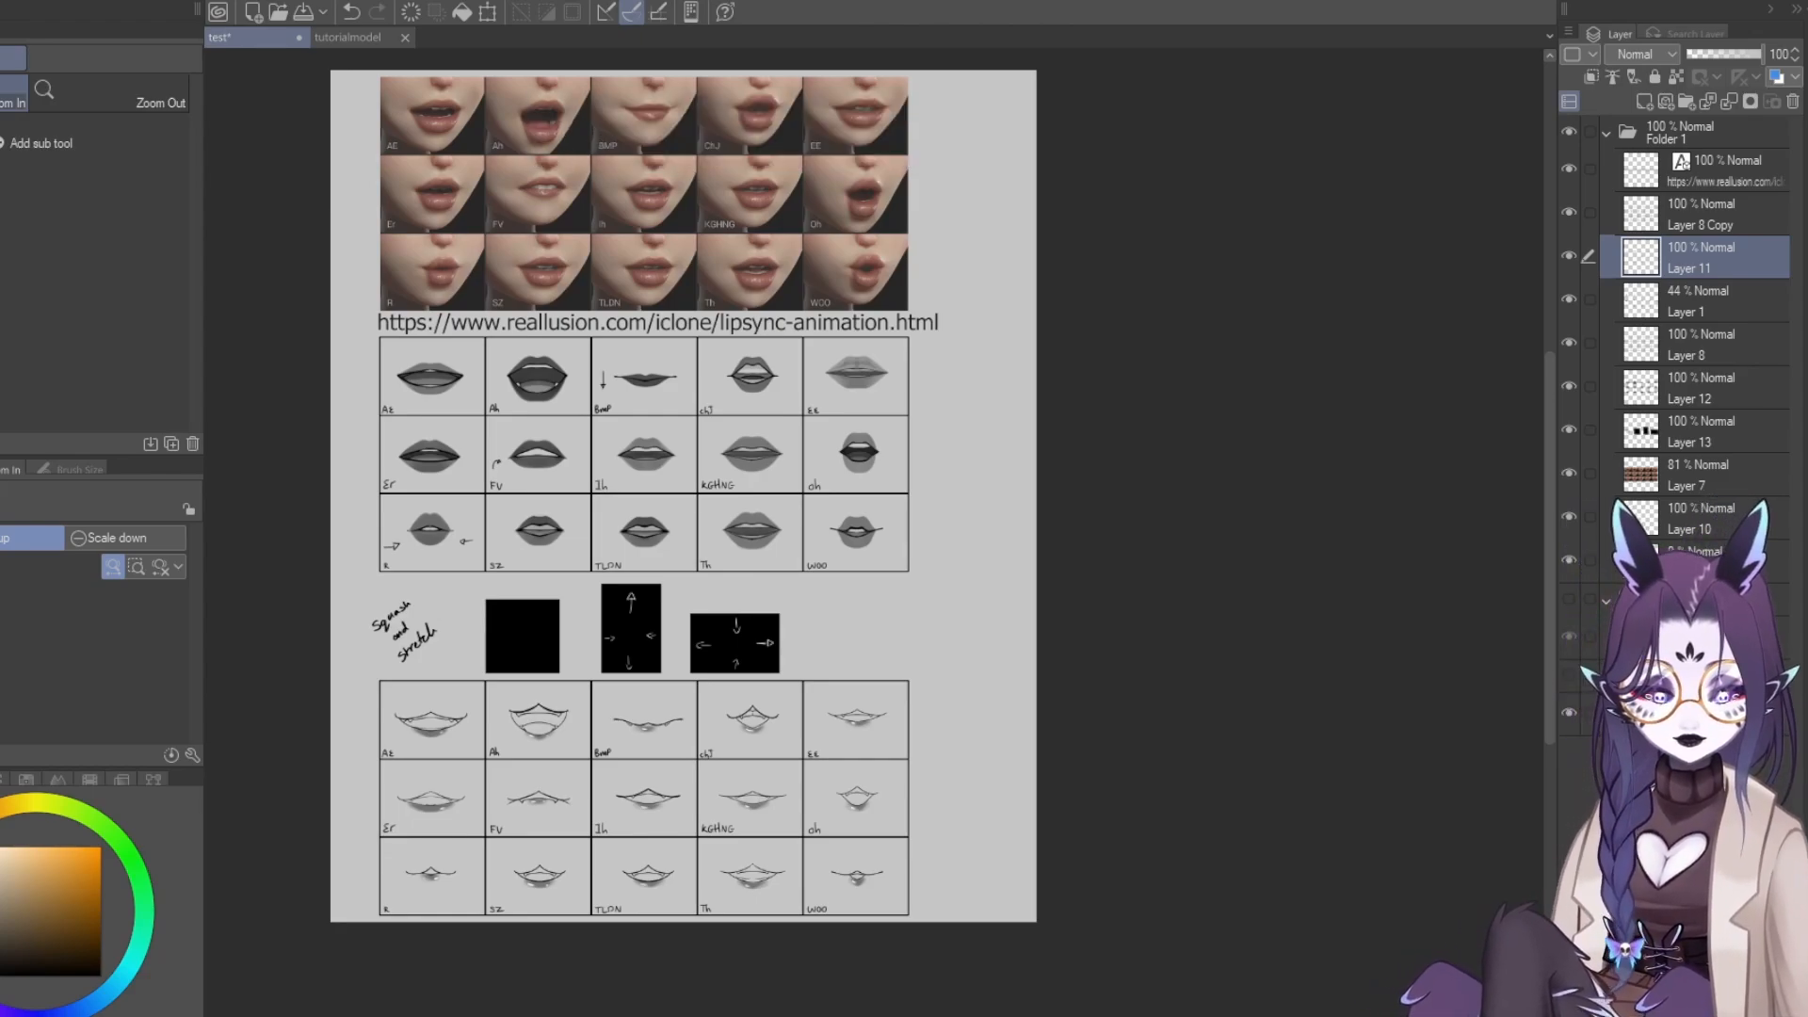
# Examine the lipsync reference photos and the grid of standard lip shapes drawn beneath them
pyautogui.scroll(-2, 639, 438)
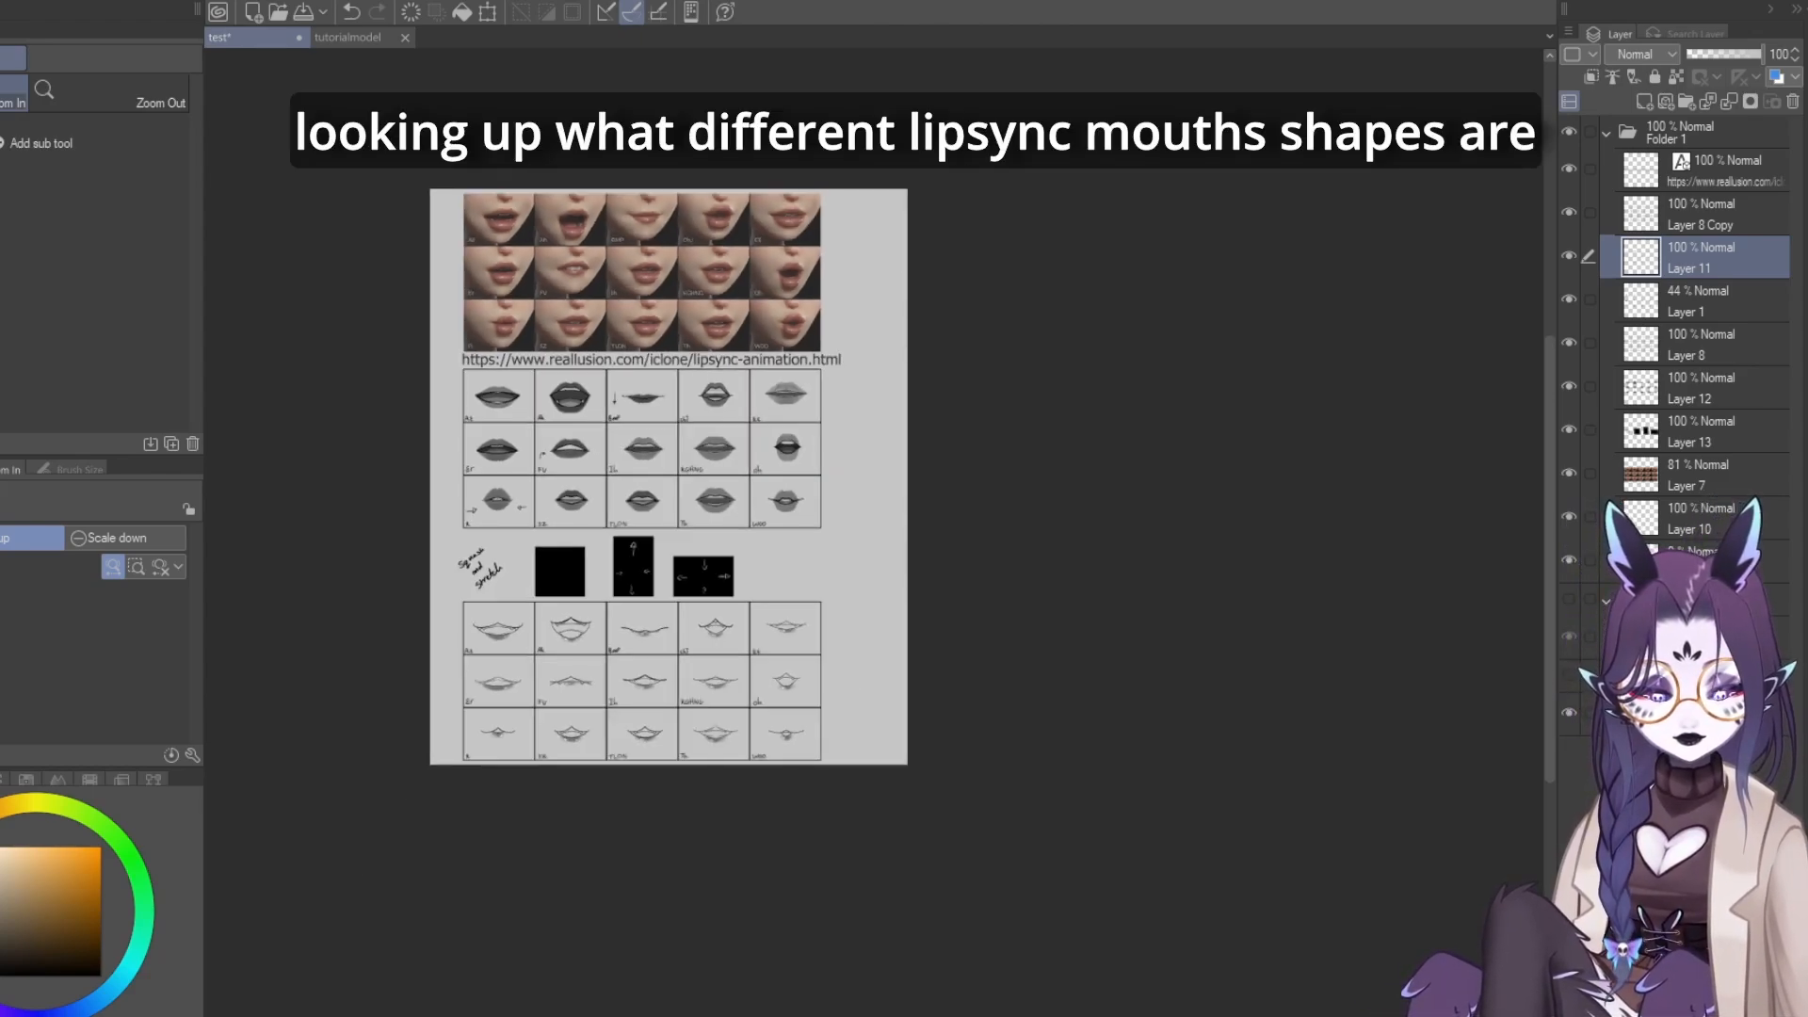
pyautogui.scroll(2, 636, 240)
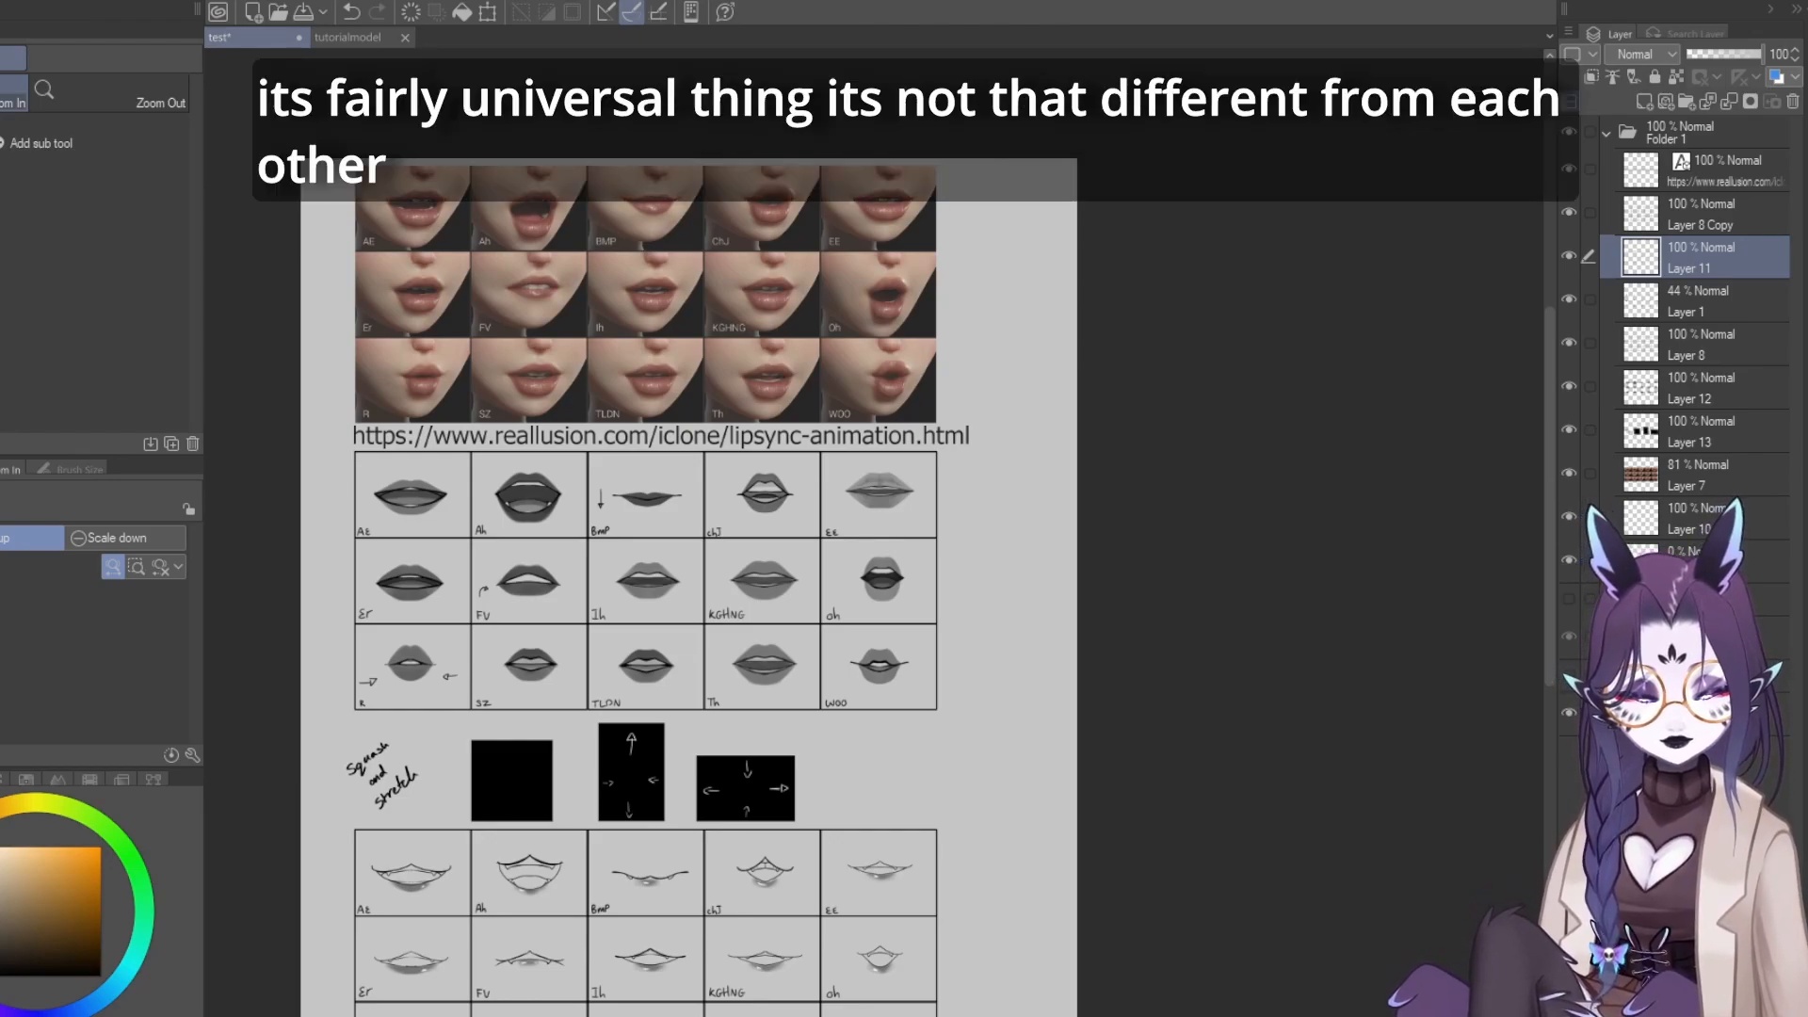
pyautogui.scroll(-2, 990, 261)
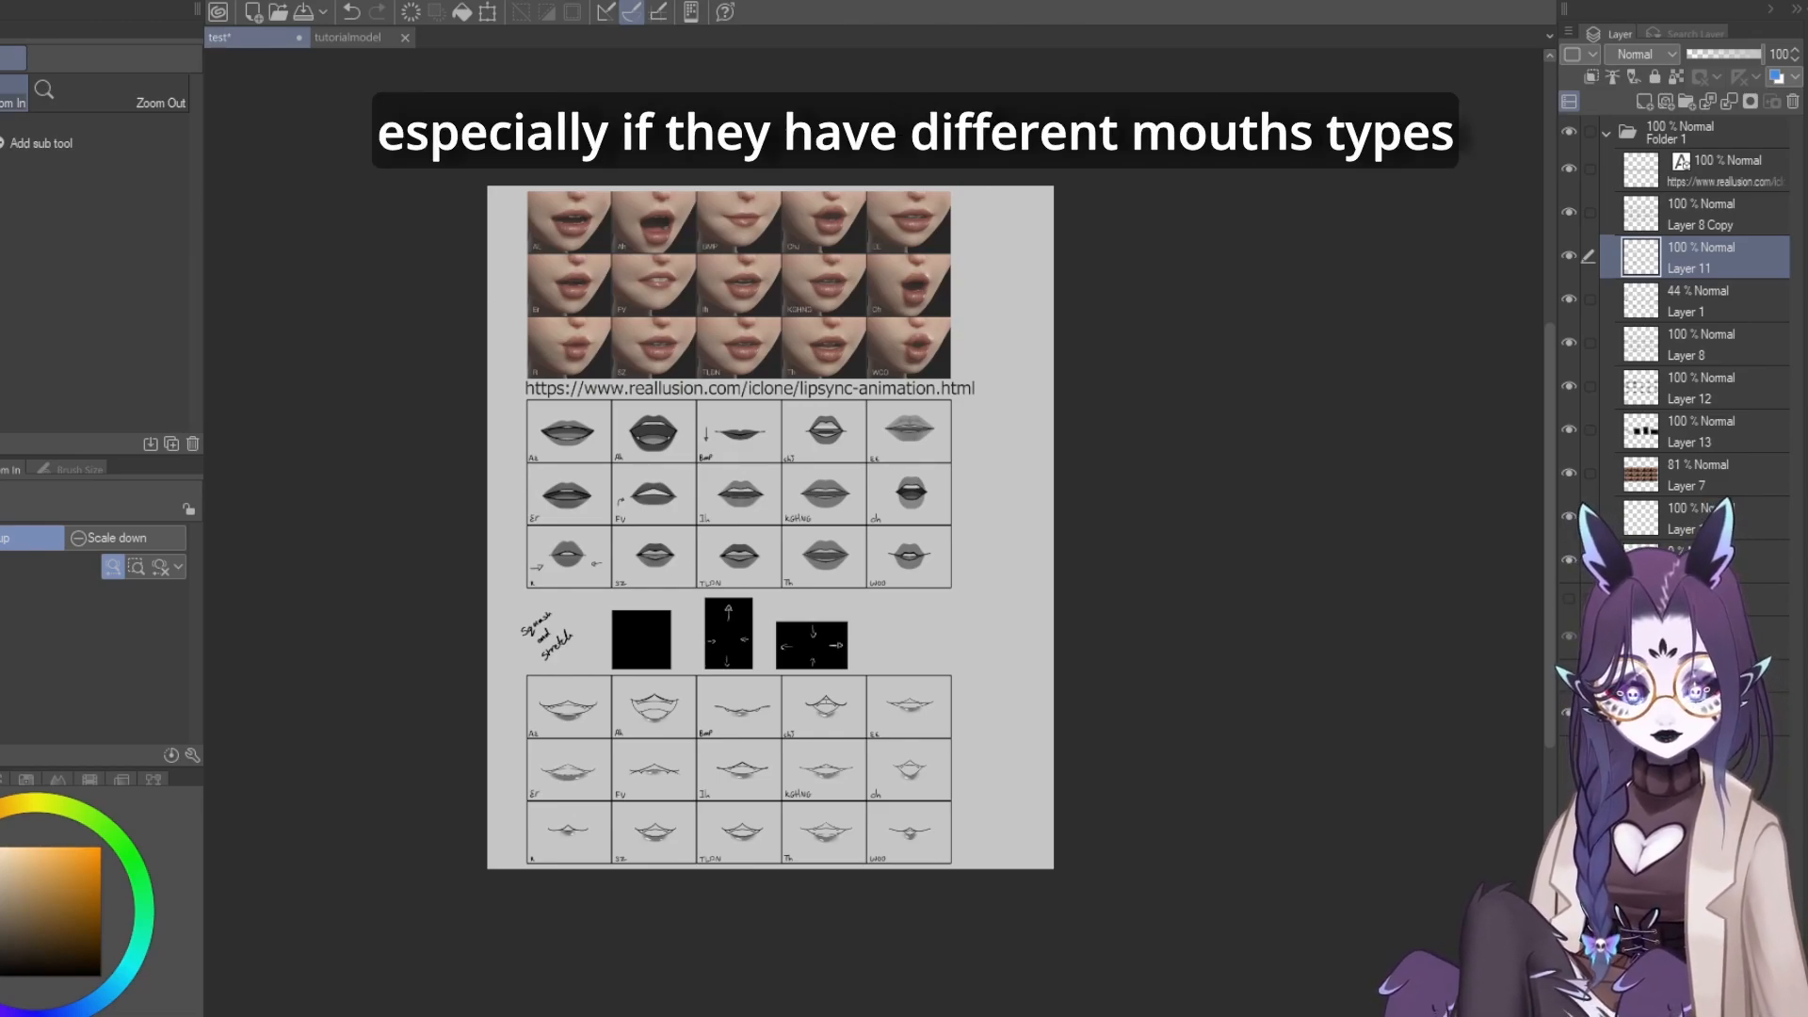
pyautogui.scroll(3, 769, 413)
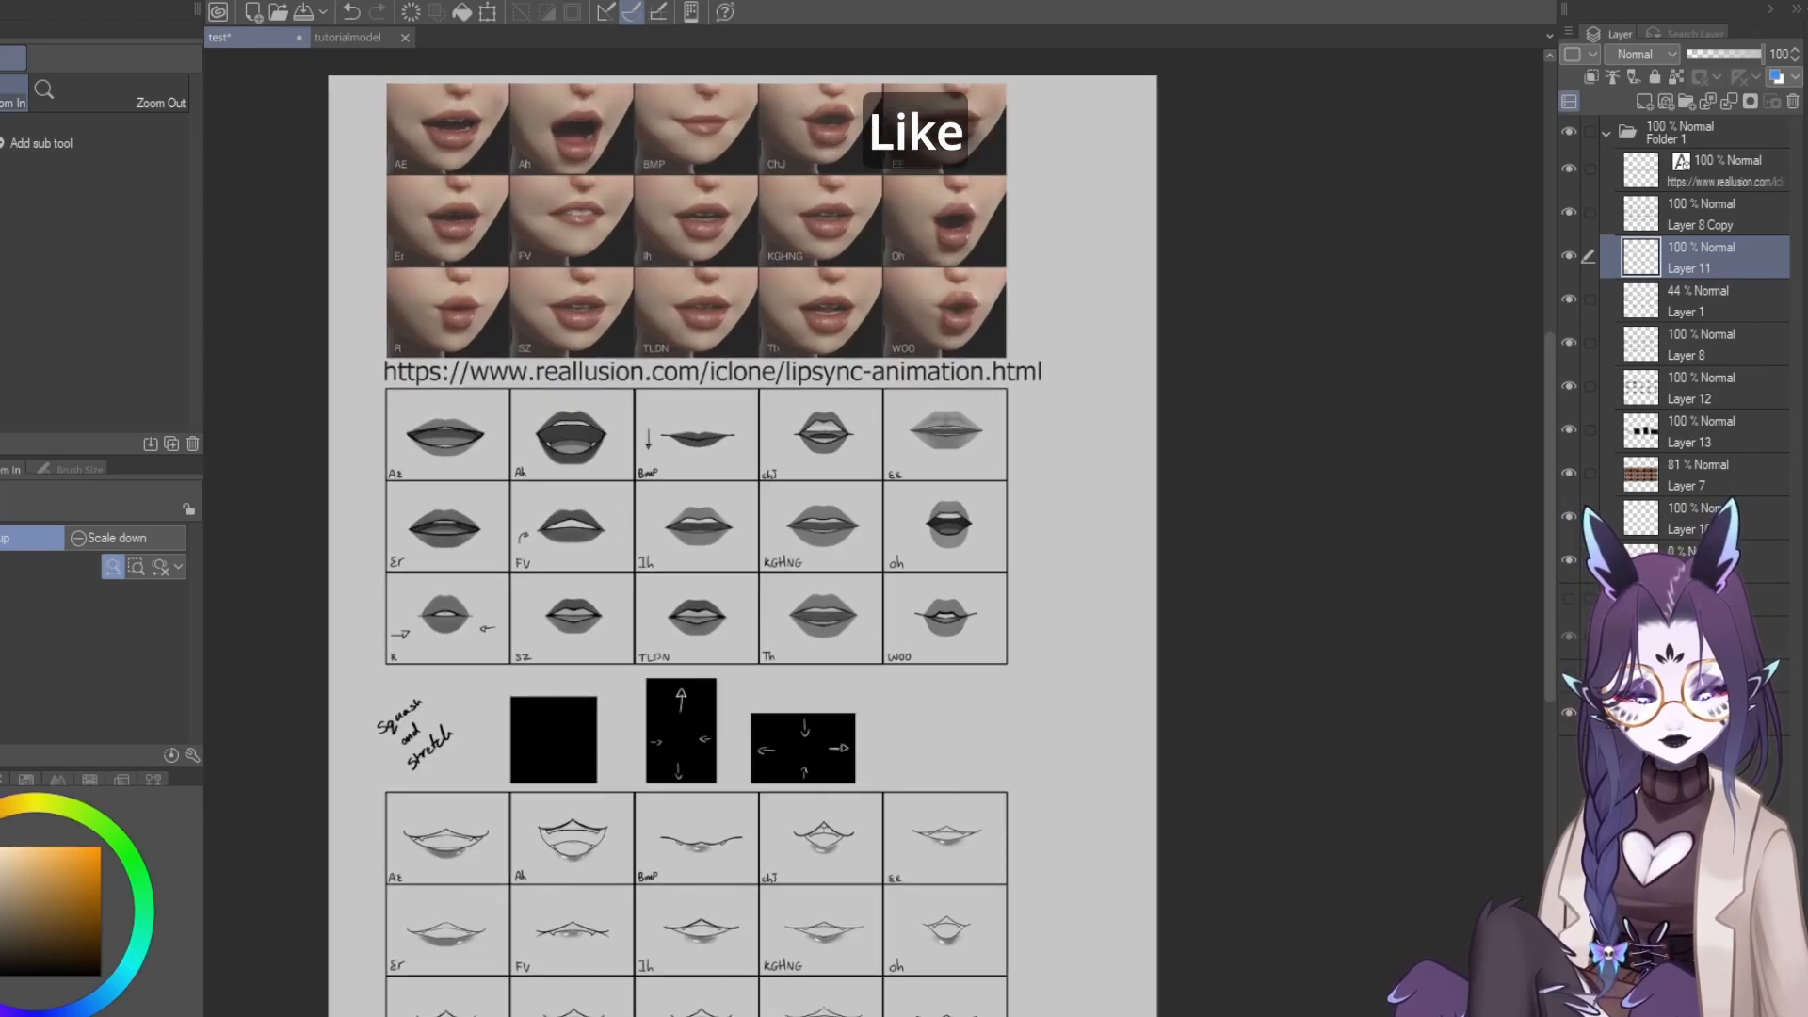
pyautogui.scroll(-2, 680, 820)
pyautogui.scroll(3, 733, 454)
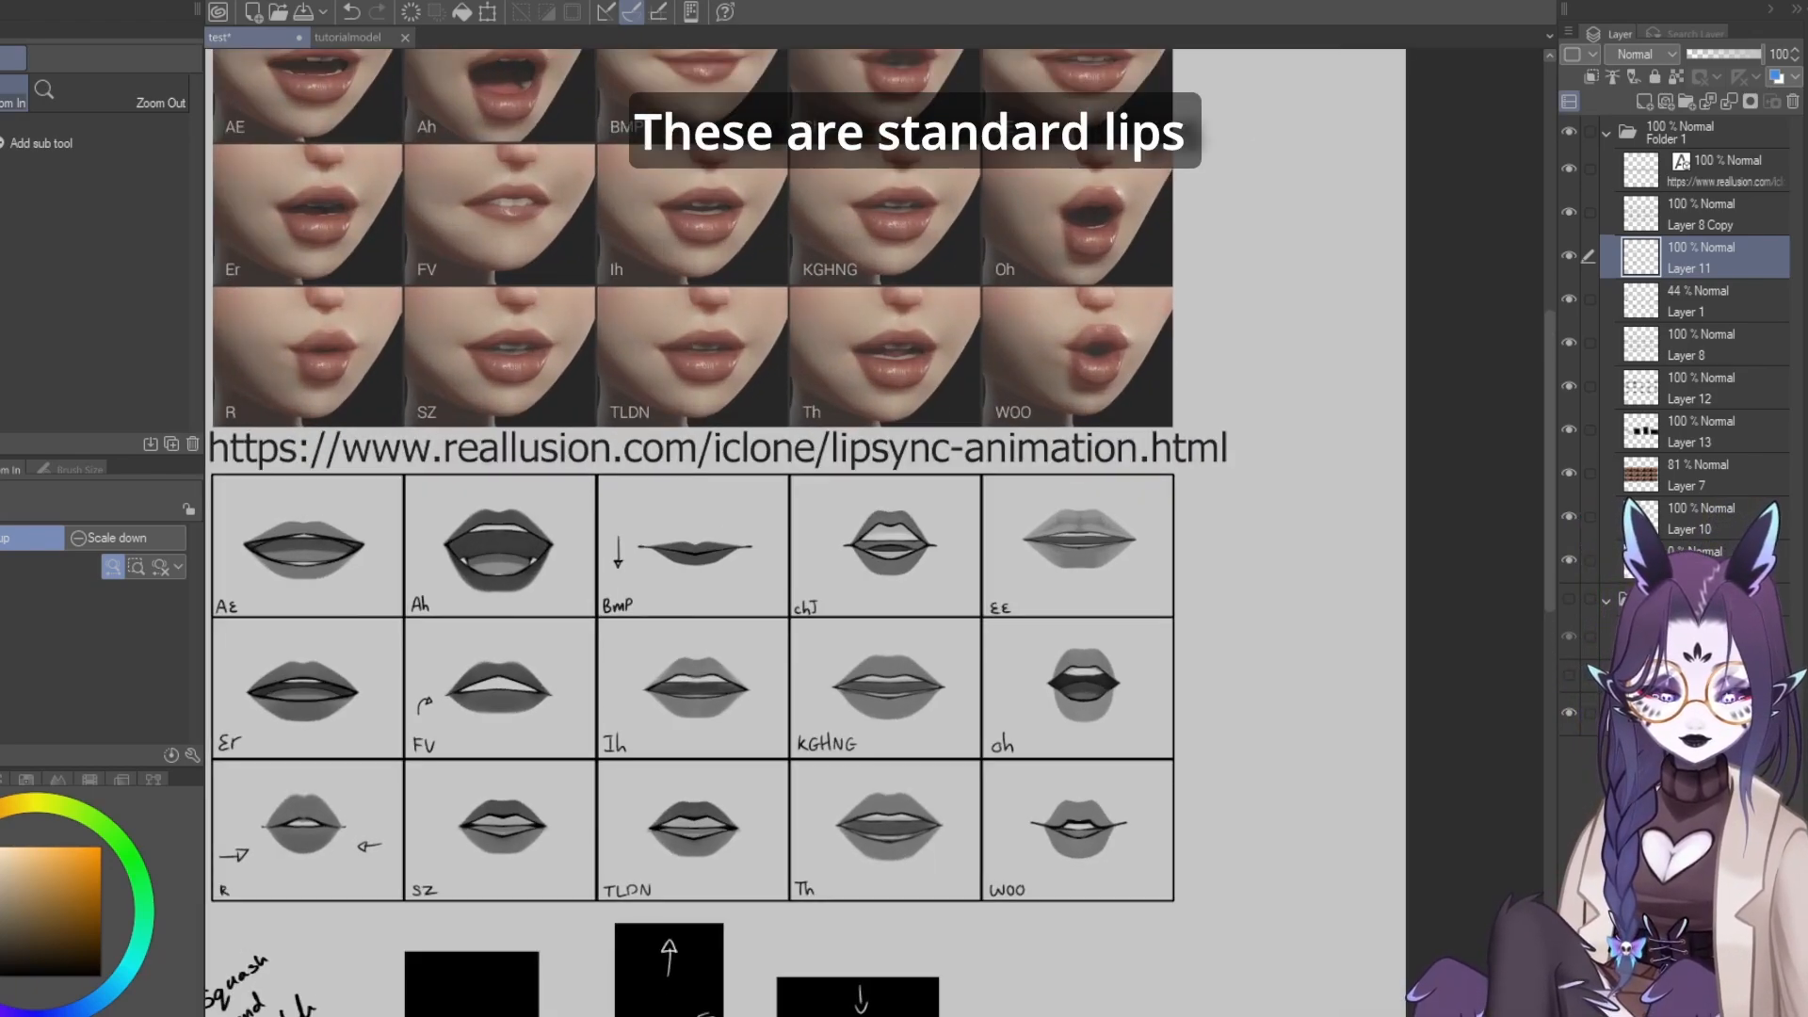
pyautogui.scroll(-1, 575, 590)
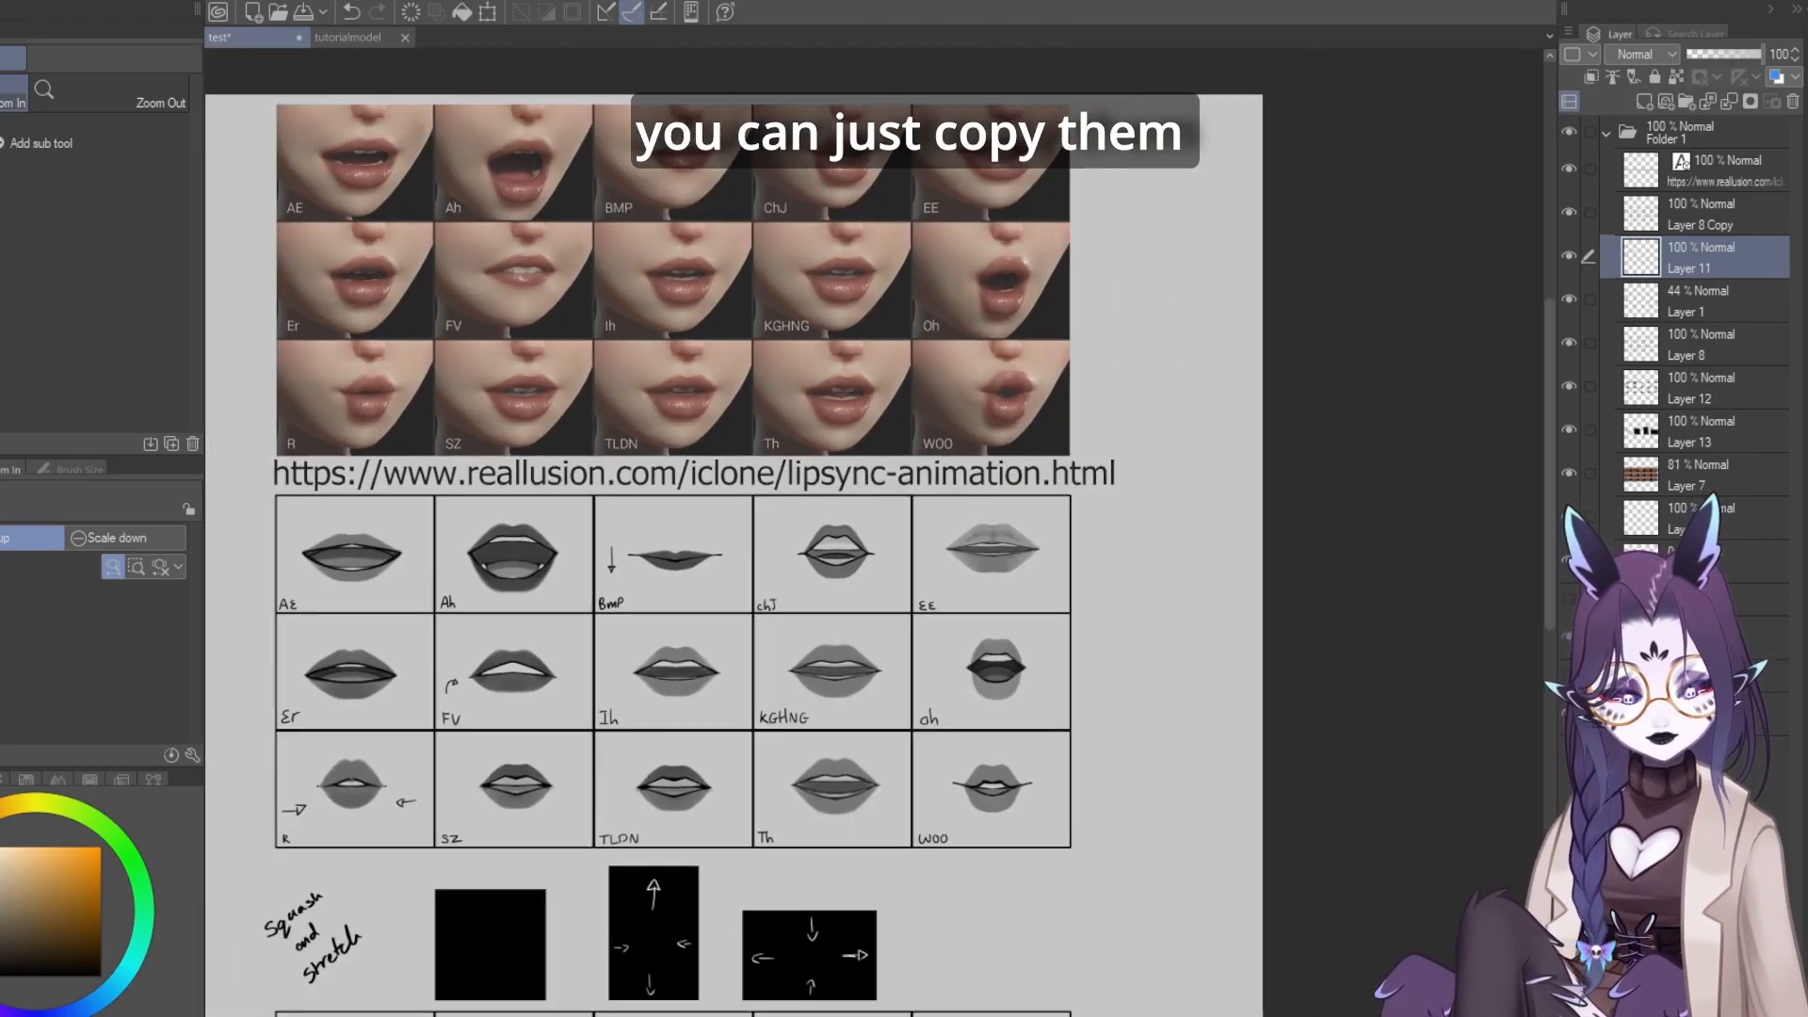
pyautogui.scroll(1, 462, 158)
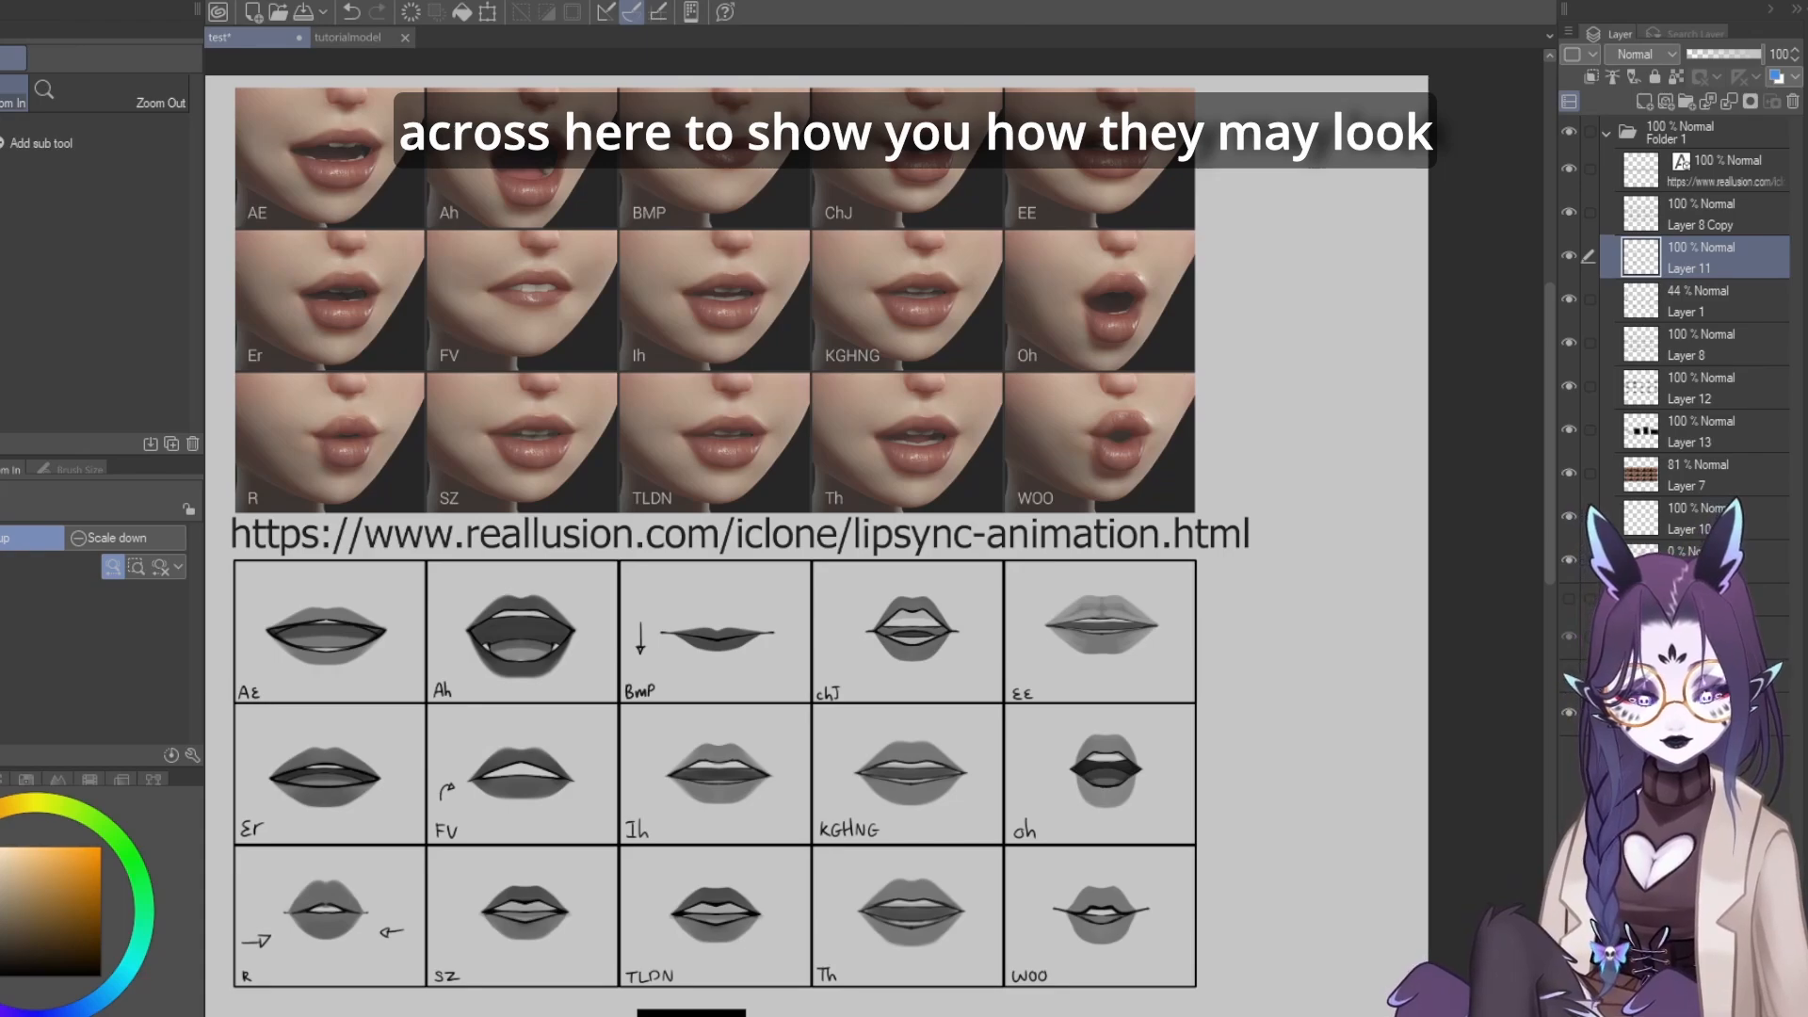
pyautogui.scroll(-1, 640, 737)
pyautogui.scroll(-2, 664, 392)
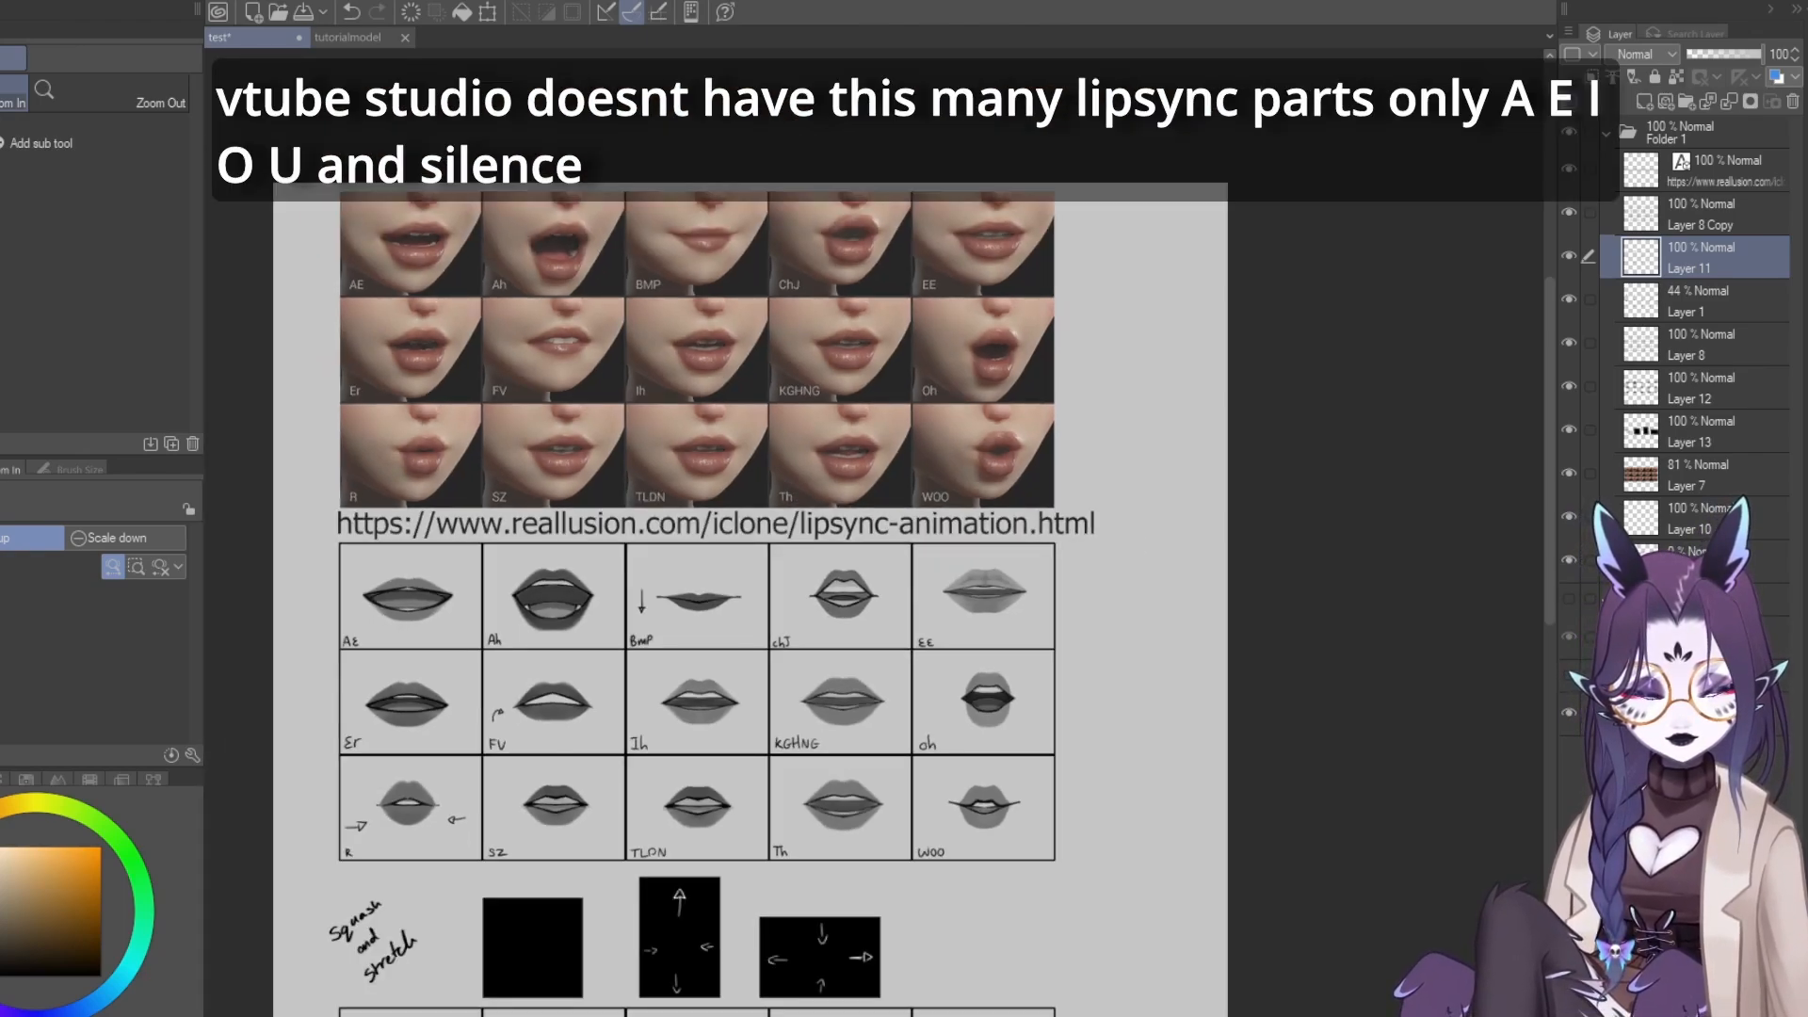
# Compare the individual standard lip drawings, such as BMP, R and WOO, with their matching reference photos
pyautogui.scroll(2, 694, 743)
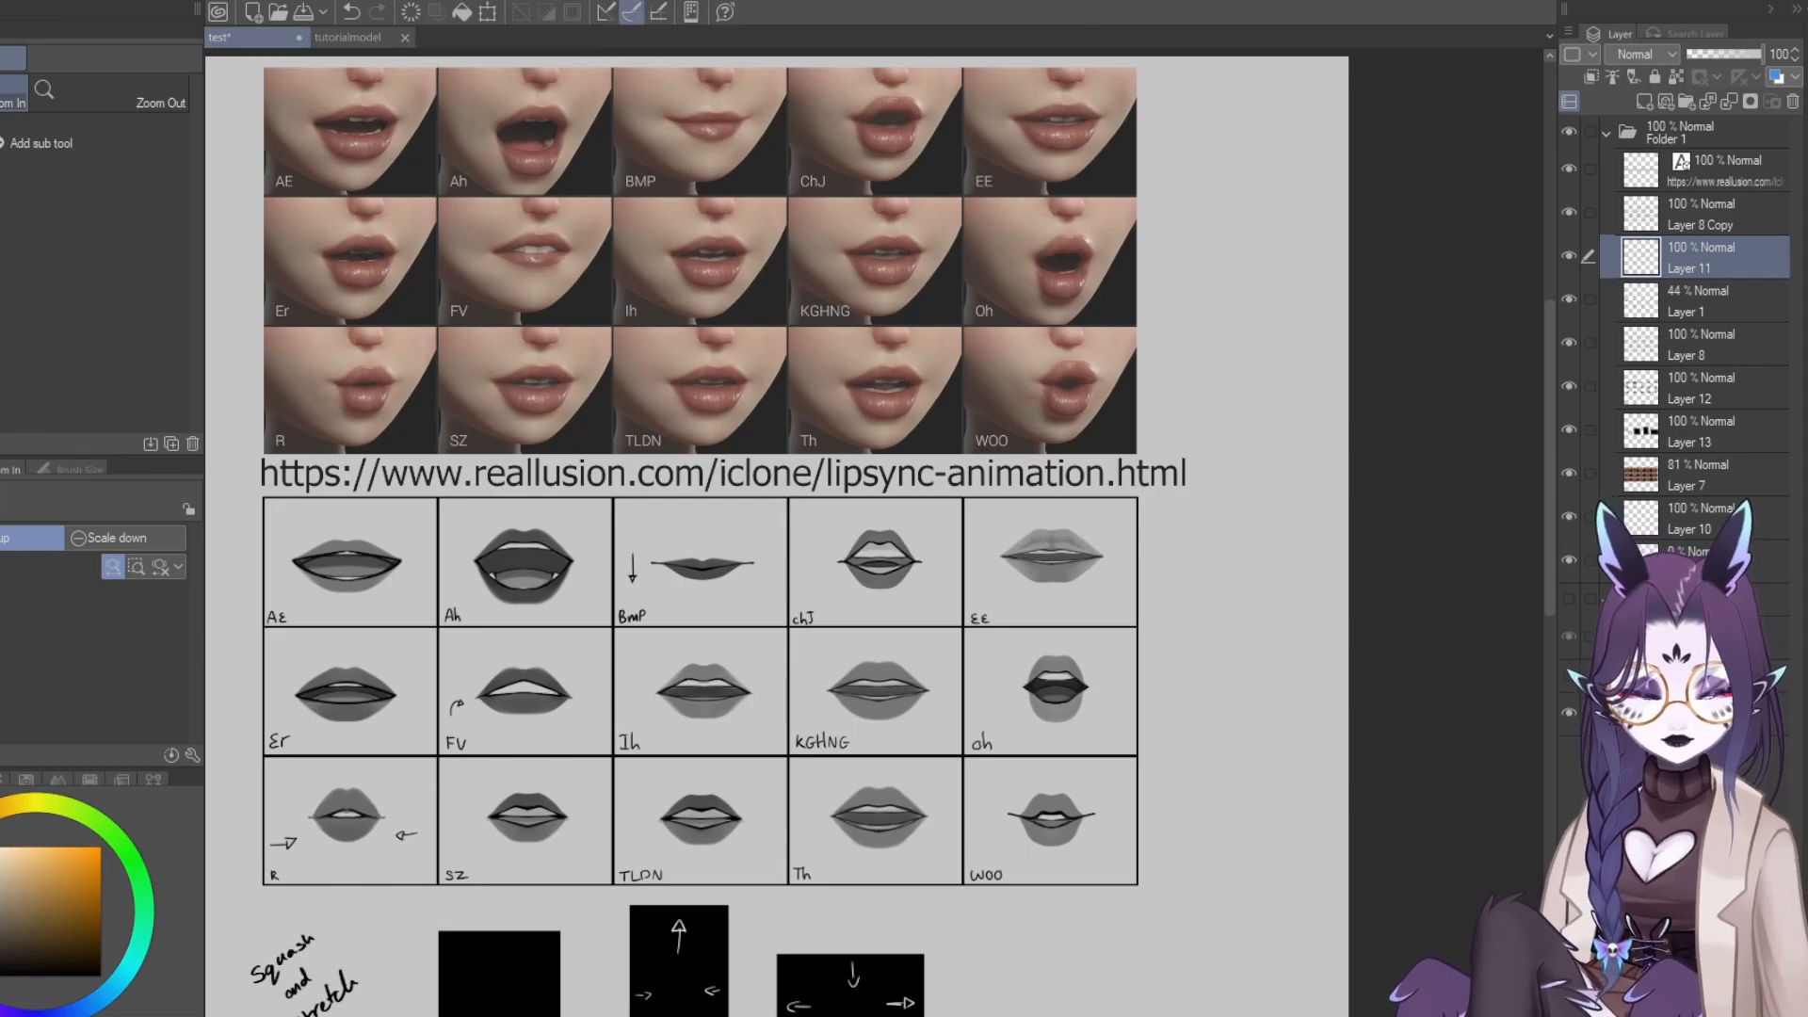
pyautogui.scroll(-1, 732, 571)
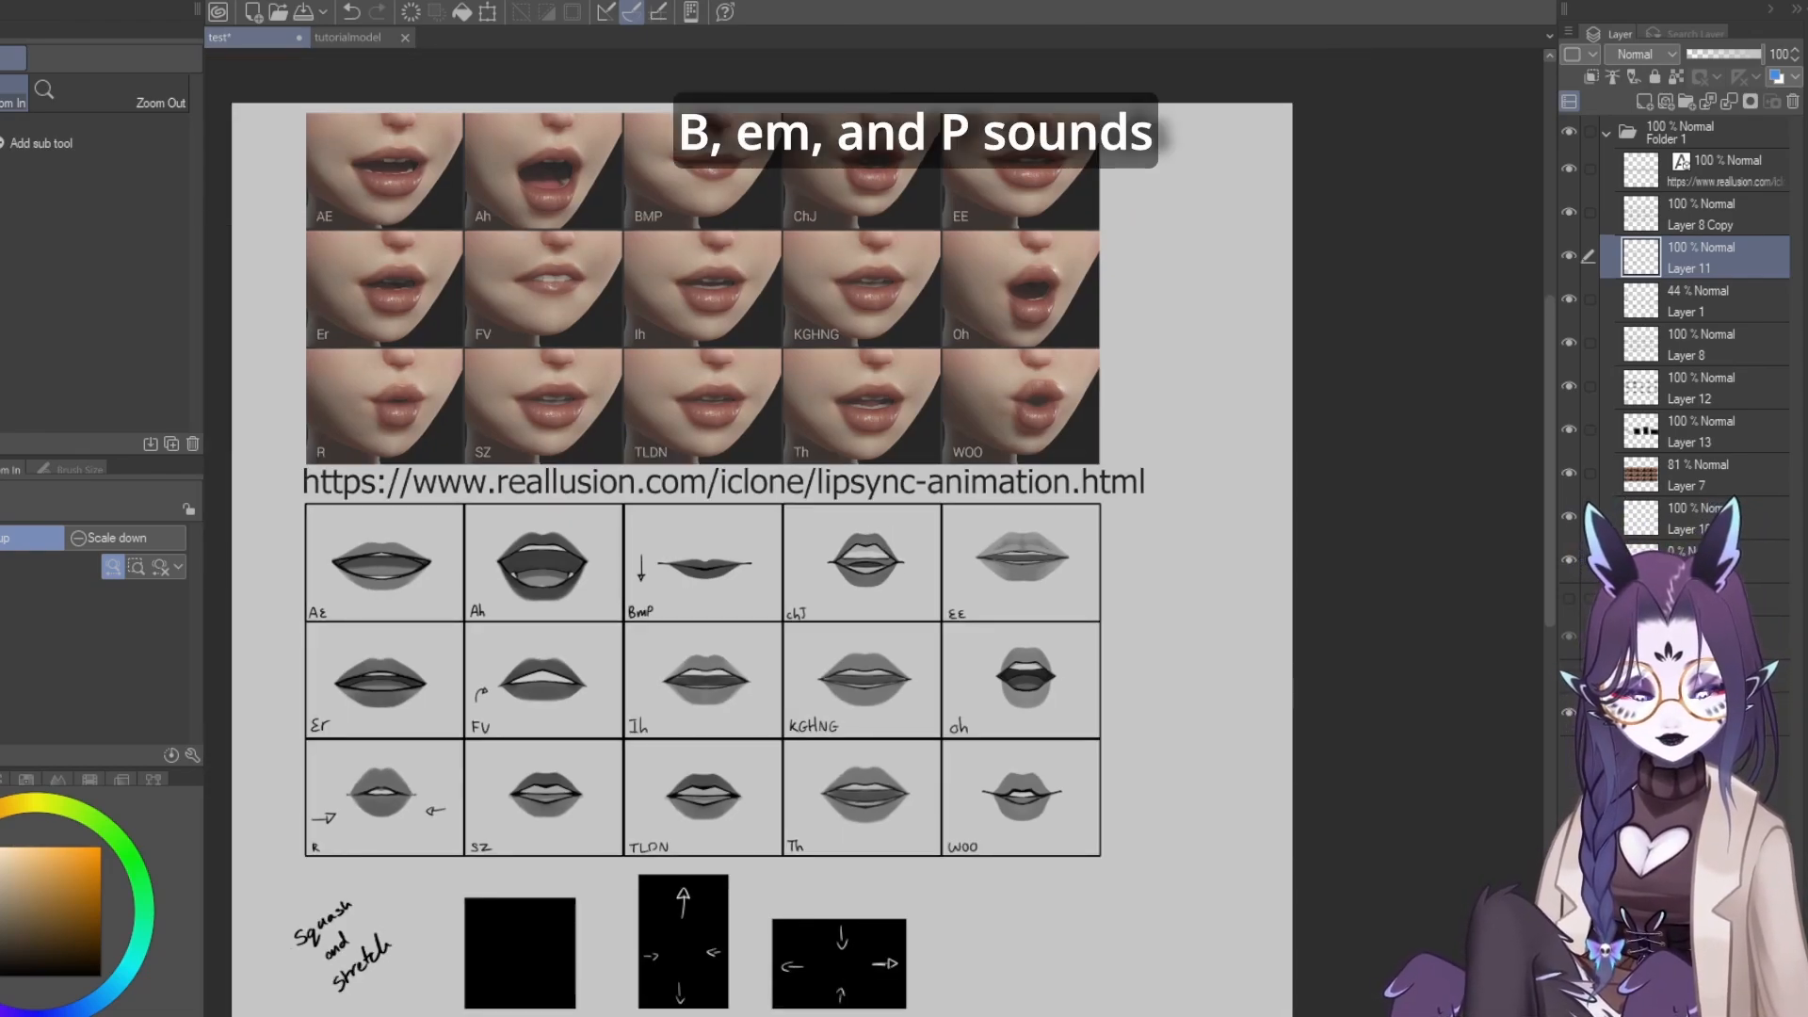
pyautogui.scroll(2, 683, 611)
pyautogui.scroll(1, 852, 611)
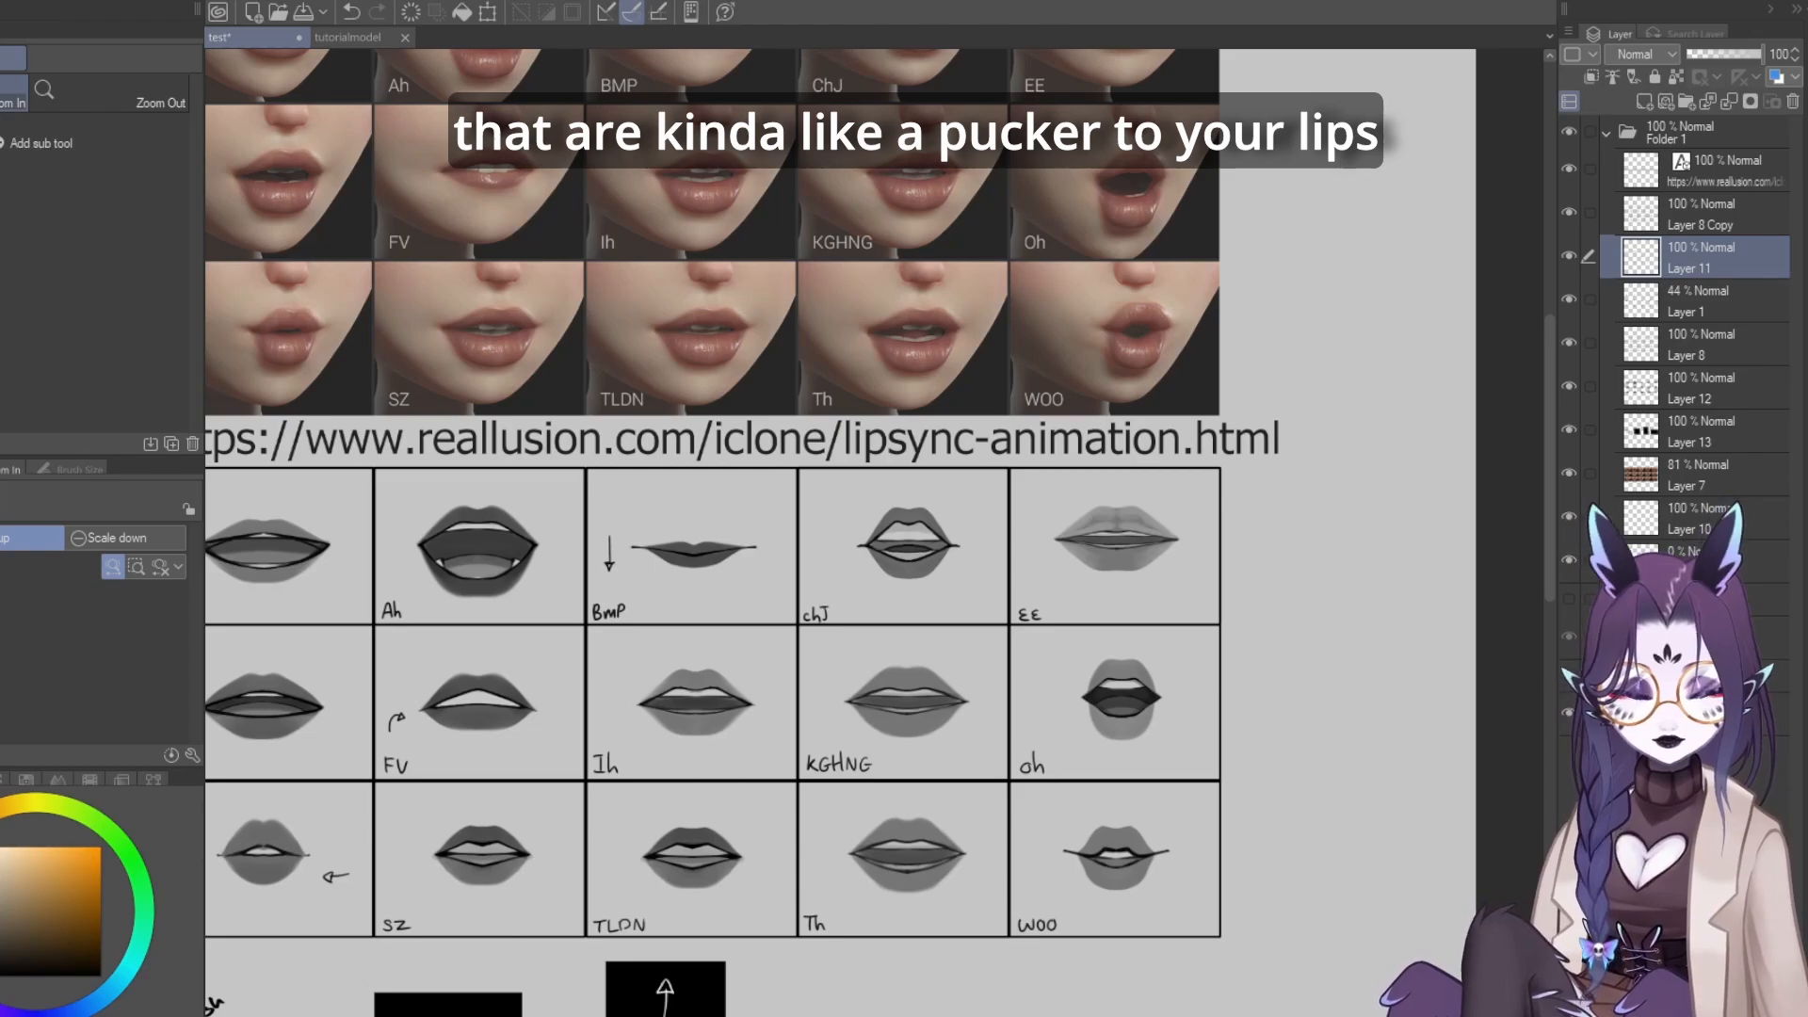
pyautogui.scroll(-2, 1084, 612)
pyautogui.scroll(1, 725, 675)
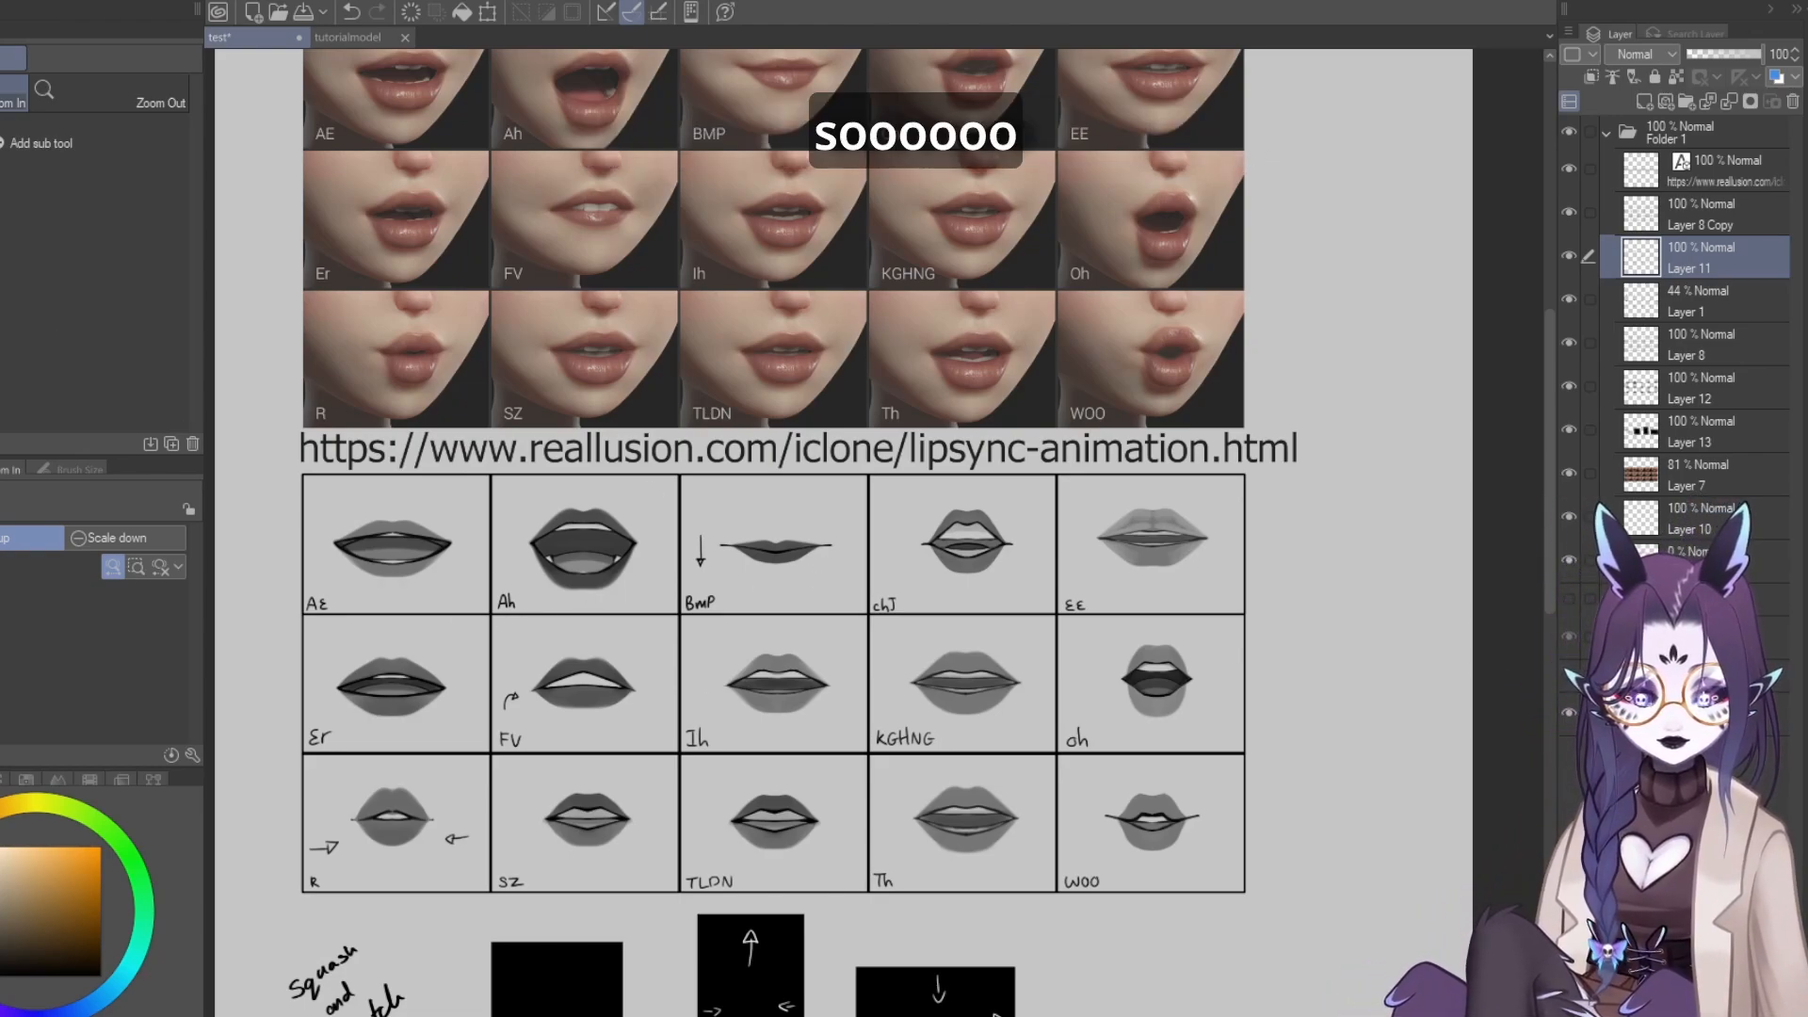
pyautogui.press('b')
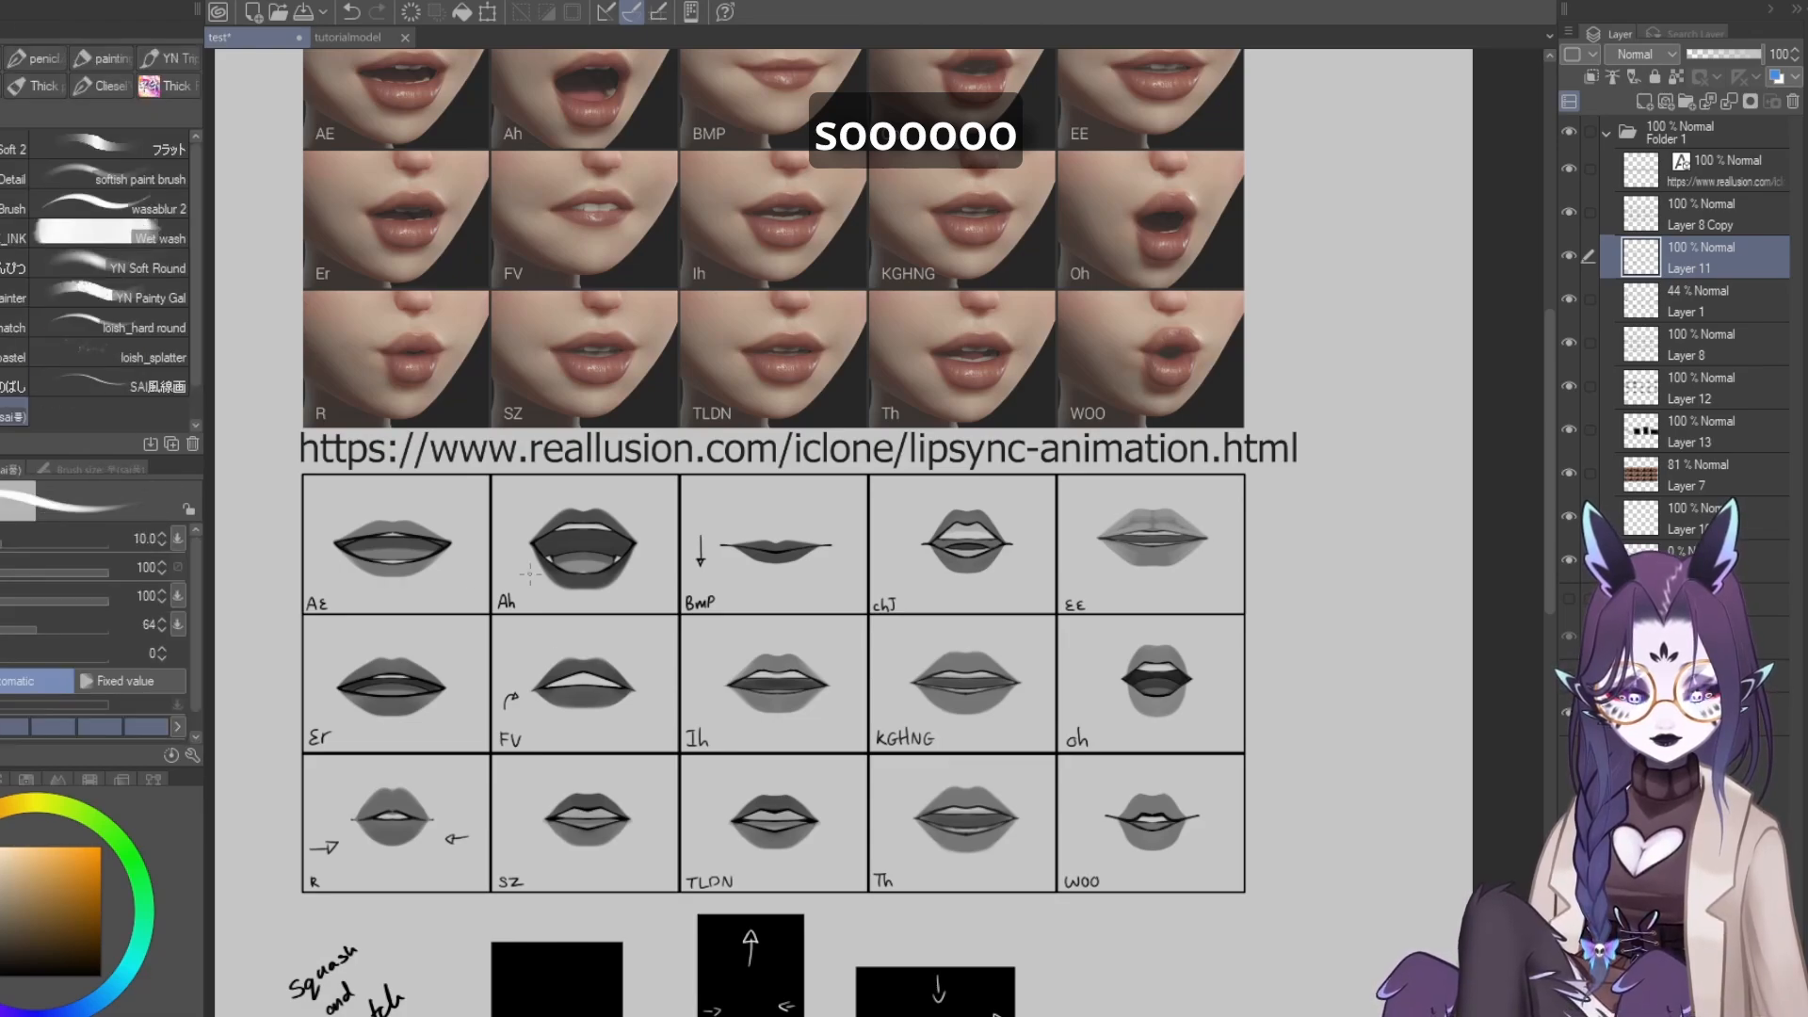
pyautogui.press('m')
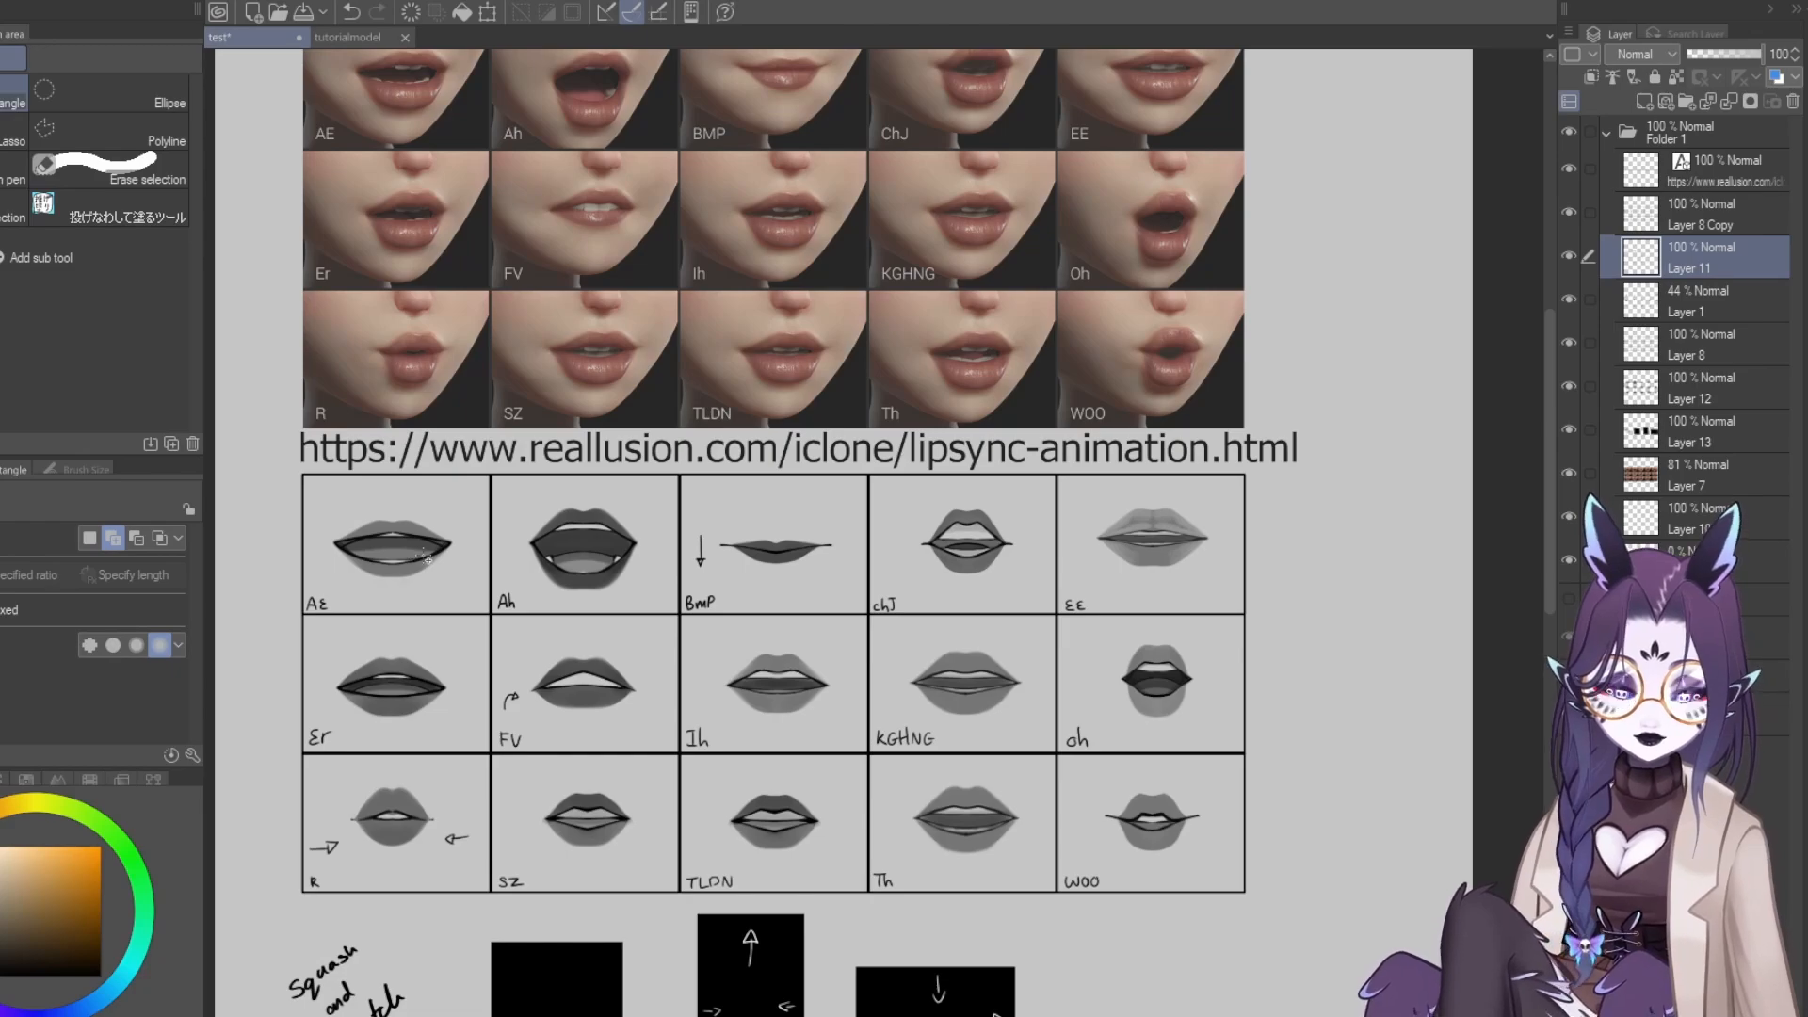
pyautogui.scroll(1, 425, 563)
pyautogui.scroll(2, 485, 716)
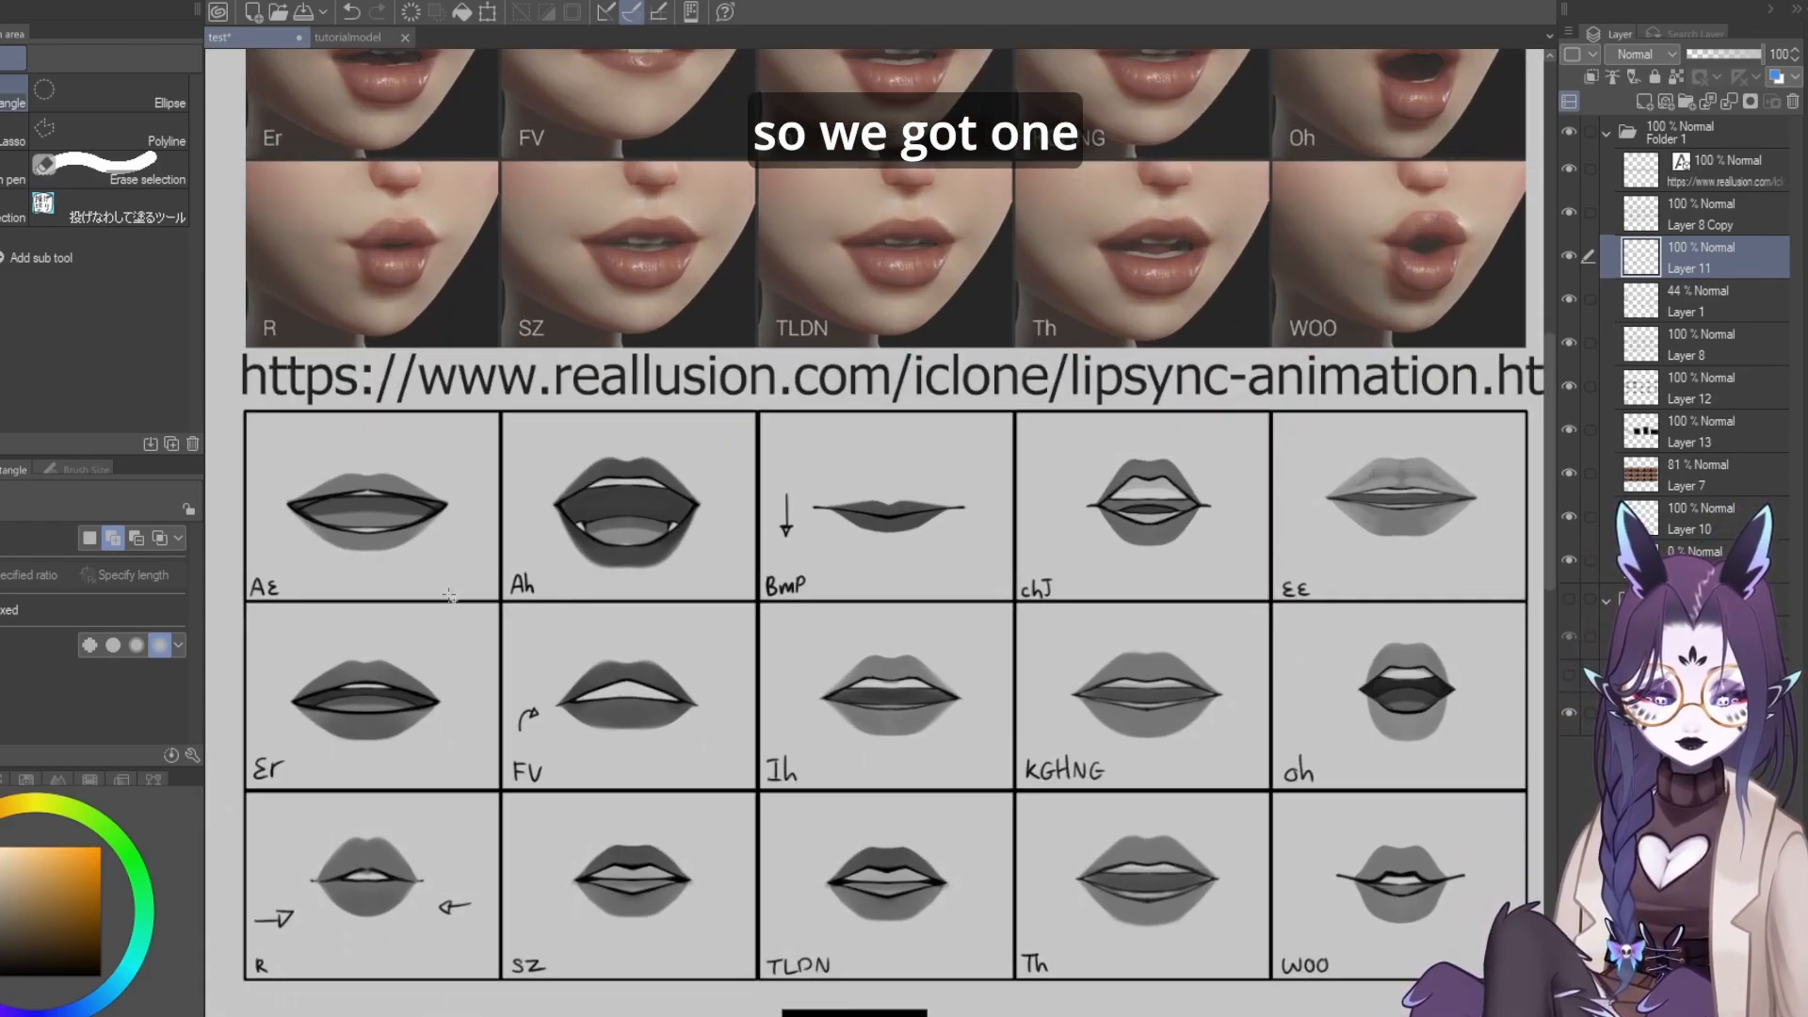
pyautogui.scroll(-1, 362, 531)
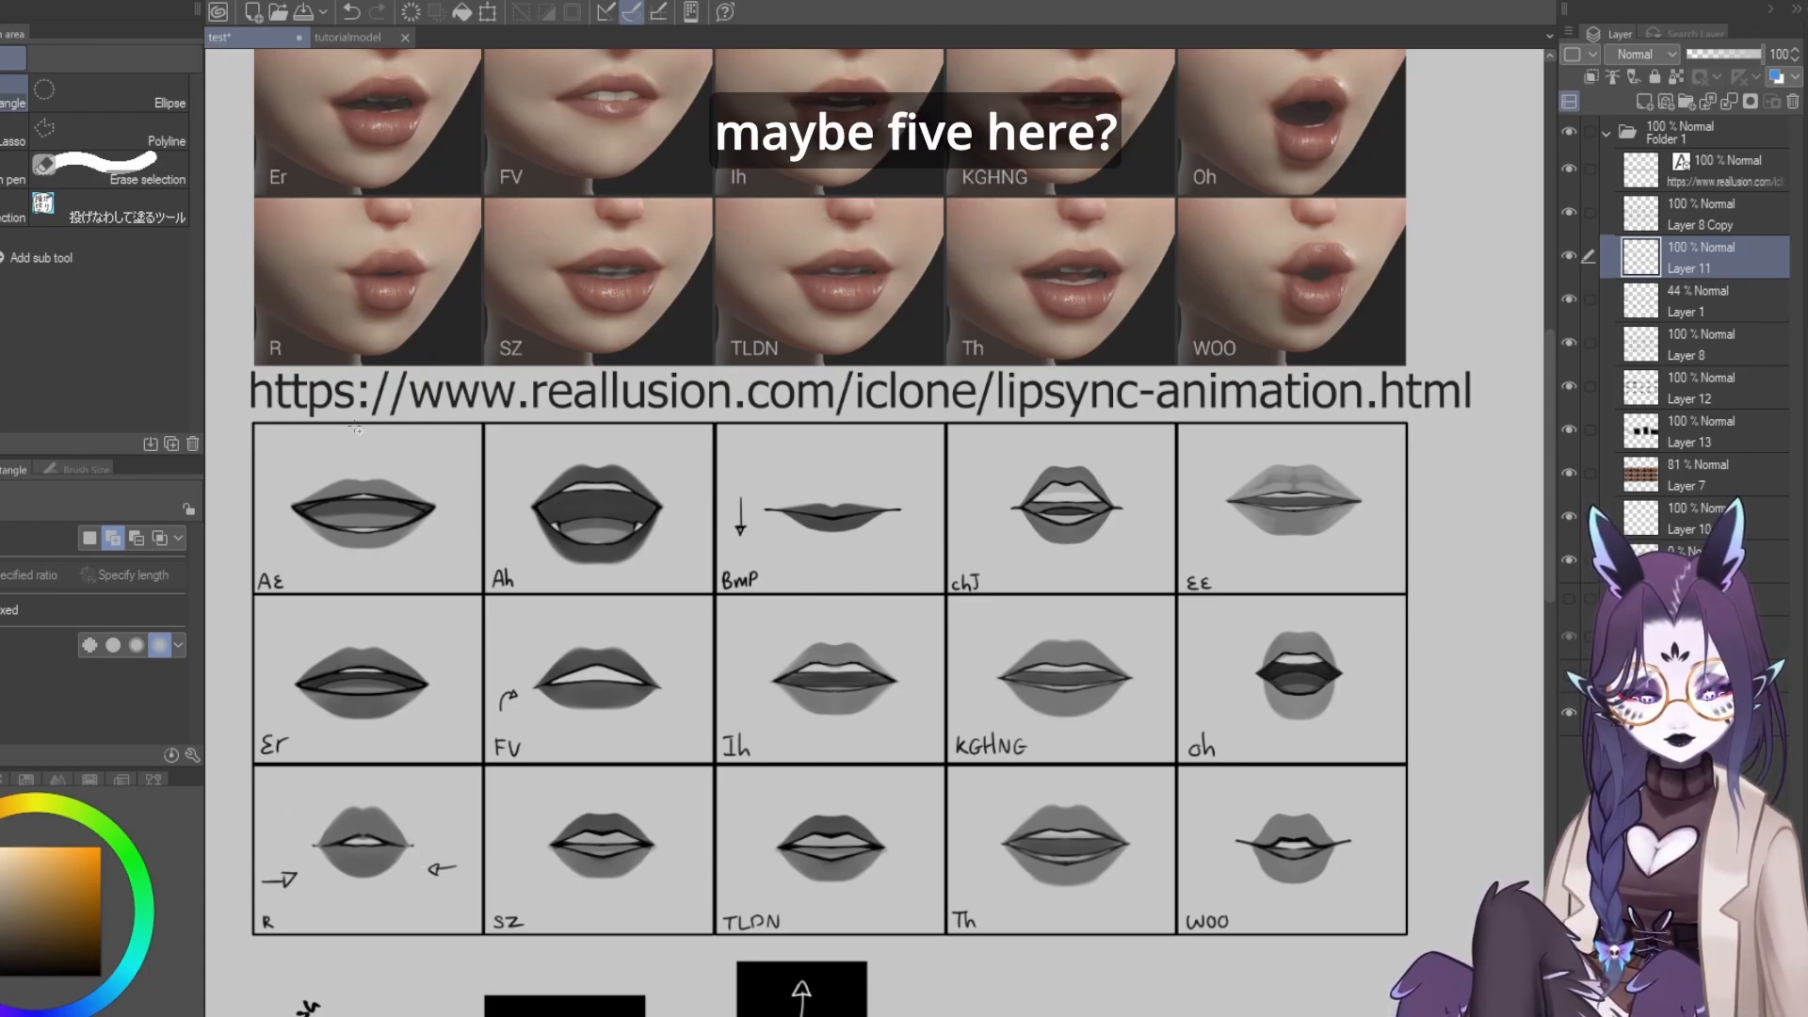
pyautogui.scroll(-2, 457, 452)
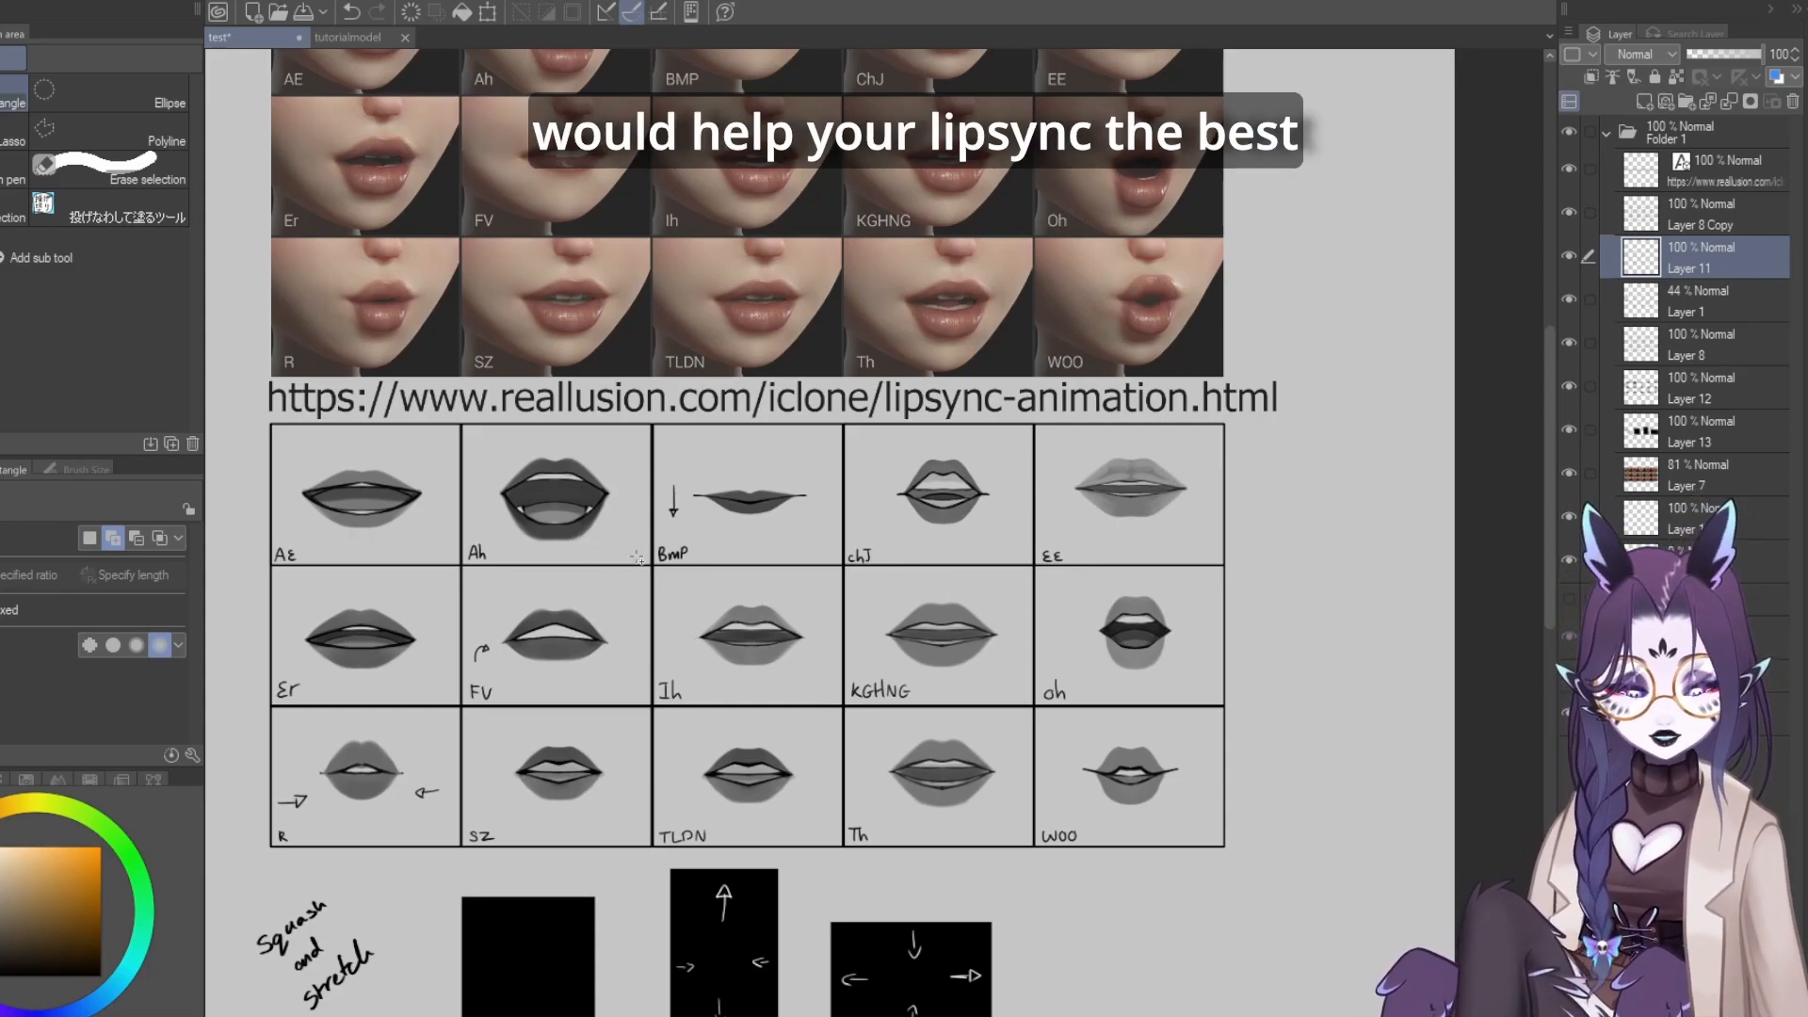
pyautogui.scroll(-5, 656, 576)
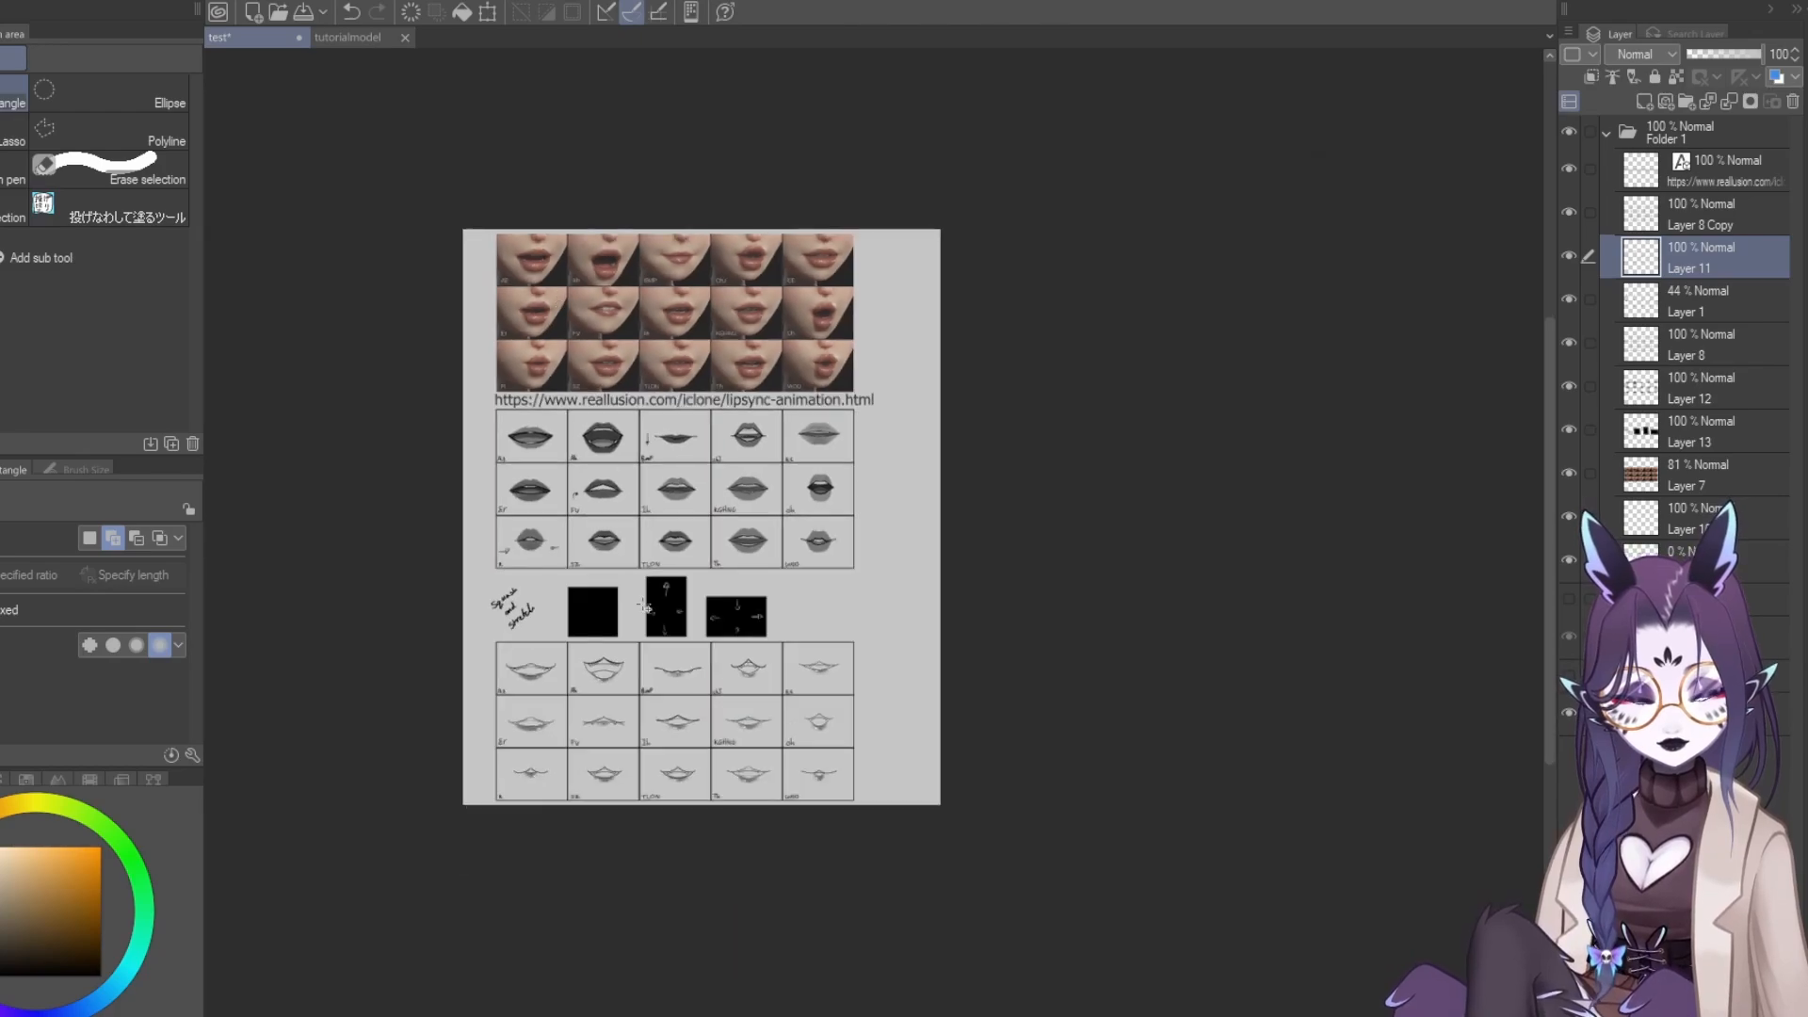
# Examine the lower grid of :3-style mouths against the standard lip shapes for the same sounds
pyautogui.scroll(1, 667, 819)
pyautogui.scroll(4, 666, 819)
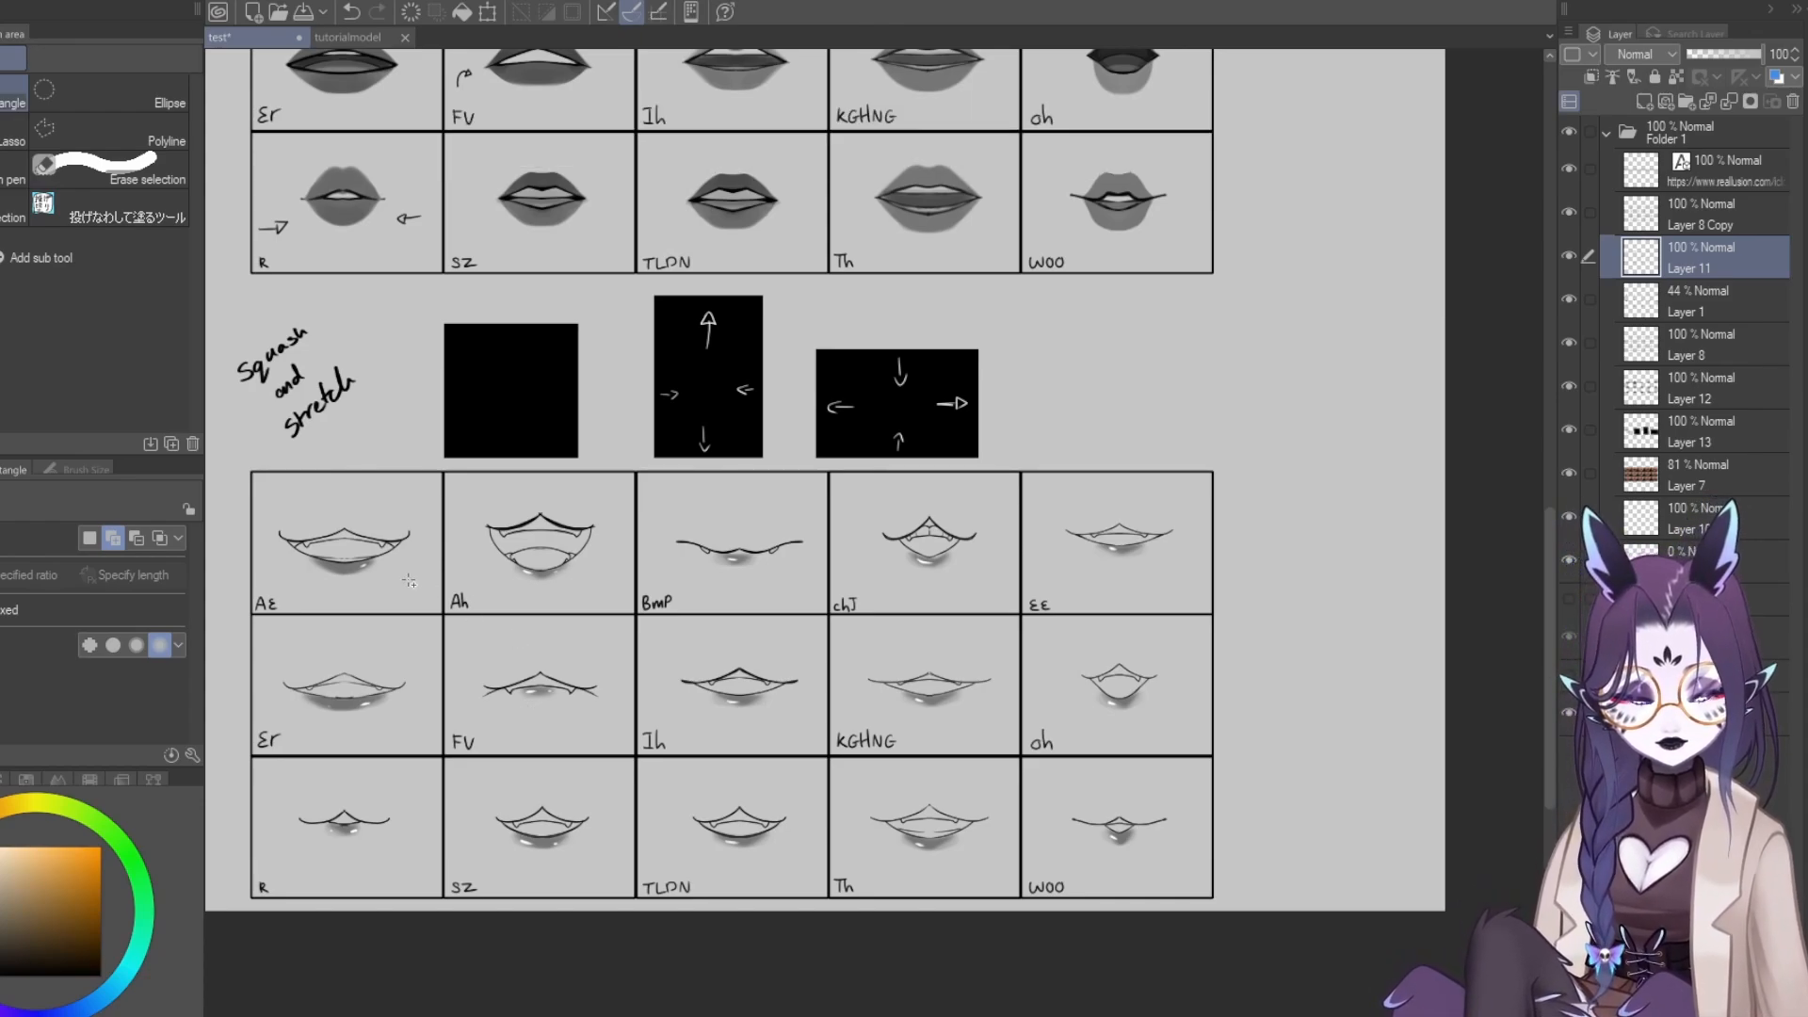
pyautogui.scroll(2, 354, 547)
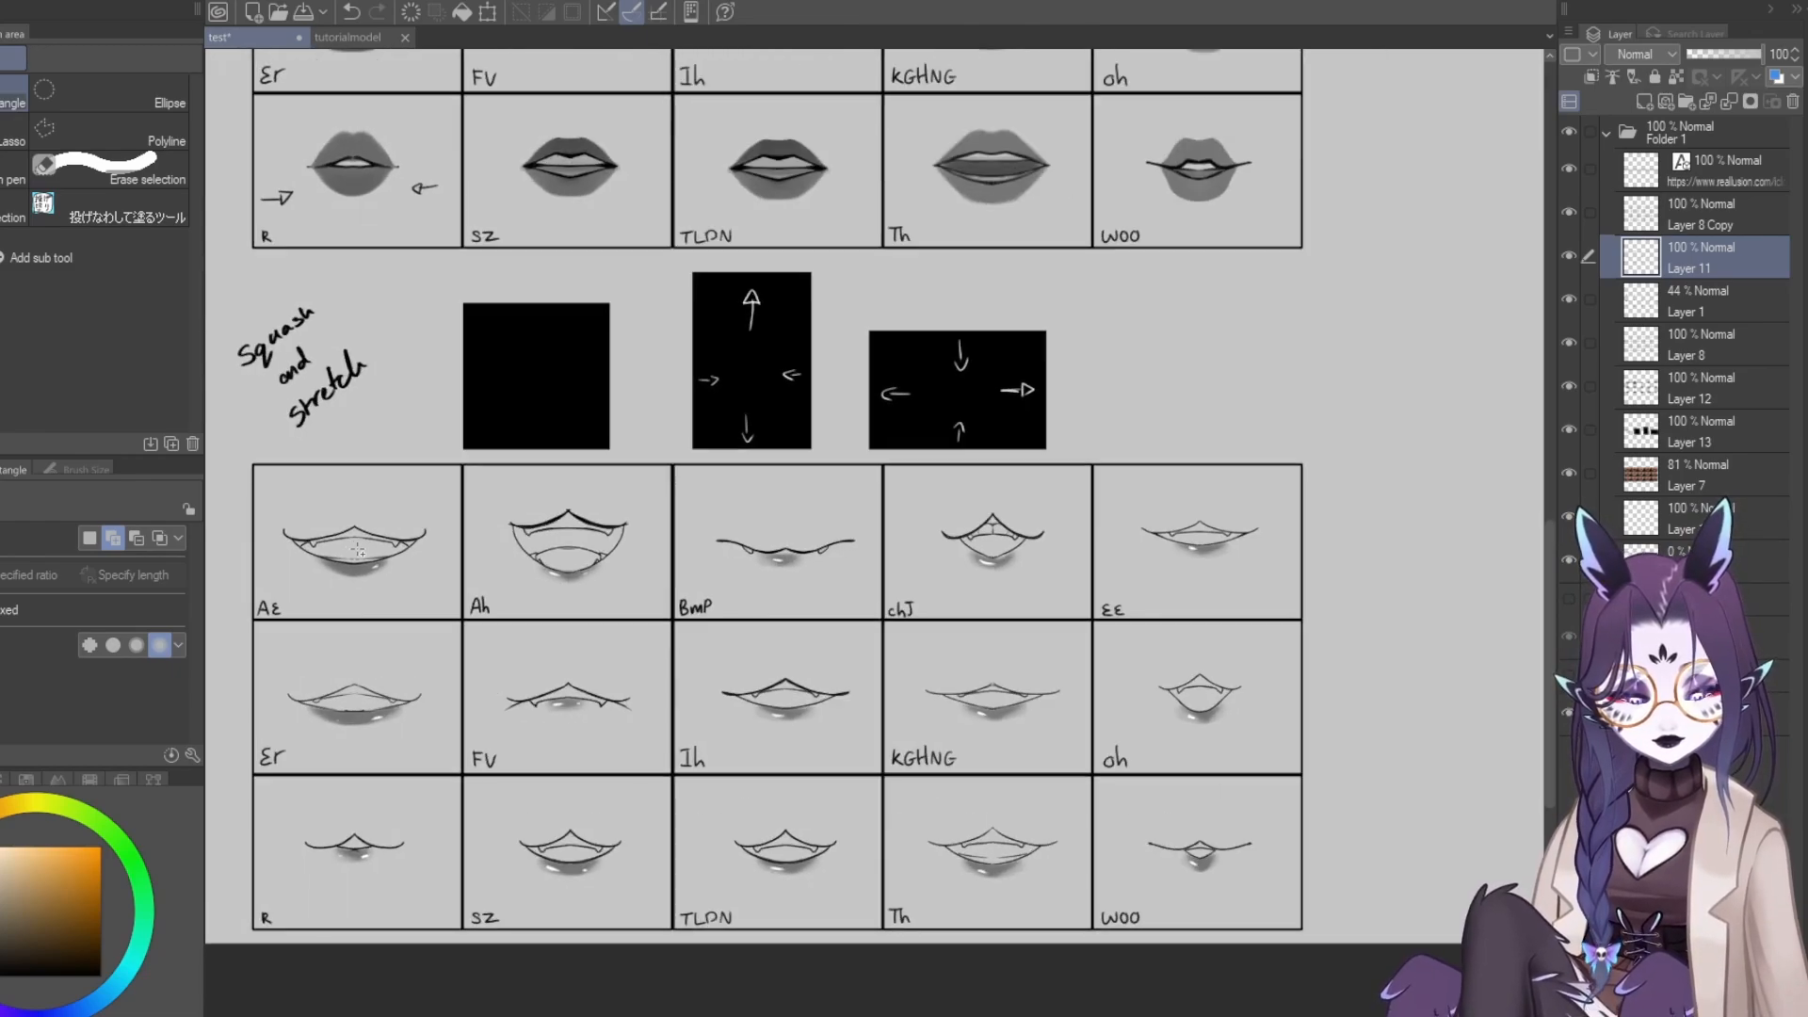
pyautogui.scroll(-3, 358, 550)
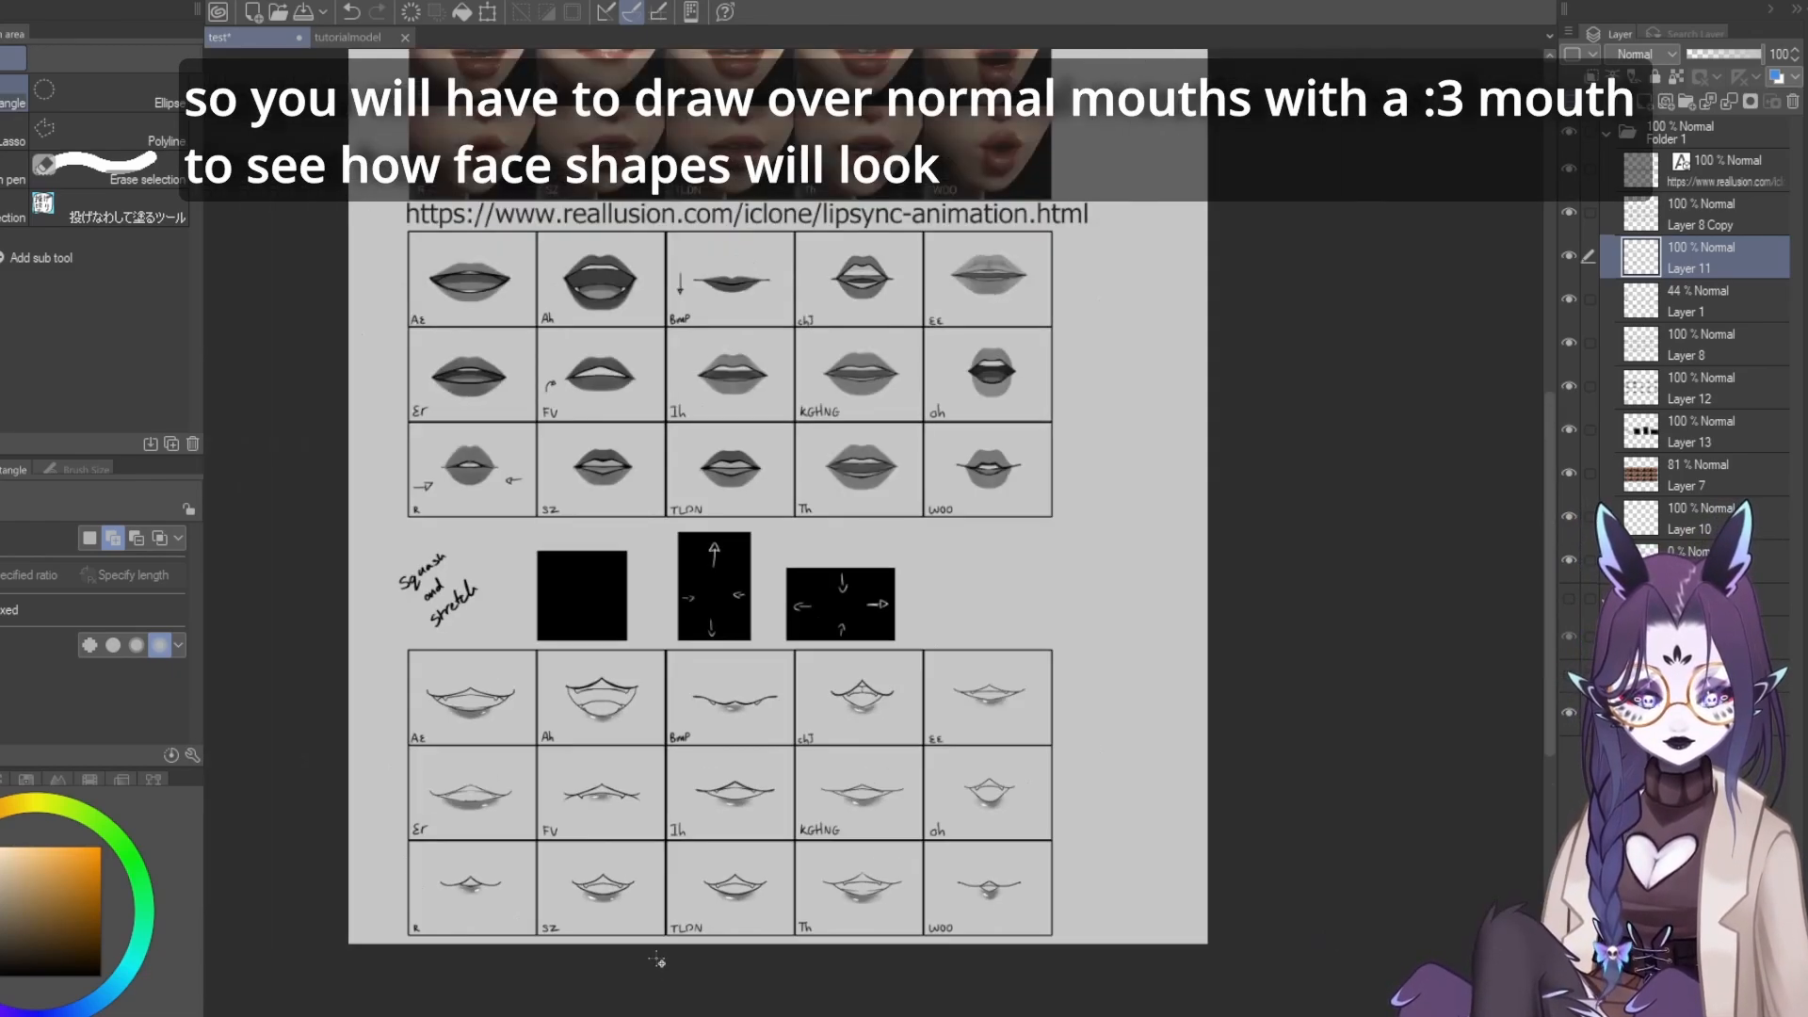
pyautogui.scroll(4, 428, 228)
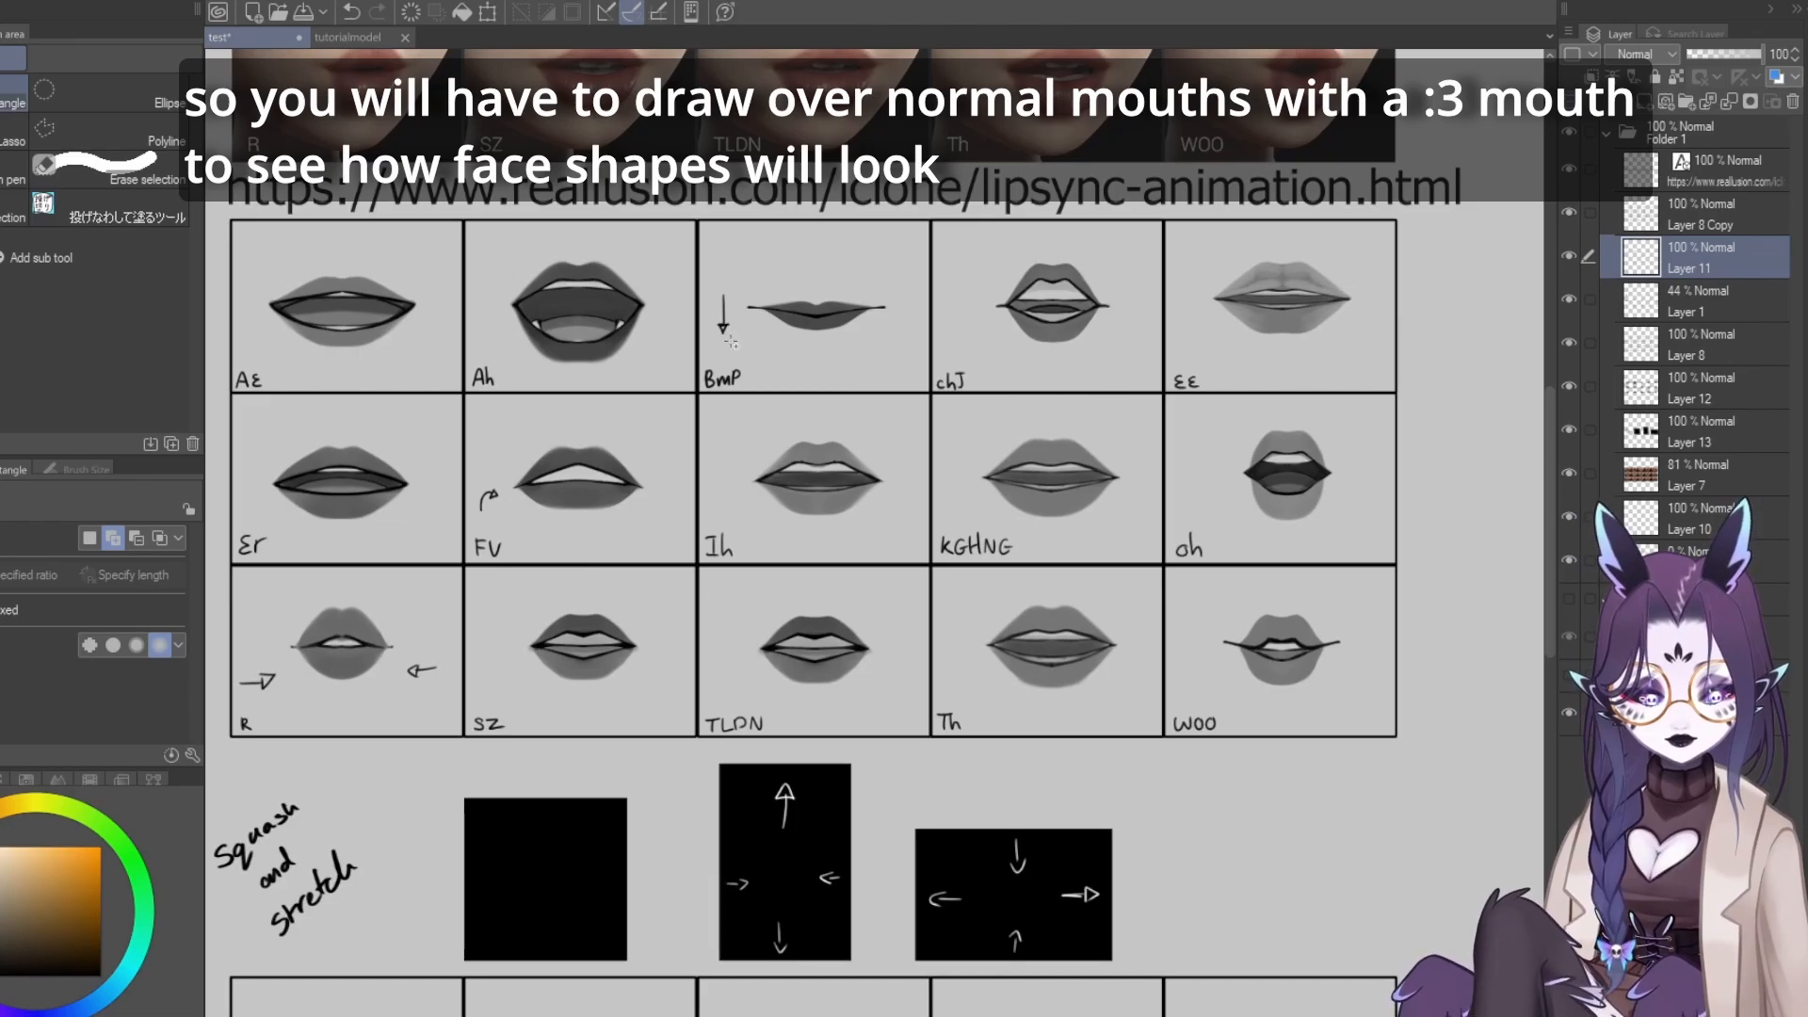
pyautogui.scroll(-4, 738, 360)
pyautogui.scroll(4, 641, 777)
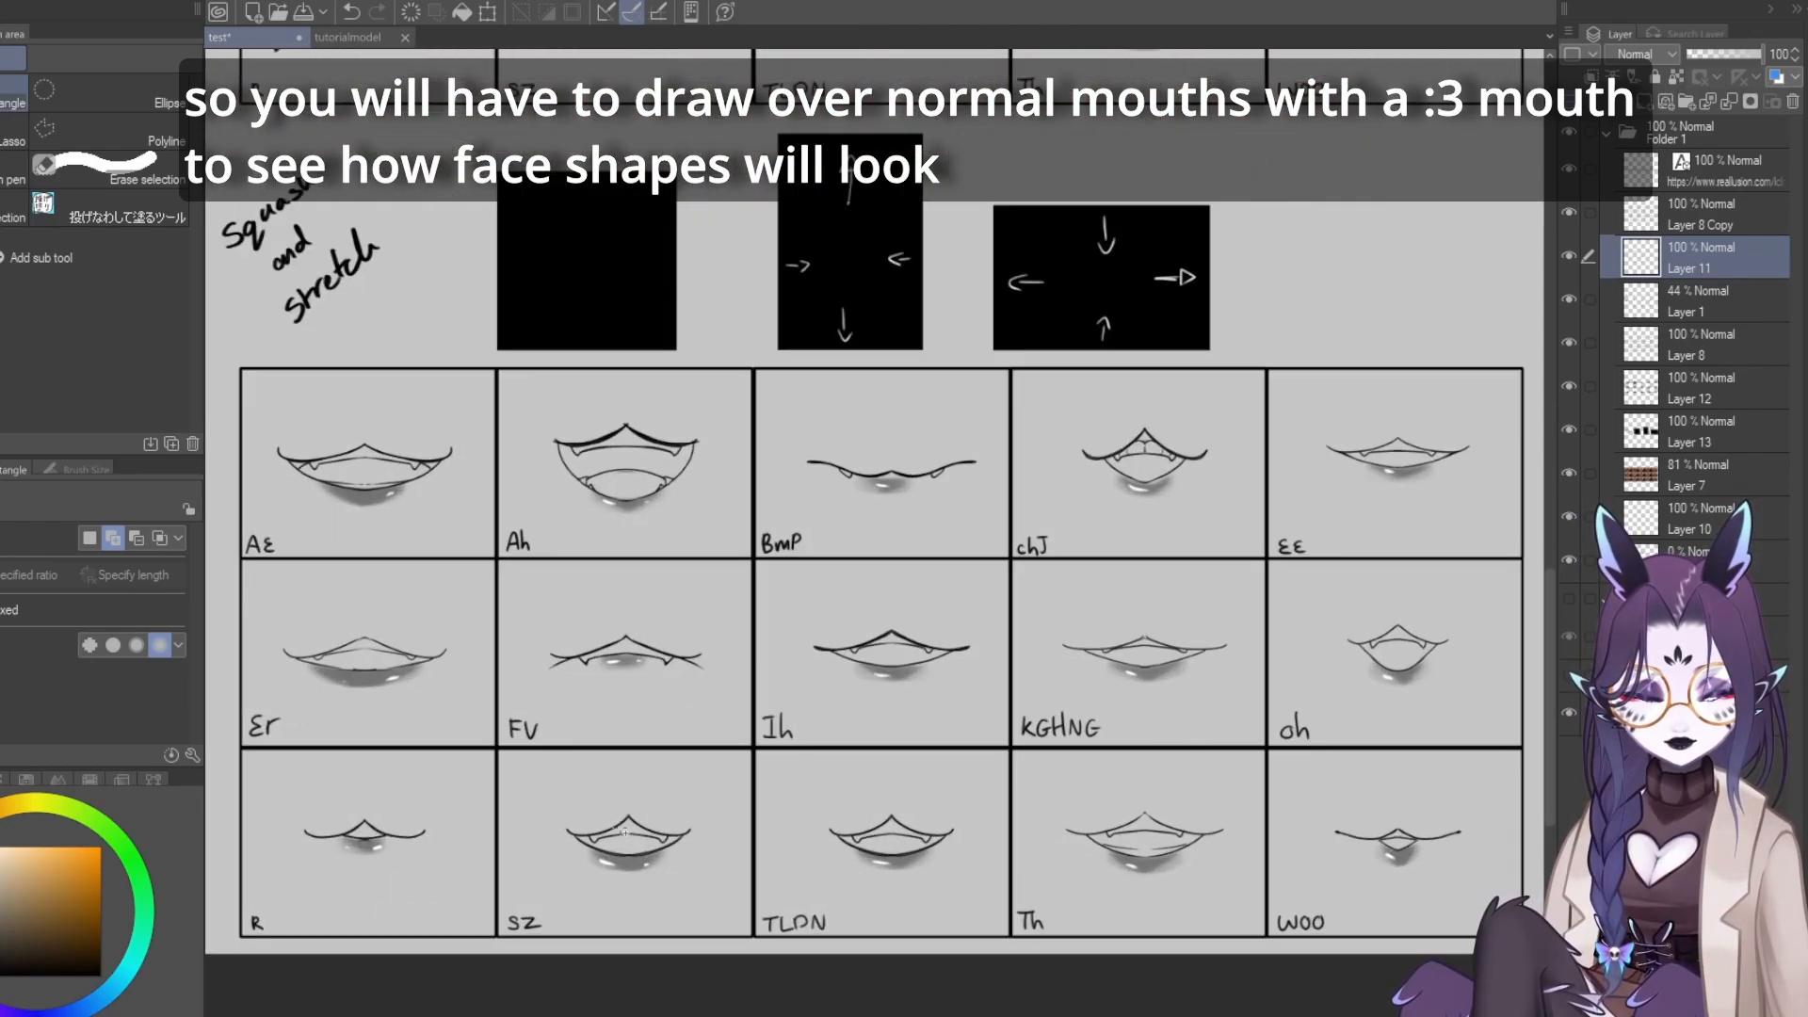
pyautogui.scroll(-1, 472, 735)
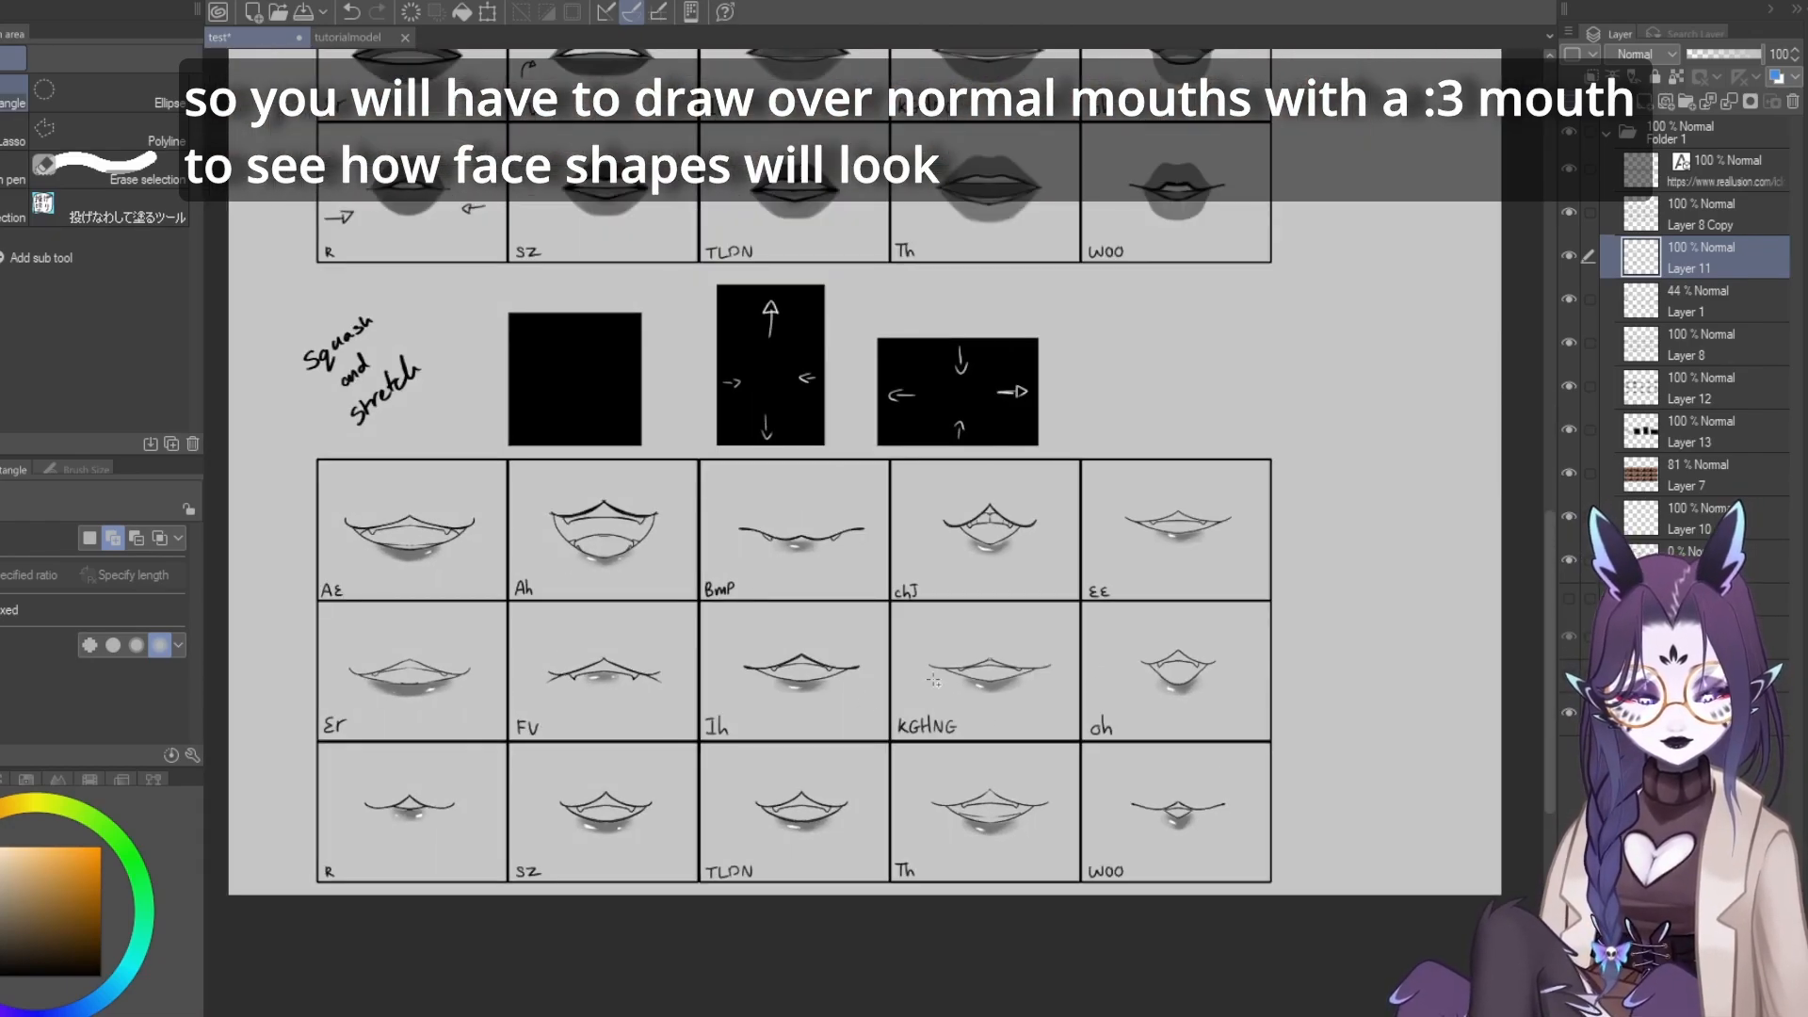
pyautogui.scroll(-2, 811, 794)
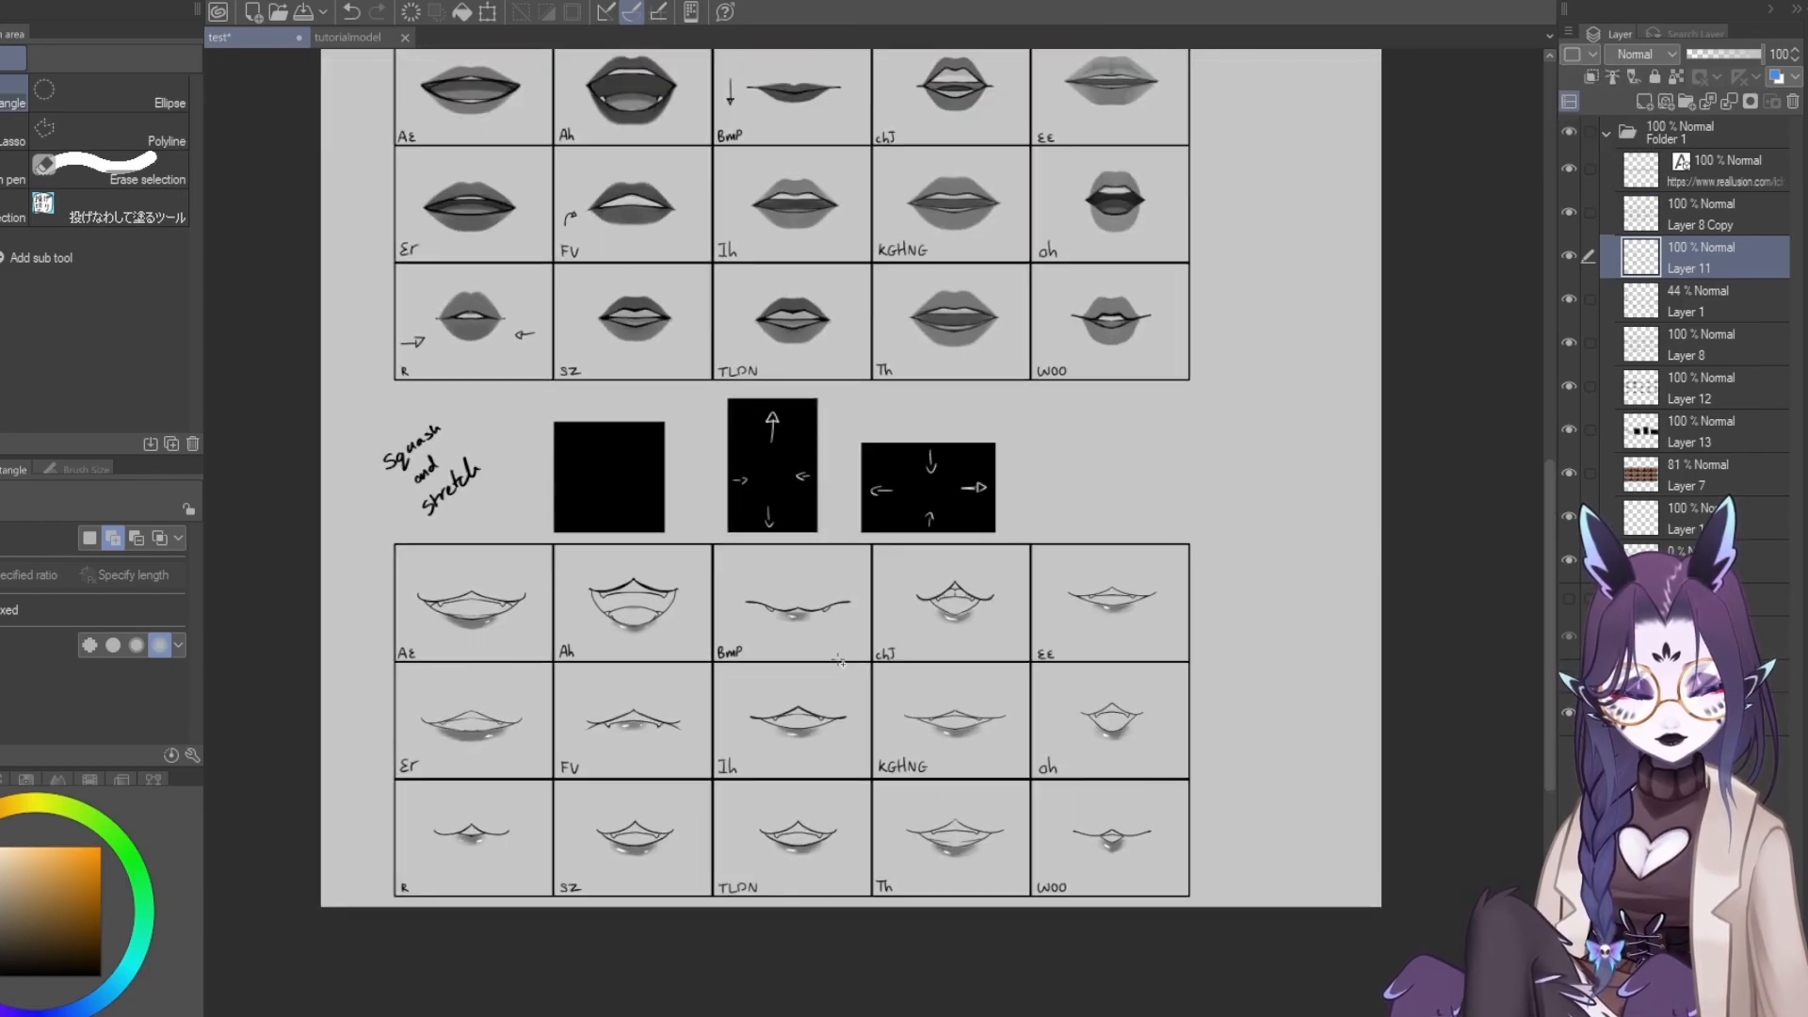
pyautogui.scroll(-1, 813, 702)
pyautogui.scroll(1, 813, 702)
pyautogui.scroll(1, 833, 838)
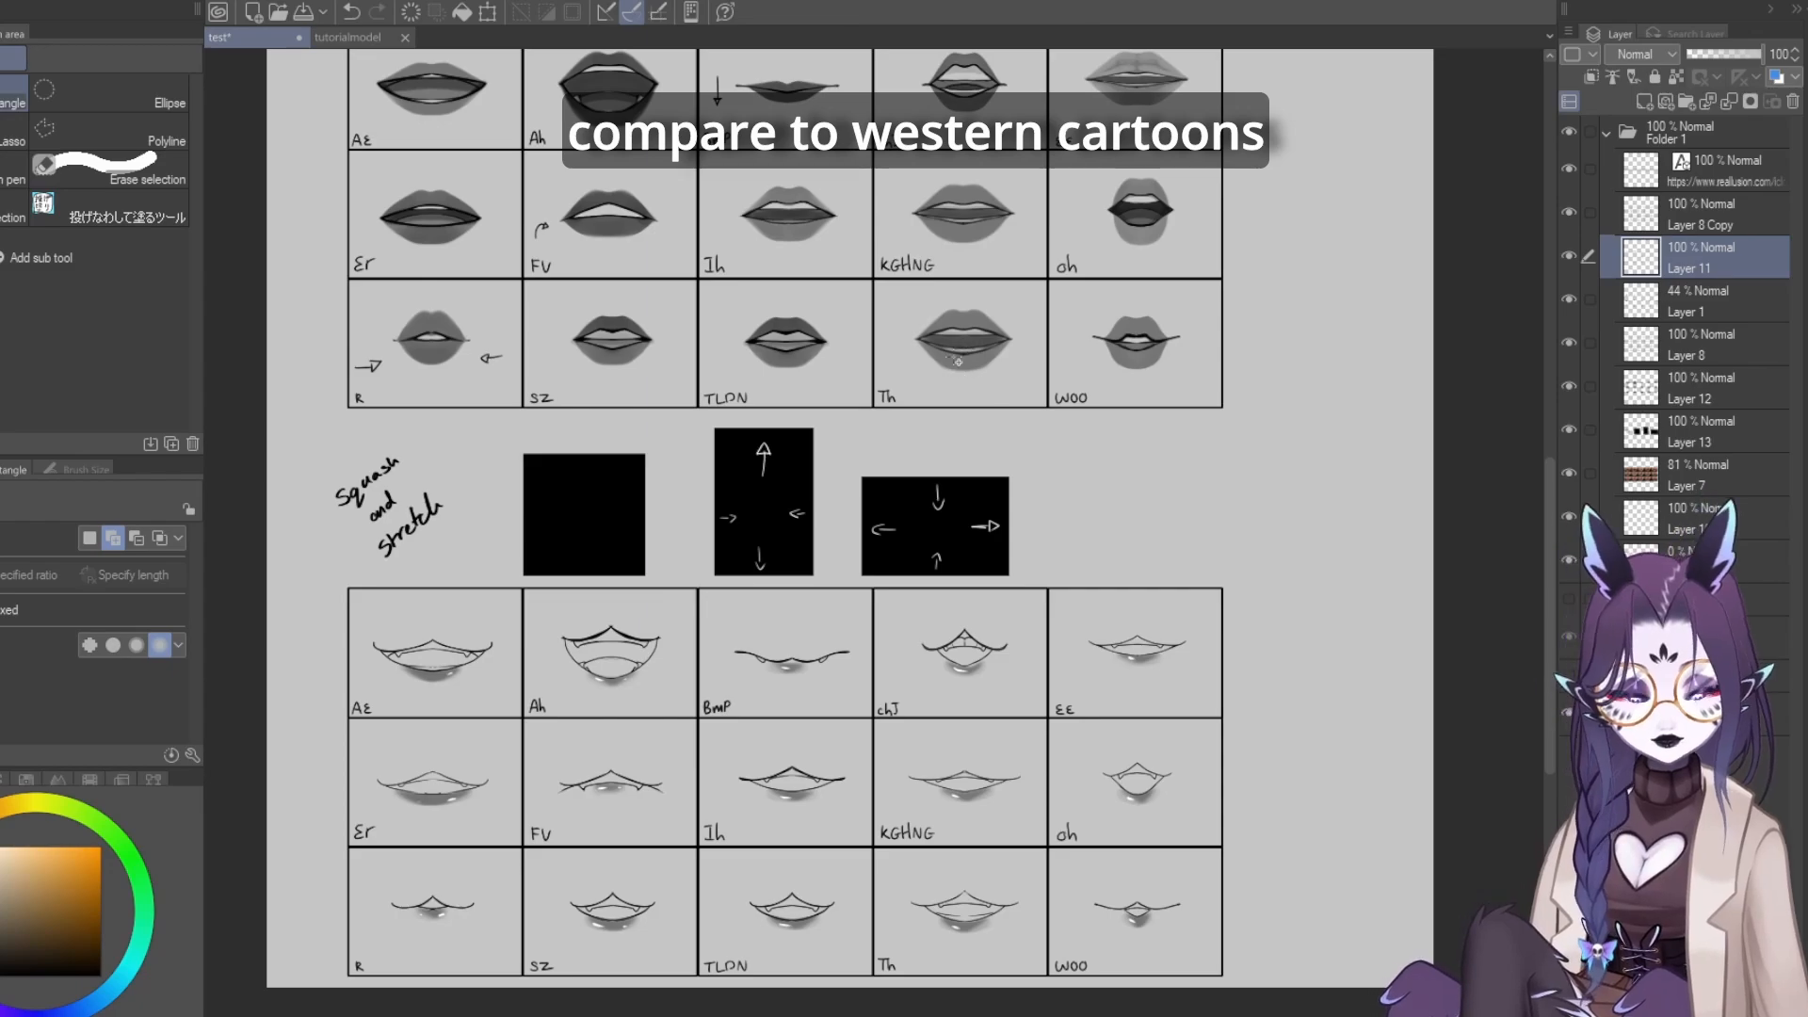
pyautogui.scroll(-2, 1102, 440)
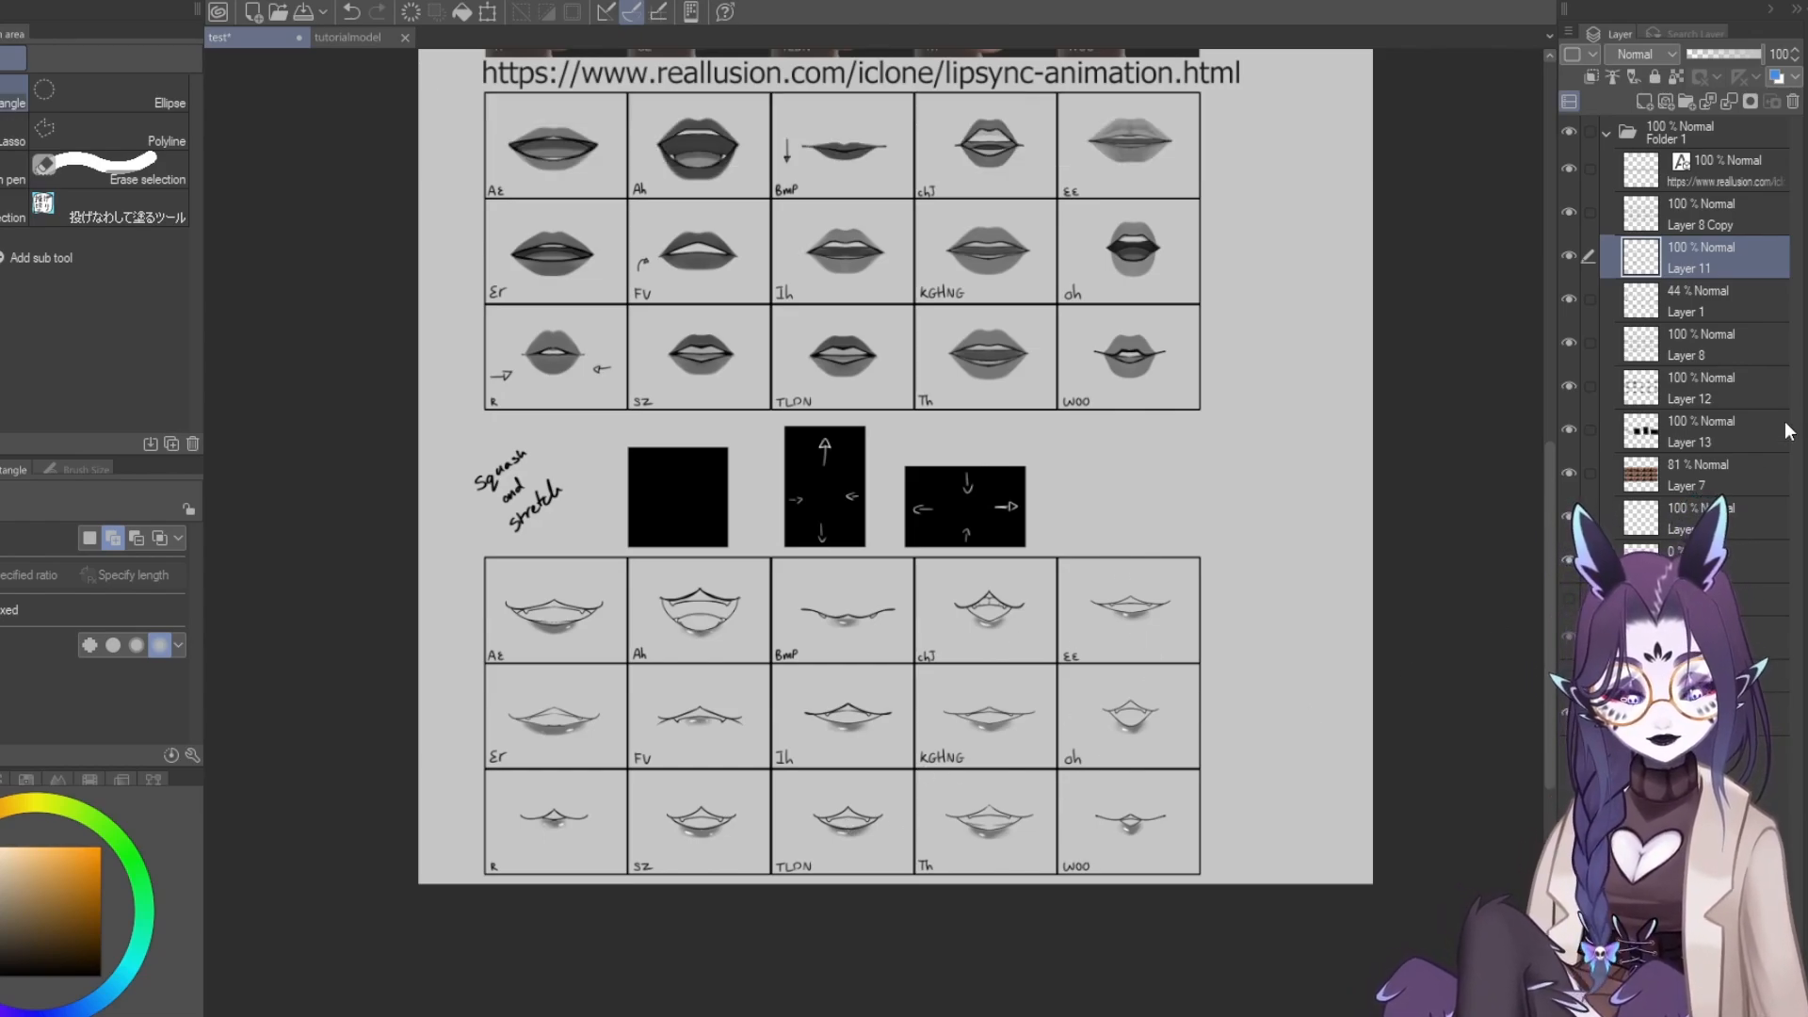
# Collapse Folder 1, which holds the mouth chart layers
pyautogui.click(1607, 132)
pyautogui.scroll(-1, 1064, 742)
pyautogui.scroll(3, 805, 749)
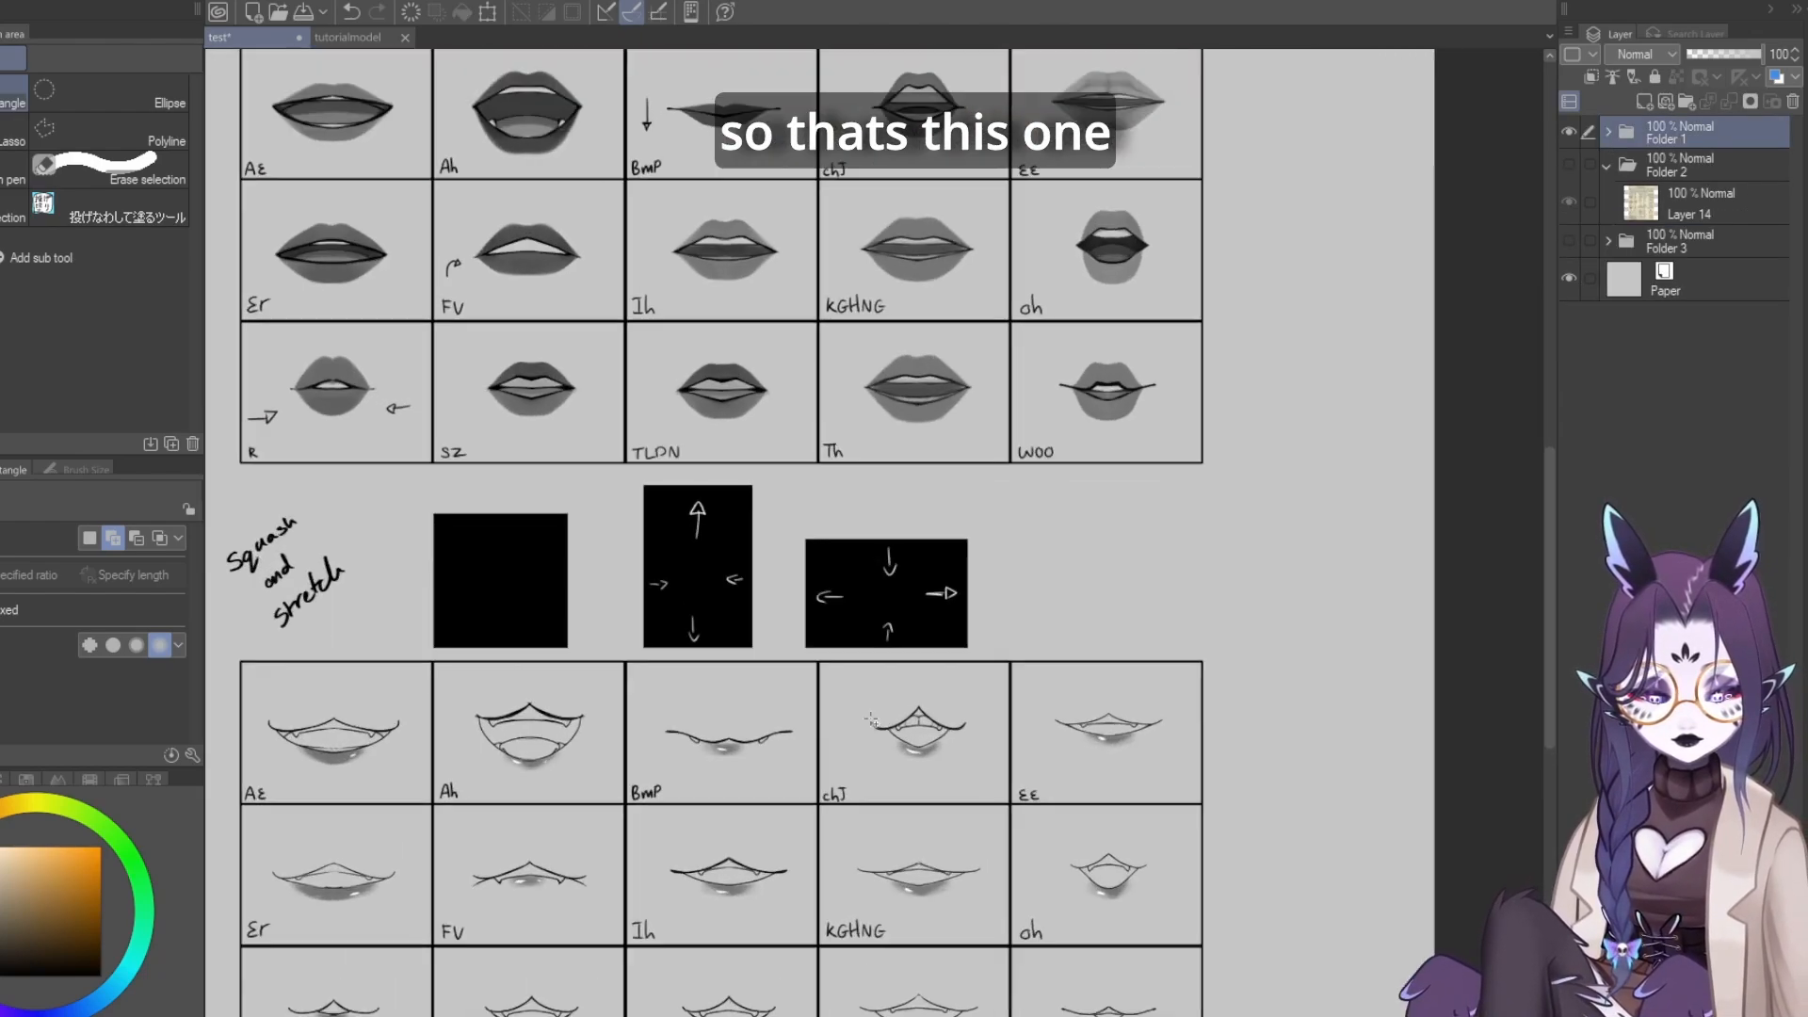
# Examine the squash and stretch blocks and how the same deformation applies to the lips in the reference photos
pyautogui.scroll(-1, 805, 749)
pyautogui.scroll(3, 614, 516)
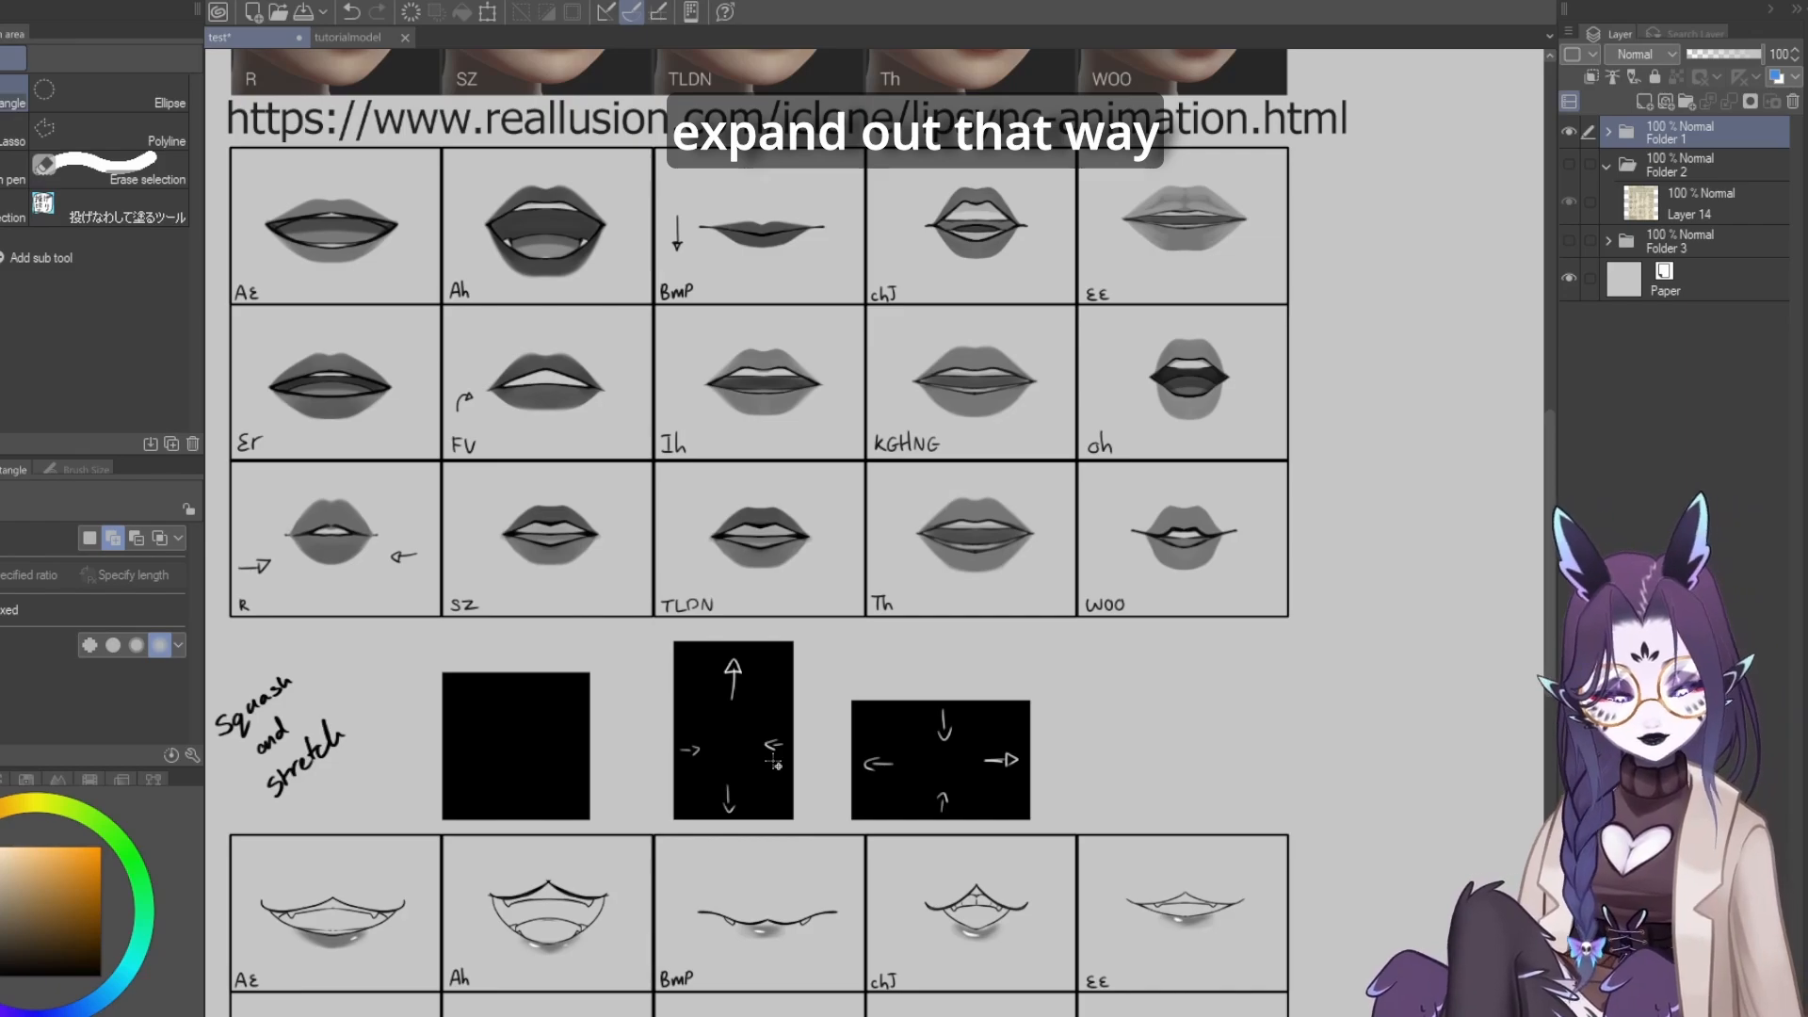
pyautogui.scroll(-3, 840, 769)
pyautogui.scroll(-2, 767, 396)
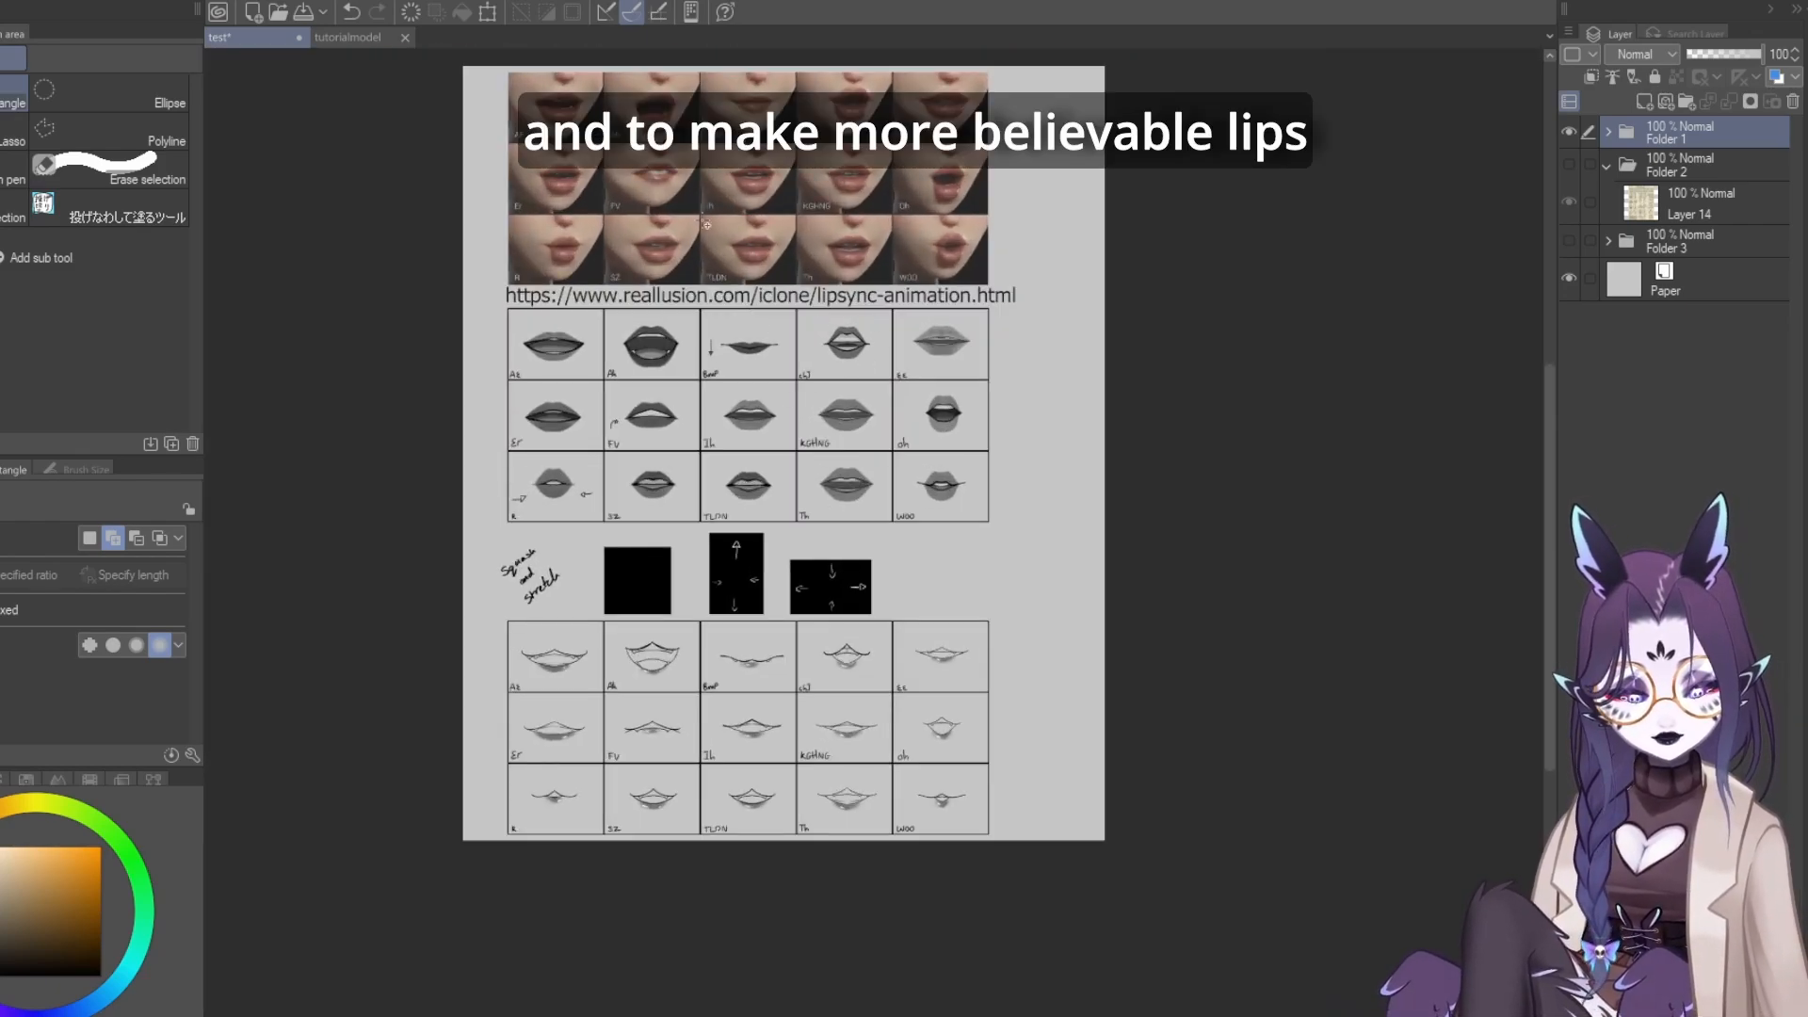
pyautogui.scroll(2, 761, 282)
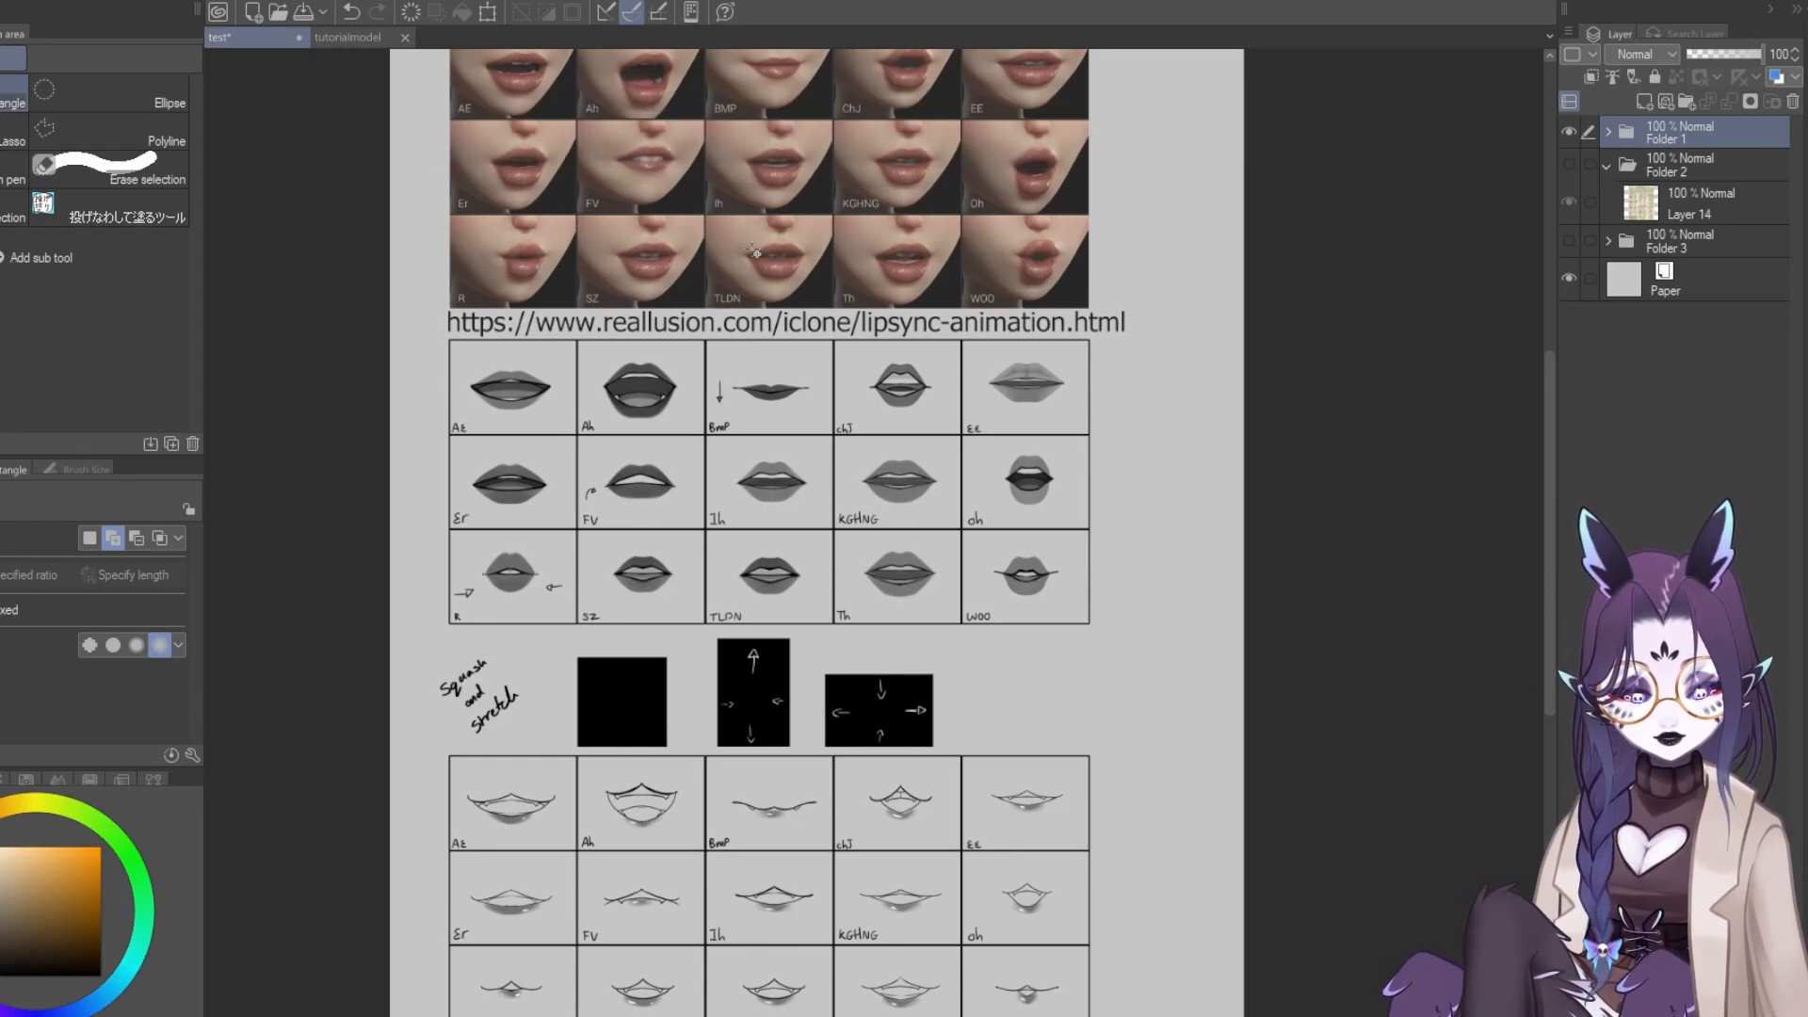
pyautogui.scroll(-2, 756, 253)
pyautogui.scroll(5, 734, 245)
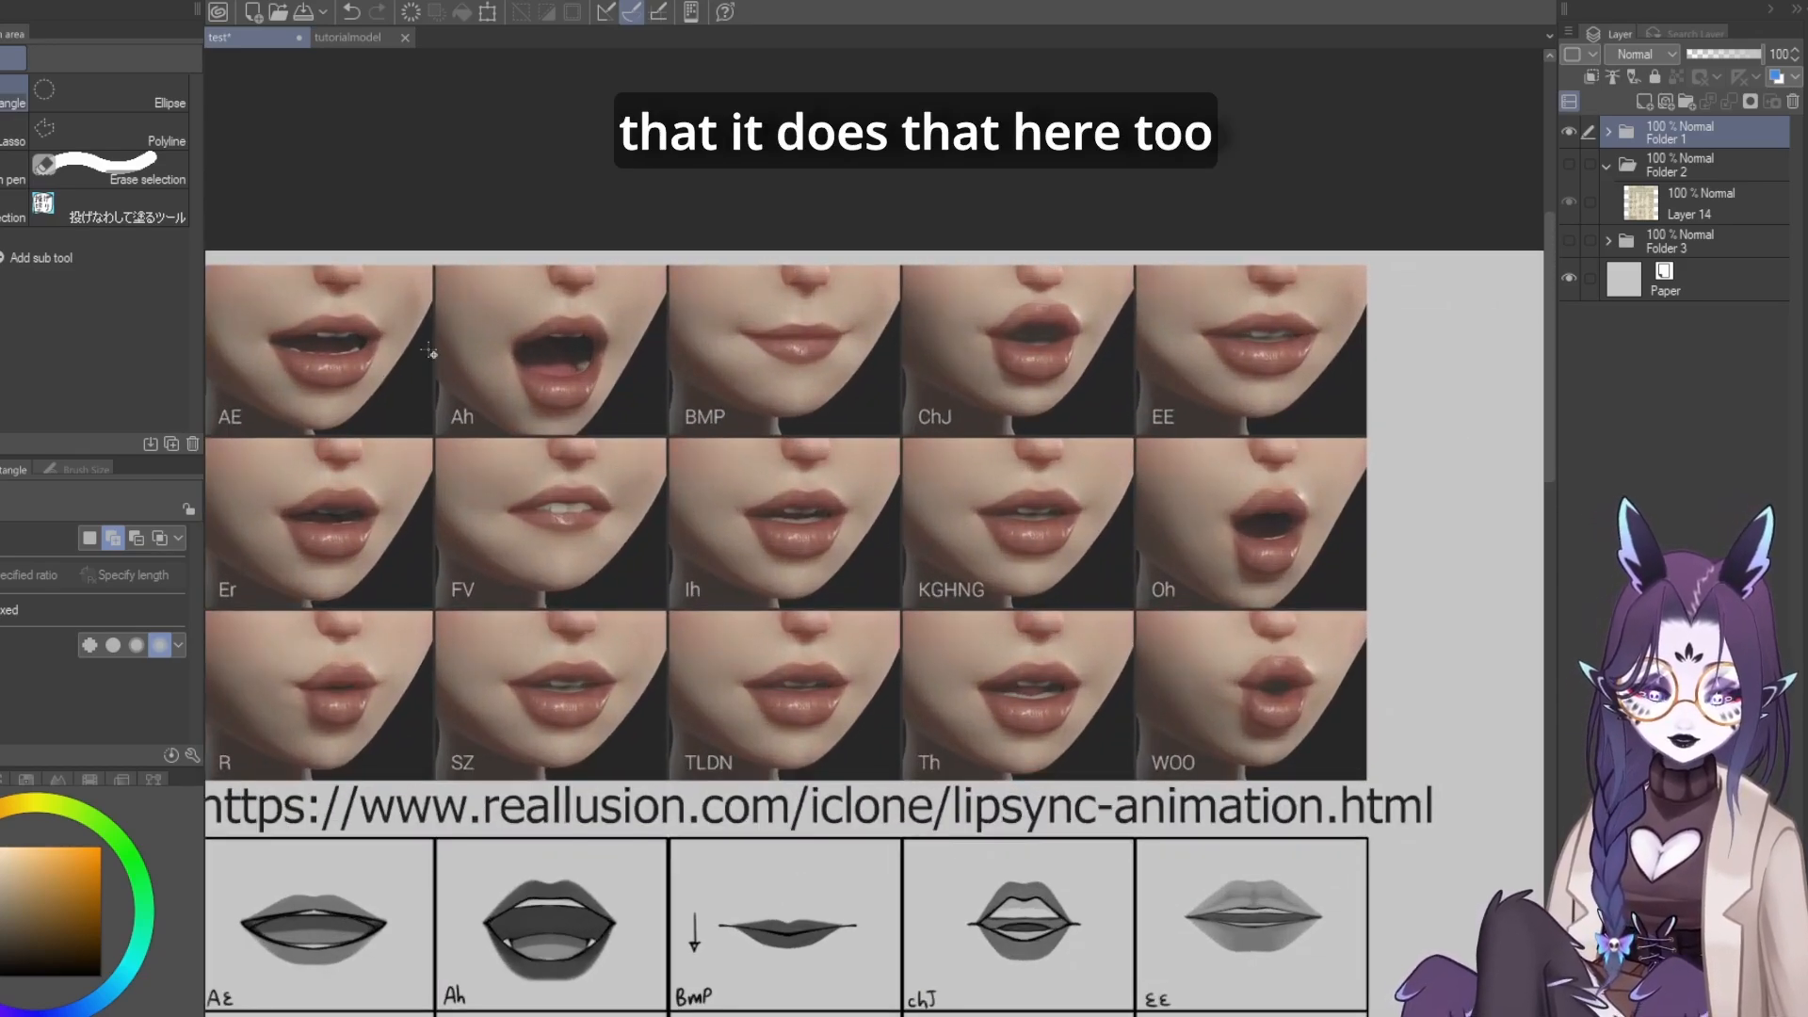
pyautogui.scroll(-5, 793, 544)
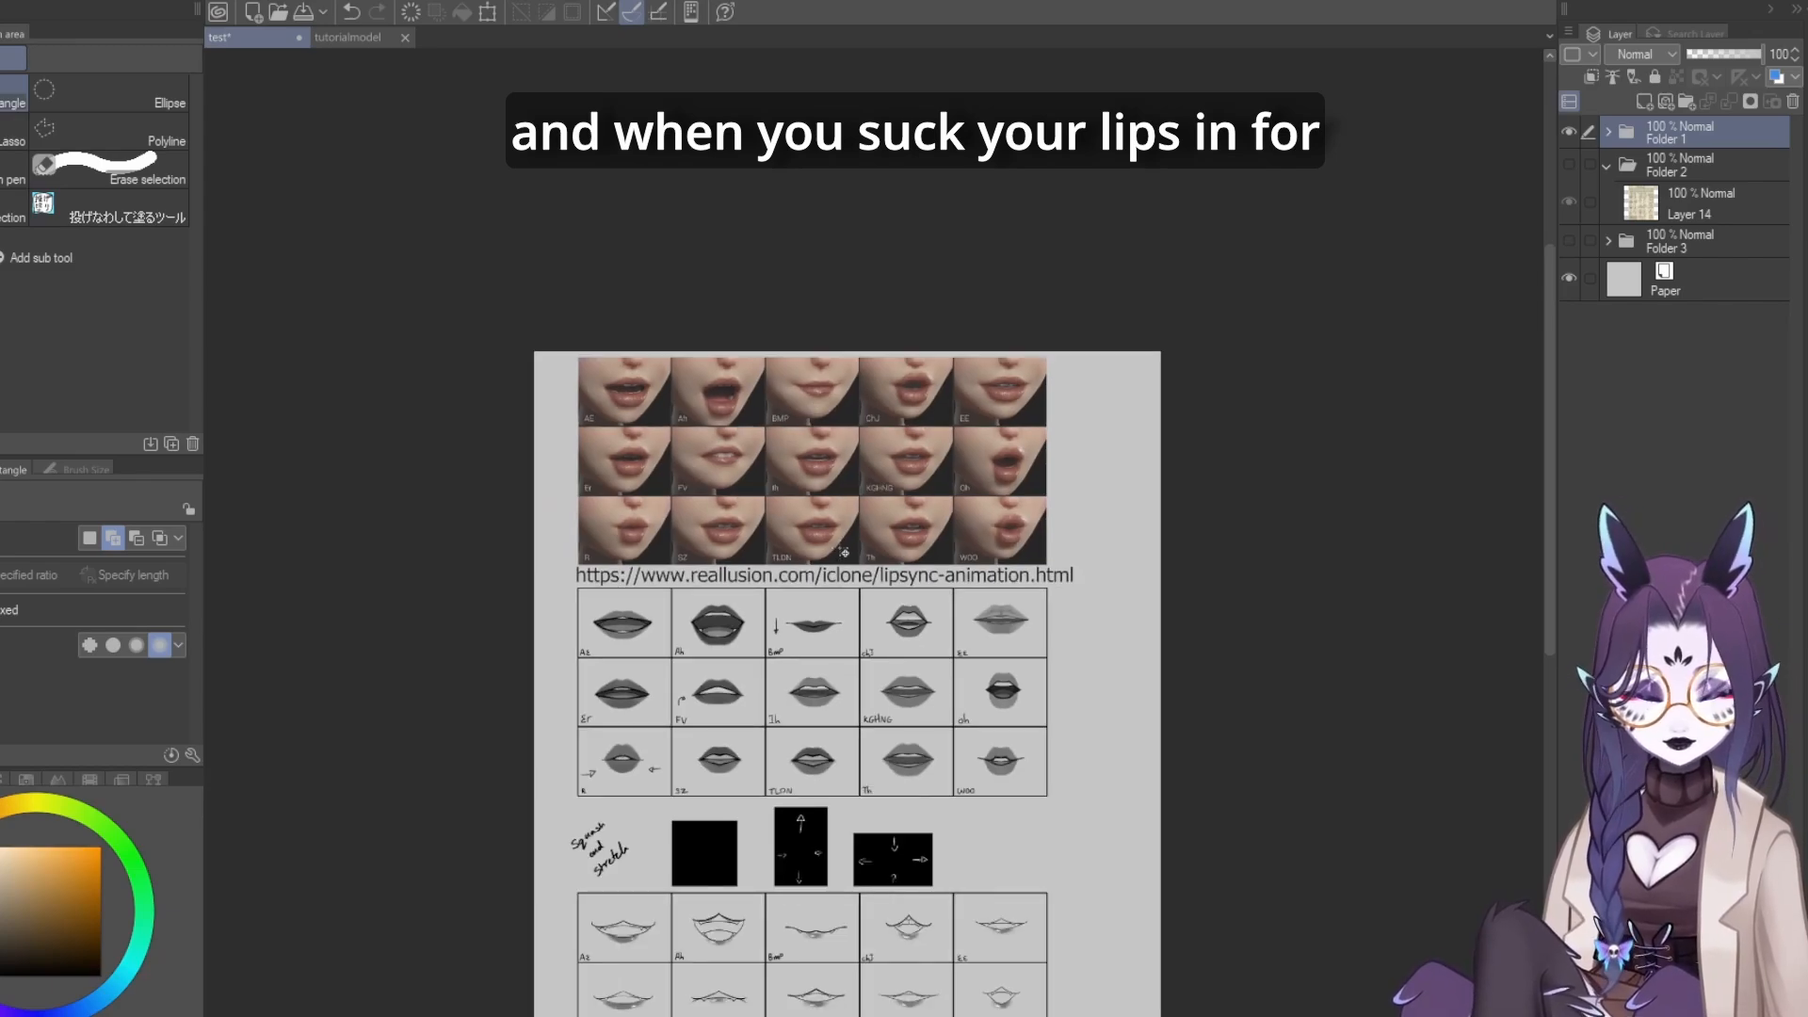
# Hide Folder 1 with the lipsync mouth charts
pyautogui.scroll(1, 922, 730)
pyautogui.scroll(1, 921, 731)
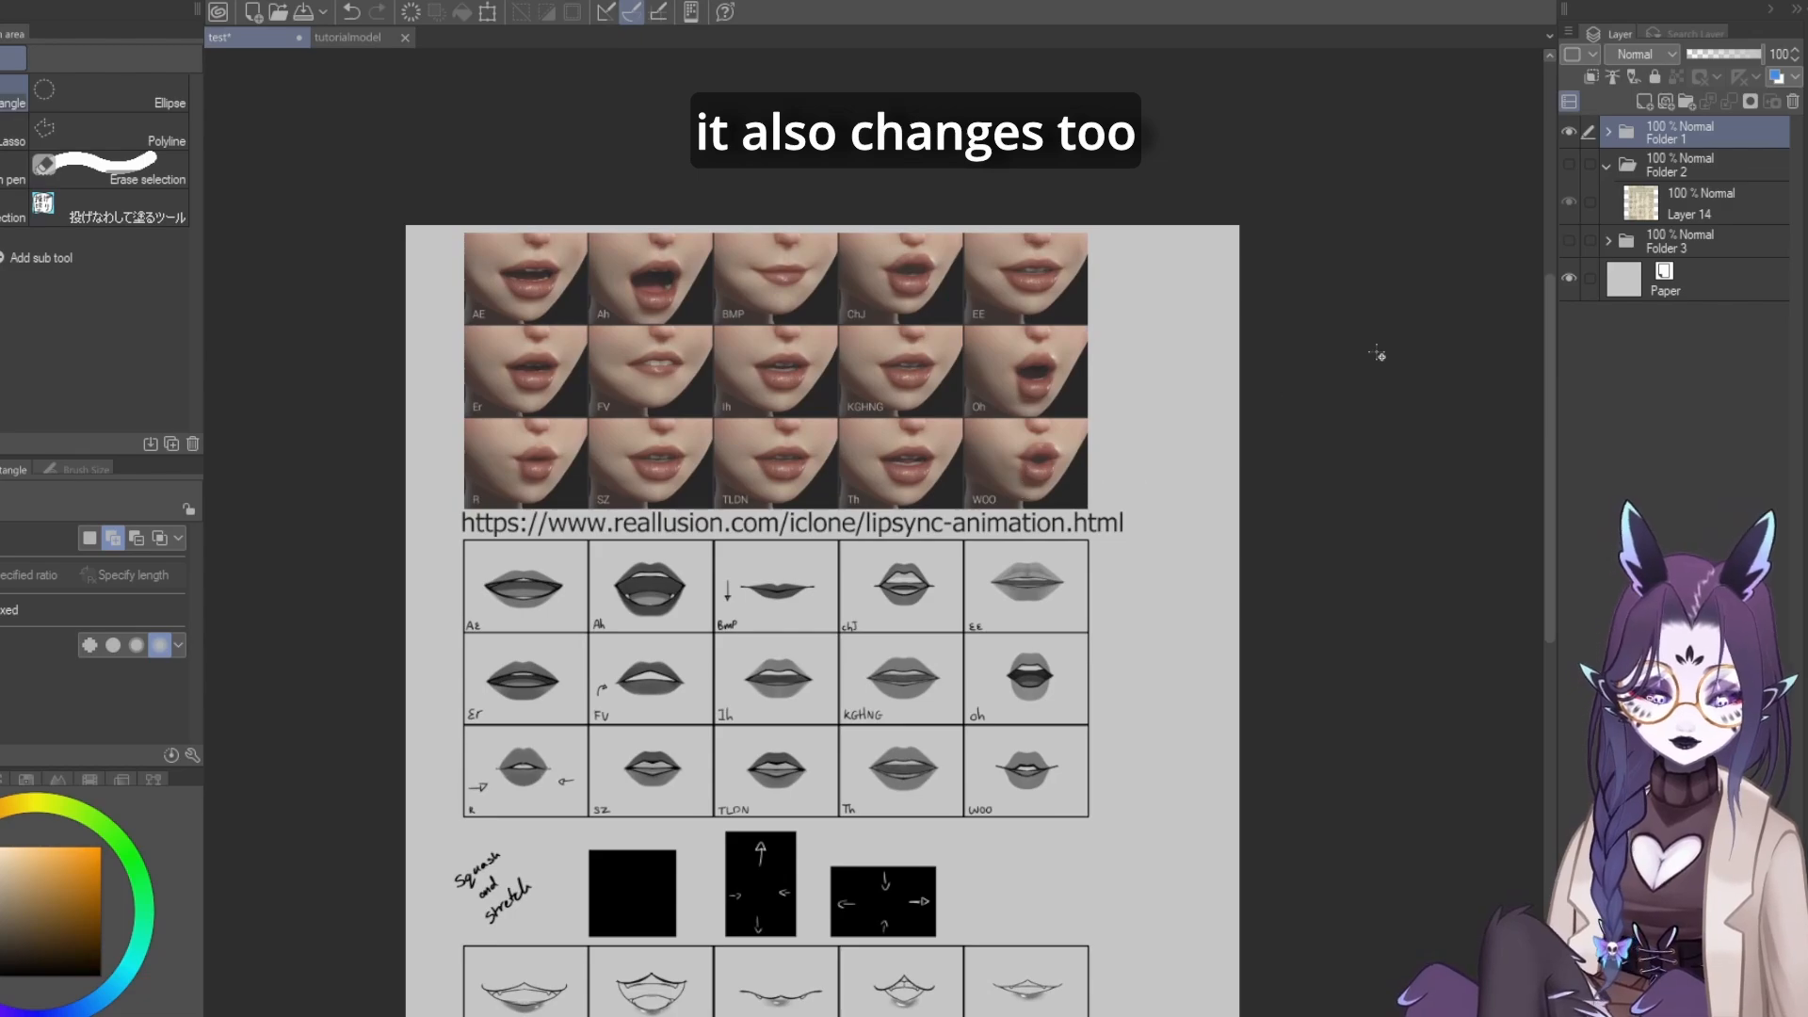
pyautogui.click(1569, 132)
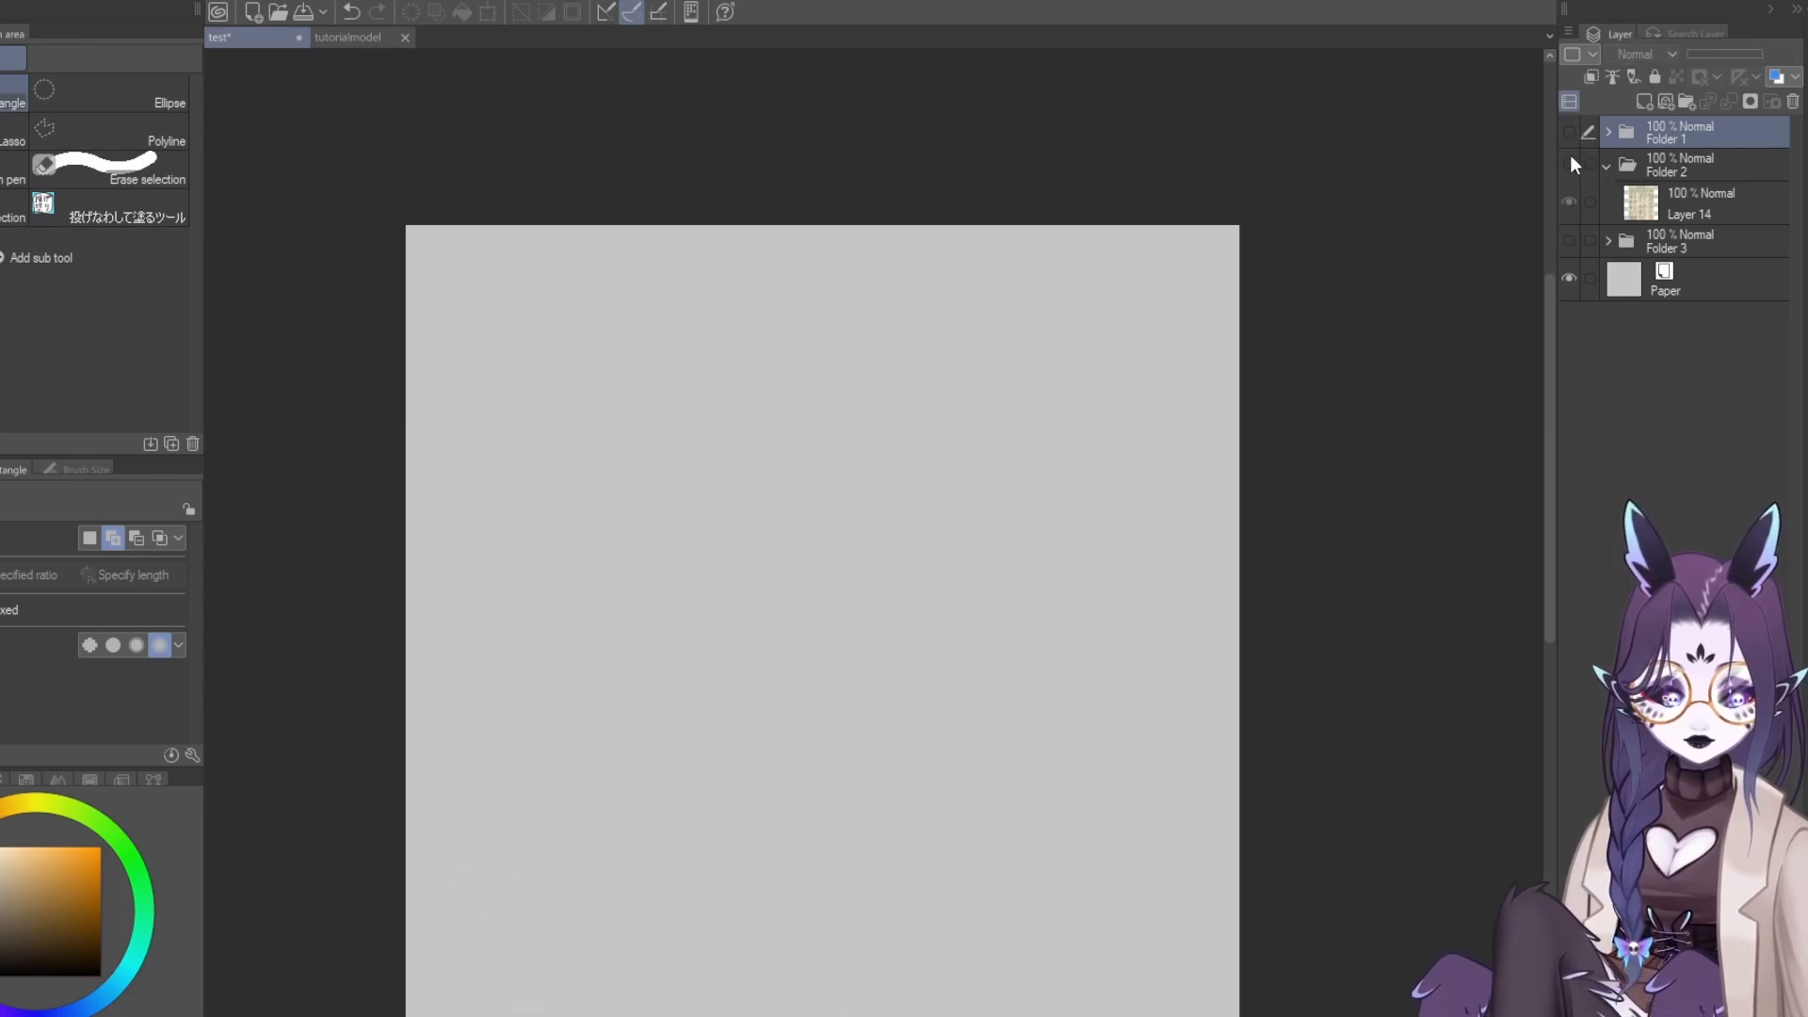
# Show Folder 2 and examine the dialogue chart's vowel and consonant mouth shapes and the words built from them
pyautogui.click(1569, 164)
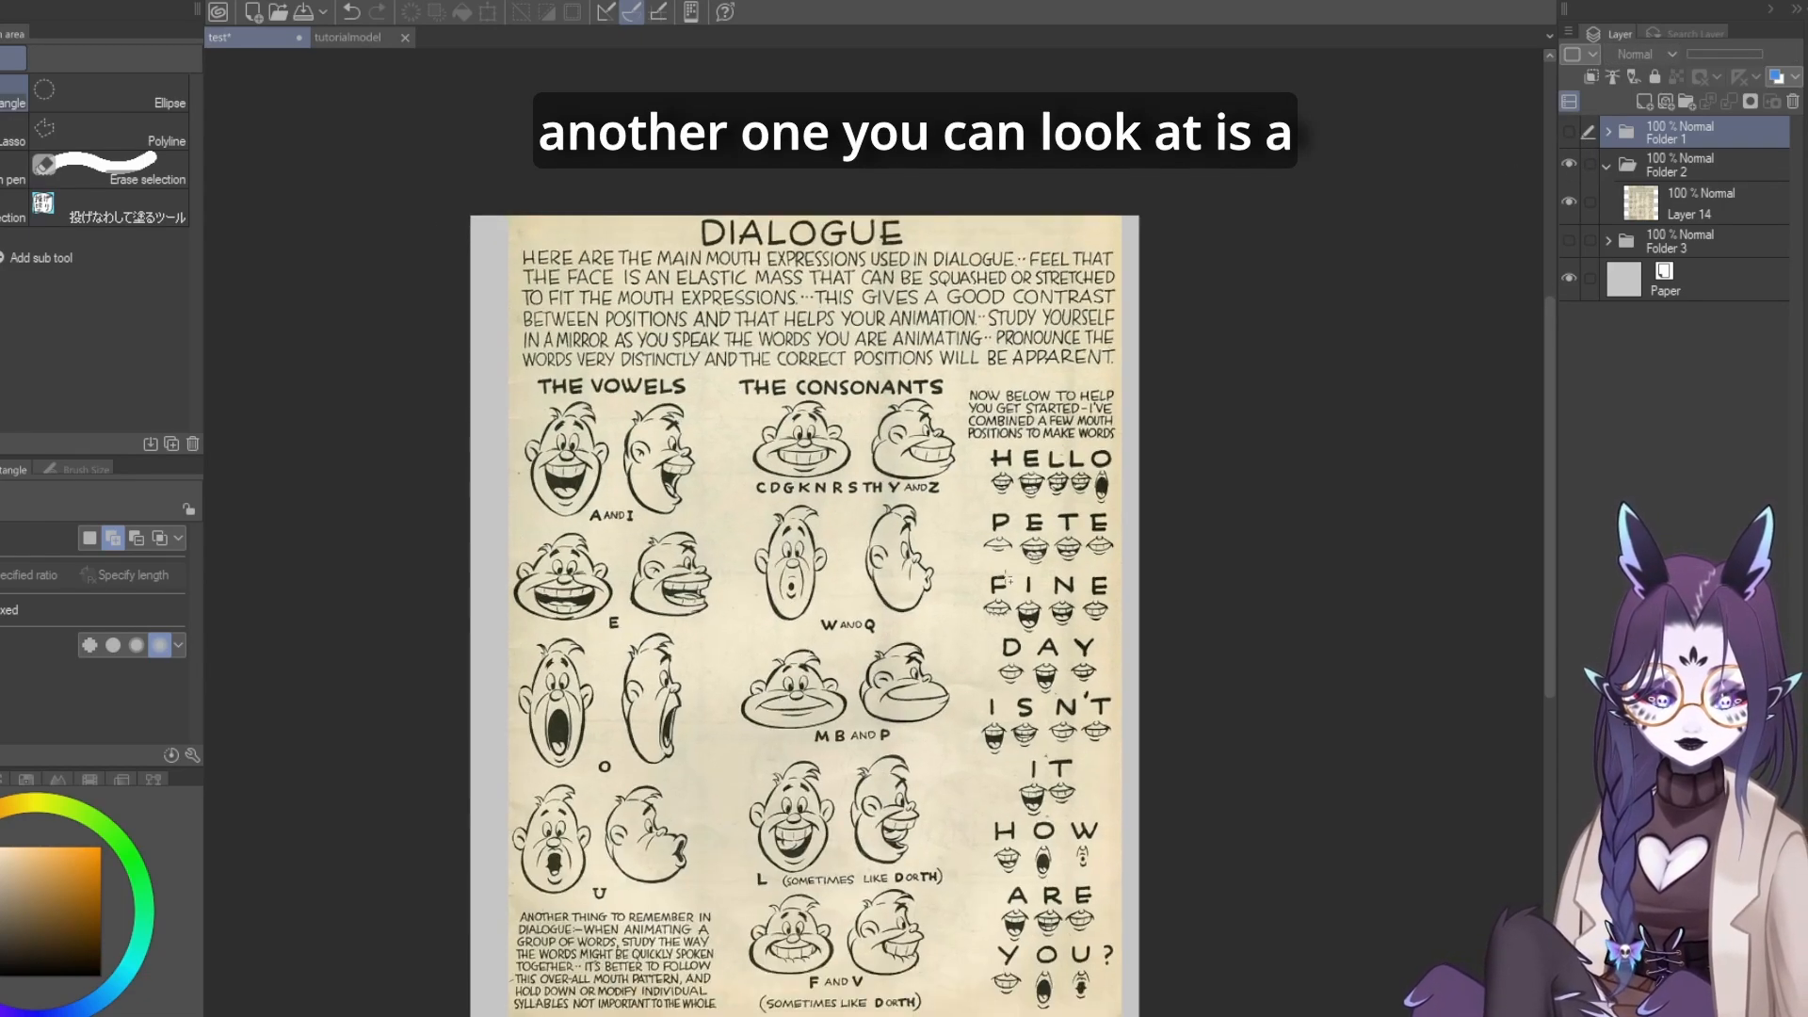
pyautogui.scroll(-1, 484, 143)
pyautogui.scroll(2, 1059, 704)
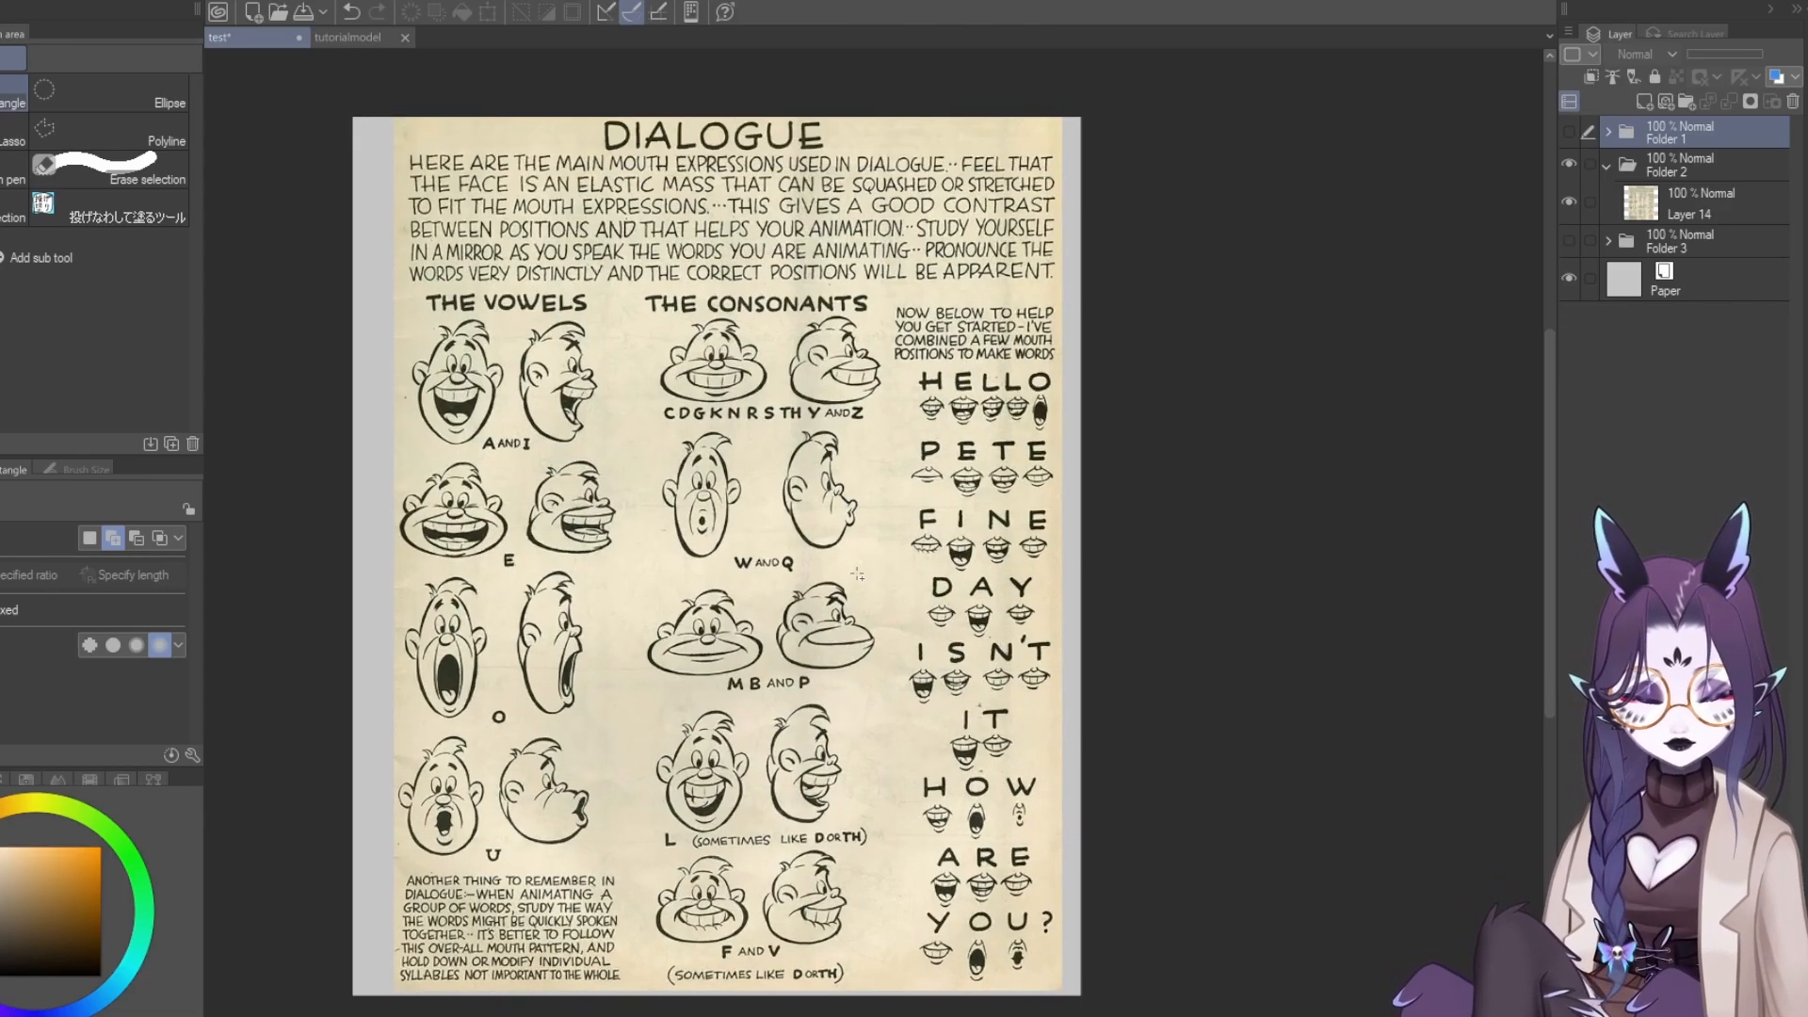
pyautogui.scroll(2, 862, 415)
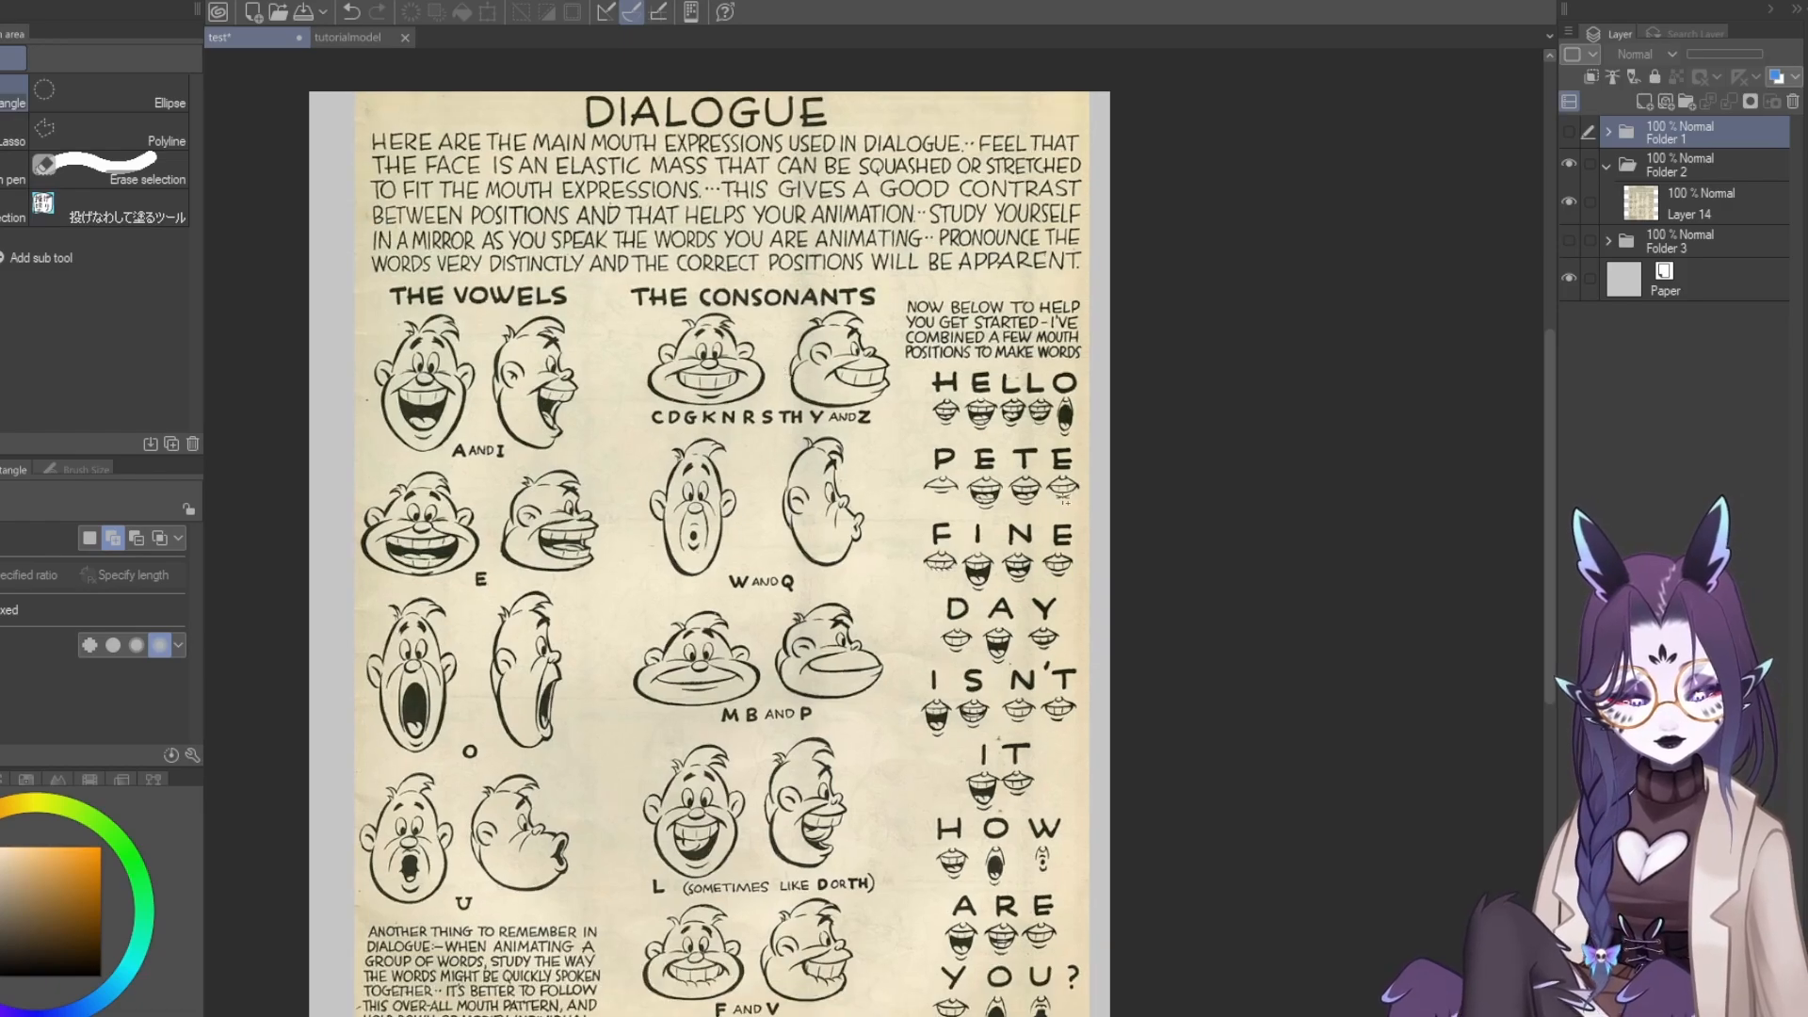
pyautogui.scroll(-1, 1075, 401)
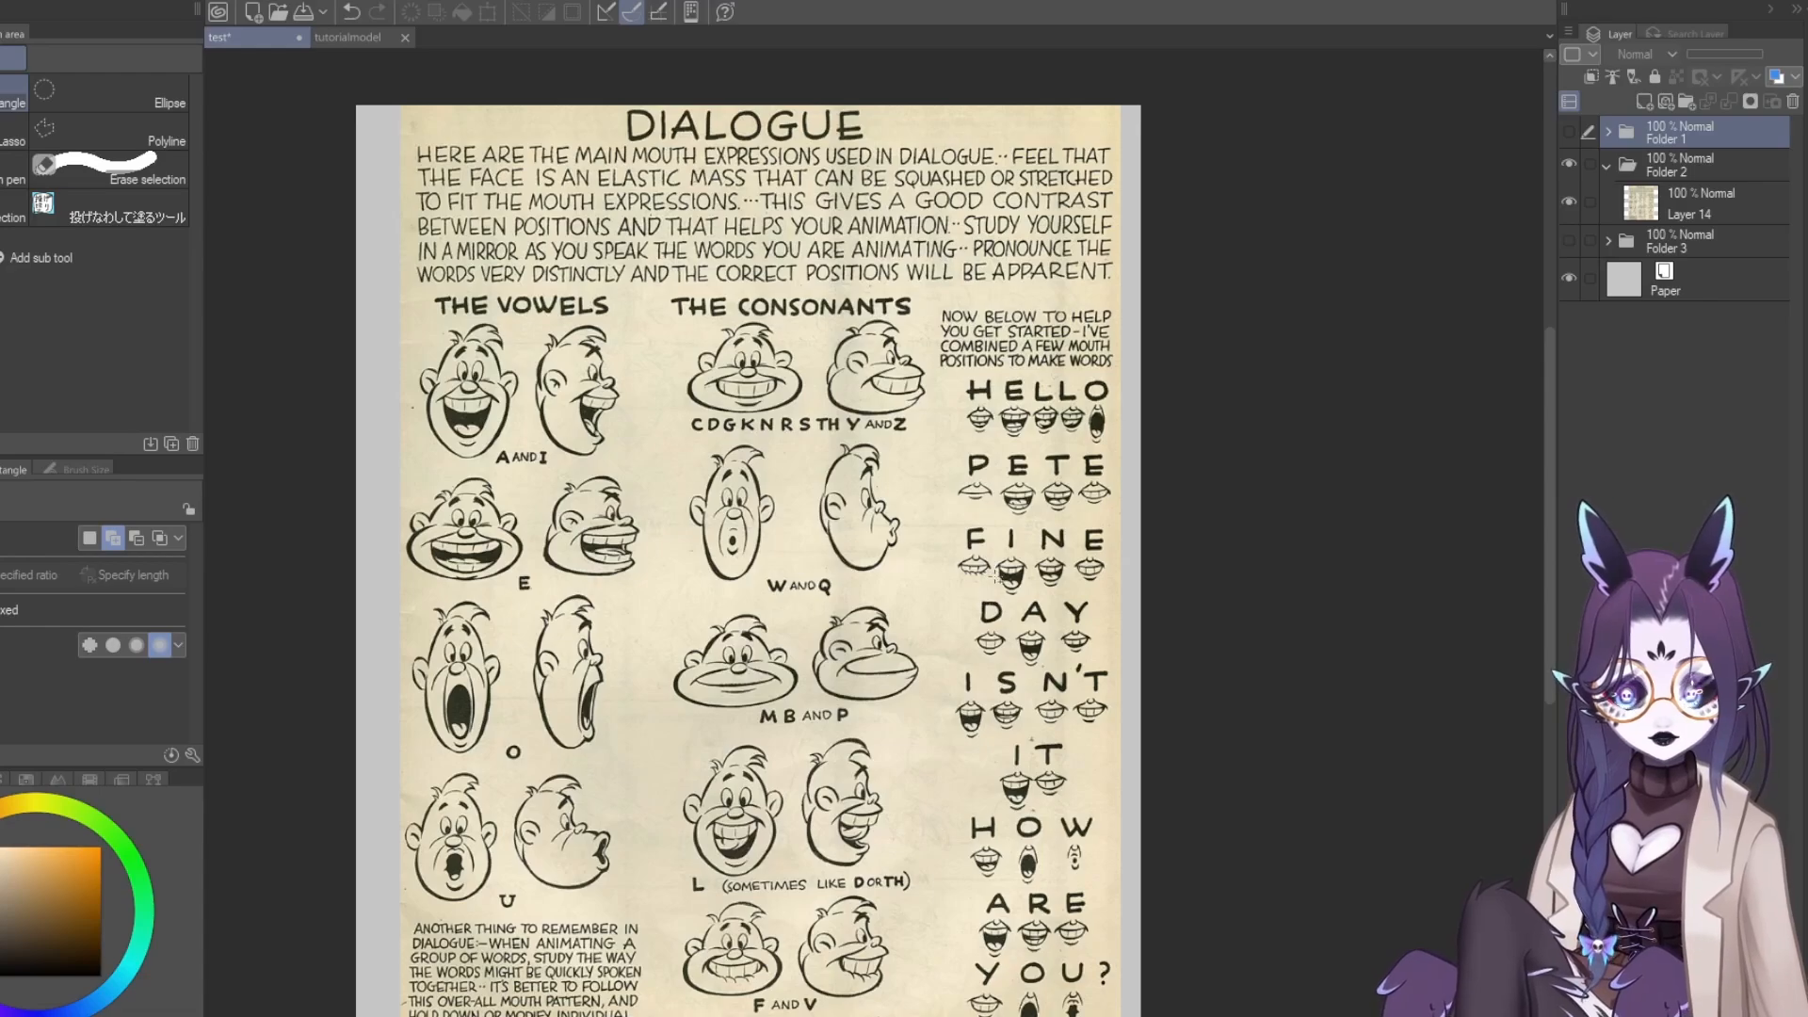
pyautogui.scroll(-1, 874, 349)
pyautogui.scroll(2, 1073, 563)
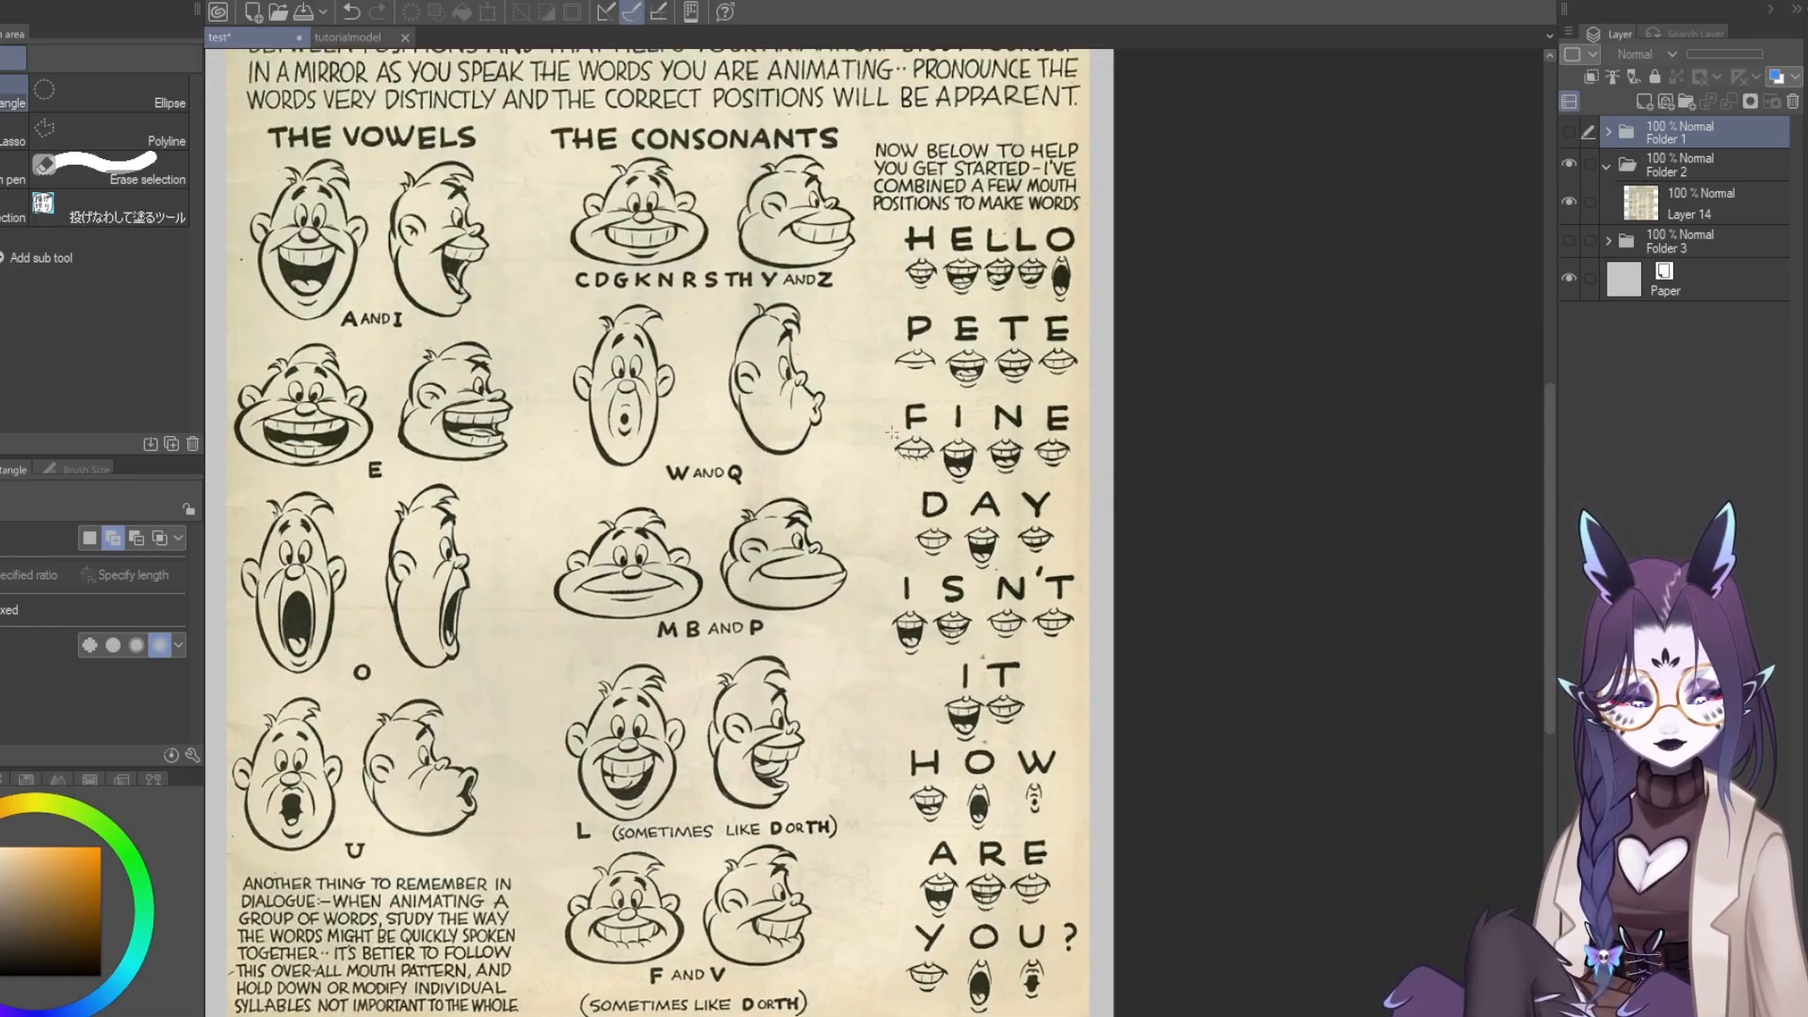
pyautogui.scroll(-1, 807, 559)
pyautogui.scroll(1, 736, 260)
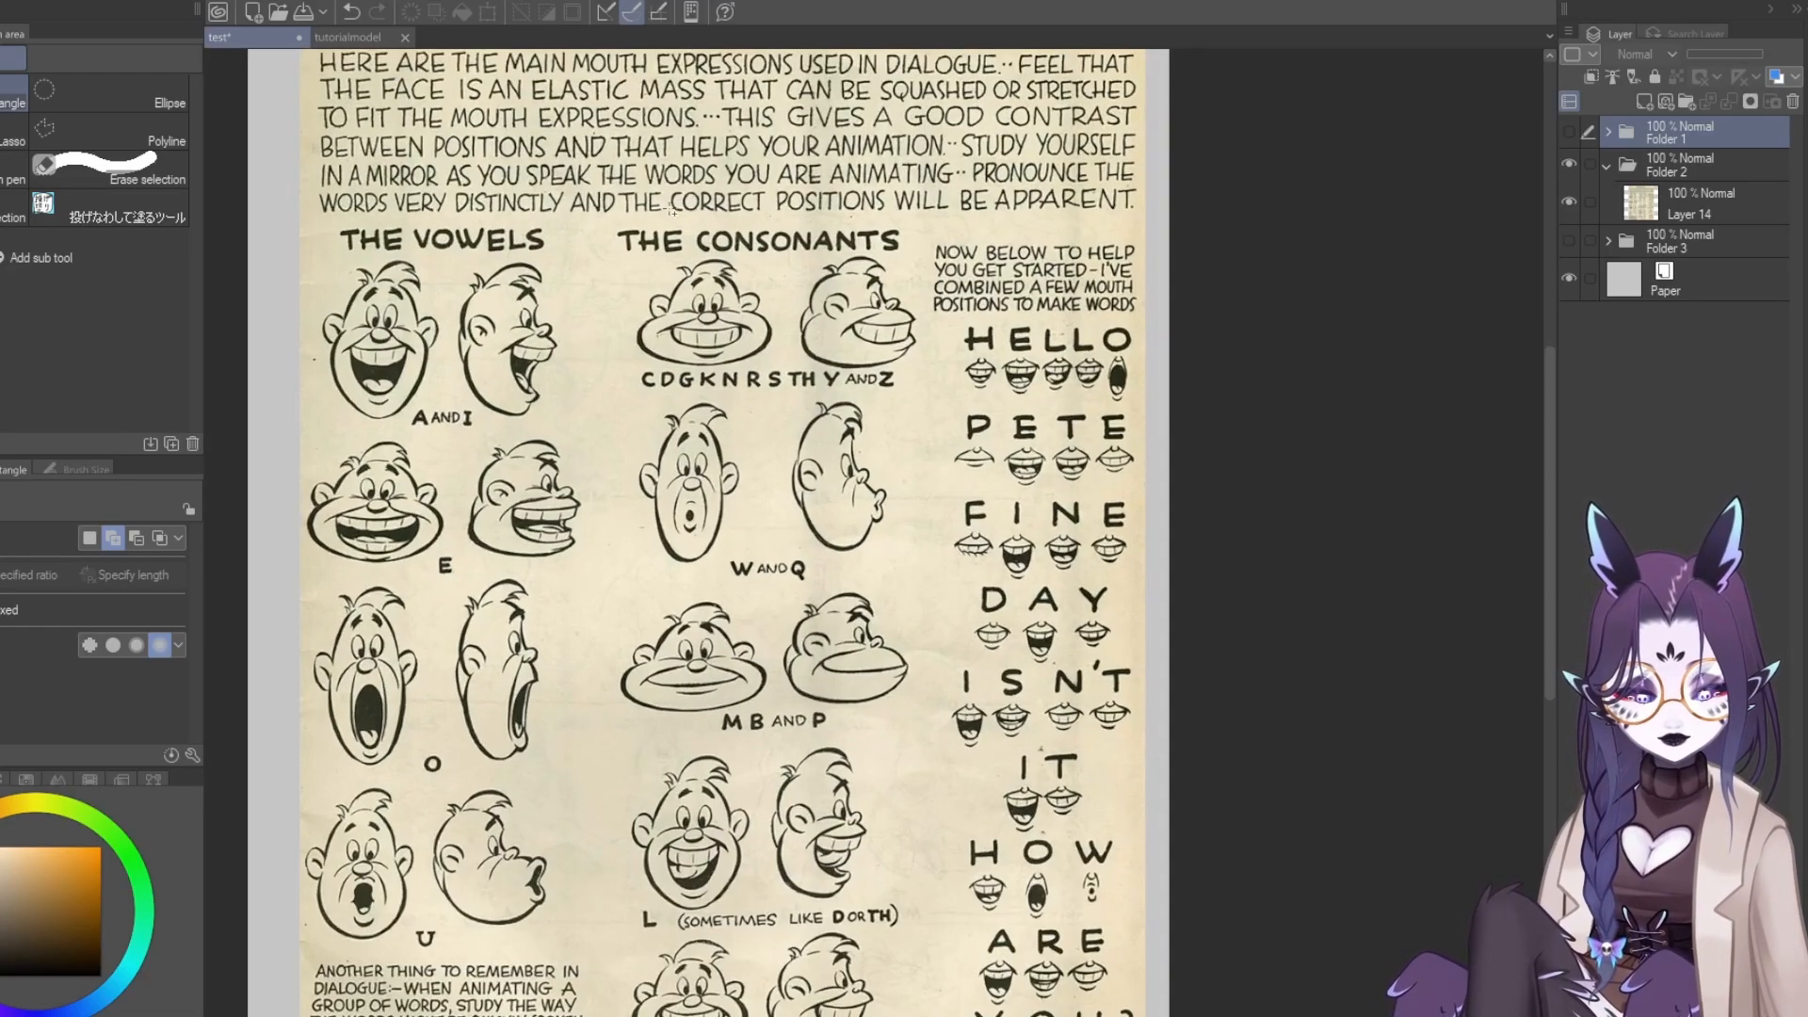
pyautogui.scroll(-1, 736, 260)
pyautogui.scroll(1, 736, 260)
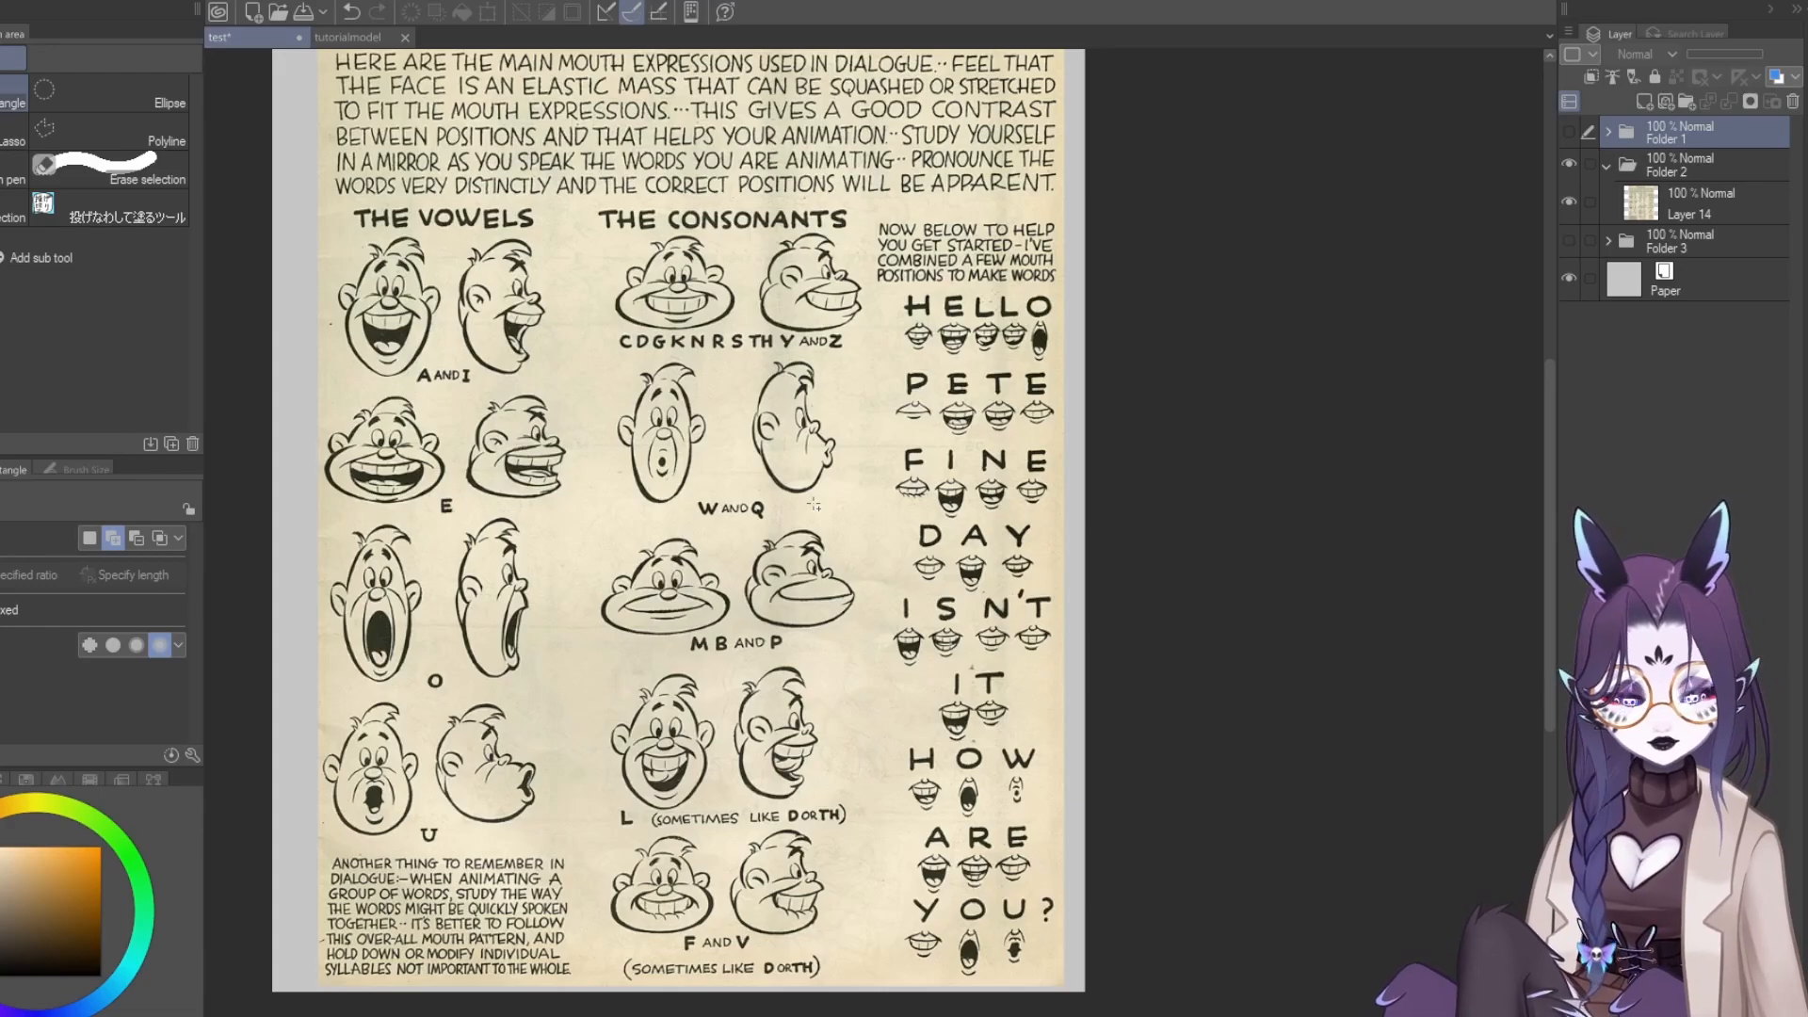
# Hide Folder 2 and show Folder 3 with the face movement heads, bringing the upper rows into close view
pyautogui.click(1568, 164)
pyautogui.click(1568, 240)
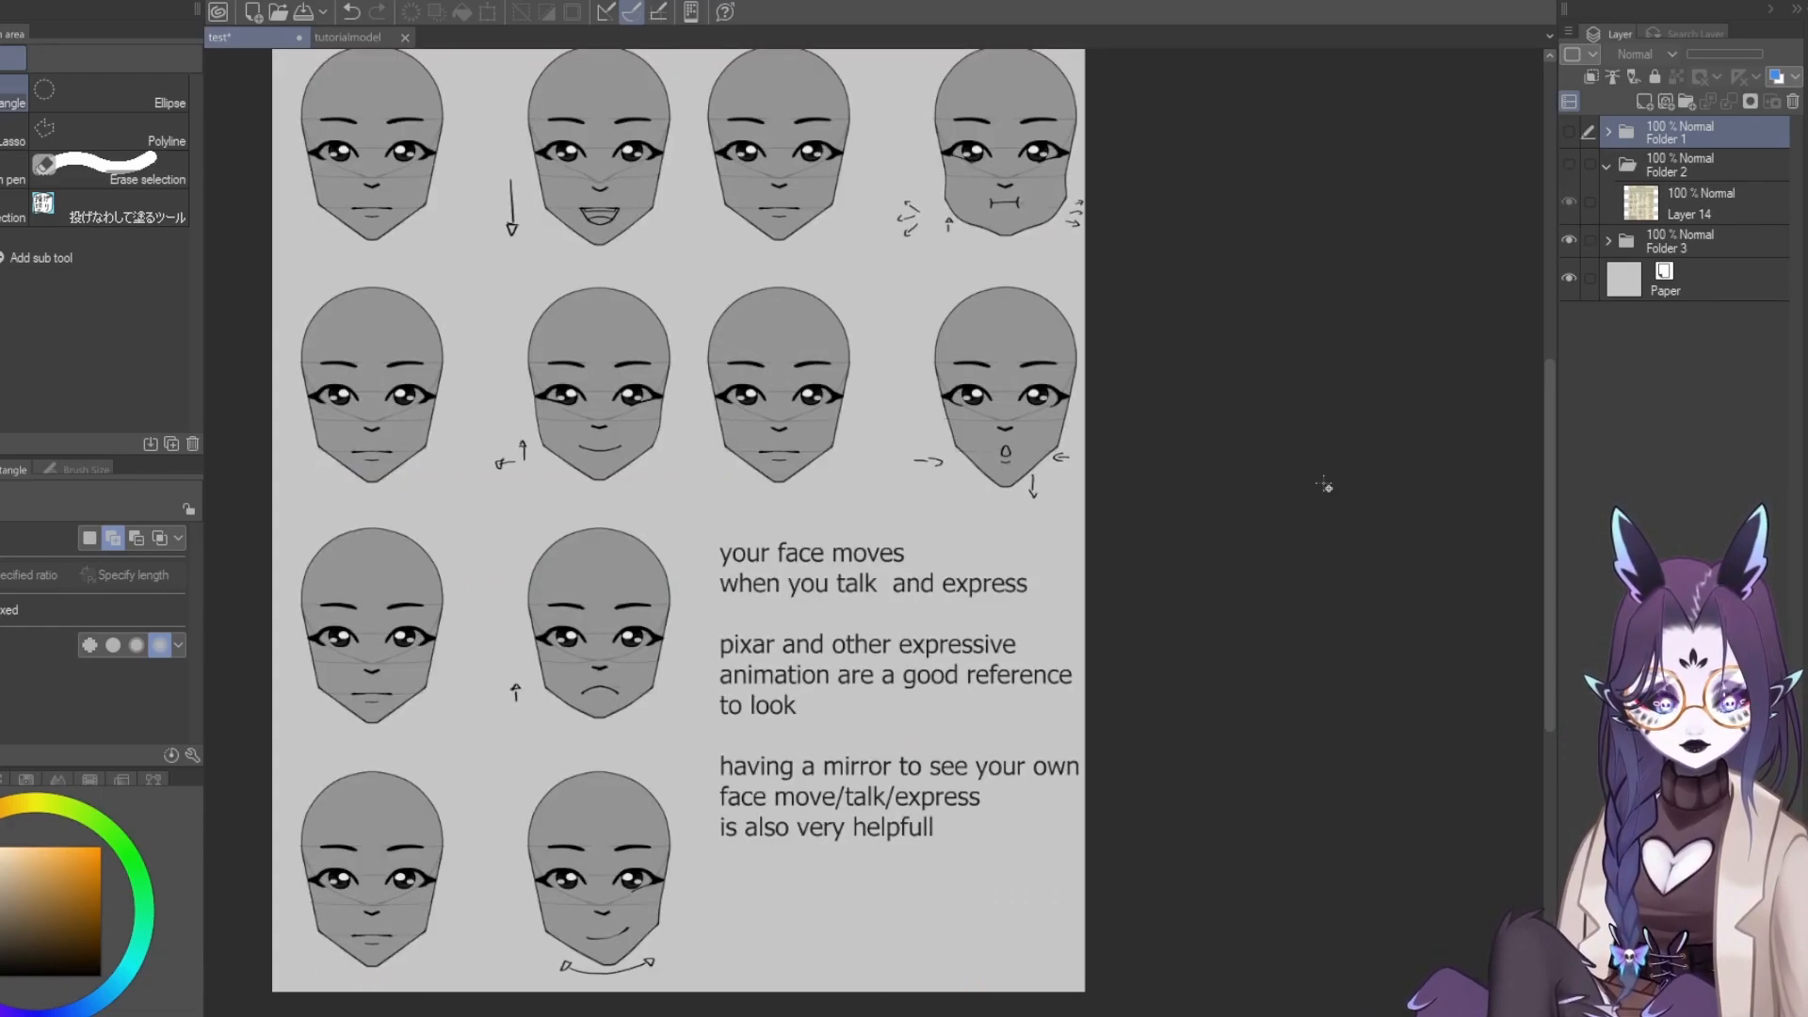
pyautogui.scroll(-1, 1015, 555)
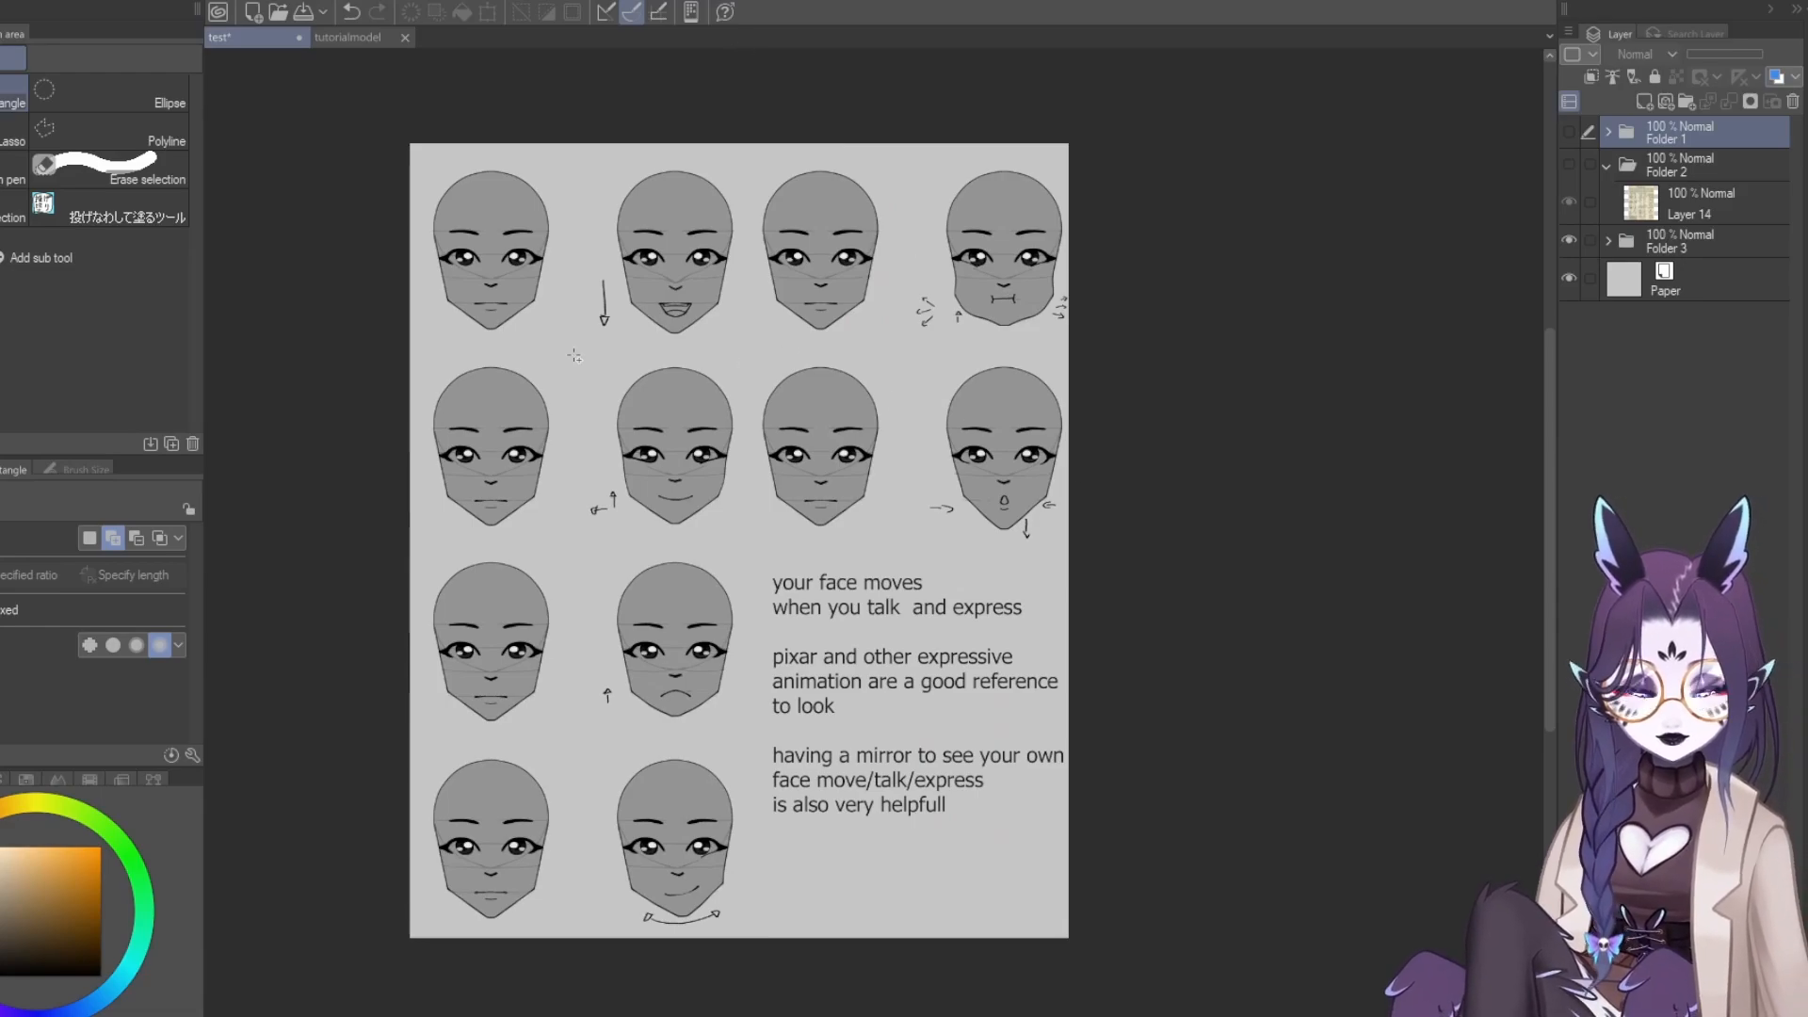
pyautogui.scroll(-1, 560, 214)
pyautogui.scroll(2, 626, 247)
pyautogui.scroll(-1, 627, 397)
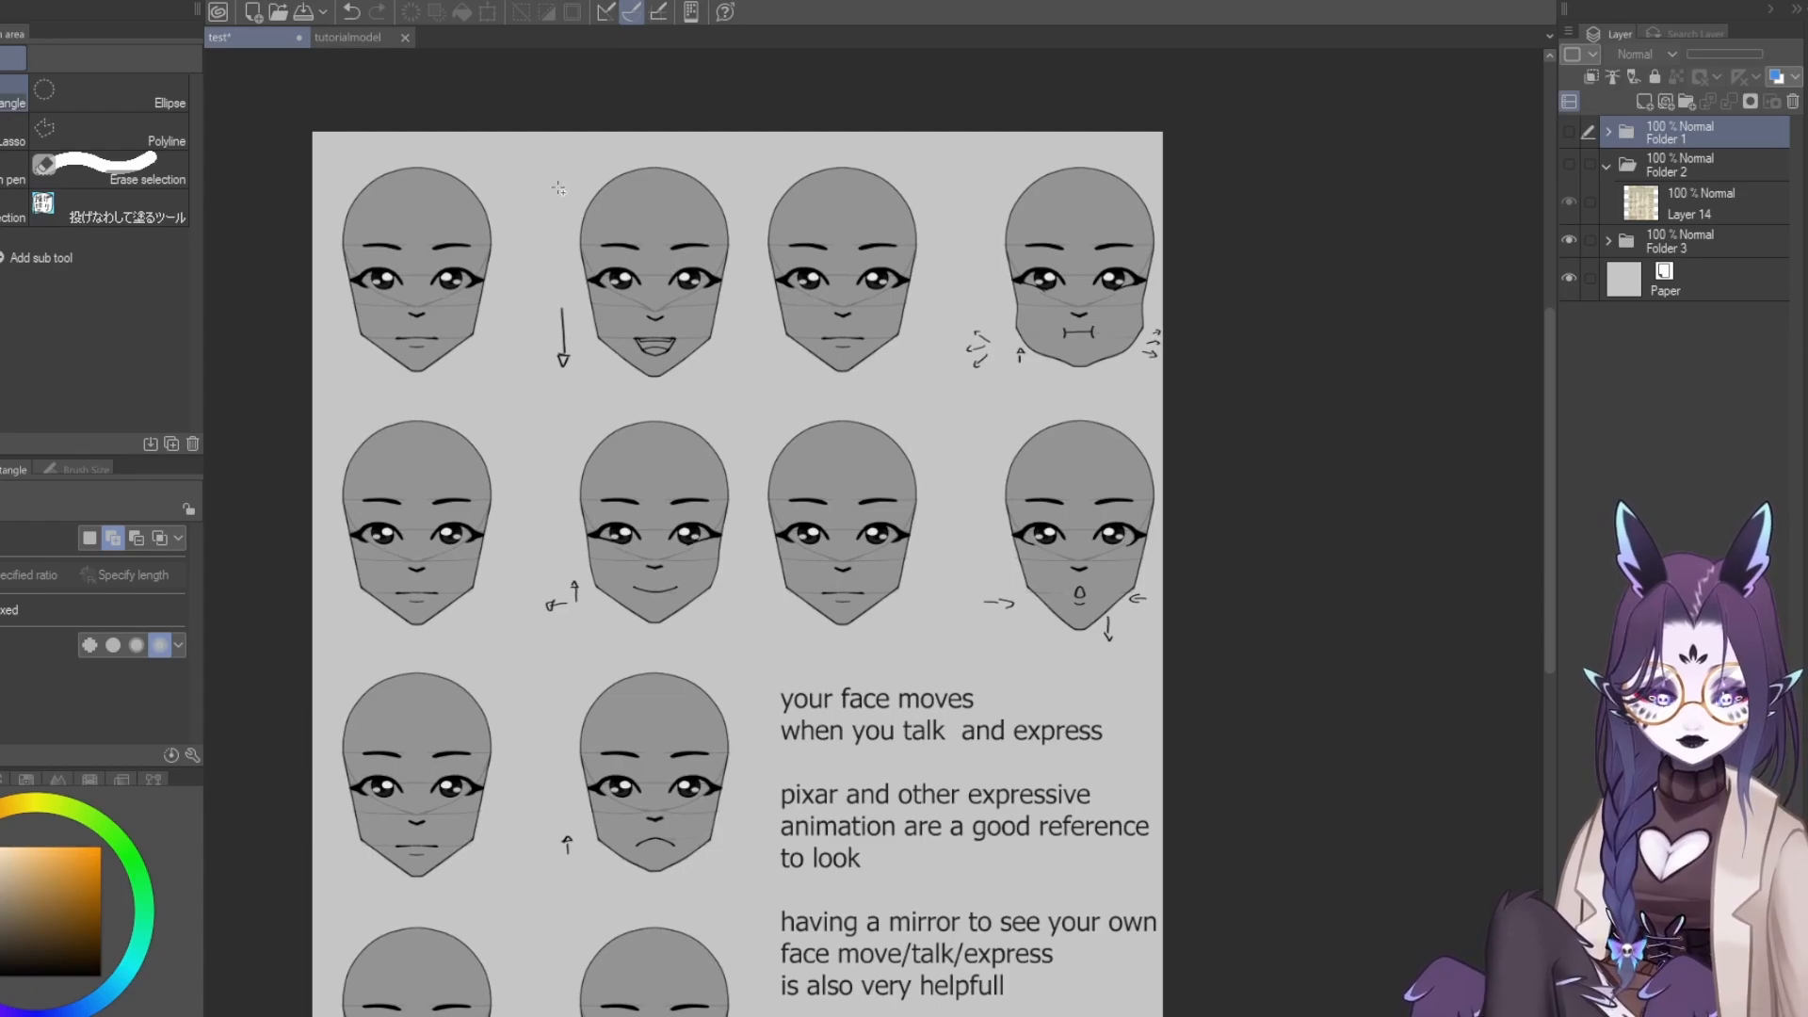
pyautogui.scroll(2, 592, 365)
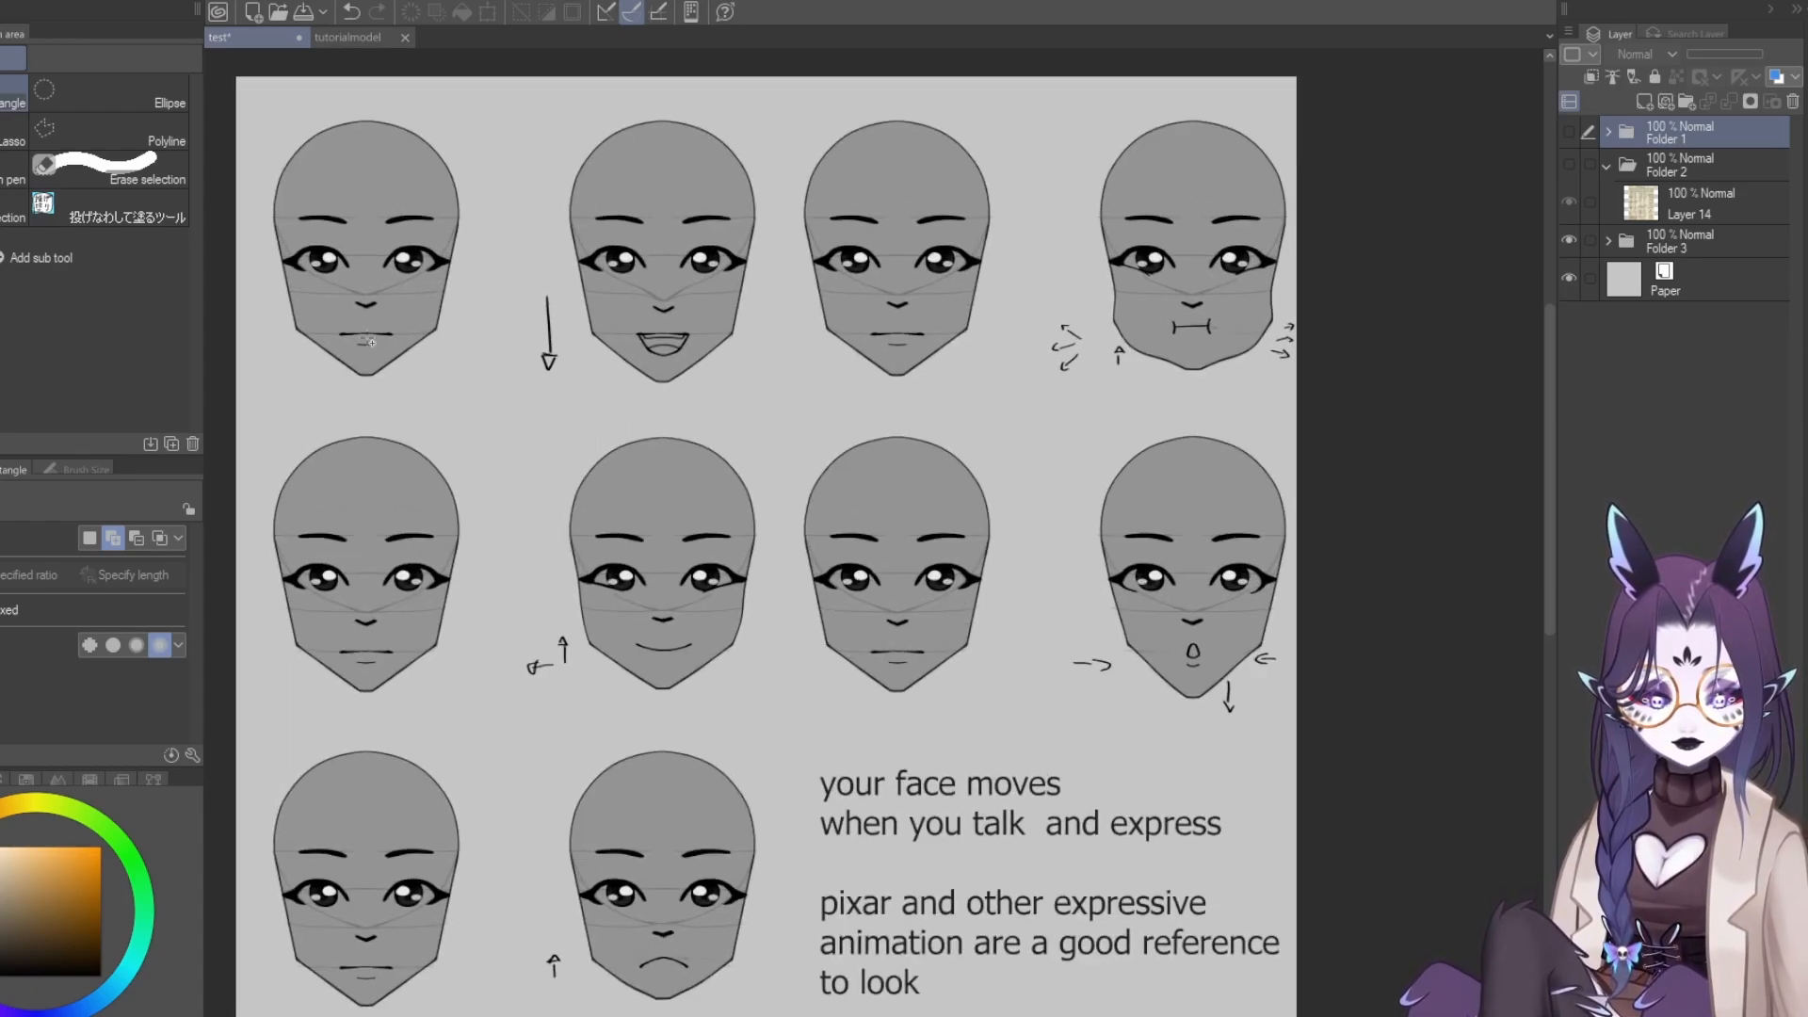
# Add a new layer above Folder 1 and brush a short black vertical stroke beside the open-mouth head's downward arrow
pyautogui.press('b')
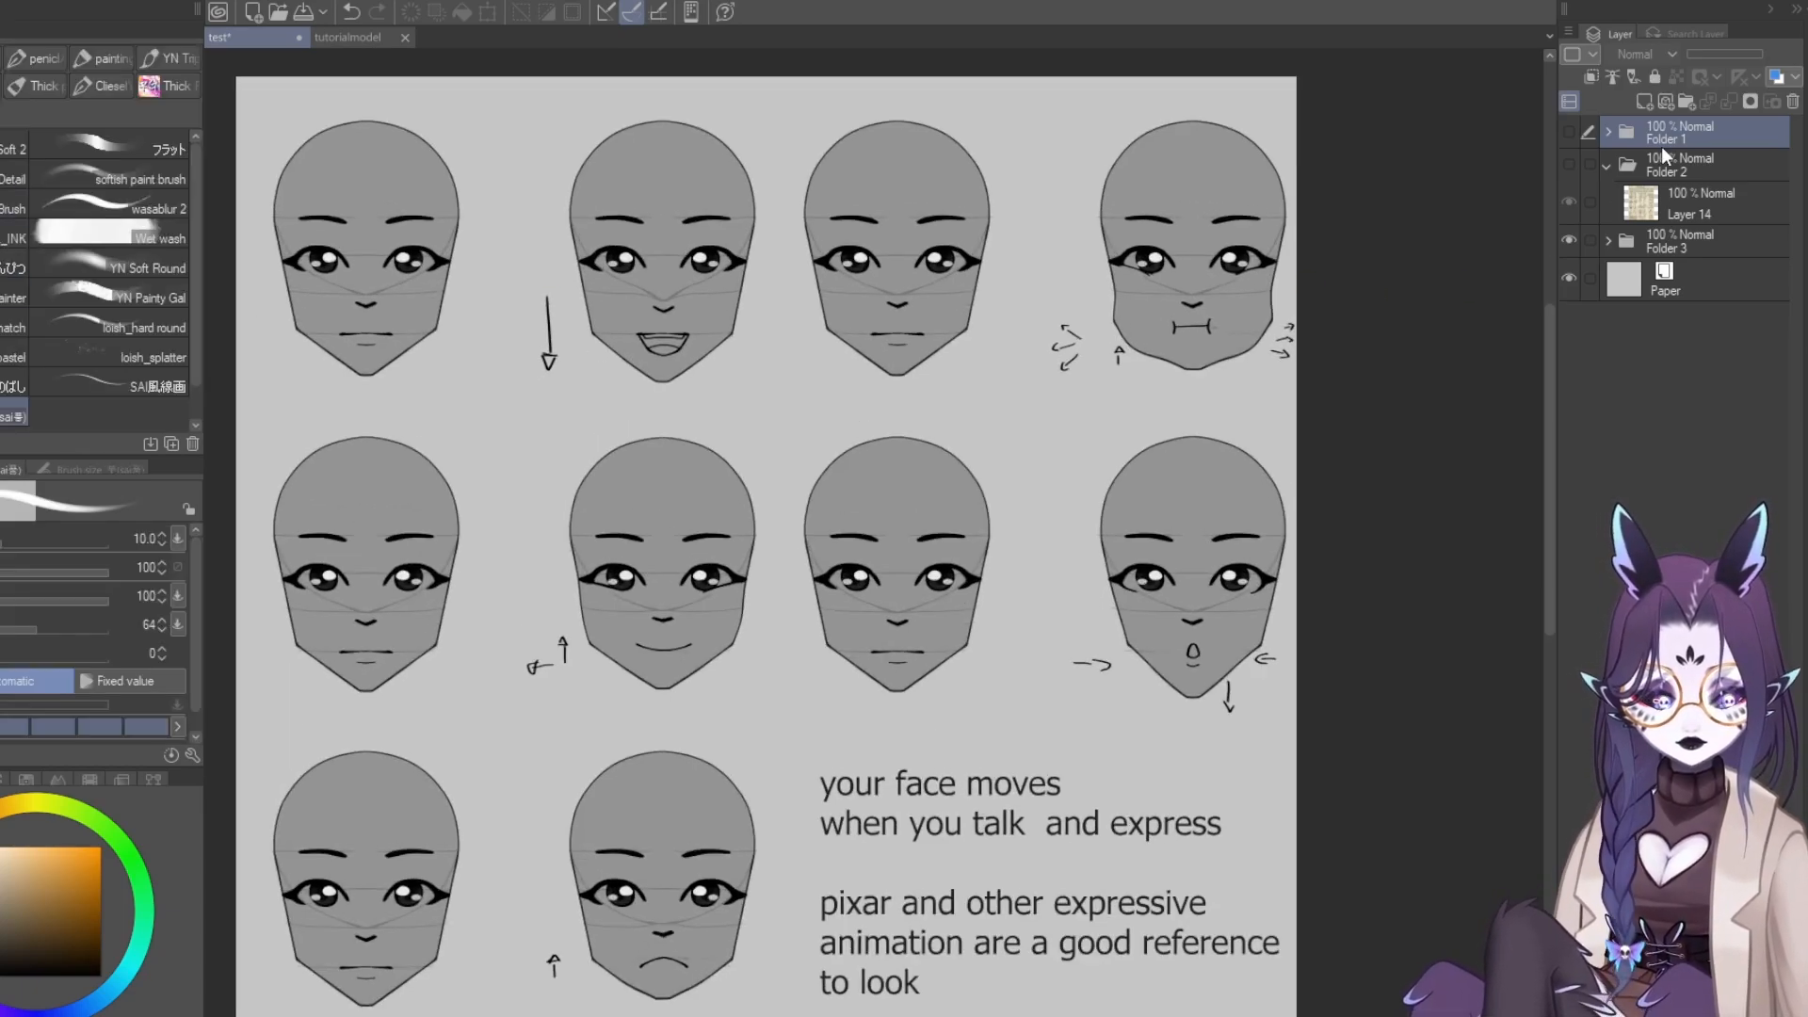
pyautogui.click(1644, 101)
pyautogui.scroll(2, 573, 323)
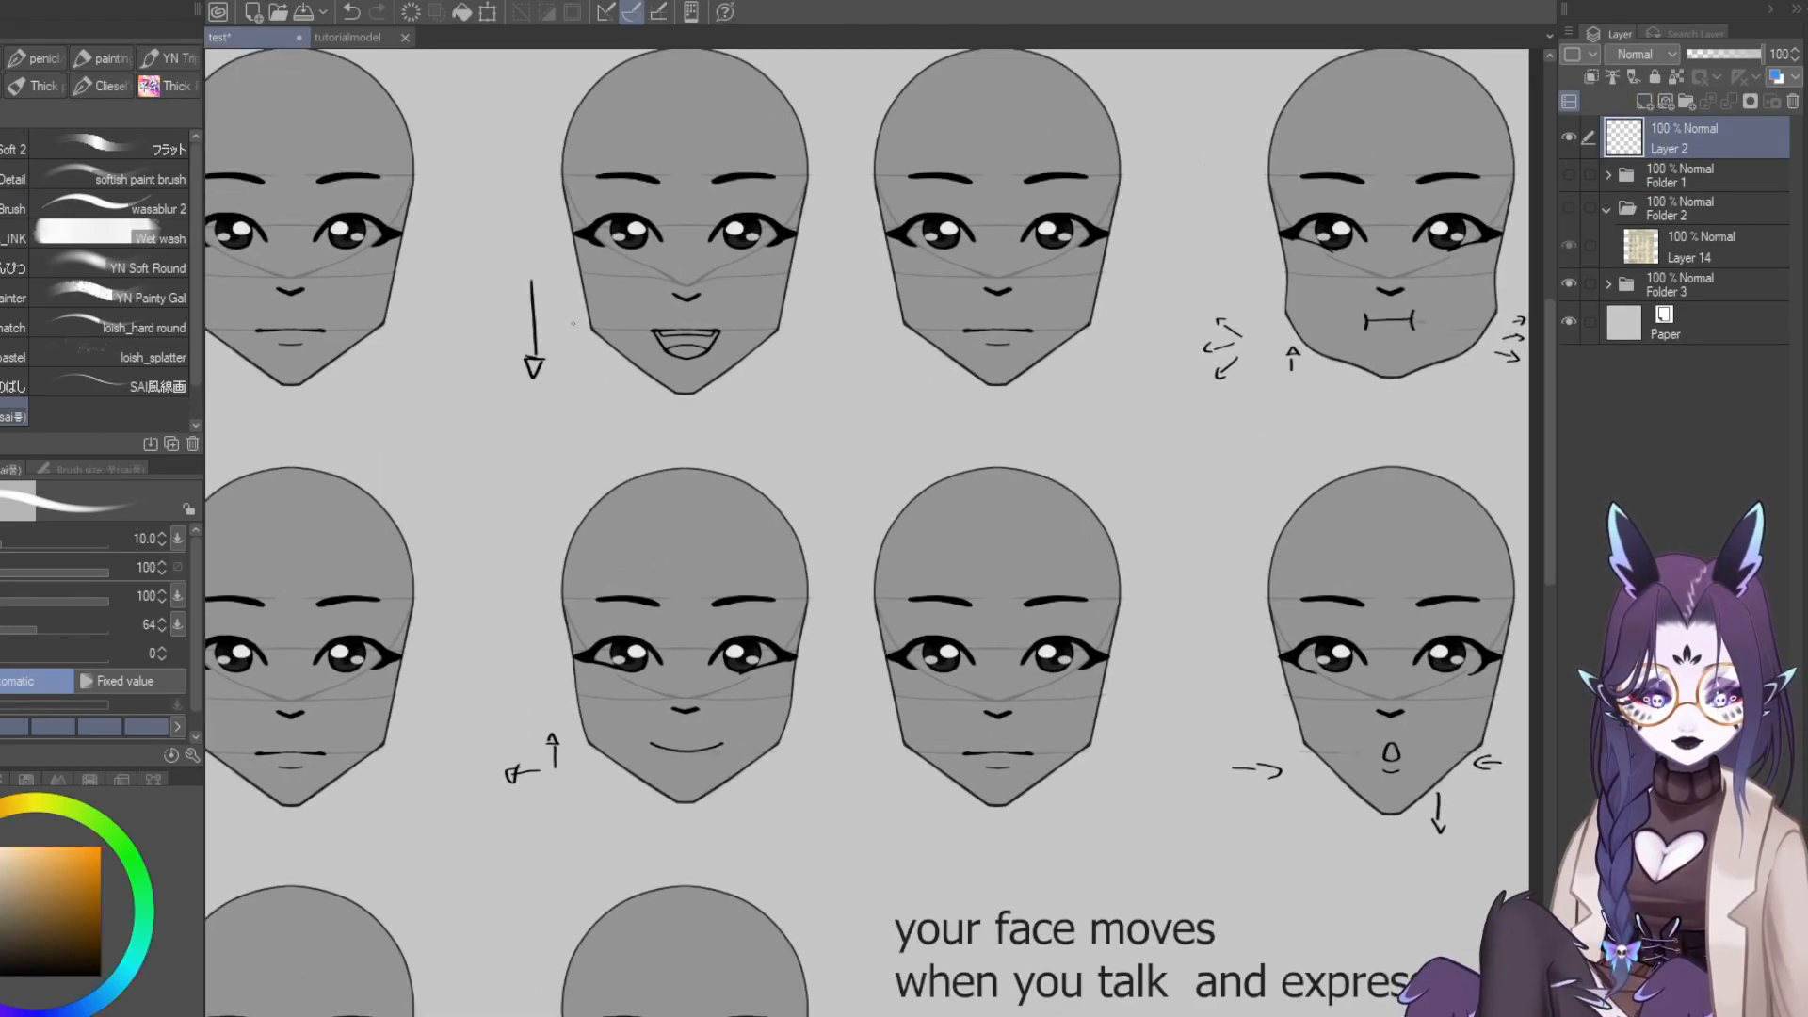
pyautogui.press('x')
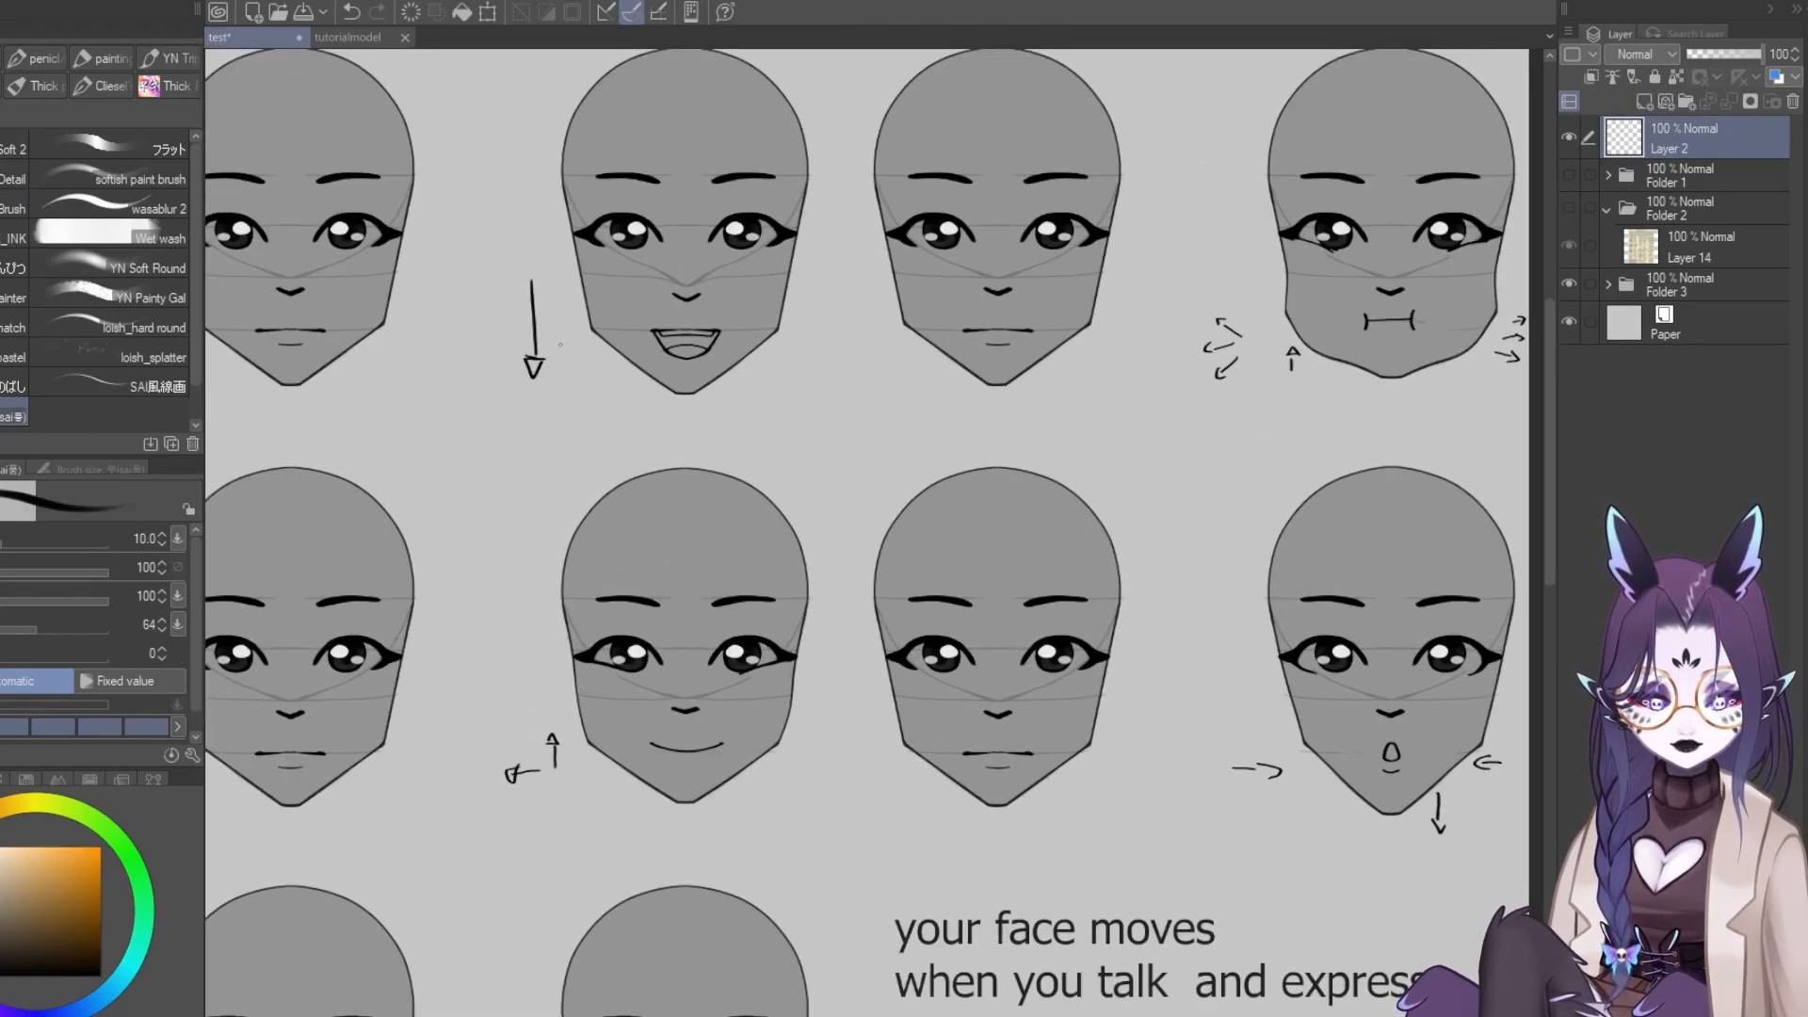
# Examine how the jaw and cheeks shift in the smiling, frowning, smirking, puffed-cheek and puckered heads against their neutral versions
pyautogui.scroll(-3, 592, 358)
pyautogui.scroll(-2, 697, 644)
pyautogui.scroll(3, 753, 706)
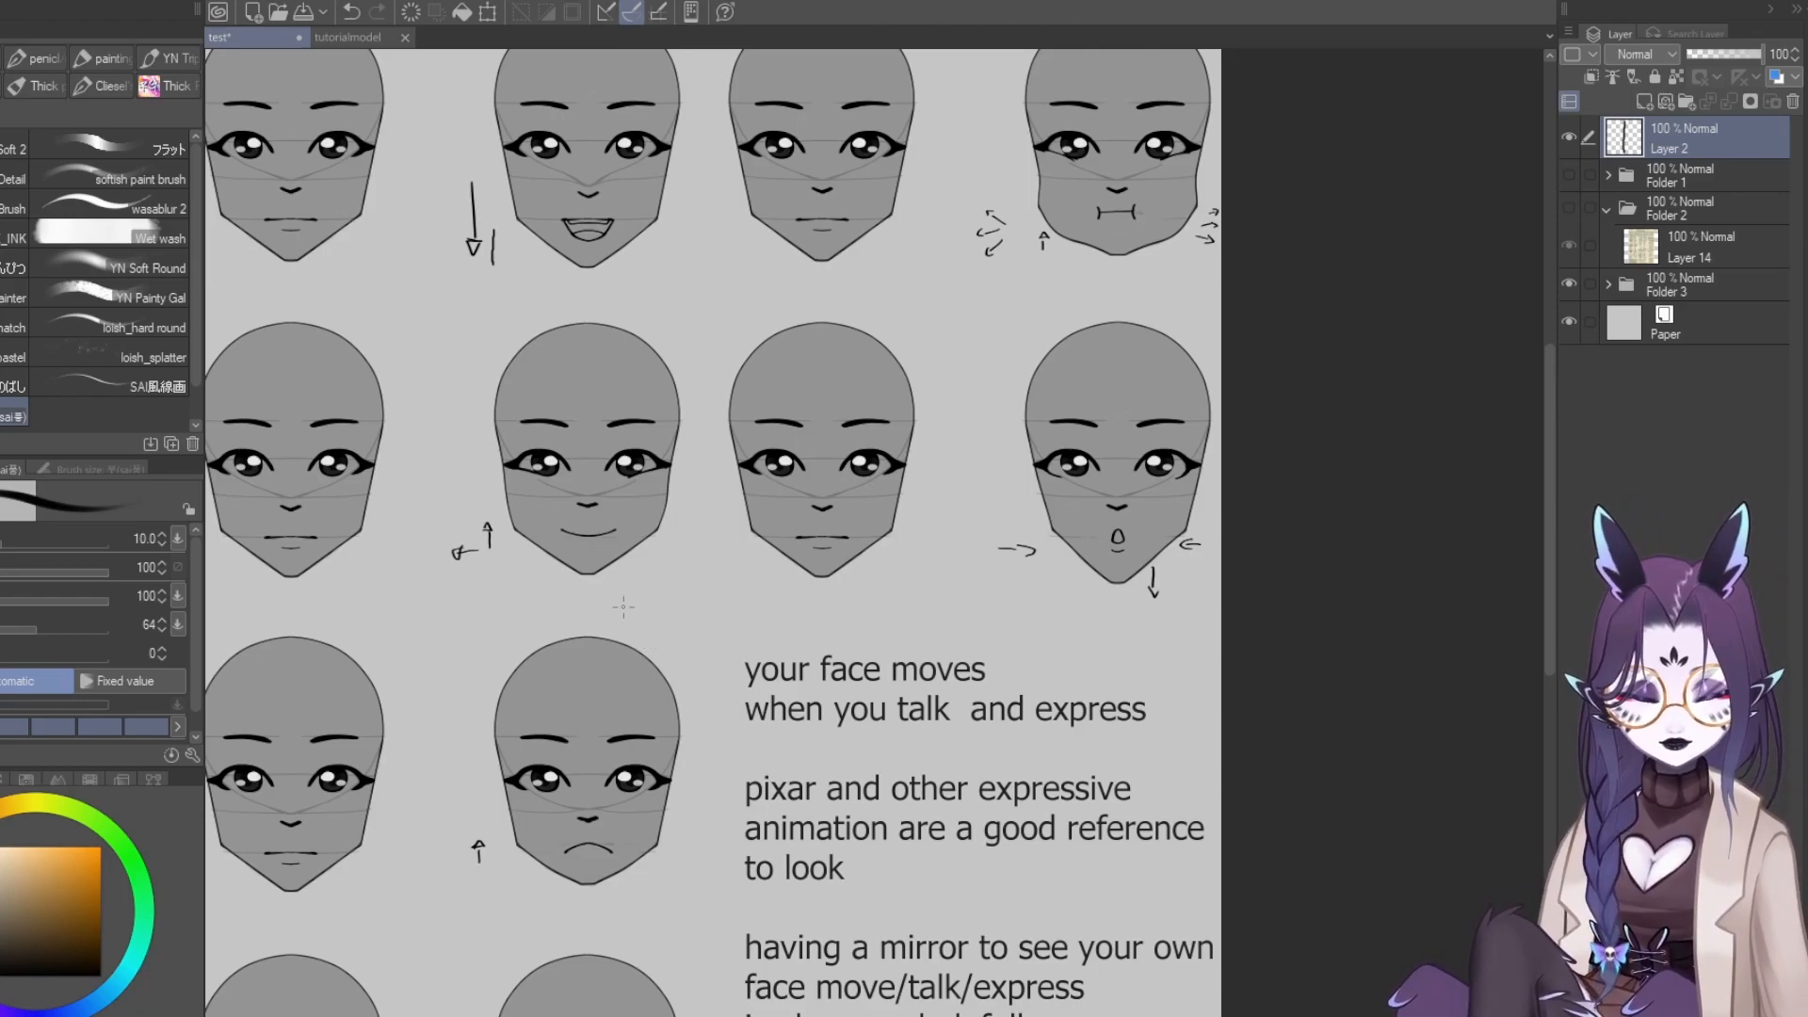
pyautogui.scroll(-3, 624, 606)
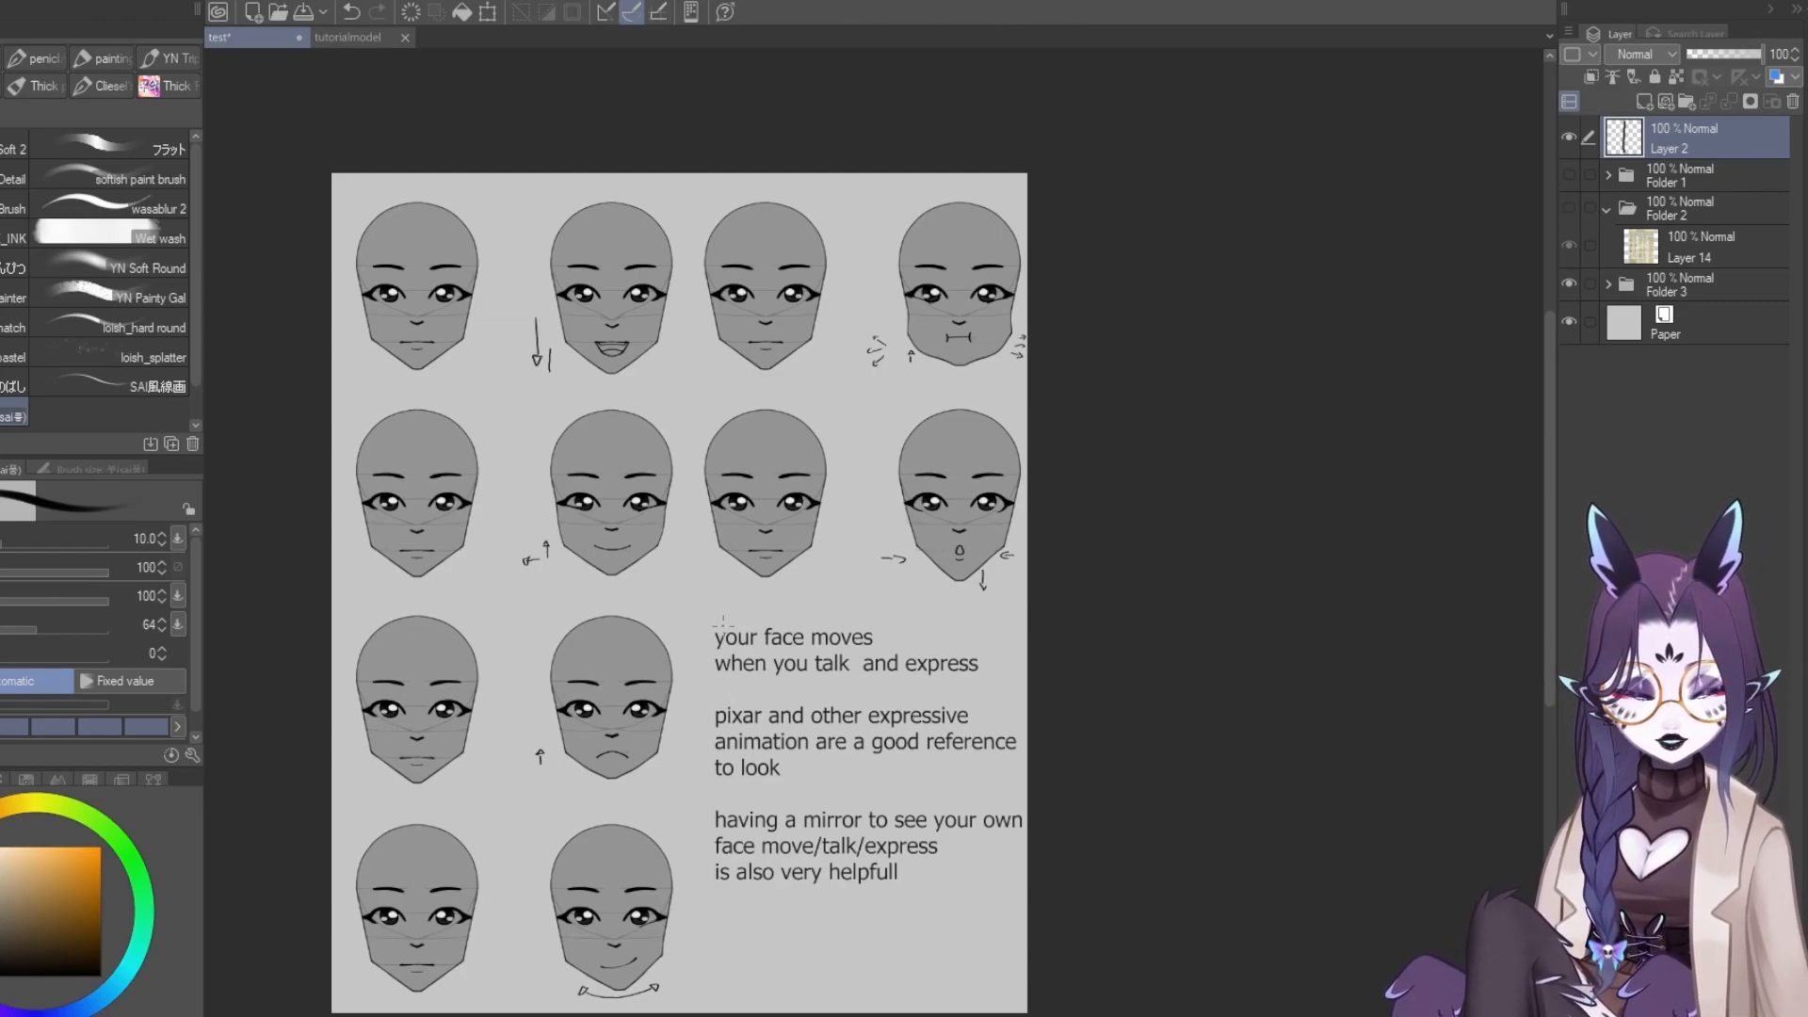
pyautogui.scroll(-1, 646, 558)
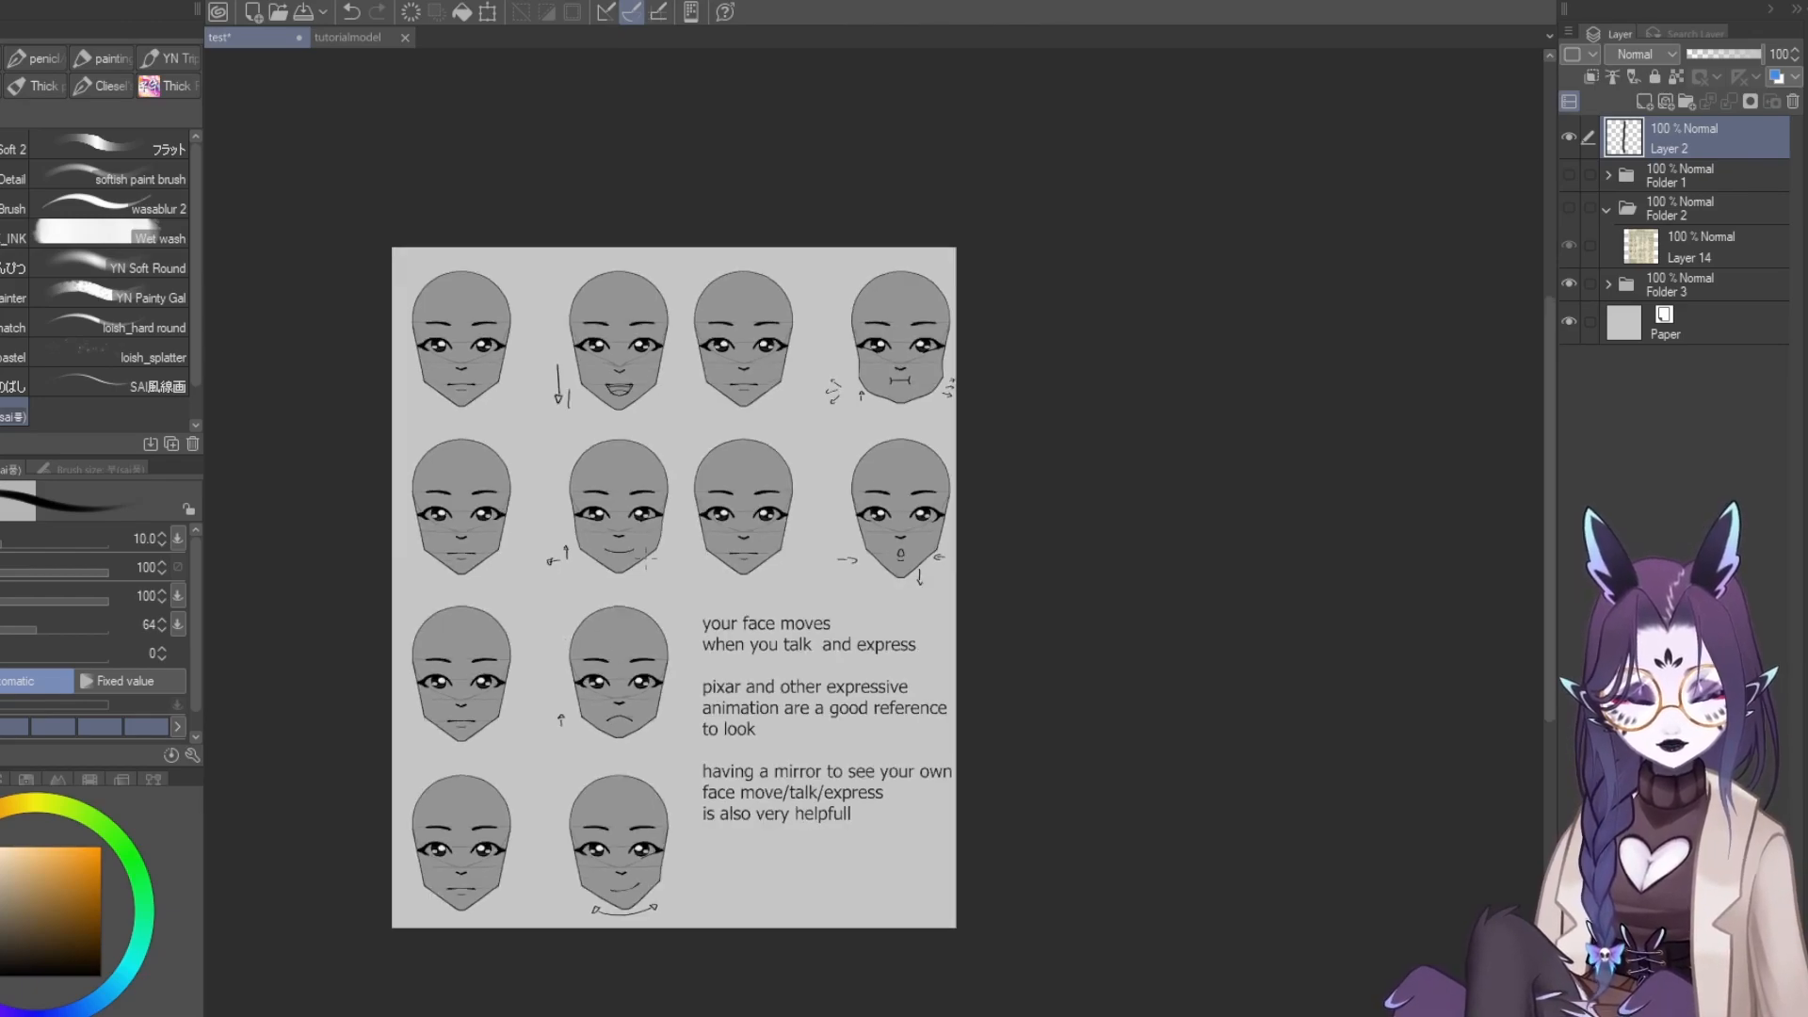
pyautogui.scroll(2, 656, 897)
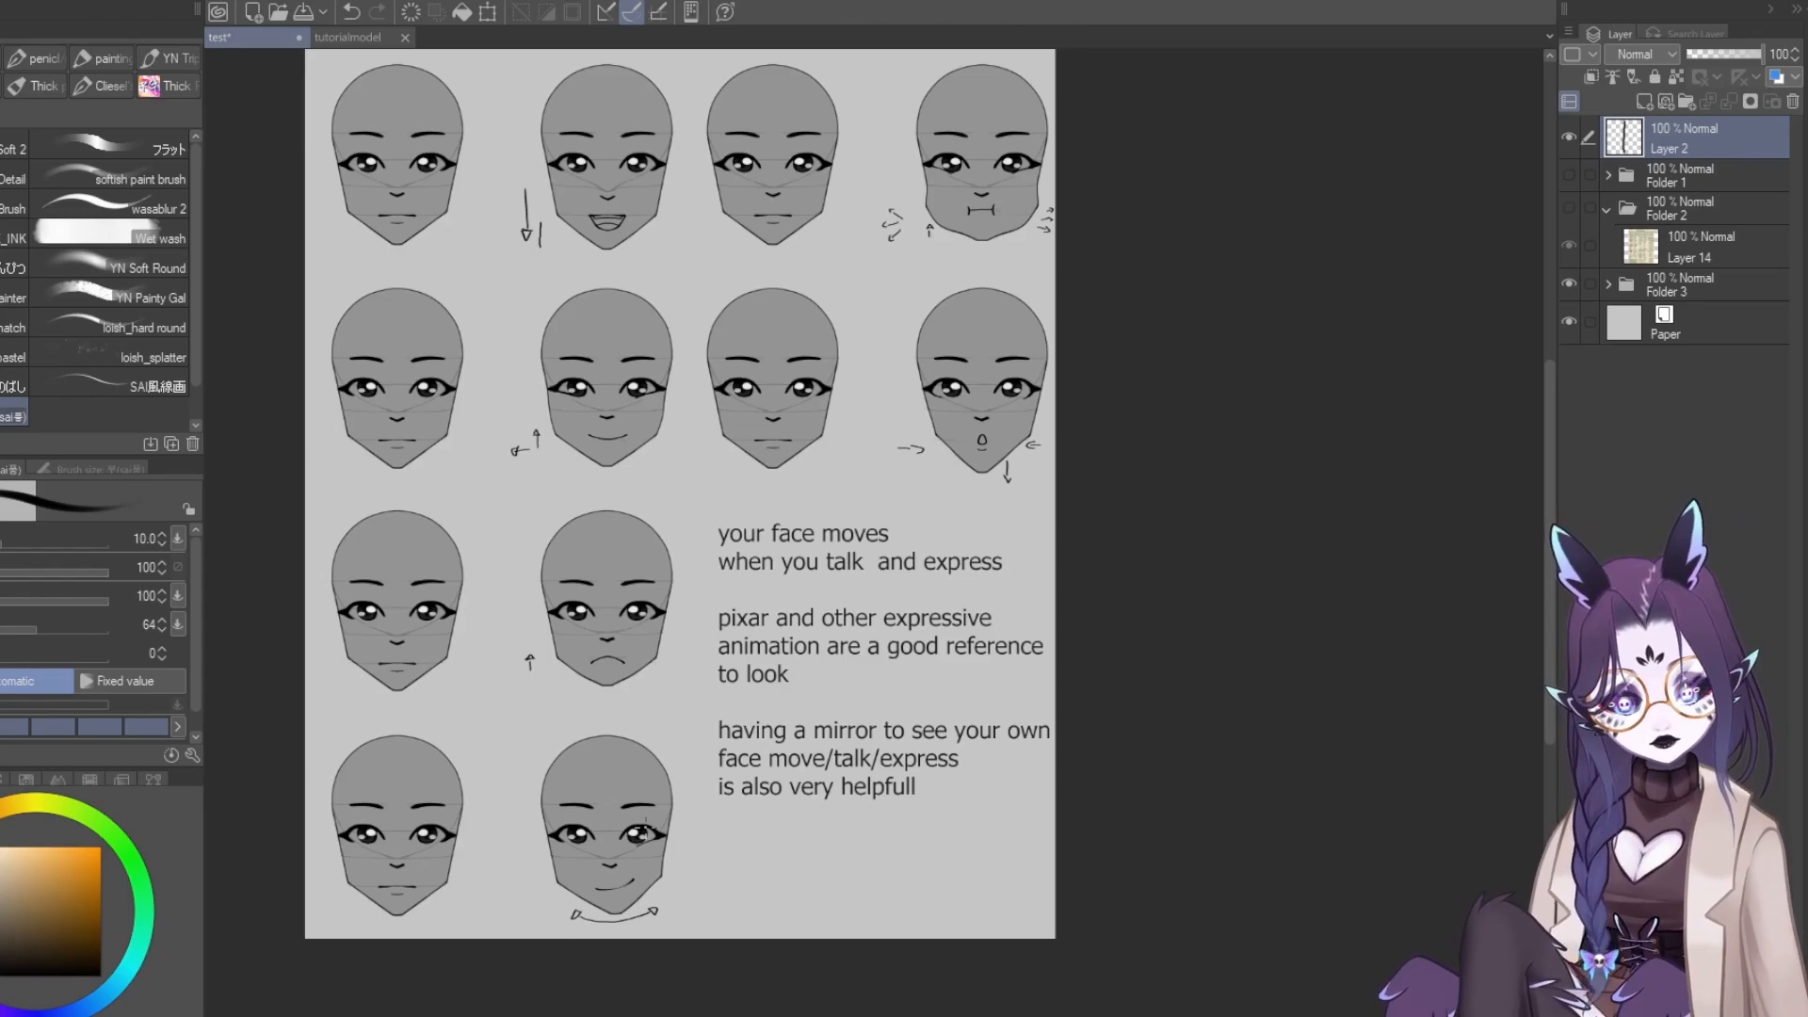
pyautogui.scroll(-2, 433, 735)
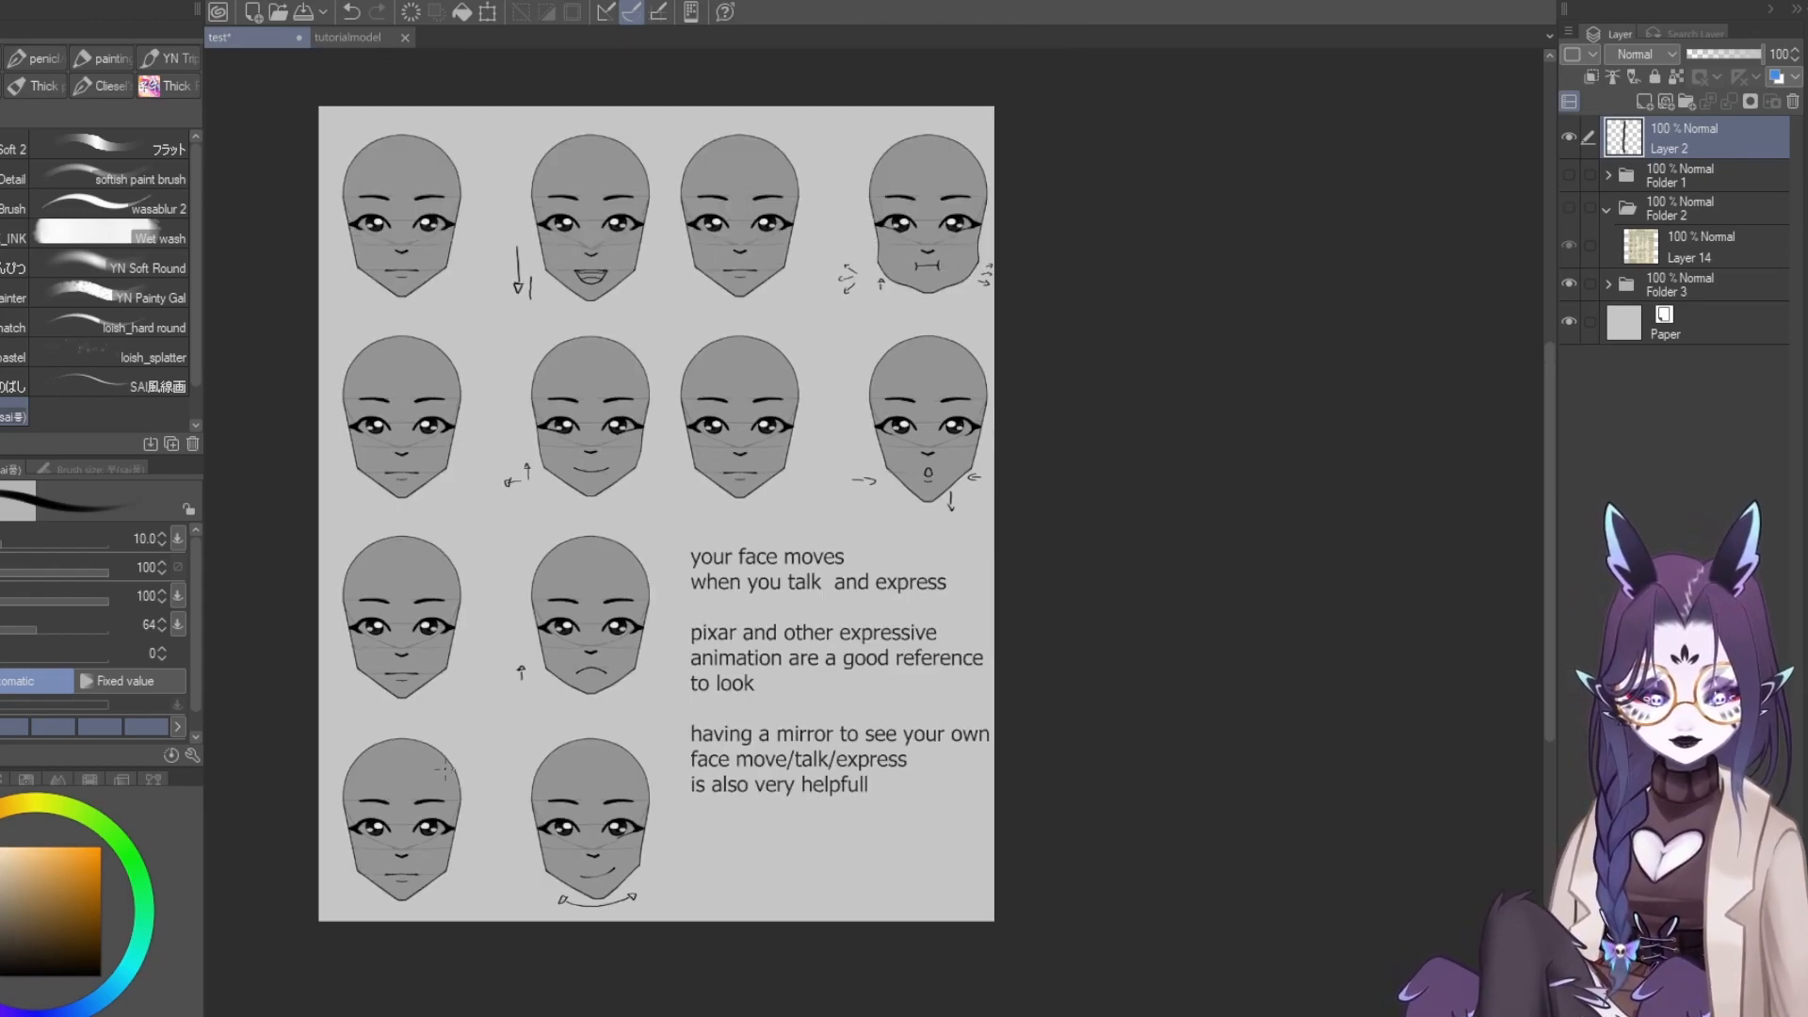
pyautogui.scroll(8, 932, 250)
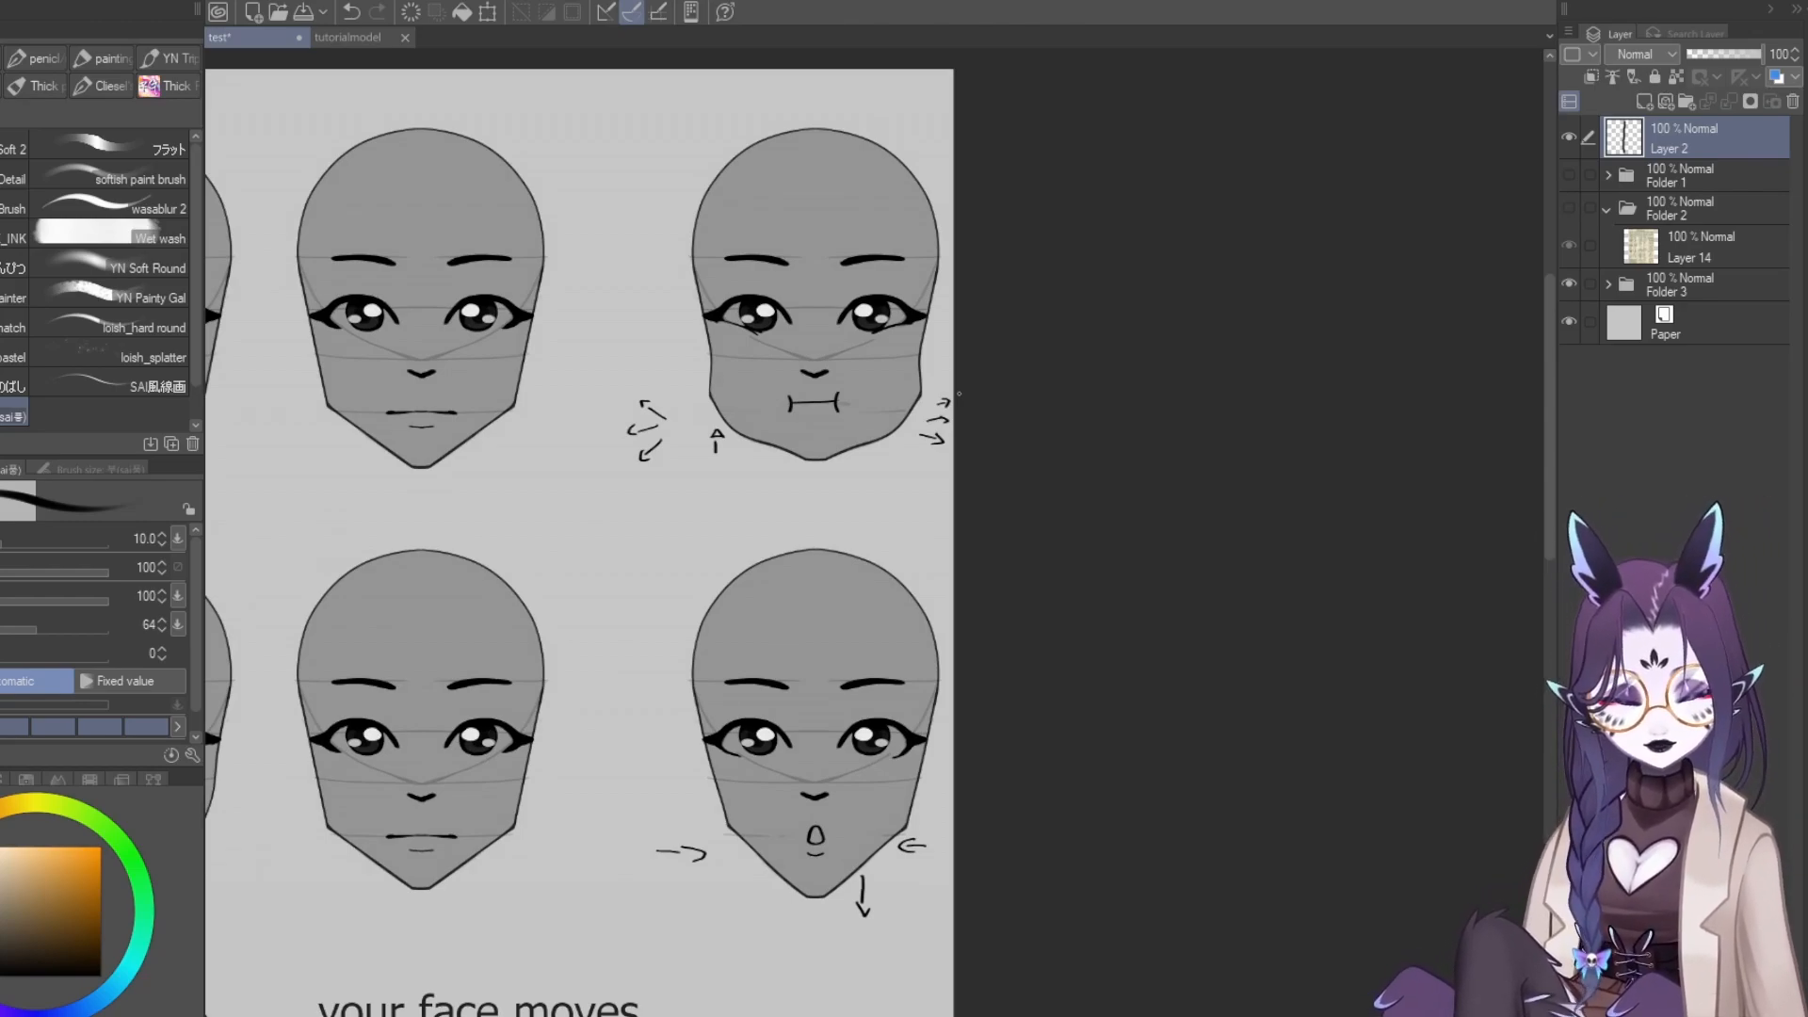
pyautogui.scroll(-3, 955, 388)
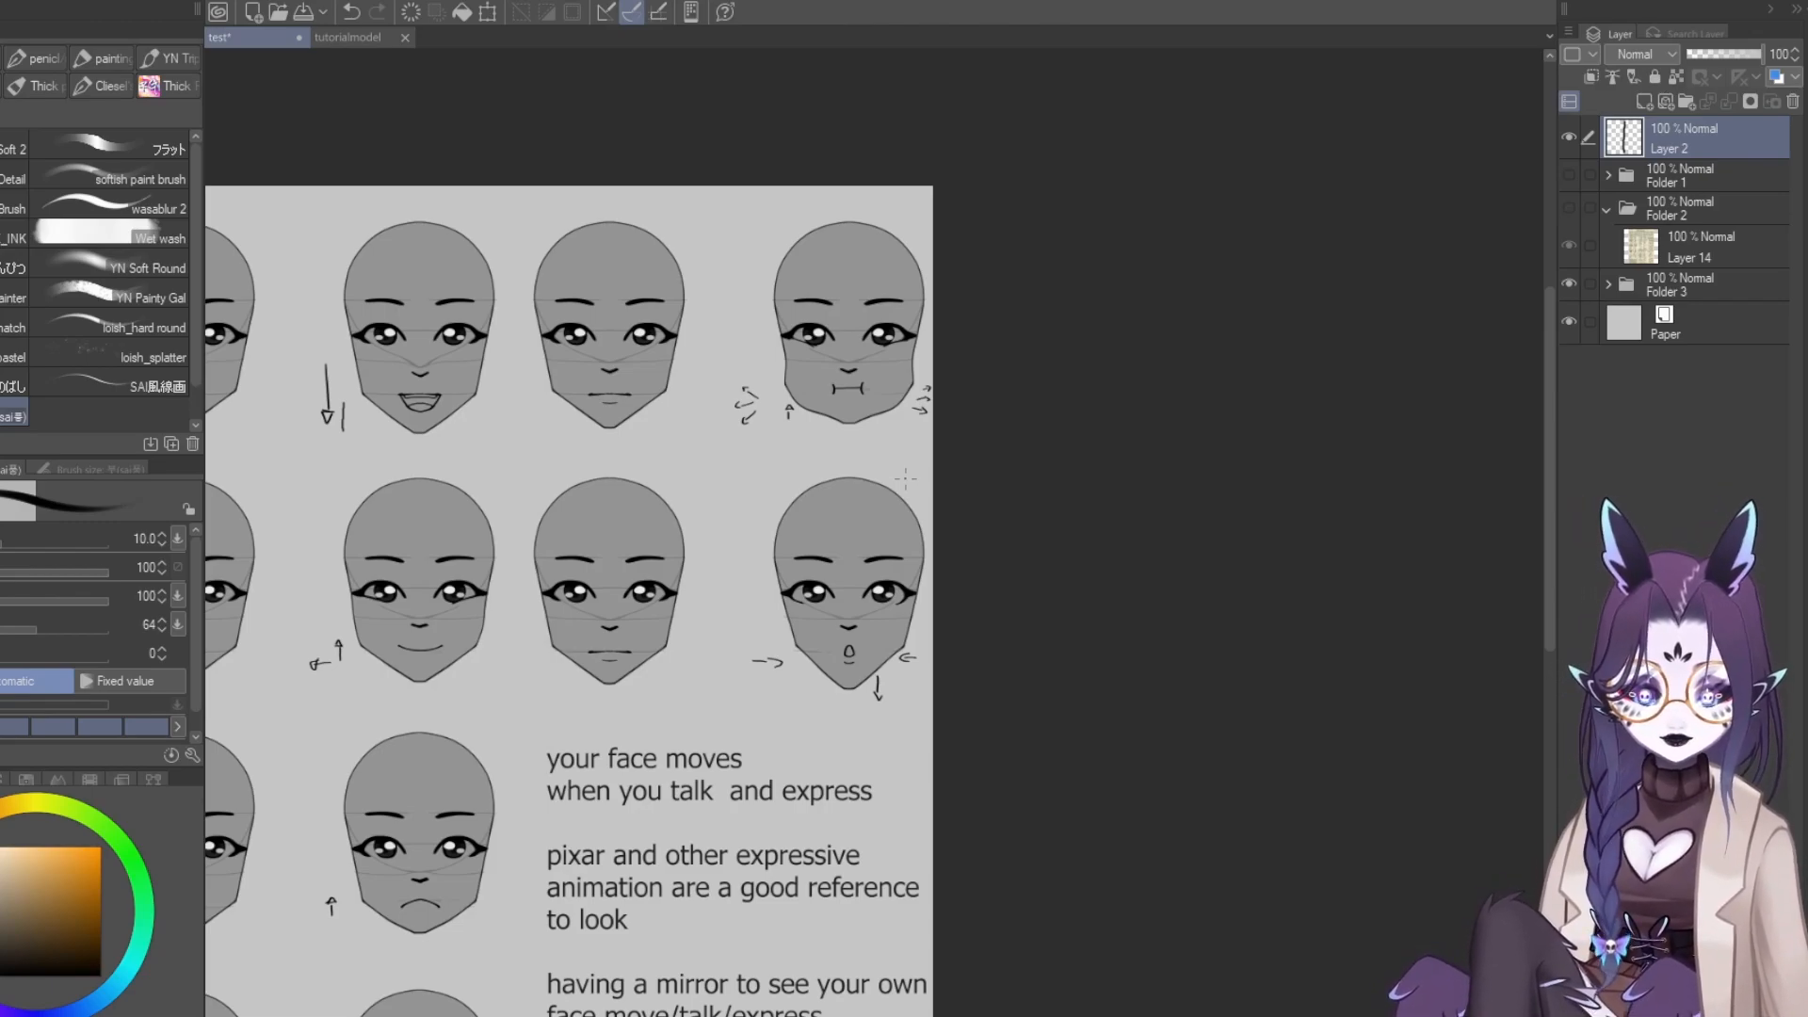
pyautogui.scroll(-2, 904, 263)
pyautogui.scroll(1, 961, 313)
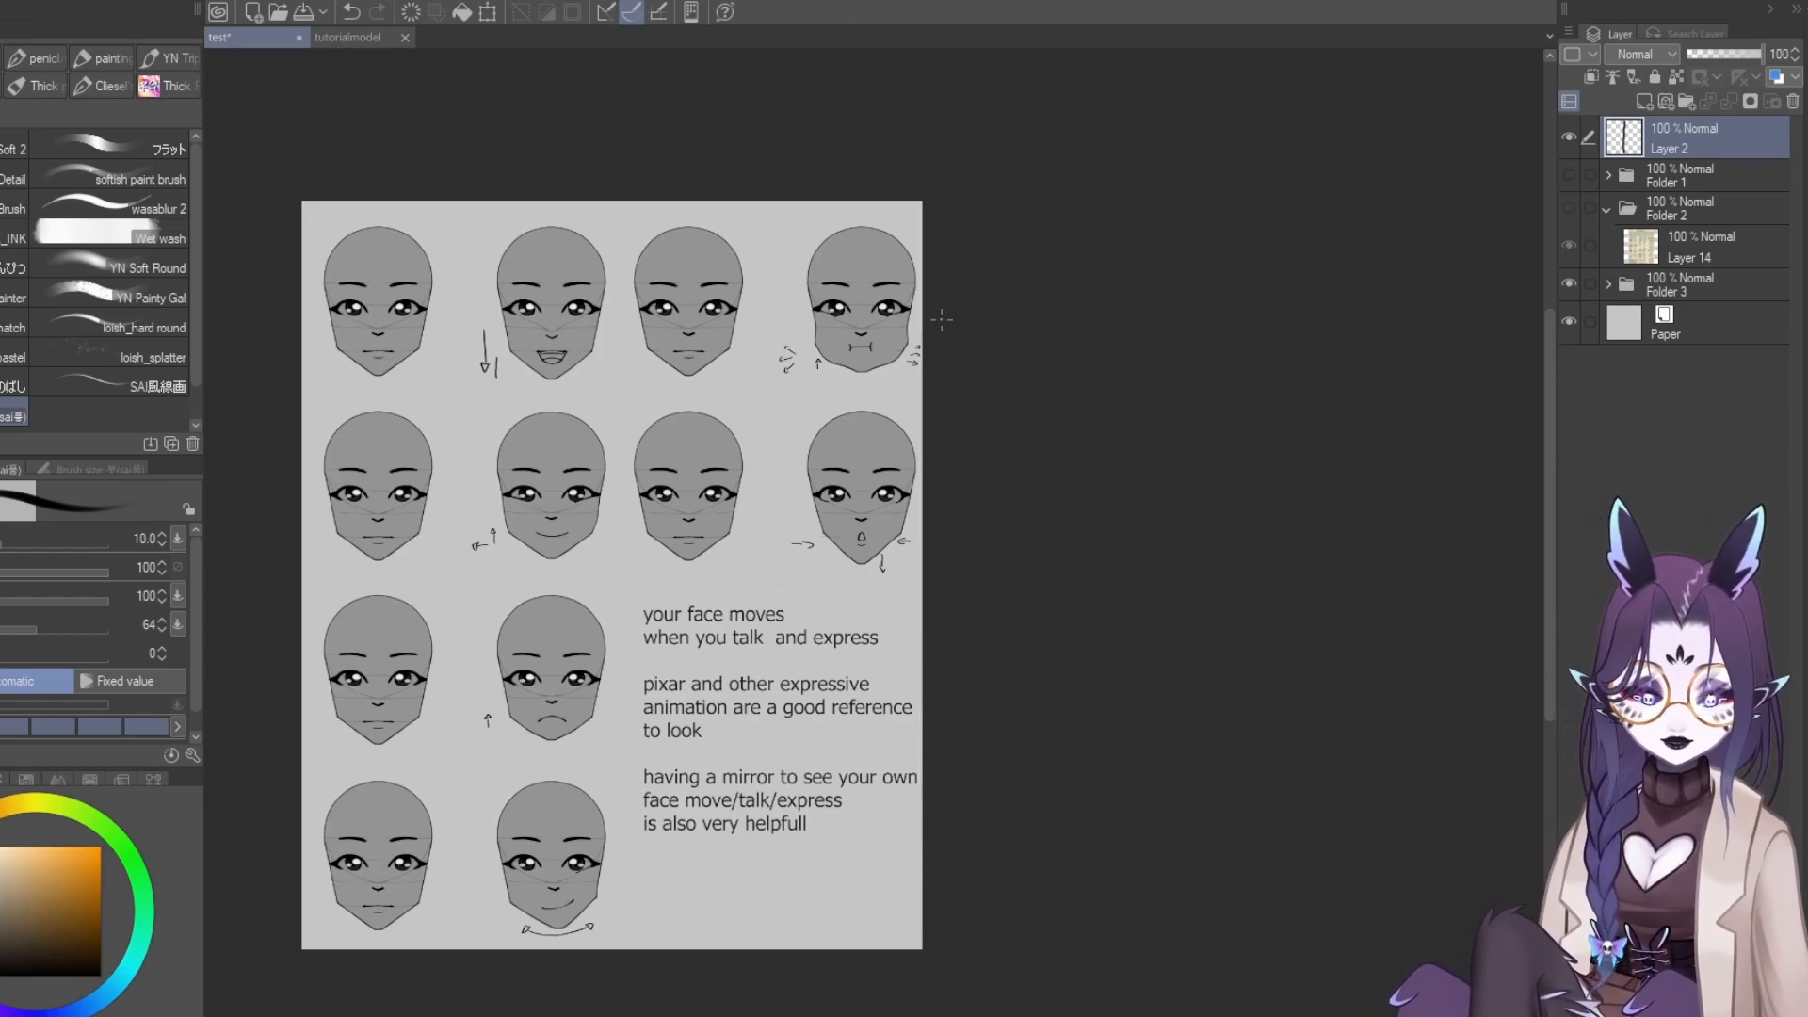
# Show Folder 2 again and examine the dialogue chart's word column and consonant faces
pyautogui.click(1570, 208)
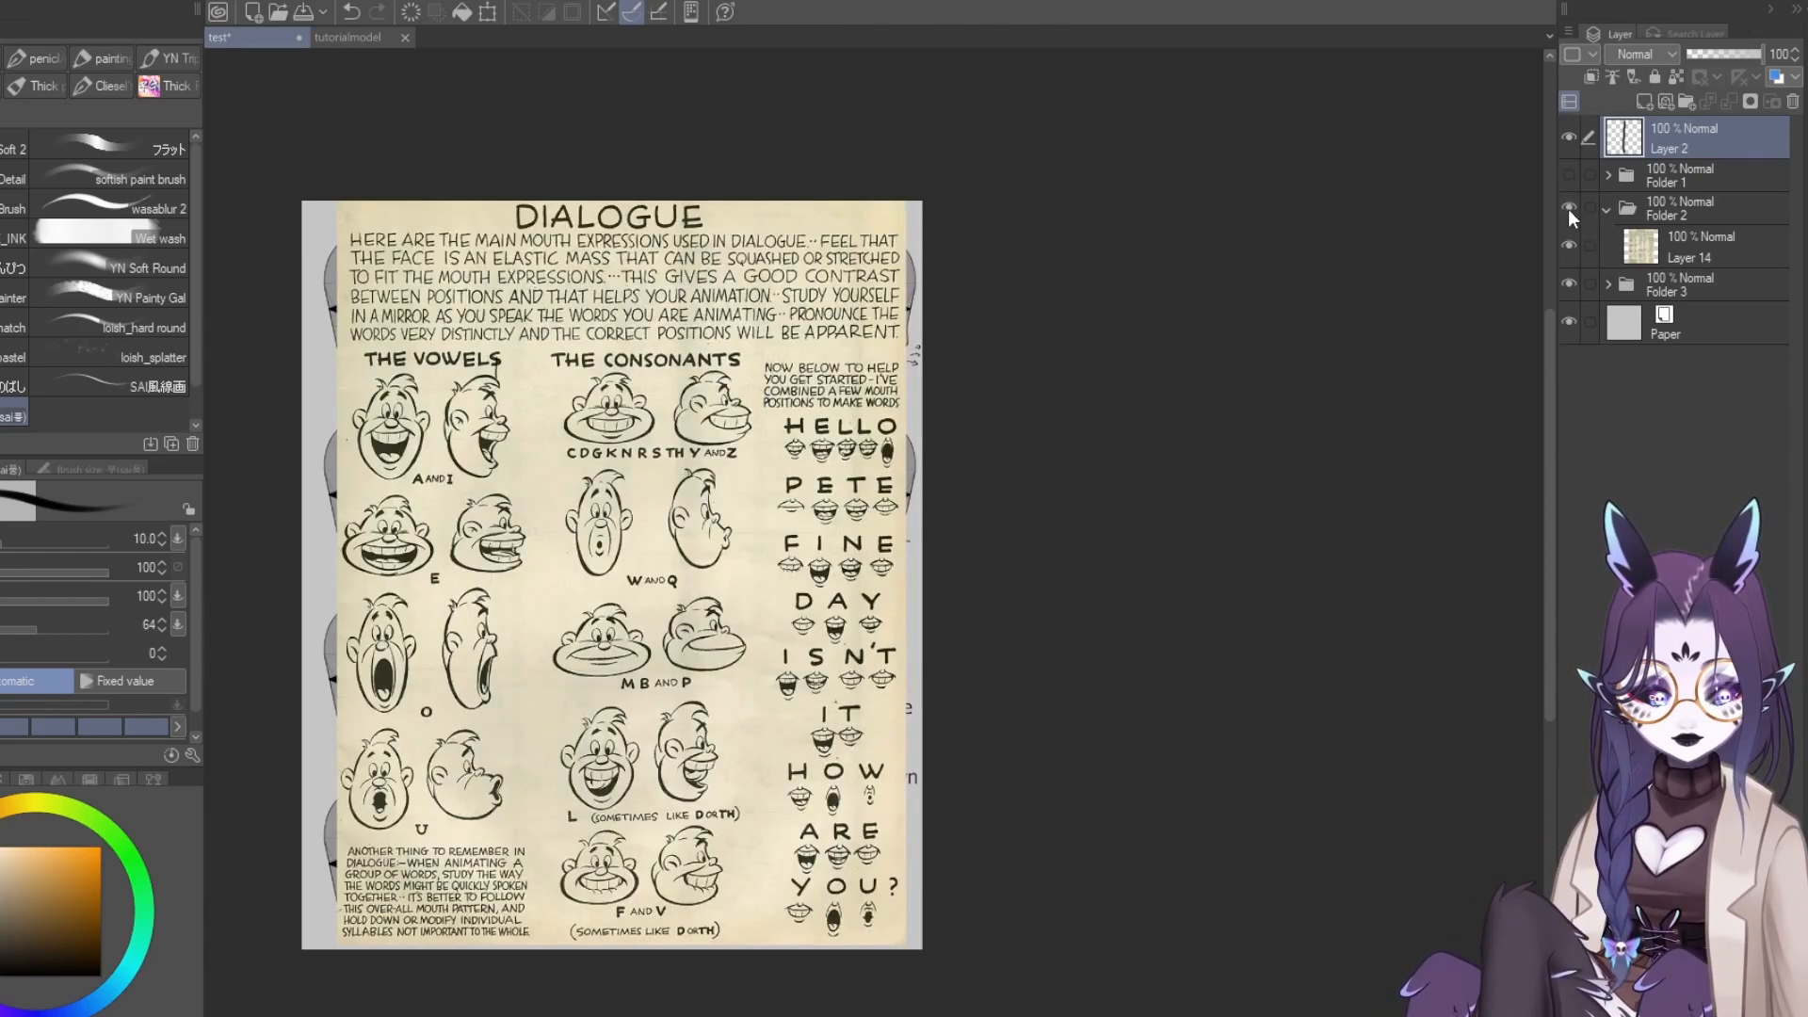
pyautogui.scroll(4, 860, 400)
pyautogui.scroll(1, 861, 403)
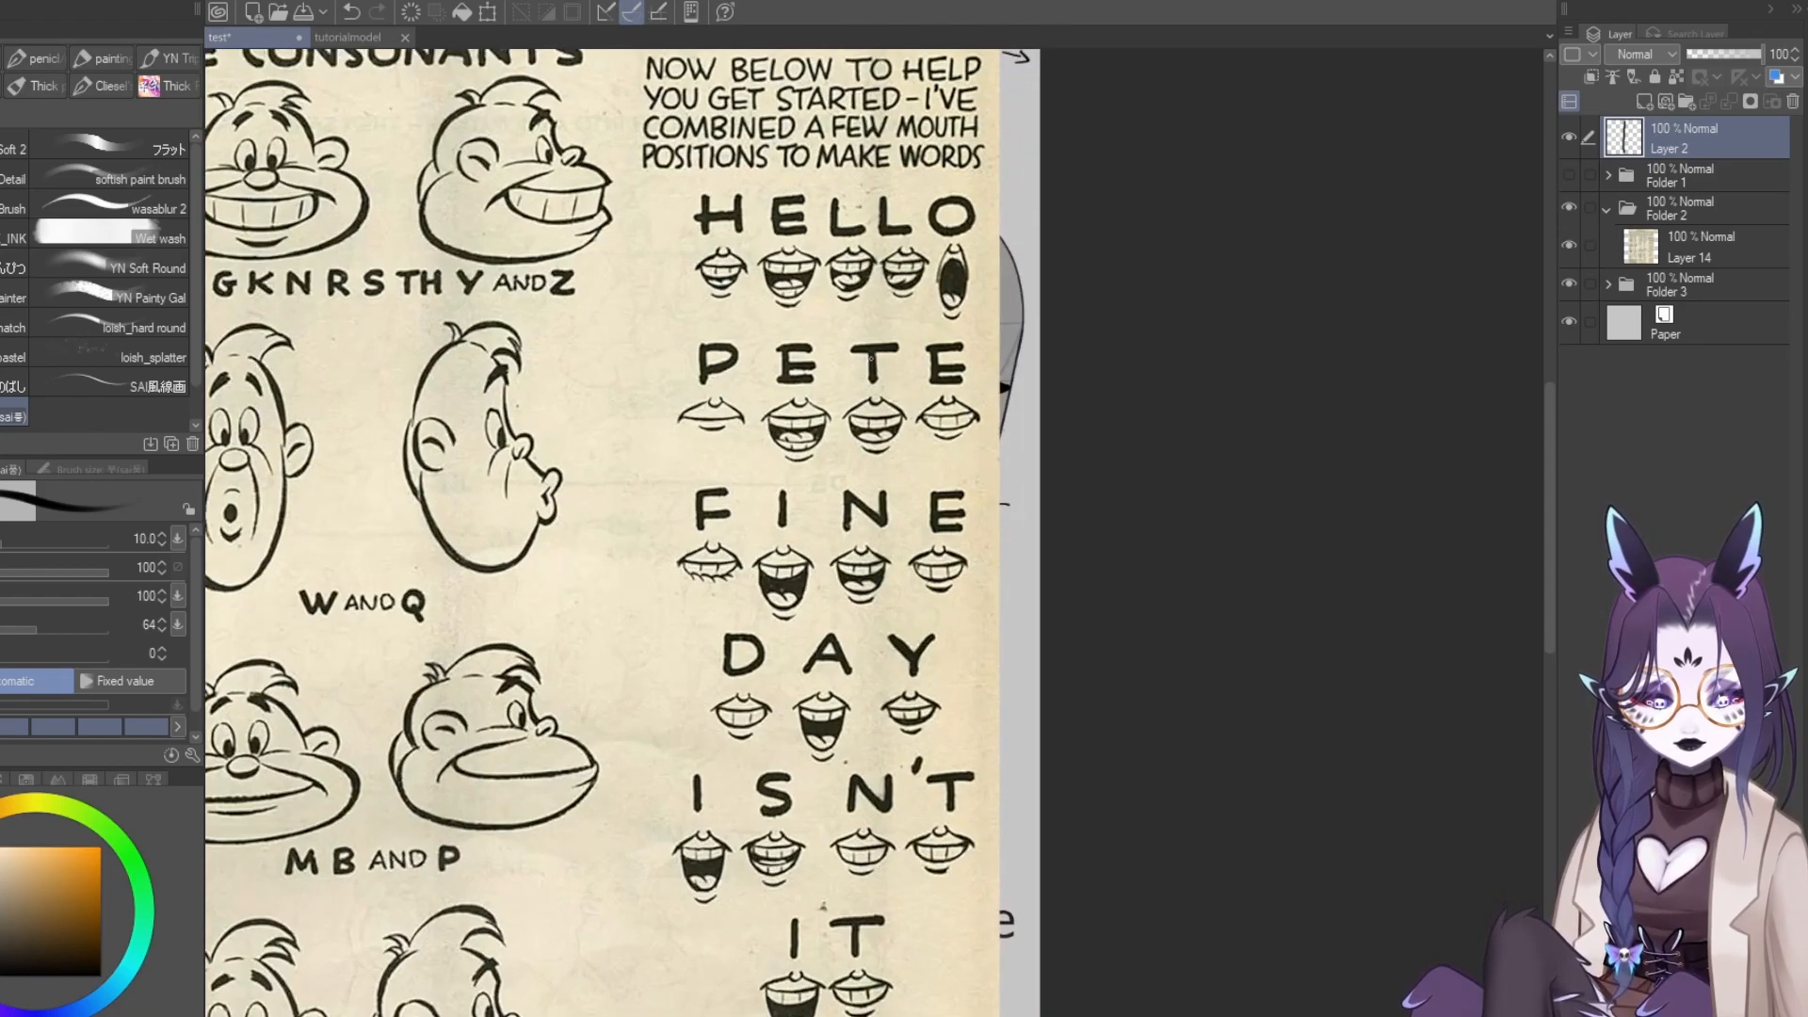
pyautogui.scroll(-1, 890, 676)
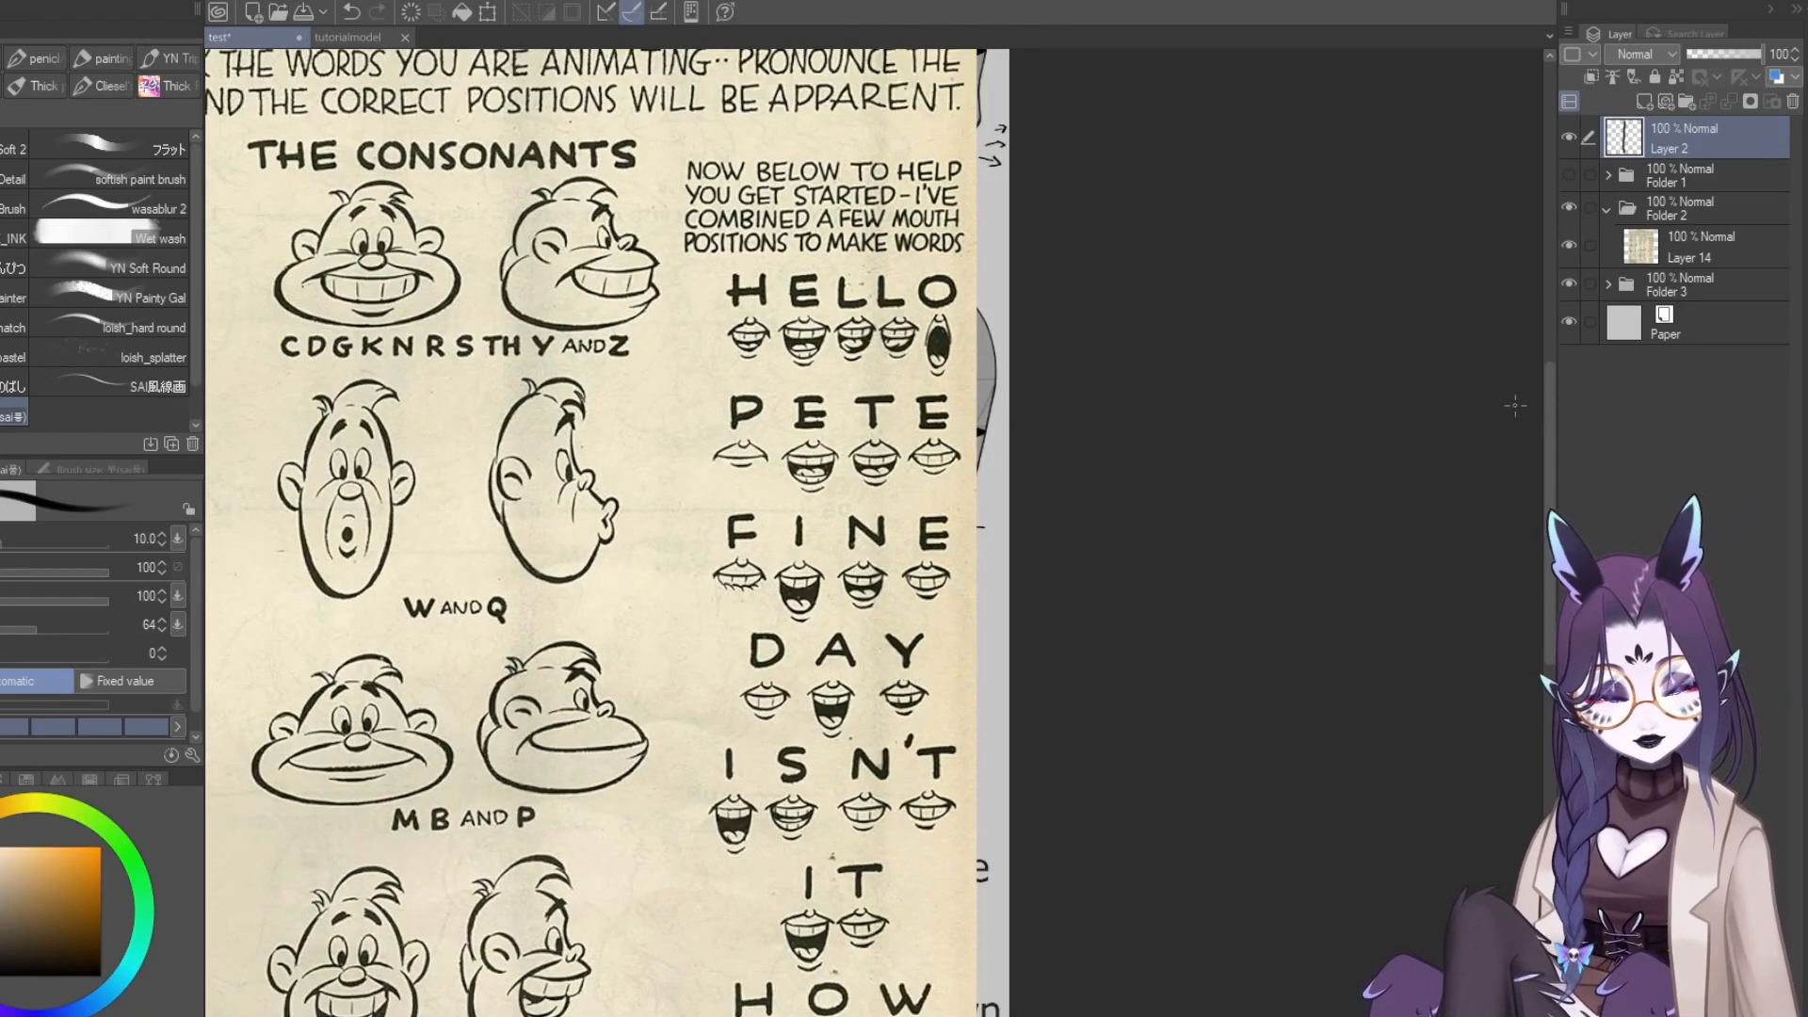
pyautogui.moveTo(1548, 395); pyautogui.dragTo(1539, 473)
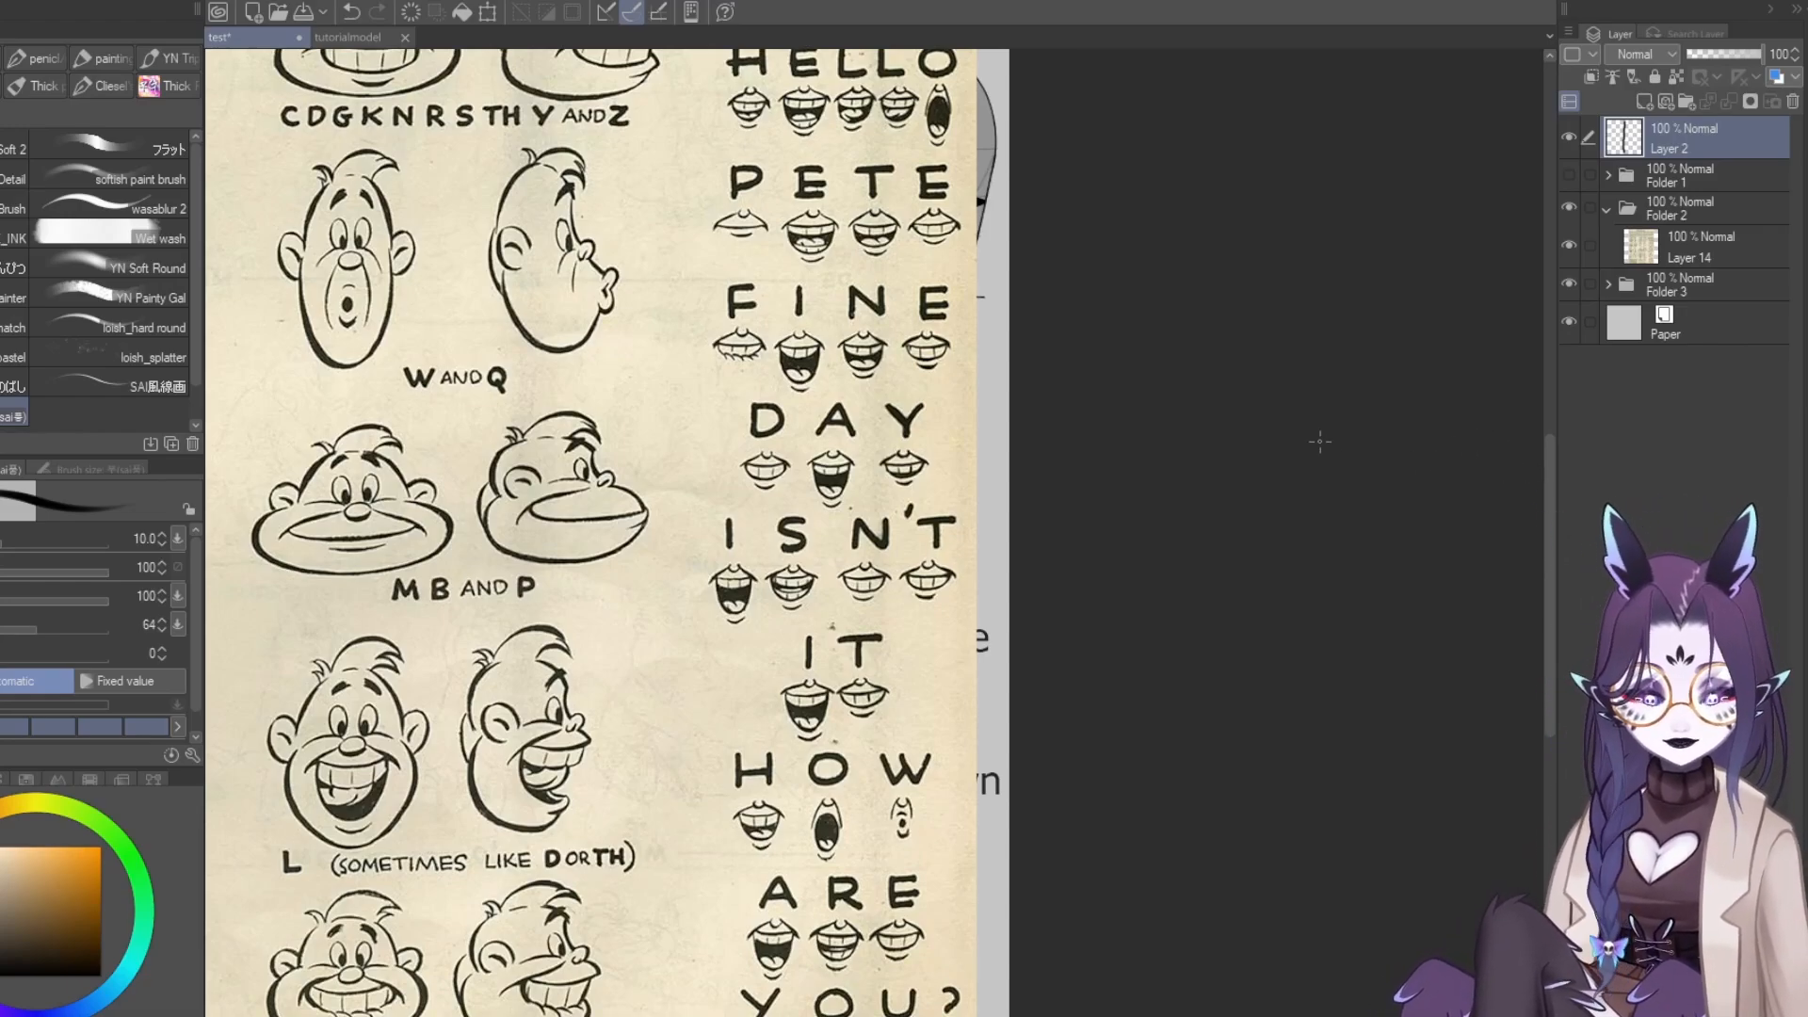
pyautogui.scroll(-3, 1313, 452)
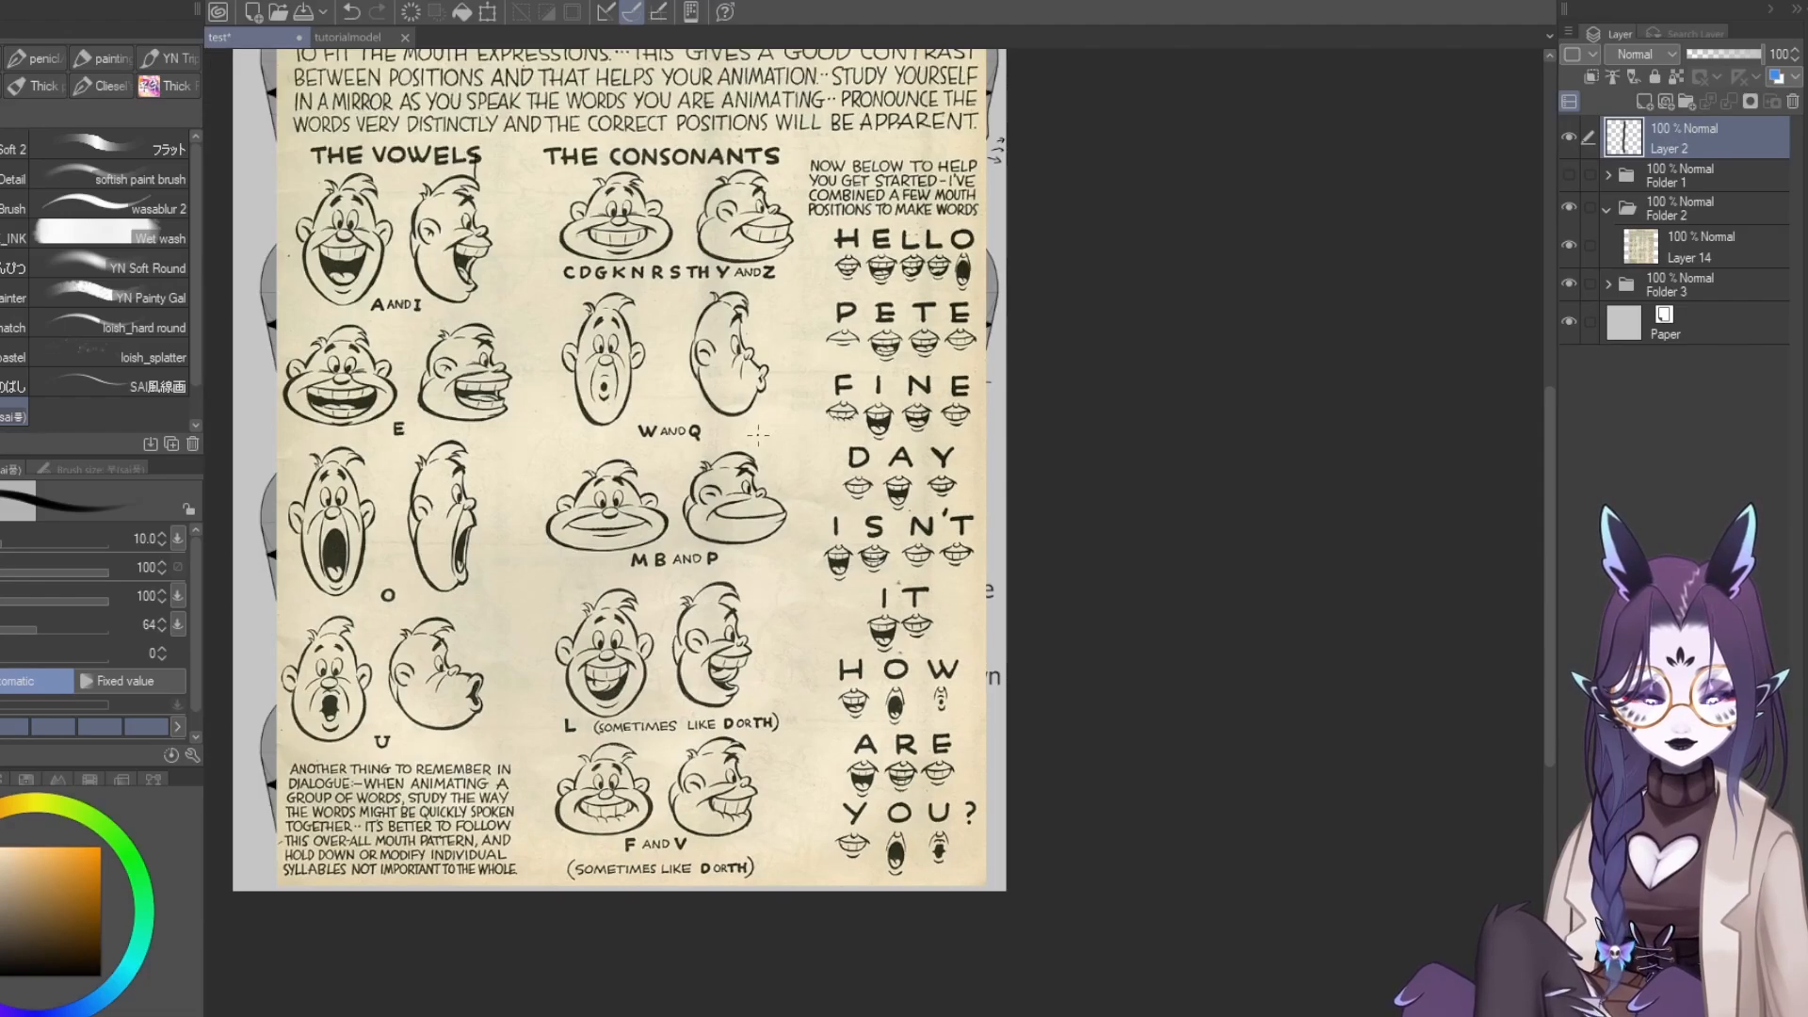
# Switch to the tutorialmodel document and examine the portrait's face and closed lips
pyautogui.scroll(1, 740, 435)
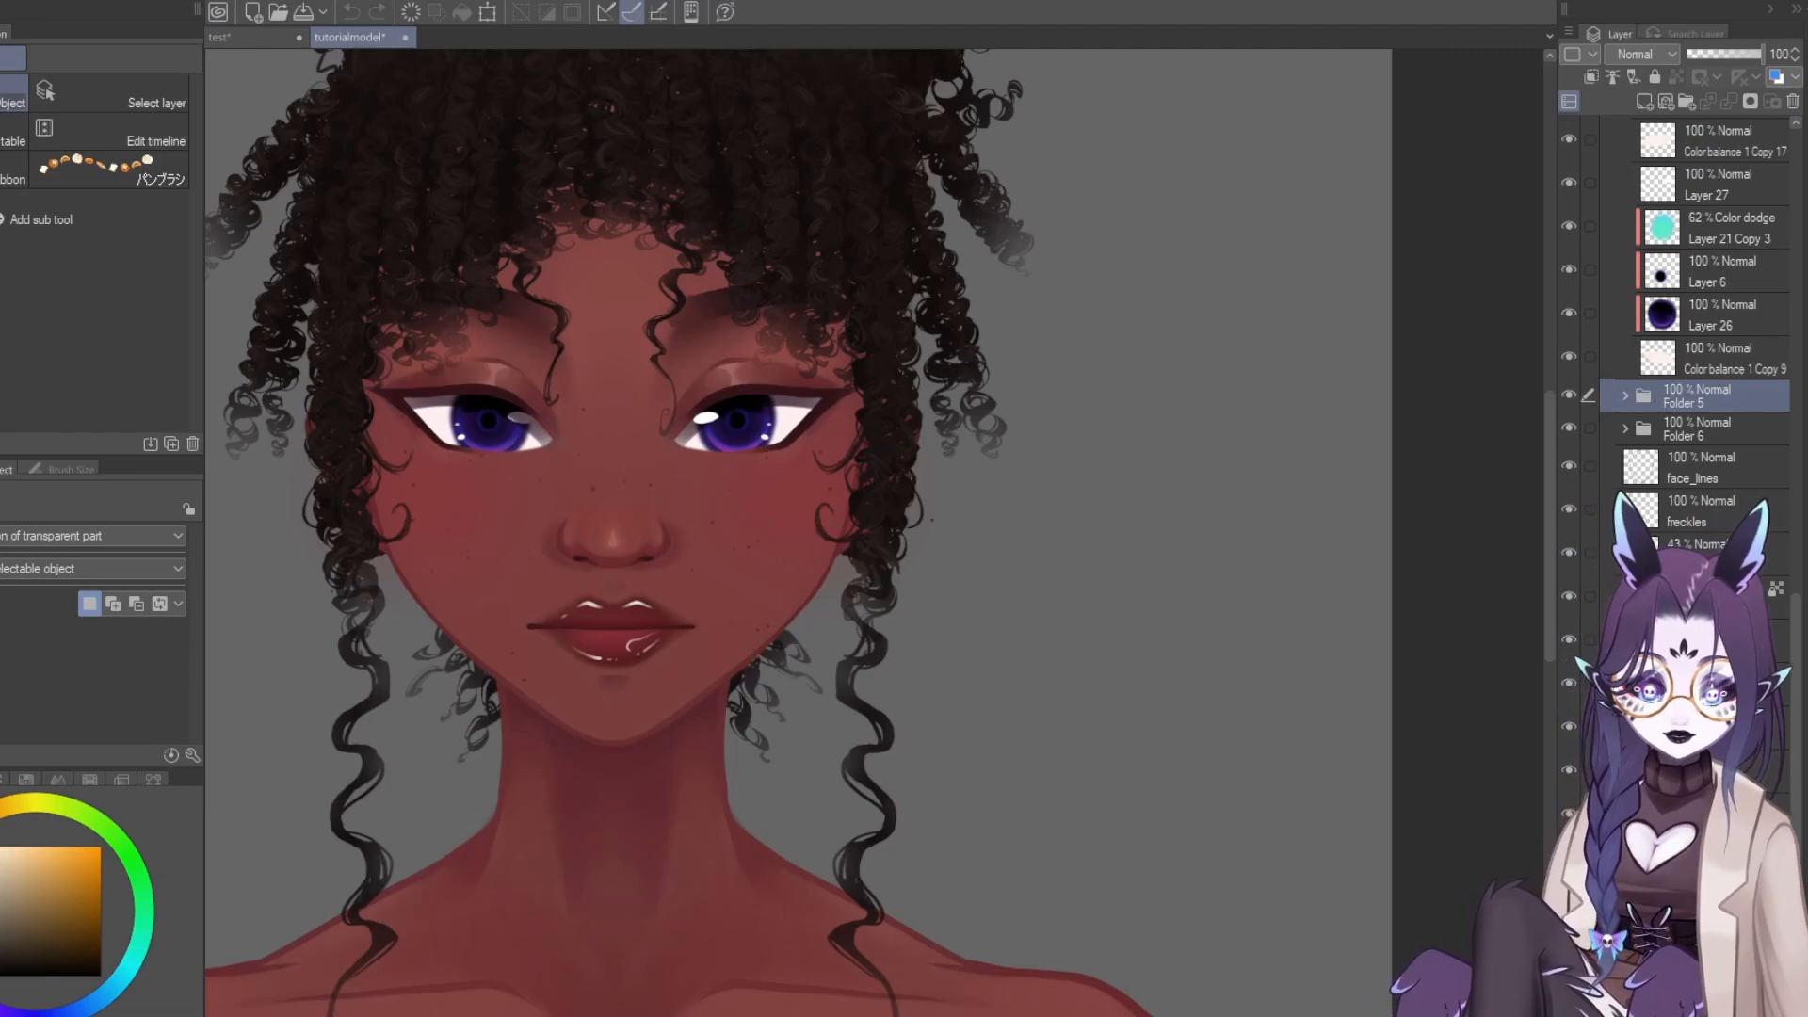
pyautogui.scroll(-3, 786, 622)
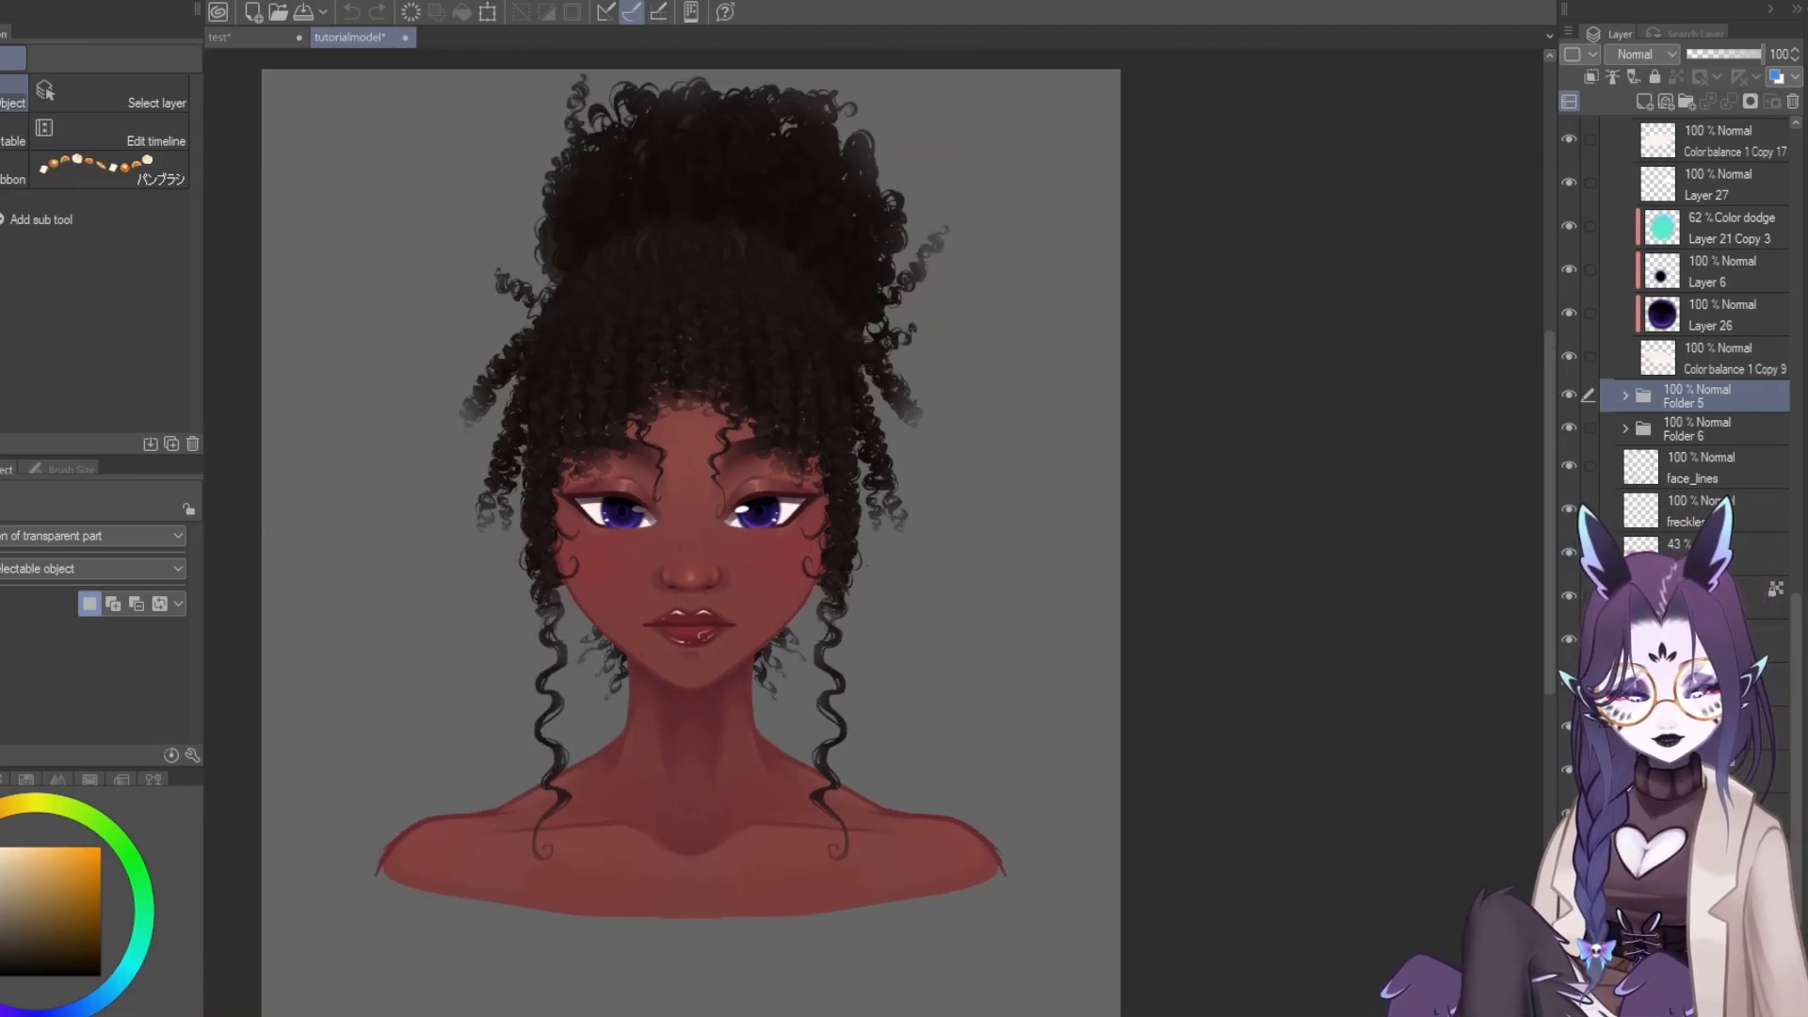
pyautogui.scroll(1, 770, 513)
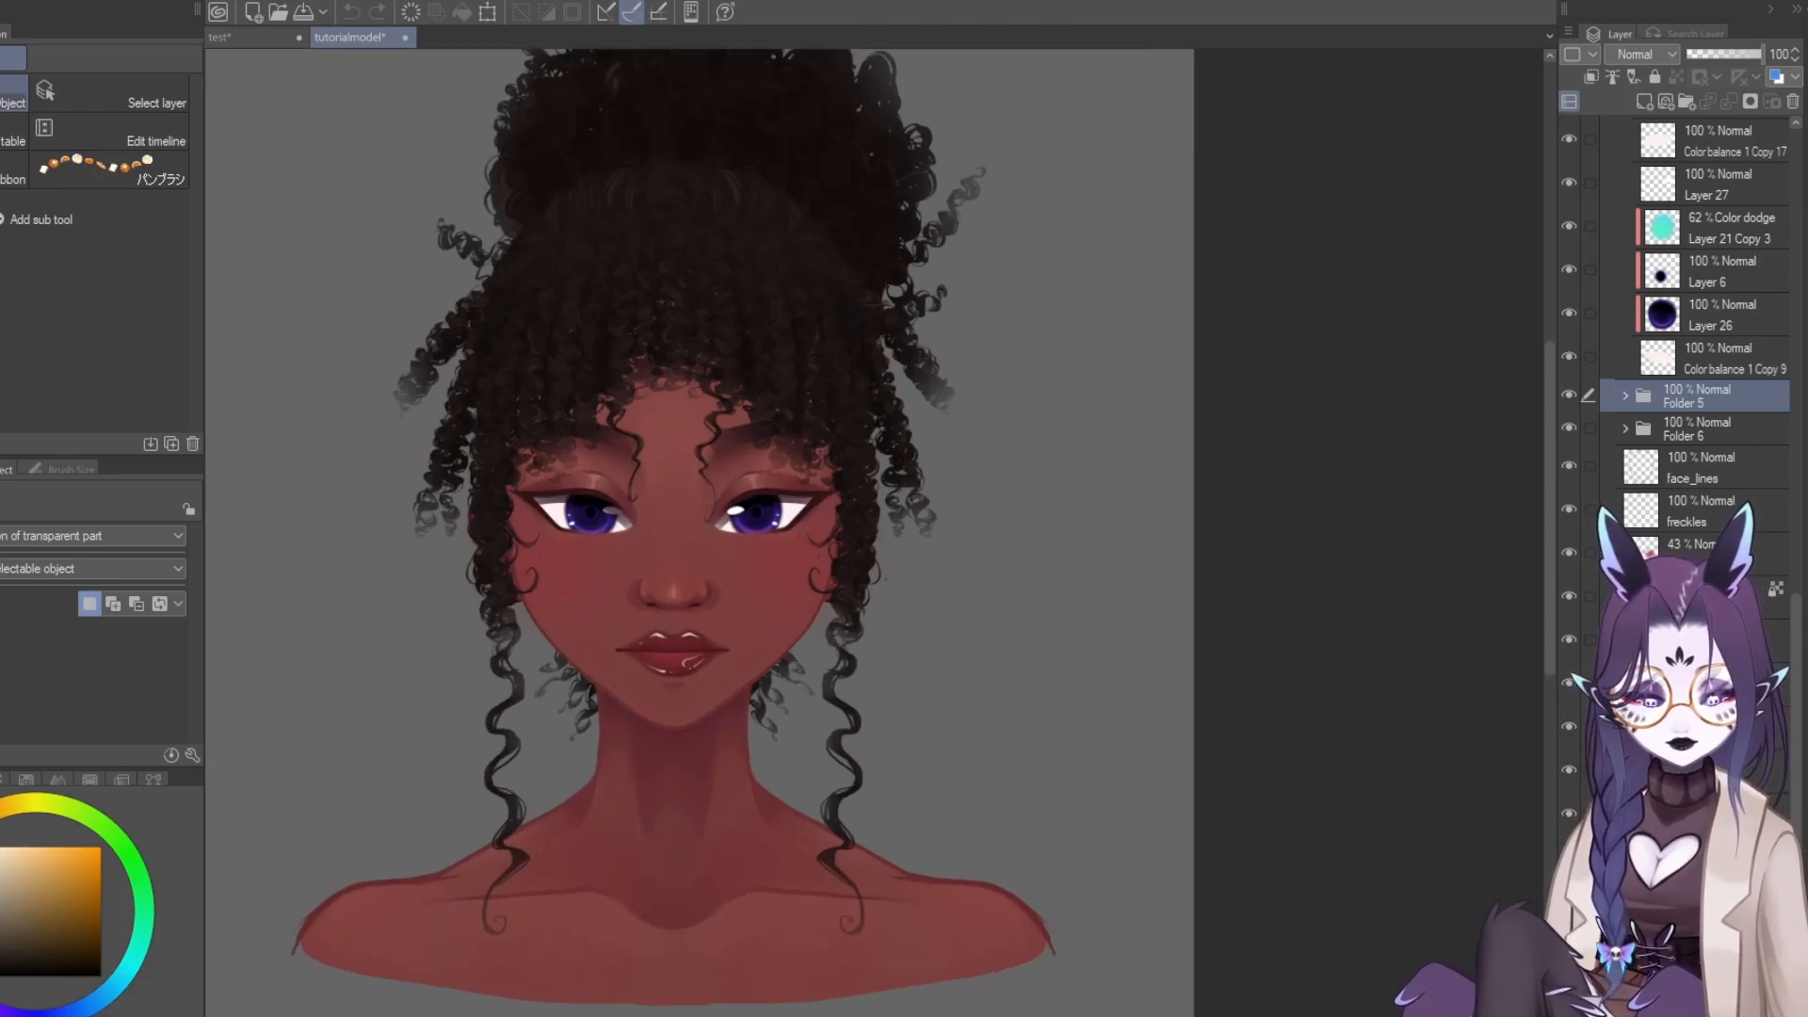
pyautogui.scroll(2, 840, 589)
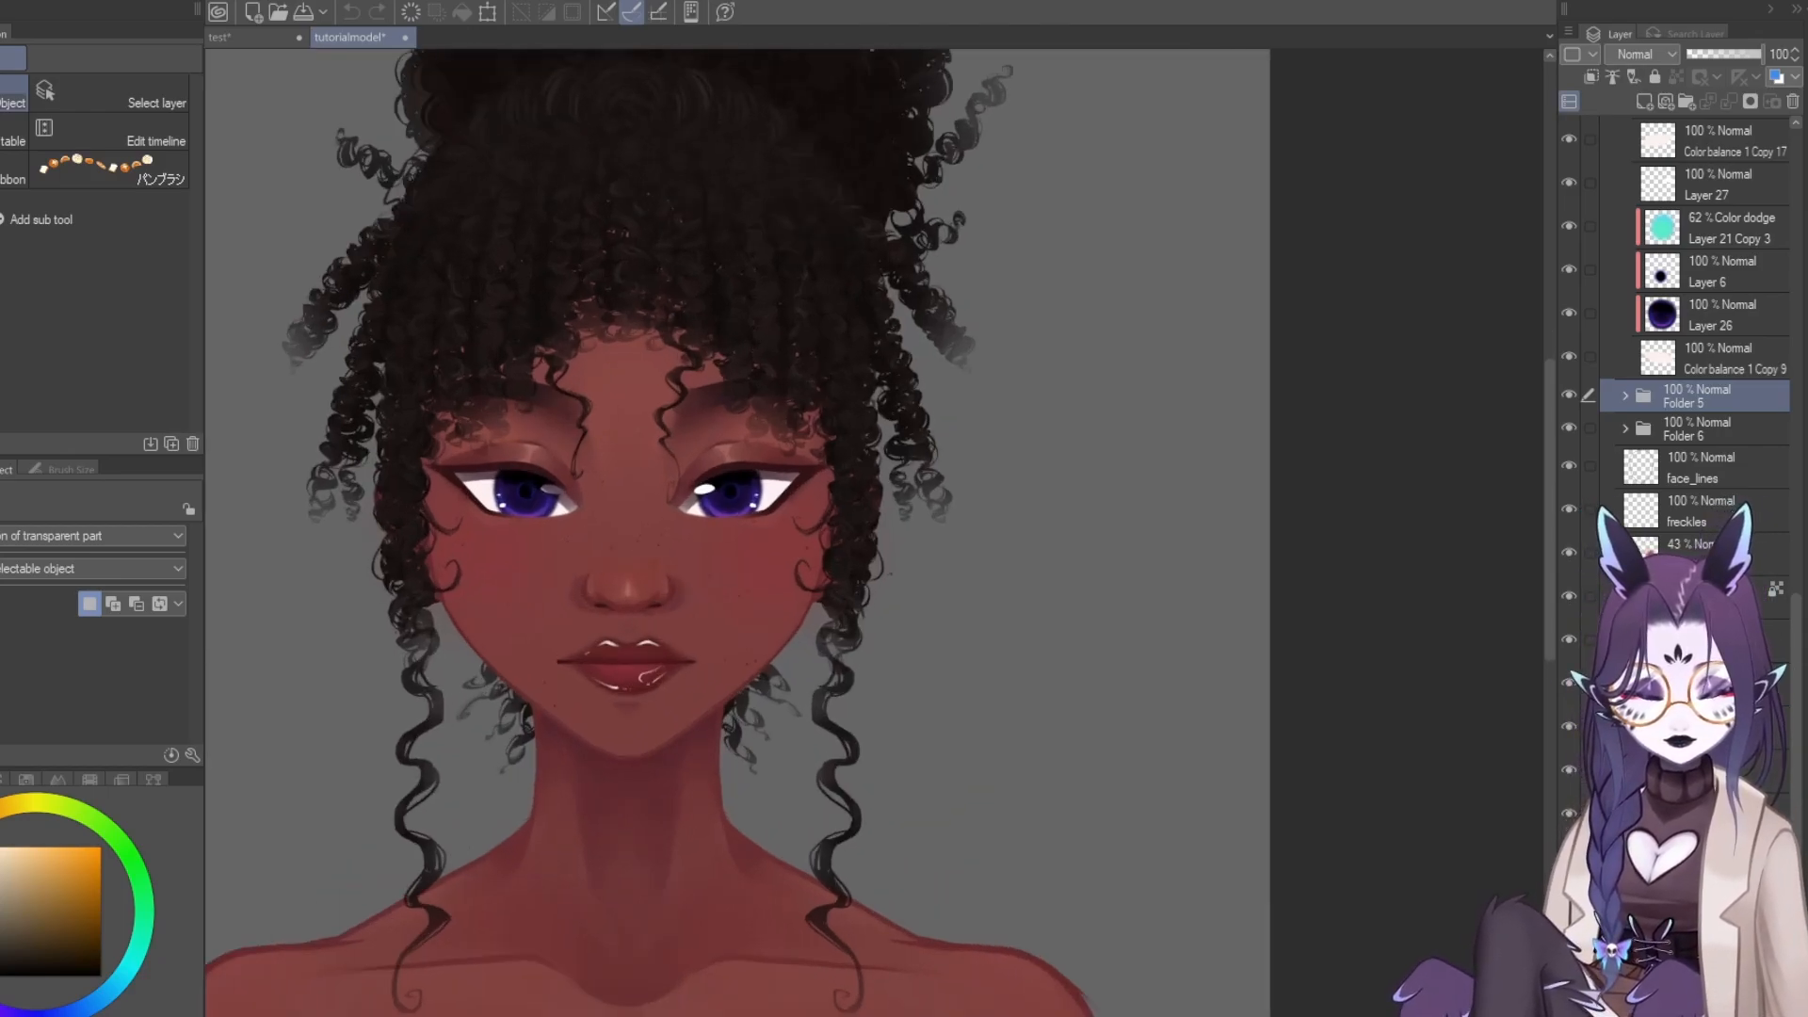
pyautogui.scroll(-1, 837, 623)
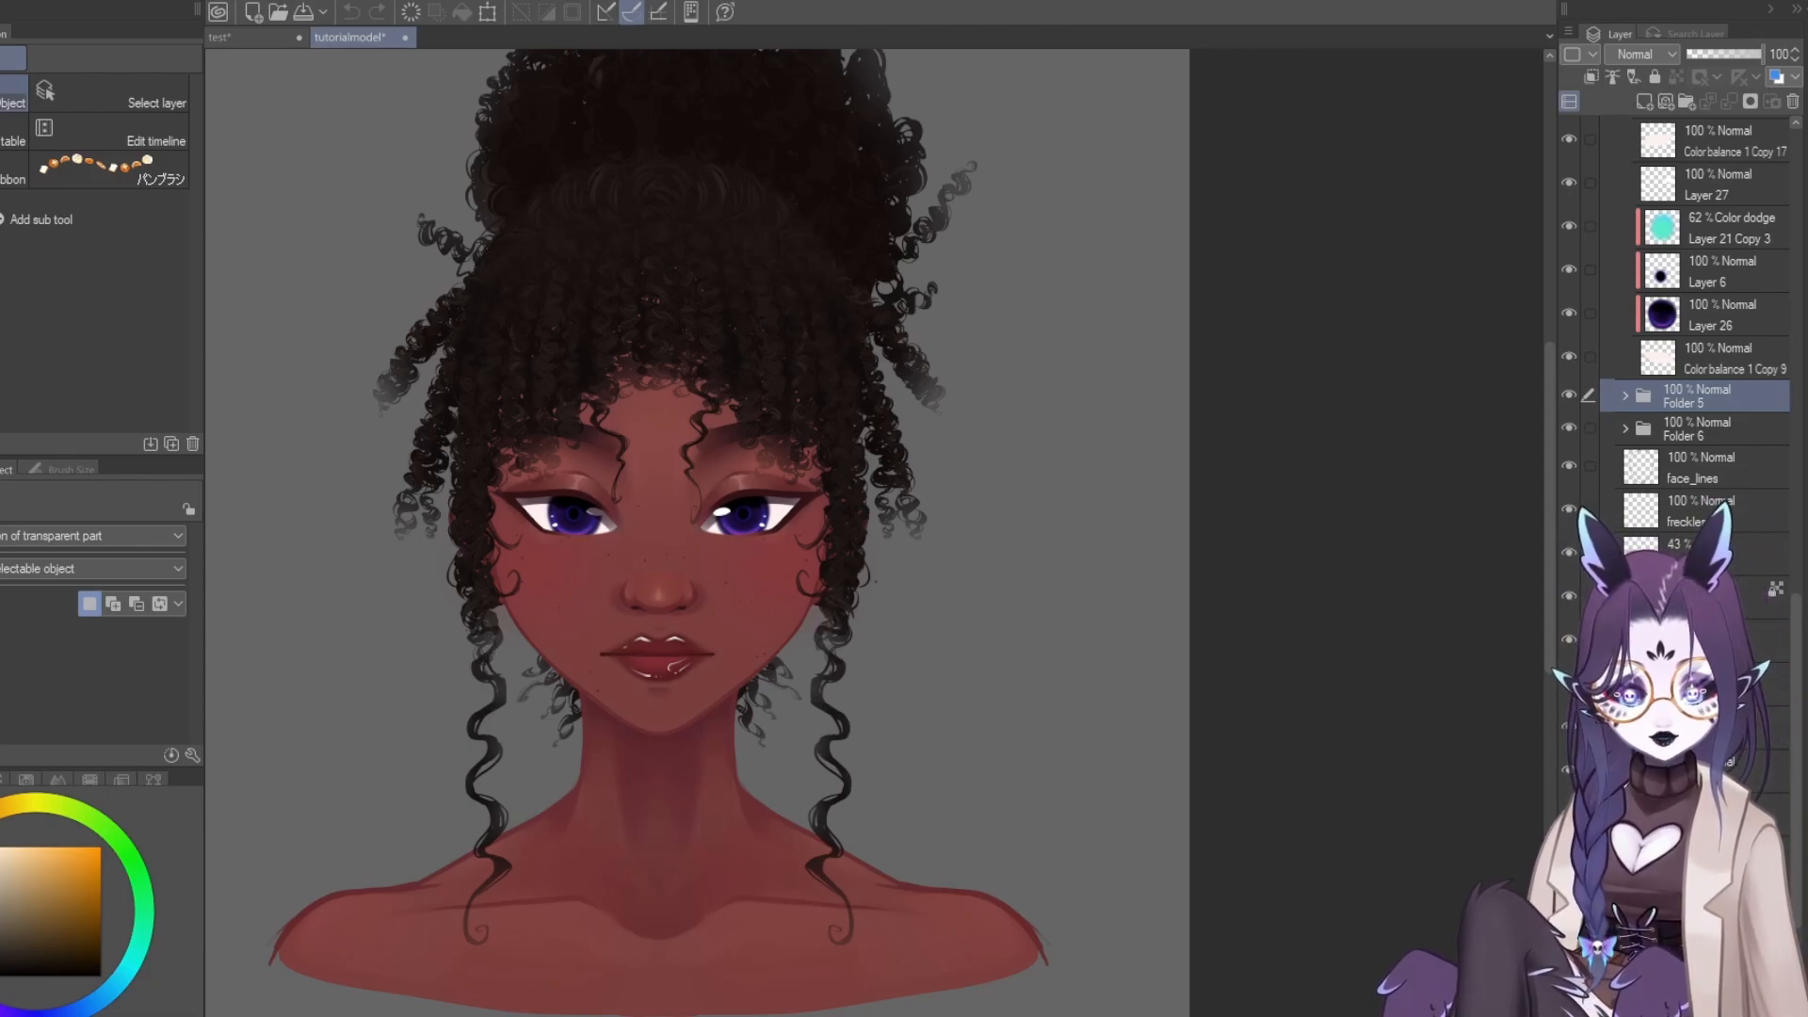
pyautogui.scroll(-3, 1695, 352)
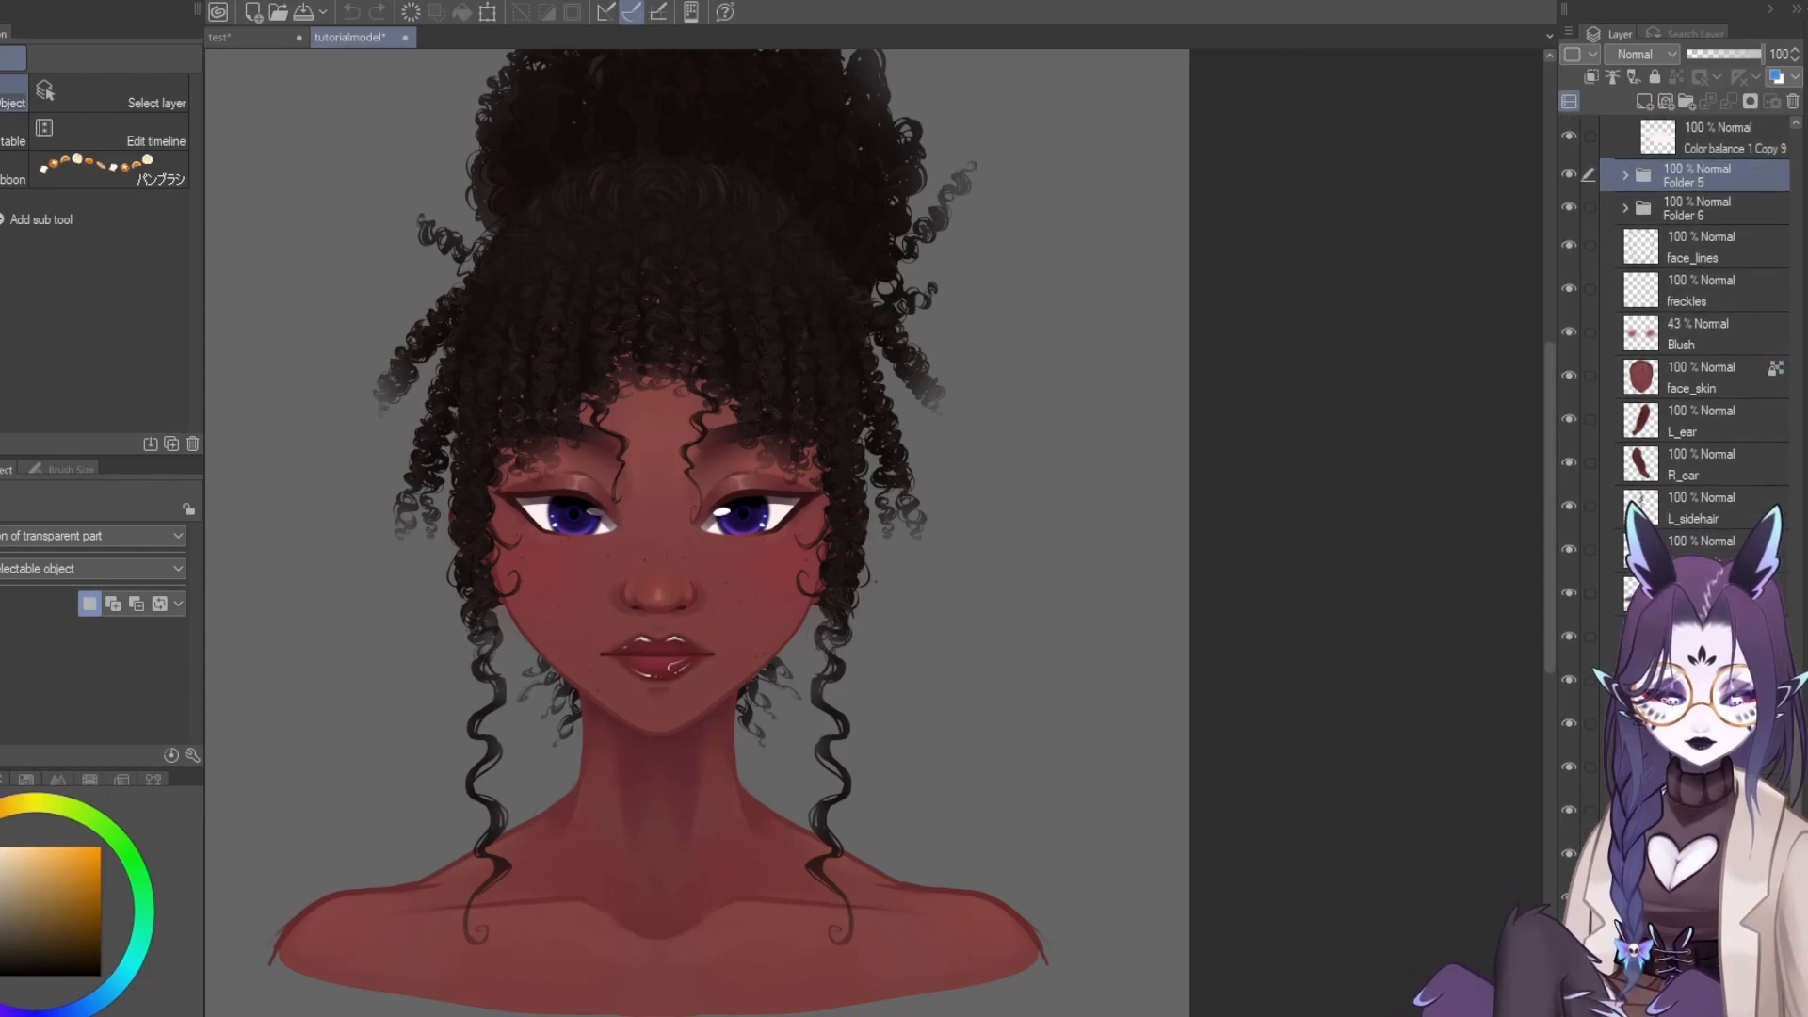
pyautogui.scroll(2, 882, 629)
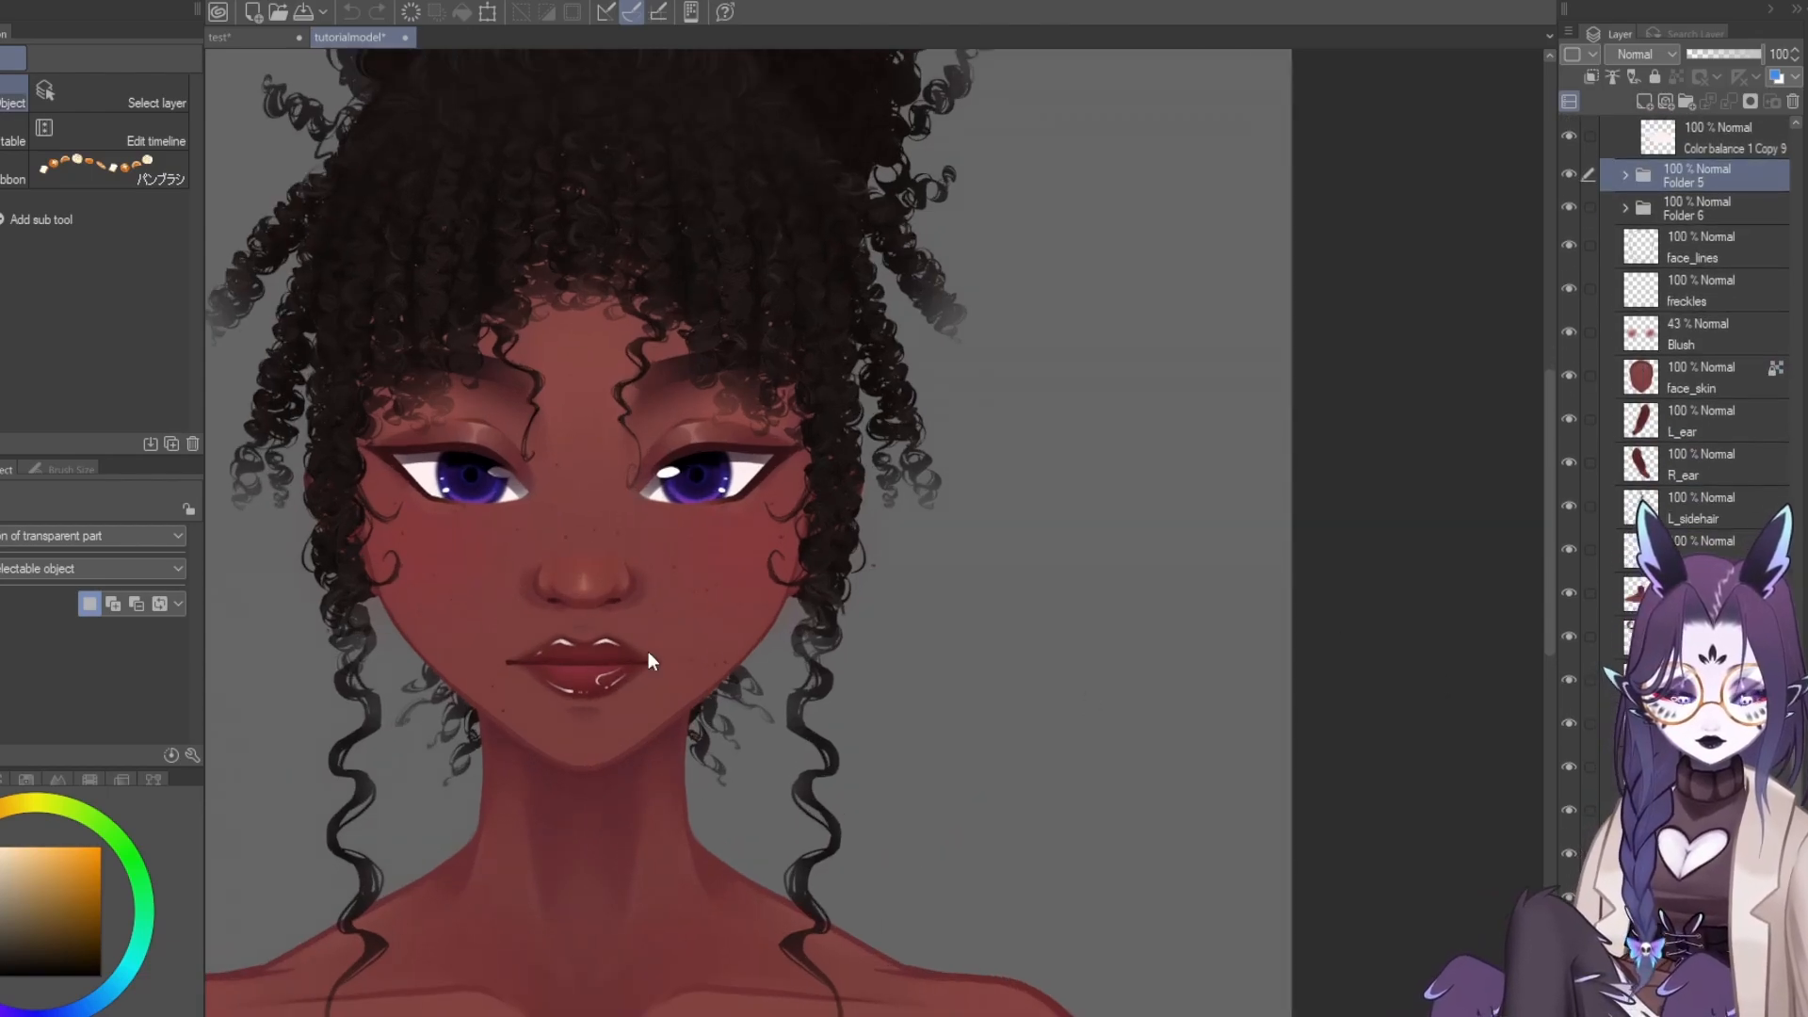
pyautogui.scroll(2, 1686, 315)
pyautogui.keyDown('ctrl'); pyautogui.click(1675, 320); pyautogui.keyUp('ctrl')
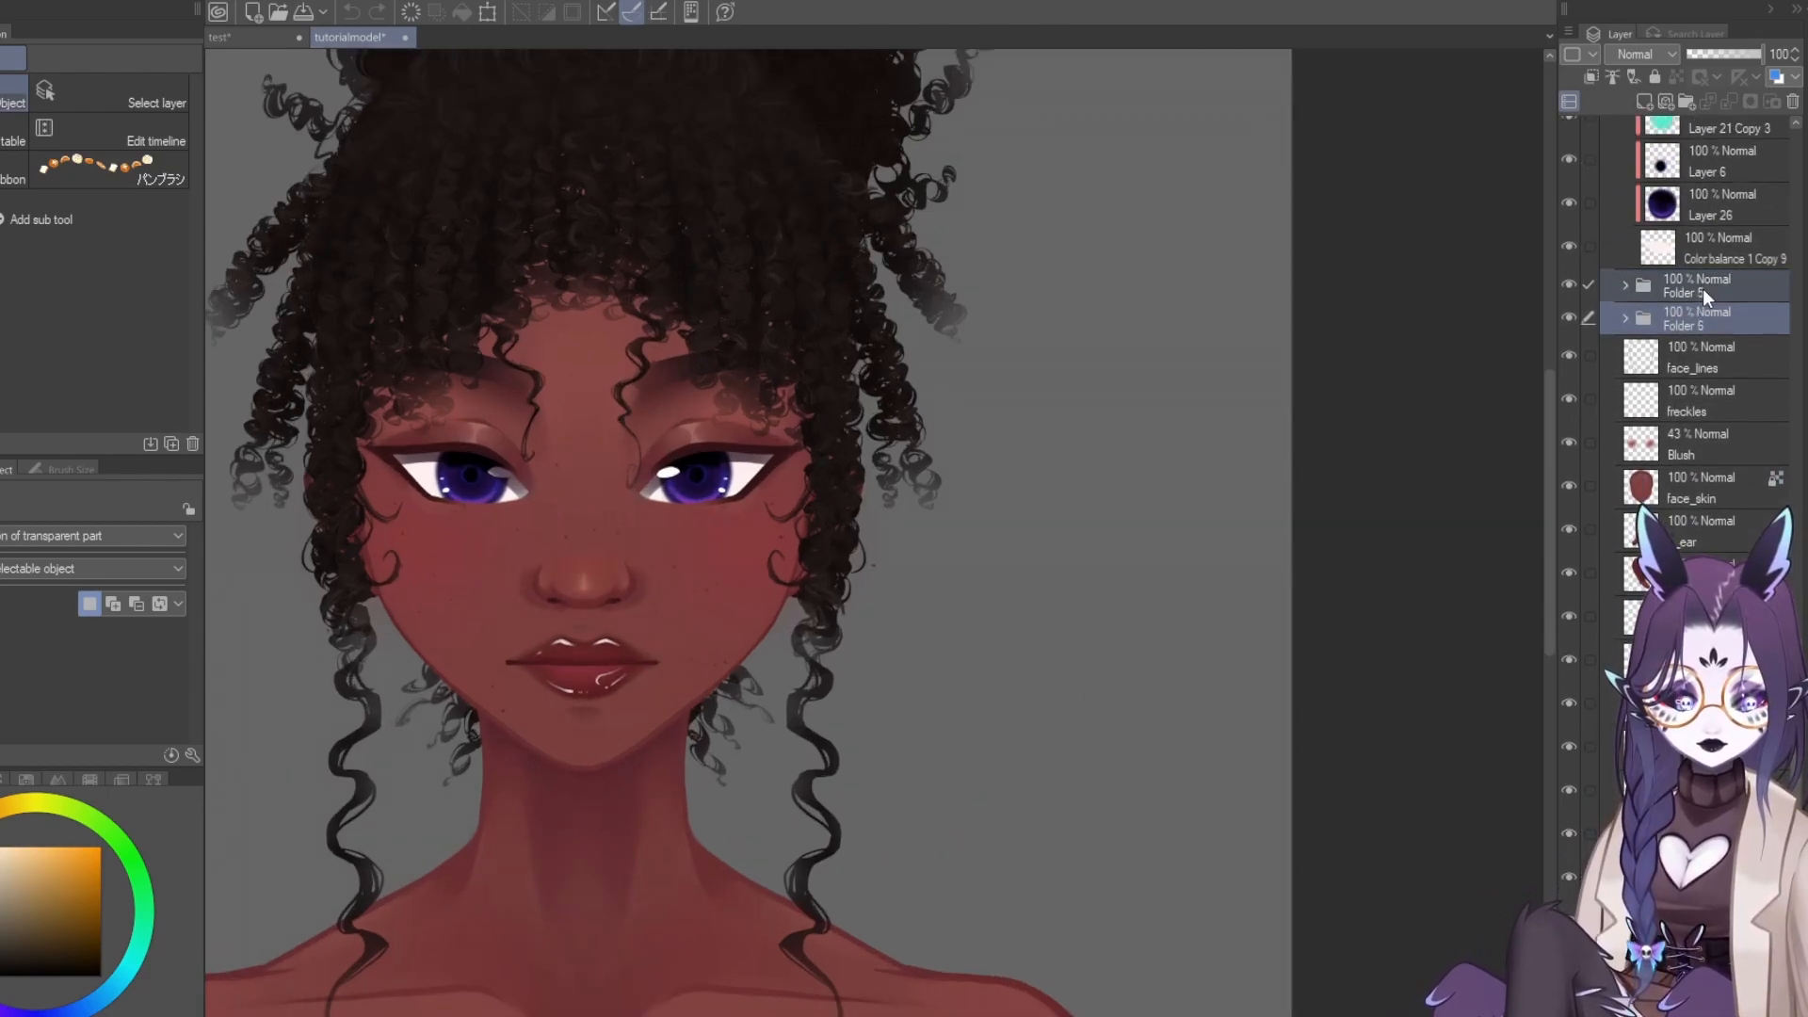
pyautogui.scroll(-1, 794, 543)
pyautogui.moveTo(794, 543); pyautogui.dragTo(687, 542)
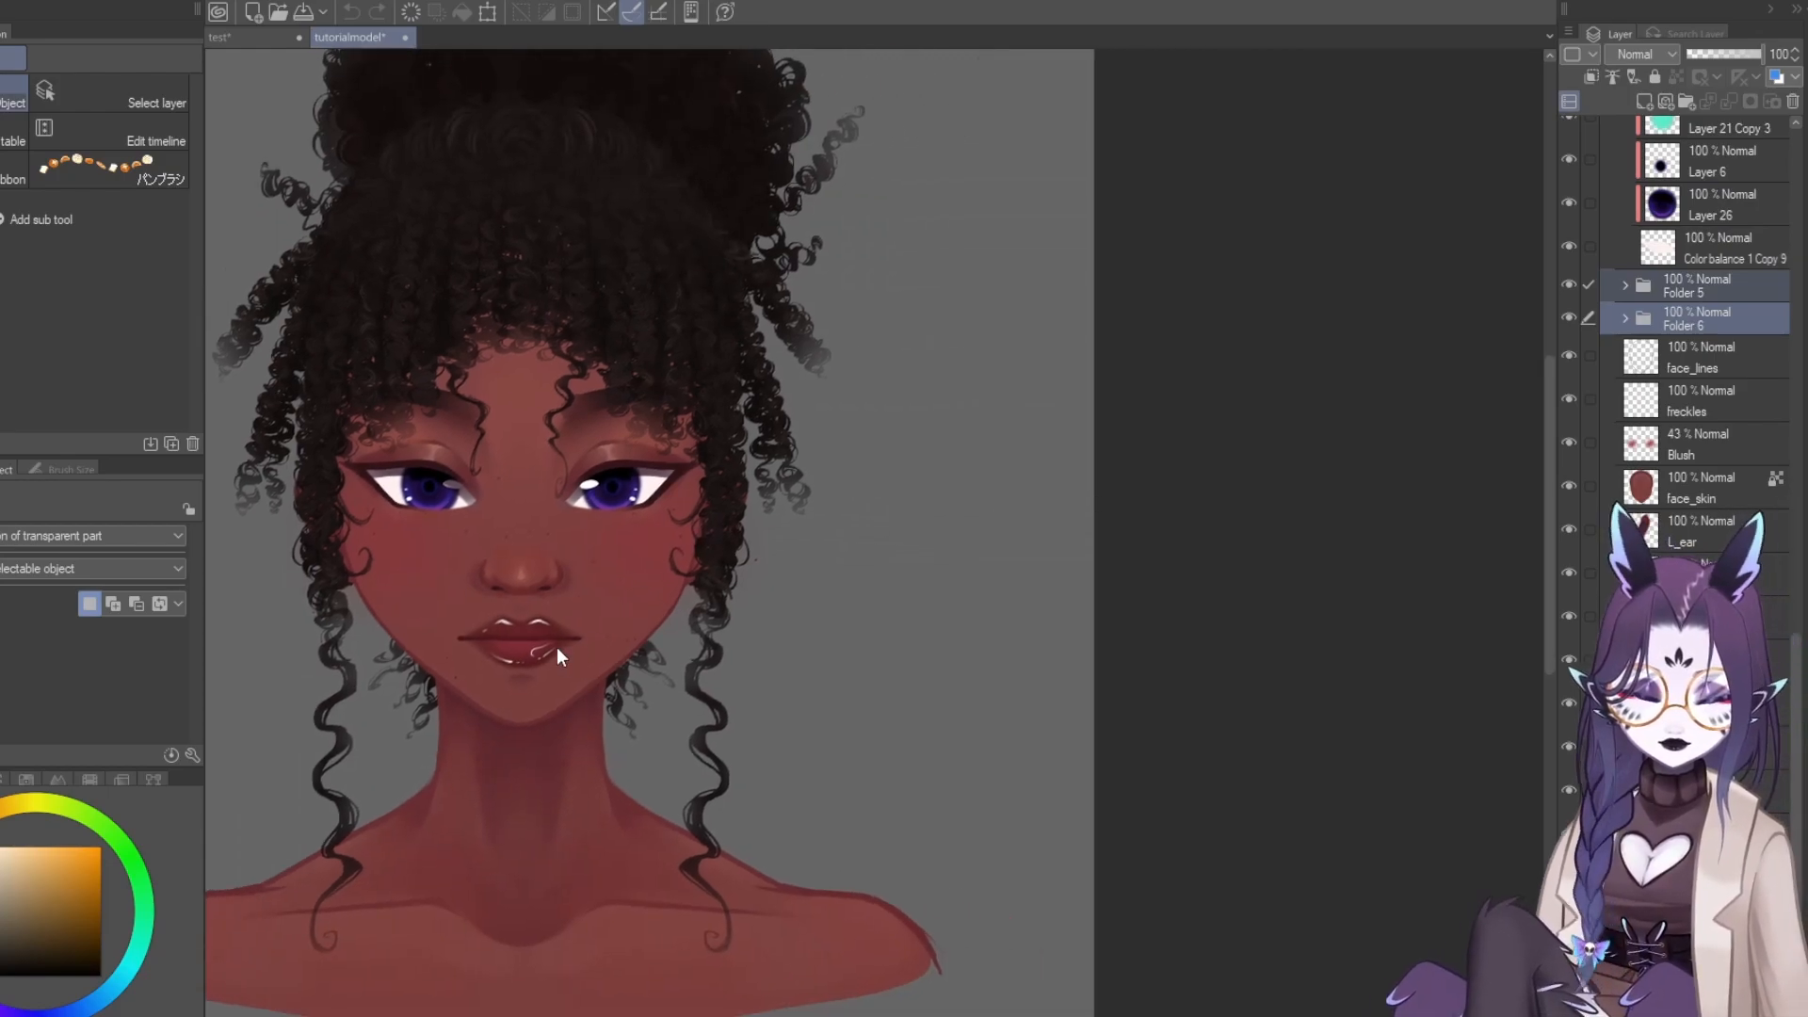
pyautogui.hotkey('ctrl', 't')
pyautogui.press('^')
pyautogui.press('Return')
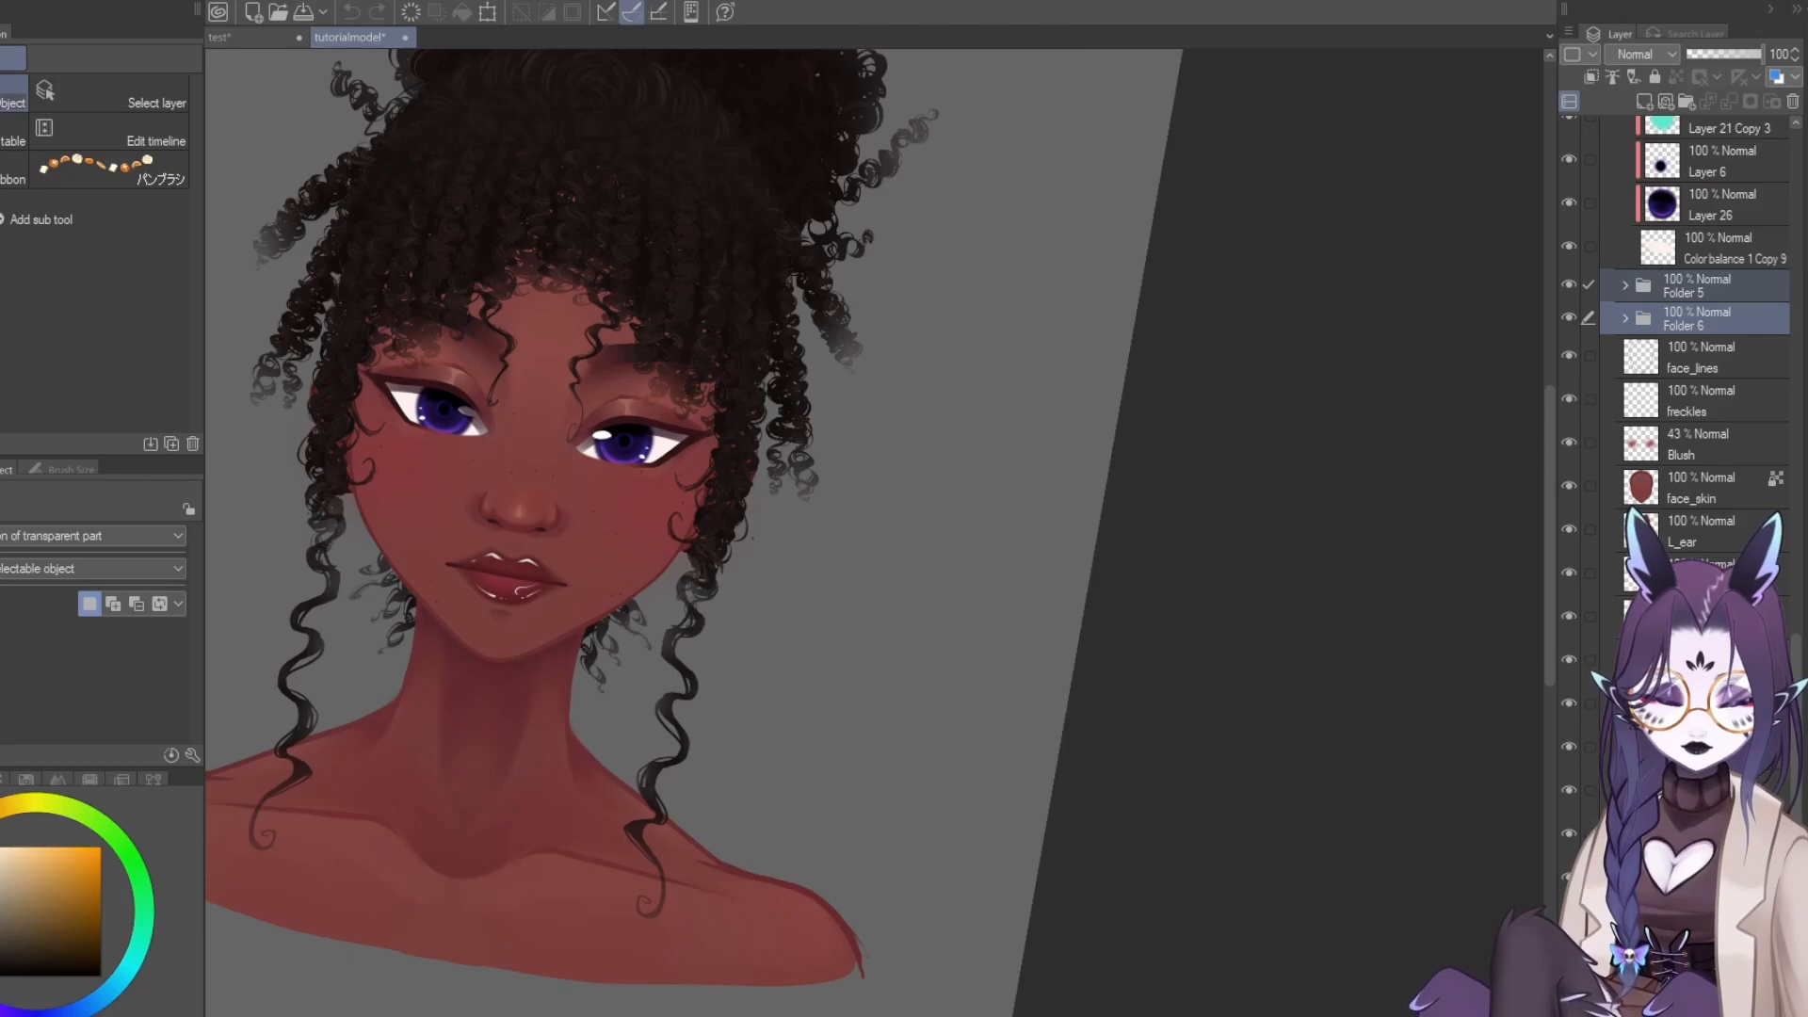
pyautogui.press('-')
# Move the mouth artwork in Folder 5 off the face onto the empty canvas beside the portrait
pyautogui.click(1704, 282)
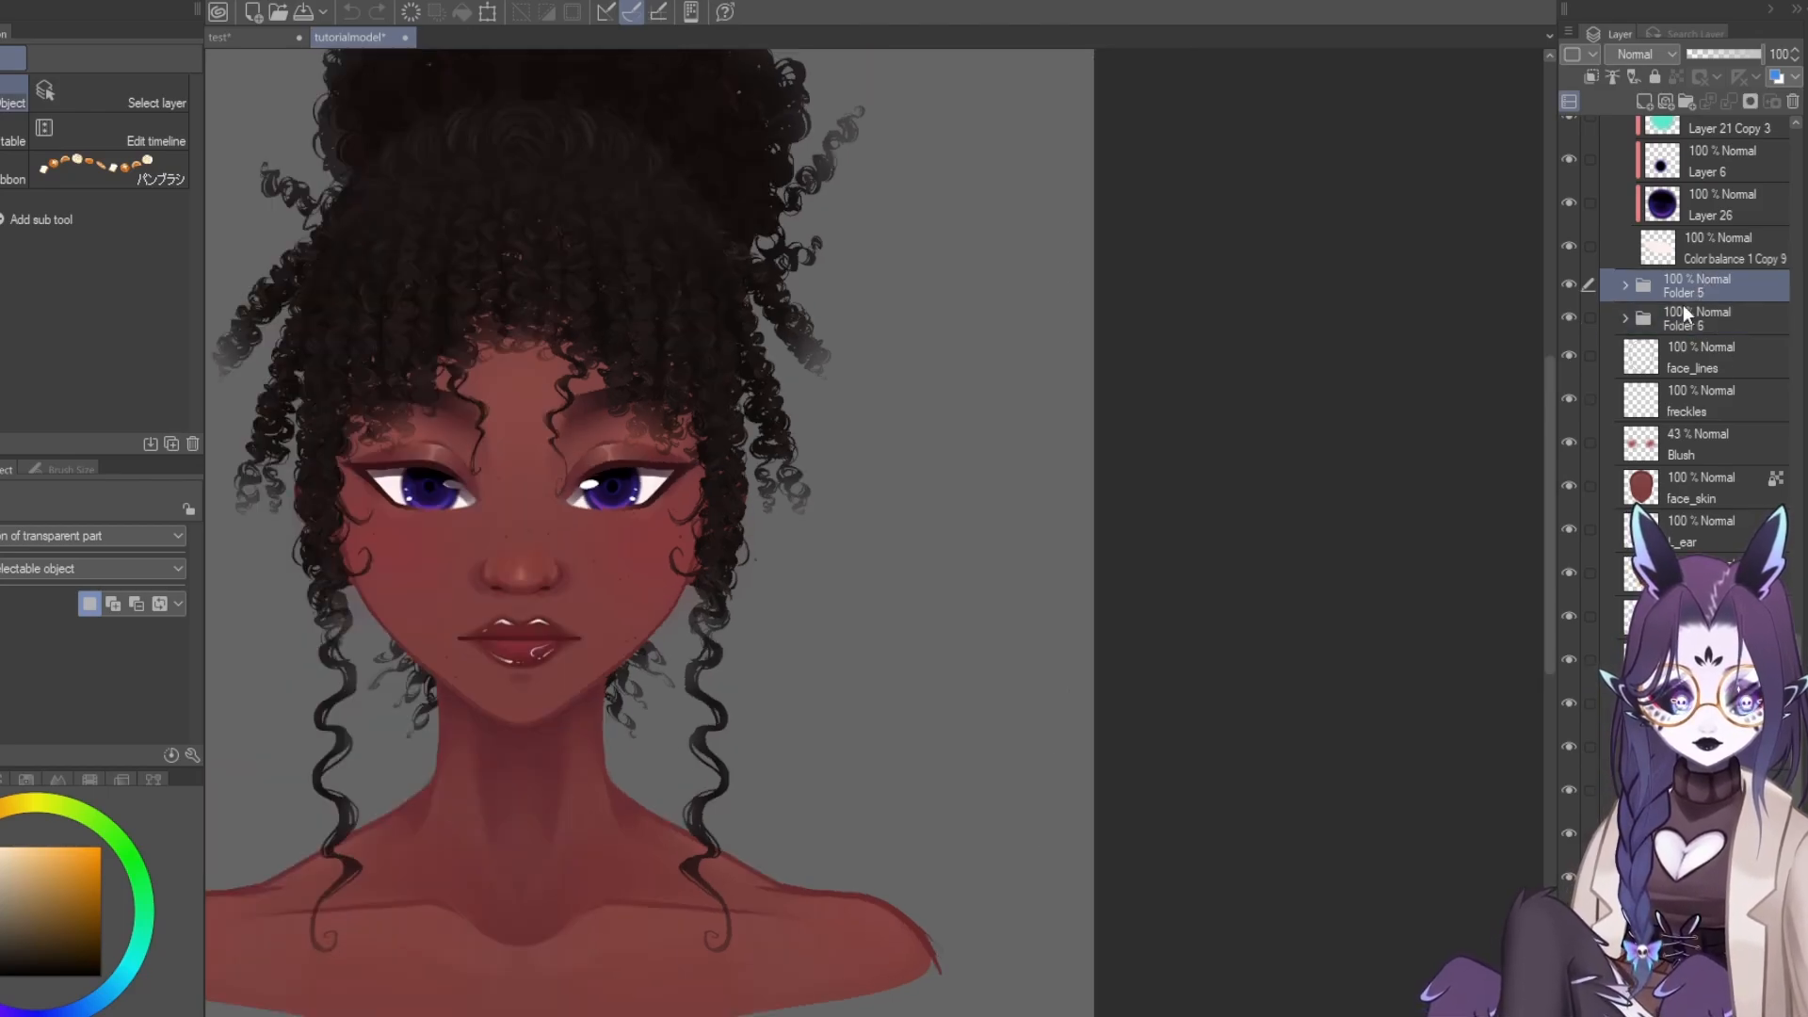
pyautogui.hotkey('ctrl', 't')
pyautogui.moveTo(581, 641); pyautogui.dragTo(650, 552)
pyautogui.click(876, 748)
pyautogui.scroll(2, 947, 630)
pyautogui.scroll(3, 535, 544)
pyautogui.moveTo(535, 549); pyautogui.dragTo(647, 555)
pyautogui.scroll(1, 590, 586)
pyautogui.click(945, 580)
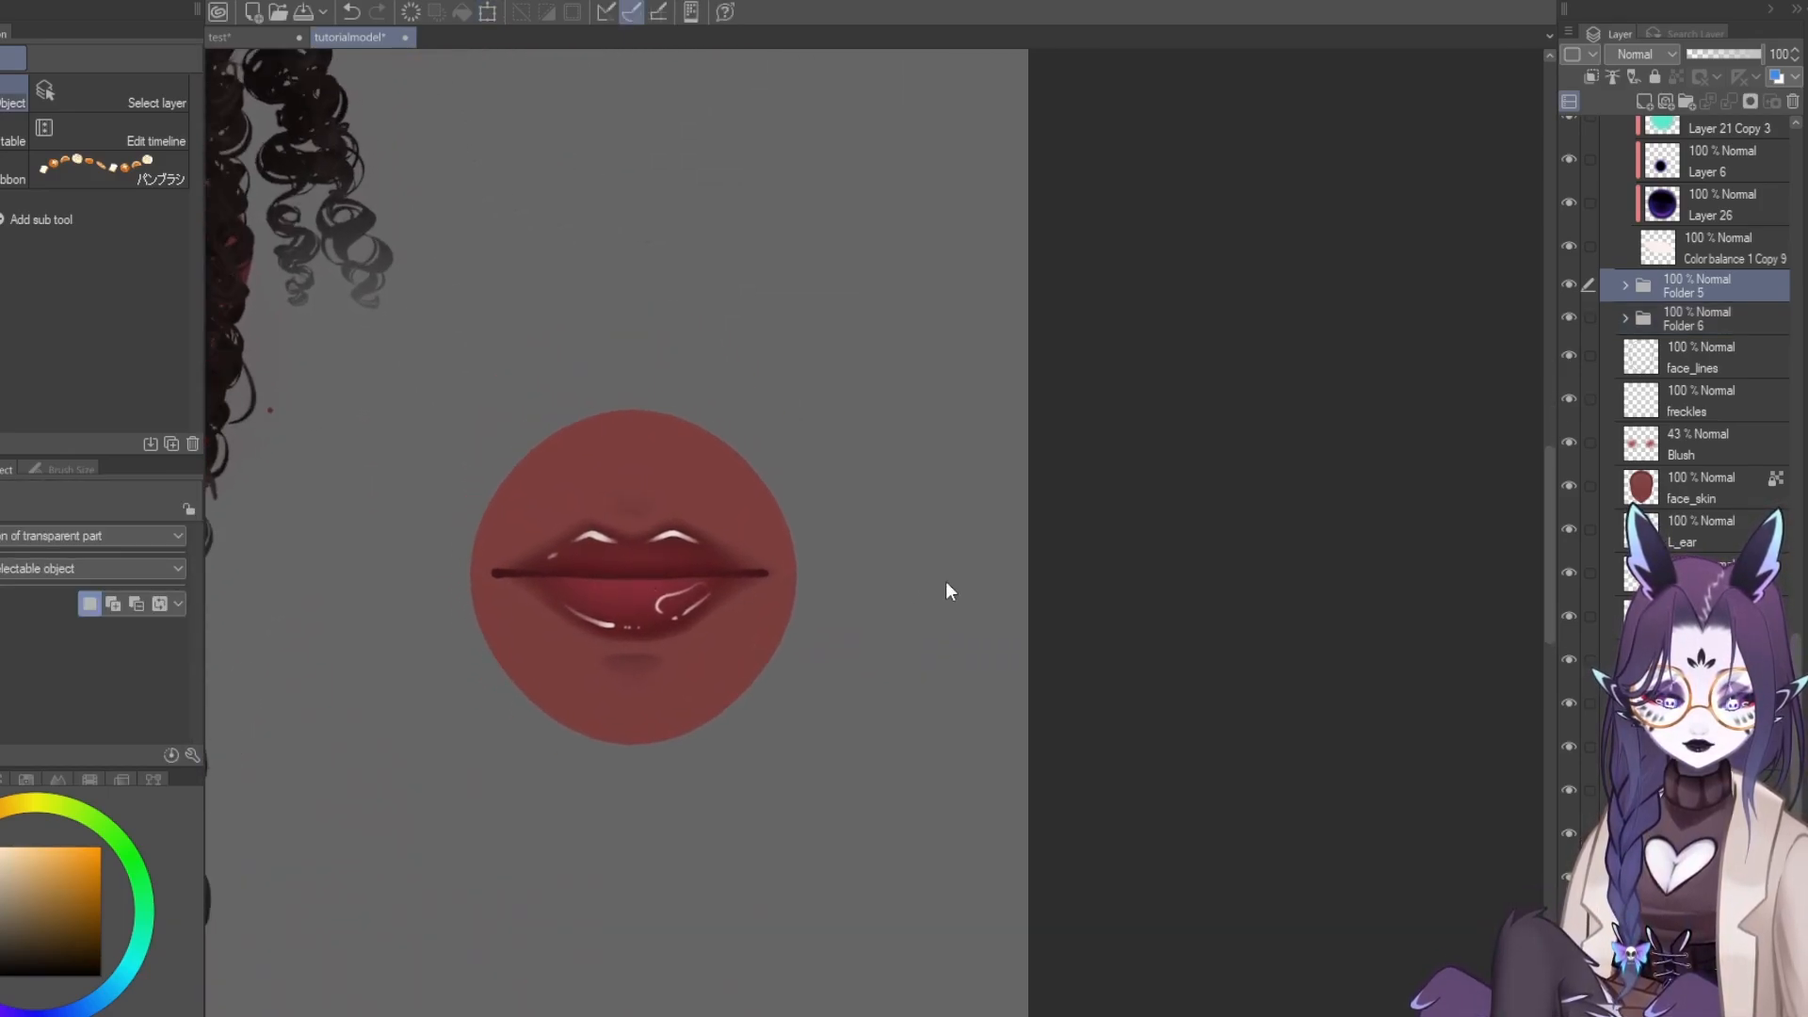
pyautogui.moveTo(646, 476)
pyautogui.mouseDown()
pyautogui.moveTo(642, 444)
pyautogui.moveTo(661, 474)
pyautogui.mouseUp()
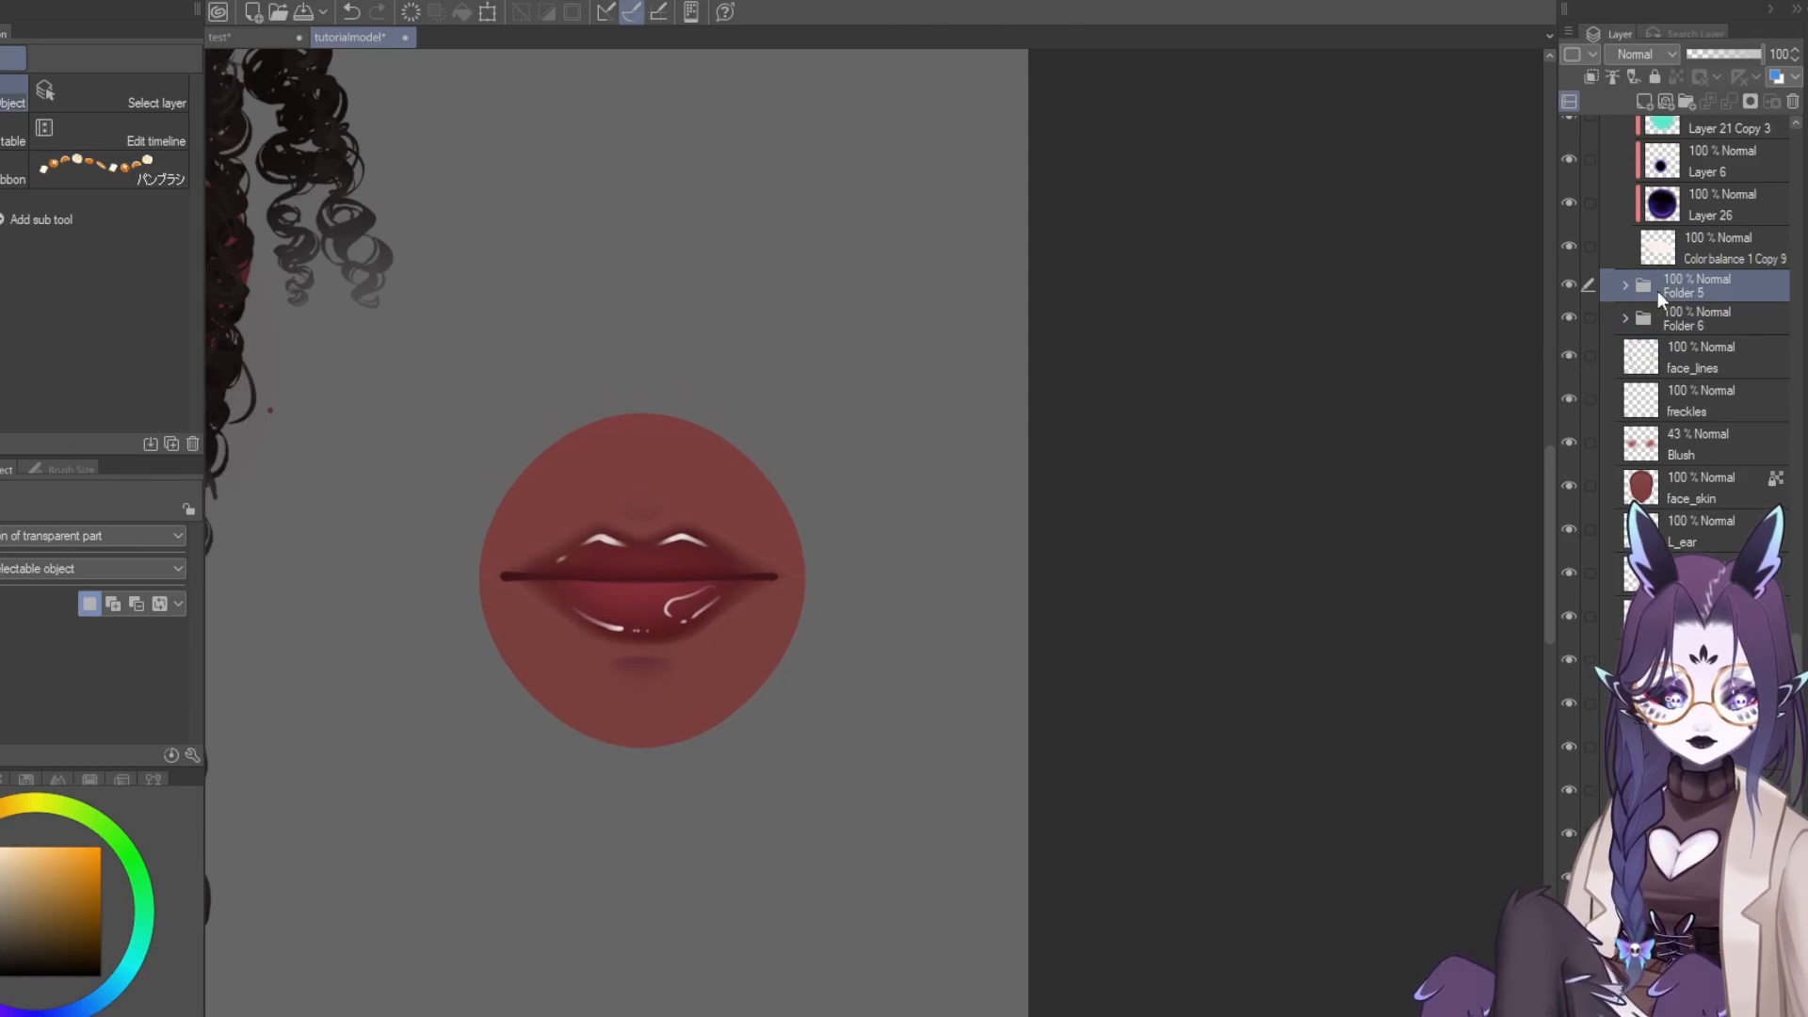
# Expand Folder 5 and pull the upper mouth skin up and the lower mouth skin down, away from the lips
pyautogui.click(1624, 285)
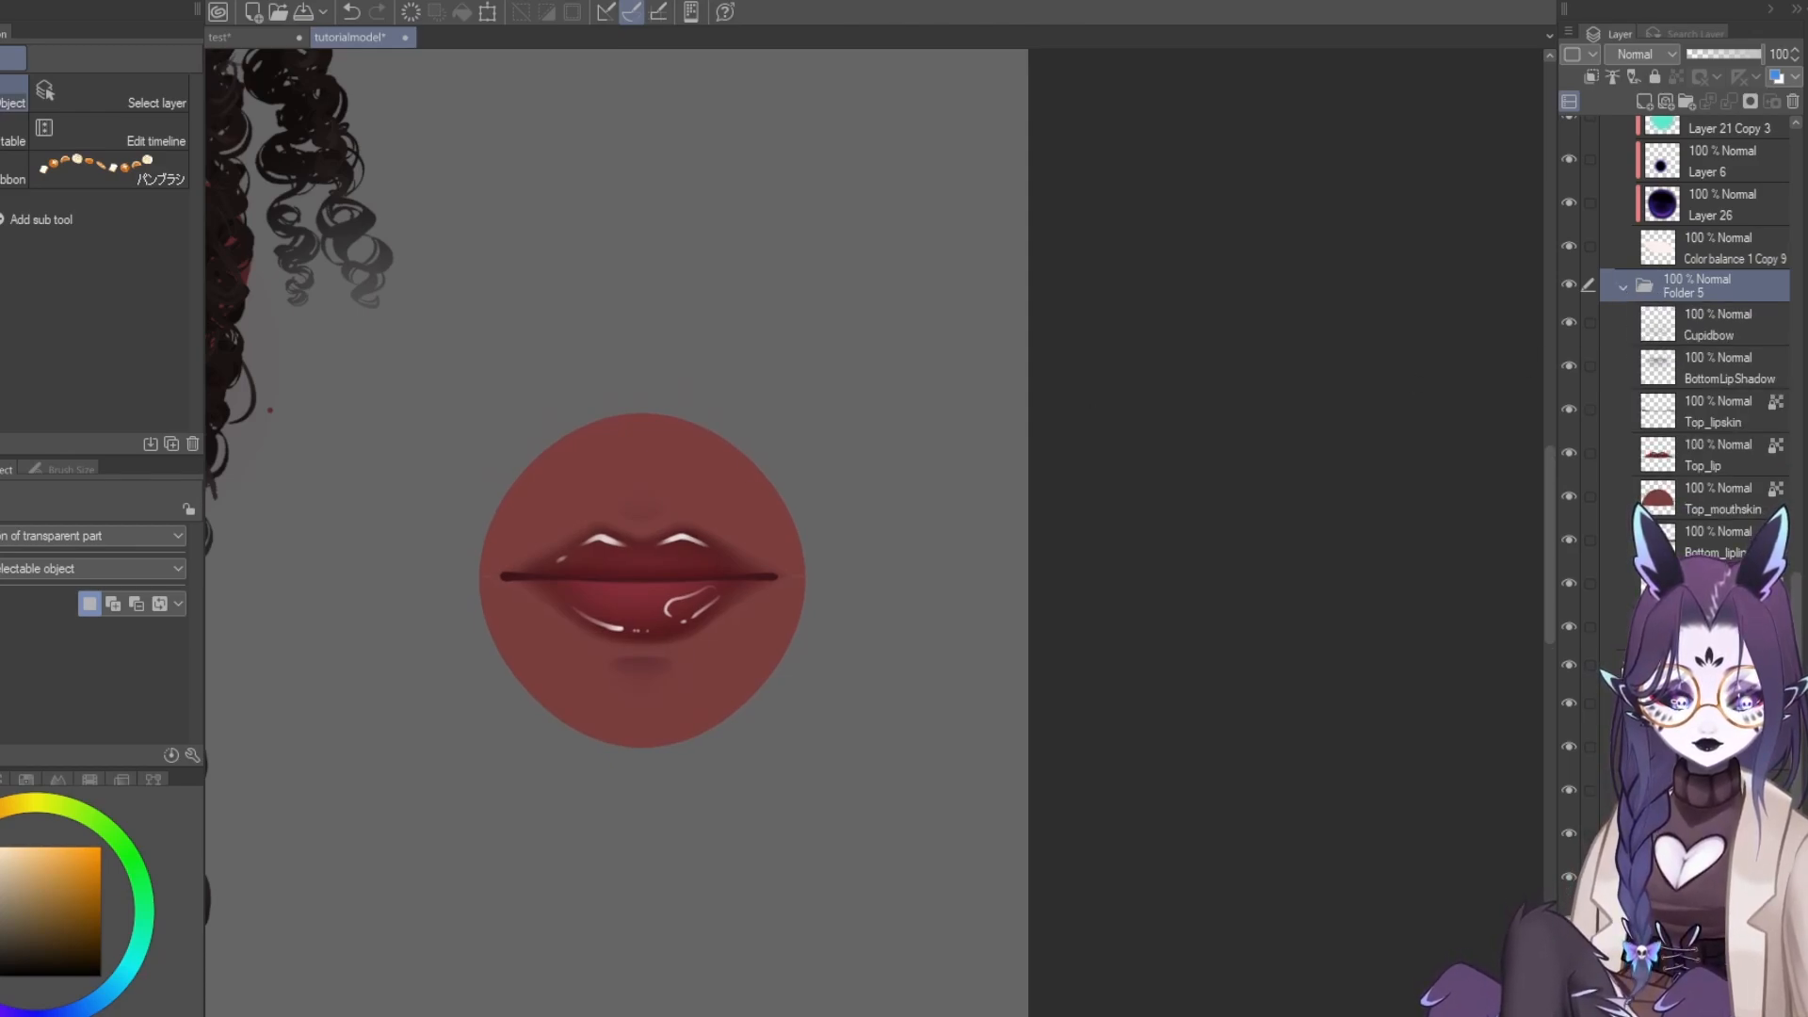
pyautogui.click(1666, 627)
pyautogui.click(1709, 498)
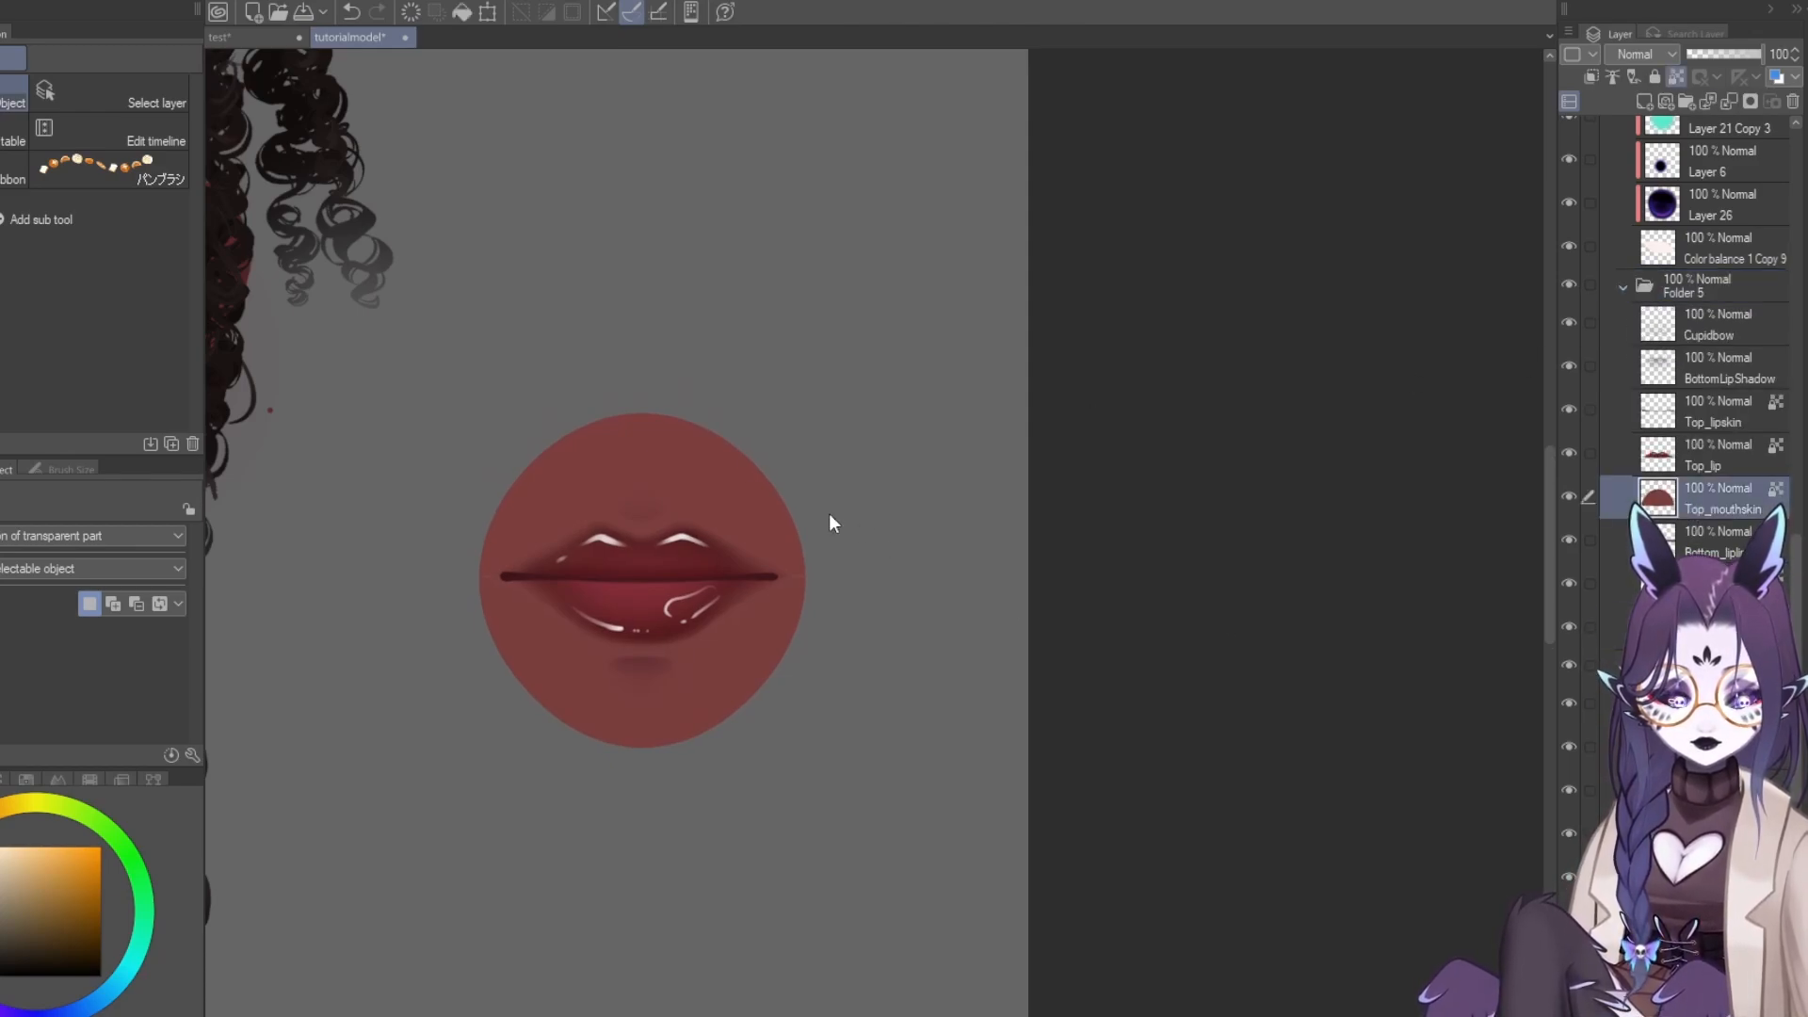
pyautogui.moveTo(828, 517); pyautogui.dragTo(723, 193)
pyautogui.moveTo(734, 629); pyautogui.dragTo(719, 900)
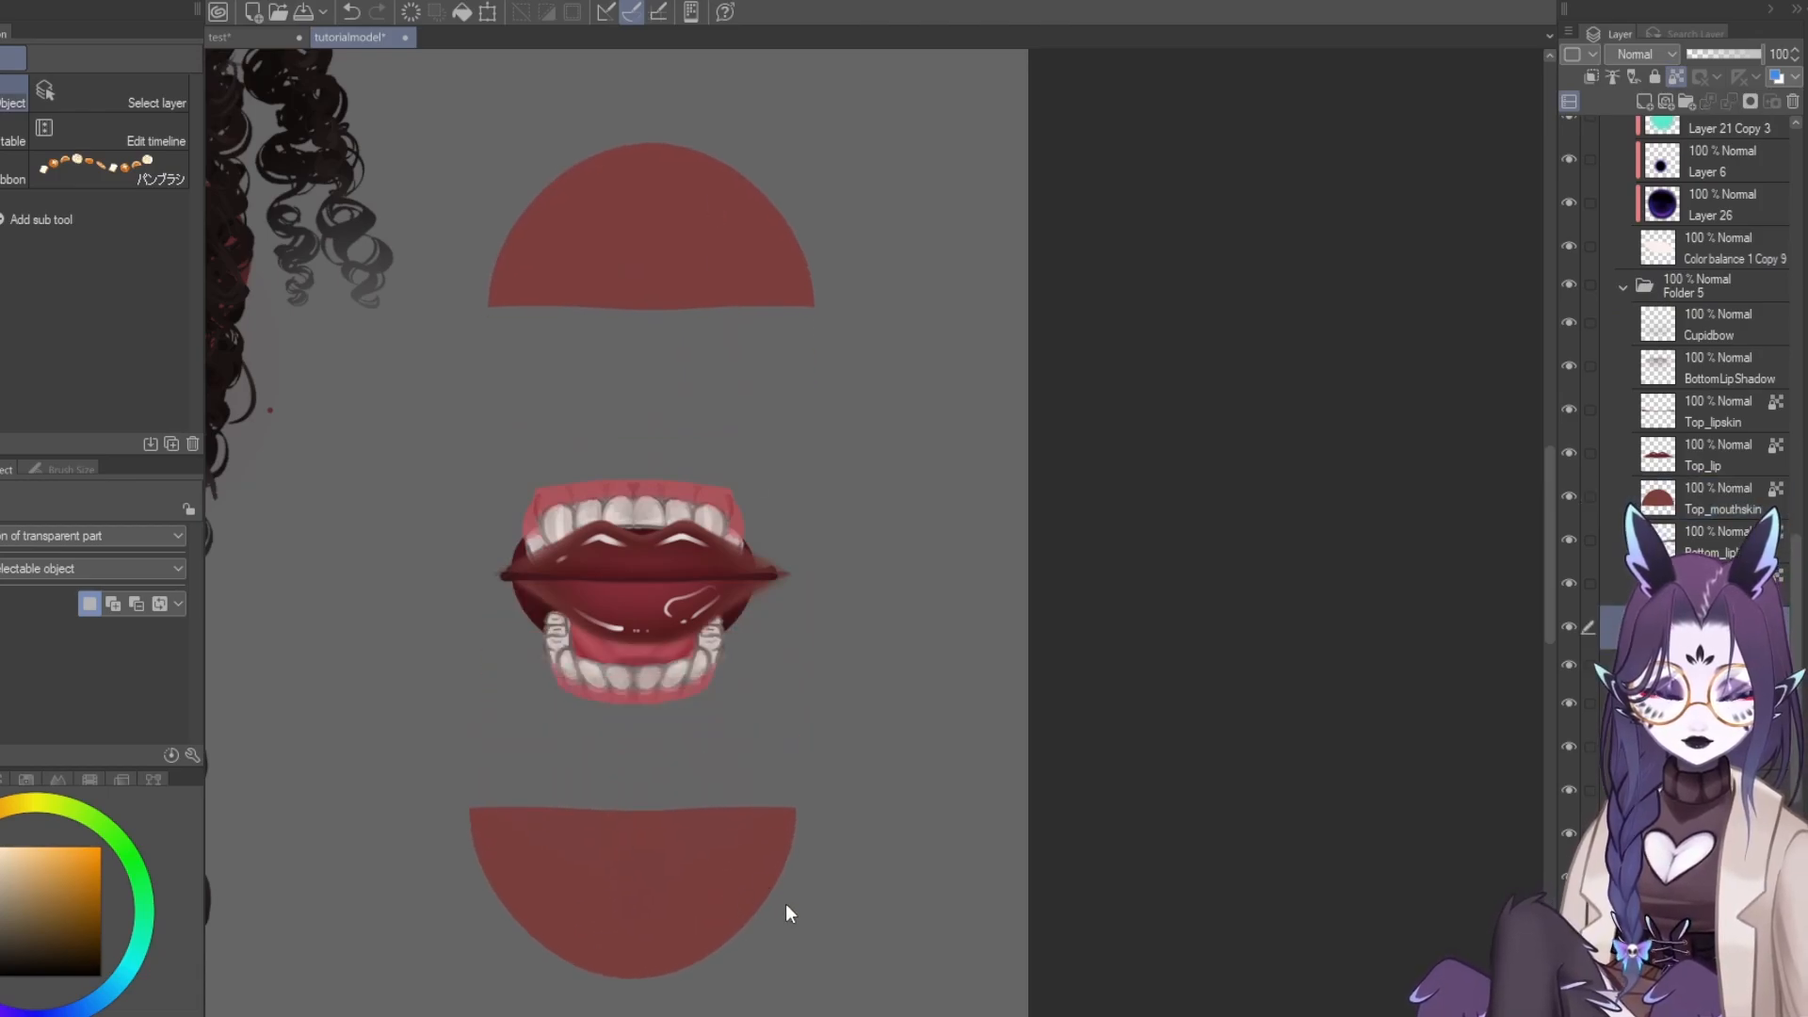
# Move the upper lip and its lip skin onto the upper skin half, and the lower lip and lip line onto the lower half
pyautogui.moveTo(712, 567); pyautogui.dragTo(710, 305)
pyautogui.moveTo(676, 573); pyautogui.dragTo(692, 318)
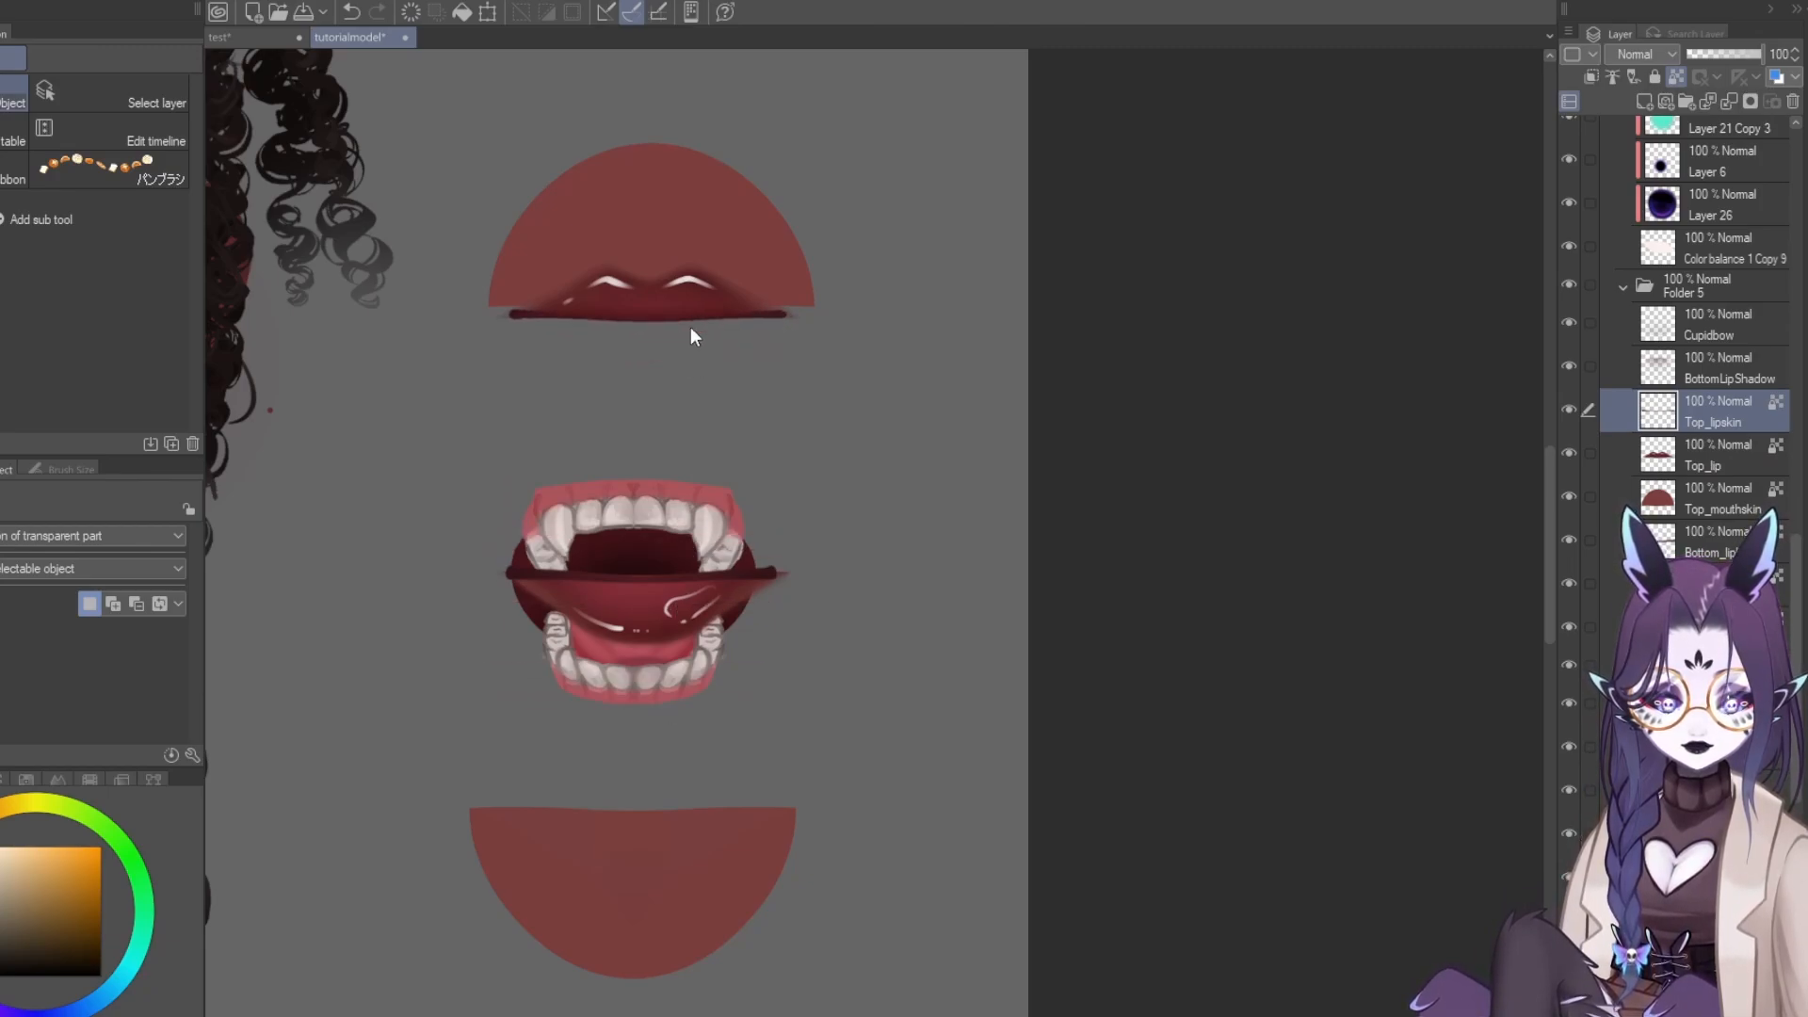
pyautogui.moveTo(663, 591); pyautogui.dragTo(650, 825)
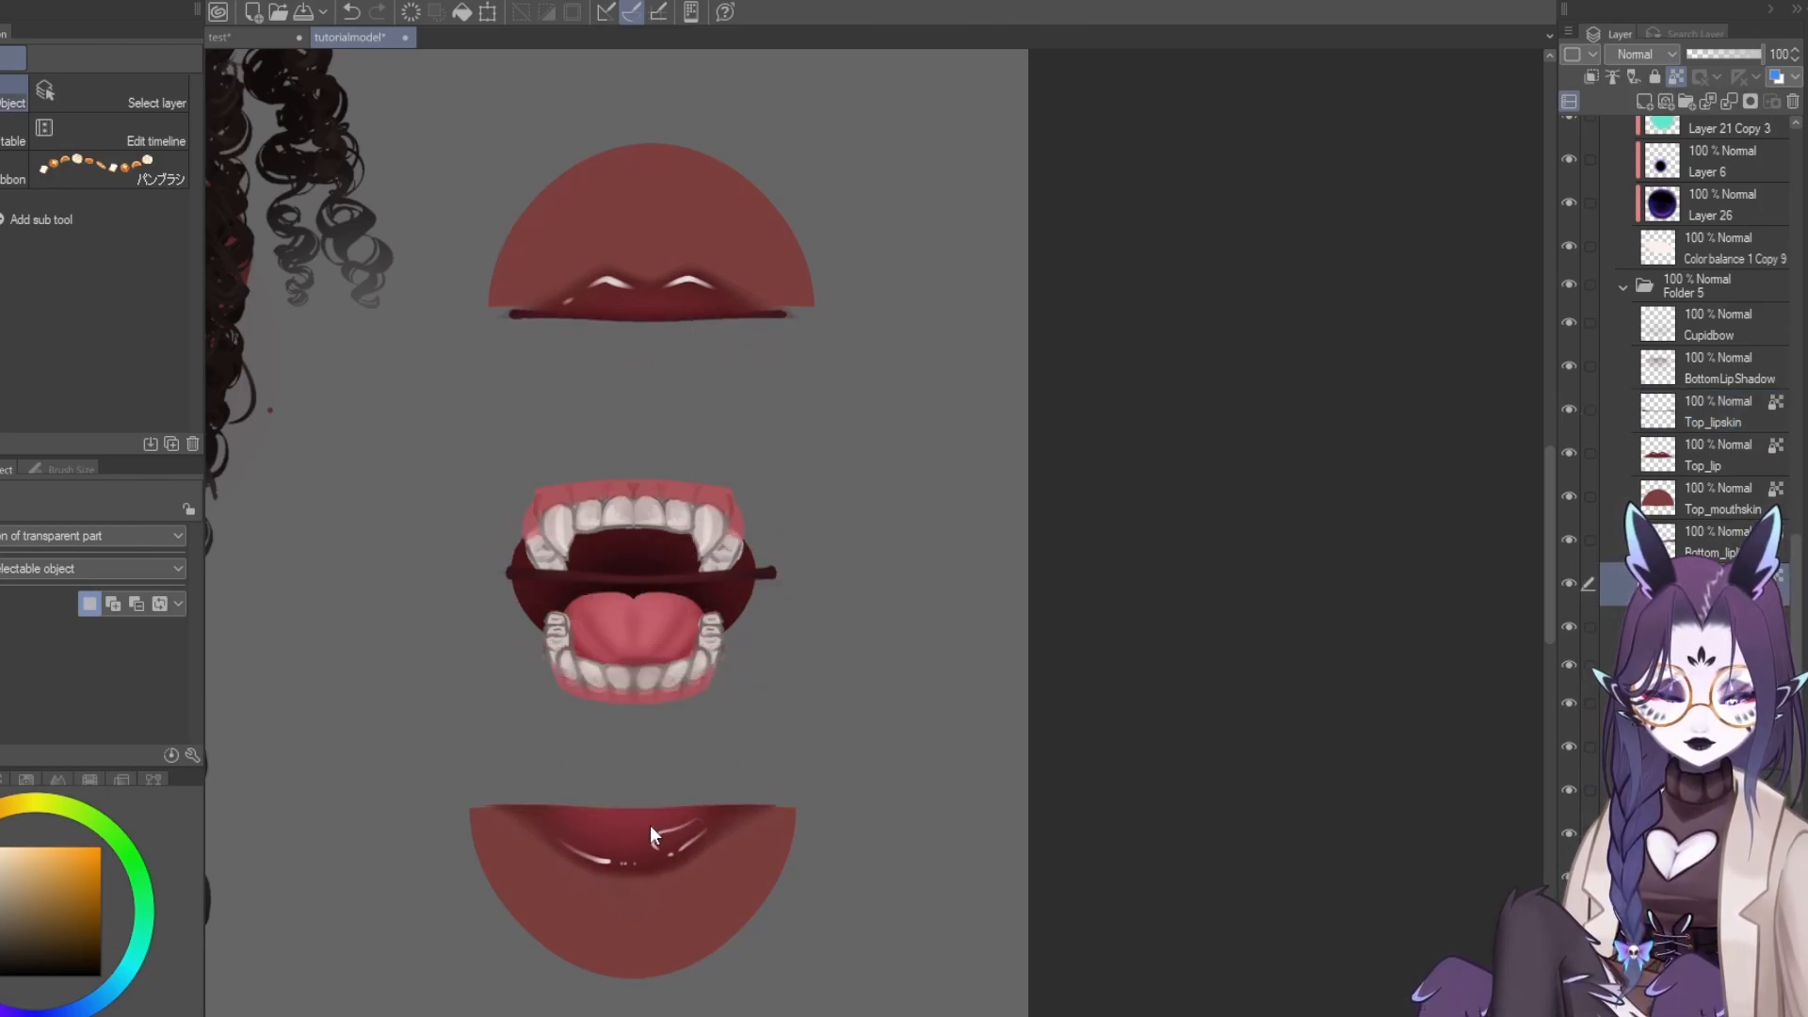
pyautogui.moveTo(658, 584); pyautogui.dragTo(648, 819)
pyautogui.scroll(2, 637, 295)
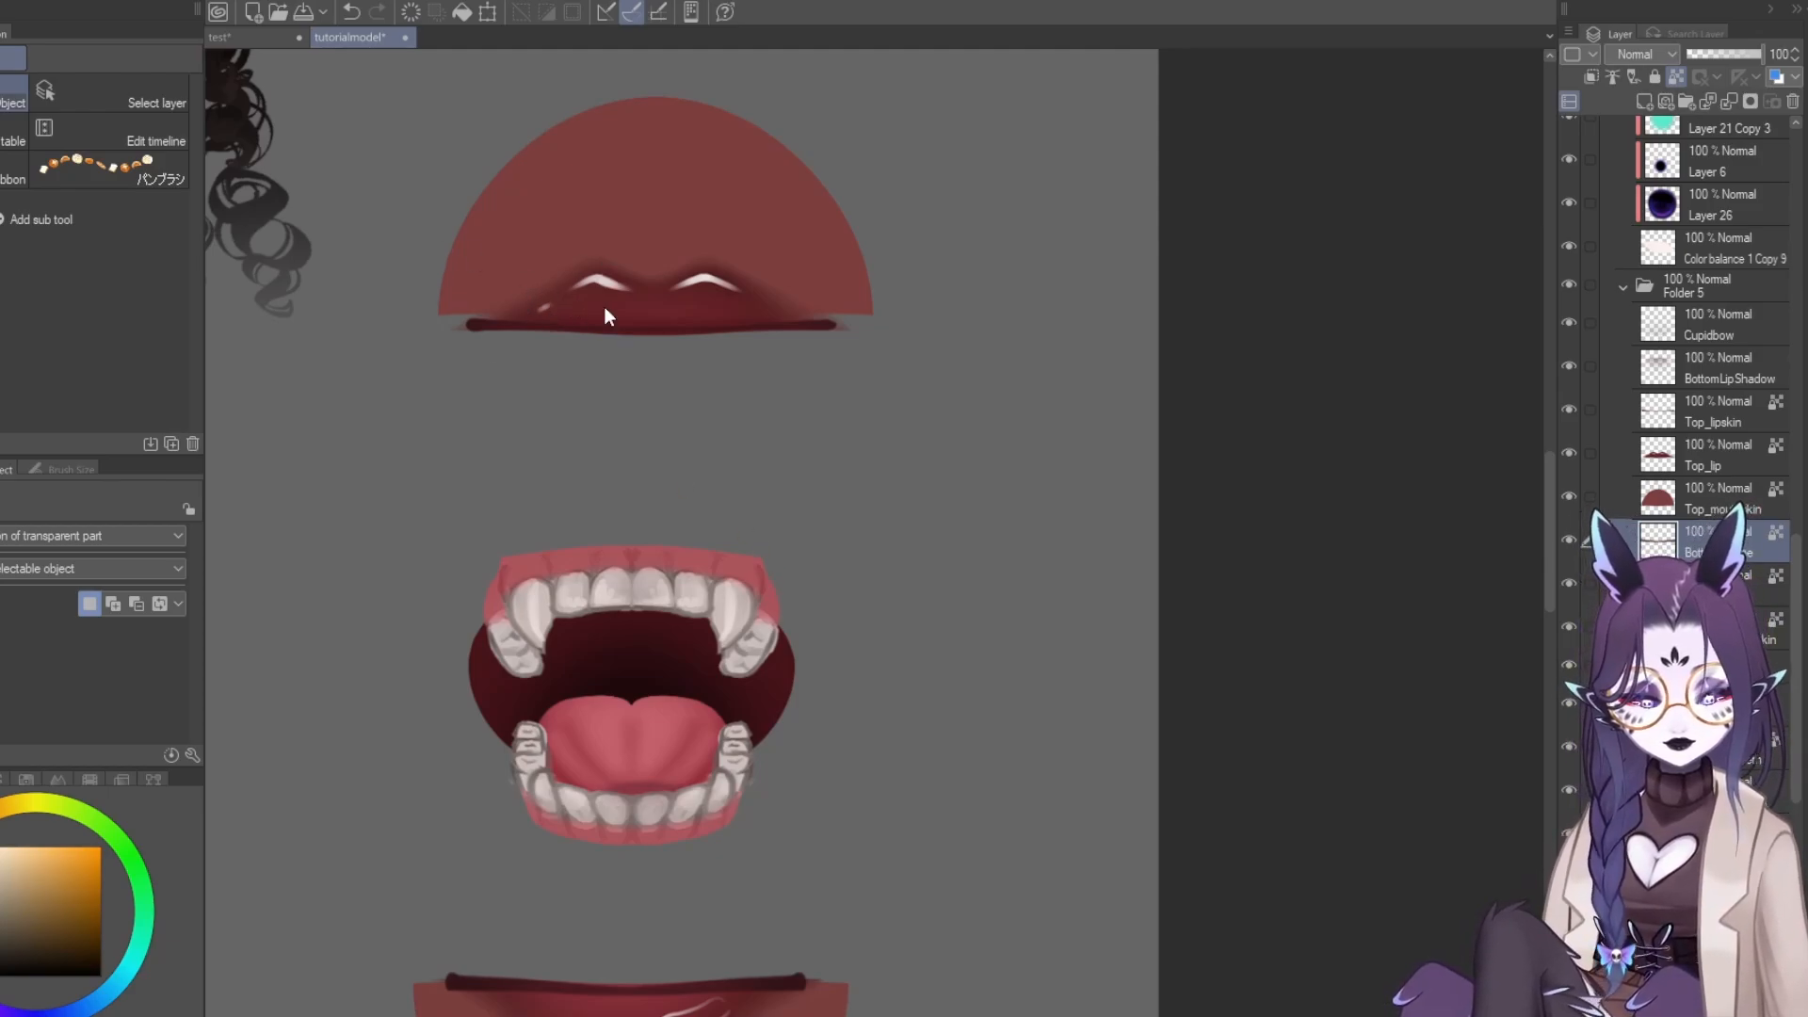
# Place the upper teeth beneath the upper lip and gather the lower teeth, tongue and mouth interior behind the lower lip
pyautogui.moveTo(674, 591); pyautogui.dragTo(687, 335)
pyautogui.moveTo(527, 633); pyautogui.dragTo(533, 371)
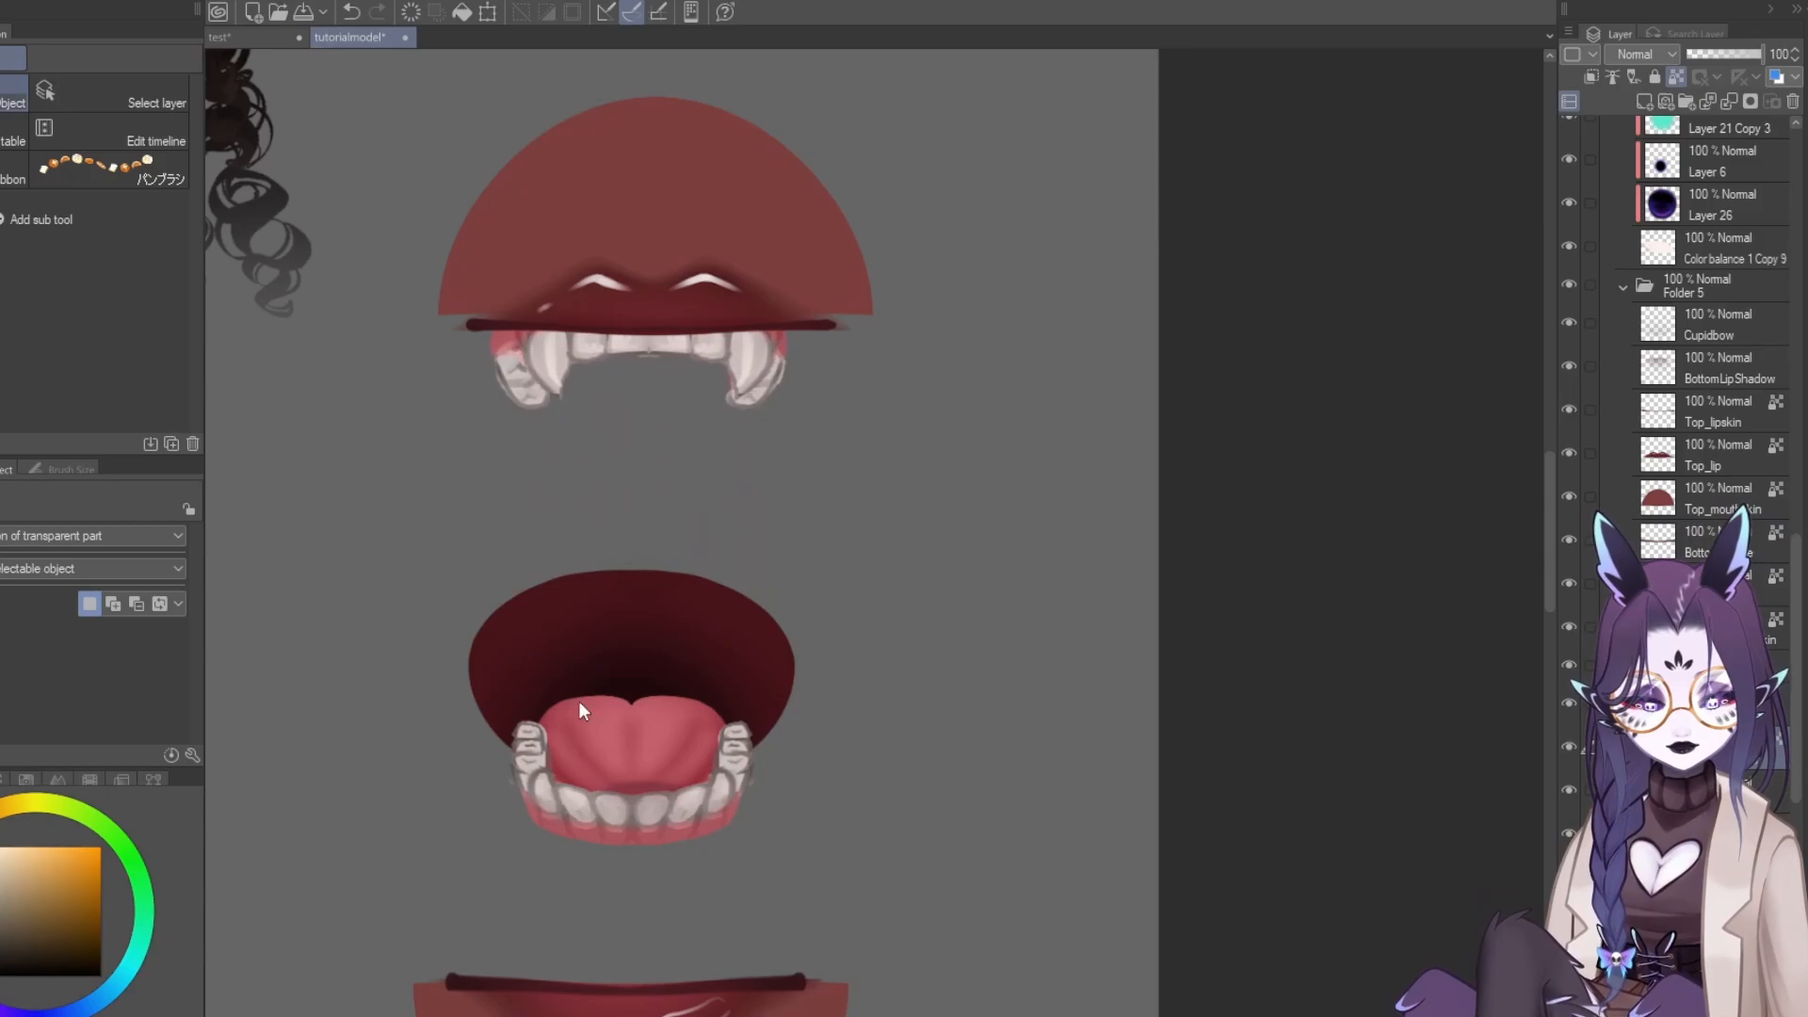
pyautogui.scroll(-2, 724, 482)
pyautogui.moveTo(674, 733); pyautogui.dragTo(670, 863)
pyautogui.moveTo(586, 683); pyautogui.dragTo(574, 821)
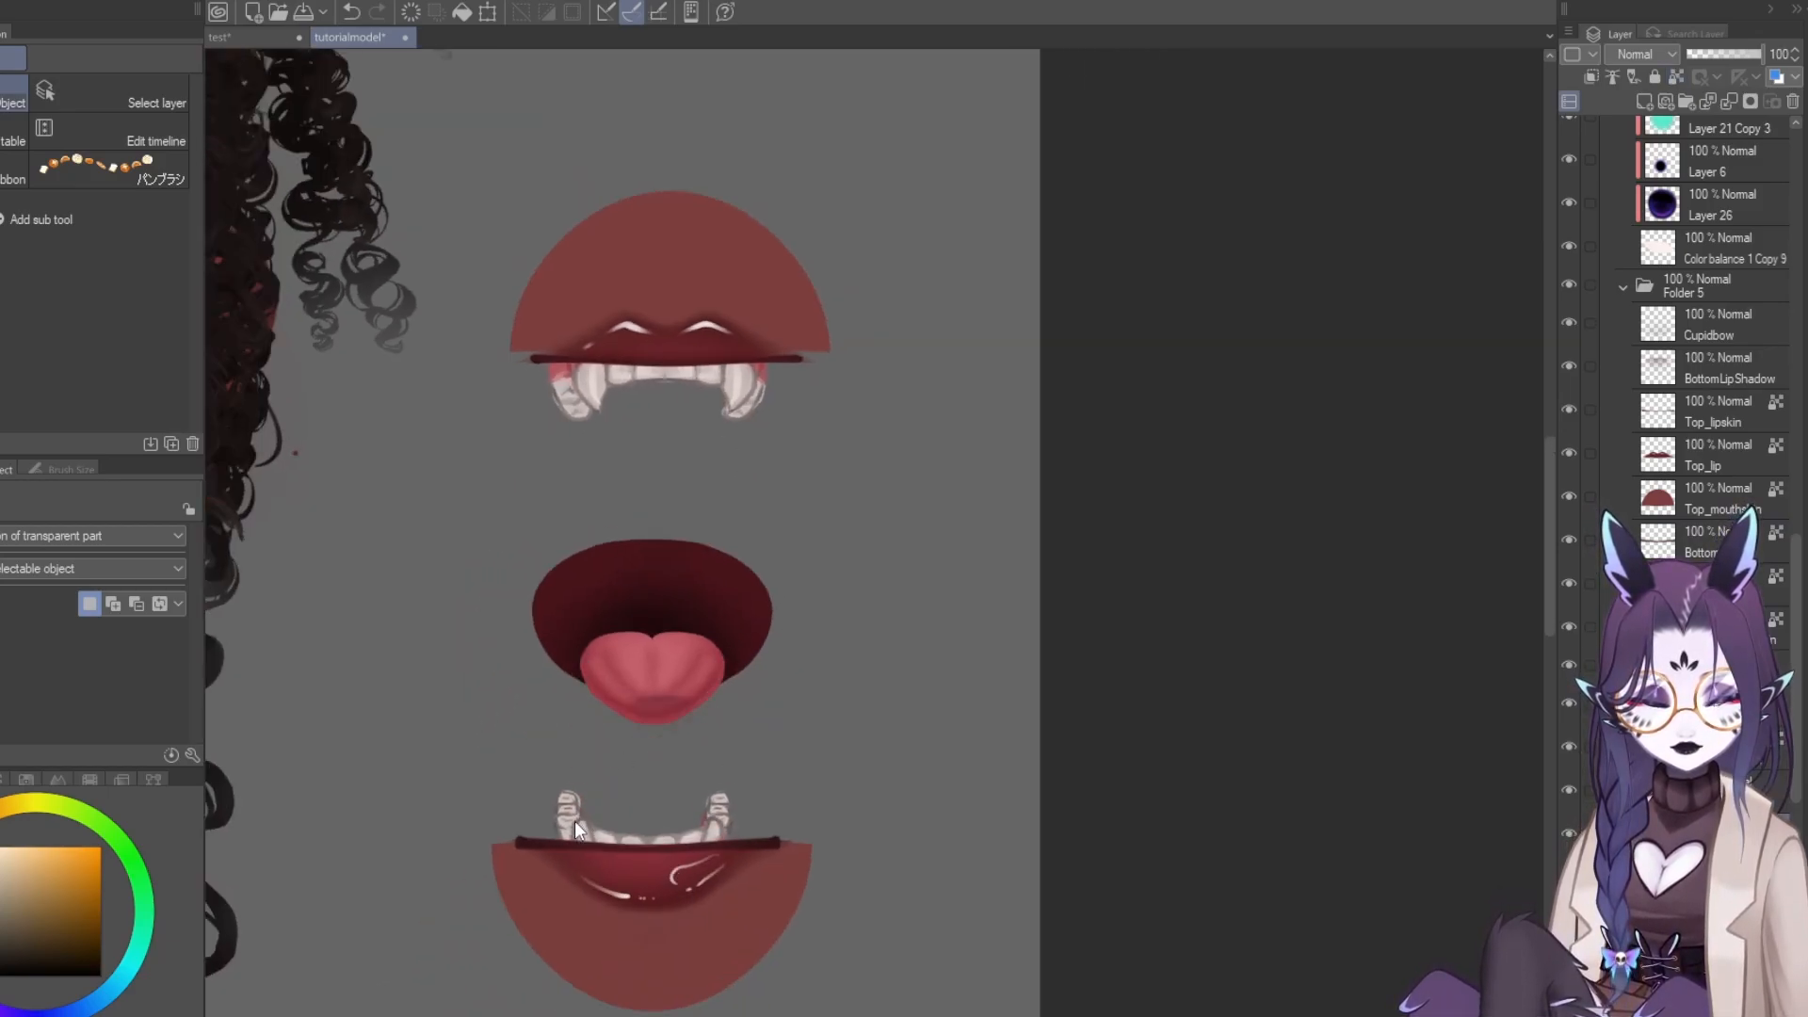
pyautogui.moveTo(667, 666); pyautogui.dragTo(641, 815)
pyautogui.moveTo(641, 565); pyautogui.dragTo(650, 726)
pyautogui.click(623, 363)
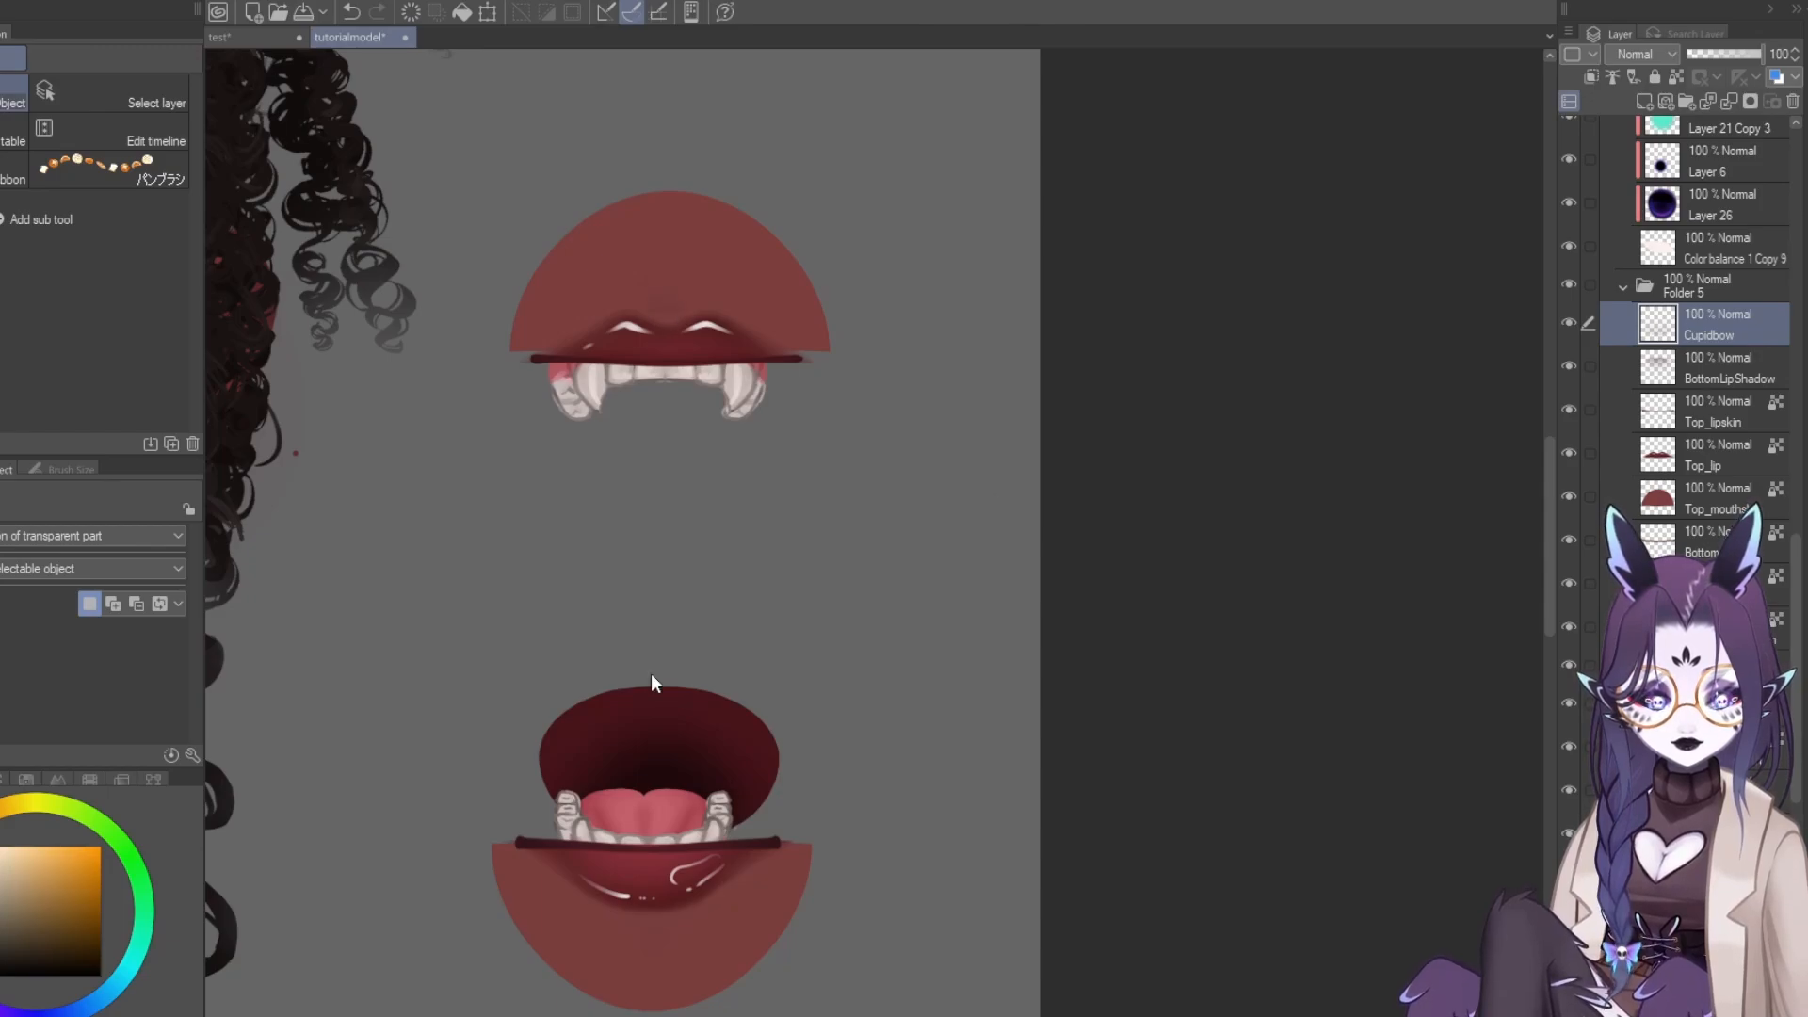
# Compare the separated and reassembled mouth artwork beside the portrait's mouthless face
pyautogui.scroll(-4, 759, 687)
pyautogui.moveTo(814, 659); pyautogui.dragTo(903, 665)
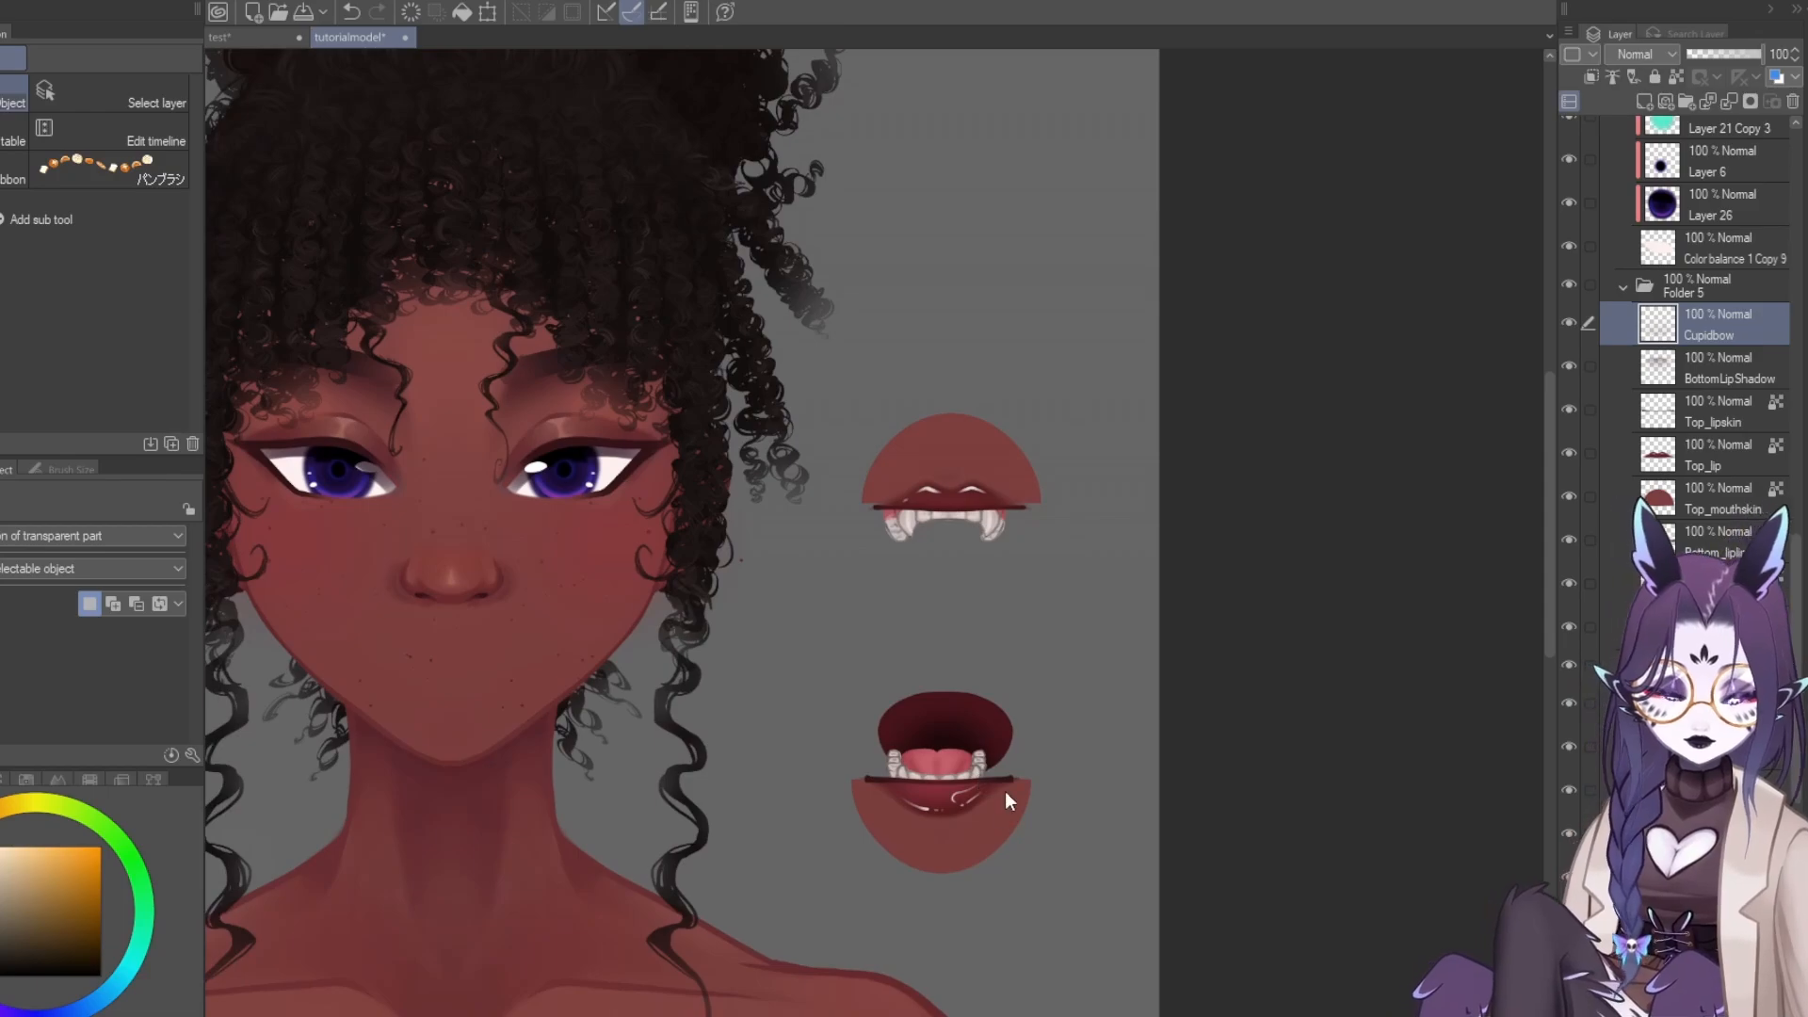
pyautogui.scroll(-2, 824, 392)
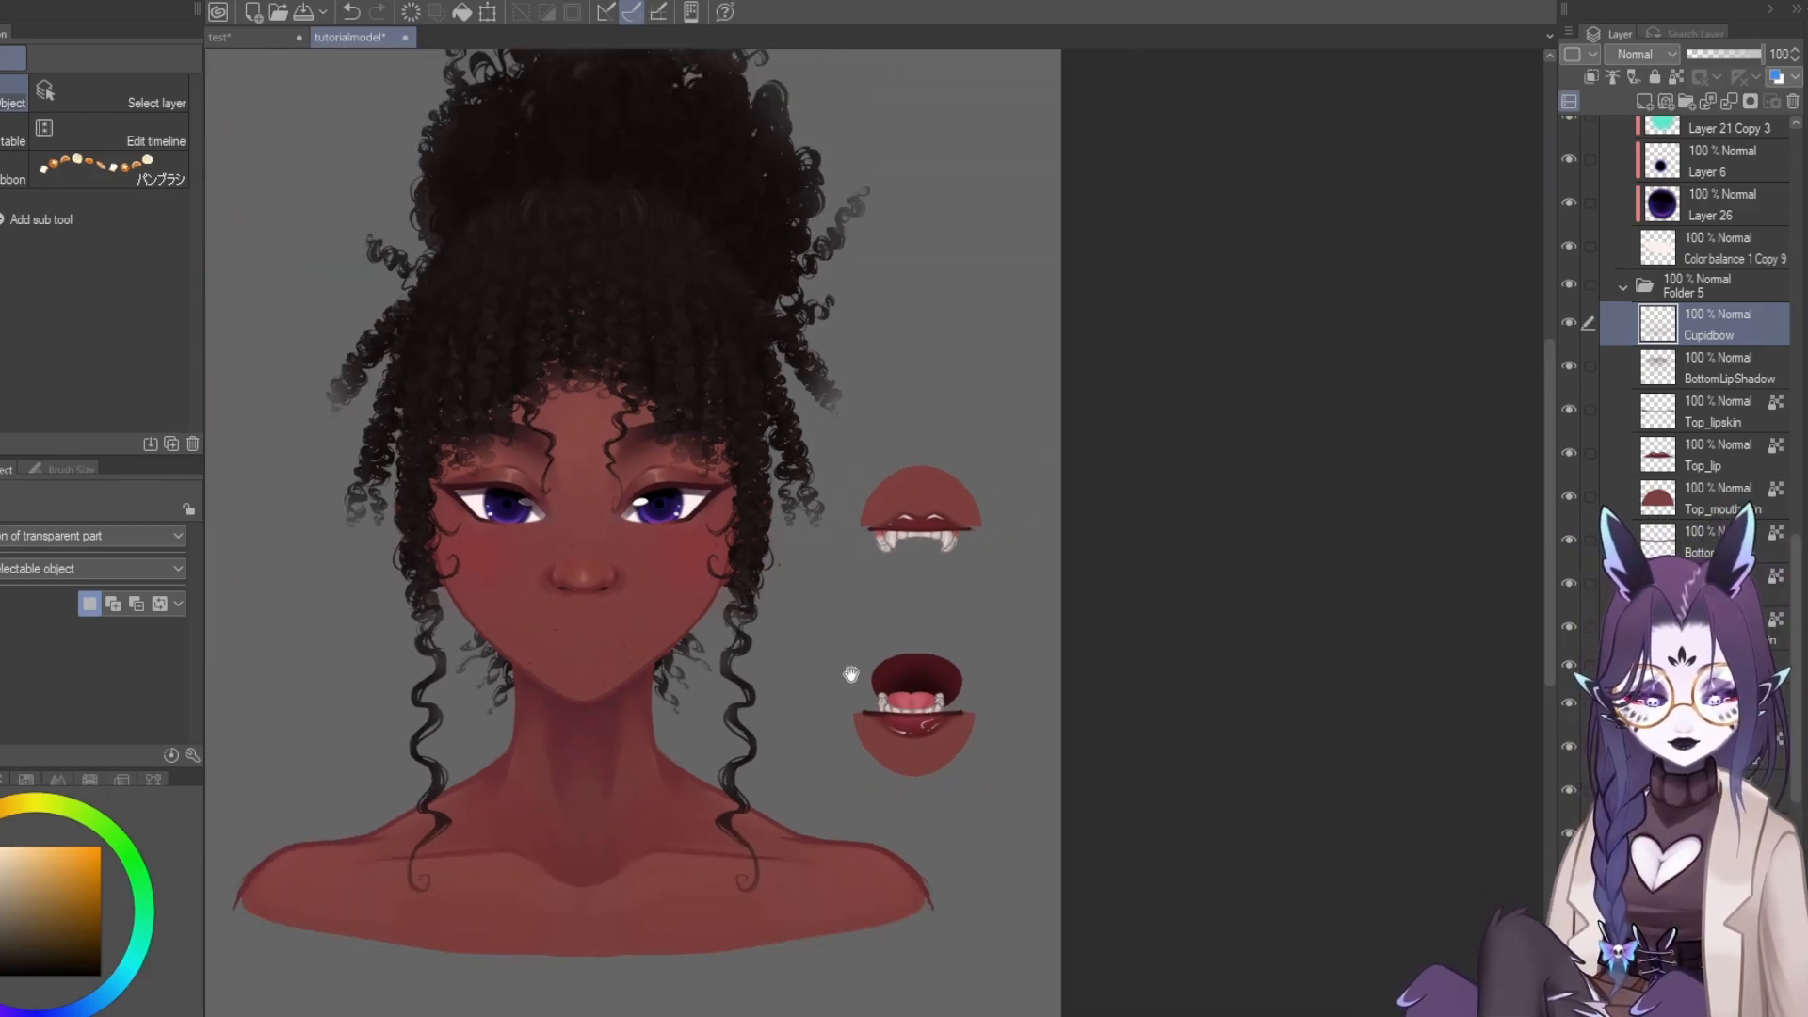
pyautogui.scroll(3, 953, 727)
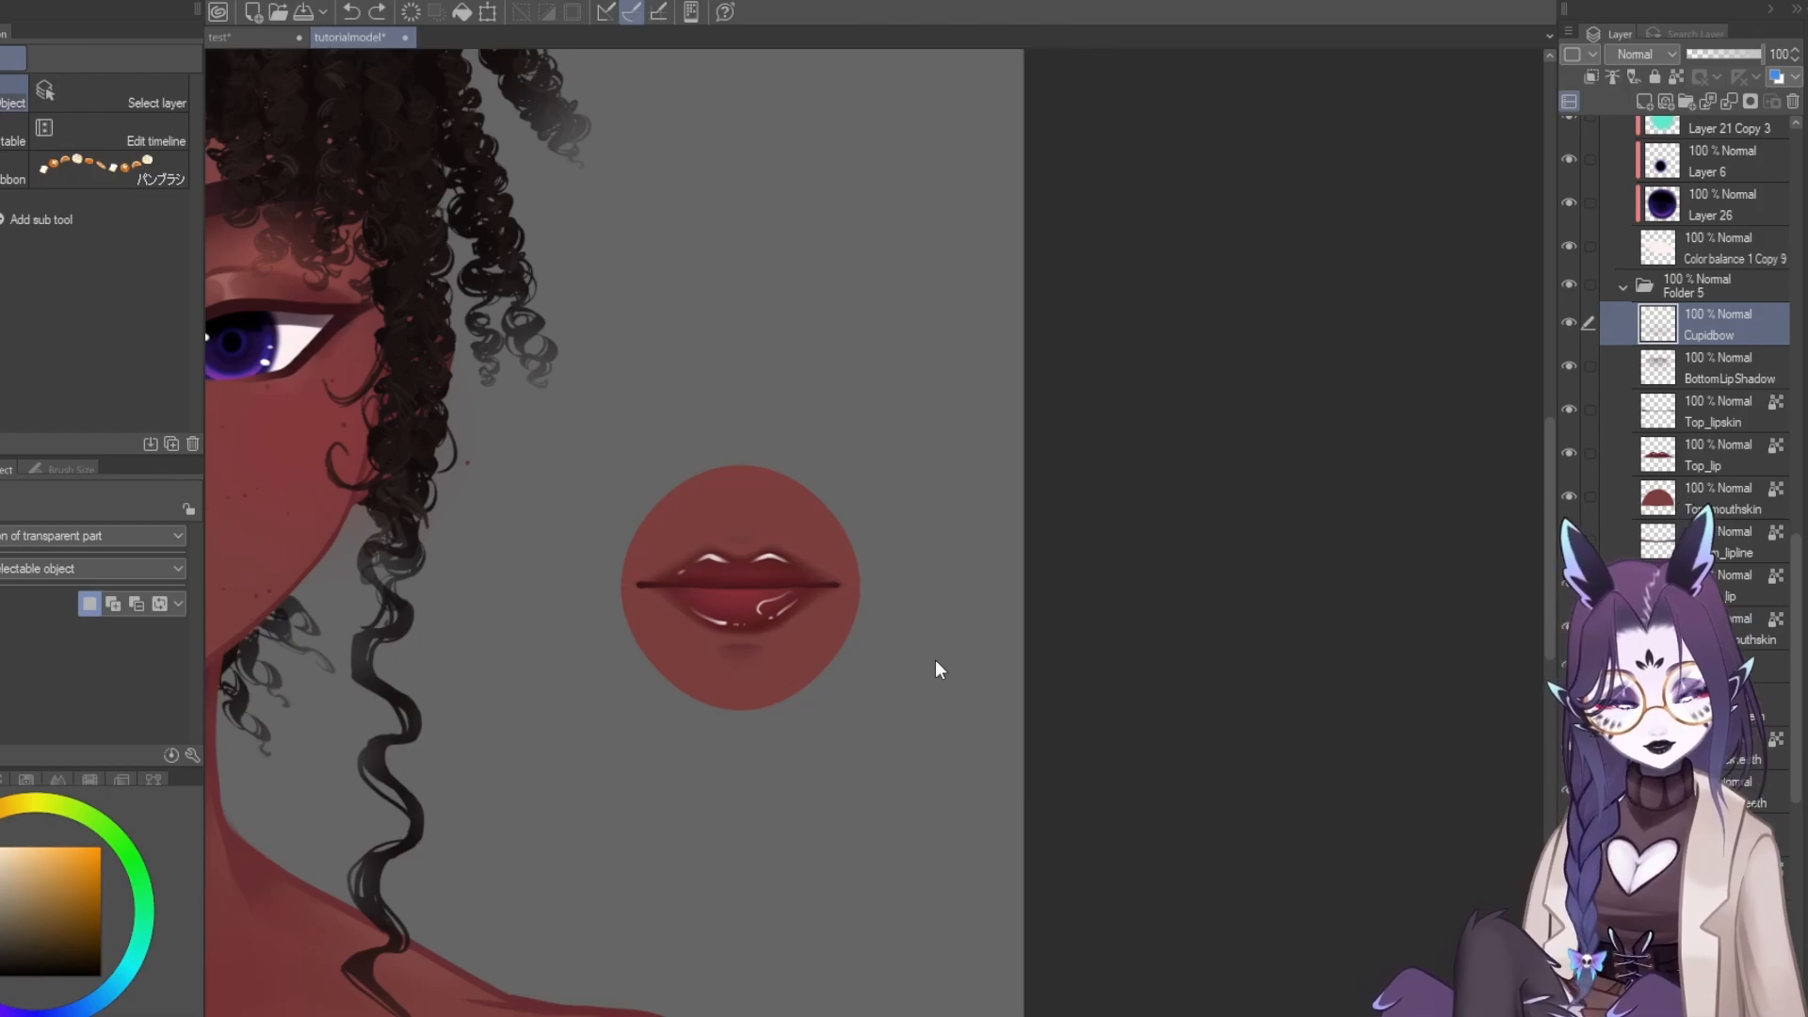
pyautogui.scroll(-2, 890, 631)
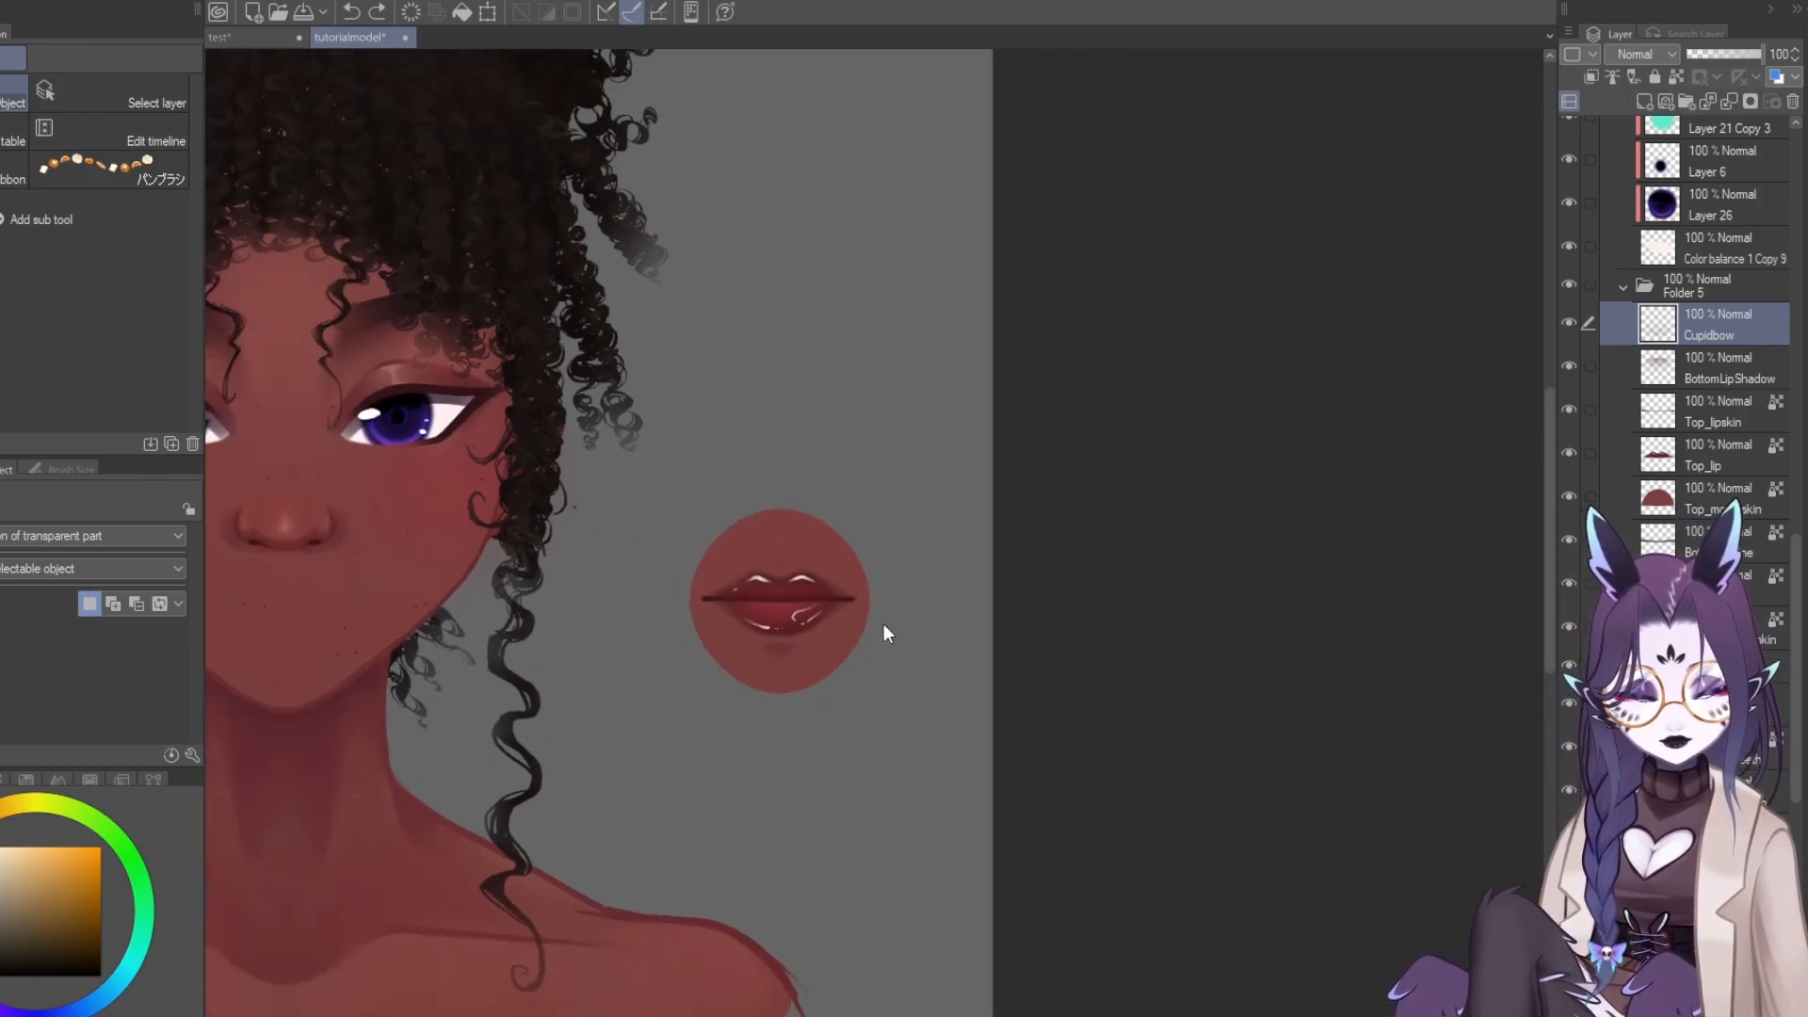
pyautogui.moveTo(694, 606); pyautogui.dragTo(875, 628)
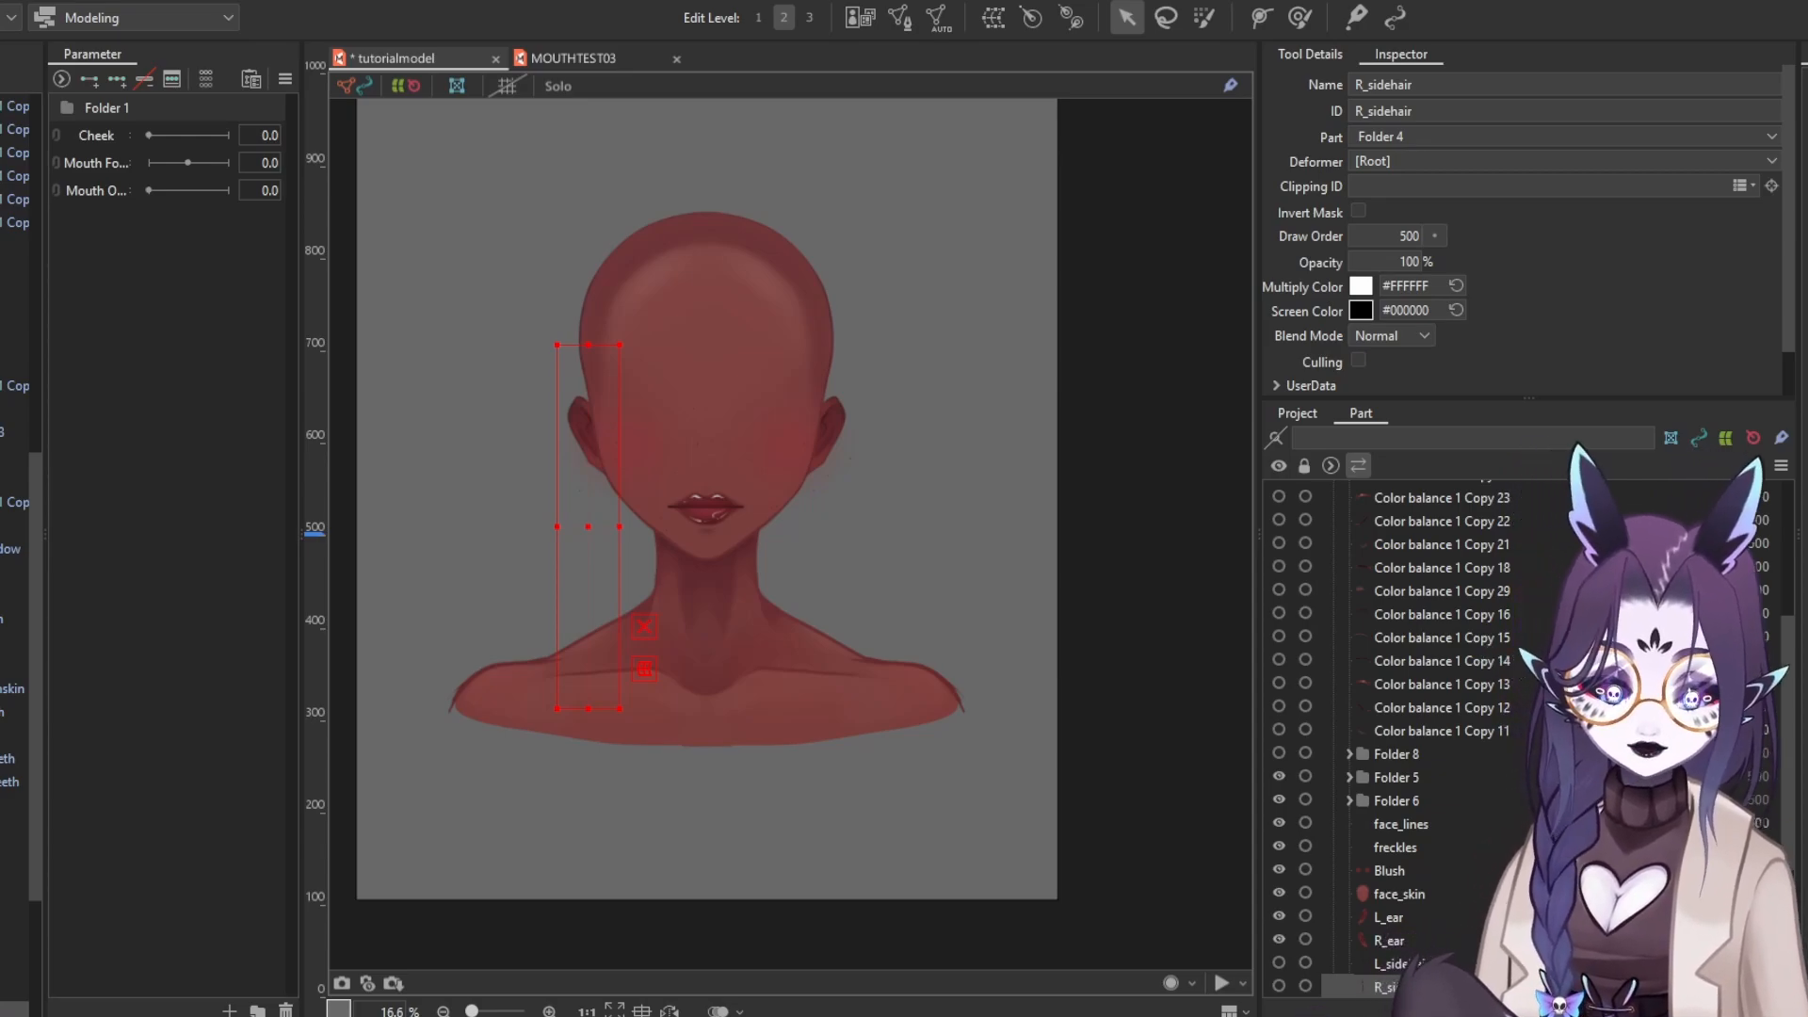
# Review the parameters in the tutorialmodel's Folder 1 and the vowel parameters of the MOUTHTEST03 model
pyautogui.click(63, 116)
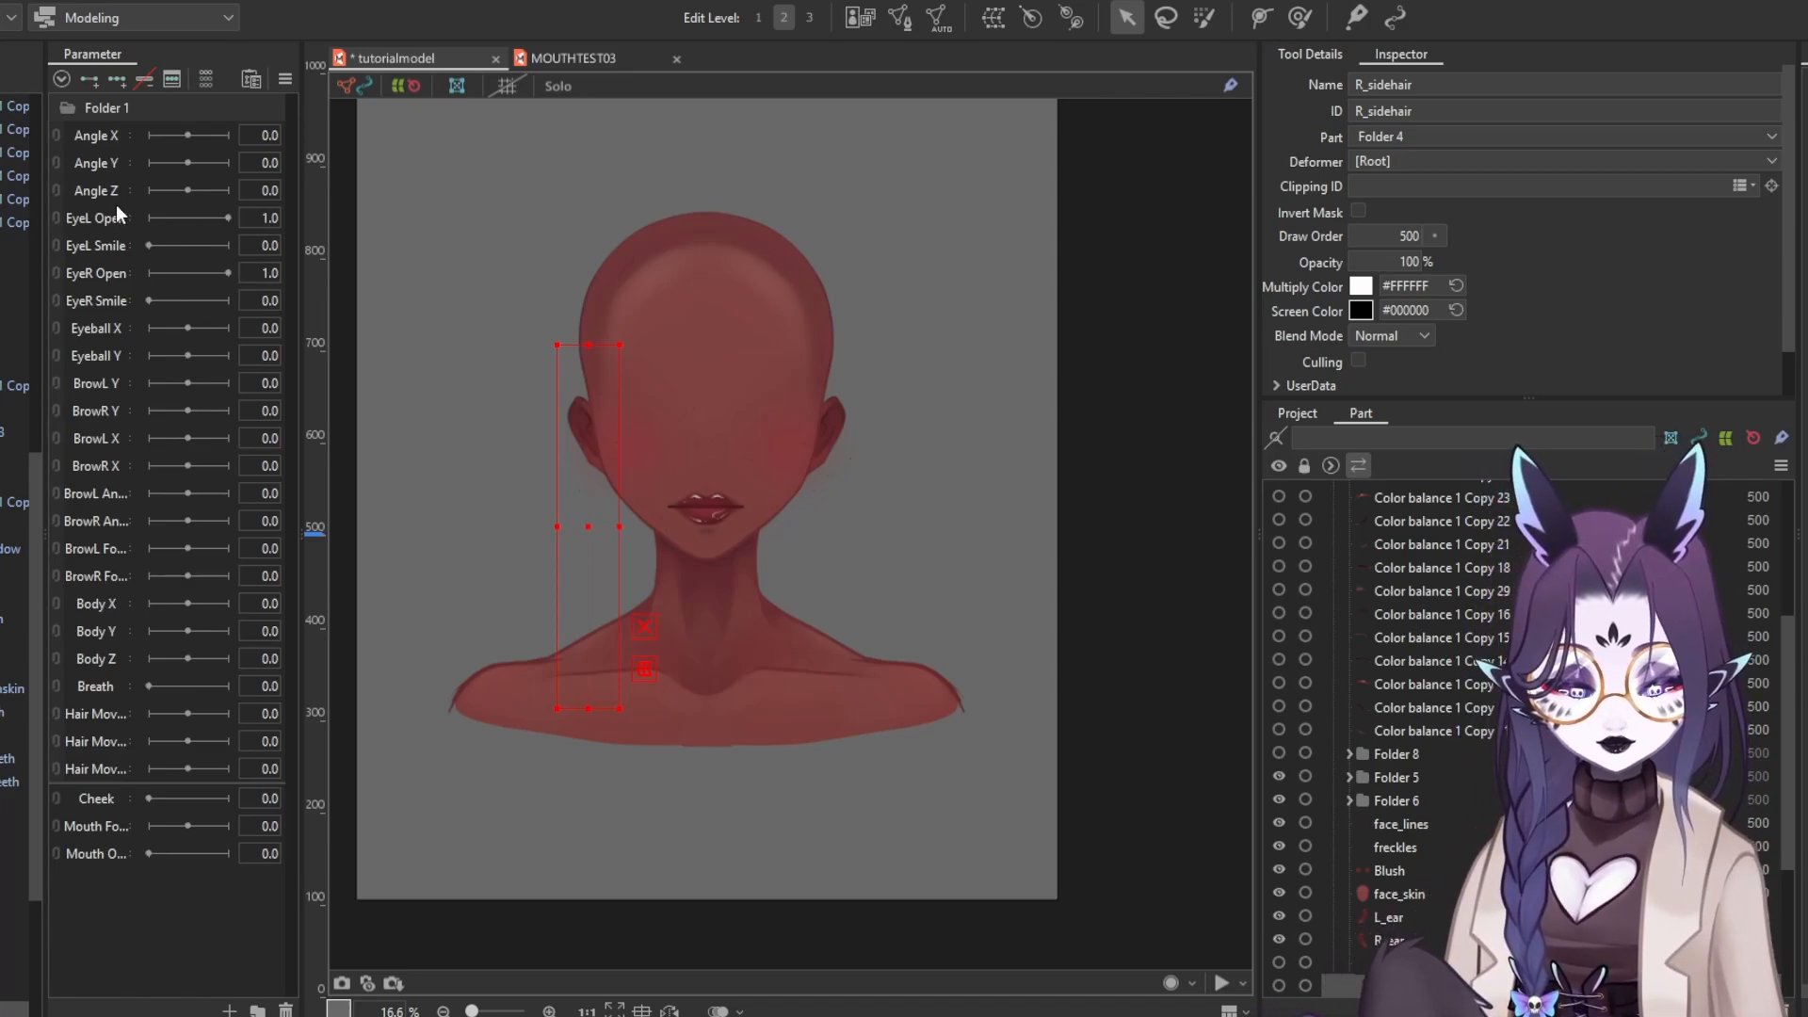
pyautogui.click(77, 111)
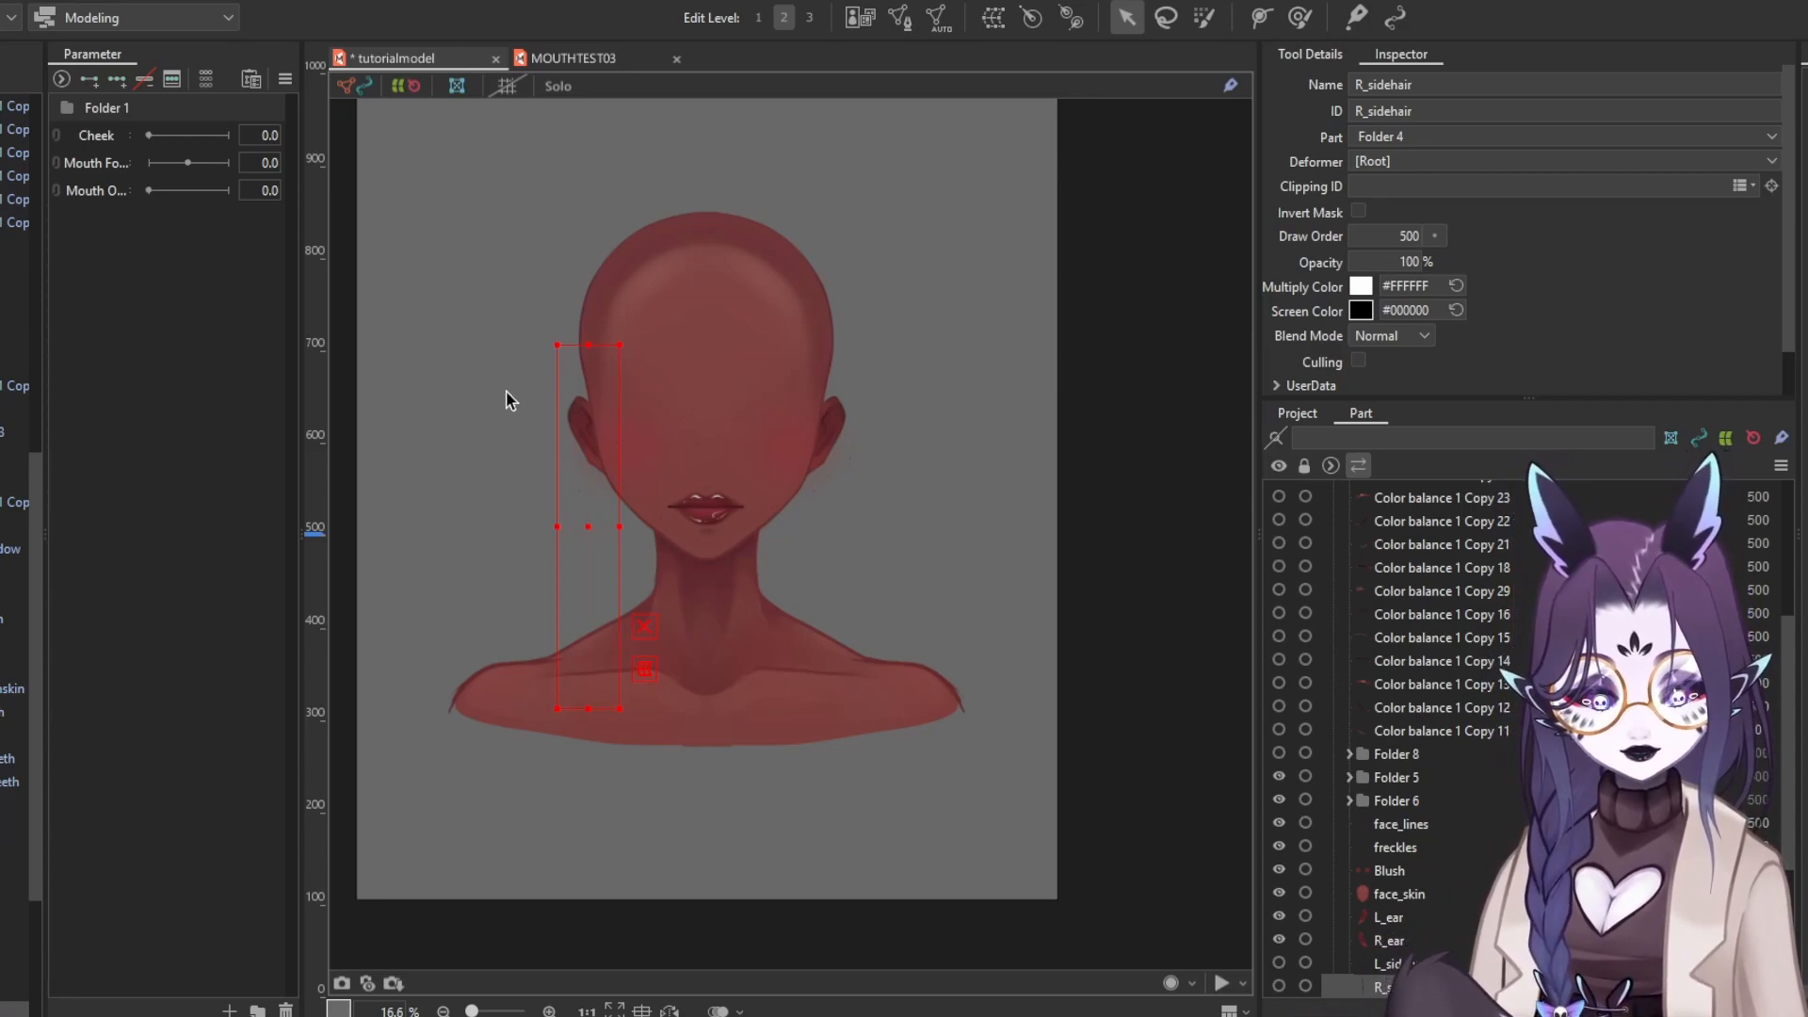
pyautogui.click(541, 63)
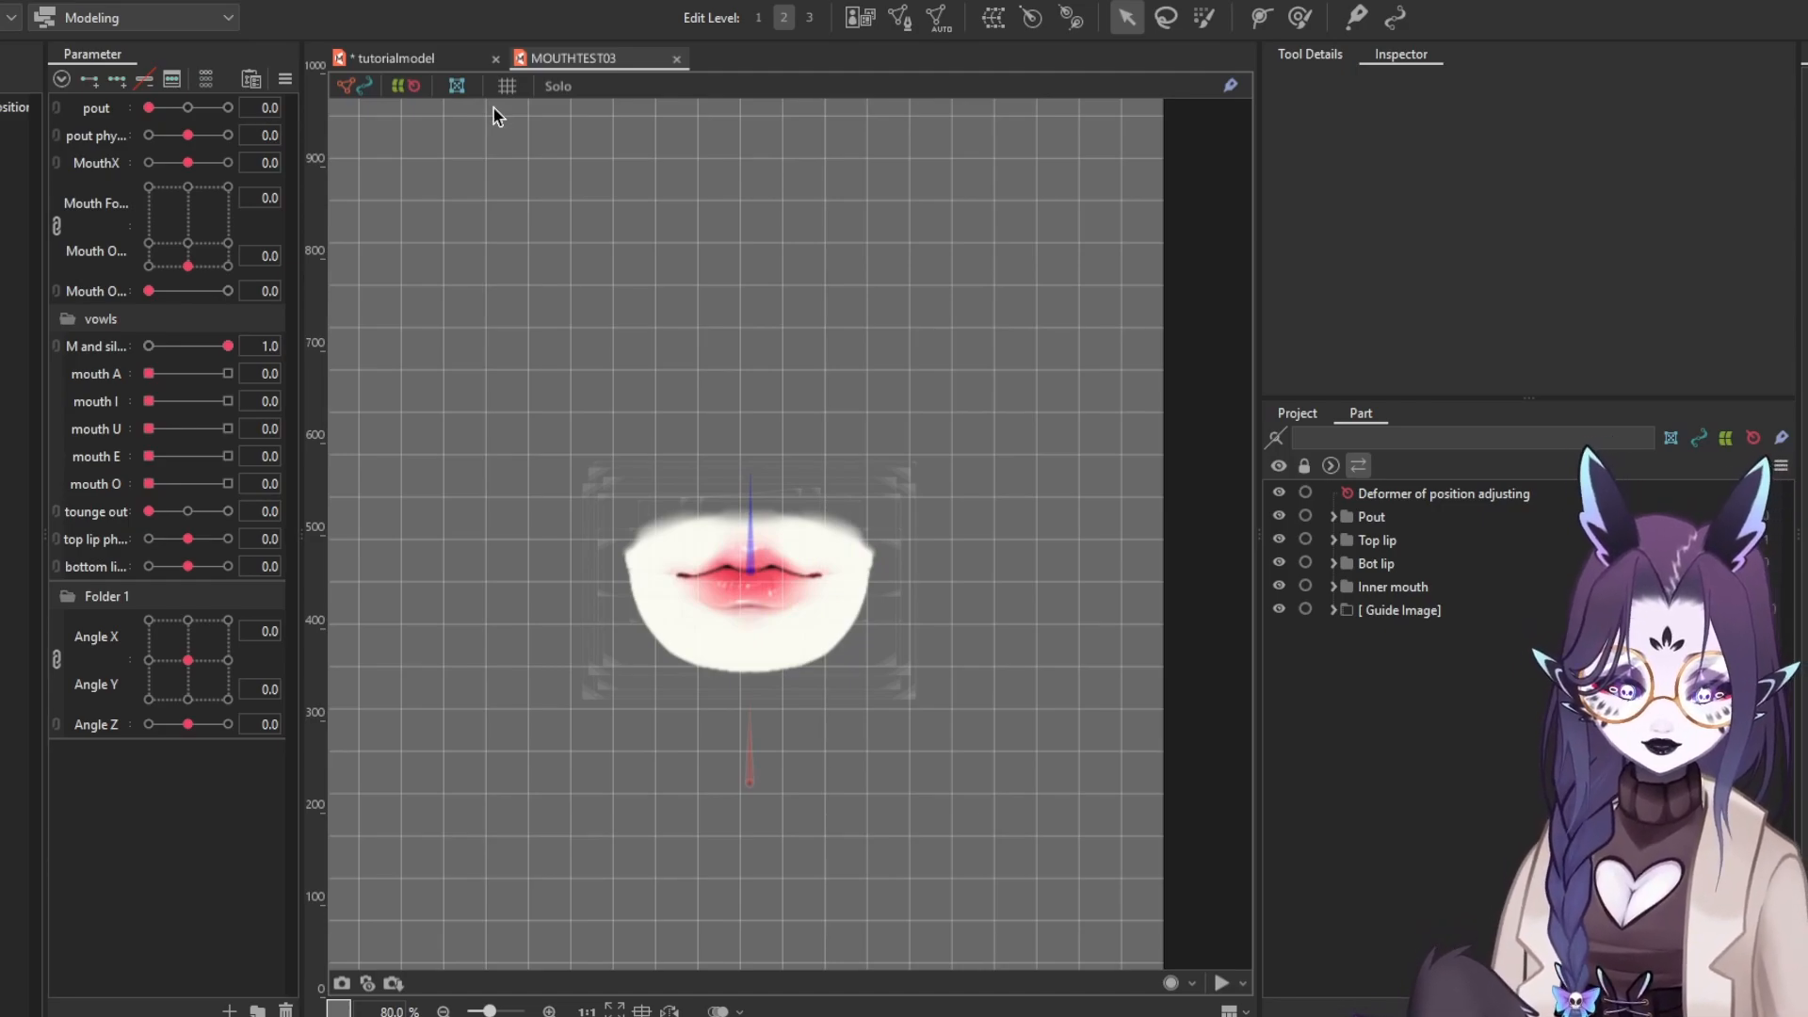
pyautogui.click(452, 58)
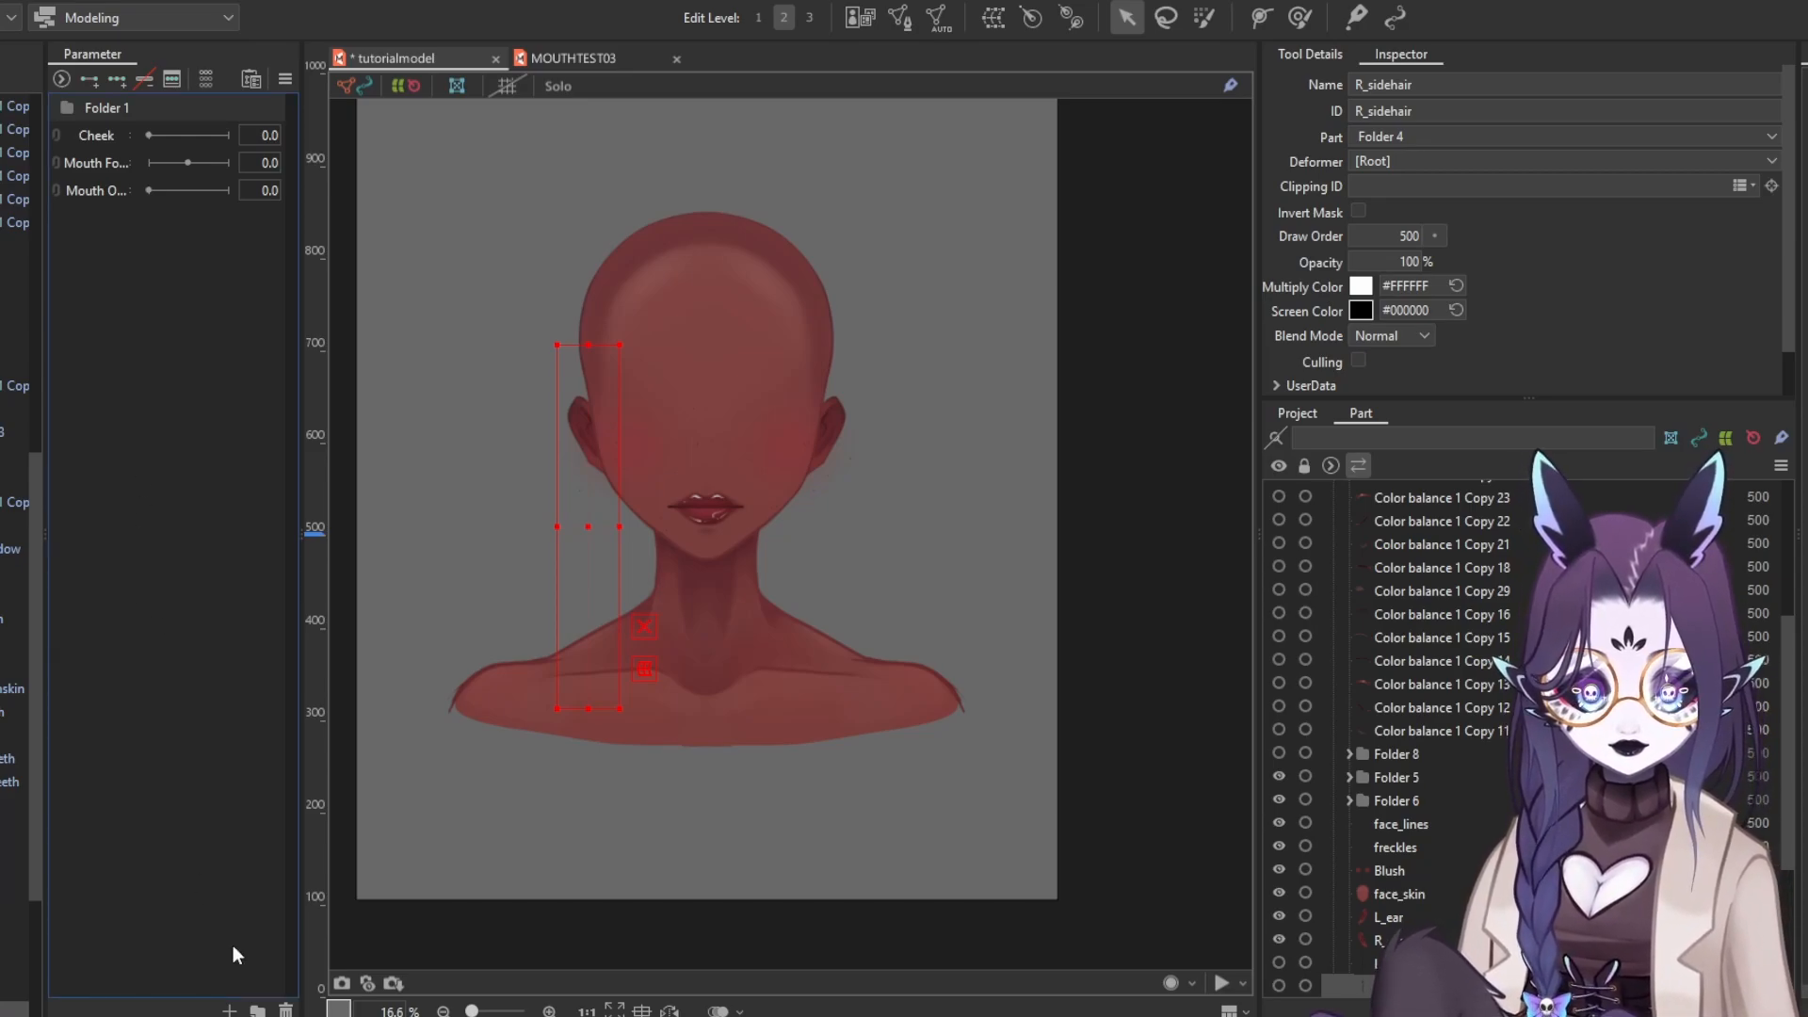
# Create a parameter folder named VOWLS in the tutorialmodel and place it below the Mouth Open parameter
pyautogui.click(258, 1011)
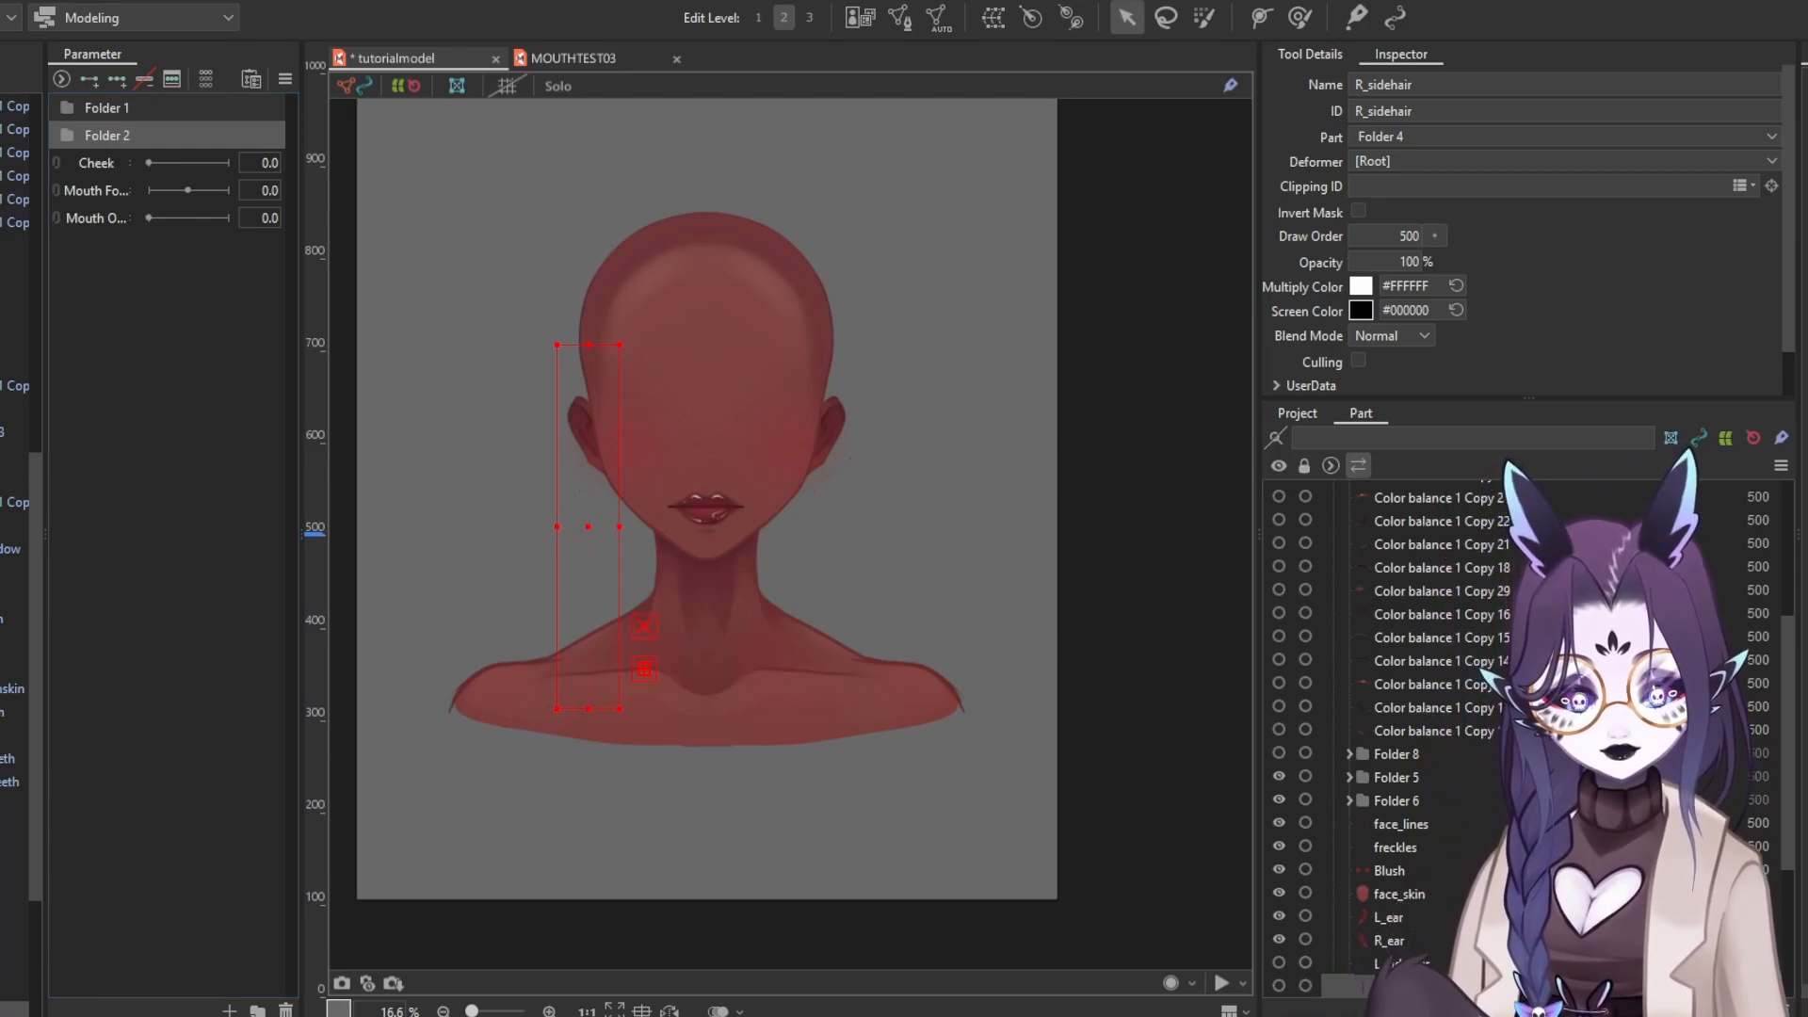
pyautogui.doubleClick(109, 137)
pyautogui.write('VOWLS')
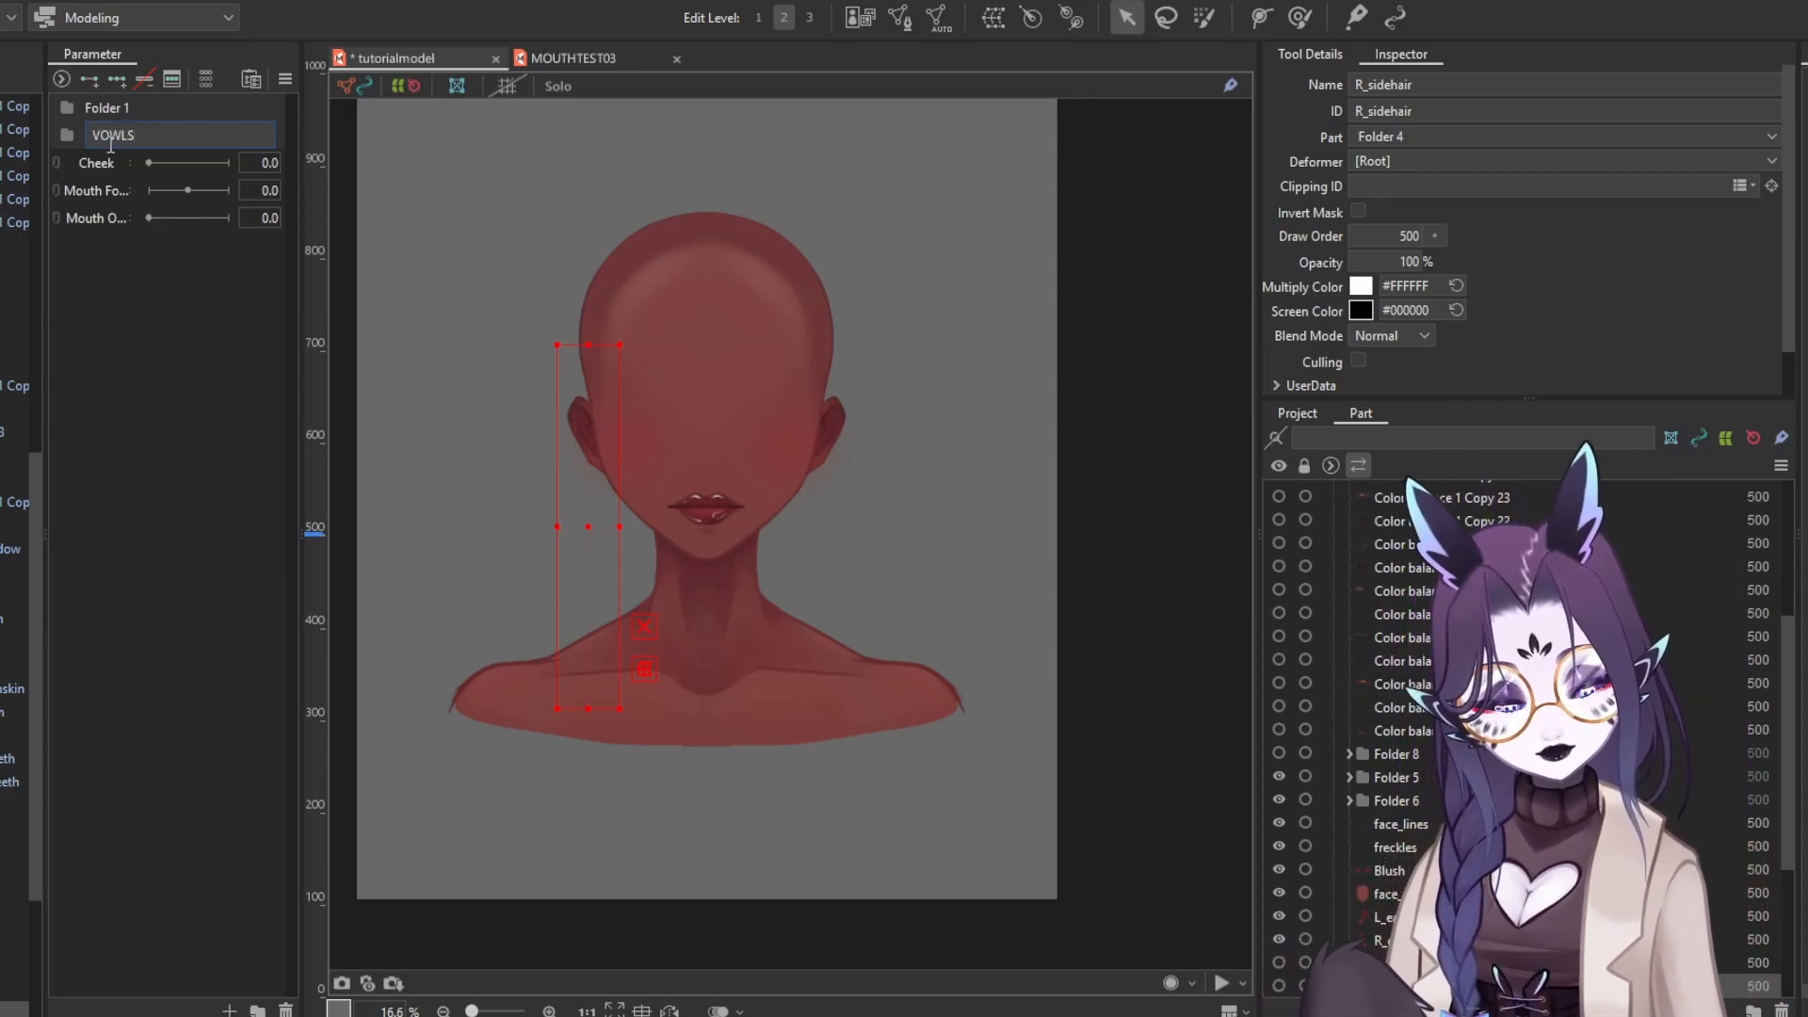
pyautogui.press('Return')
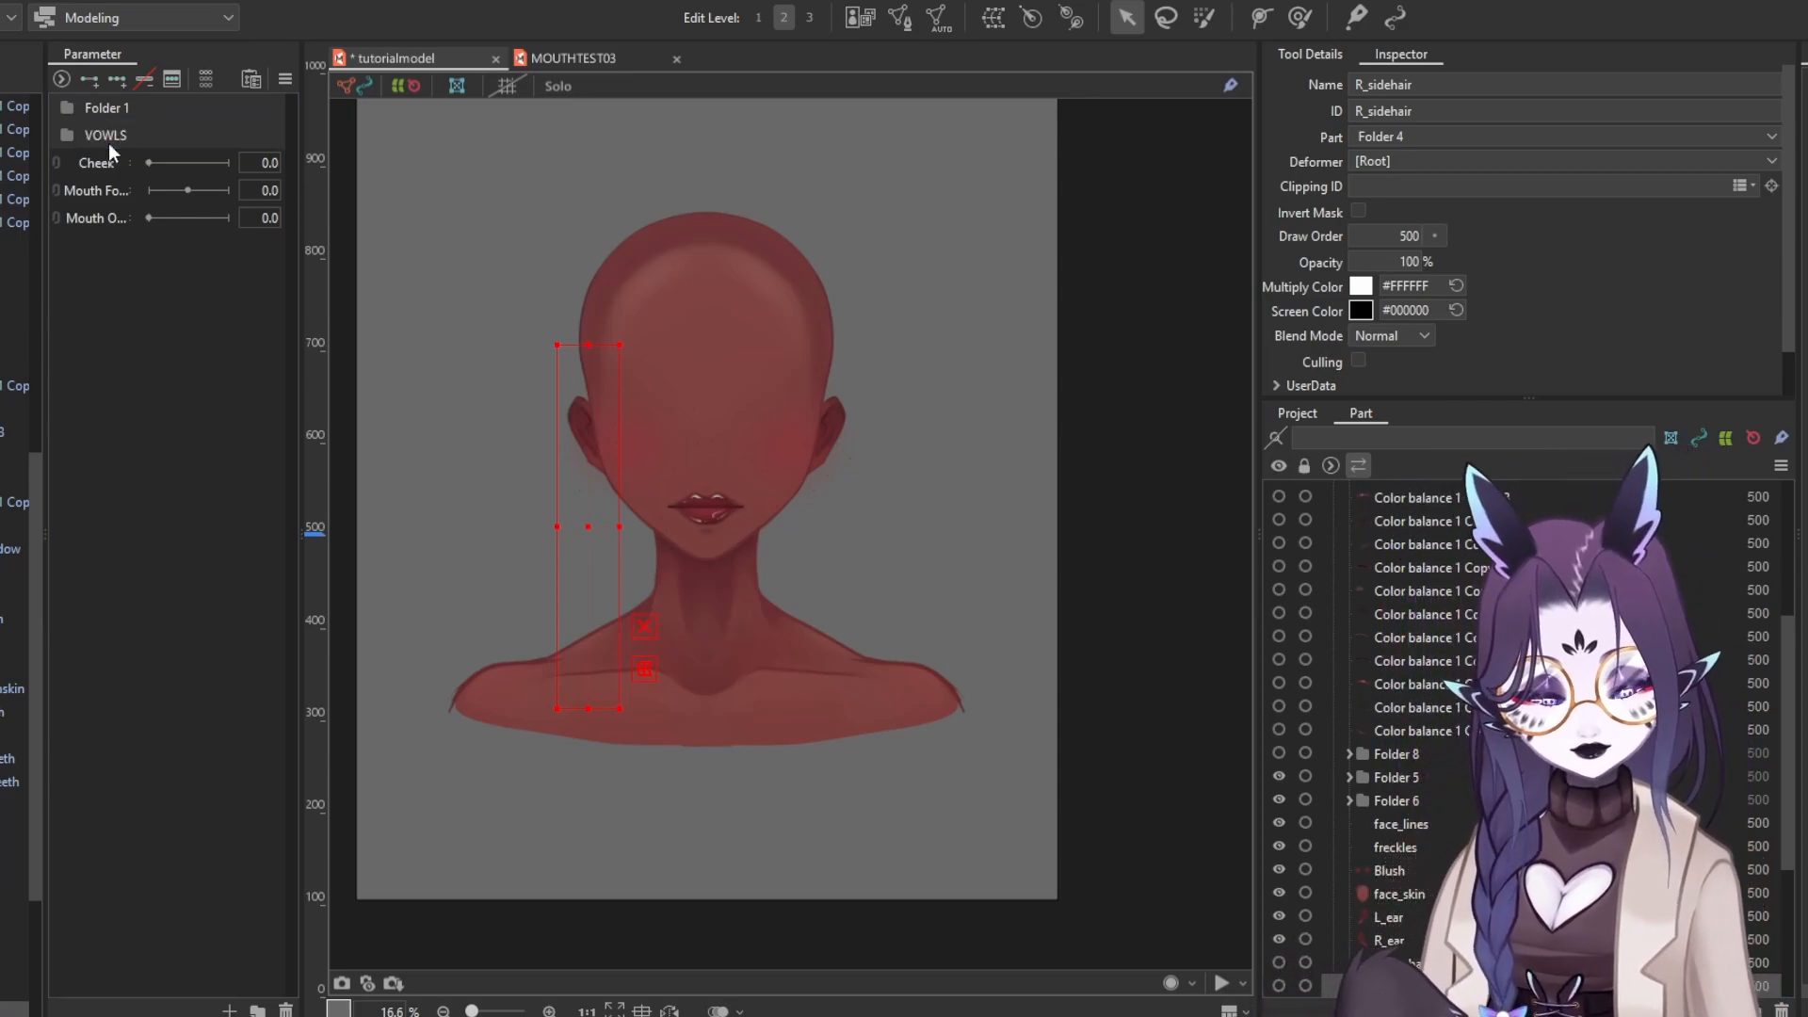
pyautogui.click(112, 141)
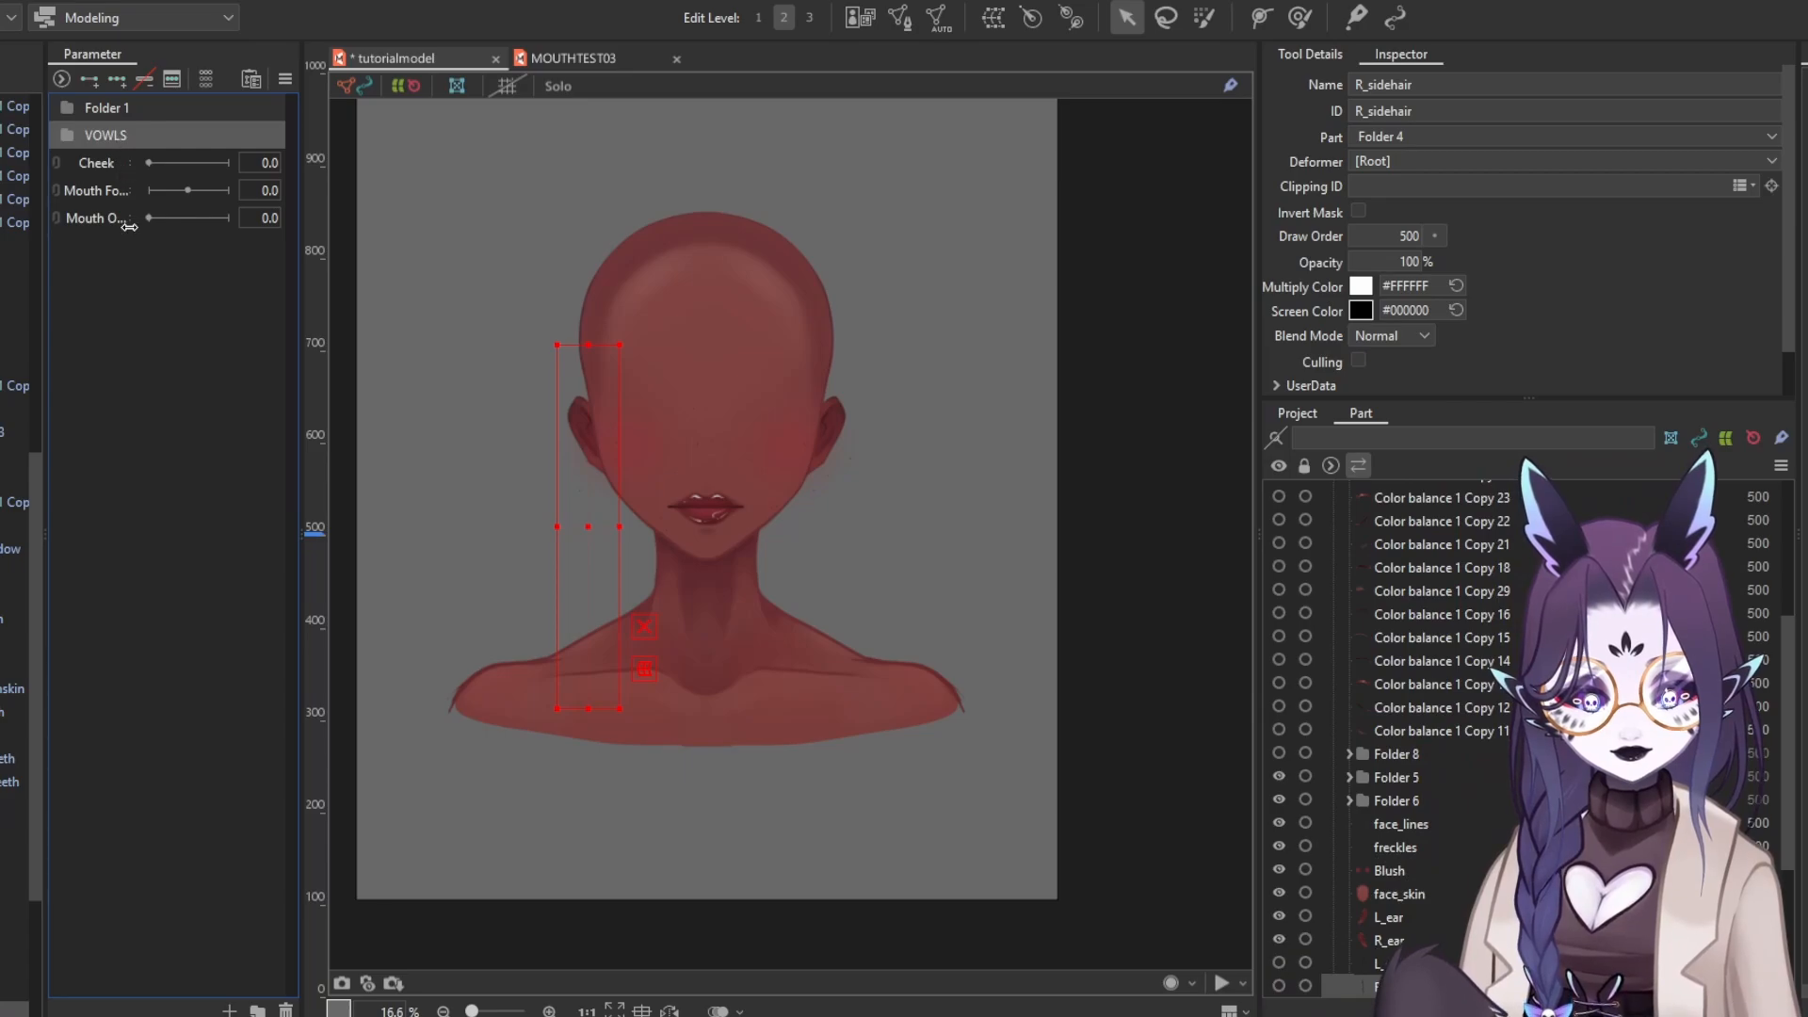
pyautogui.moveTo(90, 134); pyautogui.dragTo(93, 223)
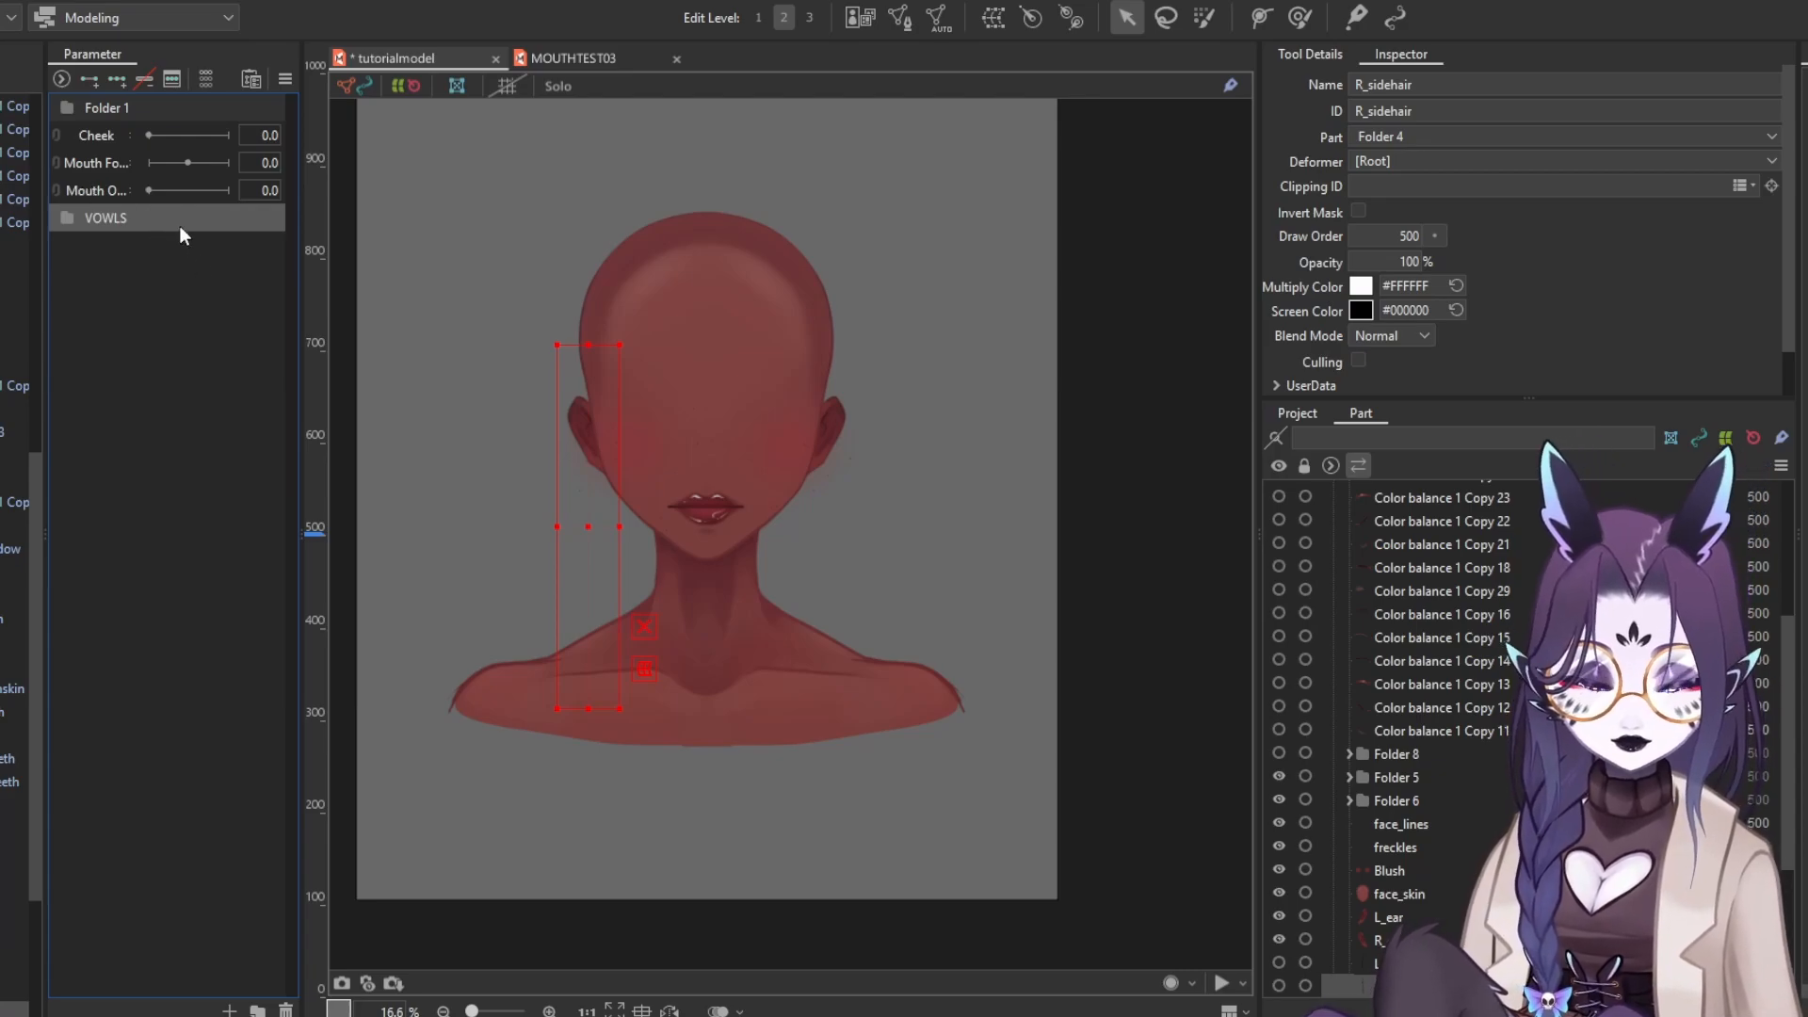
# Add a MOUTHX parameter with its default at mid-range and place it directly above the Mouth Form parameter
pyautogui.click(104, 162)
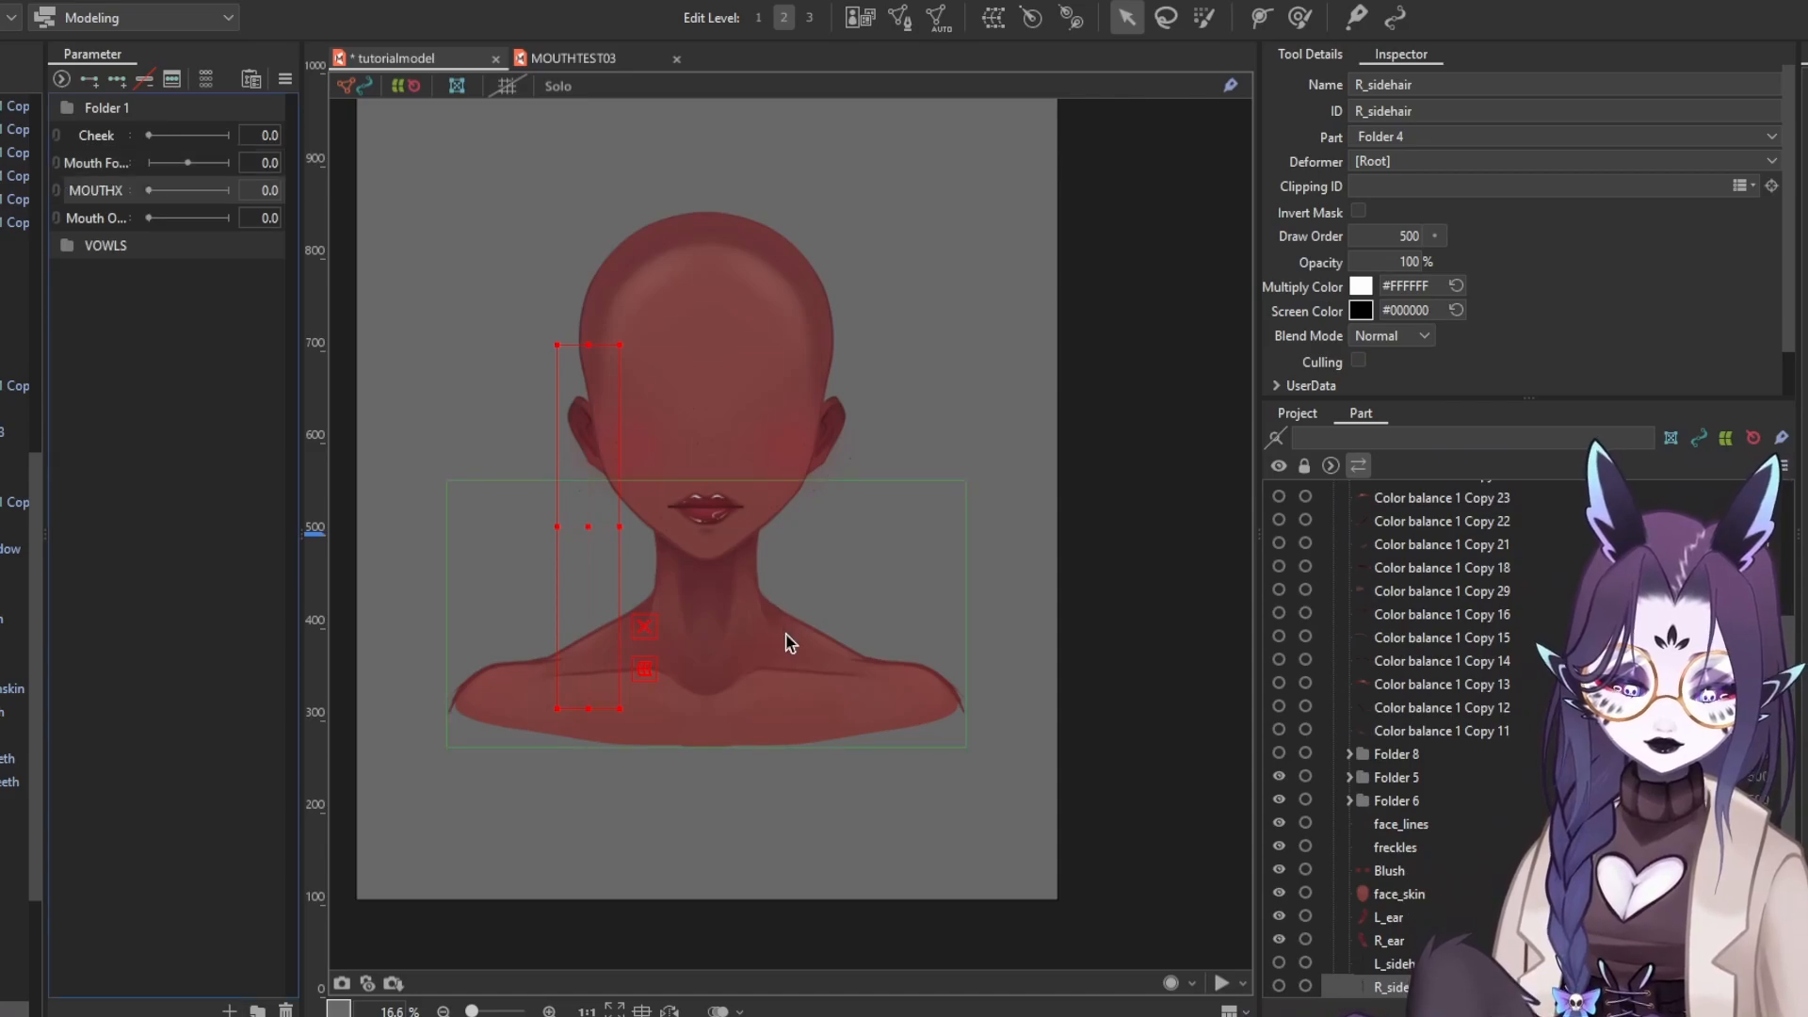
pyautogui.rightClick(124, 204)
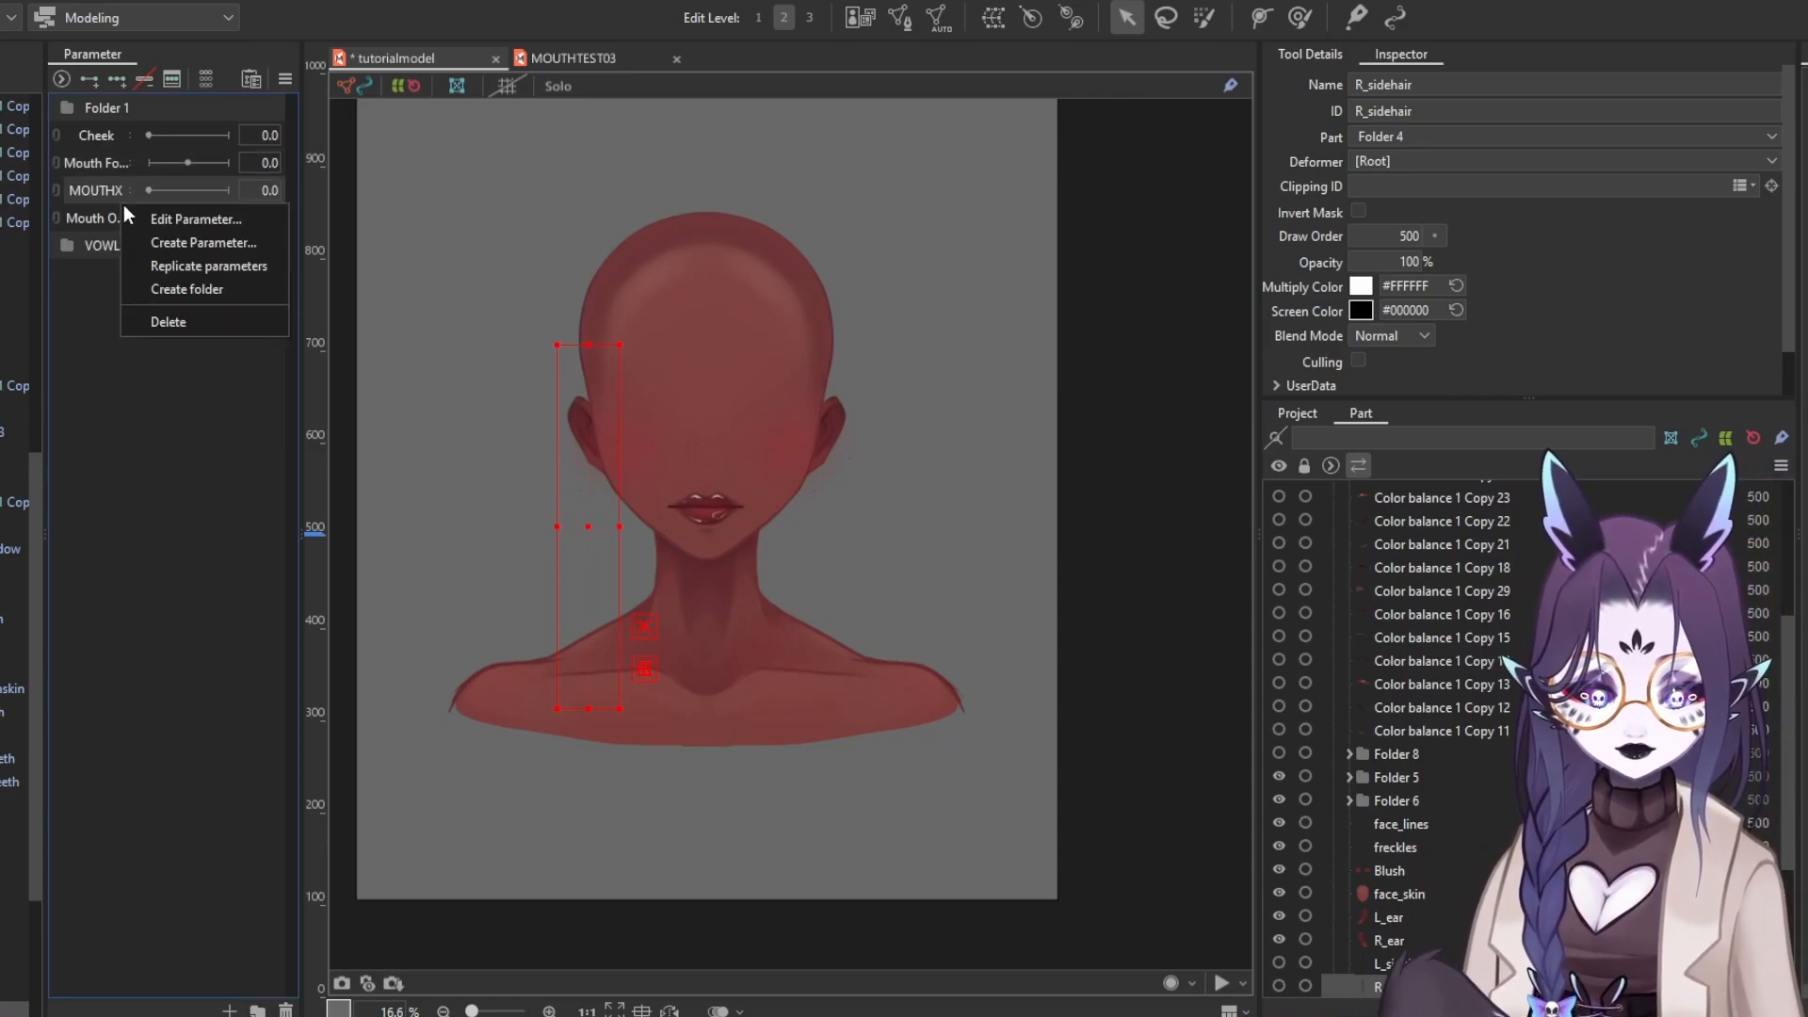
pyautogui.click(849, 585)
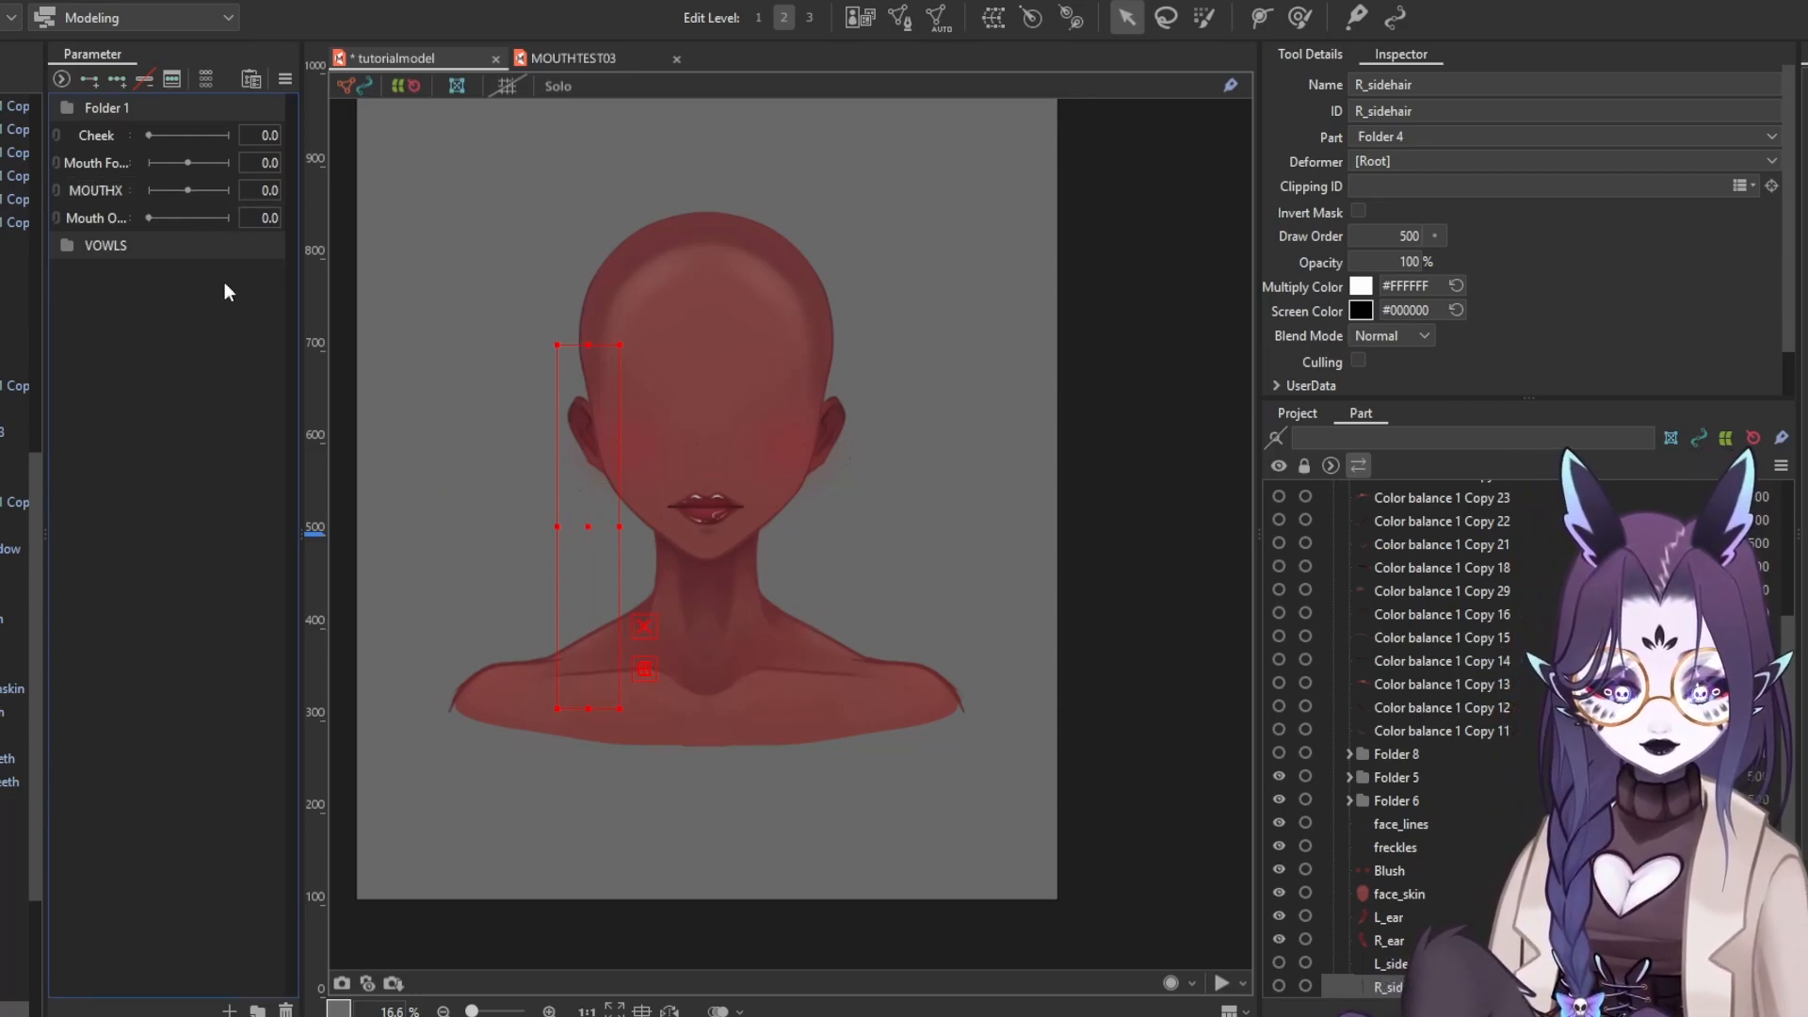
pyautogui.moveTo(120, 193); pyautogui.dragTo(111, 159)
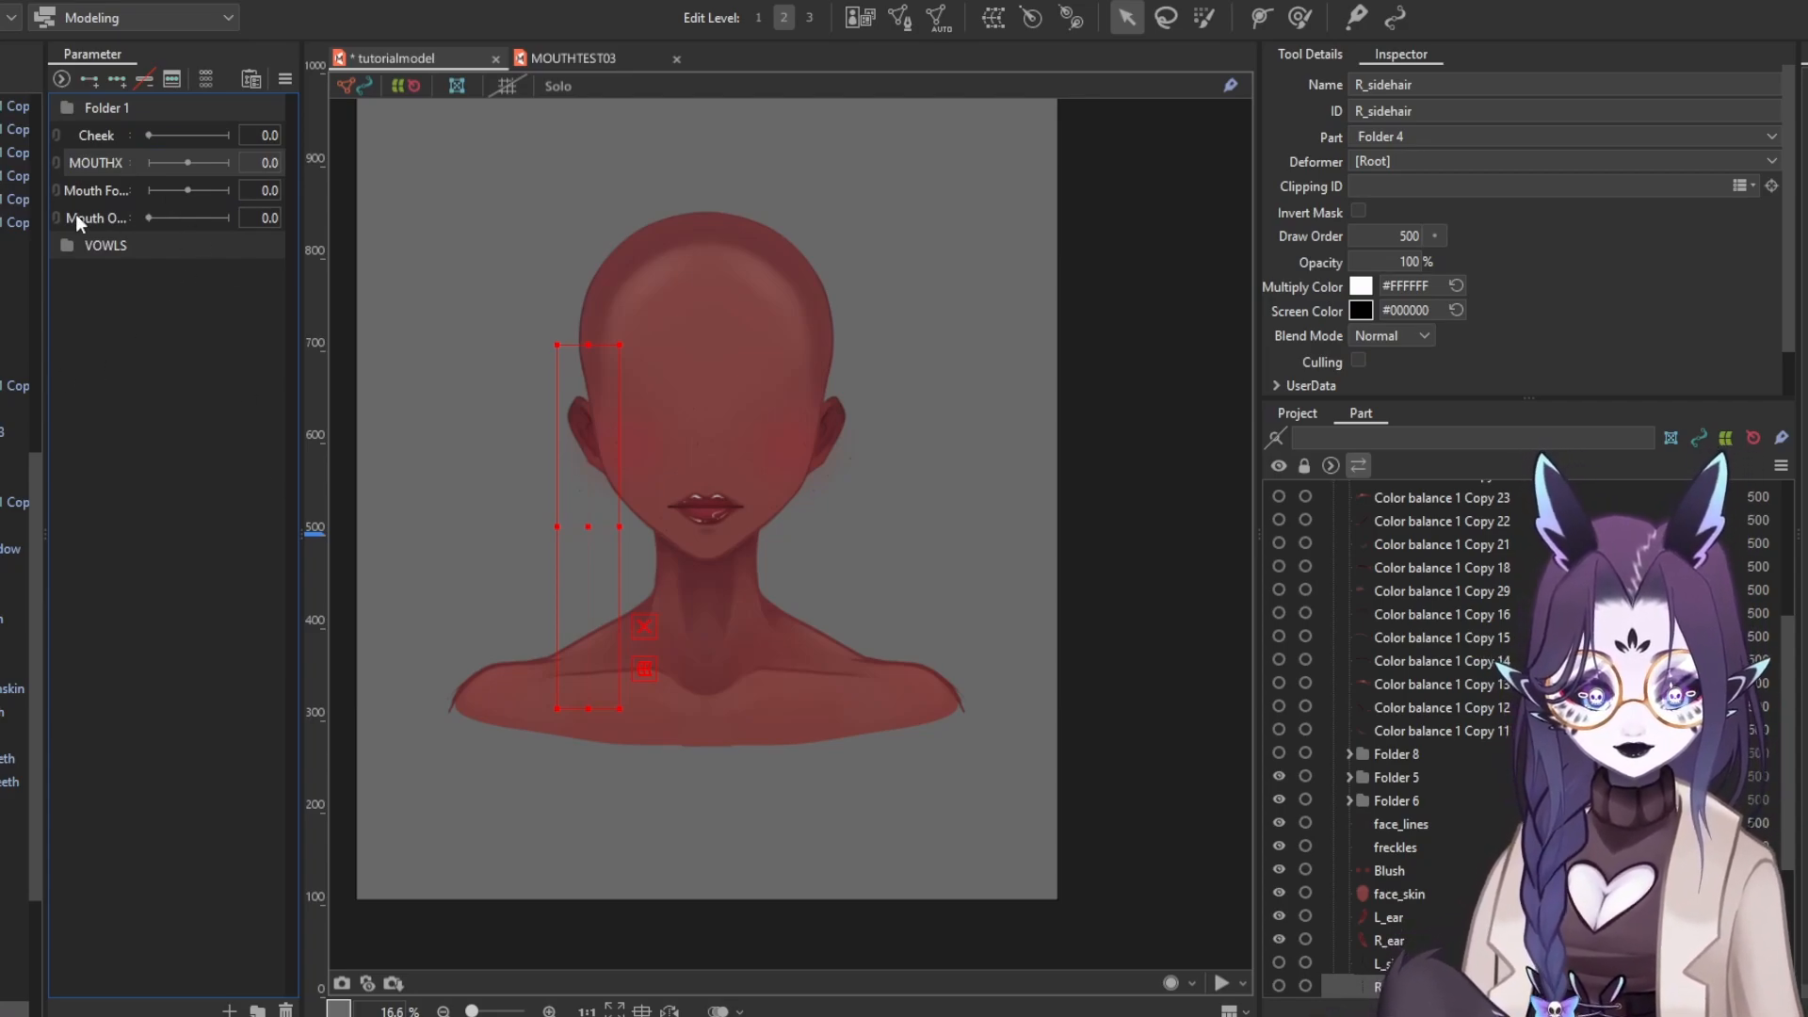
# Widen the parameter list and its name column so the full parameter names fit
pyautogui.rightClick(111, 217)
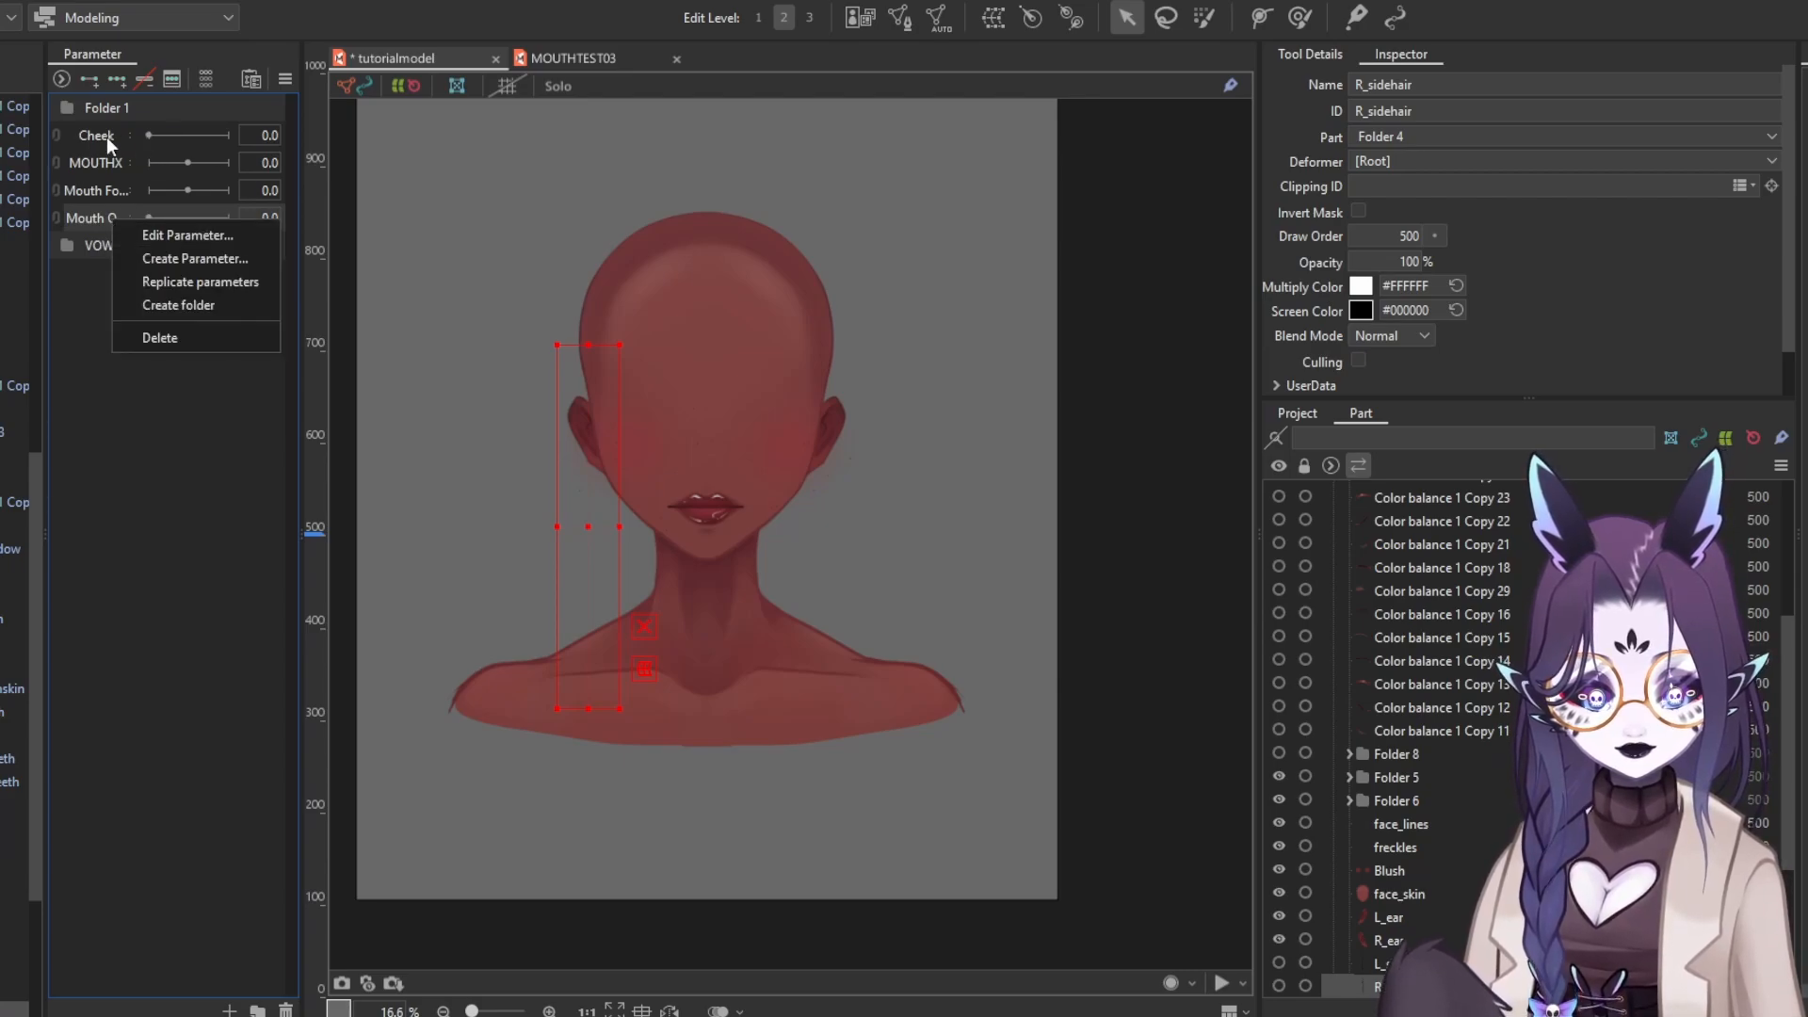
pyautogui.moveTo(43, 146); pyautogui.dragTo(0, 146)
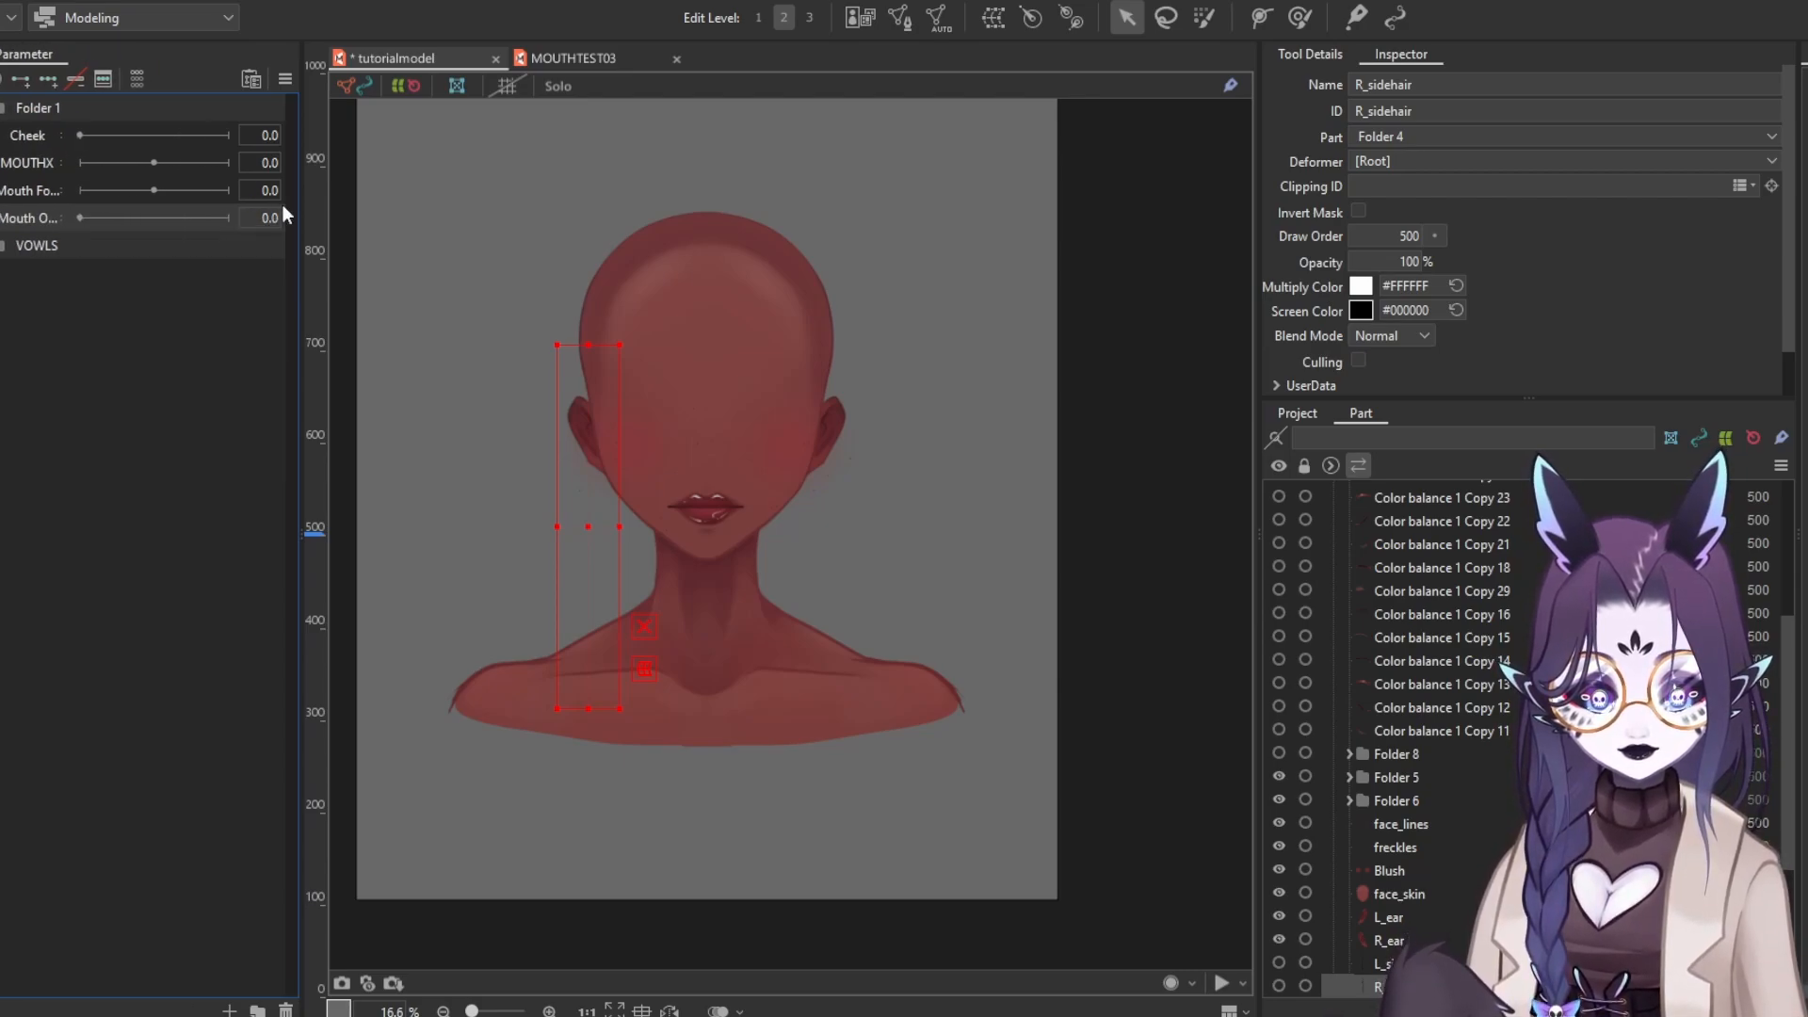
pyautogui.moveTo(297, 215); pyautogui.dragTo(380, 213)
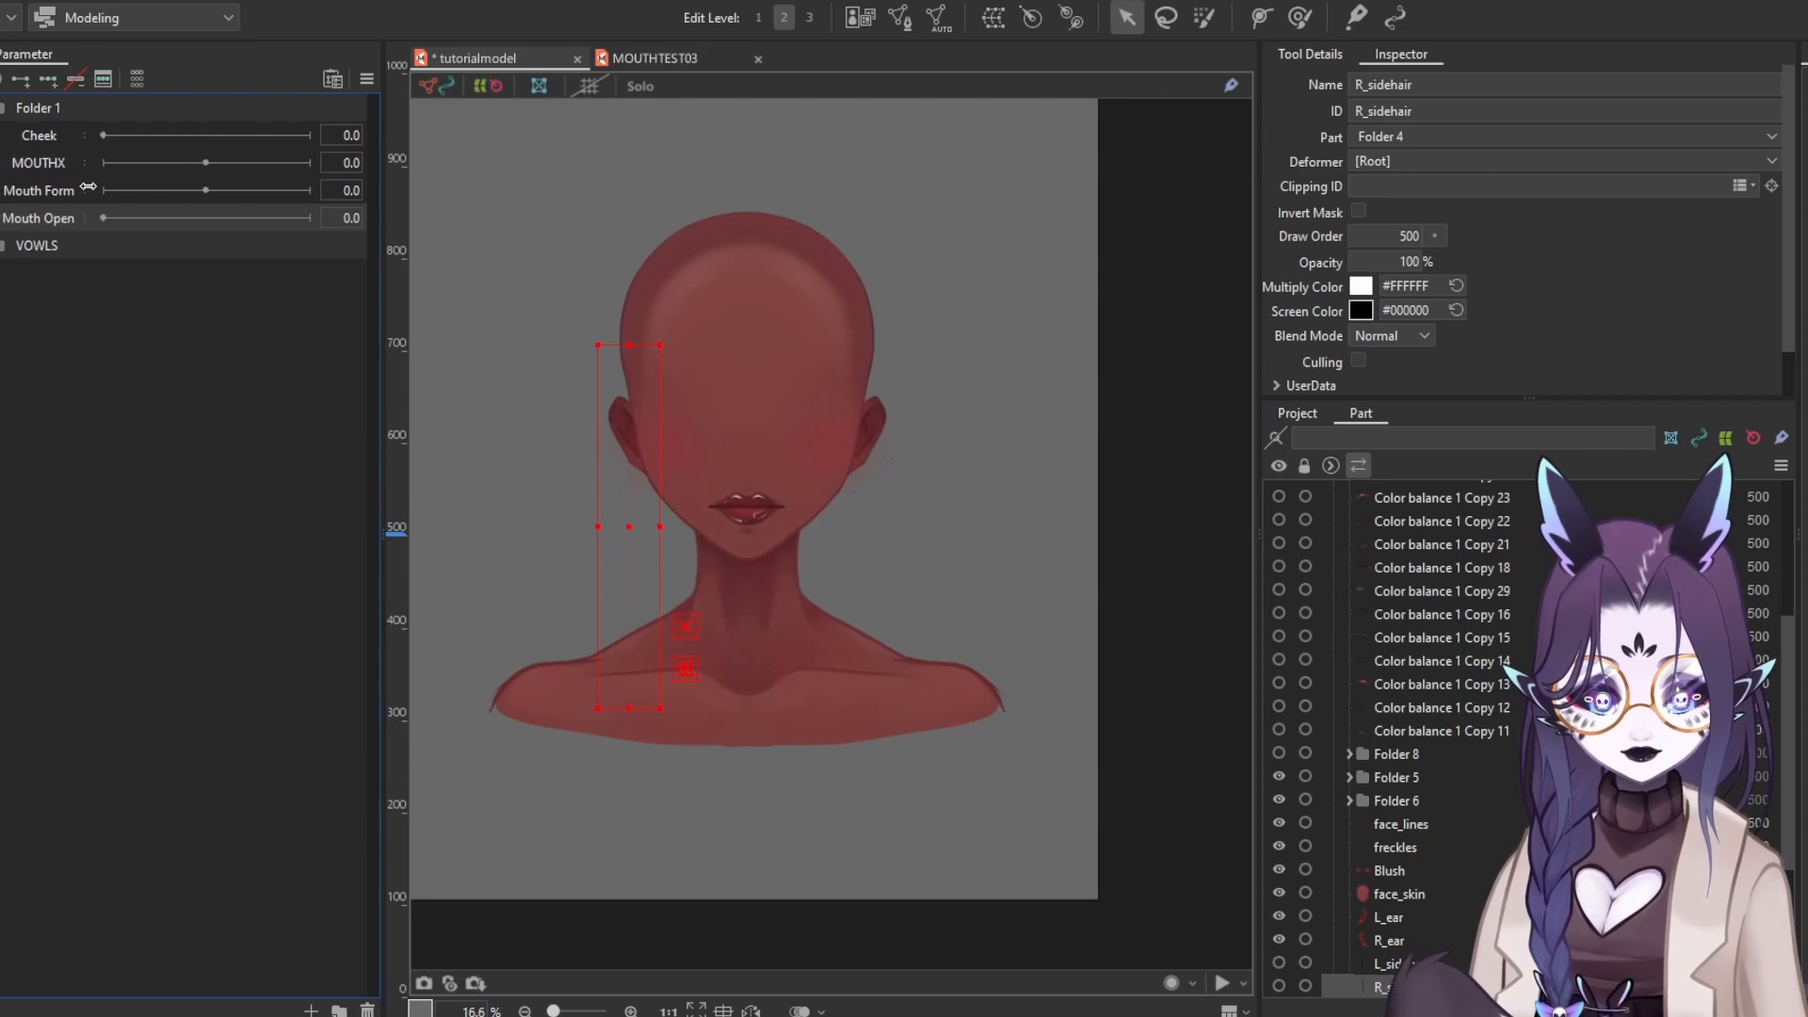
pyautogui.moveTo(88, 187); pyautogui.dragTo(116, 195)
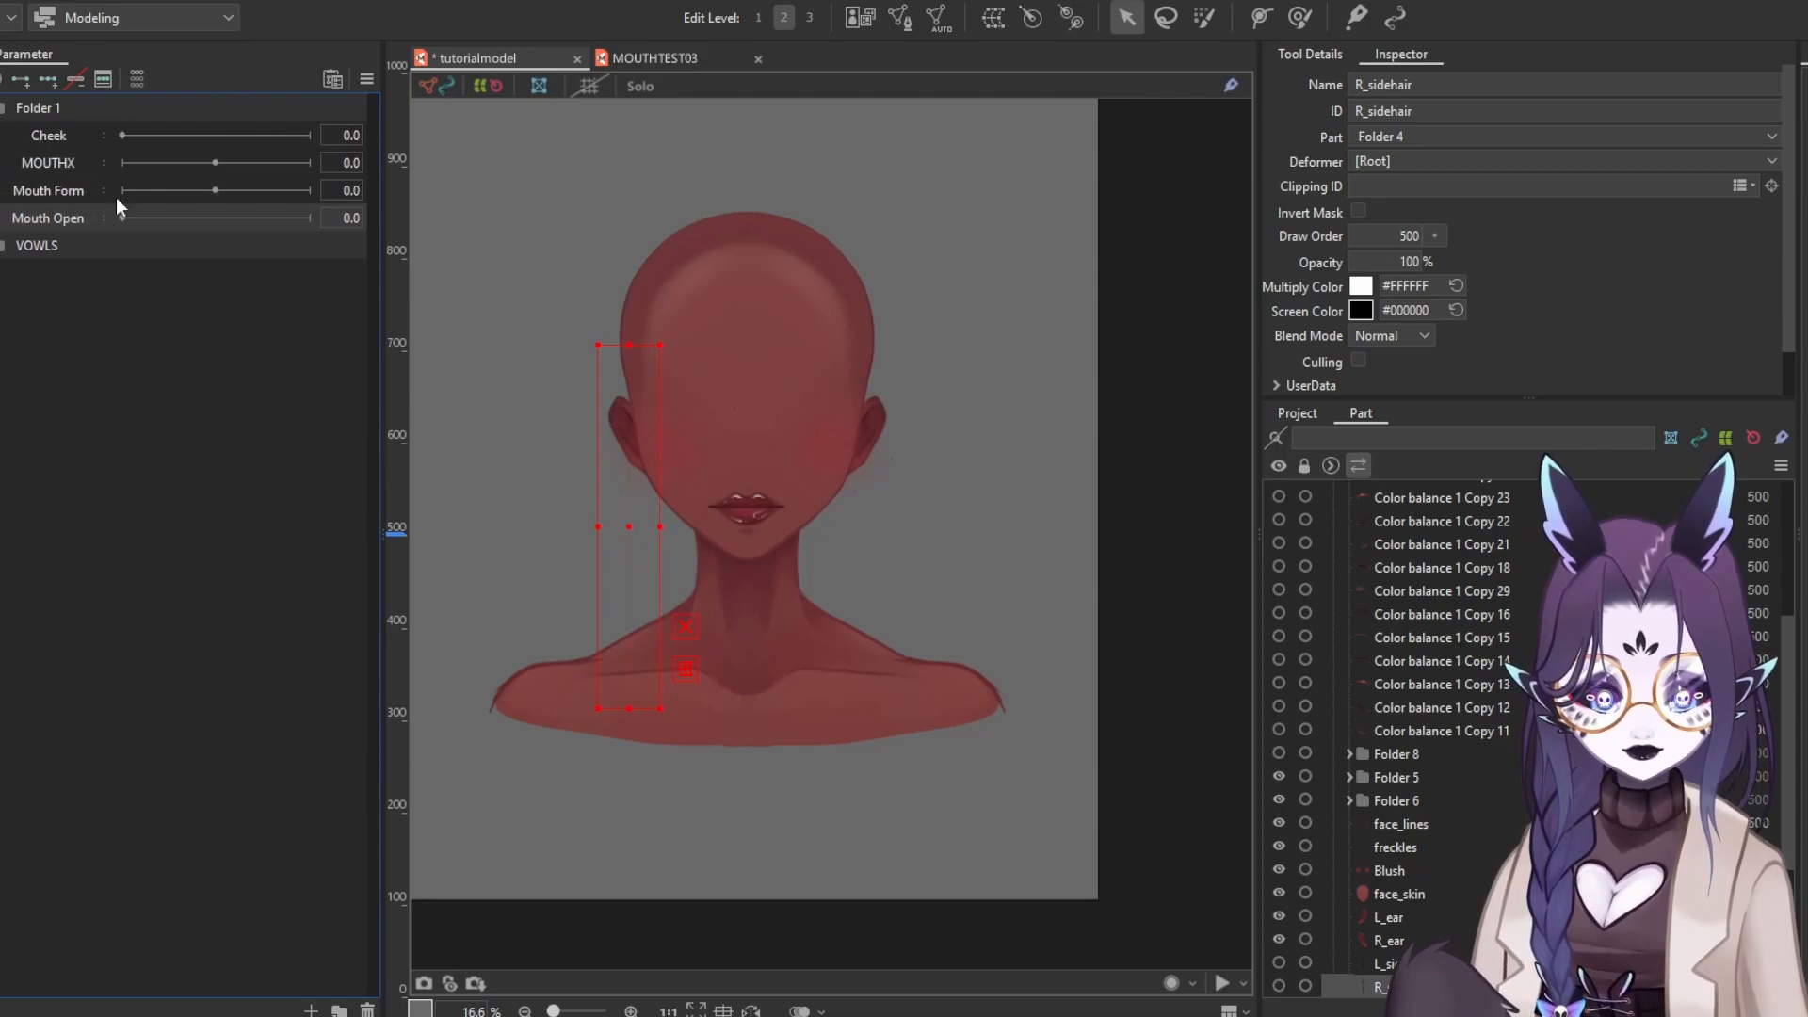
# Duplicate the Mouth Open parameter and rename the copy jawopen
pyautogui.rightClick(59, 232)
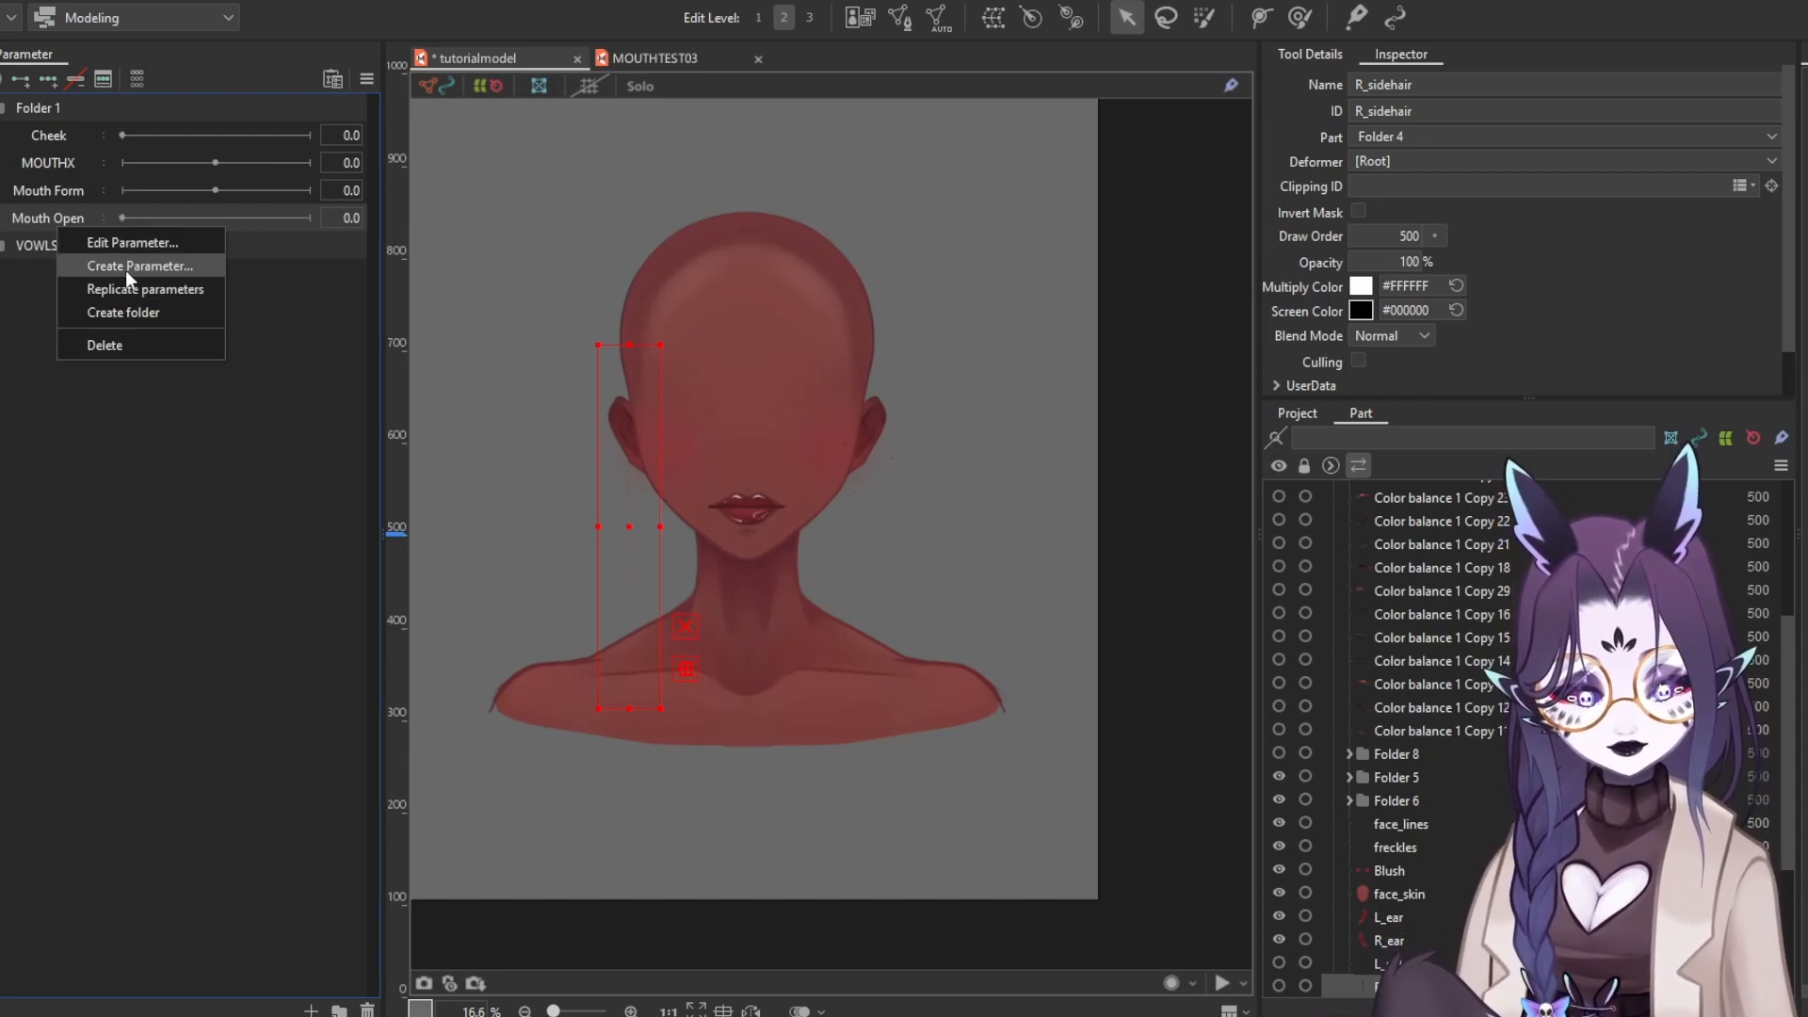
pyautogui.click(141, 294)
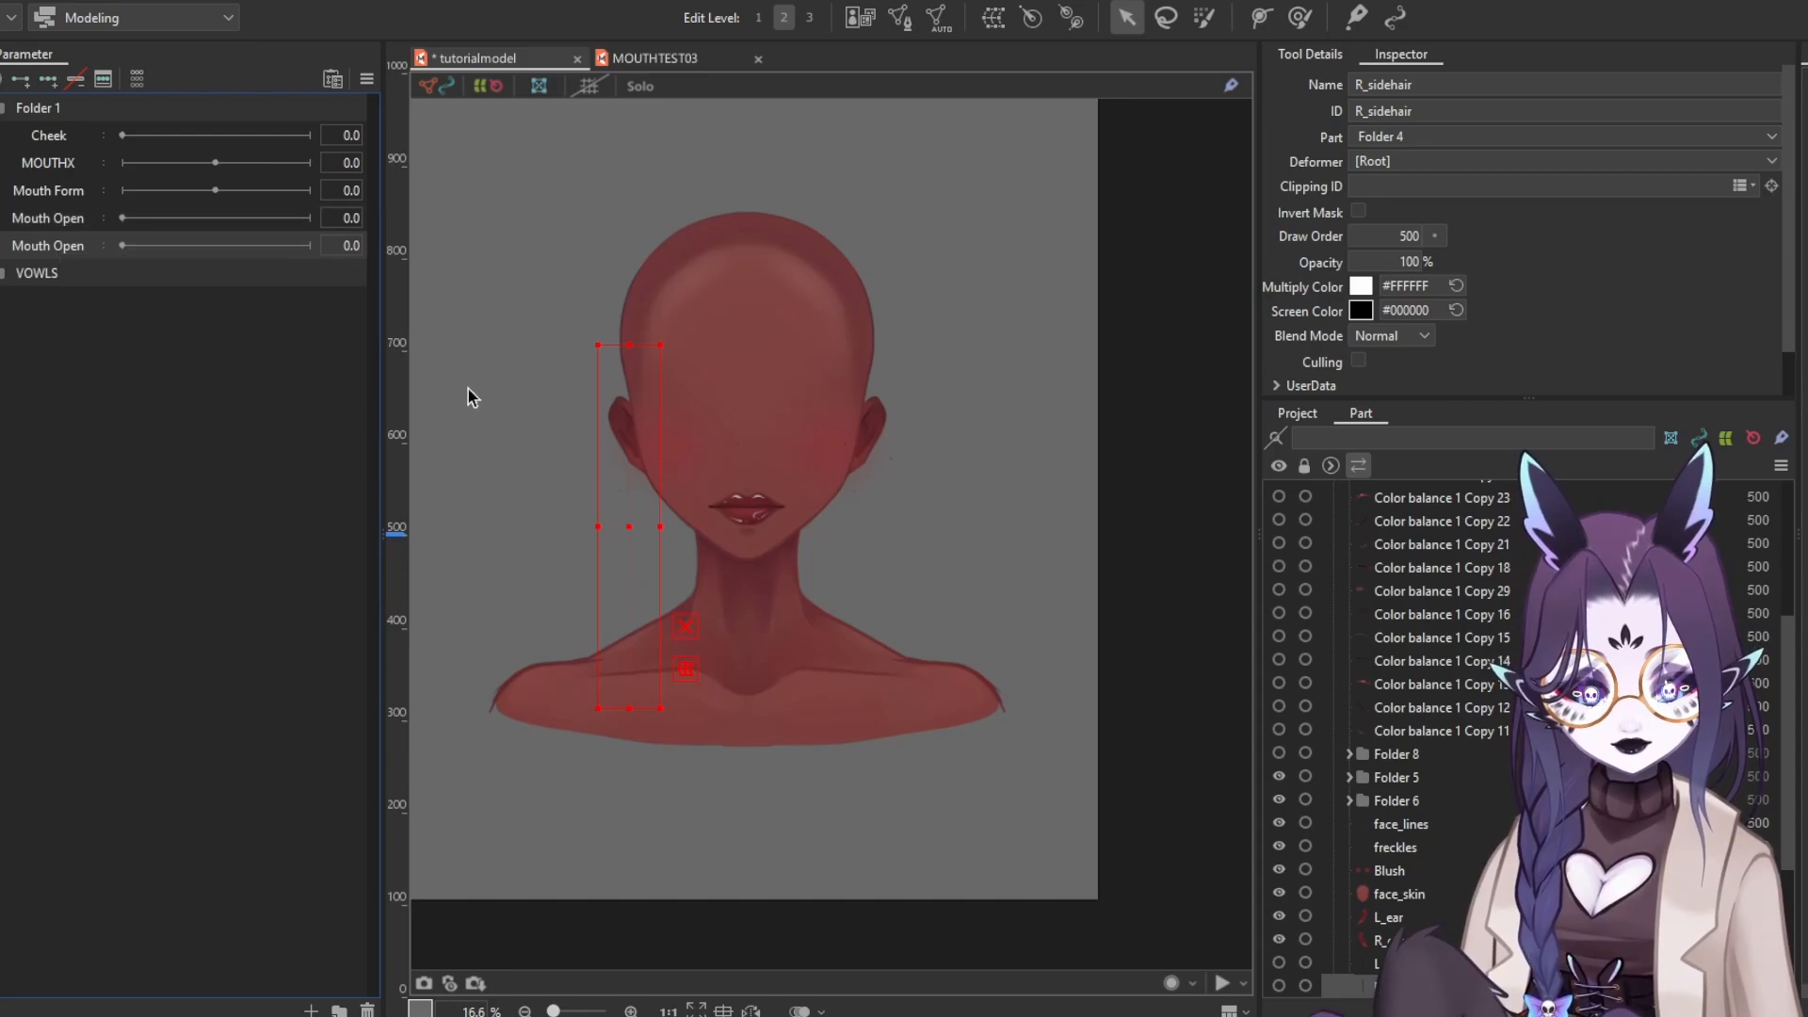
pyautogui.rightClick(58, 243)
pyautogui.click(163, 266)
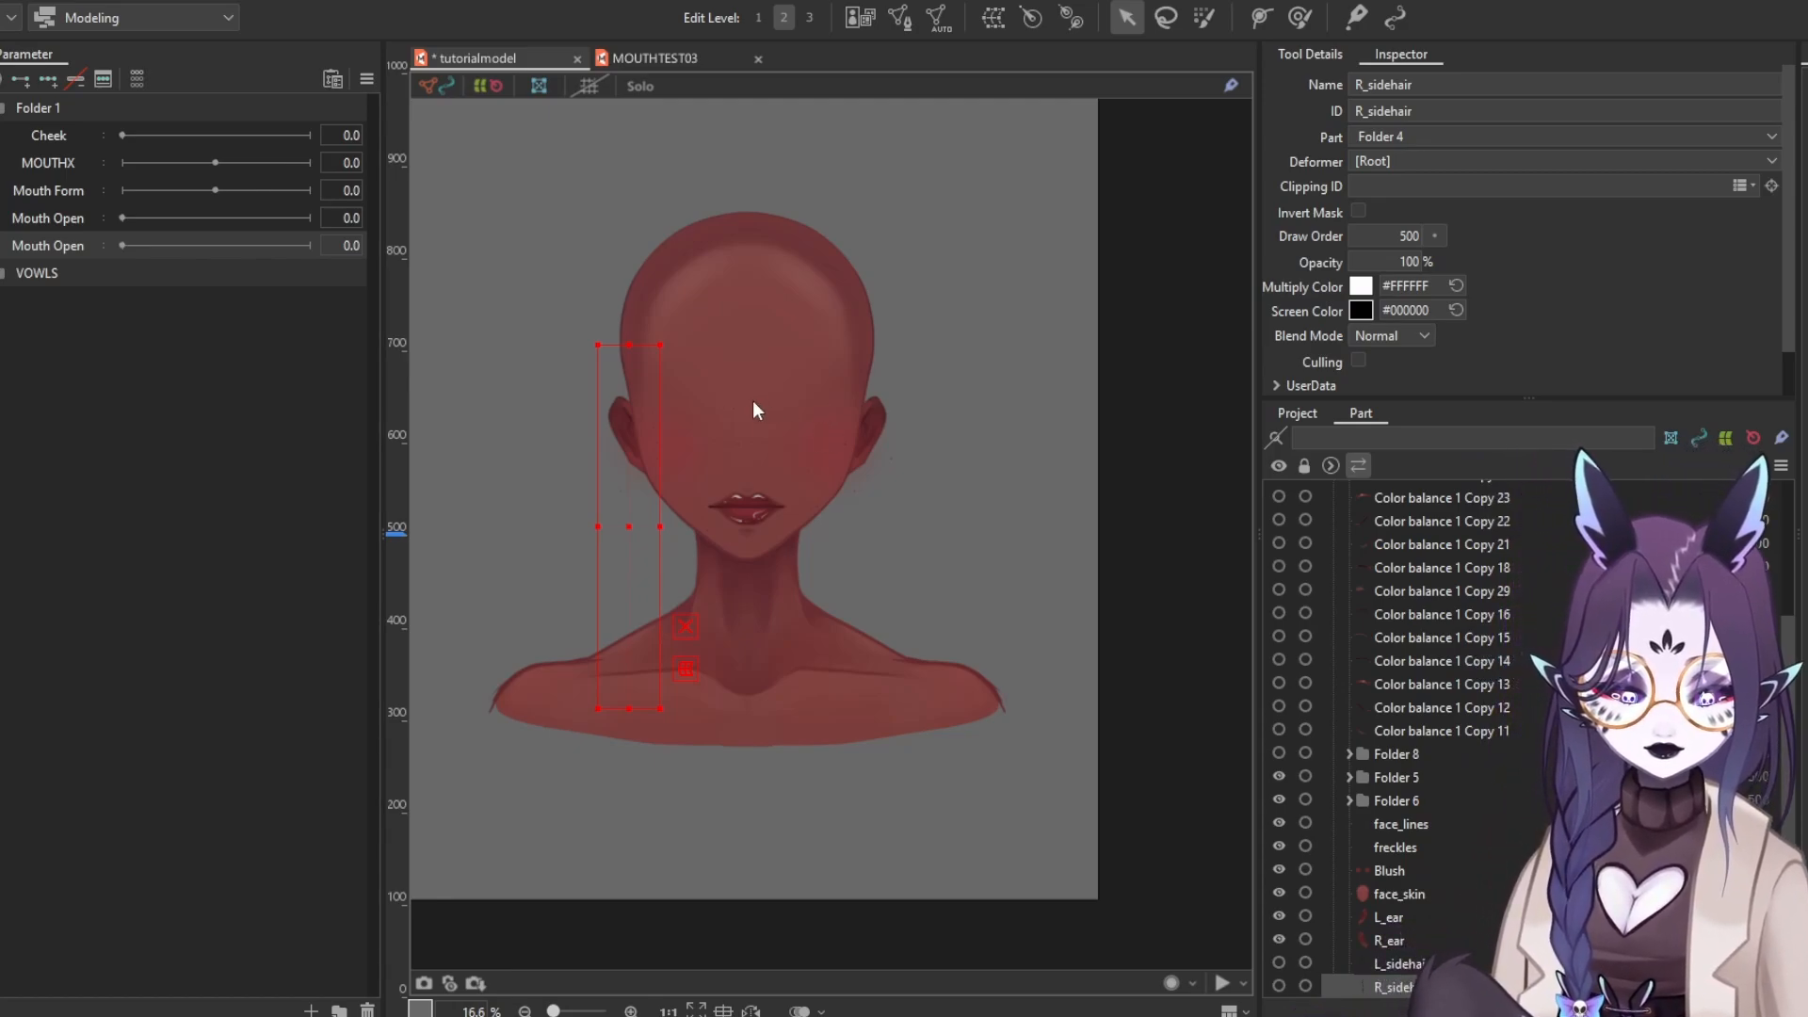
pyautogui.click(799, 632)
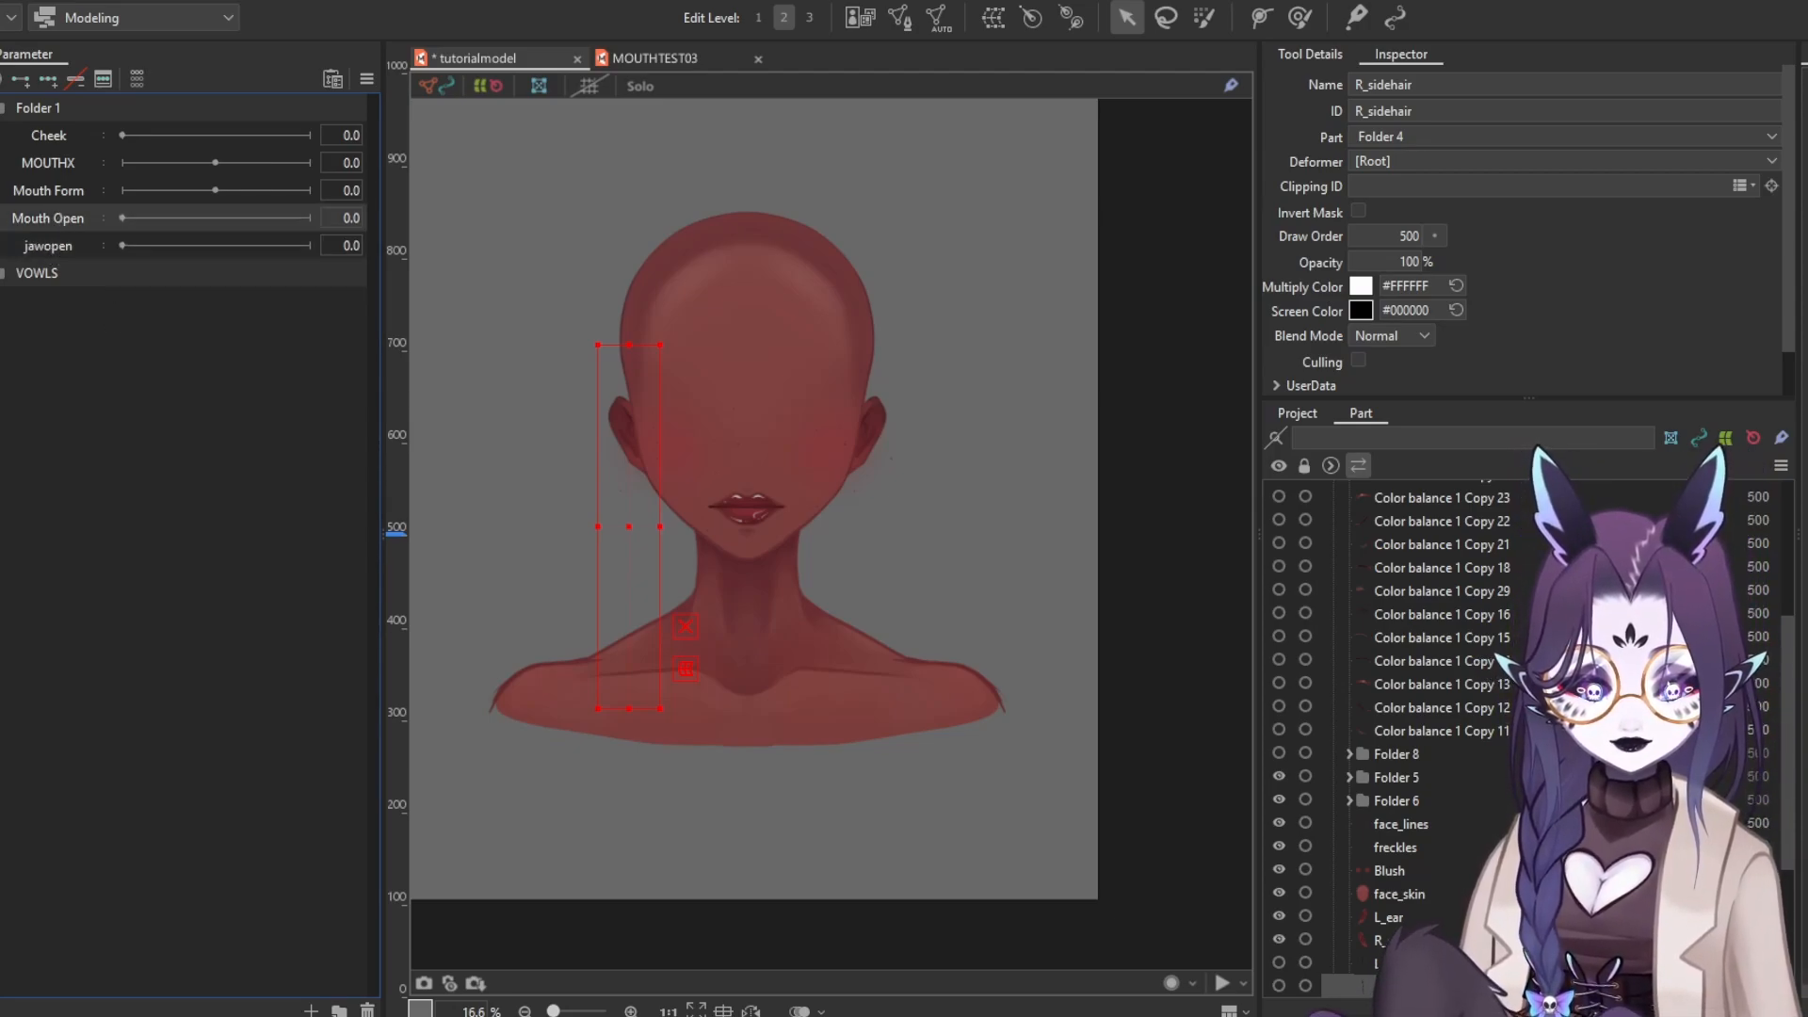
# Create the parameters silence and A inside the VOWLS folder
pyautogui.click(60, 282)
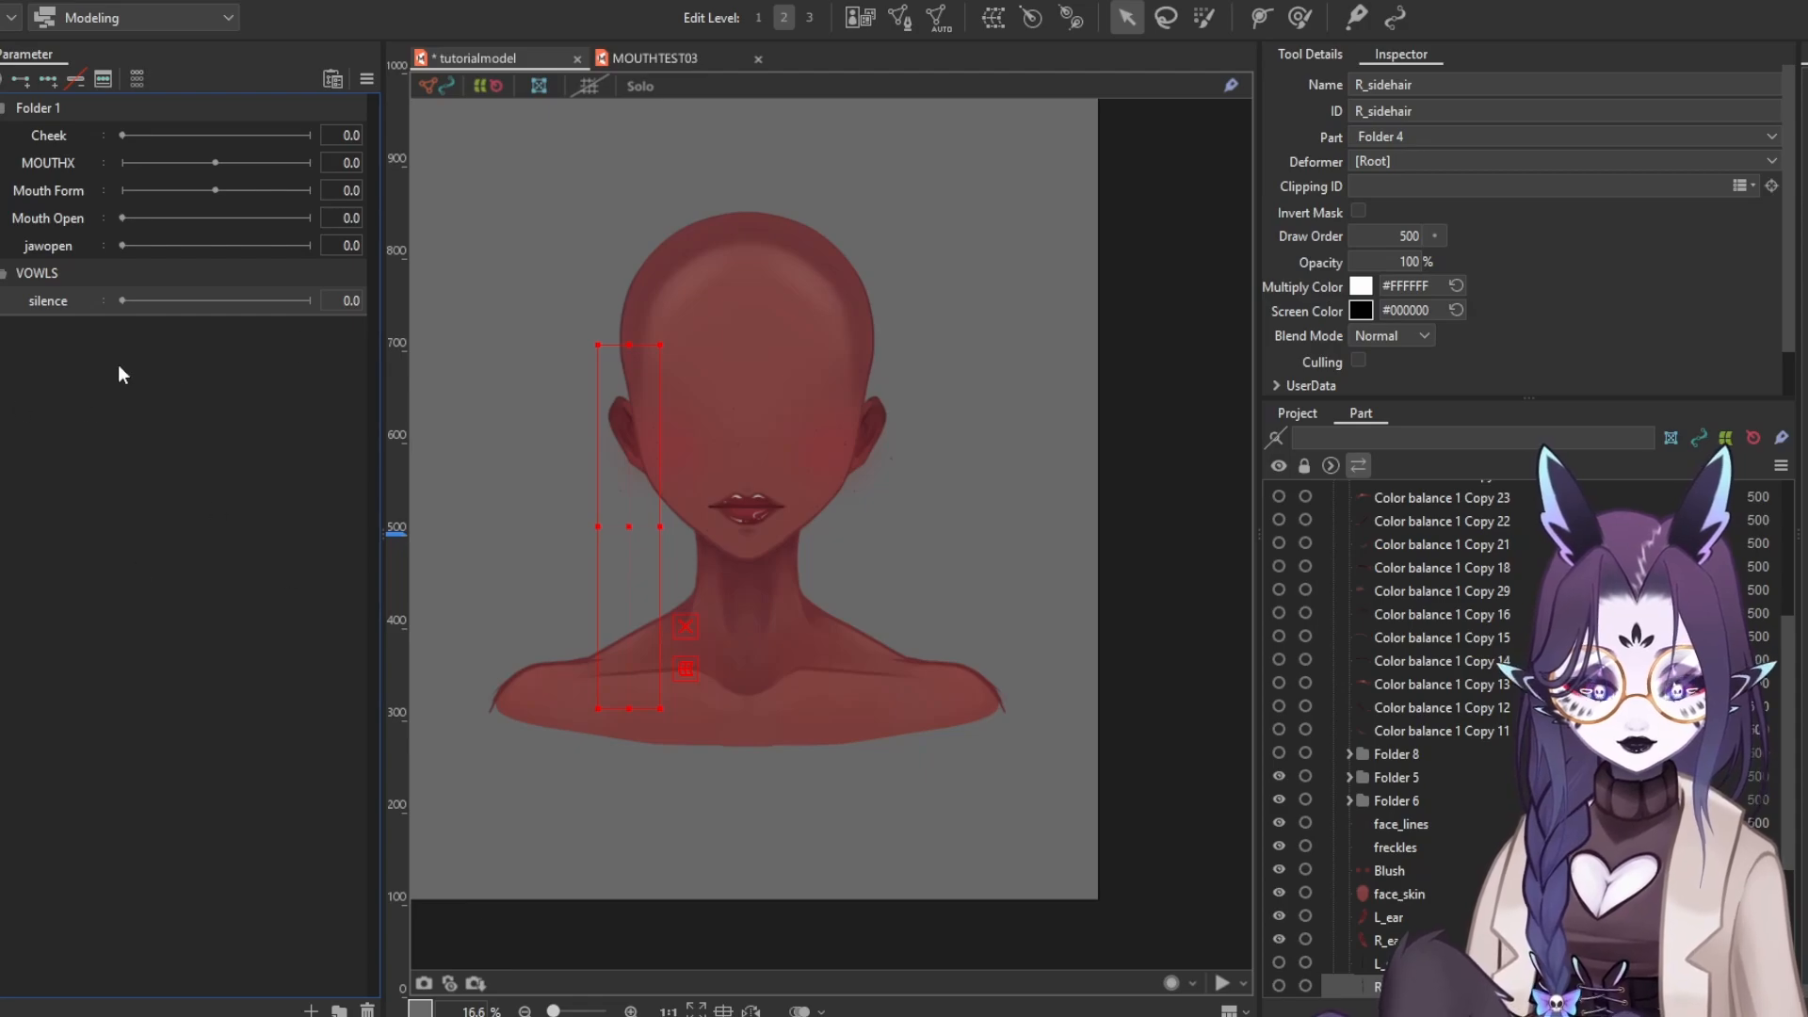
pyautogui.rightClick(42, 311)
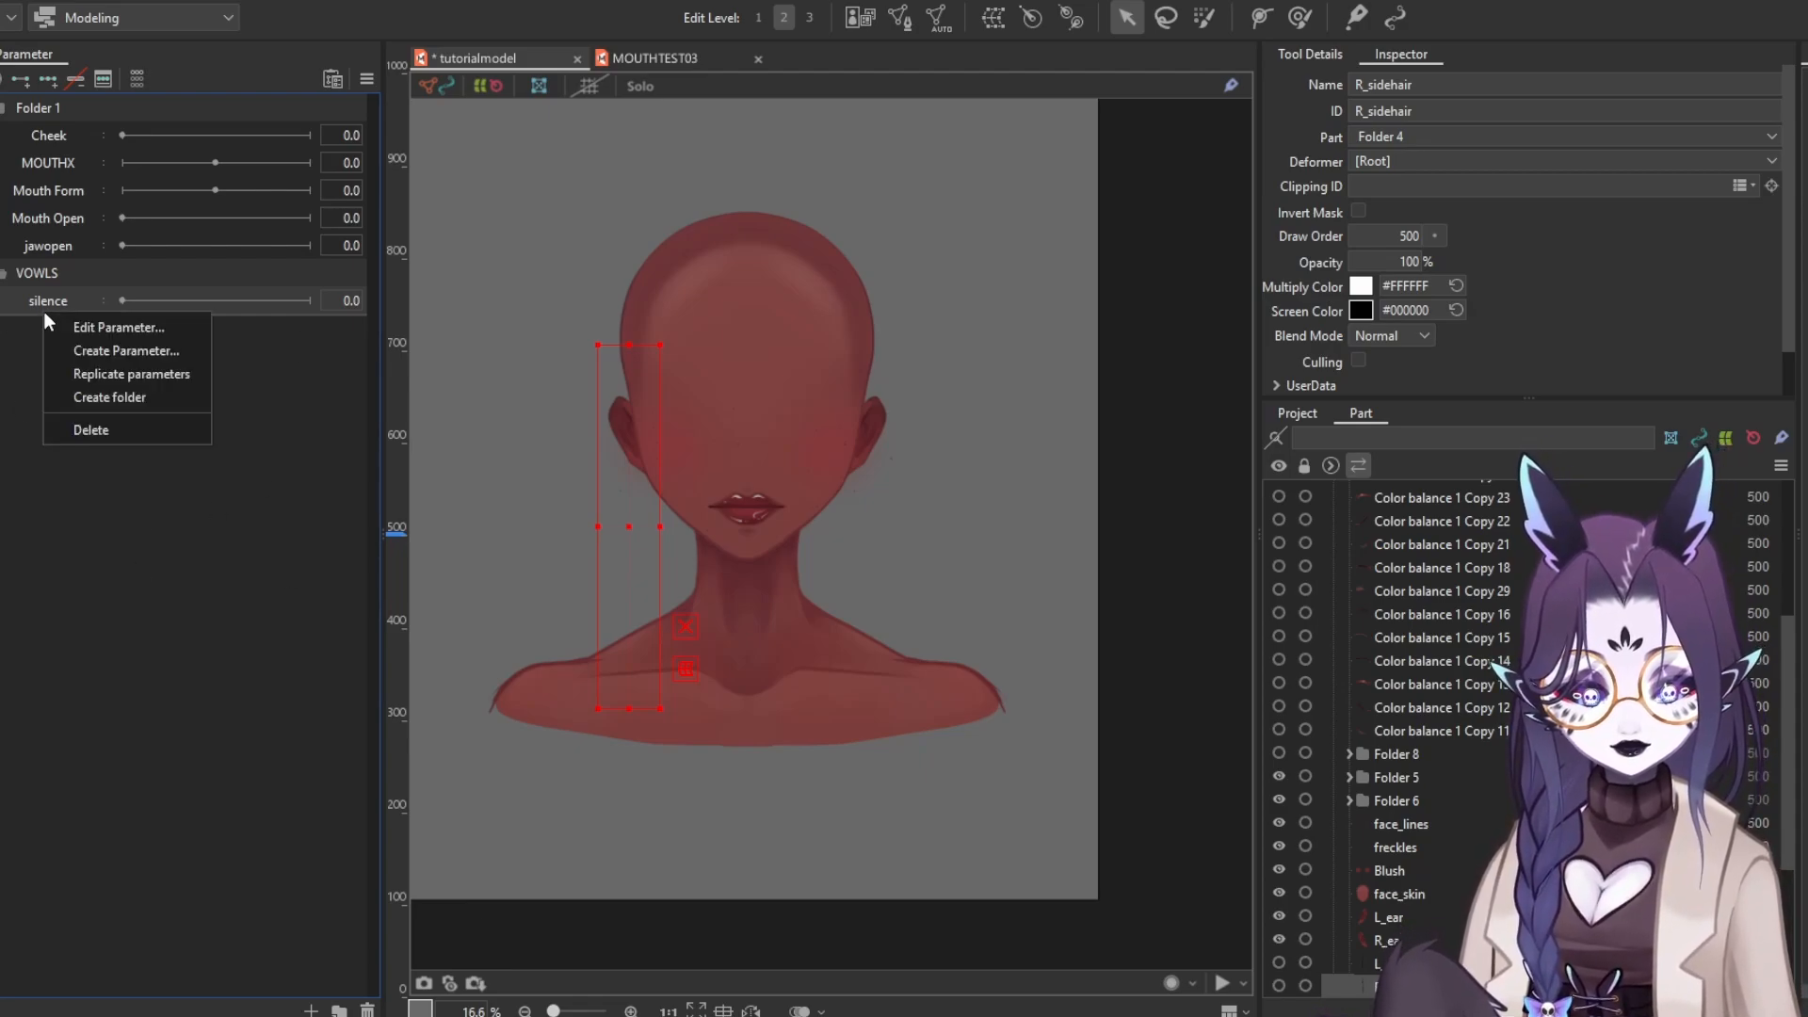
pyautogui.click(37, 302)
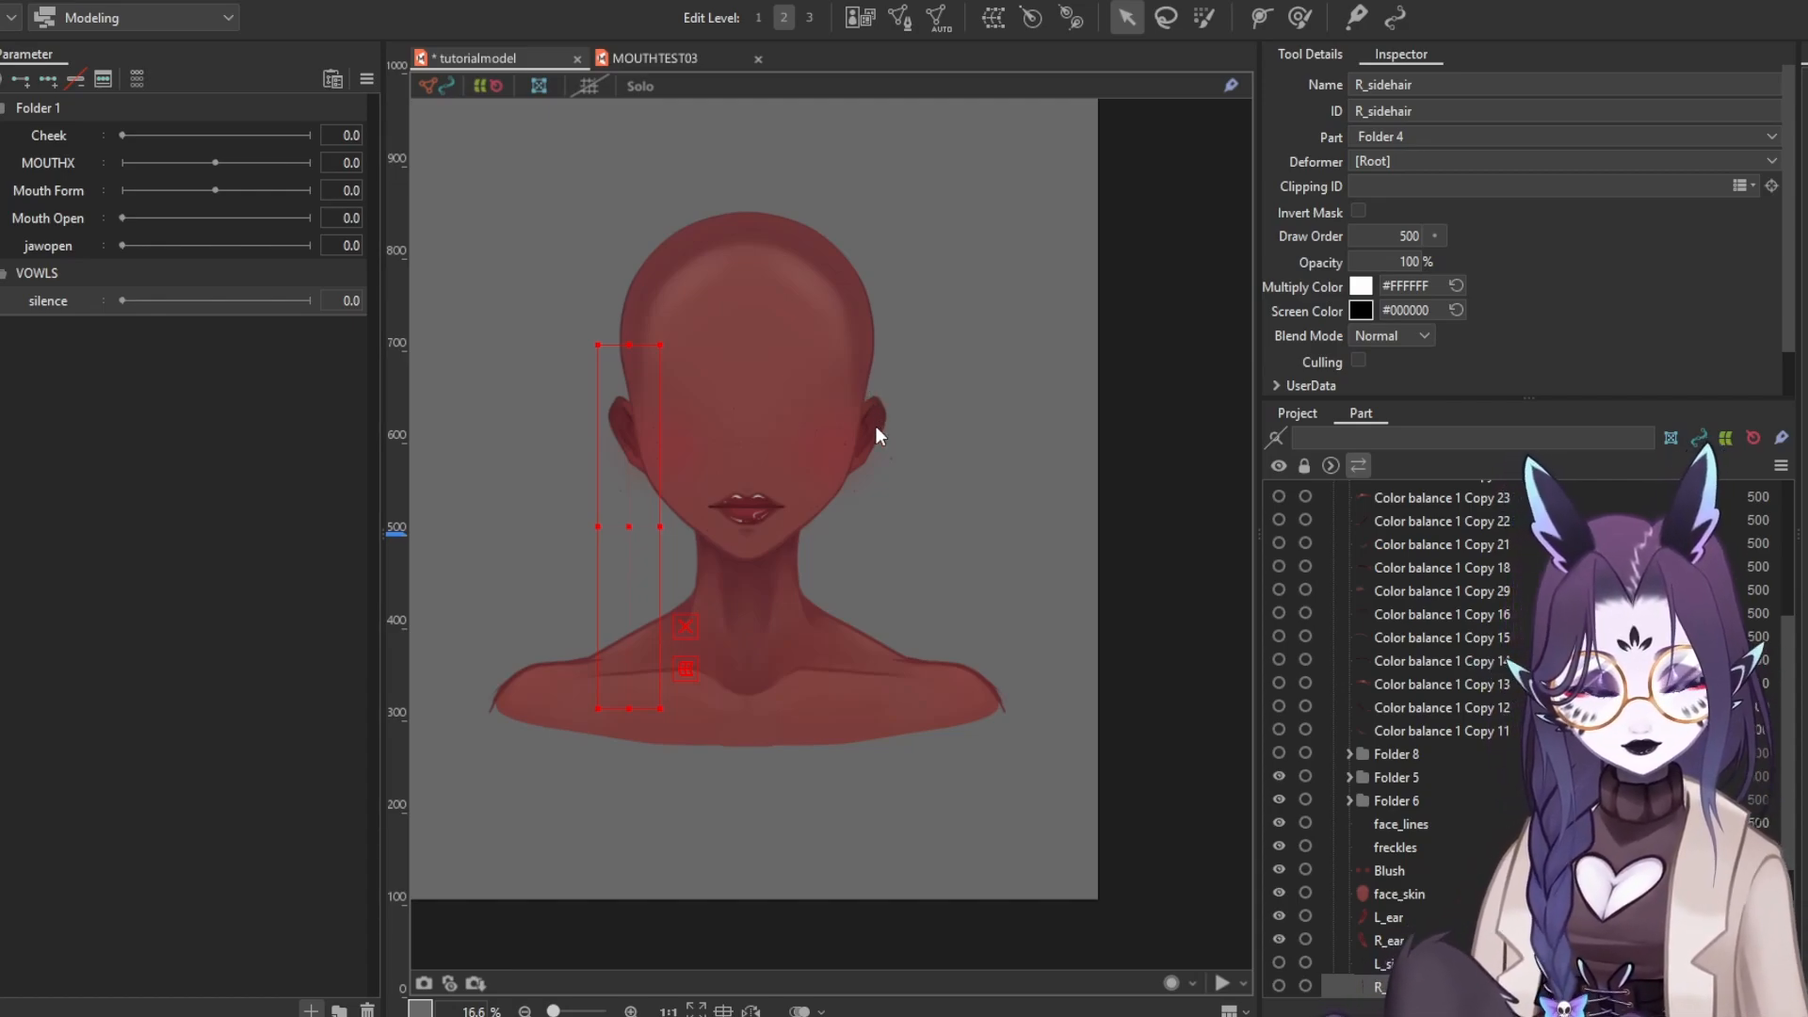
# Duplicate the A parameter in the VOWLS folder and rename the copy E
pyautogui.rightClick(82, 331)
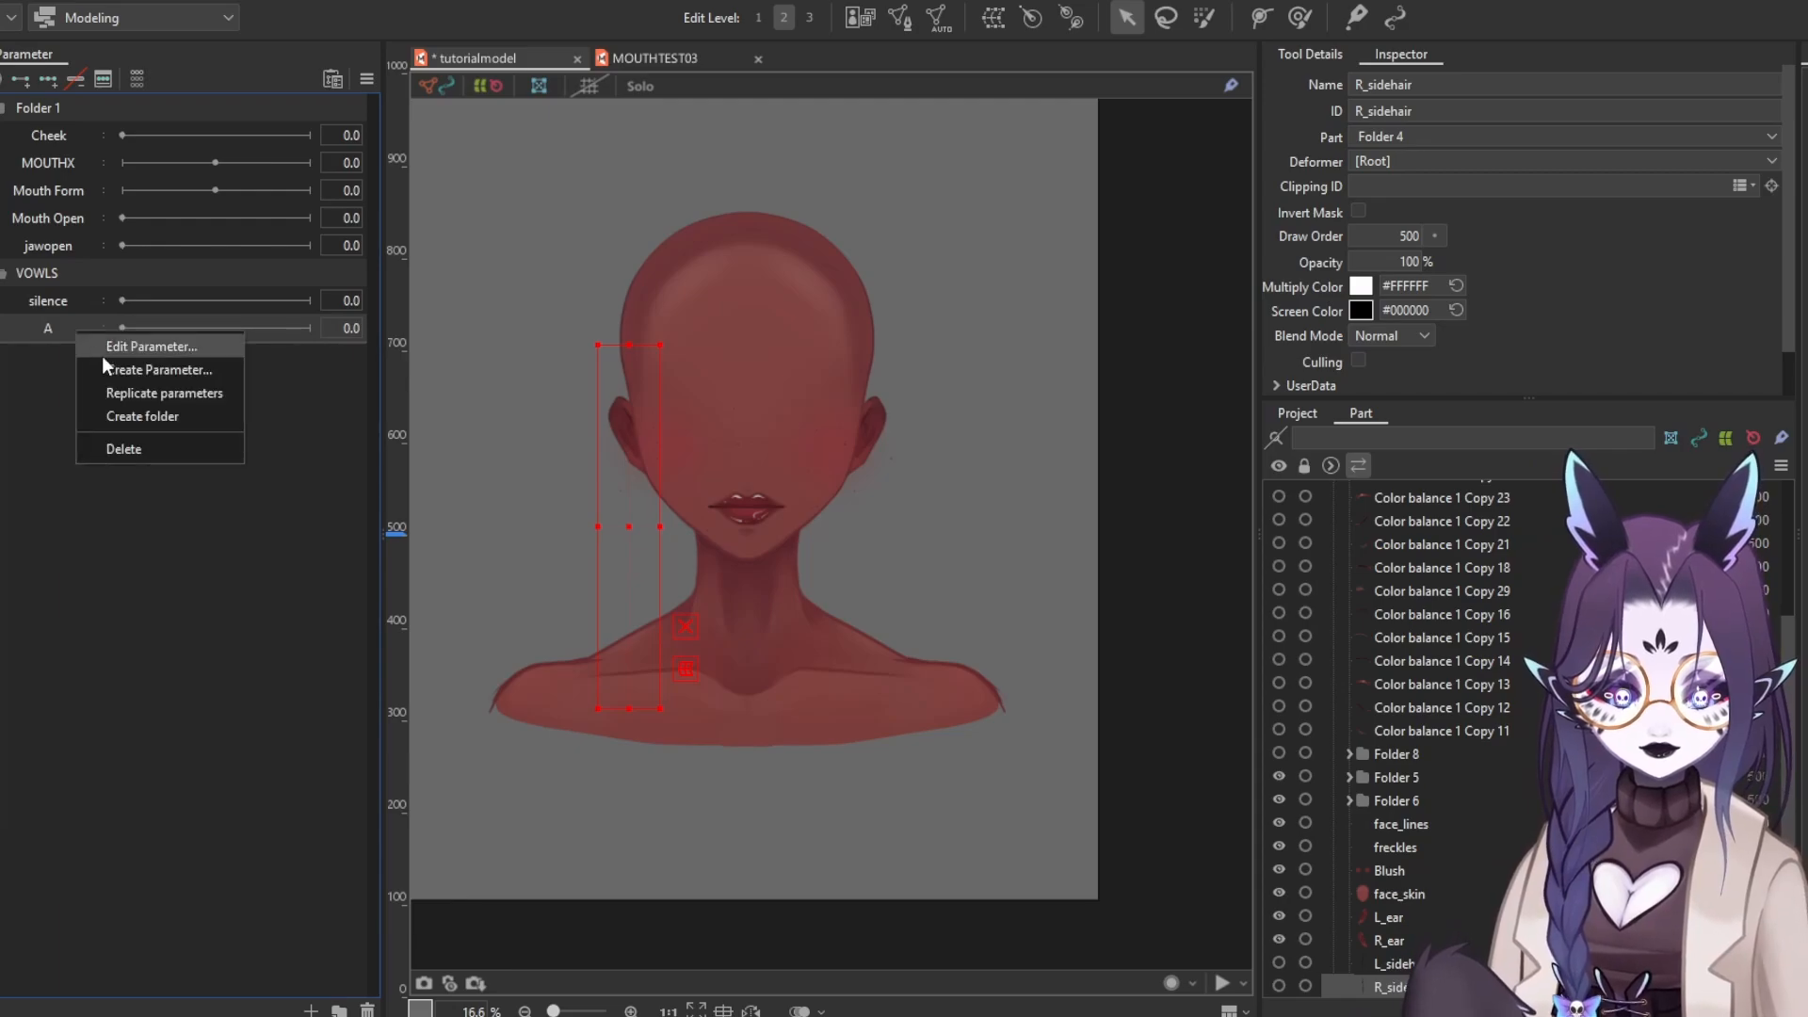
pyautogui.click(144, 392)
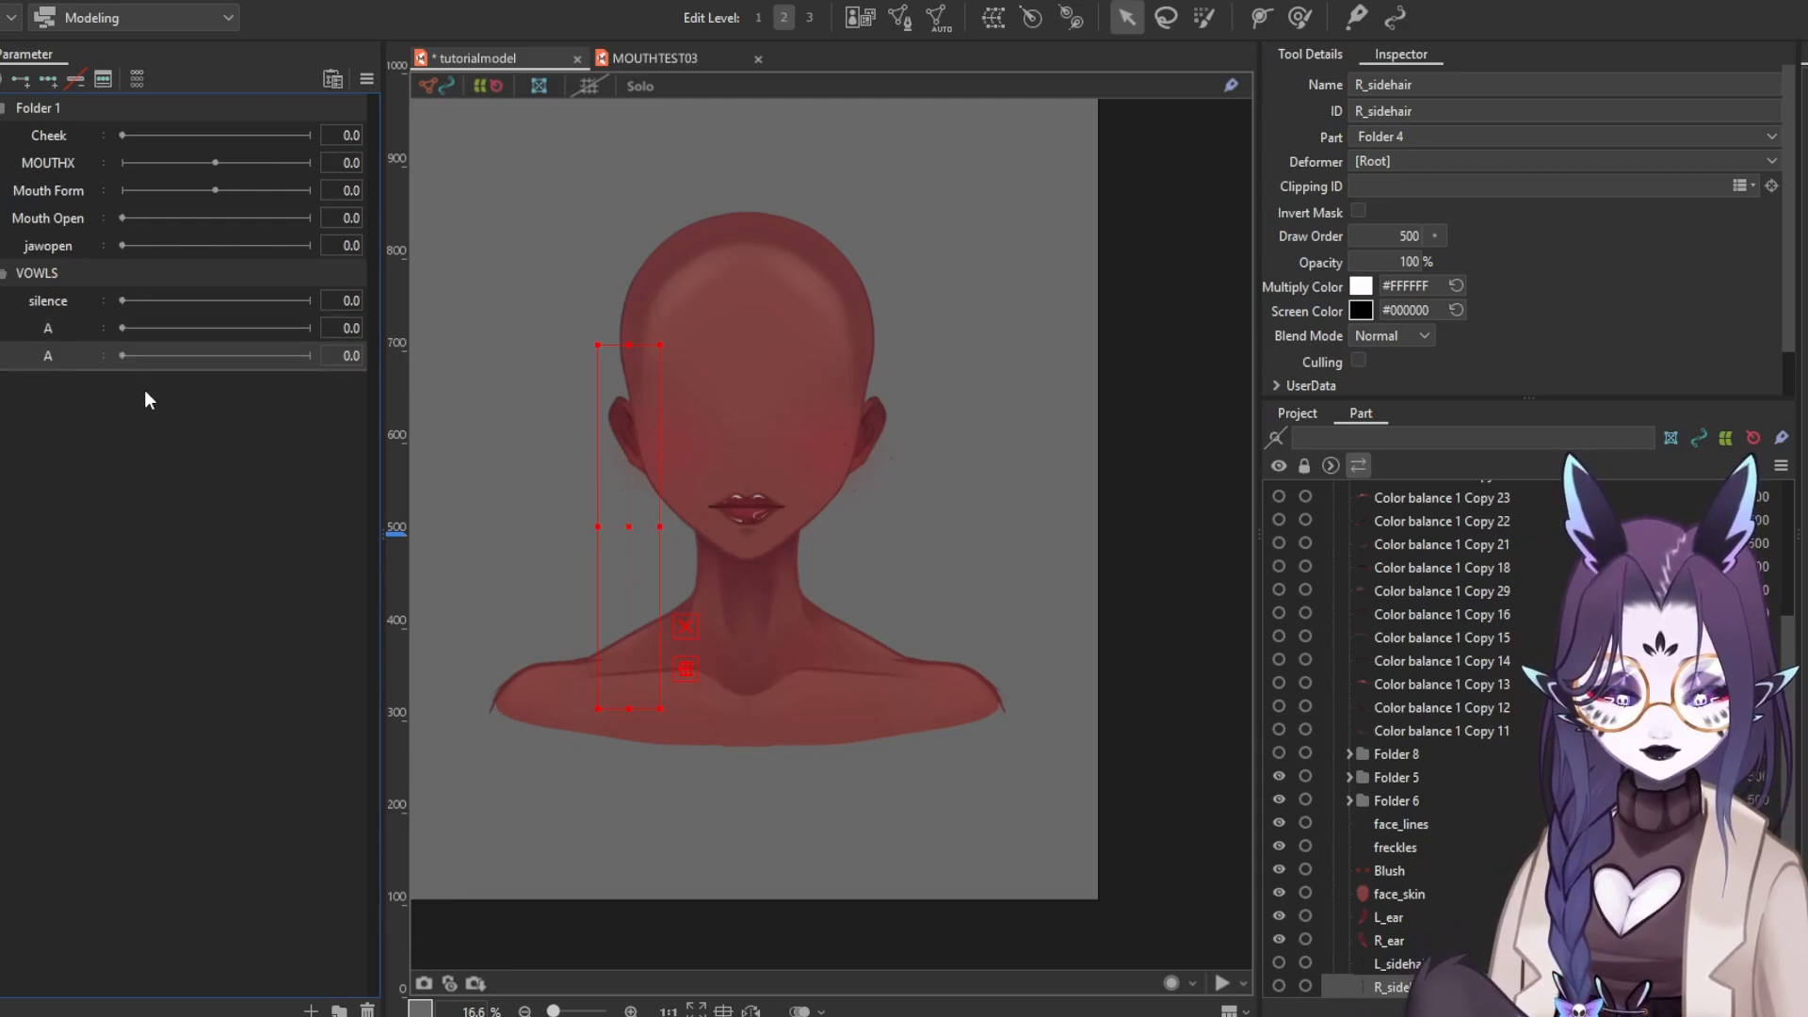
pyautogui.rightClick(73, 336)
pyautogui.press('Escape')
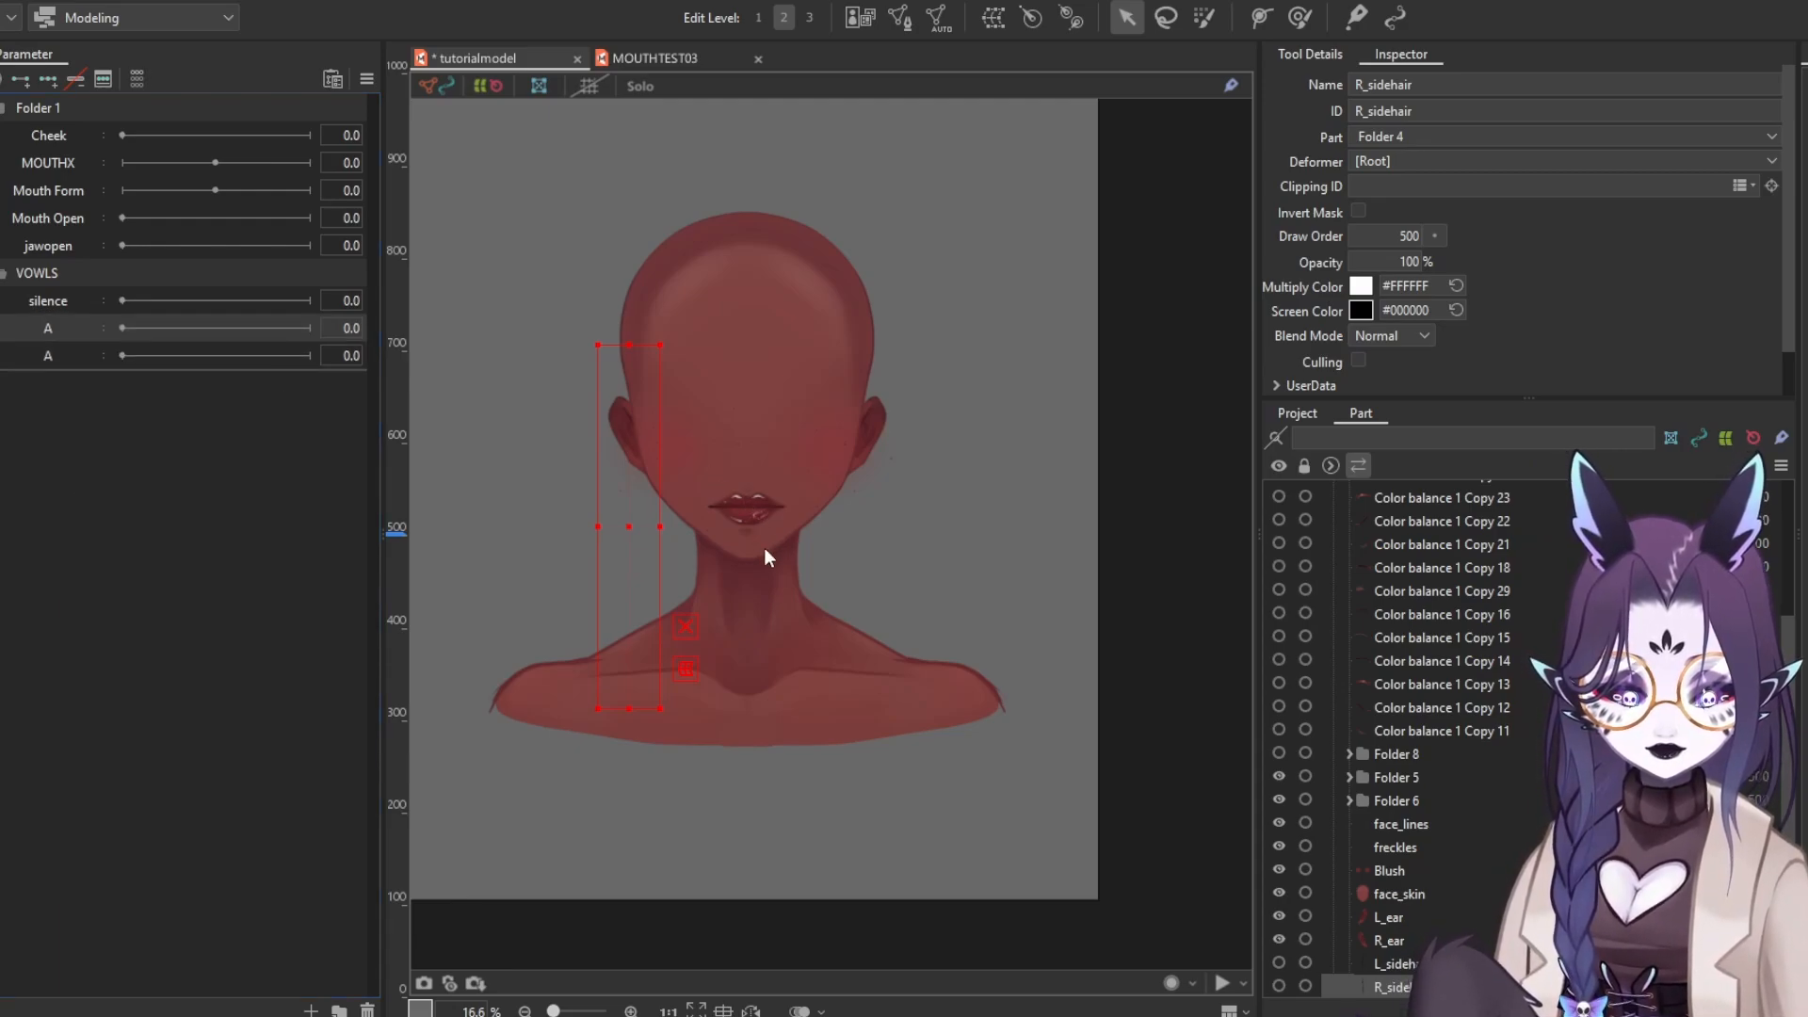
pyautogui.rightClick(66, 358)
pyautogui.click(115, 375)
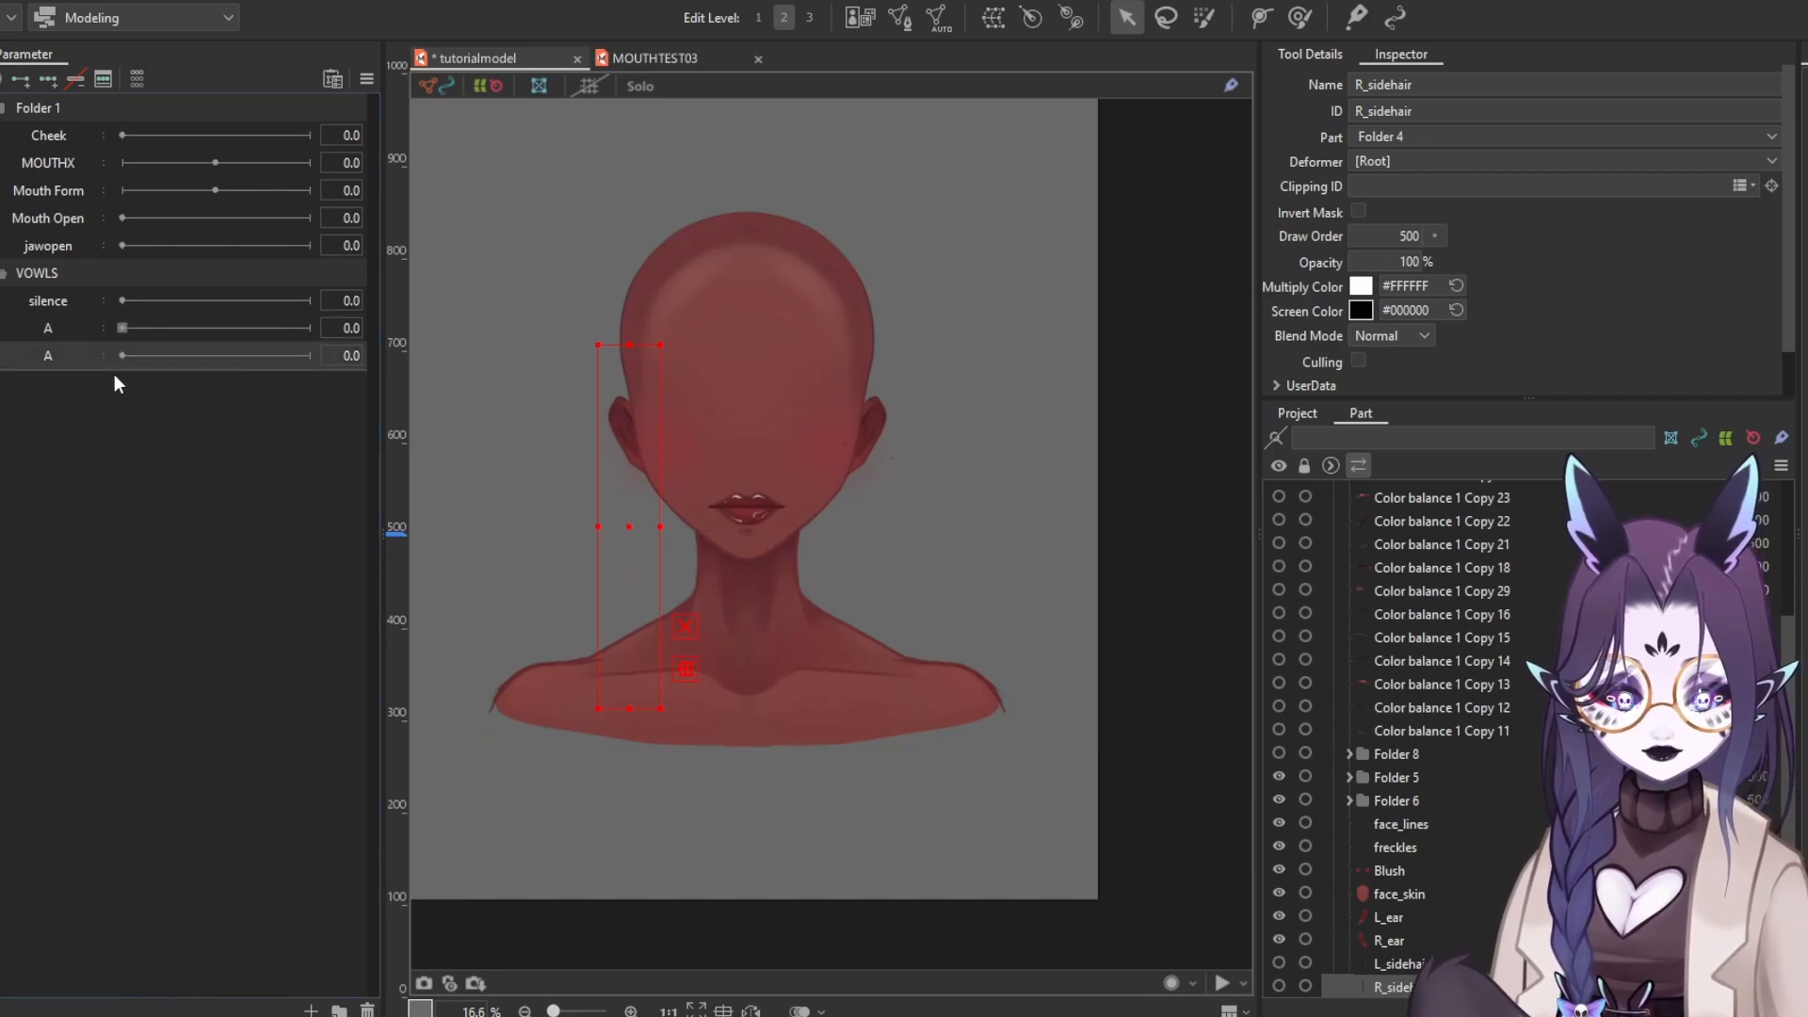
pyautogui.rightClick(99, 358)
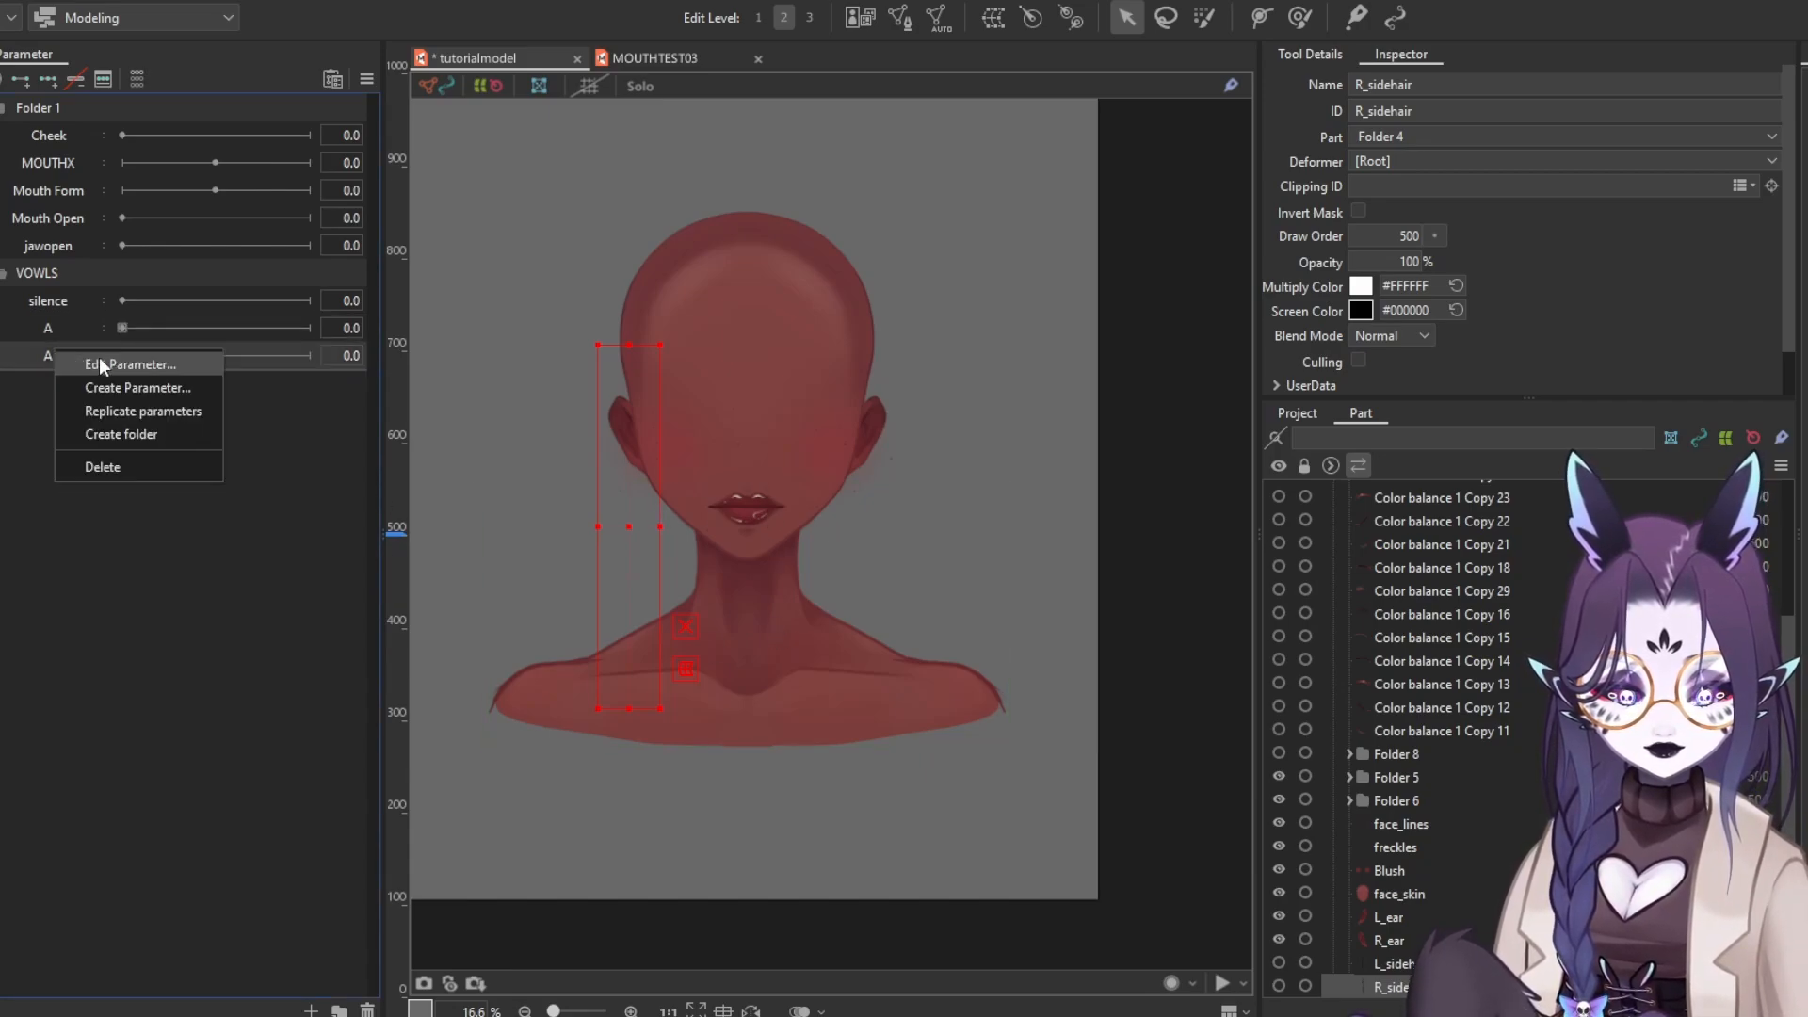
pyautogui.press('Escape')
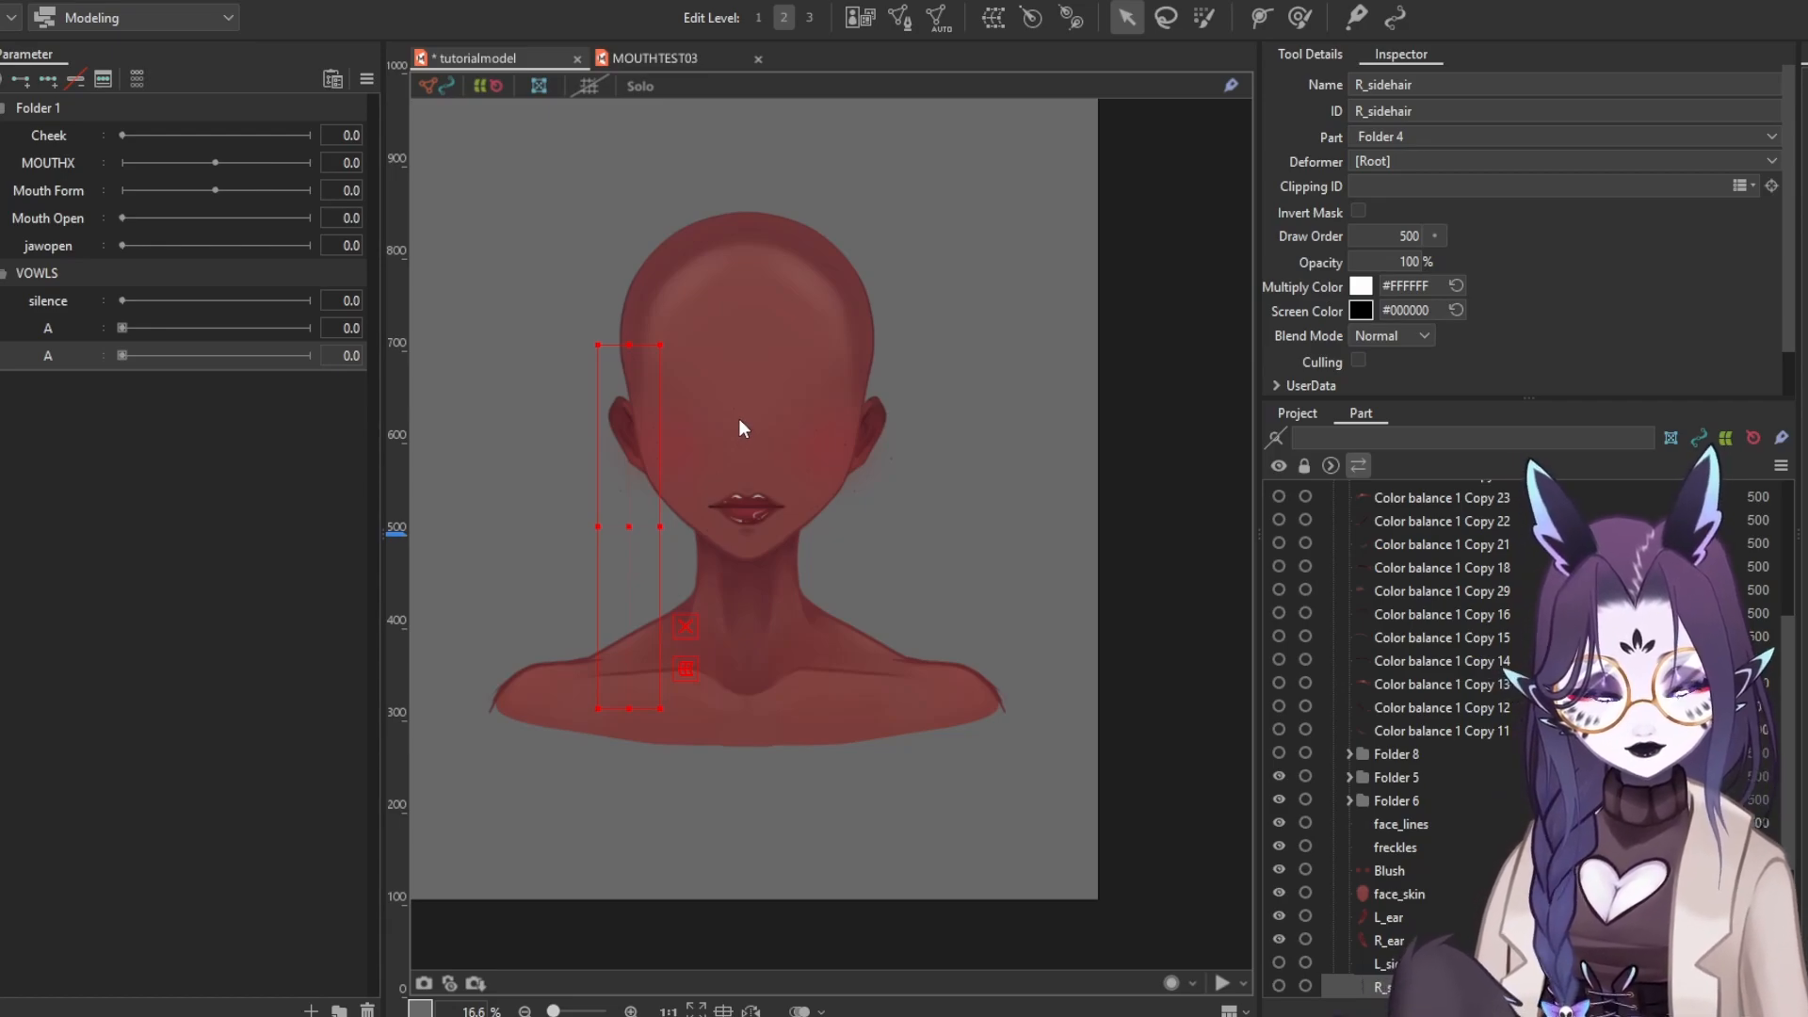
# Duplicate the E parameter as I, and duplicate I as a further vowel parameter named O
pyautogui.rightClick(60, 362)
pyautogui.click(154, 420)
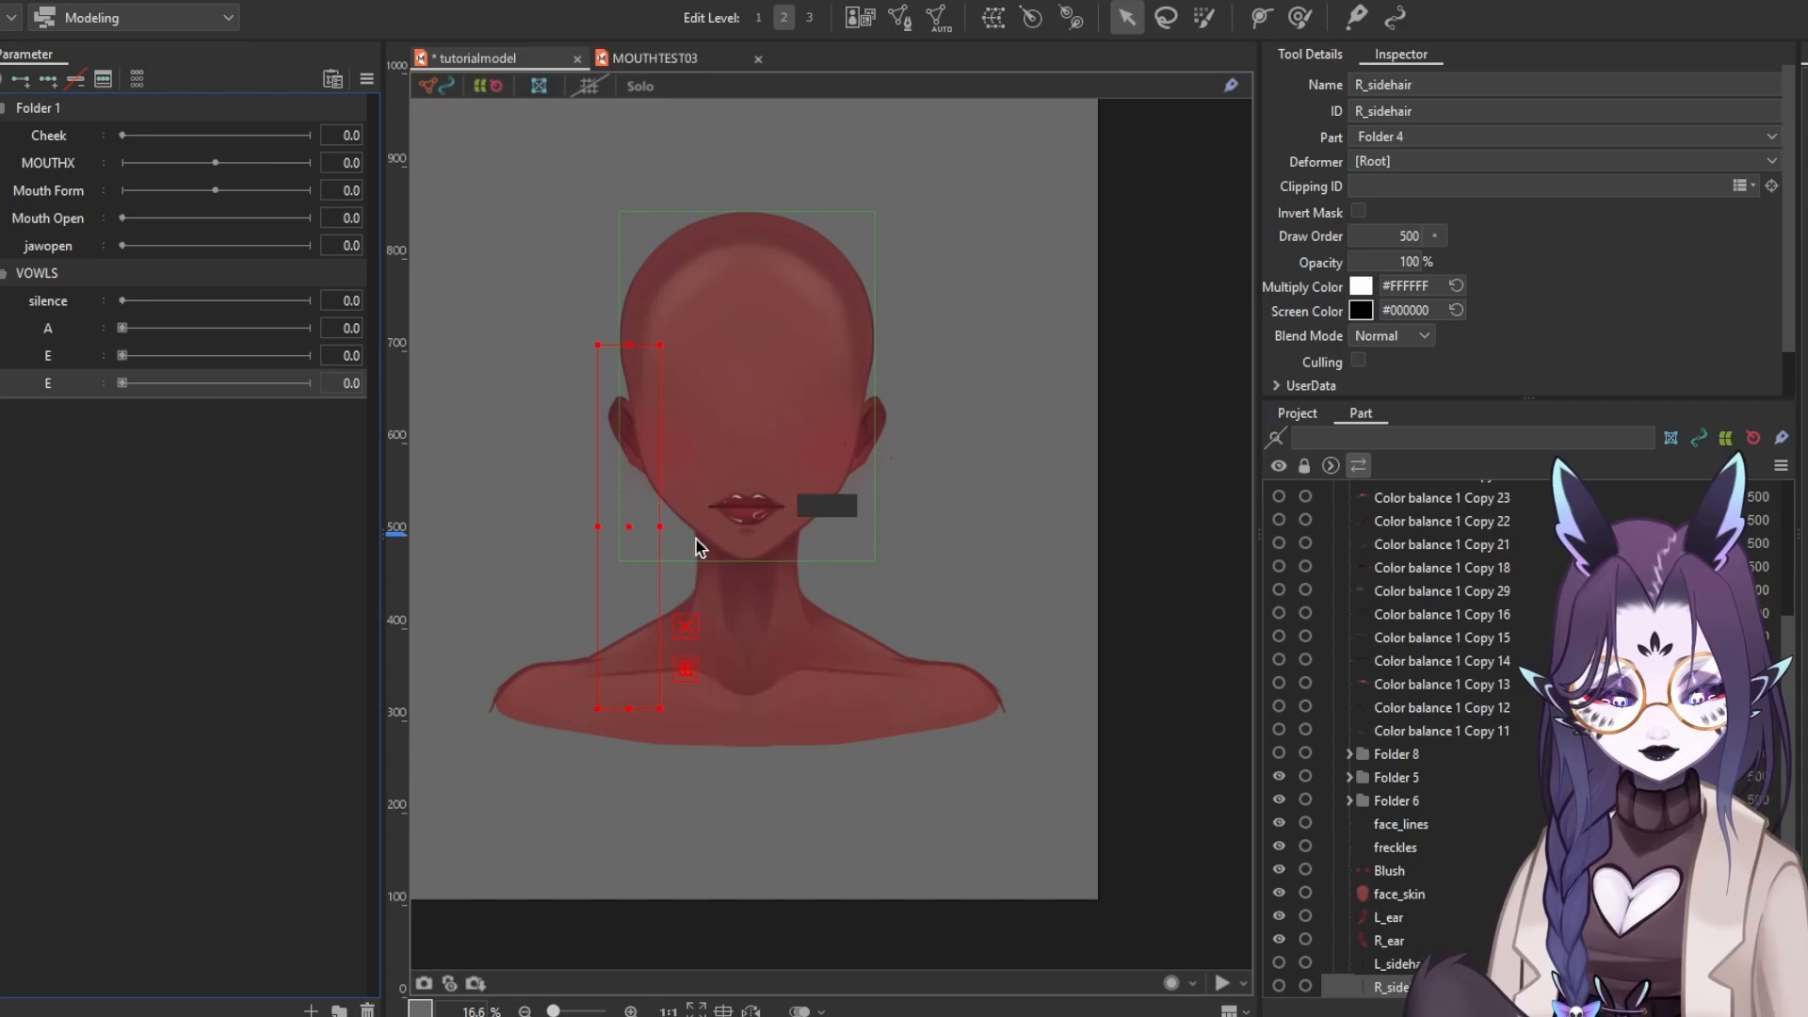
pyautogui.rightClick(42, 381)
pyautogui.press('Escape')
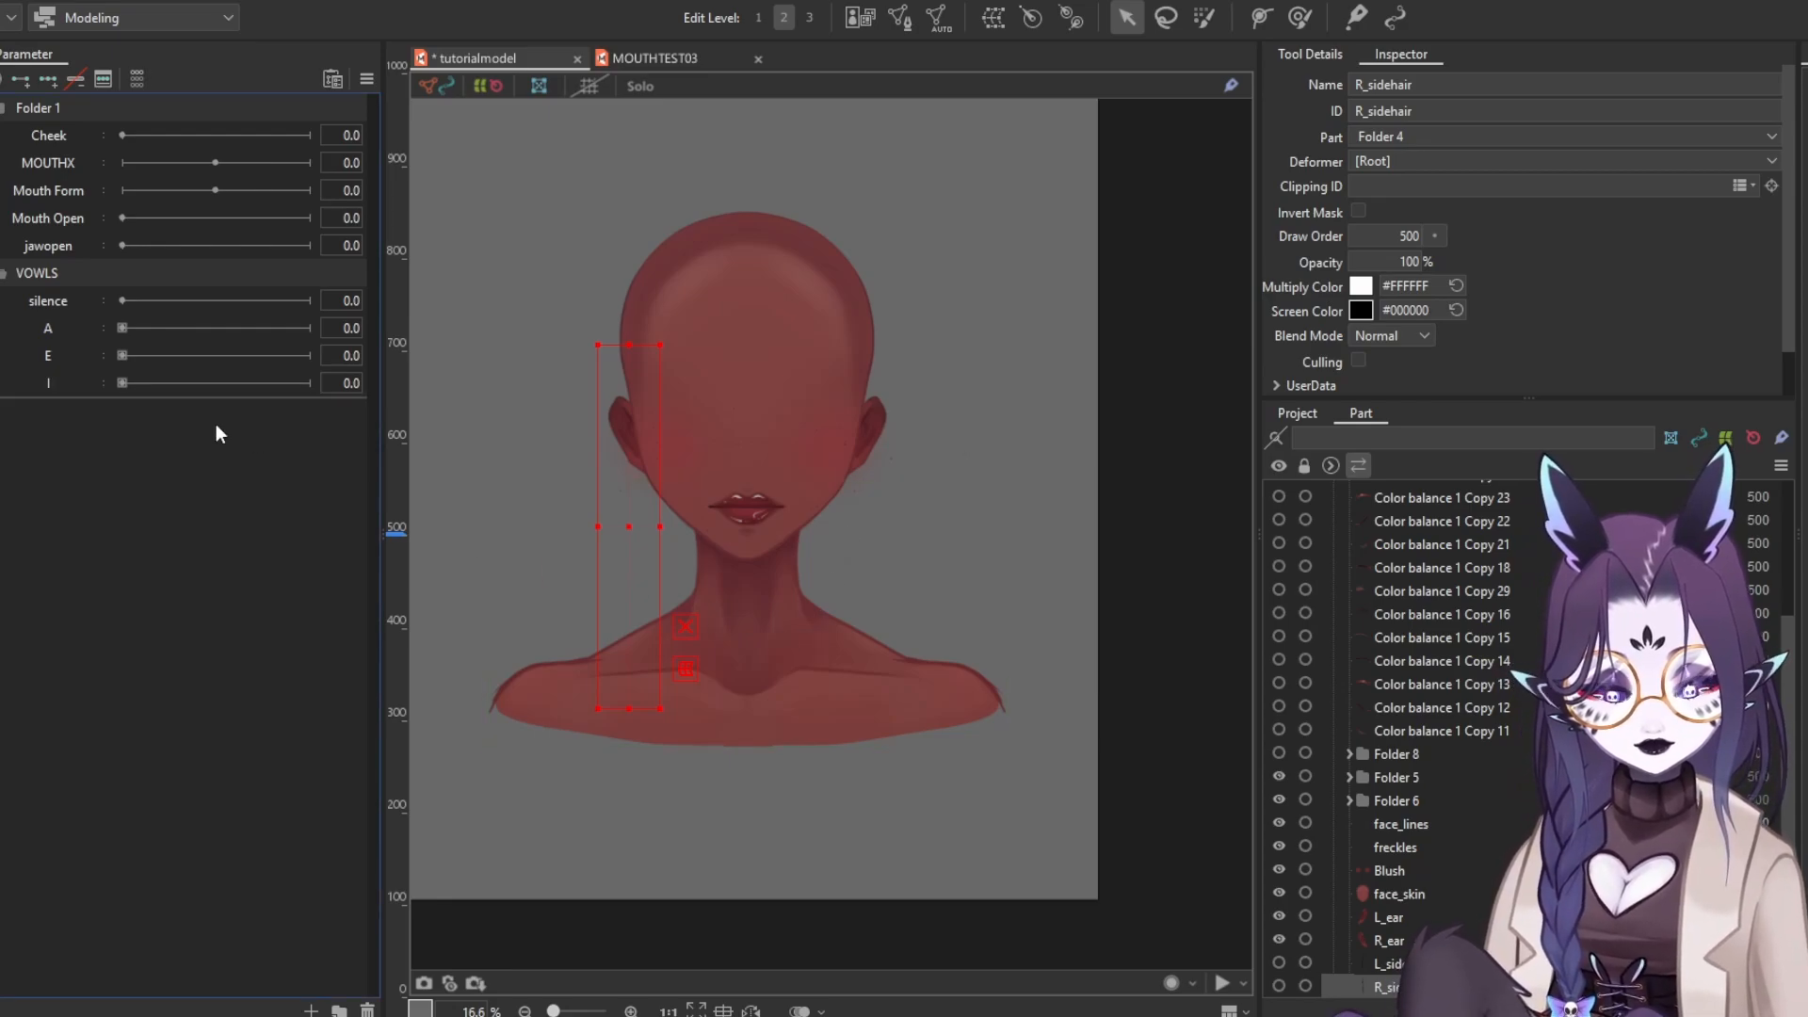
pyautogui.rightClick(60, 381)
pyautogui.click(134, 443)
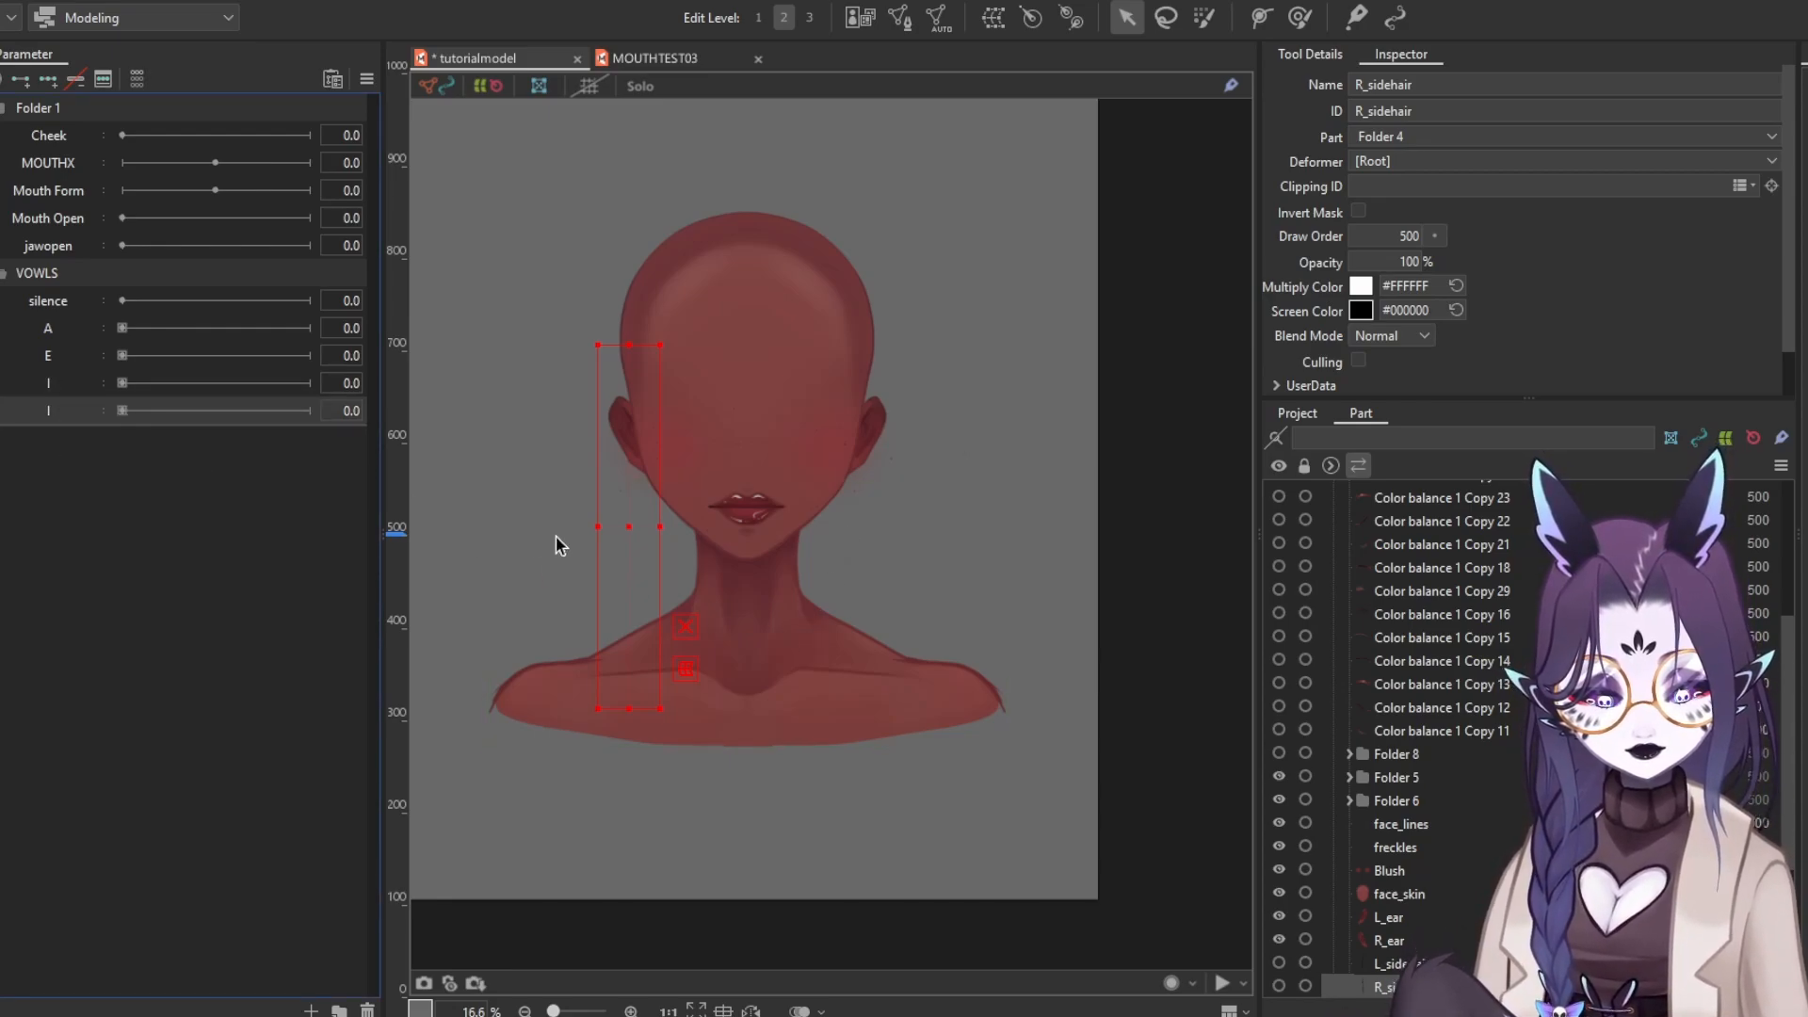
pyautogui.rightClick(82, 431)
pyautogui.press('Escape')
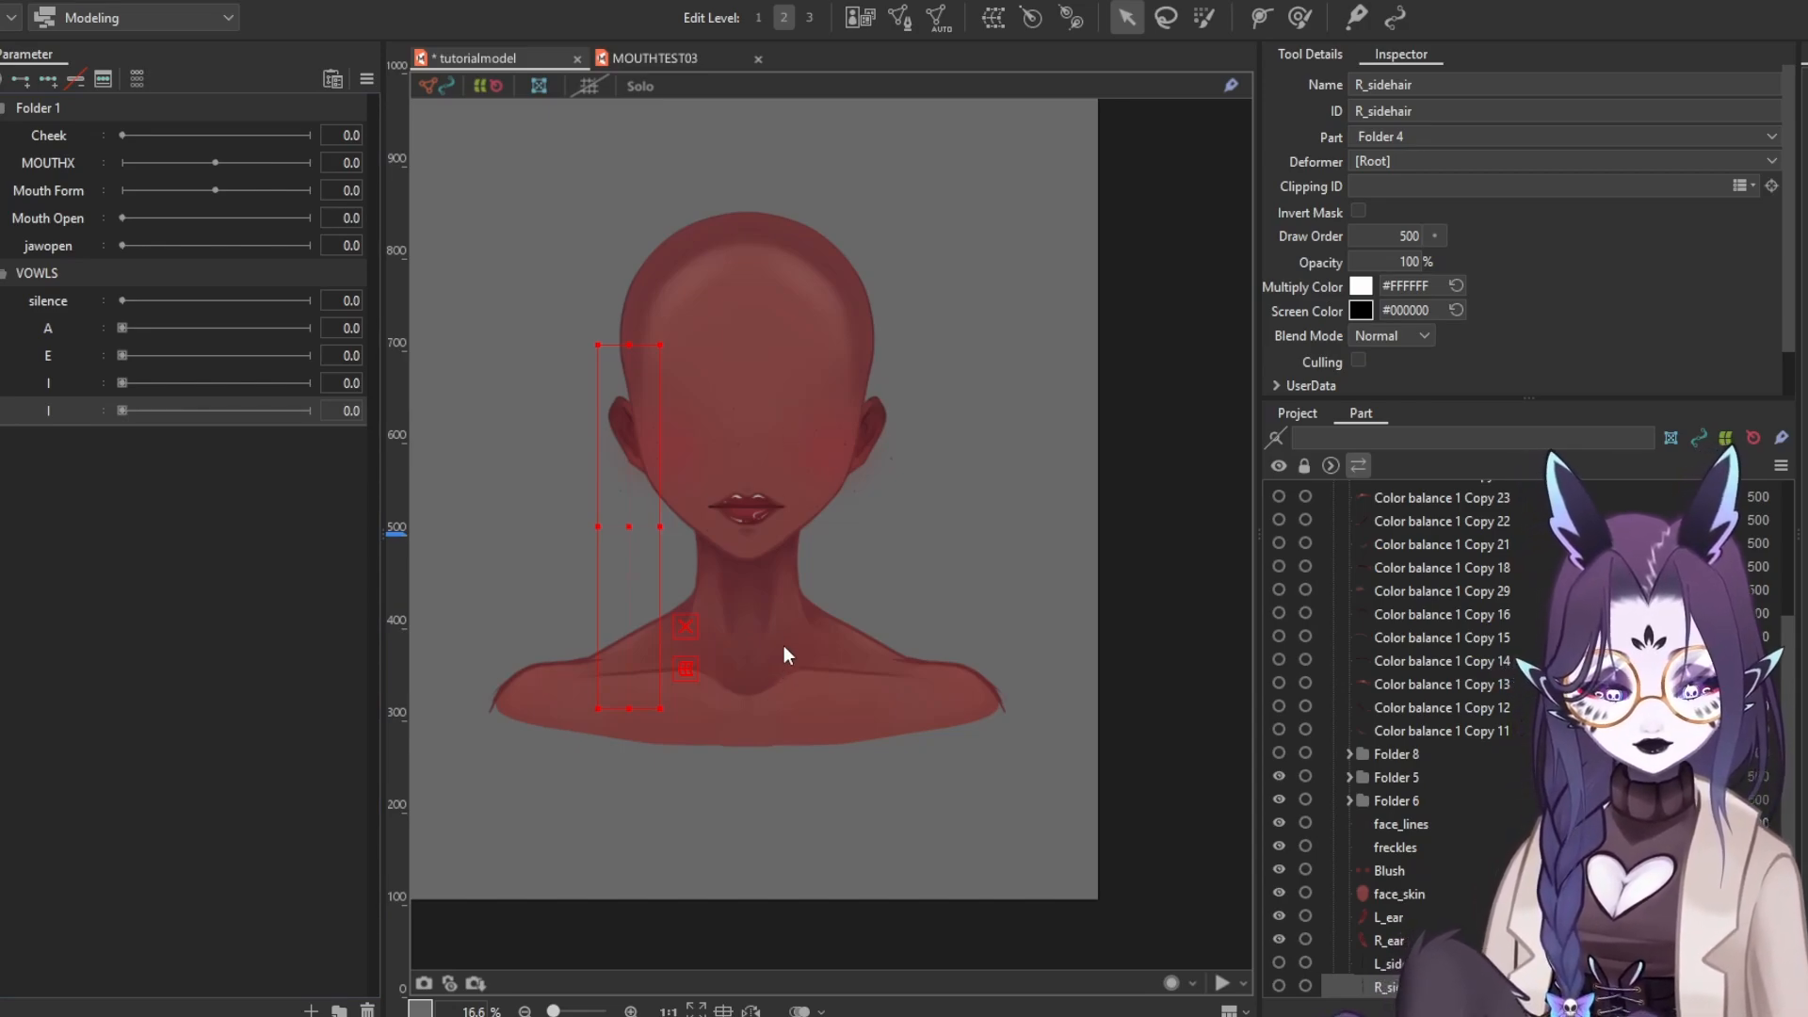
# Duplicate the O parameter in the VOWLS folder and rename the copy U
pyautogui.rightClick(67, 419)
pyautogui.click(143, 480)
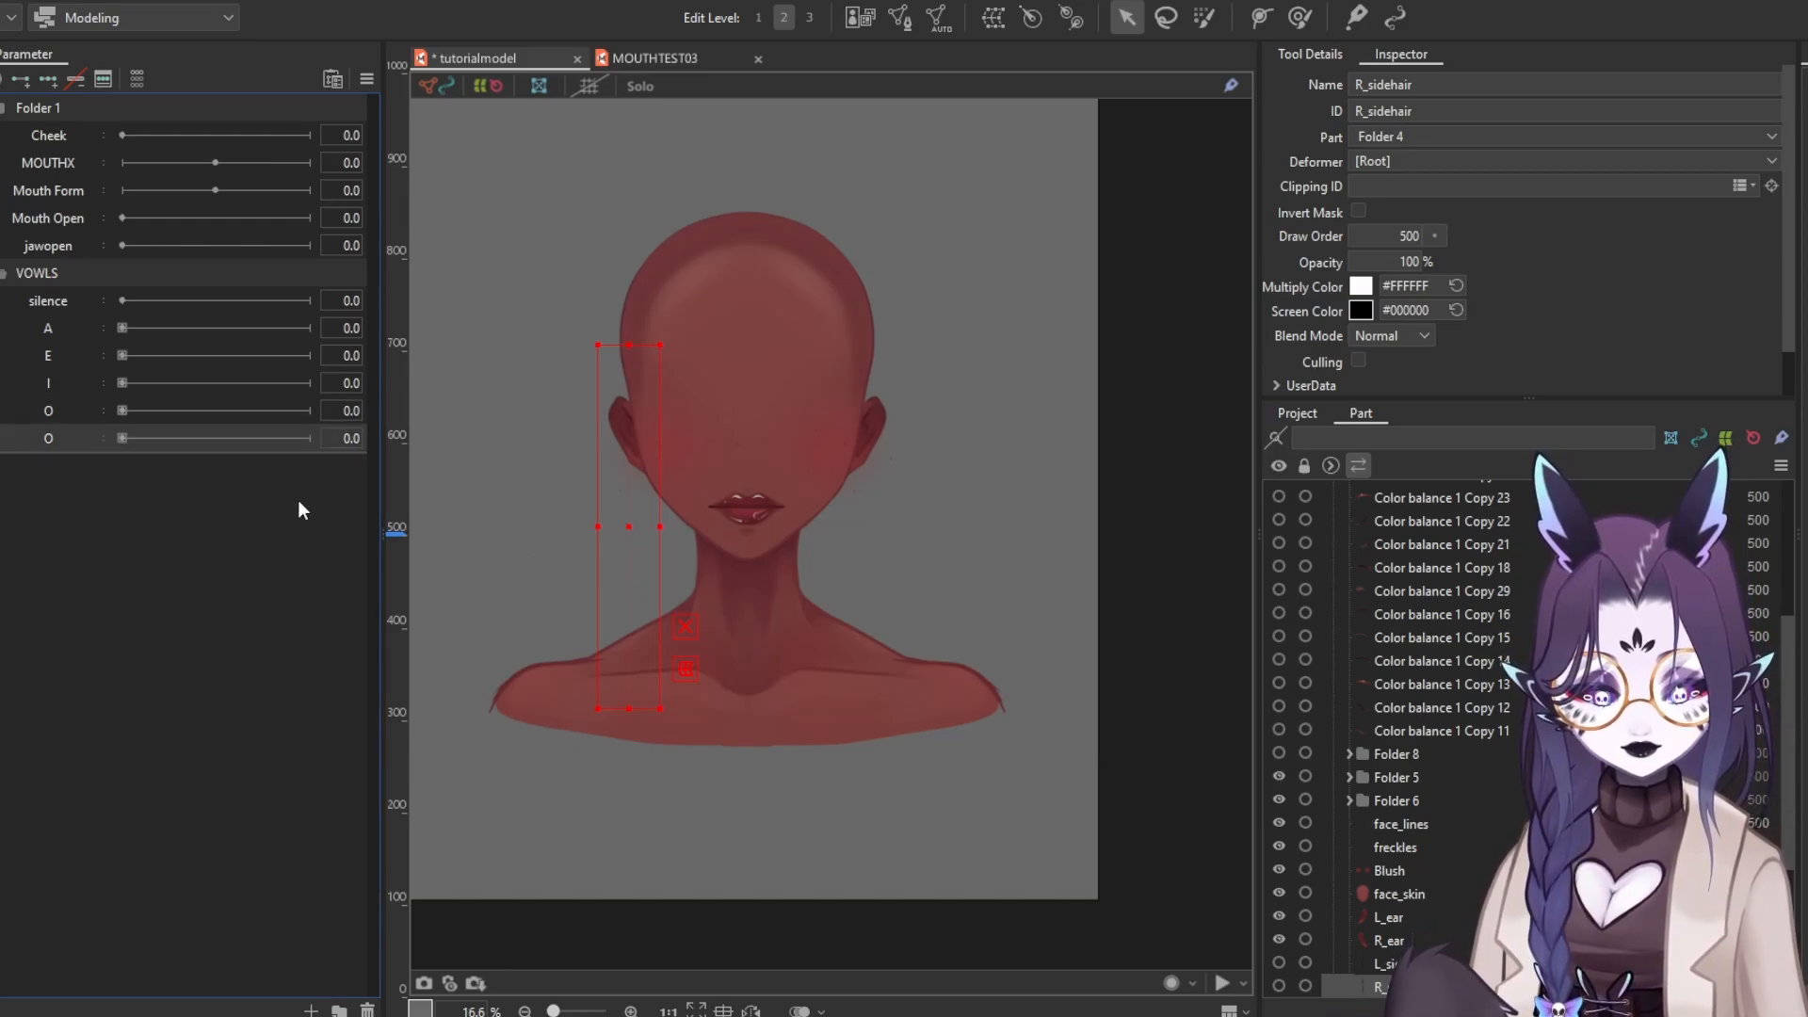
pyautogui.rightClick(41, 431)
pyautogui.click(113, 448)
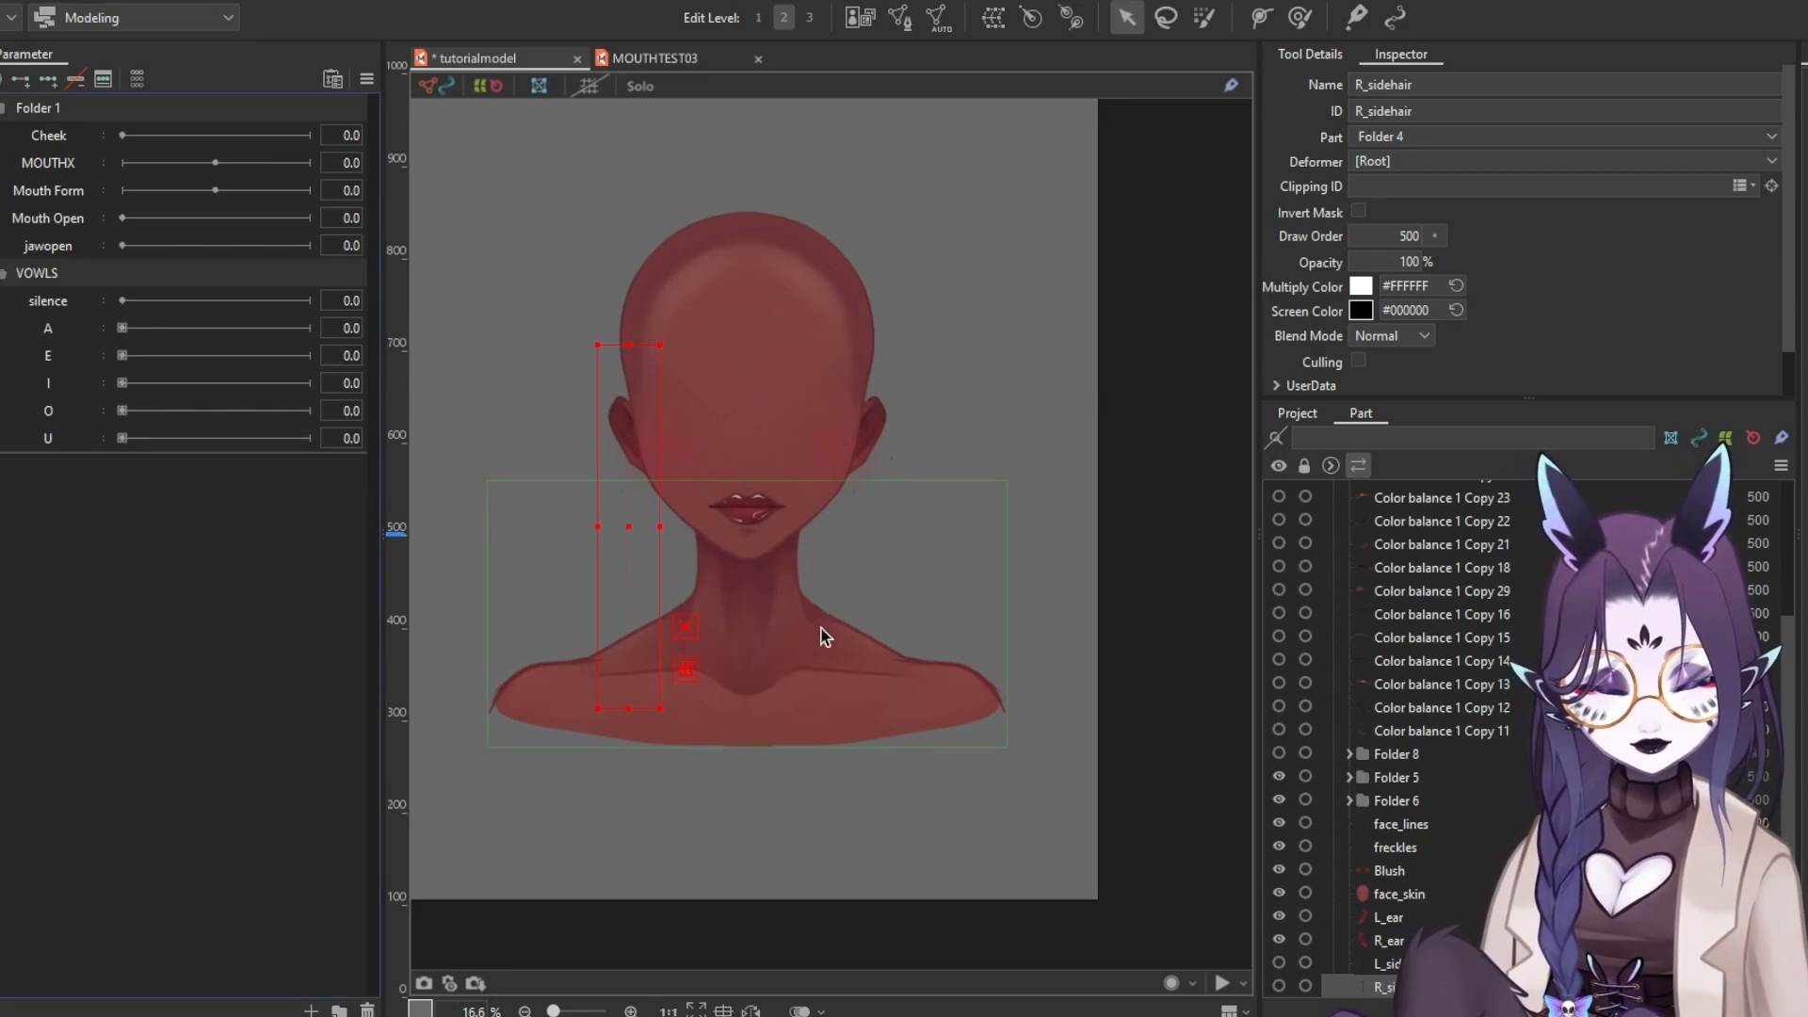
pyautogui.rightClick(67, 430)
pyautogui.click(49, 459)
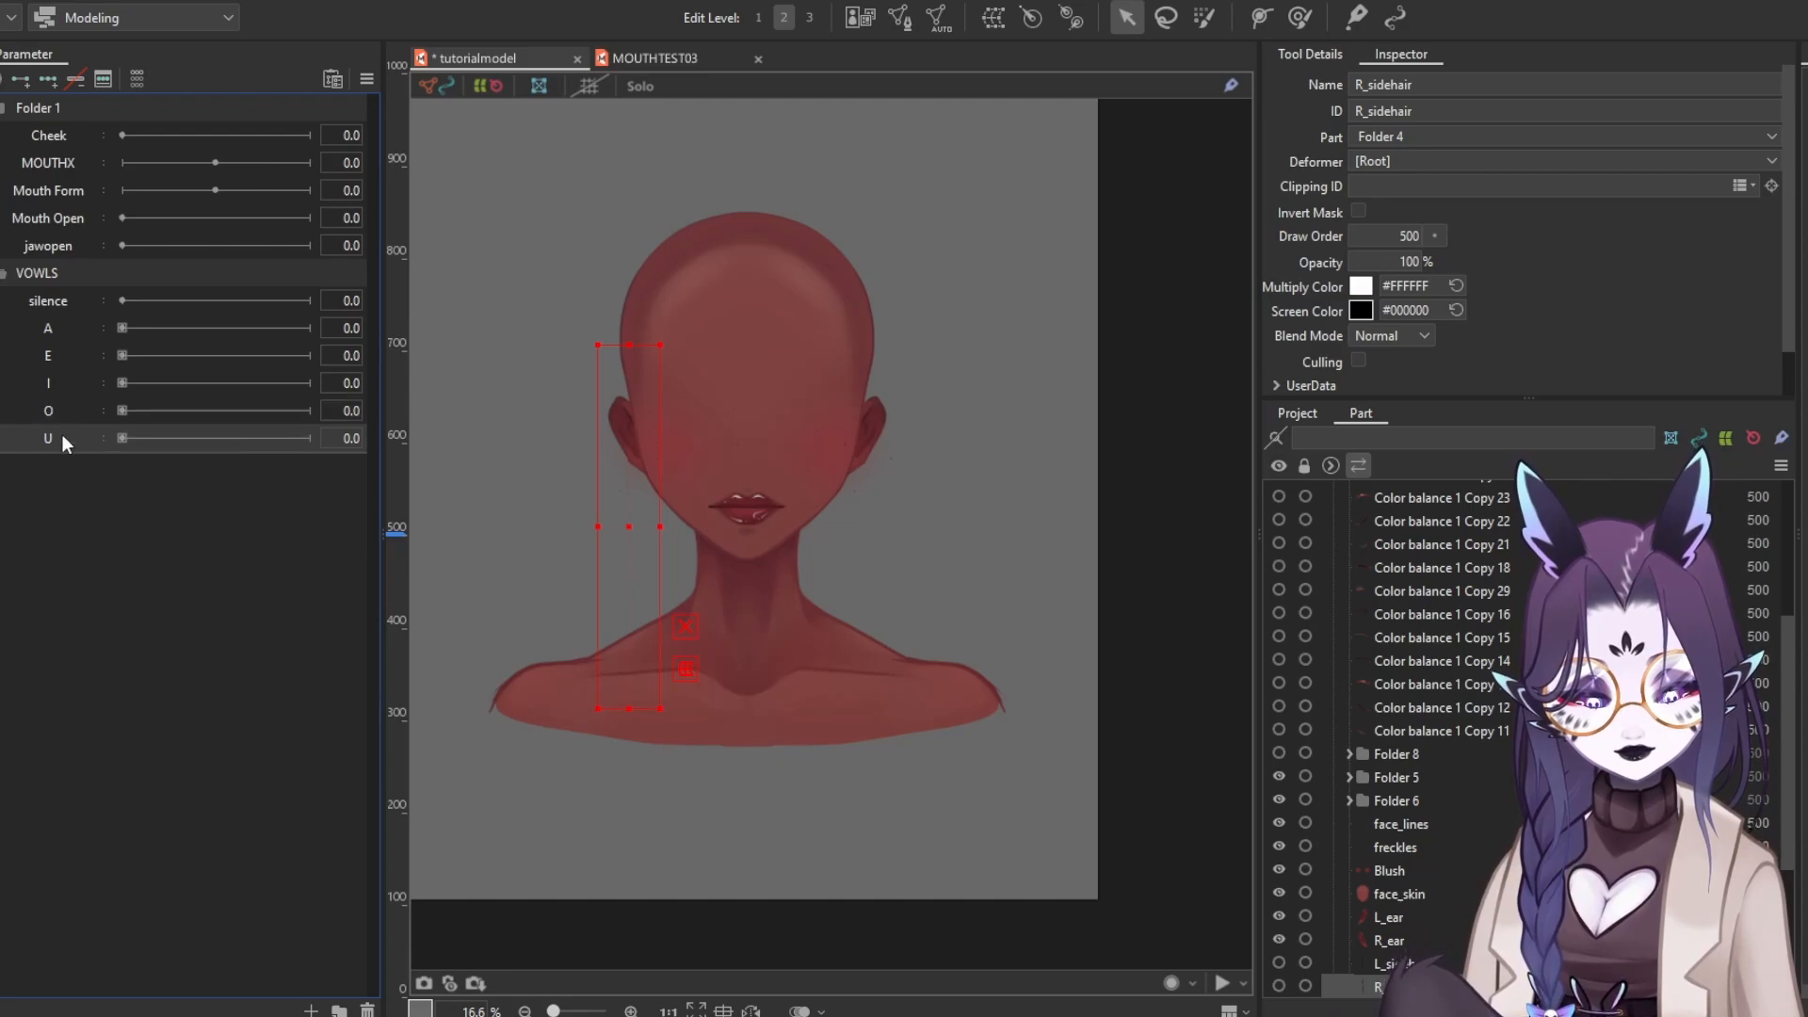
# Duplicate the U parameter in the VOWLS folder and rename the copy b/M
pyautogui.rightClick(62, 433)
pyautogui.click(120, 494)
pyautogui.rightClick(61, 476)
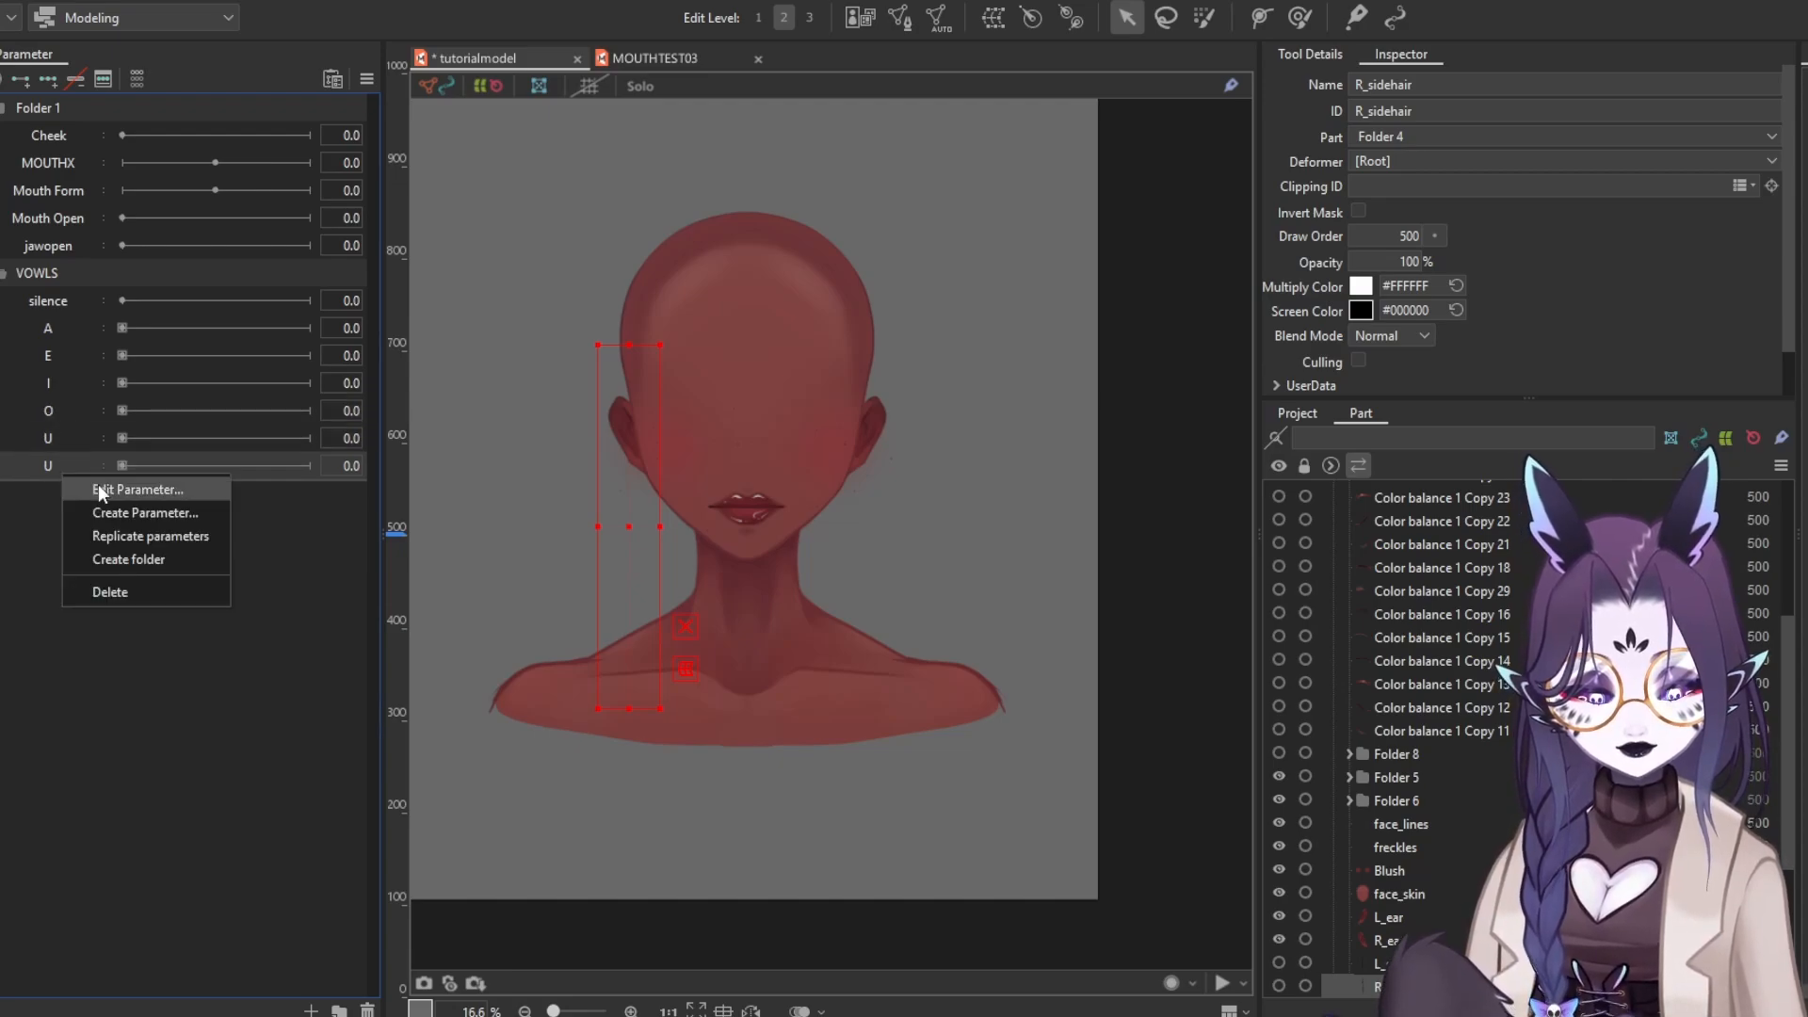
pyautogui.click(130, 490)
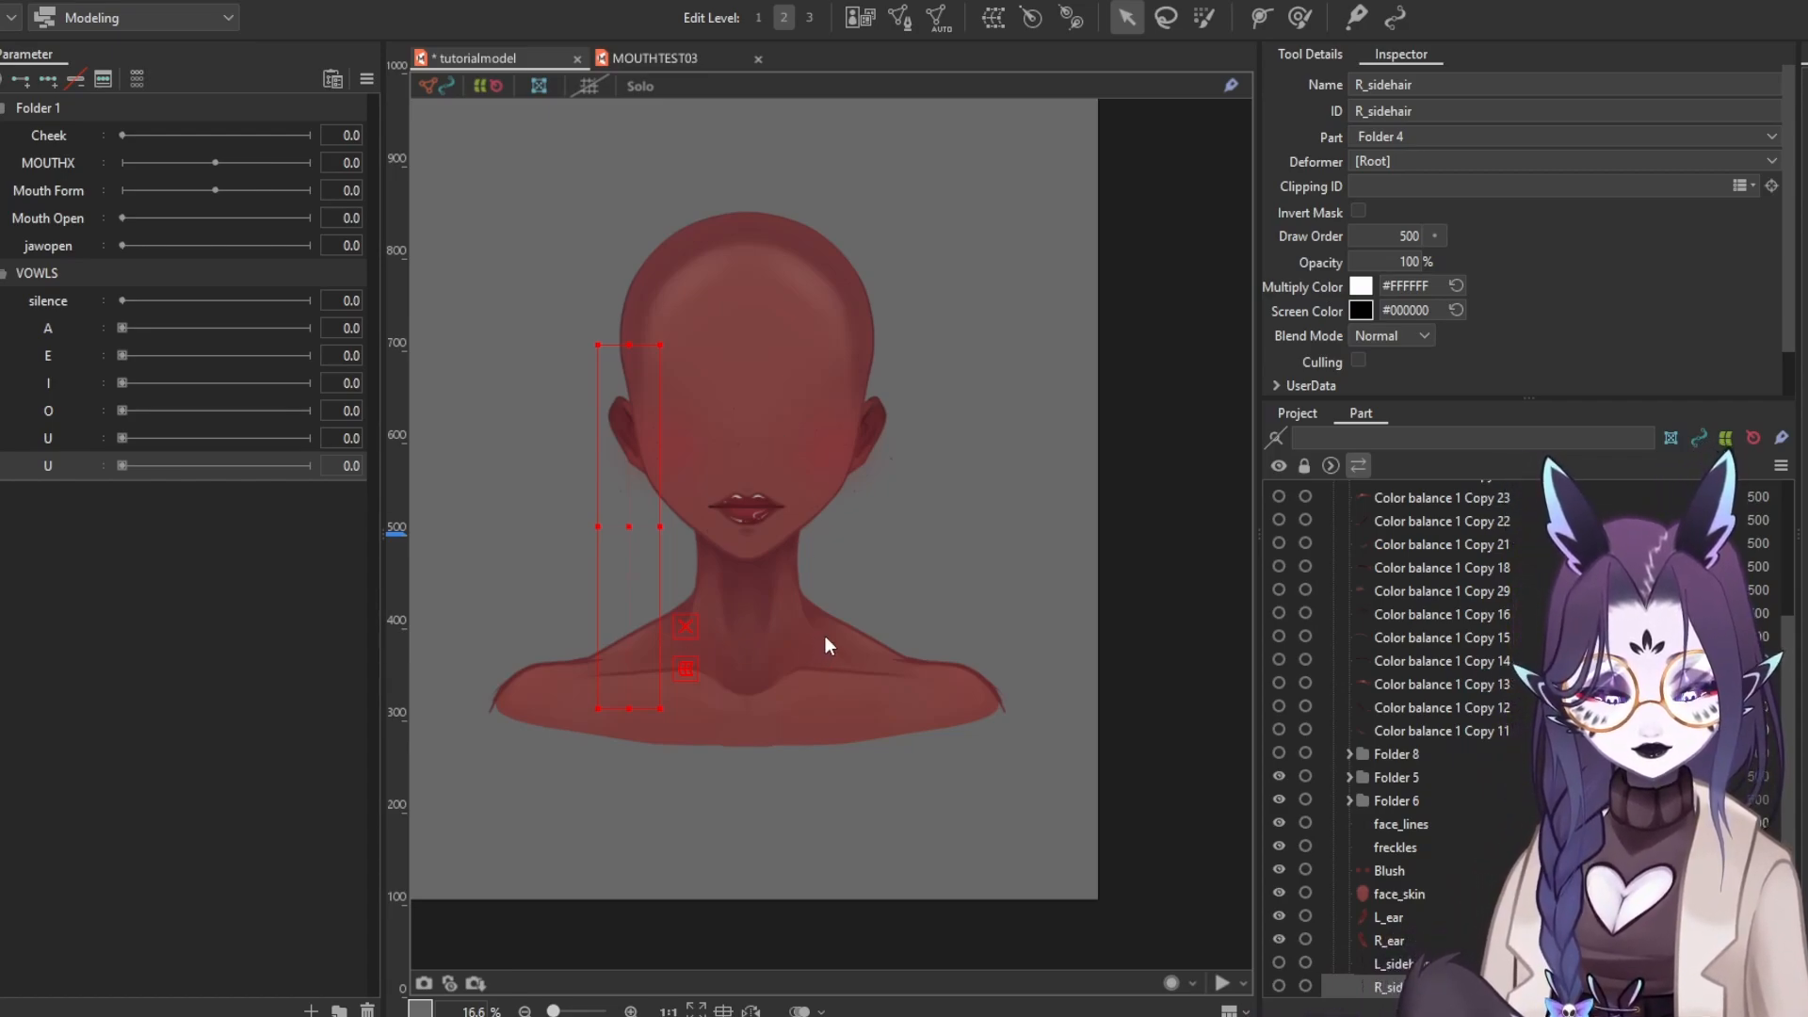
# Duplicate the b/M parameter in the VOWLS folder and rename the copy F
pyautogui.rightClick(62, 465)
pyautogui.click(146, 528)
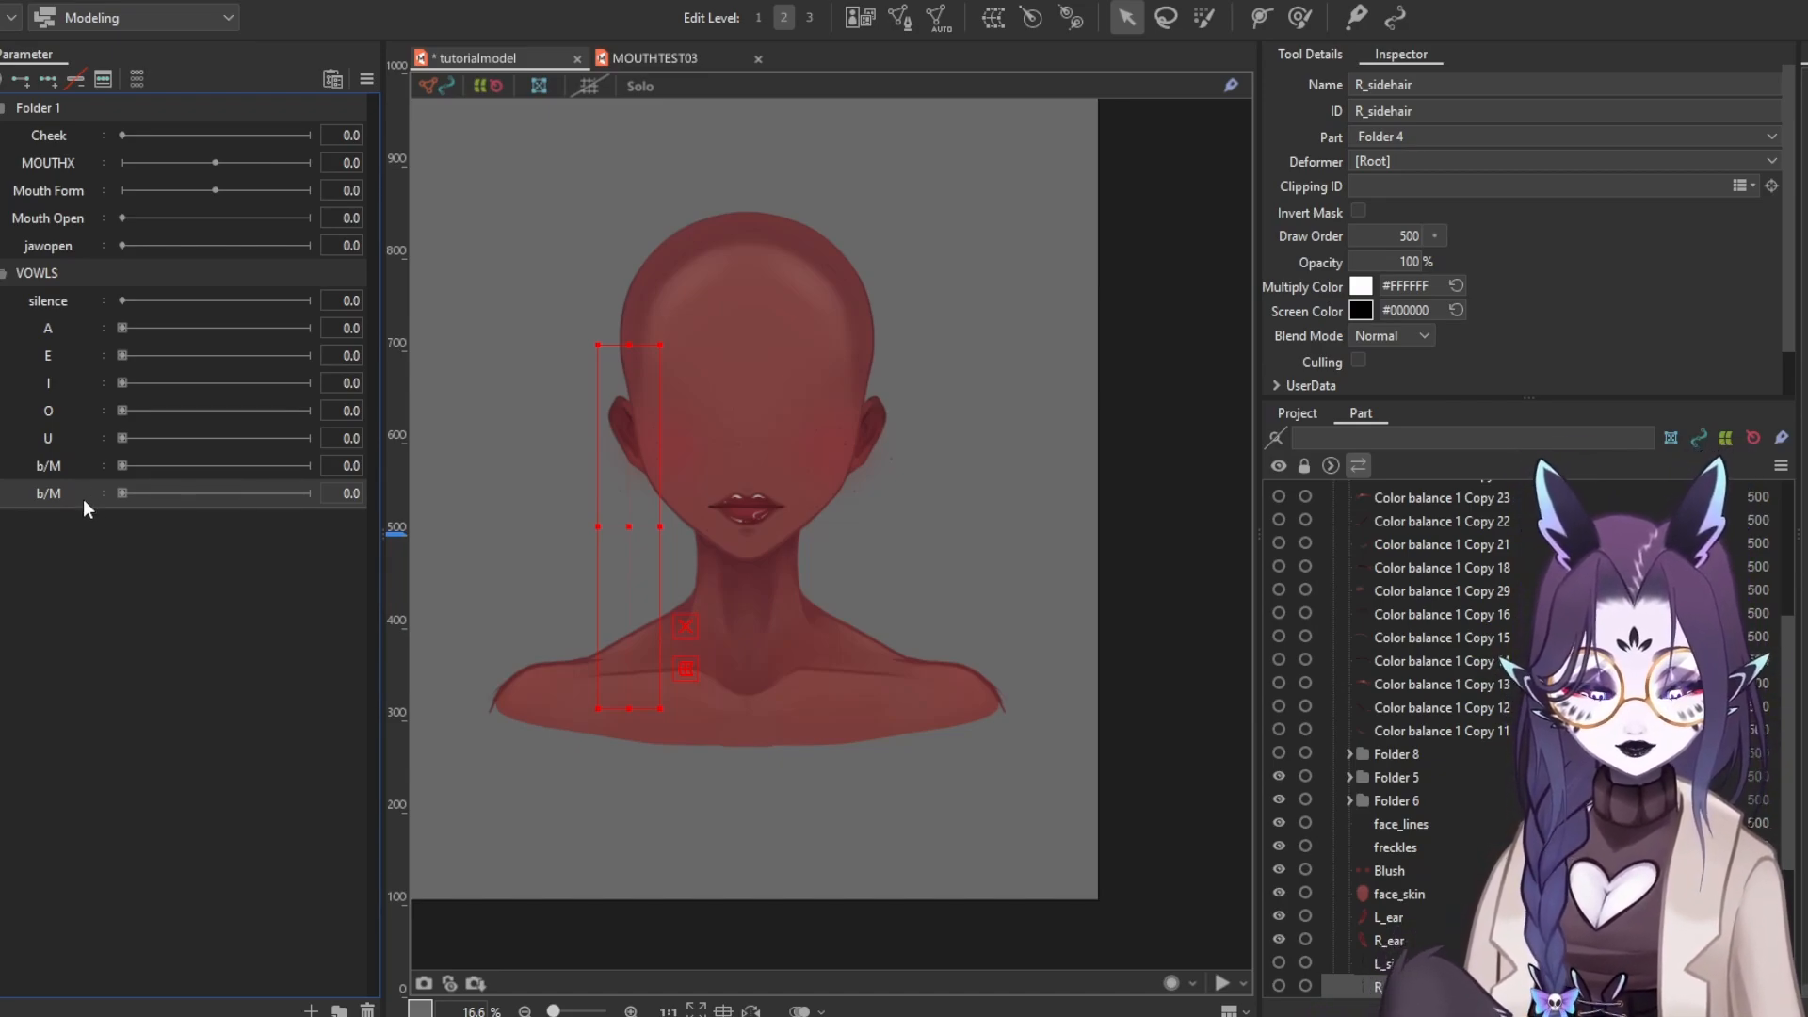
pyautogui.rightClick(83, 500)
pyautogui.click(116, 520)
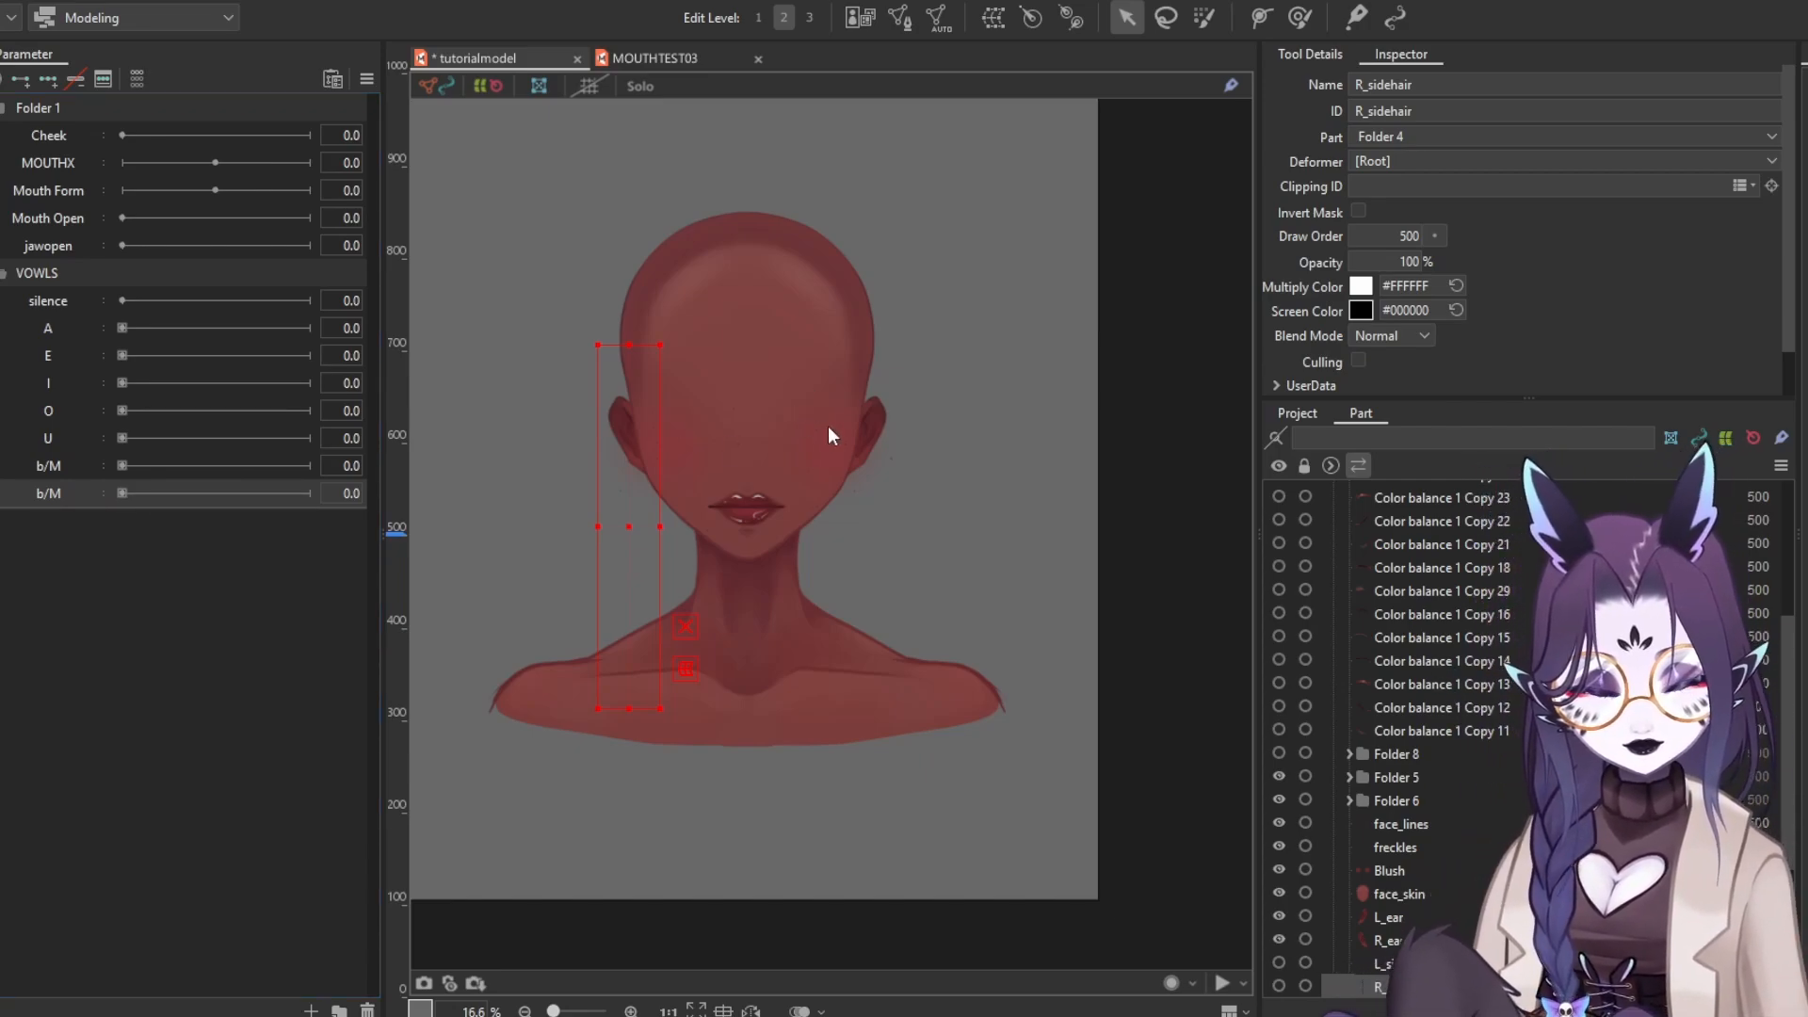
pyautogui.click(795, 622)
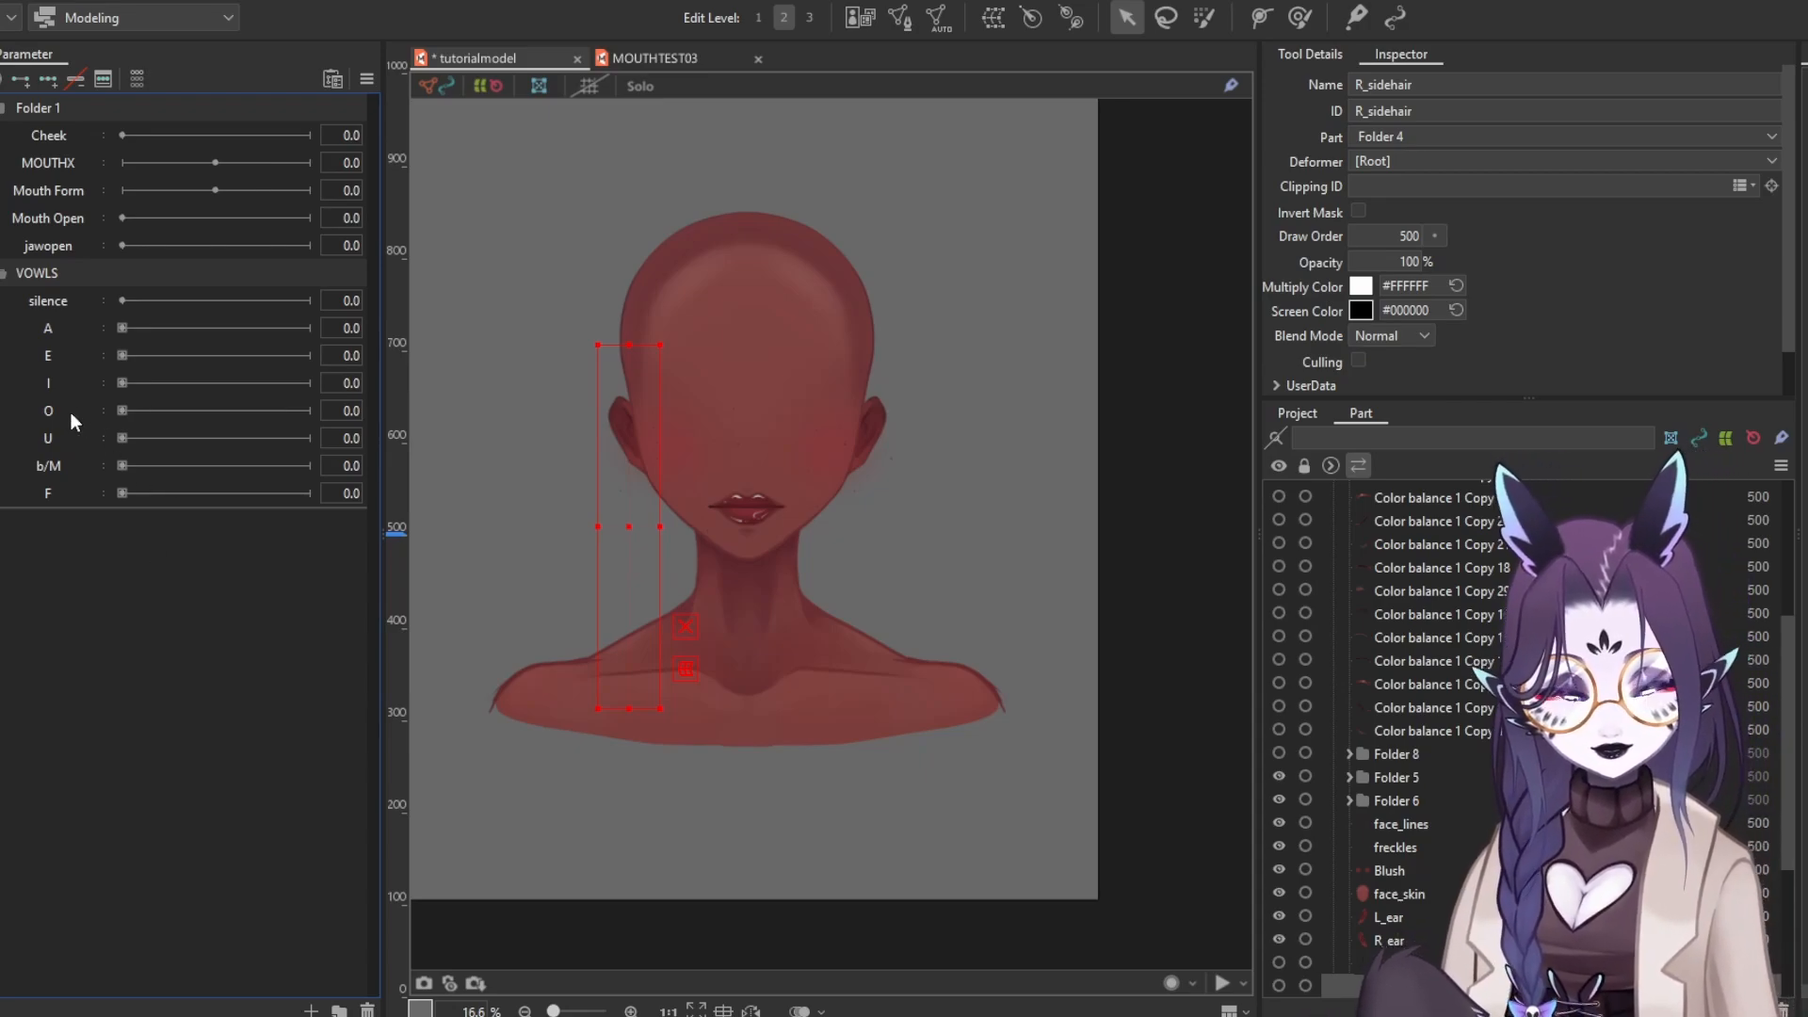
# Examine the mouth up close and its lip and mouth-skin parts in Folder 5, including Top_mouthskin, Top_lip and Top_lipskin
pyautogui.click(57, 300)
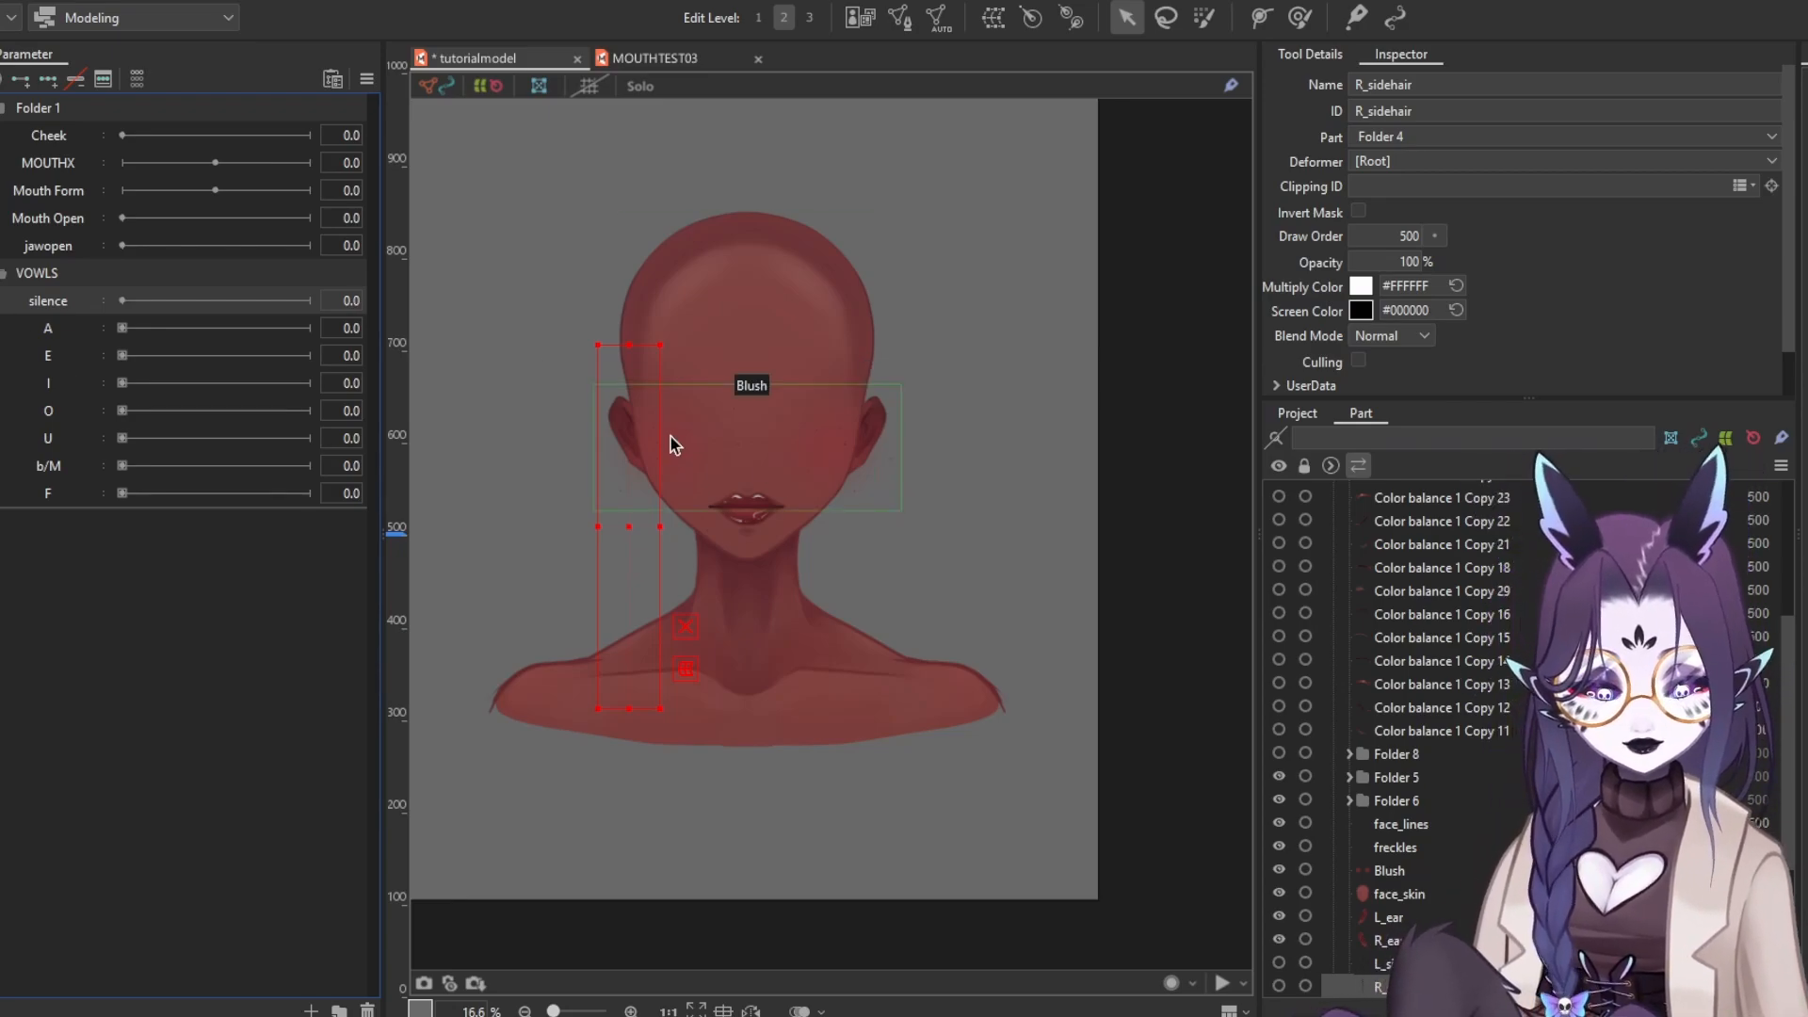
pyautogui.scroll(6, 674, 444)
pyautogui.scroll(-3, 697, 500)
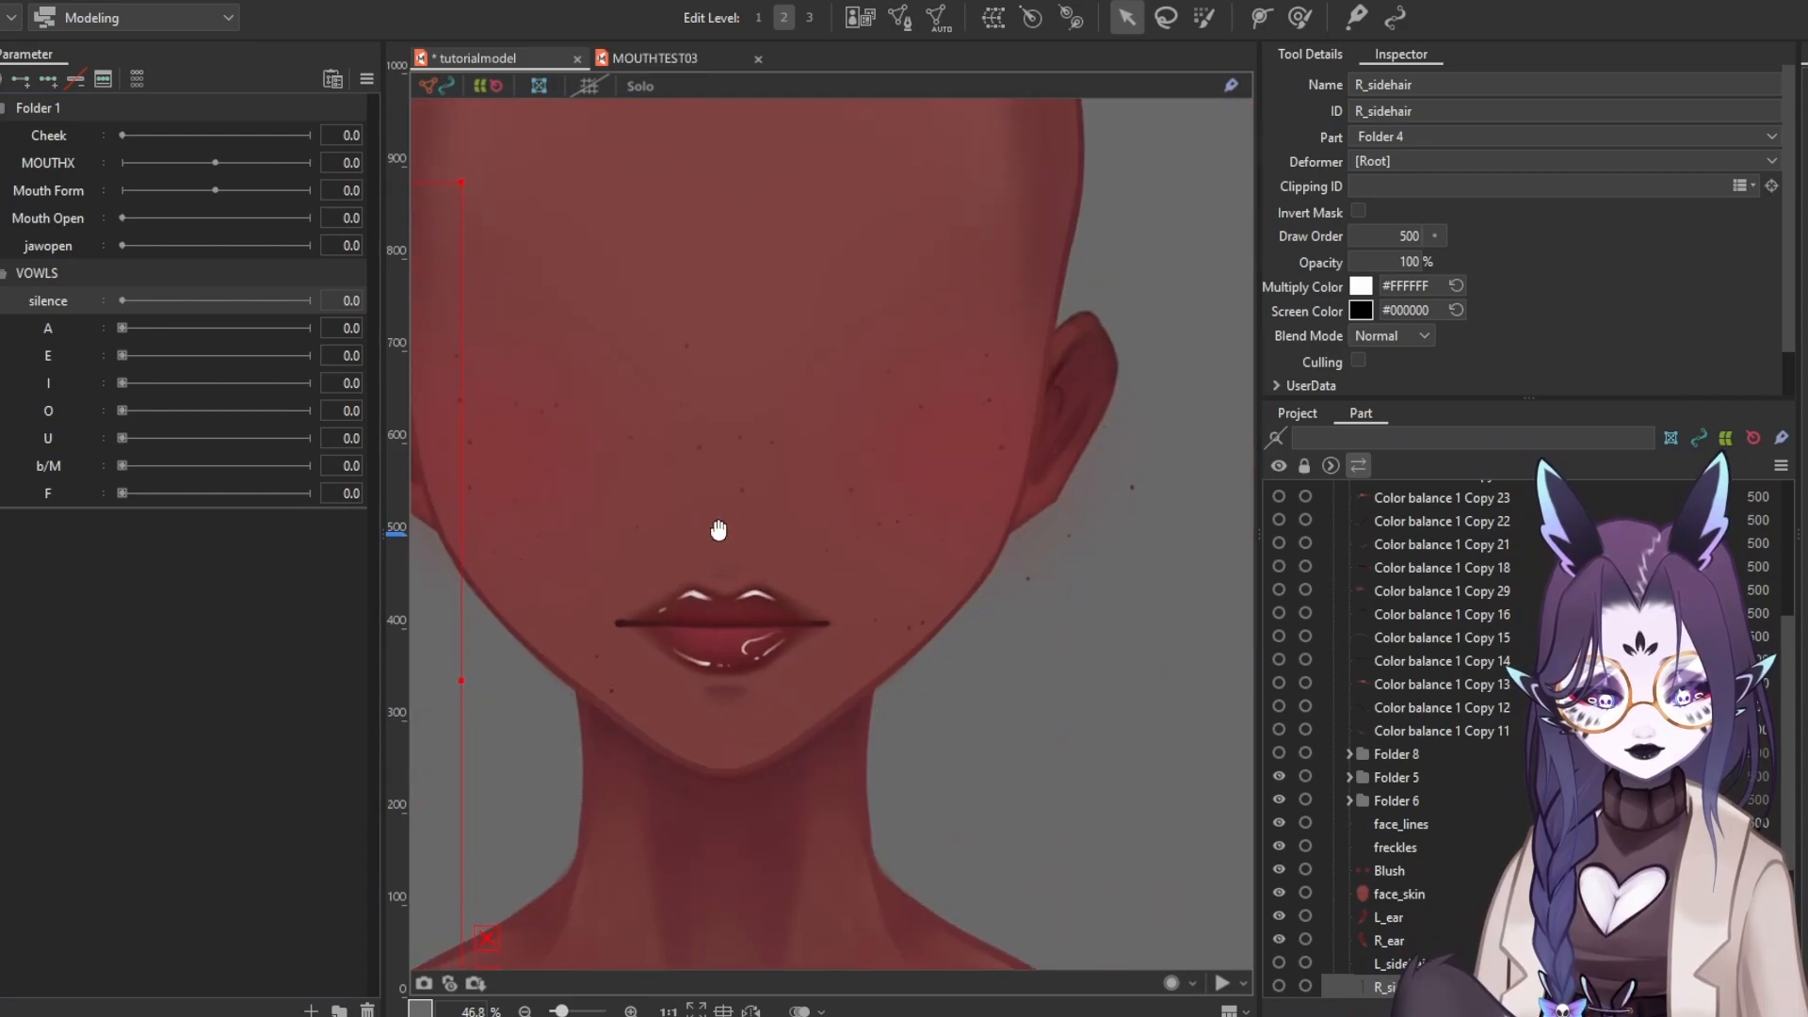
pyautogui.click(774, 578)
pyautogui.click(1472, 810)
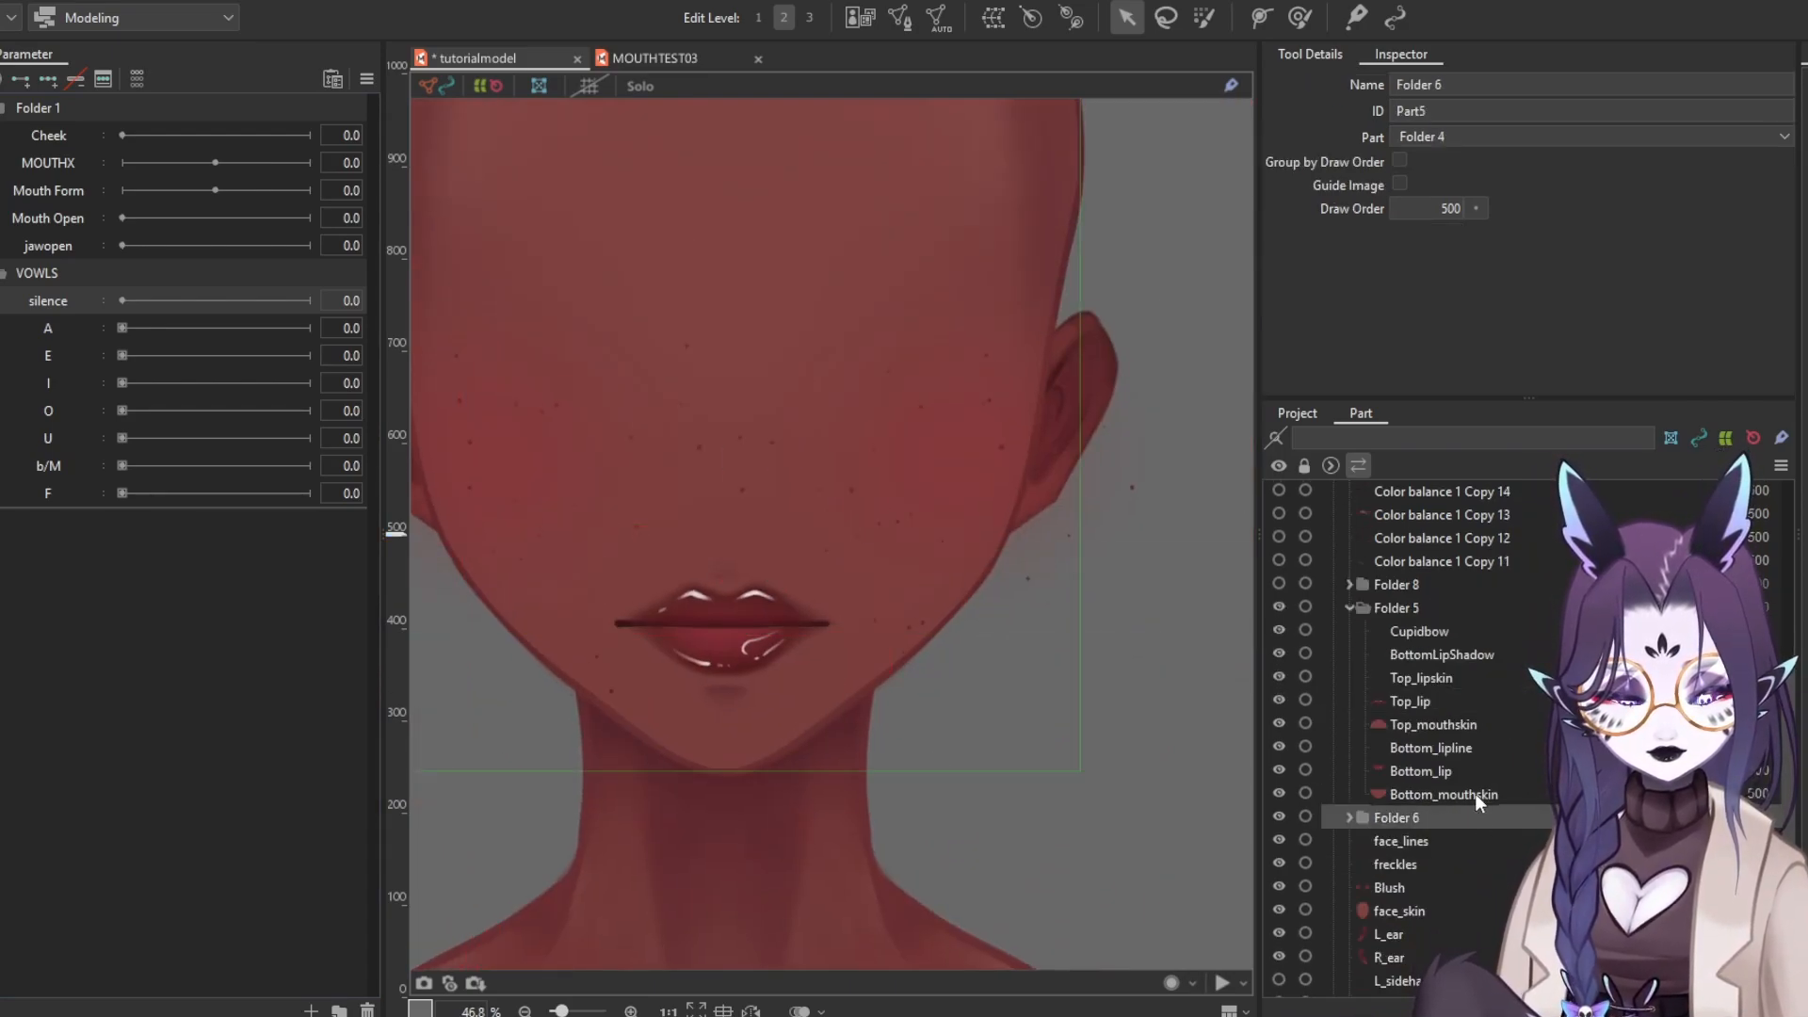
pyautogui.click(1474, 794)
pyautogui.click(1427, 716)
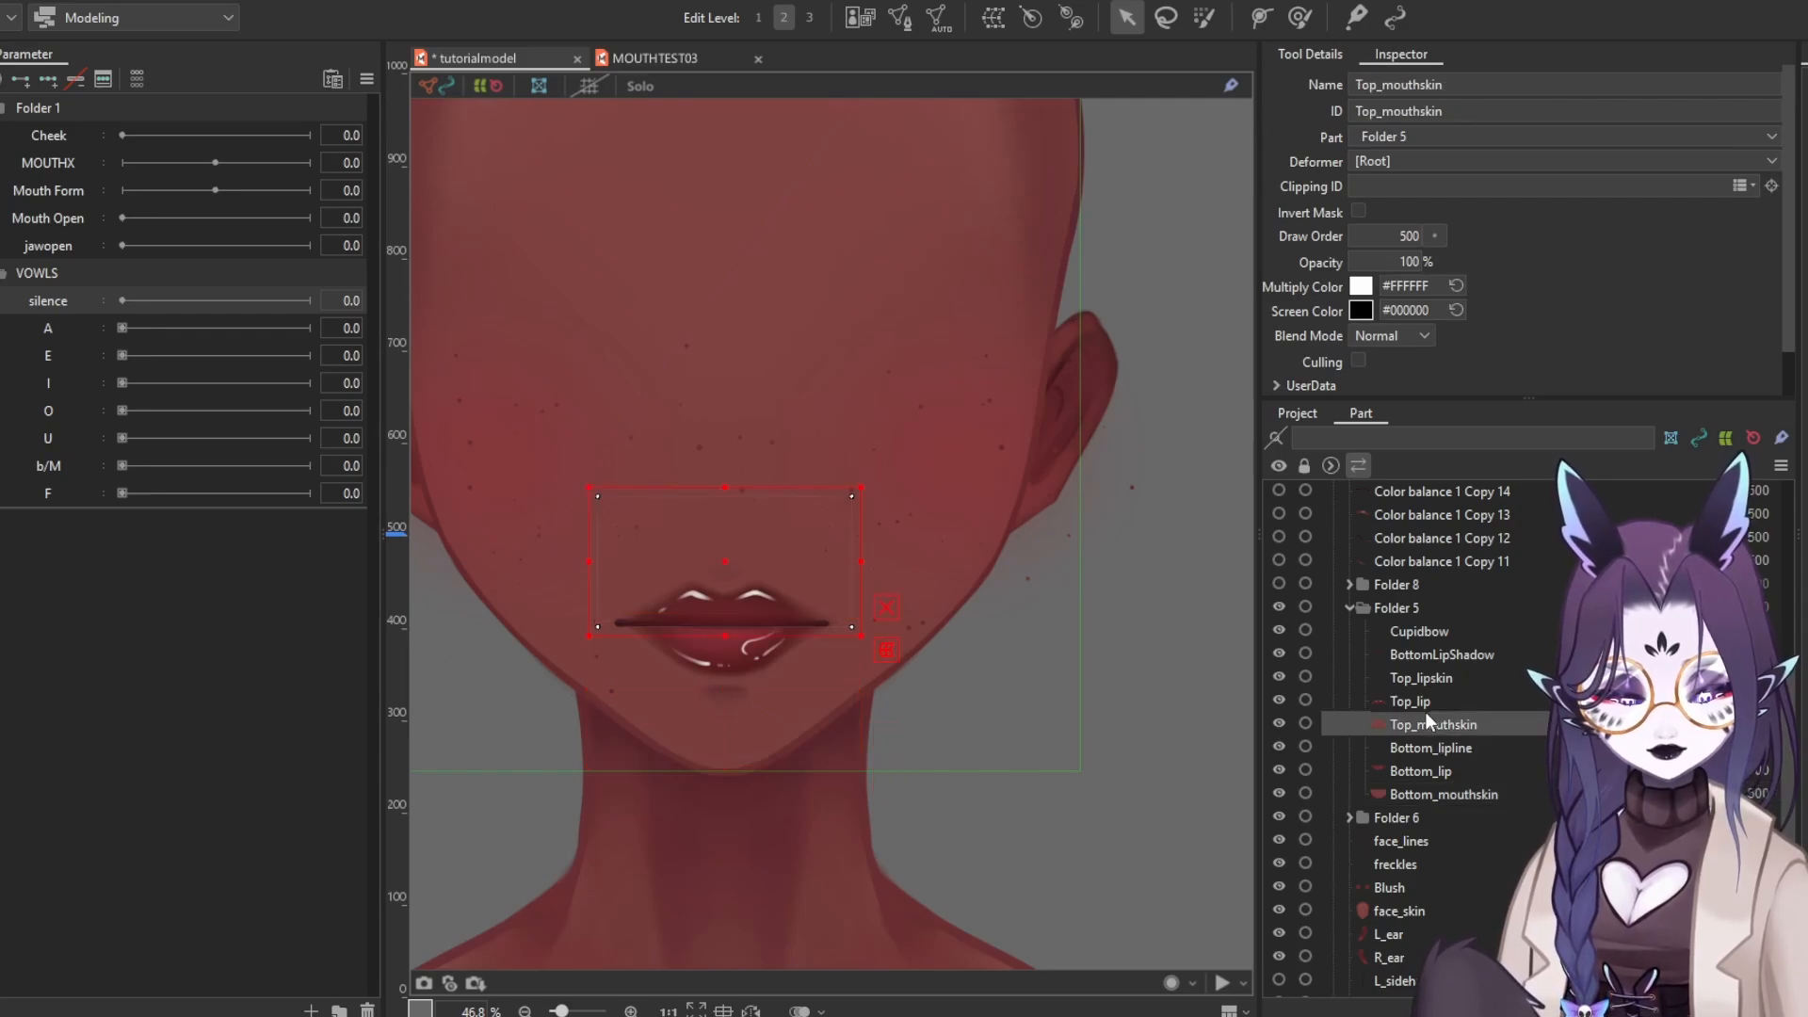
pyautogui.click(1424, 707)
pyautogui.click(1422, 724)
pyautogui.click(1421, 748)
pyautogui.click(1422, 701)
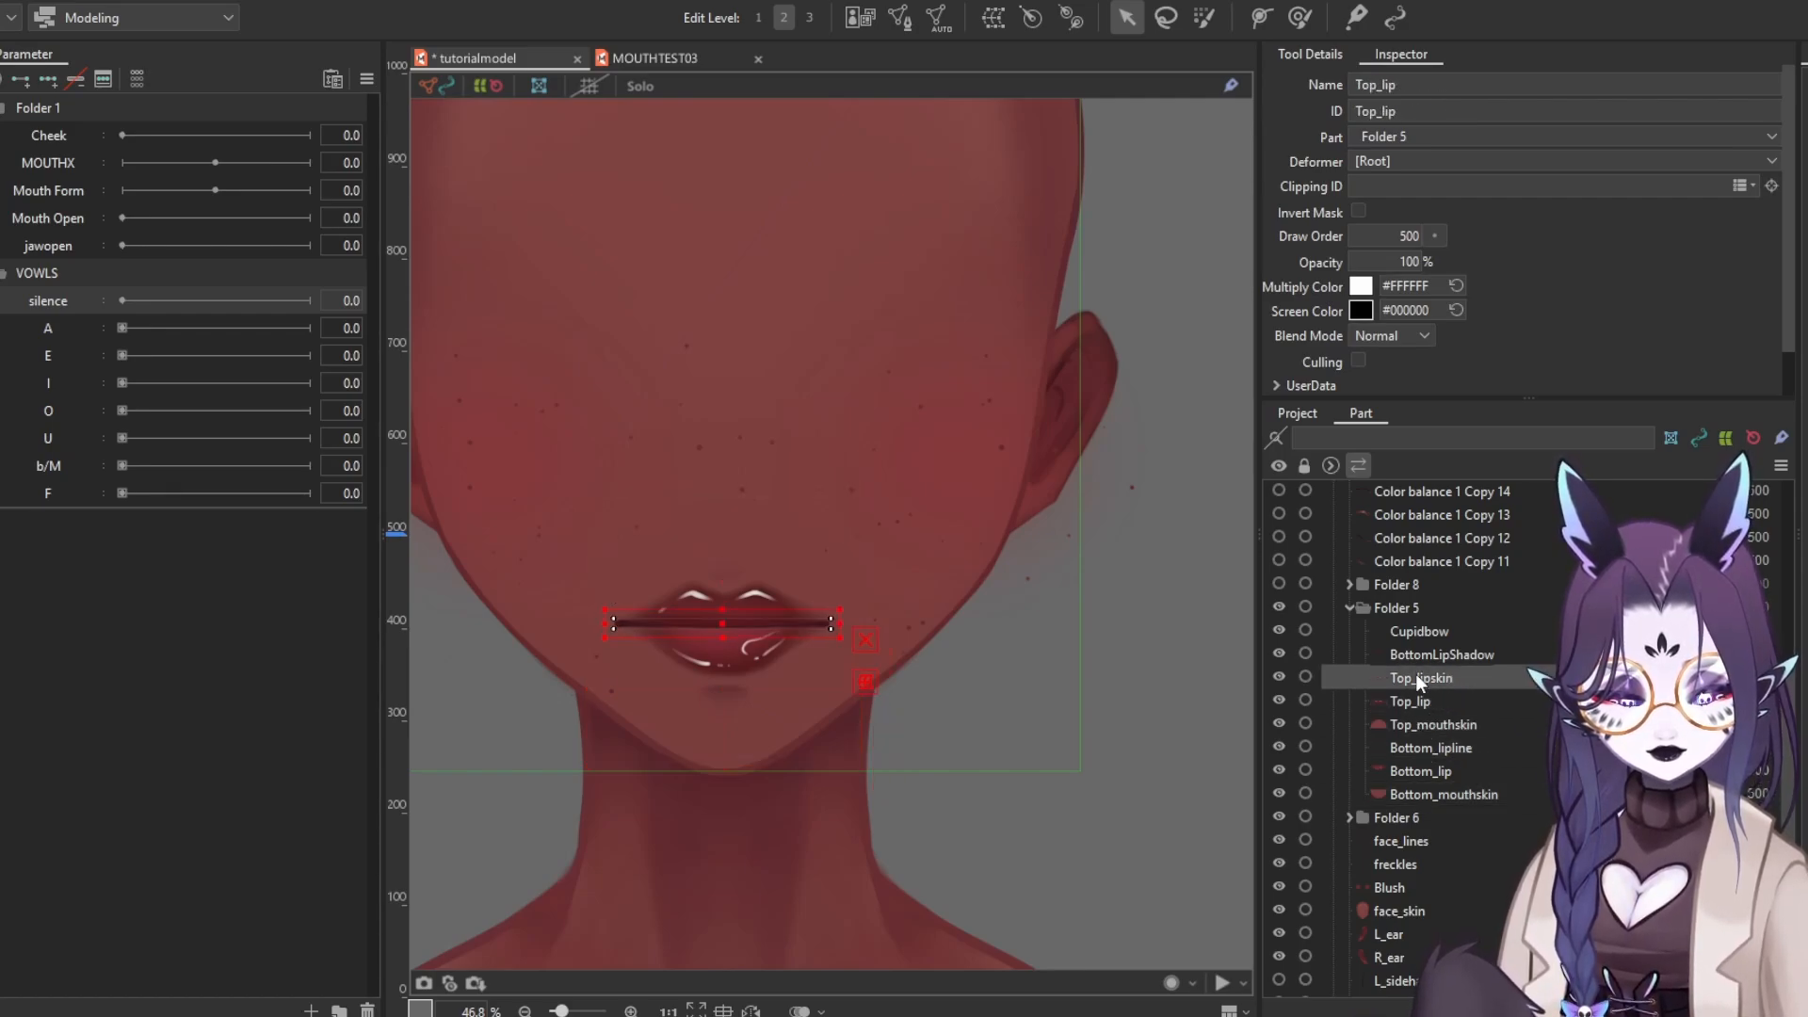
pyautogui.click(1421, 678)
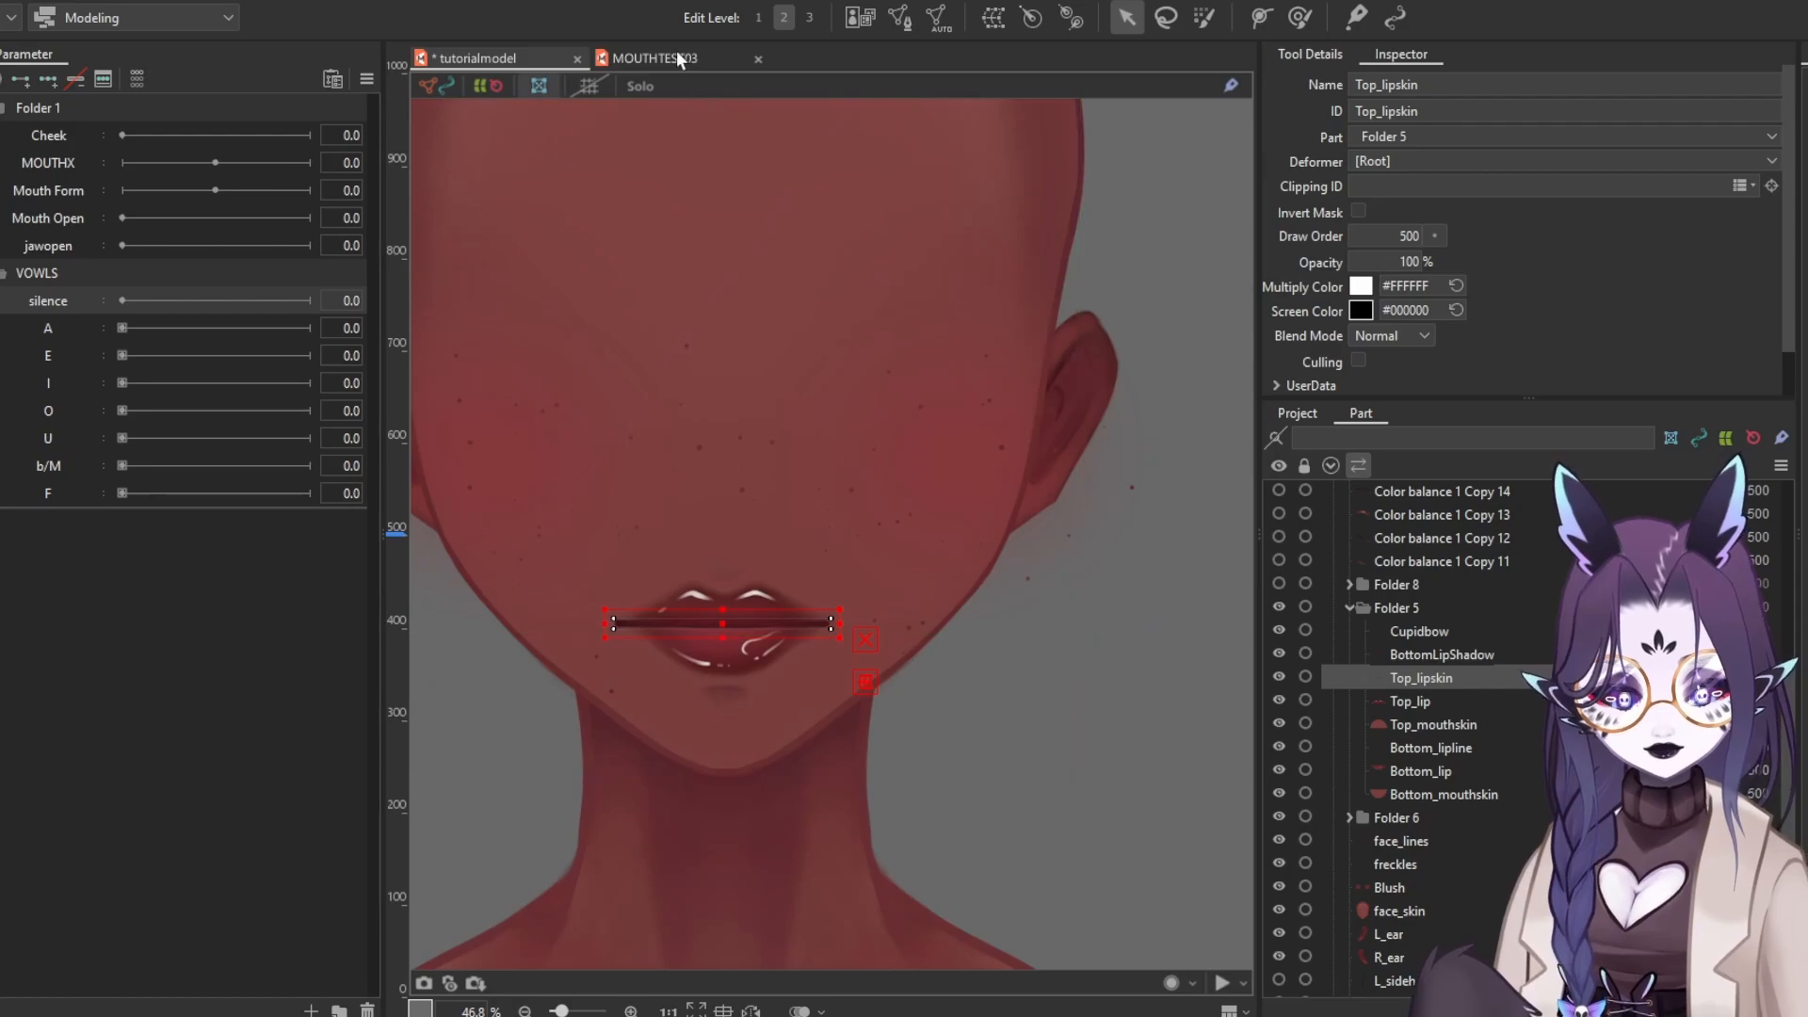
# Open Top_lipskin for mesh editing and dock the Tool Details panel above the parameter list
pyautogui.click(899, 17)
pyautogui.moveTo(662, 416); pyautogui.dragTo(576, 419)
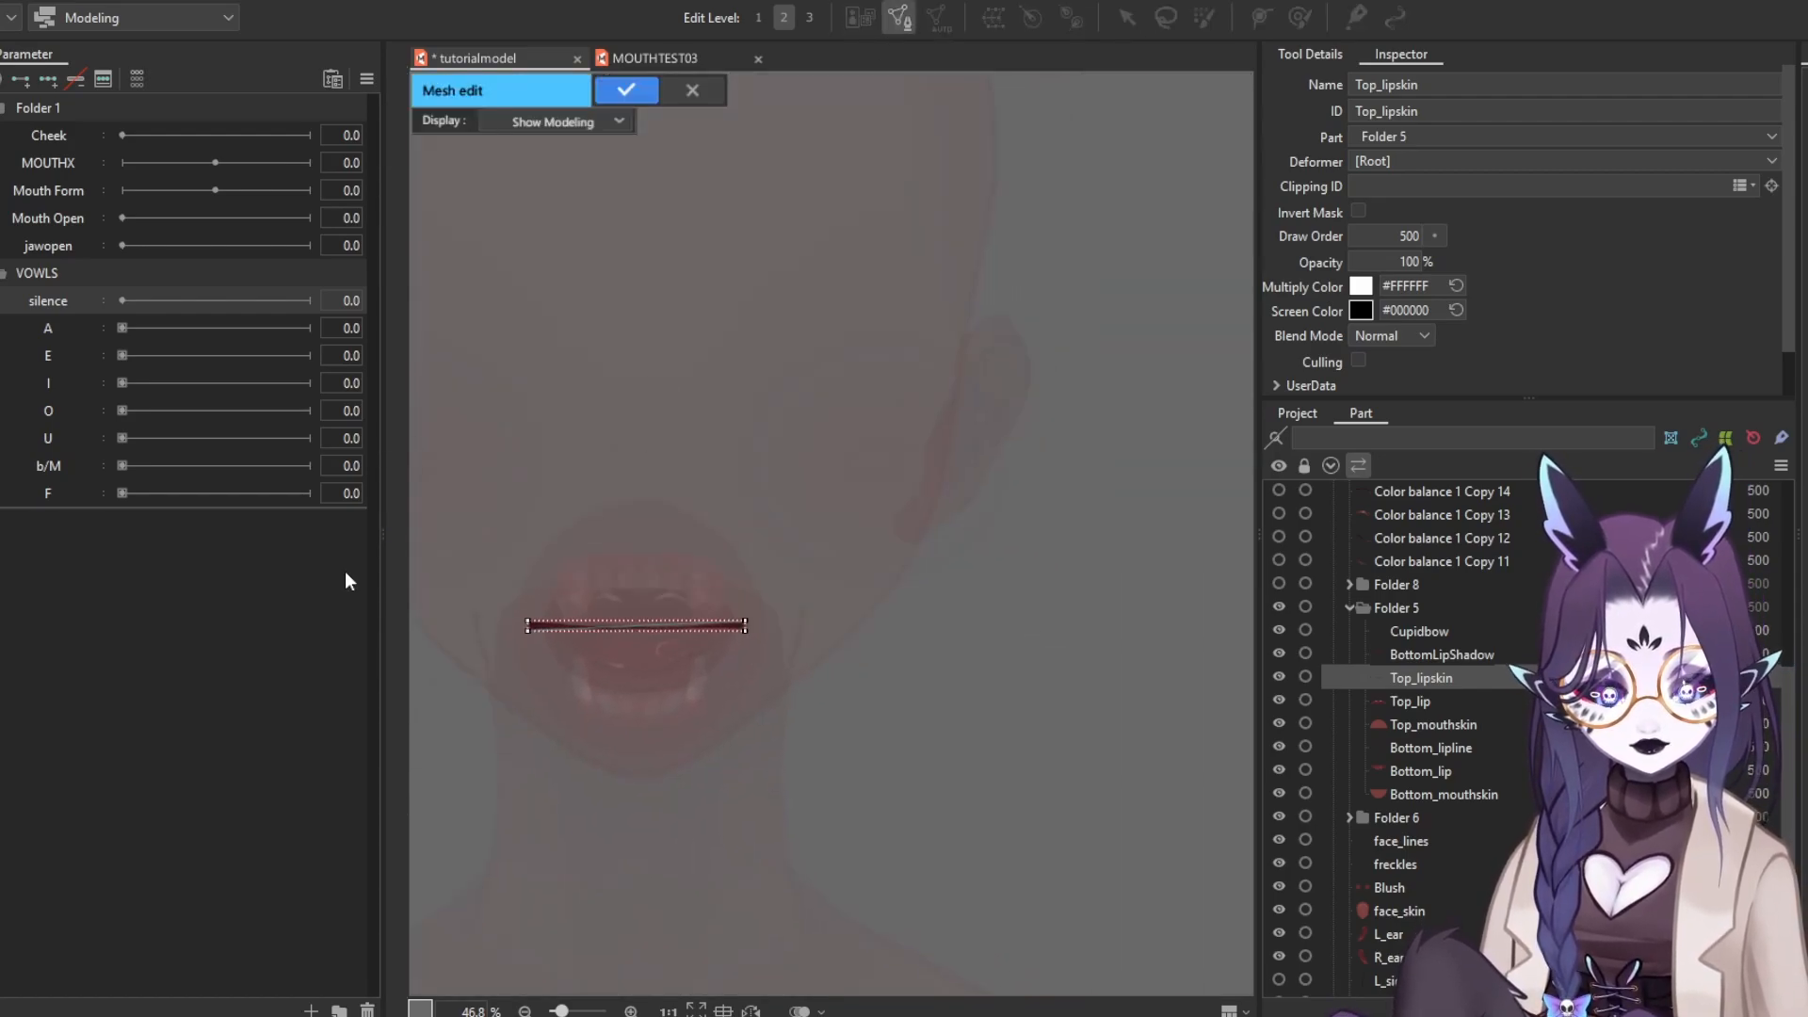
pyautogui.moveTo(770, 437); pyautogui.dragTo(811, 452)
pyautogui.scroll(3, 642, 462)
pyautogui.moveTo(642, 468); pyautogui.dragTo(714, 235)
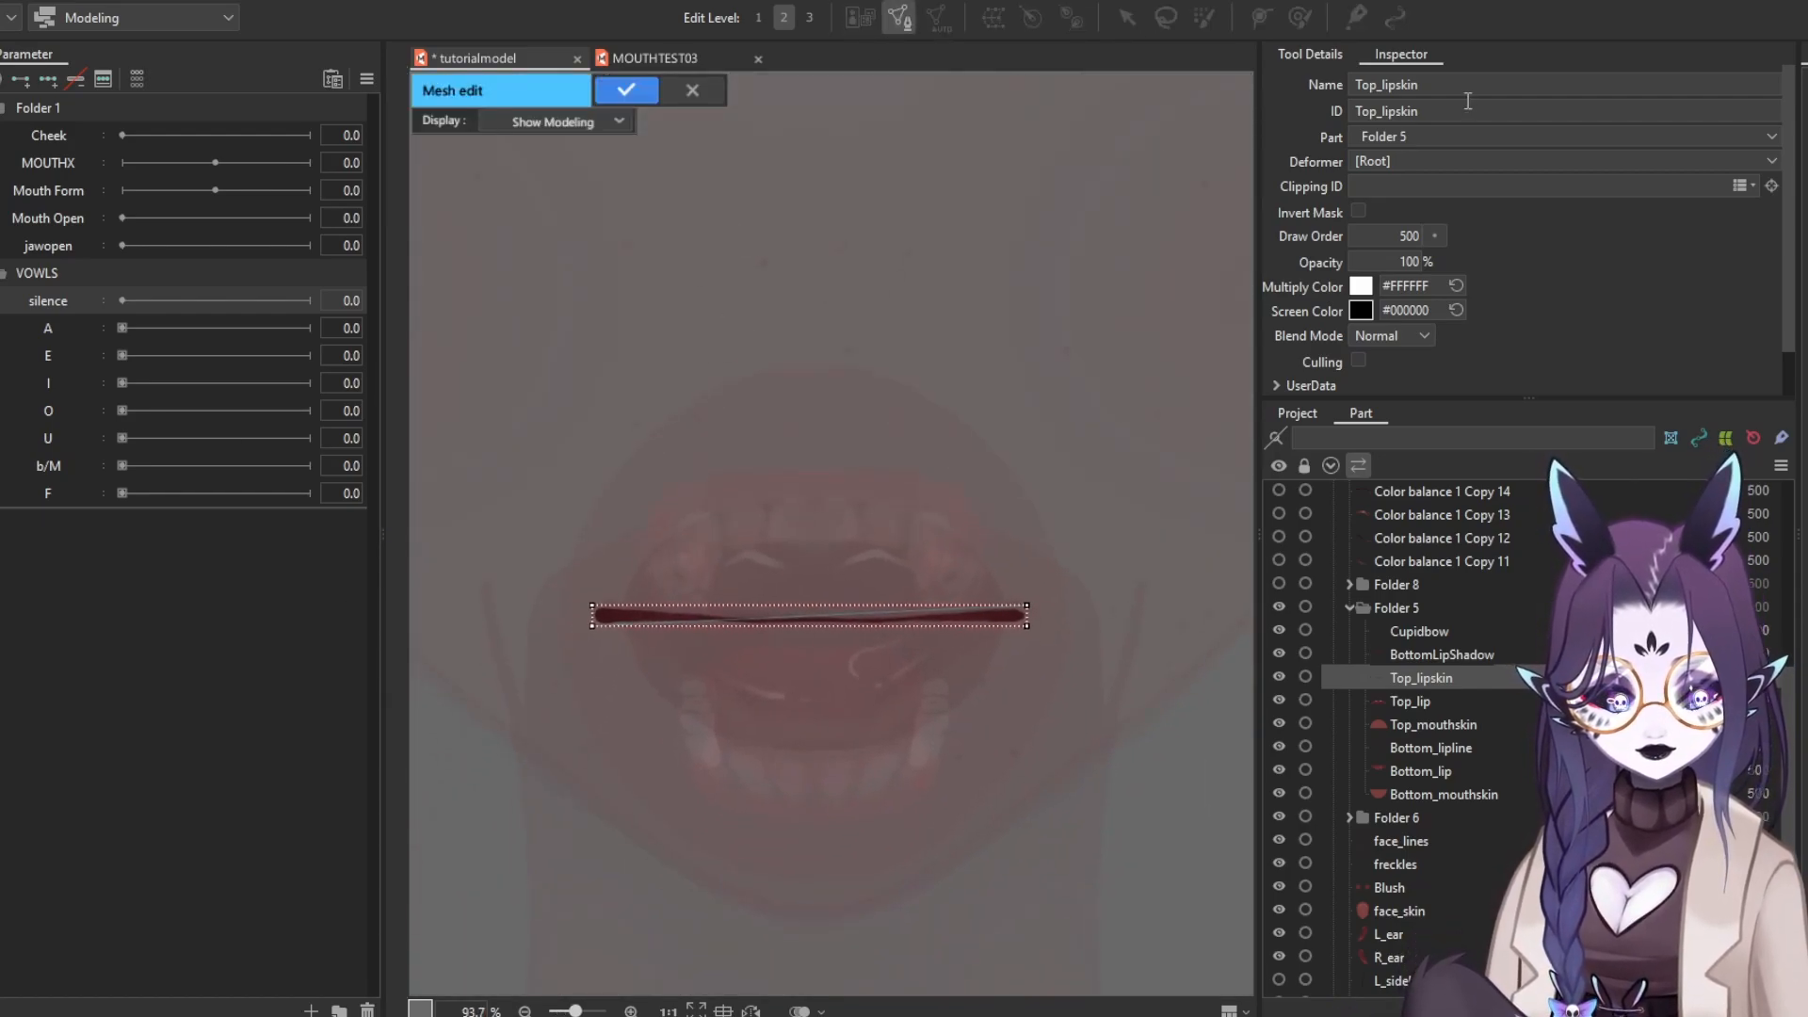
pyautogui.click(1305, 55)
pyautogui.moveTo(1310, 53); pyautogui.dragTo(110, 51)
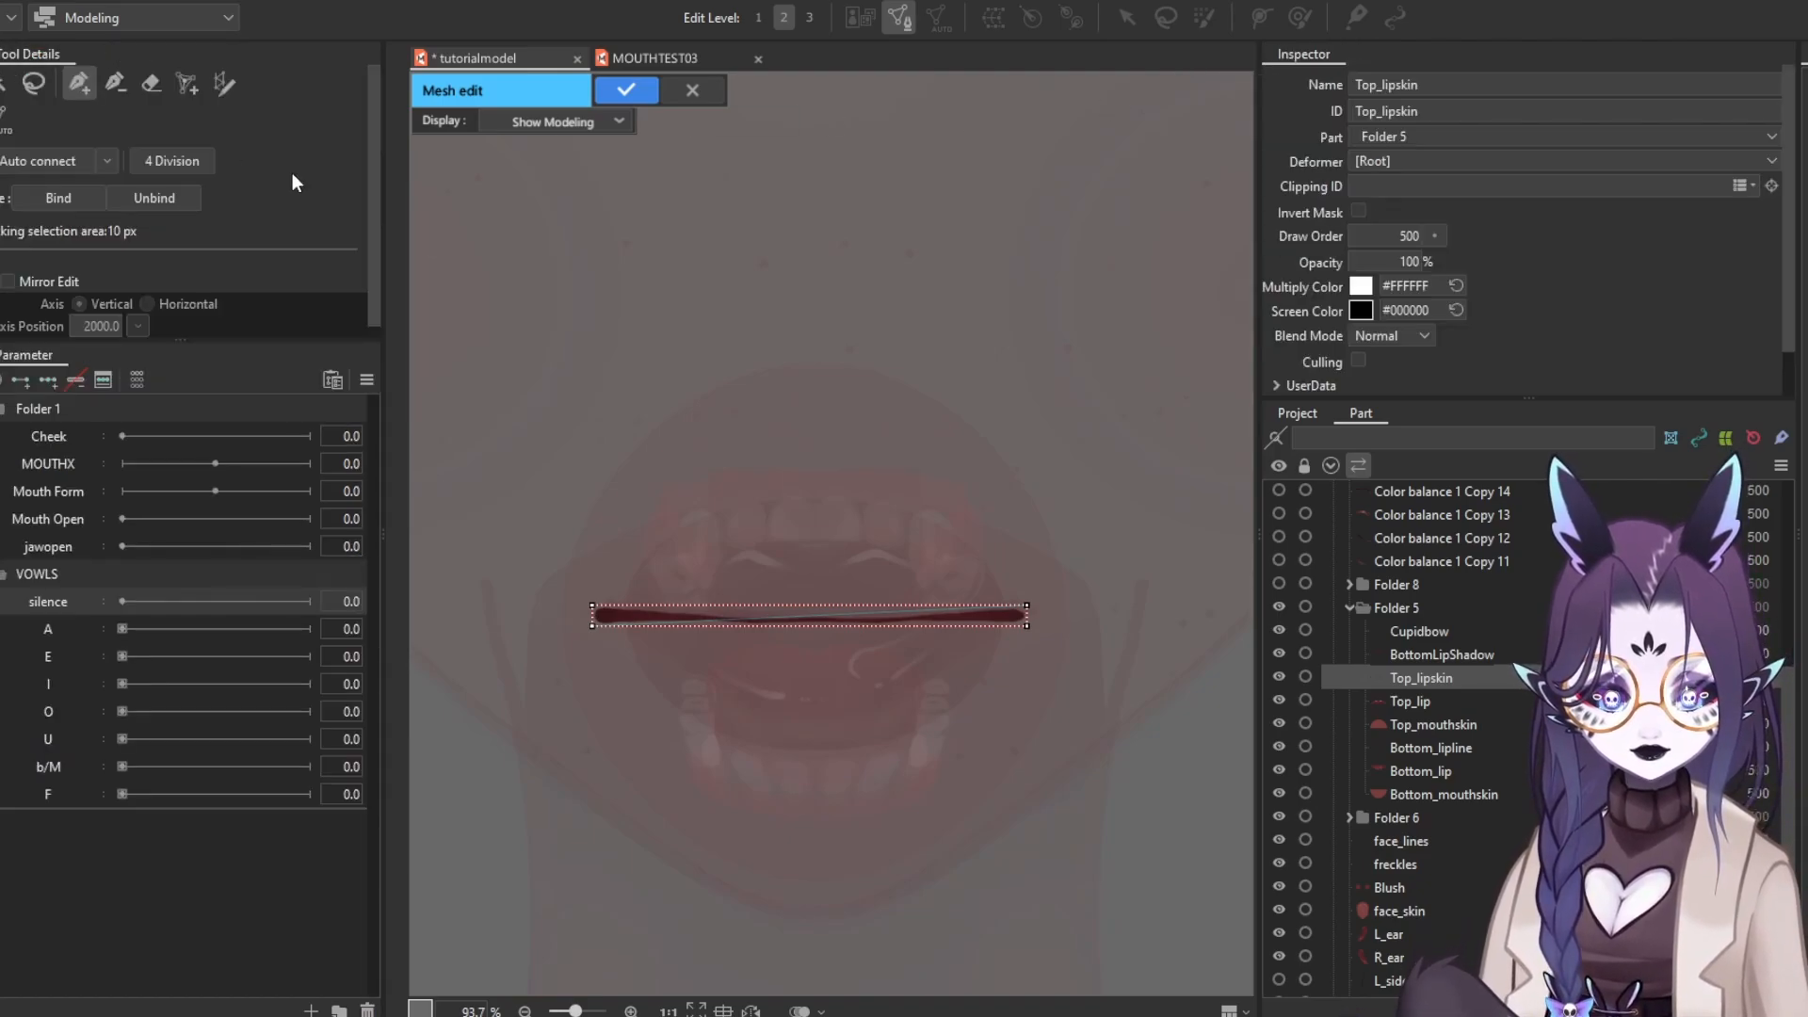
# Erase Top_lipskin's existing mesh and create a stroke mesh along the lip line from corner to corner
pyautogui.click(224, 83)
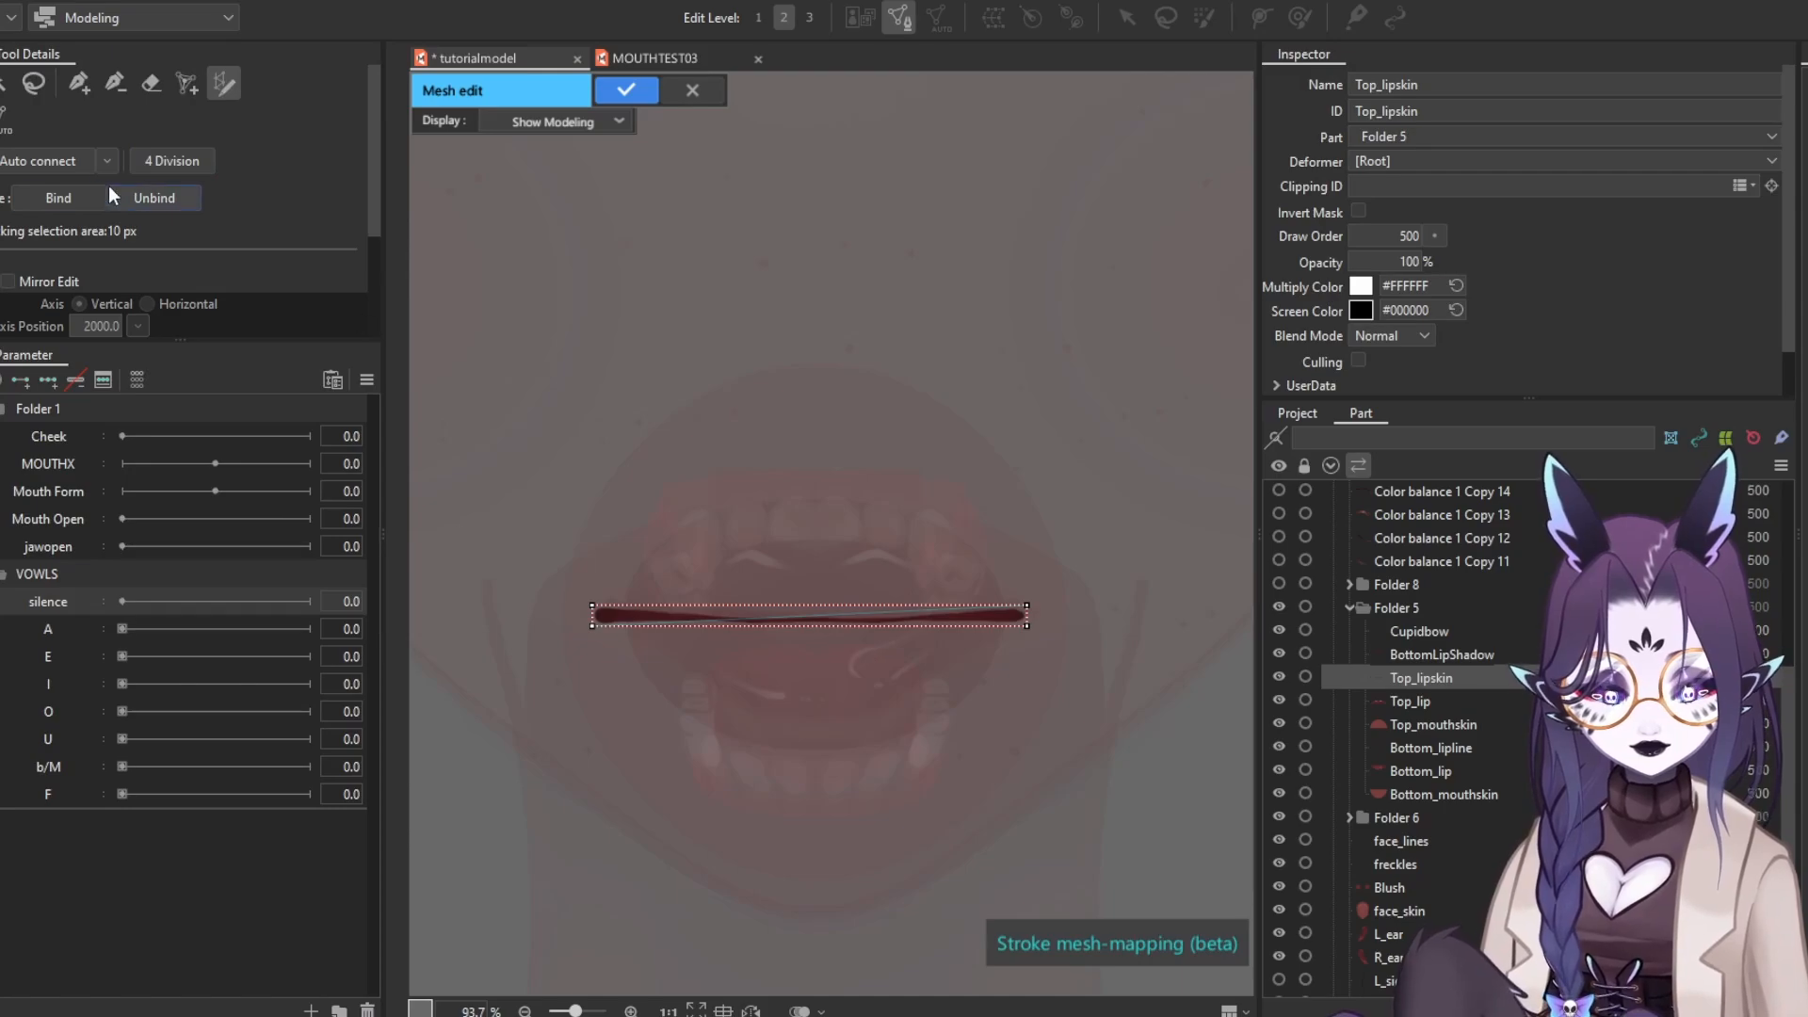
pyautogui.click(151, 83)
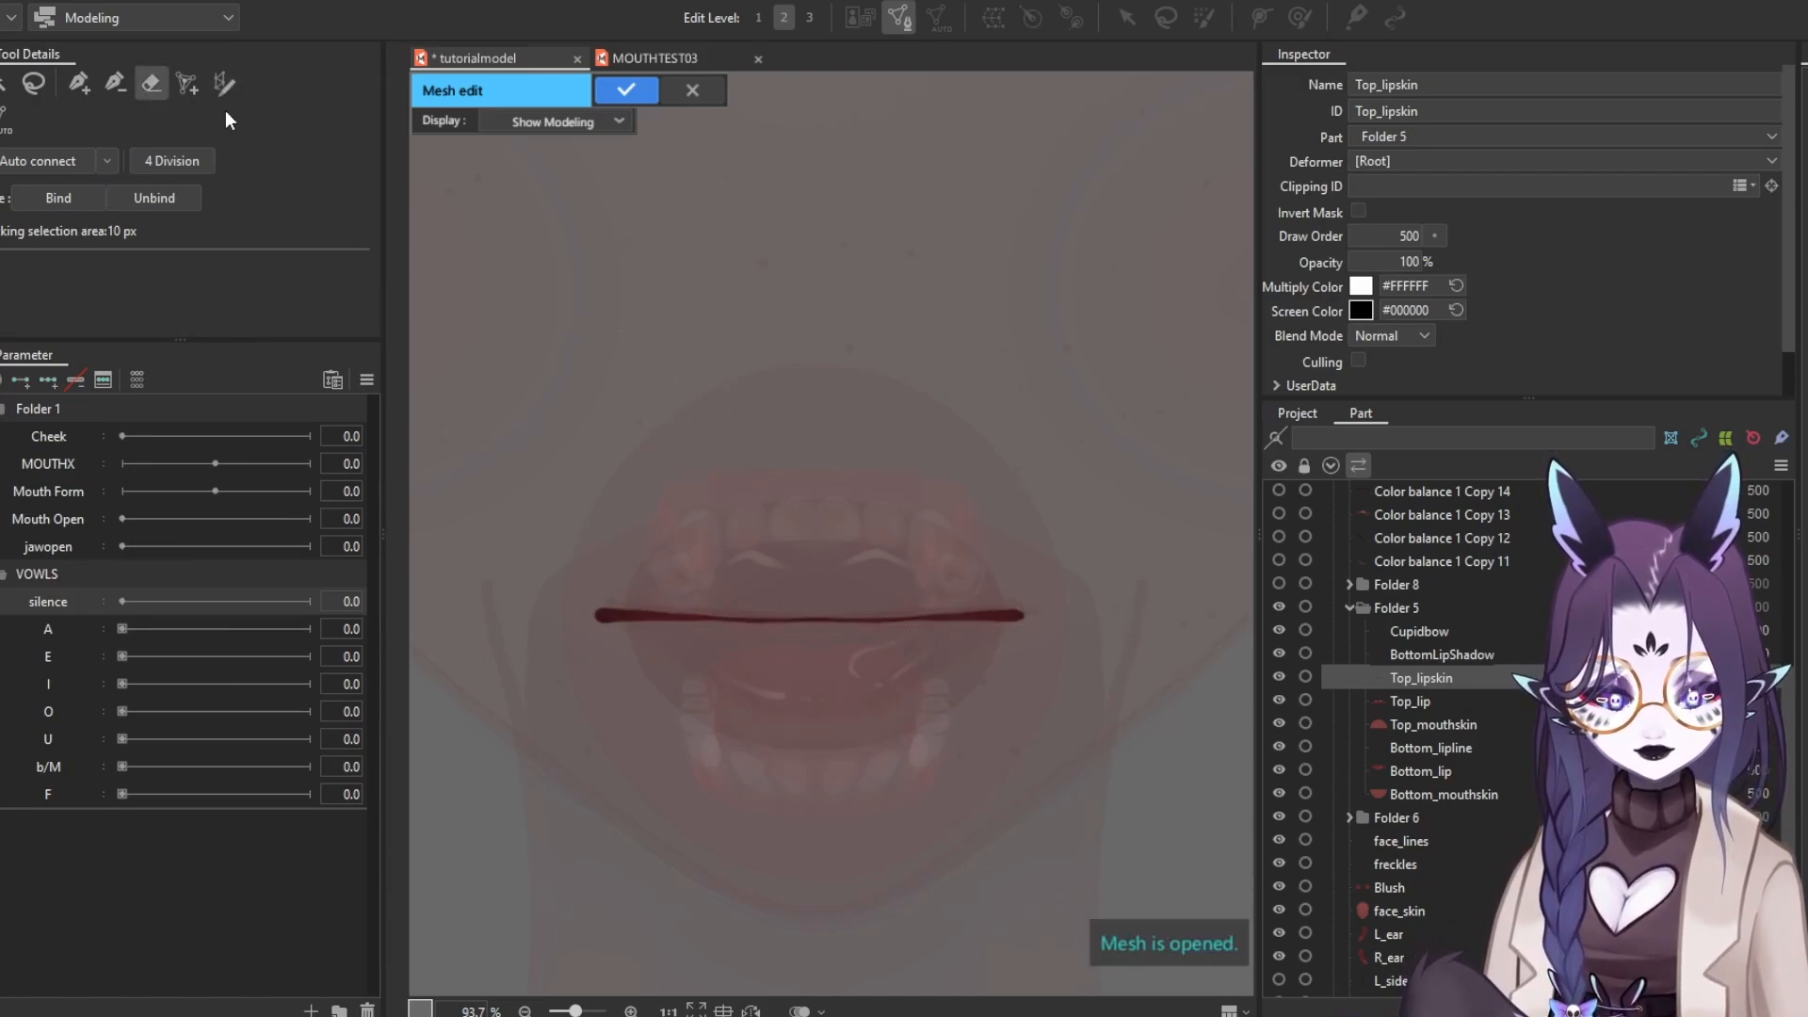
pyautogui.click(224, 83)
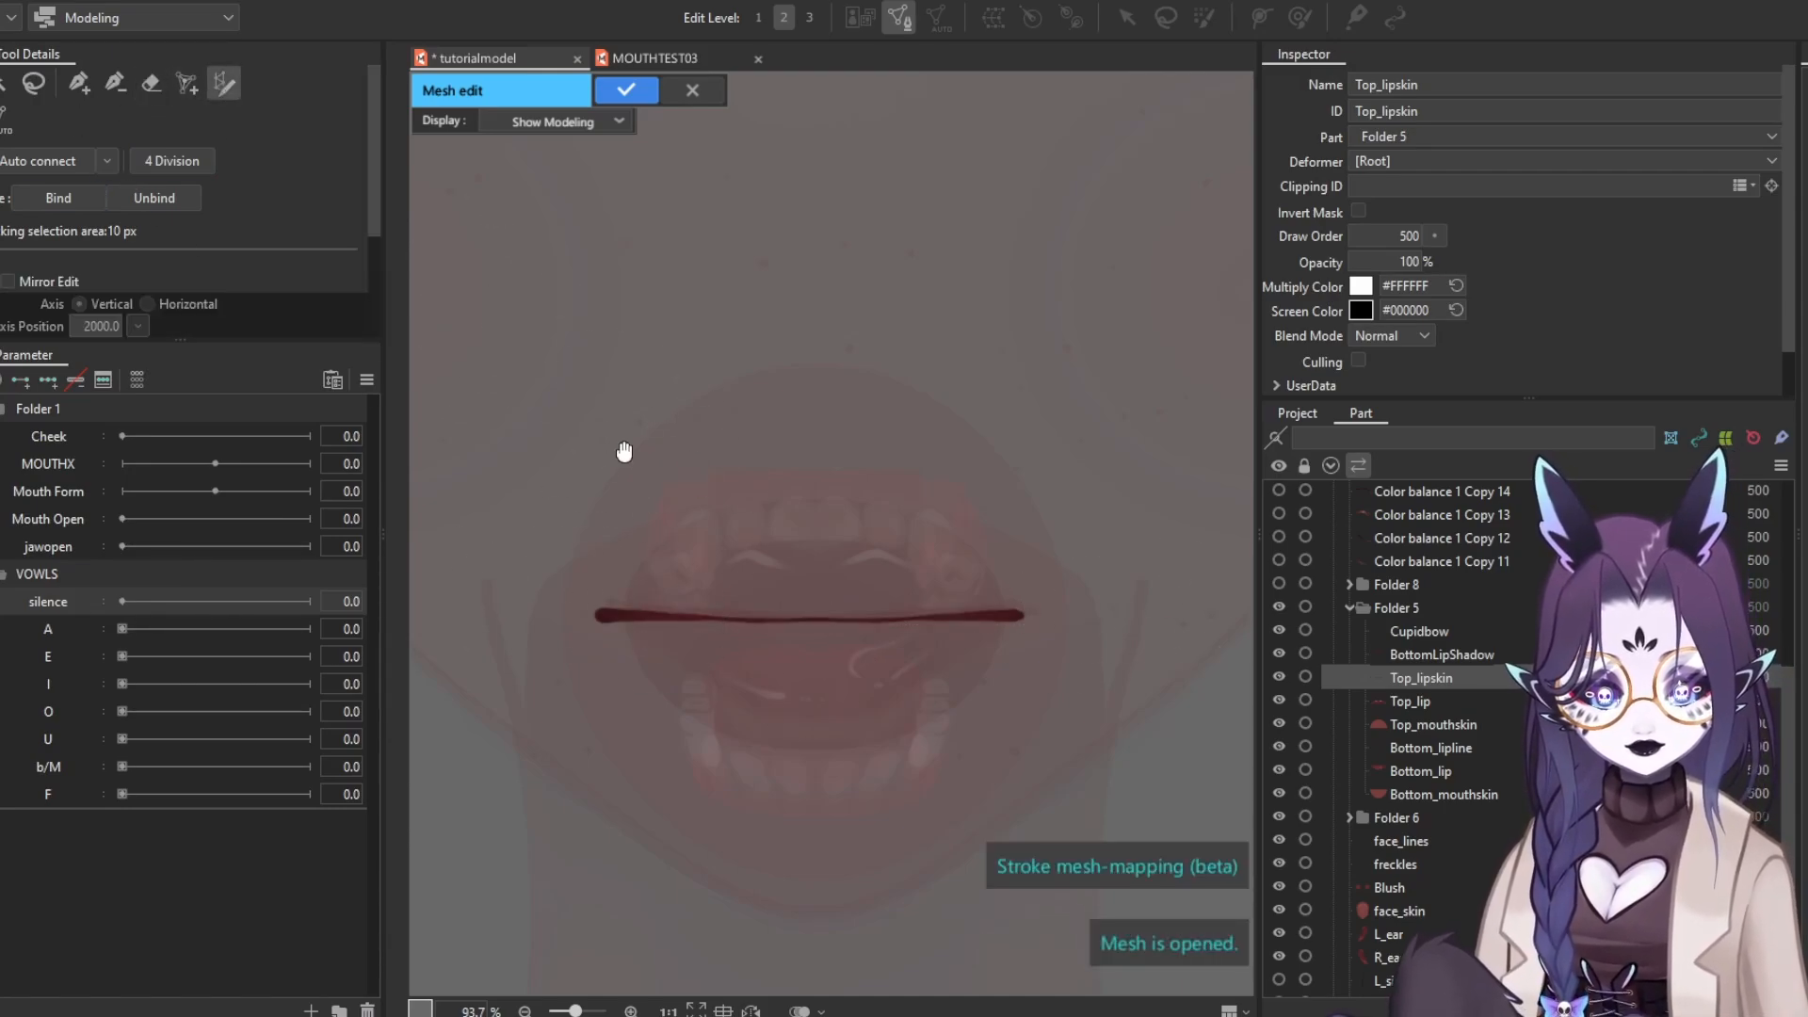
pyautogui.scroll(3, 614, 493)
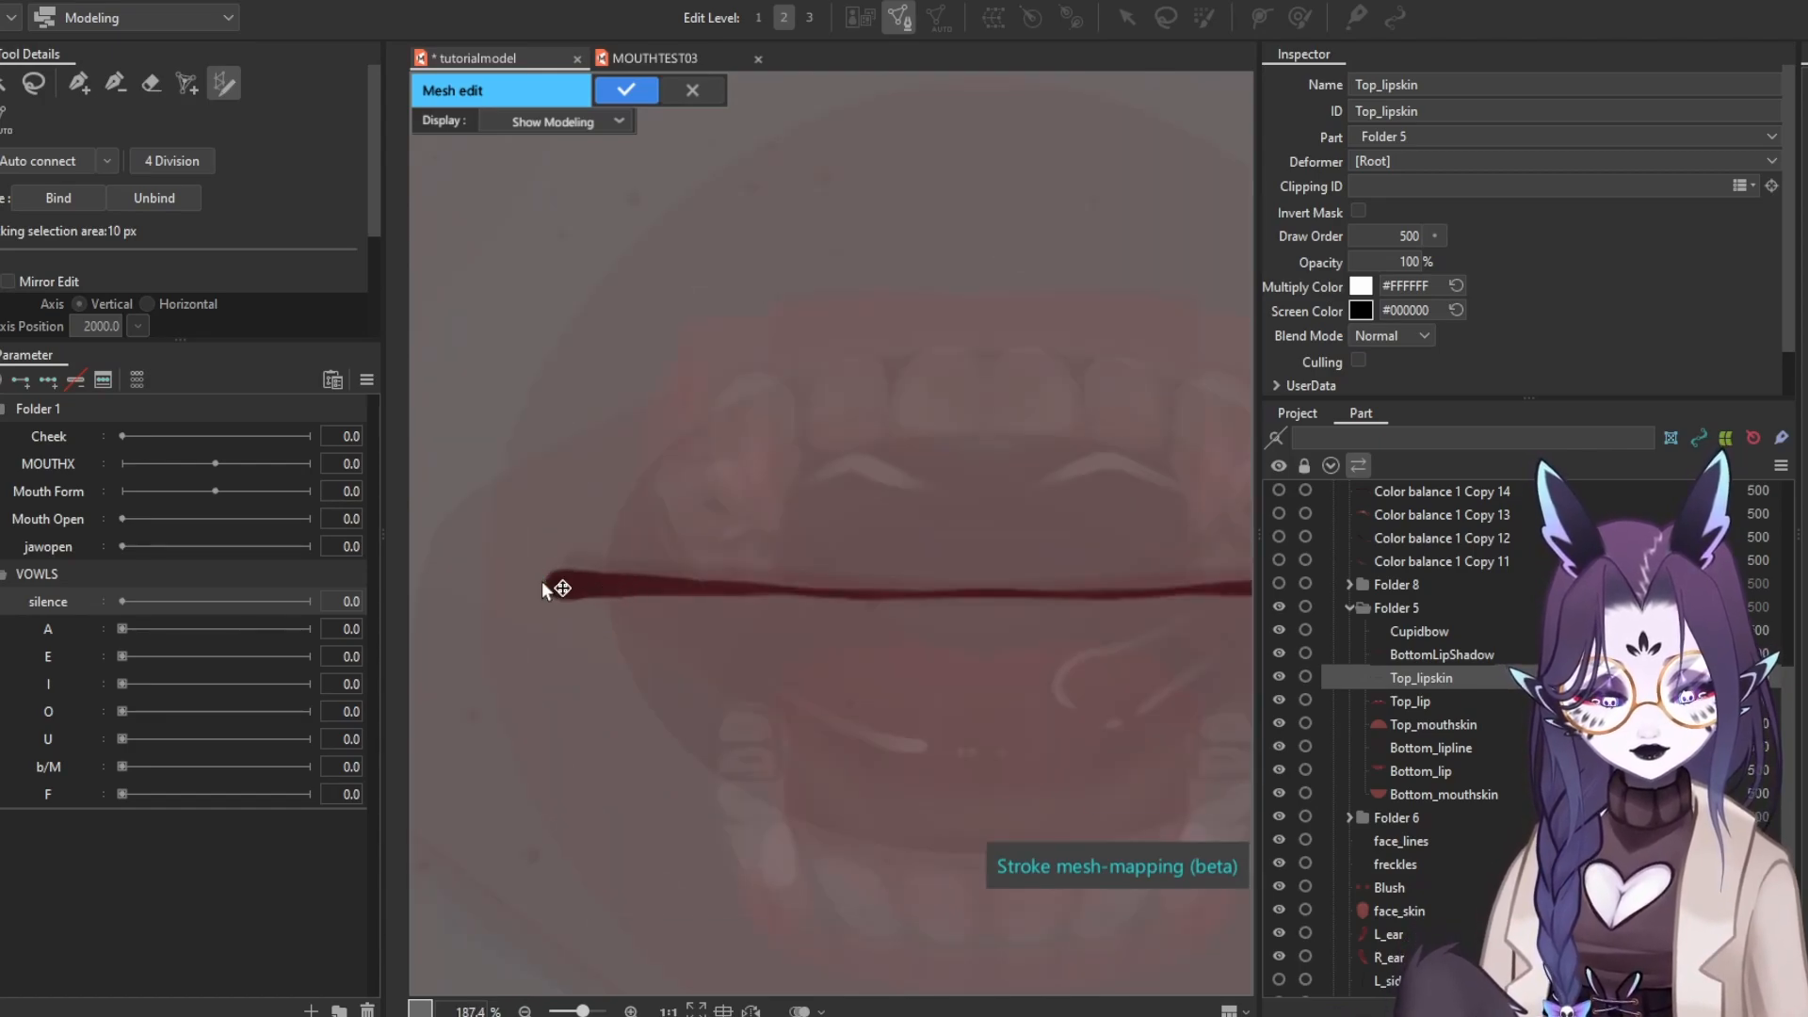
pyautogui.click(546, 584)
pyautogui.moveTo(752, 559); pyautogui.dragTo(504, 513)
pyautogui.scroll(-2, 1012, 581)
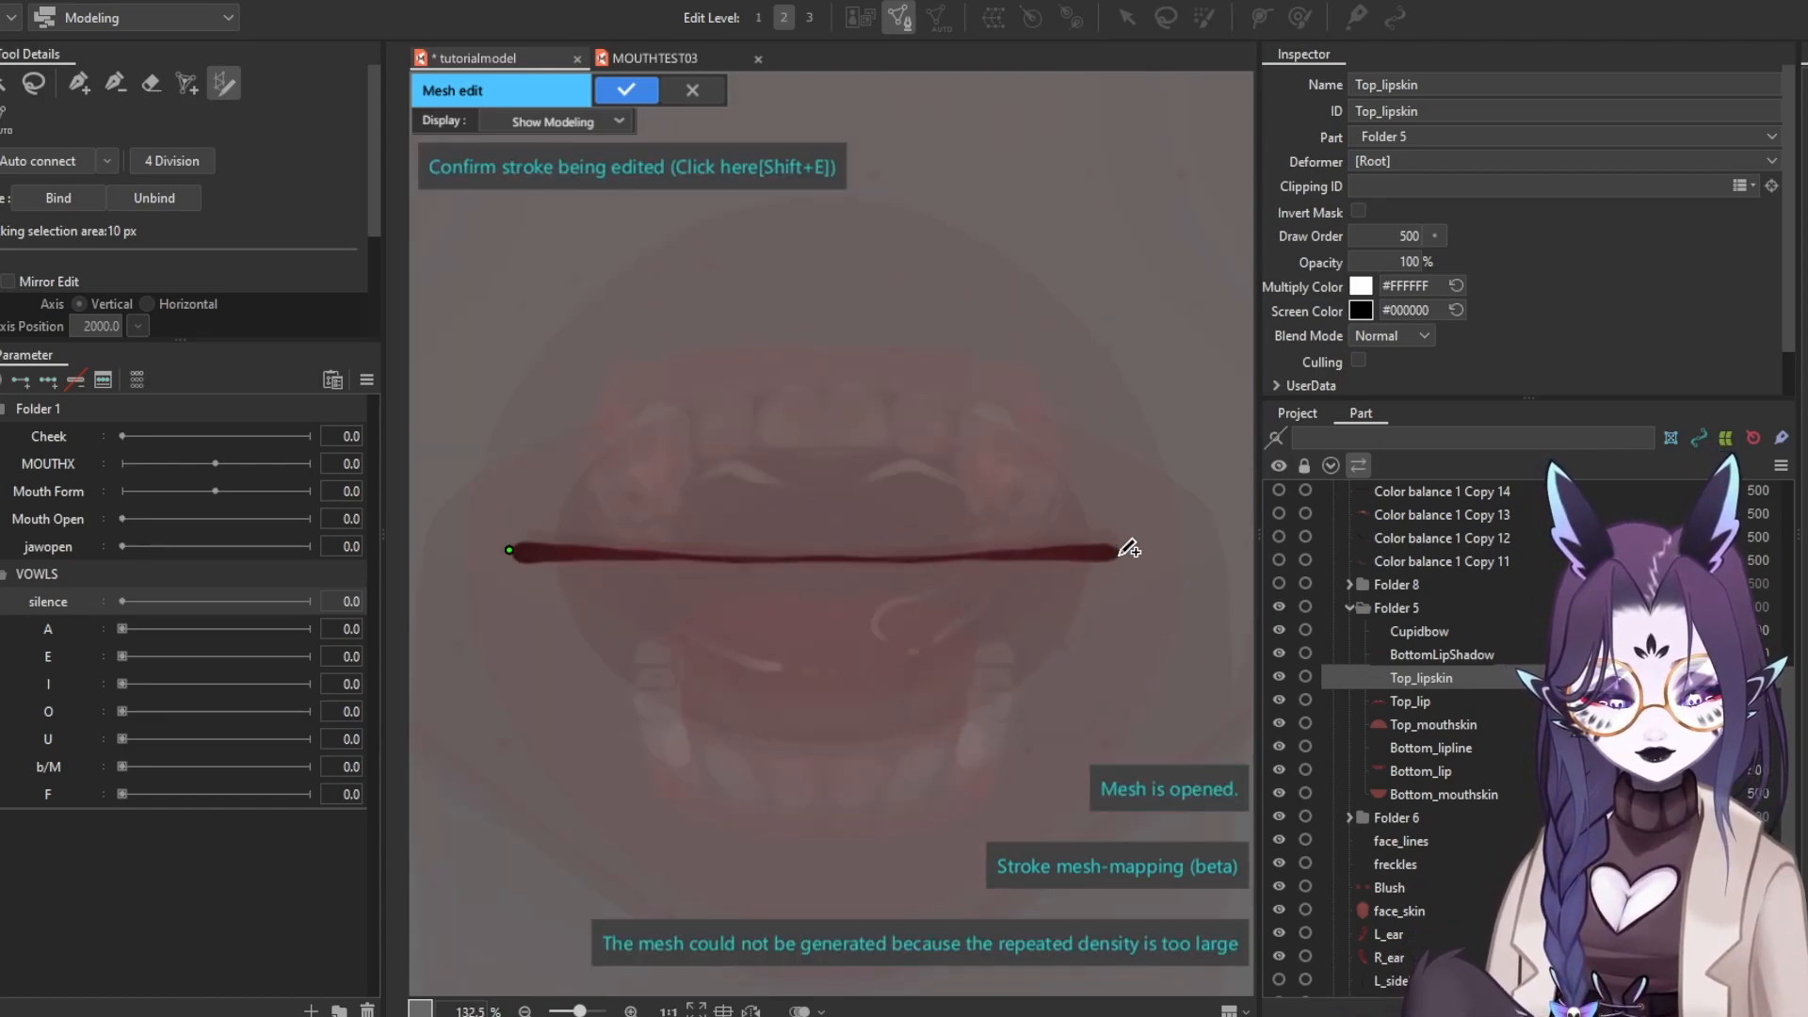
pyautogui.click(1127, 552)
pyautogui.scroll(2, 820, 532)
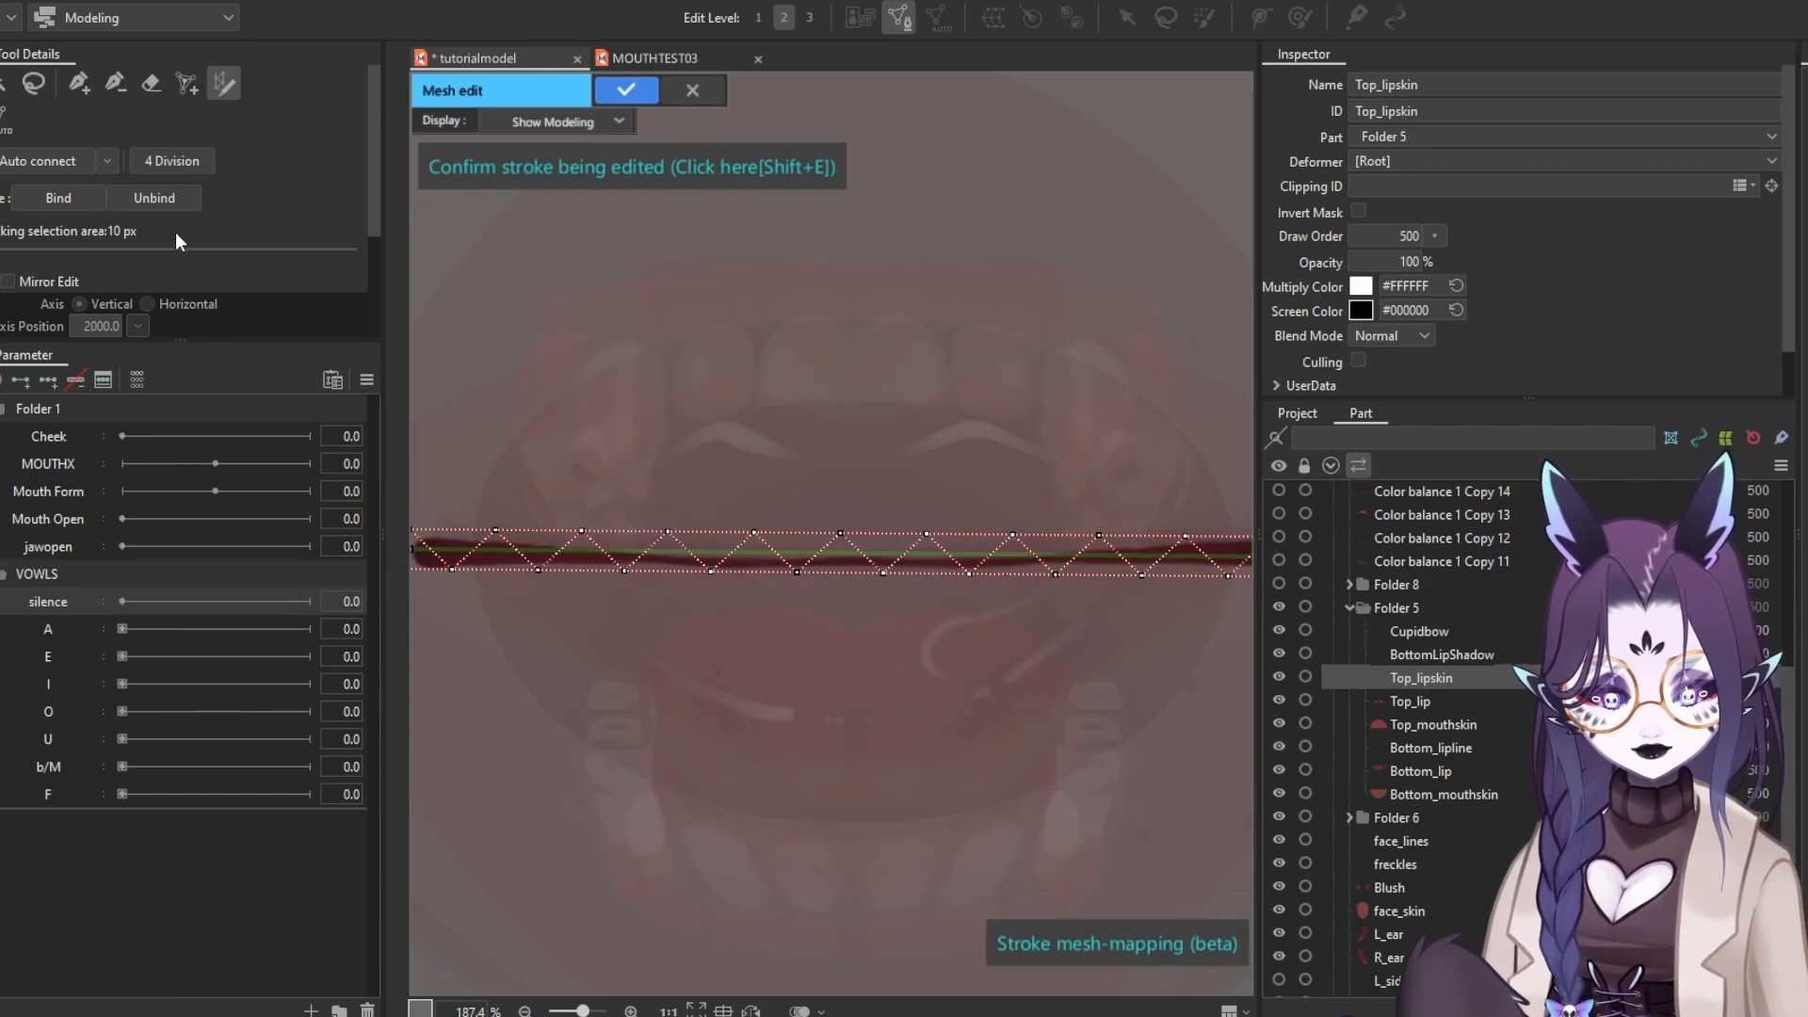
# Set the stroke mesh-mapping to 3 rows of points across the lip line
pyautogui.scroll(-3, 279, 187)
pyautogui.click(64, 277)
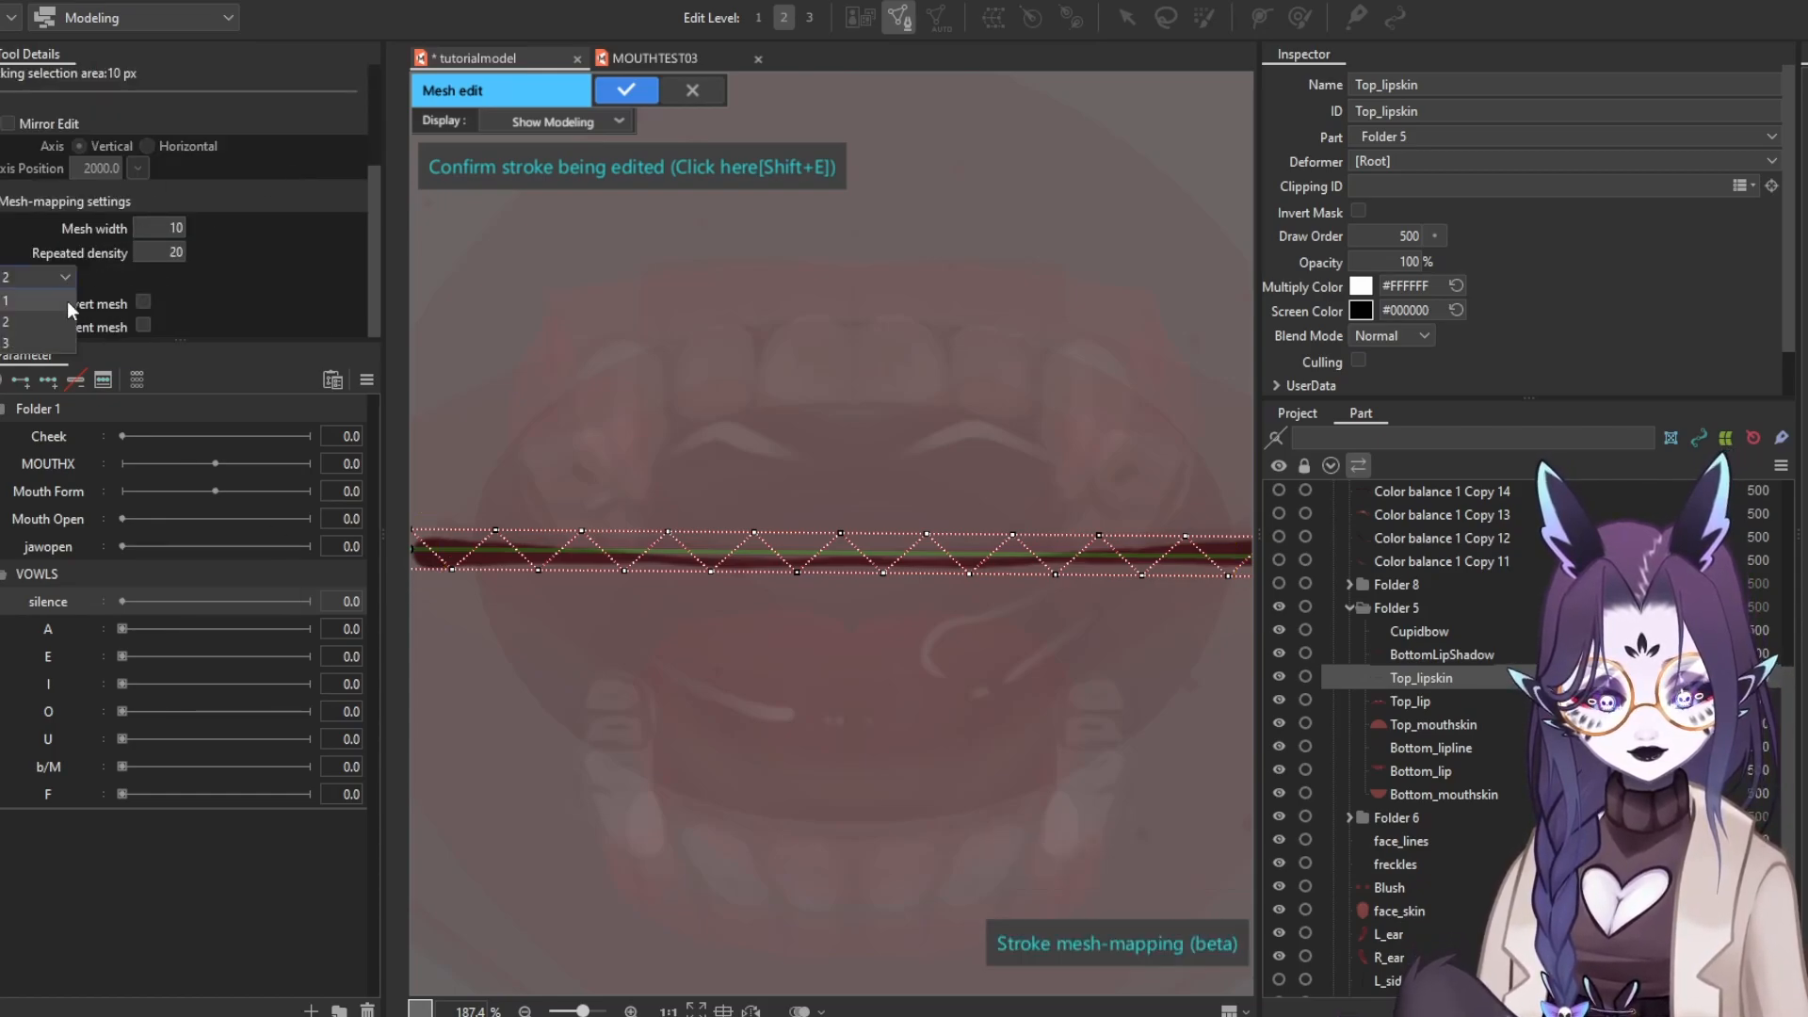
pyautogui.click(19, 343)
# Align both end points of the mesh stroke with the tips of the Top_lipskin line
pyautogui.moveTo(698, 602); pyautogui.dragTo(760, 591)
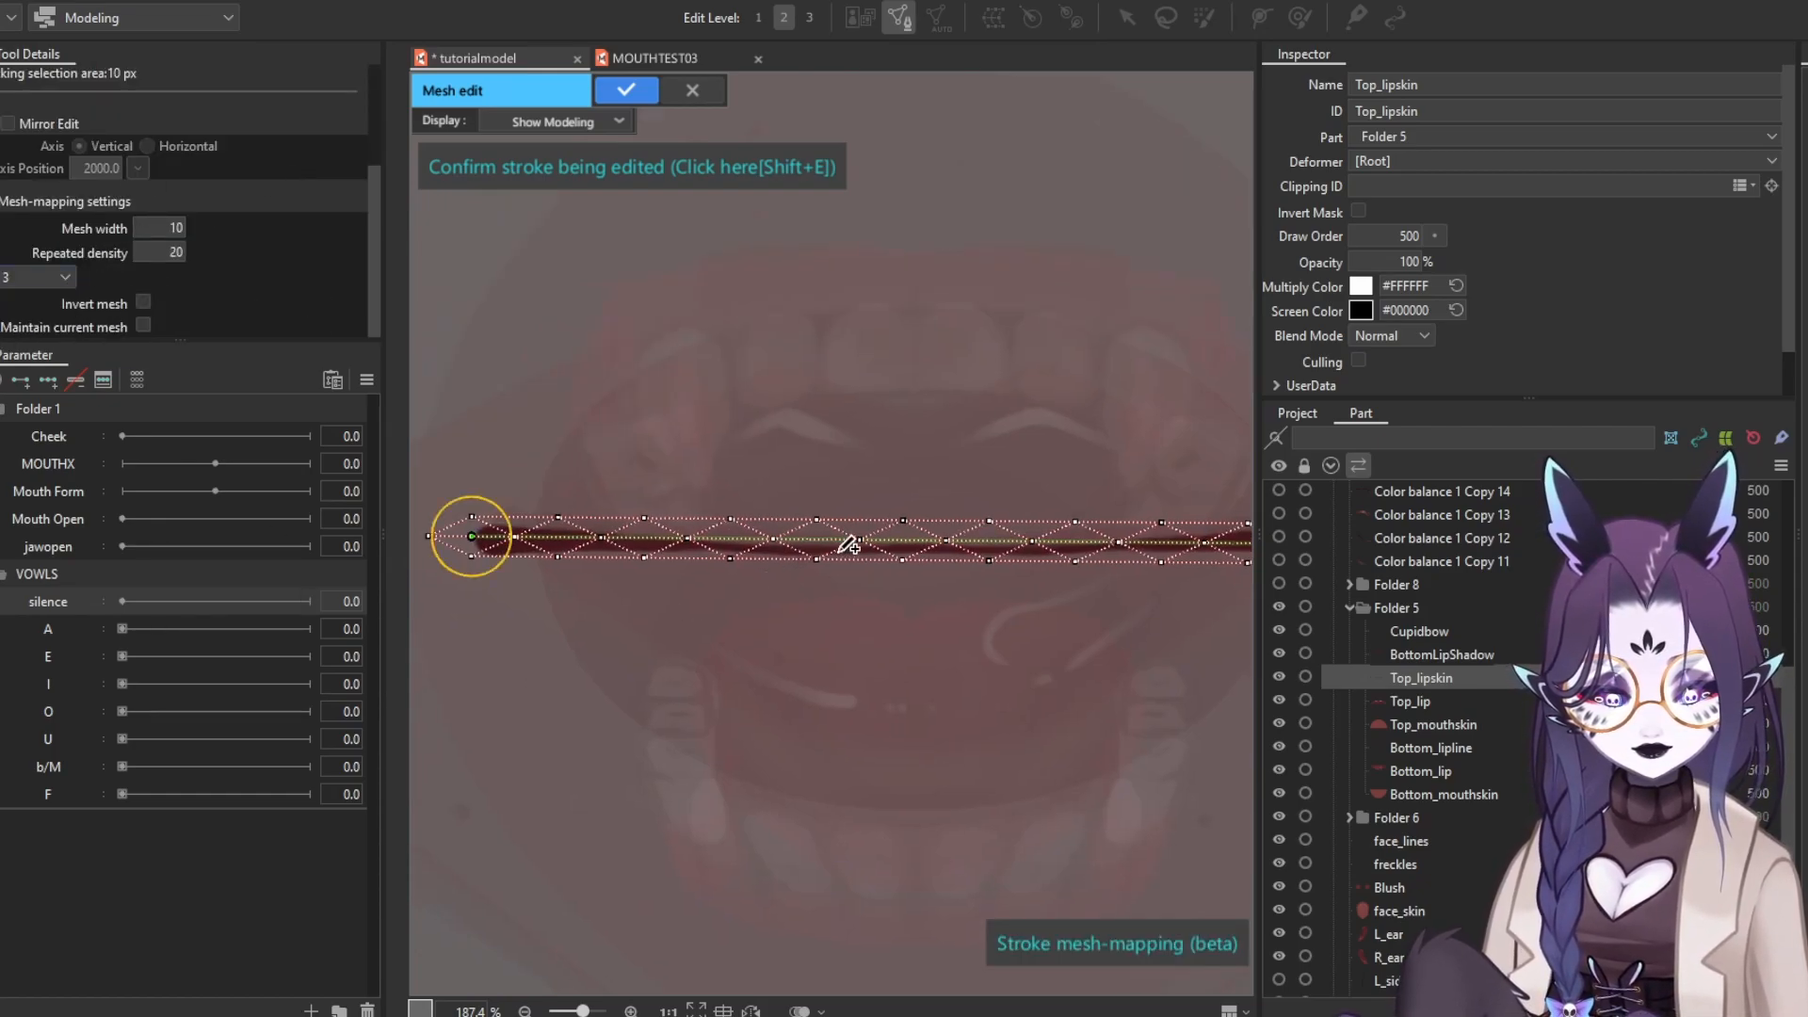
pyautogui.moveTo(858, 559); pyautogui.dragTo(717, 562)
pyautogui.scroll(2, 838, 552)
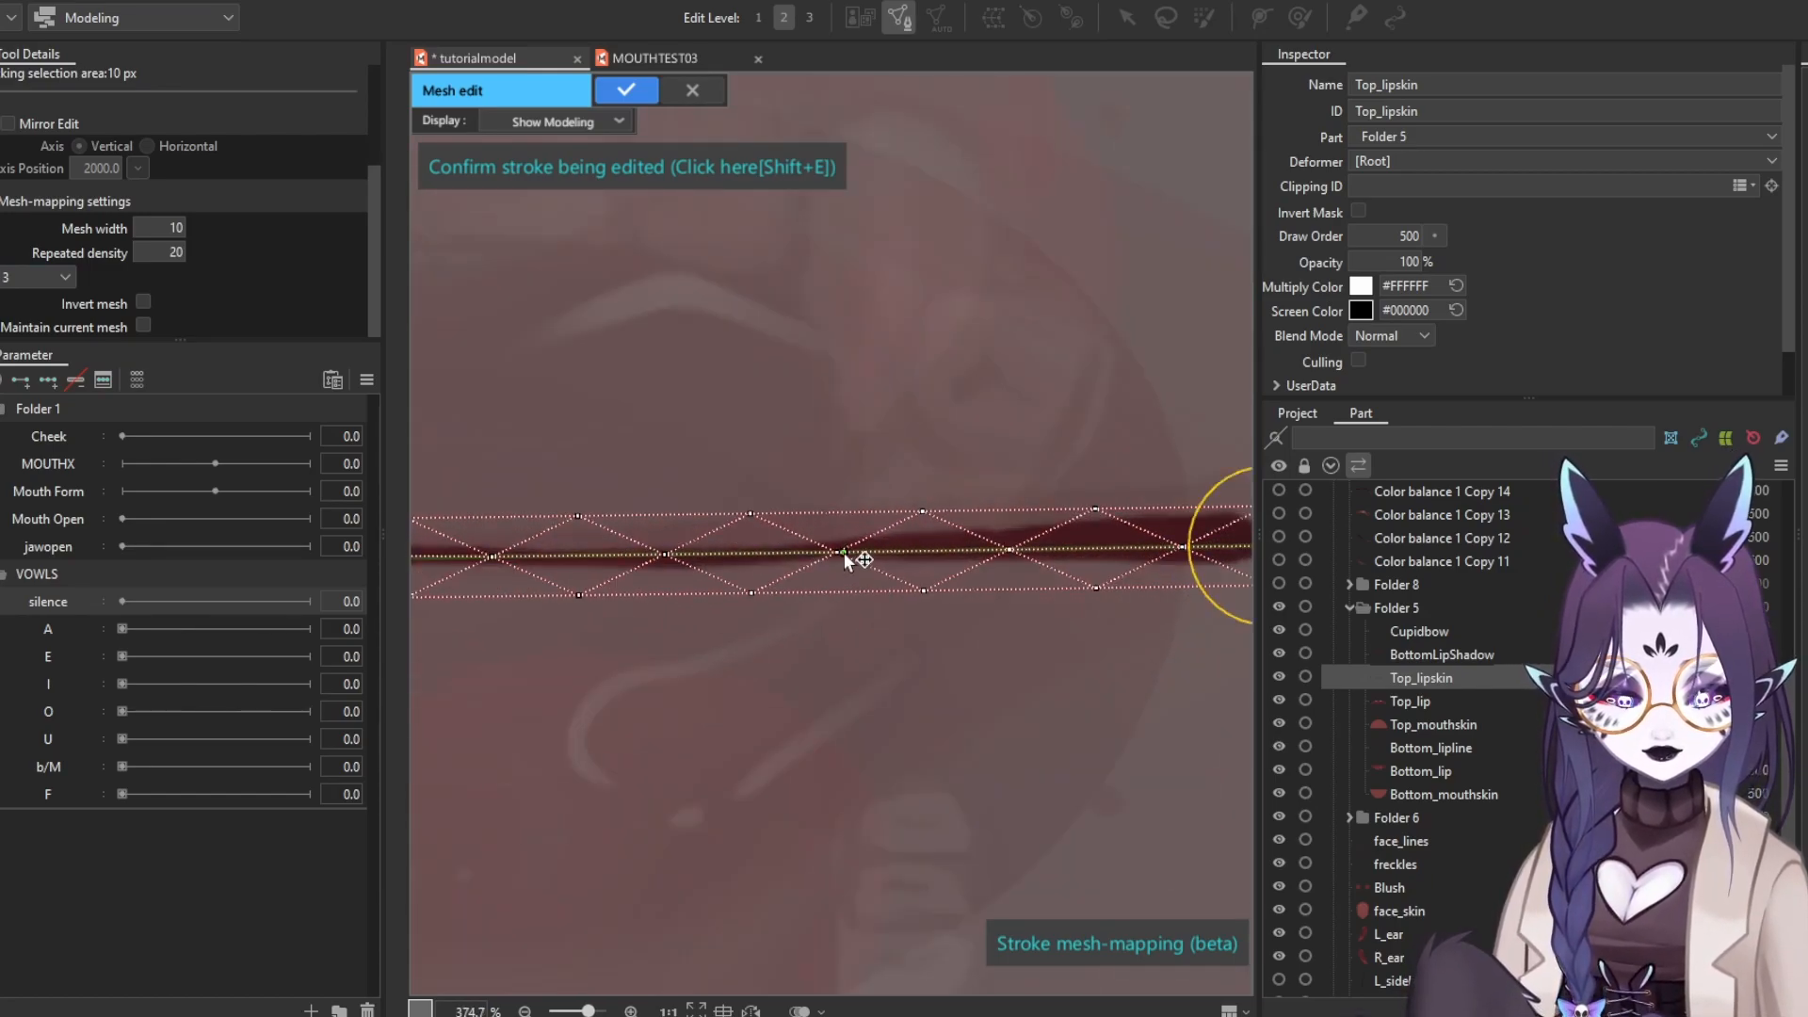
pyautogui.moveTo(947, 573); pyautogui.dragTo(753, 594)
pyautogui.moveTo(1074, 568); pyautogui.dragTo(1080, 560)
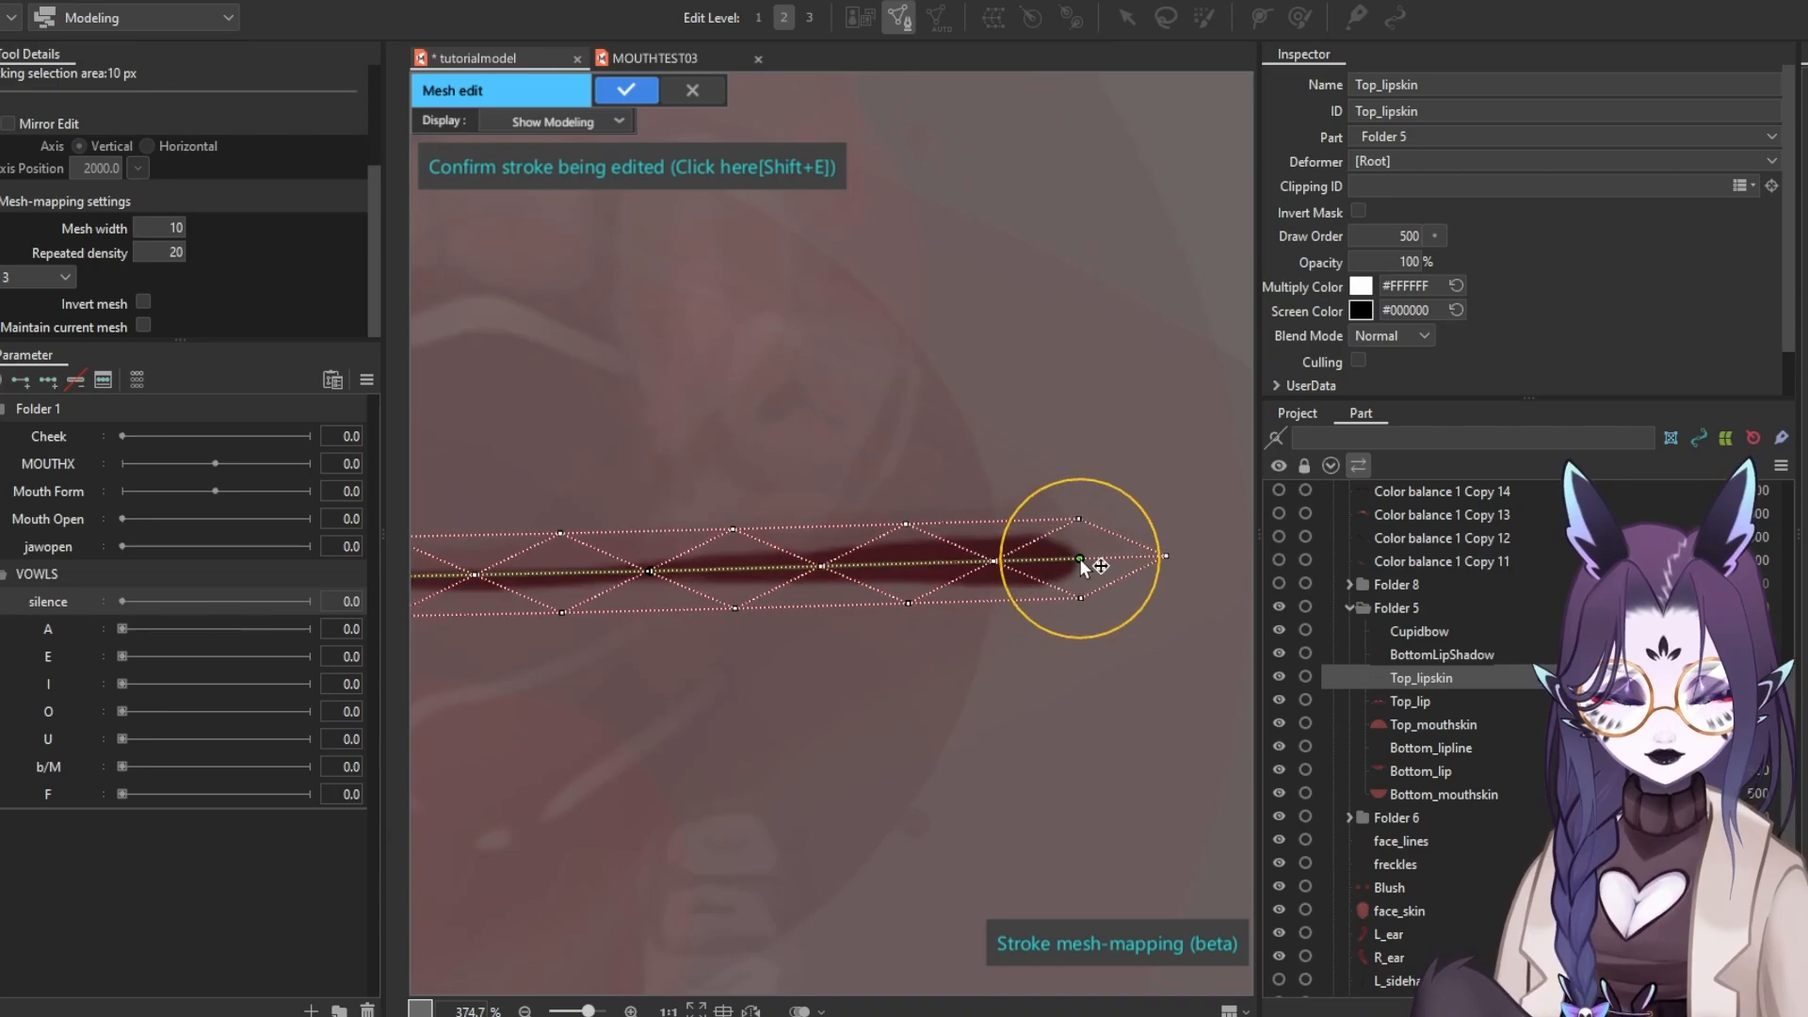
pyautogui.scroll(-2, 1083, 565)
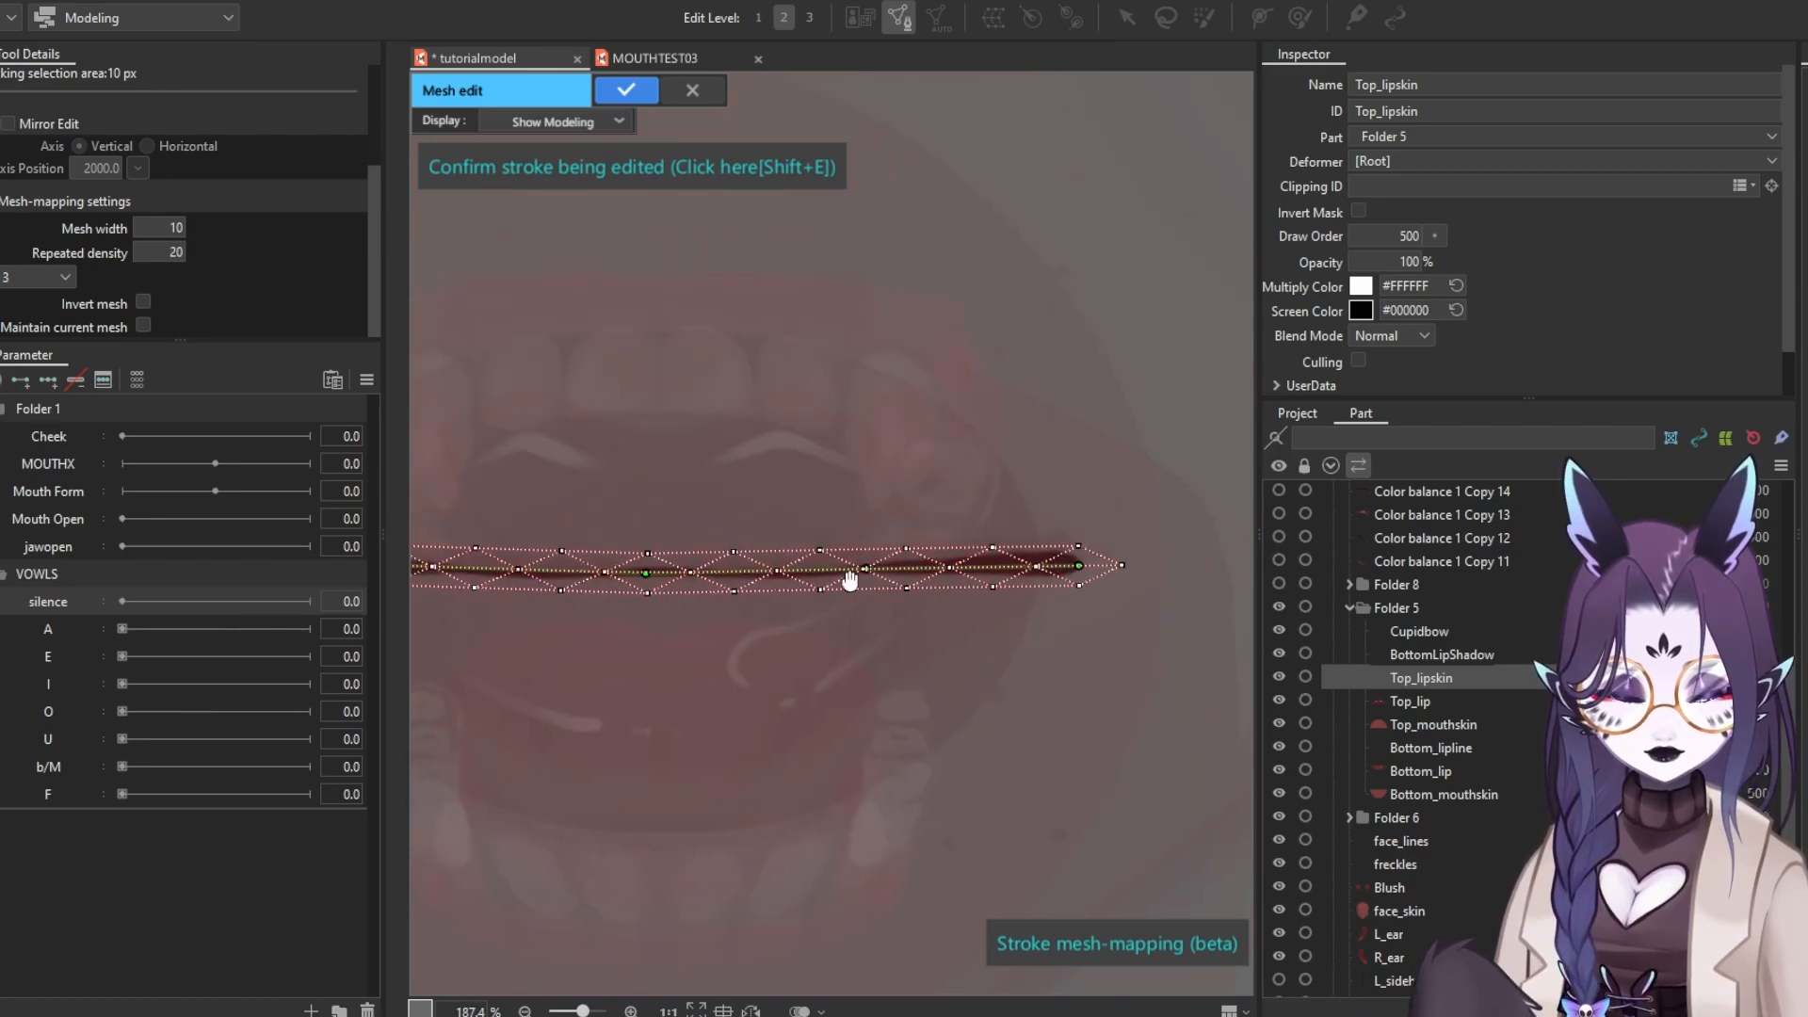
pyautogui.scroll(2, 488, 545)
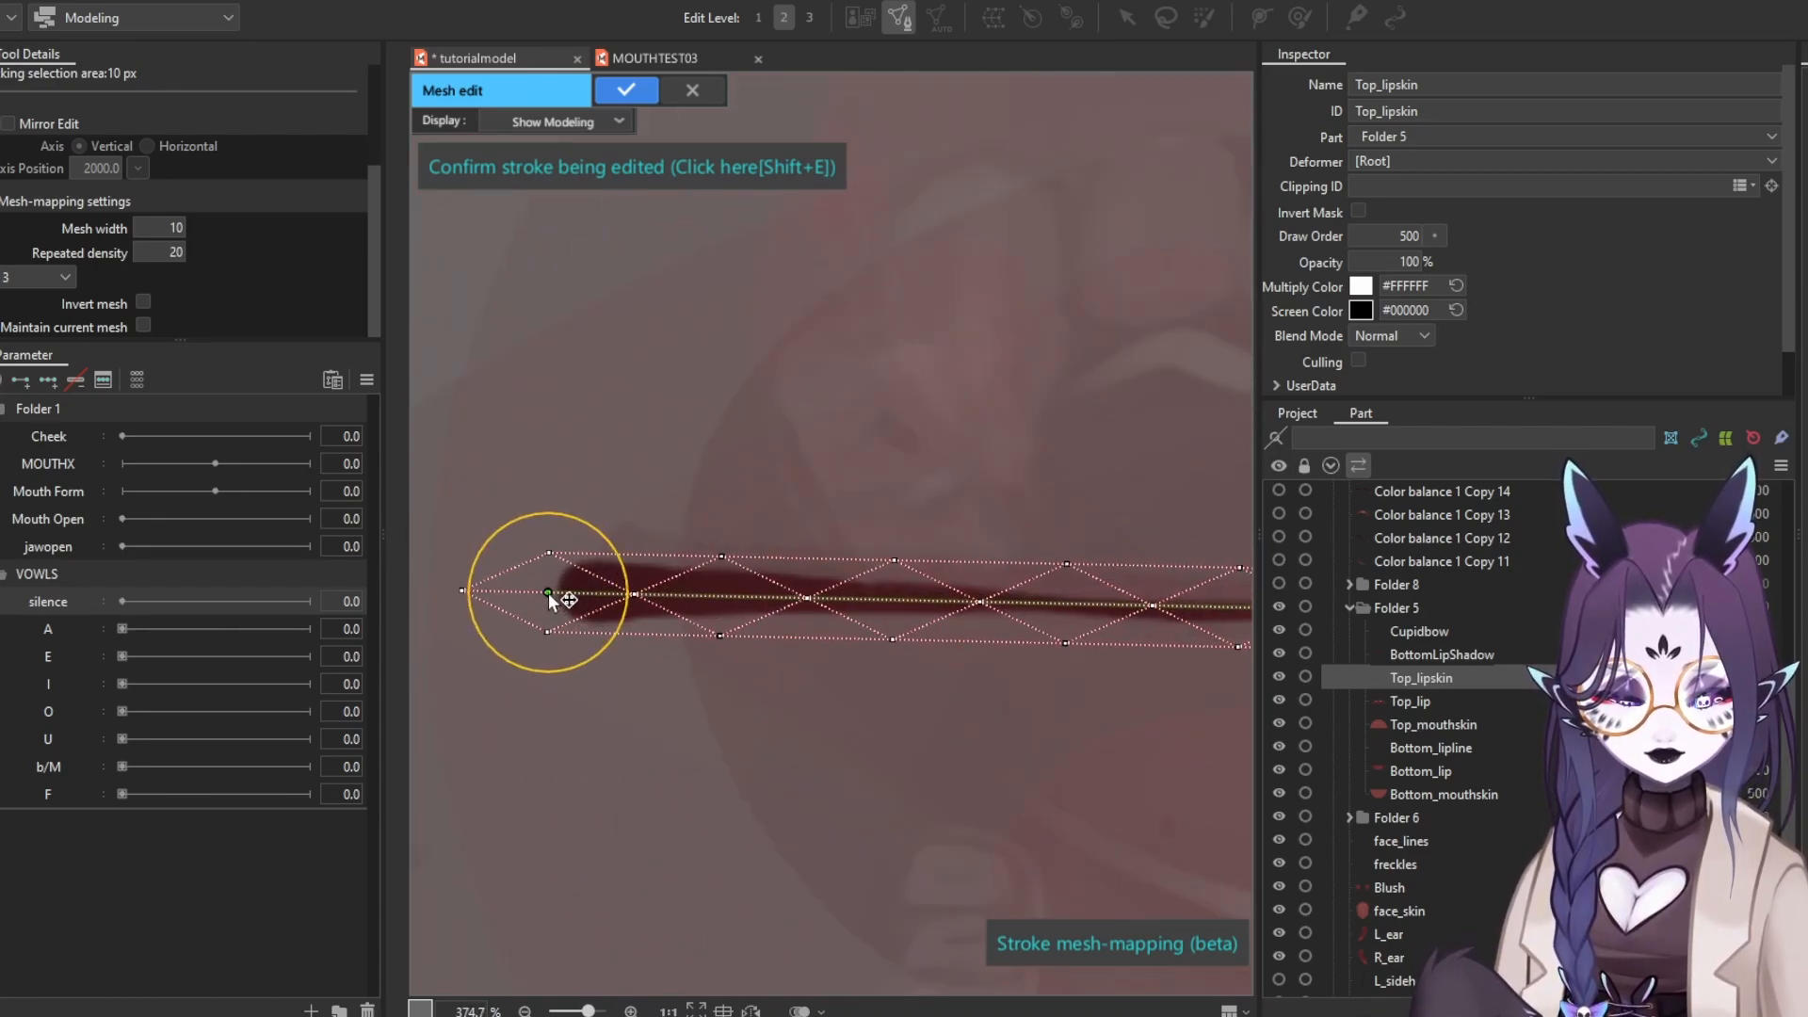
pyautogui.moveTo(549, 594); pyautogui.dragTo(549, 585)
# Refine the intermediate control points of the stroke so it follows the curve of the Top_lipskin line
pyautogui.scroll(-2, 552, 584)
pyautogui.moveTo(740, 608); pyautogui.dragTo(656, 600)
pyautogui.scroll(2, 646, 577)
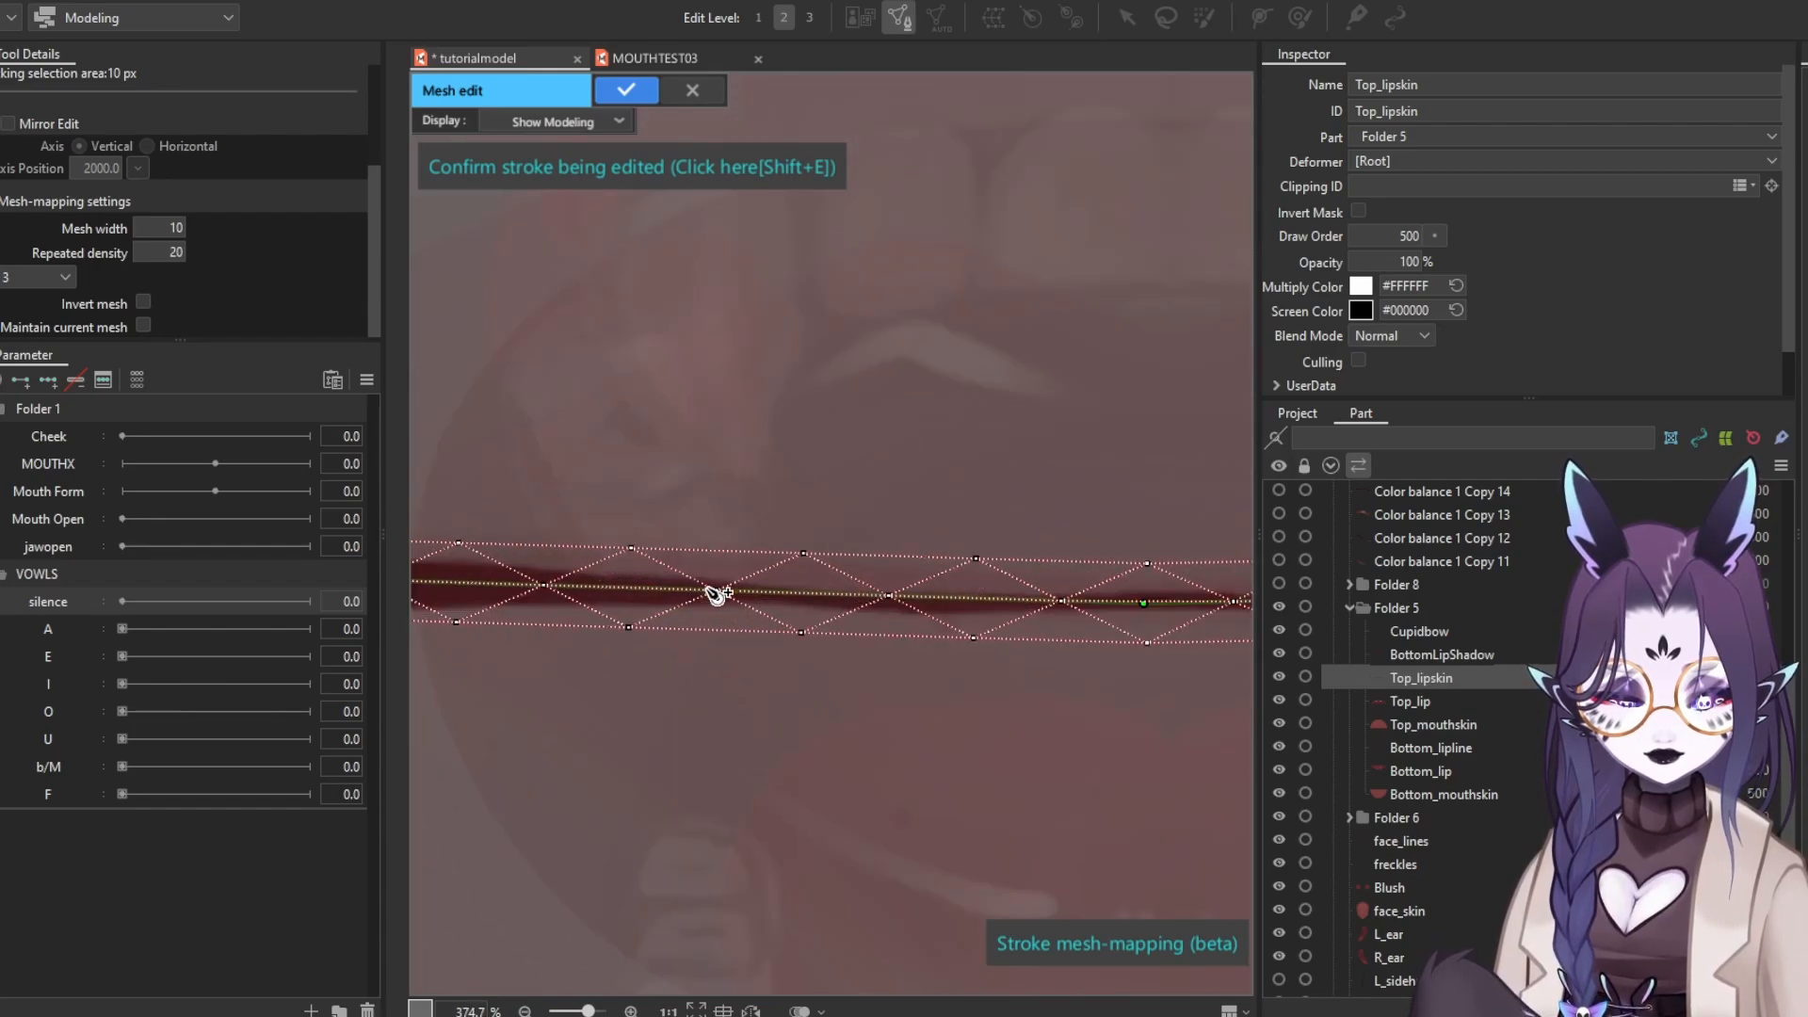
pyautogui.moveTo(1073, 634); pyautogui.dragTo(698, 630)
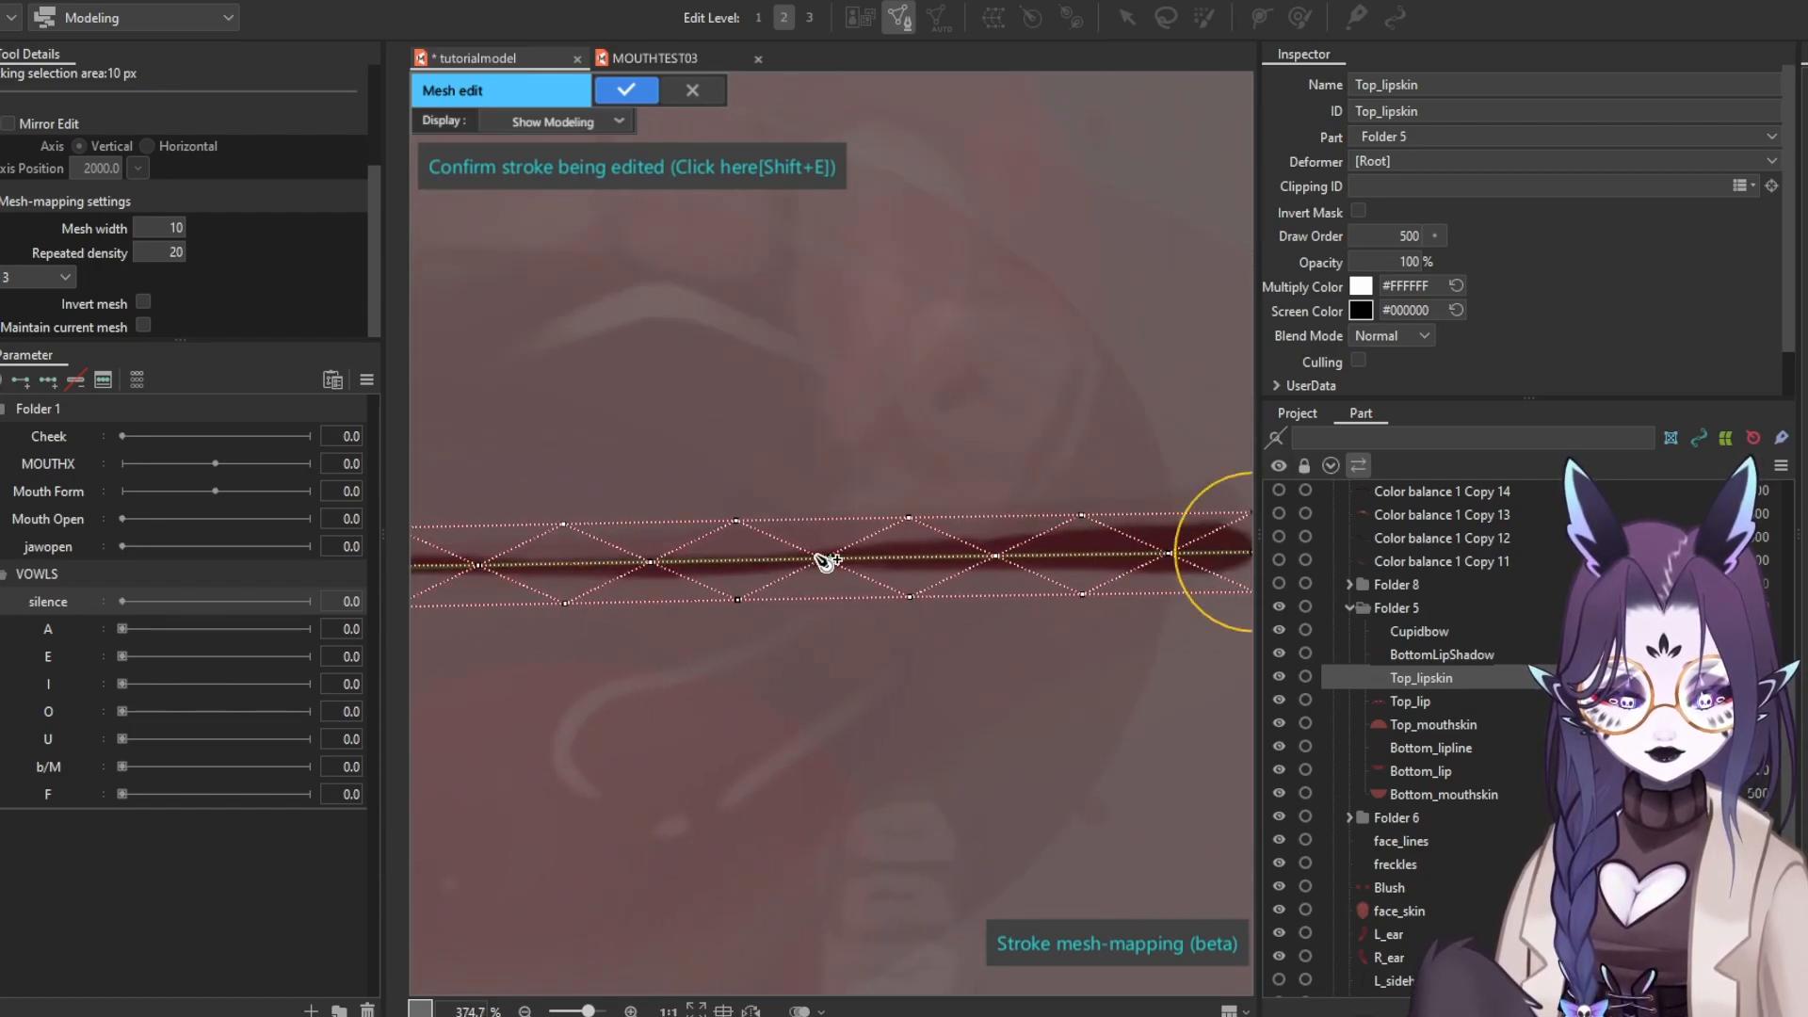
pyautogui.scroll(-1, 841, 568)
pyautogui.scroll(5, 833, 584)
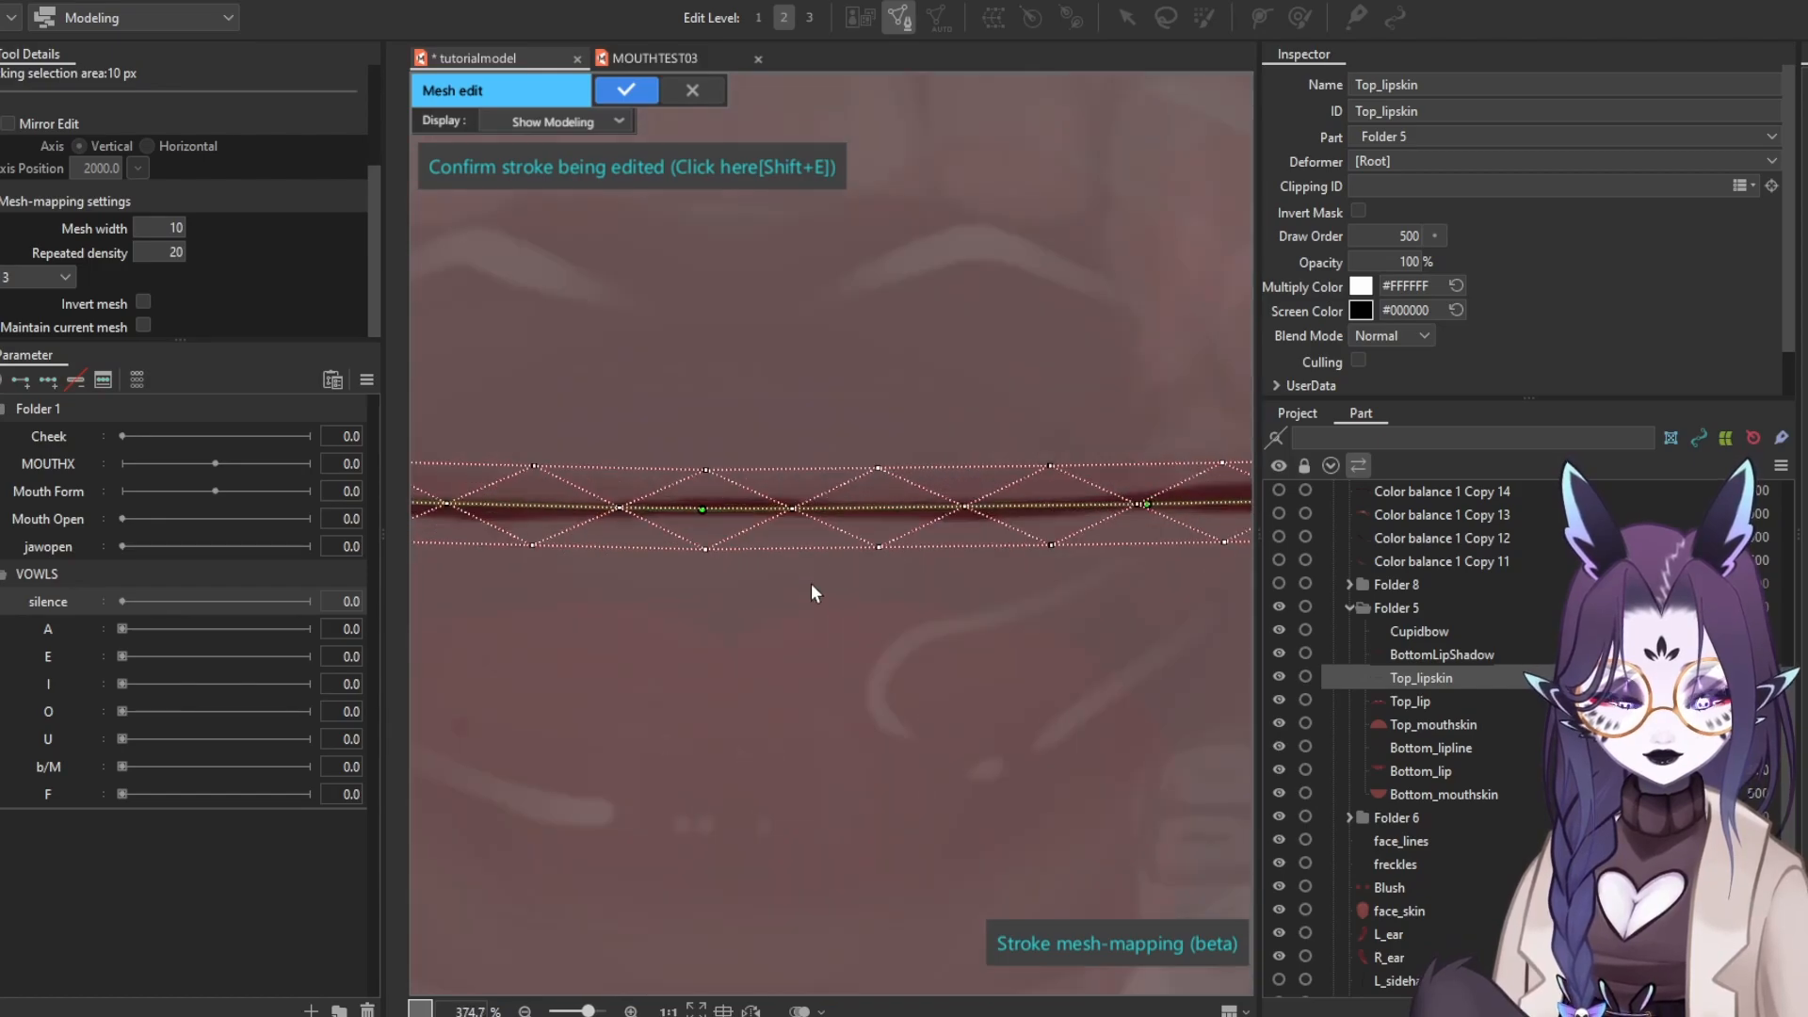
# Set the stroke's mesh width to 20 and repeated density to 8, and confirm the stroke
pyautogui.moveTo(179, 228)
pyautogui.mouseDown()
pyautogui.moveTo(215, 228)
pyautogui.moveTo(173, 245)
pyautogui.moveTo(194, 252)
pyautogui.mouseUp()
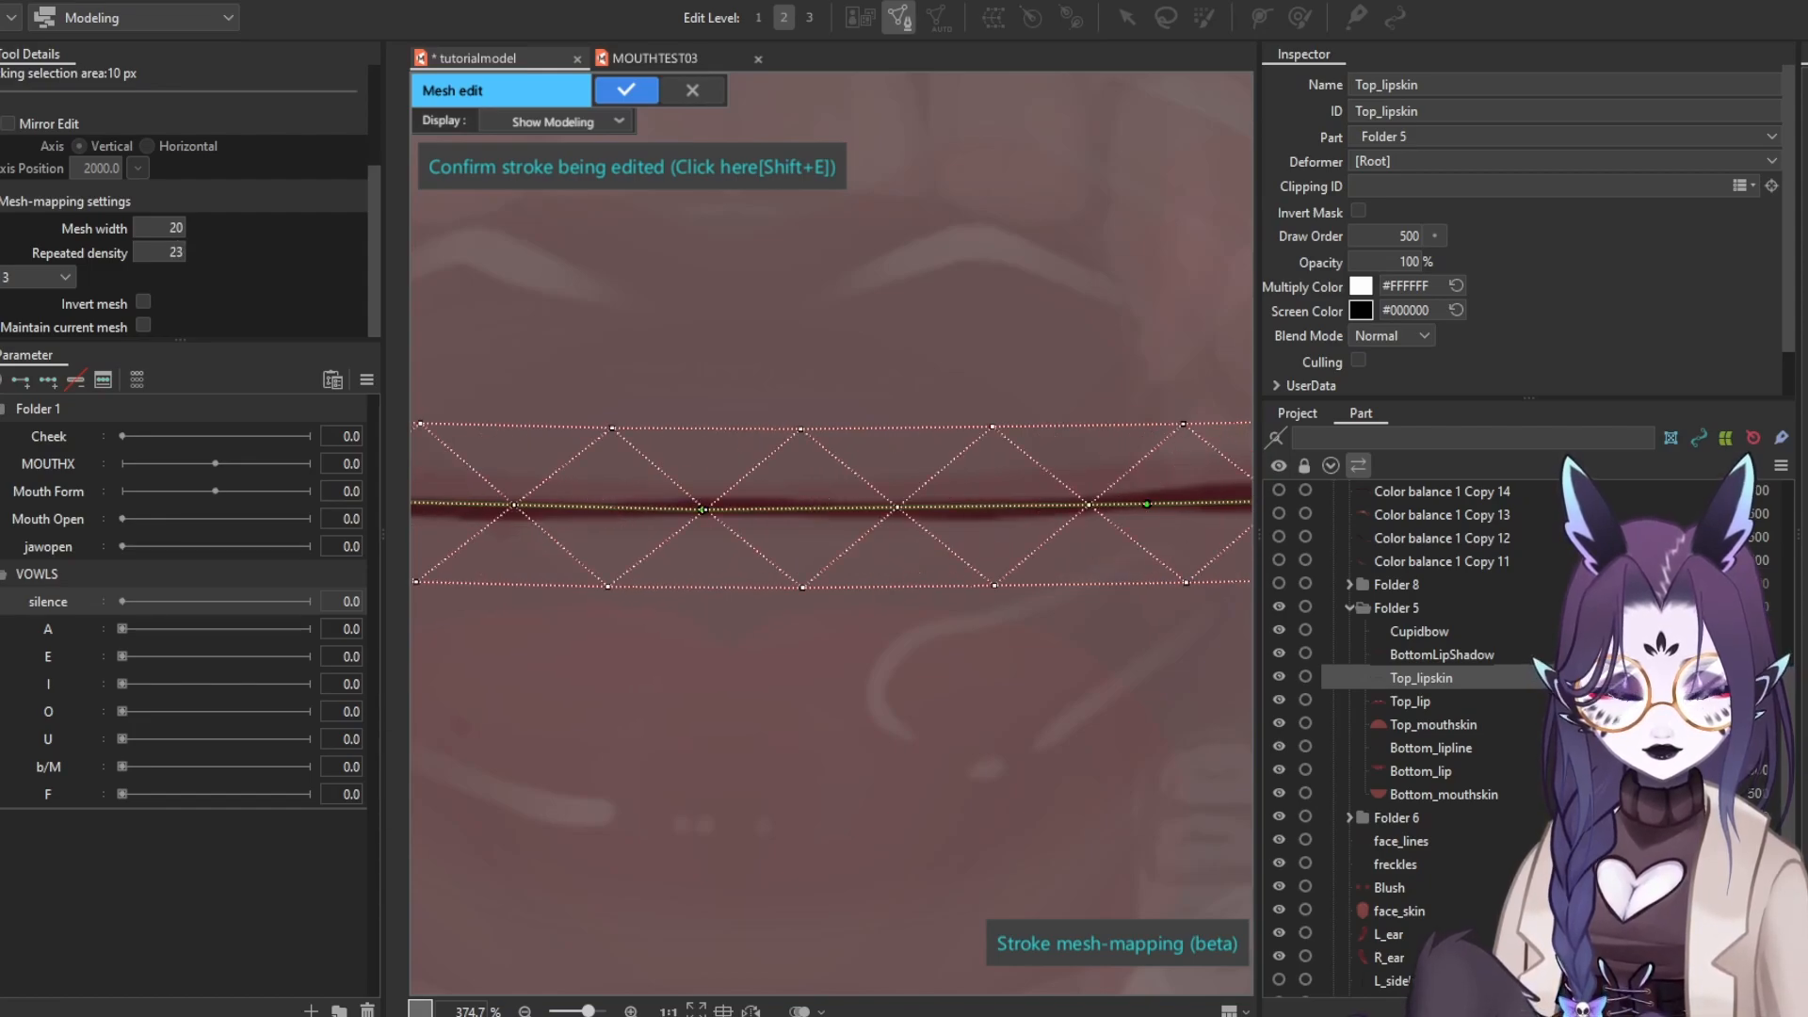
pyautogui.scroll(-5, 1138, 529)
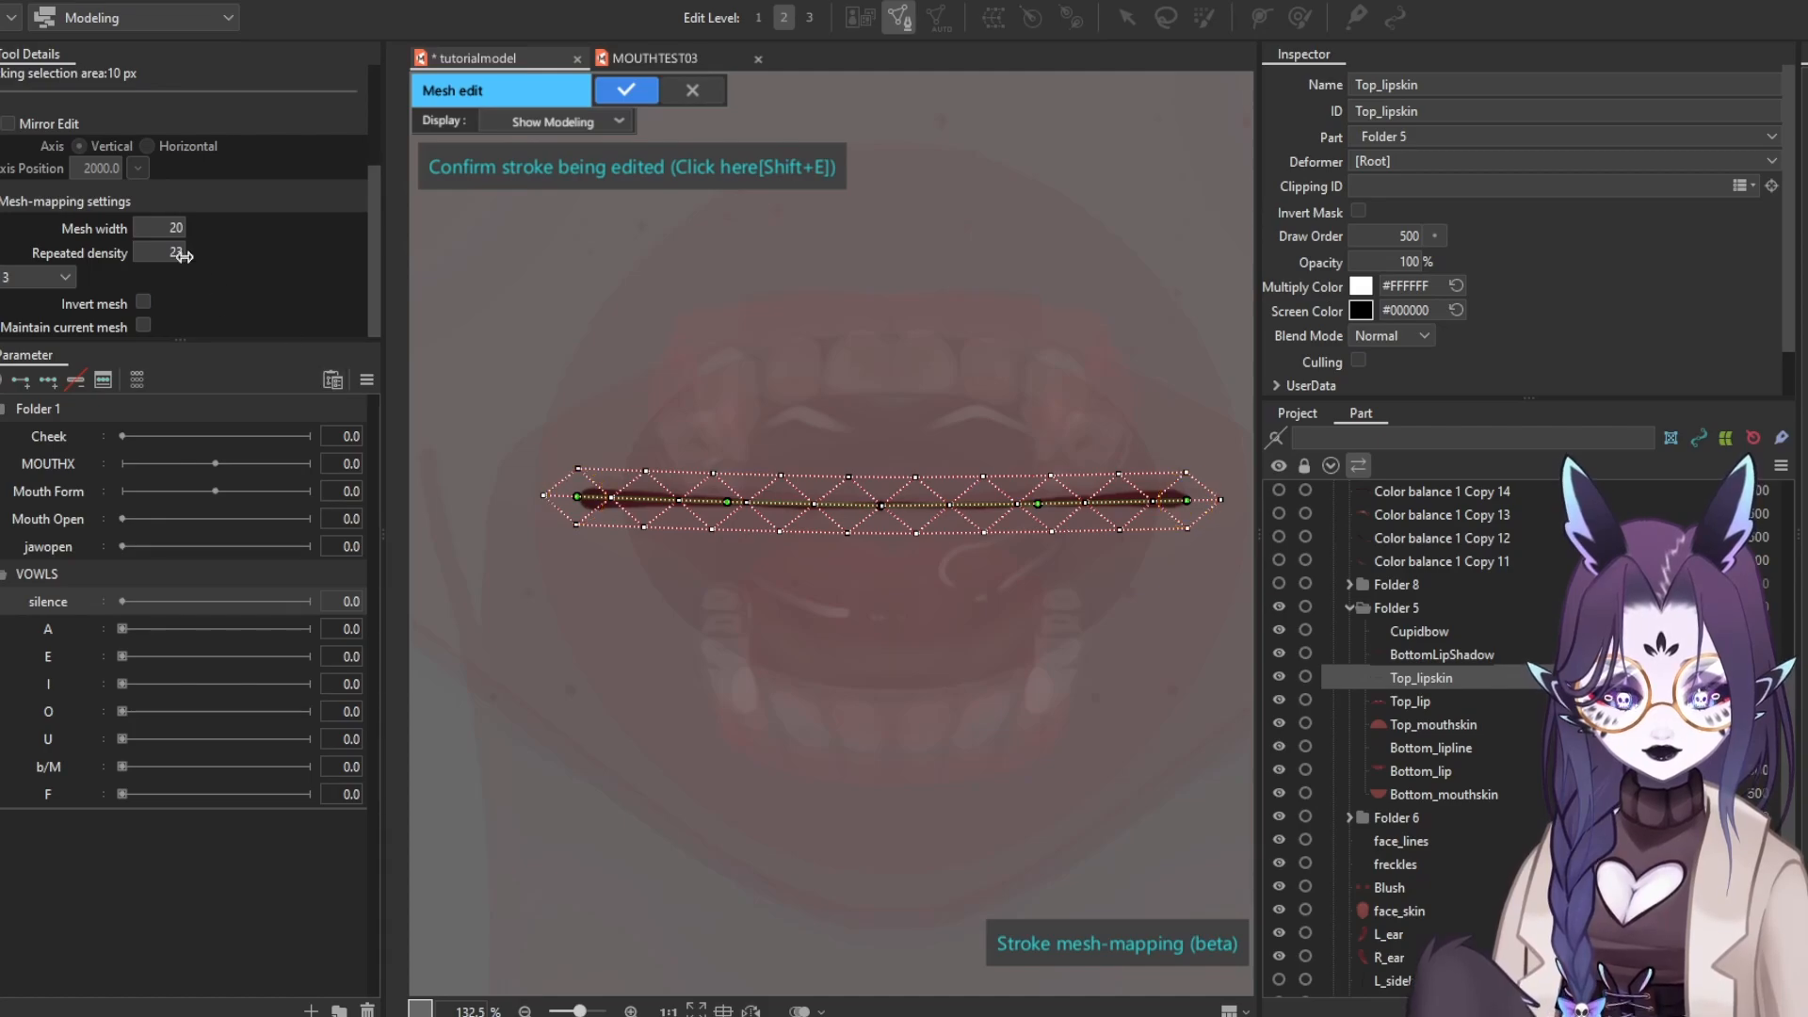
pyautogui.moveTo(178, 252); pyautogui.dragTo(154, 252)
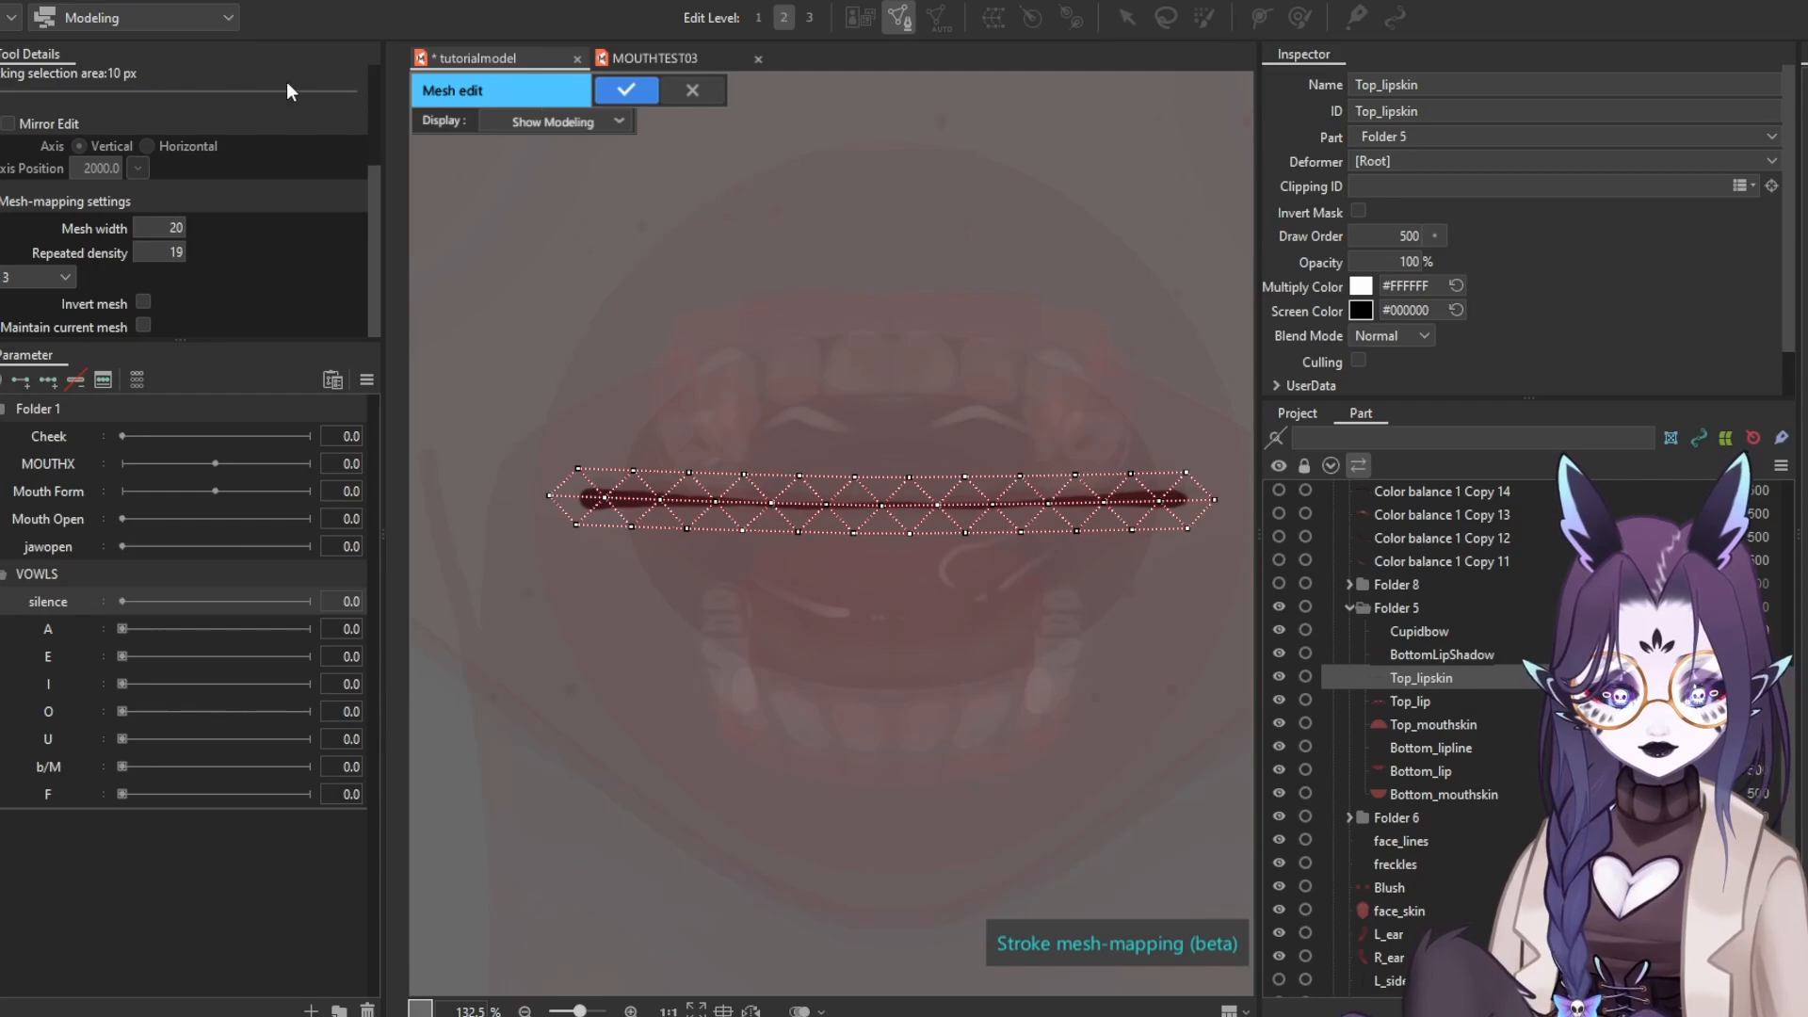
pyautogui.scroll(3, 753, 511)
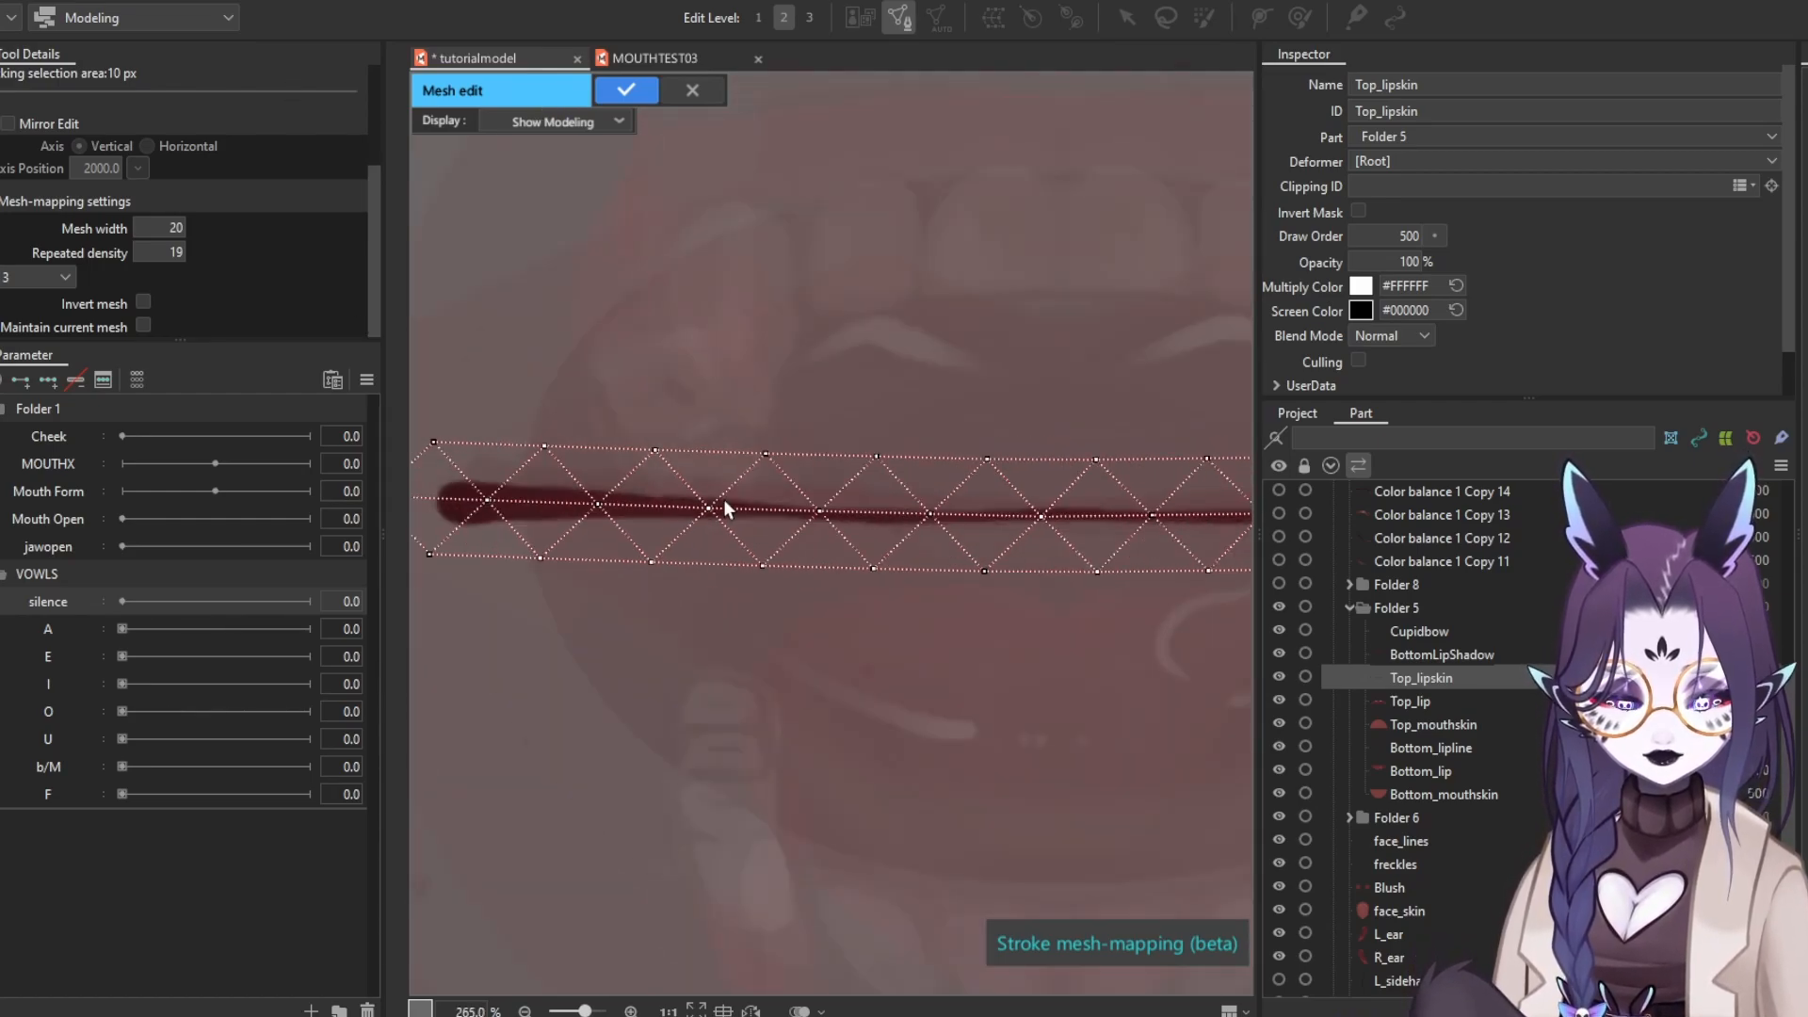
pyautogui.scroll(-2, 678, 250)
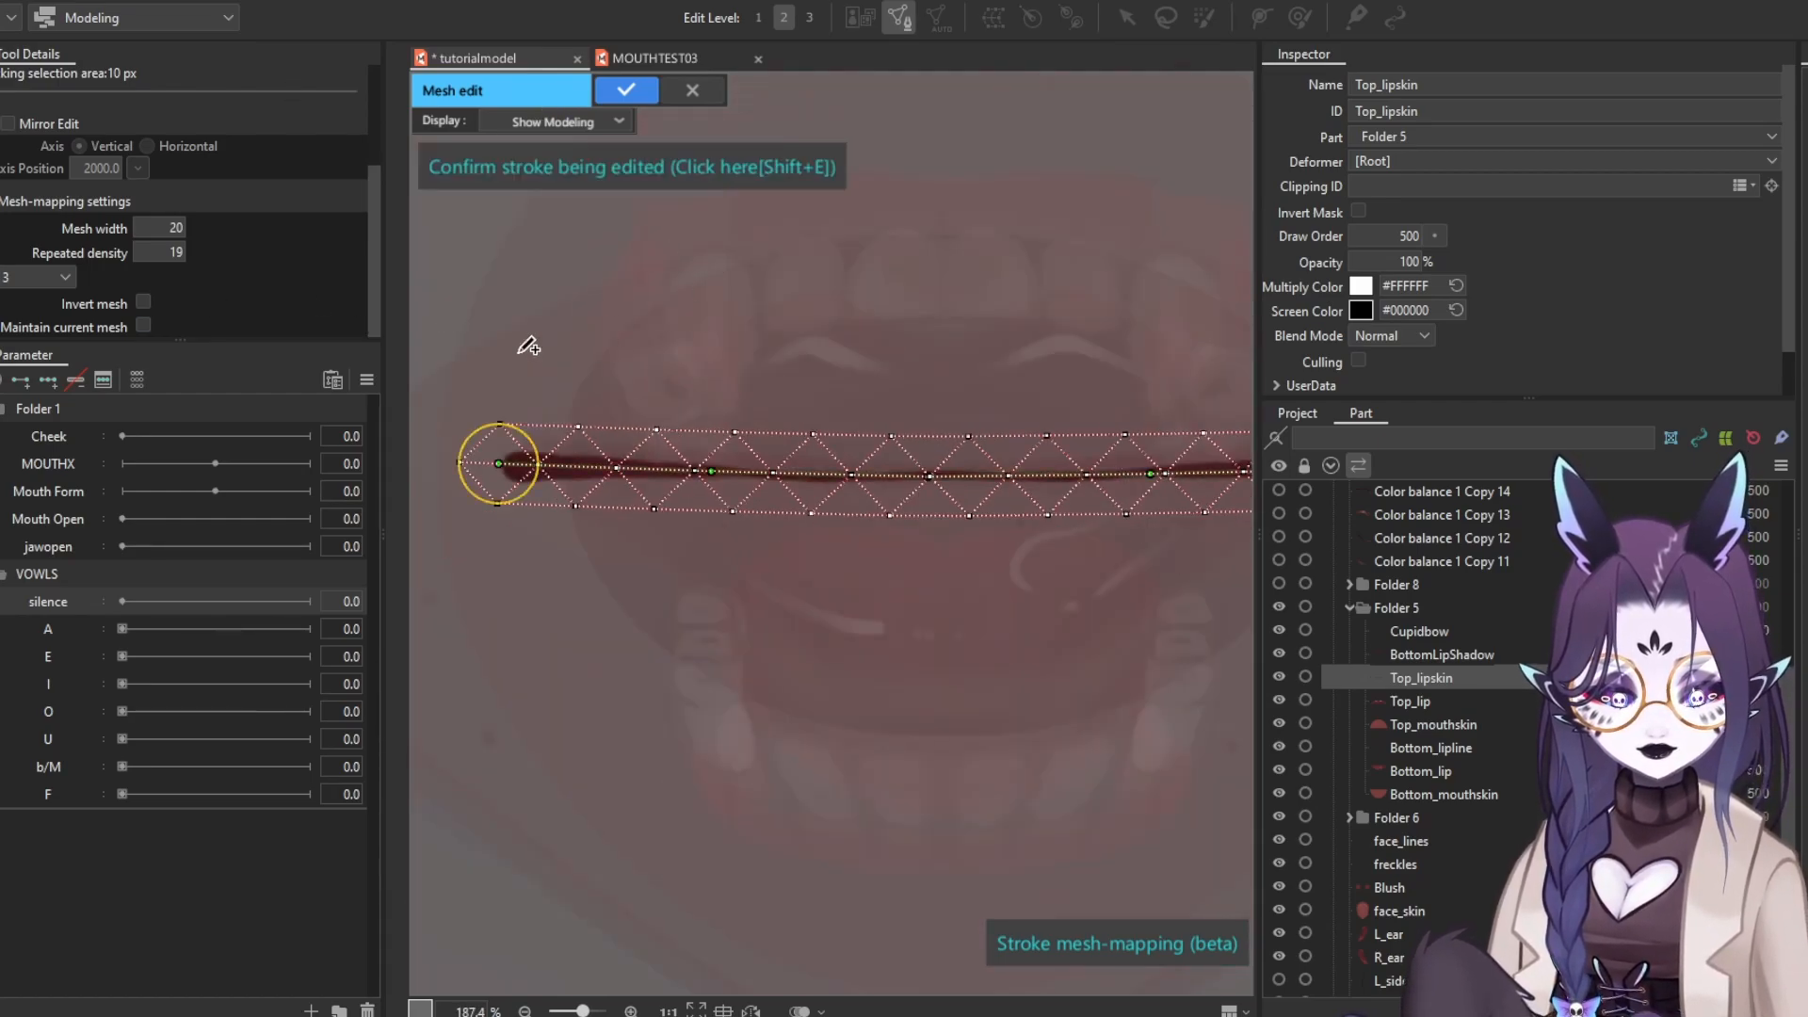
pyautogui.moveTo(176, 251); pyautogui.dragTo(233, 250)
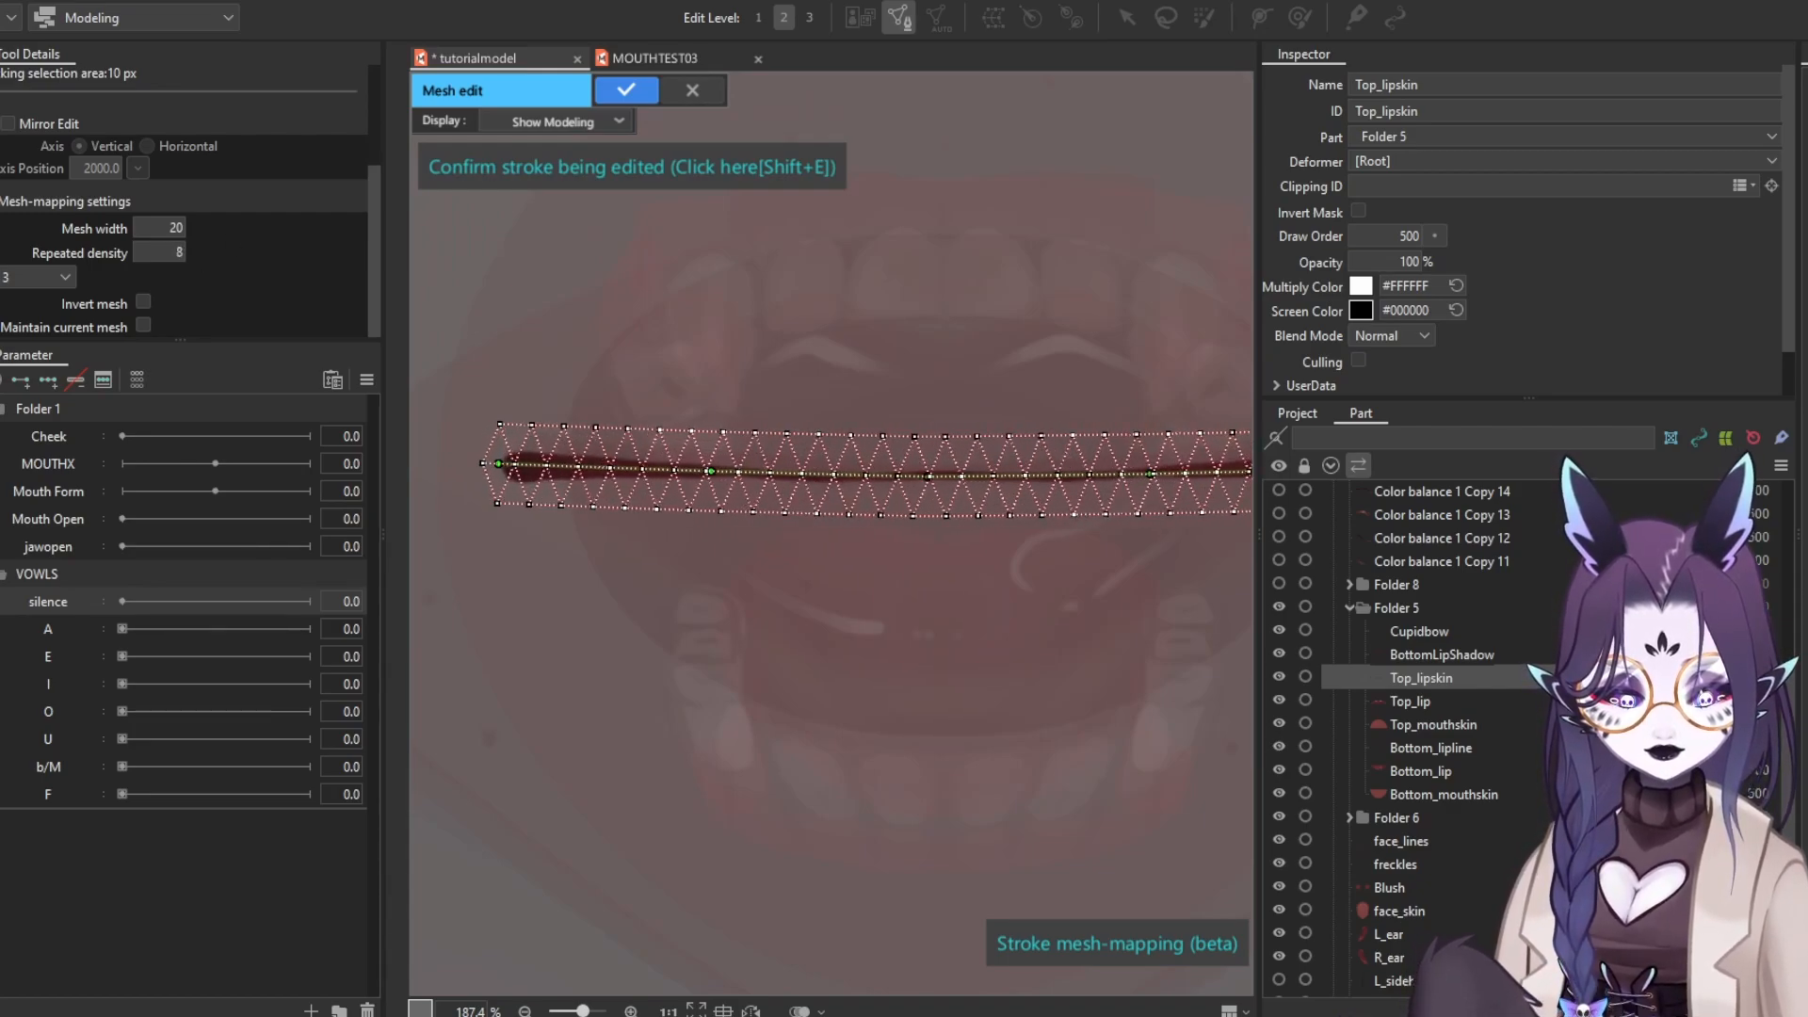
pyautogui.scroll(-2, 613, 364)
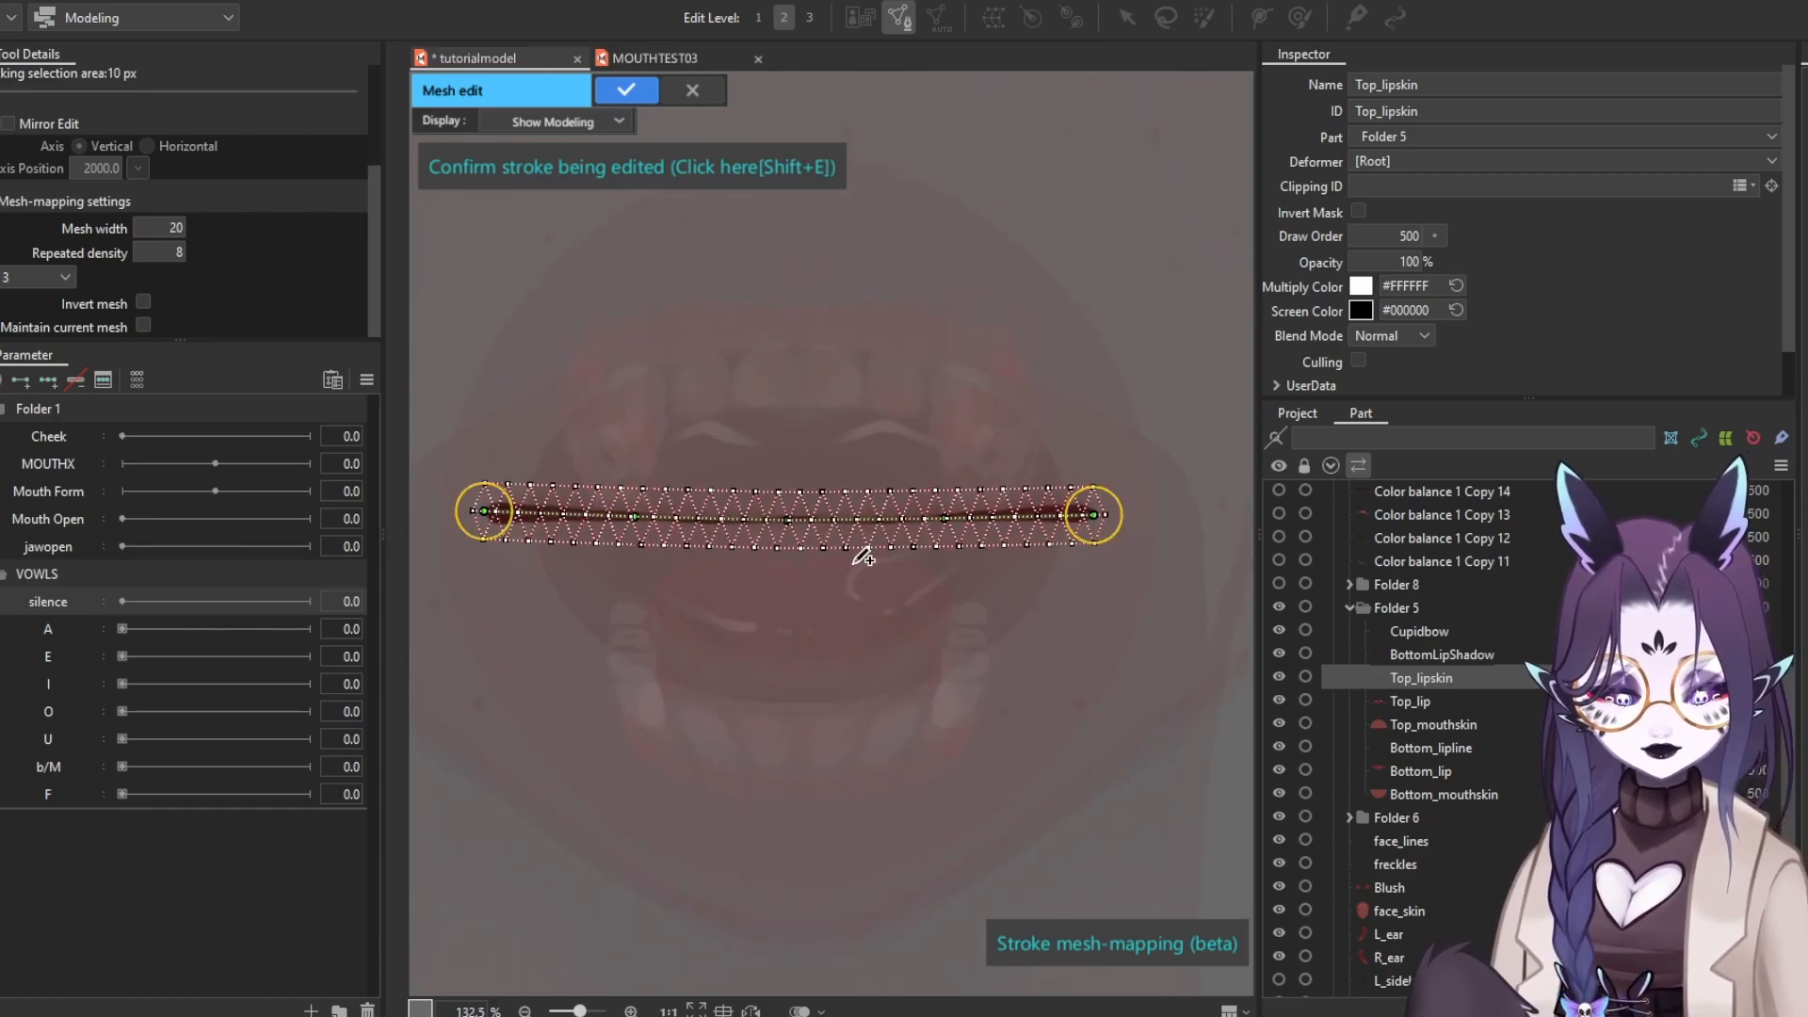
pyautogui.click(693, 162)
pyautogui.scroll(3, 49, 140)
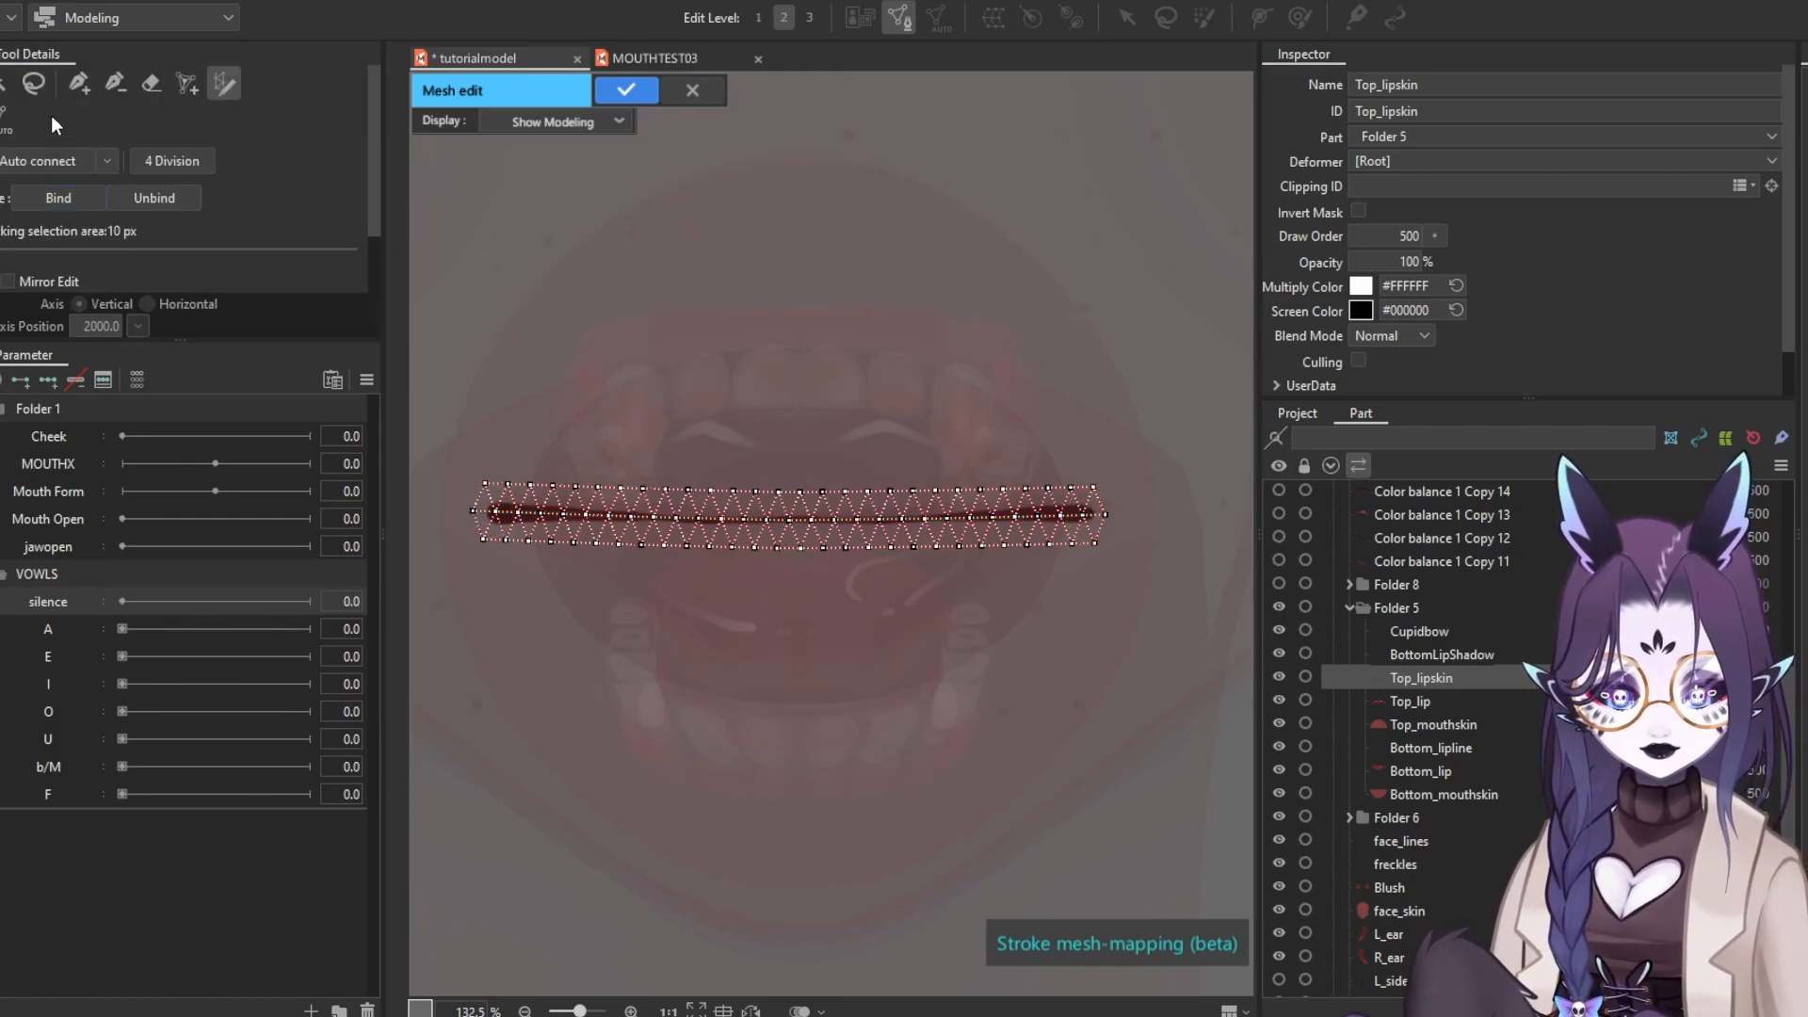
# Copy all points of the Top_lipskin mesh and apply the mesh edit
pyautogui.click(10, 92)
pyautogui.moveTo(456, 420); pyautogui.dragTo(1318, 739)
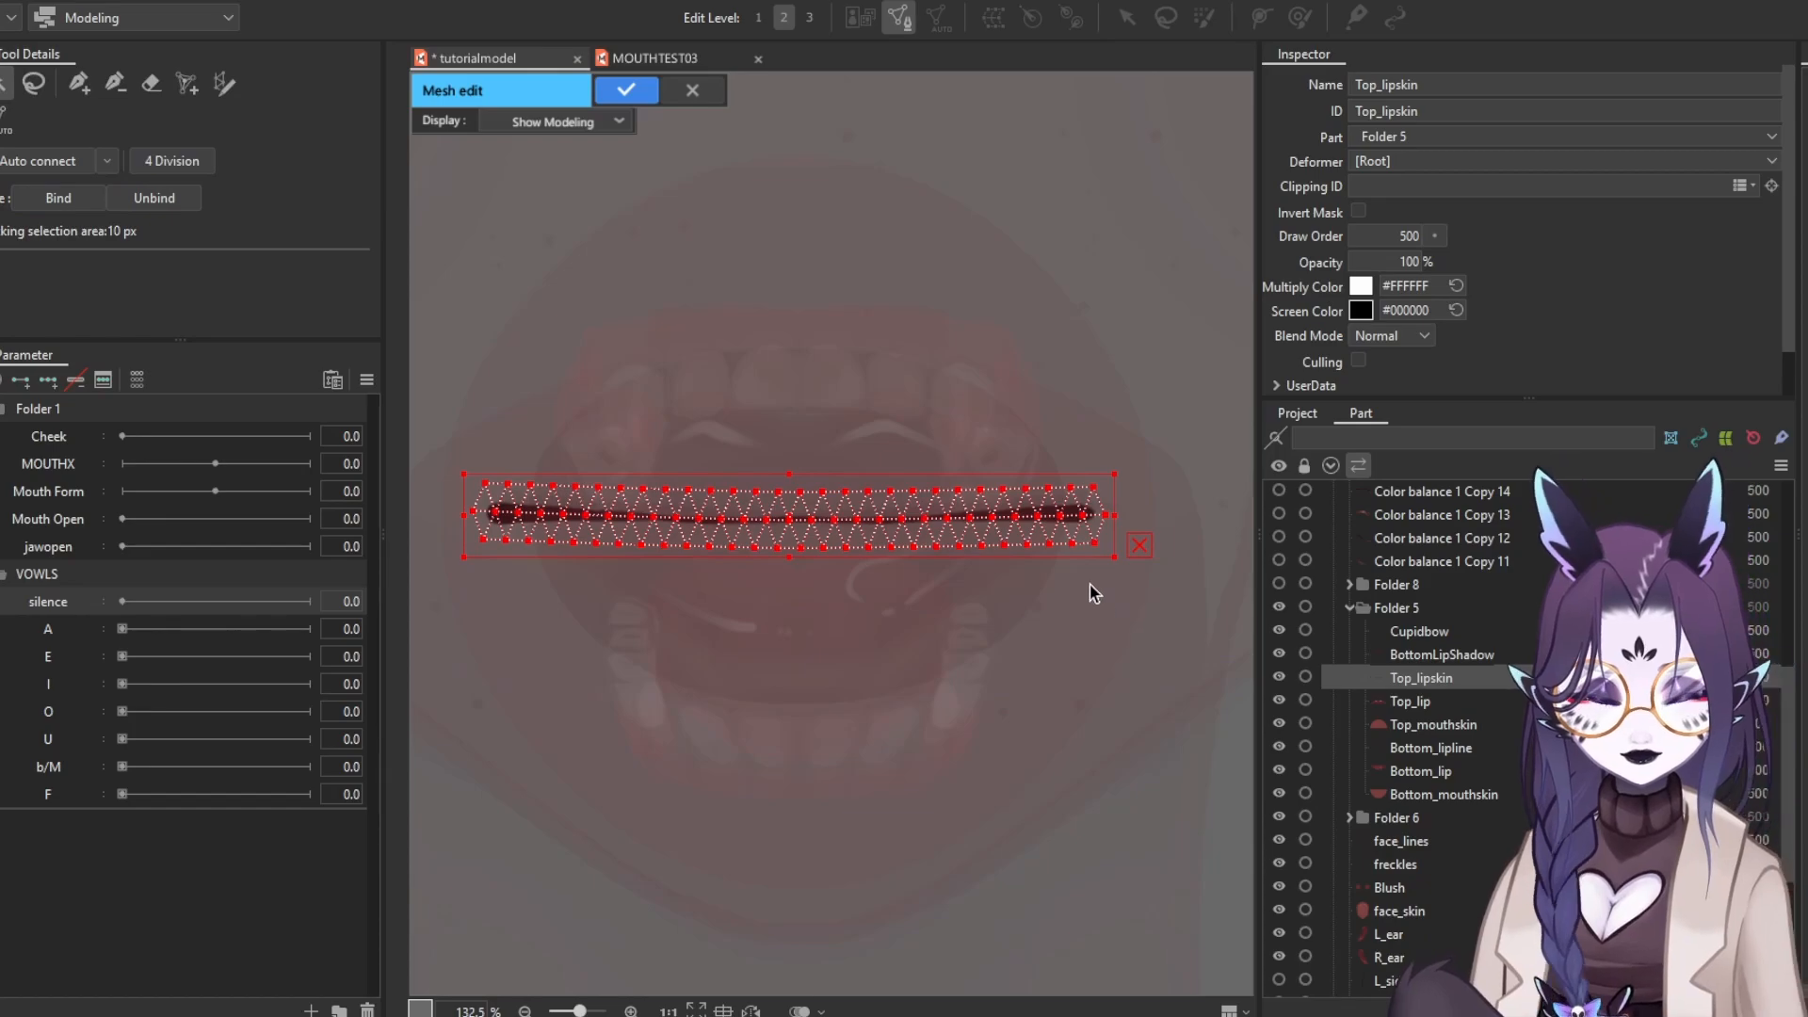
pyautogui.click(626, 90)
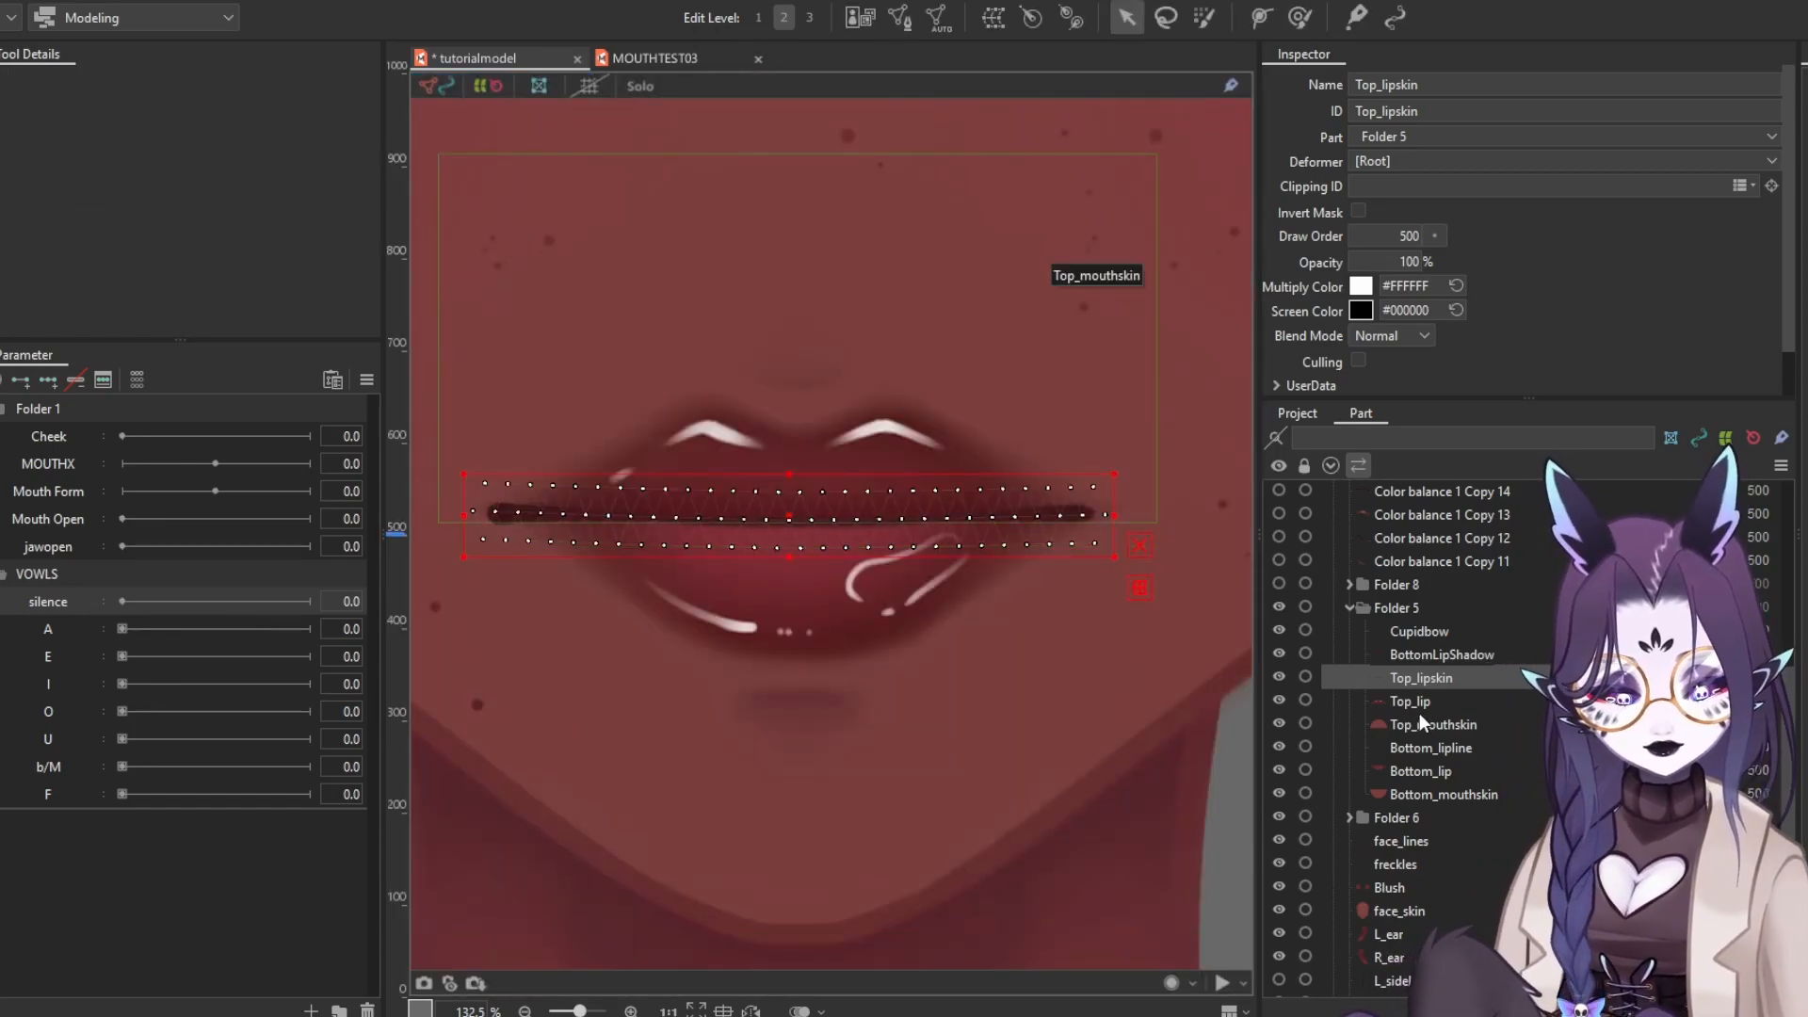
# Replace Bottom_lipline's default mesh with the mesh copied from Top_lipskin
pyautogui.click(1418, 747)
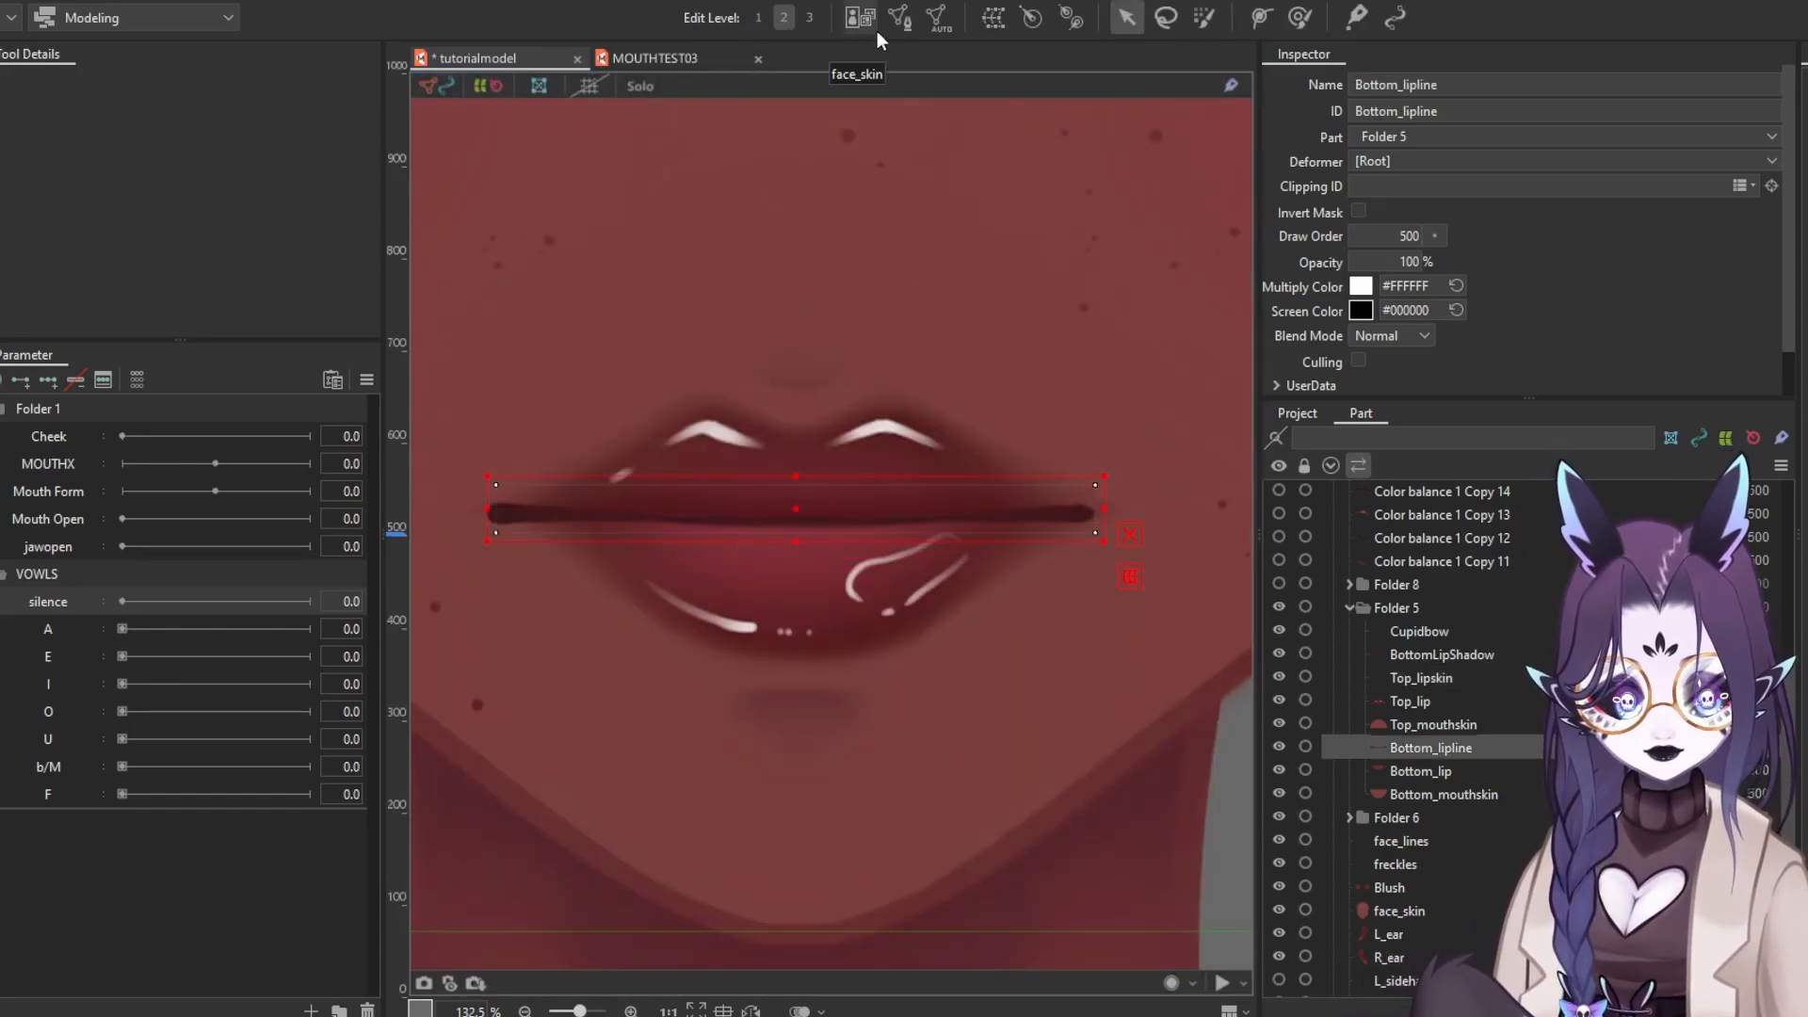
pyautogui.click(898, 19)
pyautogui.click(151, 83)
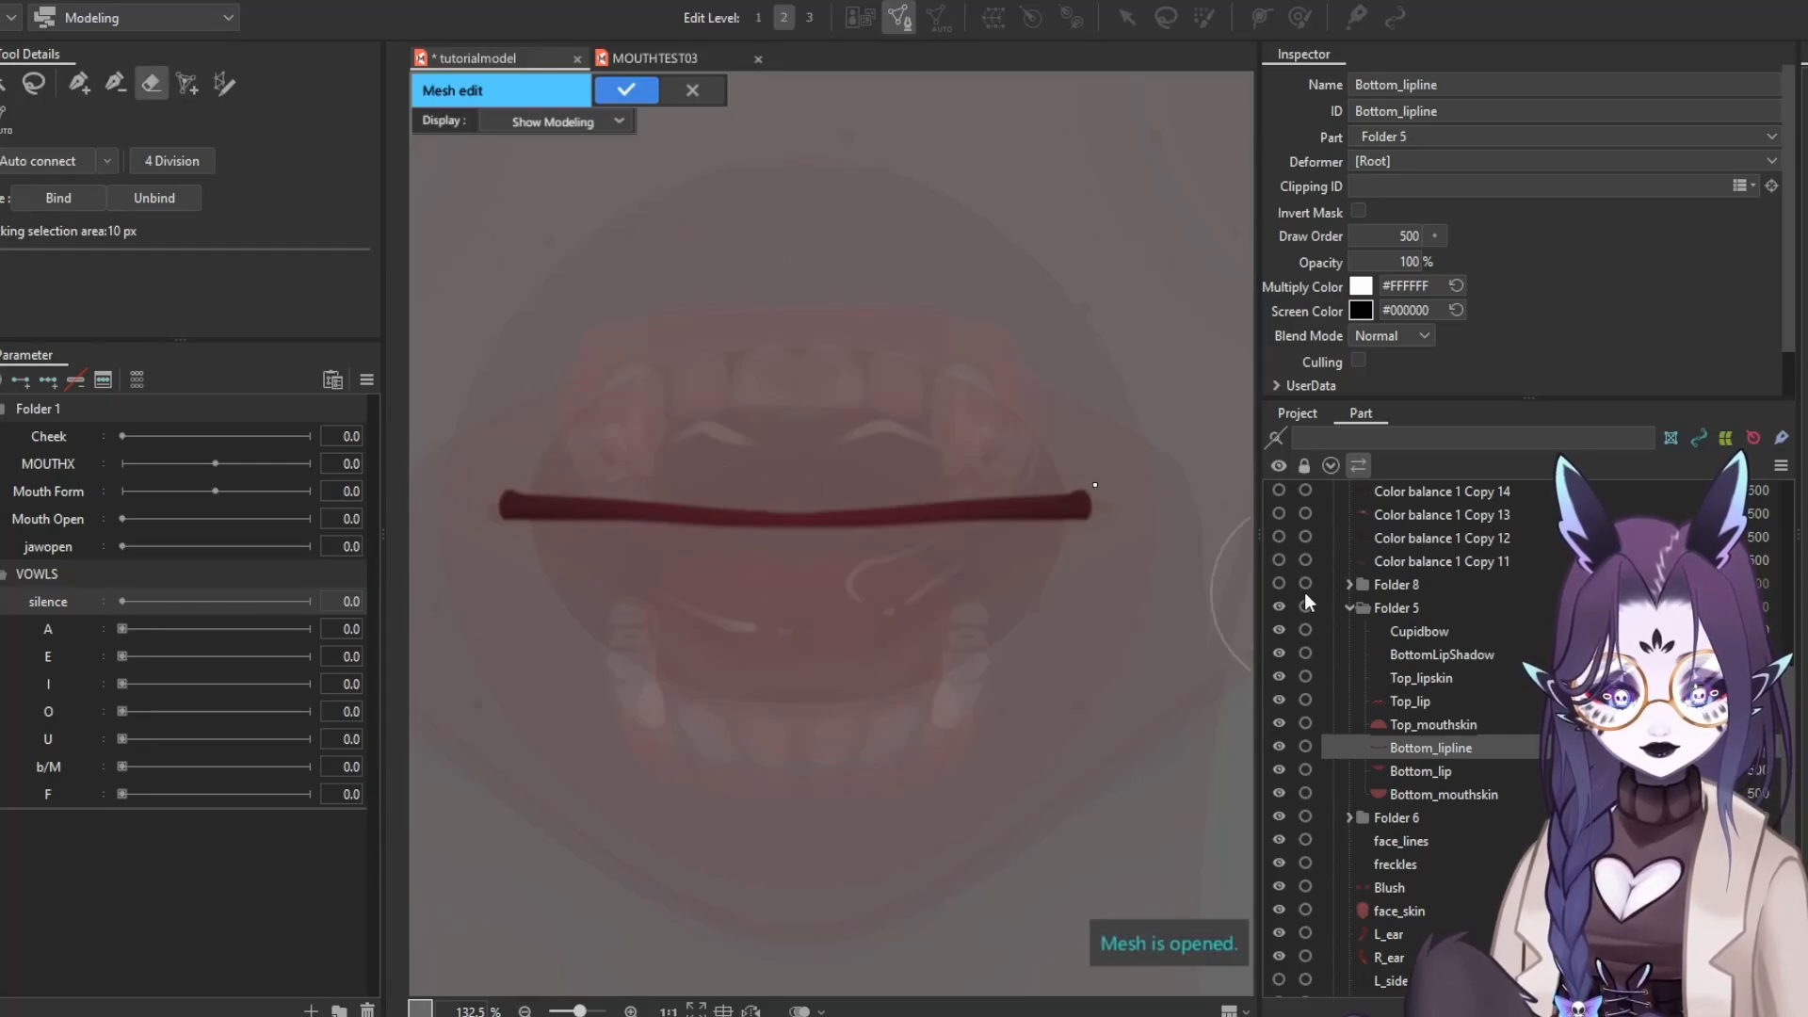
pyautogui.hotkey('ctrl', 'v')
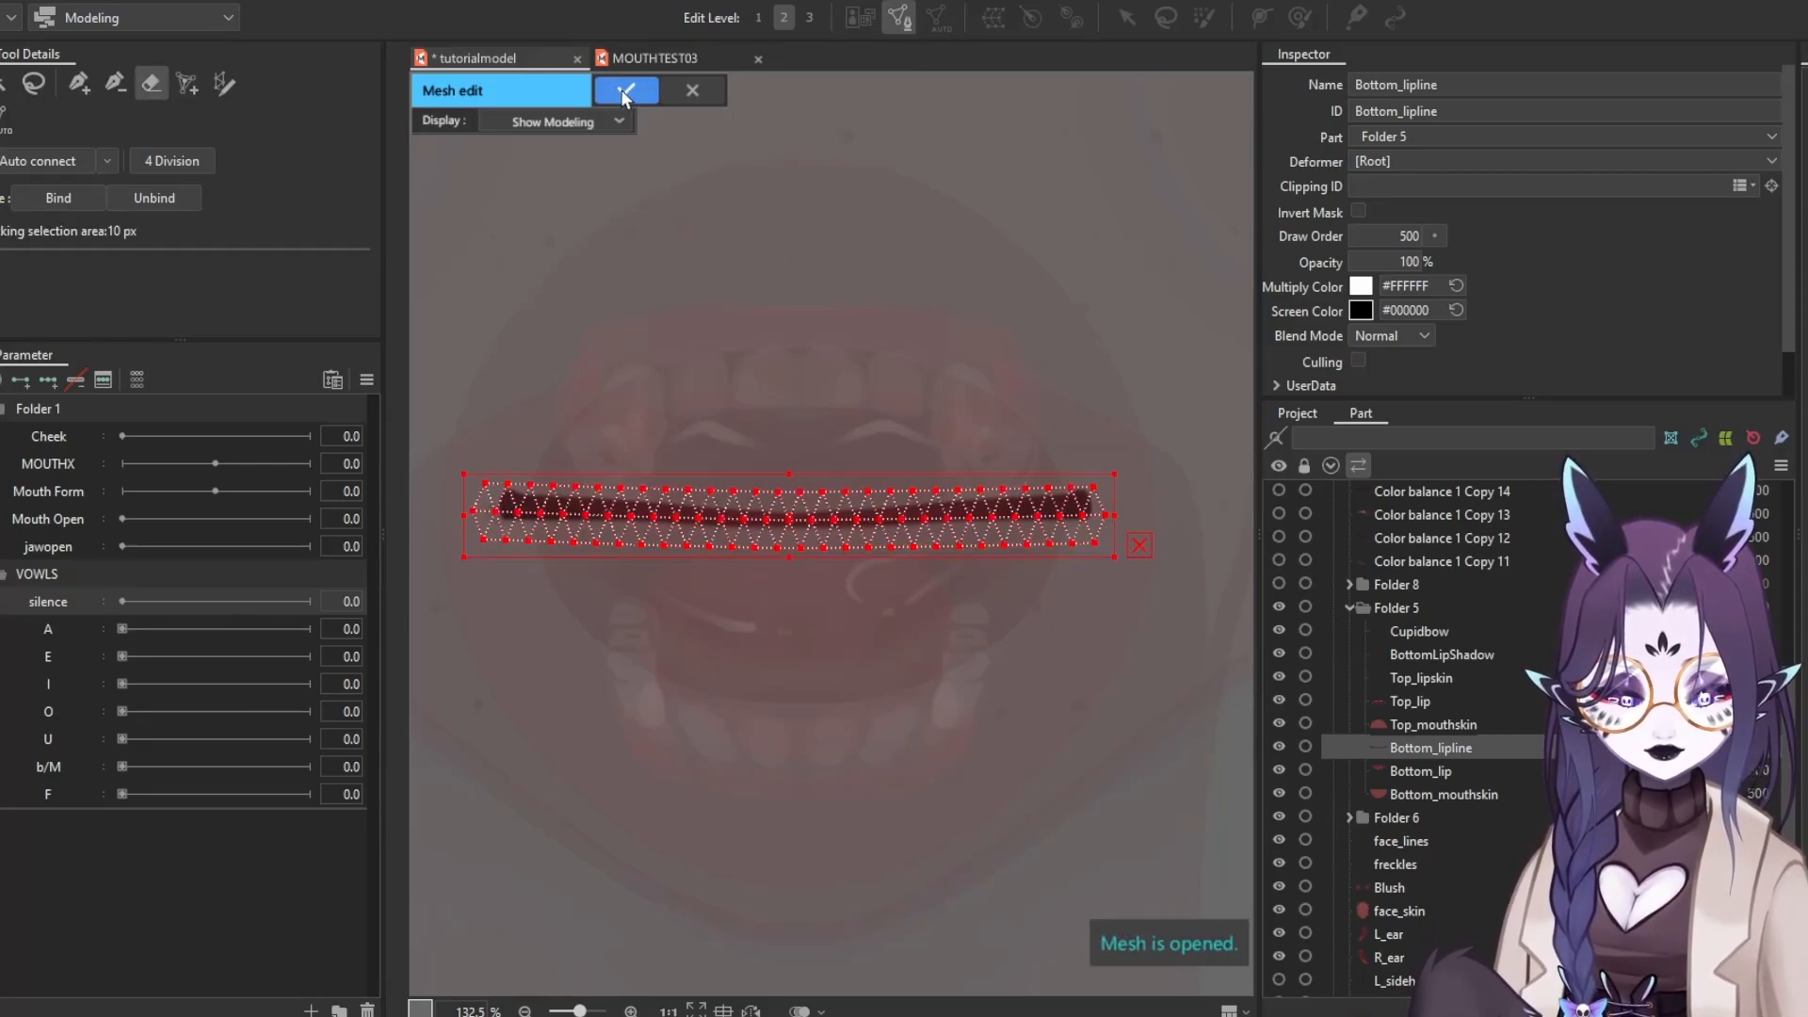
# Nudge the pasted mesh upward until its middle row is centred on the Bottom_lipline artwork
pyautogui.click(6, 83)
pyautogui.scroll(2, 798, 511)
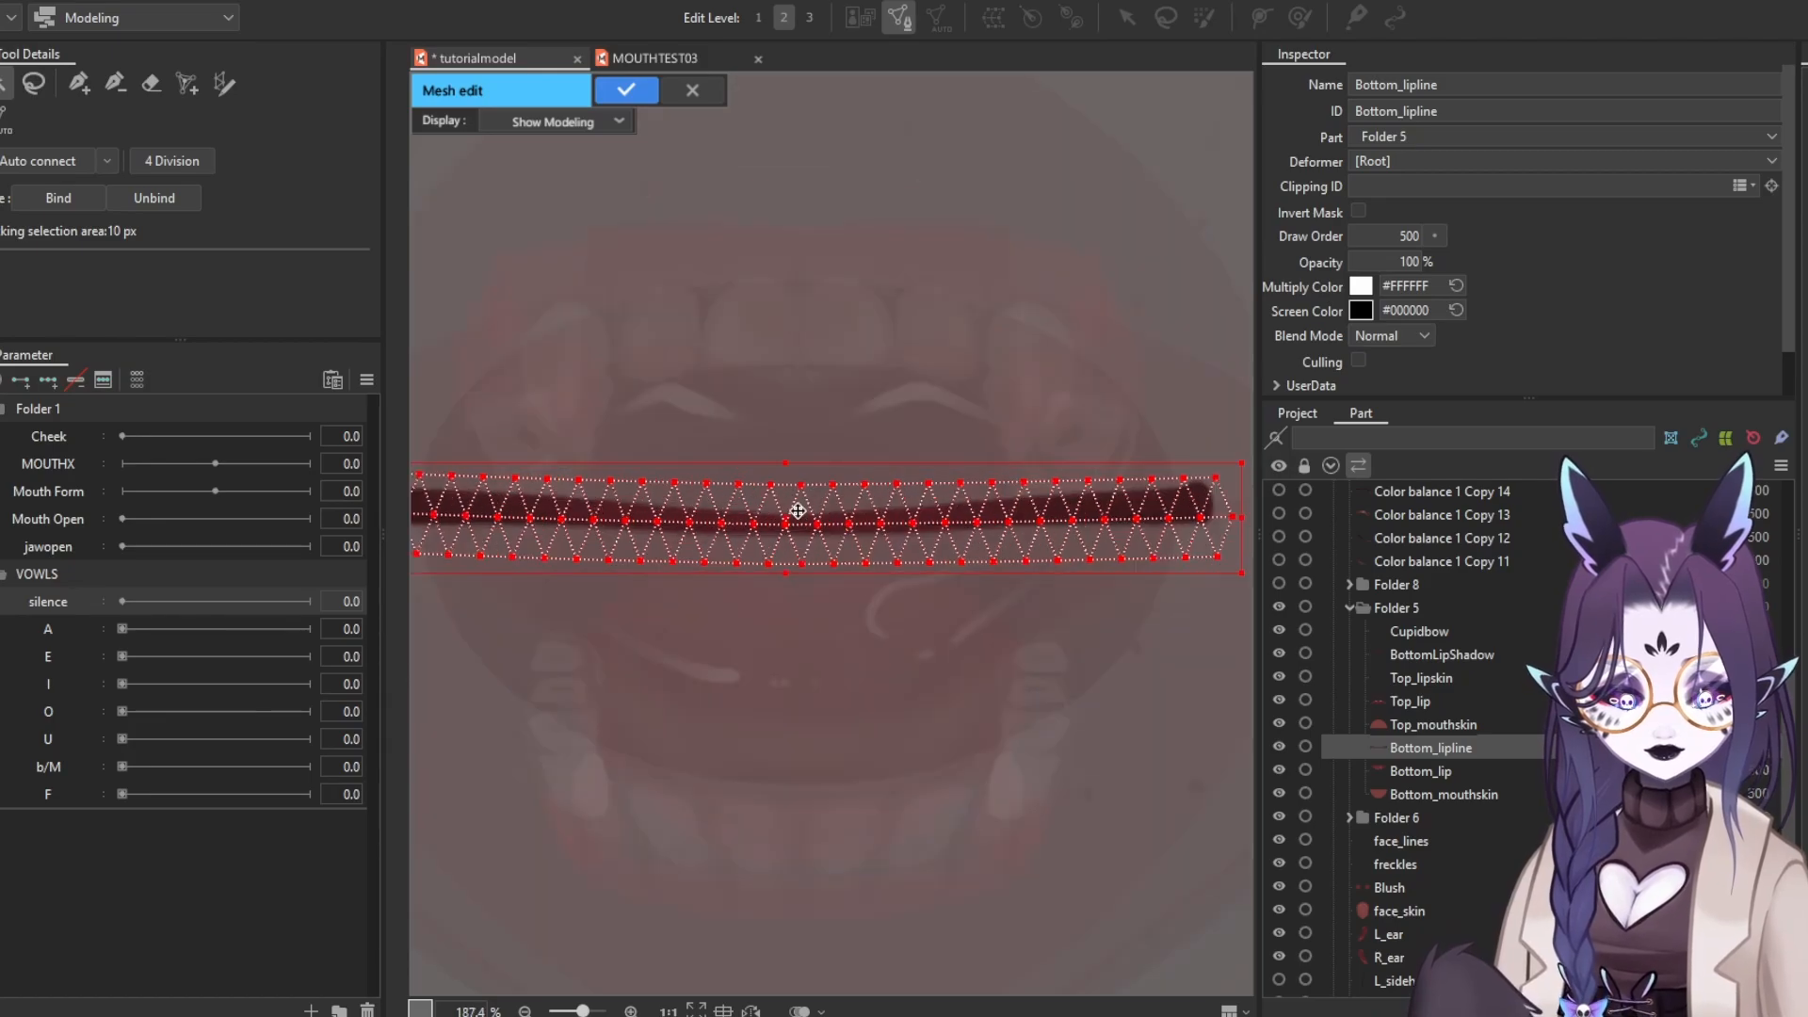
pyautogui.press('Up')
pyautogui.press('Up')
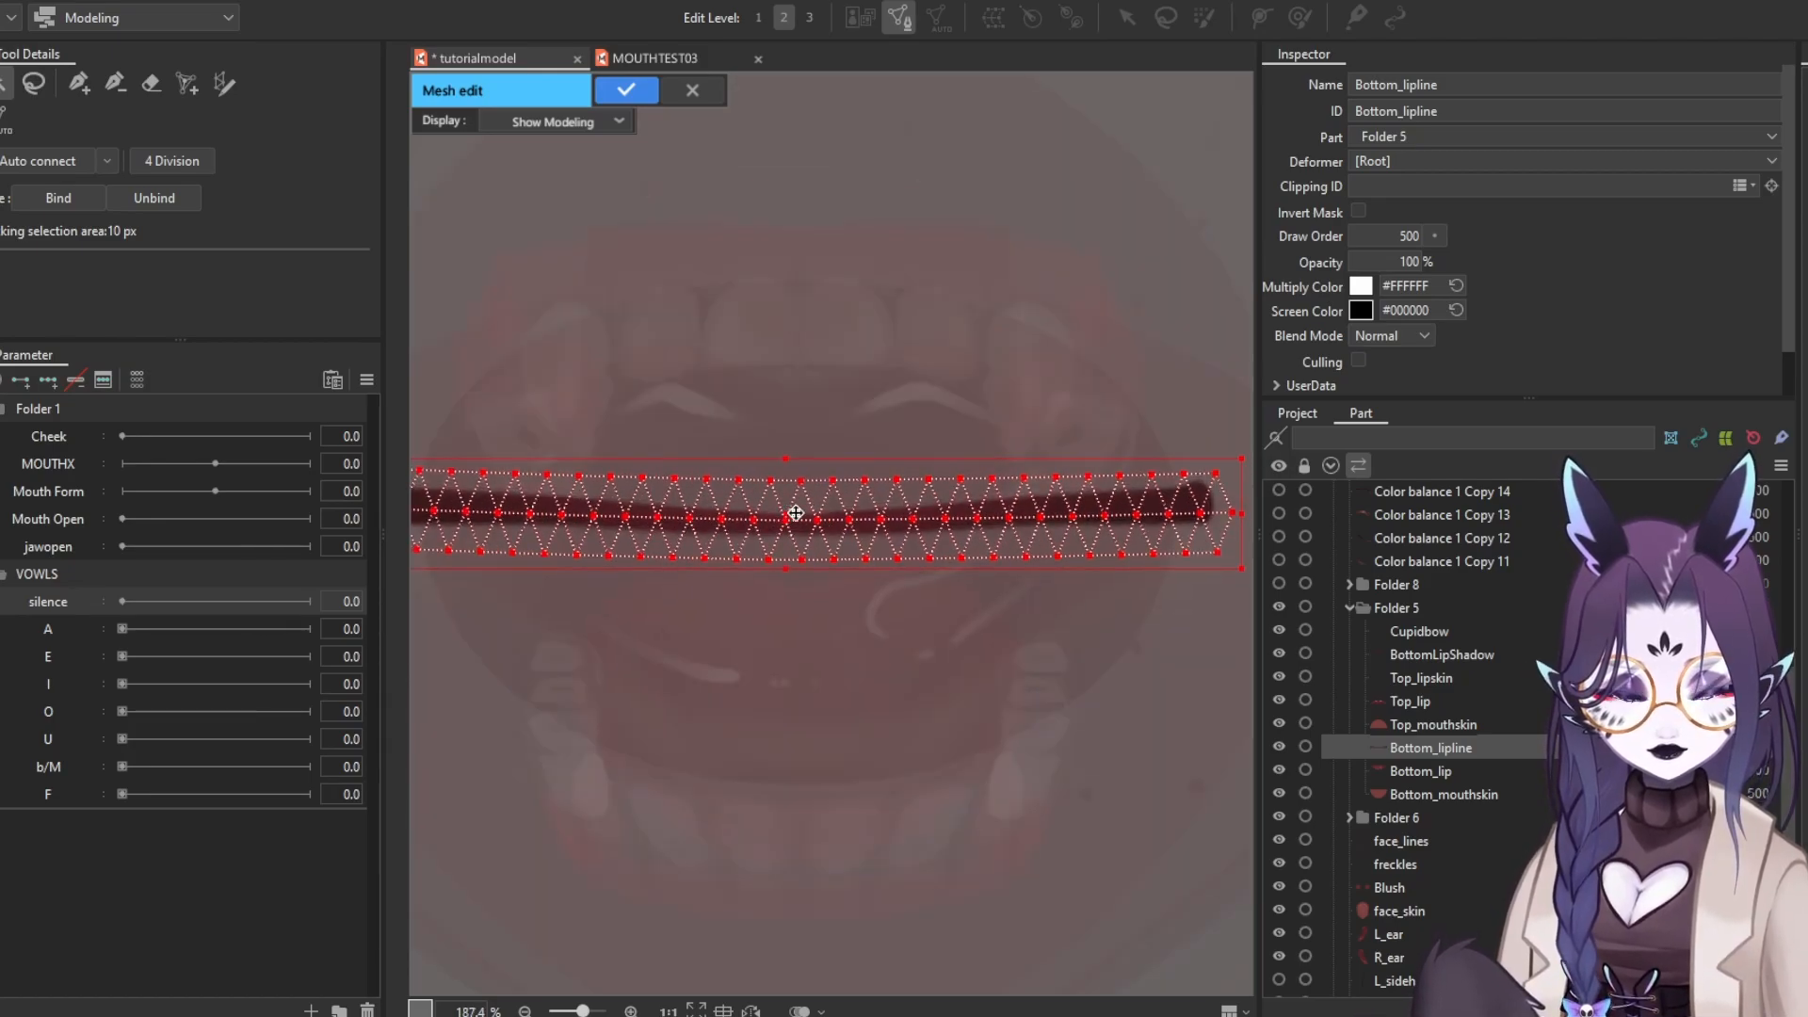
pyautogui.press('Up')
pyautogui.press('Up')
pyautogui.press('Up')
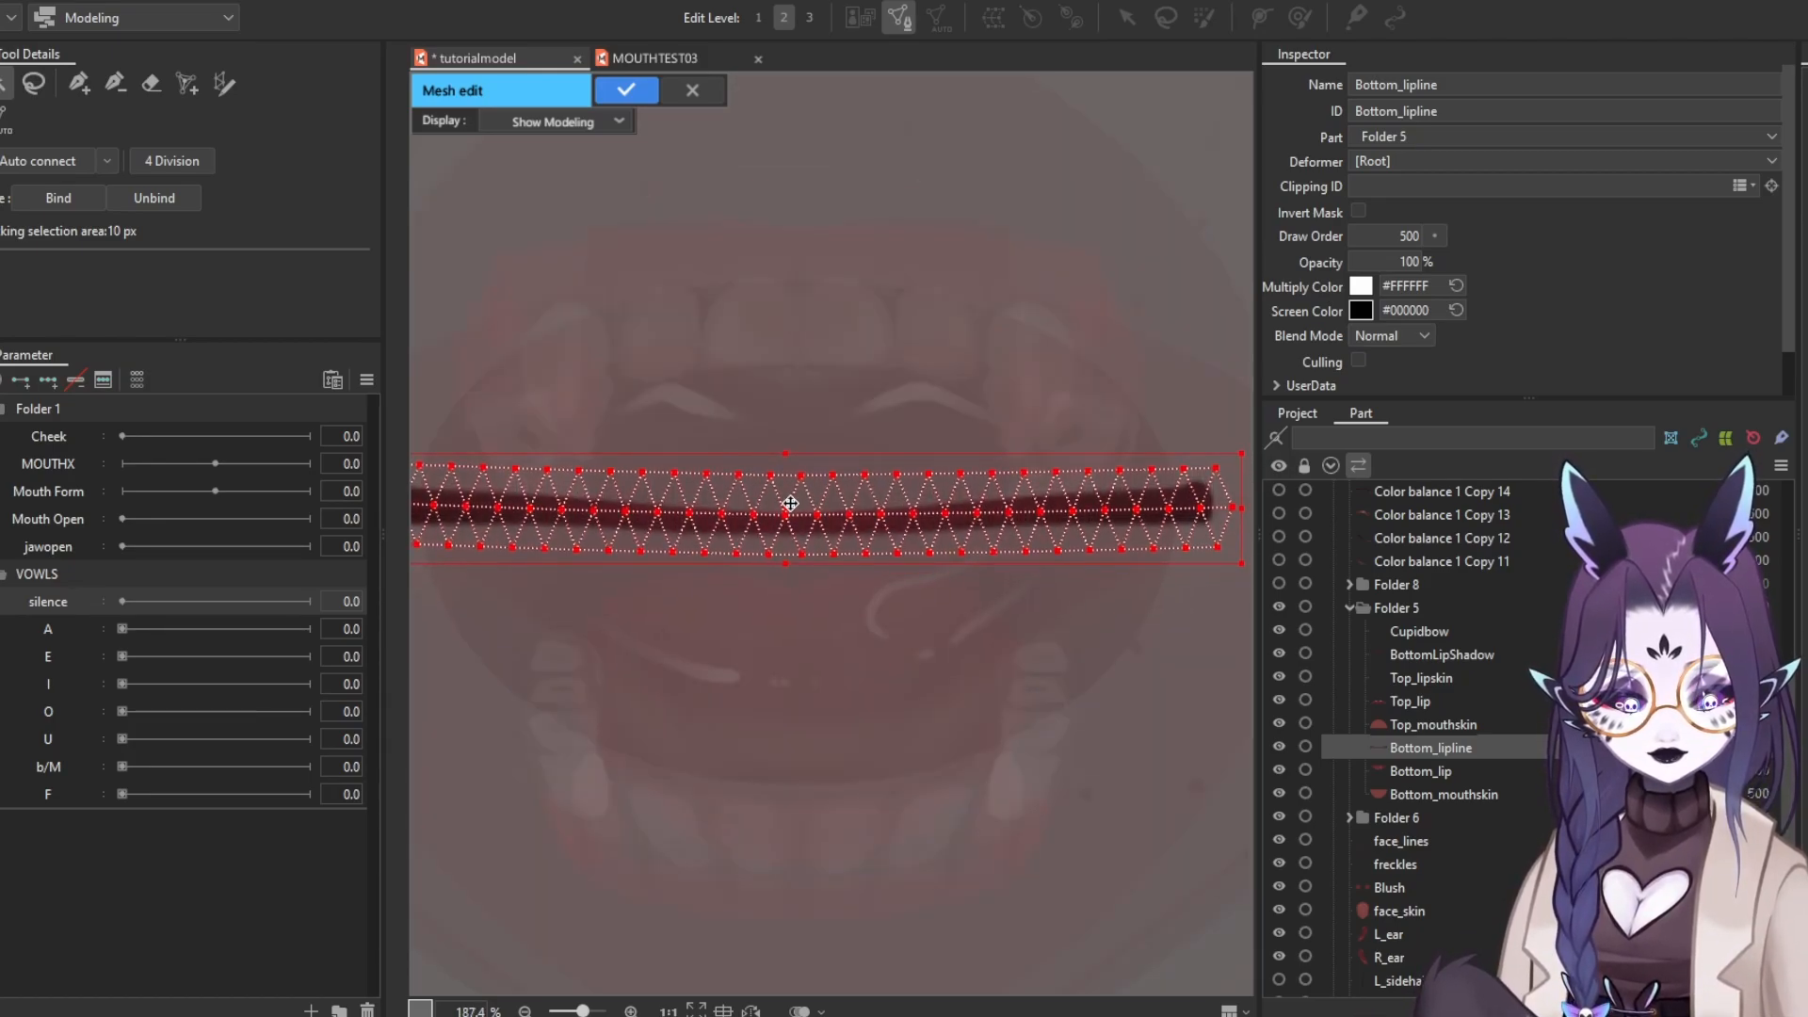
pyautogui.scroll(-2, 790, 504)
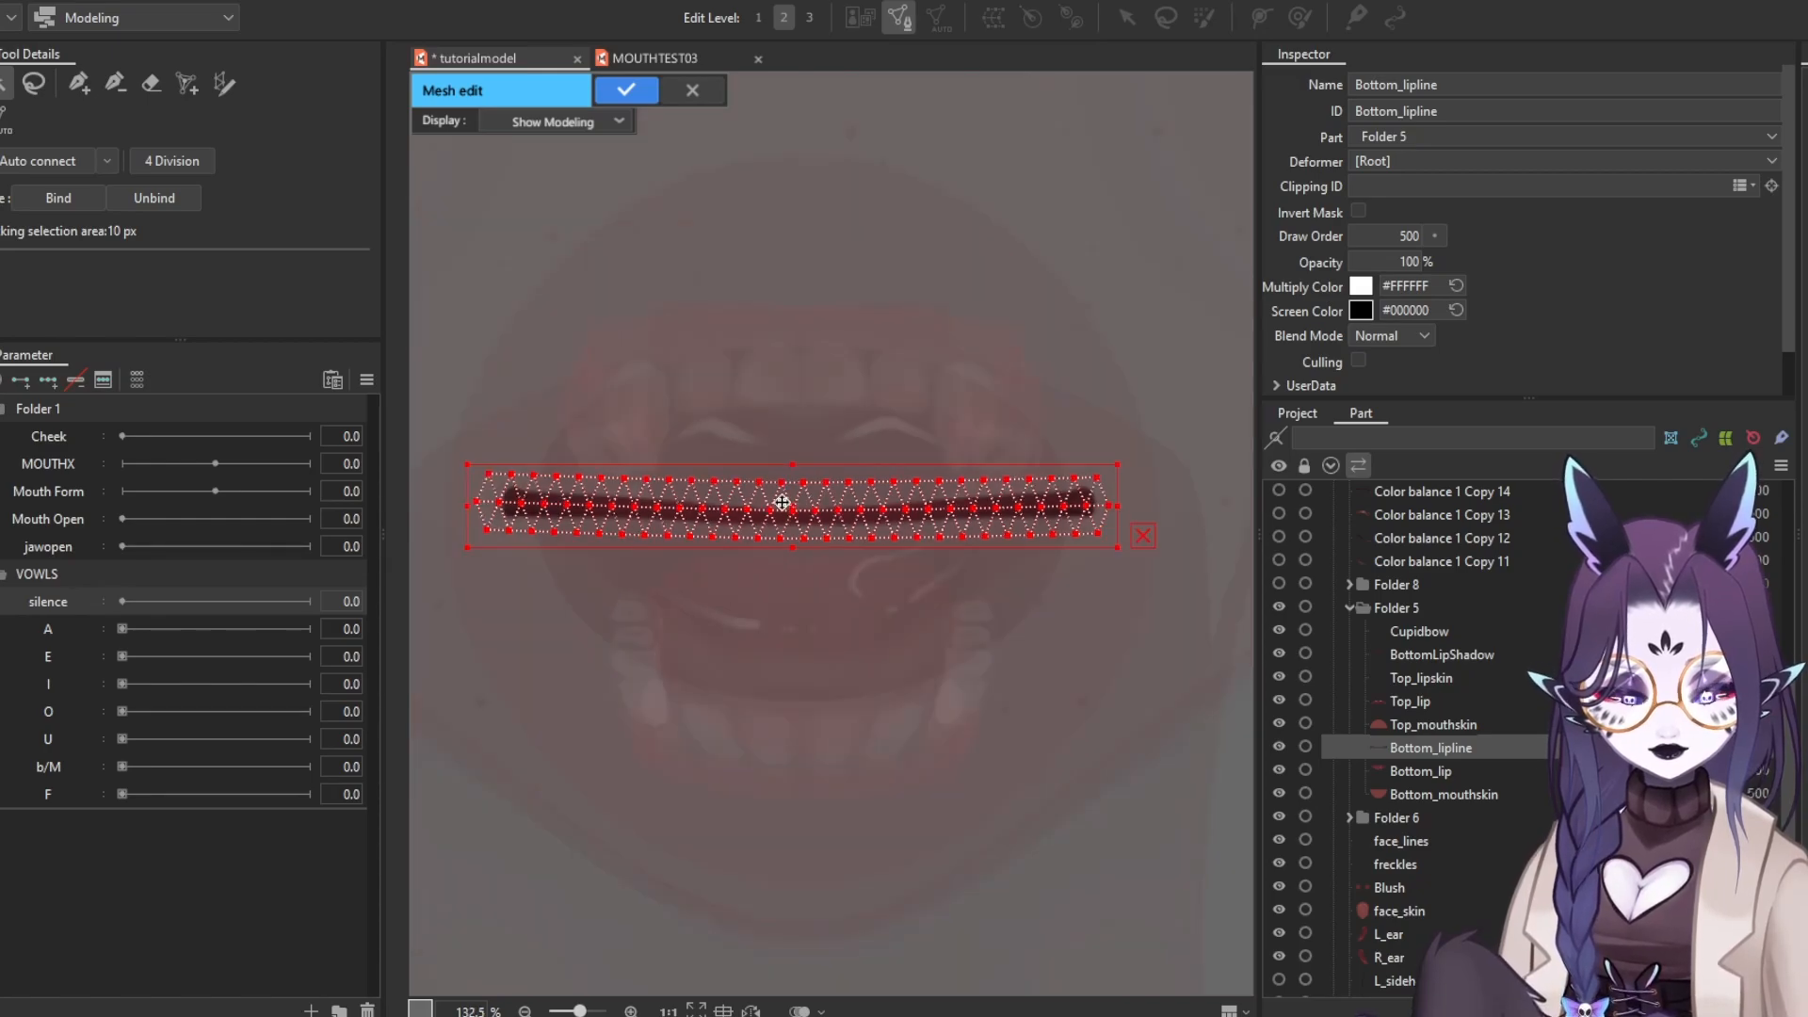
# Apply the Bottom_lipline mesh edit and replace Top_lip's default mesh with the copied lip mesh
pyautogui.click(640, 100)
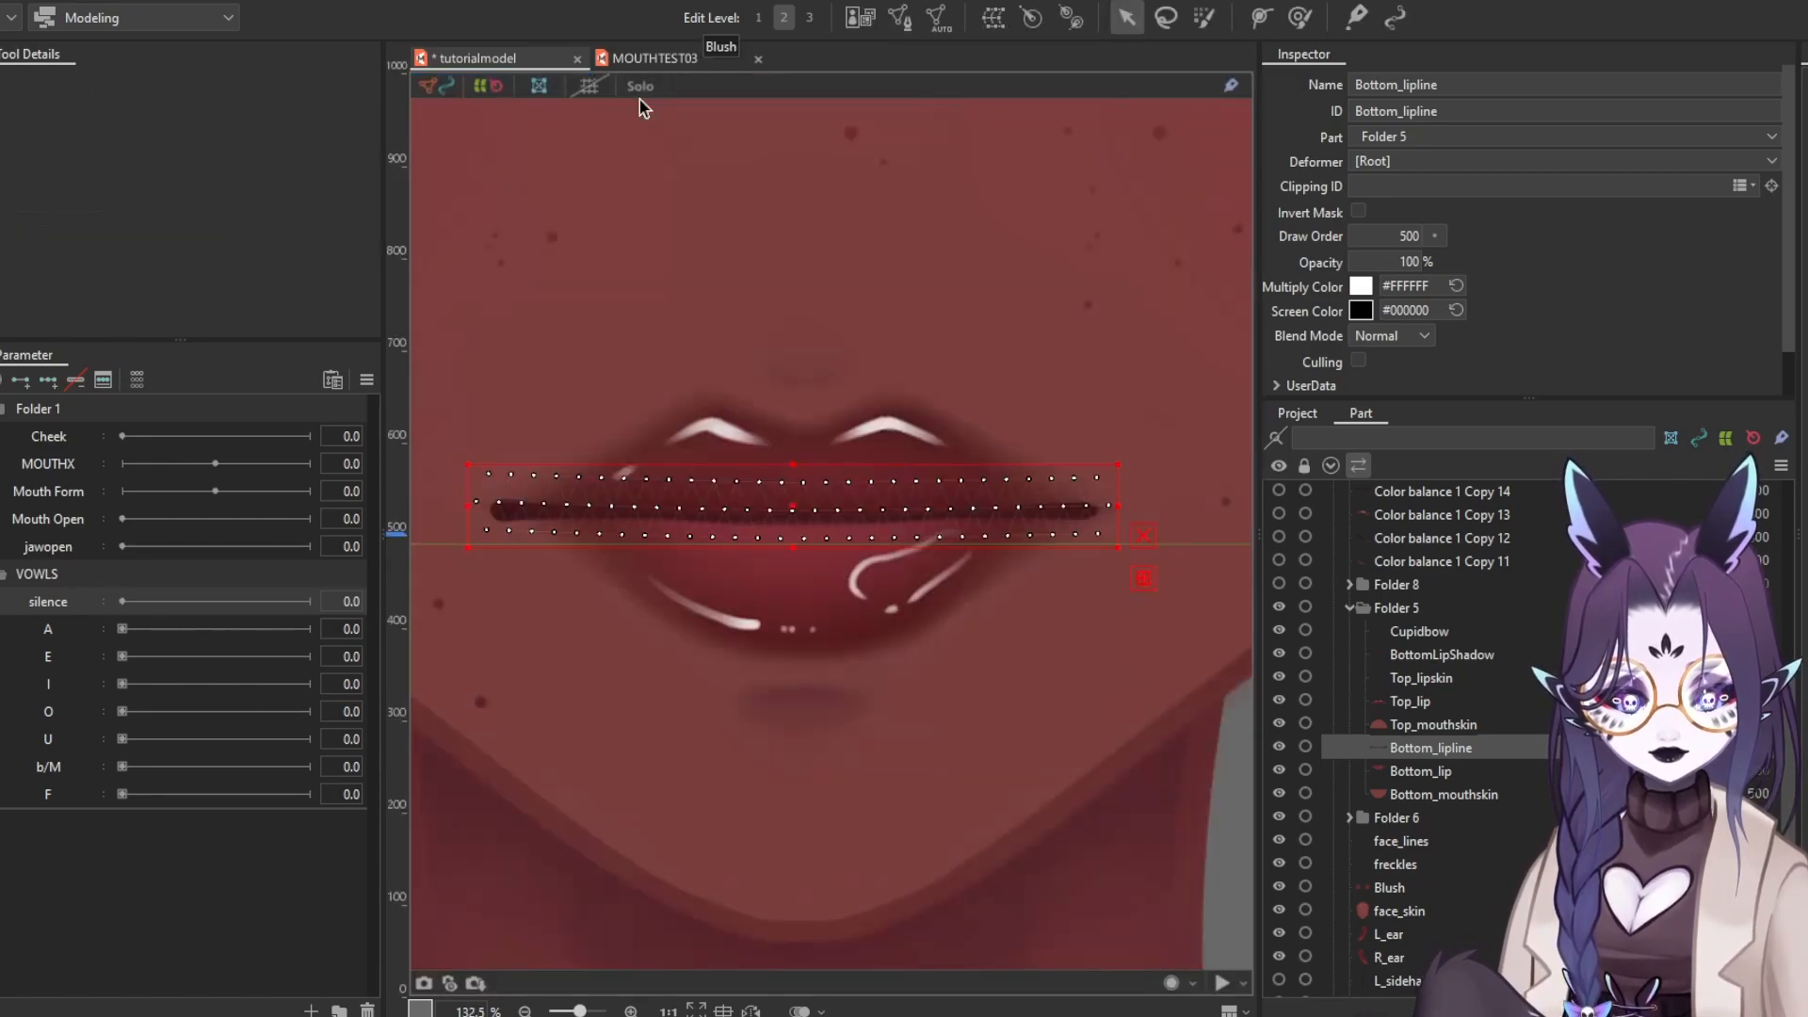
pyautogui.click(1421, 721)
pyautogui.click(1426, 701)
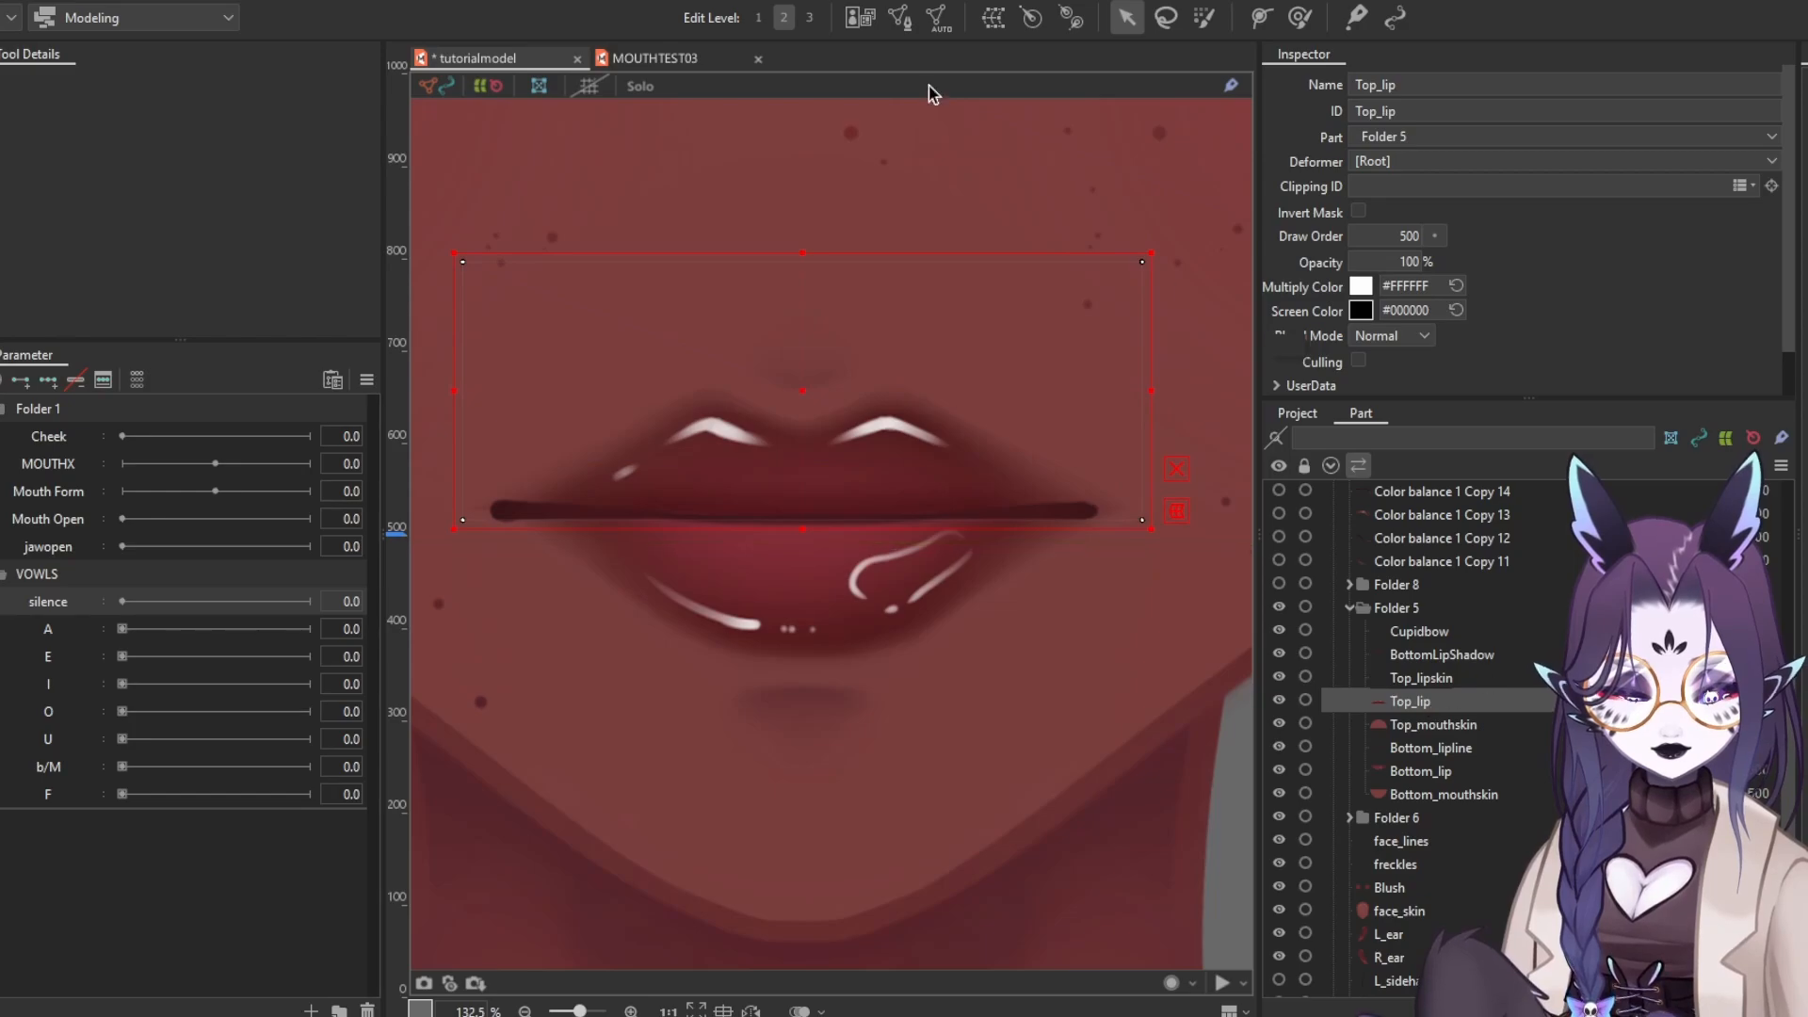
pyautogui.click(899, 17)
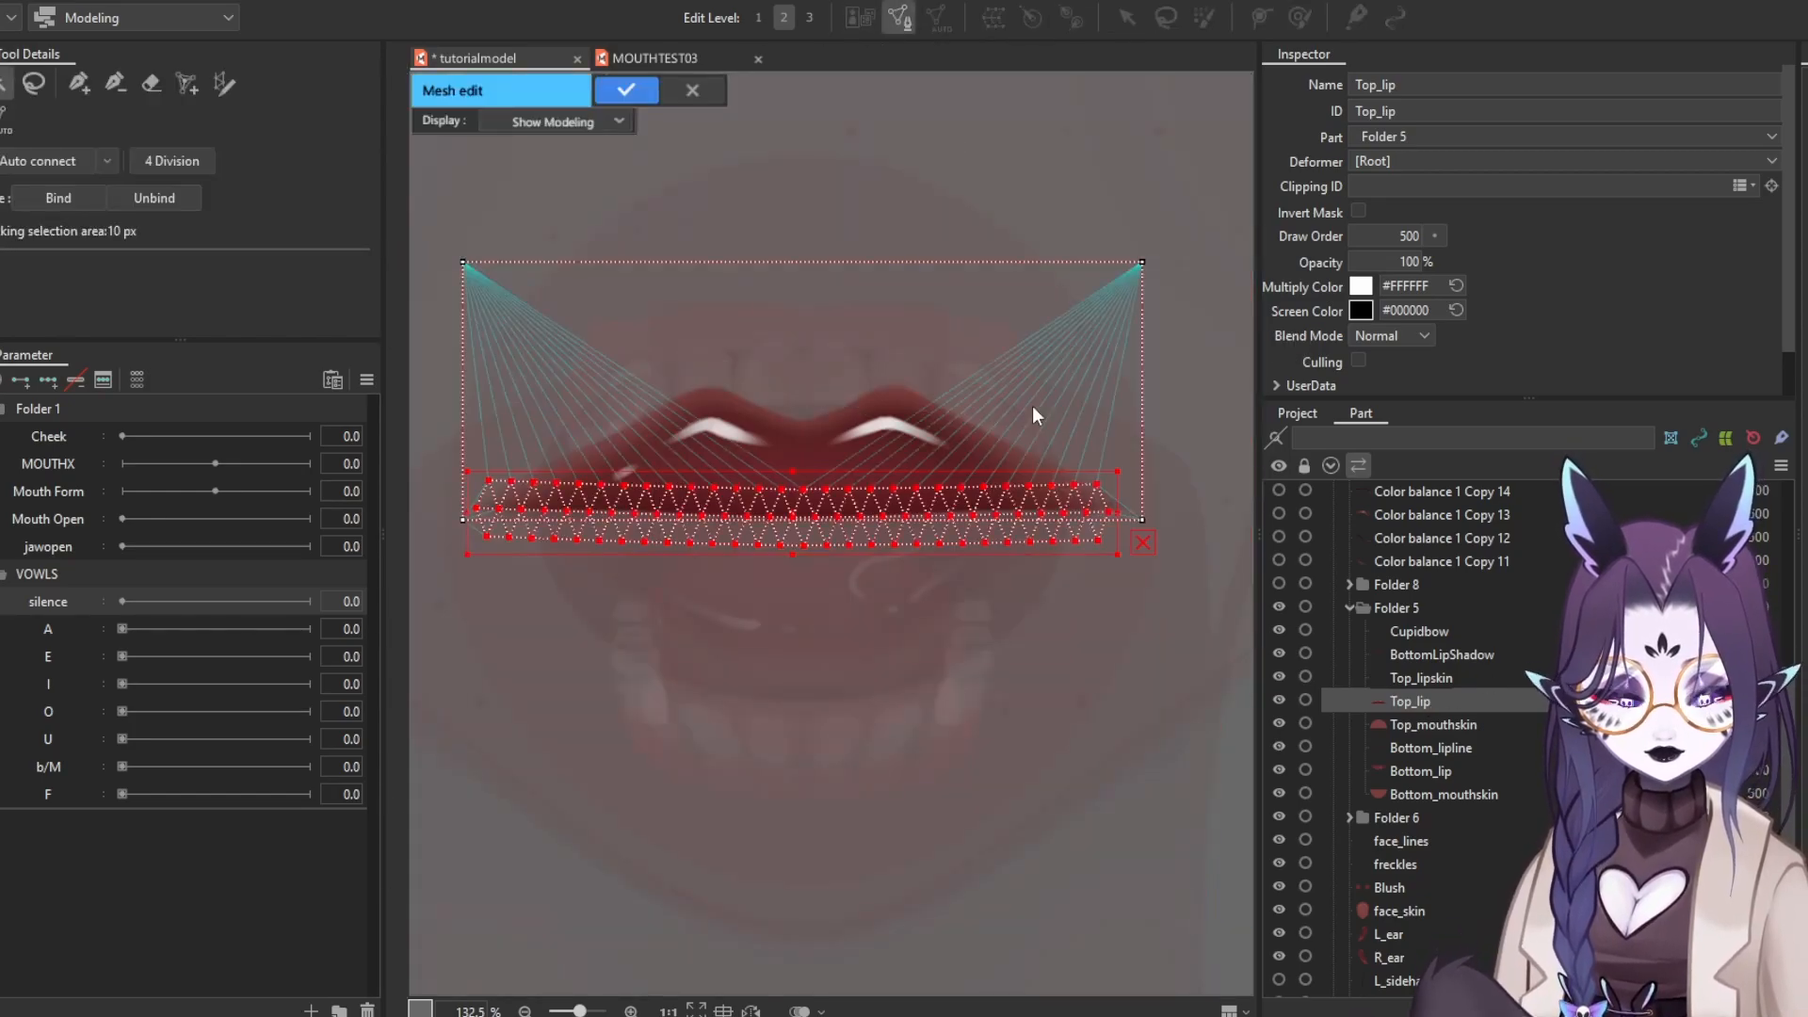
pyautogui.press('Delete')
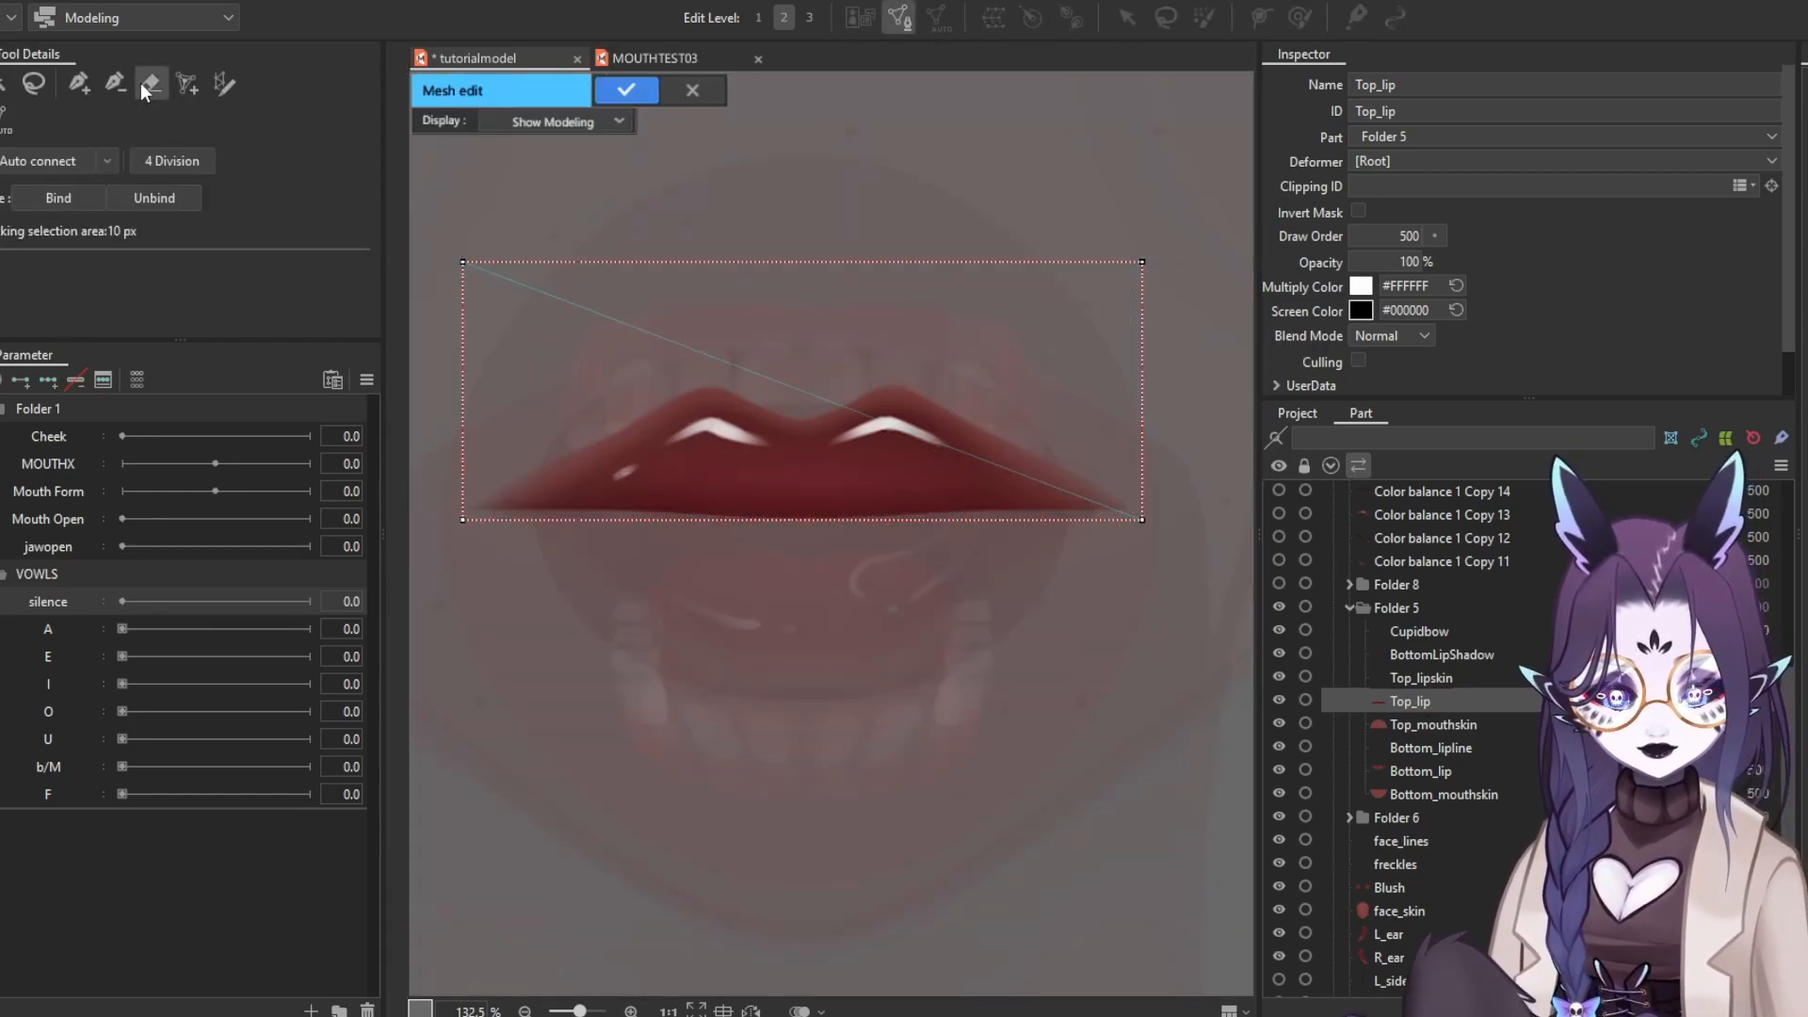
pyautogui.click(146, 85)
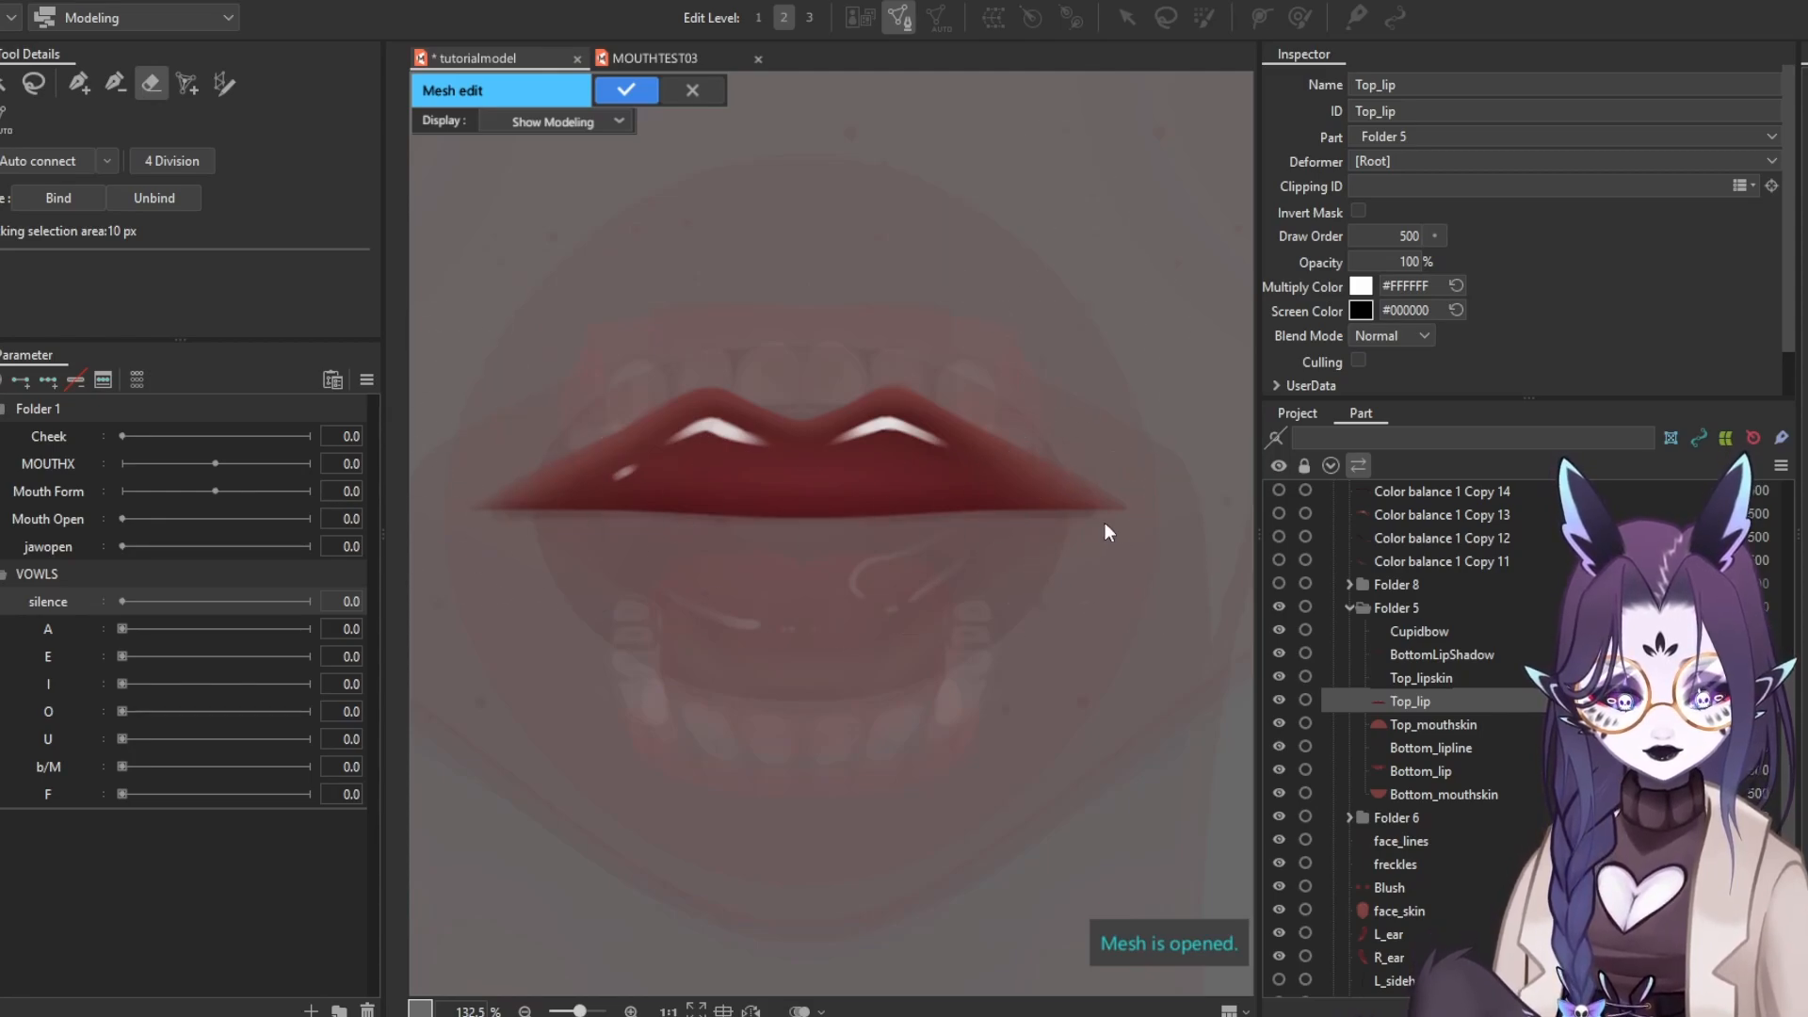
pyautogui.hotkey('ctrl', 'v')
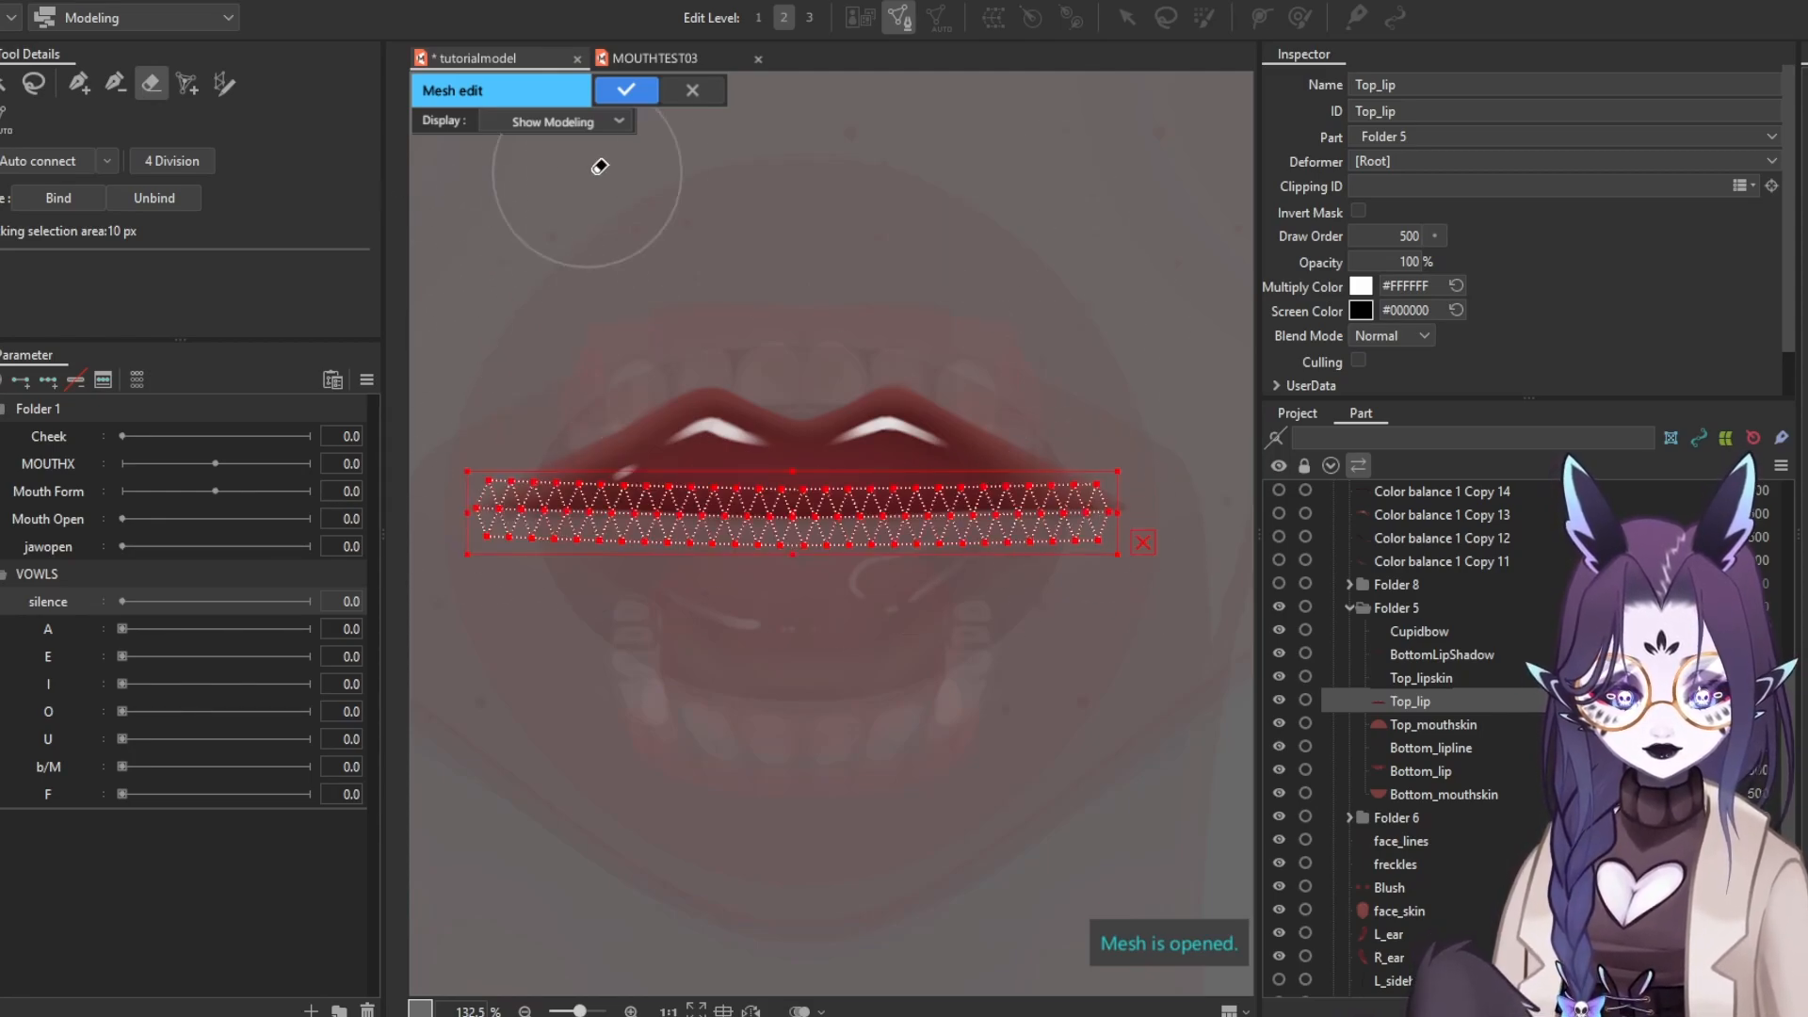
# Add mesh points above both peaks of the upper lip and link them to the pasted strip's upper corners
pyautogui.click(79, 83)
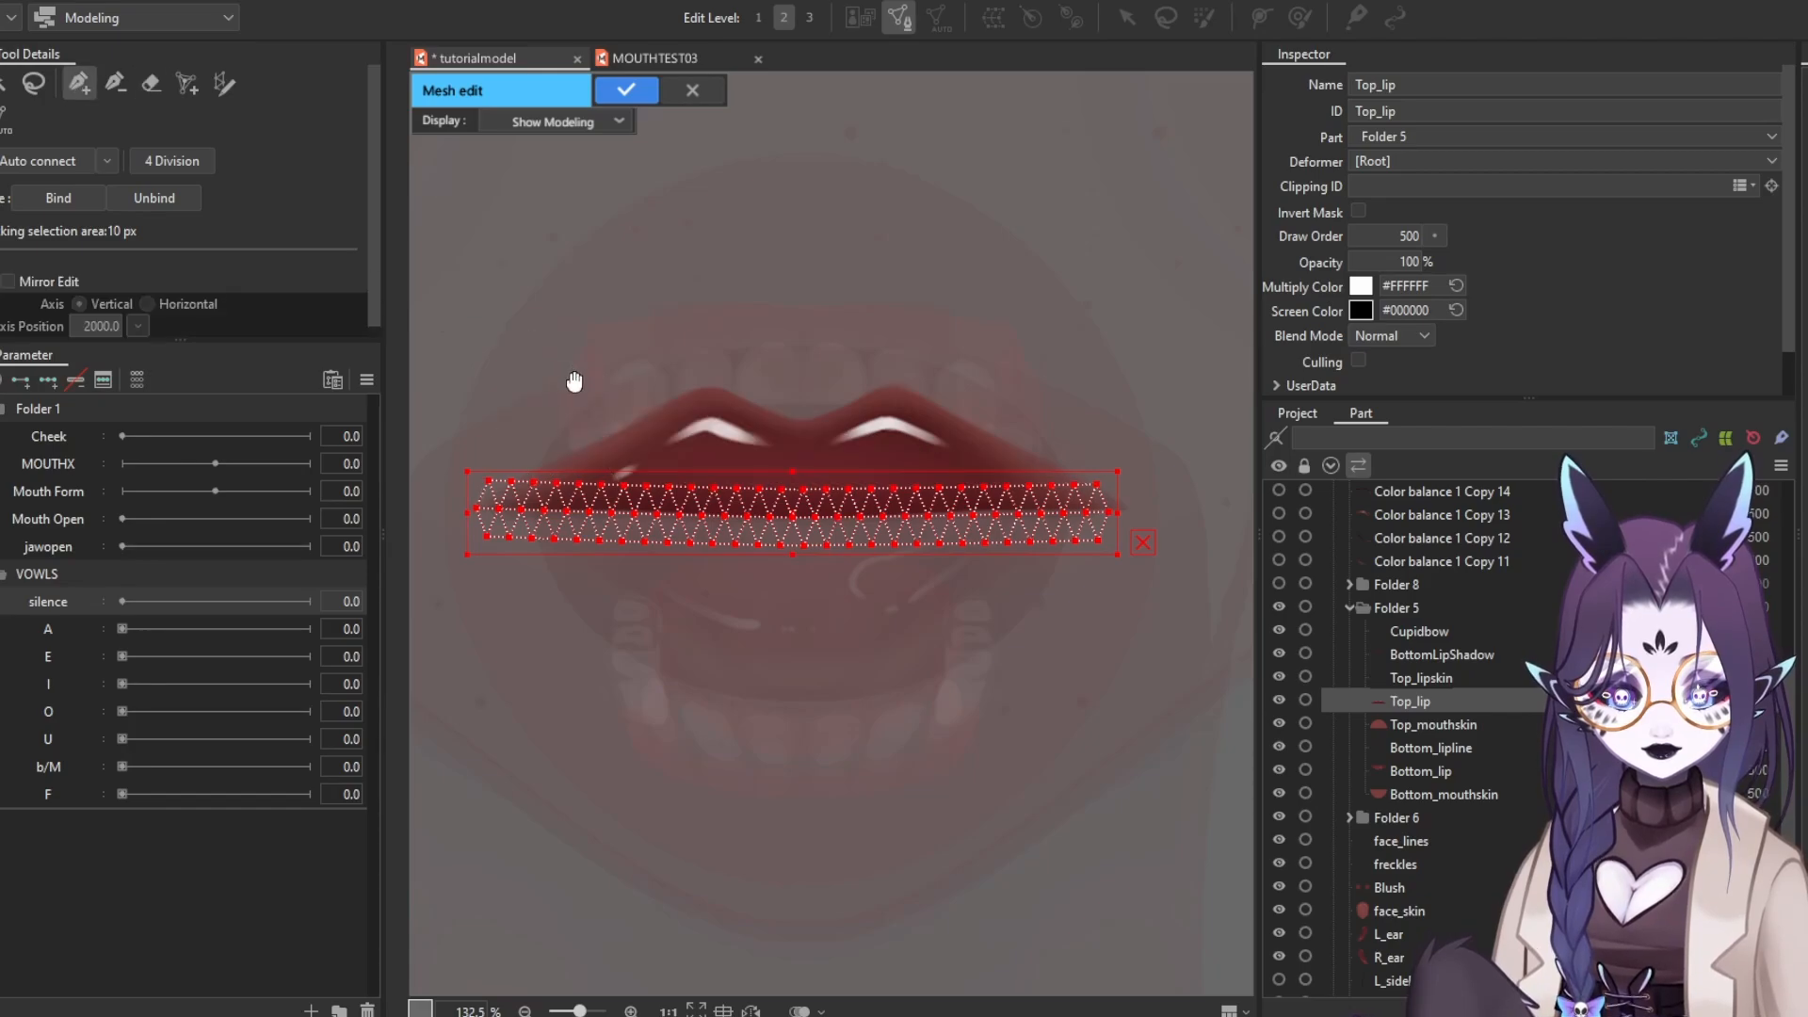
pyautogui.moveTo(575, 381); pyautogui.dragTo(572, 405)
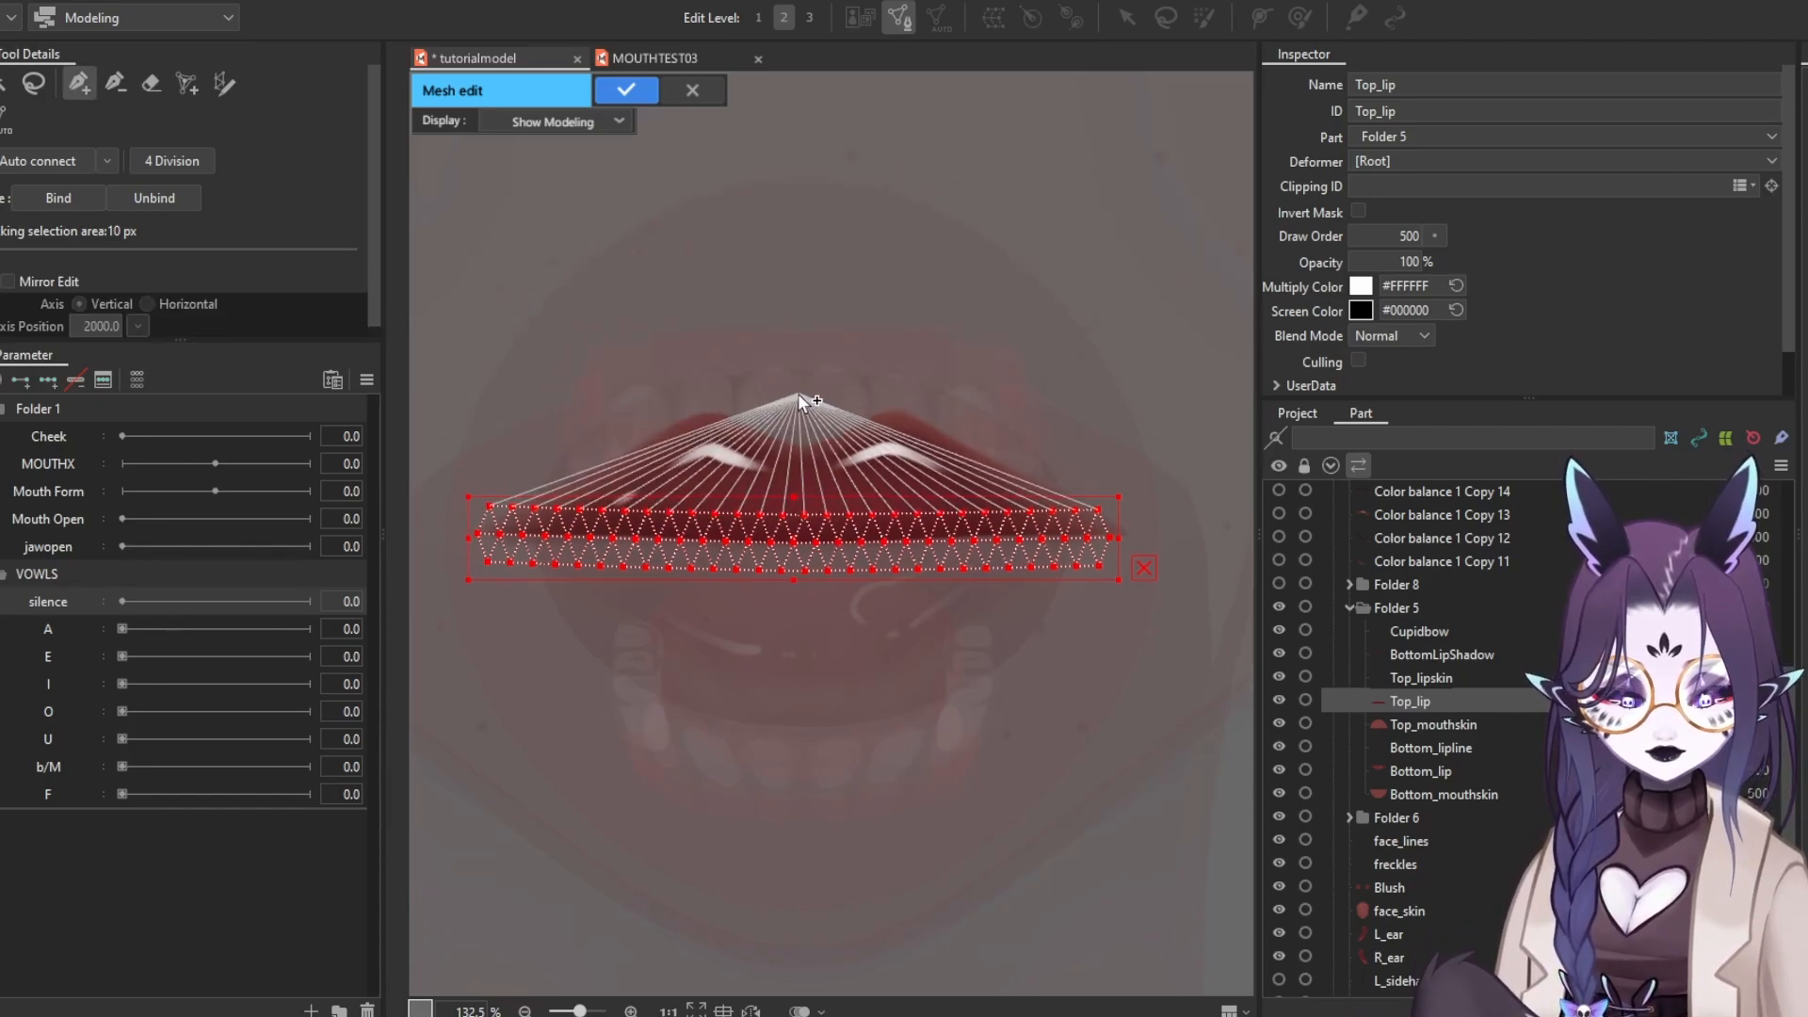
pyautogui.rightClick(799, 392)
pyautogui.click(627, 282)
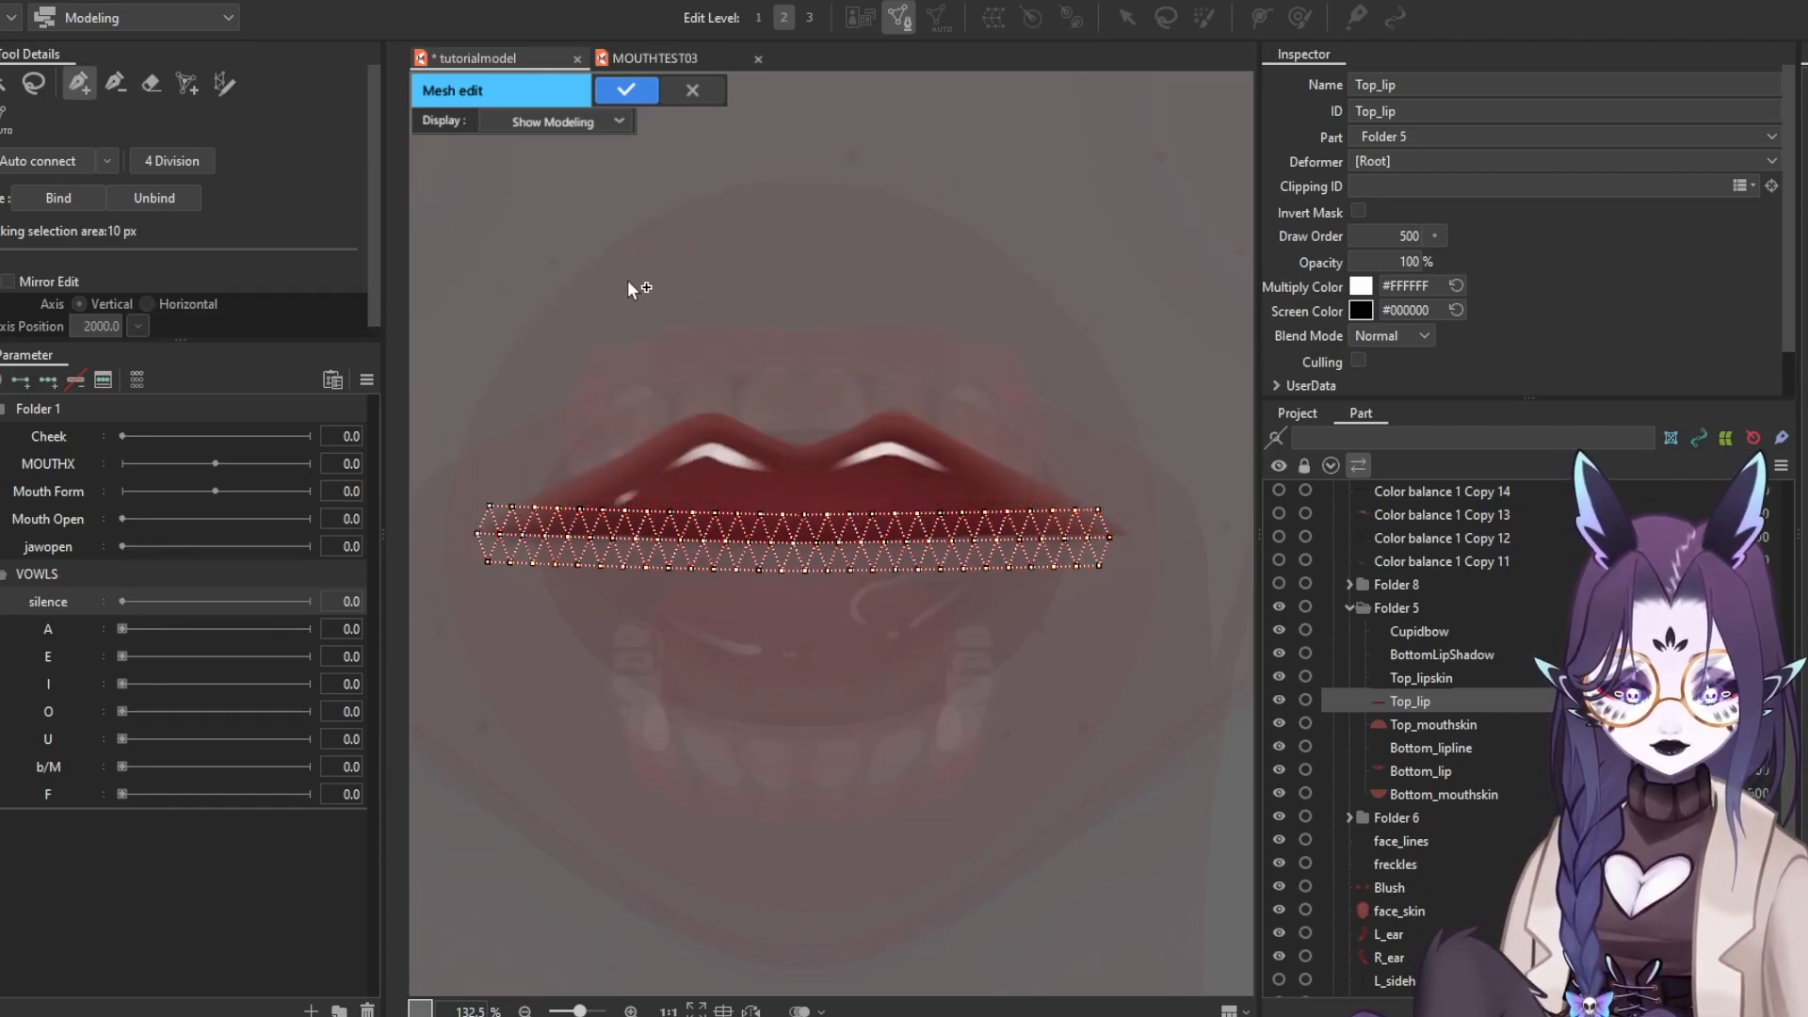
pyautogui.moveTo(502, 470); pyautogui.dragTo(492, 493)
pyautogui.click(664, 389)
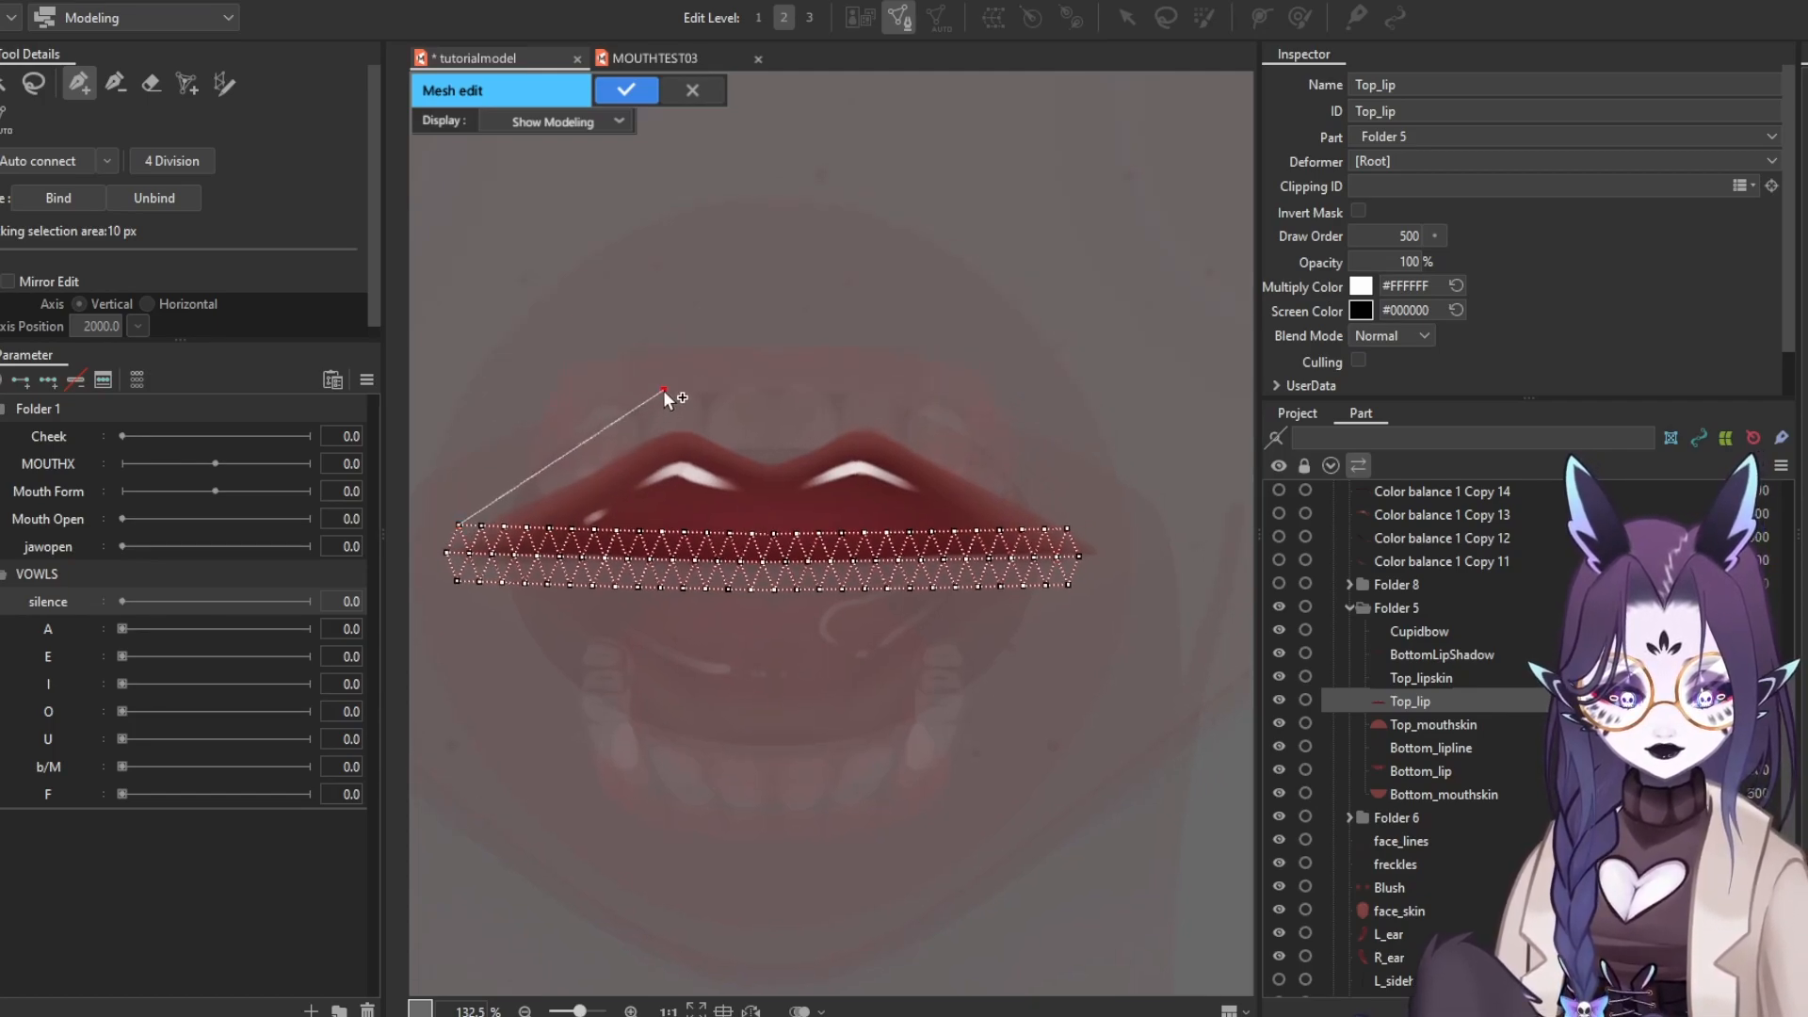
pyautogui.click(875, 387)
pyautogui.click(1076, 519)
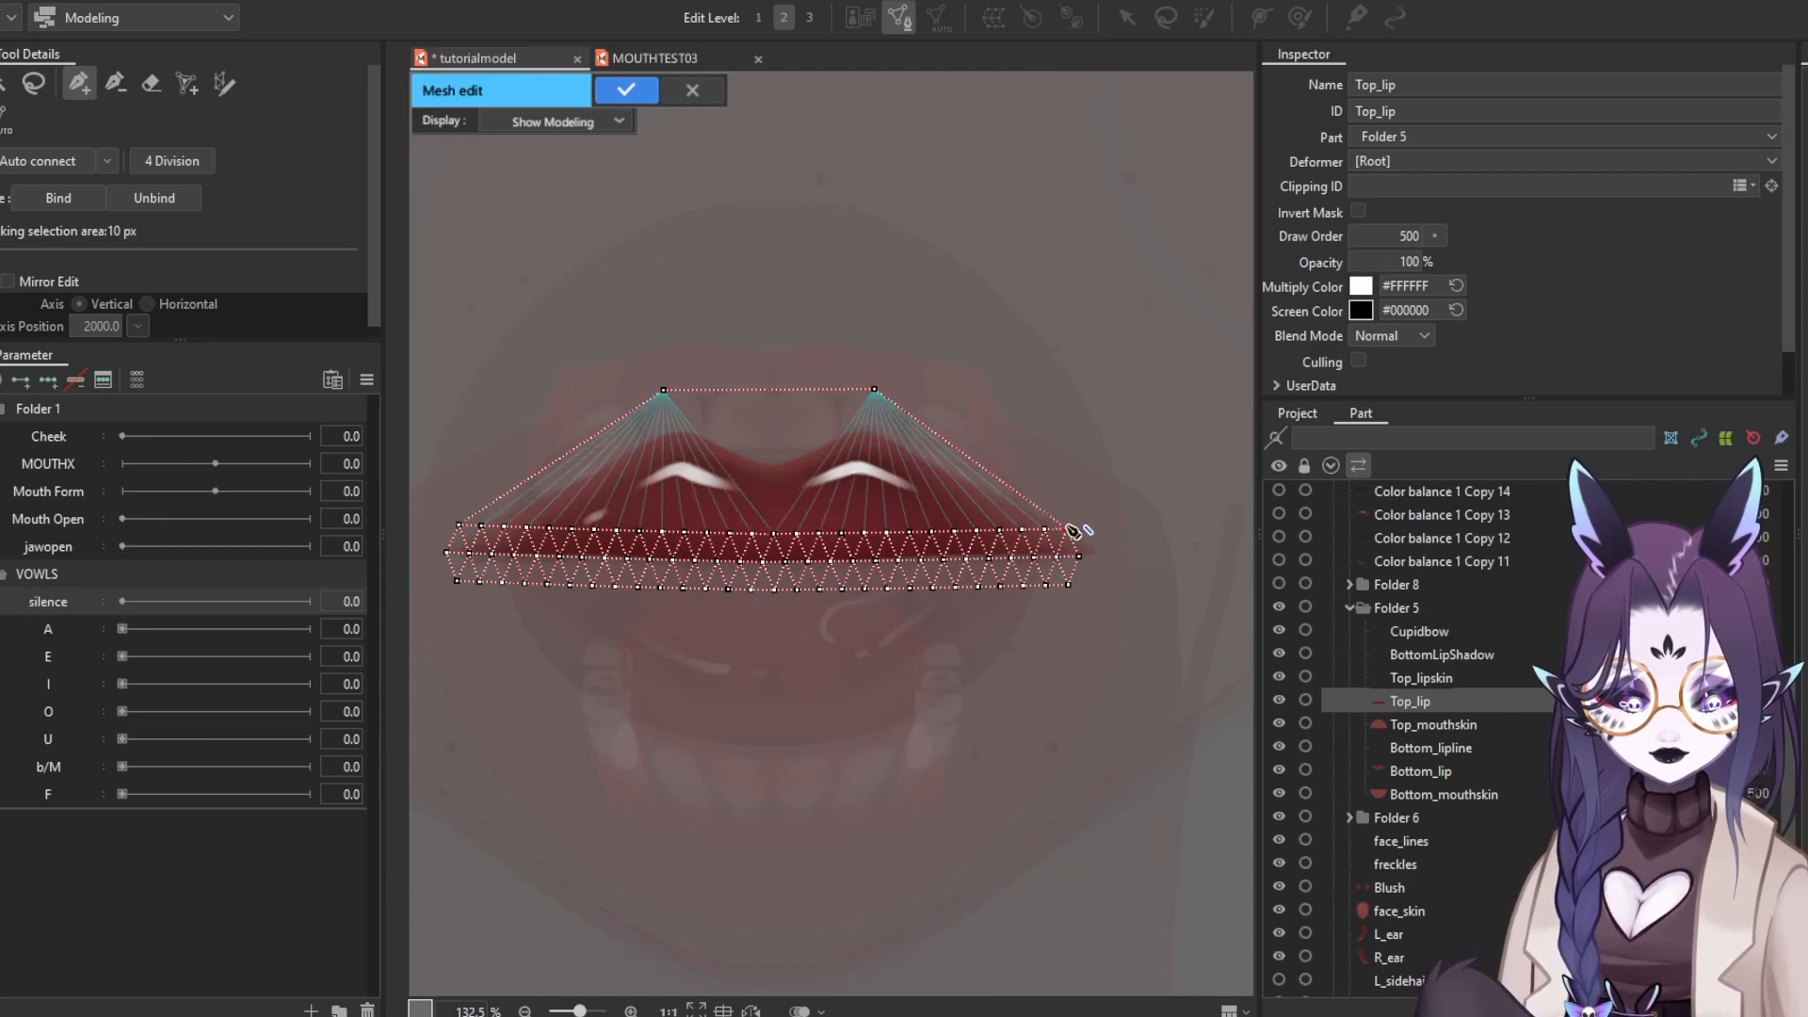
pyautogui.rightClick(836, 431)
# Extend the right end of the Top_lip mesh with three connected points enclosing the lip's corner
pyautogui.scroll(5, 1099, 517)
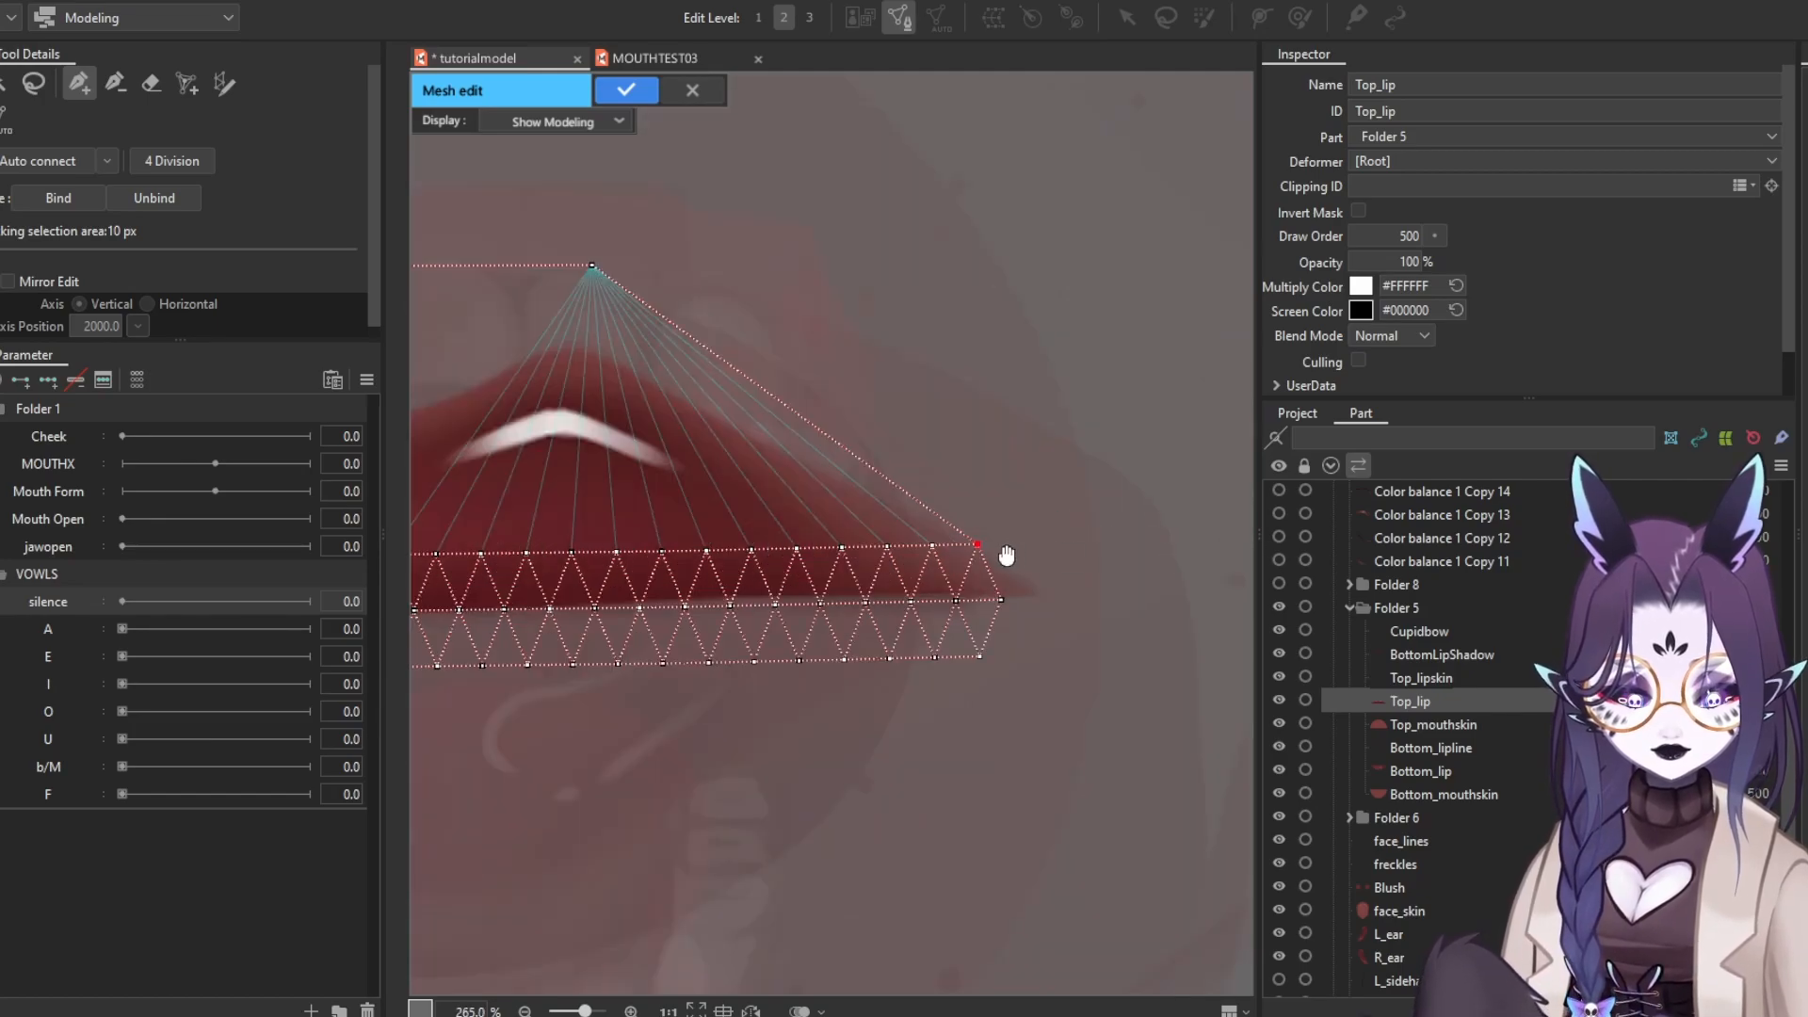
pyautogui.click(1017, 529)
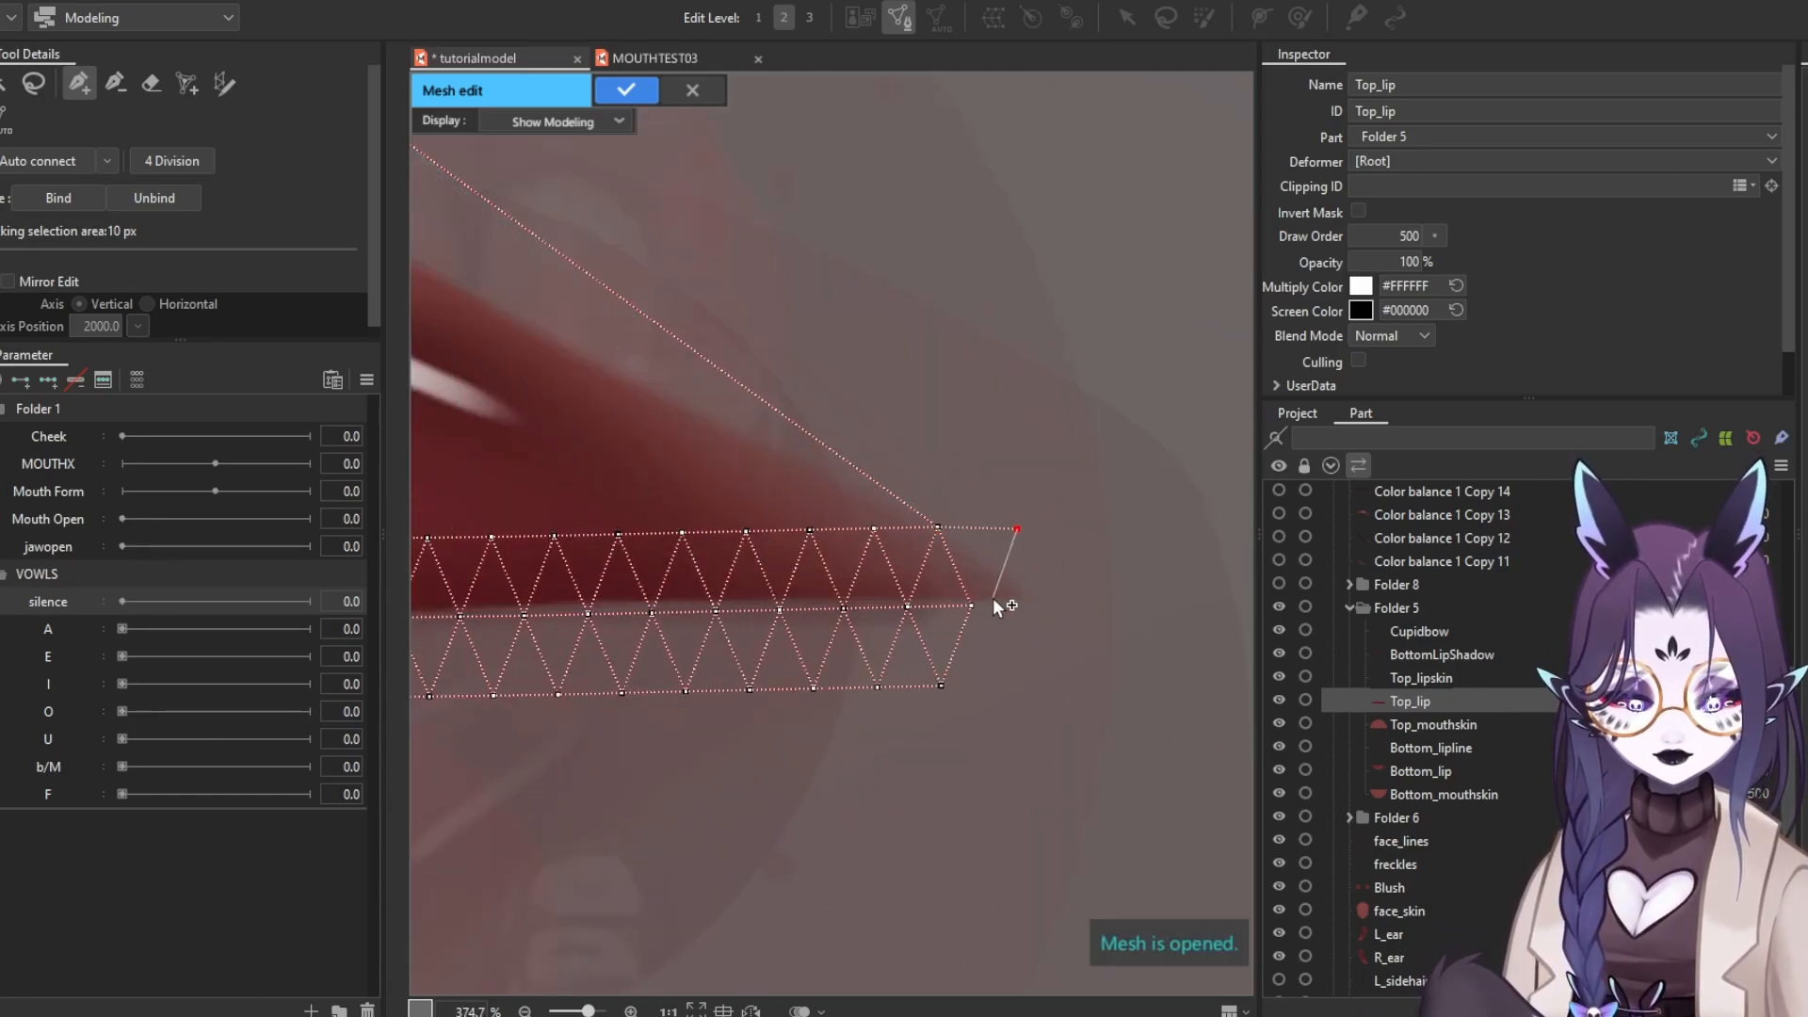
pyautogui.click(1017, 674)
pyautogui.click(941, 686)
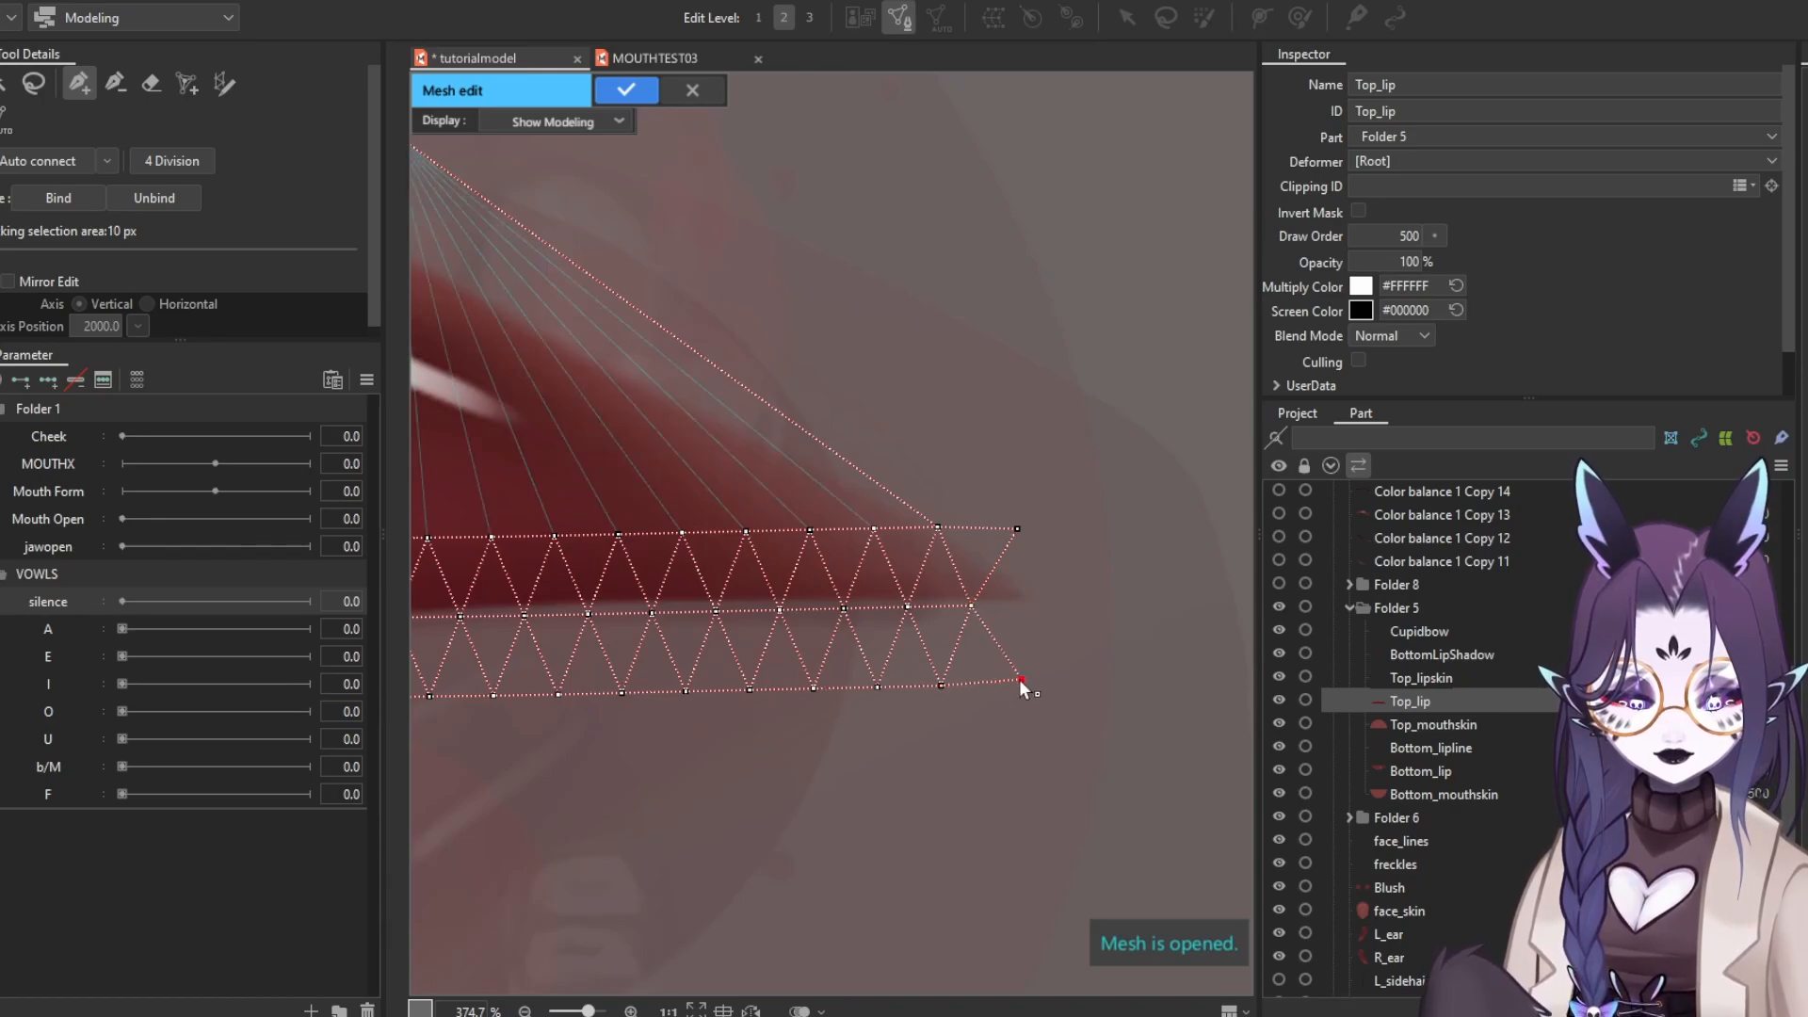
pyautogui.click(1034, 602)
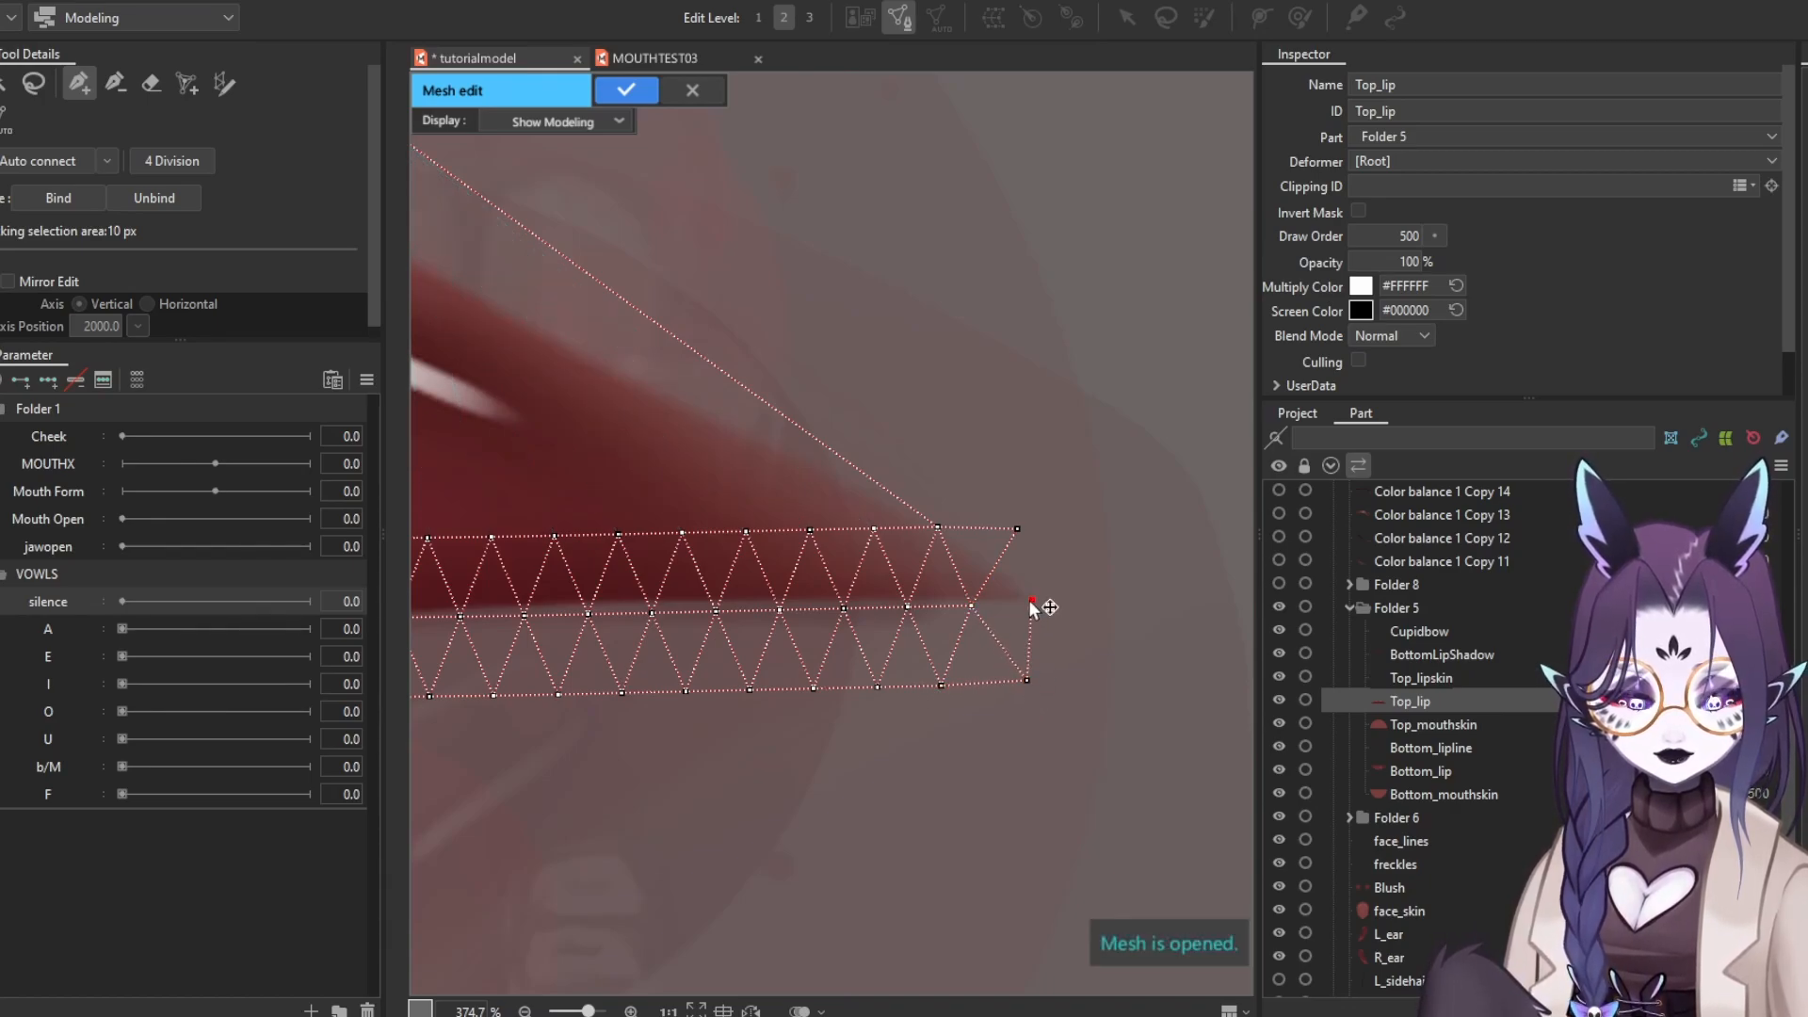
pyautogui.click(971, 605)
pyautogui.click(1017, 529)
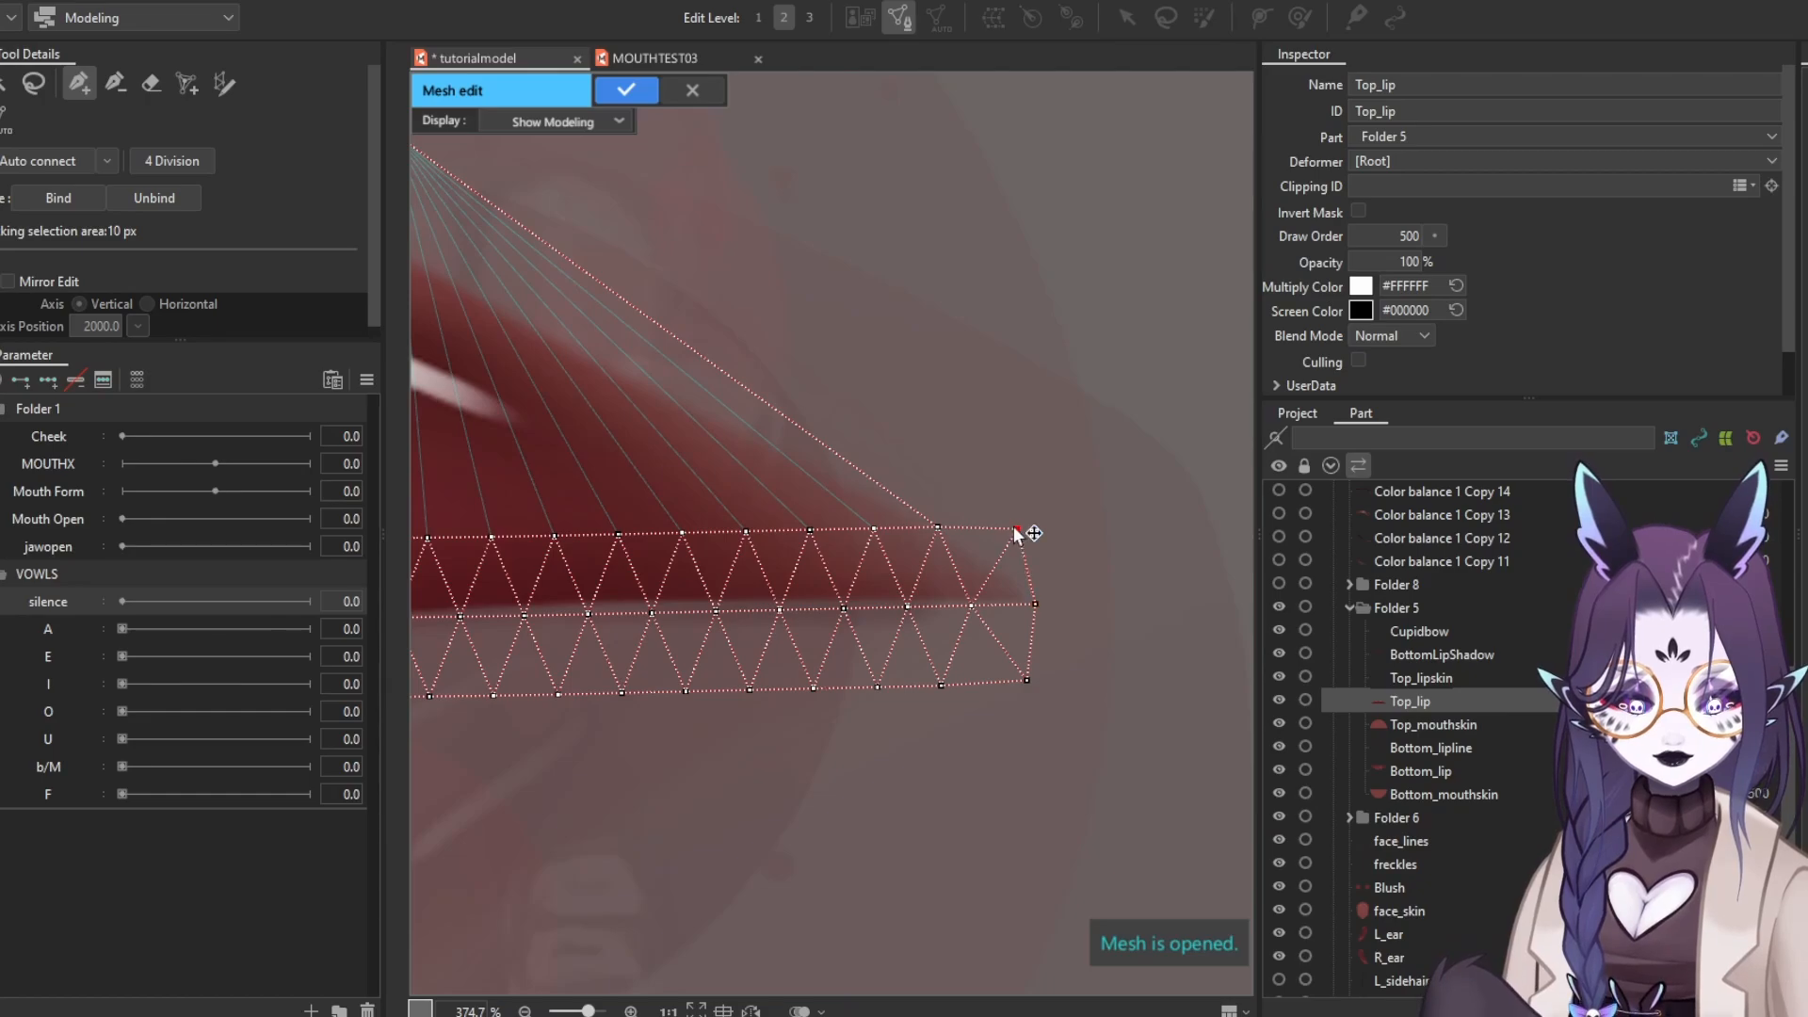
pyautogui.scroll(-3, 1013, 526)
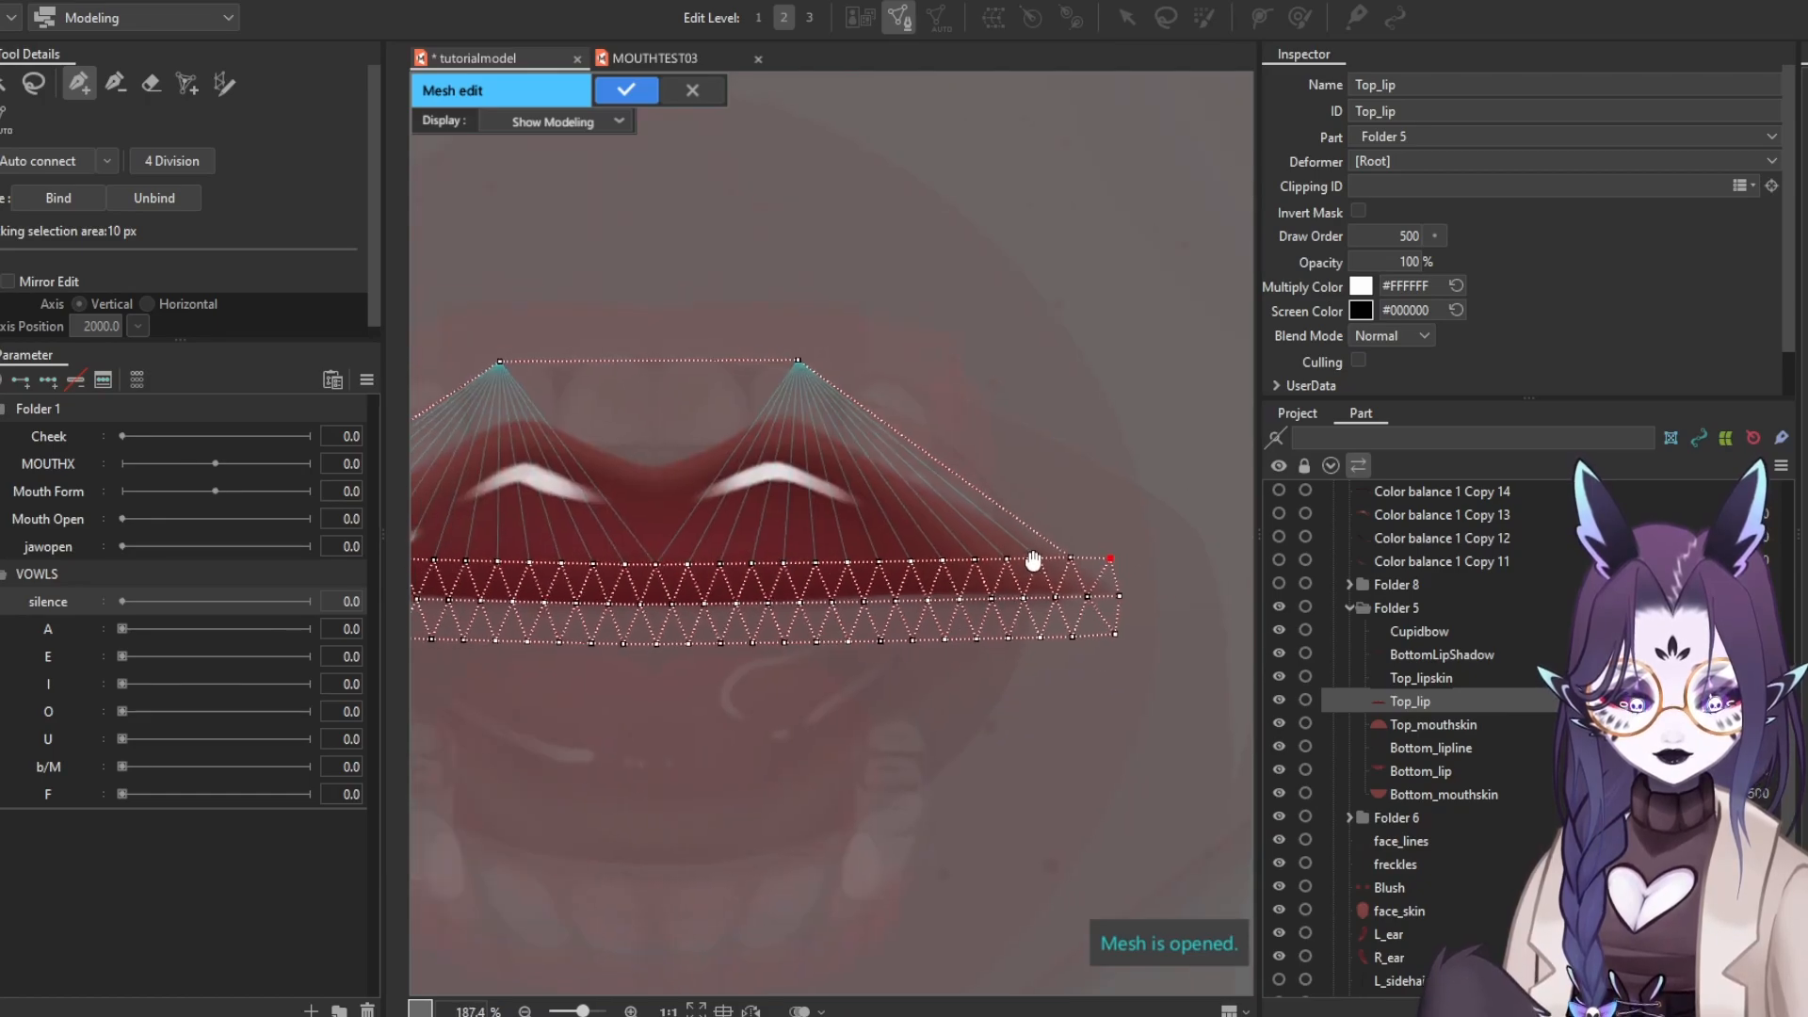
# Add a midpoint between the two peak points and two points along the left slope of the Top_lip outline
pyautogui.click(799, 361)
pyautogui.moveTo(752, 401); pyautogui.dragTo(953, 454)
pyautogui.click(852, 419)
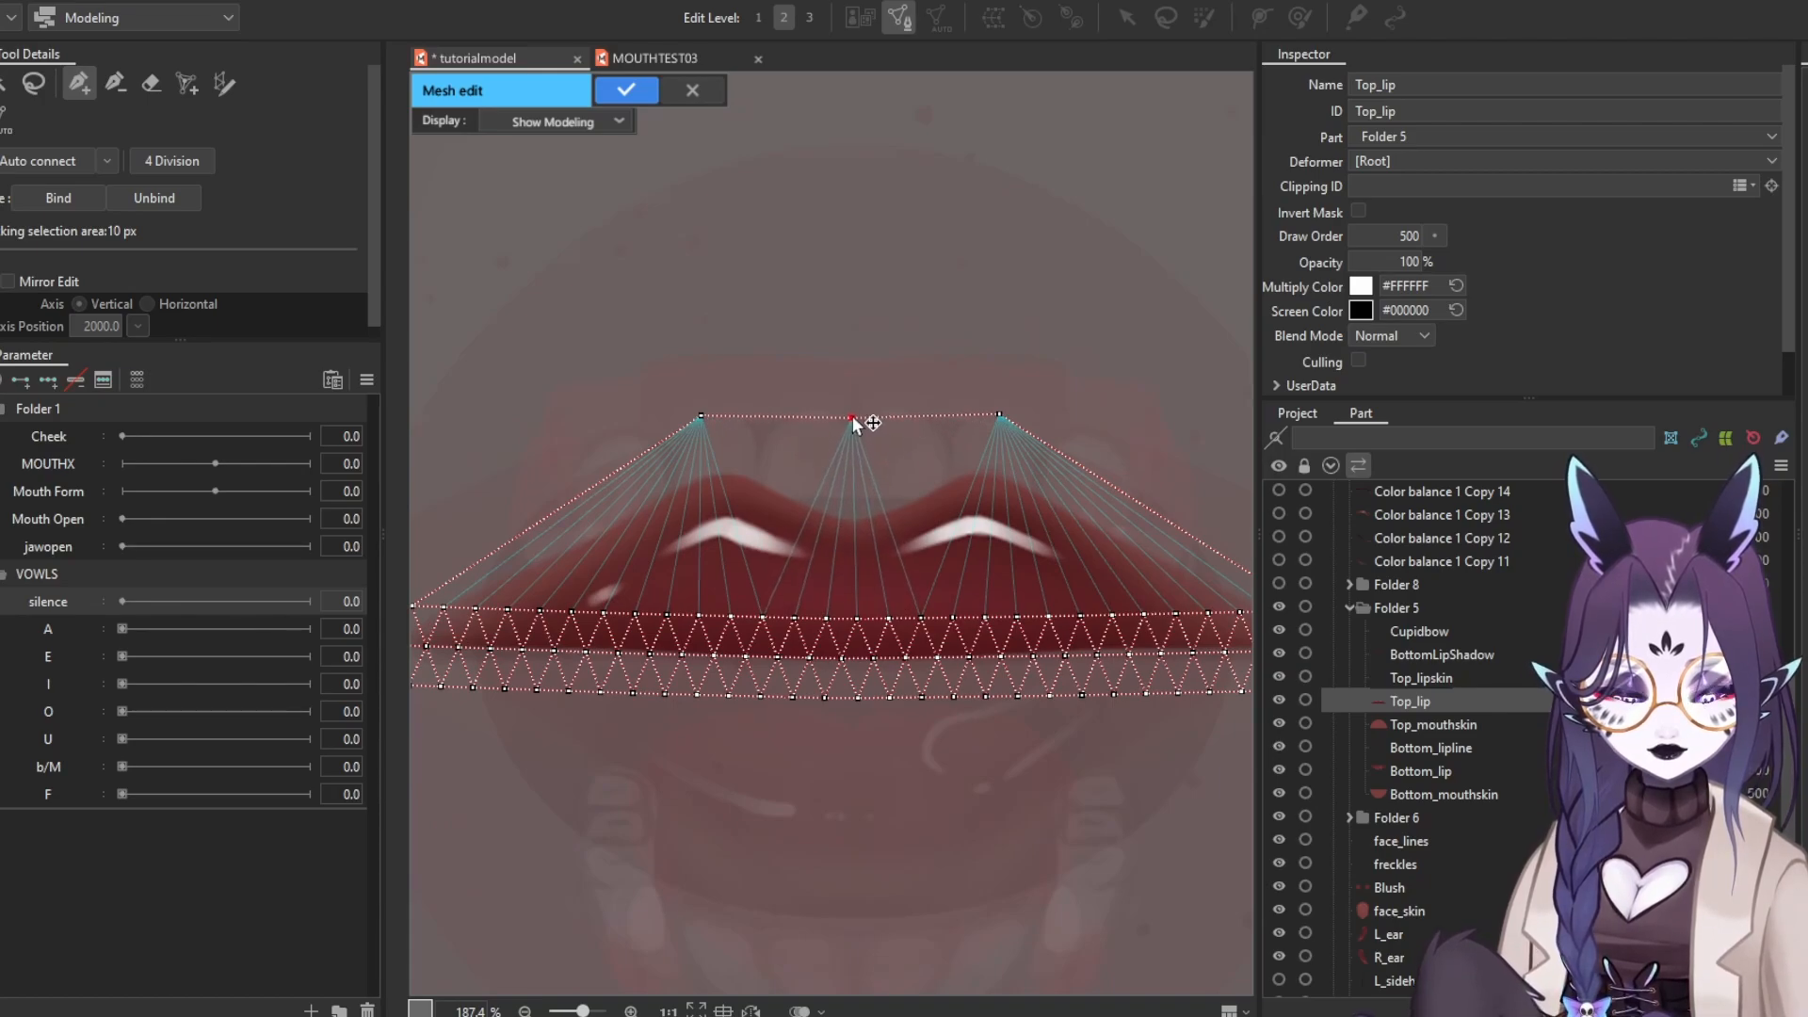
pyautogui.moveTo(664, 432); pyautogui.dragTo(700, 417)
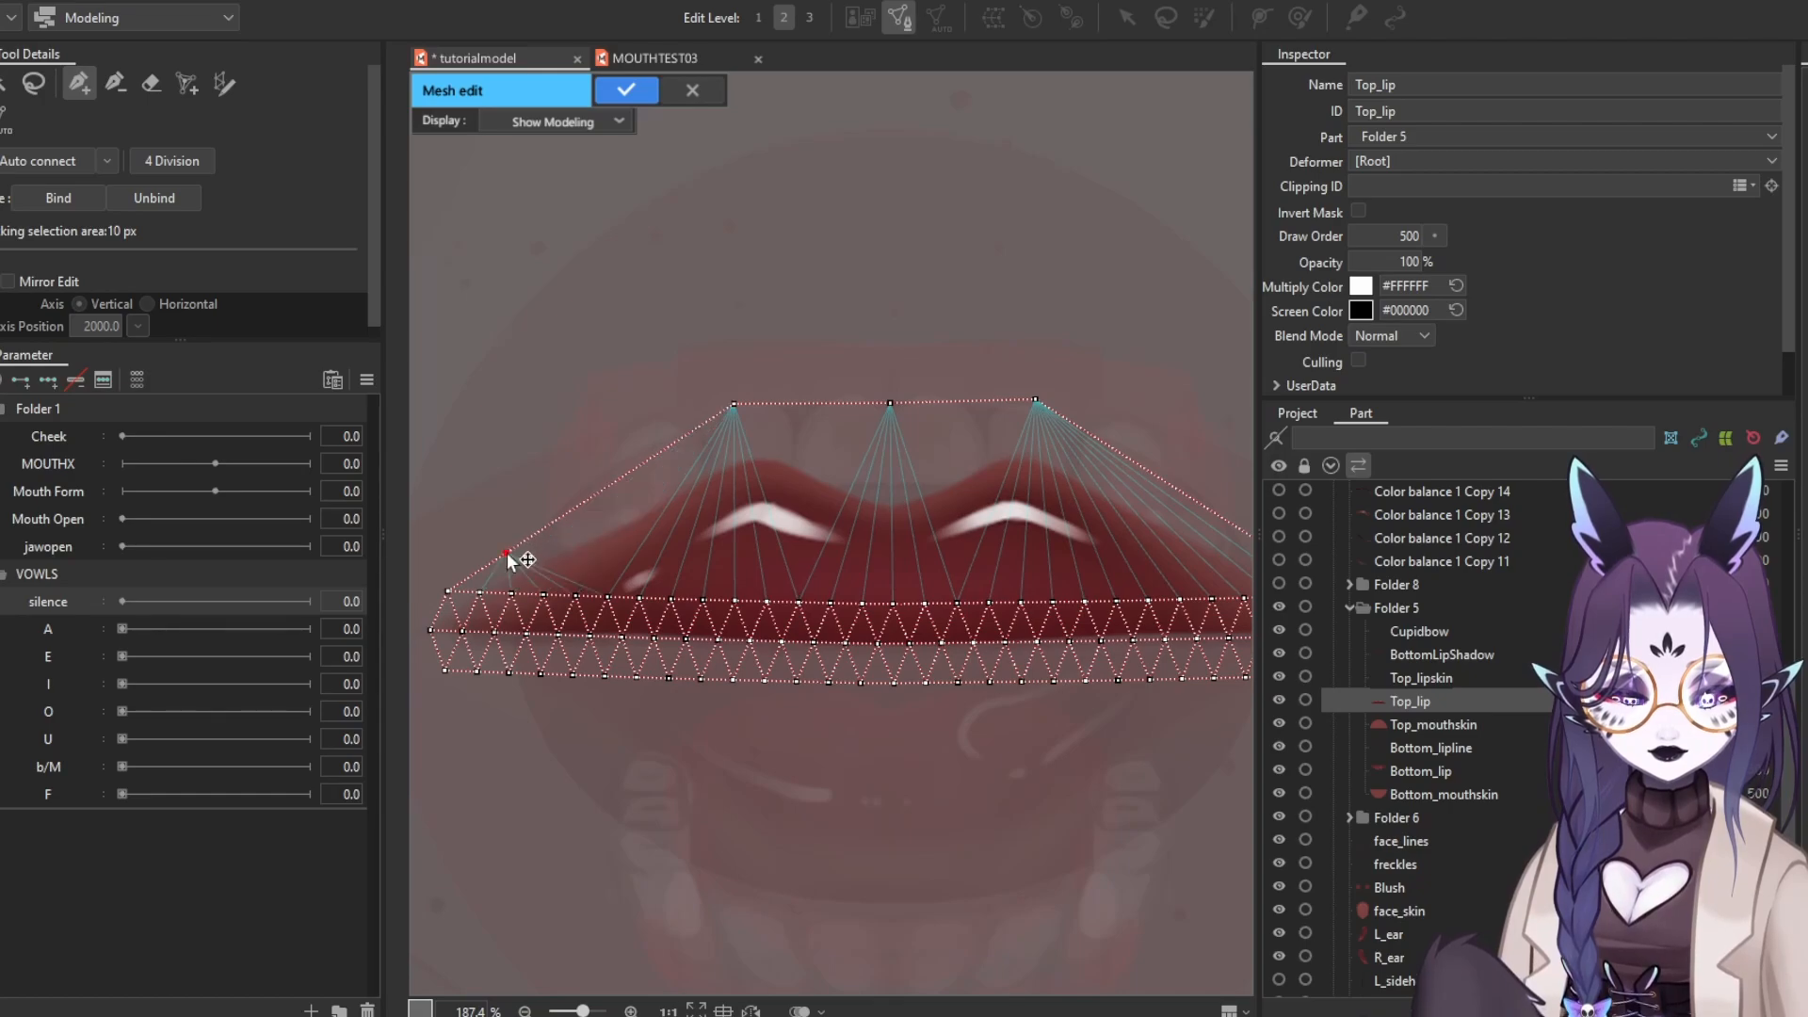
pyautogui.click(509, 523)
pyautogui.moveTo(512, 528); pyautogui.dragTo(516, 535)
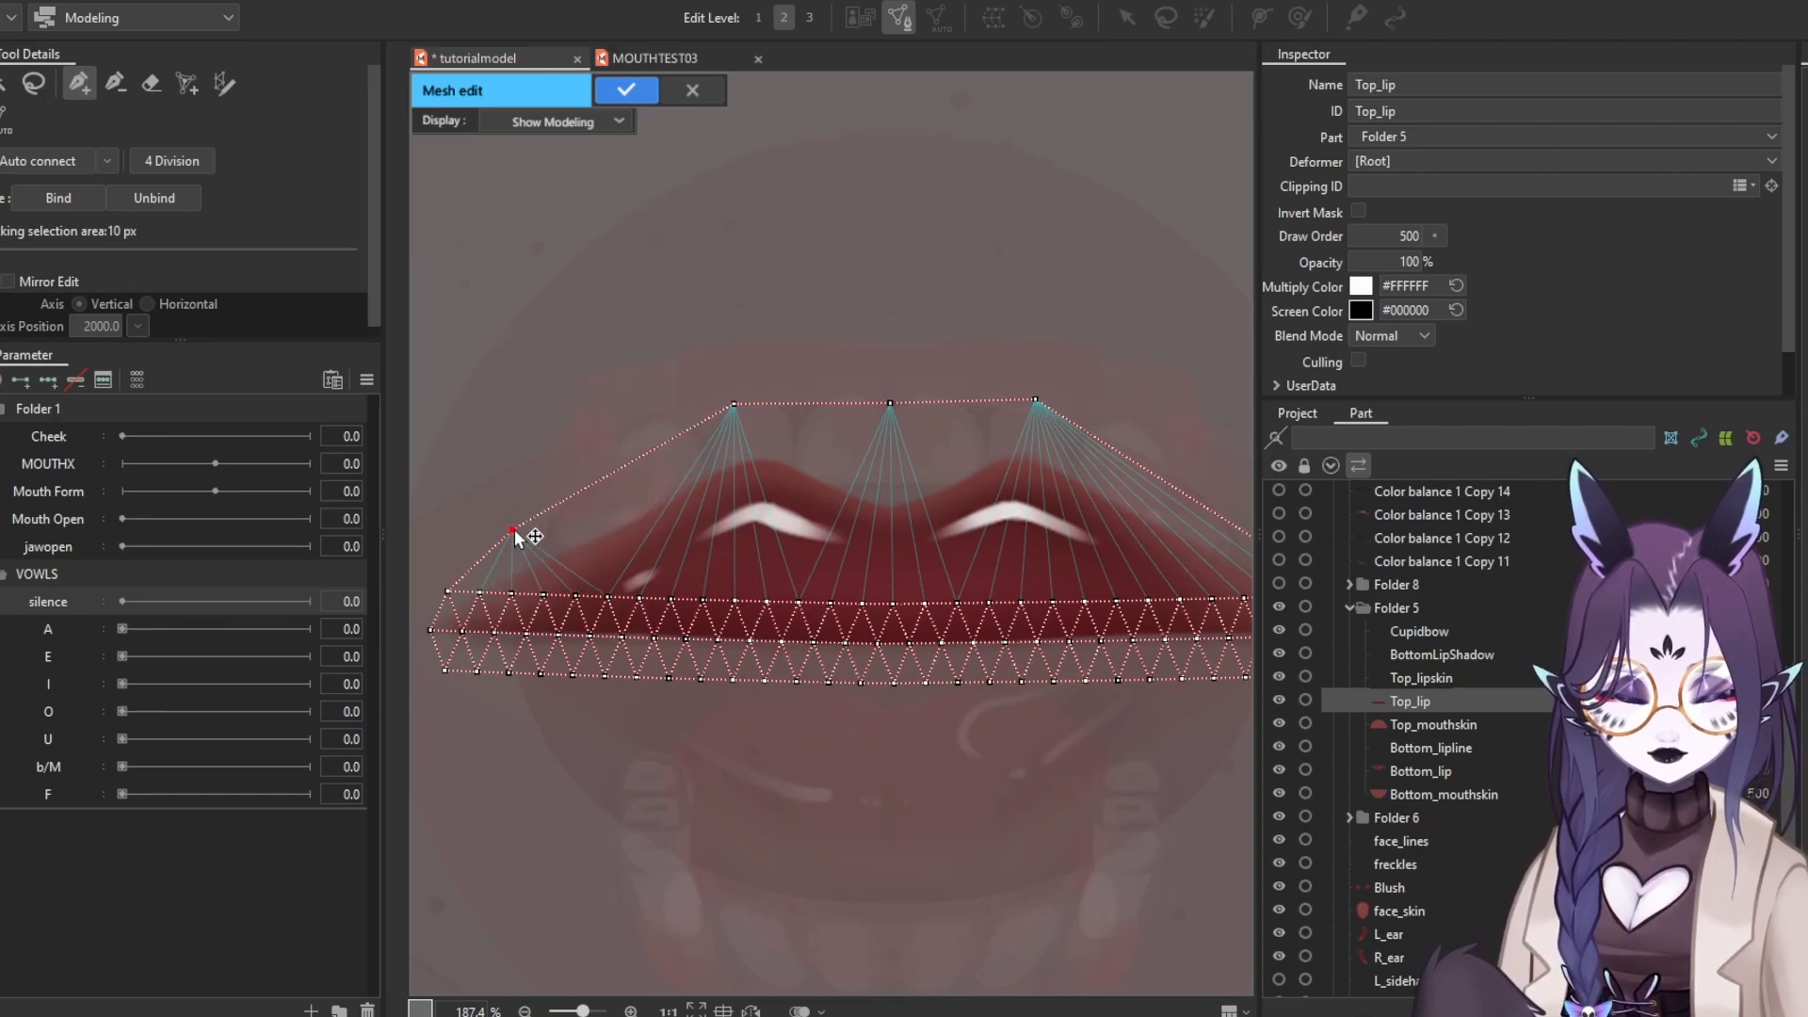
pyautogui.click(620, 479)
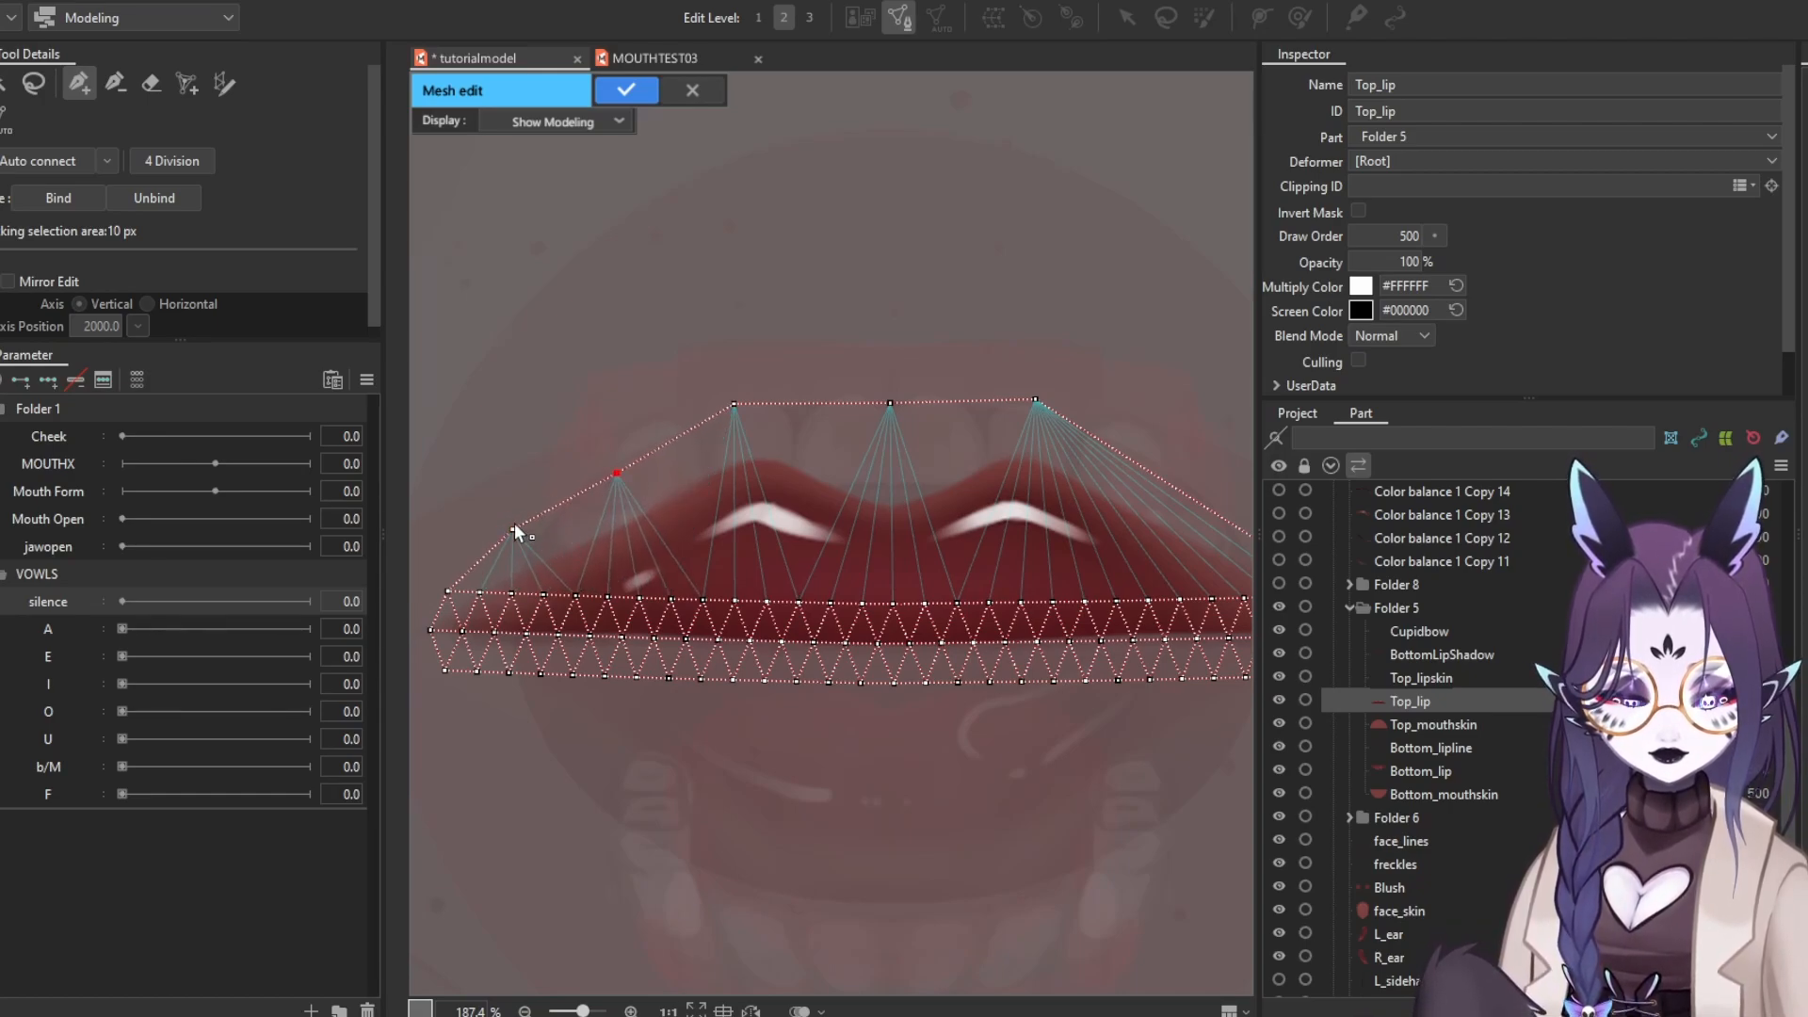
# Add another point on the left slope of the Top_lip outline and reposition its points into an evenly spaced curve
pyautogui.moveTo(508, 550); pyautogui.dragTo(508, 545)
pyautogui.moveTo(619, 511); pyautogui.dragTo(550, 497)
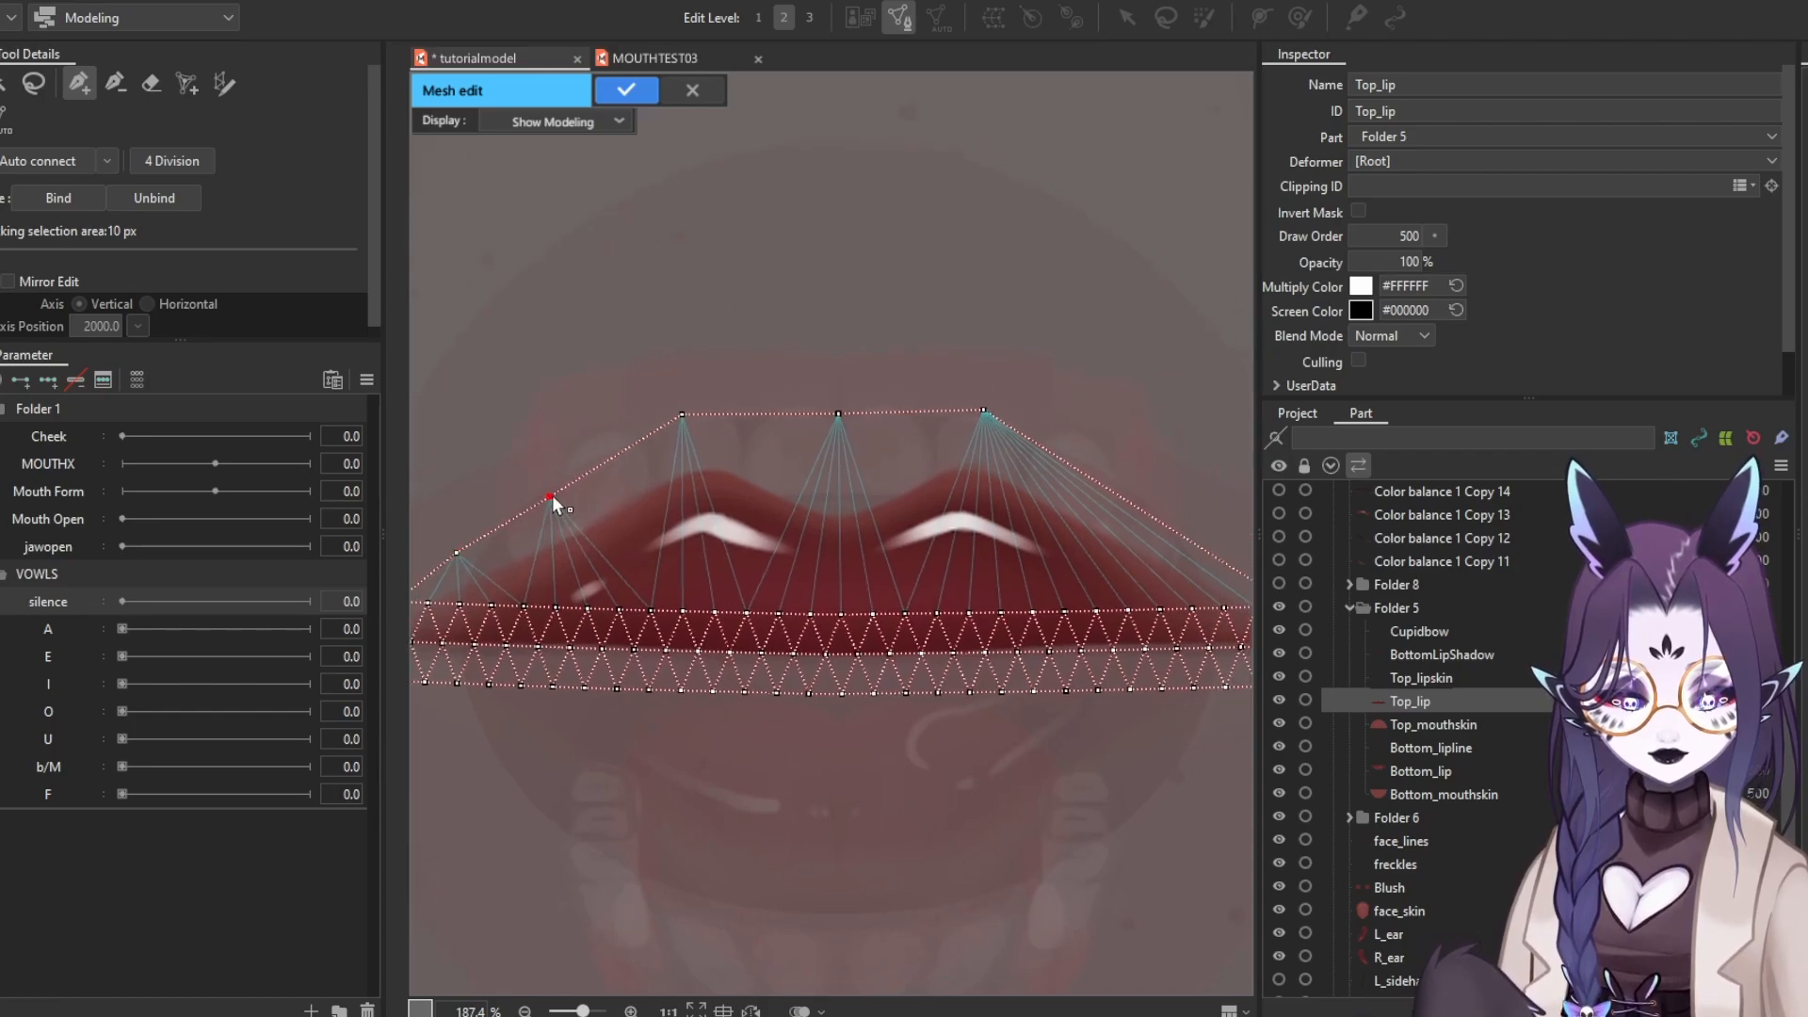
pyautogui.moveTo(680, 420); pyautogui.dragTo(529, 500)
pyautogui.click(708, 434)
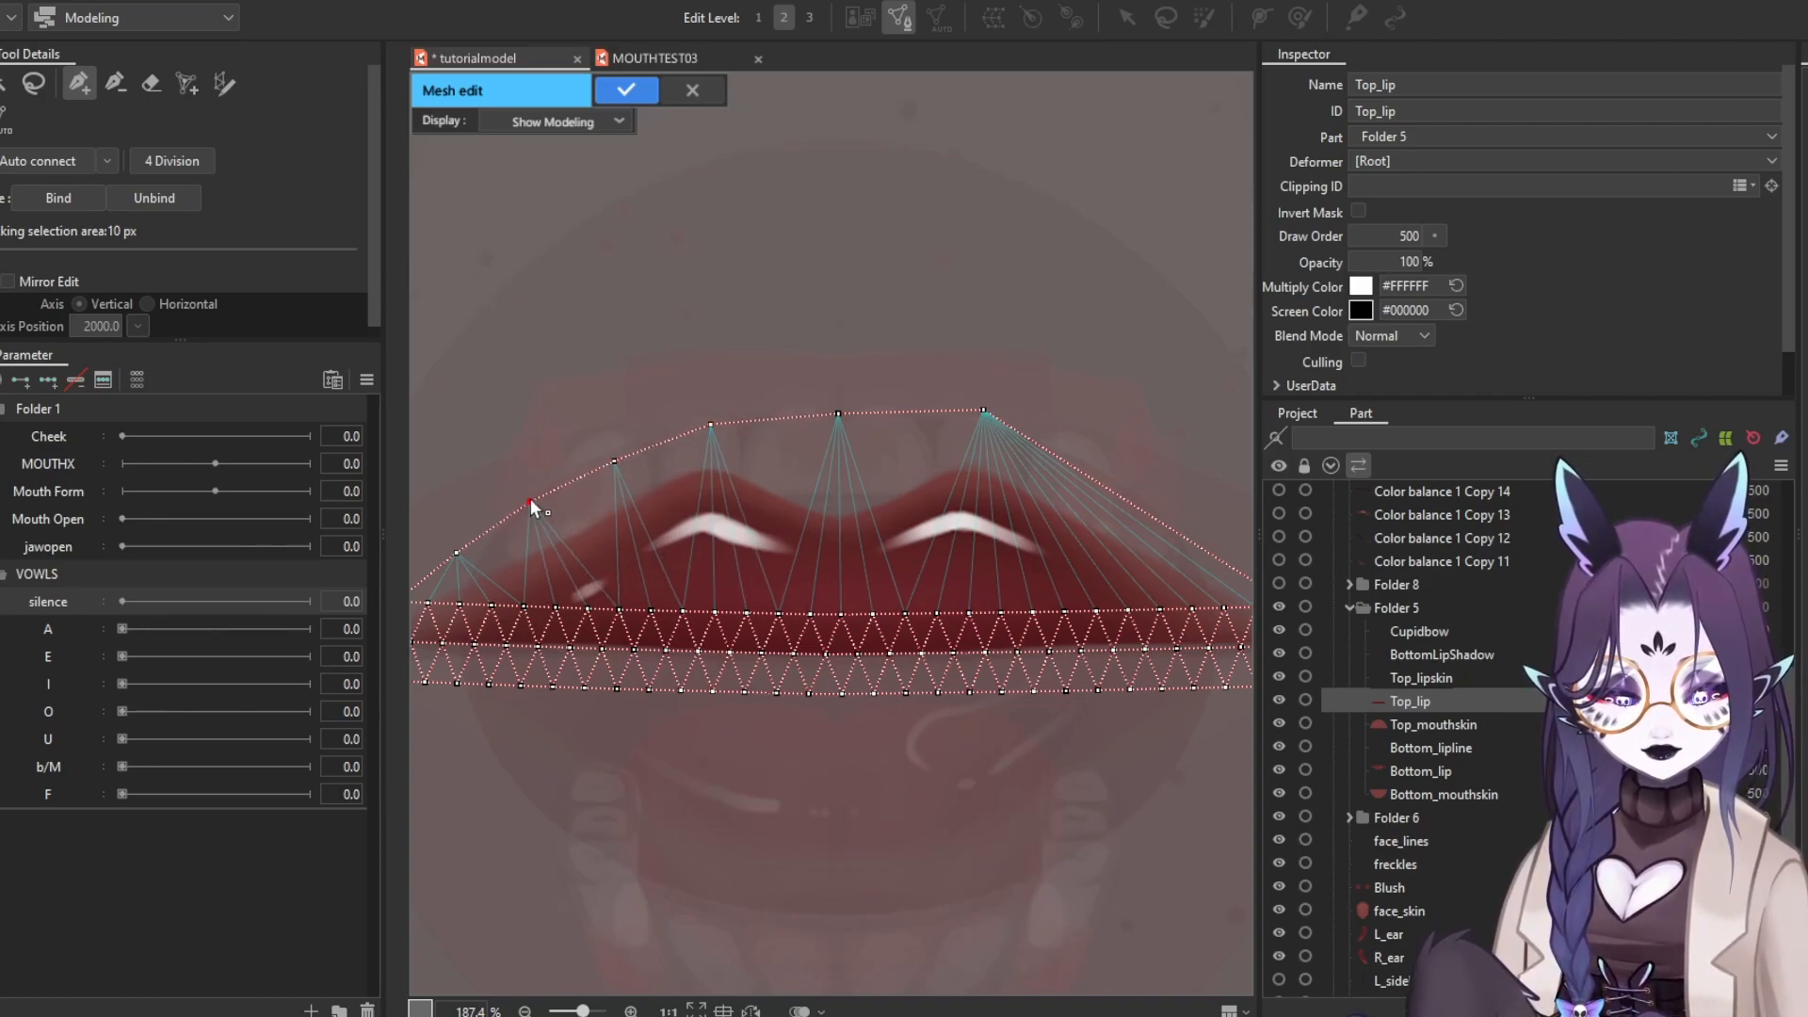
pyautogui.moveTo(616, 463); pyautogui.dragTo(597, 469)
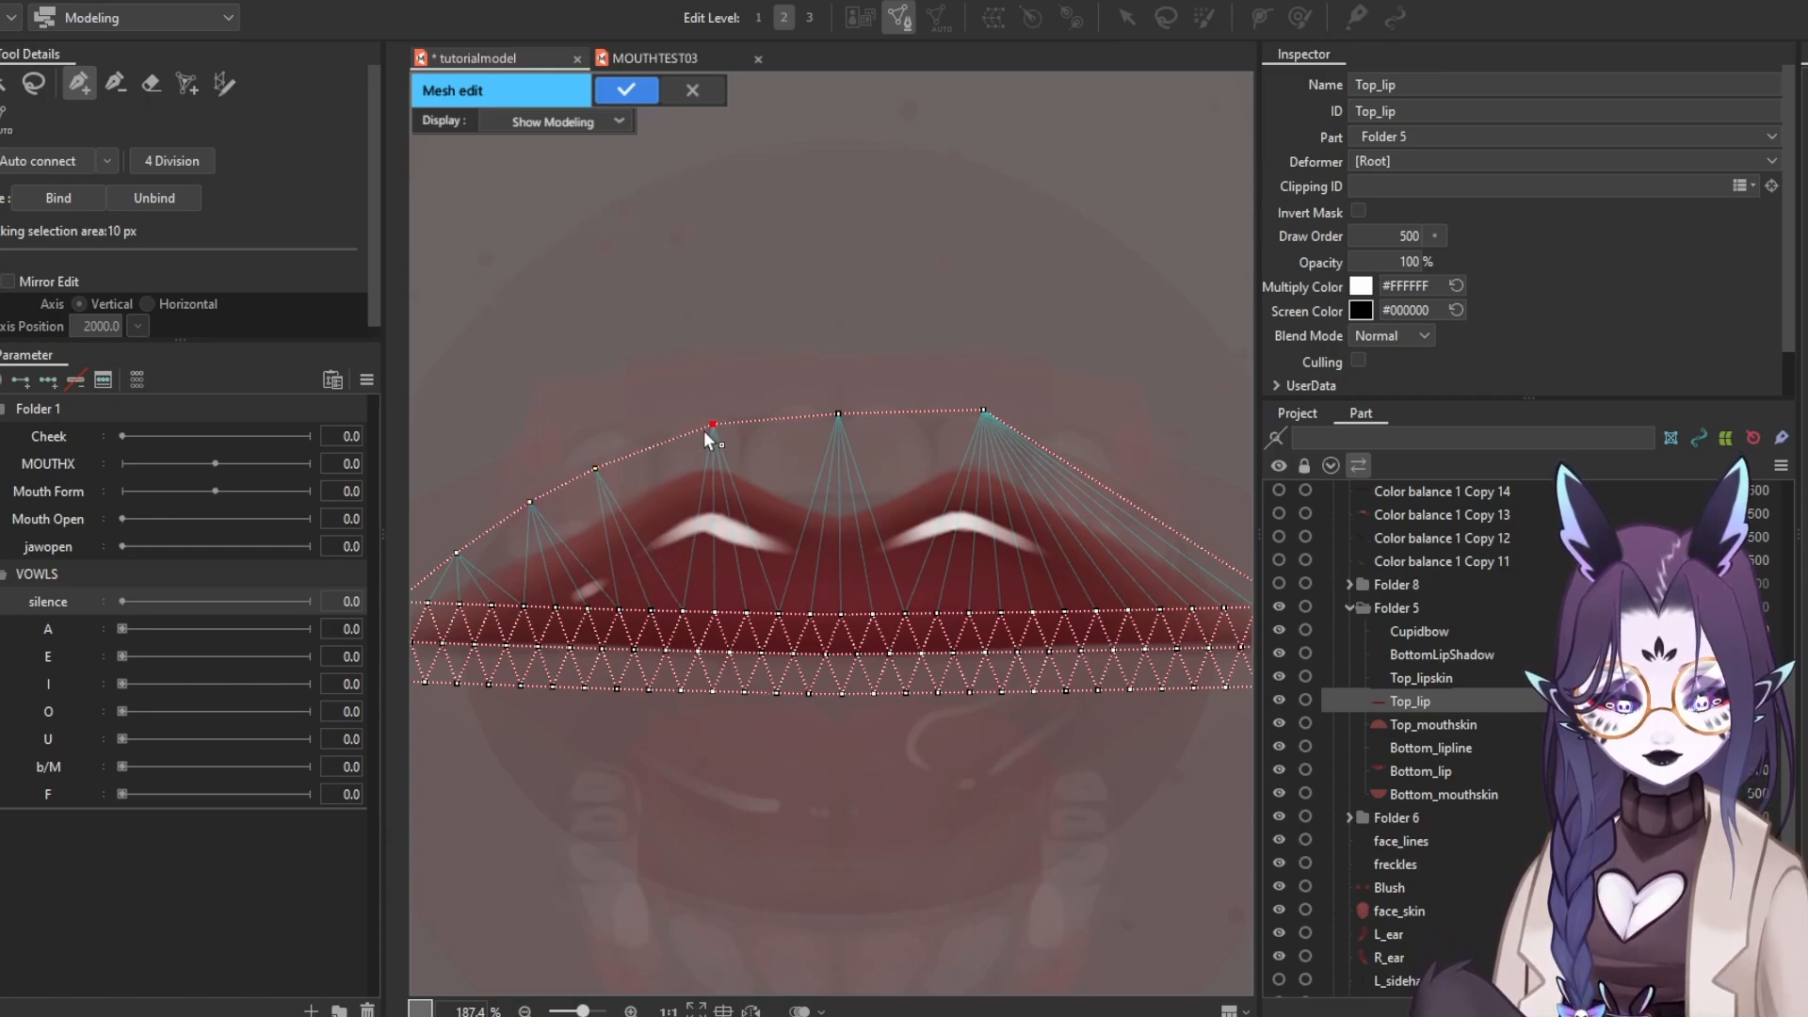
pyautogui.moveTo(708, 428); pyautogui.dragTo(687, 433)
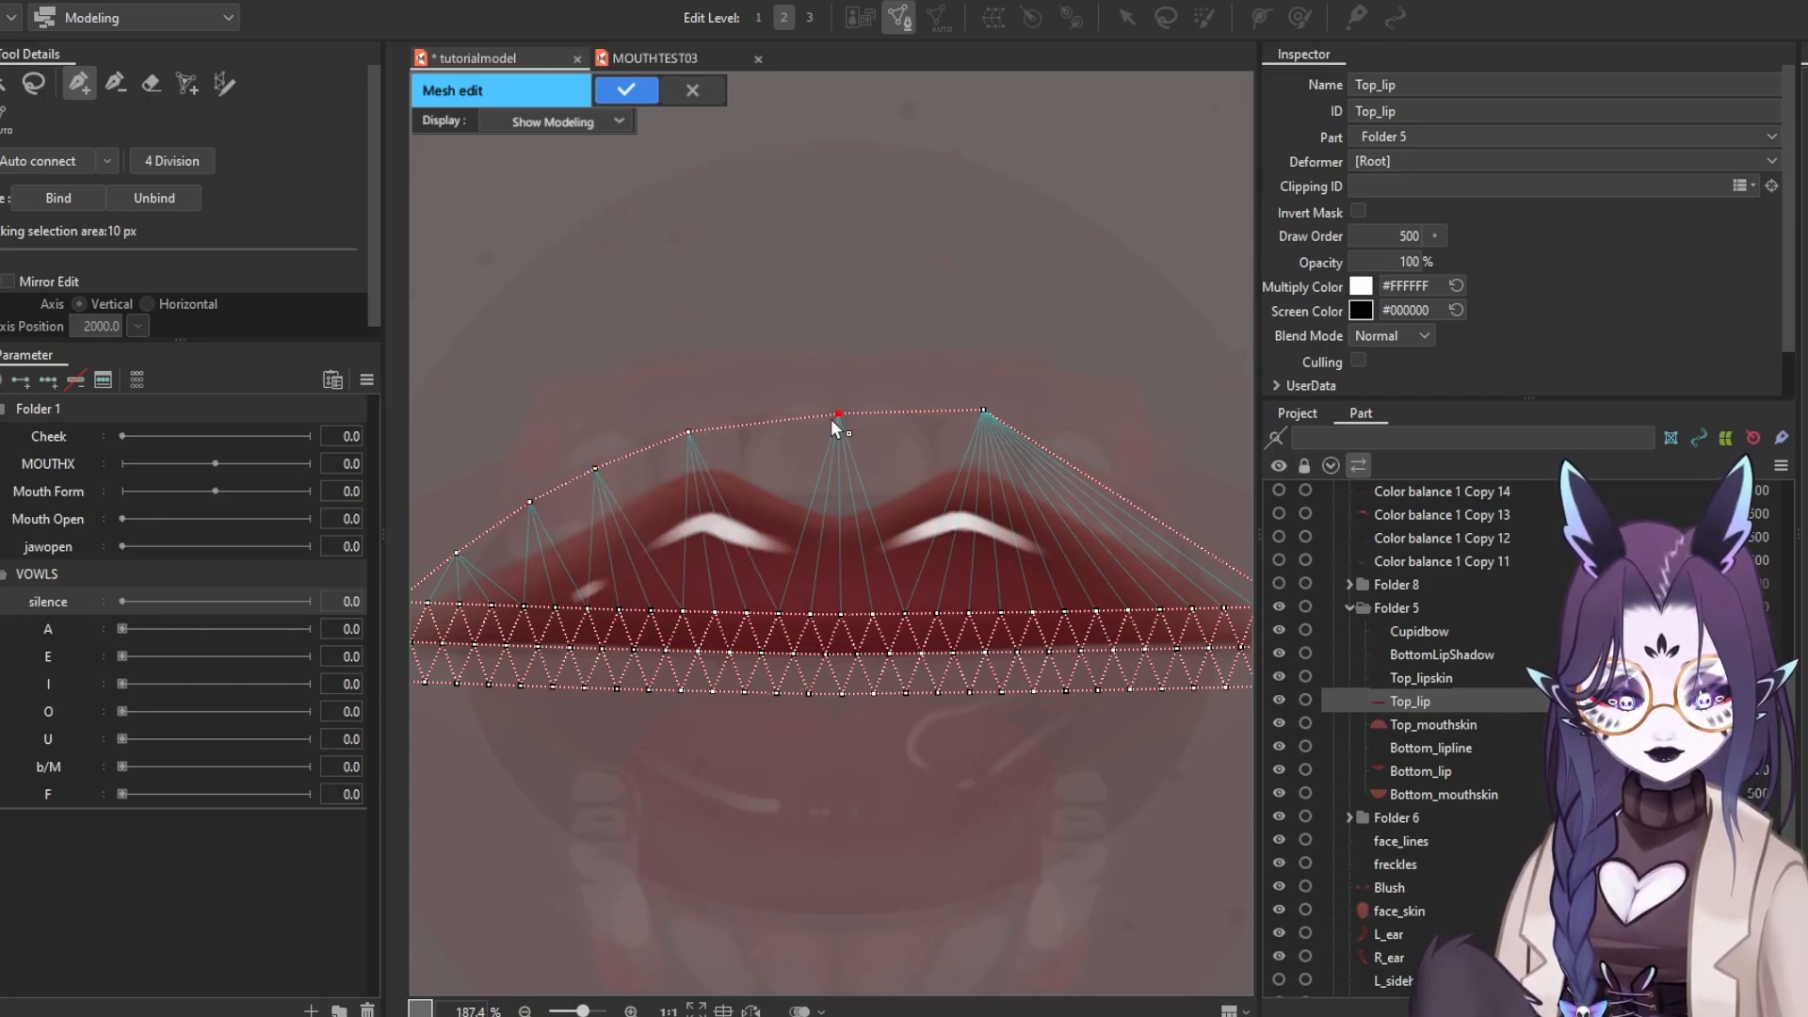
pyautogui.moveTo(834, 416); pyautogui.dragTo(831, 426)
# Add four points down the right slope of the Top_lip outline and space them along the lip's edge
pyautogui.moveTo(998, 454); pyautogui.dragTo(852, 432)
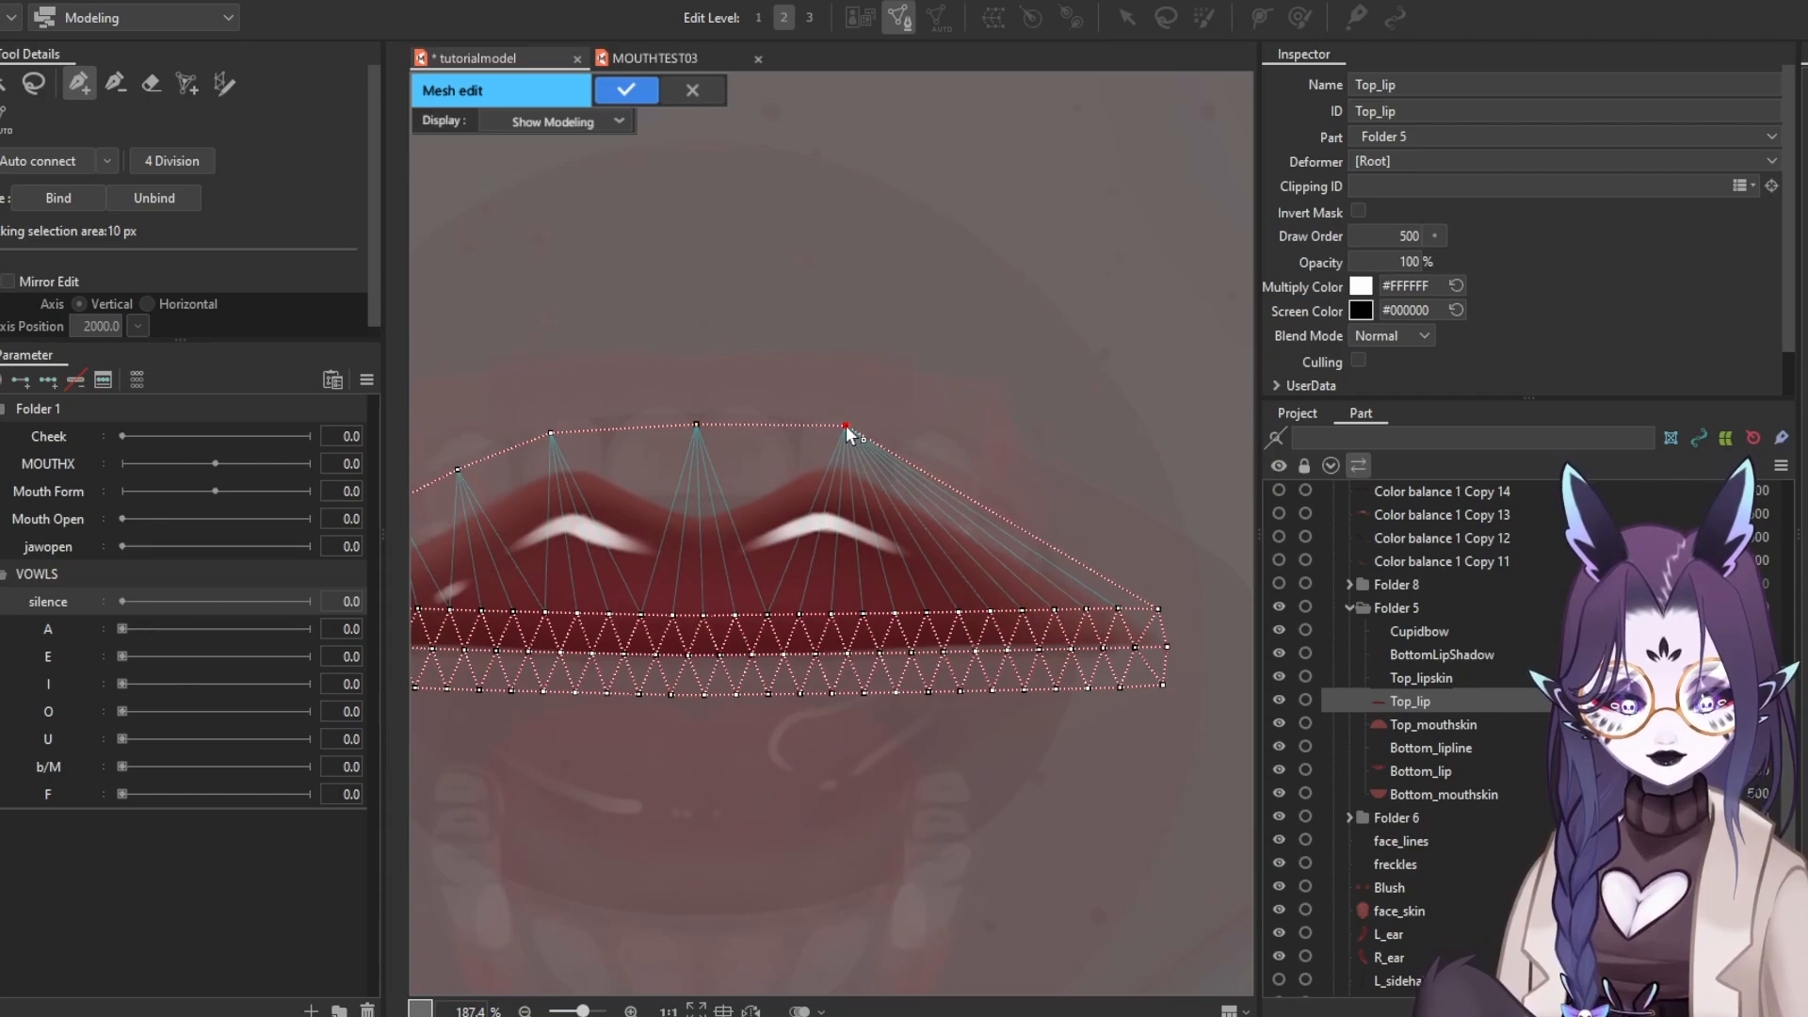
pyautogui.moveTo(953, 484); pyautogui.dragTo(956, 478)
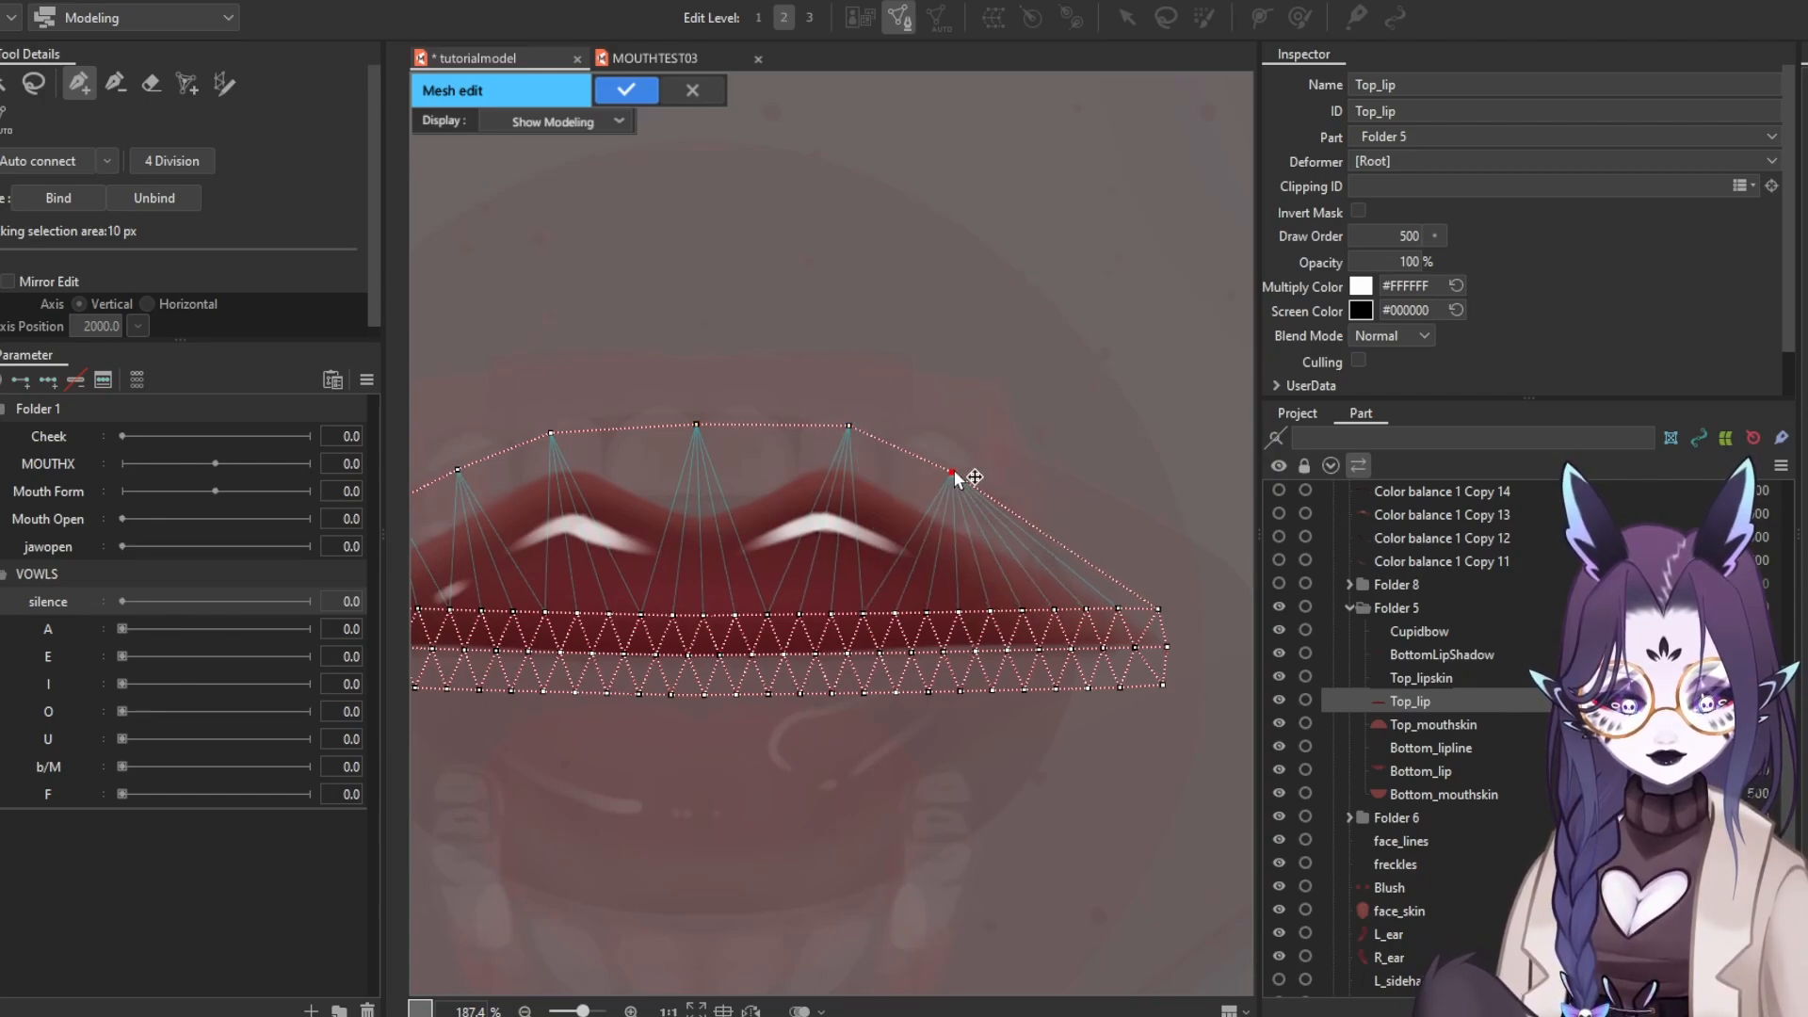
pyautogui.click(1048, 524)
pyautogui.click(1108, 563)
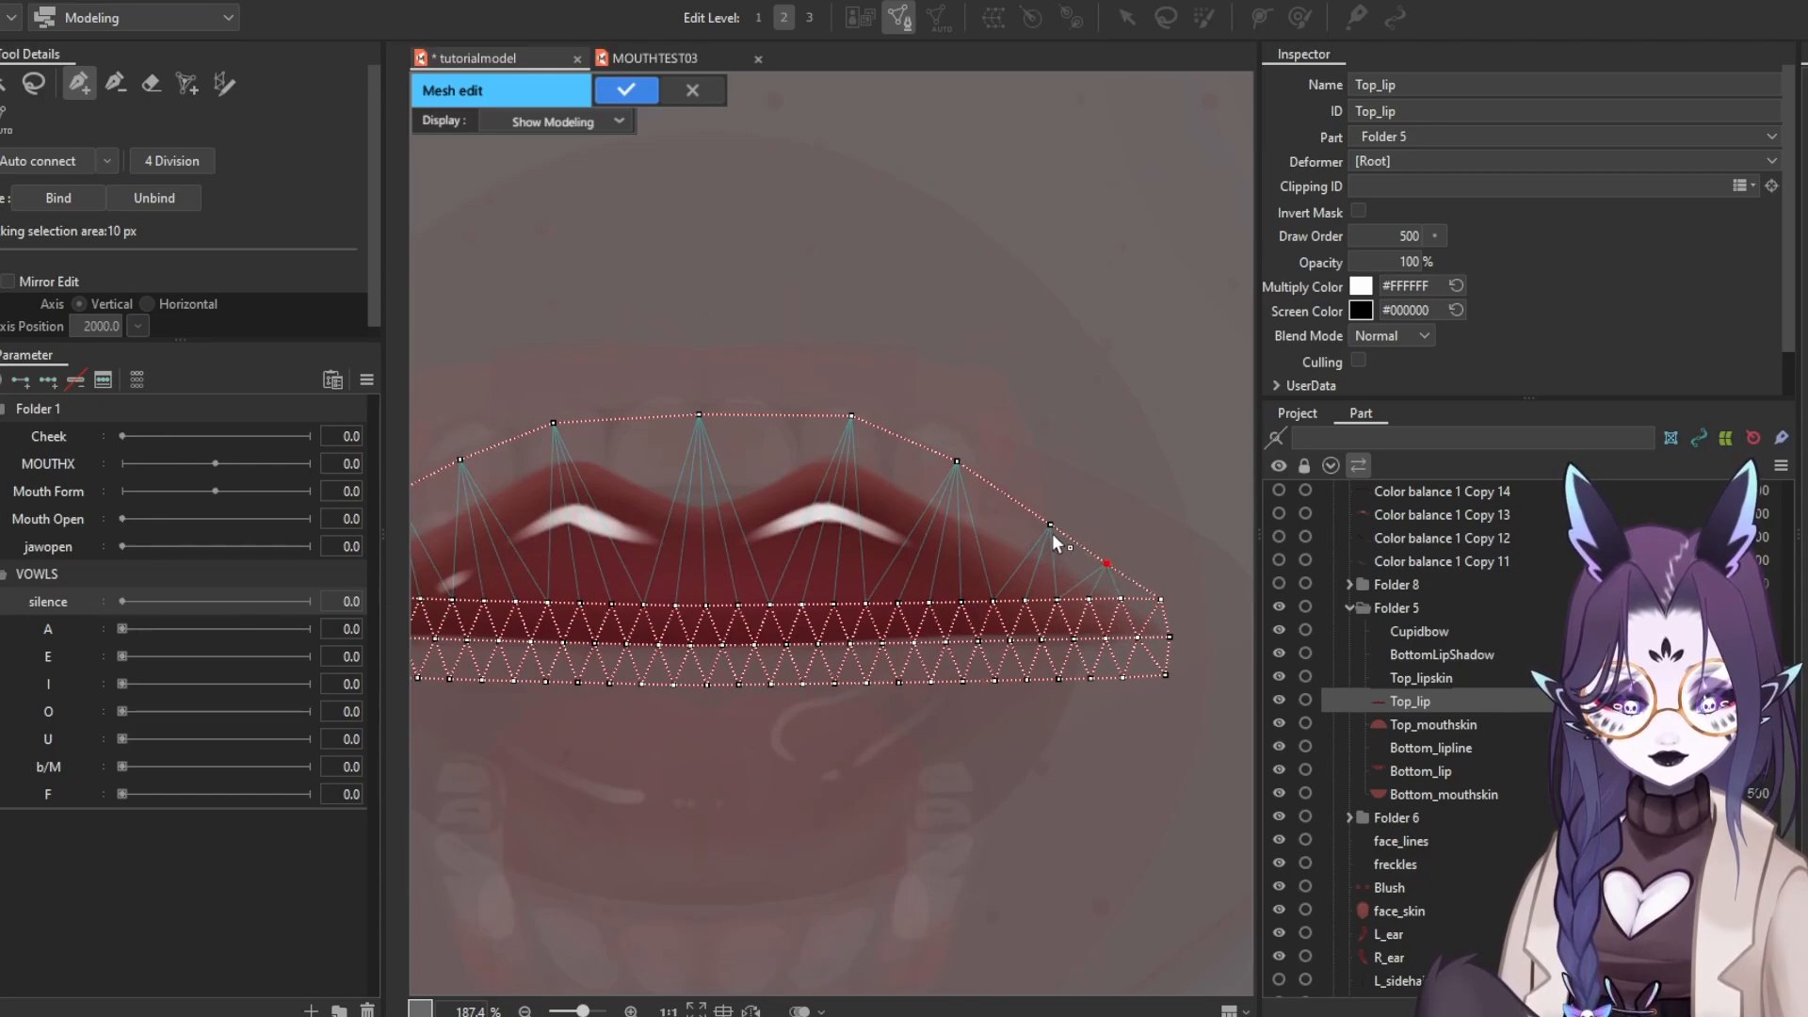
pyautogui.moveTo(958, 463)
pyautogui.mouseDown()
pyautogui.moveTo(979, 478)
pyautogui.moveTo(940, 474)
pyautogui.mouseUp()
pyautogui.click(921, 449)
# Insert one more point on the left slope near the peak and even out the spacing of its neighbours
pyautogui.scroll(-3, 930, 431)
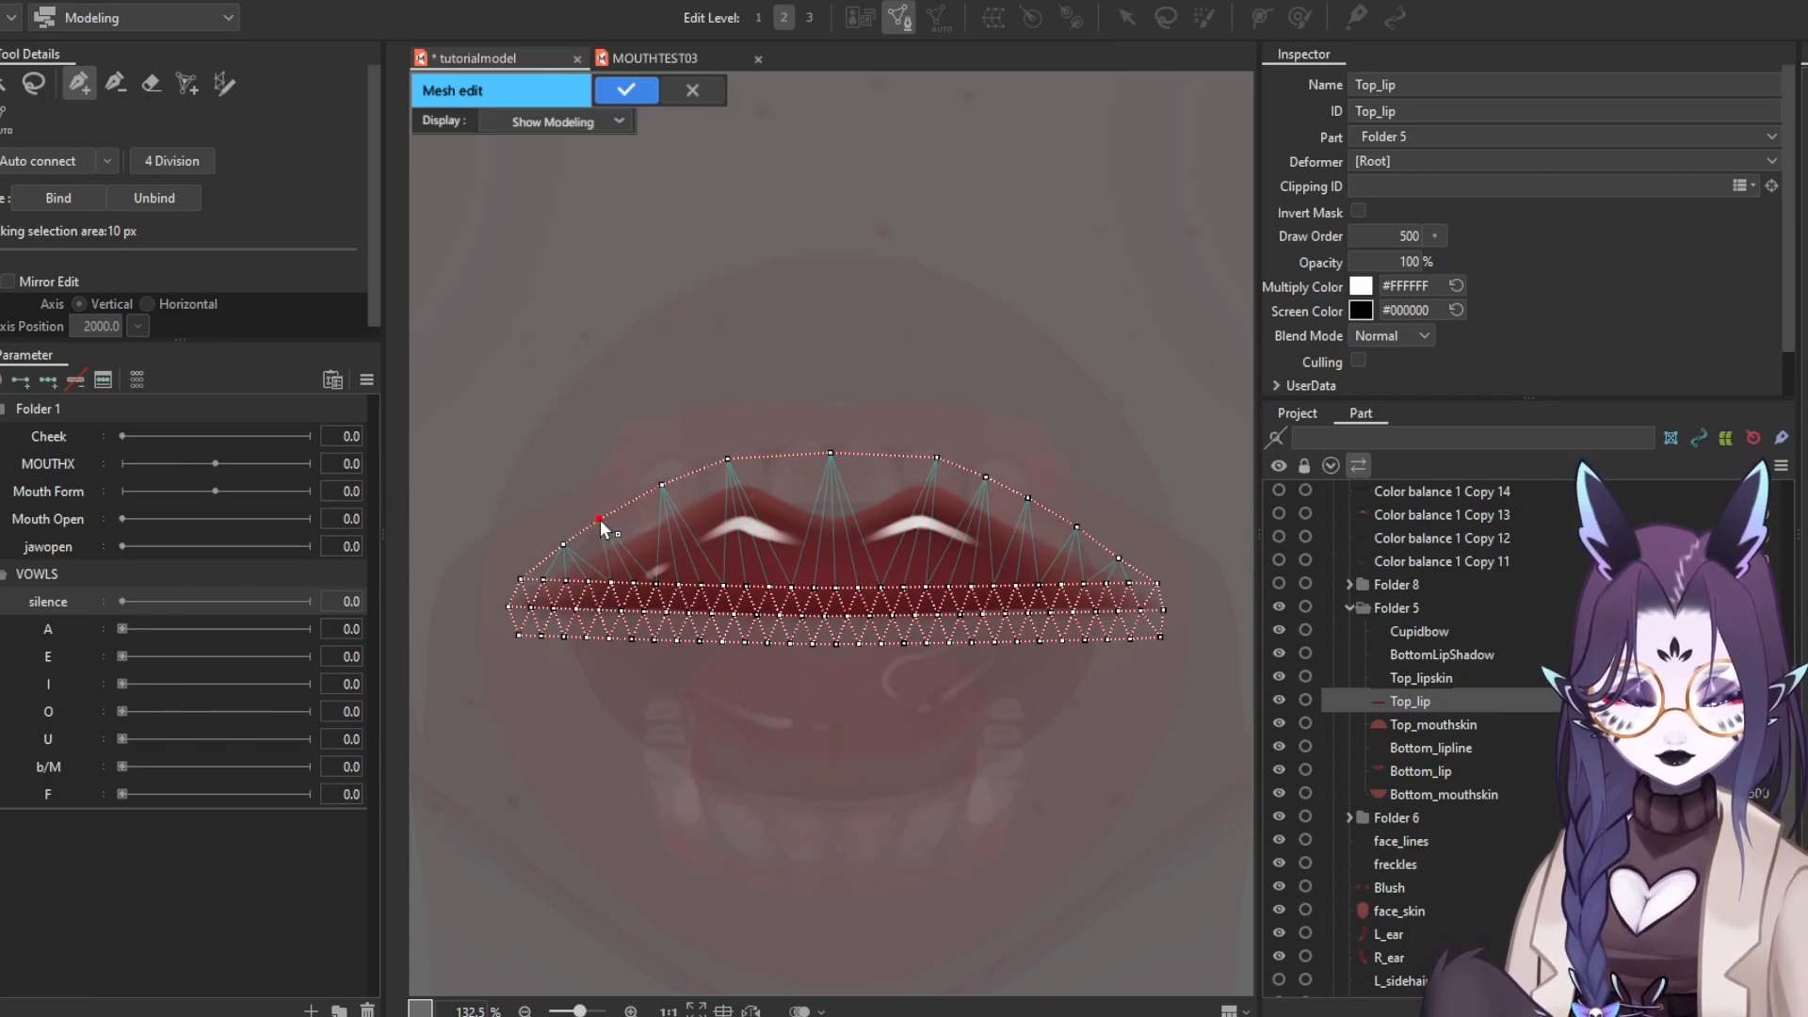
pyautogui.moveTo(662, 484)
pyautogui.mouseDown()
pyautogui.moveTo(645, 494)
pyautogui.moveTo(692, 476)
pyautogui.mouseUp()
pyautogui.click(681, 481)
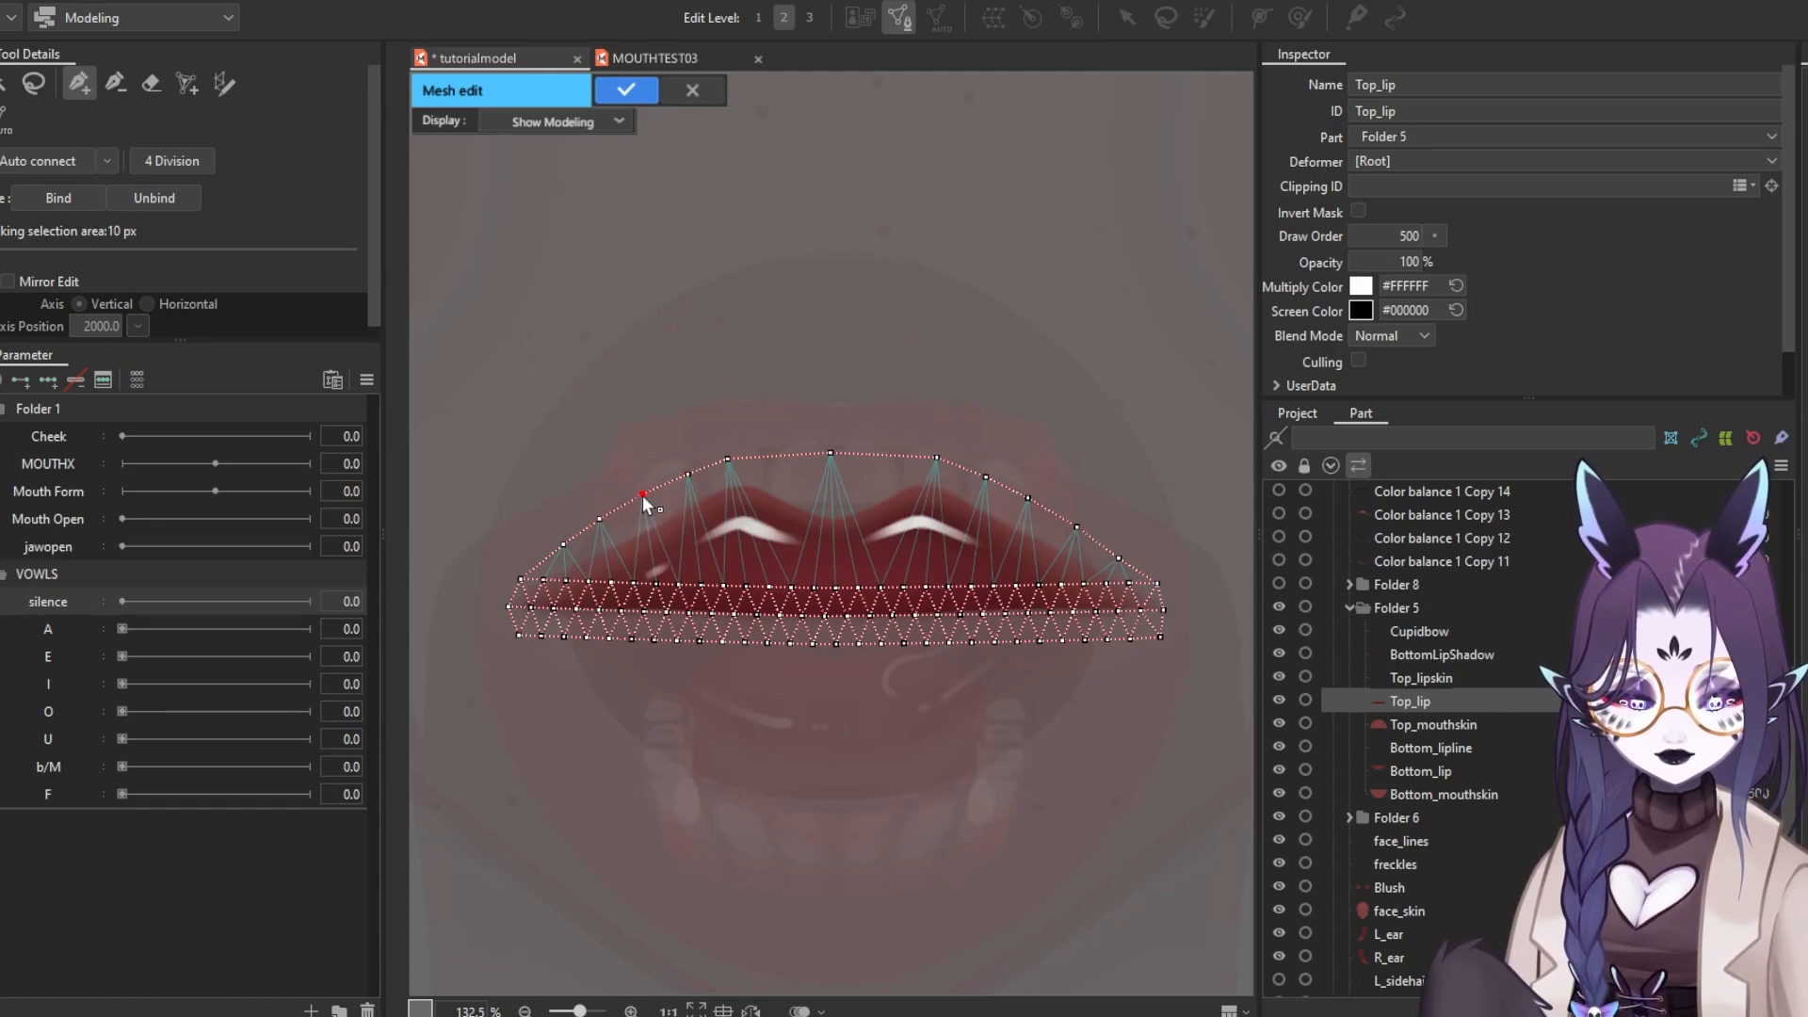
# Add a point on each side of the outline's centred midpoint and auto-connect the Top_lip mesh
pyautogui.click(780, 457)
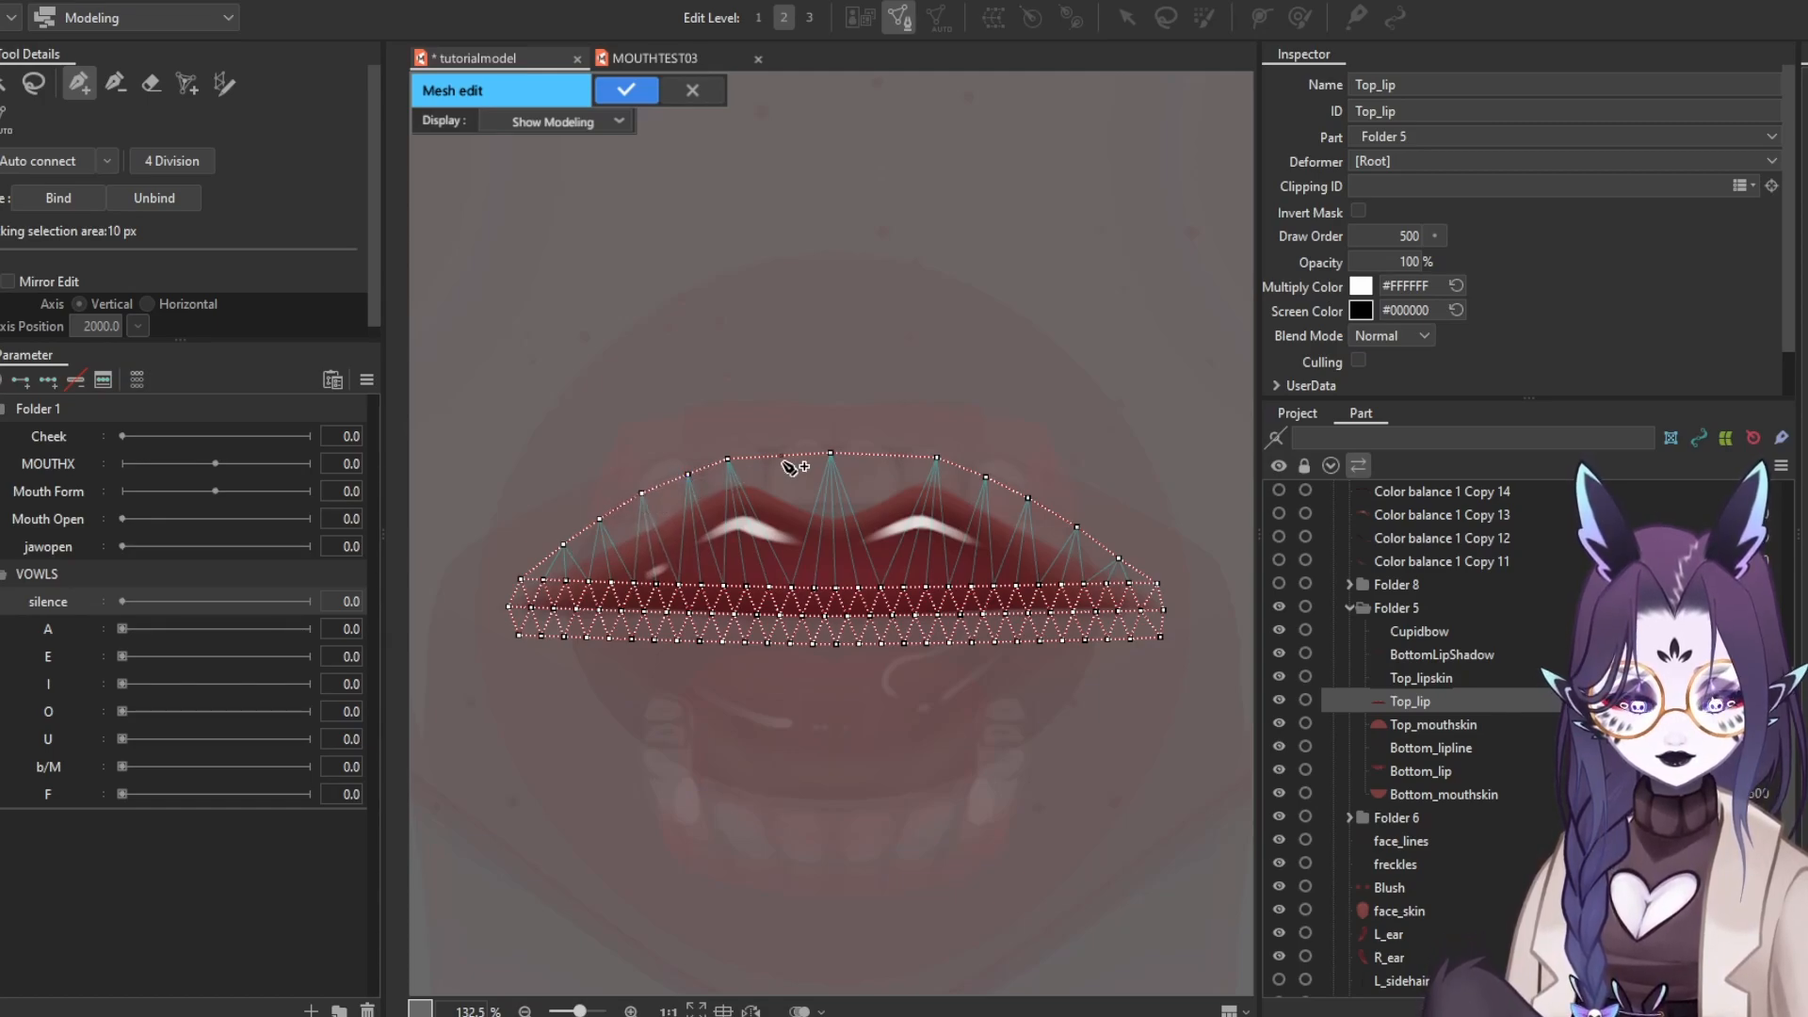
pyautogui.click(887, 456)
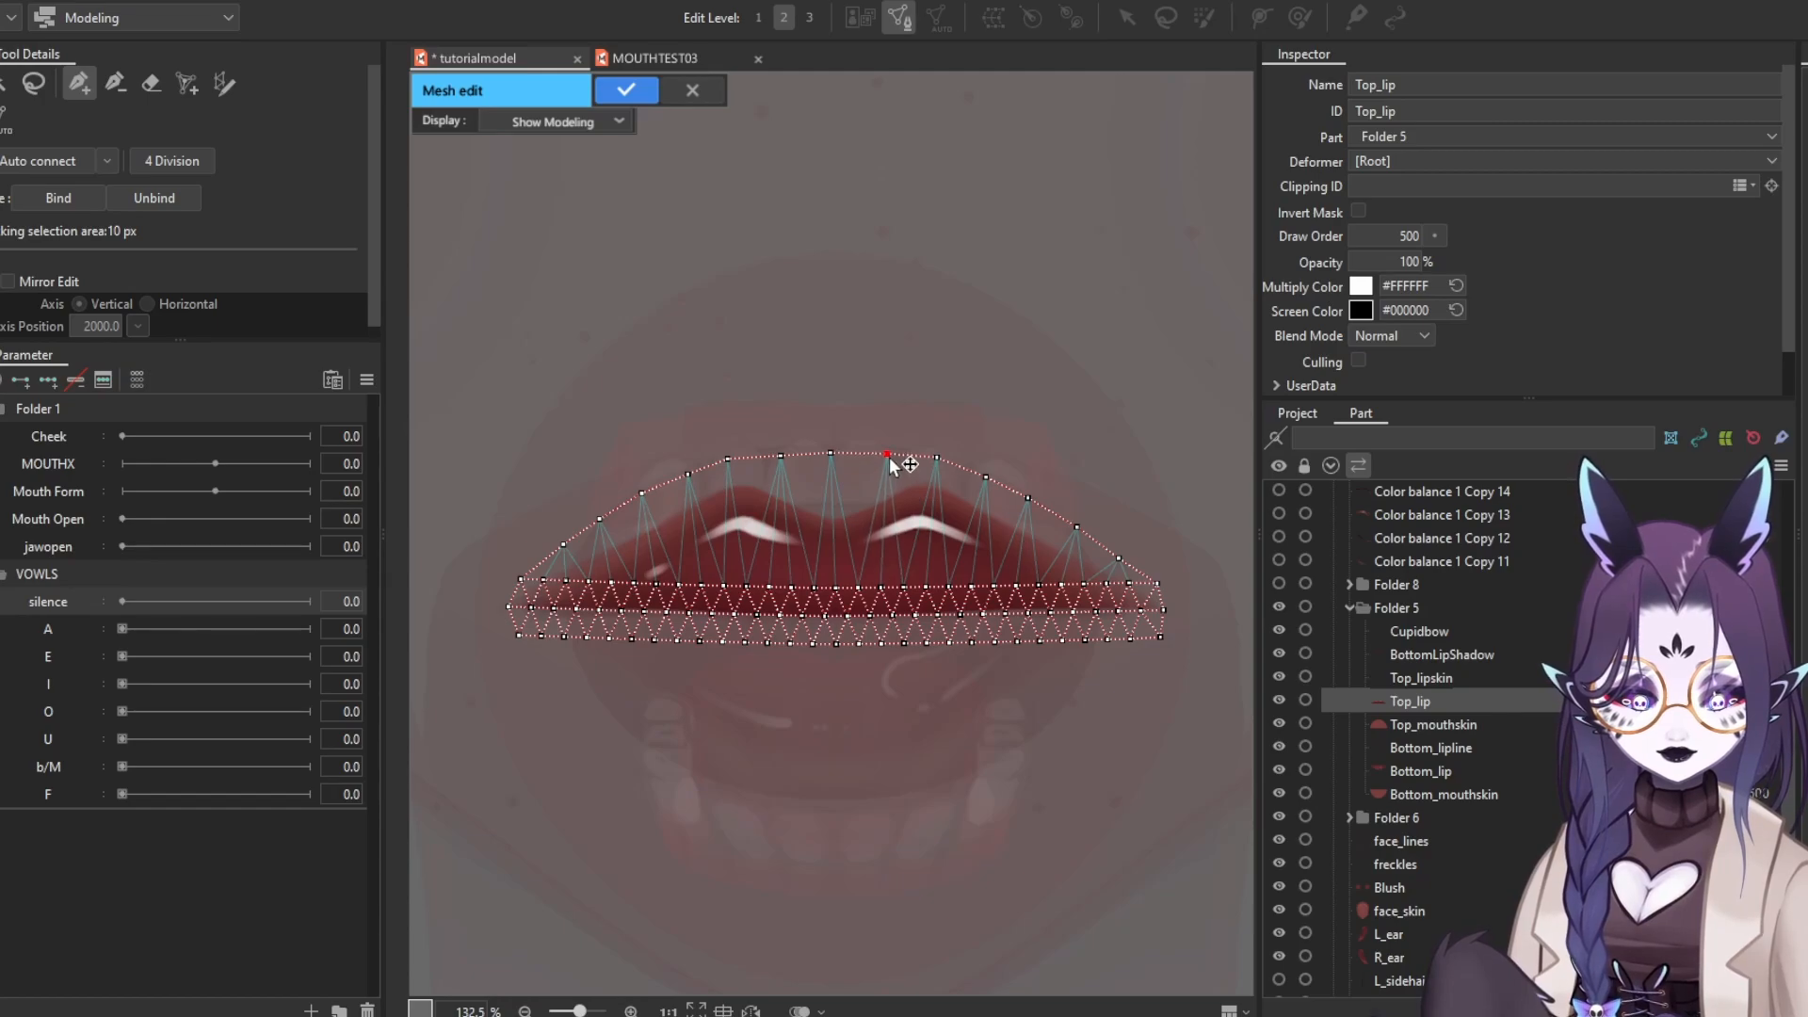
pyautogui.click(845, 454)
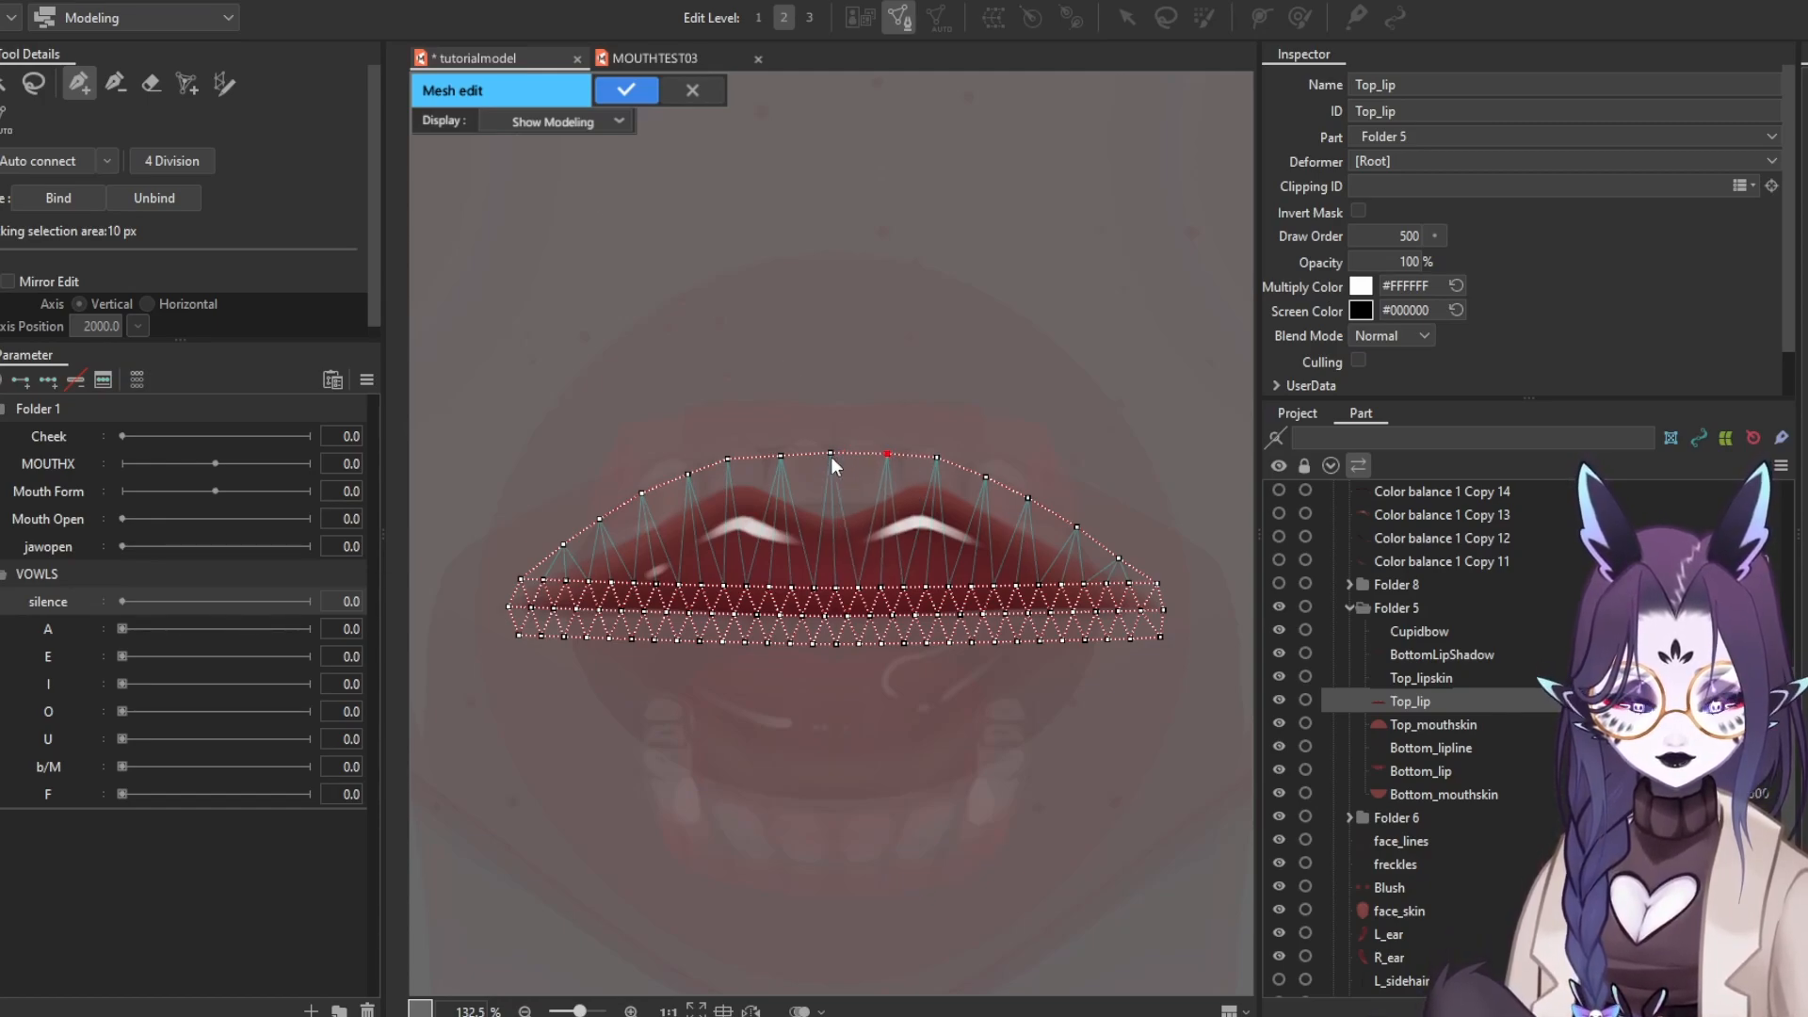
pyautogui.moveTo(830, 456); pyautogui.dragTo(836, 459)
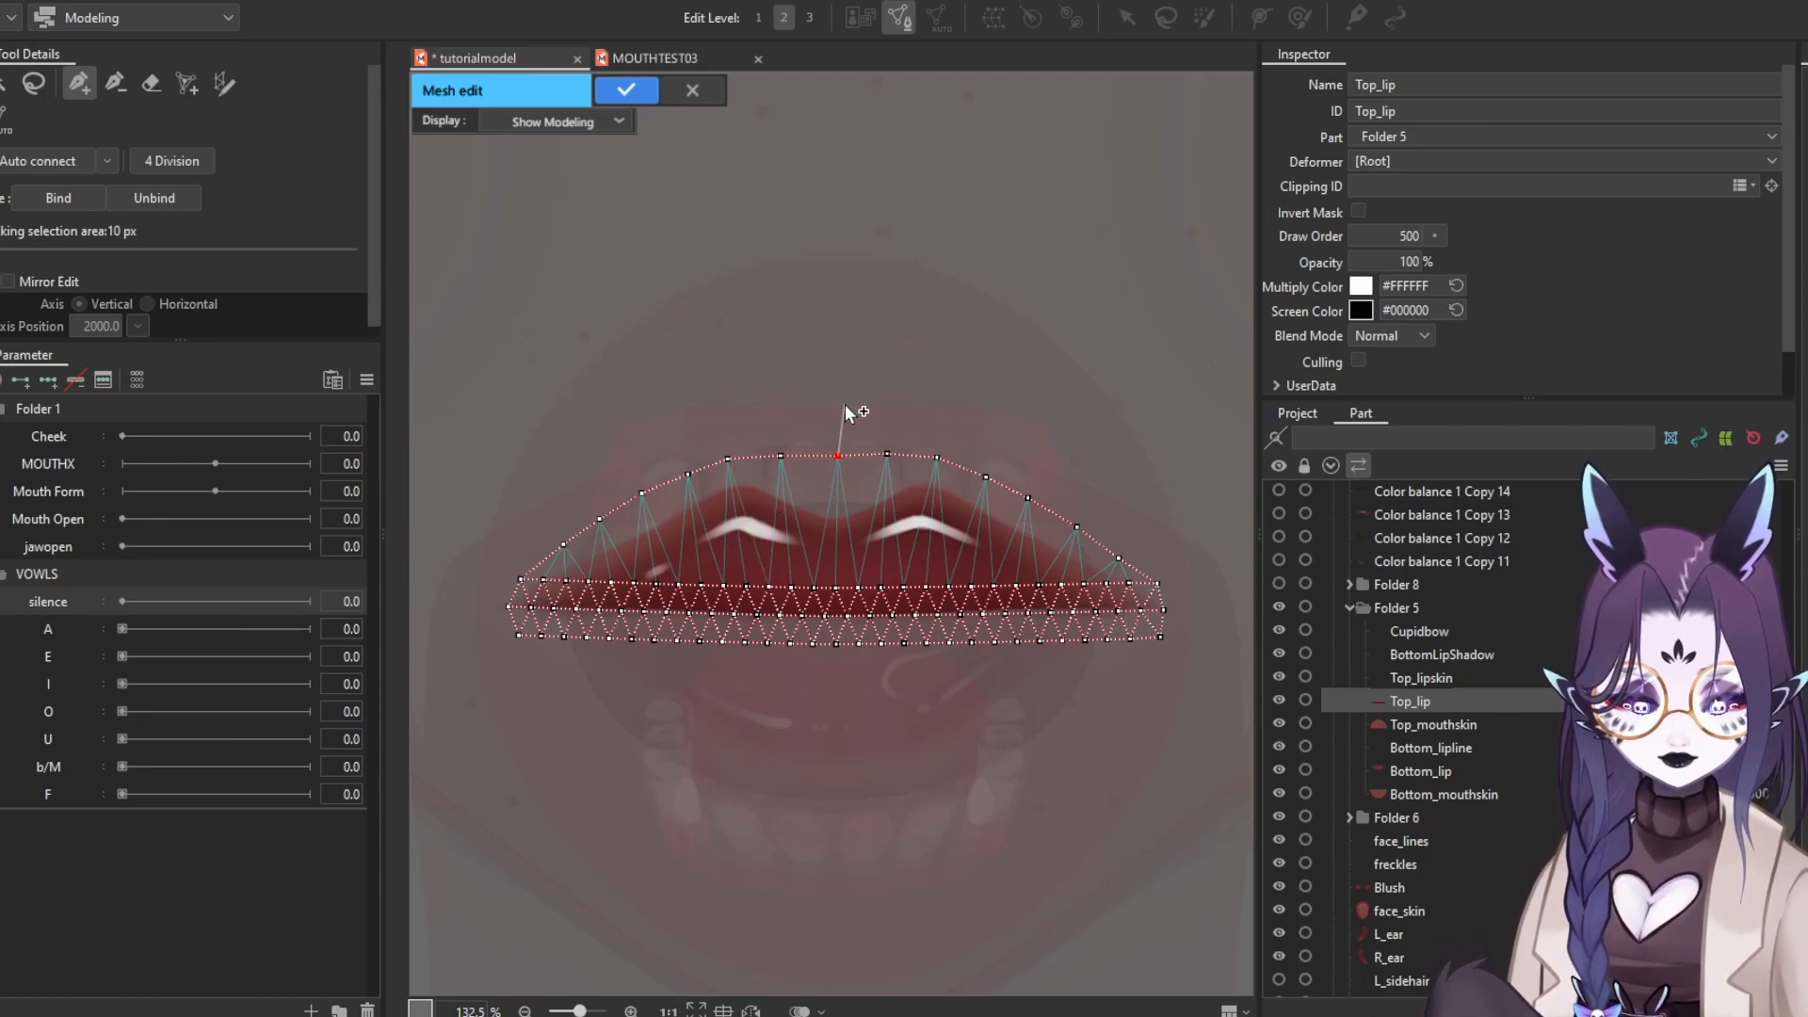
pyautogui.scroll(-2, 829, 358)
pyautogui.scroll(5, 716, 367)
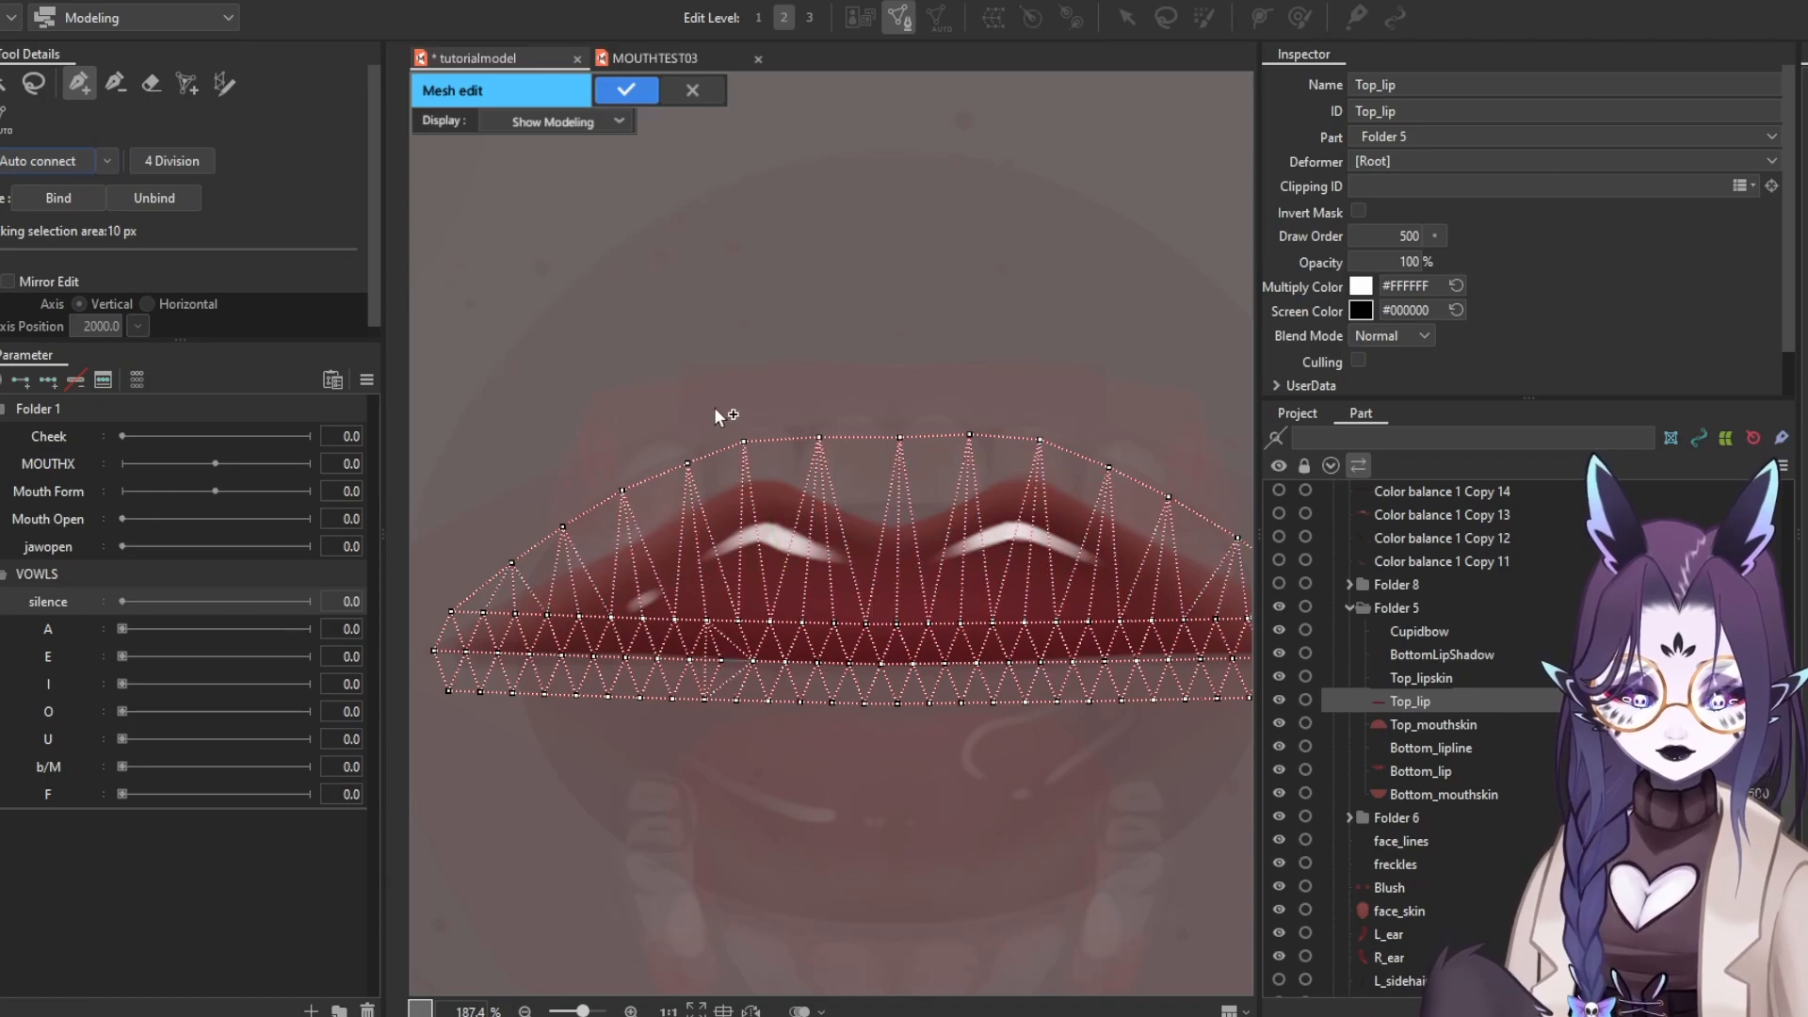
# Draw edges from the Top_lip outline's left-slope points to the row of points below, fixing the auto-generated triangles in place
pyautogui.scroll(3, 743, 686)
pyautogui.scroll(-6, 719, 634)
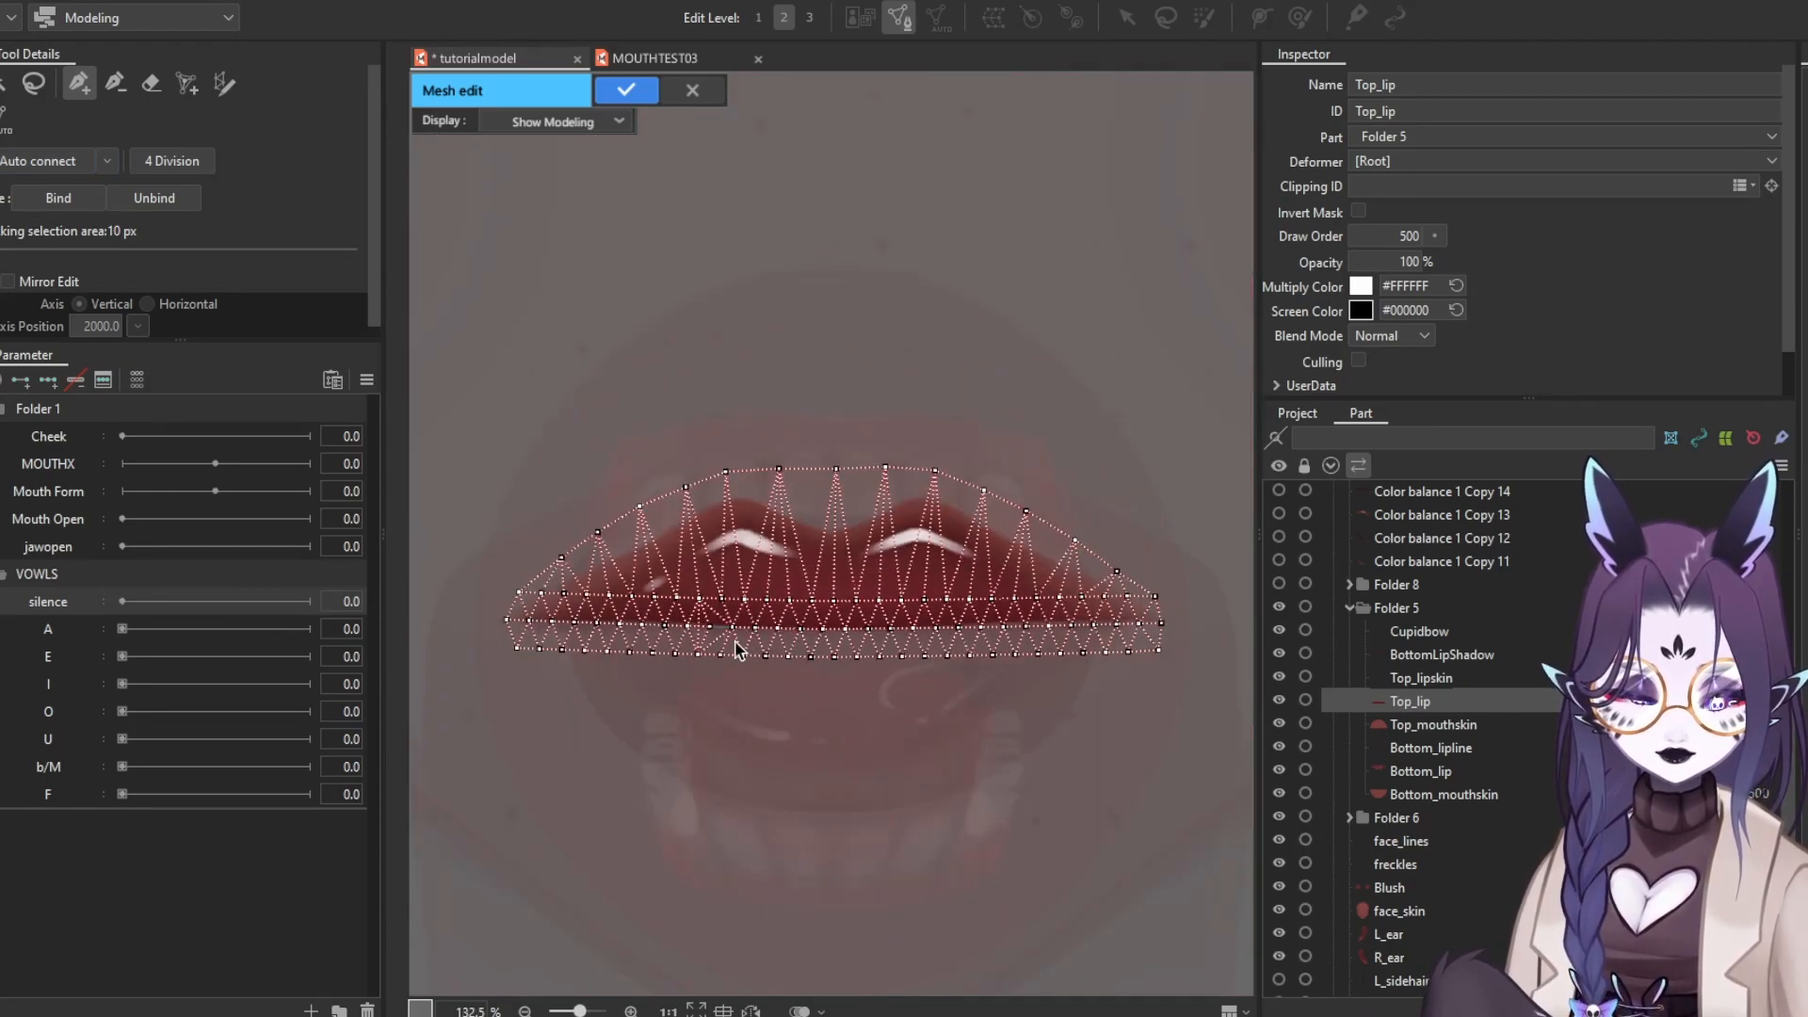
pyautogui.scroll(5, 736, 650)
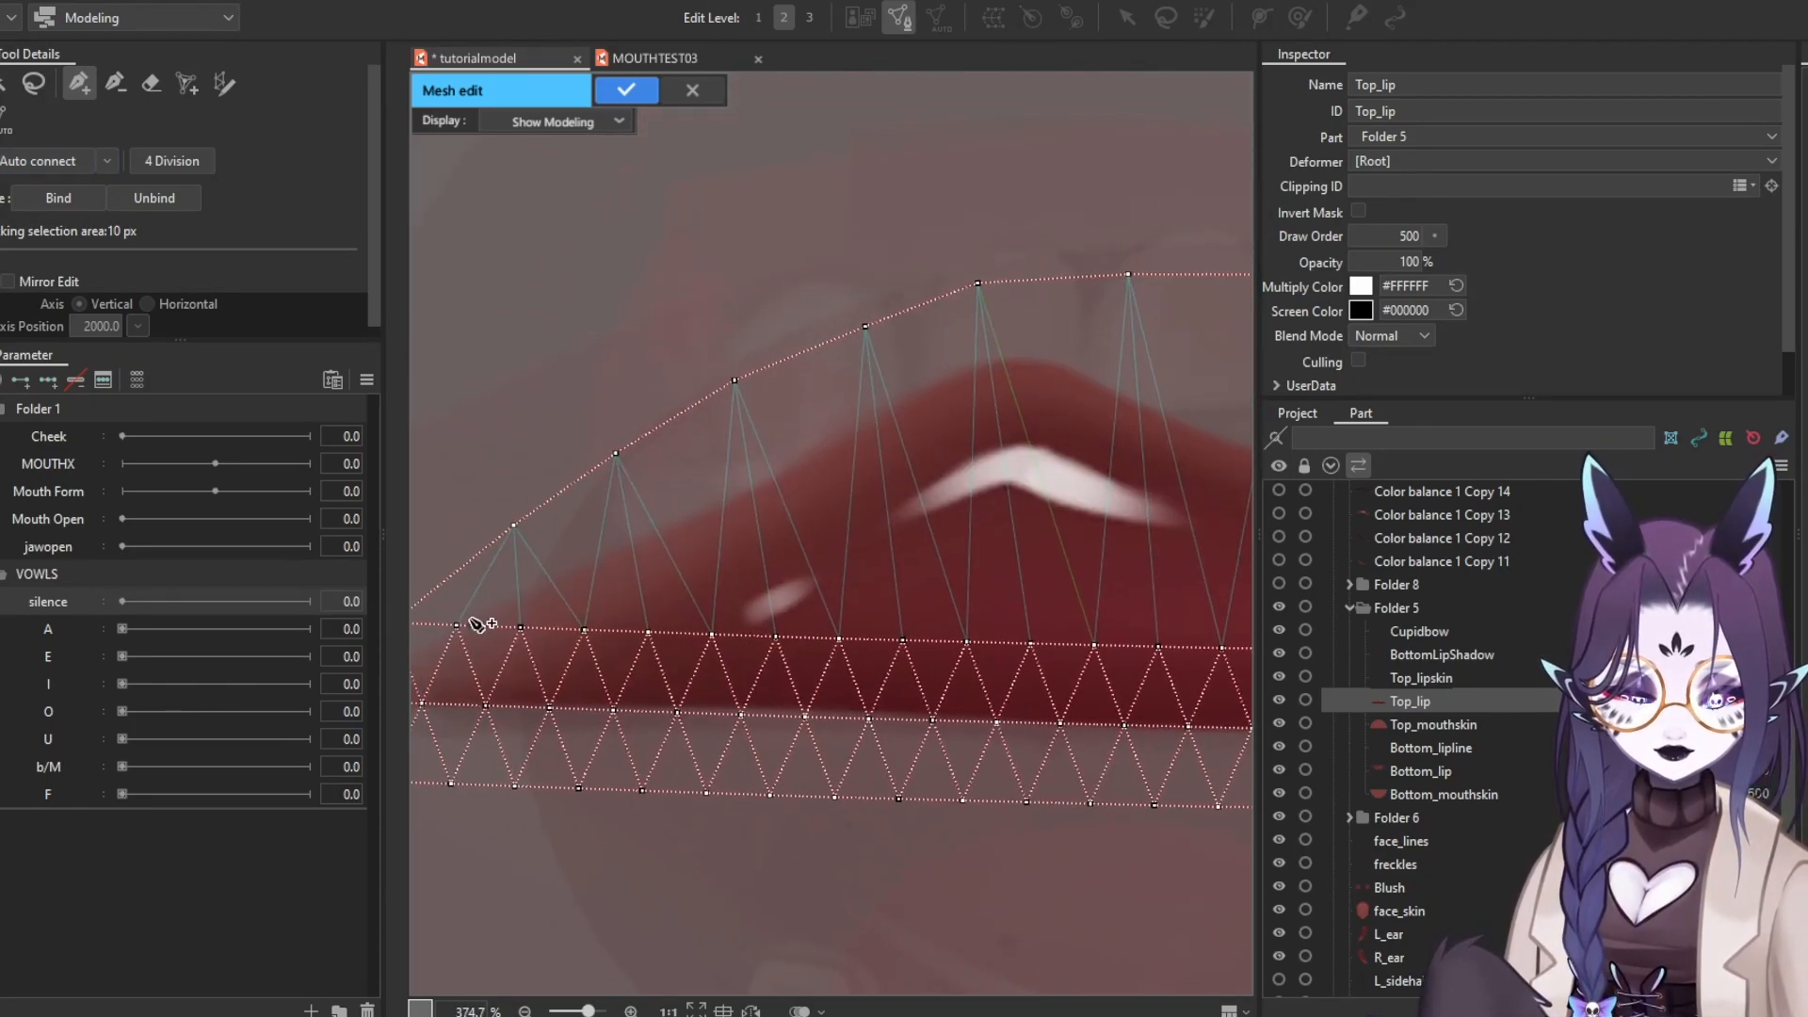
pyautogui.click(513, 525)
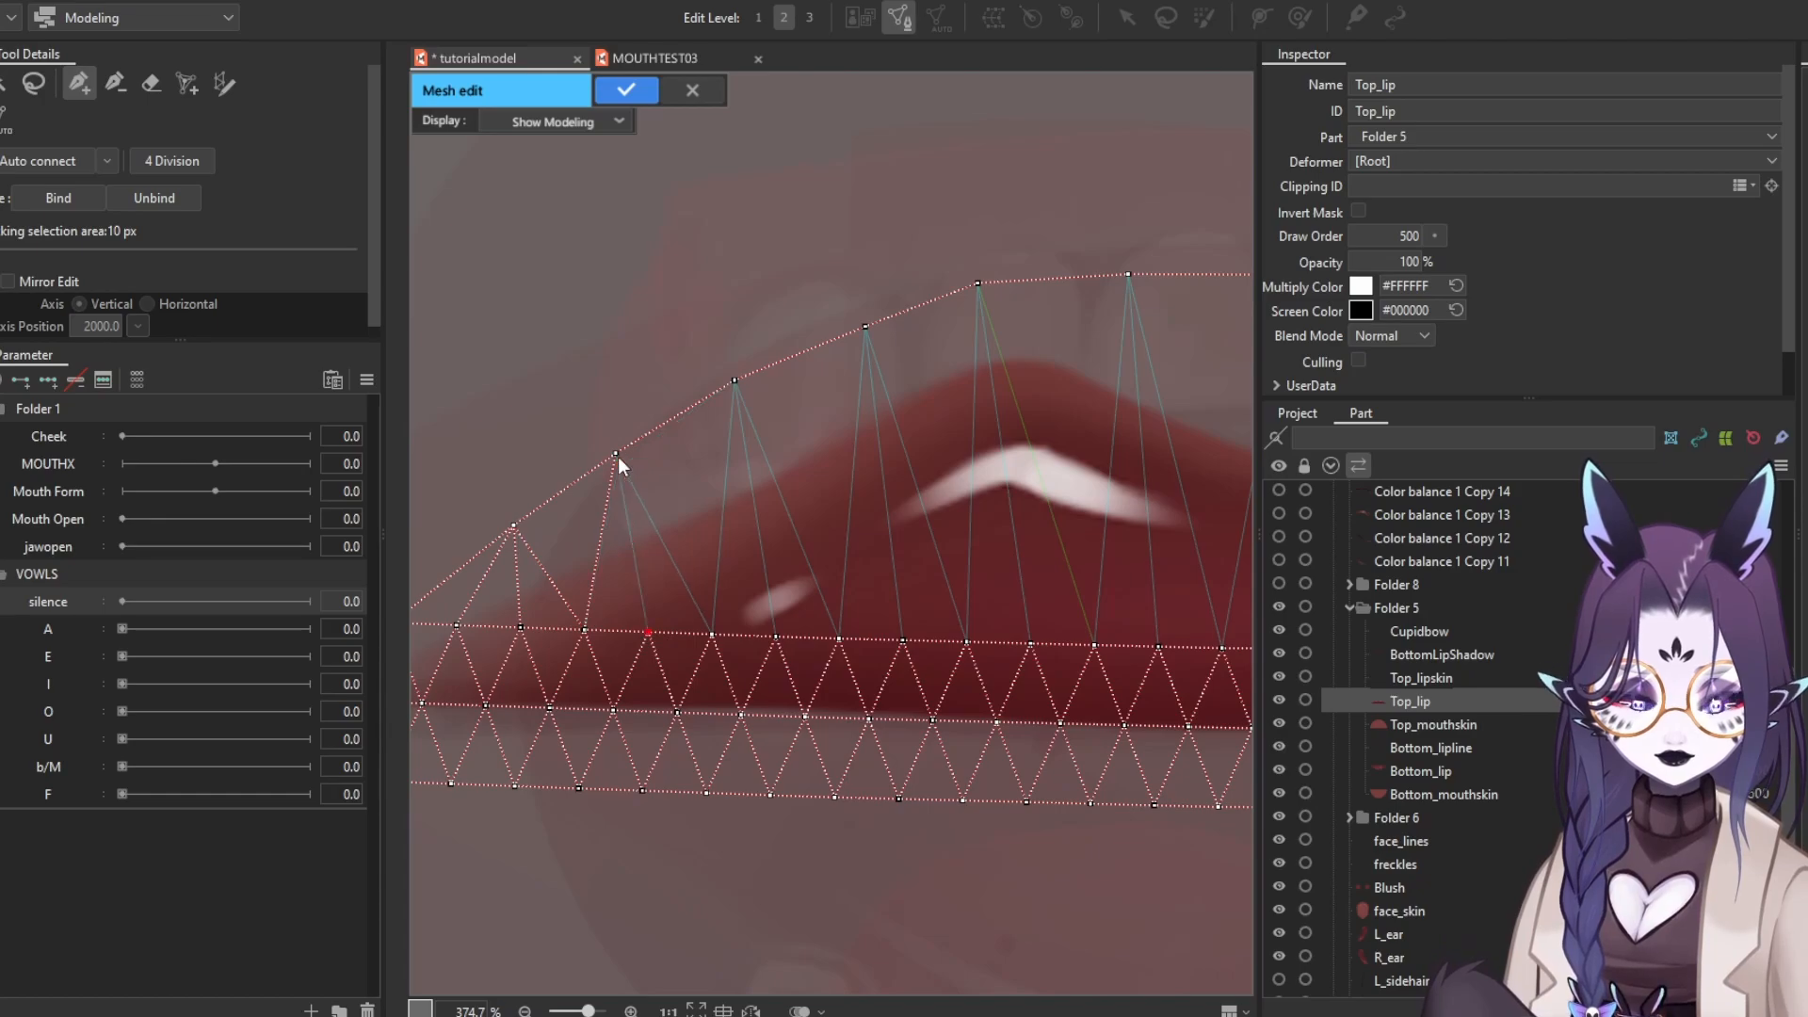
pyautogui.moveTo(712, 634); pyautogui.dragTo(736, 381)
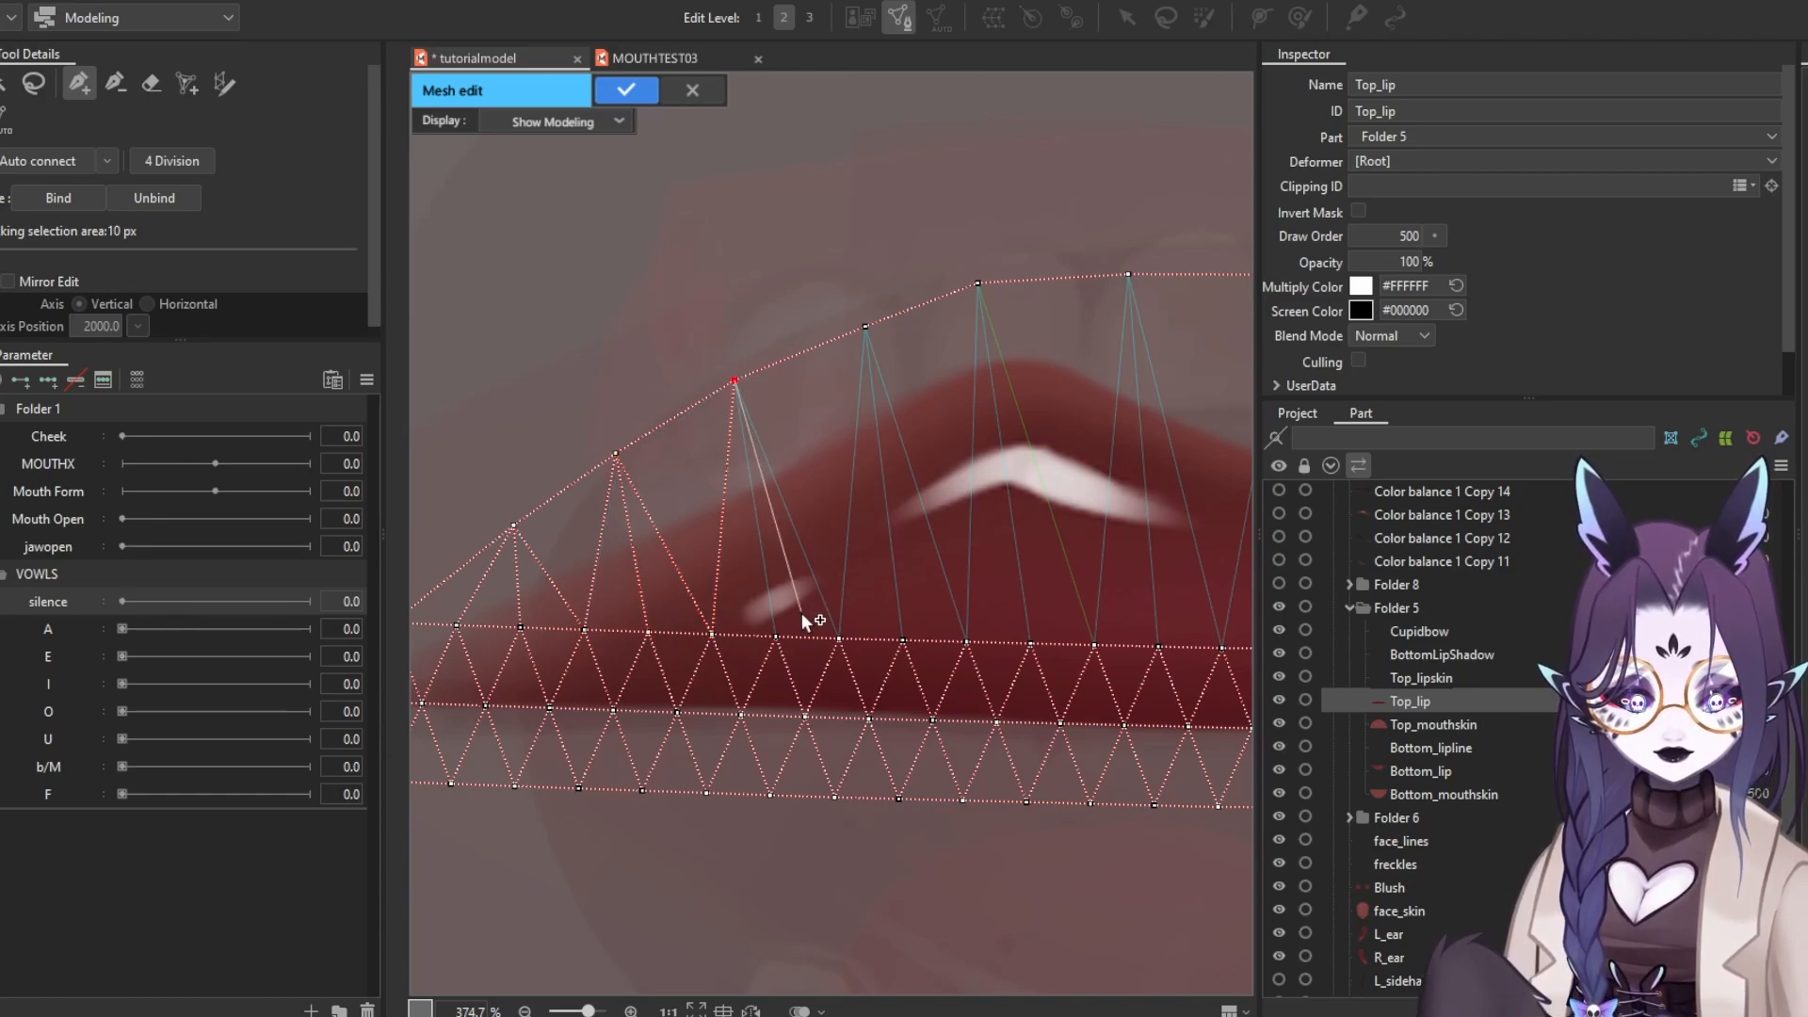
pyautogui.moveTo(800, 612); pyautogui.dragTo(776, 637)
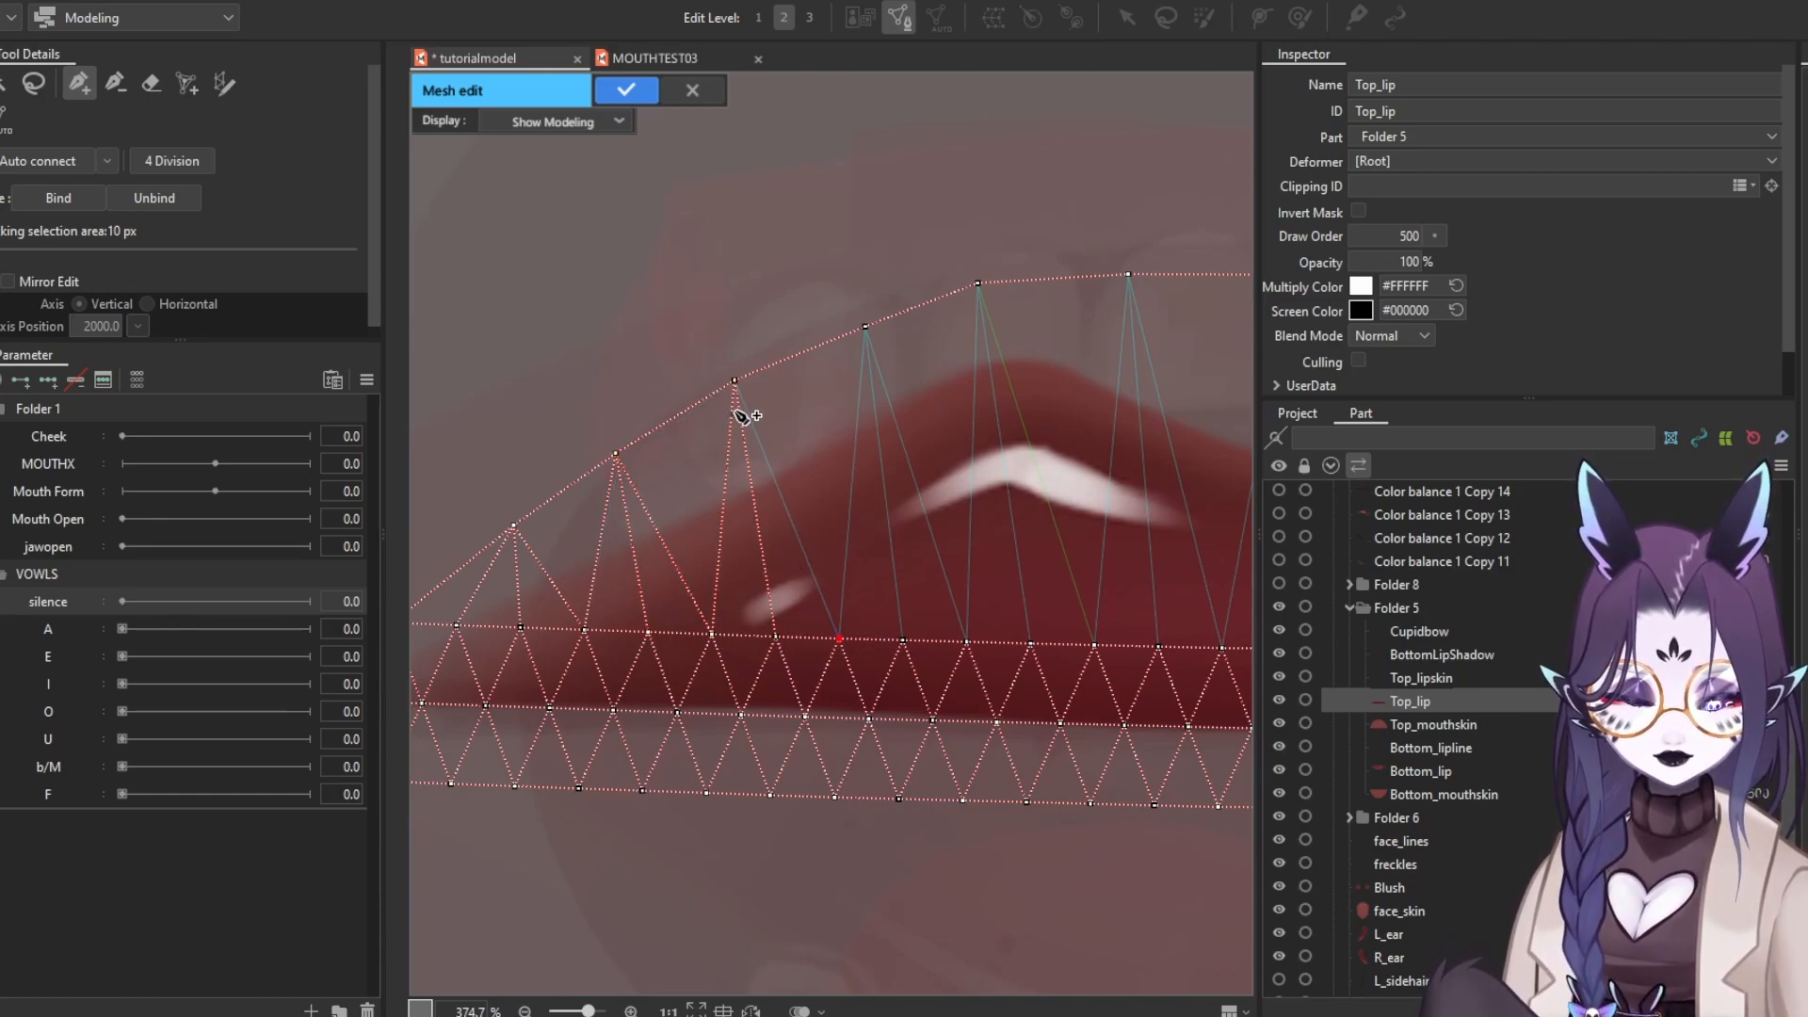
pyautogui.click(734, 380)
pyautogui.moveTo(882, 456); pyautogui.dragTo(702, 529)
pyautogui.moveTo(686, 399); pyautogui.dragTo(660, 712)
pyautogui.click(684, 399)
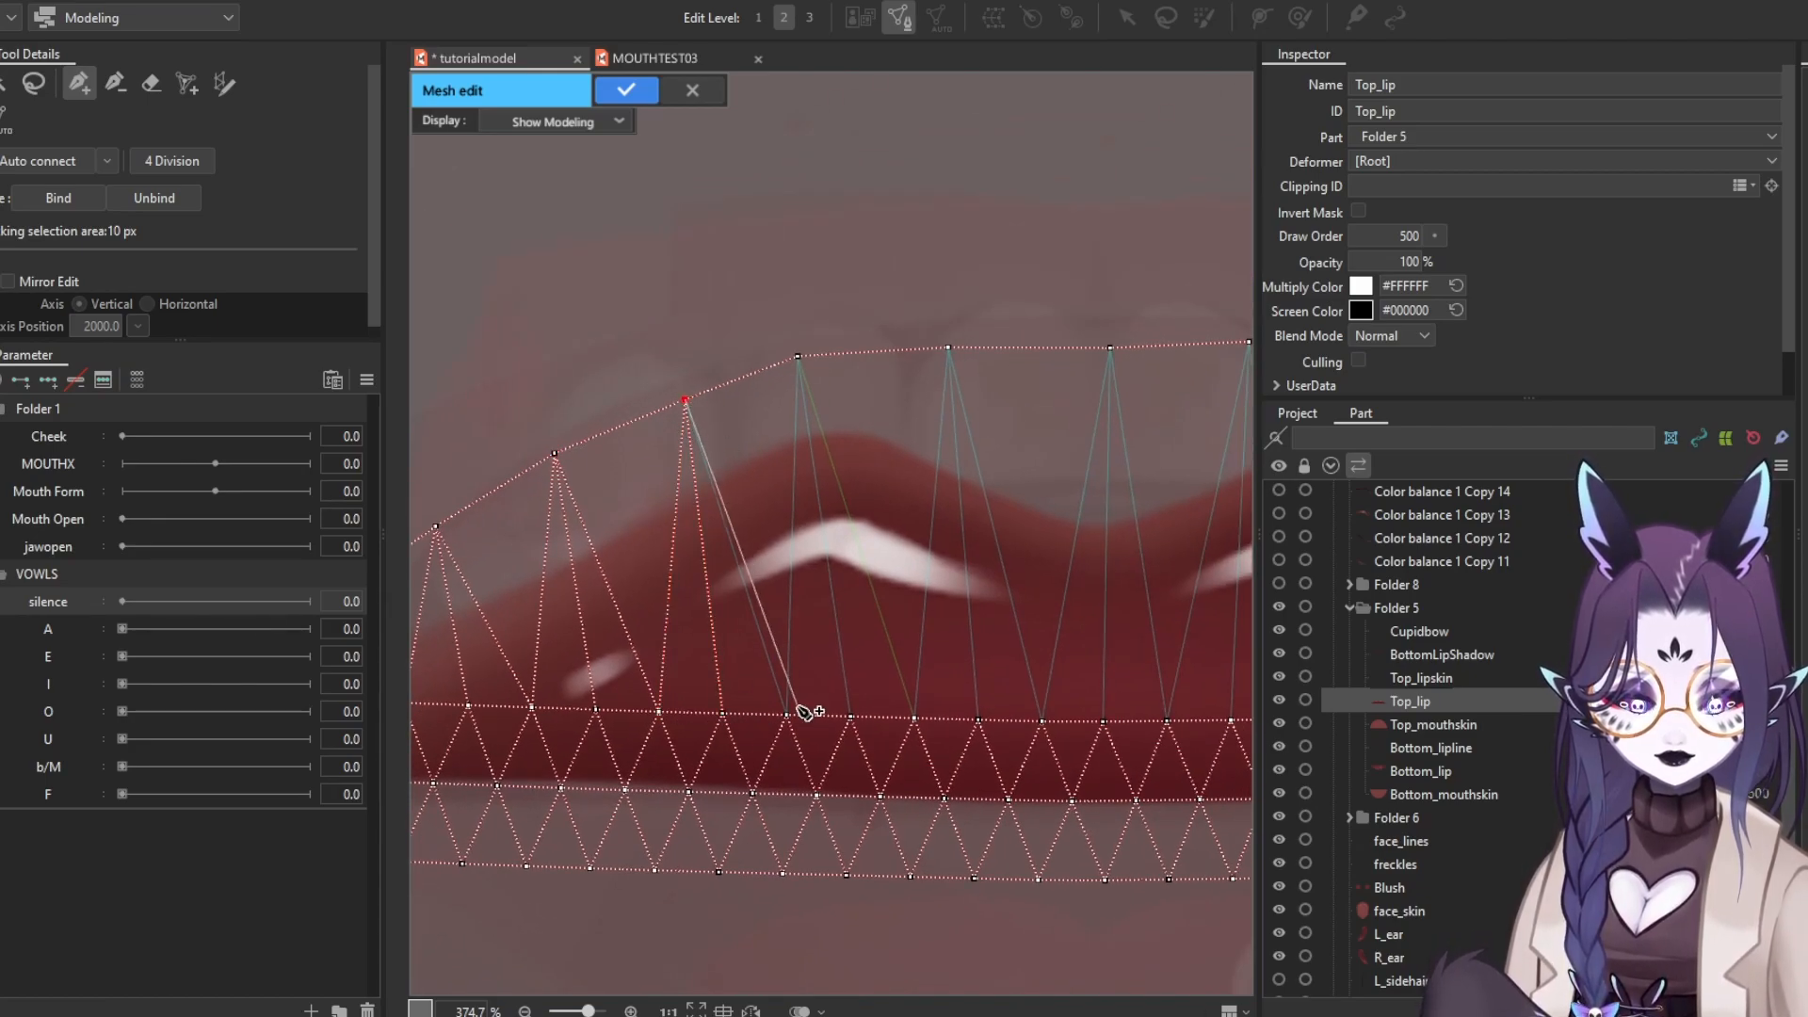
pyautogui.click(786, 714)
# Connect the outline's left peak point and the point beside it to the row below with fixed edges
pyautogui.click(798, 357)
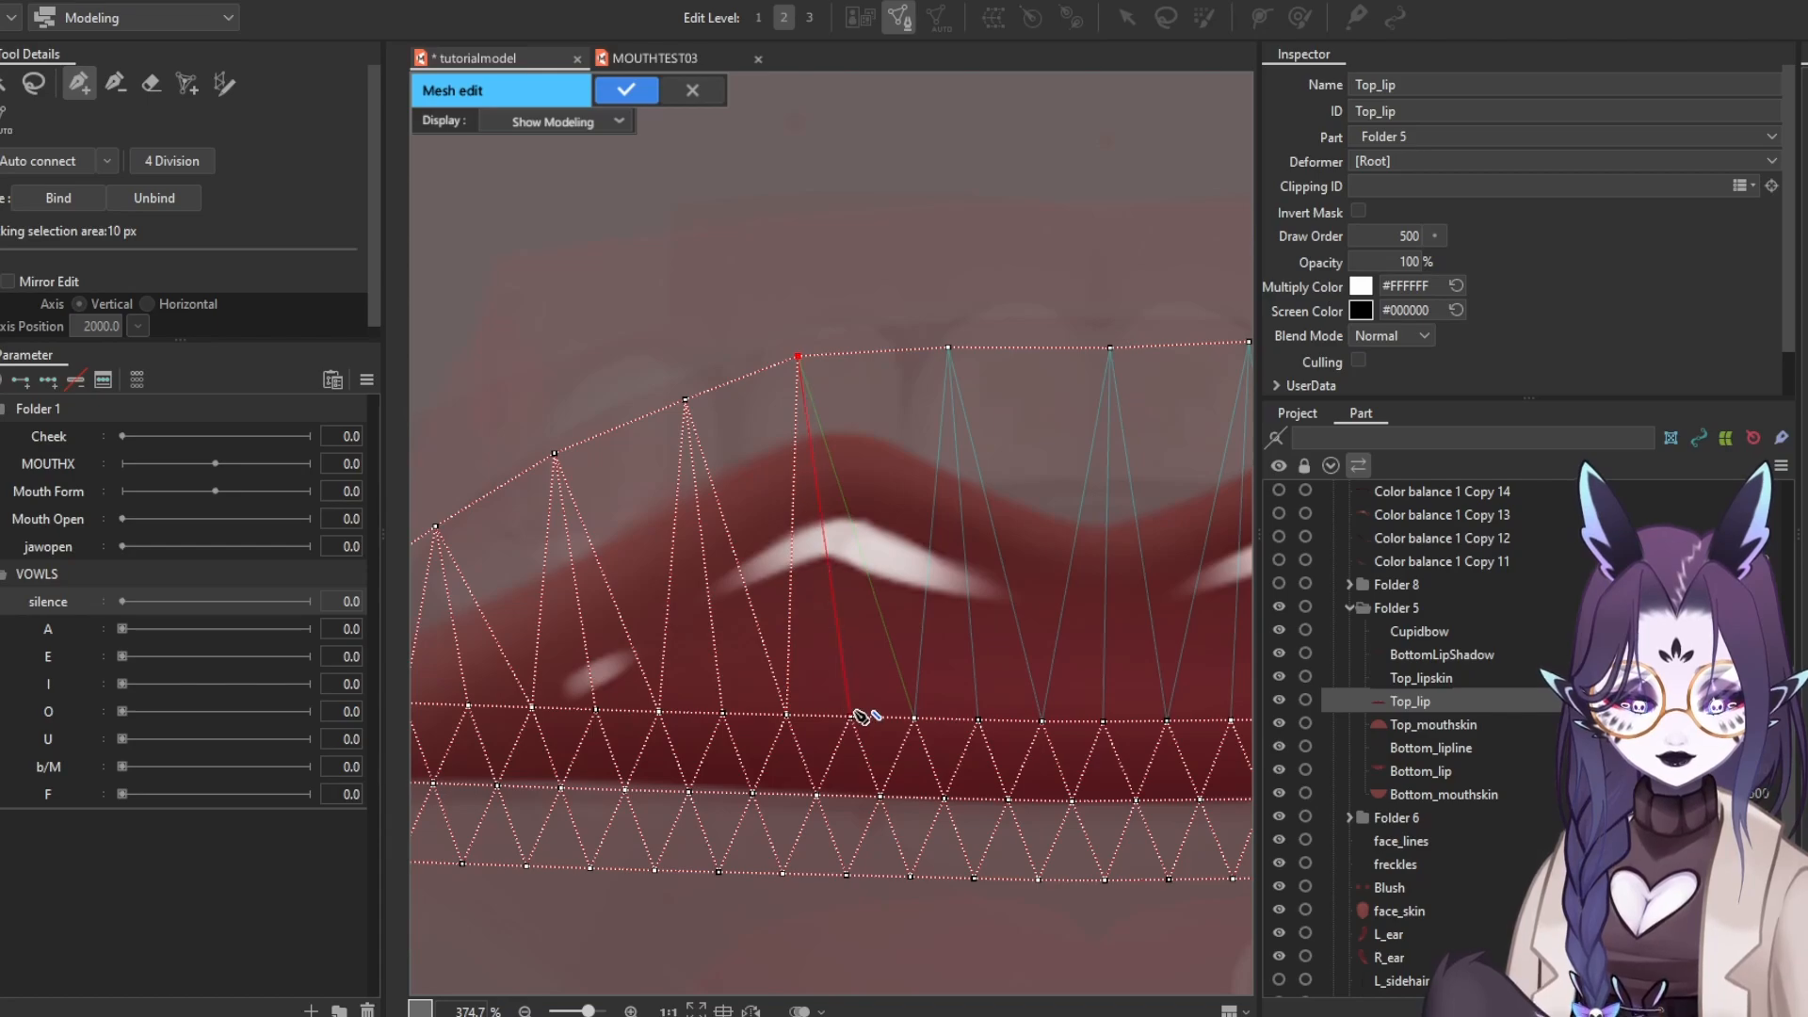
pyautogui.click(915, 719)
pyautogui.click(802, 361)
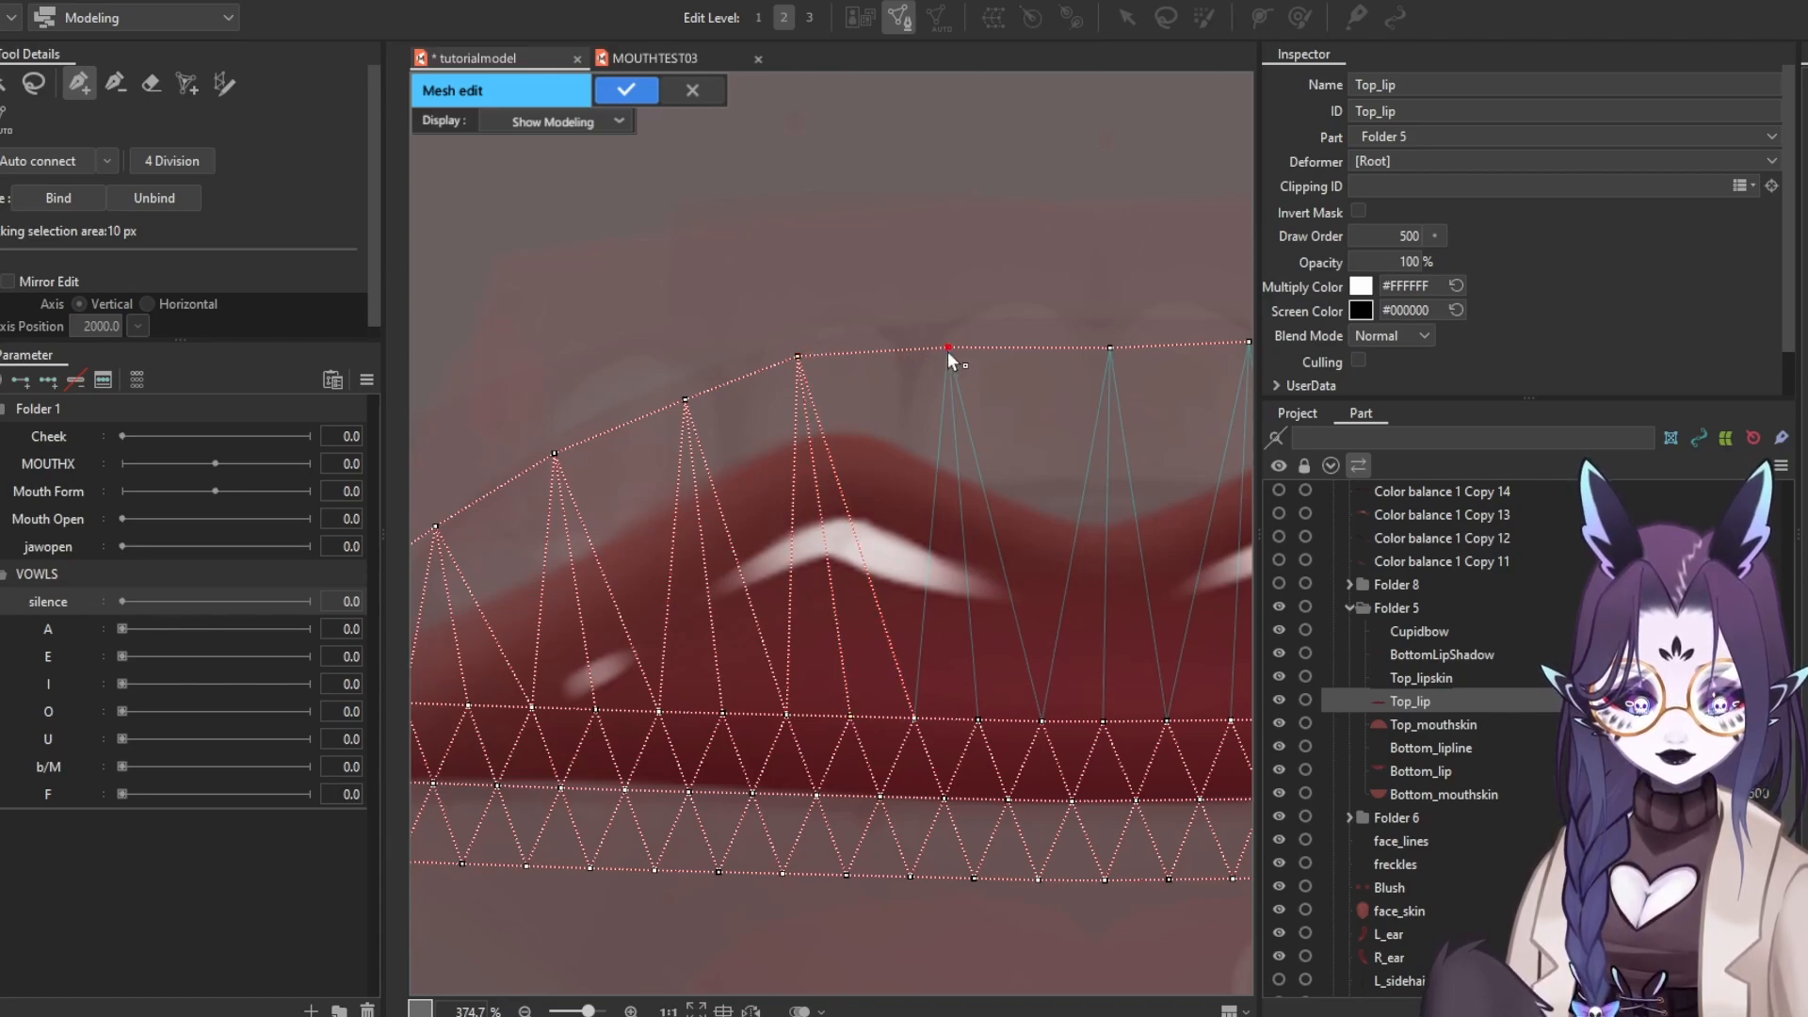
pyautogui.click(948, 350)
pyautogui.click(918, 720)
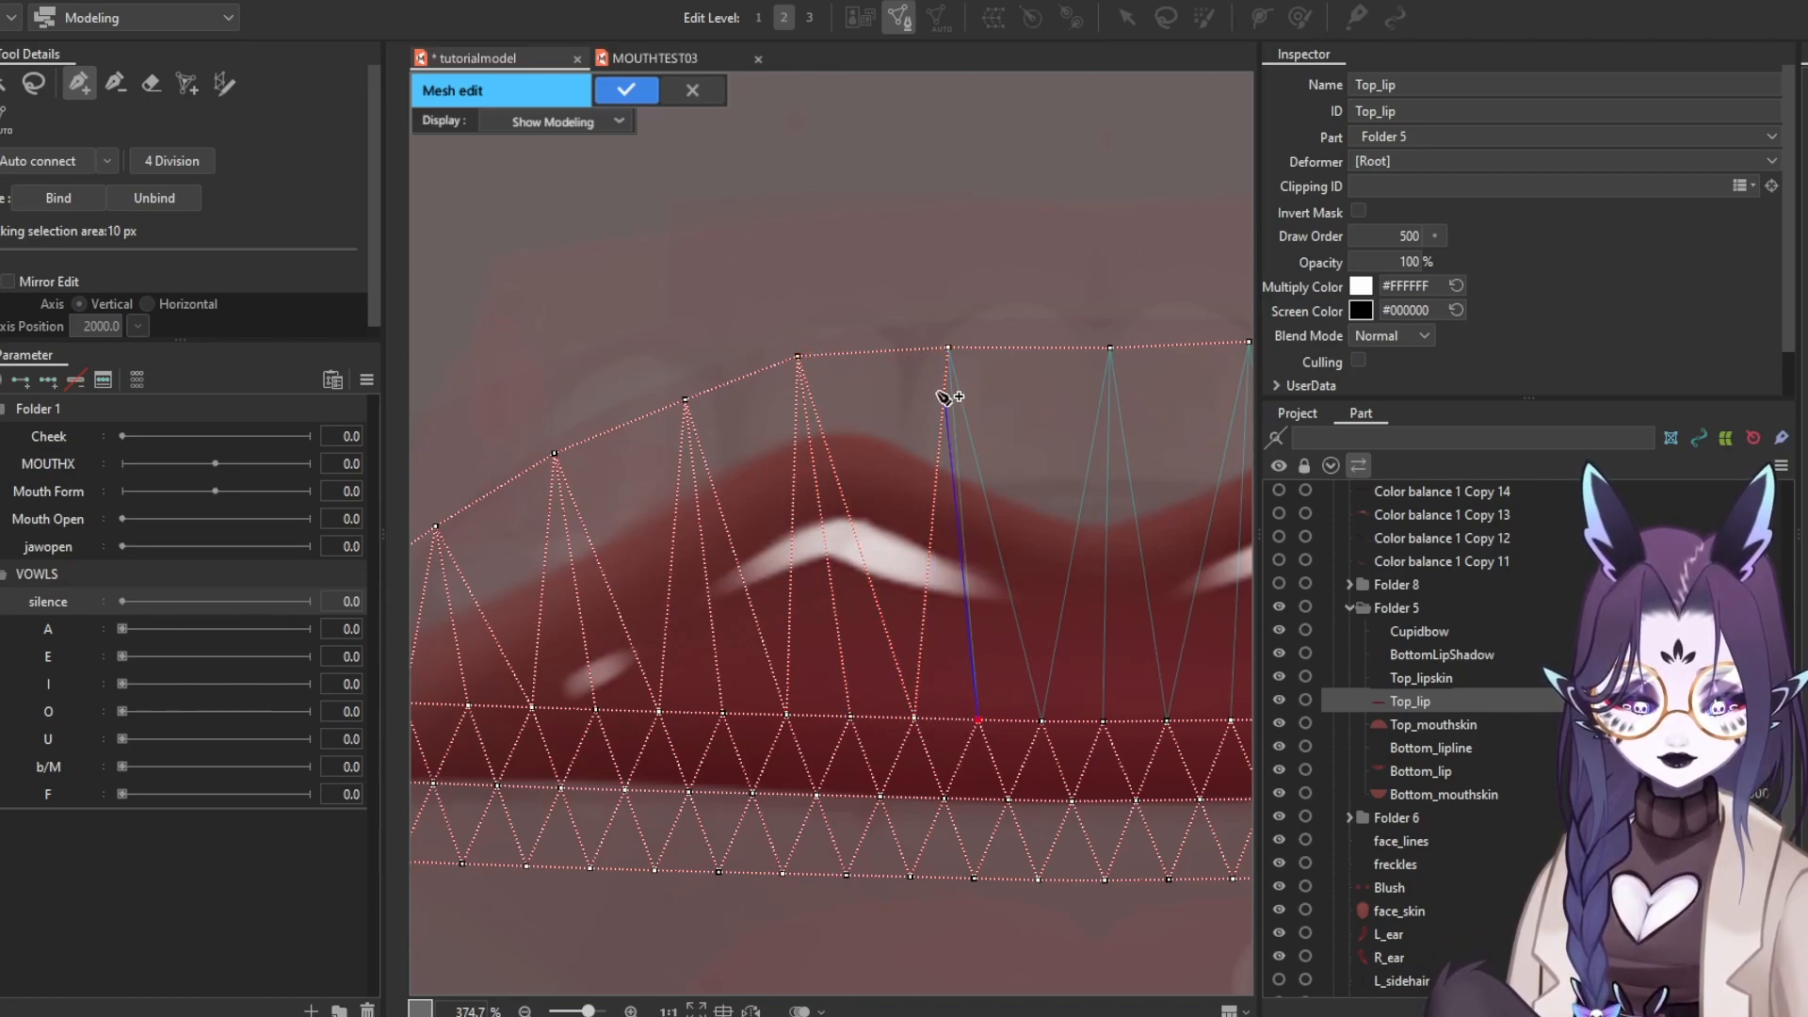
pyautogui.click(948, 347)
pyautogui.click(1042, 721)
# Connect the Top_lip outline's midpoint and the first point to its right to the row below with fixed edges
pyautogui.moveTo(1061, 657); pyautogui.dragTo(793, 624)
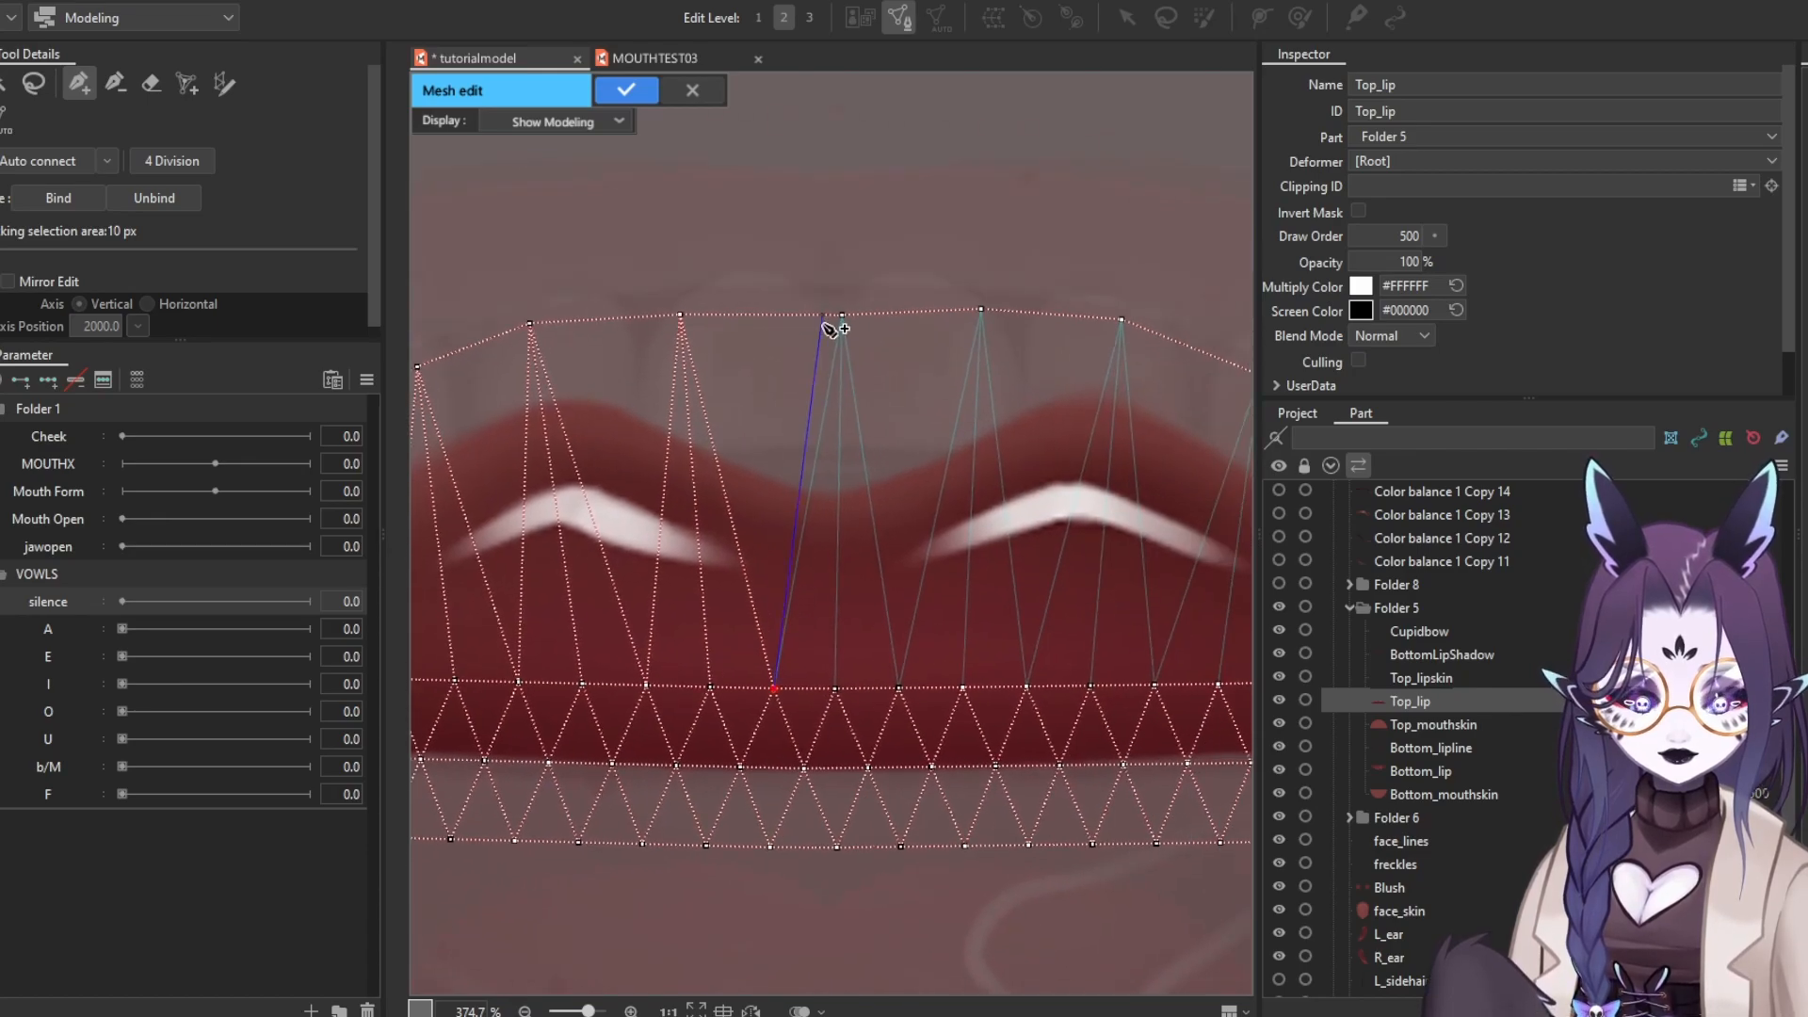
pyautogui.click(841, 315)
pyautogui.click(835, 689)
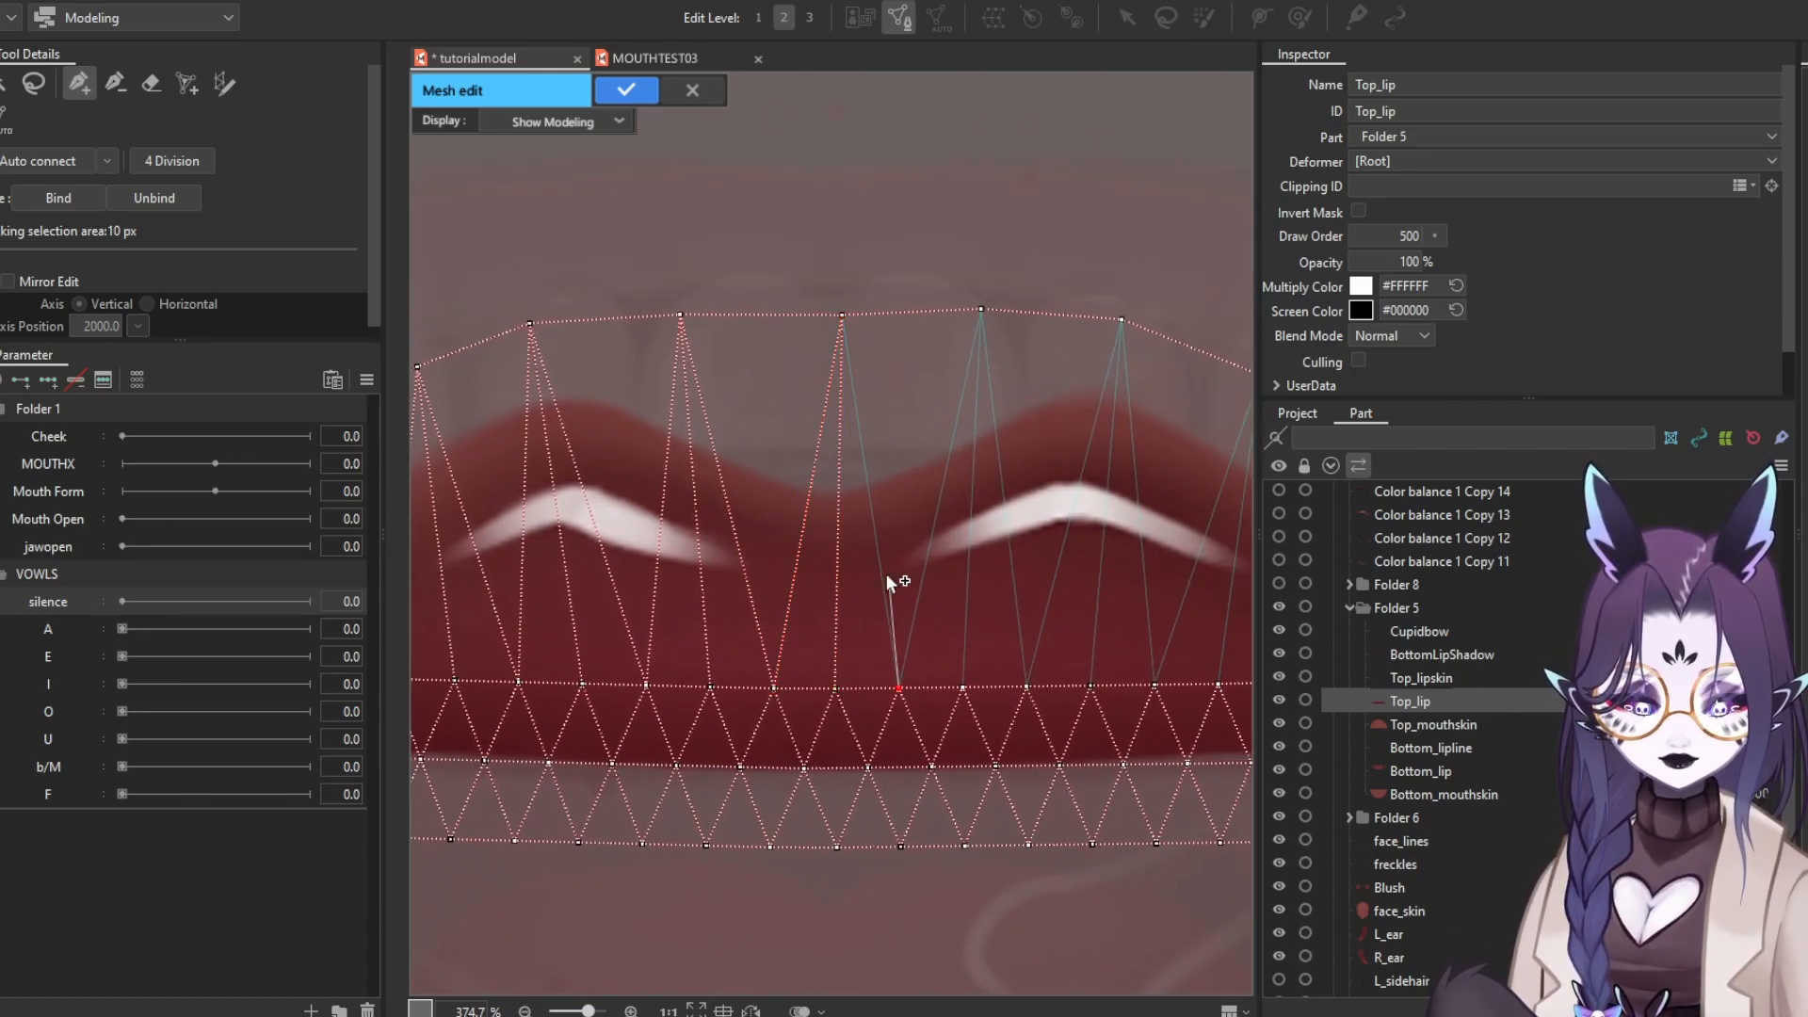
pyautogui.click(841, 316)
pyautogui.moveTo(936, 410); pyautogui.dragTo(783, 421)
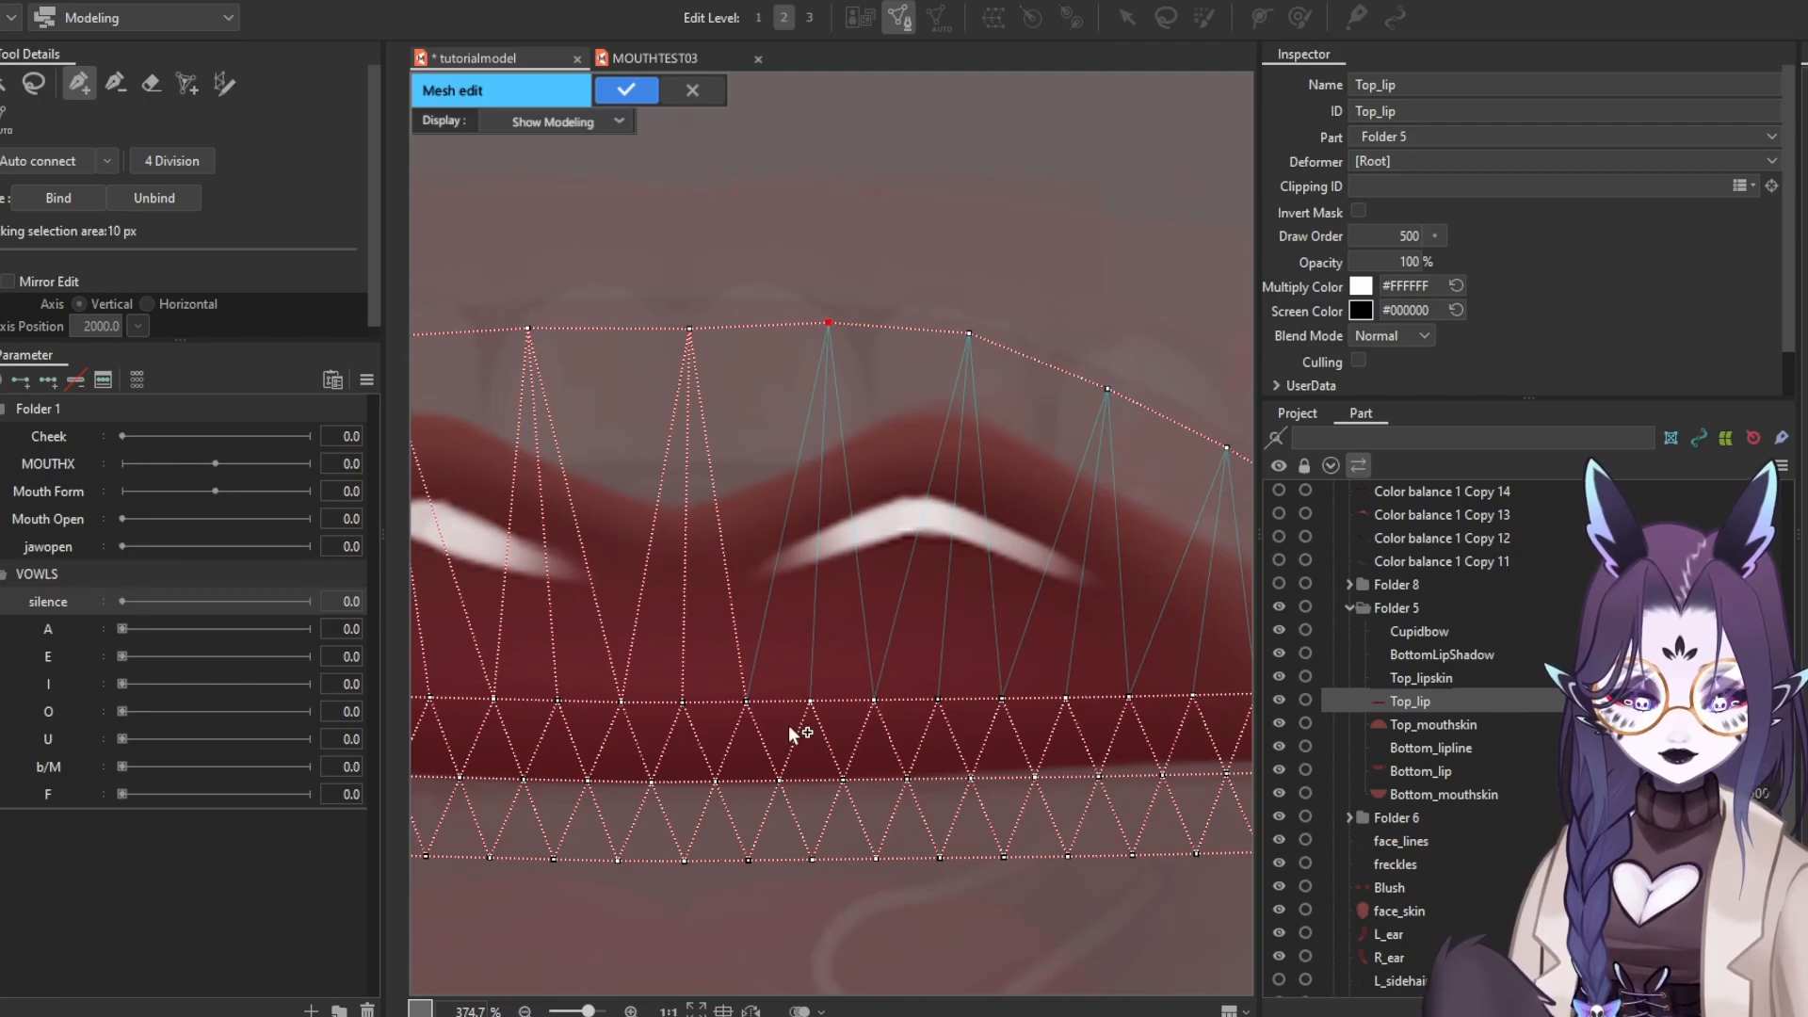
pyautogui.click(746, 699)
pyautogui.click(810, 702)
pyautogui.click(829, 323)
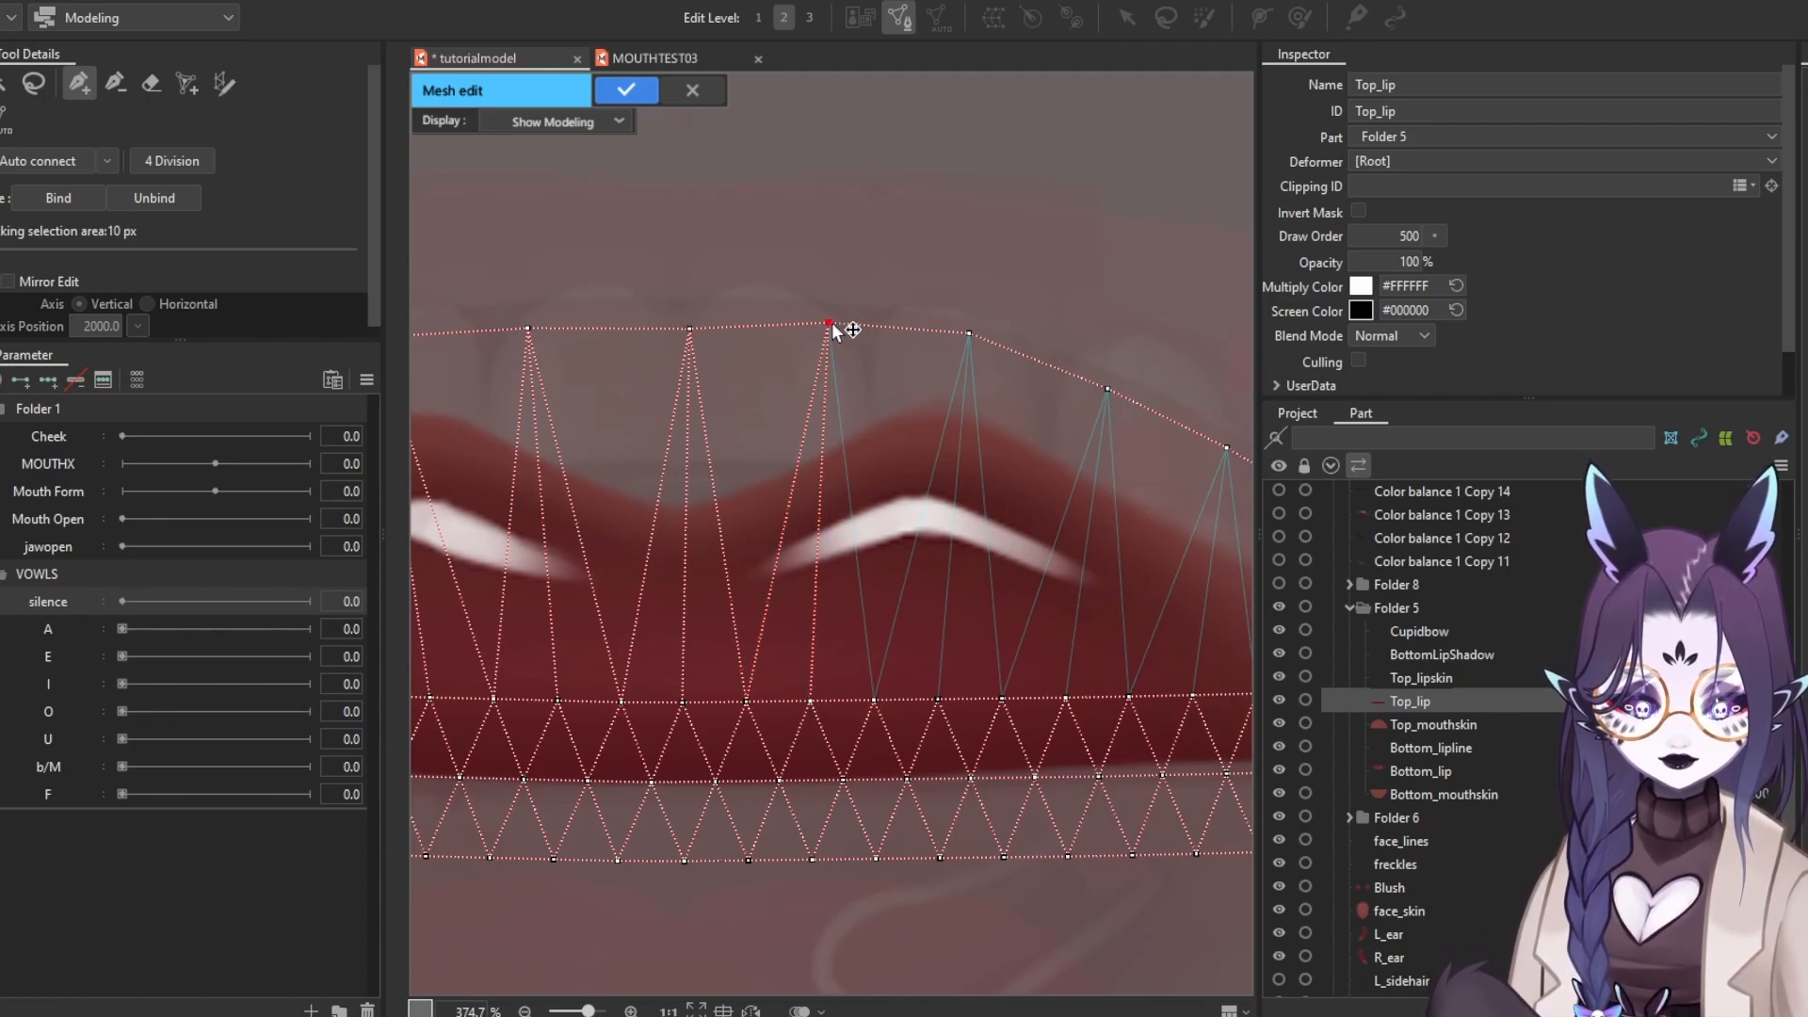
pyautogui.click(874, 699)
# Draw fixed edges from the outline's right peak point and the following slope point to the row below
pyautogui.click(969, 334)
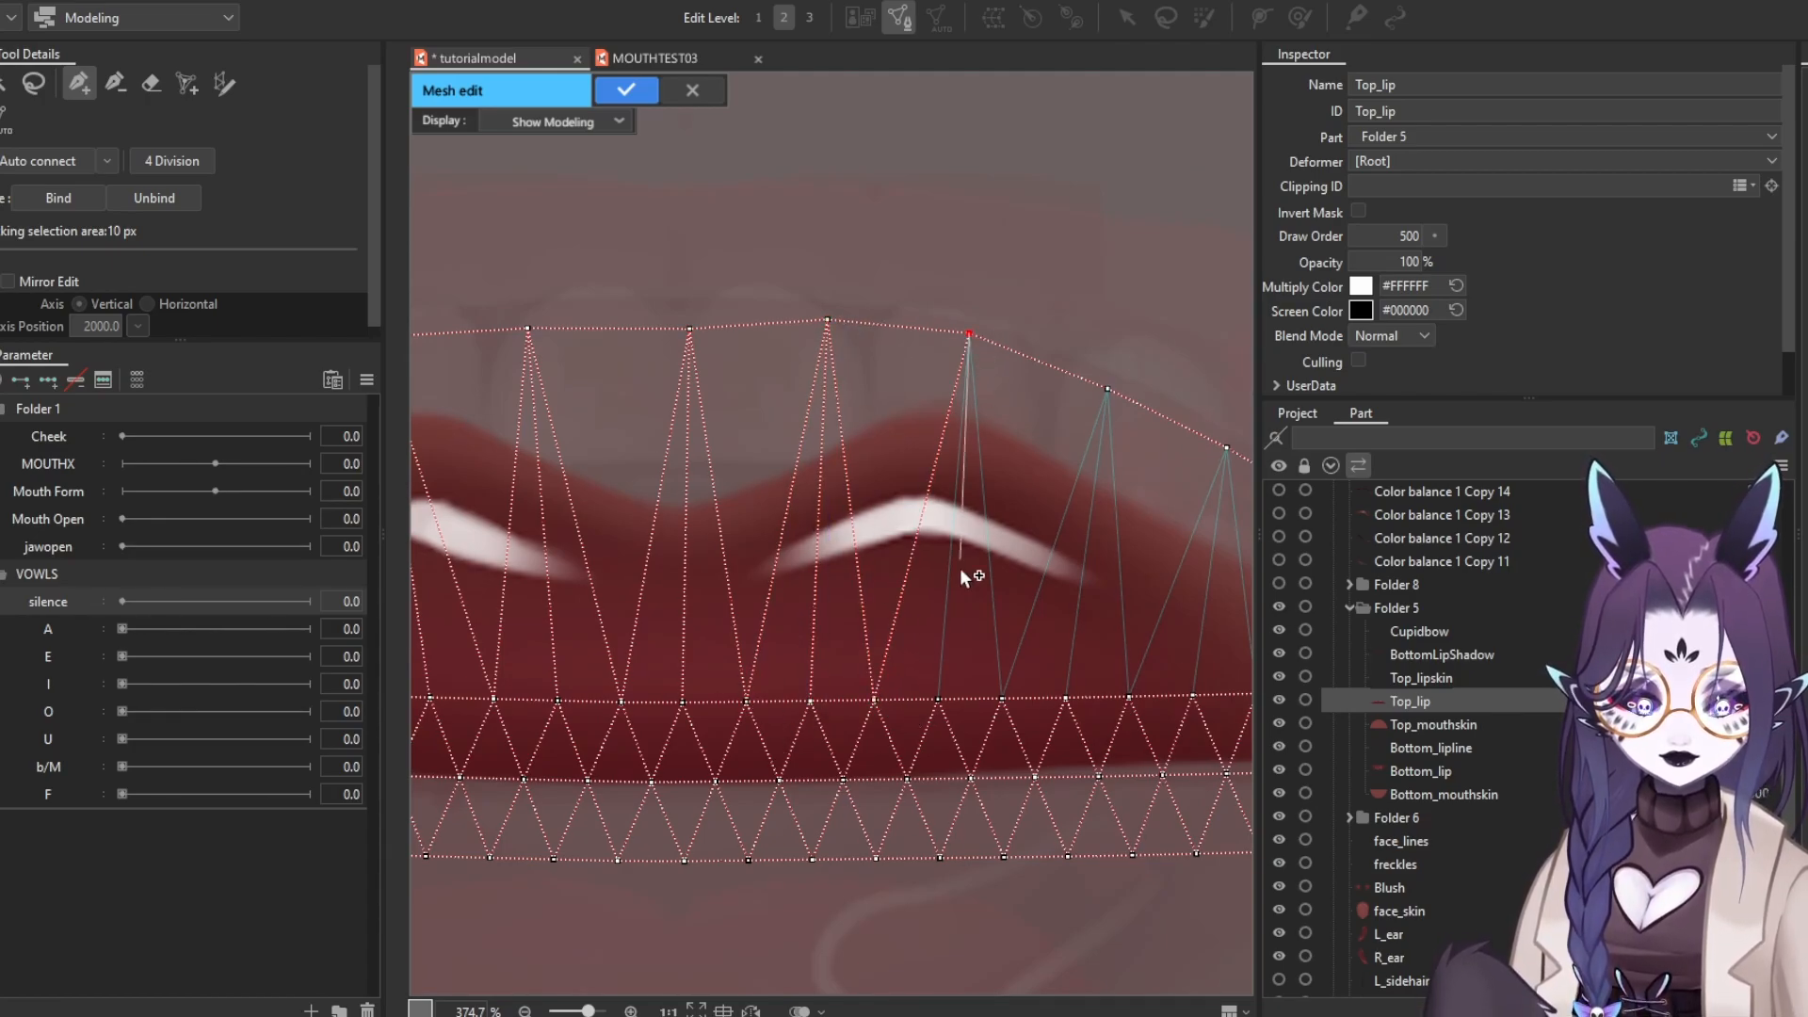
pyautogui.click(939, 699)
pyautogui.click(1002, 698)
pyautogui.click(969, 333)
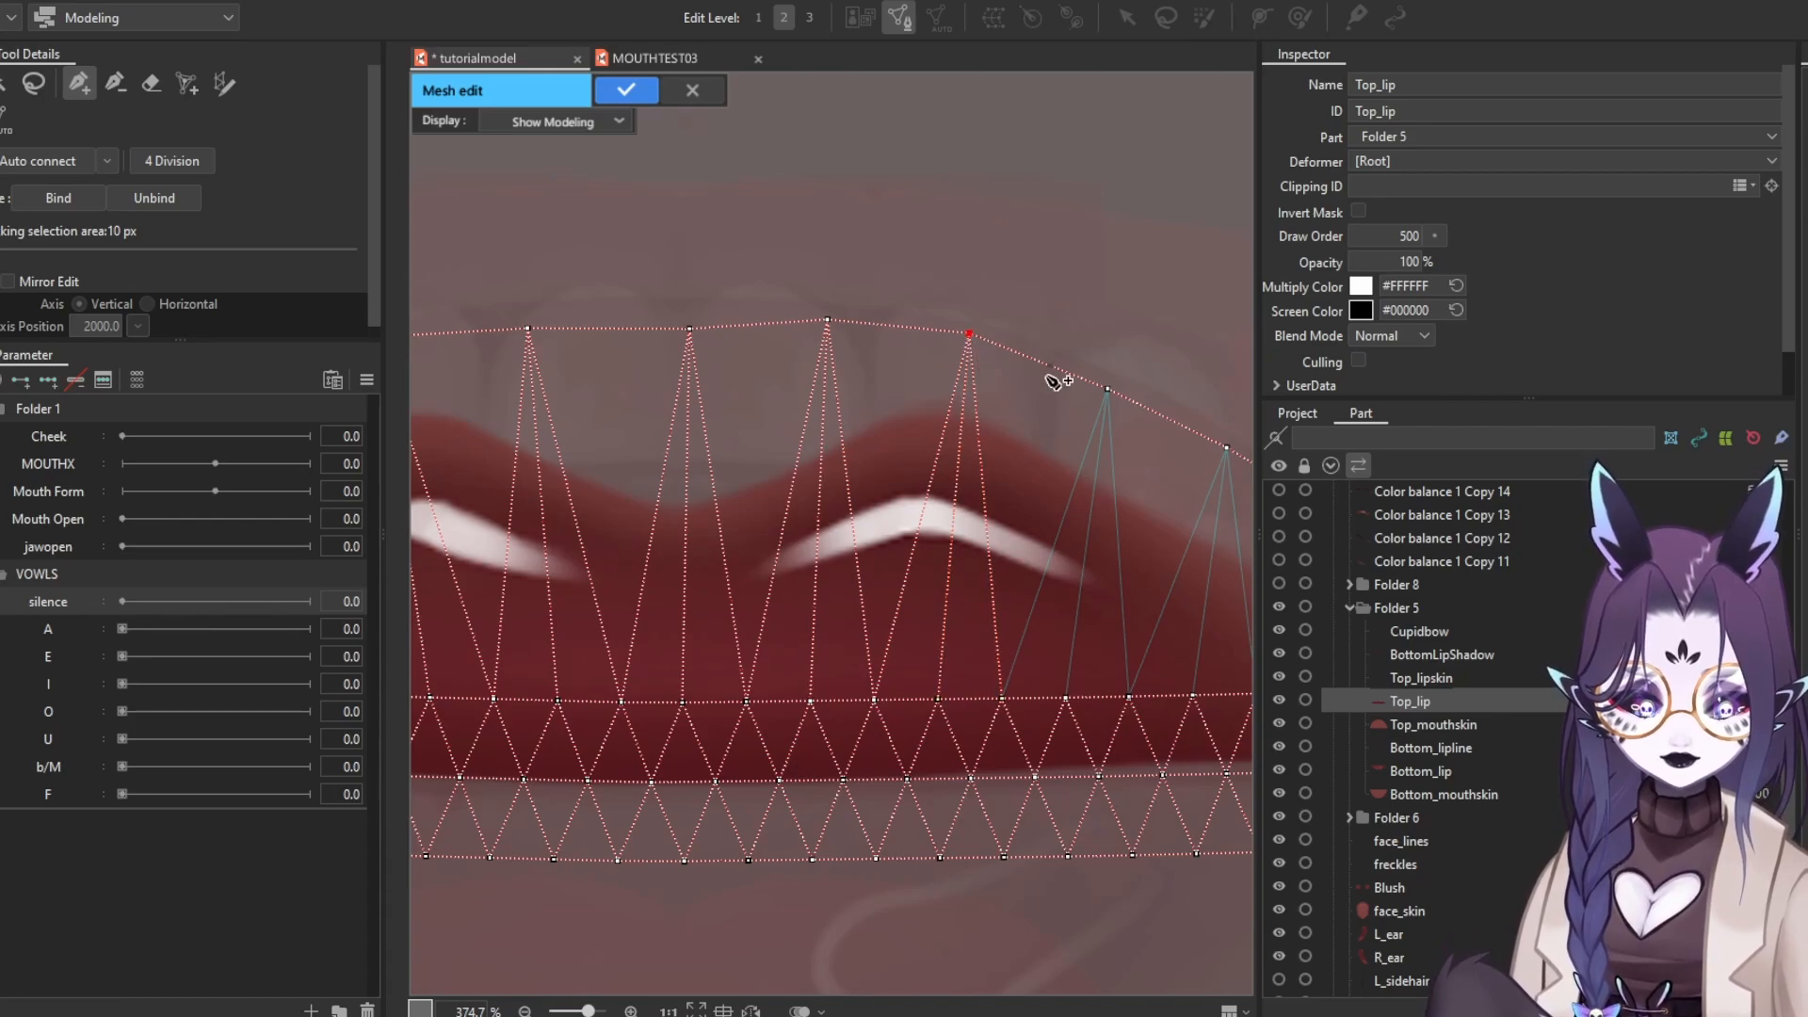
pyautogui.click(1107, 389)
pyautogui.click(1003, 698)
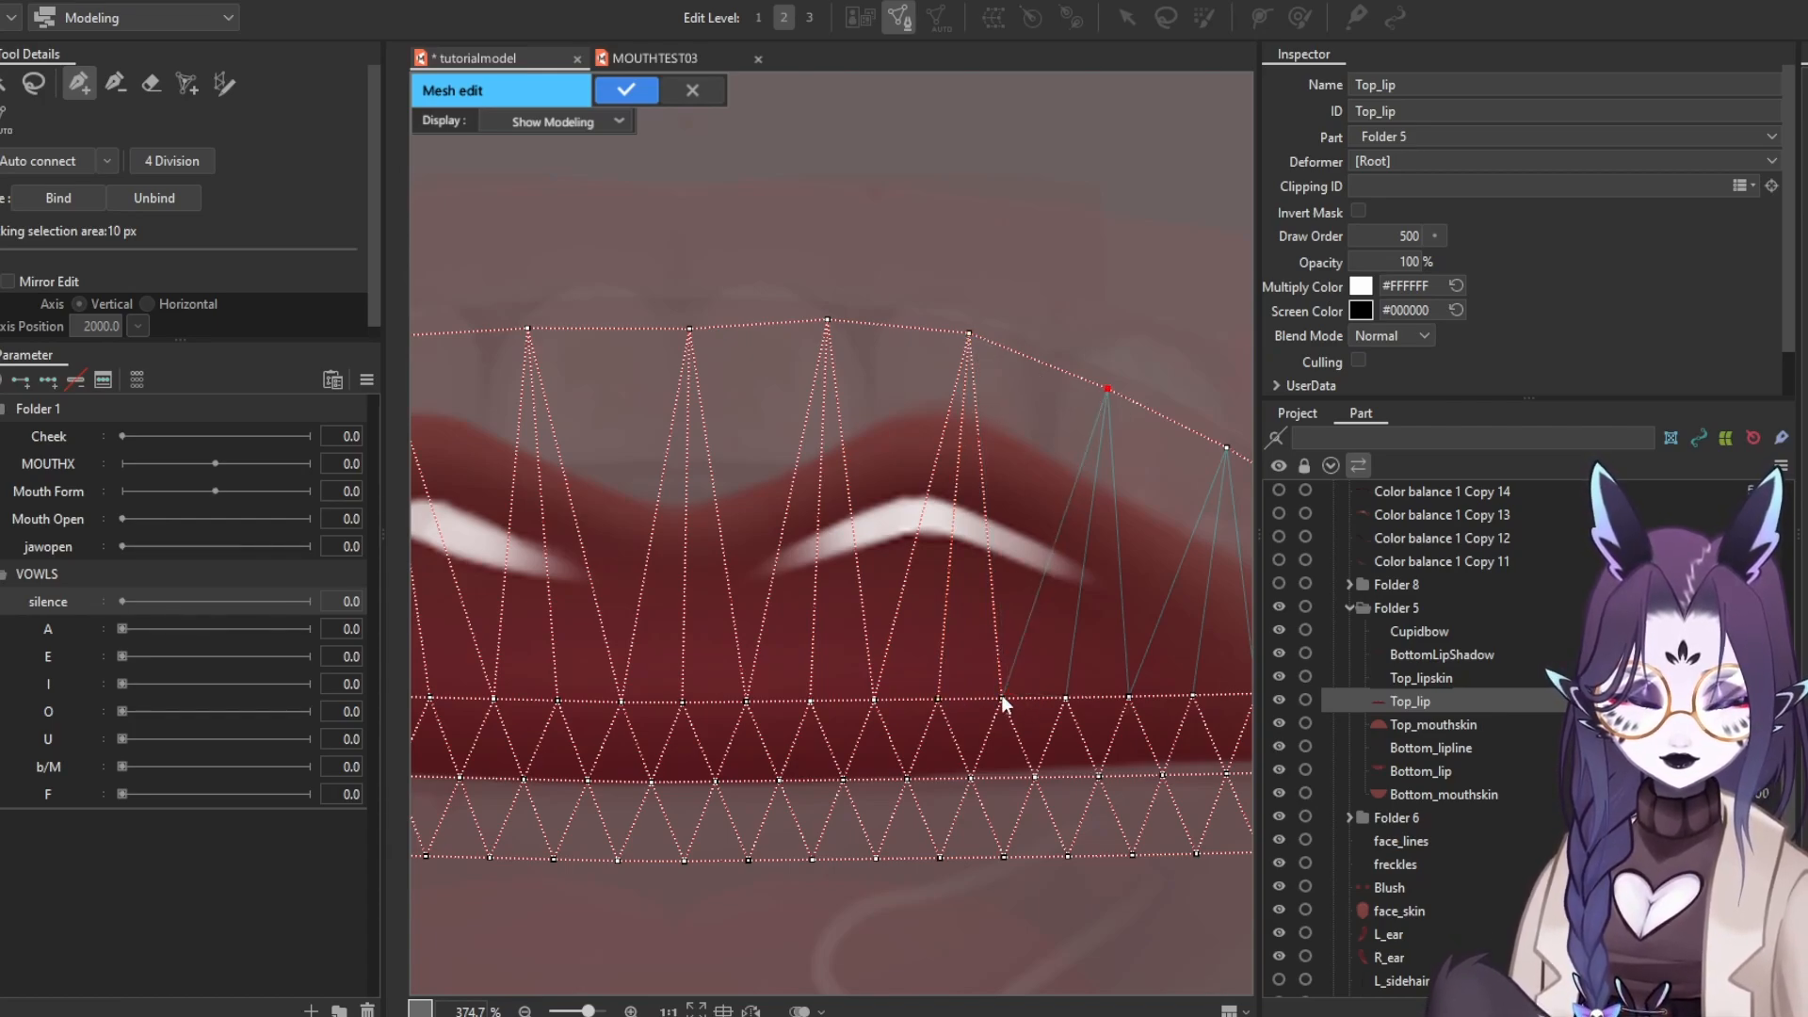
pyautogui.click(1108, 388)
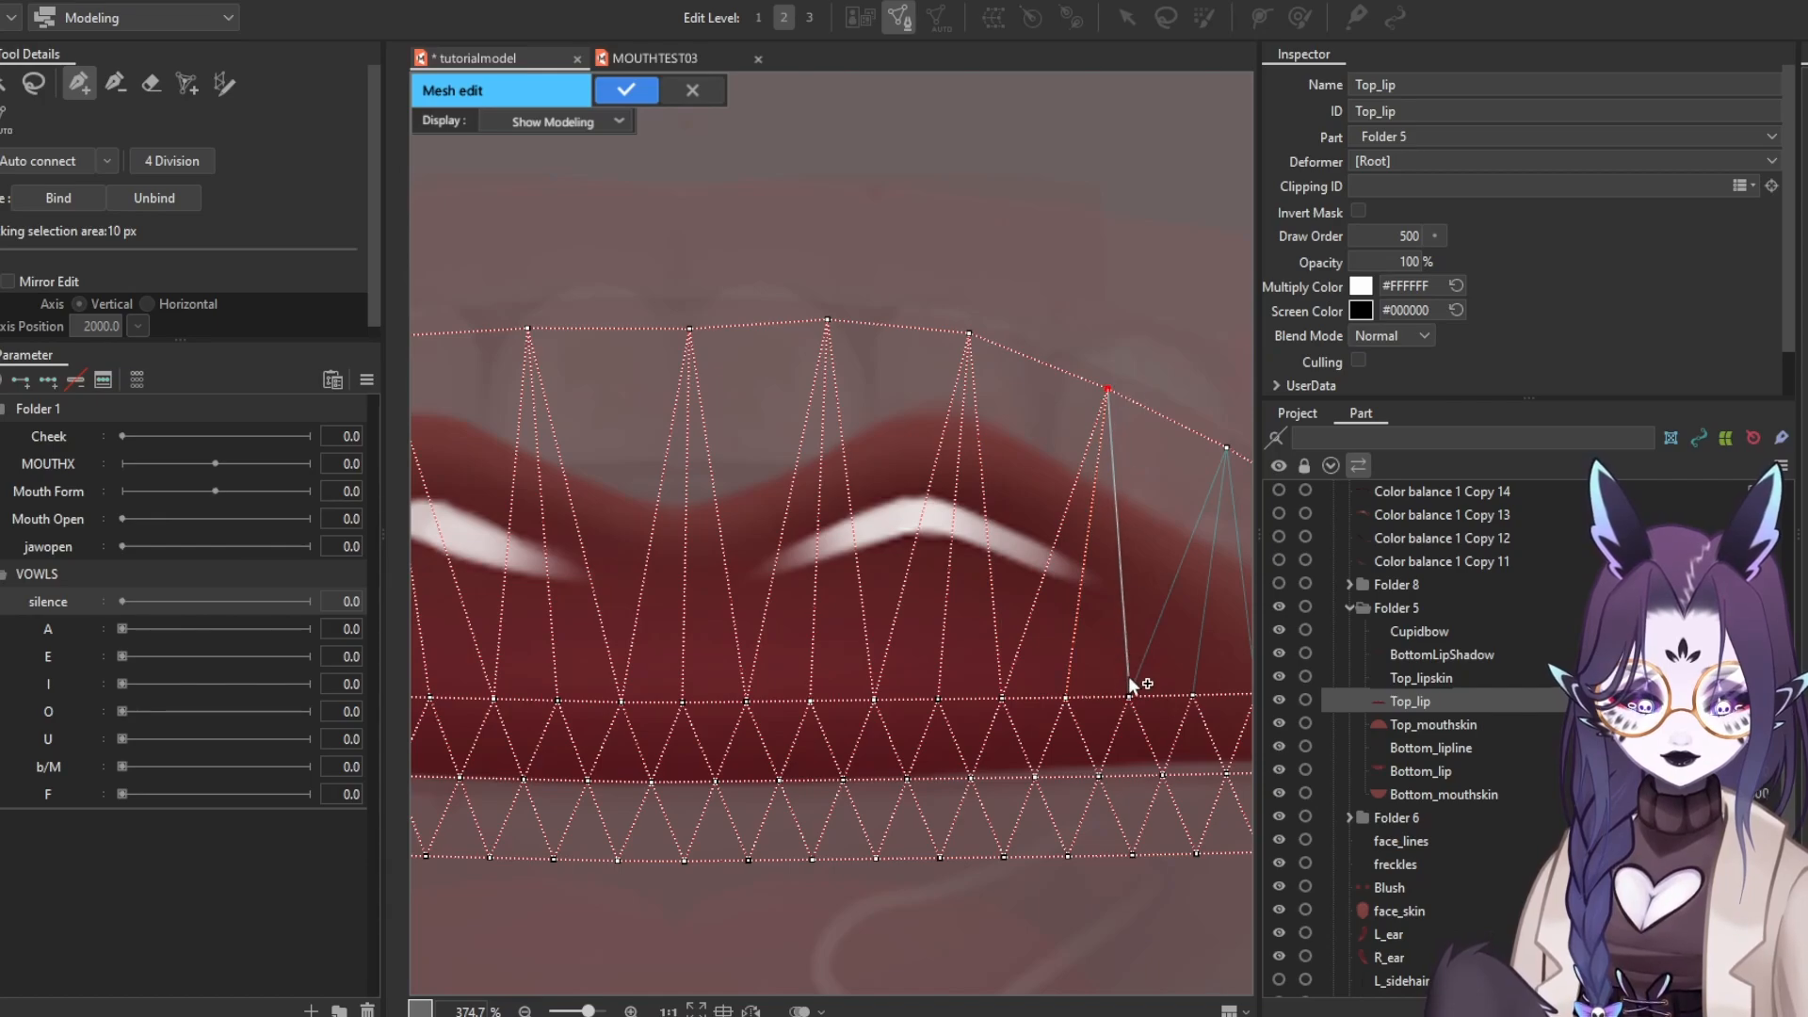
pyautogui.click(1129, 695)
# Connect the remaining right-slope outline points to the row below, finishing near the right corner of the lip
pyautogui.moveTo(1157, 646); pyautogui.dragTo(847, 609)
pyautogui.click(915, 411)
pyautogui.click(883, 656)
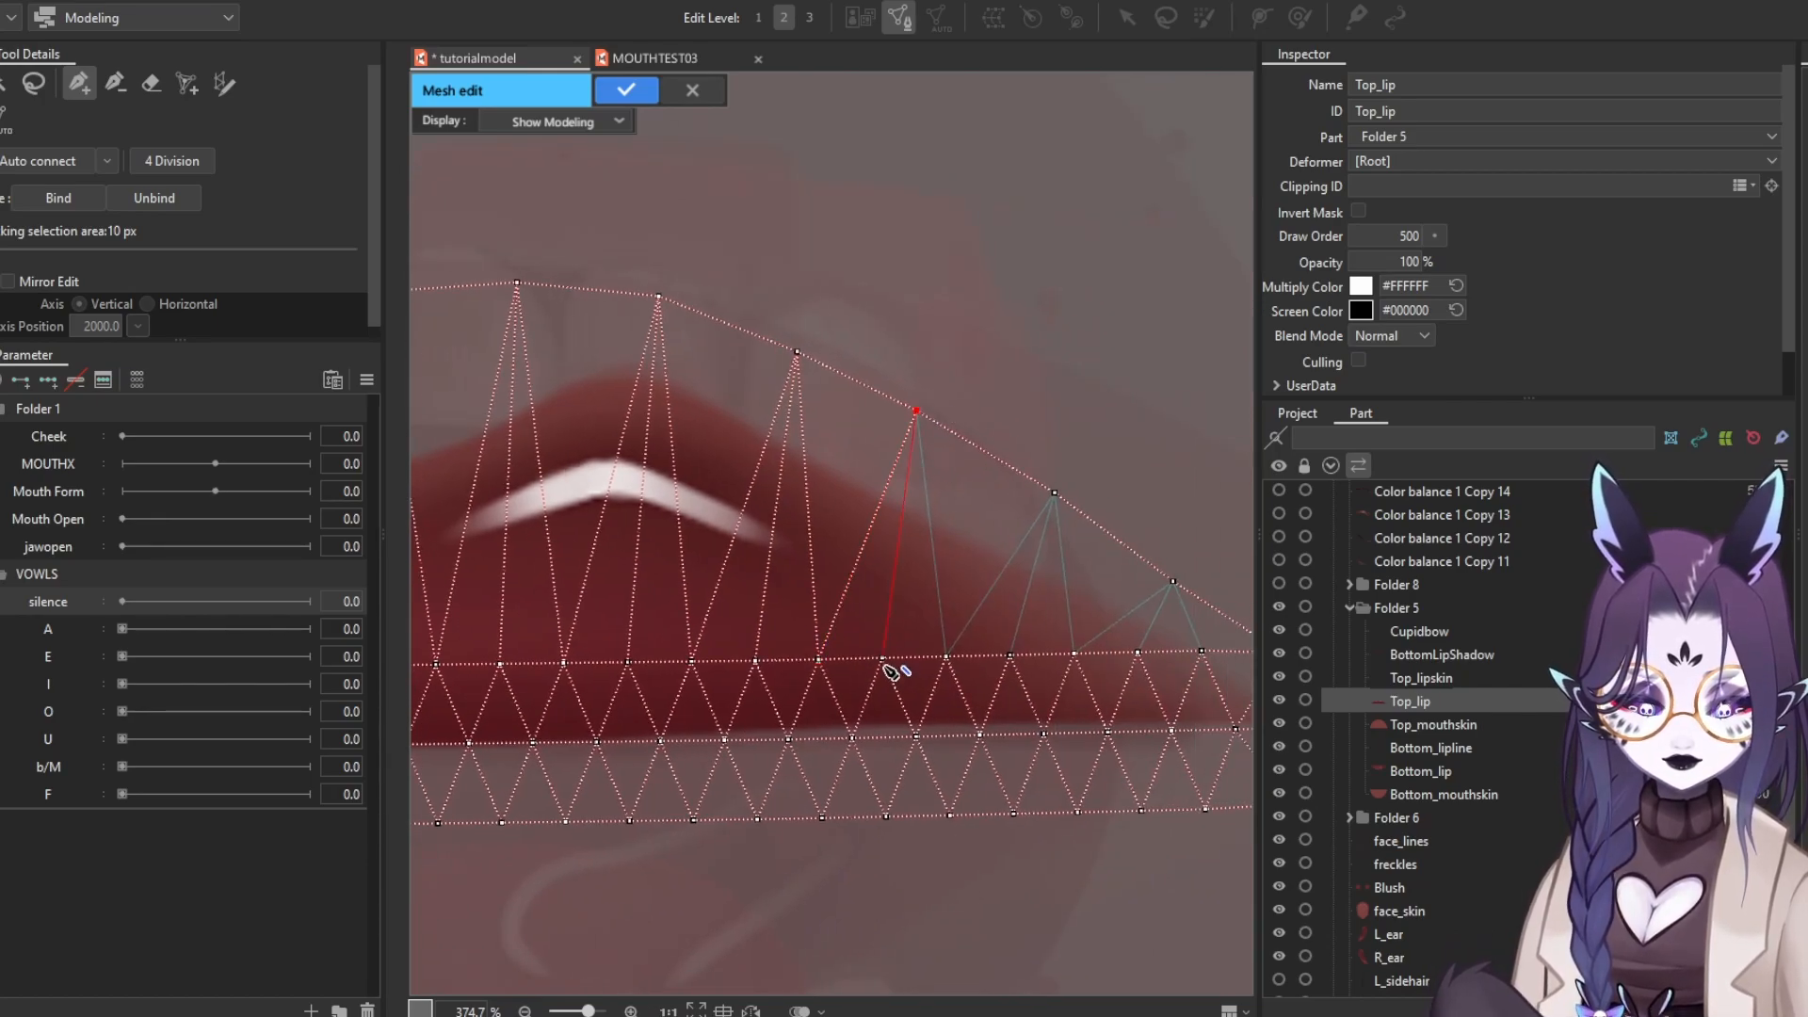
pyautogui.click(945, 656)
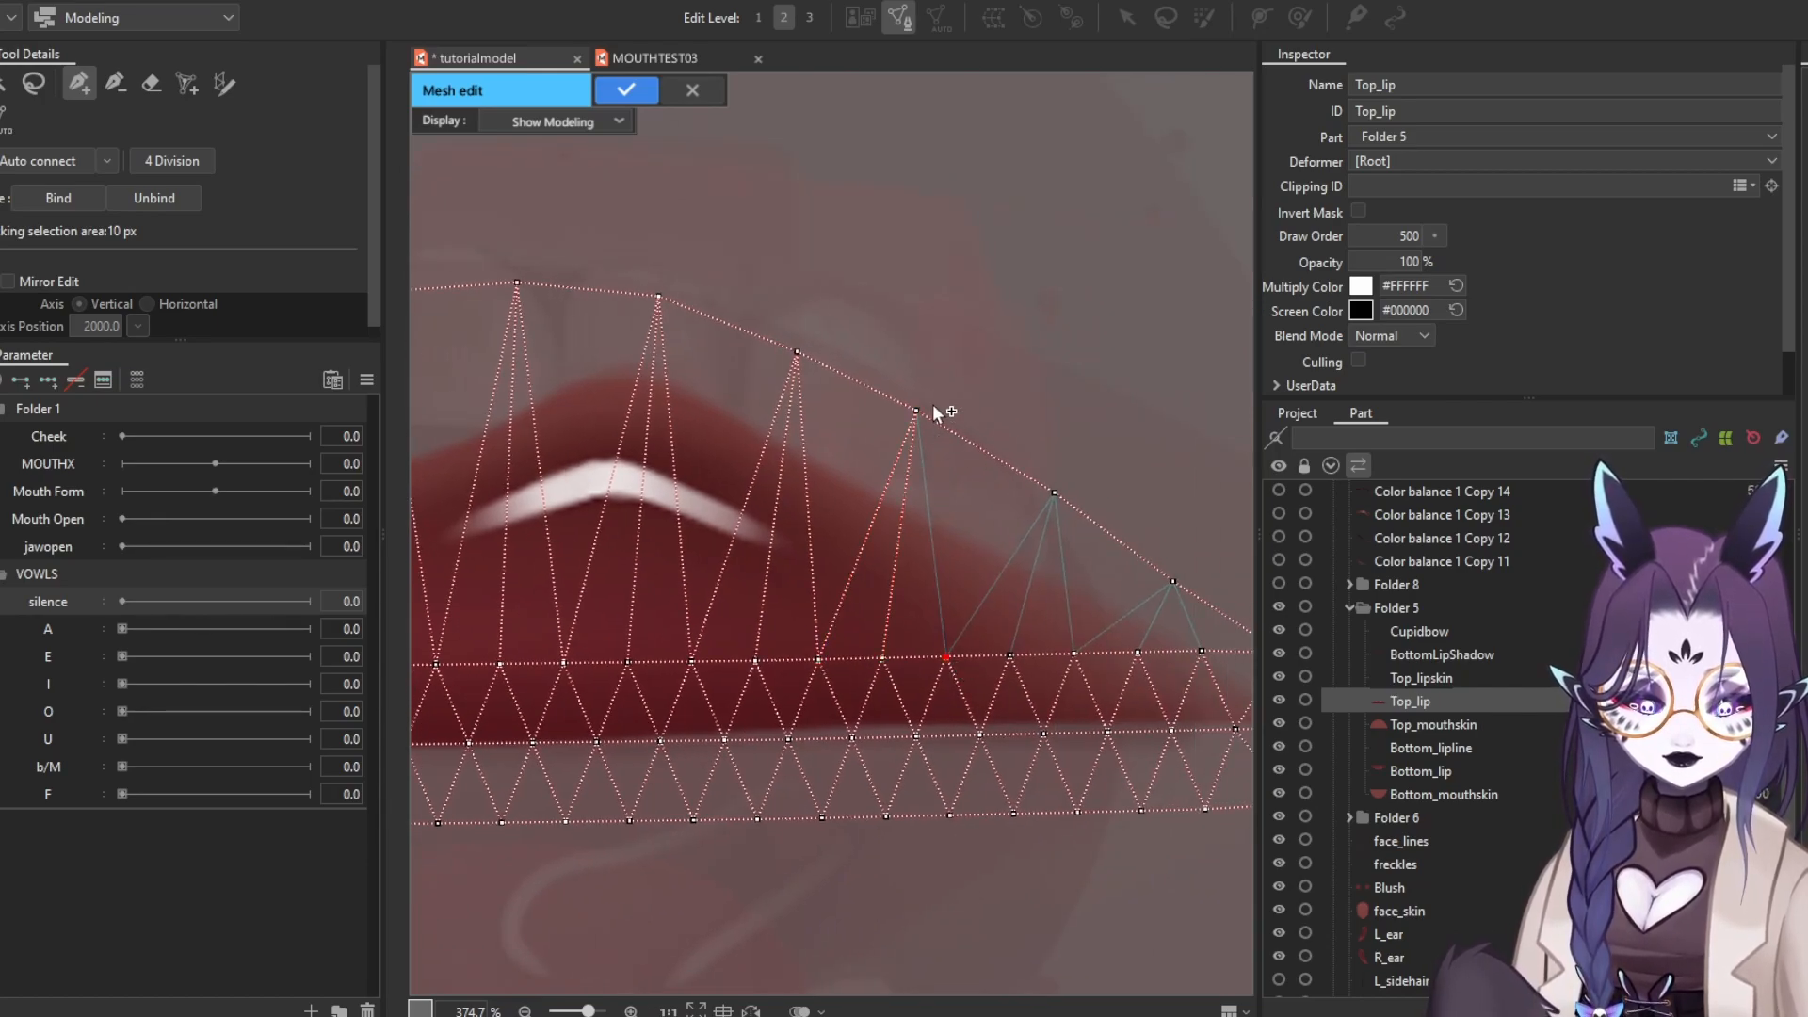
pyautogui.click(1055, 494)
pyautogui.click(945, 656)
pyautogui.click(1009, 654)
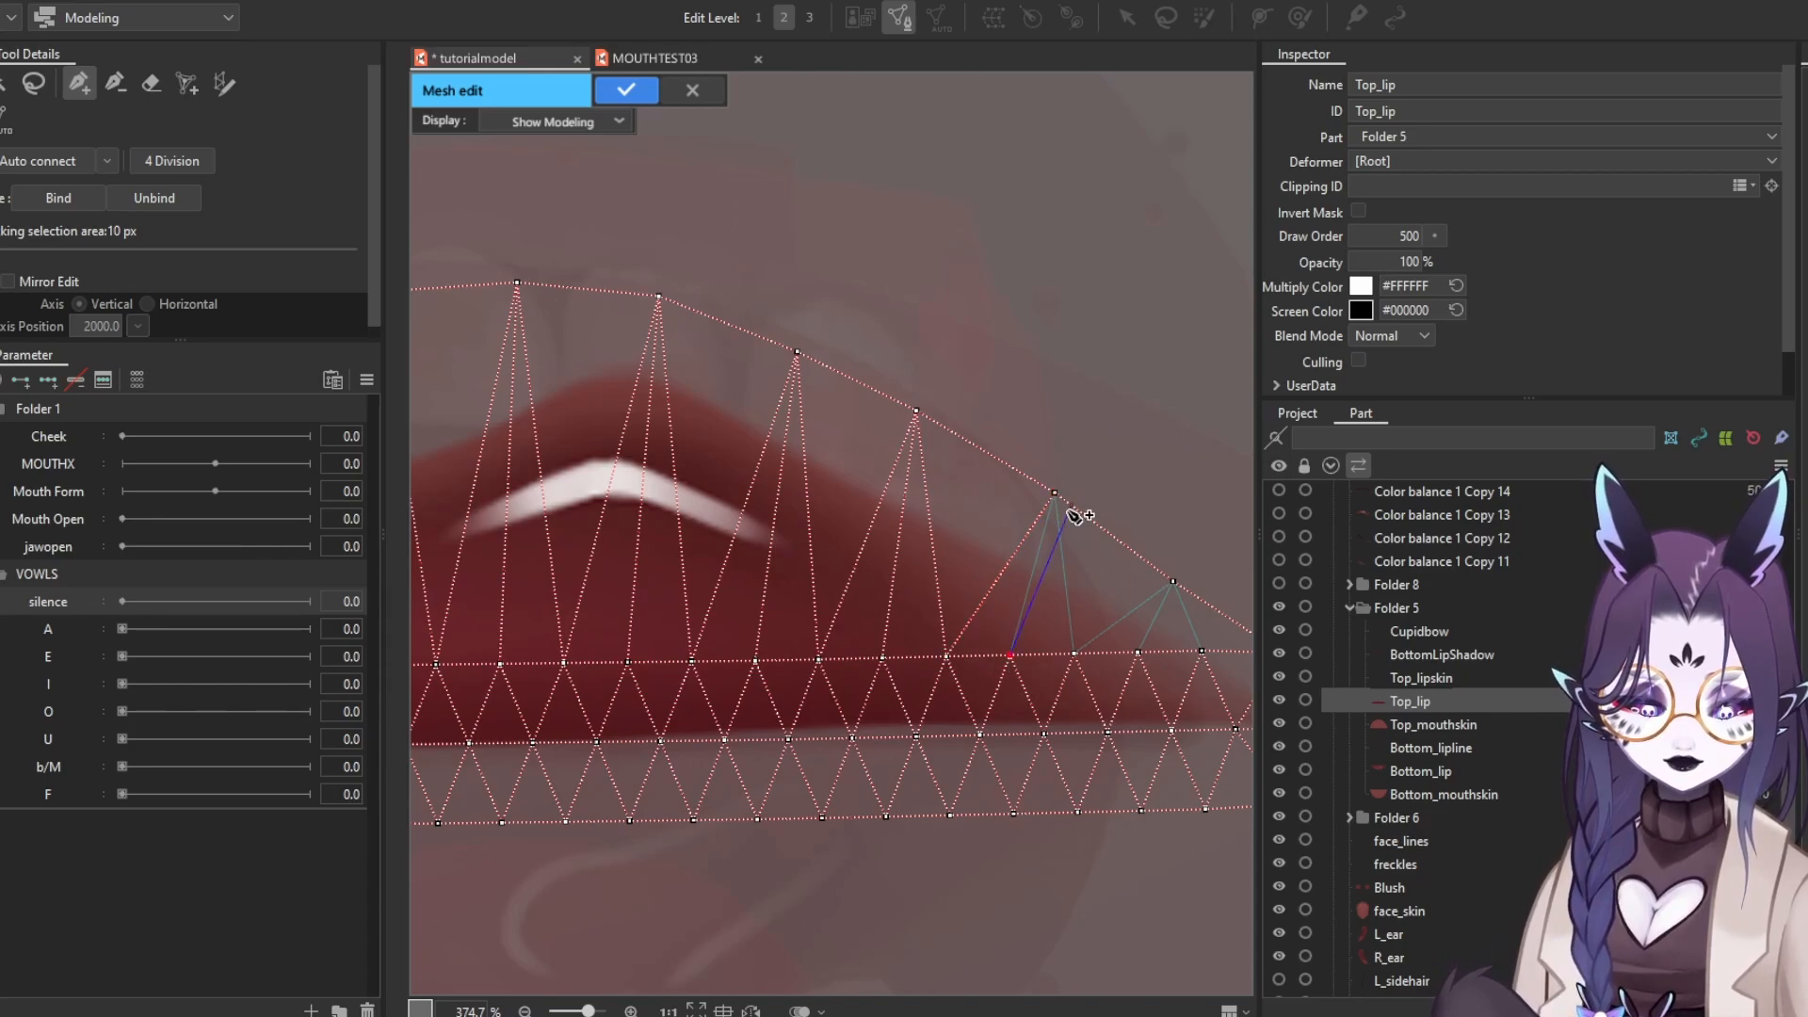
pyautogui.click(1055, 494)
pyautogui.click(1073, 653)
pyautogui.click(1173, 582)
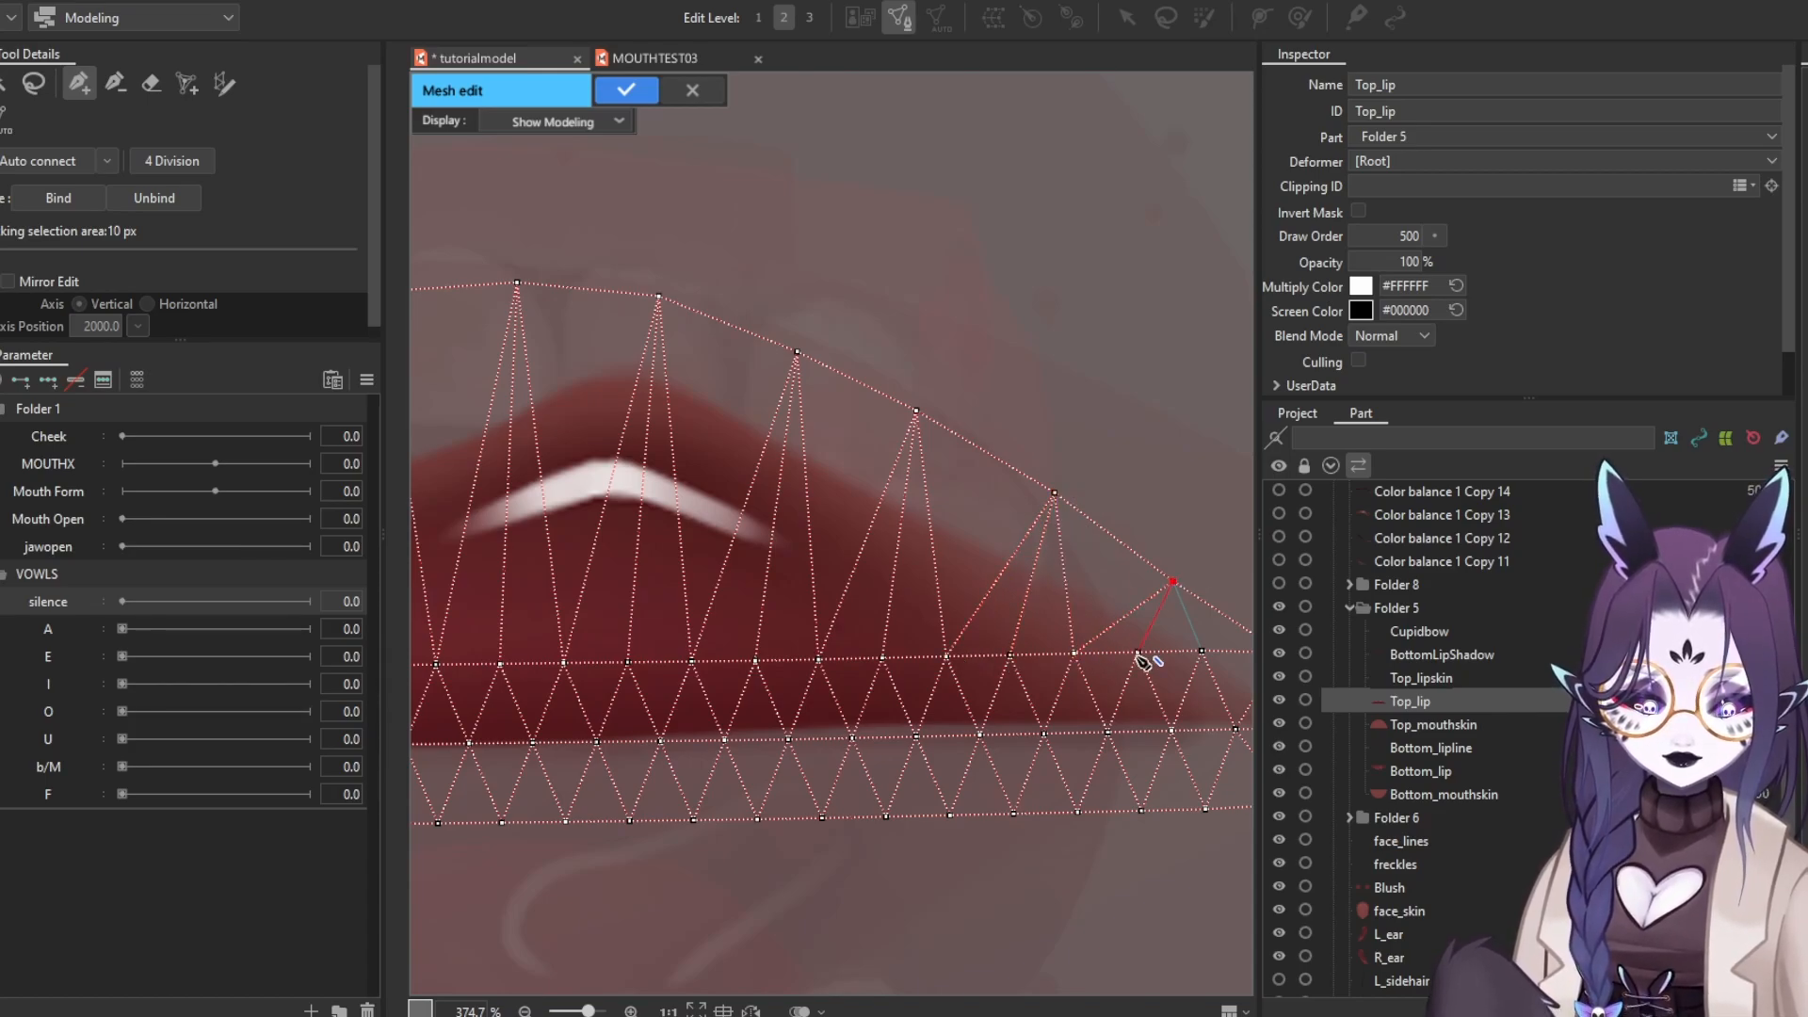
# Lasso and copy the entire Top_lip mesh, and apply the mesh edit
pyautogui.scroll(-5, 1177, 582)
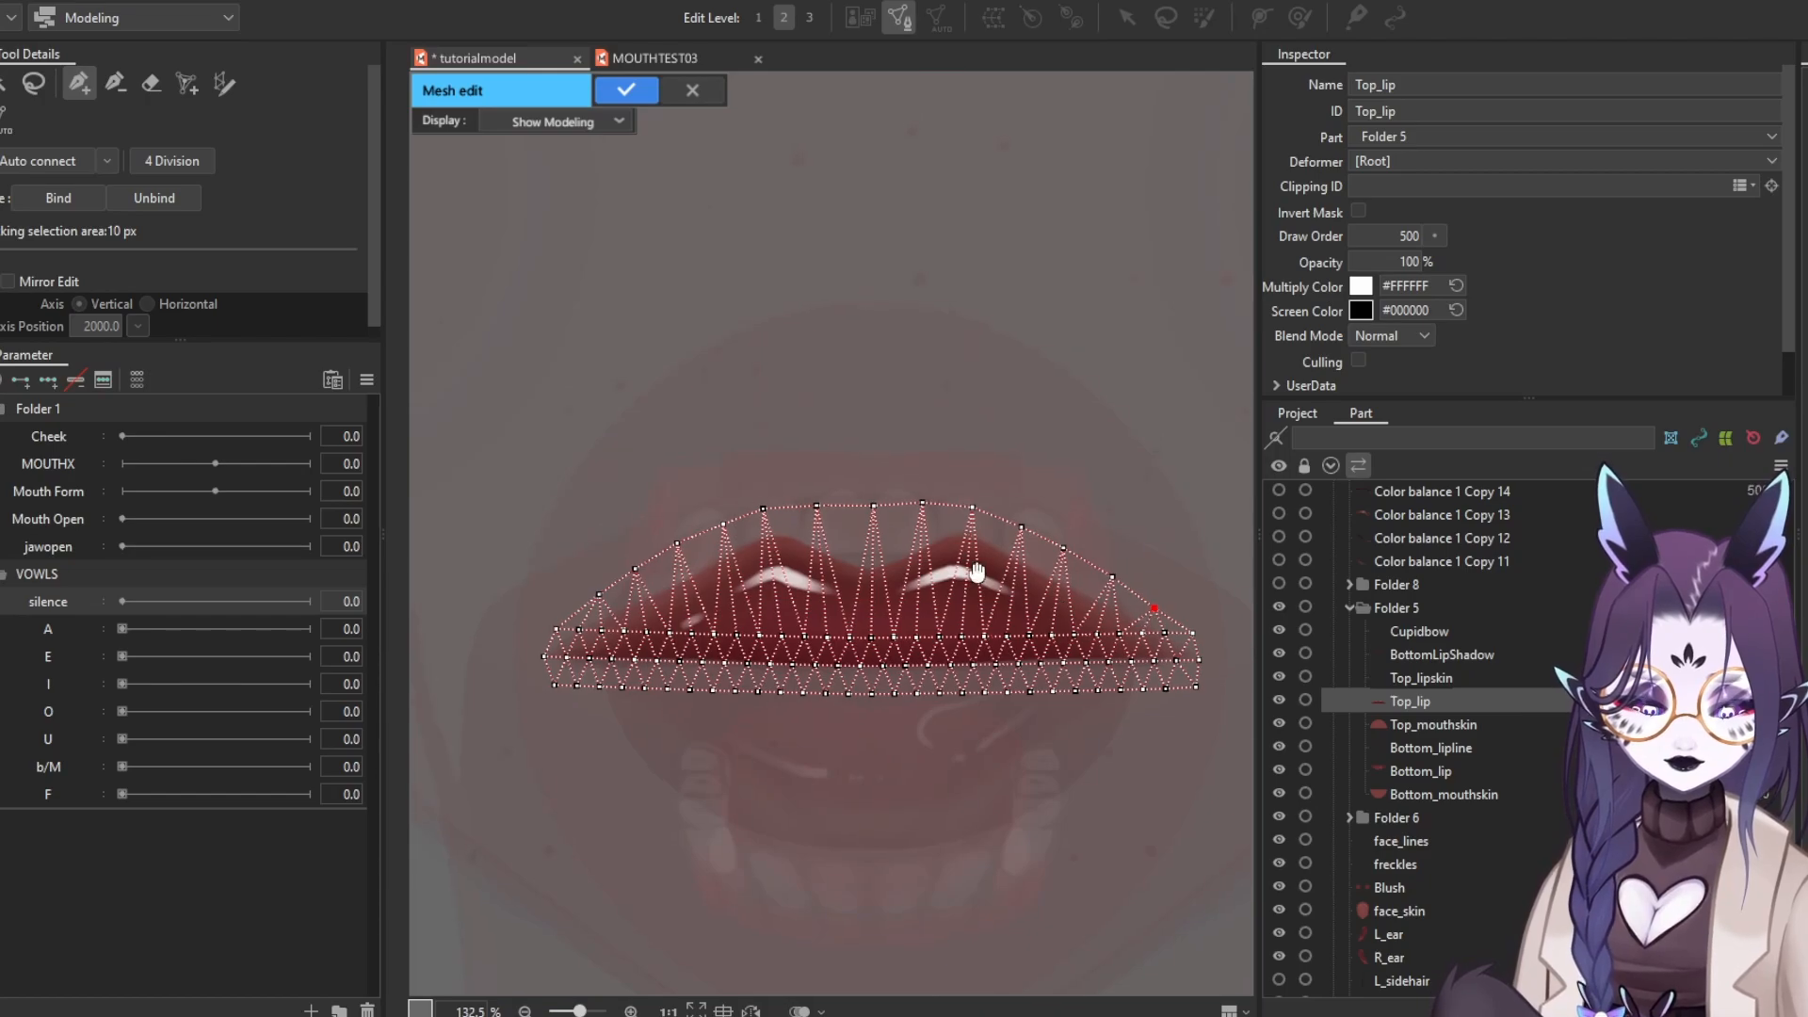
pyautogui.click(36, 84)
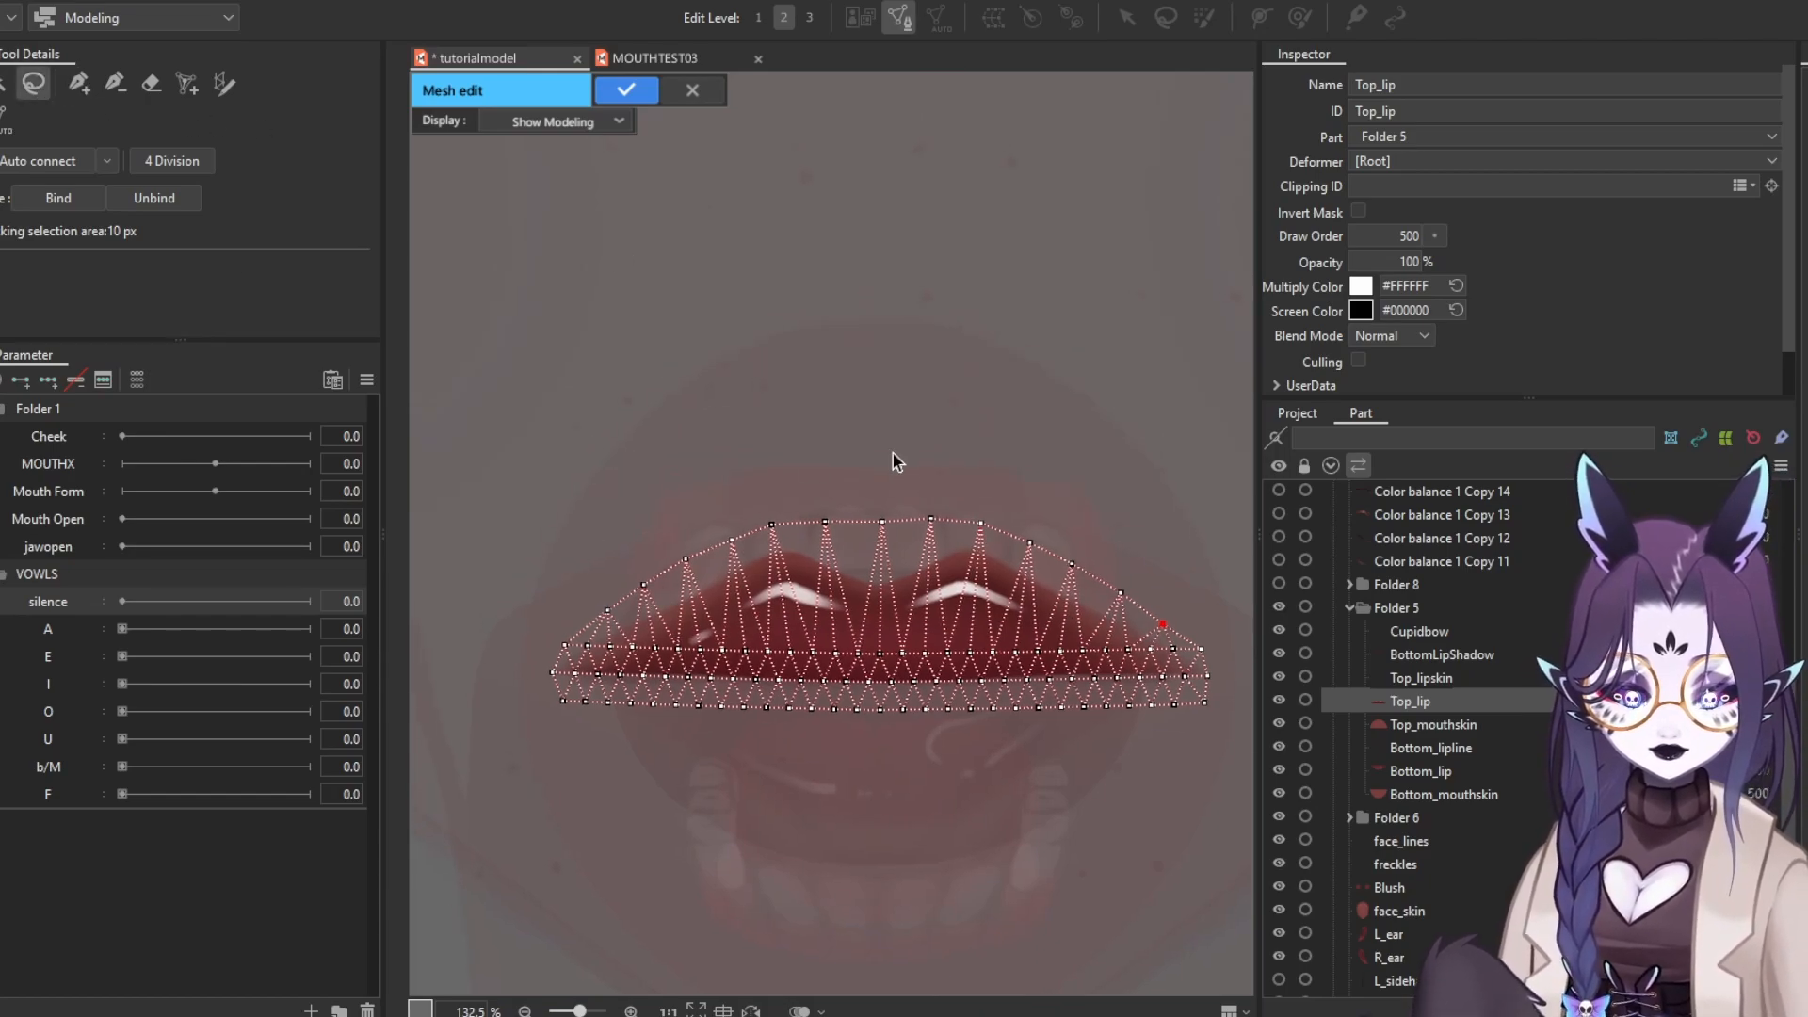
pyautogui.moveTo(893, 454)
pyautogui.mouseDown()
pyautogui.moveTo(1191, 881)
pyautogui.moveTo(753, 390)
pyautogui.mouseUp()
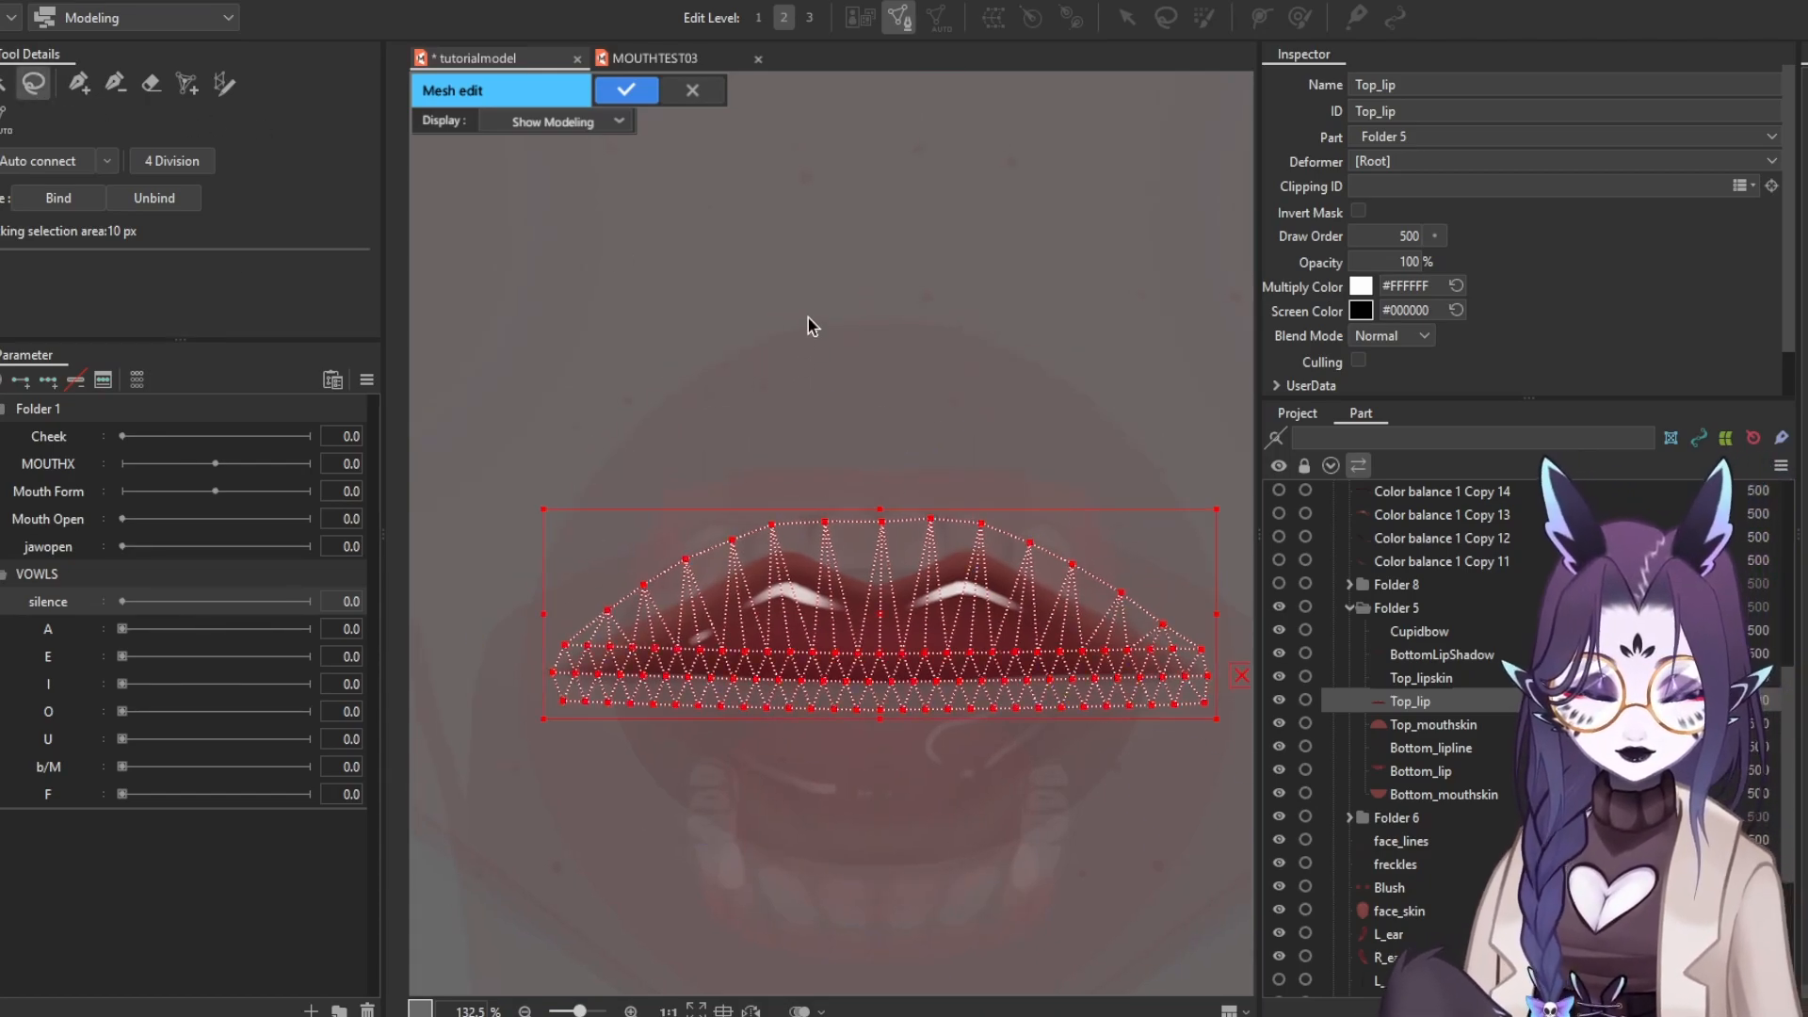
pyautogui.click(640, 91)
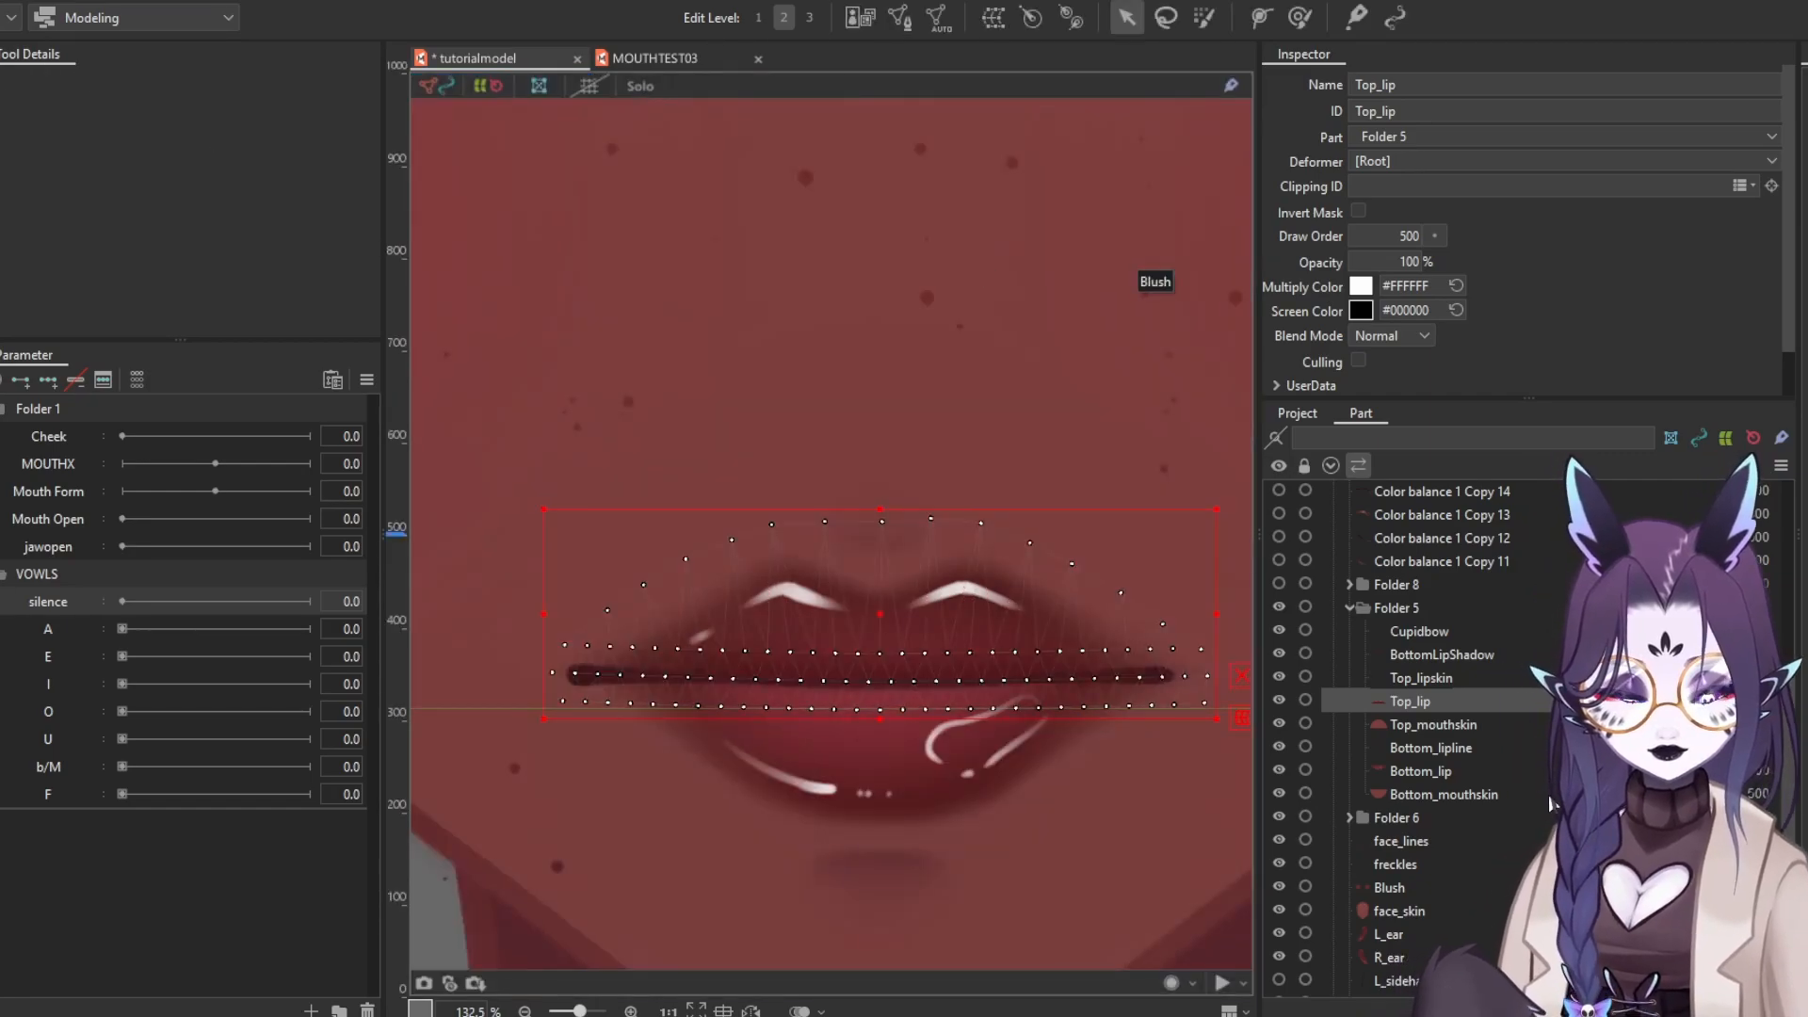
# Open Bottom_lip for mesh editing, erase its default mesh and paste the copied Top_lip mesh
pyautogui.click(1441, 770)
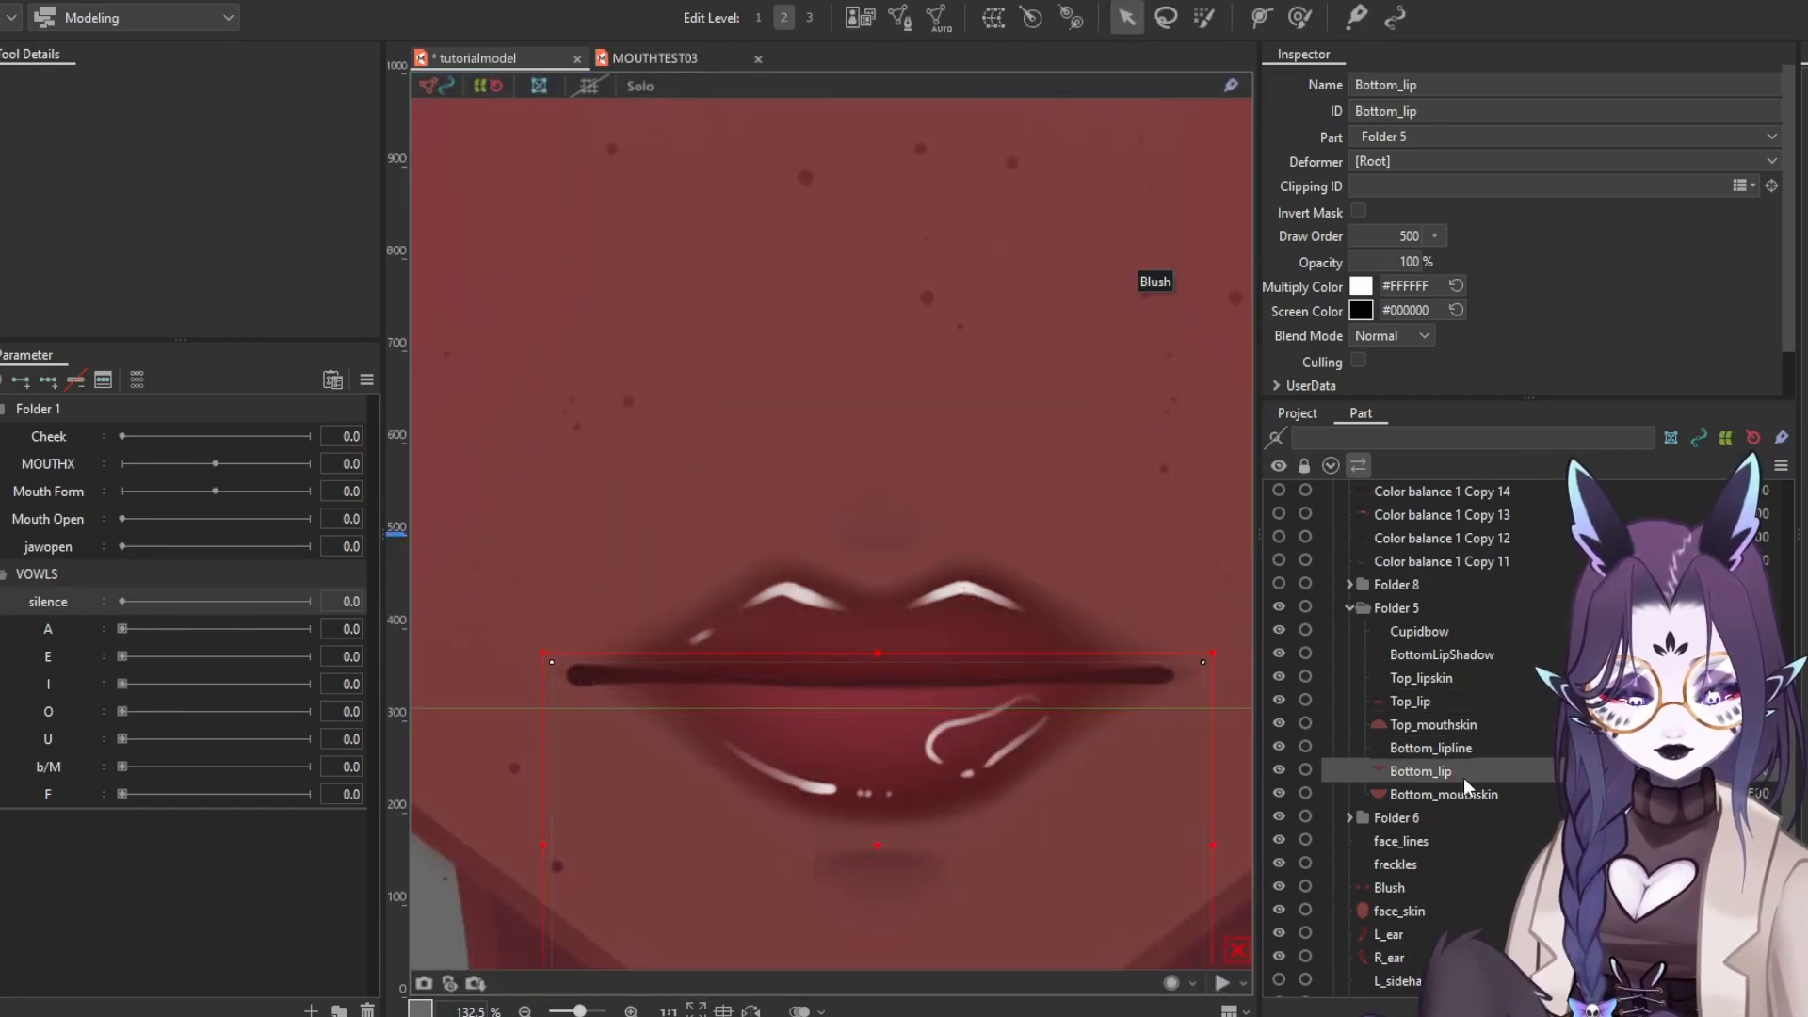
pyautogui.click(897, 21)
pyautogui.scroll(-3, 808, 274)
pyautogui.click(152, 85)
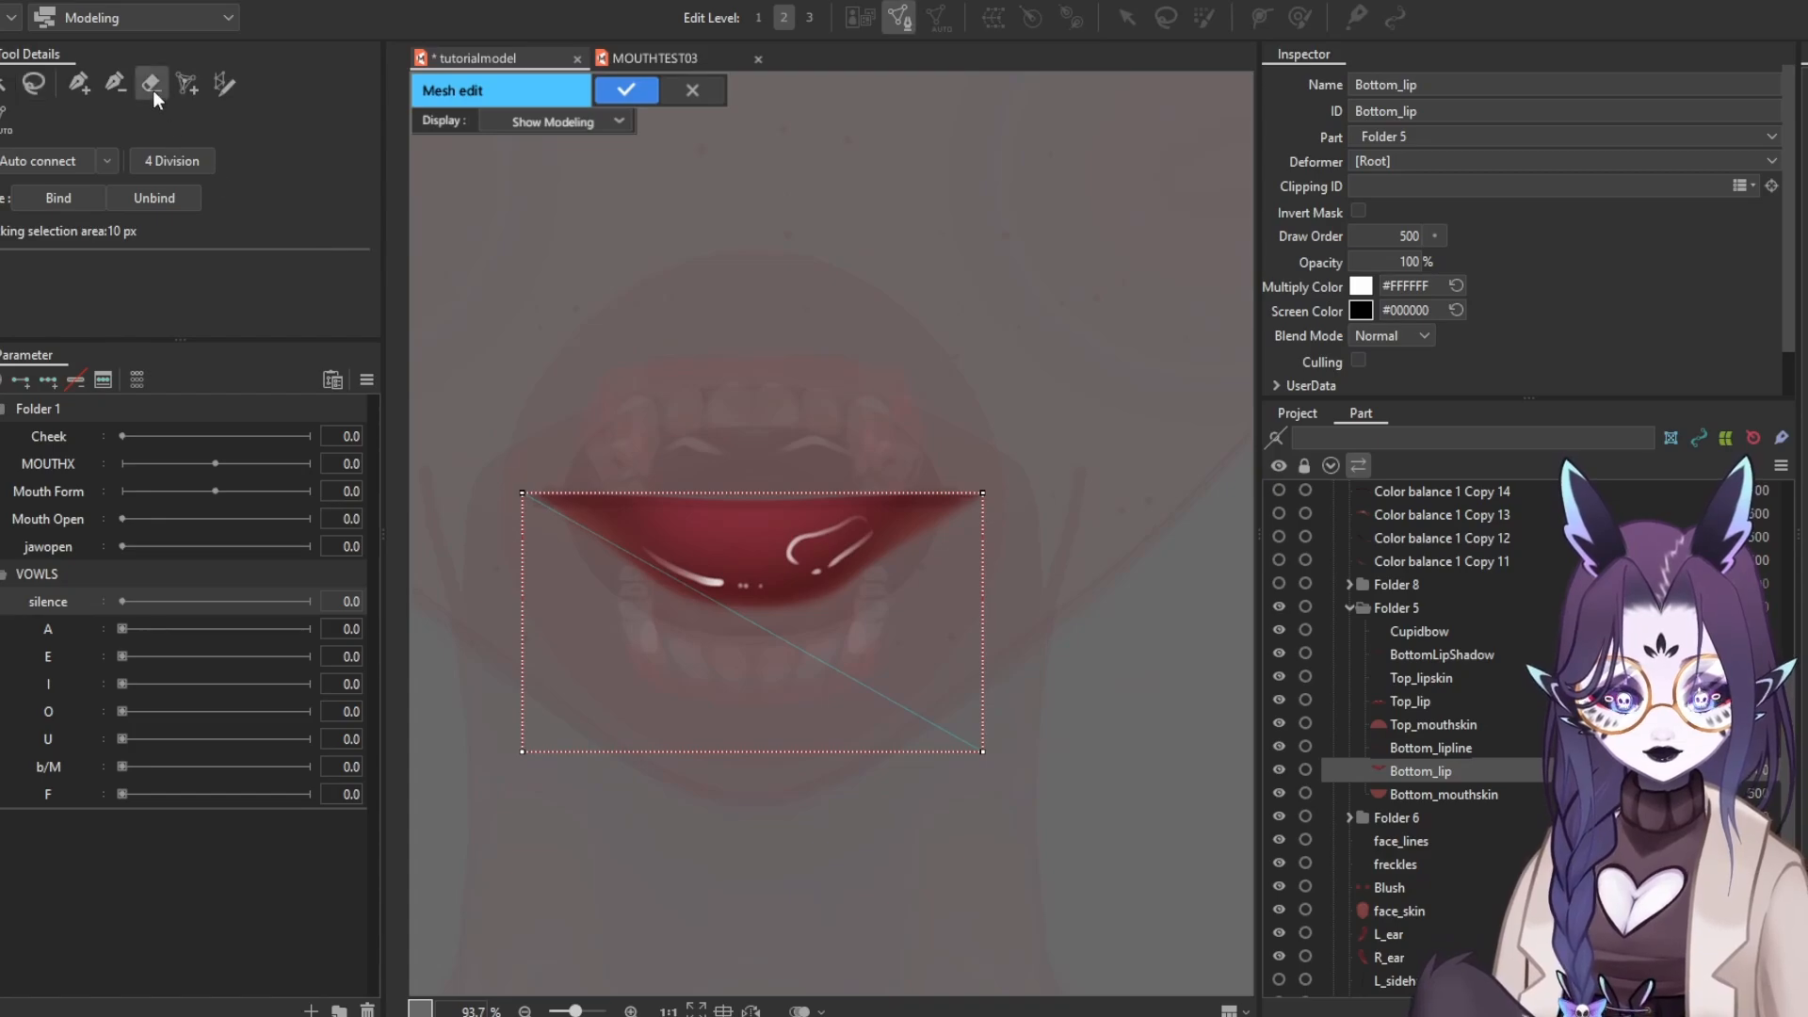
pyautogui.moveTo(590, 532)
pyautogui.mouseDown()
pyautogui.moveTo(518, 758)
pyautogui.moveTo(956, 567)
pyautogui.mouseUp()
pyautogui.hotkey('ctrl', 'v')
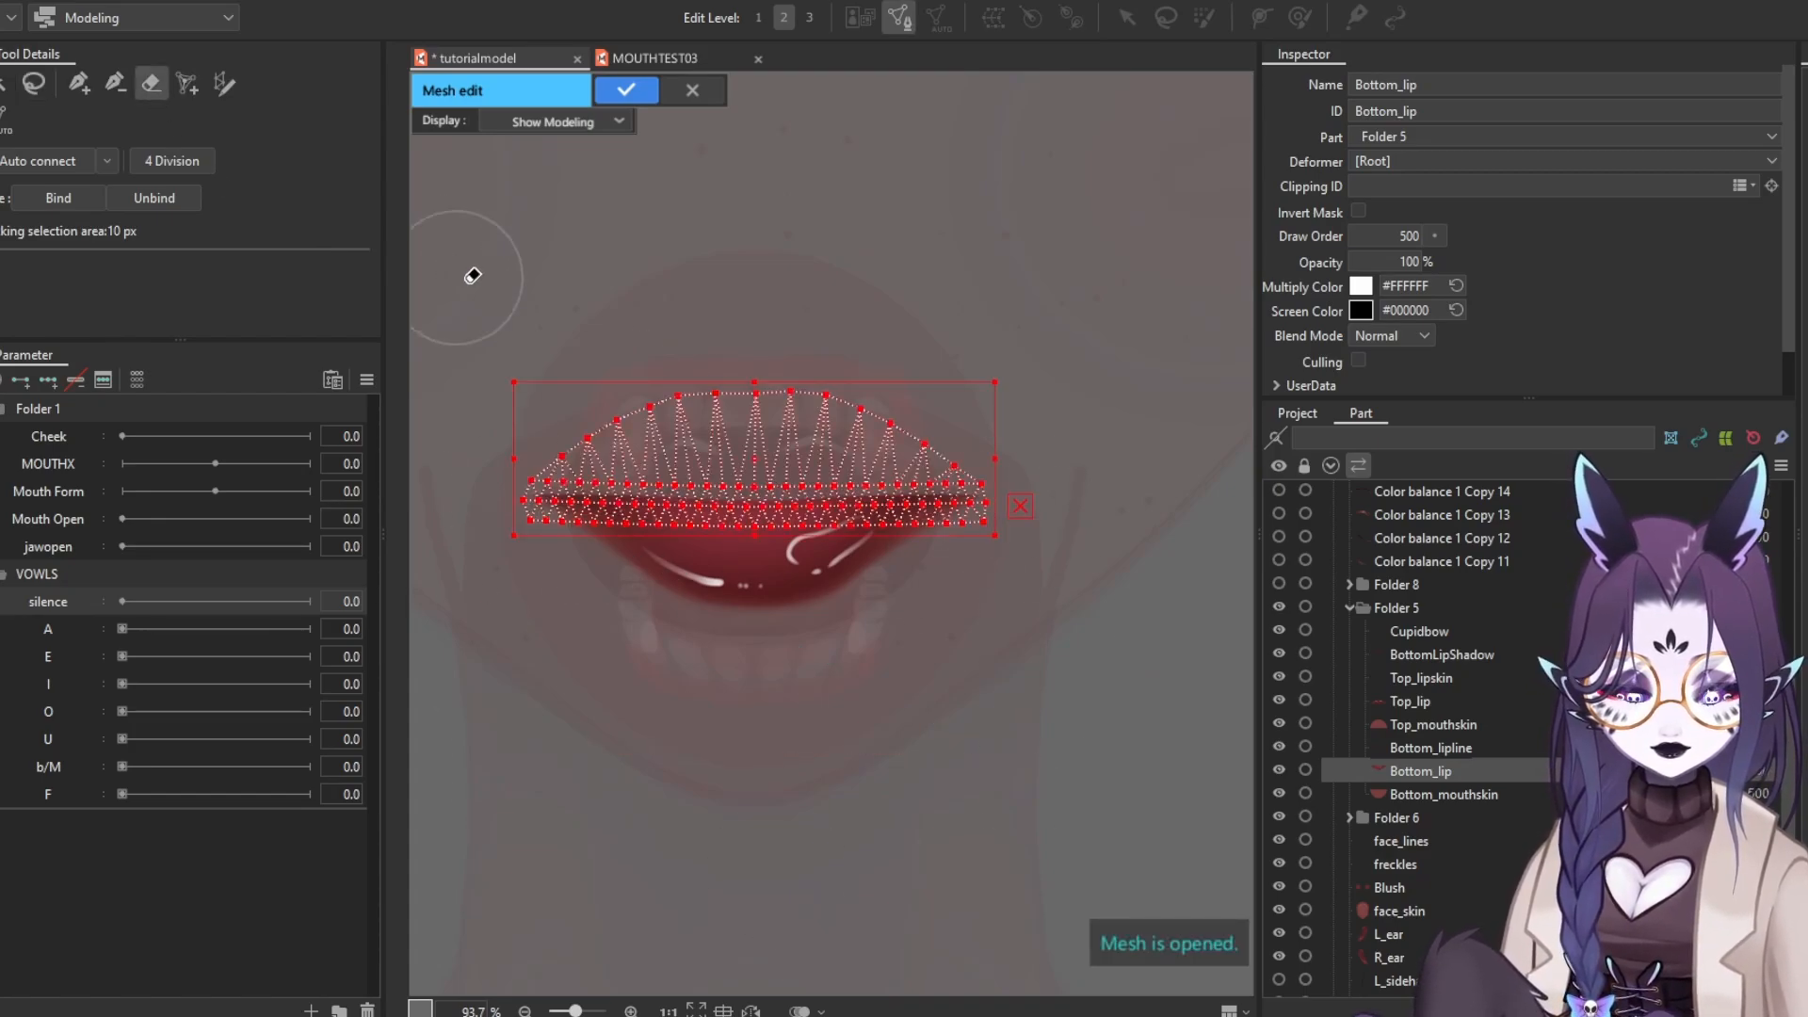
# Reflect the pasted mesh vertically and move it down over the bottom lip
pyautogui.click(6, 84)
pyautogui.rightClick(777, 313)
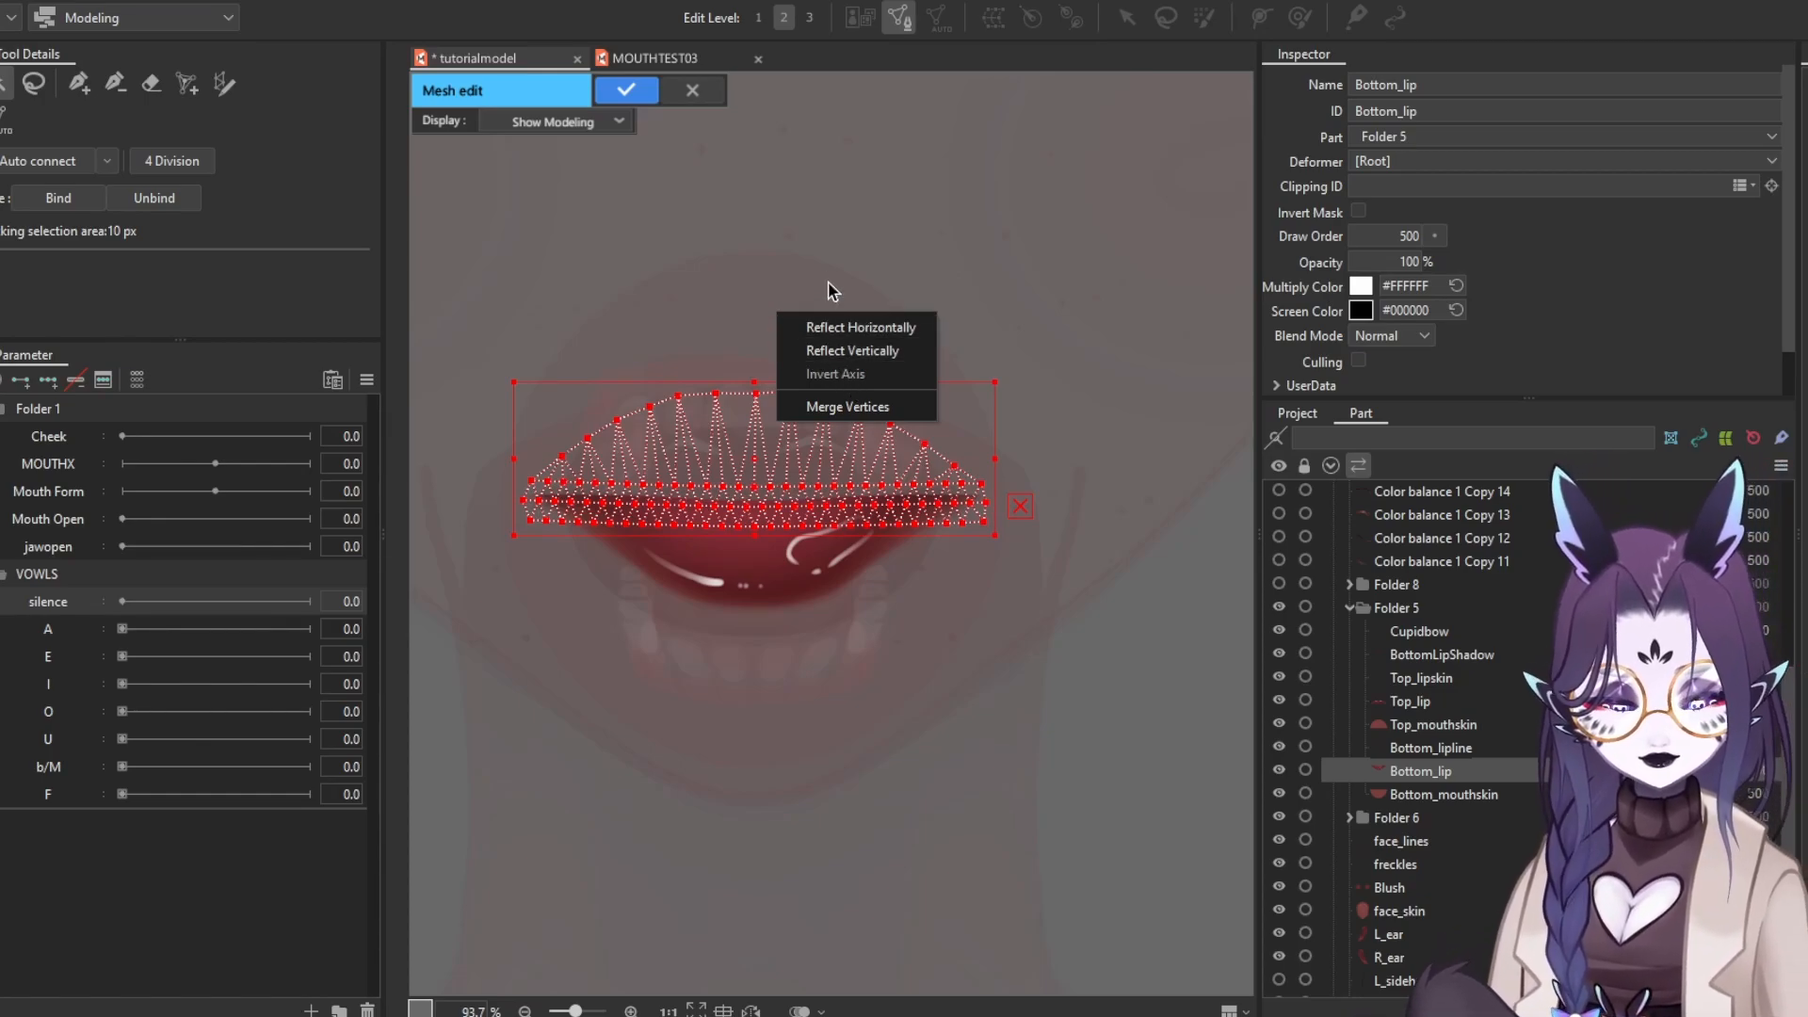
pyautogui.click(859, 352)
pyautogui.scroll(3, 771, 476)
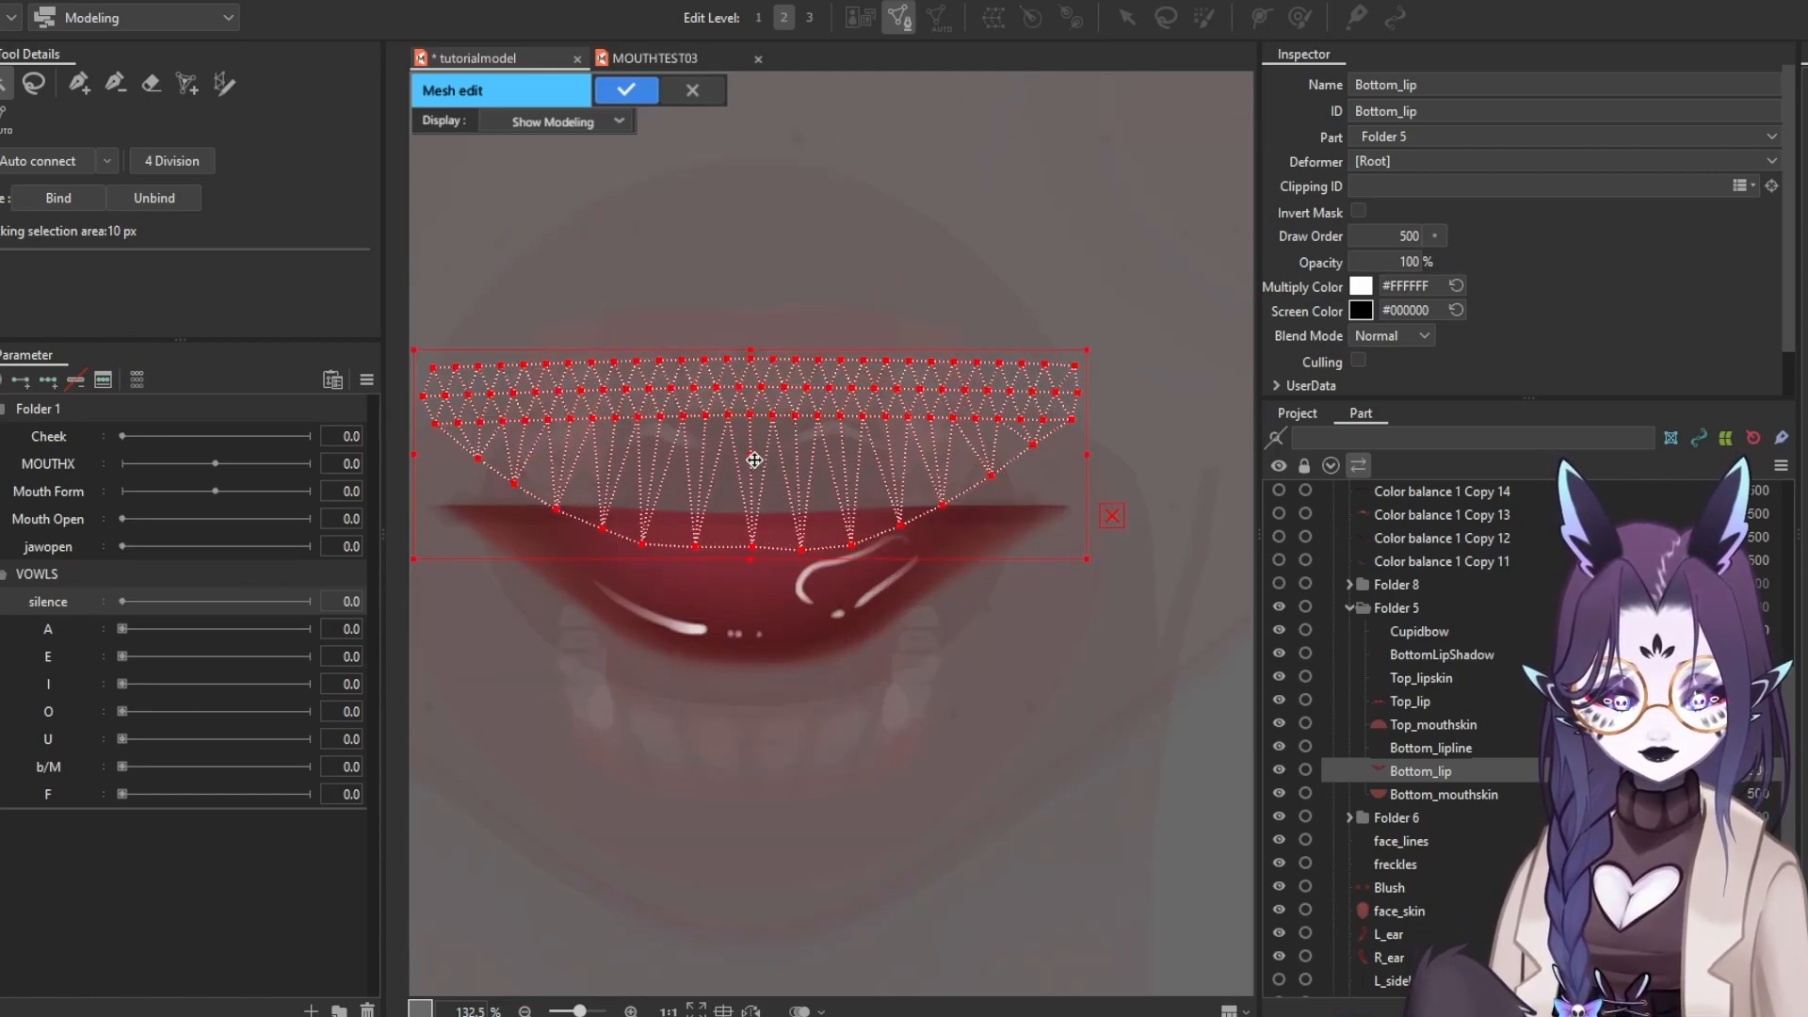
pyautogui.moveTo(753, 447); pyautogui.dragTo(740, 573)
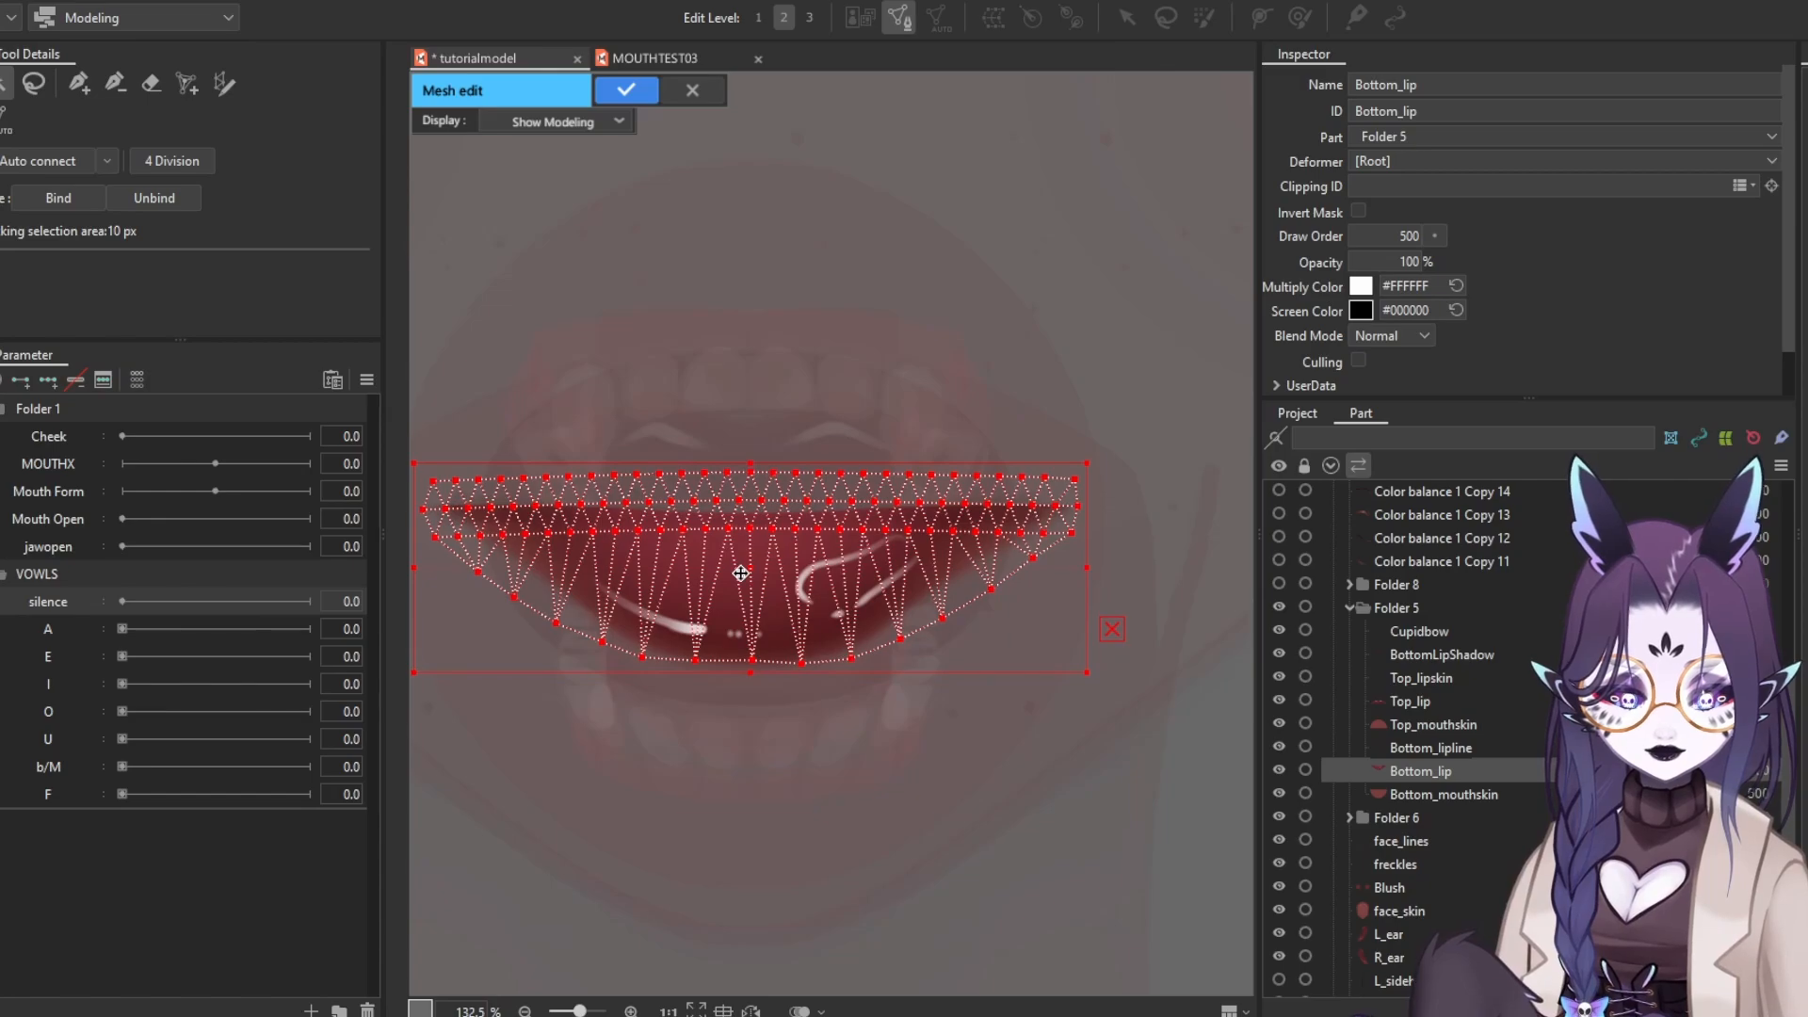
# Lower the central points of the Bottom_lip mesh's lower outline so they clear the lip's bottom edge in a smooth curve
pyautogui.scroll(3, 669, 678)
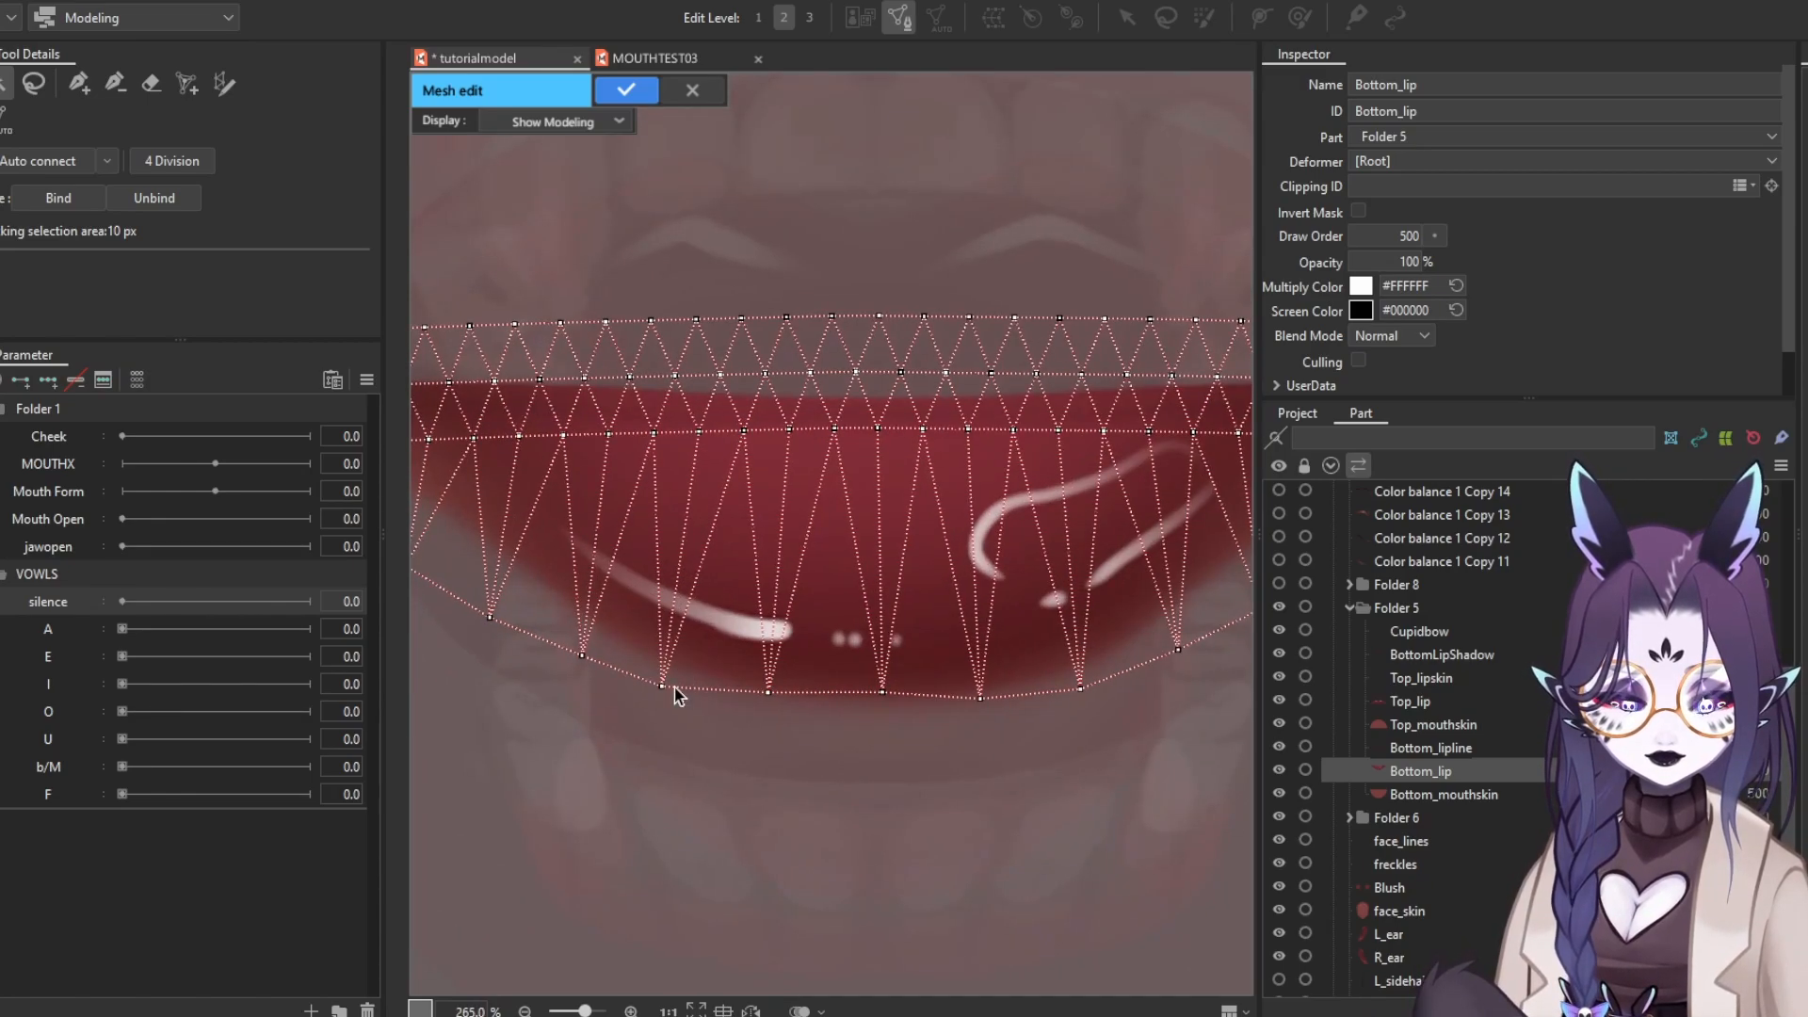
pyautogui.click(661, 702)
pyautogui.moveTo(775, 694); pyautogui.dragTo(778, 725)
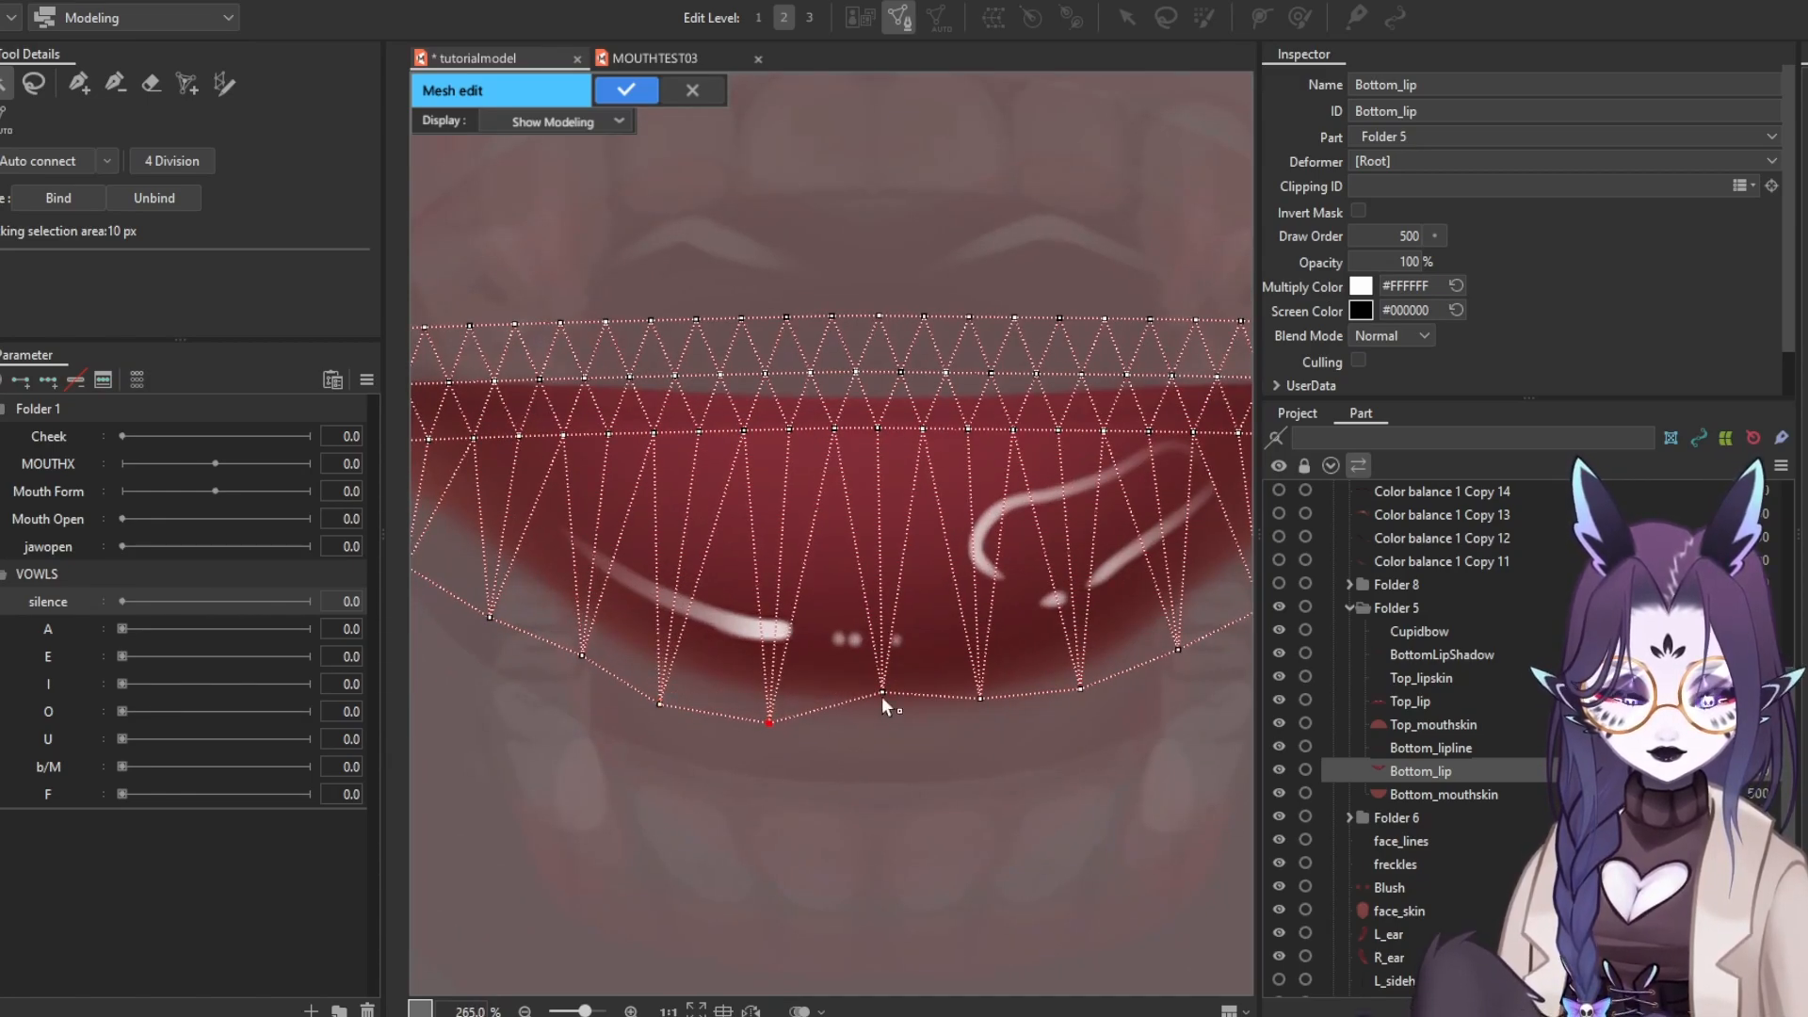
pyautogui.moveTo(882, 696); pyautogui.dragTo(882, 725)
pyautogui.moveTo(937, 728); pyautogui.dragTo(889, 674)
pyautogui.moveTo(657, 481); pyautogui.dragTo(723, 559)
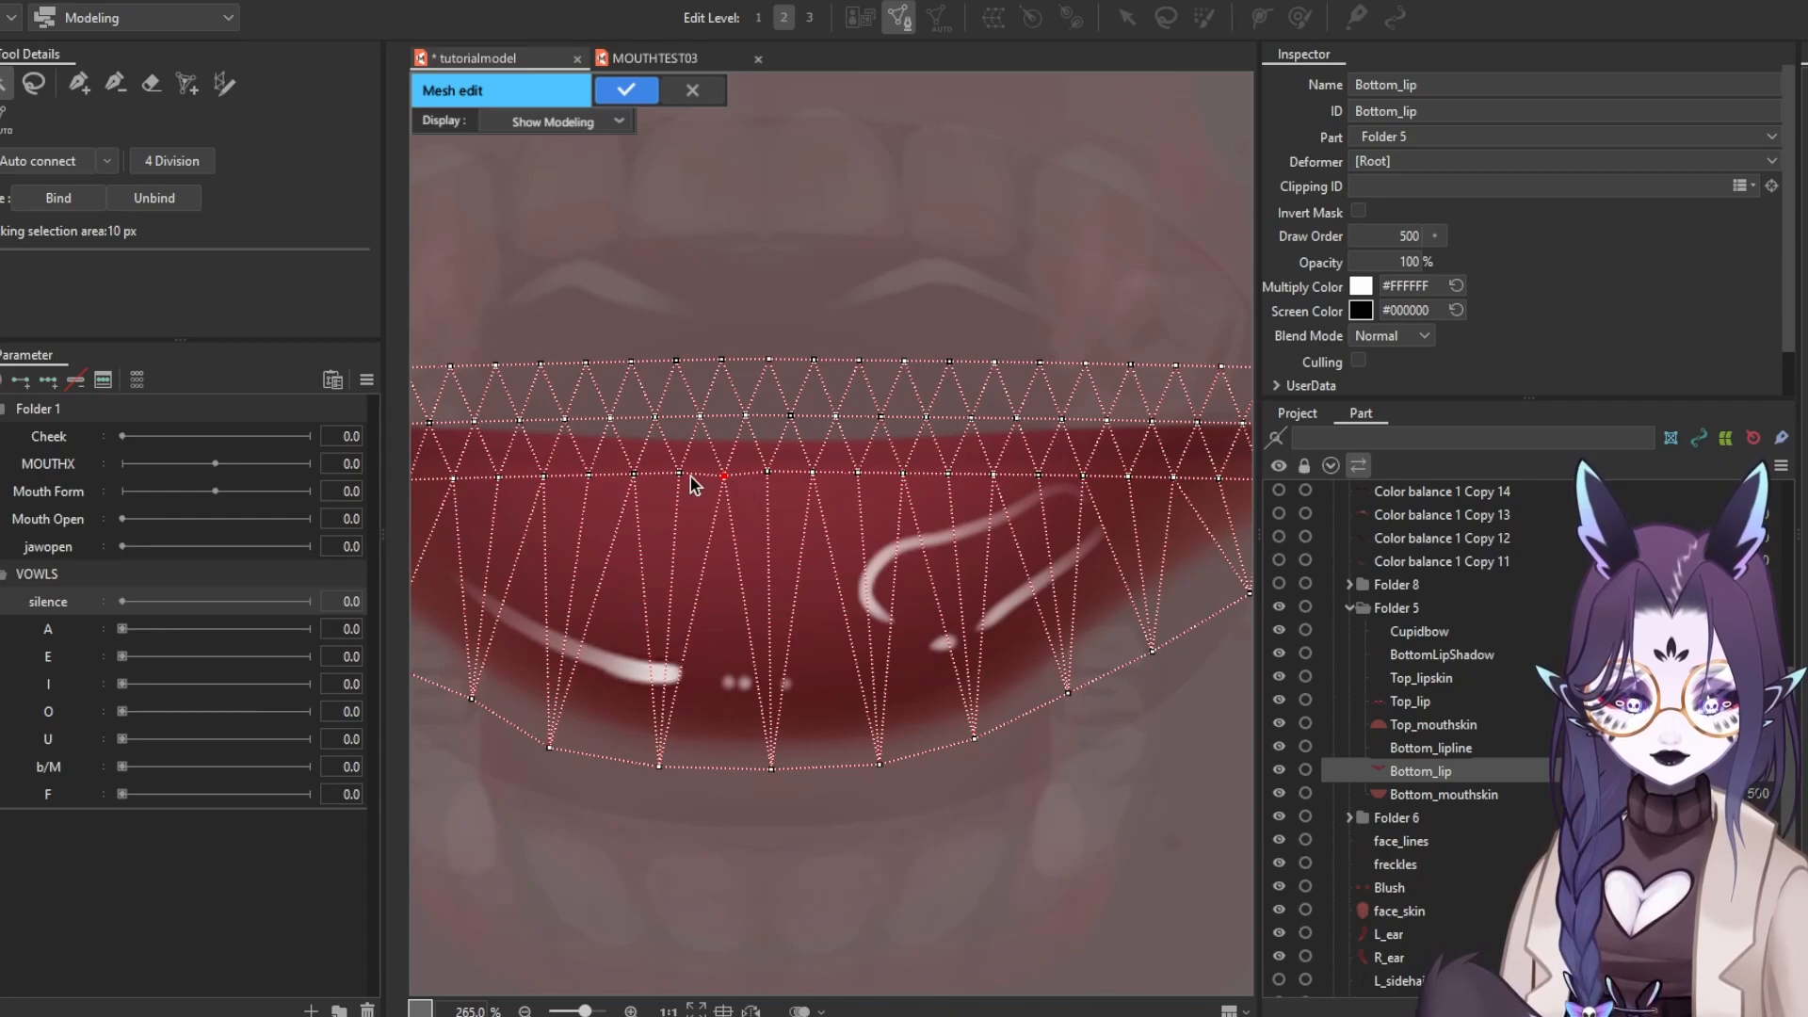
pyautogui.moveTo(685, 474); pyautogui.dragTo(680, 479)
pyautogui.moveTo(813, 472); pyautogui.dragTo(777, 473)
pyautogui.moveTo(653, 498); pyautogui.dragTo(715, 511)
pyautogui.click(652, 489)
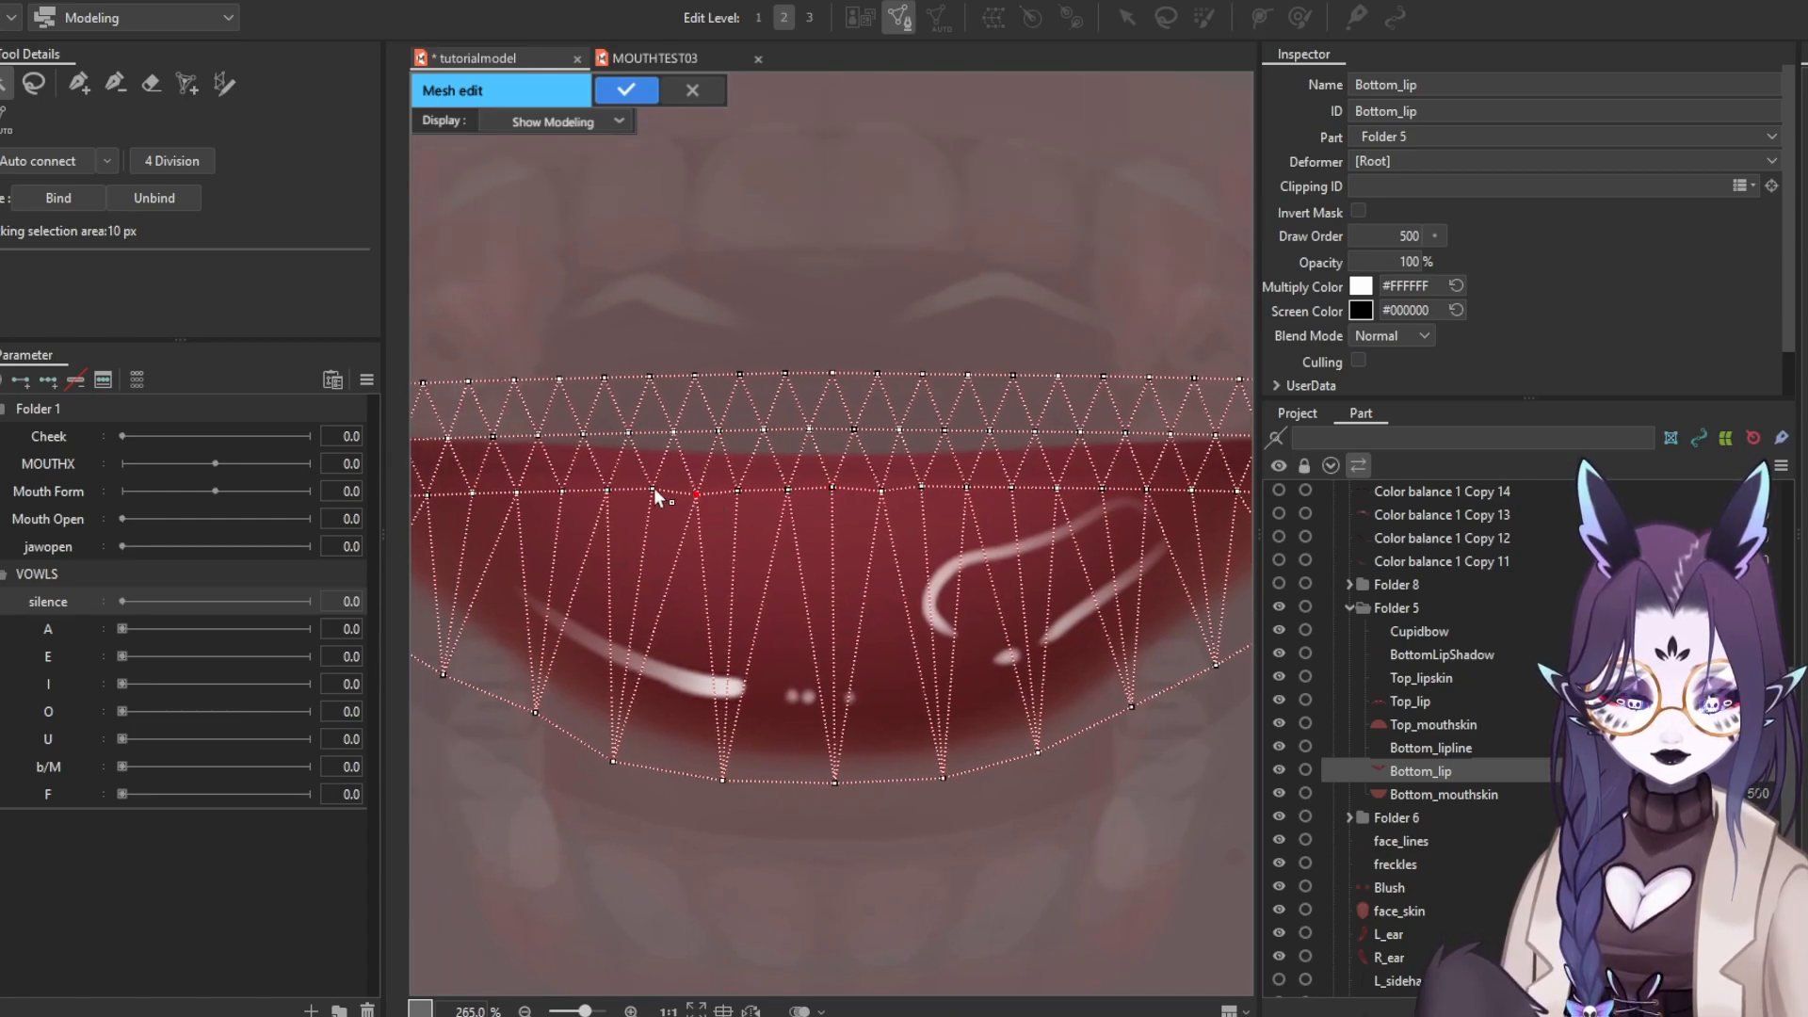
pyautogui.hotkey('ctrl', 'z')
pyautogui.hotkey('ctrl', 'z')
pyautogui.hotkey('ctrl', 'z')
pyautogui.hotkey('ctrl', 'z')
pyautogui.hotkey('ctrl', 'z')
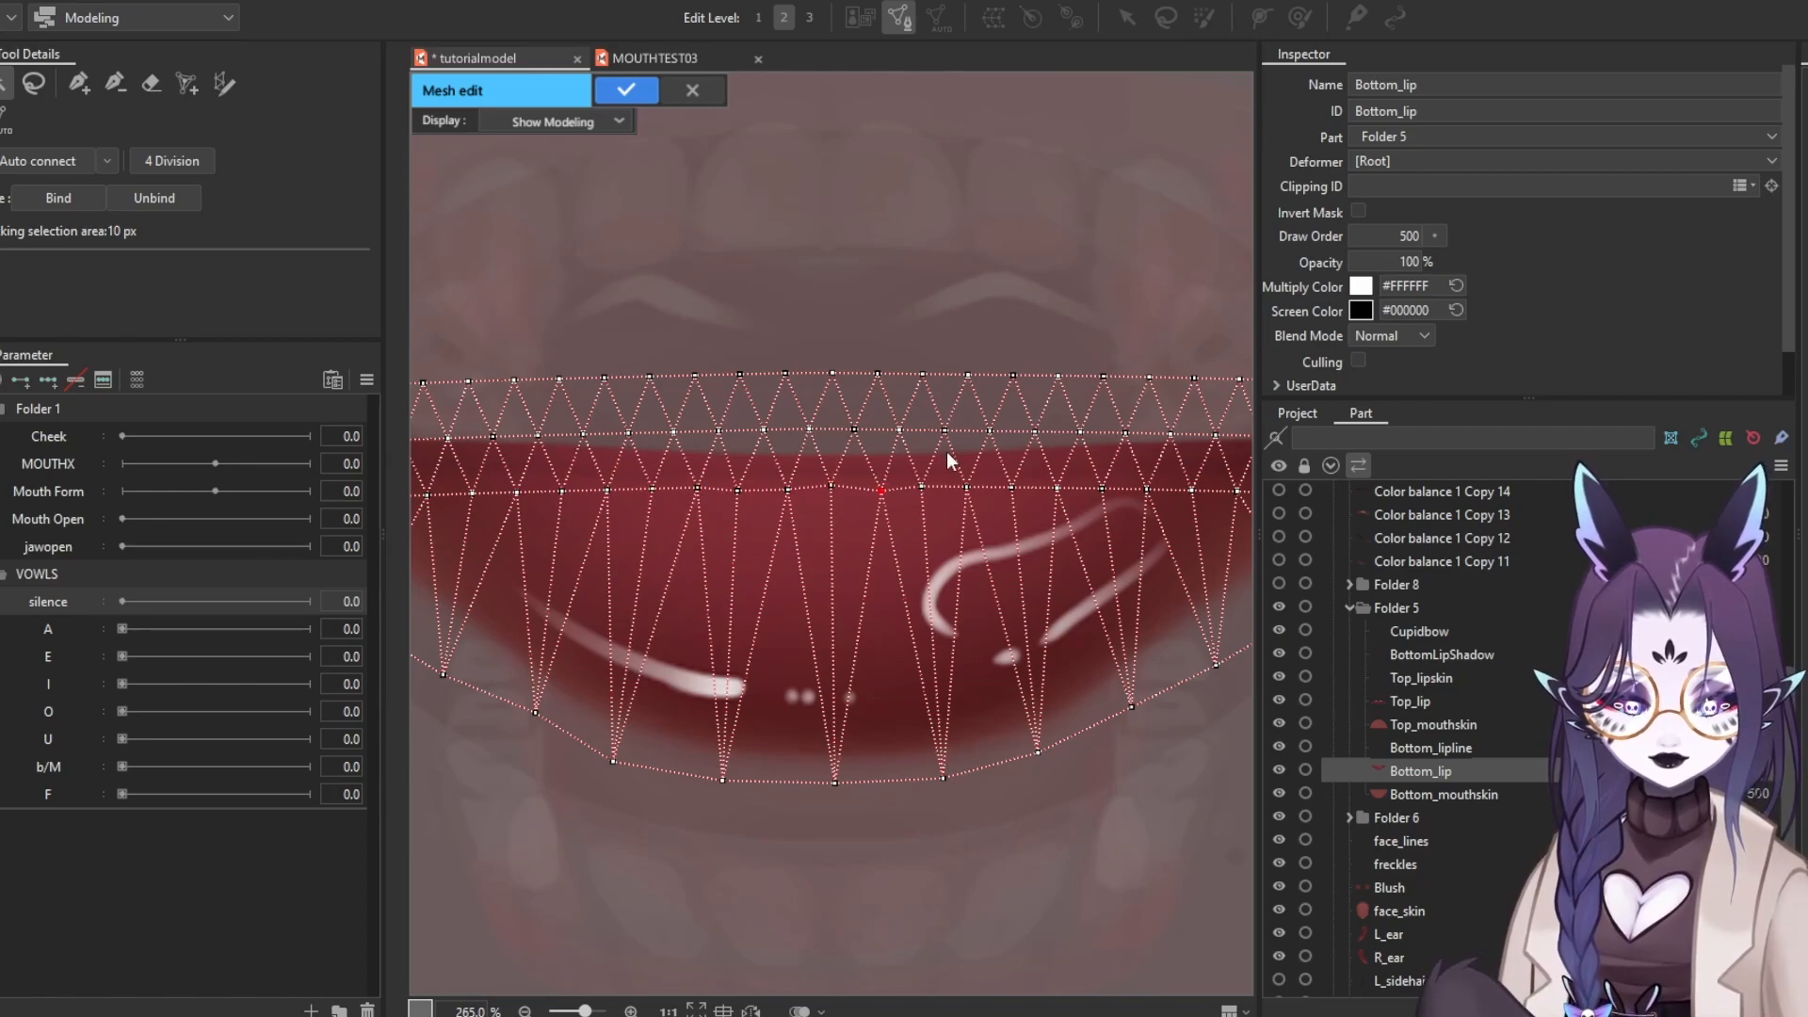
# Apply the Bottom_lip mesh edit
pyautogui.scroll(-5, 946, 450)
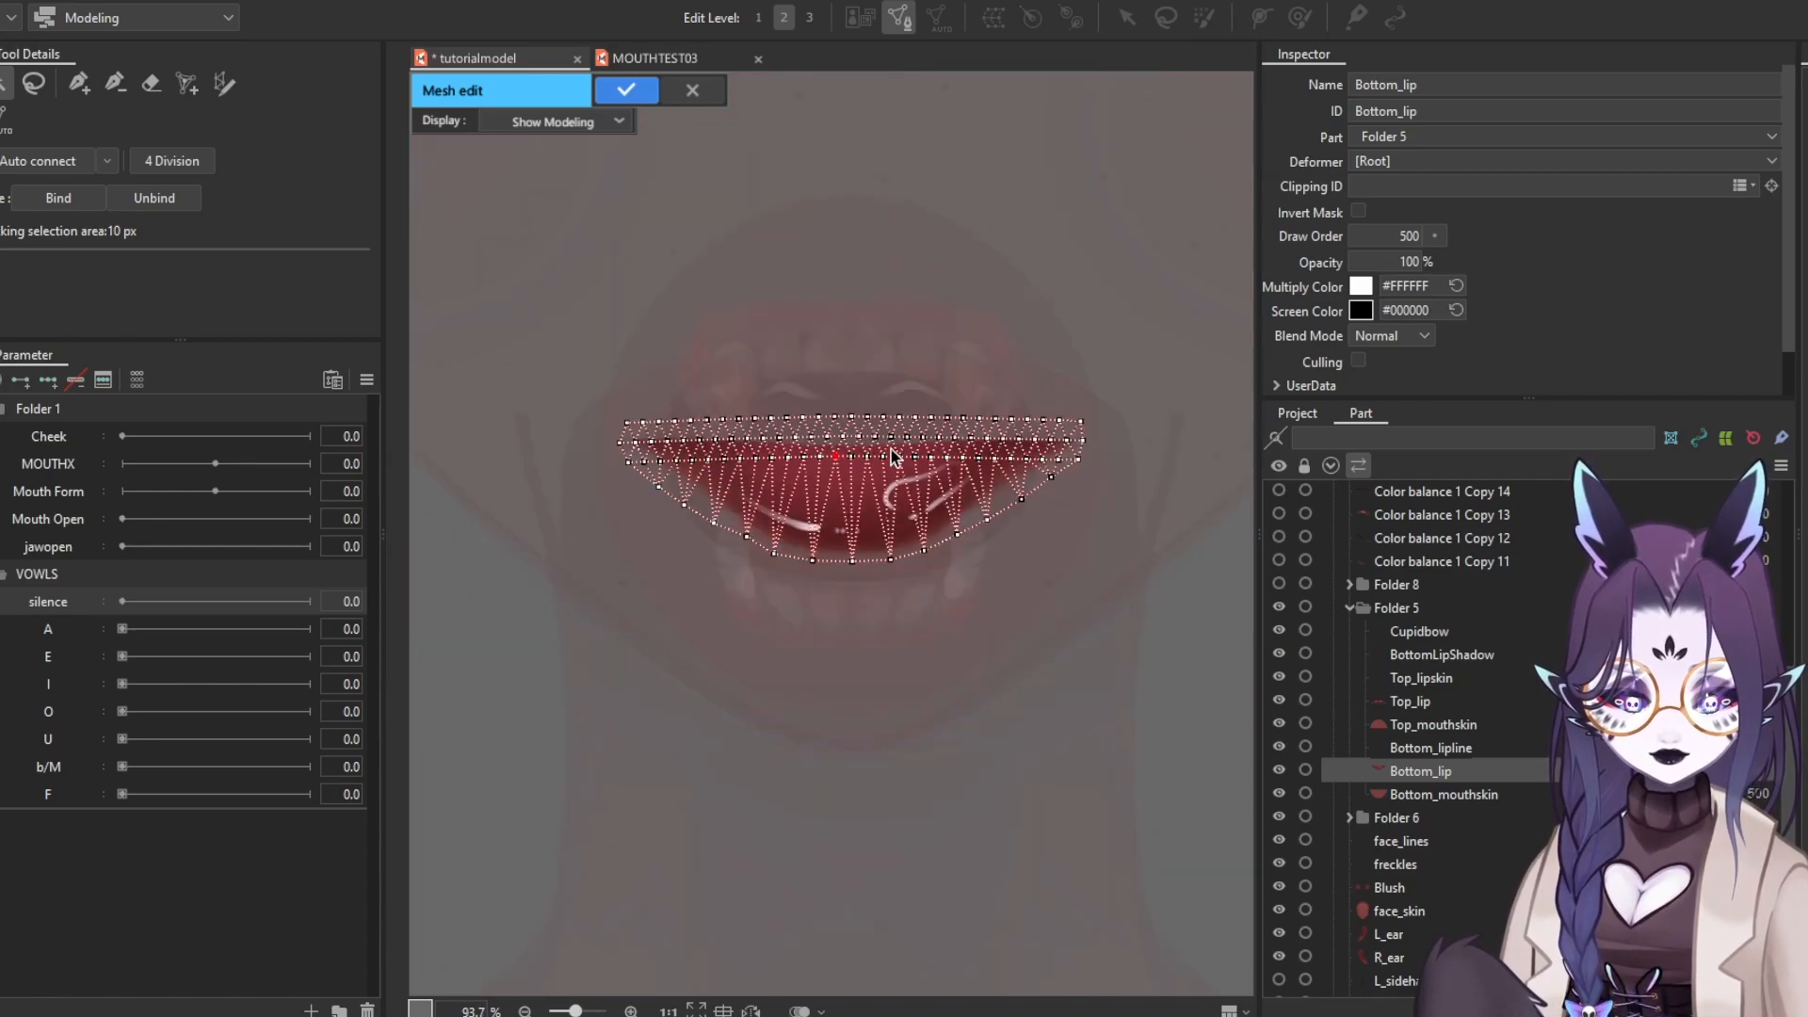
pyautogui.moveTo(897, 457); pyautogui.dragTo(841, 612)
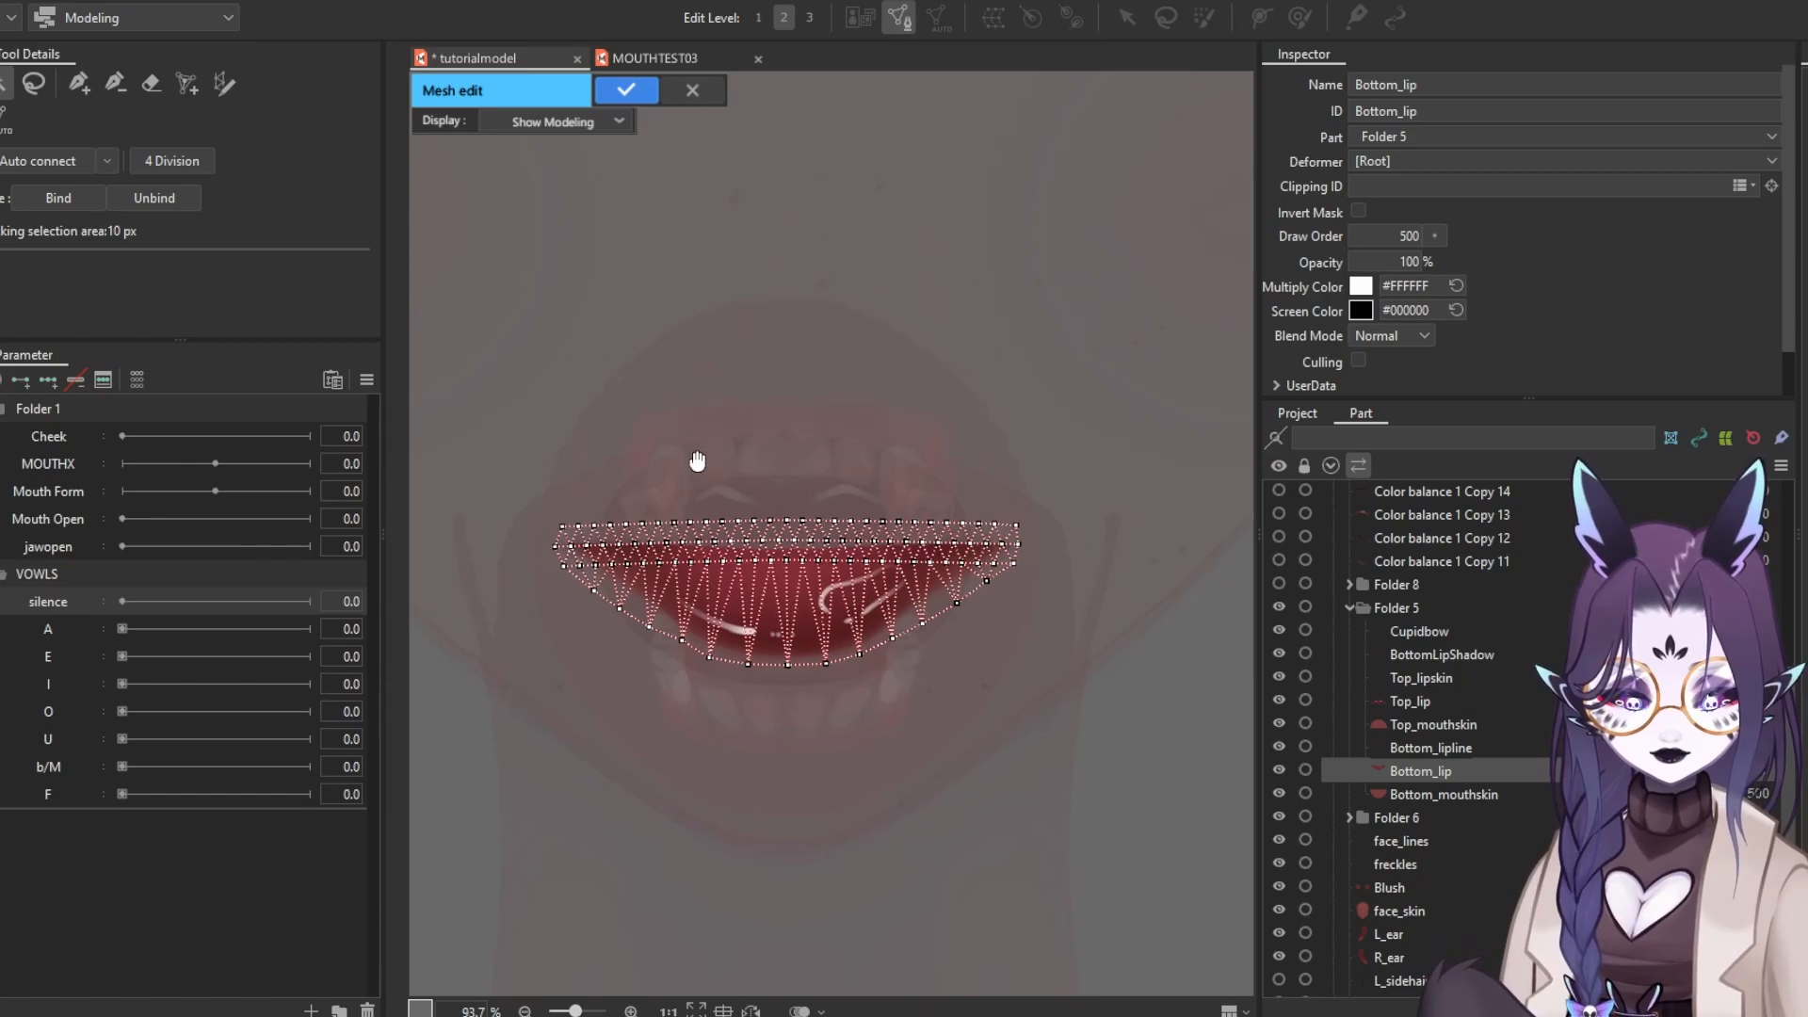
pyautogui.click(1420, 684)
pyautogui.click(625, 89)
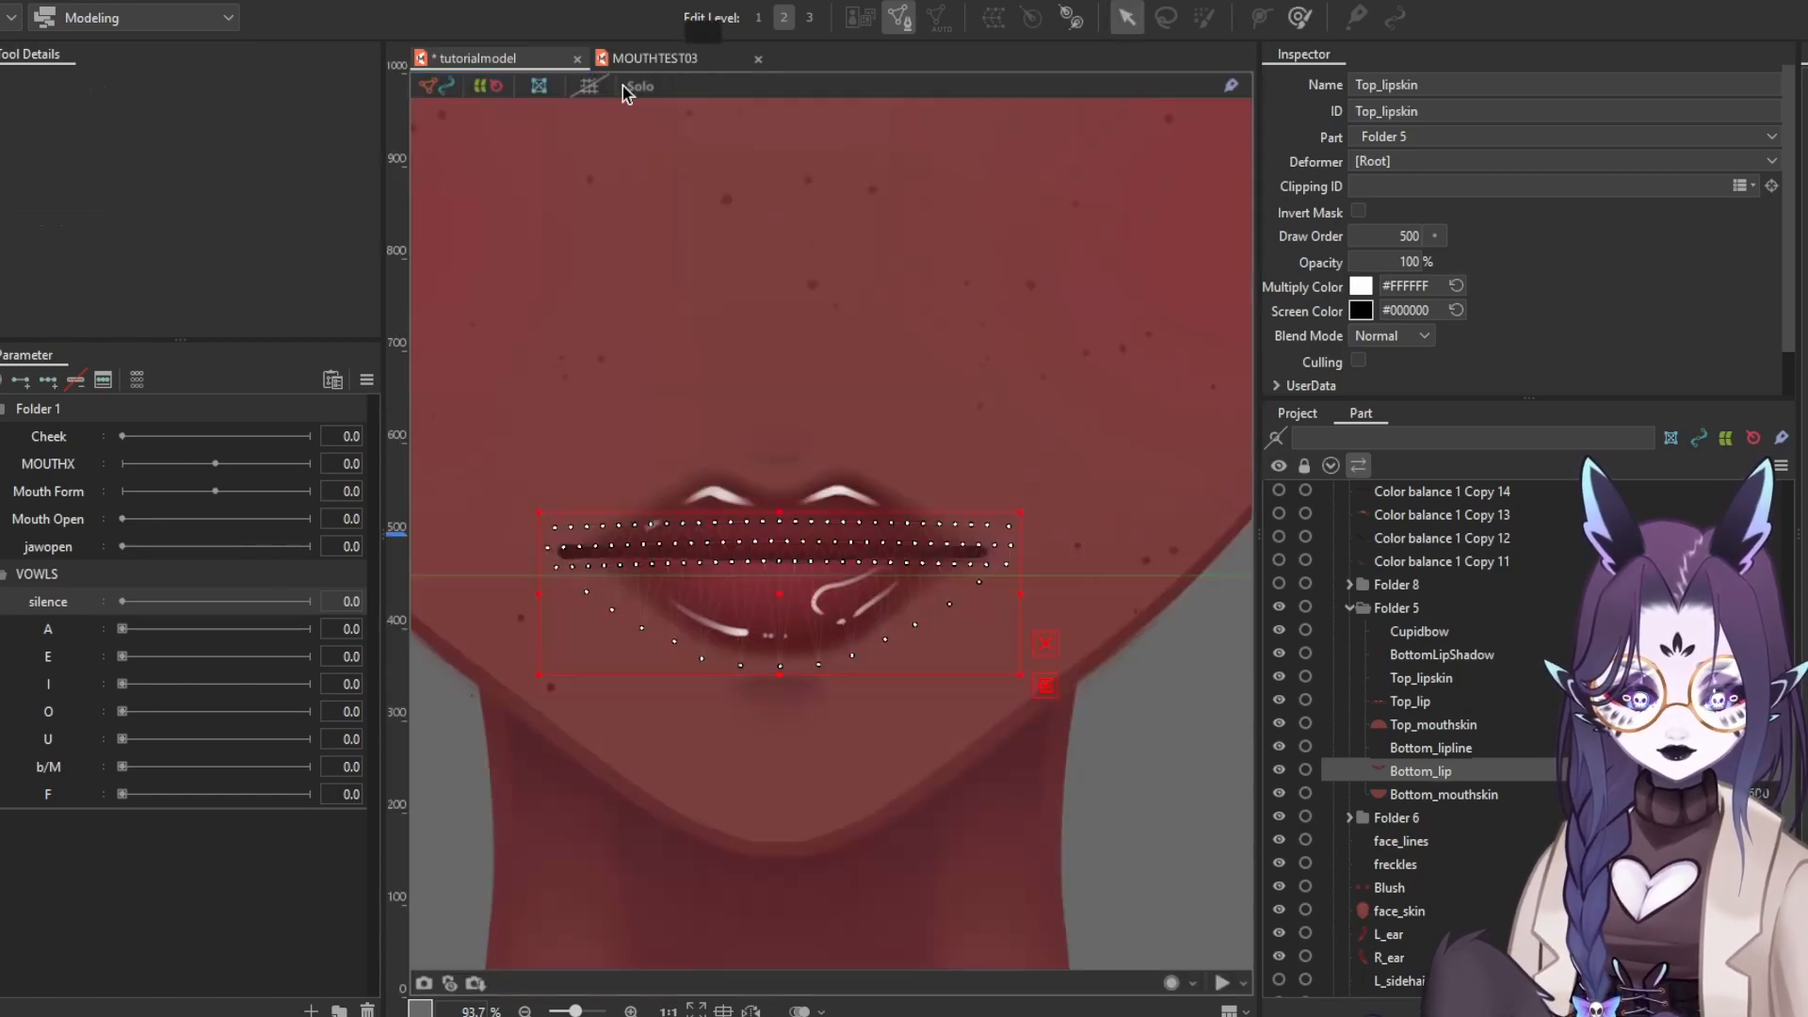
pyautogui.click(1459, 703)
pyautogui.click(1450, 727)
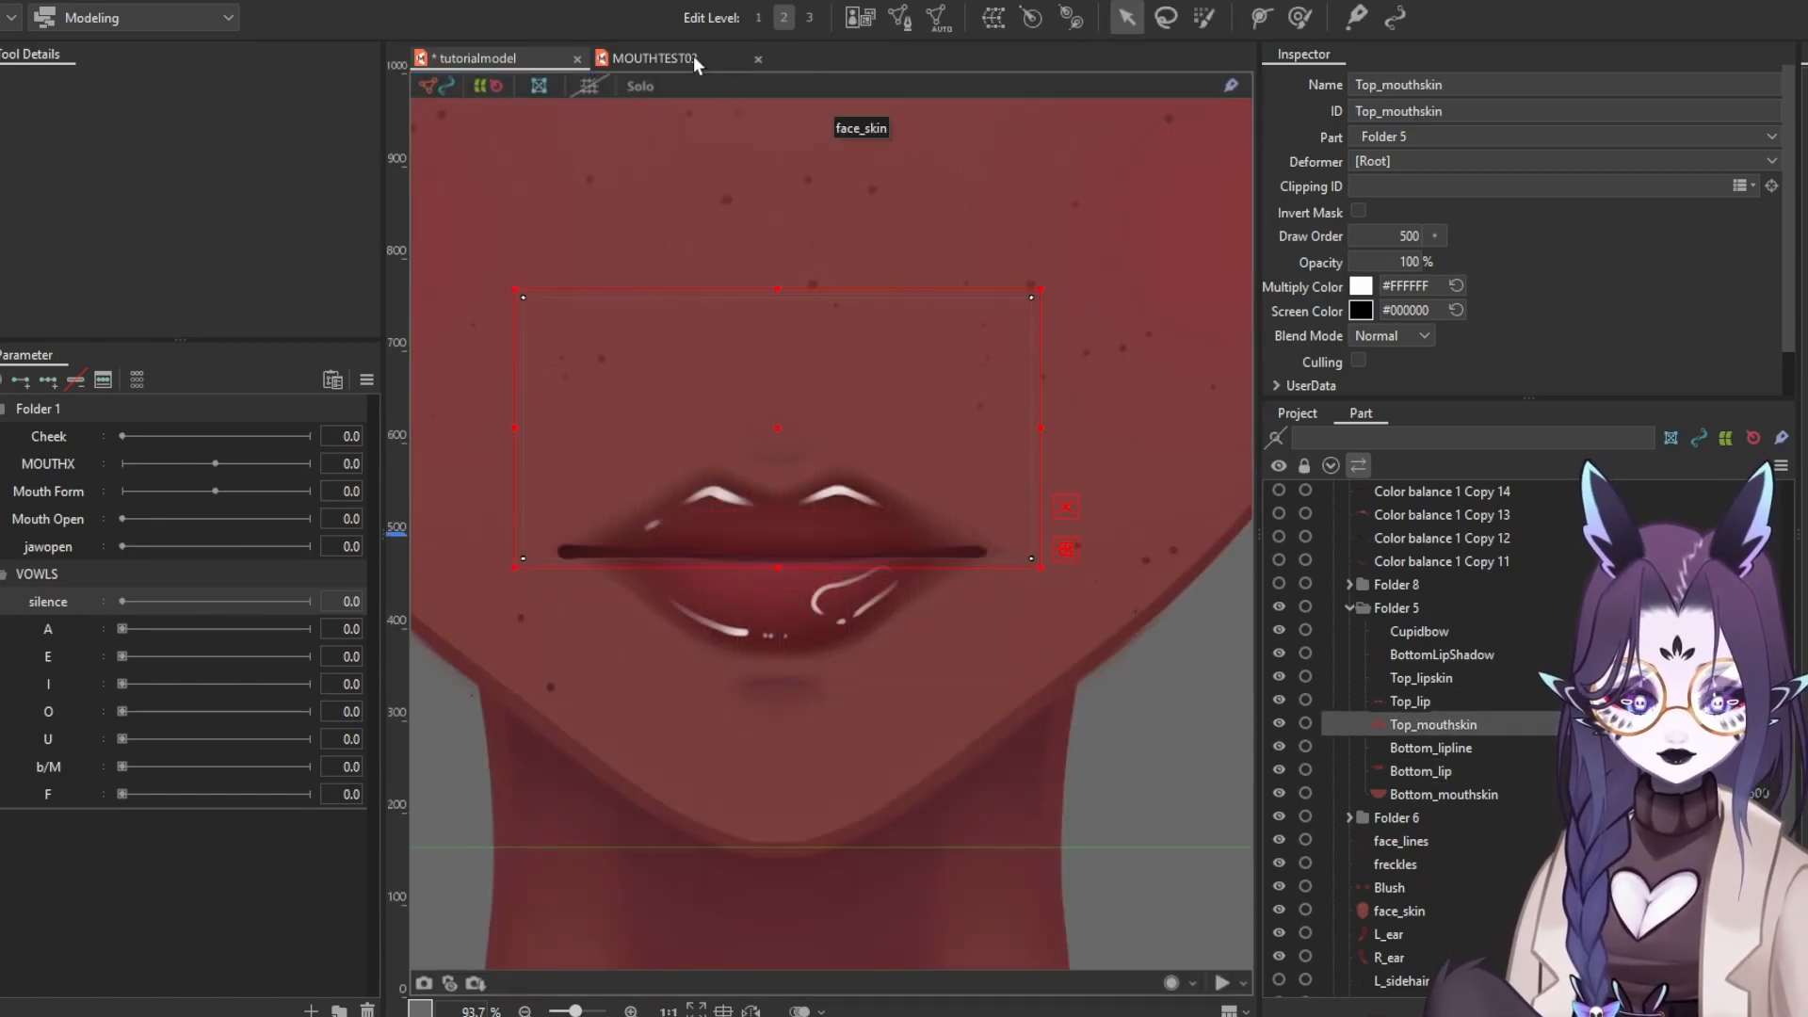
pyautogui.click(906, 26)
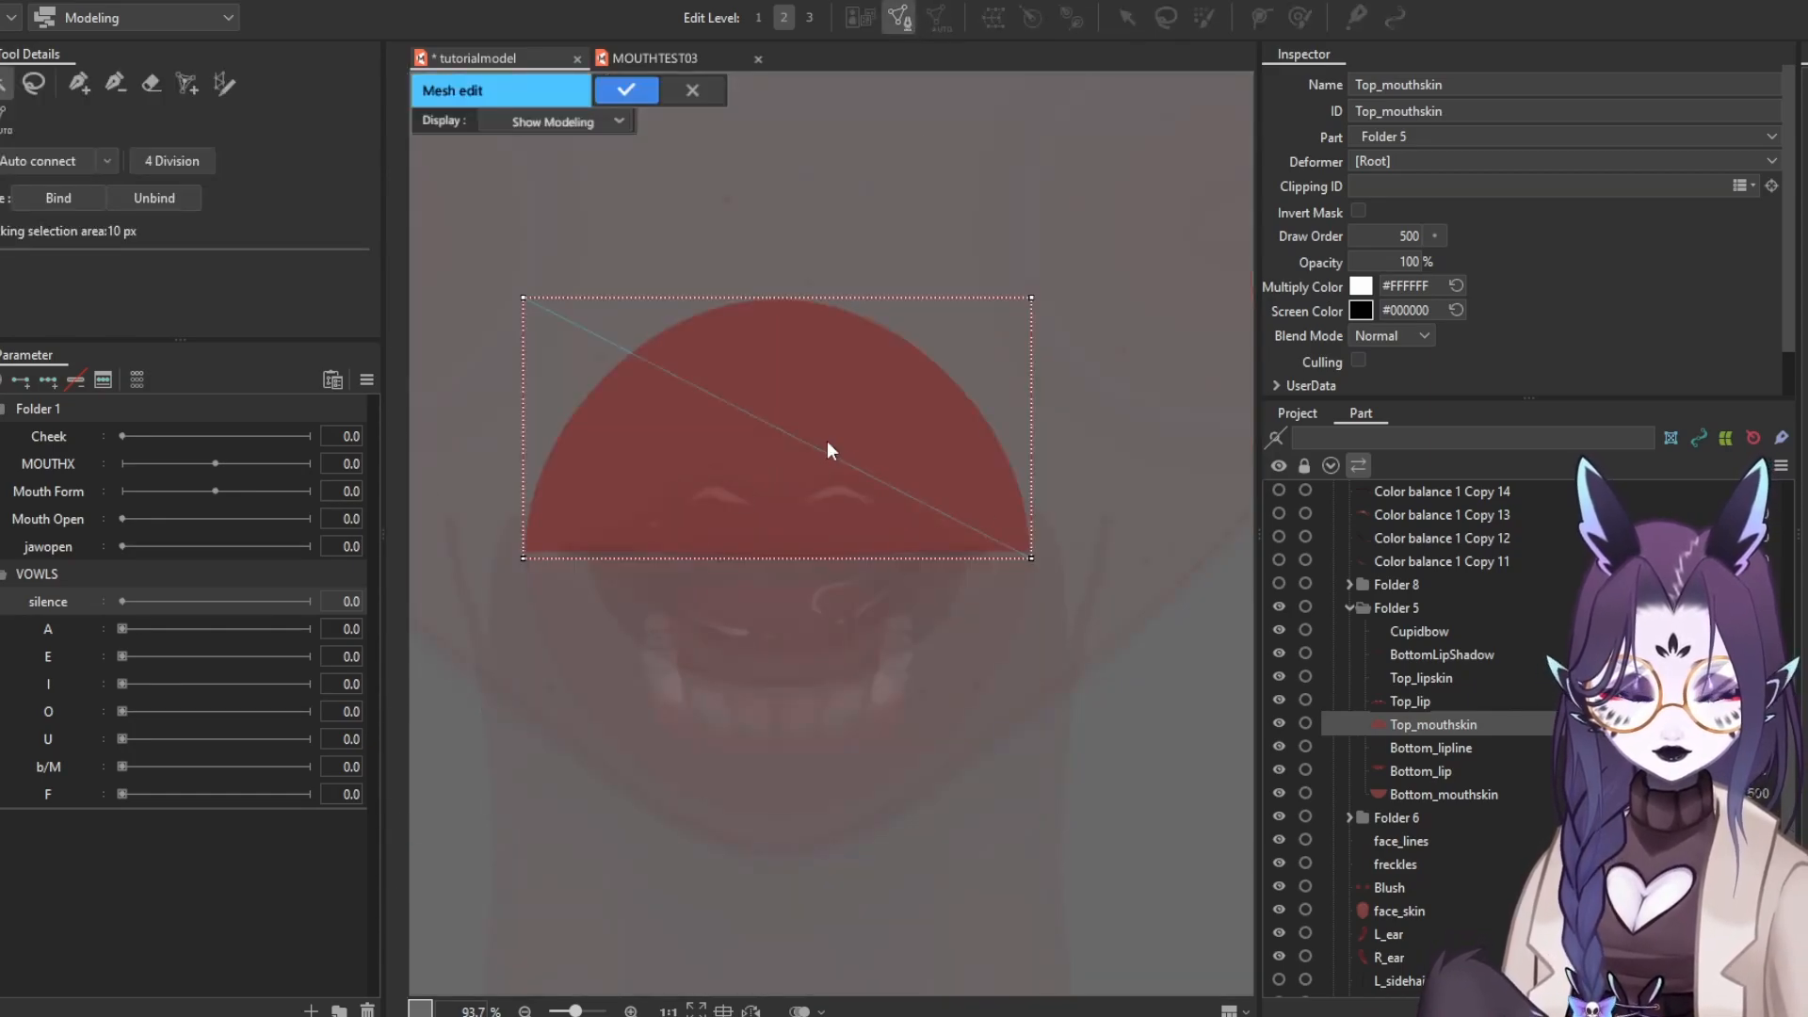
pyautogui.hotkey('ctrl', 'v')
pyautogui.hotkey('ctrl', 'z')
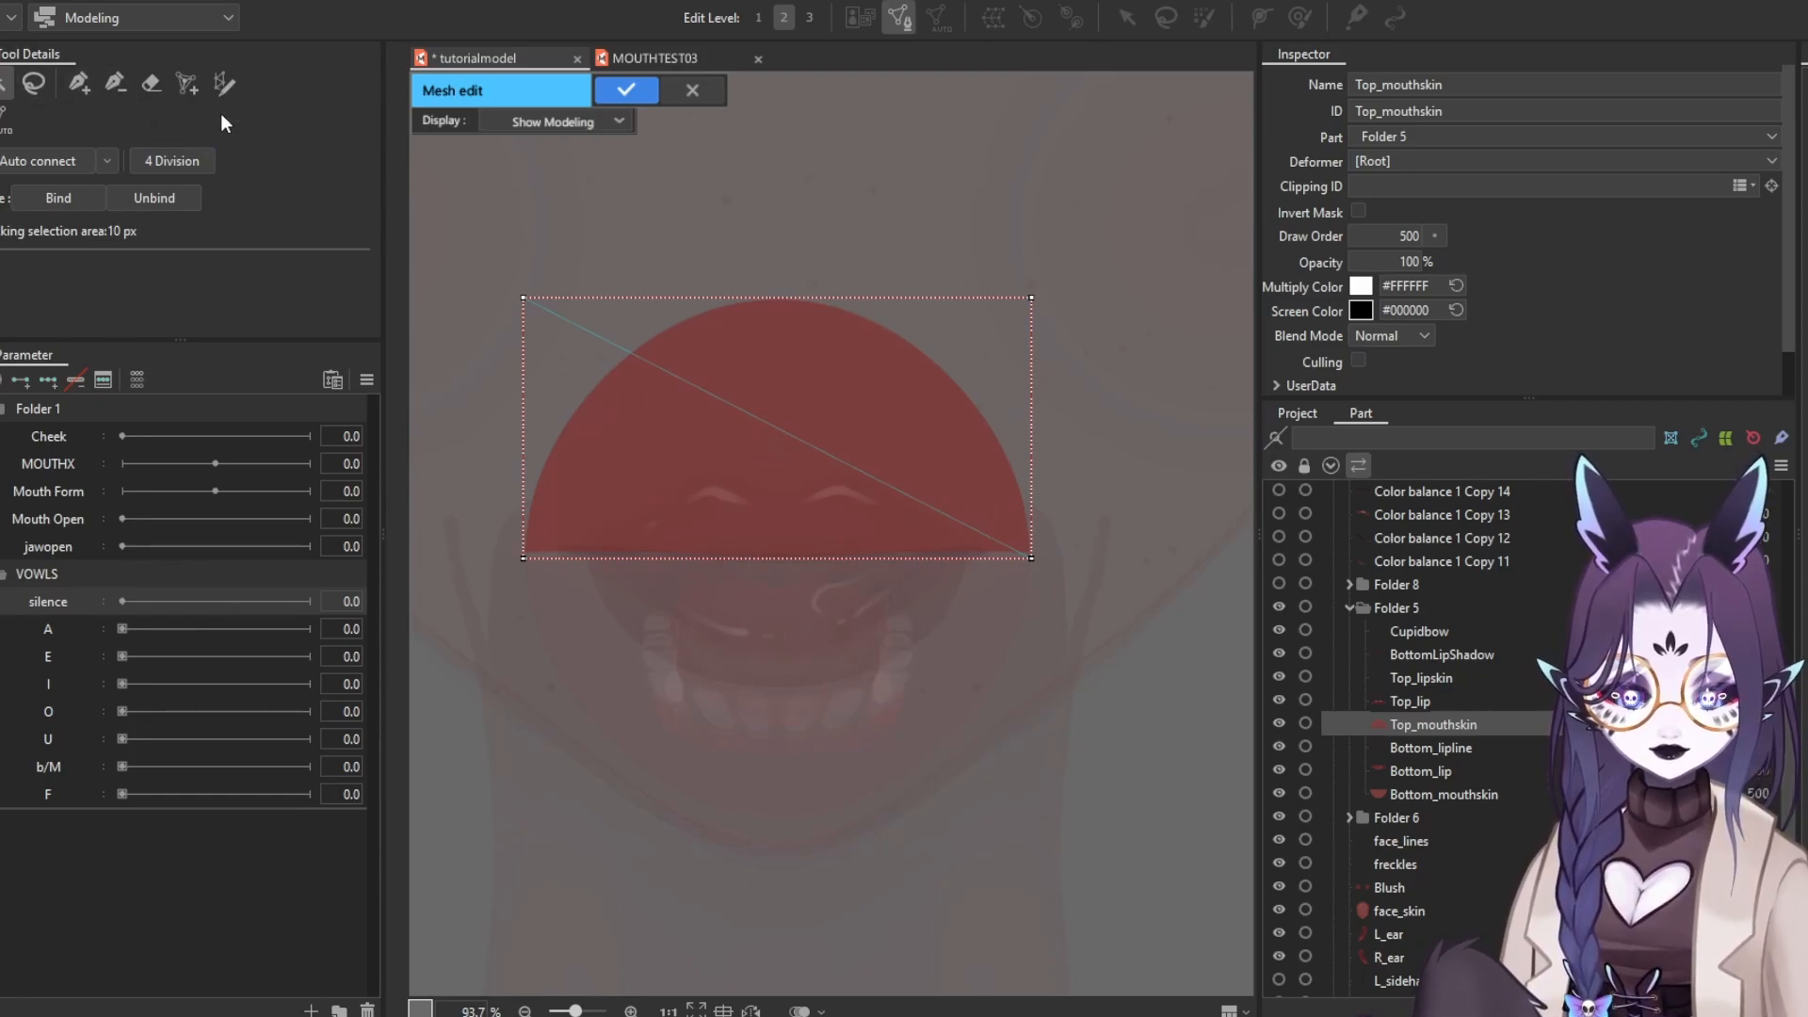
pyautogui.click(626, 91)
# Open Top_lipskin for mesh editing, lasso and copy its entire mesh, and apply the mesh edit
pyautogui.click(1370, 699)
pyautogui.click(1376, 675)
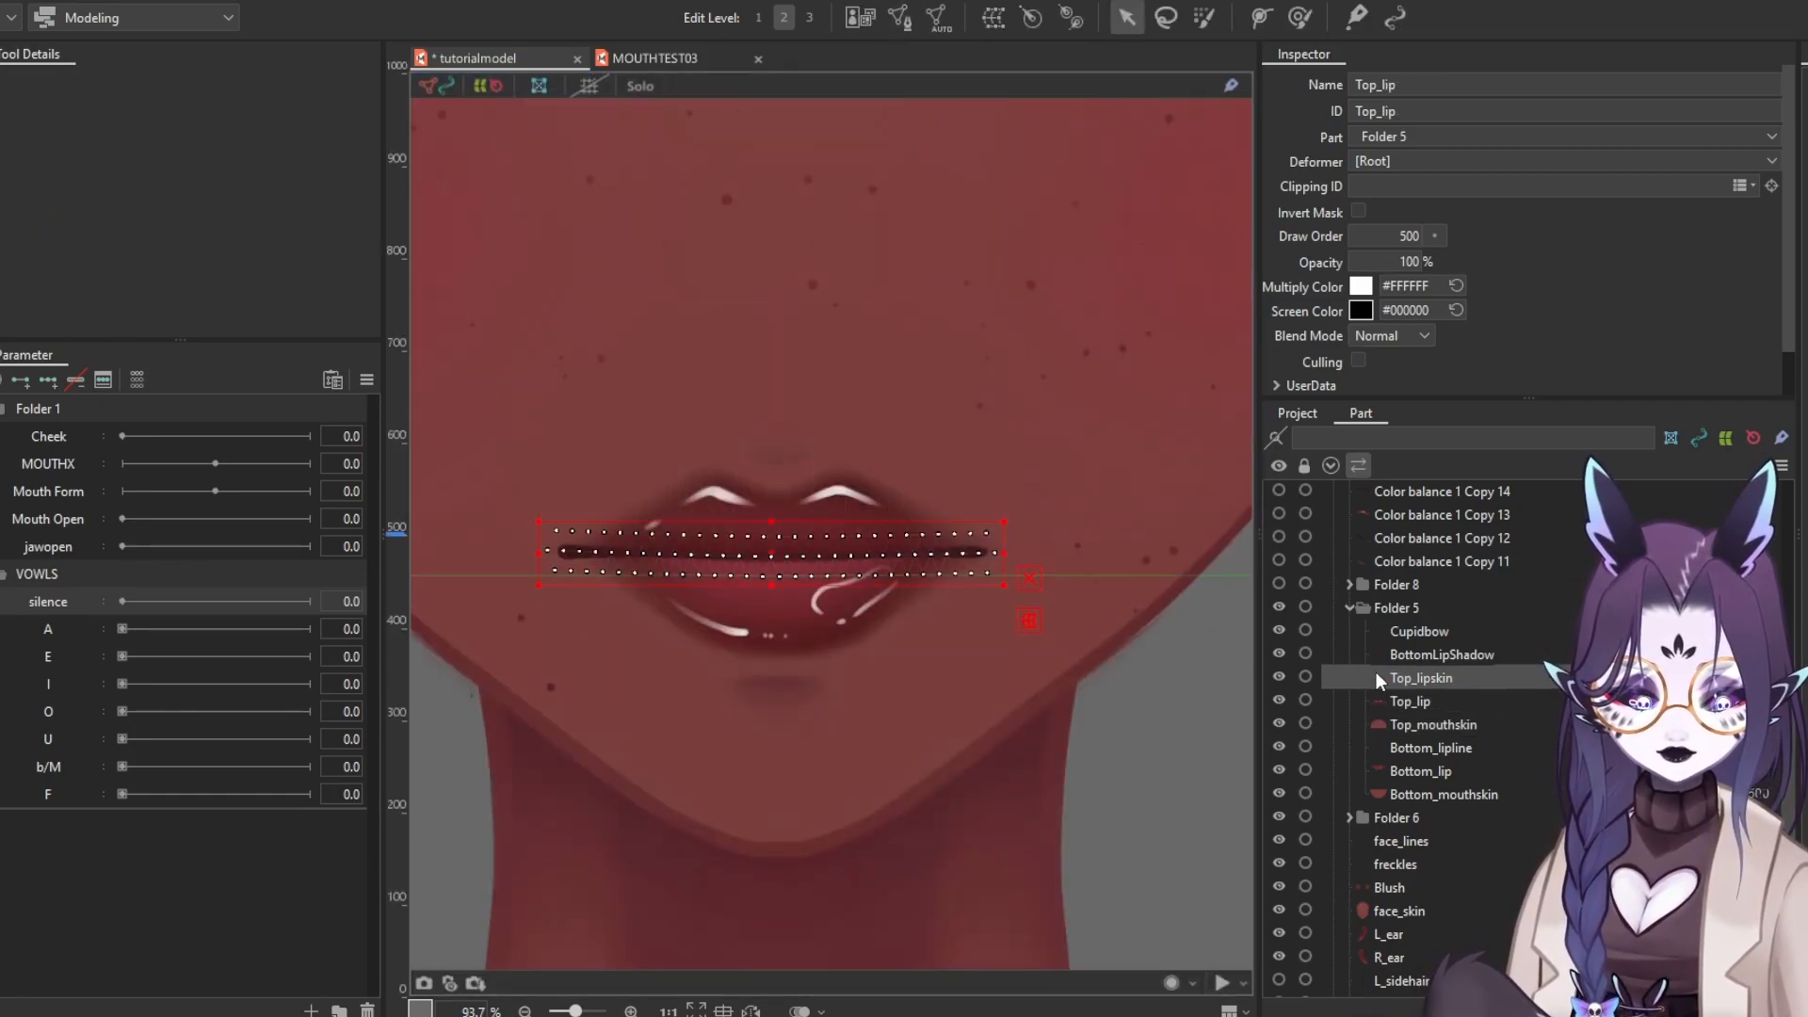
pyautogui.click(896, 19)
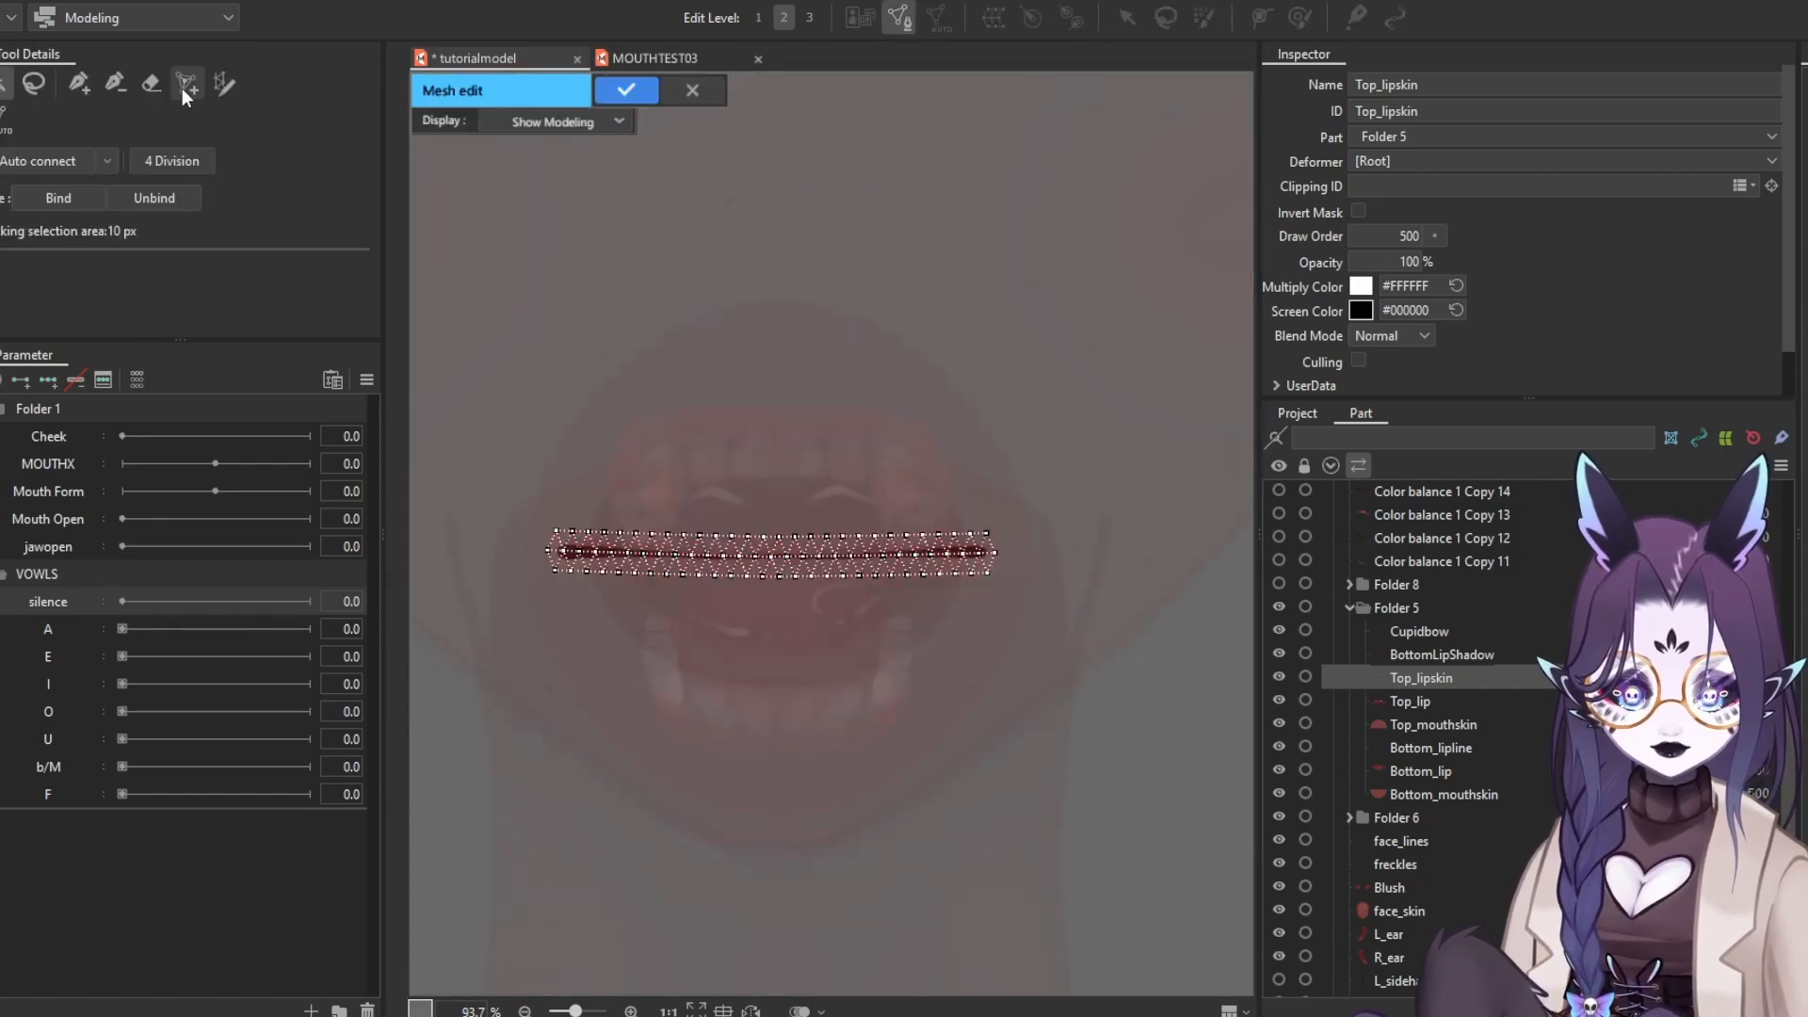
pyautogui.click(90, 83)
pyautogui.click(34, 83)
pyautogui.moveTo(1042, 446)
pyautogui.mouseDown()
pyautogui.moveTo(1090, 477)
pyautogui.moveTo(1090, 637)
pyautogui.moveTo(1079, 557)
pyautogui.mouseUp()
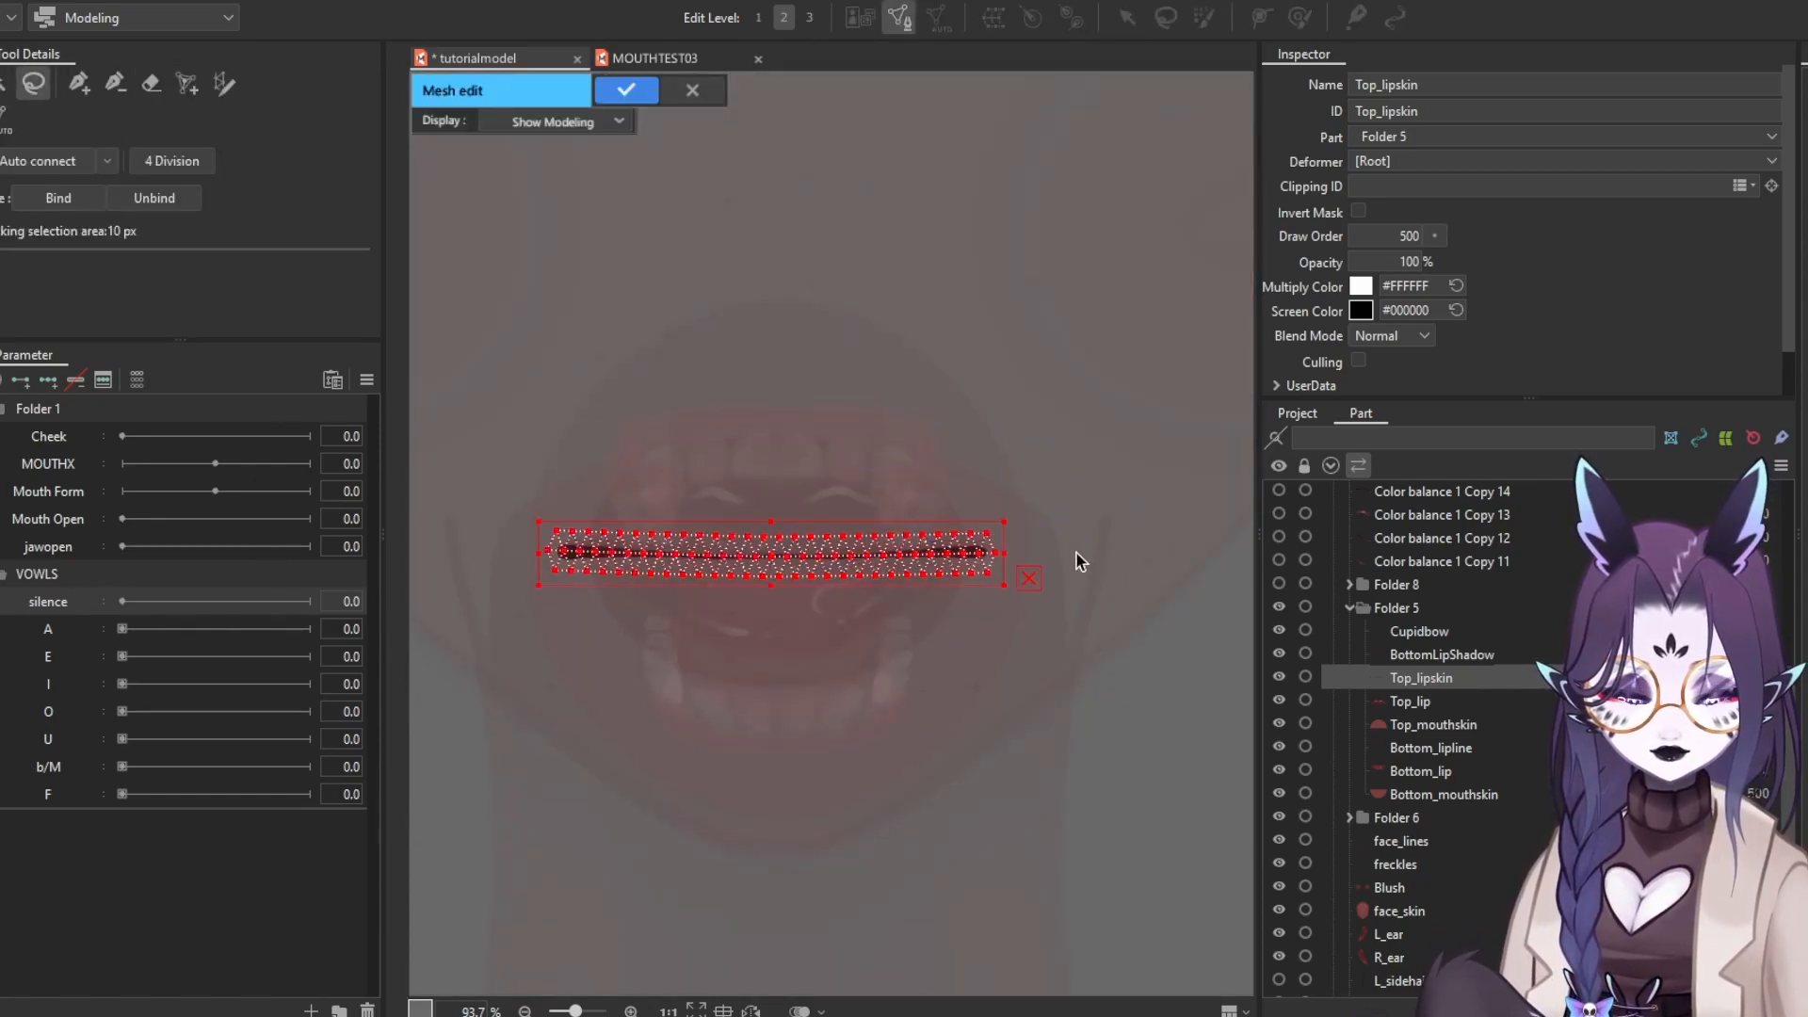
pyautogui.click(623, 89)
# Open Top_mouthskin for mesh editing, erase its default mesh and paste the copied Top_lipskin mesh
pyautogui.click(979, 311)
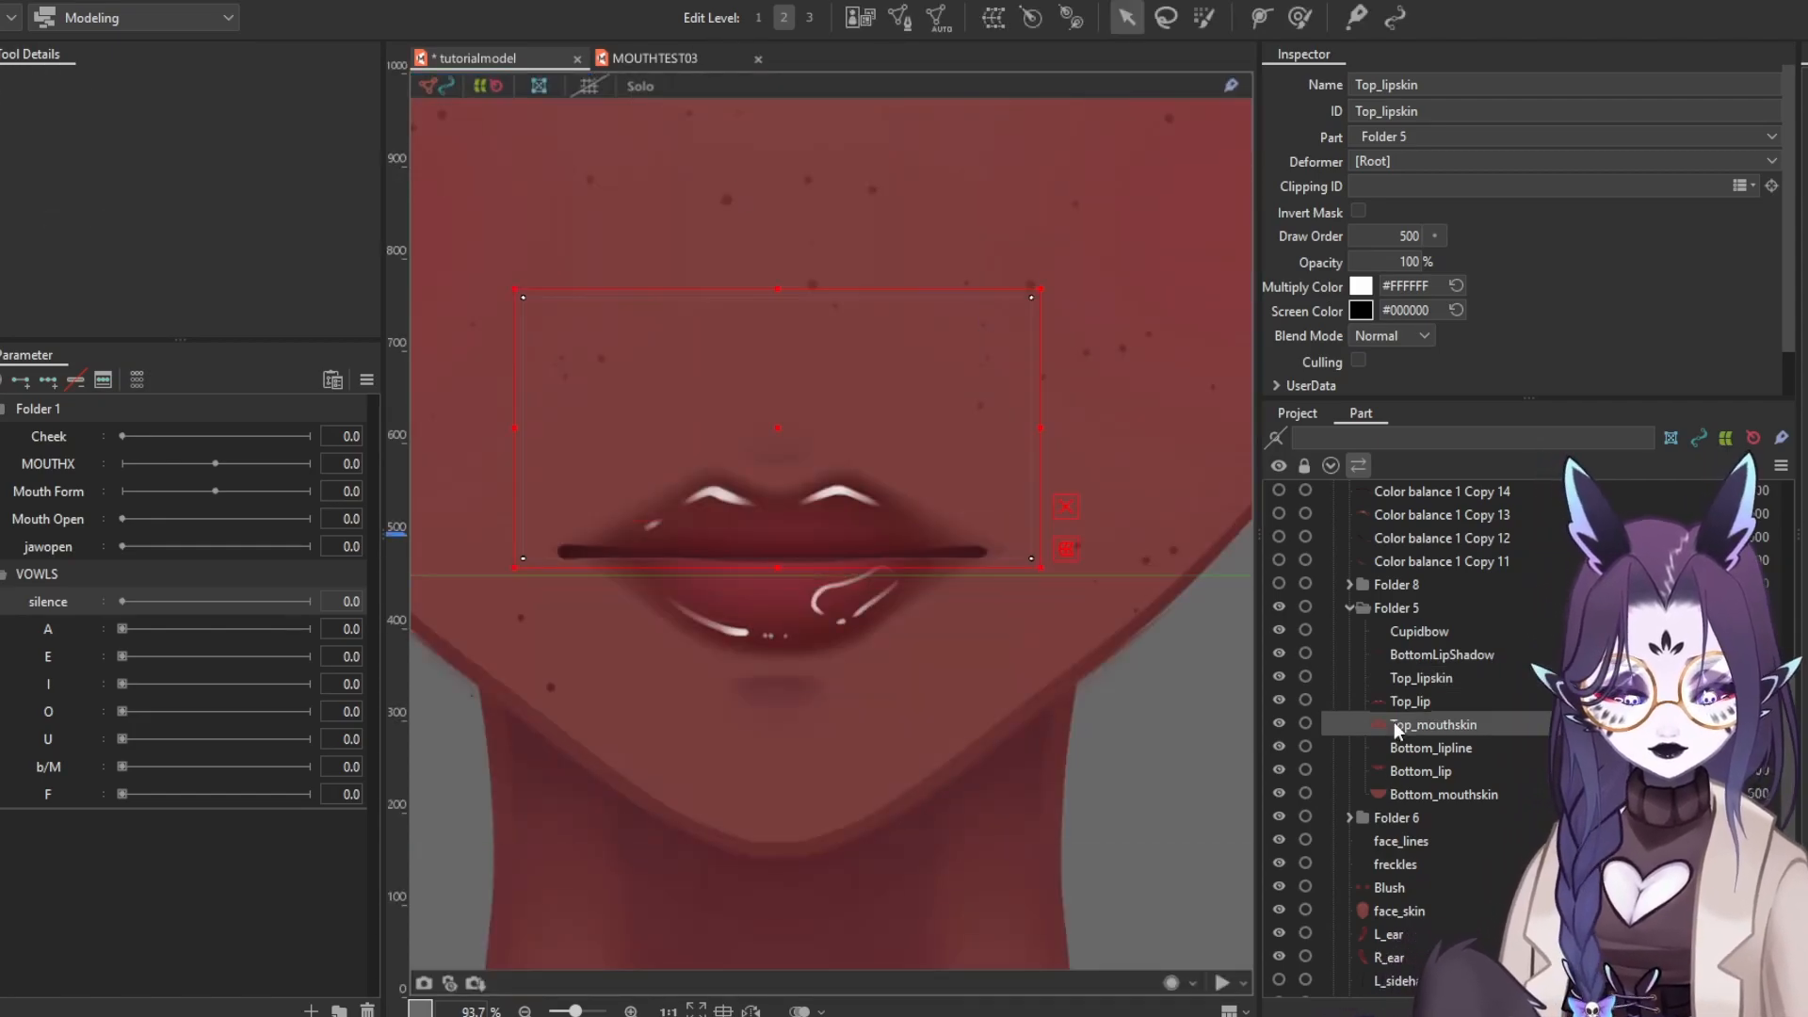
pyautogui.click(897, 18)
pyautogui.click(150, 83)
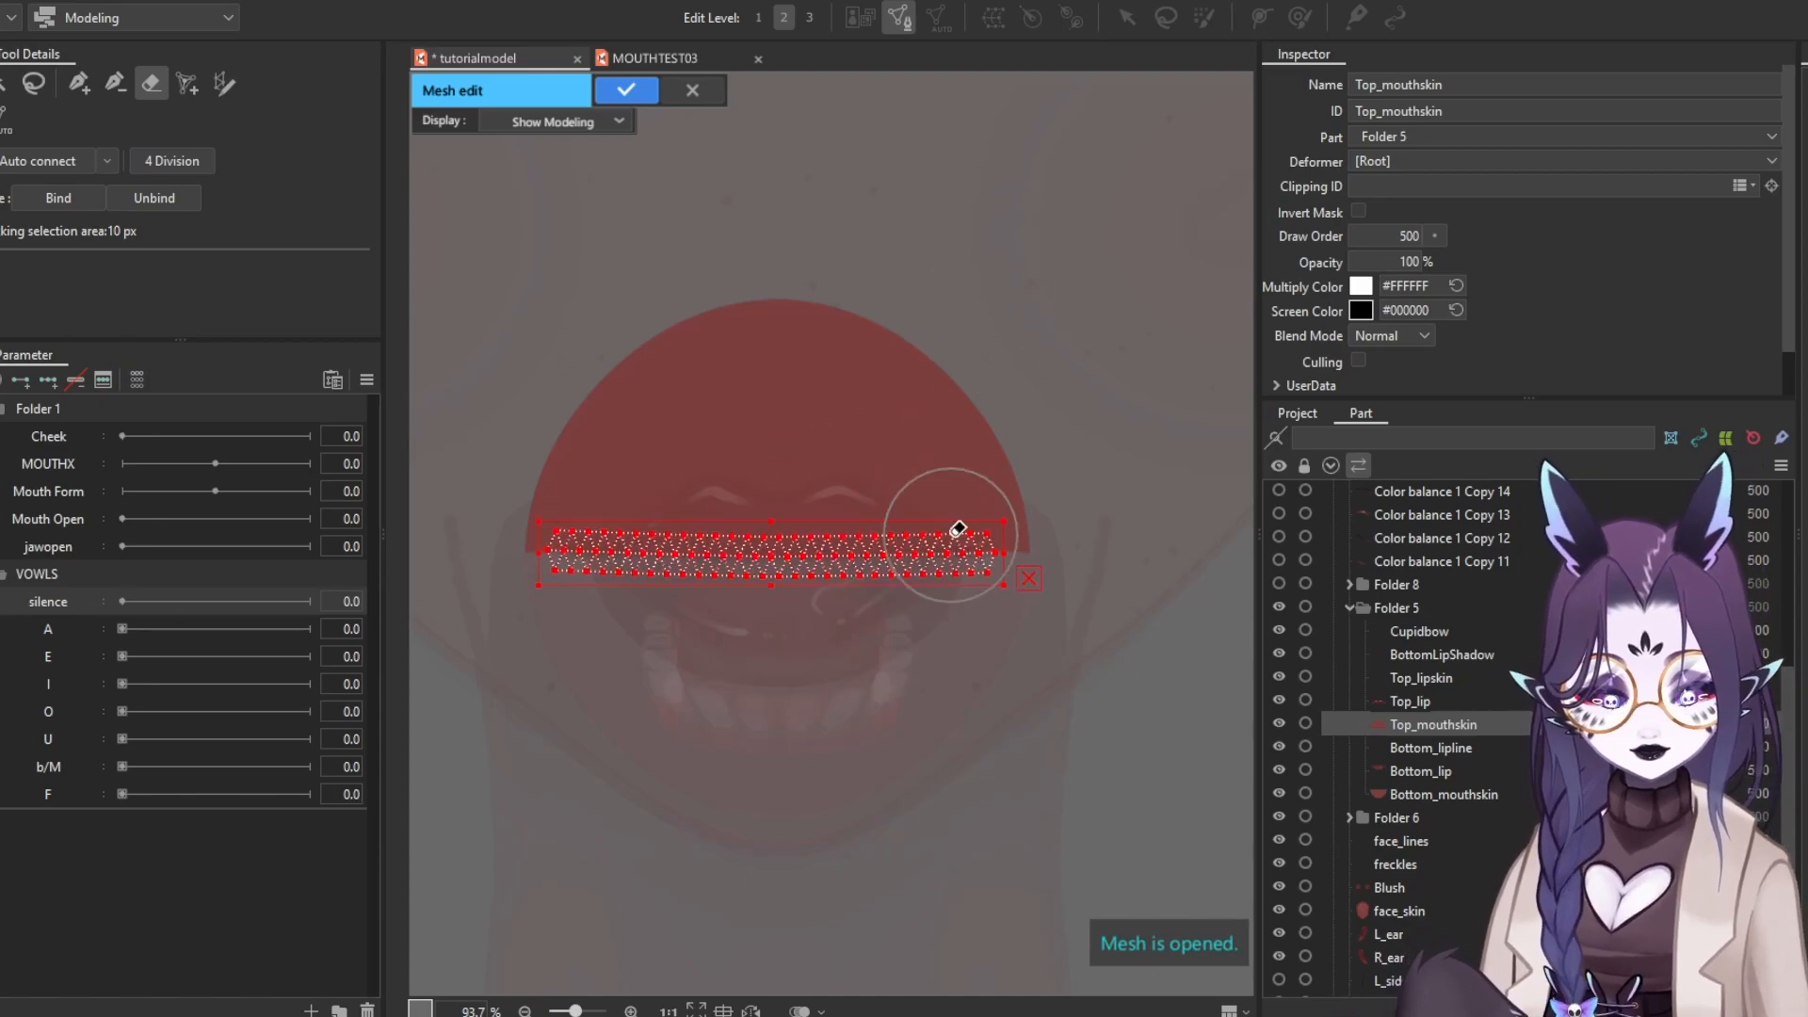
pyautogui.scroll(2, 577, 494)
pyautogui.moveTo(571, 500); pyautogui.dragTo(604, 518)
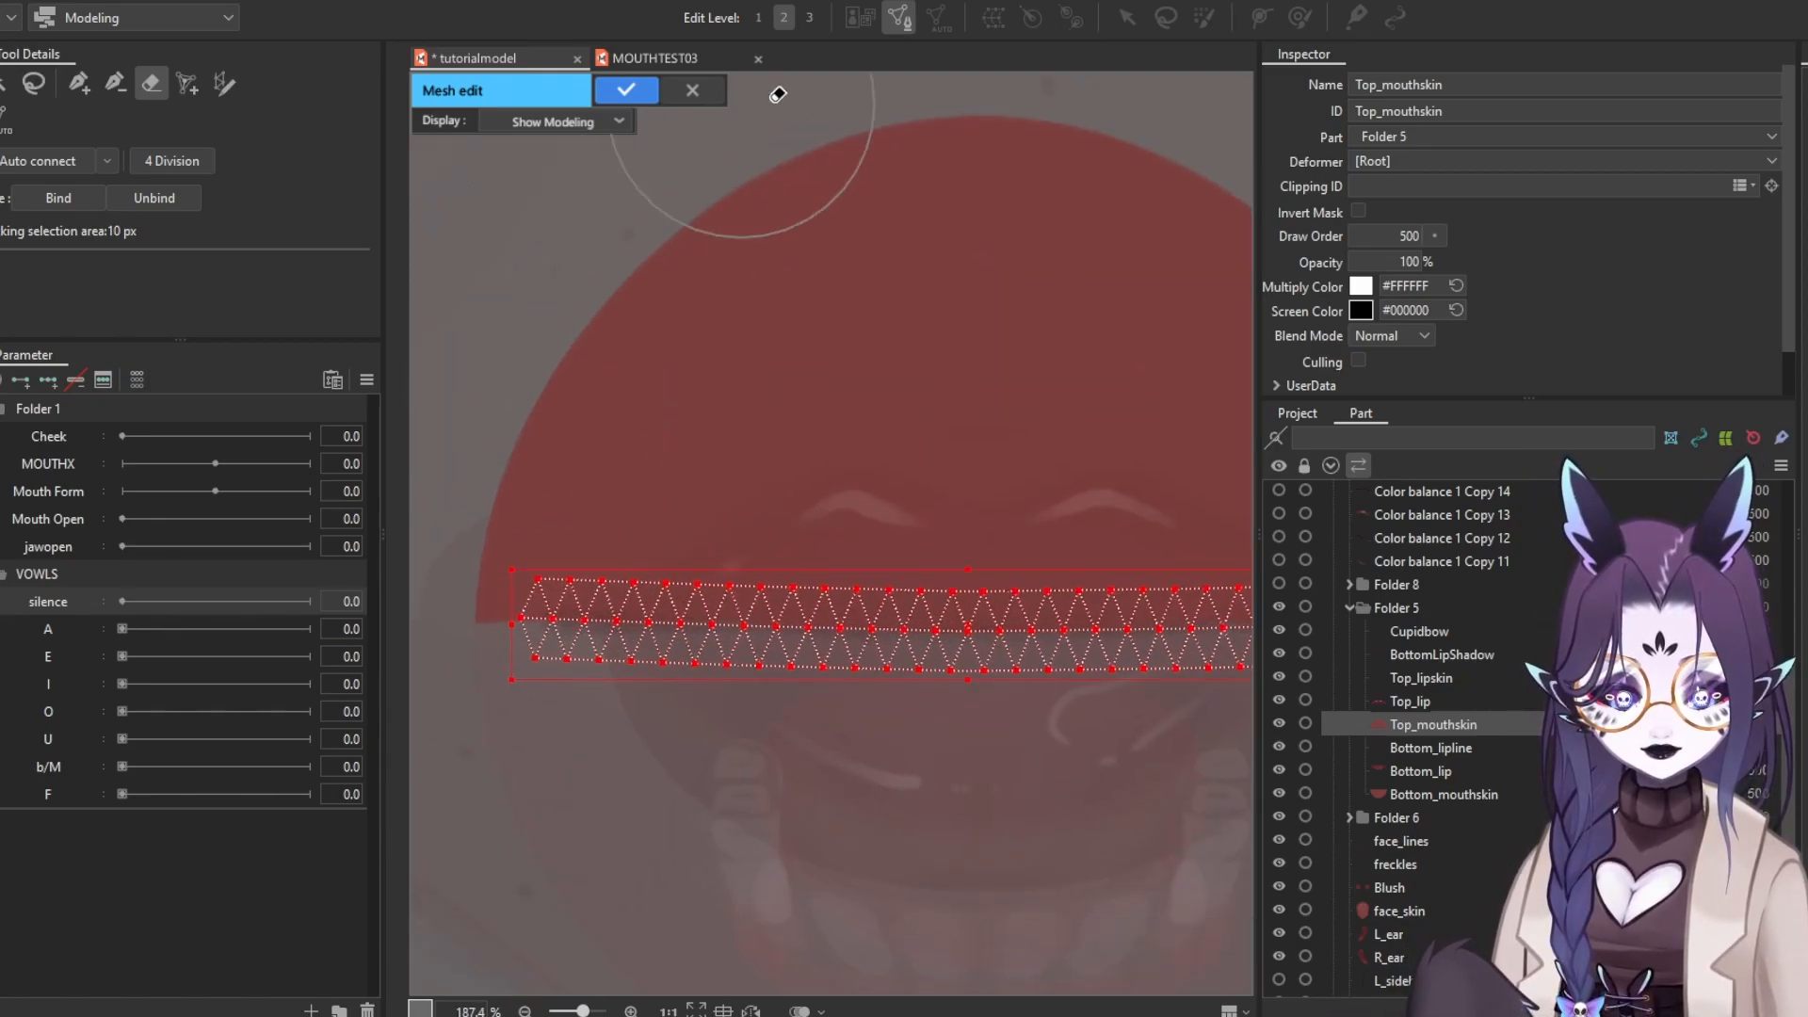
# Extend the left end of the pasted strip in Top_mouthskin with connected points reaching past the skin's lower-left corner
pyautogui.click(5, 83)
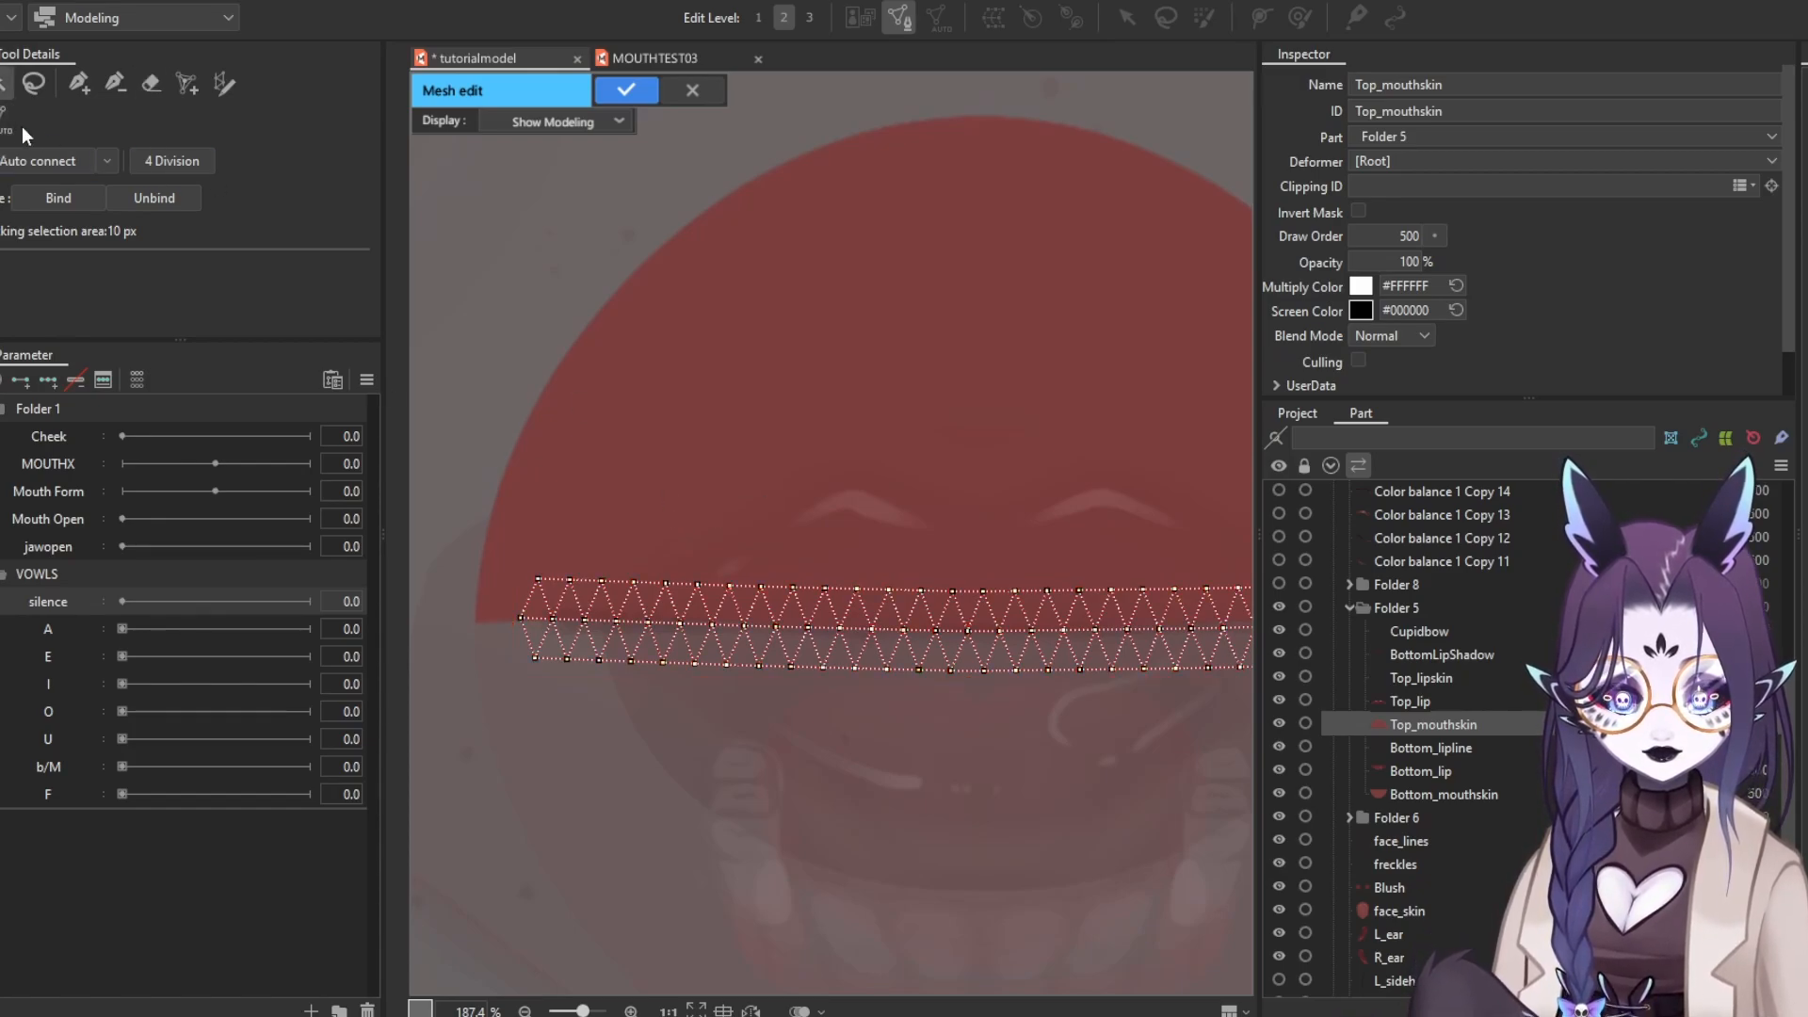
pyautogui.click(79, 83)
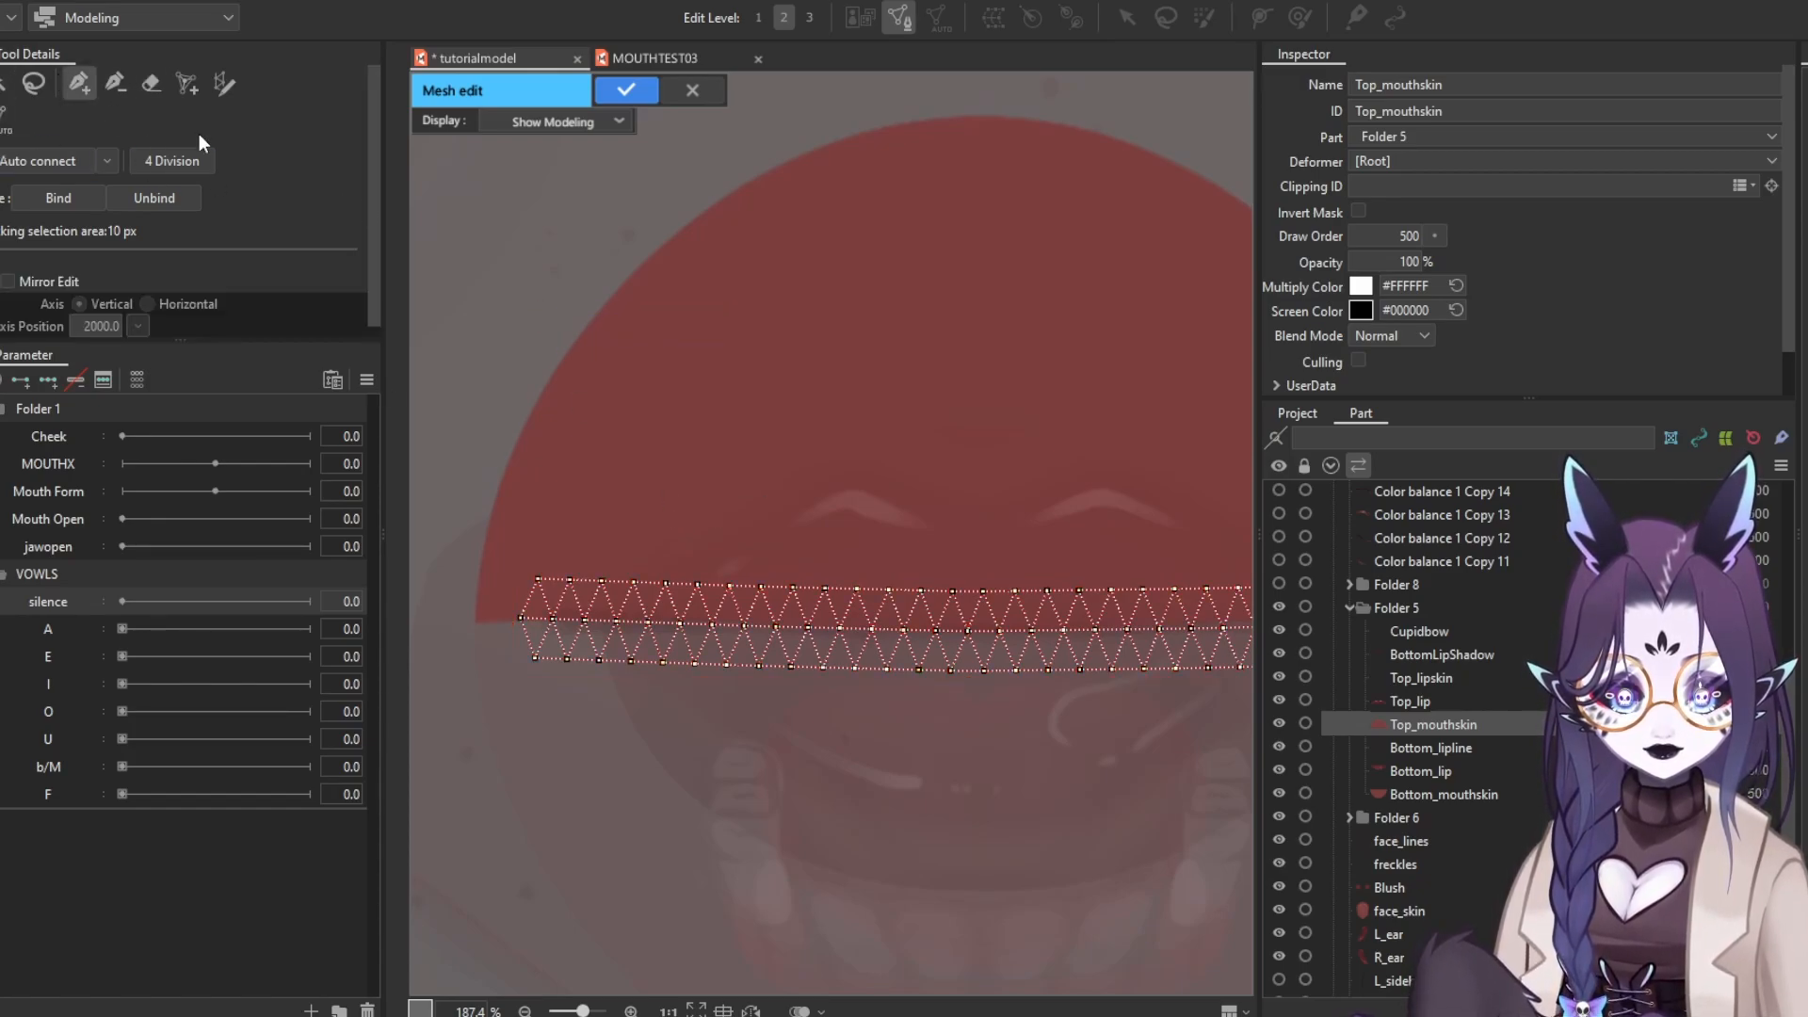
pyautogui.scroll(3, 614, 684)
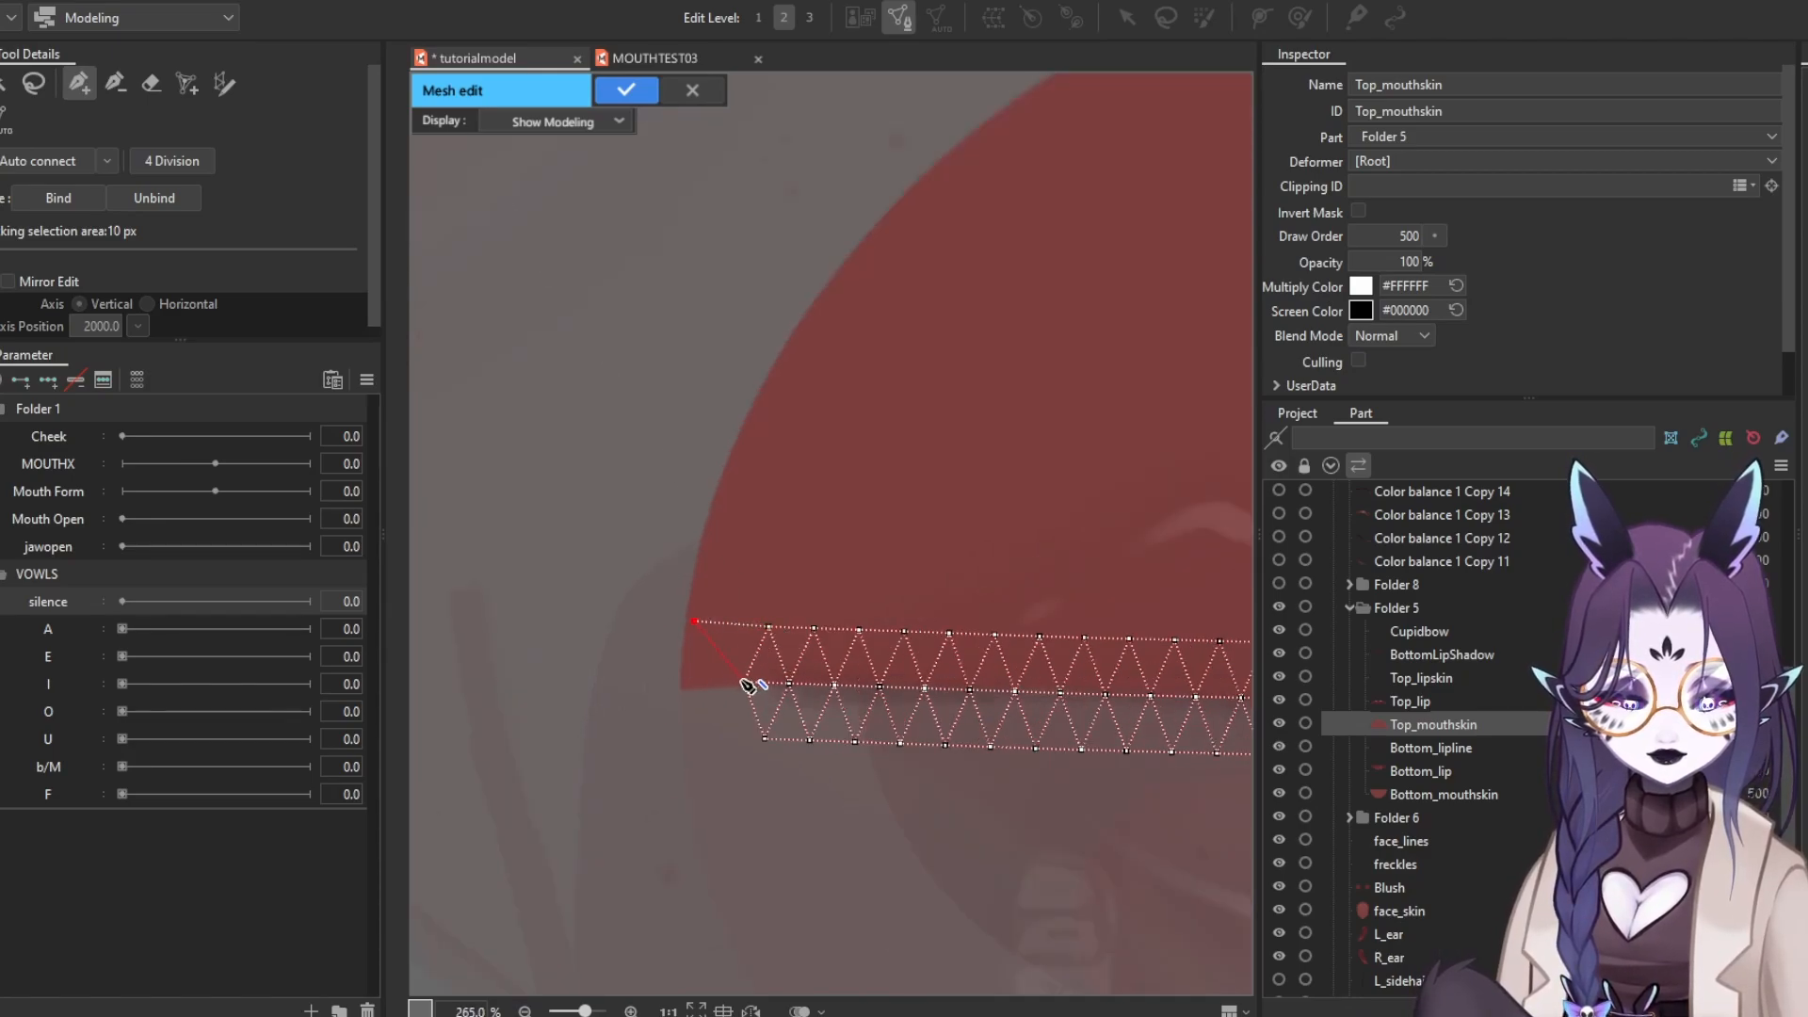
pyautogui.click(765, 740)
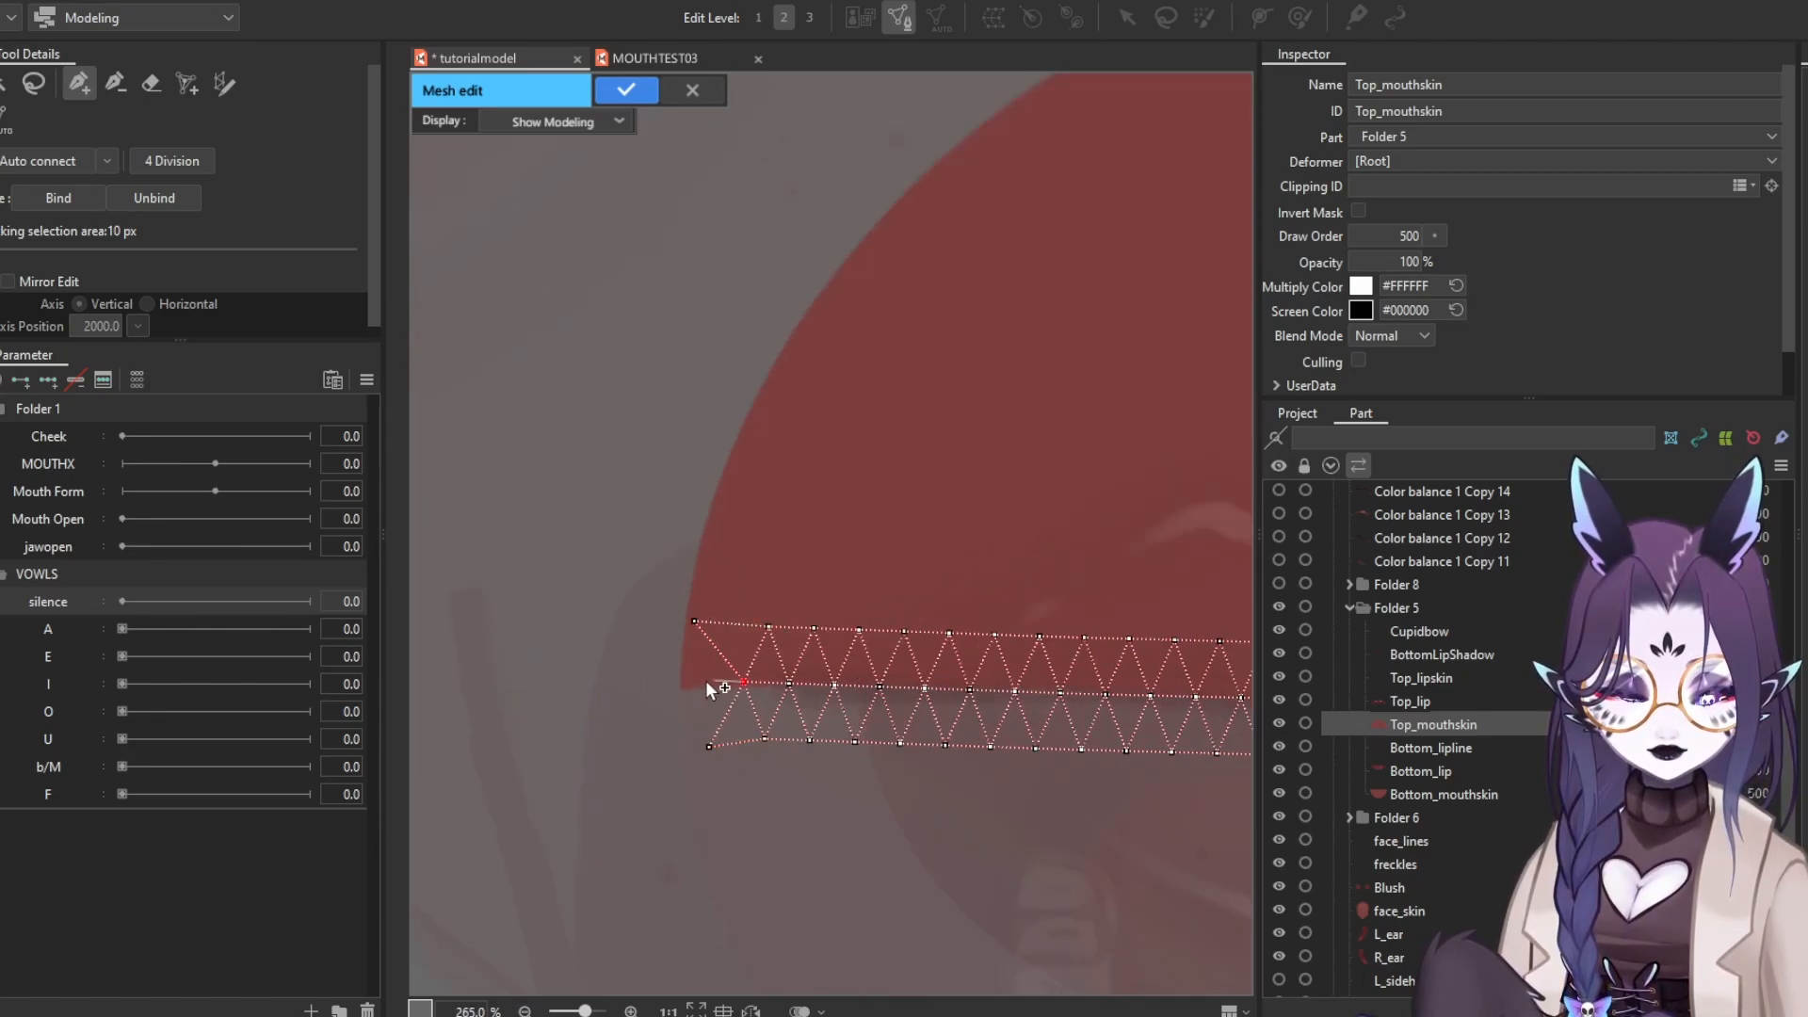
pyautogui.click(674, 687)
pyautogui.click(695, 623)
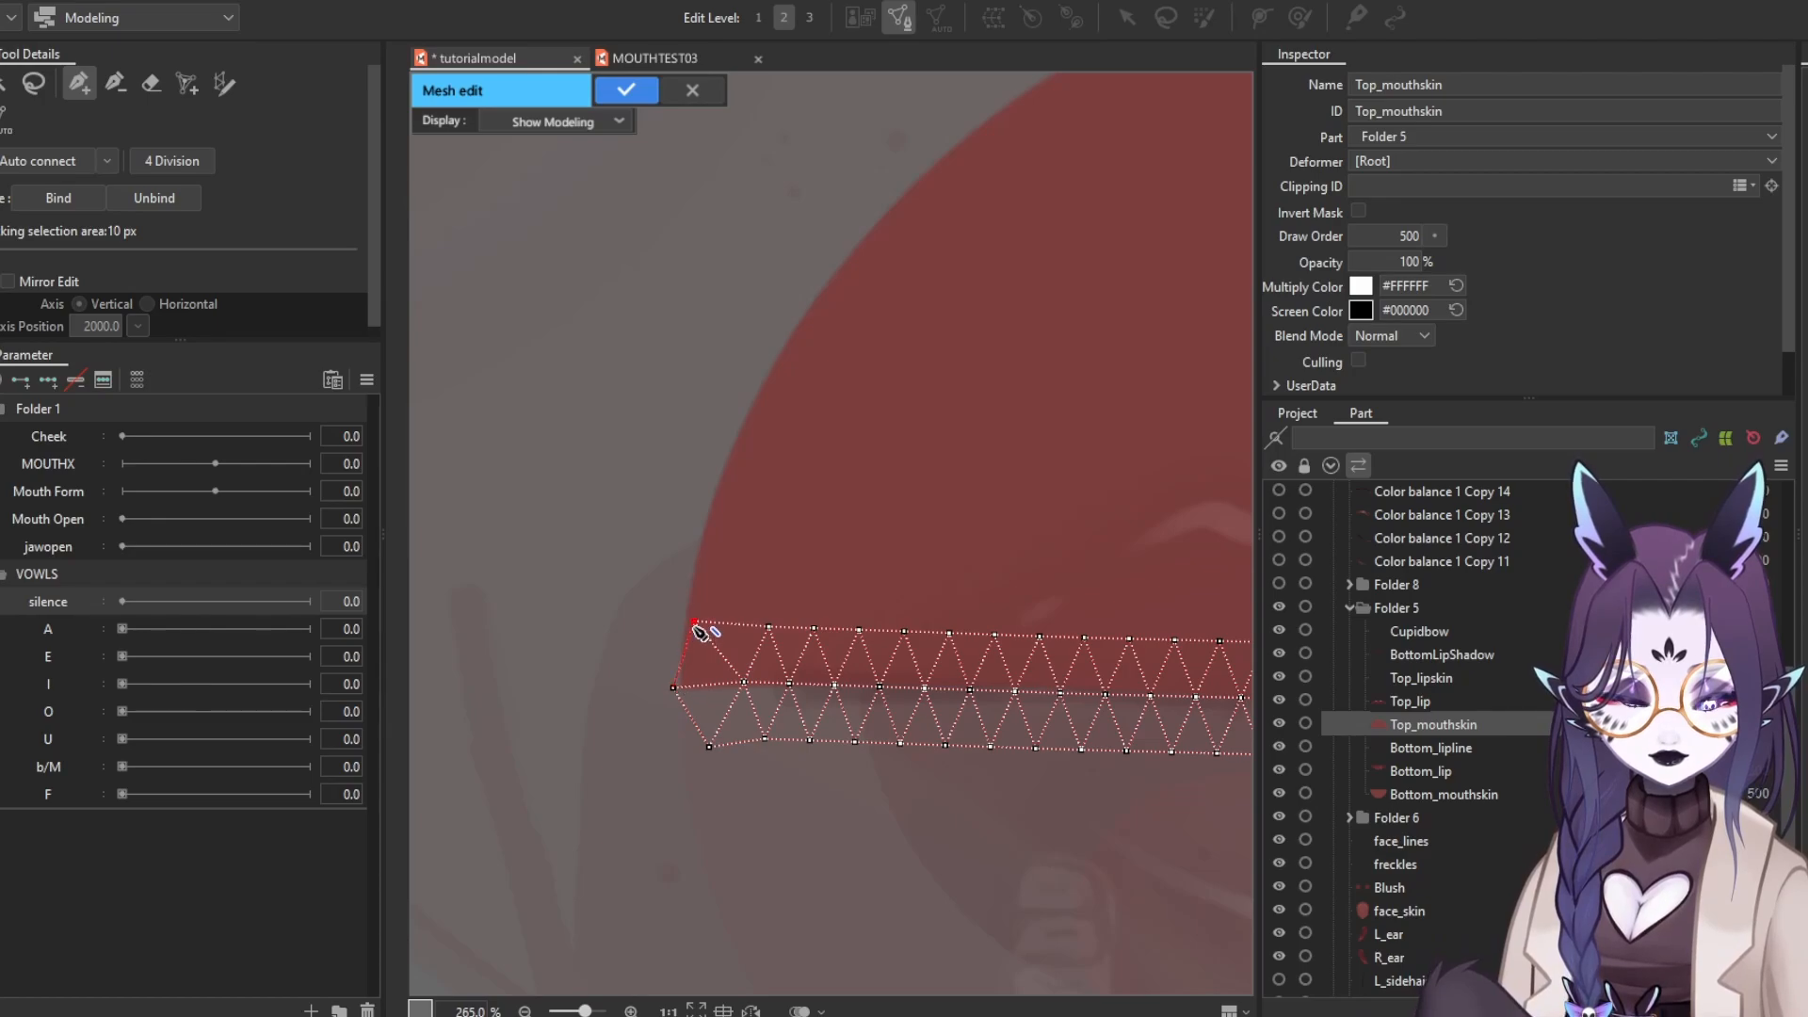
pyautogui.click(627, 633)
pyautogui.click(710, 747)
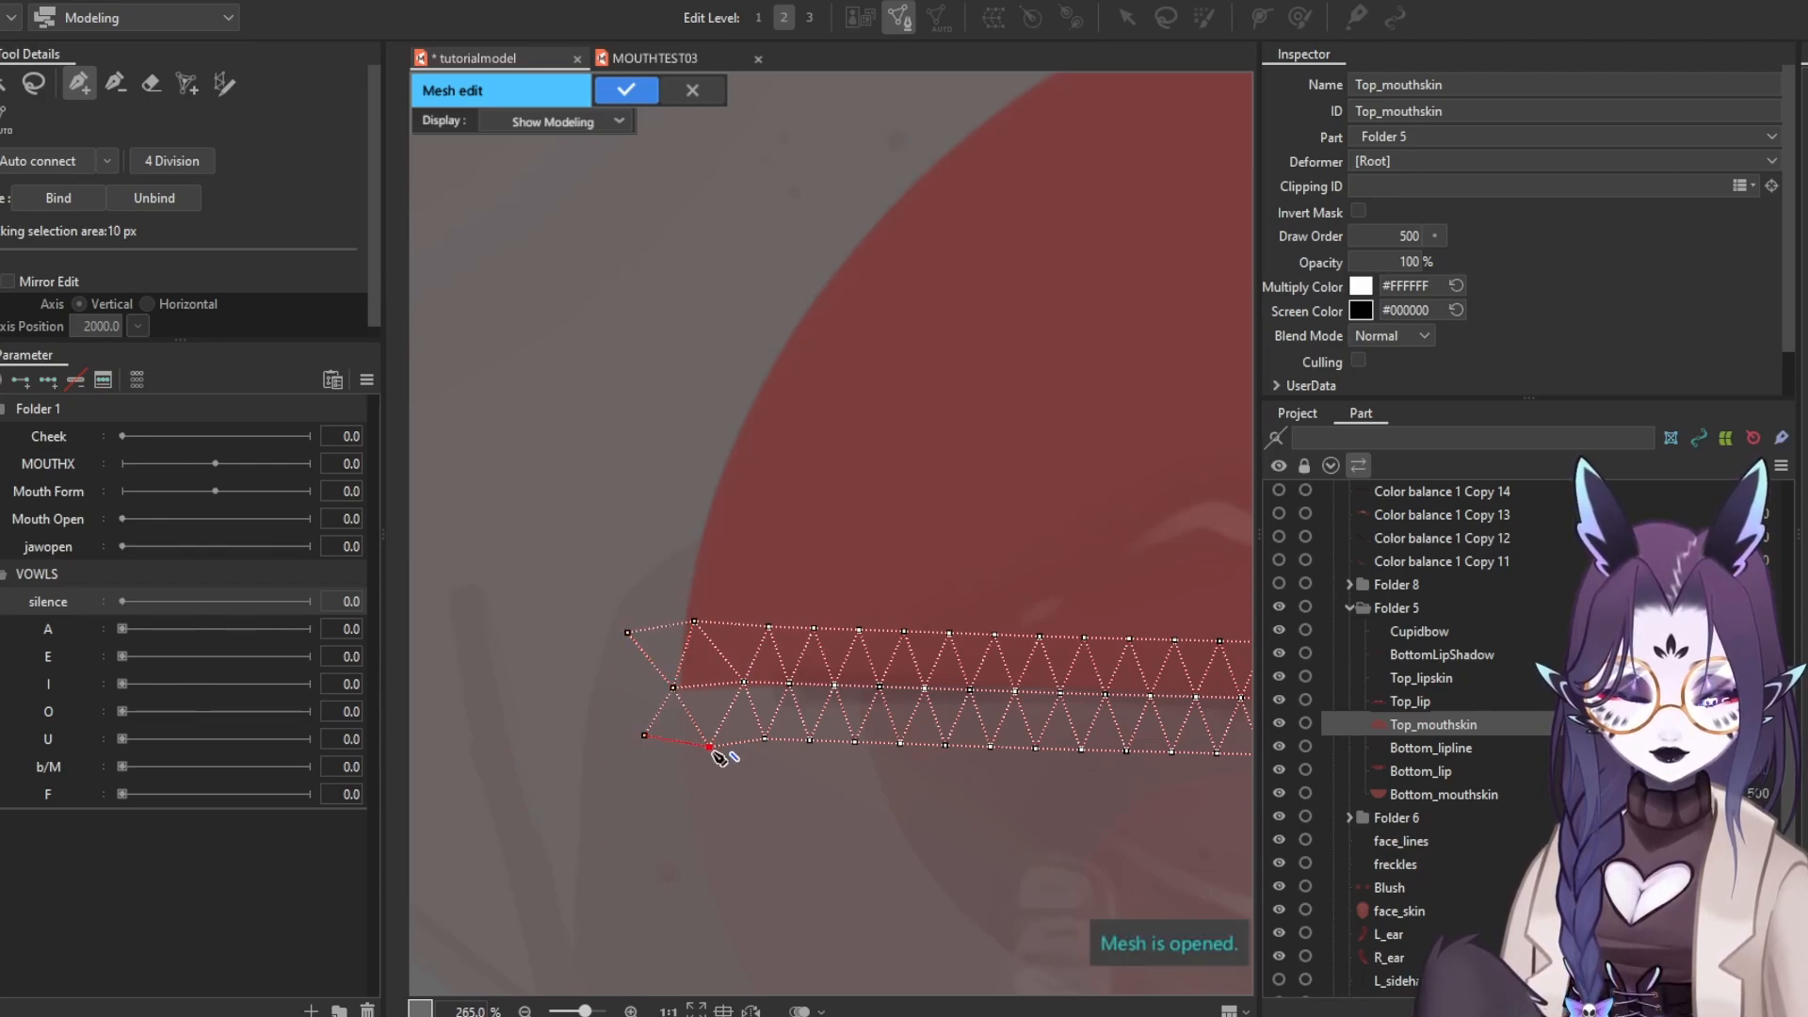
pyautogui.click(628, 633)
pyautogui.click(674, 689)
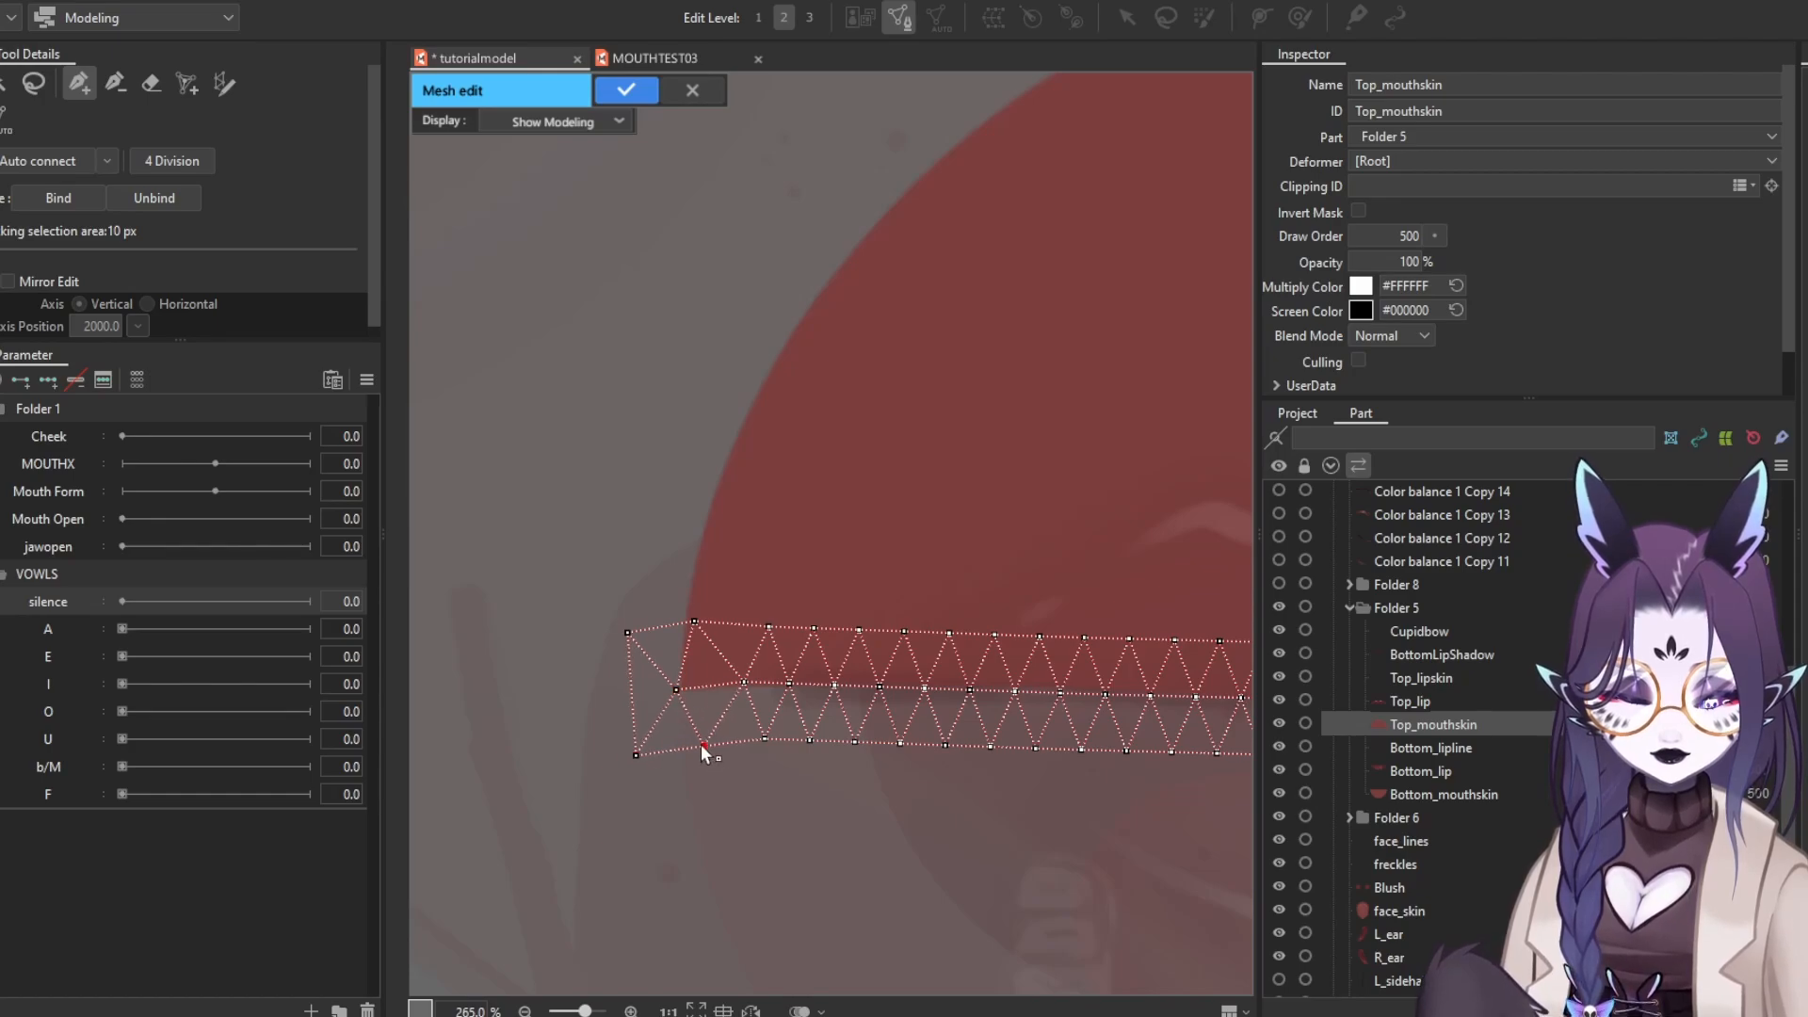
pyautogui.moveTo(744, 683); pyautogui.dragTo(646, 735)
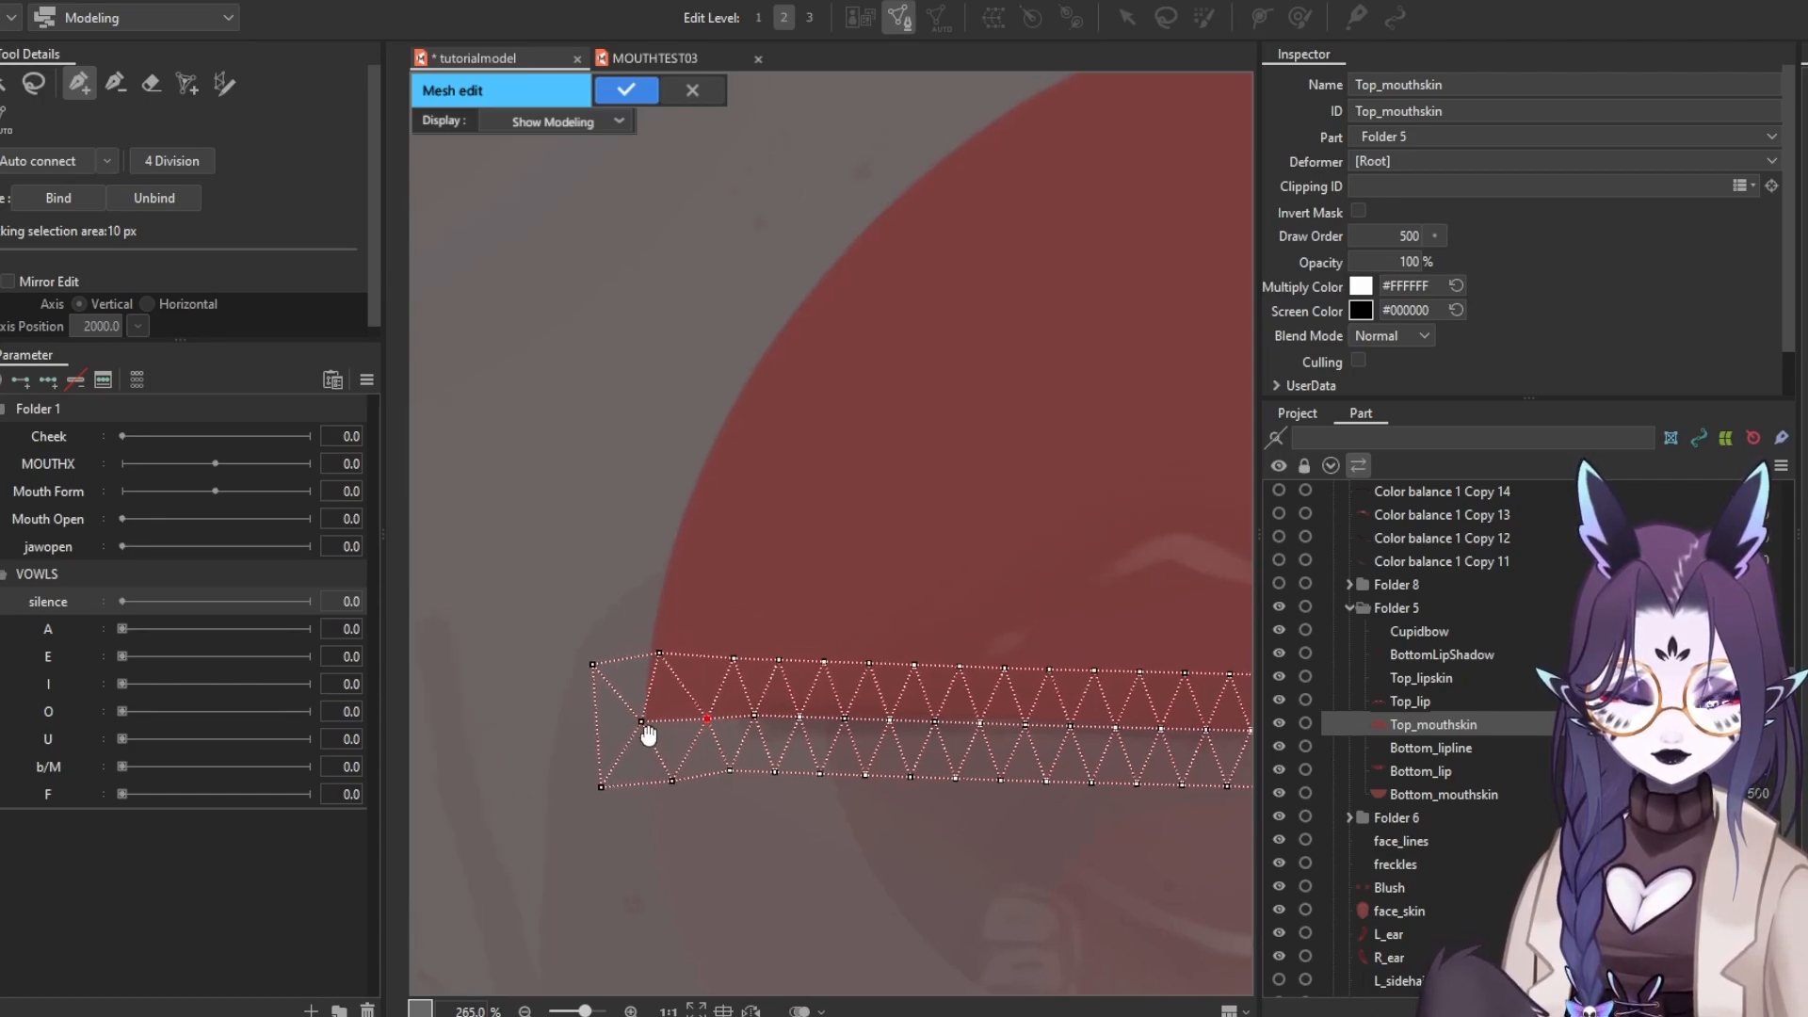
# Add connected mesh points up the left side of Top_mouthskin's arc, starting from the strip's upper edge
pyautogui.click(660, 655)
pyautogui.scroll(-3, 654, 656)
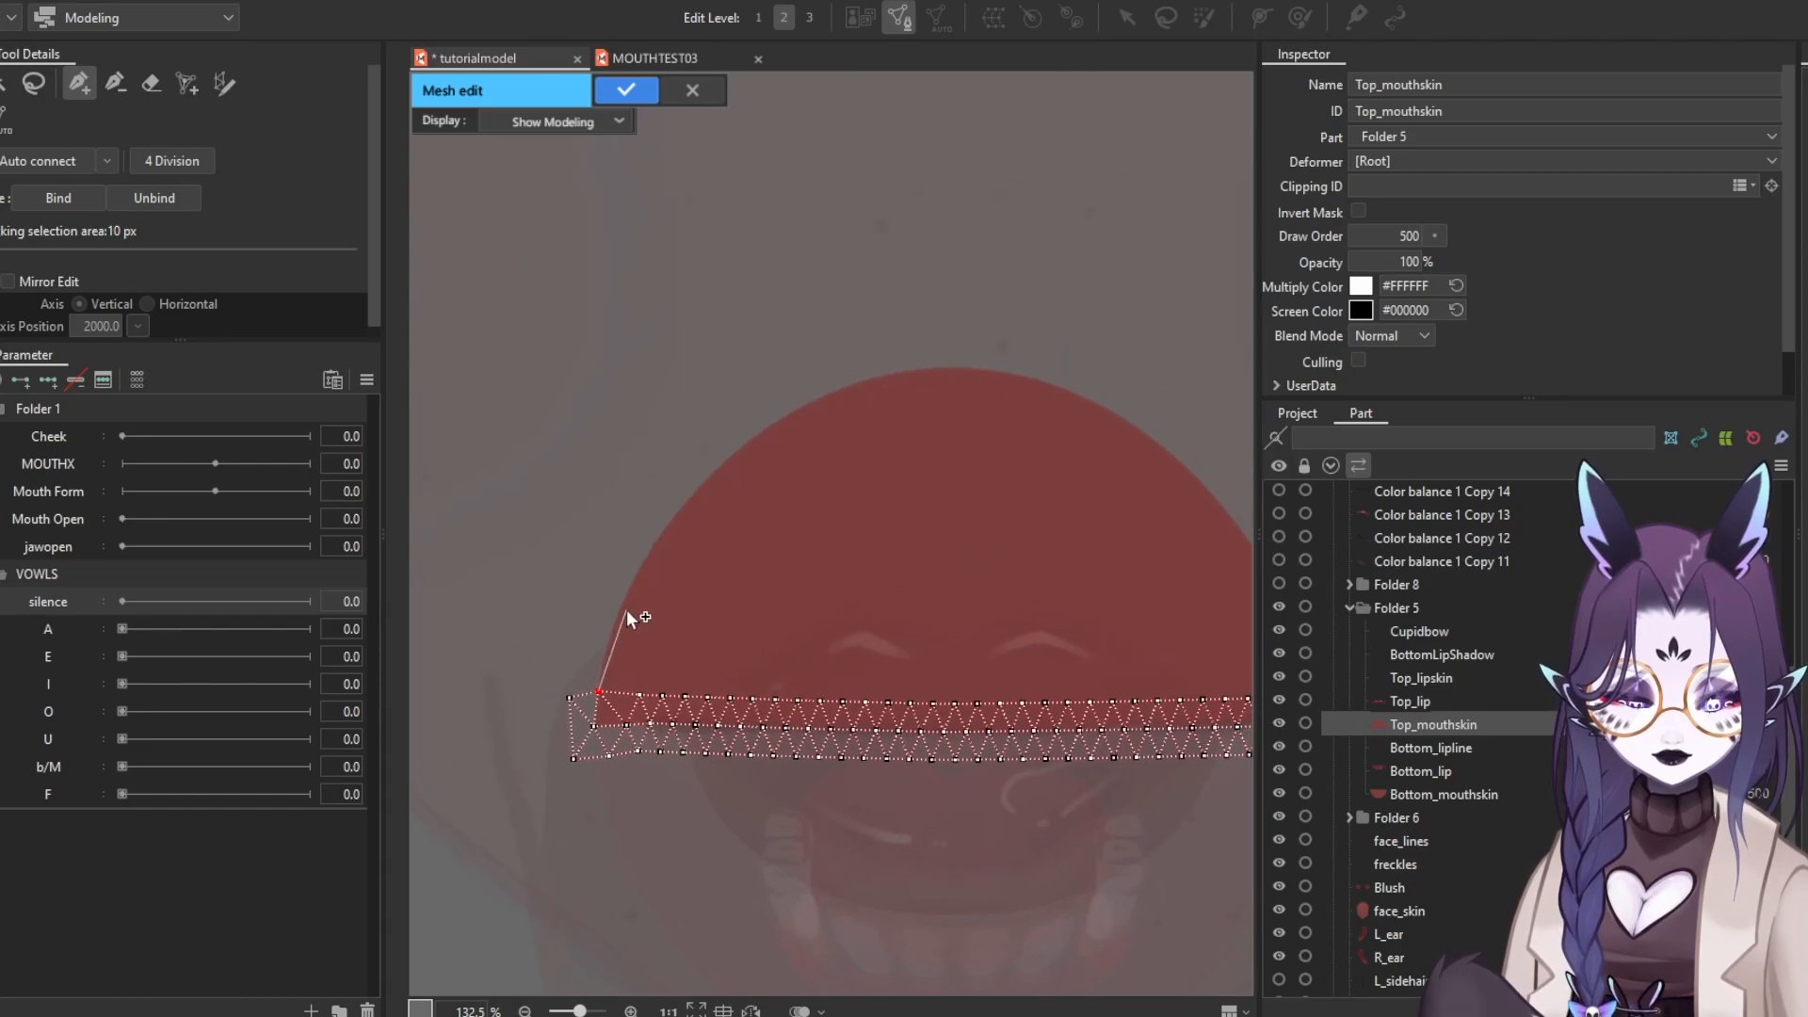
pyautogui.click(623, 608)
pyautogui.moveTo(647, 591); pyautogui.dragTo(561, 653)
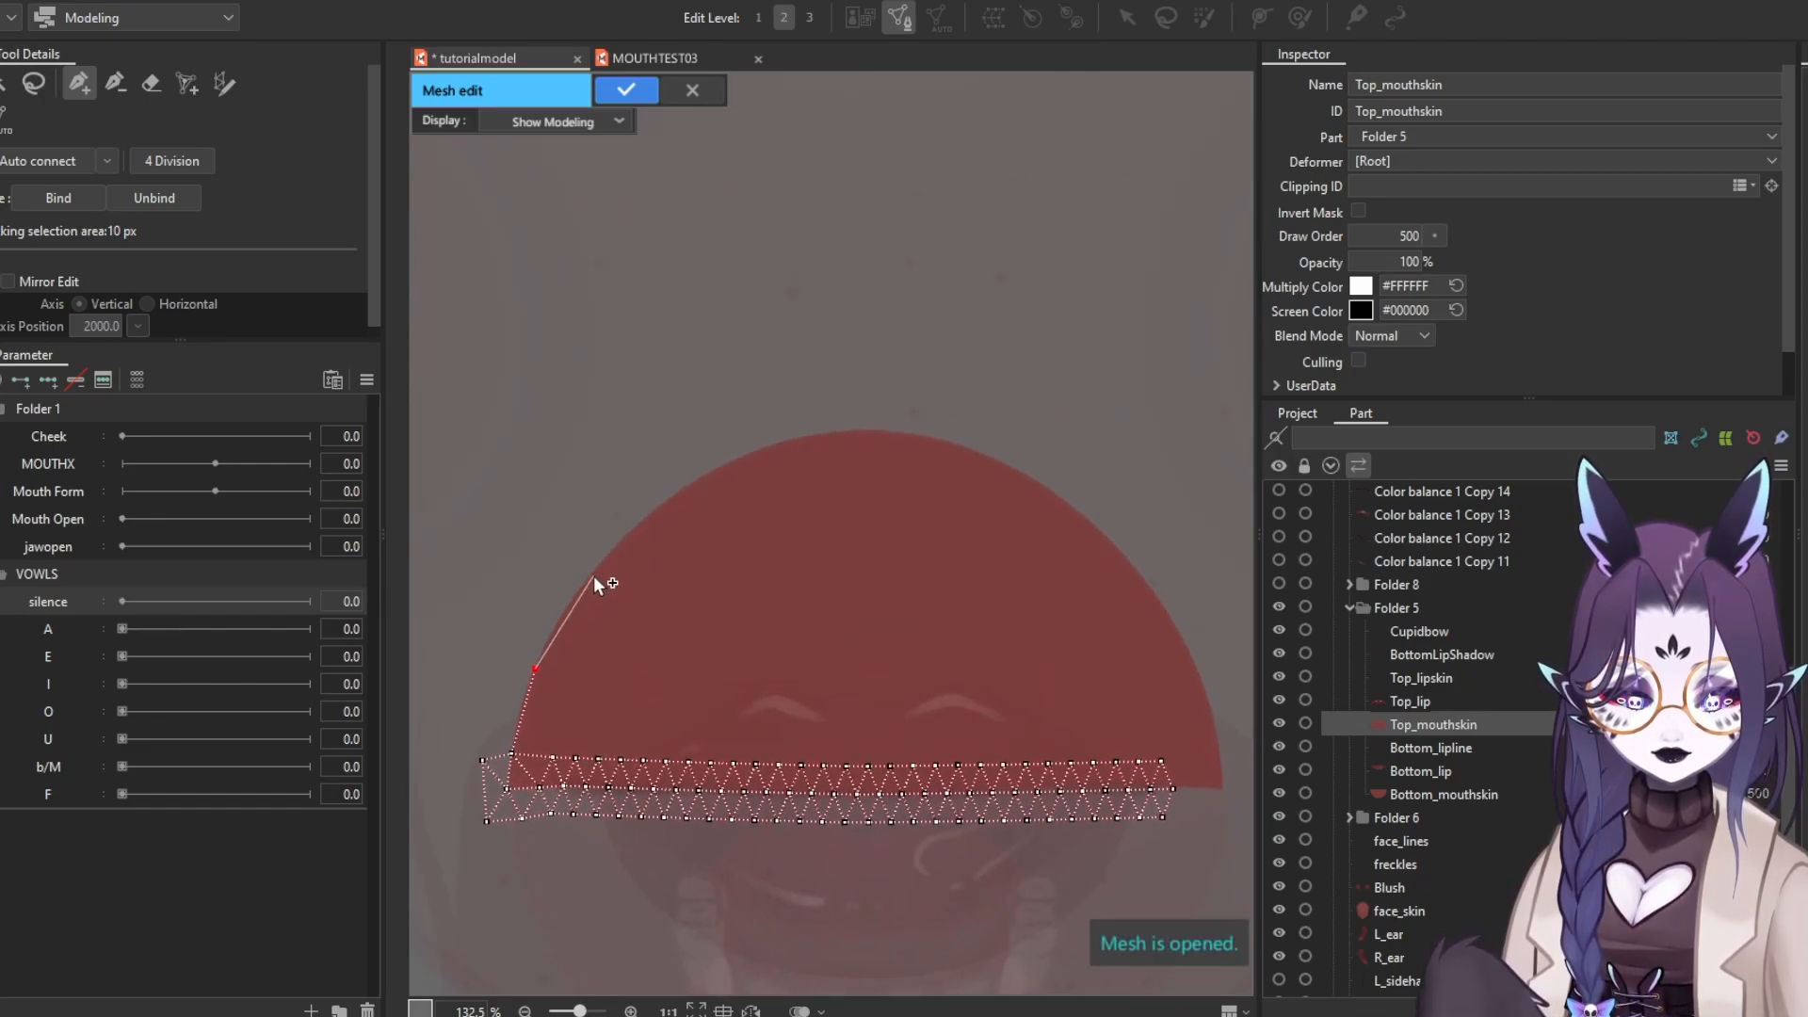
pyautogui.click(593, 576)
pyautogui.moveTo(651, 571); pyautogui.dragTo(578, 630)
pyautogui.click(593, 556)
pyautogui.moveTo(658, 558); pyautogui.dragTo(604, 569)
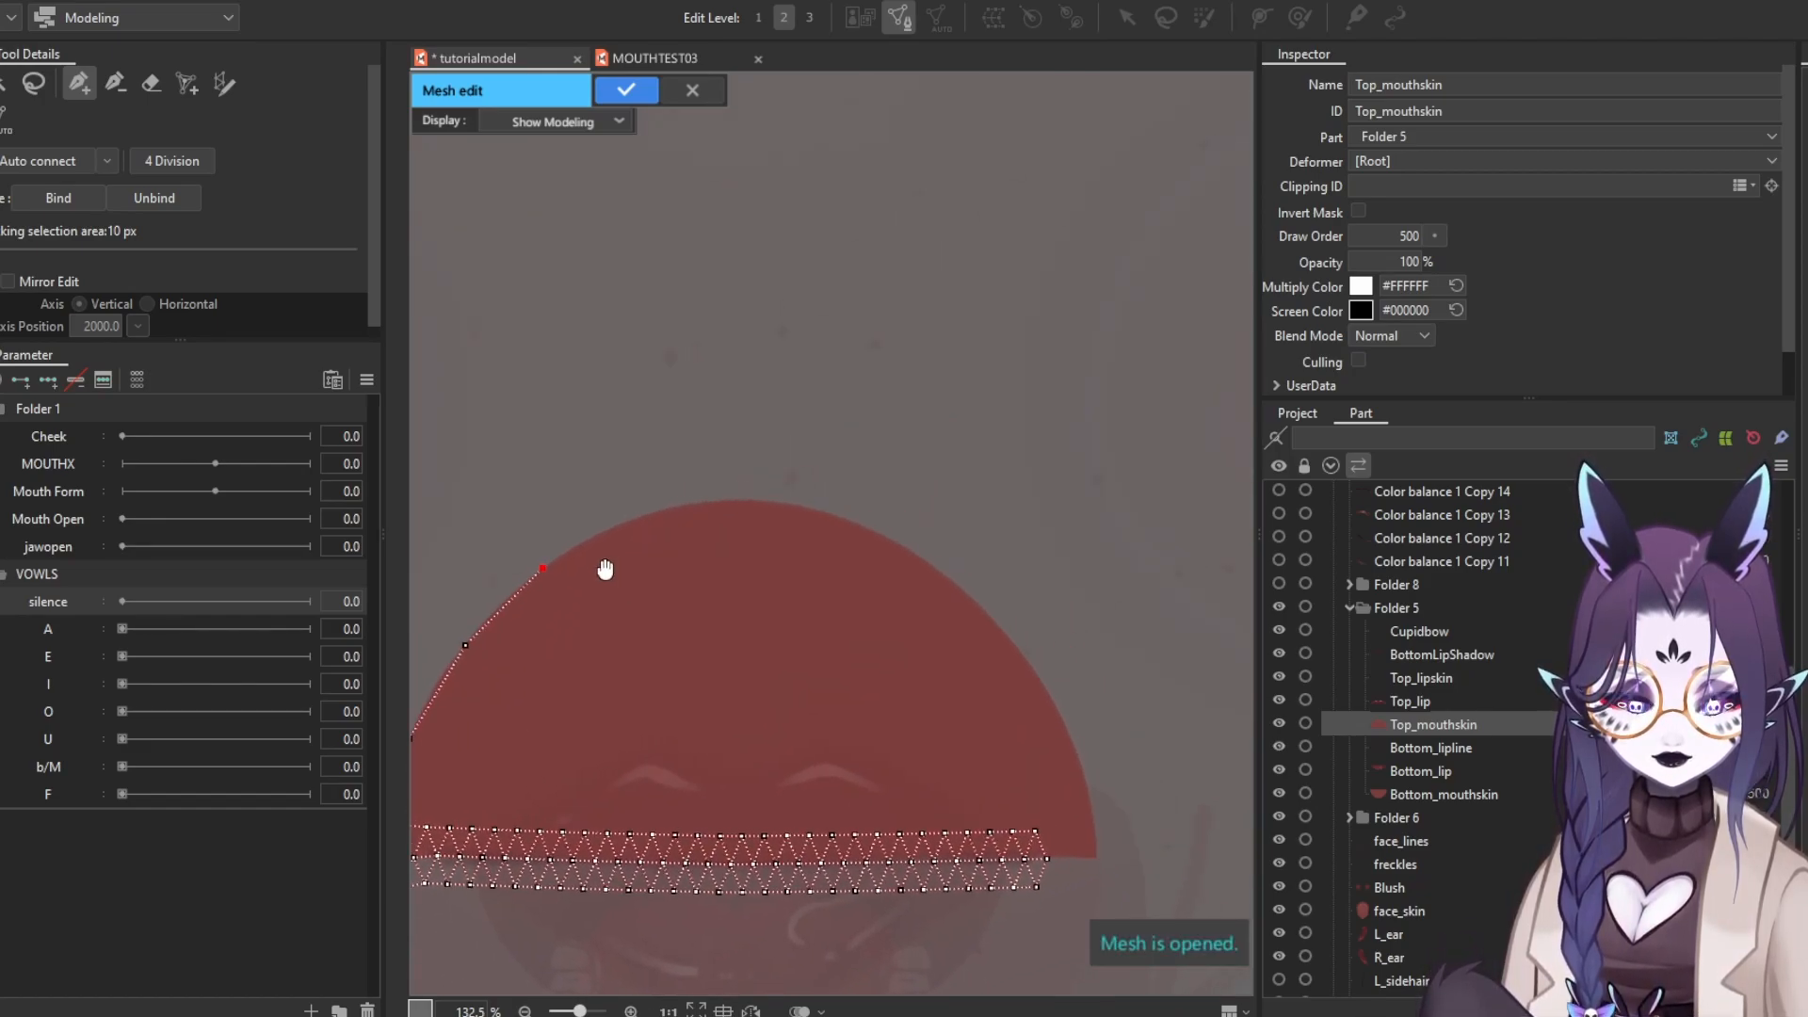
# Continue the mesh outline over the crown of Top_mouthskin's arc and down its right side
pyautogui.click(642, 517)
pyautogui.click(751, 497)
pyautogui.moveTo(884, 543); pyautogui.dragTo(840, 549)
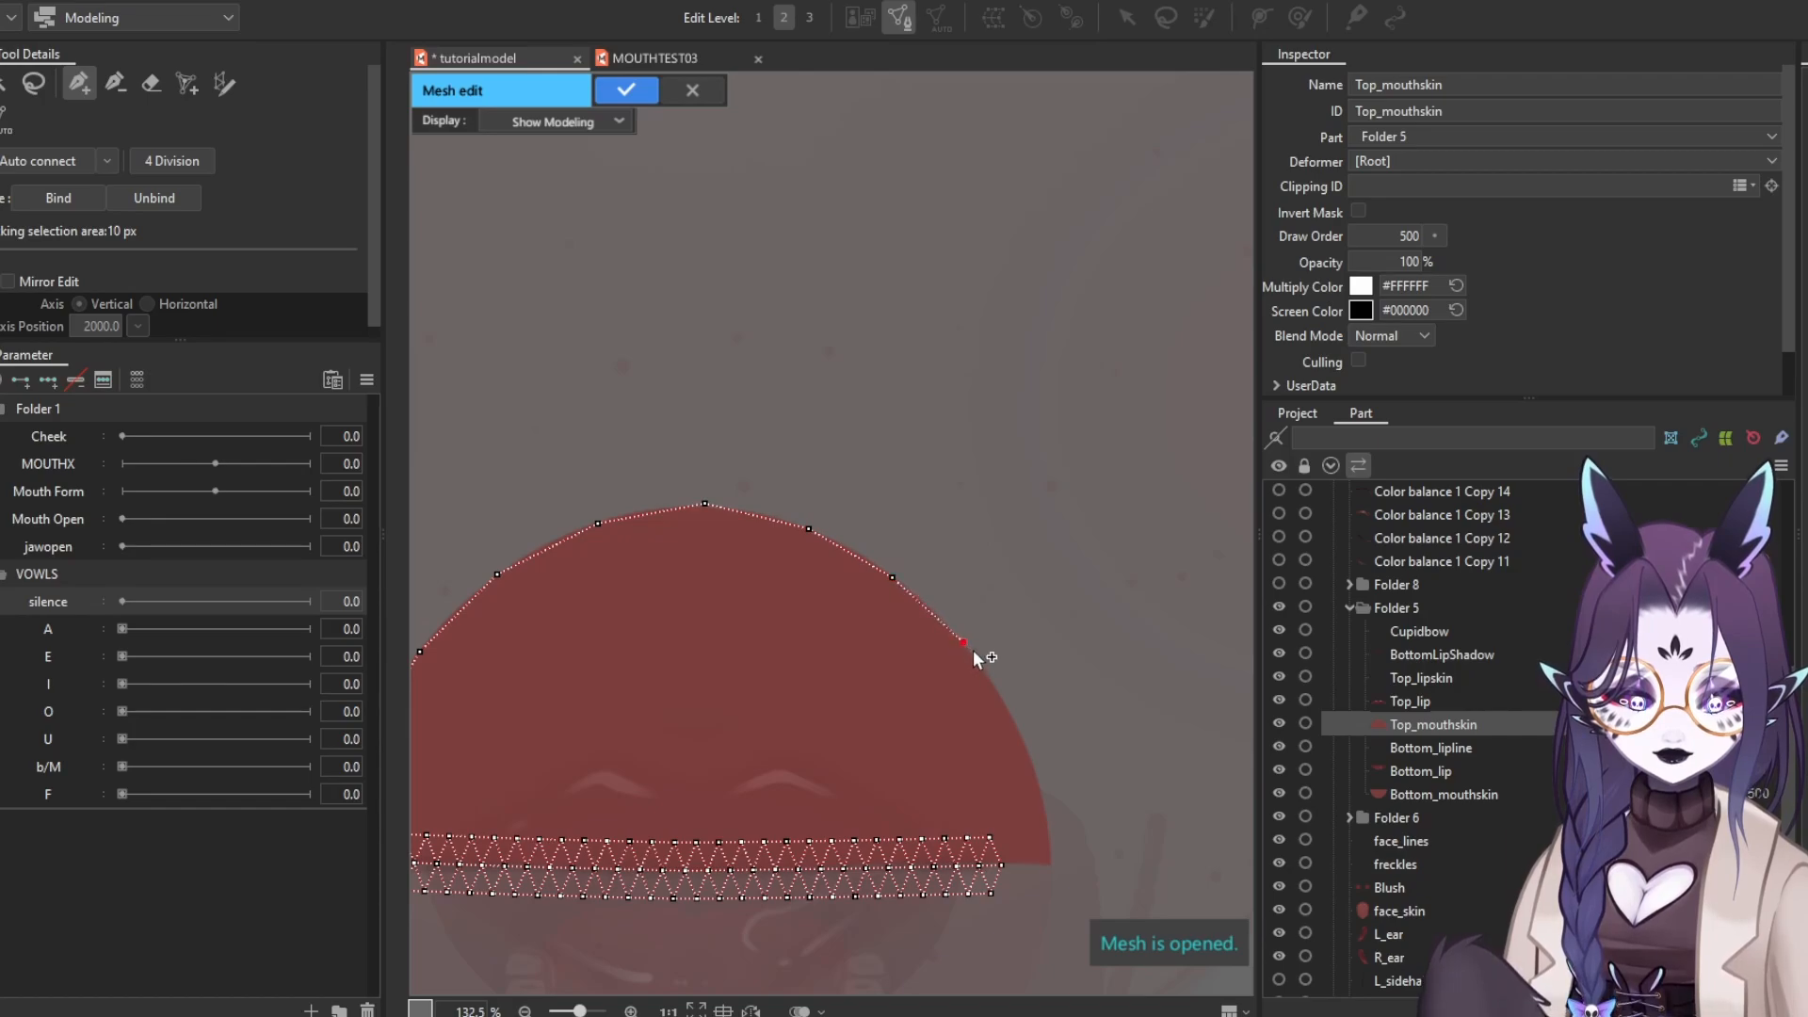
pyautogui.click(1015, 723)
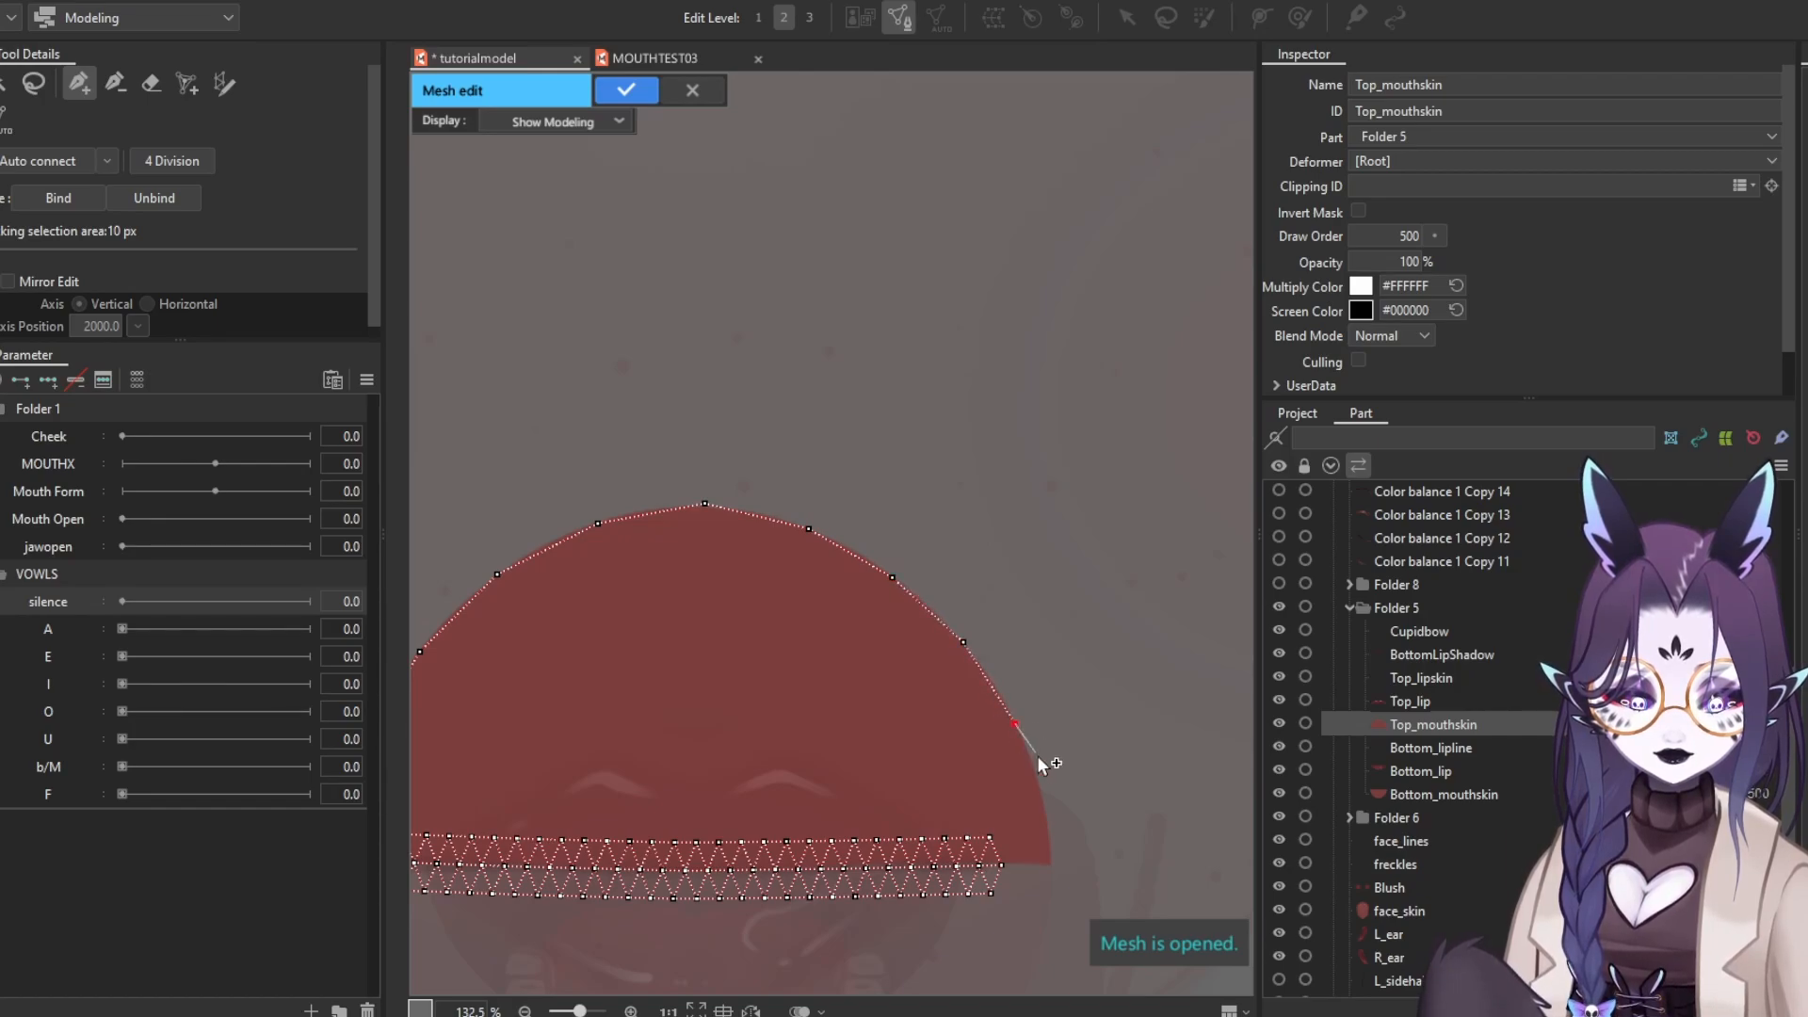
pyautogui.click(1043, 808)
pyautogui.moveTo(1043, 808); pyautogui.dragTo(1146, 725)
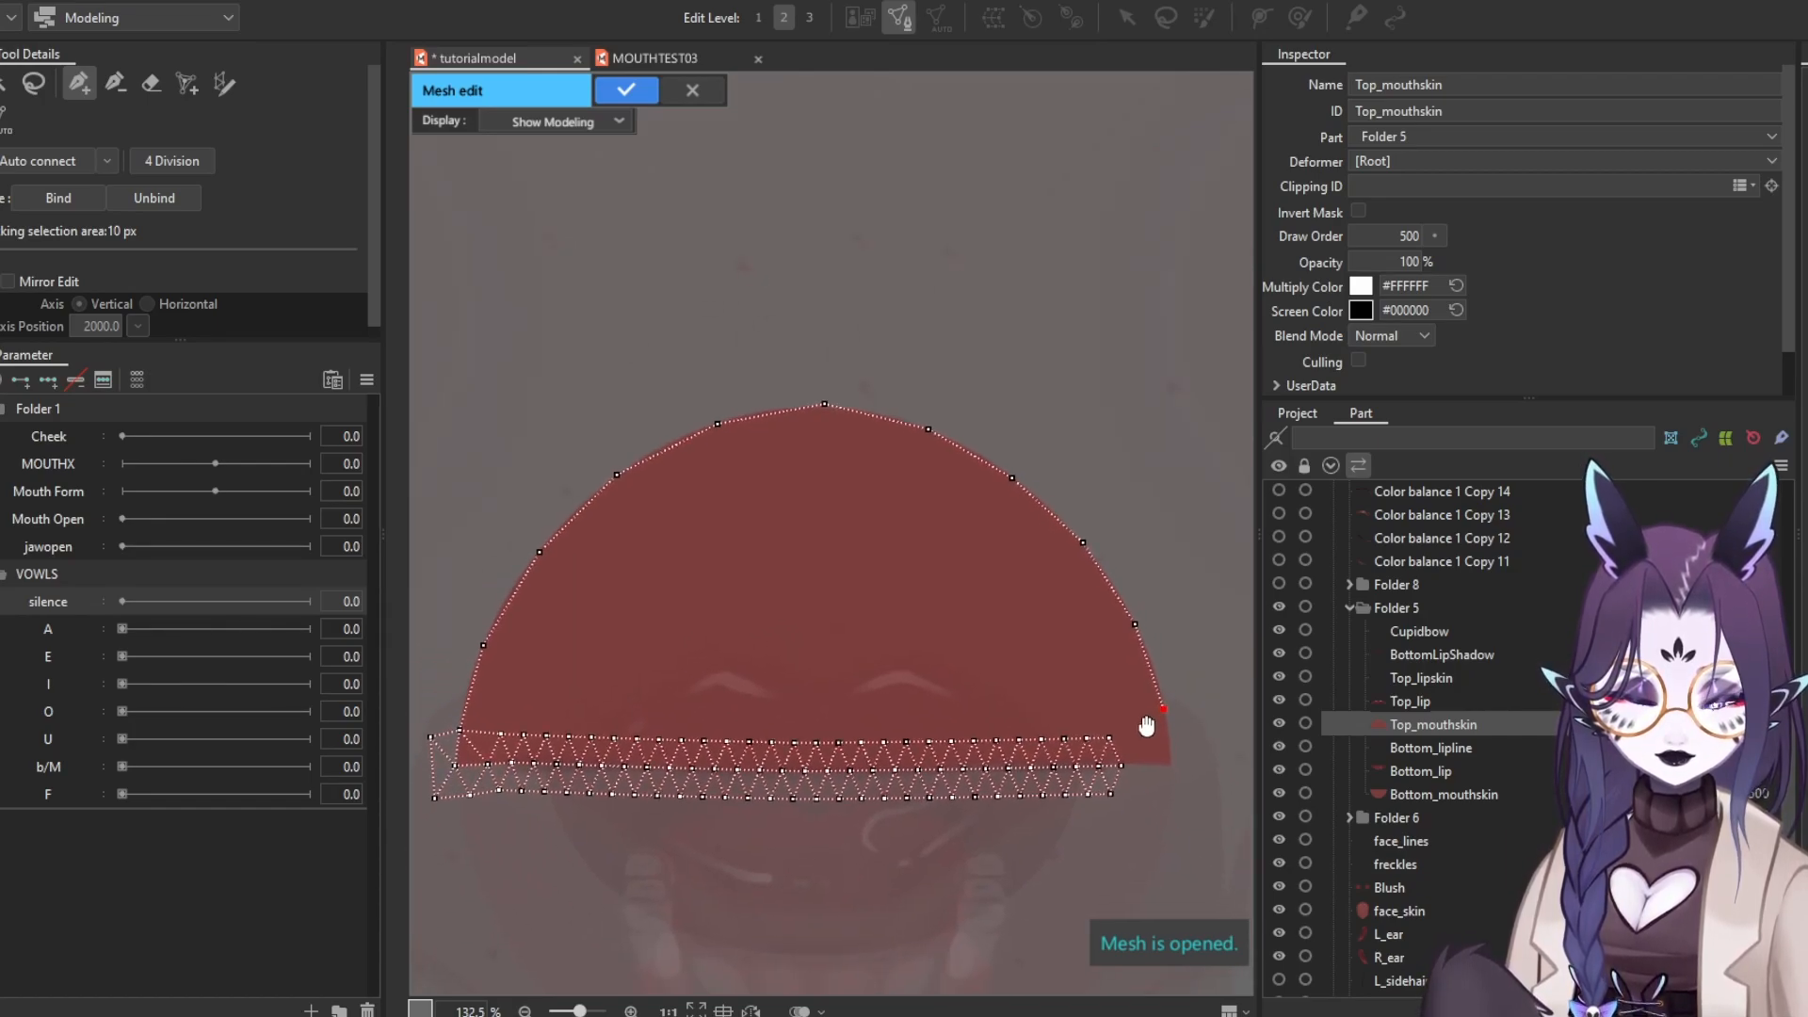
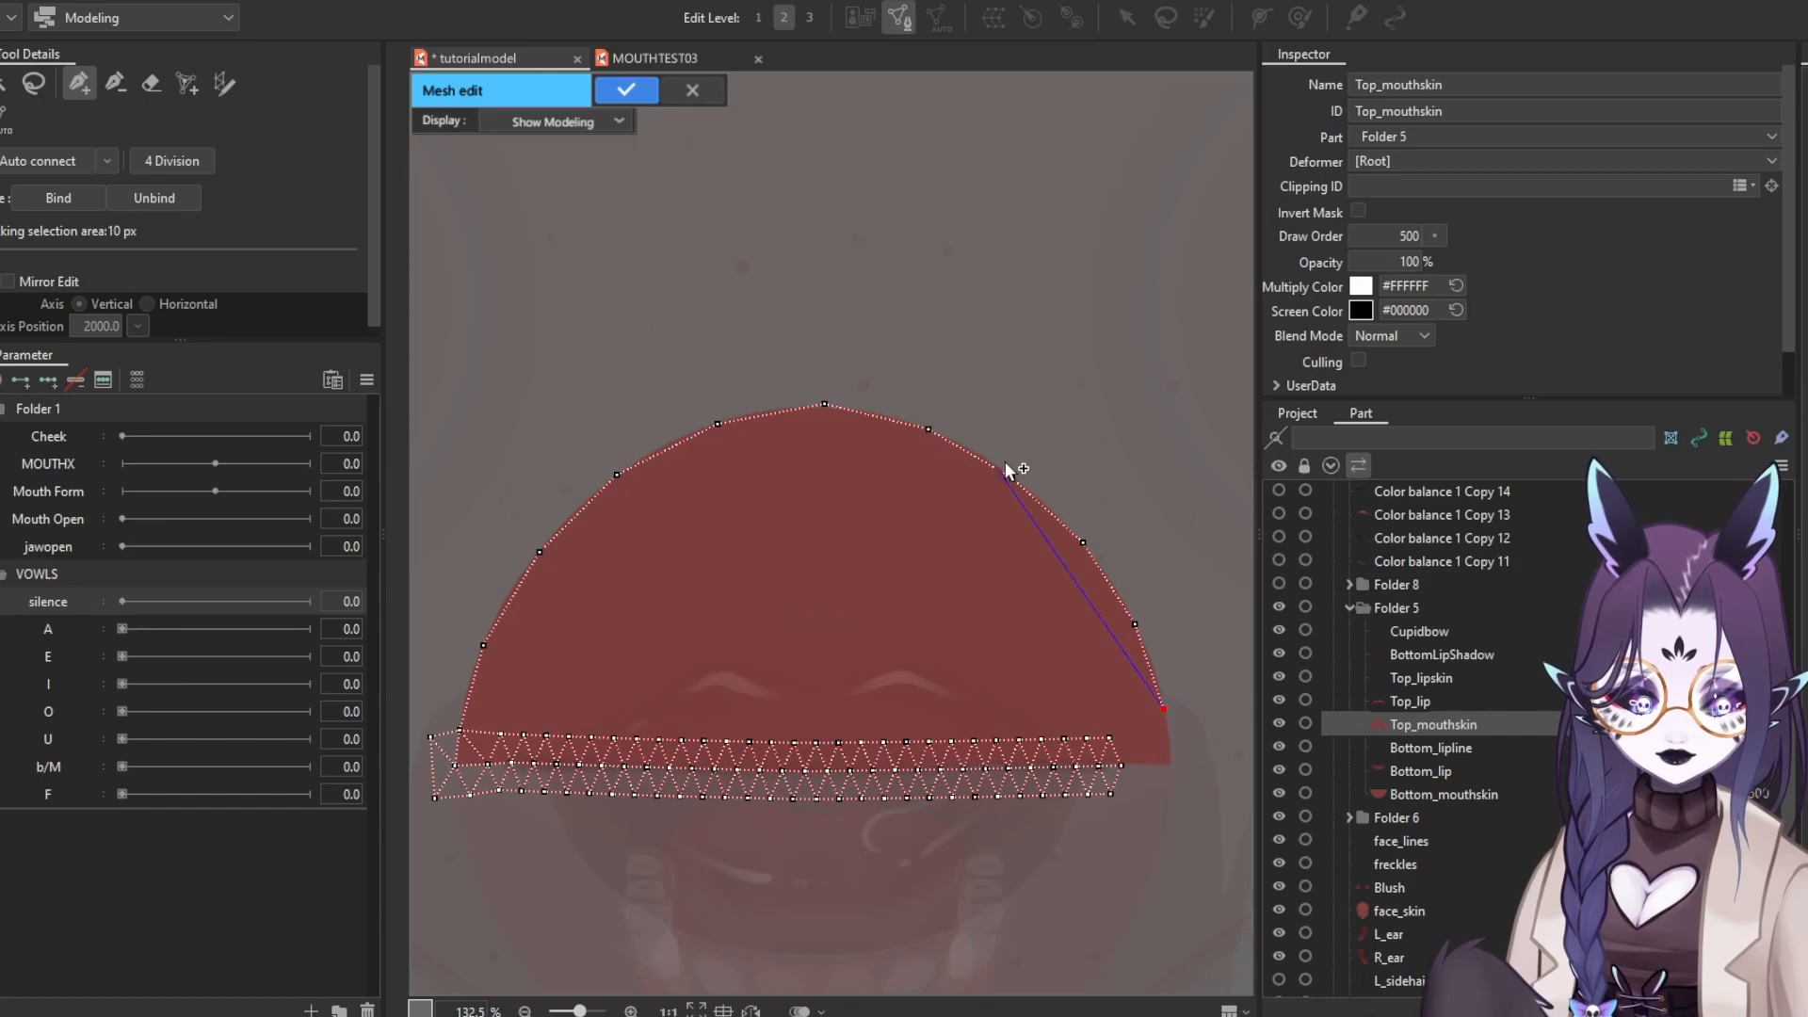
# Shift the outline points on the right side of Top_mouthskin's arc to follow the edge with more even spacing
pyautogui.moveTo(1018, 757); pyautogui.dragTo(985, 752)
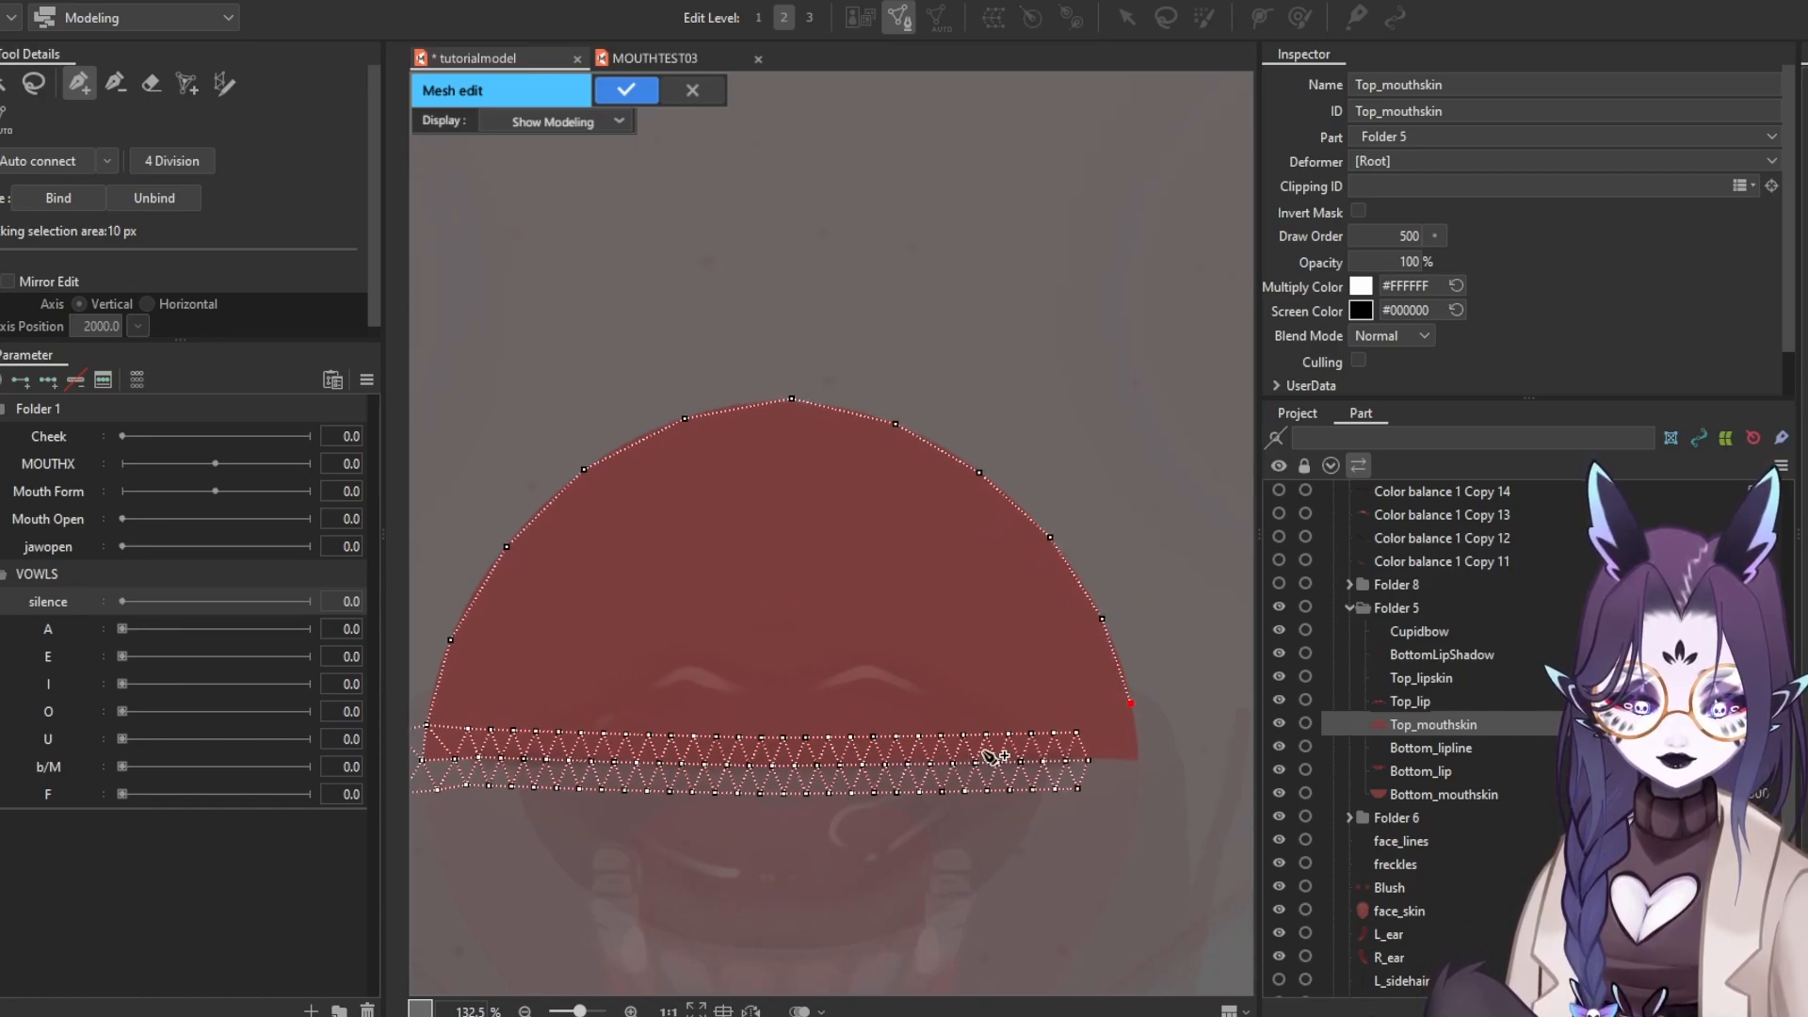
pyautogui.moveTo(1129, 704); pyautogui.dragTo(1135, 719)
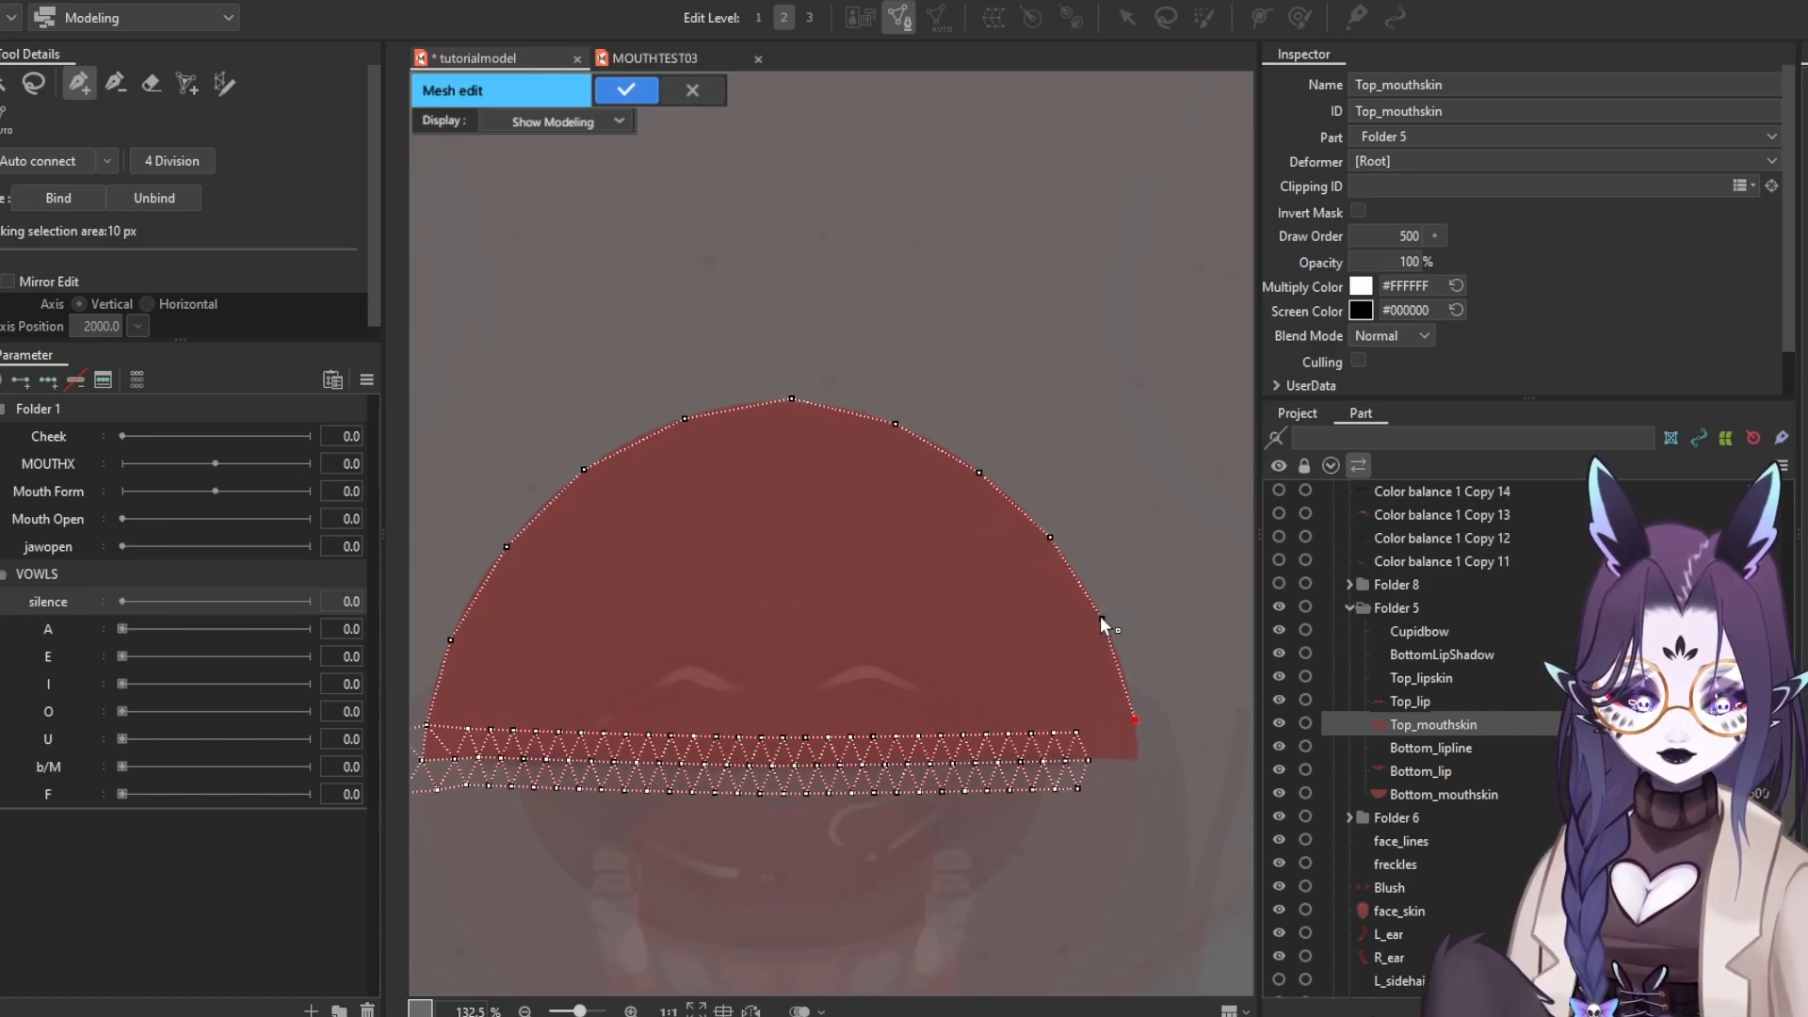
pyautogui.click(1052, 542)
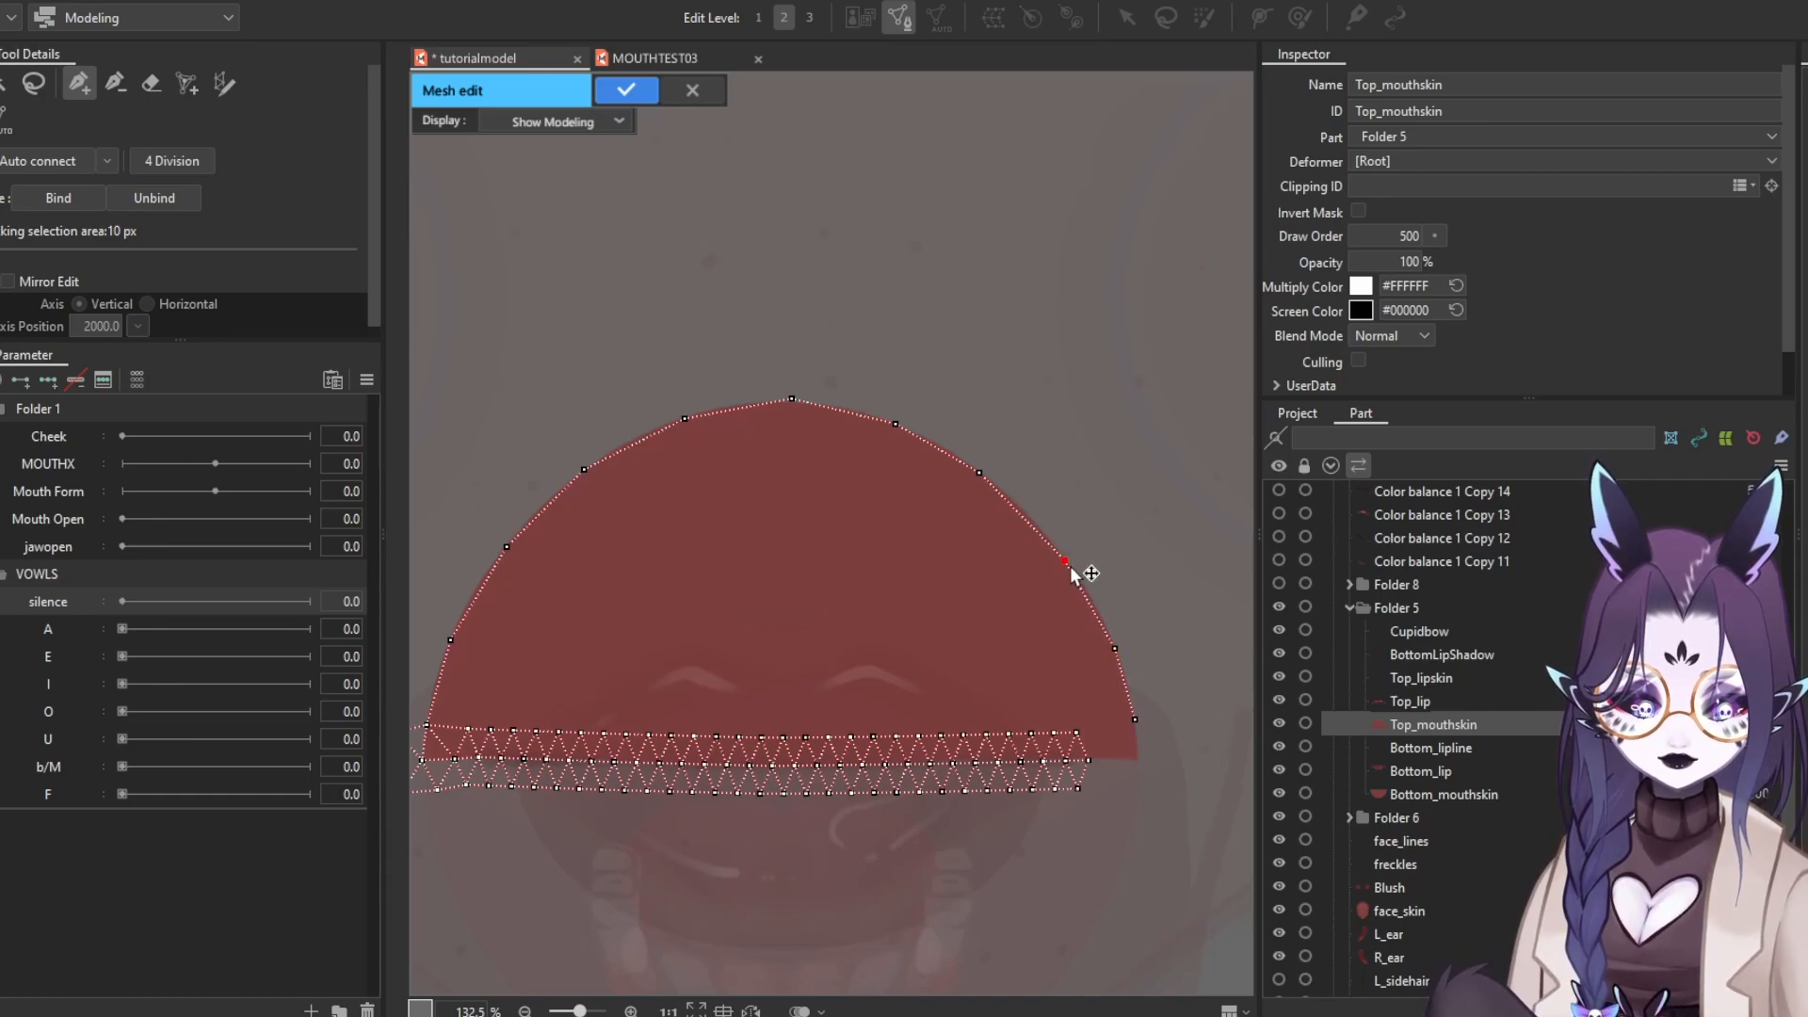
pyautogui.click(981, 475)
pyautogui.moveTo(895, 424); pyautogui.dragTo(911, 431)
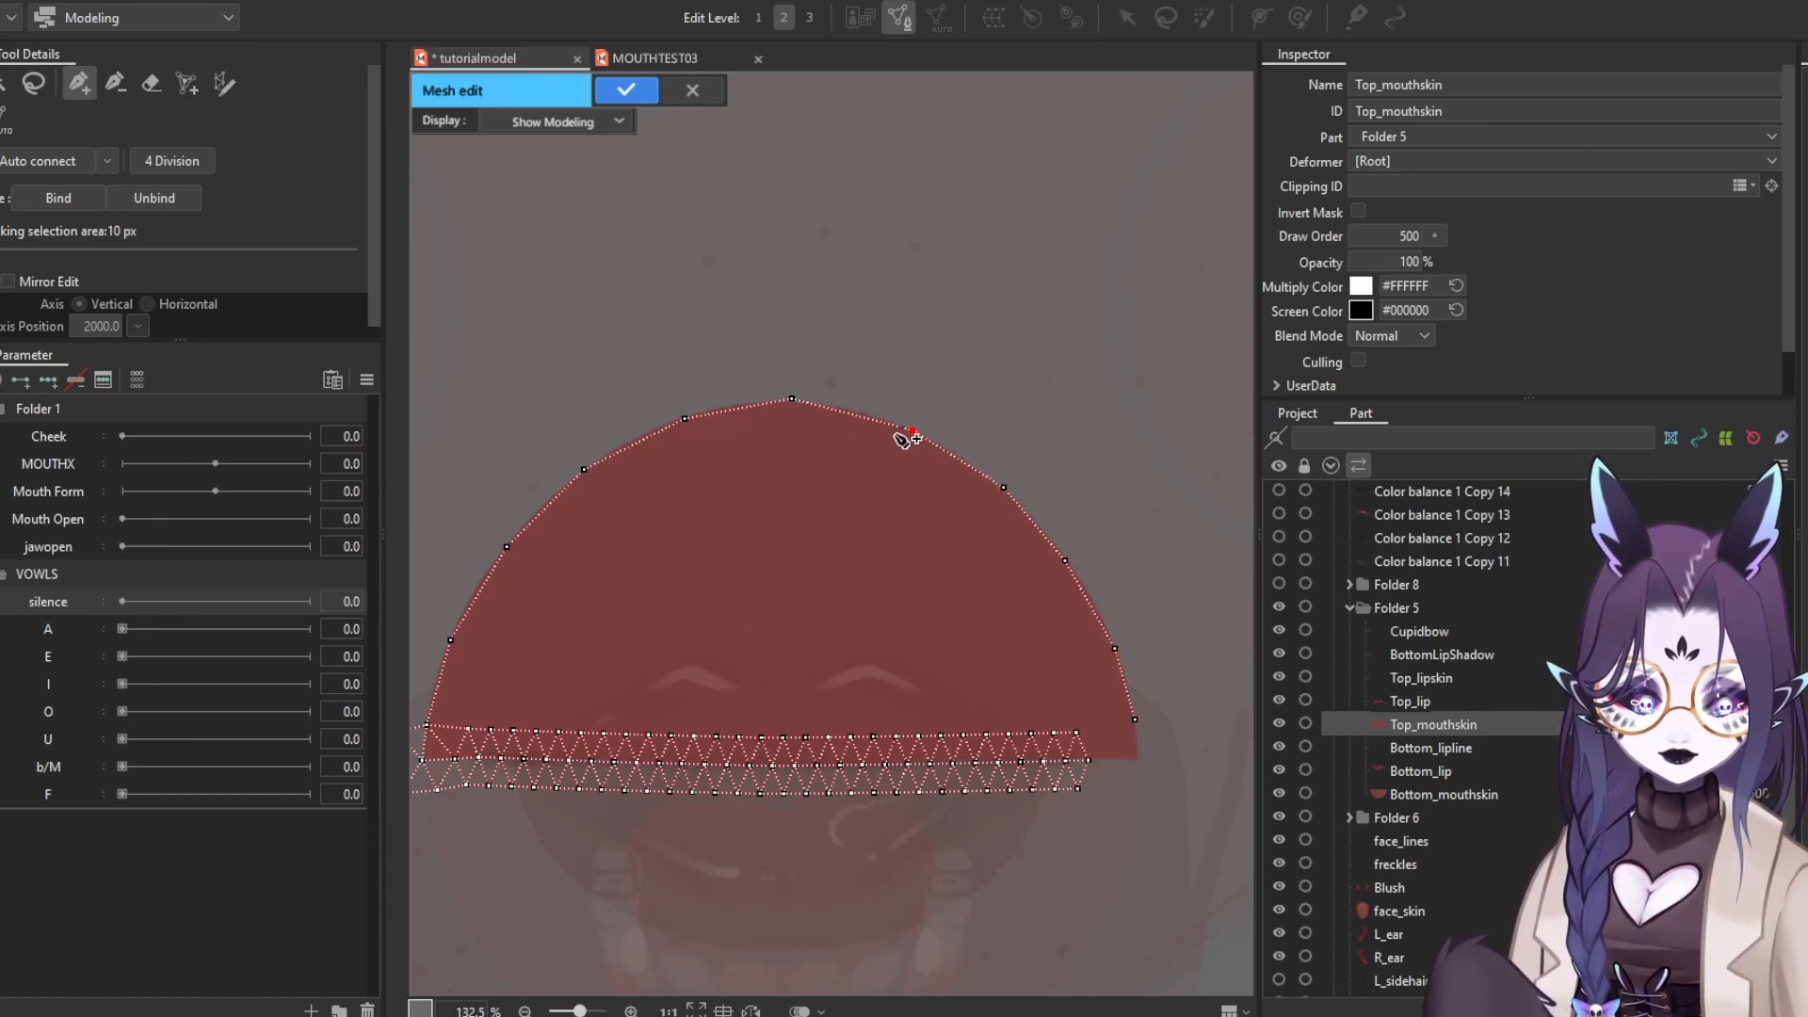
# Connect the right end of Top_mouthskin's arc to the strip's upper edge and extend the strip's upper and lower rows by one point
pyautogui.click(1134, 721)
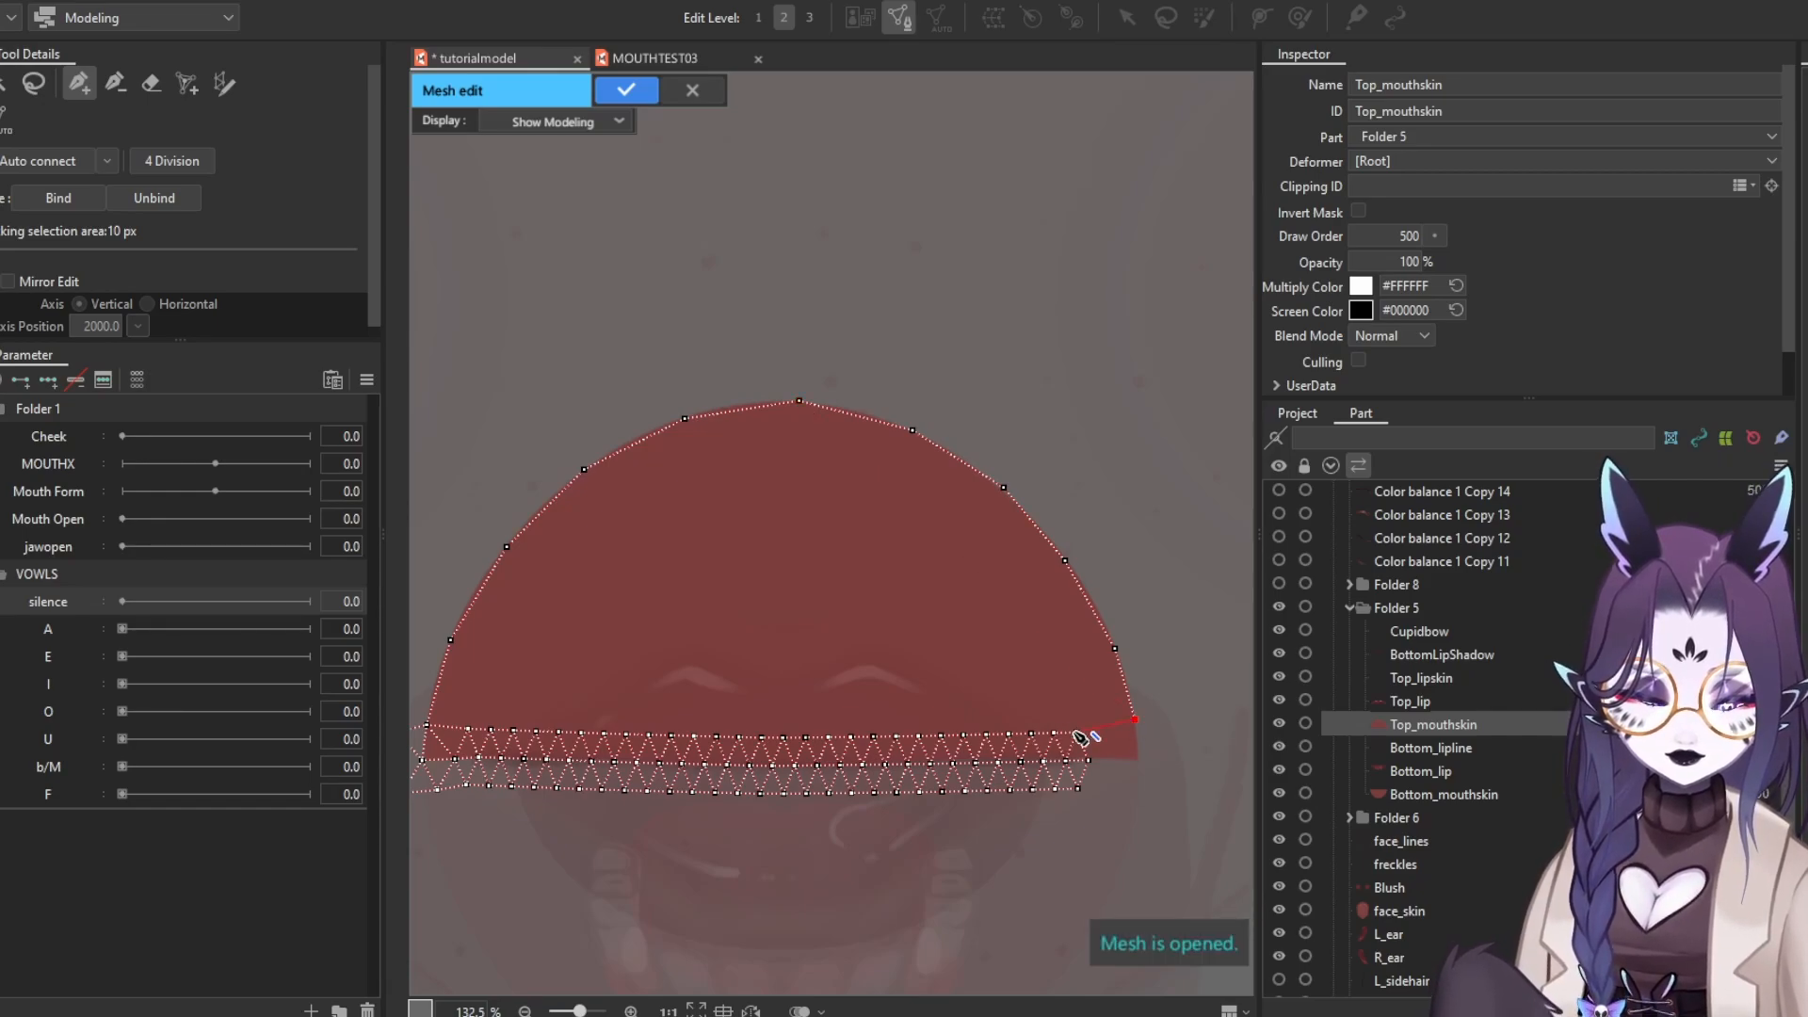
pyautogui.scroll(8, 1081, 740)
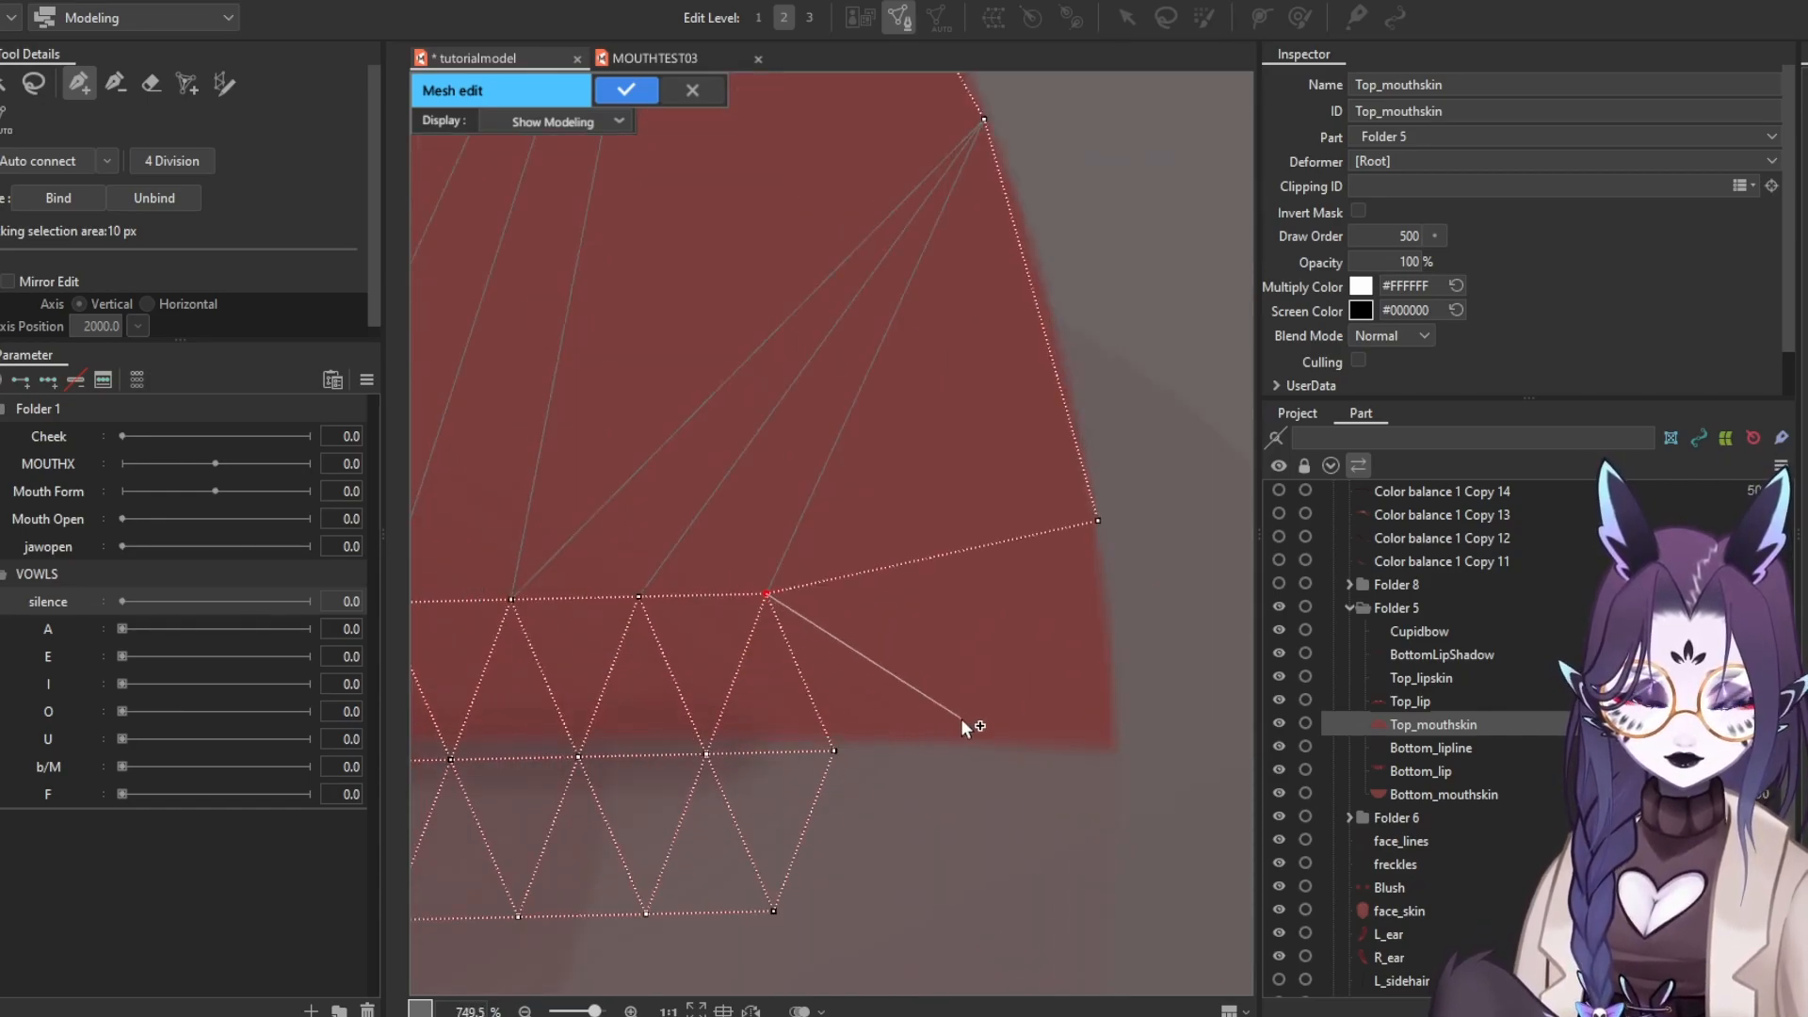
pyautogui.click(937, 592)
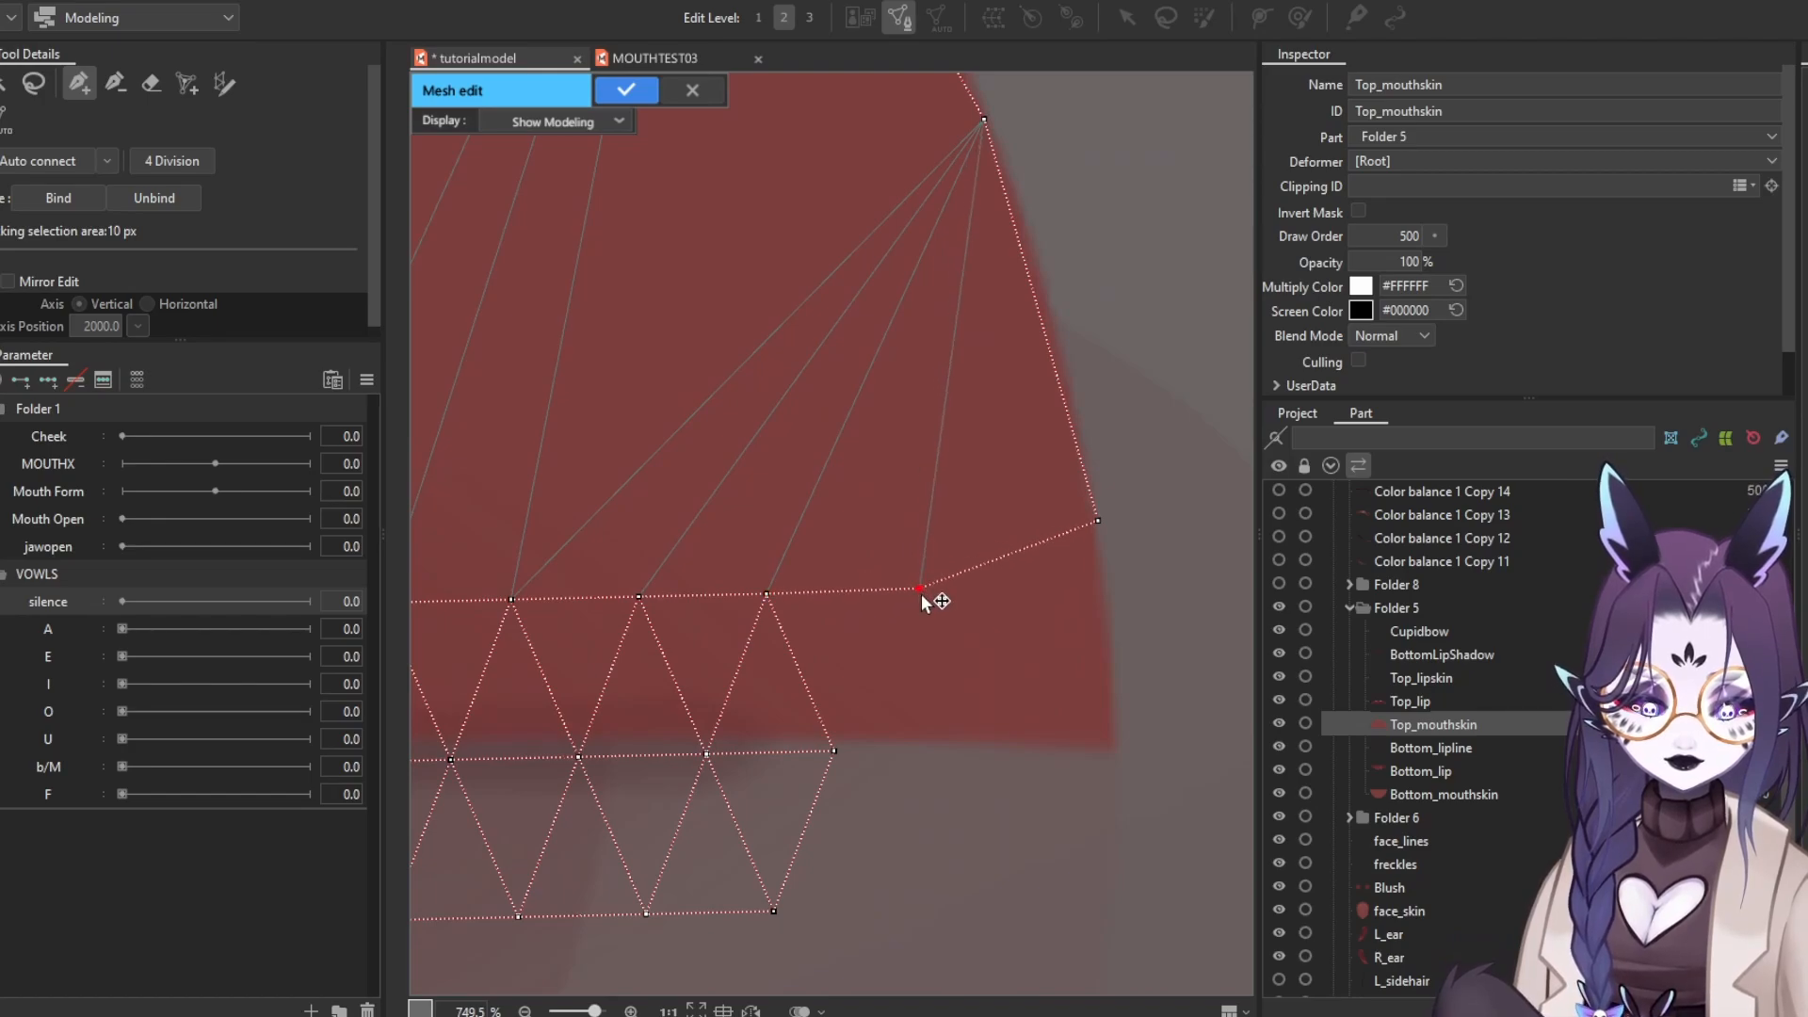
pyautogui.click(835, 751)
pyautogui.click(919, 907)
pyautogui.click(778, 911)
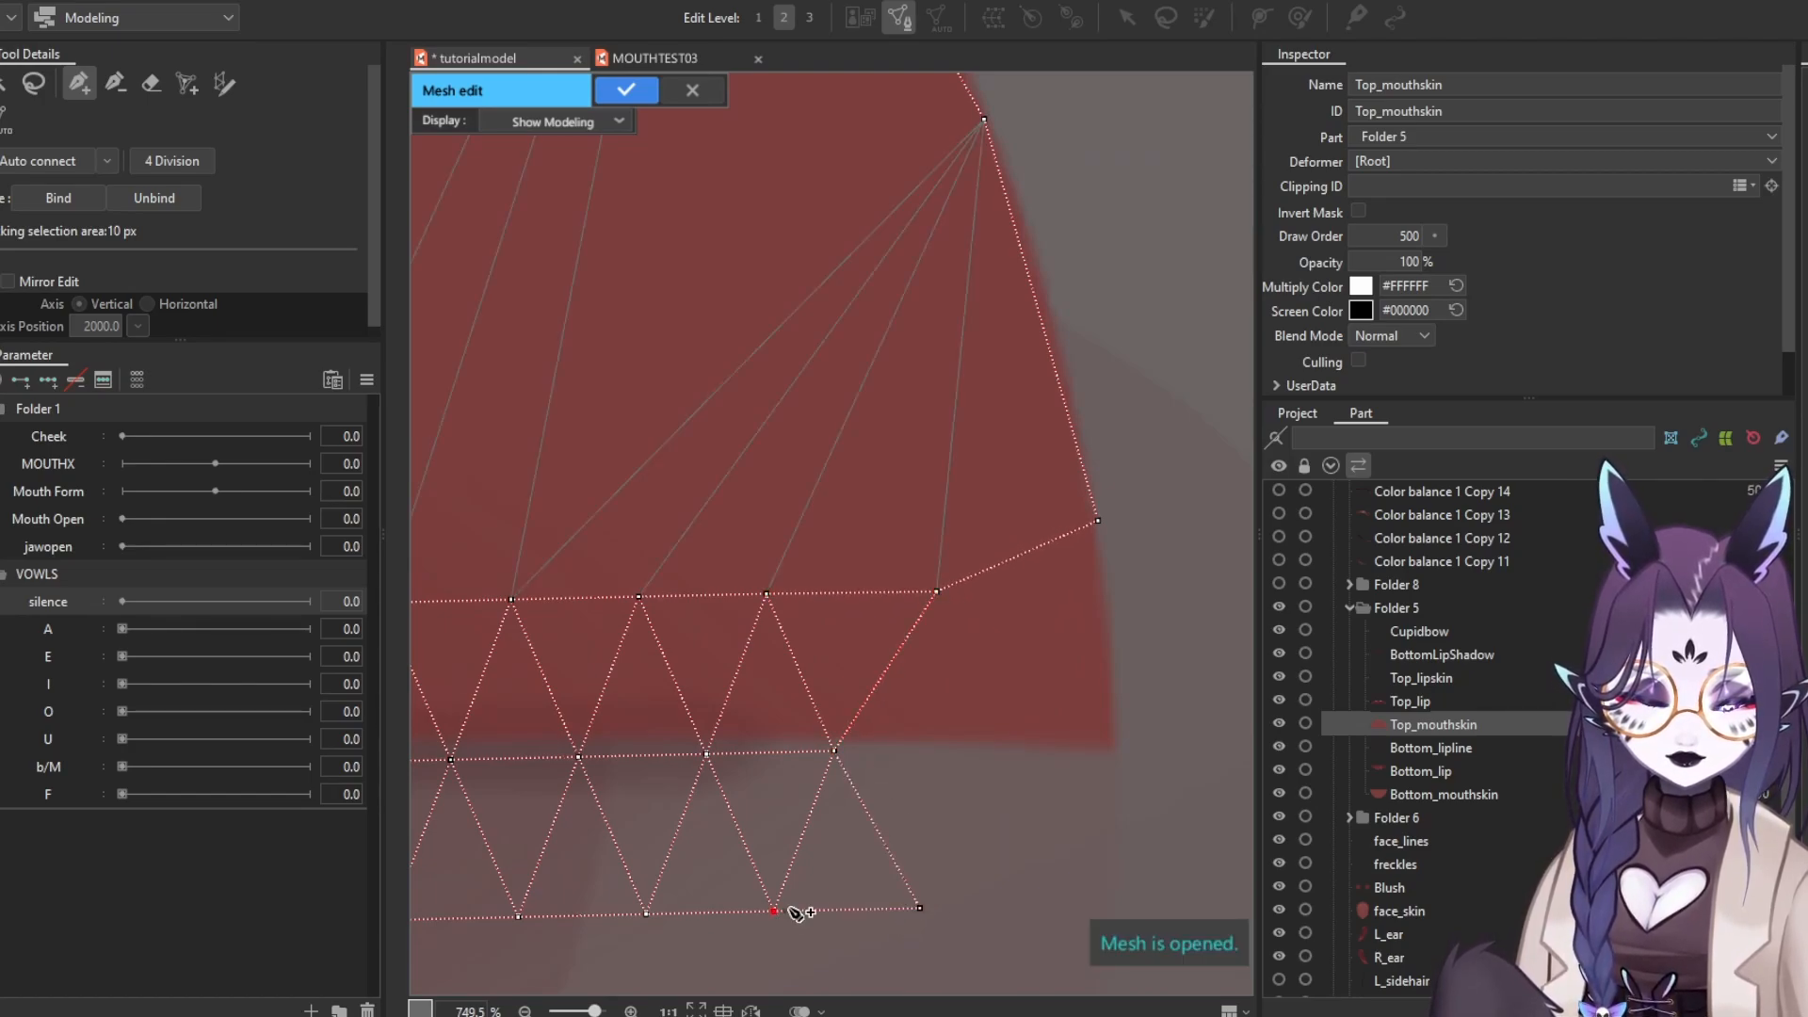
# Extend the strip's middle and lower rows with connected points and lower the arc's right end point along the skin edge
pyautogui.click(835, 750)
pyautogui.click(984, 747)
pyautogui.click(920, 907)
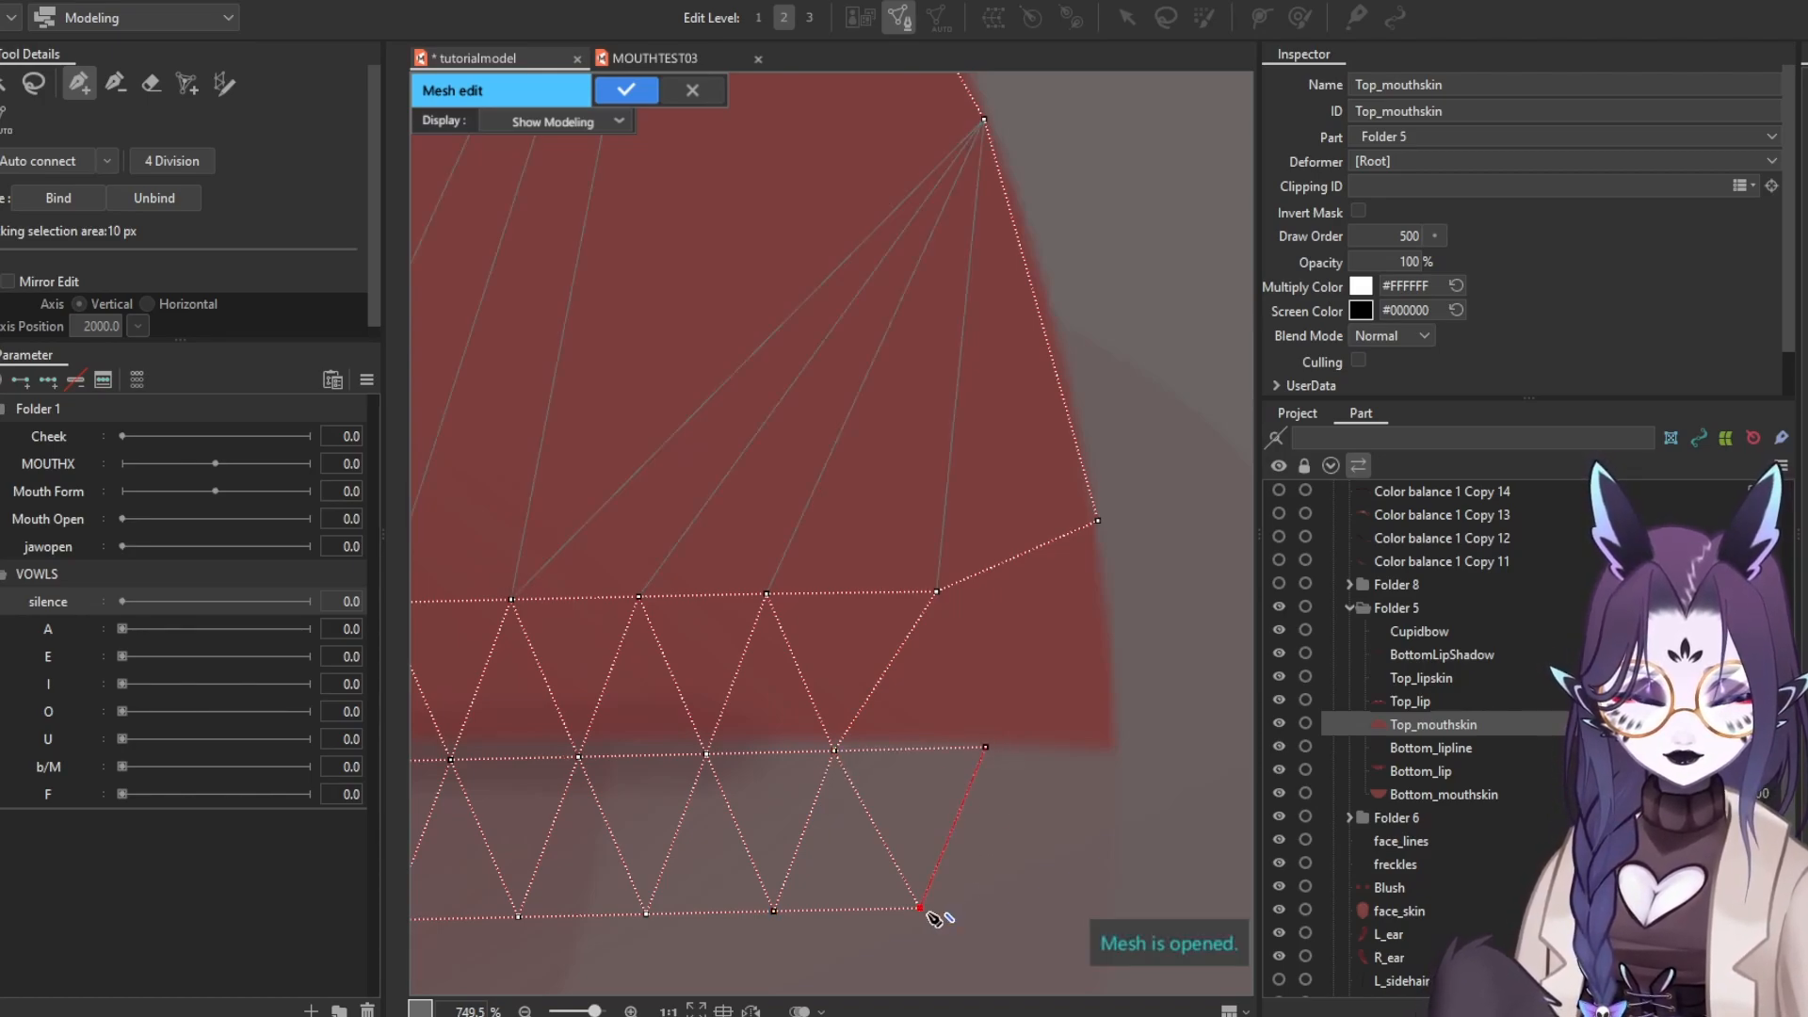
pyautogui.click(1087, 903)
pyautogui.click(985, 746)
pyautogui.click(937, 593)
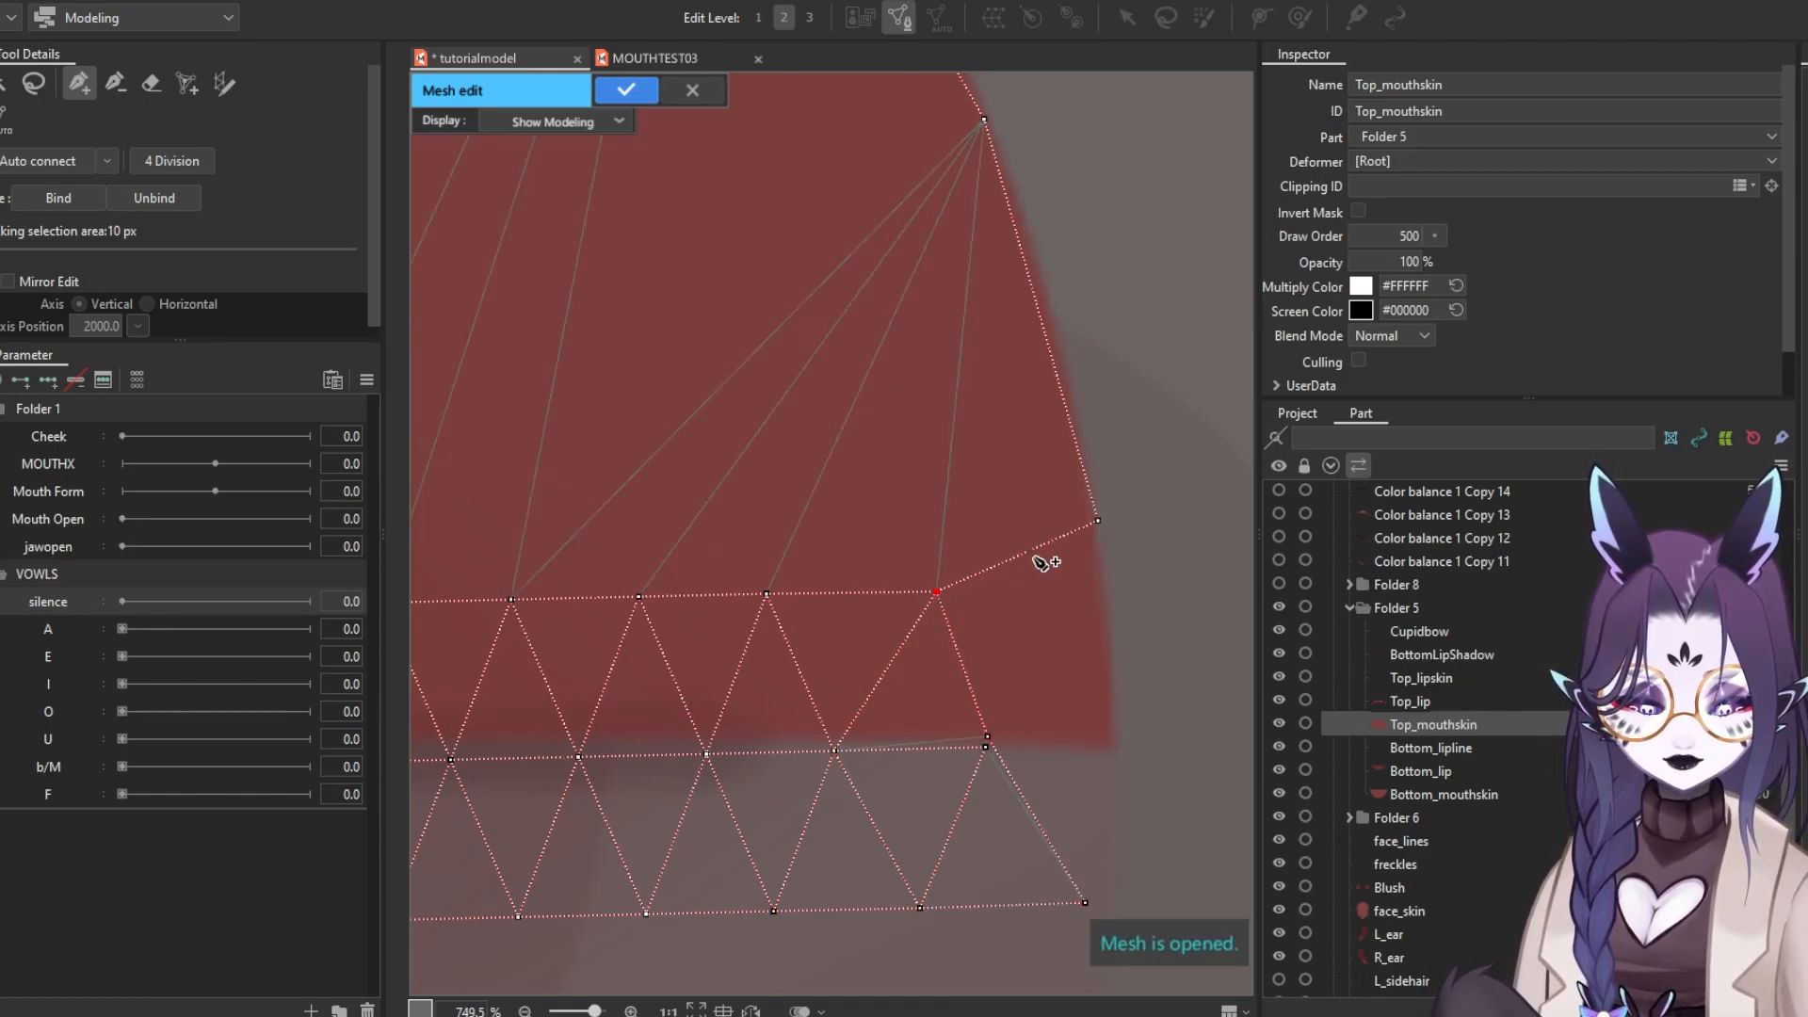
pyautogui.moveTo(1097, 520); pyautogui.dragTo(1111, 558)
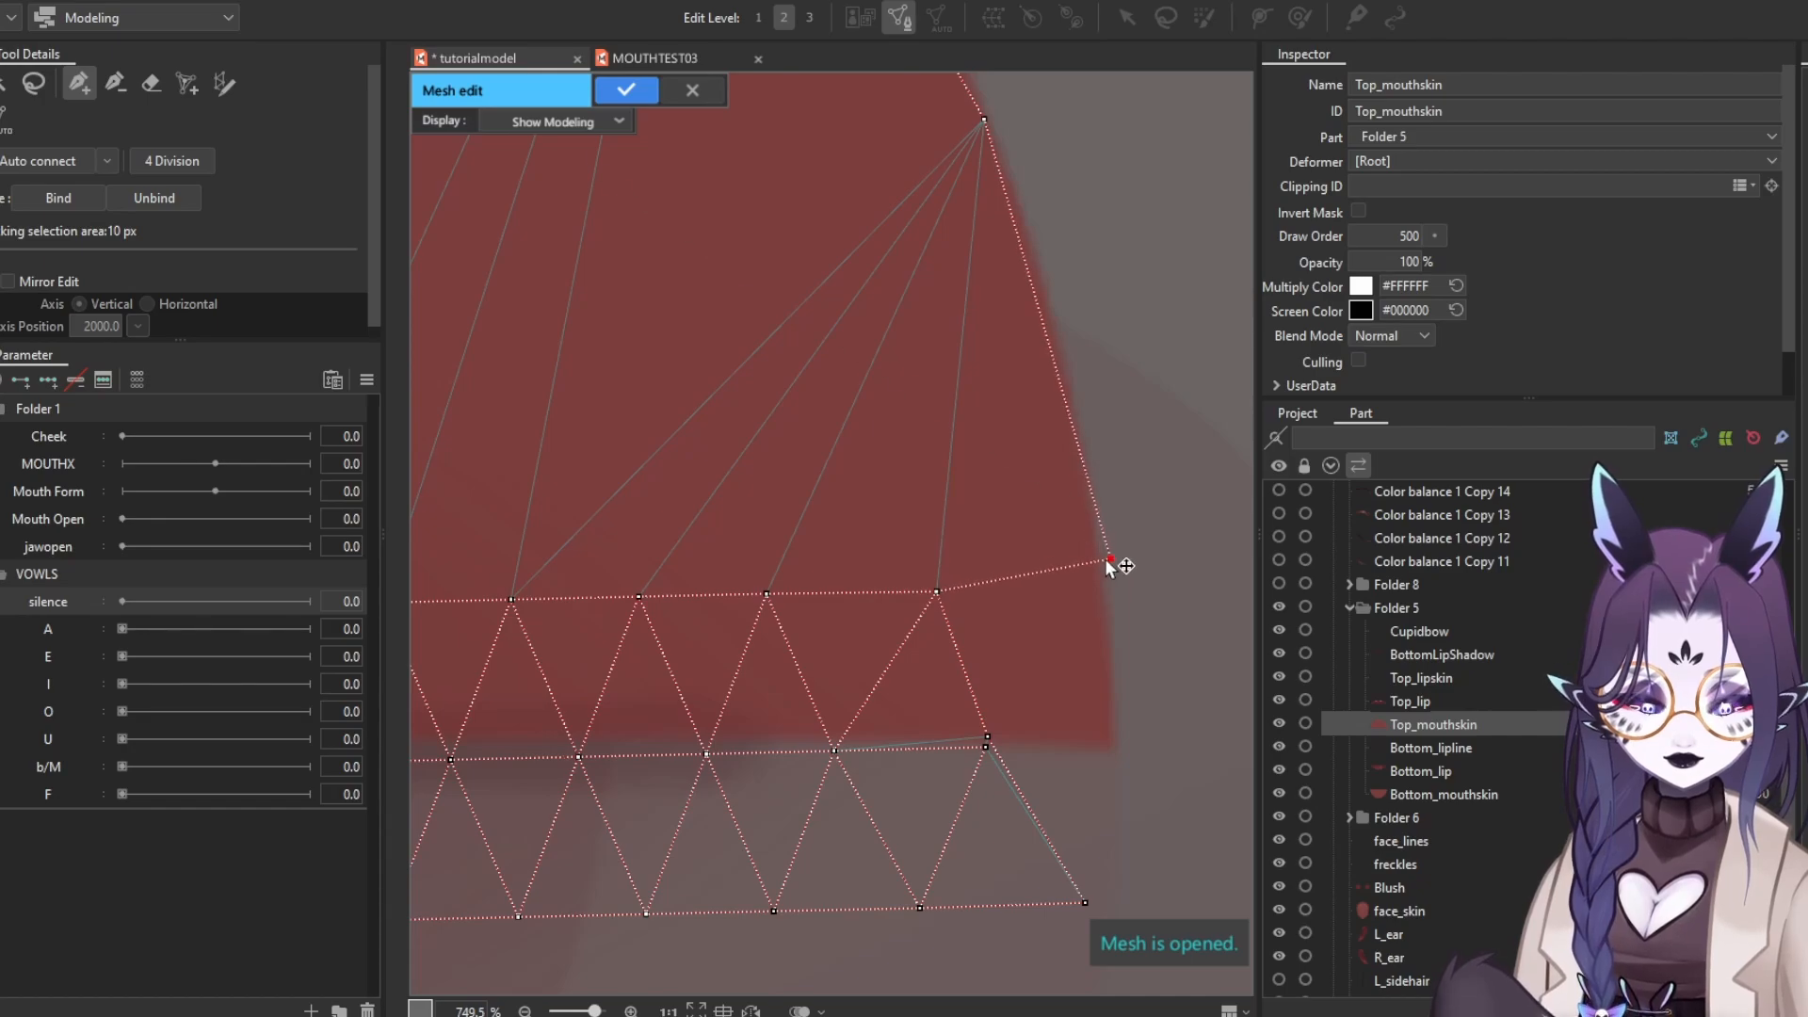
# Close the strip's right end with a point past the skin's lower-right corner, linked to the lower row, middle row and arc end
pyautogui.click(985, 747)
pyautogui.click(1084, 902)
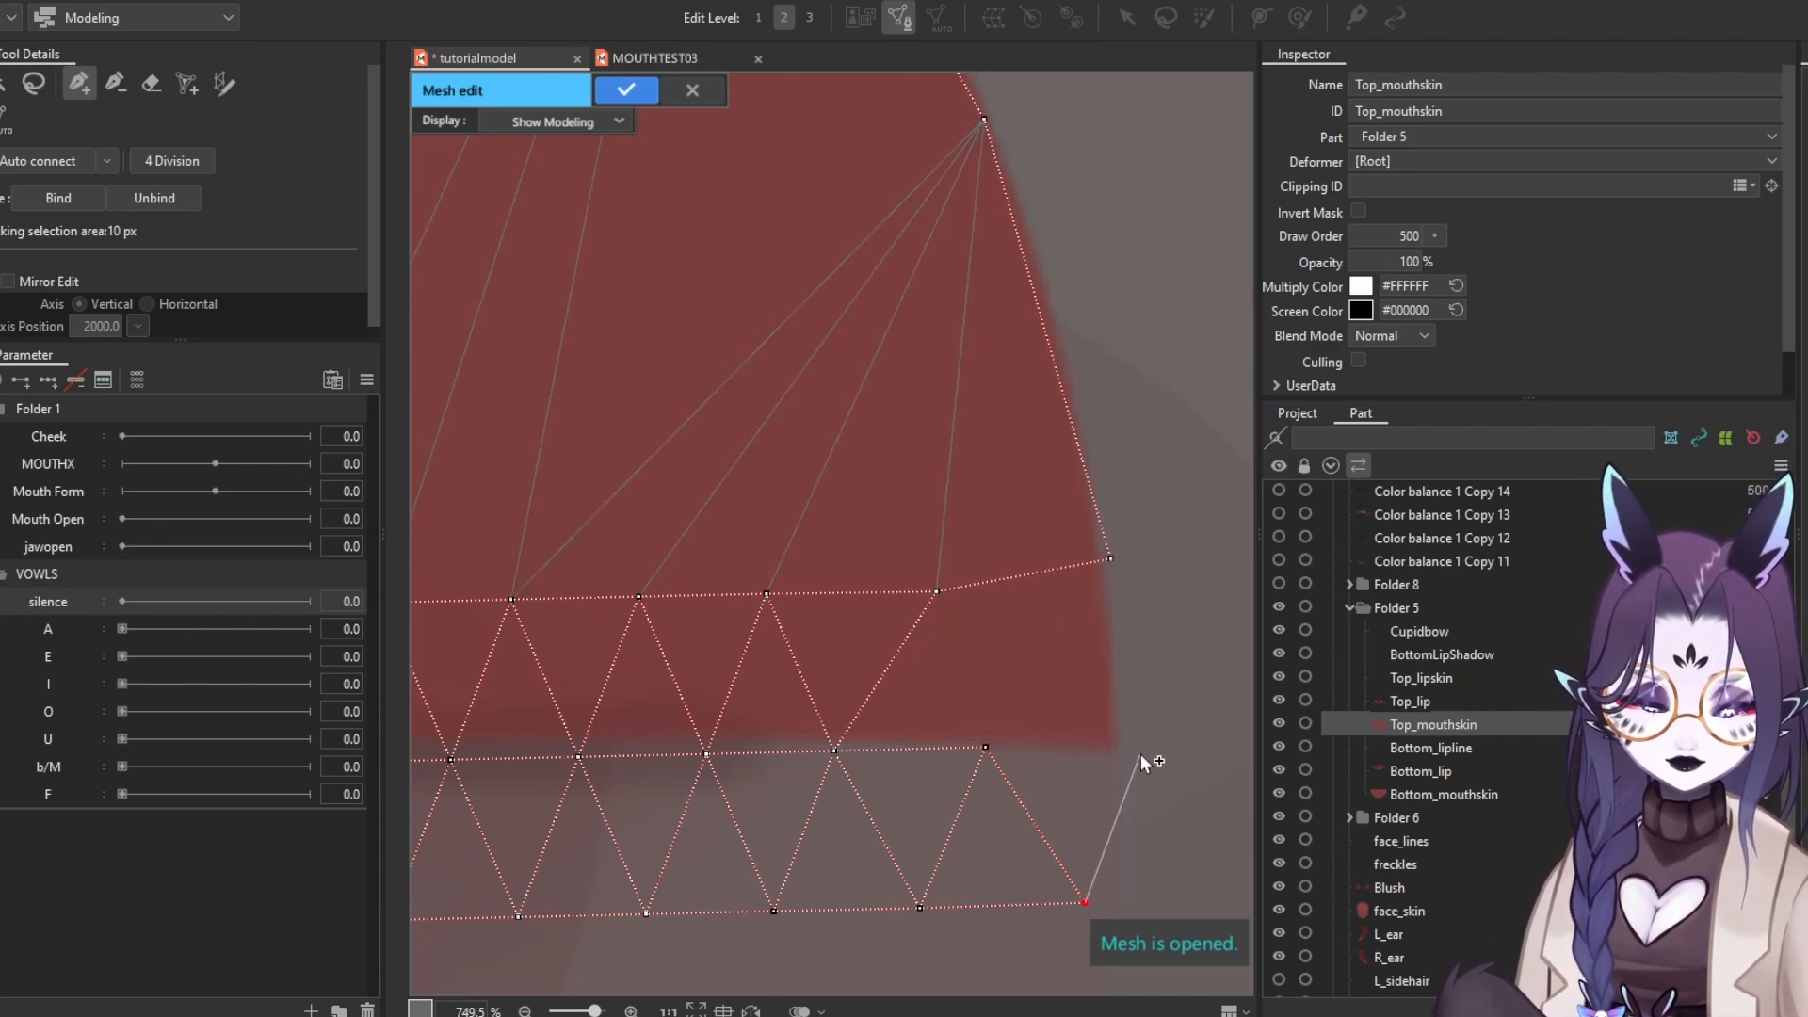
pyautogui.click(1143, 746)
pyautogui.click(985, 747)
pyautogui.click(937, 592)
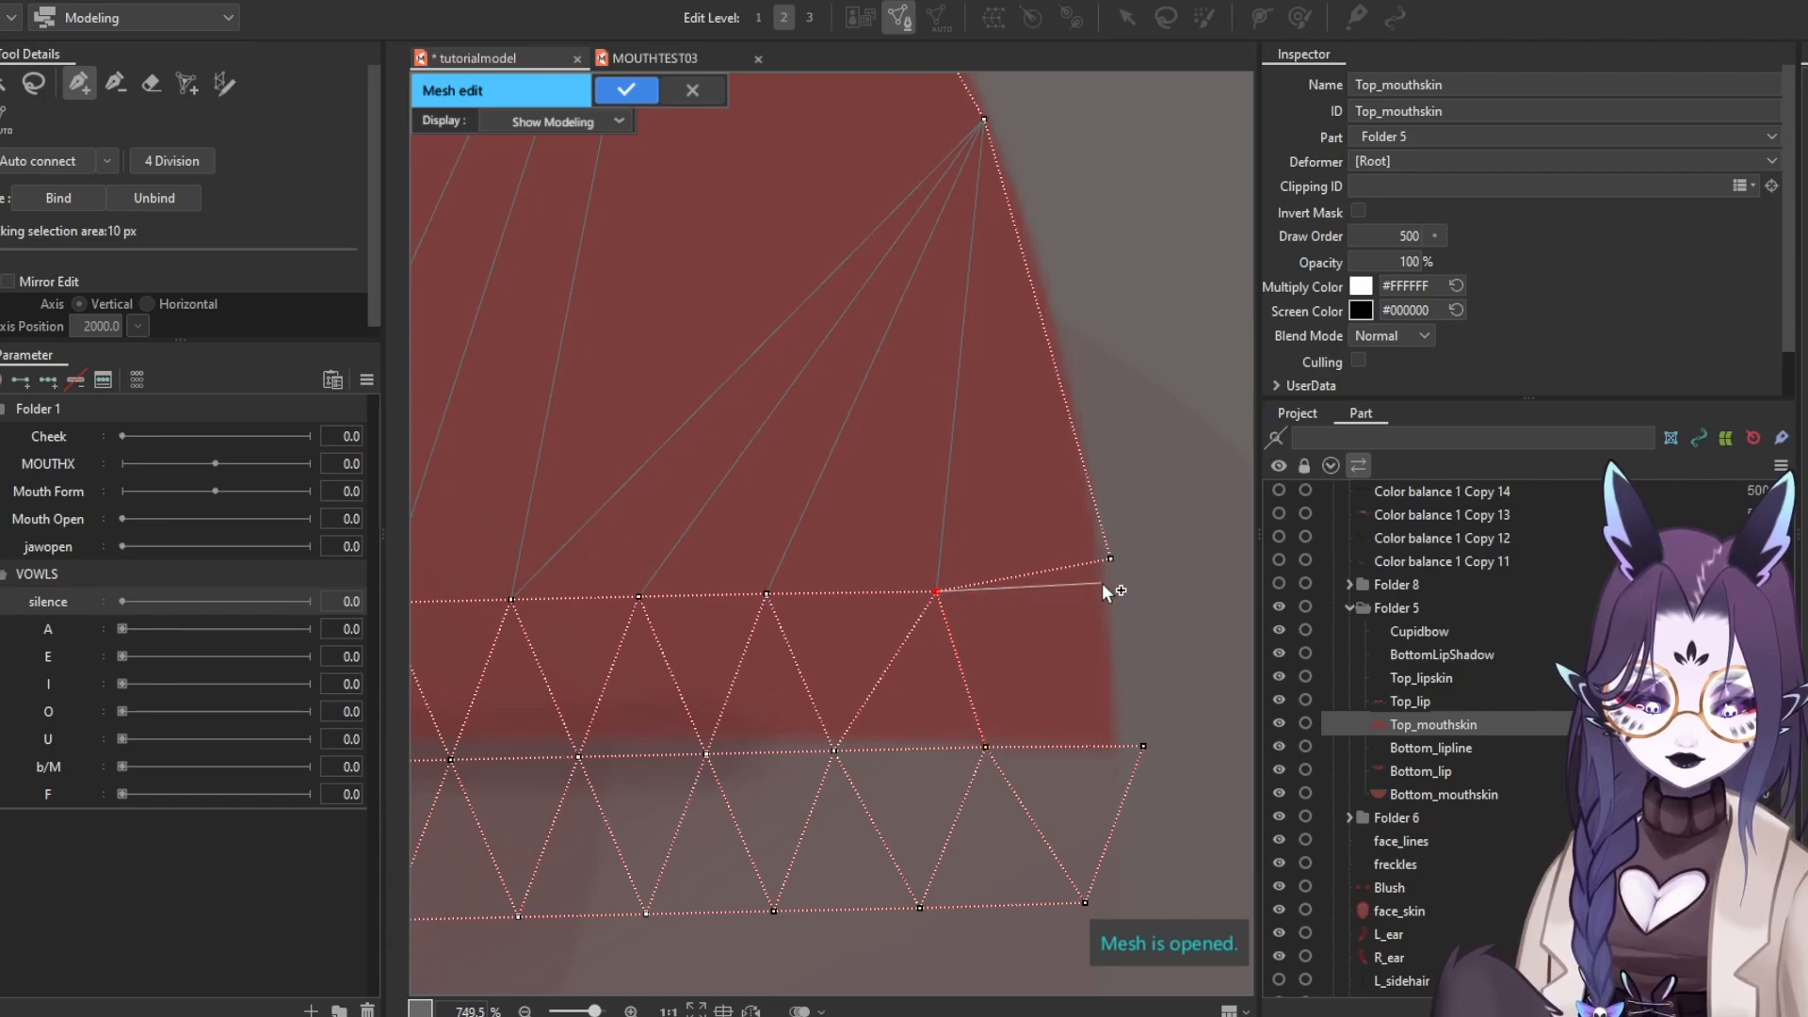
pyautogui.click(1110, 559)
pyautogui.click(985, 747)
pyautogui.click(1110, 560)
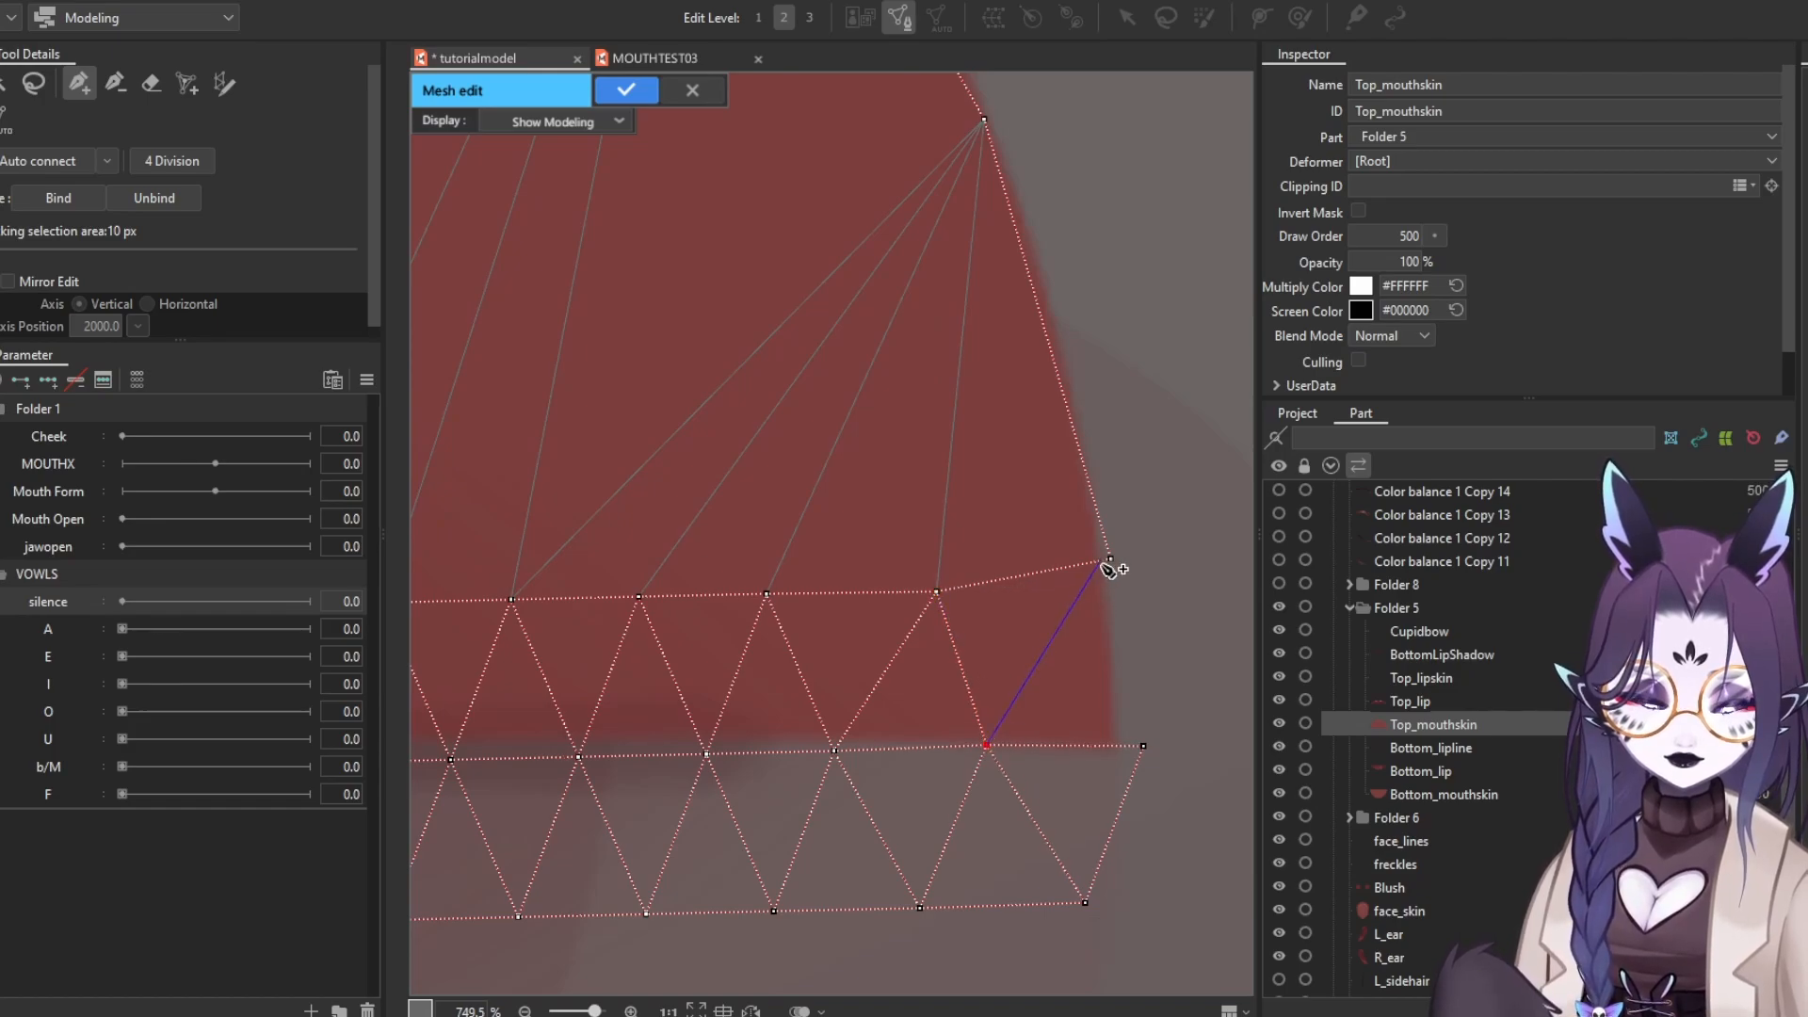
pyautogui.click(1142, 748)
# Shift the lower-right corner point of the Top_mouthskin strip outward to line up with the new outer edge
pyautogui.scroll(-10, 1139, 744)
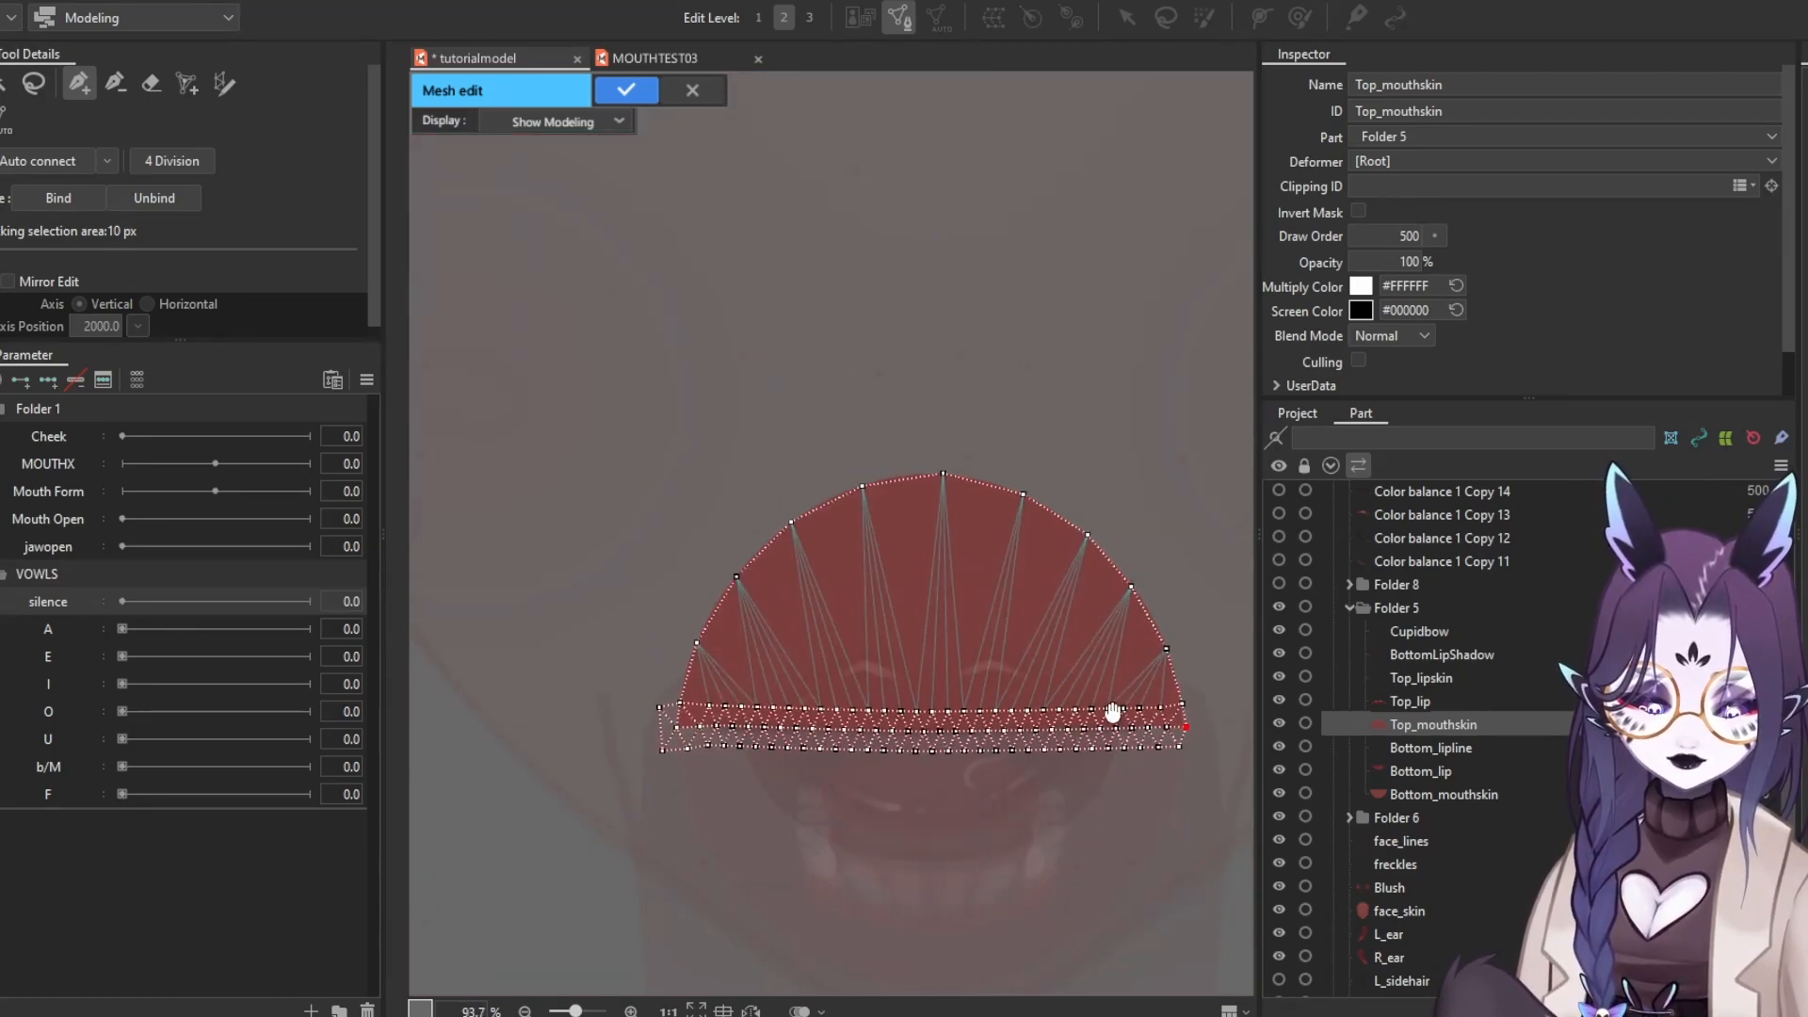
pyautogui.moveTo(1113, 713); pyautogui.dragTo(989, 710)
pyautogui.scroll(10, 1106, 734)
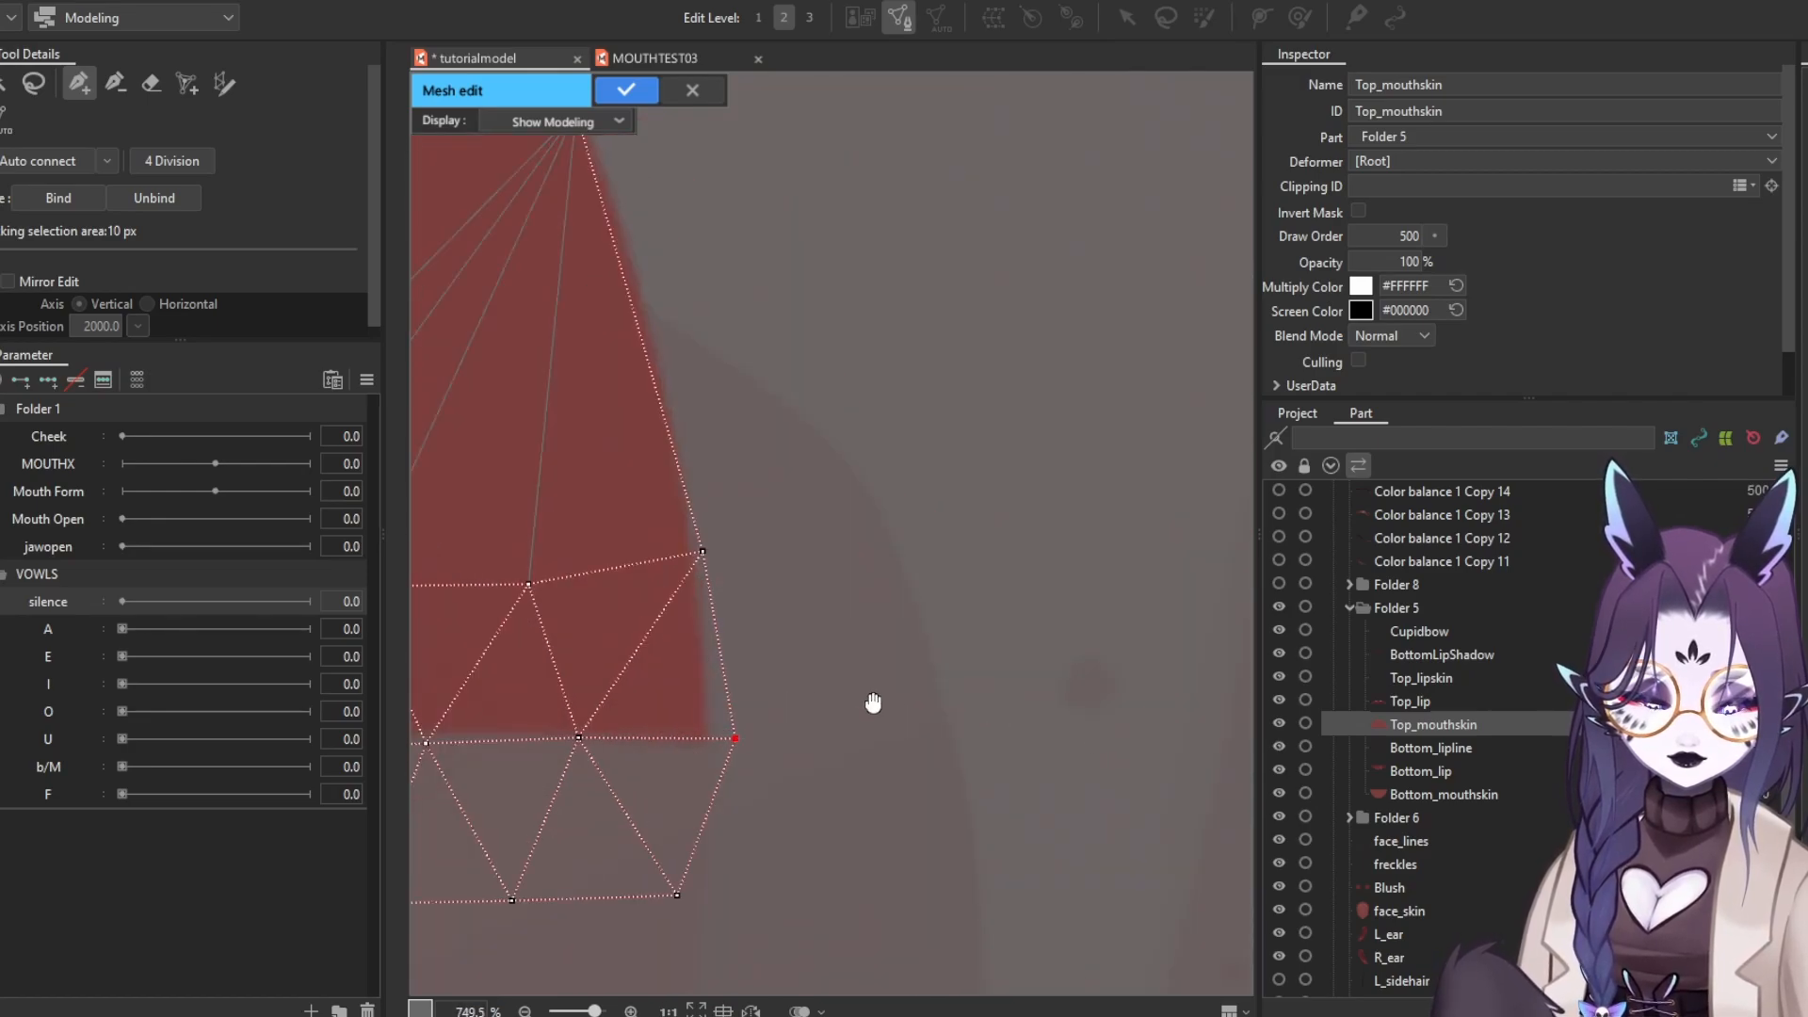
pyautogui.moveTo(873, 702); pyautogui.dragTo(835, 695)
pyautogui.moveTo(780, 848); pyautogui.dragTo(820, 845)
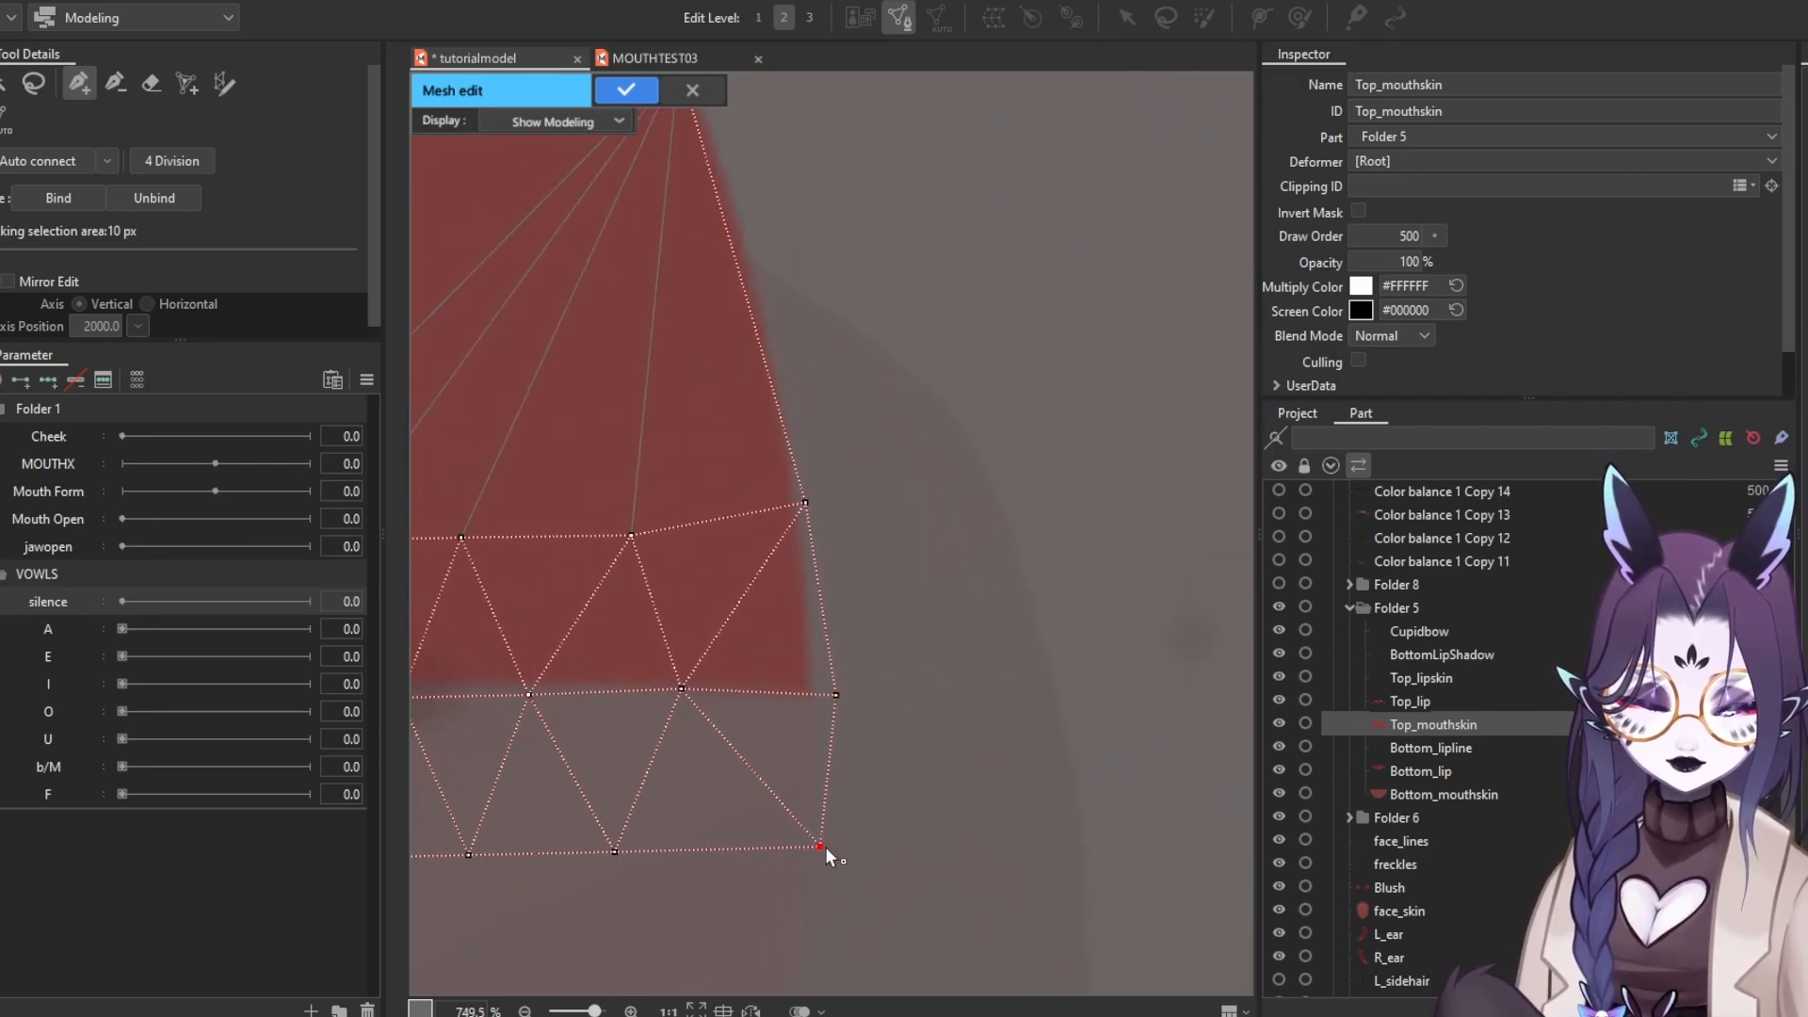
pyautogui.scroll(-10, 825, 853)
pyautogui.moveTo(817, 713); pyautogui.dragTo(806, 703)
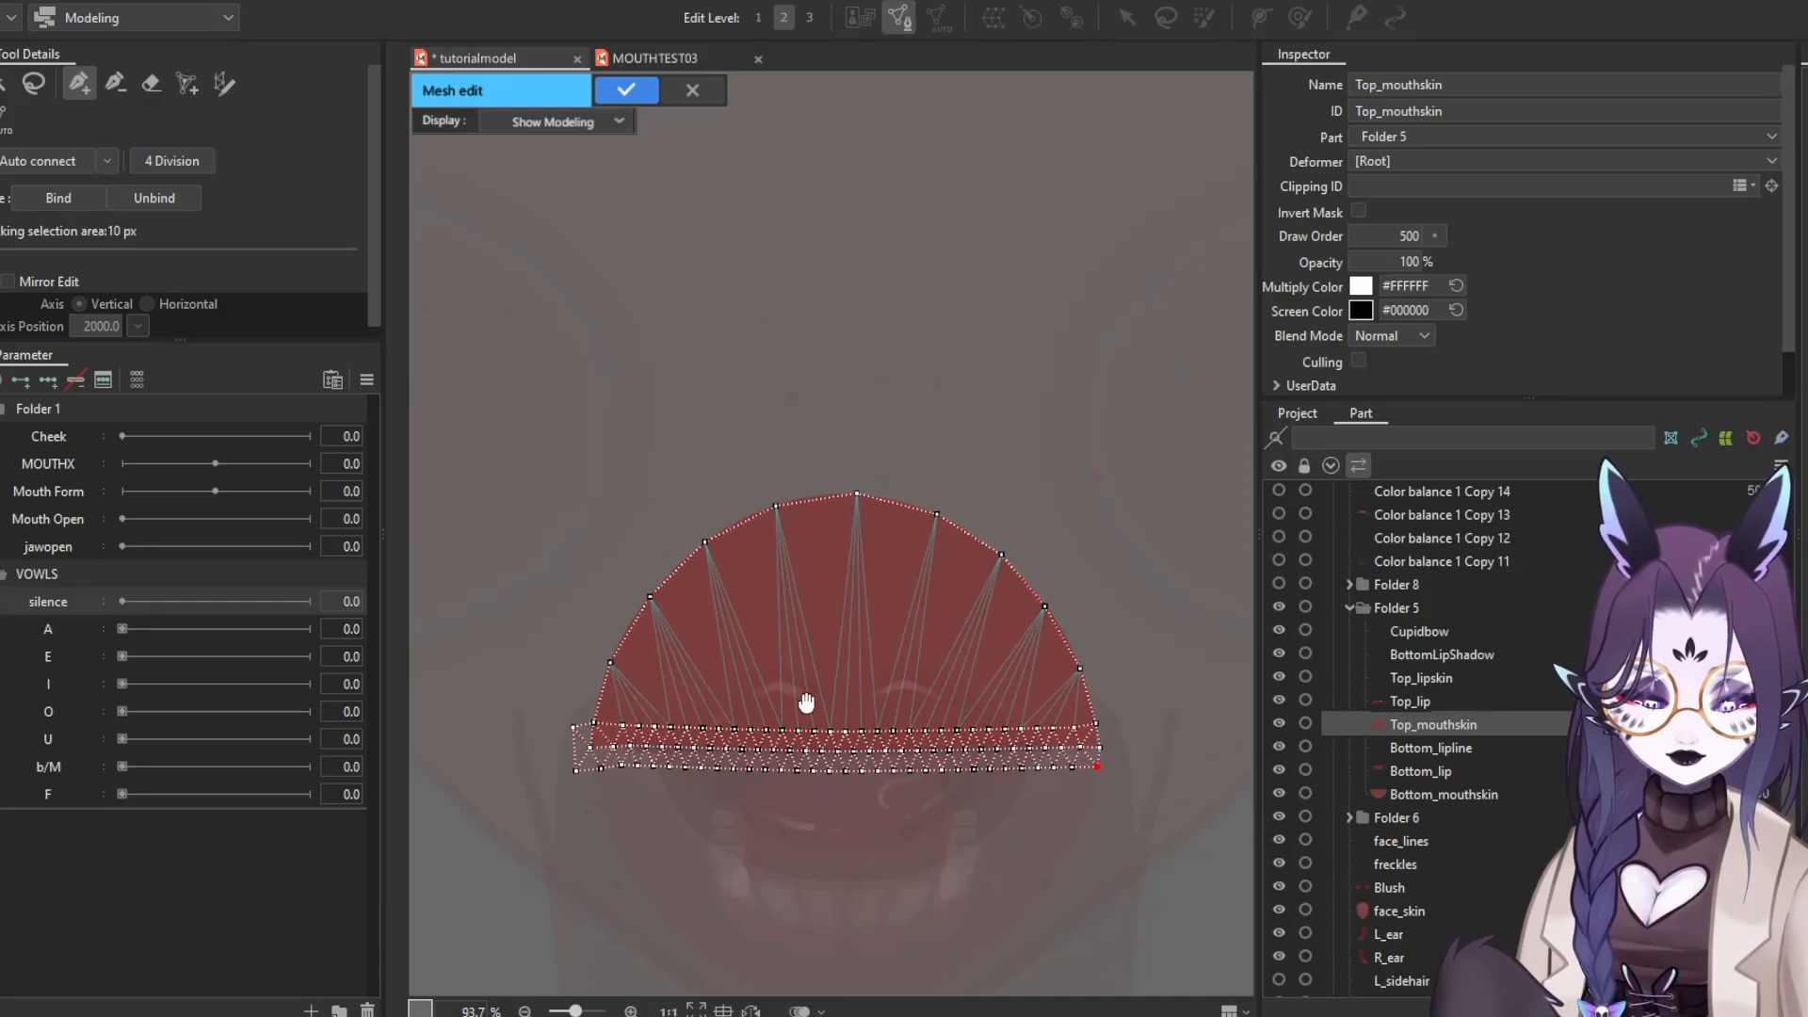
# Pull the outline points on the left side and crown of Top_mouthskin's arc slightly outside the skin edge
pyautogui.scroll(2, 810, 710)
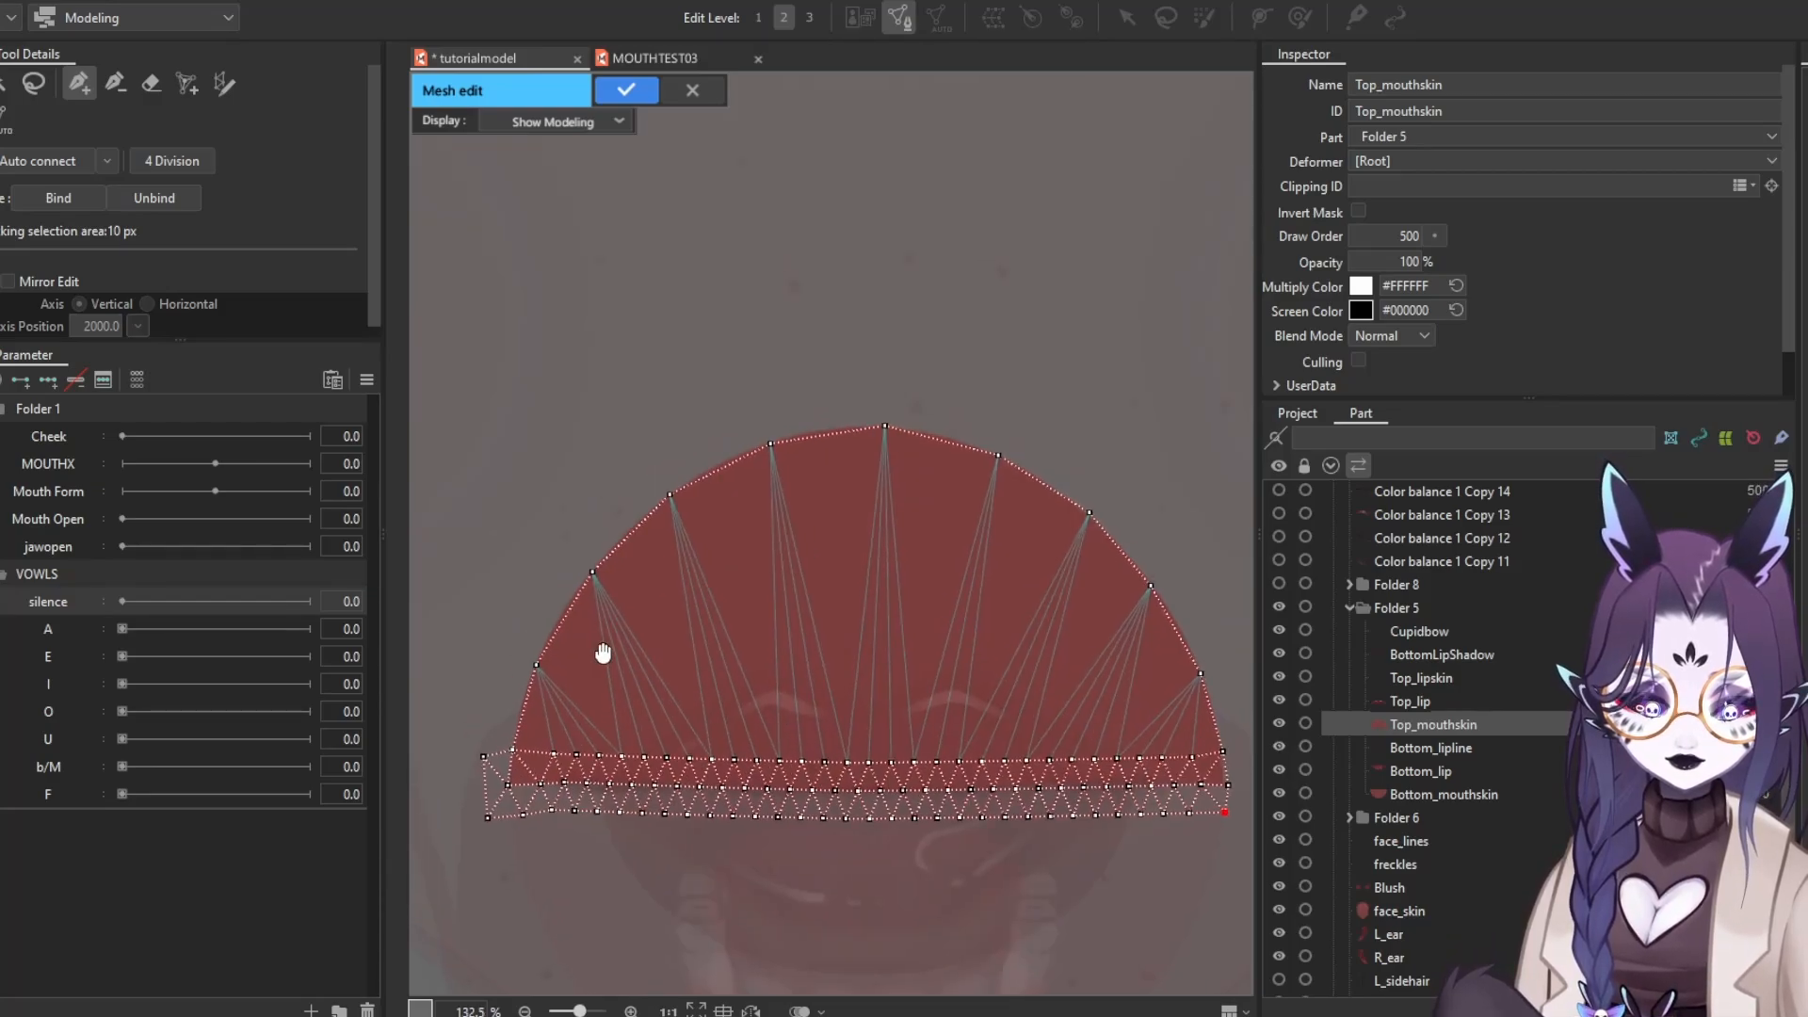
pyautogui.scroll(-2, 612, 659)
pyautogui.scroll(4, 574, 678)
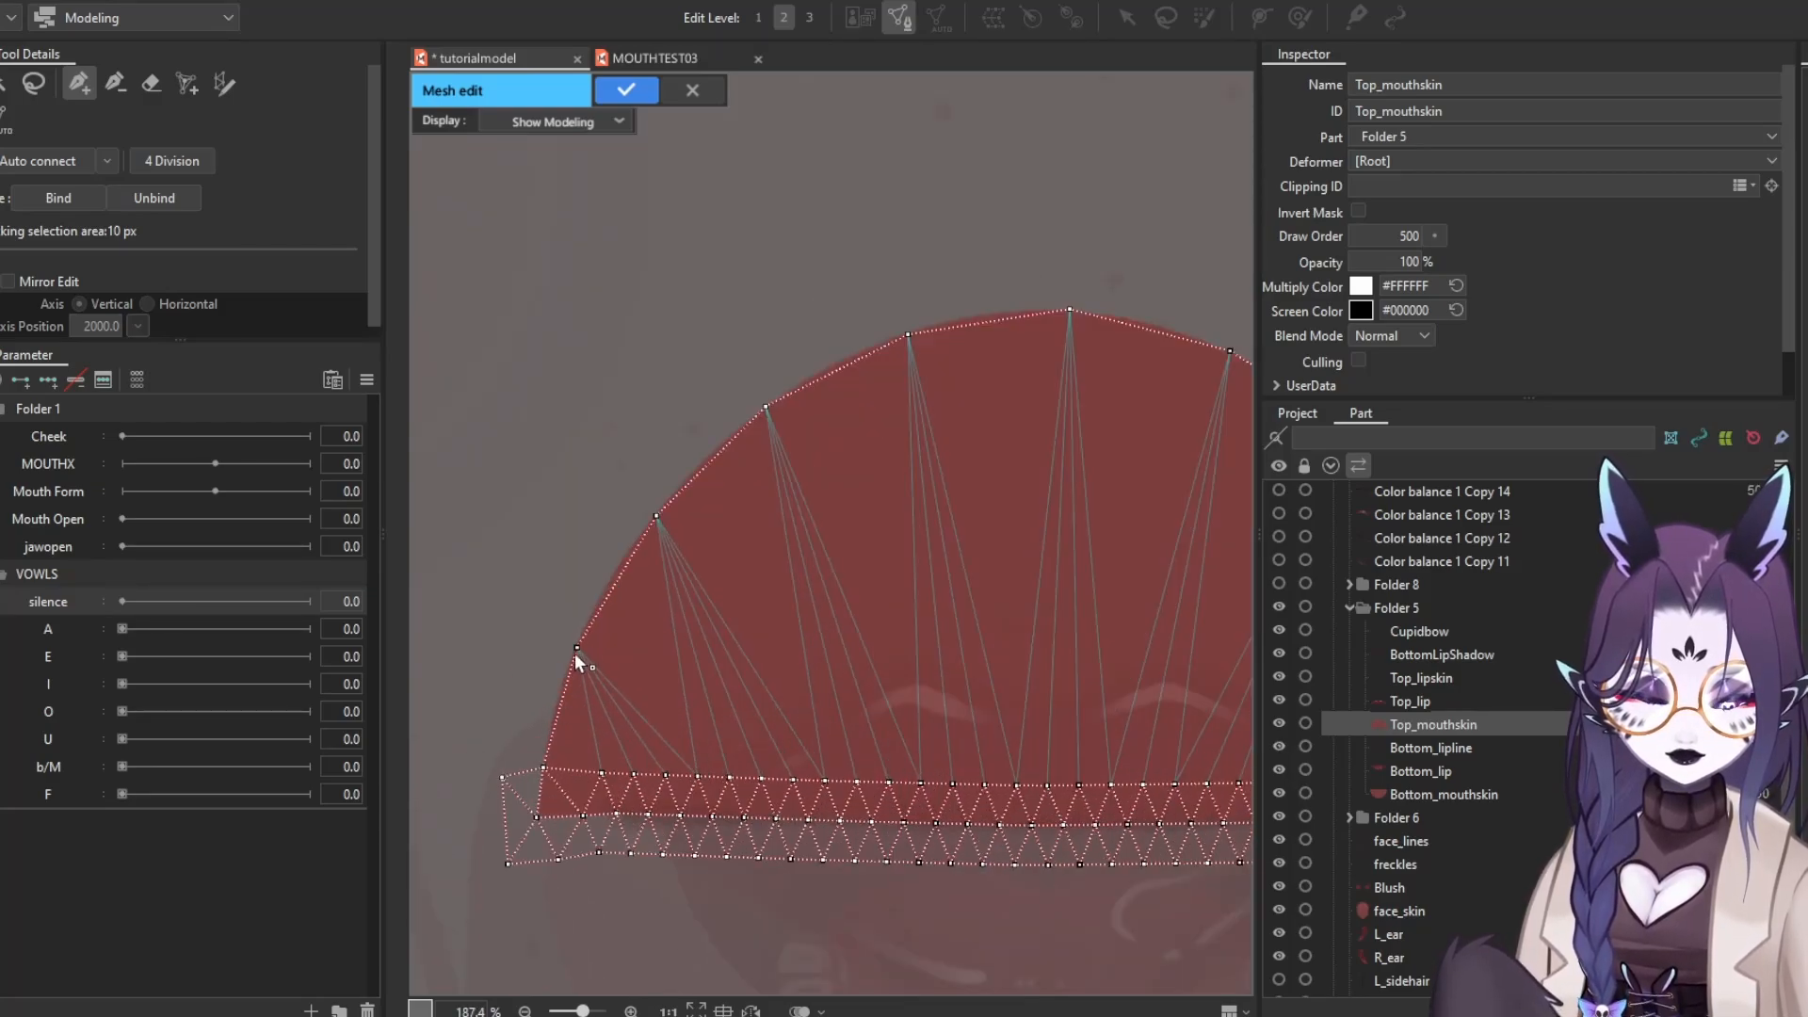
pyautogui.moveTo(575, 650); pyautogui.dragTo(556, 644)
pyautogui.moveTo(656, 517); pyautogui.dragTo(639, 500)
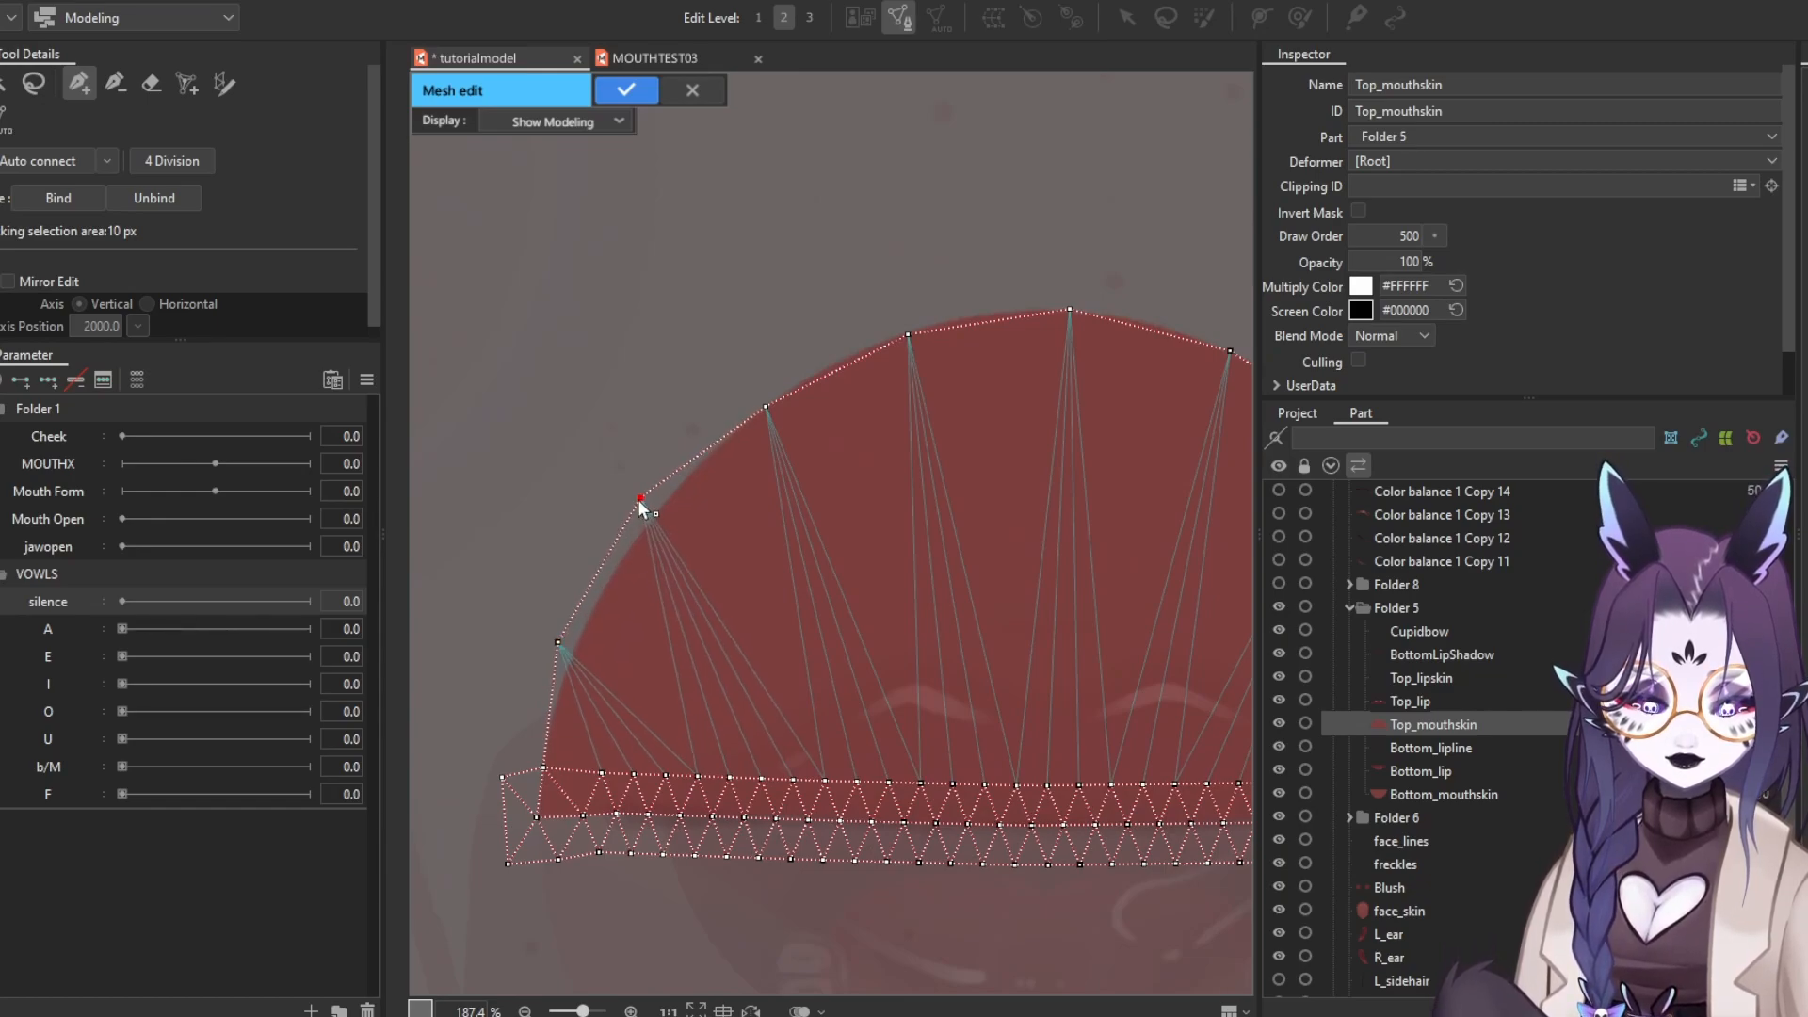
pyautogui.moveTo(766, 440); pyautogui.dragTo(692, 433)
pyautogui.moveTo(839, 406); pyautogui.dragTo(779, 435)
pyautogui.moveTo(945, 499); pyautogui.dragTo(718, 451)
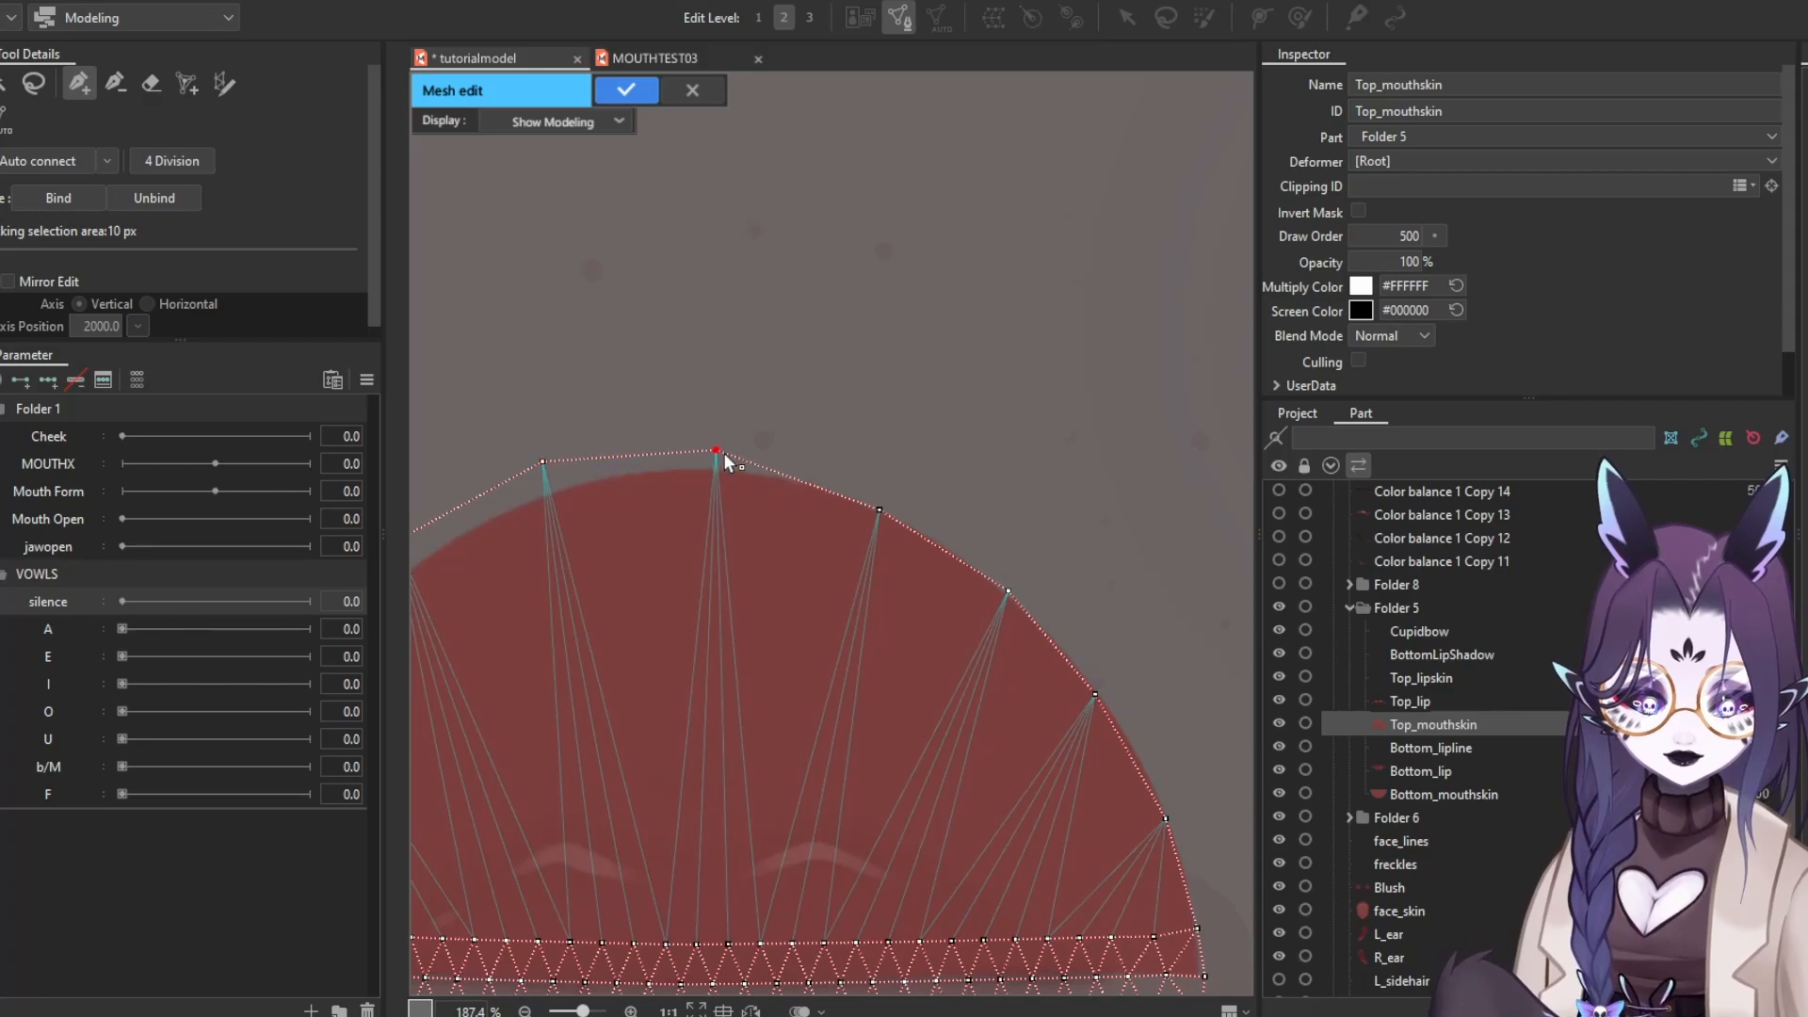
# Pull the outline points down the right side of Top_mouthskin's arc slightly outside the skin edge
pyautogui.moveTo(879, 511); pyautogui.dragTo(908, 485)
pyautogui.moveTo(1007, 593); pyautogui.dragTo(1040, 572)
pyautogui.moveTo(1100, 691); pyautogui.dragTo(1139, 679)
pyautogui.moveTo(1195, 759); pyautogui.dragTo(959, 671)
pyautogui.moveTo(964, 738); pyautogui.dragTo(923, 693)
pyautogui.scroll(2, 912, 679)
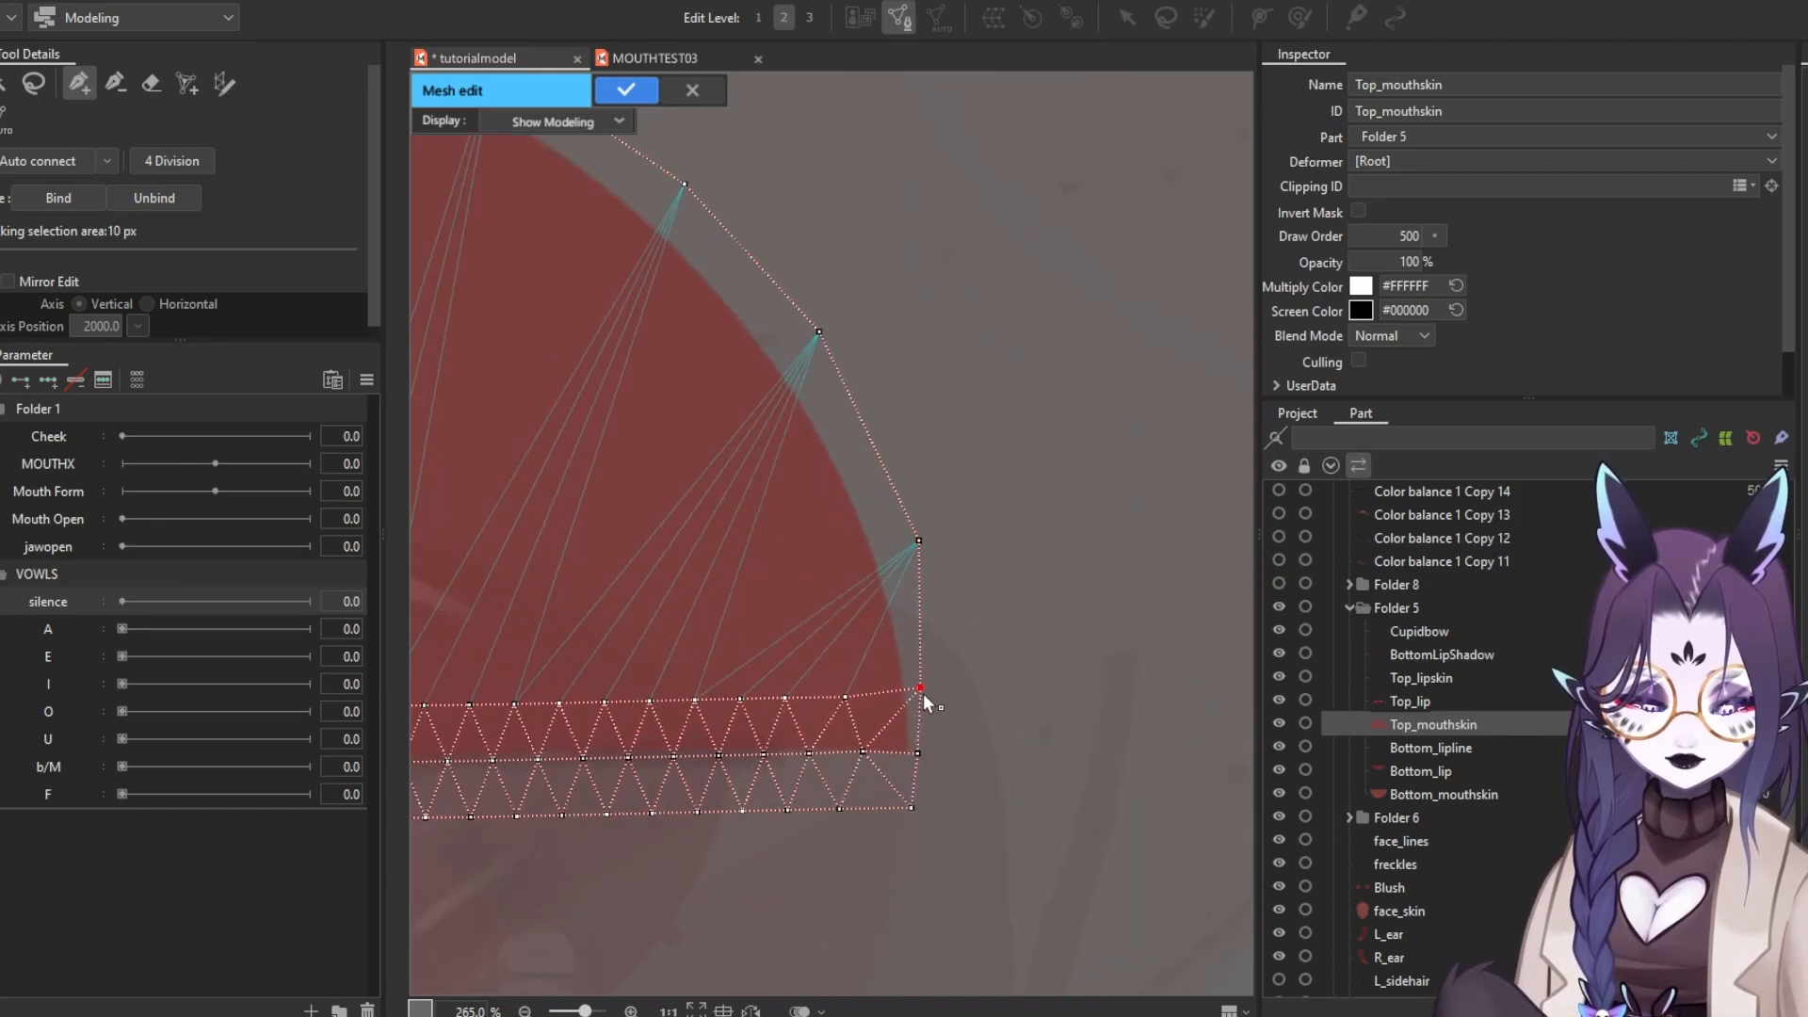
# Nudge the strip's left-end points just outside the skin edge and delete the surplus outermost corner points
pyautogui.moveTo(633, 746); pyautogui.dragTo(1122, 670)
pyautogui.moveTo(443, 632); pyautogui.dragTo(683, 657)
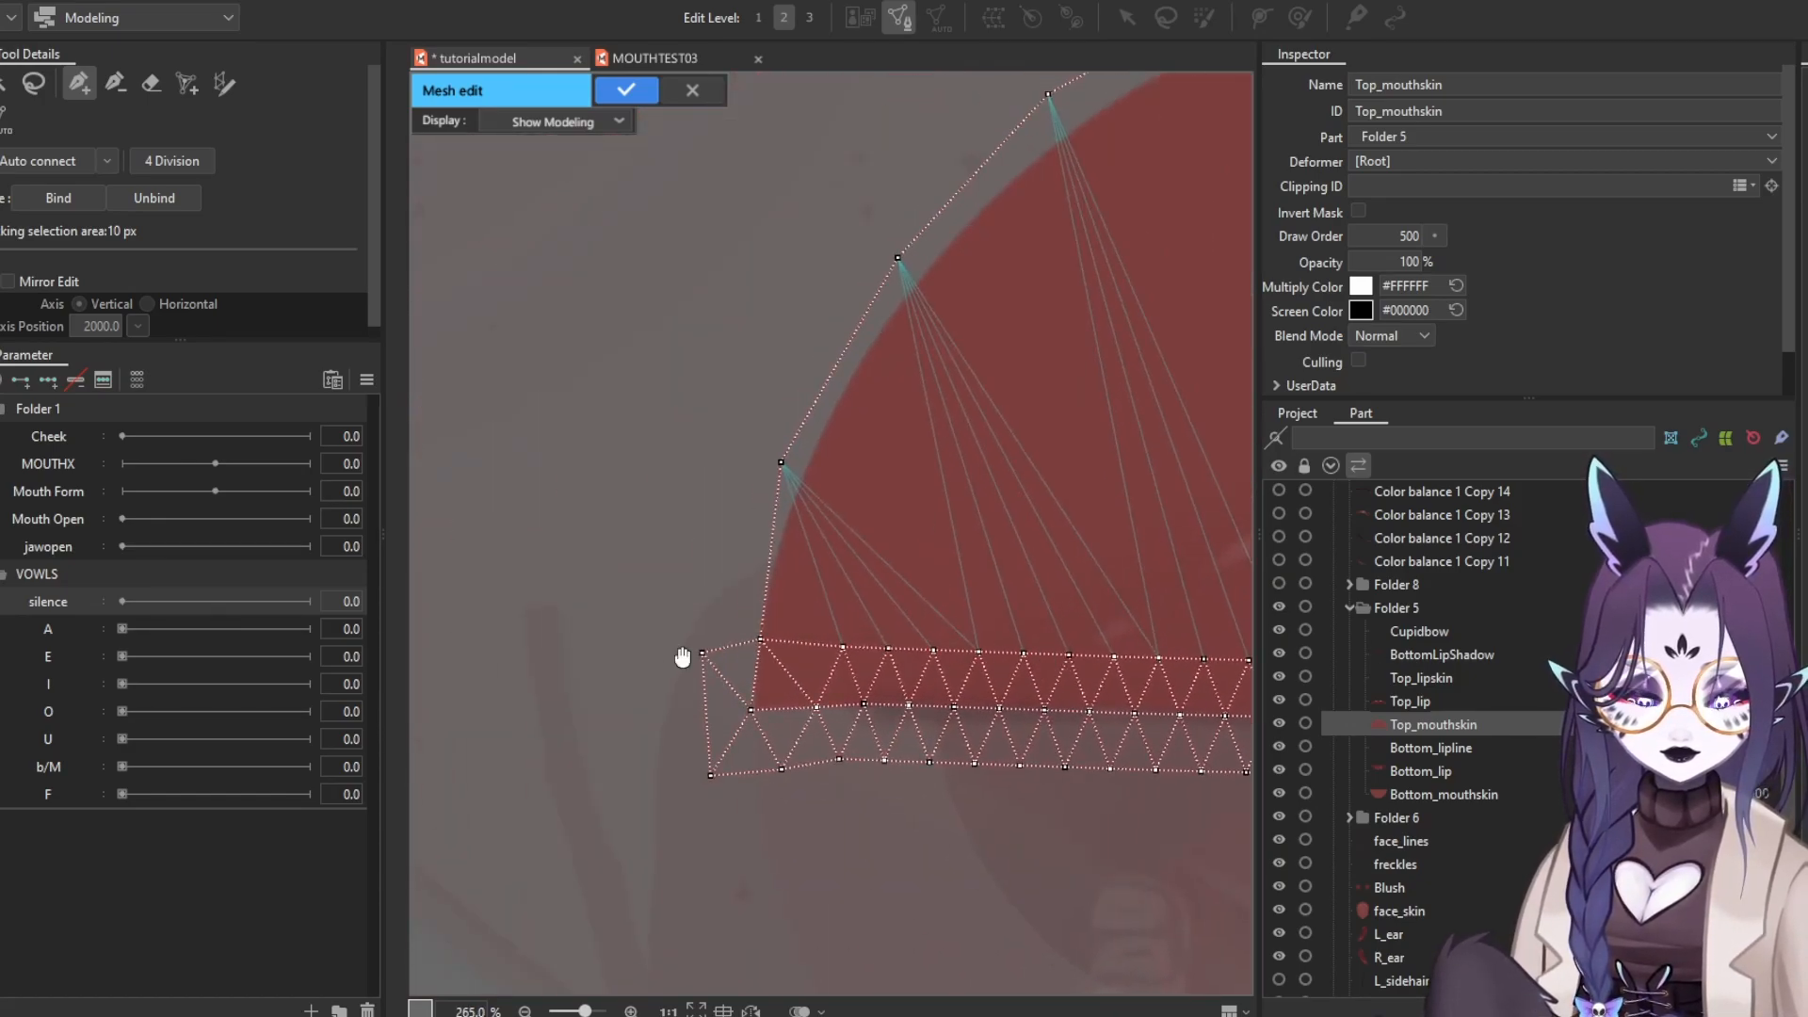
pyautogui.scroll(4, 696, 672)
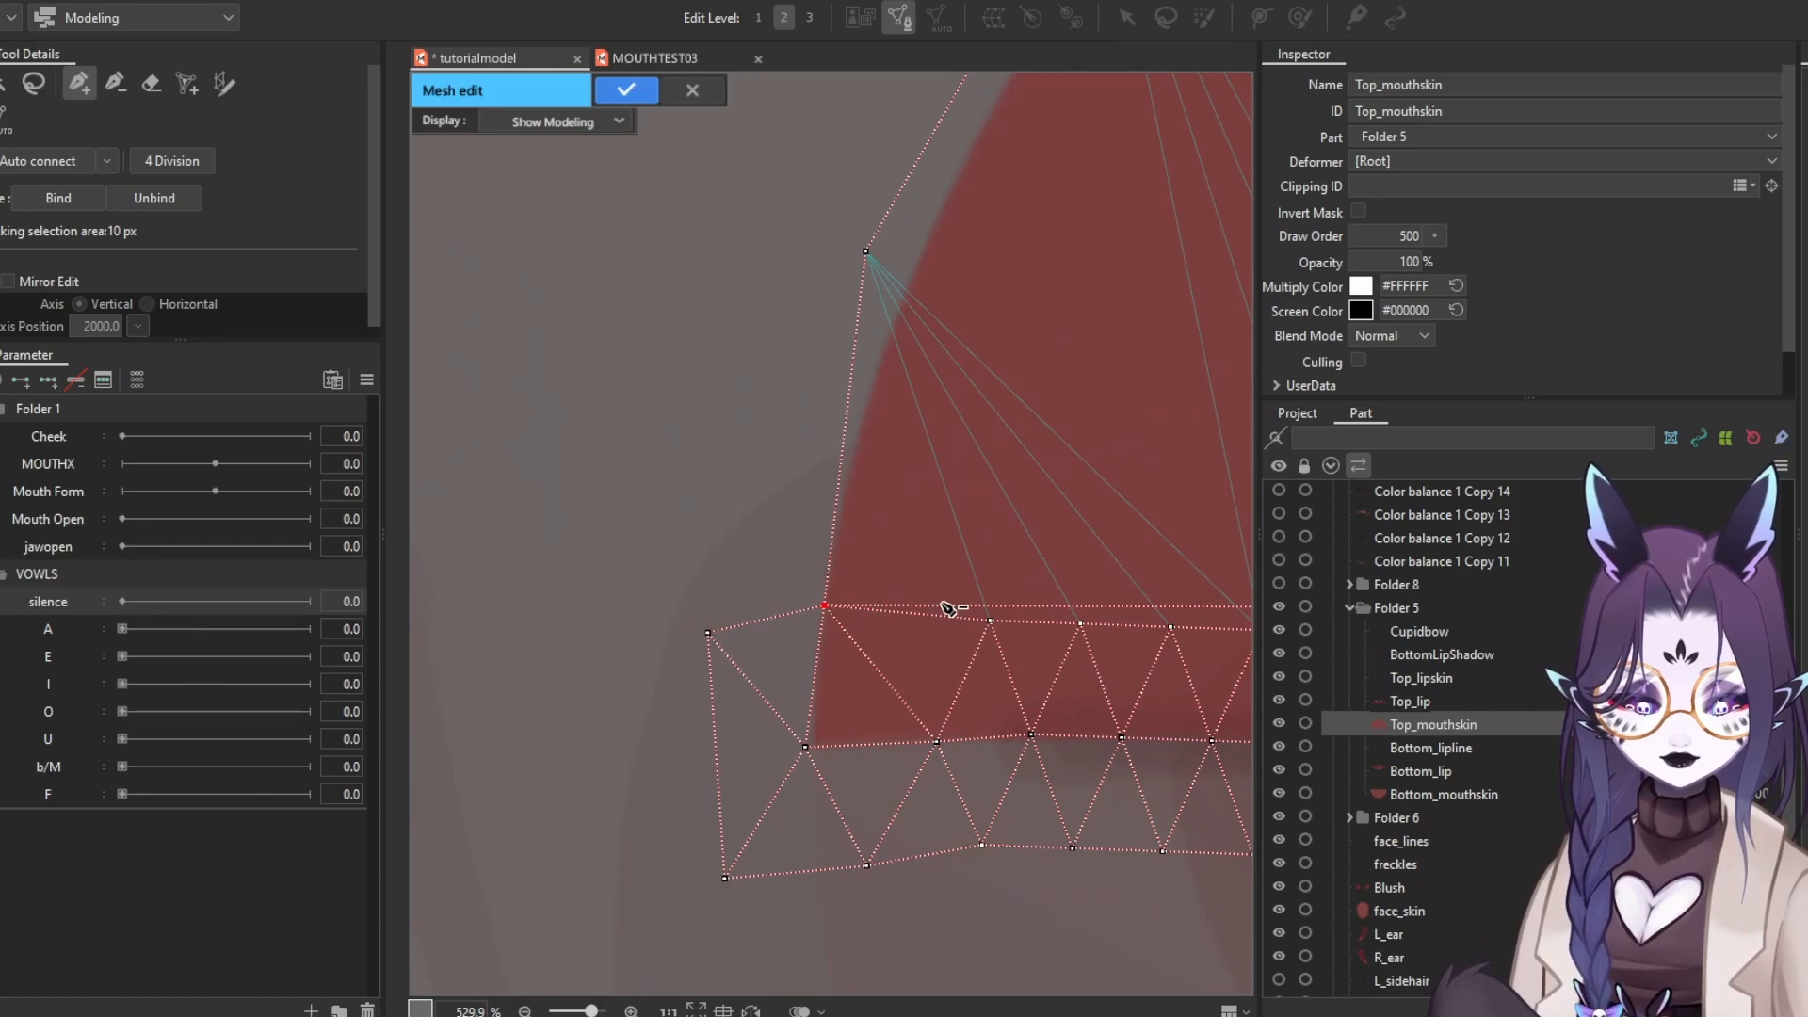
pyautogui.moveTo(824, 606); pyautogui.dragTo(807, 604)
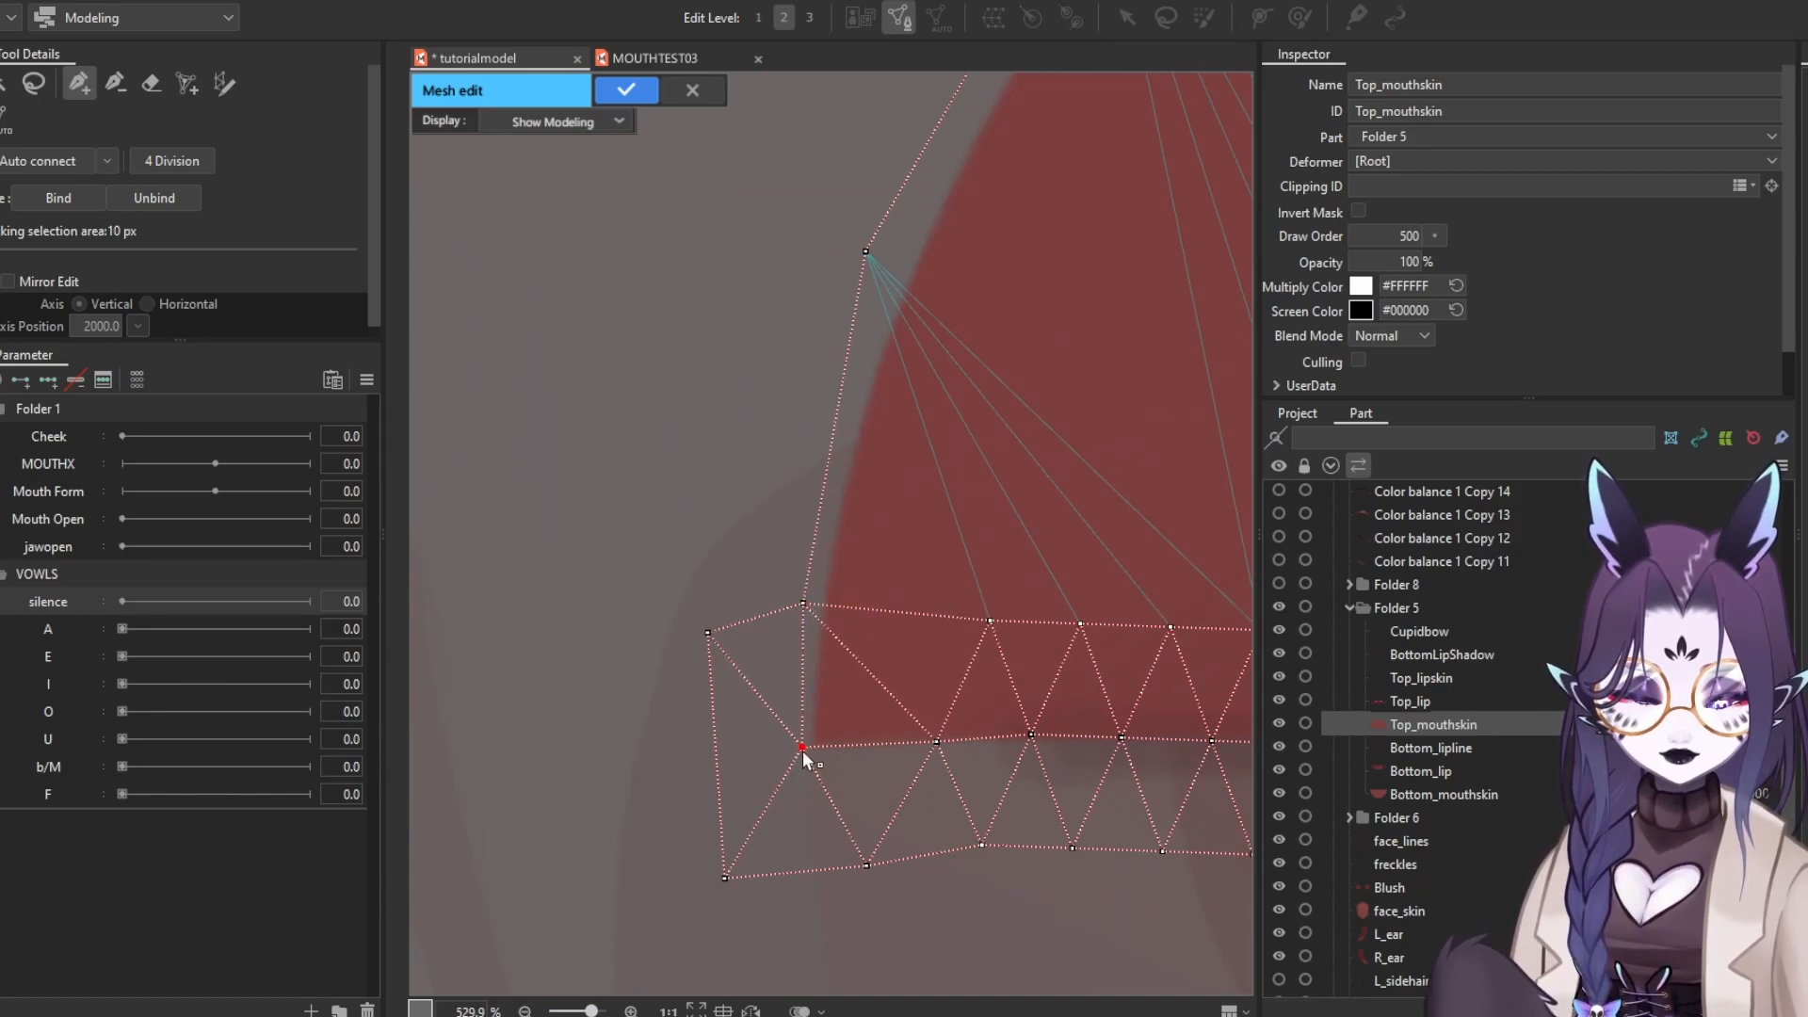
pyautogui.moveTo(868, 866); pyautogui.dragTo(830, 872)
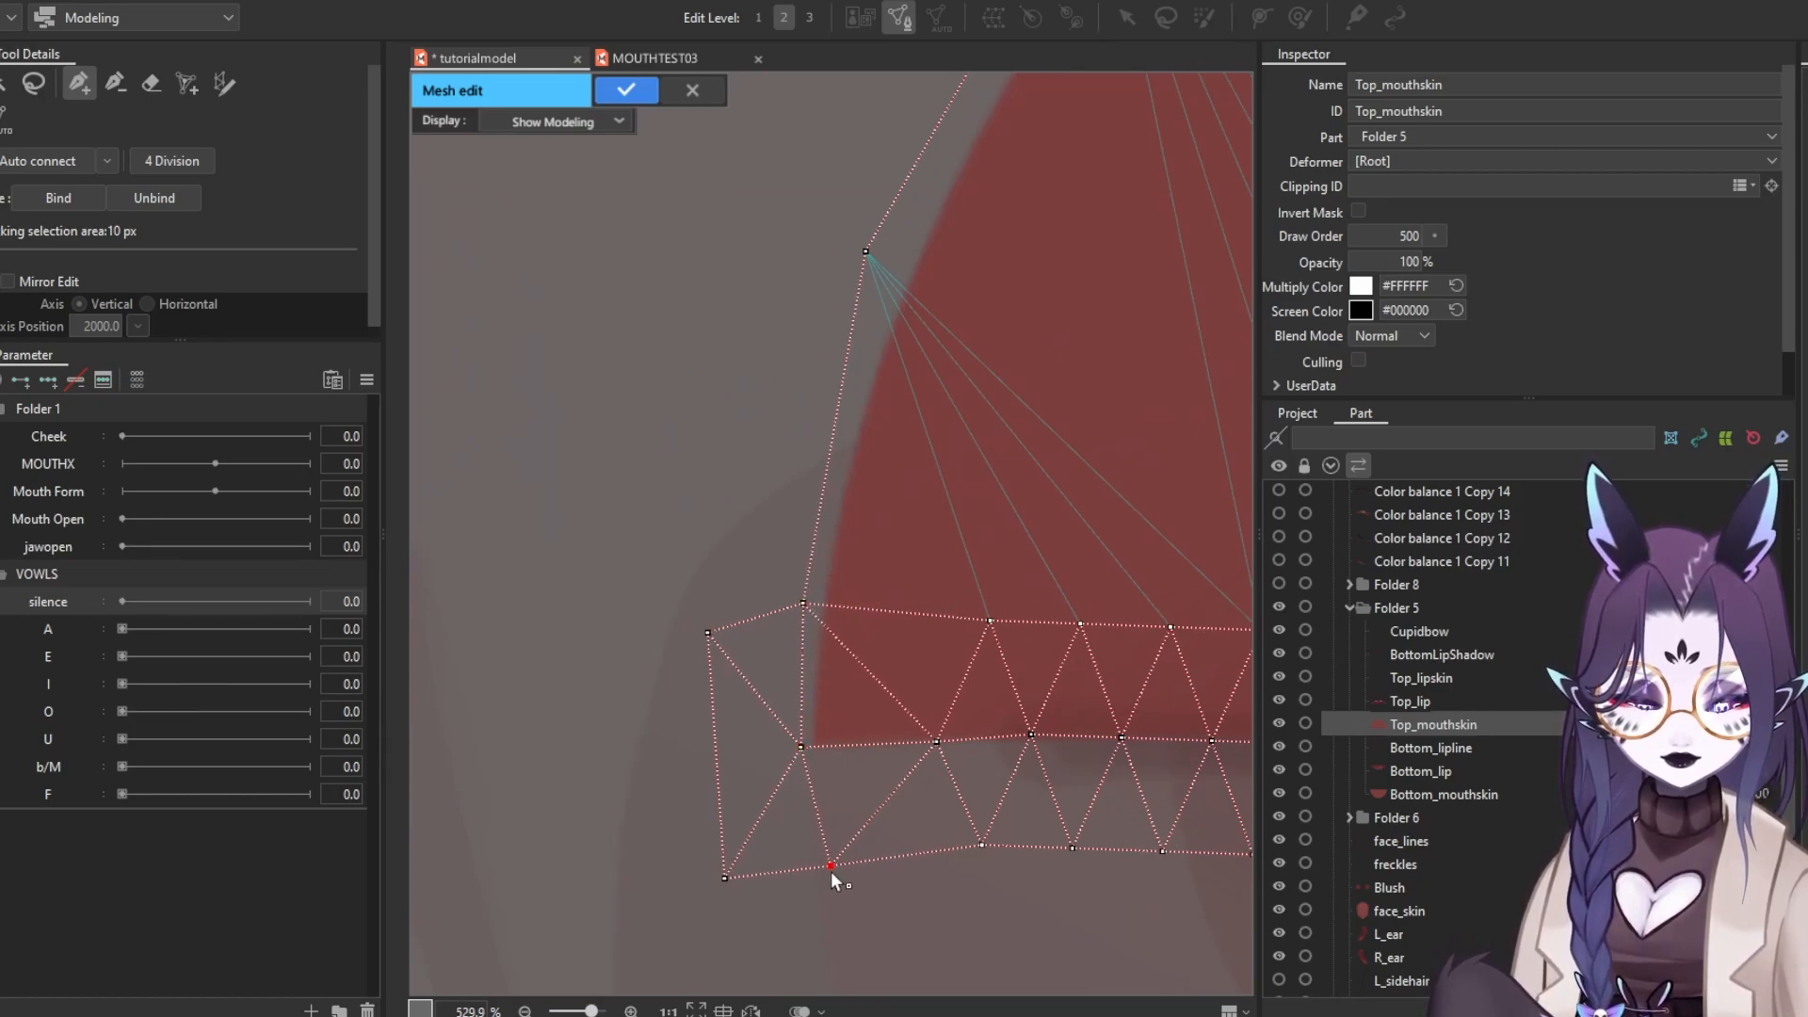
pyautogui.click(722, 879)
pyautogui.press('Delete')
# Lasso the whole Top_mouthskin mesh, copy it and apply the mesh edit
pyautogui.scroll(-10, 733, 636)
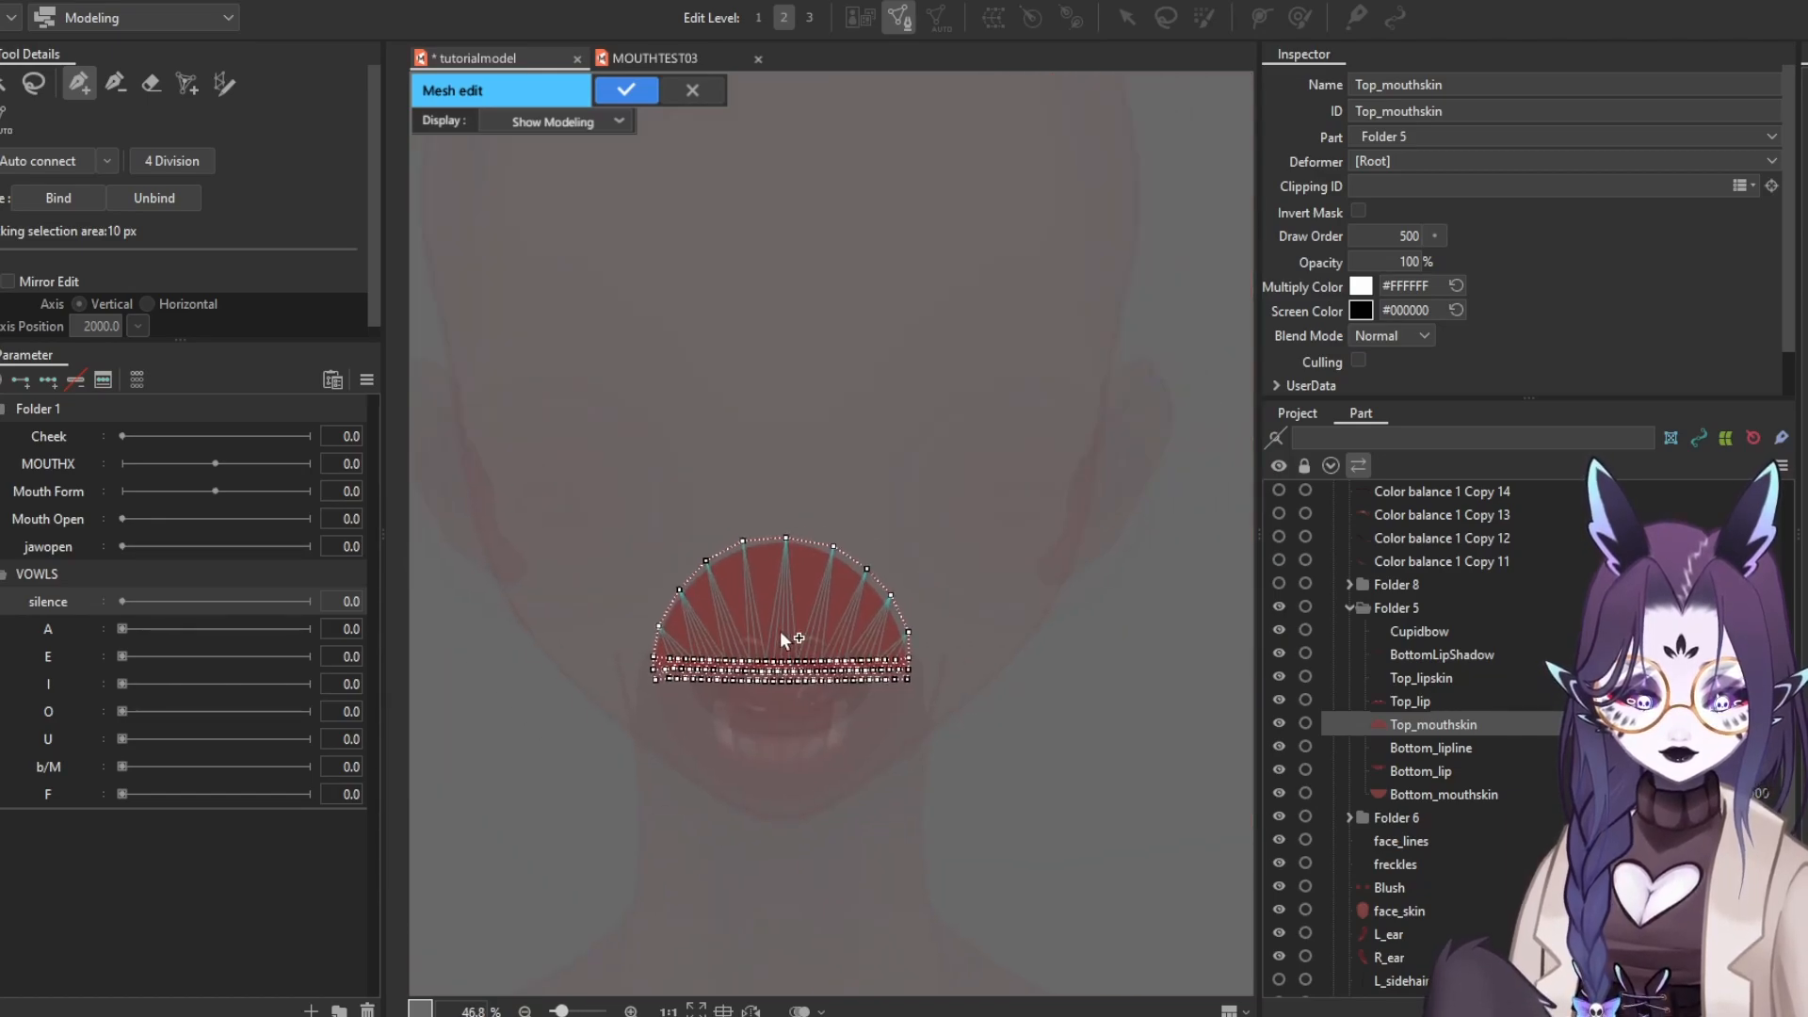
pyautogui.scroll(4, 780, 630)
pyautogui.moveTo(659, 538); pyautogui.dragTo(764, 521)
pyautogui.scroll(-3, 765, 521)
pyautogui.click(40, 87)
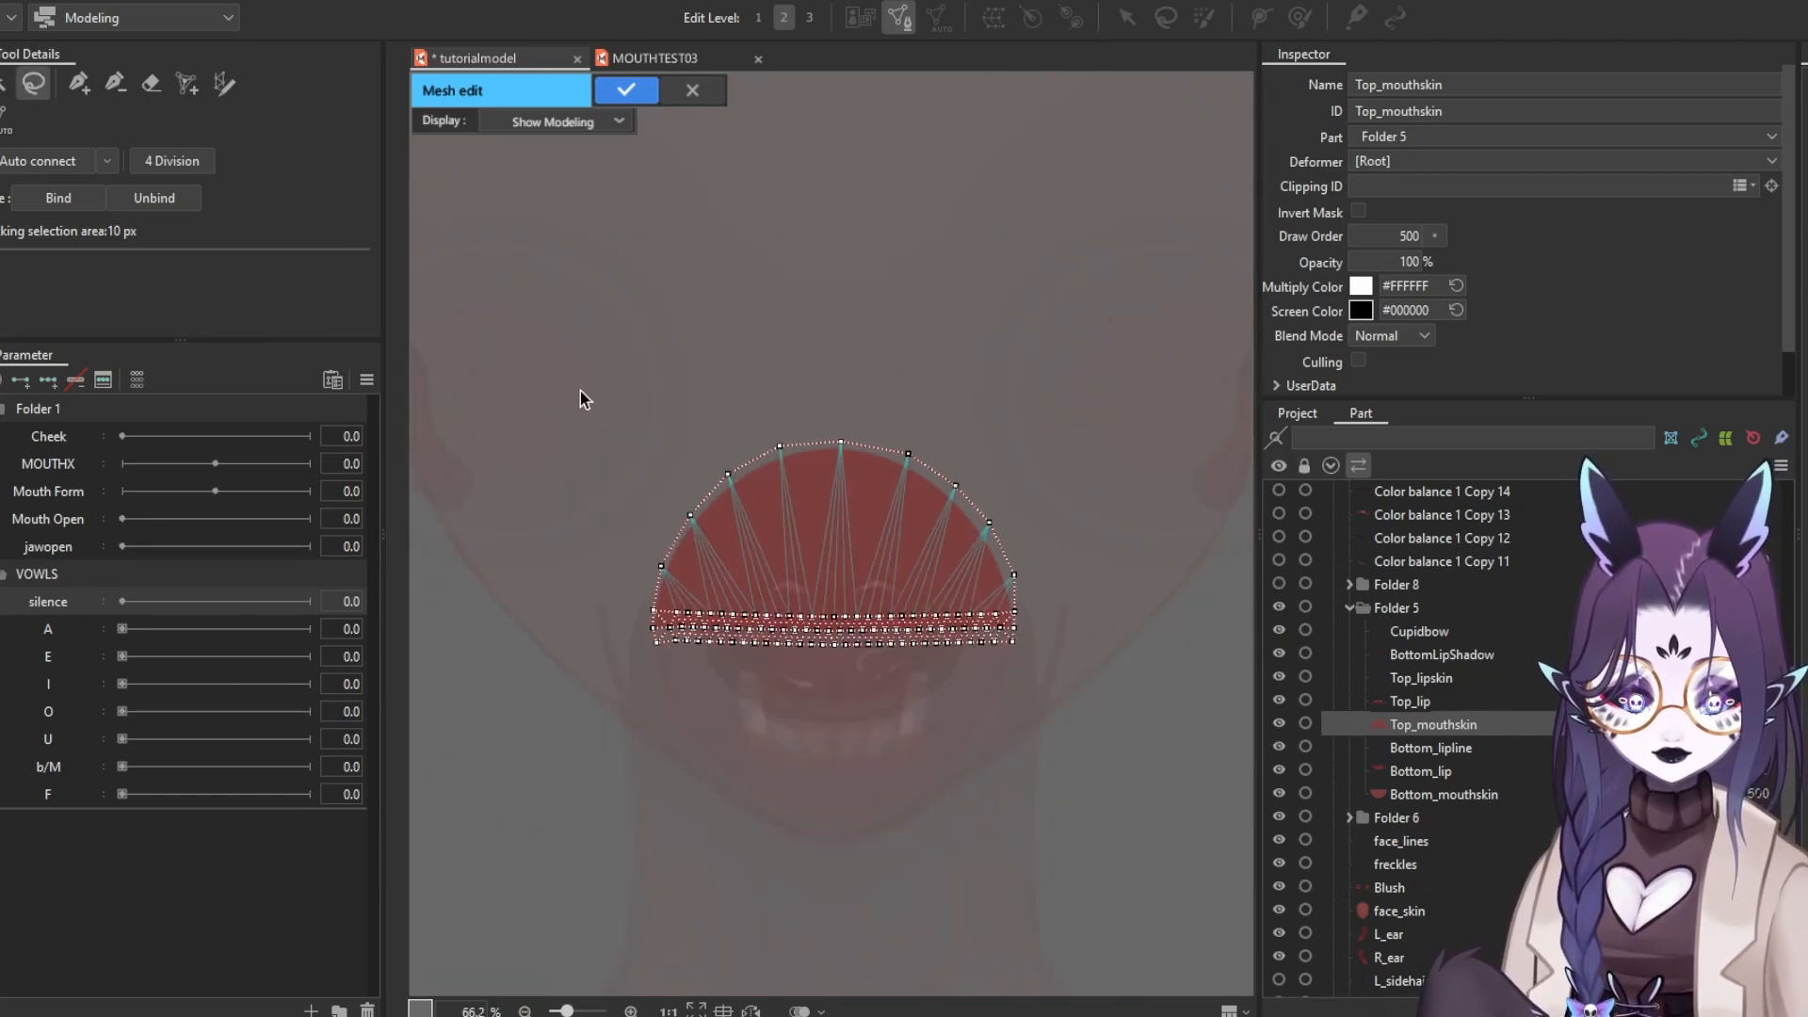
pyautogui.scroll(2, 765, 426)
pyautogui.moveTo(998, 322)
pyautogui.mouseDown()
pyautogui.moveTo(489, 807)
pyautogui.moveTo(772, 283)
pyautogui.moveTo(878, 431)
pyautogui.mouseUp()
pyautogui.click(626, 89)
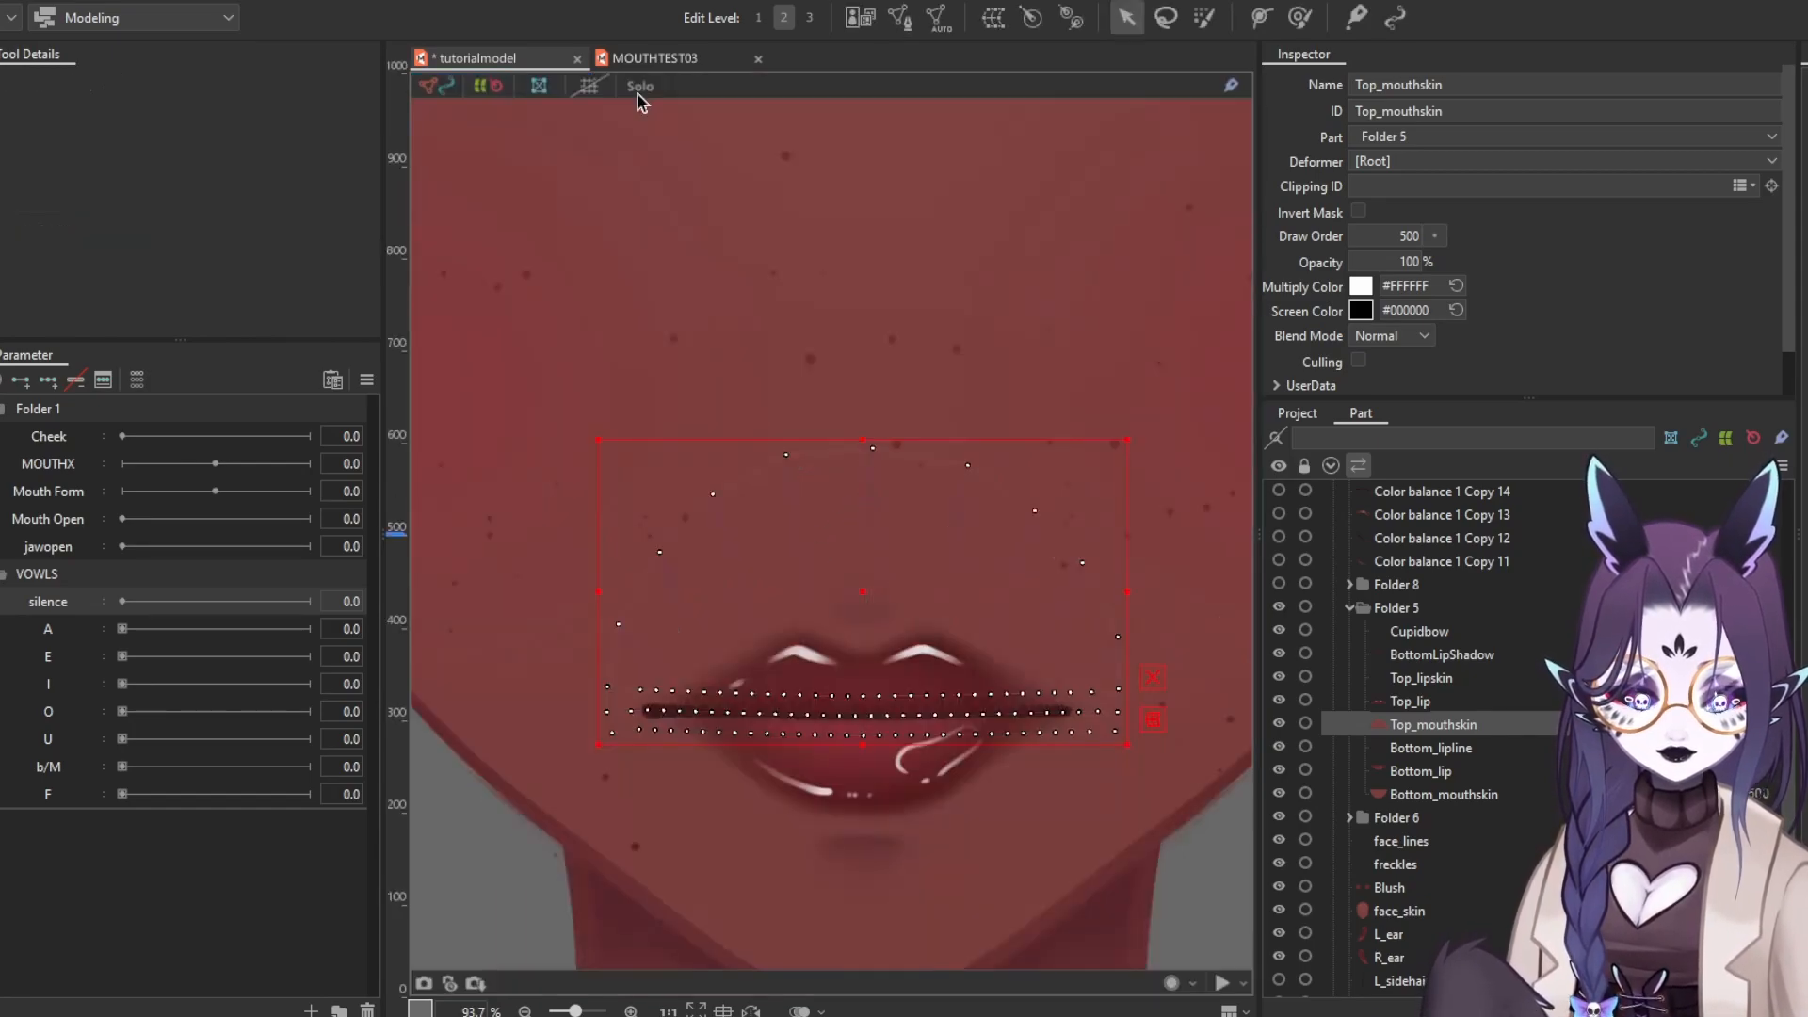
# Open Bottom_mouthskin for mesh editing, clear its existing mesh and paste the mesh copied from Top_mouthskin
pyautogui.click(1469, 794)
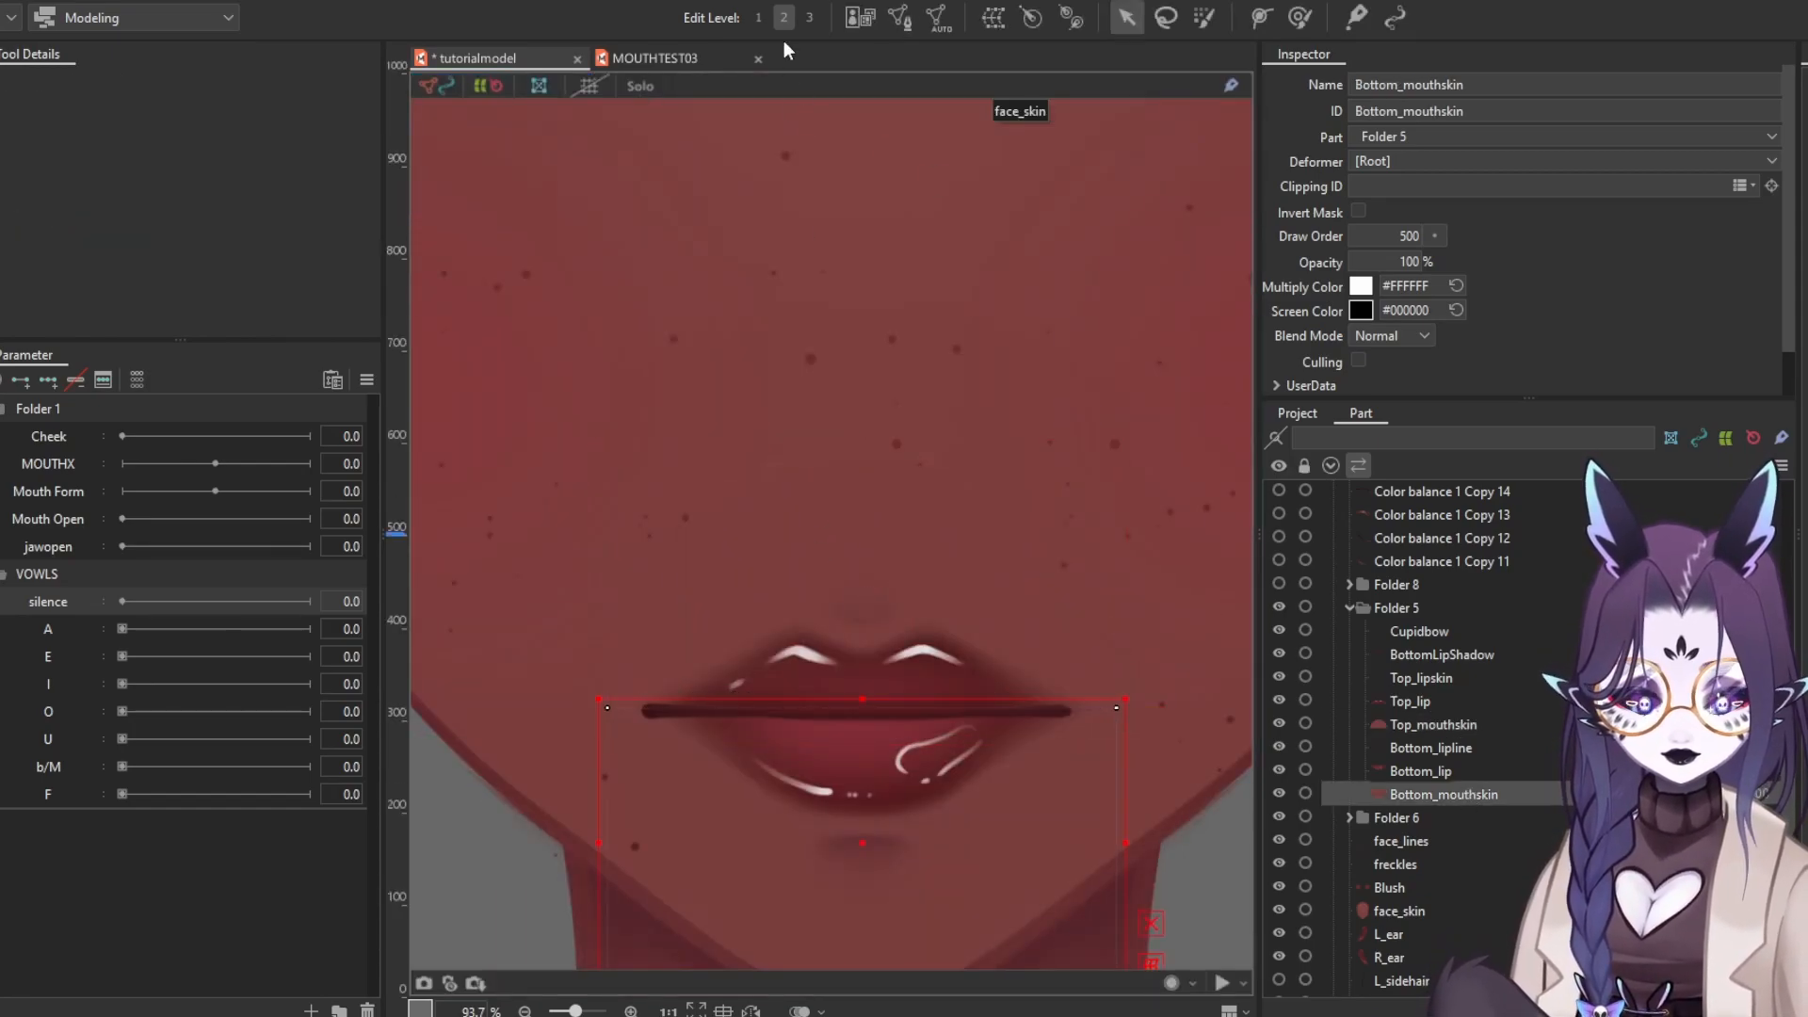
pyautogui.click(850, 23)
pyautogui.scroll(-3, 823, 296)
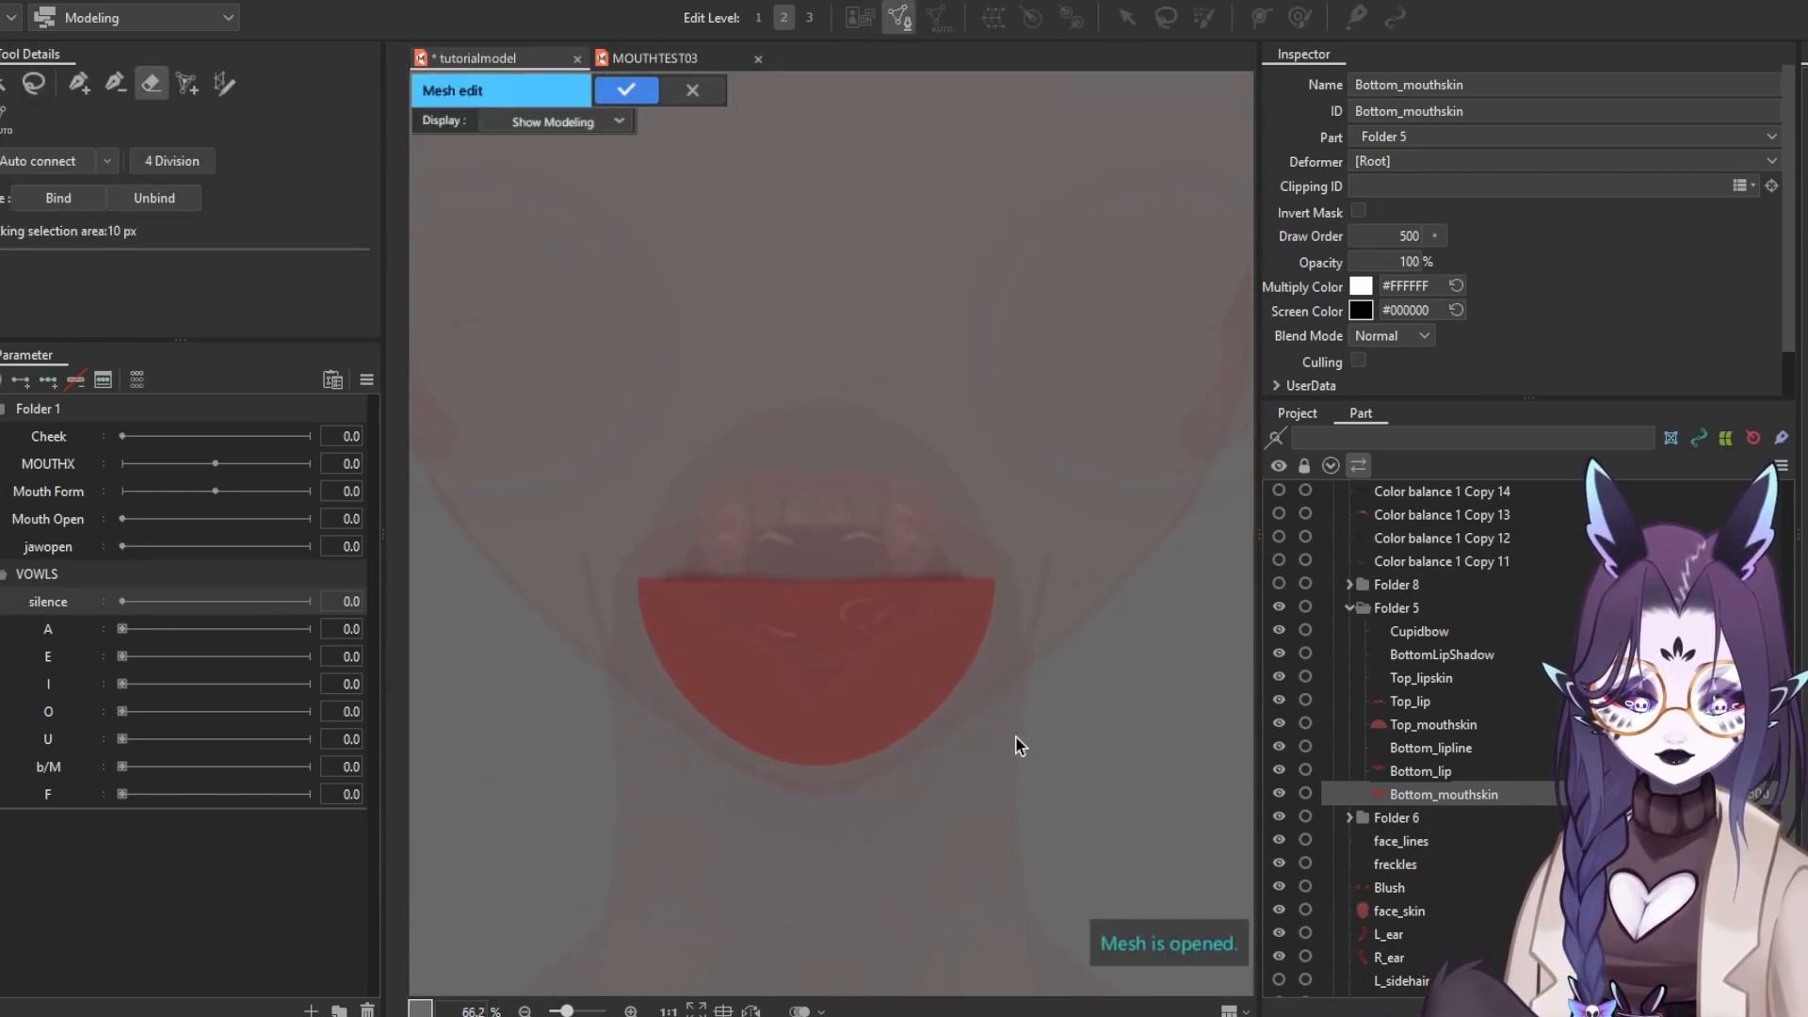
pyautogui.hotkey('ctrl', 'v')
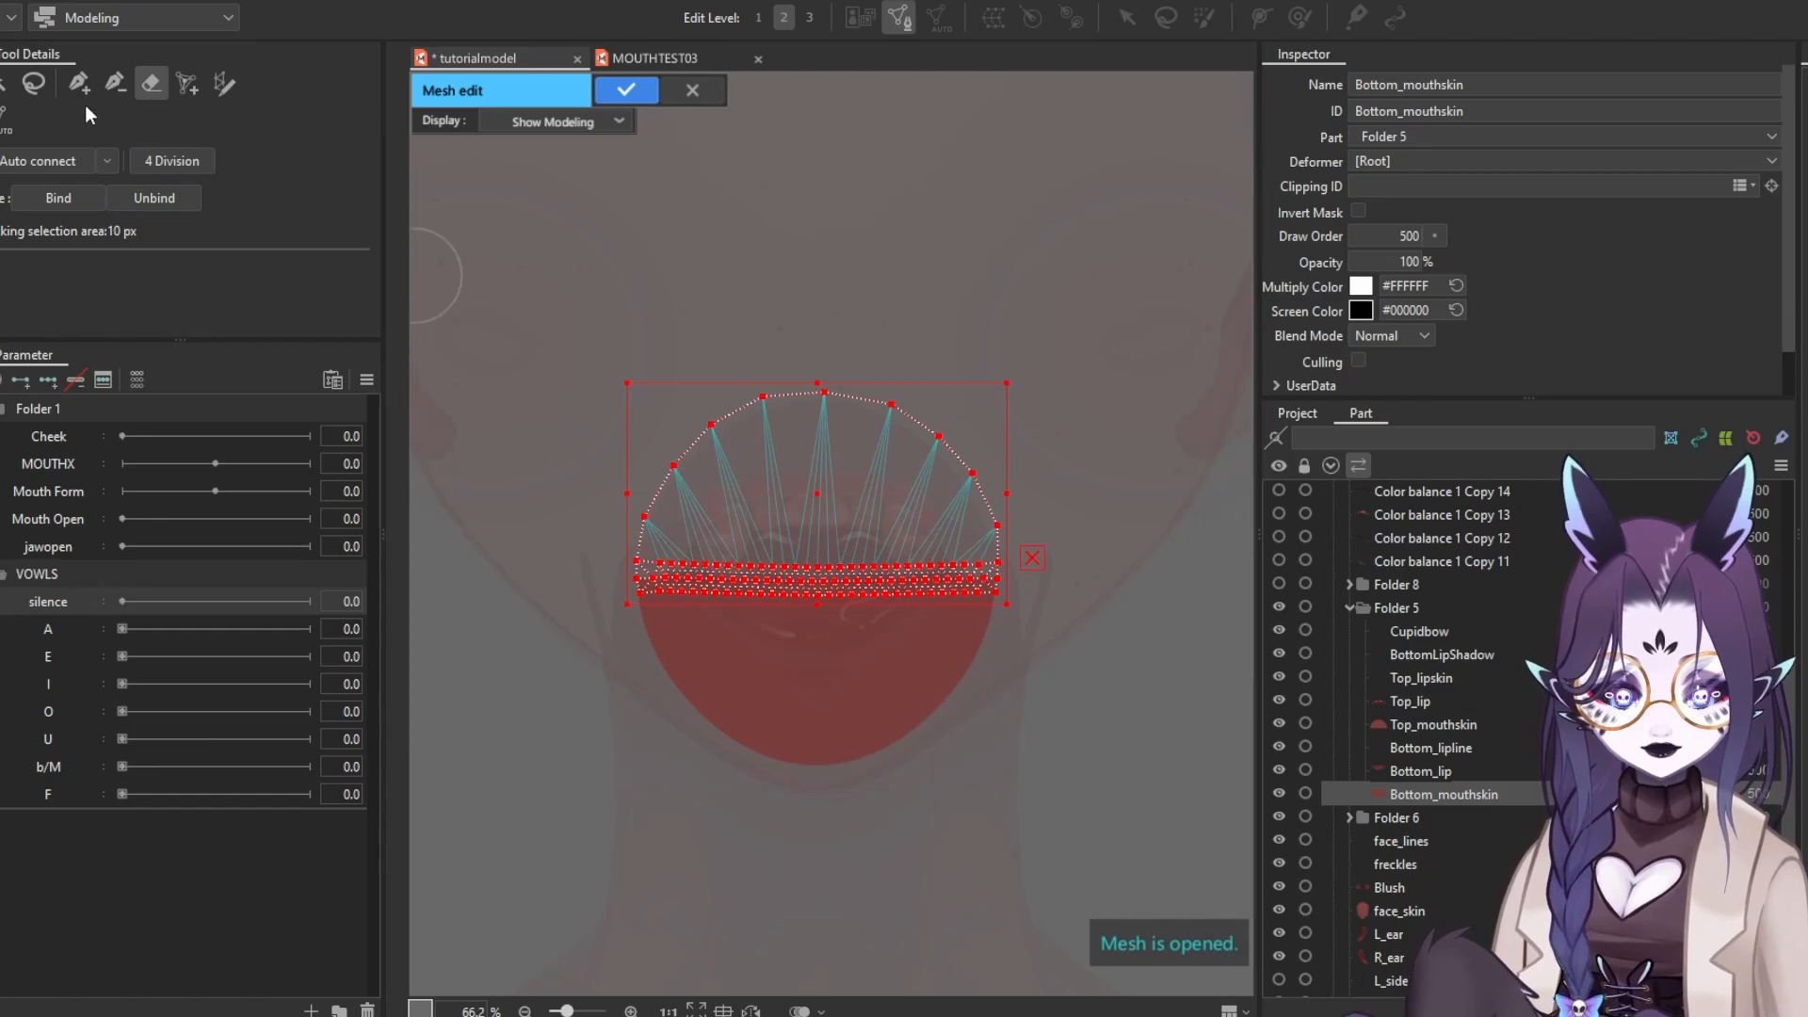
# Flip the pasted mesh vertically so its arc faces downward
pyautogui.click(4, 83)
pyautogui.rightClick(812, 414)
pyautogui.click(835, 450)
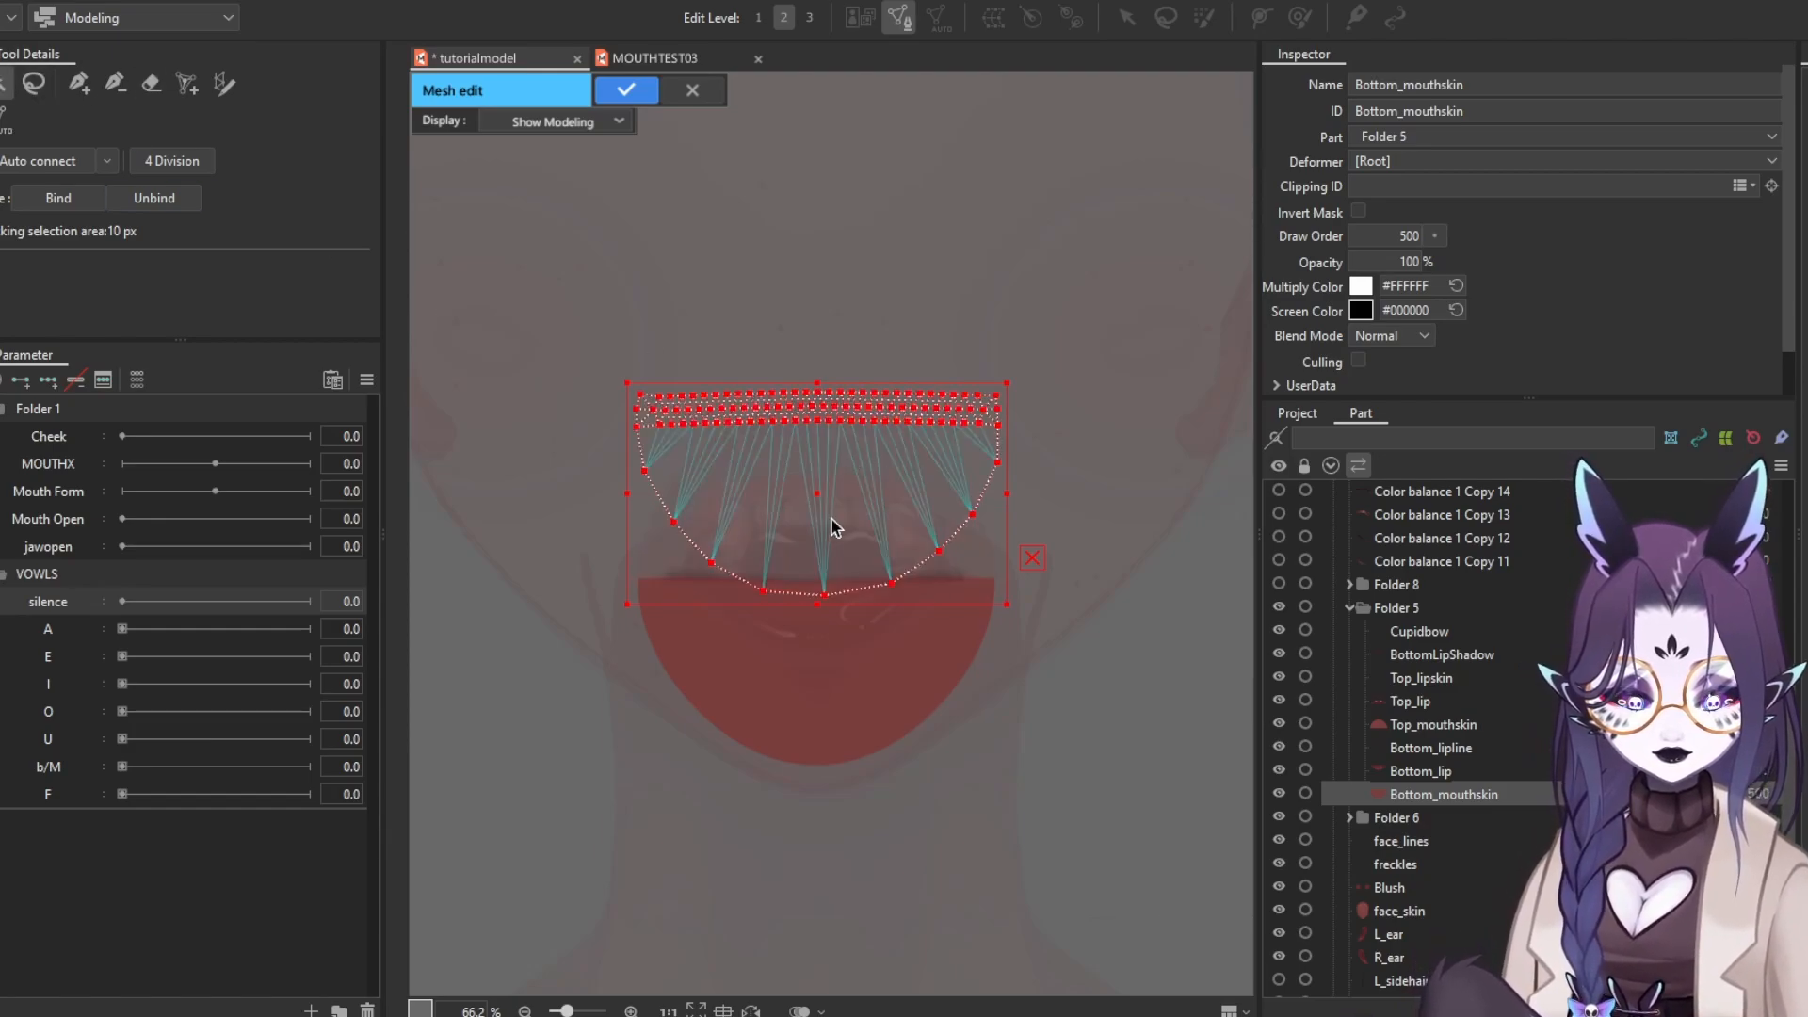
# Move the flipped mesh down until it covers the Bottom_mouthskin artwork, then apply the mesh edit
pyautogui.scroll(2, 815, 488)
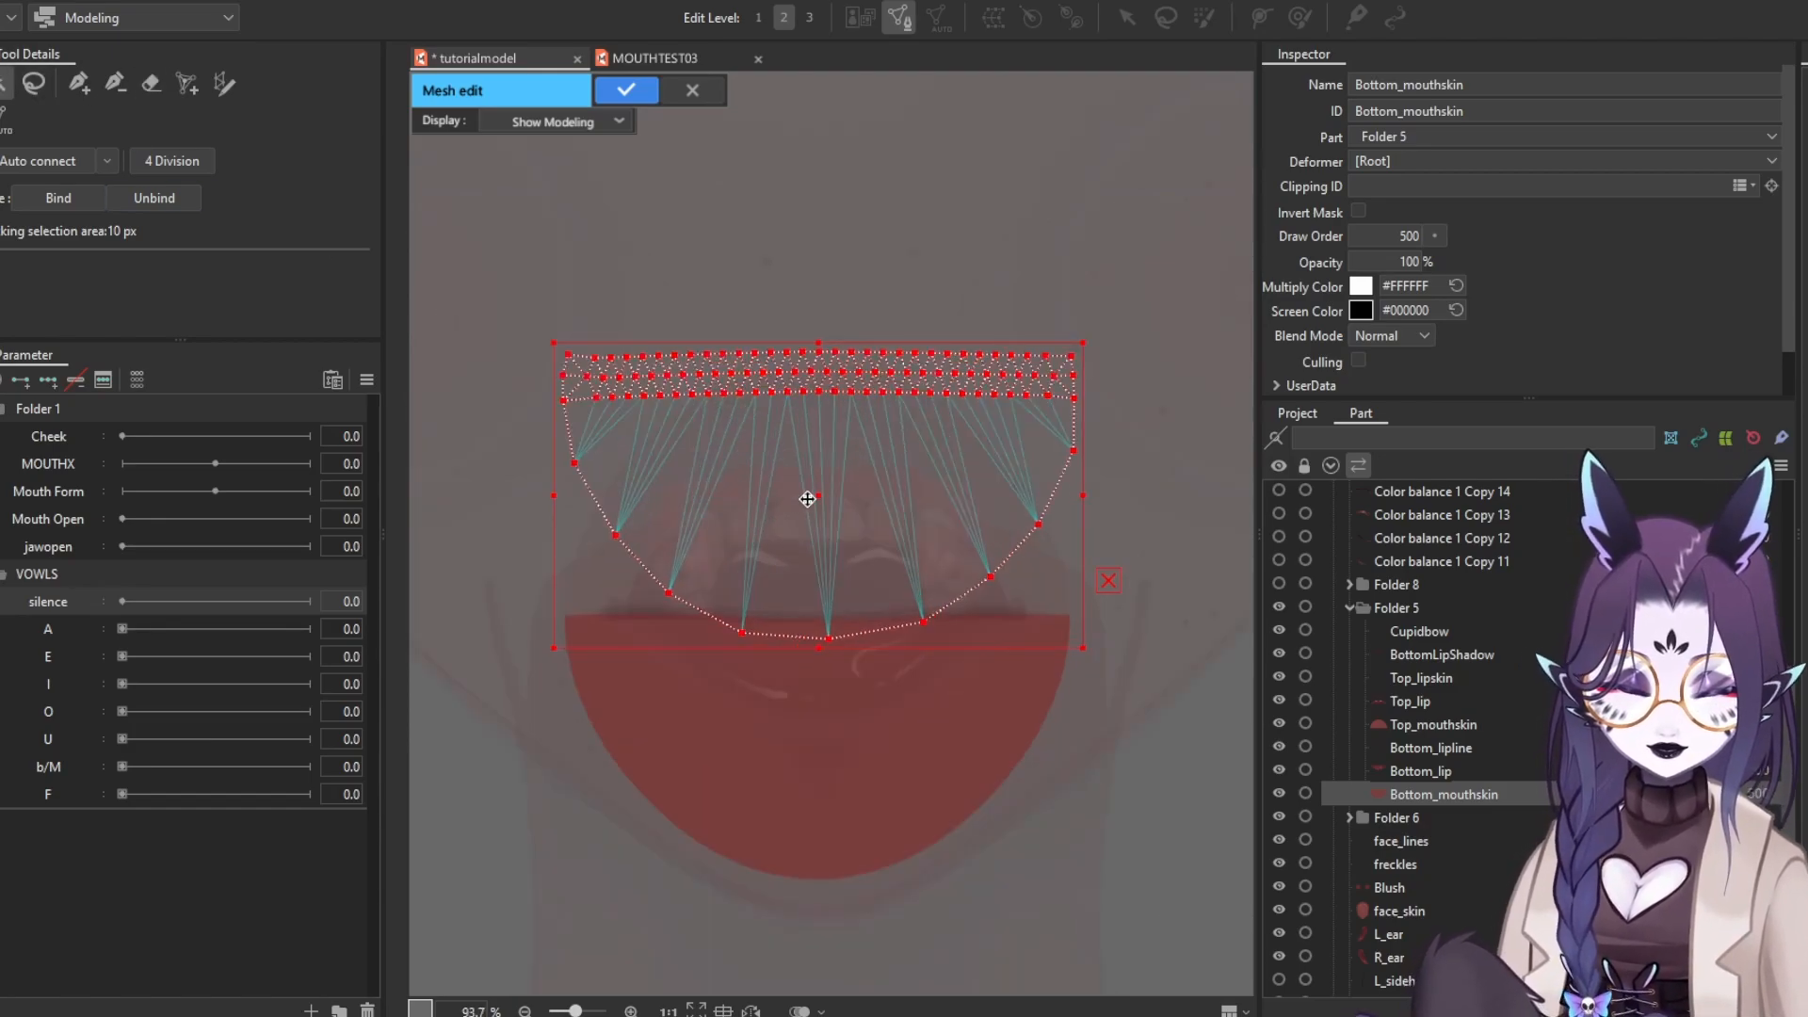
pyautogui.moveTo(807, 497); pyautogui.dragTo(815, 731)
pyautogui.scroll(3, 815, 731)
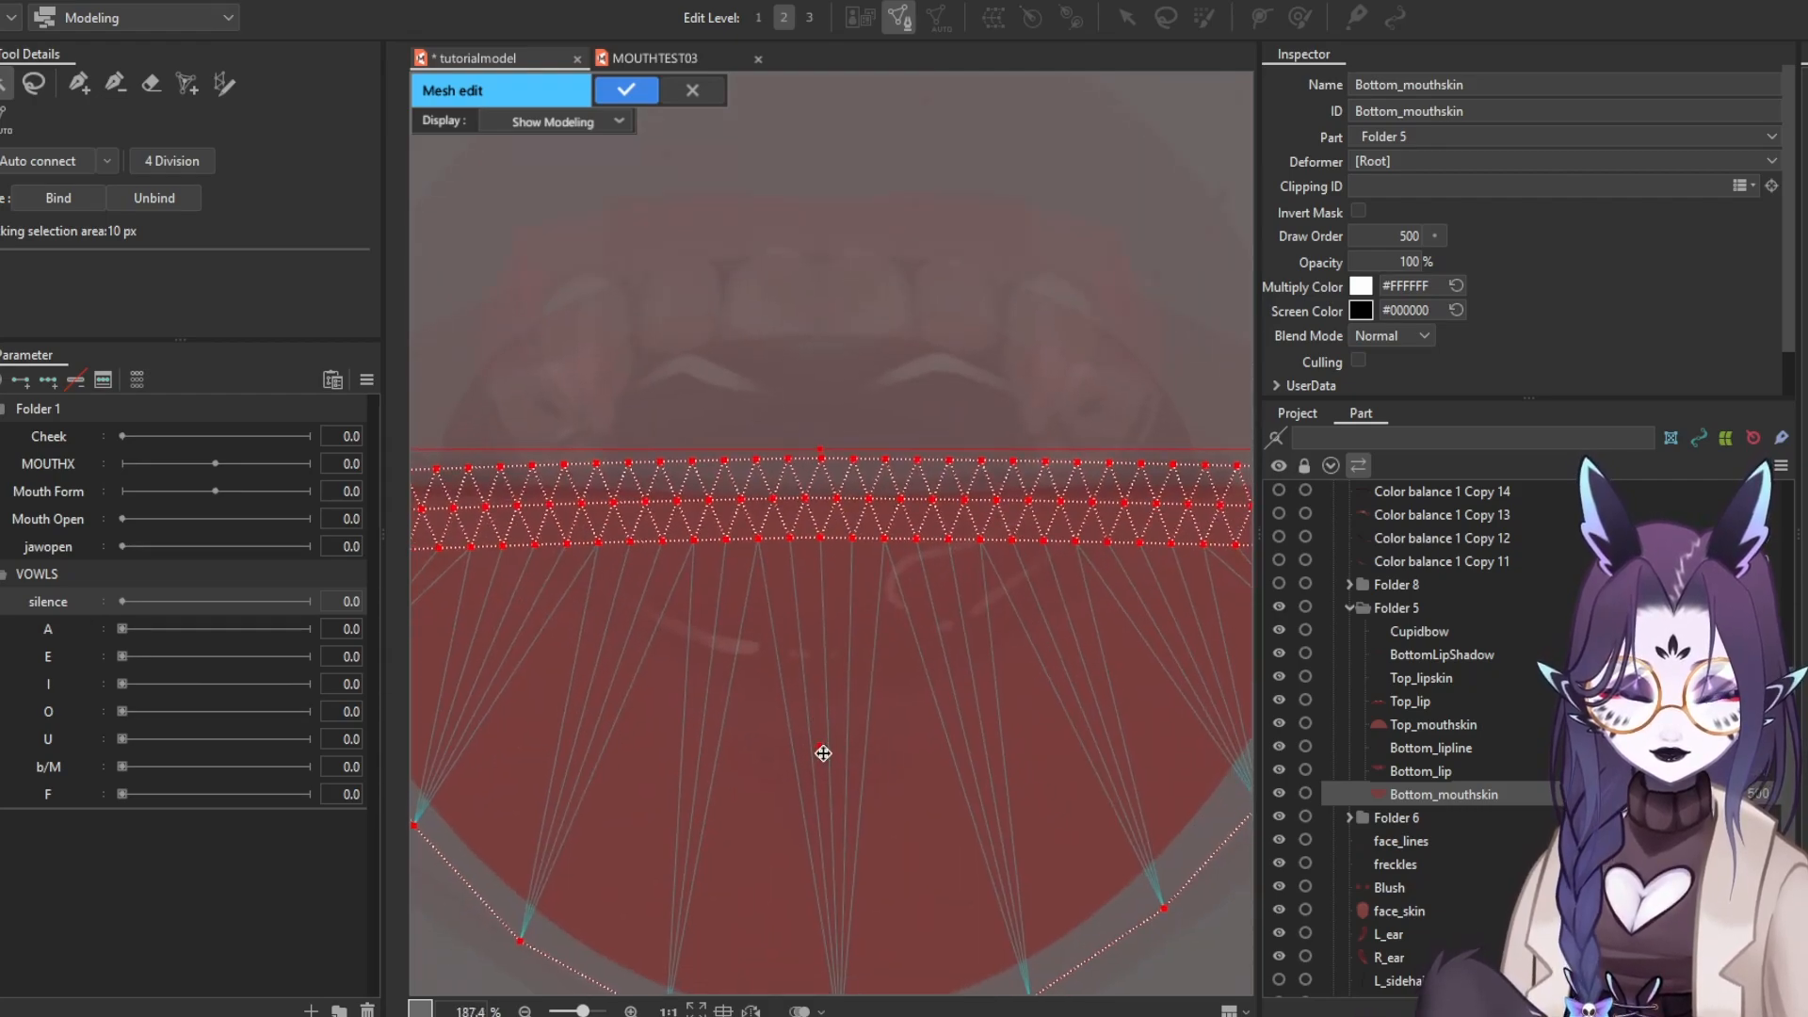
pyautogui.scroll(-2, 819, 750)
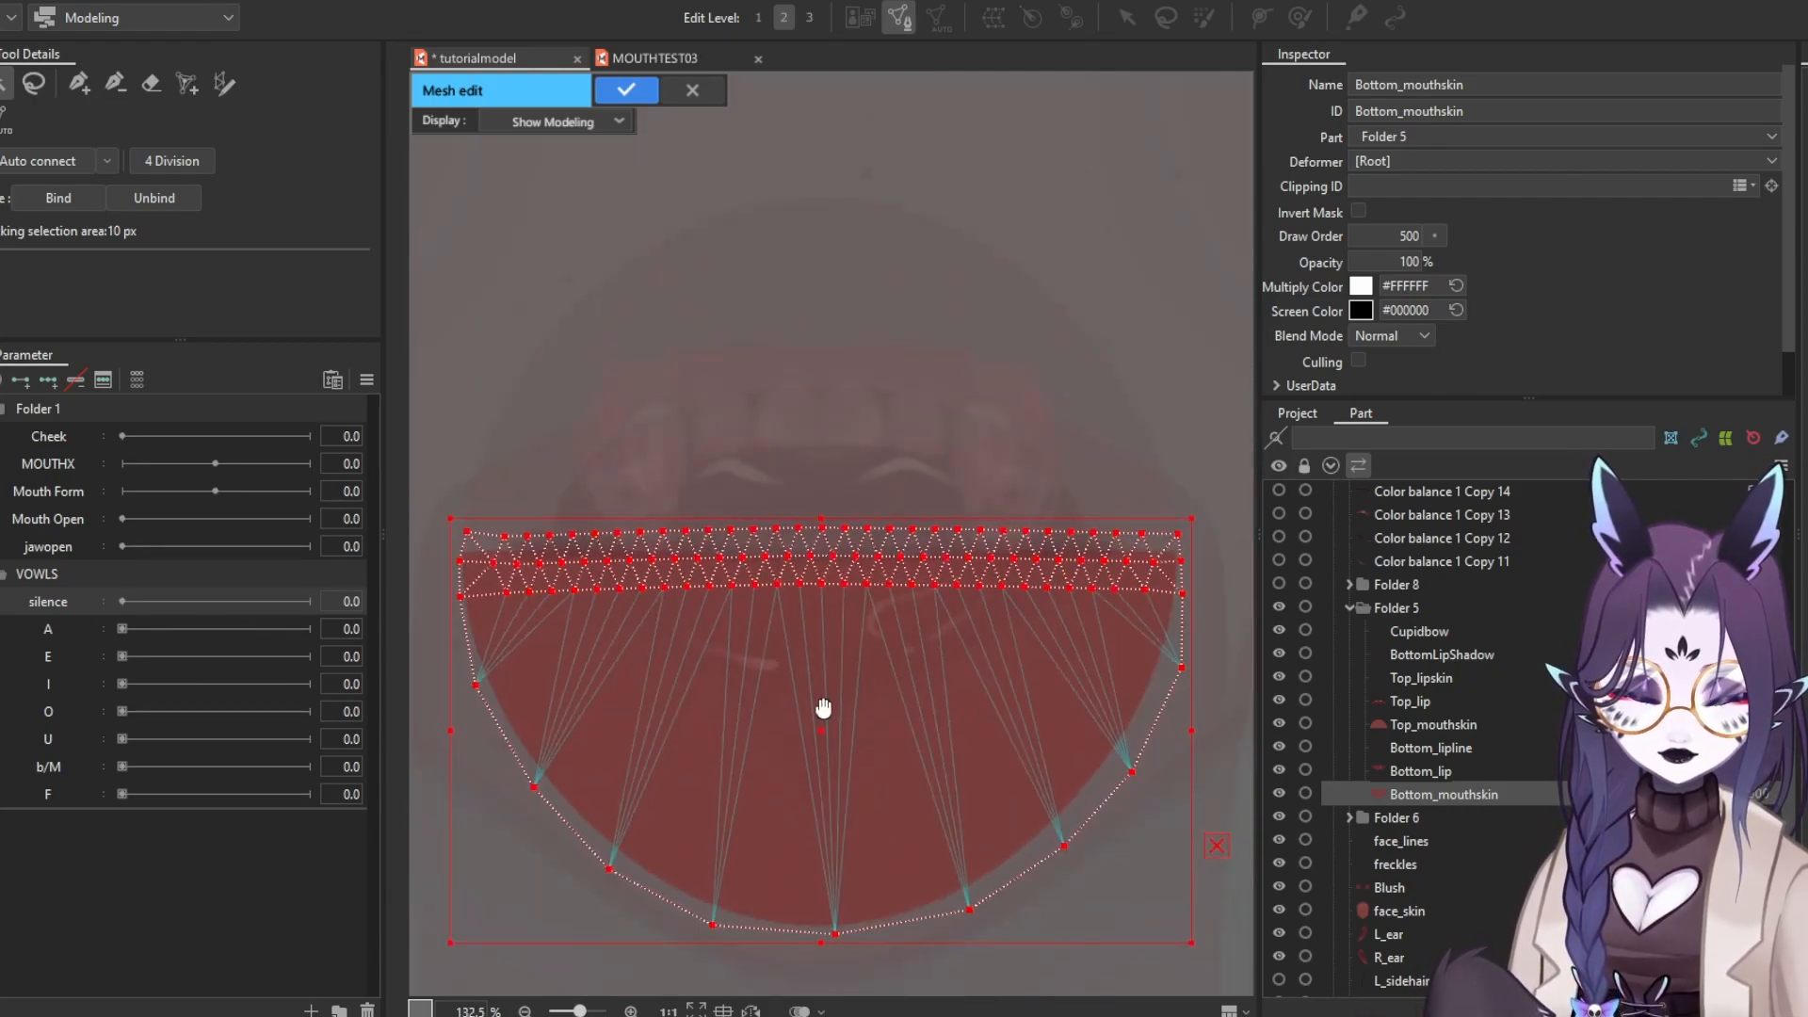
pyautogui.moveTo(825, 735); pyautogui.dragTo(820, 728)
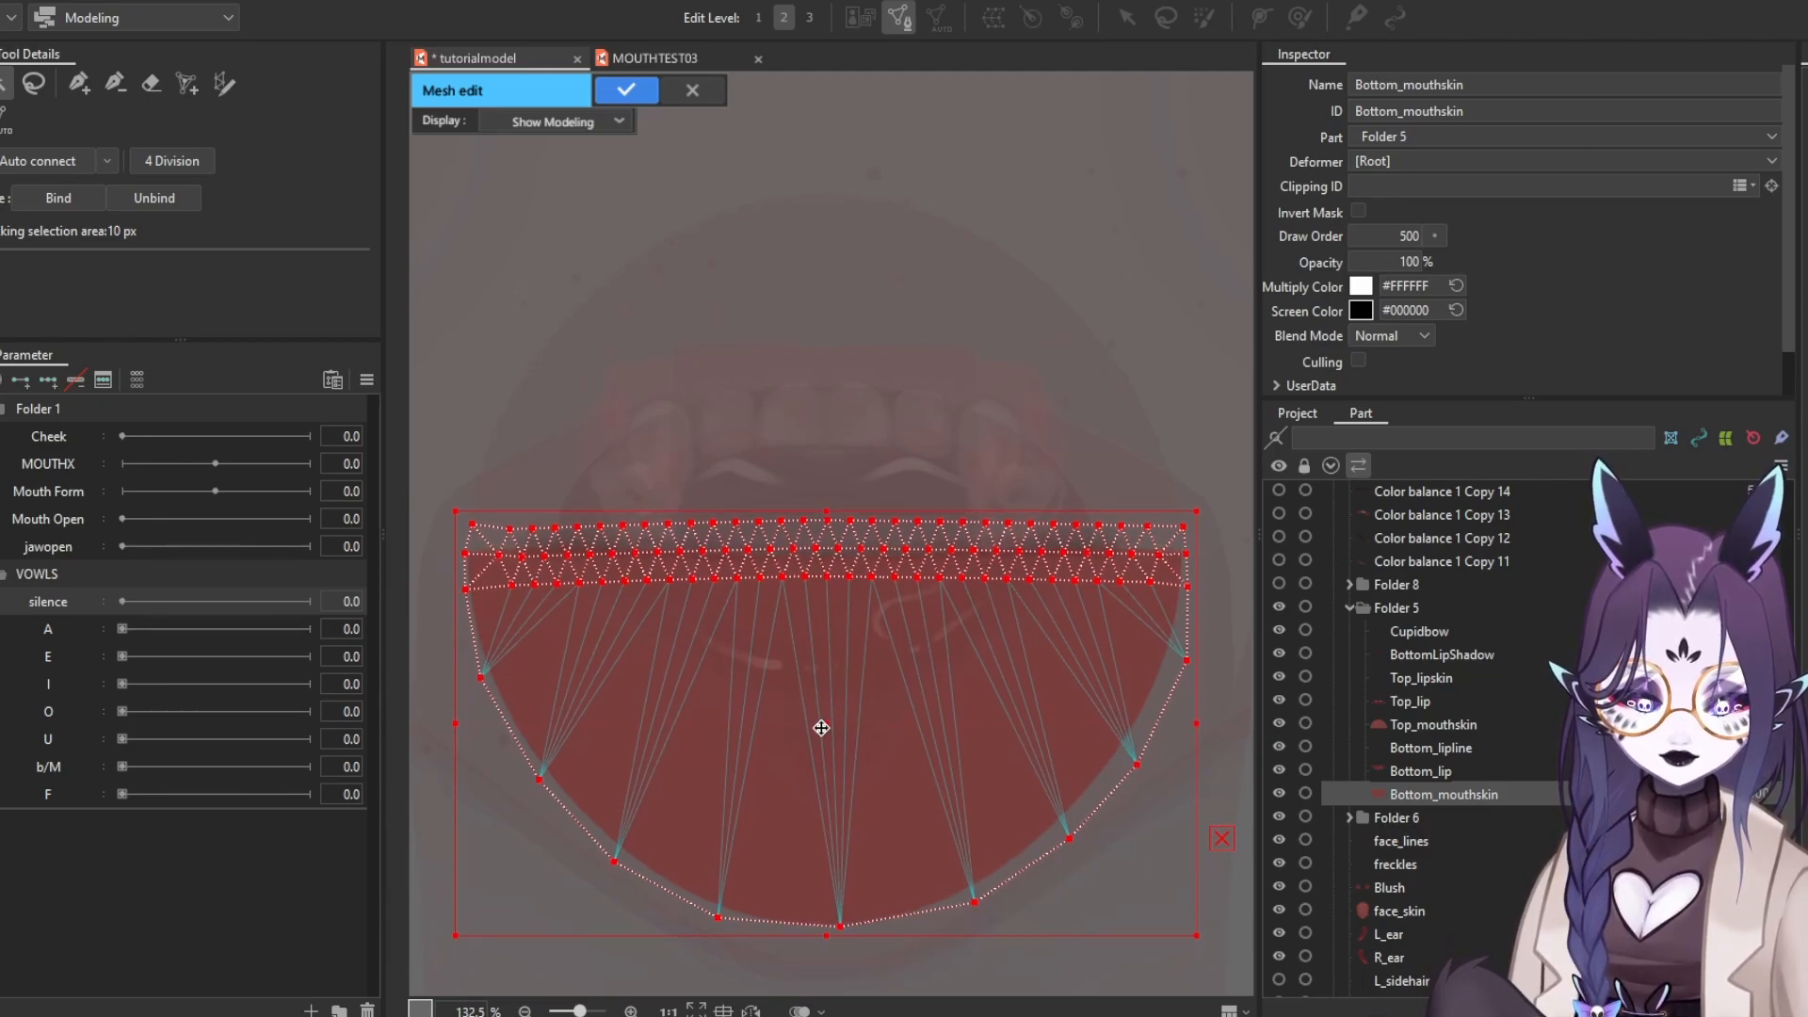
pyautogui.click(639, 96)
pyautogui.scroll(-5, 816, 431)
pyautogui.scroll(3, 807, 471)
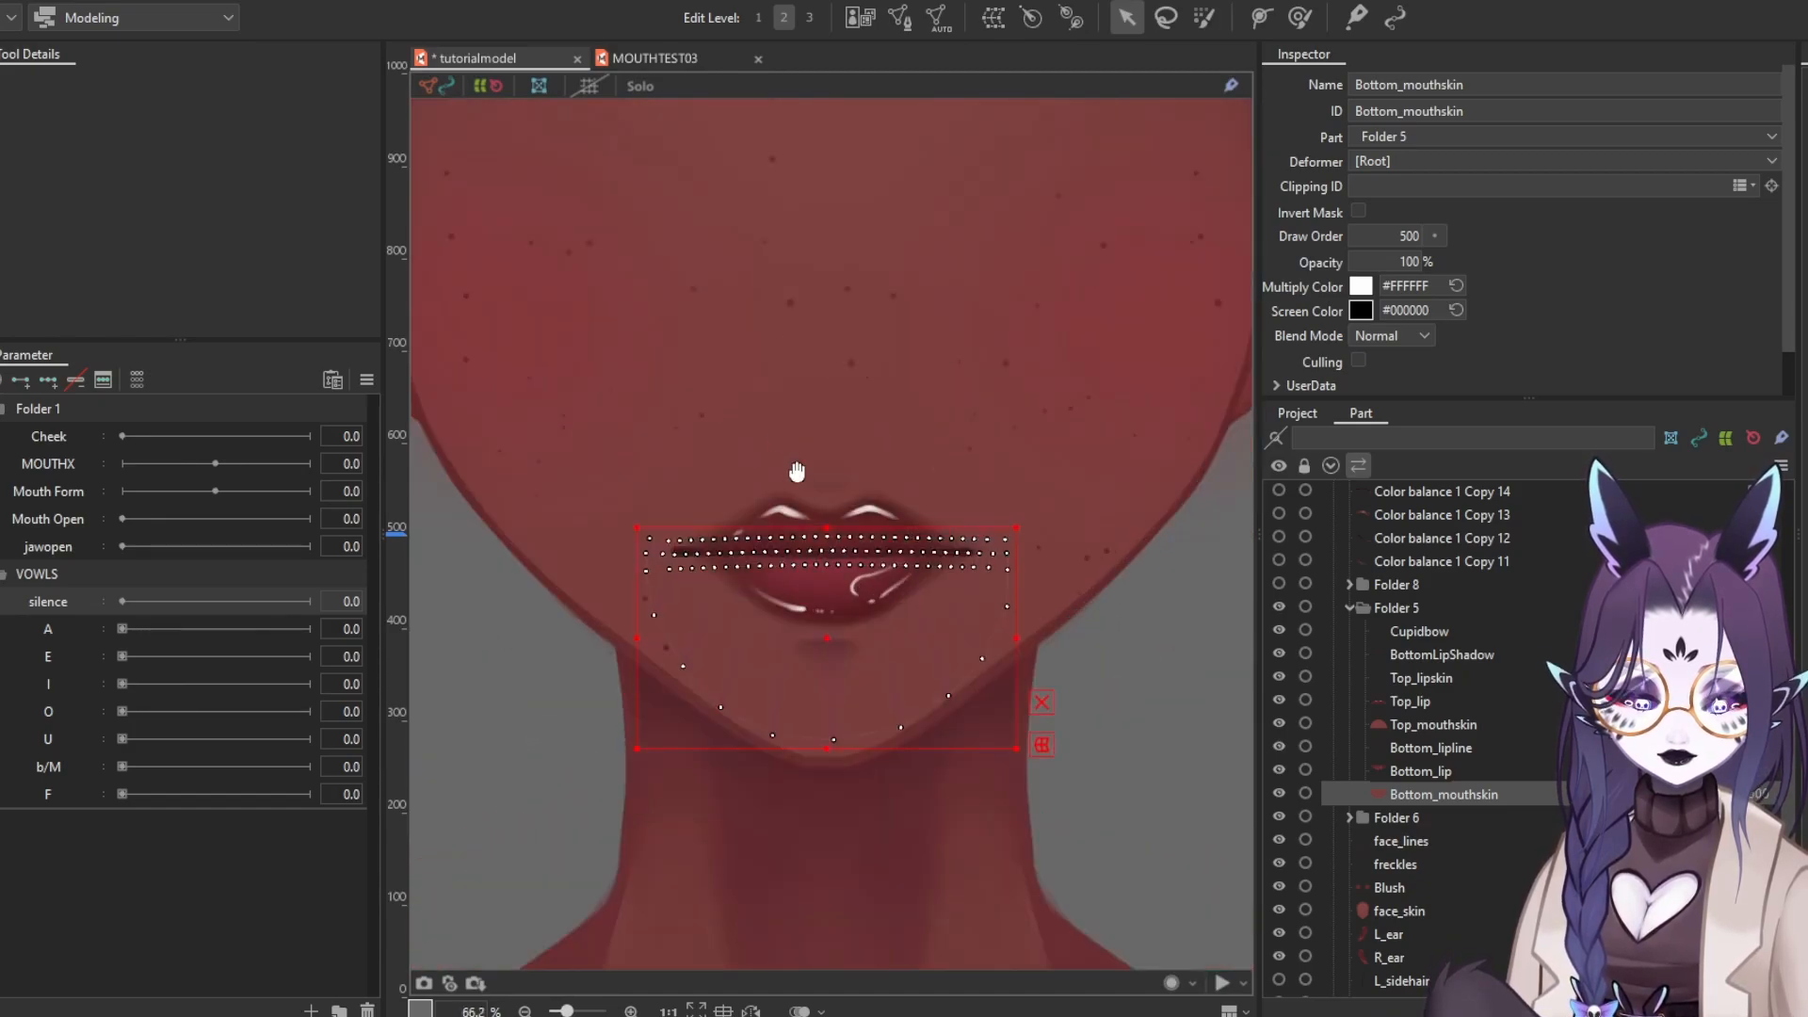
# Check the meshes of the mouth parts in Folder 5 one by one, from Bottom_lip up to Cupidbow
pyautogui.click(1536, 773)
pyautogui.click(1533, 749)
pyautogui.click(1519, 724)
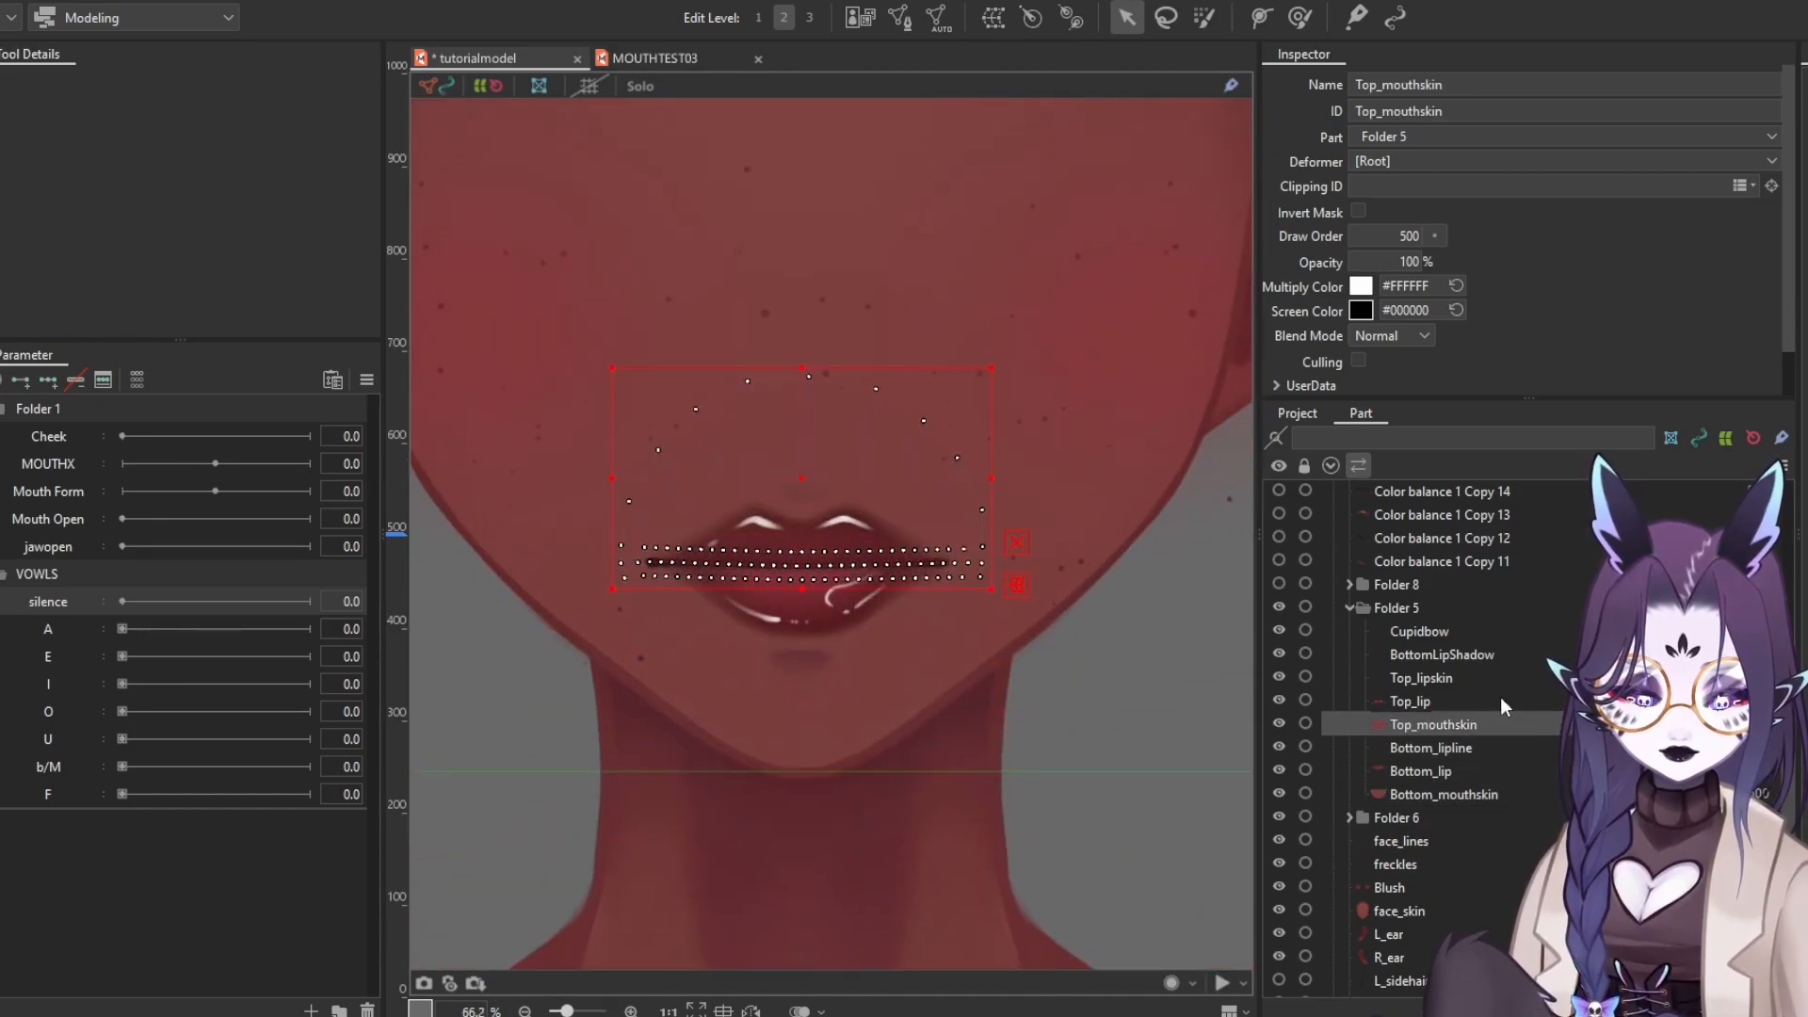
pyautogui.click(1472, 699)
pyautogui.click(1471, 678)
pyautogui.click(1471, 656)
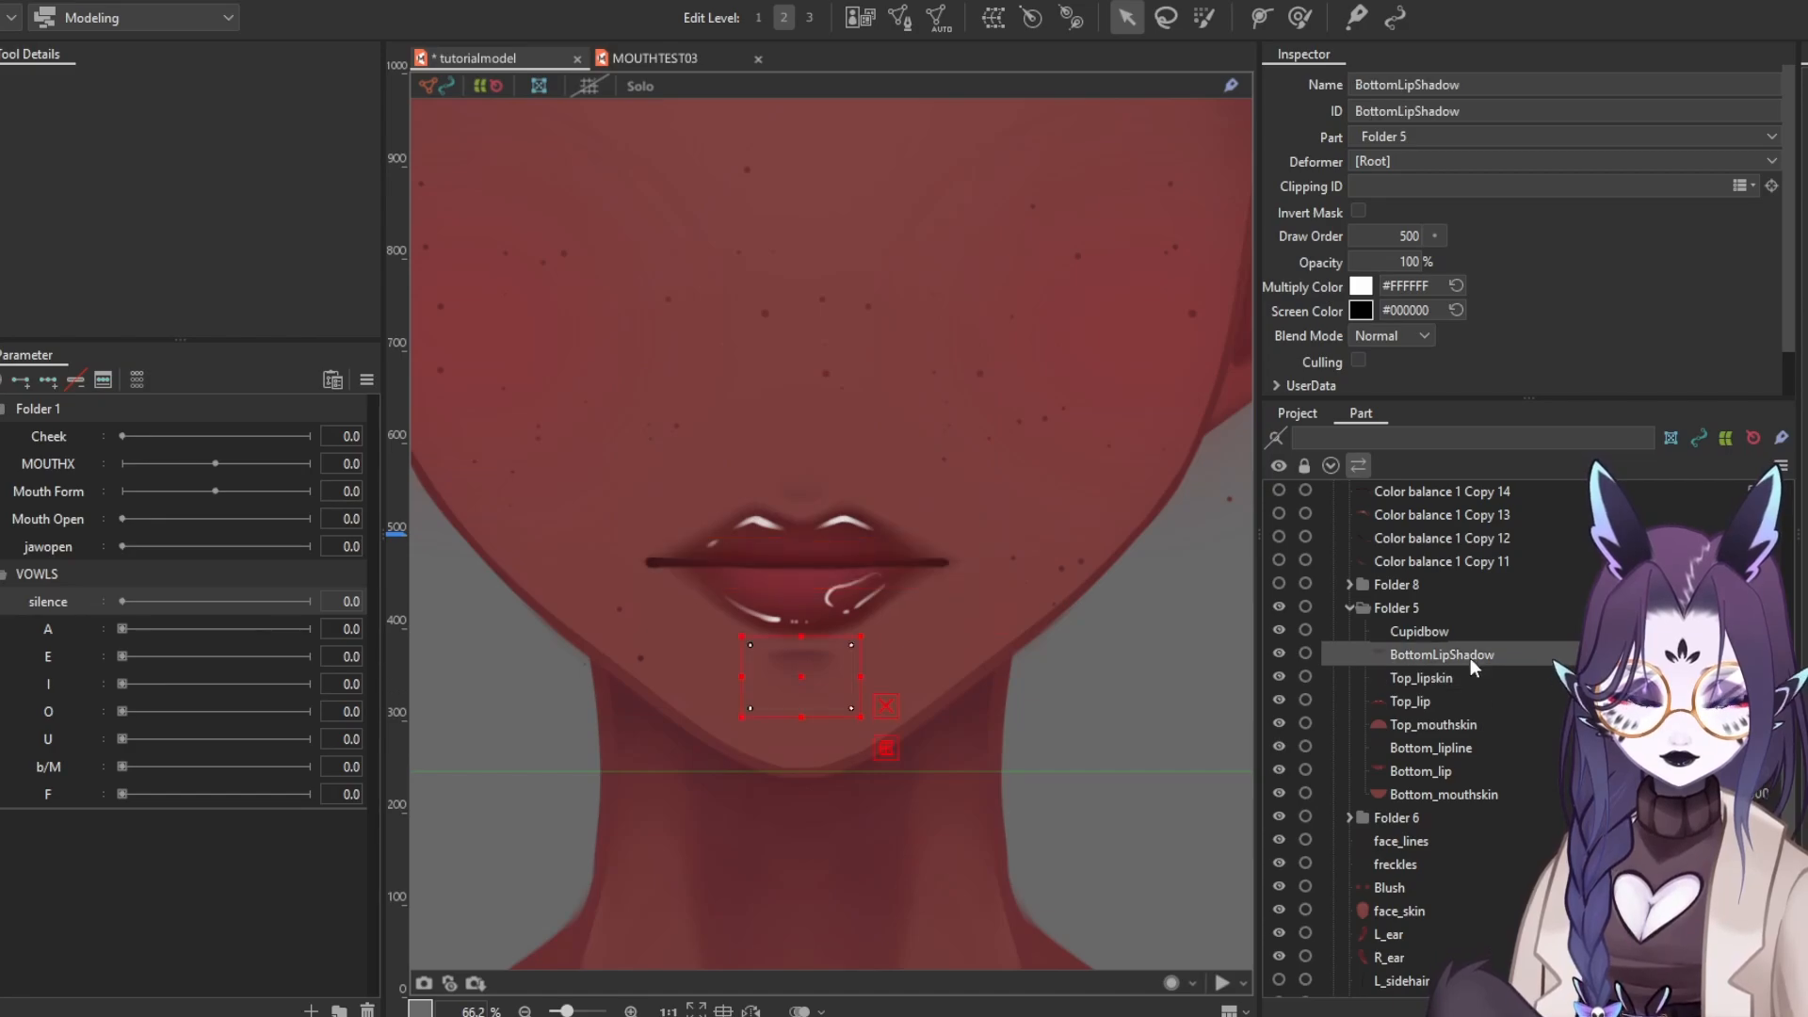
pyautogui.click(1439, 633)
pyautogui.click(1439, 651)
pyautogui.click(1450, 631)
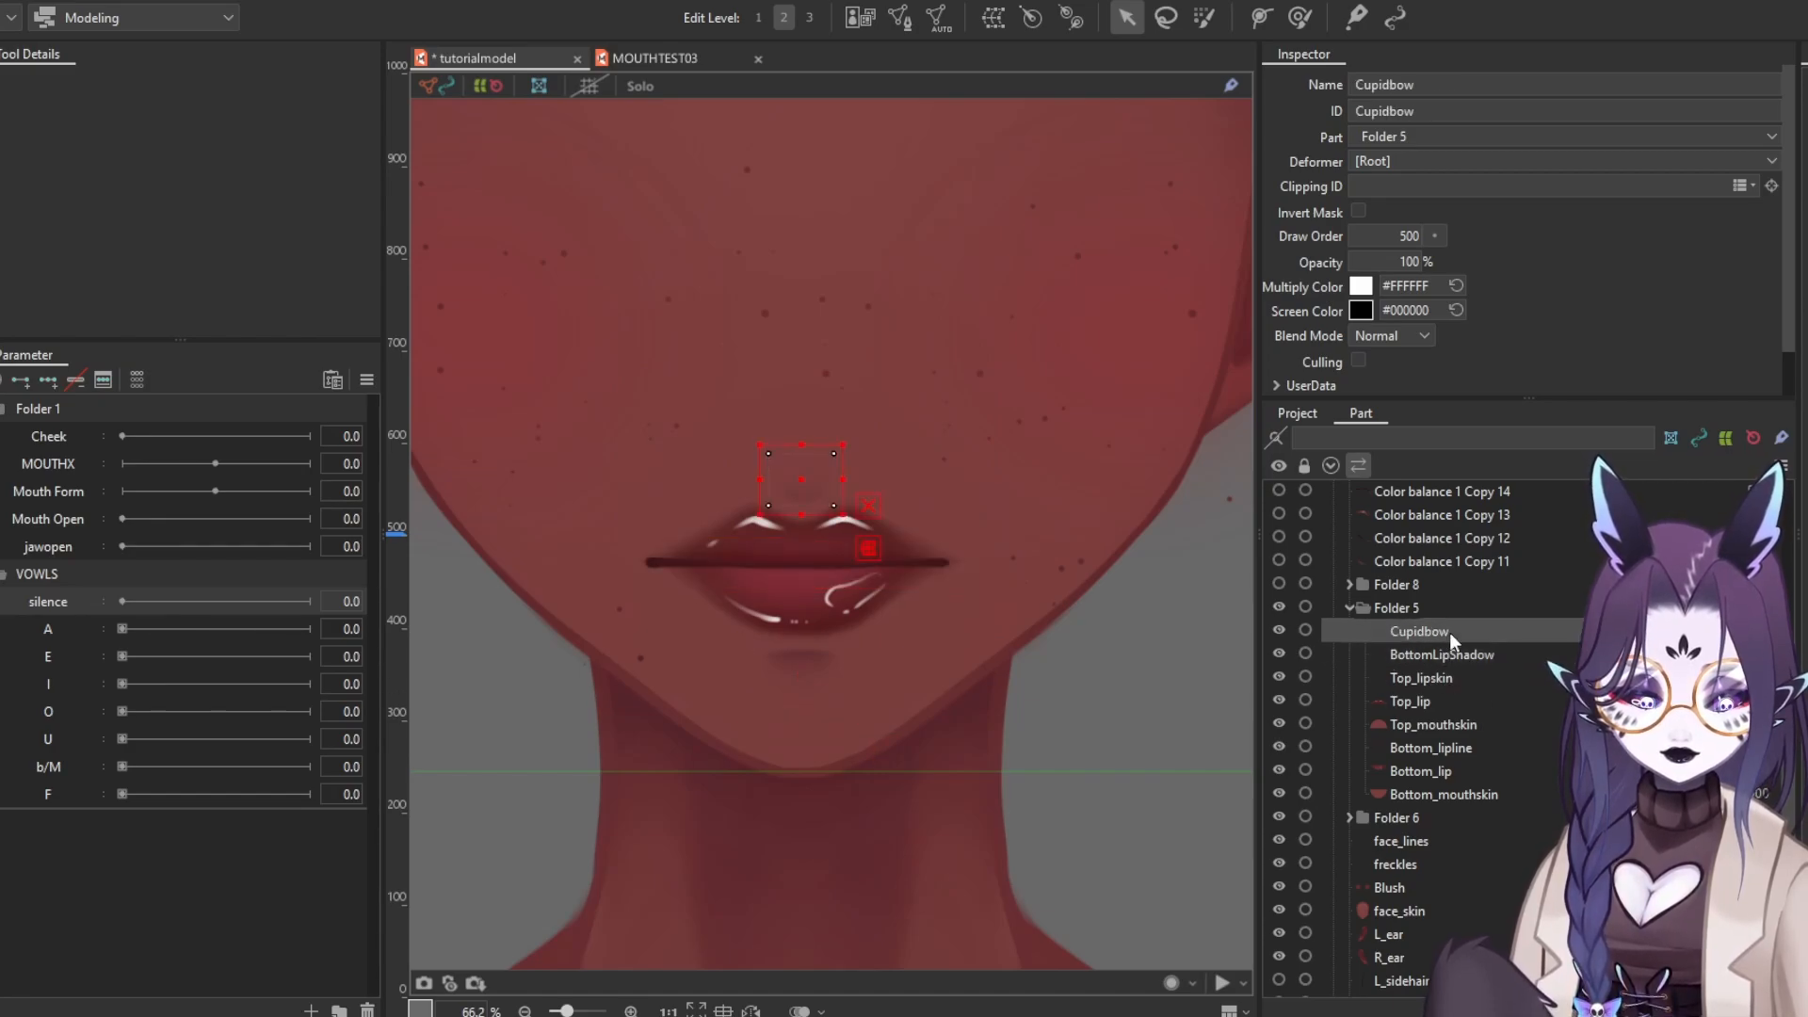
pyautogui.click(1449, 678)
pyautogui.click(1445, 652)
# Open Cupidbow for mesh editing and set the display to Show Model Image
pyautogui.click(1445, 631)
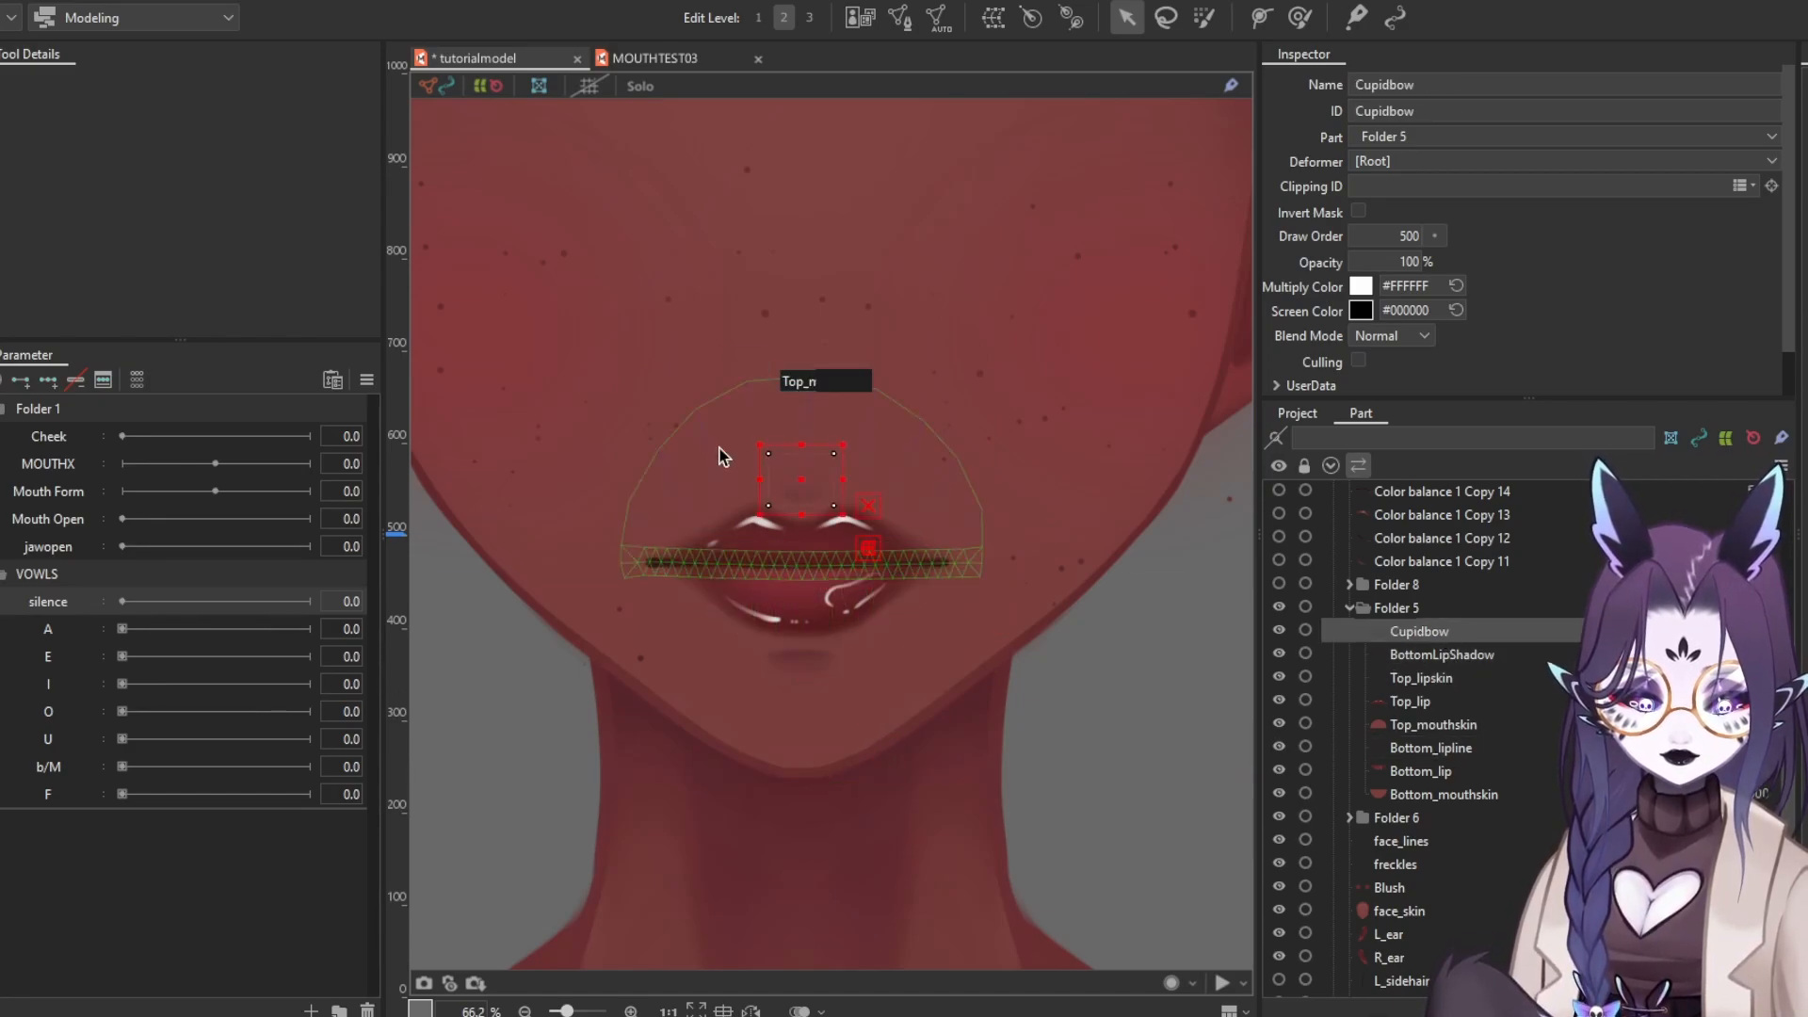
pyautogui.click(900, 17)
pyautogui.scroll(4, 876, 411)
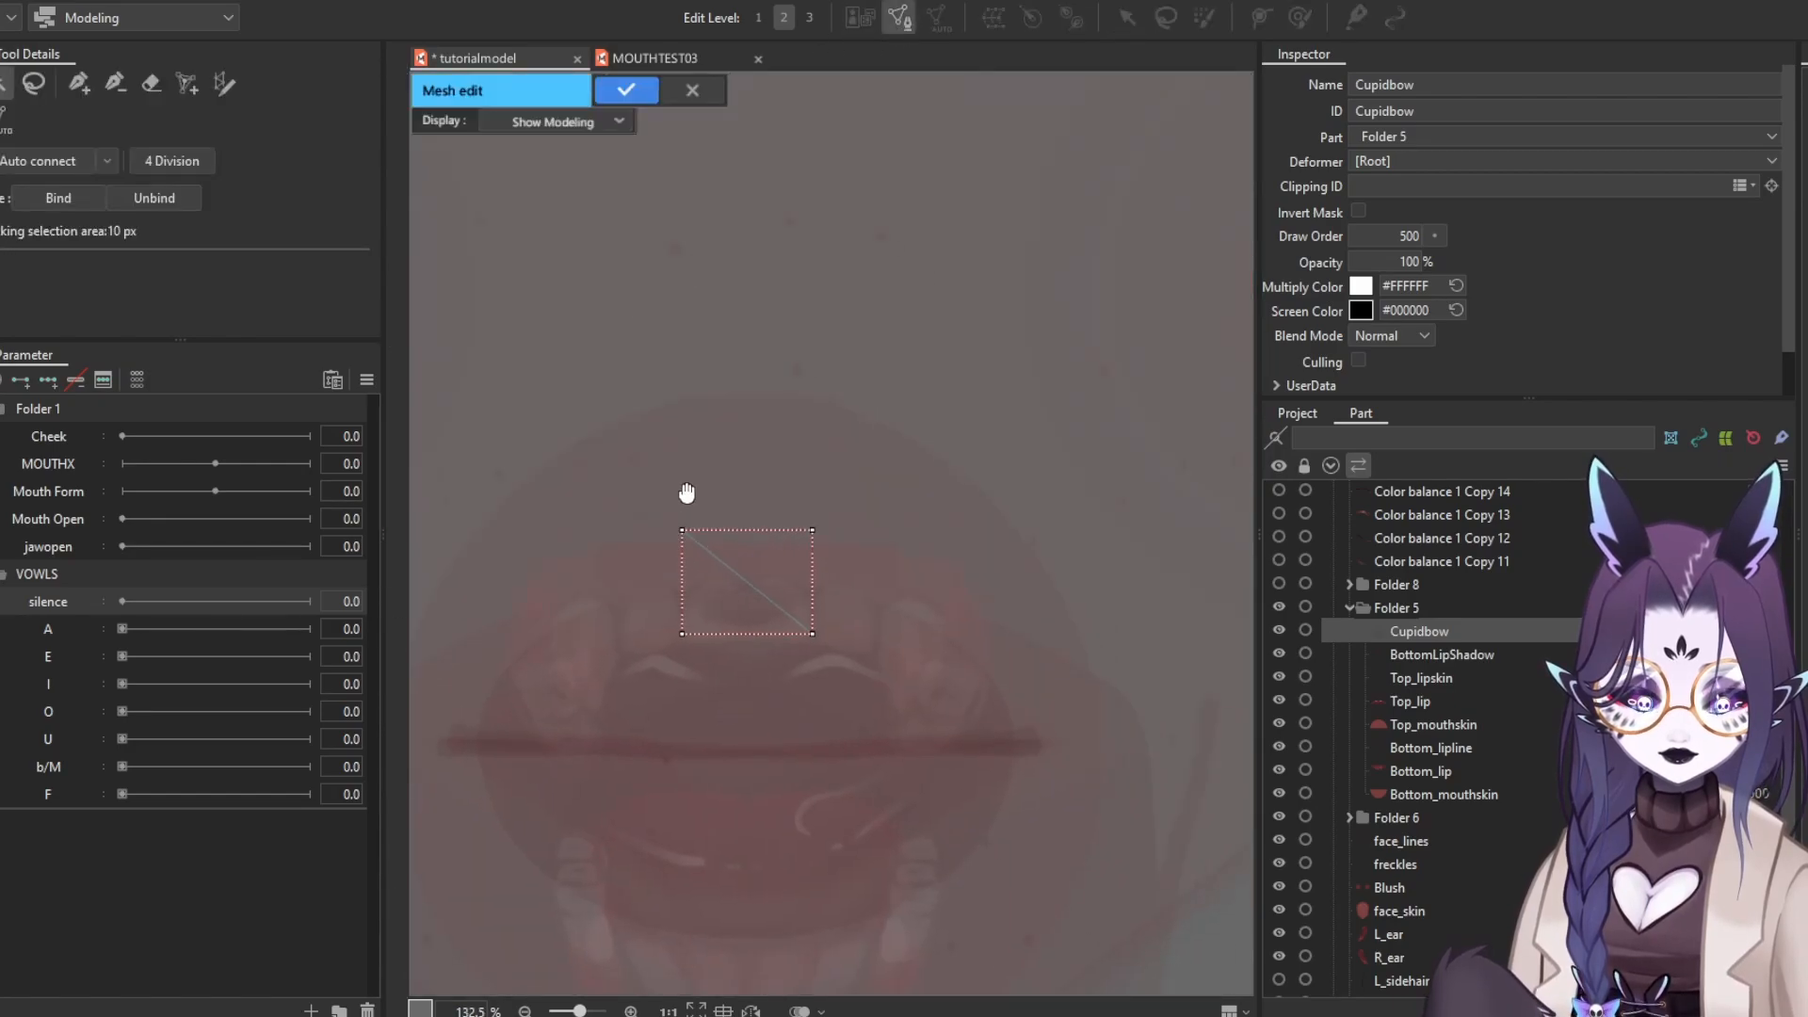
pyautogui.click(557, 121)
pyautogui.click(586, 168)
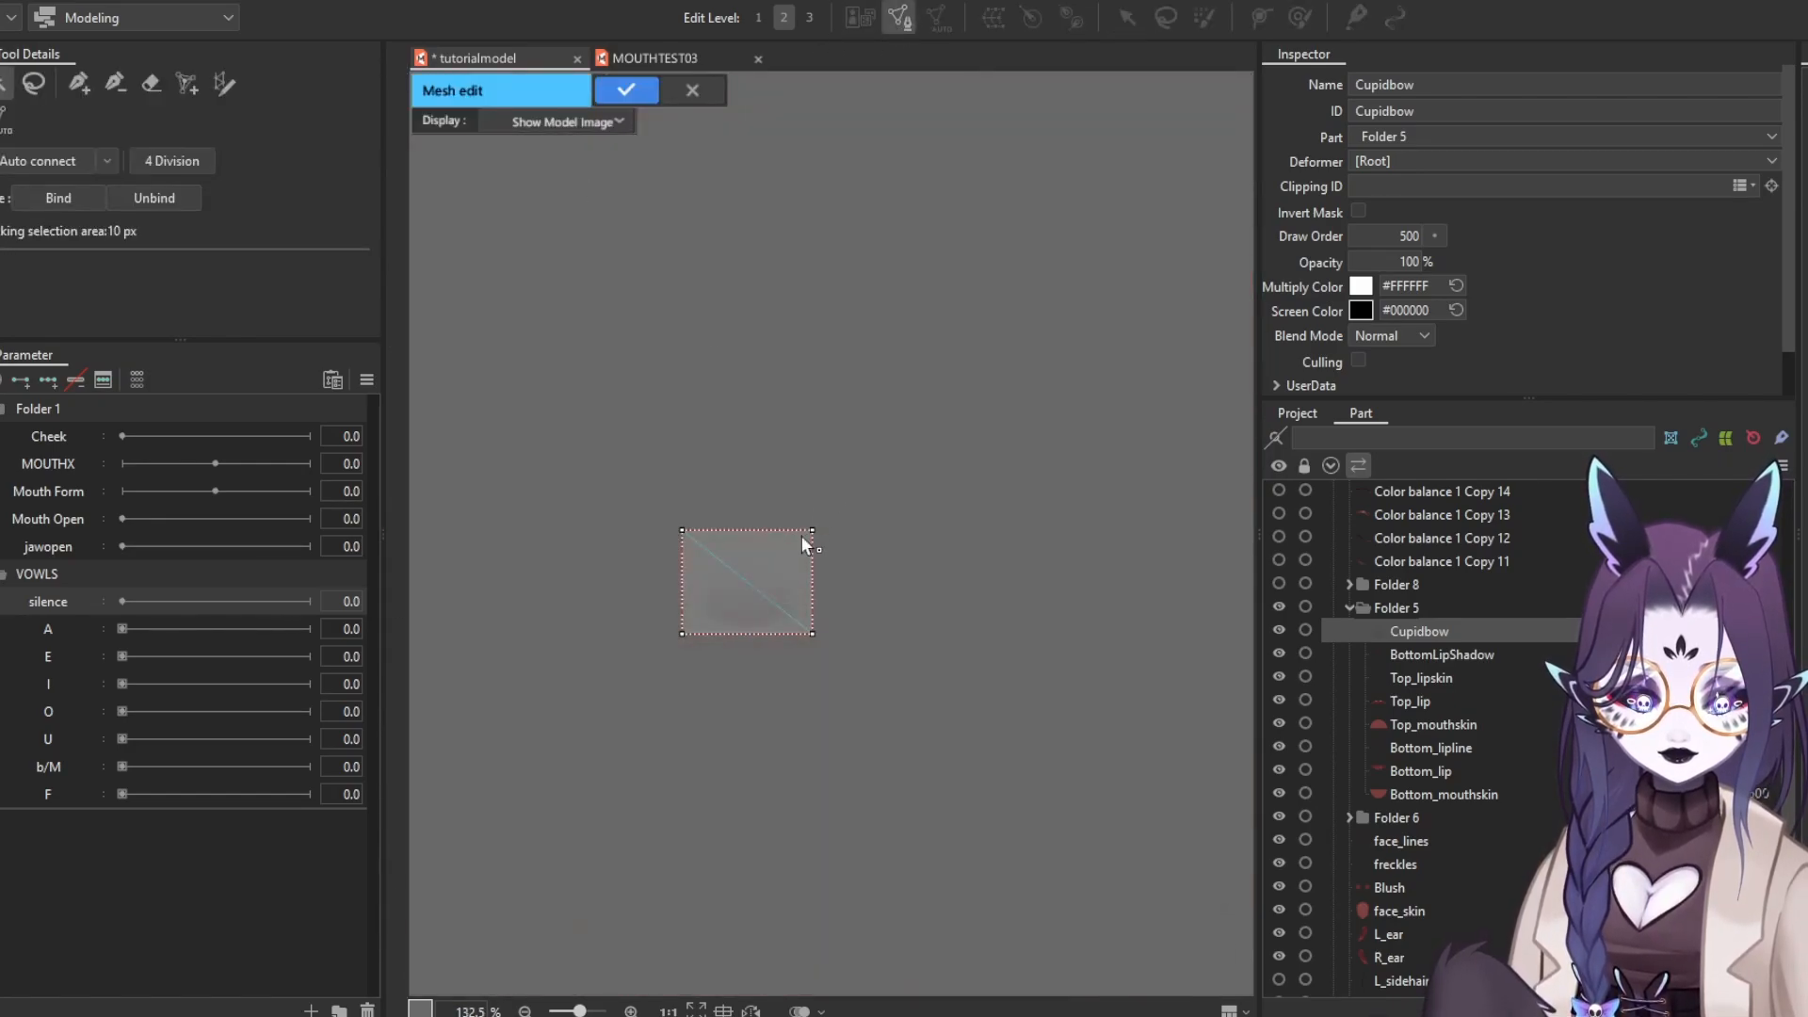
# Erase the Cupidbow's default rectangular mesh and generate an automatic mesh that follows the shape of its artwork
pyautogui.scroll(4, 736, 613)
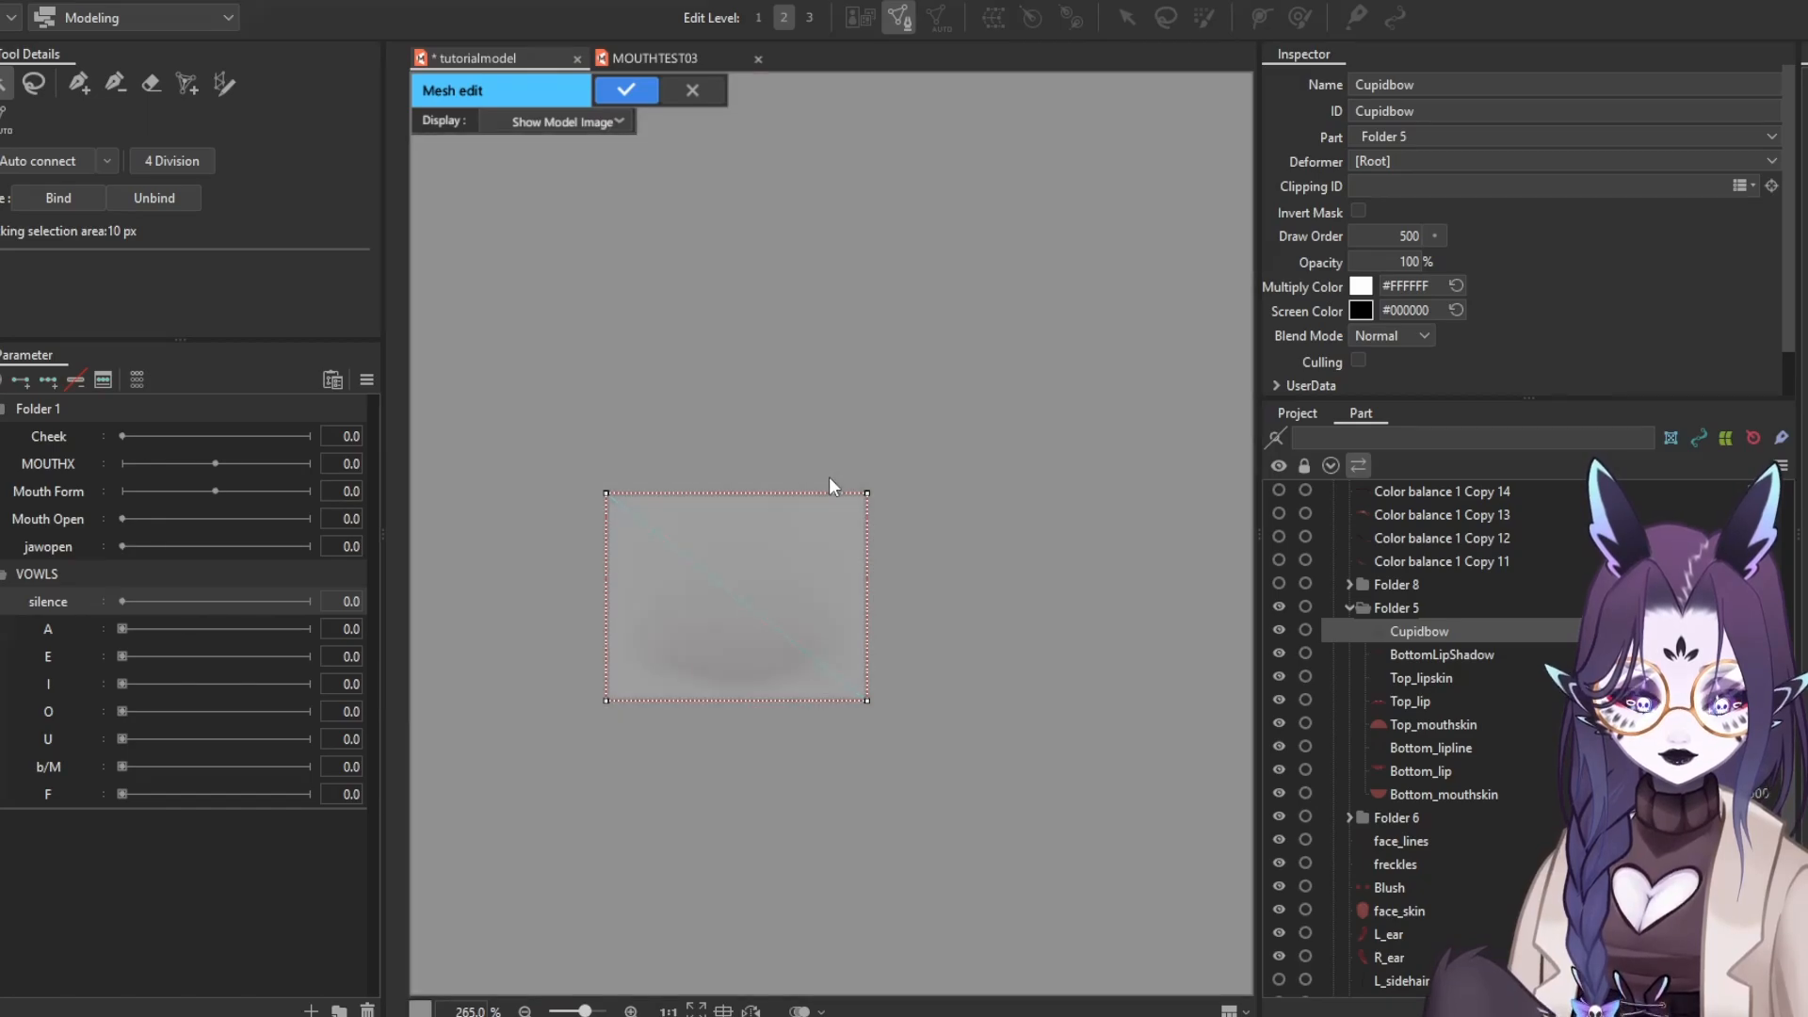
pyautogui.moveTo(829, 476); pyautogui.dragTo(705, 511)
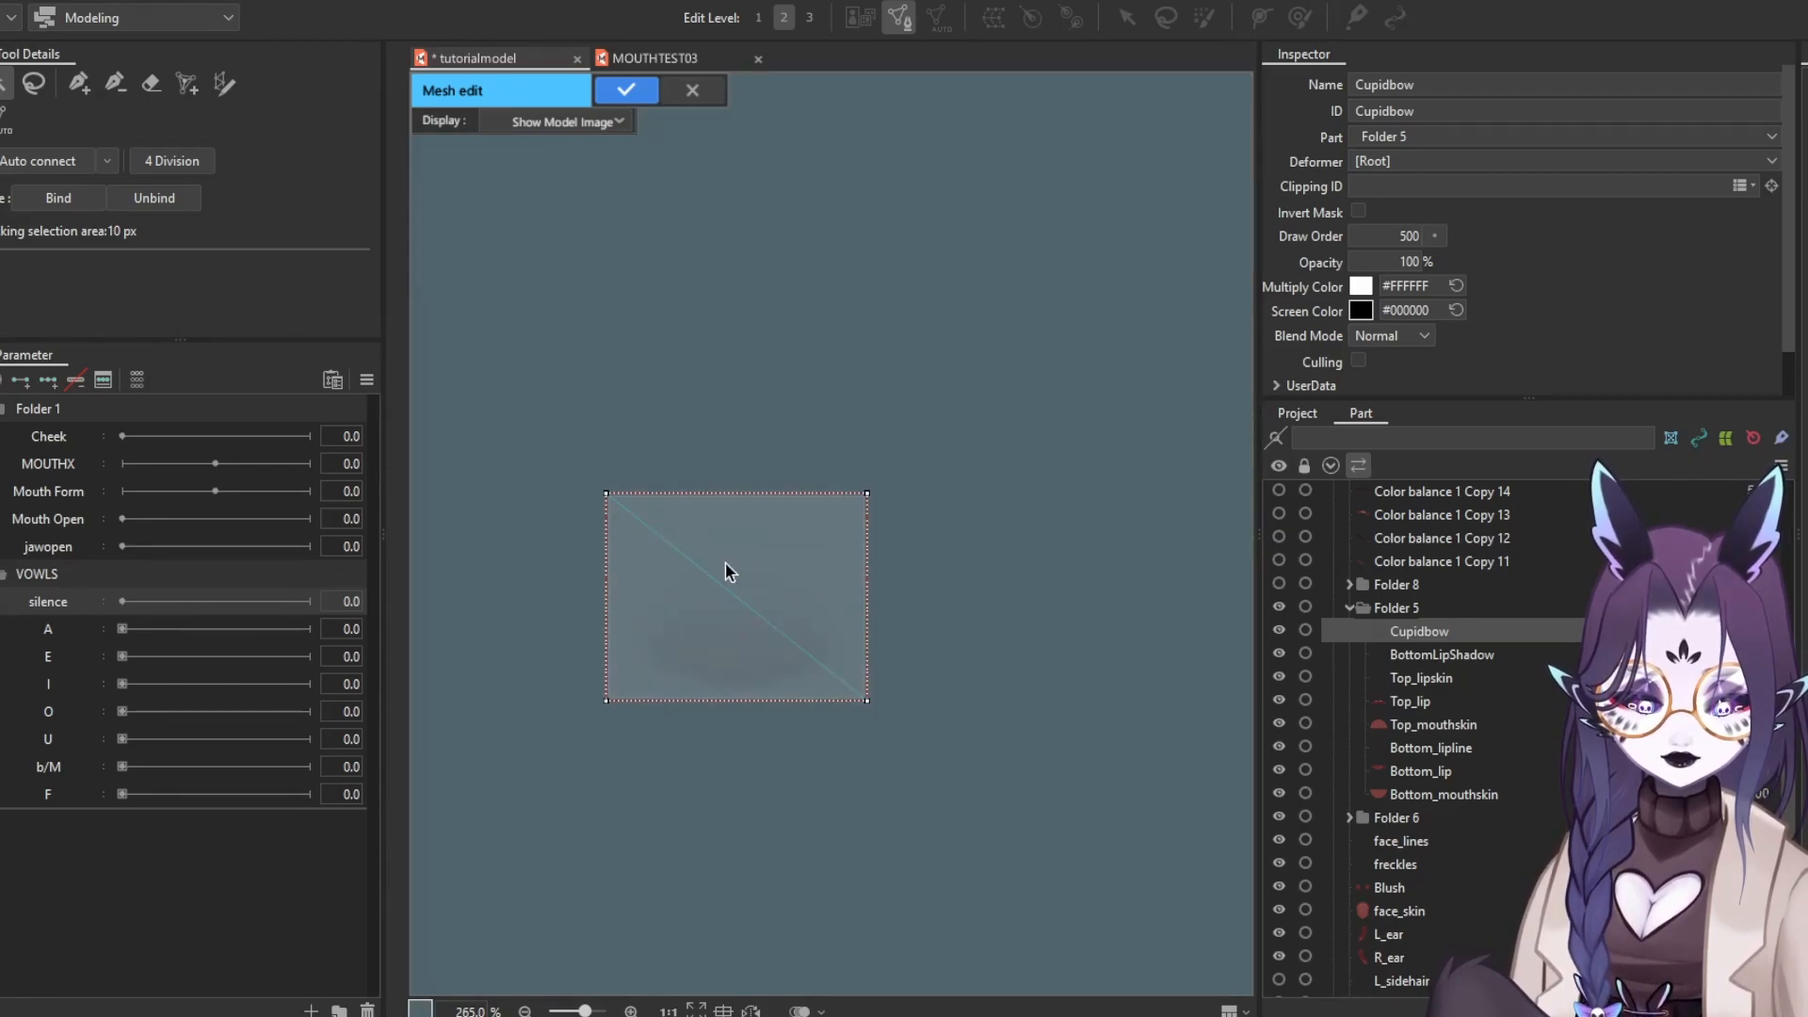
pyautogui.scroll(2, 727, 524)
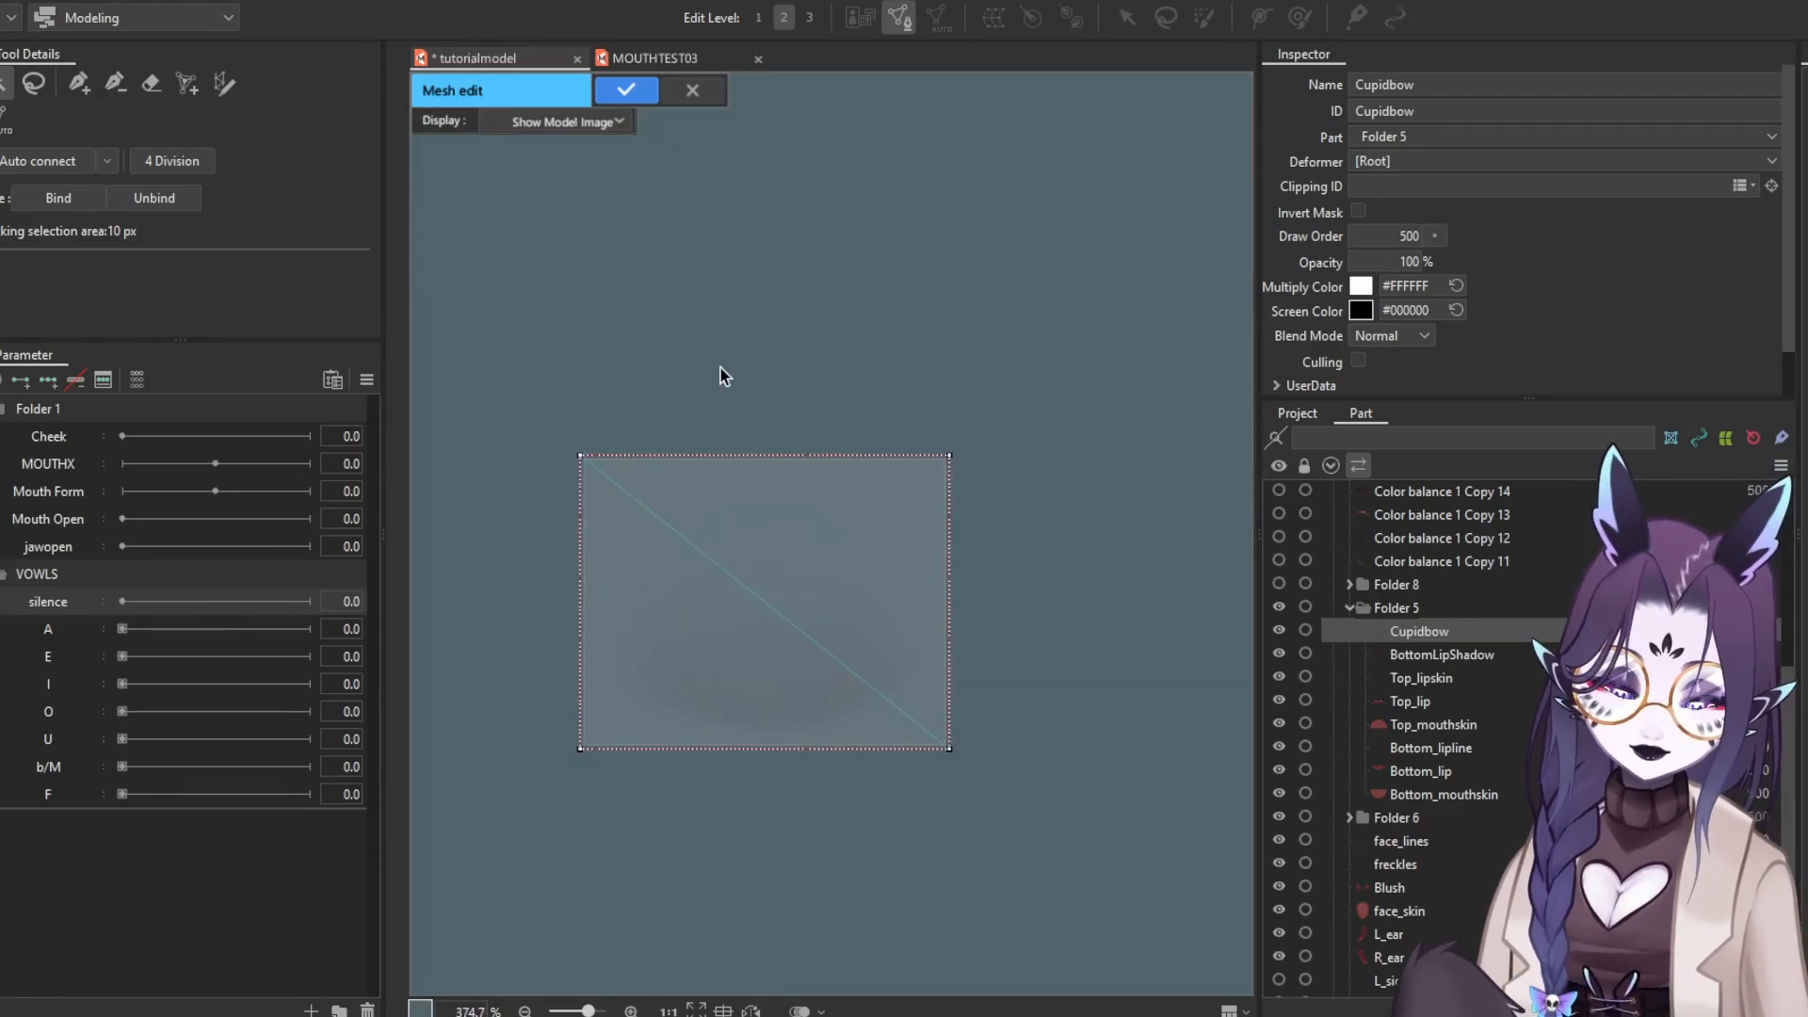
pyautogui.click(143, 81)
pyautogui.click(750, 480)
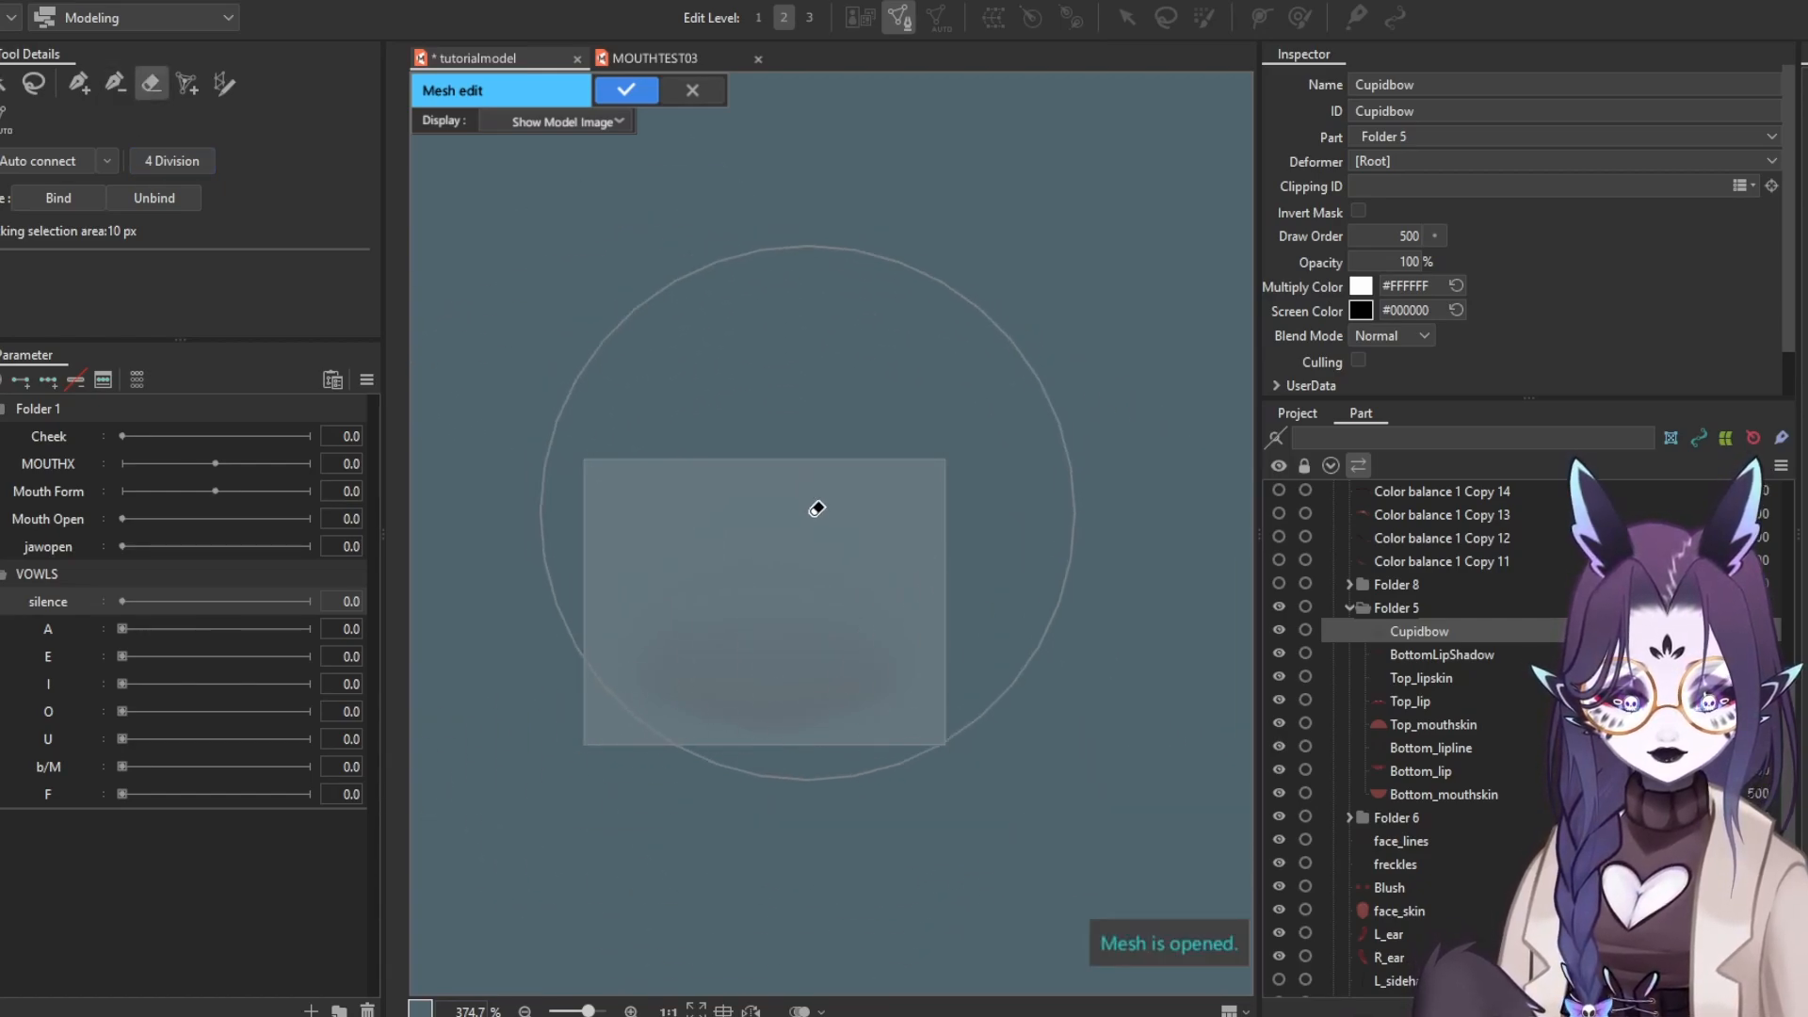
pyautogui.click(70, 170)
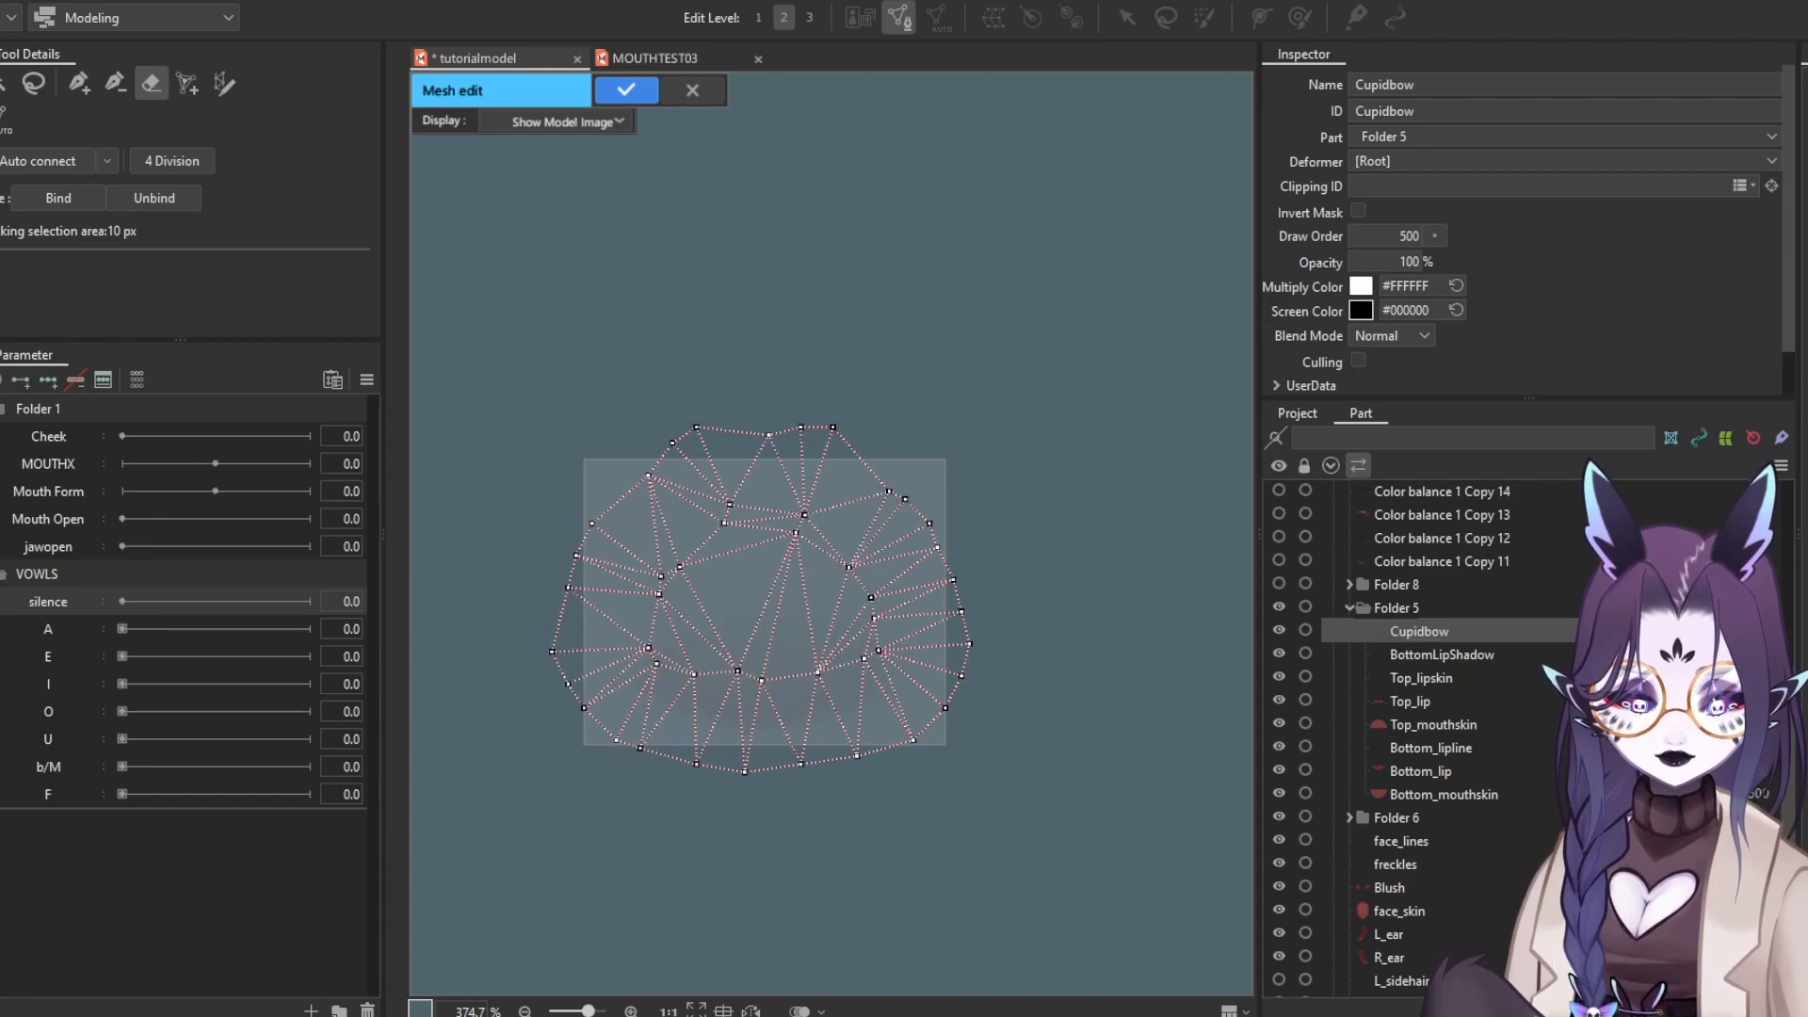
pyautogui.click(88, 88)
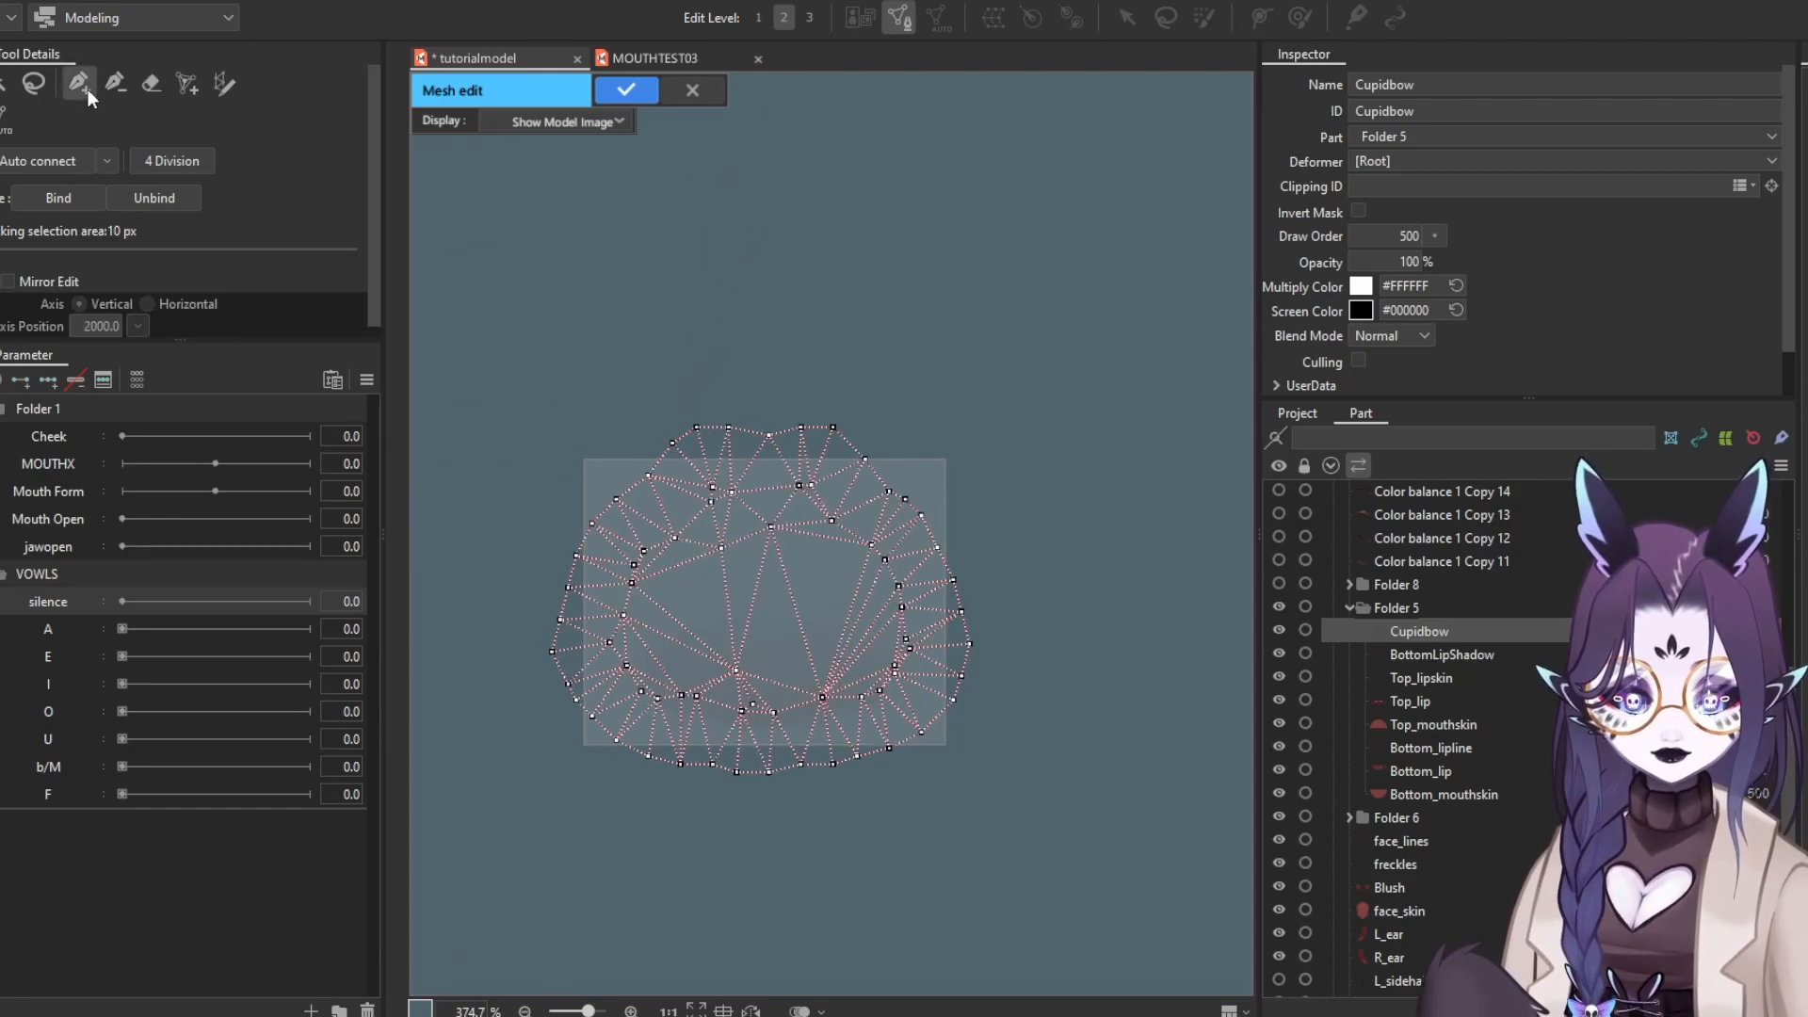
# Erase all the inner vertices of the Cupidbow mesh, keeping only its outer ring
pyautogui.scroll(3, 730, 517)
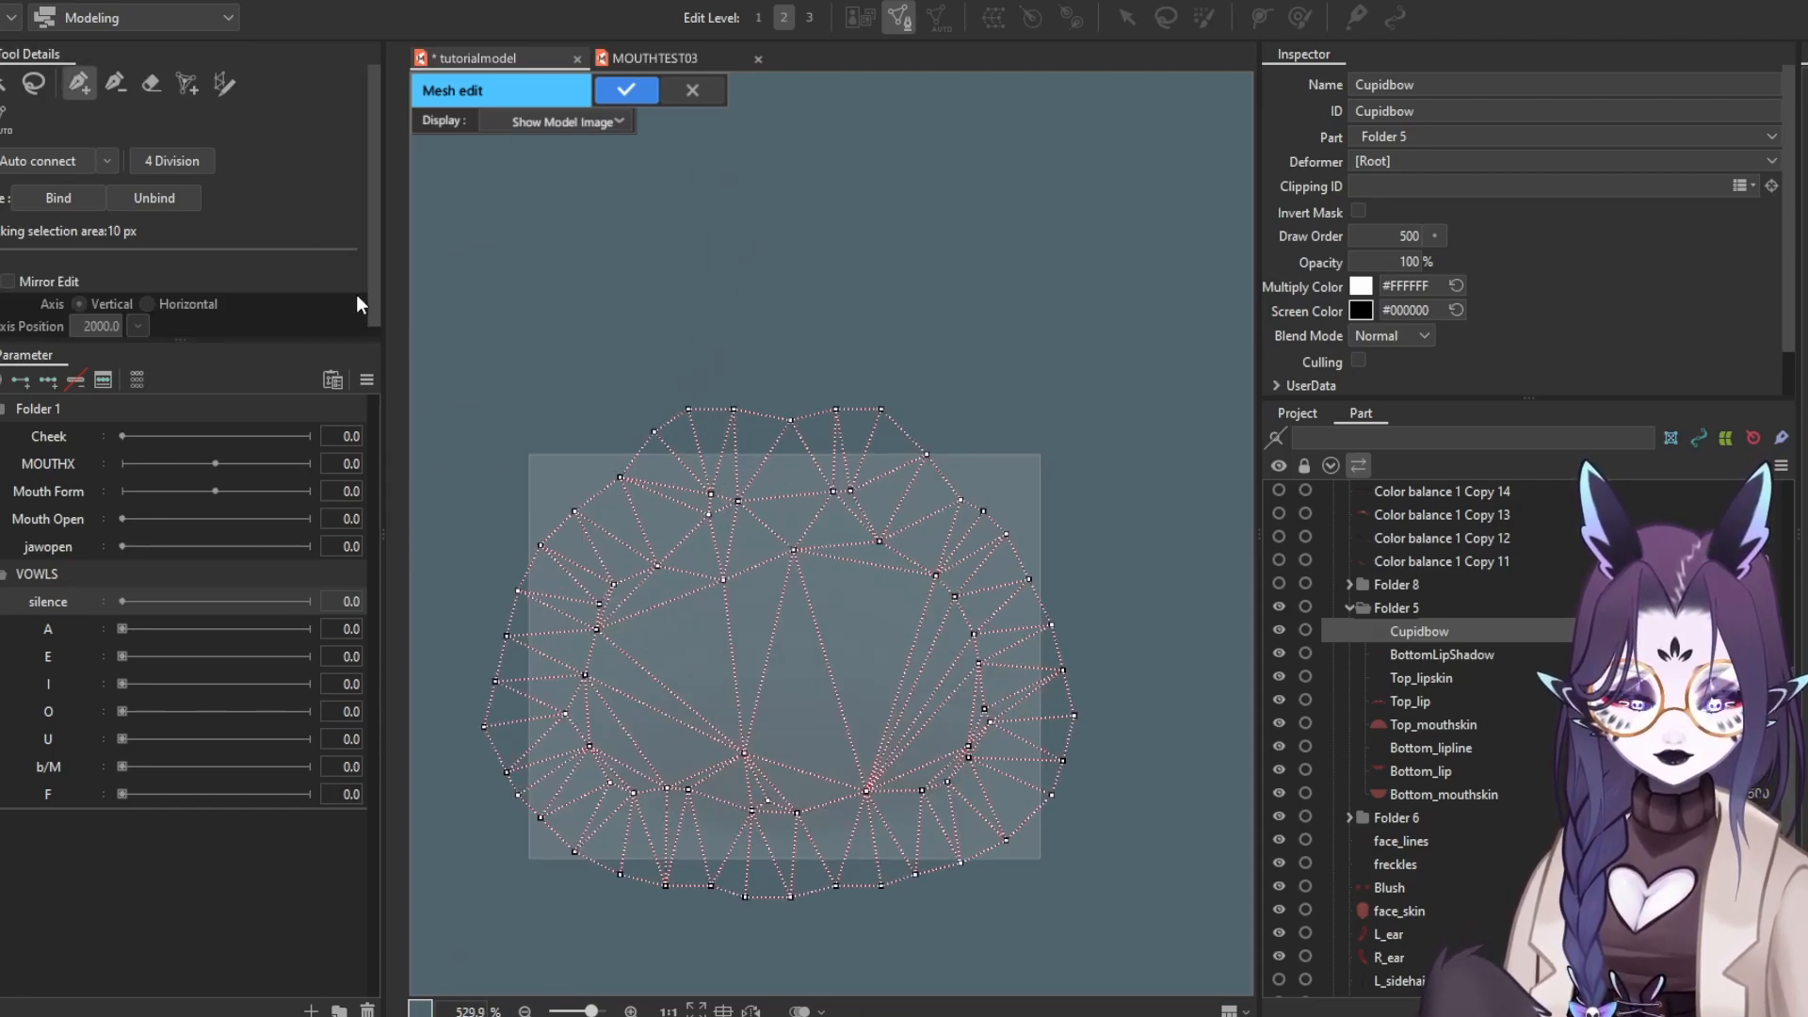
pyautogui.click(150, 83)
pyautogui.moveTo(917, 678); pyautogui.dragTo(658, 561)
pyautogui.moveTo(826, 631)
pyautogui.mouseDown()
pyautogui.moveTo(755, 569)
pyautogui.moveTo(684, 585)
pyautogui.moveTo(650, 671)
pyautogui.moveTo(705, 755)
pyautogui.moveTo(824, 769)
pyautogui.moveTo(888, 750)
pyautogui.moveTo(930, 697)
pyautogui.moveTo(863, 566)
pyautogui.moveTo(826, 539)
pyautogui.mouseUp()
pyautogui.moveTo(758, 643); pyautogui.dragTo(724, 635)
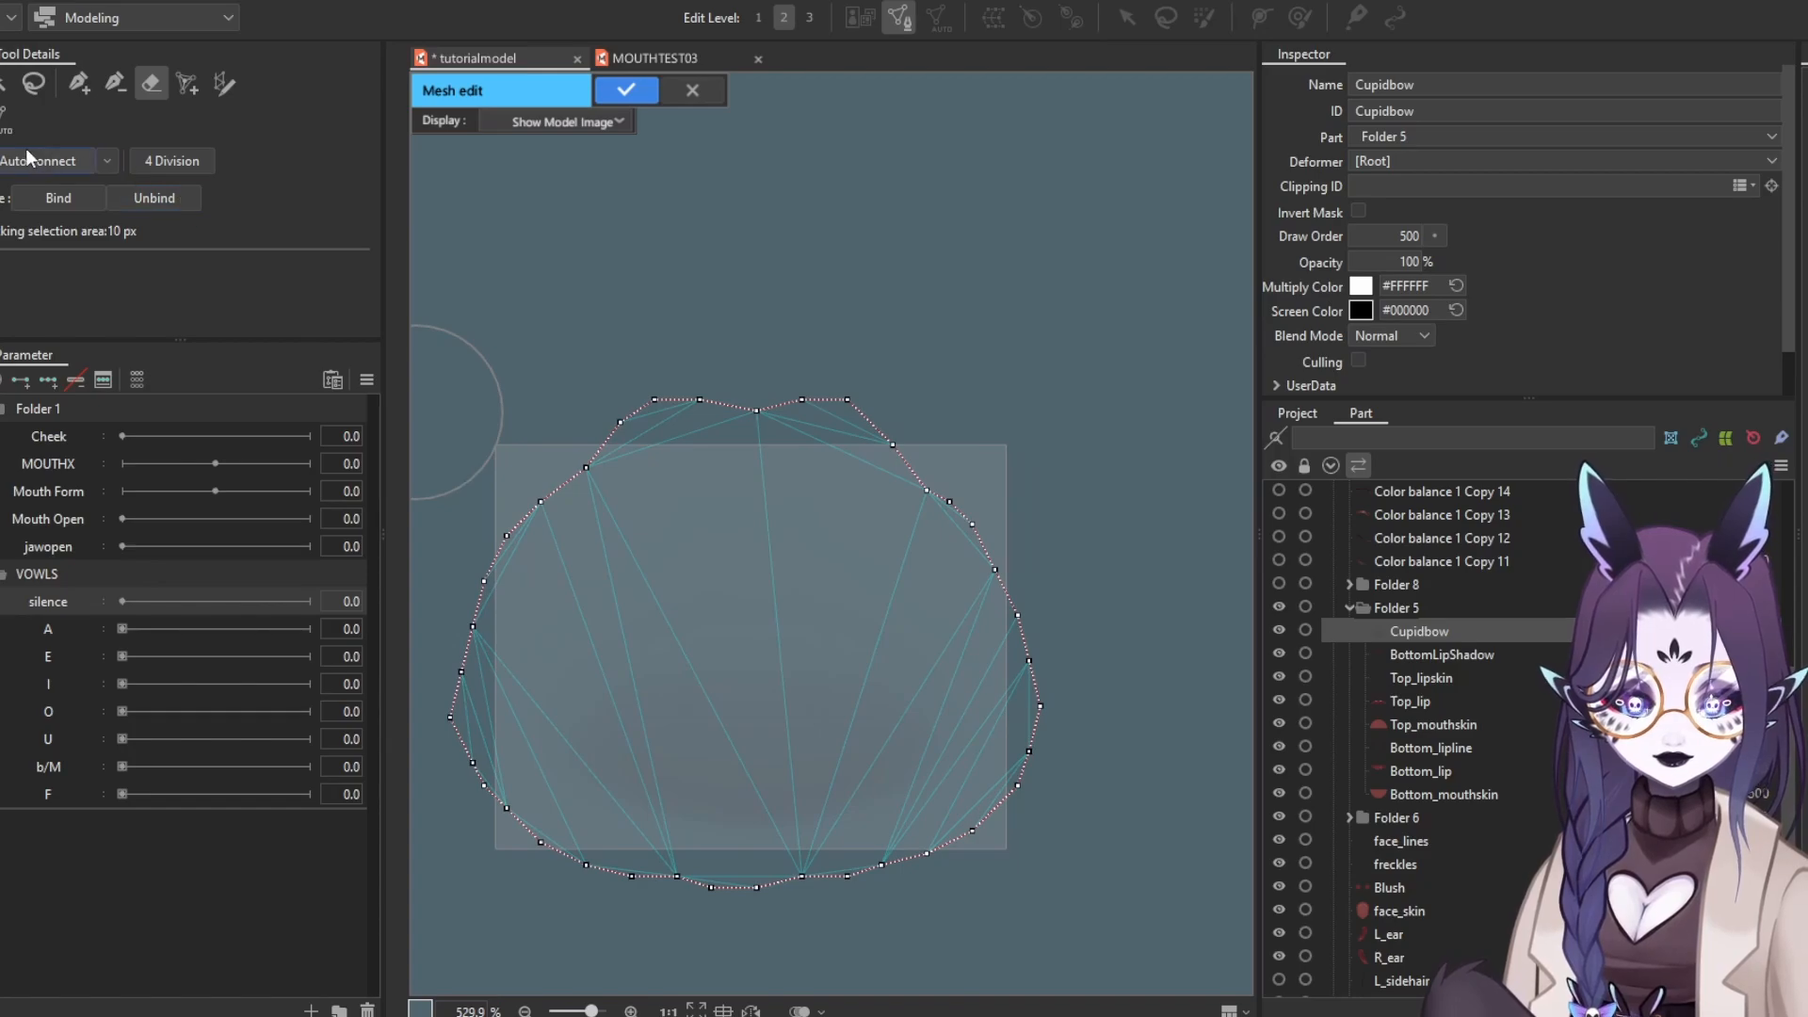
# Add a triangle of vertices inside the Cupidbow ring and a fourth vertex below its base to form a diamond
pyautogui.click(80, 83)
pyautogui.moveTo(699, 719); pyautogui.dragTo(567, 629)
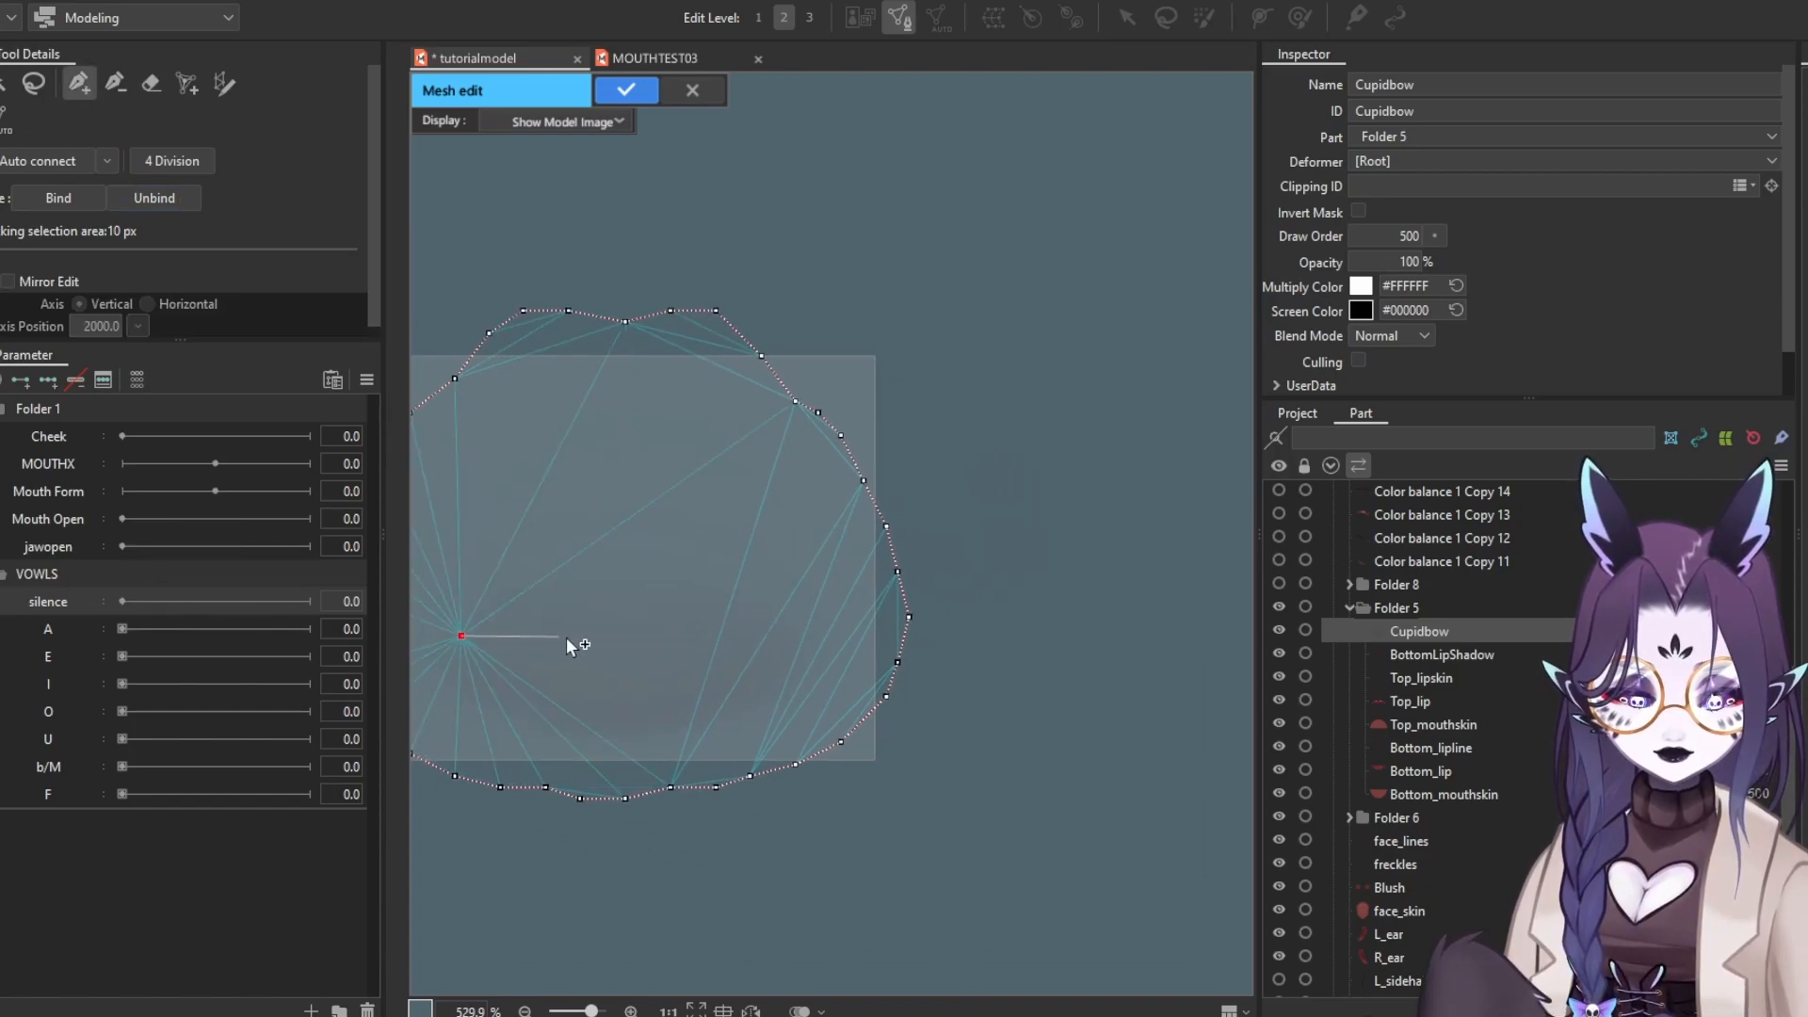
pyautogui.moveTo(676, 611); pyautogui.dragTo(773, 639)
pyautogui.click(717, 482)
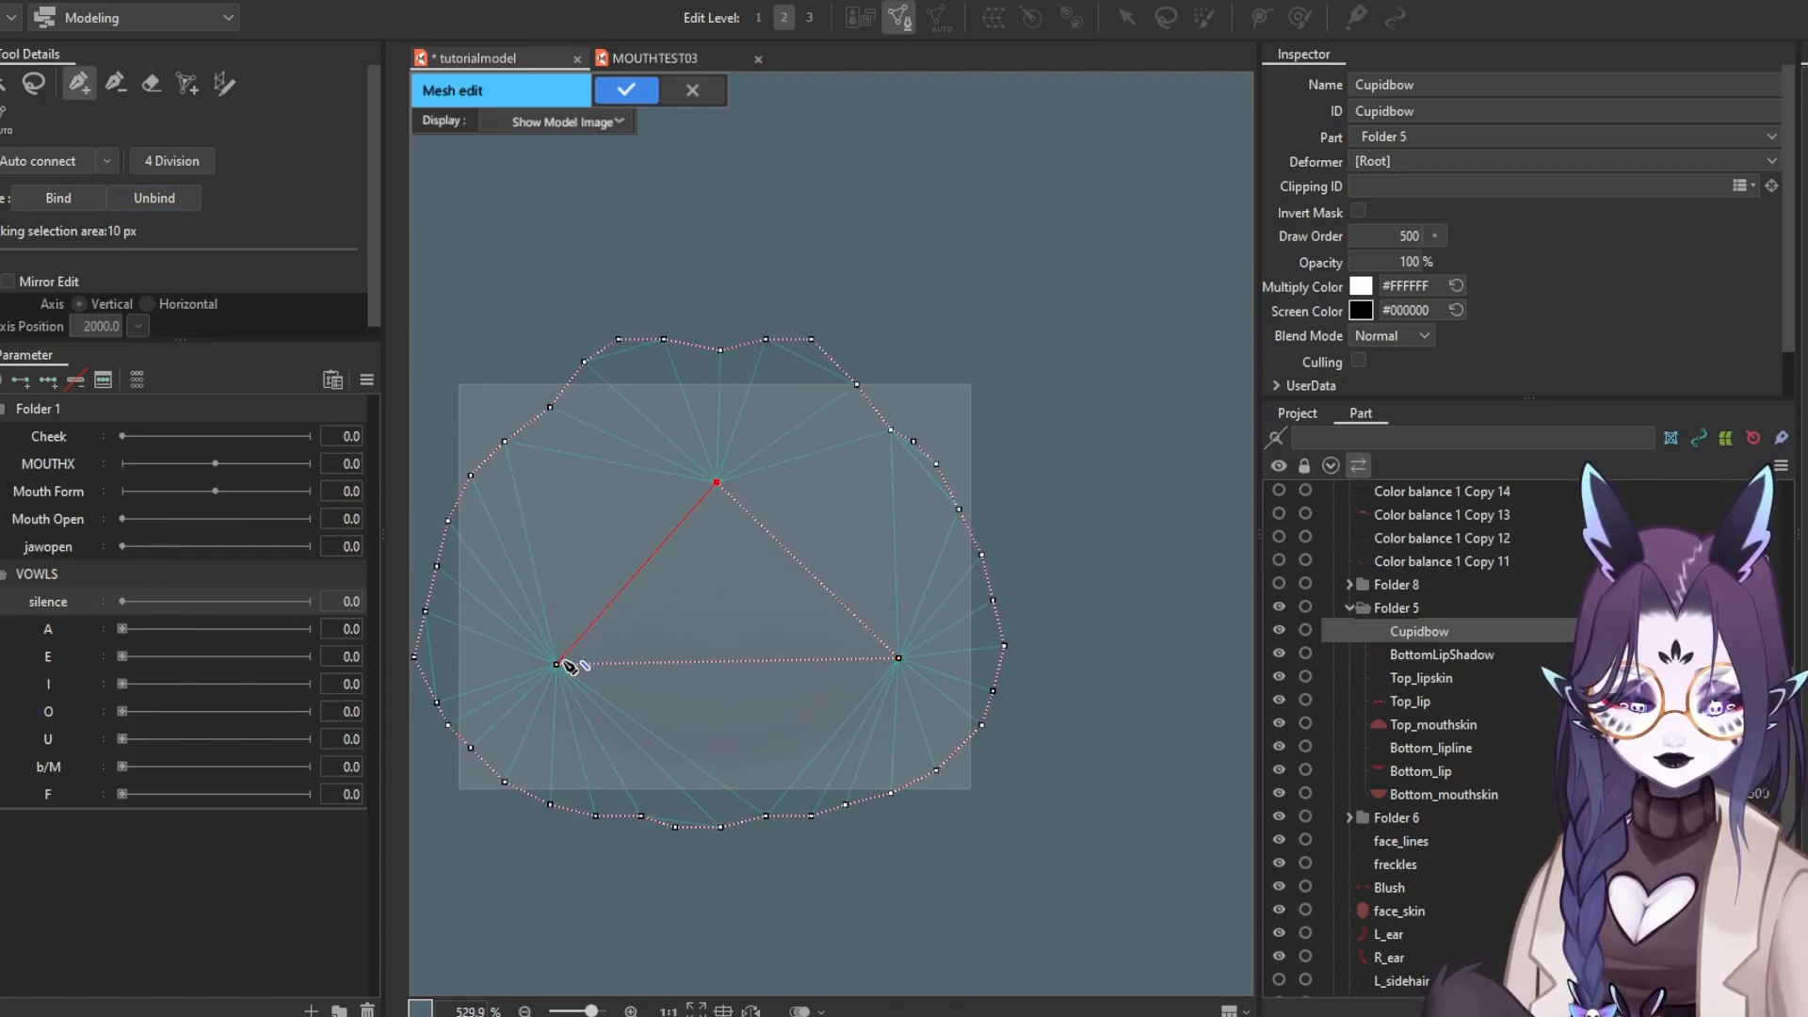
pyautogui.moveTo(559, 664); pyautogui.dragTo(542, 666)
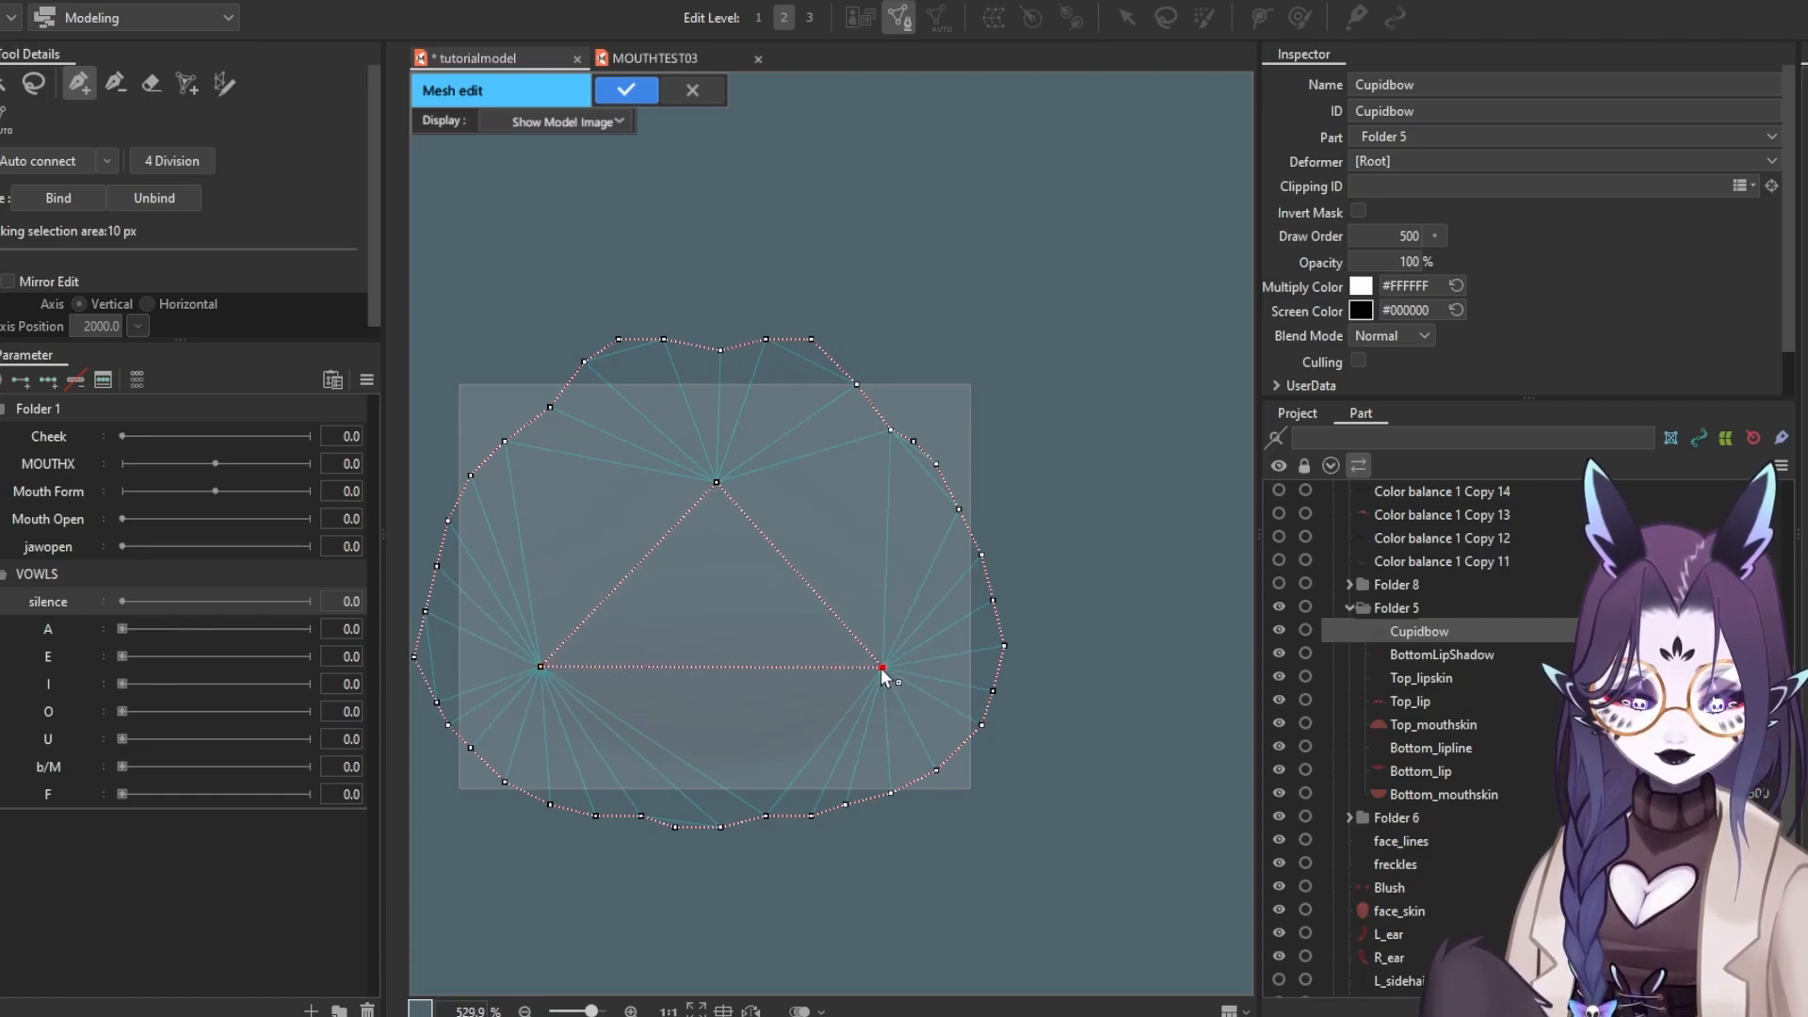
pyautogui.moveTo(882, 669); pyautogui.dragTo(887, 668)
pyautogui.moveTo(725, 668); pyautogui.dragTo(719, 718)
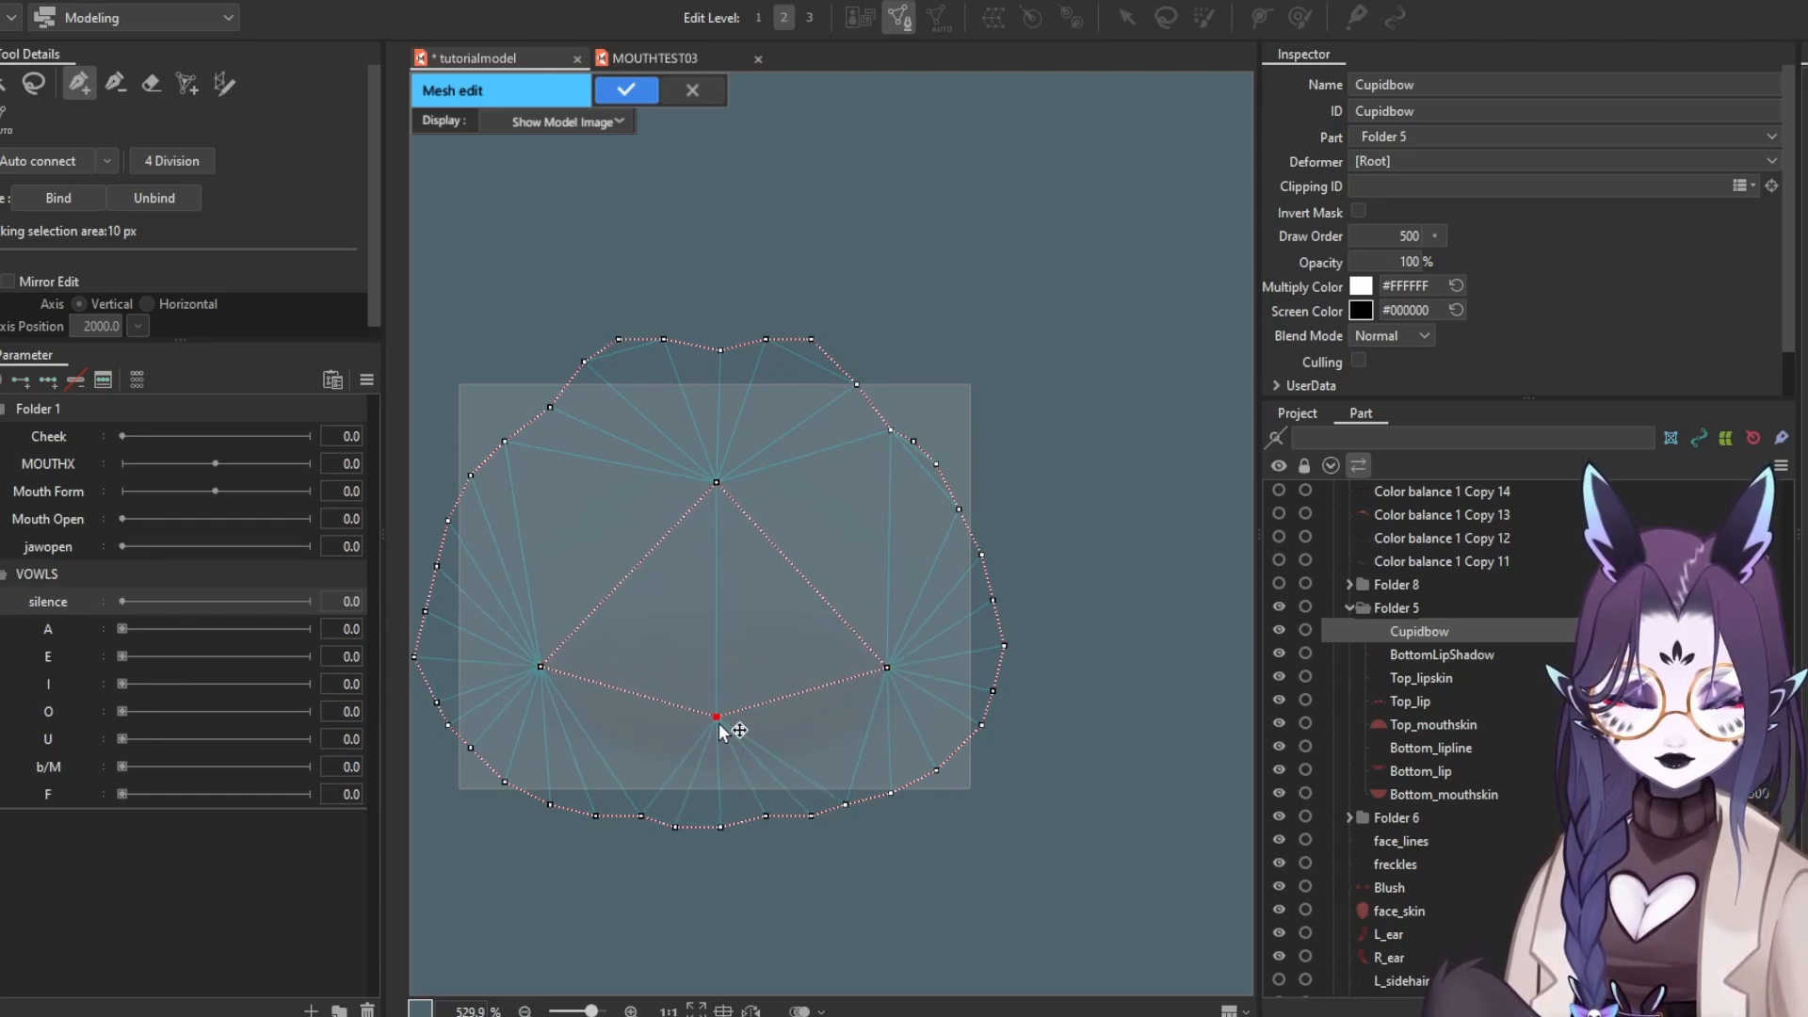
# Shift the diamond's upper and side vertices upward, then add a central vertex connected to all four corners
pyautogui.click(717, 482)
pyautogui.moveTo(717, 483); pyautogui.dragTo(710, 461)
pyautogui.moveTo(540, 667); pyautogui.dragTo(533, 640)
pyautogui.moveTo(883, 636); pyautogui.dragTo(885, 637)
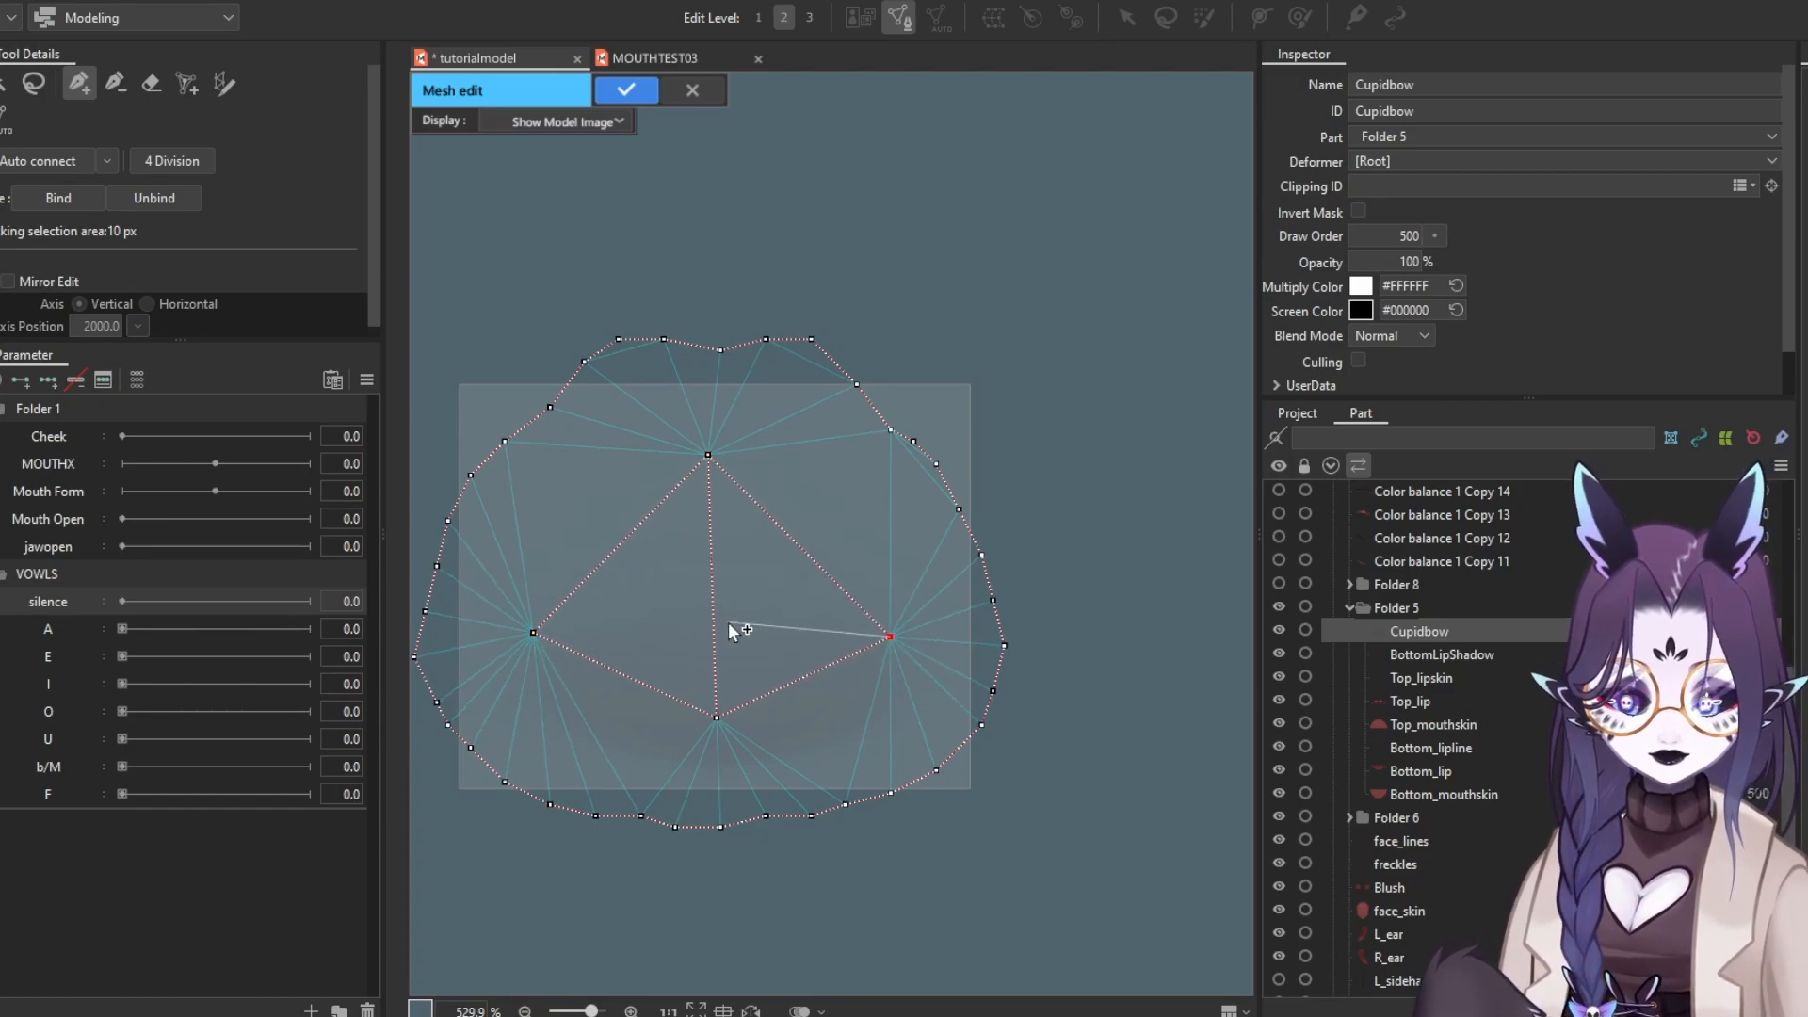
pyautogui.moveTo(718, 613); pyautogui.dragTo(697, 582)
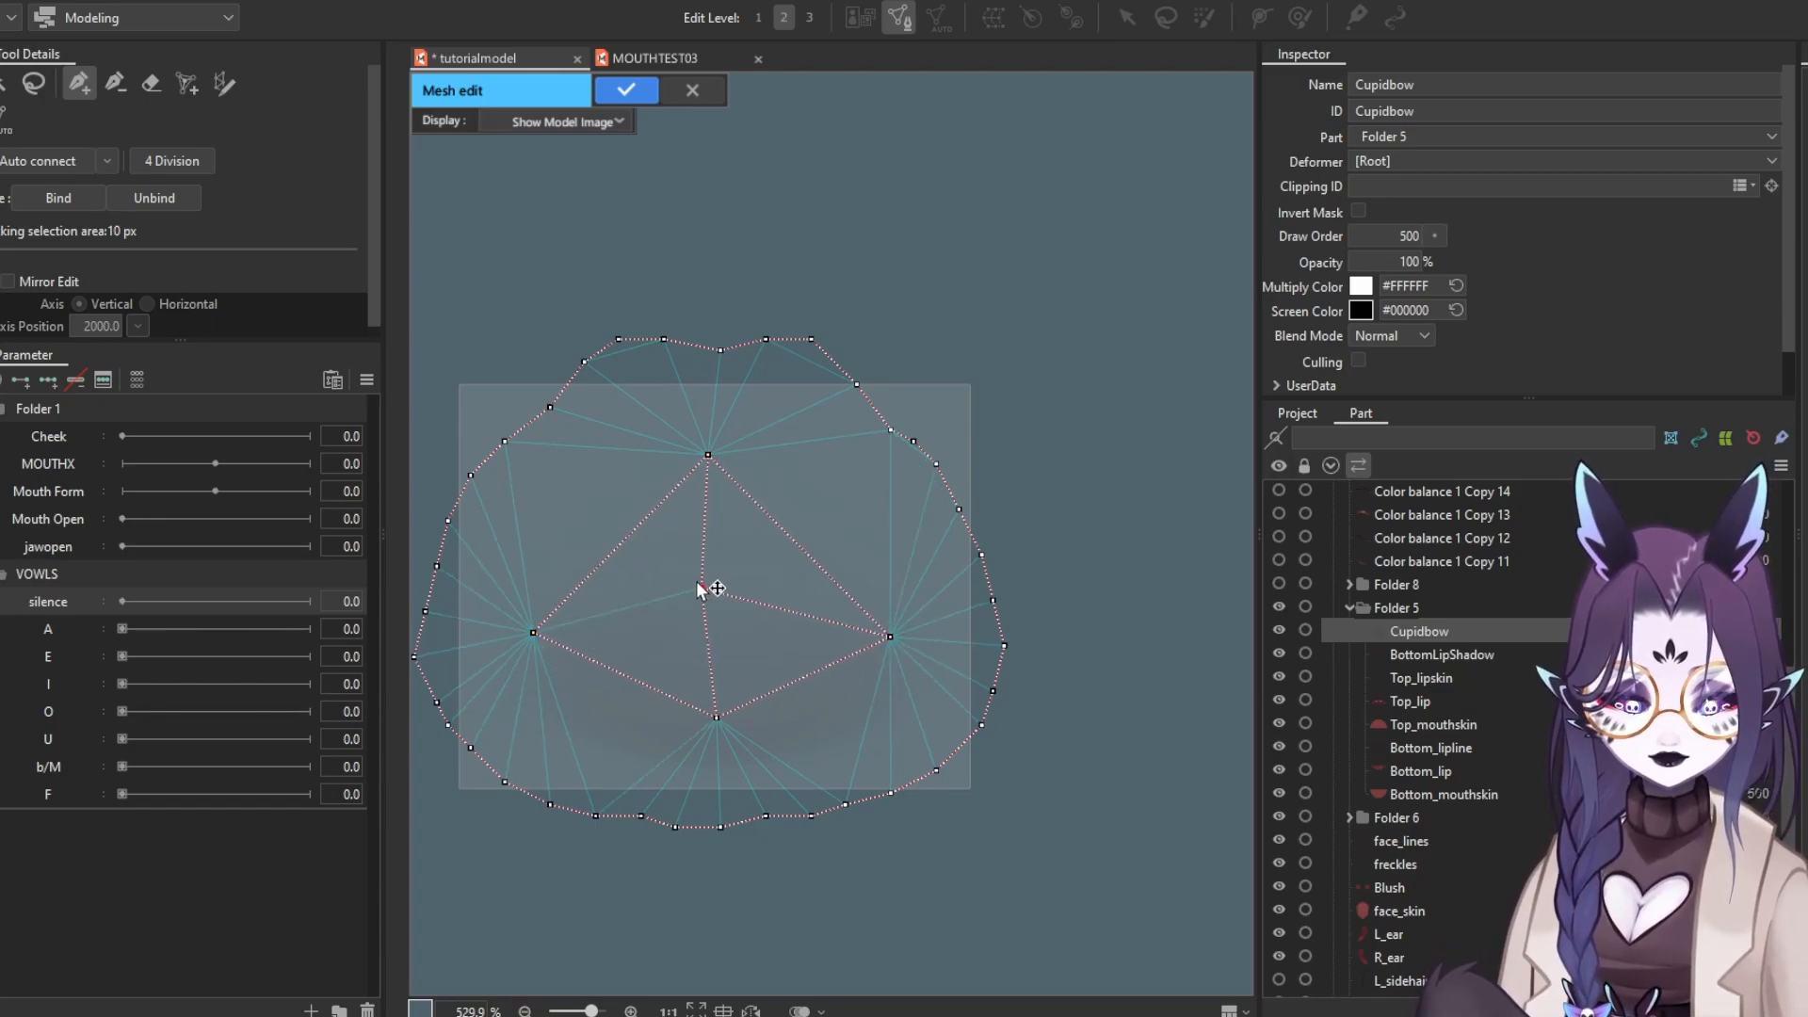
pyautogui.click(533, 632)
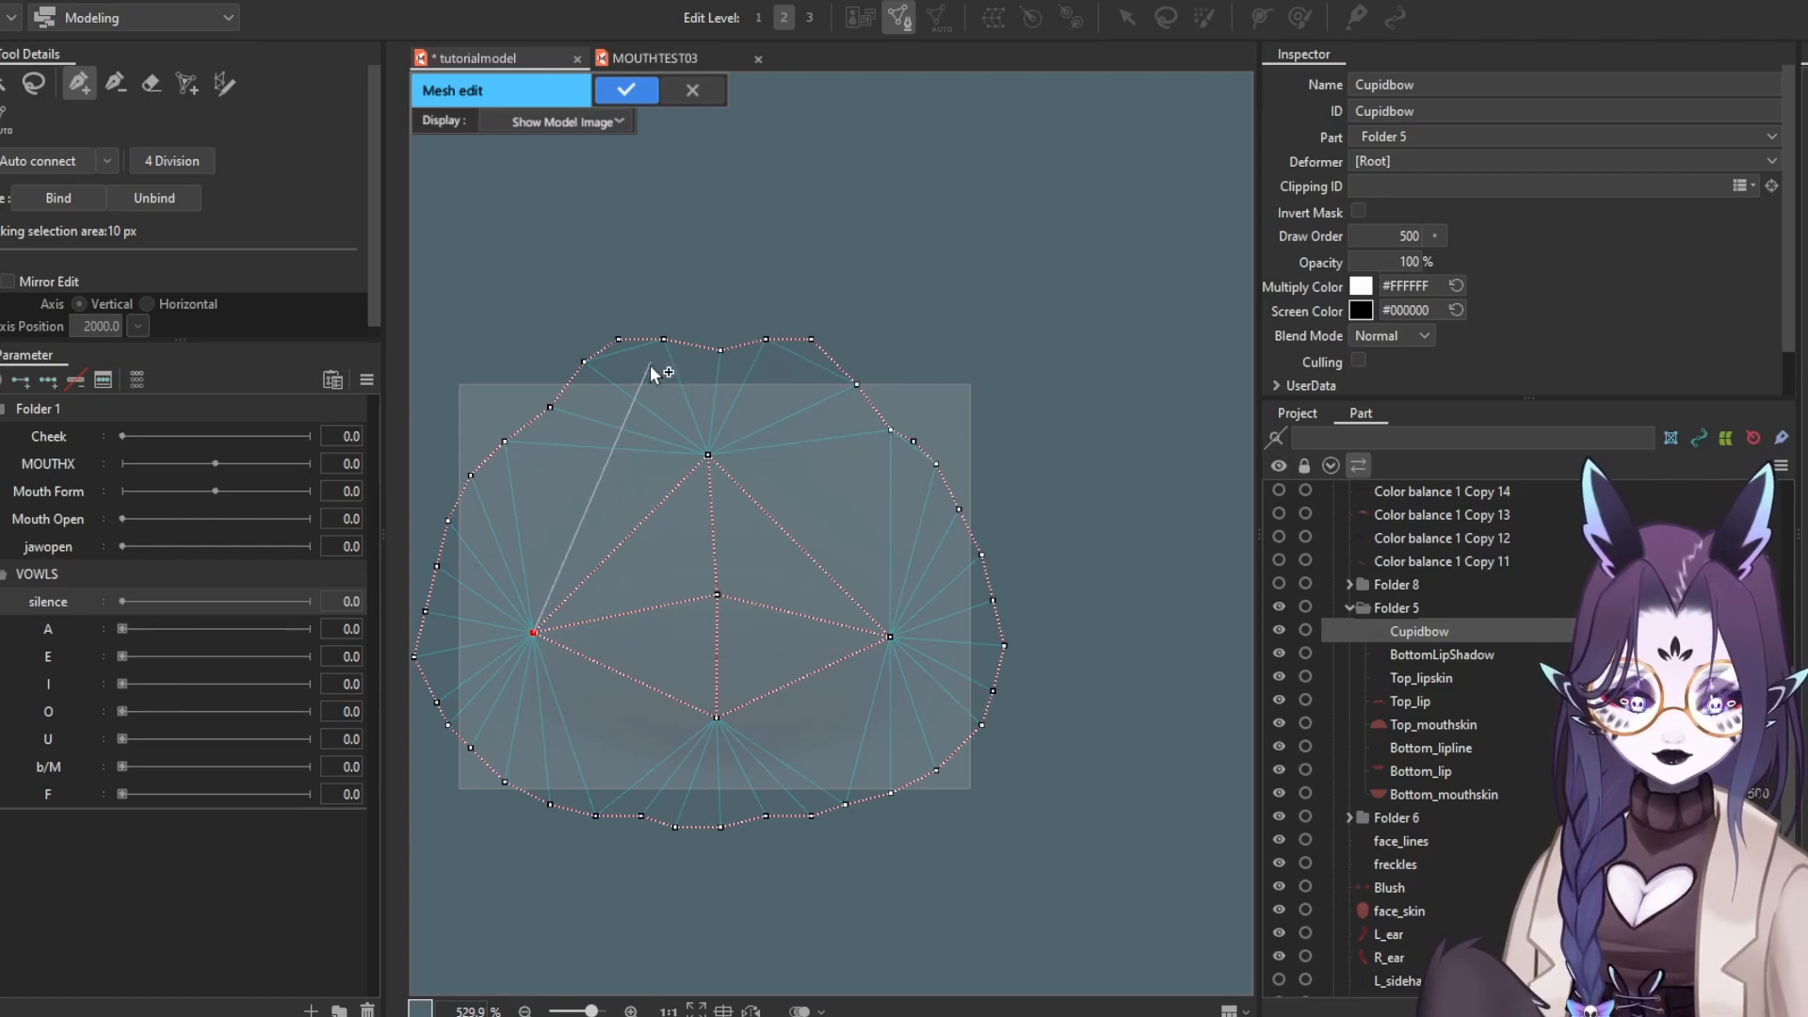
# Auto-connect the Cupidbow mesh, remove surplus vertices along the upper part of its outline, and apply the mesh edit
pyautogui.scroll(-3, 608, 452)
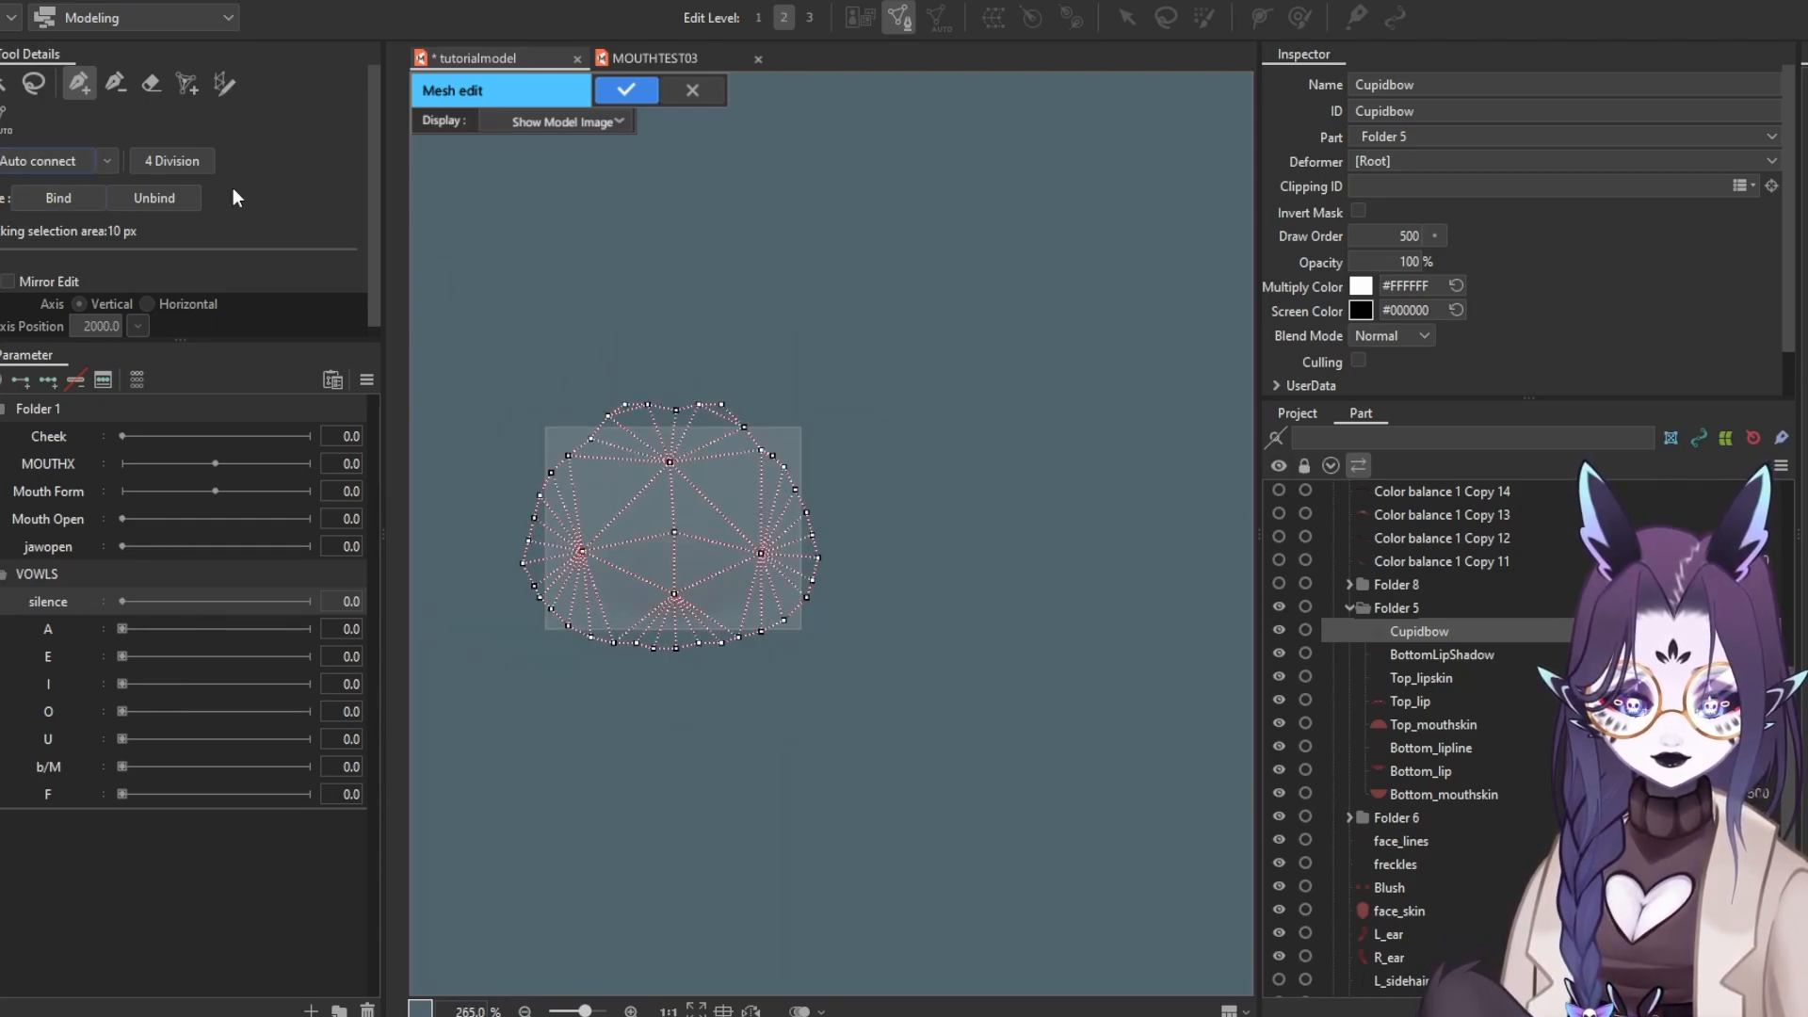
pyautogui.scroll(3, 648, 427)
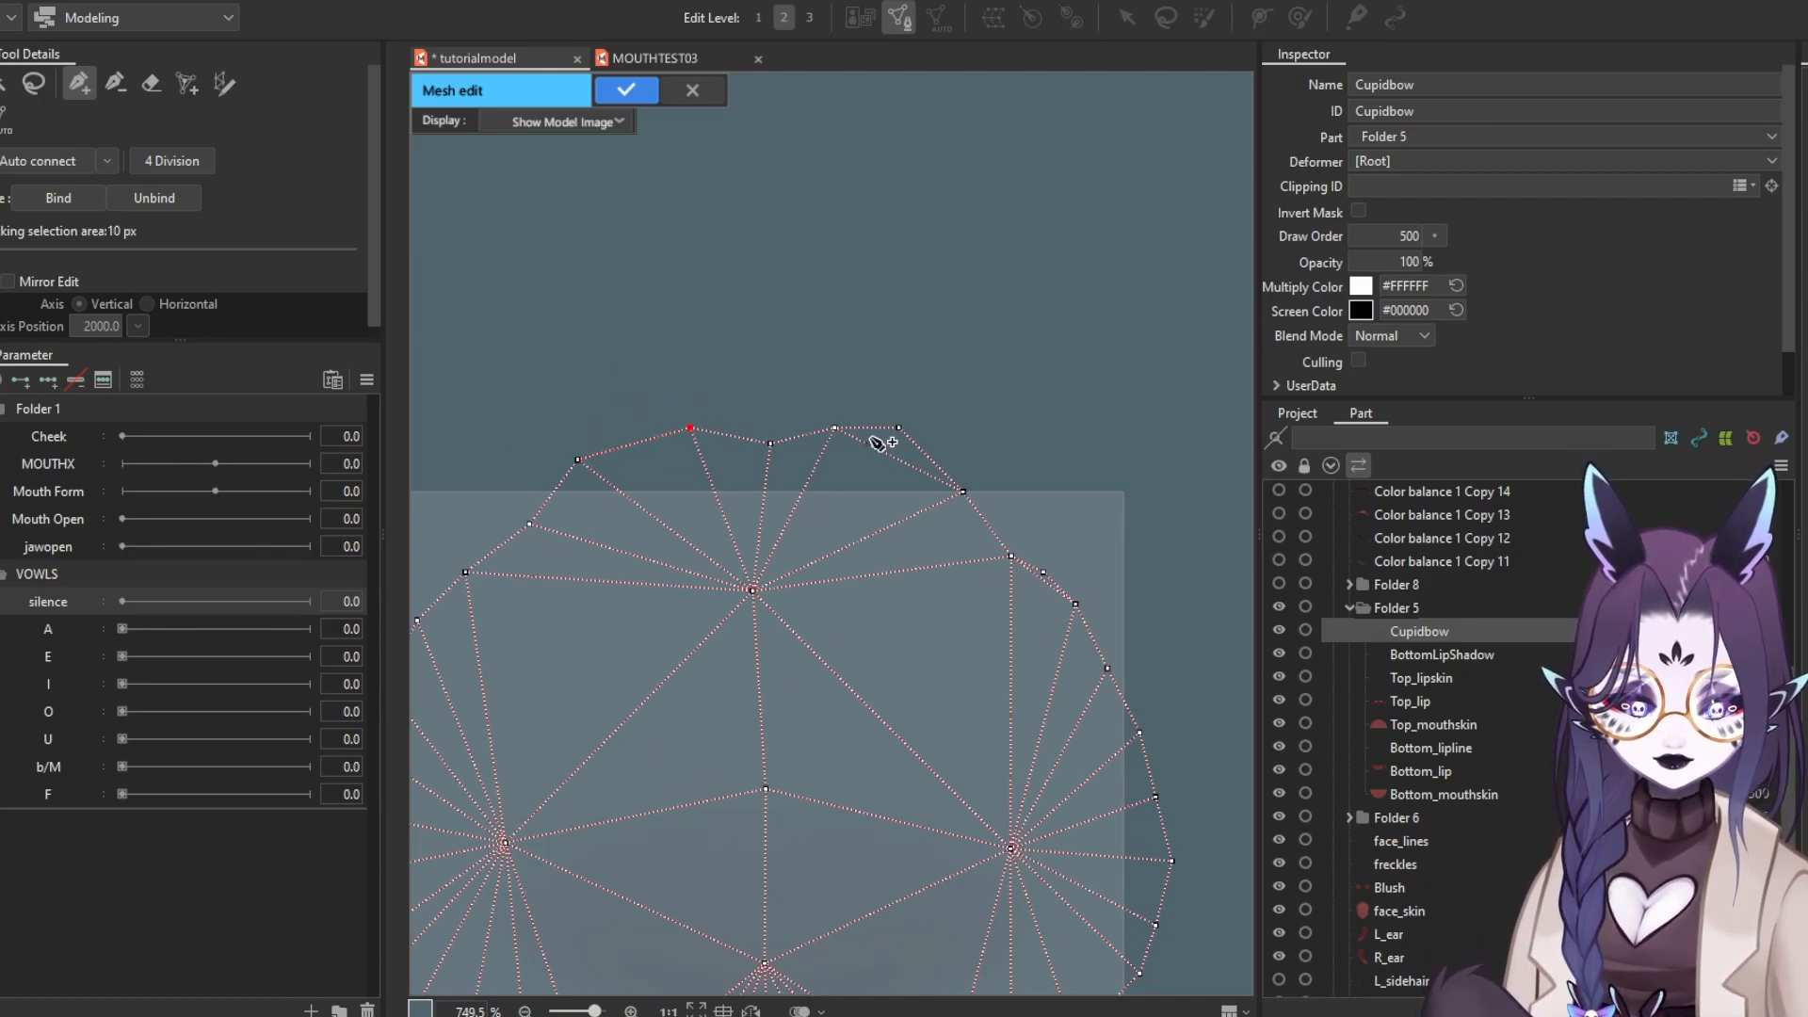
pyautogui.scroll(-3, 878, 433)
pyautogui.scroll(5, 958, 607)
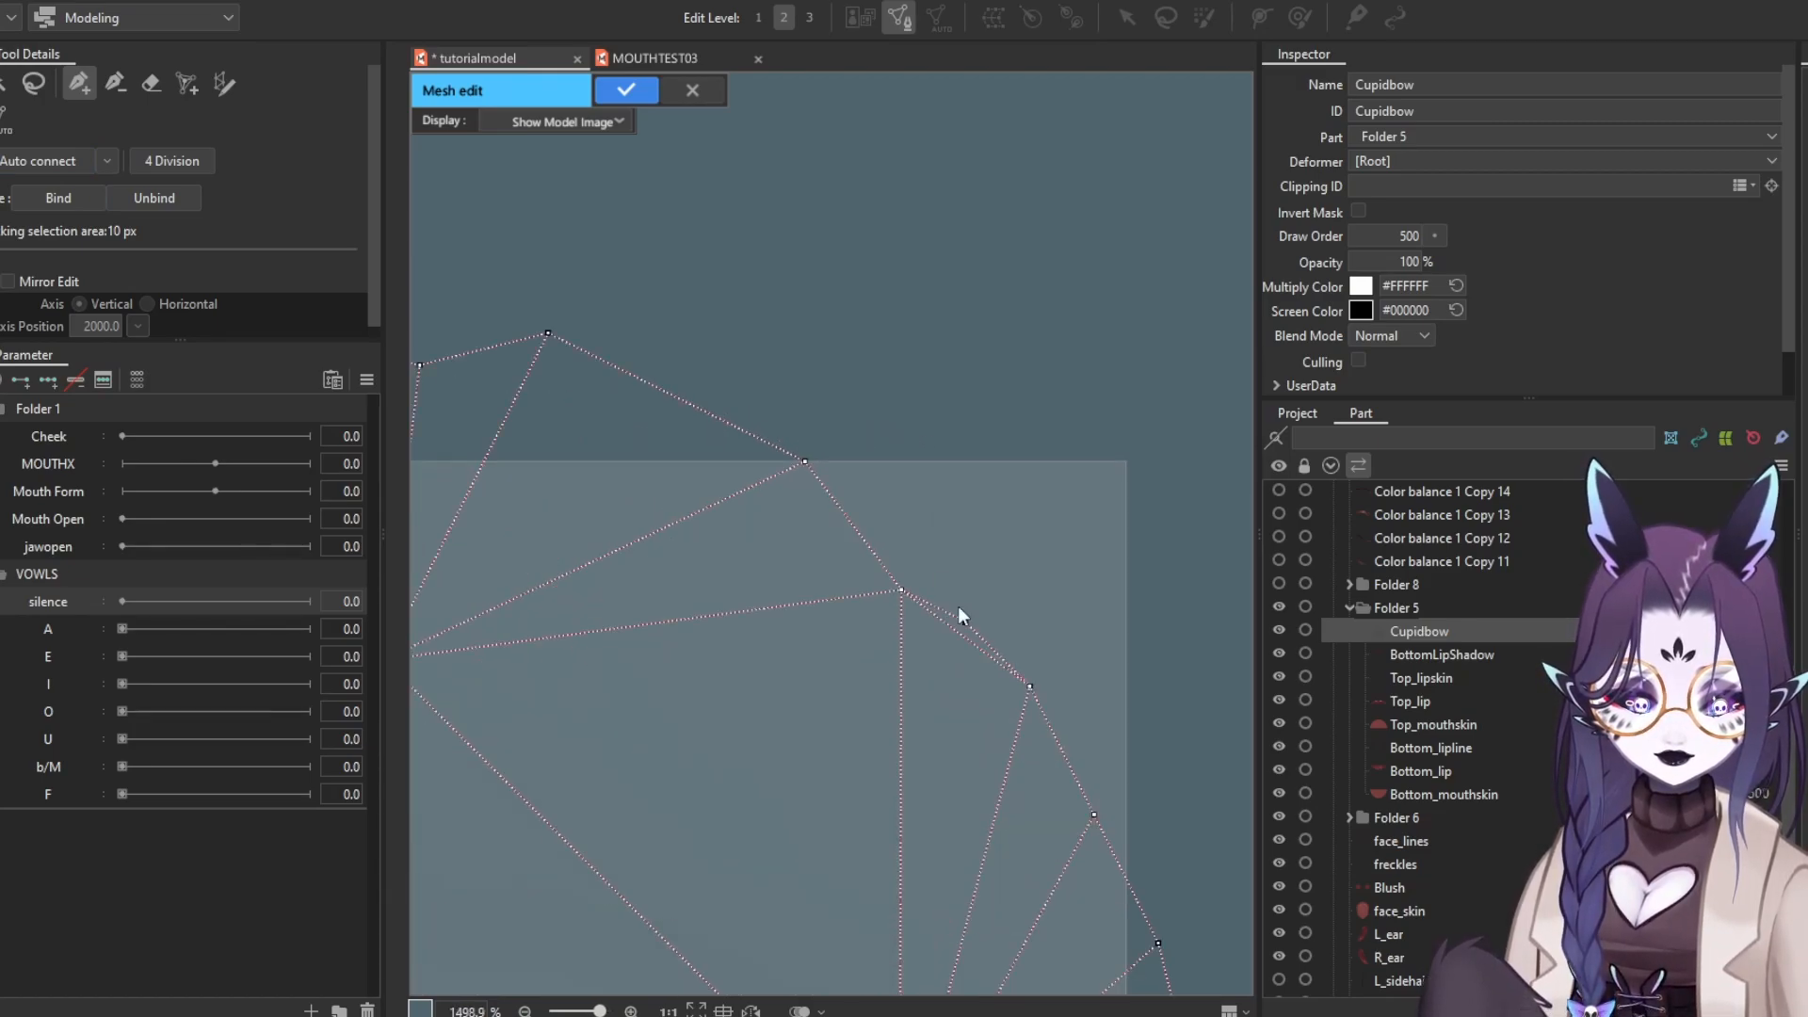
pyautogui.scroll(-4, 975, 589)
pyautogui.scroll(3, 952, 622)
pyautogui.scroll(-2, 928, 640)
pyautogui.moveTo(907, 639); pyautogui.dragTo(1011, 603)
pyautogui.moveTo(595, 603); pyautogui.dragTo(578, 627)
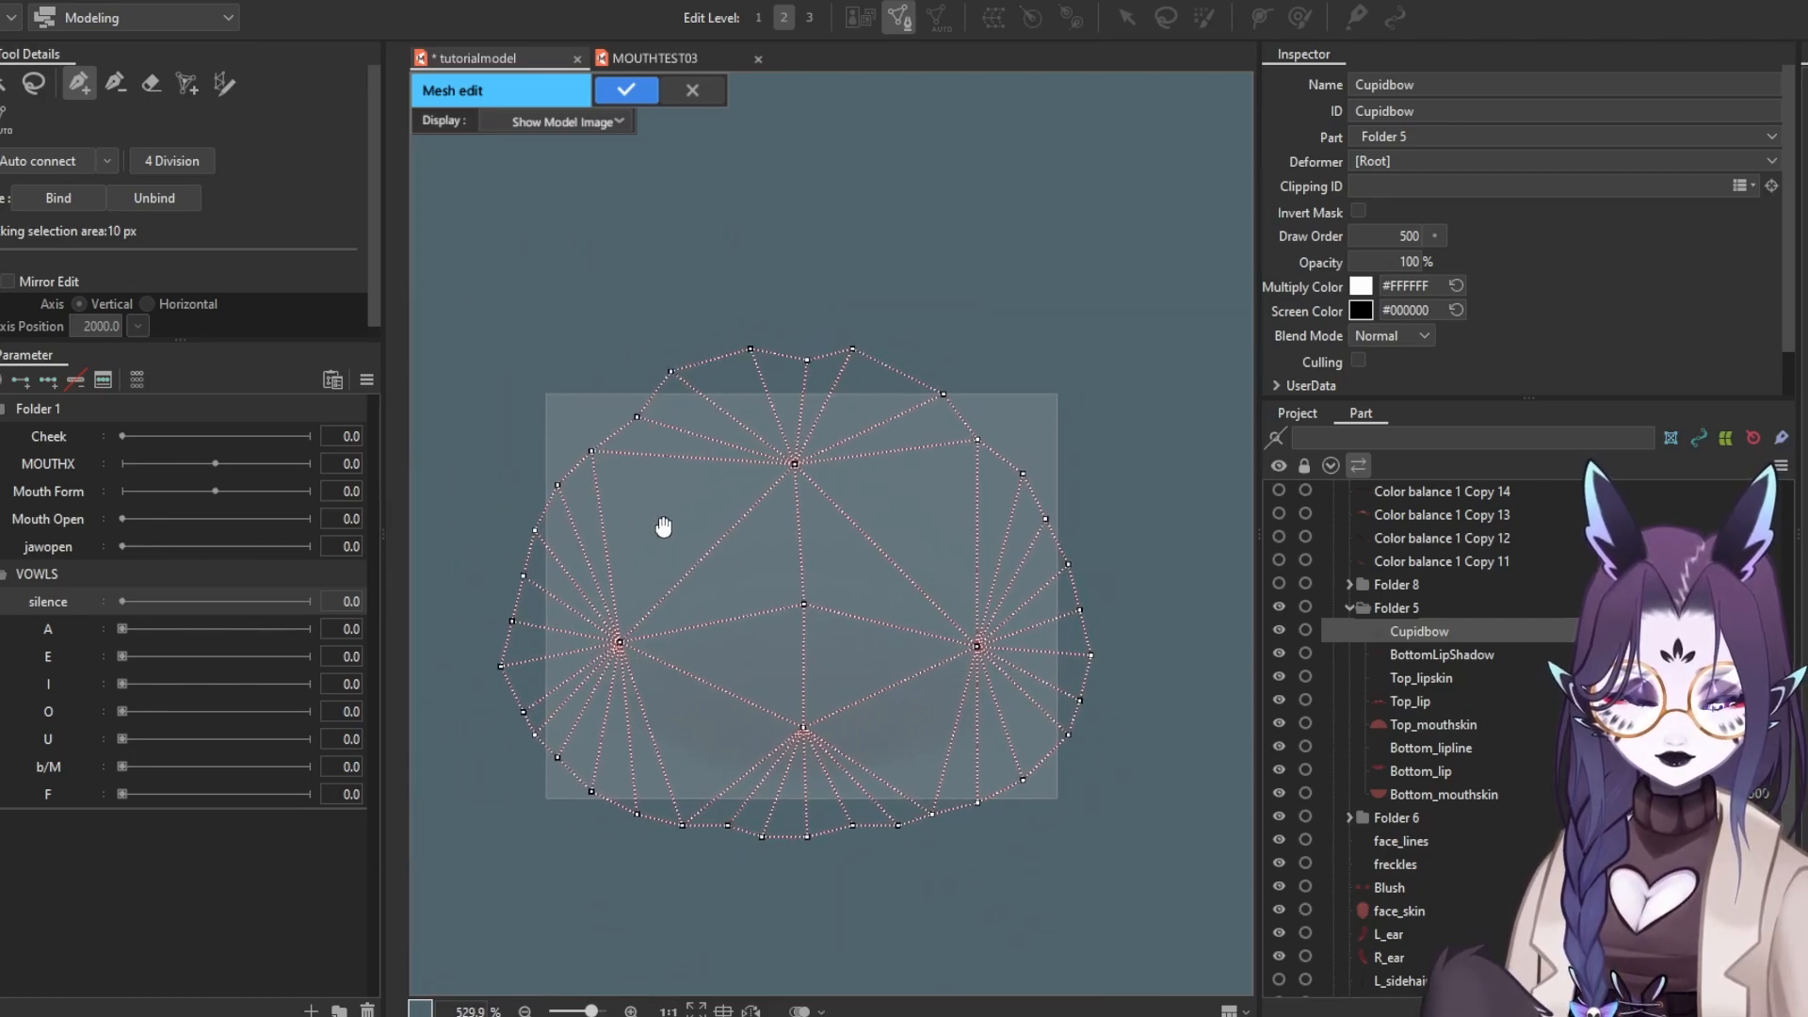
pyautogui.moveTo(664, 526); pyautogui.dragTo(578, 544)
pyautogui.moveTo(708, 665); pyautogui.dragTo(703, 633)
pyautogui.click(648, 94)
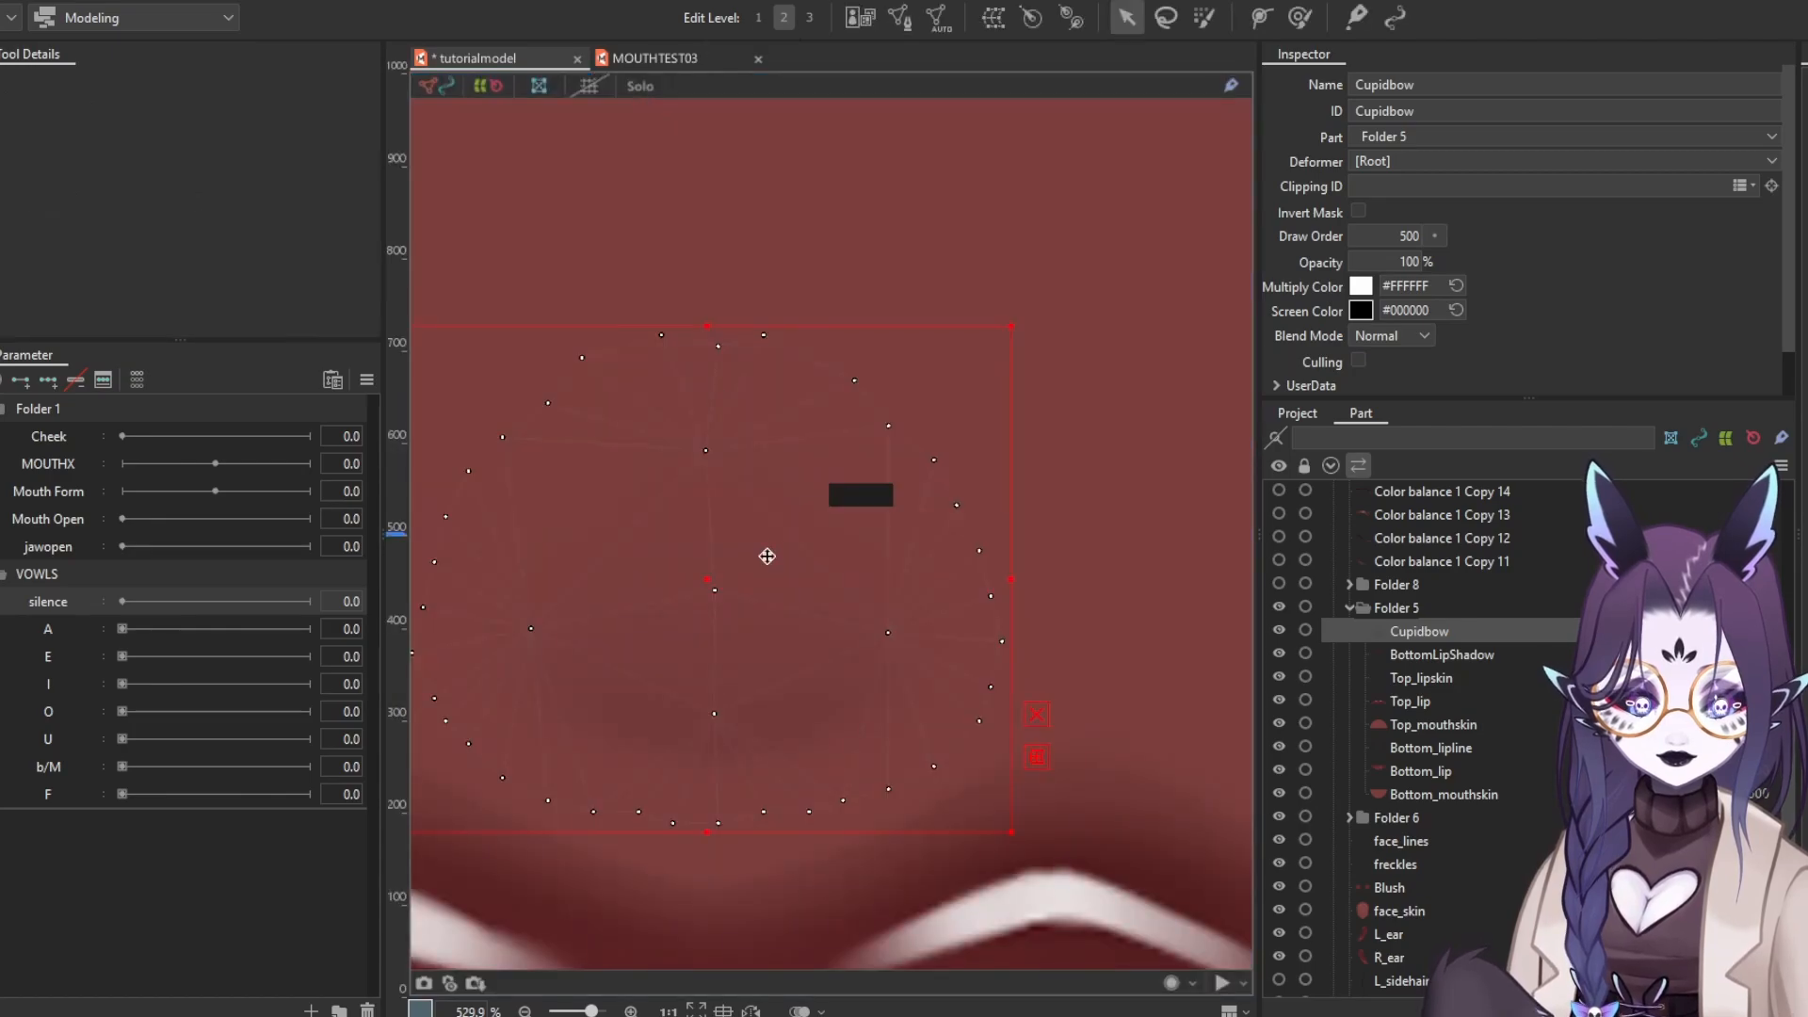
# Open the BottomLipShadow in mesh editing and generate an automatic mesh with a tight outline and an inner ring
pyautogui.scroll(-9, 782, 558)
pyautogui.moveTo(856, 541); pyautogui.dragTo(834, 488)
pyautogui.moveTo(824, 644); pyautogui.dragTo(824, 611)
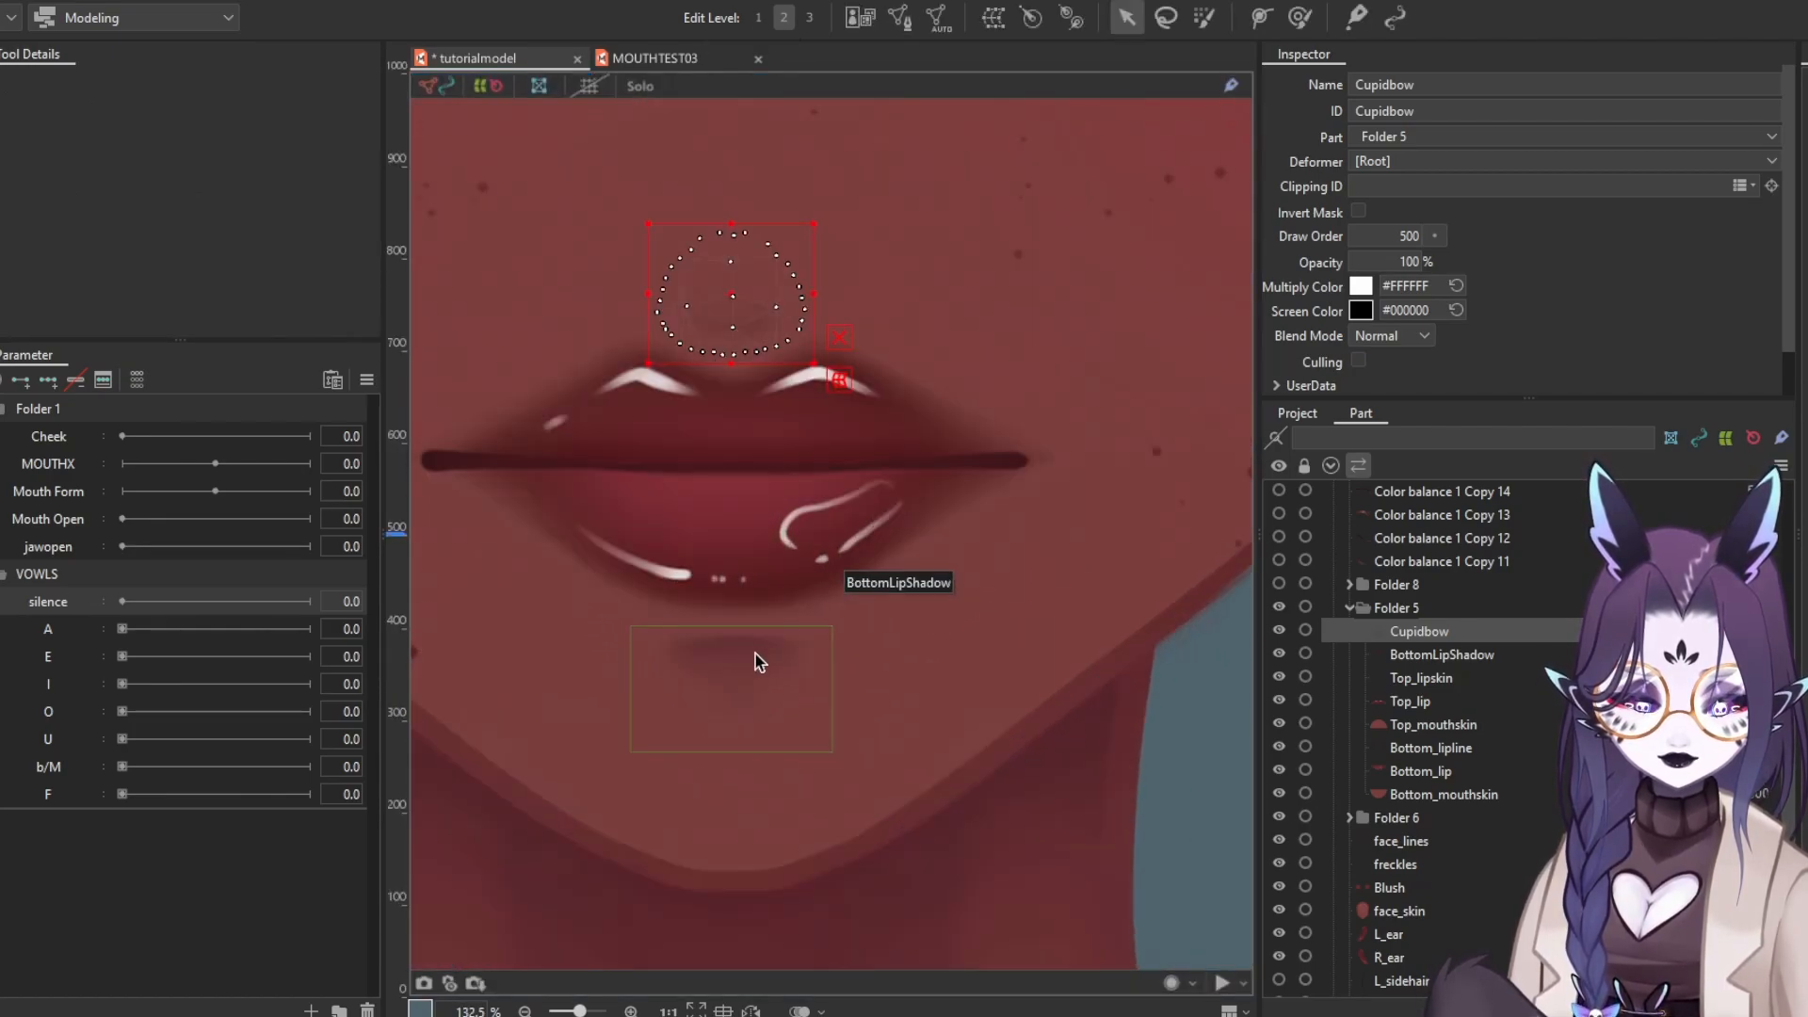
pyautogui.click(753, 649)
pyautogui.click(900, 17)
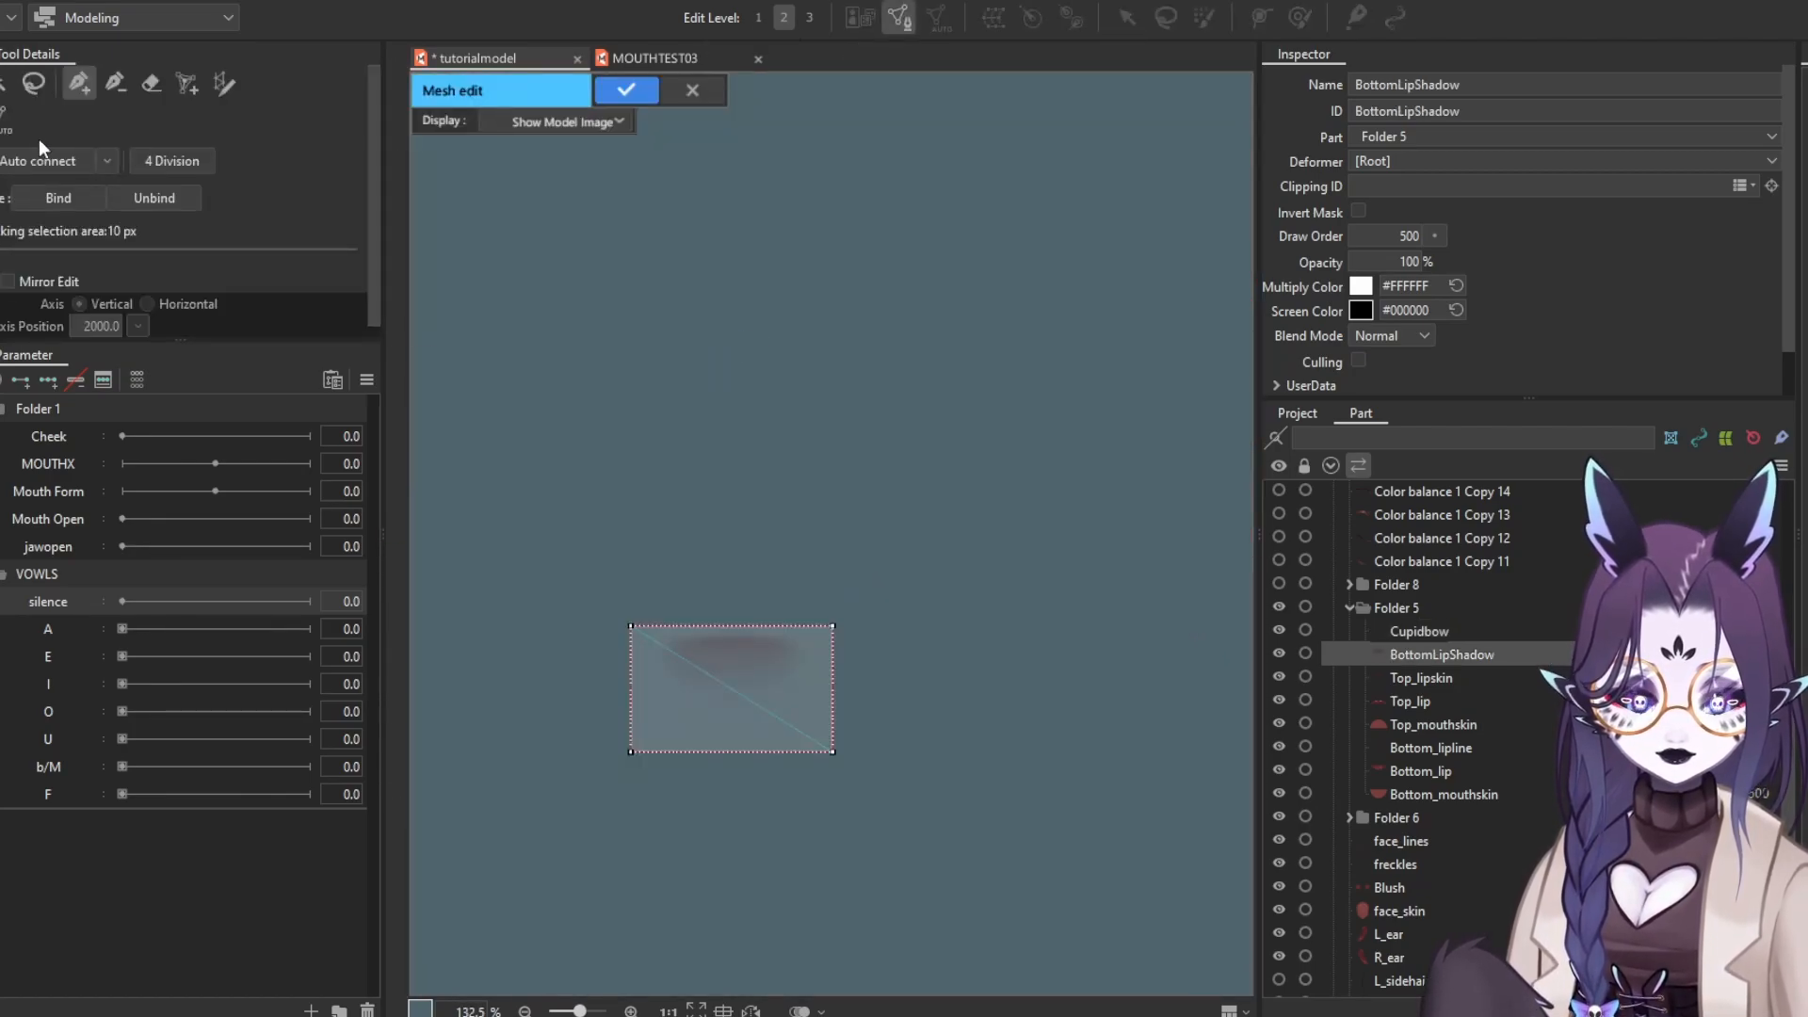
pyautogui.click(66, 168)
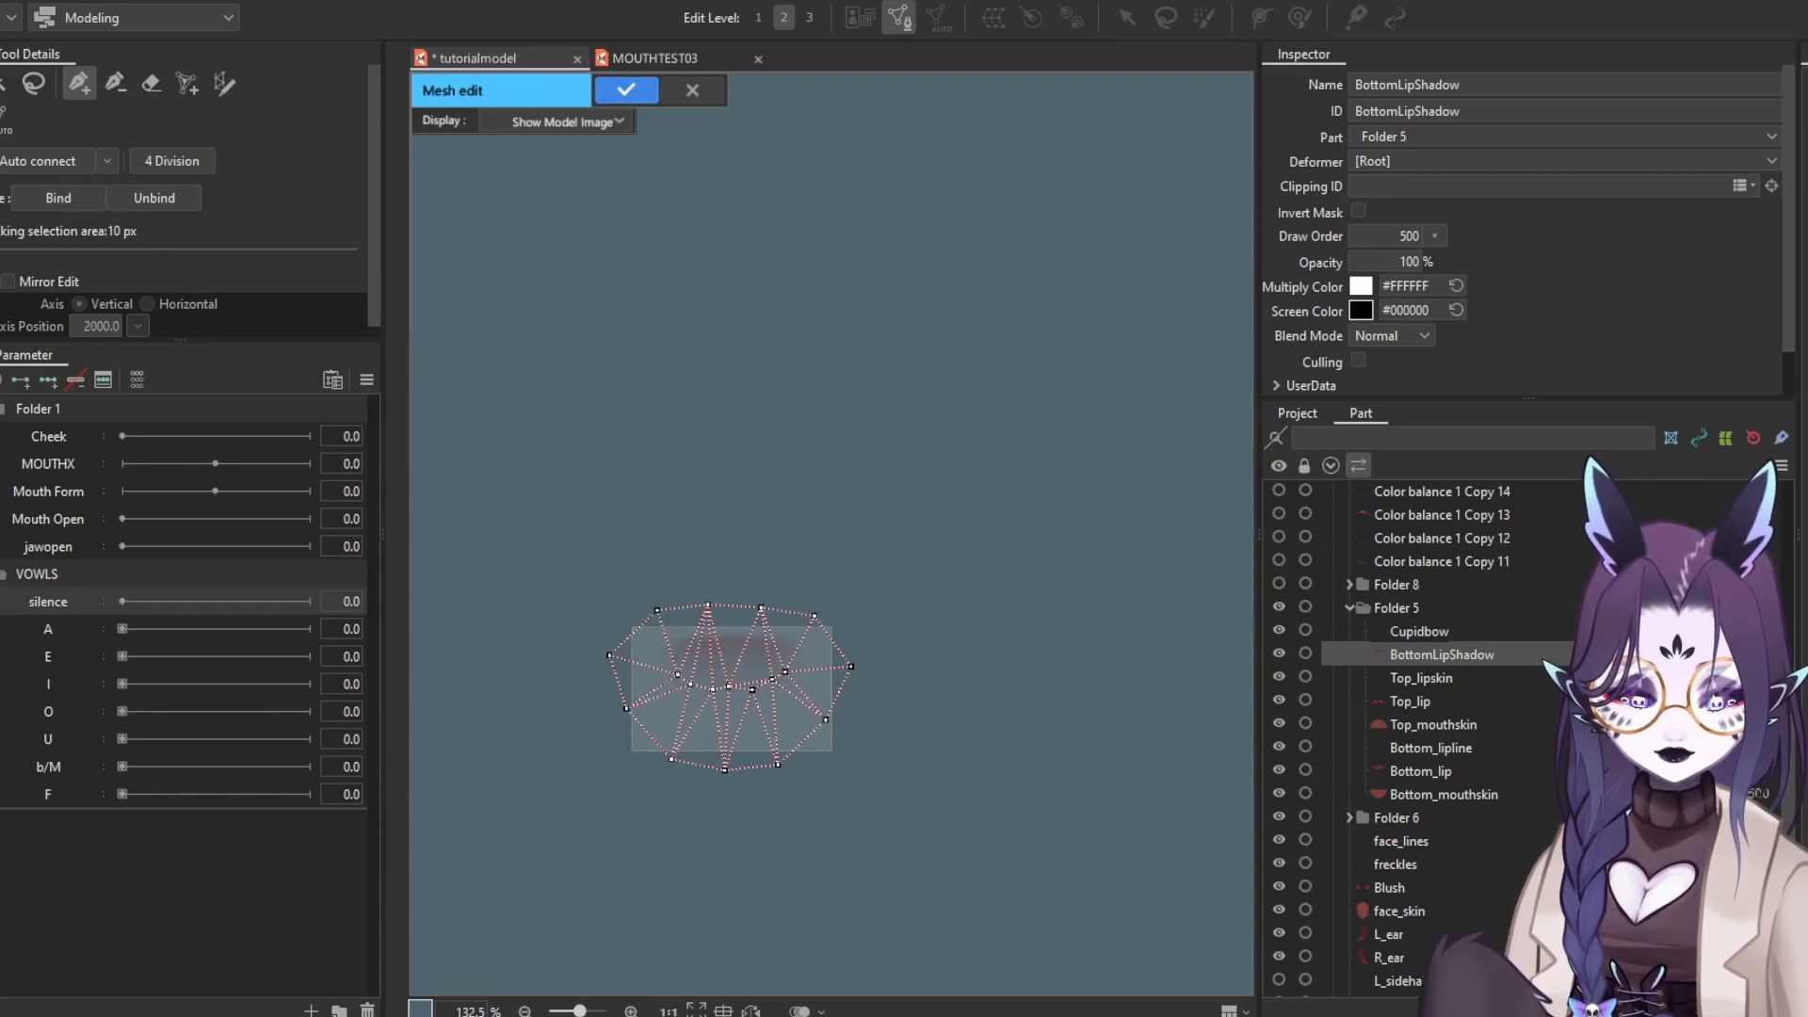
pyautogui.moveTo(218, 285); pyautogui.dragTo(170, 242)
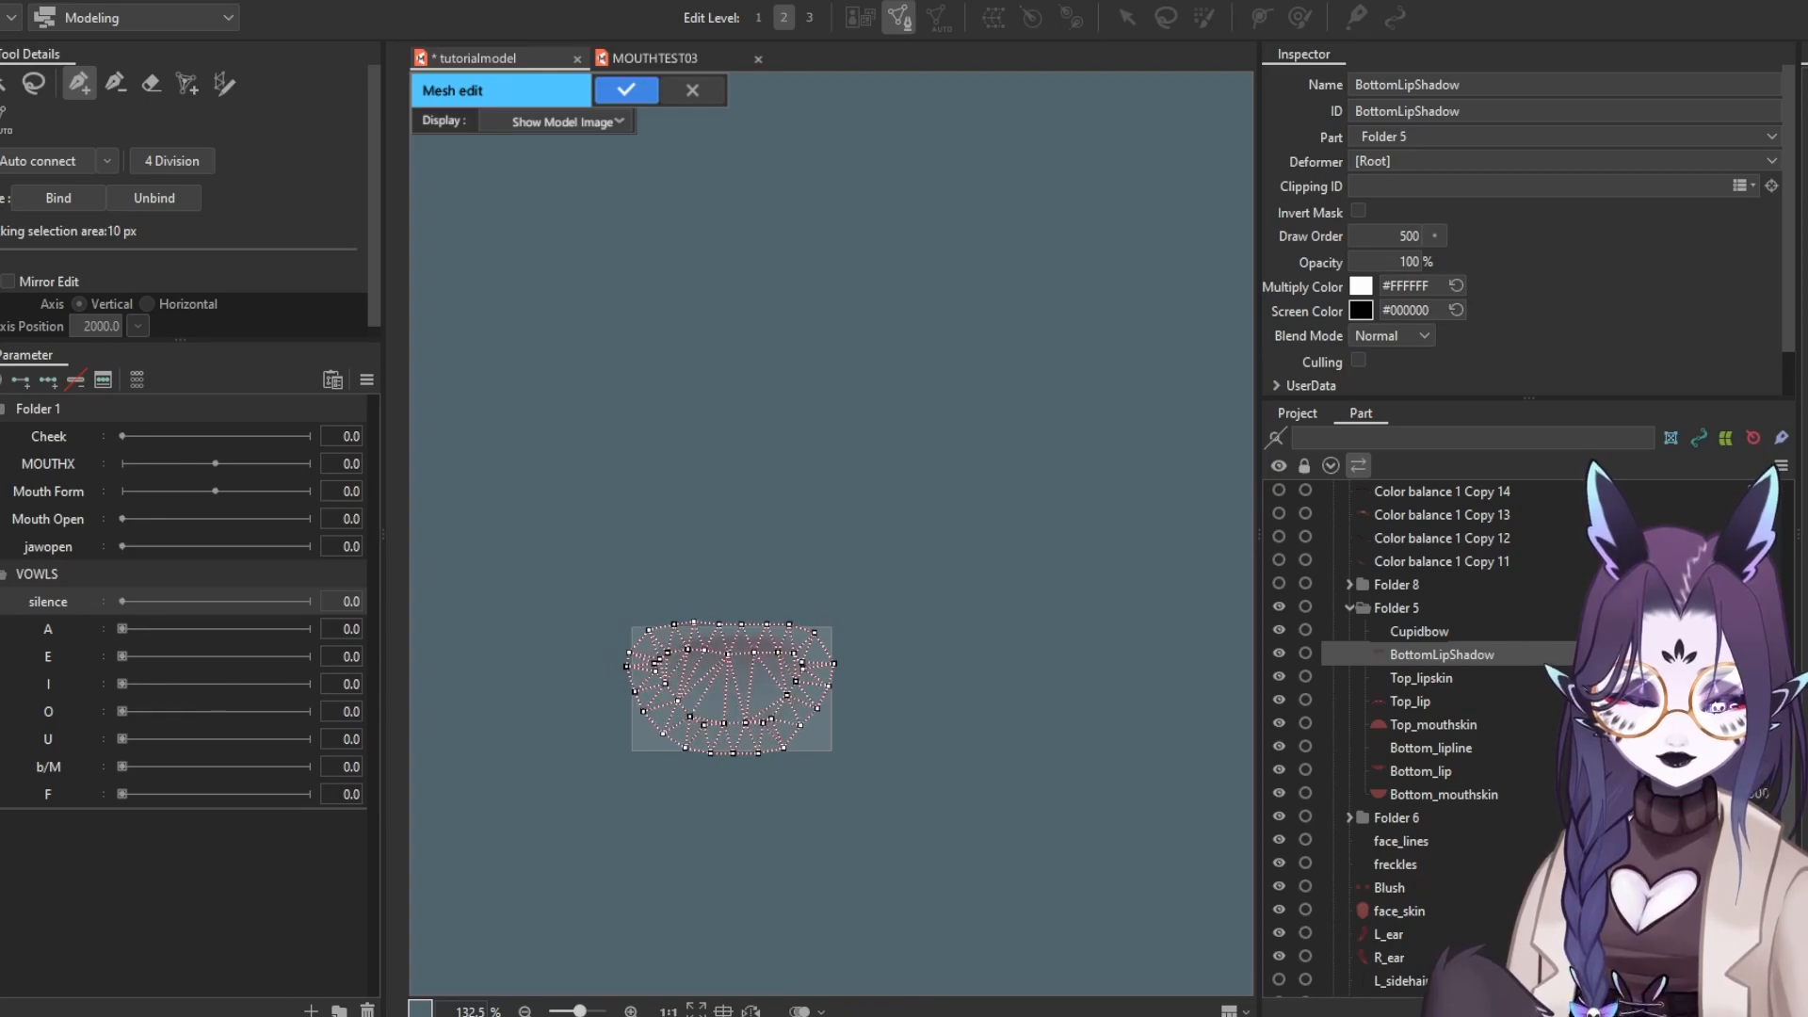
# Reposition the upper inner vertices of the BottomLipShadow mesh into an even row along the top of the dark shading
pyautogui.scroll(5, 785, 644)
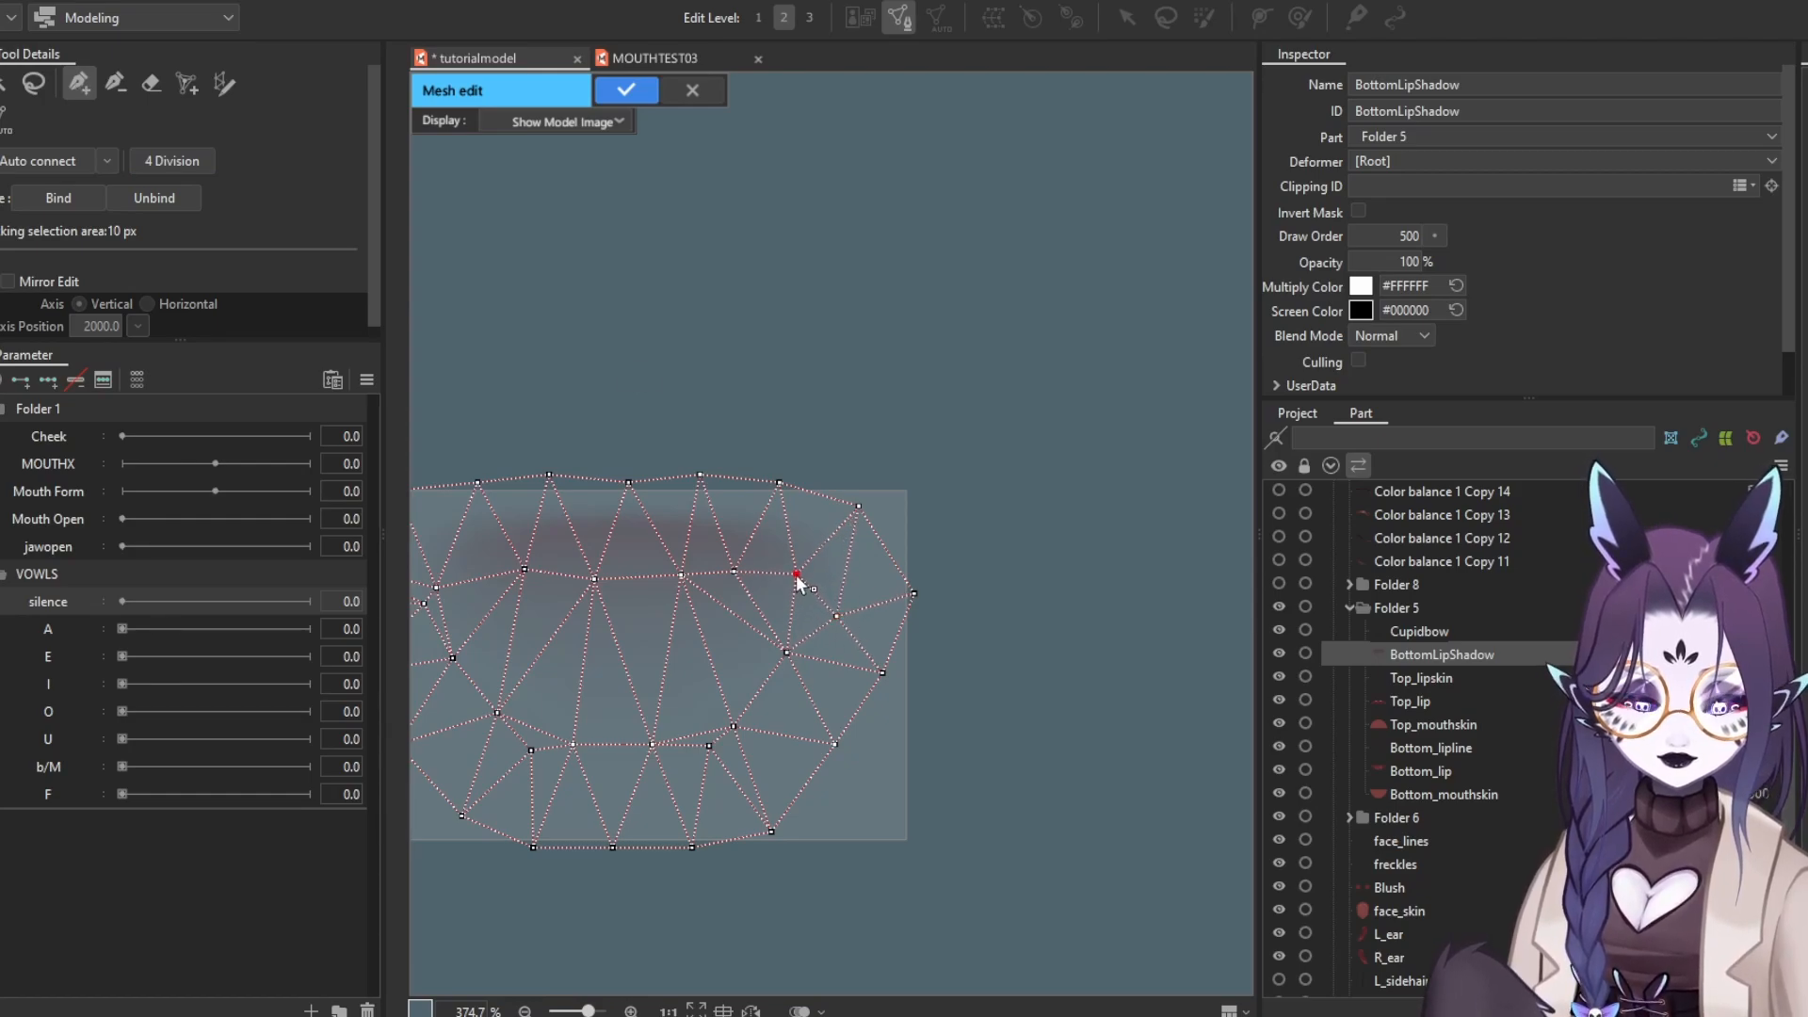
pyautogui.click(795, 580)
pyautogui.scroll(-3, 744, 546)
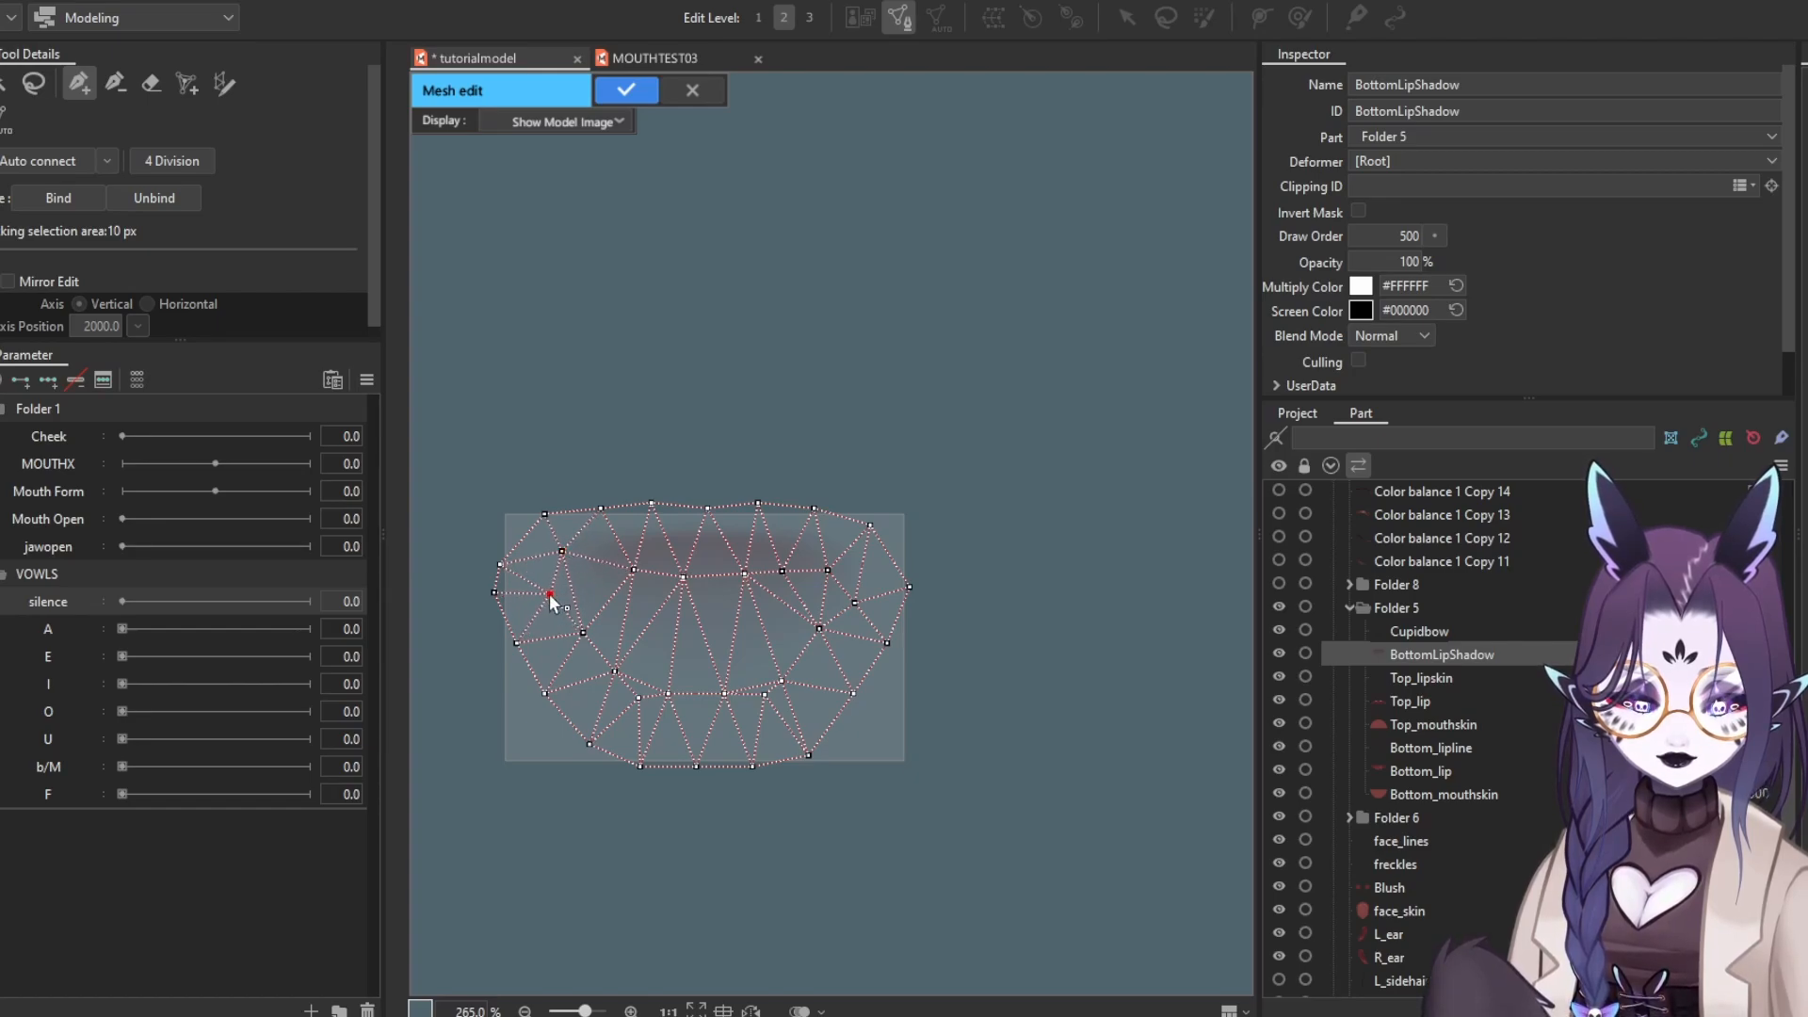
pyautogui.moveTo(550, 593); pyautogui.dragTo(547, 597)
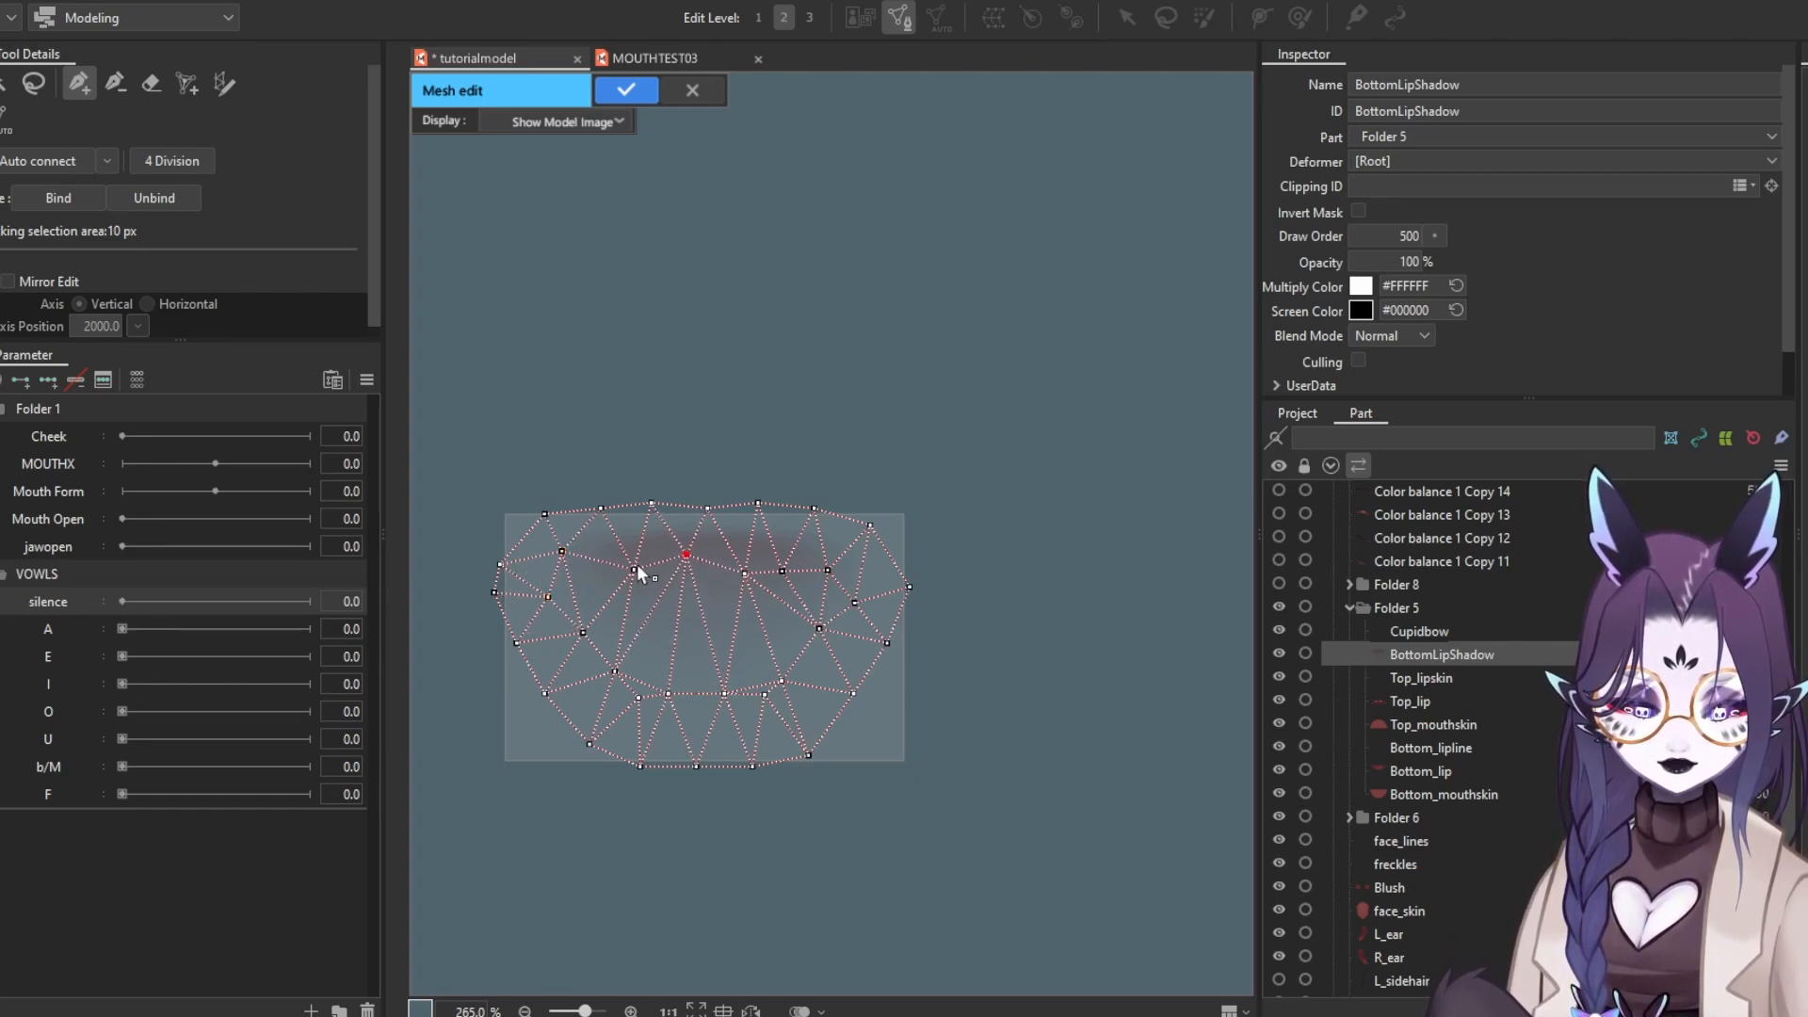
pyautogui.moveTo(682, 543); pyautogui.dragTo(841, 553)
pyautogui.click(563, 550)
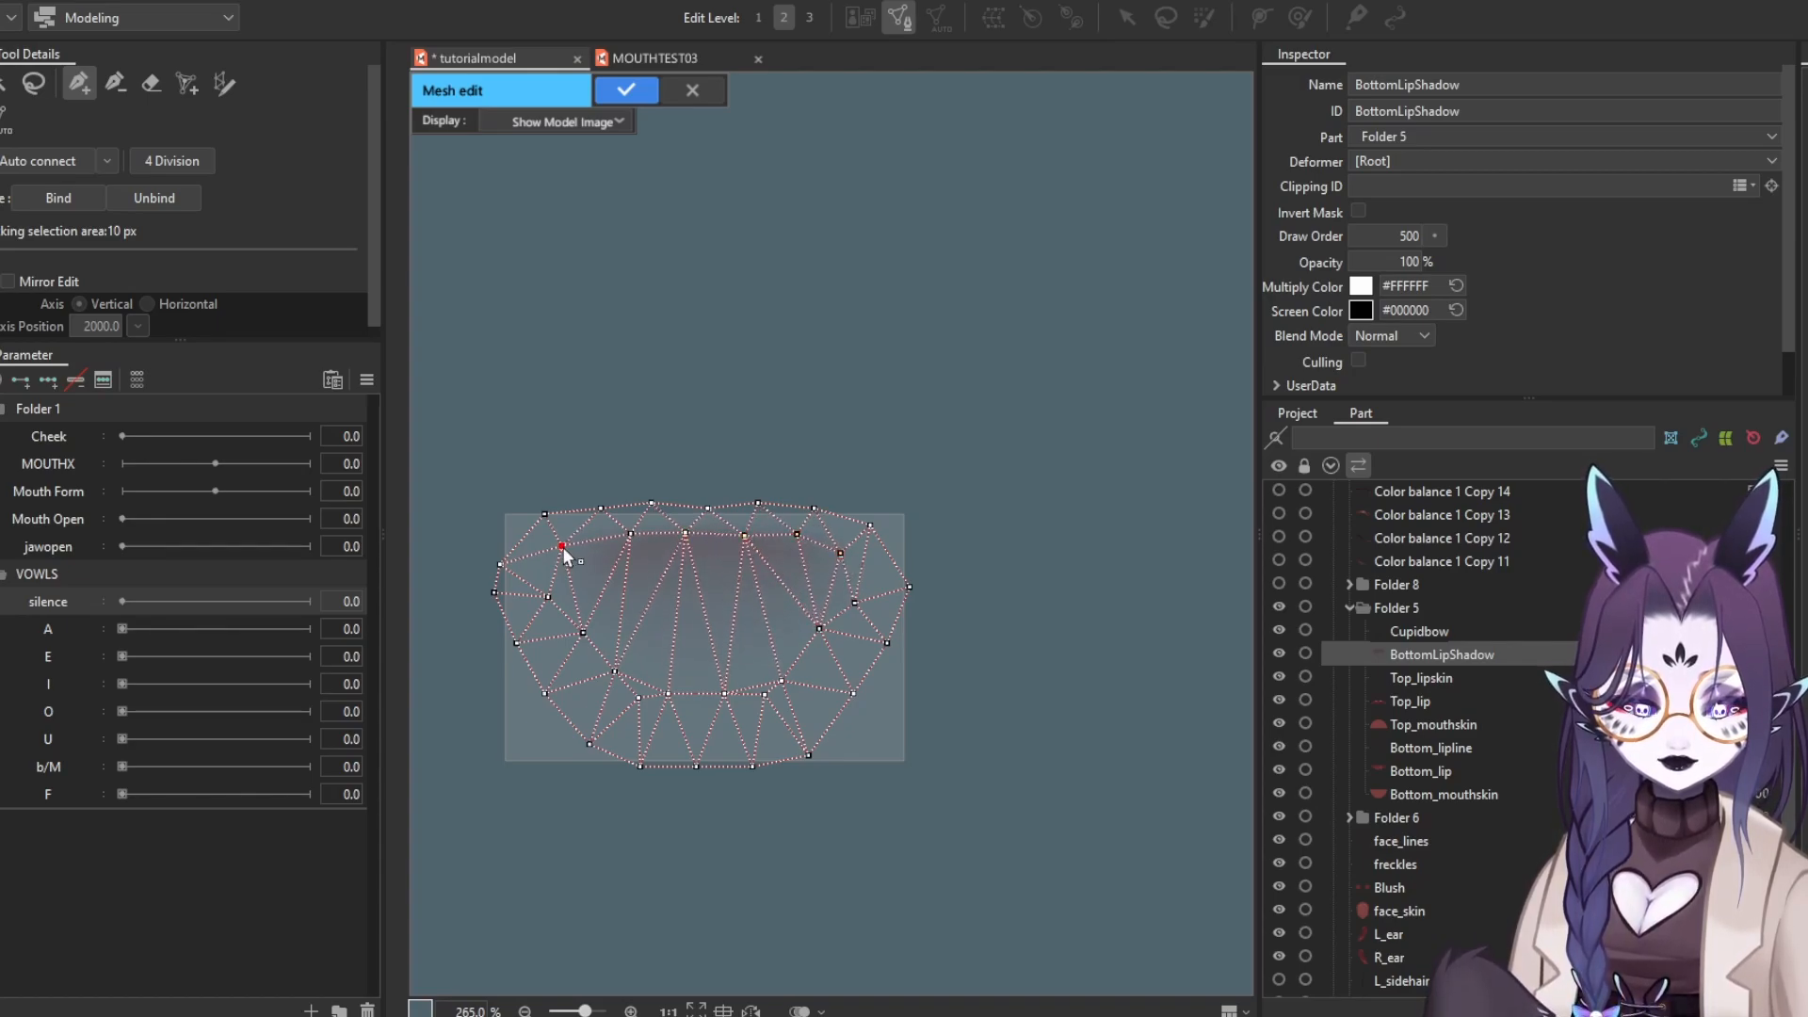
# Delete the two surplus lower inner vertices of the BottomLipShadow mesh and reconnect the gaps to the outline vertices
pyautogui.scroll(2, 765, 734)
pyautogui.keyDown('alt'); pyautogui.click(764, 681); pyautogui.keyUp('alt')
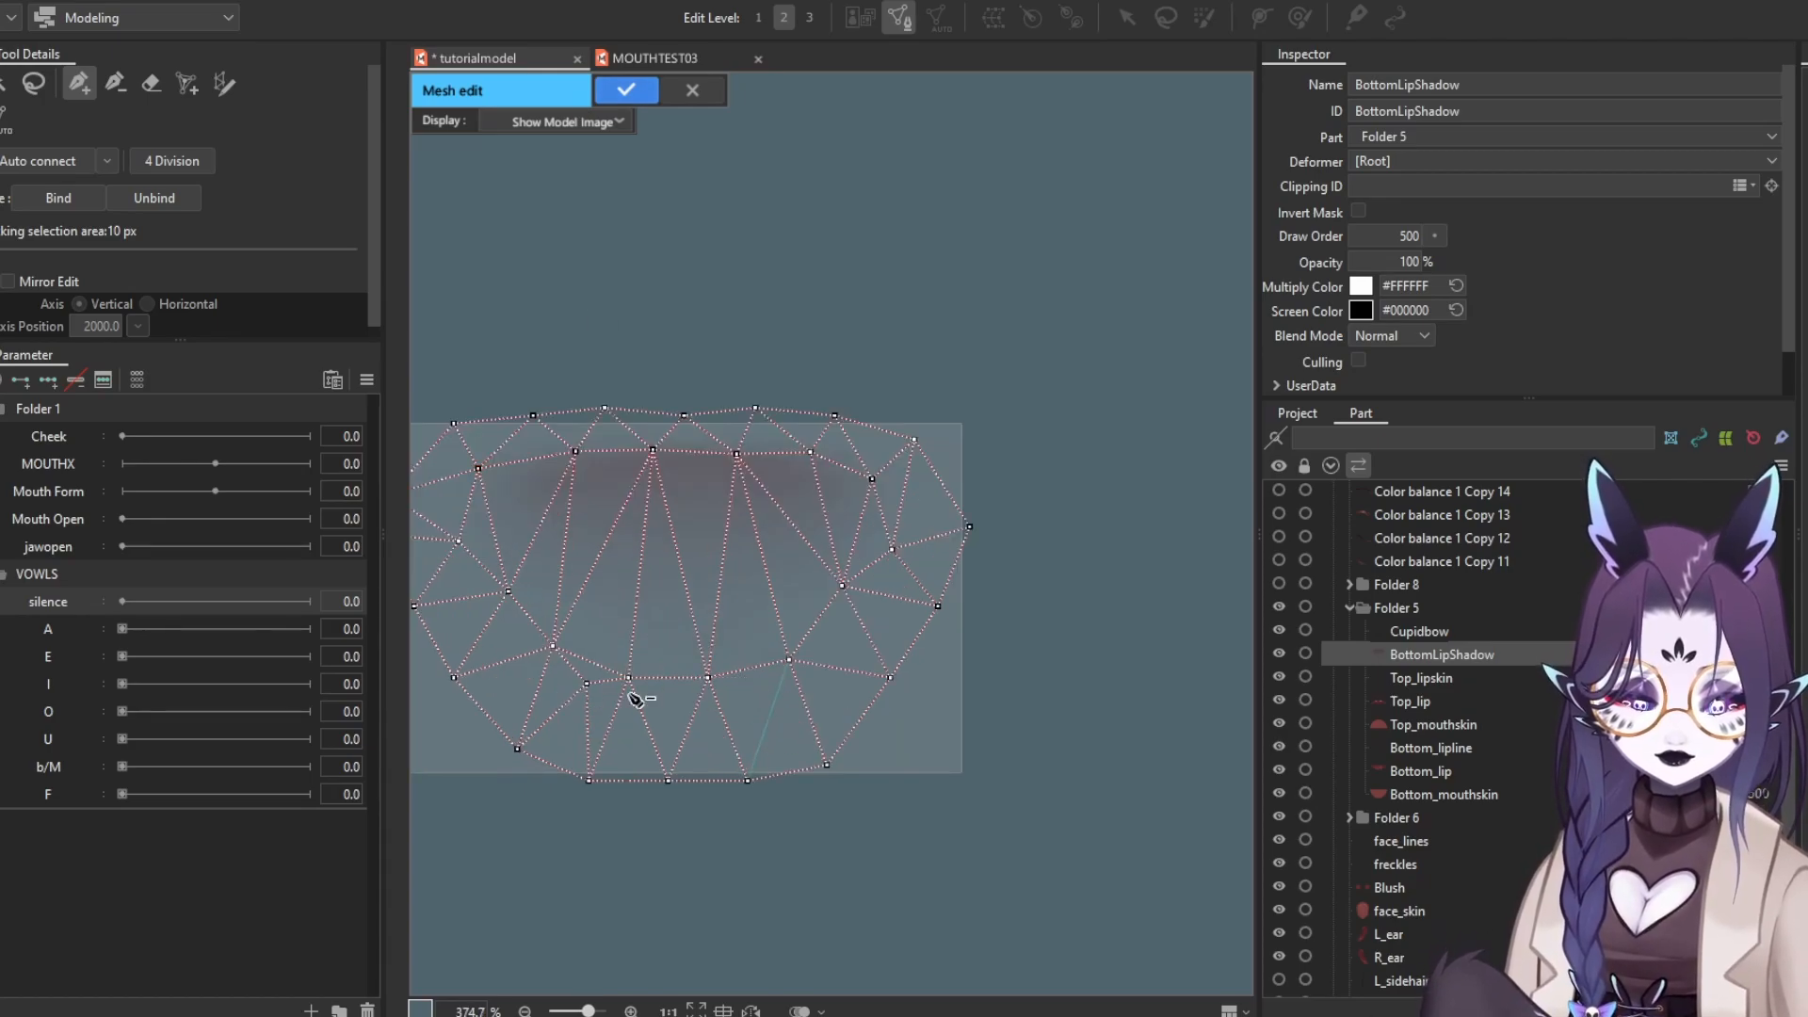
pyautogui.keyDown('alt'); pyautogui.click(587, 686); pyautogui.keyUp('alt')
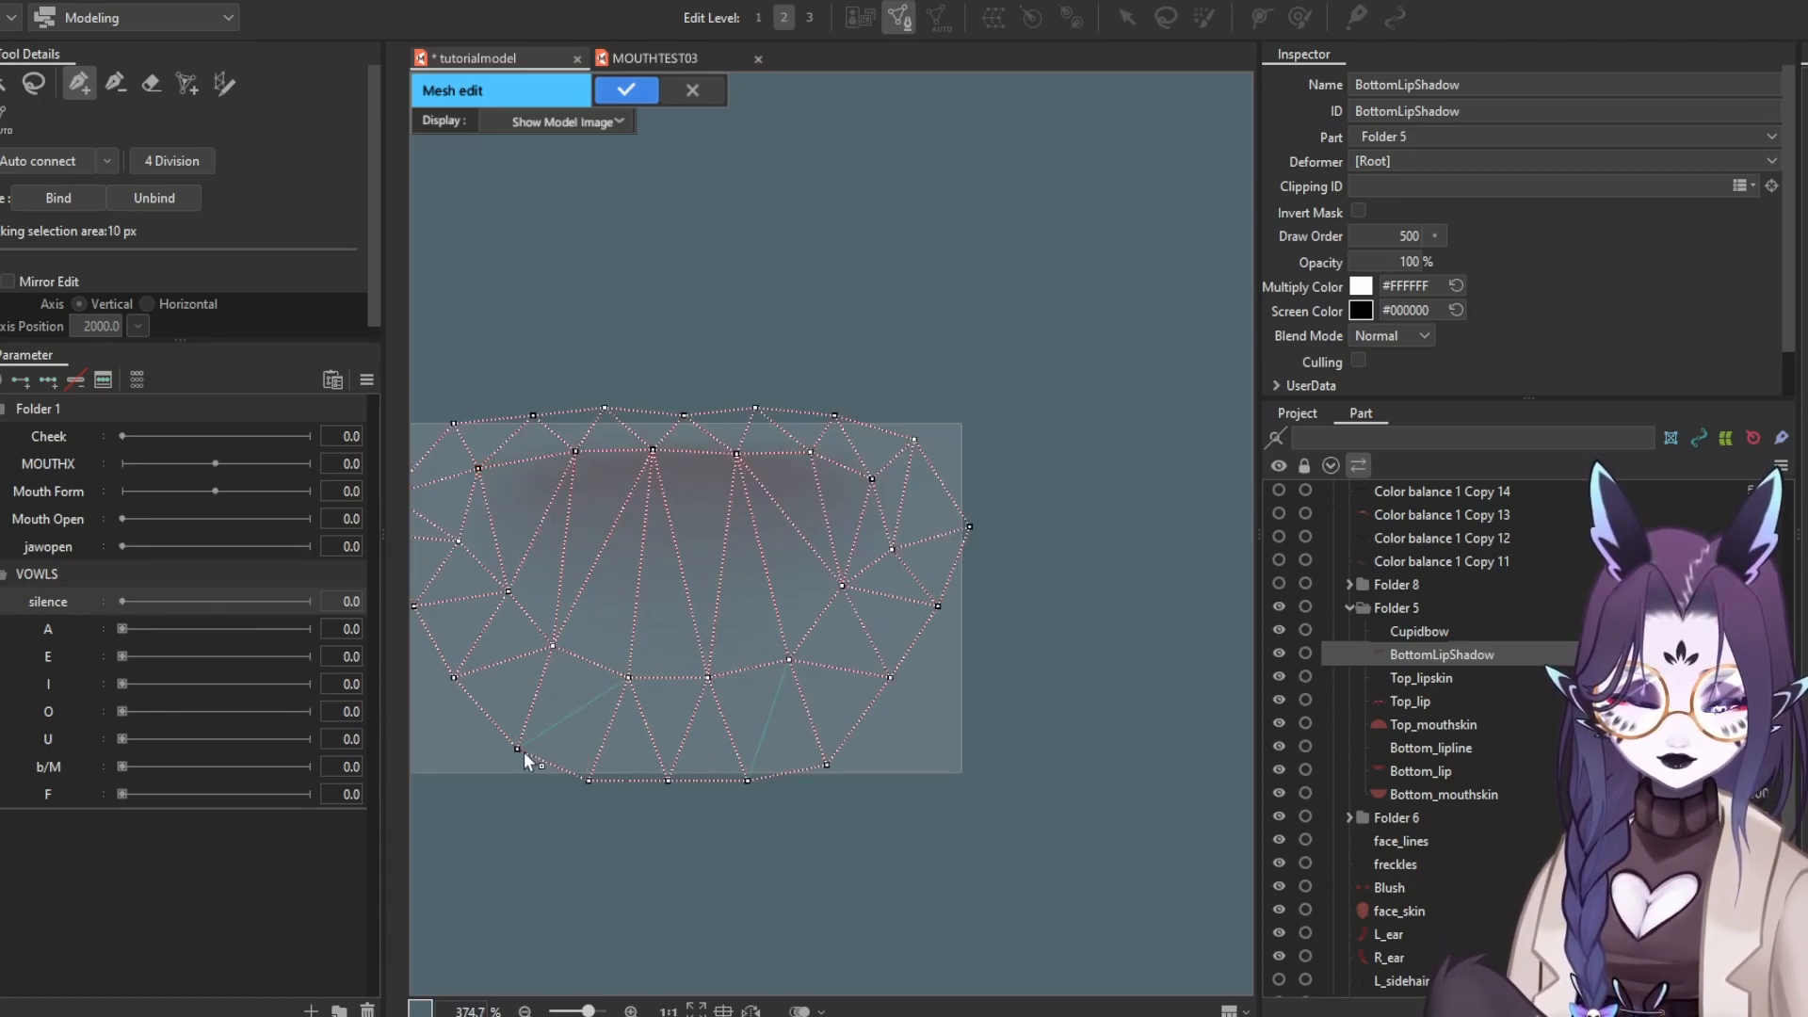
pyautogui.click(708, 678)
pyautogui.click(827, 765)
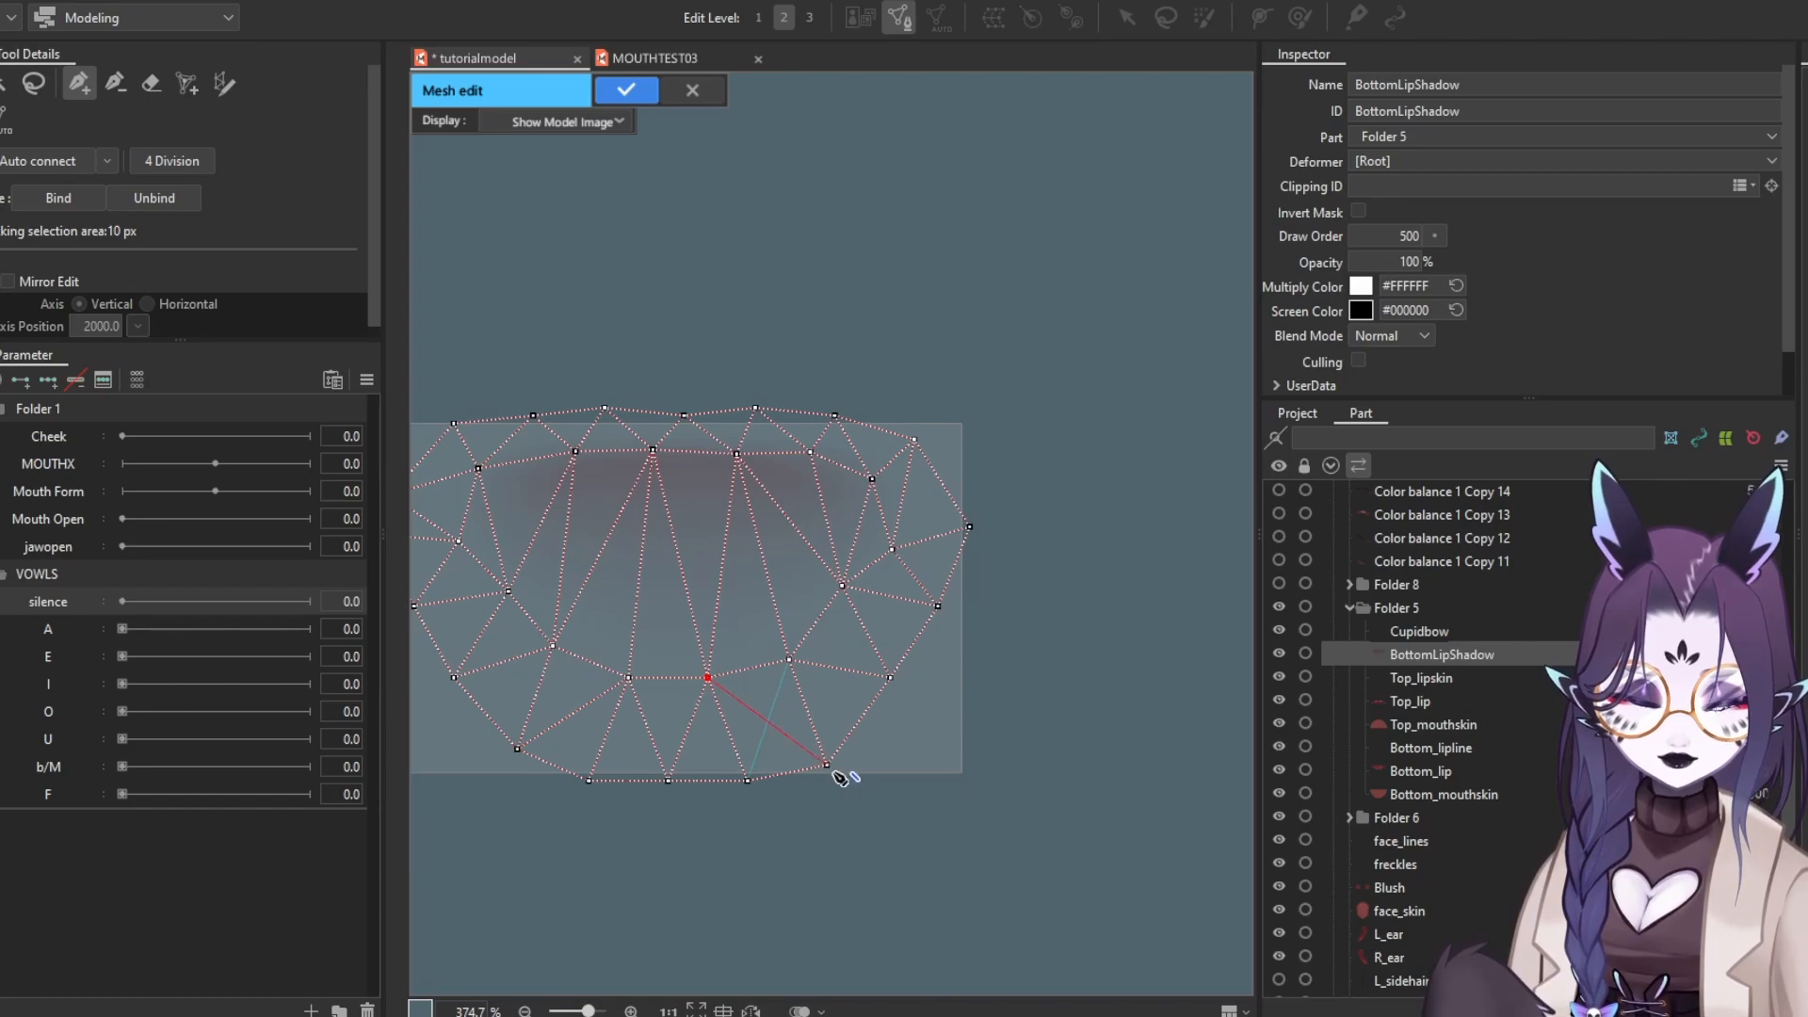
# Remove the extra vertices on the BottomLipShadow mesh's bottom edge, reconnect the outline through its lowest vertex, and apply the mesh edit
pyautogui.keyDown('alt'); pyautogui.click(749, 780); pyautogui.keyUp('alt')
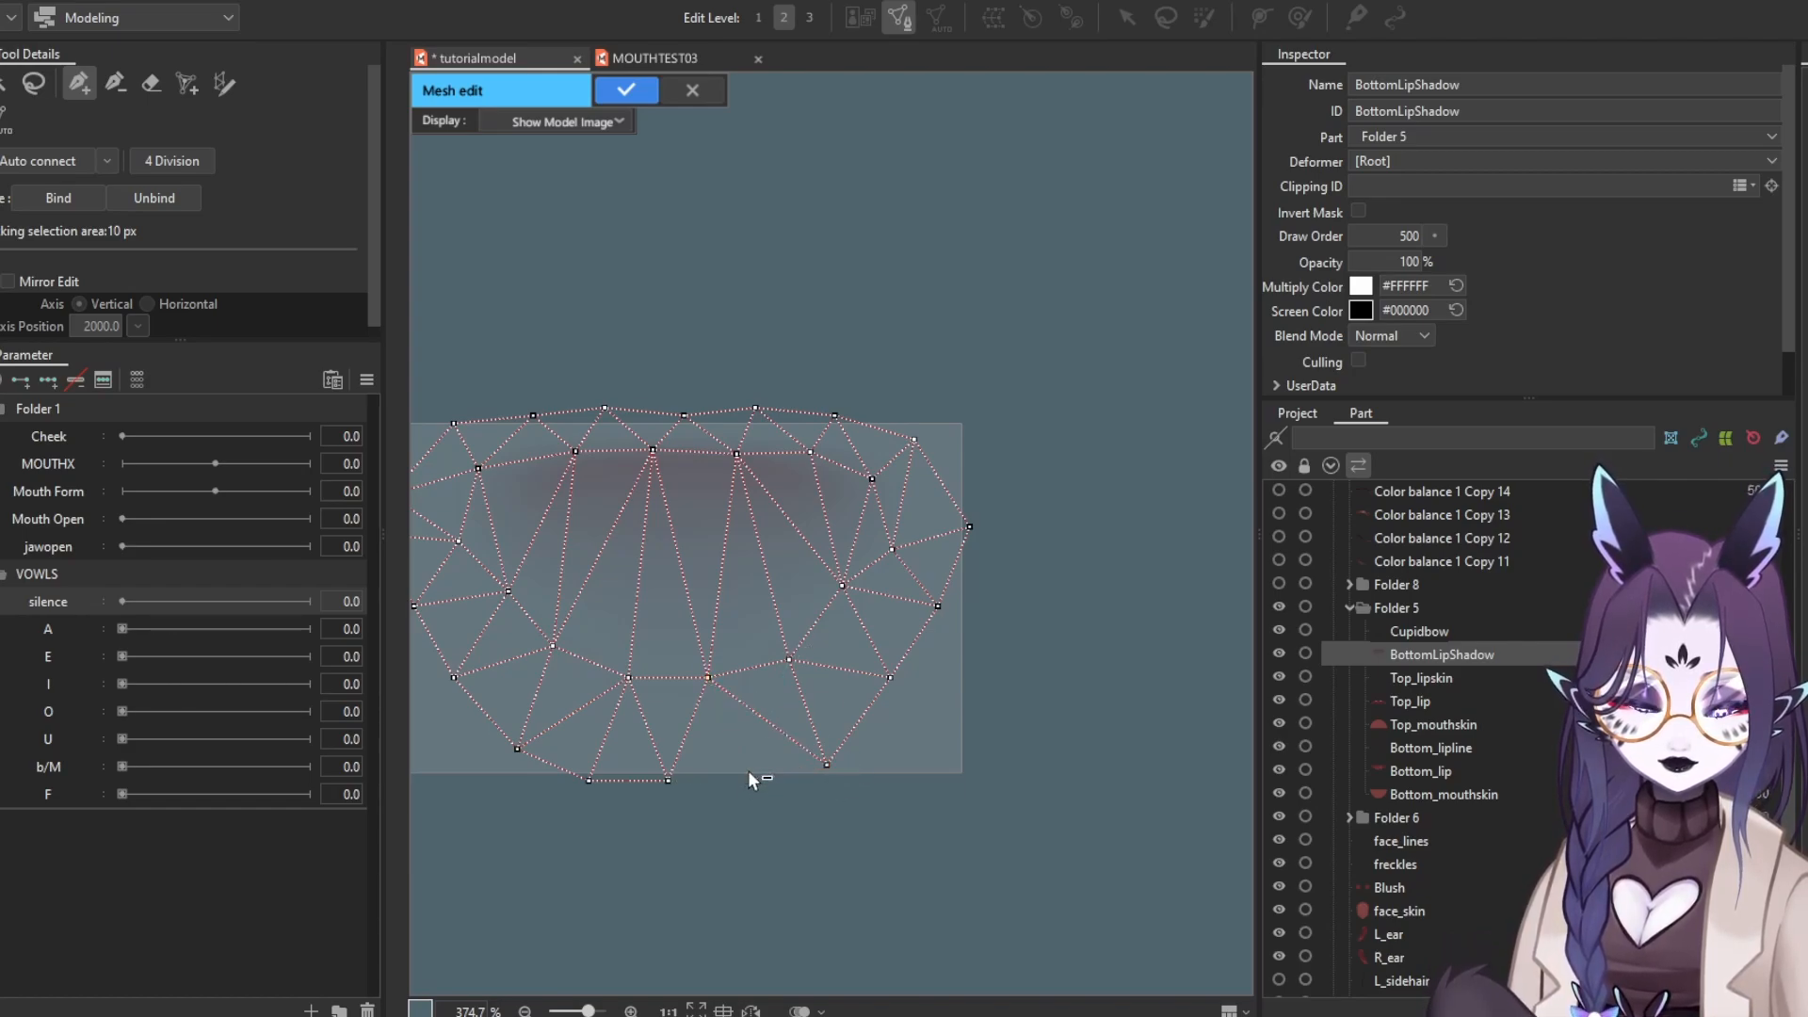
pyautogui.click(517, 749)
pyautogui.click(669, 779)
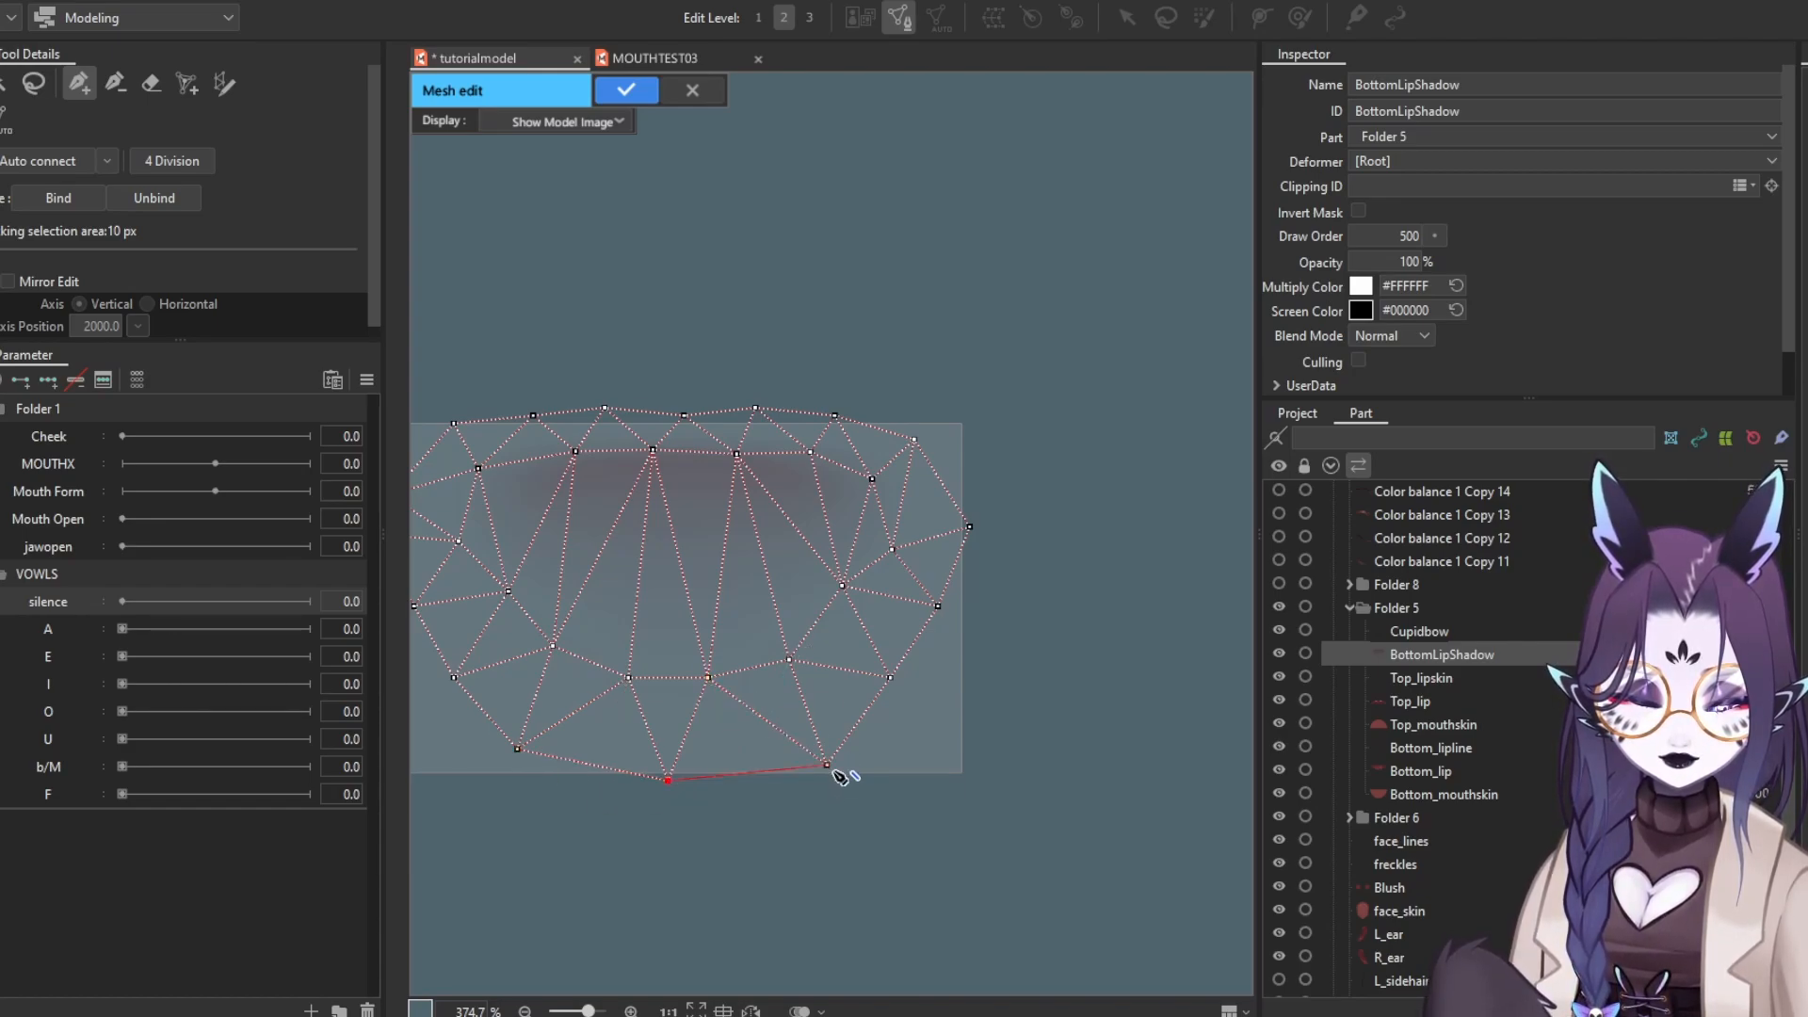
pyautogui.moveTo(709, 678); pyautogui.dragTo(621, 678)
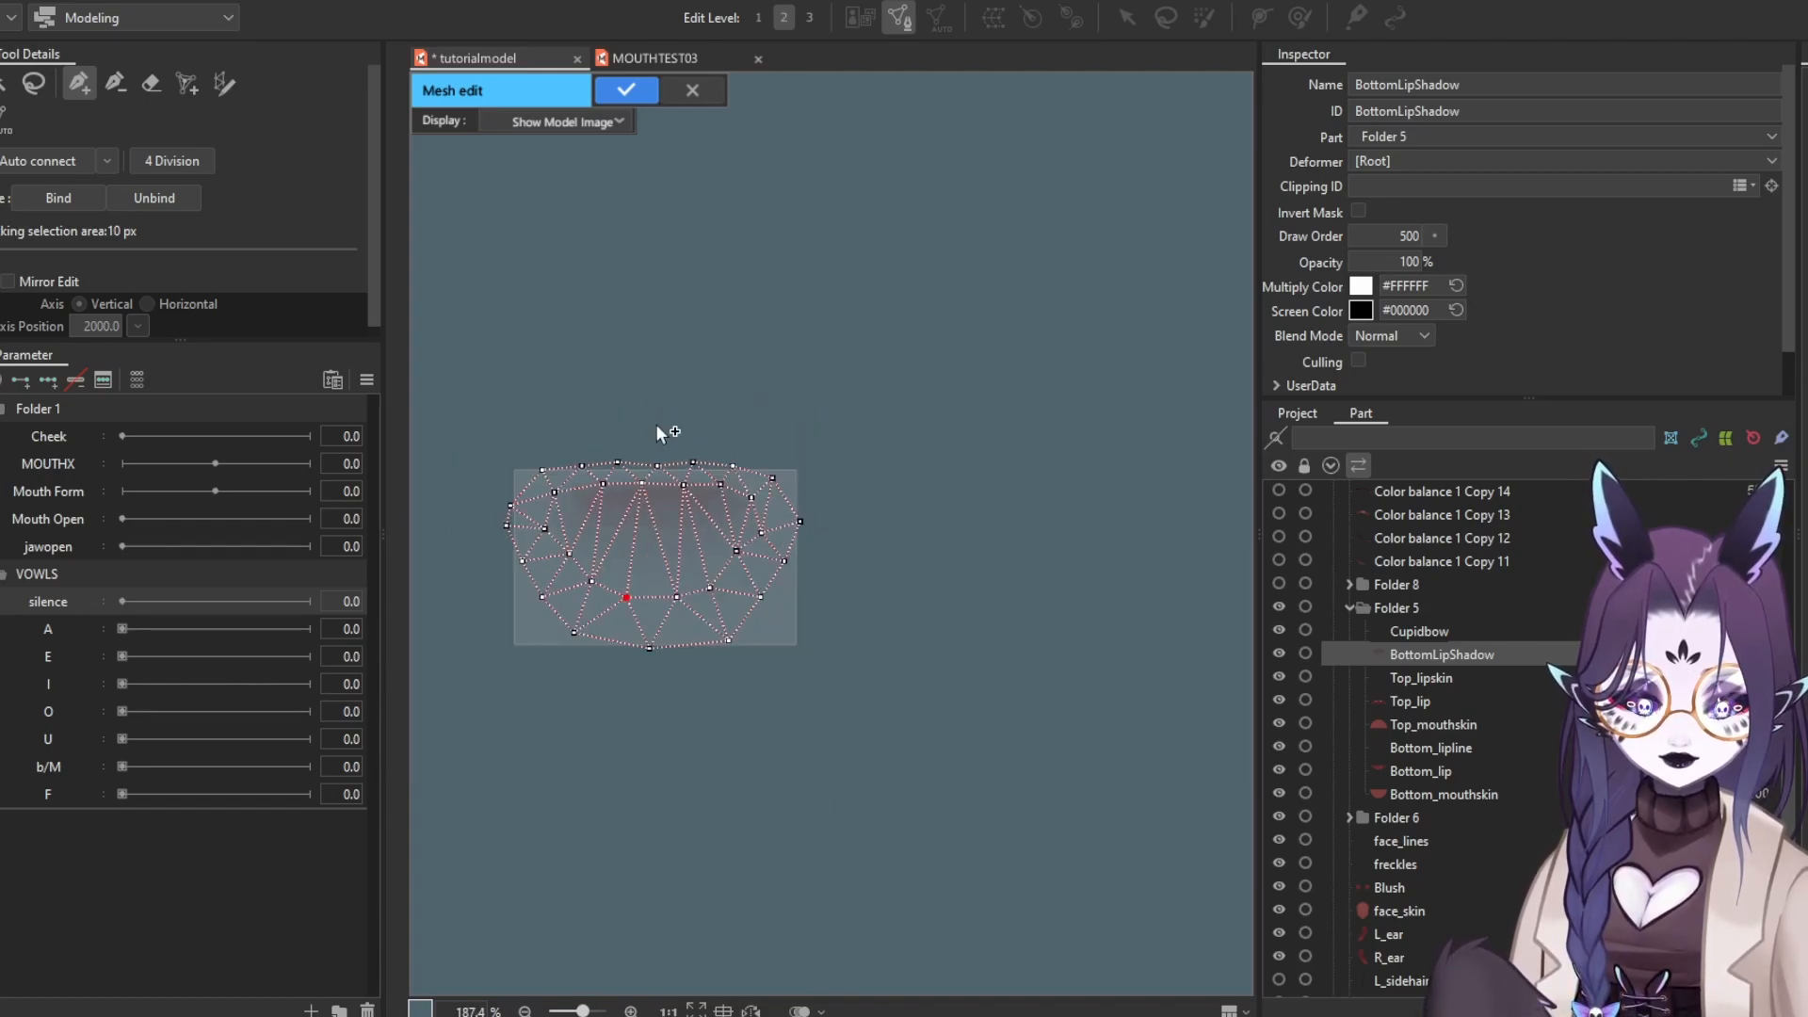
pyautogui.click(625, 91)
pyautogui.scroll(-3, 810, 584)
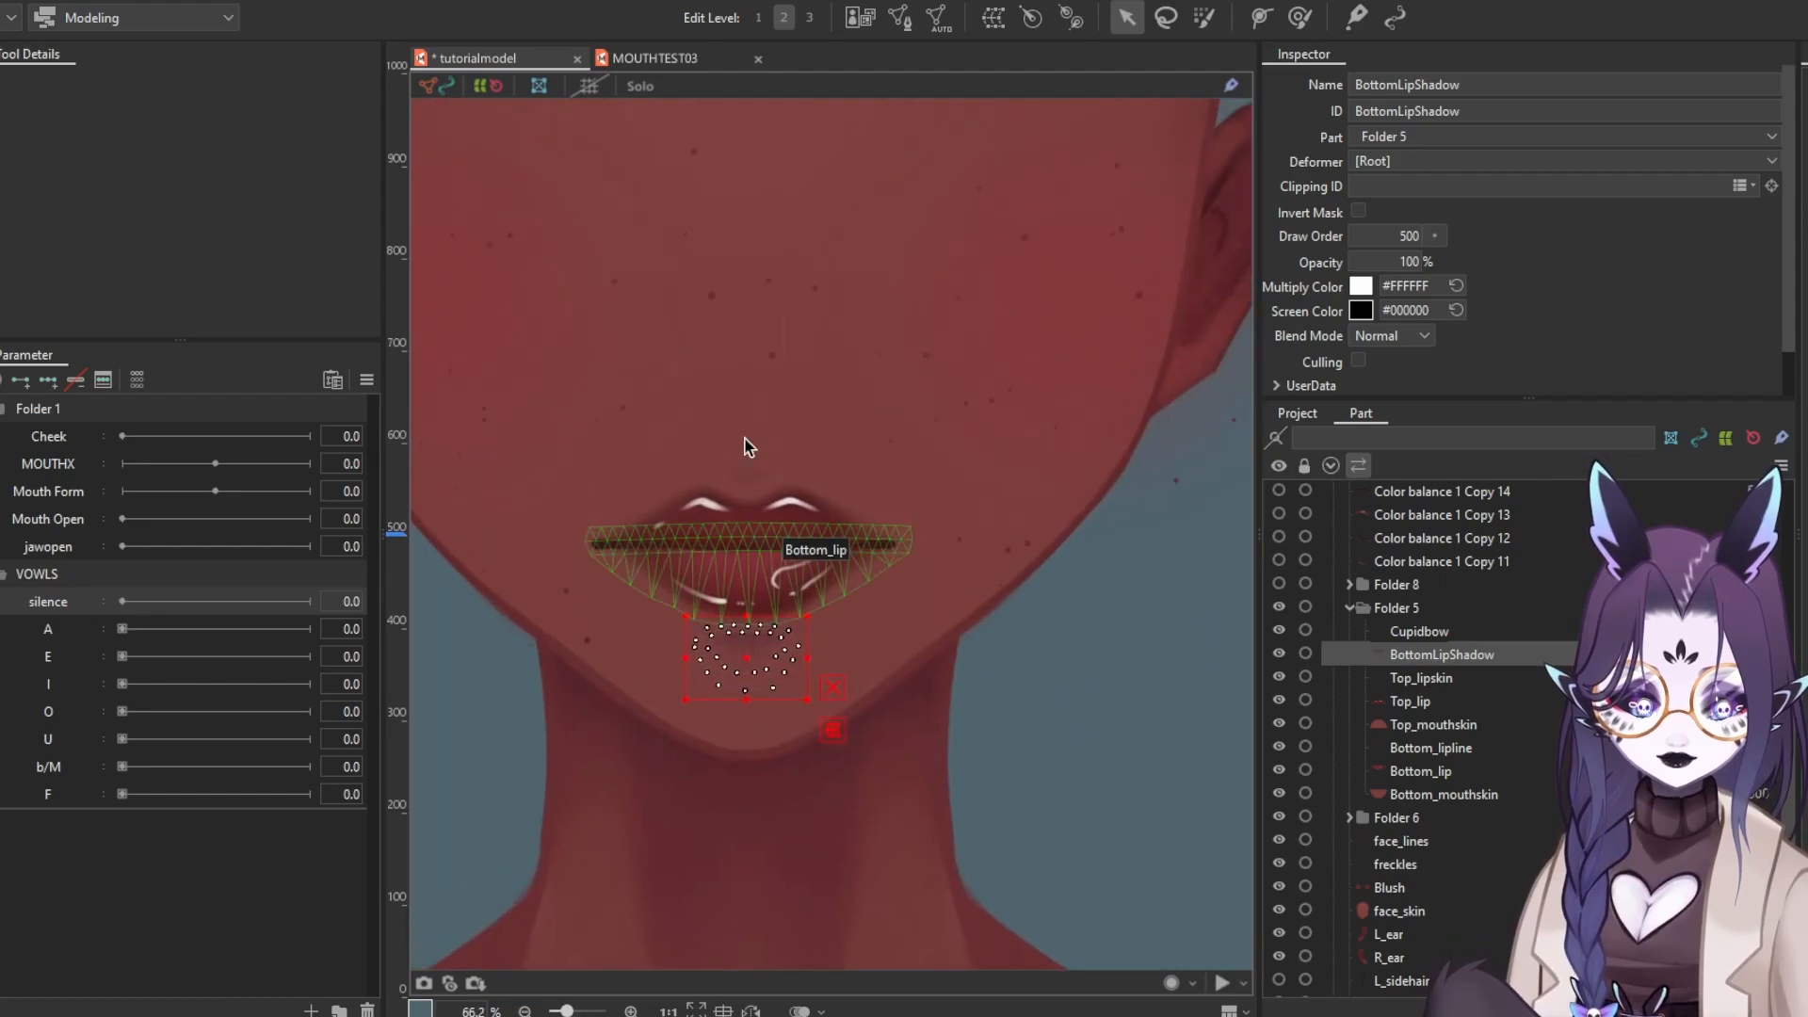
# Hide the lip parts in Folder 5 to expose the inner mouth, and expand Folder 6 in the part list
pyautogui.scroll(-3, 1570, 586)
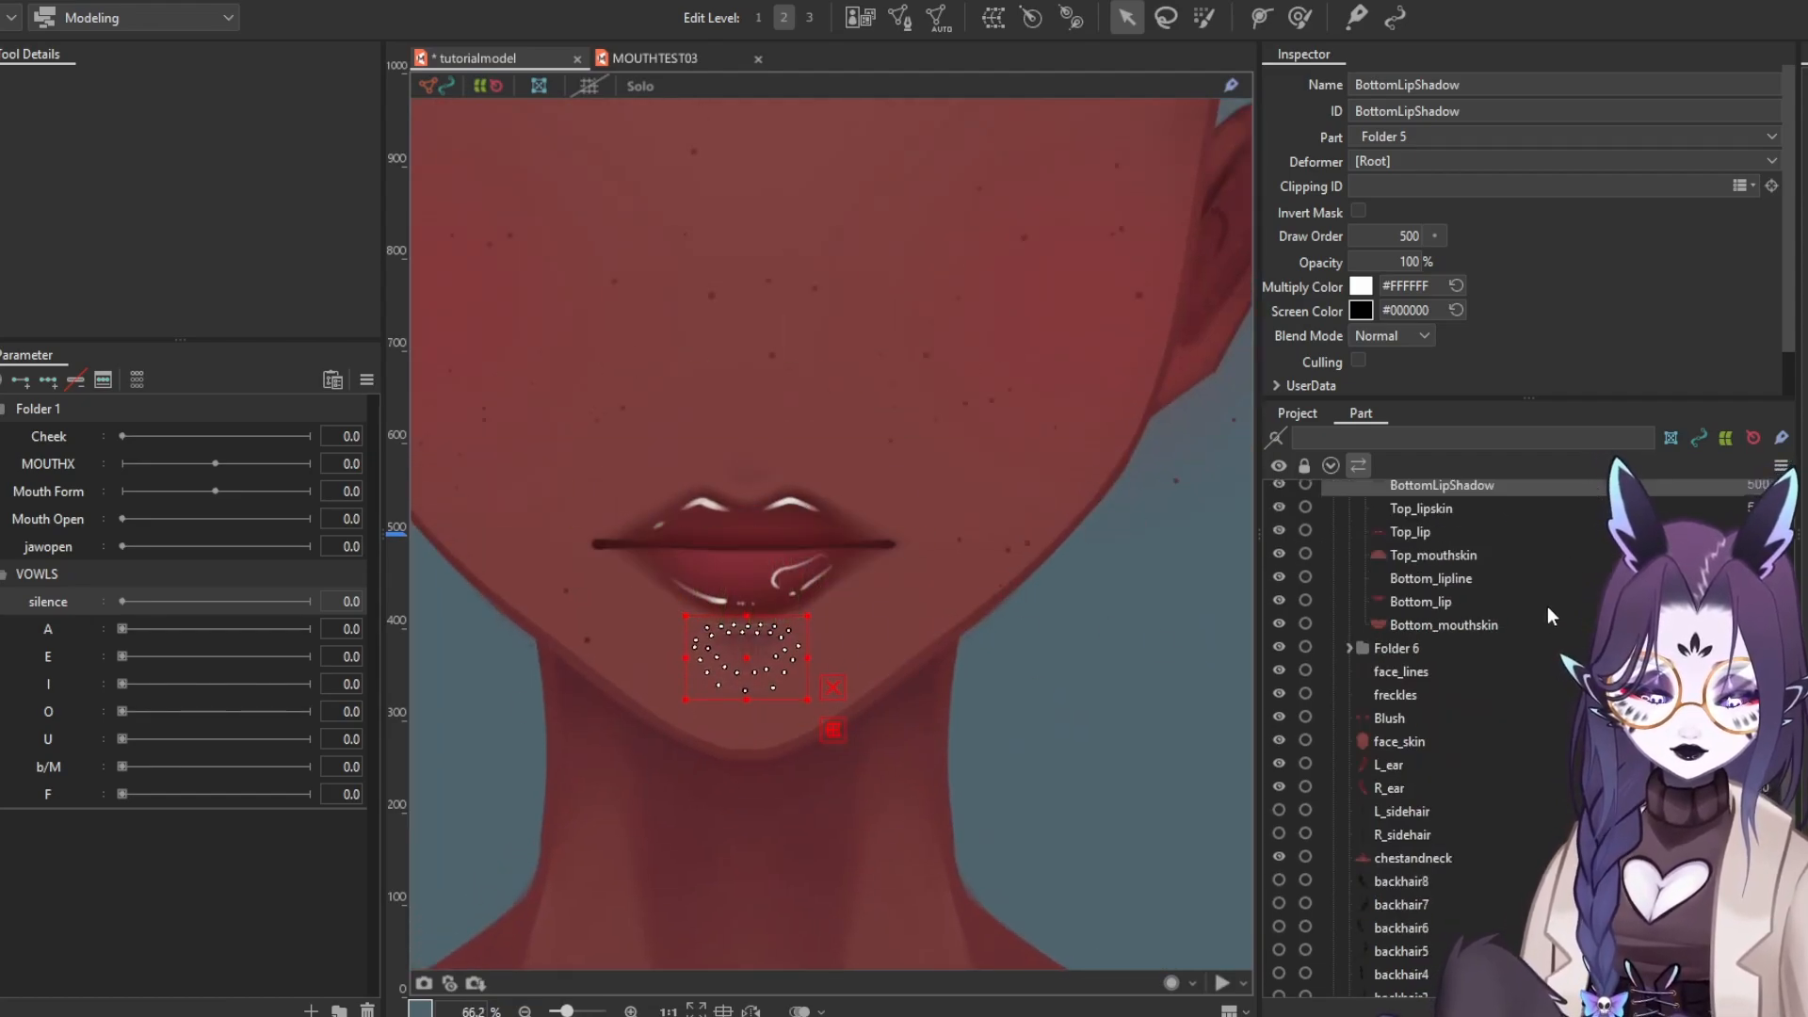
pyautogui.click(1548, 622)
pyautogui.click(1281, 608)
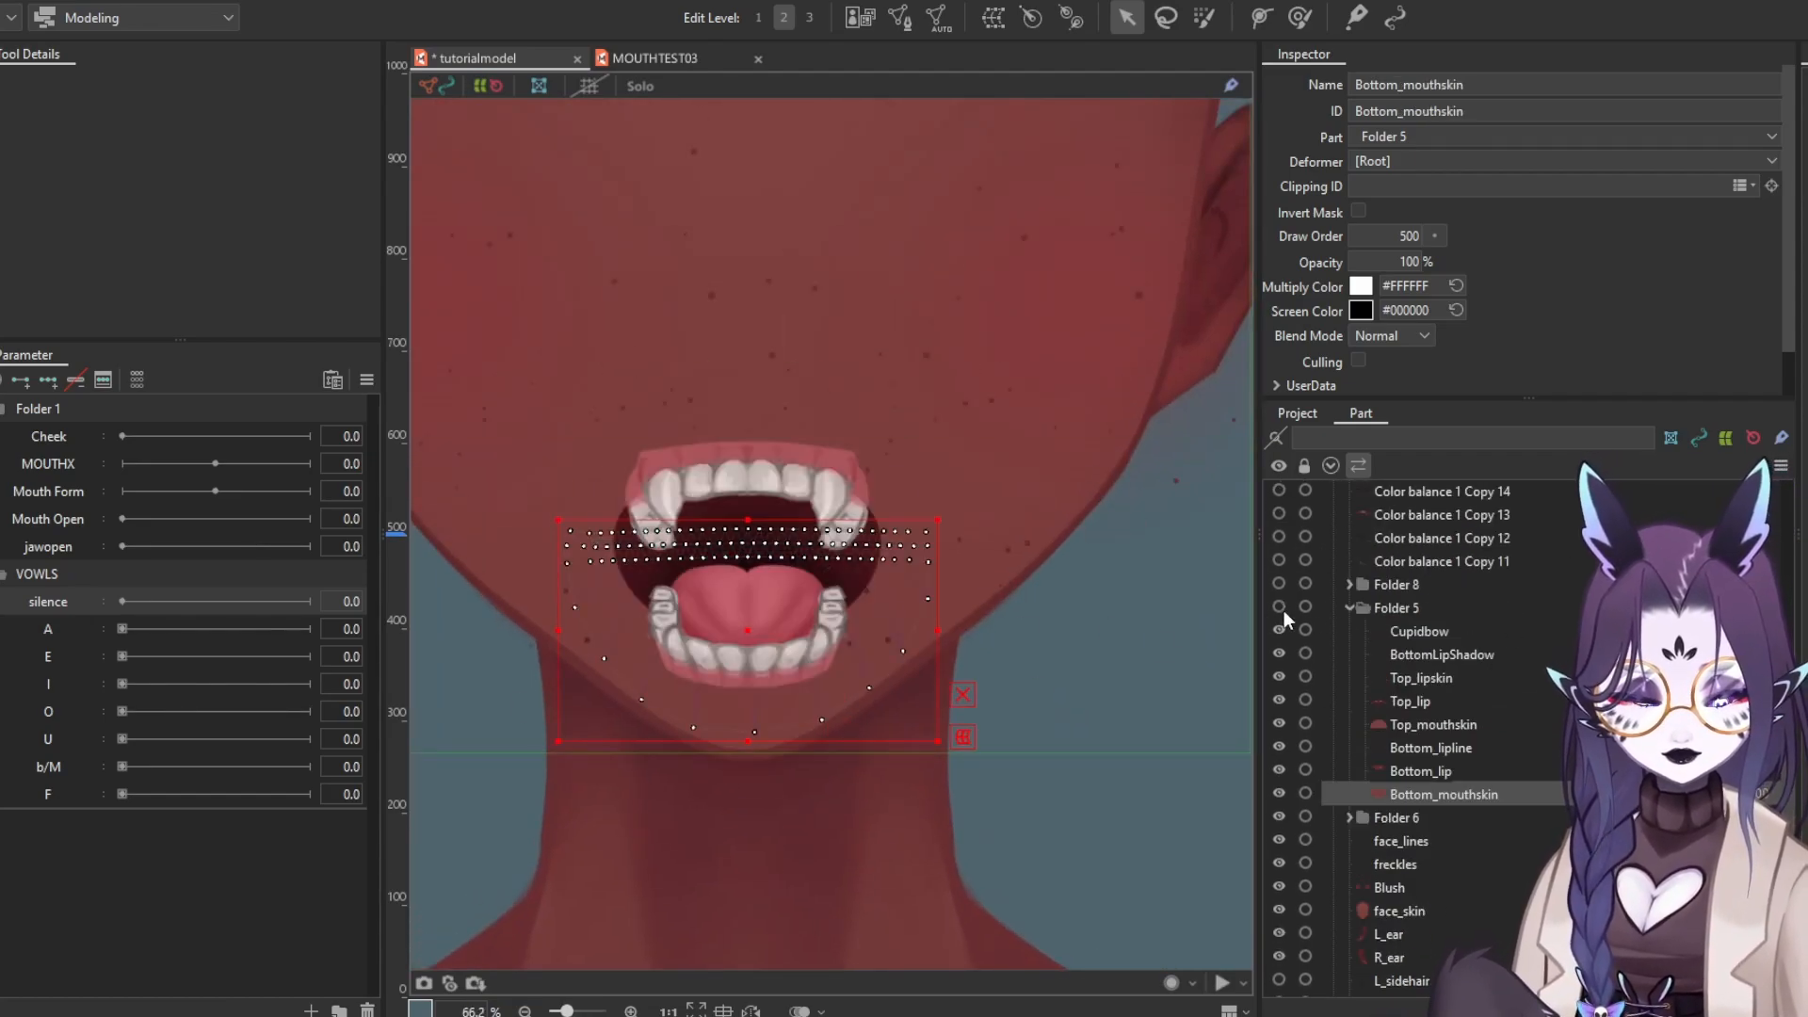
pyautogui.scroll(2, 768, 522)
pyautogui.scroll(-3, 1499, 731)
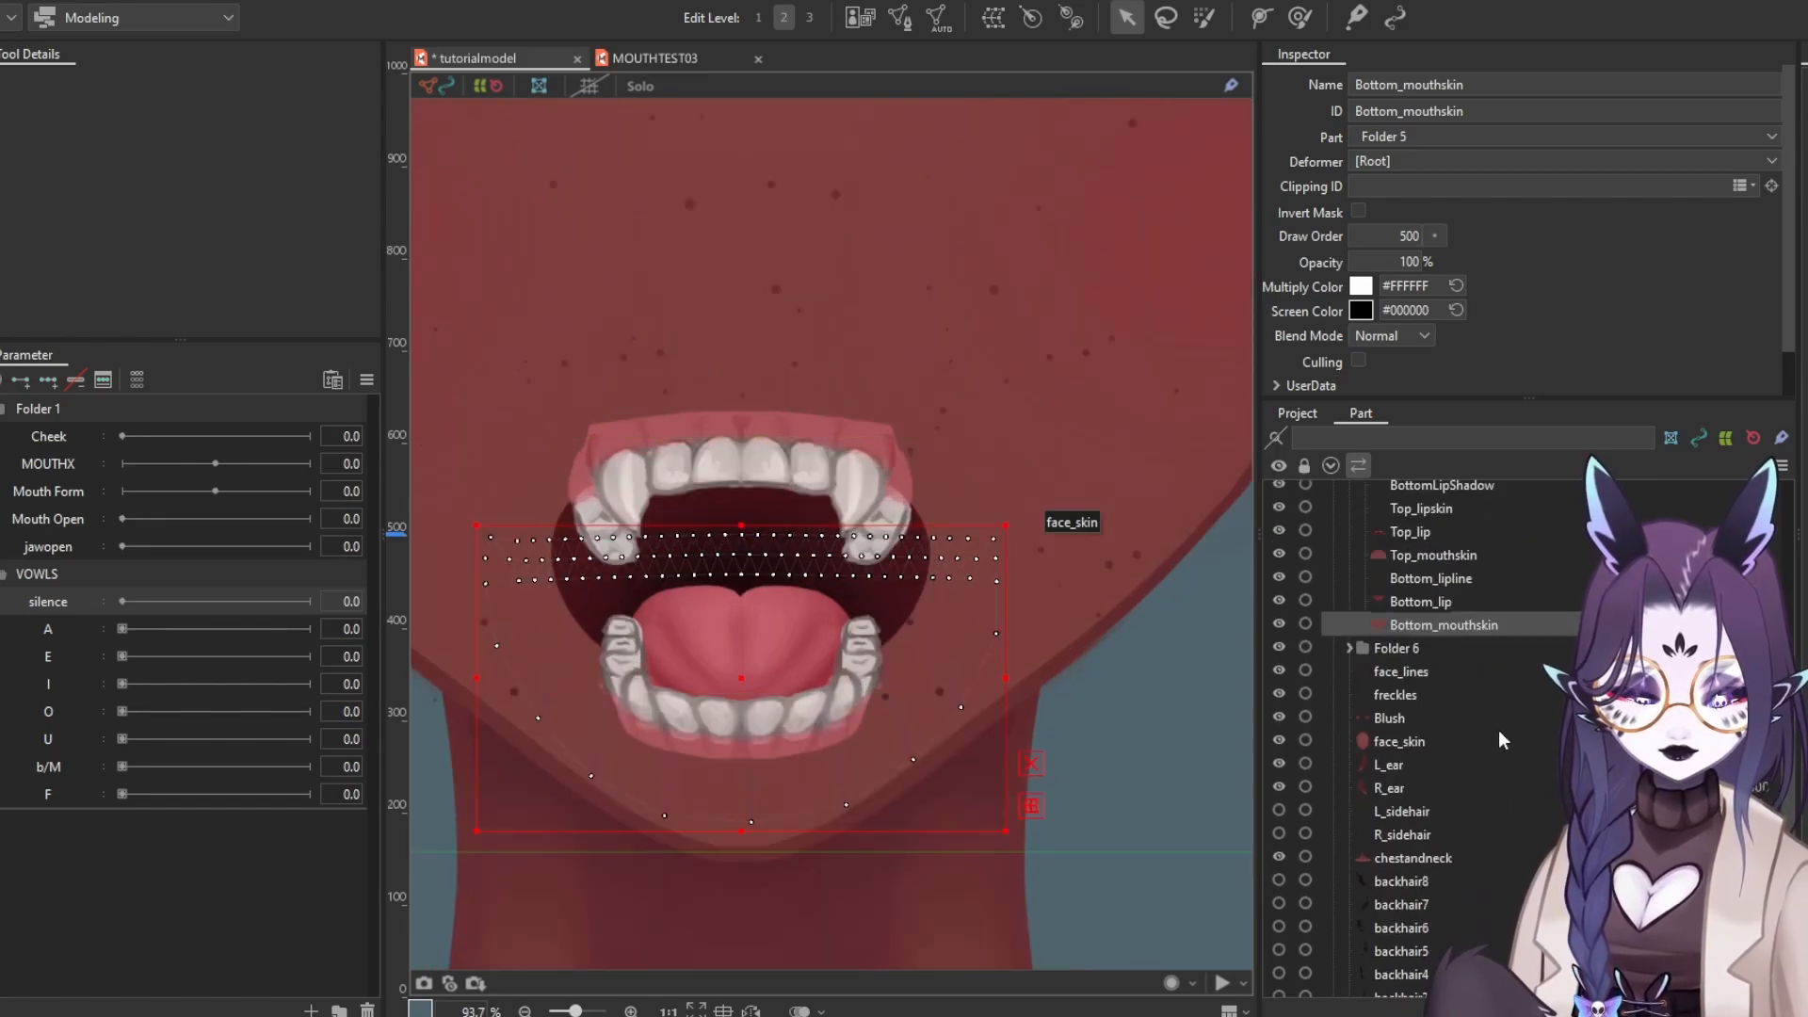
pyautogui.click(1349, 648)
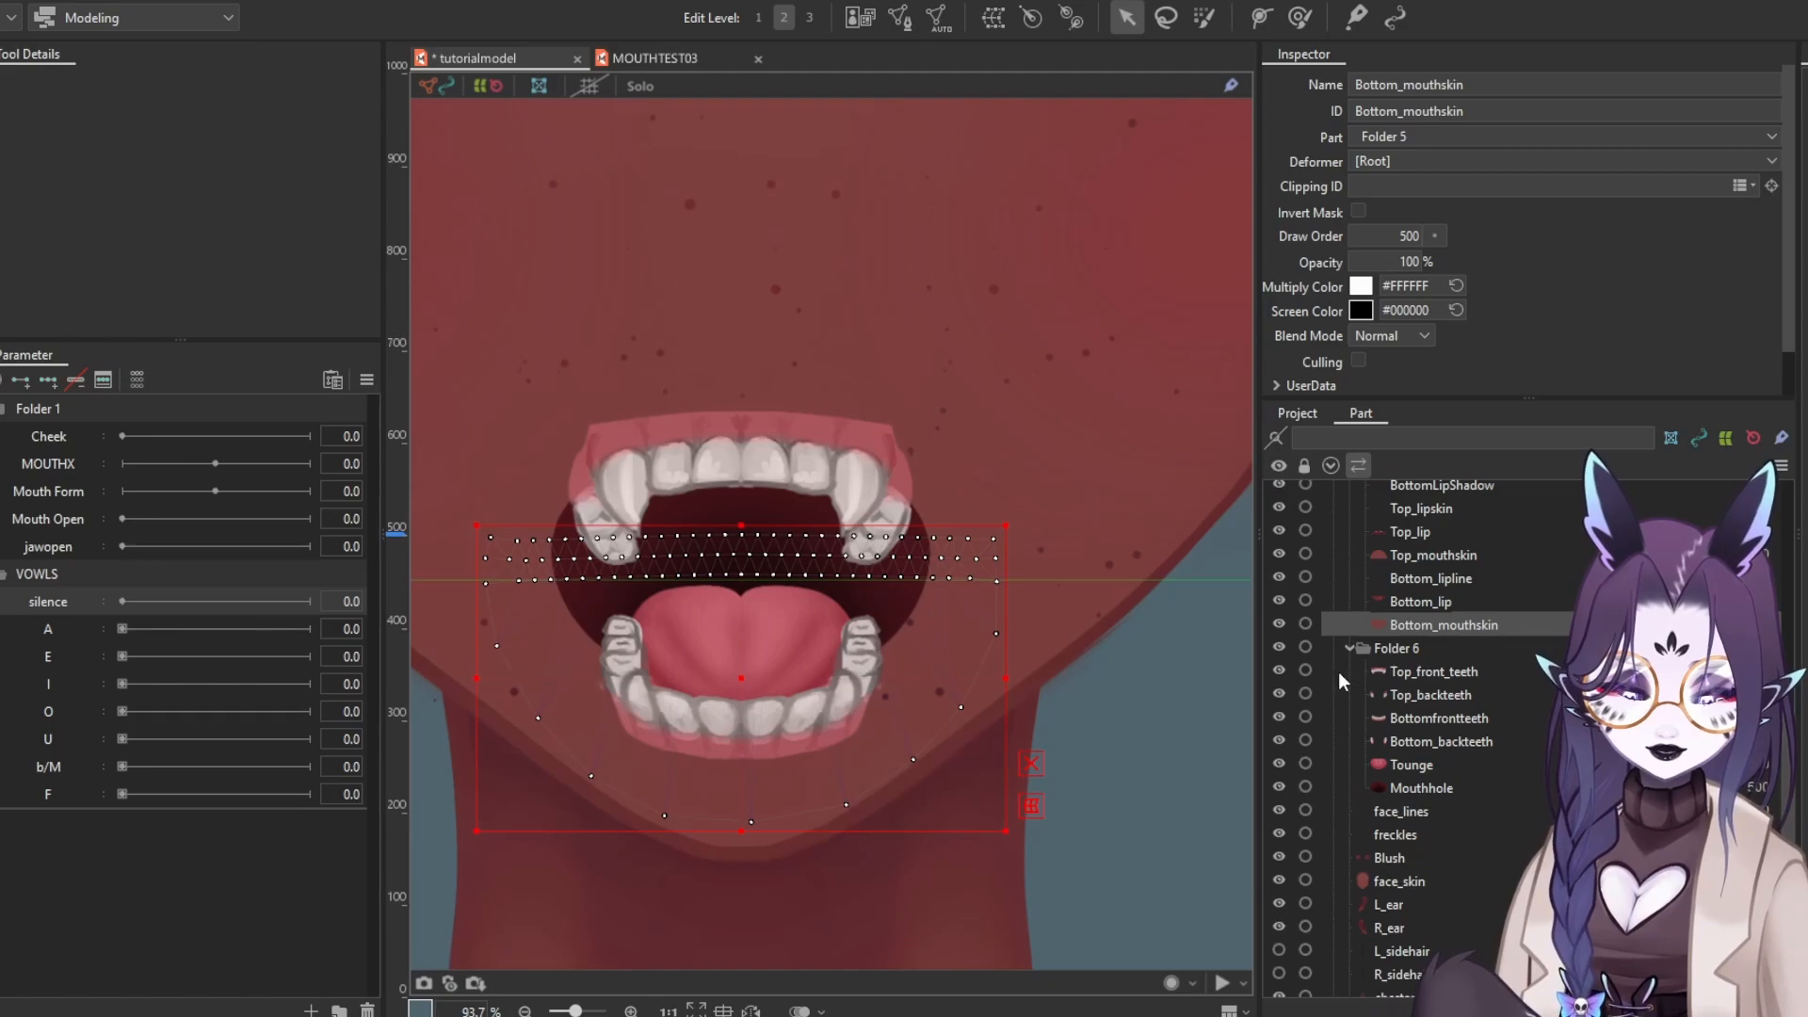
# Open the Top_backteeth in mesh editing and erase its default rectangular mesh
pyautogui.click(1433, 694)
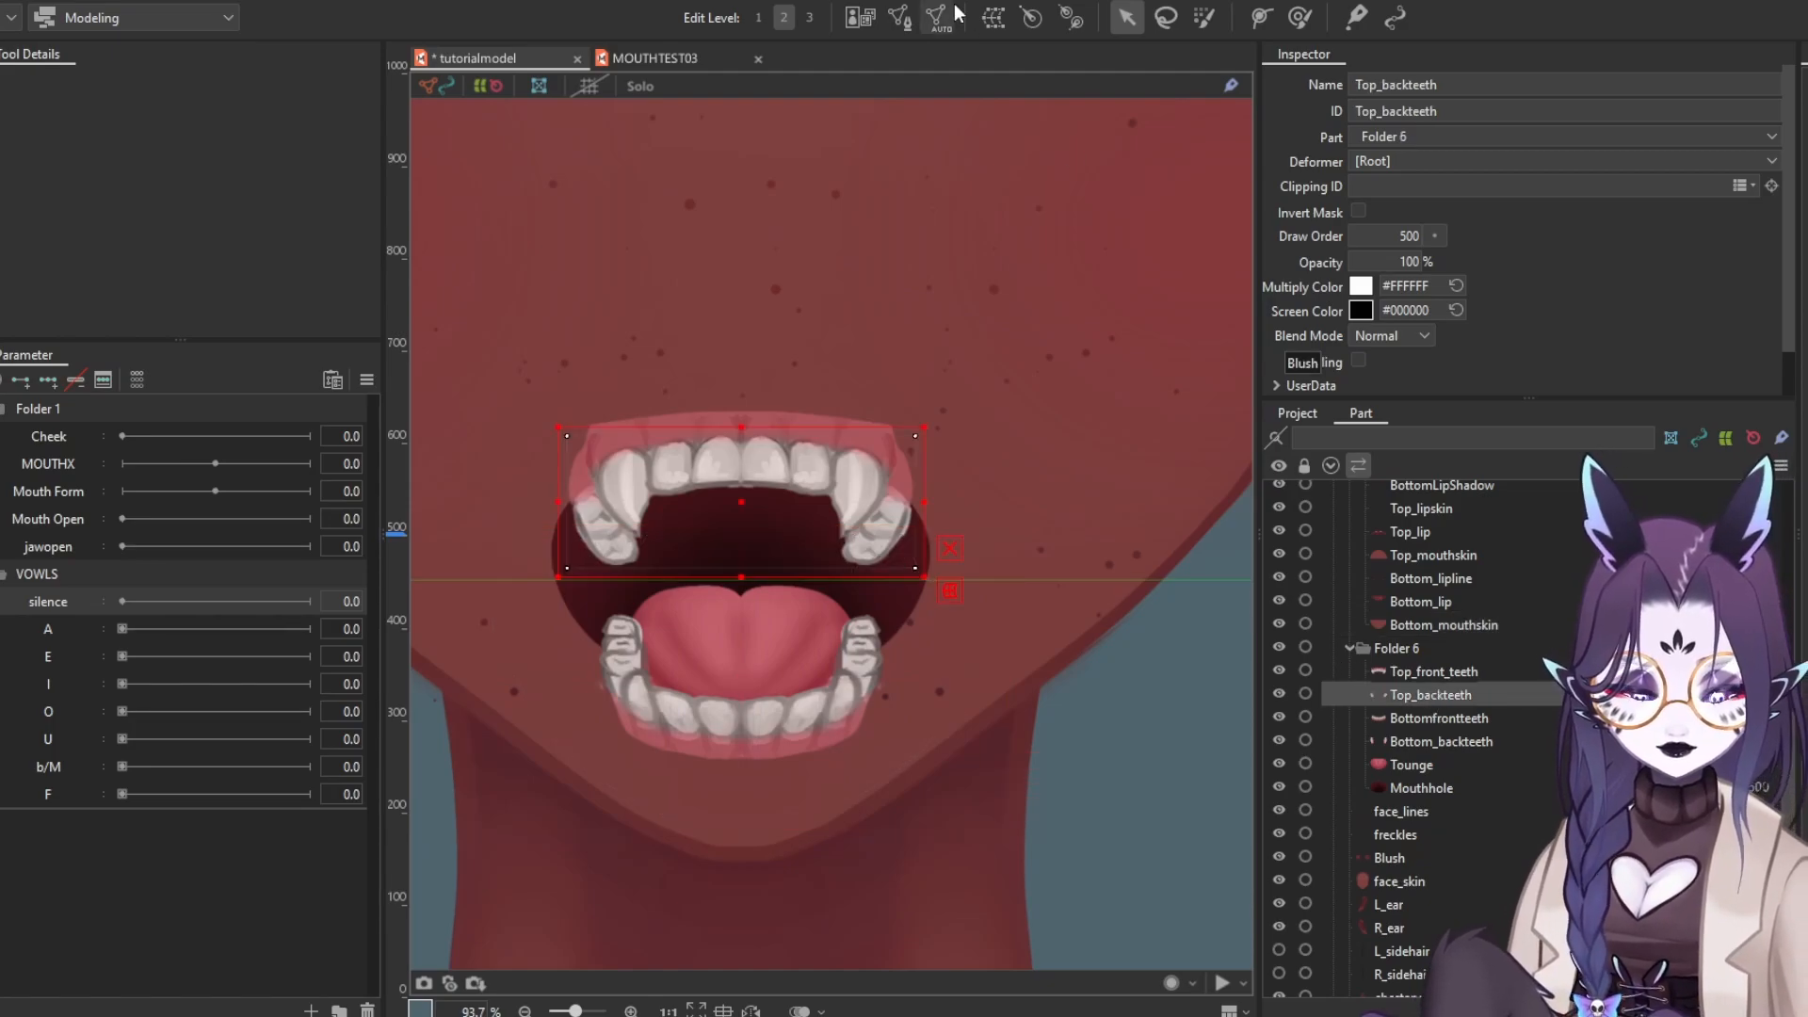
pyautogui.click(899, 17)
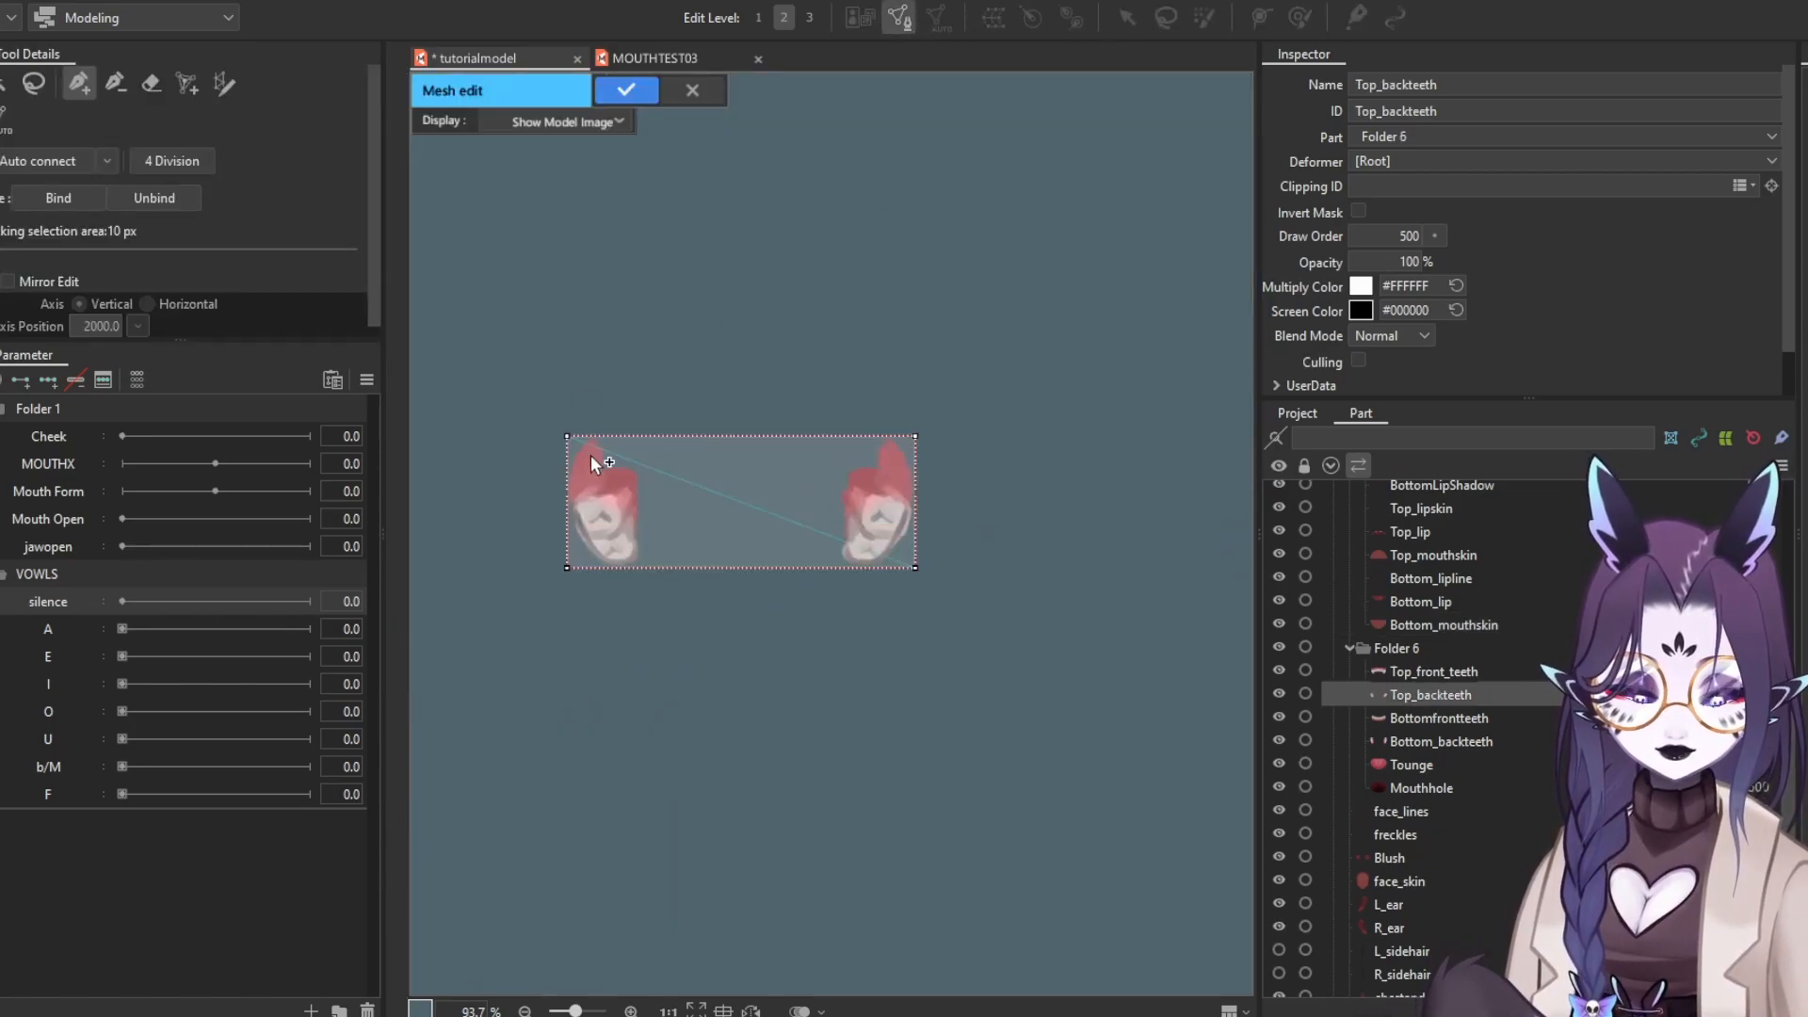
pyautogui.moveTo(586, 468)
pyautogui.mouseDown()
pyautogui.moveTo(585, 501)
pyautogui.moveTo(536, 478)
pyautogui.moveTo(606, 609)
pyautogui.moveTo(569, 549)
pyautogui.moveTo(694, 456)
pyautogui.mouseUp()
pyautogui.click(150, 83)
pyautogui.press('b')
pyautogui.scroll(2, 466, 391)
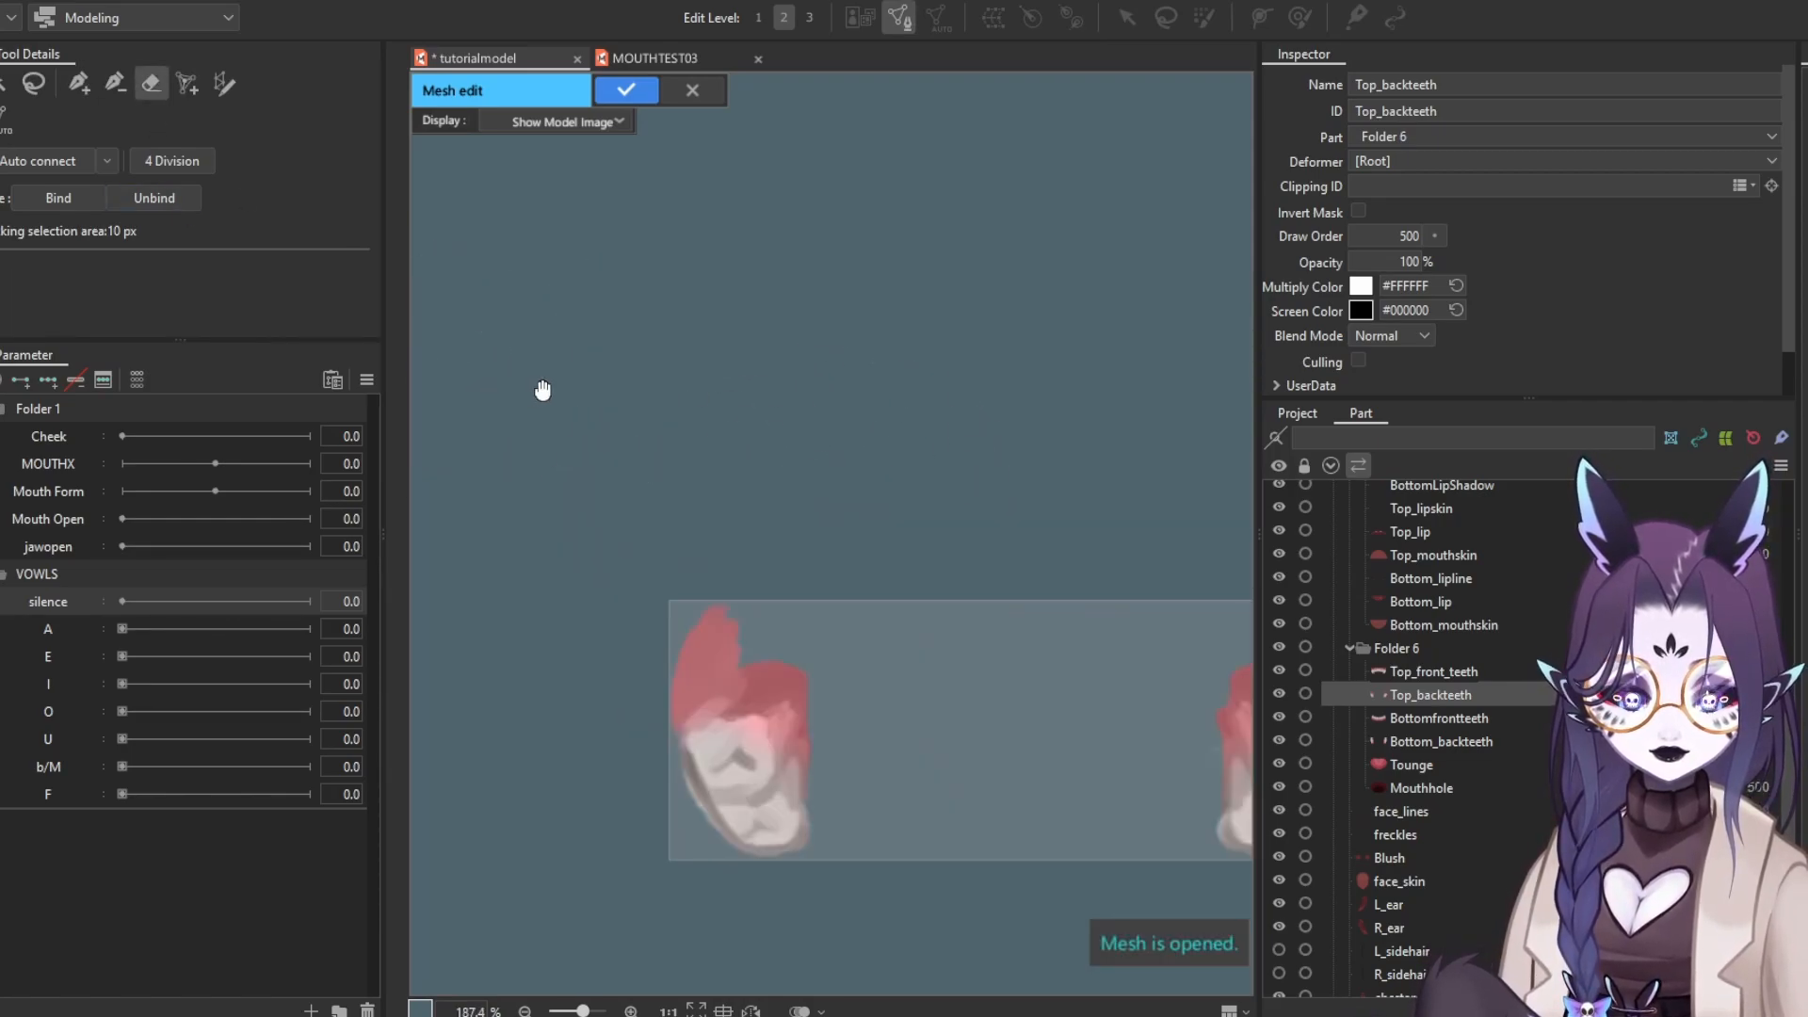
pyautogui.moveTo(541, 391); pyautogui.dragTo(529, 318)
pyautogui.scroll(-1, 526, 306)
# Outline the white tooth area of the left back teeth with four connected vertices, placing the lower and outer corners just outside the artwork
pyautogui.click(79, 83)
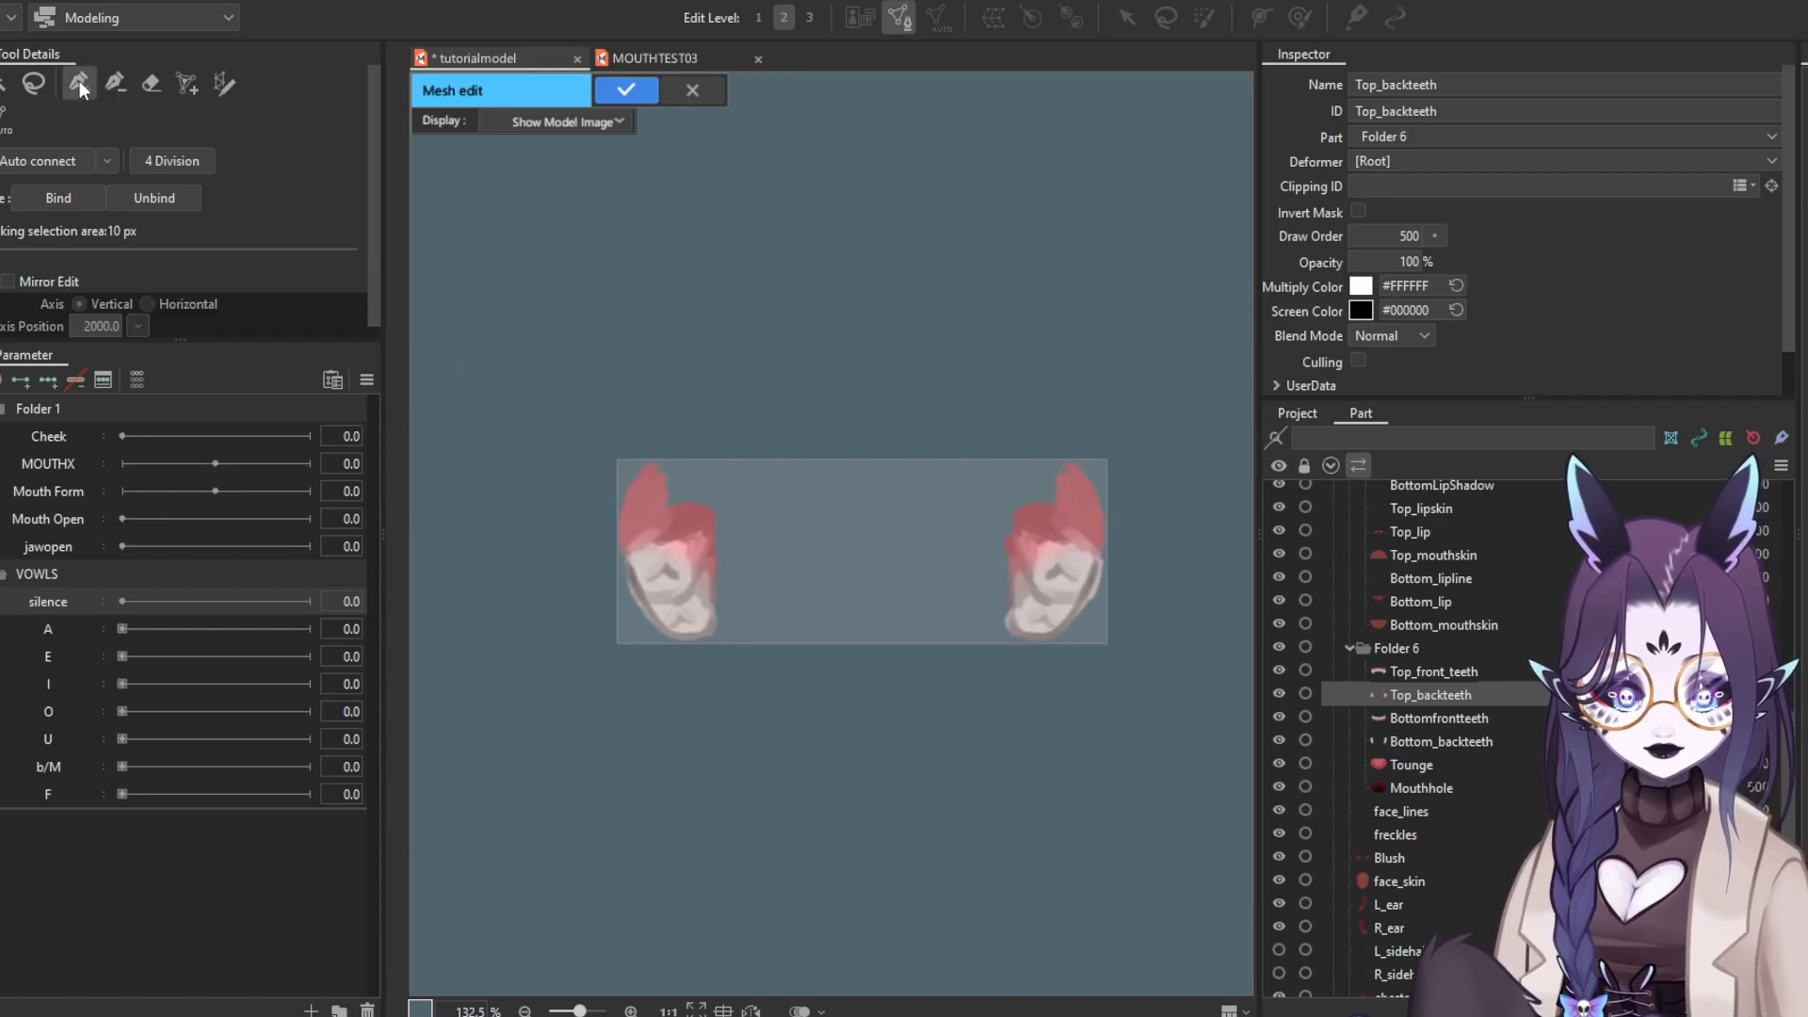
pyautogui.scroll(3, 687, 545)
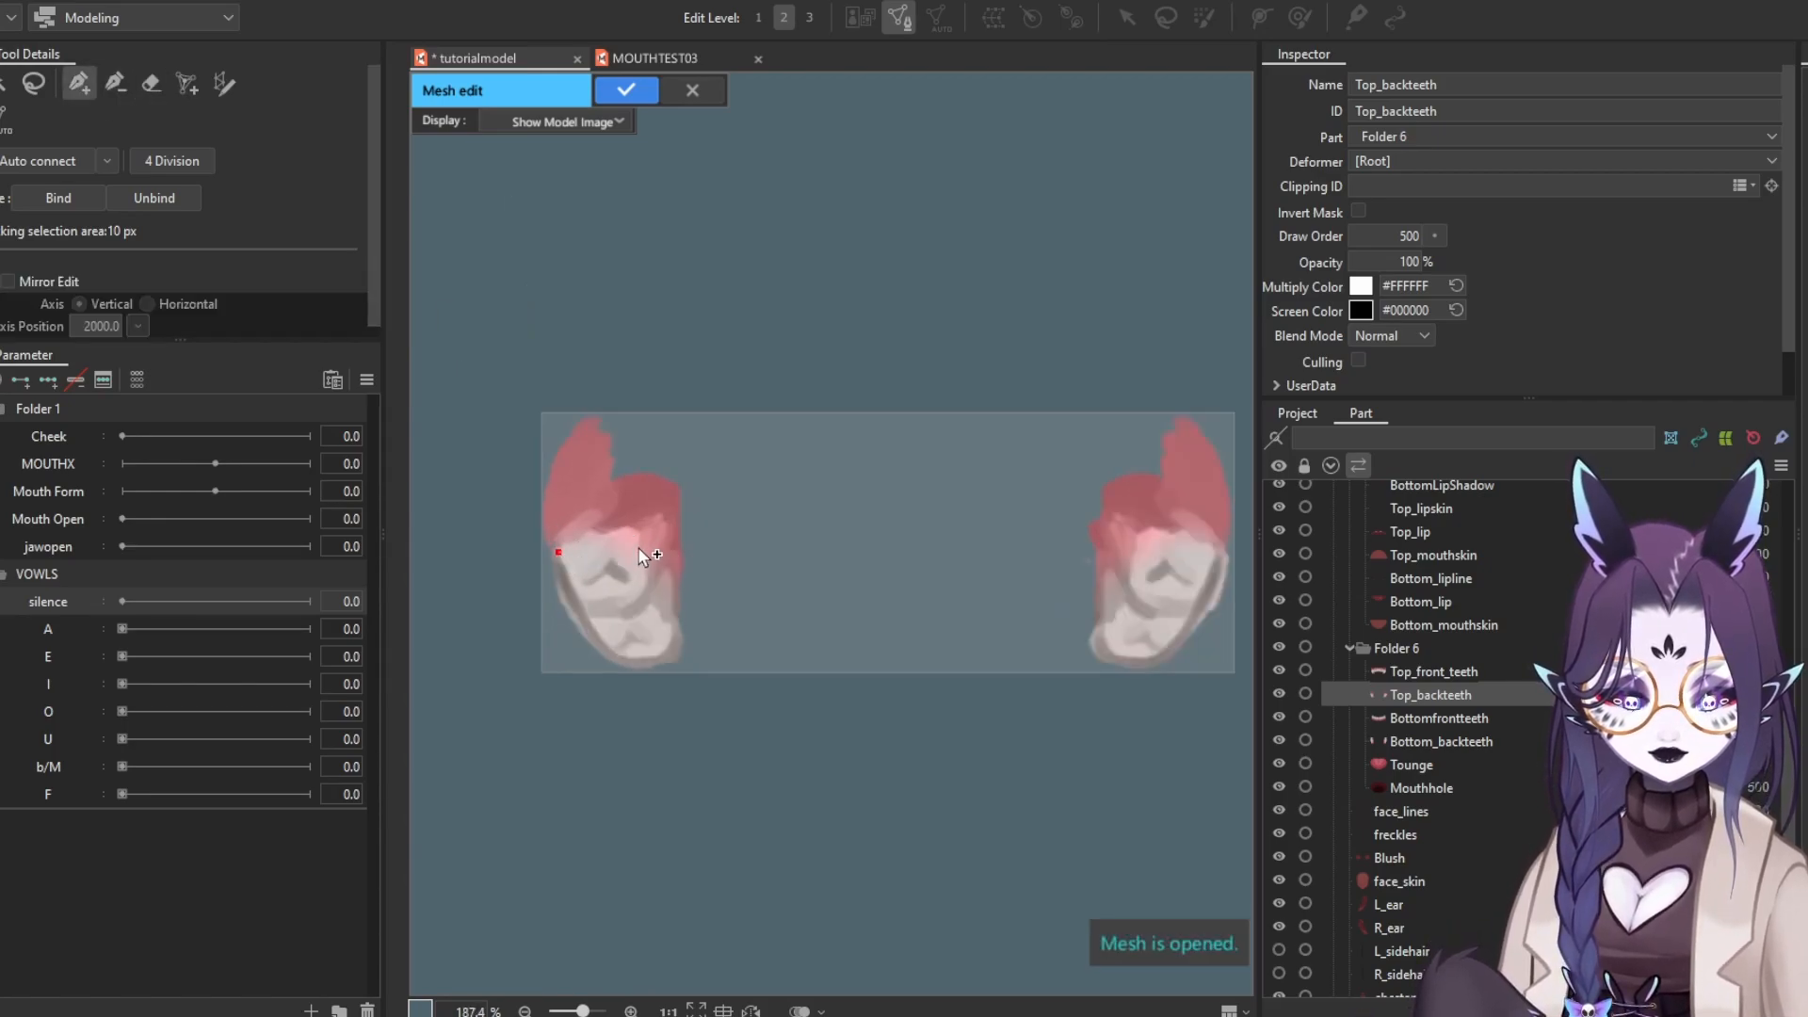
pyautogui.click(686, 651)
pyautogui.click(608, 664)
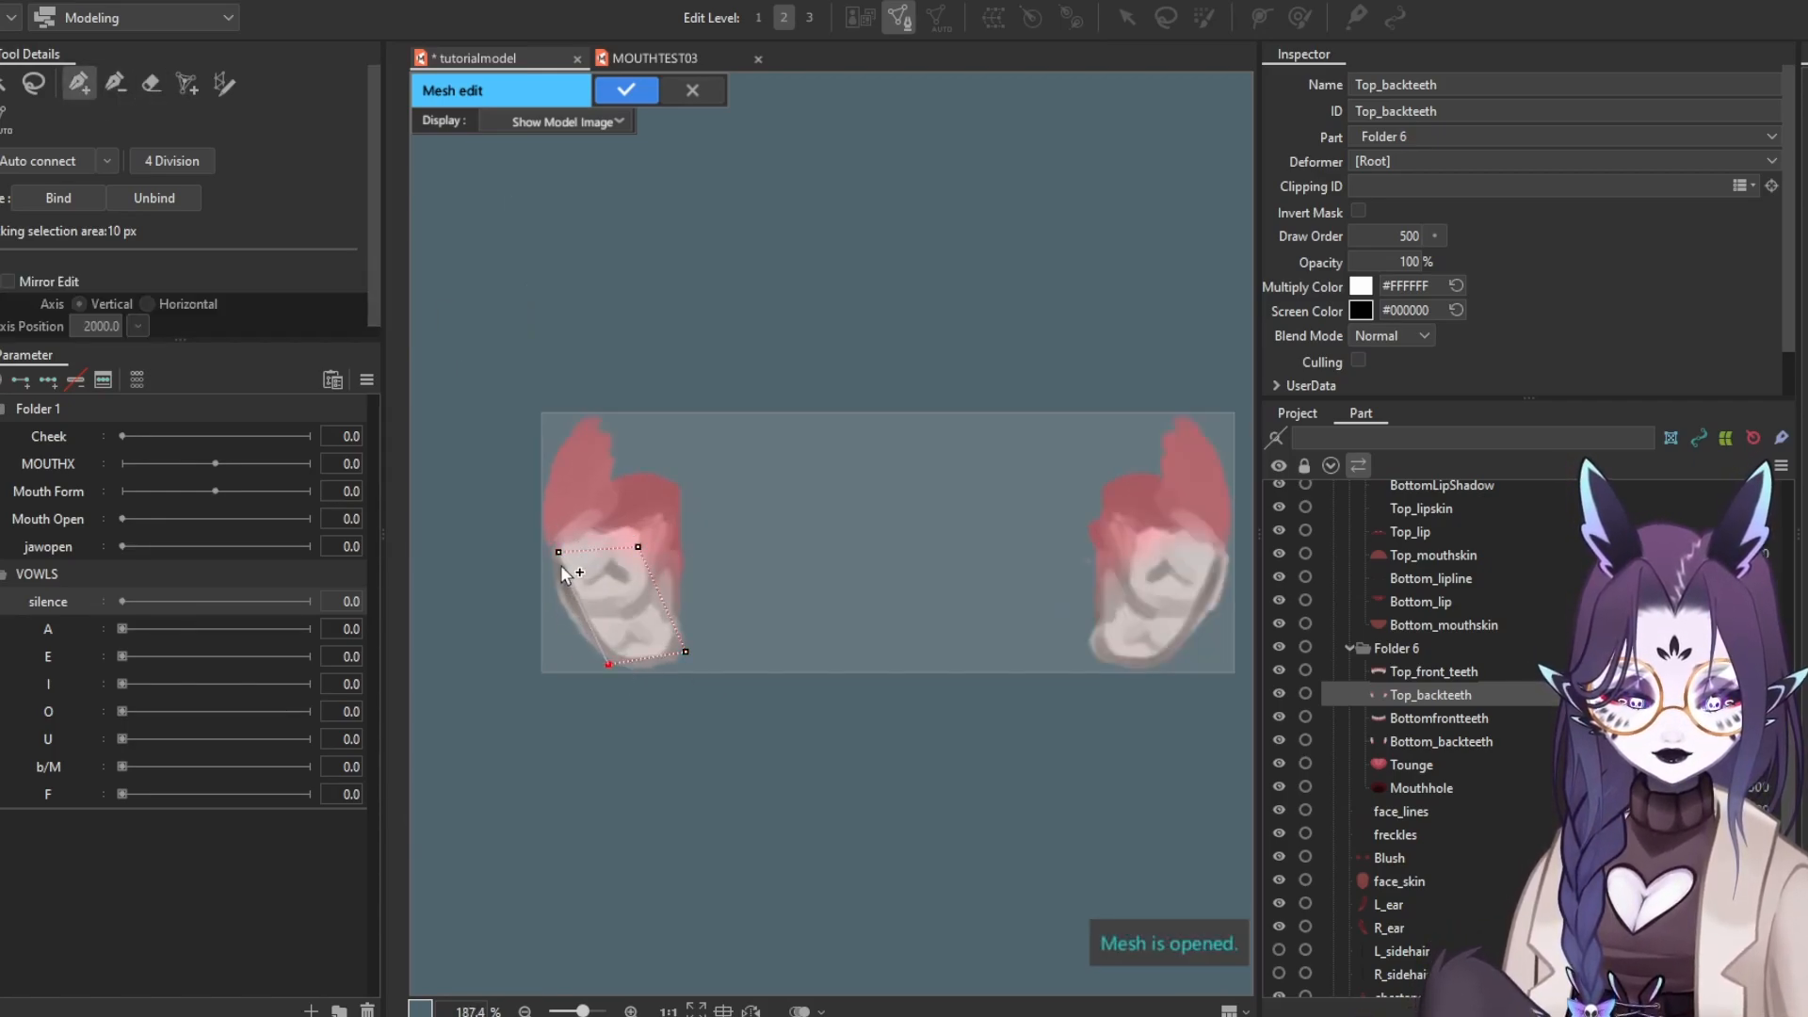
pyautogui.click(554, 556)
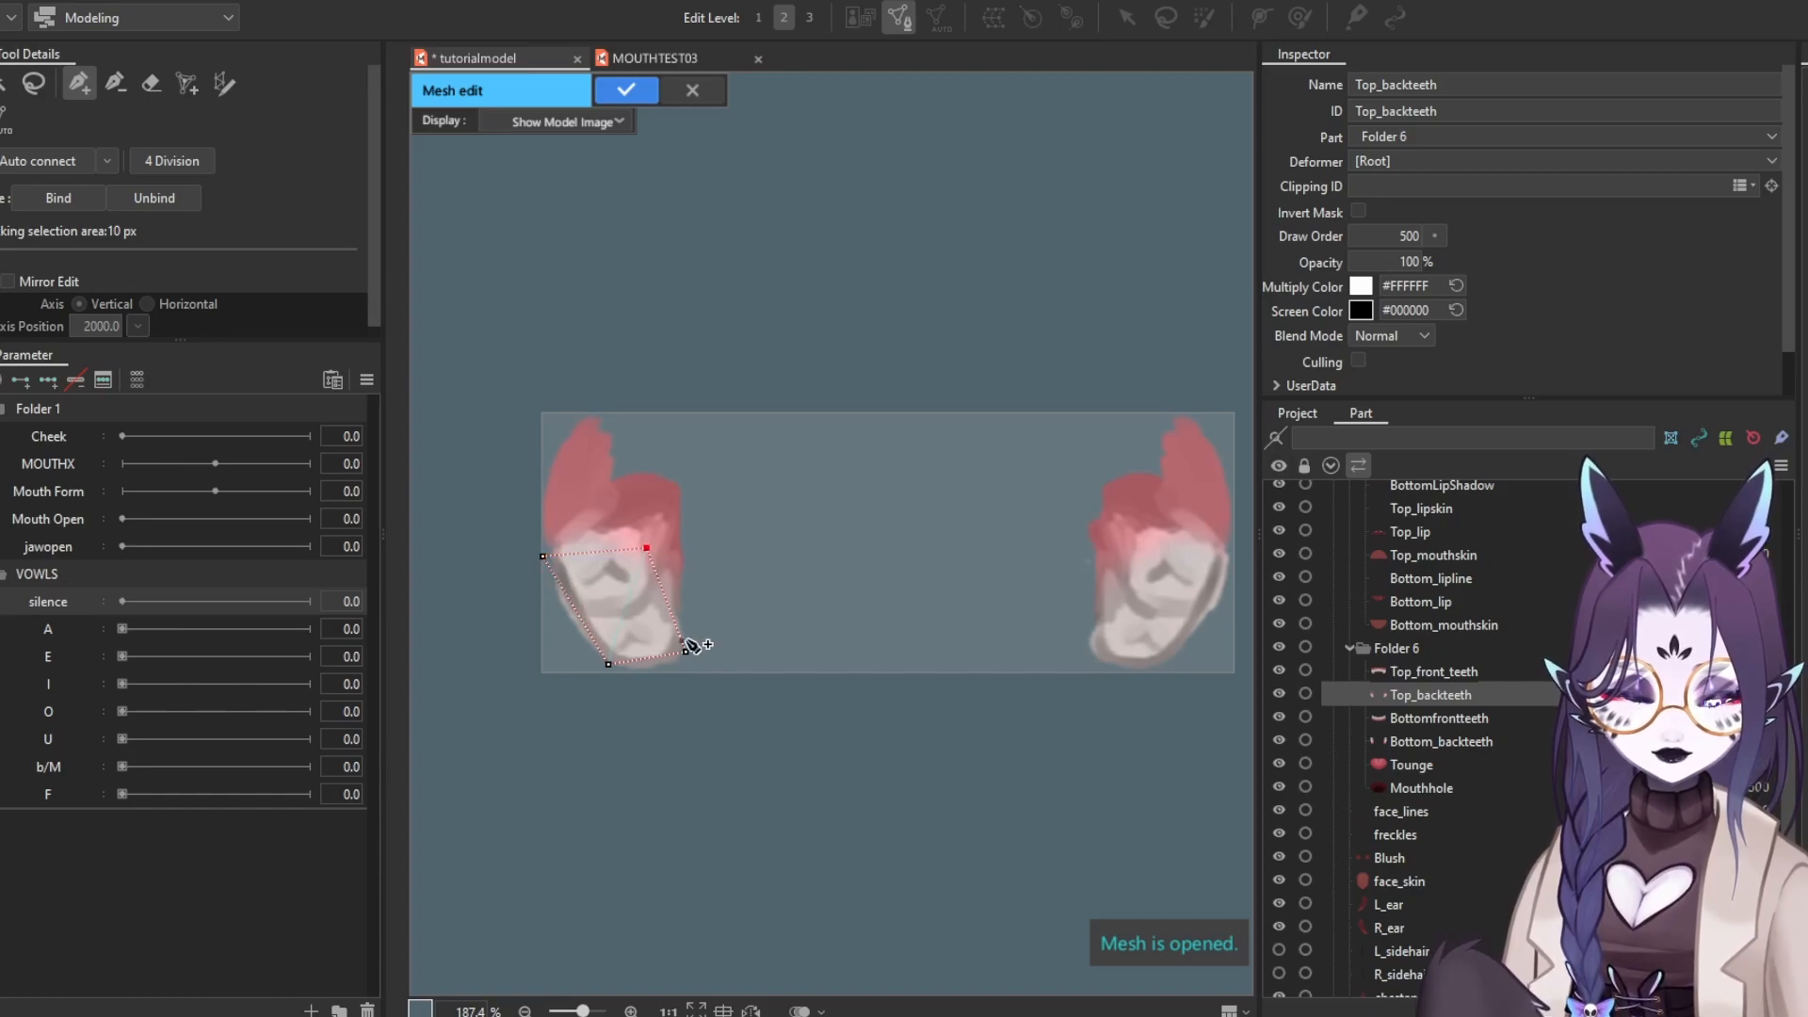
pyautogui.moveTo(684, 669)
pyautogui.mouseDown()
pyautogui.moveTo(694, 656)
pyautogui.moveTo(612, 676)
pyautogui.moveTo(698, 675)
pyautogui.mouseUp()
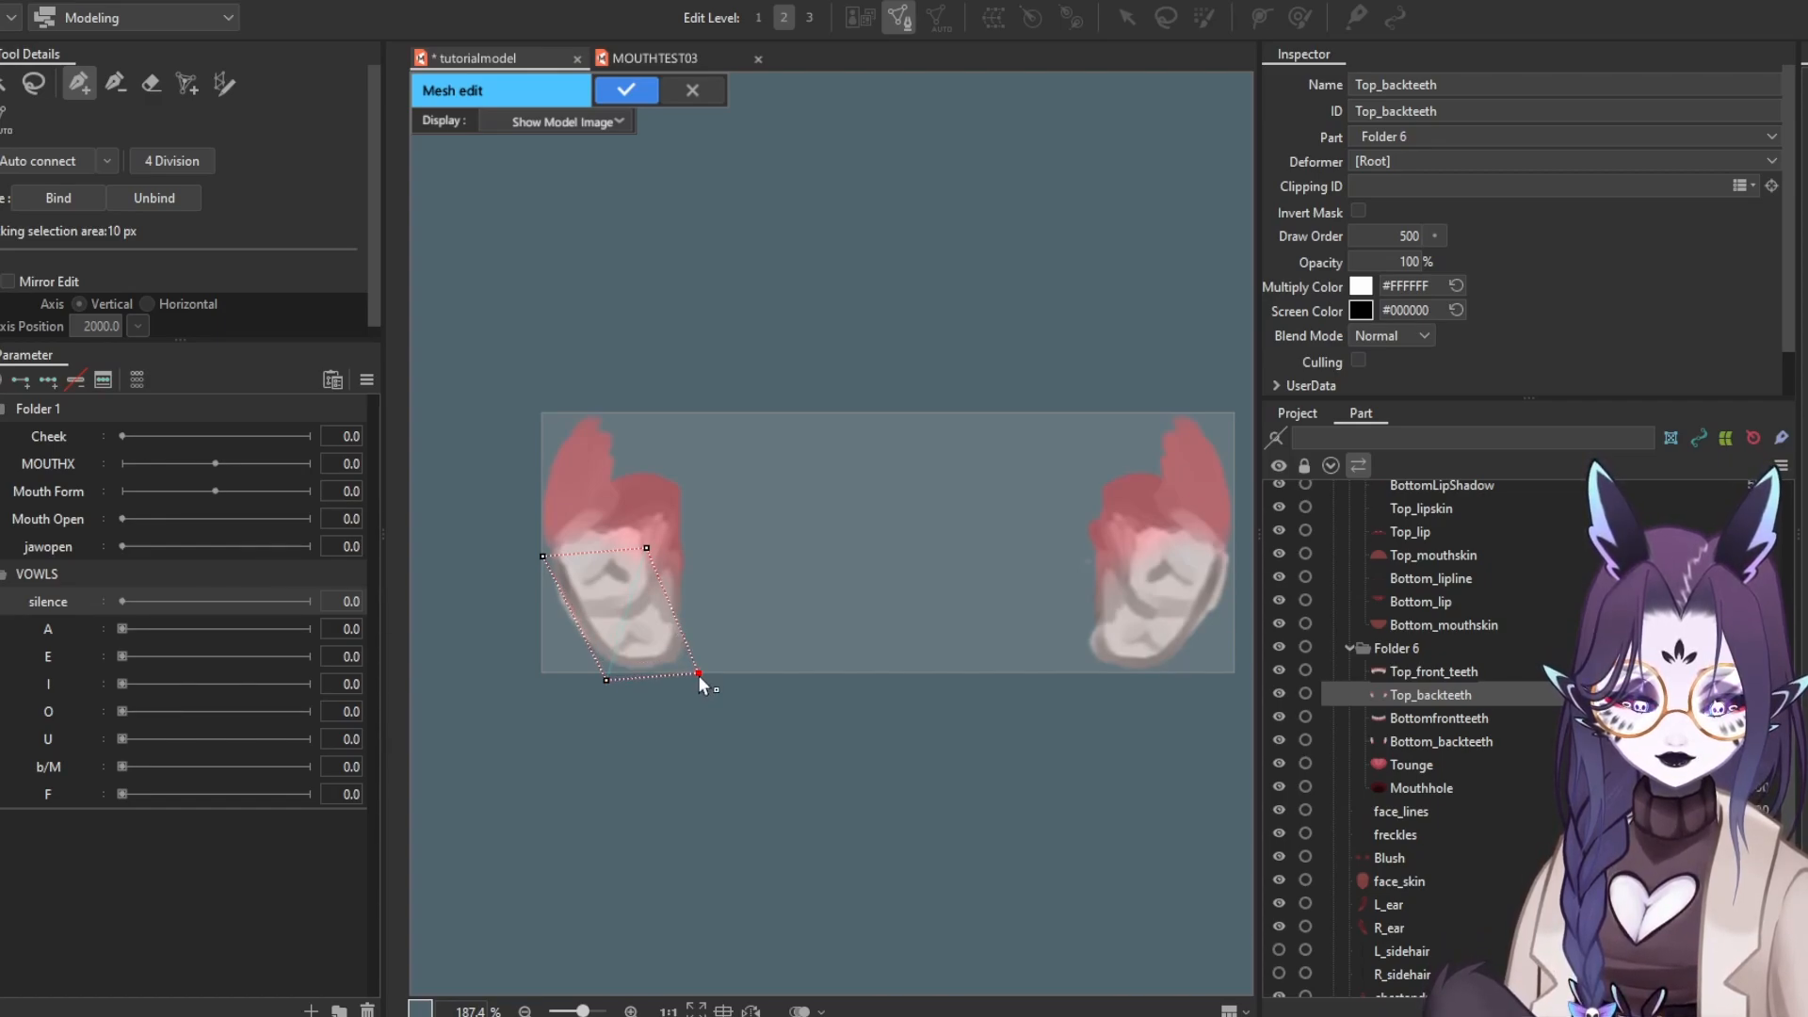
pyautogui.click(608, 680)
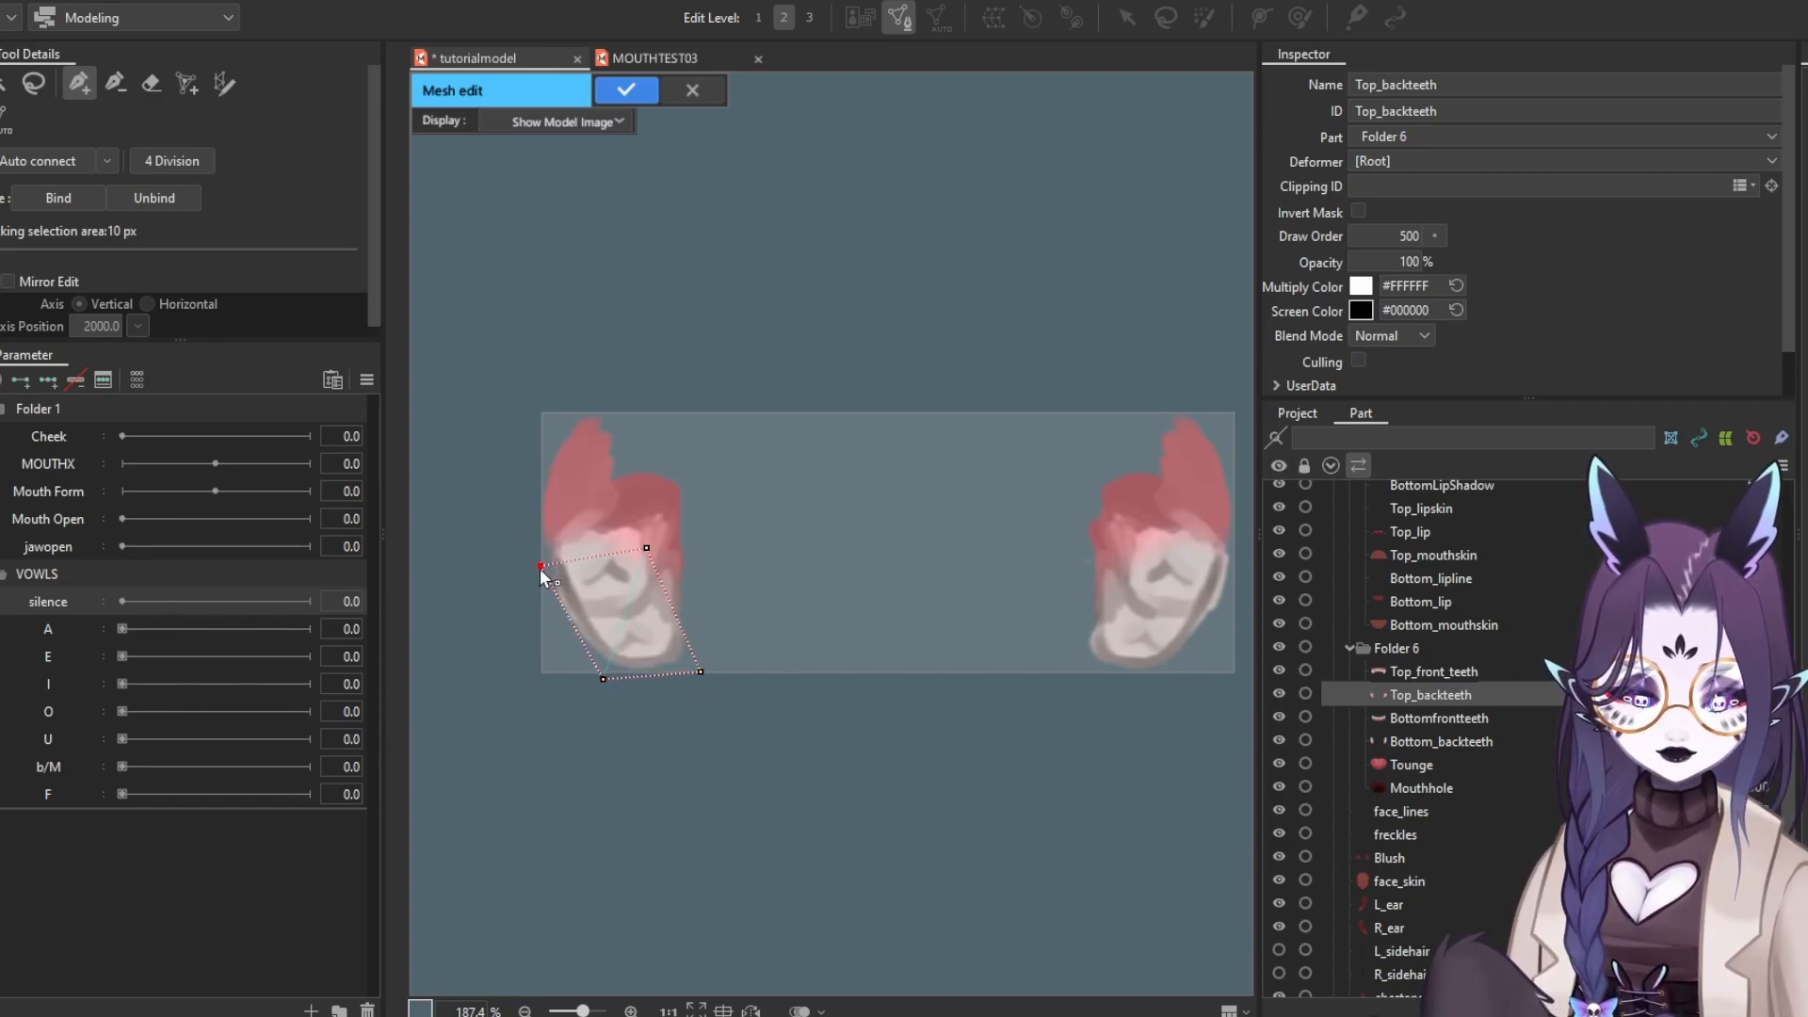
pyautogui.moveTo(542, 556); pyautogui.dragTo(543, 571)
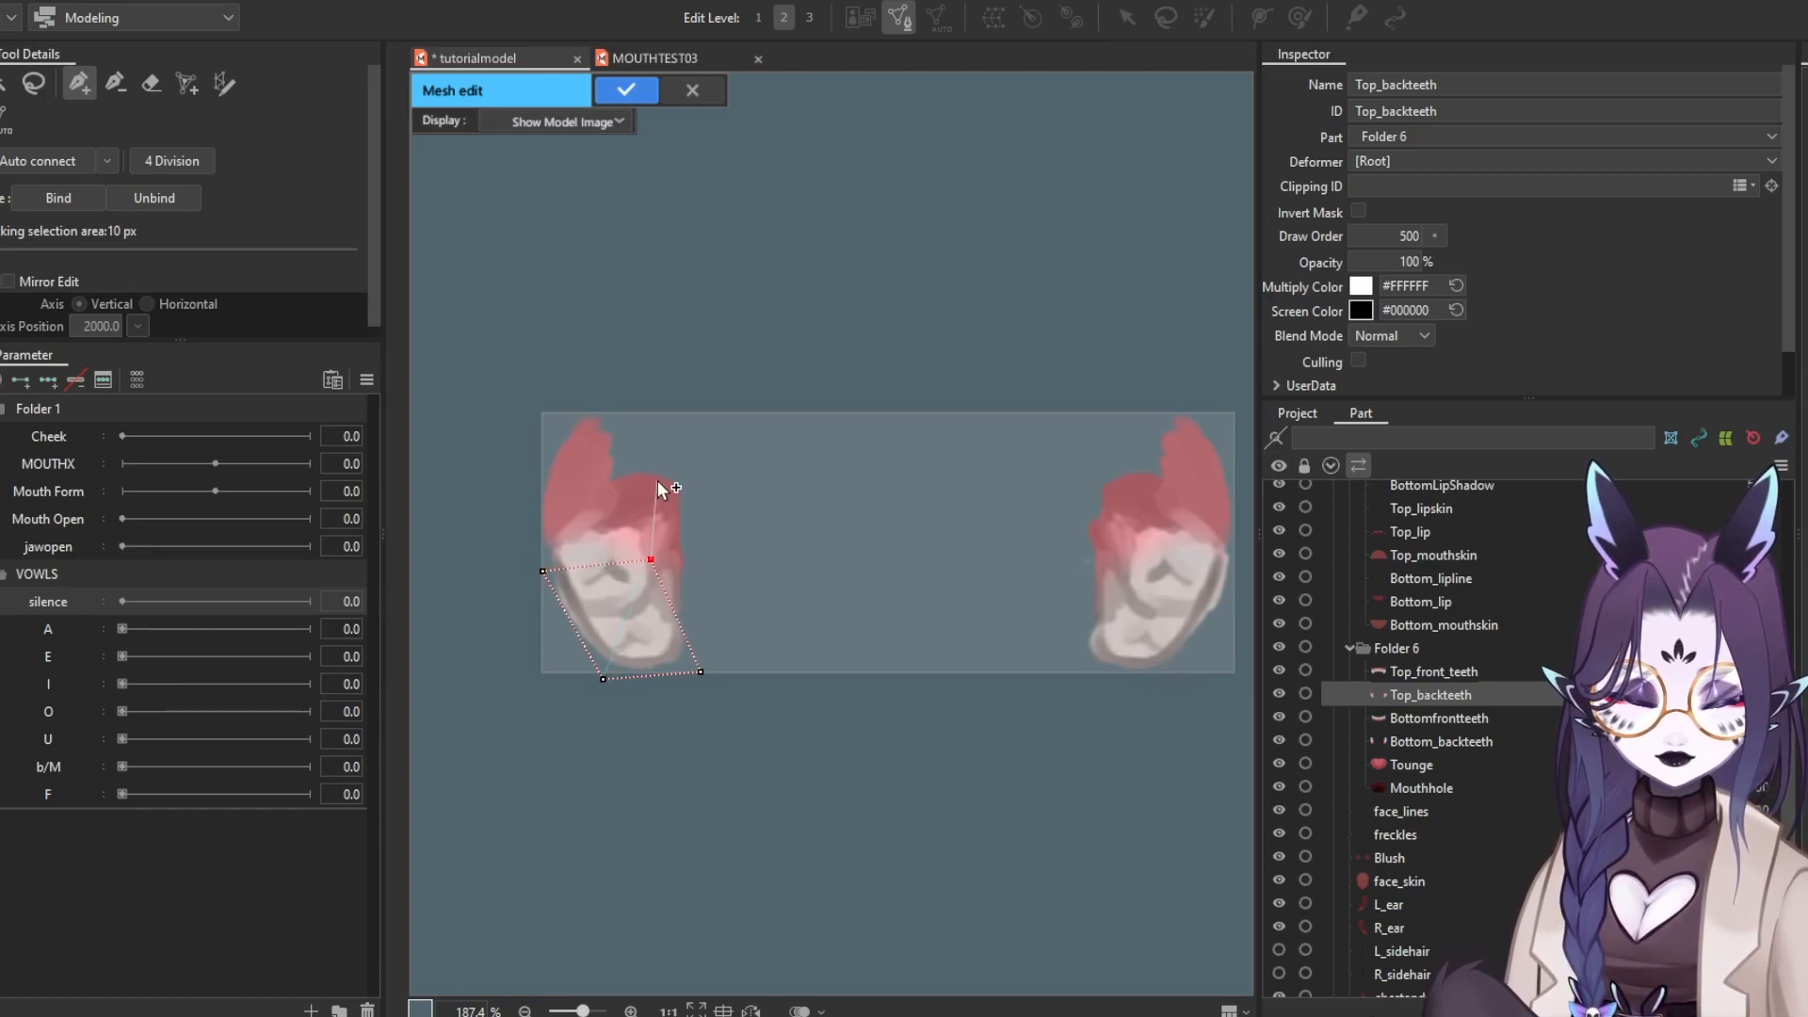
# Extend the left back teeth mesh with two connected vertices around the gum and one beside the inner edge, linked to the lower inner corner
pyautogui.click(670, 439)
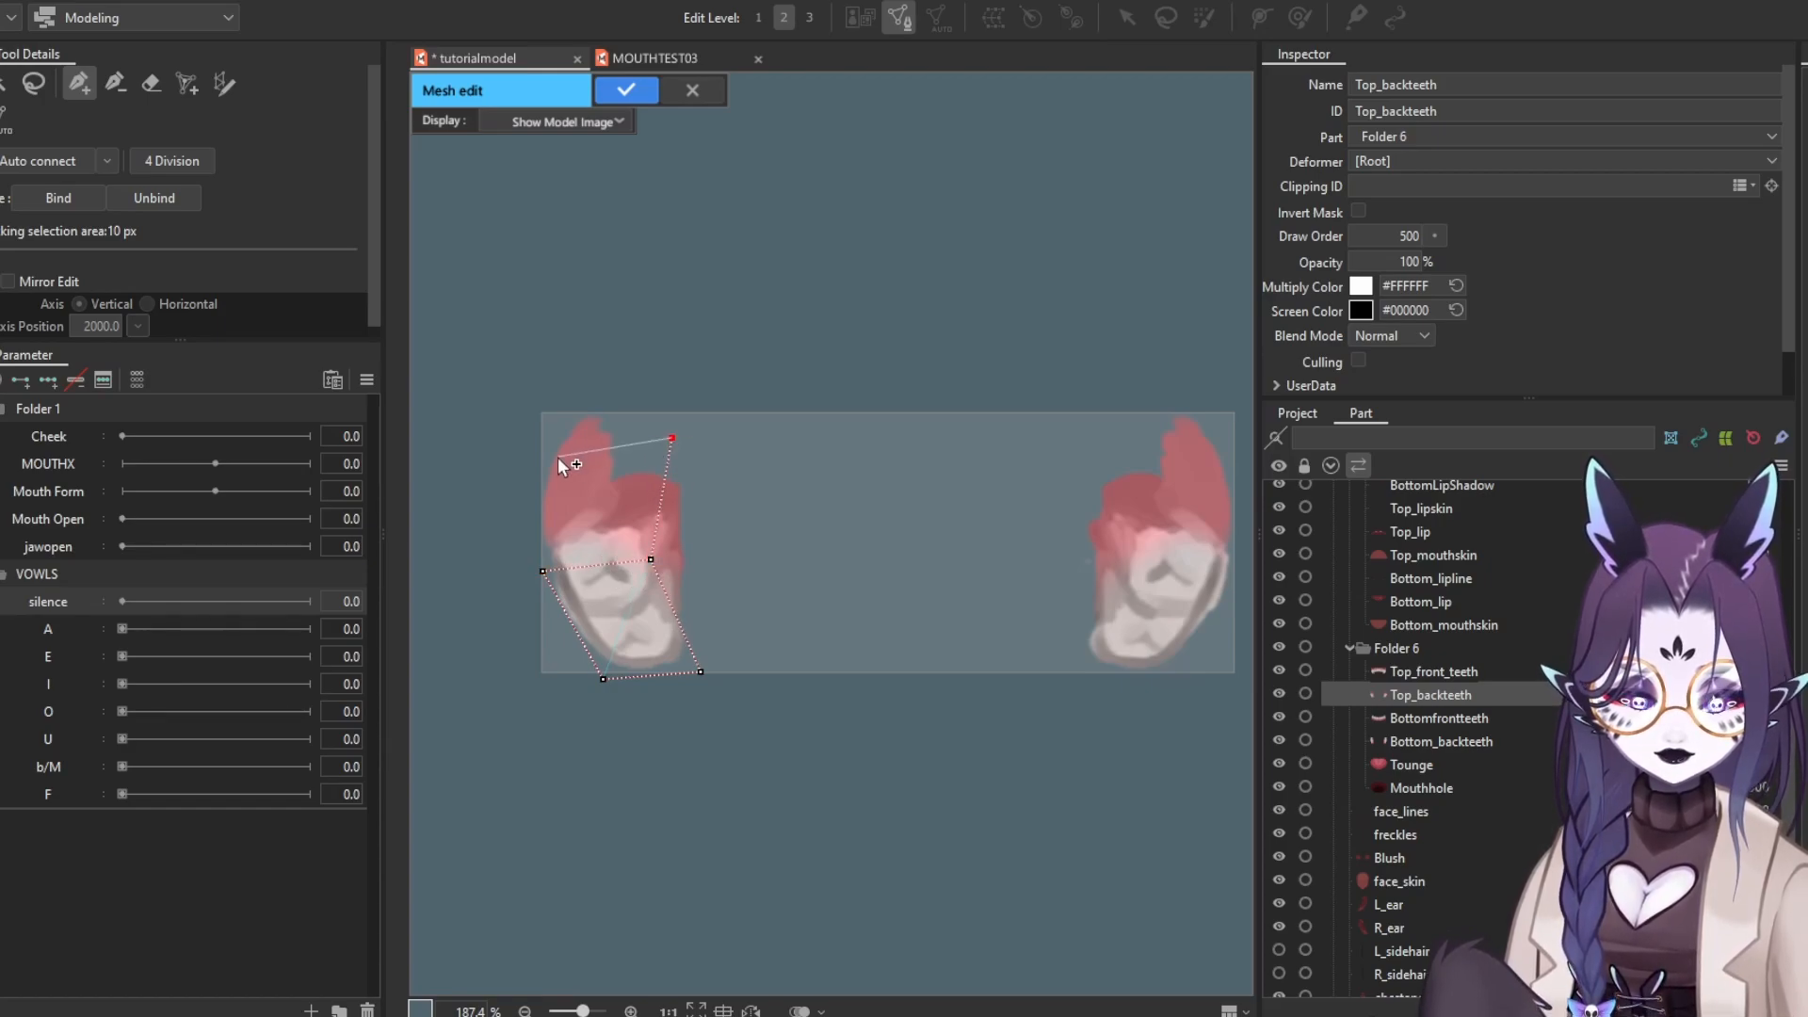
pyautogui.moveTo(548, 455); pyautogui.dragTo(549, 463)
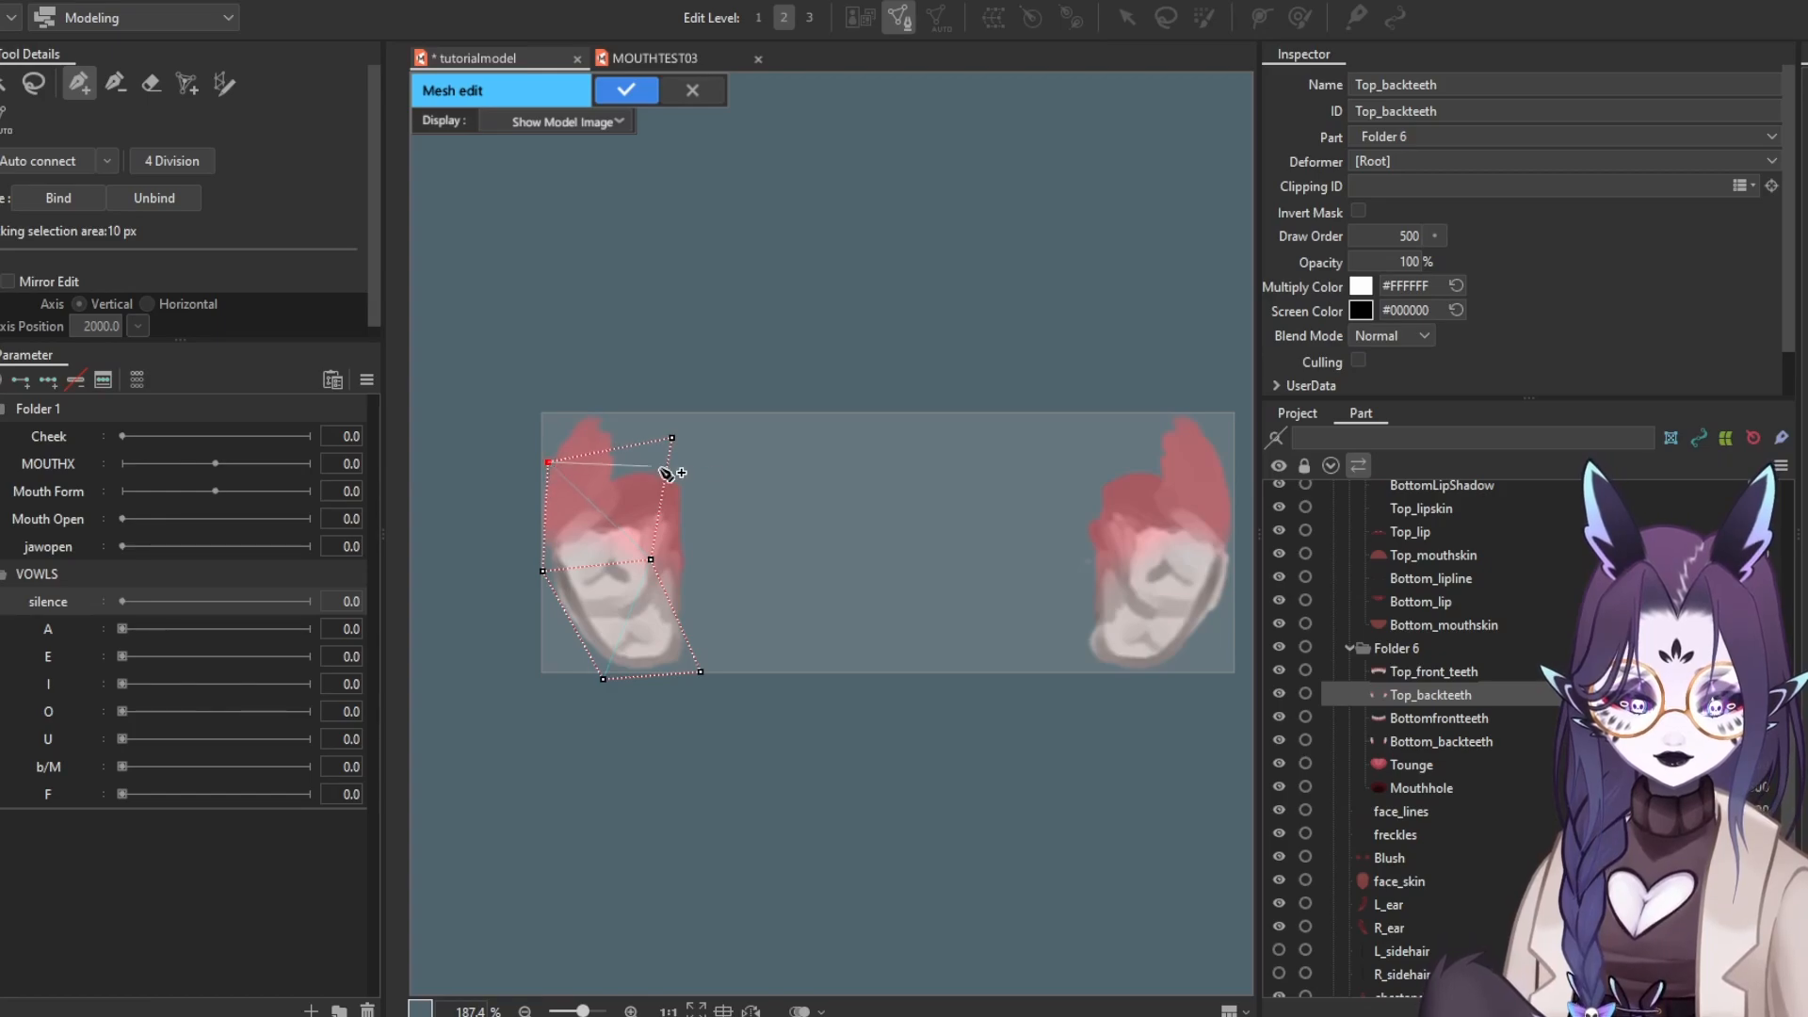
pyautogui.click(672, 439)
pyautogui.click(549, 463)
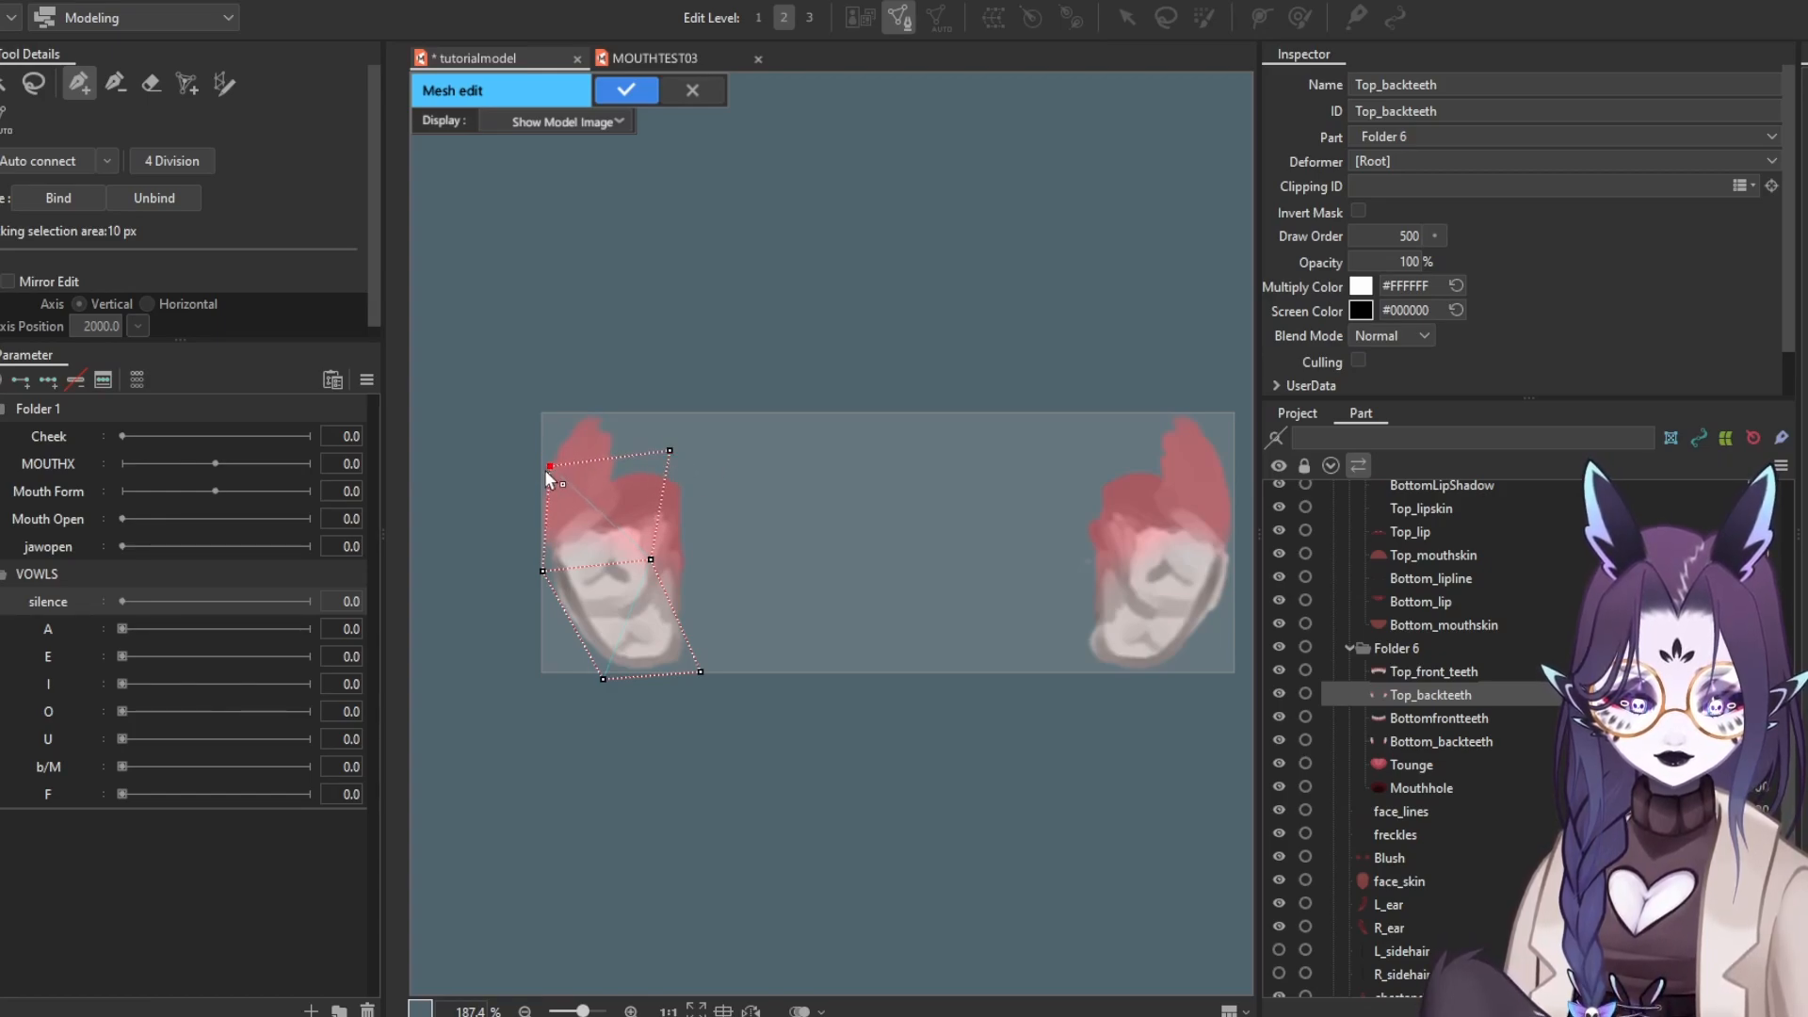
pyautogui.click(670, 450)
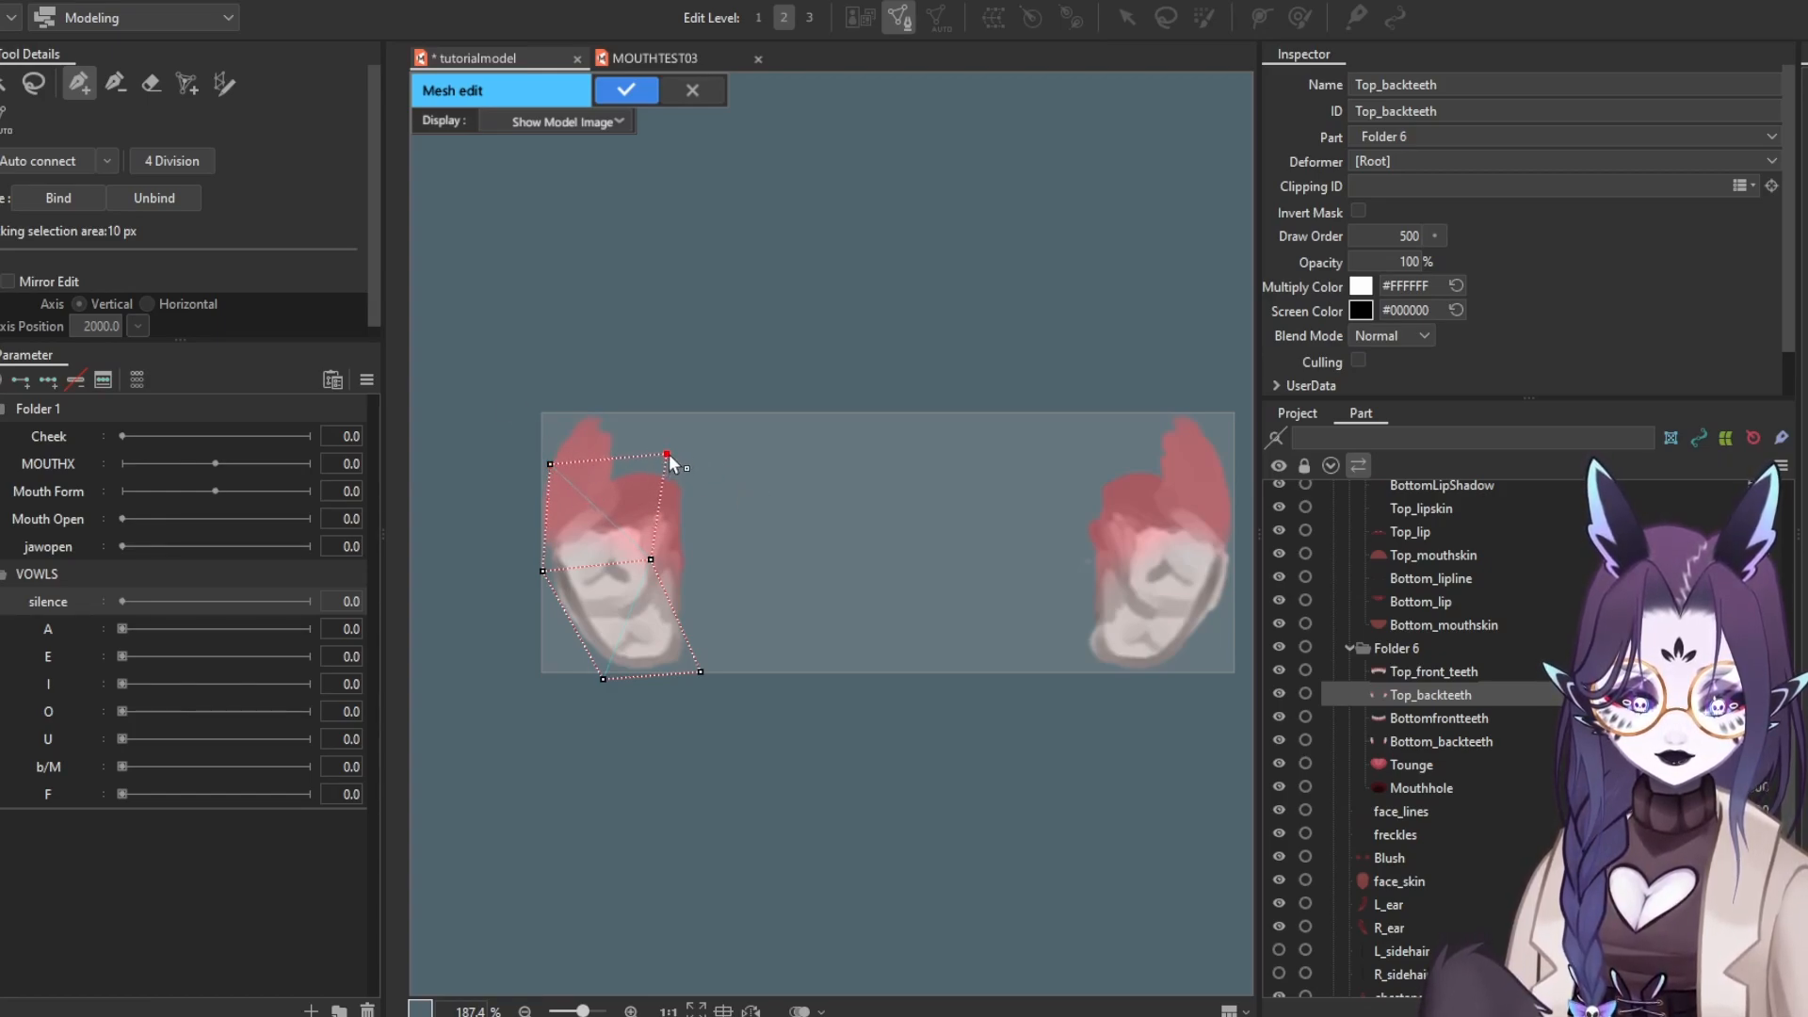
pyautogui.click(714, 600)
pyautogui.click(701, 671)
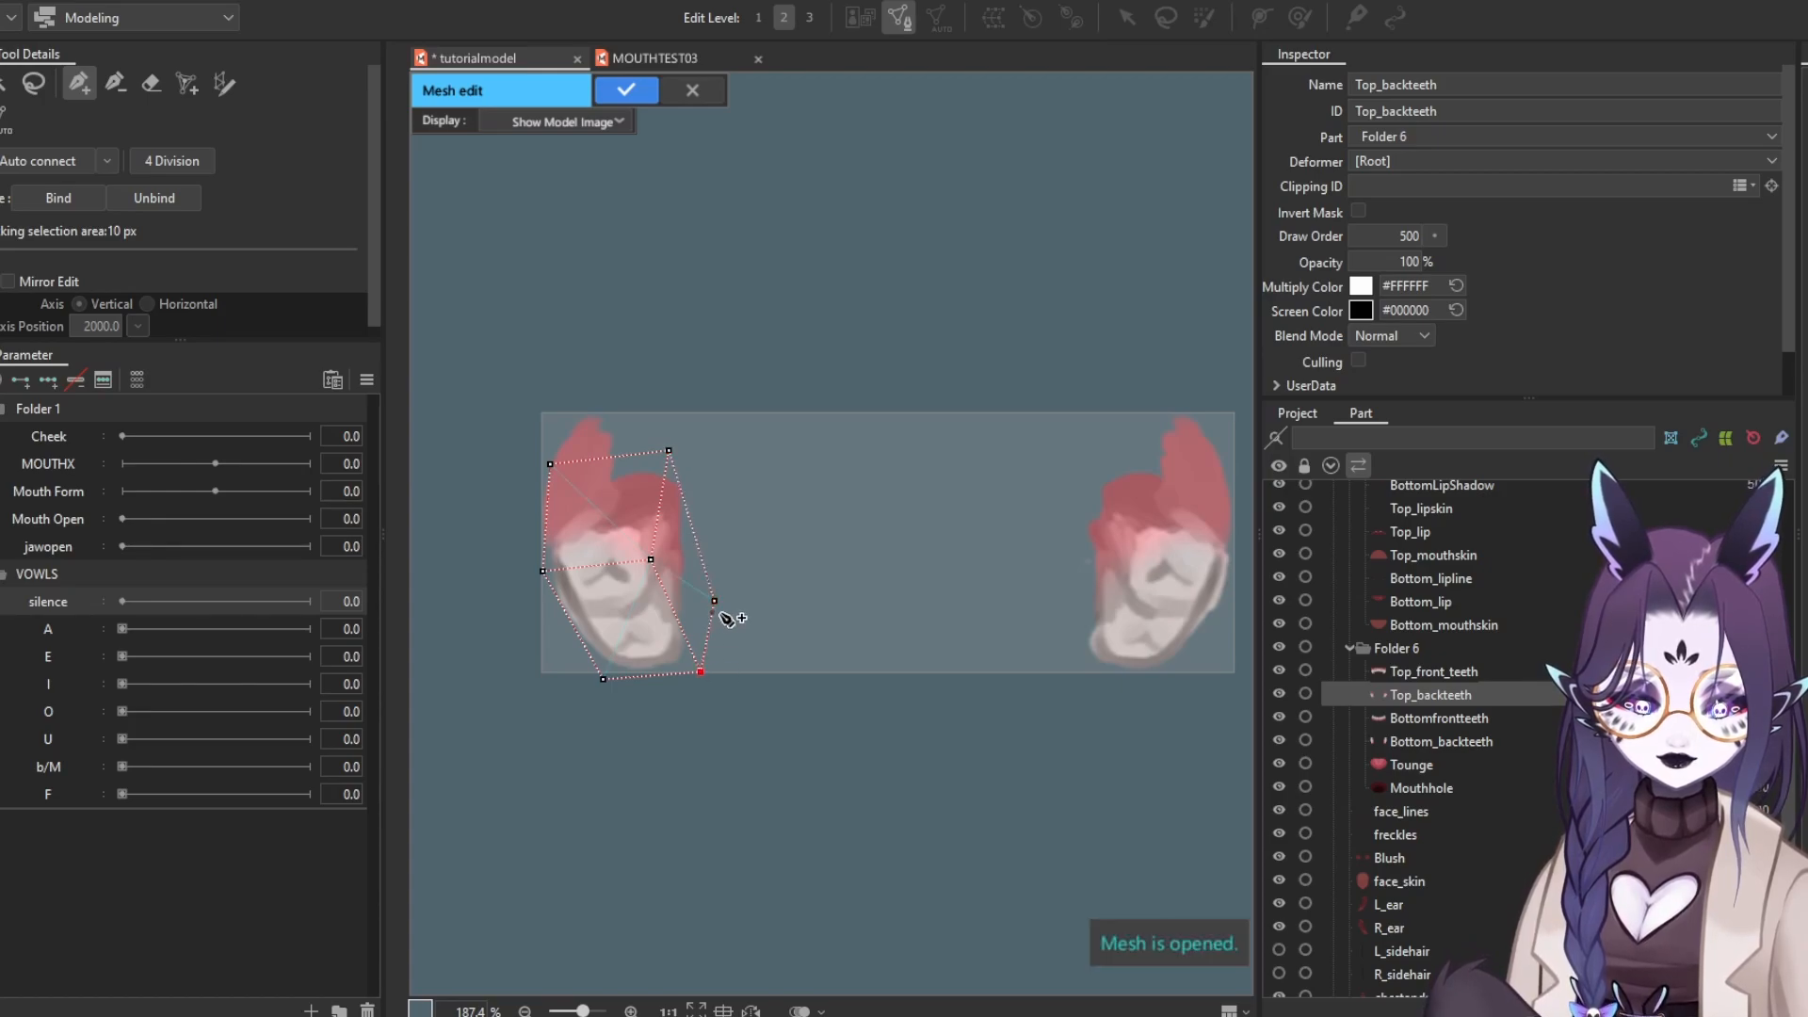
pyautogui.moveTo(814, 527); pyautogui.dragTo(743, 522)
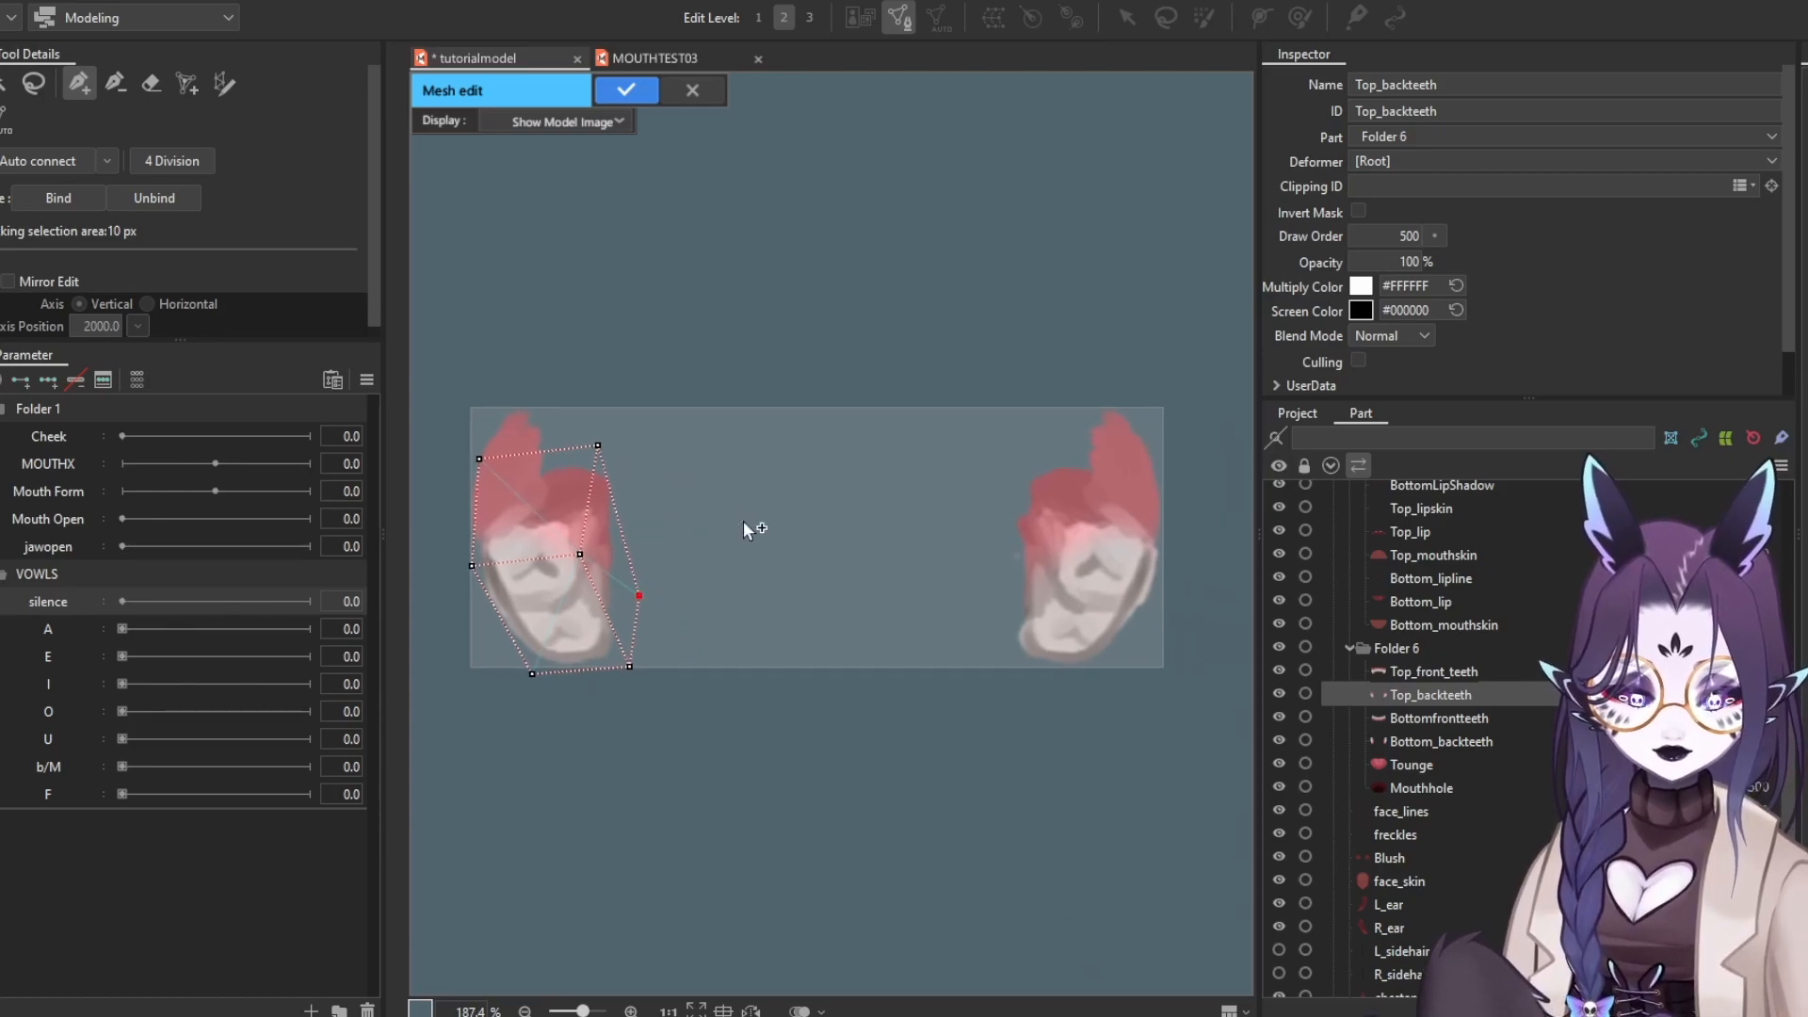
# Nudge the outer vertices of the left back teeth mesh slightly outward and raise its middle inner vertex
pyautogui.click(6, 83)
pyautogui.moveTo(621, 424); pyautogui.dragTo(693, 440)
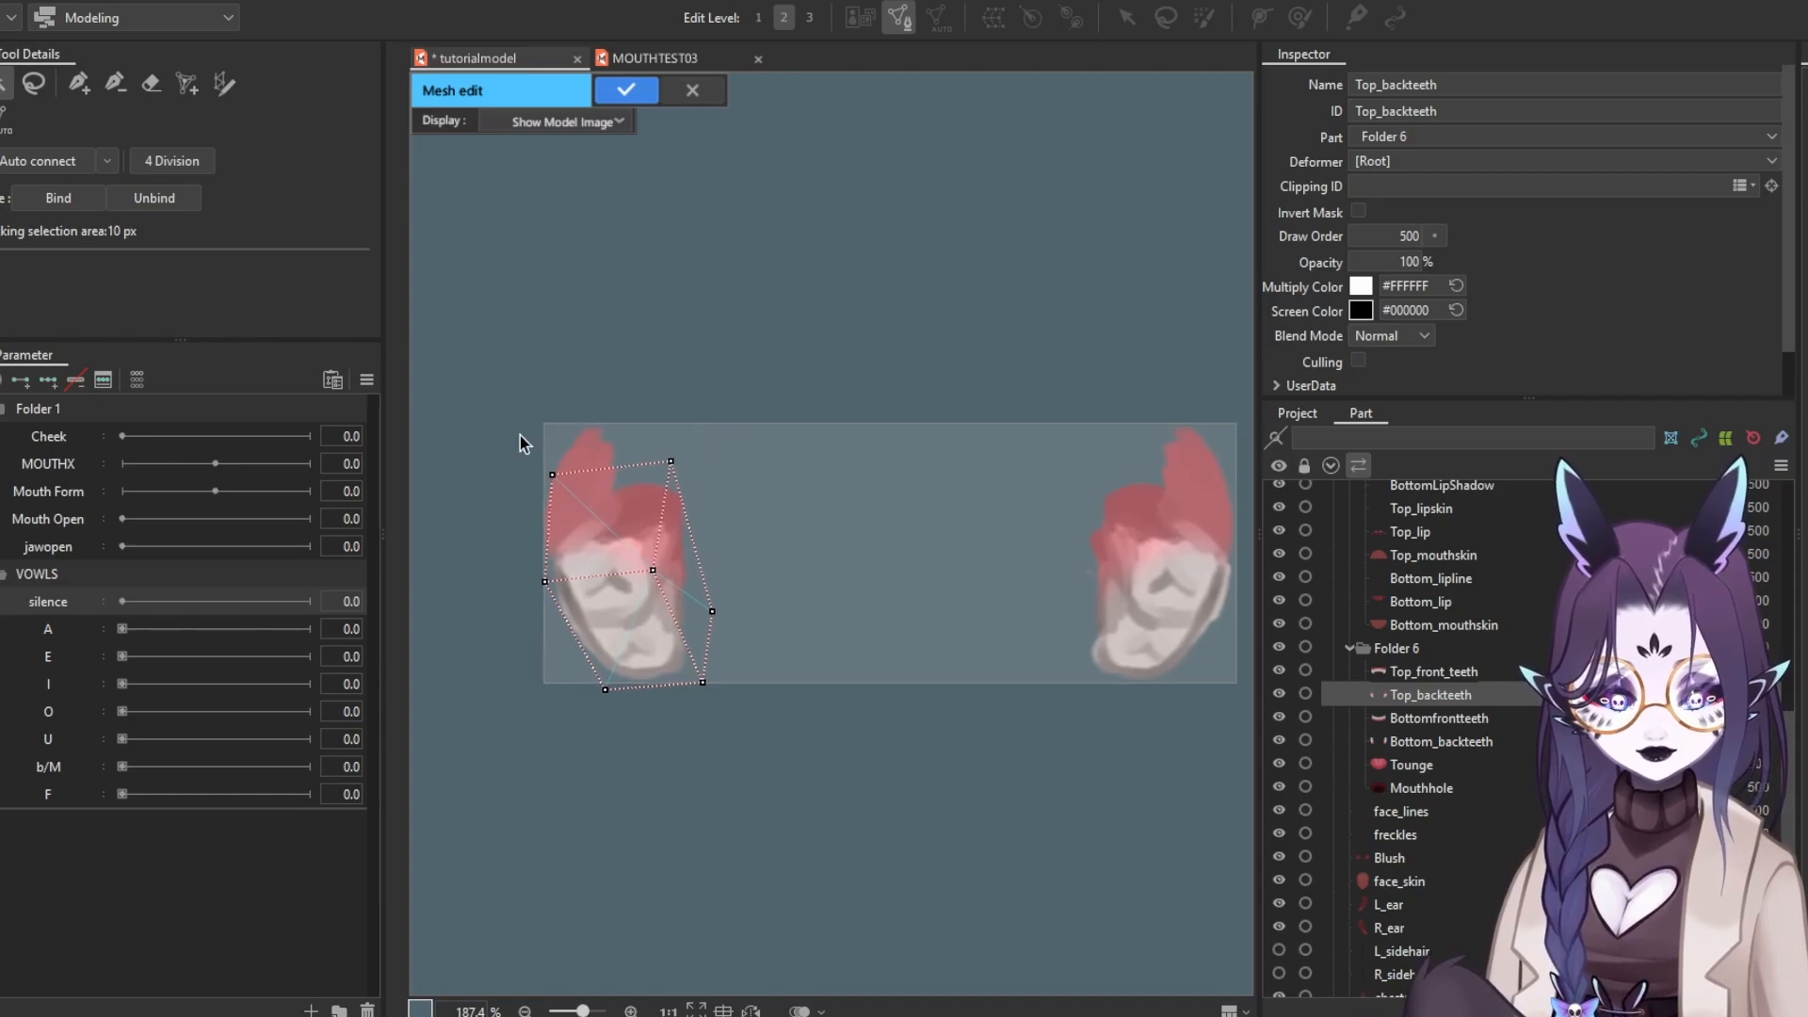
pyautogui.moveTo(545, 583); pyautogui.dragTo(536, 579)
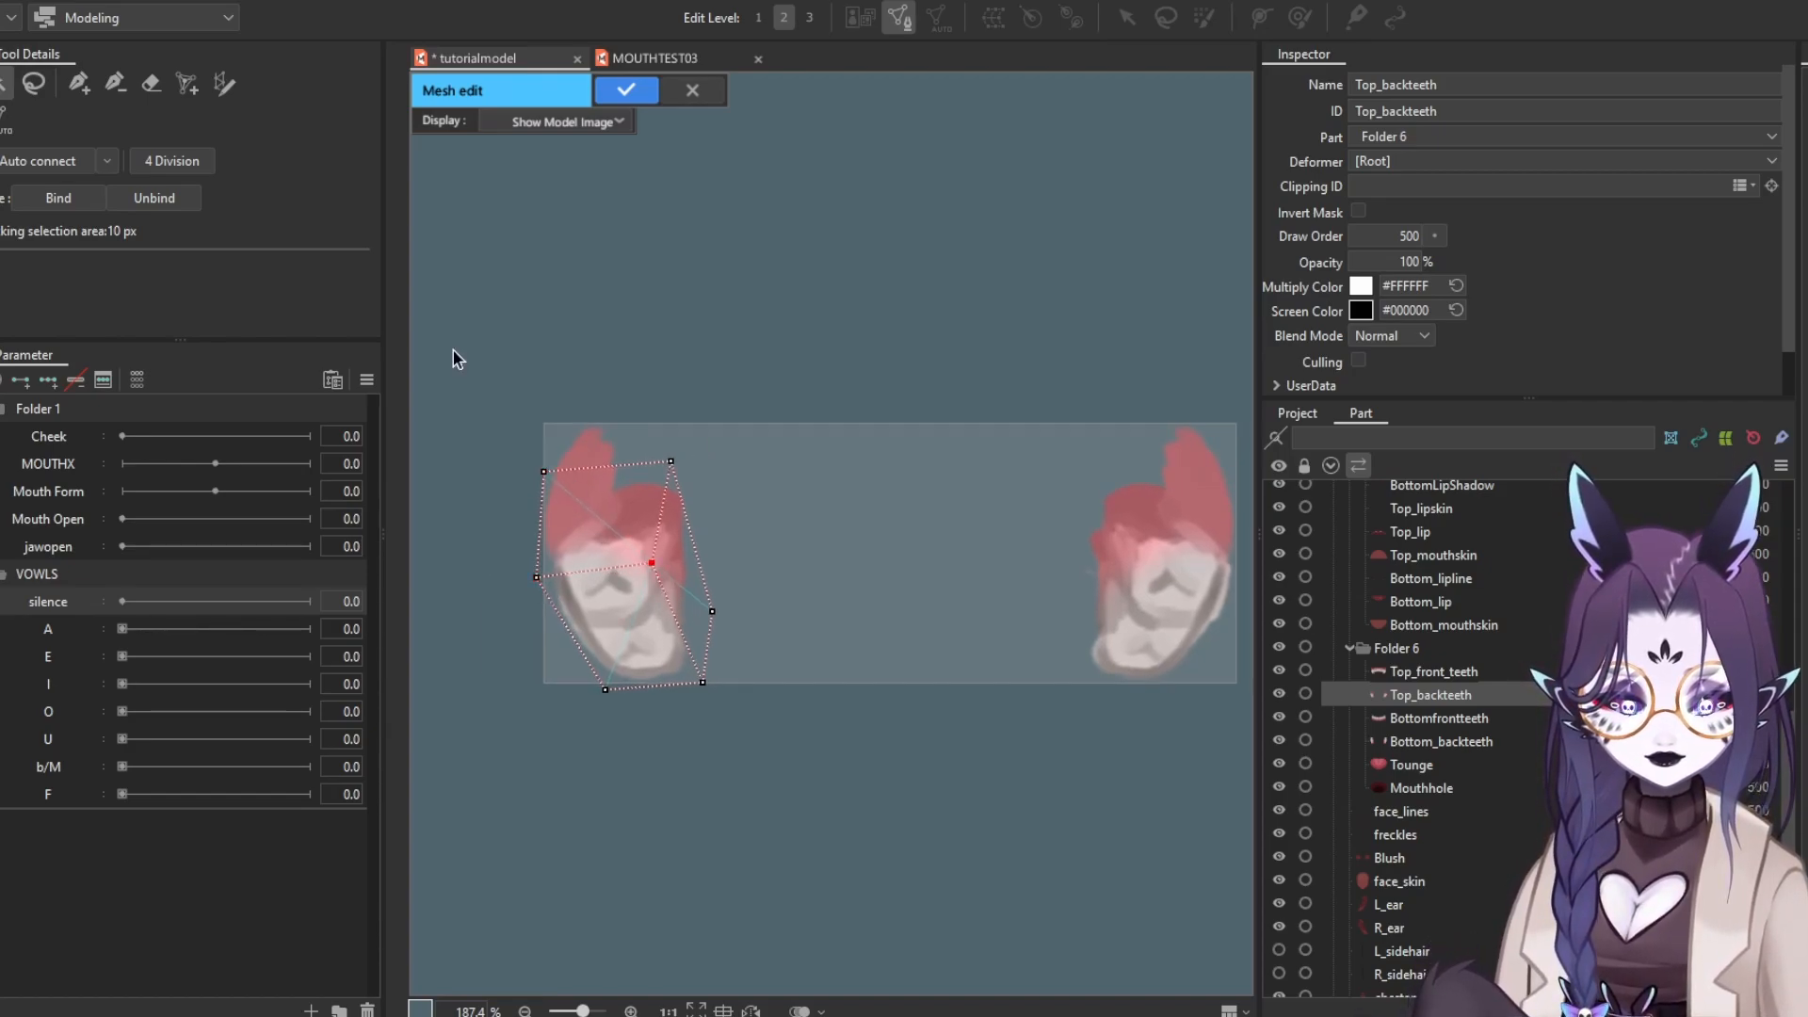
# Duplicate the whole left back teeth mesh in place and try reflecting the copy vertically
pyautogui.moveTo(443, 334); pyautogui.dragTo(781, 727)
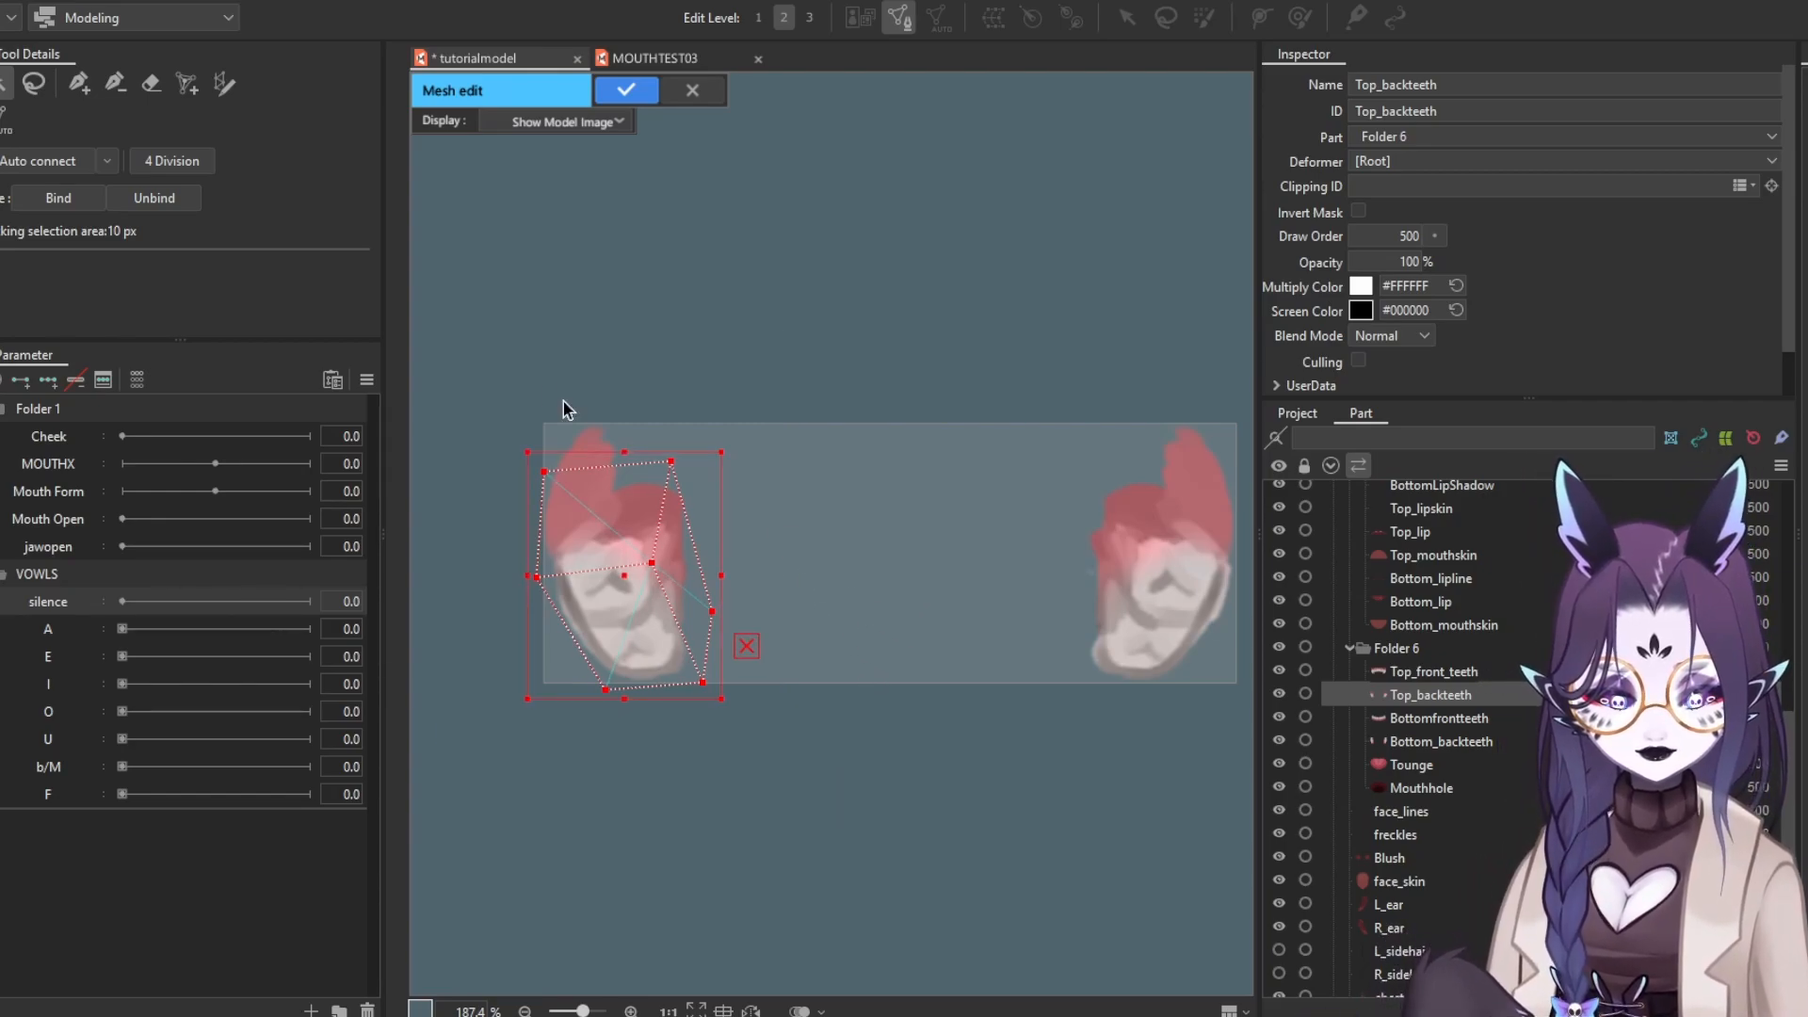
pyautogui.moveTo(517, 364); pyautogui.dragTo(810, 671)
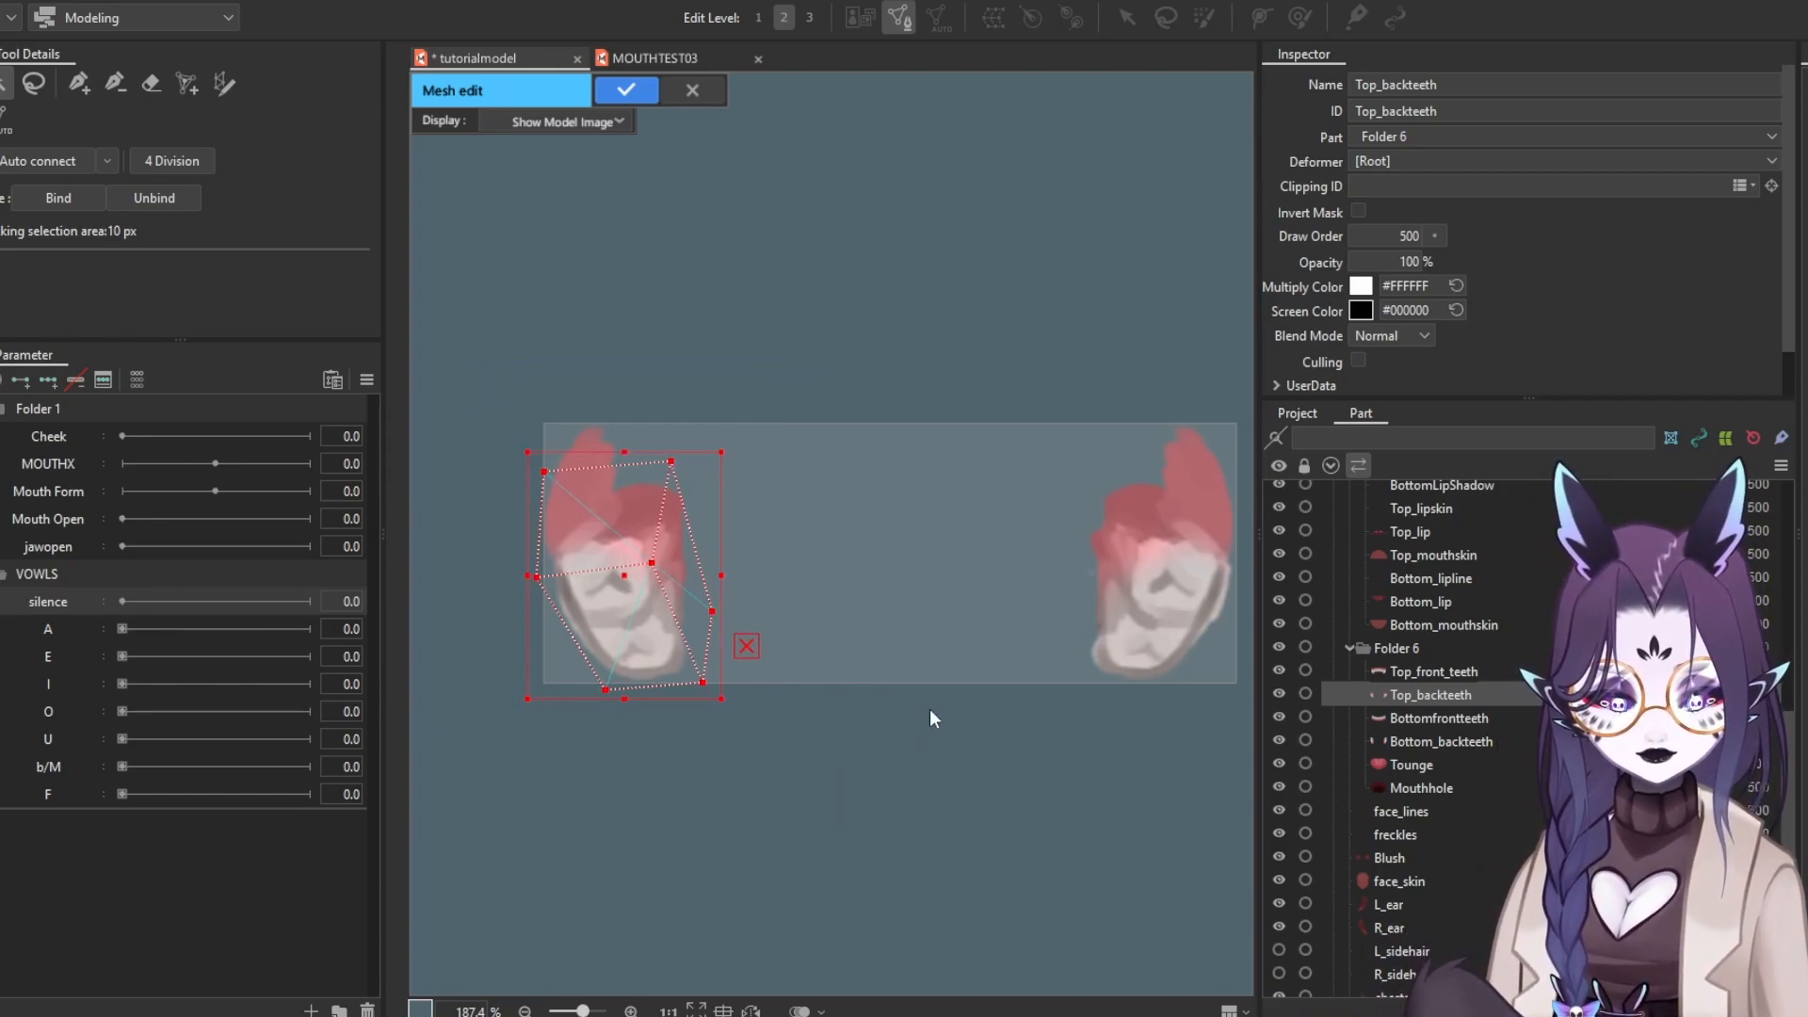
pyautogui.rightClick(722, 608)
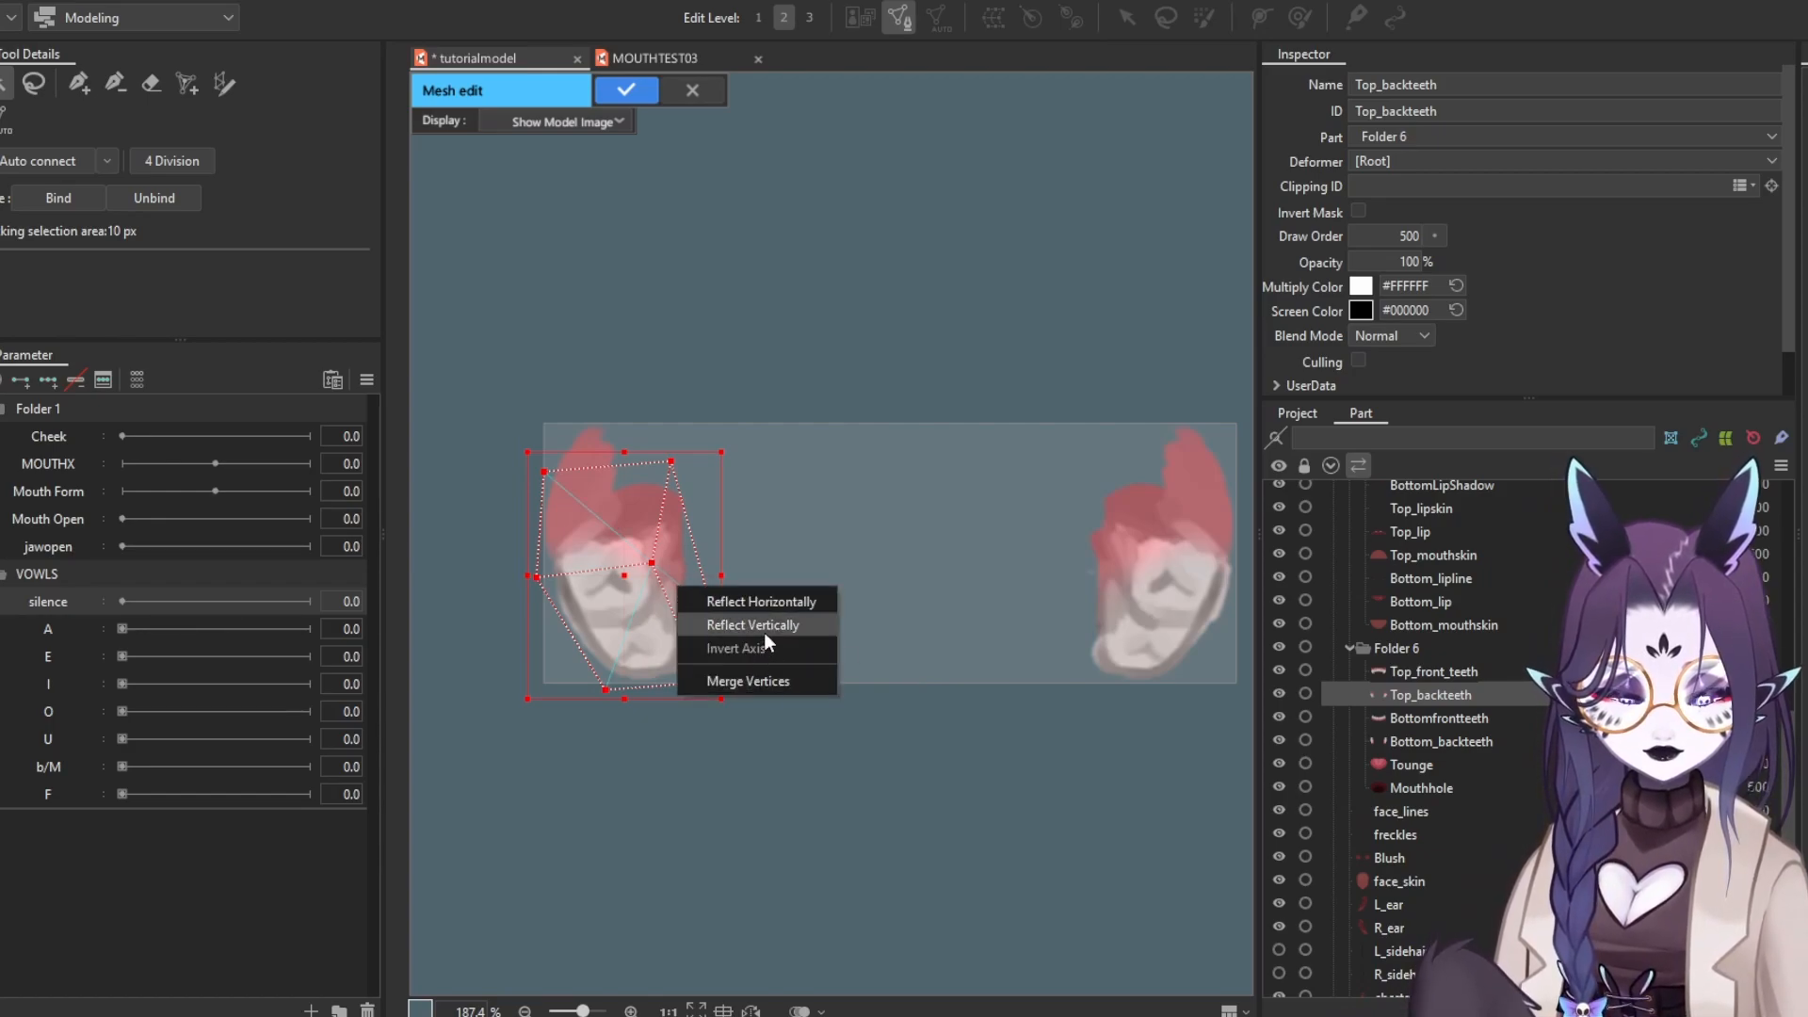
pyautogui.click(764, 629)
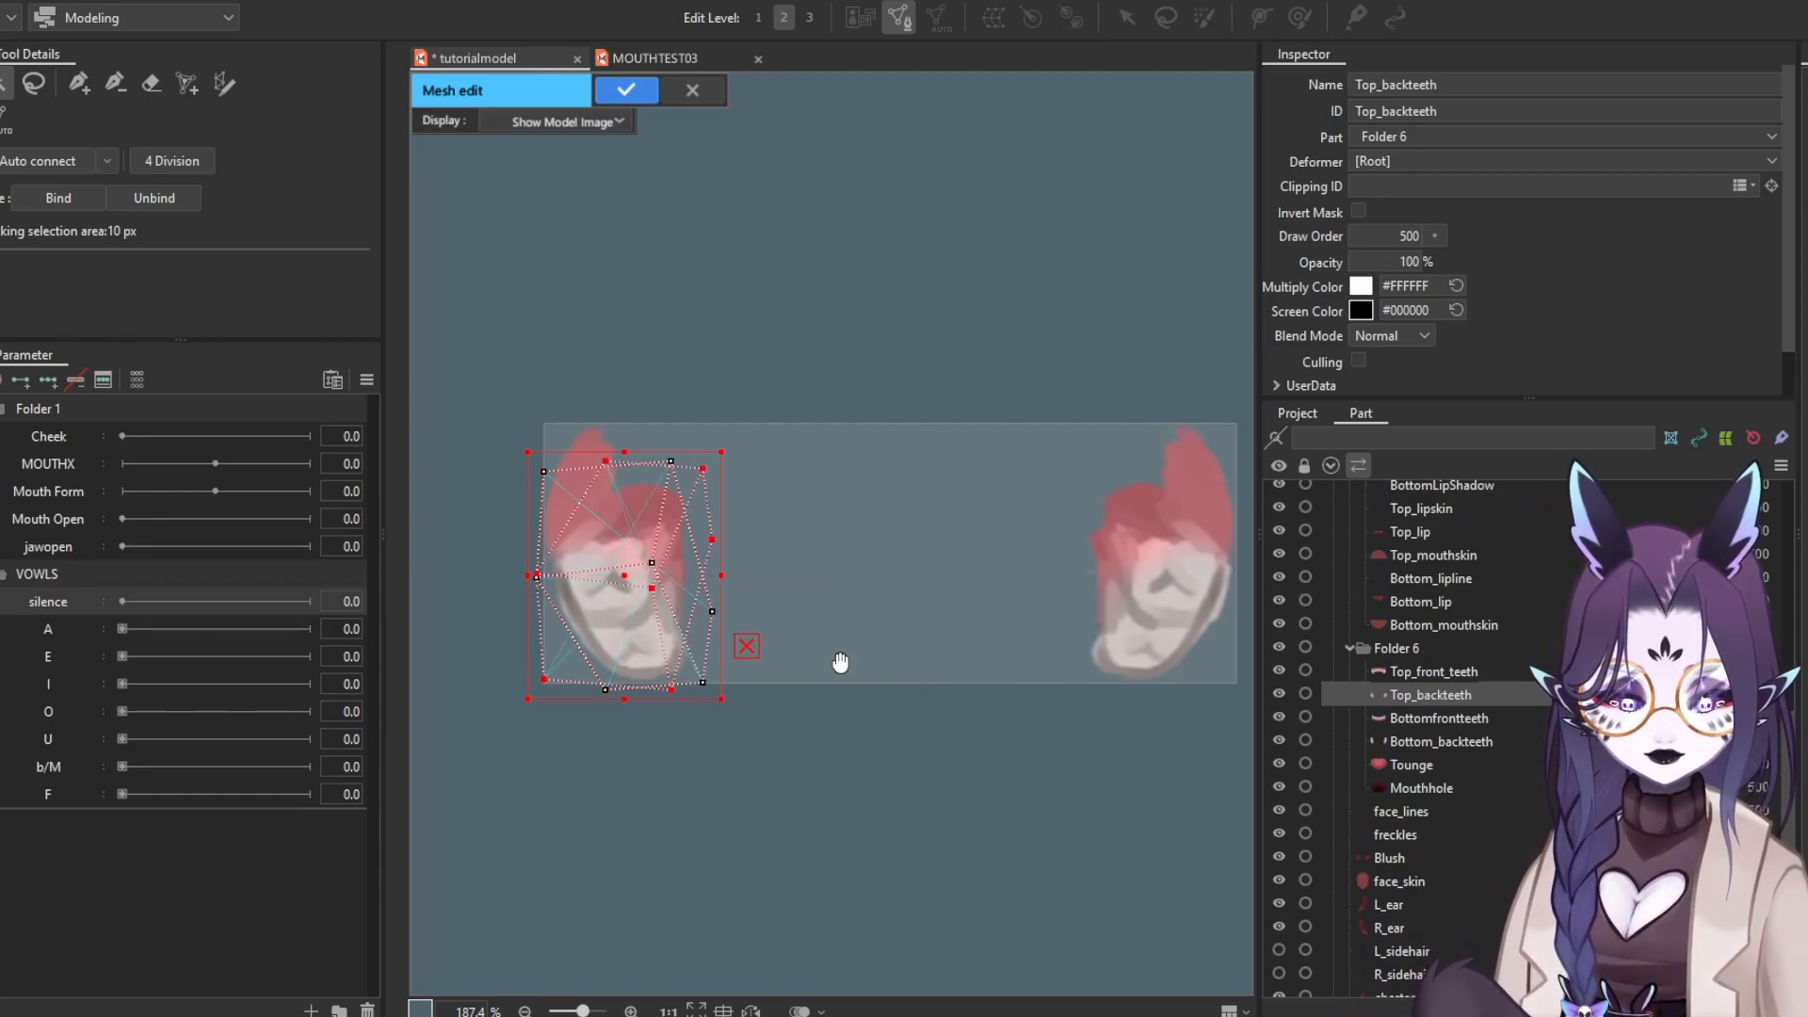
# Reflect the copied mesh horizontally, move it over the right back teeth, and apply the mesh edit
pyautogui.rightClick(640, 569)
pyautogui.click(666, 586)
pyautogui.moveTo(726, 595); pyautogui.dragTo(634, 598)
pyautogui.moveTo(881, 529); pyautogui.dragTo(796, 529)
pyautogui.click(1178, 541)
pyautogui.click(626, 90)
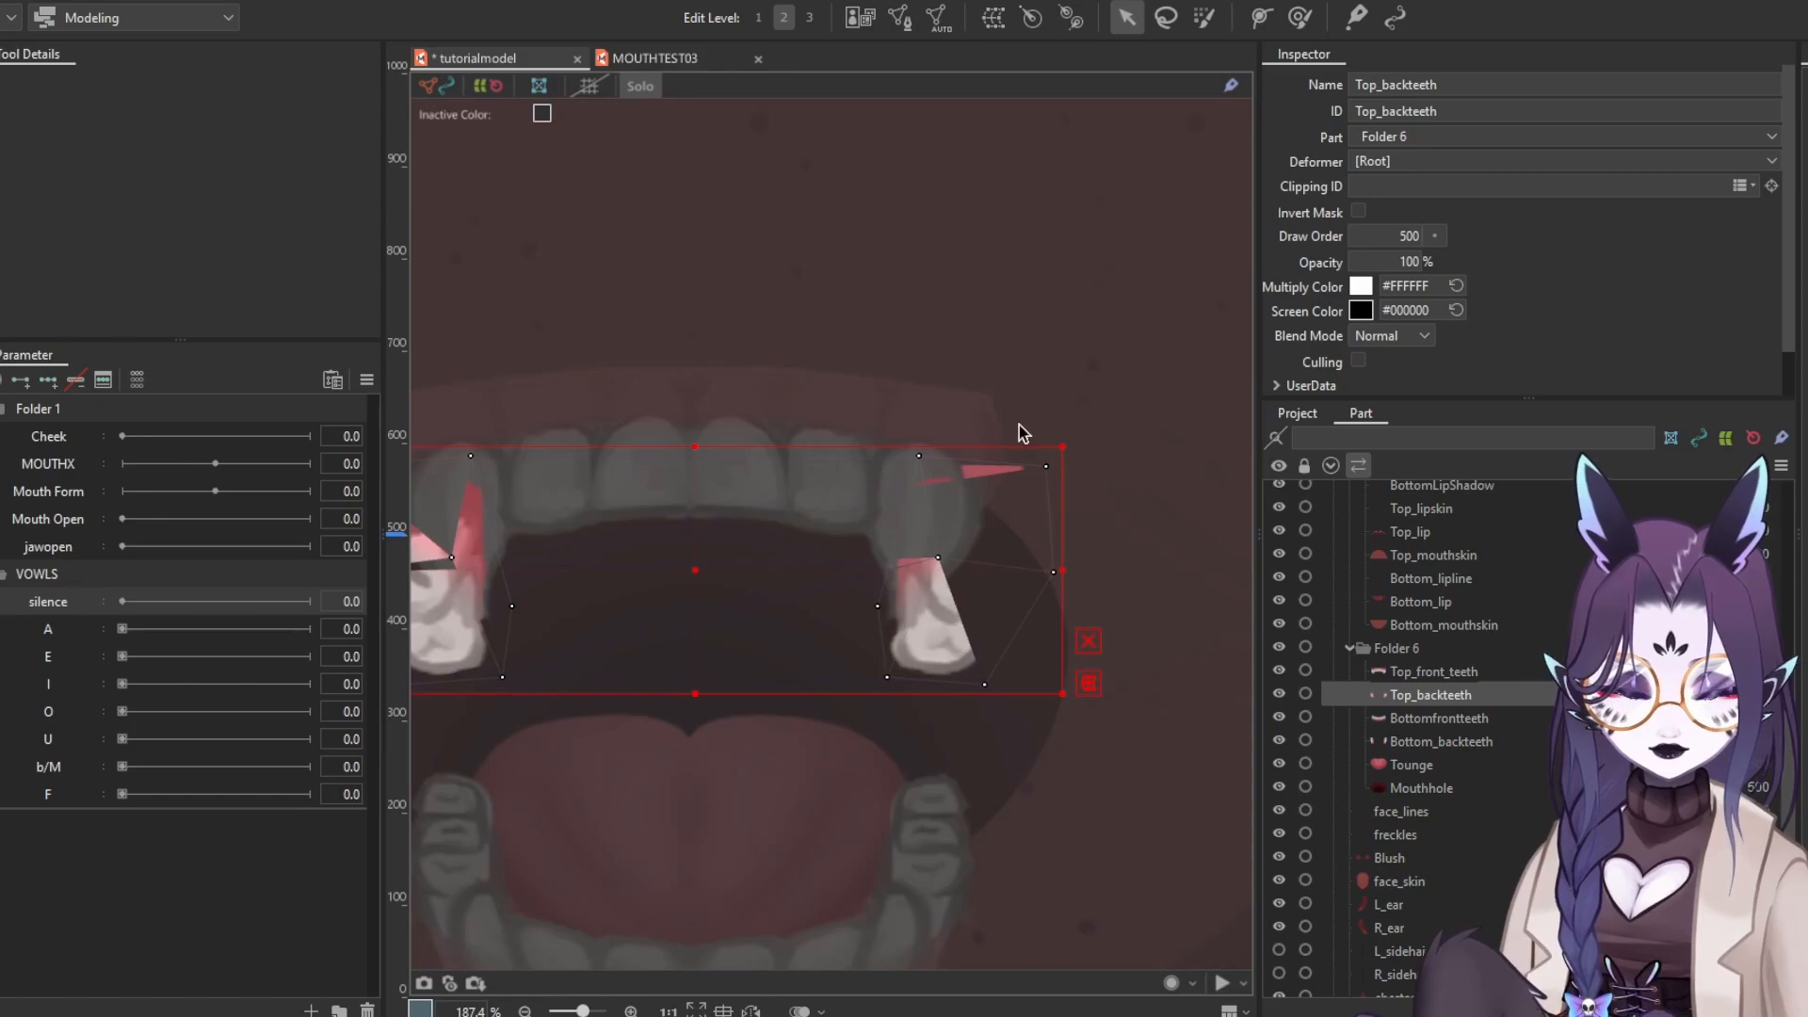
# Turn off the Solo display and reopen the Top_backteeth in mesh editing
pyautogui.scroll(-2, 1017, 426)
pyautogui.click(648, 86)
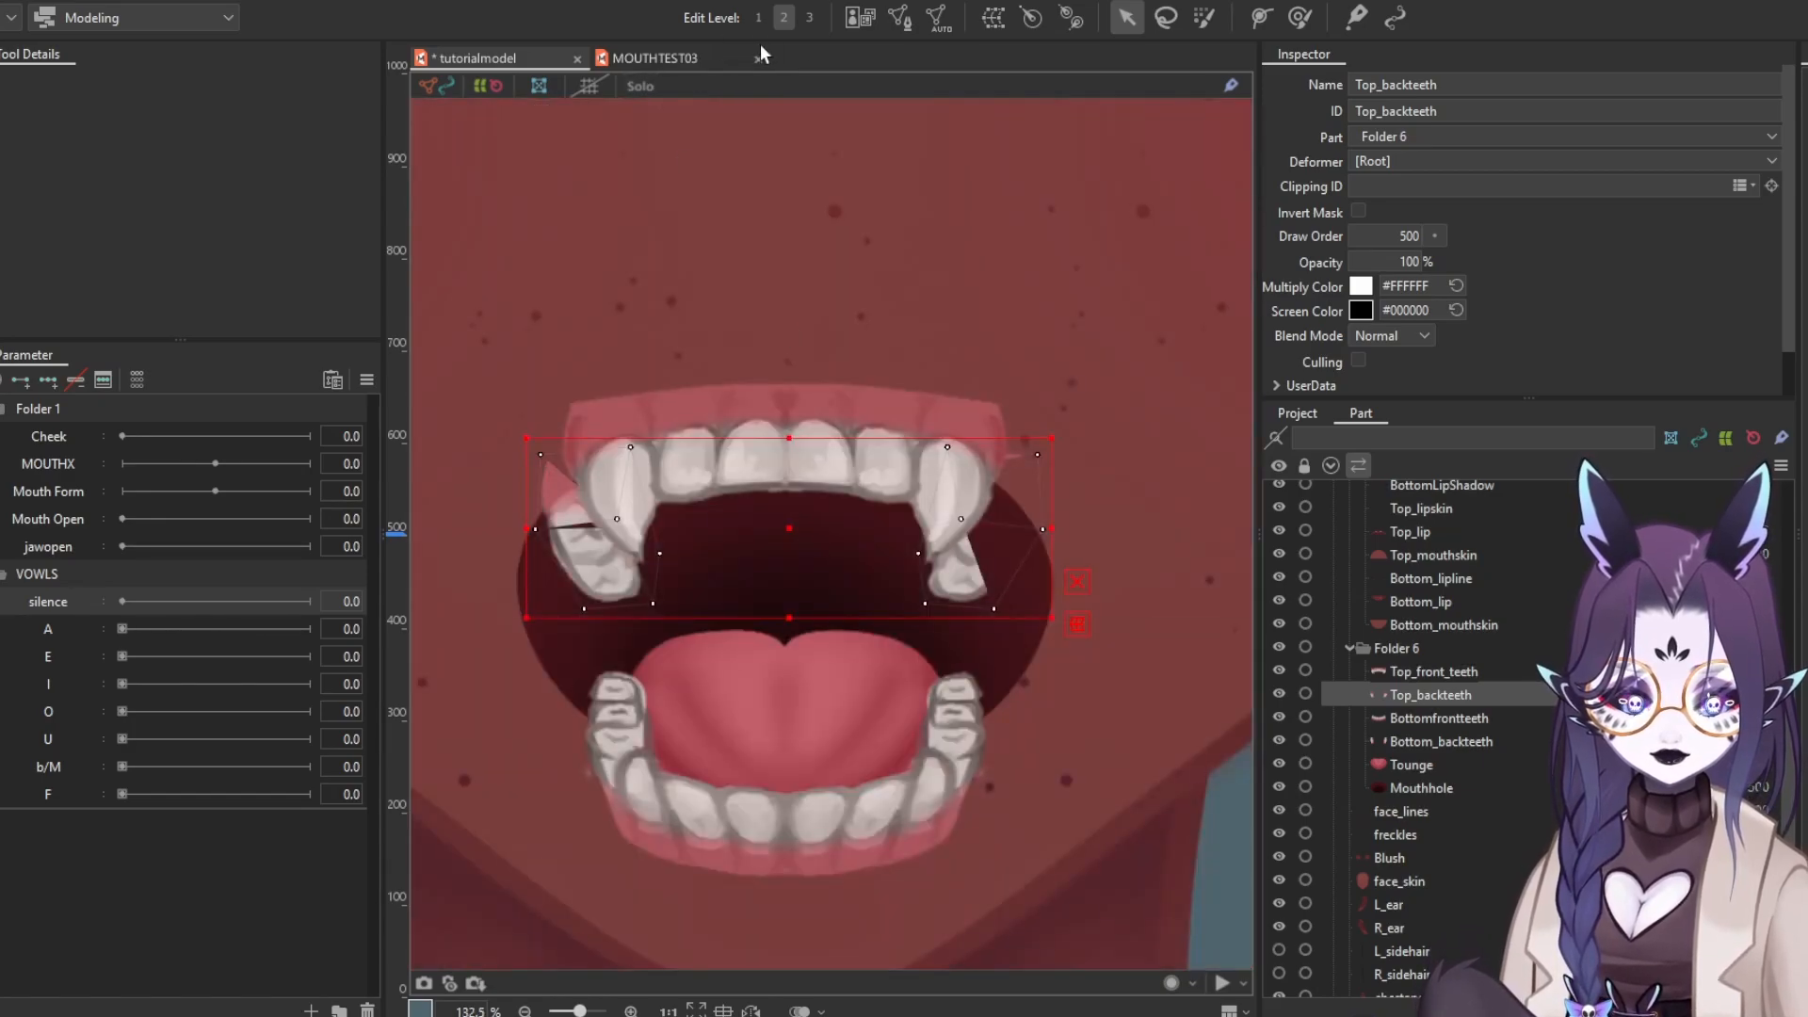
pyautogui.click(896, 20)
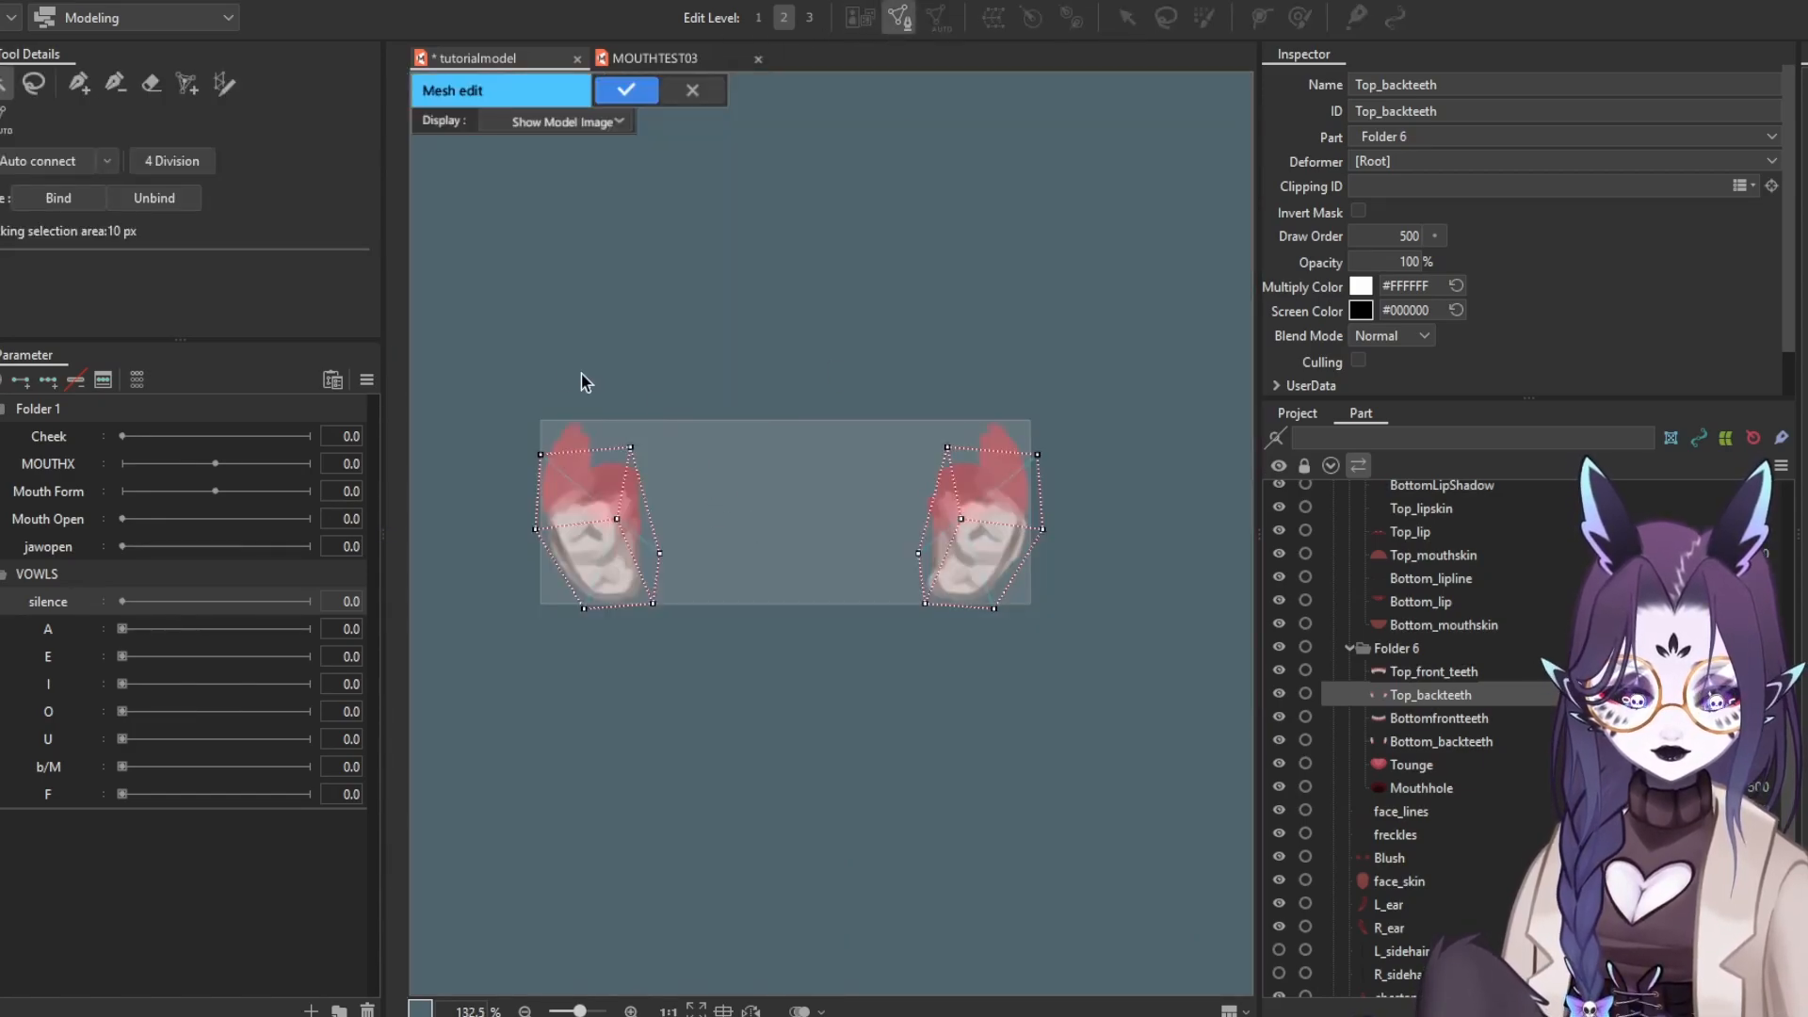
# Select all vertices of the mirrored mesh on the right back teeth and delete them
pyautogui.moveTo(526, 372); pyautogui.dragTo(1029, 712)
pyautogui.moveTo(918, 338); pyautogui.dragTo(1099, 564)
pyautogui.hotkey('ctrl', 'z')
pyautogui.hotkey('ctrl', 'z')
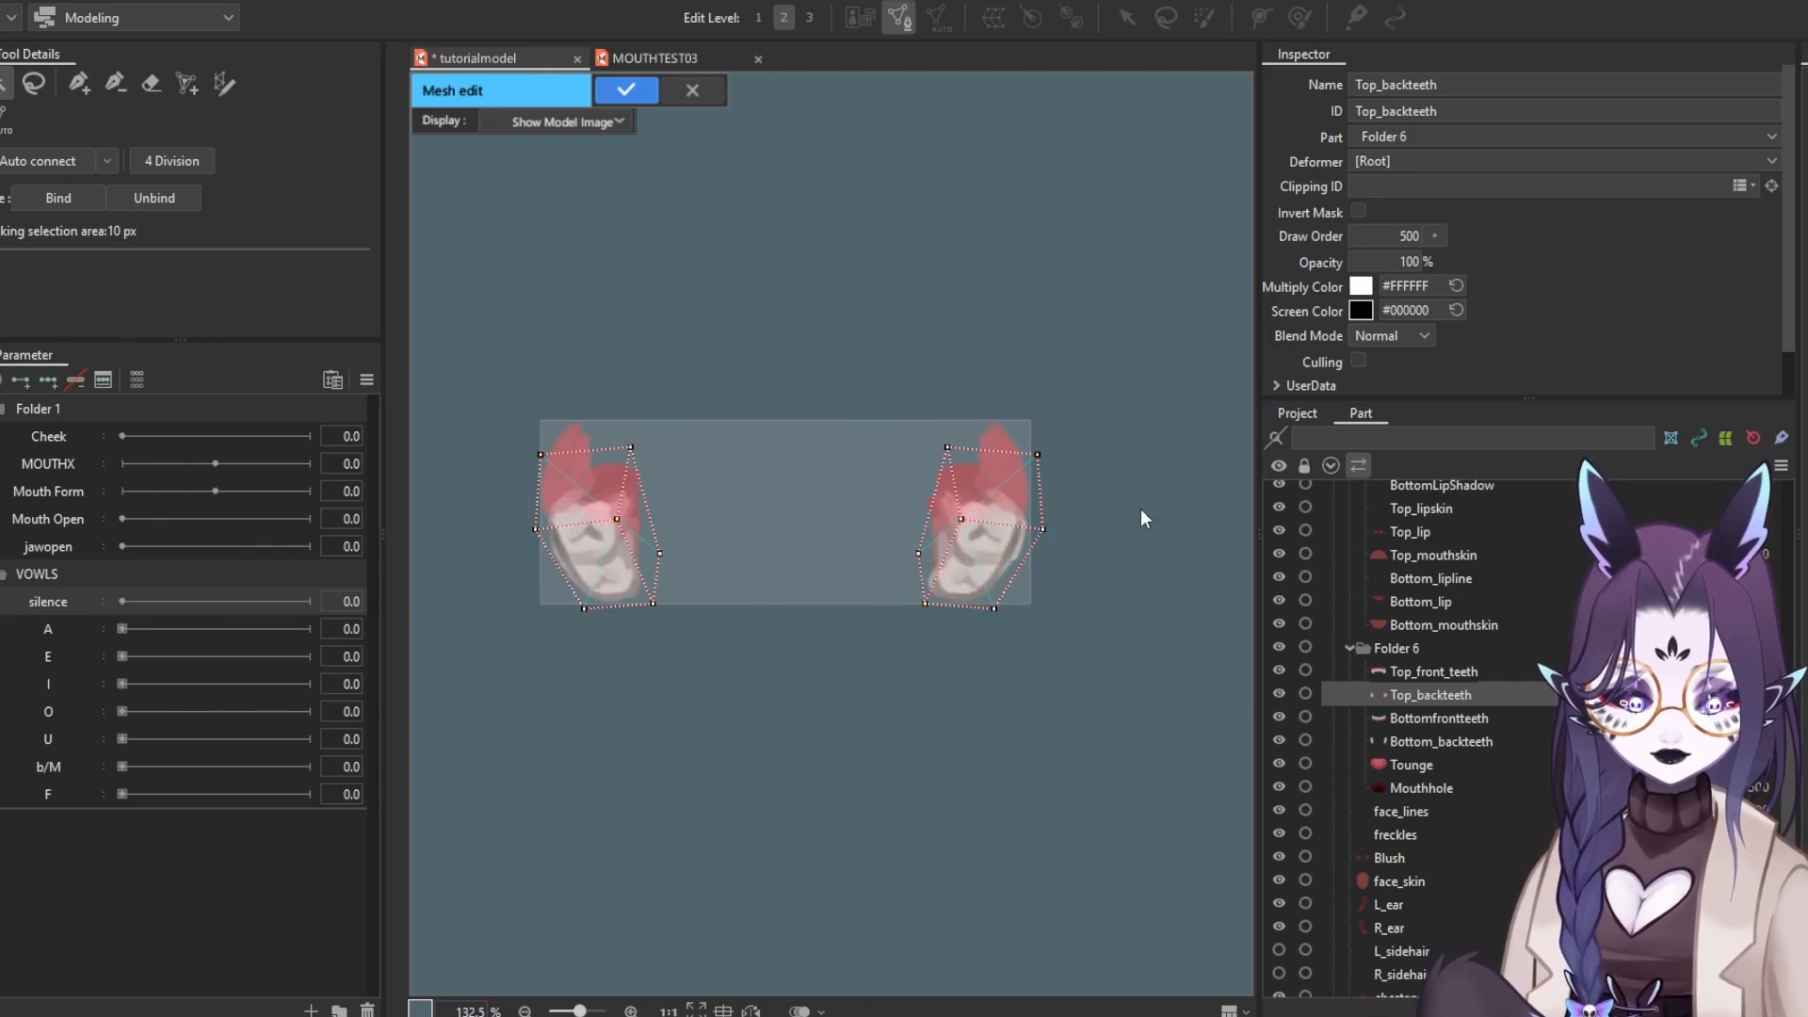
pyautogui.moveTo(899, 394); pyautogui.dragTo(1123, 691)
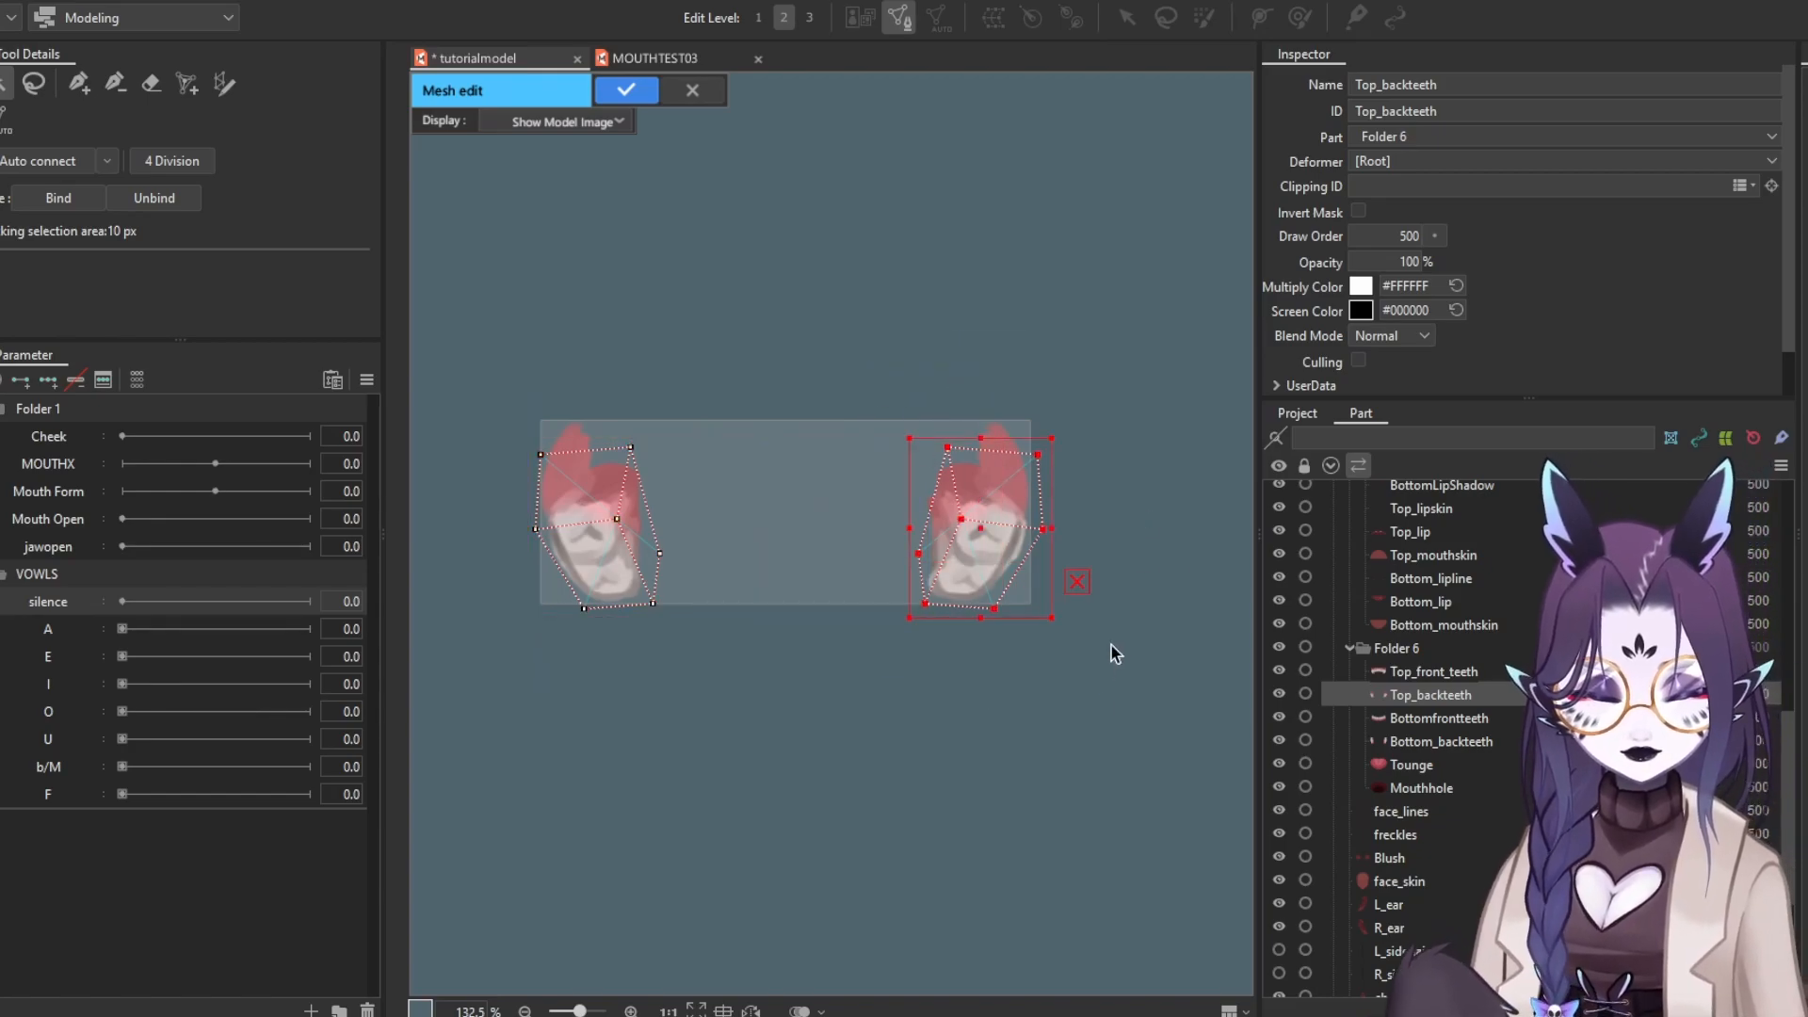
pyautogui.click(1111, 646)
pyautogui.moveTo(888, 407); pyautogui.dragTo(1087, 635)
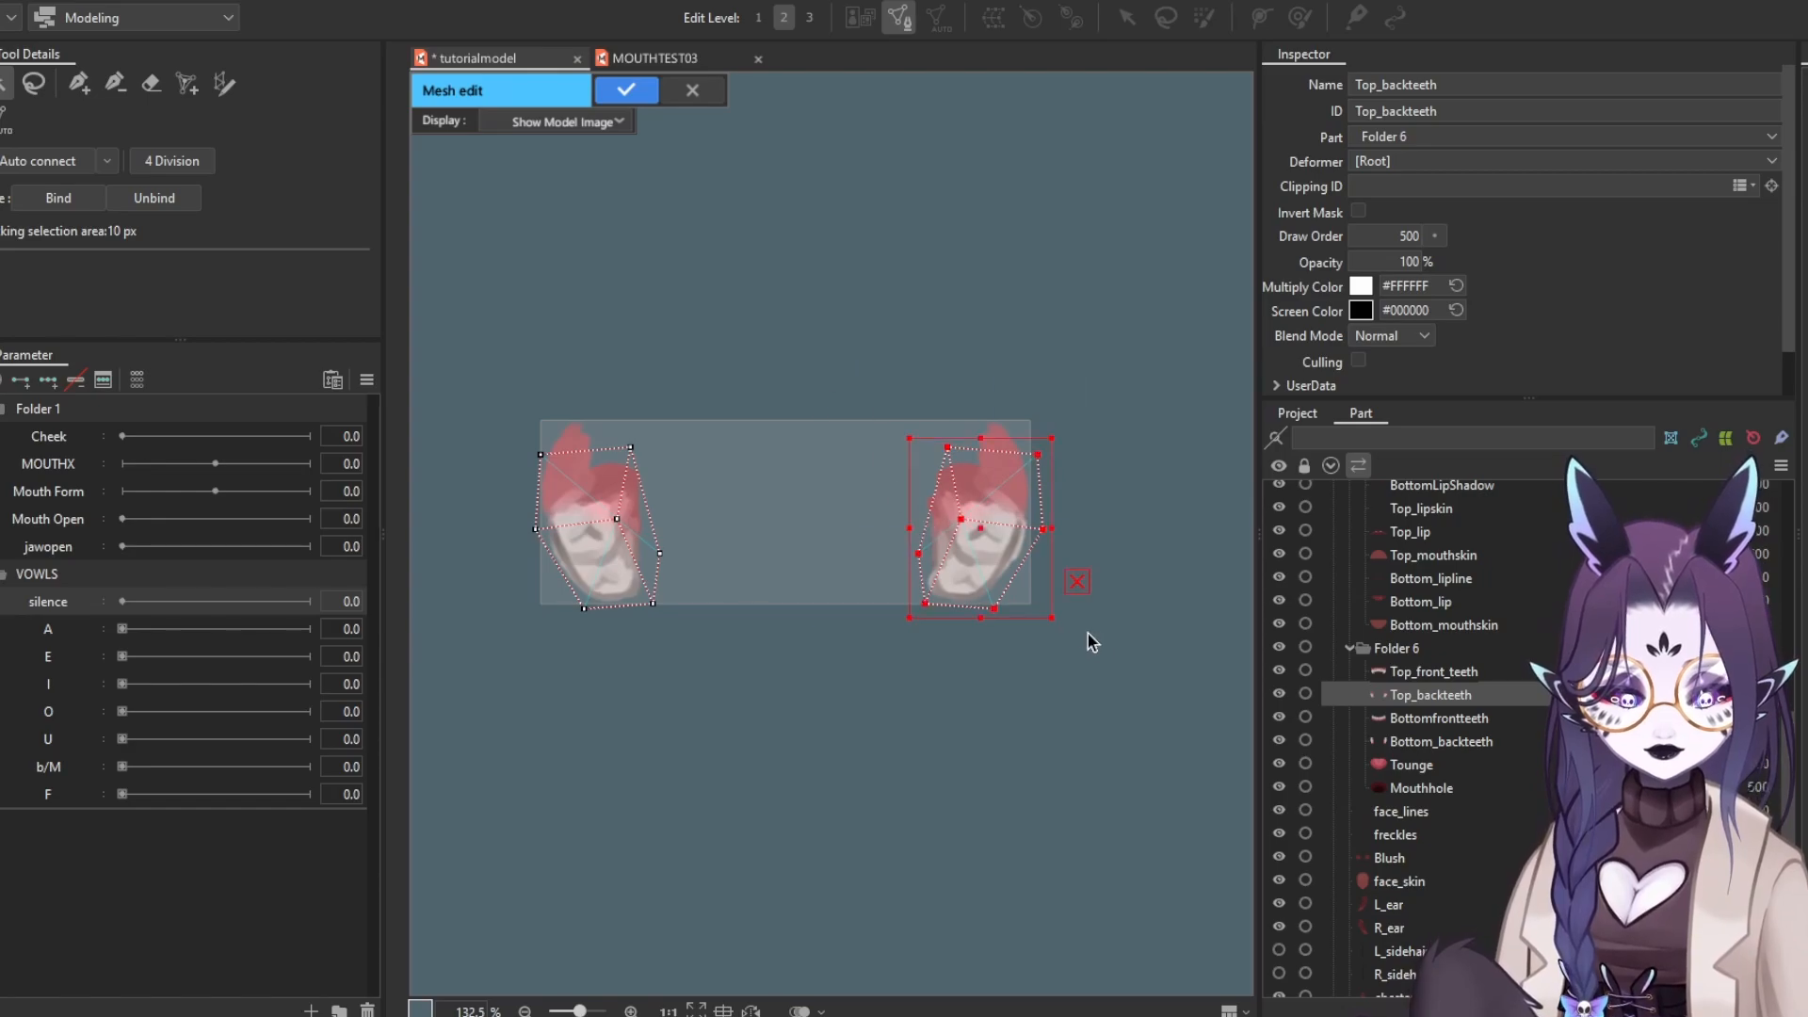
pyautogui.press('Delete')
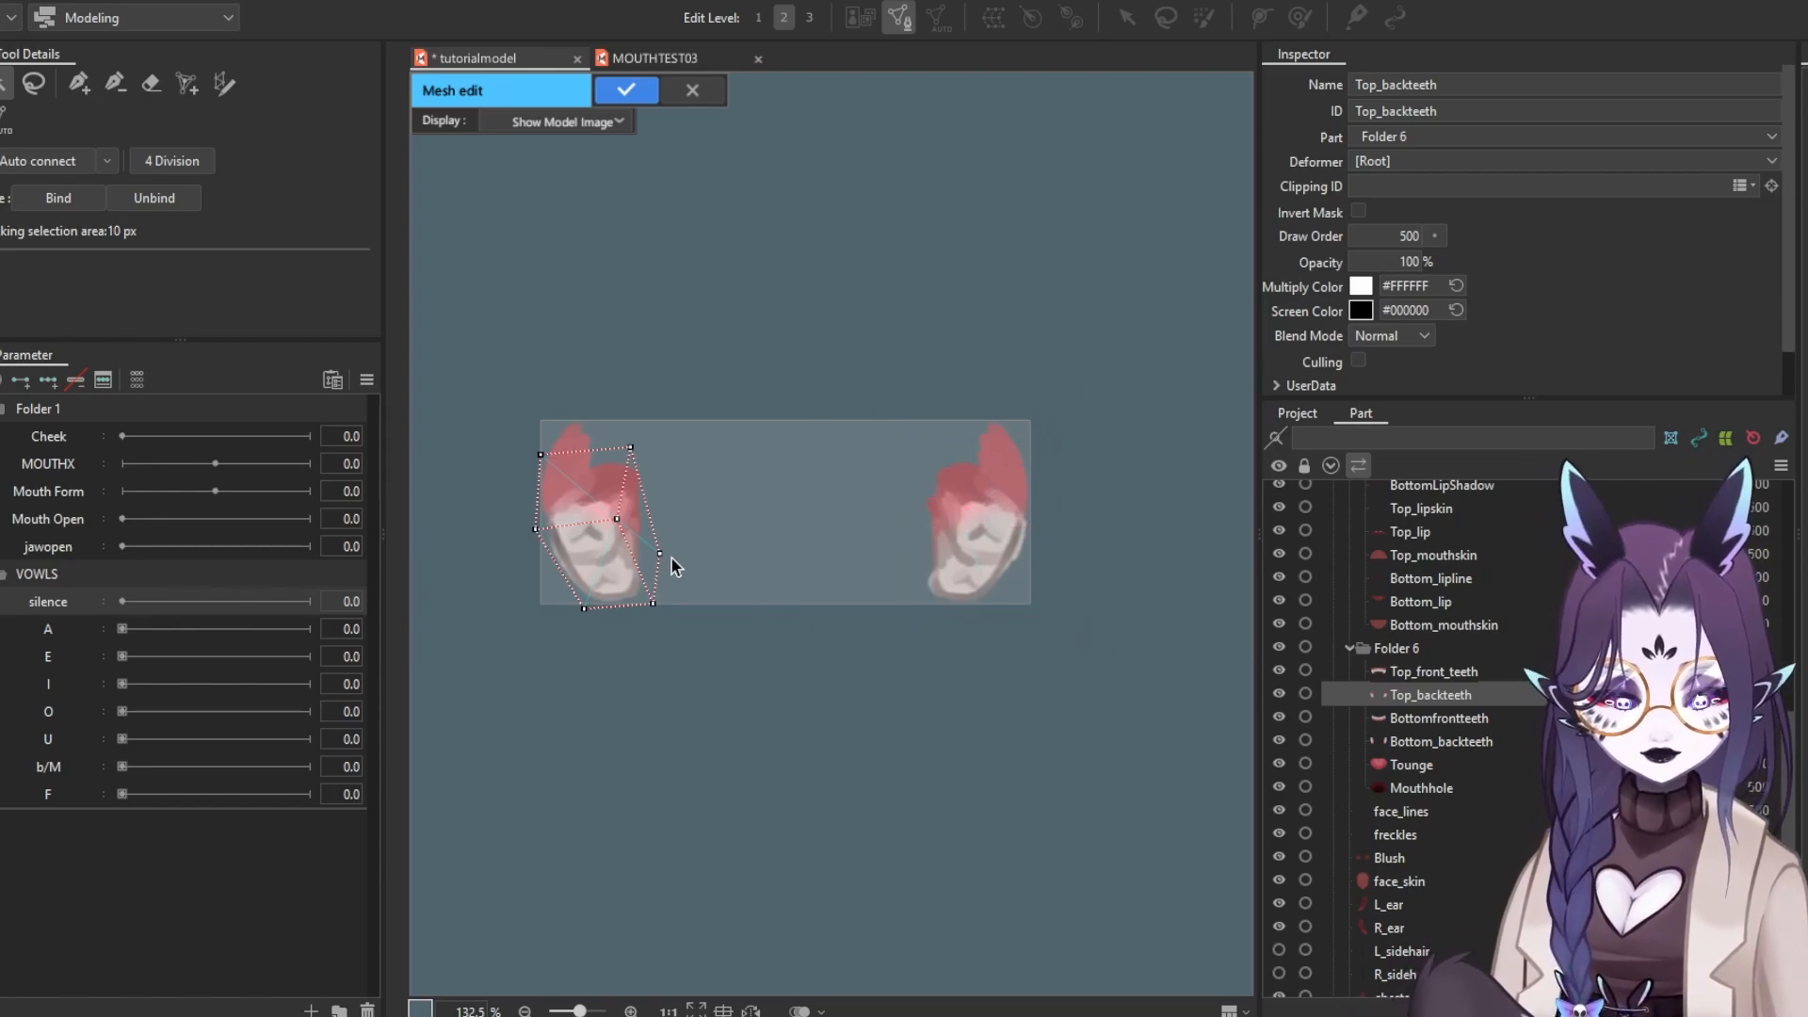
# Select the whole left back teeth mesh, duplicate it in place, and try a vertical reflection of the copy
pyautogui.moveTo(605, 629); pyautogui.dragTo(684, 624)
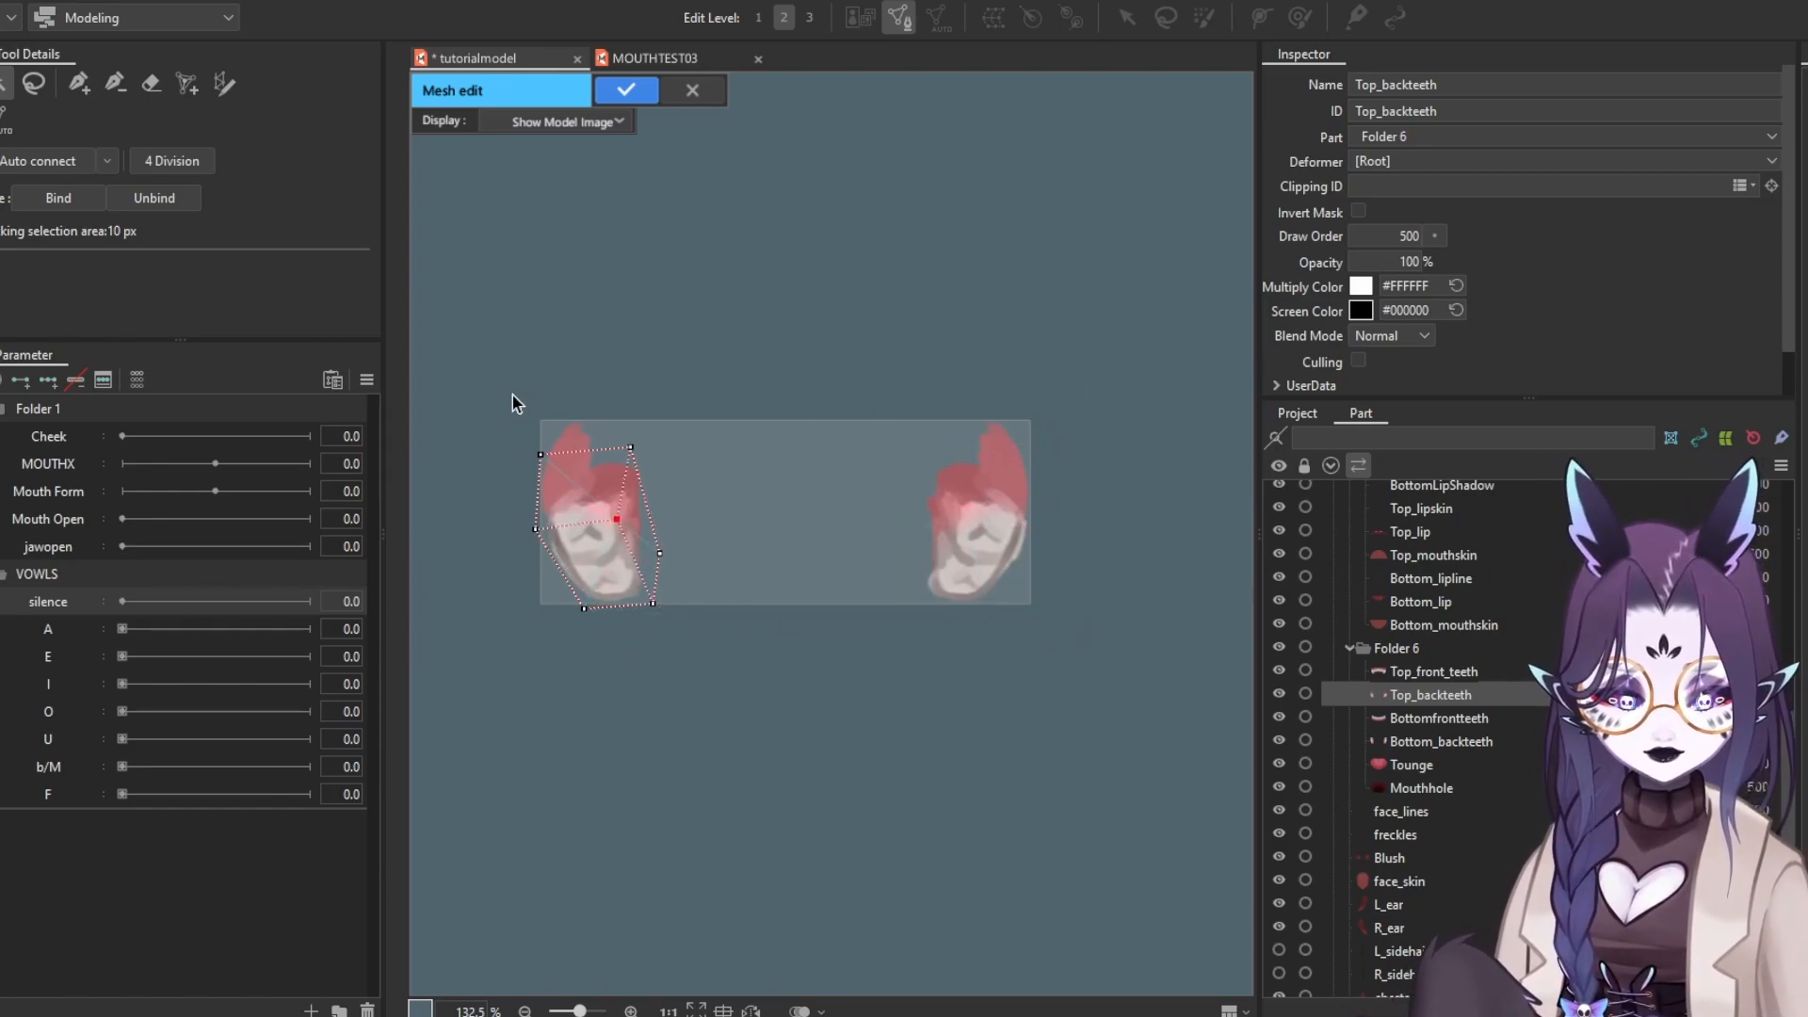
pyautogui.moveTo(513, 403); pyautogui.dragTo(812, 723)
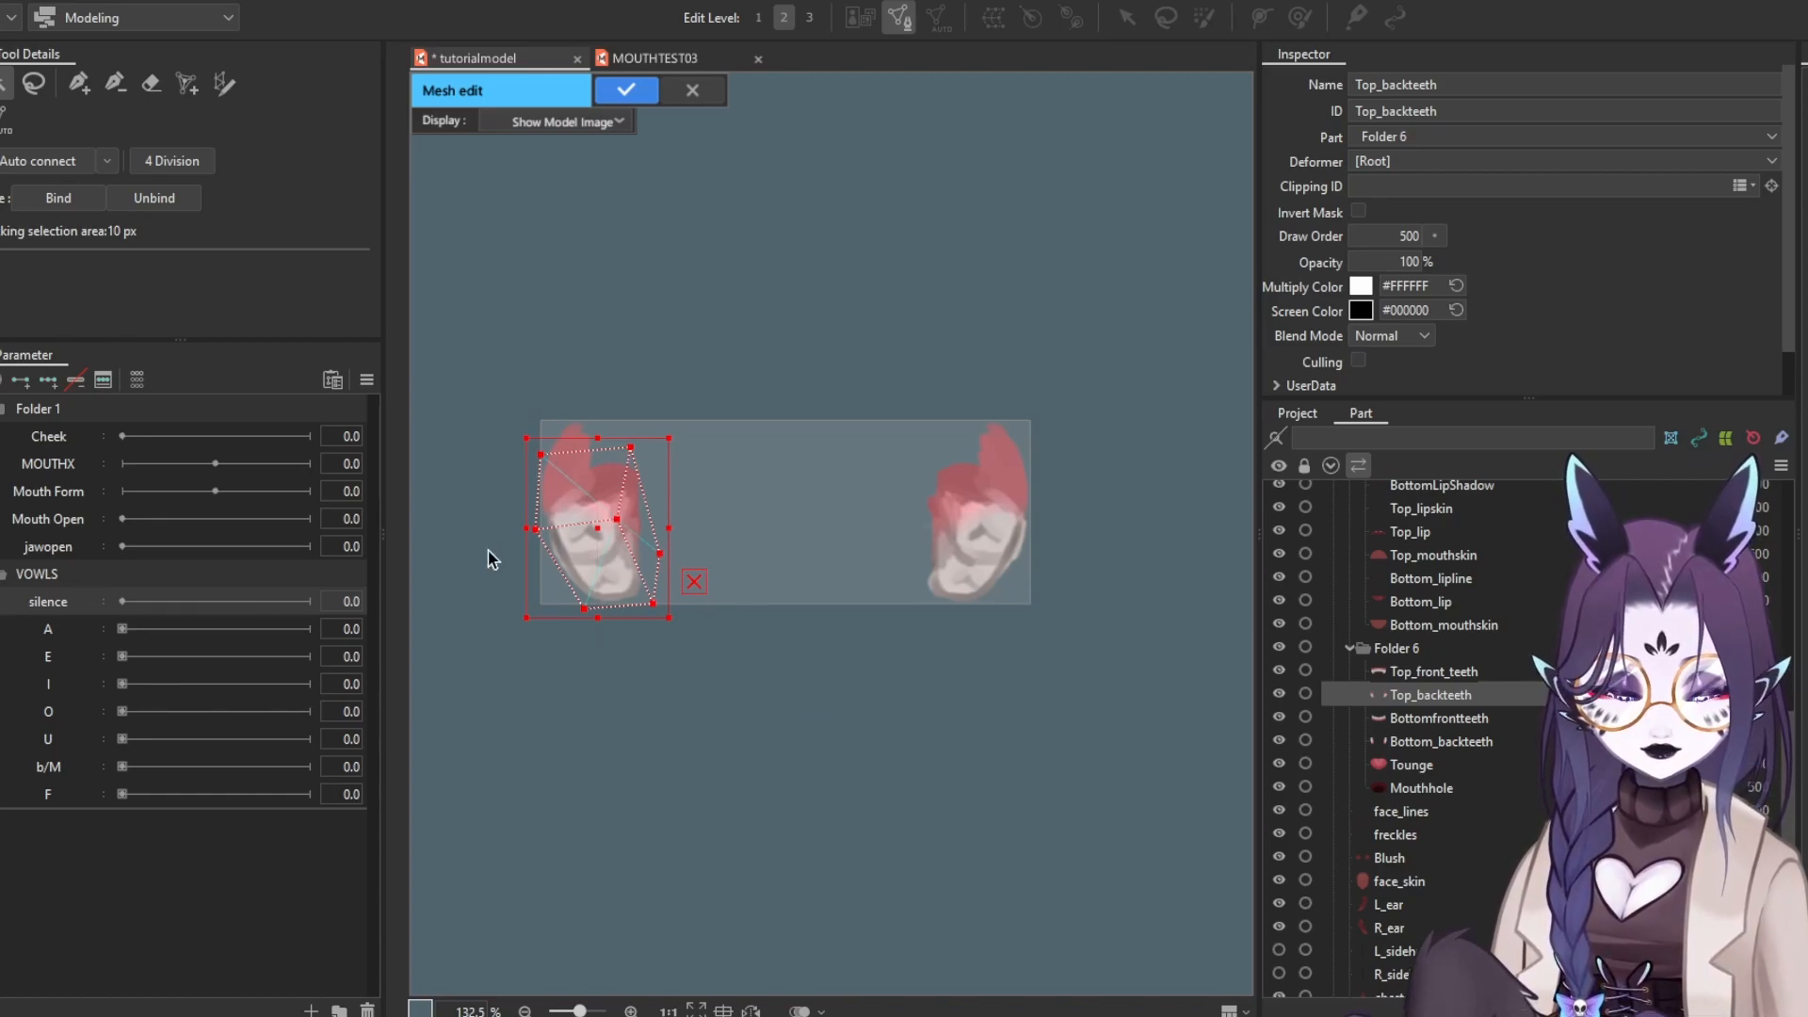
pyautogui.rightClick(737, 551)
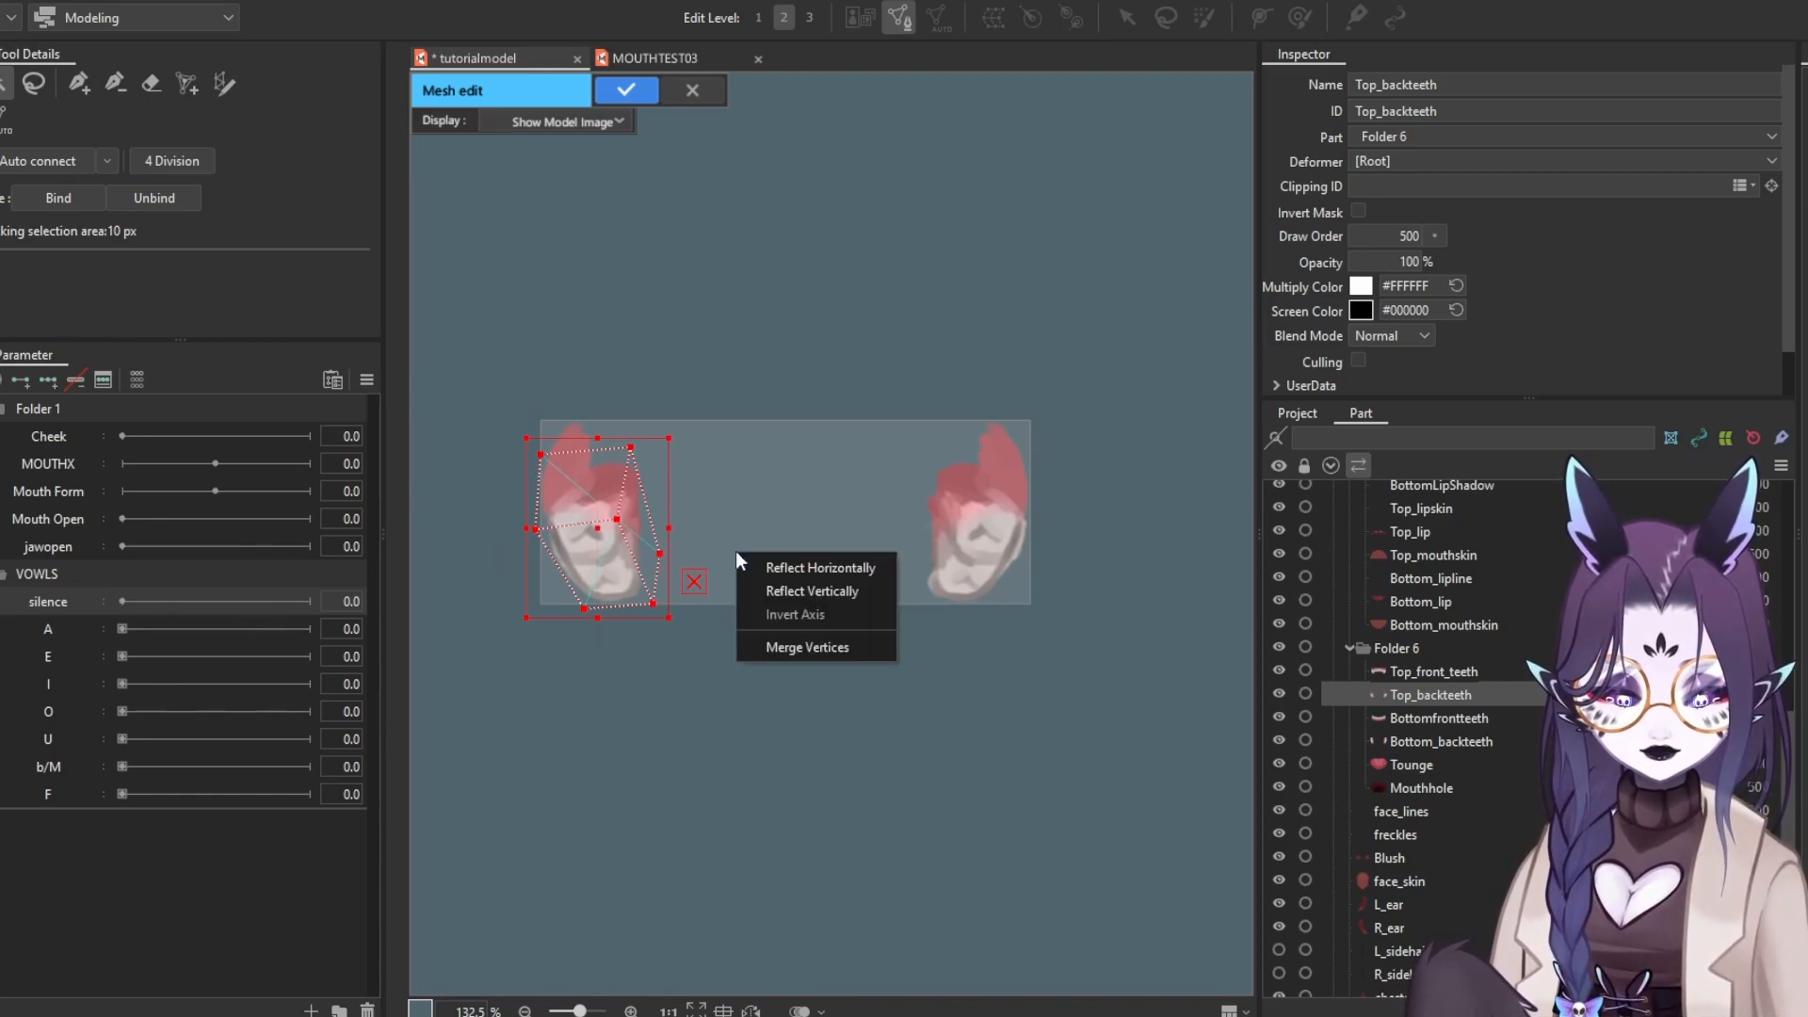
pyautogui.click(797, 591)
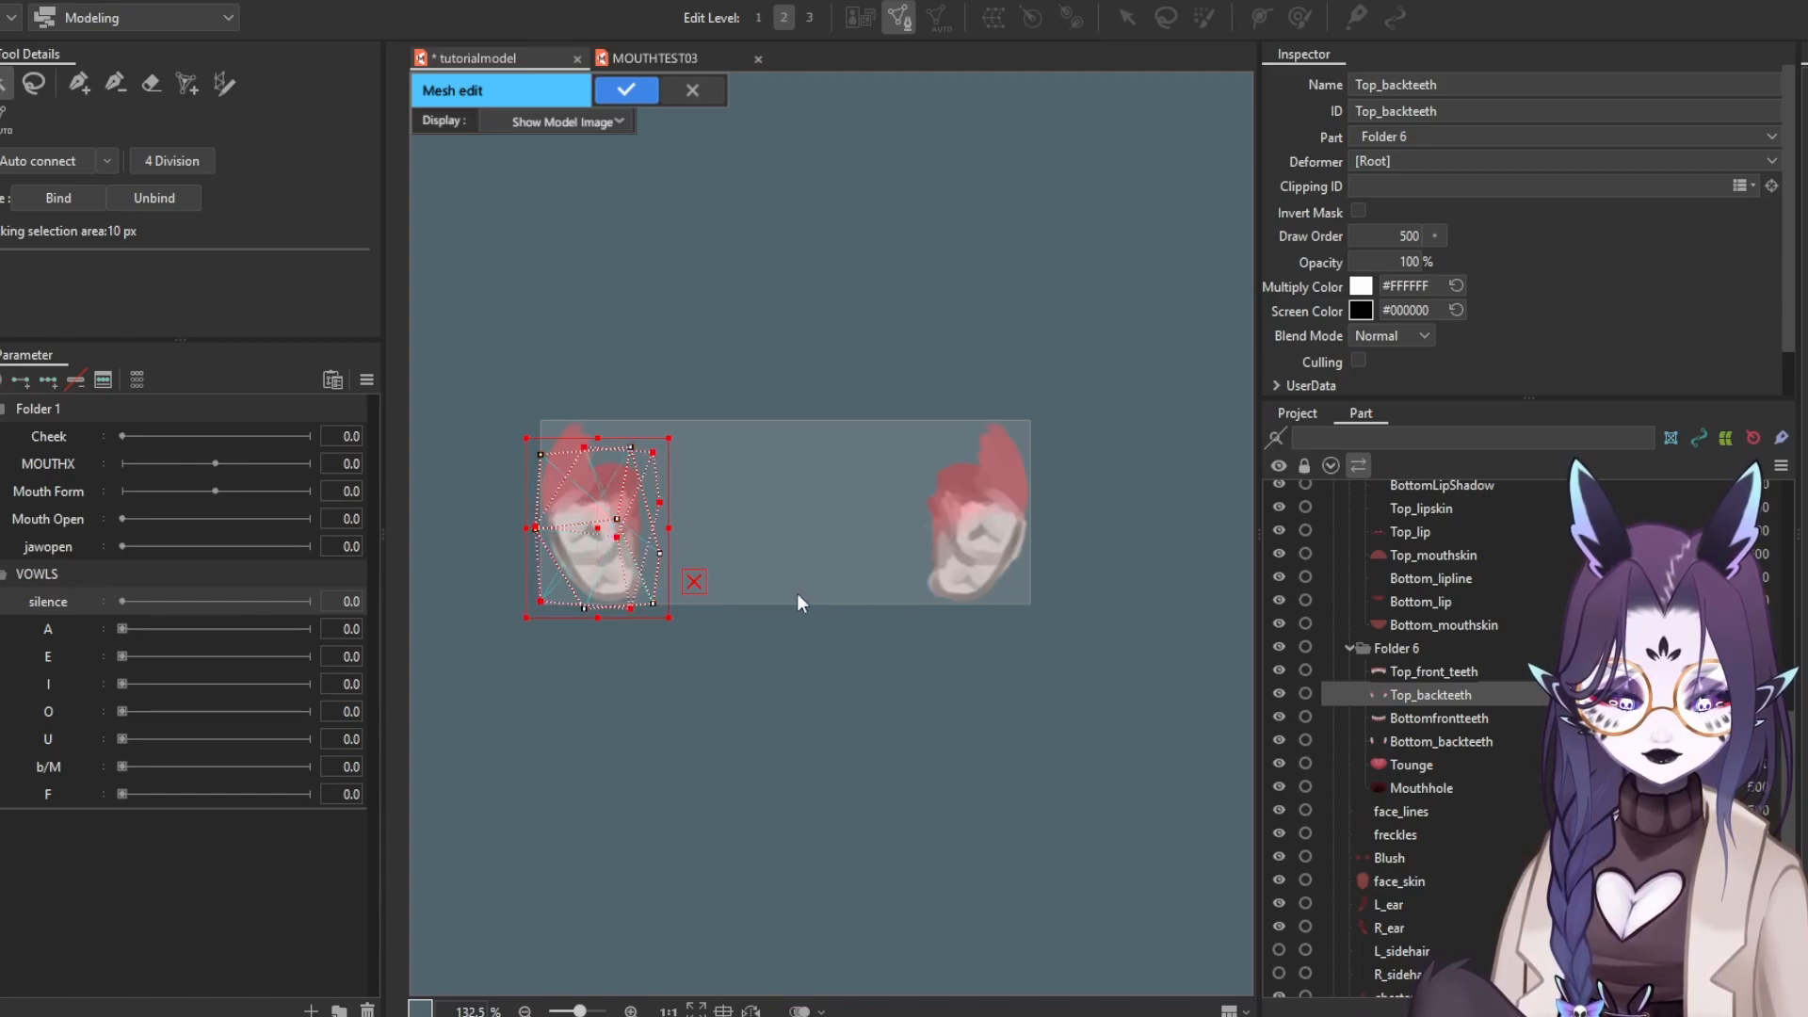
# Reflect the duplicated mesh horizontally, position it over the right back teeth, and apply the mesh edit
pyautogui.rightClick(736, 546)
pyautogui.click(759, 557)
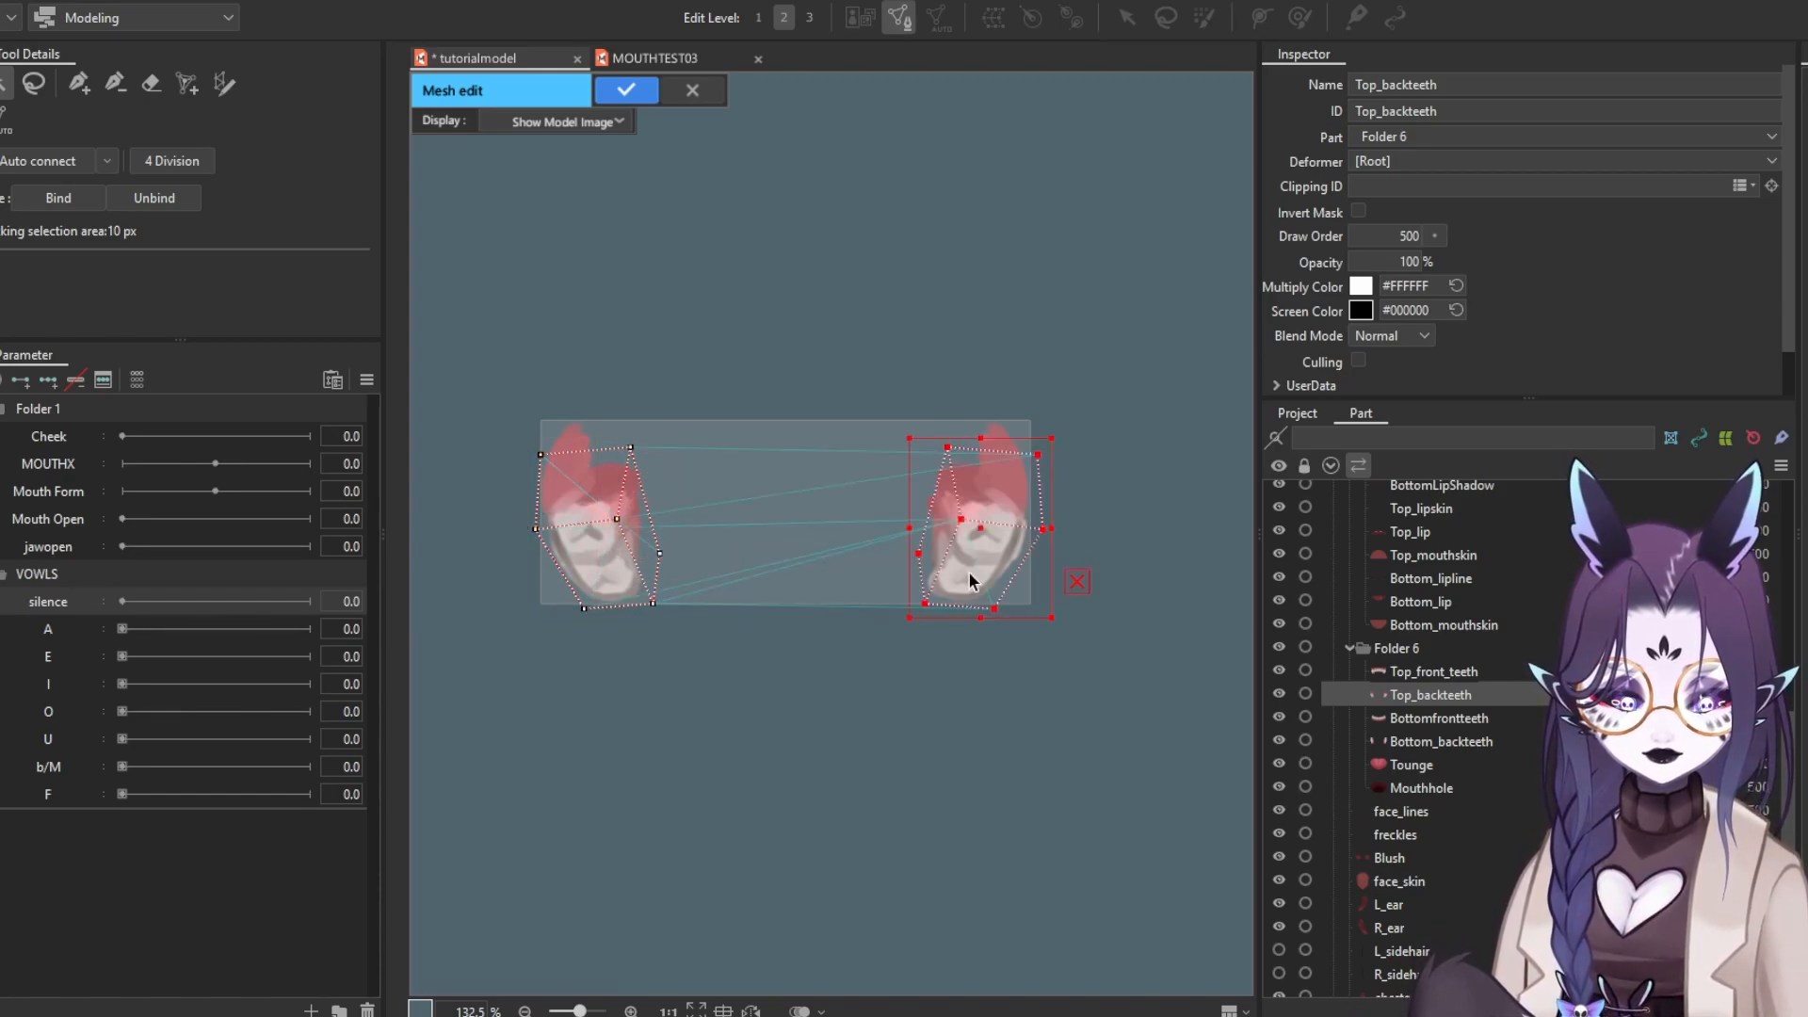
pyautogui.click(853, 626)
pyautogui.moveTo(791, 509)
pyautogui.mouseDown()
pyautogui.moveTo(771, 428)
pyautogui.moveTo(772, 580)
pyautogui.mouseUp()
pyautogui.click(623, 94)
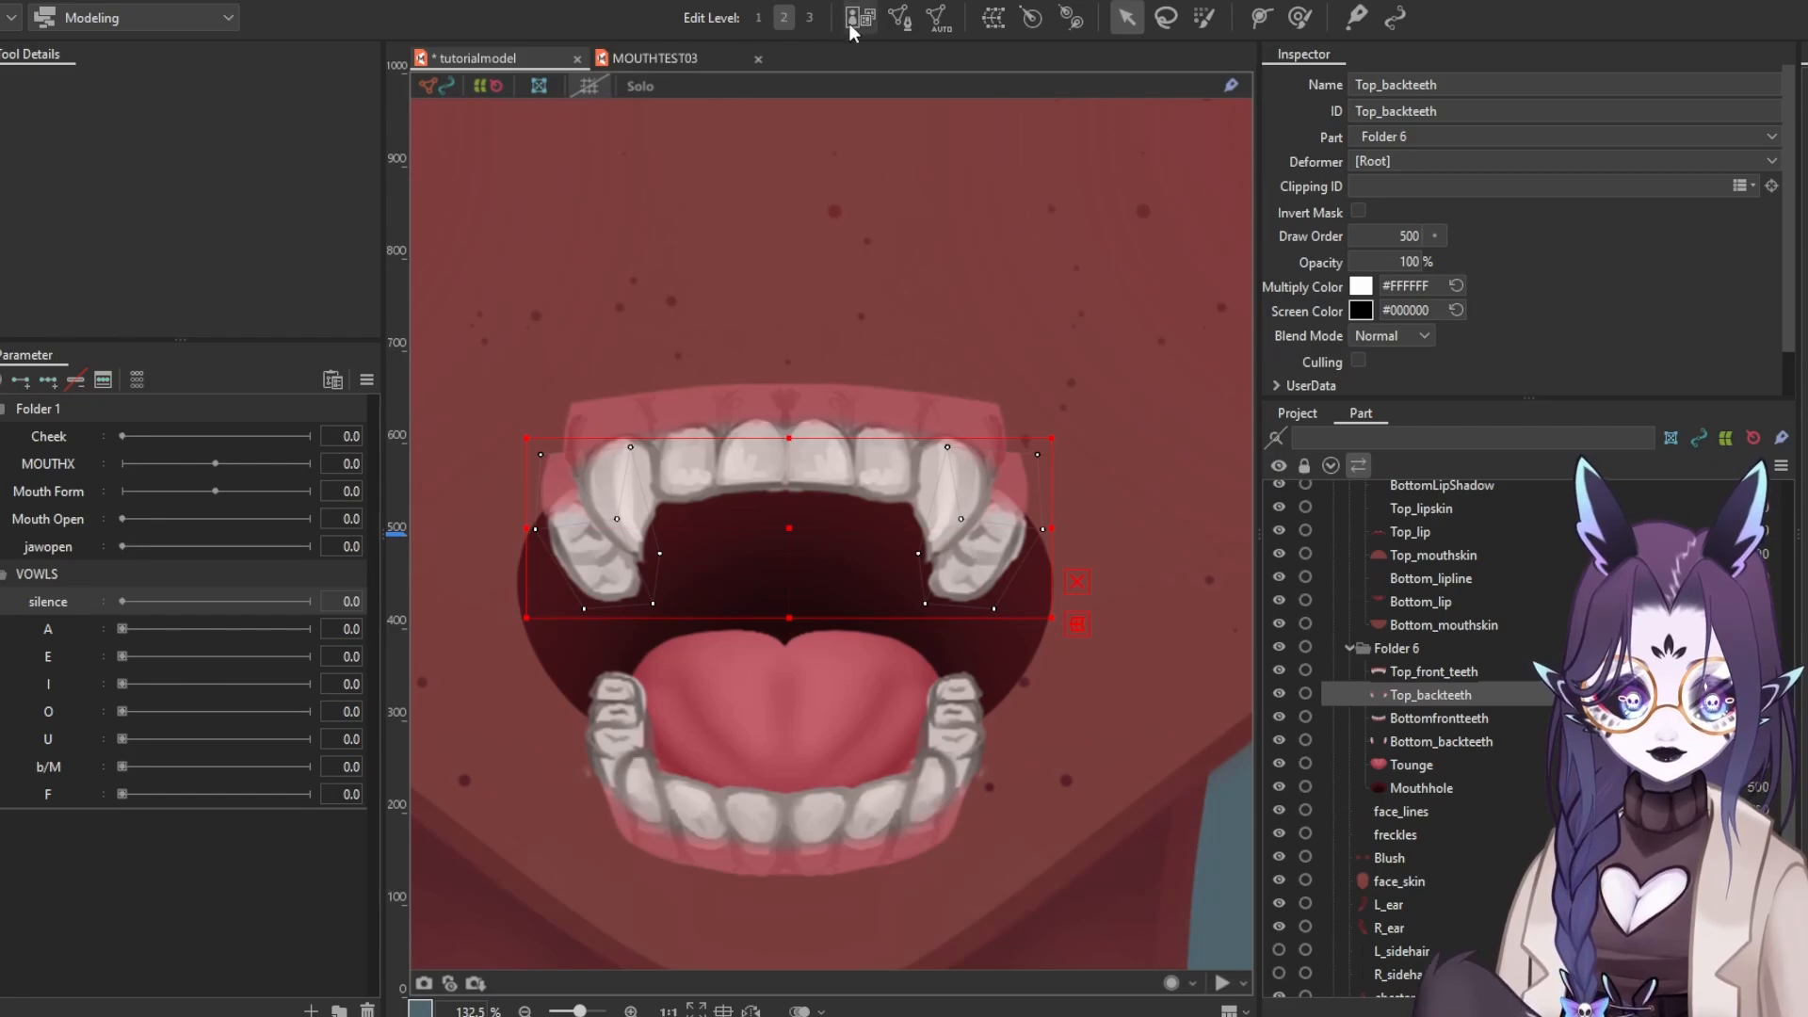
# Isolate Top_backteeth with Solo and move its lower vertices on both sides down, then up toward the gums
pyautogui.click(644, 86)
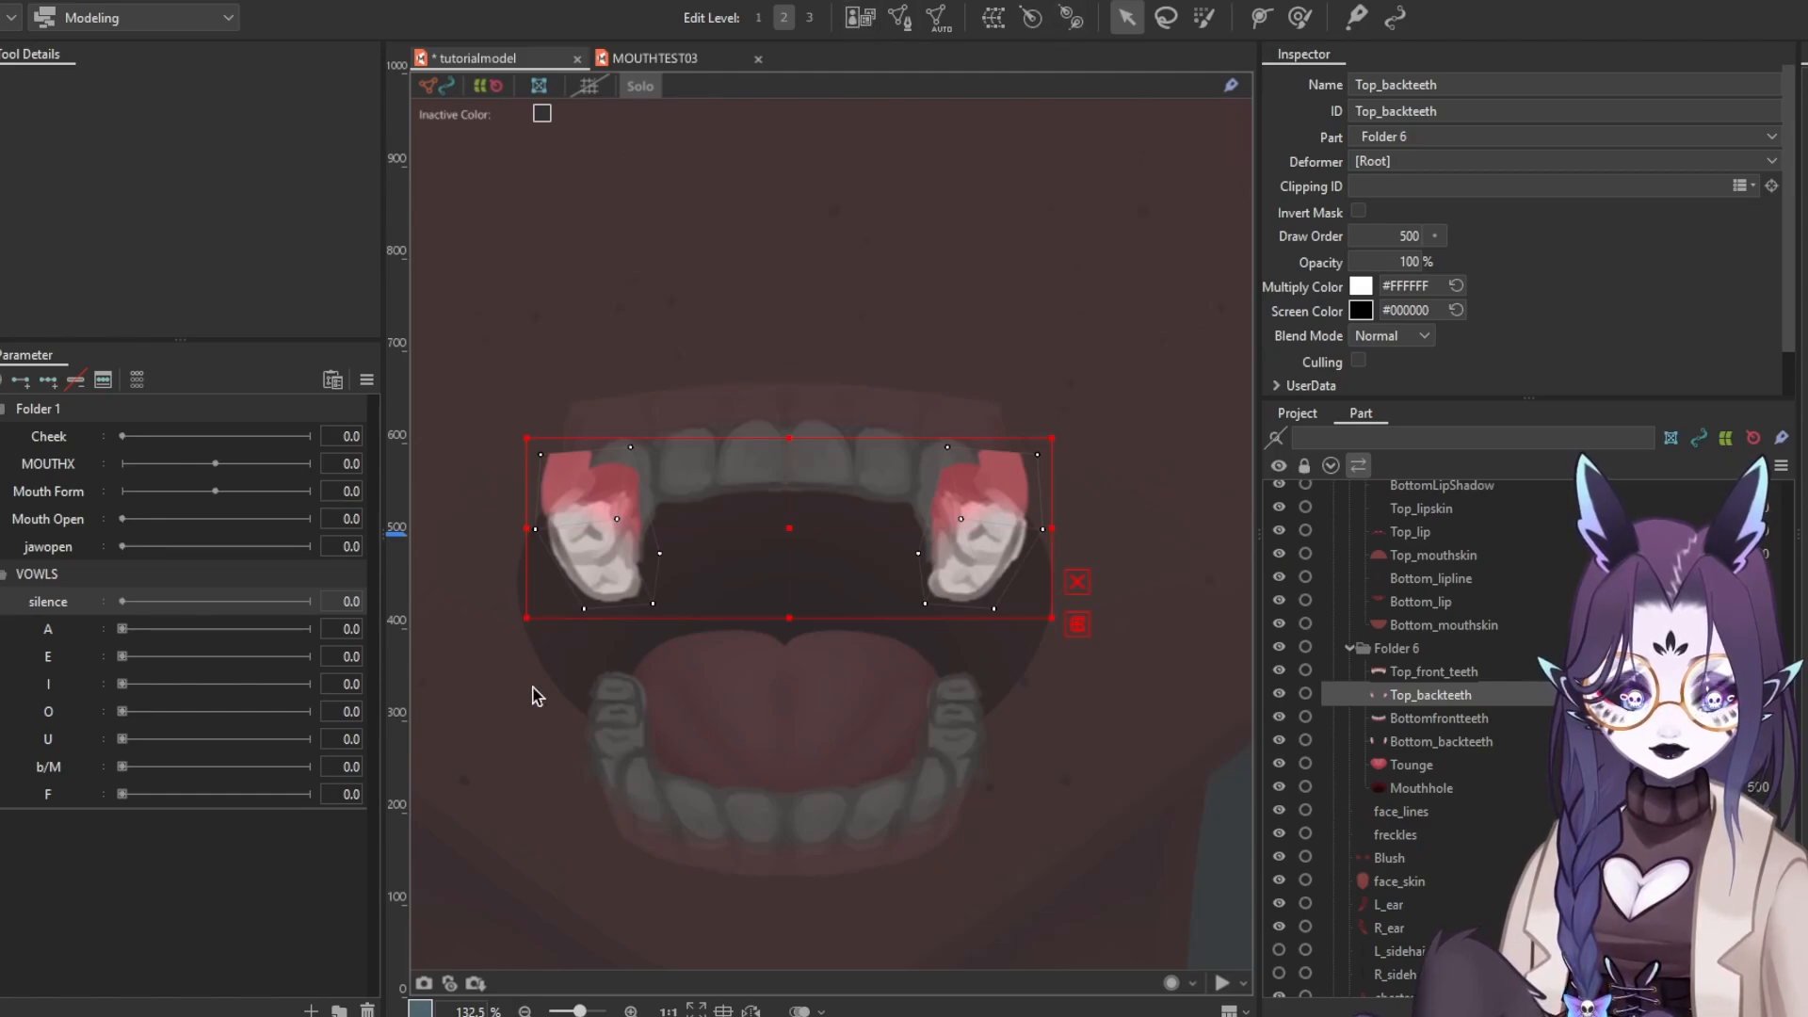
pyautogui.moveTo(533, 695); pyautogui.dragTo(1054, 545)
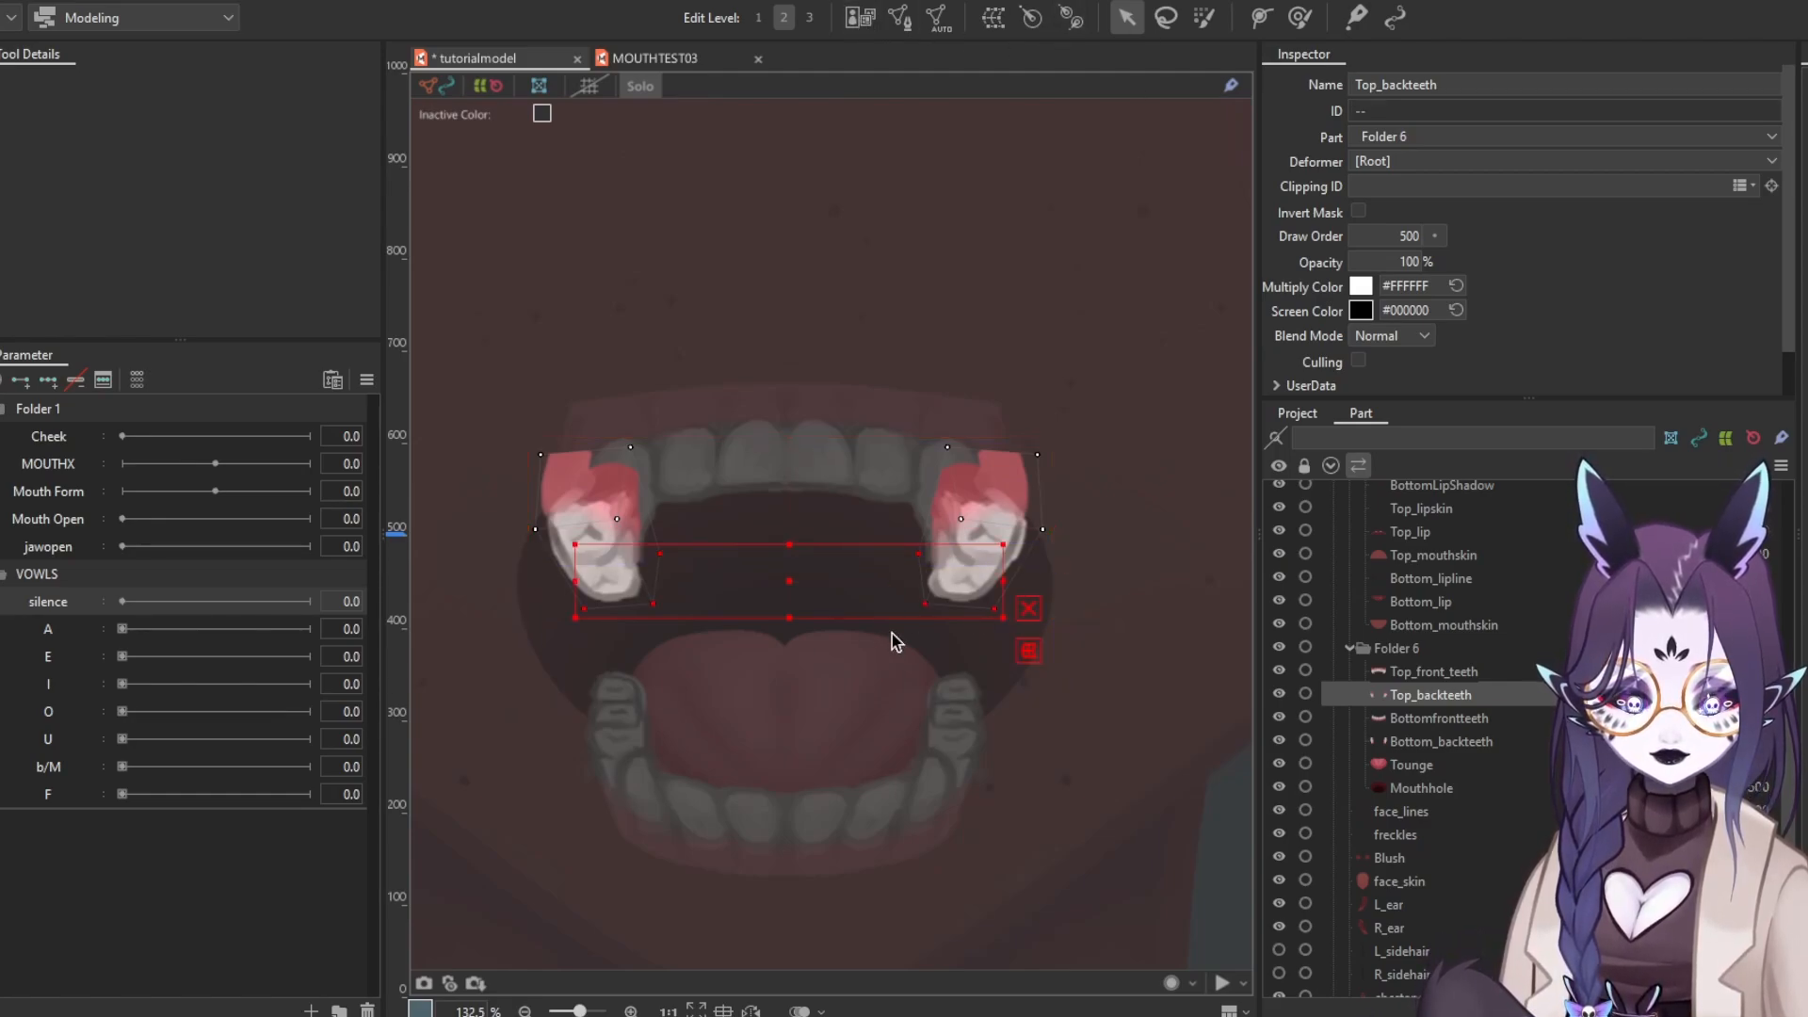
pyautogui.moveTo(791, 584); pyautogui.dragTo(792, 652)
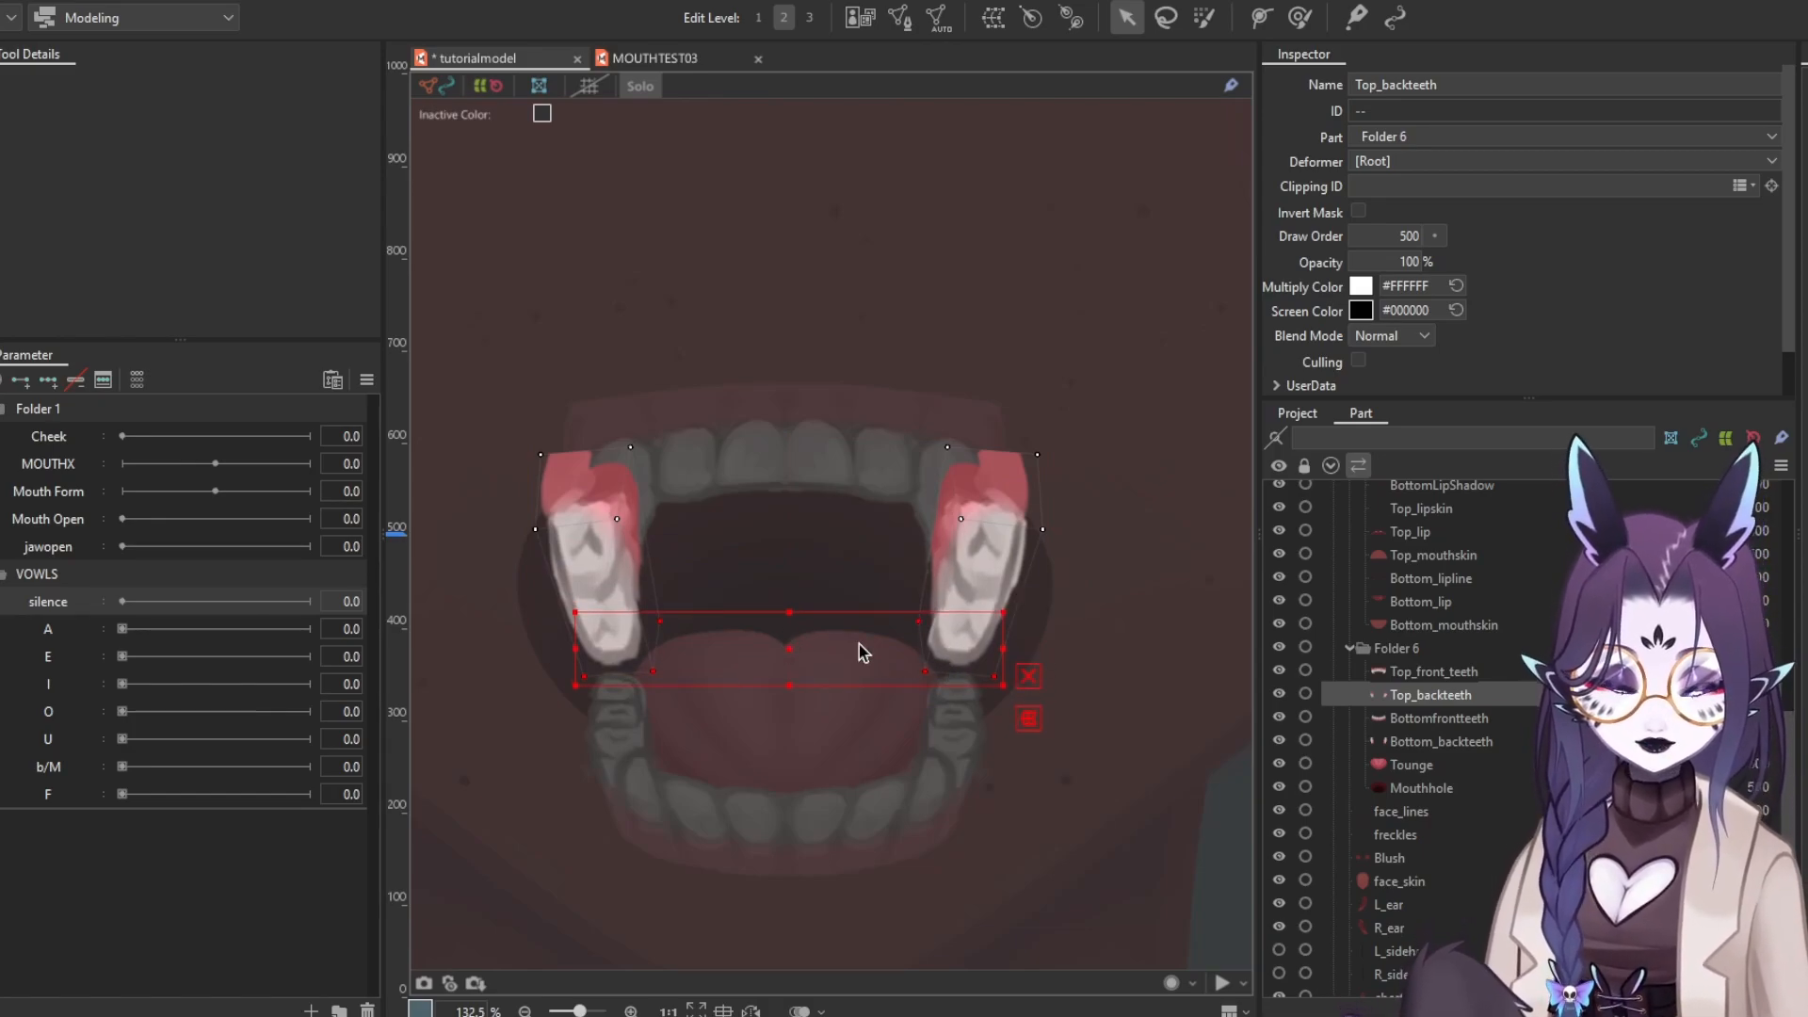
pyautogui.moveTo(798, 661); pyautogui.dragTo(801, 506)
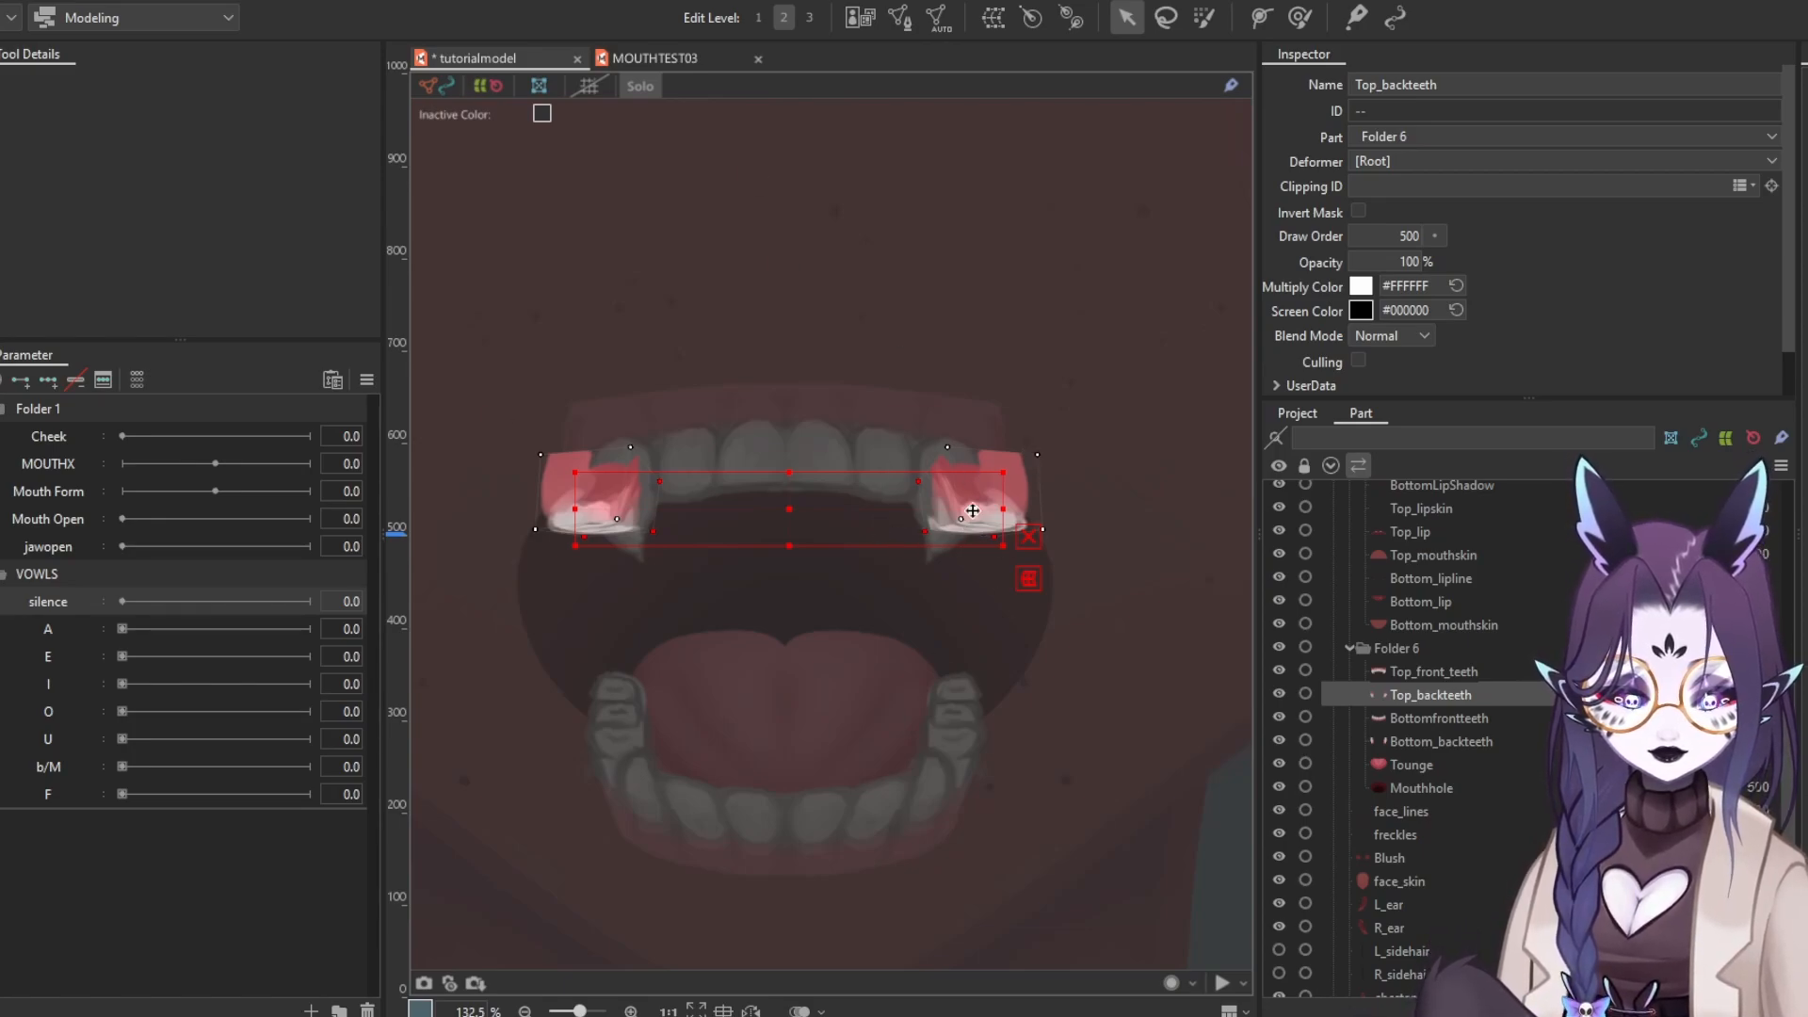
# Narrow the selected lower back-teeth vertices slightly toward the mouth's centre and turn off Solo
pyautogui.moveTo(1003, 515)
pyautogui.mouseDown()
pyautogui.moveTo(969, 524)
pyautogui.moveTo(995, 514)
pyautogui.mouseUp()
pyautogui.moveTo(795, 513)
pyautogui.mouseDown()
pyautogui.moveTo(783, 553)
pyautogui.moveTo(807, 540)
pyautogui.moveTo(815, 383)
pyautogui.moveTo(823, 613)
pyautogui.moveTo(816, 404)
pyautogui.moveTo(795, 404)
pyautogui.moveTo(798, 441)
pyautogui.moveTo(812, 364)
pyautogui.moveTo(811, 634)
pyautogui.moveTo(803, 606)
pyautogui.moveTo(697, 595)
pyautogui.moveTo(872, 597)
pyautogui.moveTo(791, 581)
pyautogui.moveTo(796, 514)
pyautogui.mouseUp()
pyautogui.moveTo(976, 481); pyautogui.dragTo(975, 479)
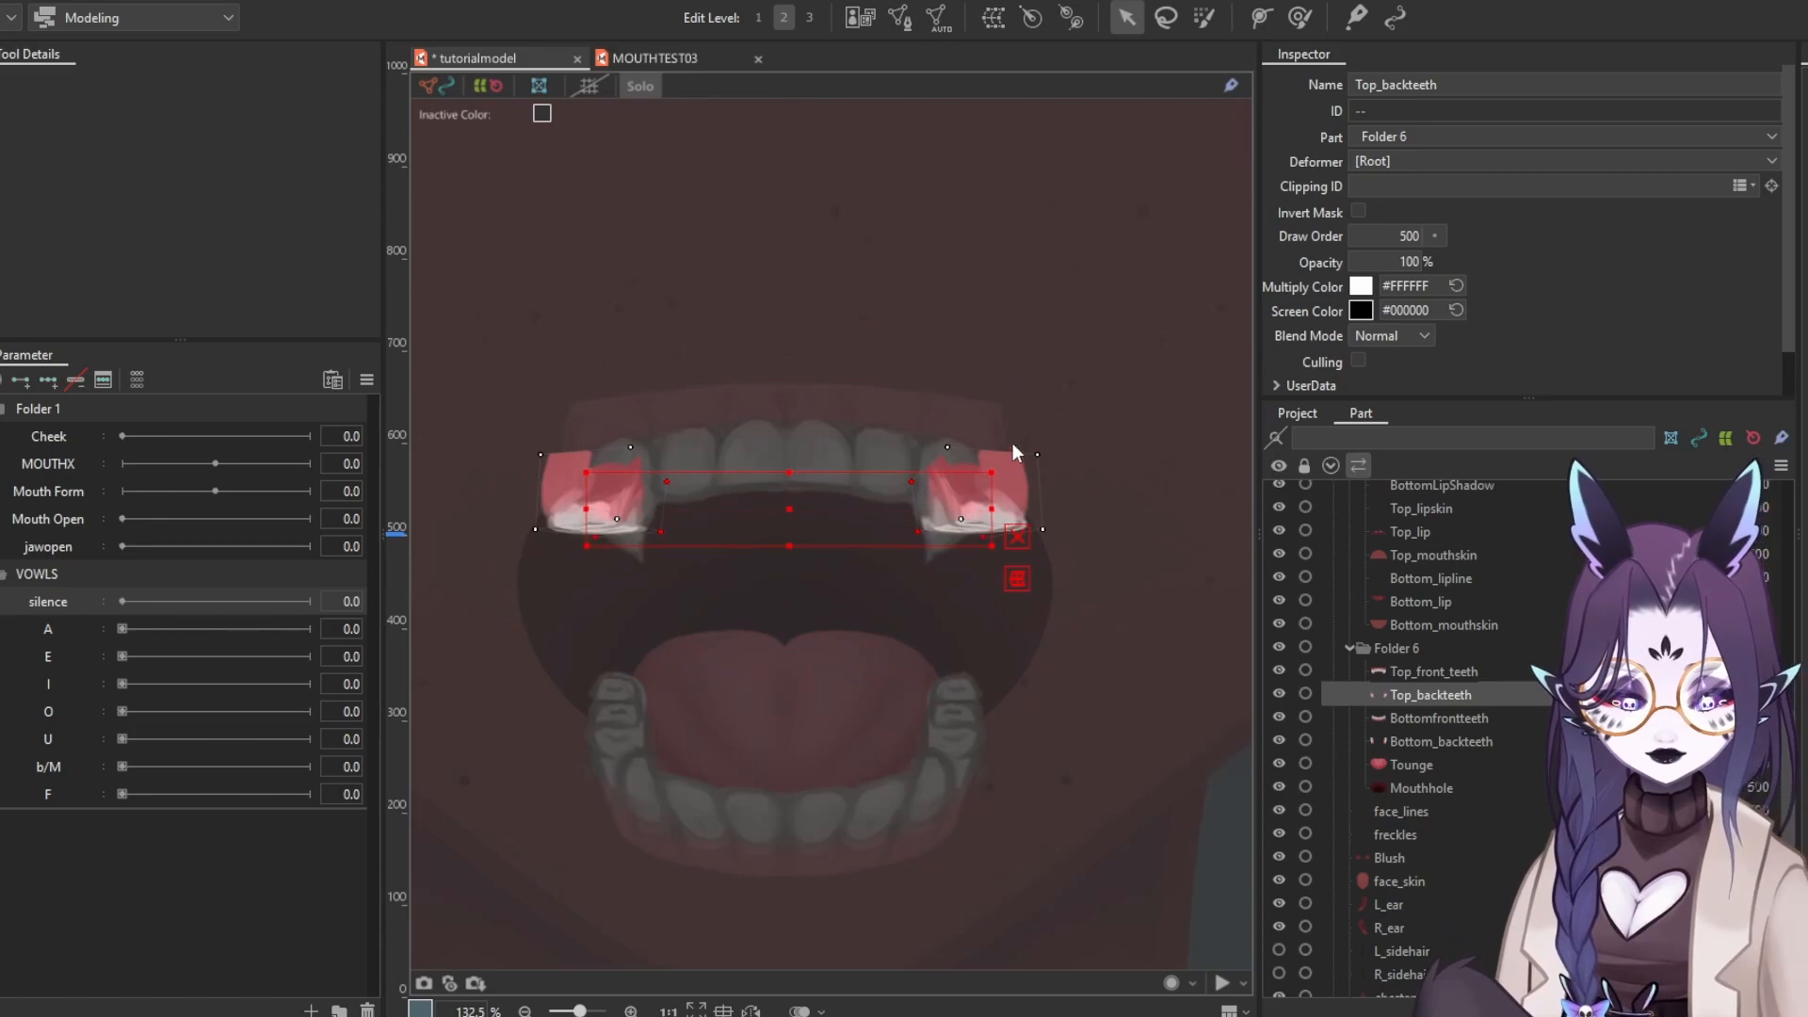
pyautogui.click(658, 87)
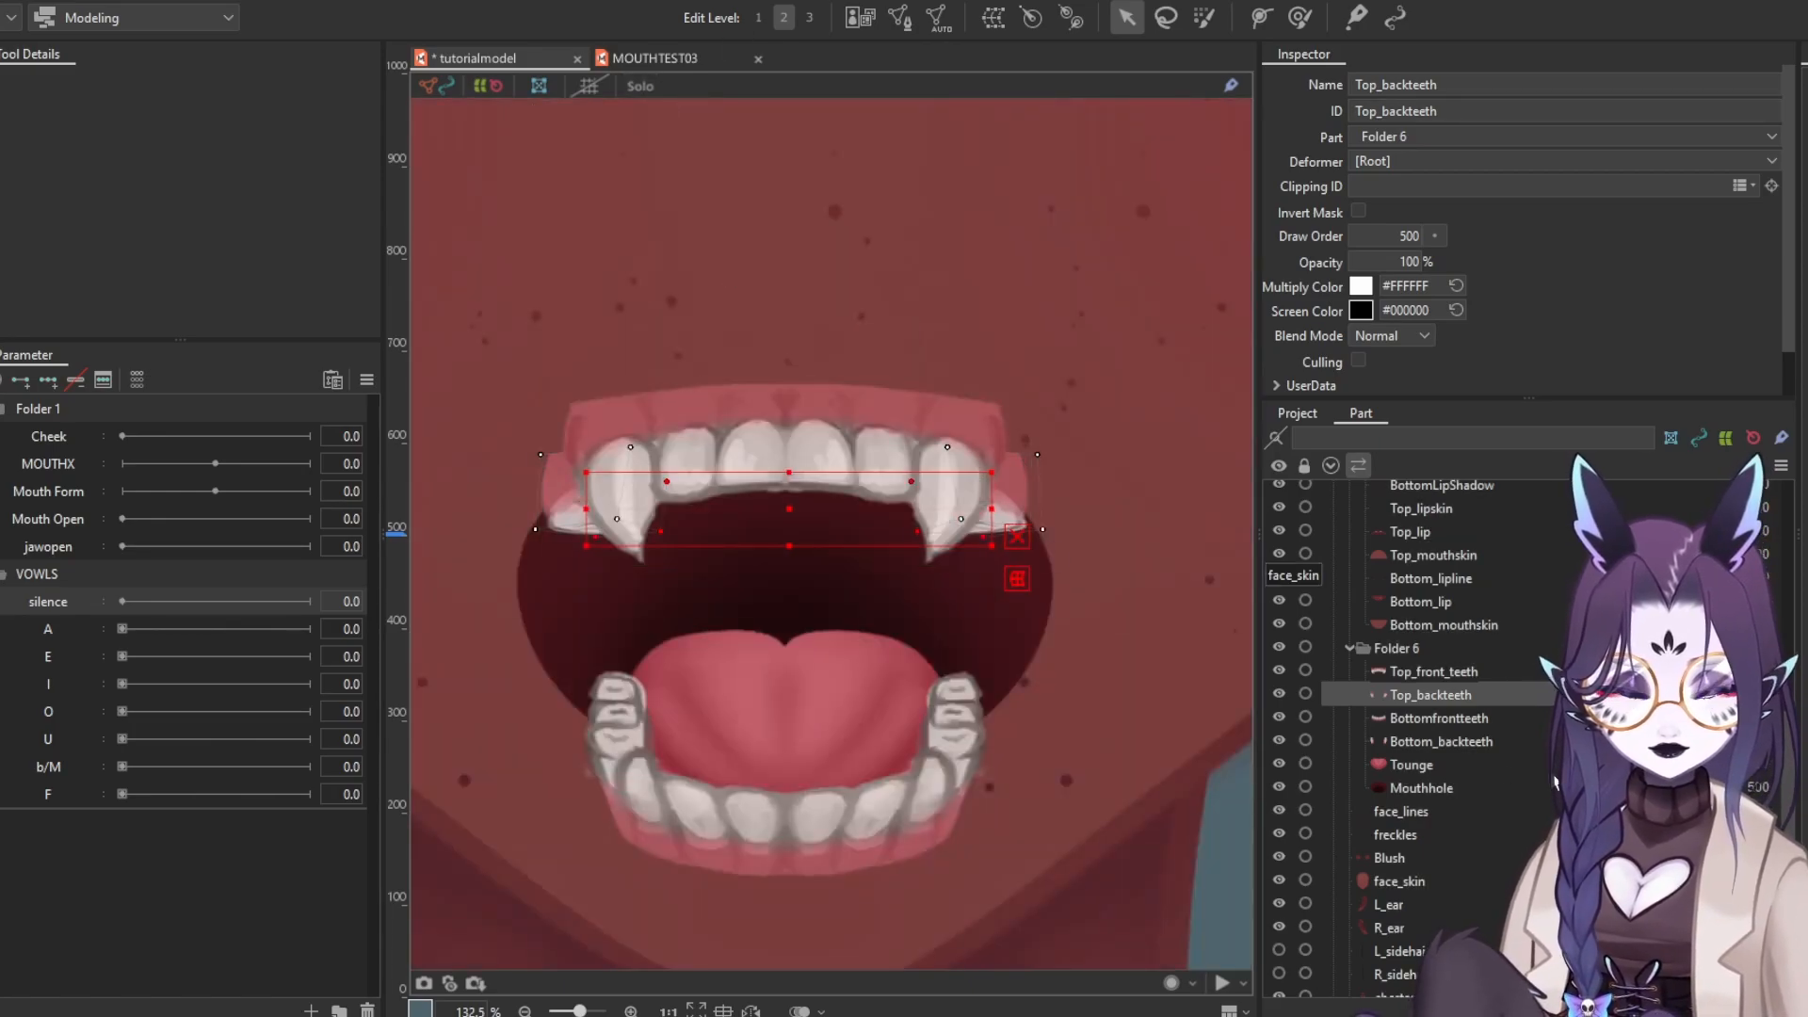
# Open Top_front_teeth in mesh editing and erase its entire default mesh
pyautogui.click(1493, 672)
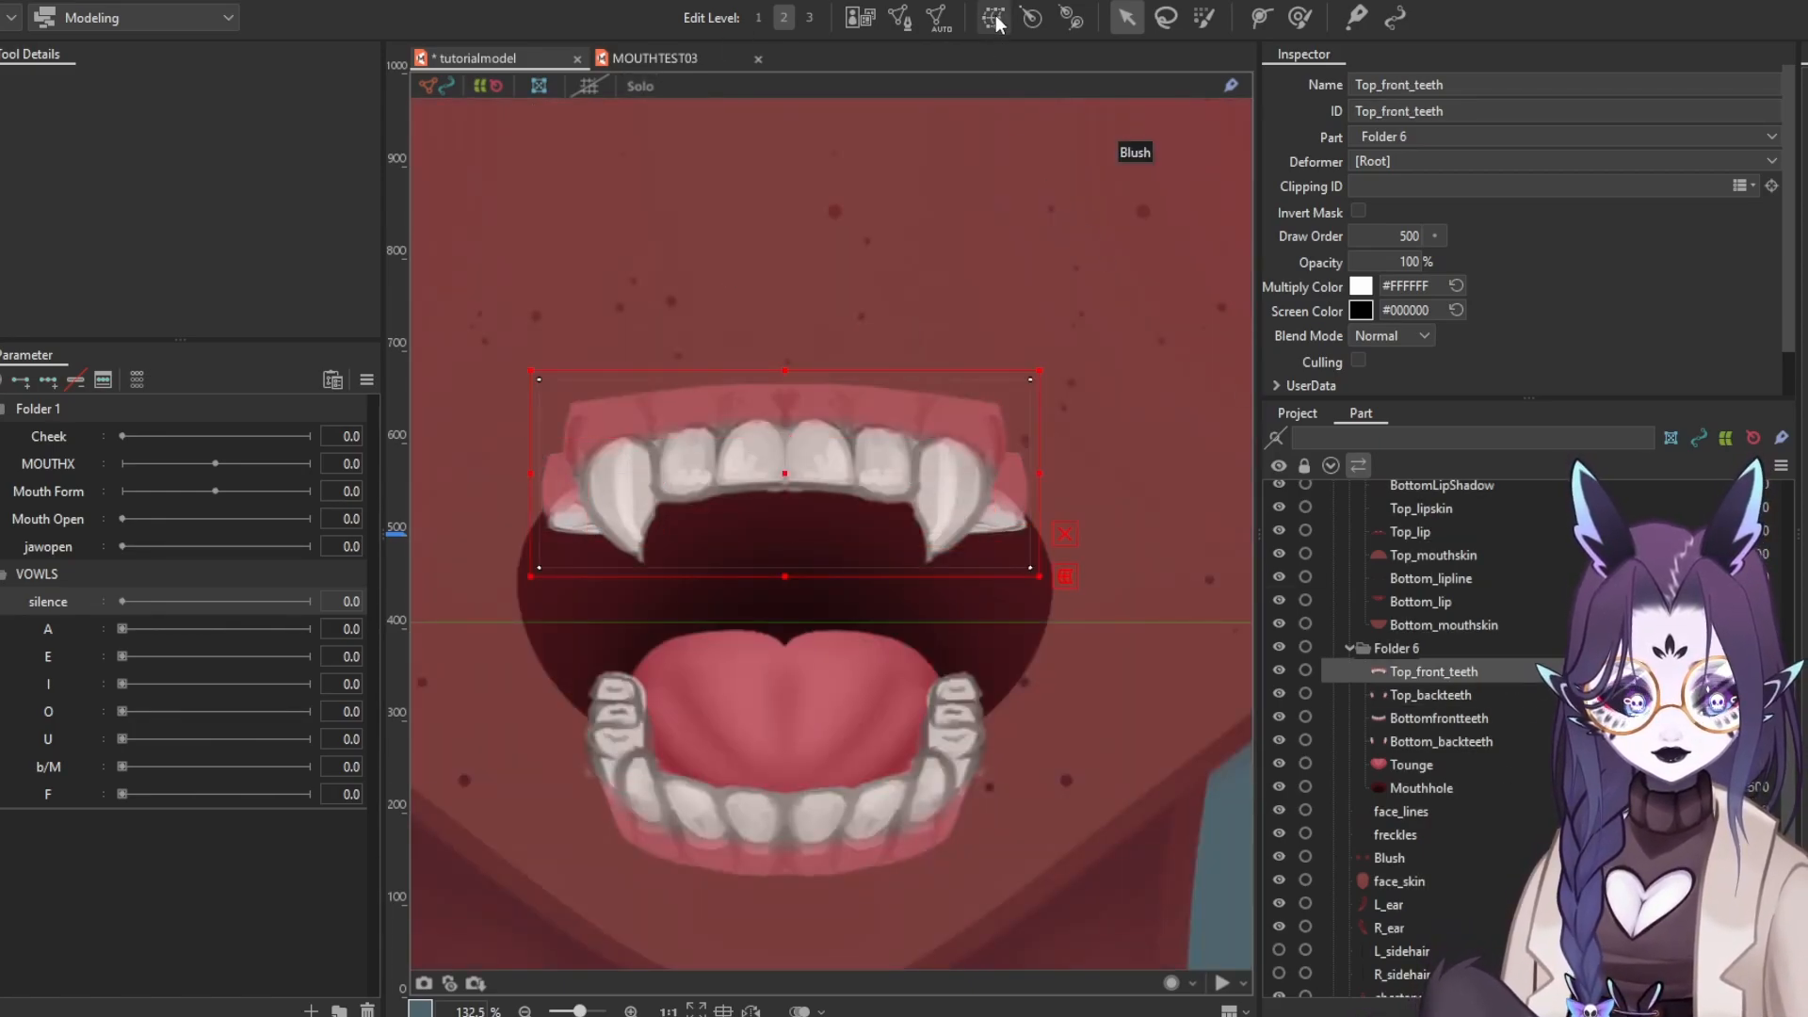
pyautogui.click(900, 17)
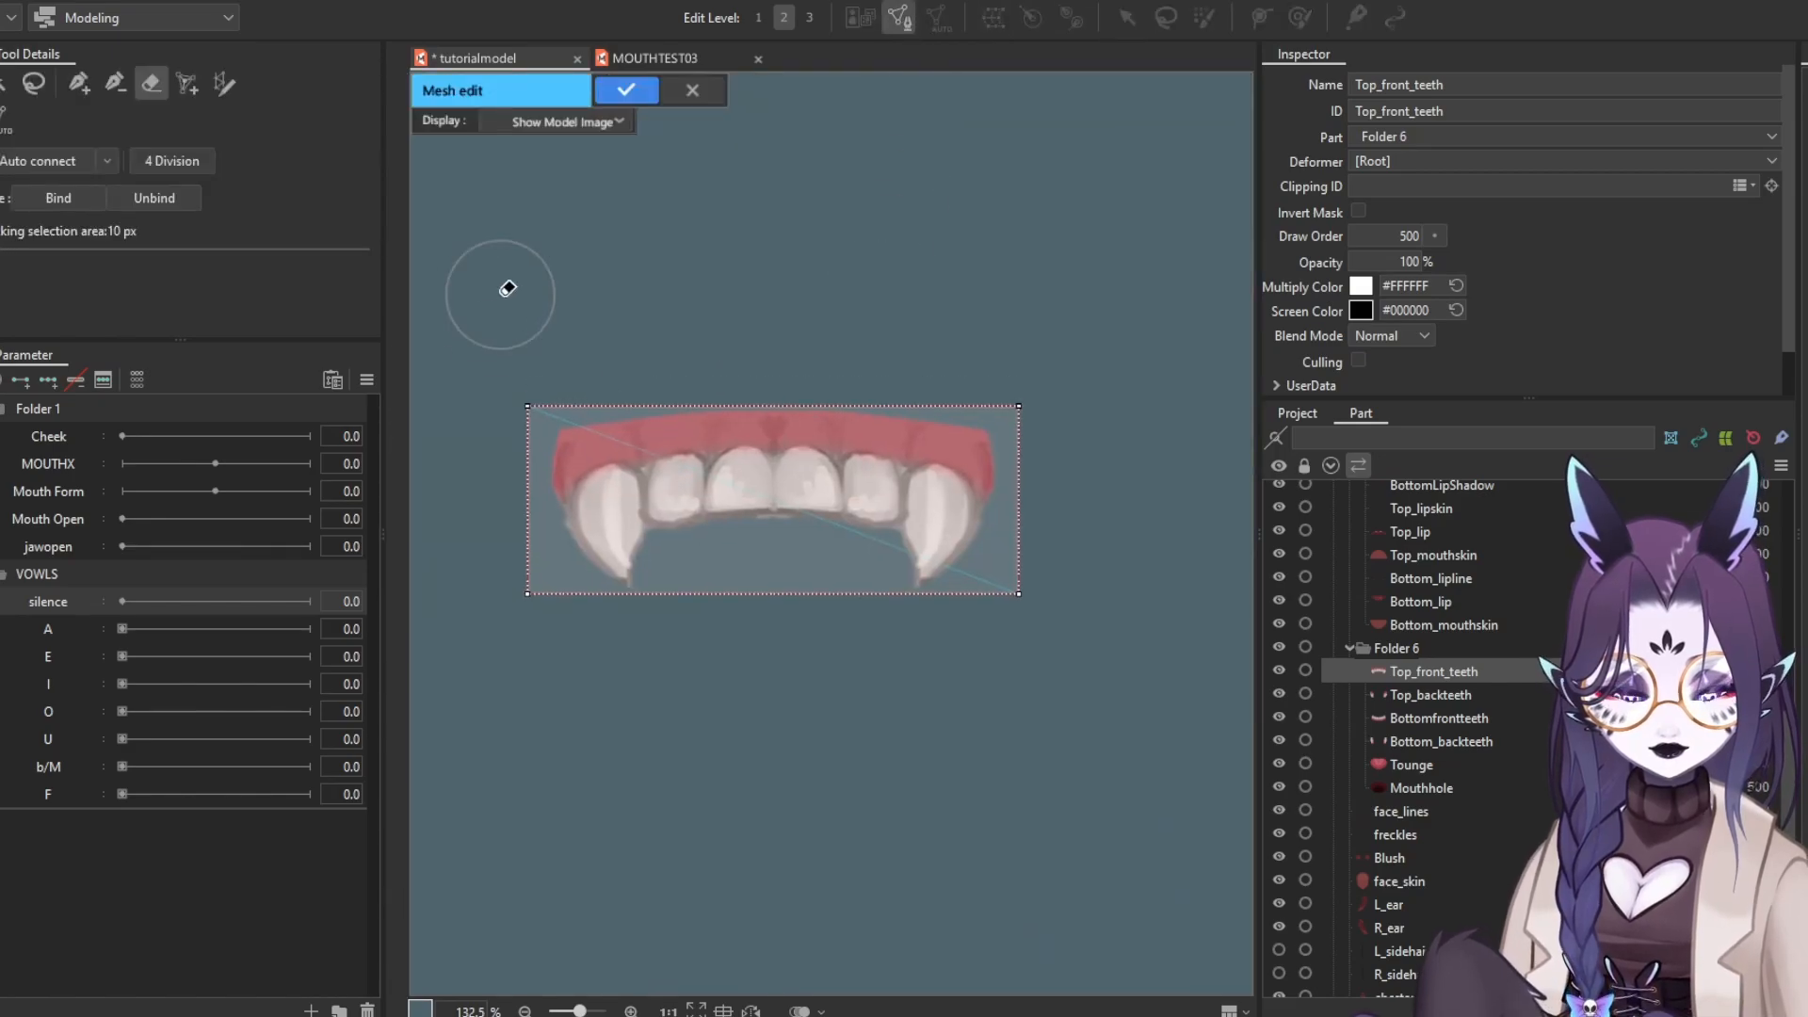
pyautogui.moveTo(856, 594)
pyautogui.mouseDown()
pyautogui.moveTo(948, 387)
pyautogui.moveTo(1015, 545)
pyautogui.moveTo(1007, 616)
pyautogui.mouseUp()
pyautogui.moveTo(839, 461); pyautogui.dragTo(825, 508)
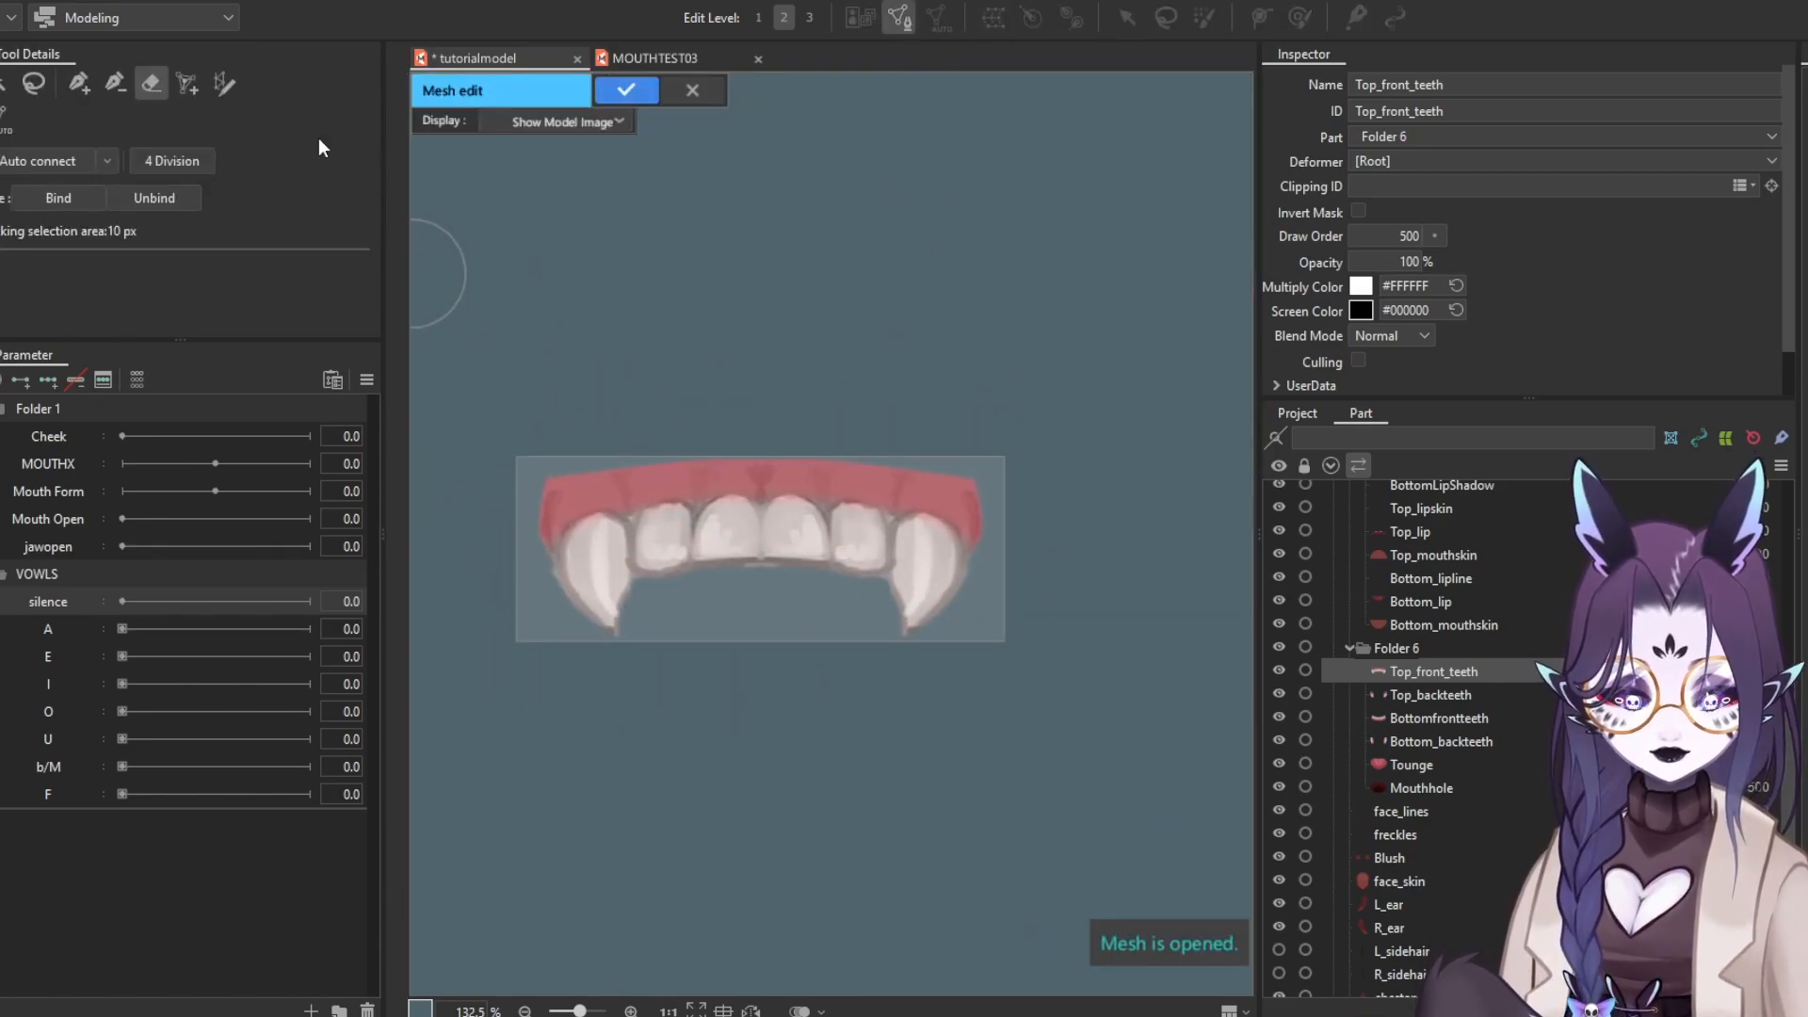
# Draw a closed vertex outline around the front teeth, following the gums, both fang tips and the lower tooth edge
pyautogui.click(79, 85)
pyautogui.scroll(3, 523, 493)
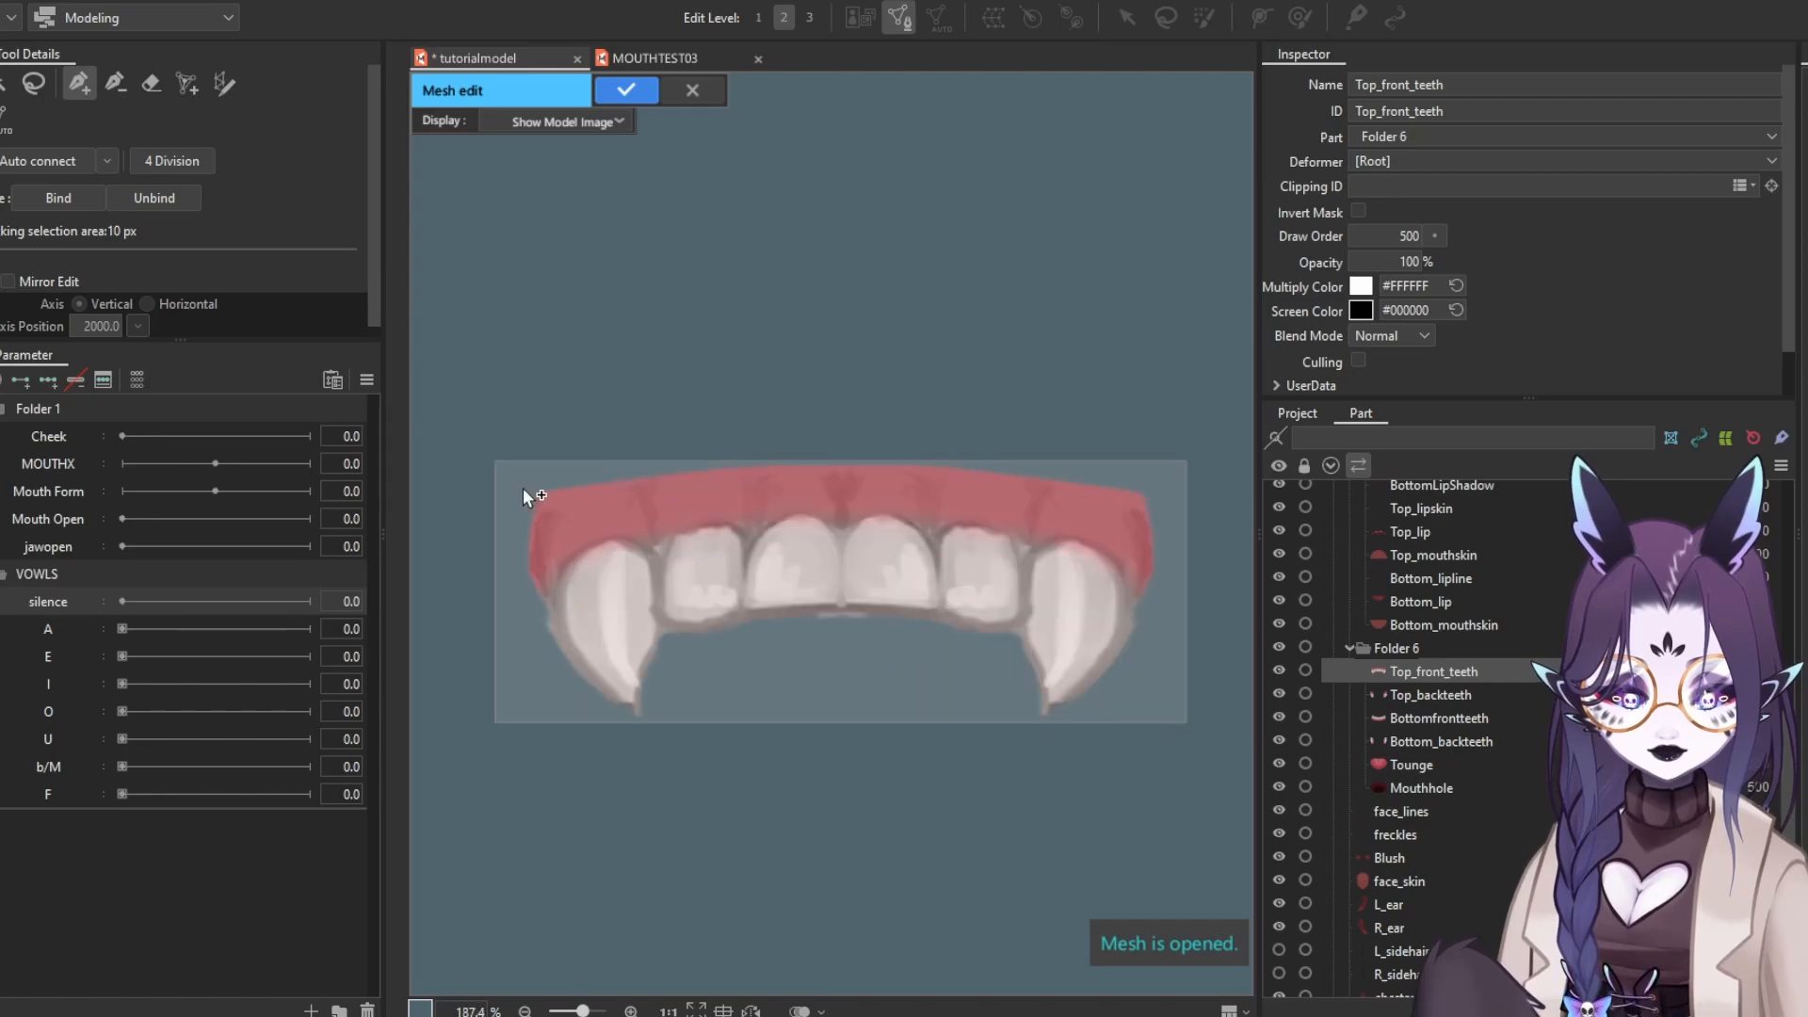
pyautogui.click(524, 611)
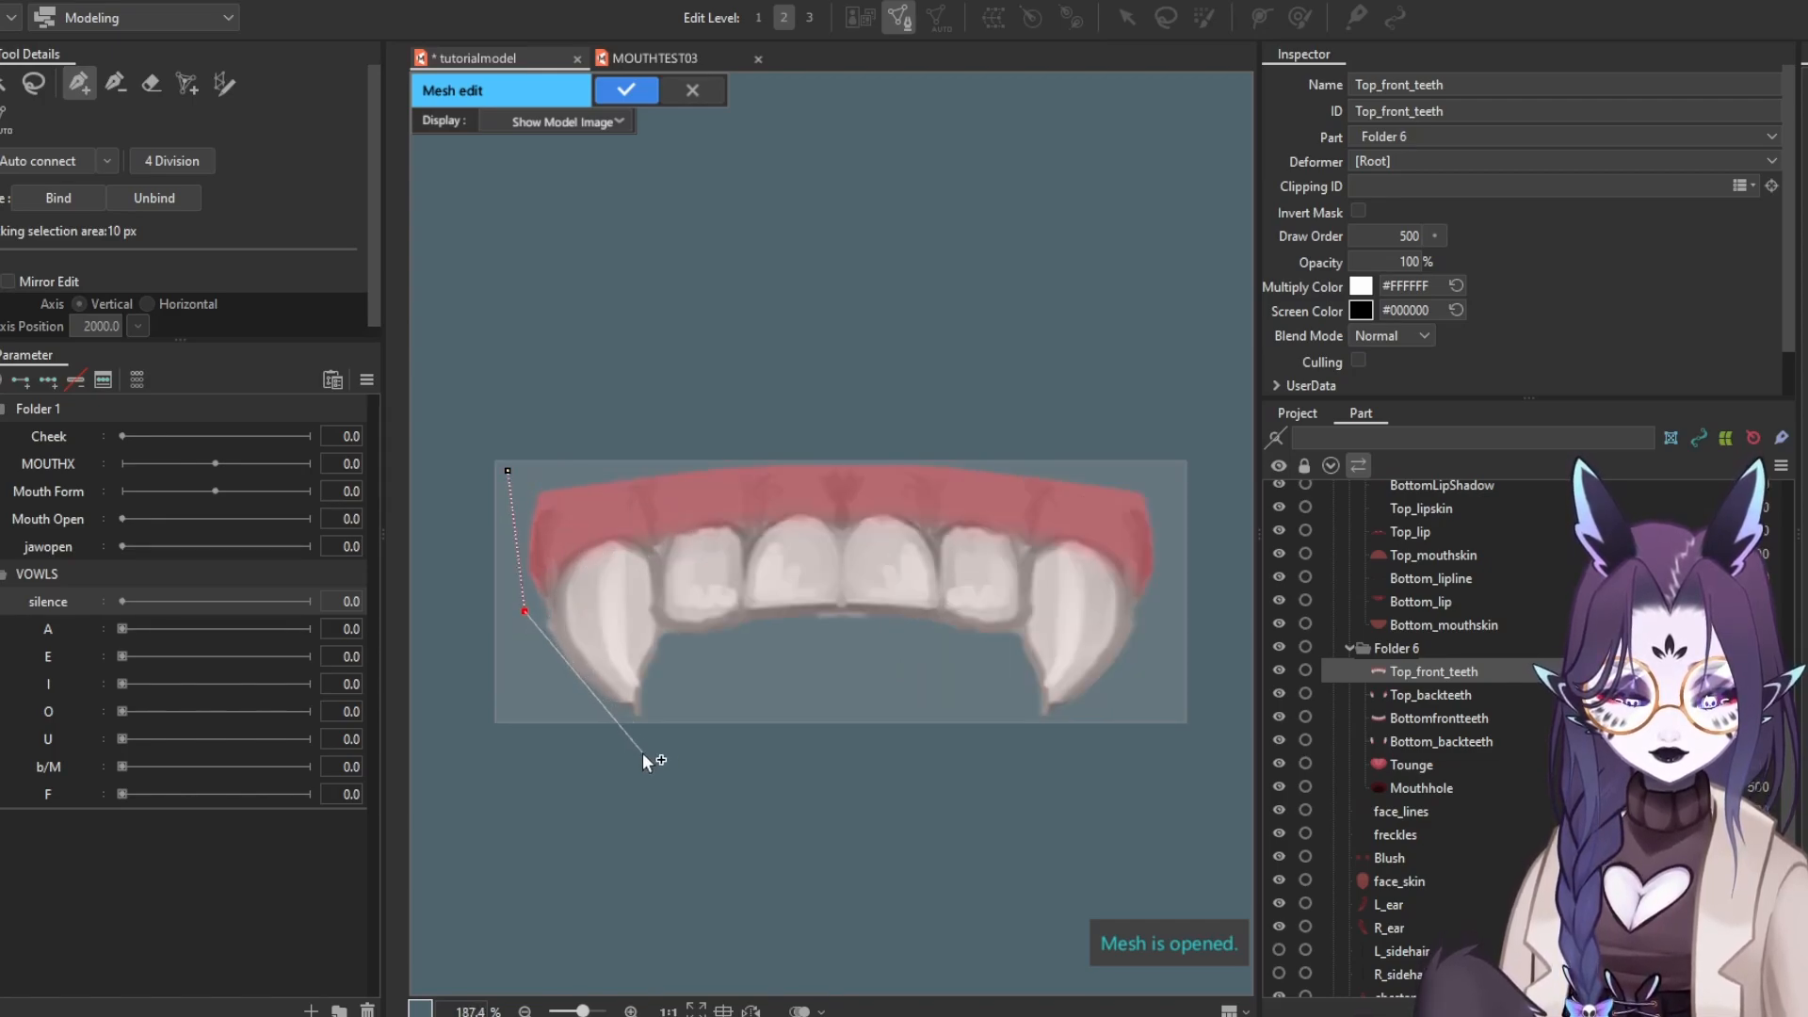
pyautogui.click(841, 637)
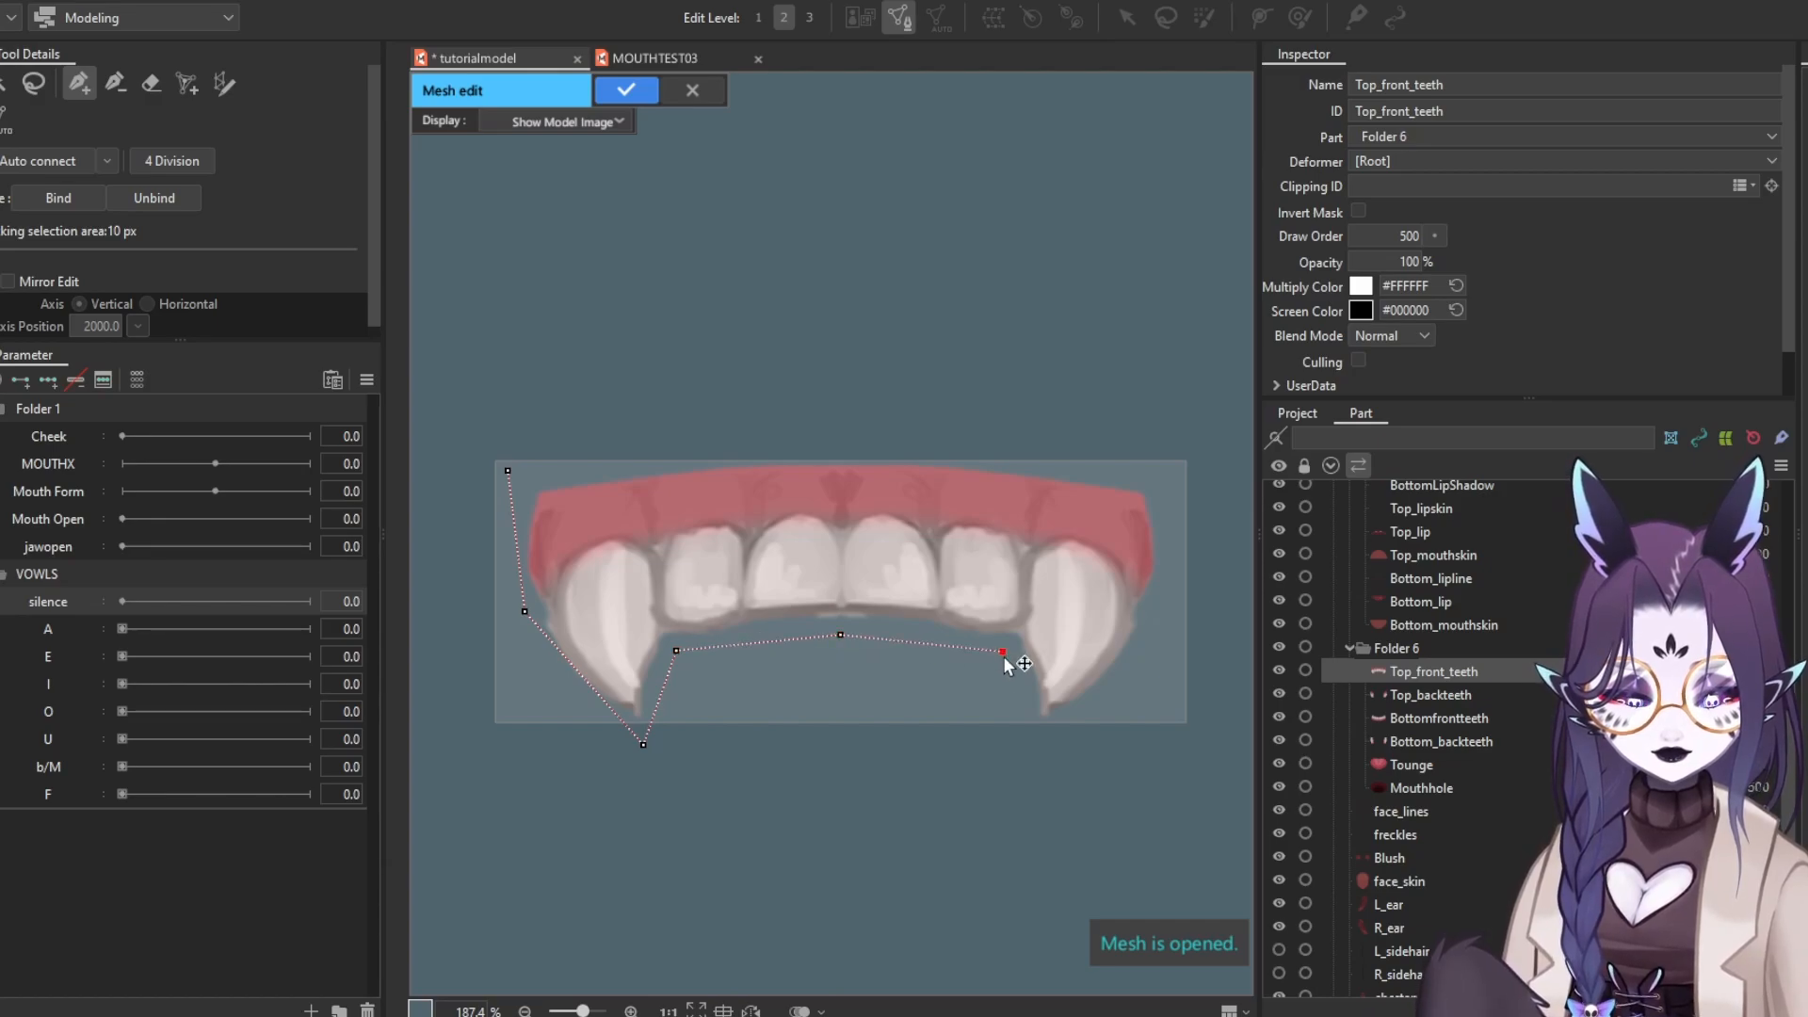
pyautogui.click(1034, 764)
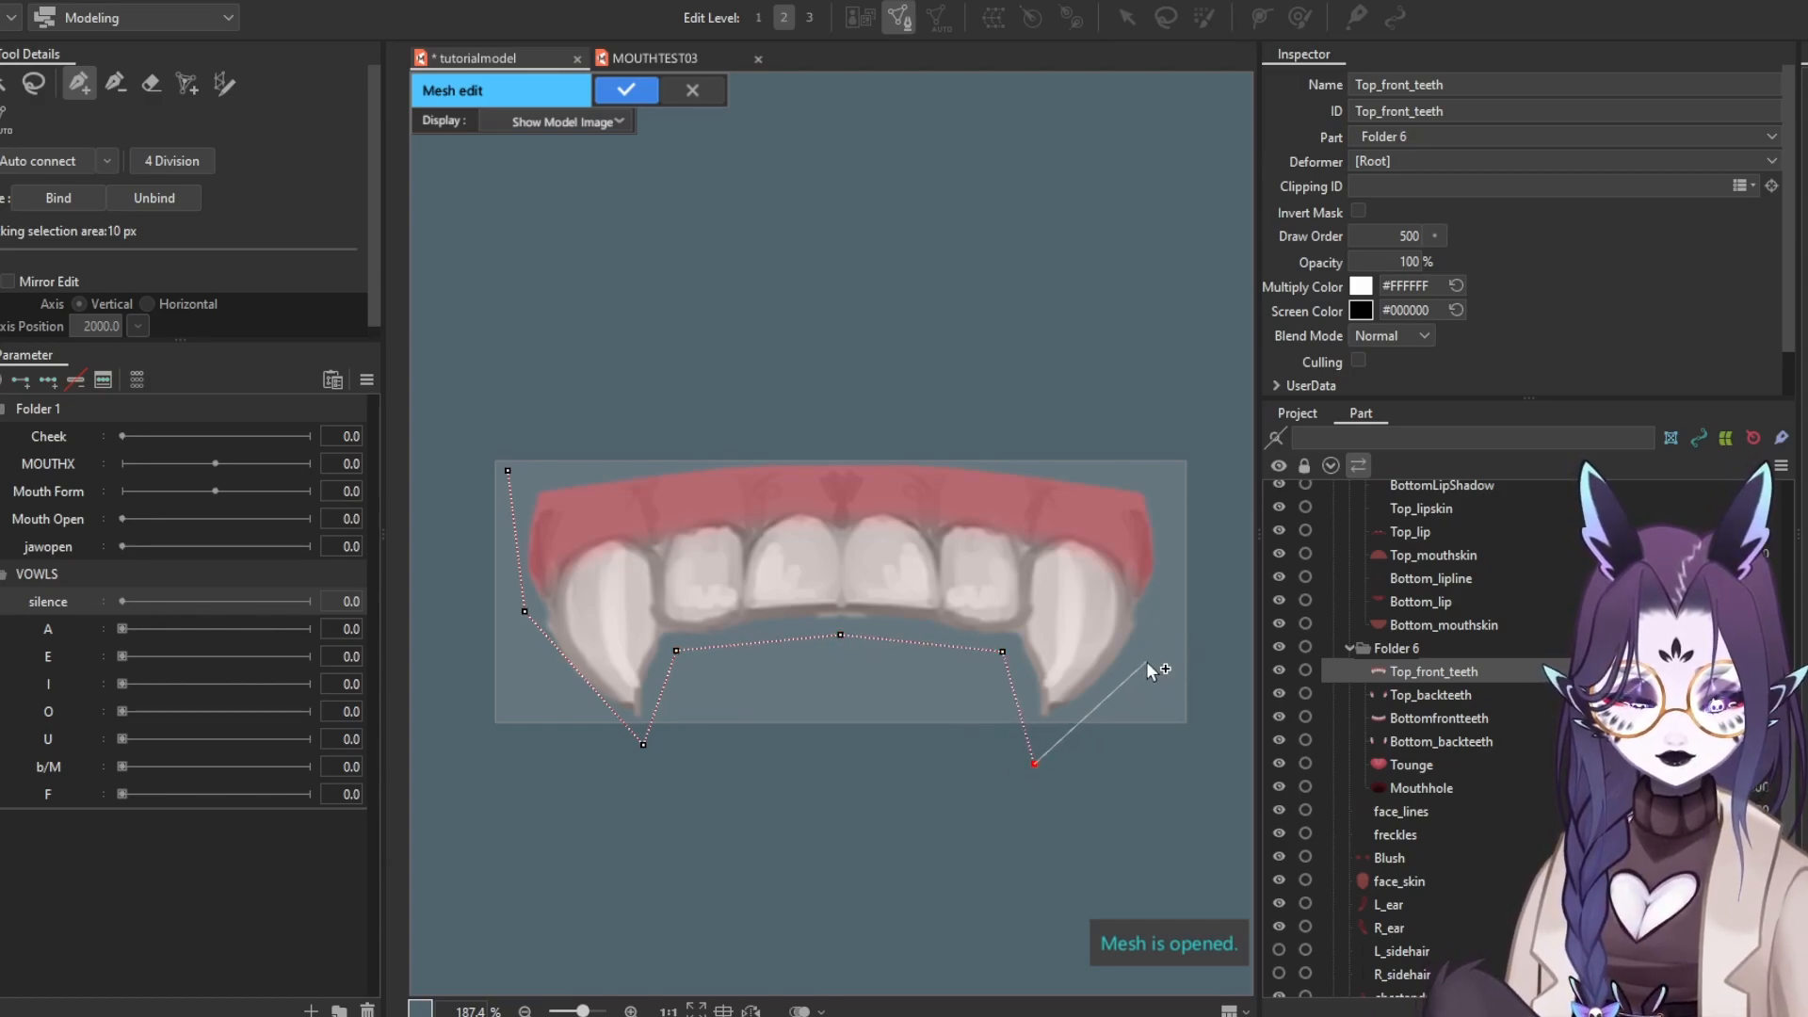
pyautogui.click(1177, 618)
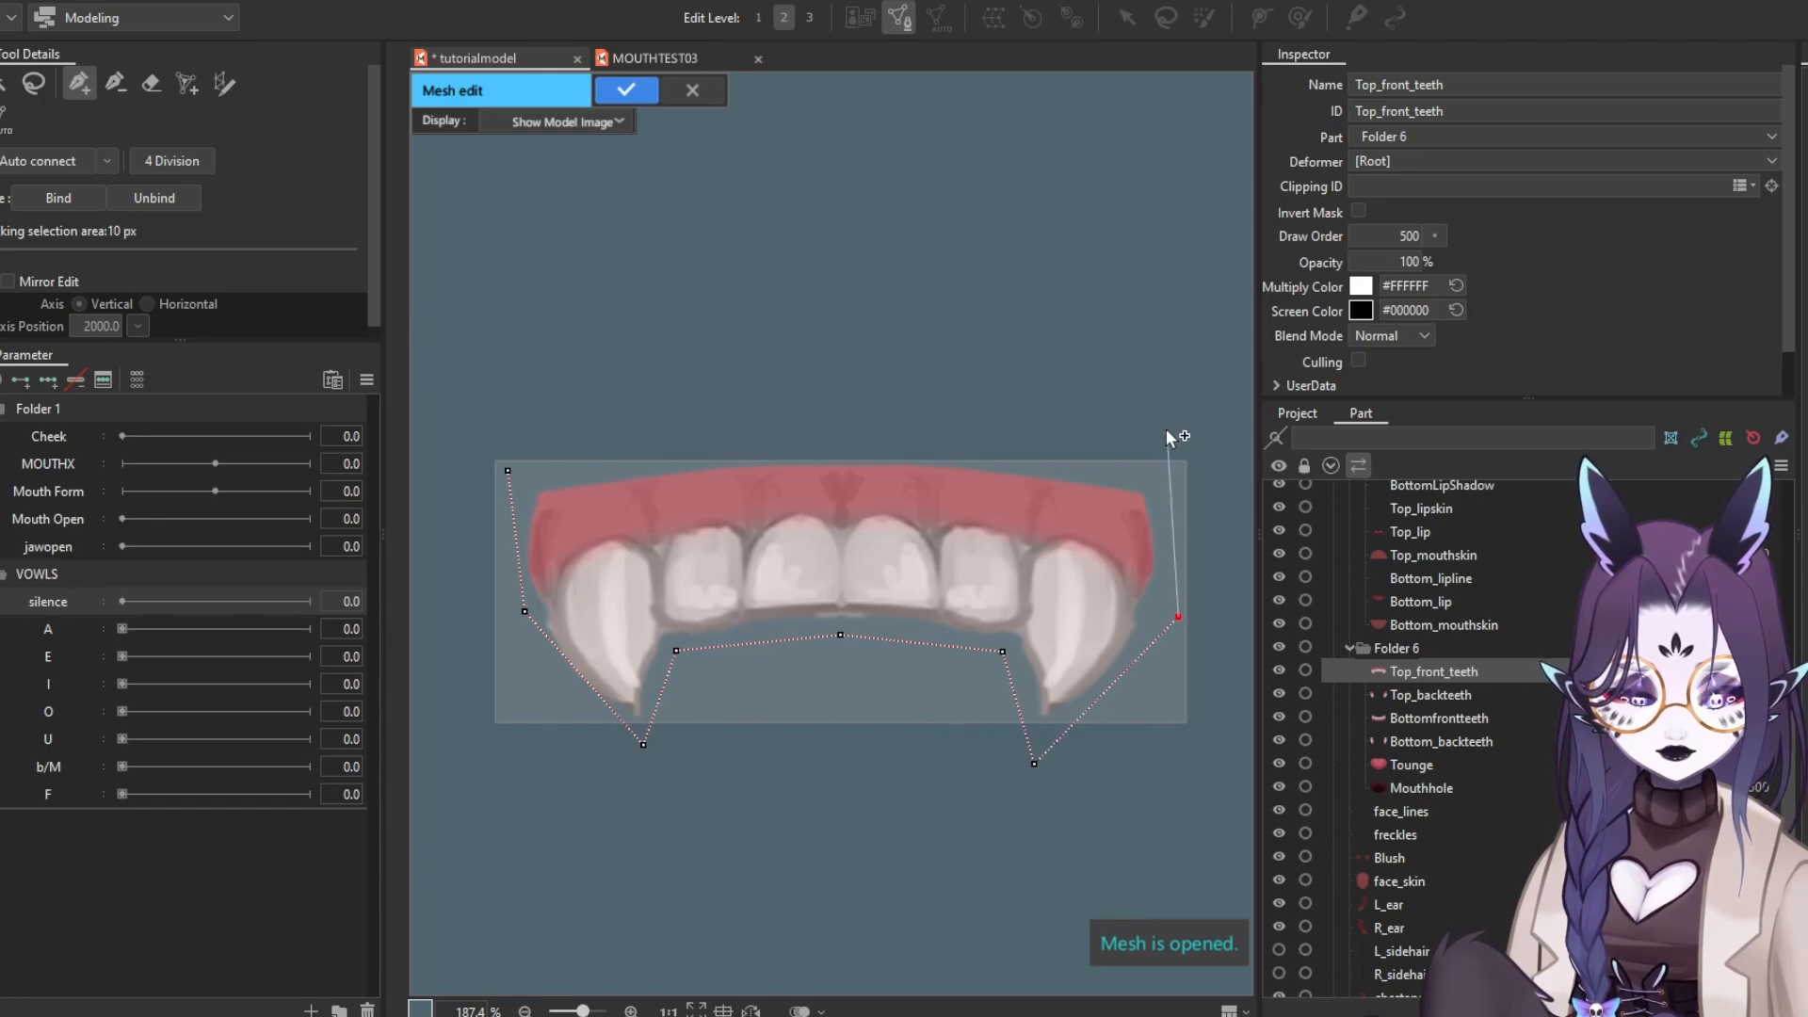
pyautogui.click(1178, 449)
pyautogui.click(834, 433)
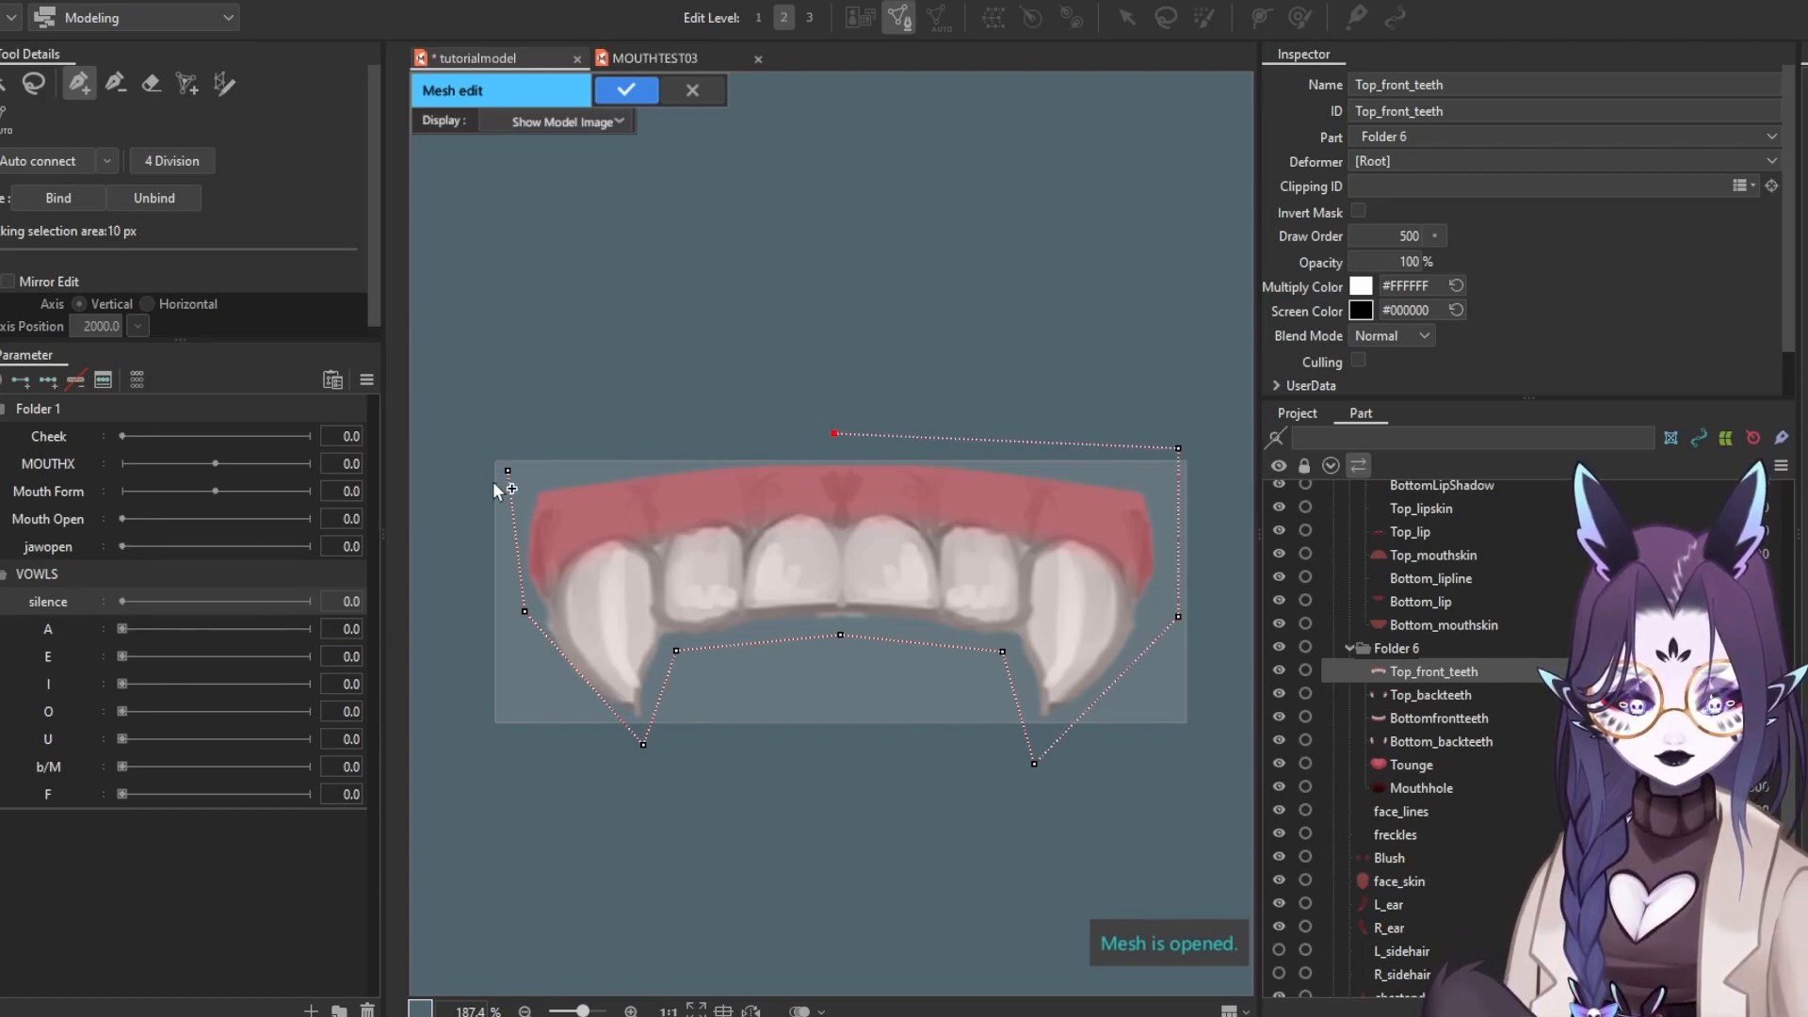
pyautogui.moveTo(507, 471); pyautogui.dragTo(514, 463)
# Adjust the outline vertices beside the left fang, below both fang tips, and at the right fang's inner corner
pyautogui.moveTo(526, 614); pyautogui.dragTo(518, 625)
pyautogui.moveTo(644, 744)
pyautogui.mouseDown()
pyautogui.moveTo(659, 738)
pyautogui.moveTo(646, 757)
pyautogui.mouseUp()
pyautogui.click(1036, 764)
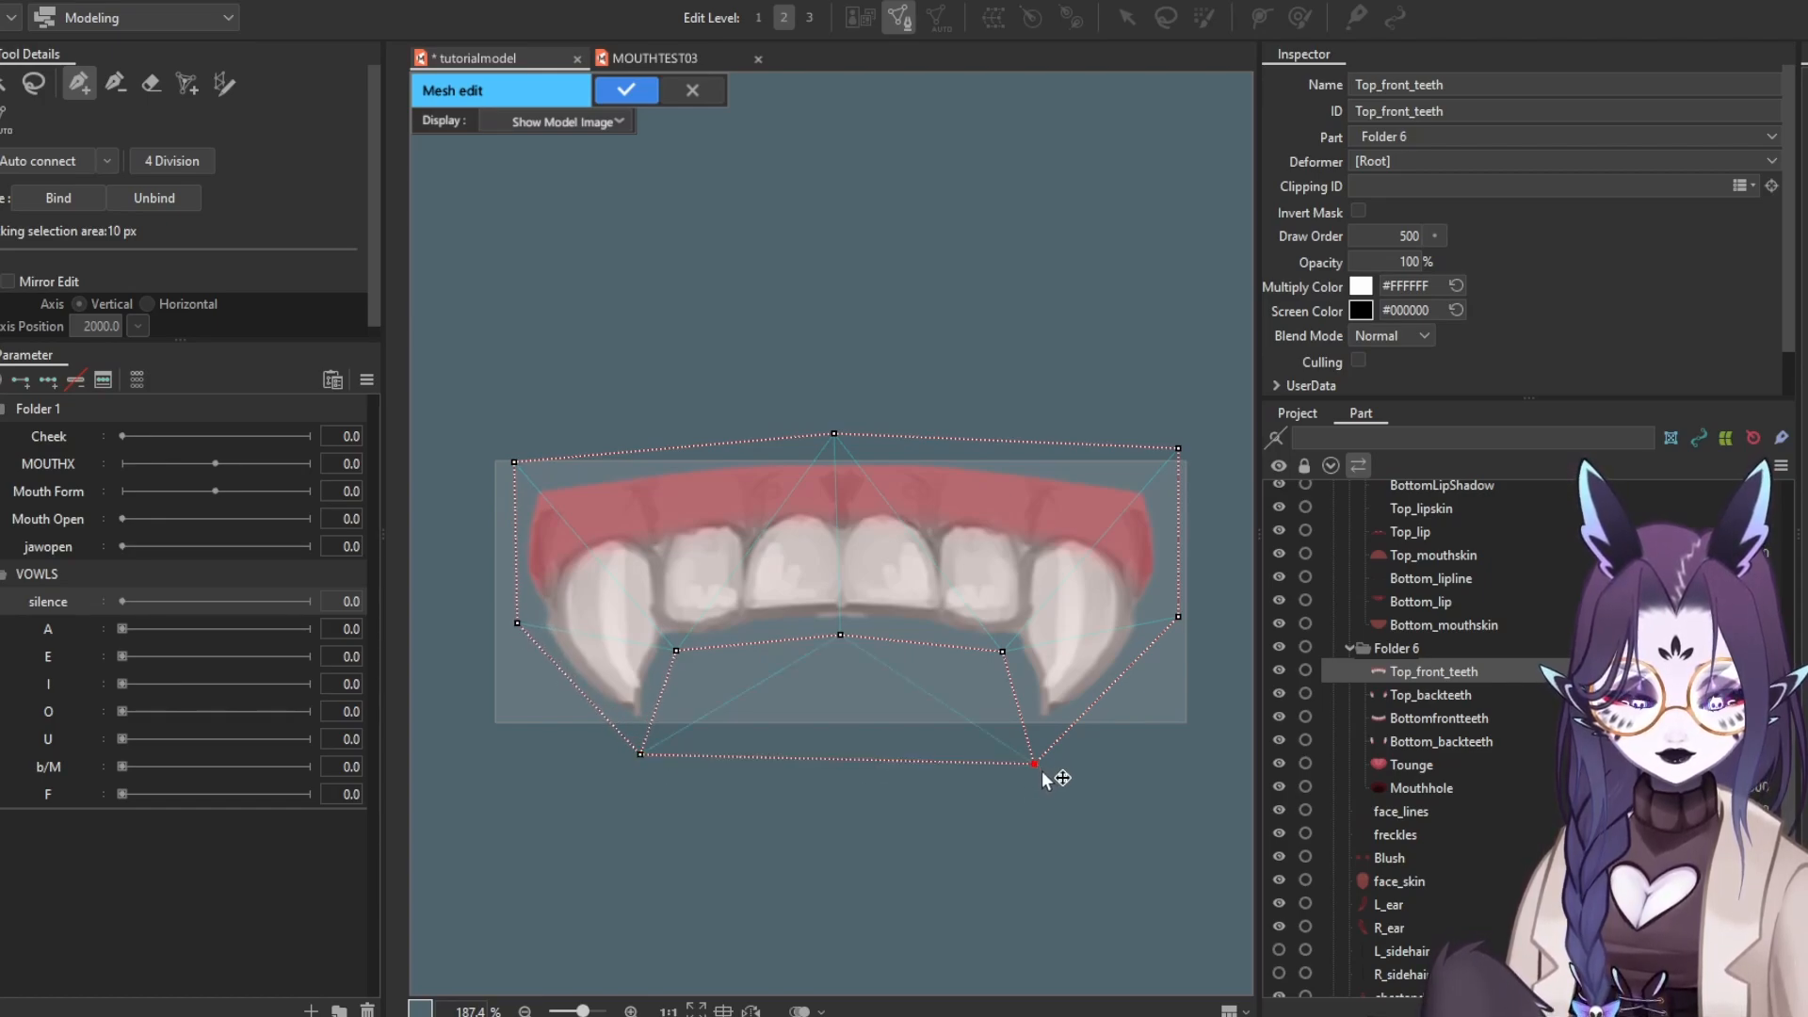
pyautogui.moveTo(1036, 765); pyautogui.dragTo(1047, 769)
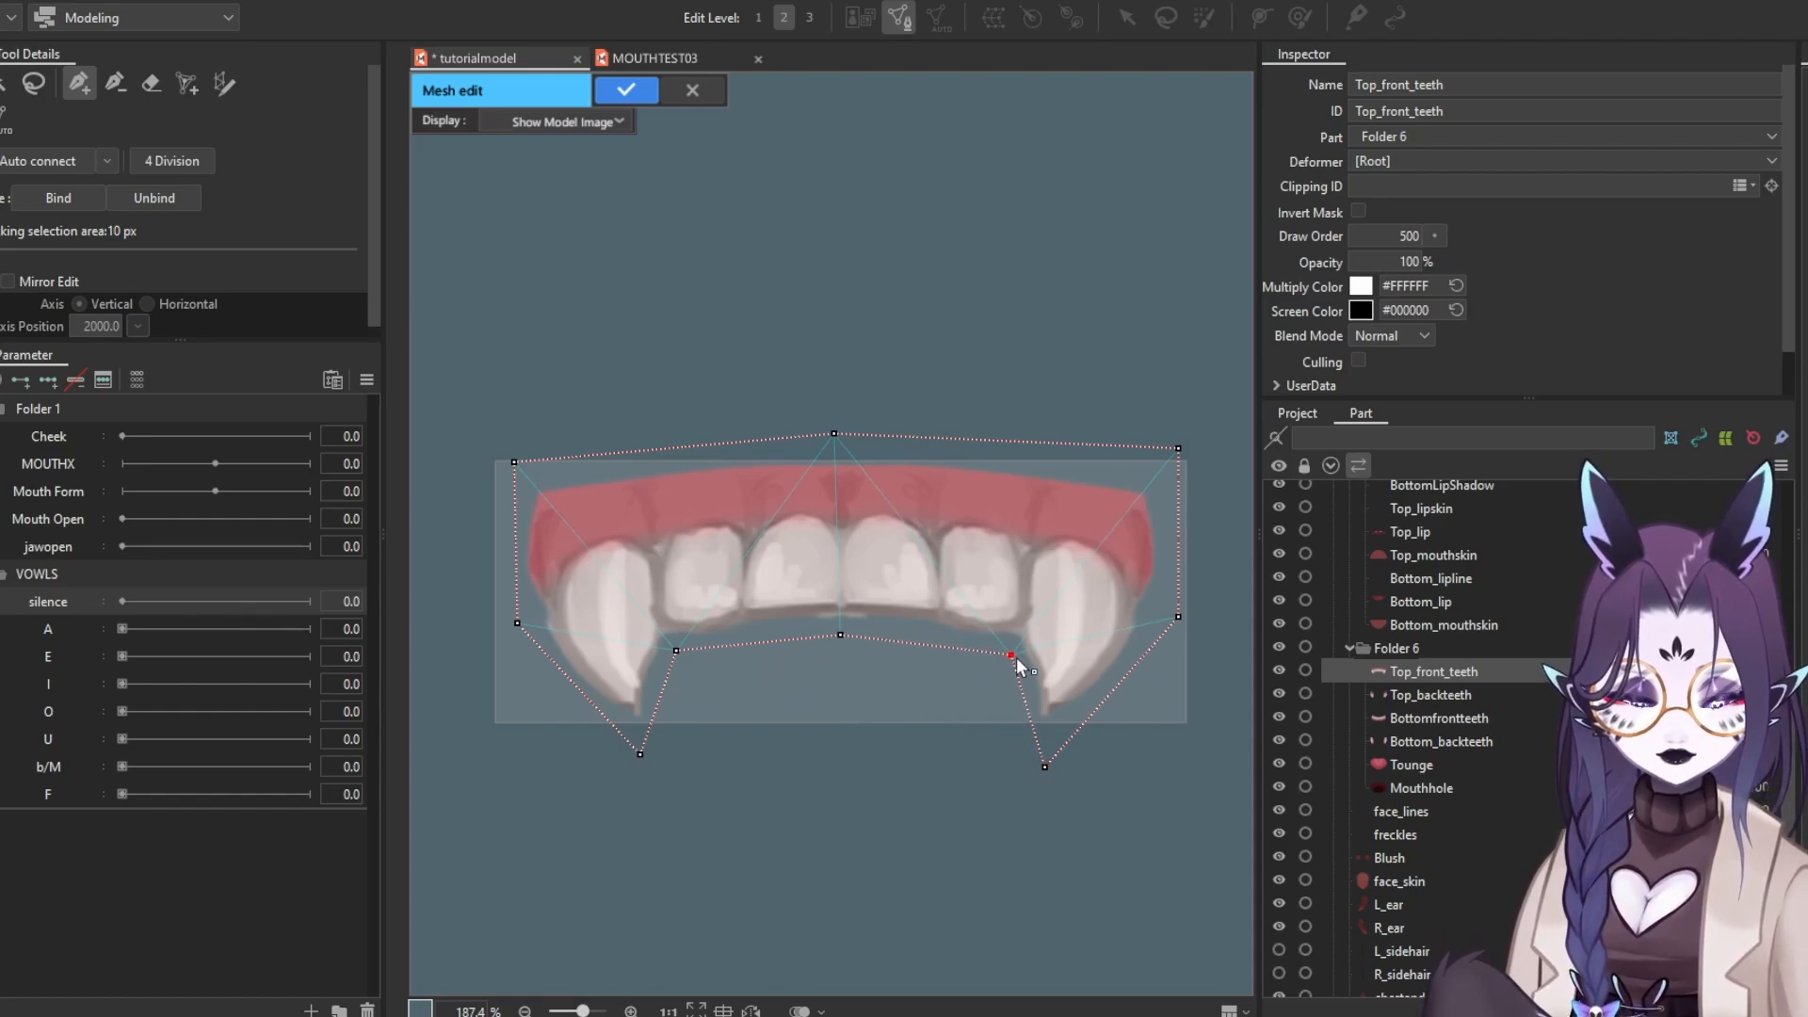
pyautogui.moveTo(1015, 657); pyautogui.dragTo(1019, 654)
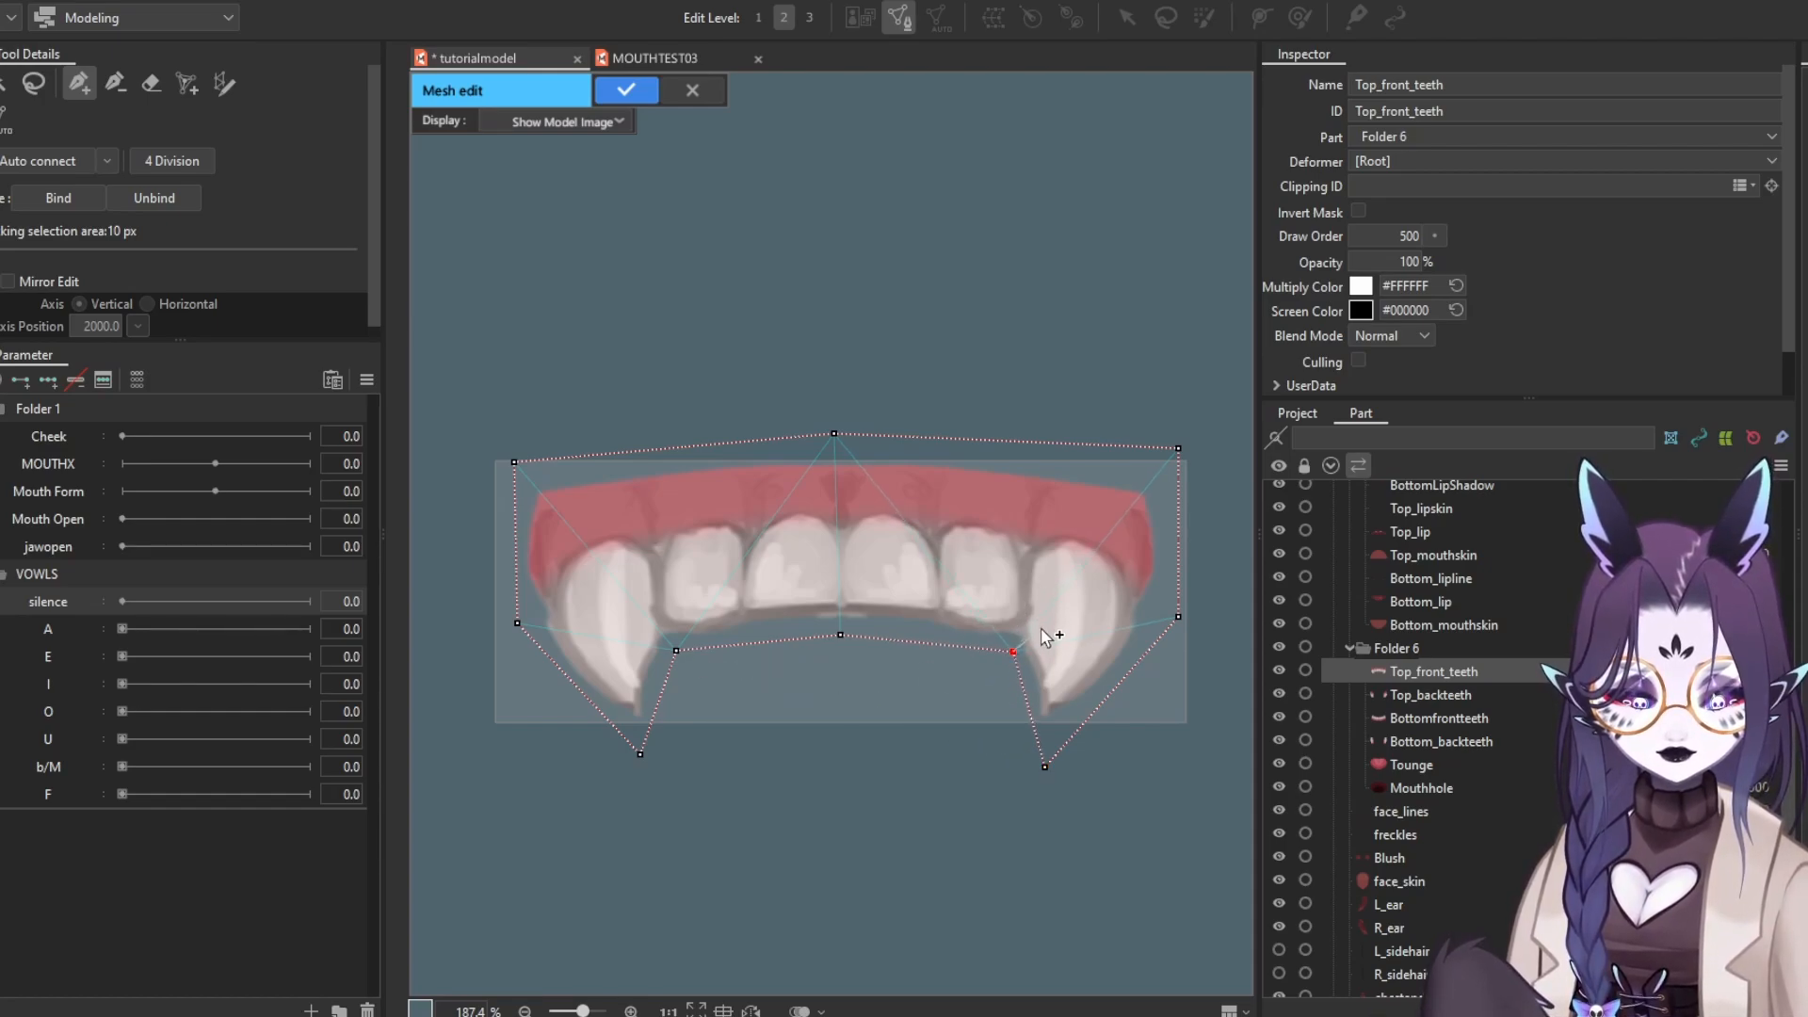
# Add an inner mesh line up the right fang's inner side, along the gum line, and down beside the left fang
pyautogui.click(1038, 533)
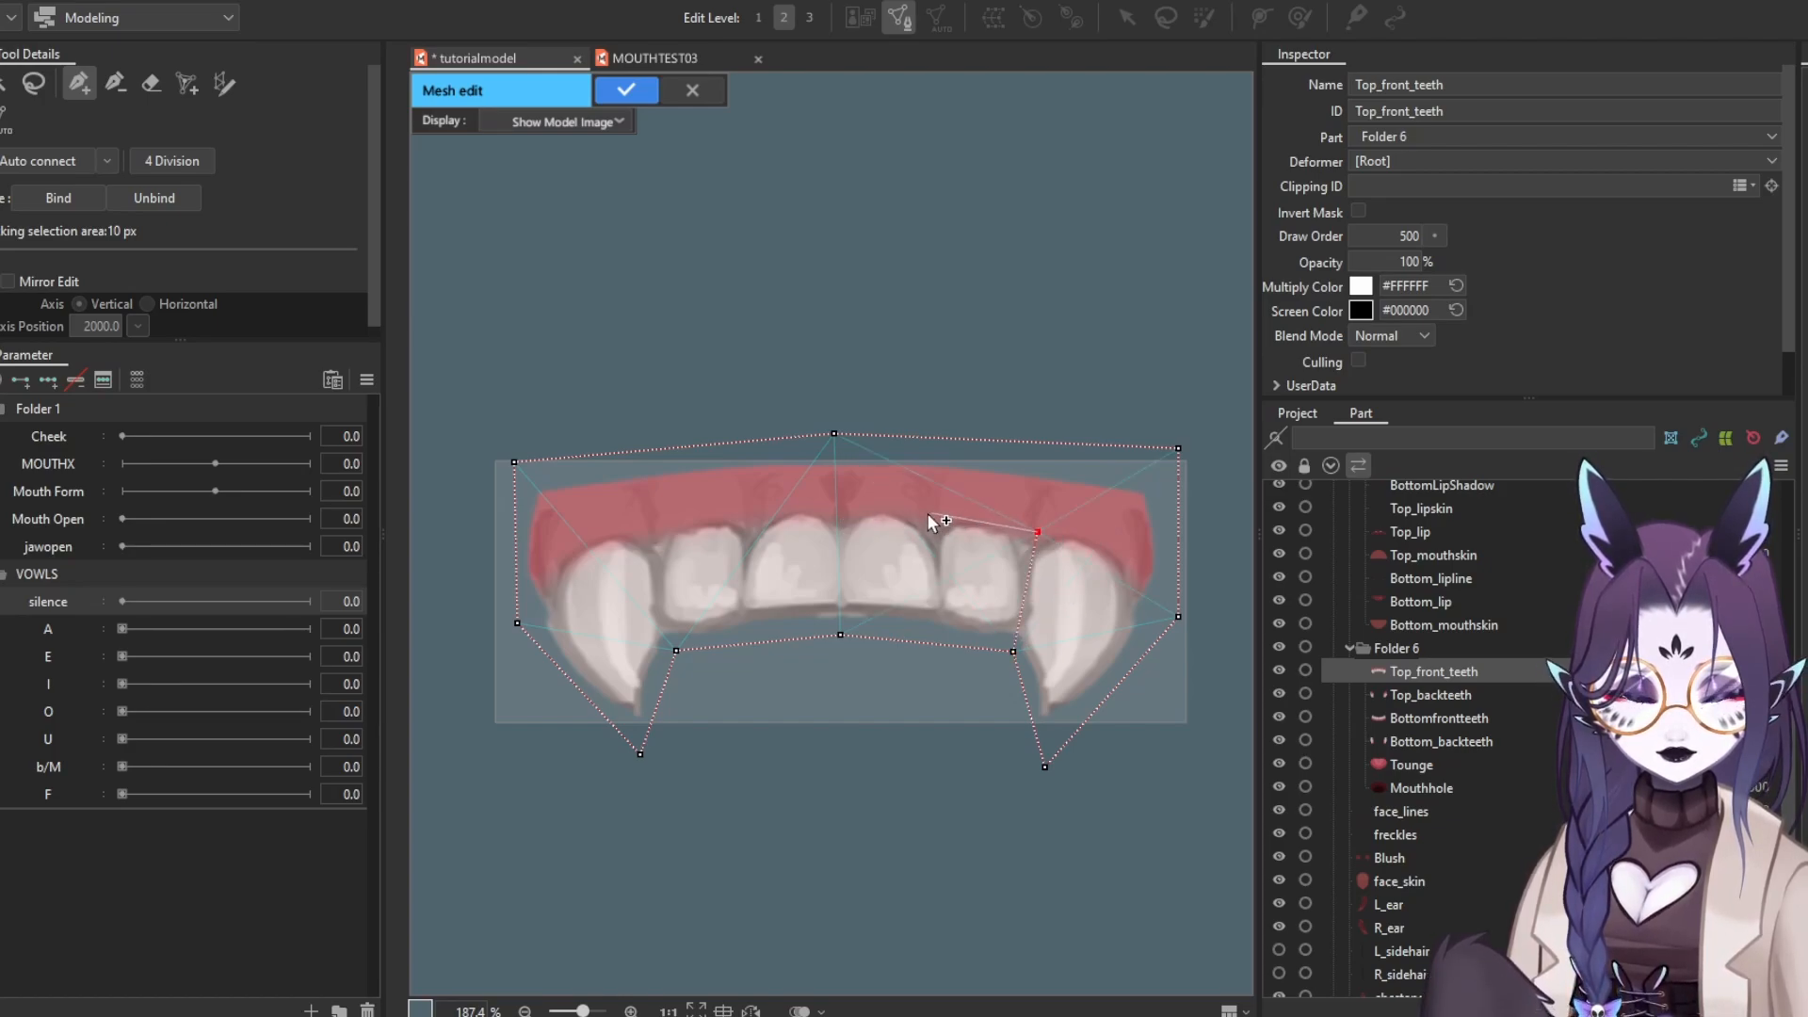
pyautogui.click(837, 514)
pyautogui.click(654, 537)
pyautogui.click(676, 652)
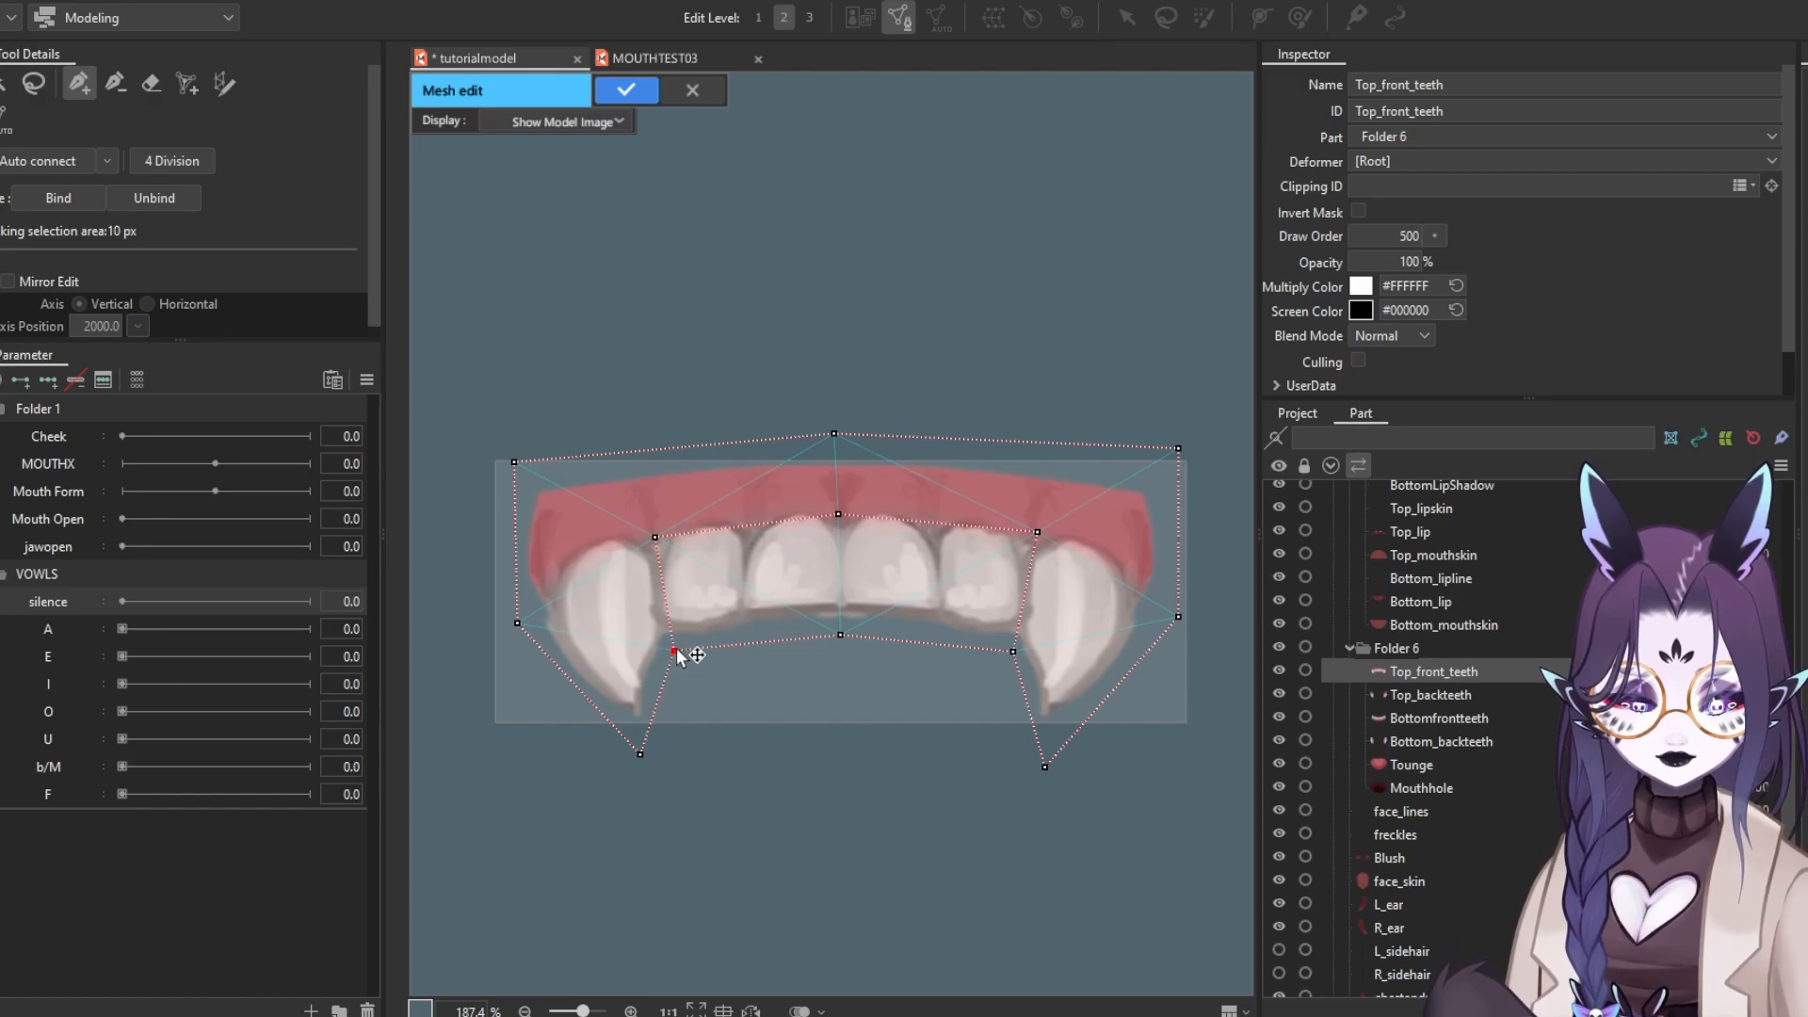
pyautogui.moveTo(676, 651); pyautogui.dragTo(662, 652)
pyautogui.moveTo(659, 537); pyautogui.dragTo(653, 537)
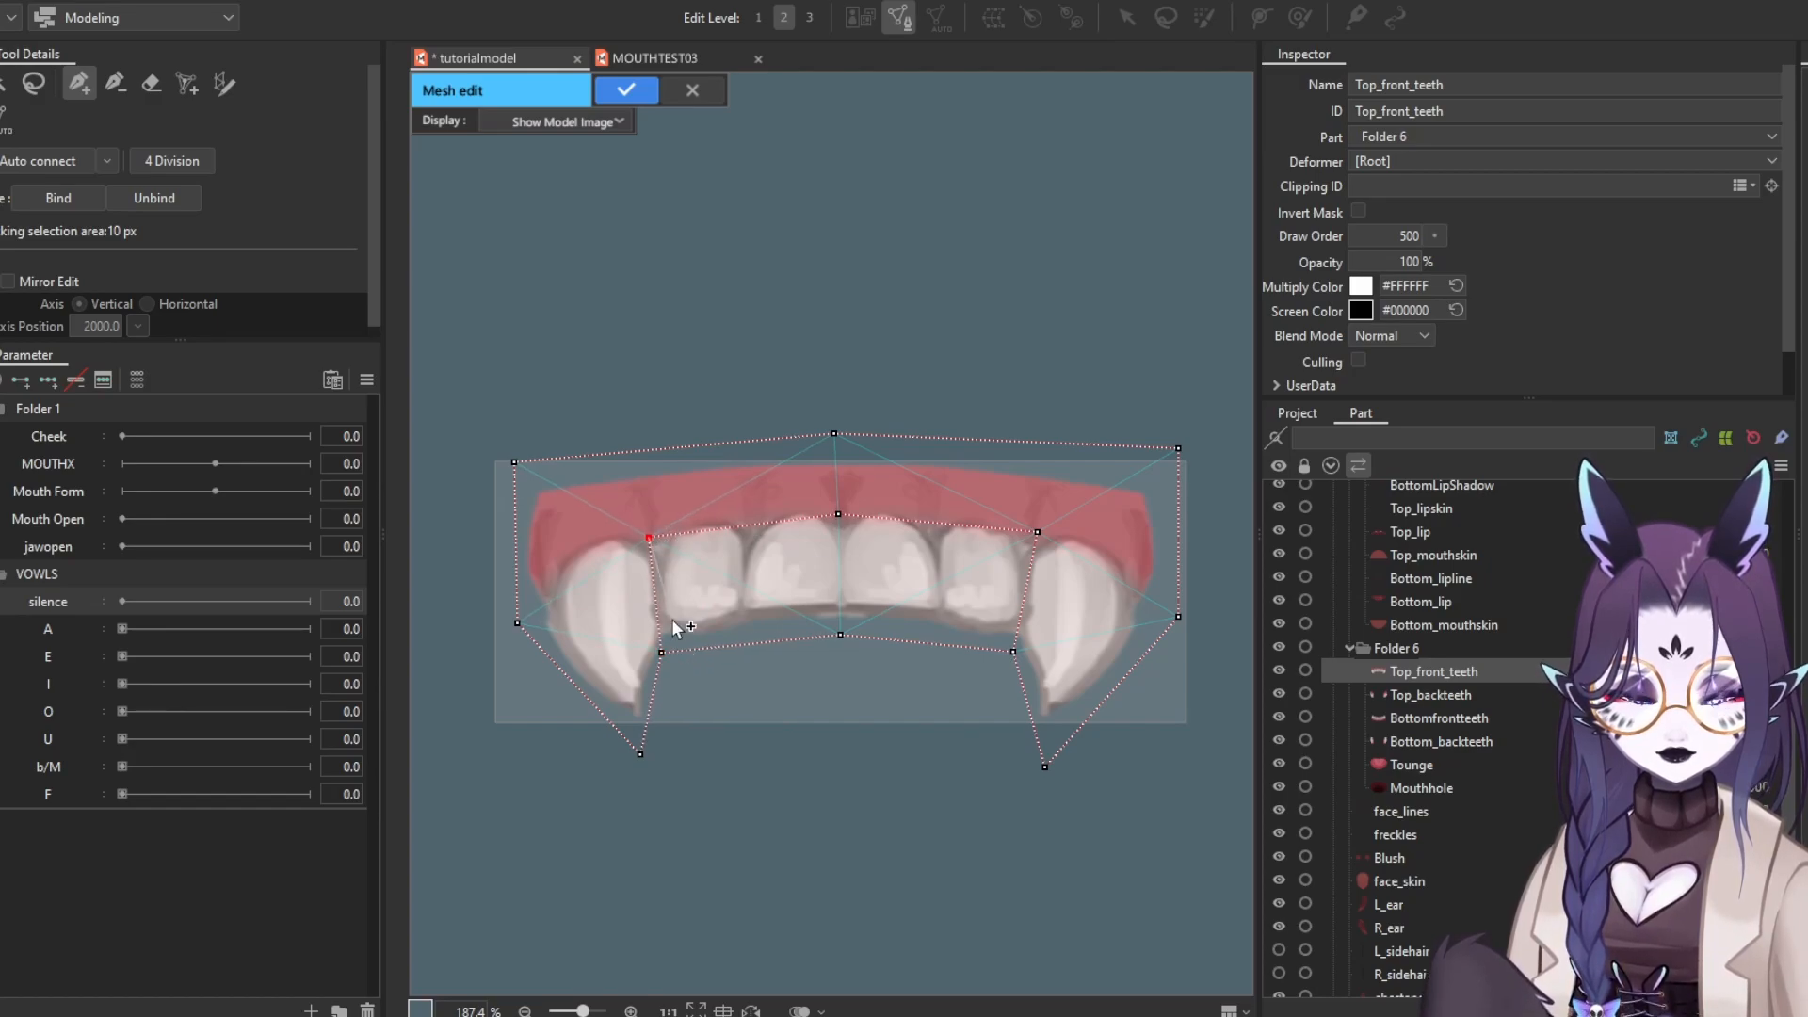
pyautogui.click(660, 652)
# Divide the front teeth with vertical mesh edges at the centre and on the outer side of each central incisor
pyautogui.click(838, 514)
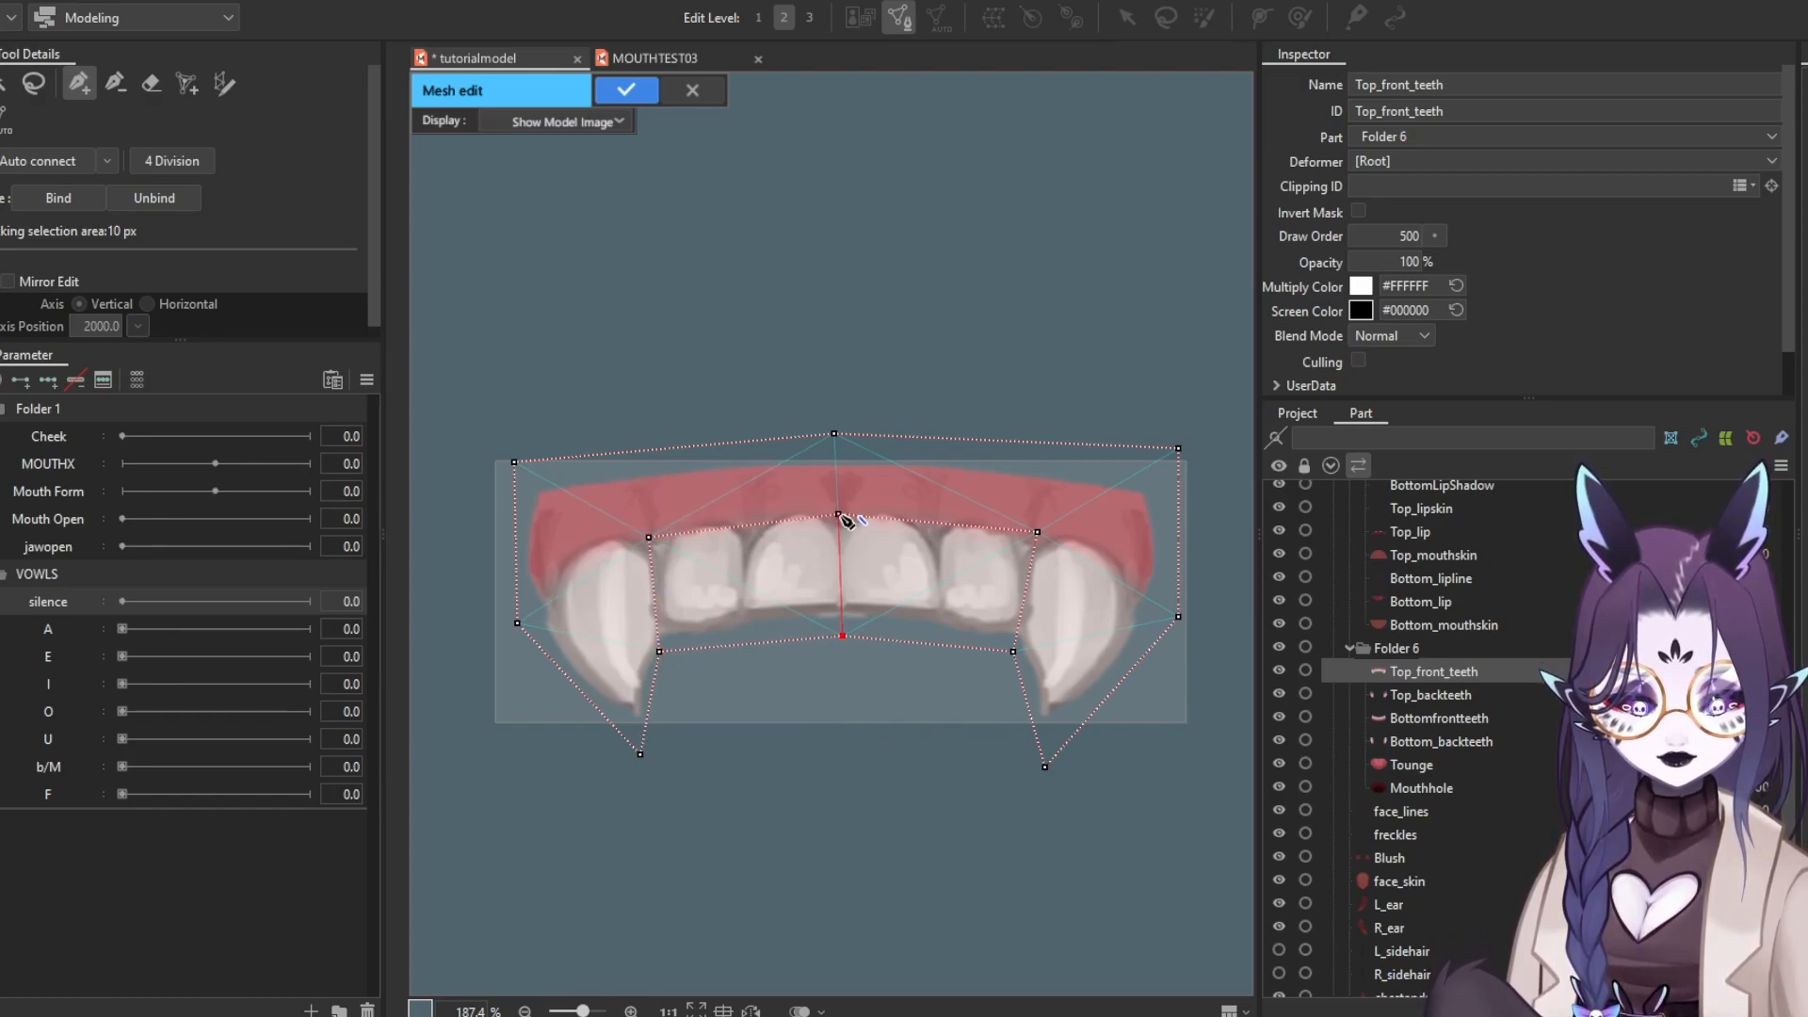
pyautogui.click(756, 523)
pyautogui.click(749, 646)
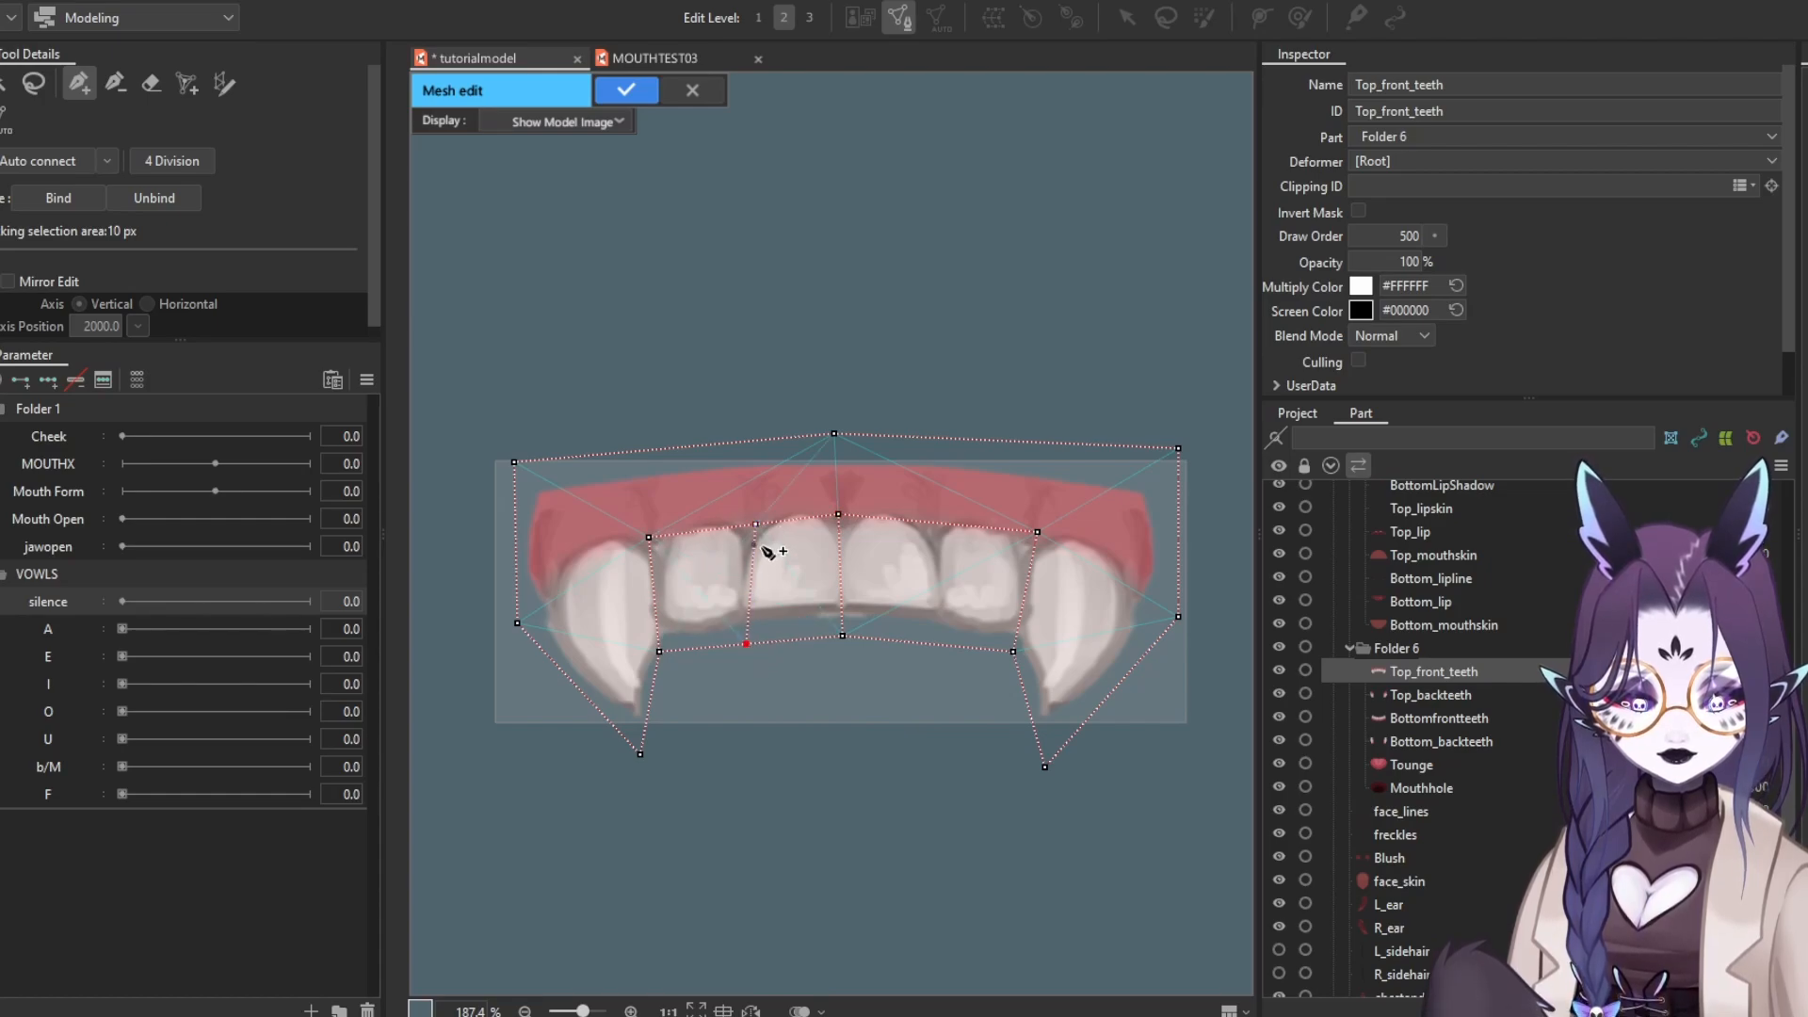
pyautogui.click(942, 524)
pyautogui.click(935, 644)
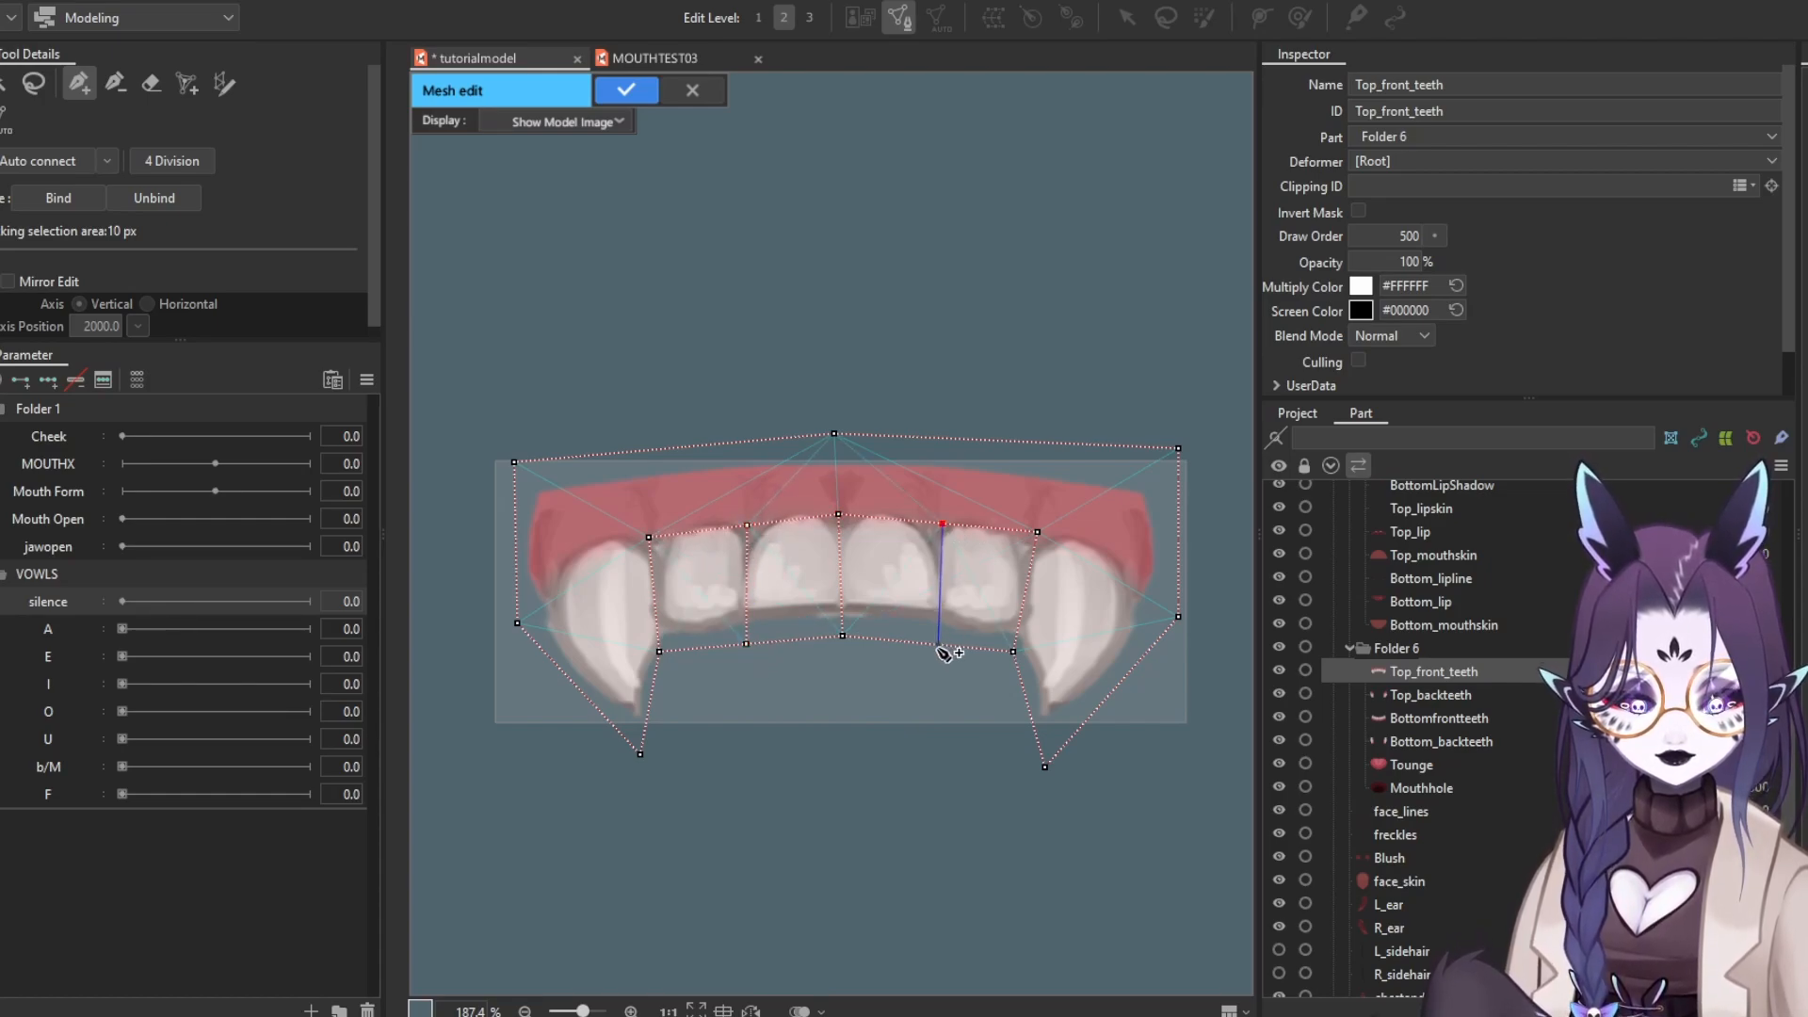
pyautogui.click(935, 644)
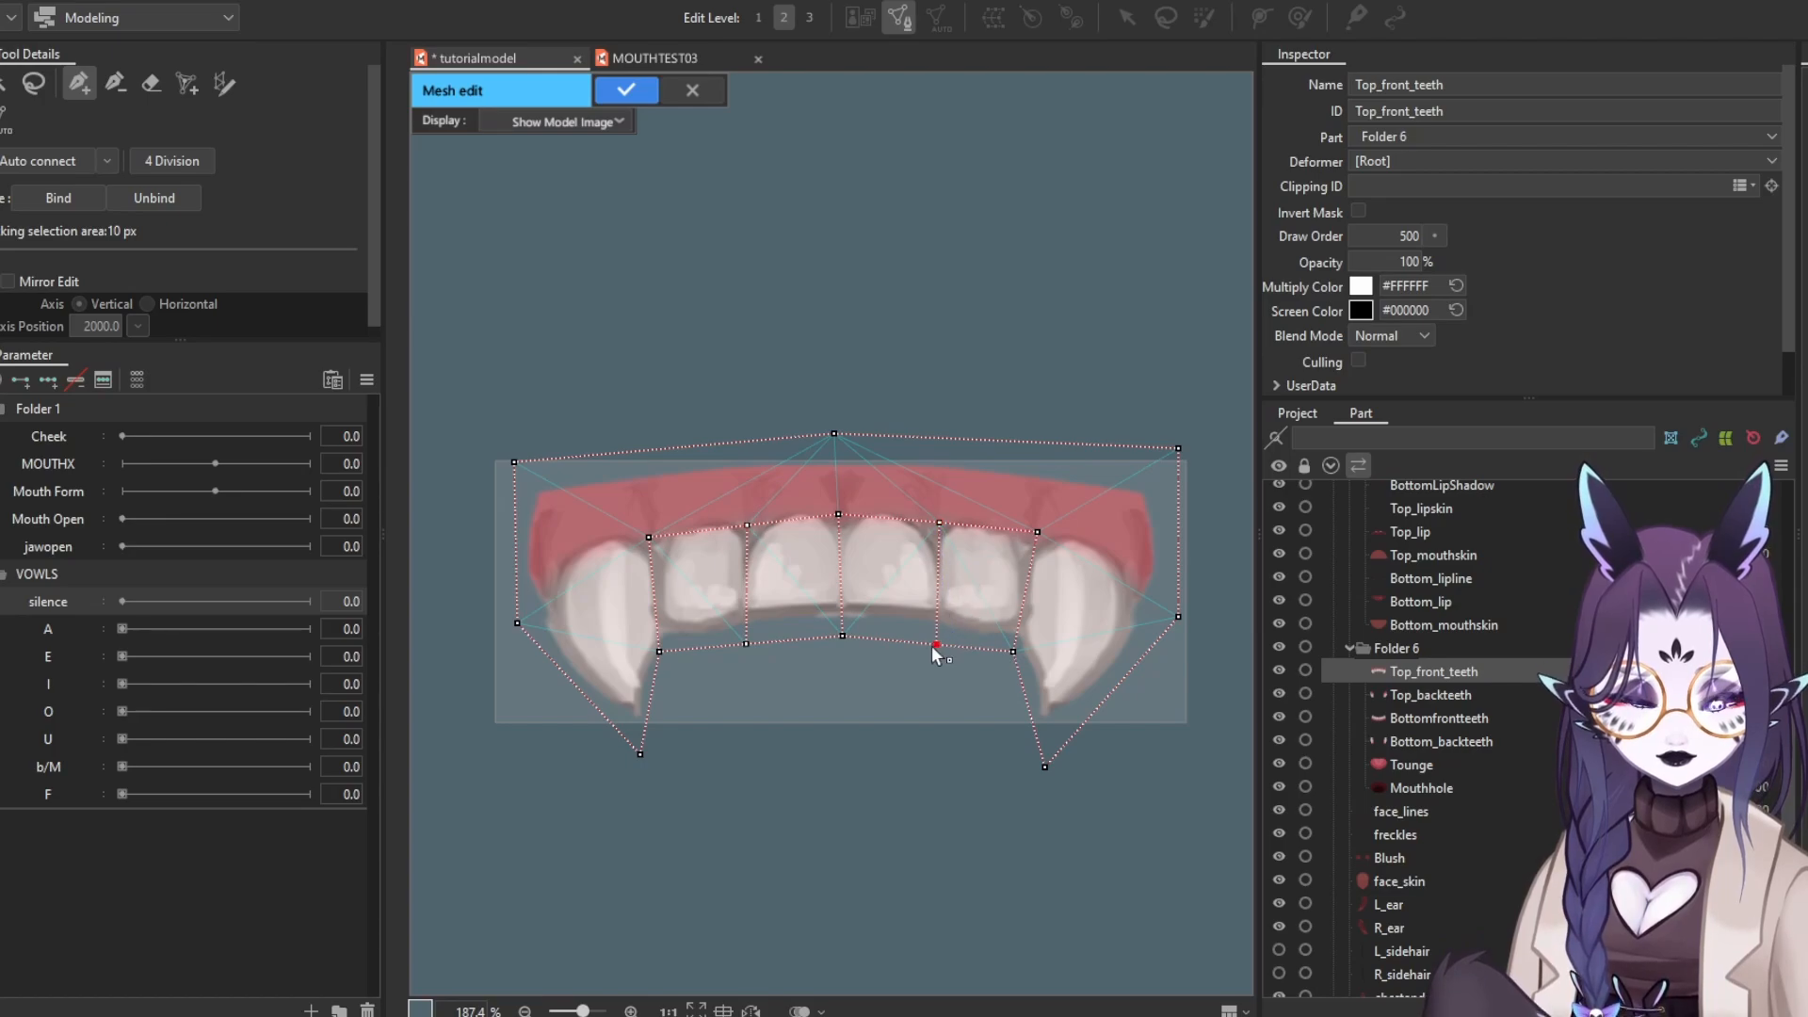
pyautogui.click(746, 642)
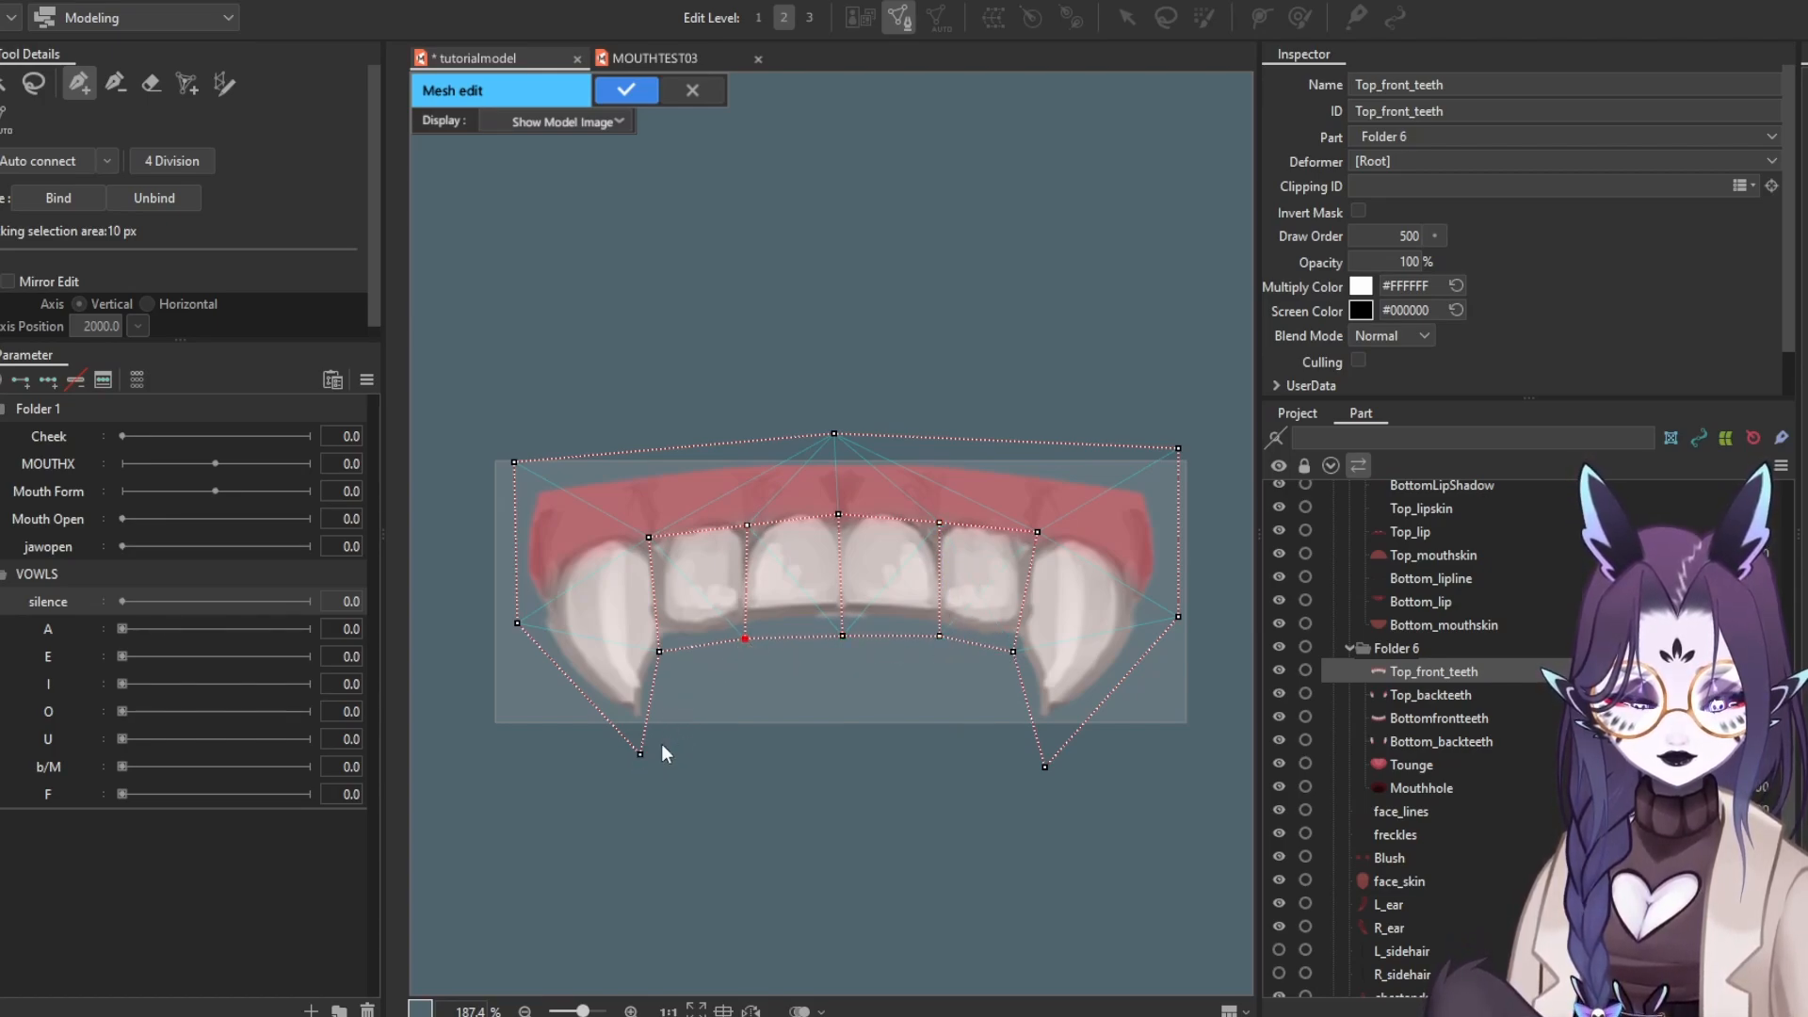
# Refine the vertices beside the left fang and extend the gum line over that fang to the outer-edge vertex
pyautogui.moveTo(665, 658); pyautogui.dragTo(668, 658)
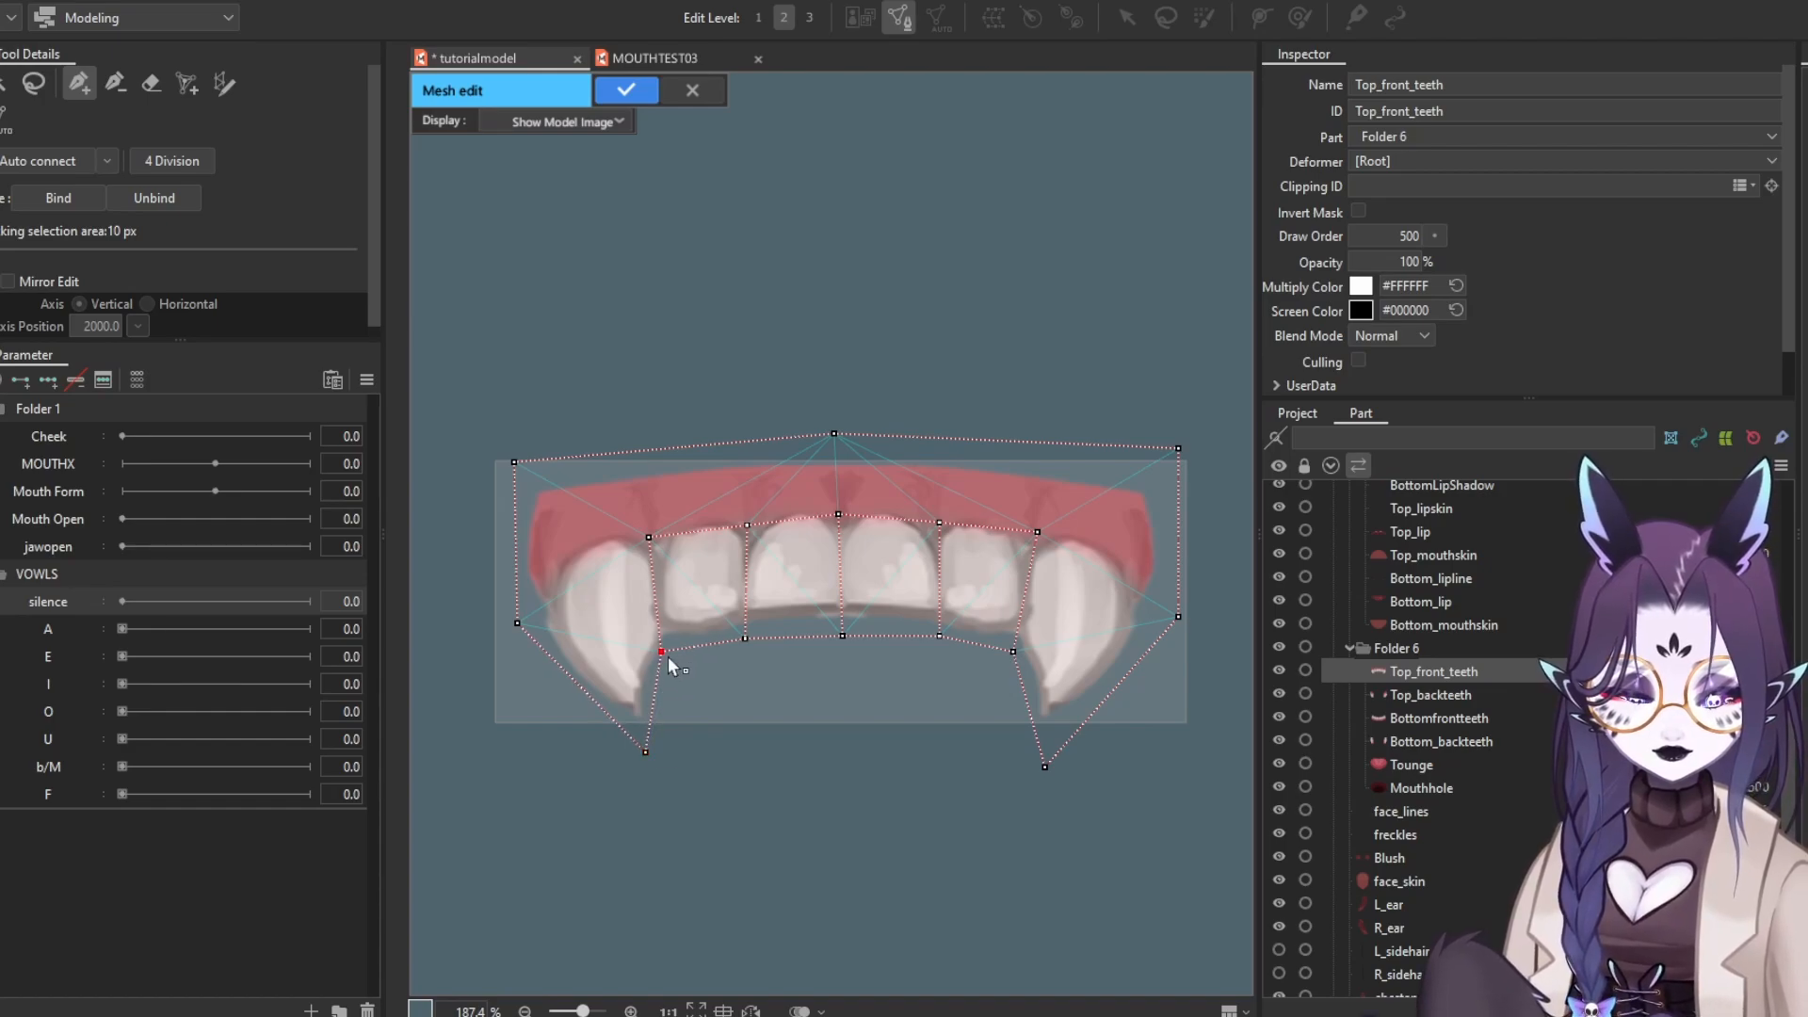
pyautogui.moveTo(653, 533); pyautogui.dragTo(657, 536)
pyautogui.click(594, 540)
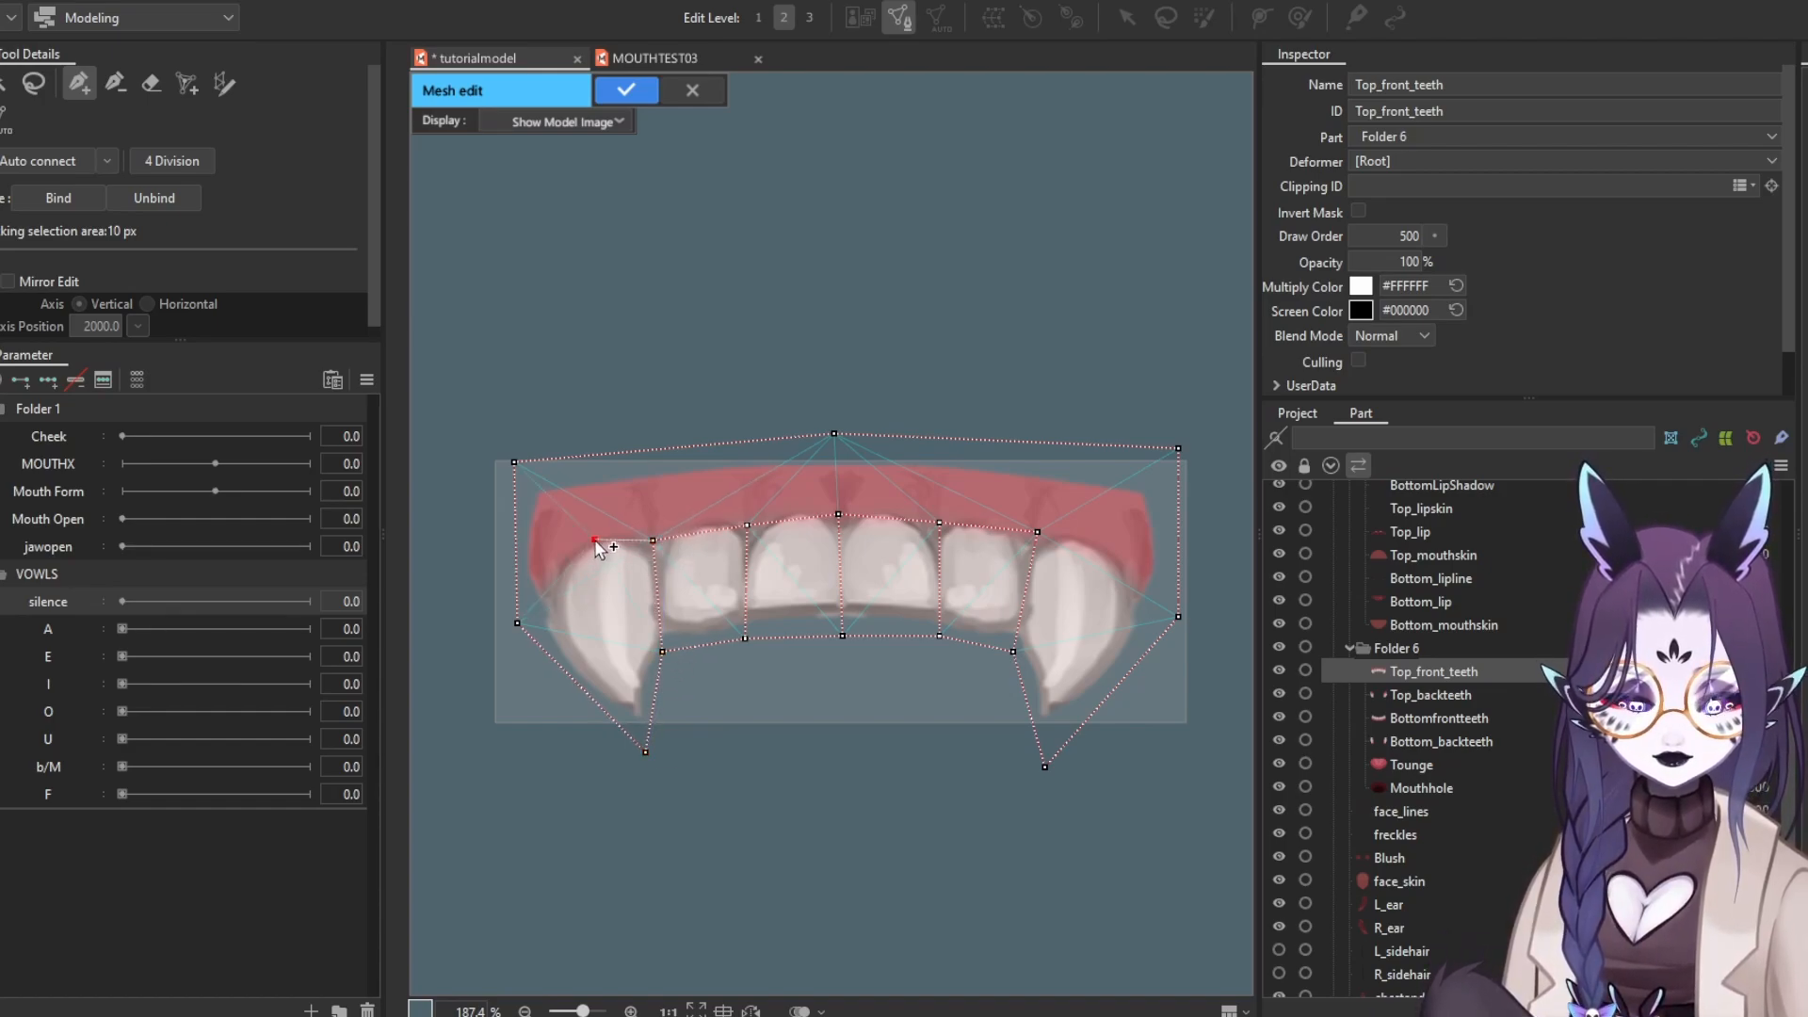
pyautogui.click(516, 623)
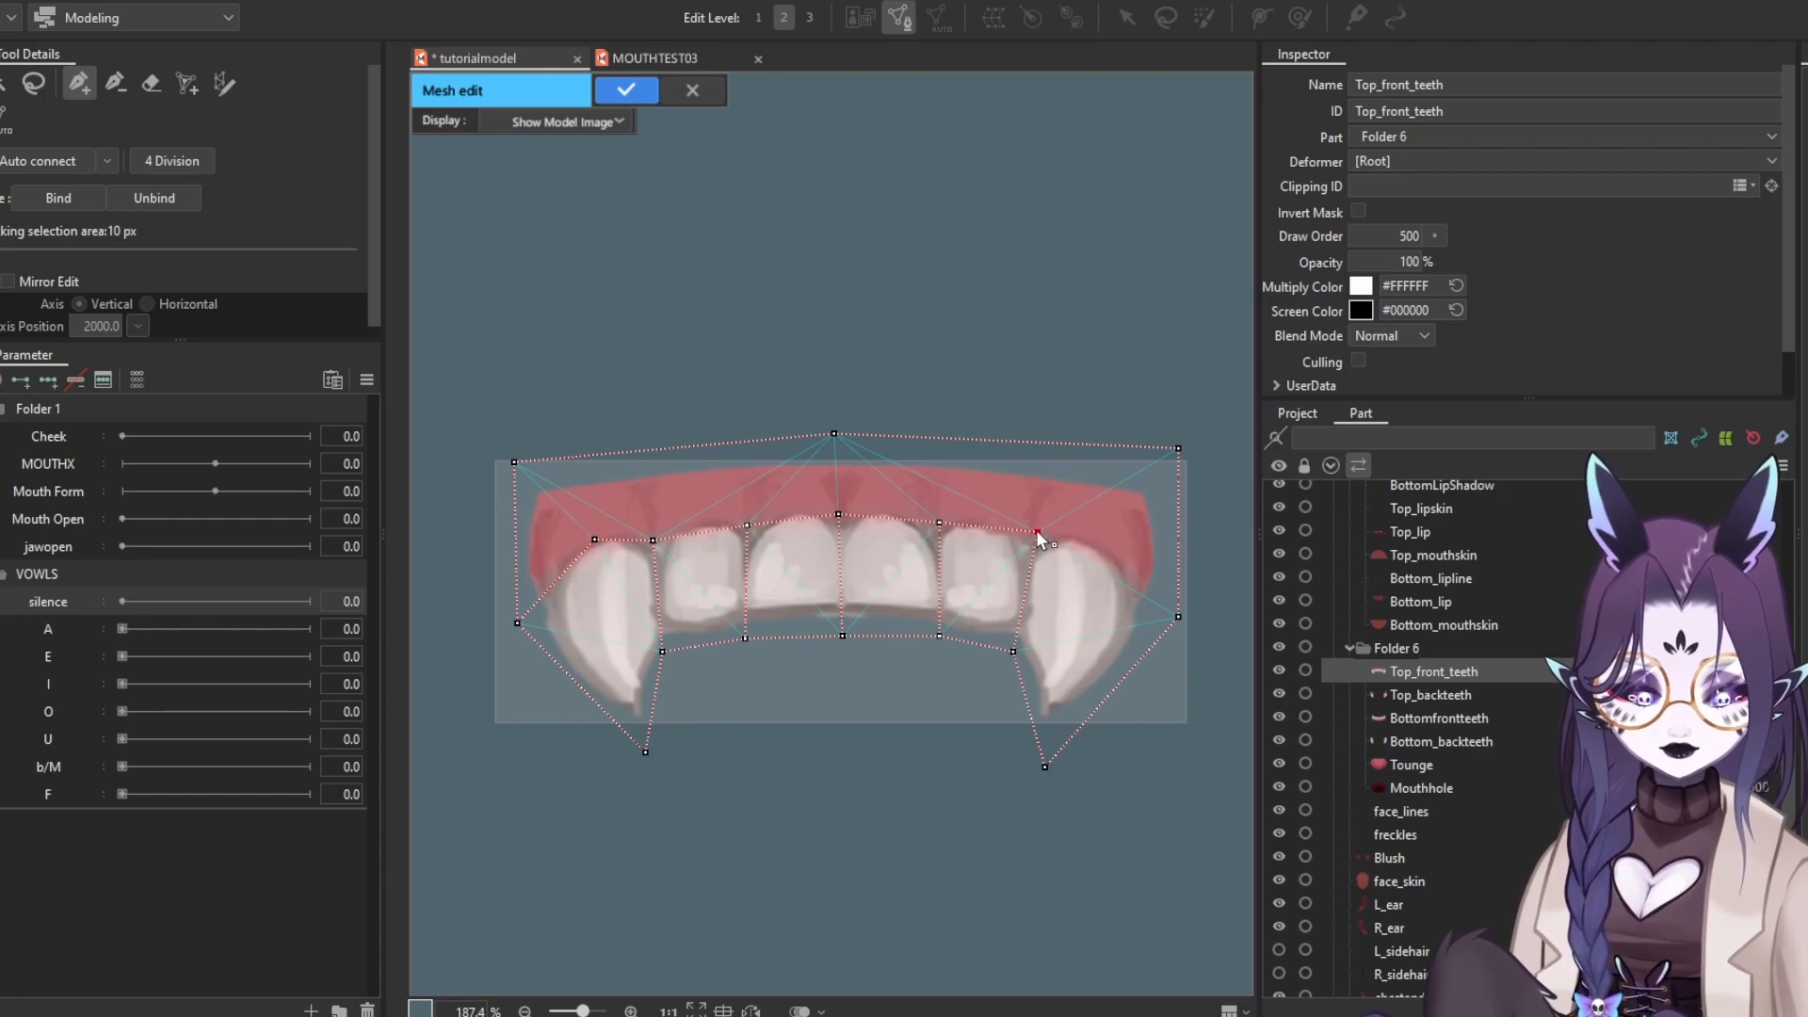
# Extend the gum line over the right fang to the outer-edge vertex, reposition that vertex closer to the fang, and apply the mesh
pyautogui.click(1100, 541)
pyautogui.moveTo(1178, 616); pyautogui.dragTo(1161, 630)
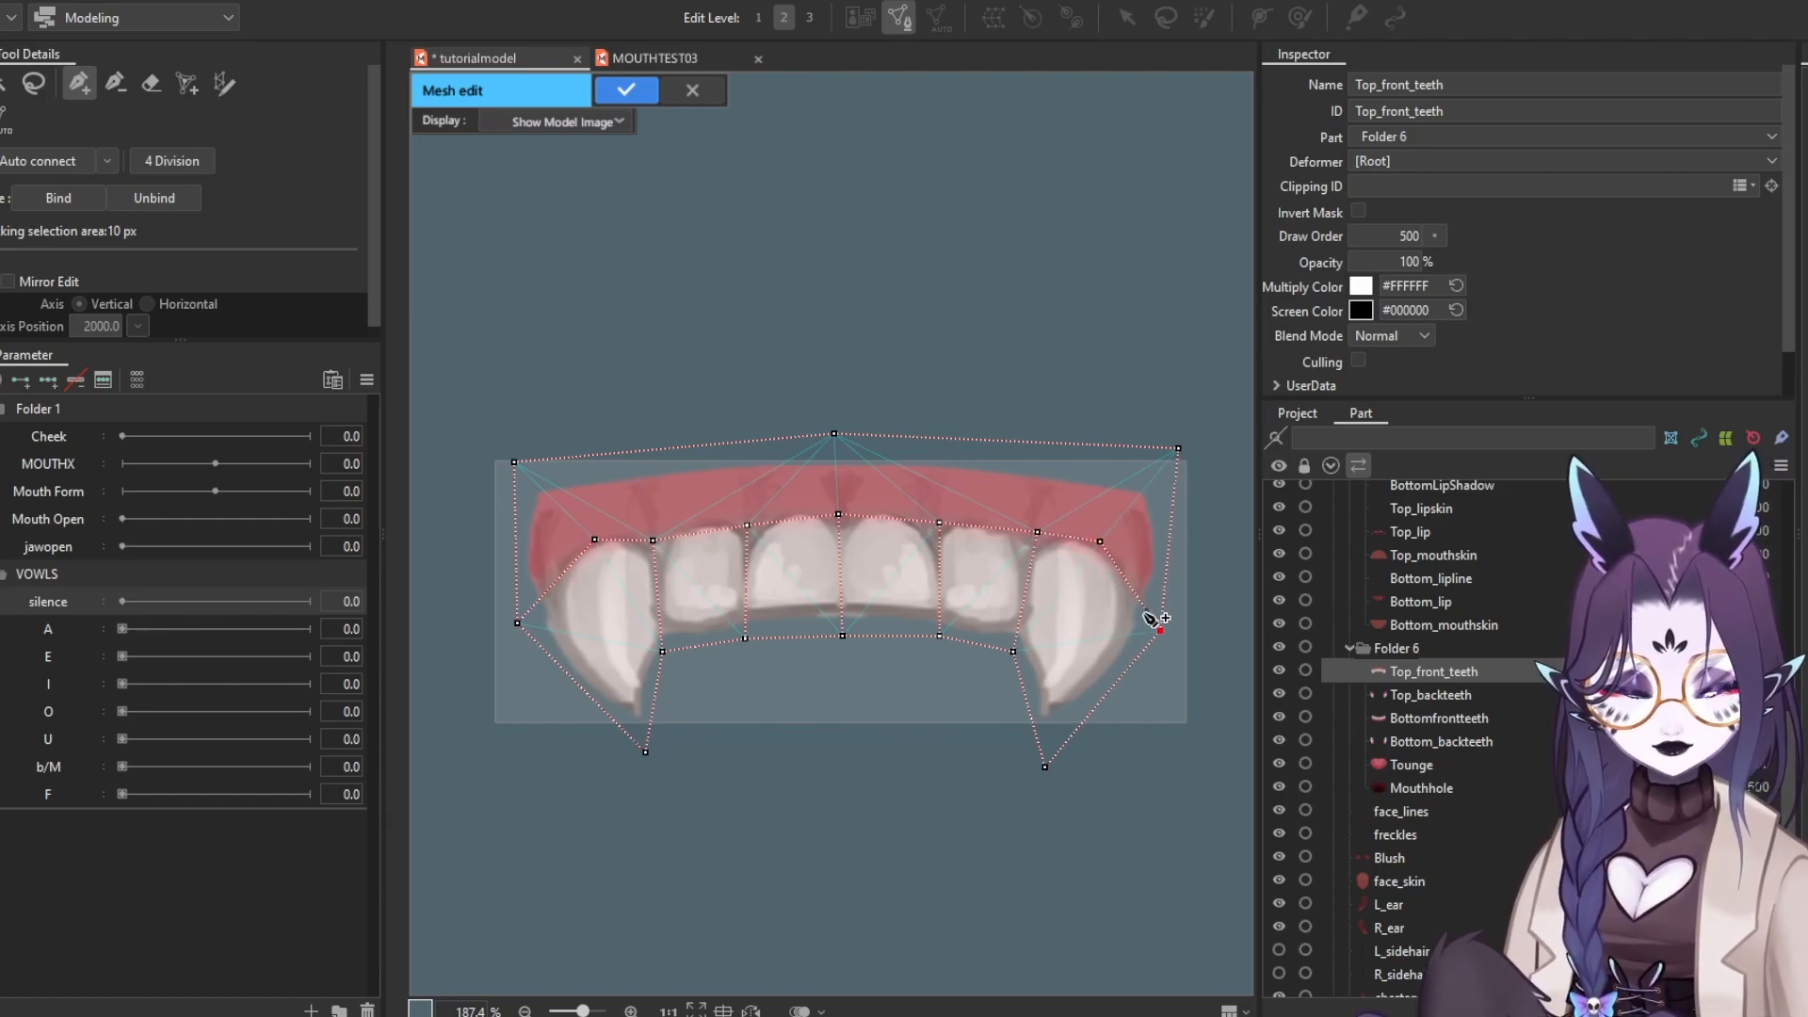
pyautogui.click(625, 91)
pyautogui.scroll(-3, 834, 367)
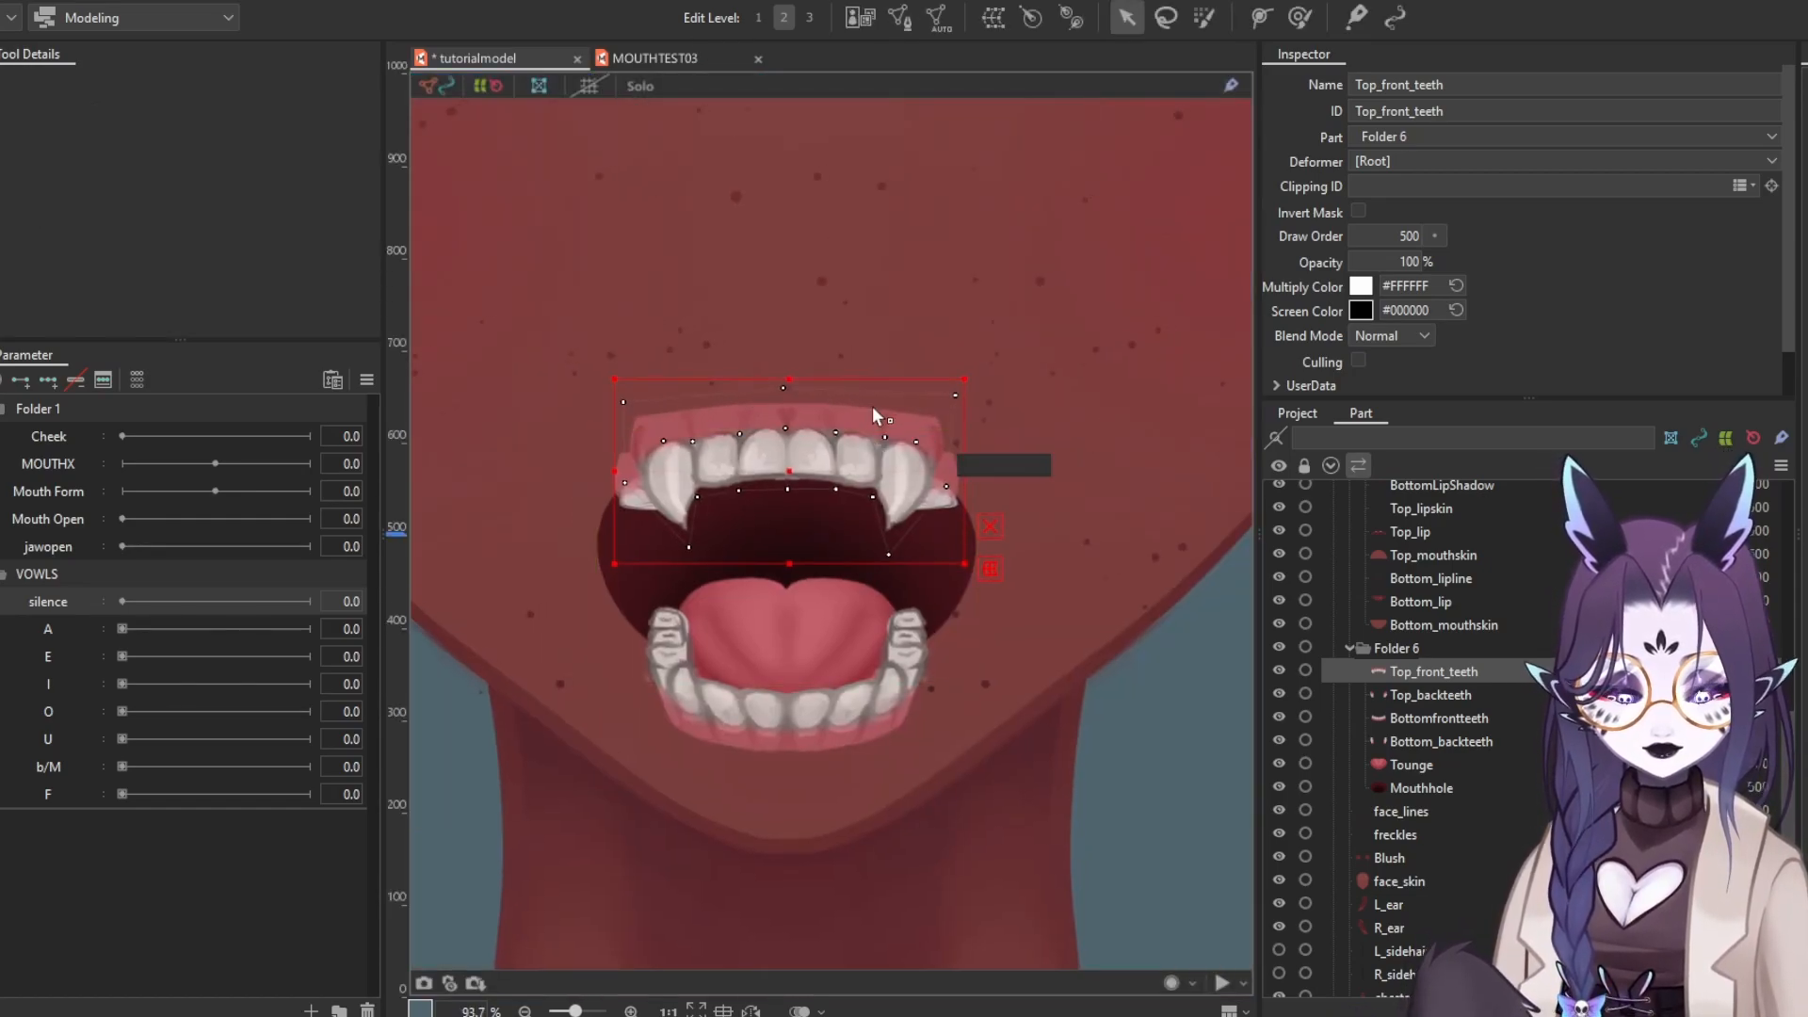
# Try the new Top_front_teeth mesh by shifting the front teeth sideways with the deform brush and nudging a vertex beside the right fang
pyautogui.scroll(2, 876, 414)
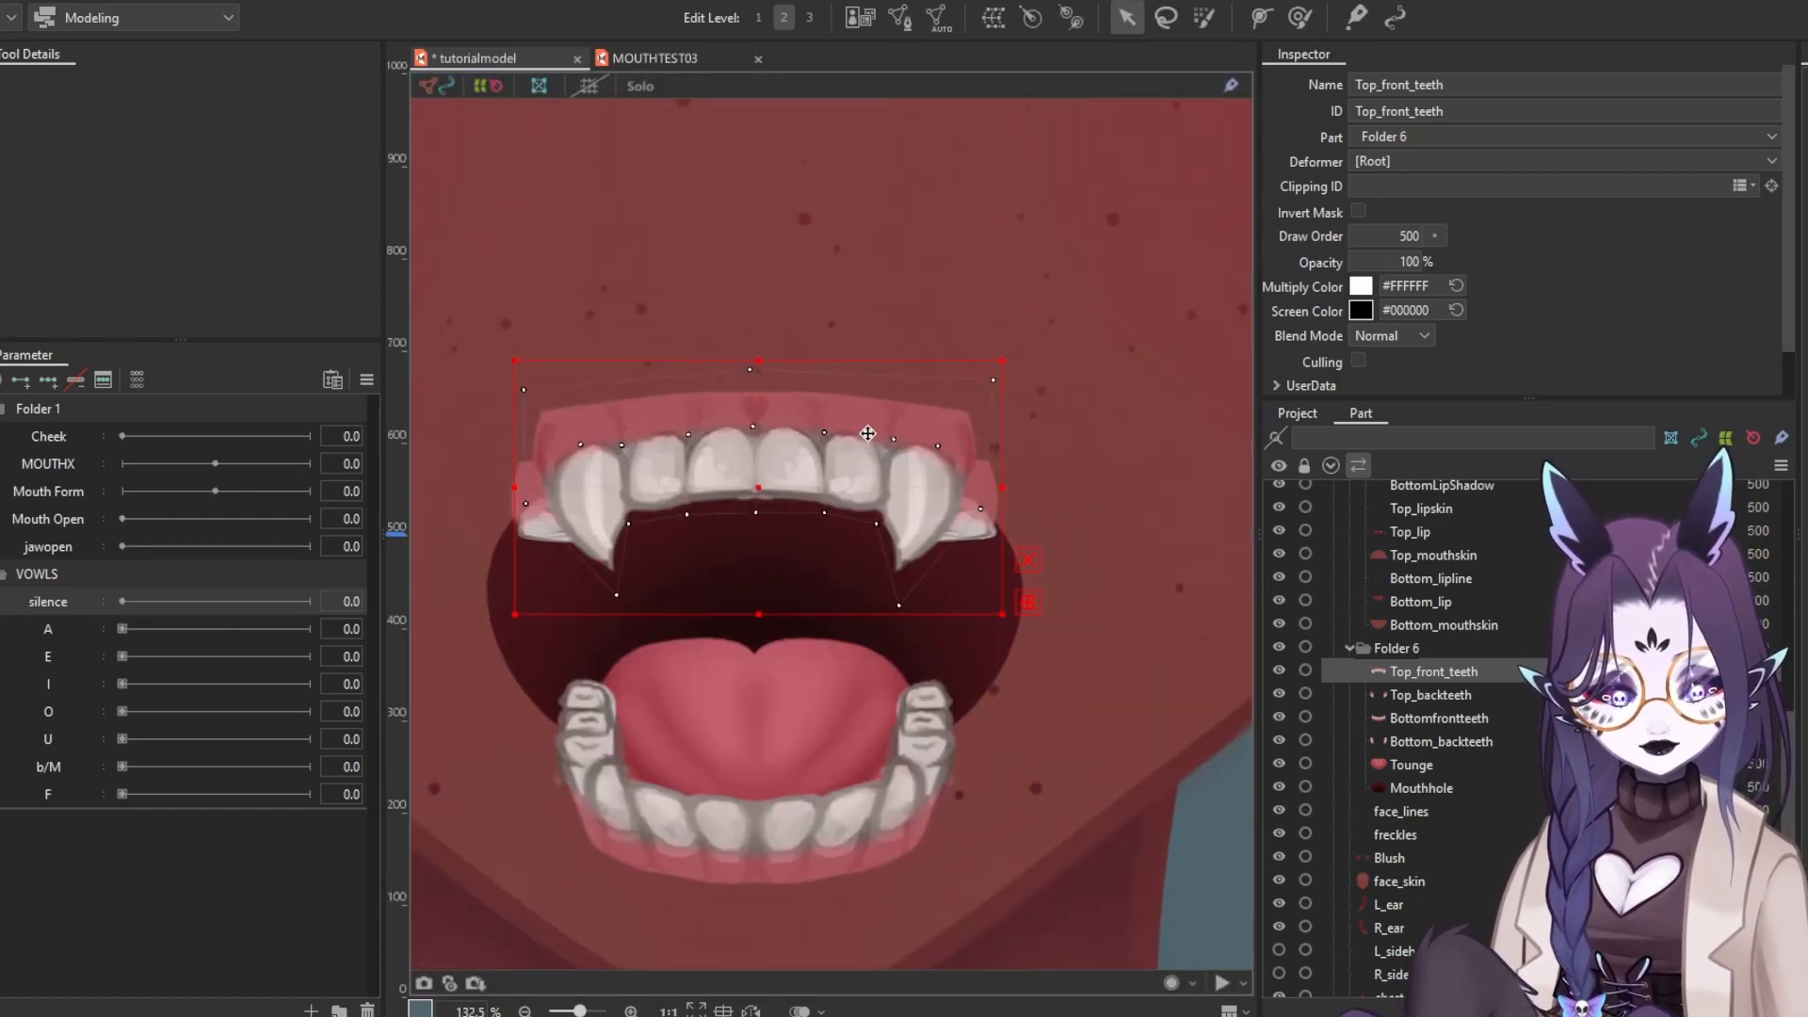
pyautogui.click(1299, 18)
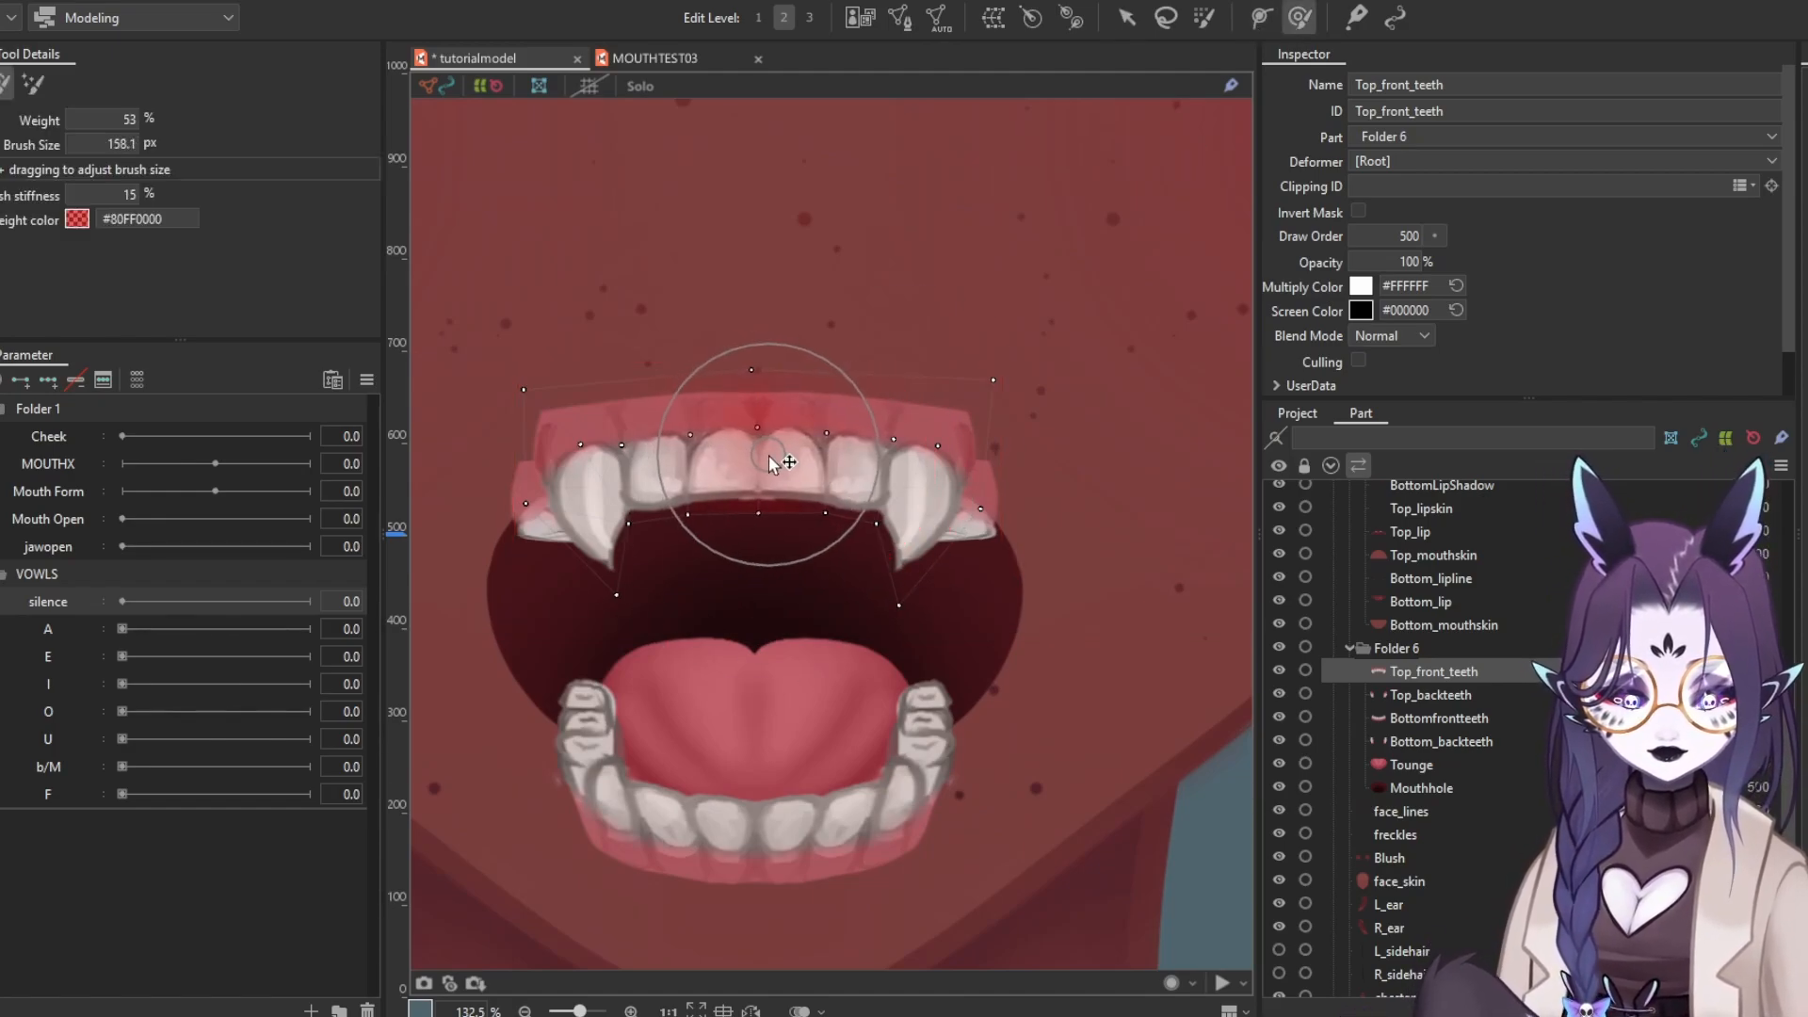
pyautogui.moveTo(787, 453)
pyautogui.mouseDown()
pyautogui.moveTo(819, 431)
pyautogui.moveTo(898, 441)
pyautogui.moveTo(865, 441)
pyautogui.moveTo(995, 407)
pyautogui.moveTo(911, 457)
pyautogui.mouseUp()
pyautogui.click(1127, 17)
pyautogui.moveTo(882, 522); pyautogui.dragTo(895, 520)
pyautogui.hotkey('ctrl', 'z')
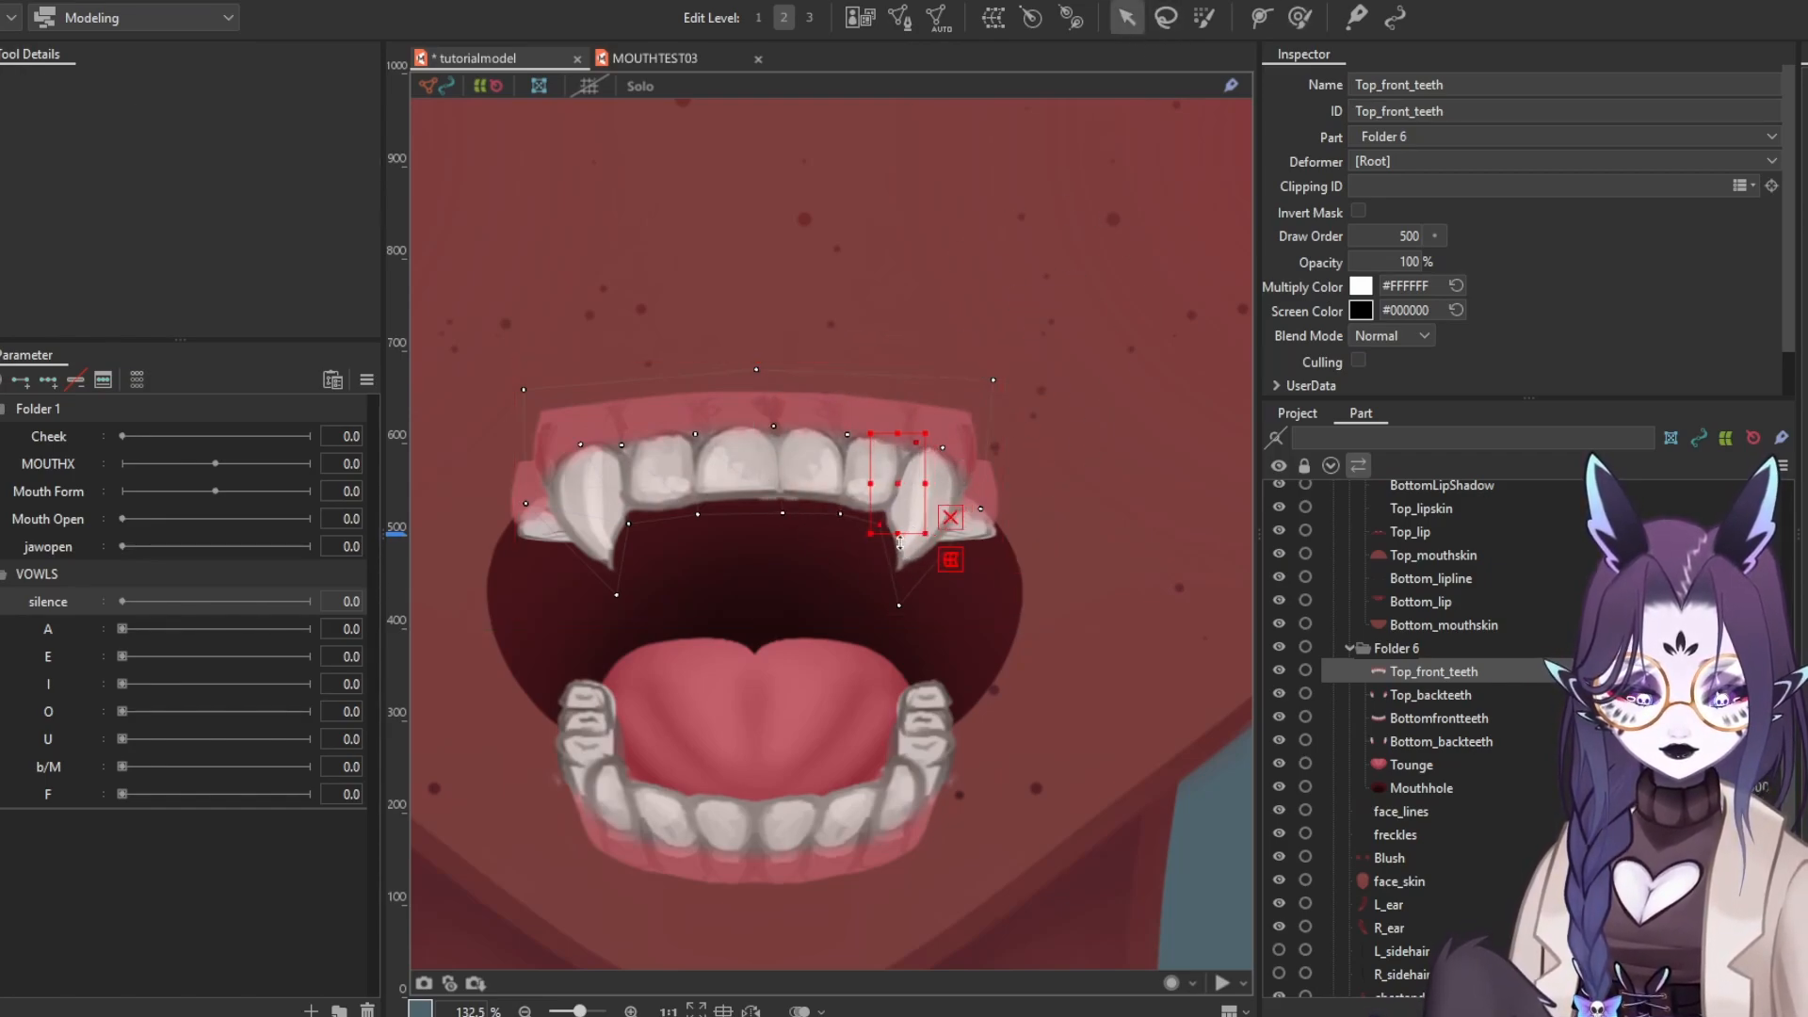
# Try moving individual vertices around the right fang and along the gum line of the central incisors
pyautogui.click(828, 516)
pyautogui.click(888, 523)
pyautogui.moveTo(883, 524); pyautogui.dragTo(889, 523)
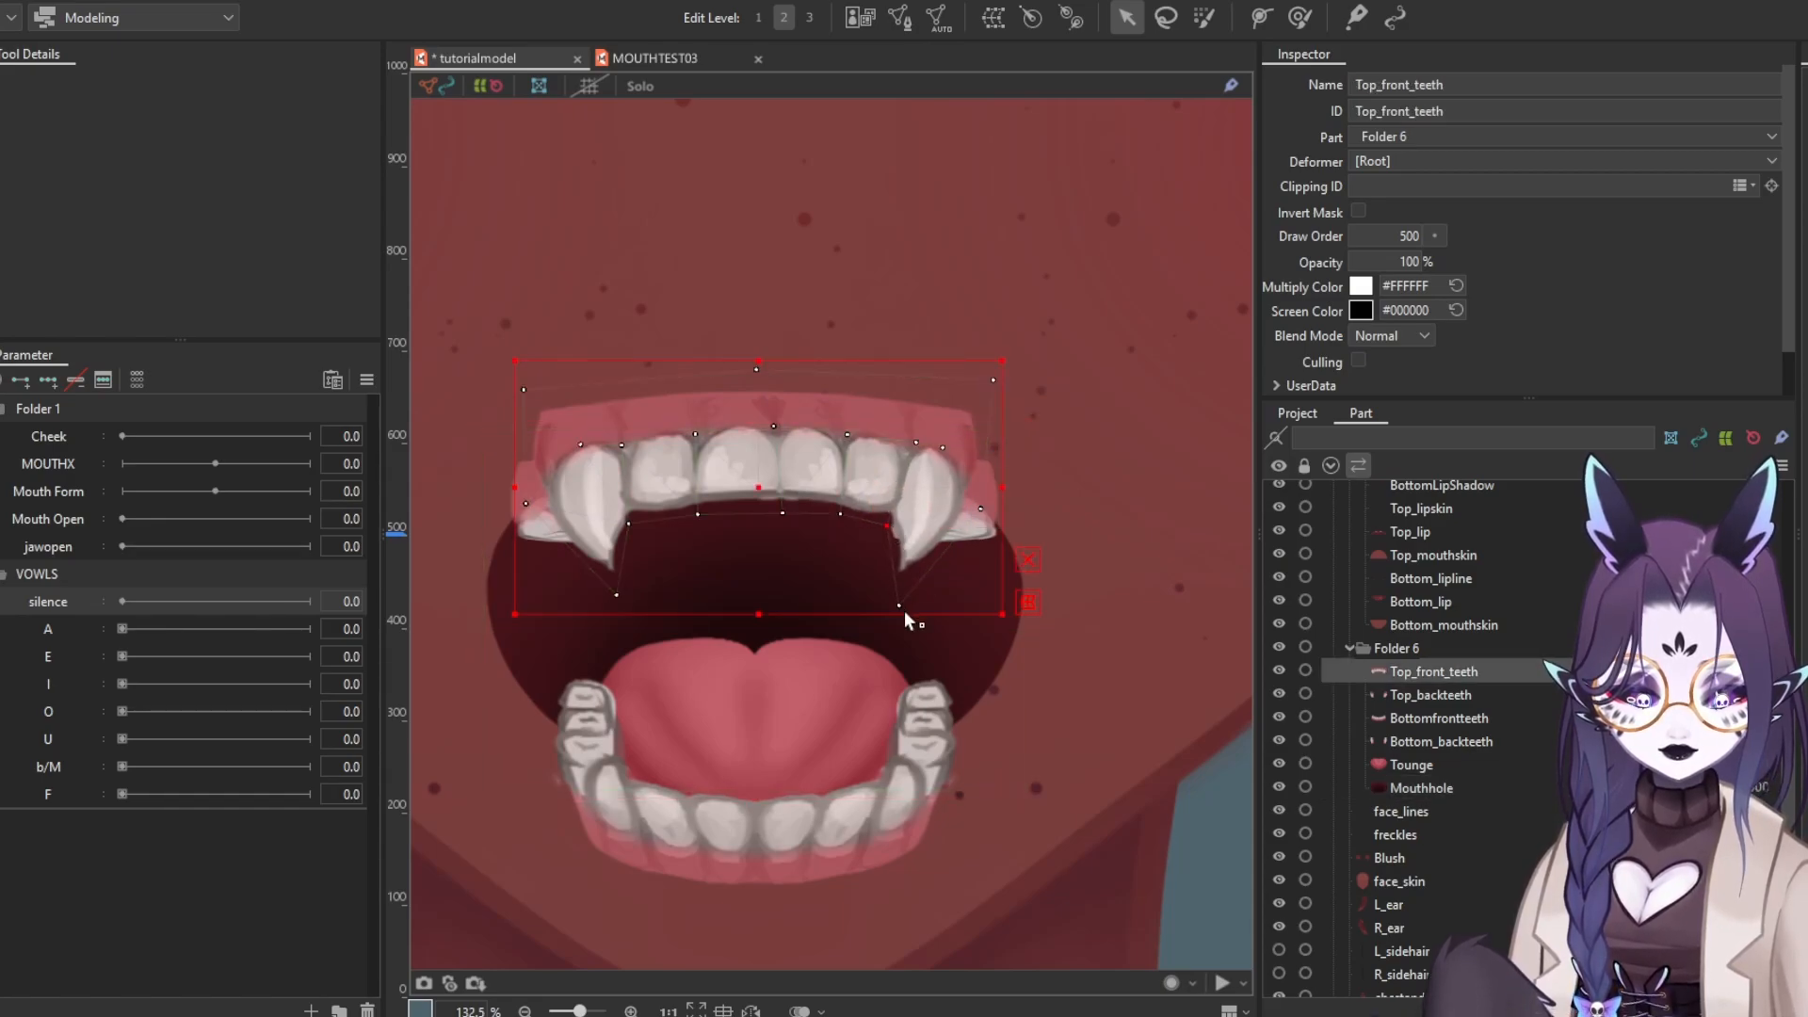
pyautogui.moveTo(899, 606); pyautogui.dragTo(890, 604)
pyautogui.moveTo(977, 511); pyautogui.dragTo(961, 514)
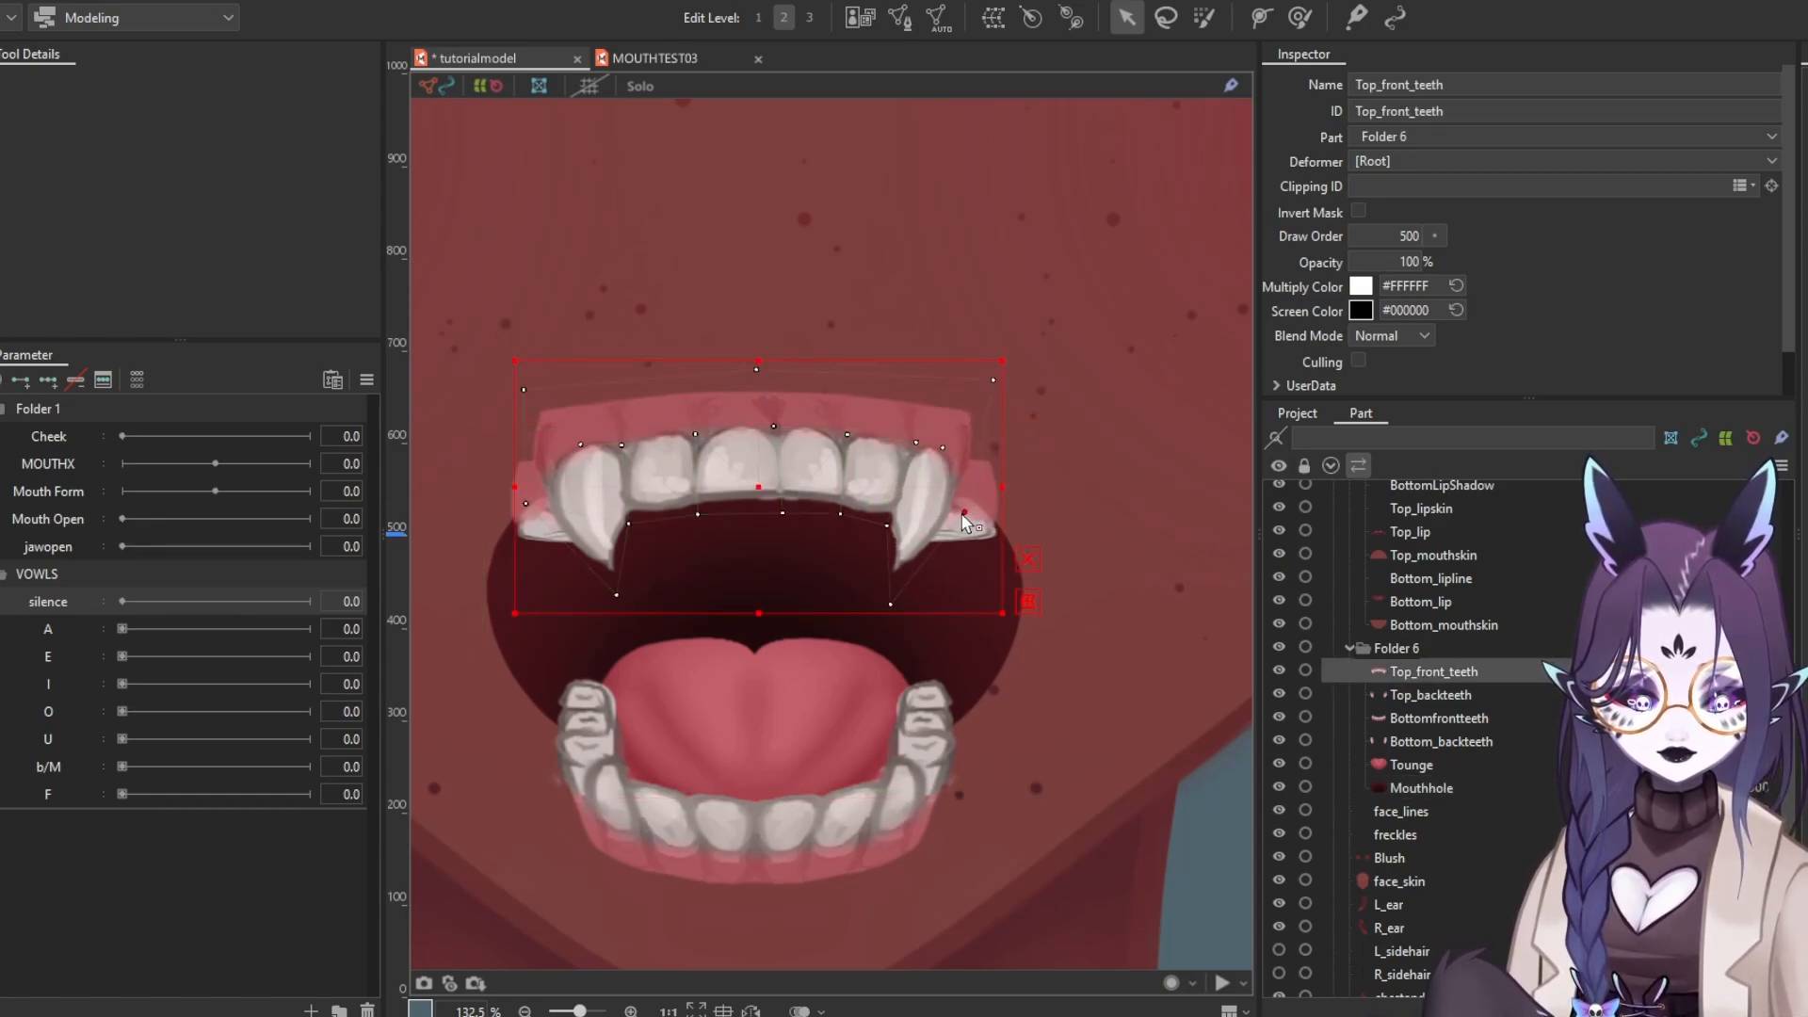
pyautogui.moveTo(992, 389); pyautogui.dragTo(981, 389)
pyautogui.moveTo(782, 427); pyautogui.dragTo(789, 431)
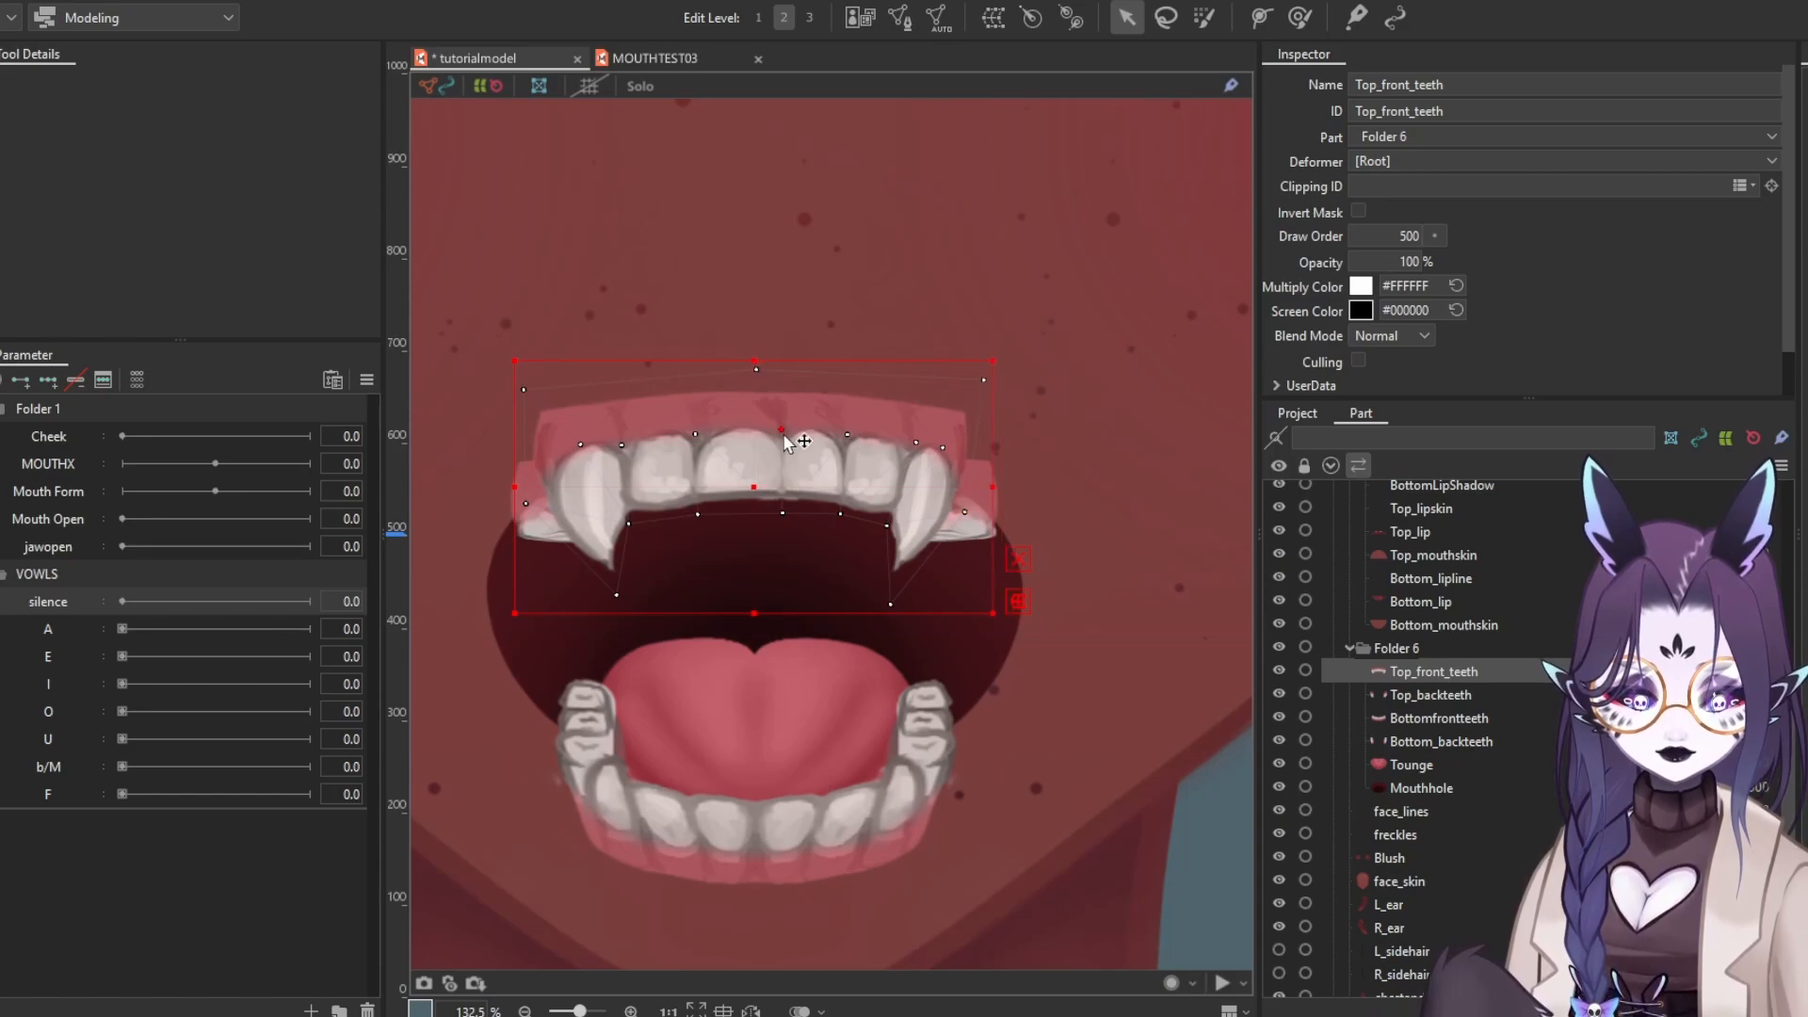
pyautogui.click(697, 436)
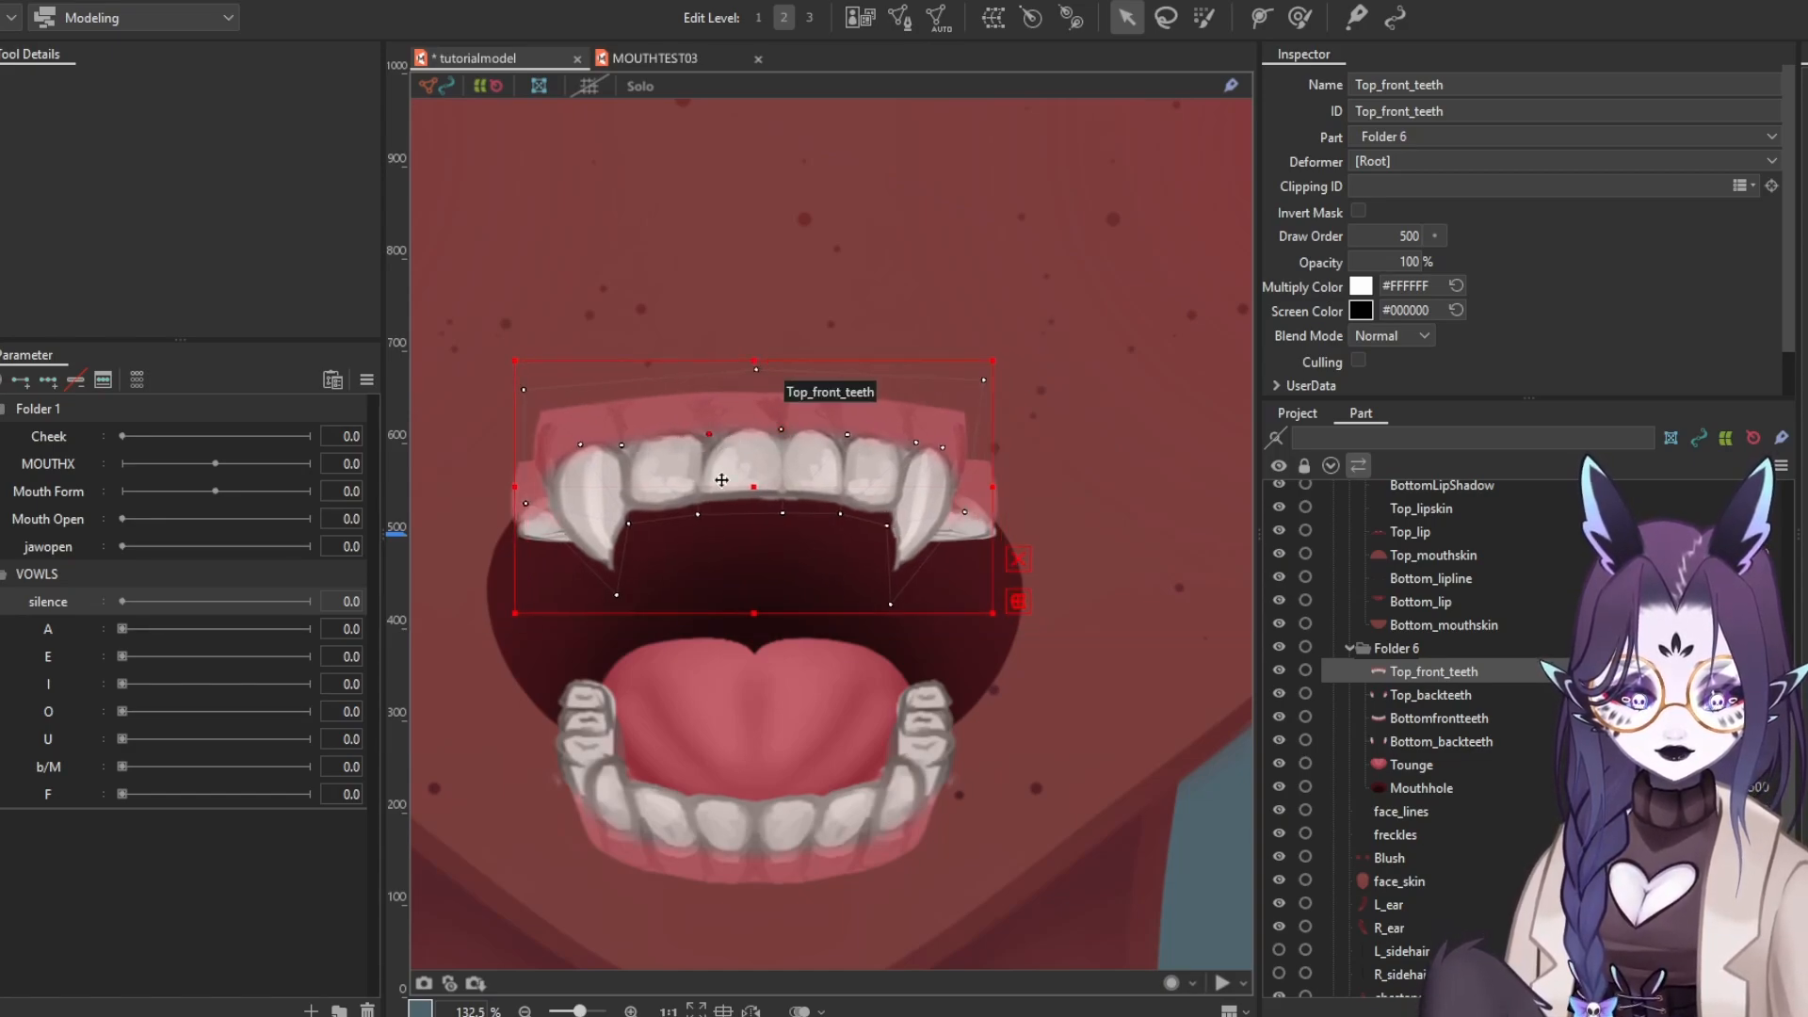
# Undo all the test deformations on Top_front_teeth
pyautogui.hotkey('ctrl', 'z')
pyautogui.hotkey('ctrl', 'z')
pyautogui.hotkey('ctrl', 'z')
pyautogui.hotkey('ctrl', 'z')
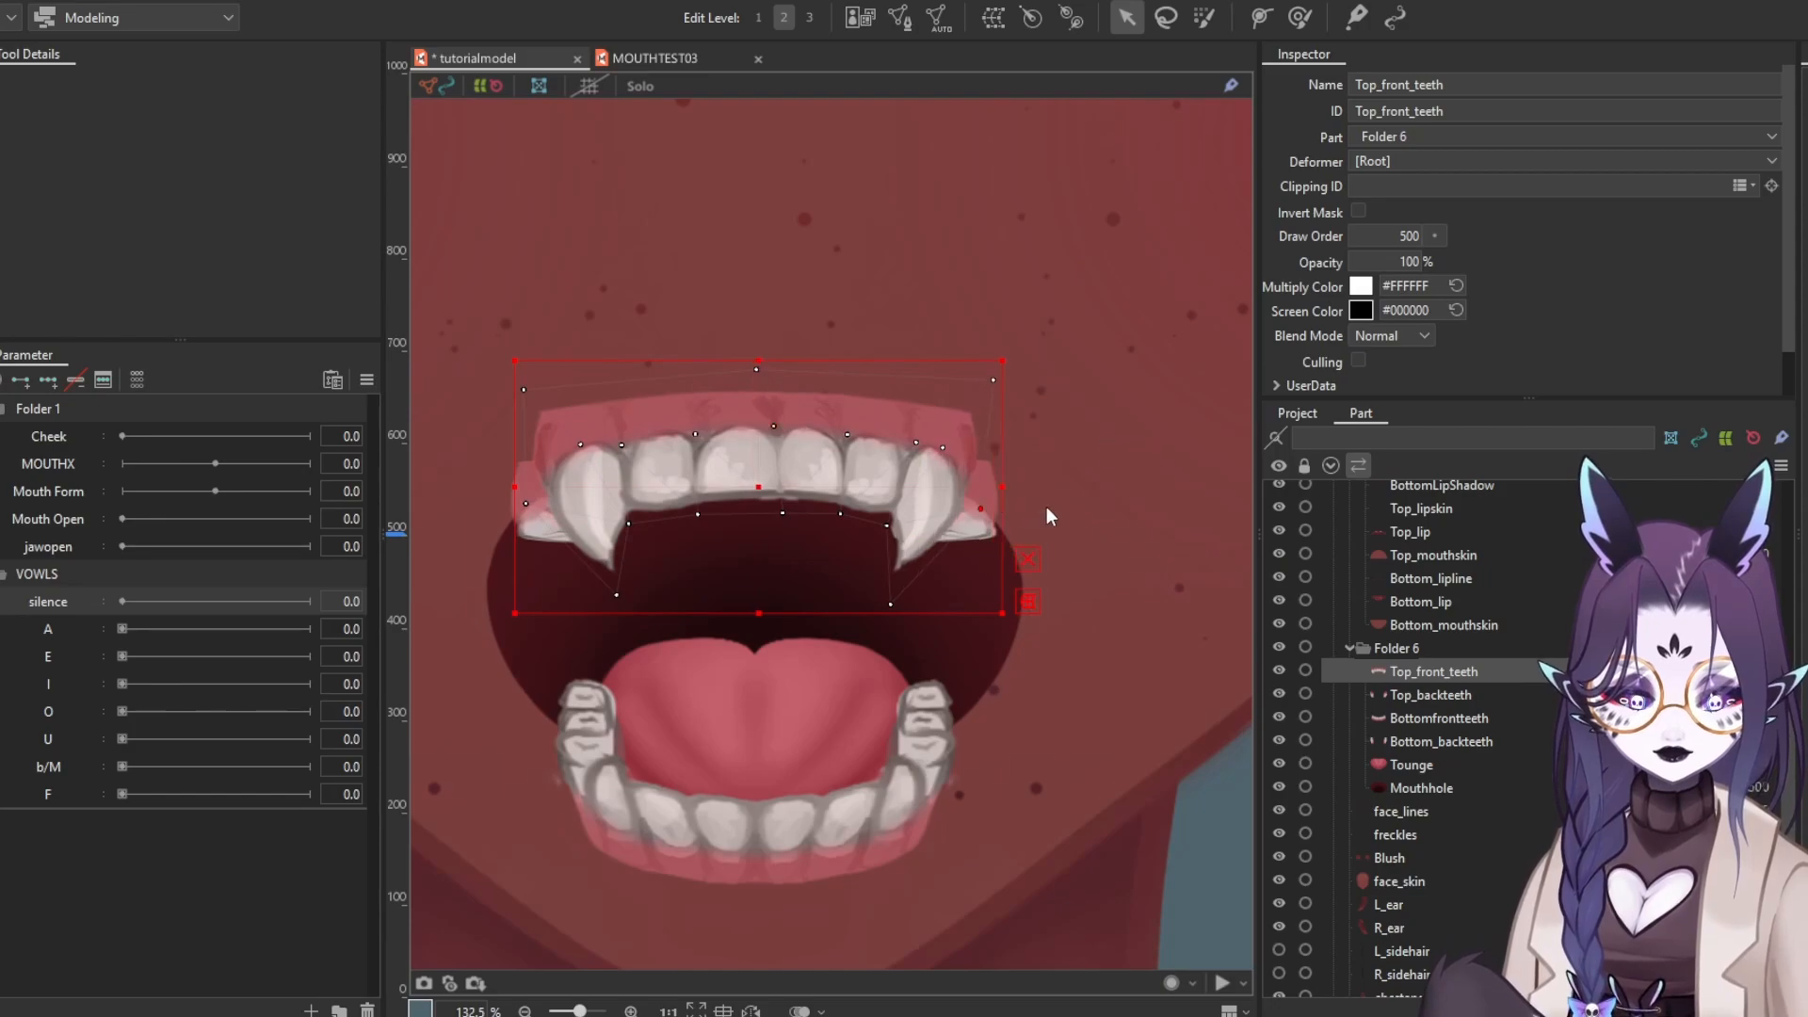
pyautogui.hotkey('ctrl', 'z')
pyautogui.hotkey('ctrl', 'z')
pyautogui.hotkey('ctrl', 'z')
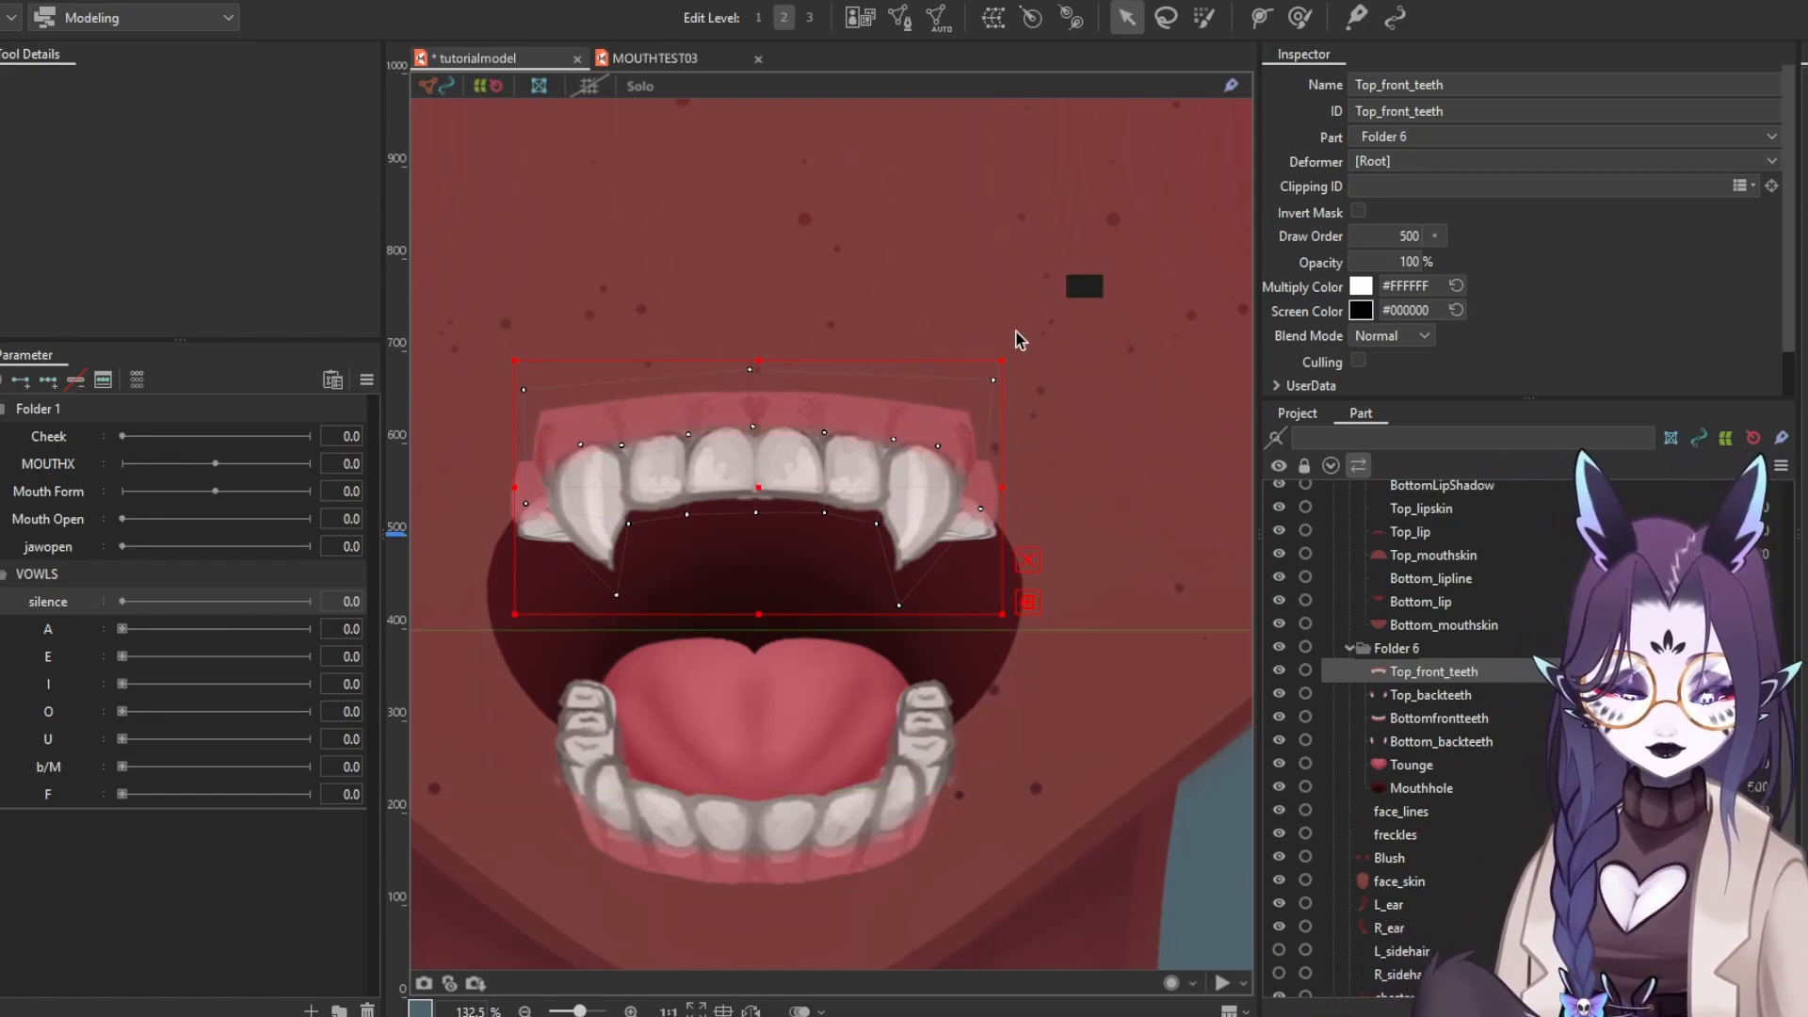
# Open Bottom_backteeth for manual mesh editing and erase its default mesh
pyautogui.click(1471, 694)
pyautogui.click(1420, 719)
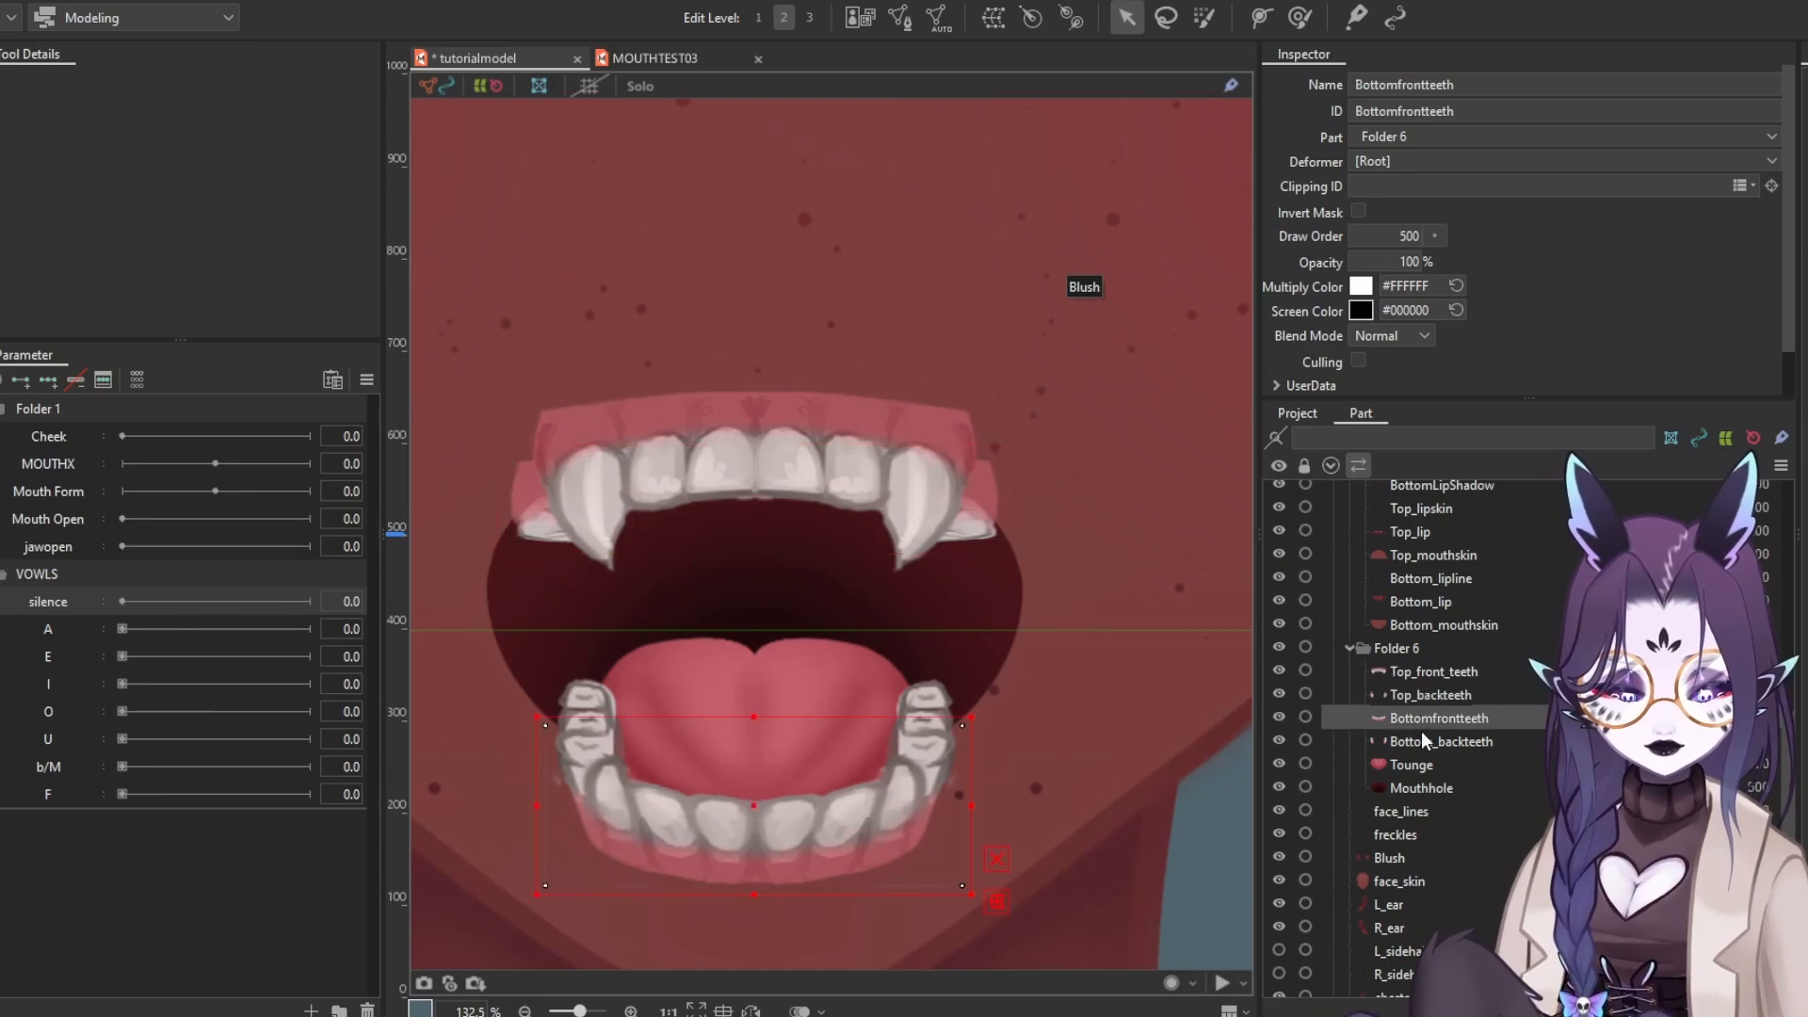
pyautogui.click(1422, 742)
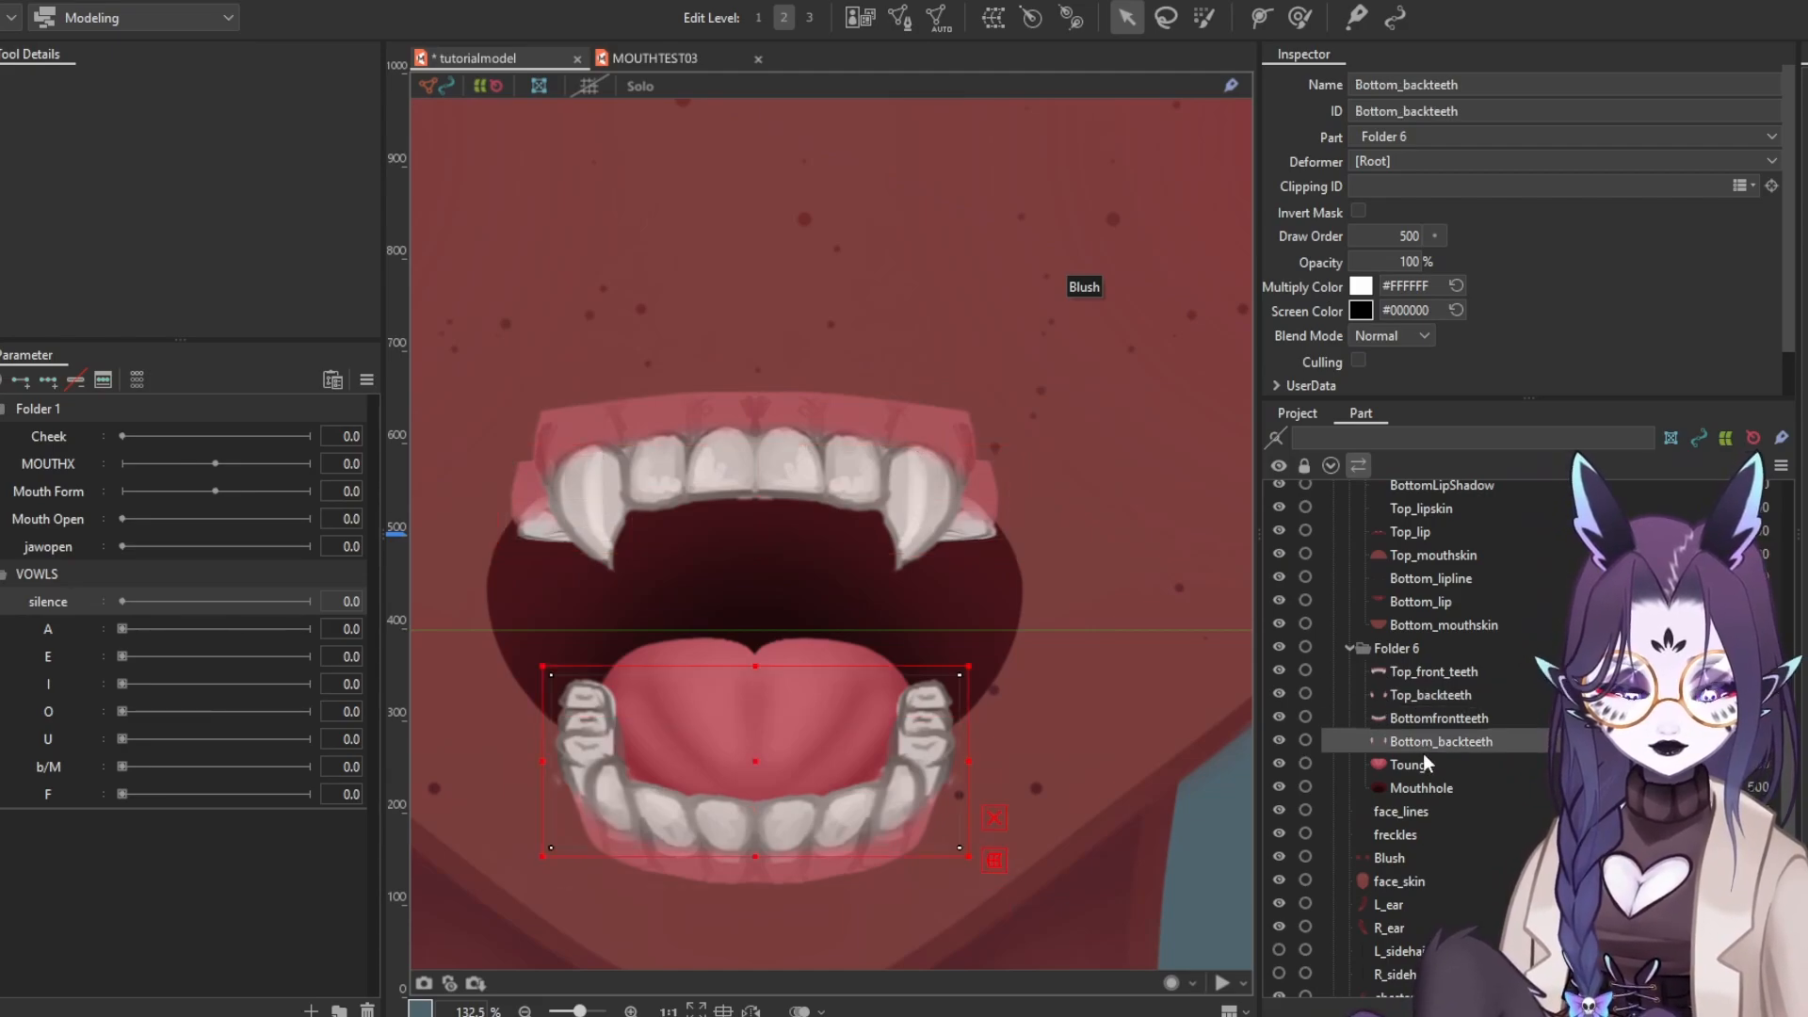
pyautogui.click(911, 19)
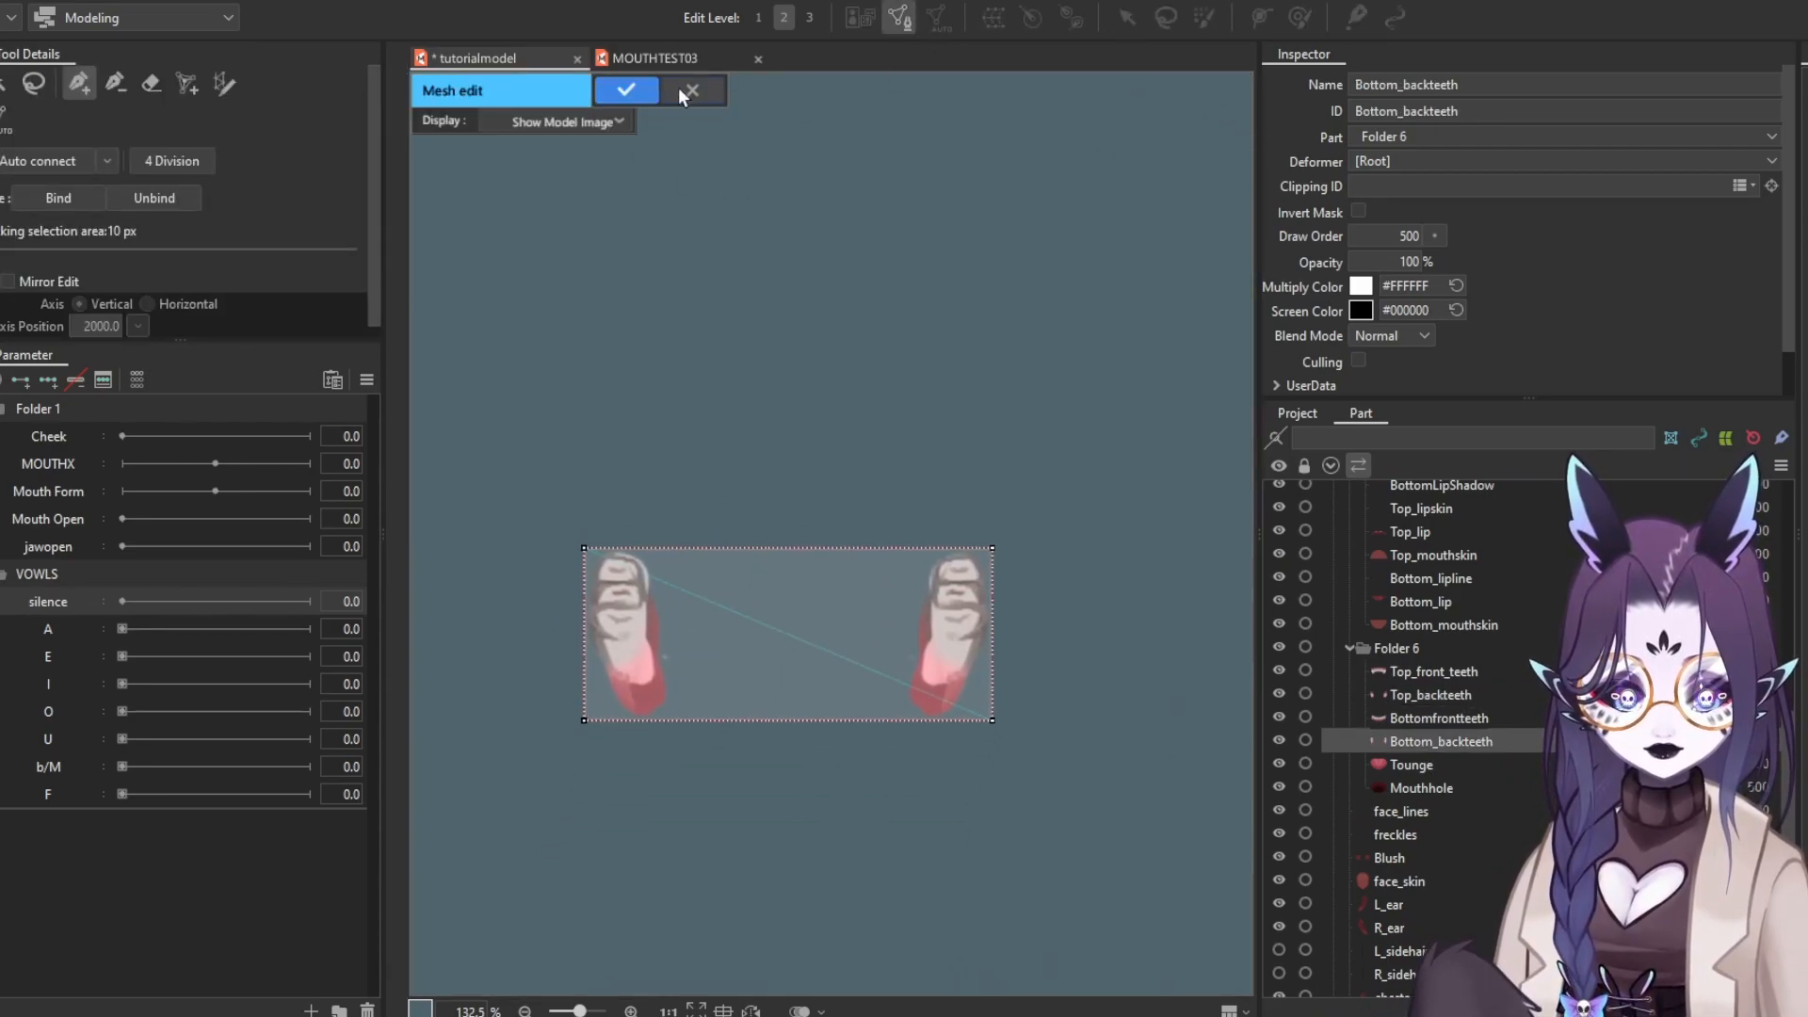
pyautogui.click(150, 83)
pyautogui.click(646, 577)
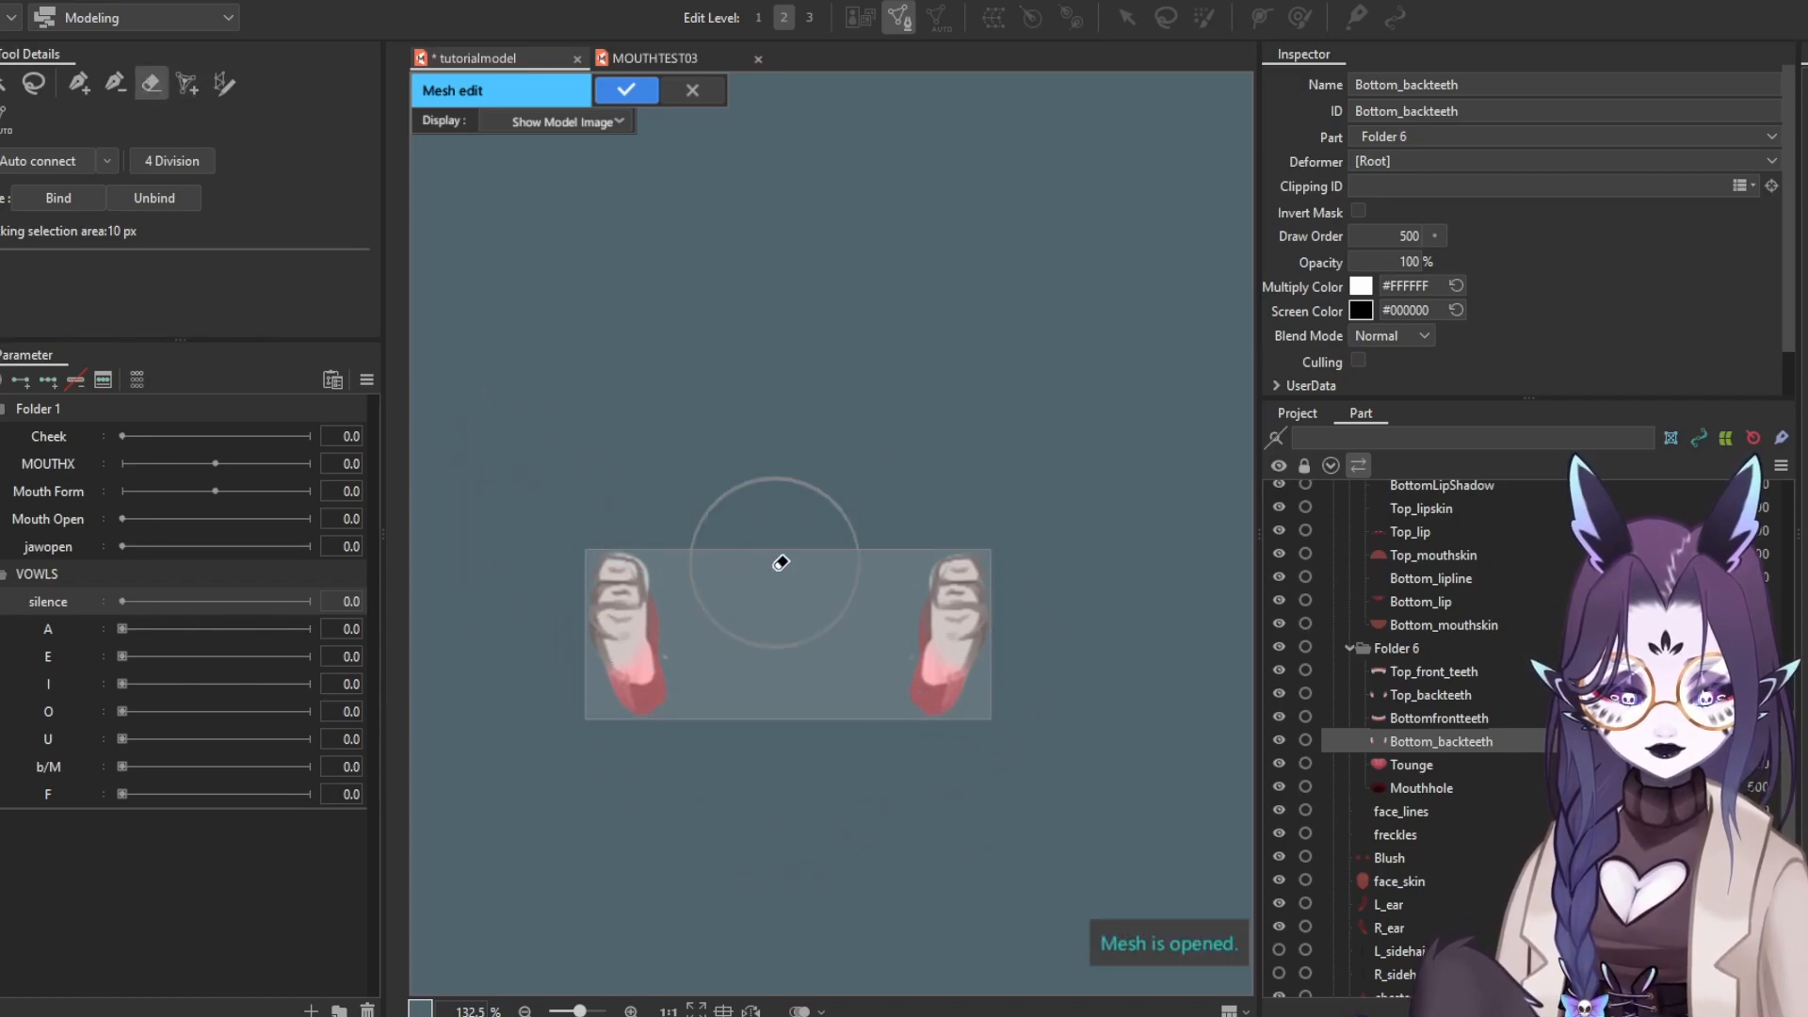
# Outline the upper part of the left bottom back teeth with a closed four-vertex mesh
pyautogui.click(90, 88)
pyautogui.scroll(2, 516, 558)
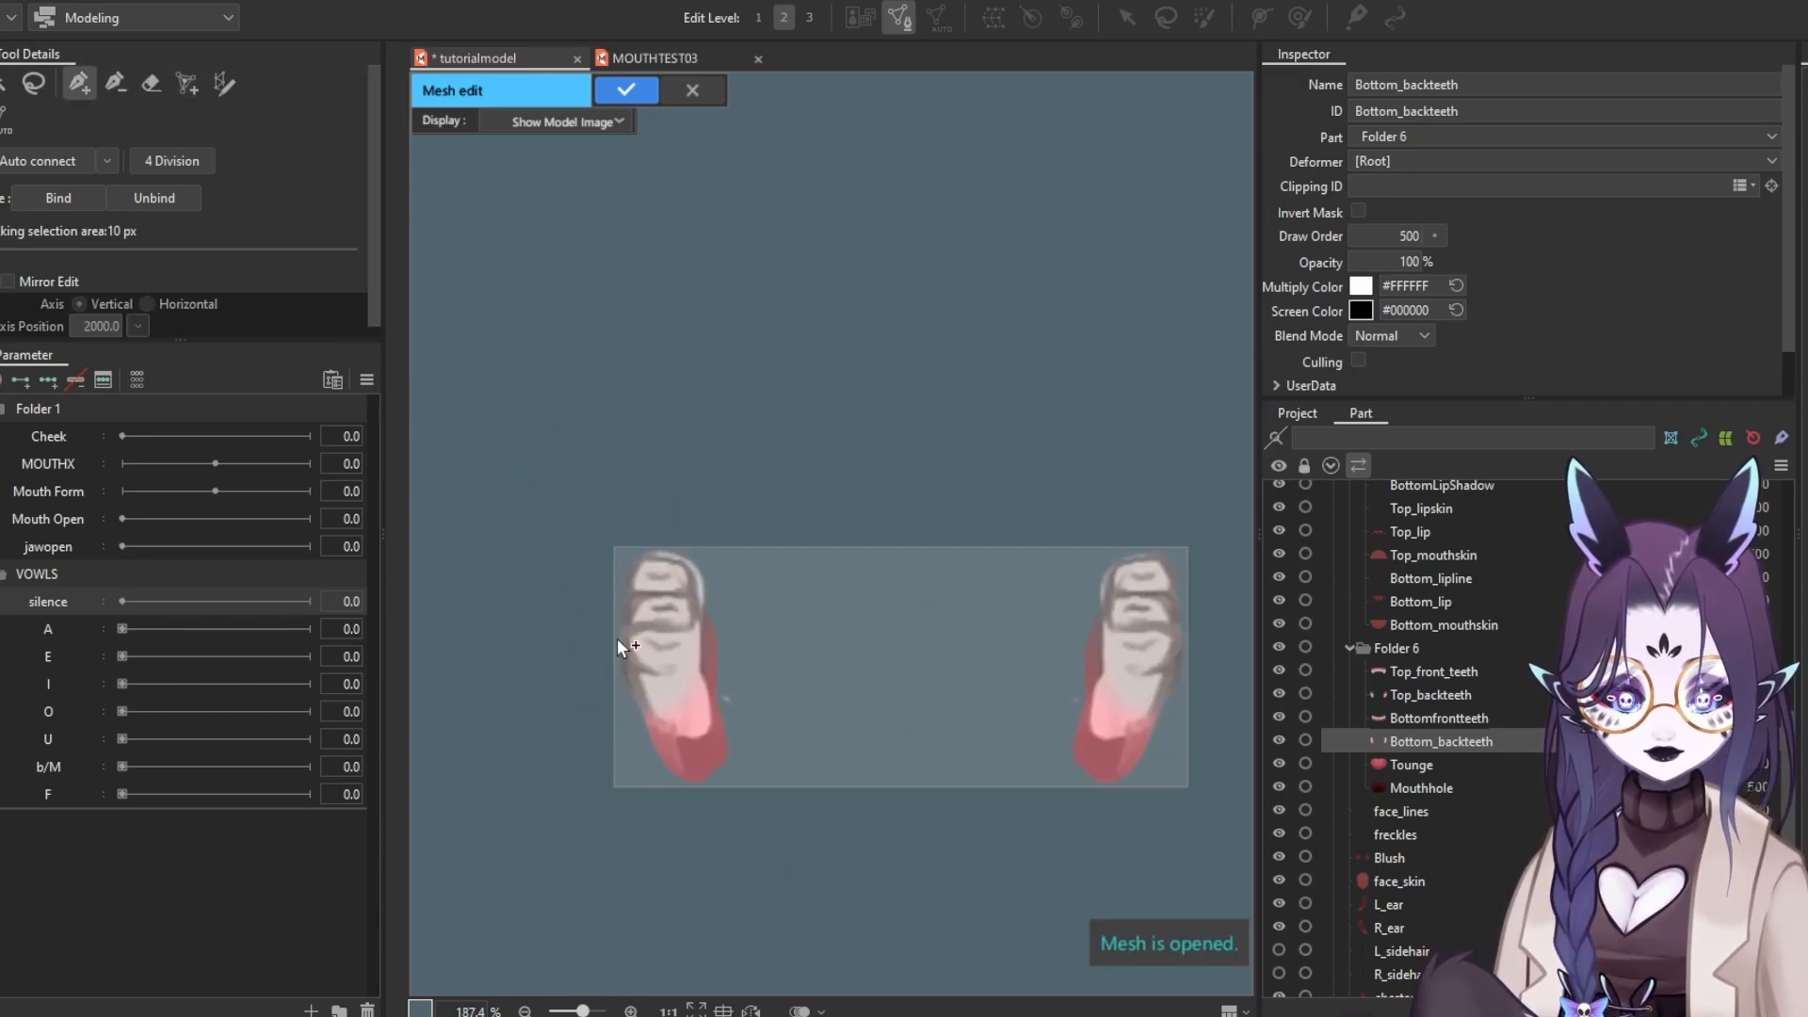
pyautogui.click(603, 675)
pyautogui.click(716, 666)
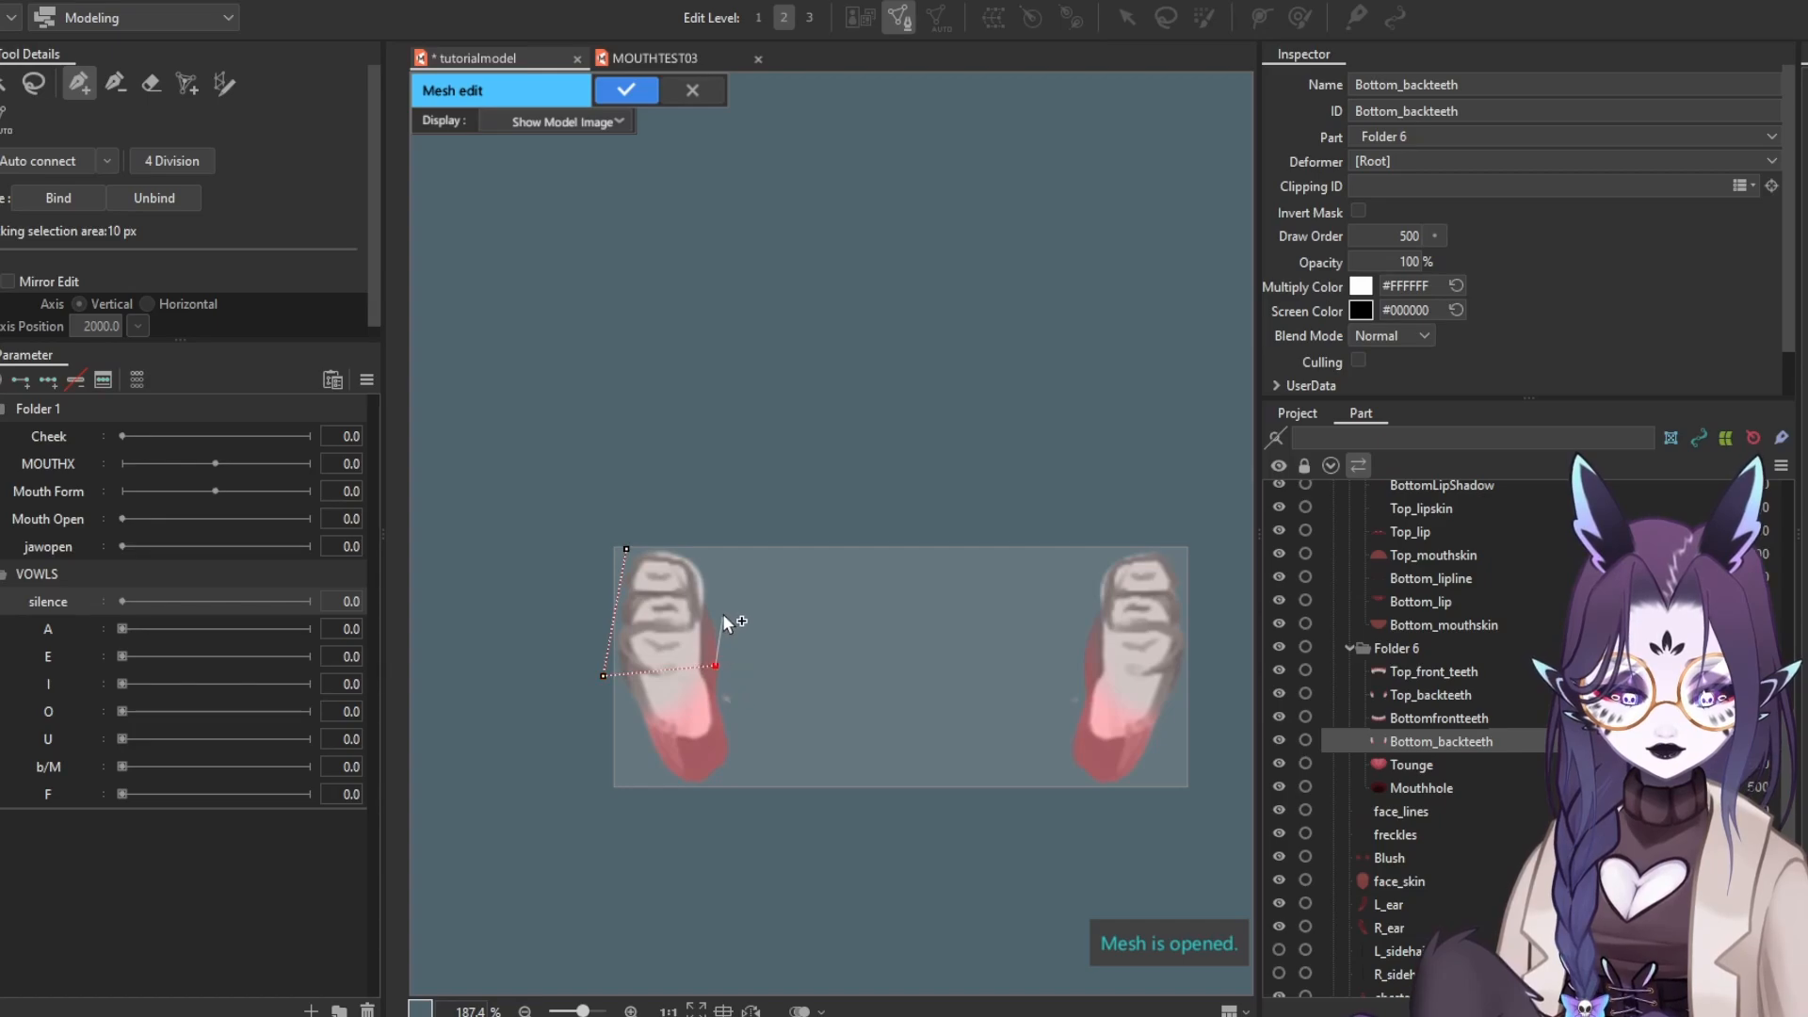
pyautogui.moveTo(632, 550); pyautogui.dragTo(722, 673)
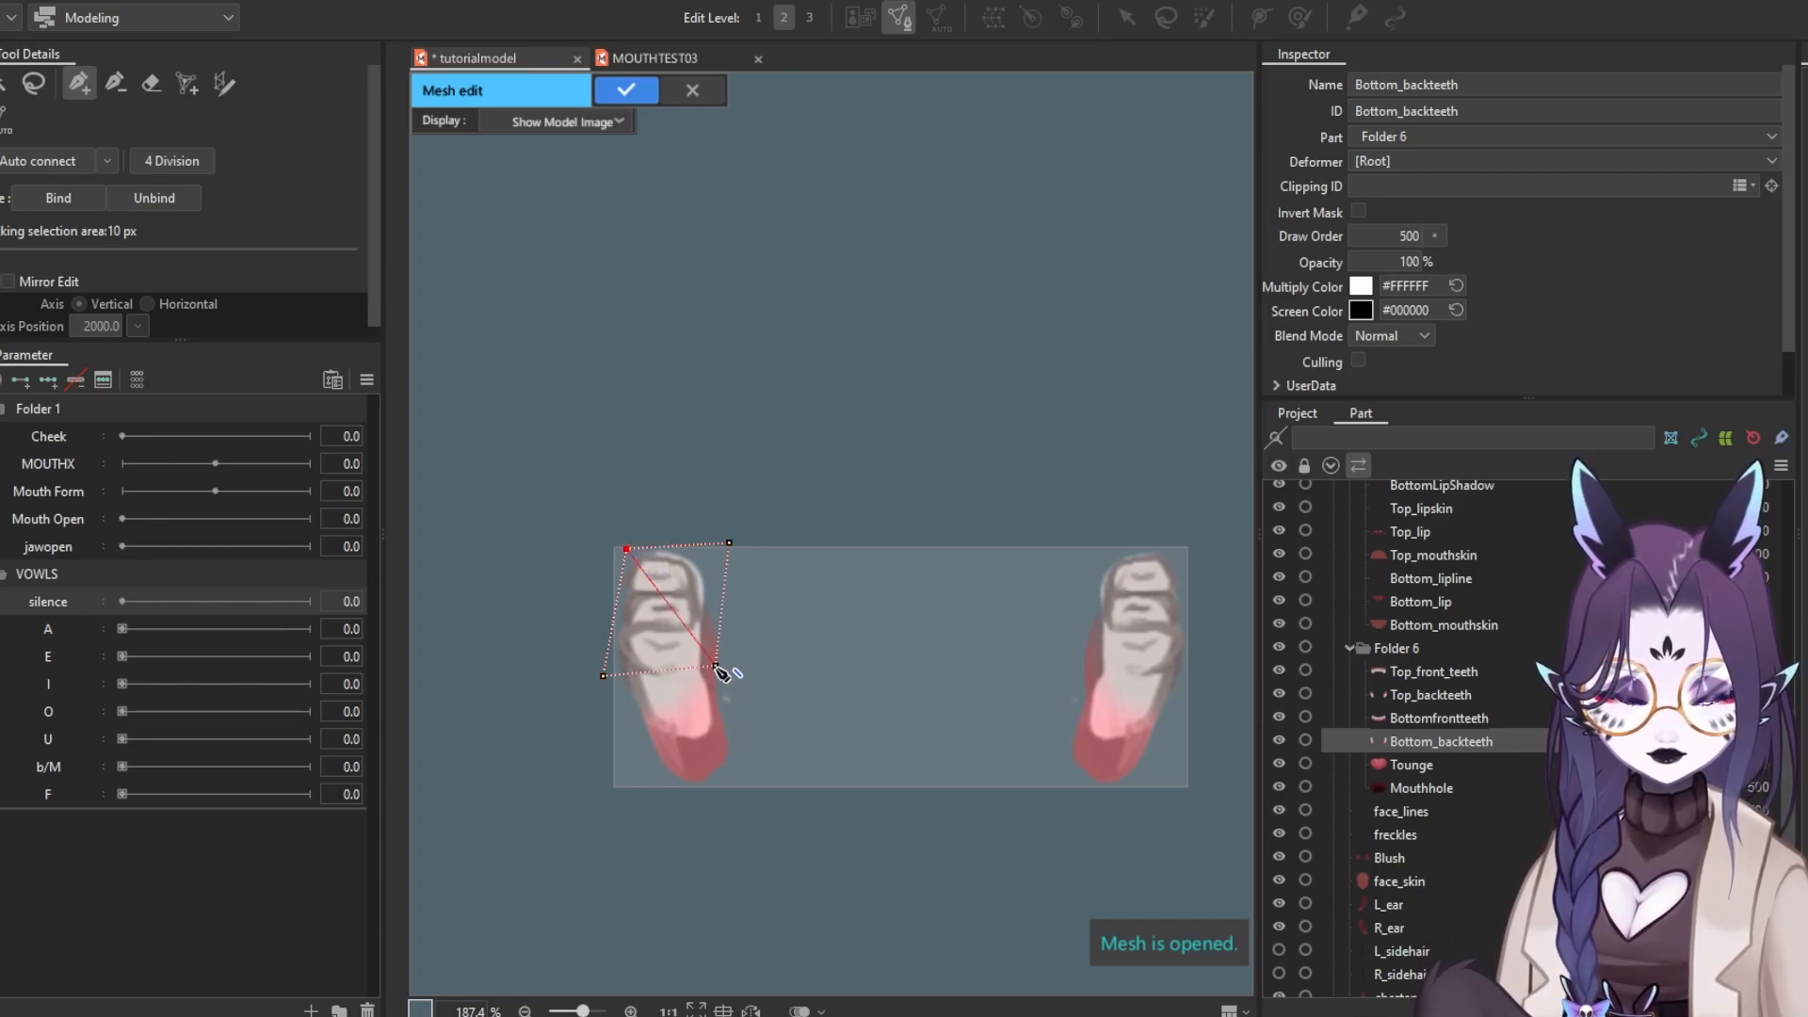
# Extend the mesh down around the left lower gum, adjust its bottom corners, and add an outline vertex on the inner side
pyautogui.click(616, 776)
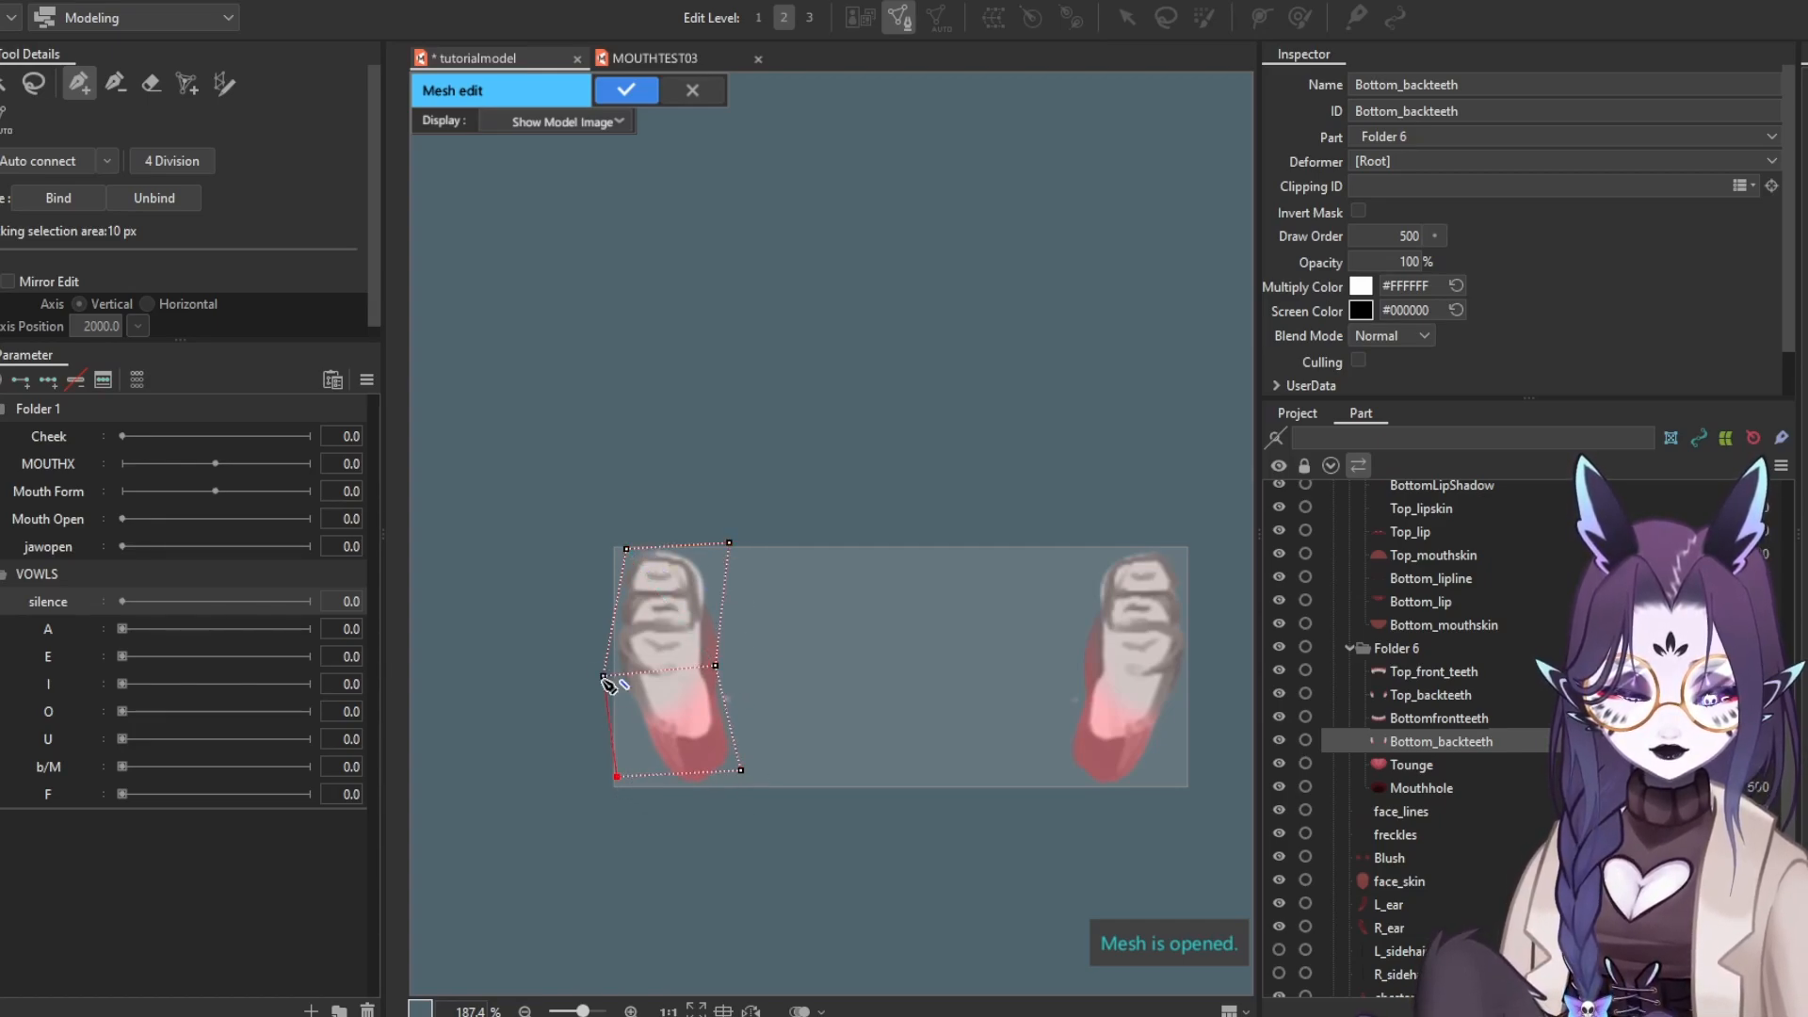
pyautogui.moveTo(750, 779); pyautogui.dragTo(749, 792)
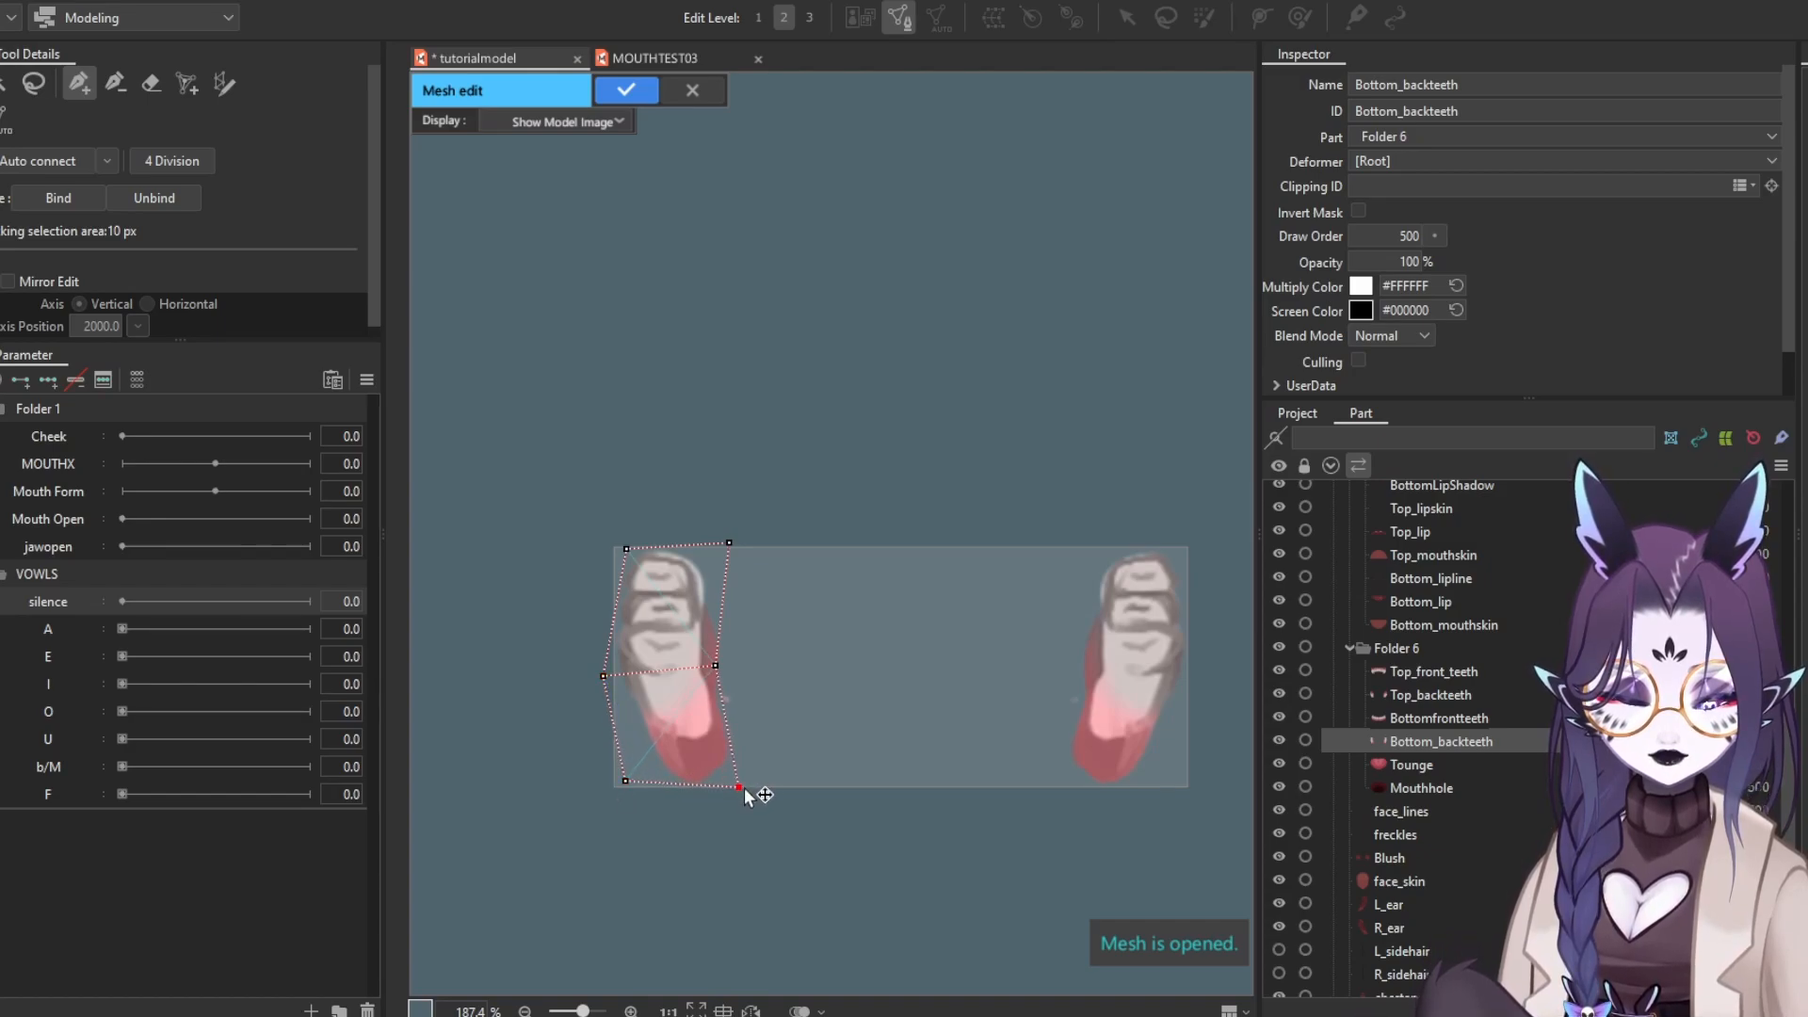
pyautogui.click(745, 641)
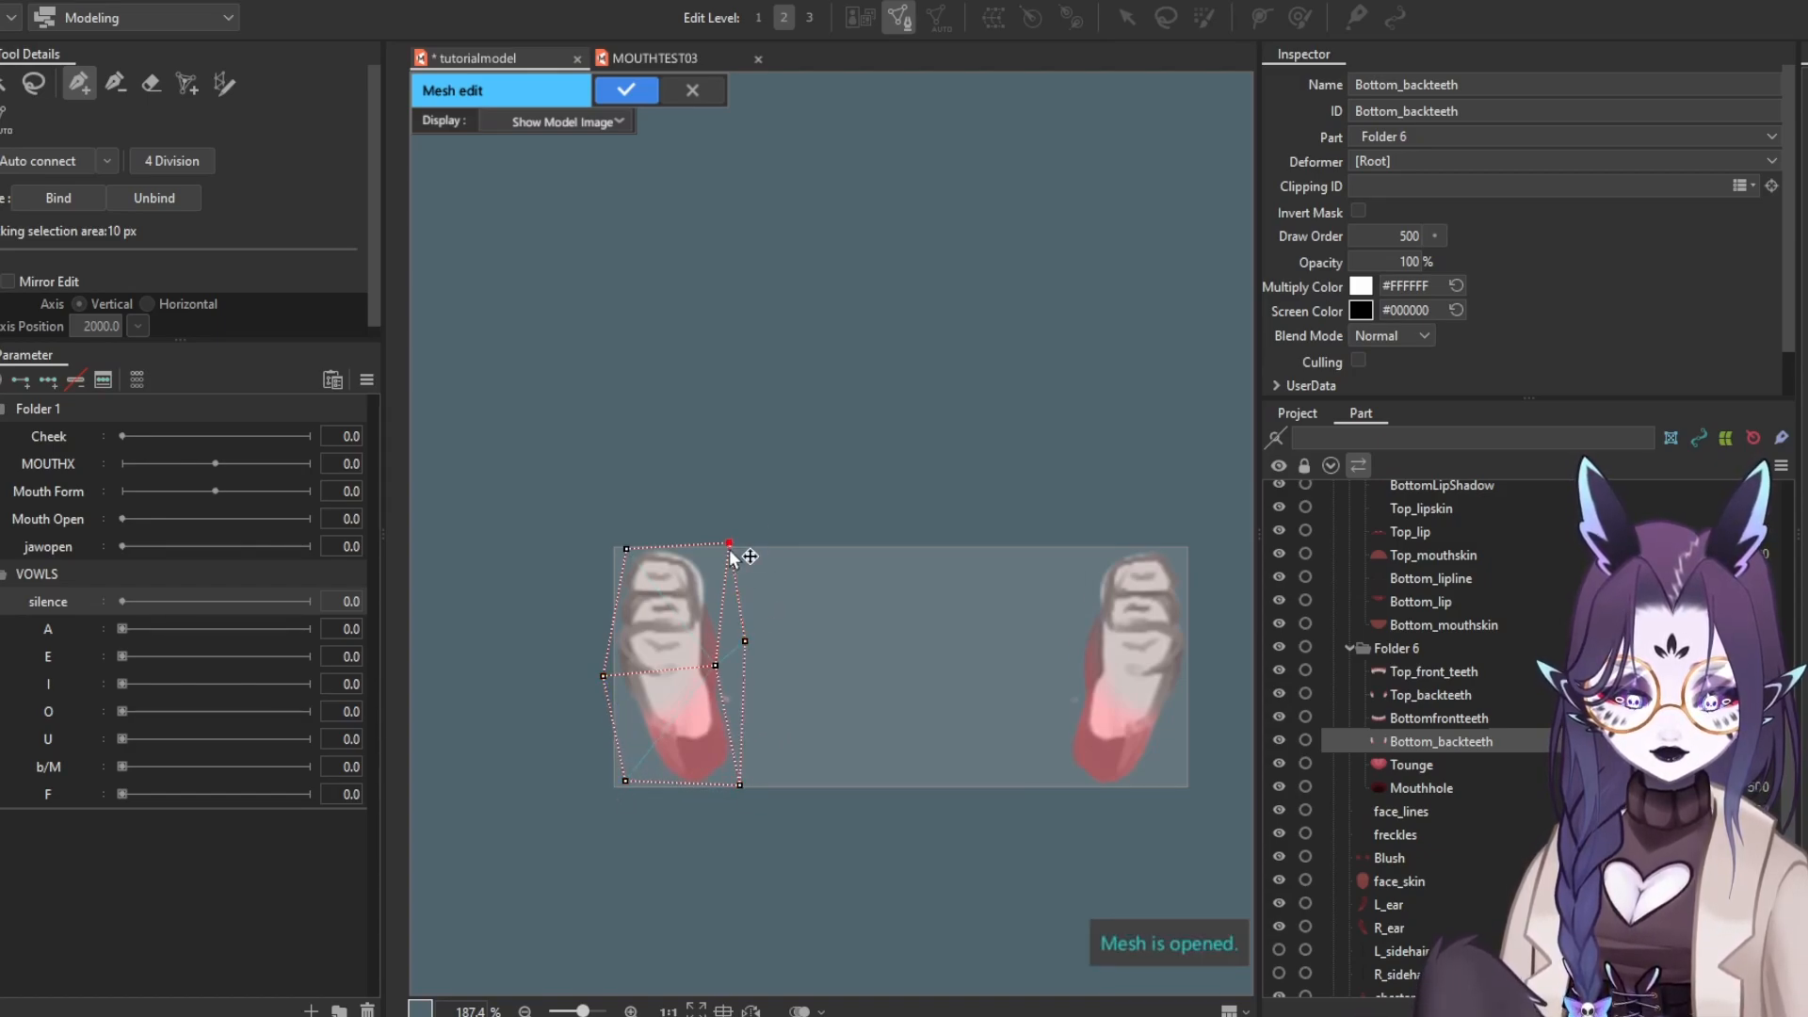
# Select the whole left back teeth mesh and reflect it horizontally onto the right side
pyautogui.moveTo(1006, 686); pyautogui.dragTo(851, 686)
pyautogui.click(9, 87)
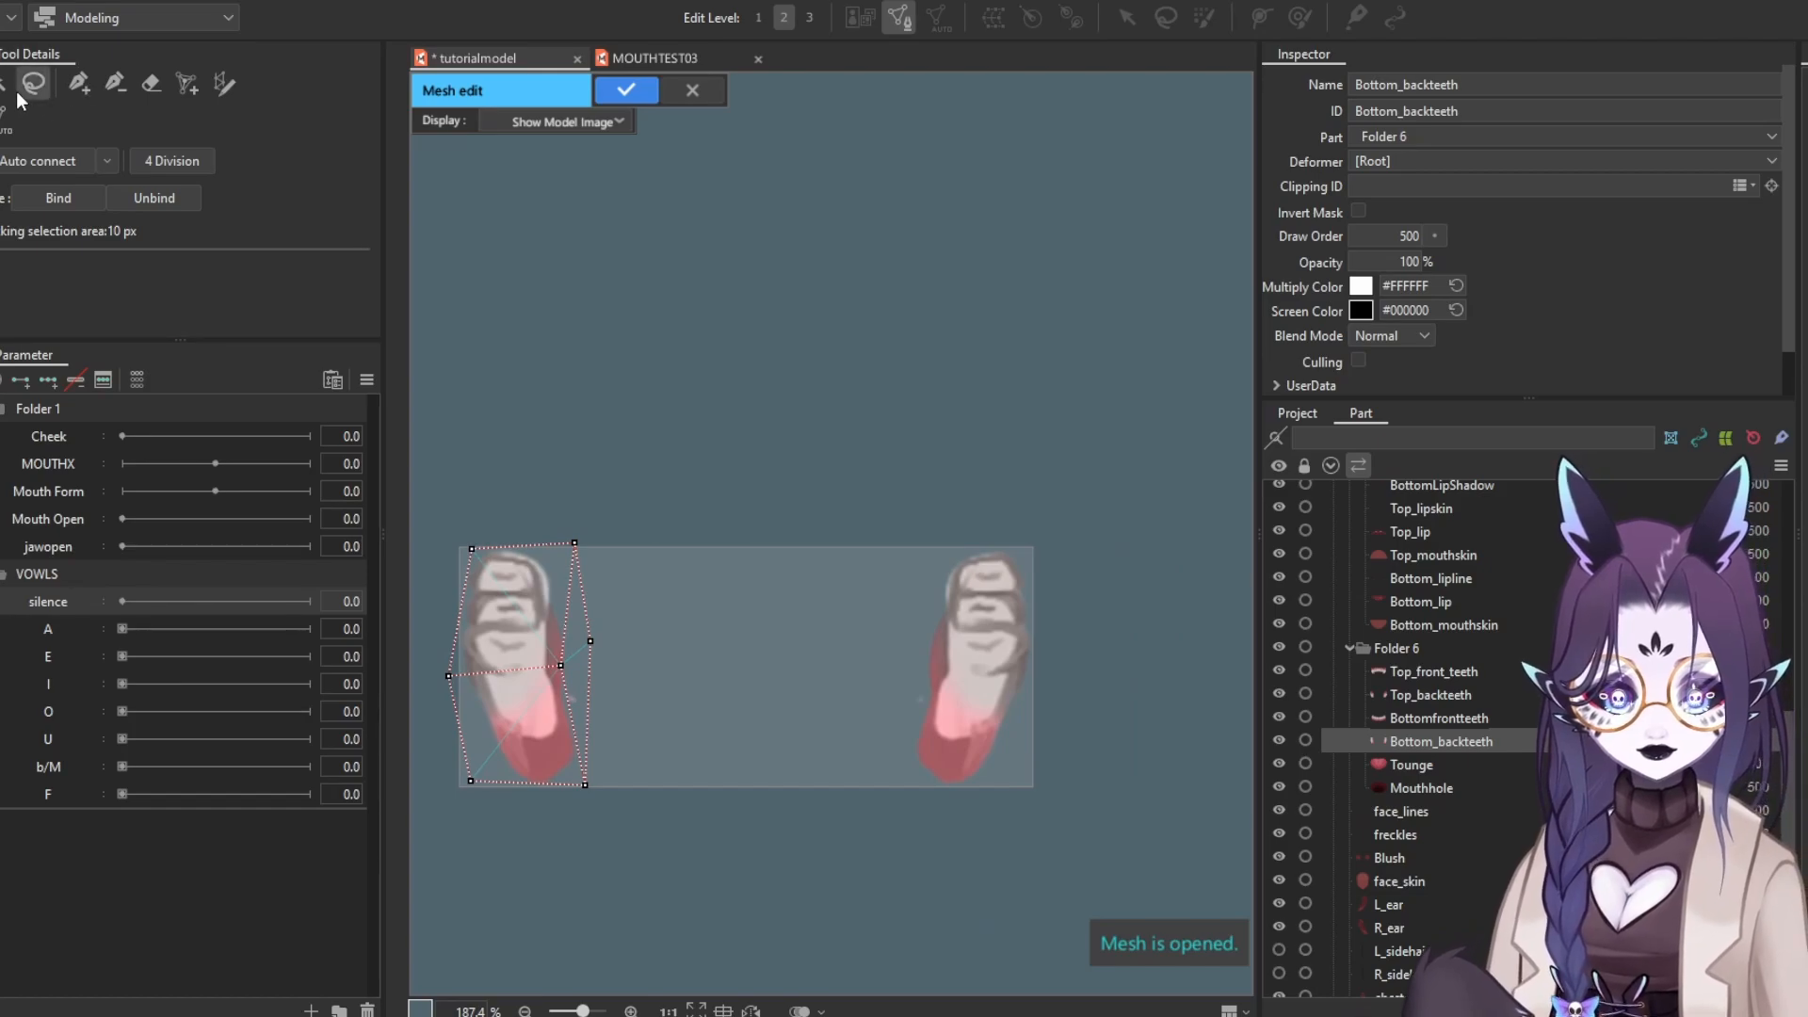
pyautogui.moveTo(678, 408); pyautogui.dragTo(804, 402)
pyautogui.moveTo(460, 479); pyautogui.dragTo(924, 931)
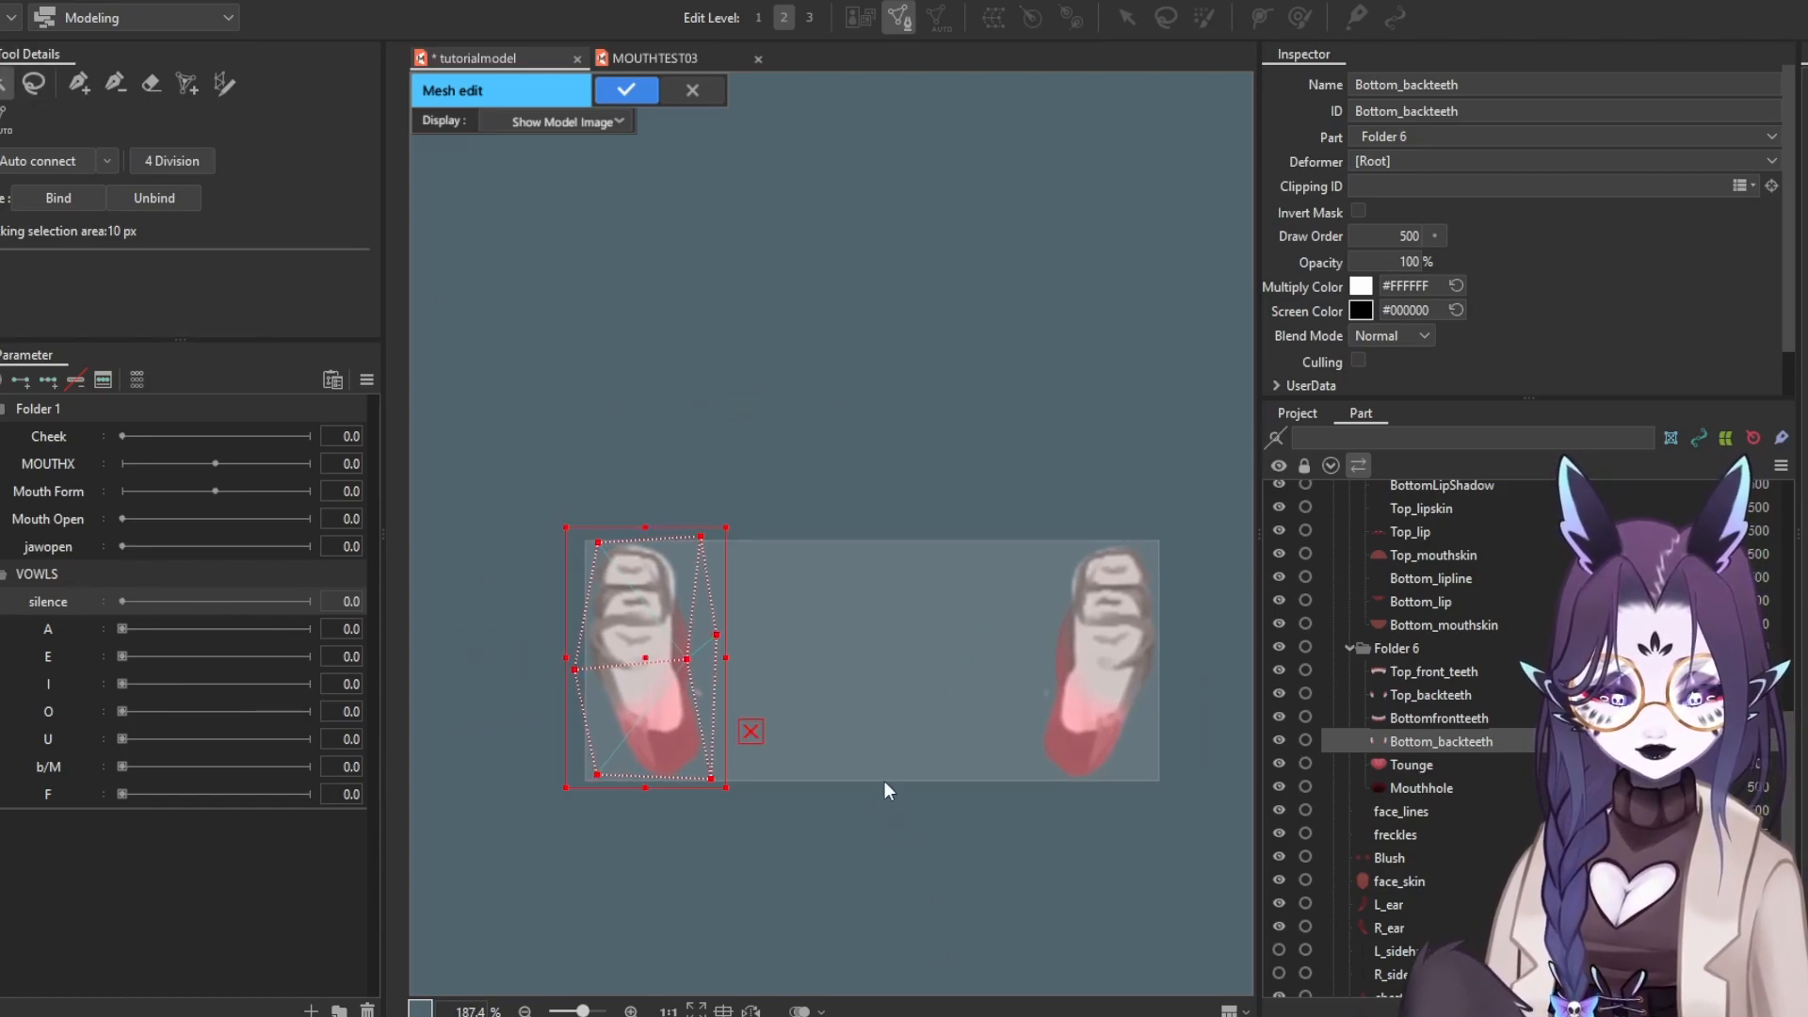
pyautogui.rightClick(793, 601)
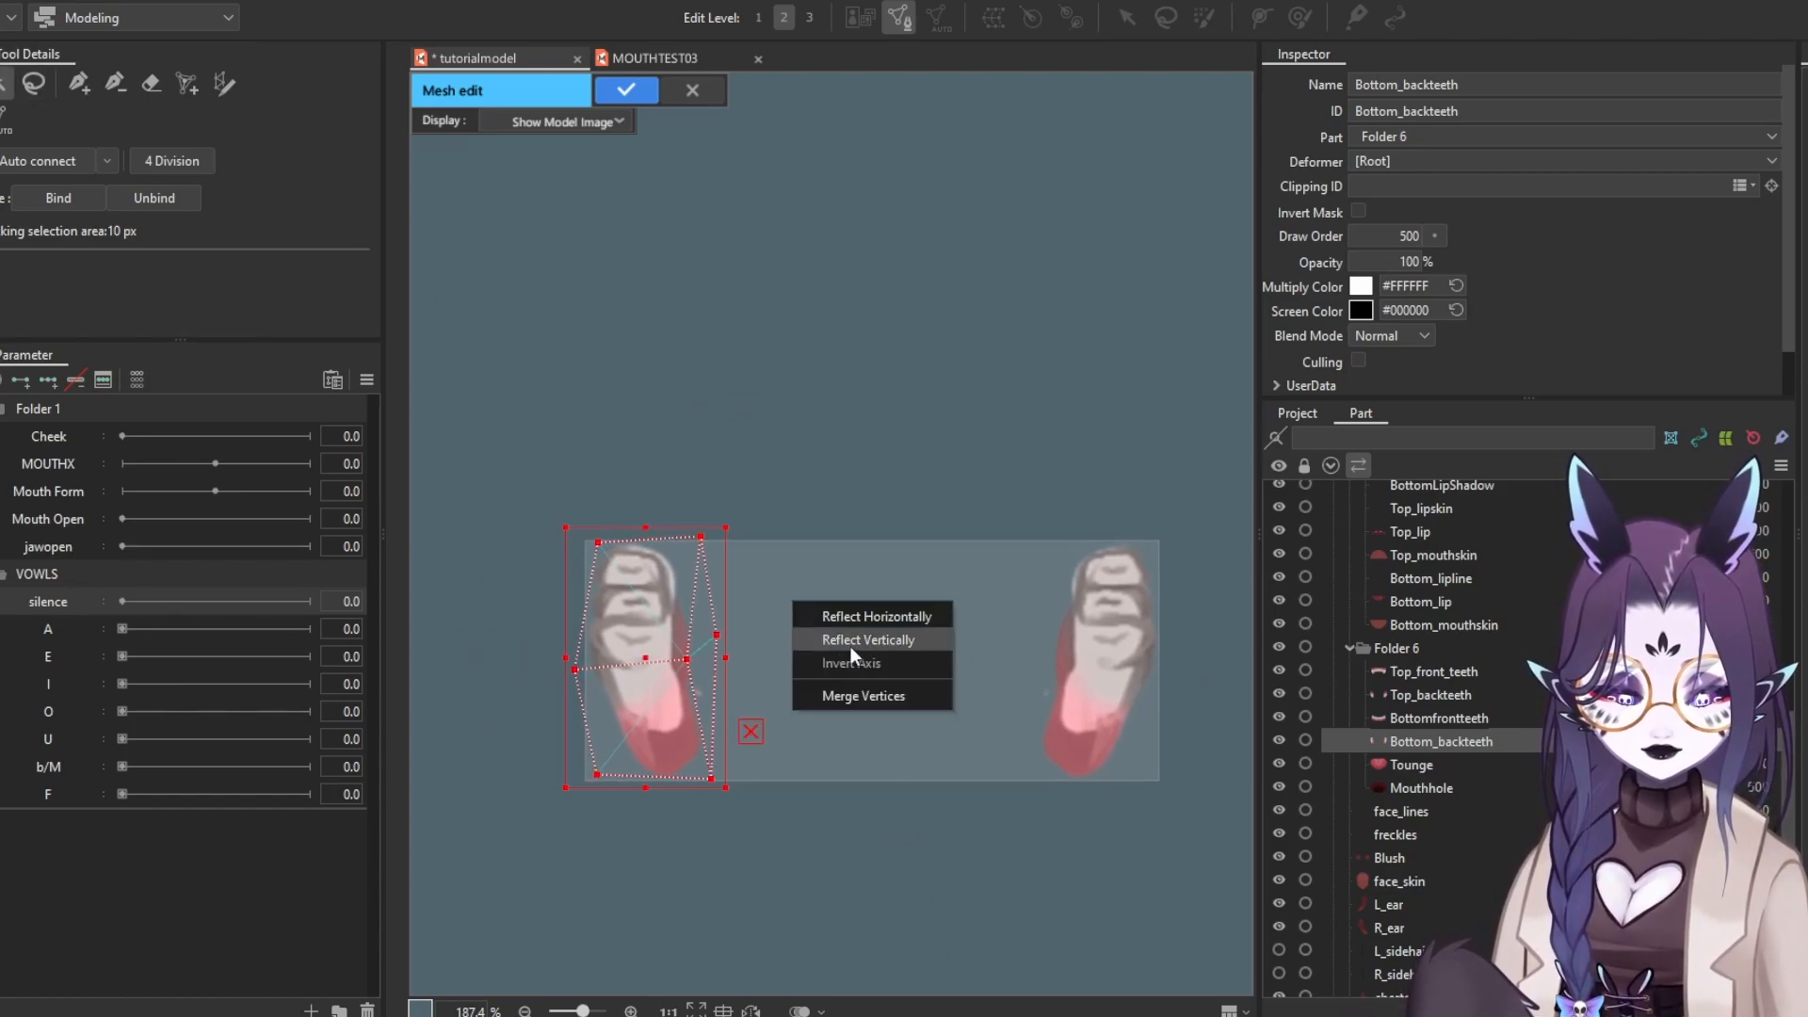
pyautogui.click(888, 622)
# Select the mirrored mesh and shift it slightly inward to fit the right back teeth
pyautogui.moveTo(785, 639); pyautogui.dragTo(693, 637)
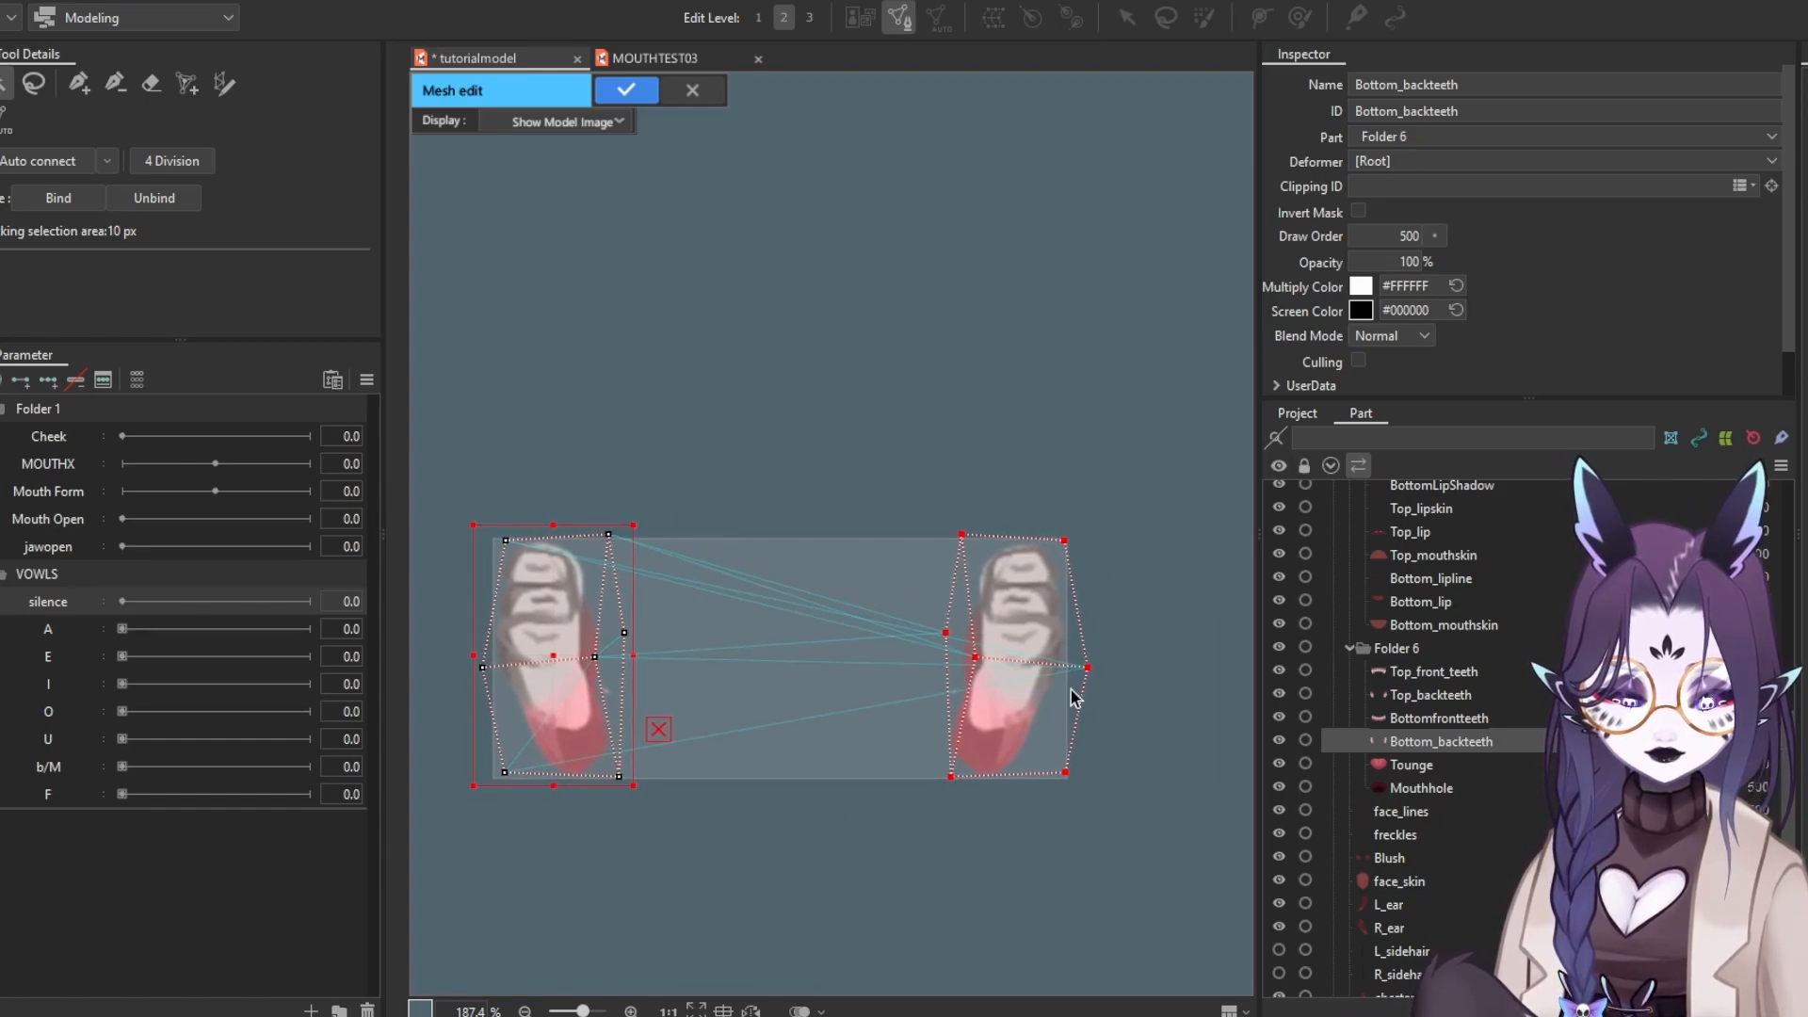
pyautogui.moveTo(904, 488); pyautogui.dragTo(1175, 863)
pyautogui.moveTo(1019, 656); pyautogui.dragTo(1012, 657)
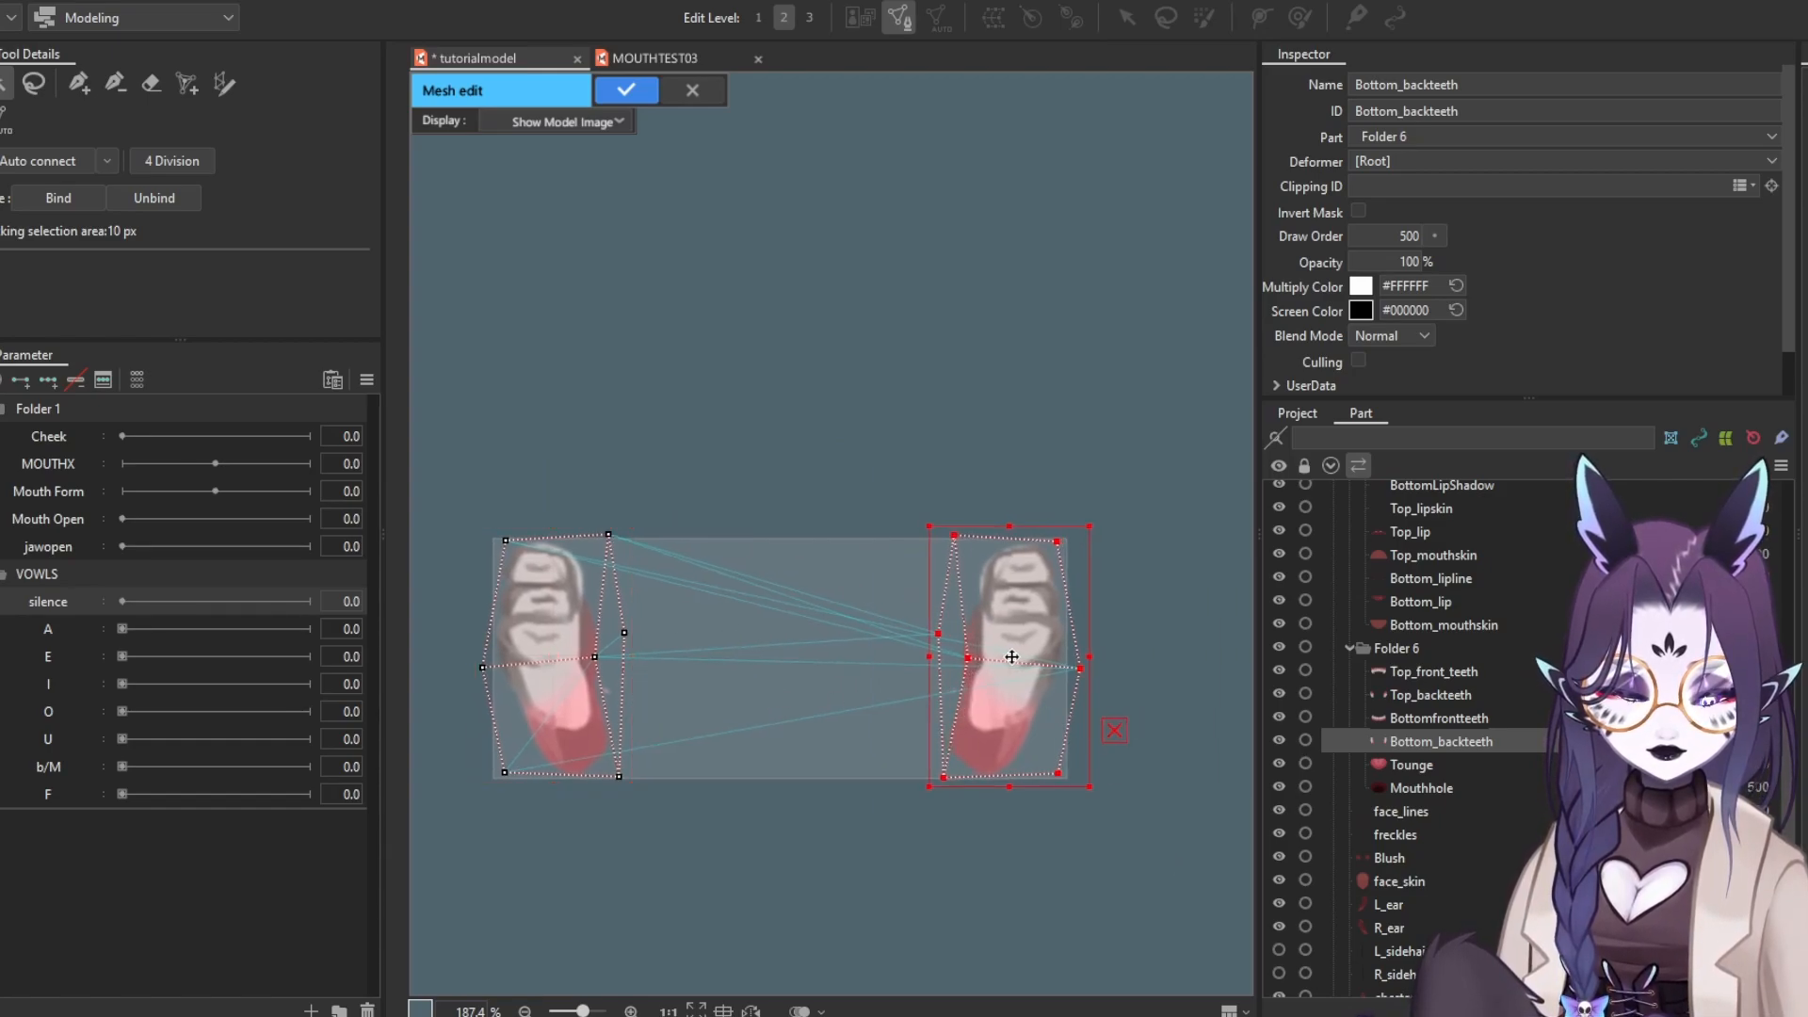
pyautogui.click(871, 148)
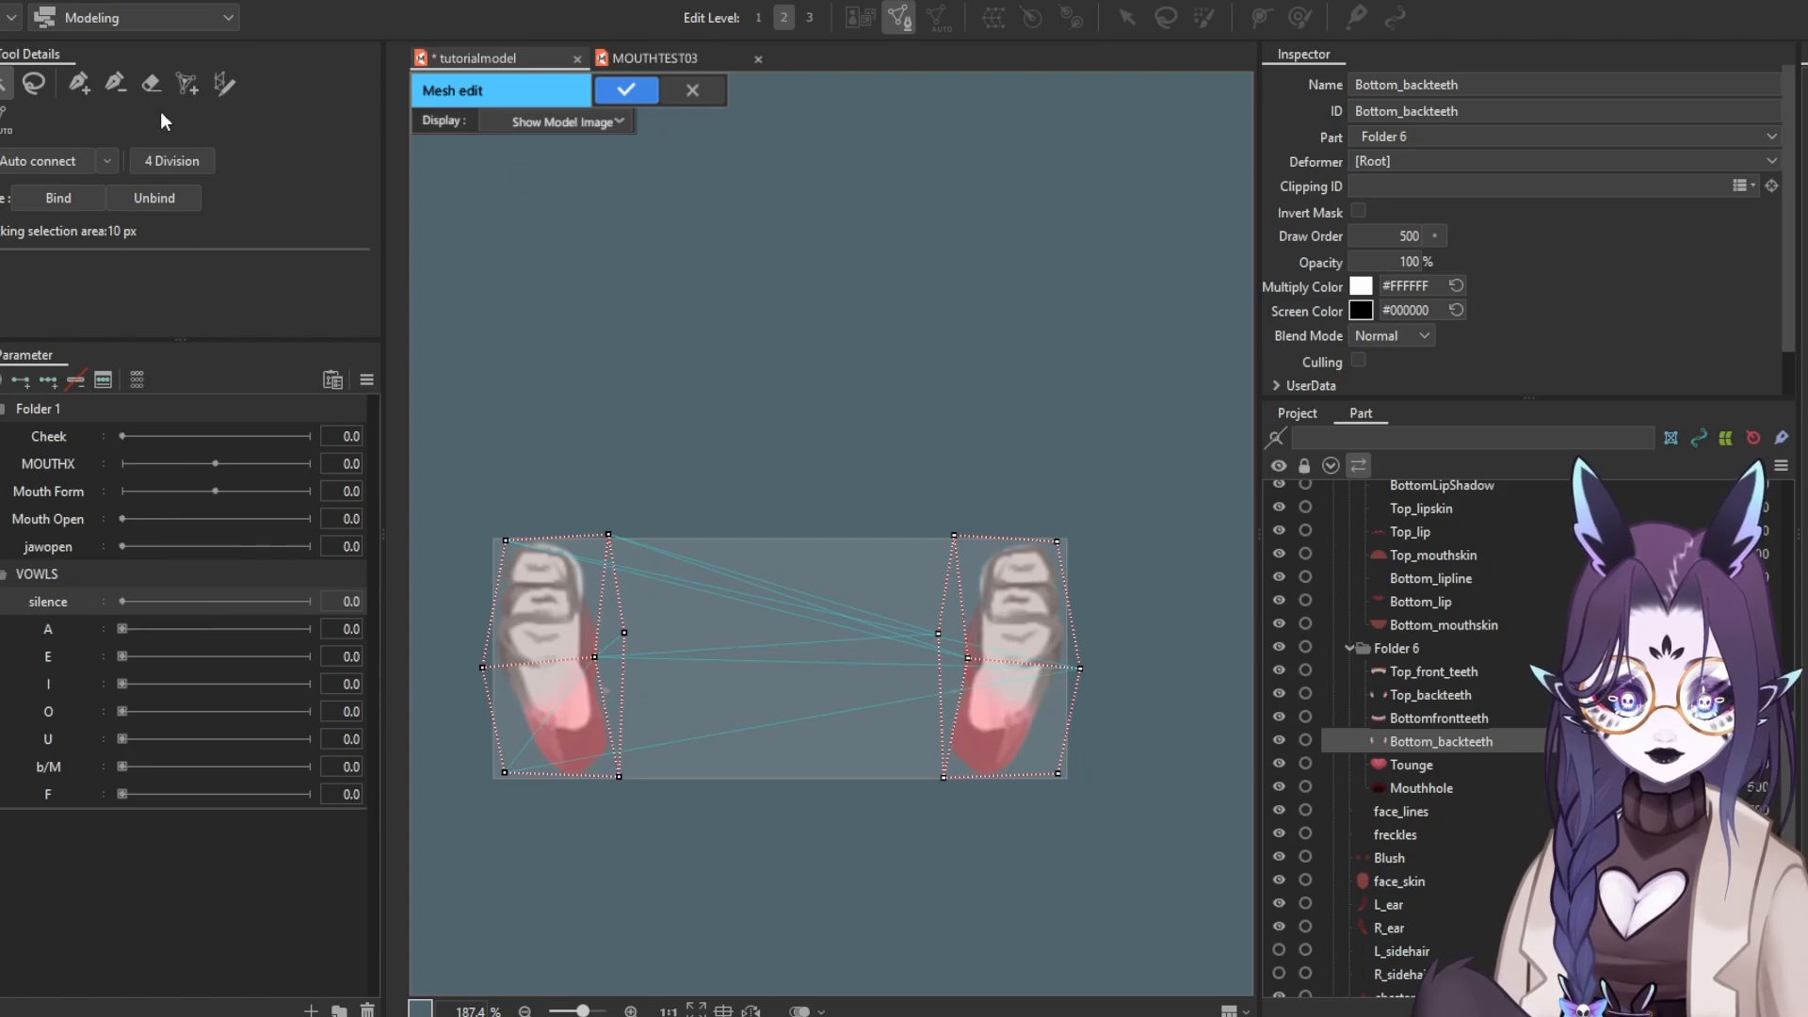
# Erase the mesh edges connecting the left and right back teeth, and apply the Bottom_backteeth mesh
pyautogui.press('b')
pyautogui.moveTo(630, 513); pyautogui.dragTo(578, 467)
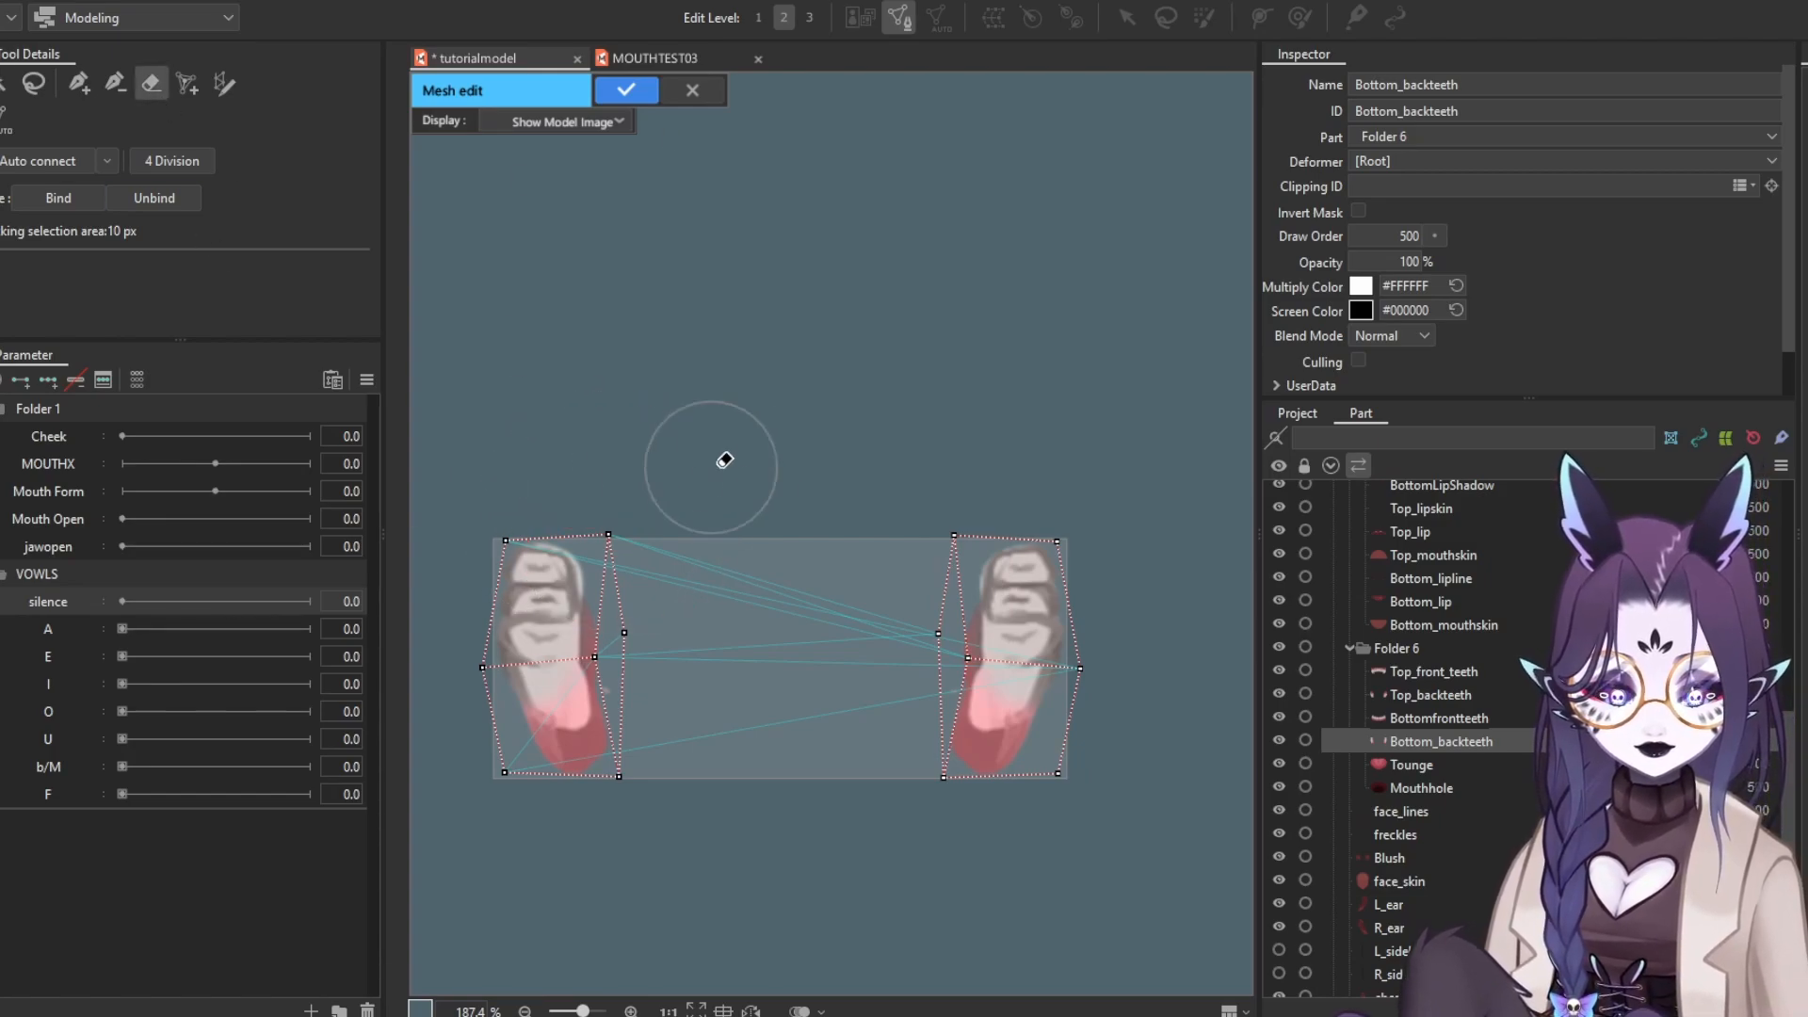
pyautogui.moveTo(714, 461); pyautogui.dragTo(774, 841)
pyautogui.click(4, 93)
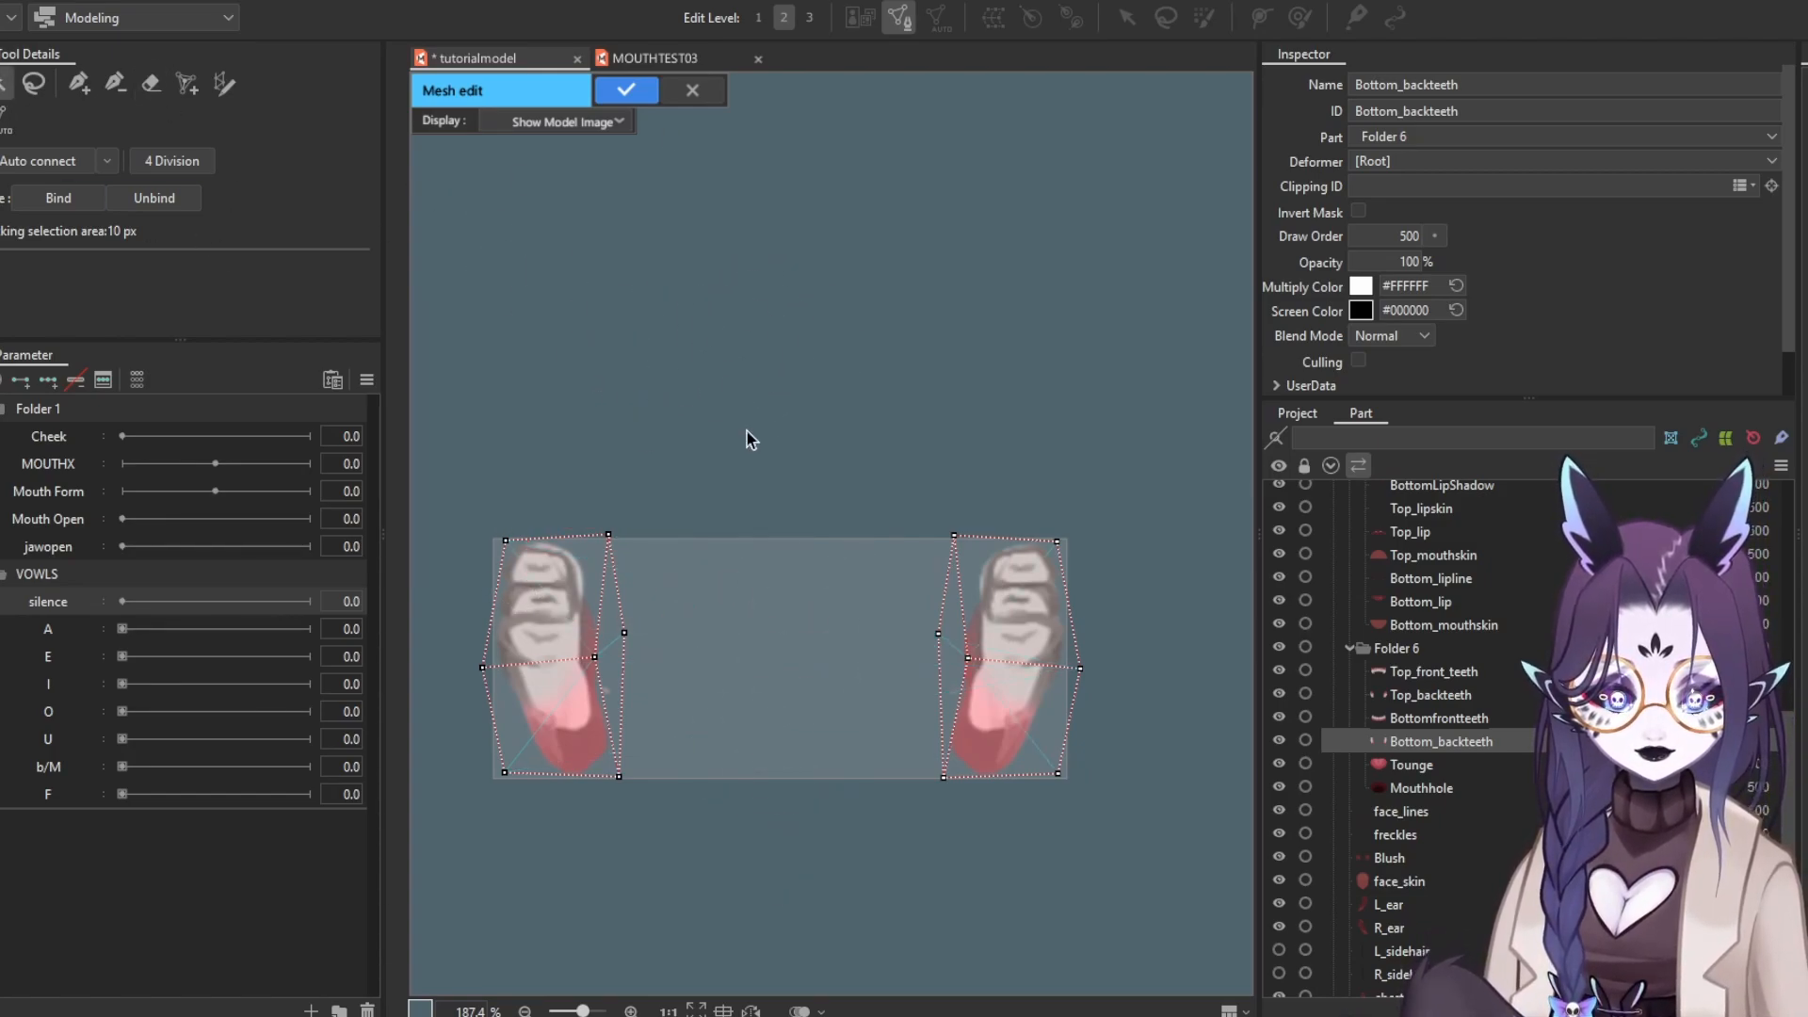
pyautogui.click(626, 89)
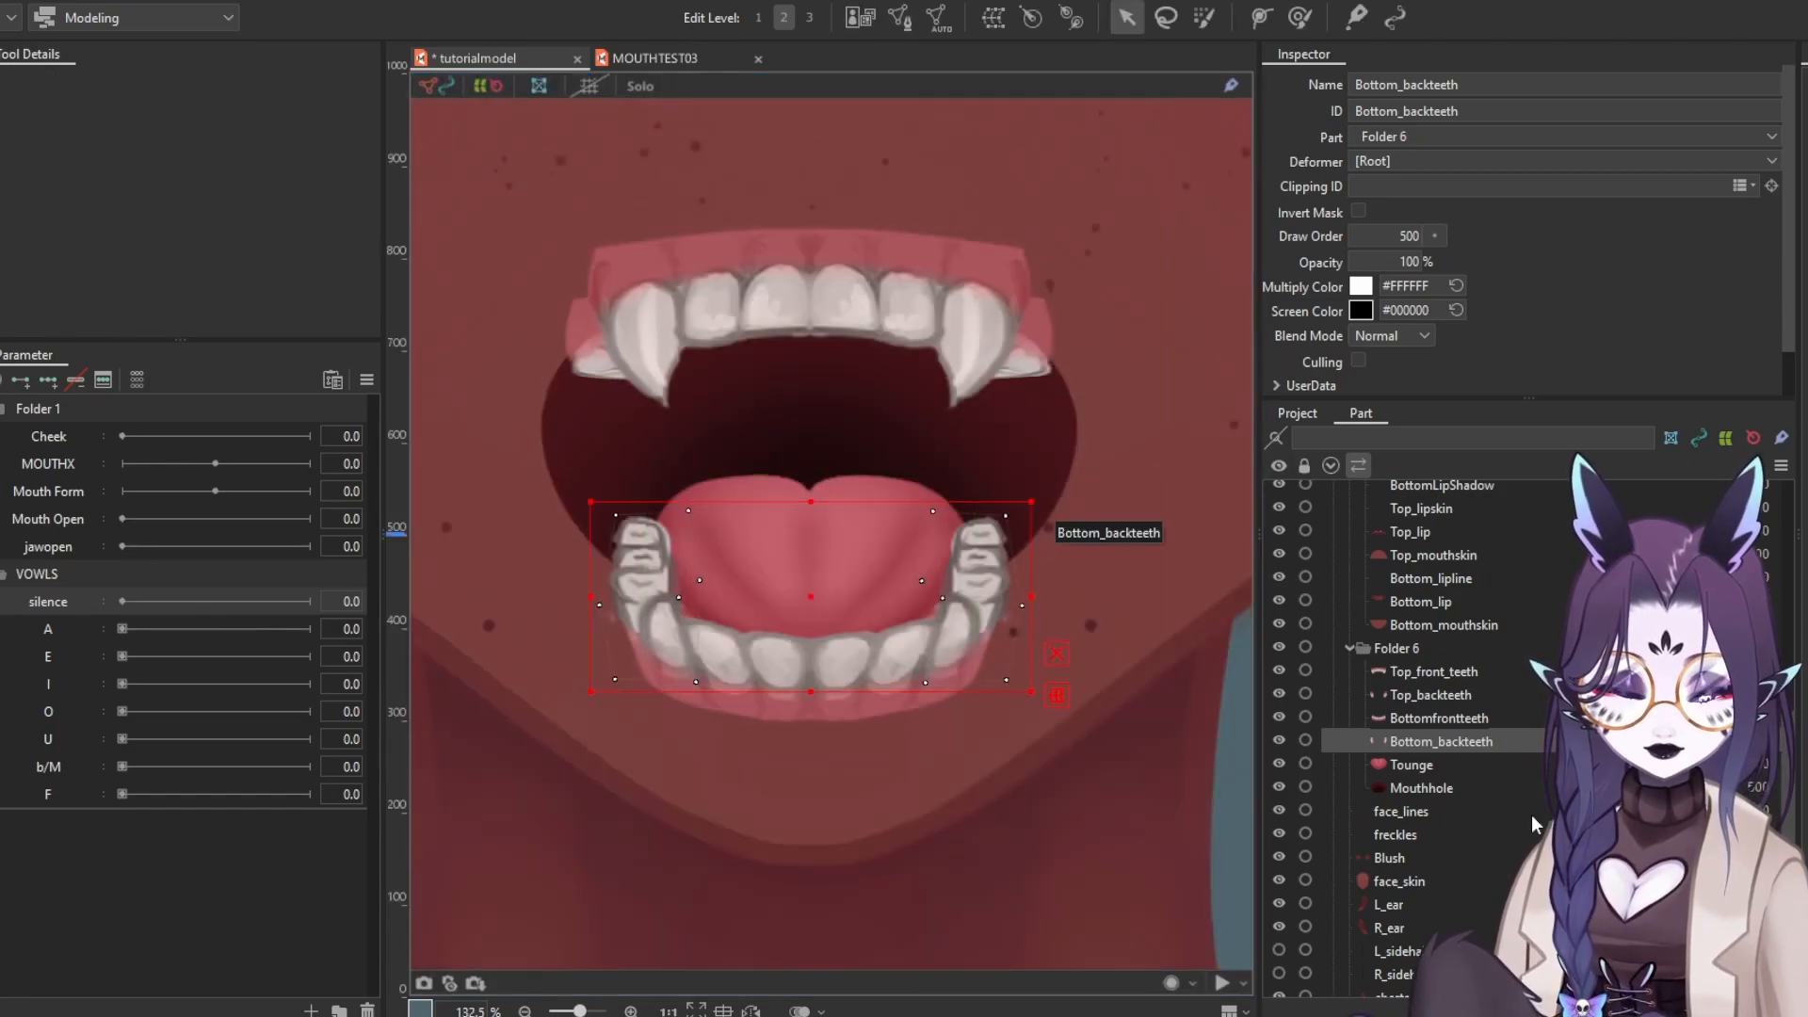
# Open Bottomfrontteeth for manual mesh editing and erase its default mesh
pyautogui.click(1481, 720)
pyautogui.click(895, 21)
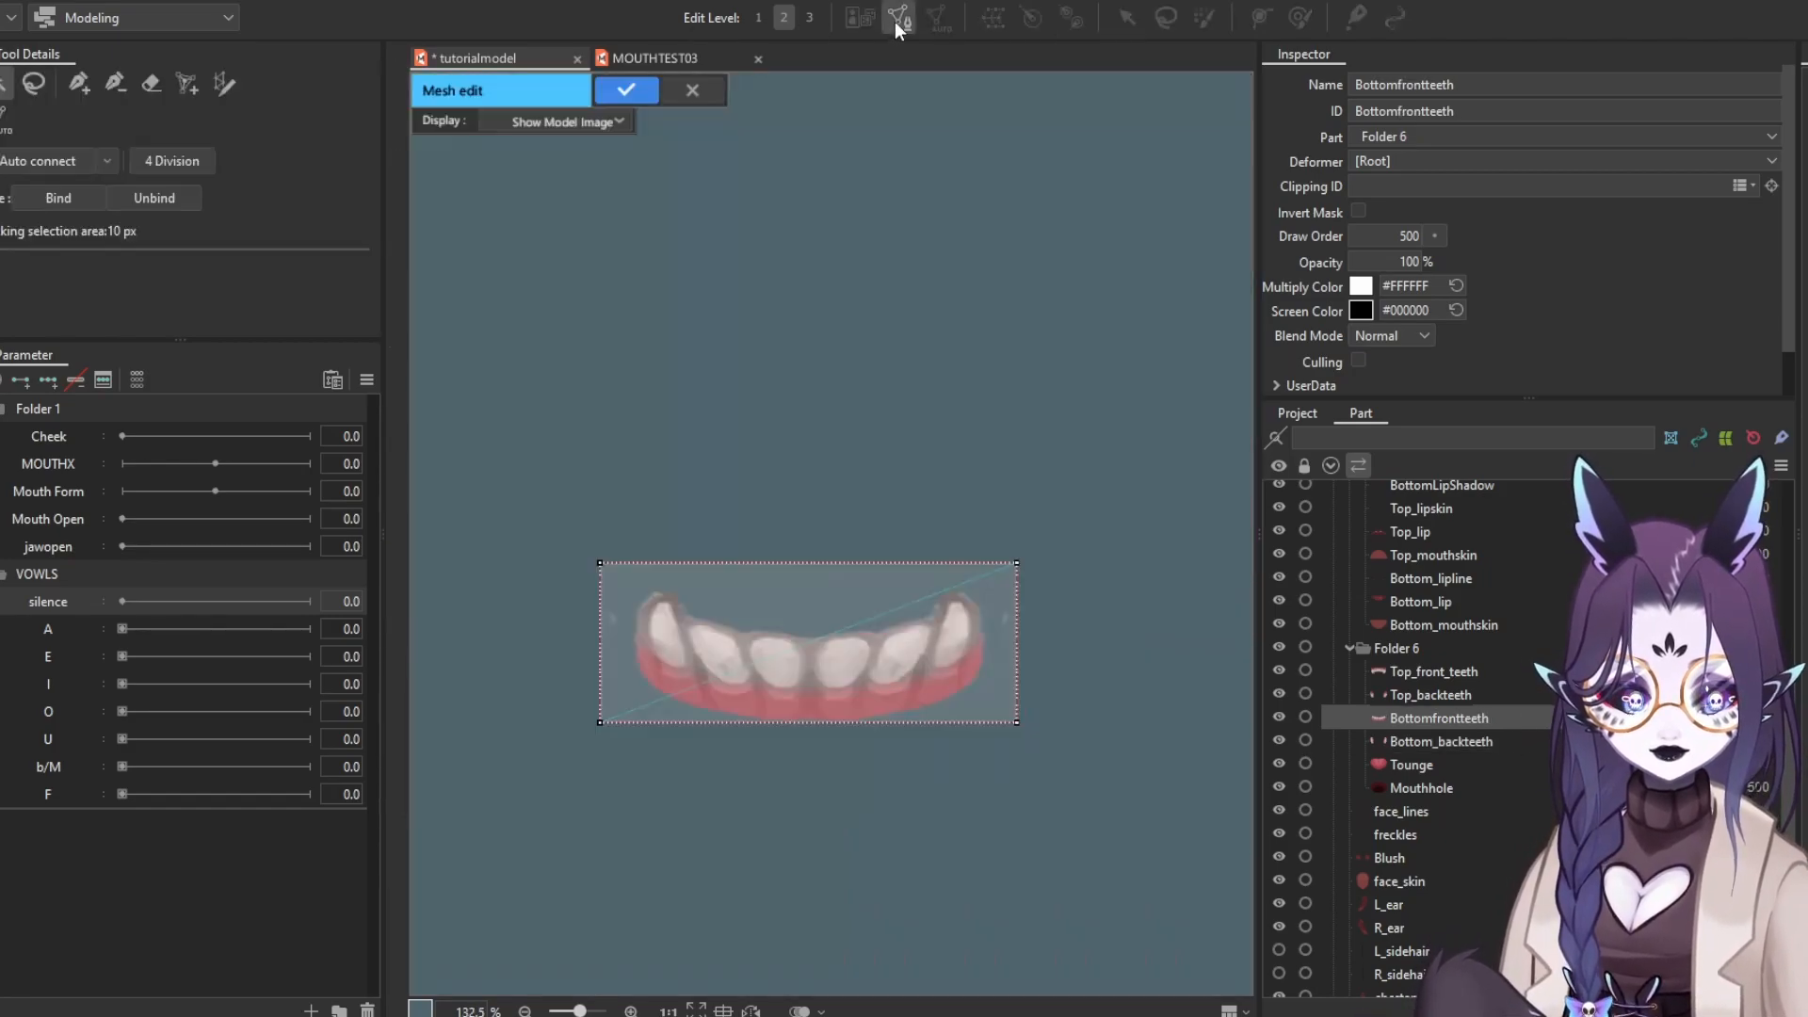
pyautogui.click(151, 83)
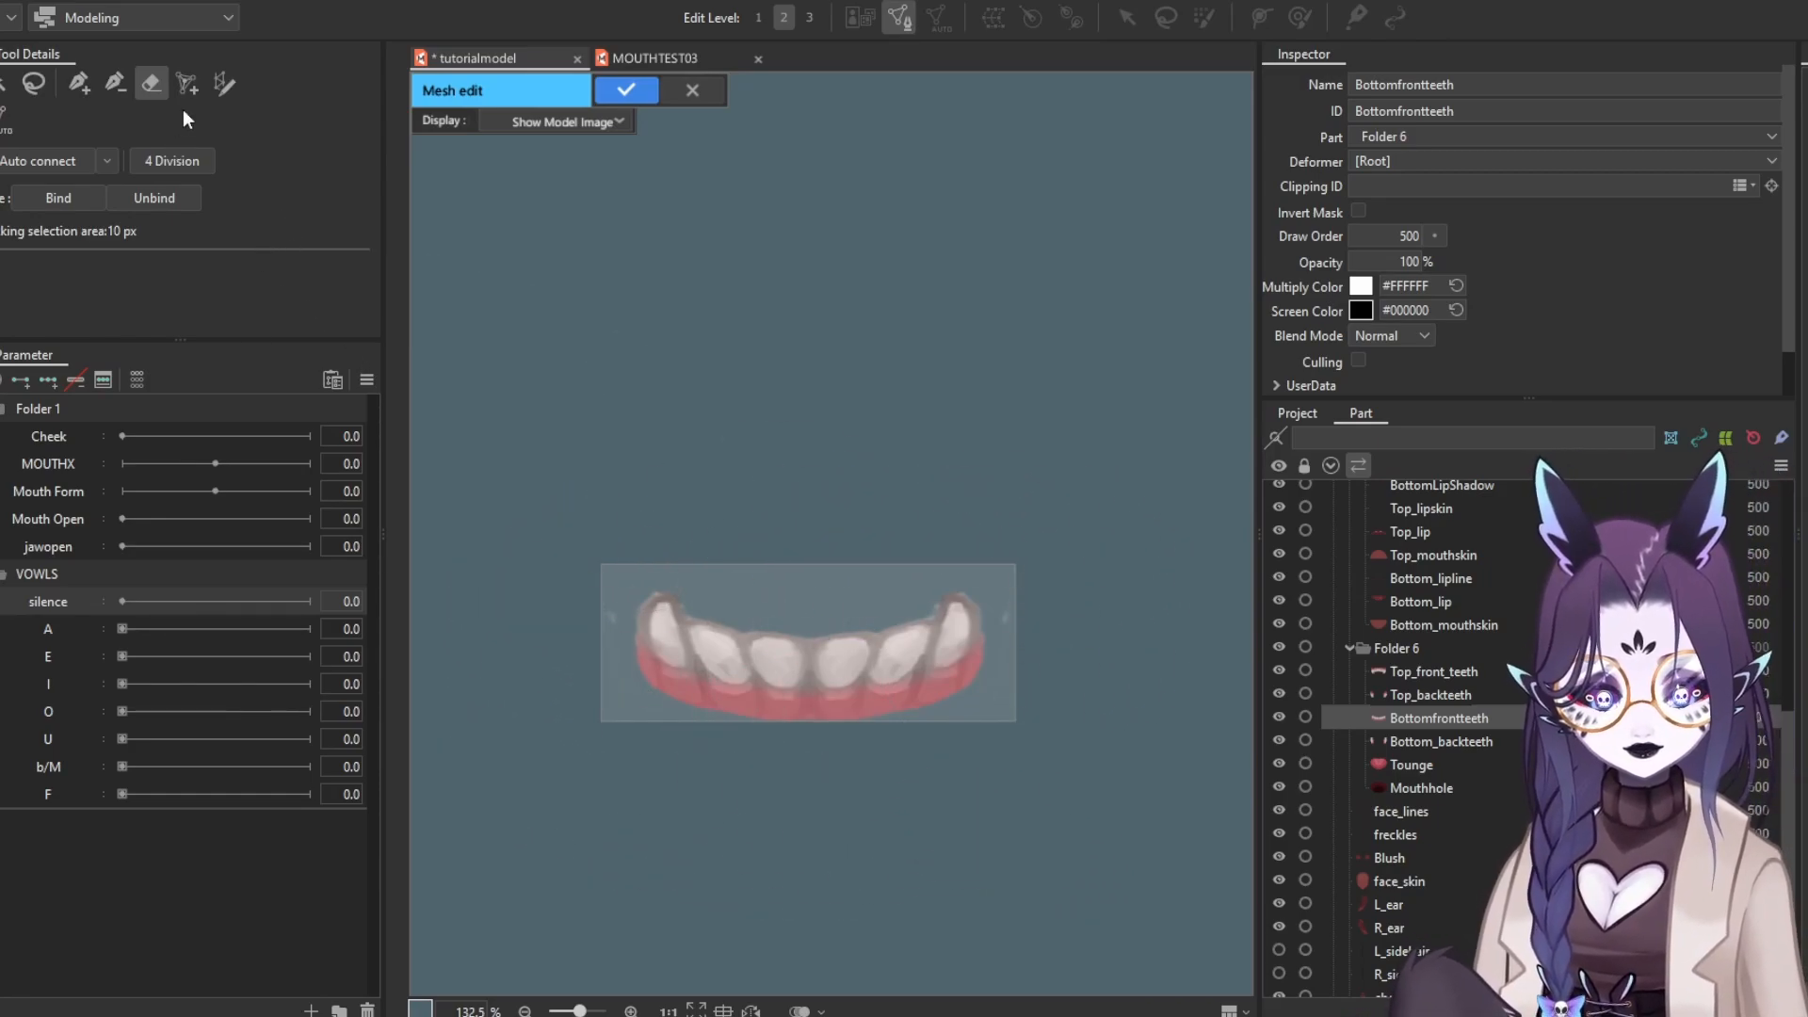
# Draw the upper edge of the Bottomfrontteeth mesh as a row of seven vertices just above the teeth
pyautogui.click(69, 91)
pyautogui.scroll(3, 494, 535)
pyautogui.click(498, 549)
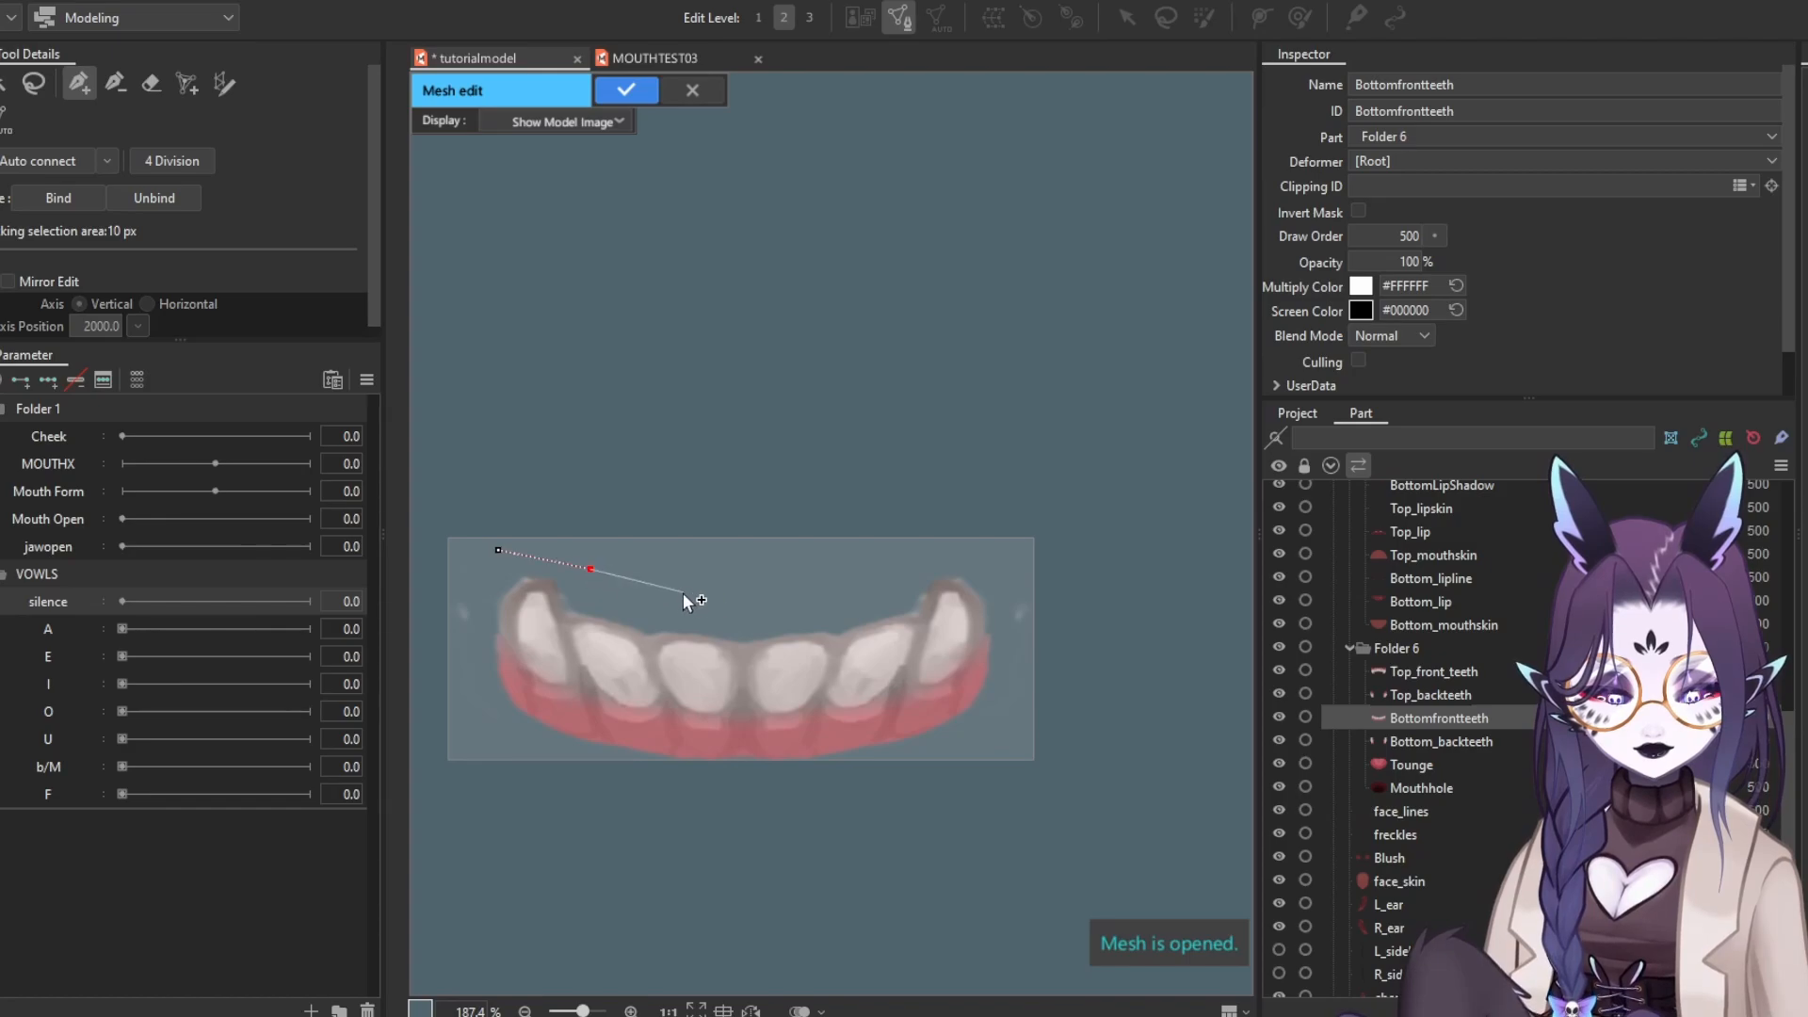
pyautogui.click(832, 583)
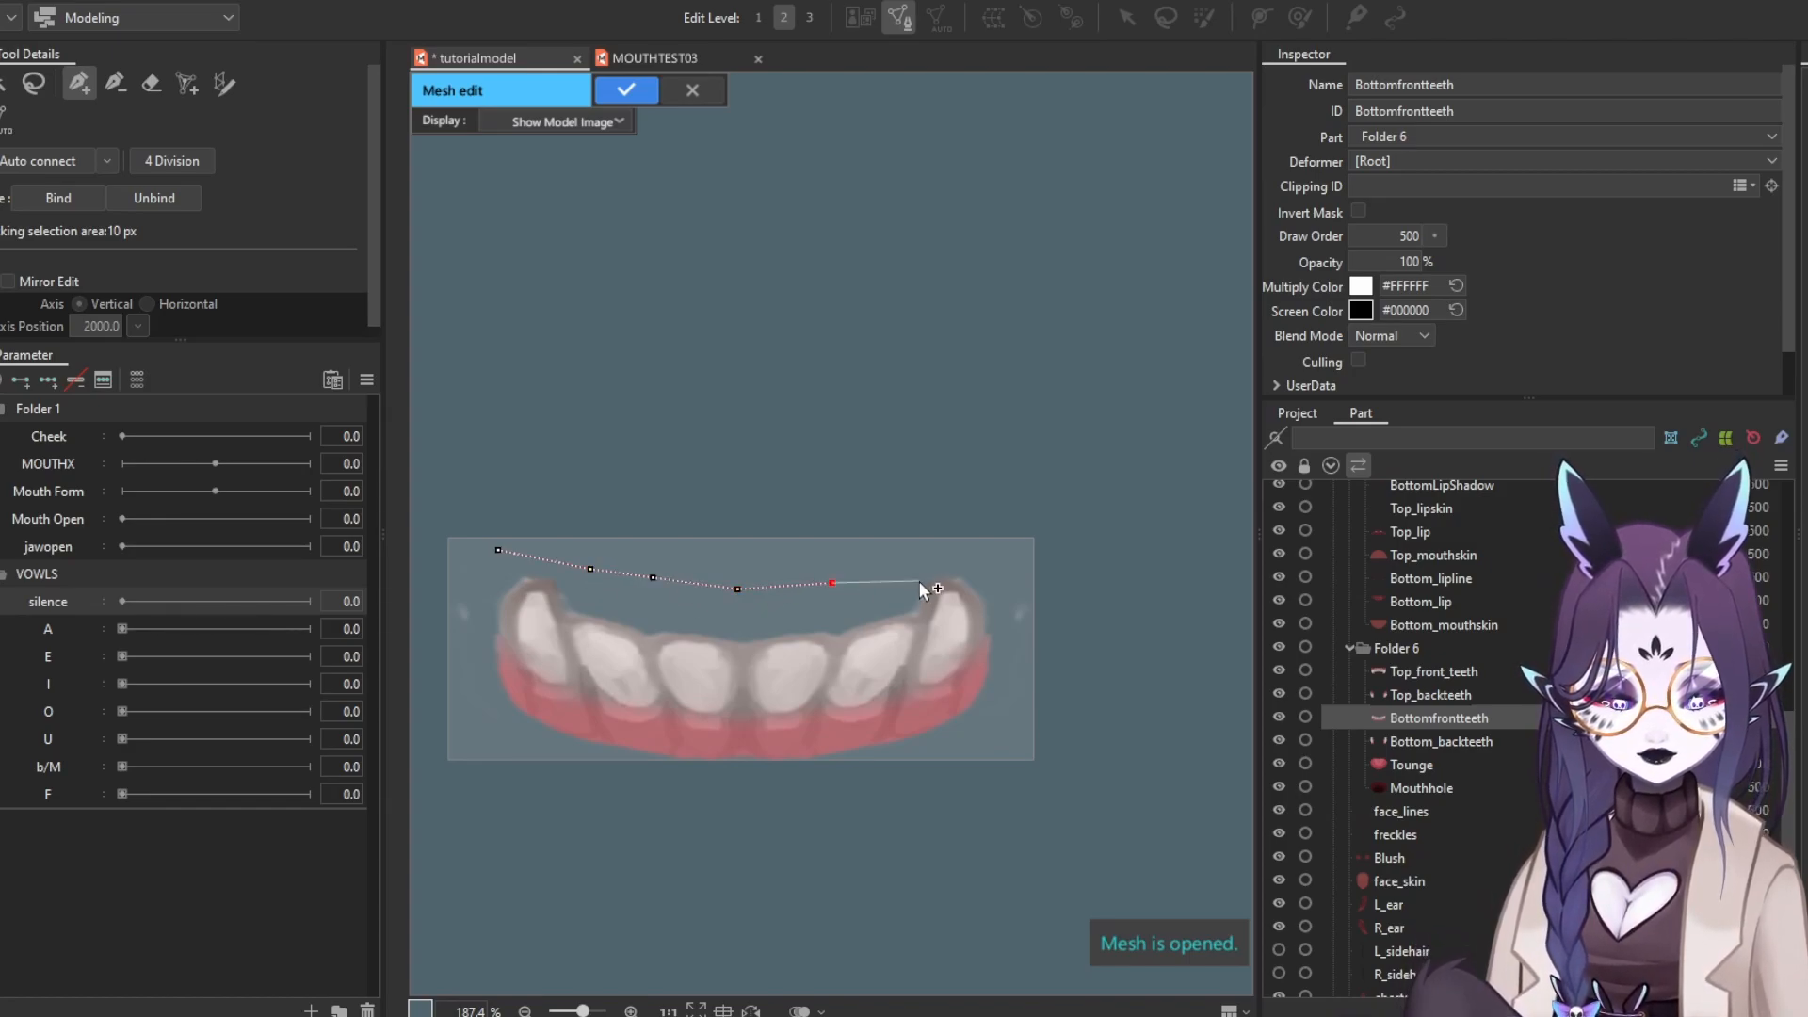
pyautogui.click(913, 572)
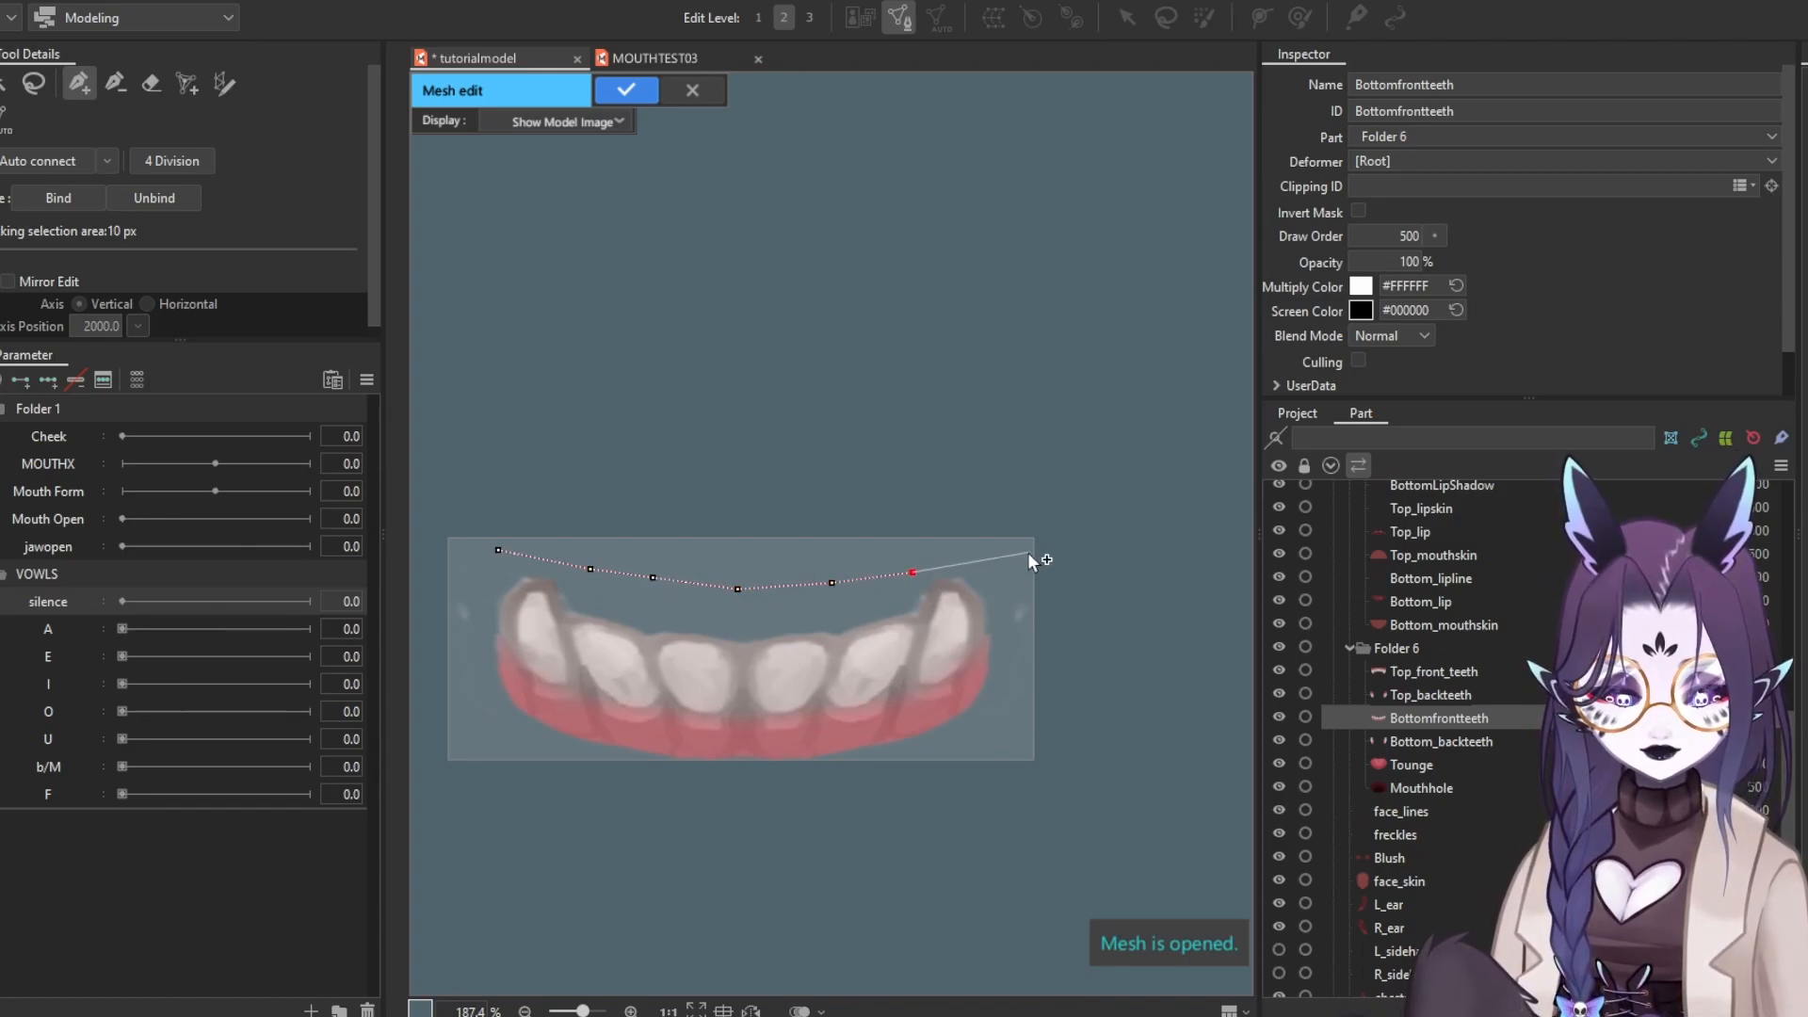
pyautogui.click(1037, 551)
# Continue the outline below the gums with seven vertices, close it at the upper-left corner, and apply the Bottomfrontteeth mesh
pyautogui.click(1017, 723)
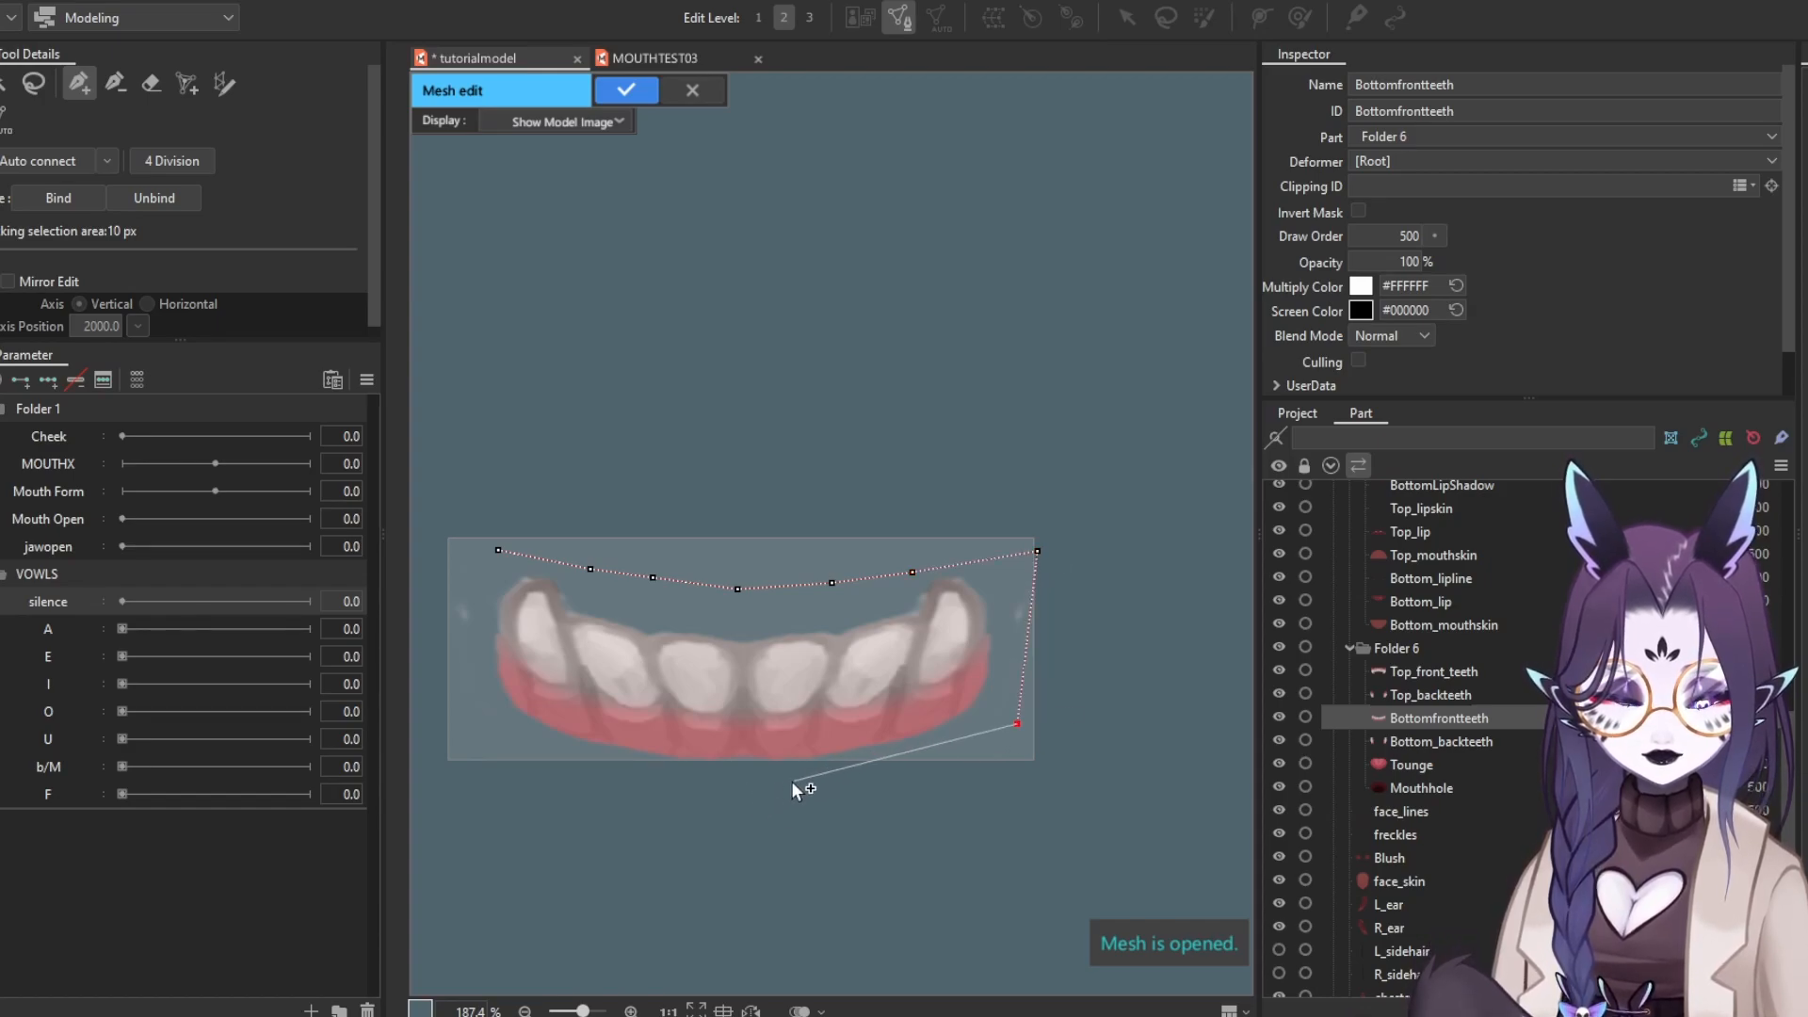
pyautogui.click(915, 753)
pyautogui.click(833, 767)
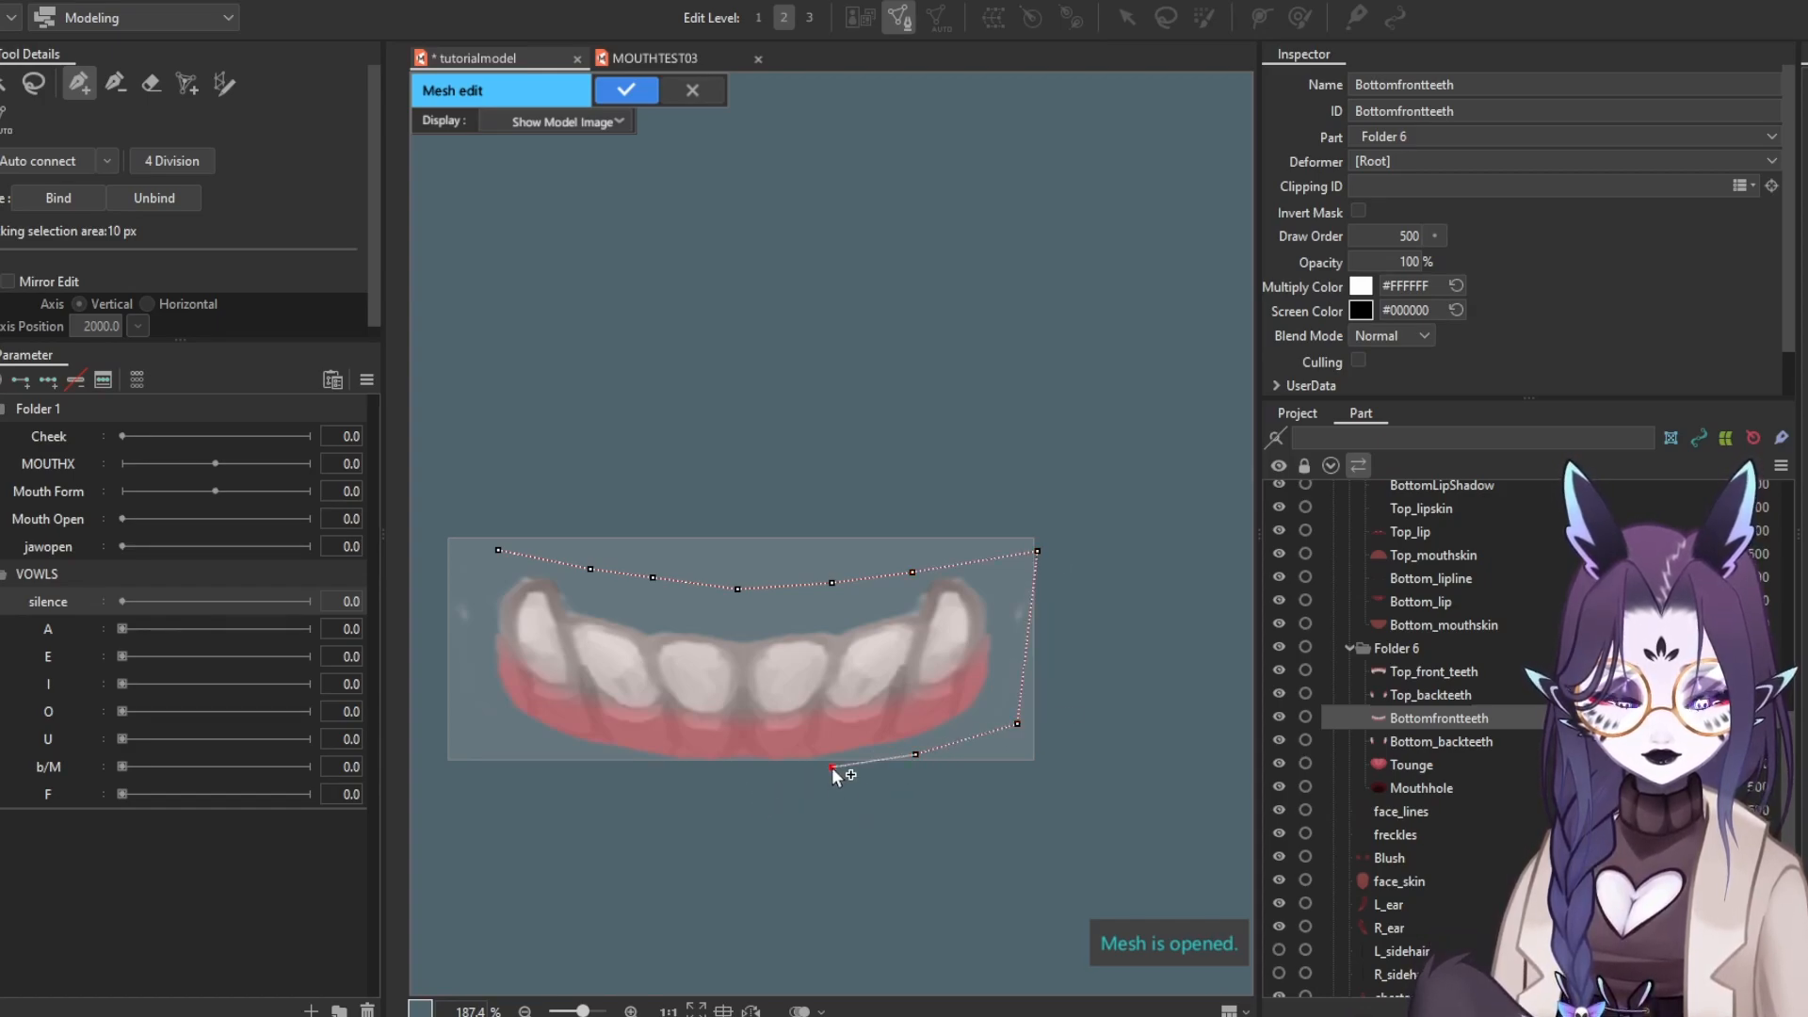
pyautogui.click(742, 772)
pyautogui.click(646, 772)
pyautogui.click(582, 758)
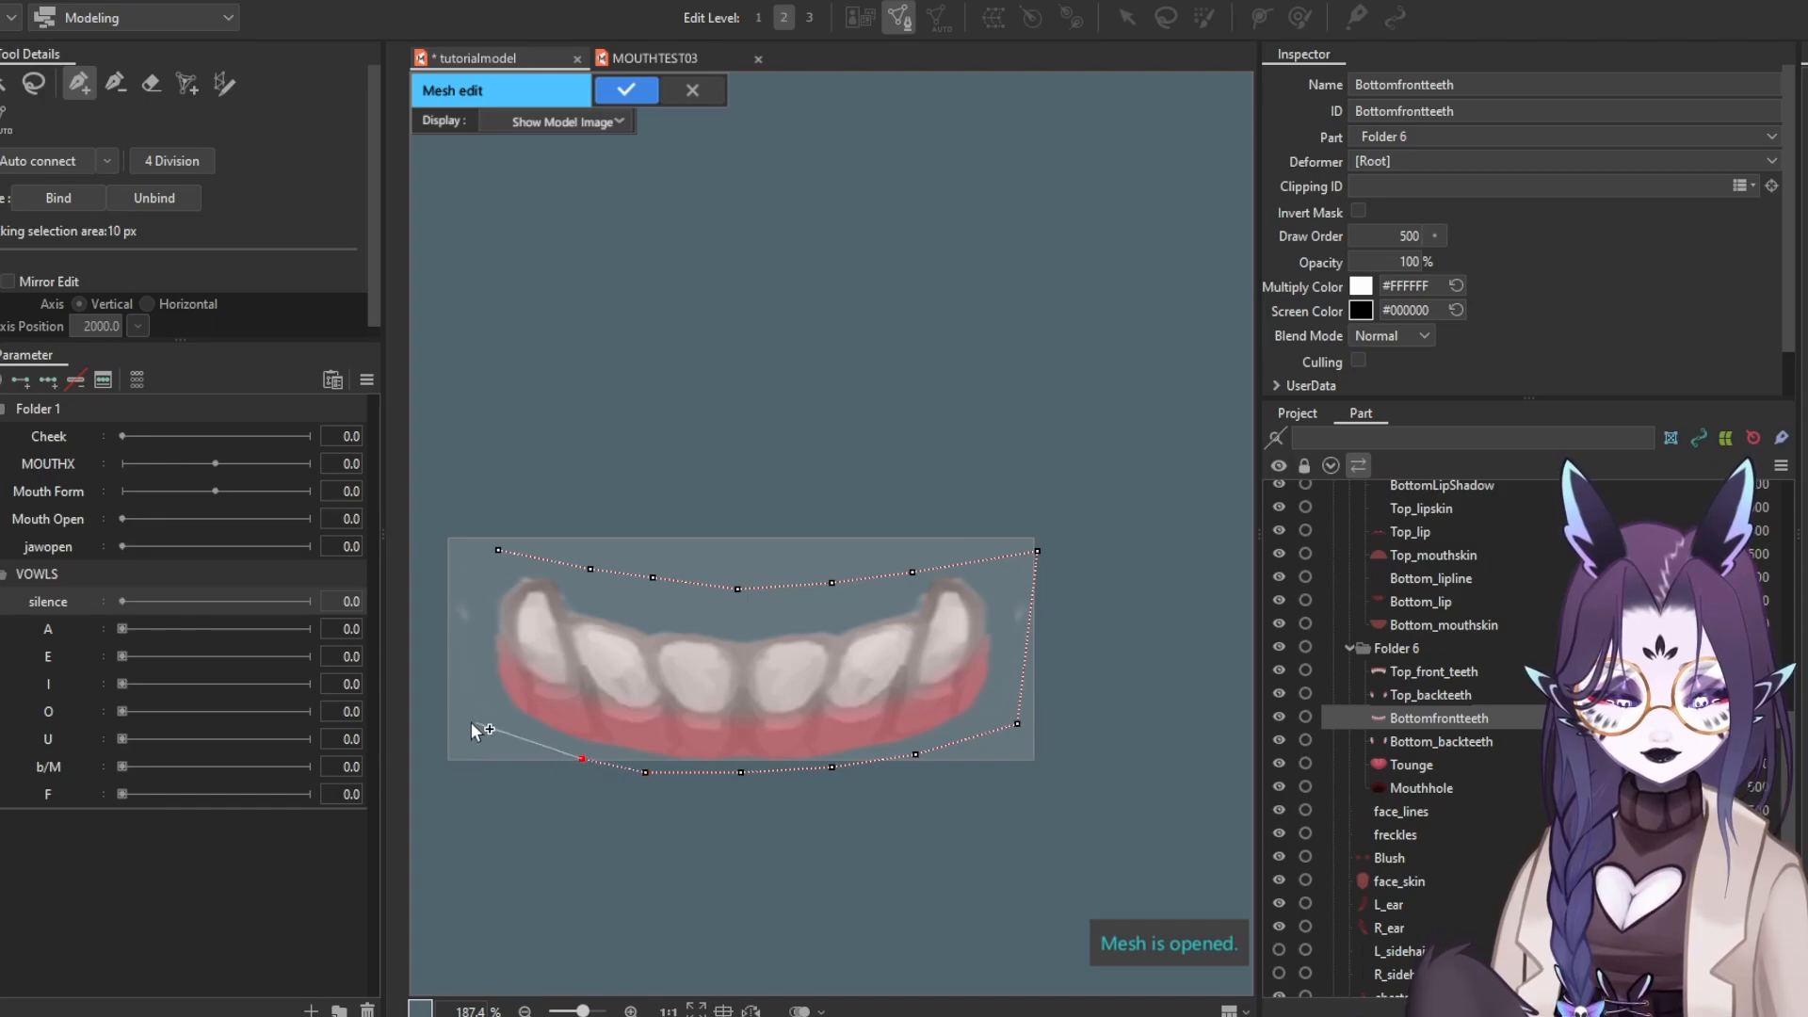
pyautogui.click(481, 708)
pyautogui.click(487, 549)
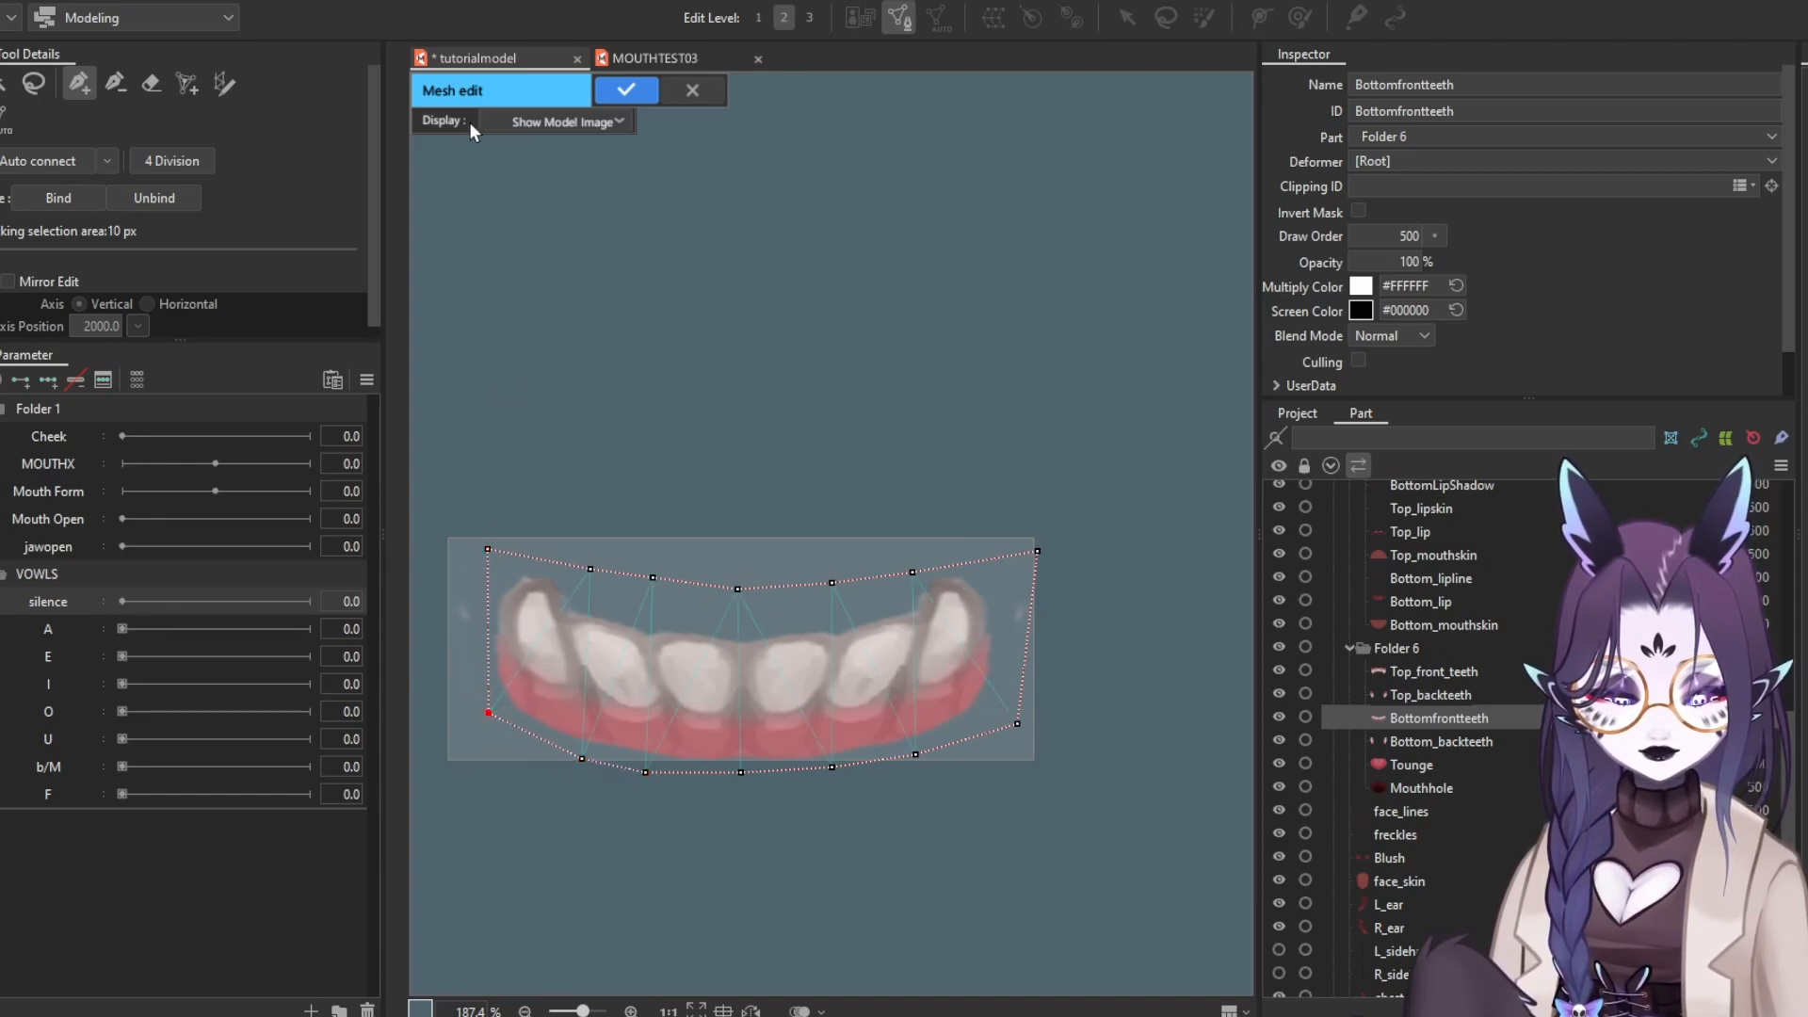
pyautogui.click(623, 91)
pyautogui.scroll(-3, 676, 610)
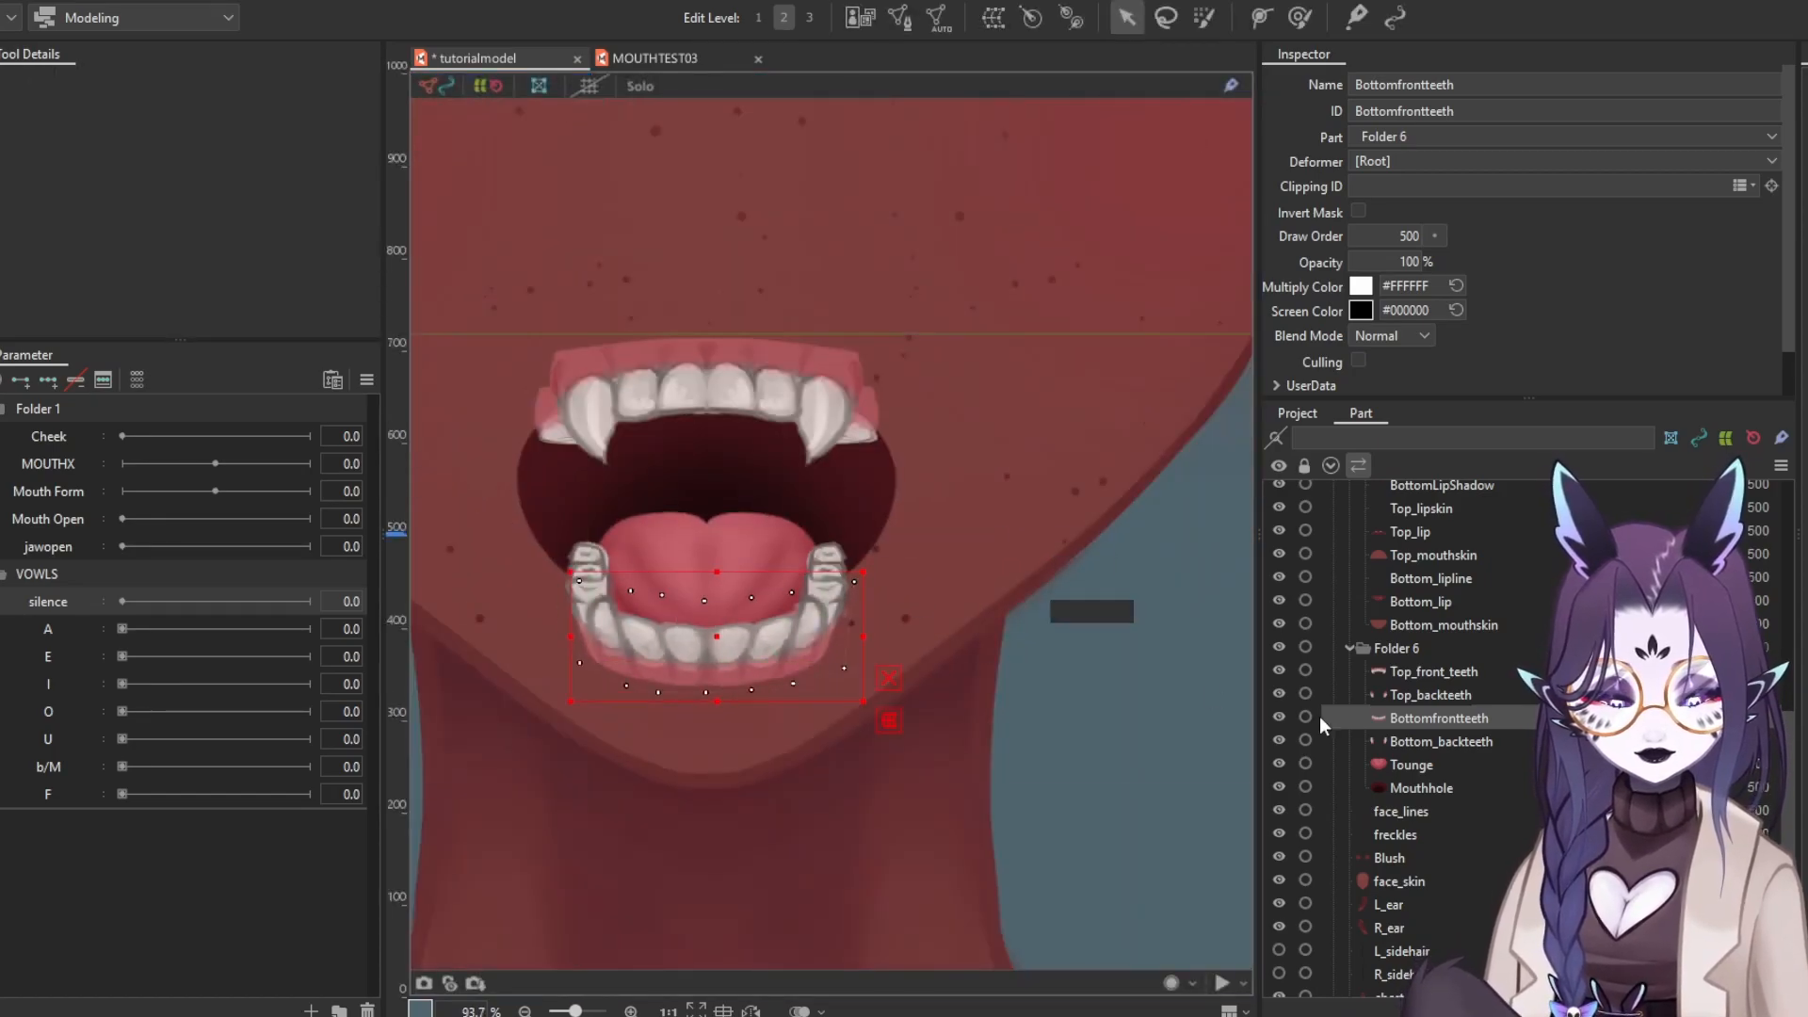
# Open Tounge for manual mesh editing and erase its default mesh
pyautogui.click(1447, 741)
pyautogui.click(1422, 764)
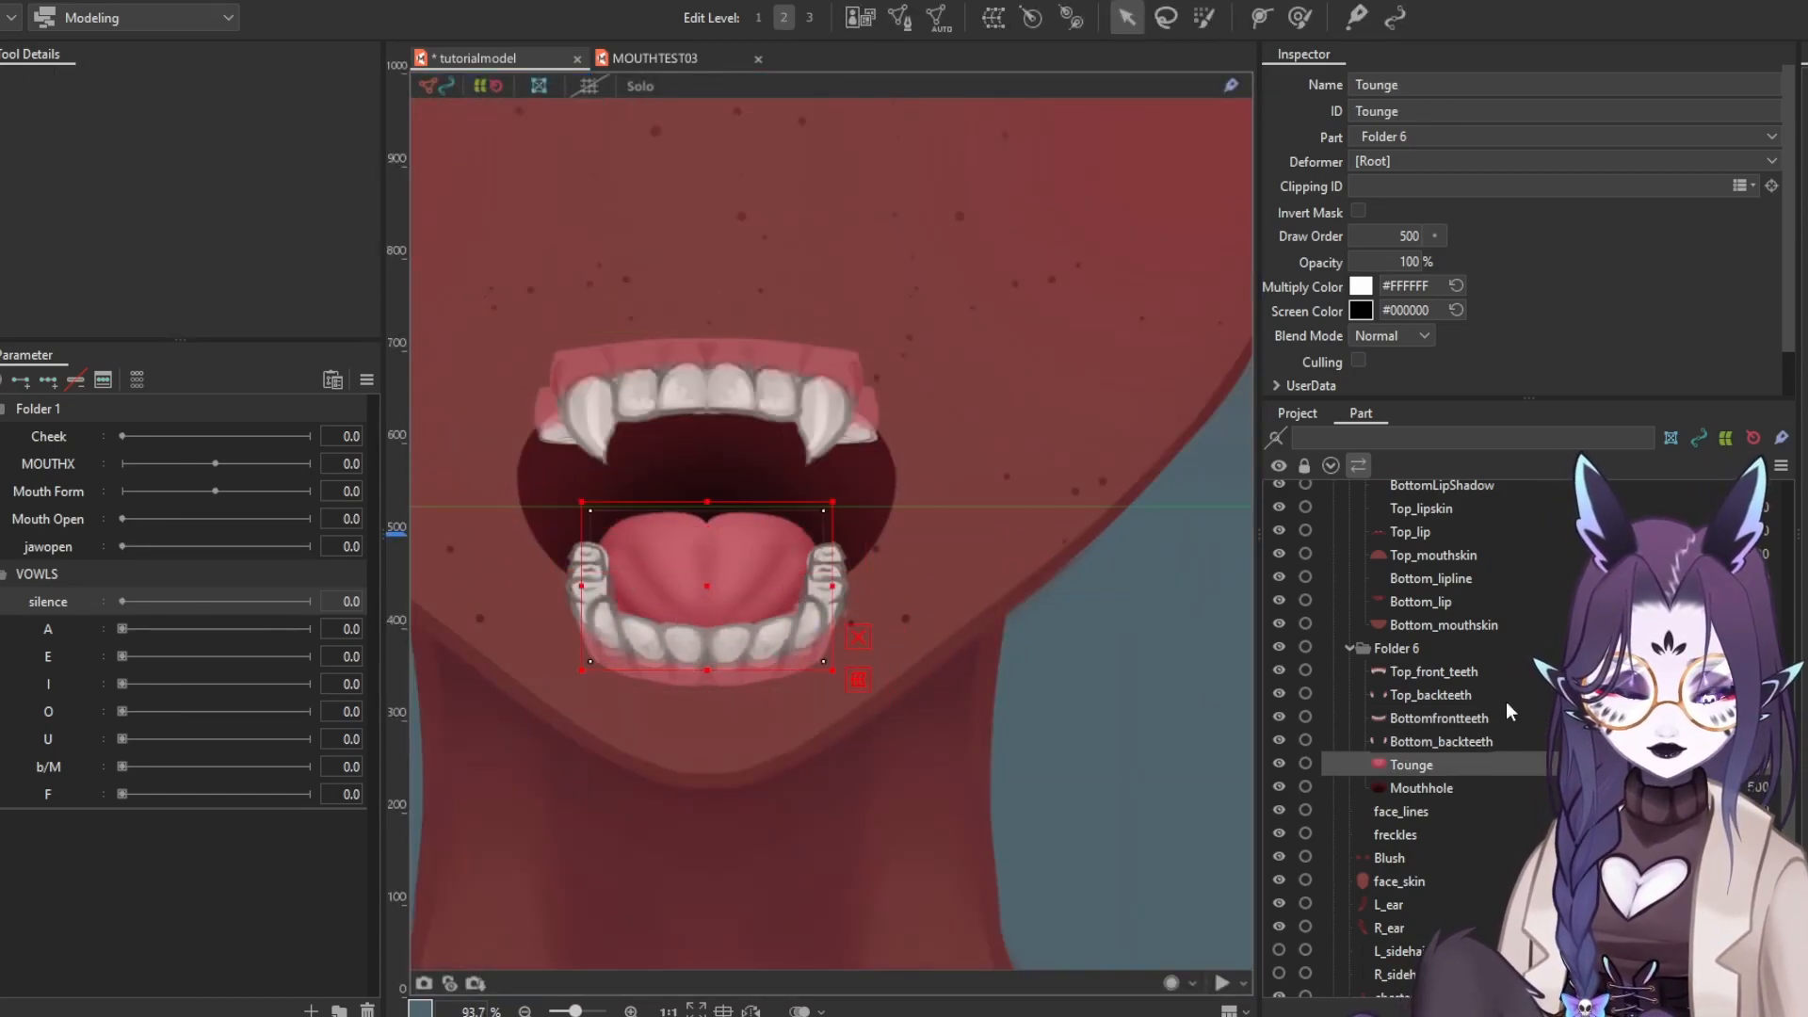
pyautogui.click(895, 22)
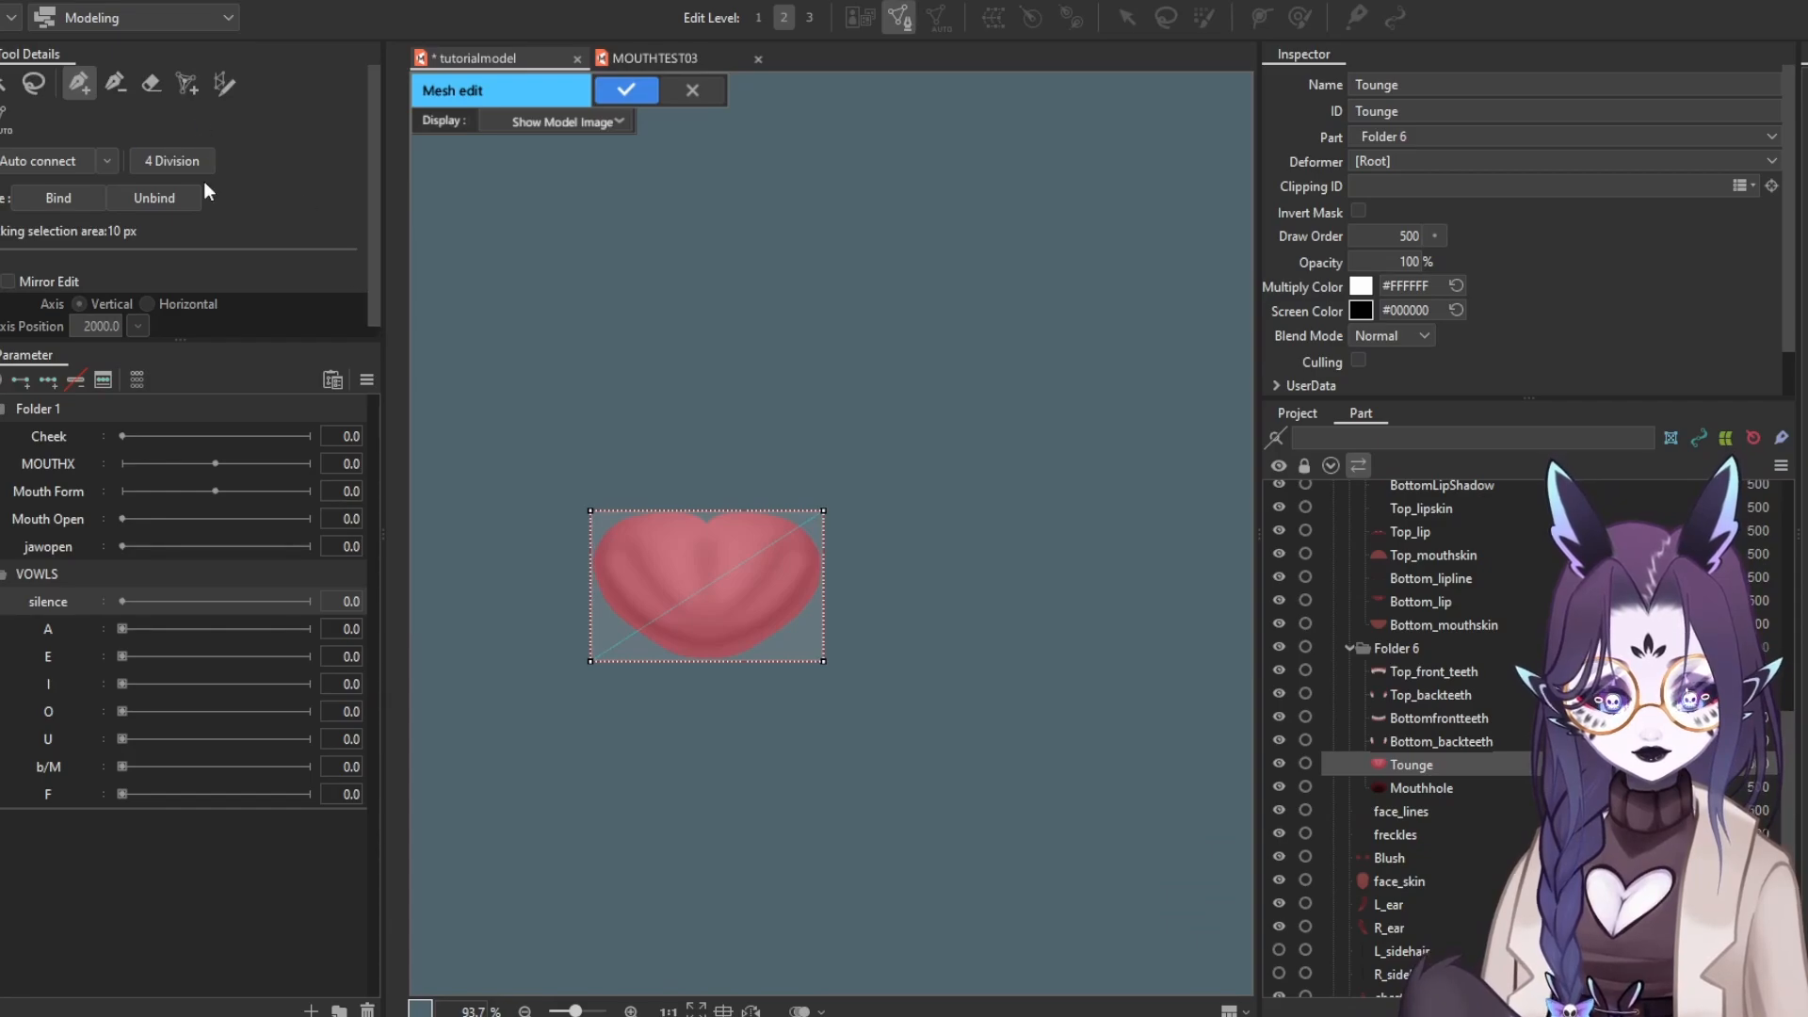
pyautogui.click(153, 84)
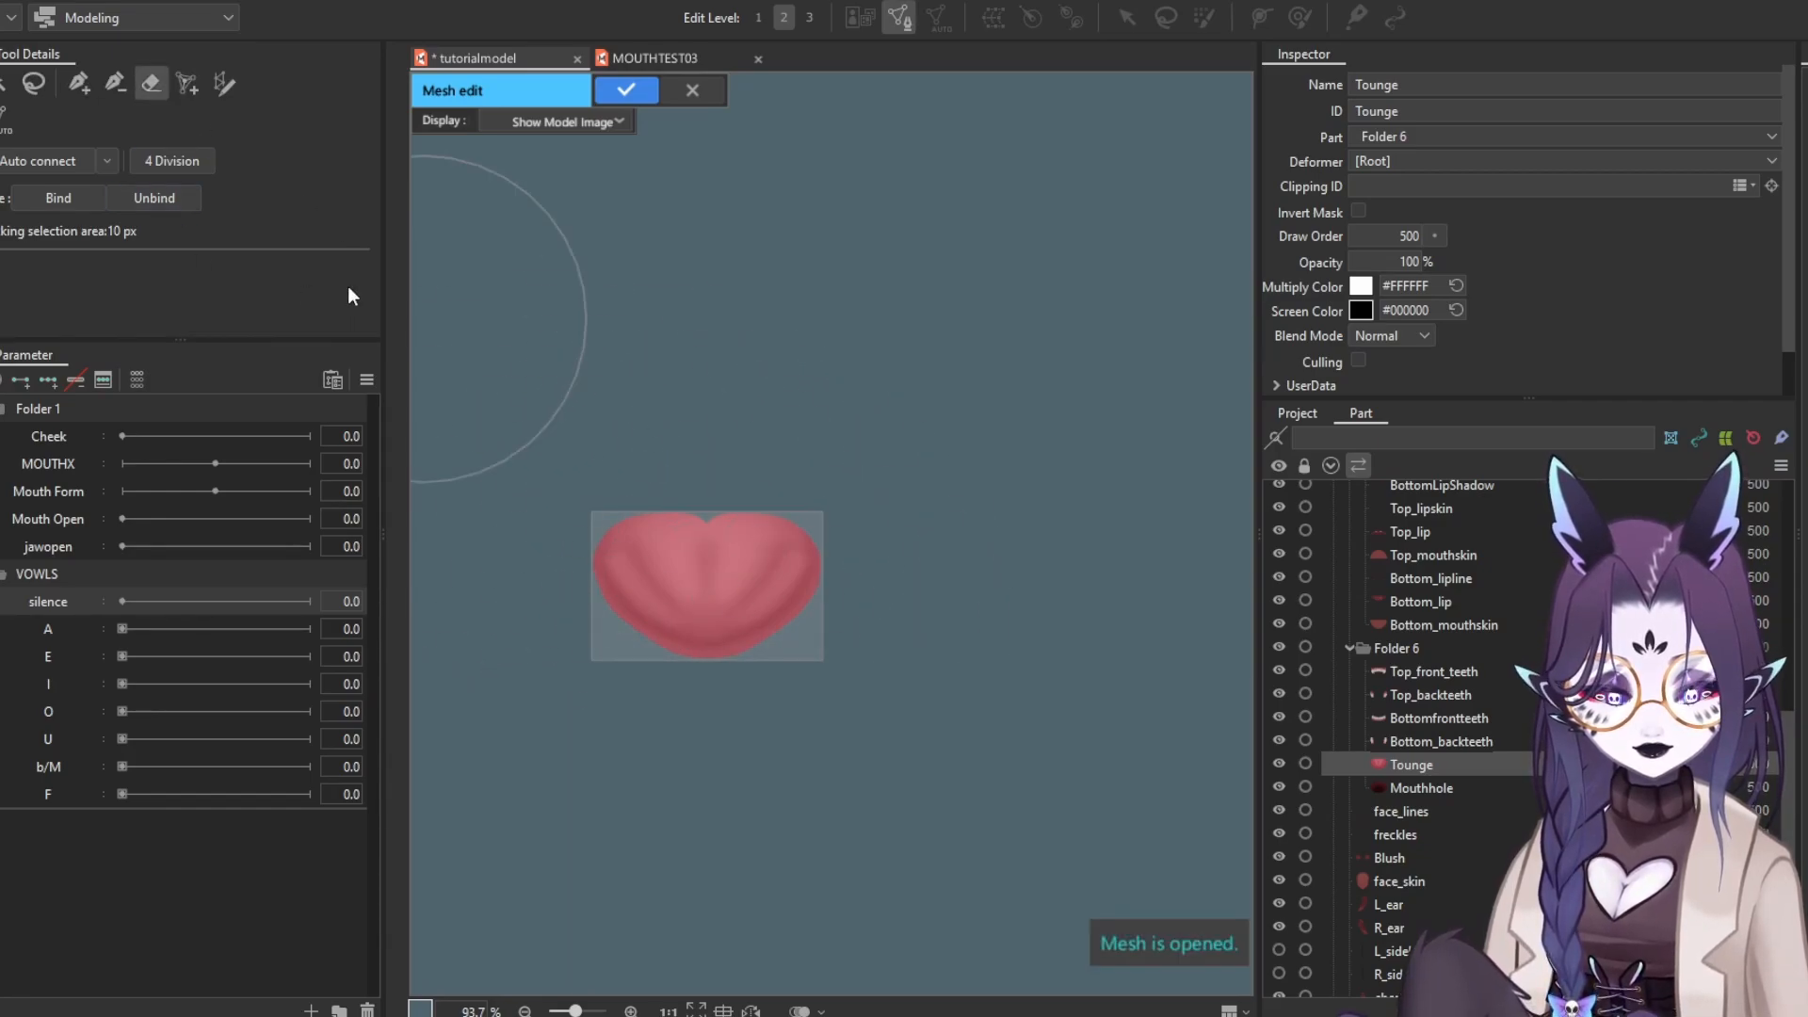
pyautogui.scroll(2, 573, 372)
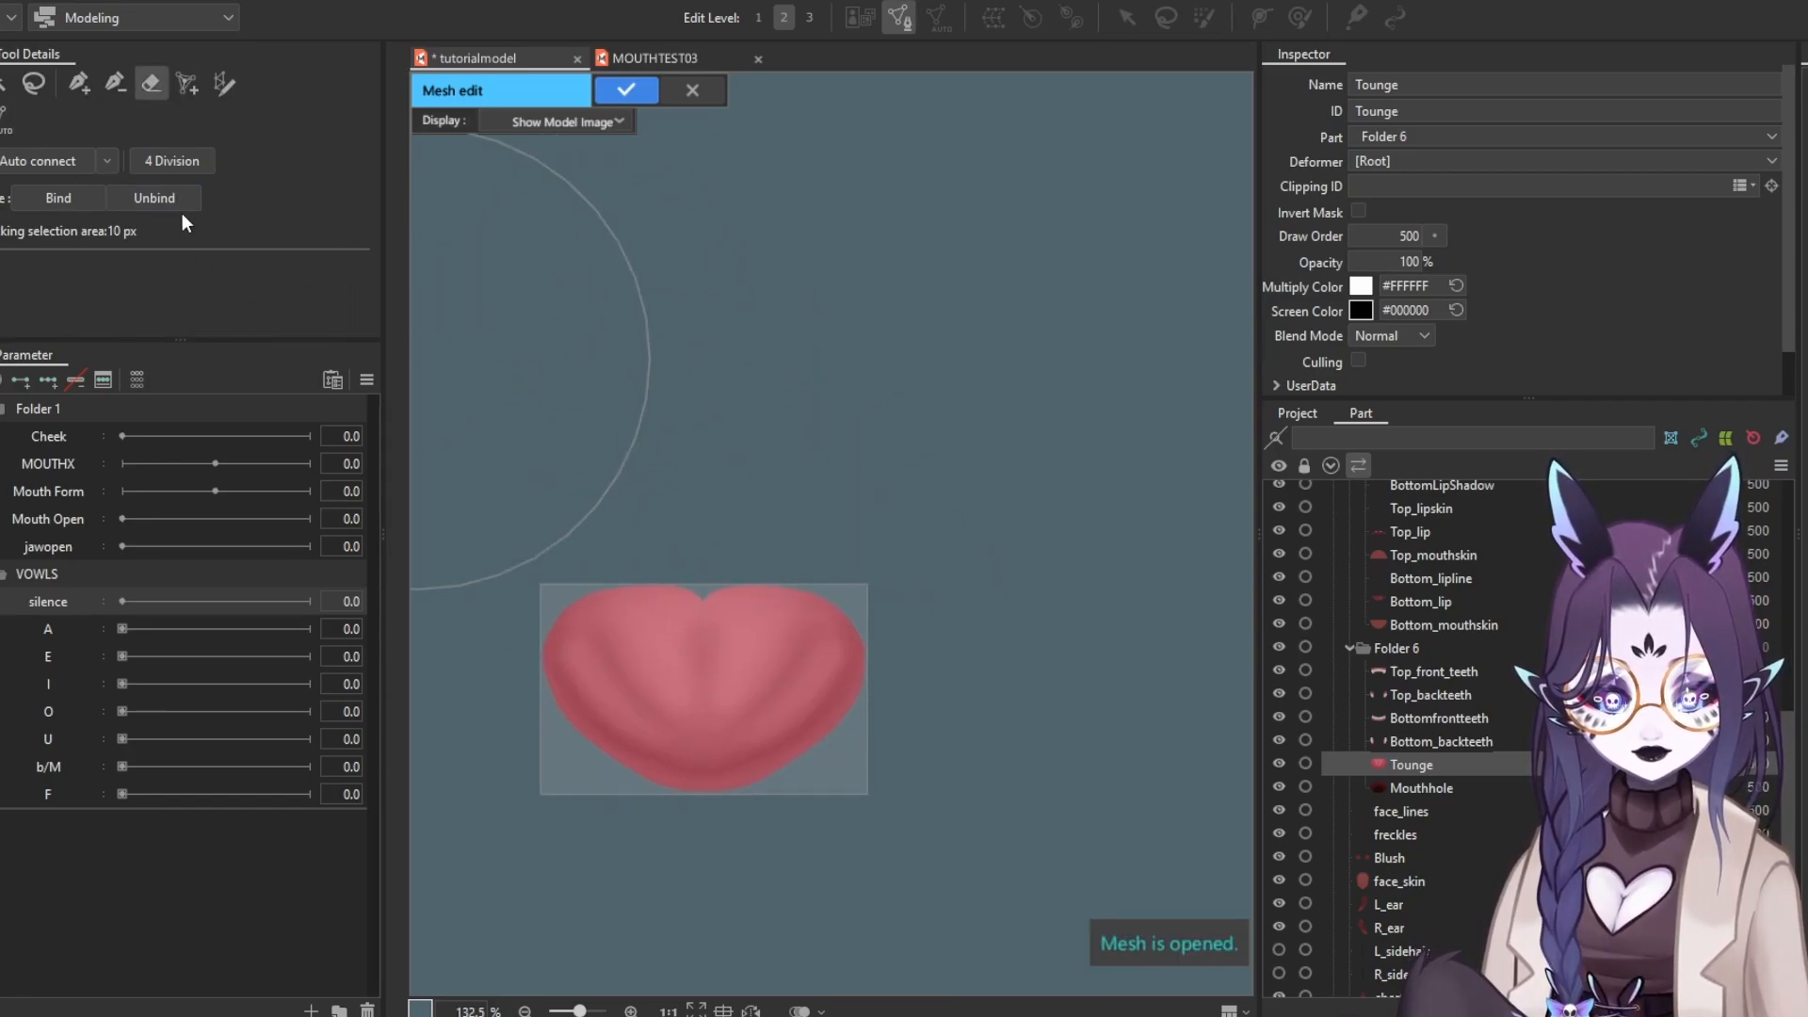
# Fill the tongue with a dense triangulated mesh bordered slightly outside the artwork, and apply it
pyautogui.hotkey('ctrl', 'z')
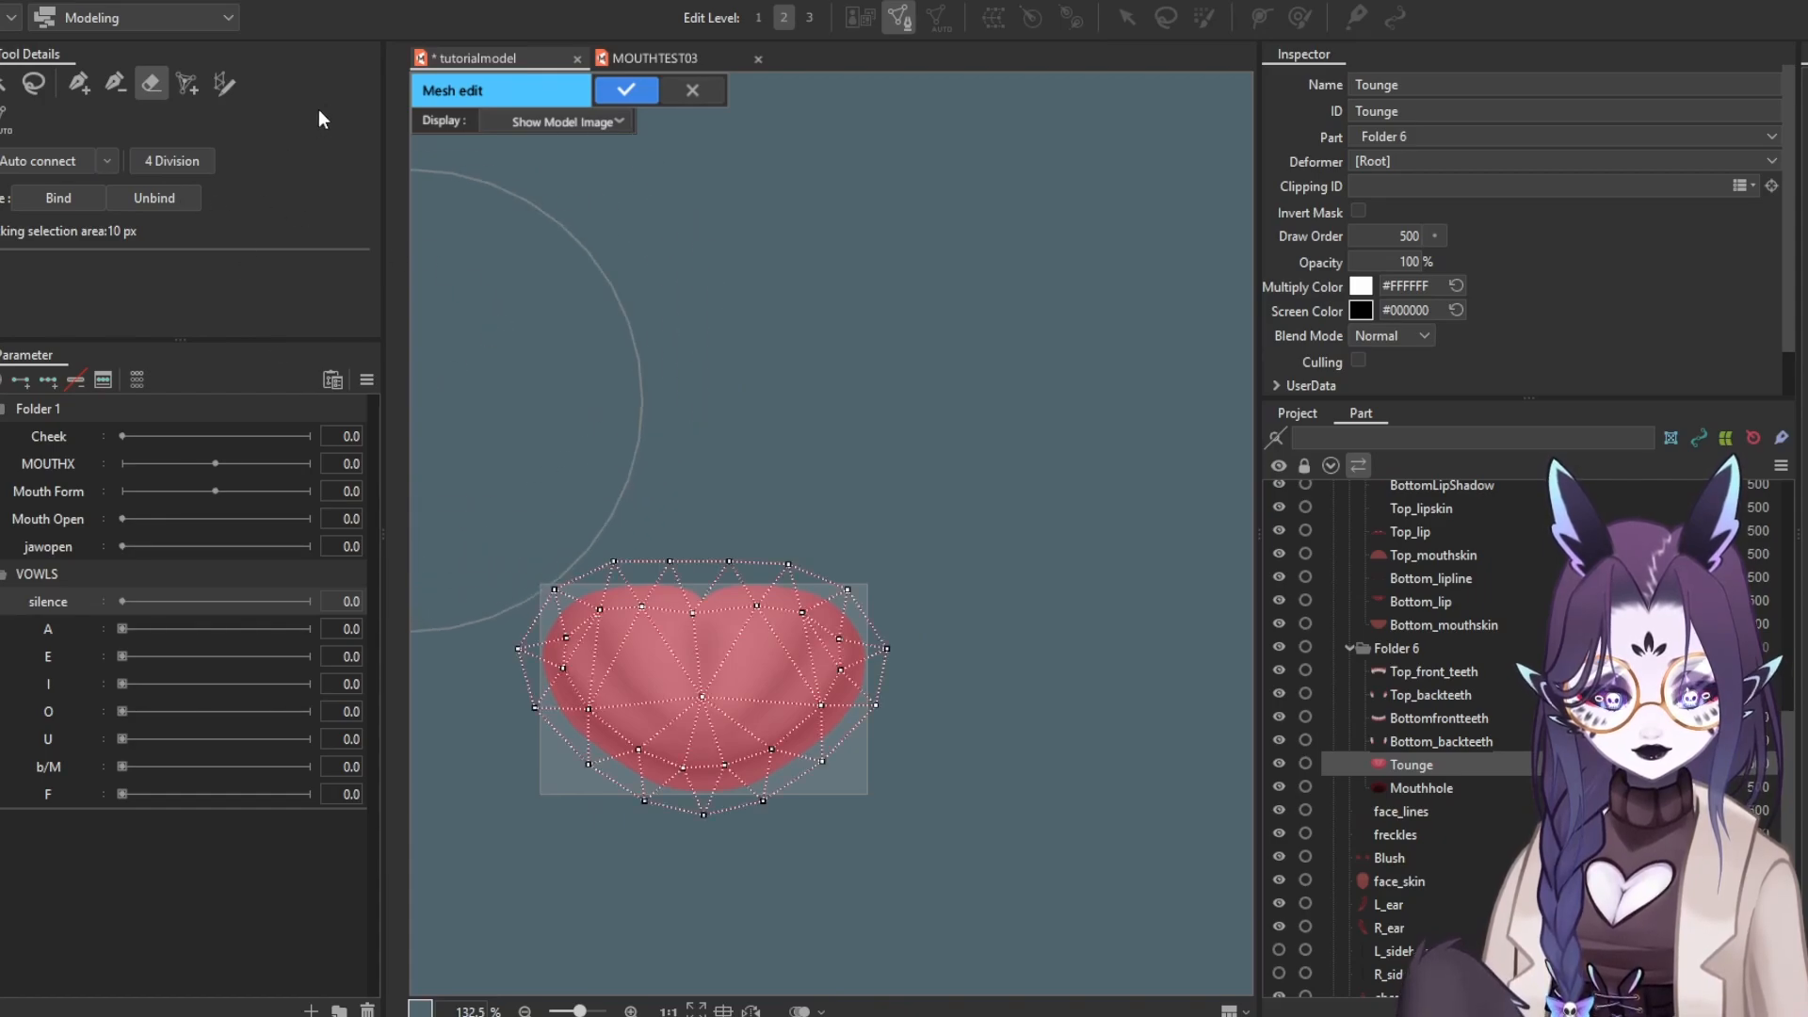
pyautogui.click(77, 84)
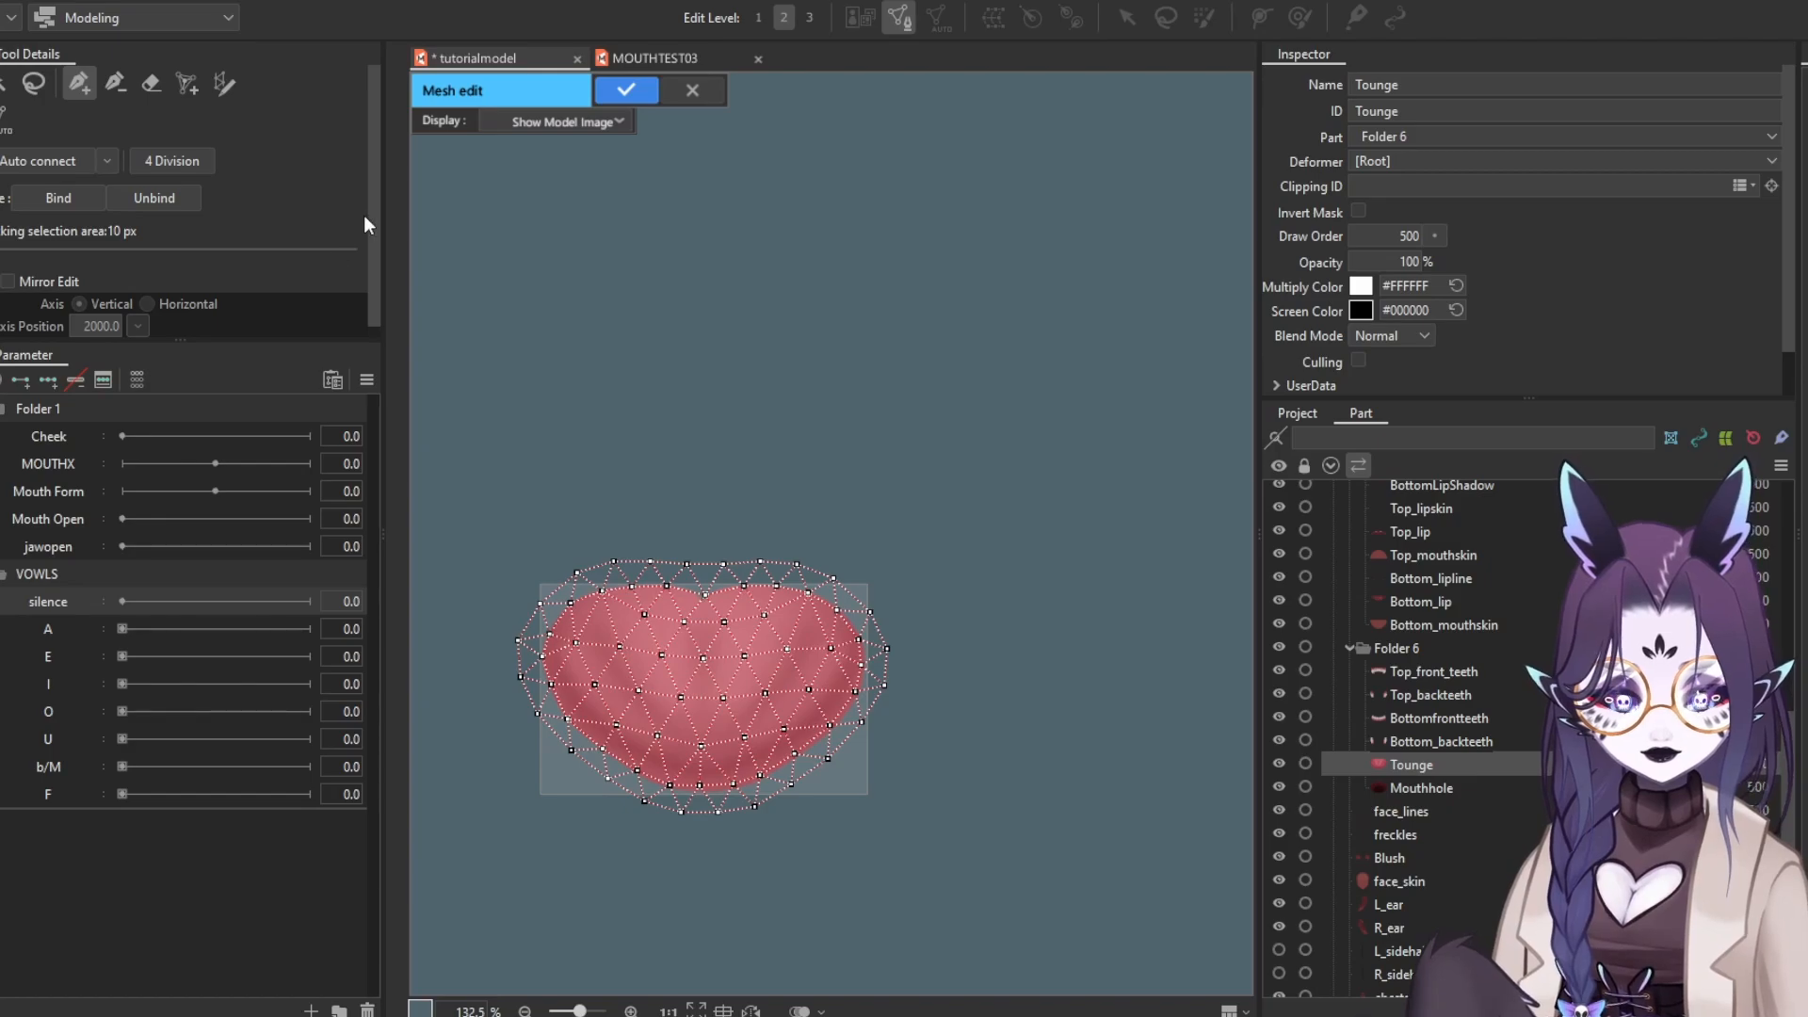
pyautogui.click(626, 94)
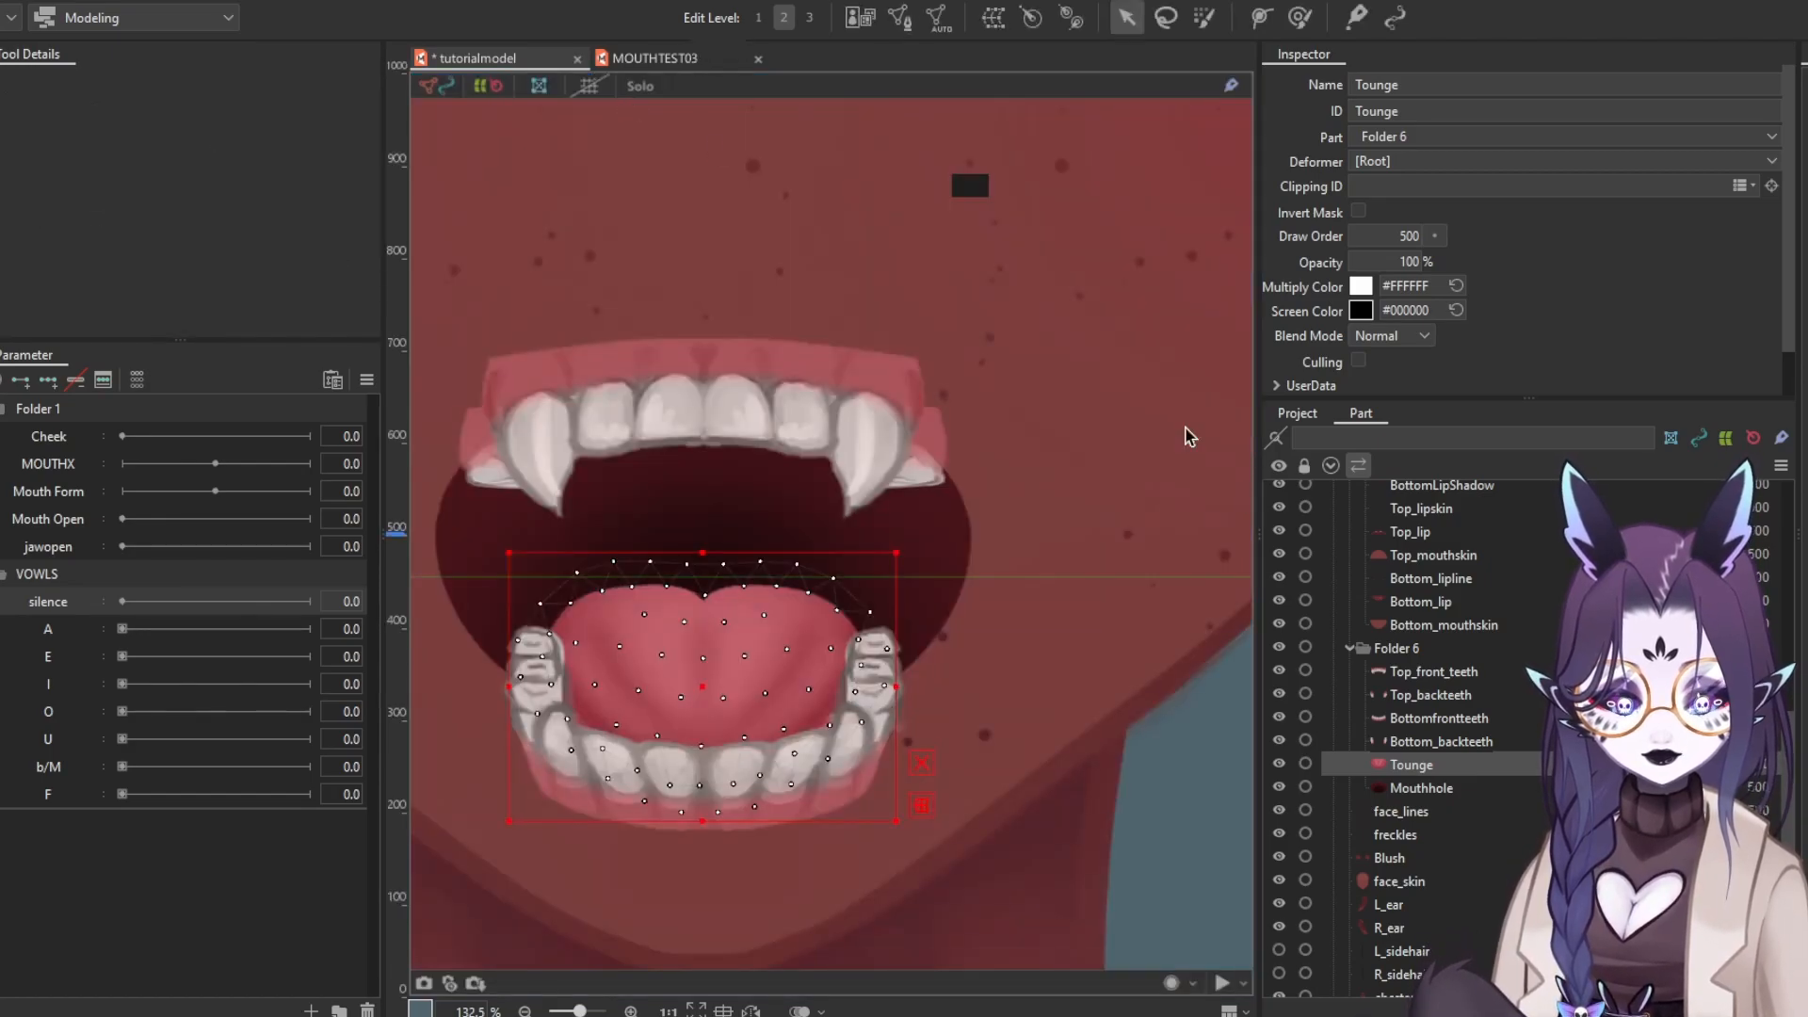
# Open Mouthhole for manual mesh editing and erase its default mesh
pyautogui.click(1501, 733)
pyautogui.click(1499, 720)
pyautogui.click(1484, 765)
pyautogui.click(1471, 788)
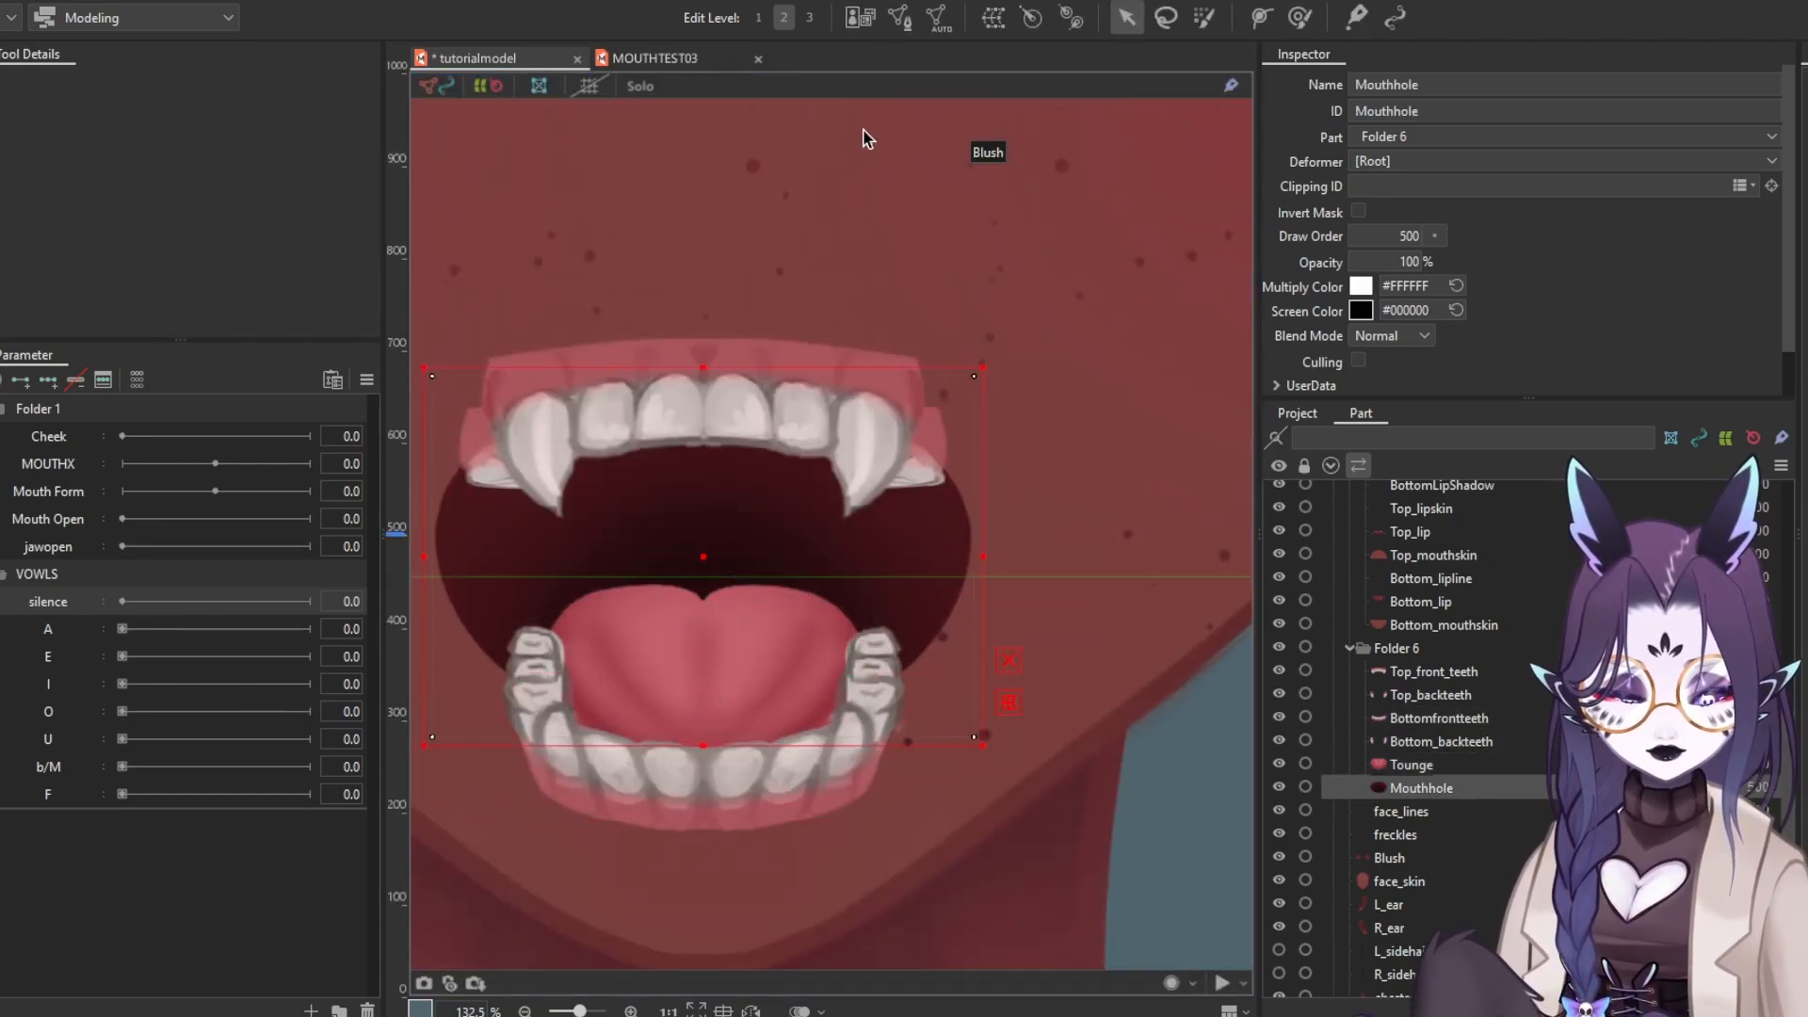
pyautogui.click(897, 17)
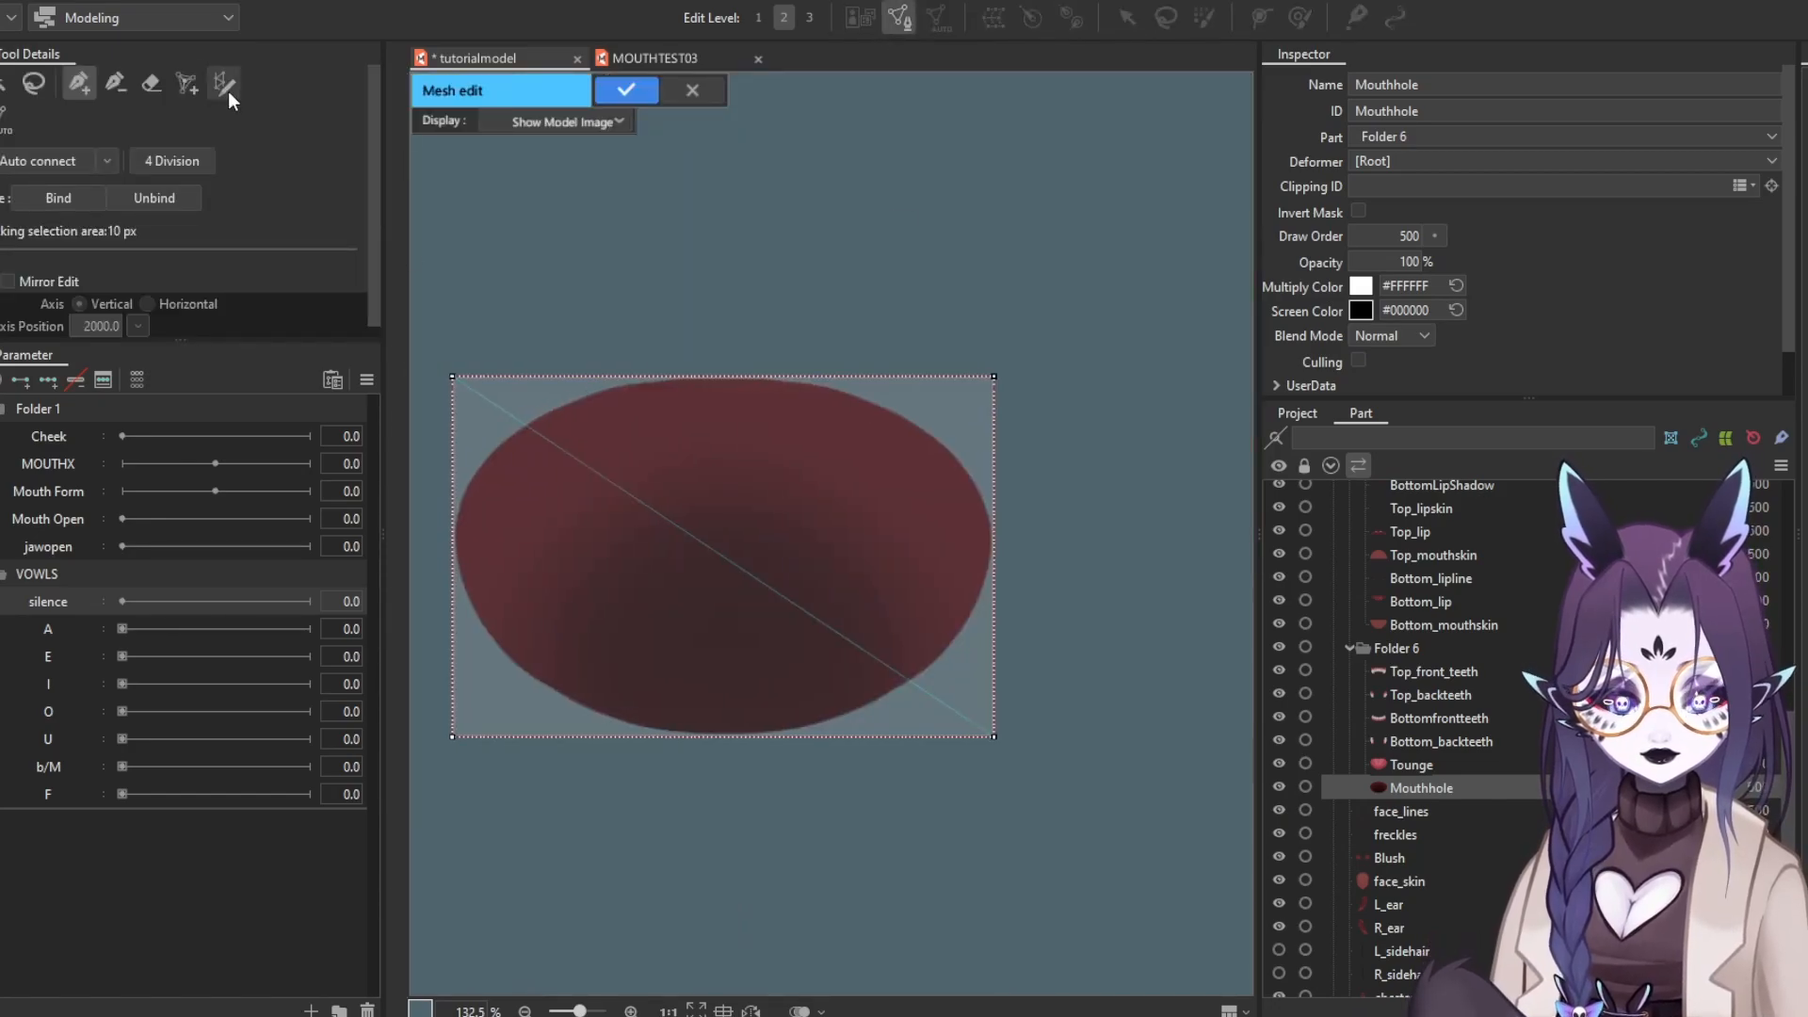
pyautogui.click(151, 82)
pyautogui.moveTo(687, 405); pyautogui.dragTo(892, 624)
pyautogui.moveTo(708, 472); pyautogui.dragTo(761, 477)
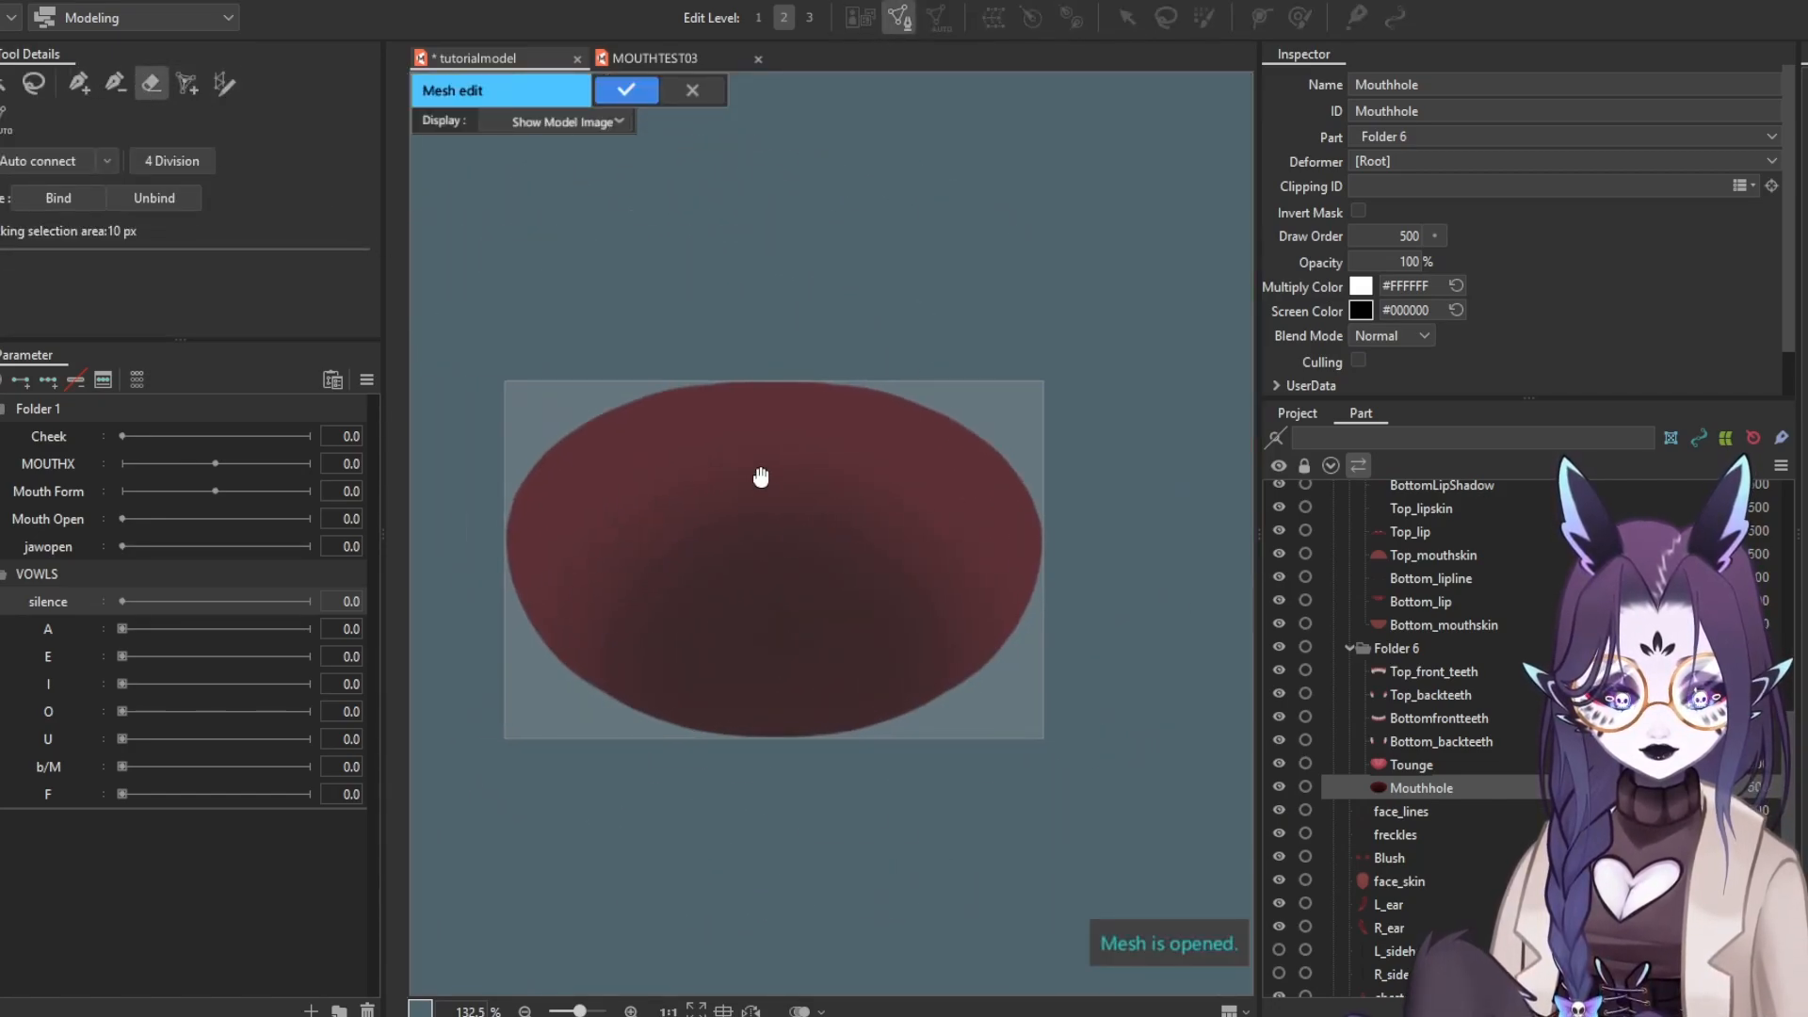
# Draw a horizontal line across the middle of the mouth hole with a centre vertex, and level its two end vertices
pyautogui.click(76, 86)
pyautogui.moveTo(718, 573); pyautogui.dragTo(710, 587)
pyautogui.click(462, 556)
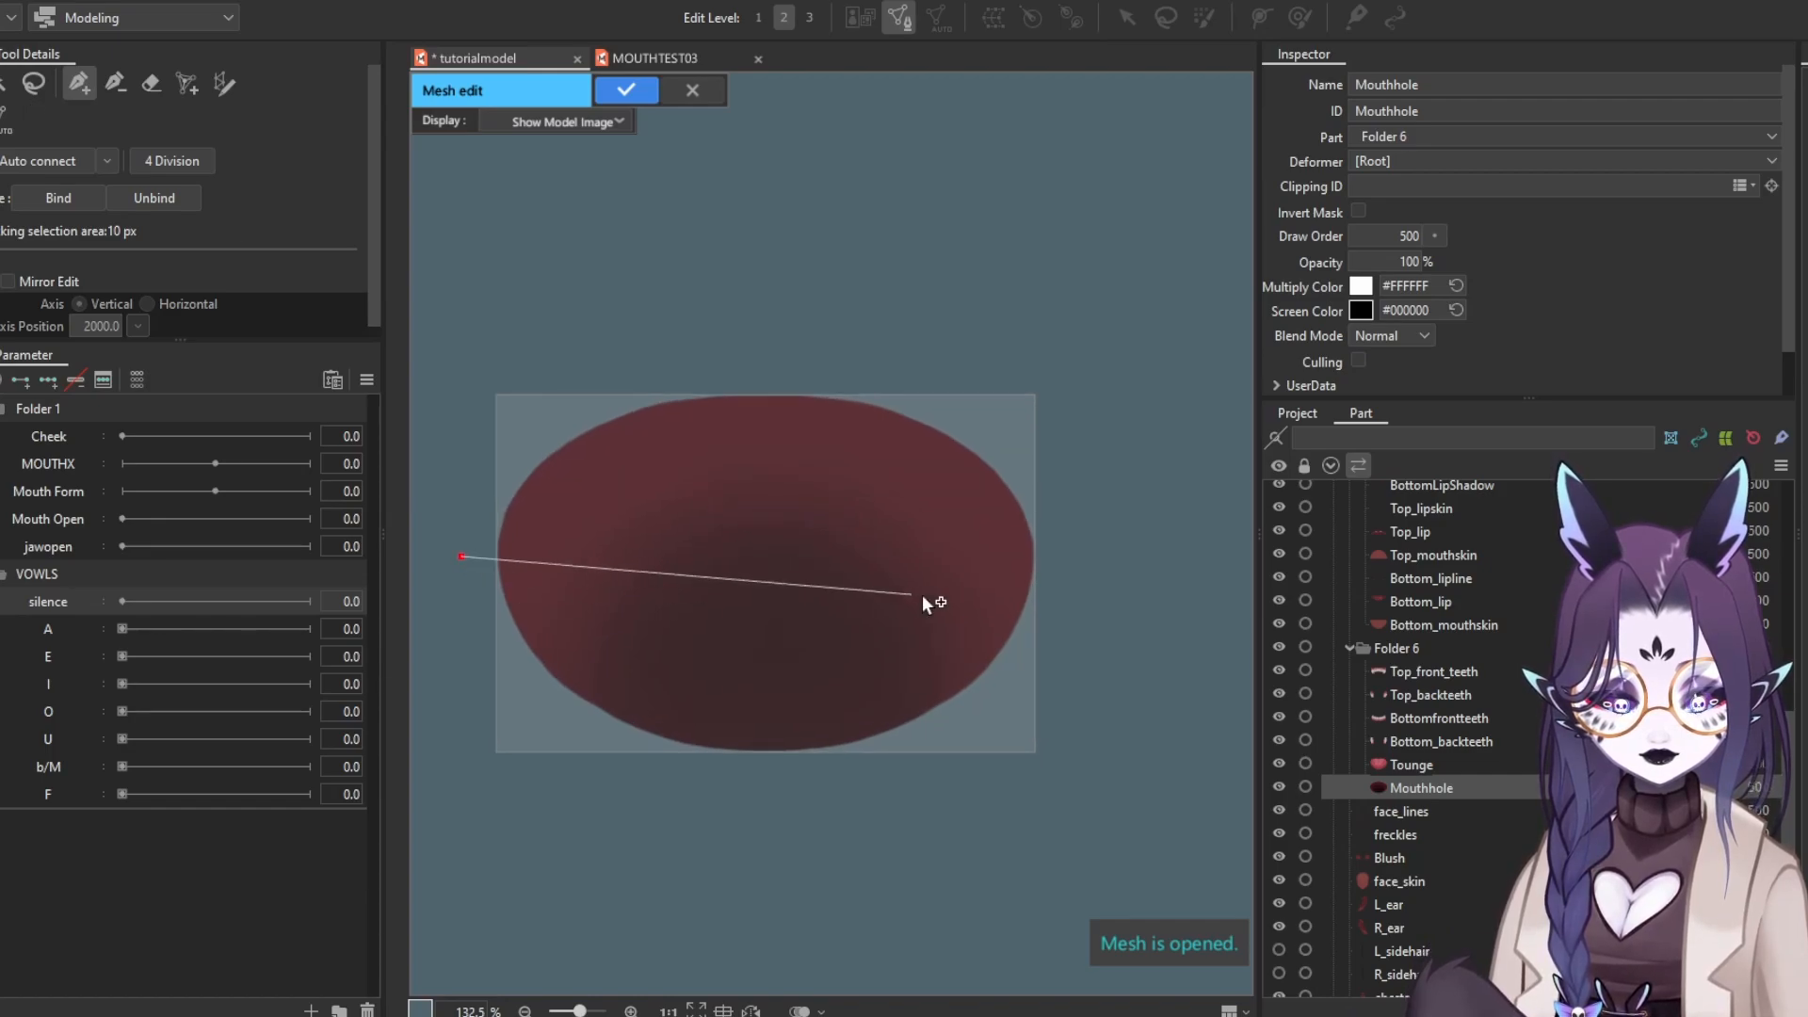
pyautogui.click(1042, 556)
pyautogui.click(768, 576)
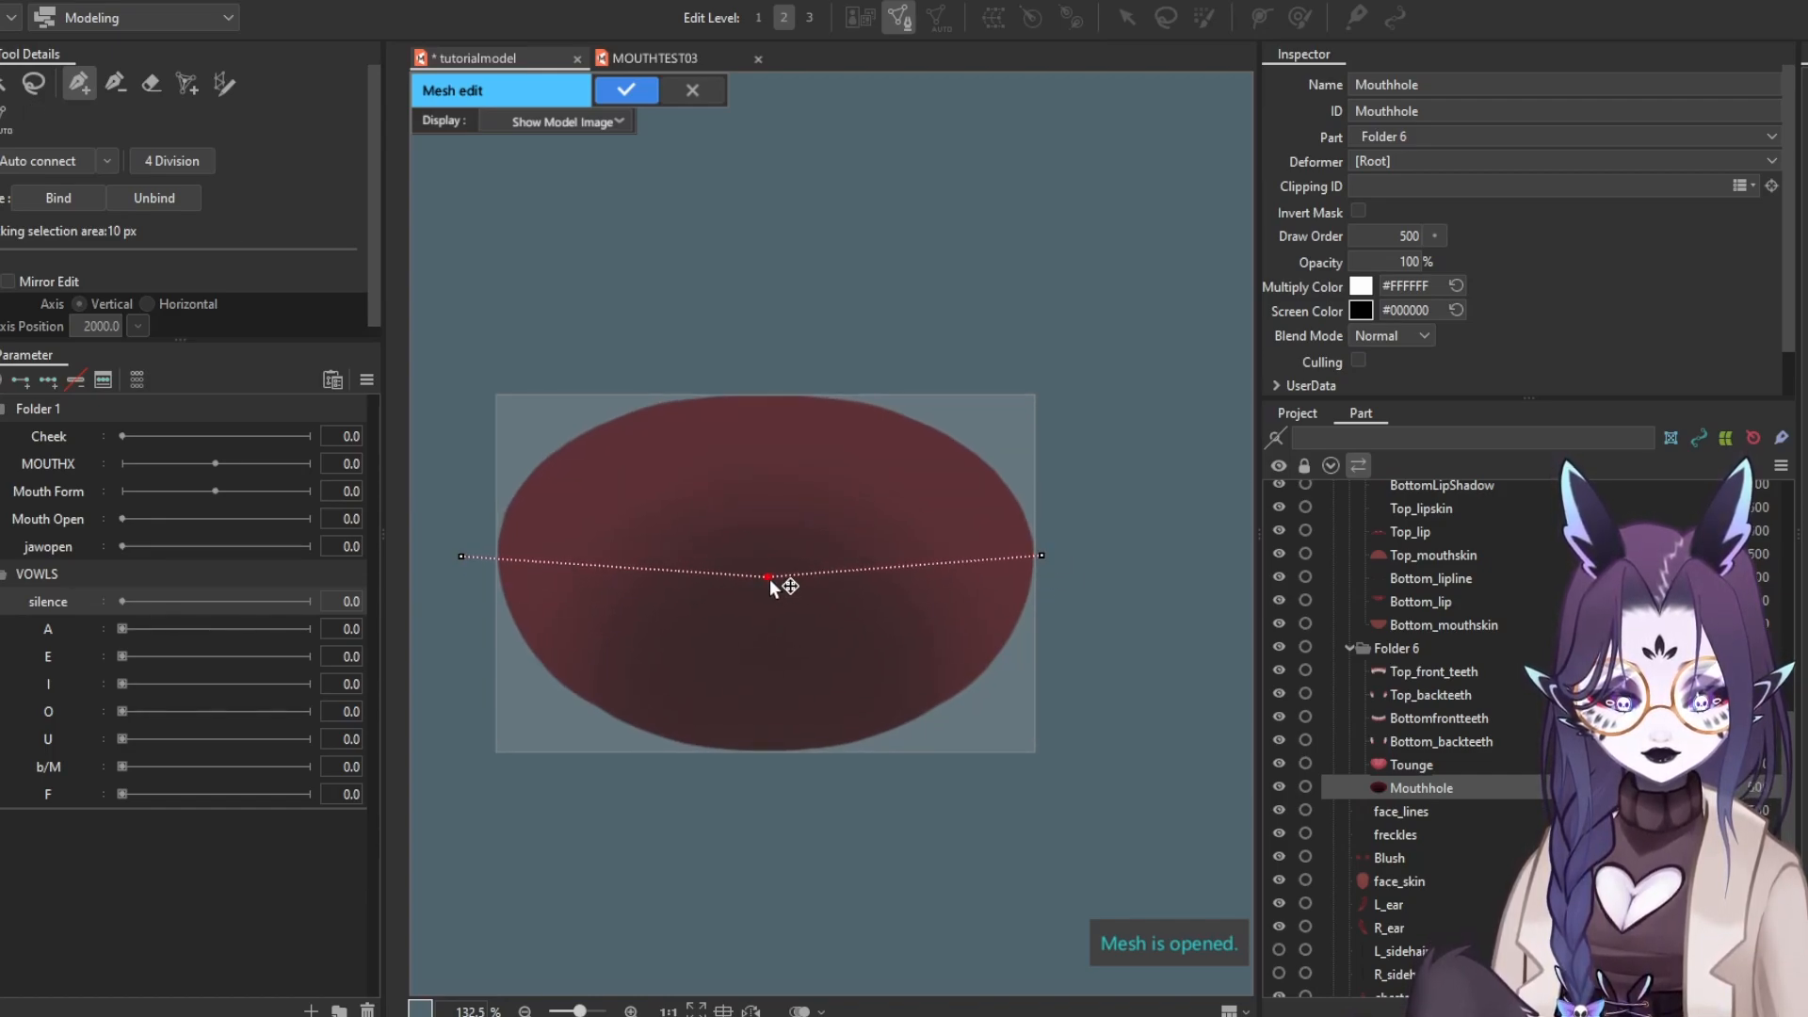
pyautogui.moveTo(463, 560); pyautogui.dragTo(464, 575)
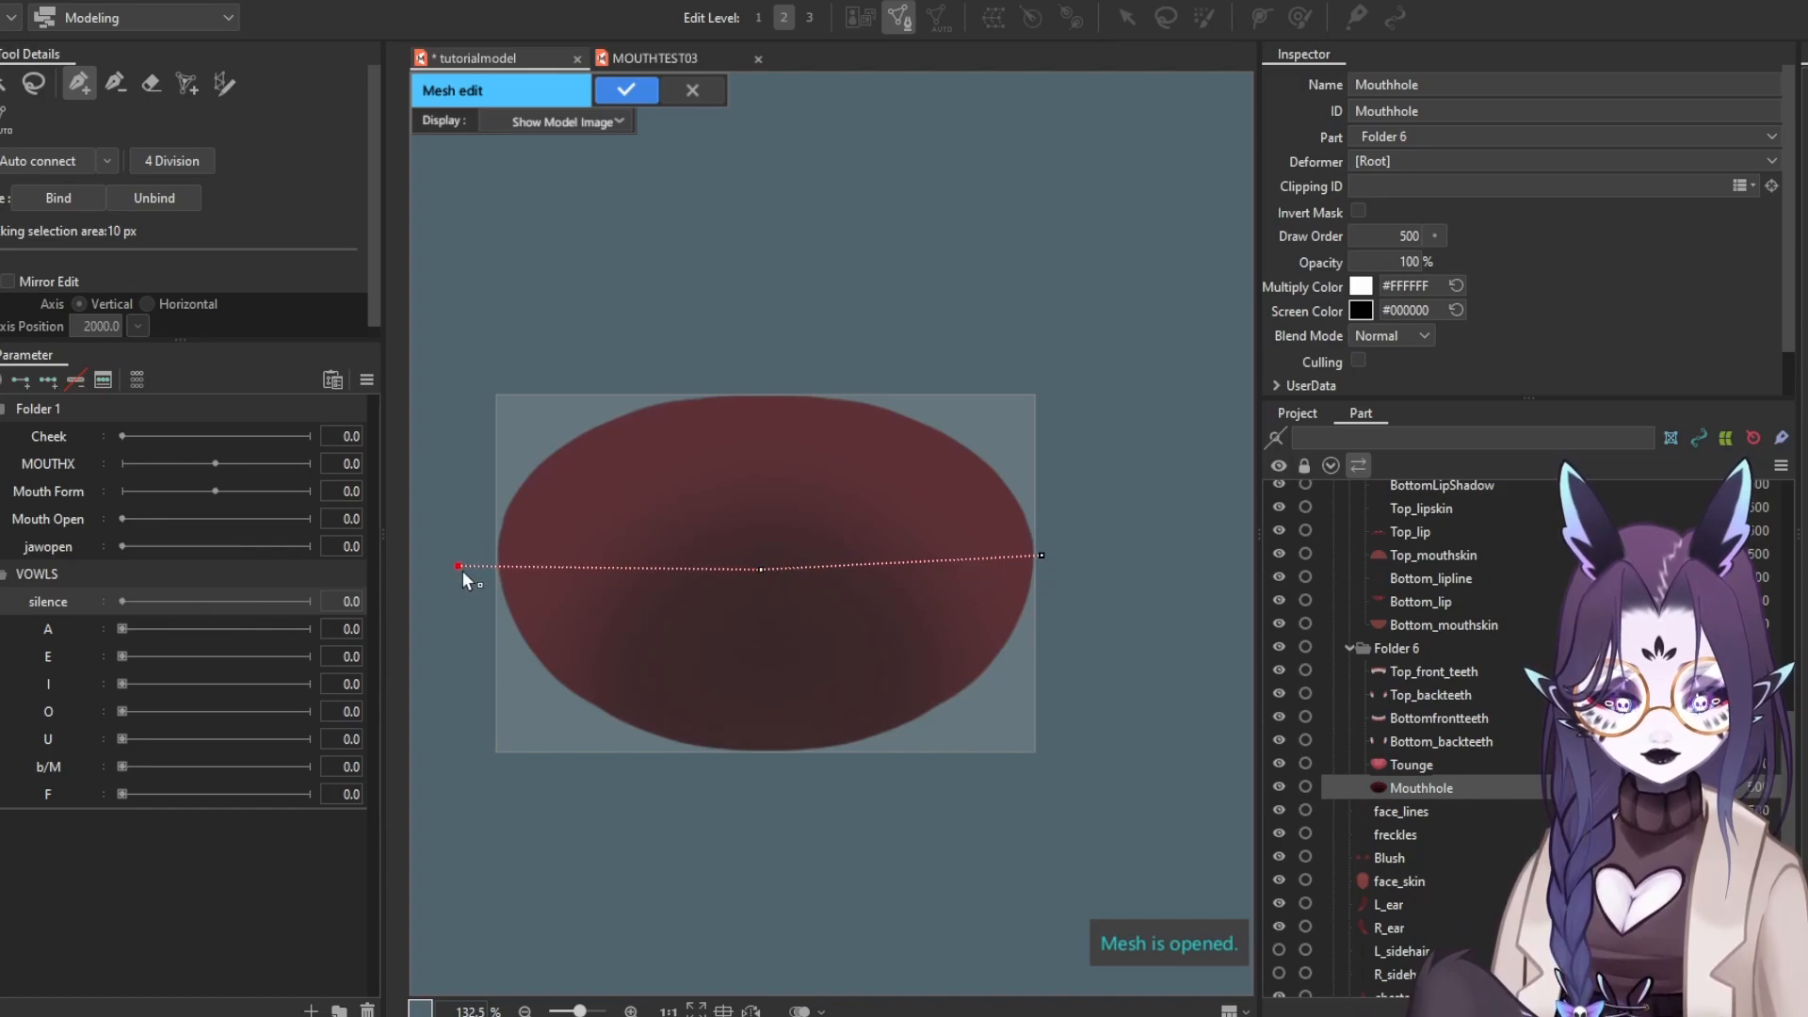
pyautogui.moveTo(1043, 559); pyautogui.dragTo(1043, 577)
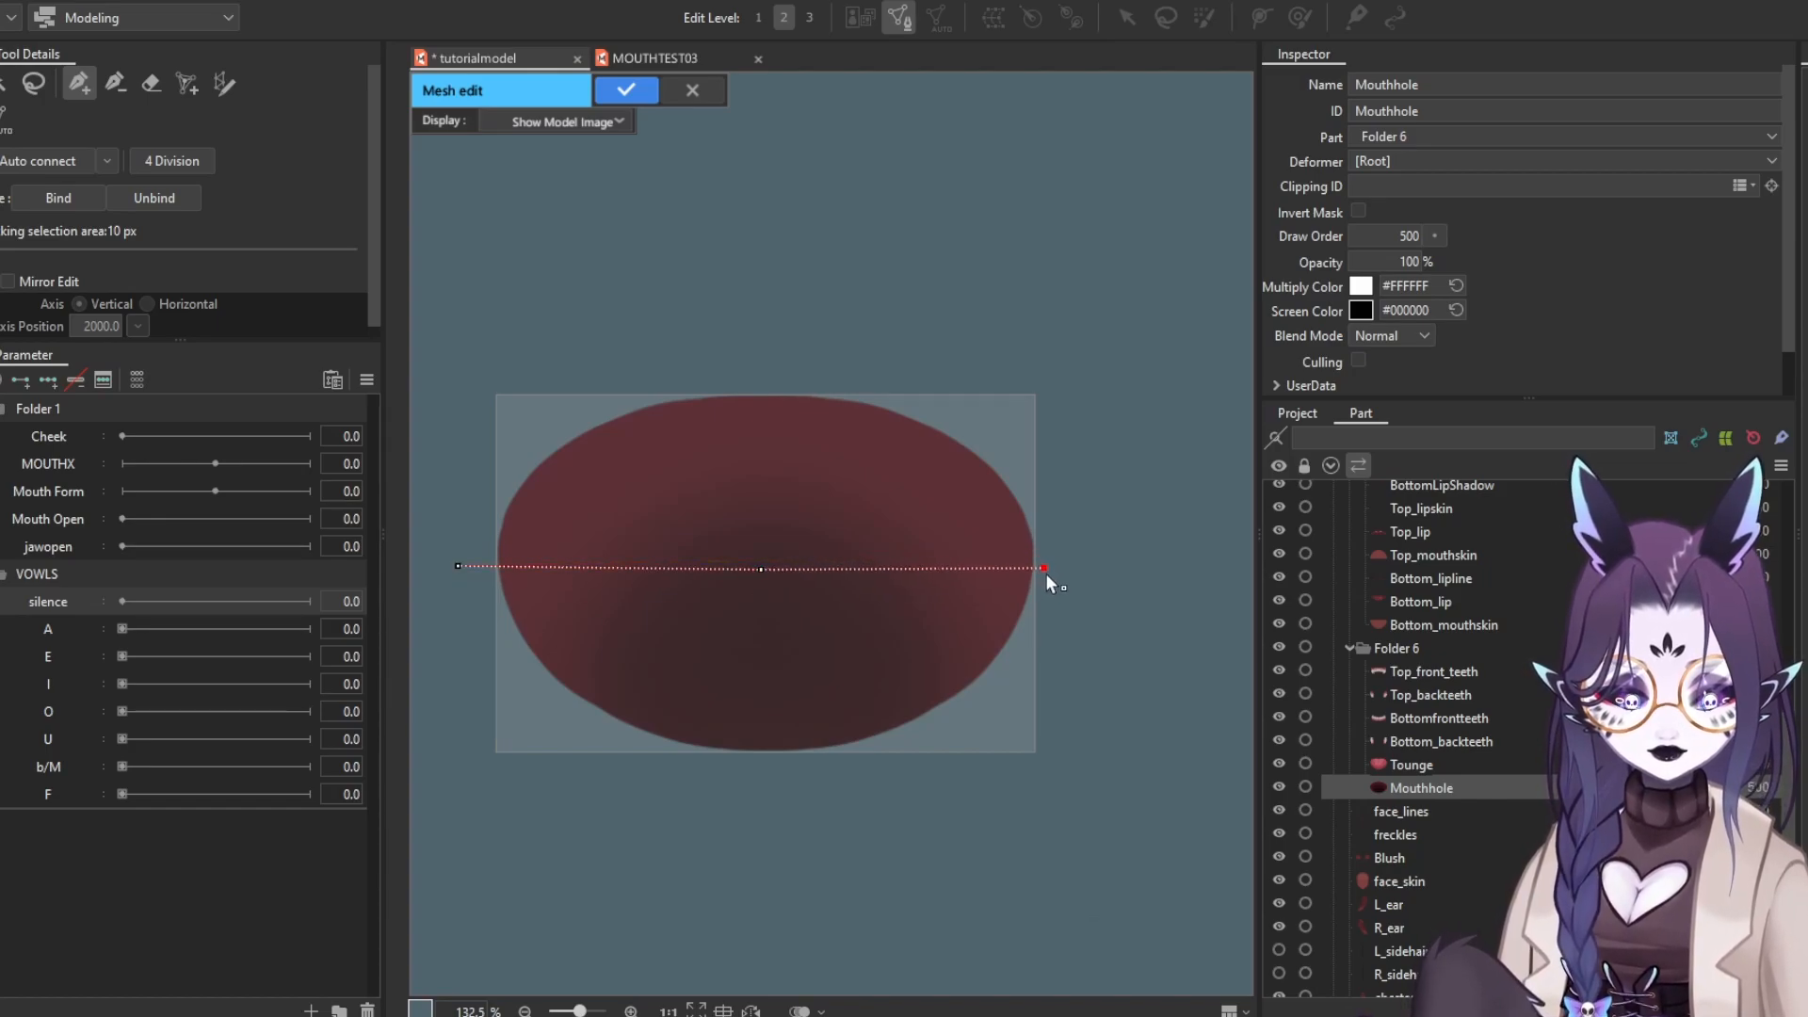
# Trace an arc of vertices around the upper half of the mouth hole, joining both ends of the centre line
pyautogui.click(1038, 478)
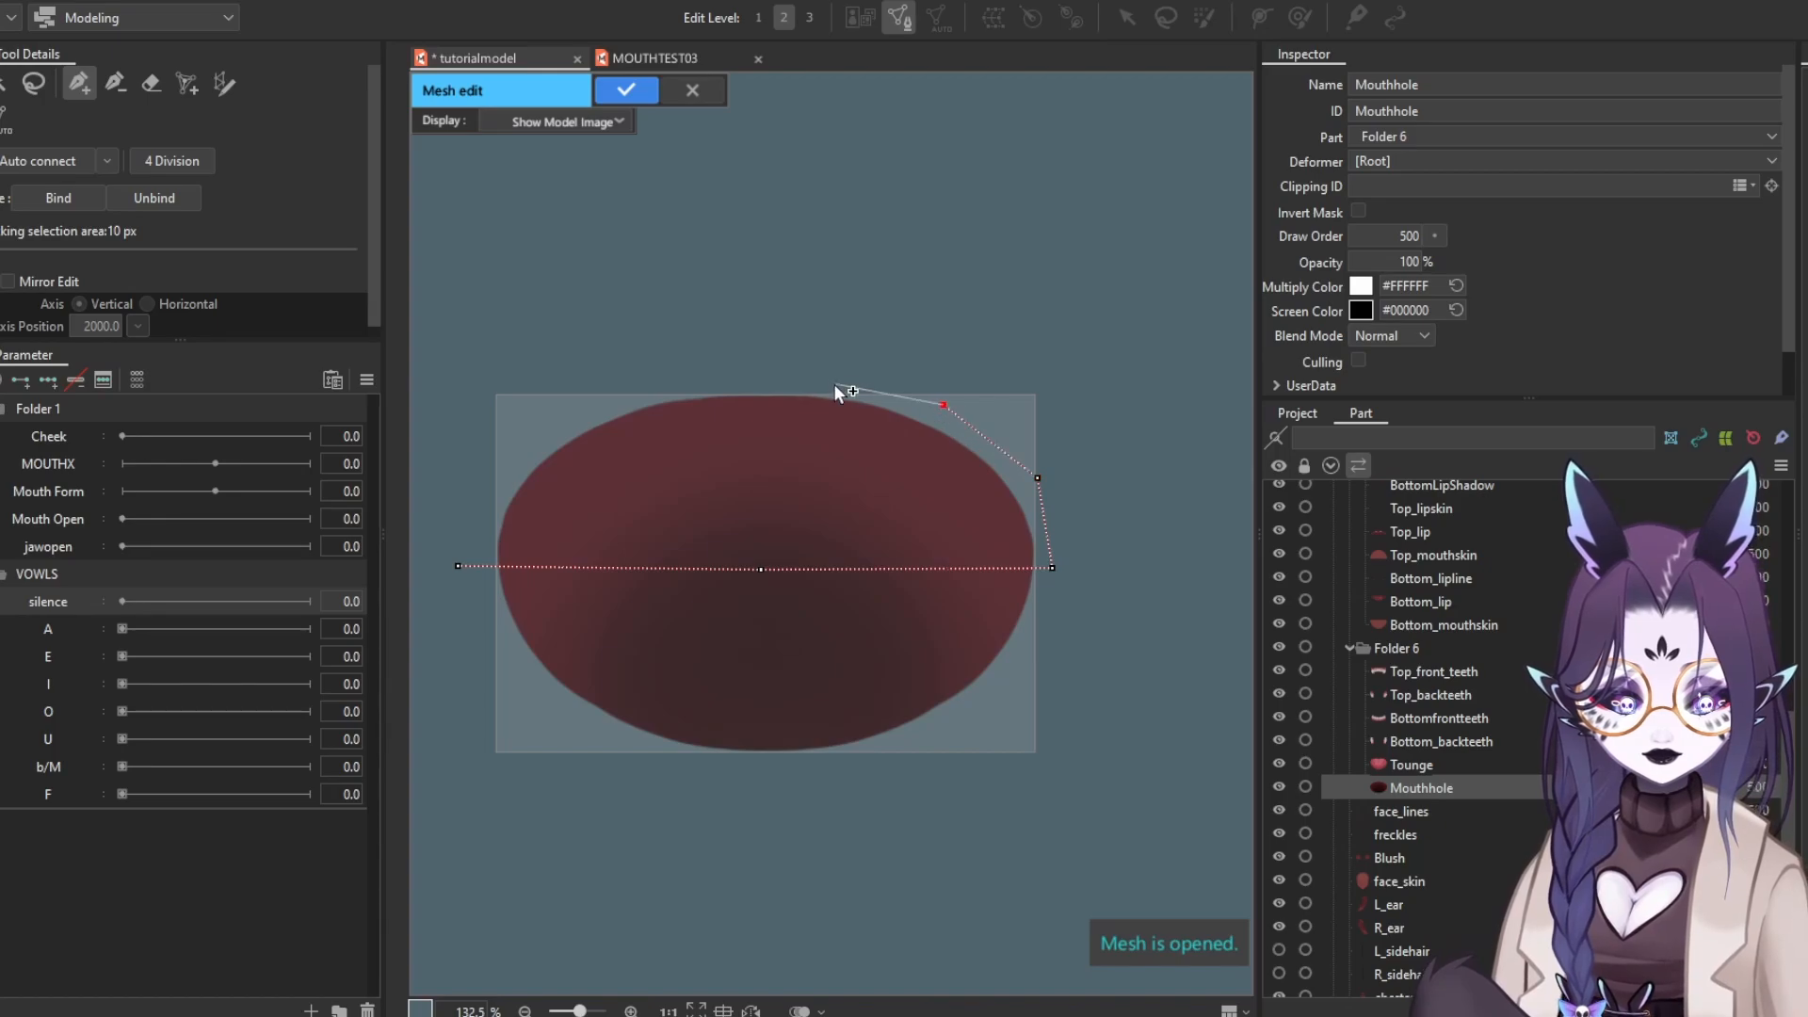
pyautogui.click(763, 371)
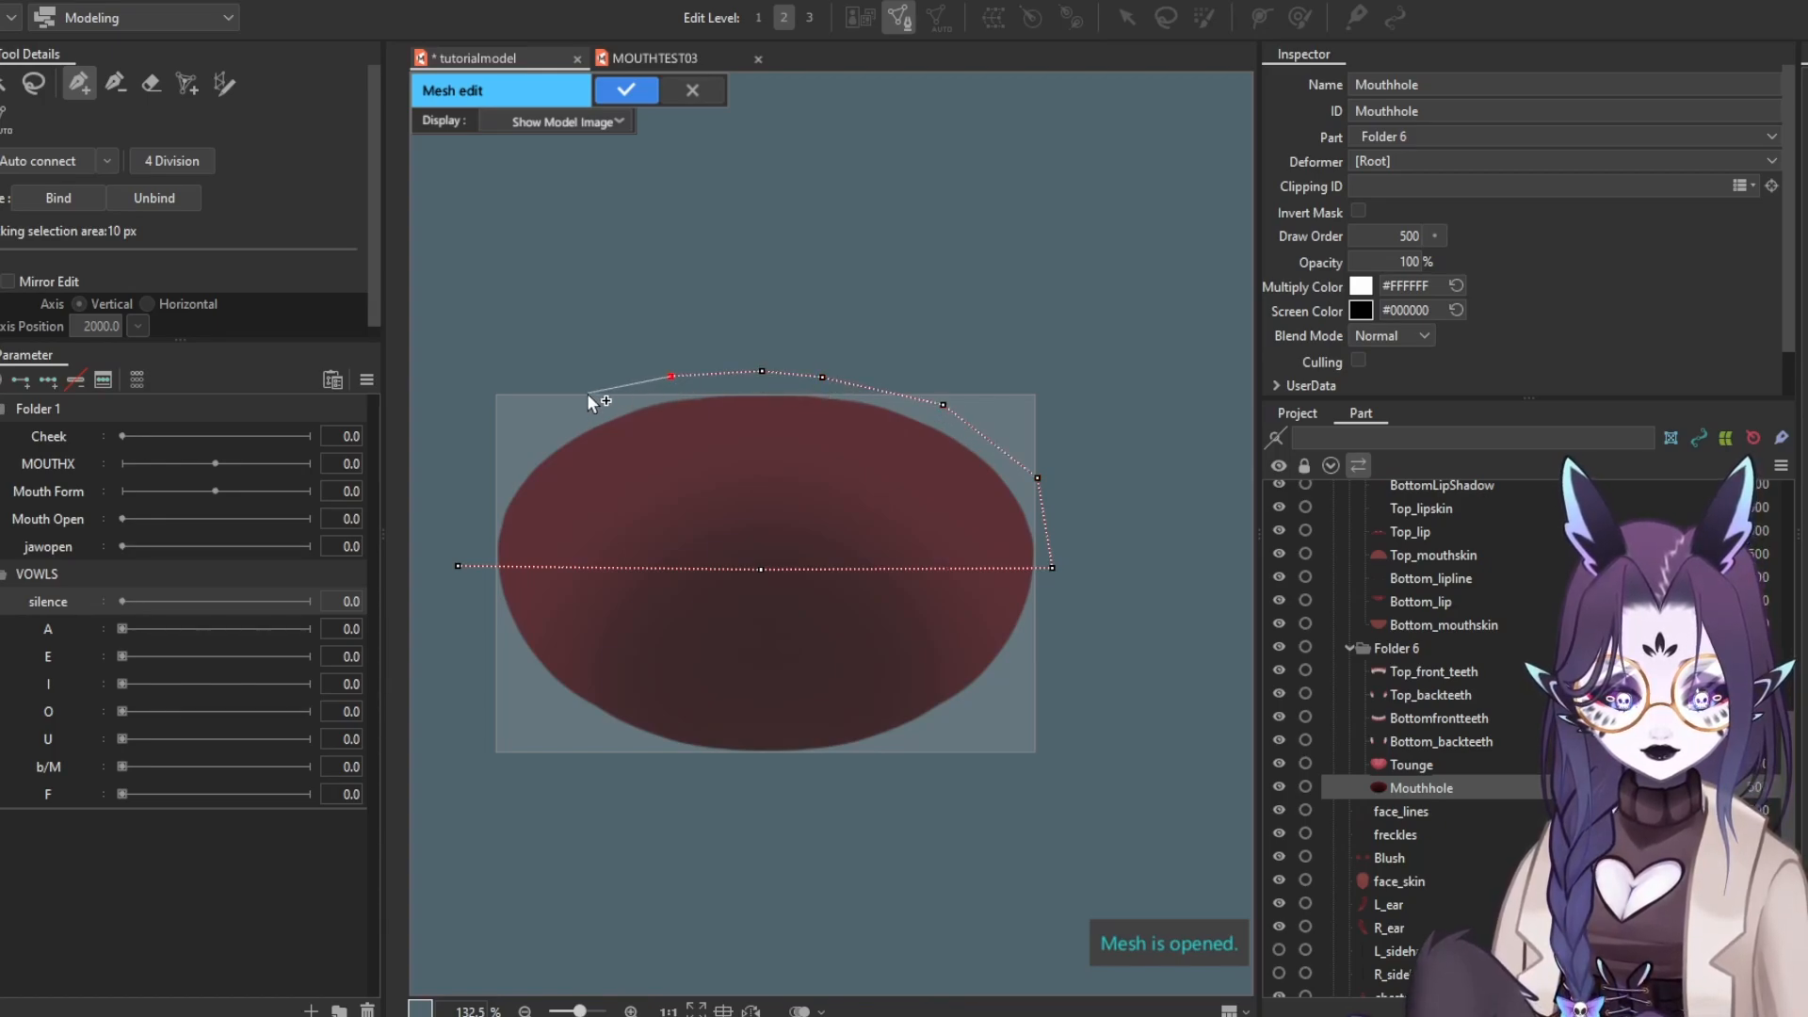
pyautogui.click(459, 566)
# Reposition the arc's vertices so they space out and follow the upper contour of the mouth hole
pyautogui.moveTo(522, 438); pyautogui.dragTo(496, 490)
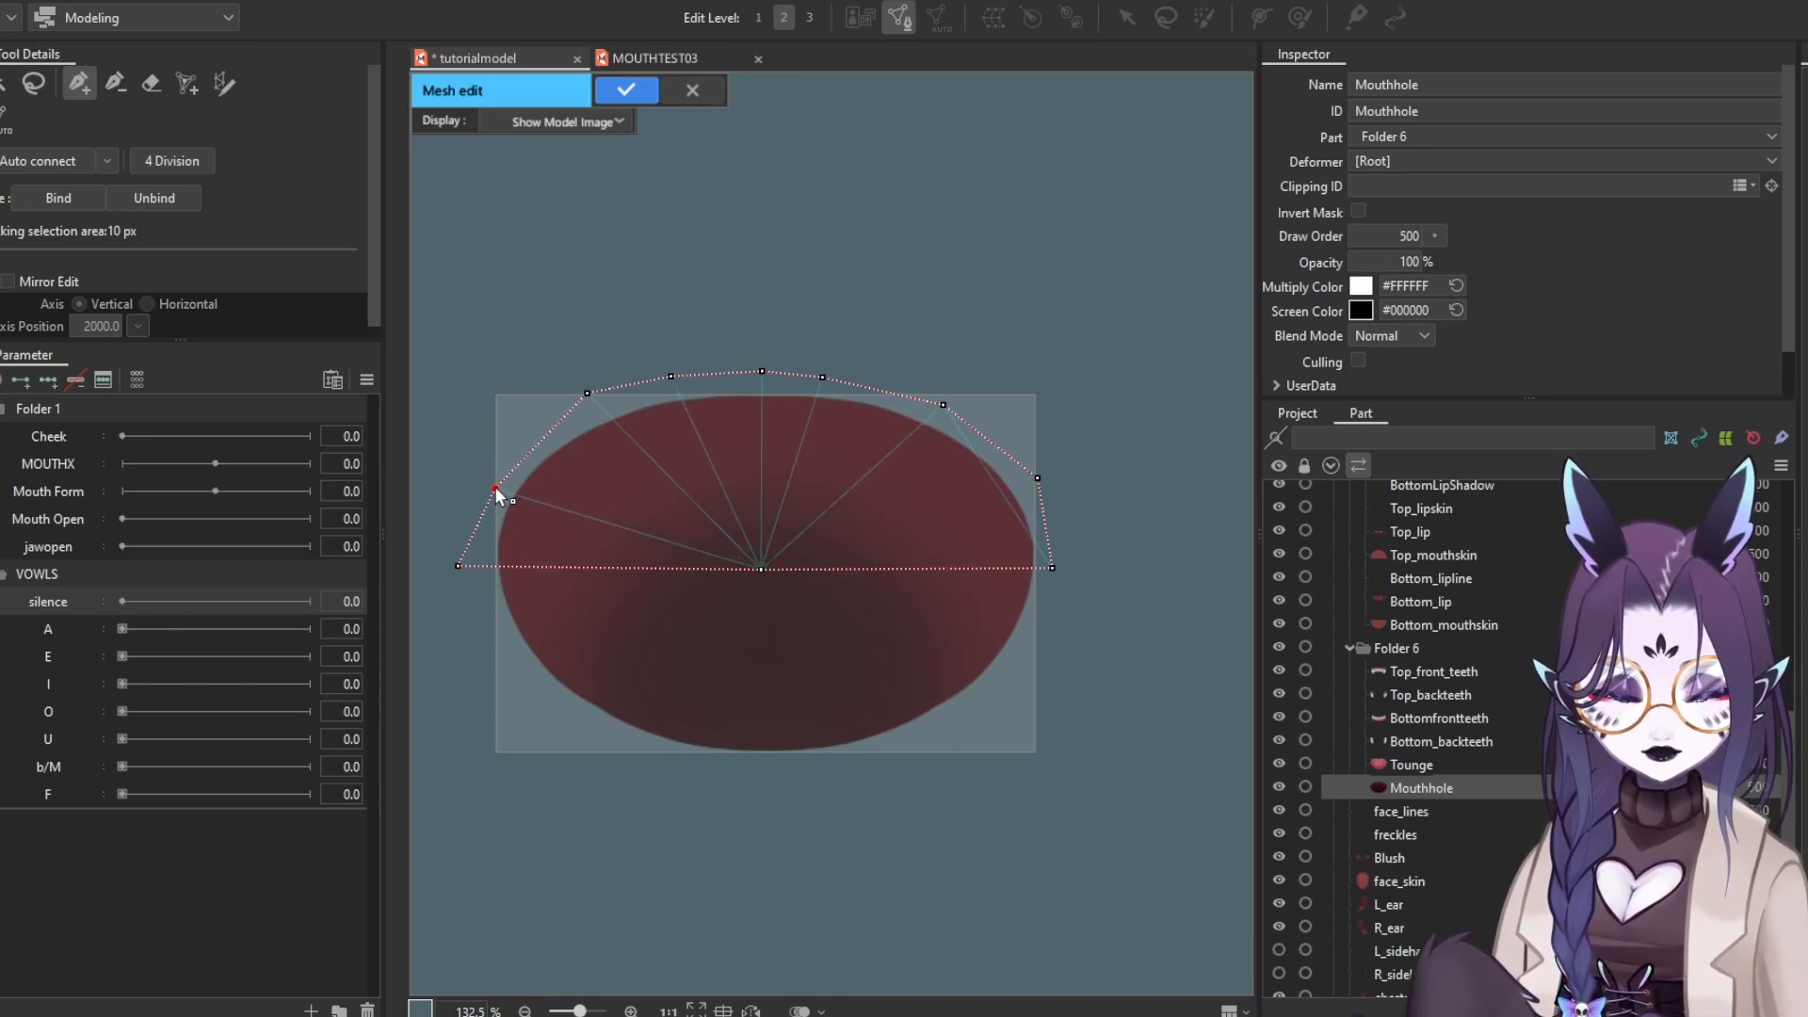
pyautogui.moveTo(587, 394); pyautogui.dragTo(556, 429)
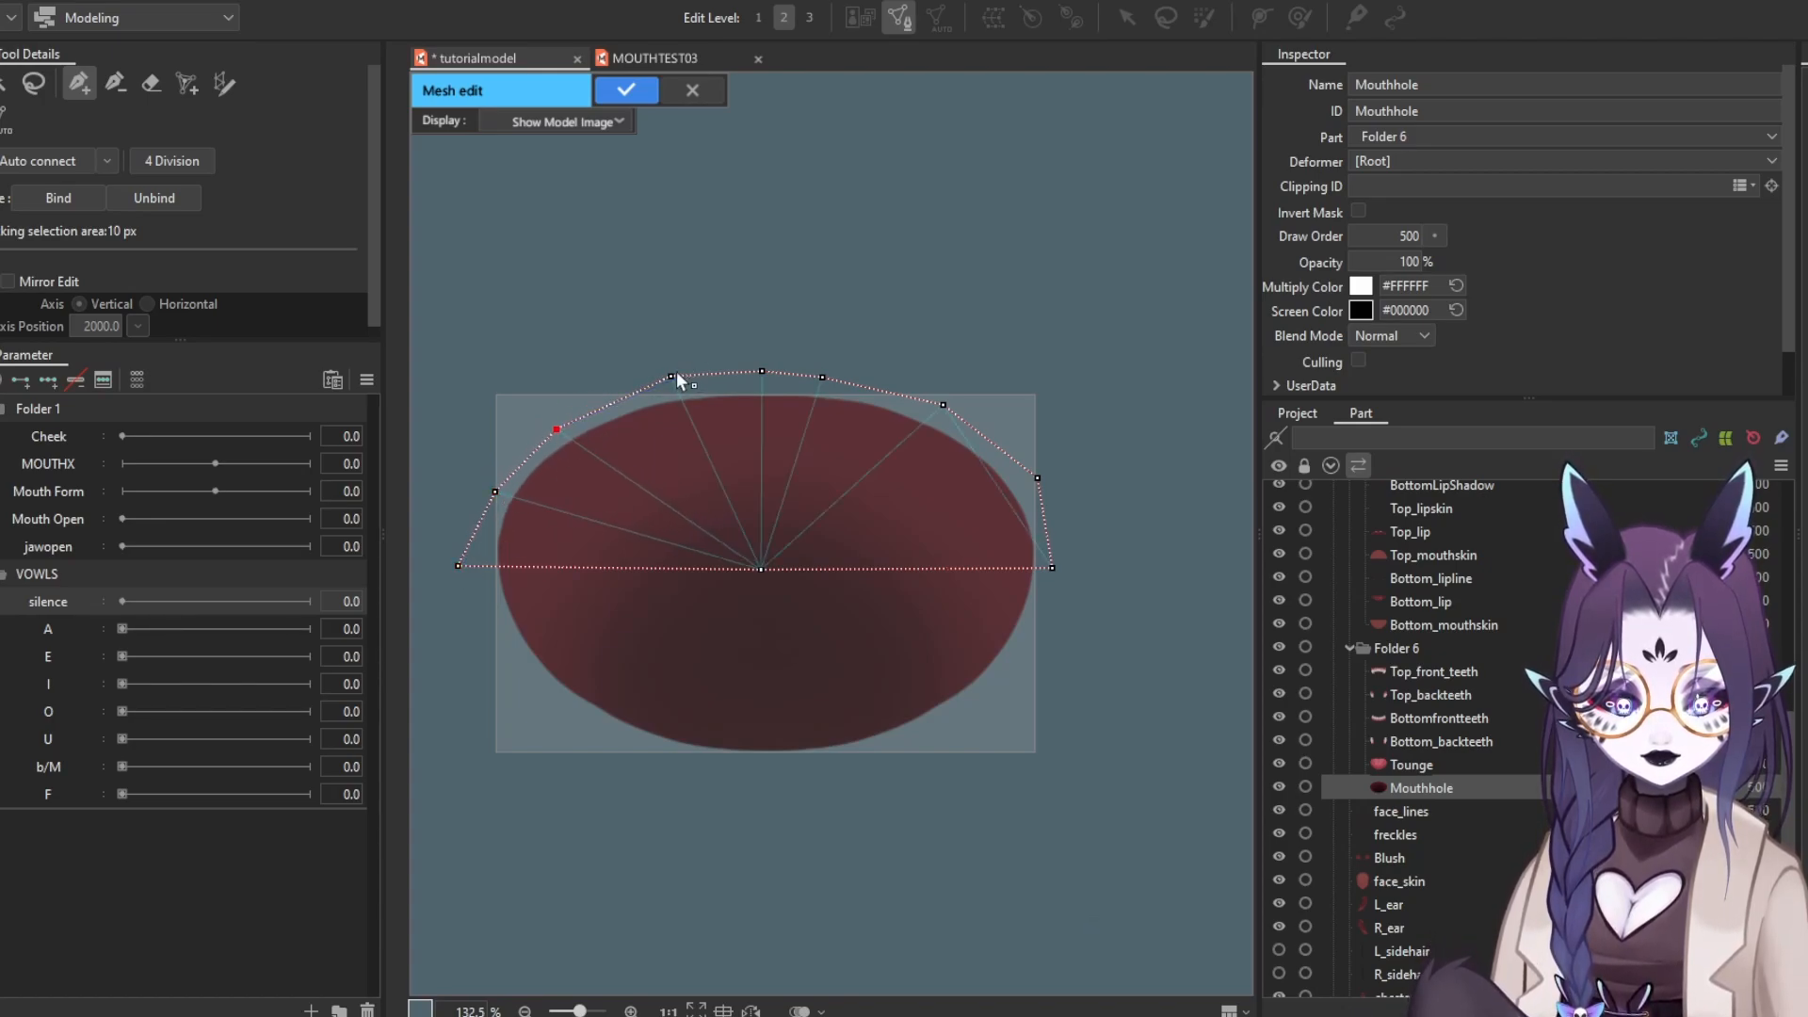
pyautogui.moveTo(672, 377); pyautogui.dragTo(621, 390)
pyautogui.moveTo(760, 373); pyautogui.dragTo(950, 415)
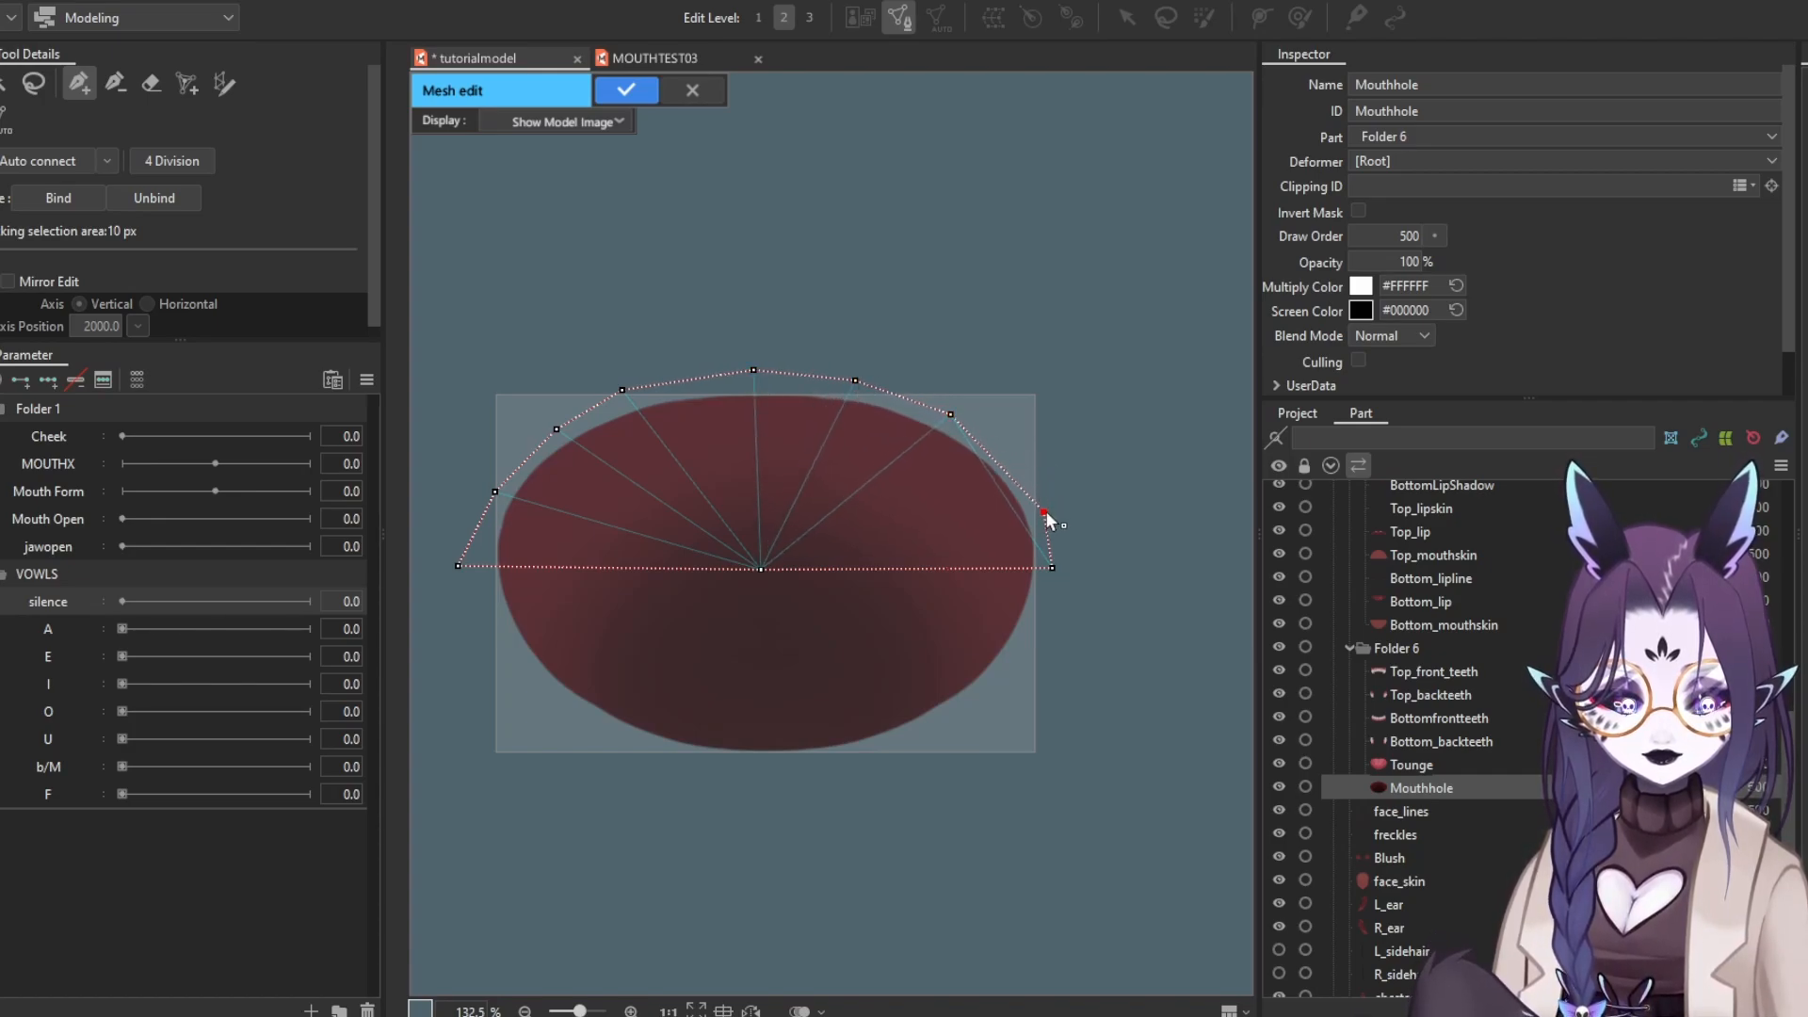
pyautogui.moveTo(1040, 519); pyautogui.dragTo(1044, 522)
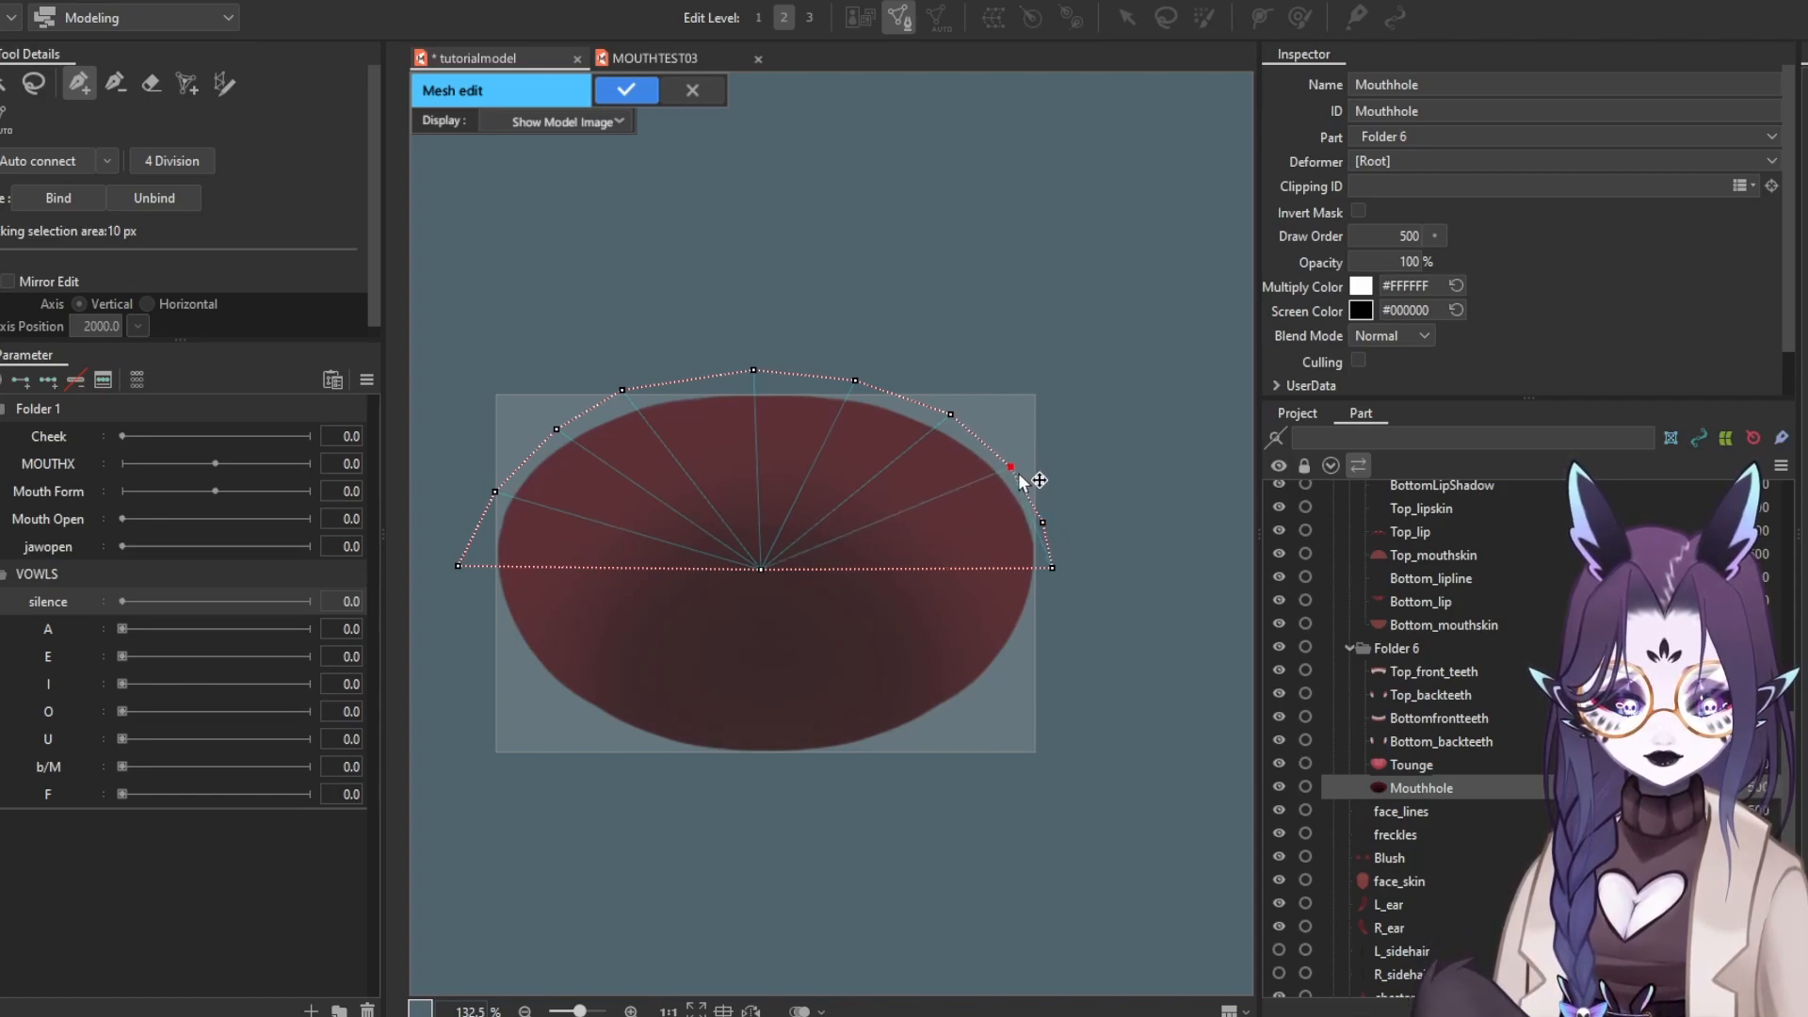
# Add a vertex on each upper side of the arc and adjust the left-side and centre vertices for symmetry
pyautogui.click(1011, 463)
pyautogui.click(523, 464)
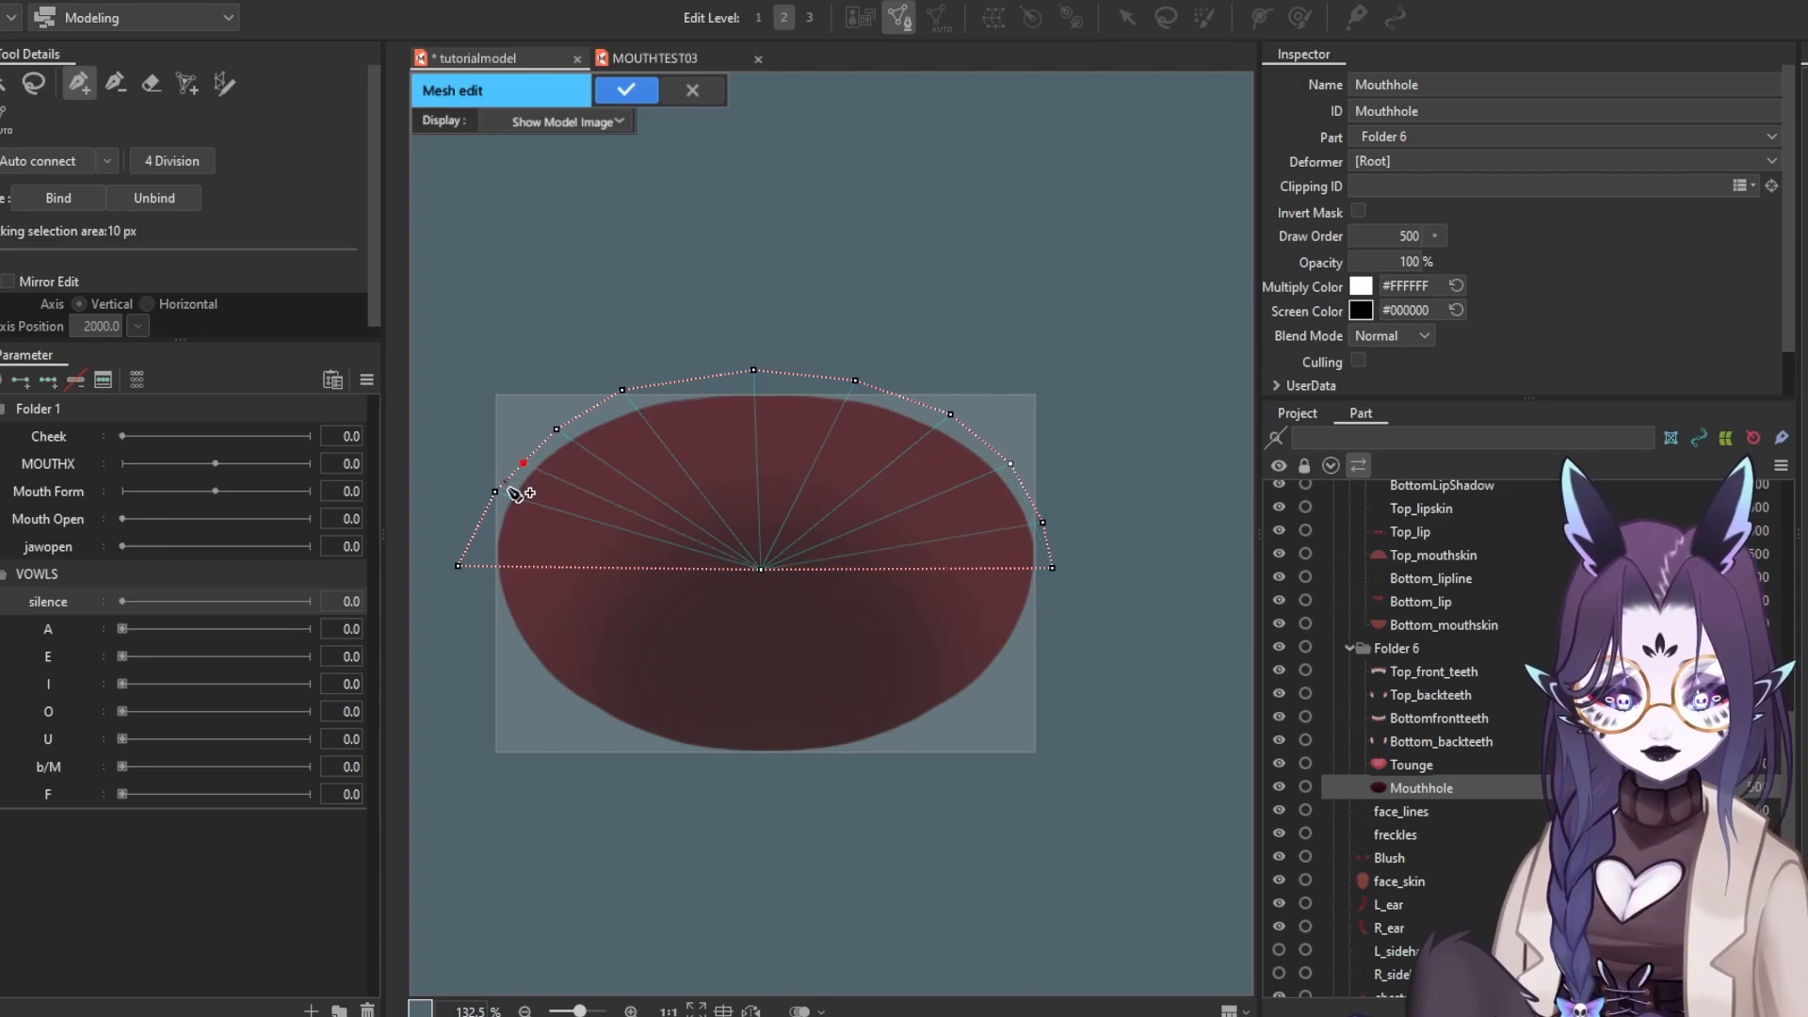
pyautogui.moveTo(496, 491); pyautogui.dragTo(491, 517)
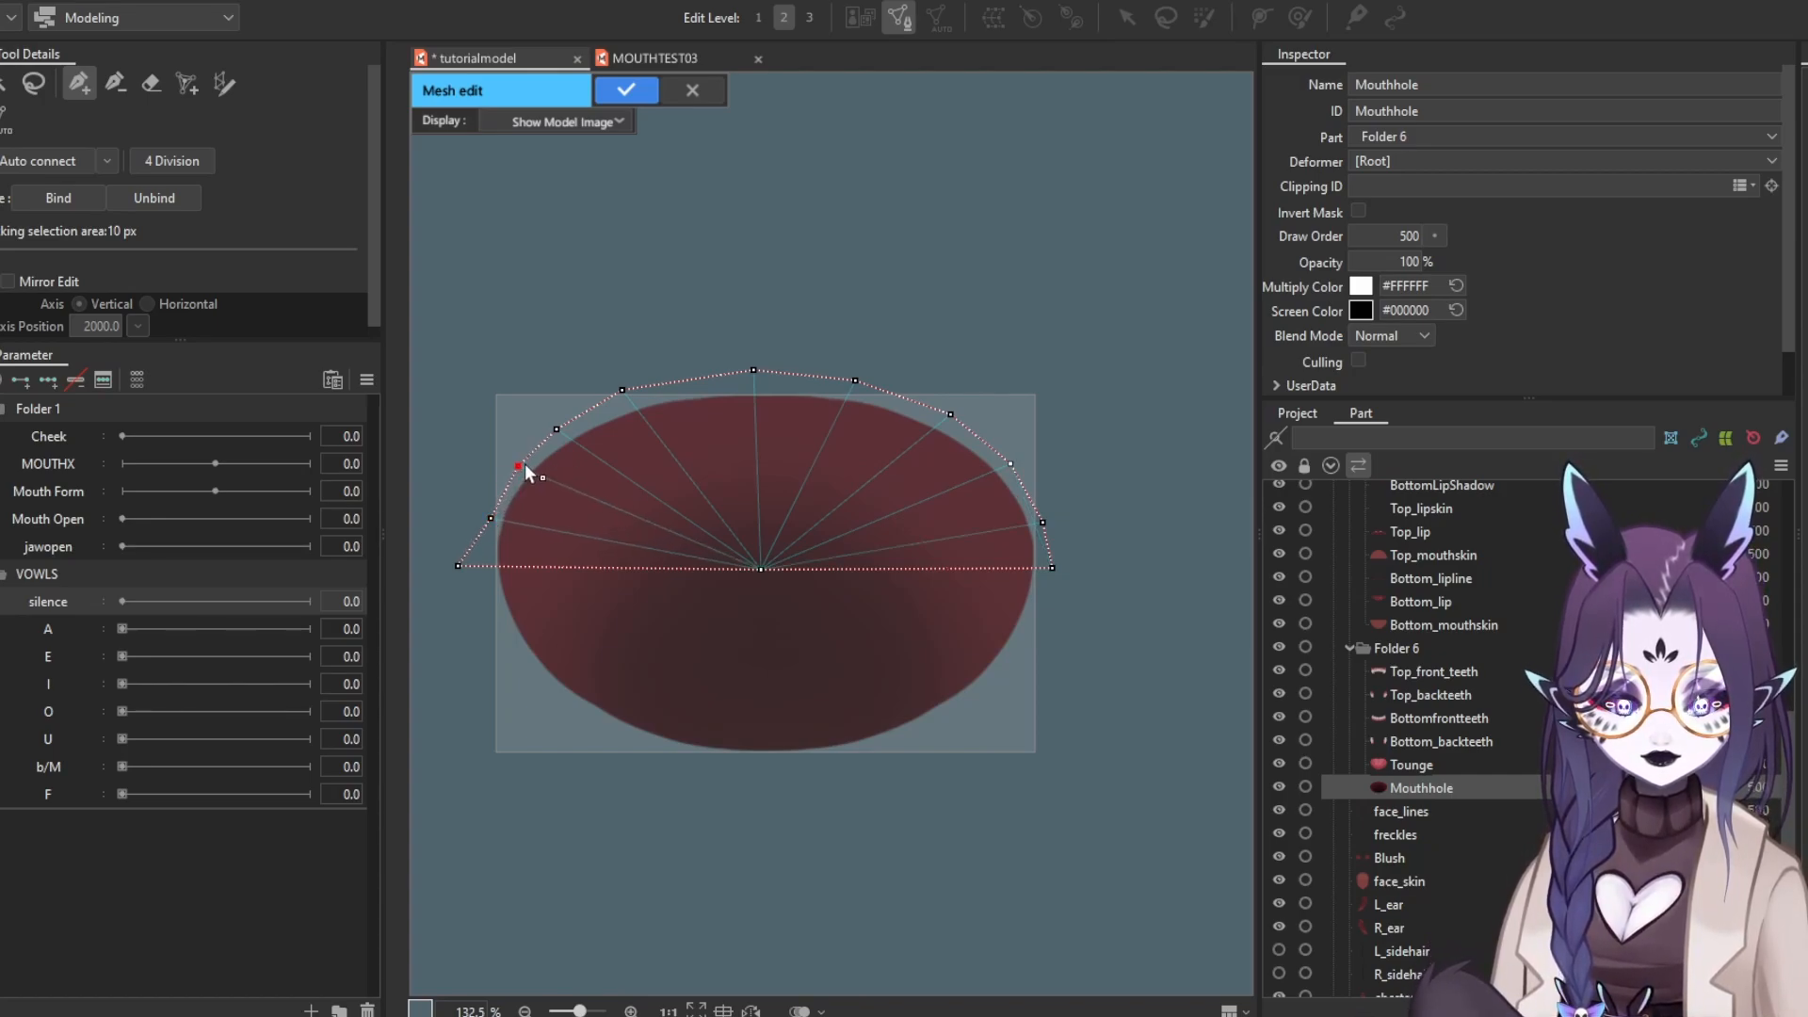
pyautogui.moveTo(462, 572); pyautogui.dragTo(470, 576)
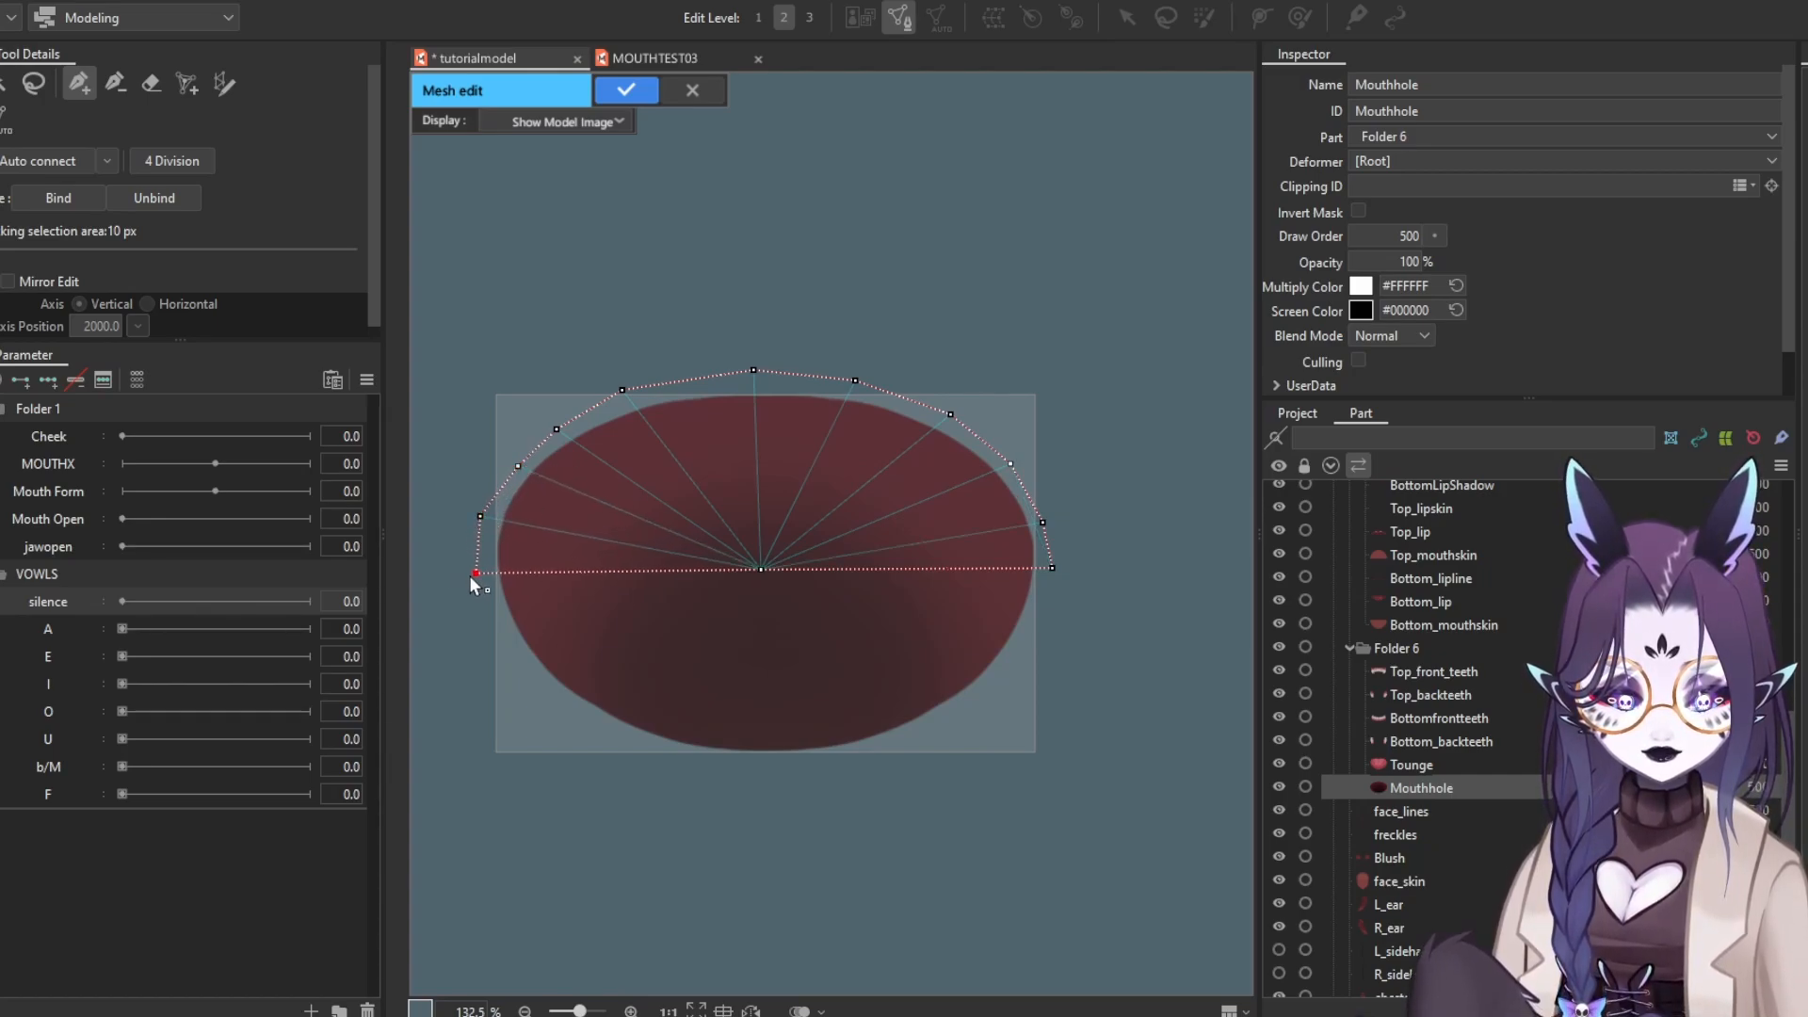
pyautogui.click(762, 570)
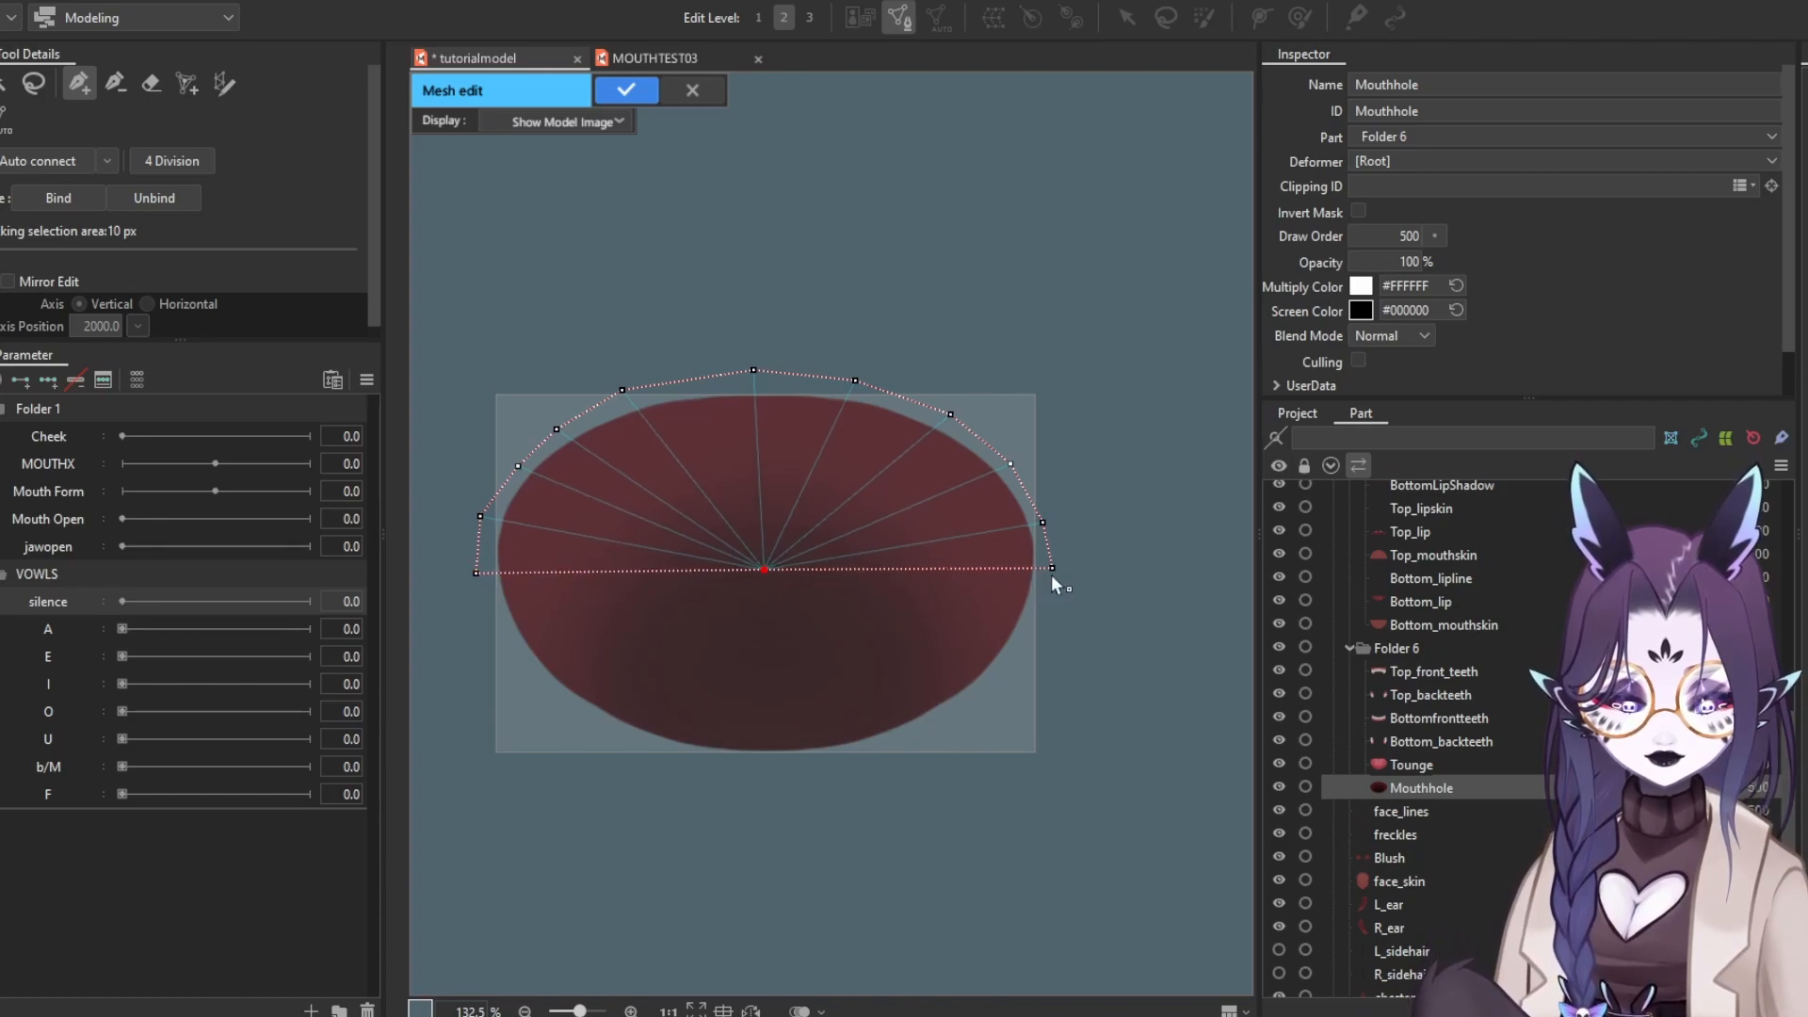
# Add three vertices on each side of the centre vertex along the mouth hole's horizontal line
pyautogui.click(985, 569)
pyautogui.click(906, 568)
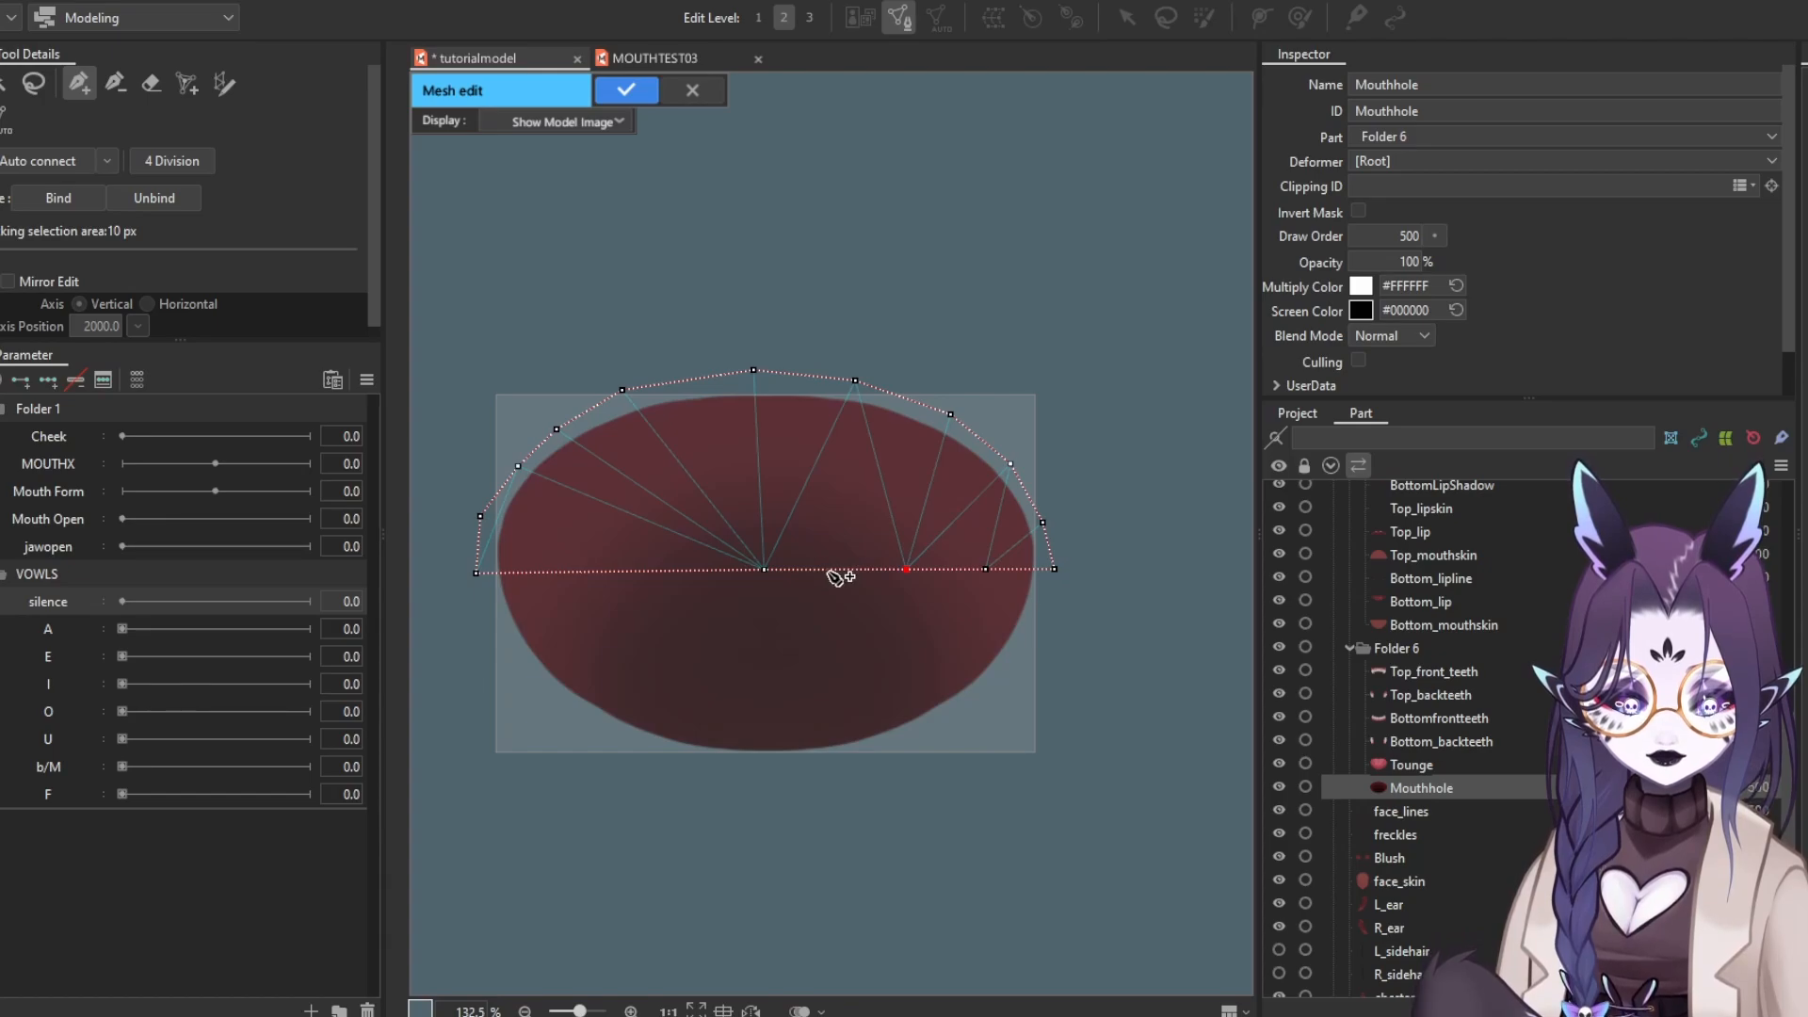
pyautogui.click(836, 569)
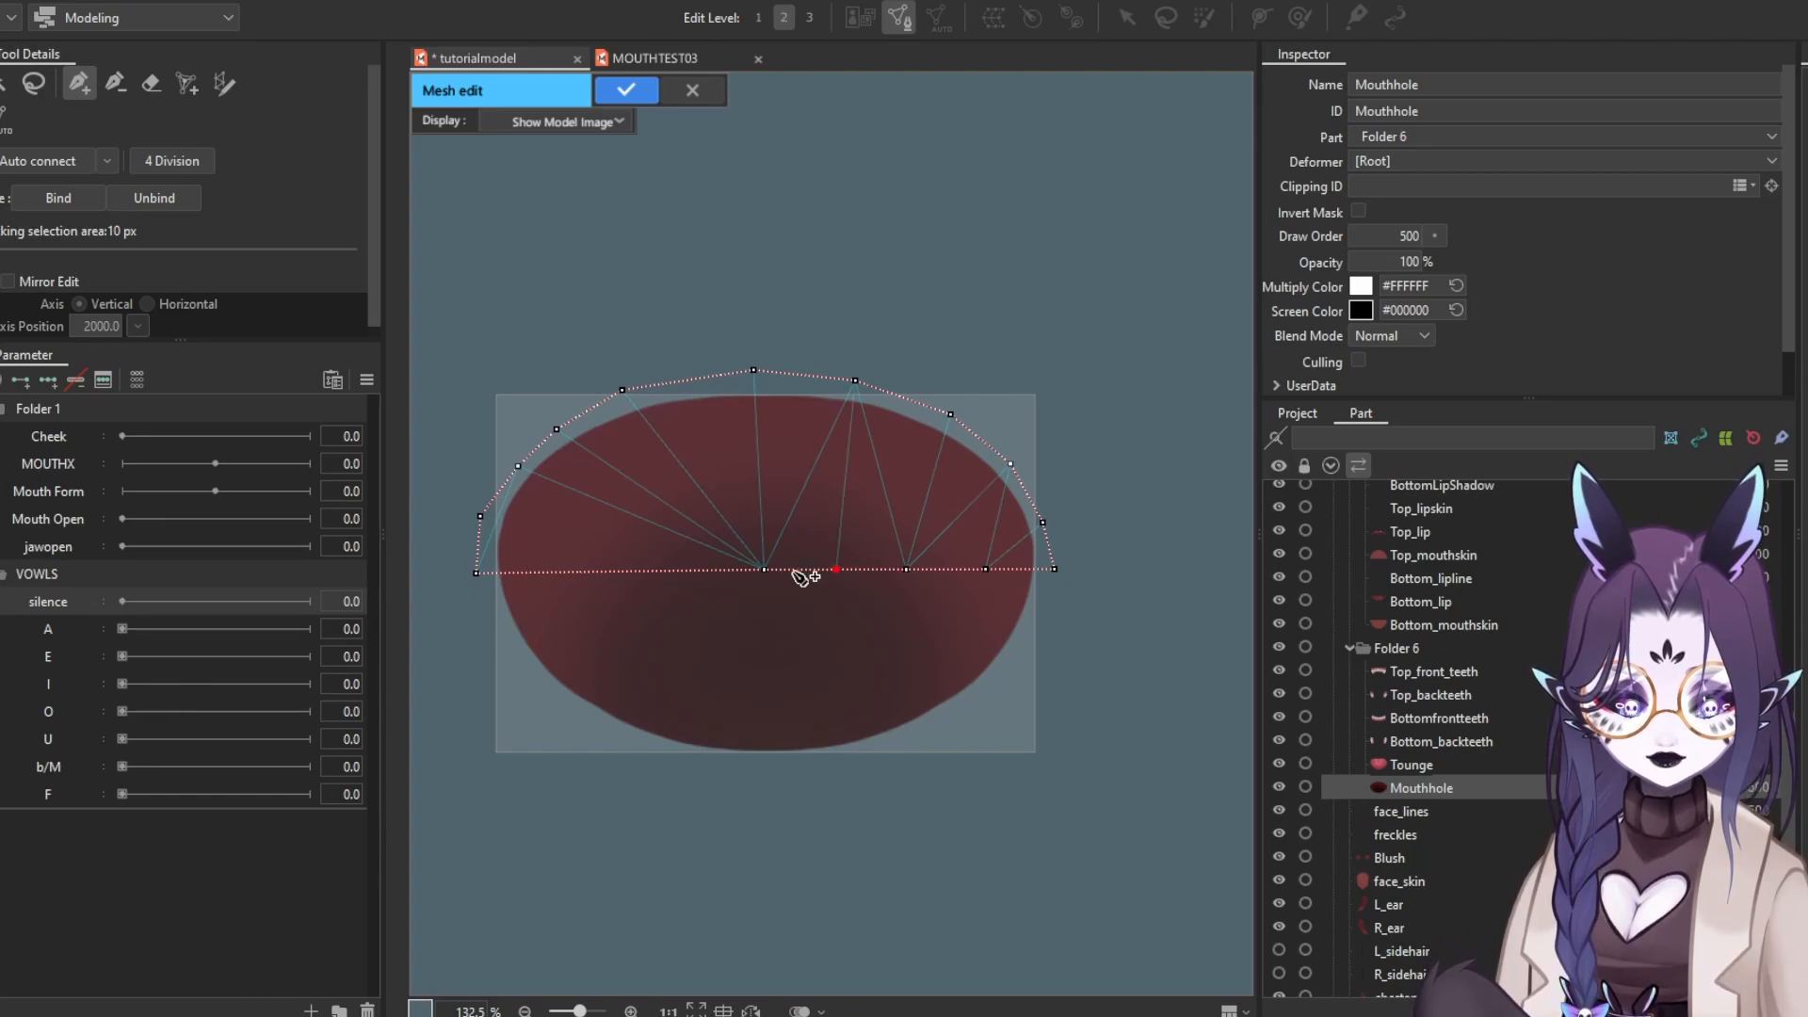
pyautogui.click(707, 569)
pyautogui.click(639, 571)
pyautogui.click(575, 571)
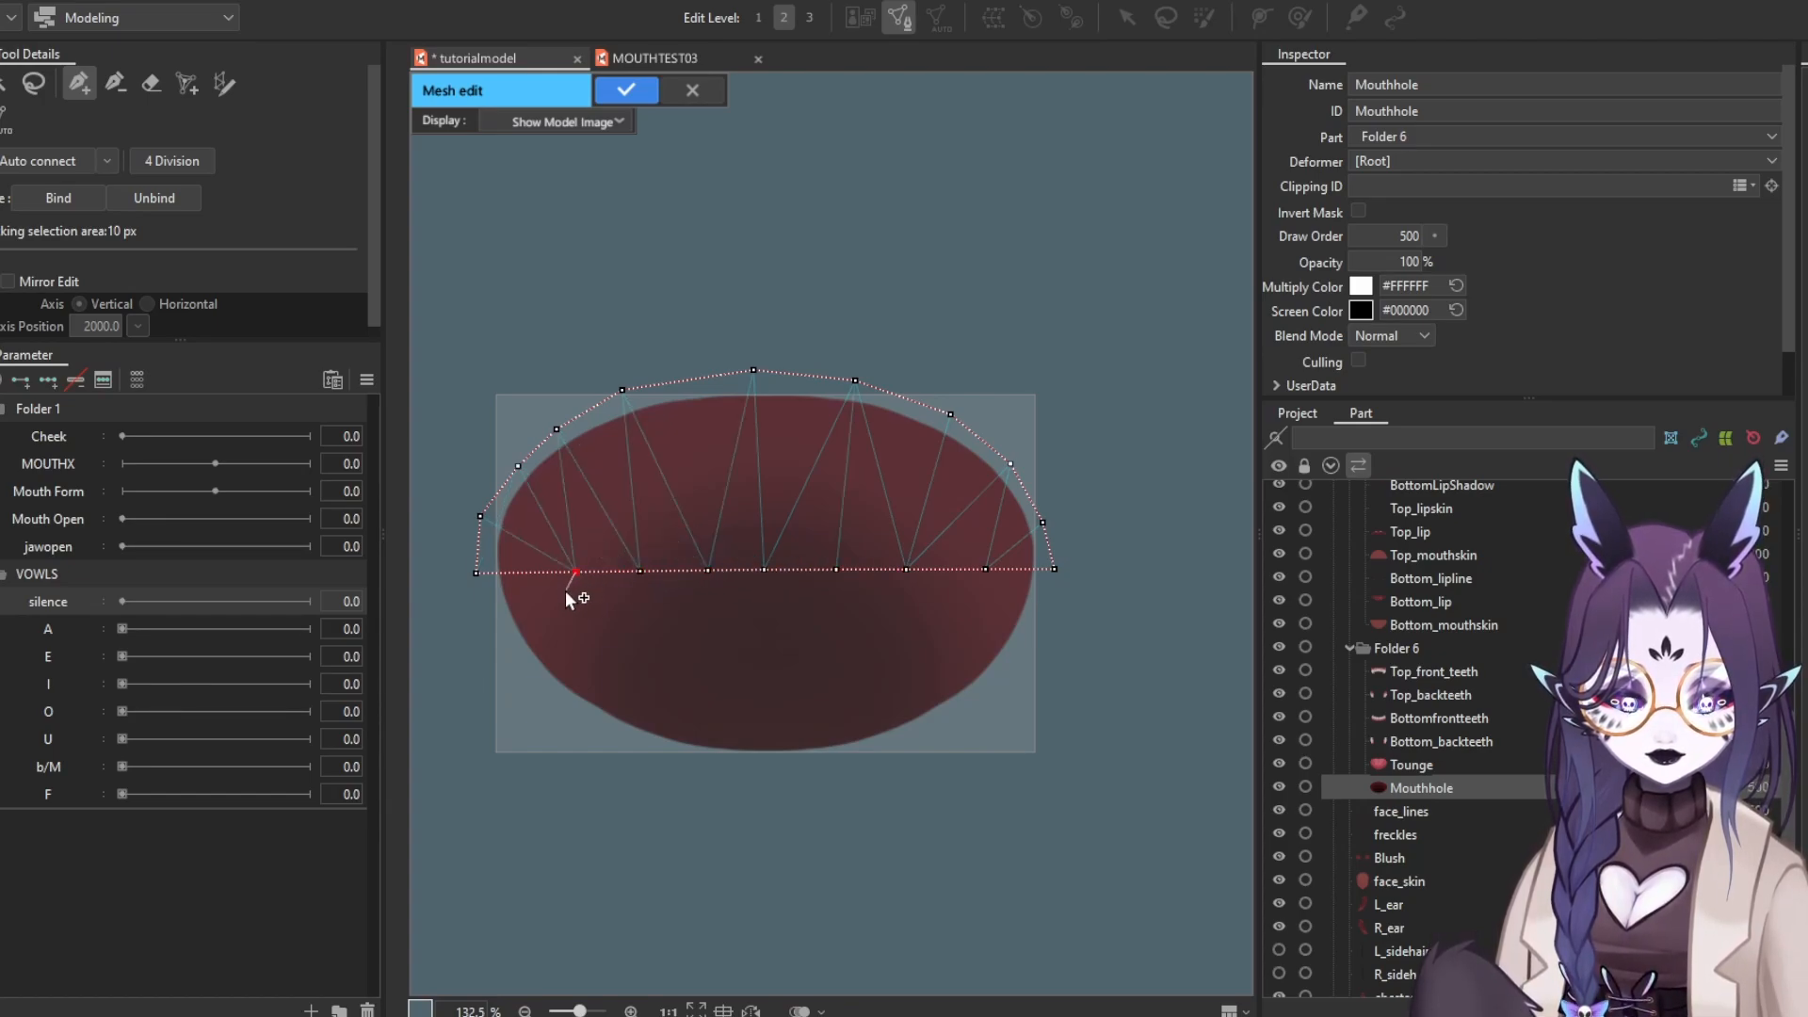
# Add a vertex near the left end of the mouth hole's centre line and space out the vertices on its right side
pyautogui.click(521, 572)
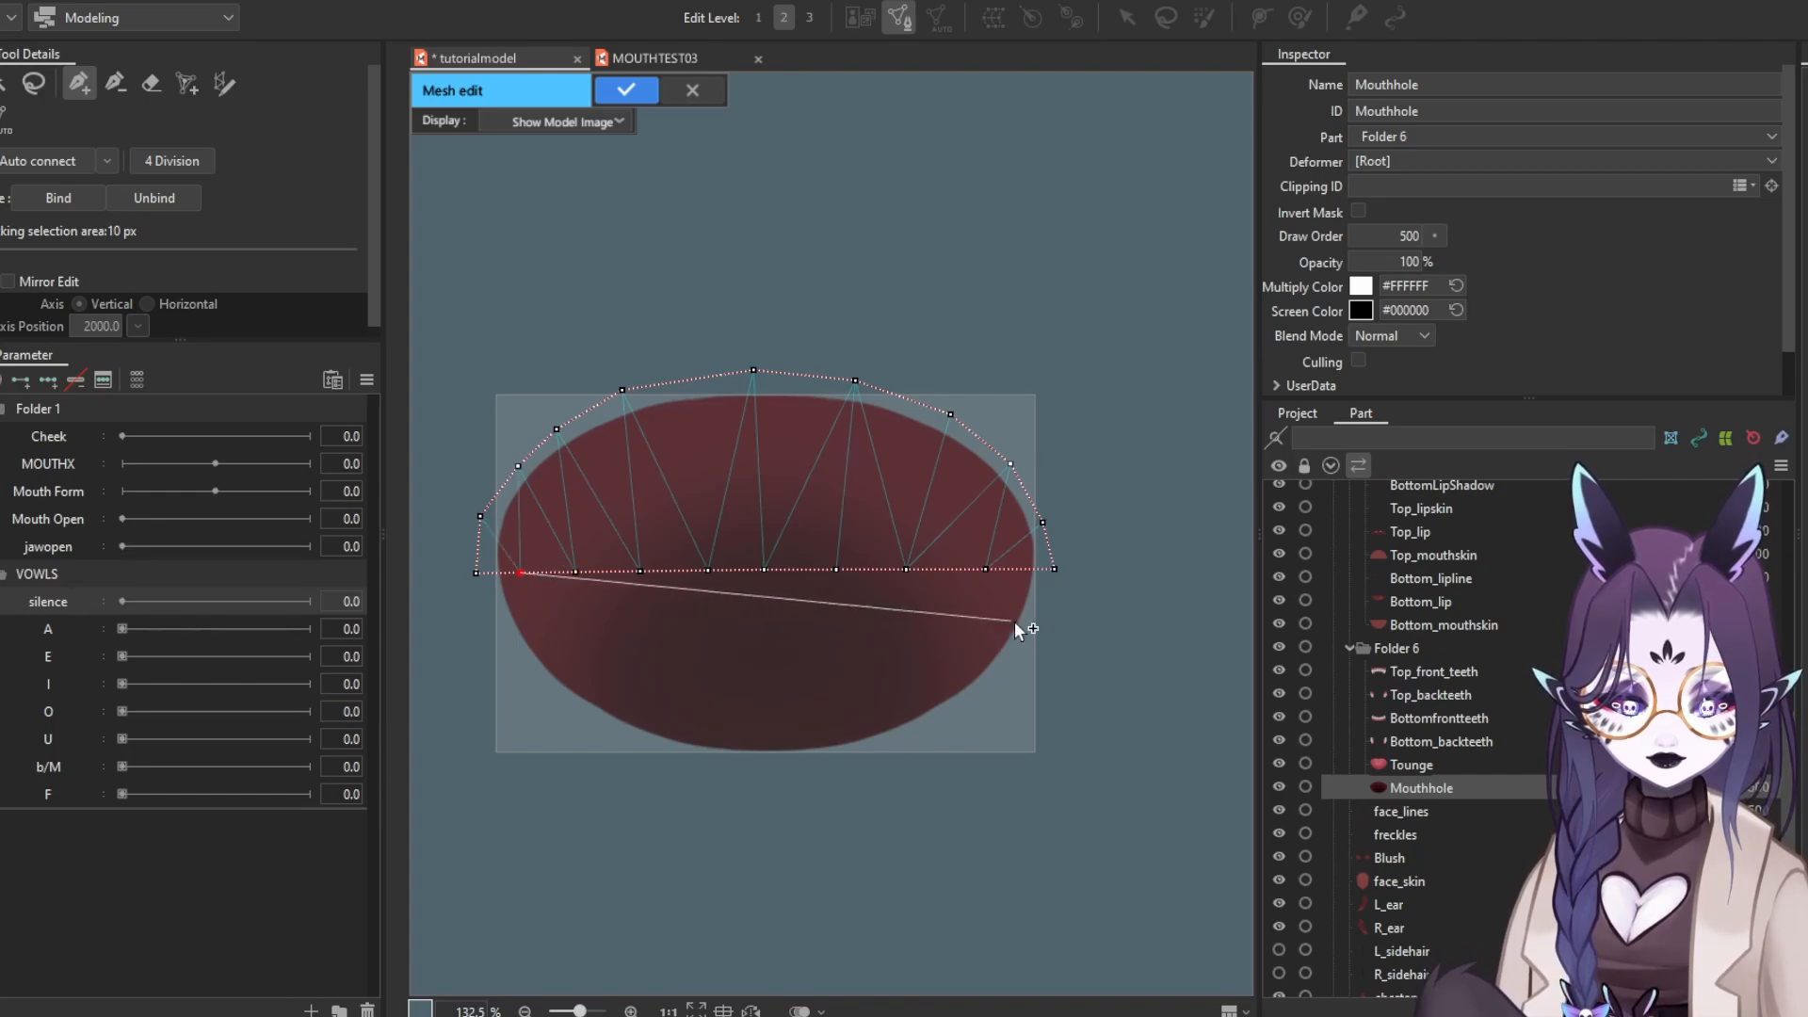
pyautogui.click(892, 571)
pyautogui.moveTo(931, 570); pyautogui.dragTo(1010, 567)
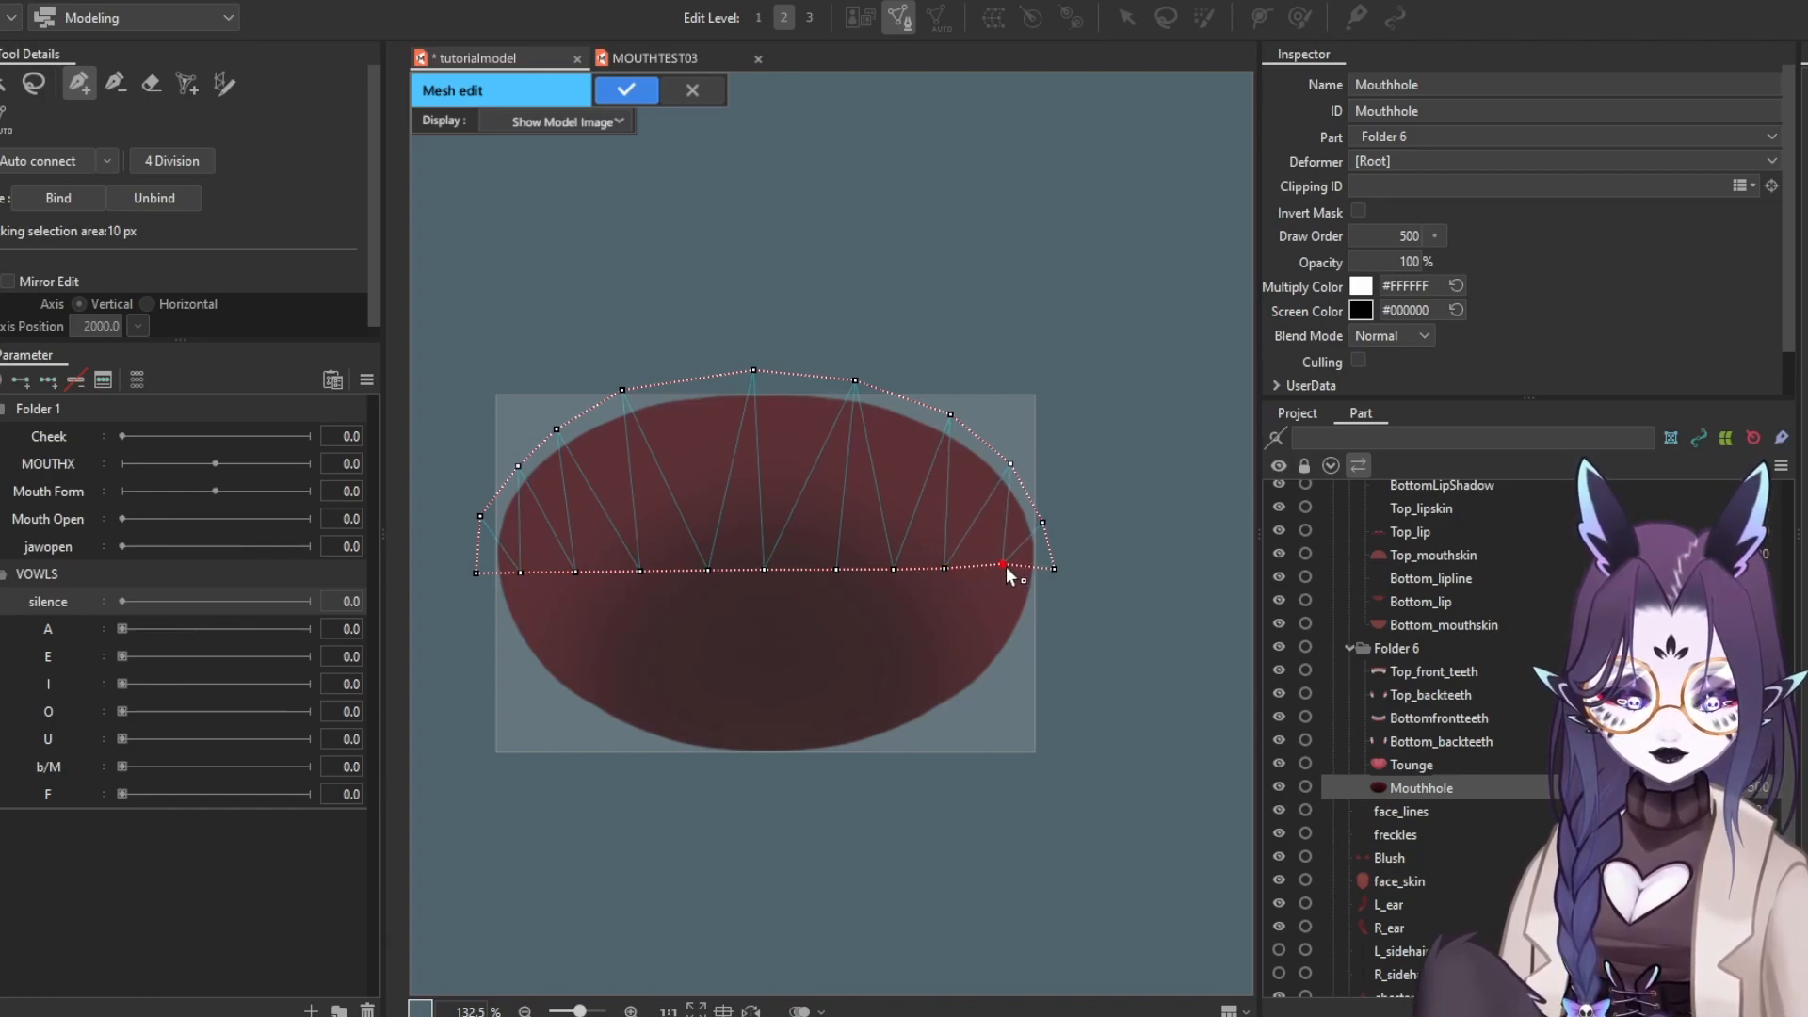
pyautogui.click(893, 569)
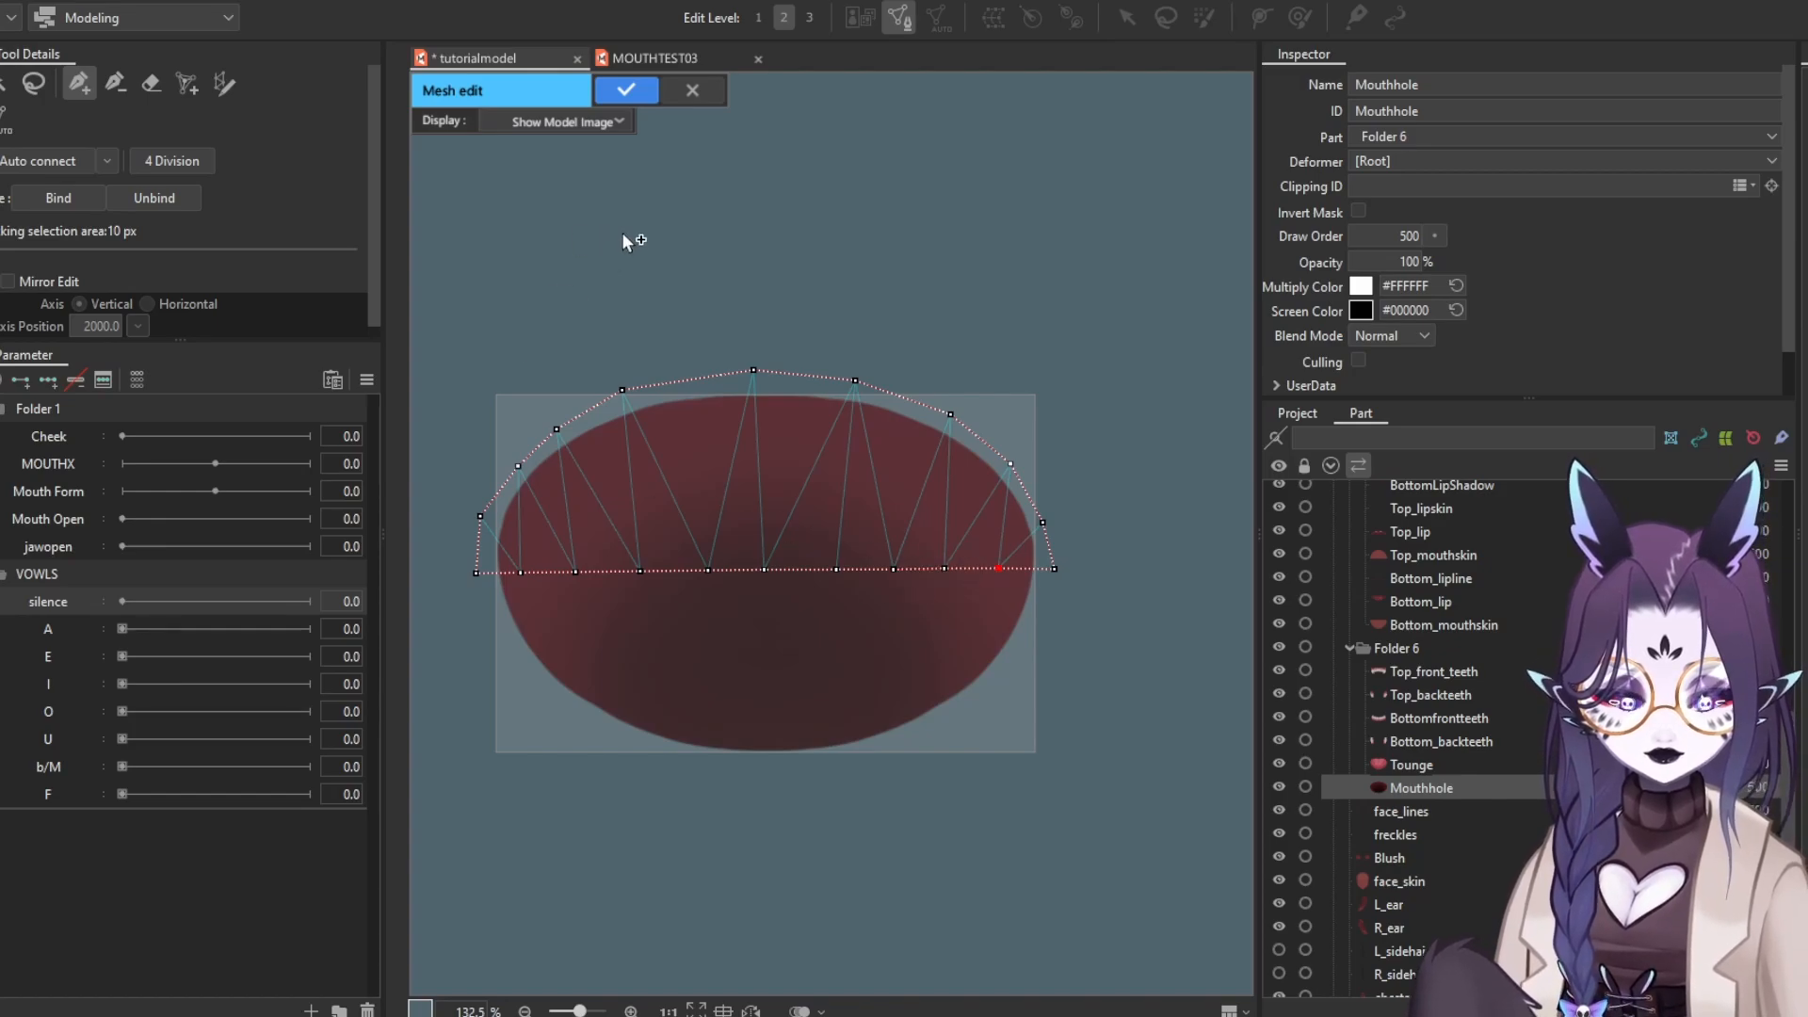
# Add a vertex on either side of the arc's top-centre vertex and reposition the neighbouring vertices to smooth the curve
pyautogui.moveTo(756, 369); pyautogui.dragTo(737, 374)
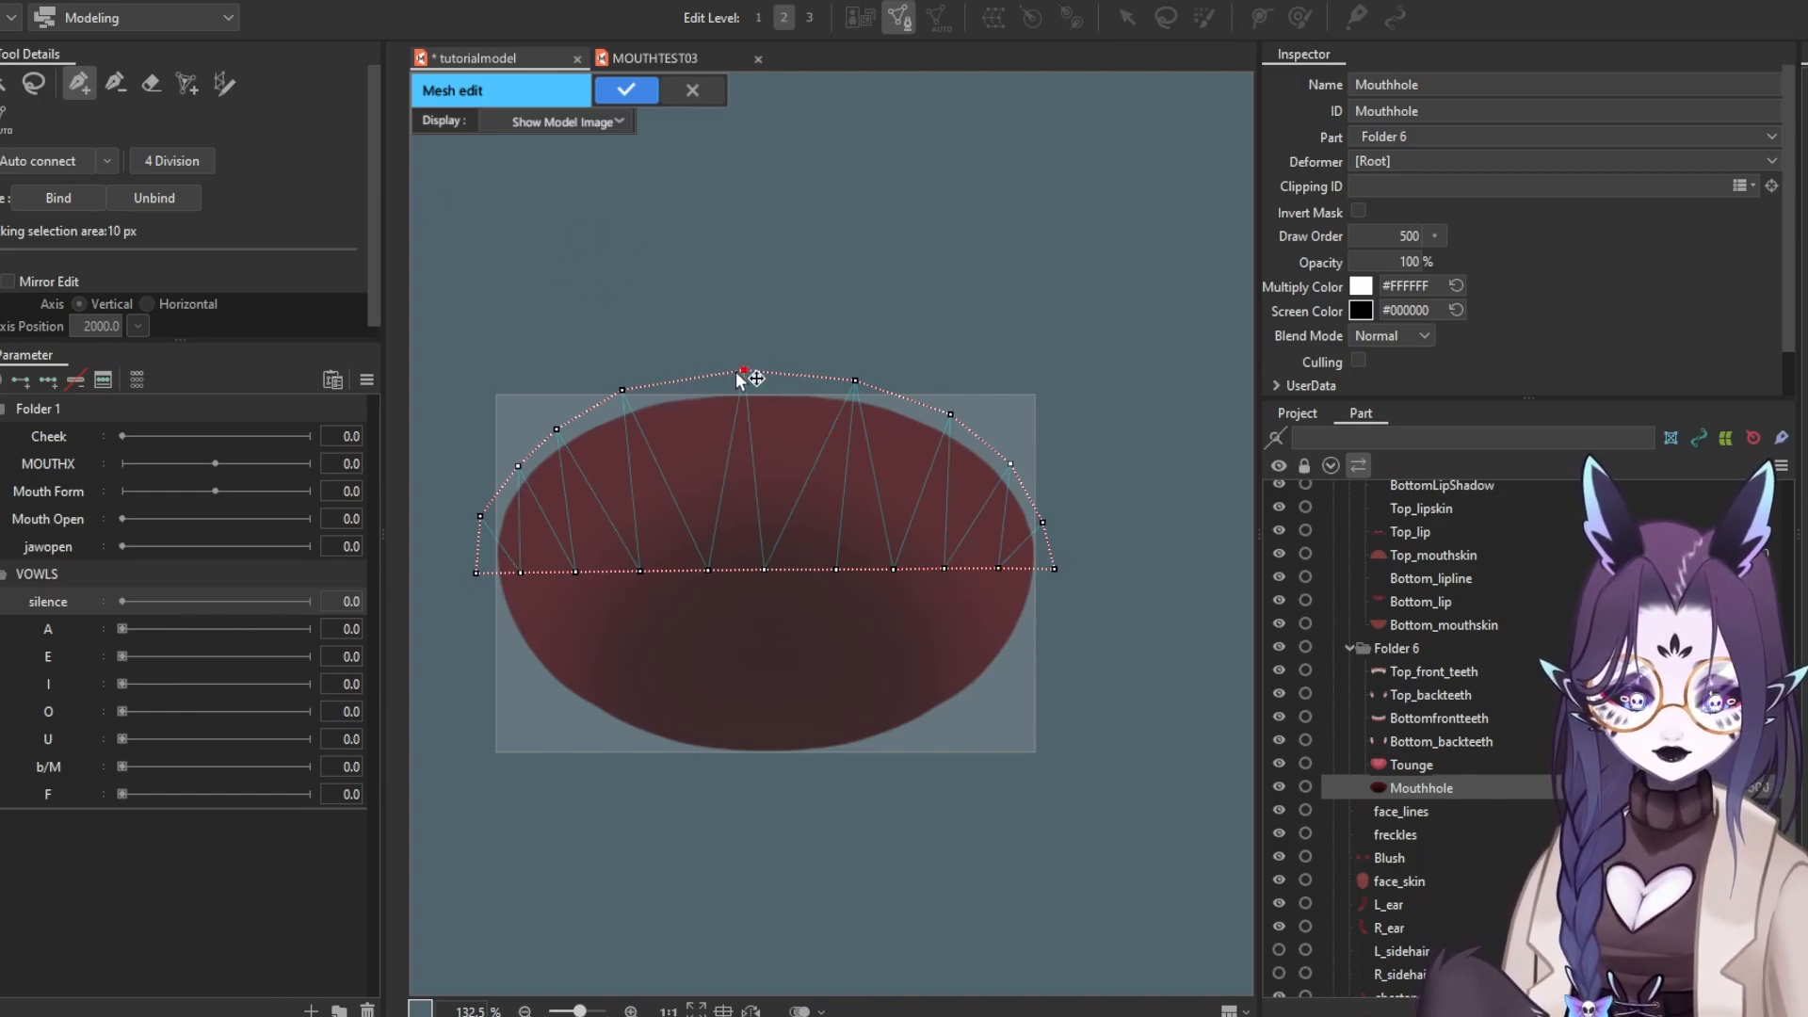
pyautogui.click(685, 379)
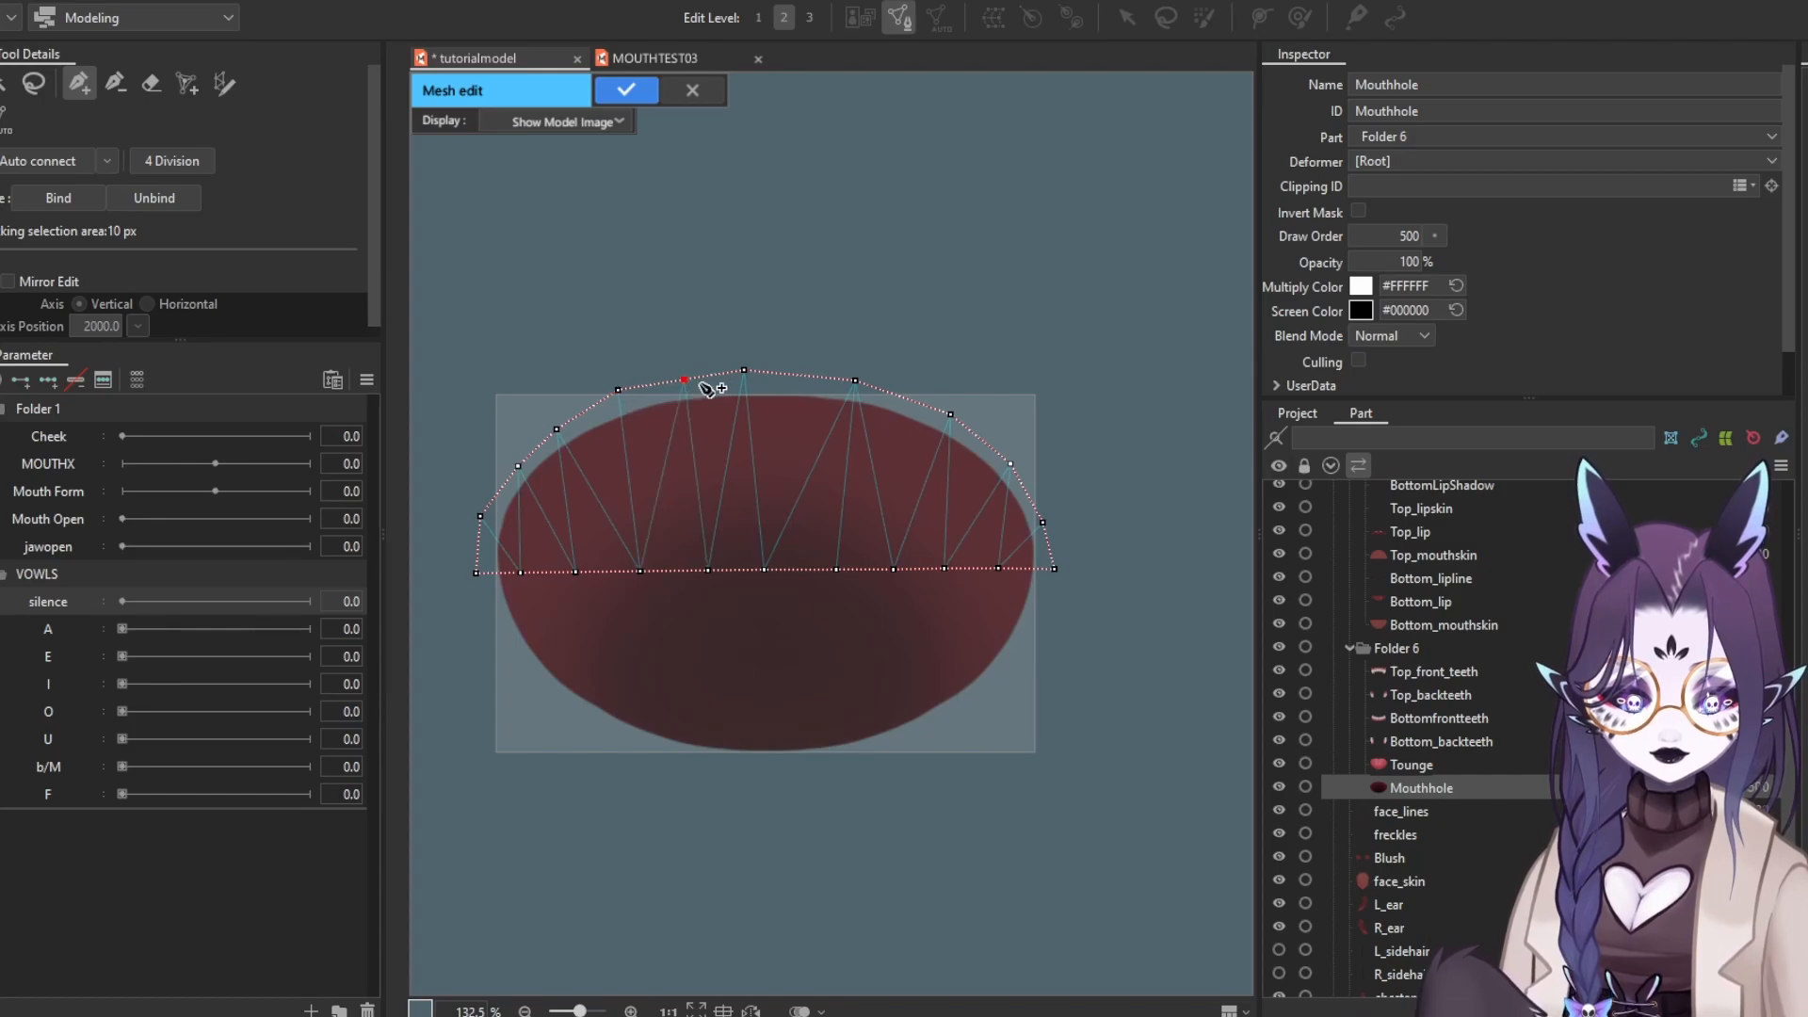
pyautogui.click(806, 377)
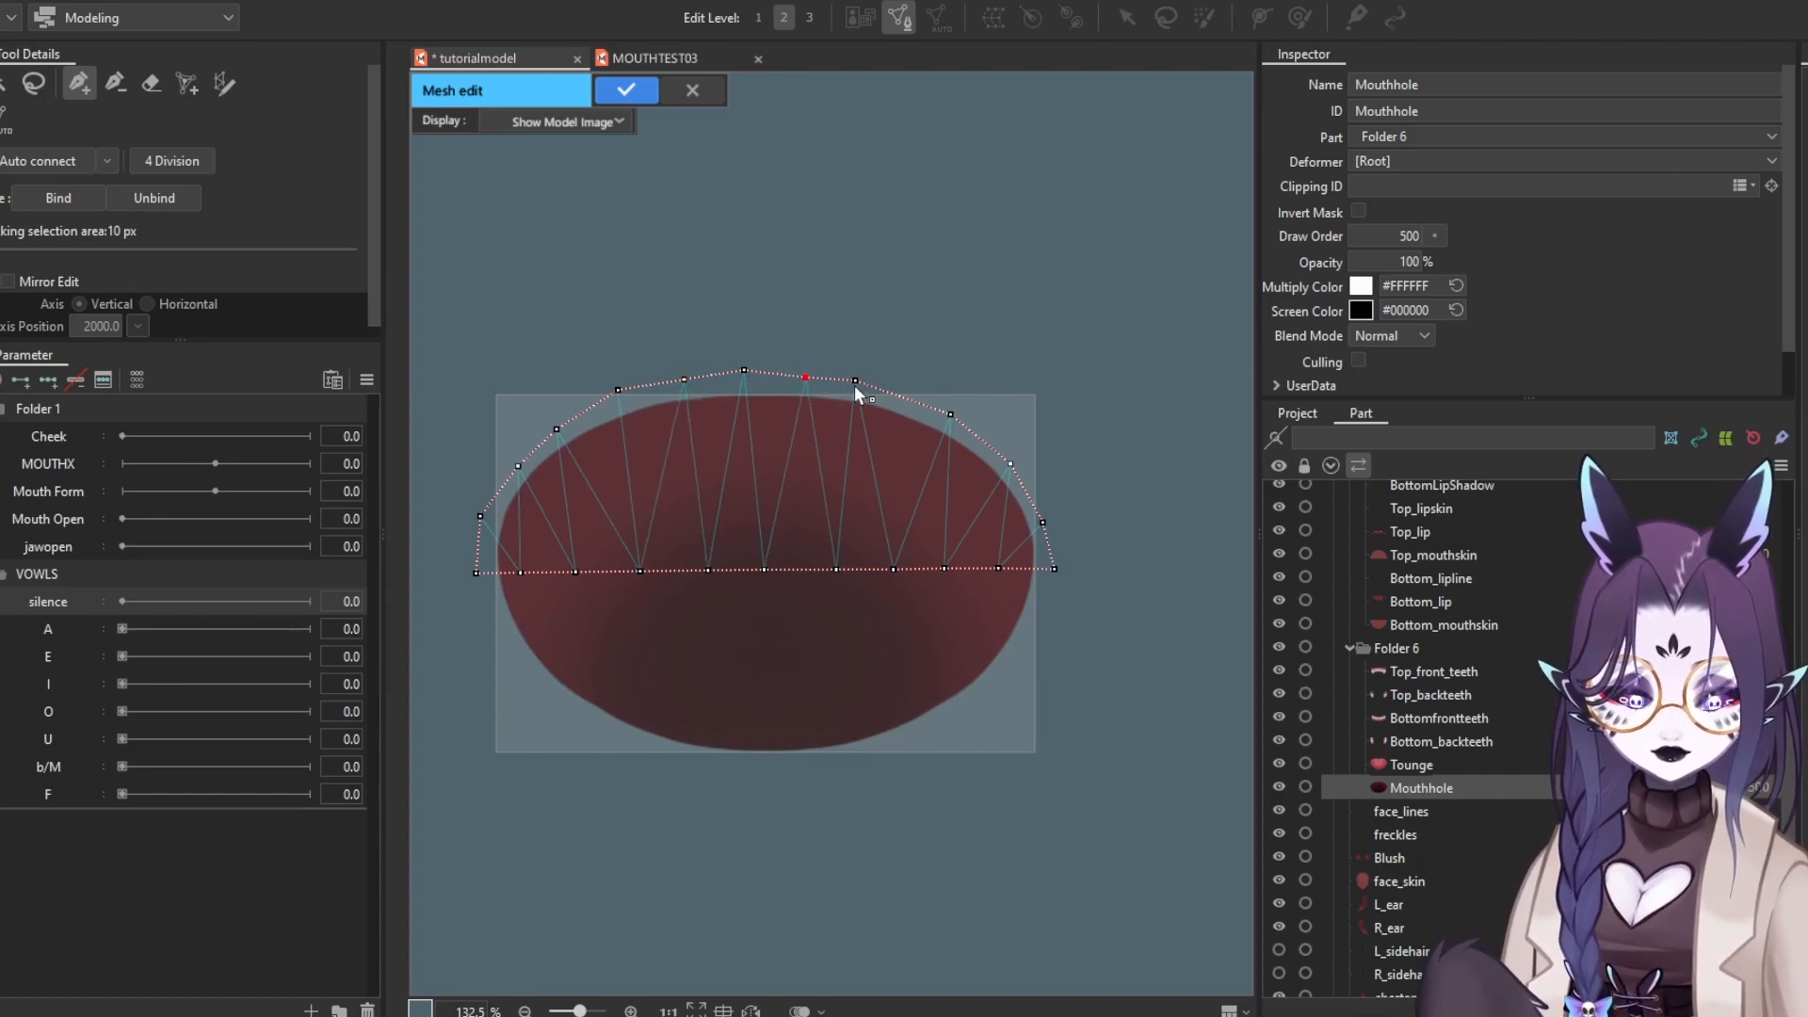
pyautogui.moveTo(855, 383); pyautogui.dragTo(808, 371)
pyautogui.click(686, 379)
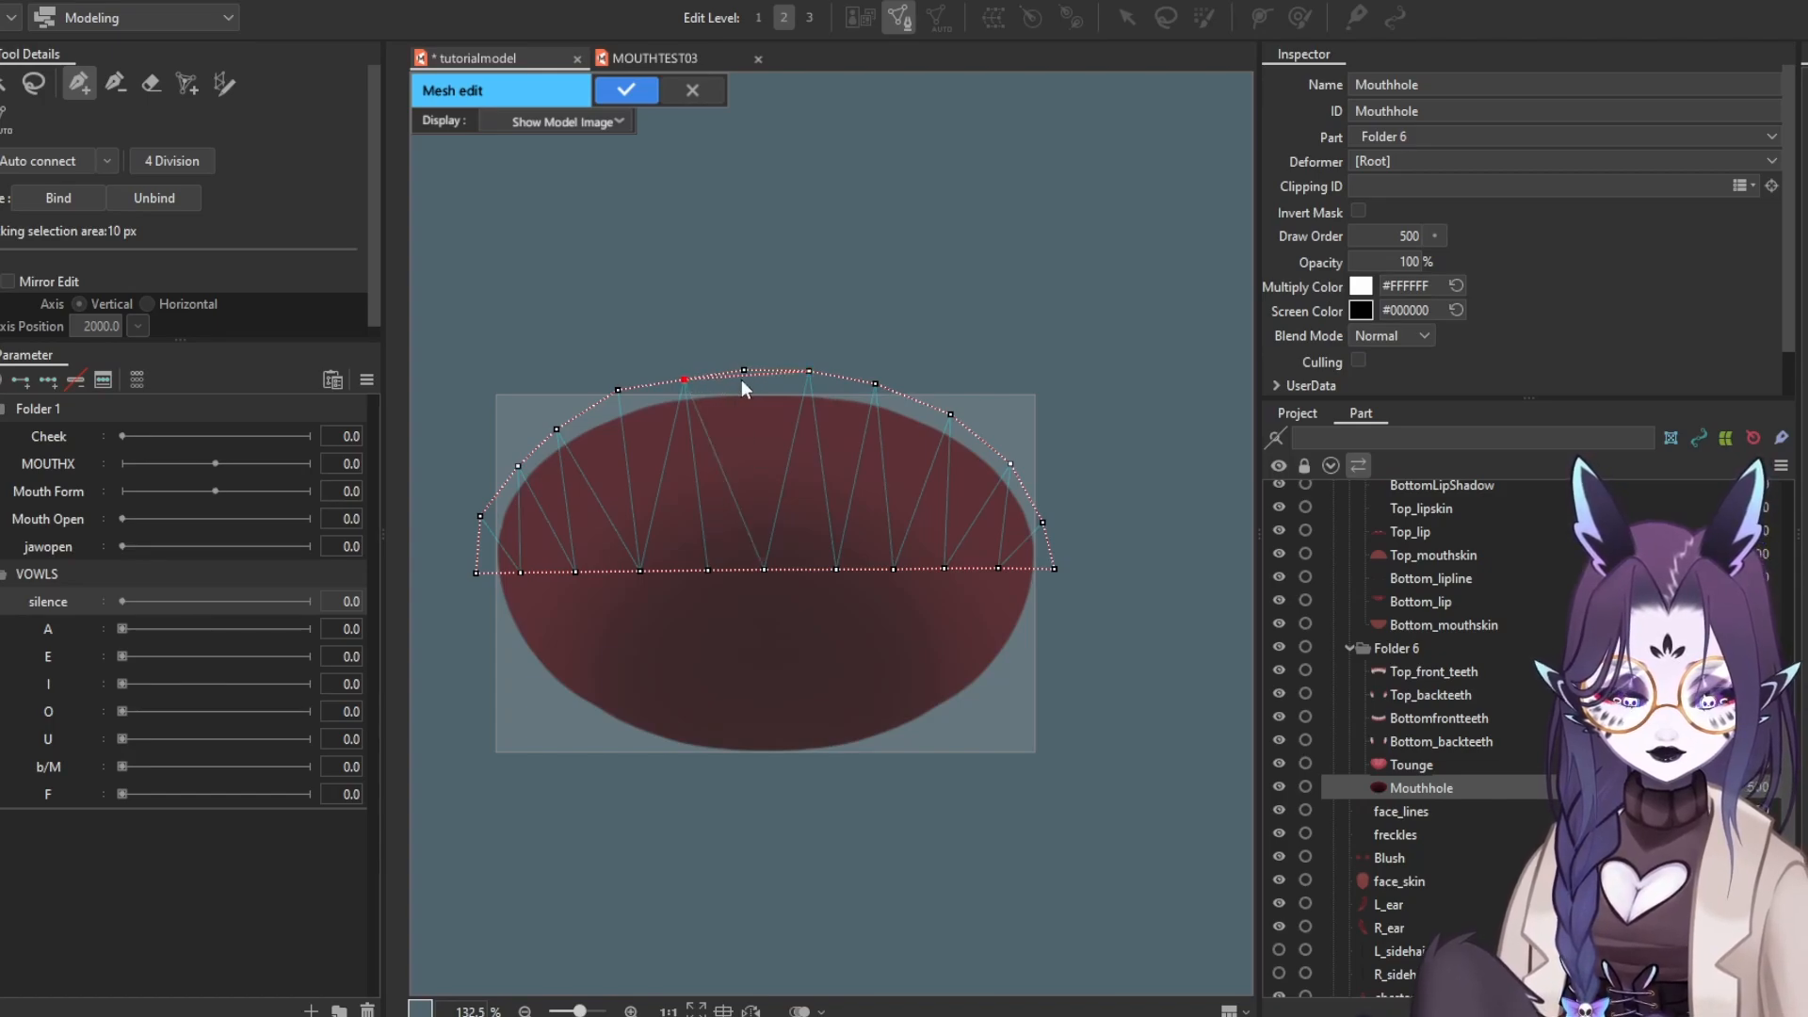
pyautogui.moveTo(686, 380); pyautogui.dragTo(682, 375)
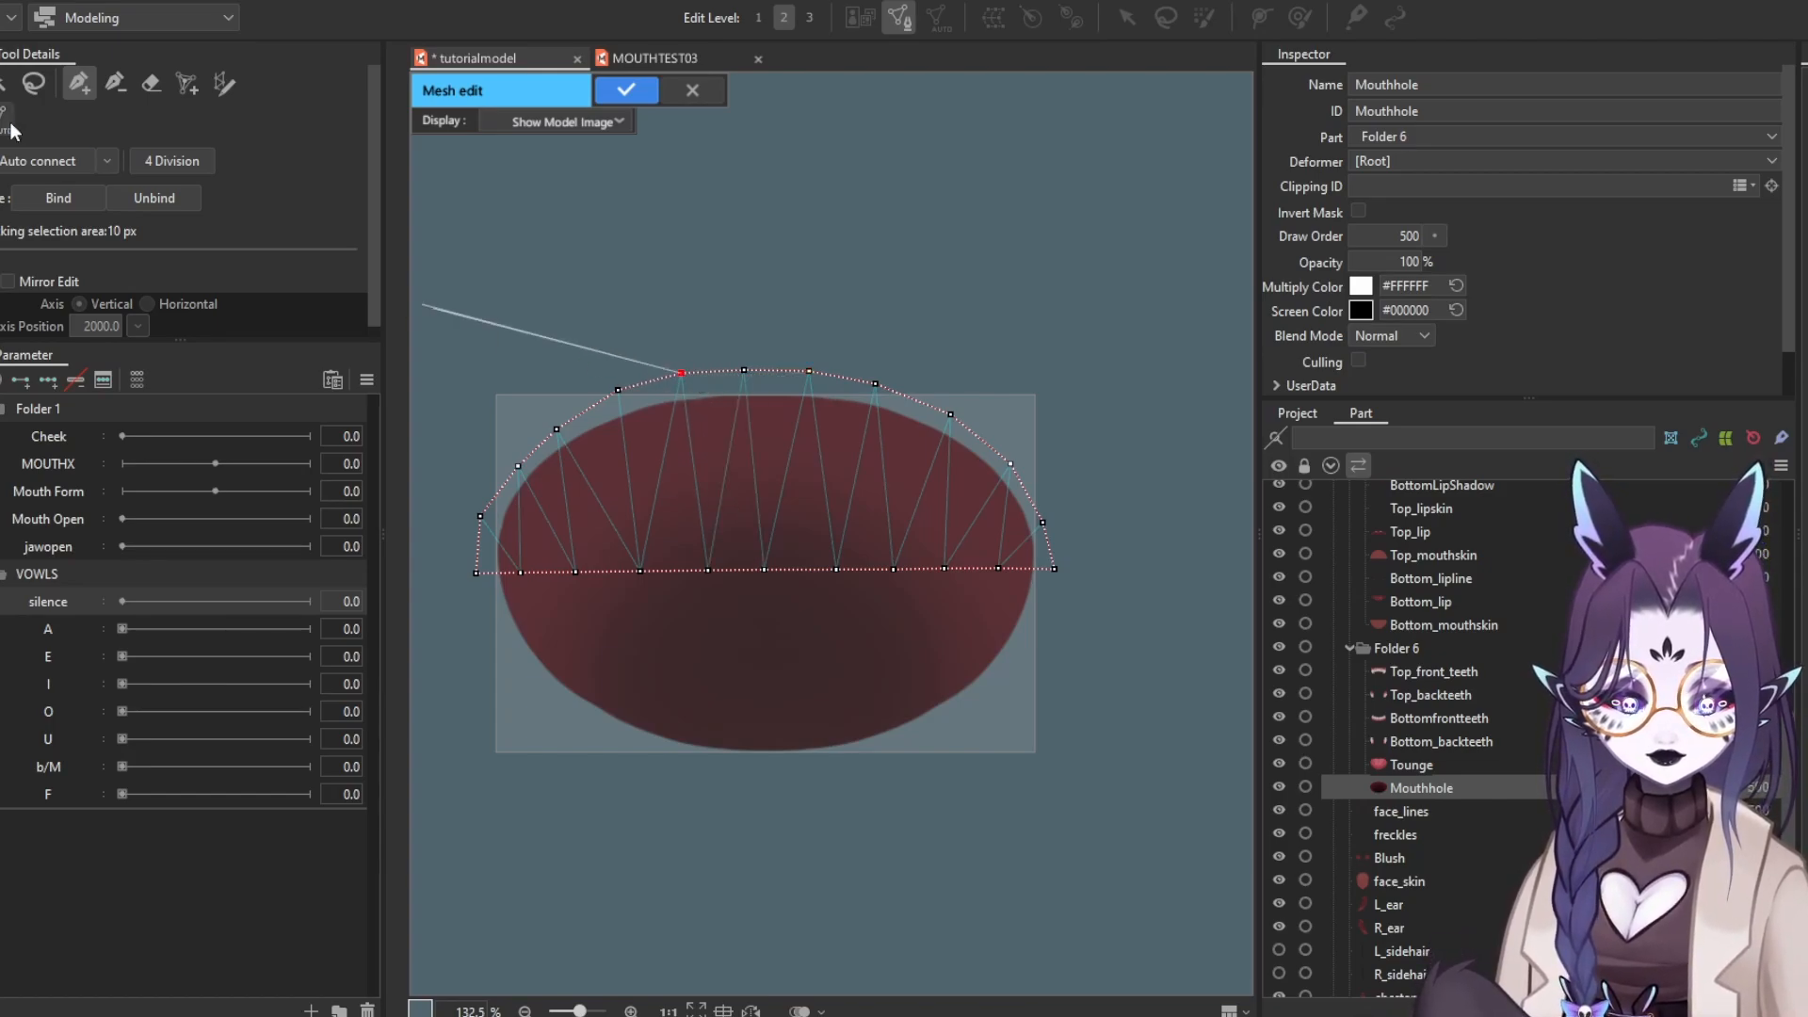
# Duplicate the upper arc's vertices, flip the copy vertically and place it along the lower contour of the mouth hole
pyautogui.click(4, 91)
pyautogui.moveTo(443, 322); pyautogui.dragTo(1155, 551)
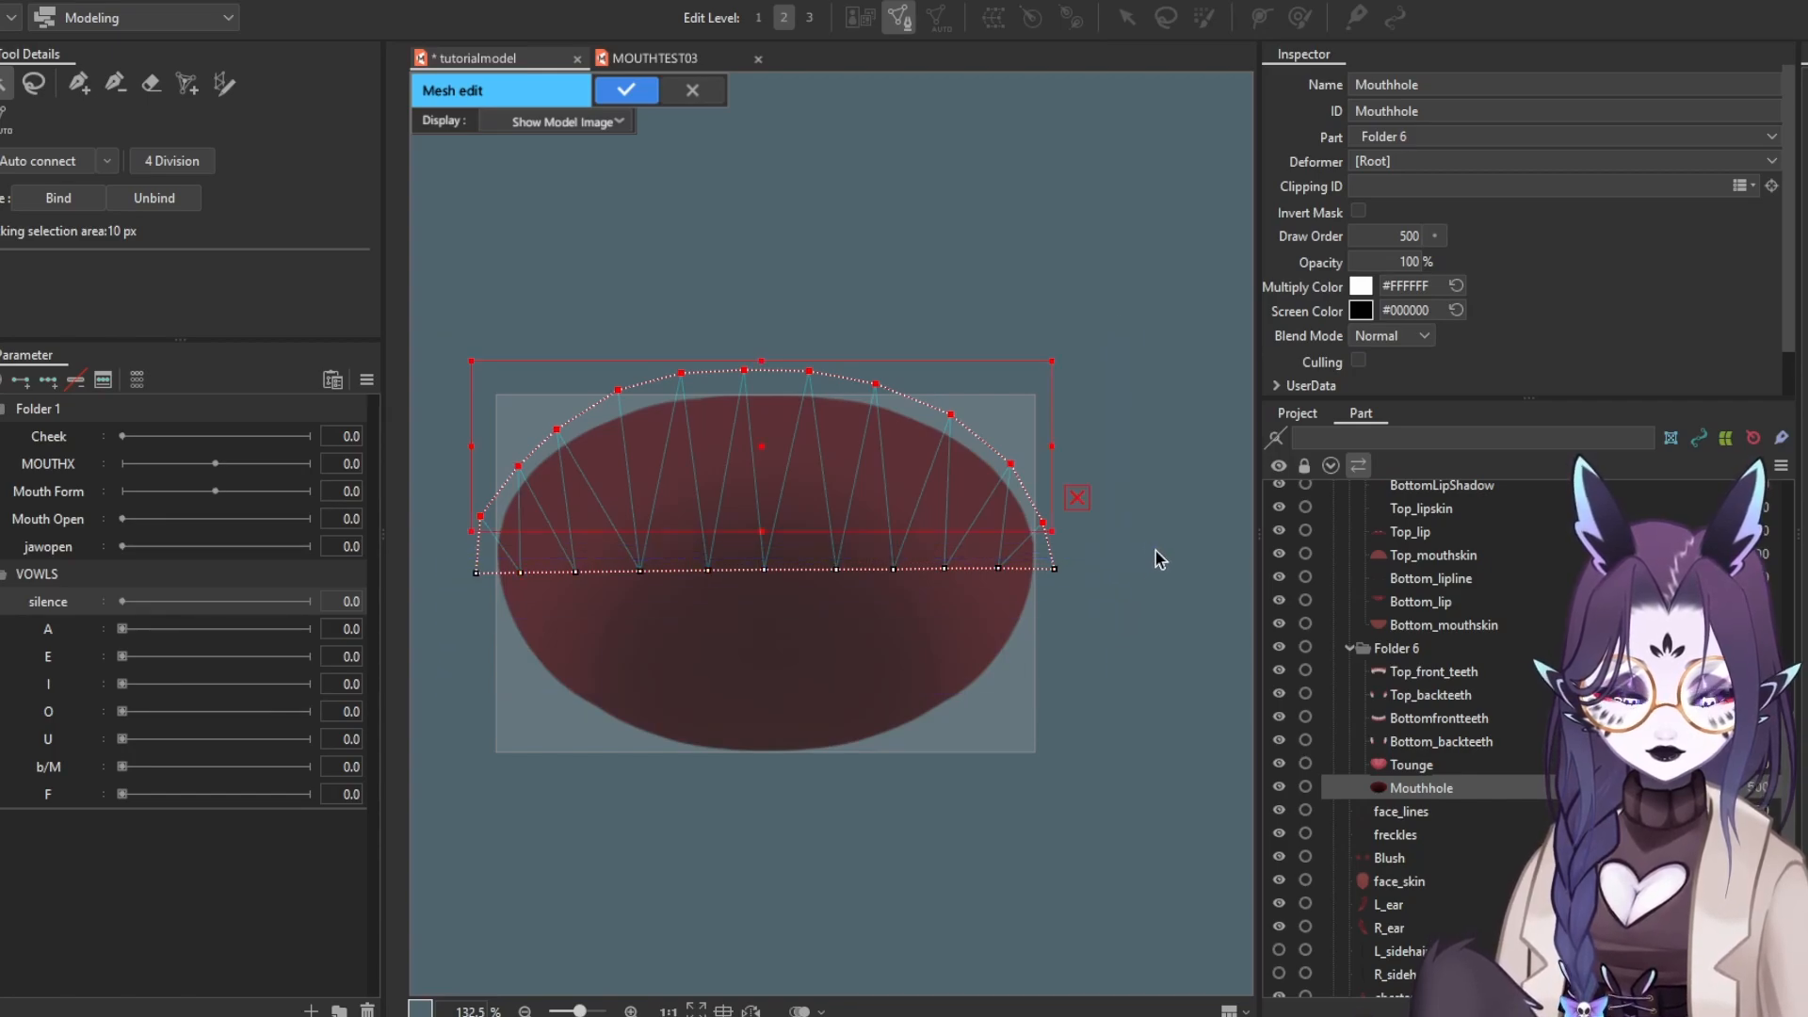
pyautogui.rightClick(715, 475)
pyautogui.click(762, 512)
pyautogui.moveTo(763, 490); pyautogui.dragTo(777, 681)
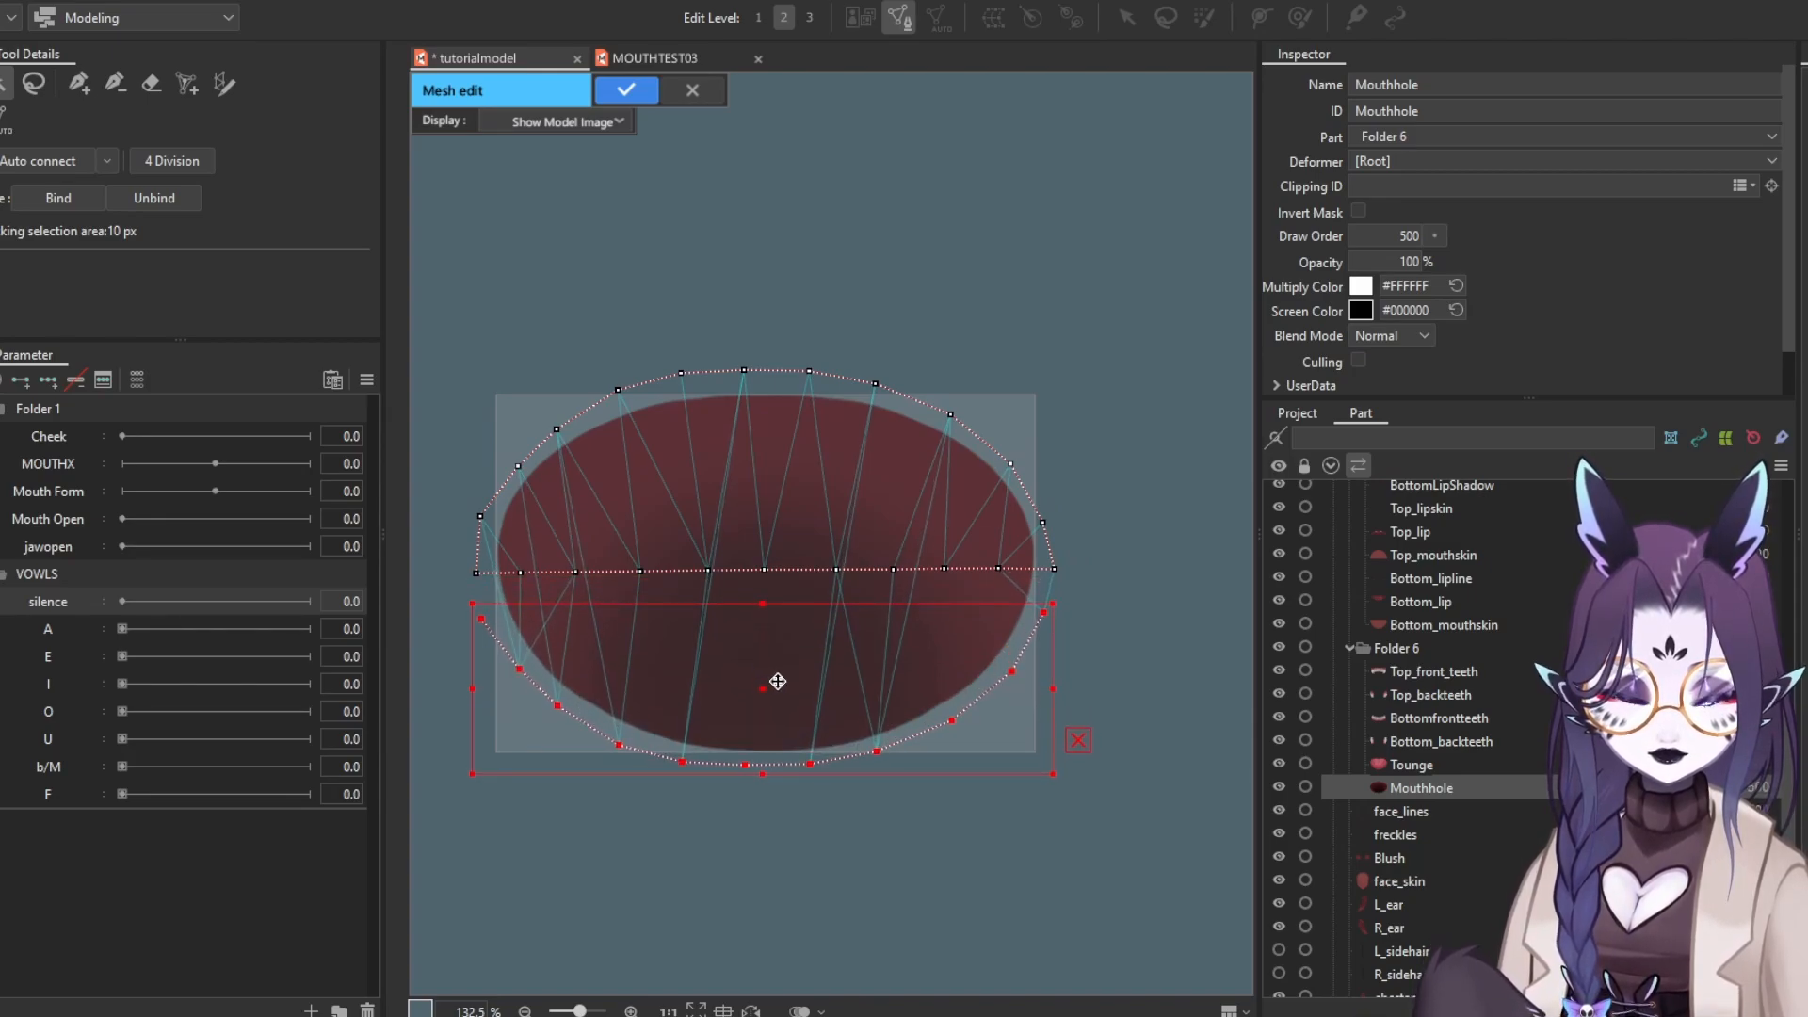
pyautogui.click(565, 835)
# Join both ends of the lower arc to the centre line's end vertices and auto-connect the whole mesh
pyautogui.click(79, 82)
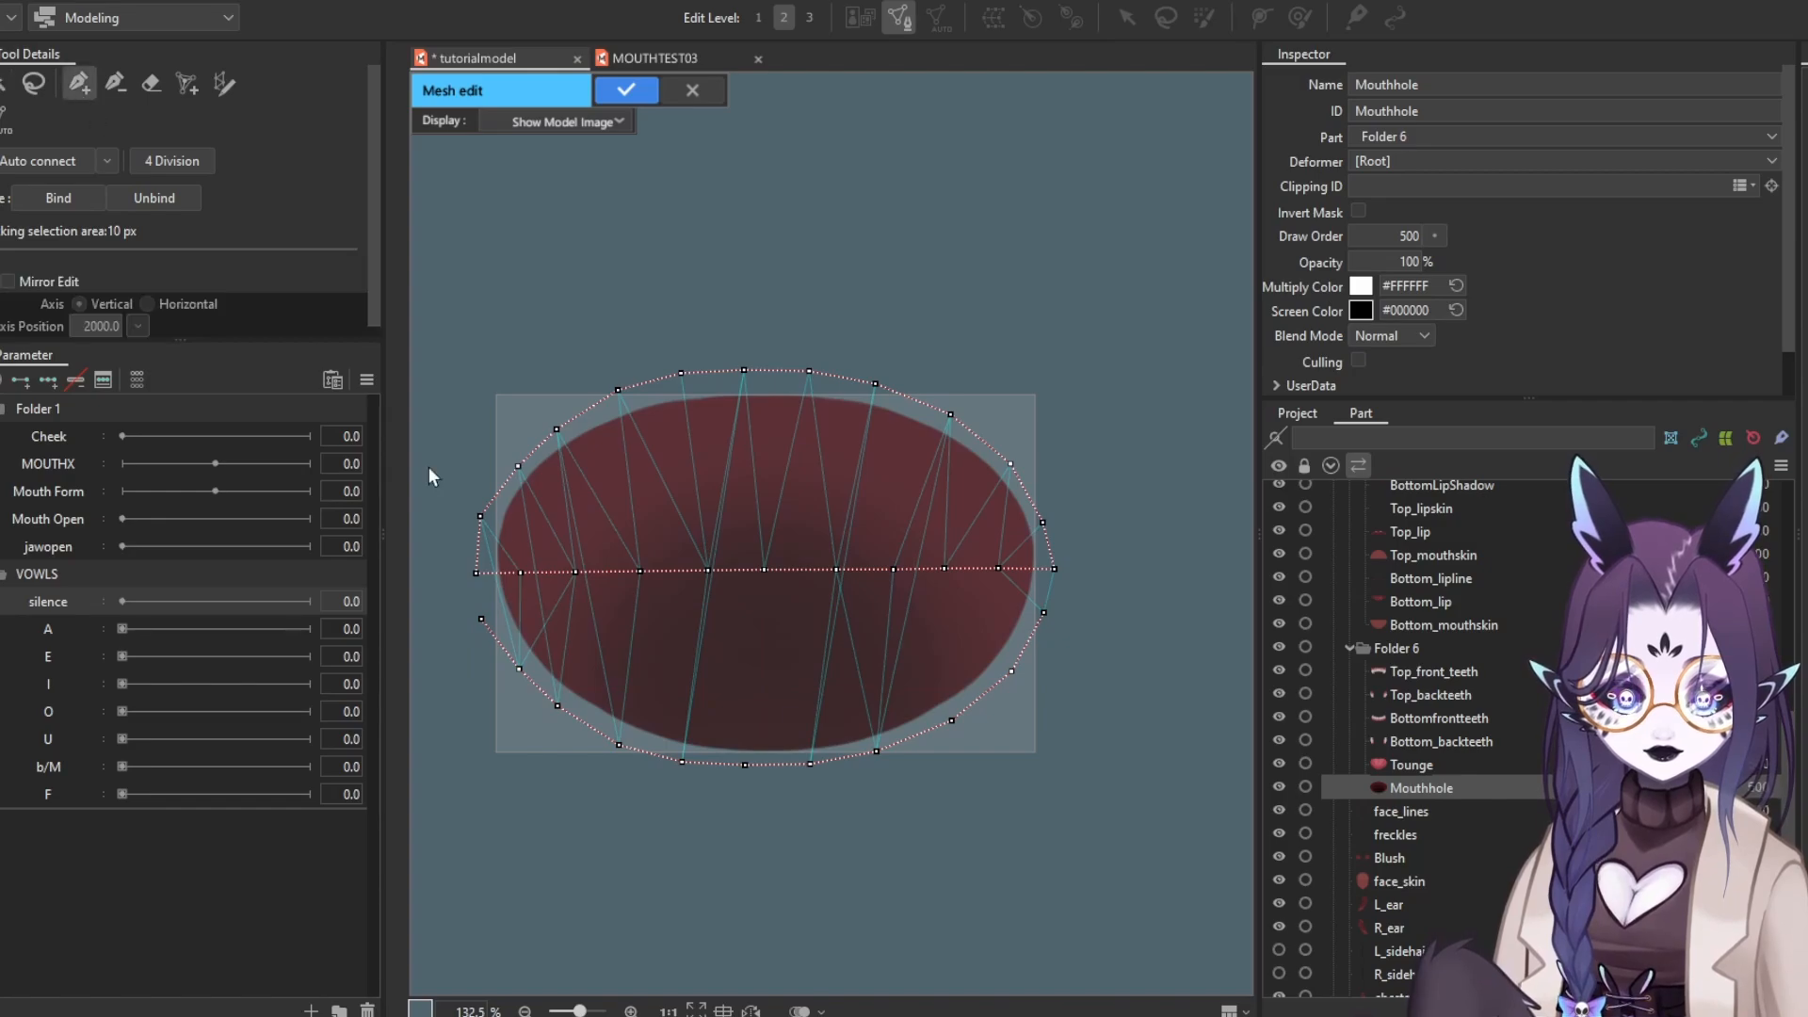
pyautogui.click(484, 620)
pyautogui.click(478, 573)
pyautogui.rightClick(1049, 585)
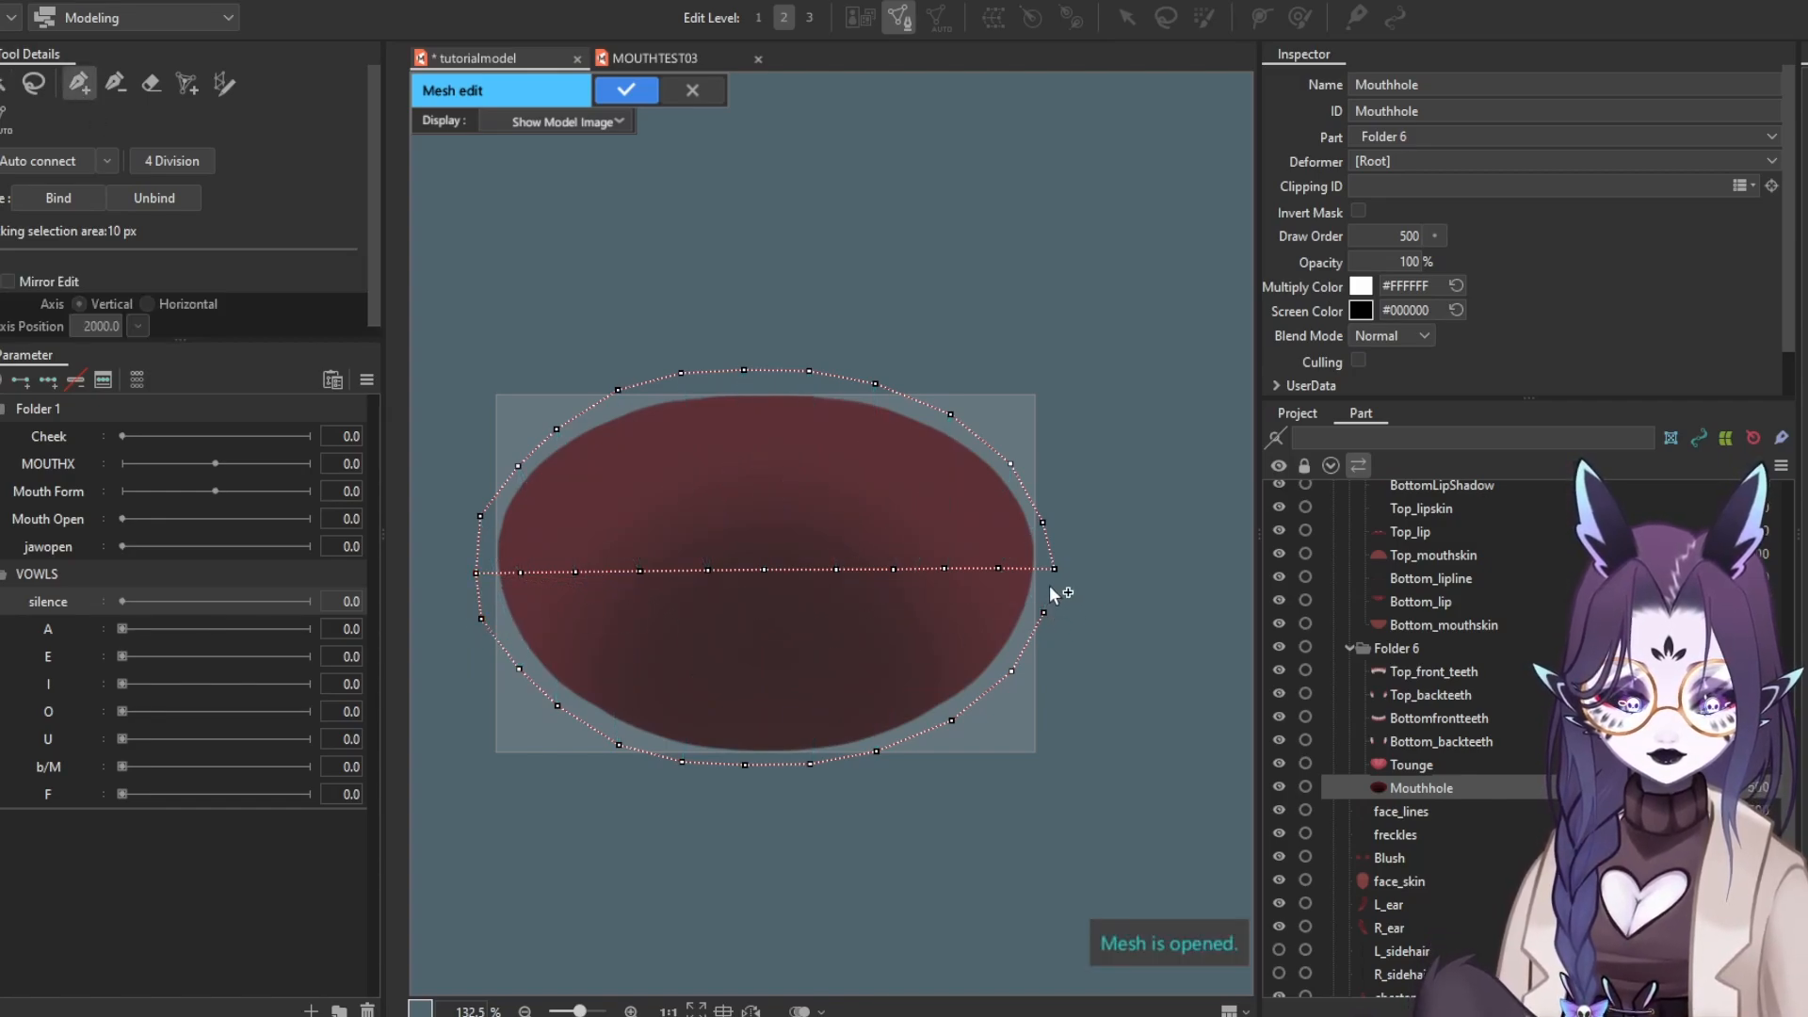
pyautogui.click(1043, 613)
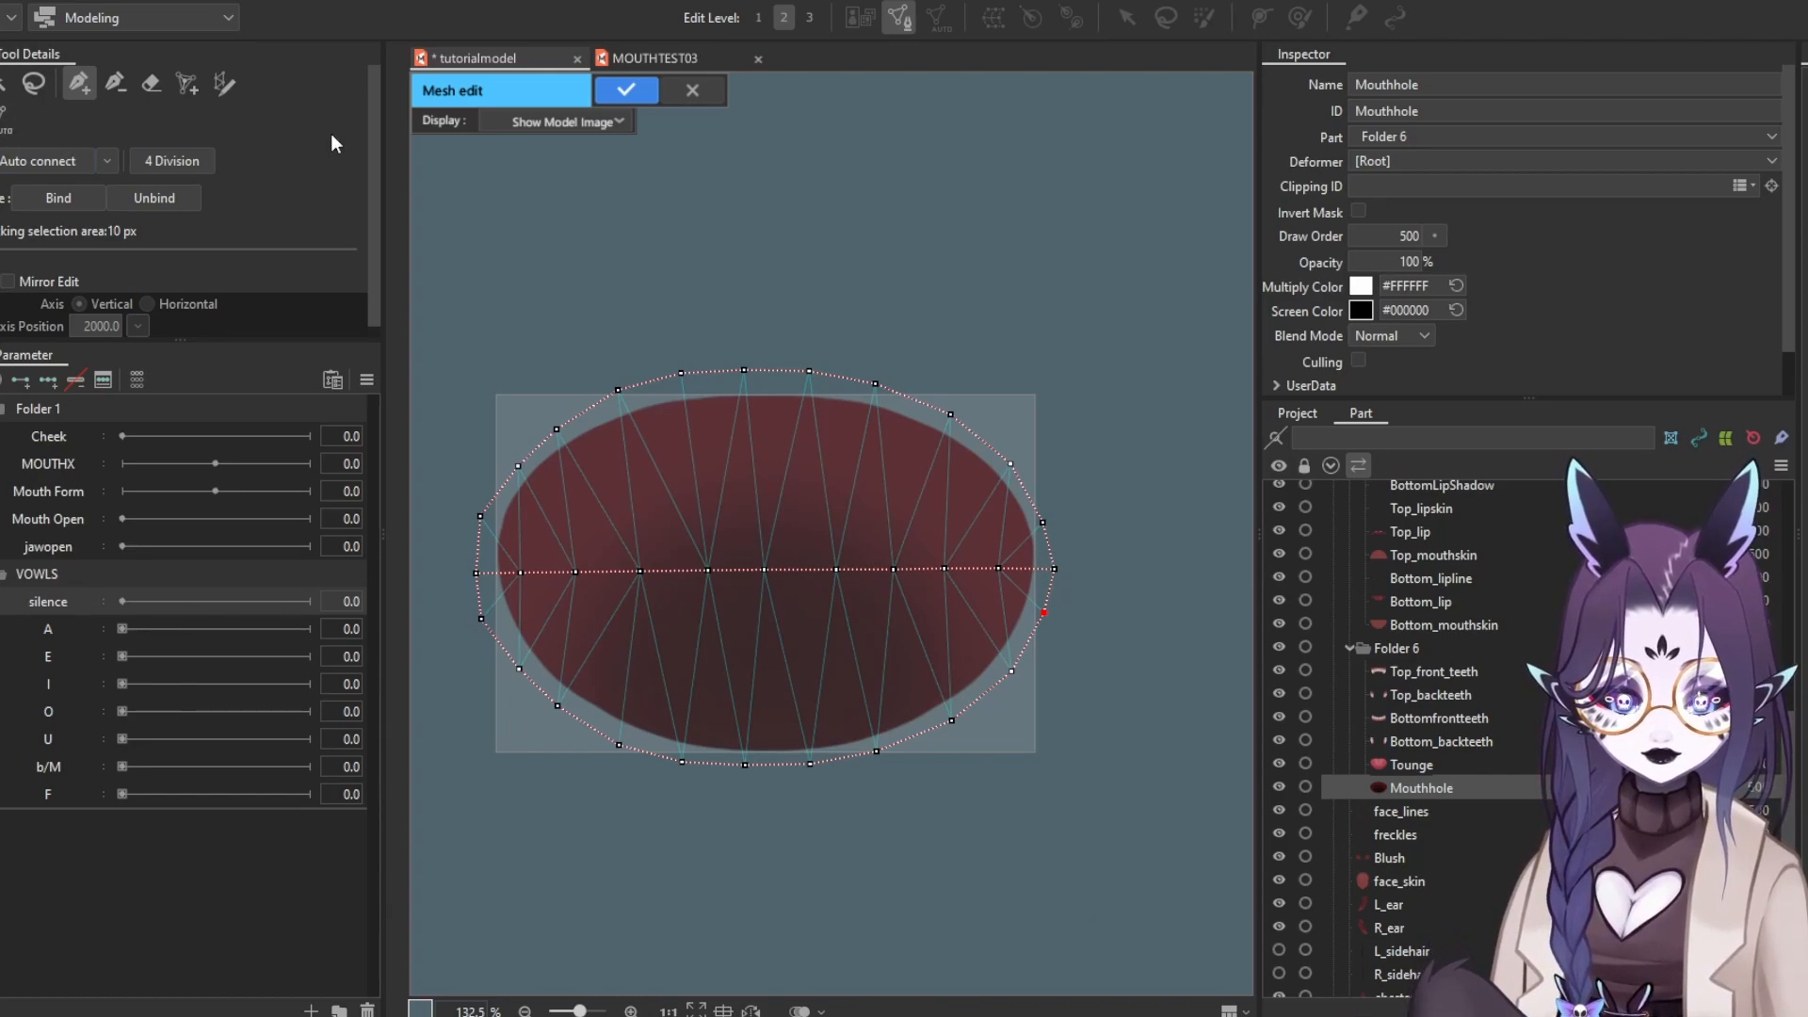
pyautogui.click(57, 168)
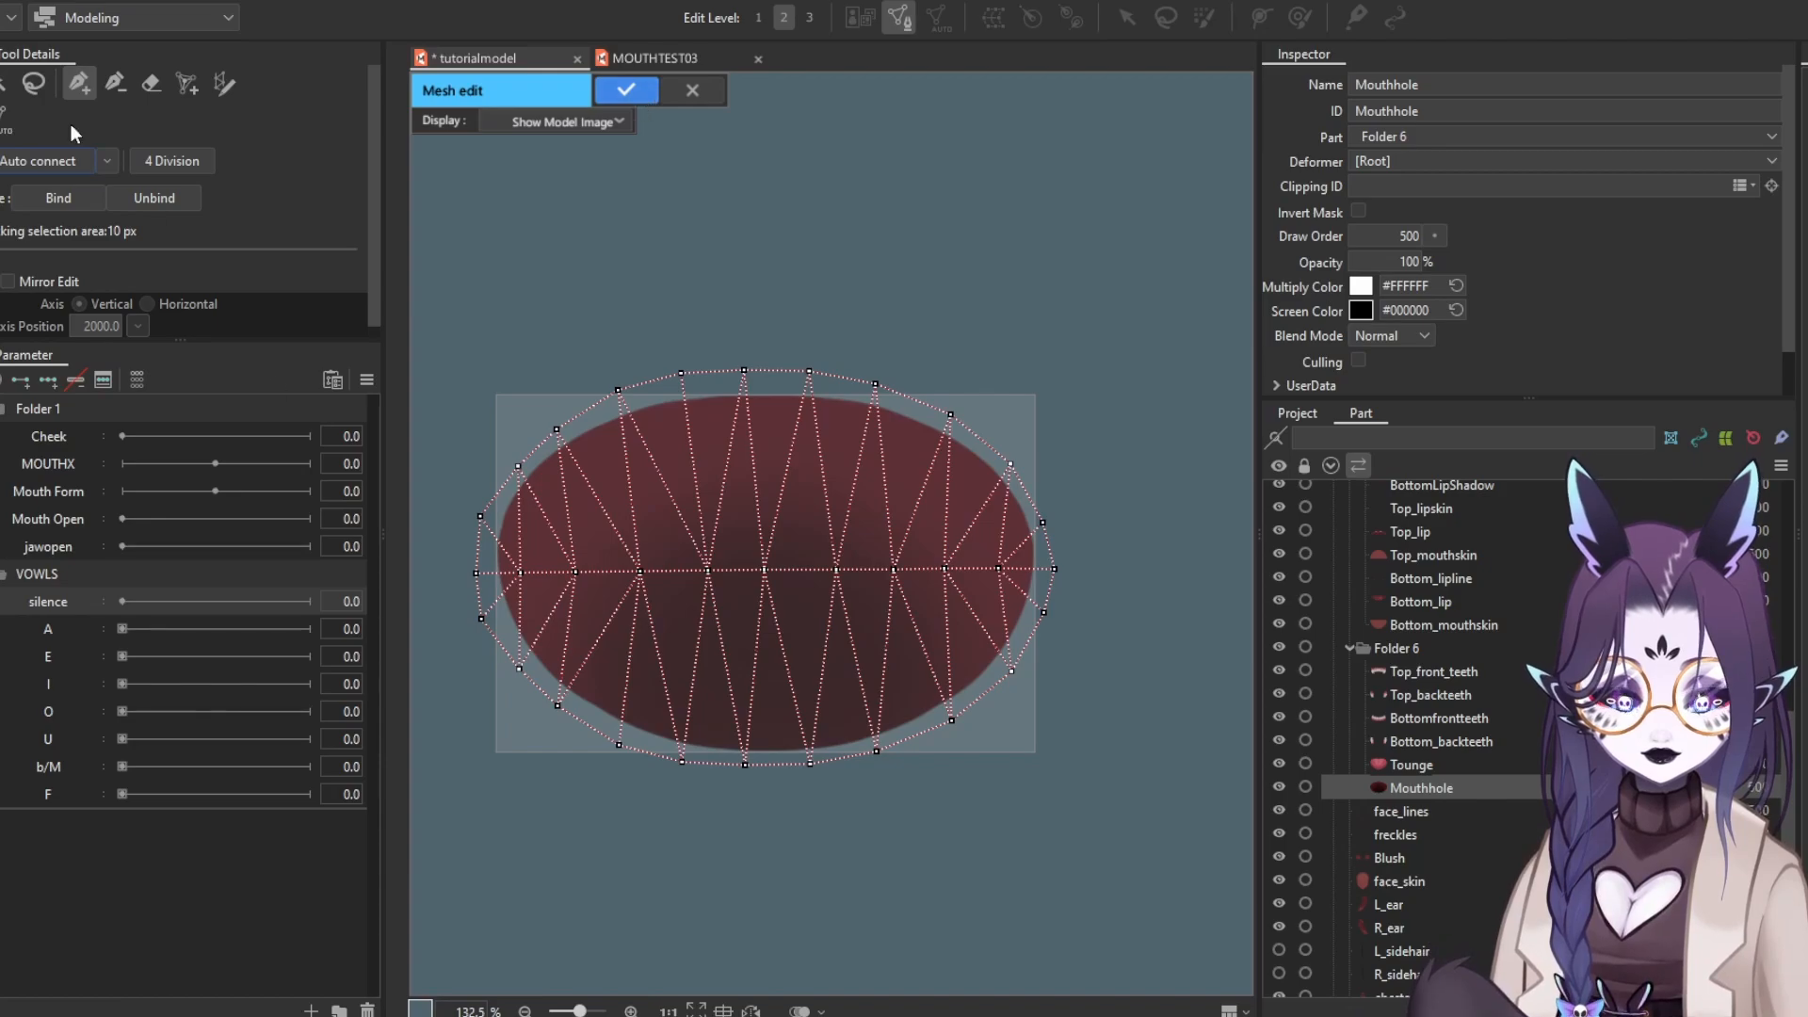
# Apply the Mouthhole mesh, test it by squashing the mouth hole vertically into a flat line, and undo the squash
pyautogui.click(6, 83)
pyautogui.moveTo(453, 552); pyautogui.dragTo(1115, 591)
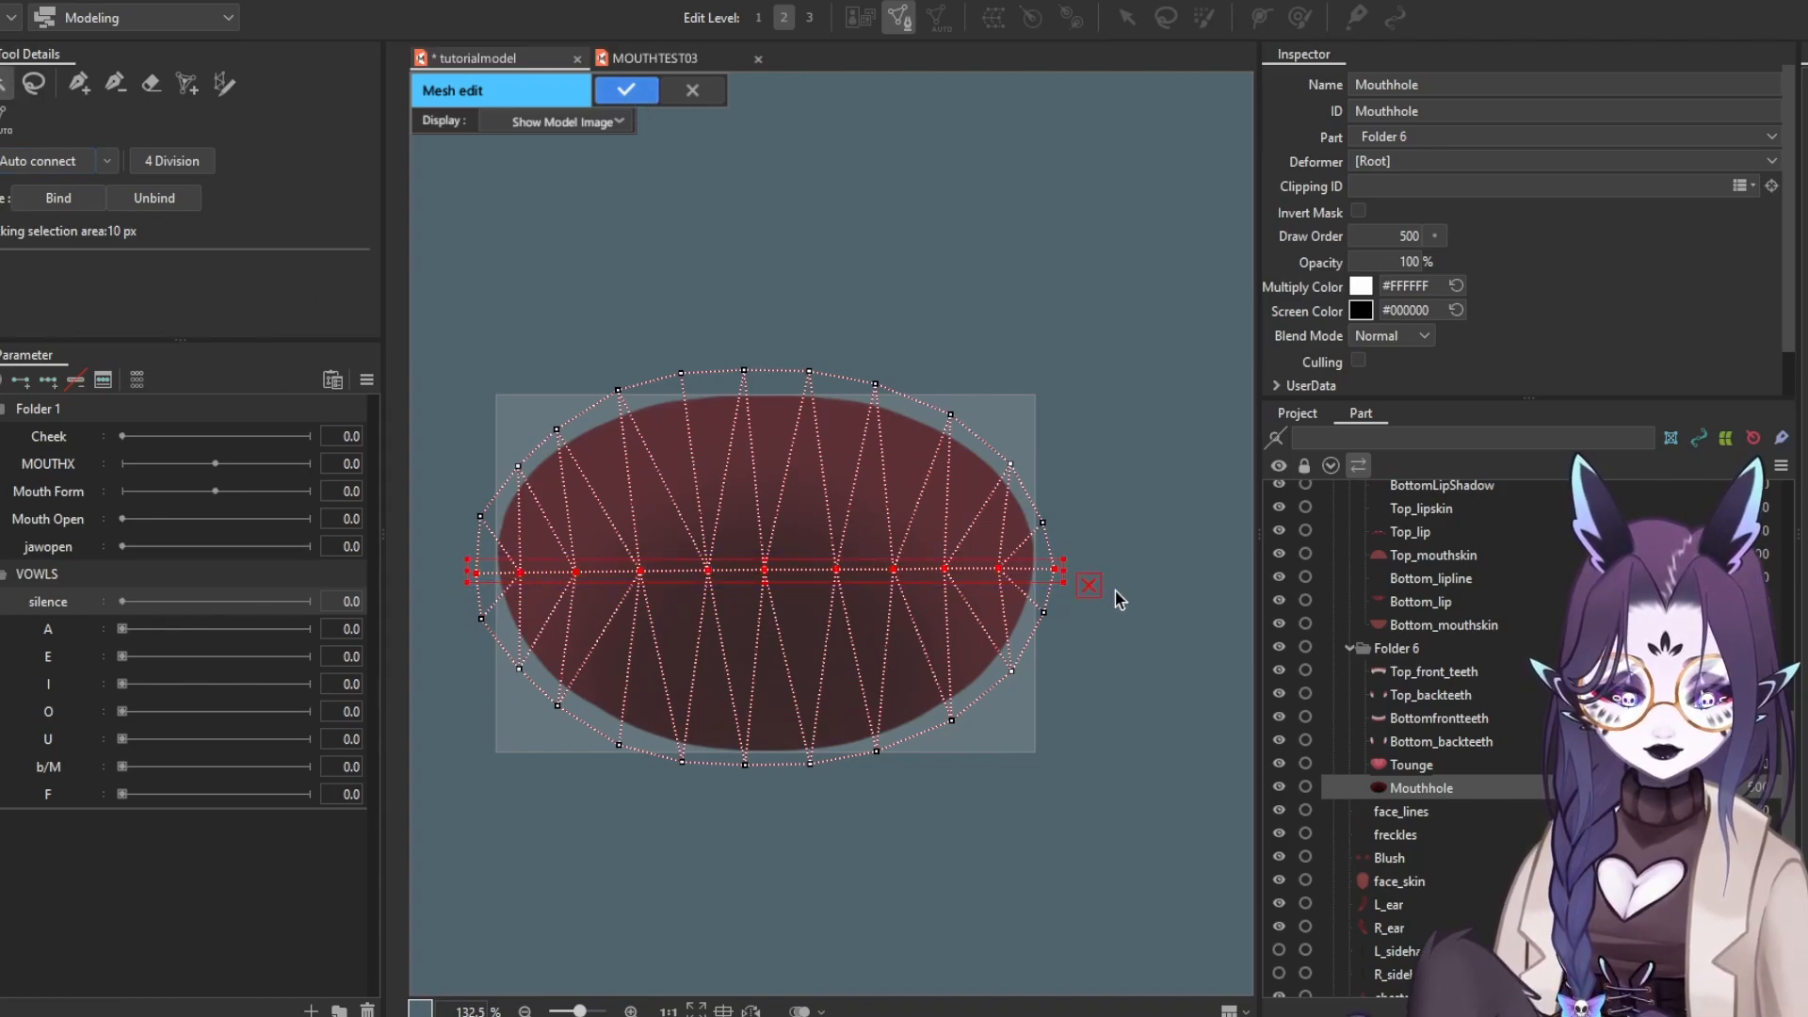
pyautogui.click(626, 89)
pyautogui.moveTo(776, 438); pyautogui.dragTo(806, 568)
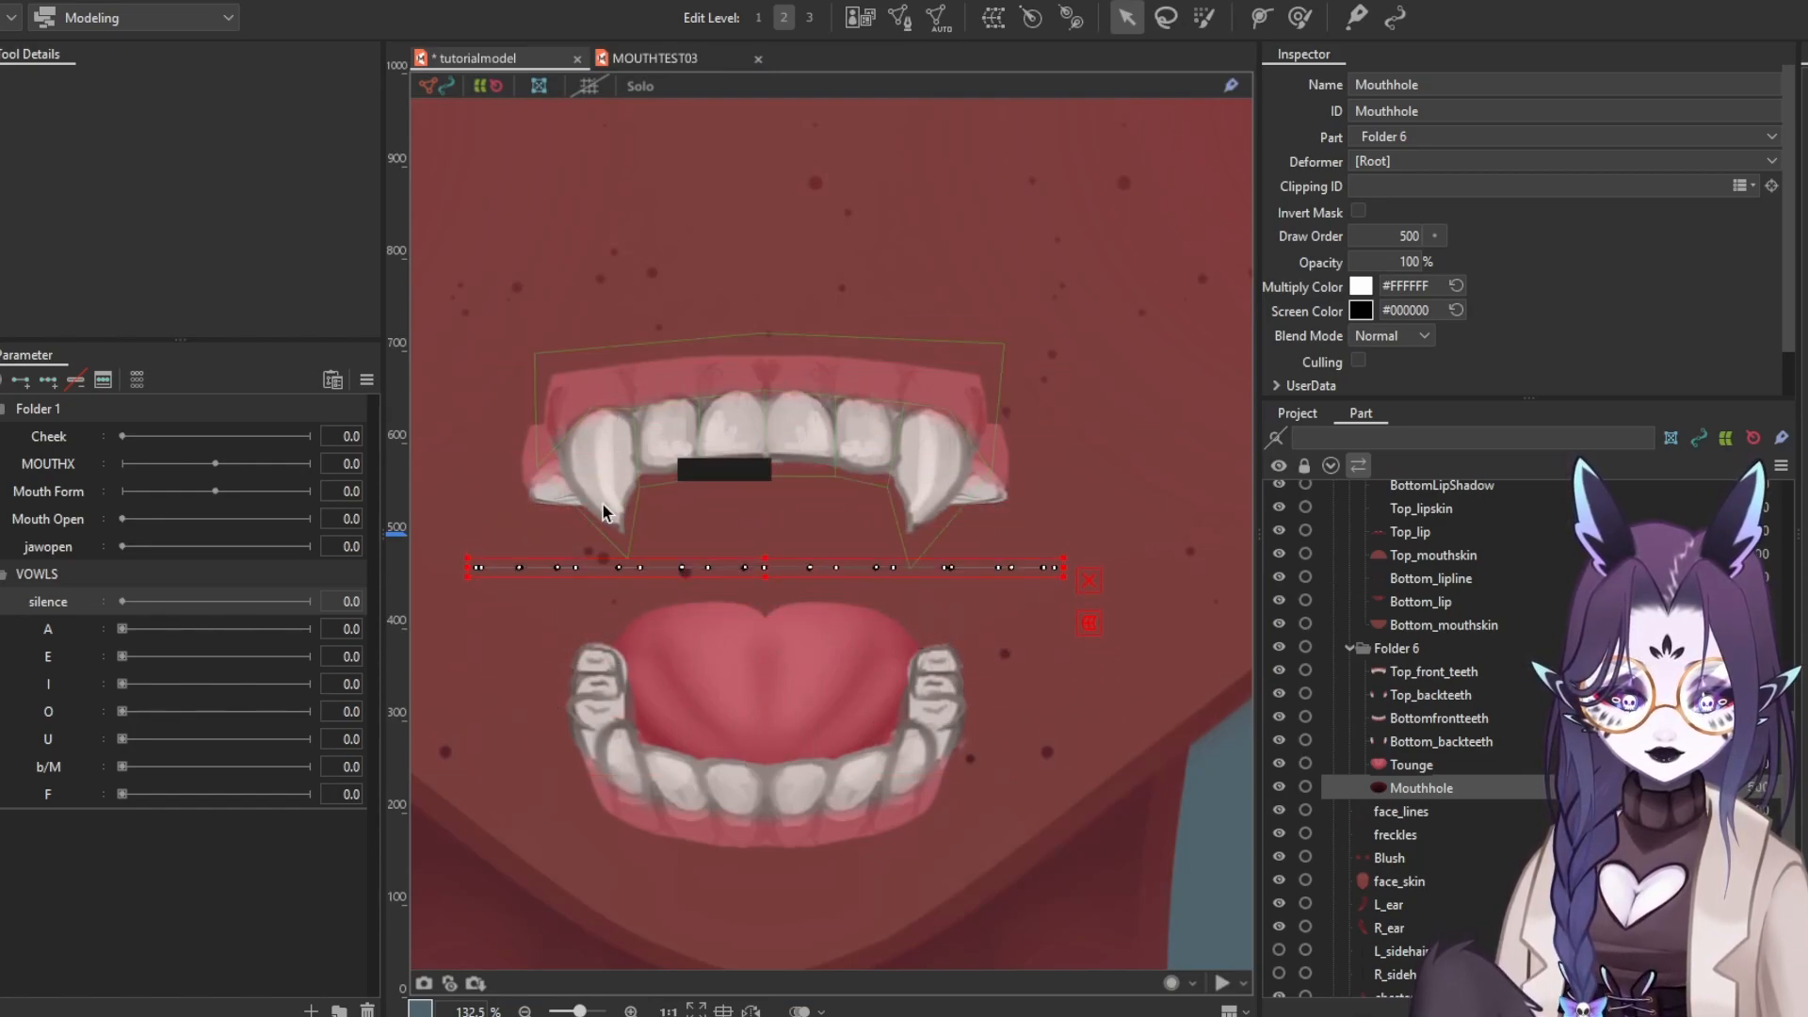
pyautogui.hotkey('ctrl', 'z')
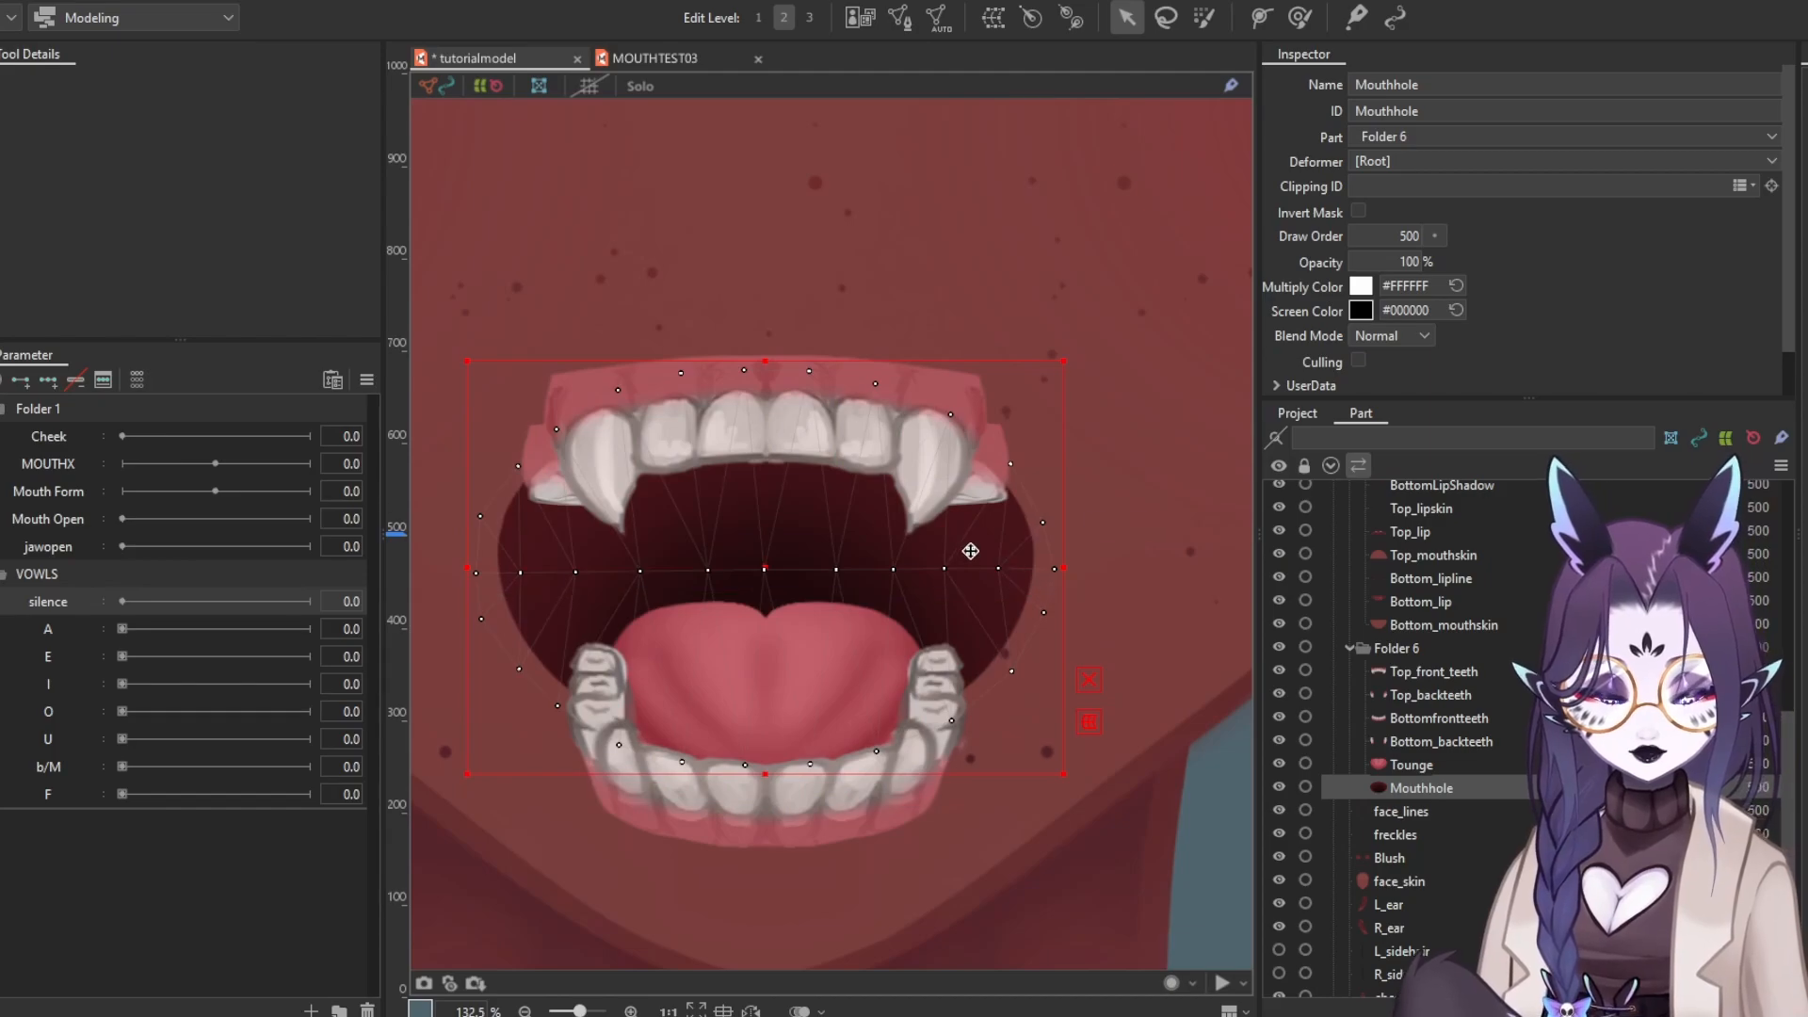
# Hide the freckles and Blush parts of the face
pyautogui.click(1503, 763)
pyautogui.click(1497, 787)
pyautogui.click(1495, 812)
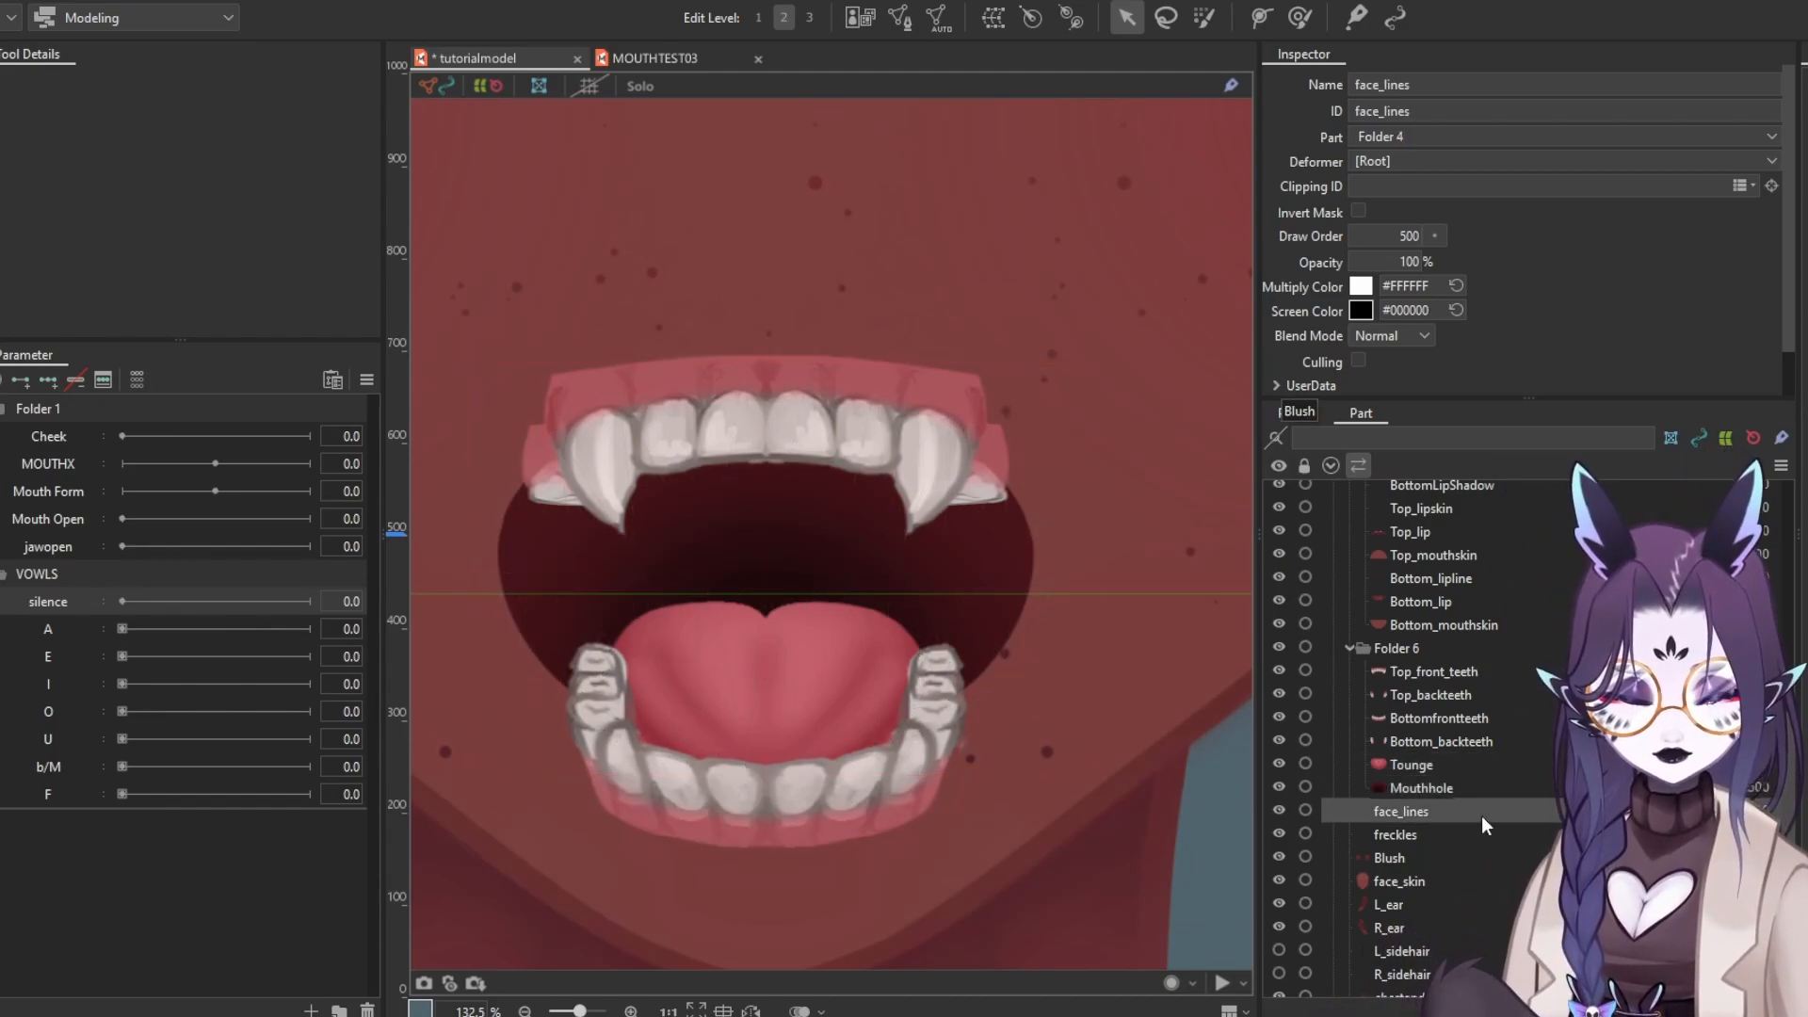
pyautogui.scroll(-5, 661, 559)
pyautogui.moveTo(667, 530); pyautogui.dragTo(784, 611)
pyautogui.scroll(-2, 778, 605)
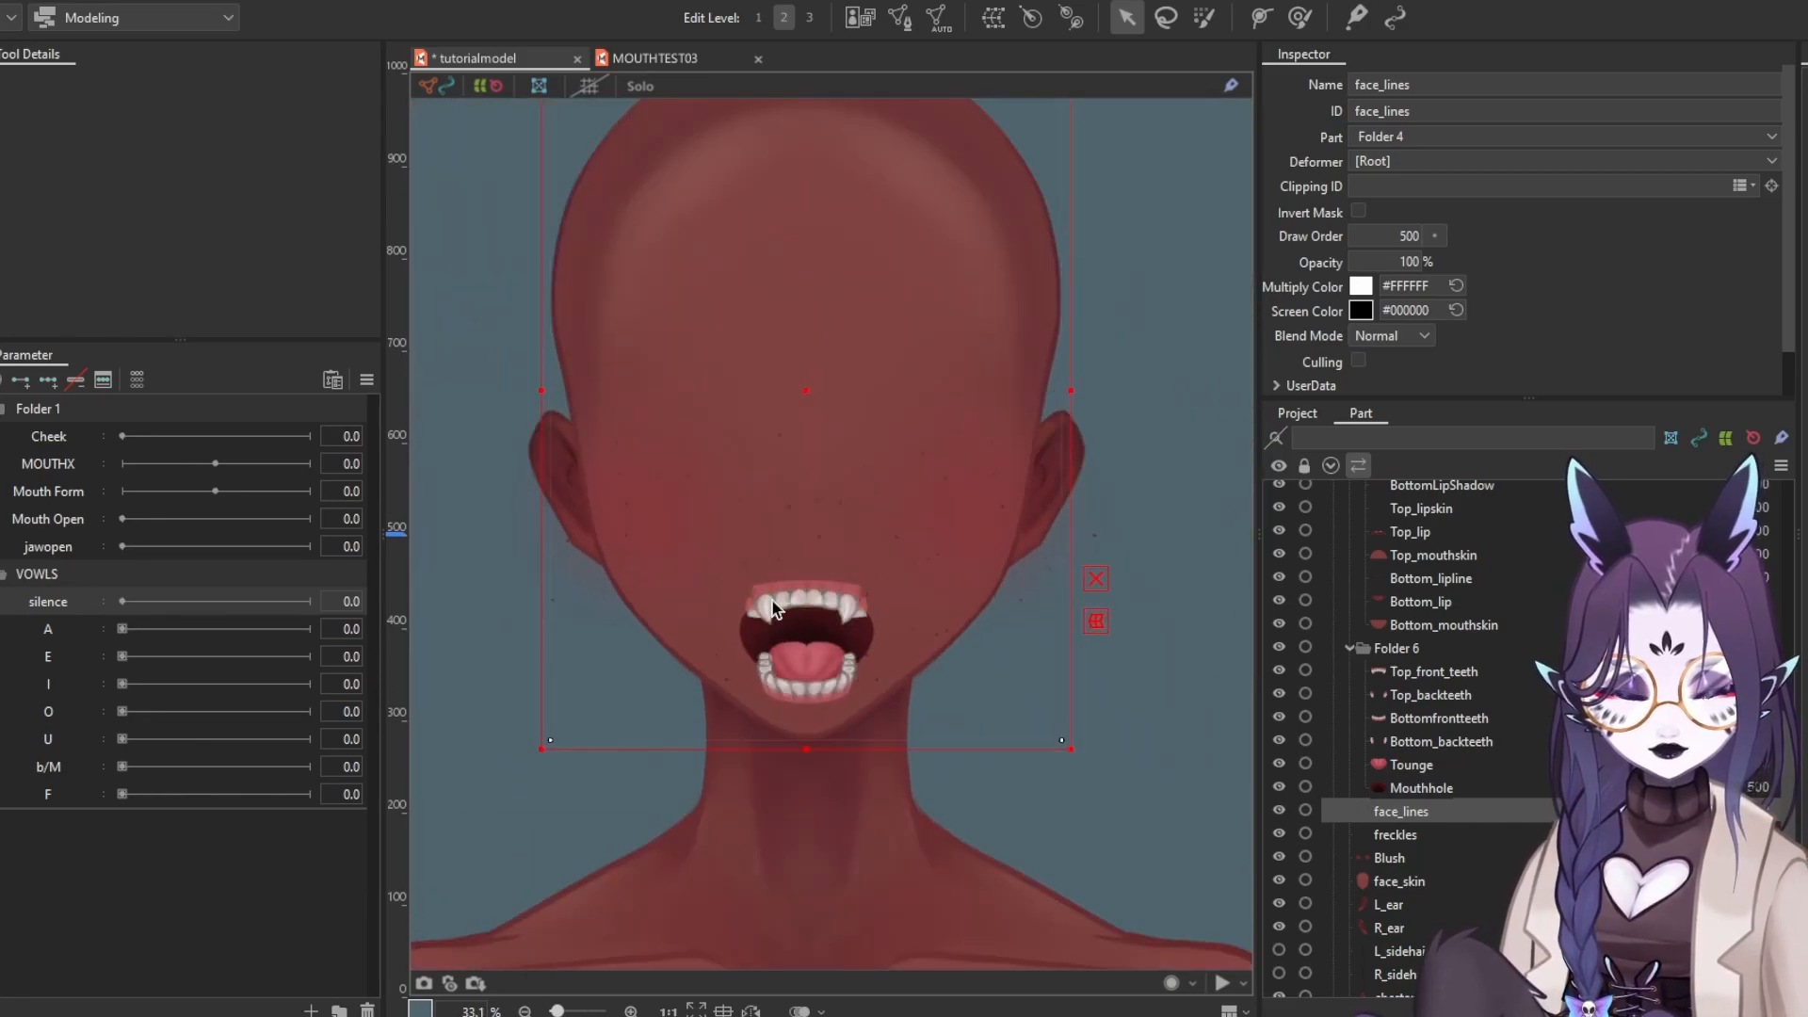
pyautogui.scroll(2, 793, 559)
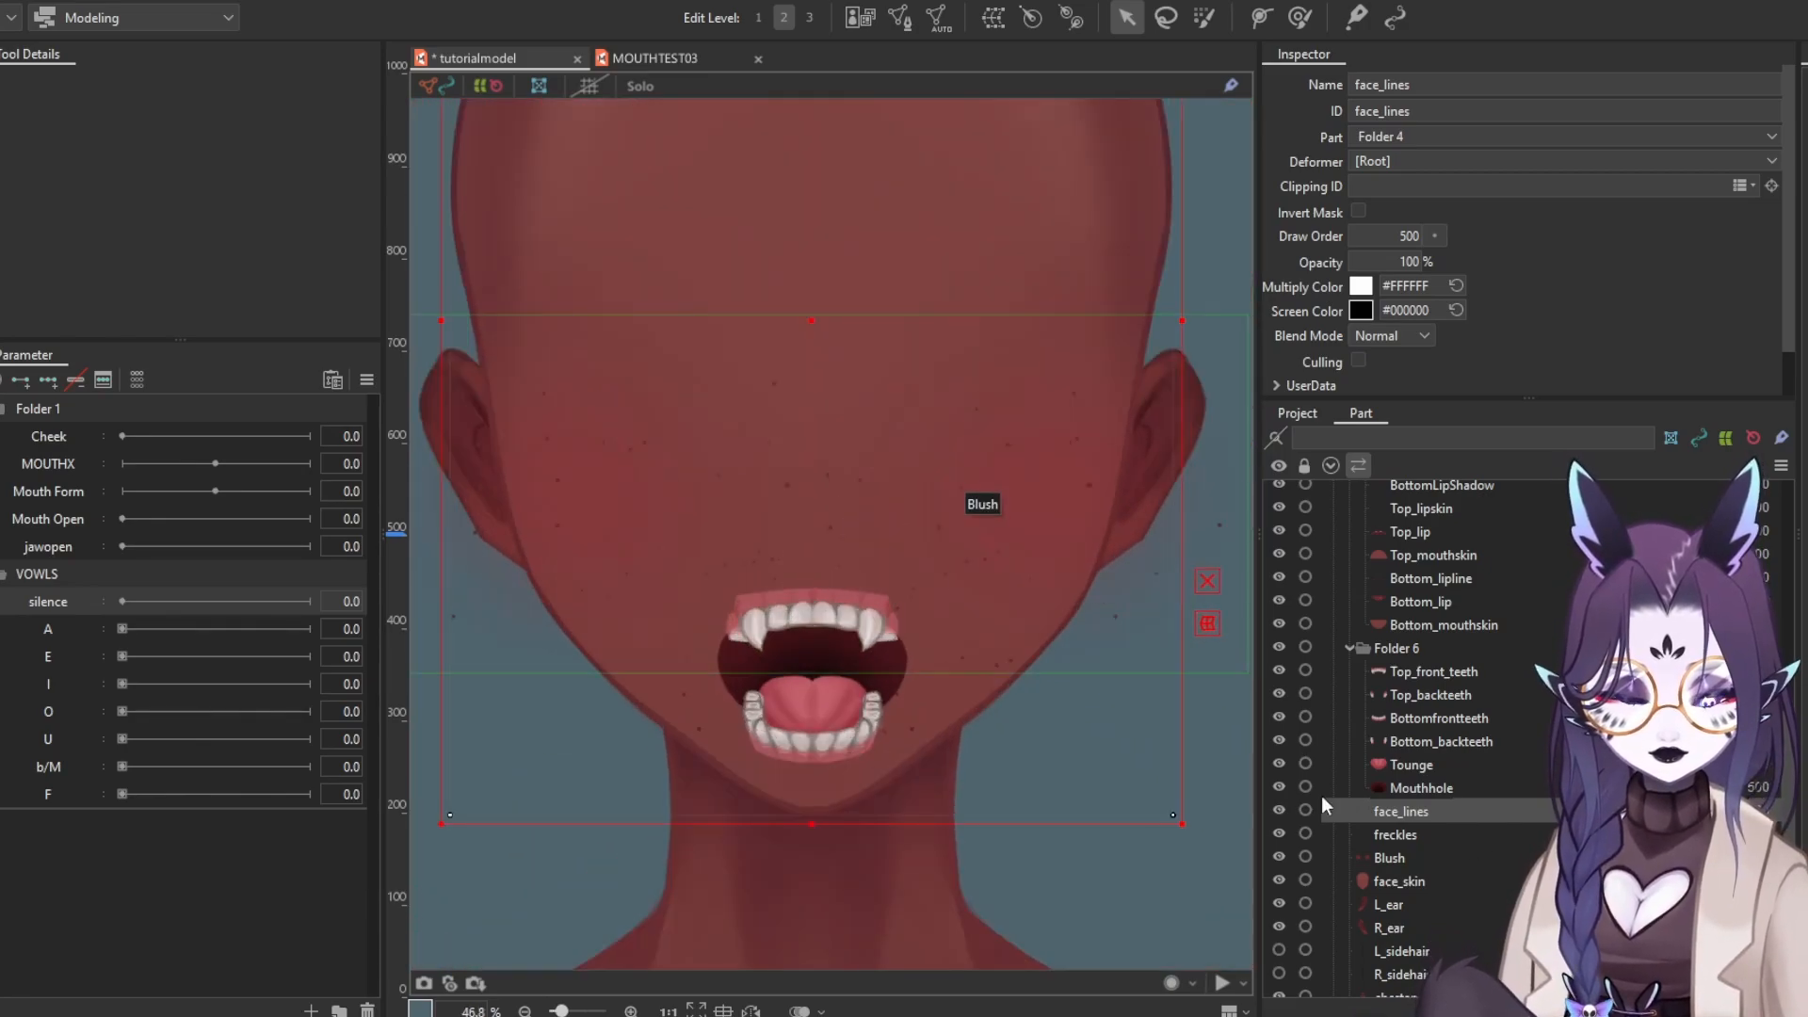
pyautogui.scroll(-2, 829, 629)
pyautogui.moveTo(831, 631); pyautogui.dragTo(822, 668)
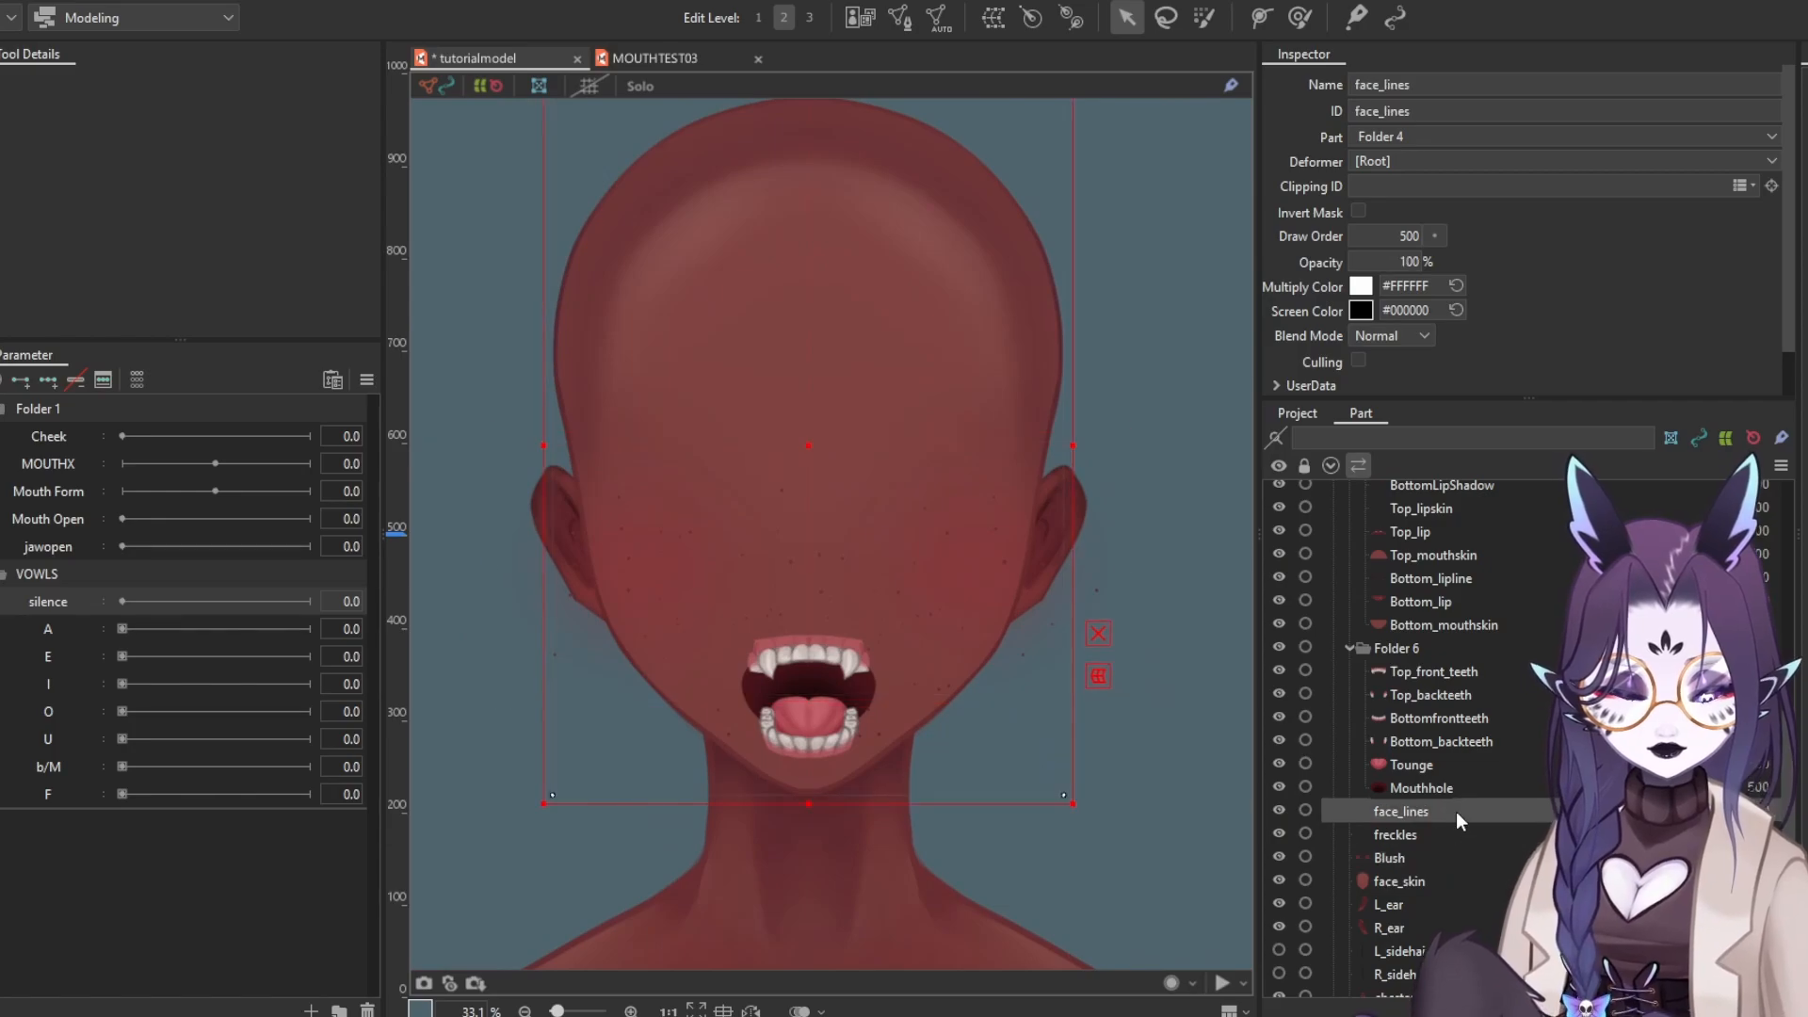
pyautogui.click(1446, 858)
pyautogui.click(1416, 836)
pyautogui.click(1279, 833)
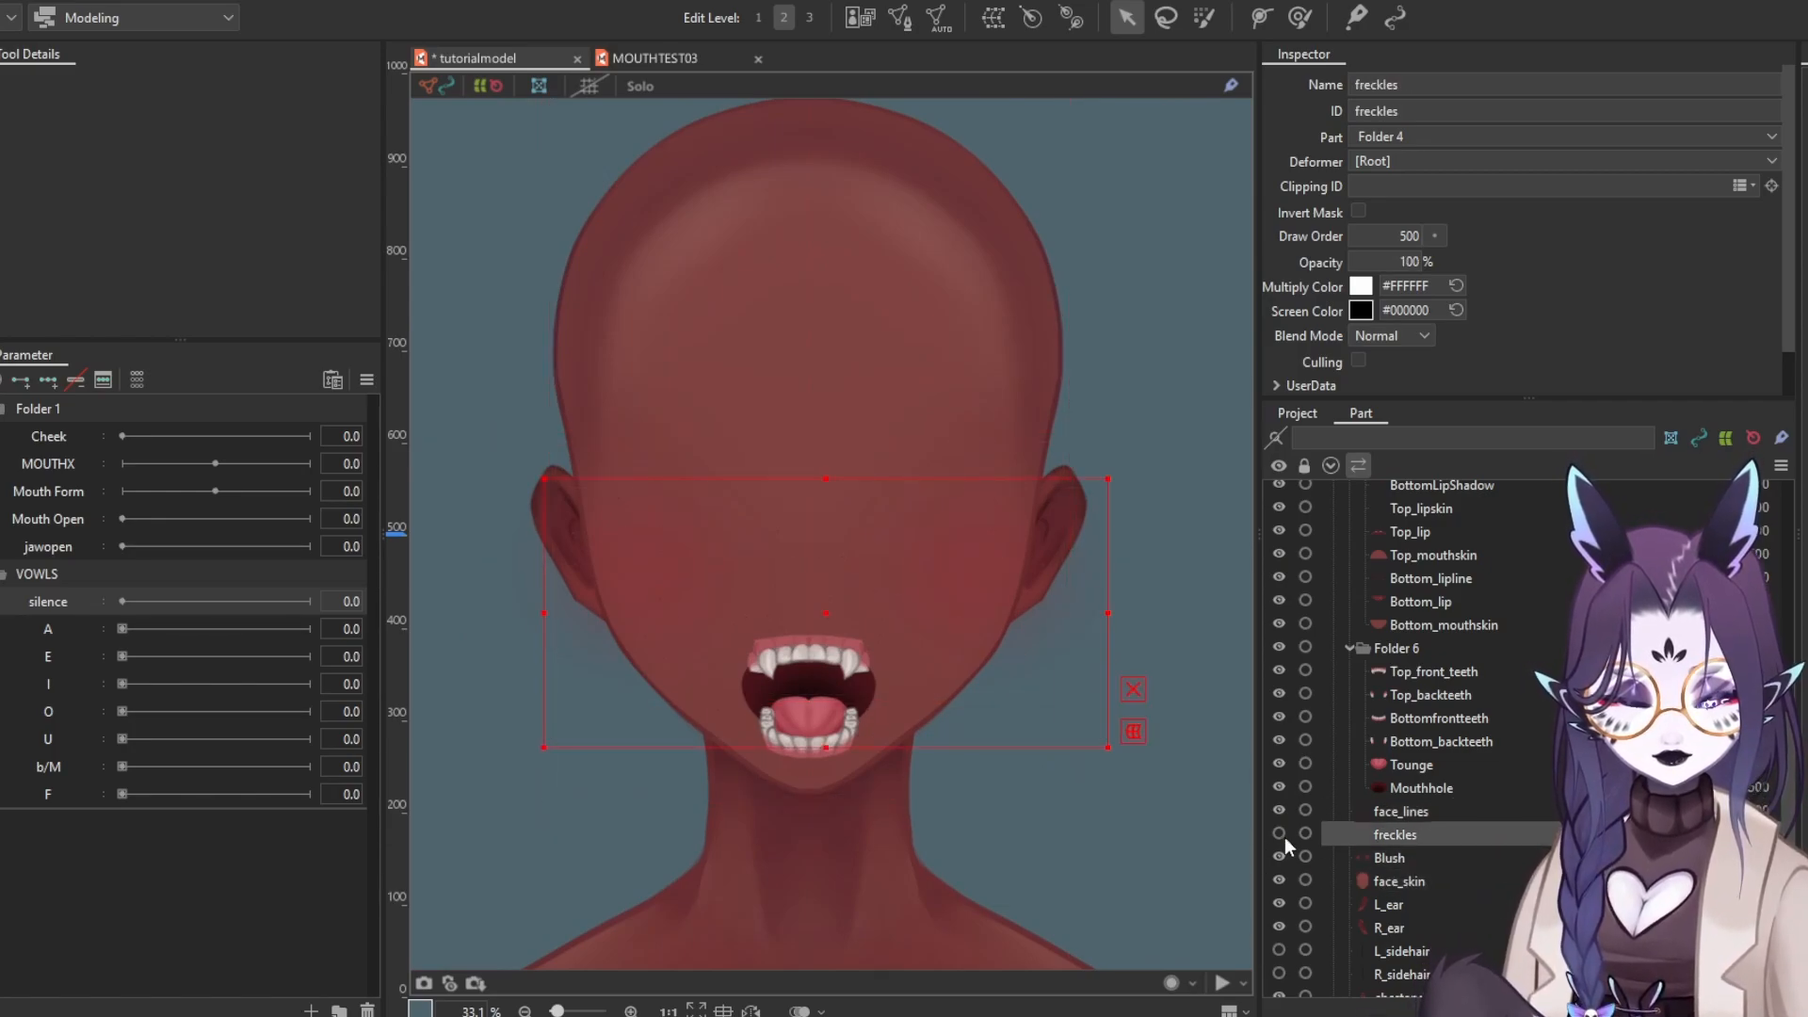
pyautogui.click(1279, 857)
pyautogui.moveTo(871, 686); pyautogui.dragTo(843, 662)
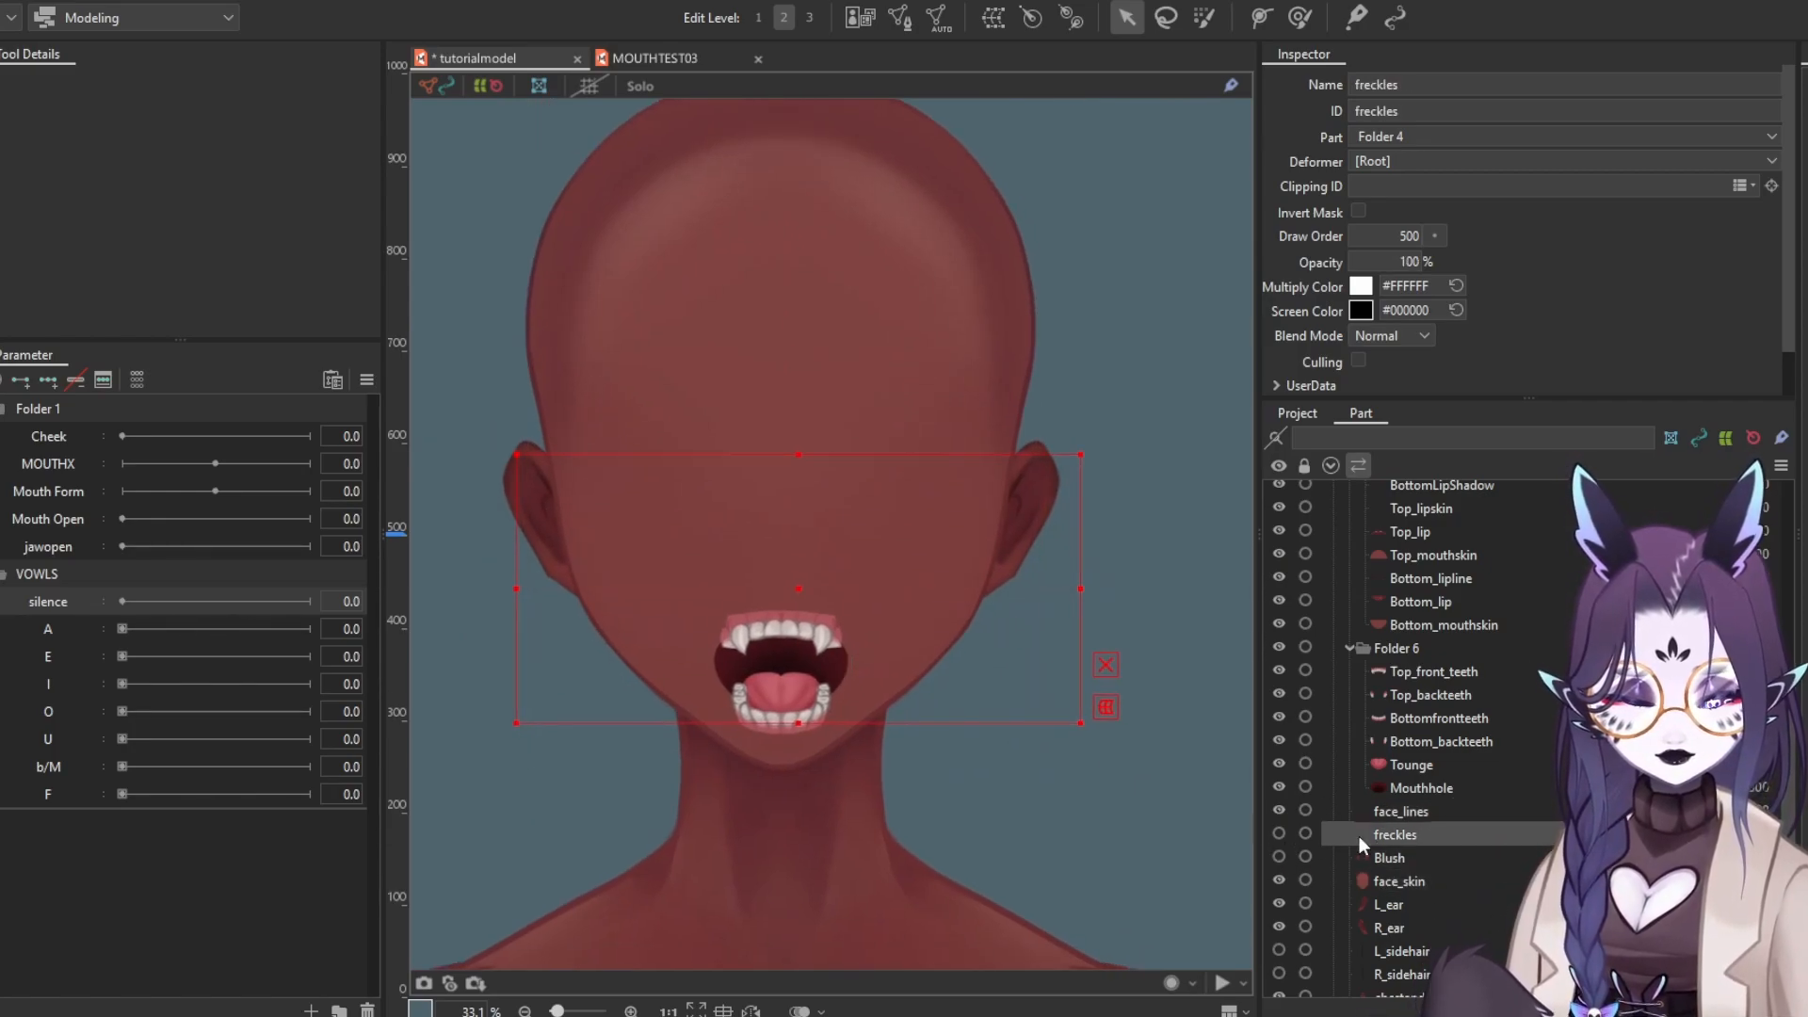
# Open the face_skin mesh for editing and erase its default rectangular mesh
pyautogui.click(1387, 857)
pyautogui.click(1392, 881)
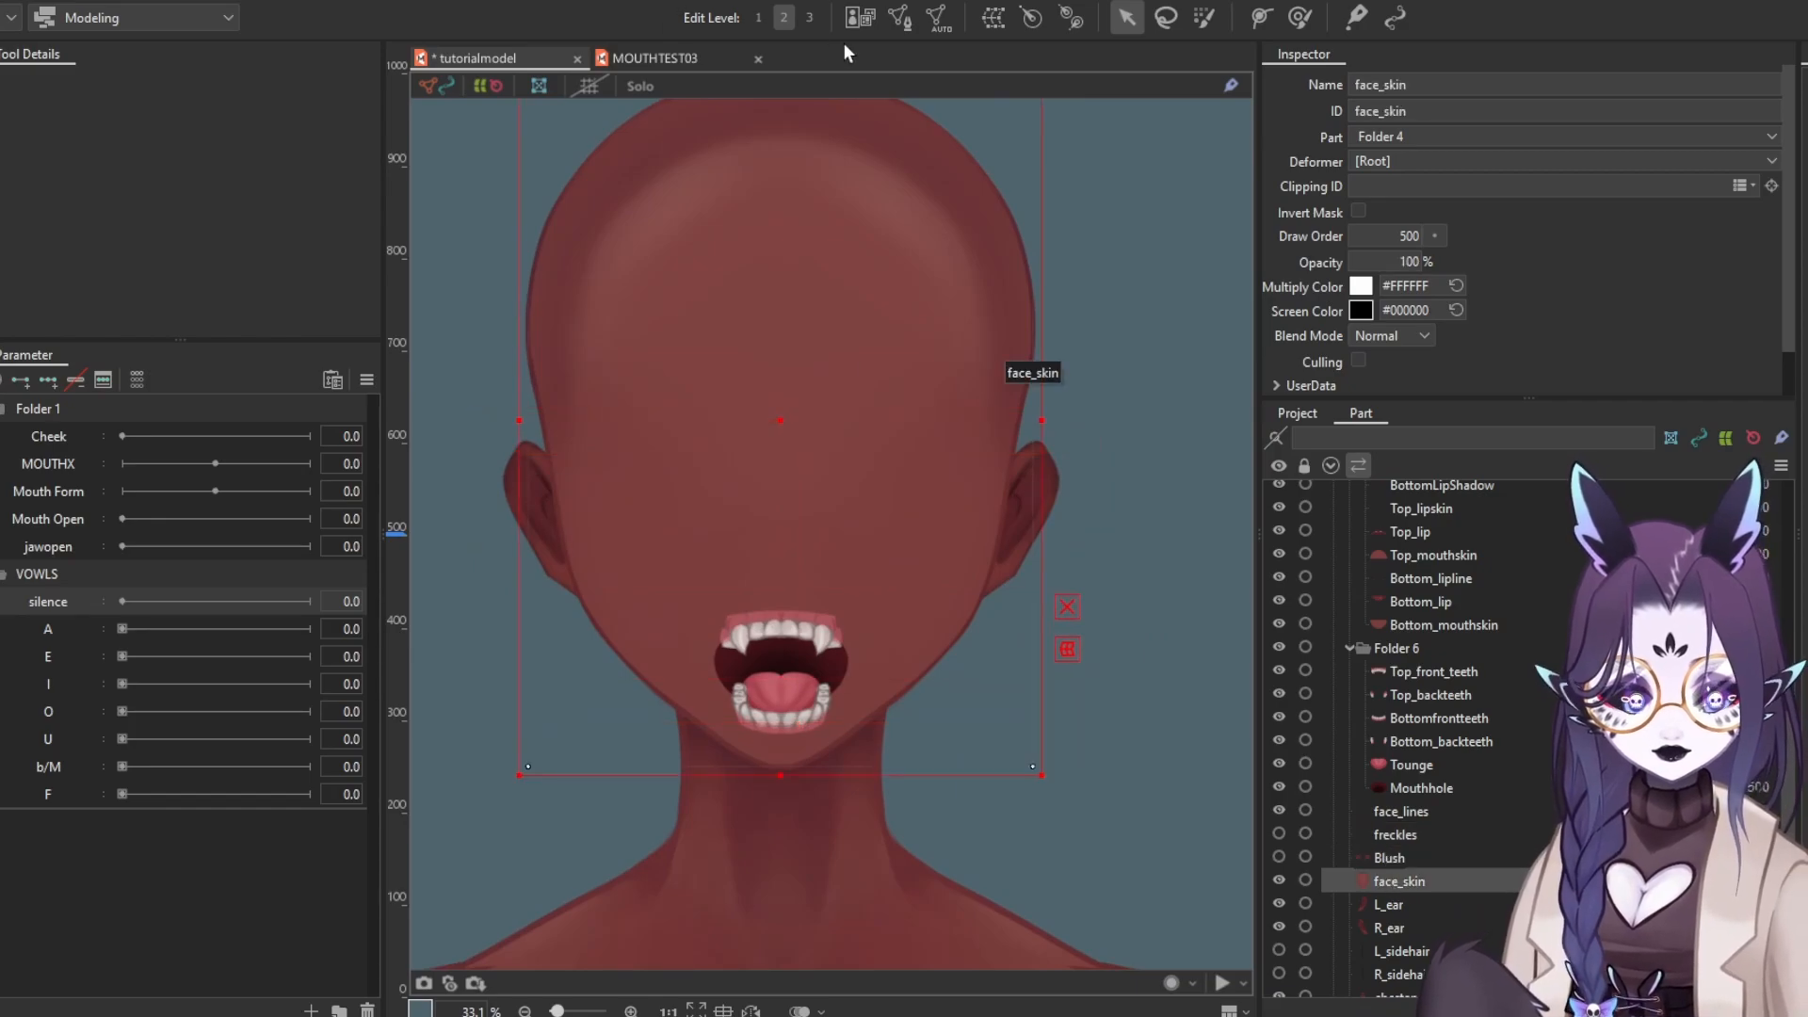
pyautogui.doubleClick(929, 210)
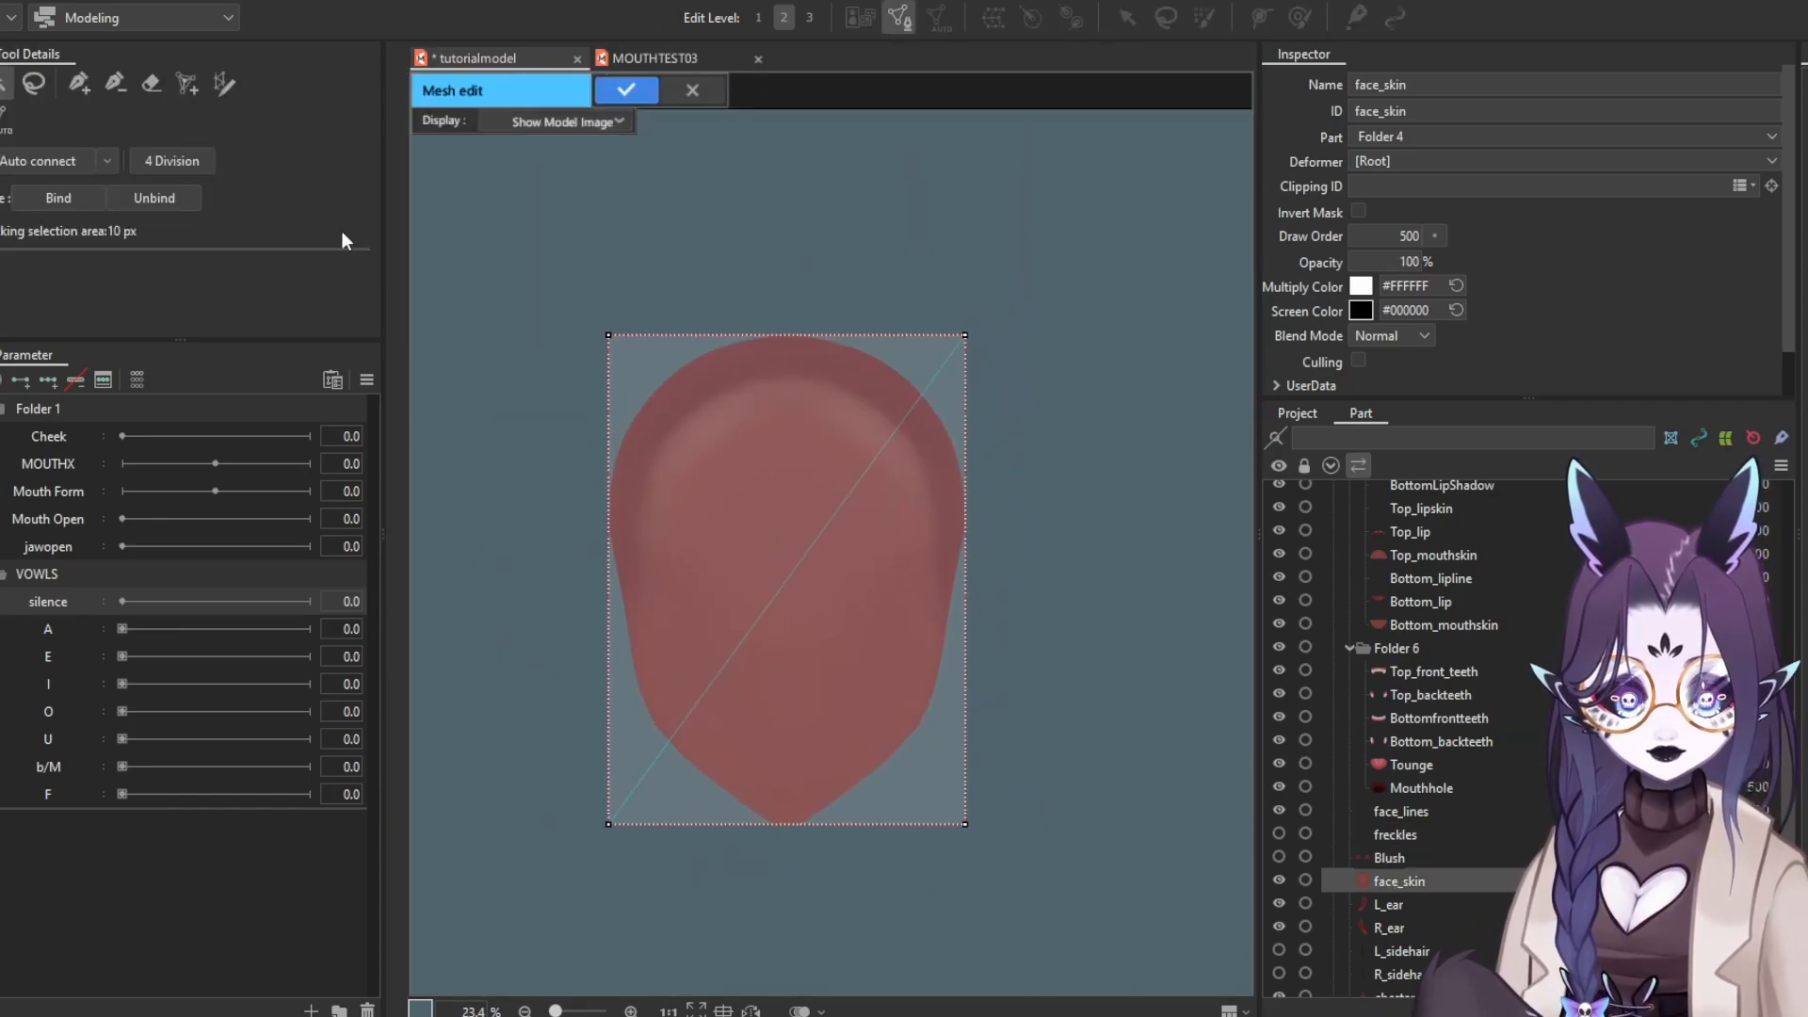
pyautogui.click(151, 83)
pyautogui.moveTo(672, 365)
pyautogui.mouseDown()
pyautogui.moveTo(694, 809)
pyautogui.moveTo(841, 296)
pyautogui.moveTo(916, 827)
pyautogui.mouseUp()
pyautogui.moveTo(616, 484); pyautogui.dragTo(566, 476)
pyautogui.scroll(3, 566, 477)
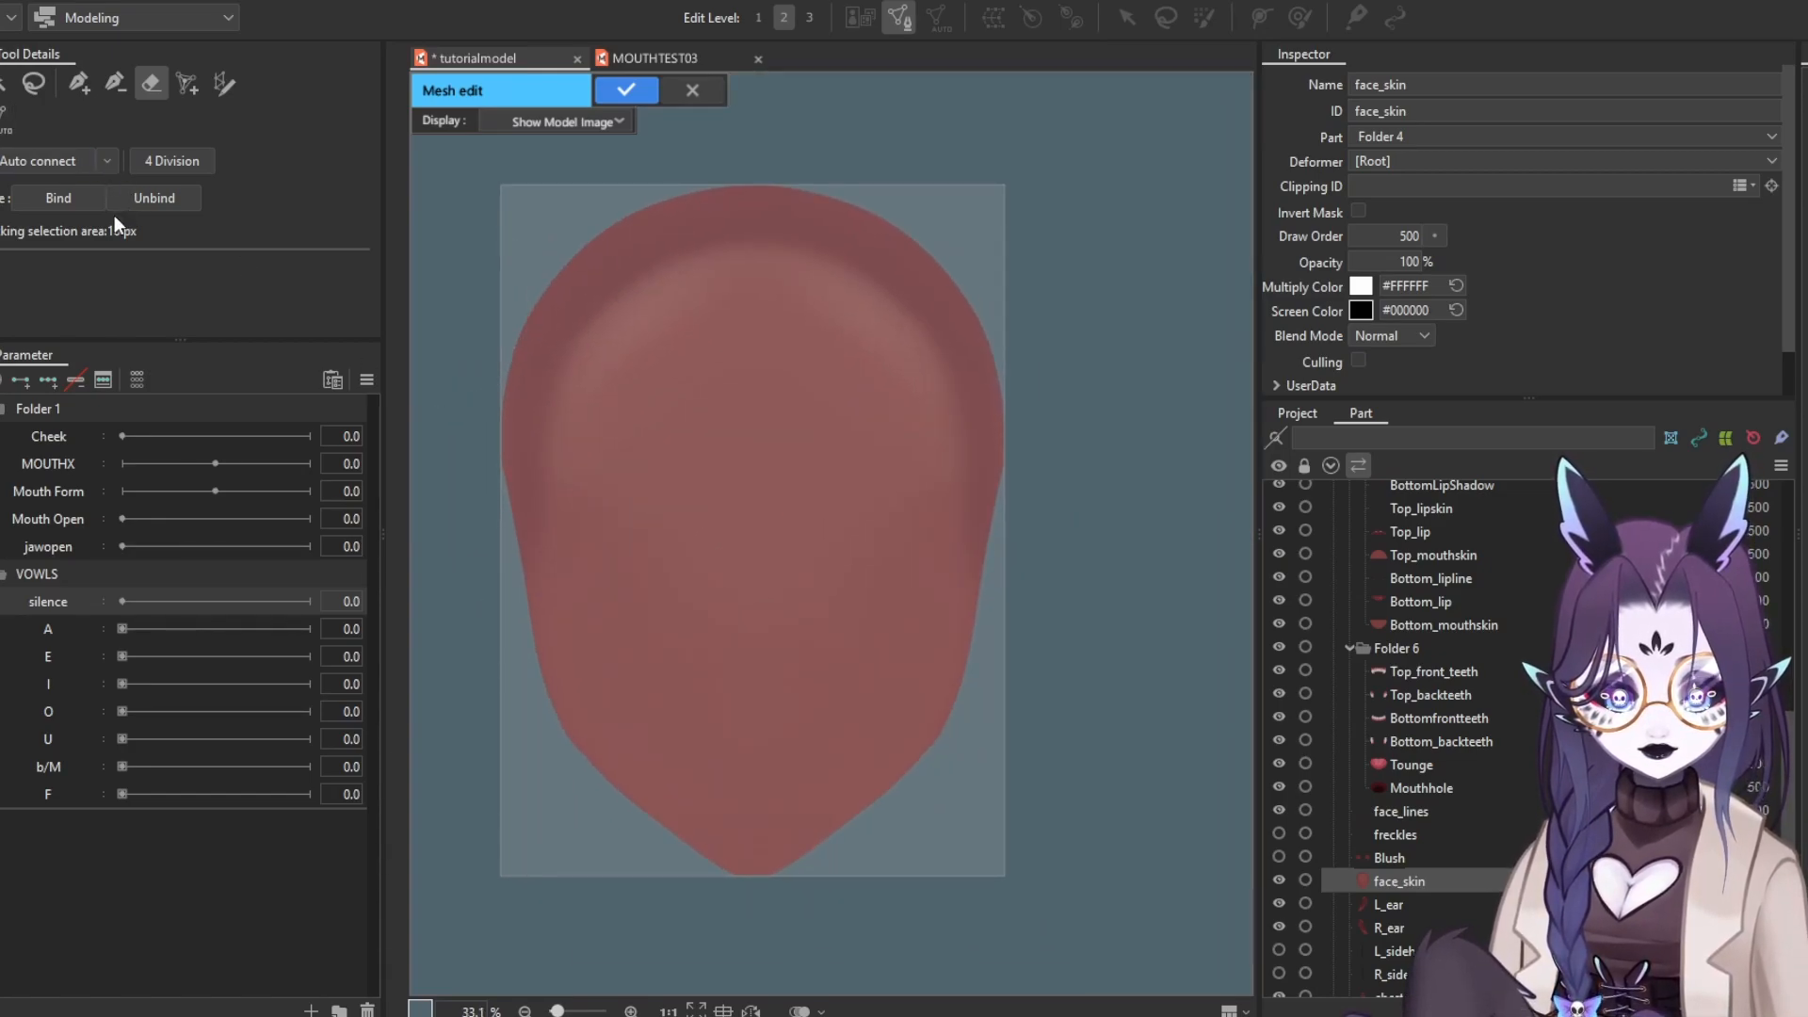
# Try automatically generated meshes of different densities on face_skin and erase the generated mesh
pyautogui.hotkey('ctrl', 'v')
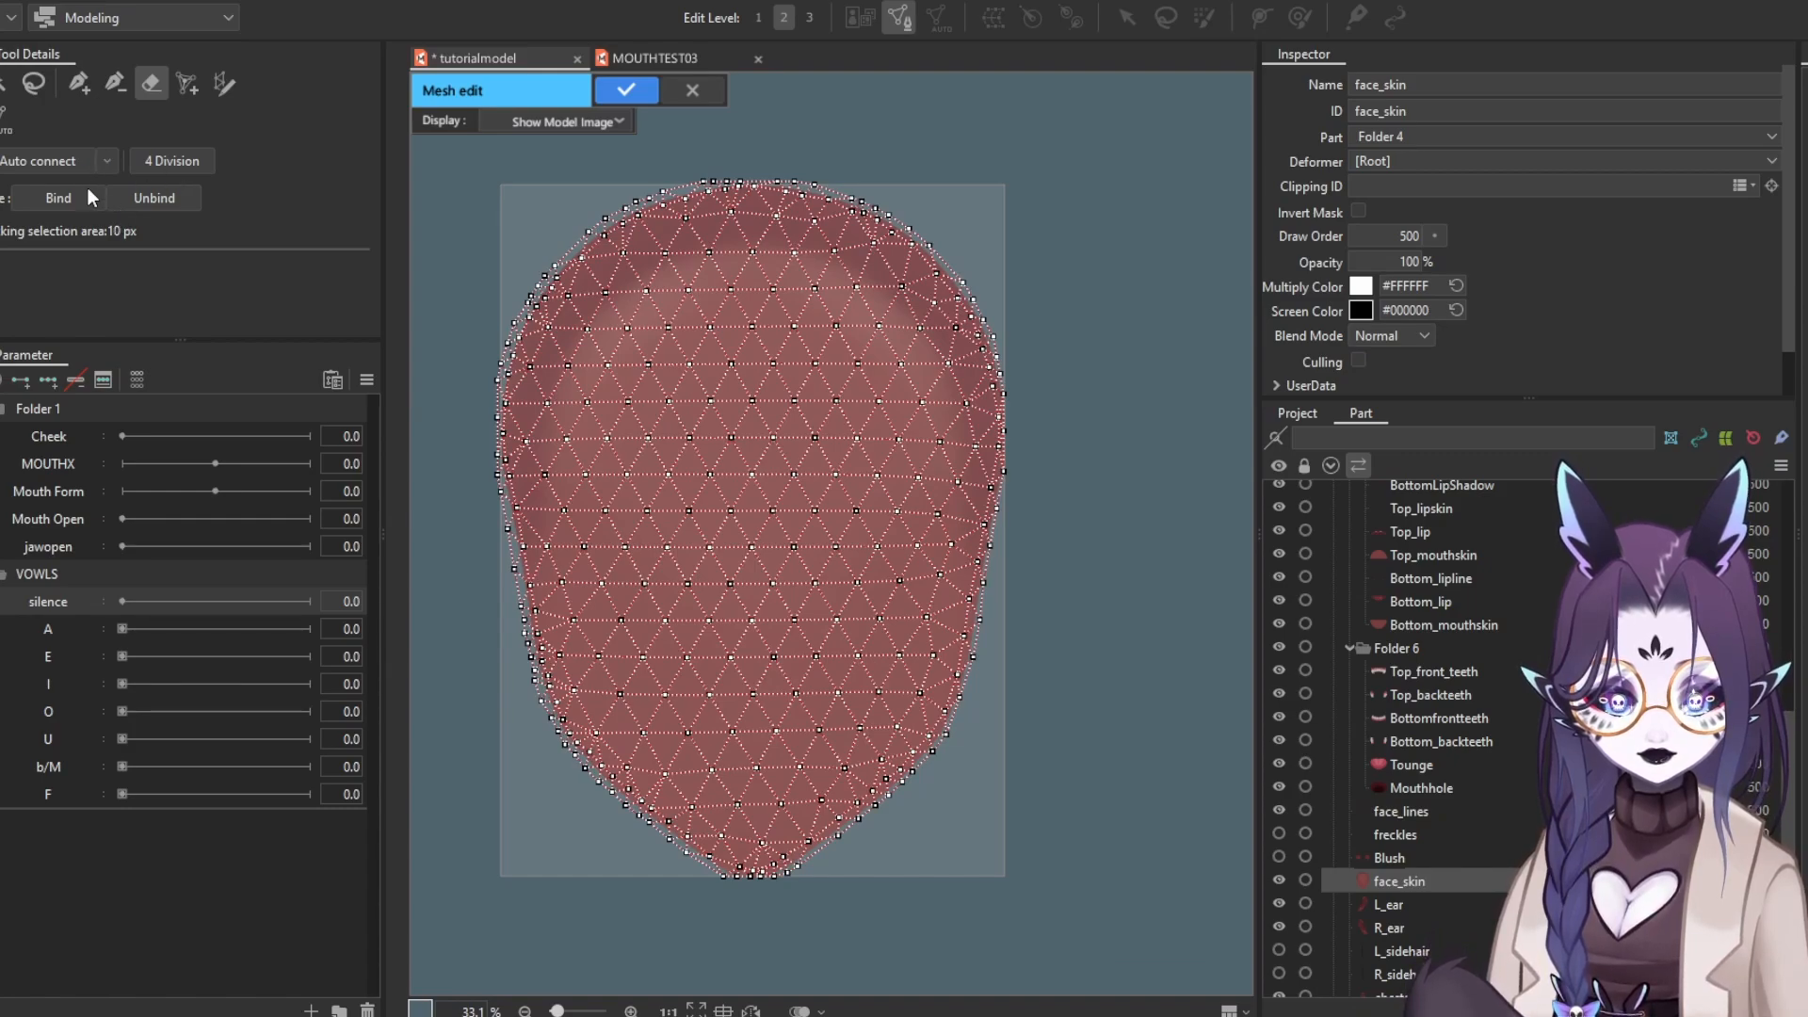
pyautogui.click(88, 188)
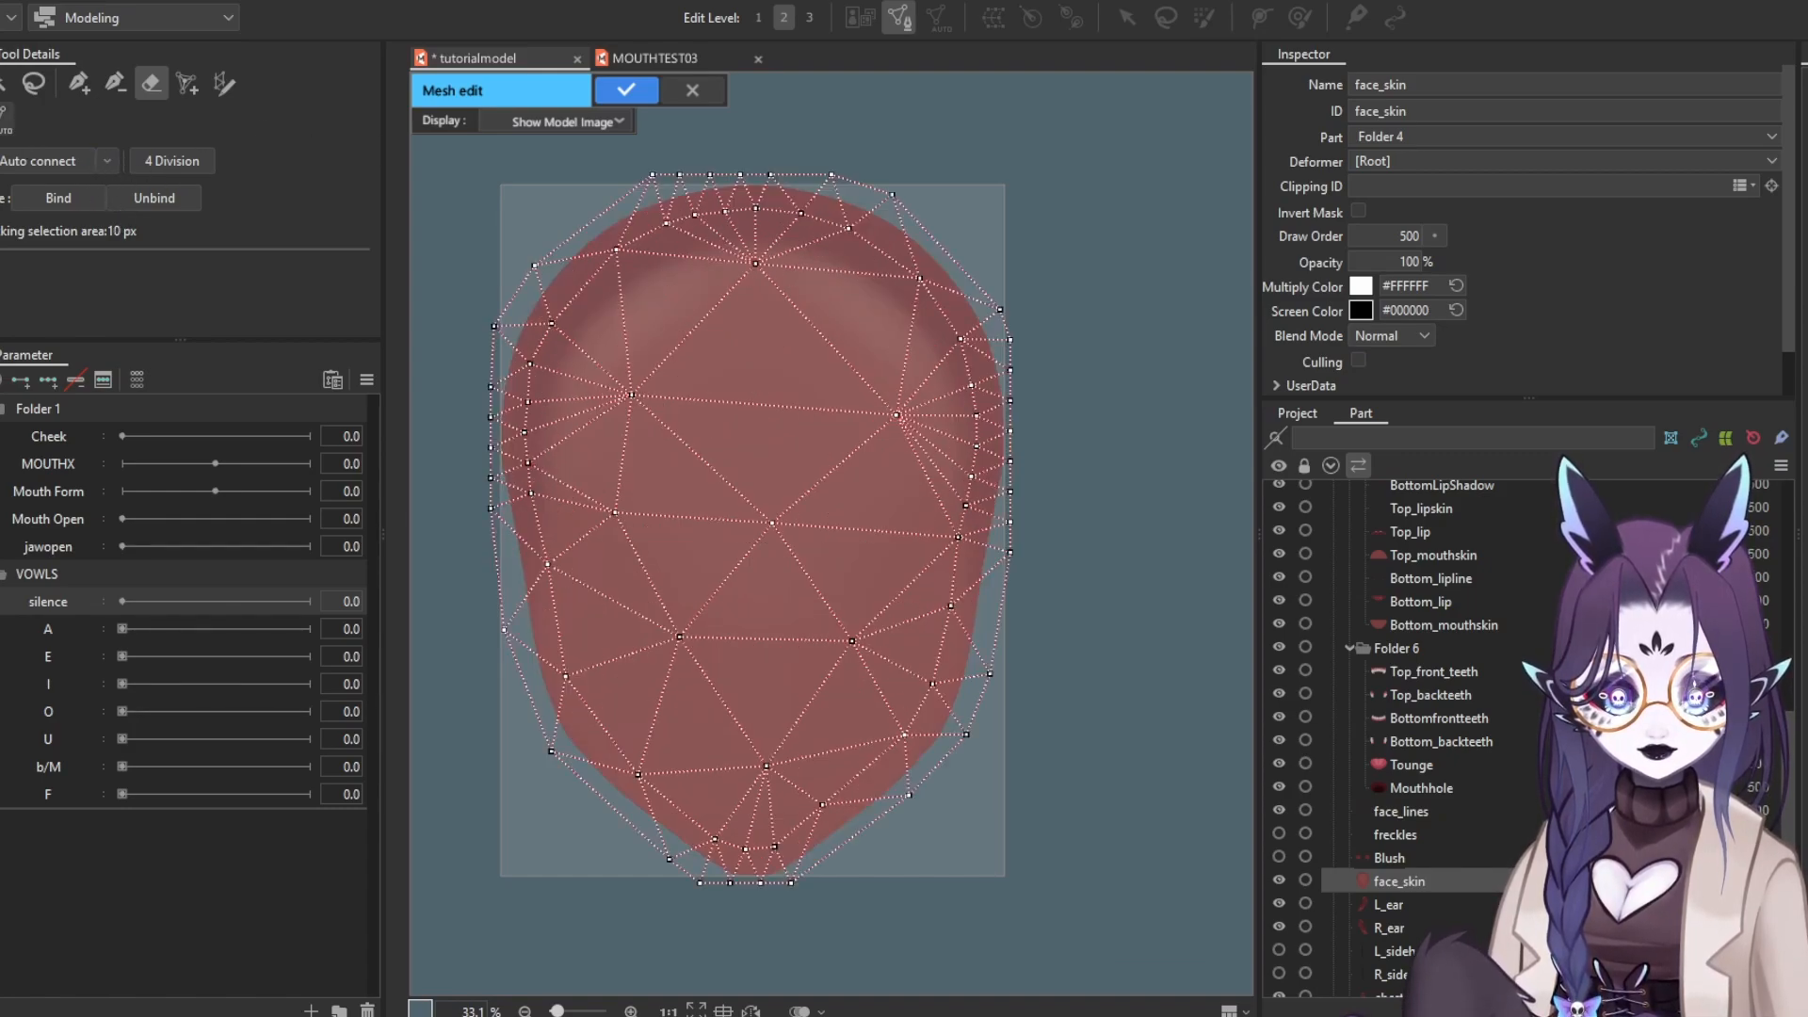
pyautogui.click(92, 179)
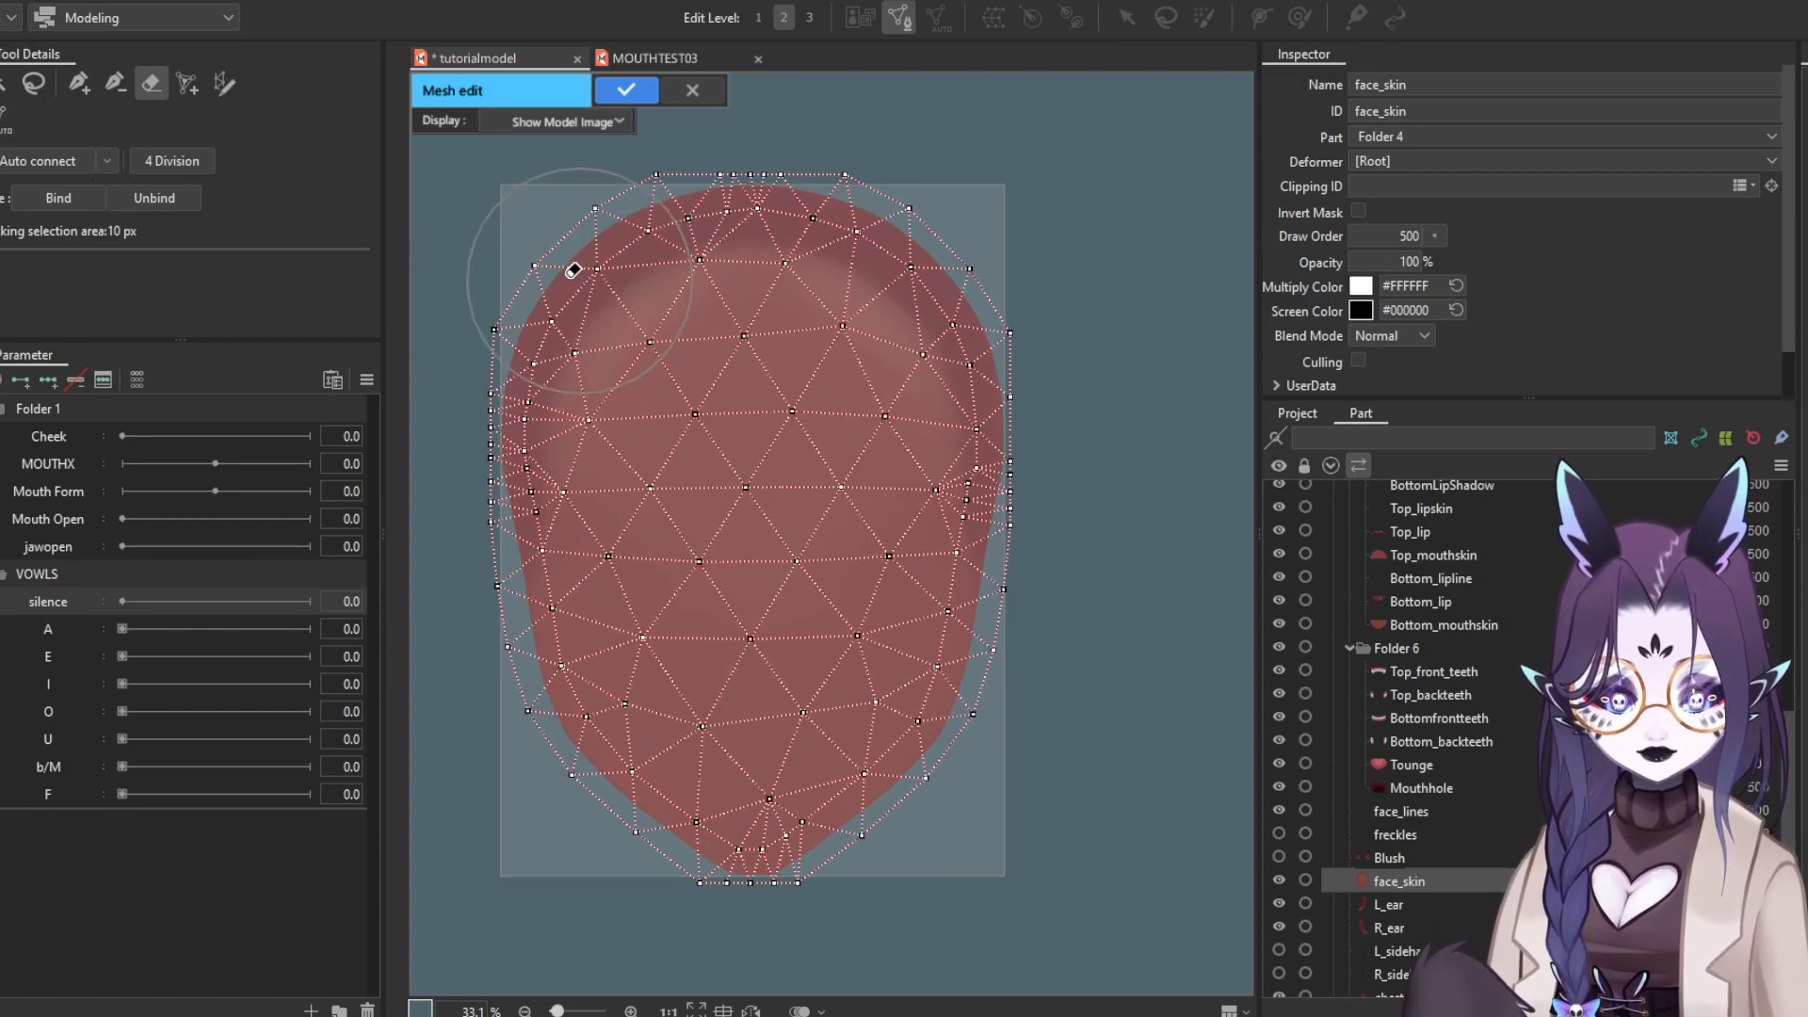
pyautogui.moveTo(565, 263)
pyautogui.mouseDown()
pyautogui.moveTo(591, 586)
pyautogui.moveTo(854, 305)
pyautogui.moveTo(920, 738)
pyautogui.moveTo(645, 663)
pyautogui.mouseUp()
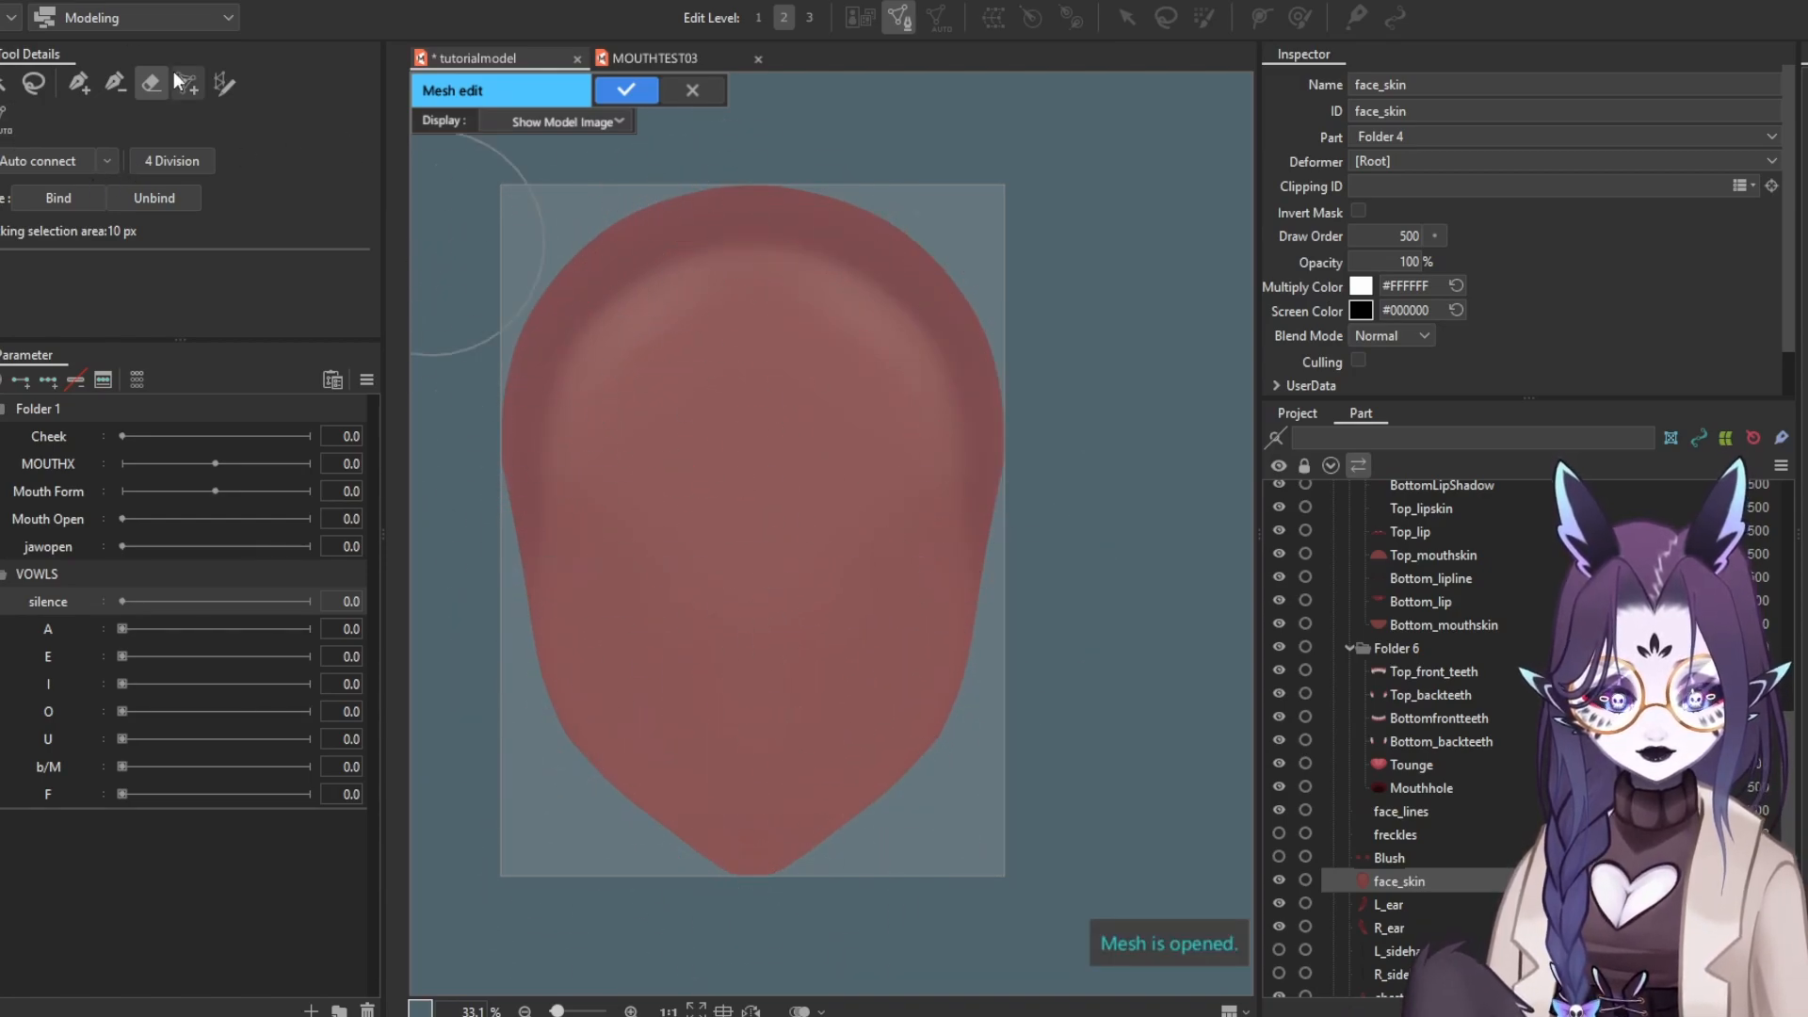
# Trace the face_skin outline with Stroke mesh-mapping at a mesh width of 20 and try repeated densities of 10 and 9
pyautogui.click(224, 83)
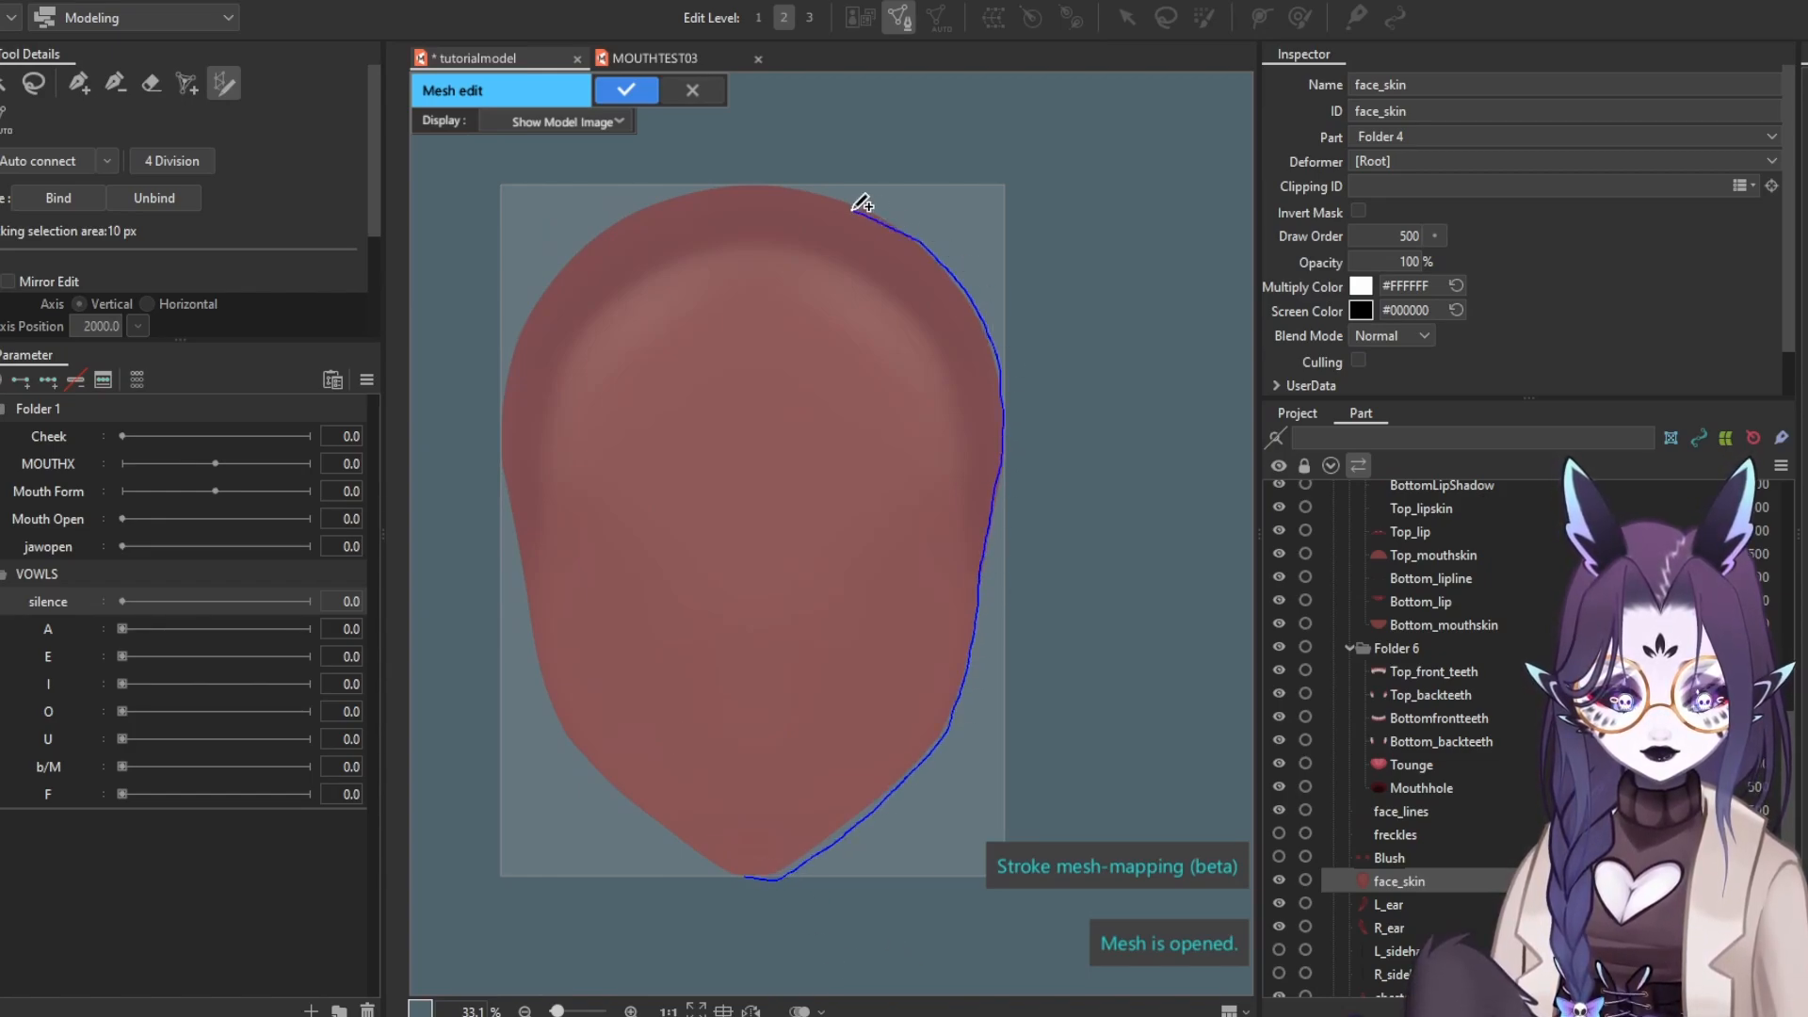
pyautogui.moveTo(568, 223)
pyautogui.mouseDown()
pyautogui.moveTo(500, 393)
pyautogui.moveTo(506, 557)
pyautogui.mouseUp()
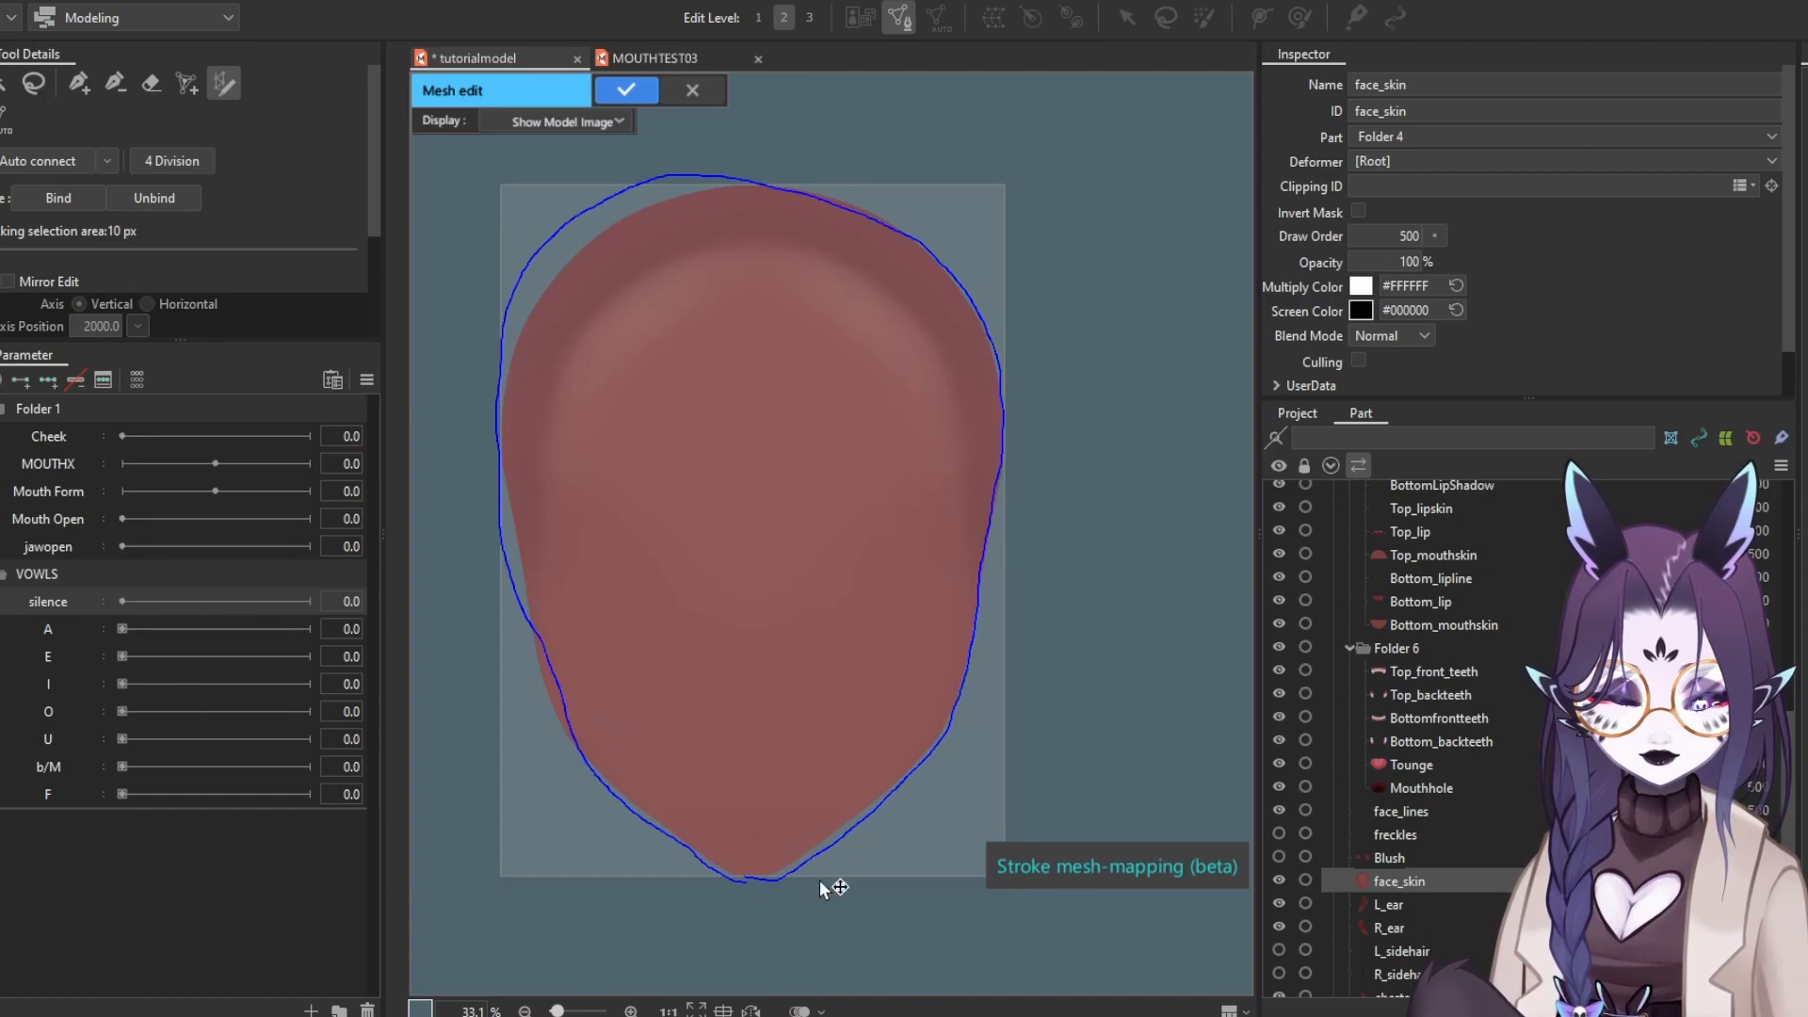
pyautogui.moveTo(791, 888); pyautogui.dragTo(795, 869)
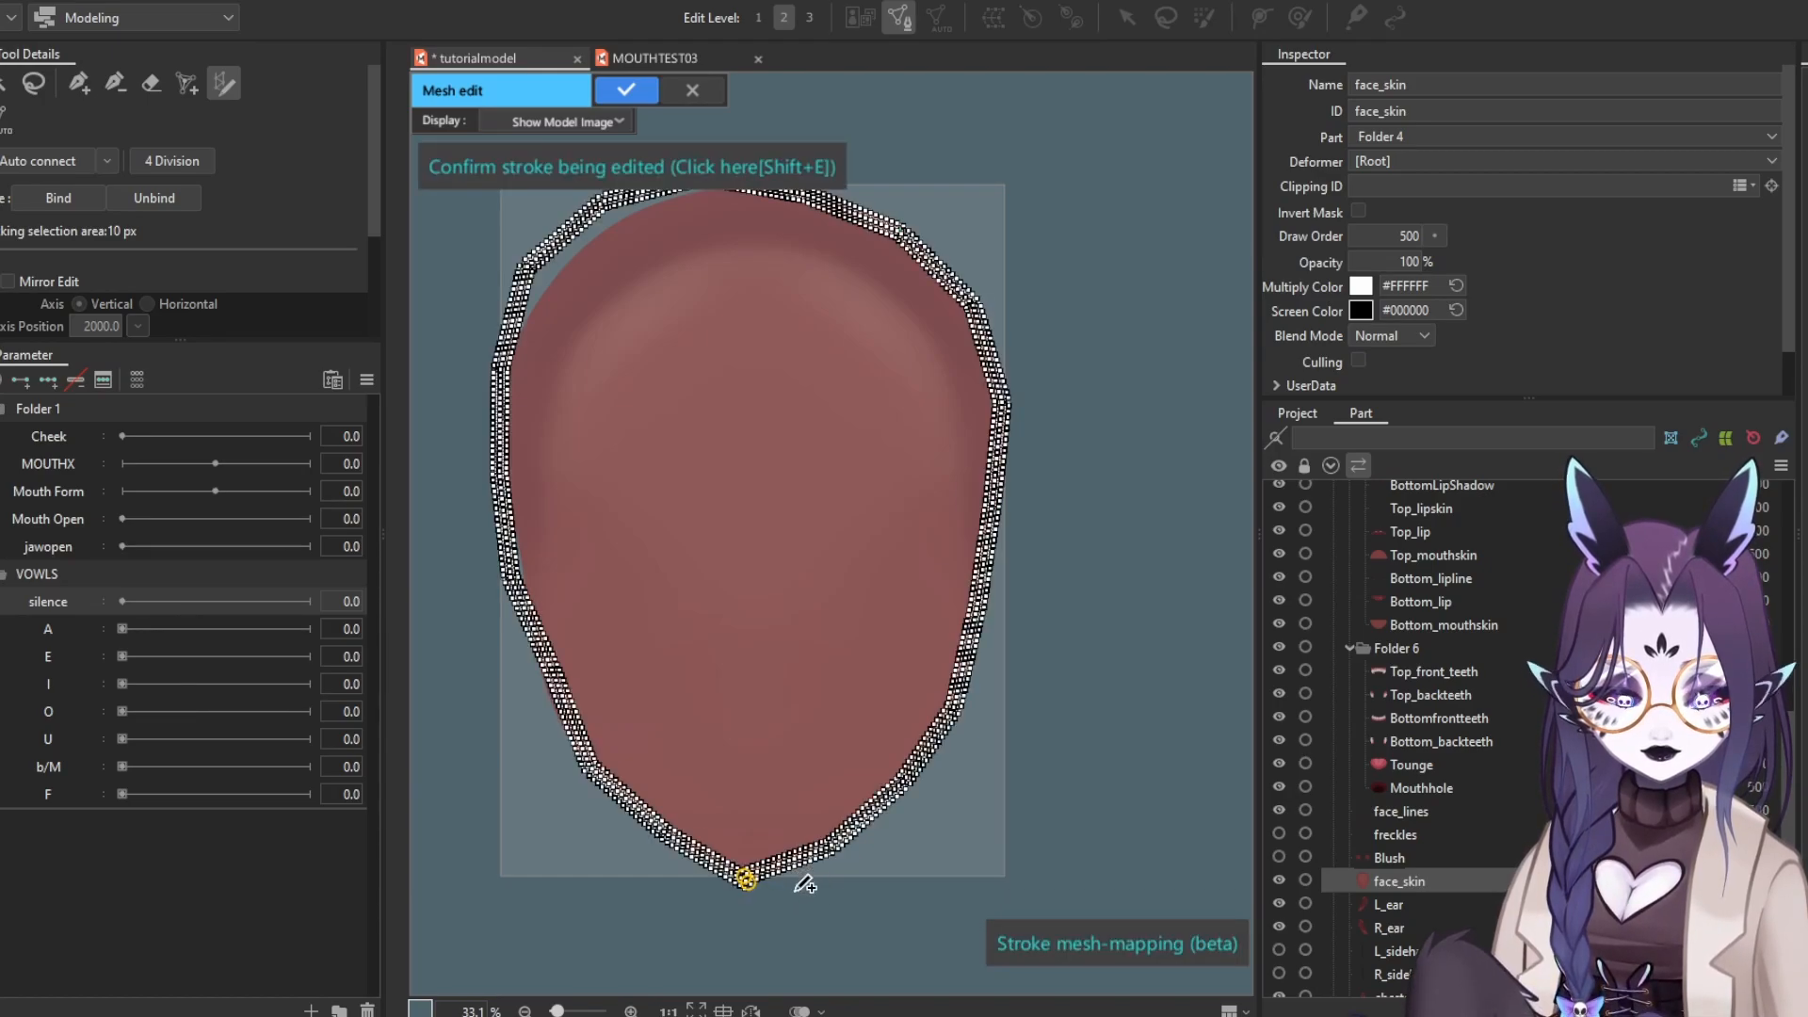
pyautogui.scroll(-3, 248, 181)
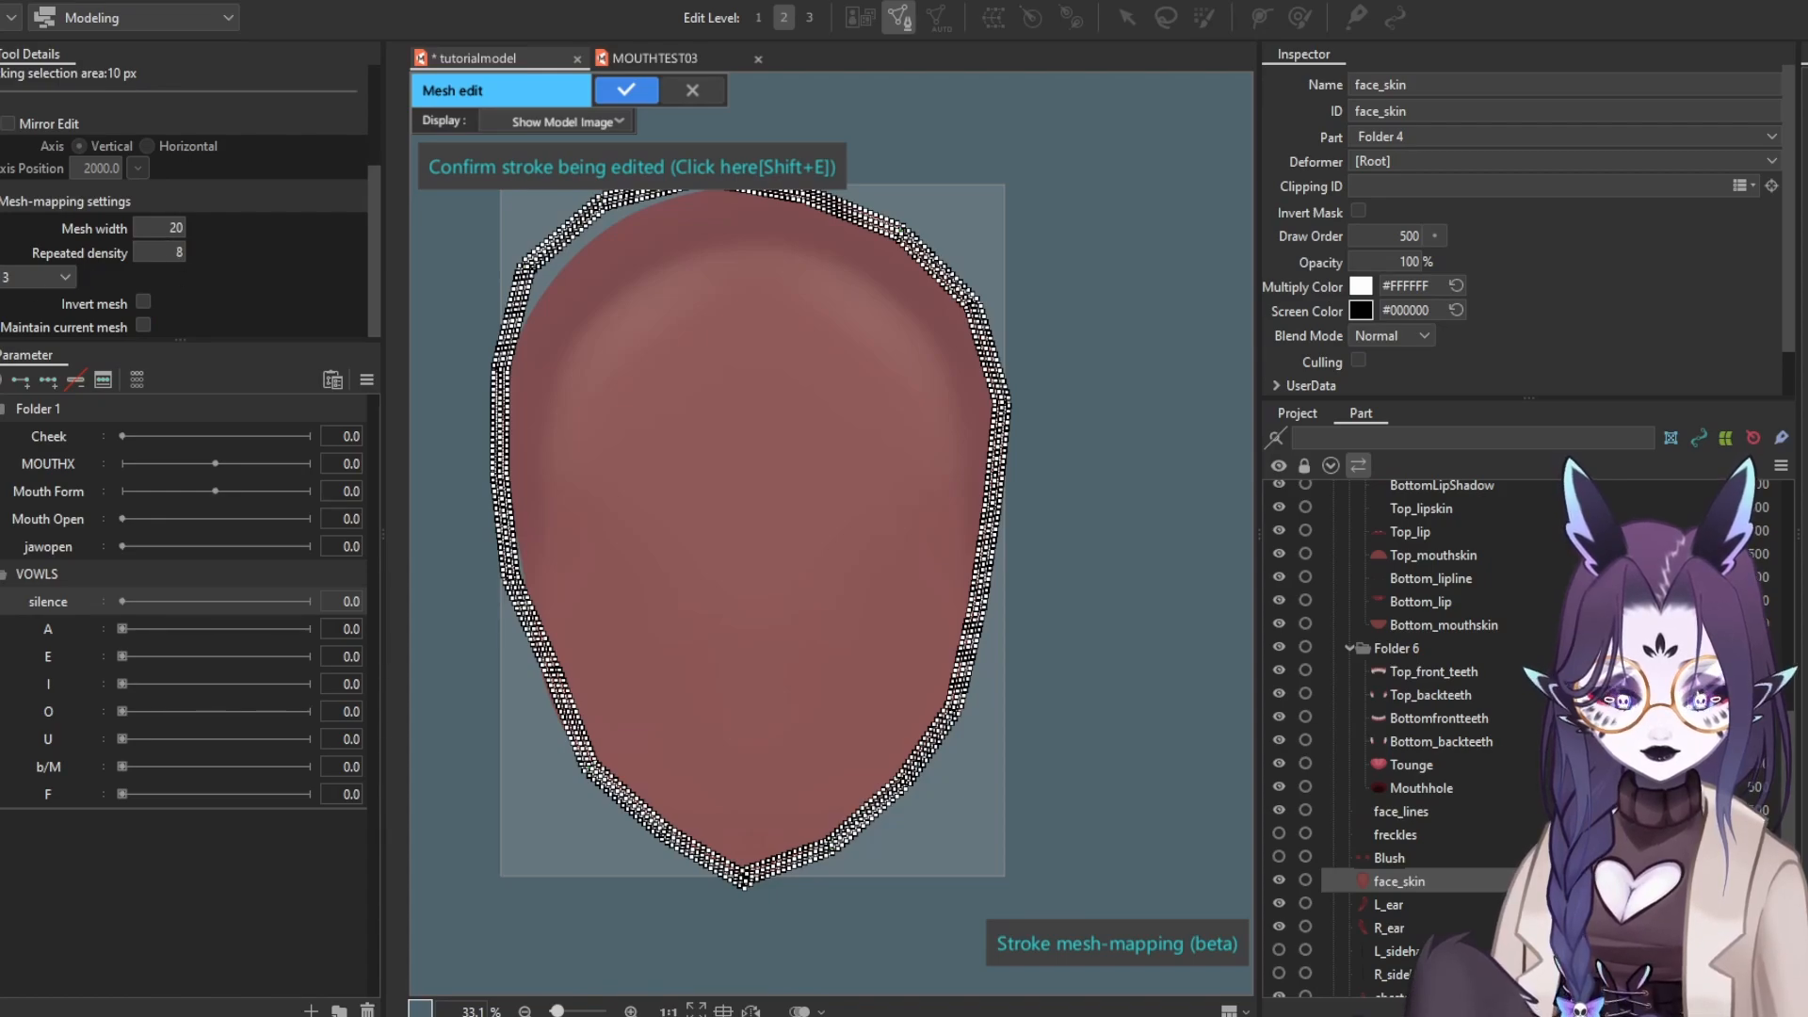
pyautogui.scroll(2, 173, 252)
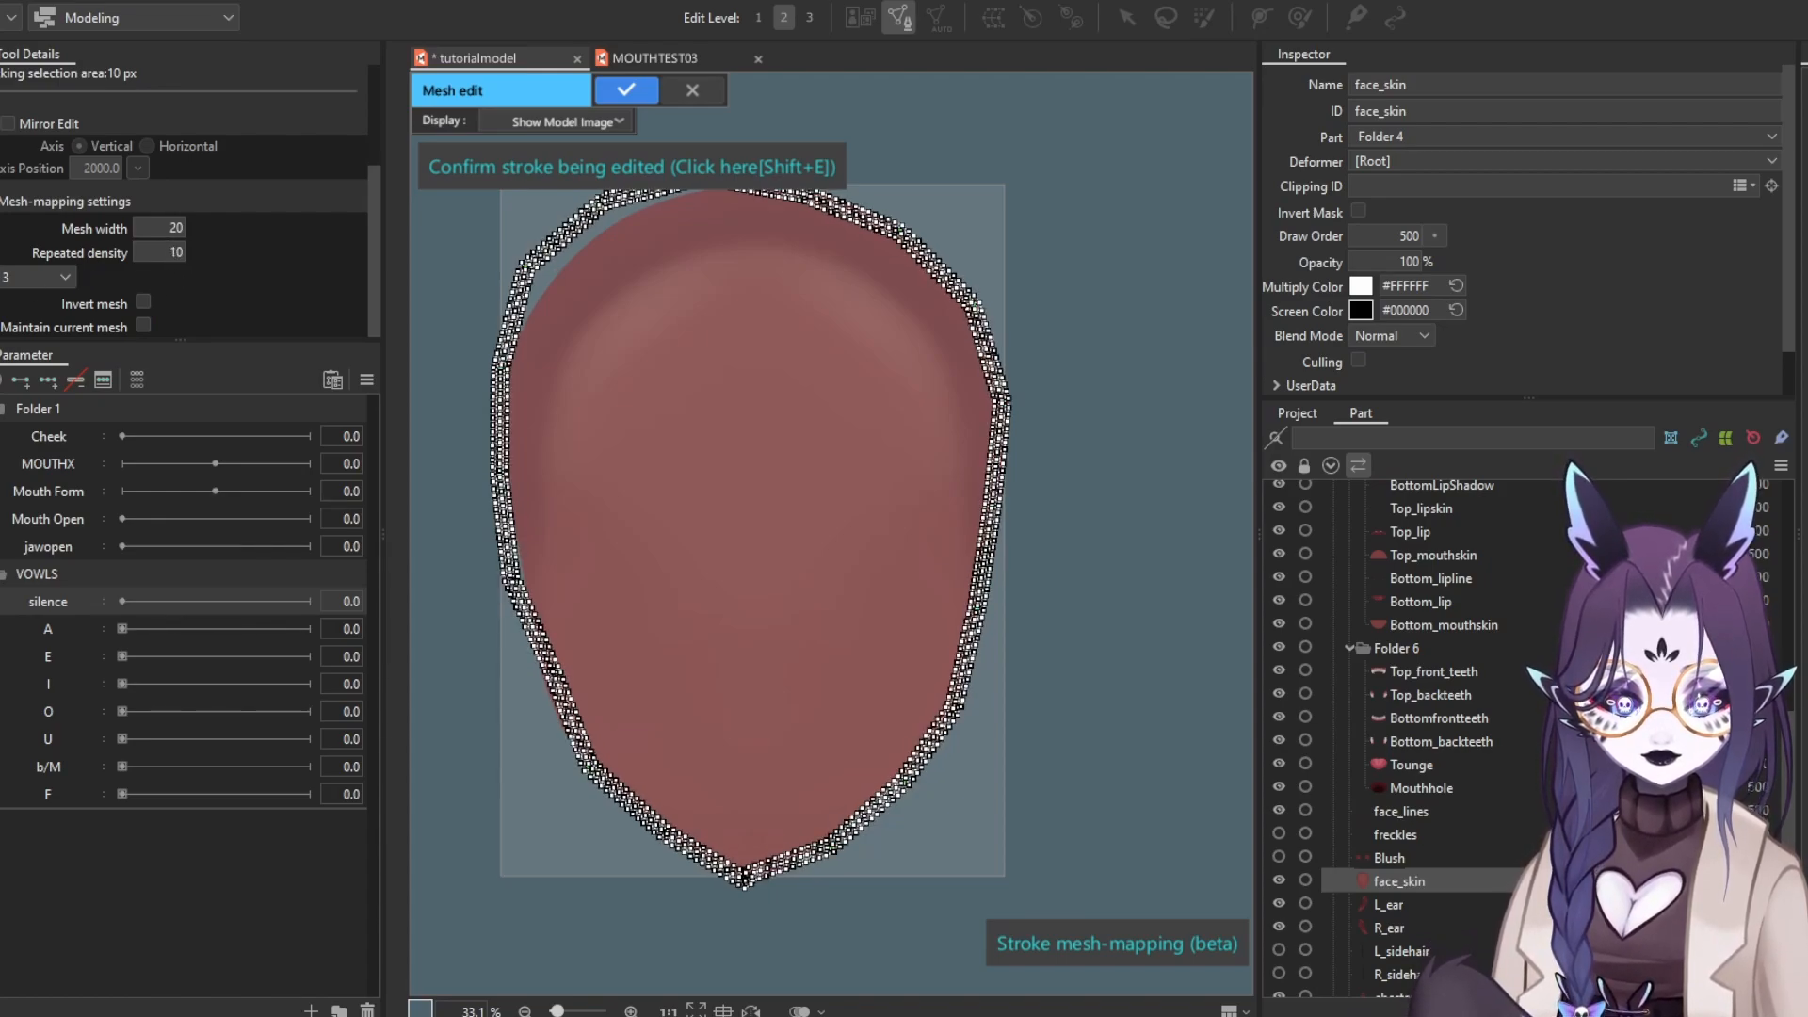
pyautogui.scroll(-1, 173, 253)
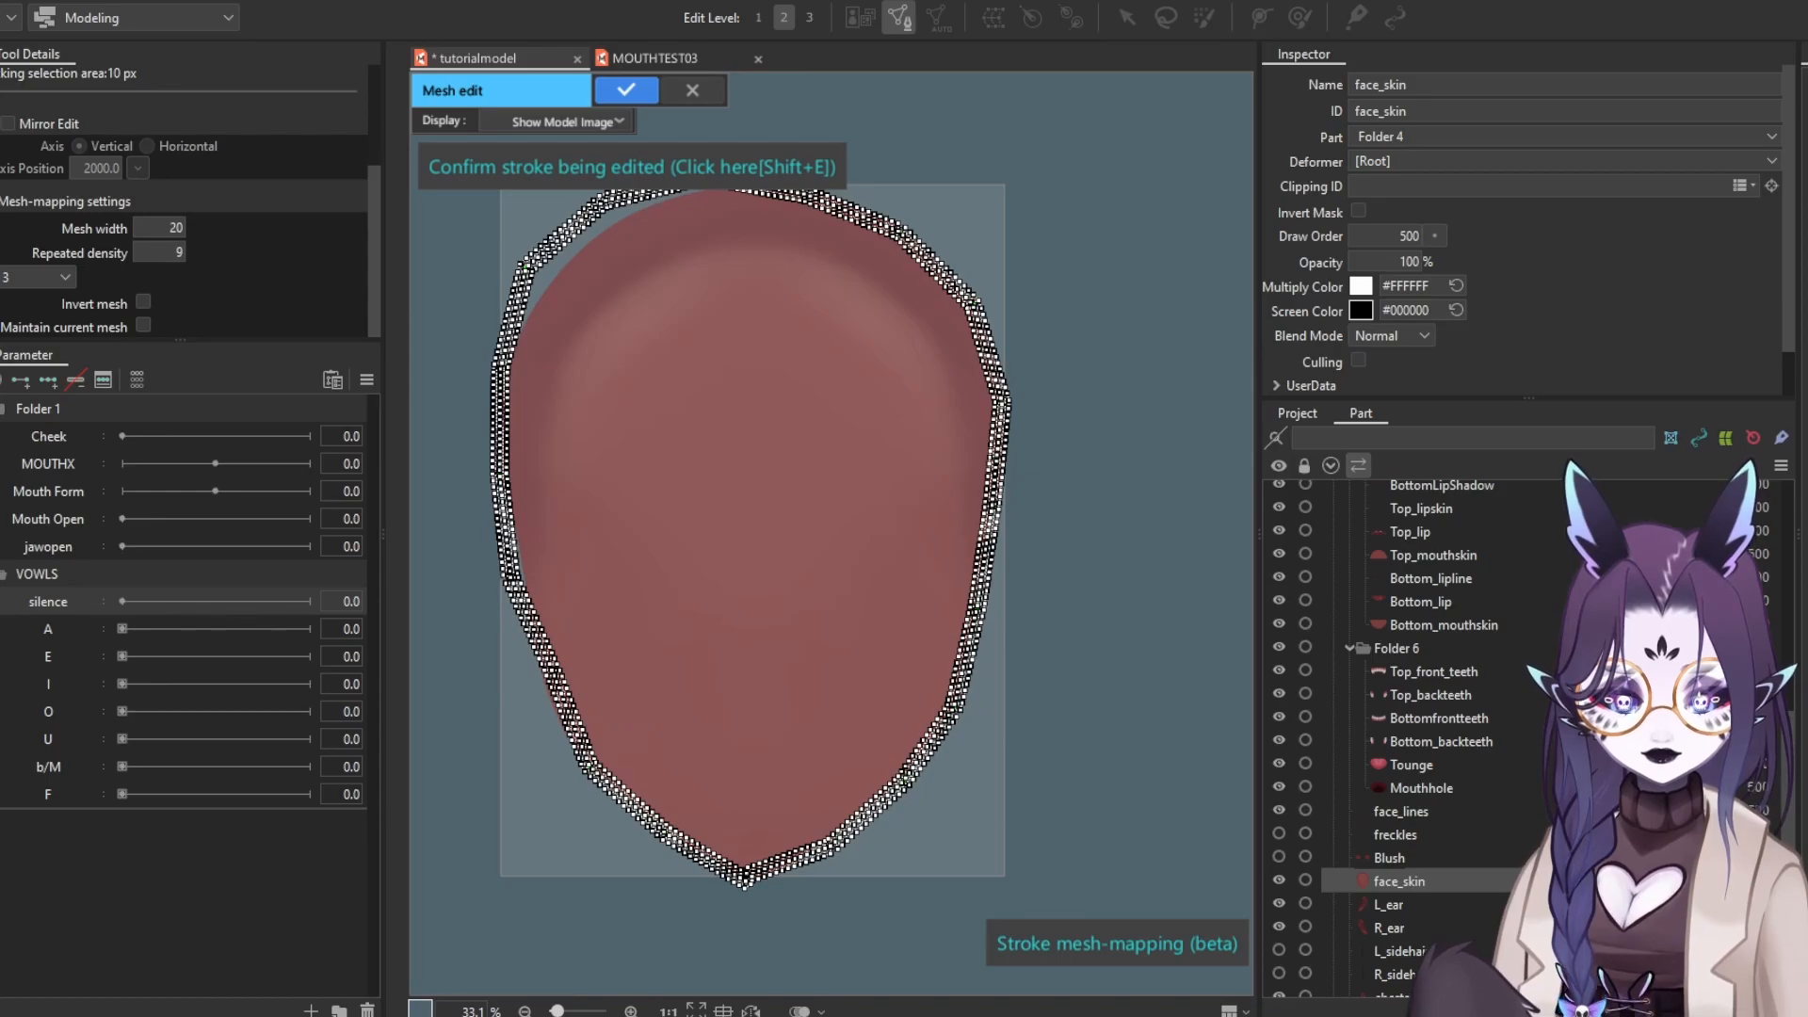
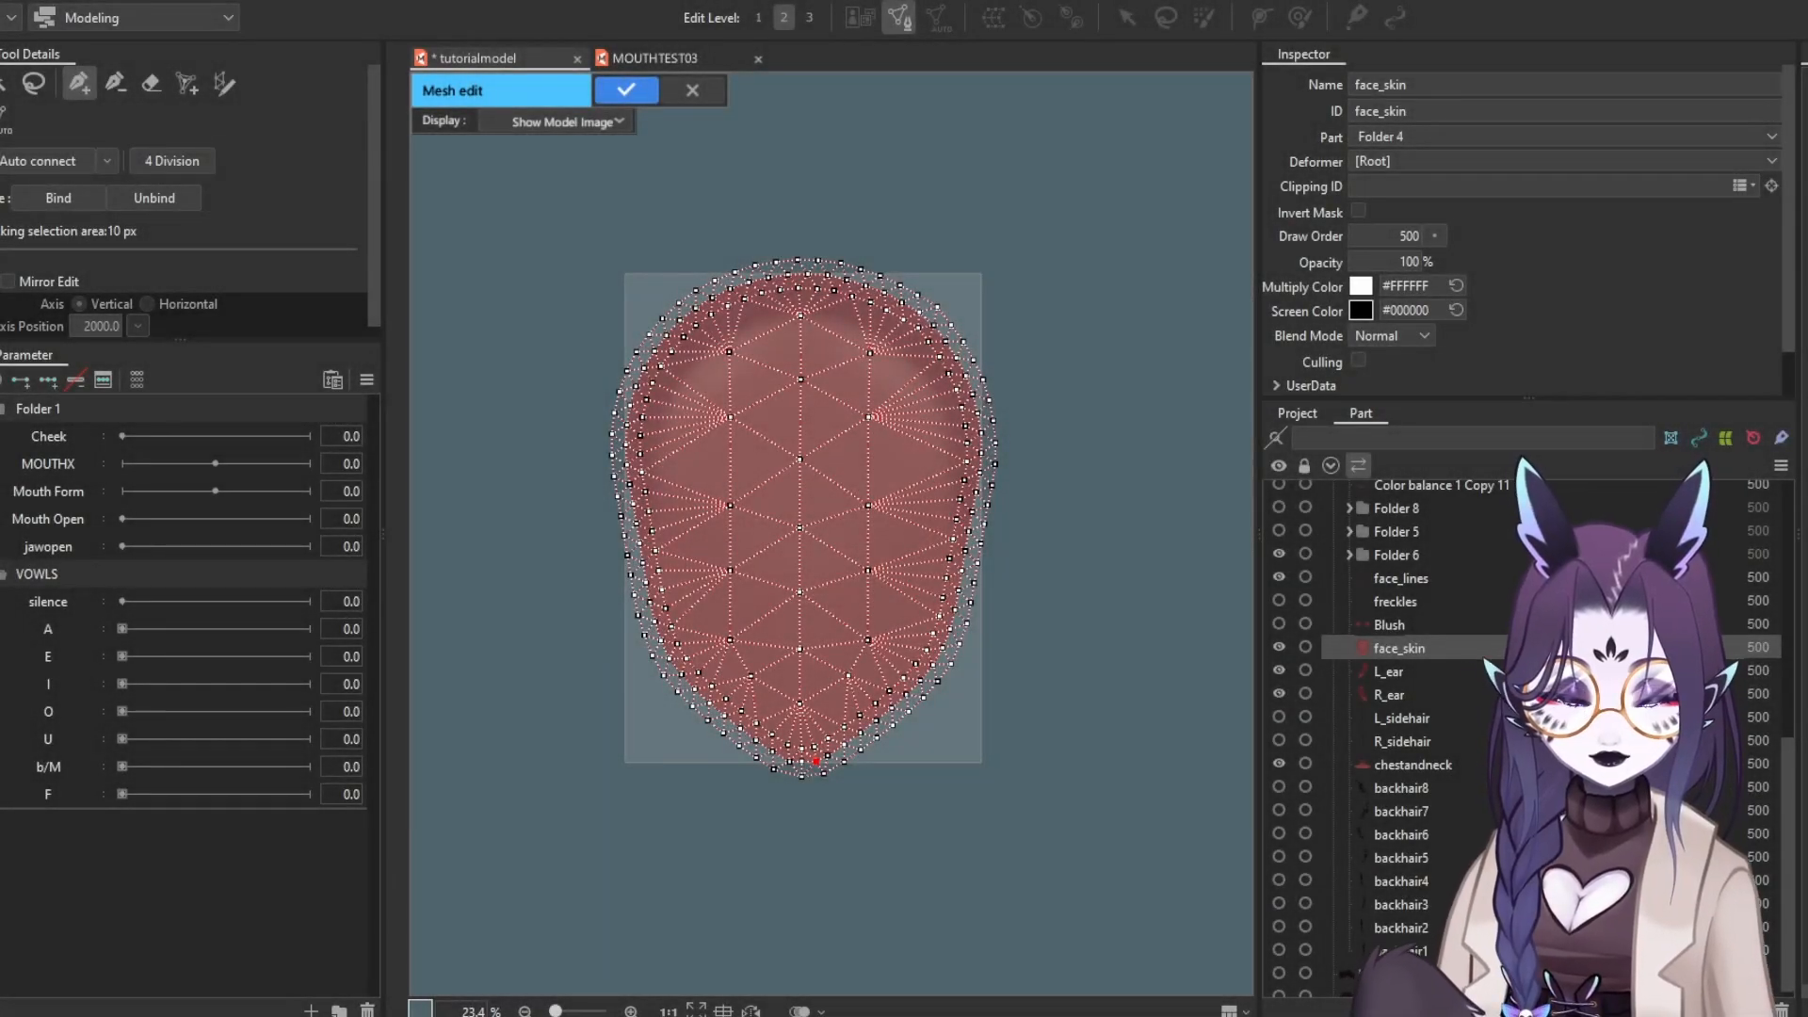
# Examine the face_skin mesh along its outline rows and across its interior points
pyautogui.scroll(-1, 820, 321)
pyautogui.scroll(2, 866, 230)
pyautogui.scroll(-1, 825, 292)
pyautogui.moveTo(642, 420); pyautogui.dragTo(673, 307)
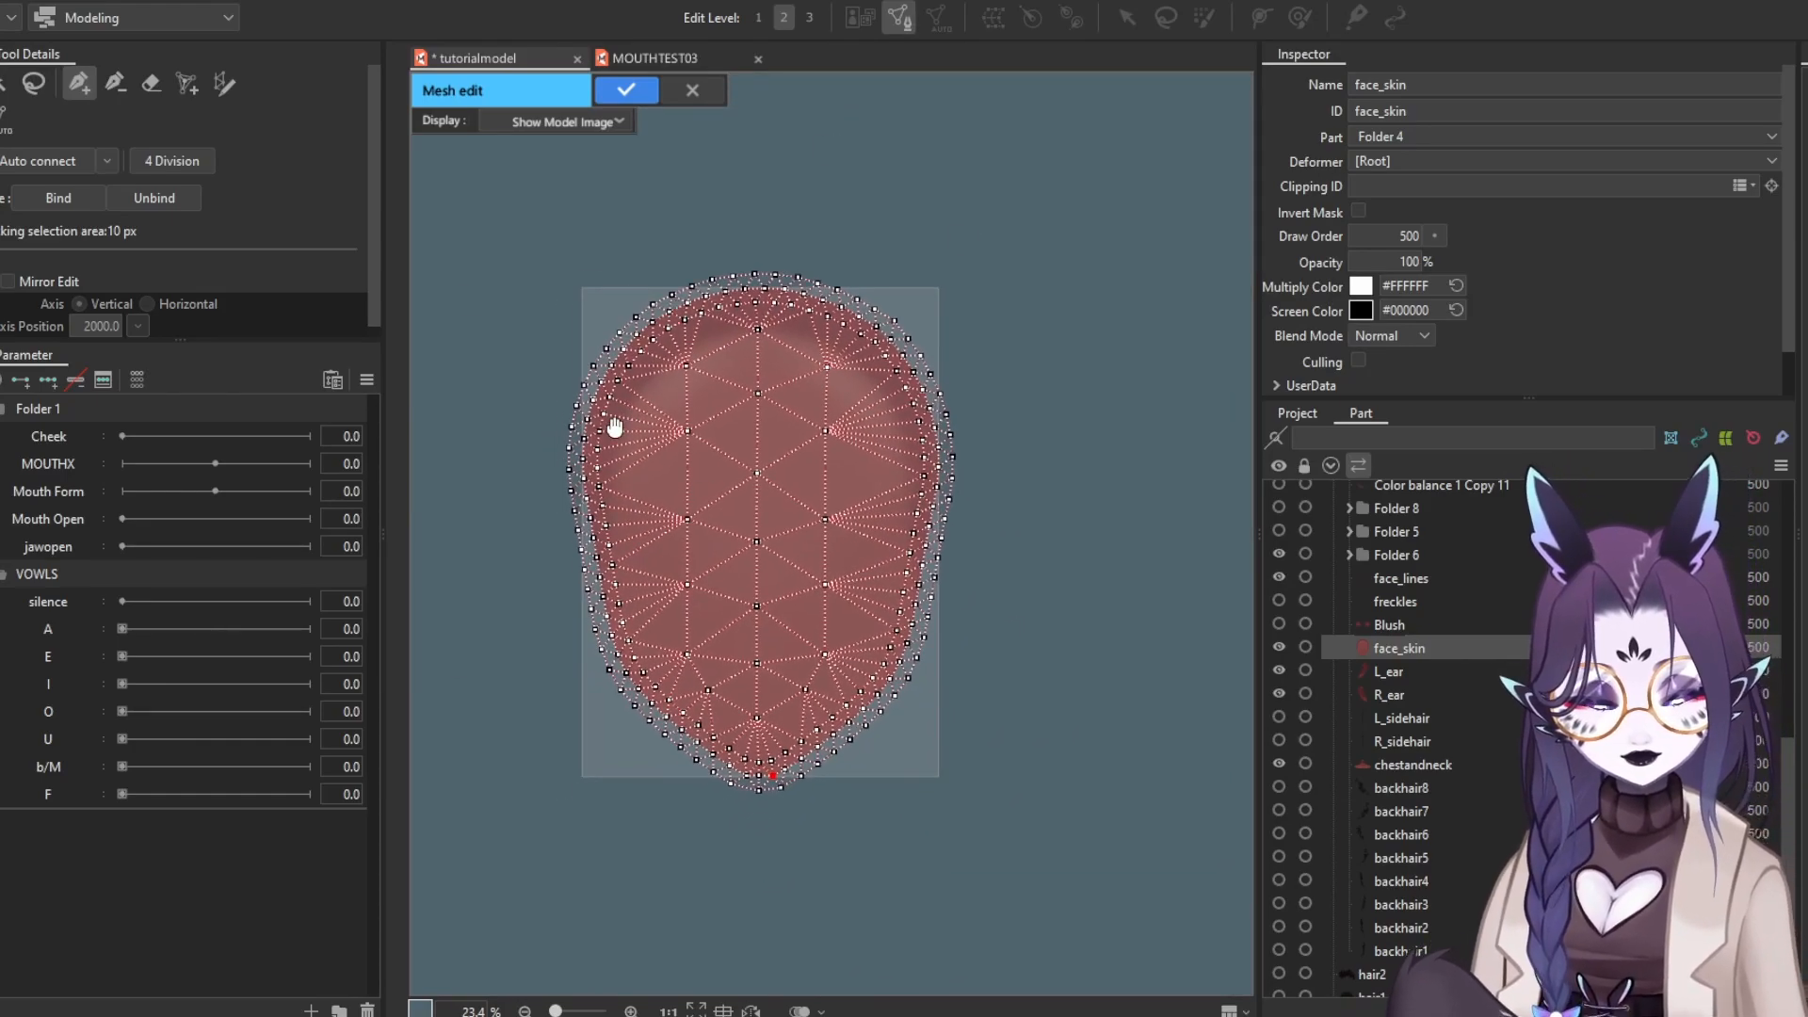
pyautogui.scroll(2, 613, 330)
pyautogui.scroll(-2, 605, 296)
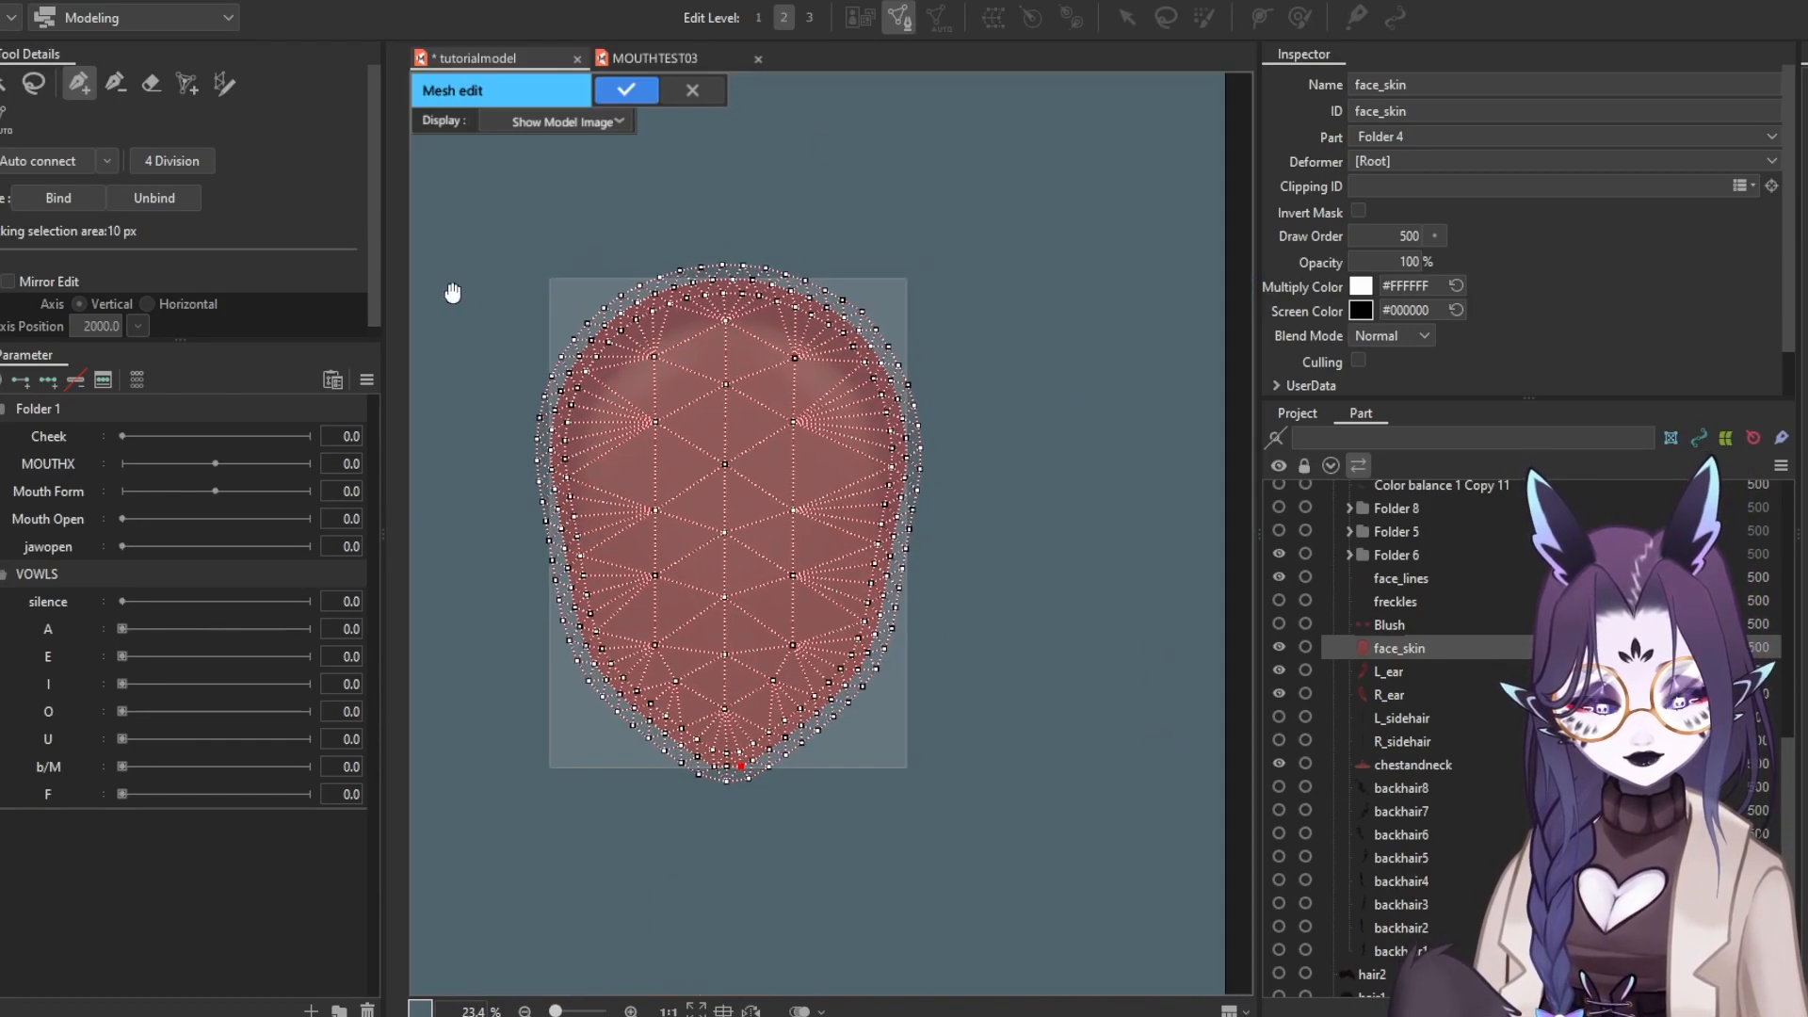
pyautogui.click(6, 85)
pyautogui.scroll(1, 678, 573)
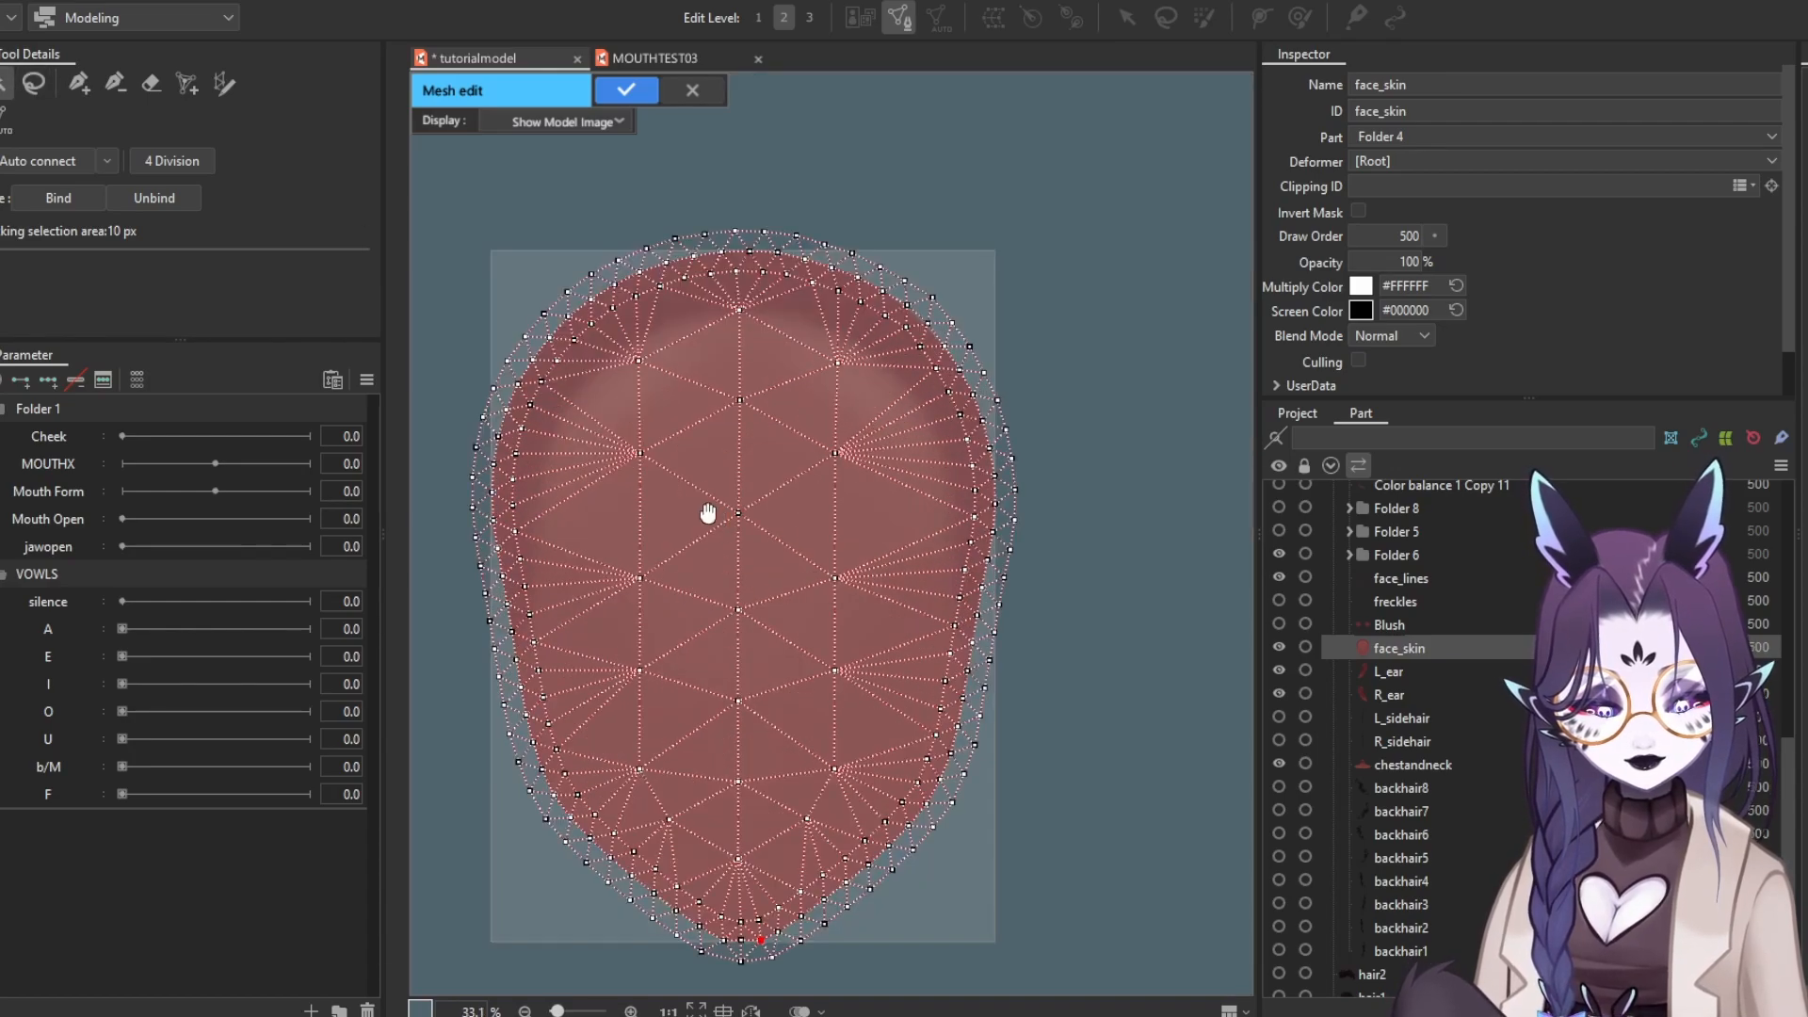
# Select the interior points of the face_skin mesh in groups and one by one to review their layout
pyautogui.moveTo(620, 364); pyautogui.dragTo(788, 864)
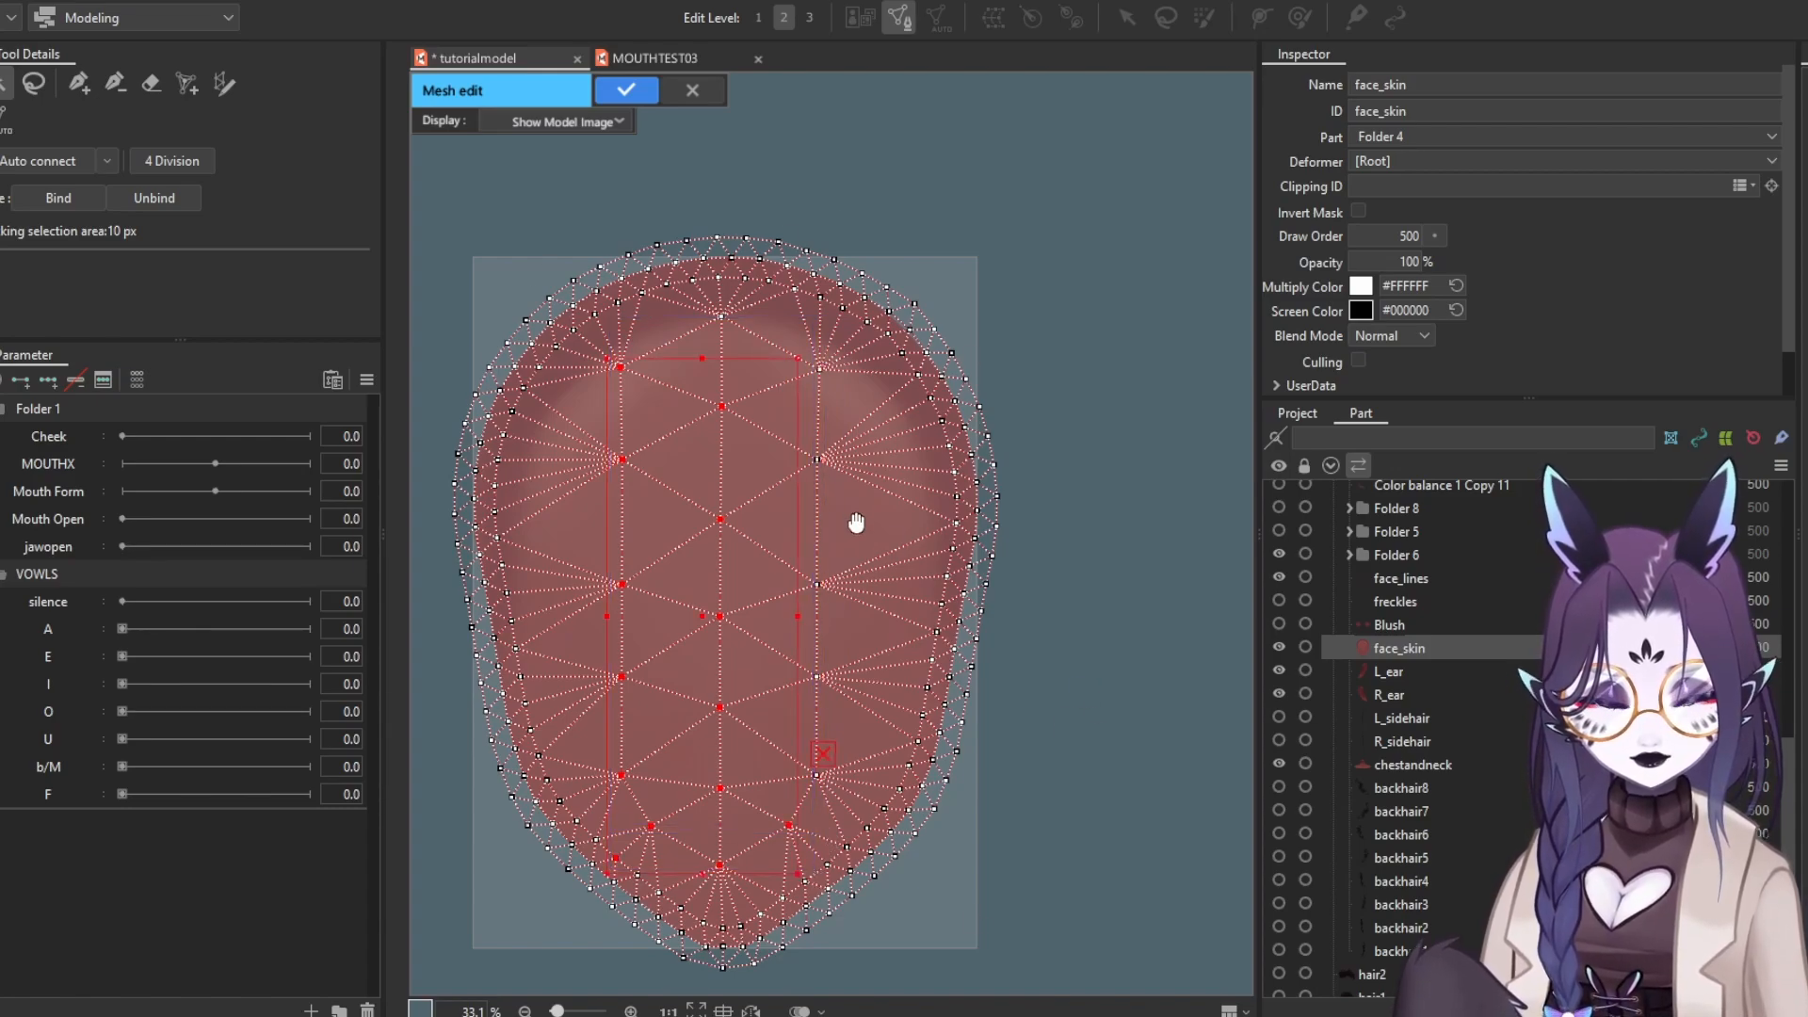
pyautogui.moveTo(856, 522); pyautogui.dragTo(870, 466)
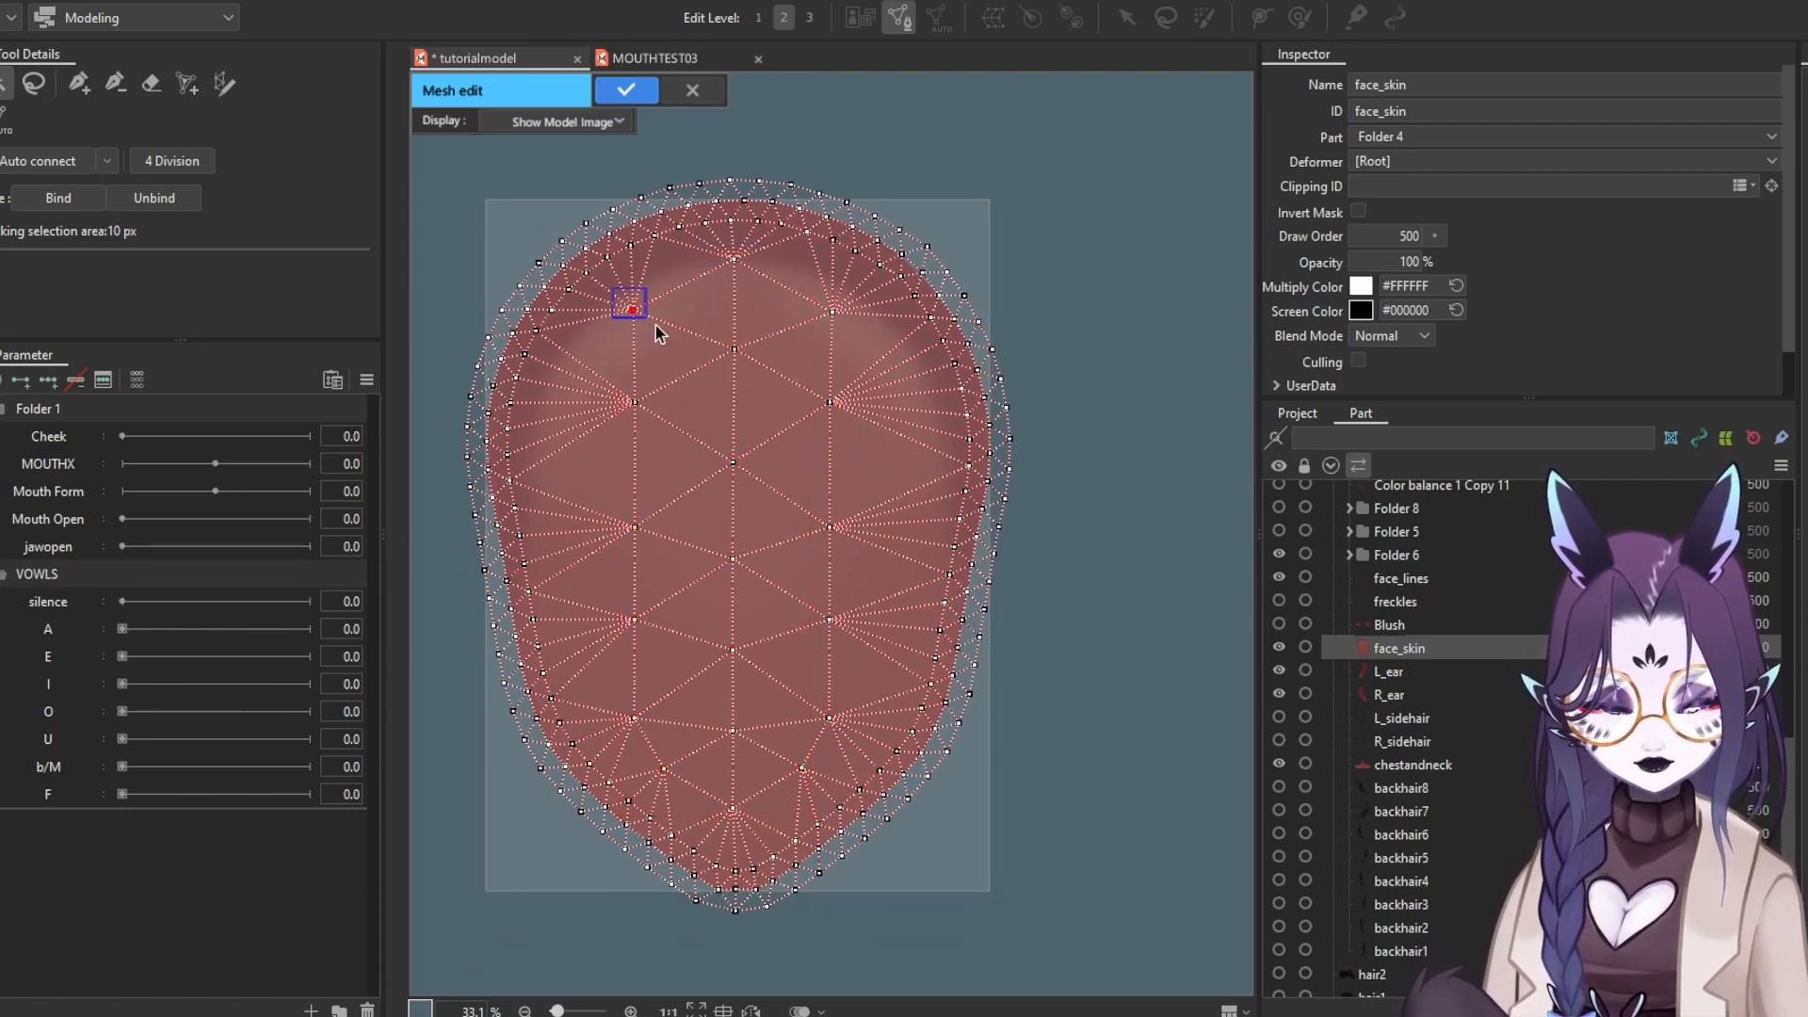
pyautogui.moveTo(656, 326); pyautogui.dragTo(855, 683)
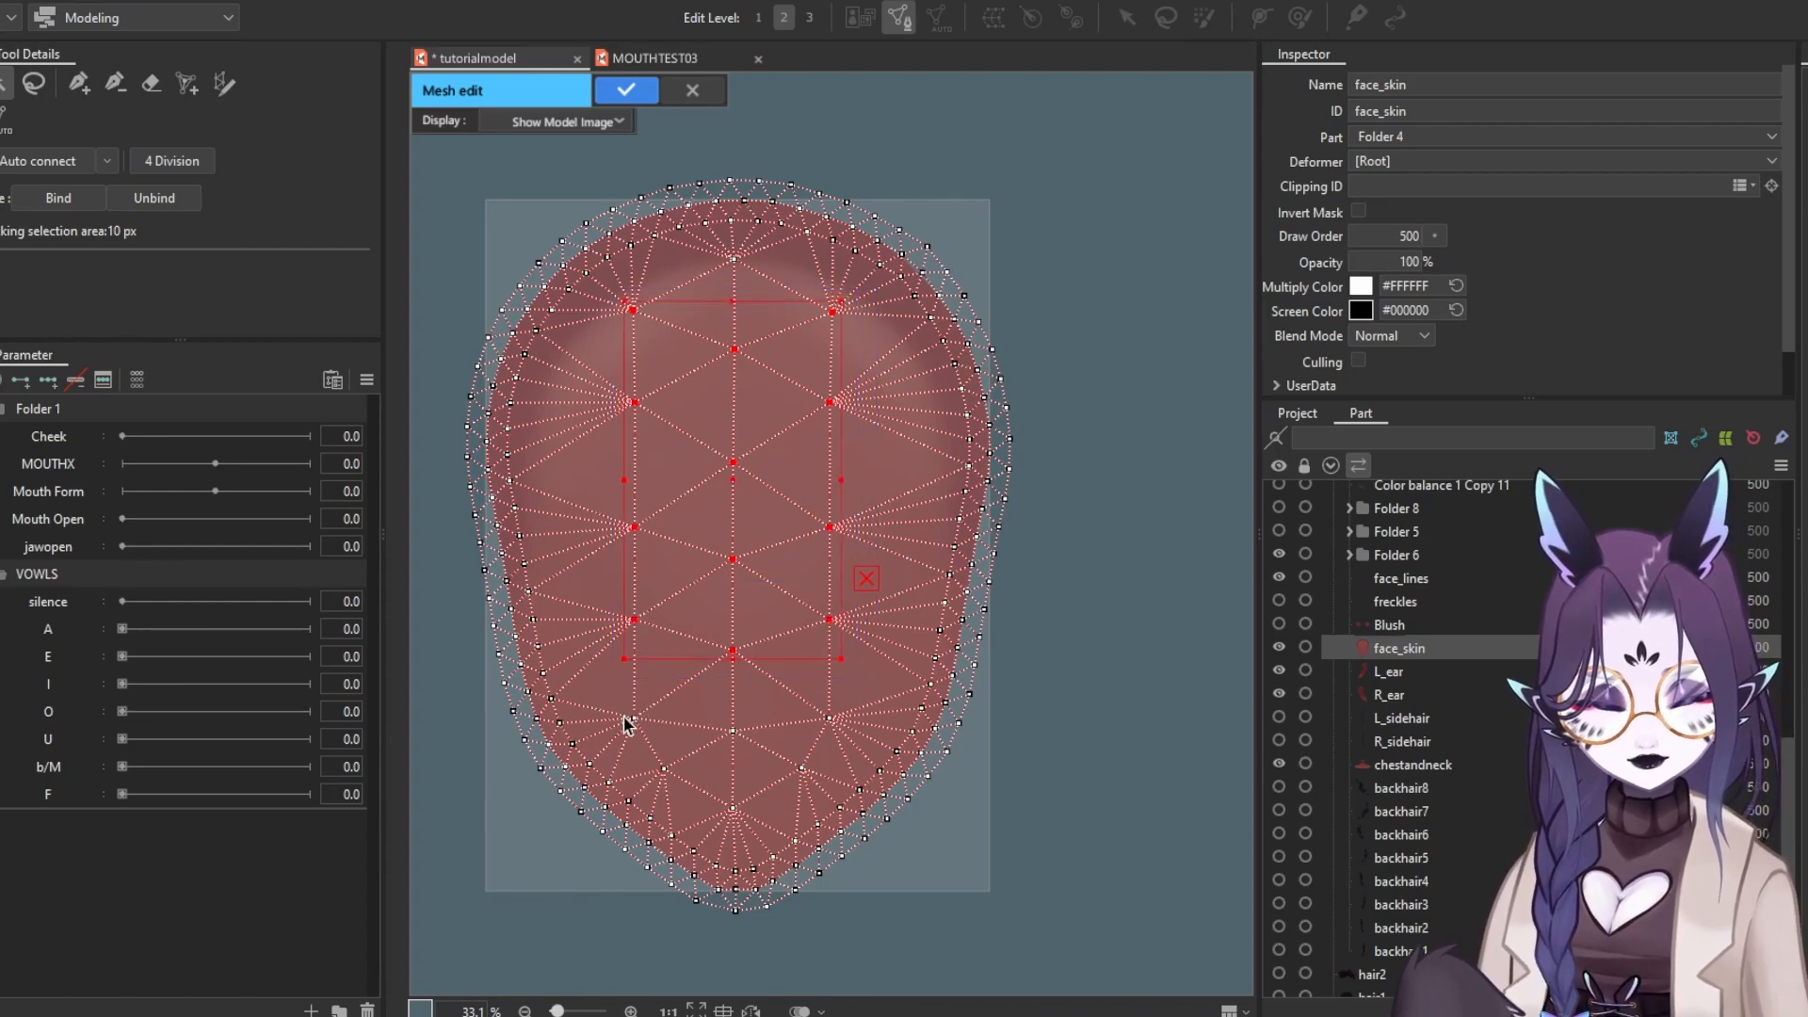
pyautogui.click(631, 717)
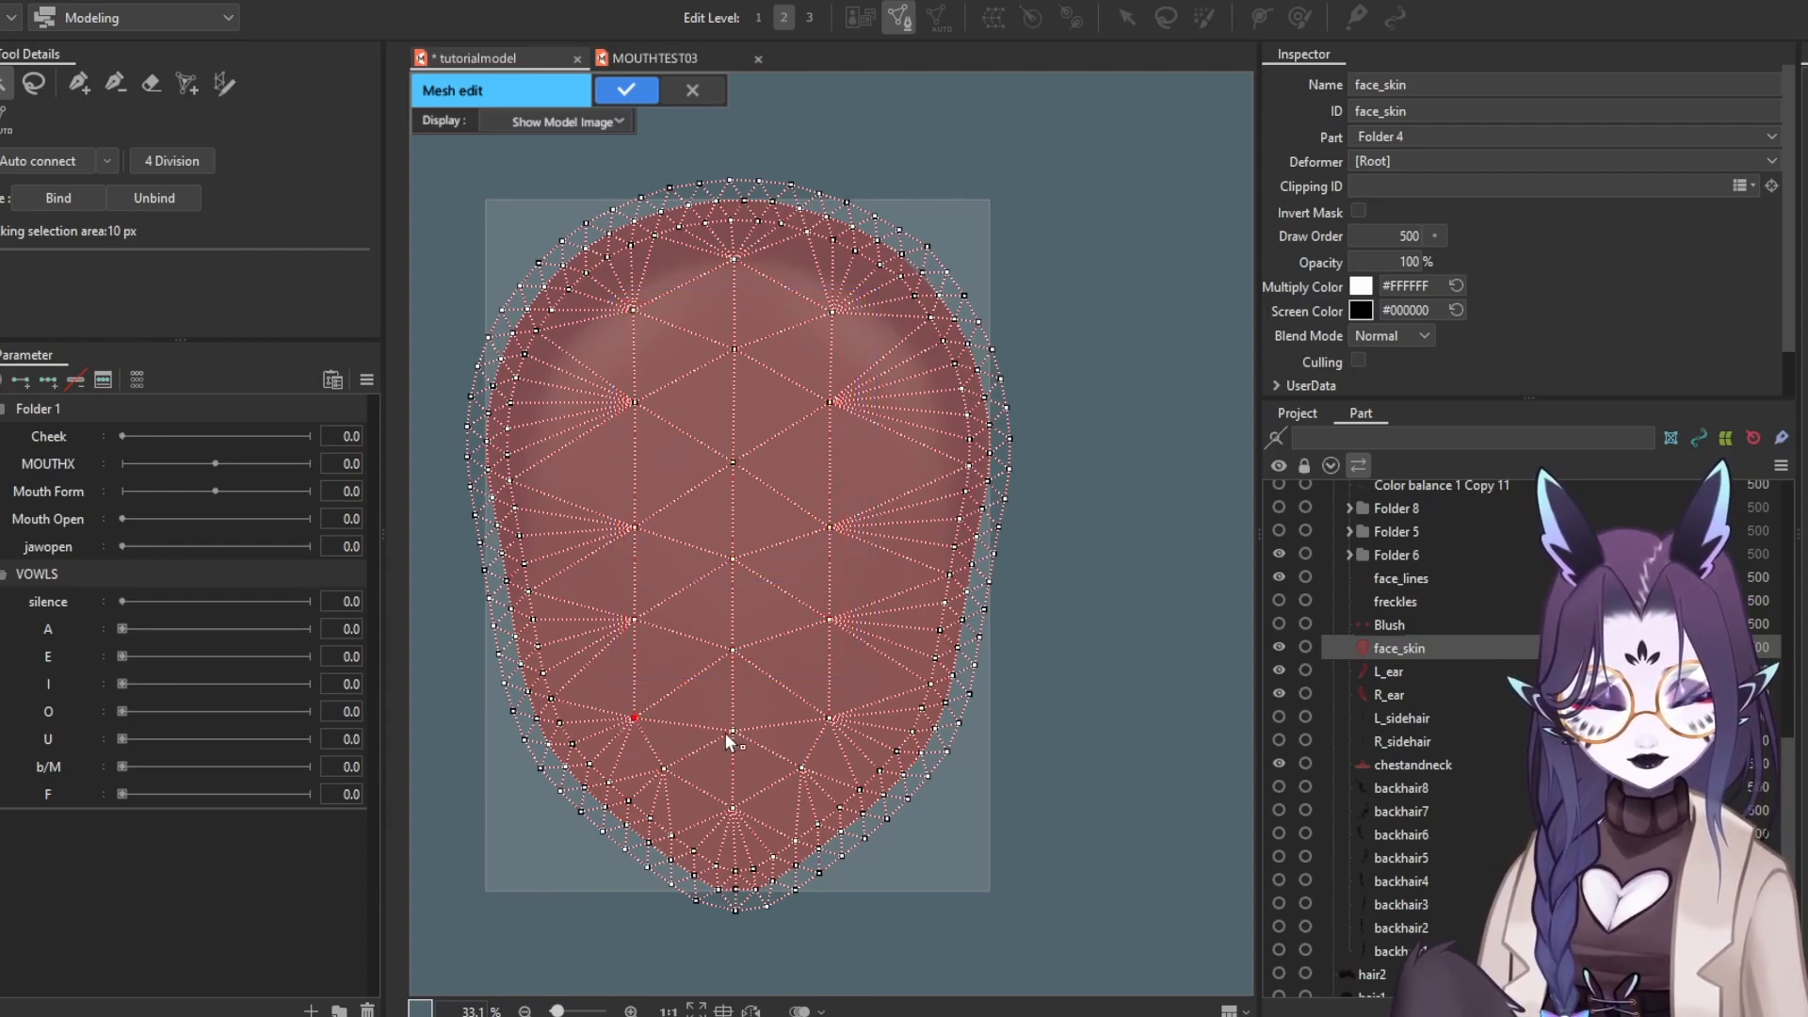
pyautogui.click(802, 767)
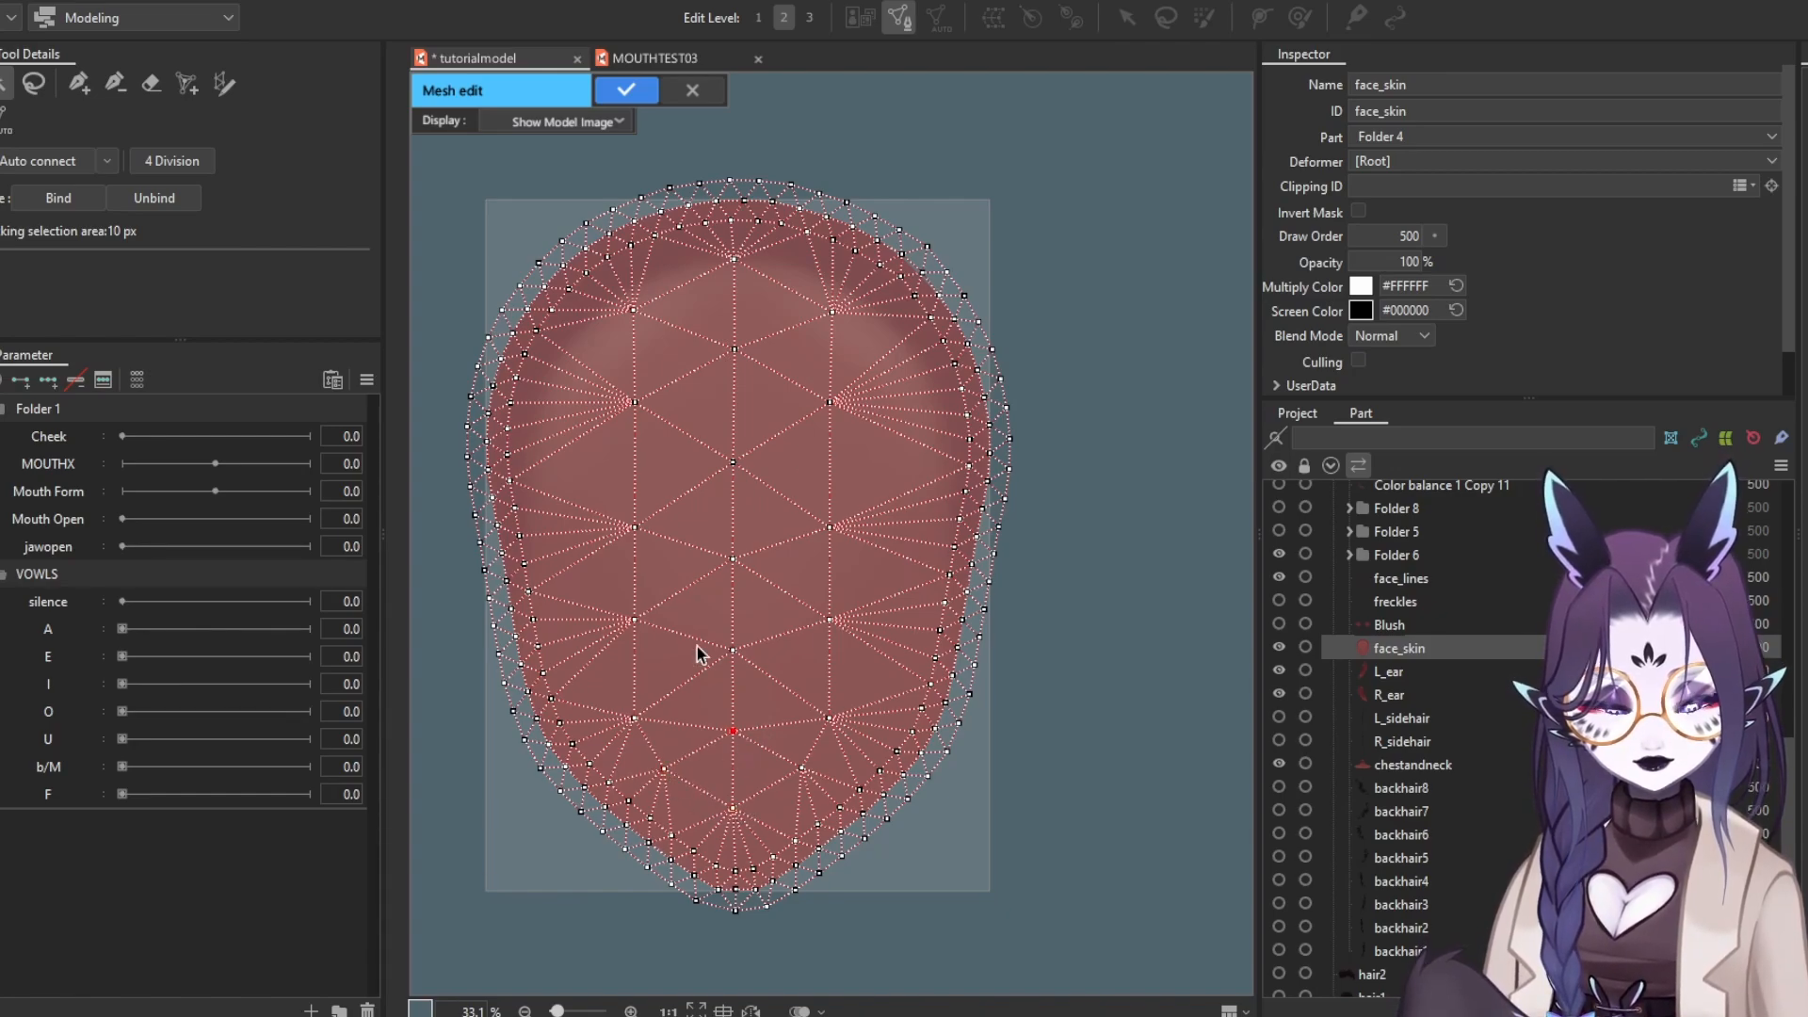
pyautogui.moveTo(765, 267); pyautogui.dragTo(799, 300)
# Copy all points of the face_skin mesh and apply the mesh
pyautogui.moveTo(482, 158); pyautogui.dragTo(1086, 957)
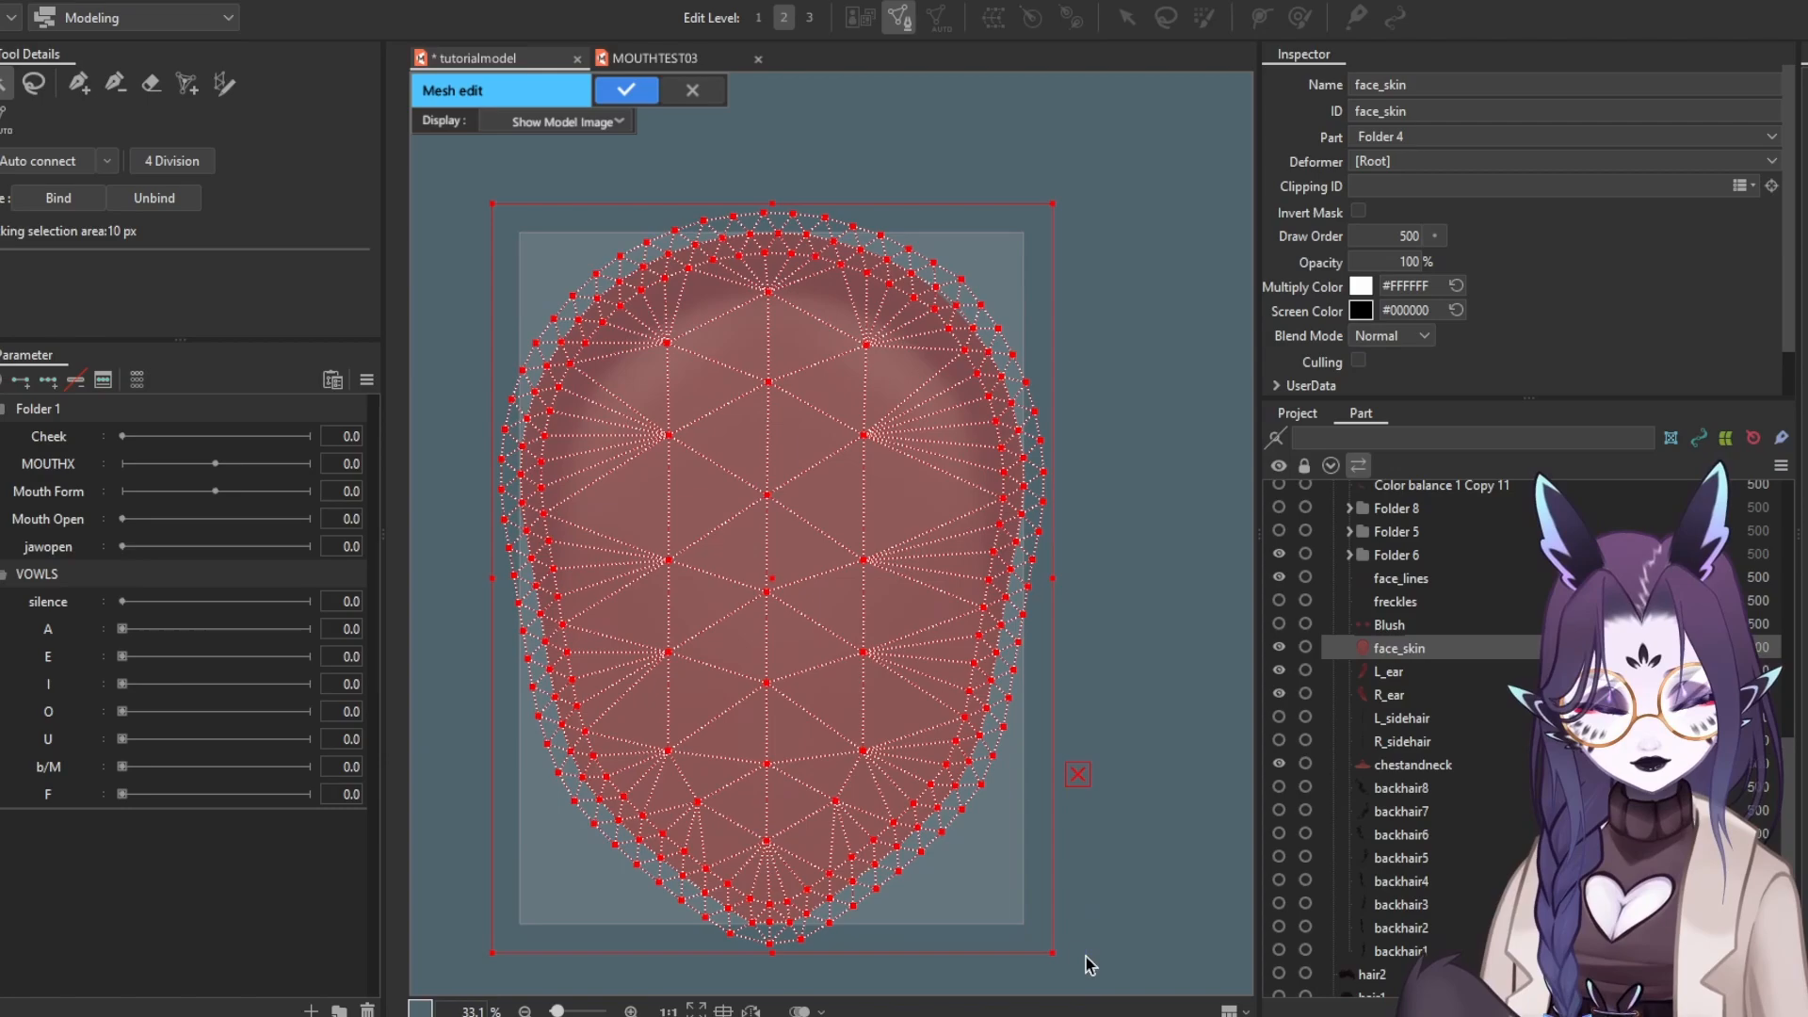
pyautogui.click(655, 91)
pyautogui.scroll(-1, 1424, 734)
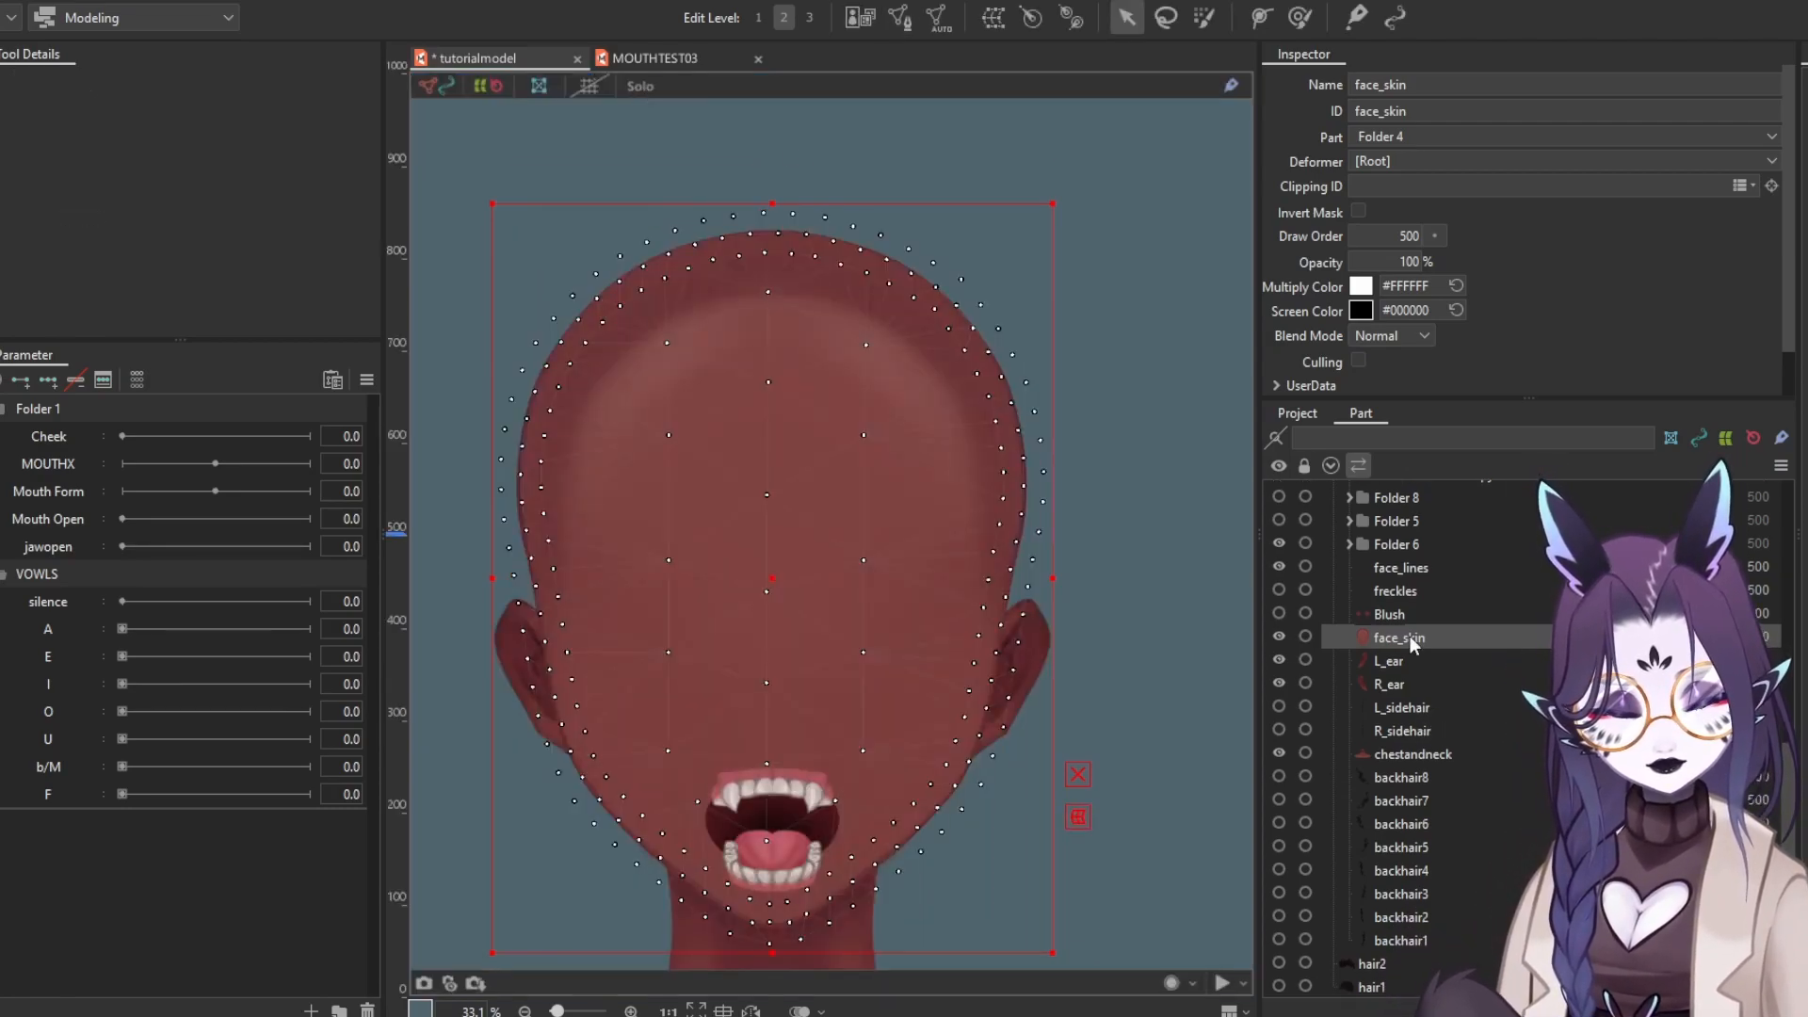
# Replace the default mesh of face_lines with the copied face_skin mesh, erase its interior points and apply it
pyautogui.click(1410, 569)
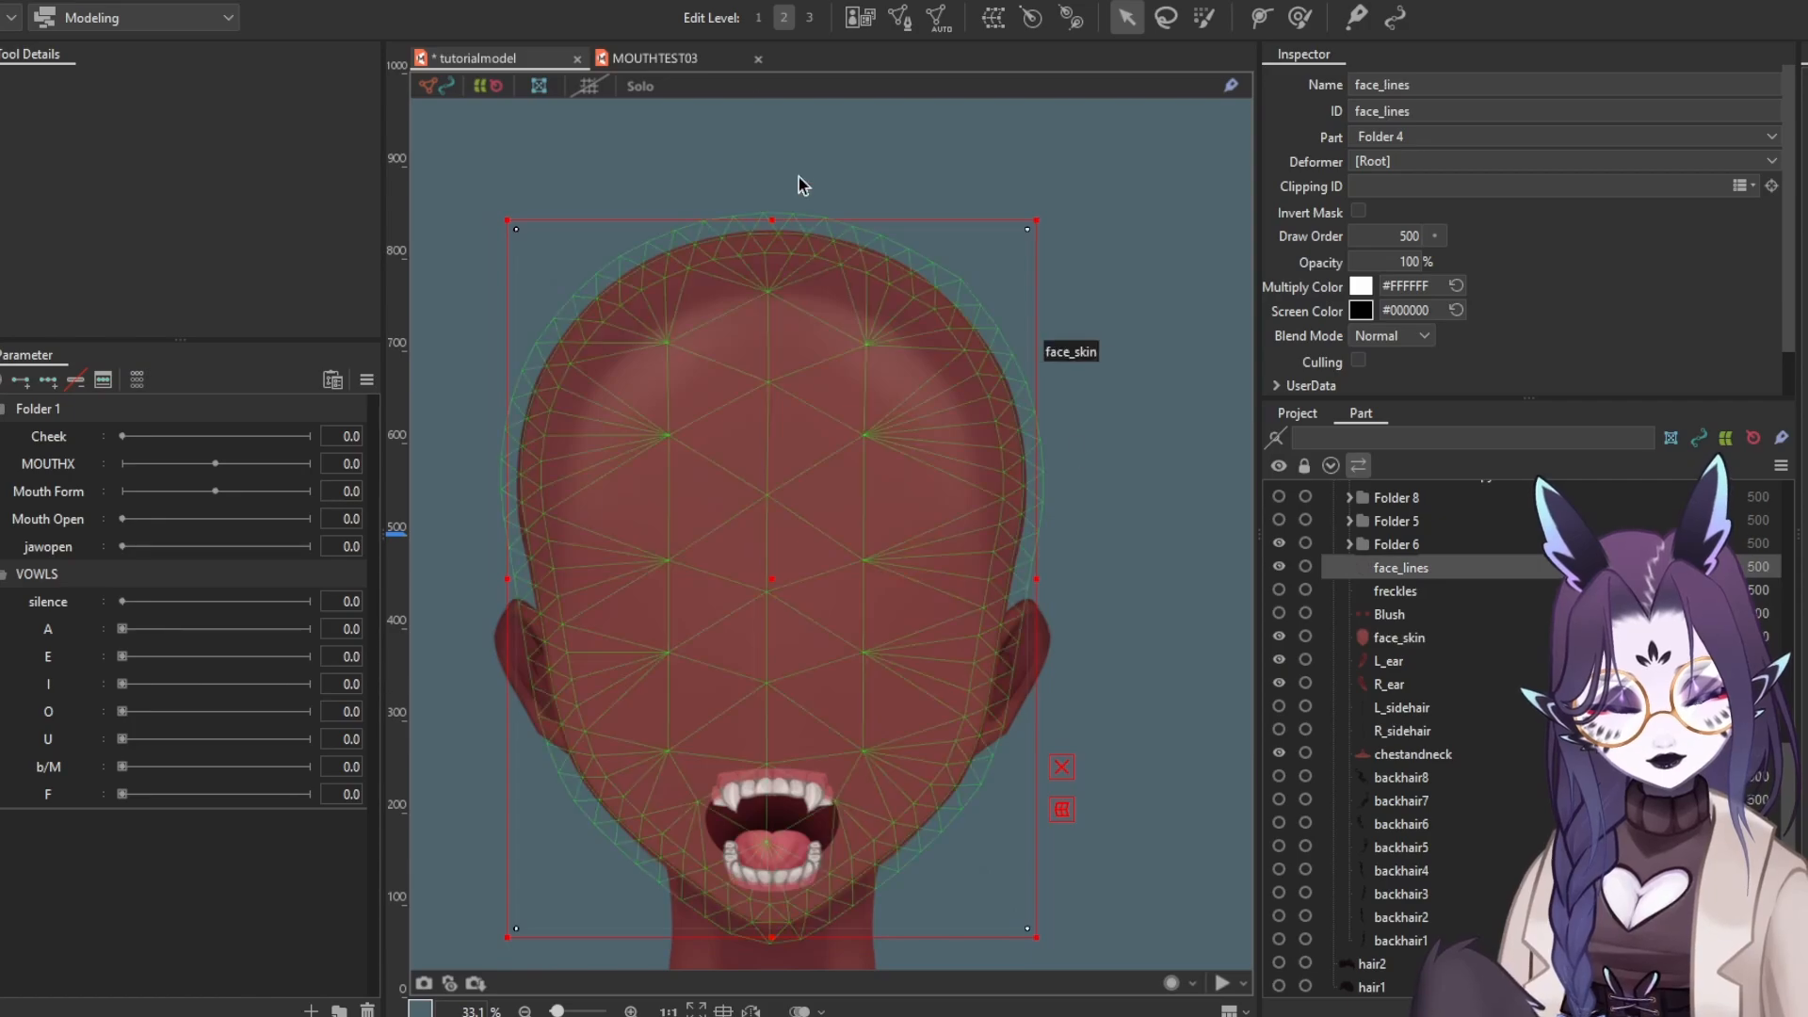
pyautogui.click(893, 19)
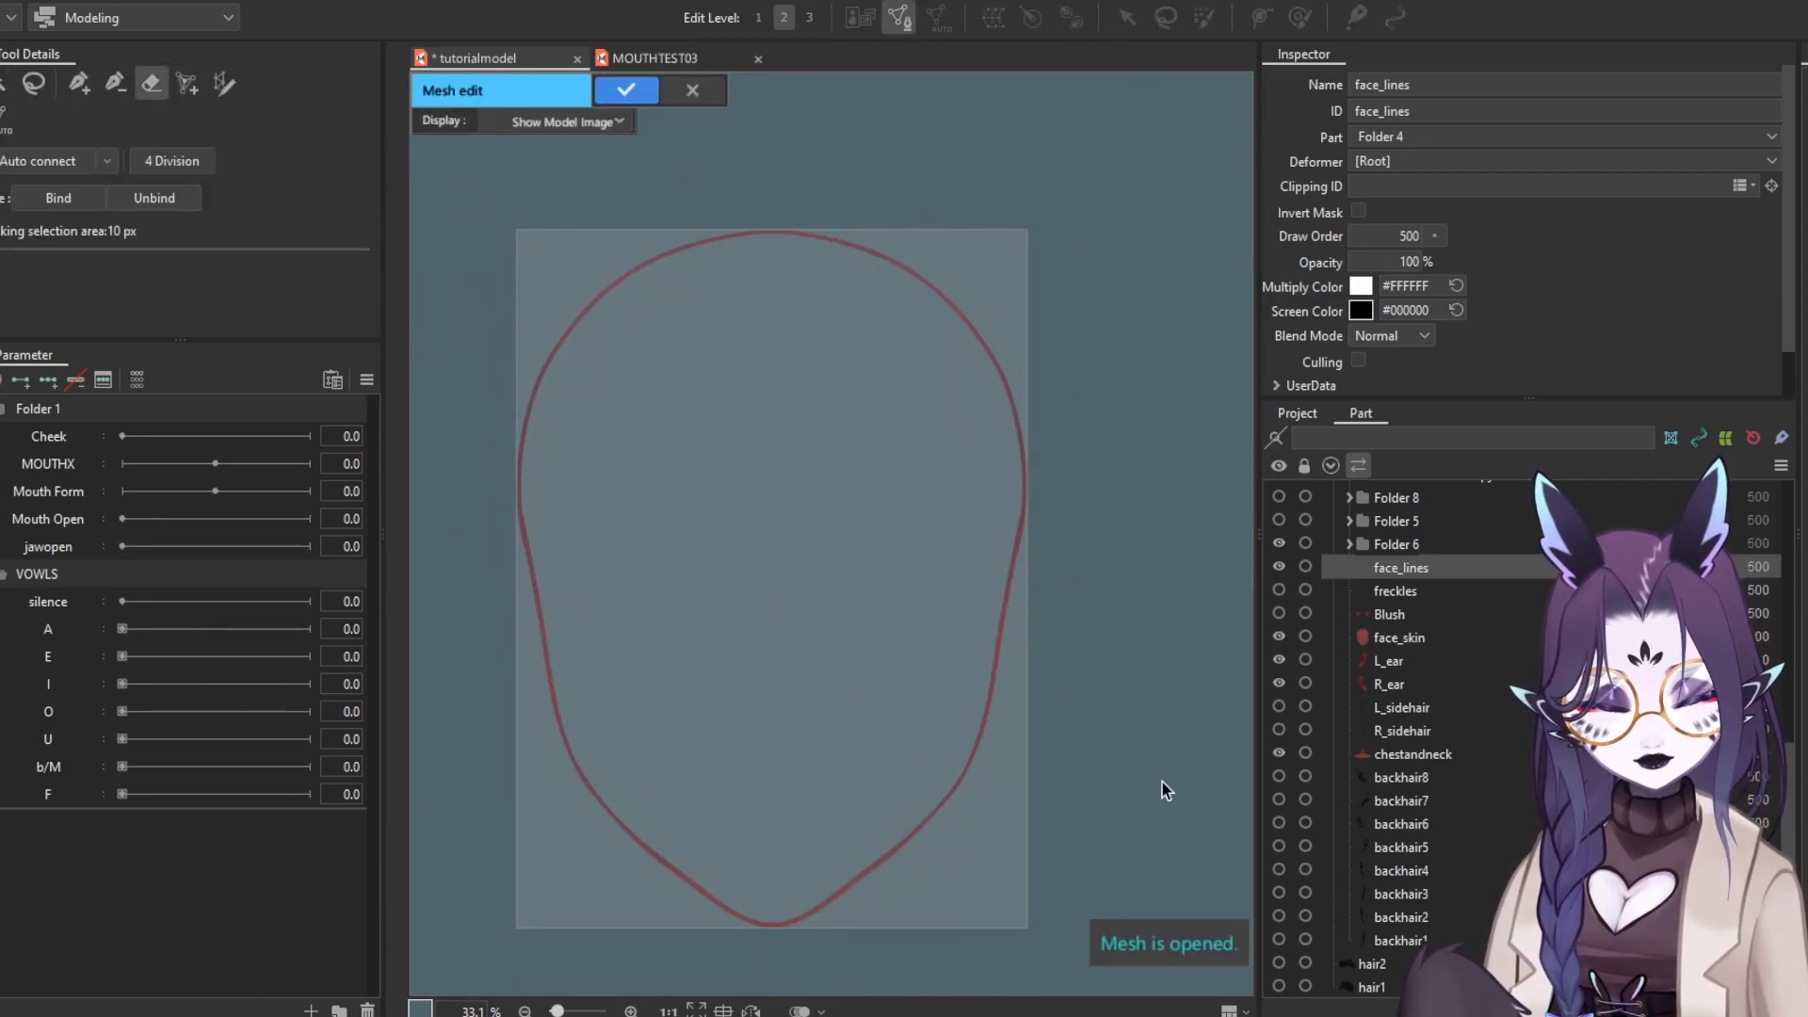
pyautogui.hotkey('ctrl', 'shift', 'a')
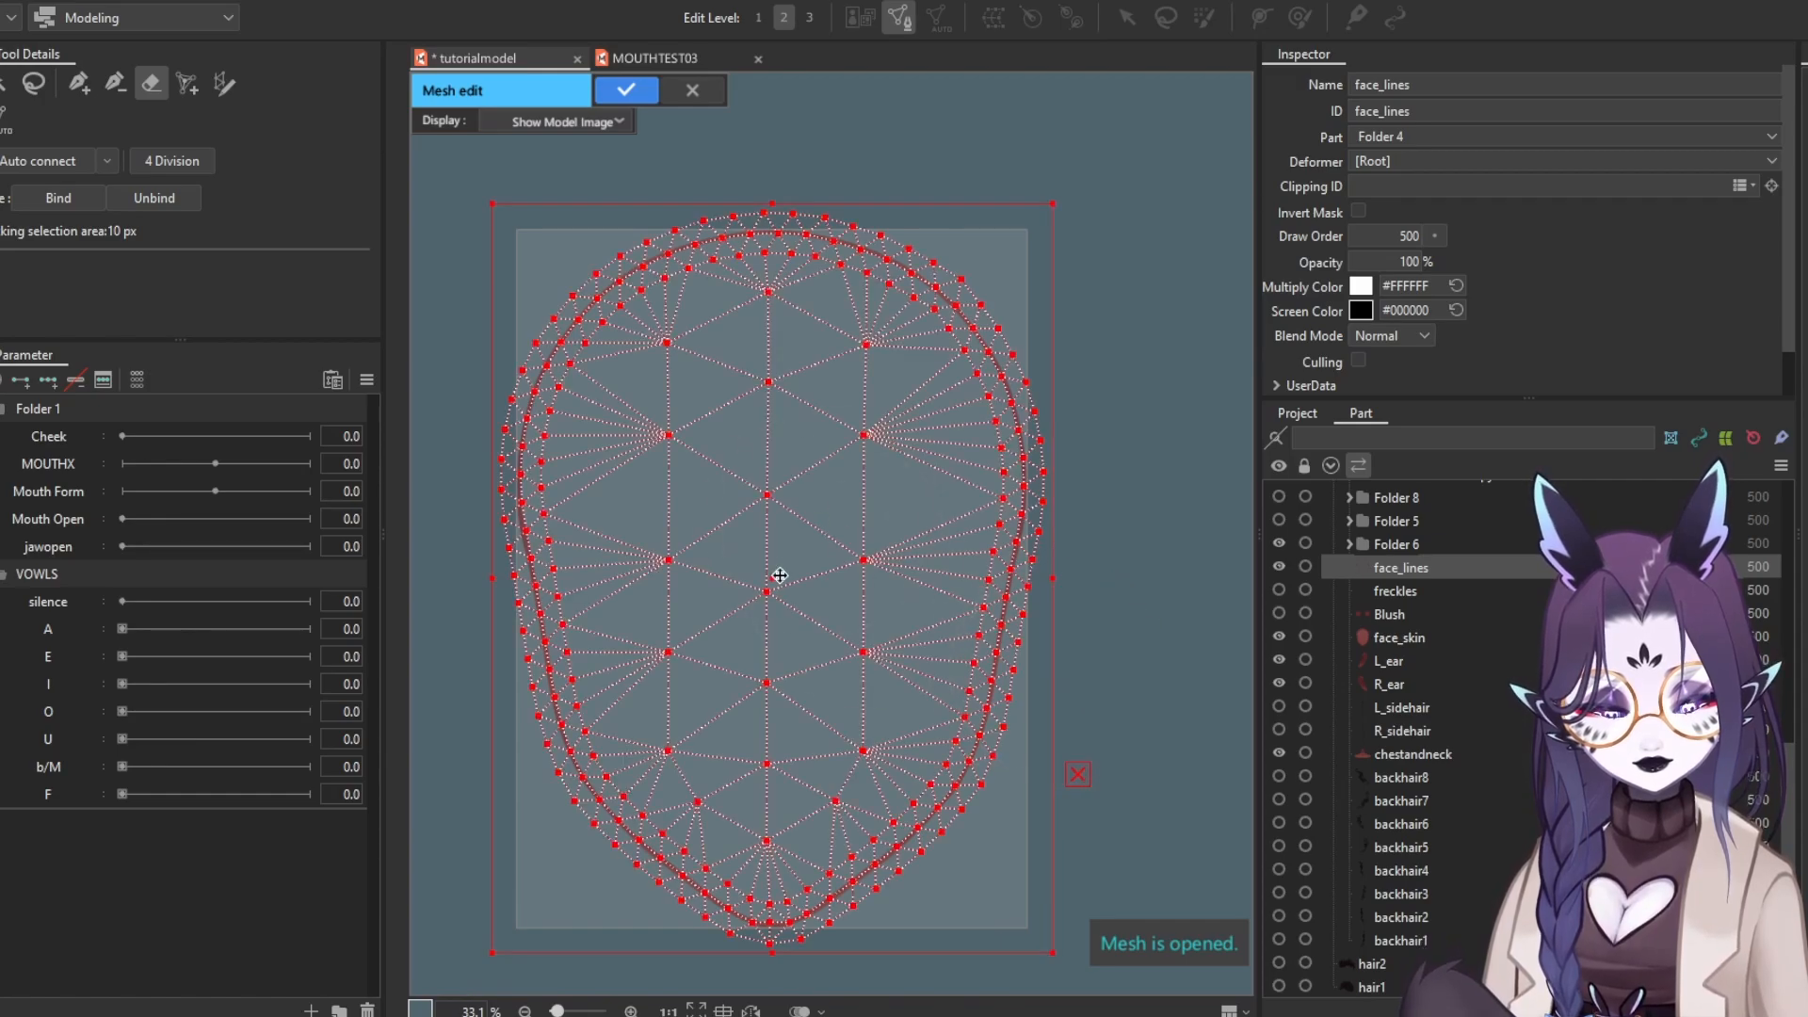
pyautogui.moveTo(777, 726)
pyautogui.mouseDown()
pyautogui.moveTo(786, 624)
pyautogui.moveTo(763, 623)
pyautogui.moveTo(788, 492)
pyautogui.moveTo(762, 482)
pyautogui.moveTo(750, 404)
pyautogui.moveTo(814, 412)
pyautogui.mouseUp()
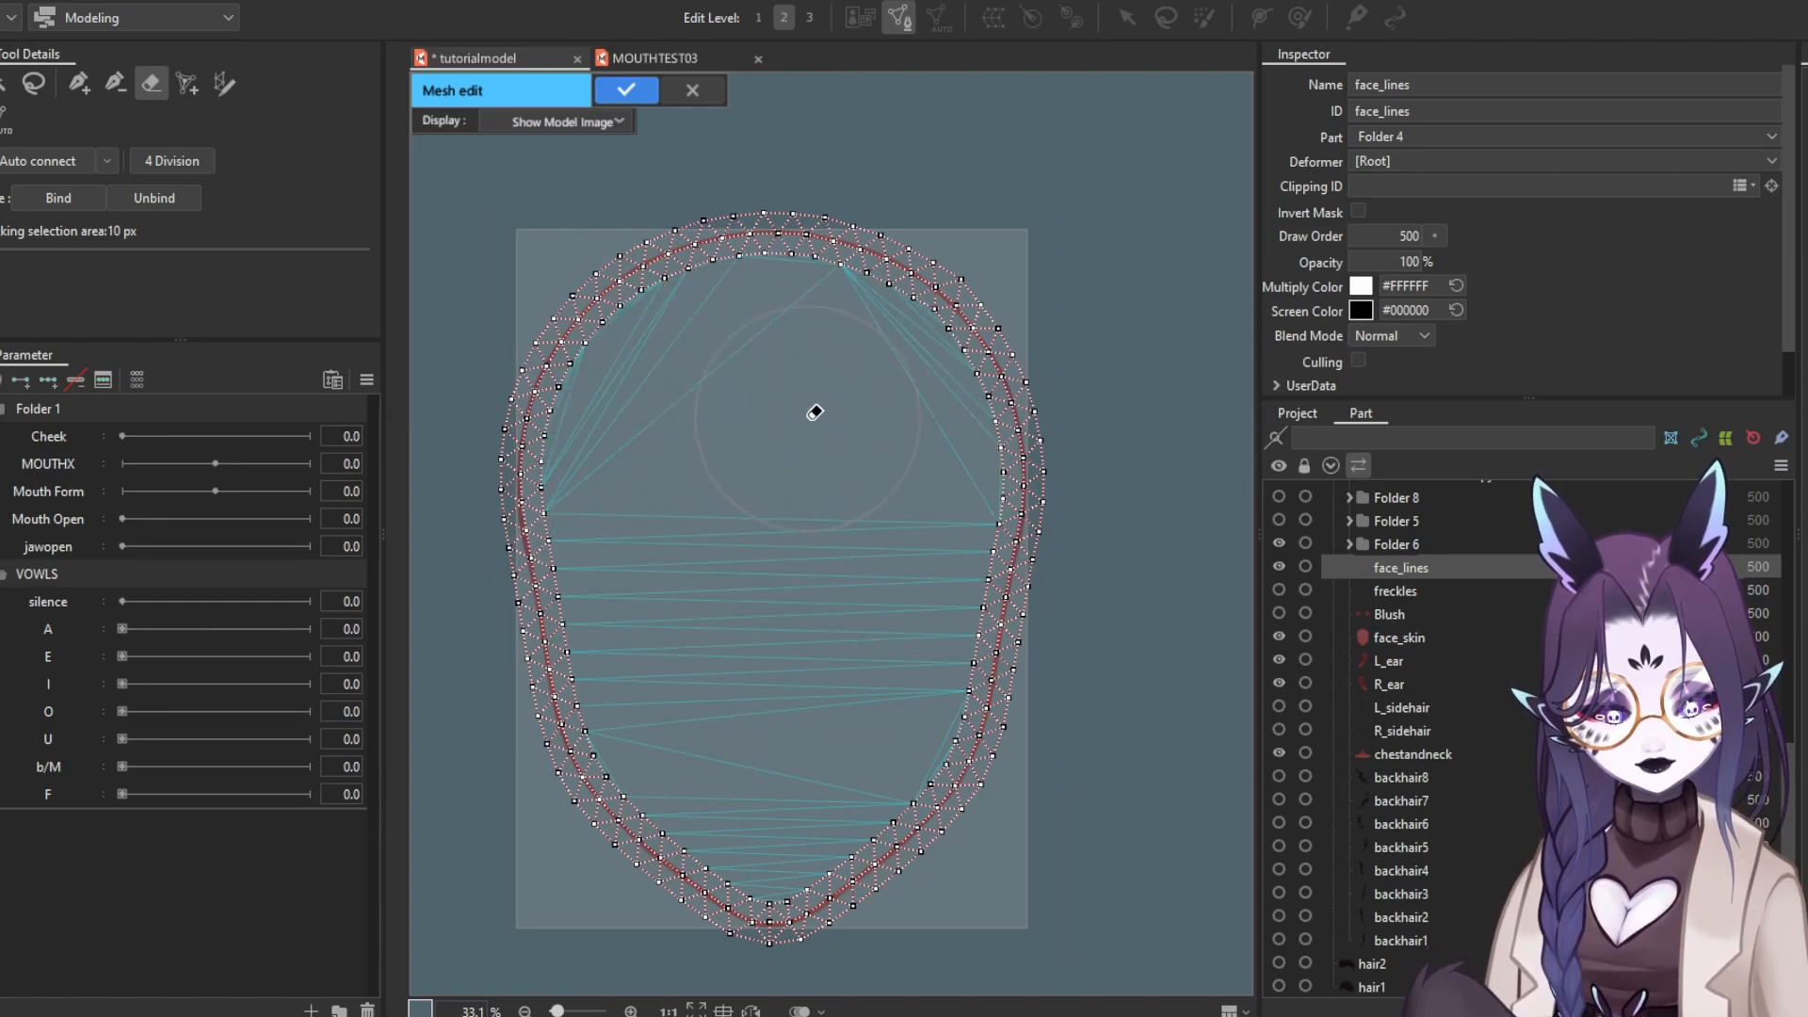
pyautogui.click(612, 96)
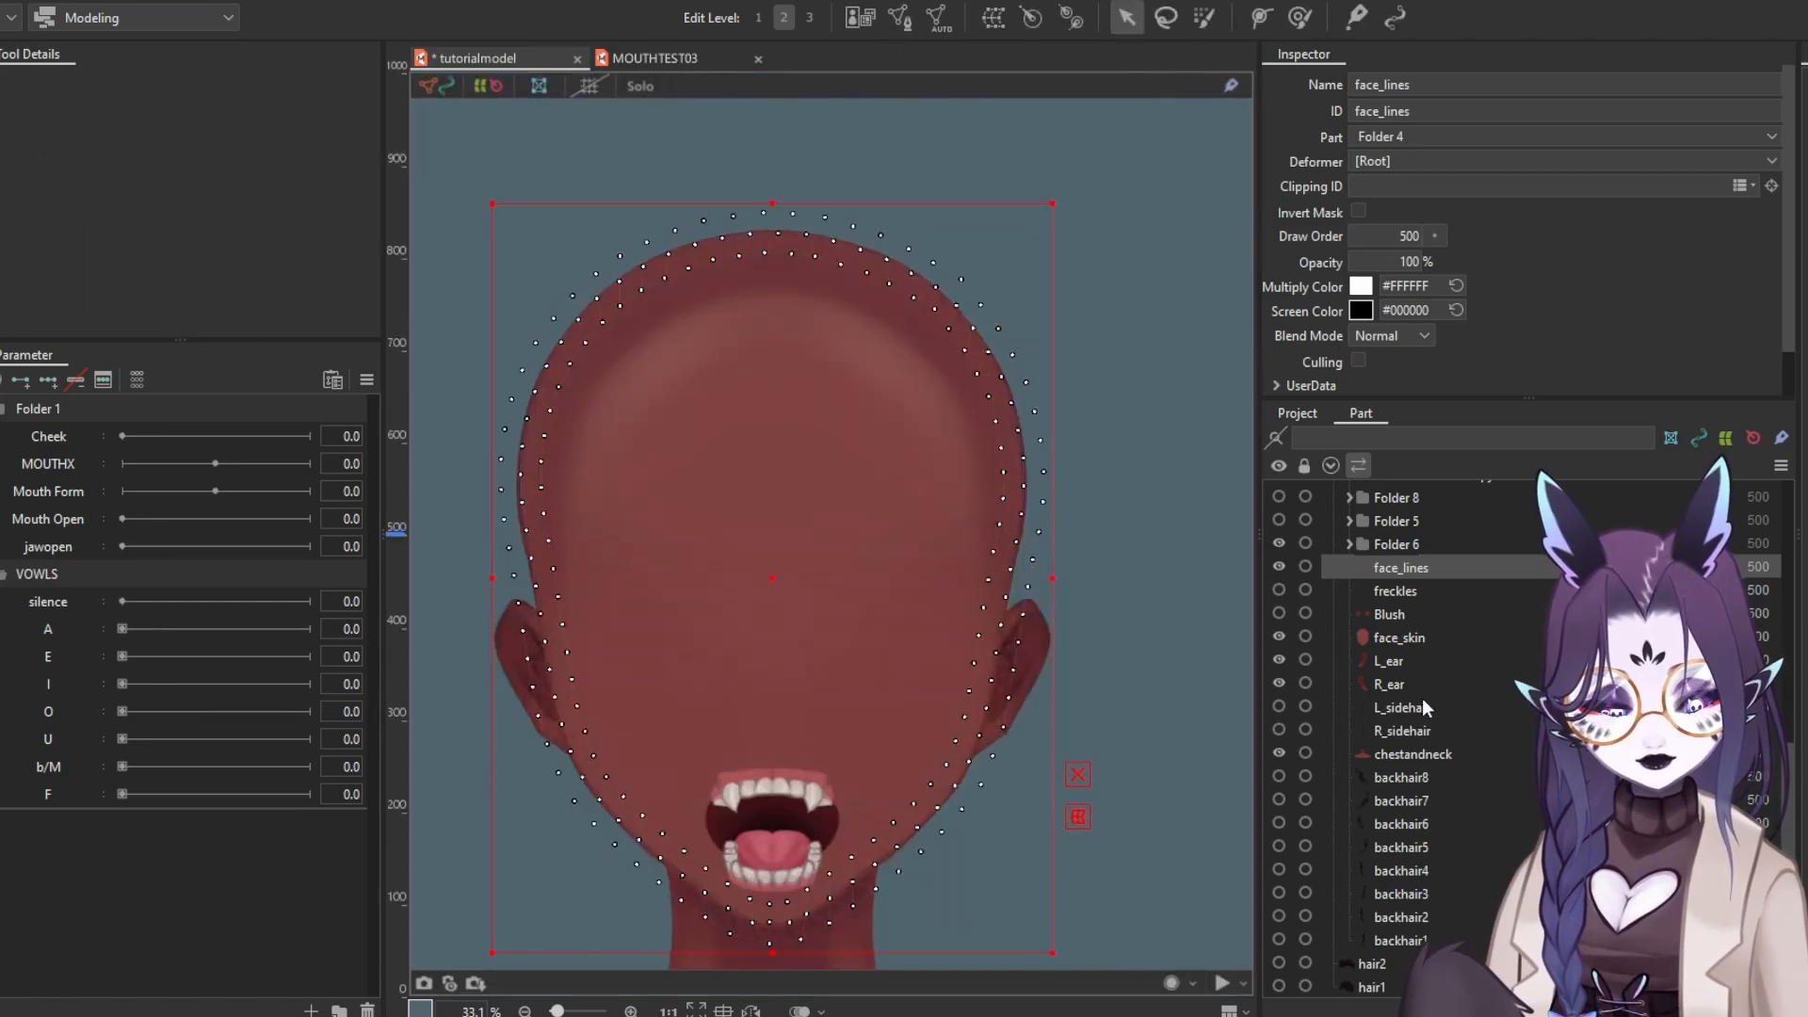
# Open the face_skin and face_lines meshes together, select all their points and bind the overlapping ones with glue
pyautogui.click(1401, 636)
pyautogui.keyDown('ctrl'); pyautogui.click(1417, 568); pyautogui.keyUp('ctrl')
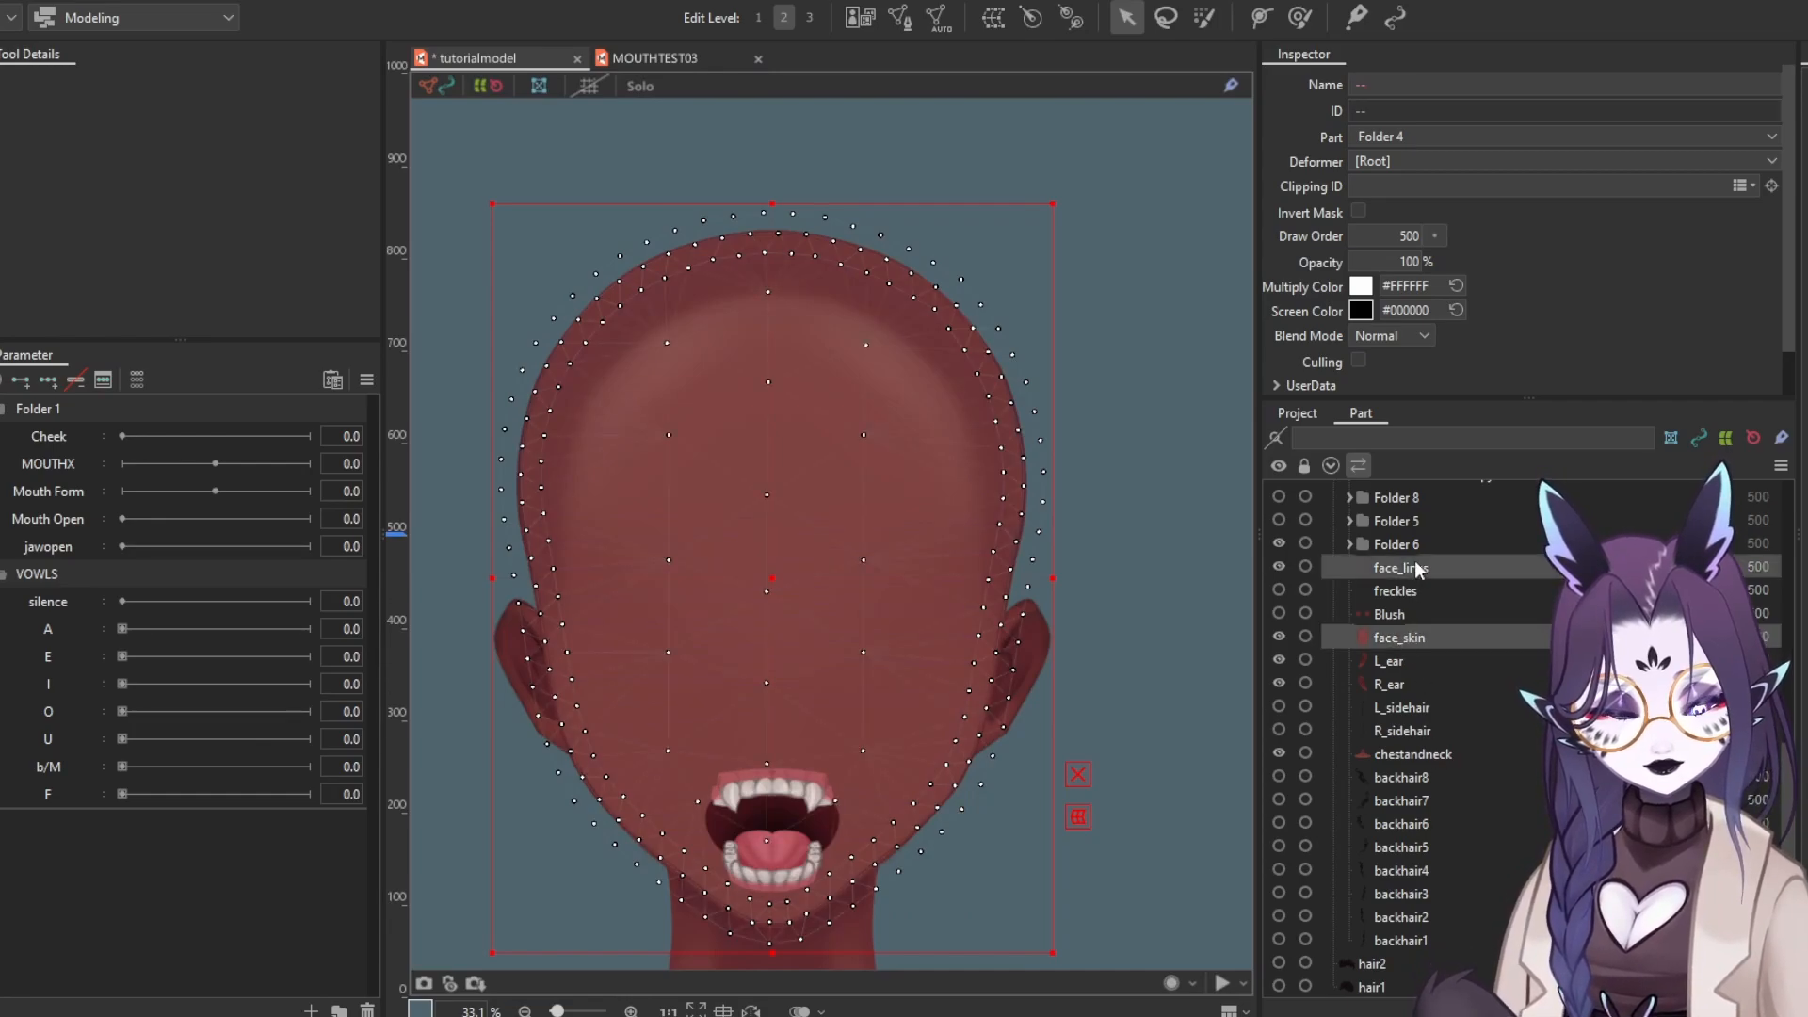
pyautogui.click(900, 17)
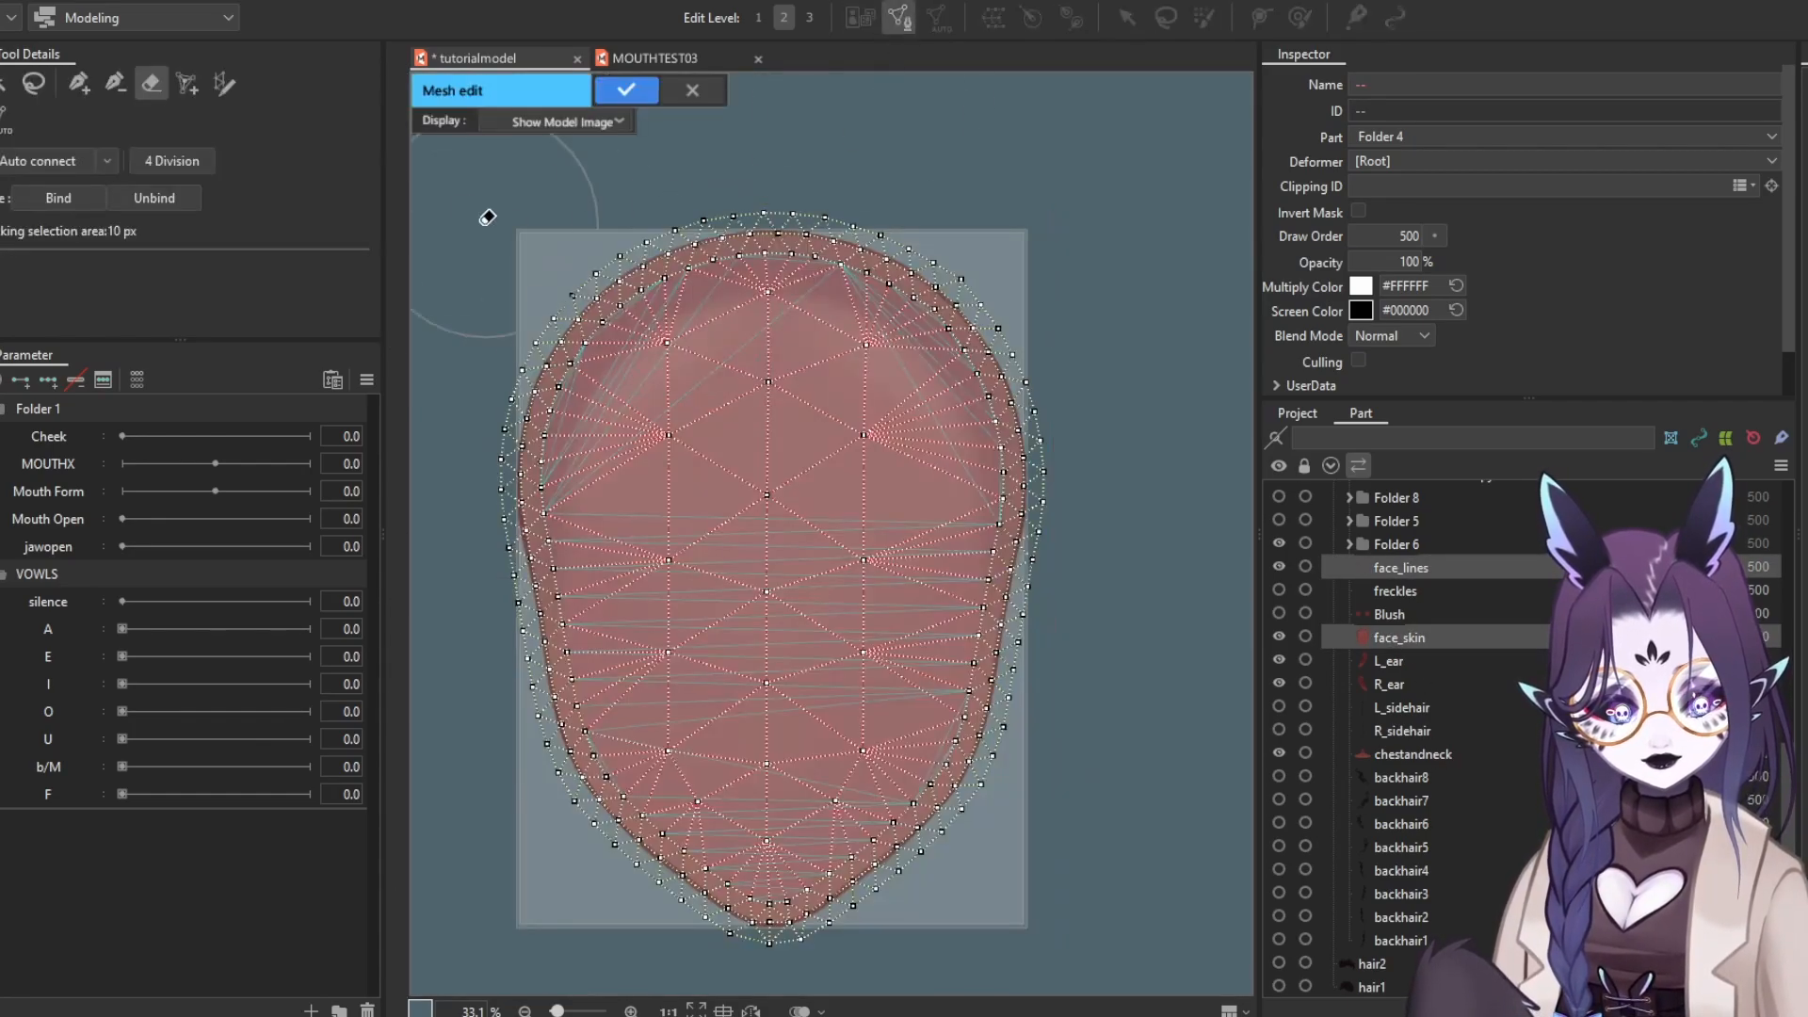
pyautogui.moveTo(928, 236)
pyautogui.mouseDown()
pyautogui.moveTo(565, 273)
pyautogui.moveTo(706, 969)
pyautogui.moveTo(1114, 173)
pyautogui.moveTo(927, 236)
pyautogui.mouseUp()
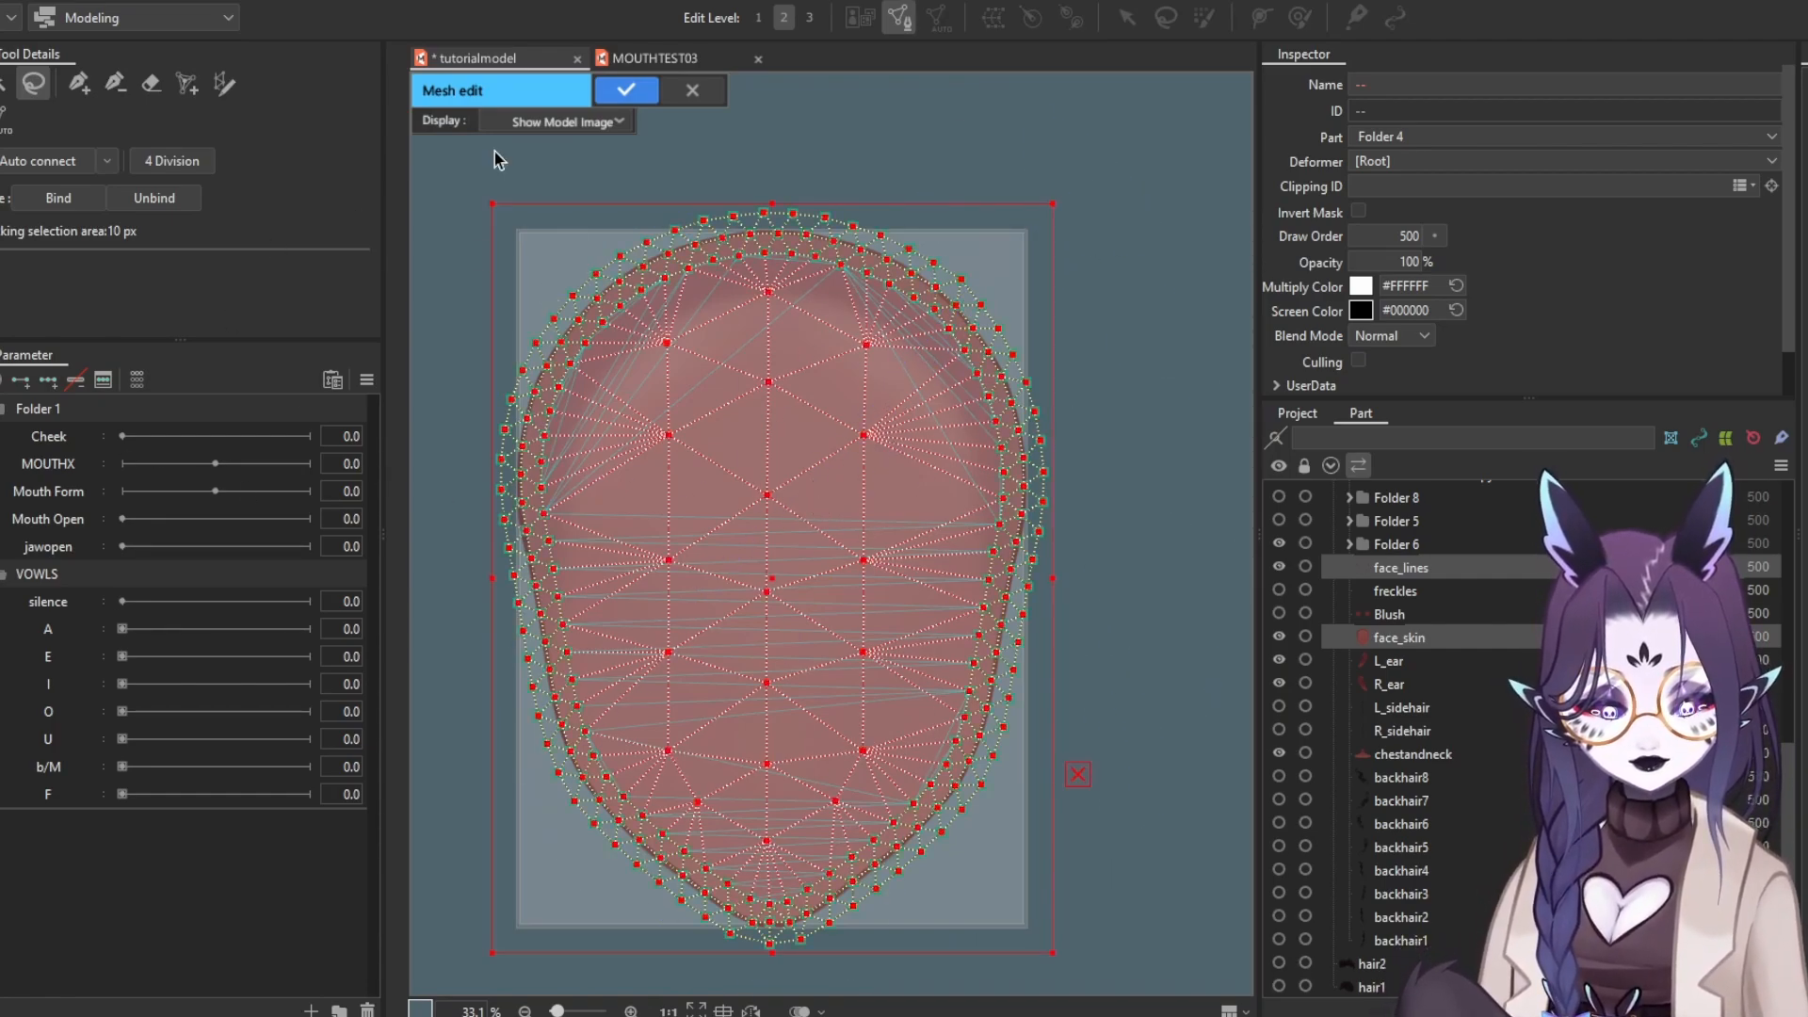
pyautogui.click(626, 90)
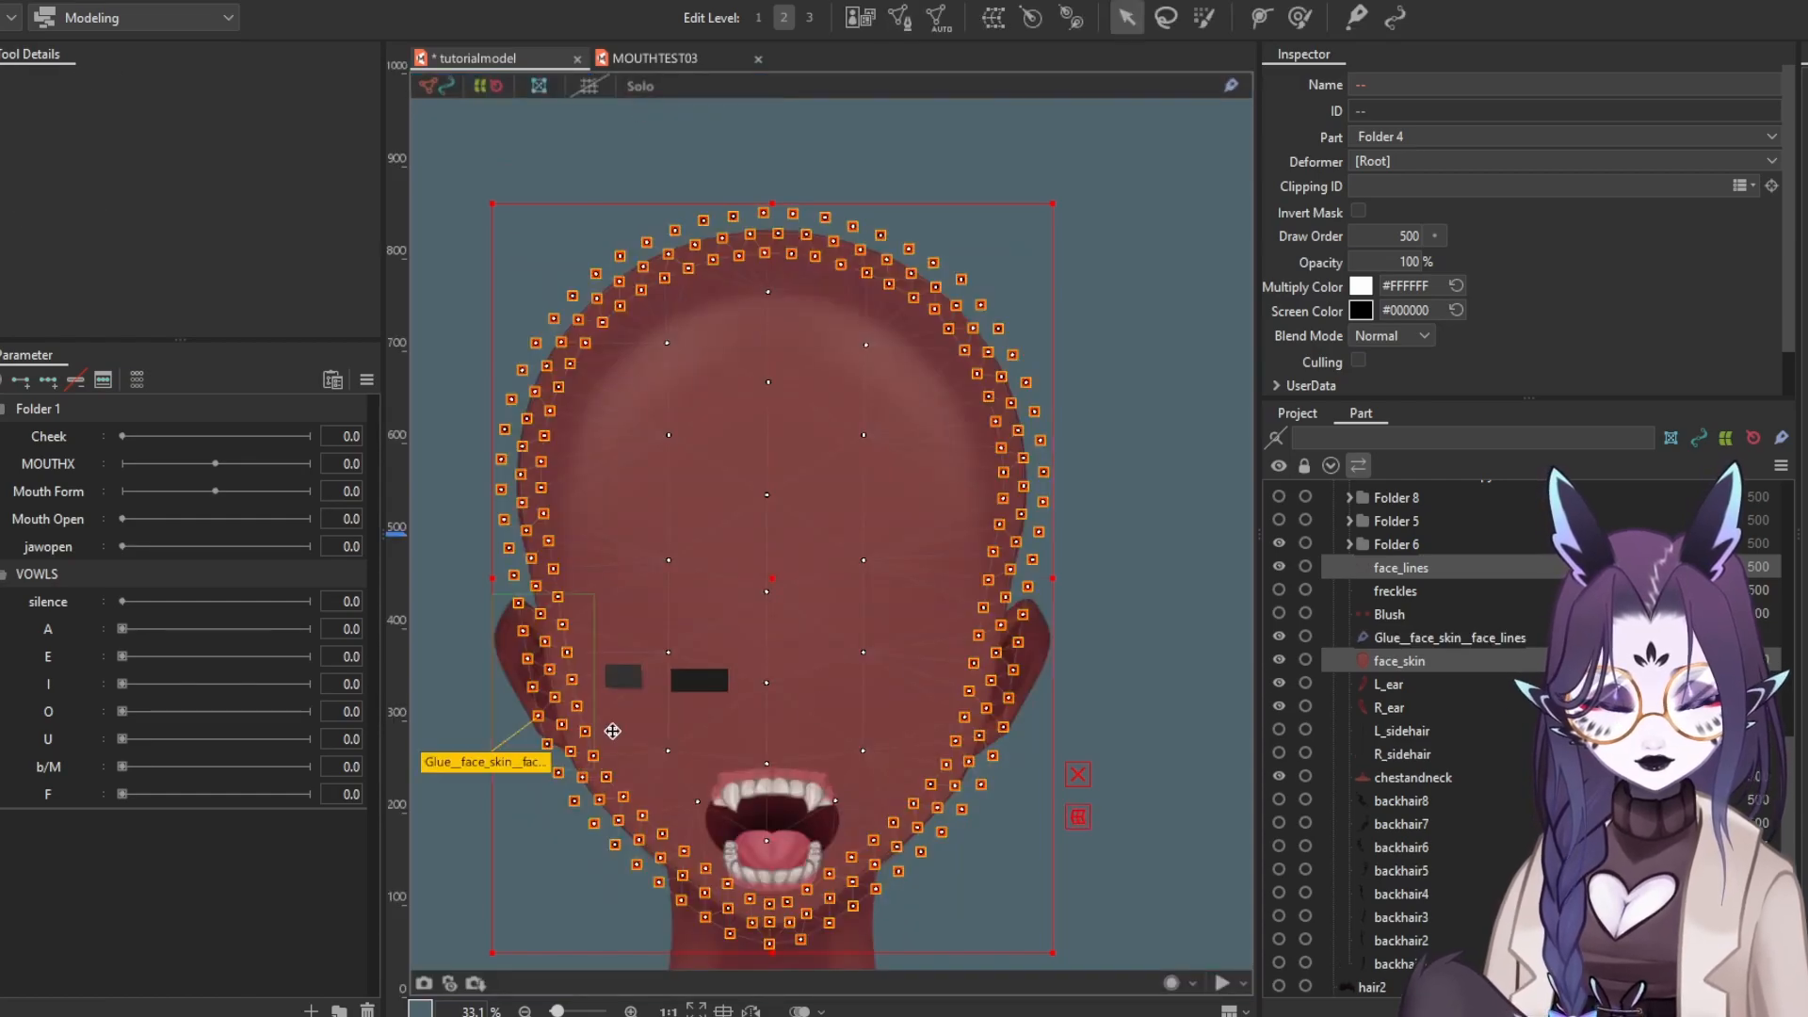
# Test the glue by deforming the edge of face_skin with the deform brush at about 1058 px, and undo the deformations
pyautogui.click(1399, 660)
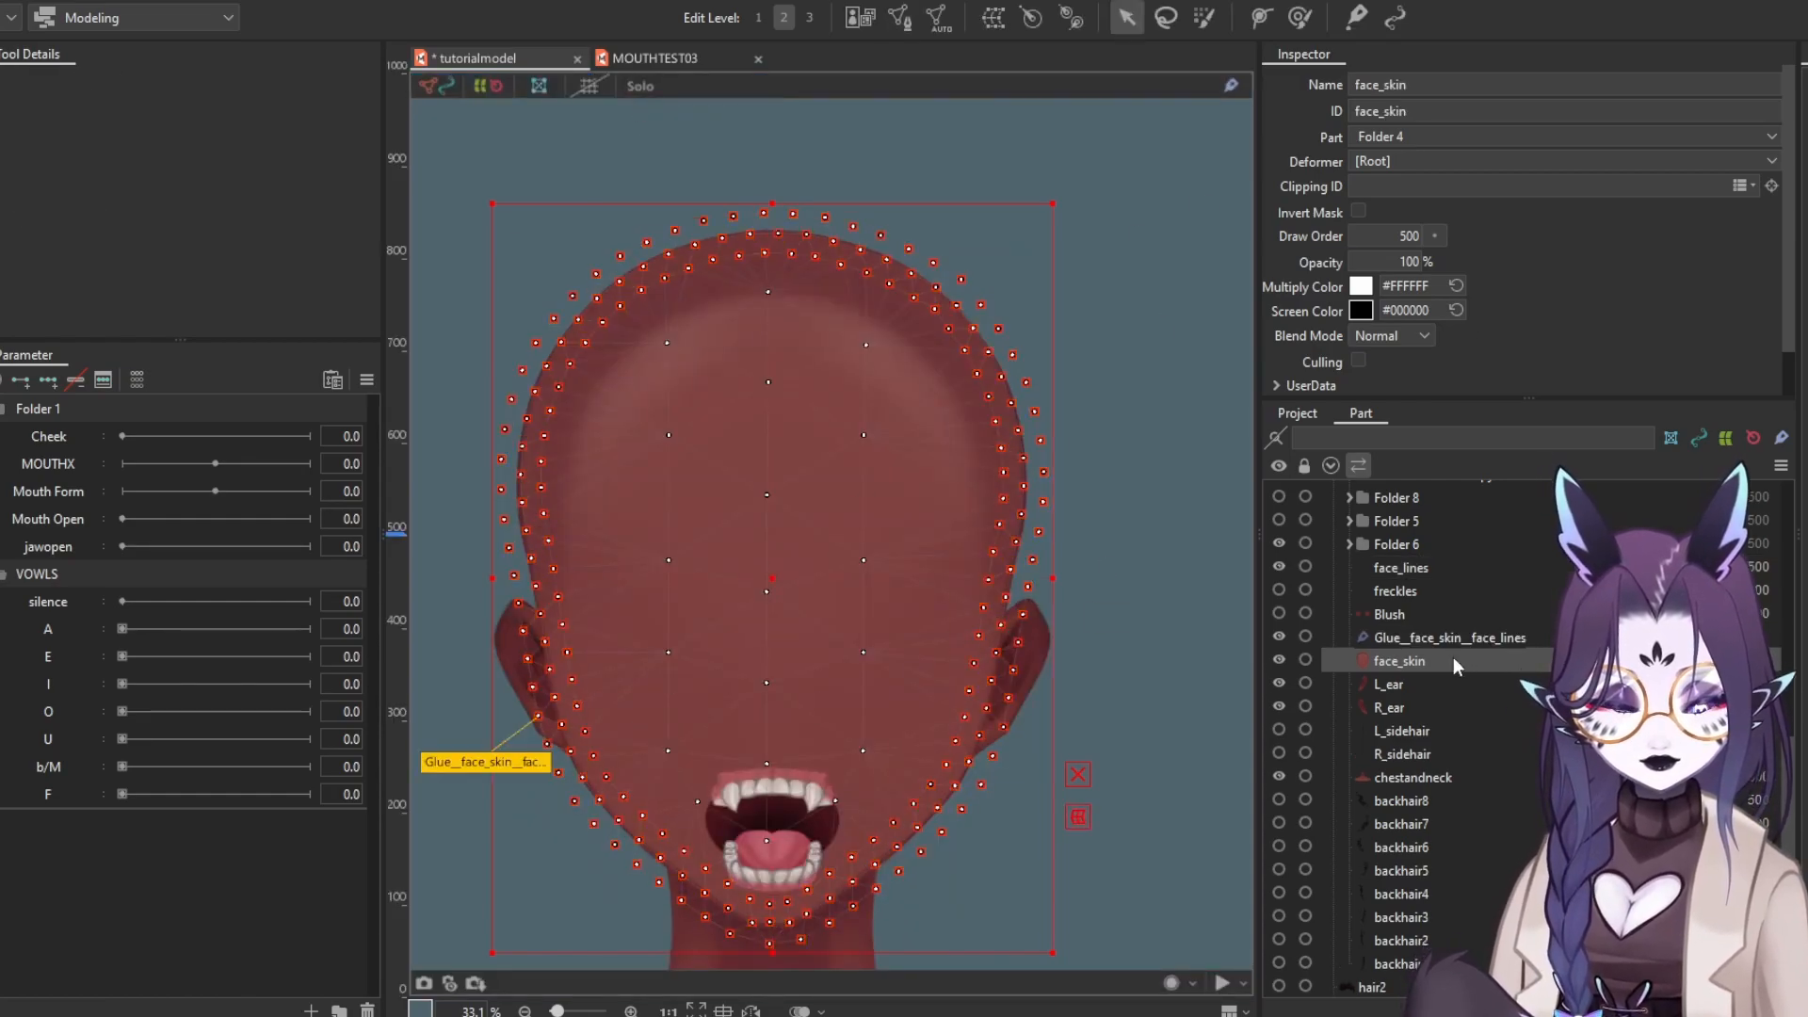
pyautogui.click(1299, 17)
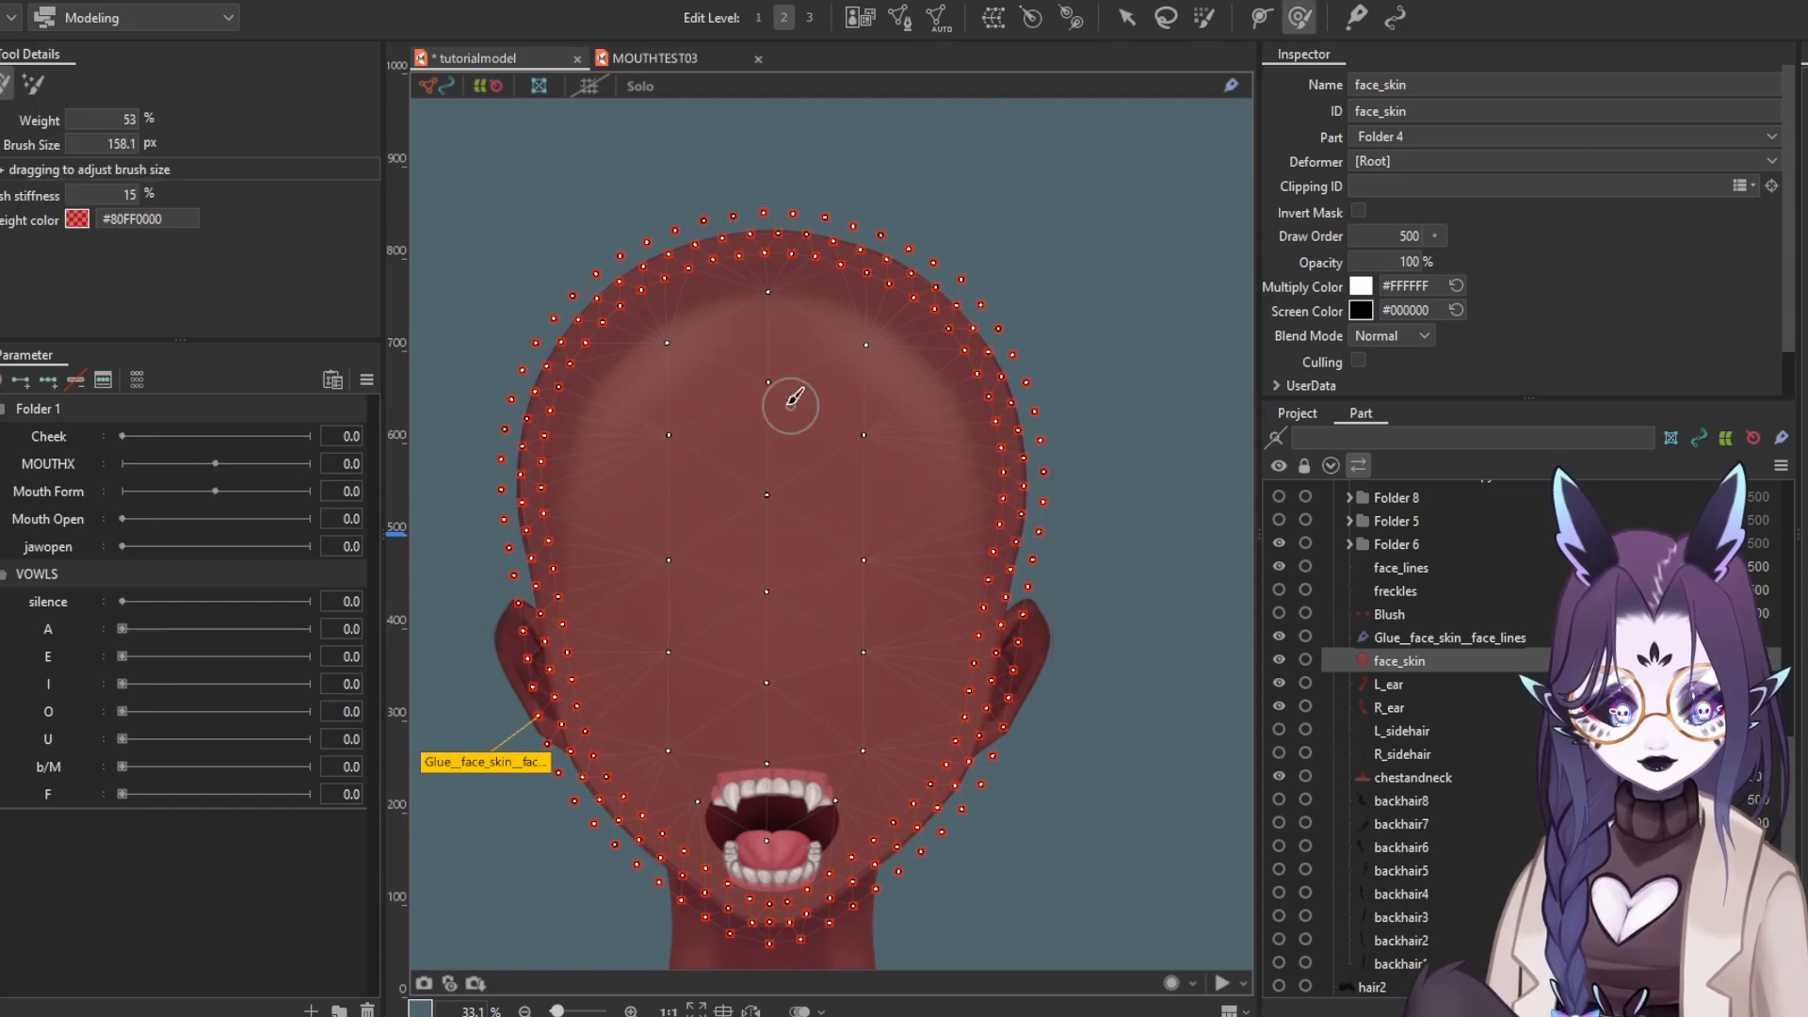
pyautogui.moveTo(889, 289)
pyautogui.mouseDown()
pyautogui.moveTo(1001, 187)
pyautogui.moveTo(1098, 196)
pyautogui.moveTo(1005, 432)
pyautogui.moveTo(592, 807)
pyautogui.mouseUp()
pyautogui.hotkey('ctrl', 'z')
pyautogui.hotkey('ctrl', 'z')
pyautogui.scroll(2, 523, 480)
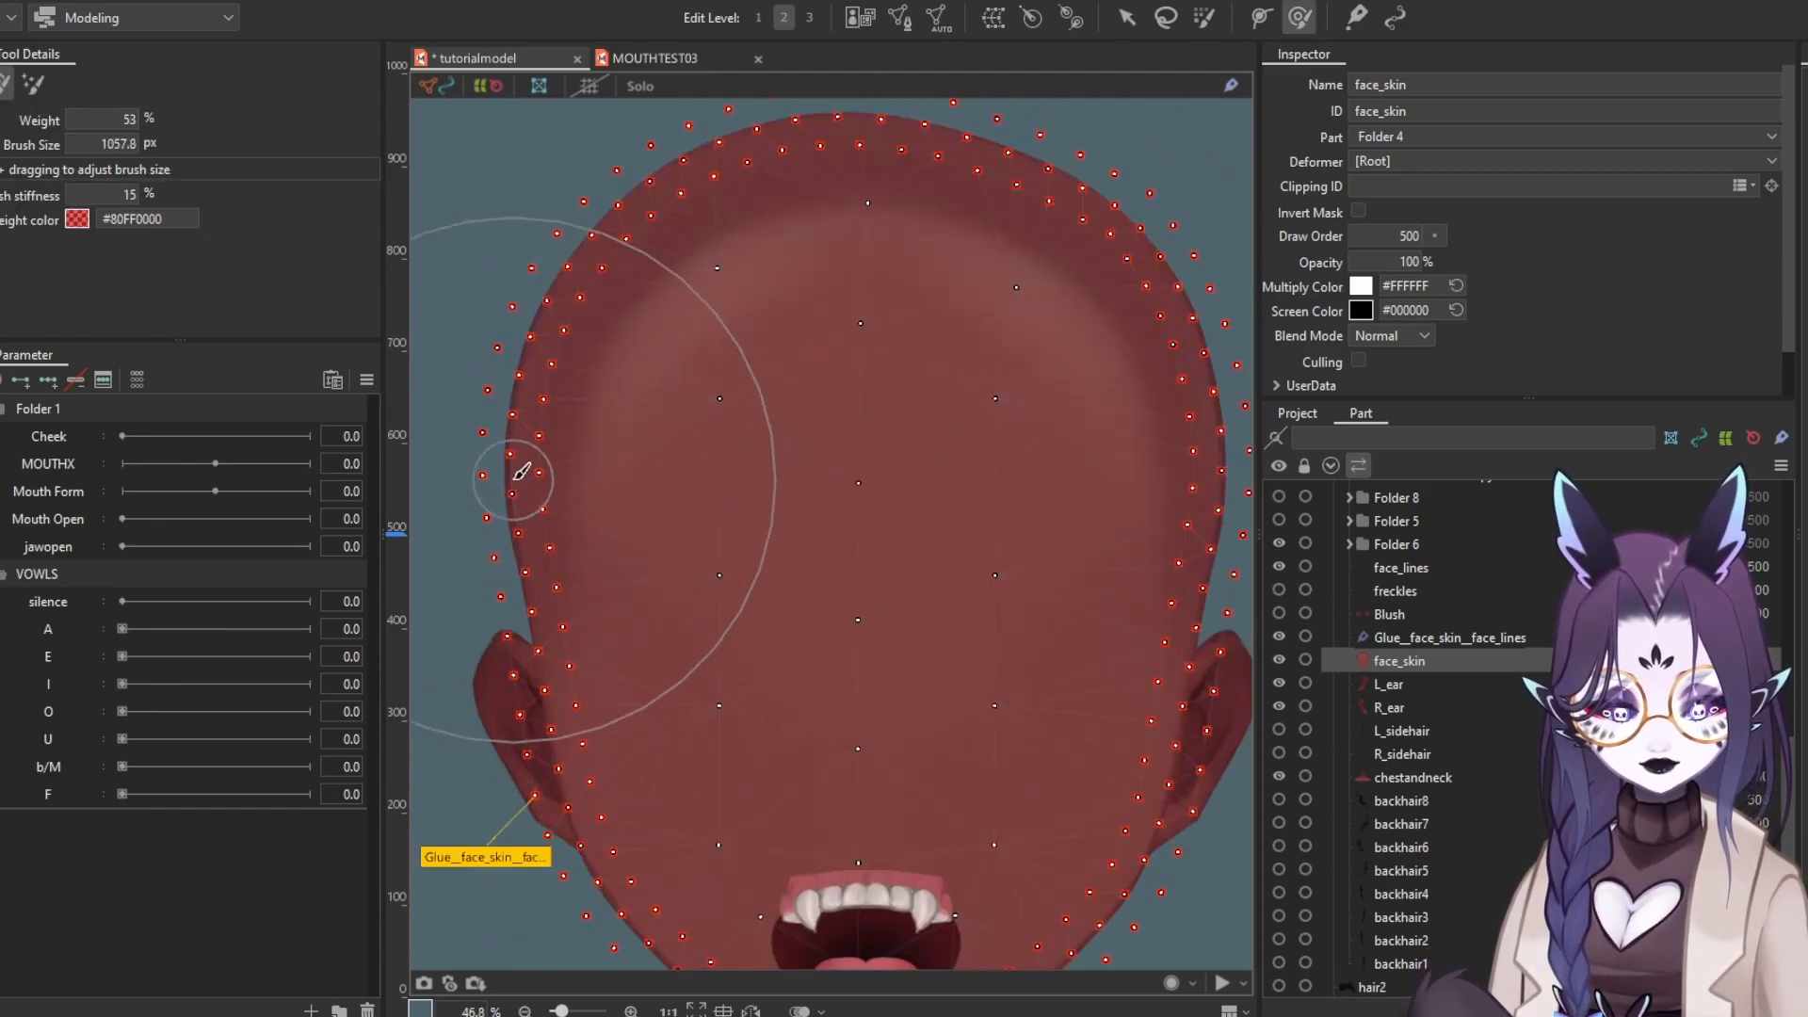
pyautogui.hotkey('ctrl', 'z')
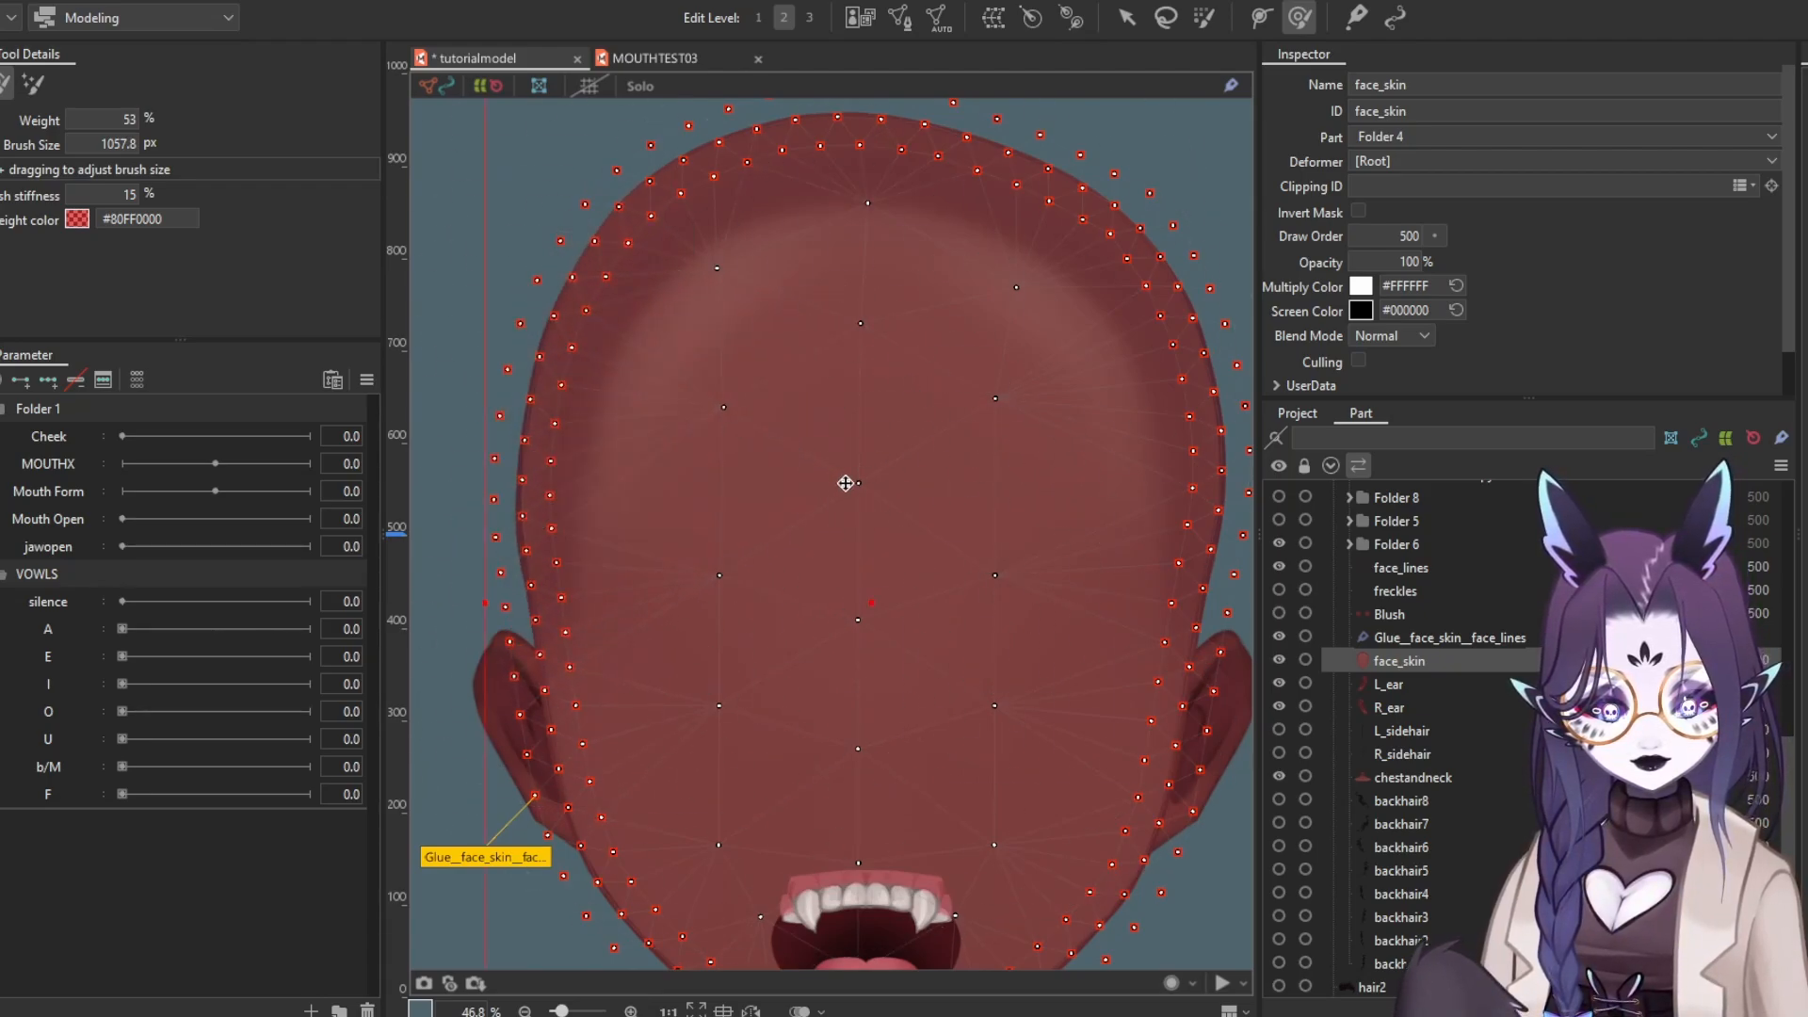
# Pull the jawline of face_skin outward with the deform brush to test the glued lines, and undo the deformation
pyautogui.moveTo(674, 560); pyautogui.dragTo(690, 252)
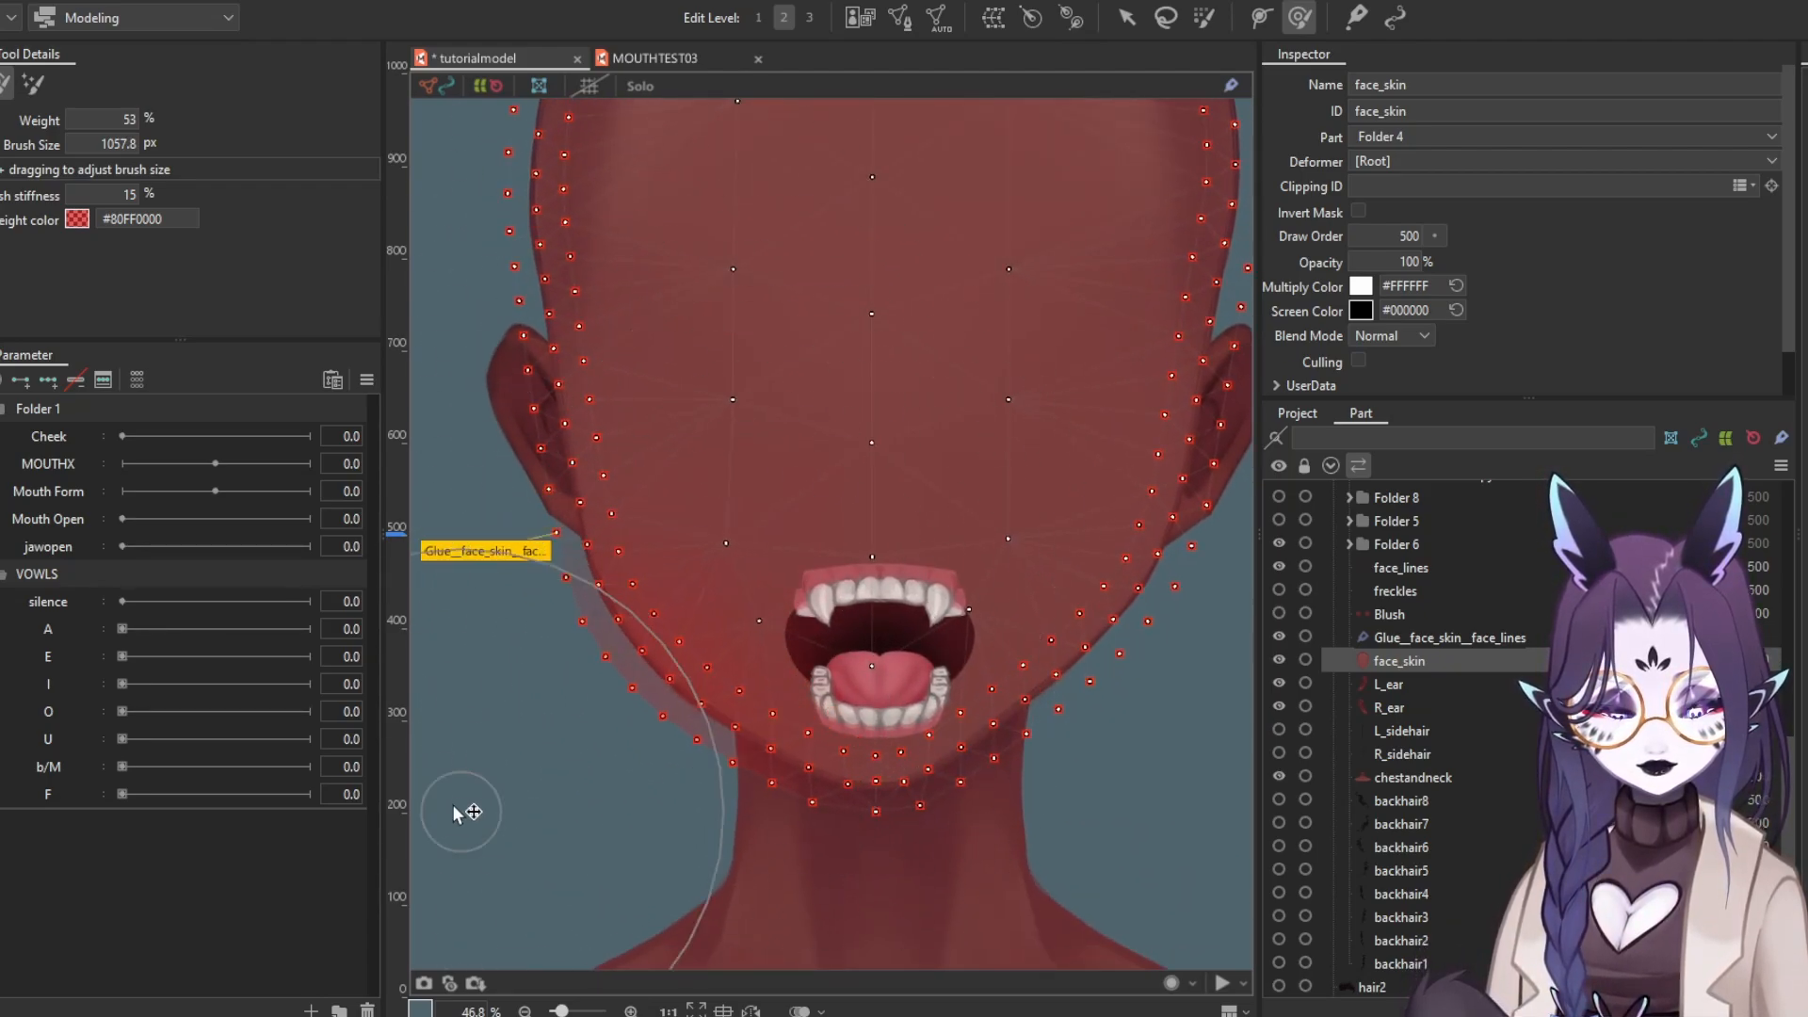
pyautogui.moveTo(770, 399)
pyautogui.mouseDown()
pyautogui.moveTo(1058, 242)
pyautogui.moveTo(867, 515)
pyautogui.moveTo(975, 314)
pyautogui.moveTo(348, 965)
pyautogui.mouseUp()
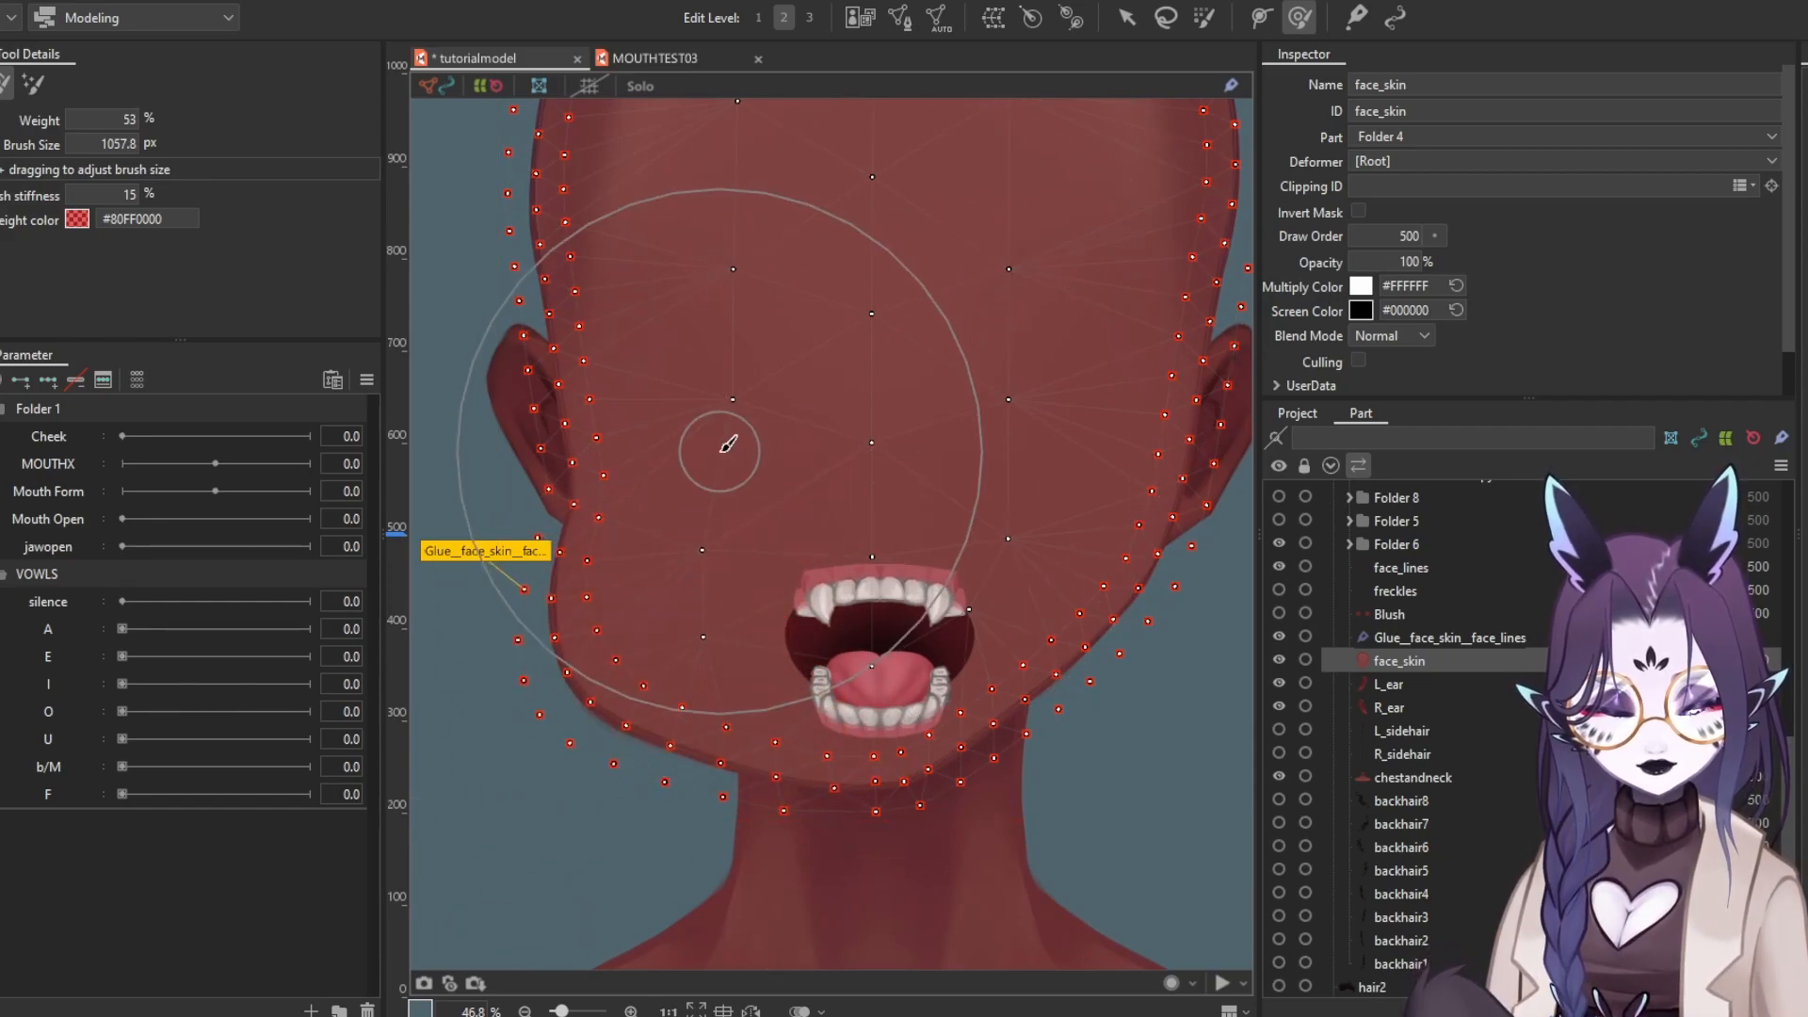
pyautogui.scroll(-3, 753, 490)
pyautogui.press('ctrl')
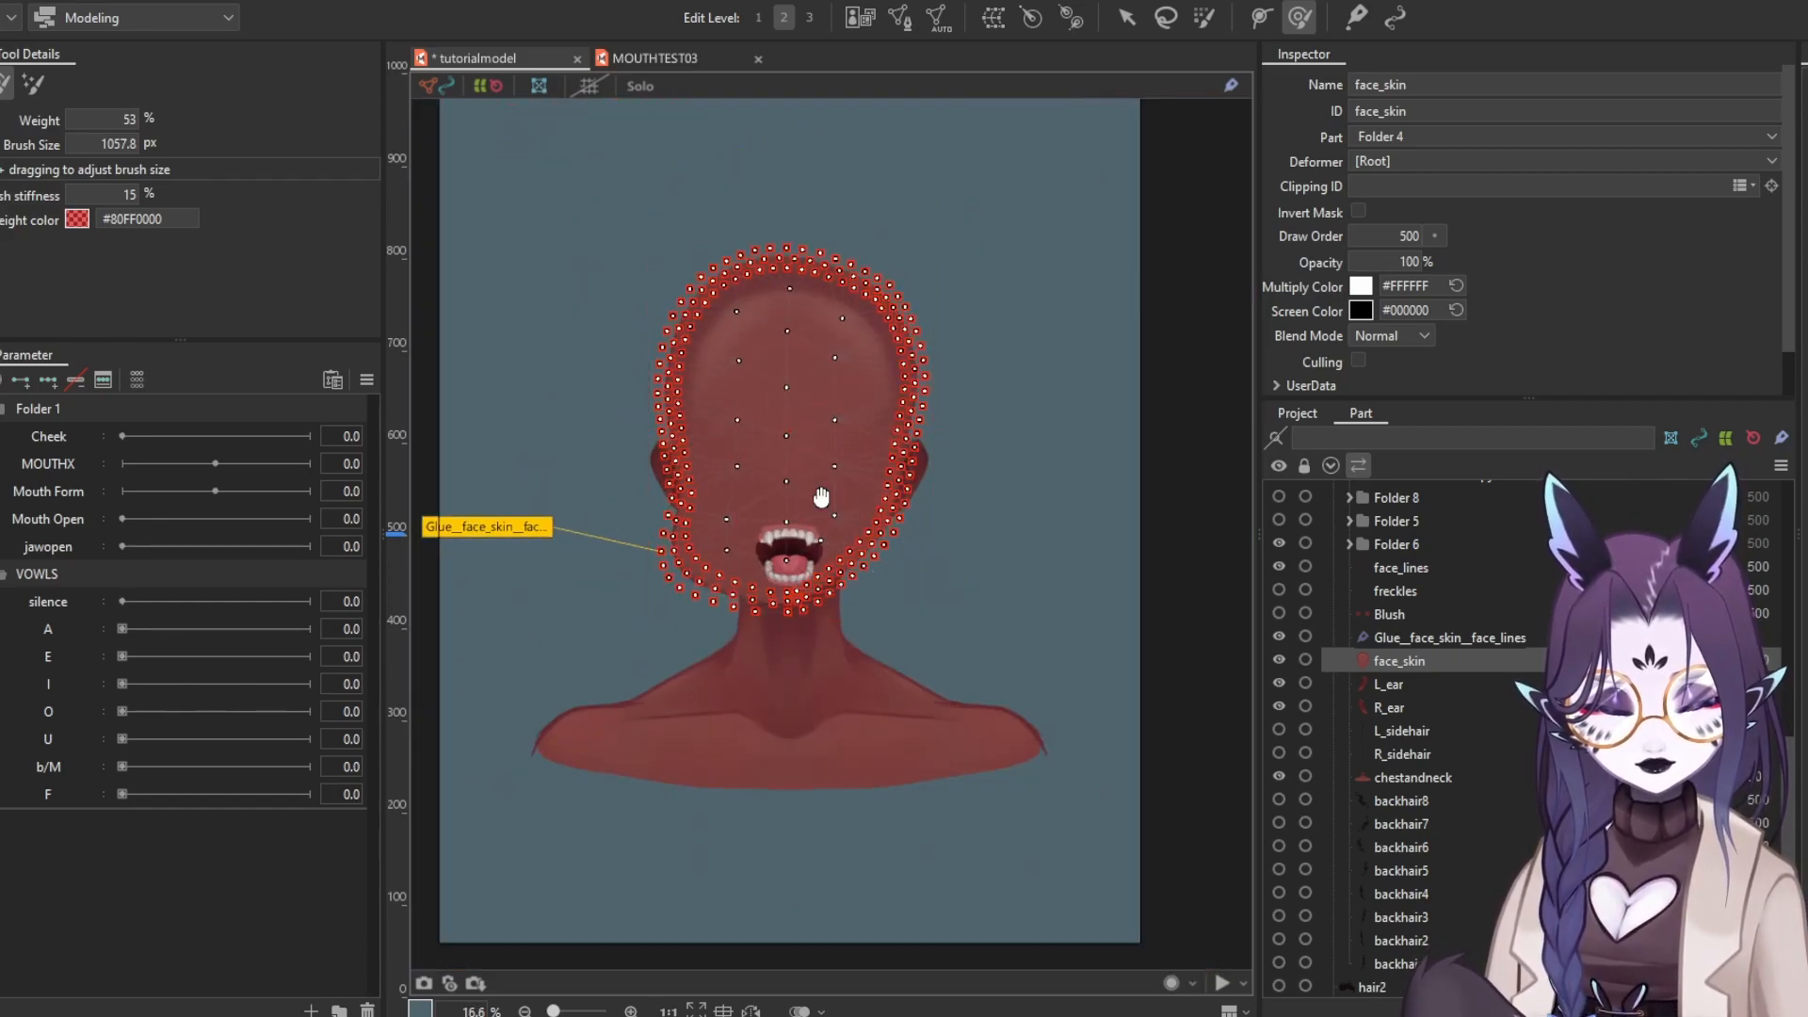
pyautogui.scroll(2, 791, 458)
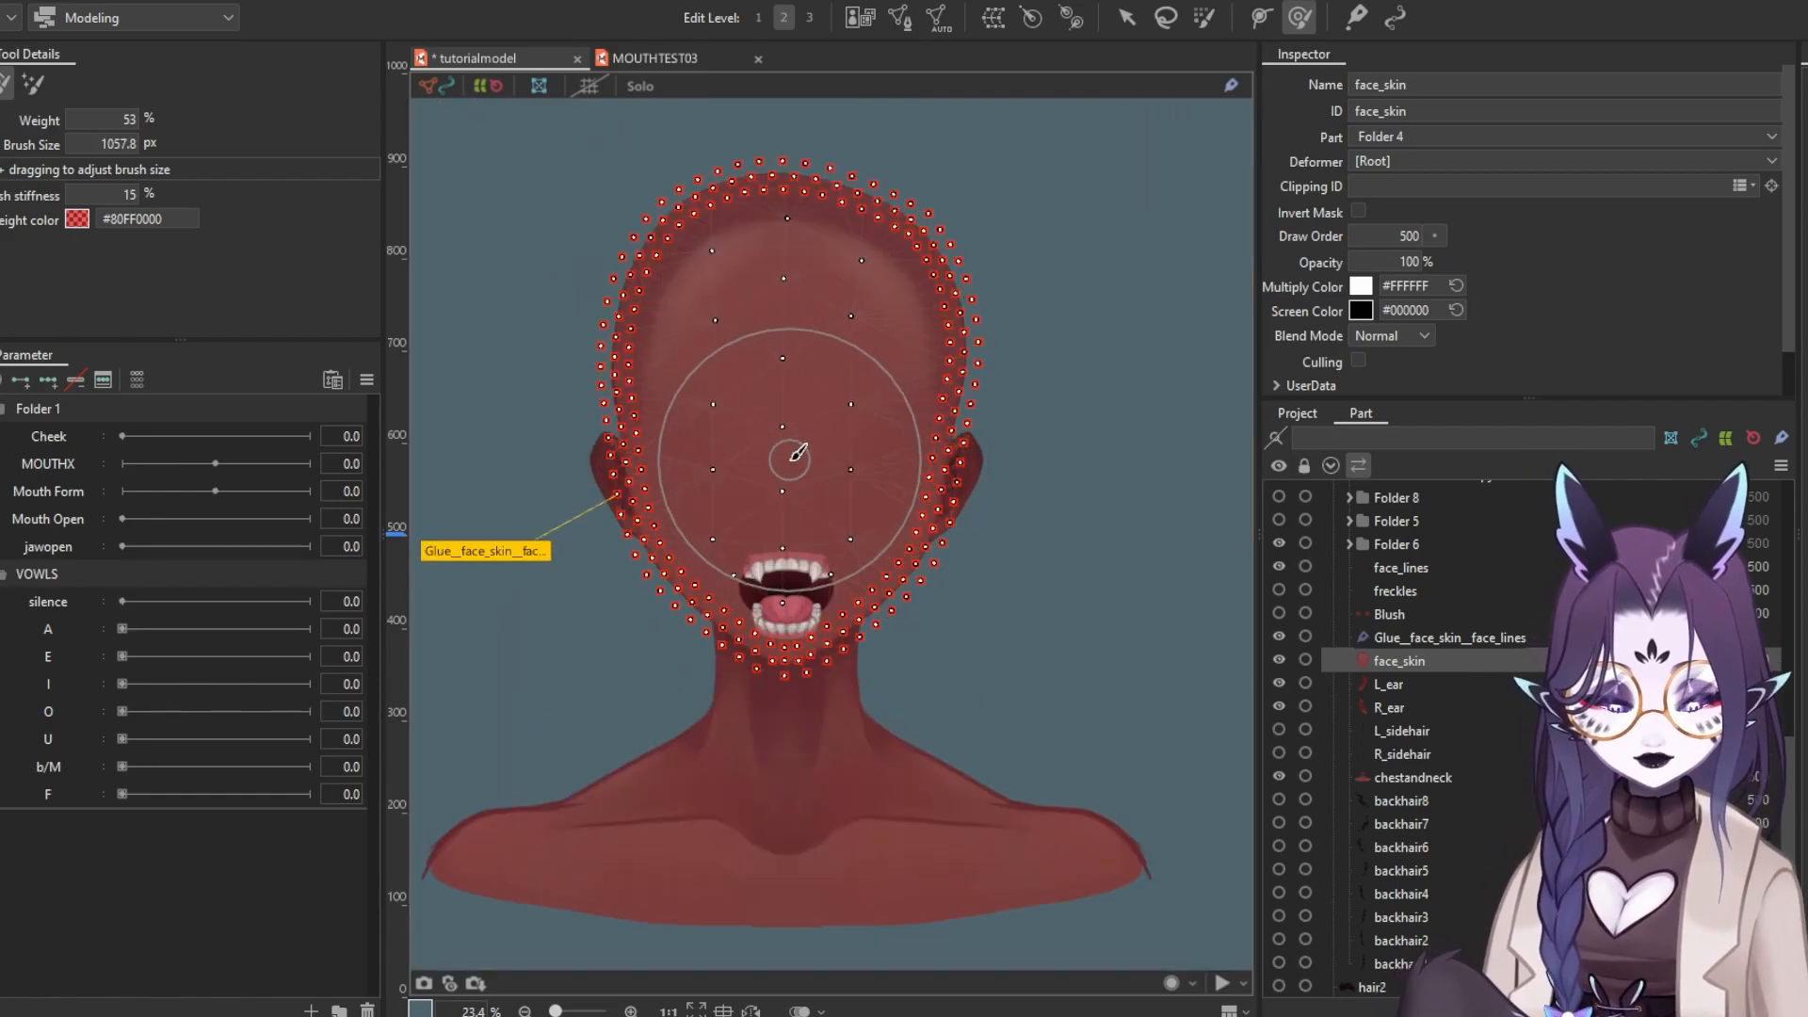
pyautogui.scroll(2, 941, 449)
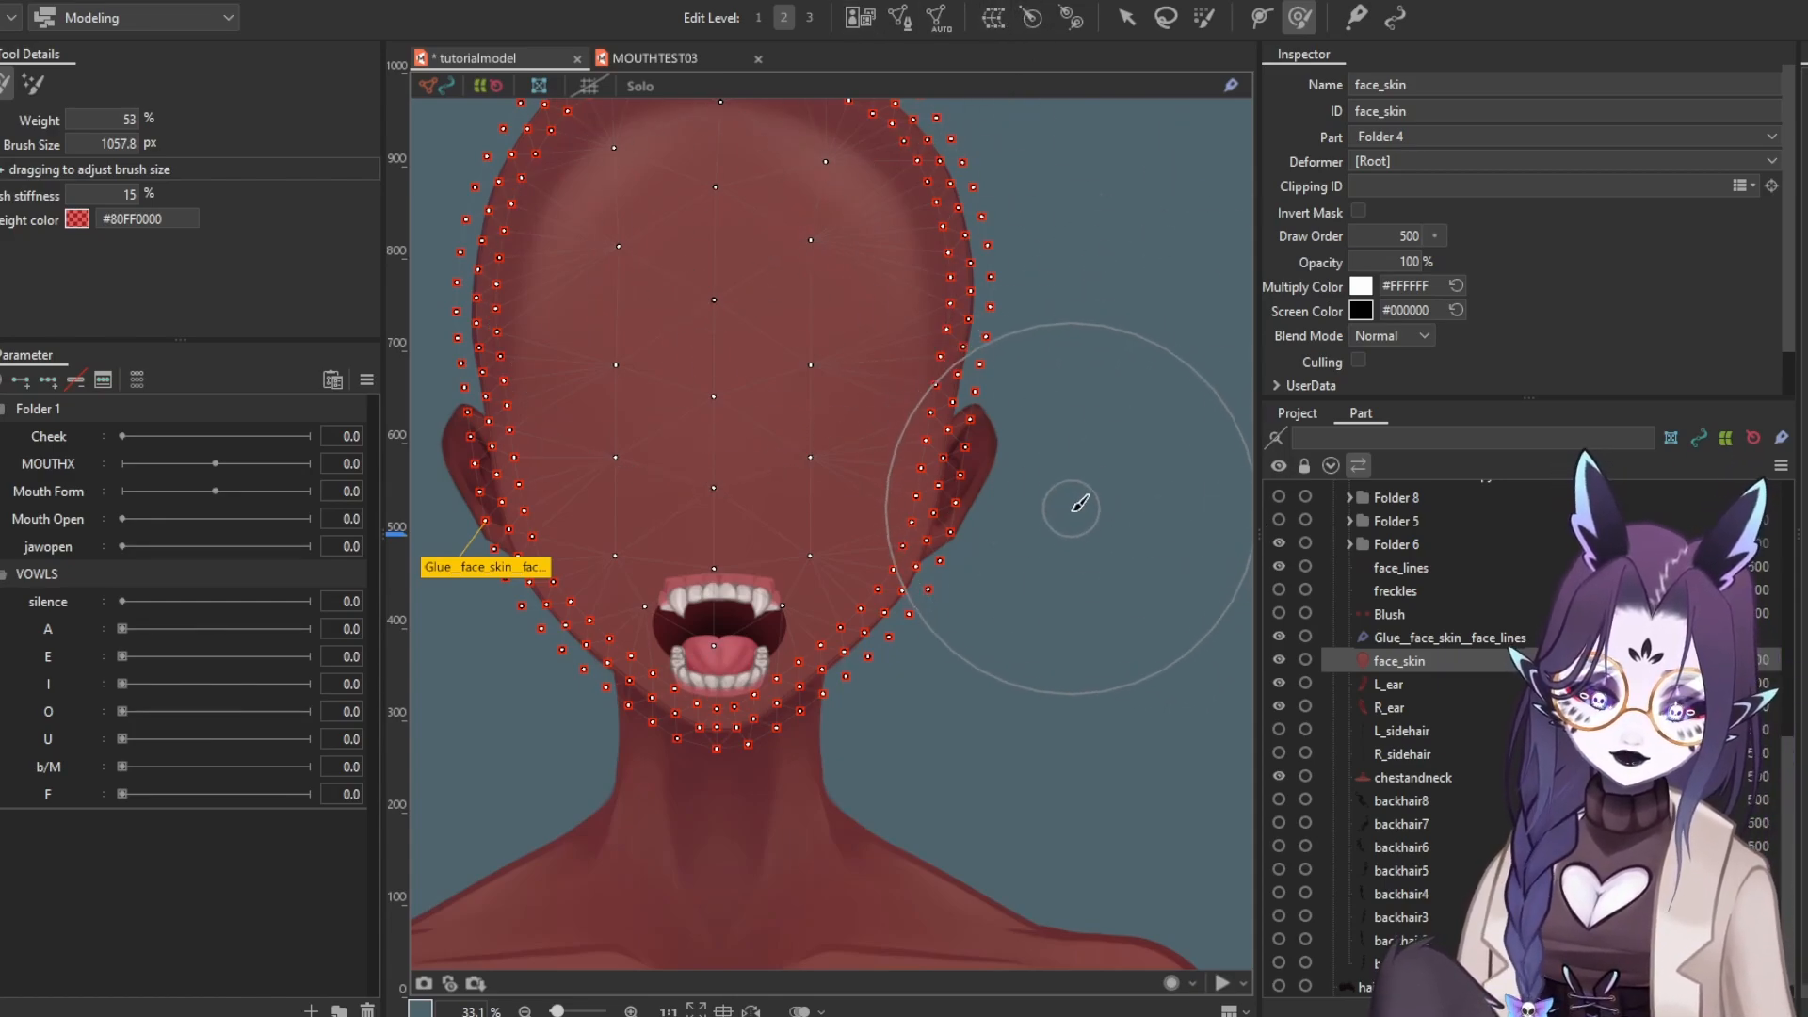
# Put the deform brush away, show the lip parts in Folder 5 and deselect face_skin
pyautogui.click(1129, 20)
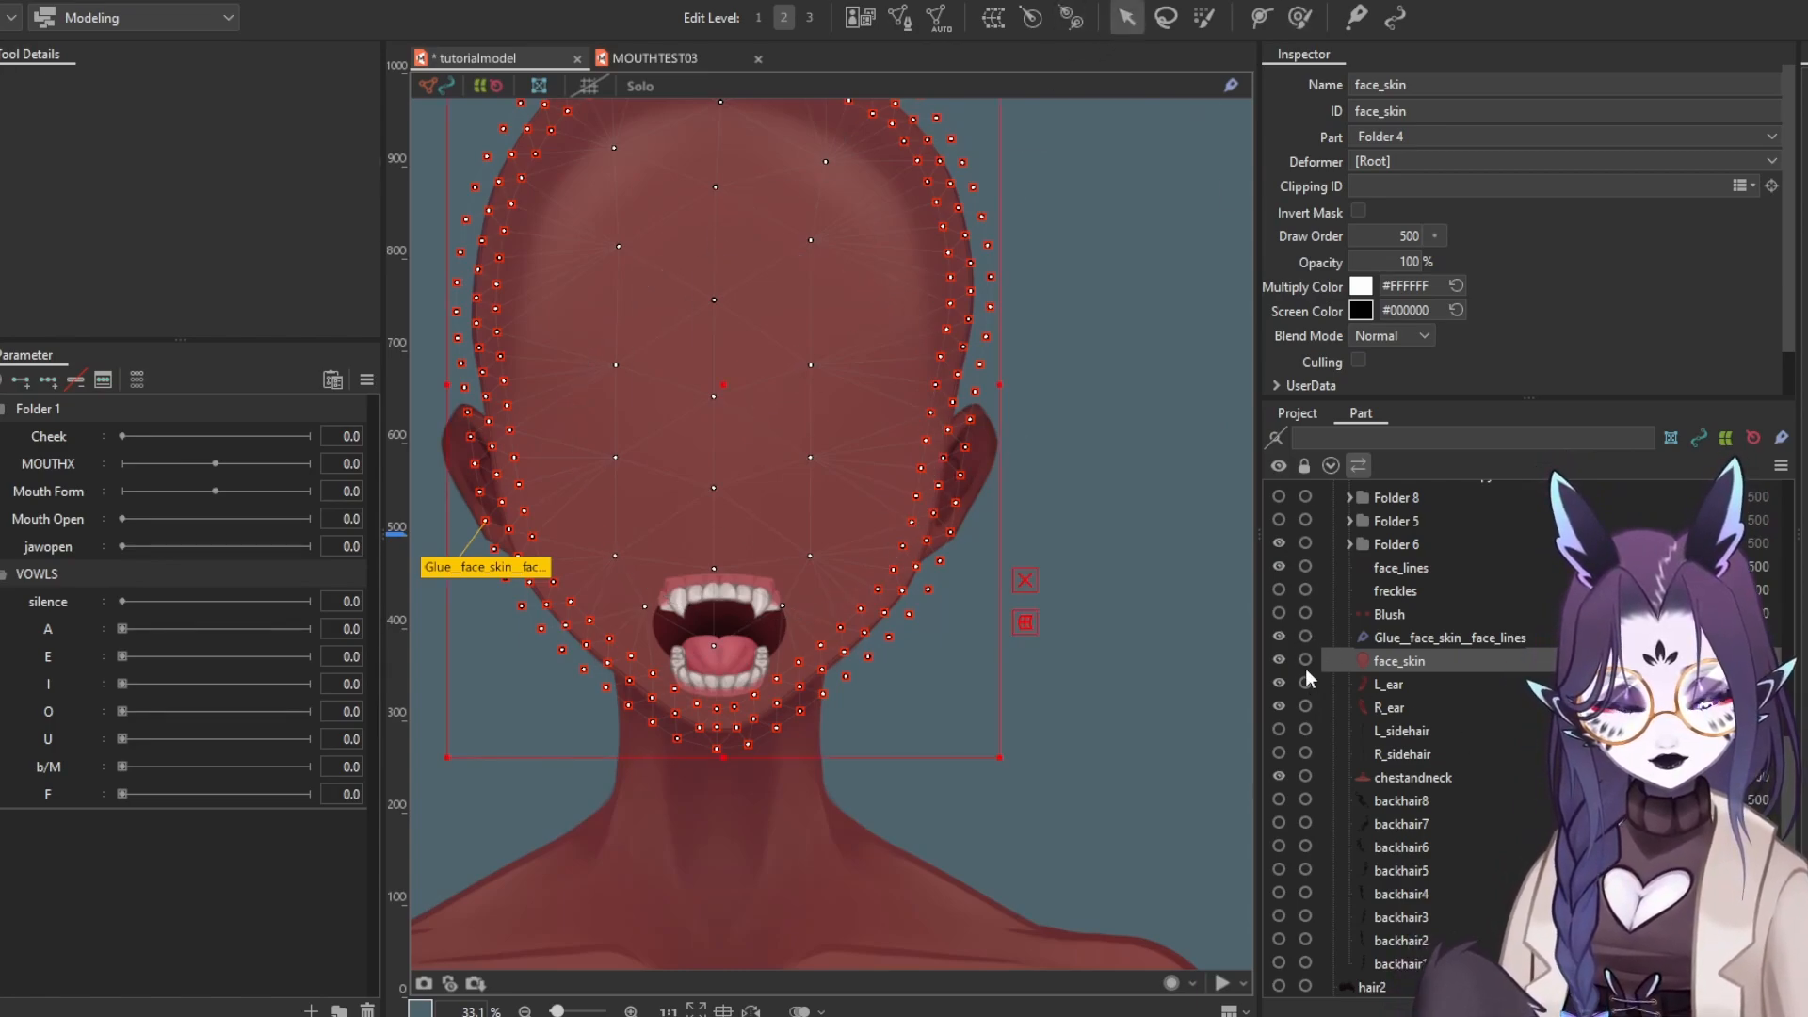
pyautogui.scroll(4, 1305, 668)
pyautogui.click(1279, 751)
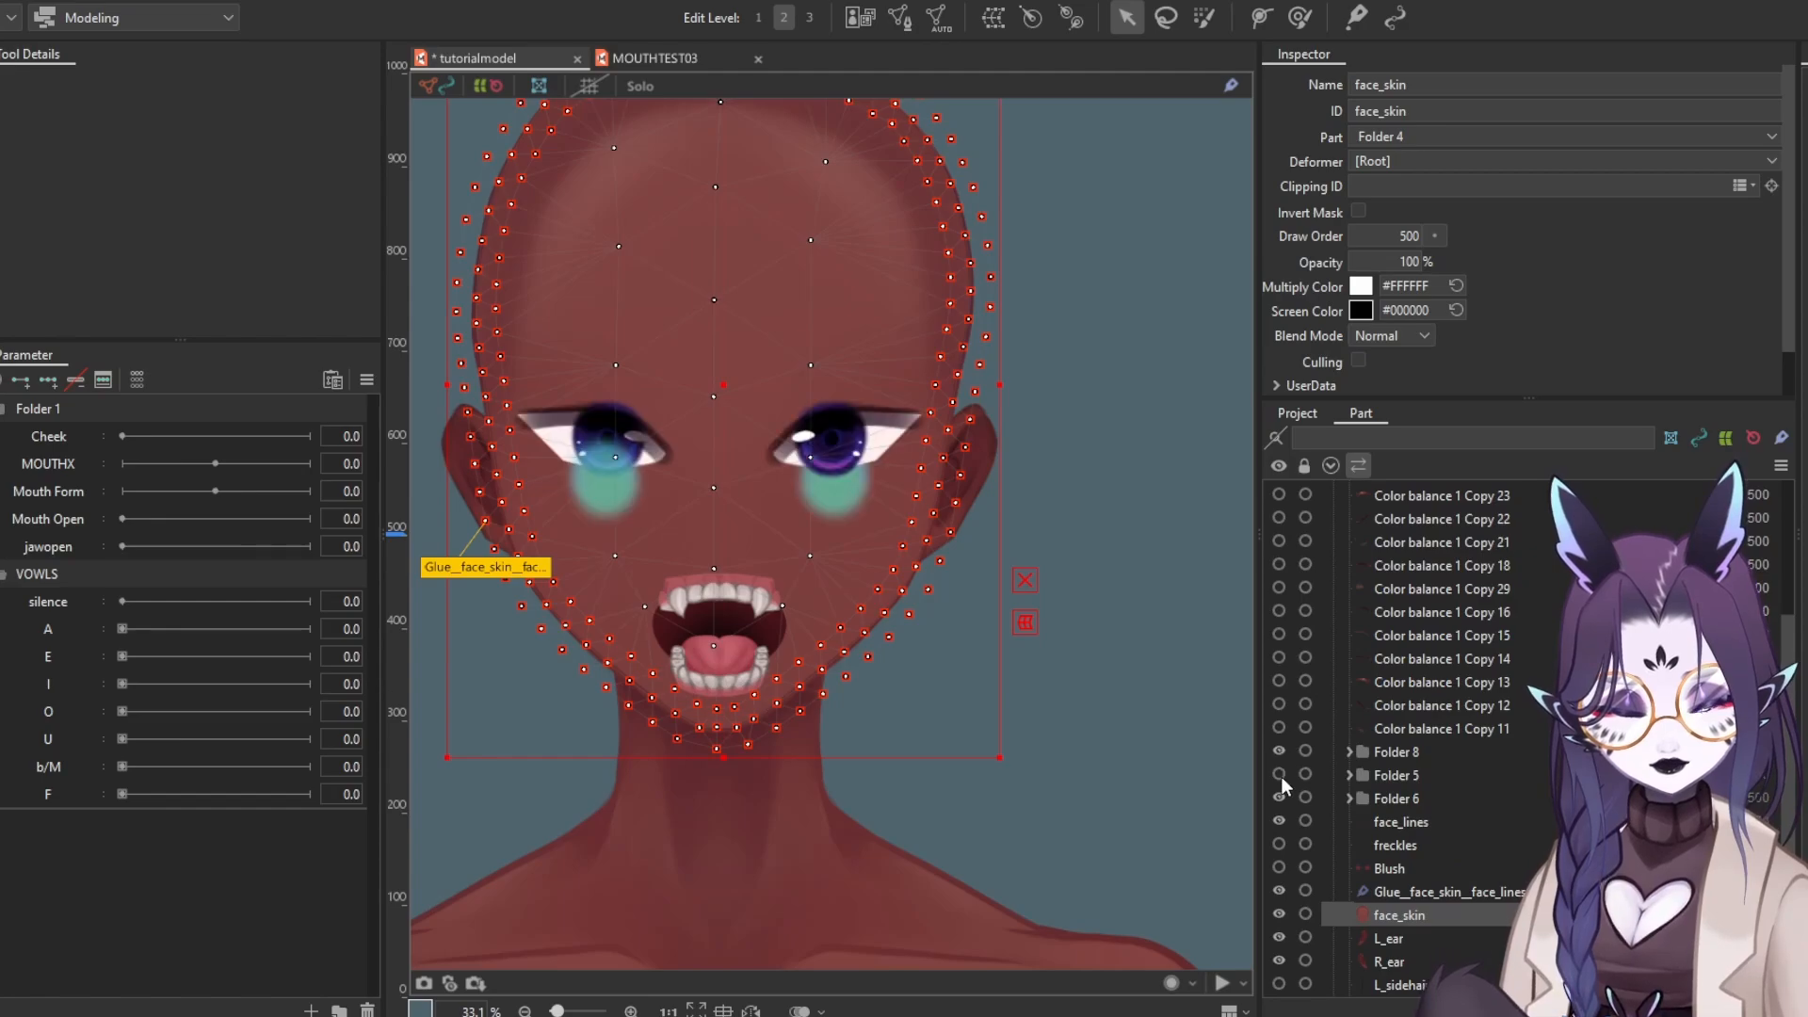
pyautogui.click(1279, 749)
pyautogui.click(1279, 775)
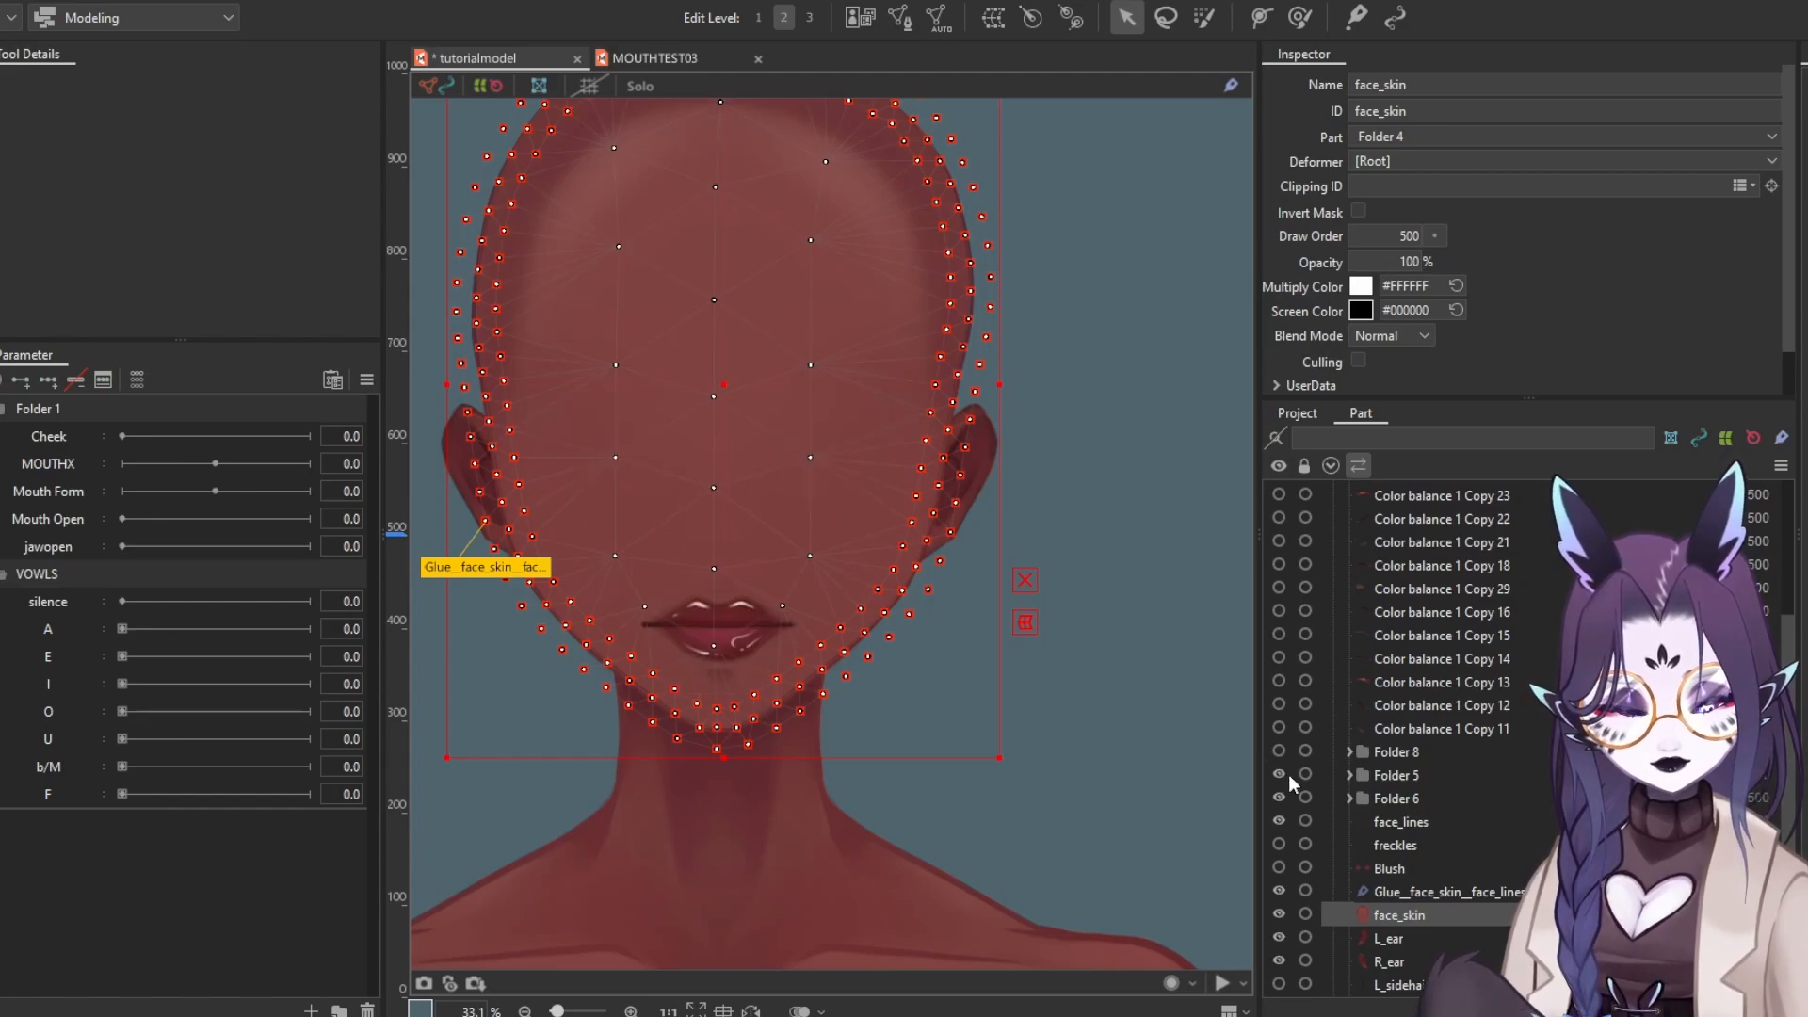
pyautogui.scroll(3, 738, 553)
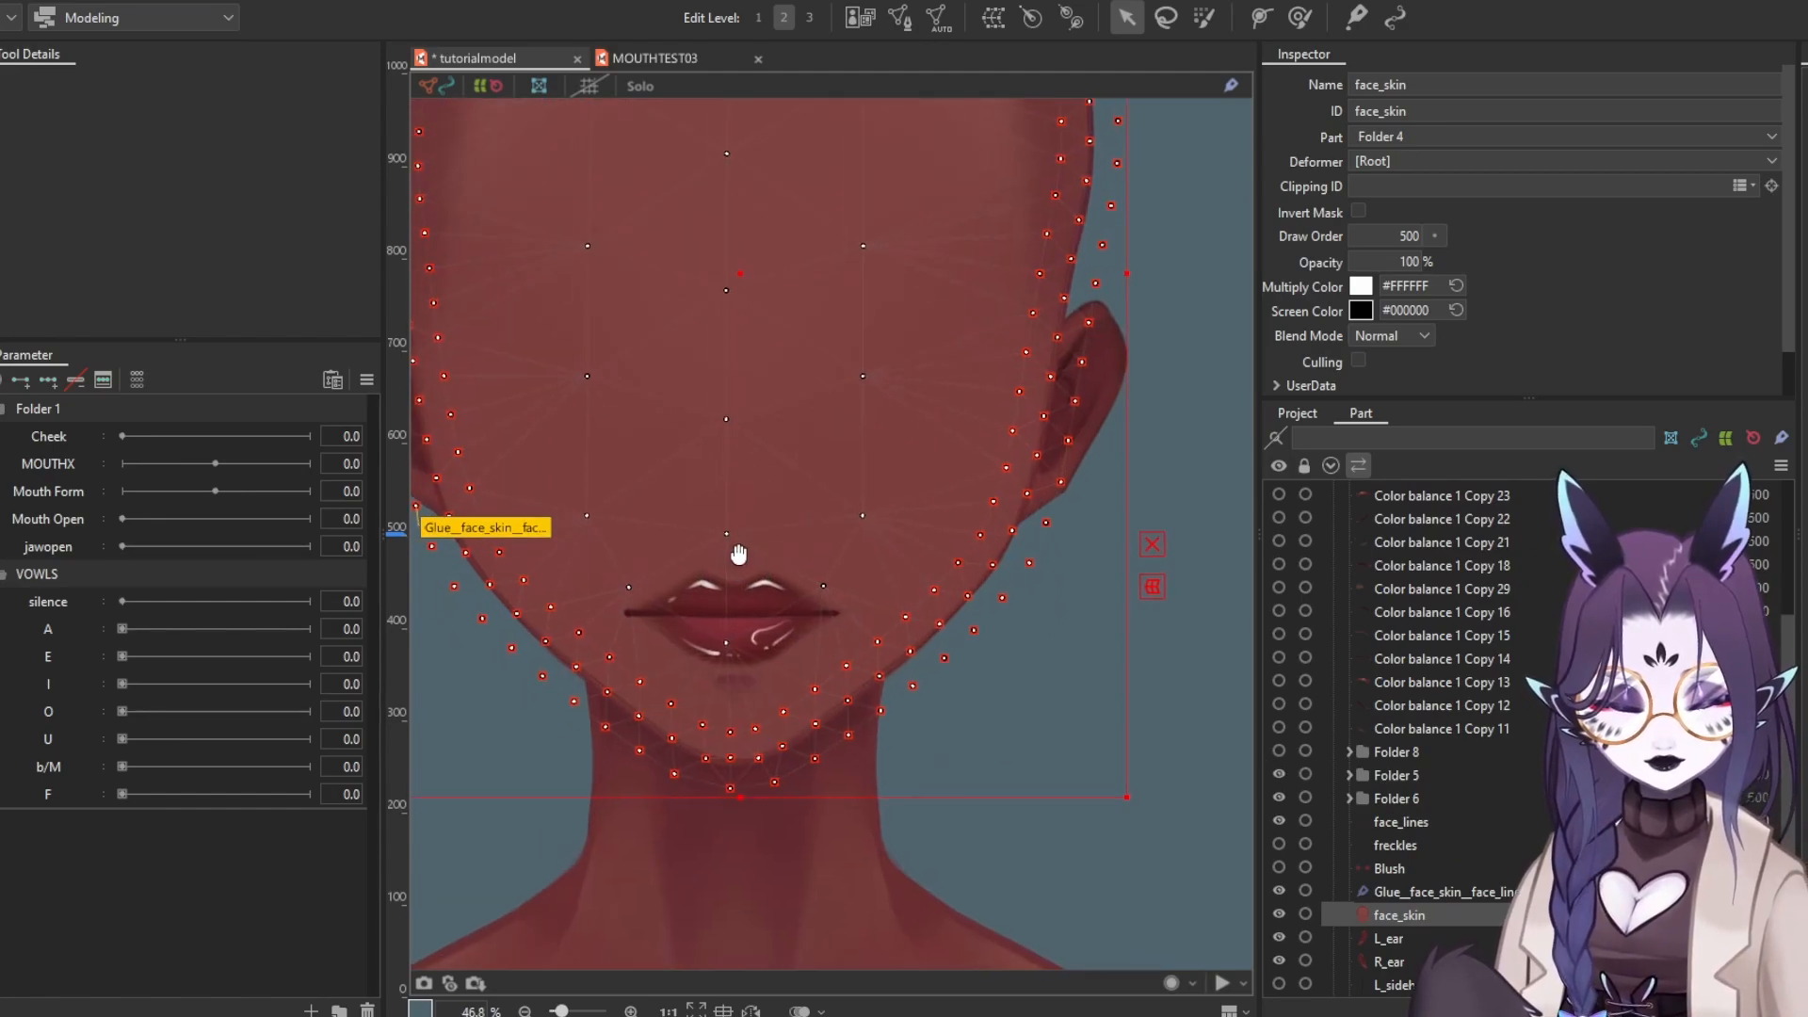
pyautogui.click(1142, 848)
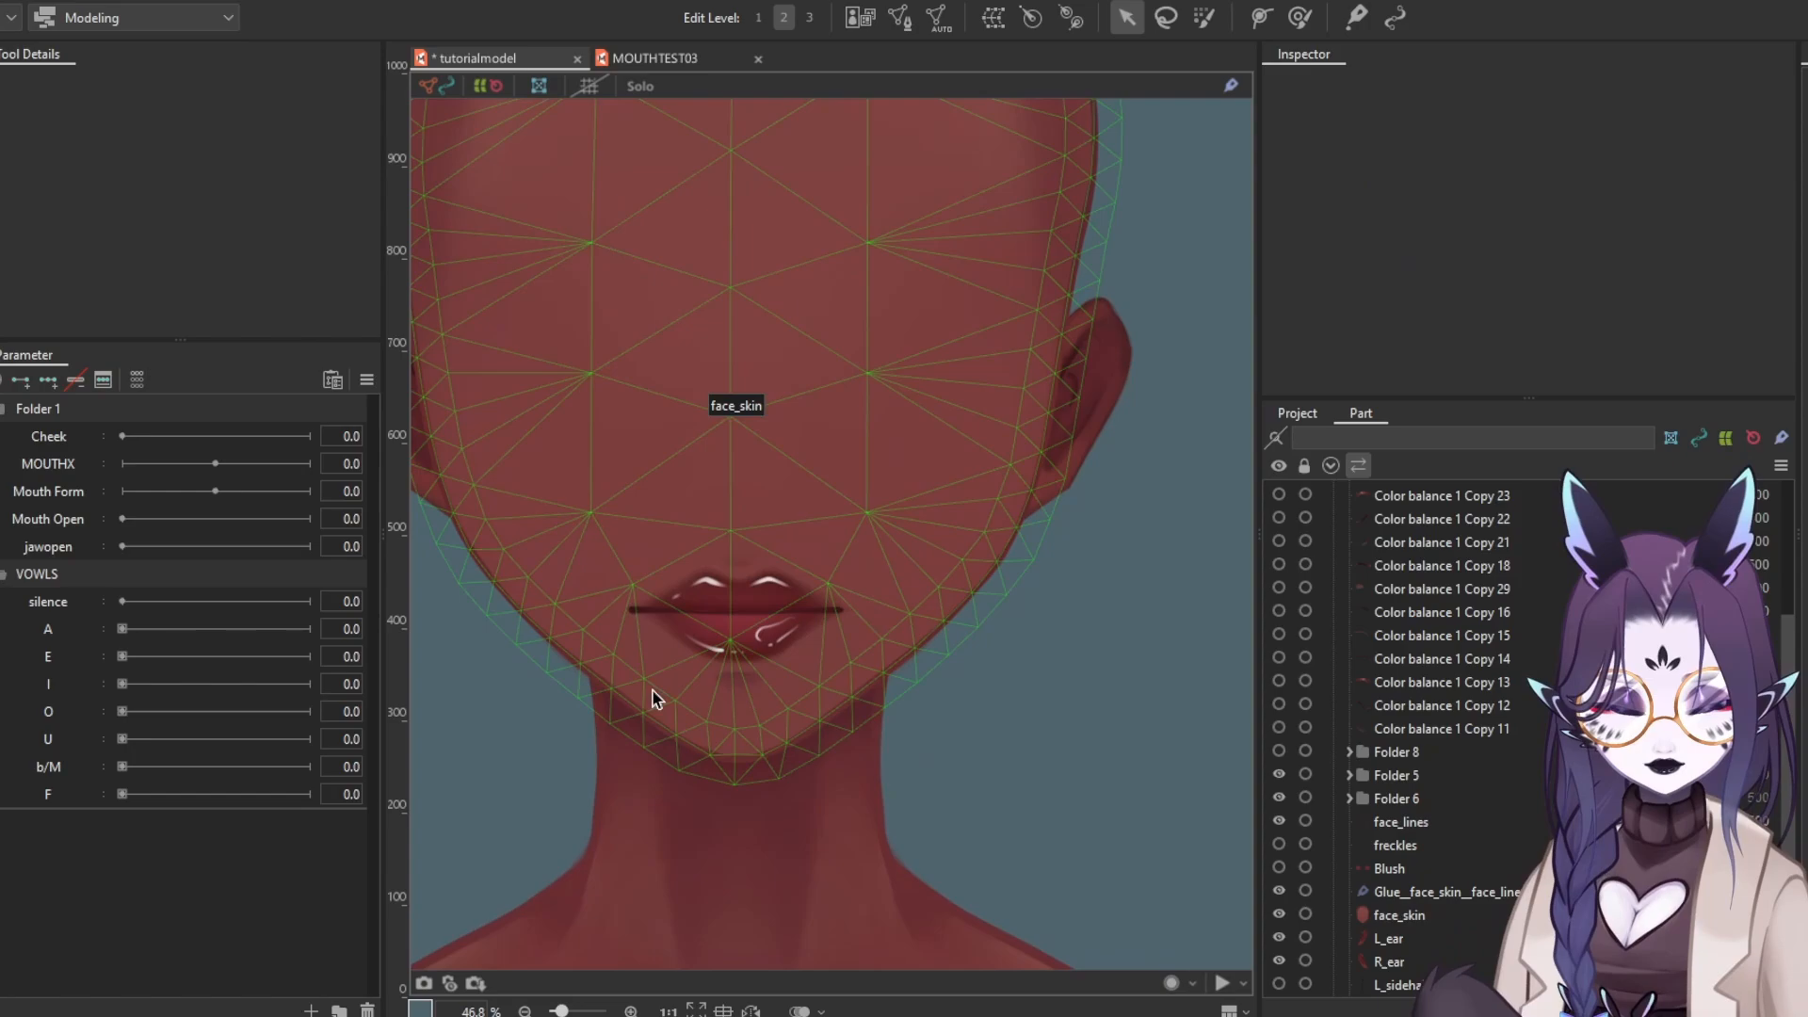
# Rename the Cheek parameter as Cheekpuff
pyautogui.click(48, 437)
pyautogui.rightClick(74, 436)
pyautogui.click(311, 418)
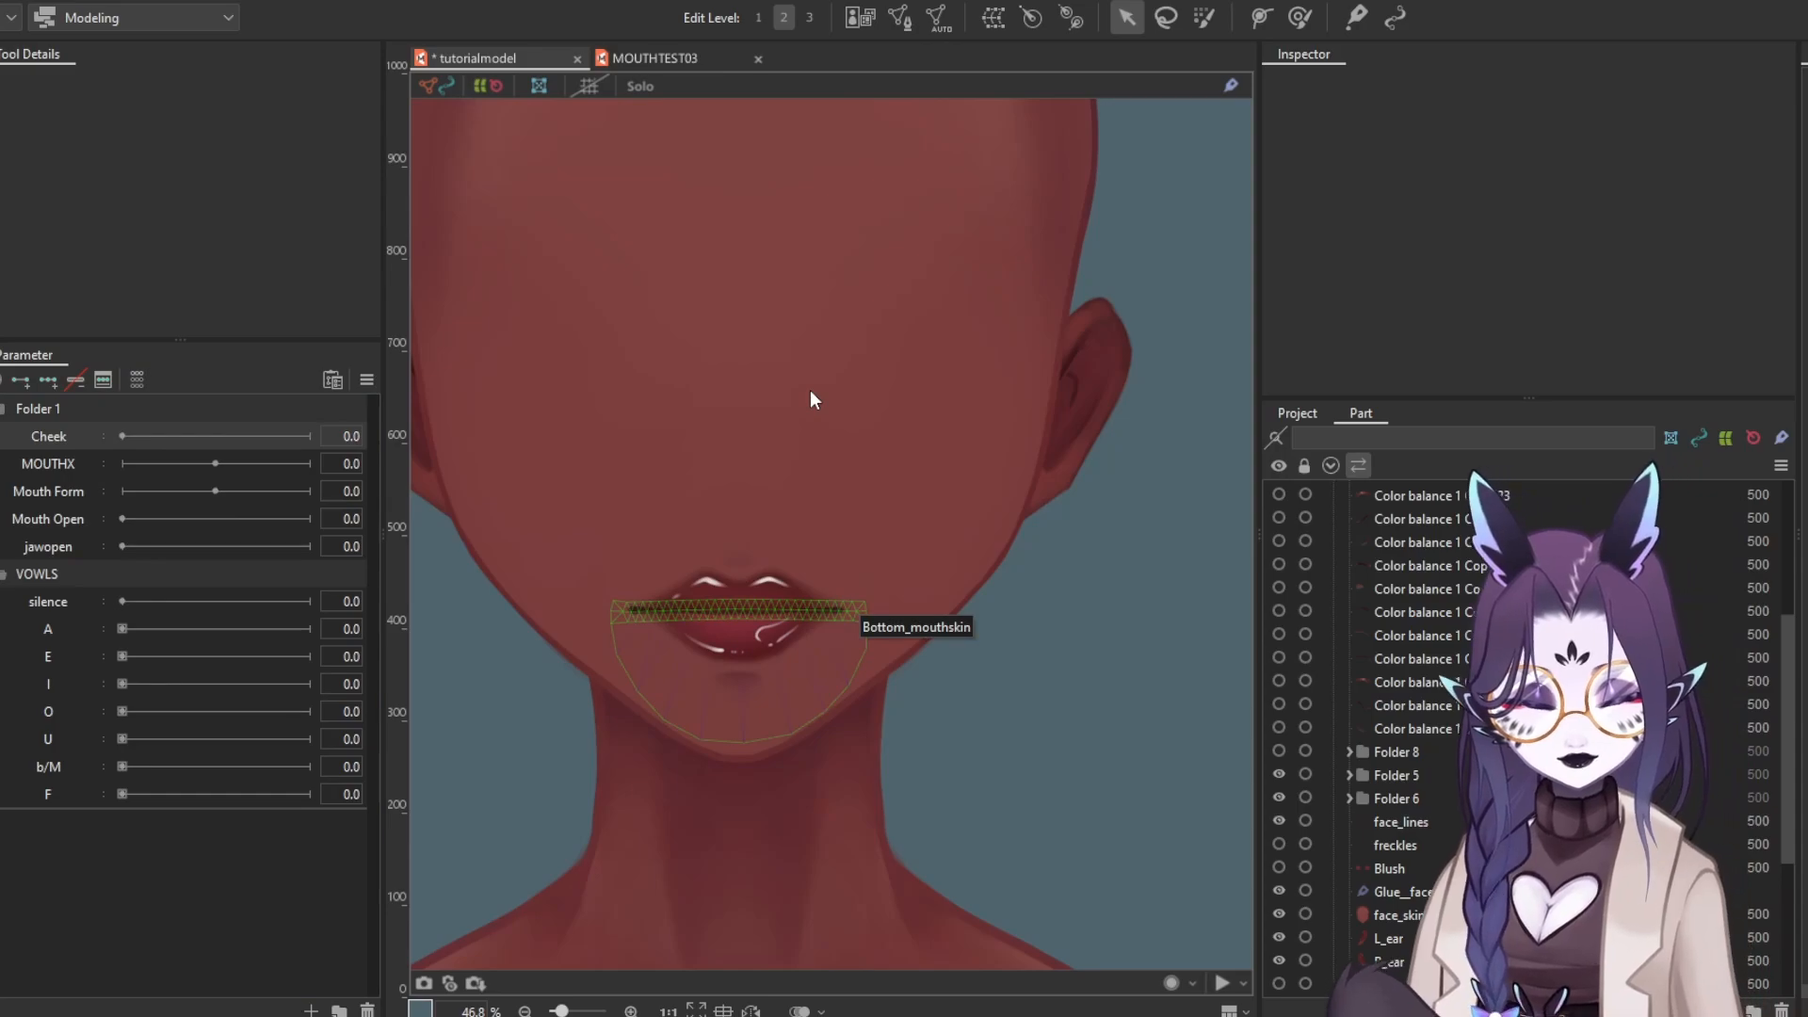
pyautogui.press('Return')
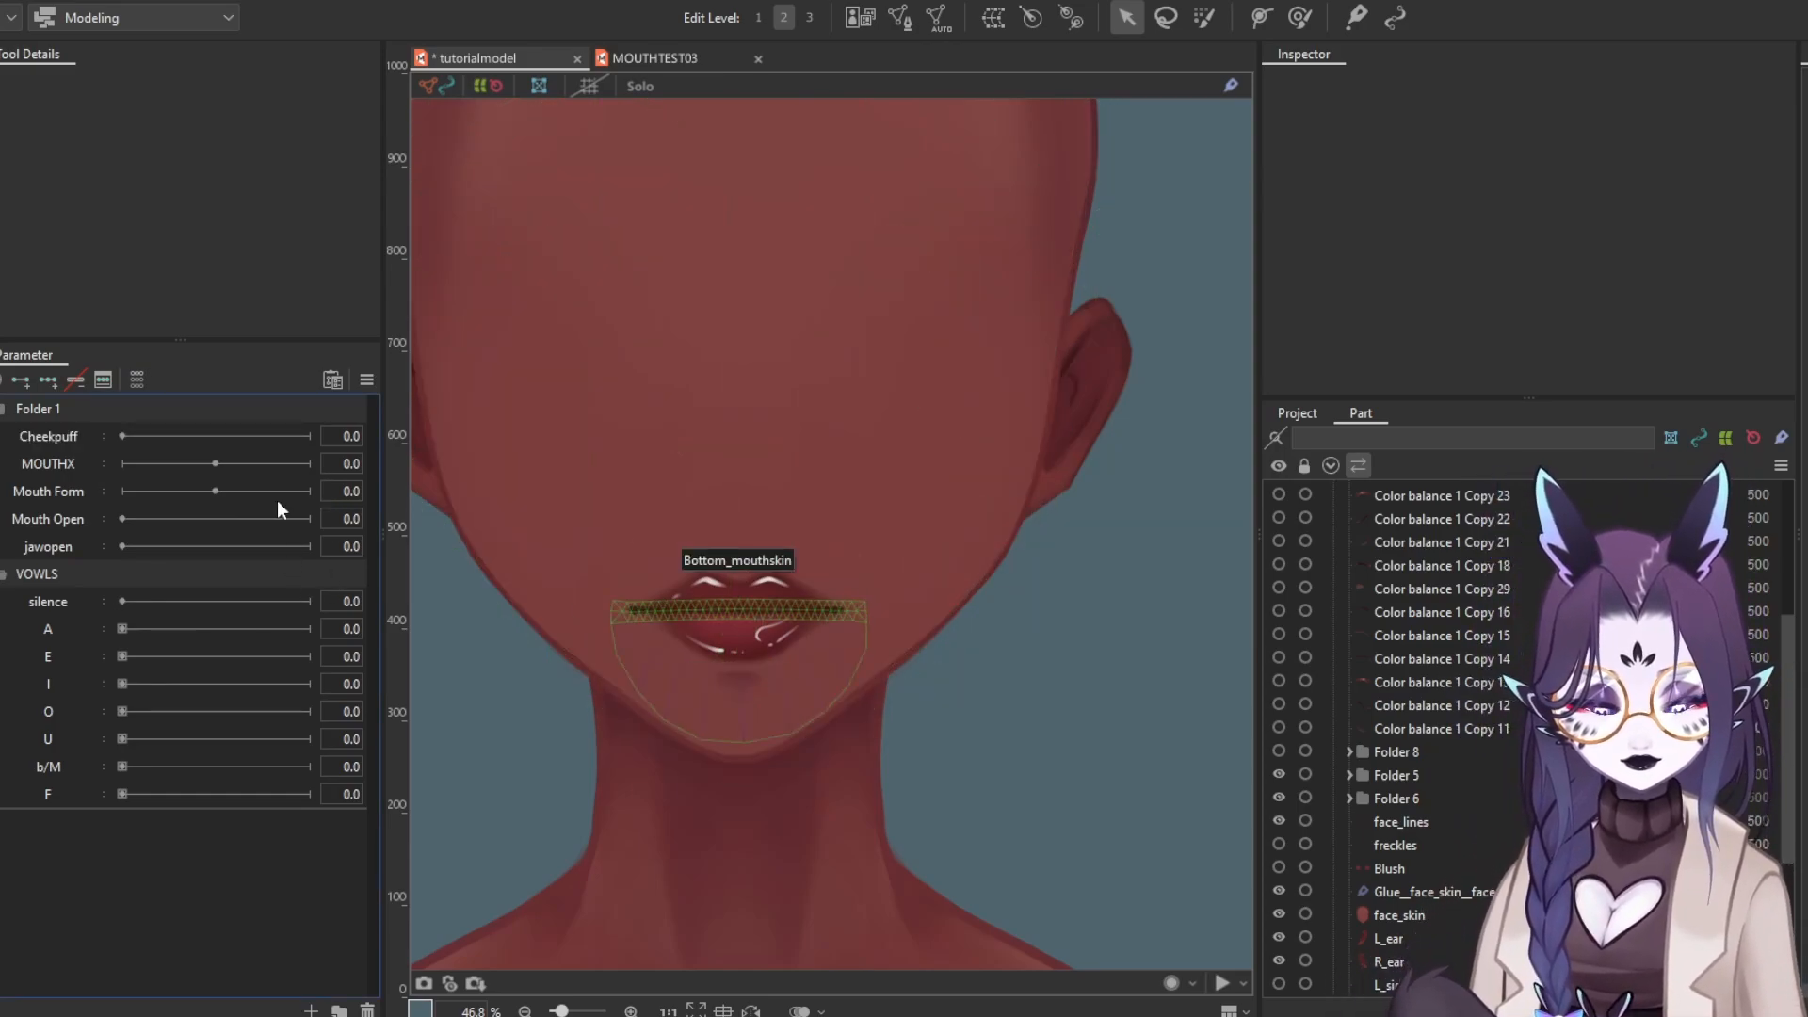
# Examine the combined Mouth Form and Mouth Open parameters in the MOUTHTEST03 model, and return to tutorialmodel
pyautogui.click(64, 499)
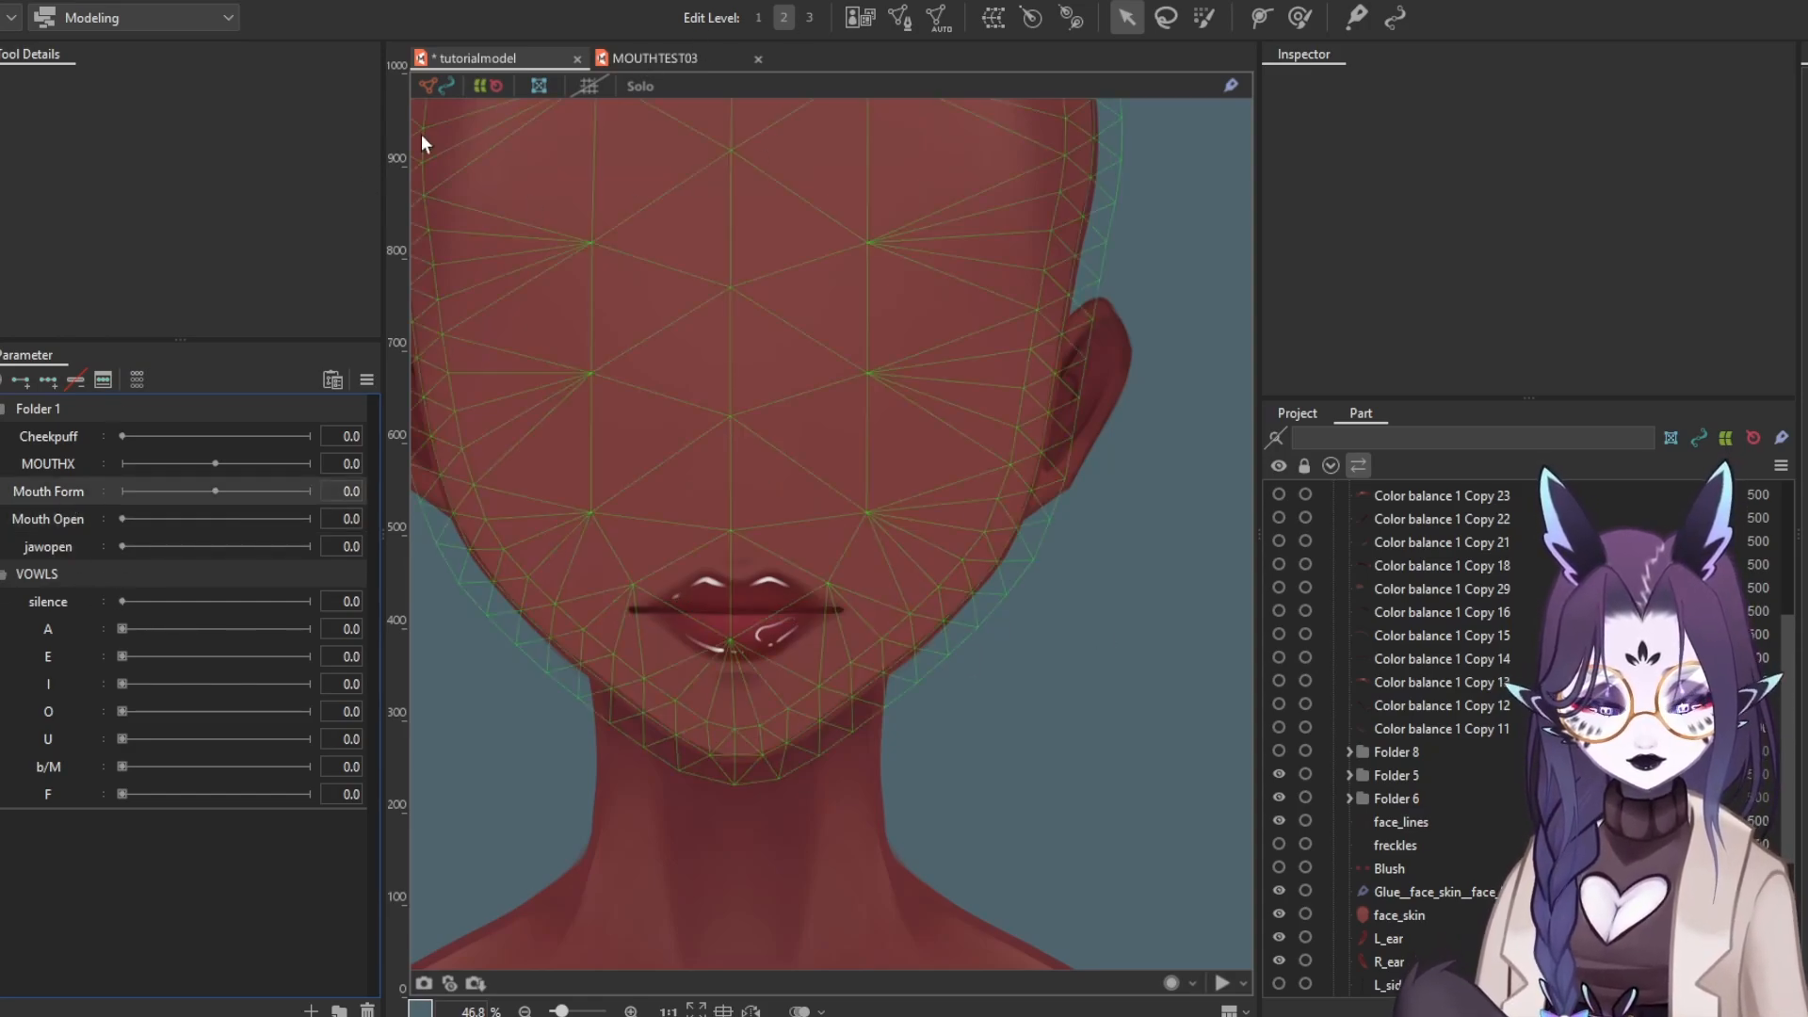
pyautogui.click(625, 60)
pyautogui.moveTo(216, 567); pyautogui.dragTo(179, 514)
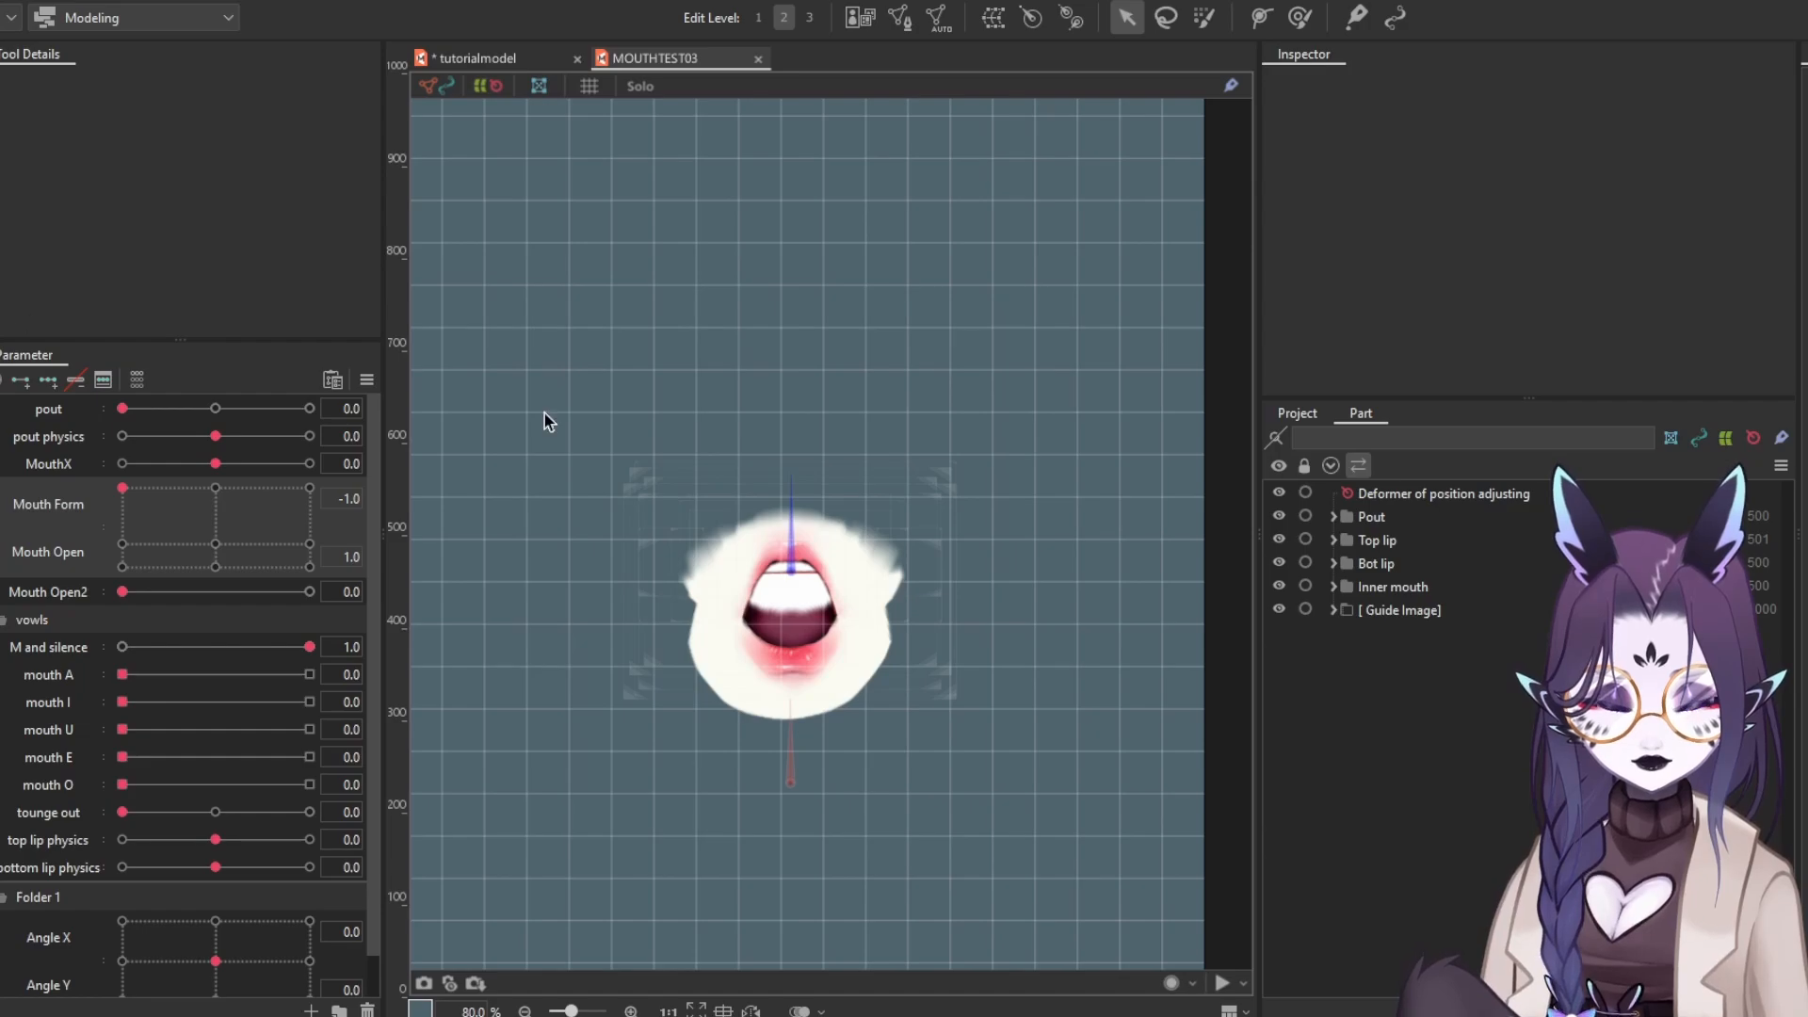
pyautogui.click(450, 55)
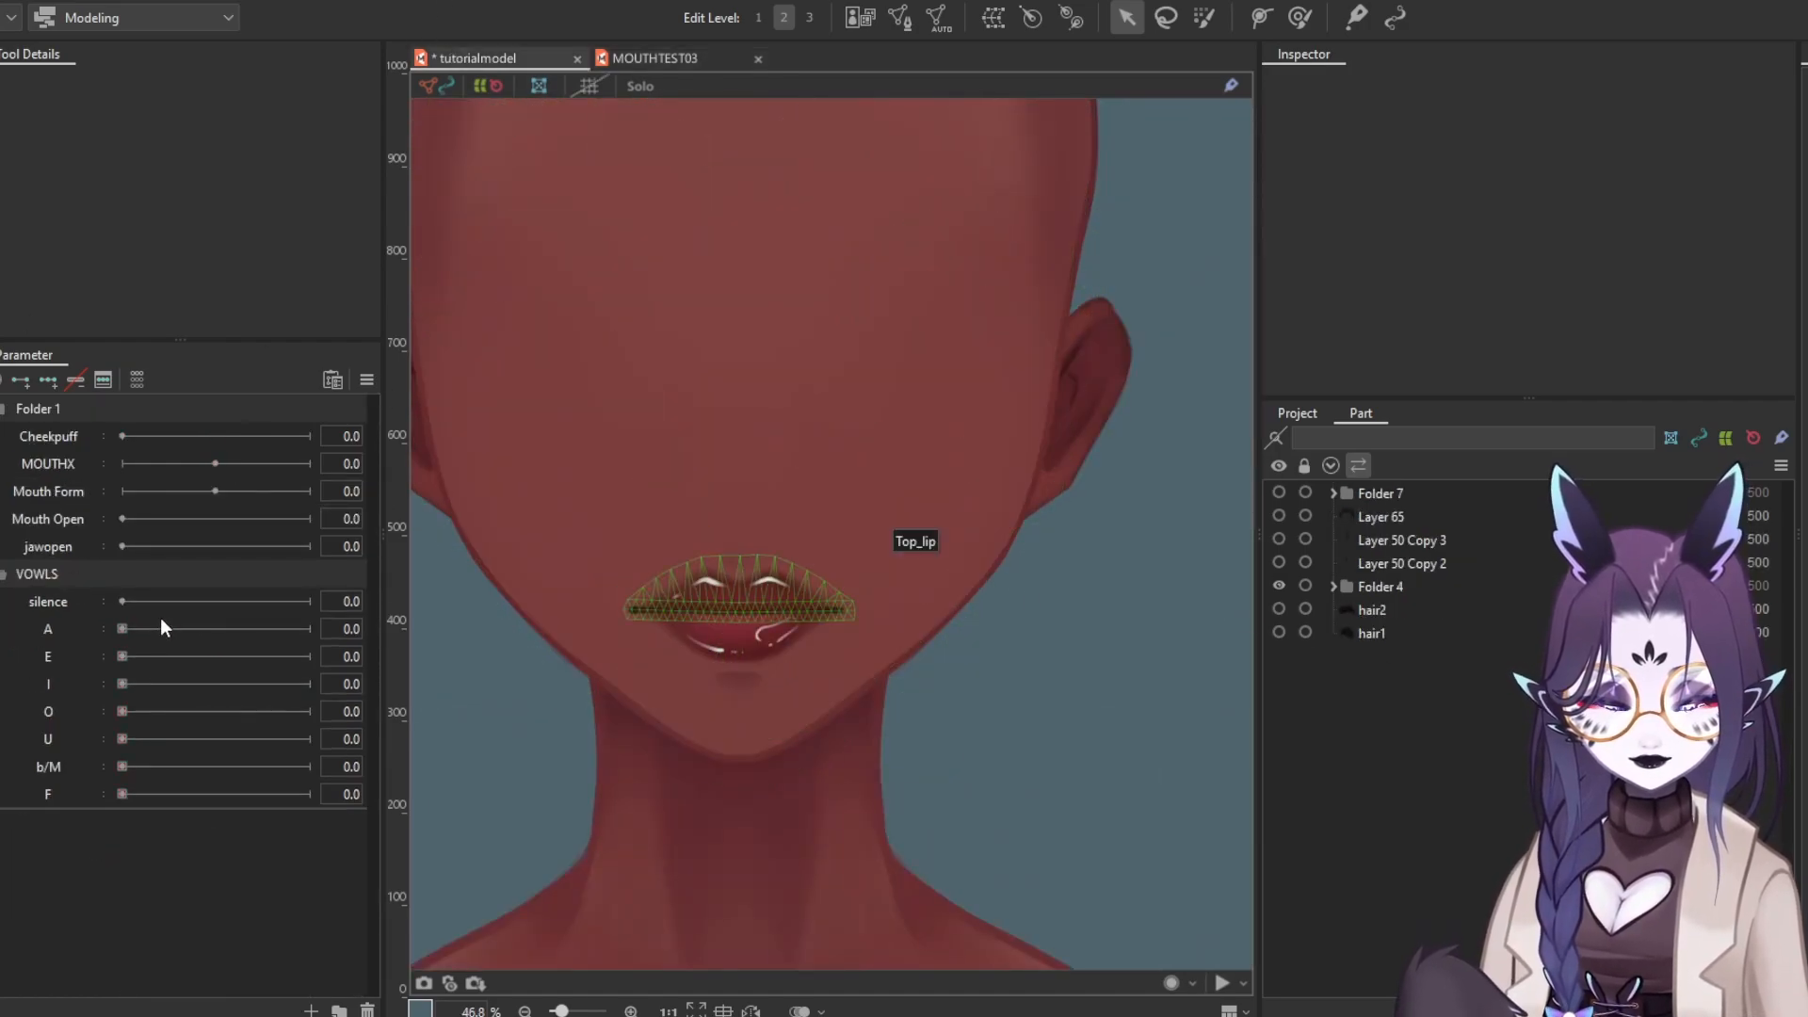
pyautogui.scroll(-2, 660, 556)
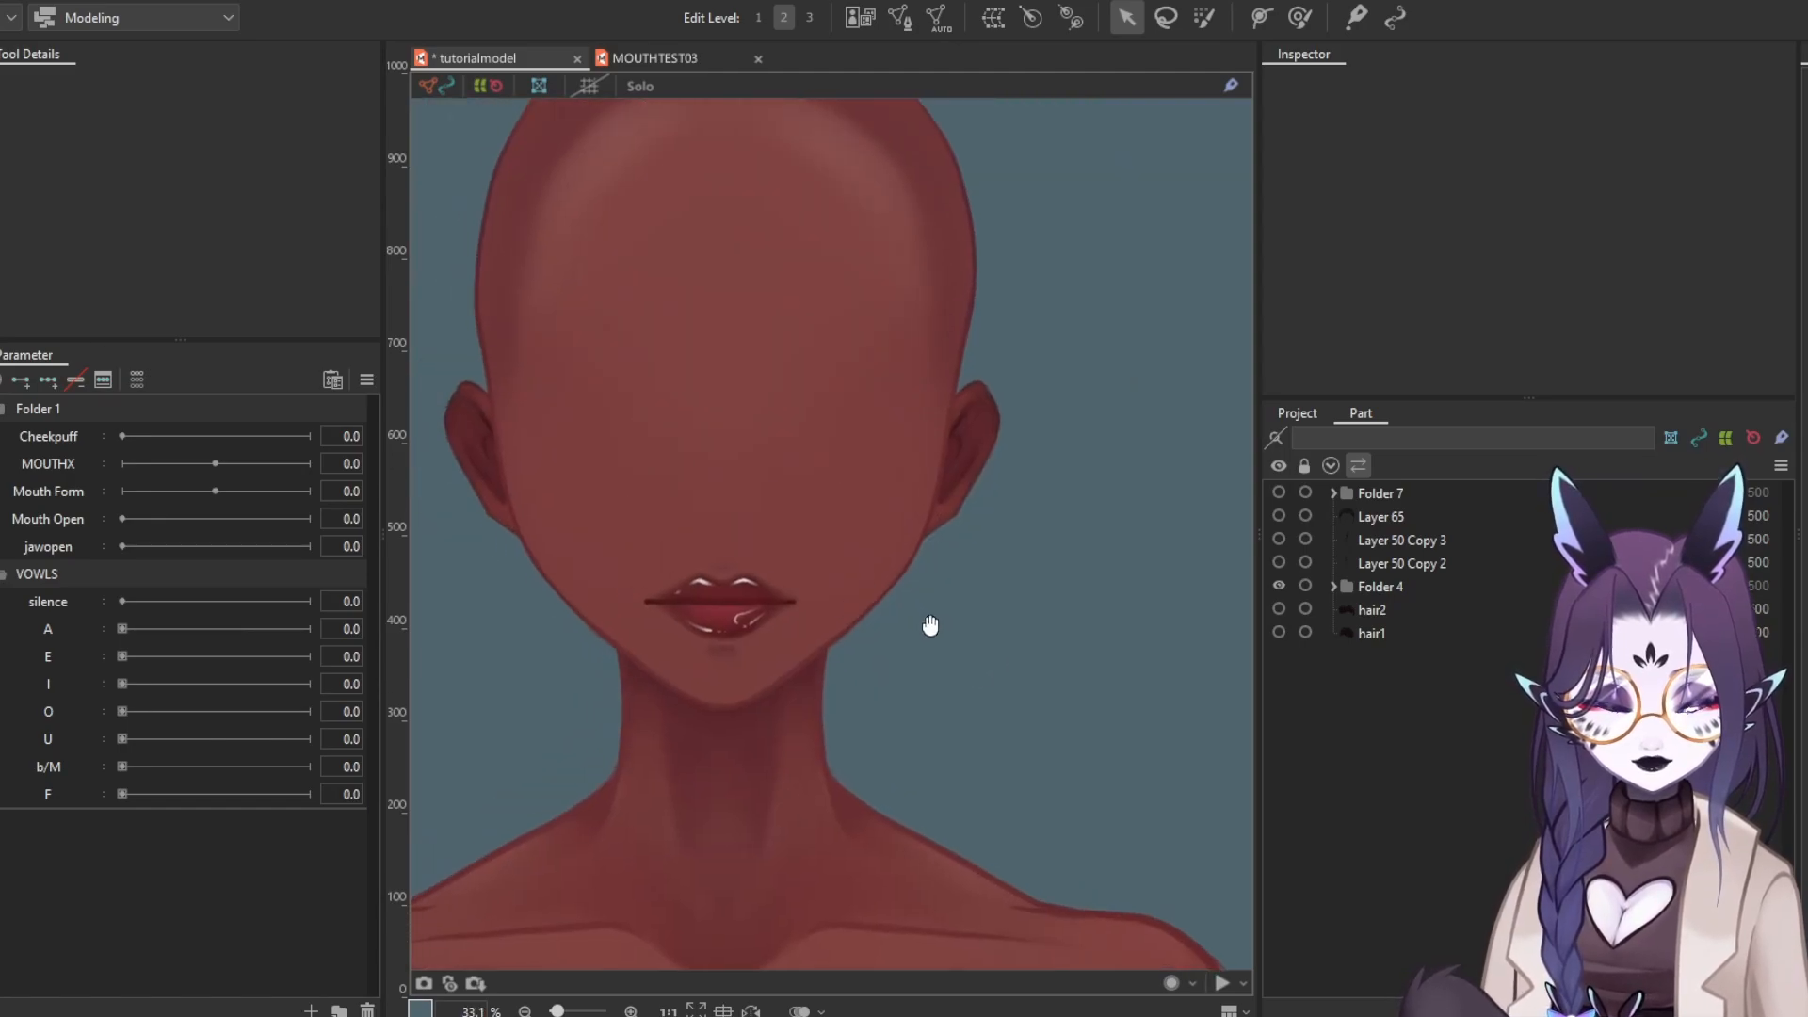
pyautogui.scroll(2, 631, 509)
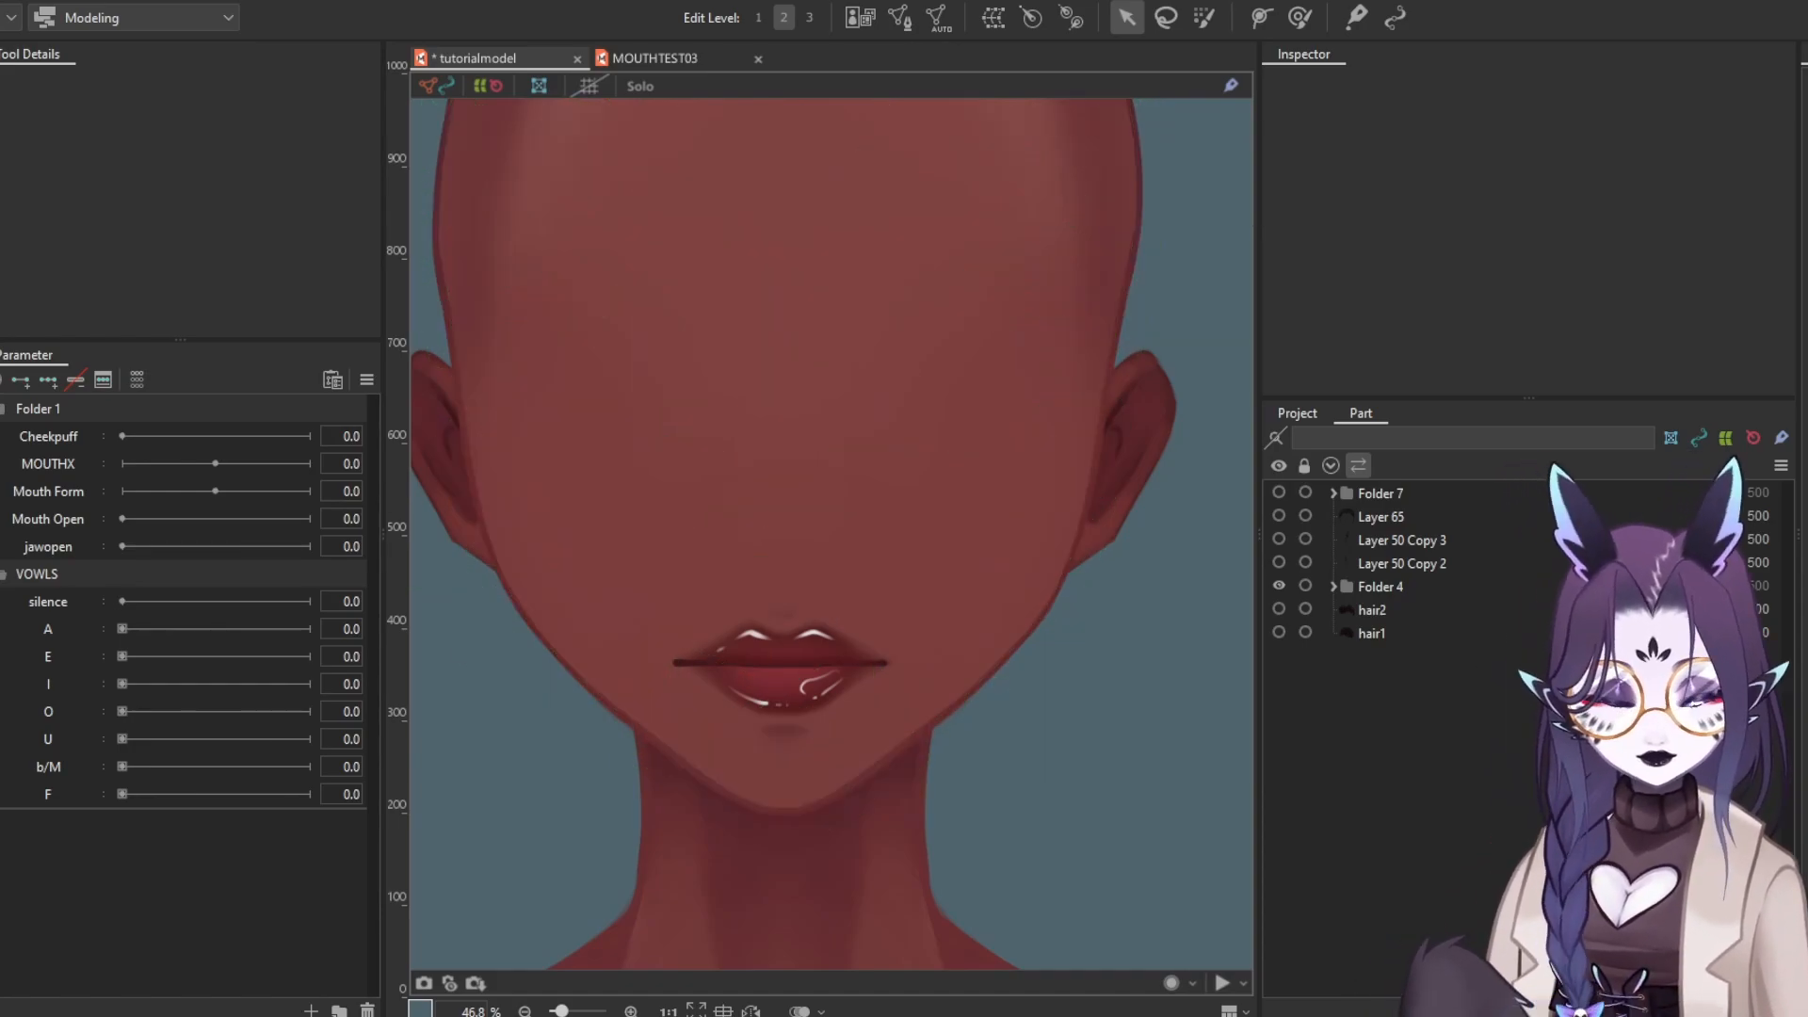
# Select the Folder 5 lip parts from Cupidbow to Bottom_mouthskin plus Mouthhole, and add three keyforms to them on Mouth Form
pyautogui.scroll(2, 889, 743)
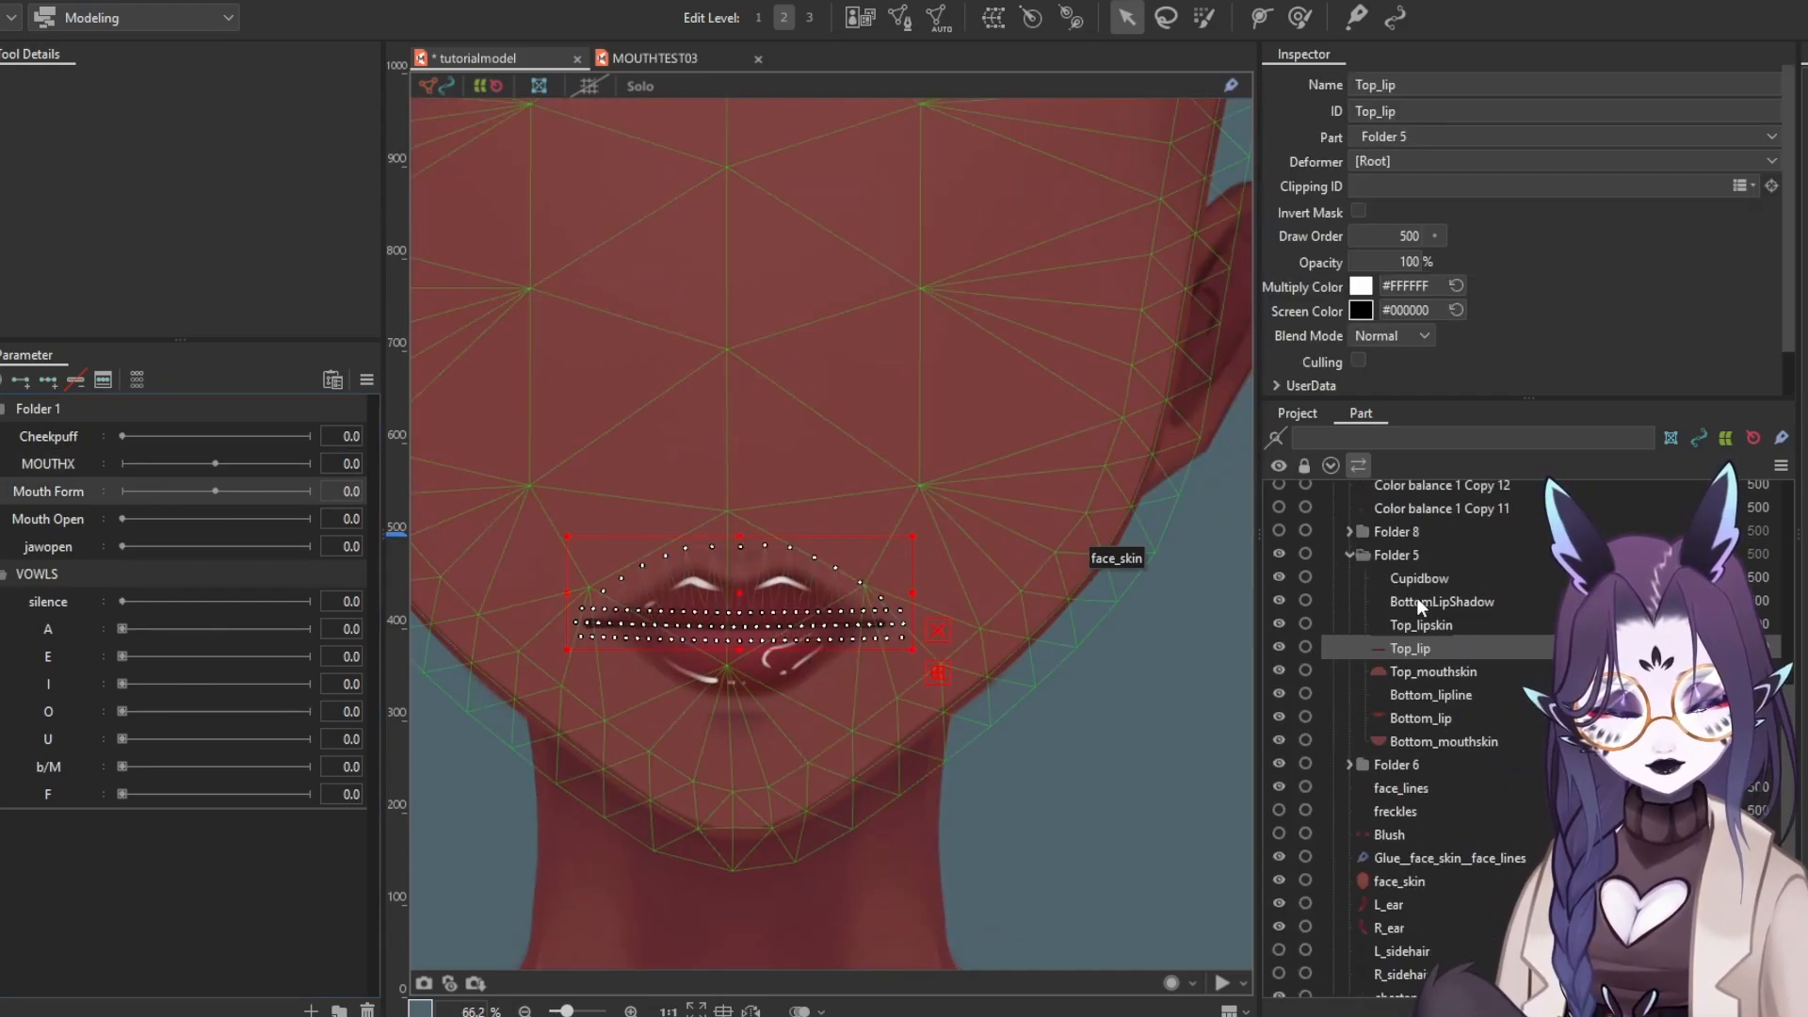
pyautogui.click(1413, 577)
pyautogui.keyDown('shift'); pyautogui.click(1426, 740); pyautogui.keyUp('shift')
pyautogui.scroll(-3, 1464, 831)
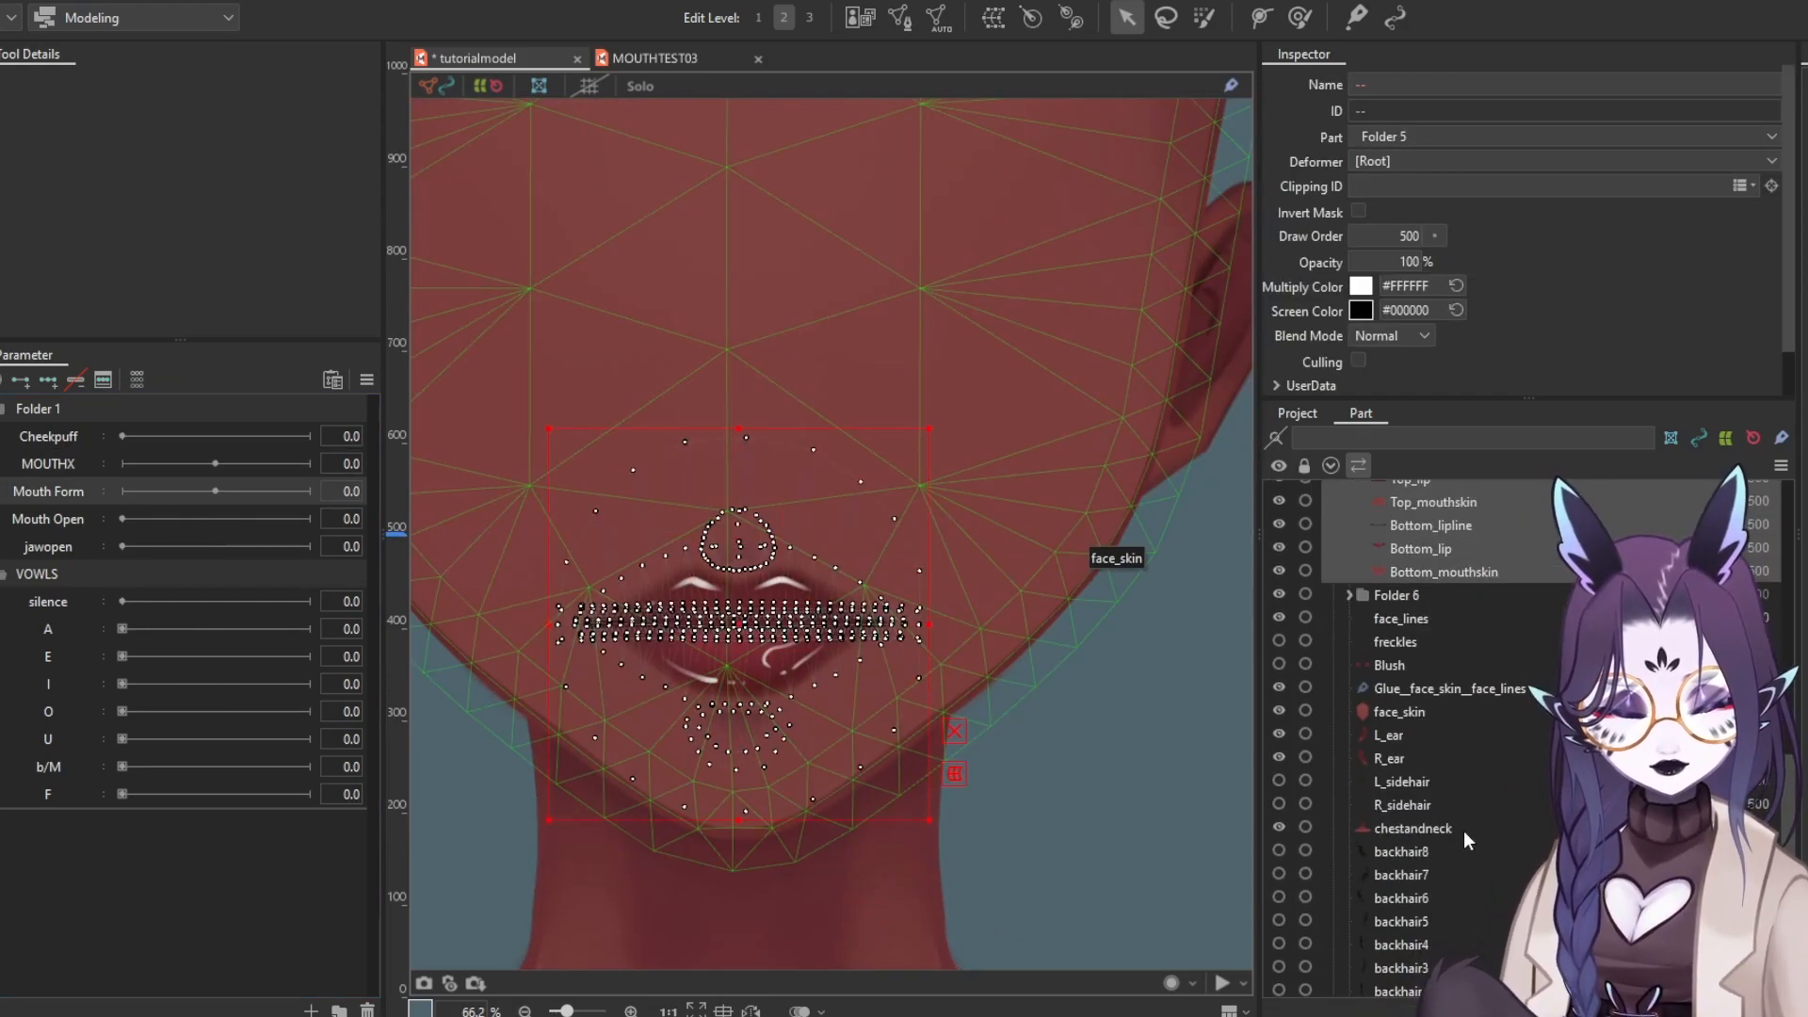
pyautogui.scroll(2, 1415, 689)
pyautogui.click(1350, 689)
pyautogui.scroll(-1, 1401, 727)
pyautogui.keyDown('ctrl'); pyautogui.click(1418, 745); pyautogui.keyUp('ctrl')
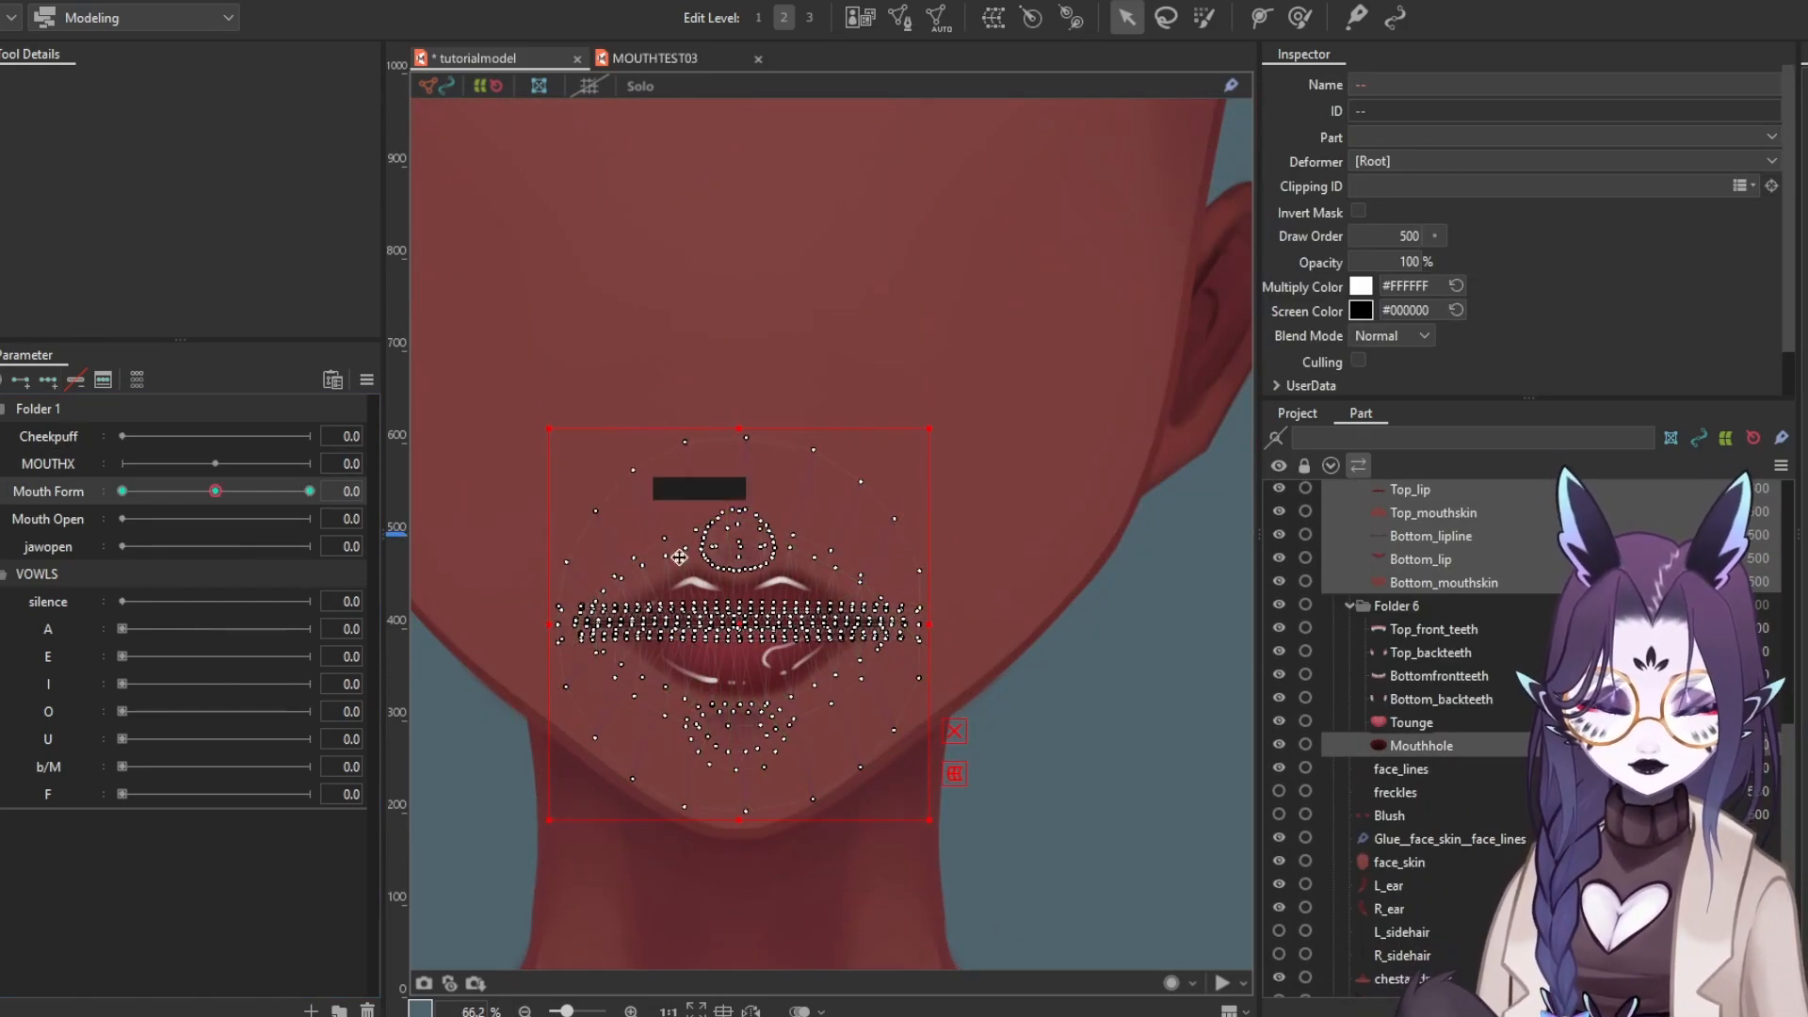
# Add two keyforms on Mouth Open for Mouthhole and flatten it onto the lip line at Mouth Open 0.0
pyautogui.click(1460, 746)
pyautogui.hotkey('ctrl', 'z')
pyautogui.click(48, 519)
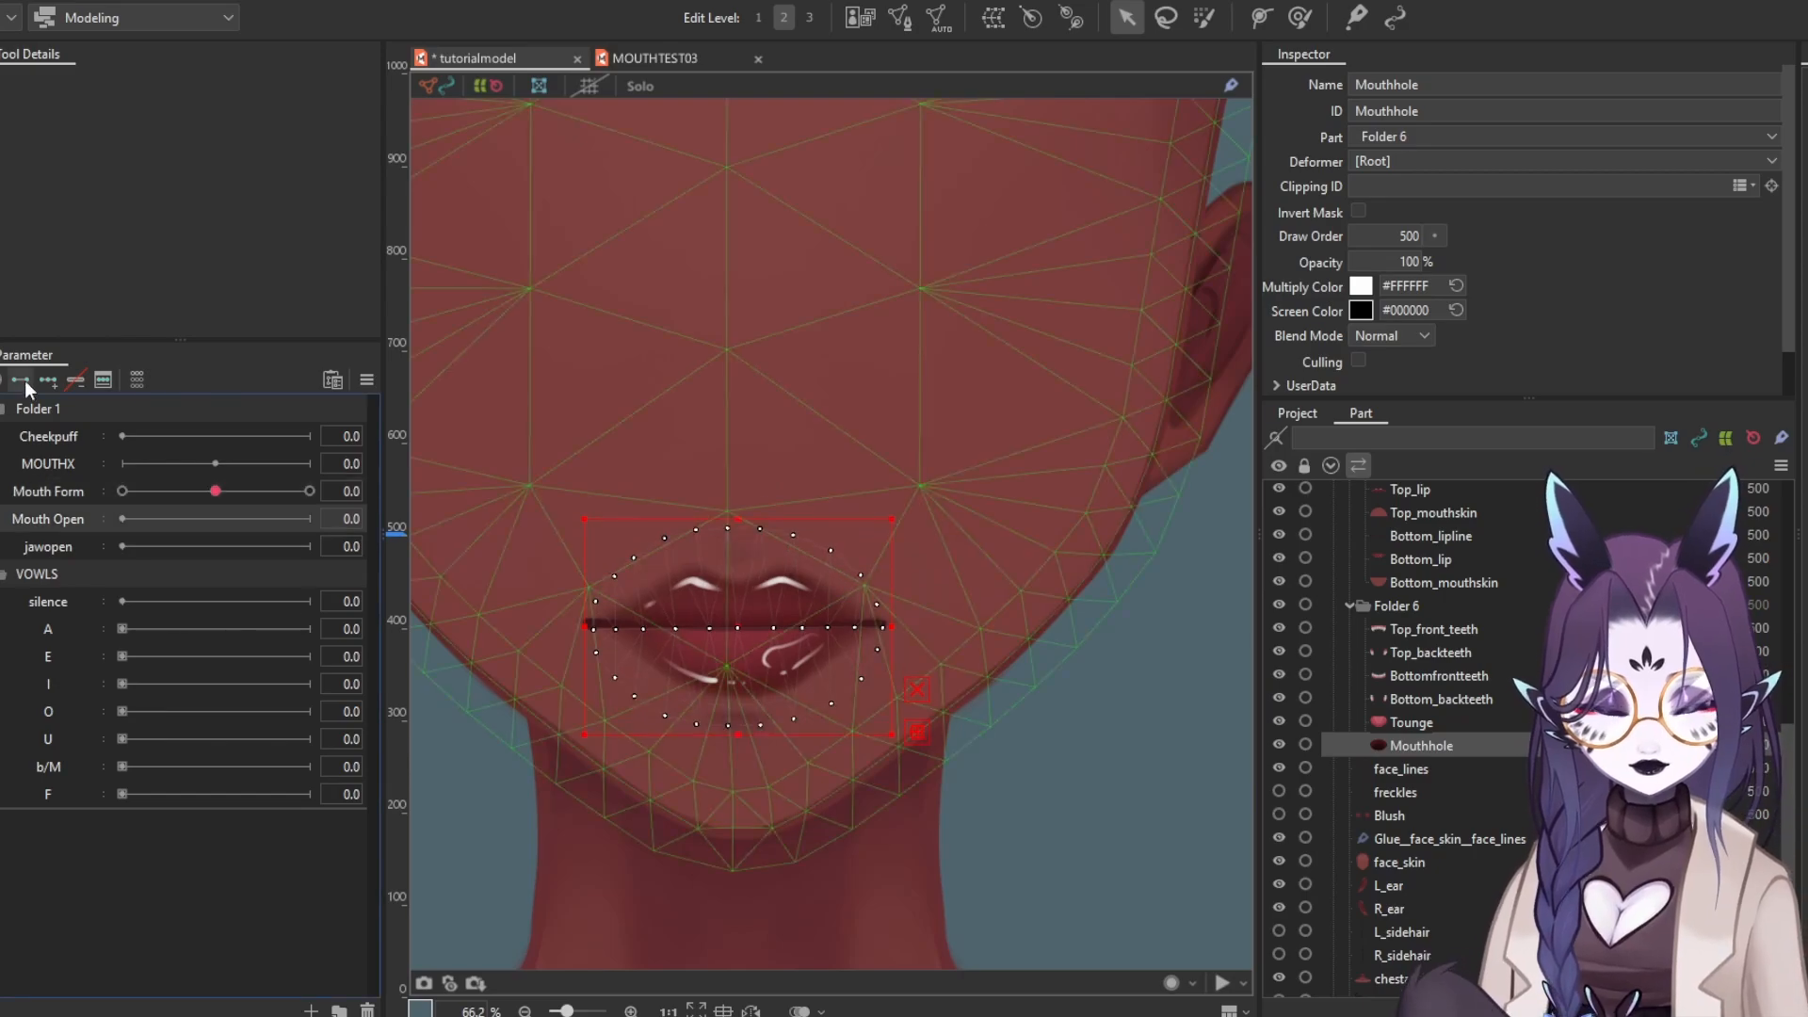
pyautogui.click(21, 380)
pyautogui.click(81, 493)
pyautogui.moveTo(740, 518); pyautogui.dragTo(759, 586)
pyautogui.scroll(4, 768, 626)
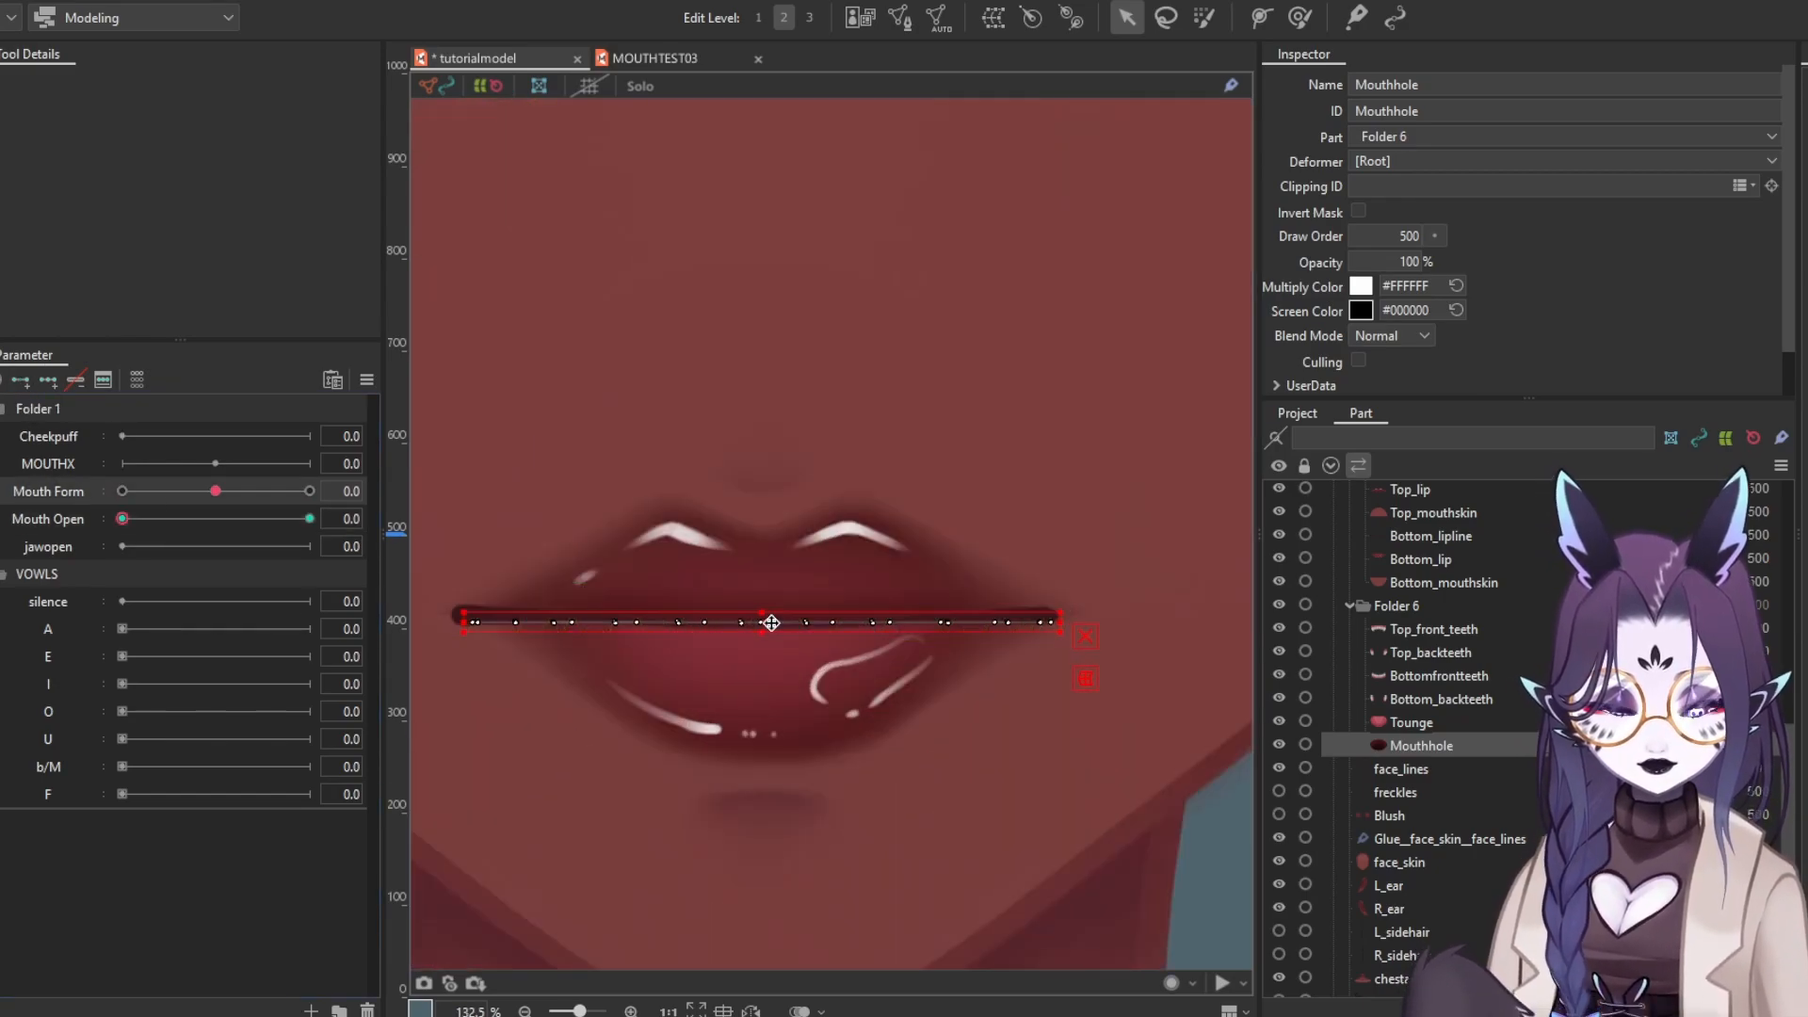
# Lay a three-point deform path along the mouth line through the lip parts and Mouthhole, and raise its ends at Mouth Form 1.0
pyautogui.click(310, 491)
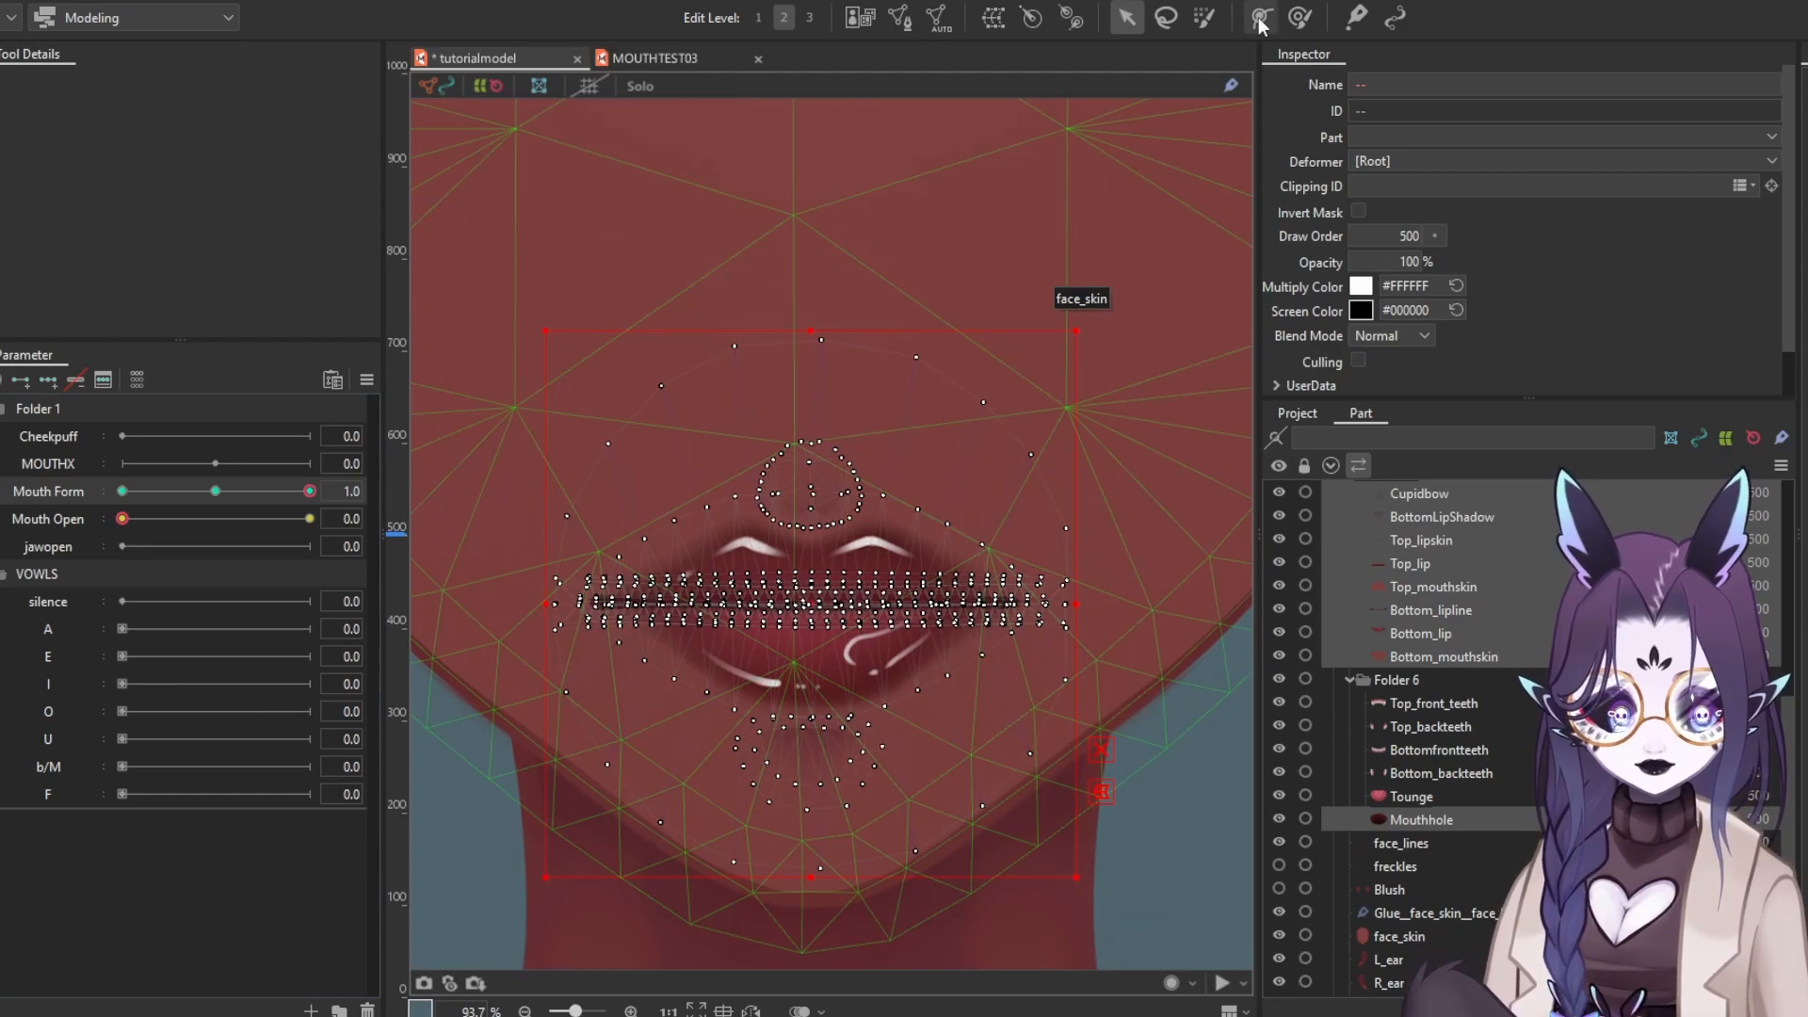
pyautogui.click(1260, 24)
pyautogui.scroll(2, 753, 631)
pyautogui.click(480, 595)
pyautogui.click(835, 595)
pyautogui.moveTo(1206, 597); pyautogui.dragTo(936, 594)
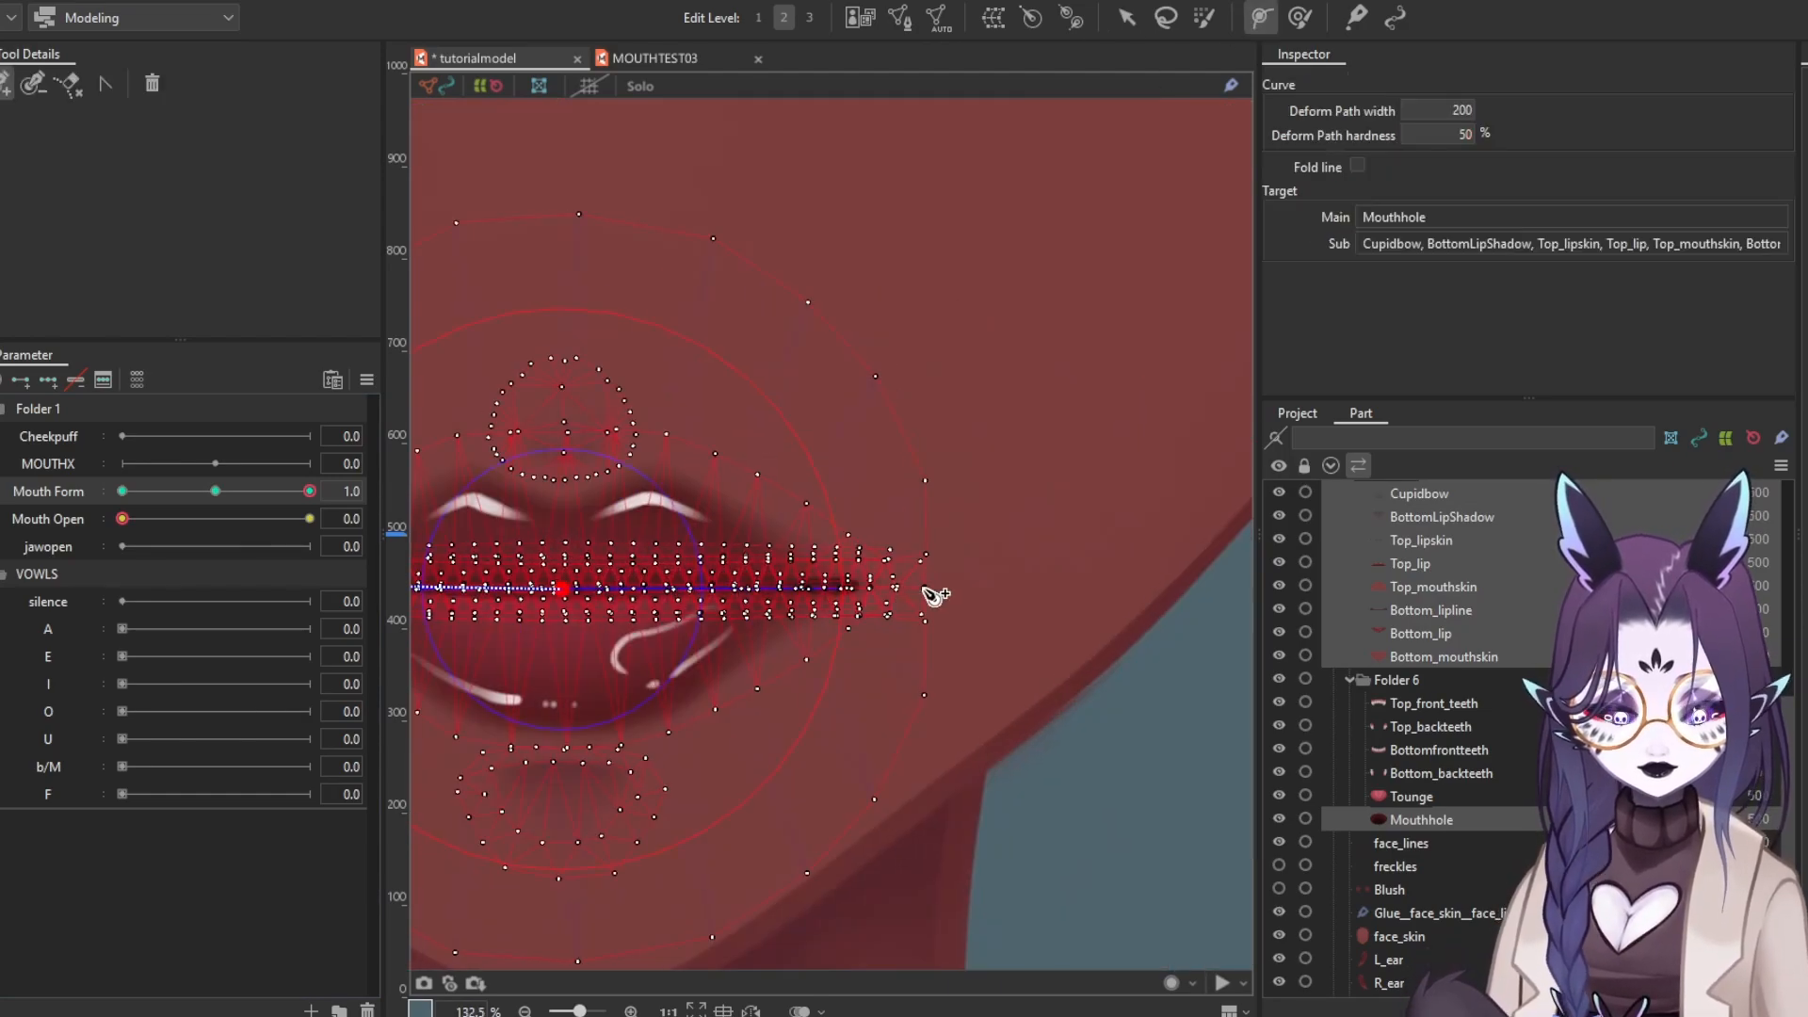
pyautogui.click(927, 591)
pyautogui.press('Escape')
pyautogui.scroll(-2, 936, 593)
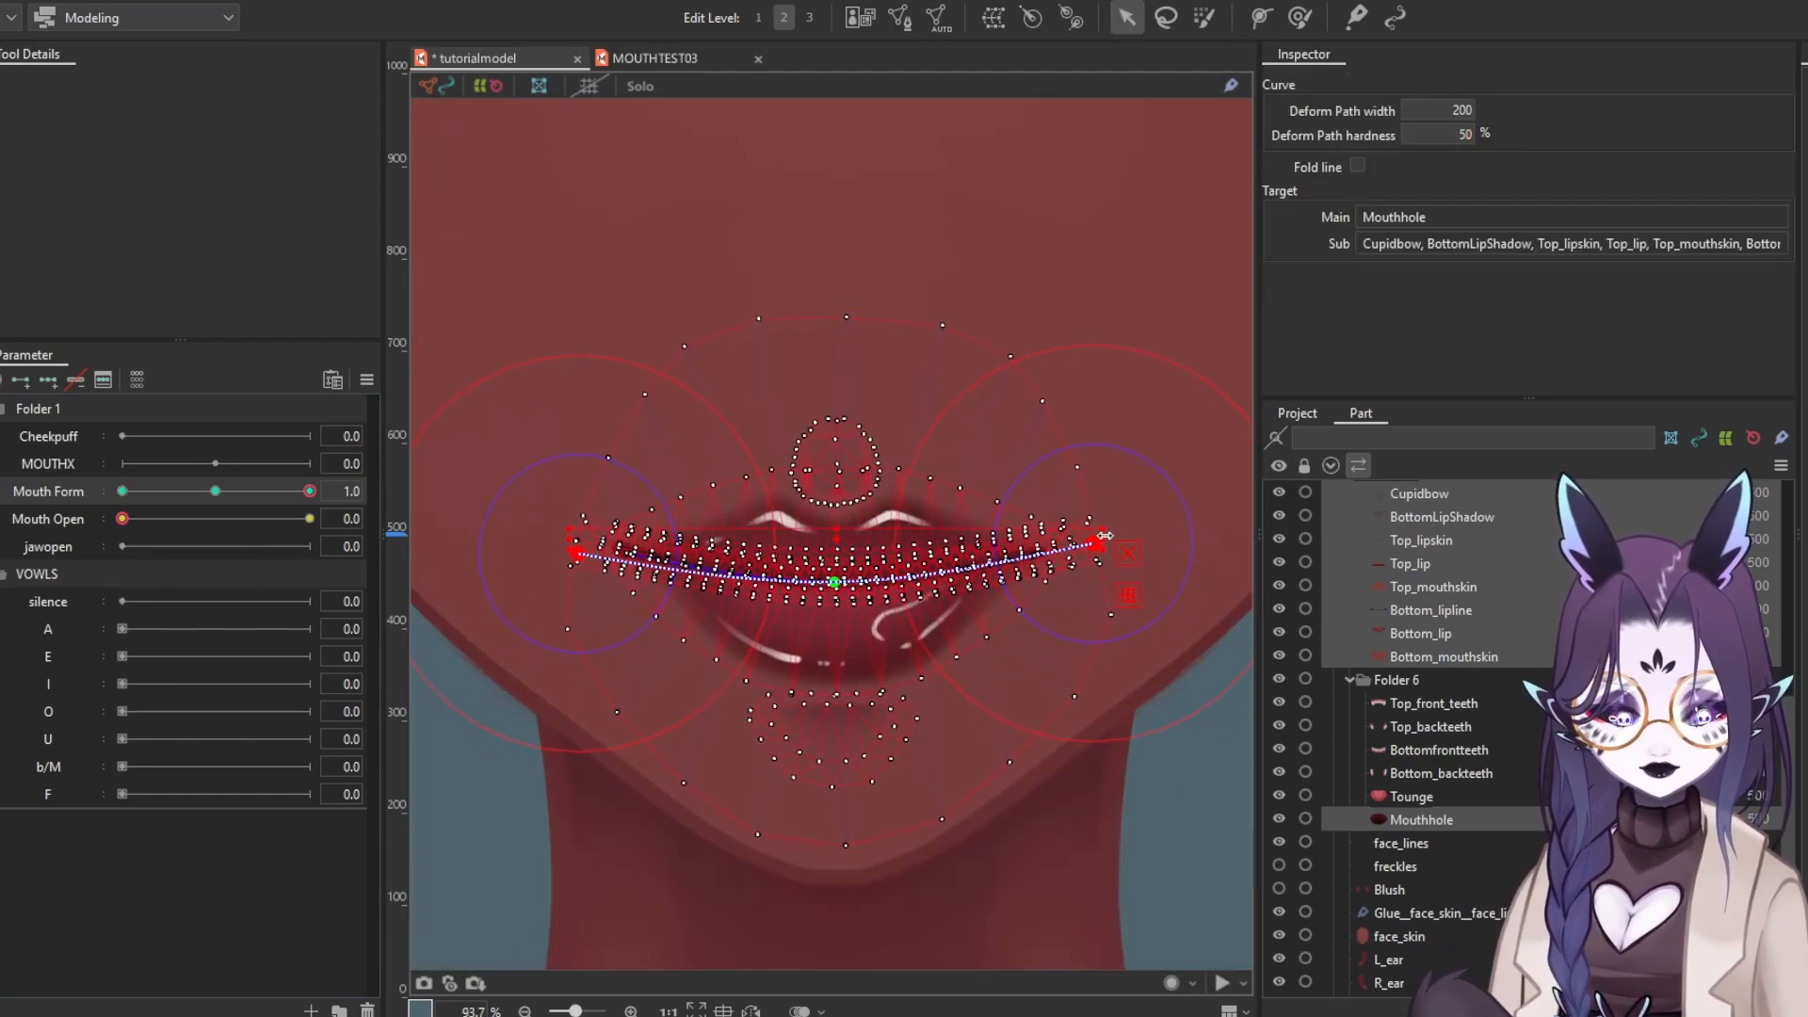
# At Mouth Form -1.0, bend the deform path into a frown by lowering and drawing in its ends and raising its middle
pyautogui.moveTo(310, 491); pyautogui.dragTo(122, 491)
pyautogui.moveTo(837, 584); pyautogui.dragTo(834, 627)
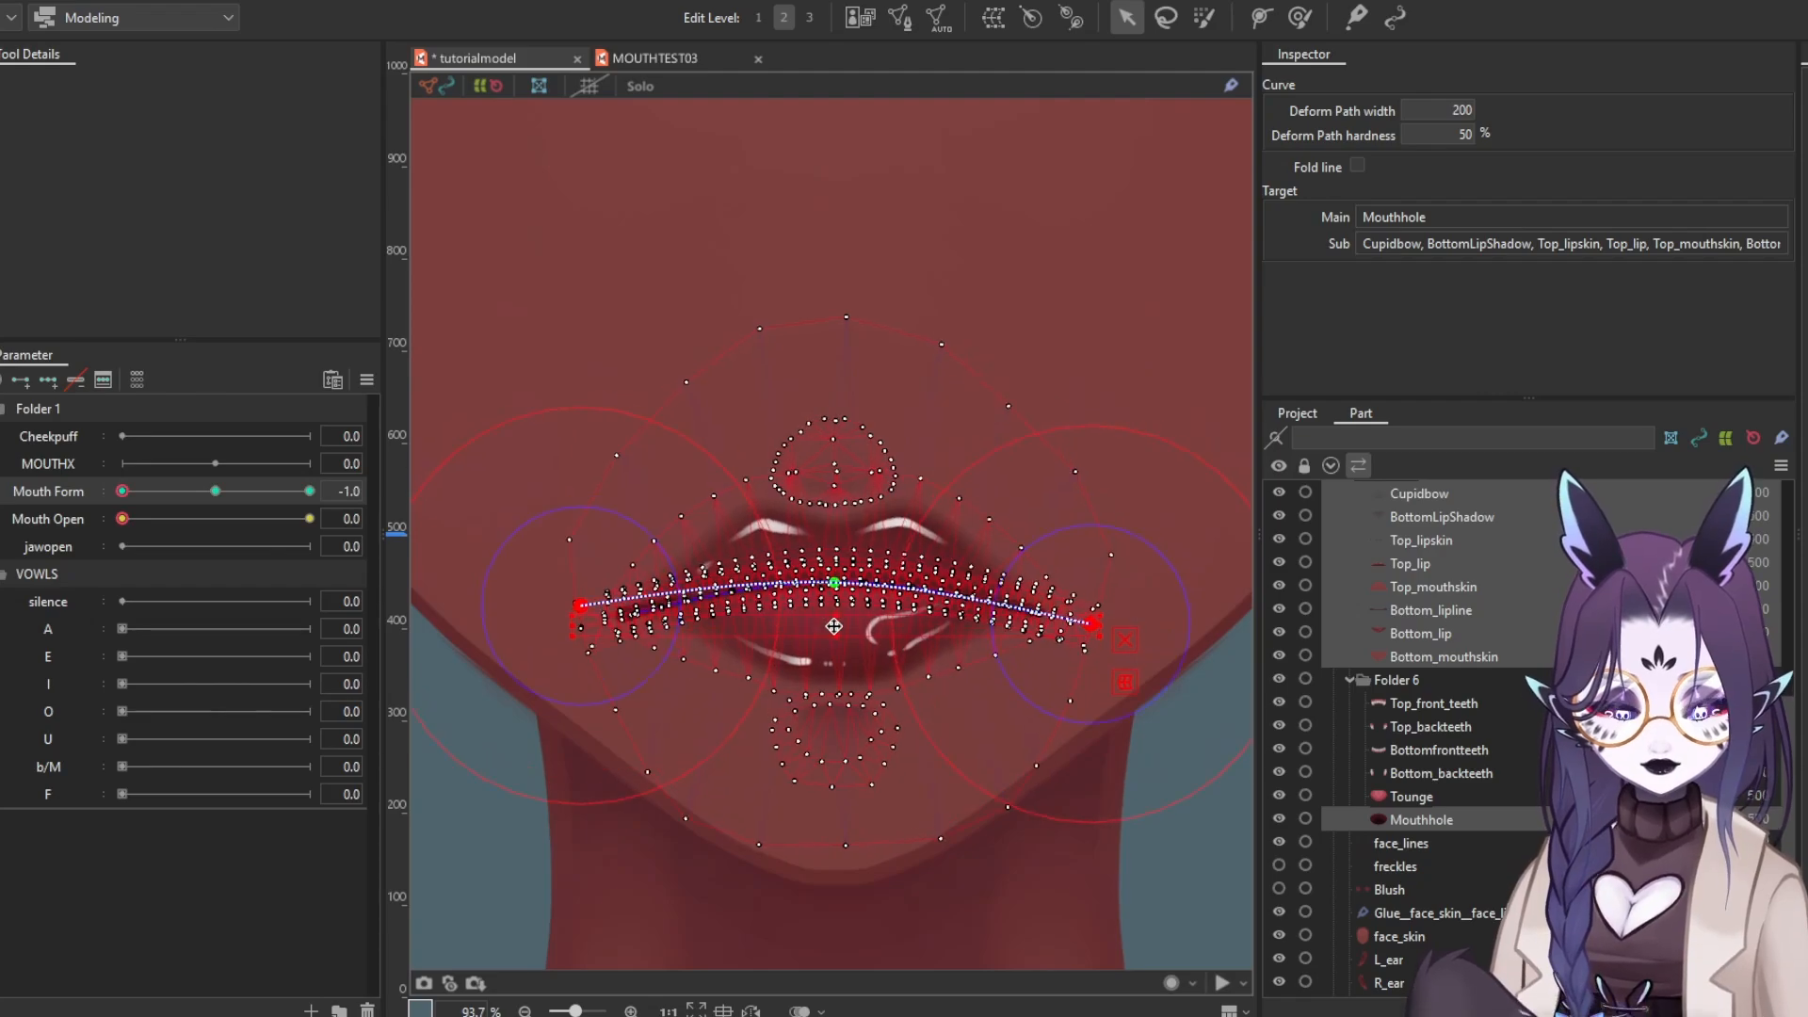
pyautogui.moveTo(1097, 630); pyautogui.dragTo(1060, 634)
pyautogui.moveTo(835, 583); pyautogui.dragTo(836, 560)
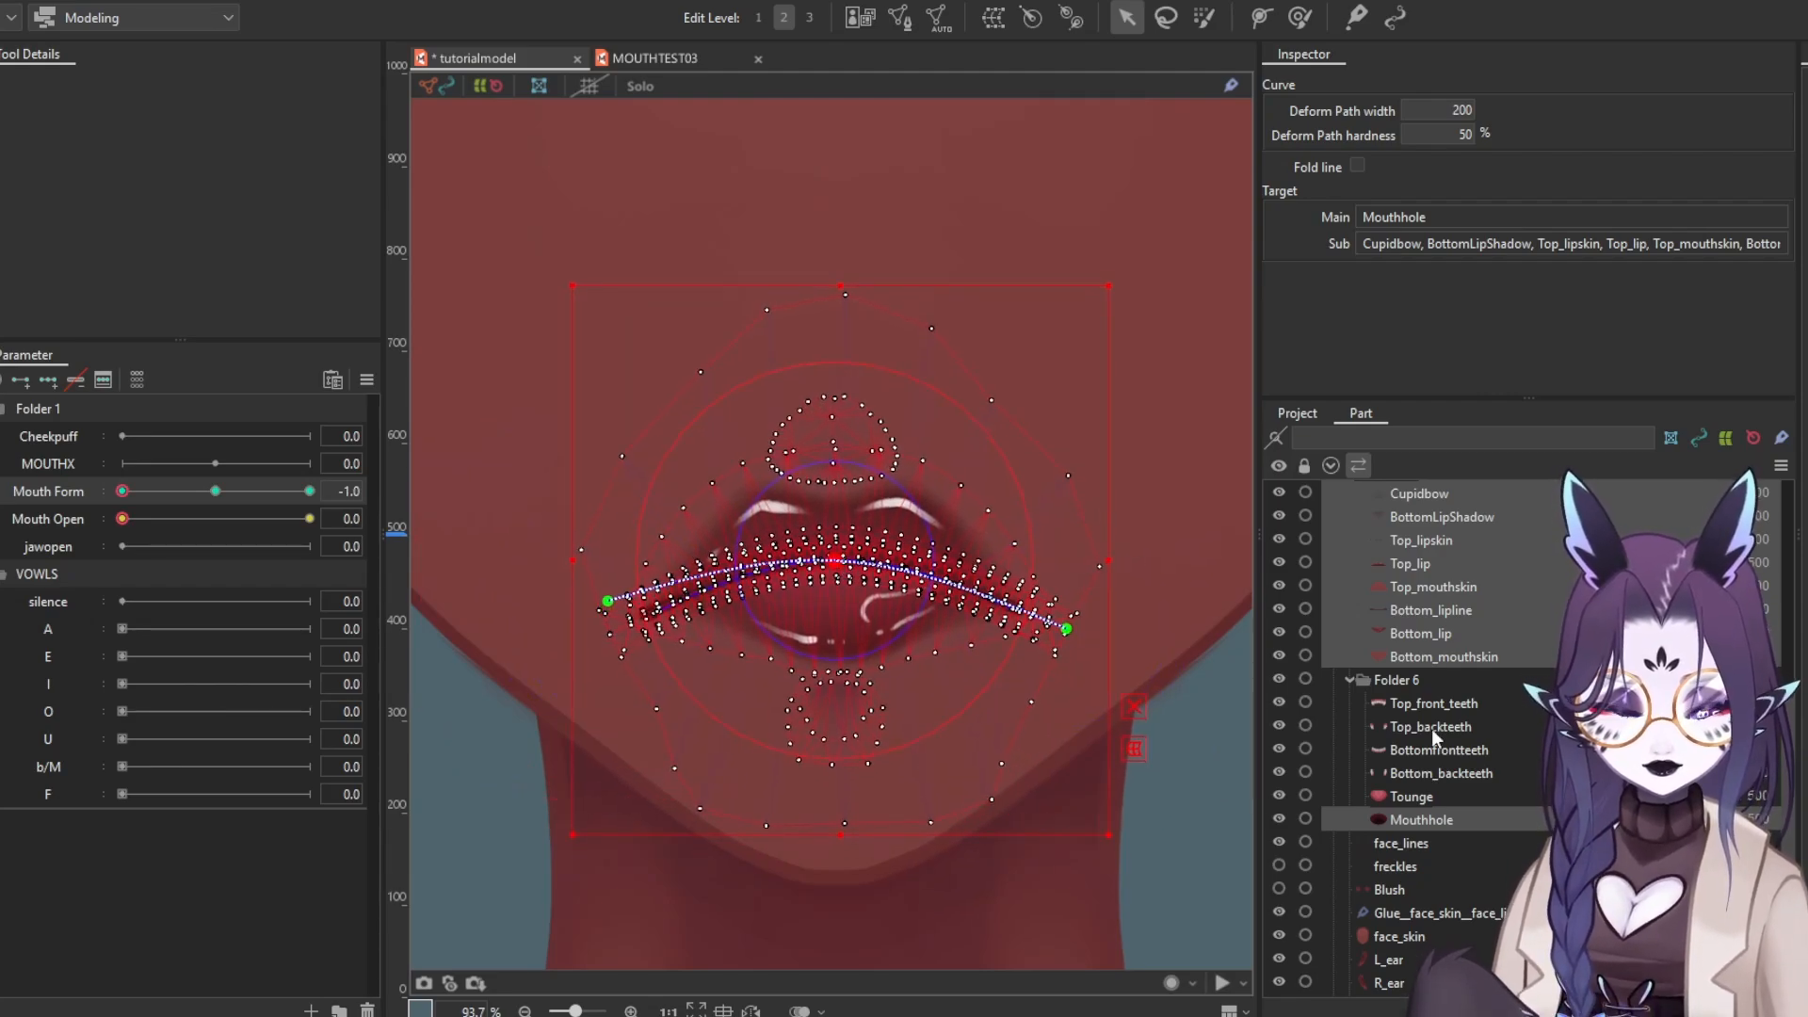
# Reposition the outer mesh points of Bottom_mouthskin and Top_mouthskin at Mouth Form -1.0, and check Top_mouthskin at 1.0
pyautogui.click(1507, 657)
pyautogui.scroll(4, 641, 744)
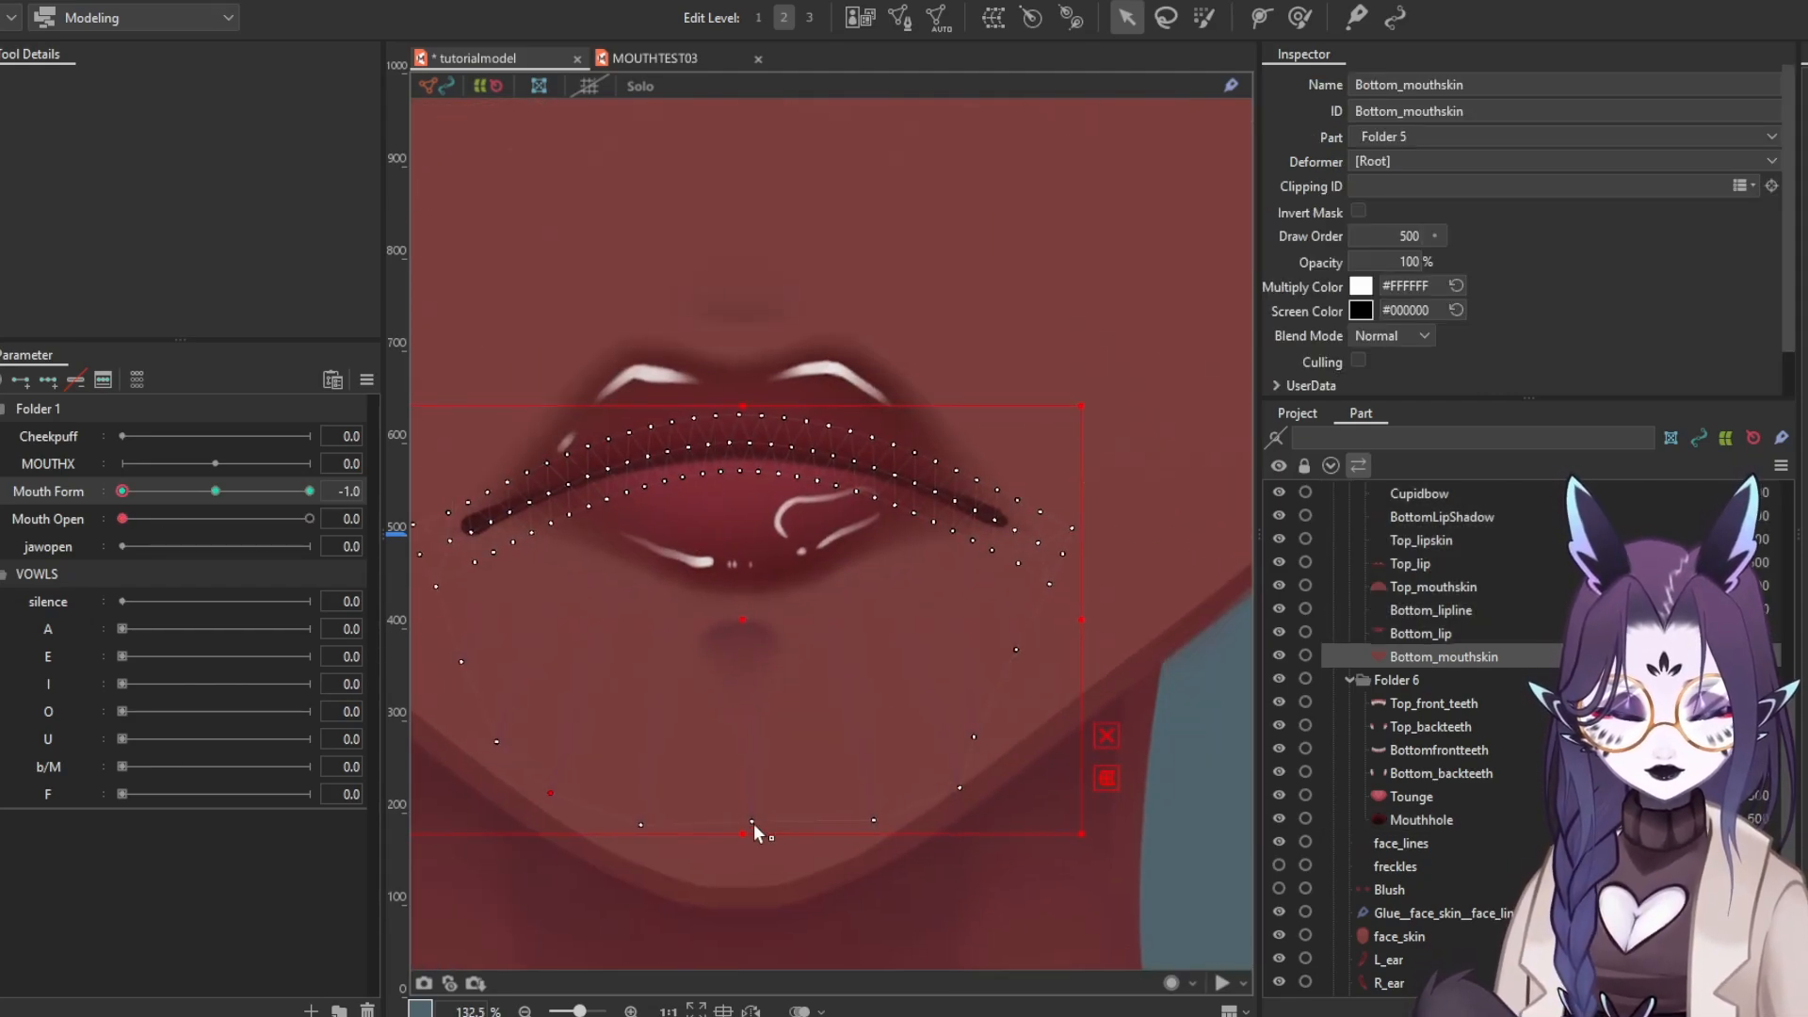
pyautogui.click(1433, 586)
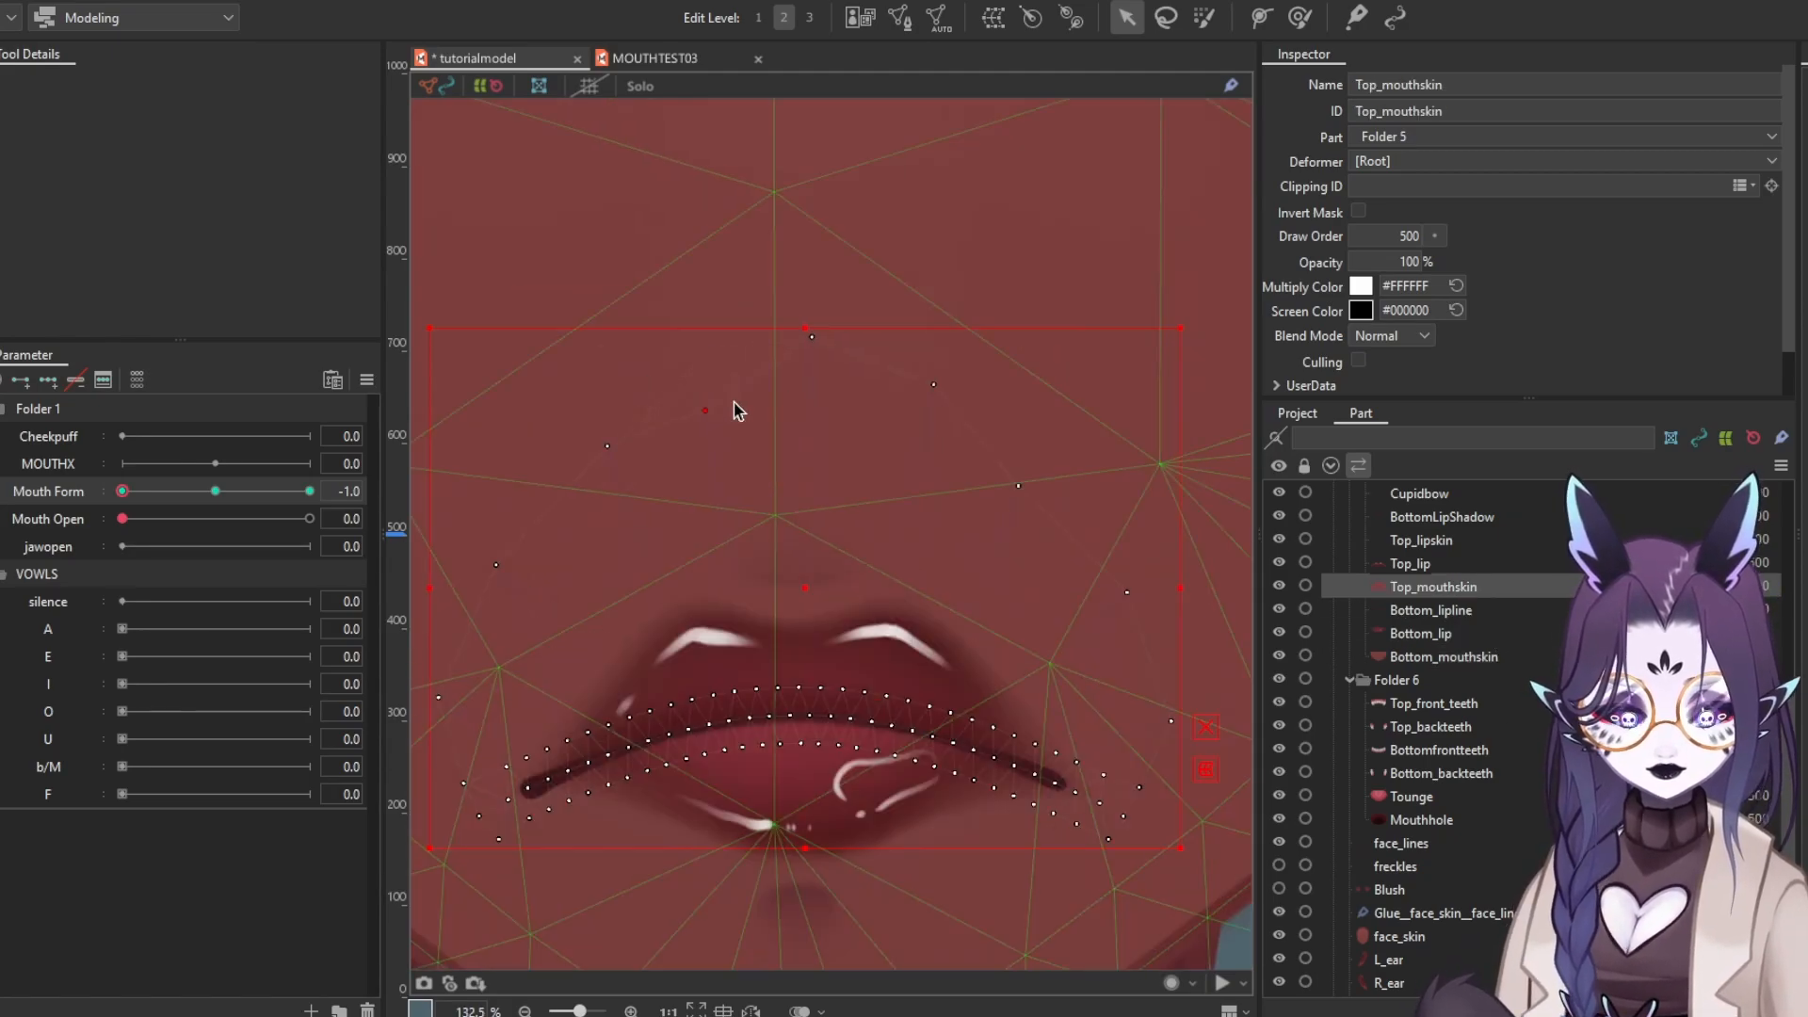
pyautogui.moveTo(1127, 592); pyautogui.dragTo(1120, 581)
pyautogui.moveTo(1119, 584); pyautogui.dragTo(1061, 535)
pyautogui.moveTo(1111, 670); pyautogui.dragTo(1082, 667)
pyautogui.moveTo(687, 594); pyautogui.dragTo(822, 610)
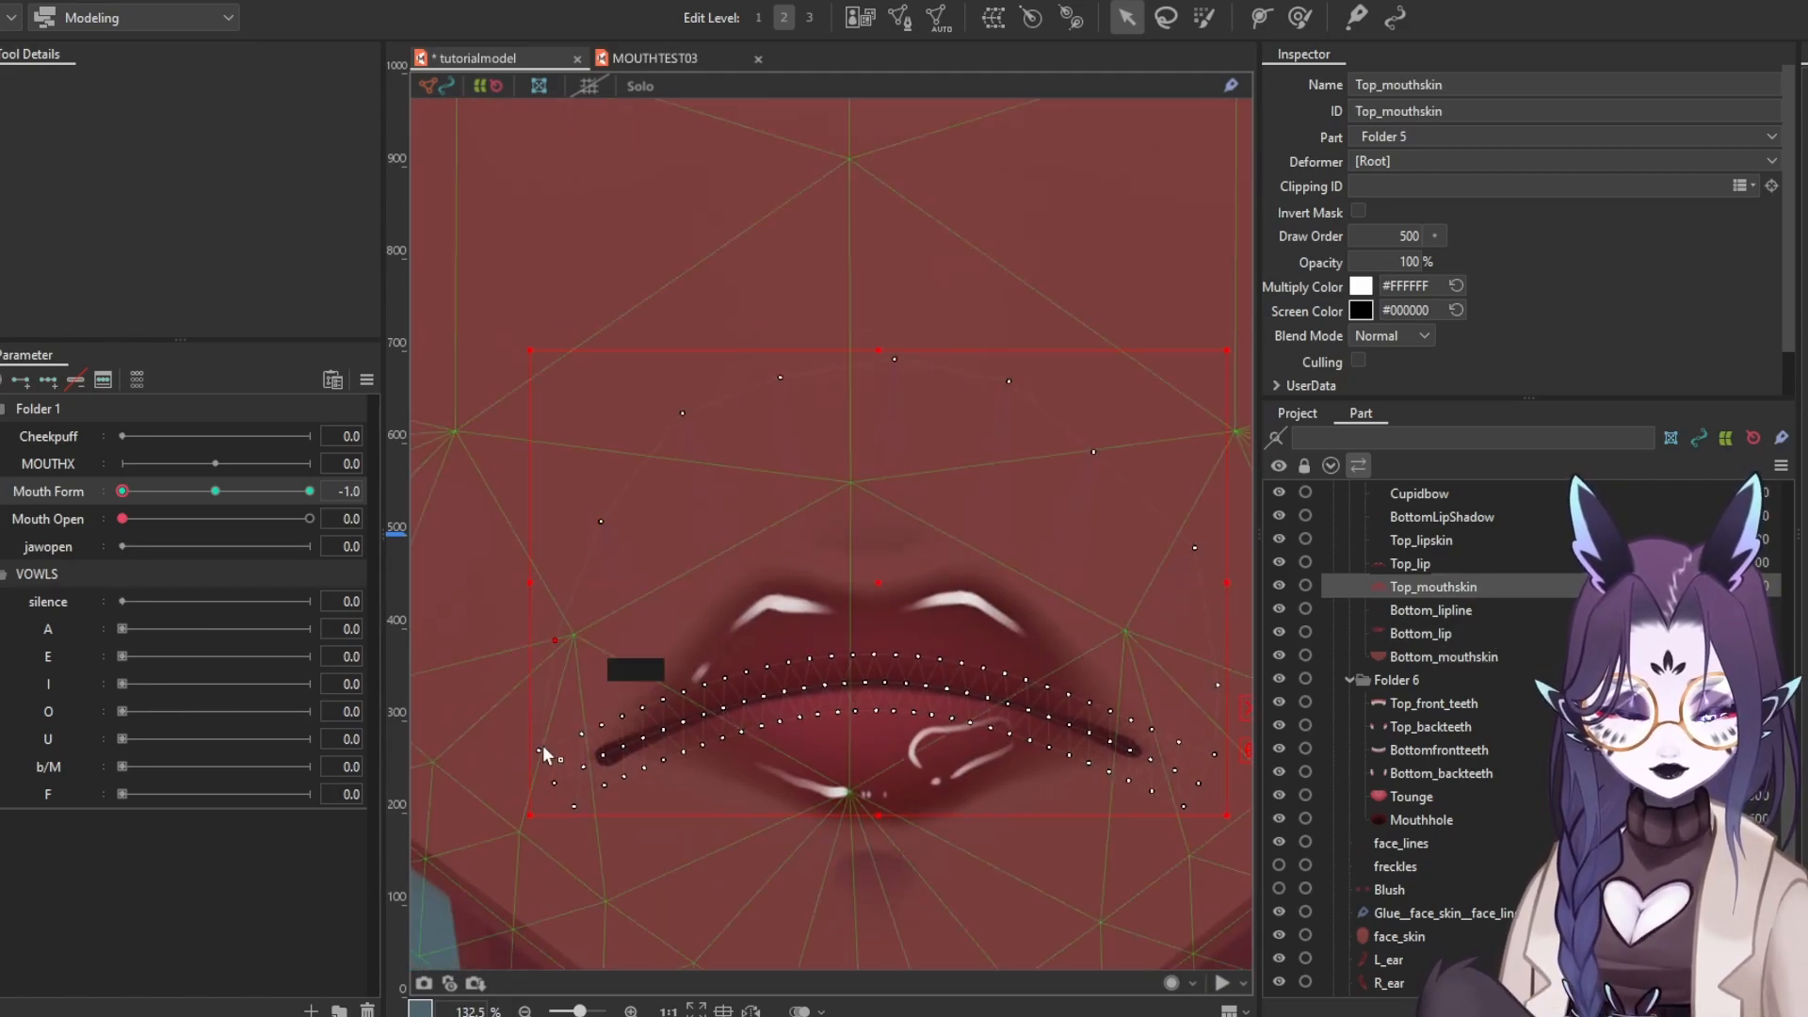
pyautogui.scroll(-4, 543, 744)
pyautogui.click(310, 491)
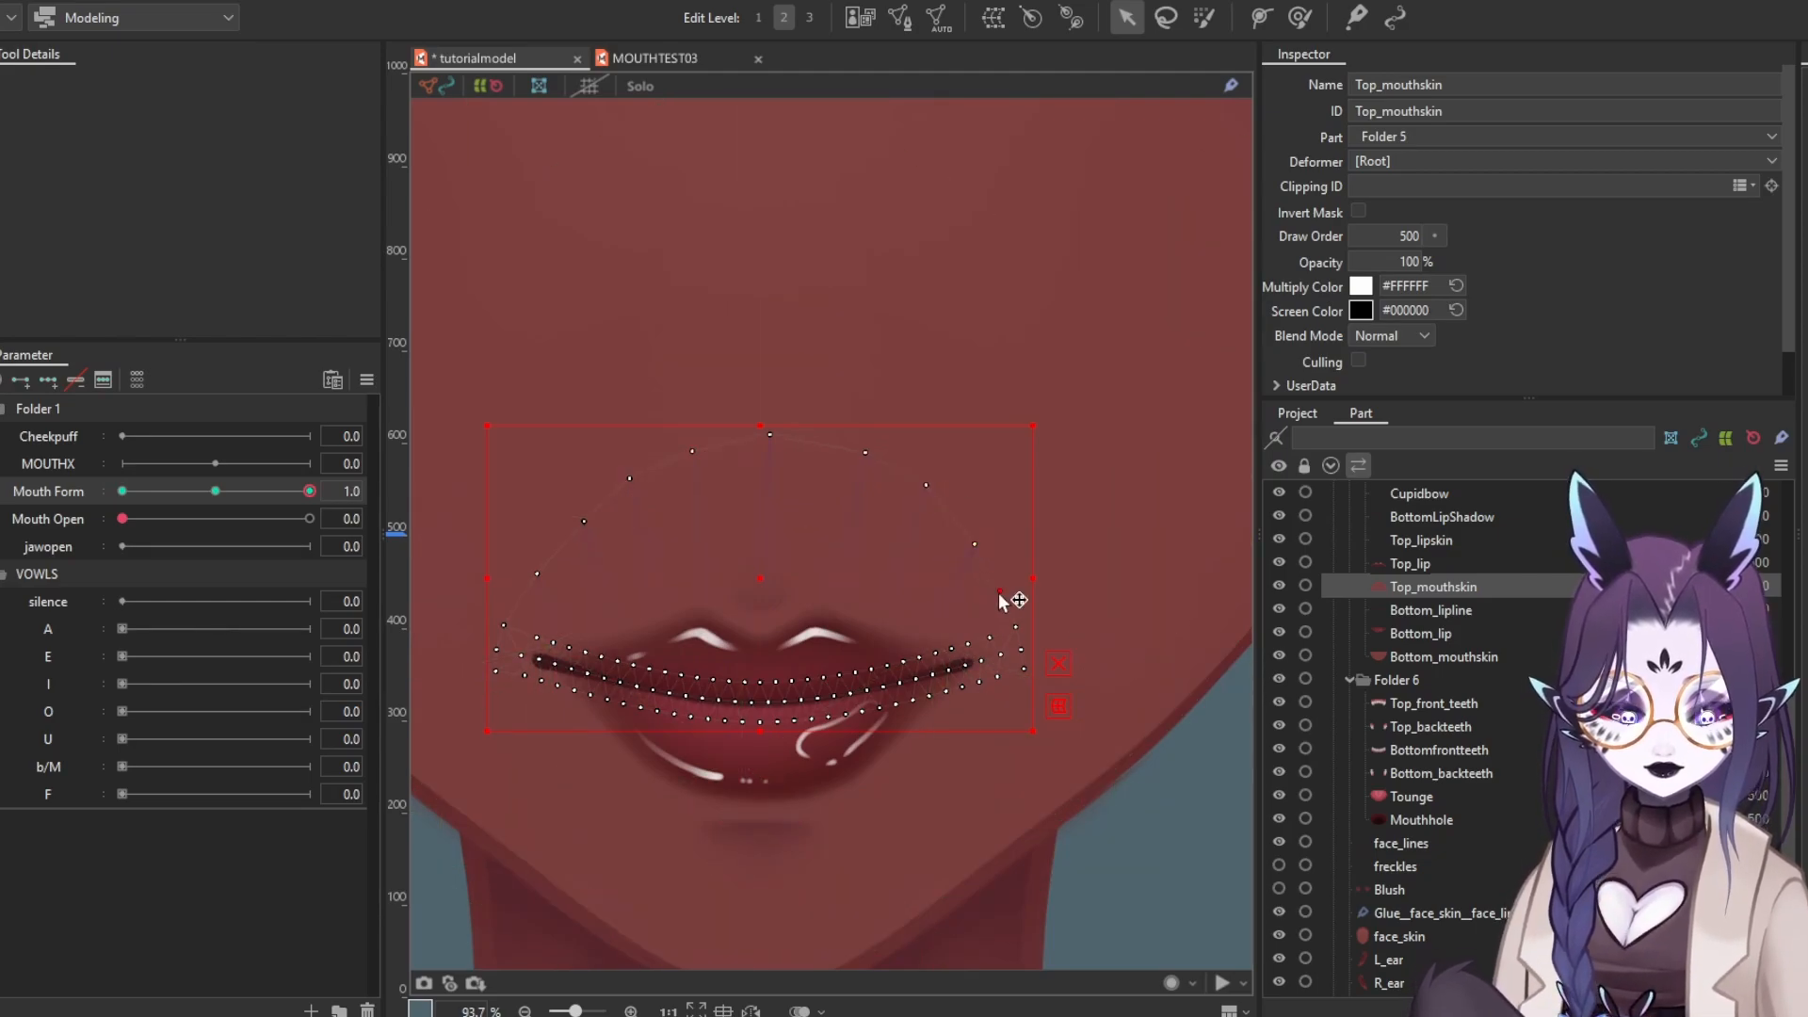
# Draw a closed deform path around the outline of Top_lip and set its width to 137
pyautogui.click(122, 491)
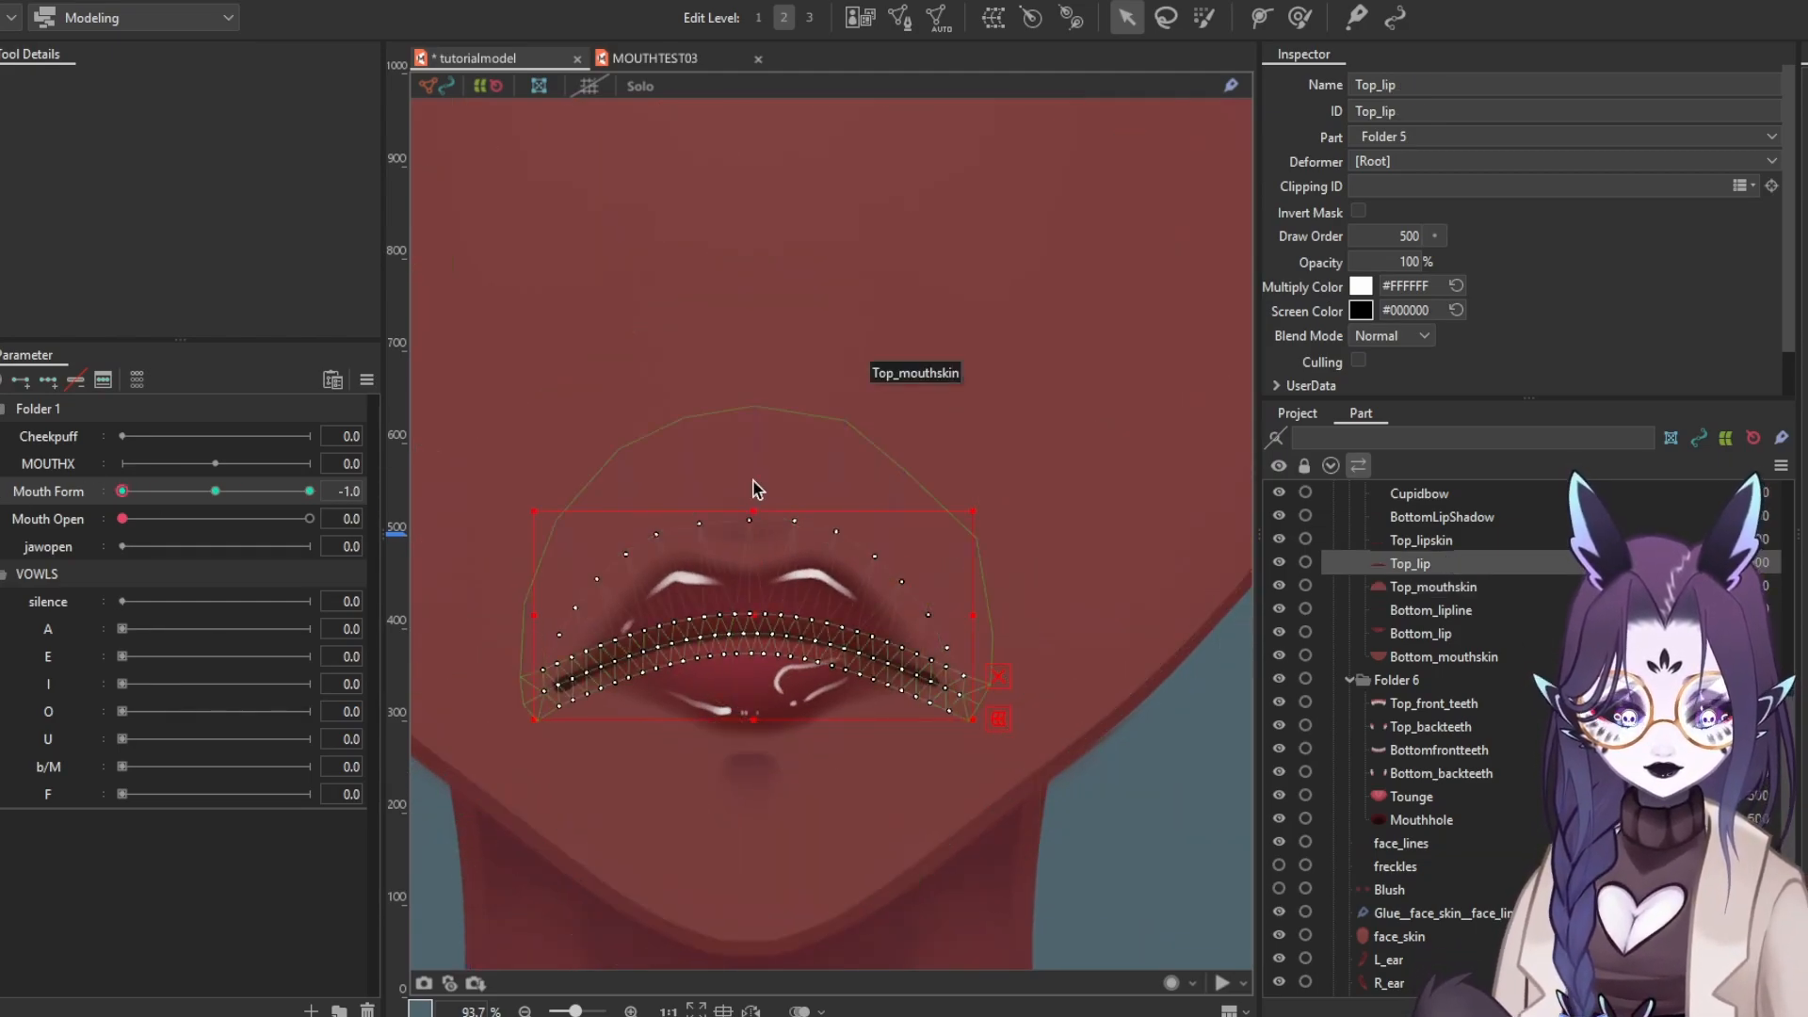
pyautogui.click(716, 608)
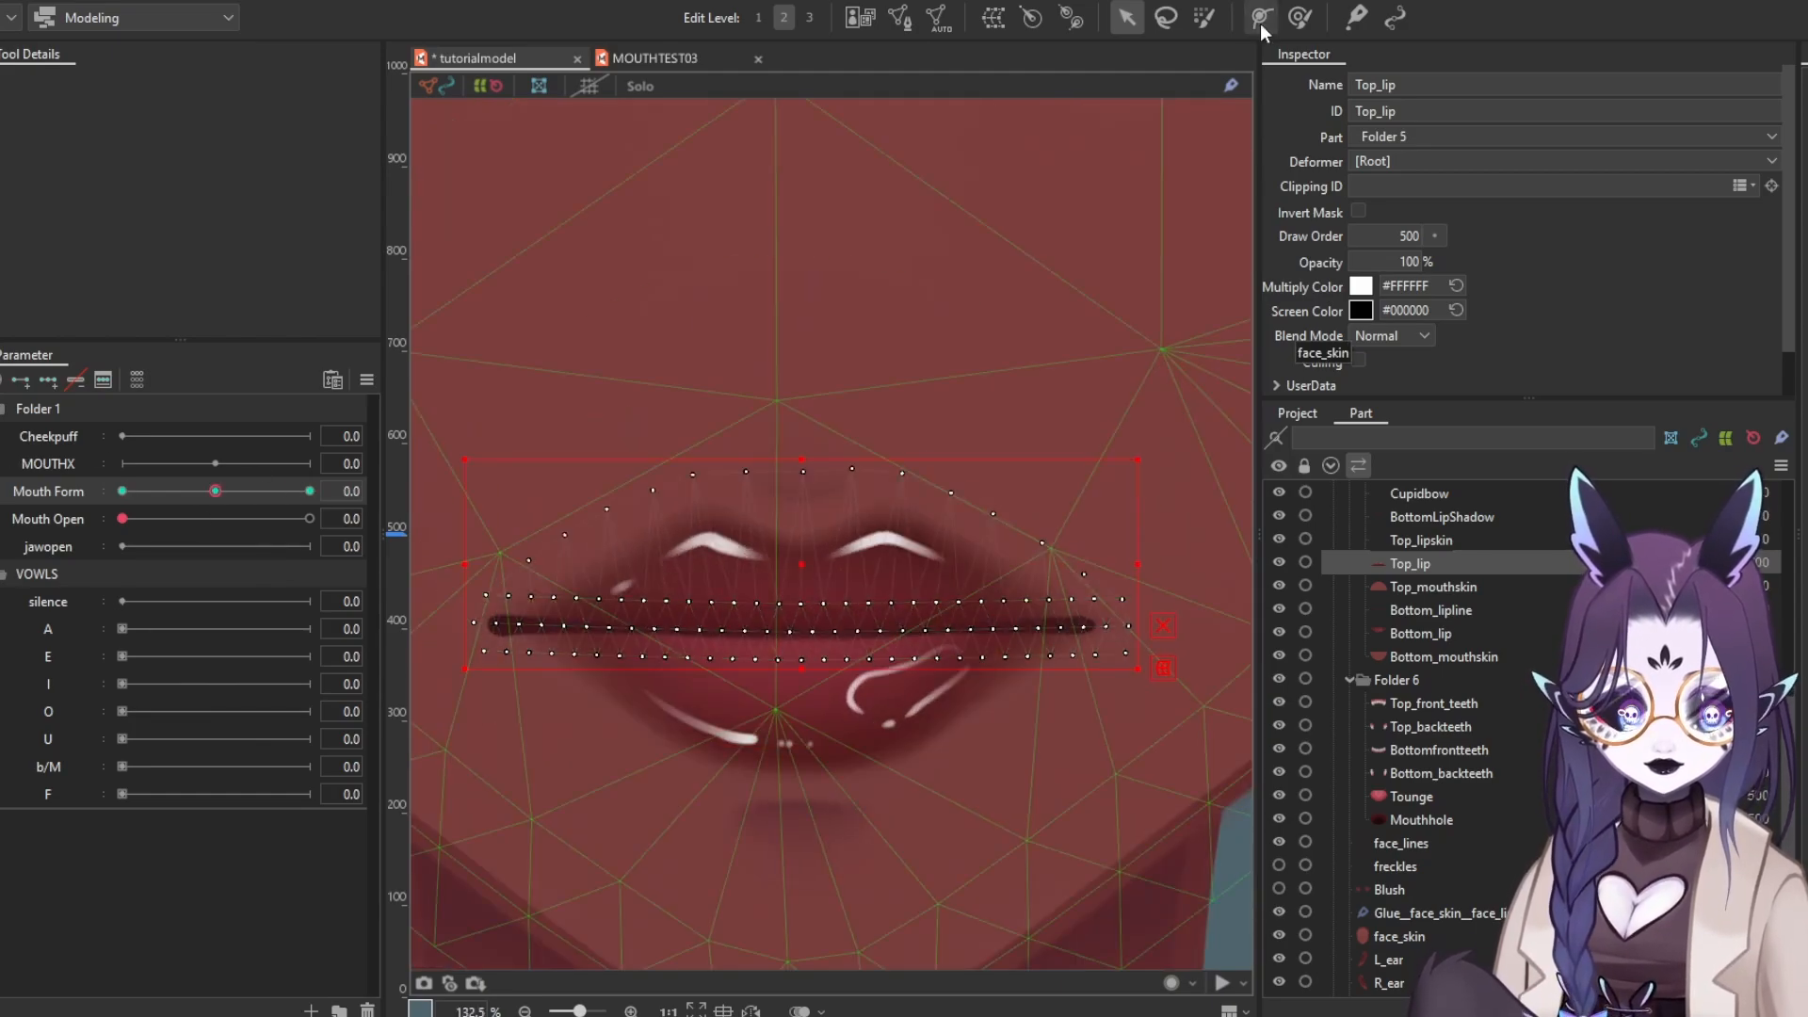
pyautogui.press('p')
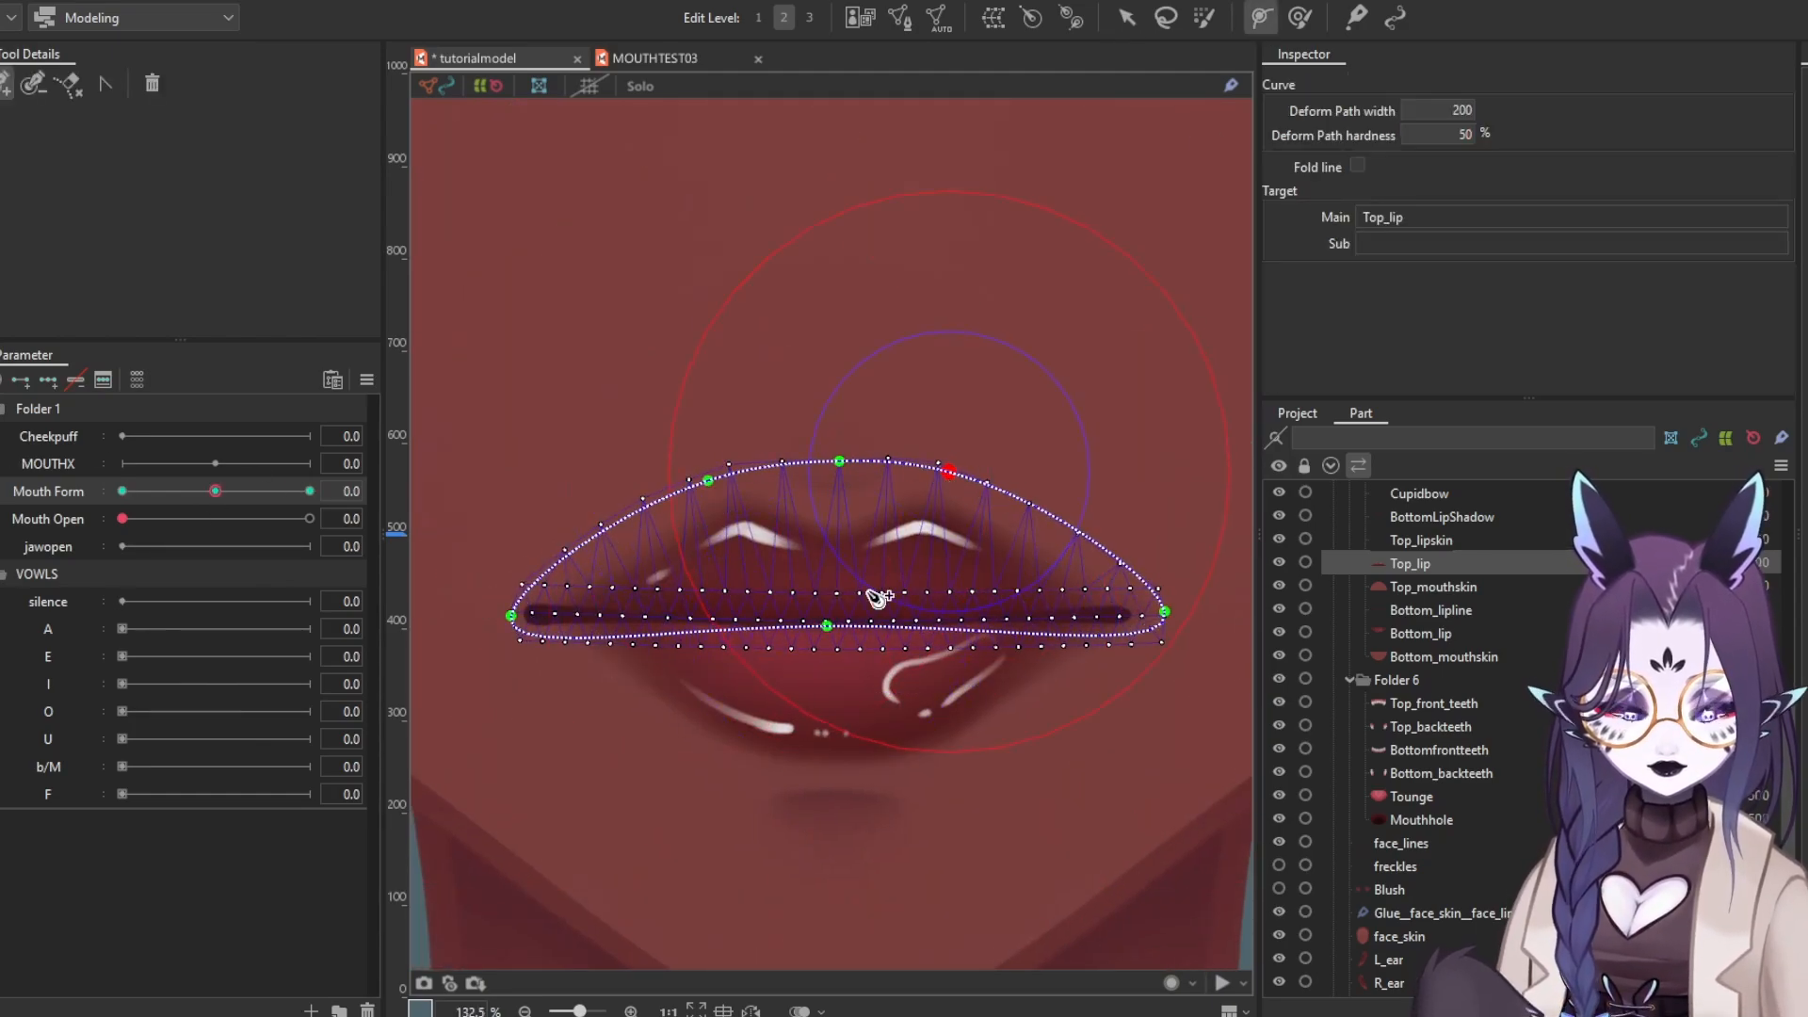
pyautogui.click(839, 463)
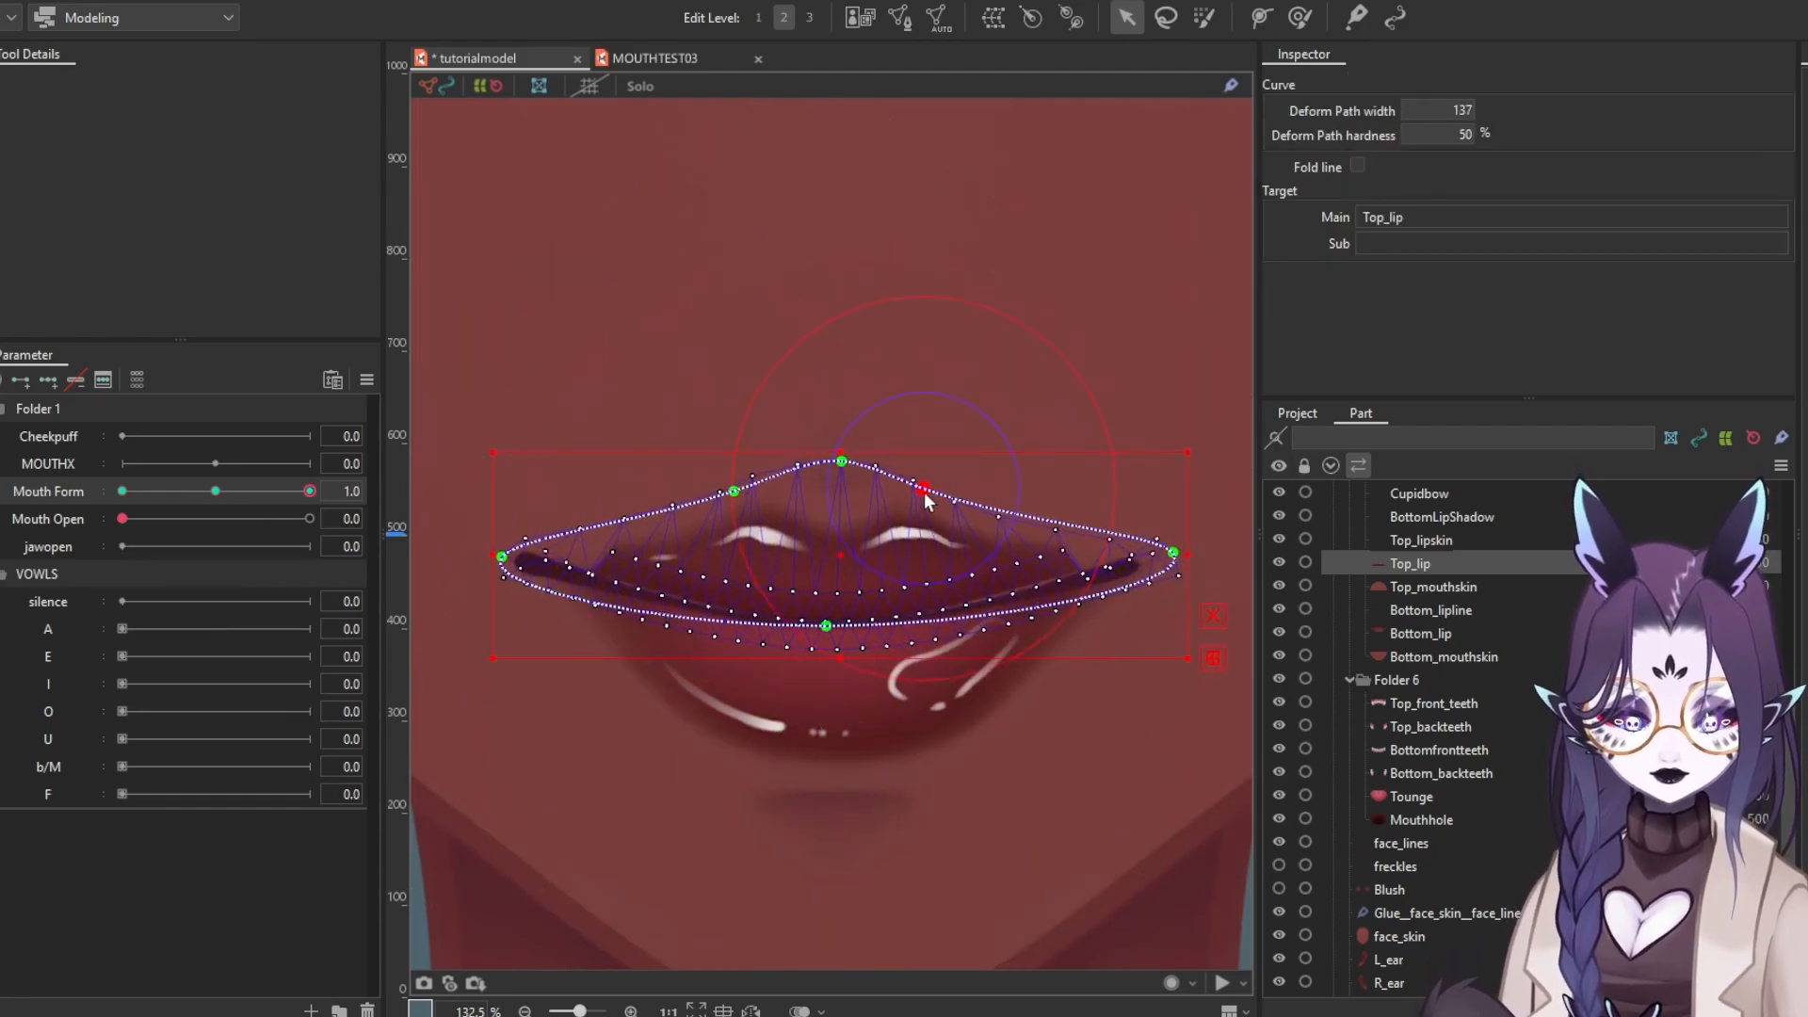
# At Mouth Form 1.0, reshape the upper contour of Top_lip with its path points and adjust mesh points near the mouth corners
pyautogui.click(941, 496)
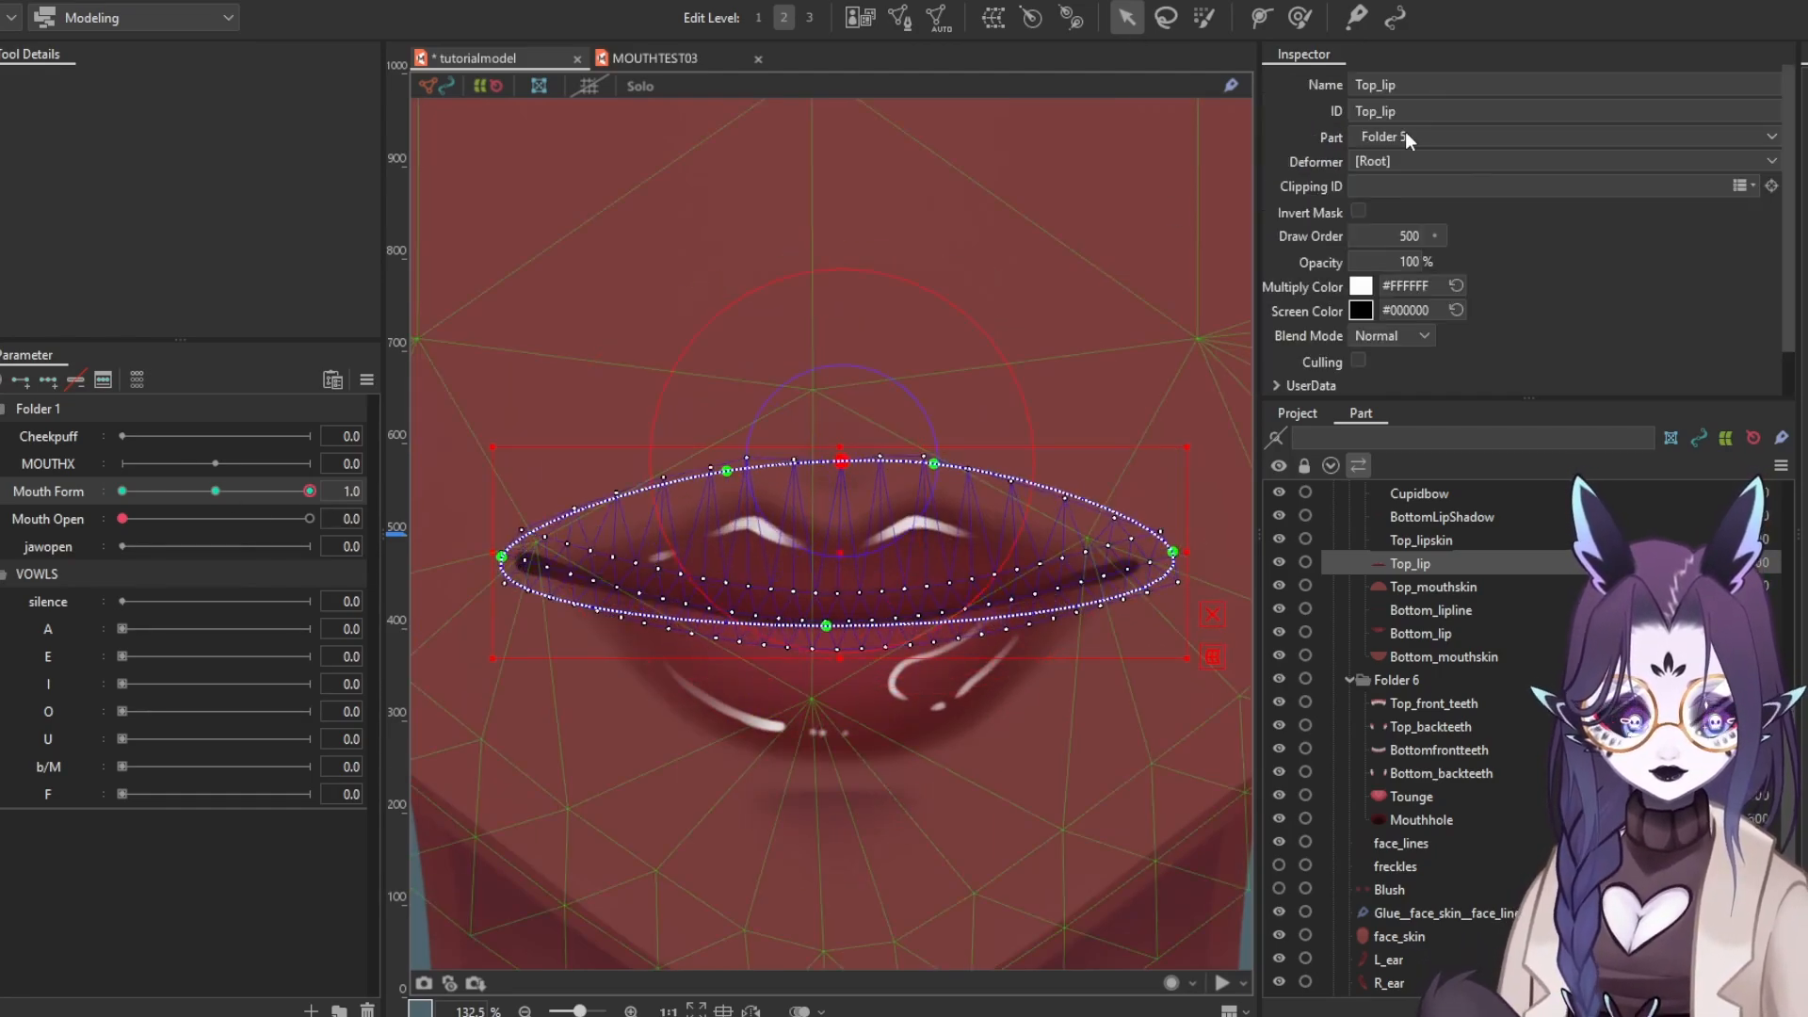
pyautogui.moveTo(727, 471); pyautogui.dragTo(844, 490)
pyautogui.scroll(4, 552, 544)
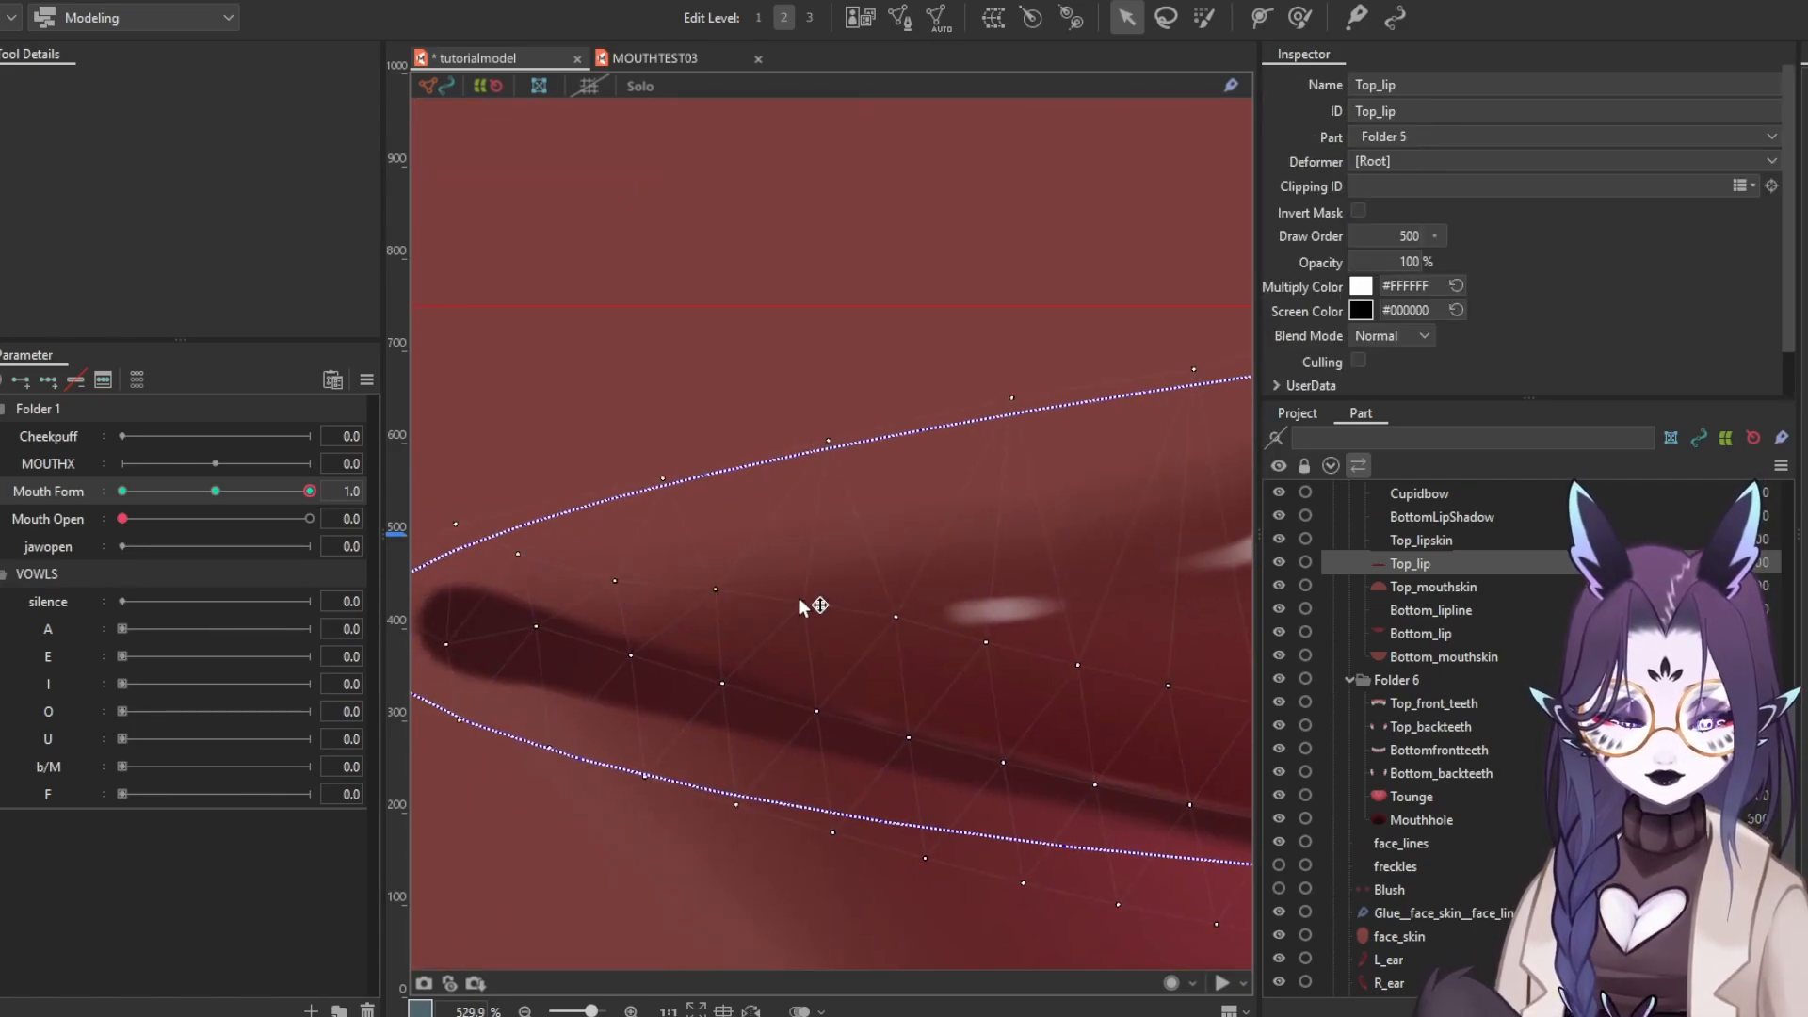
pyautogui.scroll(-2, 800, 605)
pyautogui.moveTo(1215, 641); pyautogui.dragTo(772, 621)
pyautogui.scroll(2, 1166, 583)
pyautogui.click(933, 549)
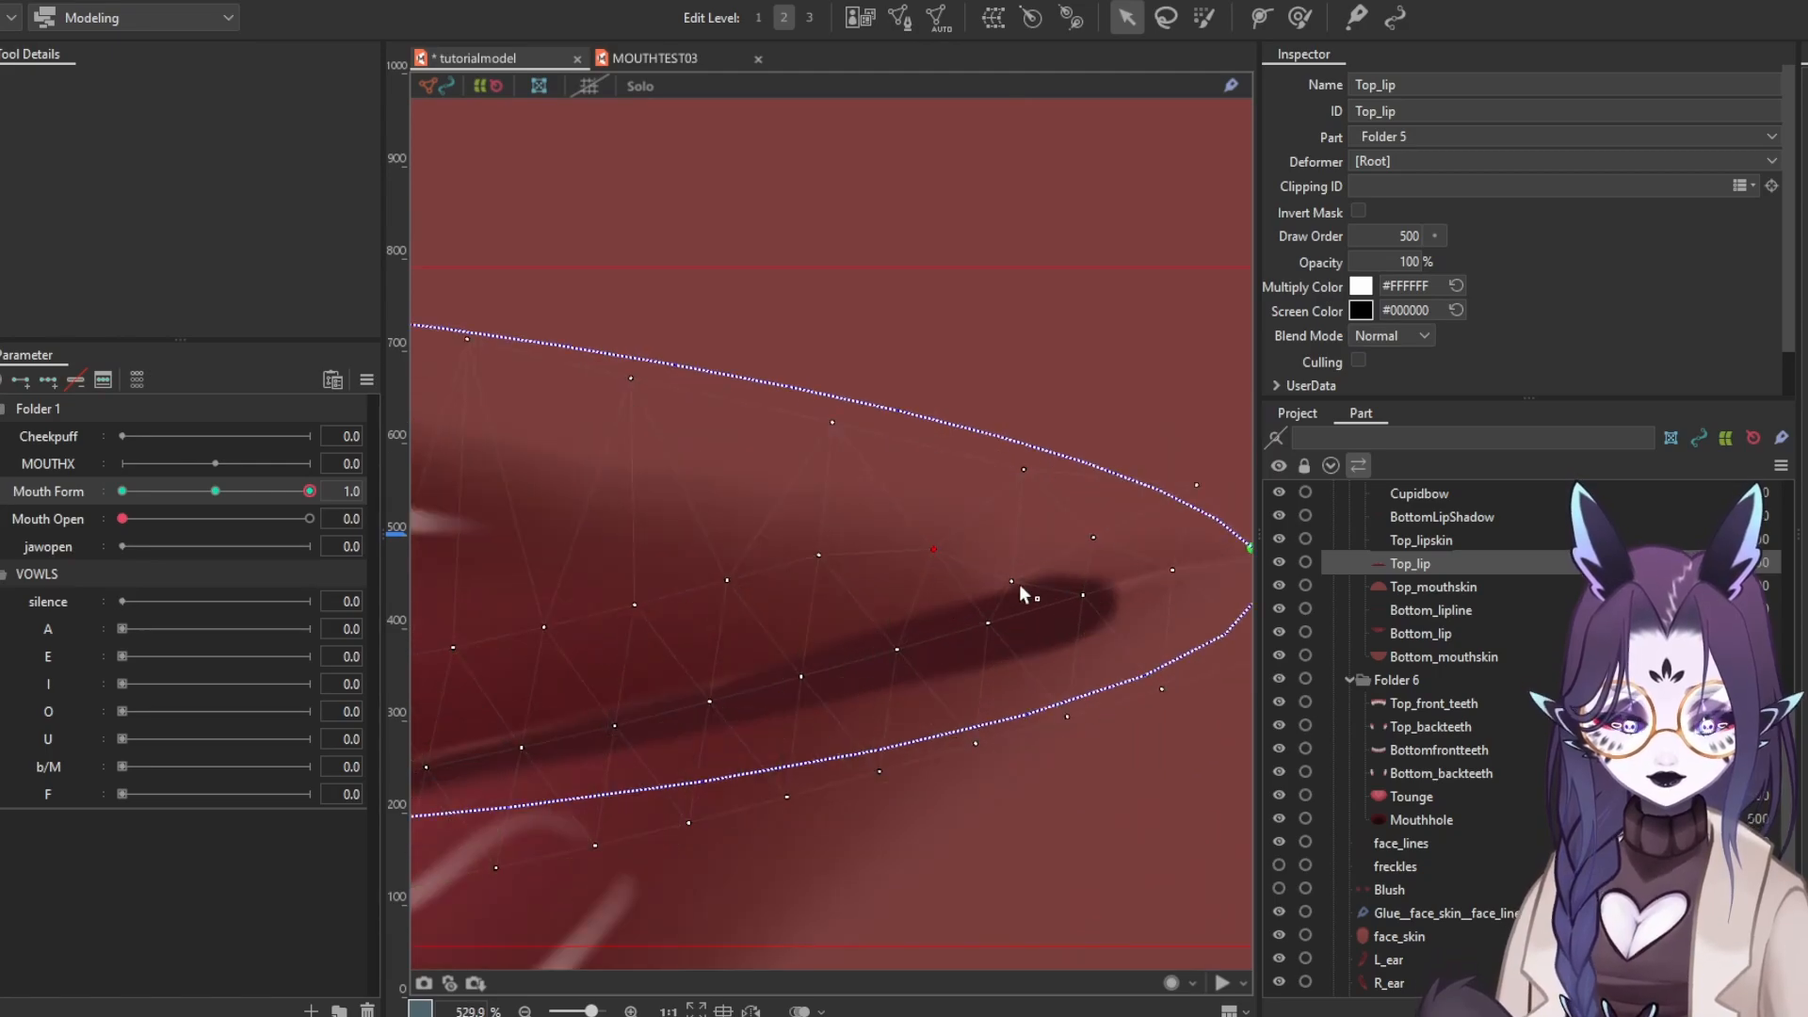
pyautogui.scroll(-4, 1160, 505)
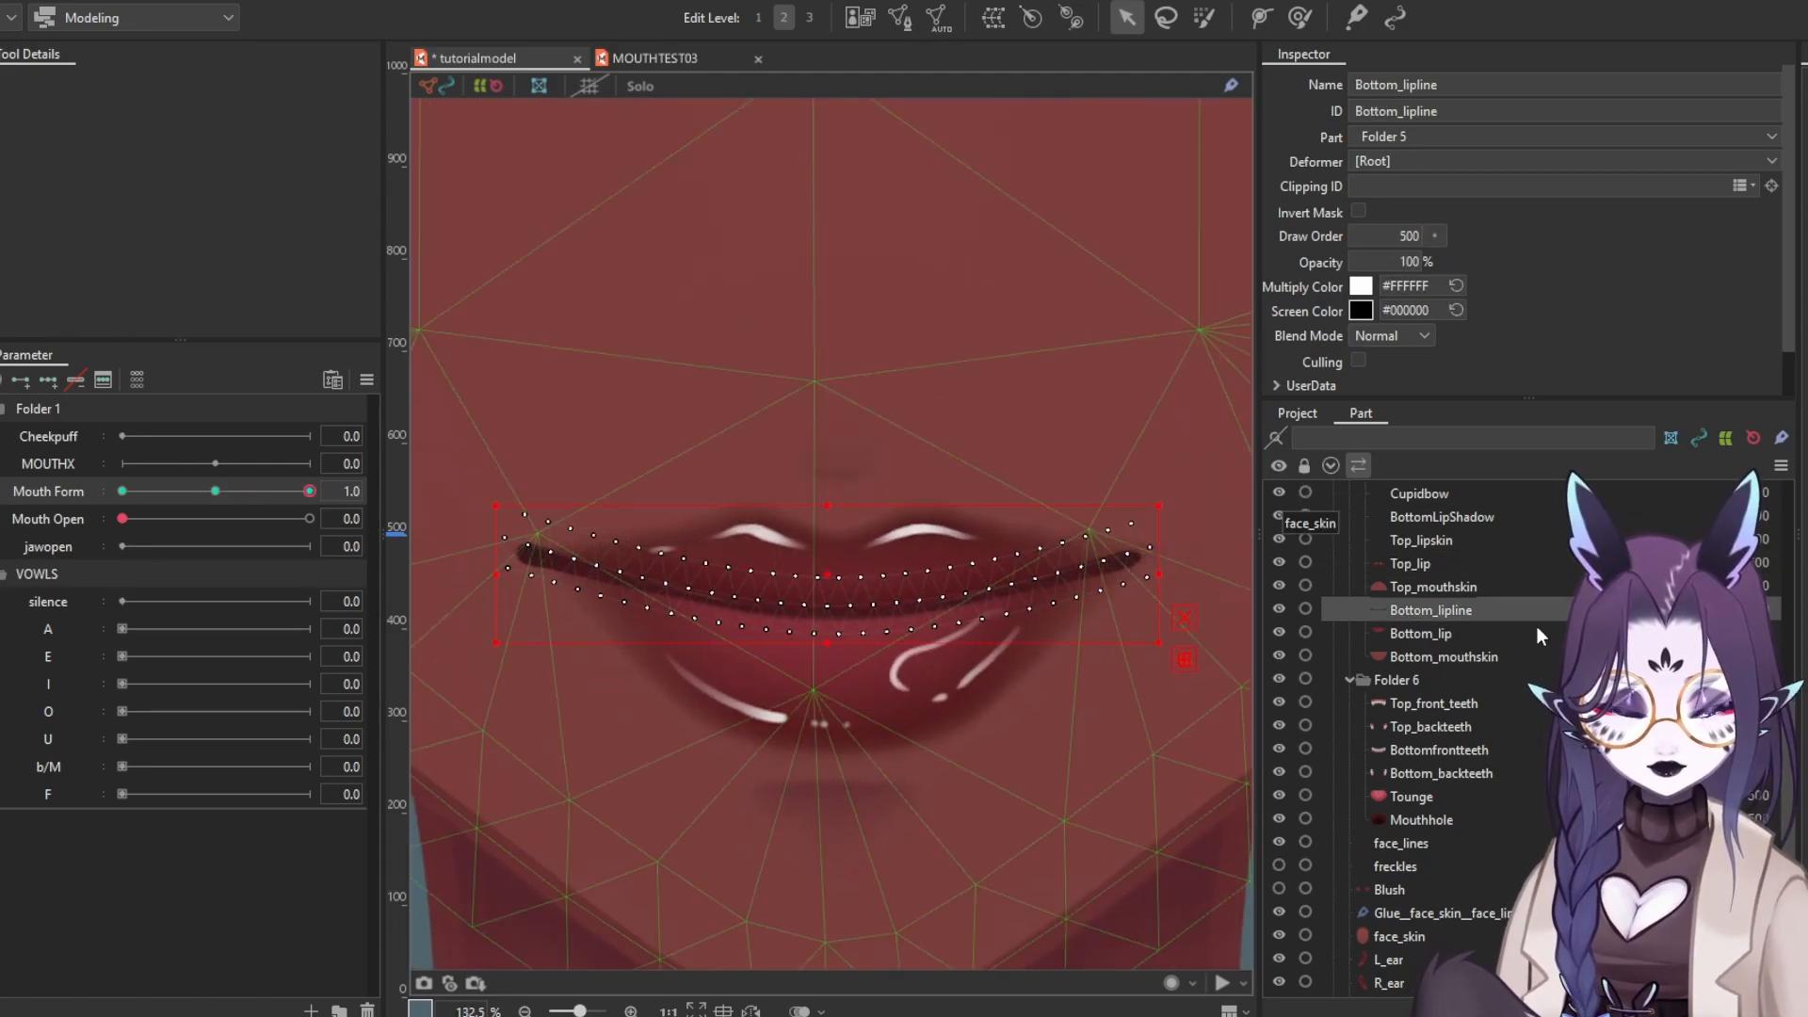
# Draw a closed deform path around the outline of Bottom_lip, with points at both corners and the upper and lower middle
pyautogui.click(1533, 632)
pyautogui.press('p')
pyautogui.click(510, 543)
pyautogui.click(840, 761)
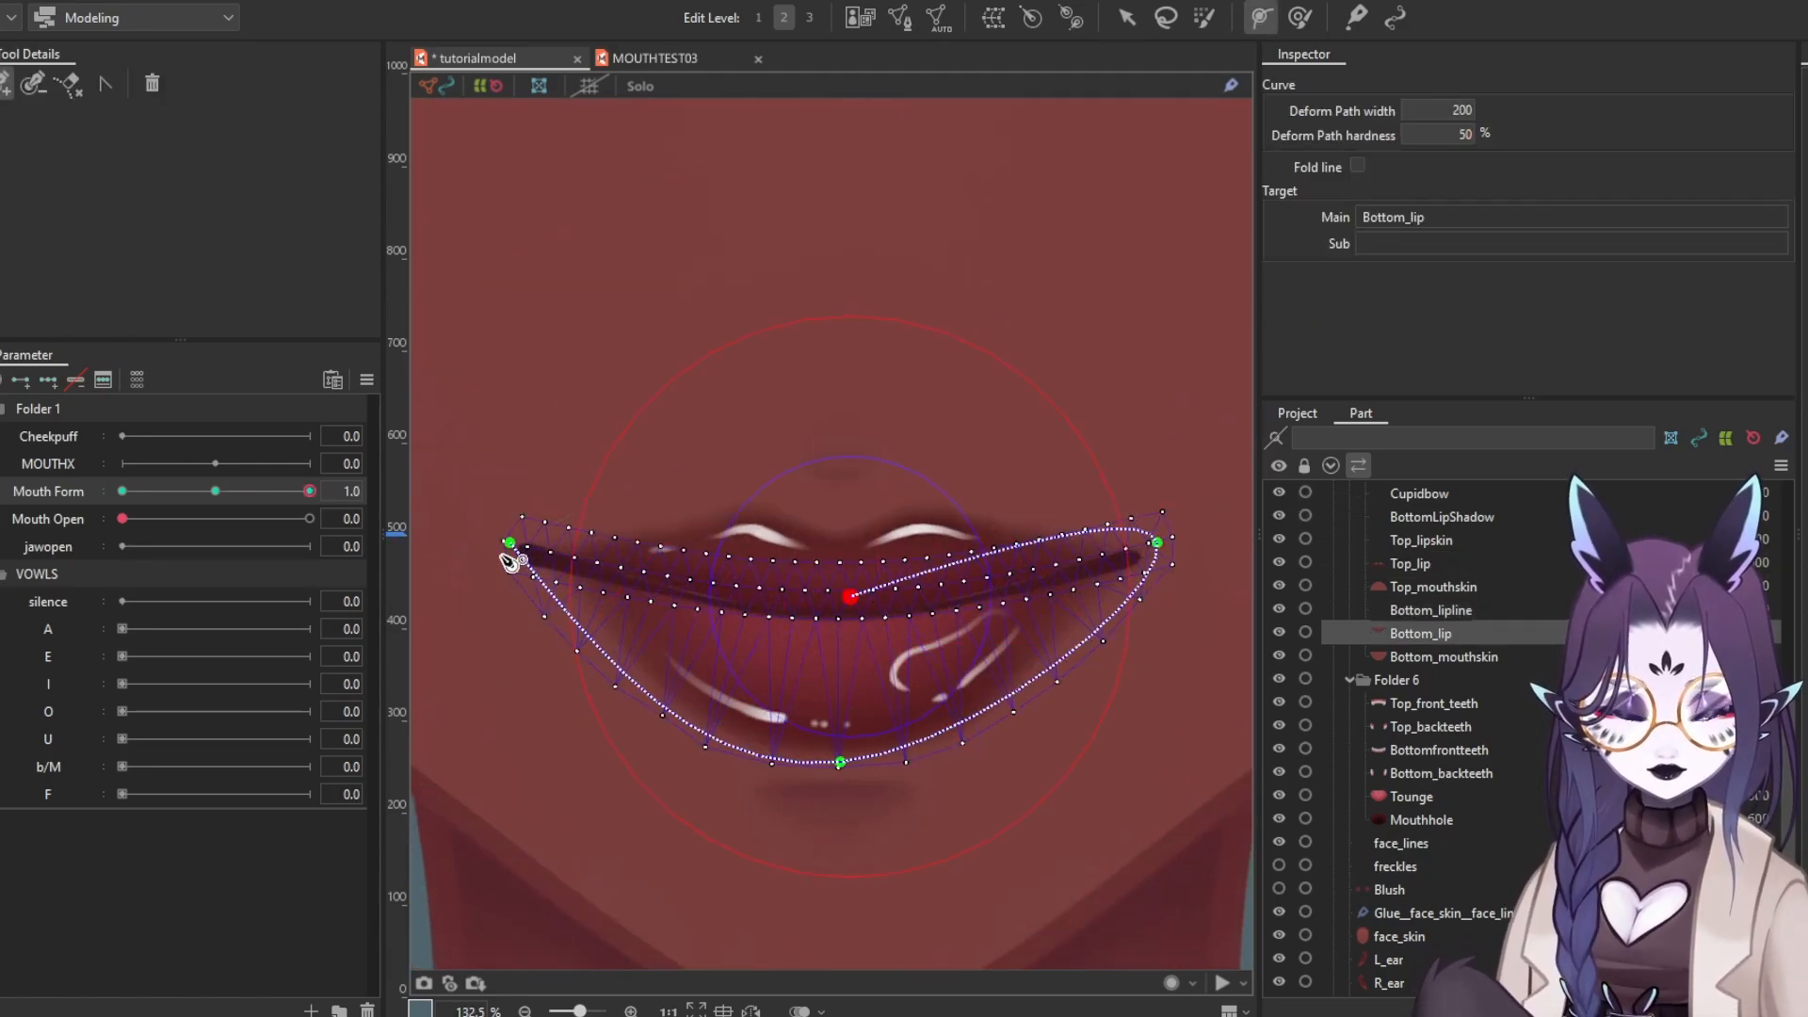
# At Mouth Form 1.0, flatten Bottom_lip by raising the lower middle point of its path and adjusting its corner
pyautogui.click(1127, 22)
pyautogui.moveTo(840, 761); pyautogui.dragTo(838, 704)
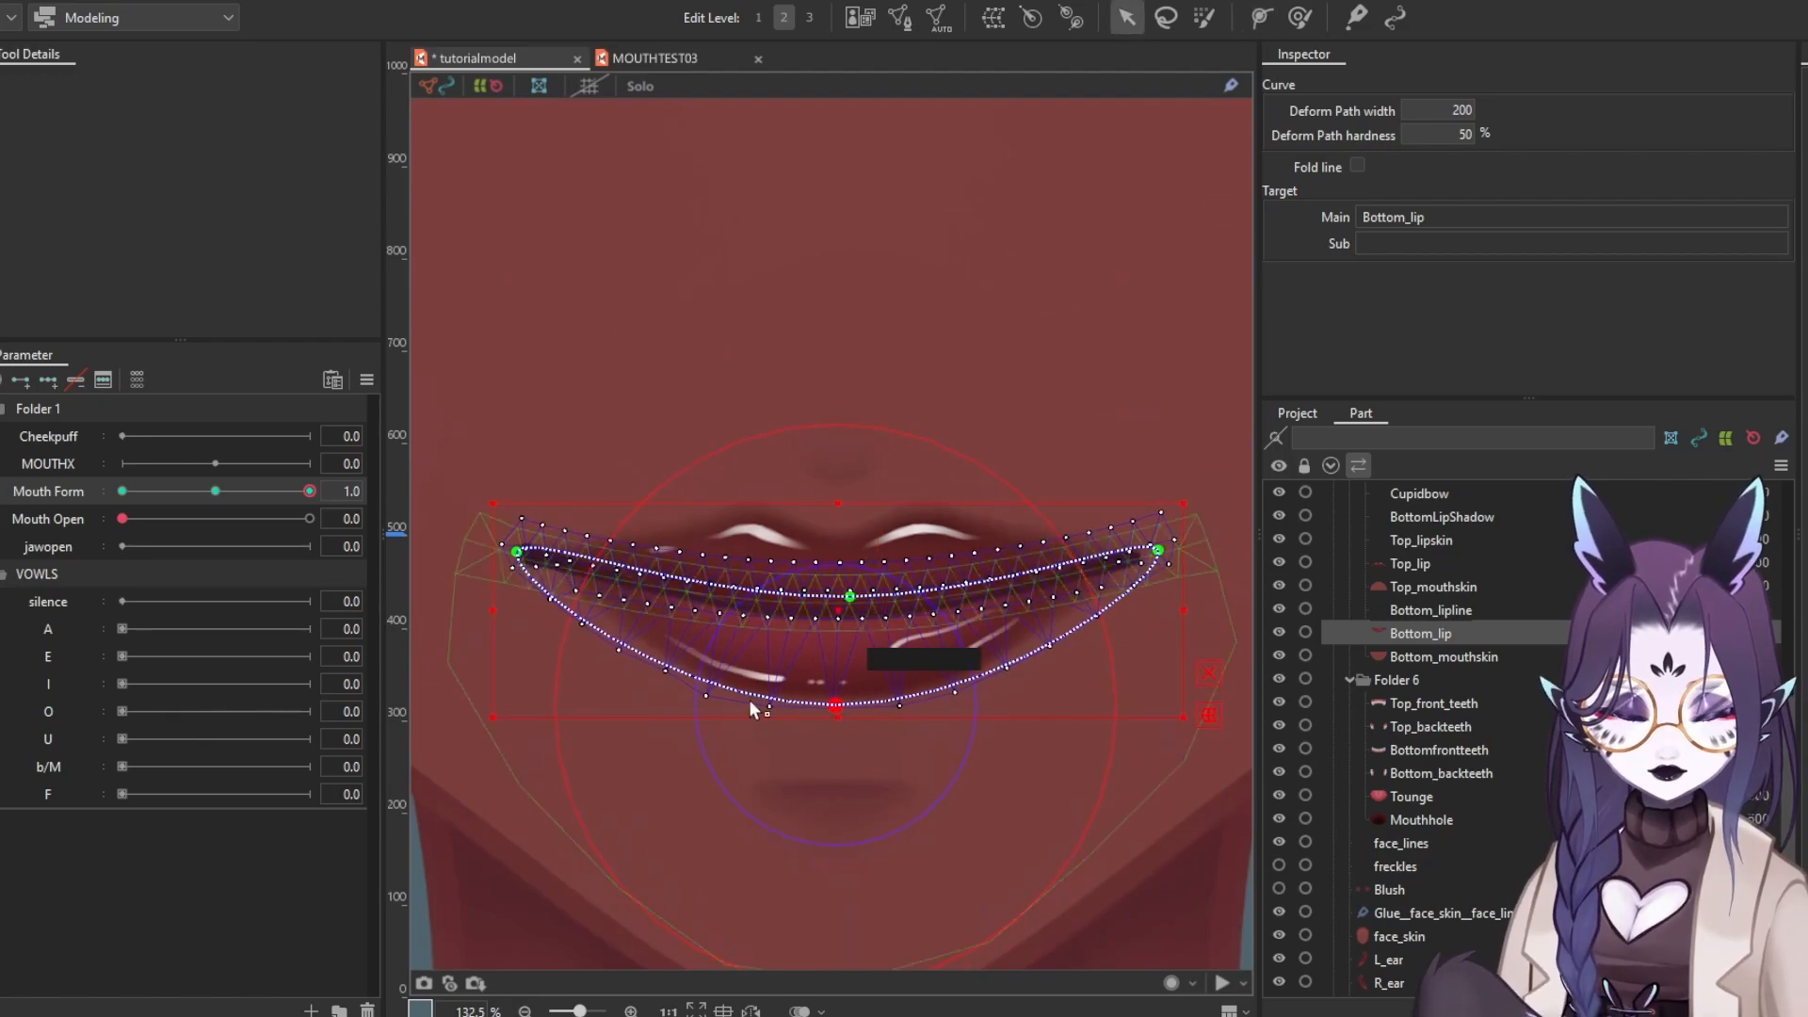
pyautogui.scroll(3, 561, 576)
pyautogui.click(496, 569)
pyautogui.scroll(-1, 496, 568)
pyautogui.moveTo(1225, 706); pyautogui.dragTo(762, 730)
pyautogui.scroll(-2, 1036, 603)
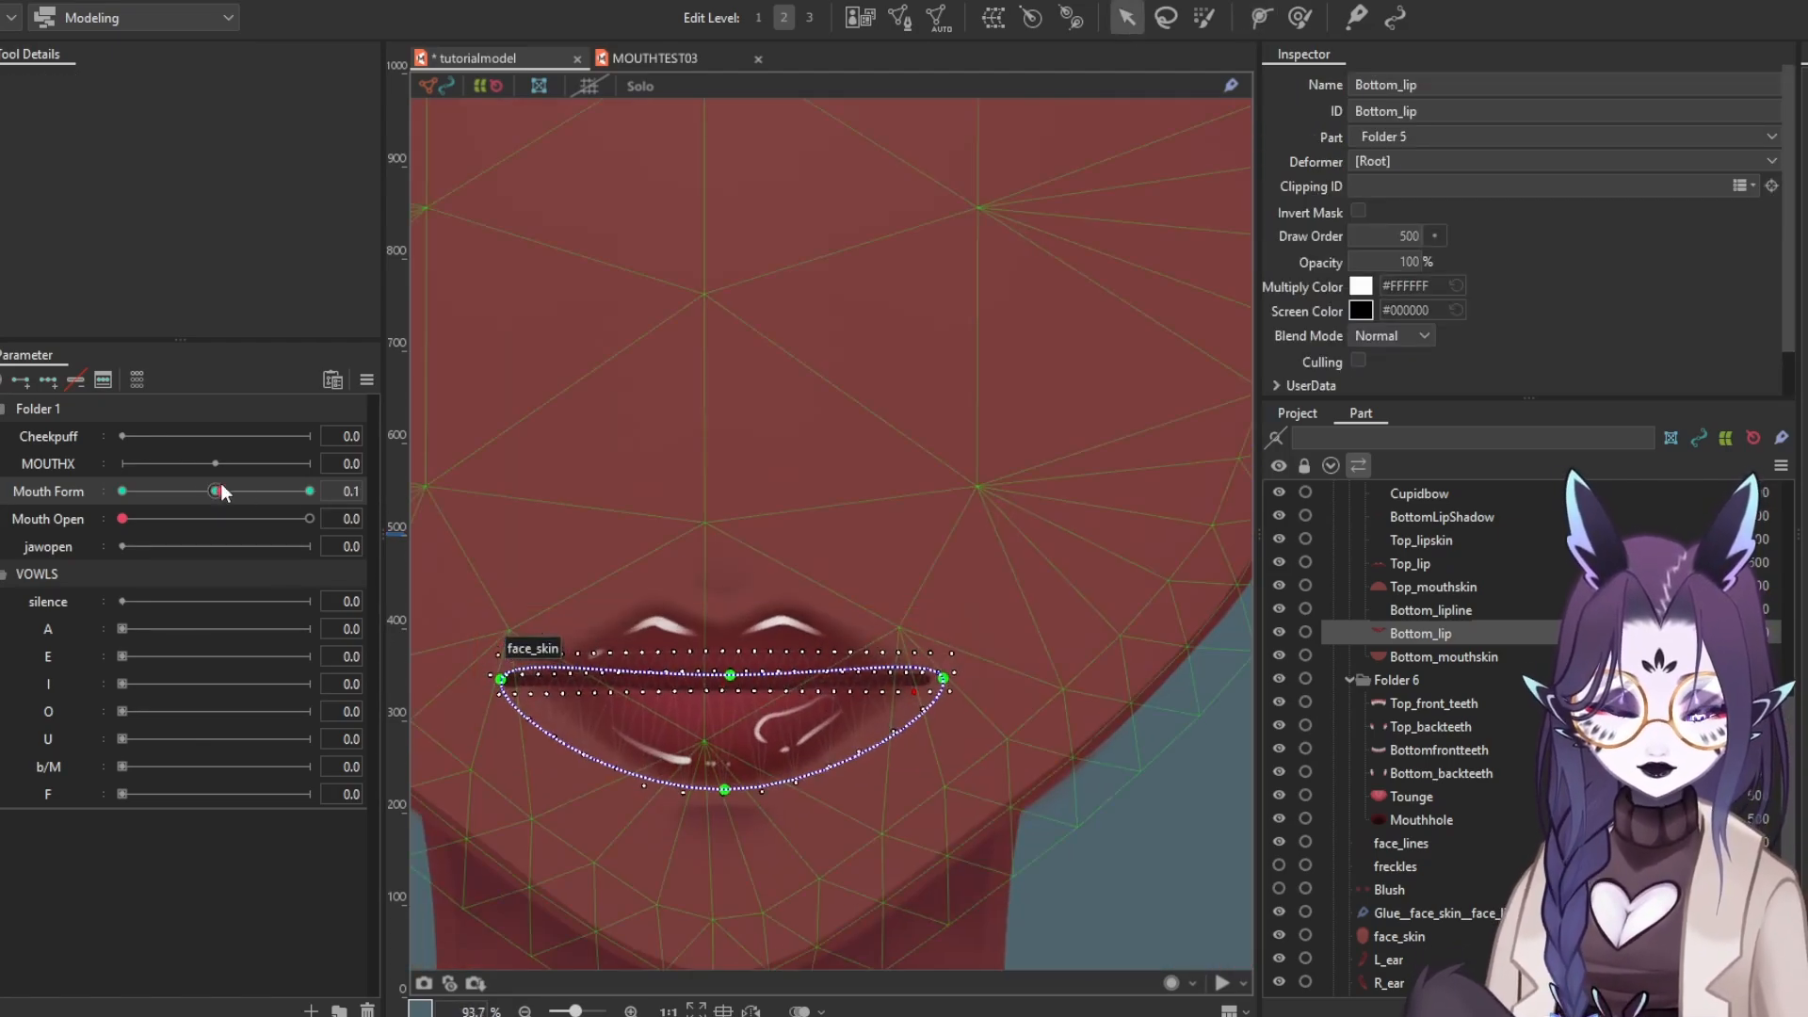
# At Mouth Form 1.0, reshape the upper contour of Top_lip on both sides with the deform brush
pyautogui.click(986, 648)
pyautogui.press('b')
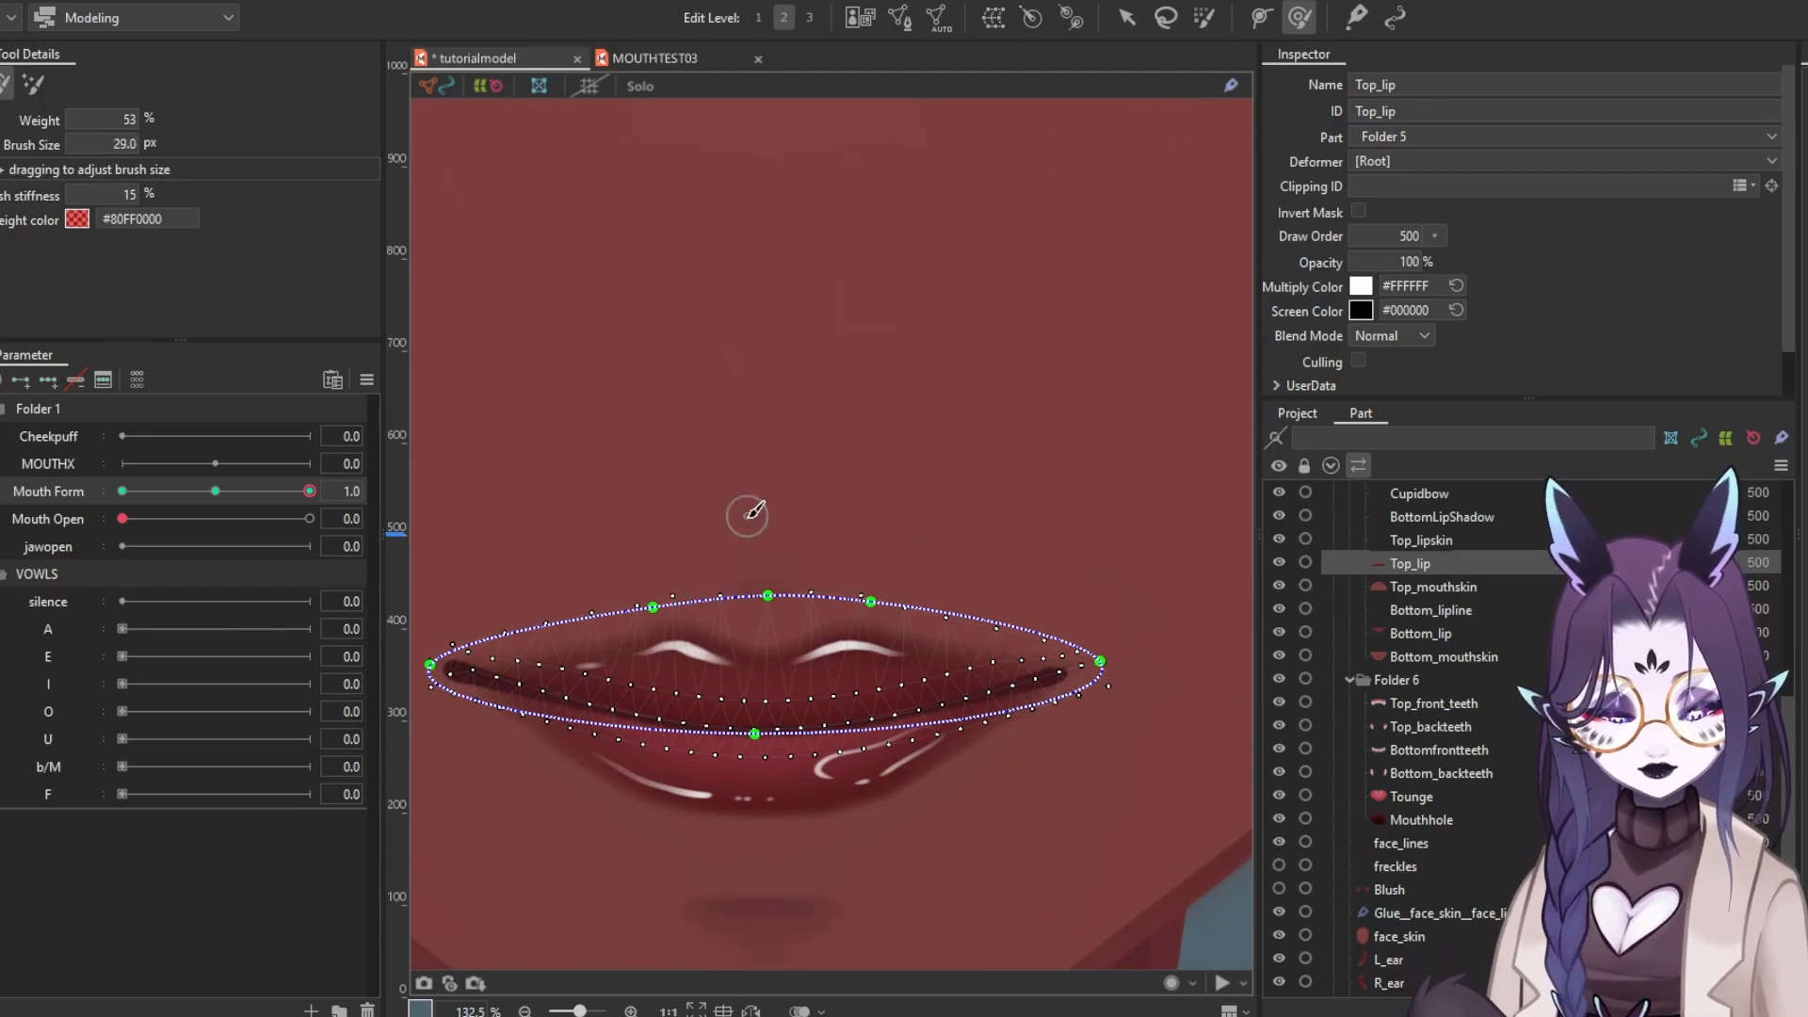
pyautogui.moveTo(747, 516); pyautogui.dragTo(829, 516)
pyautogui.scroll(2, 691, 577)
pyautogui.moveTo(641, 561); pyautogui.dragTo(649, 594)
pyautogui.moveTo(771, 634); pyautogui.dragTo(643, 589)
pyautogui.moveTo(942, 568); pyautogui.dragTo(942, 594)
pyautogui.moveTo(642, 589); pyautogui.dragTo(796, 582)
pyautogui.moveTo(612, 589); pyautogui.dragTo(605, 614)
pyautogui.scroll(-2, 671, 552)
pyautogui.moveTo(538, 554); pyautogui.dragTo(523, 581)
pyautogui.moveTo(650, 577)
pyautogui.mouseDown()
pyautogui.moveTo(706, 577)
pyautogui.moveTo(514, 600)
pyautogui.mouseUp()
pyautogui.moveTo(811, 537); pyautogui.dragTo(806, 556)
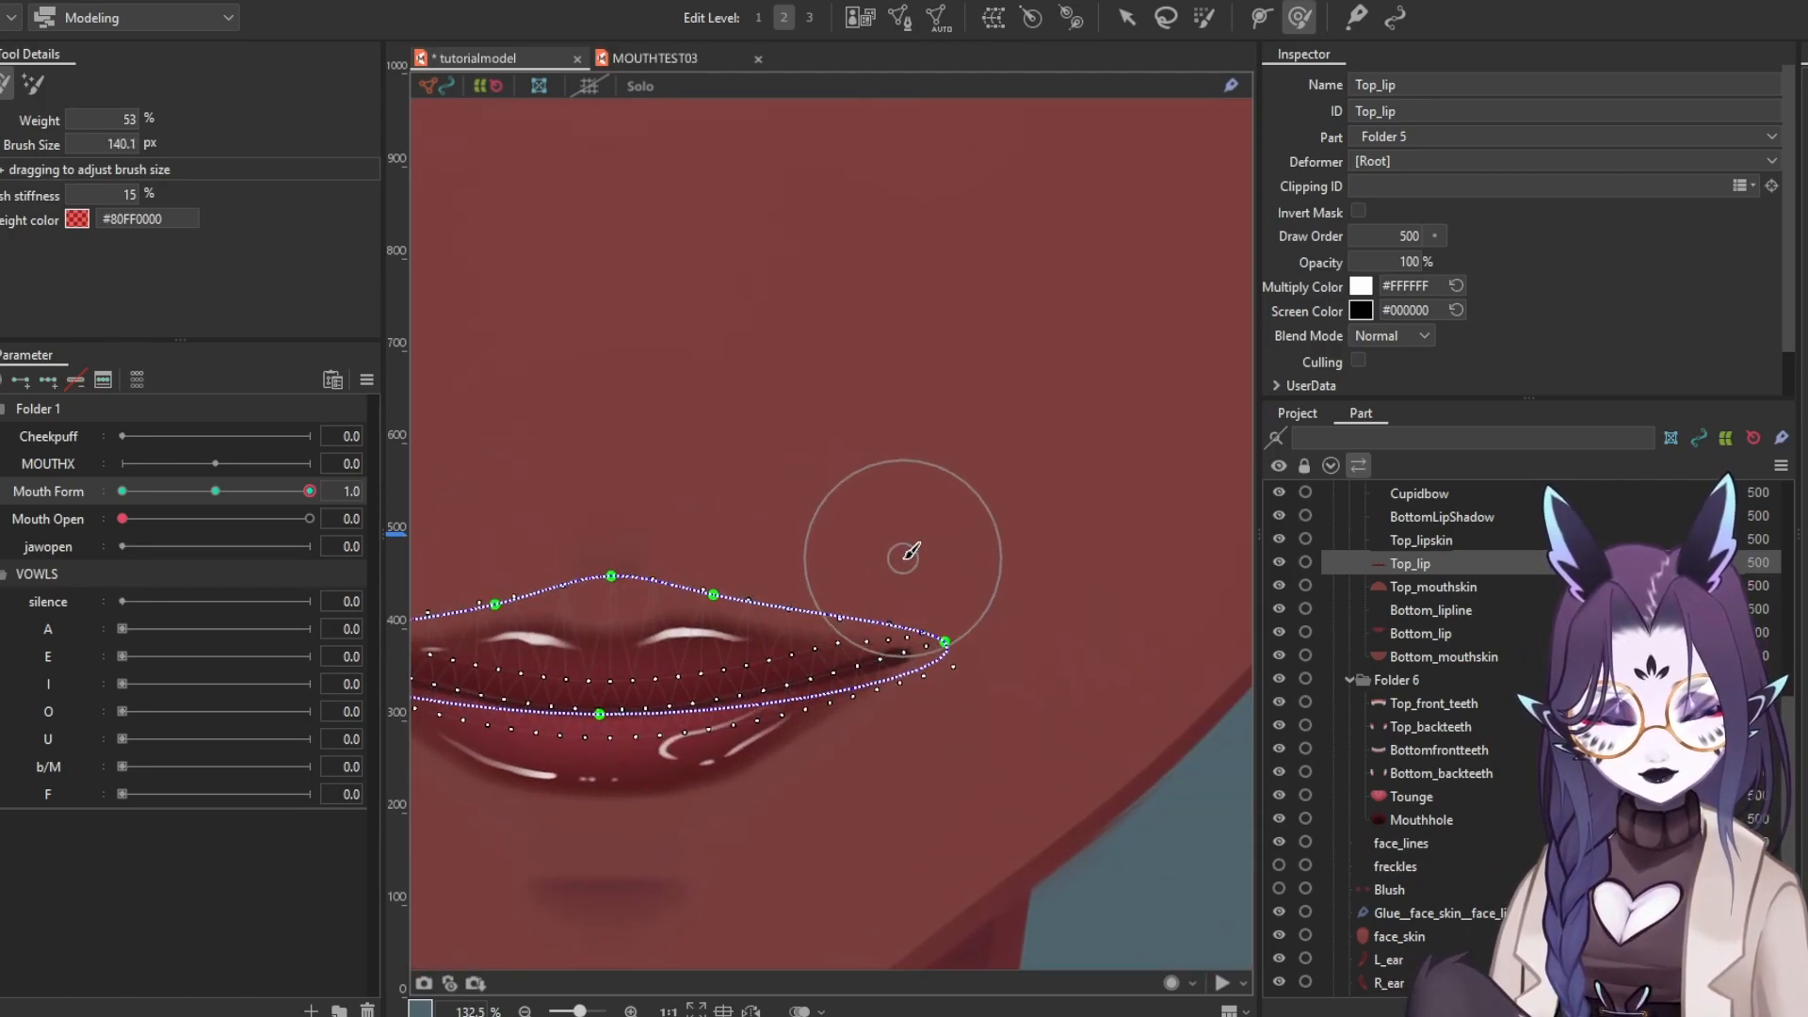
pyautogui.scroll(3, 932, 650)
pyautogui.press('b')
pyautogui.scroll(-5, 860, 613)
# At Mouth Form -1.0, adjust the upper path points of Top_lip to fit the frown
pyautogui.moveTo(310, 491); pyautogui.dragTo(123, 491)
pyautogui.scroll(3, 577, 595)
pyautogui.click(811, 568)
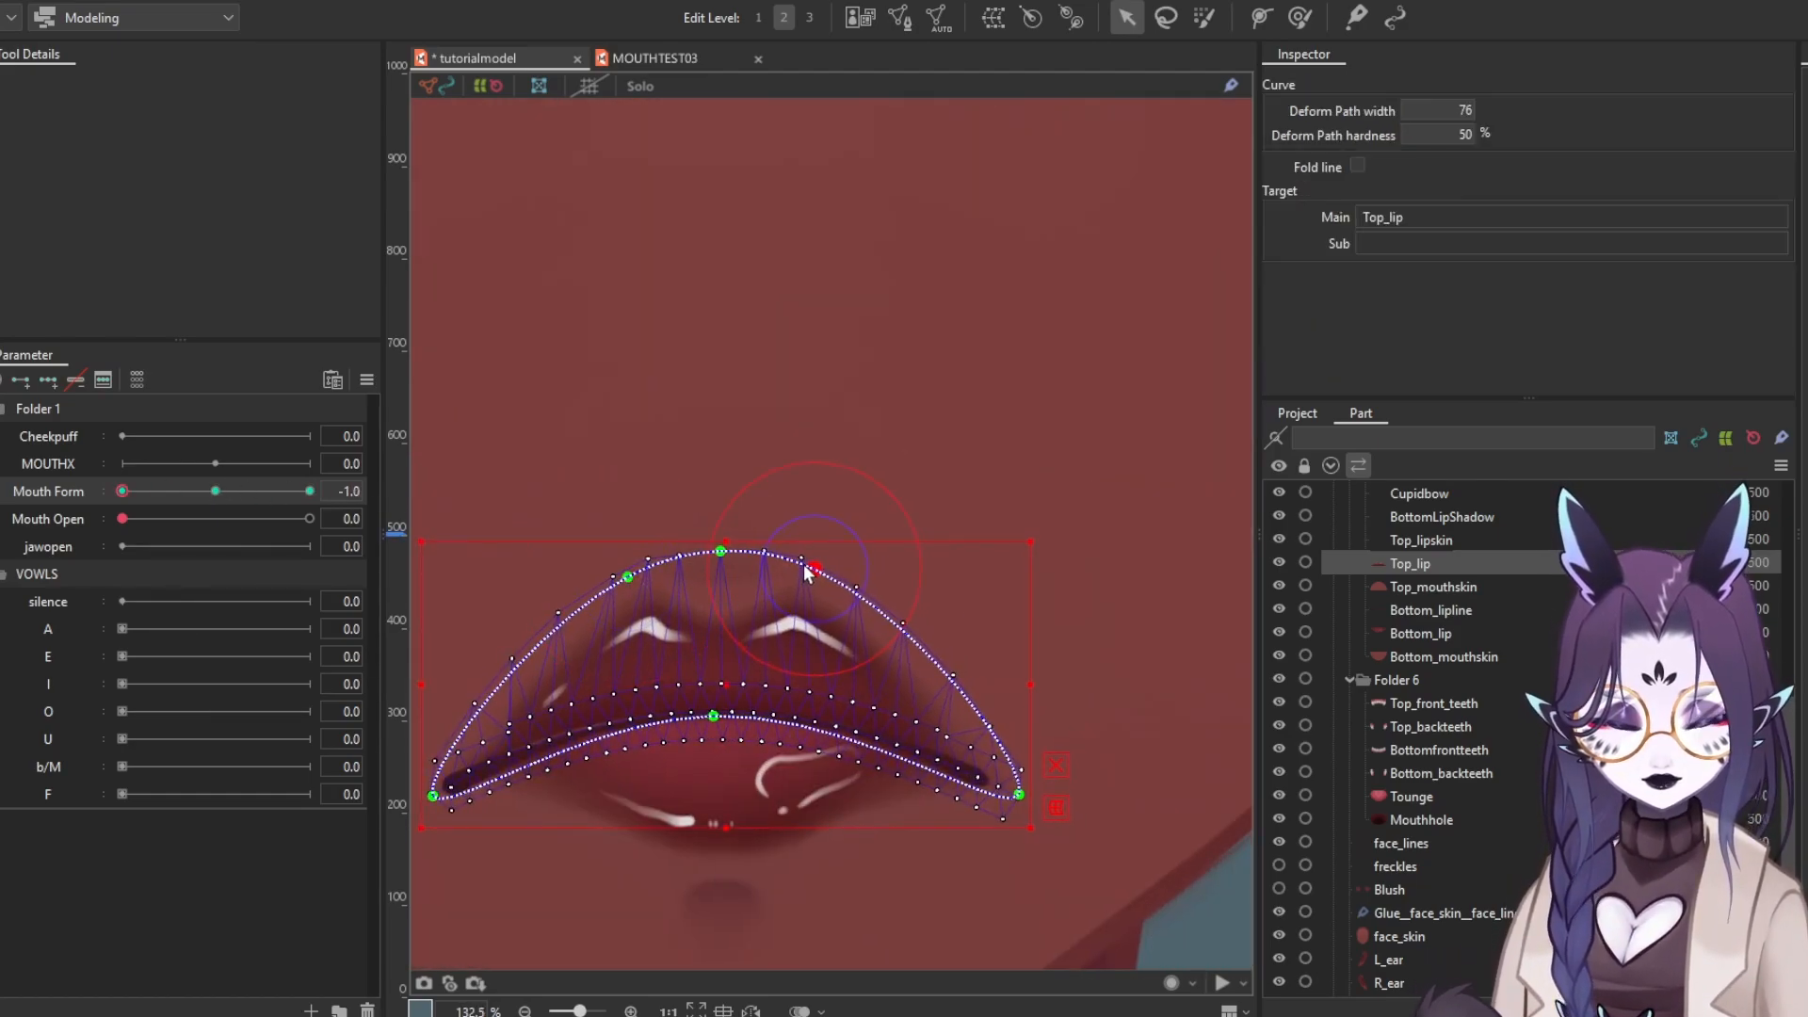
pyautogui.moveTo(714, 575); pyautogui.dragTo(716, 565)
pyautogui.scroll(3, 429, 788)
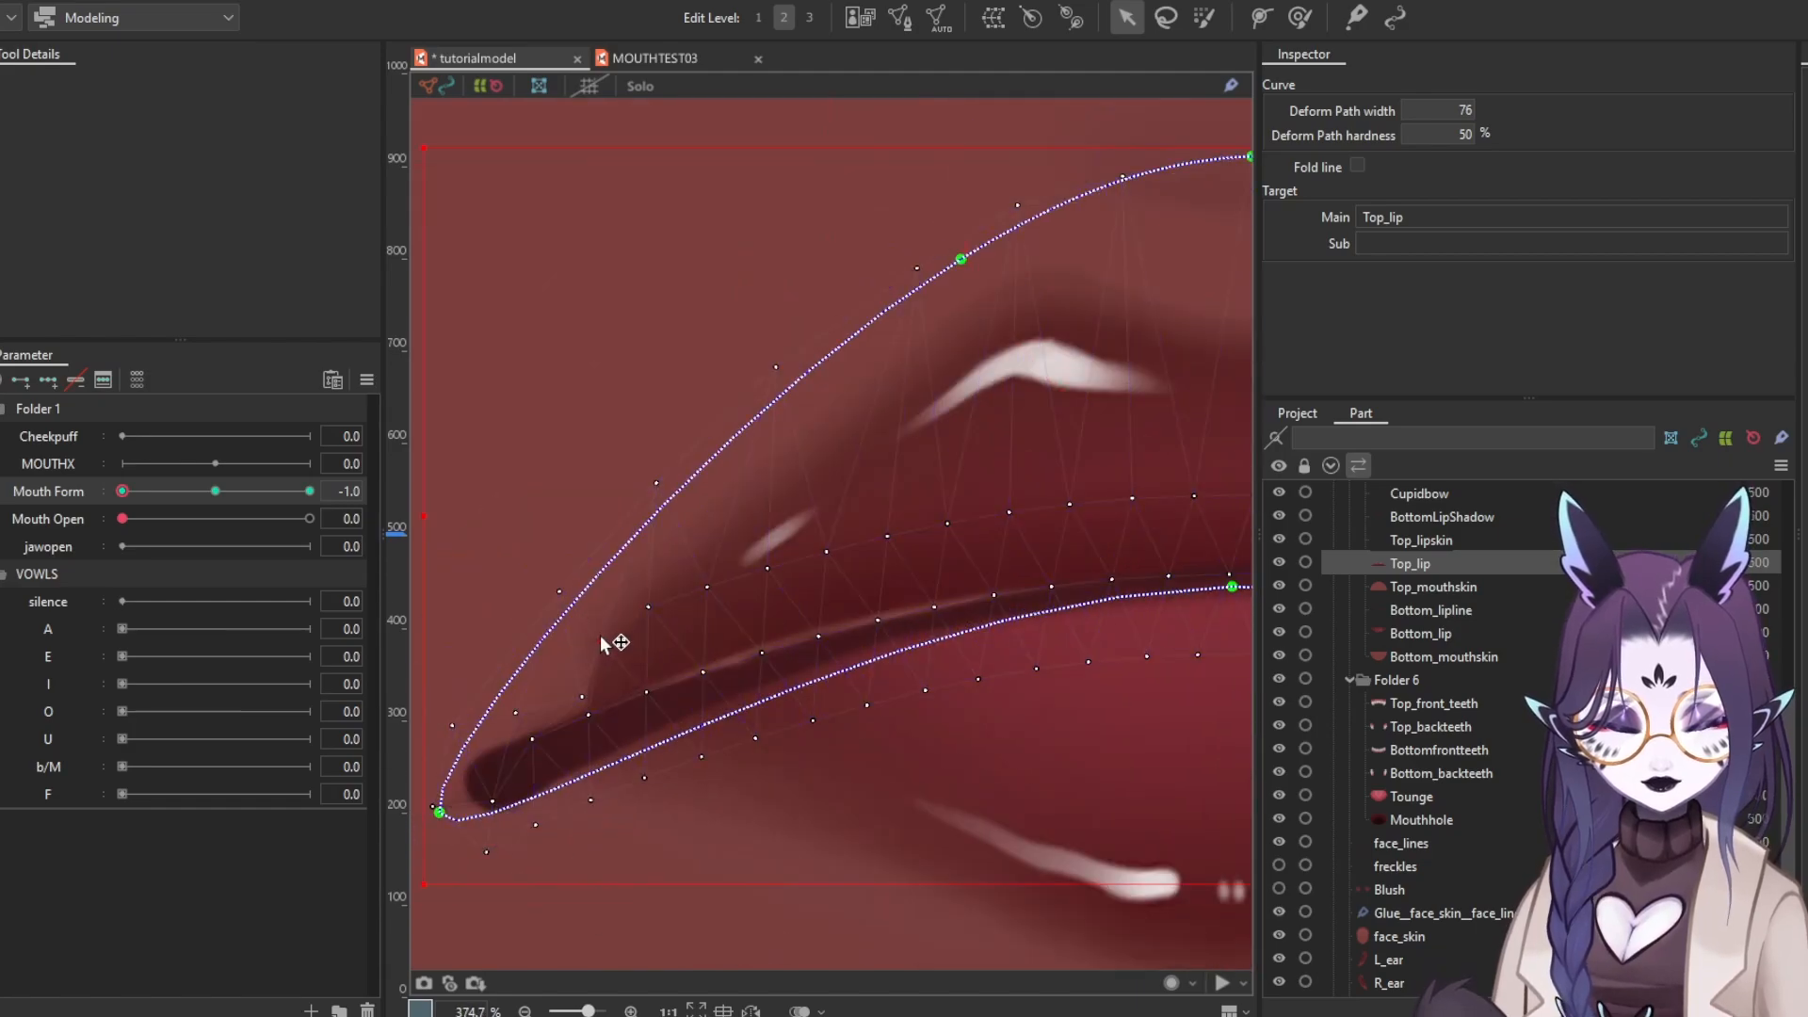
pyautogui.click(602, 637)
pyautogui.scroll(-3, 497, 715)
pyautogui.scroll(3, 1039, 715)
pyautogui.scroll(-3, 910, 730)
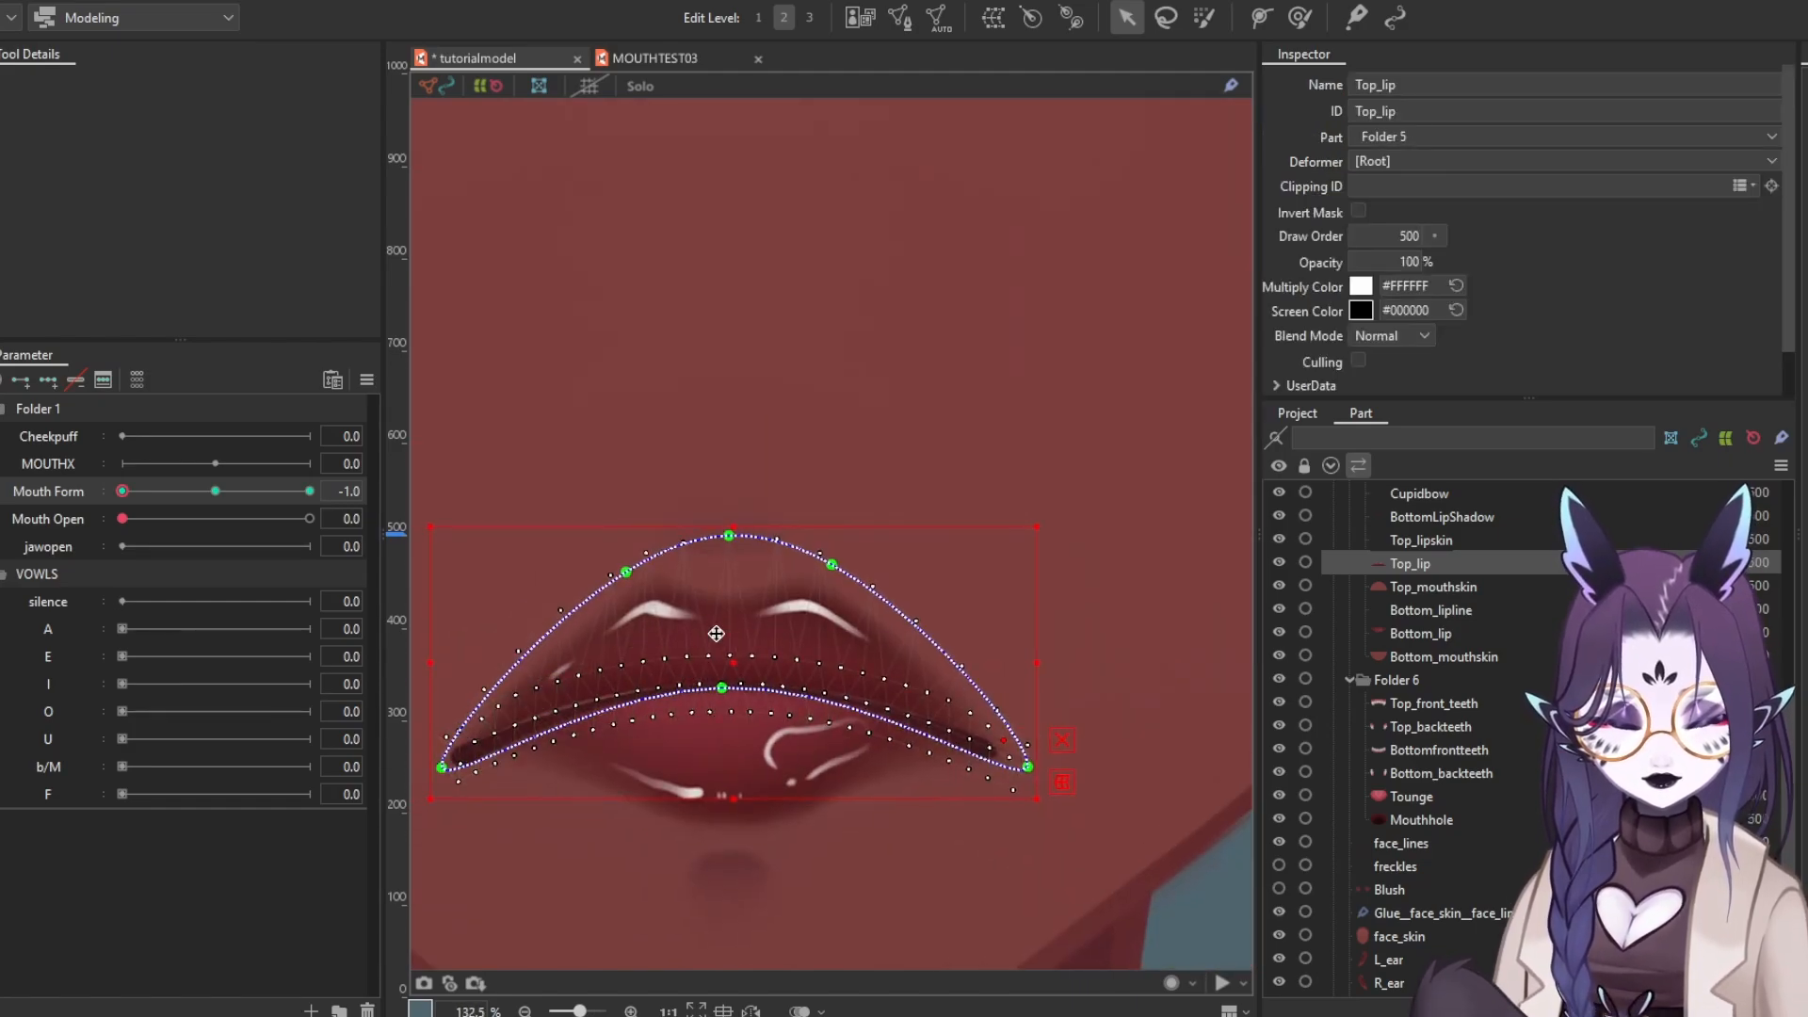
# At Mouth Form -1.0, lower the bottom middle path point of Bottom_lip and reposition mesh points along one half of its lower edge
pyautogui.click(715, 833)
pyautogui.moveTo(753, 789); pyautogui.dragTo(752, 799)
pyautogui.moveTo(491, 766); pyautogui.dragTo(618, 772)
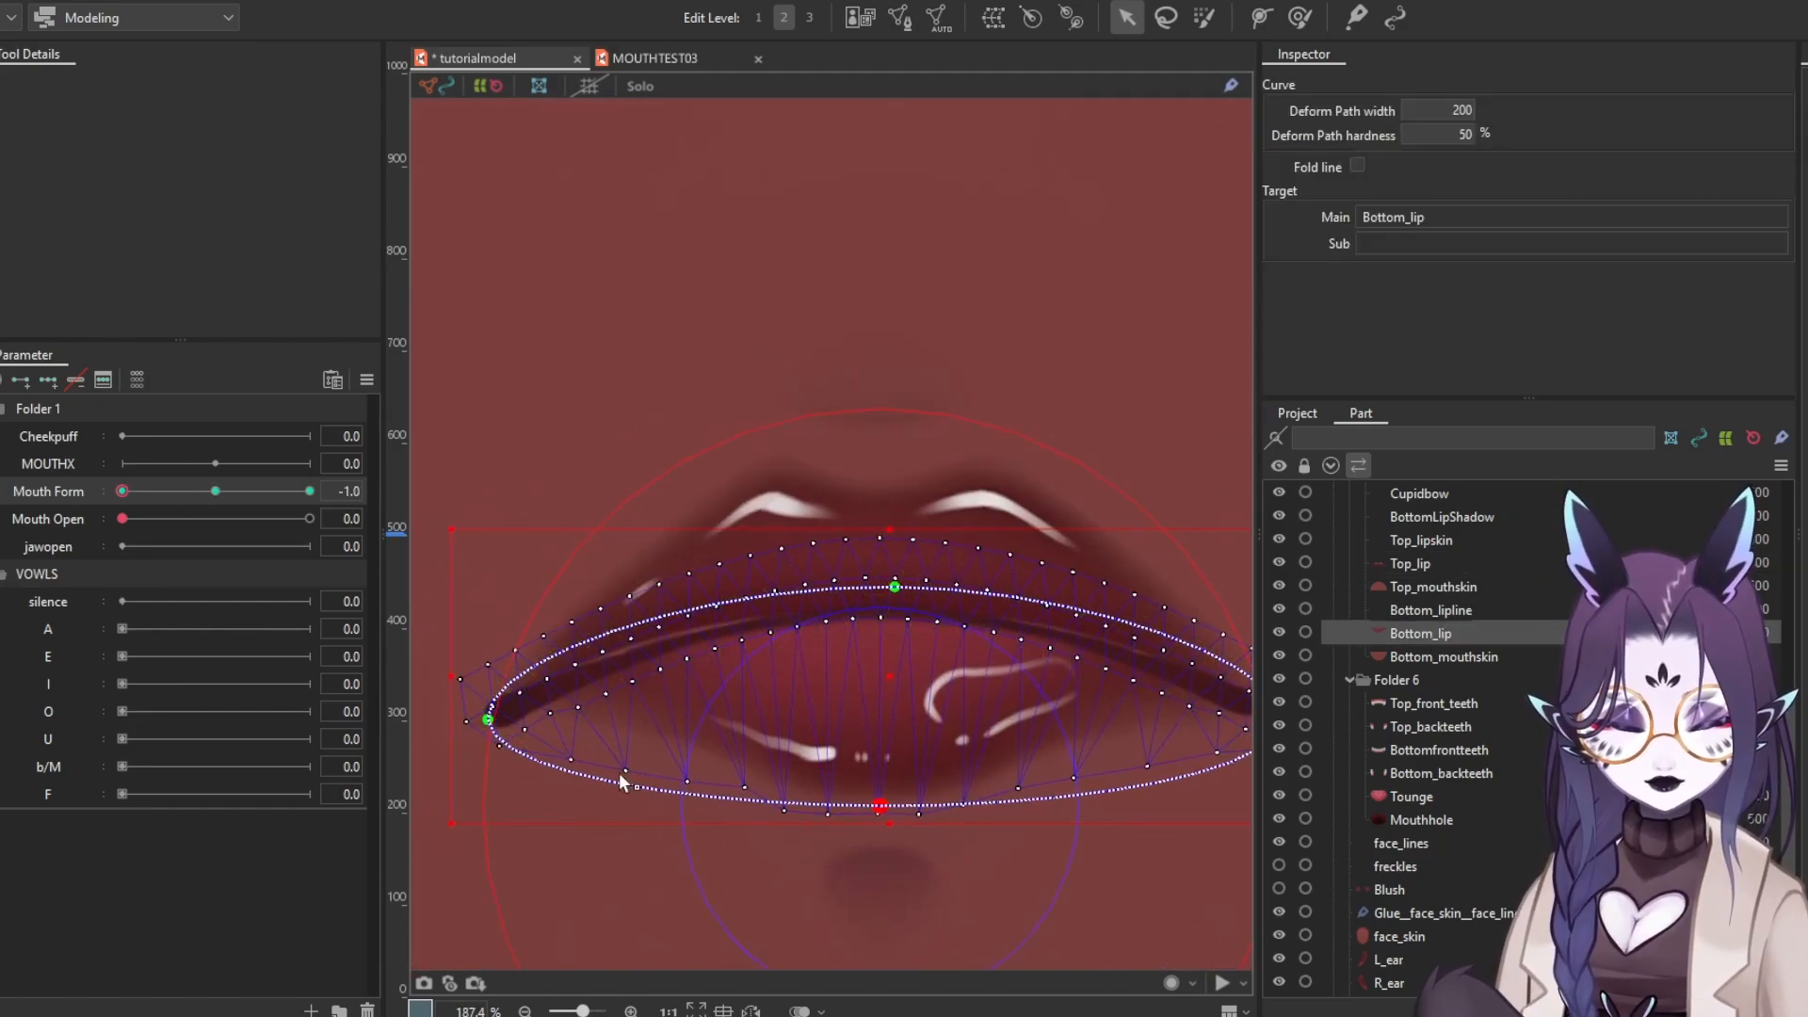
pyautogui.click(600, 768)
pyautogui.moveTo(730, 795); pyautogui.dragTo(602, 774)
pyautogui.moveTo(655, 790); pyautogui.dragTo(557, 794)
pyautogui.moveTo(709, 786); pyautogui.dragTo(730, 789)
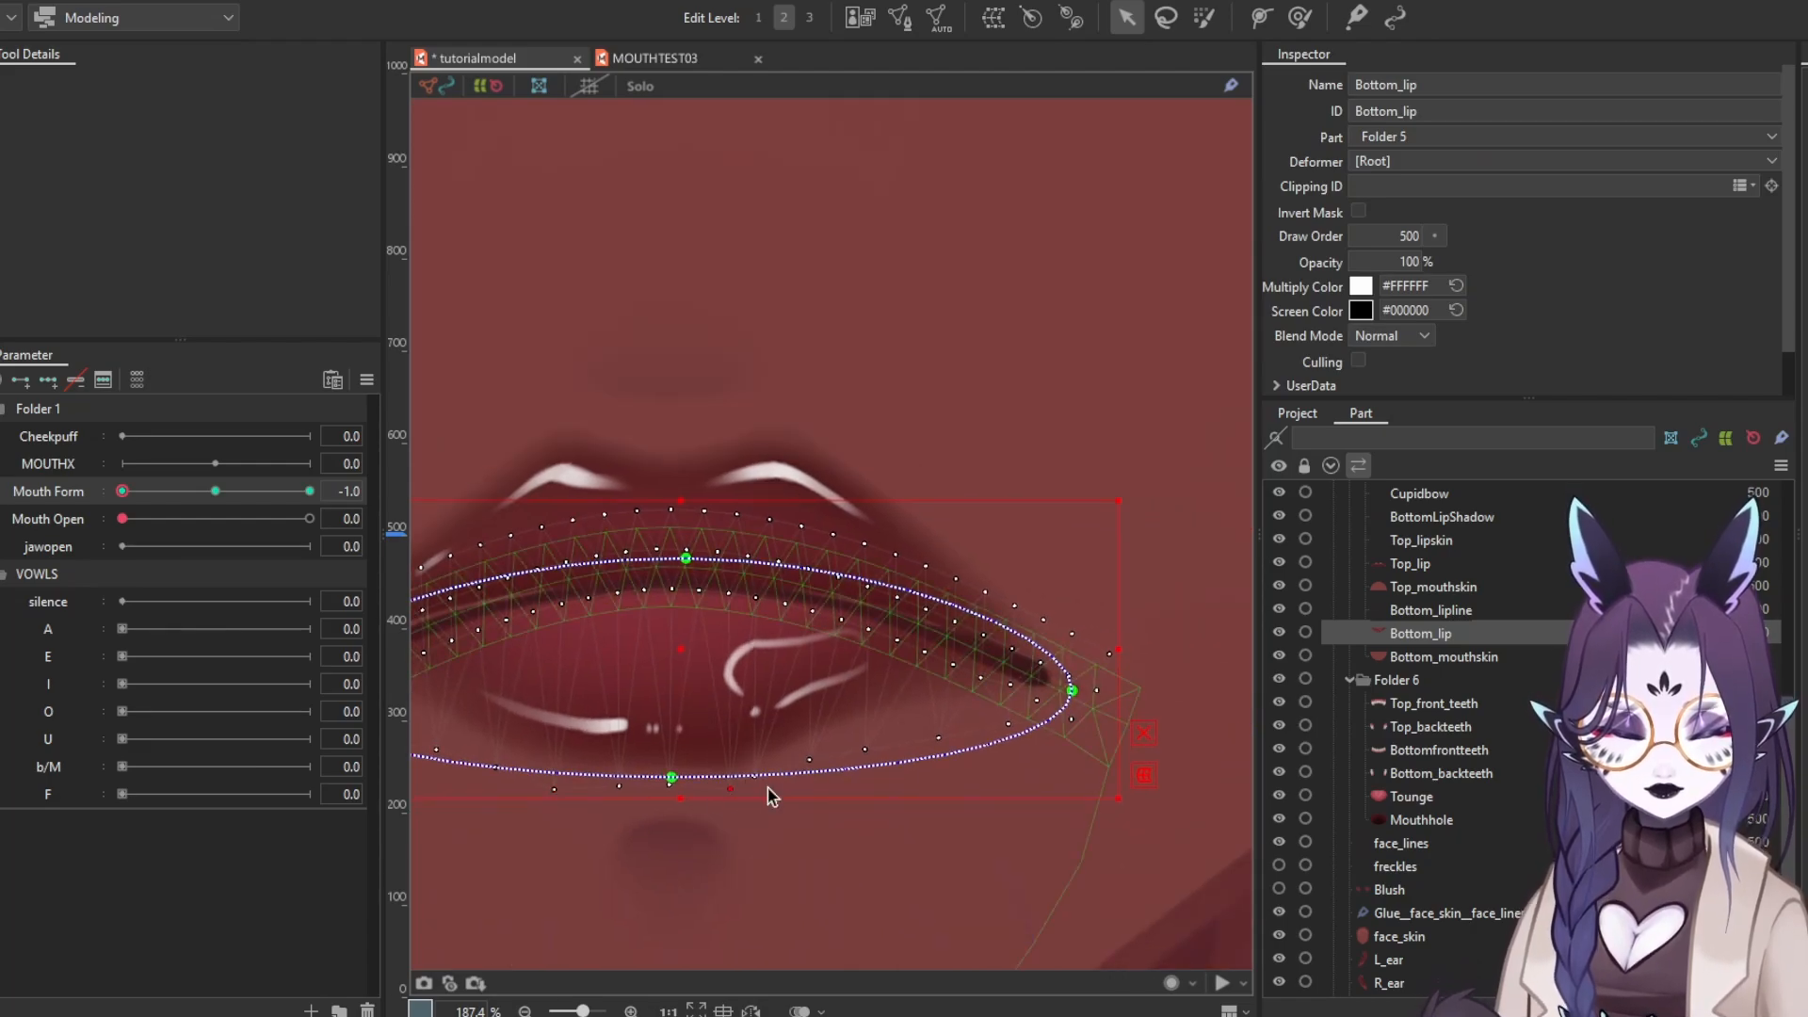
# Even out the remaining lower-edge mesh points of Bottom_lip at Mouth Form -1.0
pyautogui.moveTo(883, 768); pyautogui.dragTo(841, 770)
pyautogui.moveTo(822, 752); pyautogui.dragTo(872, 752)
pyautogui.moveTo(744, 789); pyautogui.dragTo(783, 788)
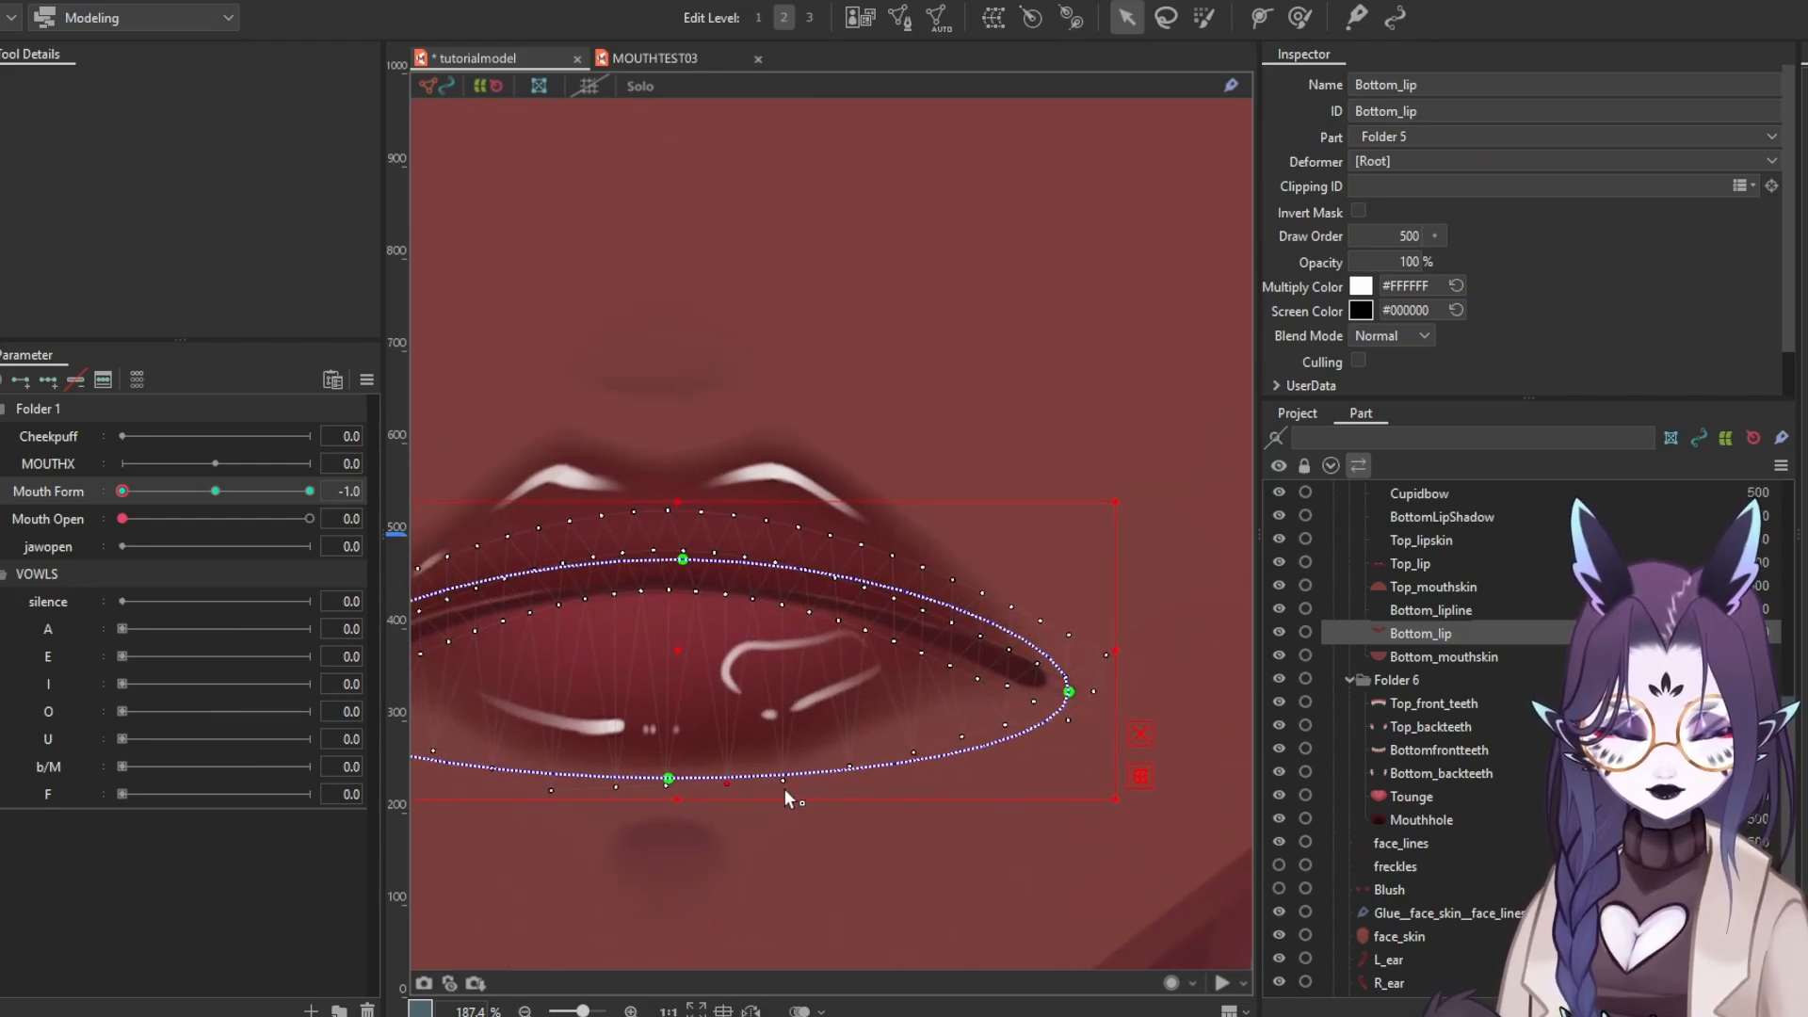
pyautogui.moveTo(563, 791); pyautogui.dragTo(619, 792)
pyautogui.moveTo(617, 795); pyautogui.dragTo(619, 788)
pyautogui.moveTo(494, 769); pyautogui.dragTo(551, 770)
pyautogui.scroll(-5, 577, 724)
# With the deform brush, adjust Cupidbow and raise BottomLipShadow toward the lower lip at Mouth Form 1.0
pyautogui.moveTo(123, 490); pyautogui.dragTo(215, 491)
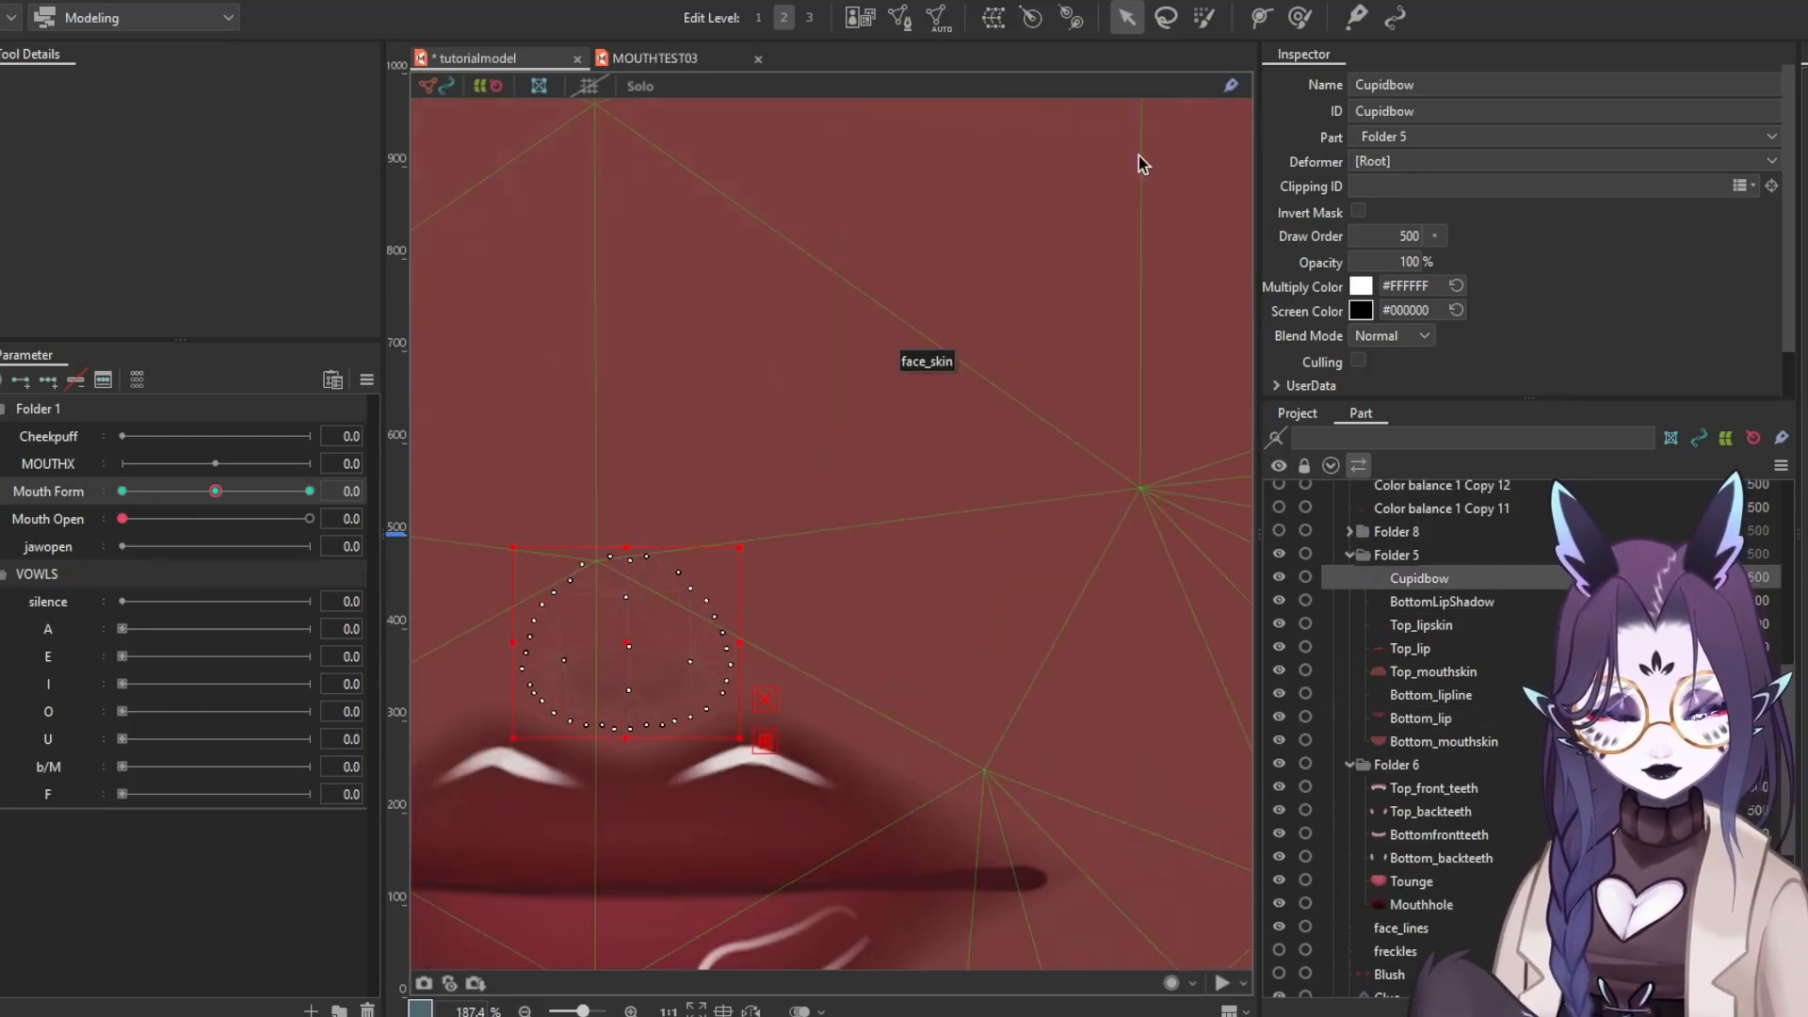
pyautogui.press('w')
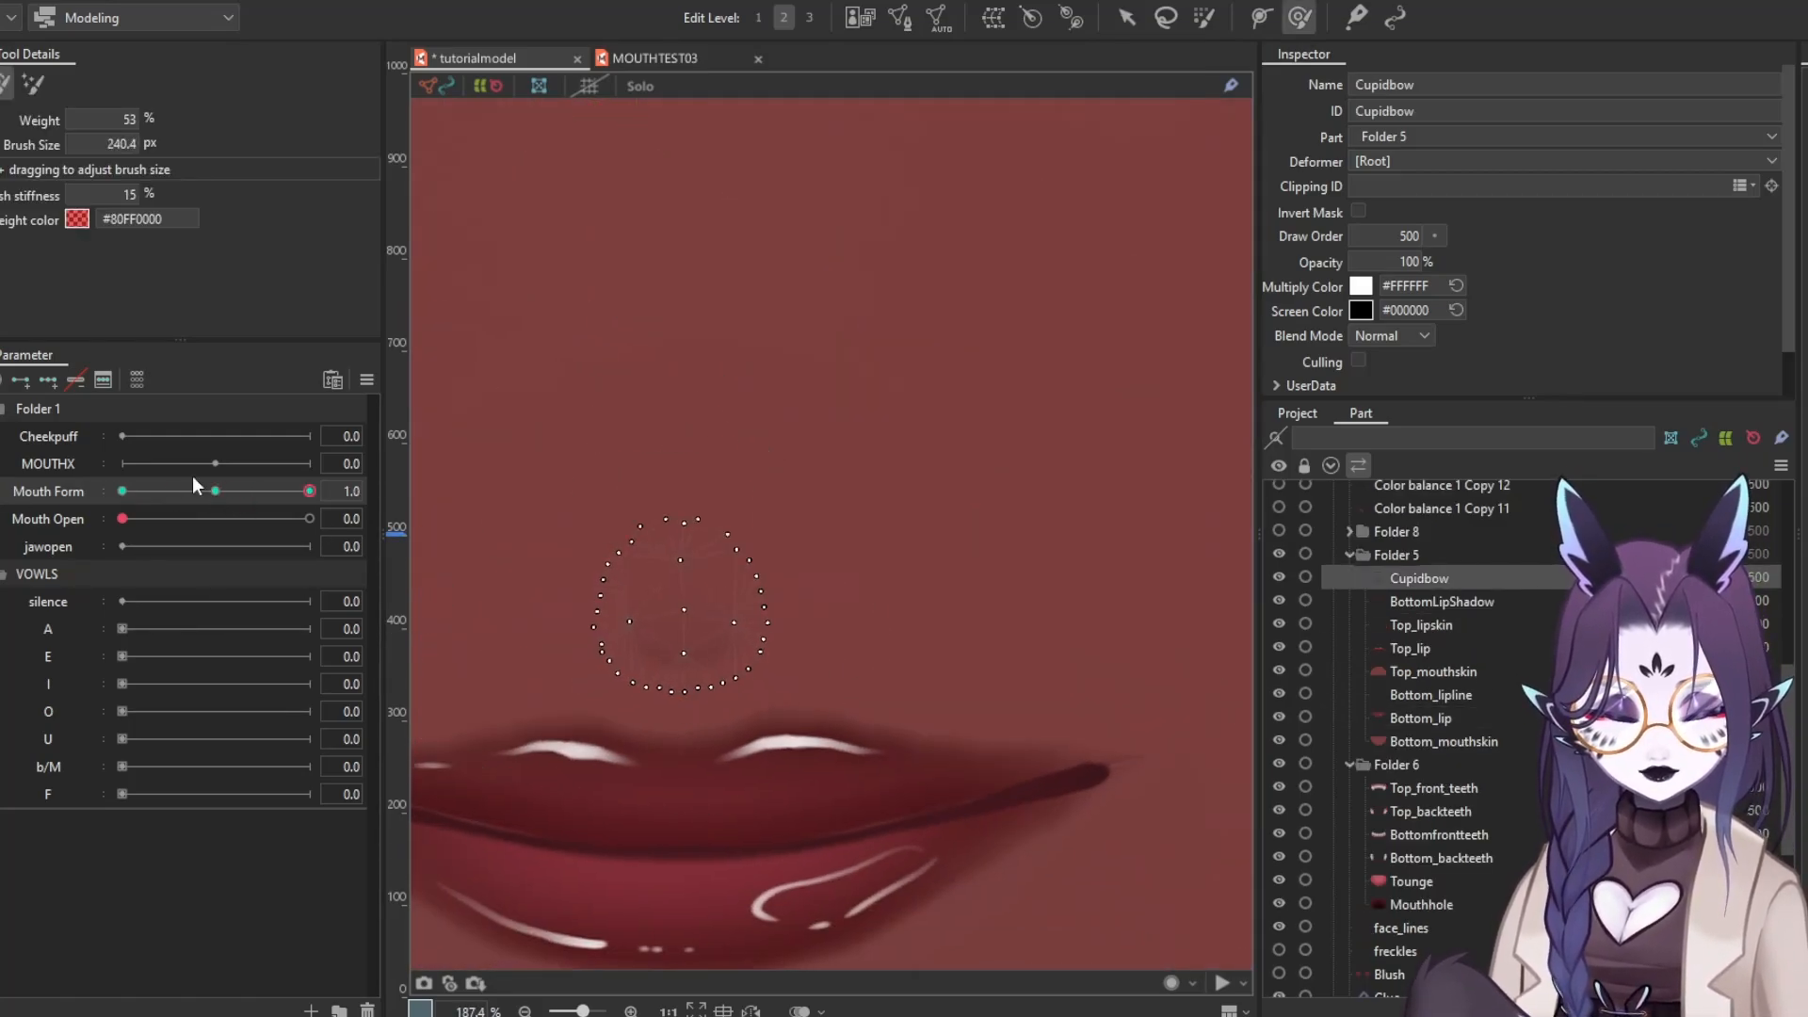
pyautogui.moveTo(216, 491); pyautogui.dragTo(453, 536)
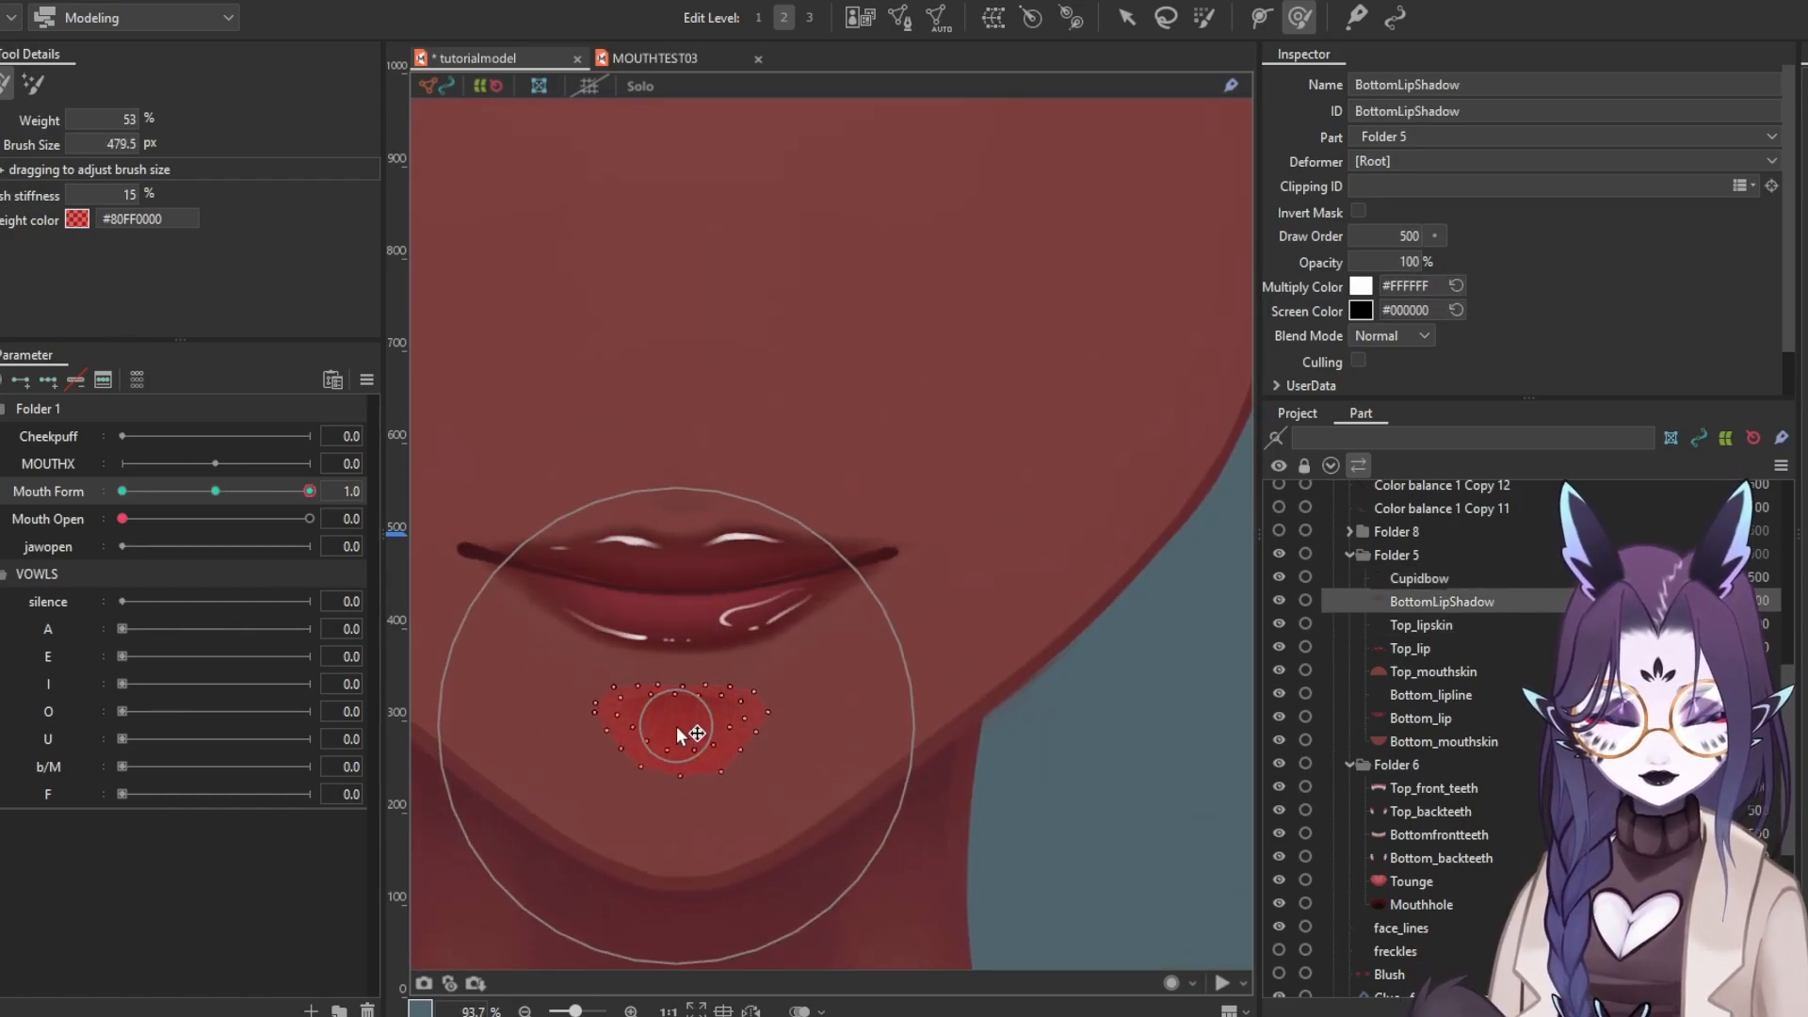
pyautogui.moveTo(677, 734); pyautogui.dragTo(678, 697)
pyautogui.moveTo(786, 694); pyautogui.dragTo(888, 715)
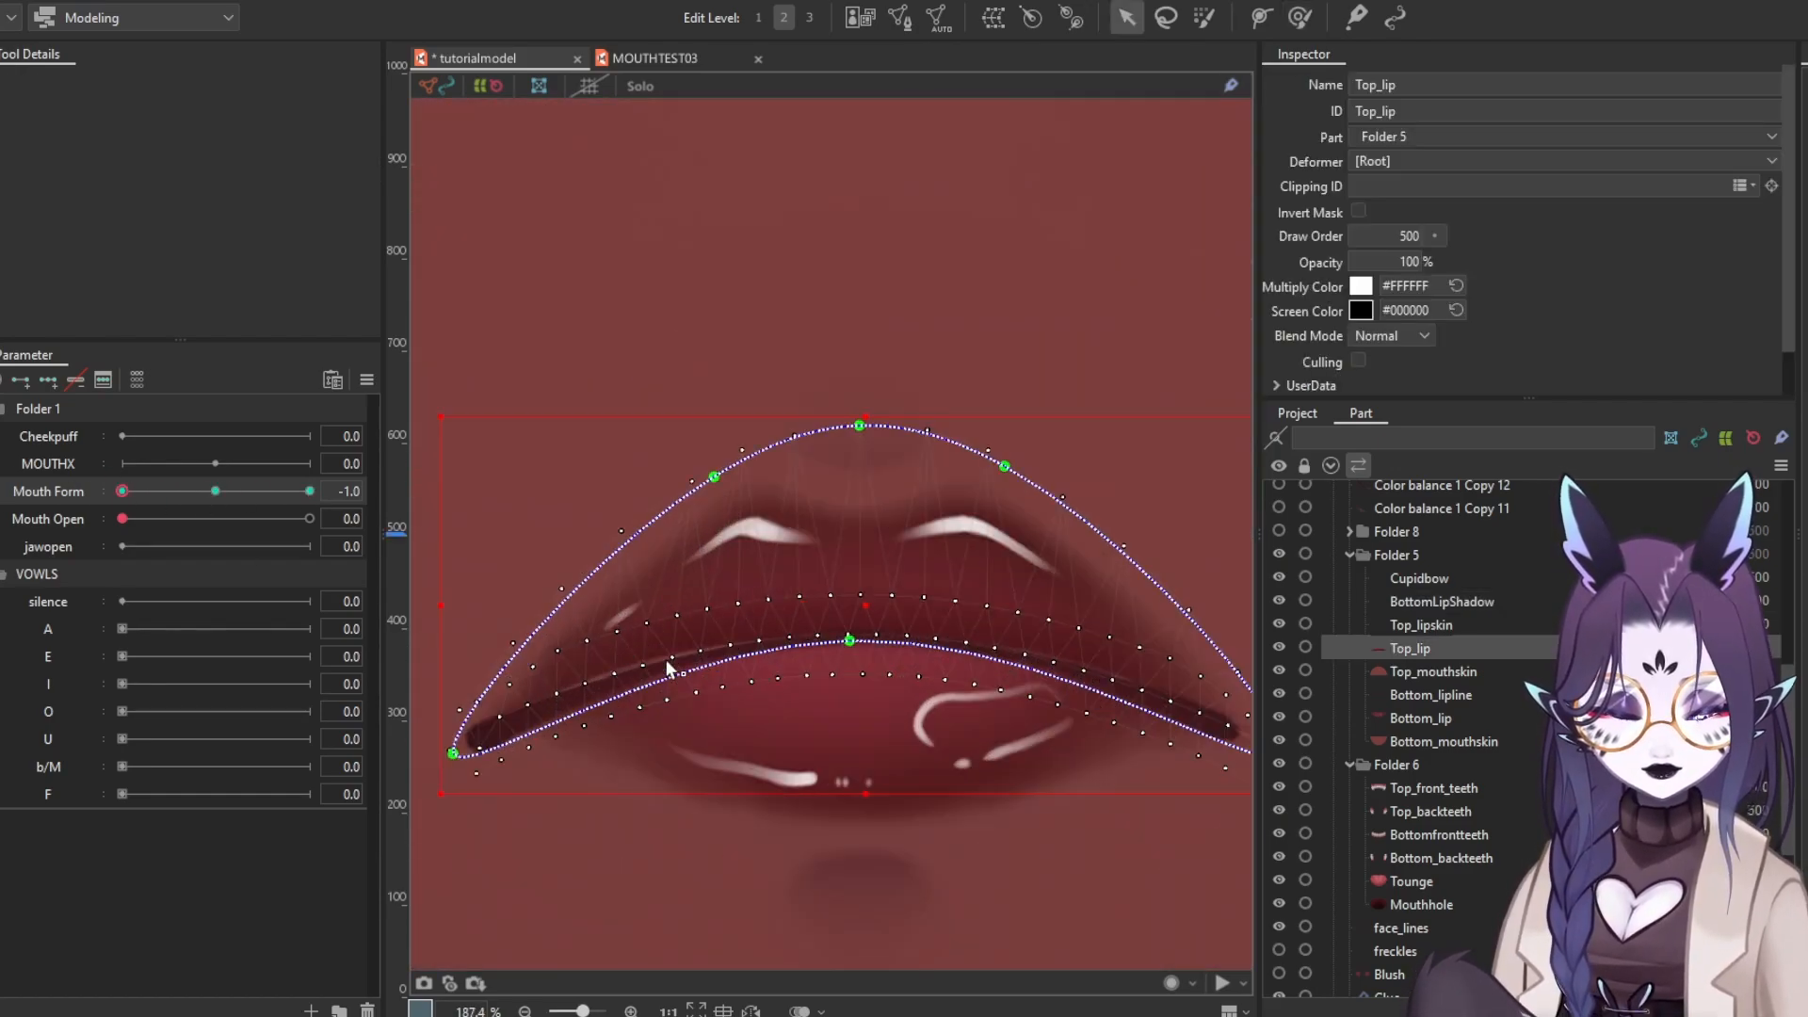
# At Mouth Form -1.0, refine the mouth corners of Top_lip and Bottom_lip with the deform brush
pyautogui.scroll(5, 666, 666)
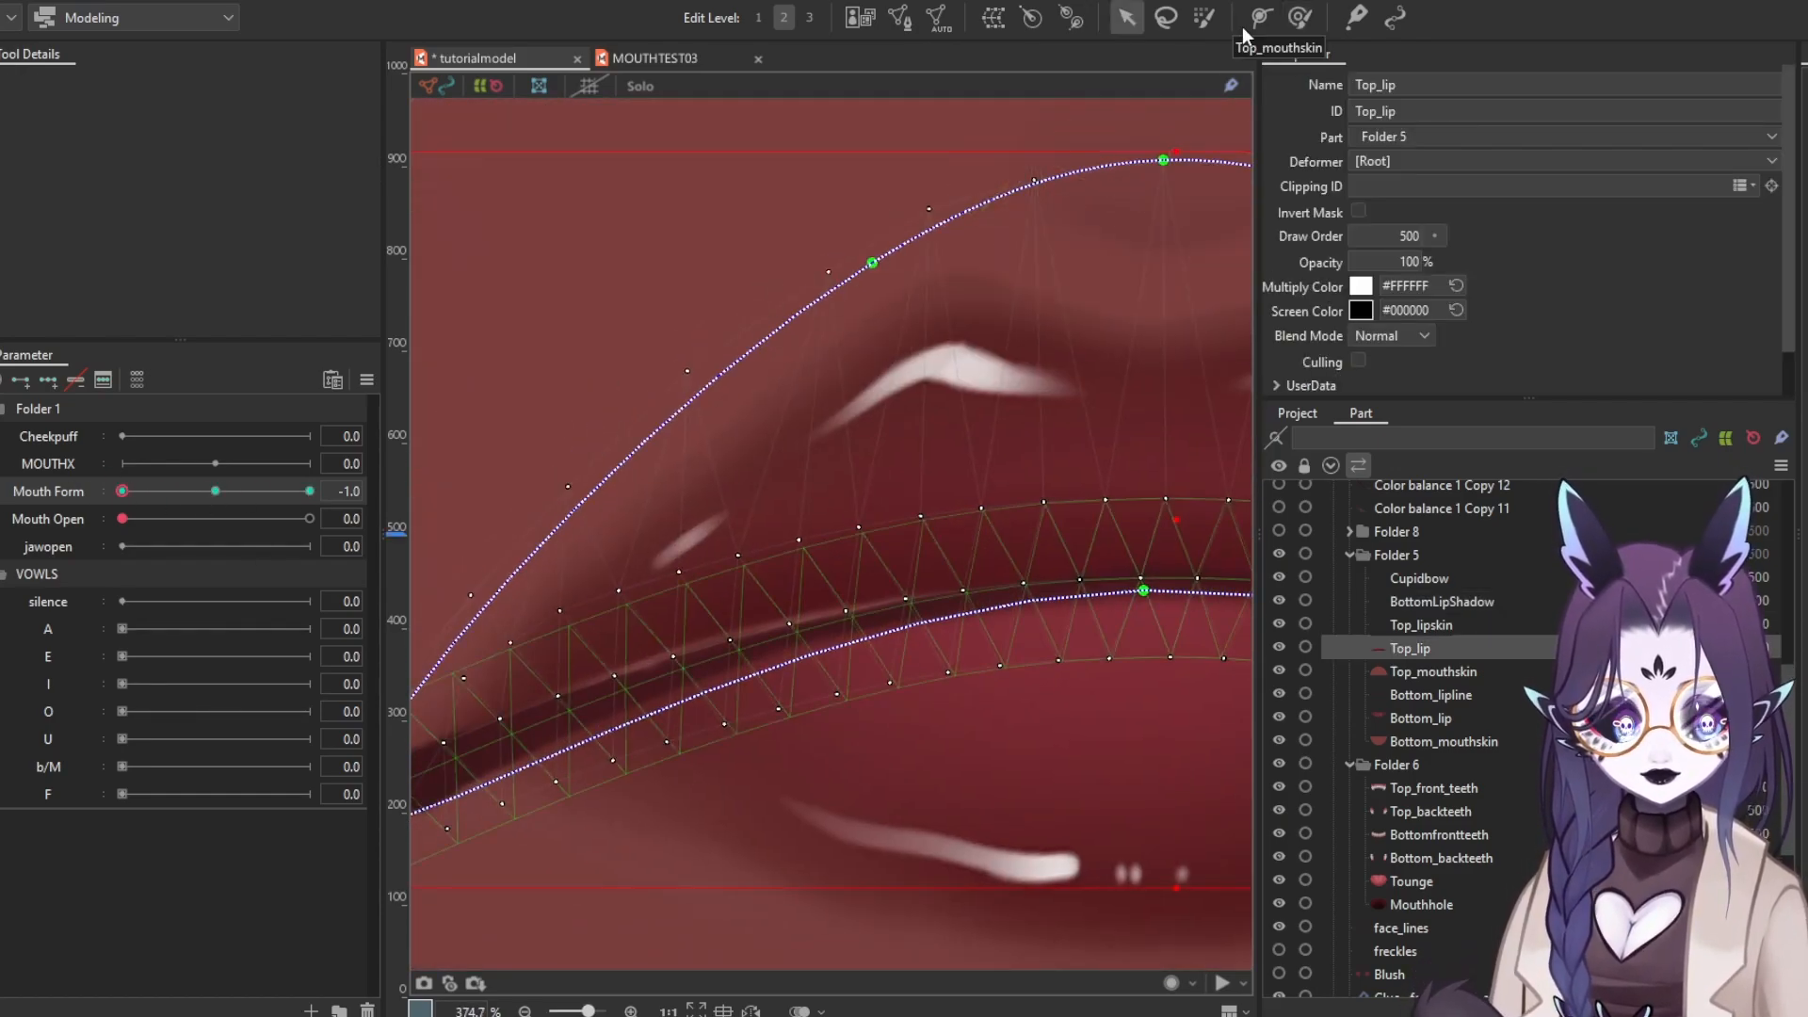
pyautogui.moveTo(453, 586); pyautogui.dragTo(73, 570)
pyautogui.scroll(3, 1161, 753)
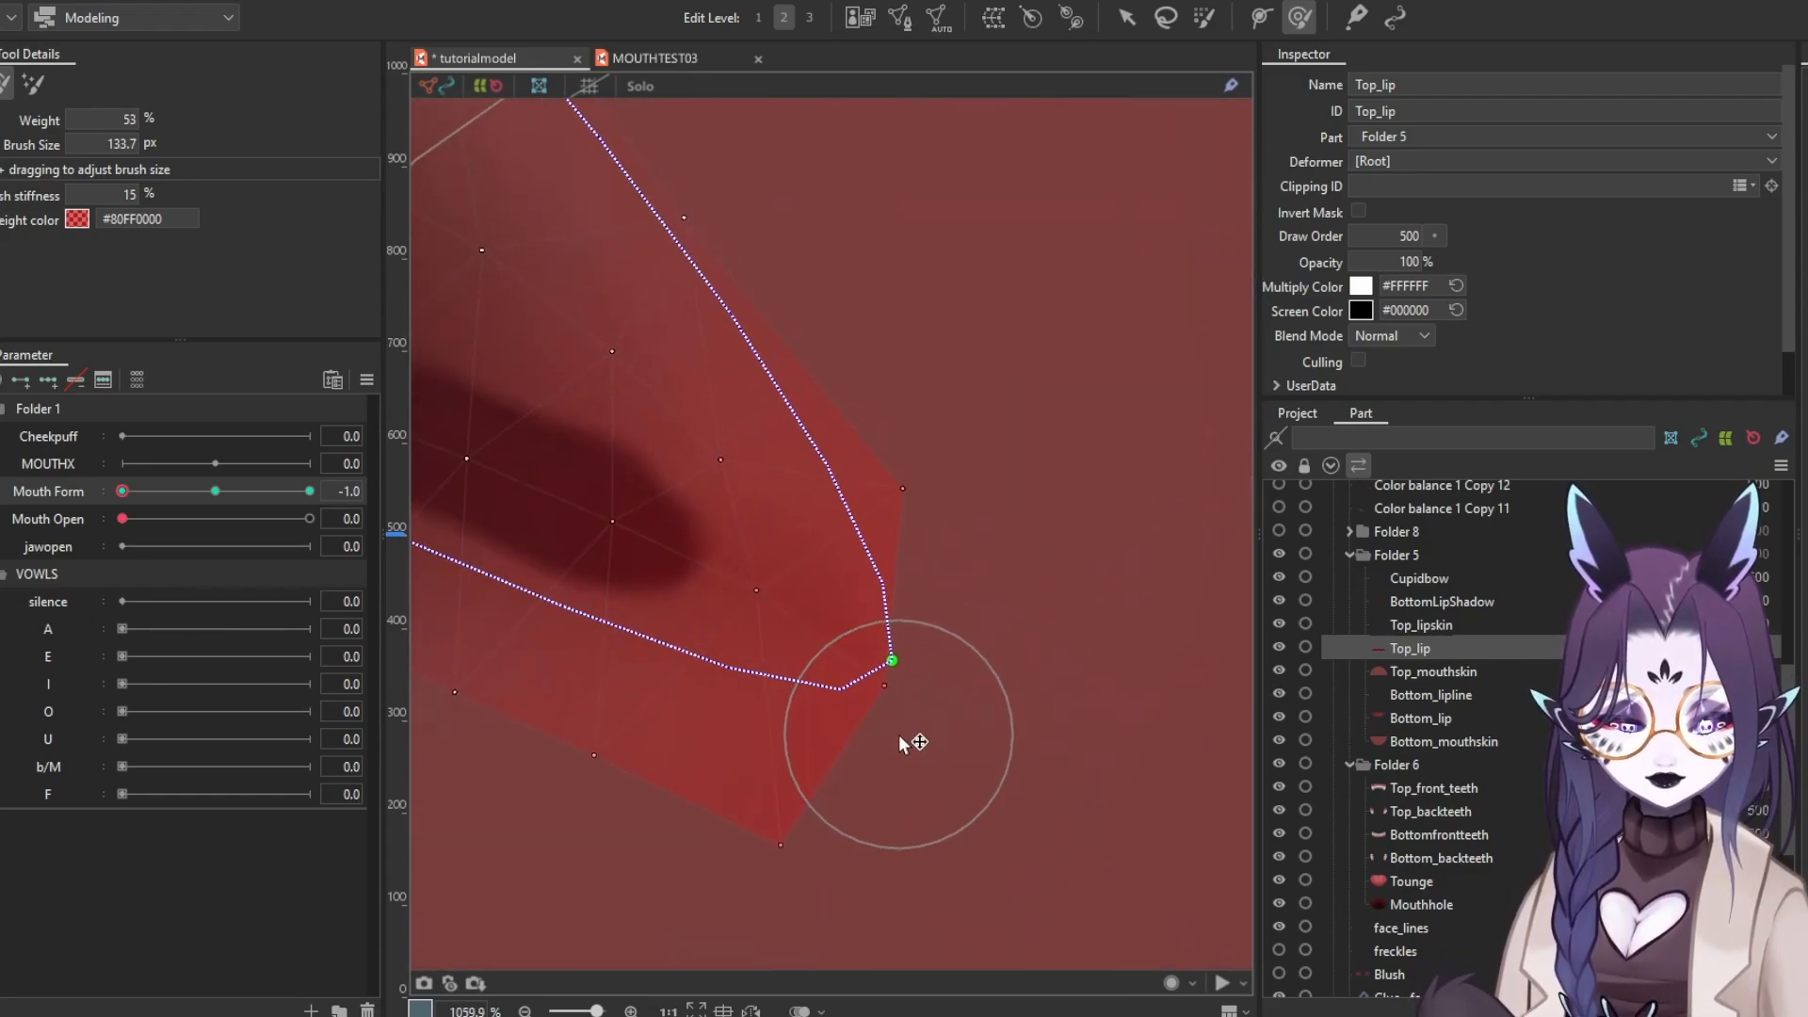
pyautogui.scroll(-3, 898, 468)
pyautogui.moveTo(452, 555); pyautogui.dragTo(1790, 643)
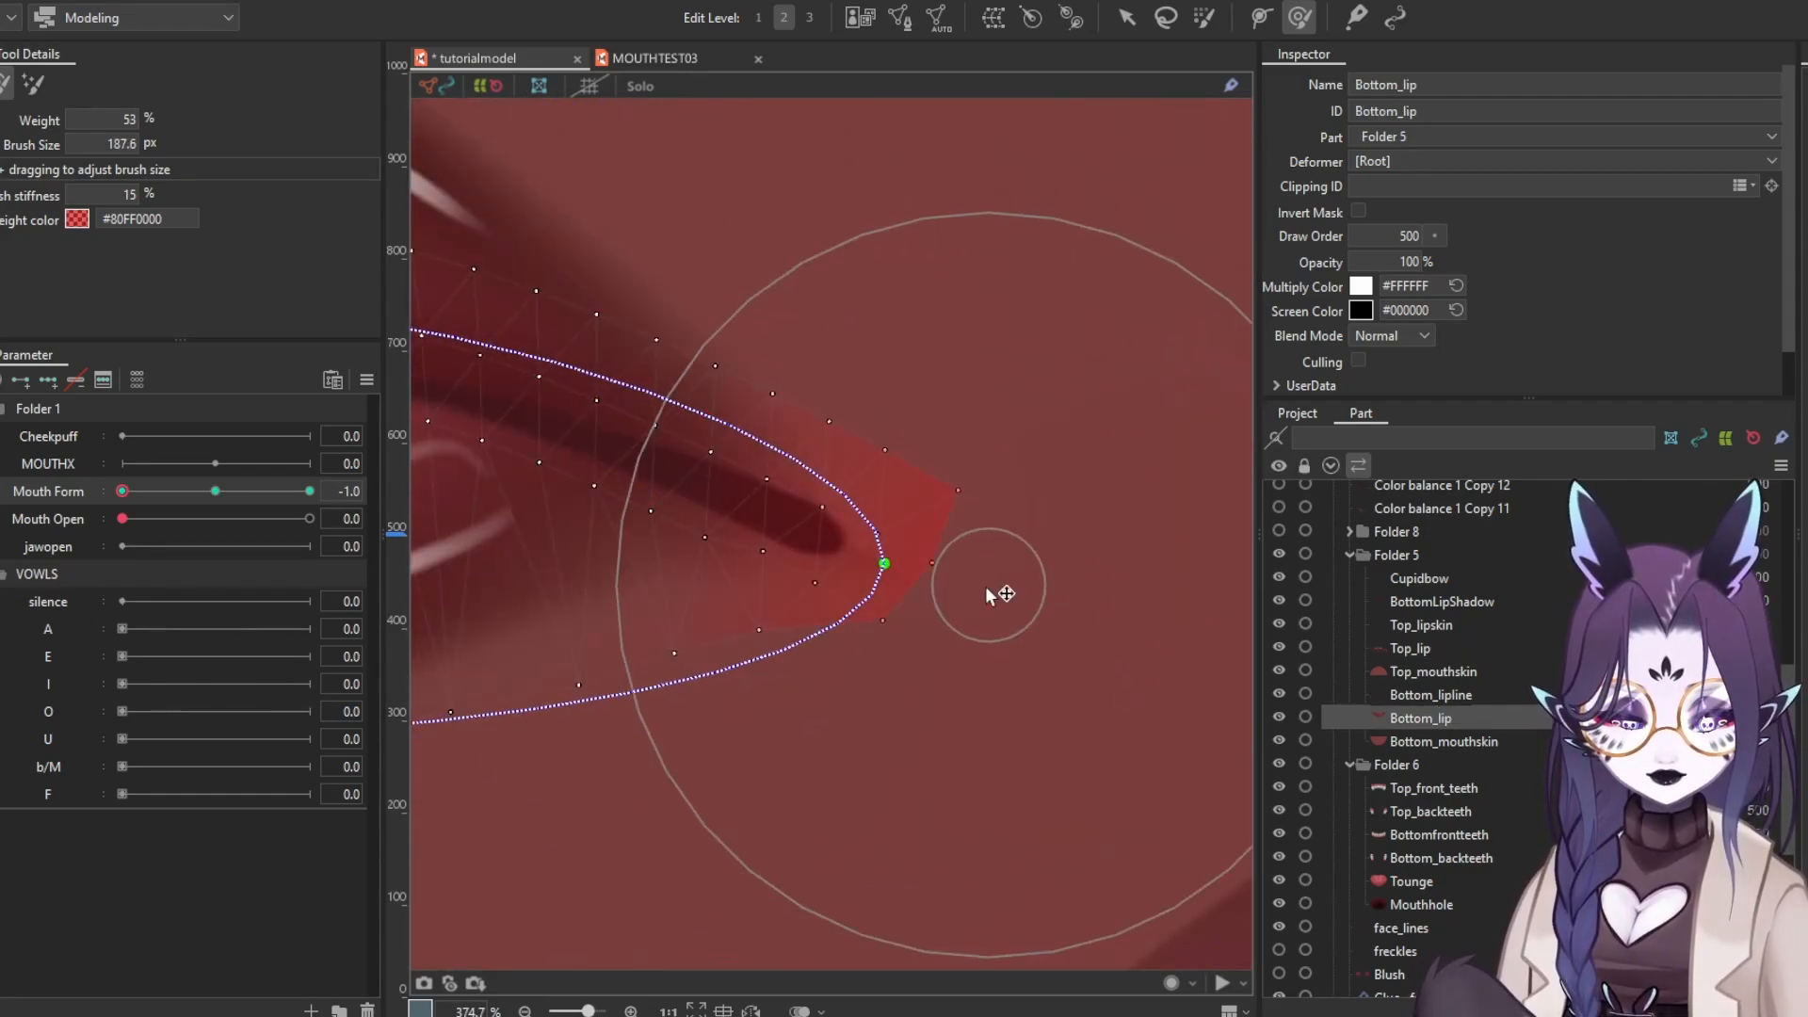
pyautogui.scroll(-5, 988, 593)
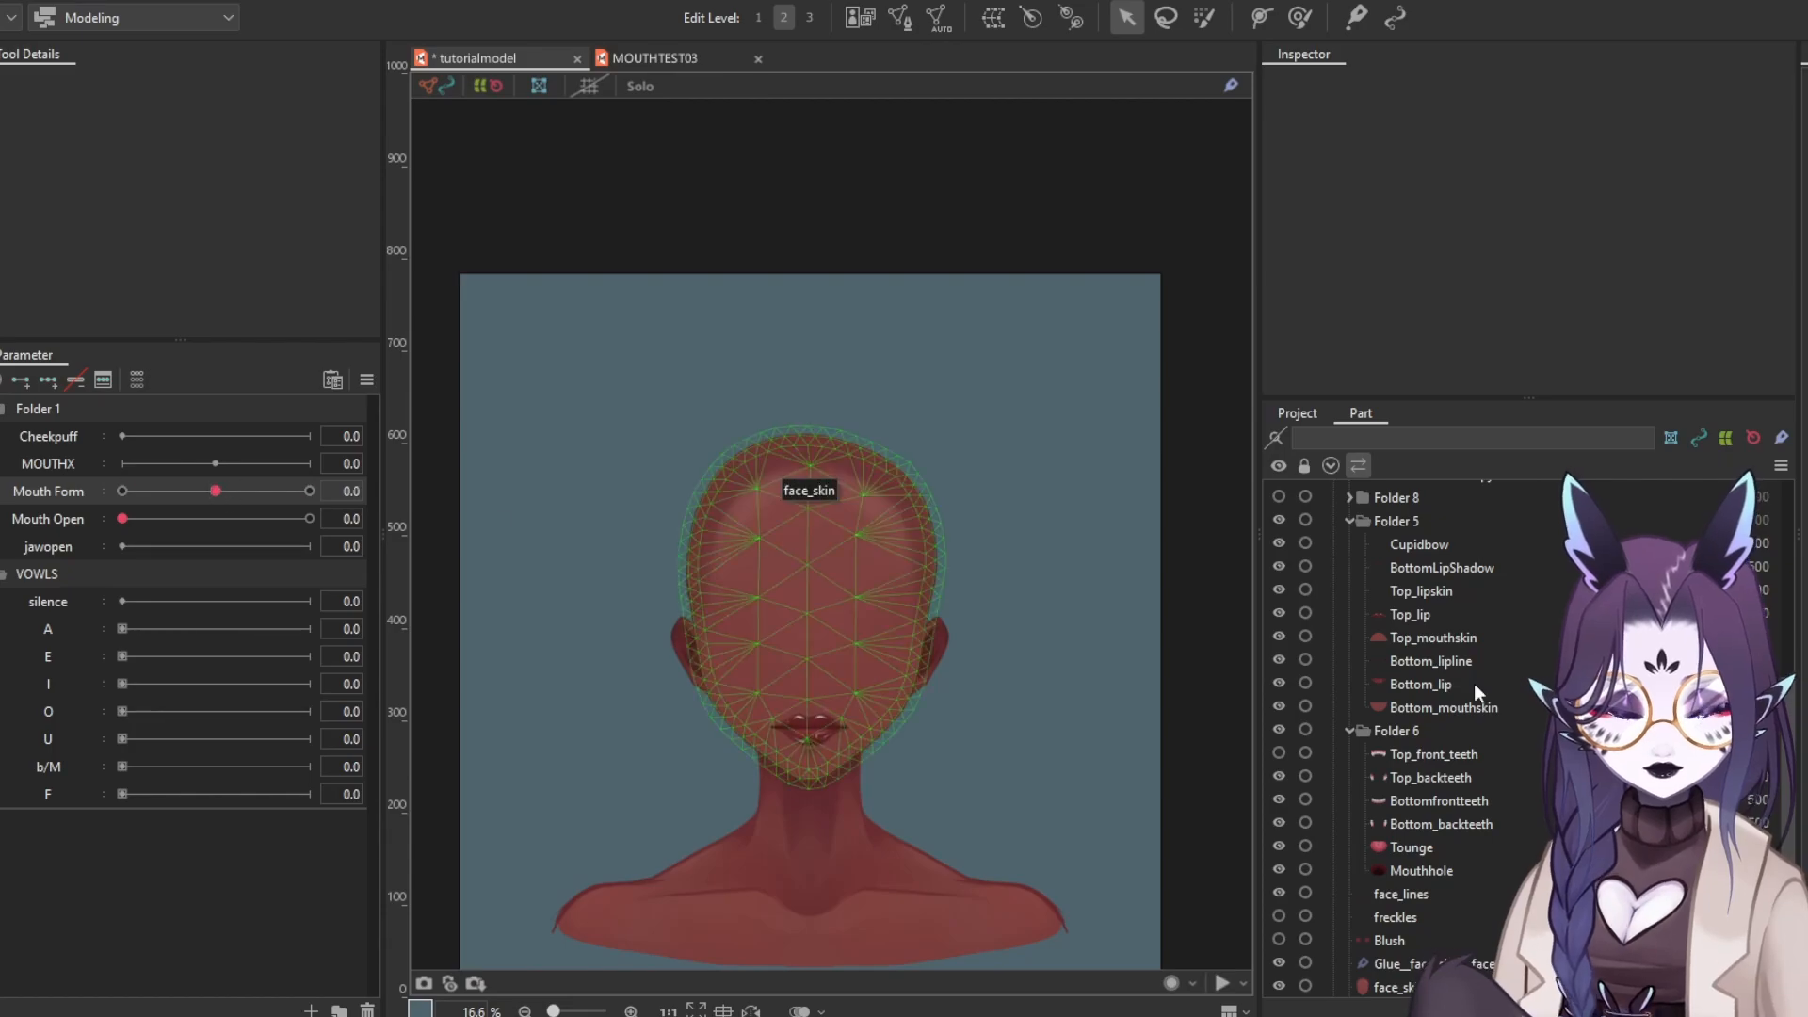
# Set Mouth Open to 1.0, hide the mouth interior parts in Folder 6 and expand Folder 5
pyautogui.click(1421, 870)
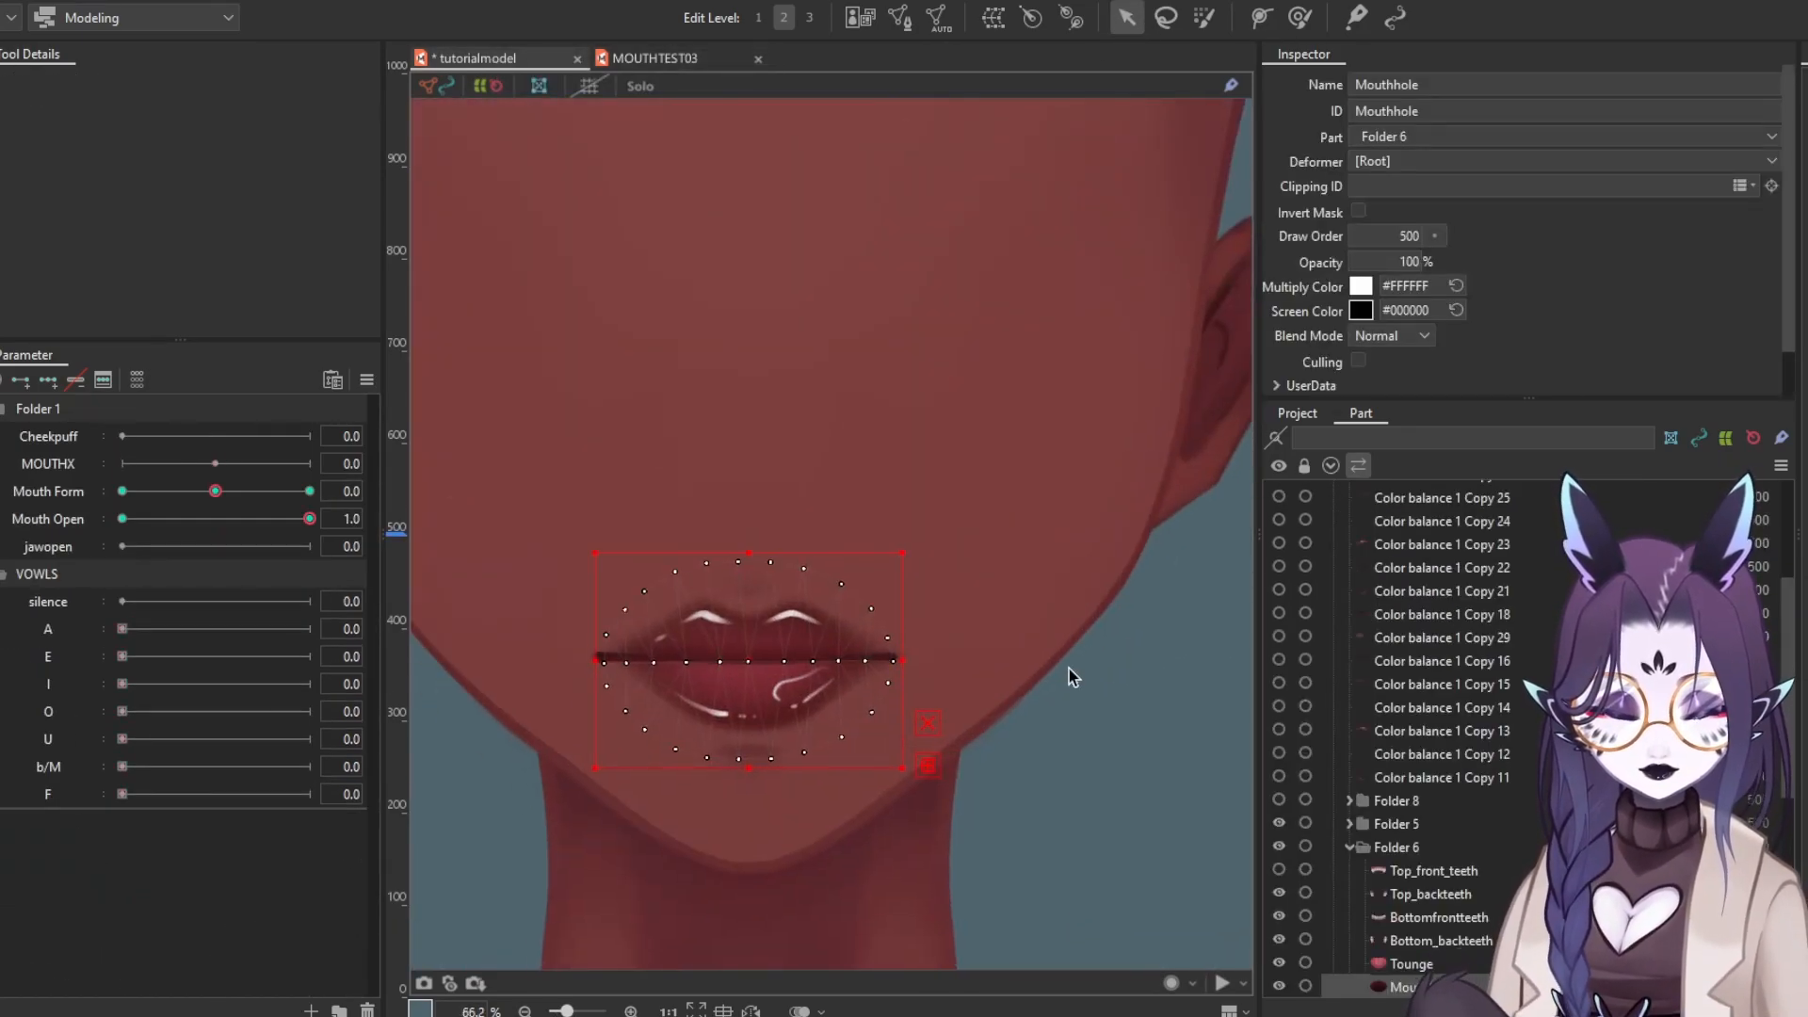
pyautogui.moveTo(1278, 817); pyautogui.dragTo(1281, 724)
pyautogui.click(1350, 653)
pyautogui.scroll(-3, 1403, 678)
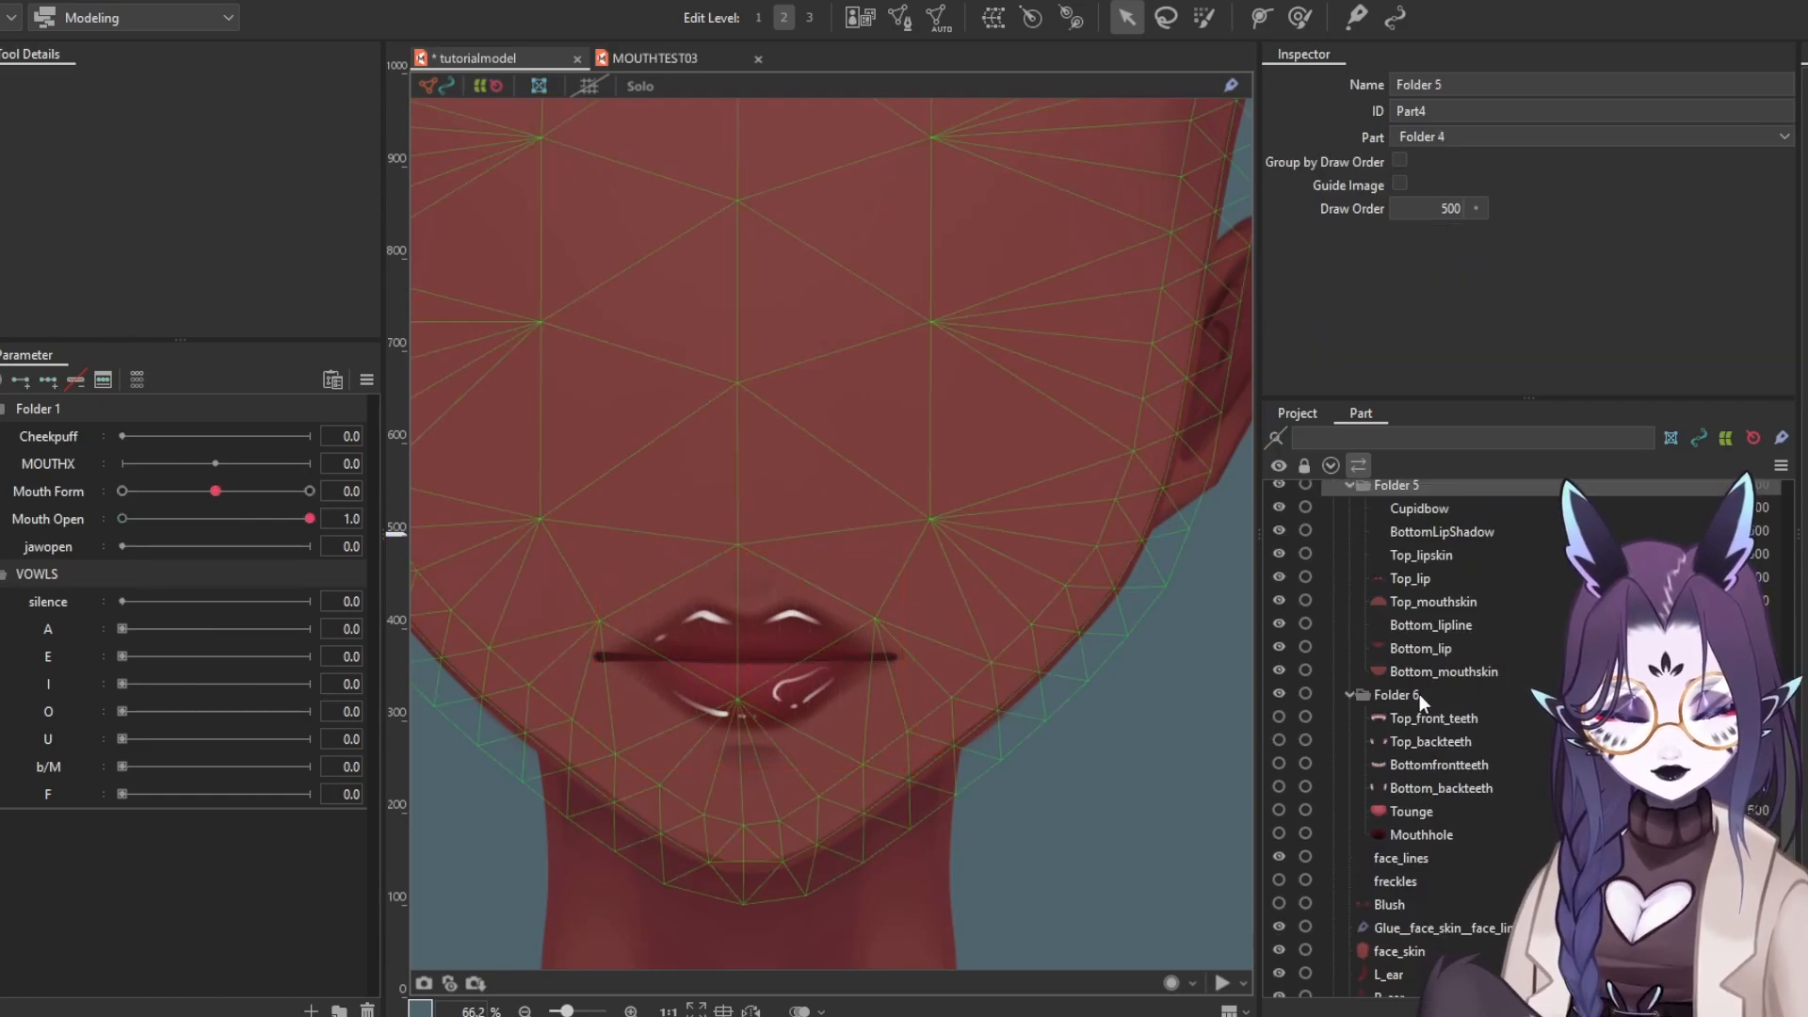
# Draw a shared horizontal deform path along the lip line across Bottom_lipline, Bottom_lip and Bottom_mouthskin
pyautogui.click(1427, 671)
pyautogui.keyDown('shift'); pyautogui.click(1429, 625); pyautogui.keyUp('shift')
pyautogui.click(1260, 17)
pyautogui.keyDown('alt'); pyautogui.click(593, 656); pyautogui.keyUp('alt')
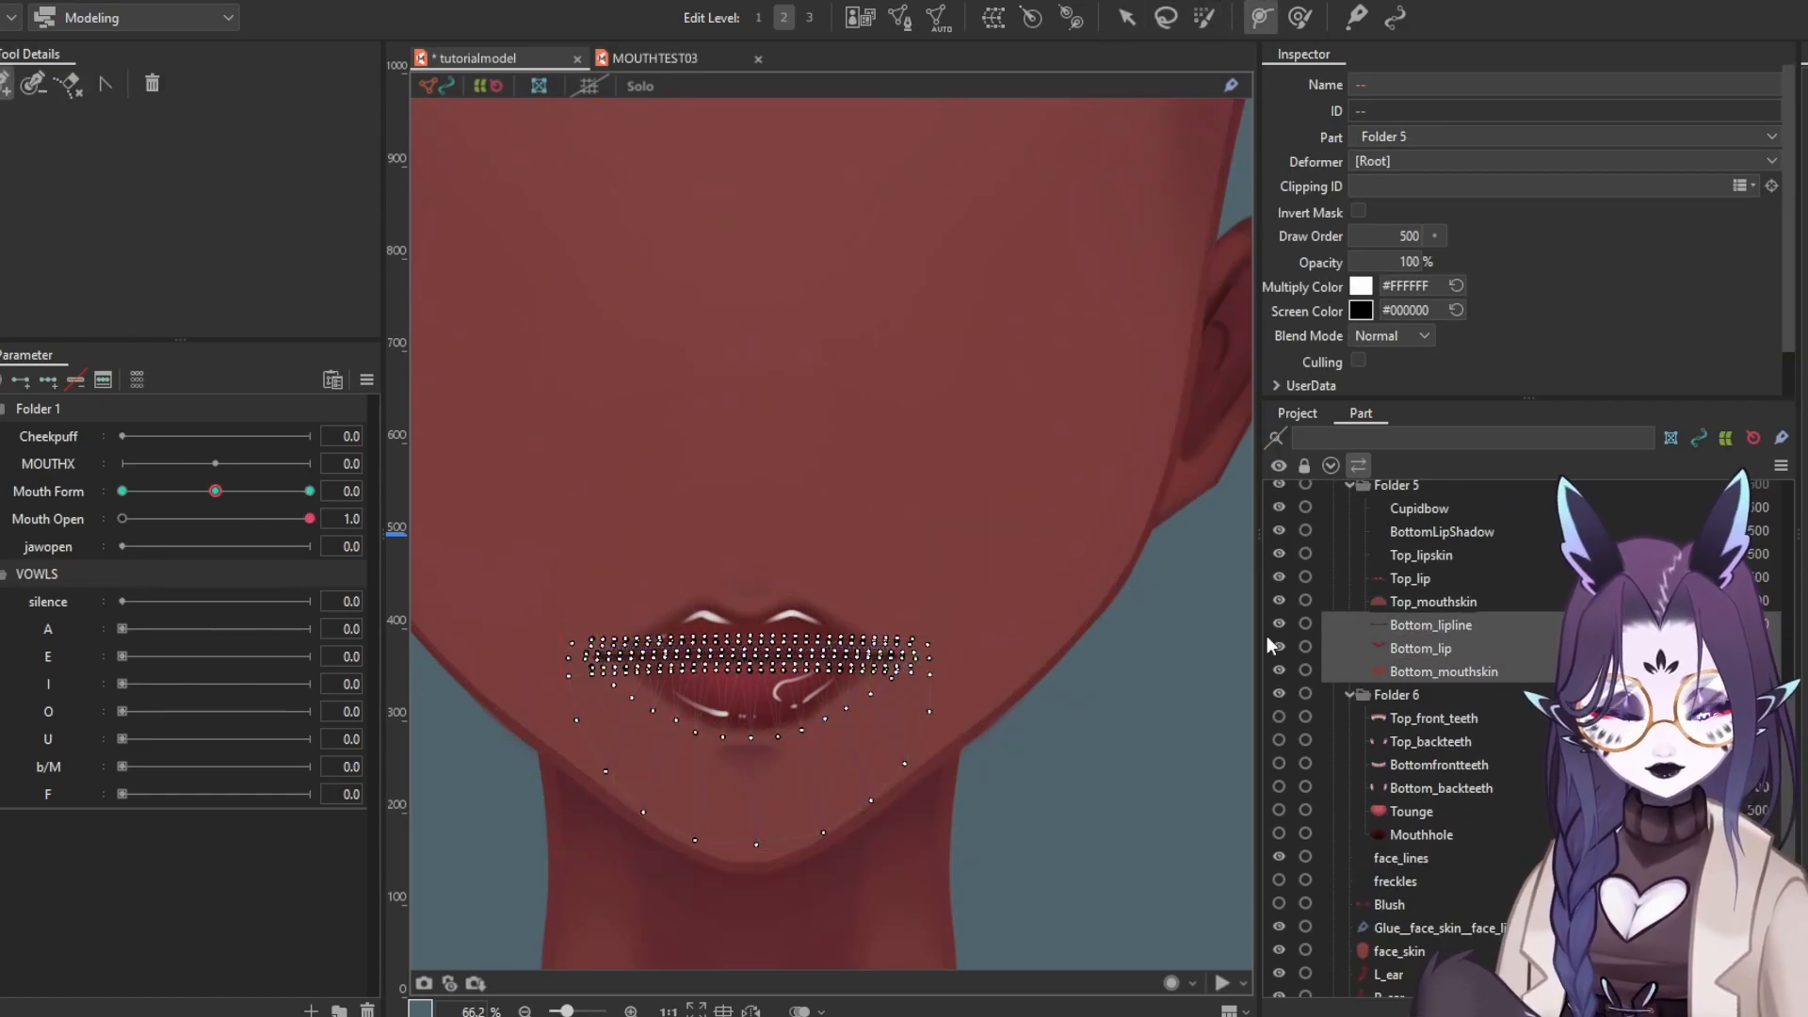
pyautogui.click(563, 659)
# Draw a shared horizontal deform path along the lip line across Top_lipskin, Top_lip and Top_mouthskin
pyautogui.click(1441, 602)
pyautogui.keyDown('shift'); pyautogui.click(1432, 554); pyautogui.keyUp('shift')
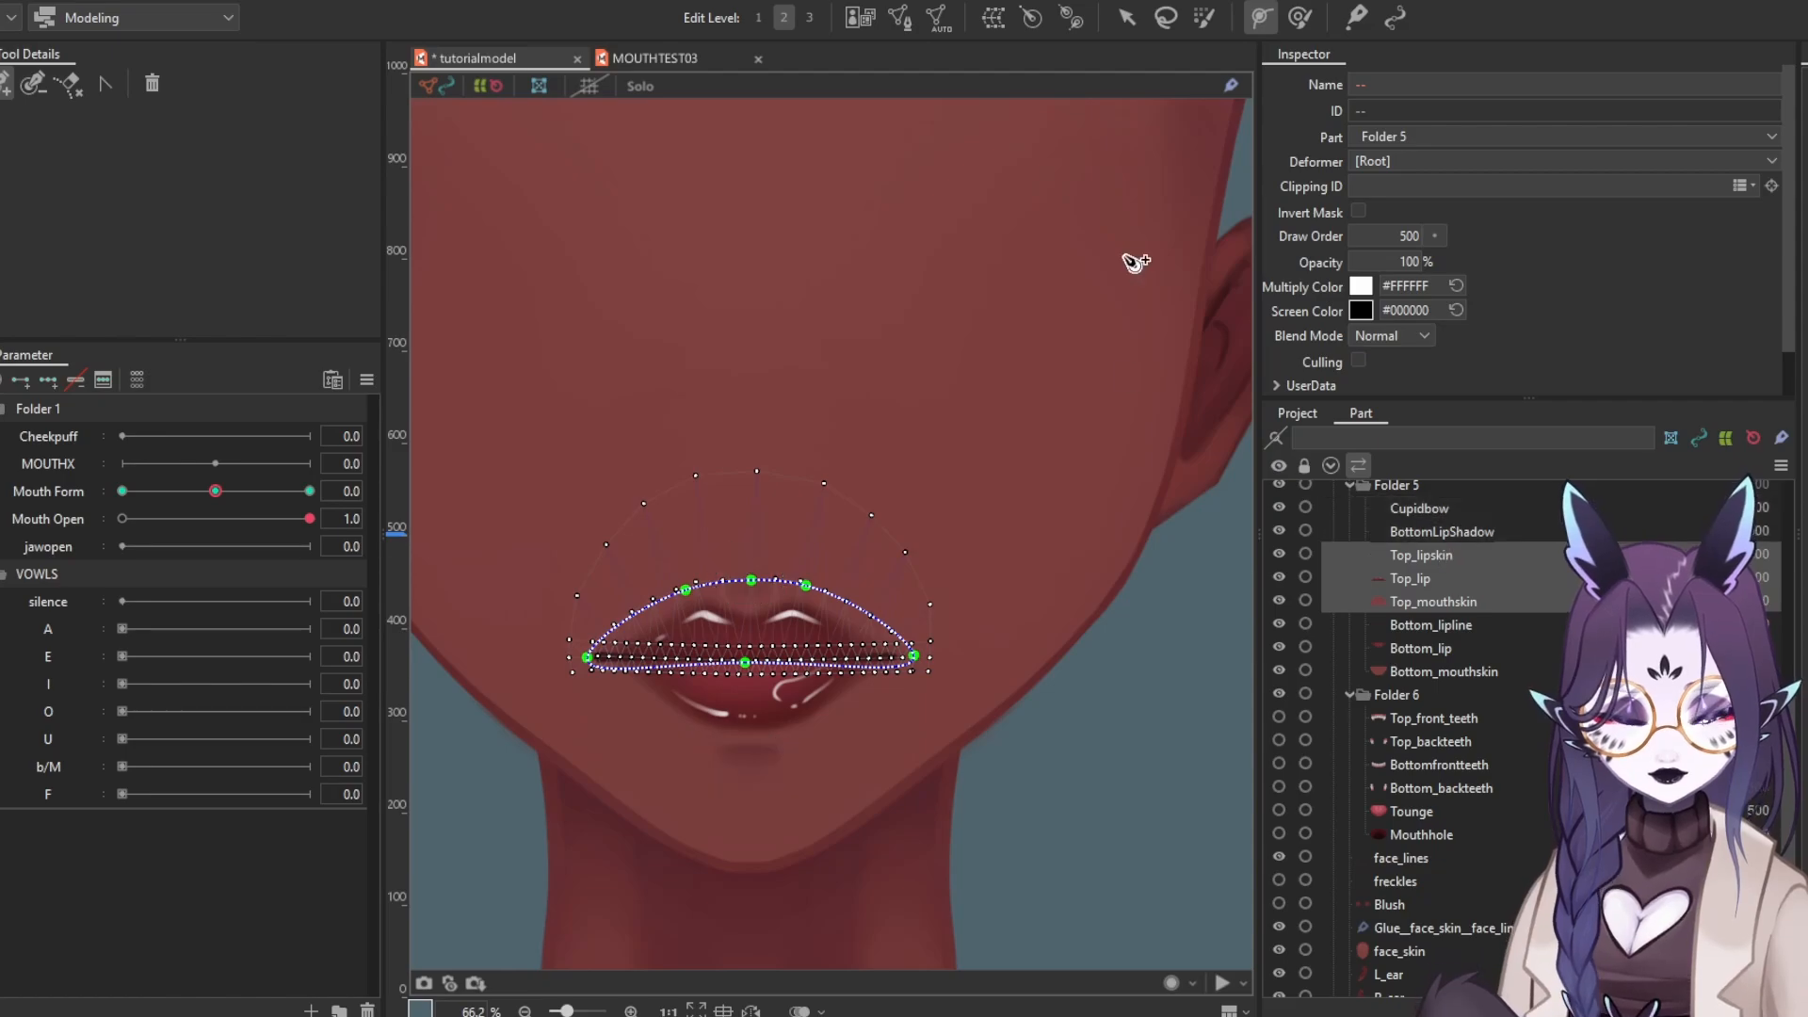
pyautogui.click(929, 659)
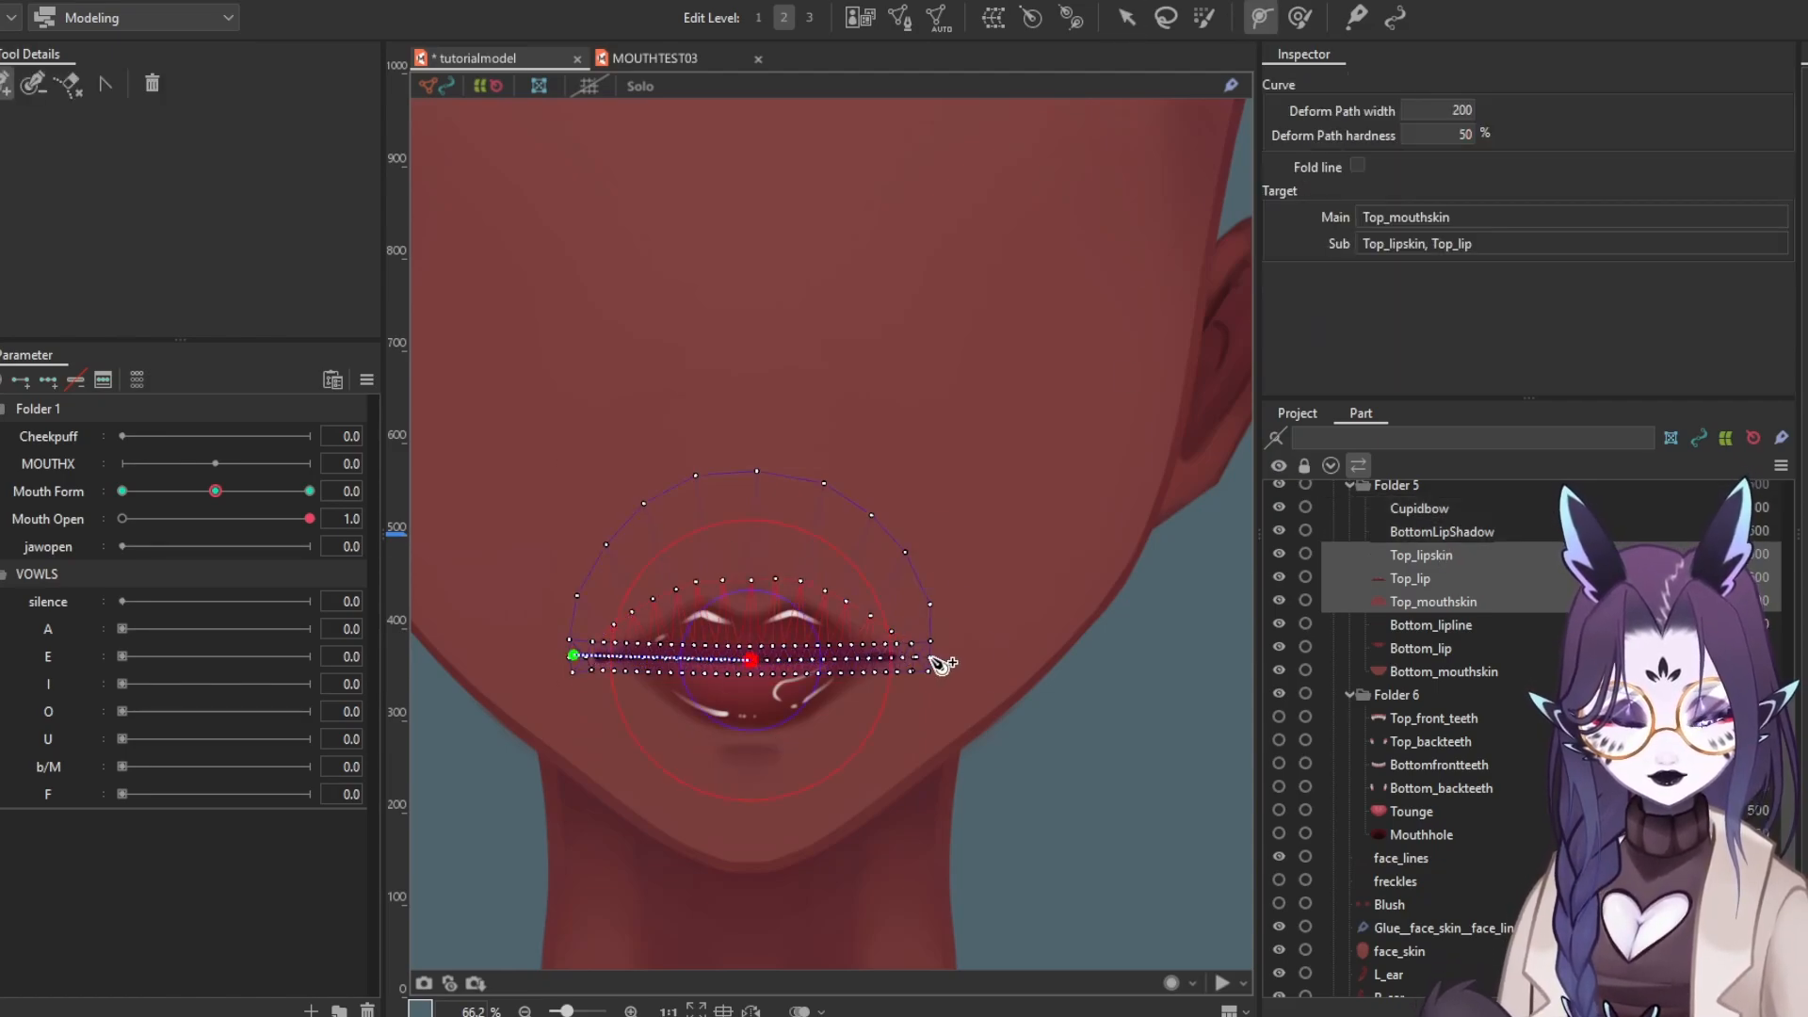
# At Mouth Open 1.0 and Mouth Form 0.0, part the lips by bending the upper lip path up and the lower lip path down
pyautogui.click(1450, 670)
pyautogui.scroll(2, 793, 701)
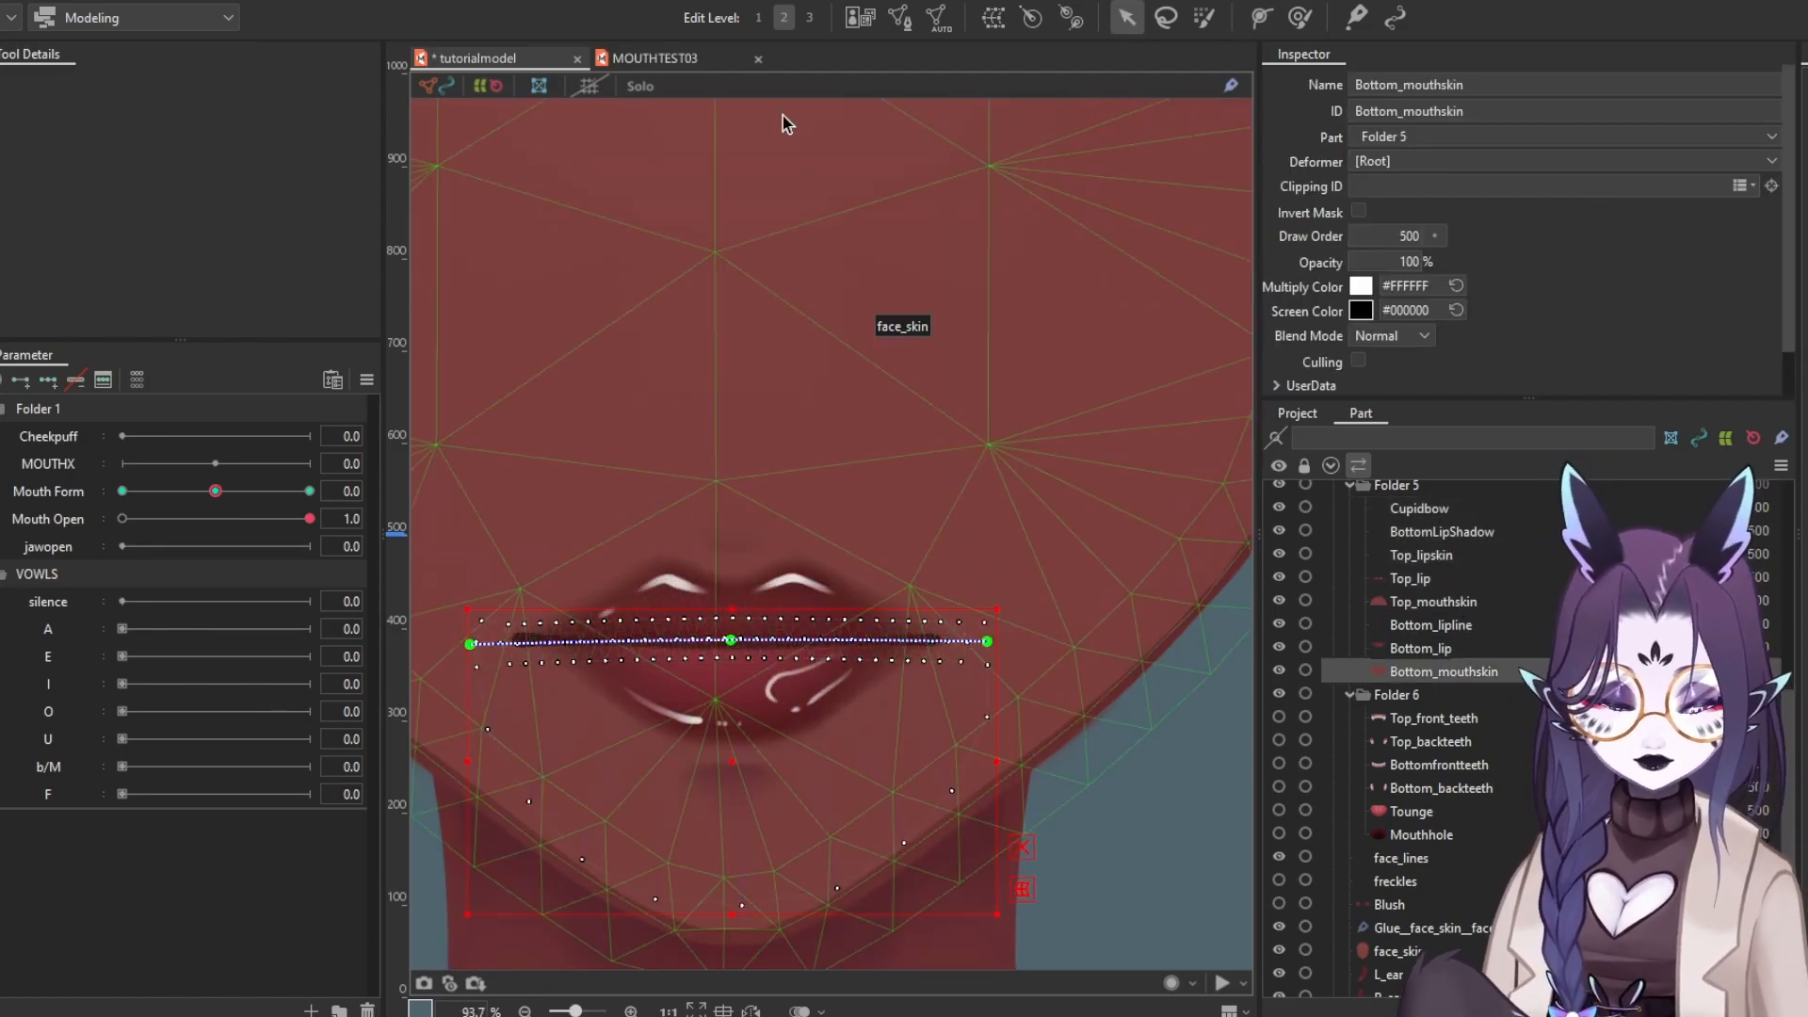
pyautogui.click(655, 58)
pyautogui.click(476, 58)
pyautogui.moveTo(729, 638); pyautogui.dragTo(734, 521)
pyautogui.scroll(-2, 1437, 754)
# Reposition the end points of the Top_mouthskin and Bottom_mouthskin deform paths so the open mouth's corners meet
pyautogui.click(1437, 751)
pyautogui.moveTo(482, 638); pyautogui.dragTo(505, 669)
pyautogui.click(1443, 818)
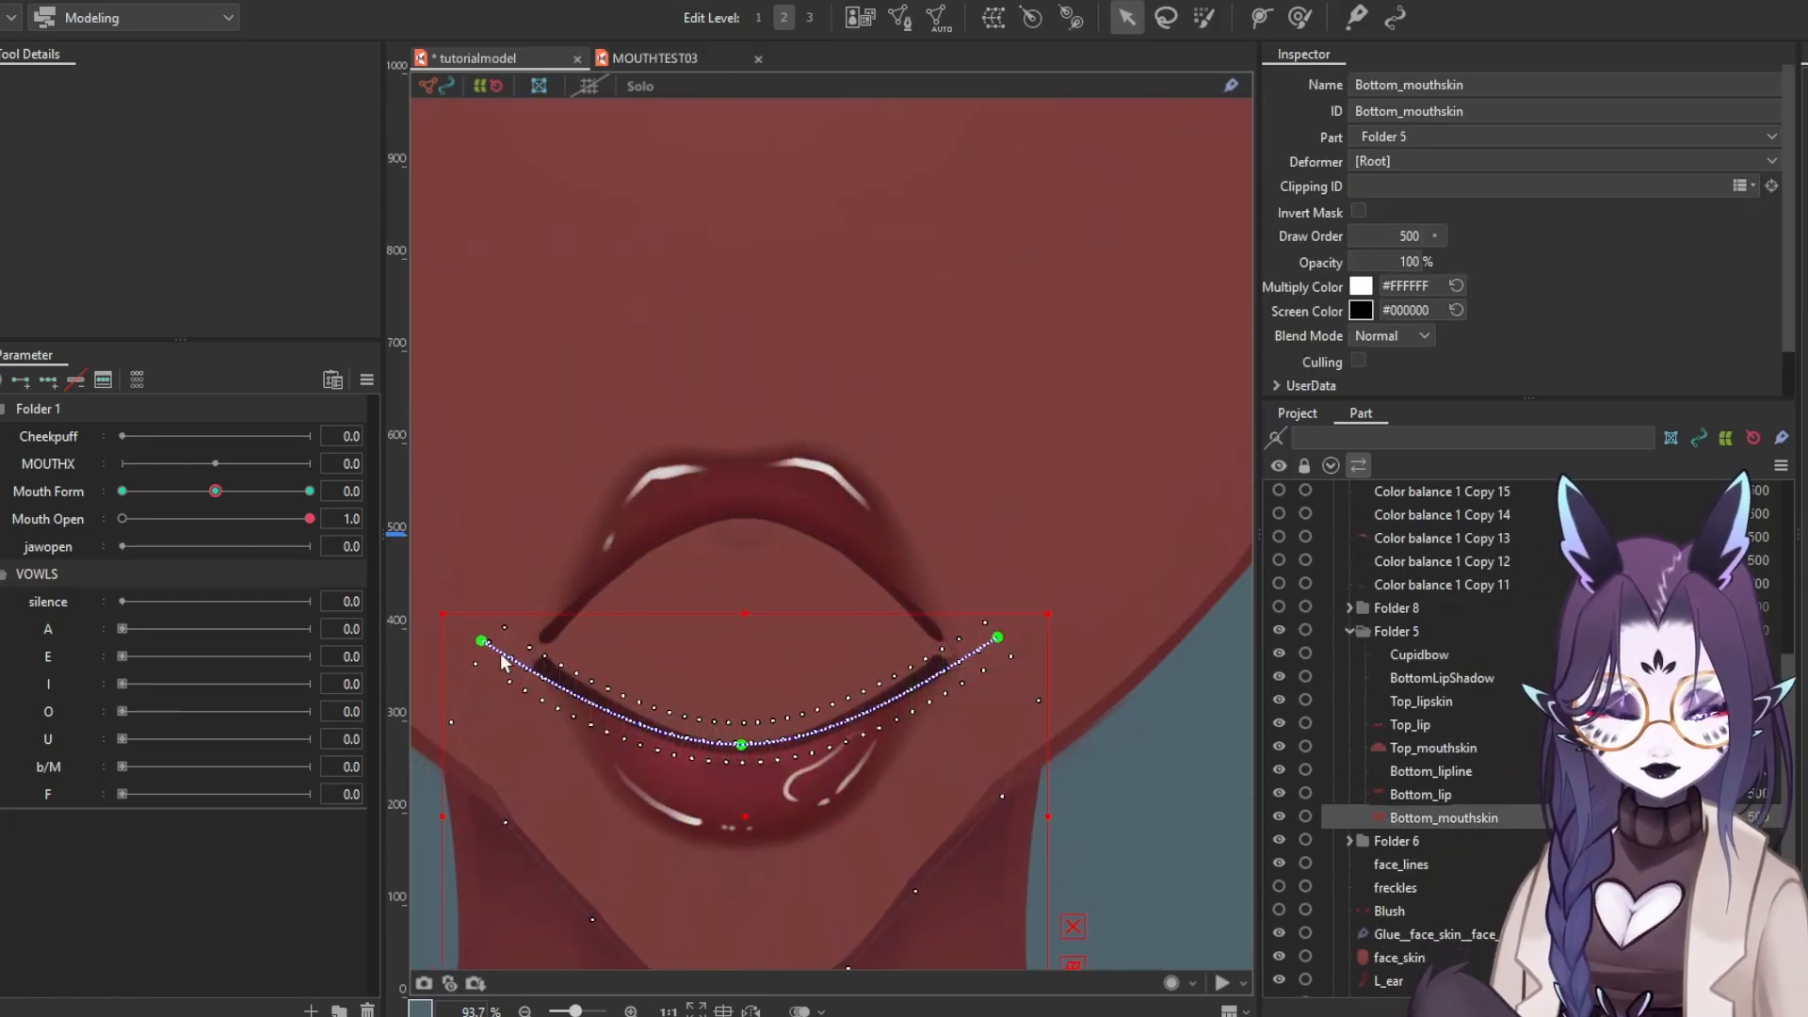
pyautogui.click(982, 625)
pyautogui.click(1433, 747)
pyautogui.click(979, 701)
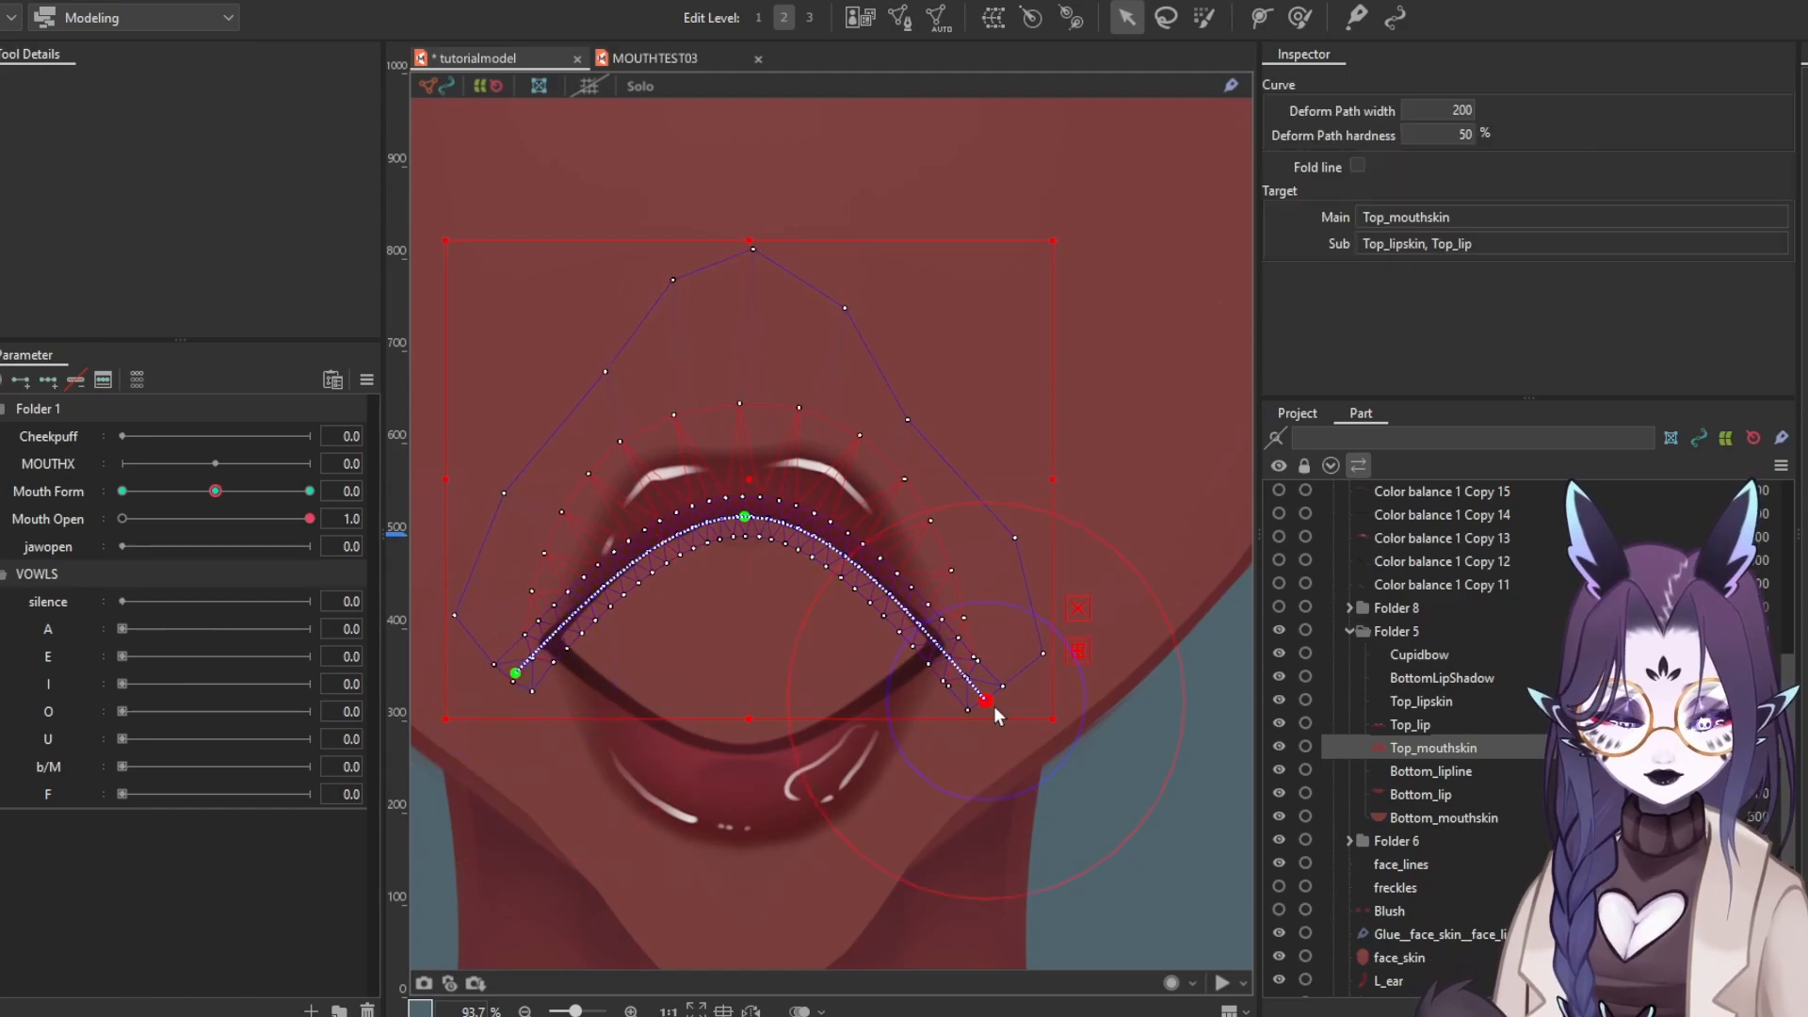
# At Mouth Form 1.0 and Mouth Open 1.0, raise the upper lip by moving the Top_mouthskin path's points upward
pyautogui.moveTo(221, 489); pyautogui.dragTo(310, 490)
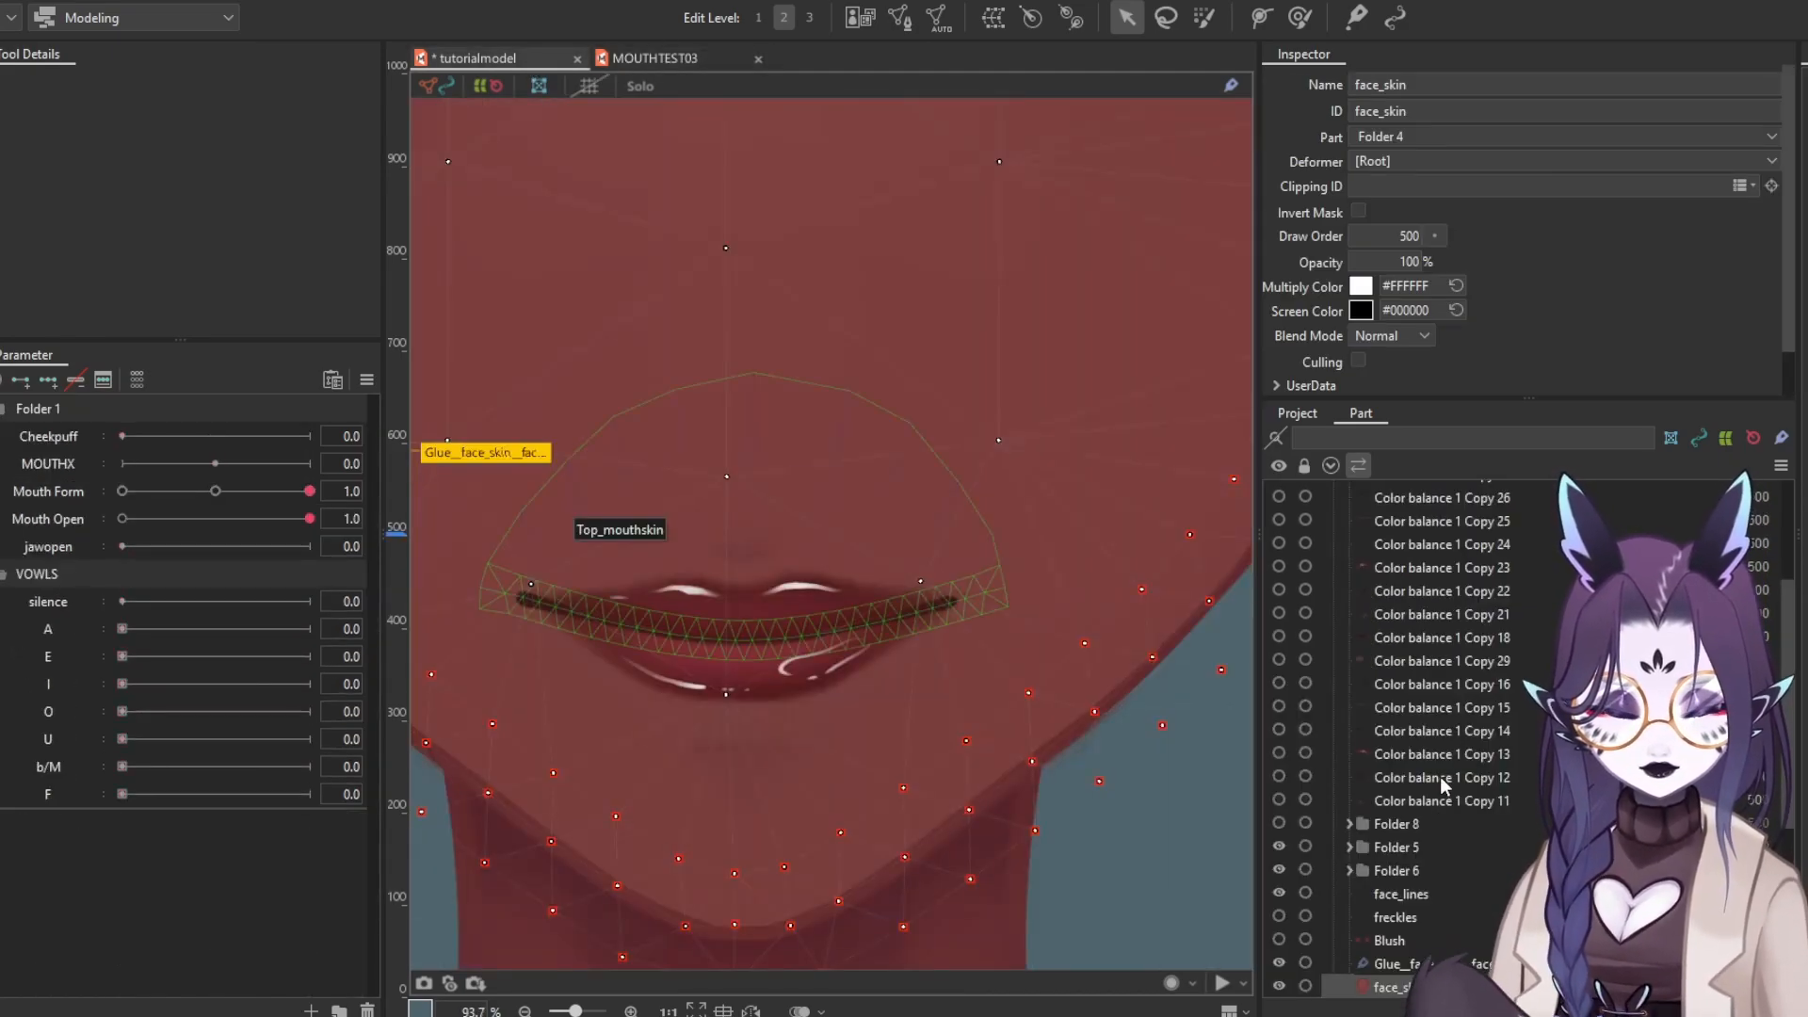
pyautogui.click(935, 572)
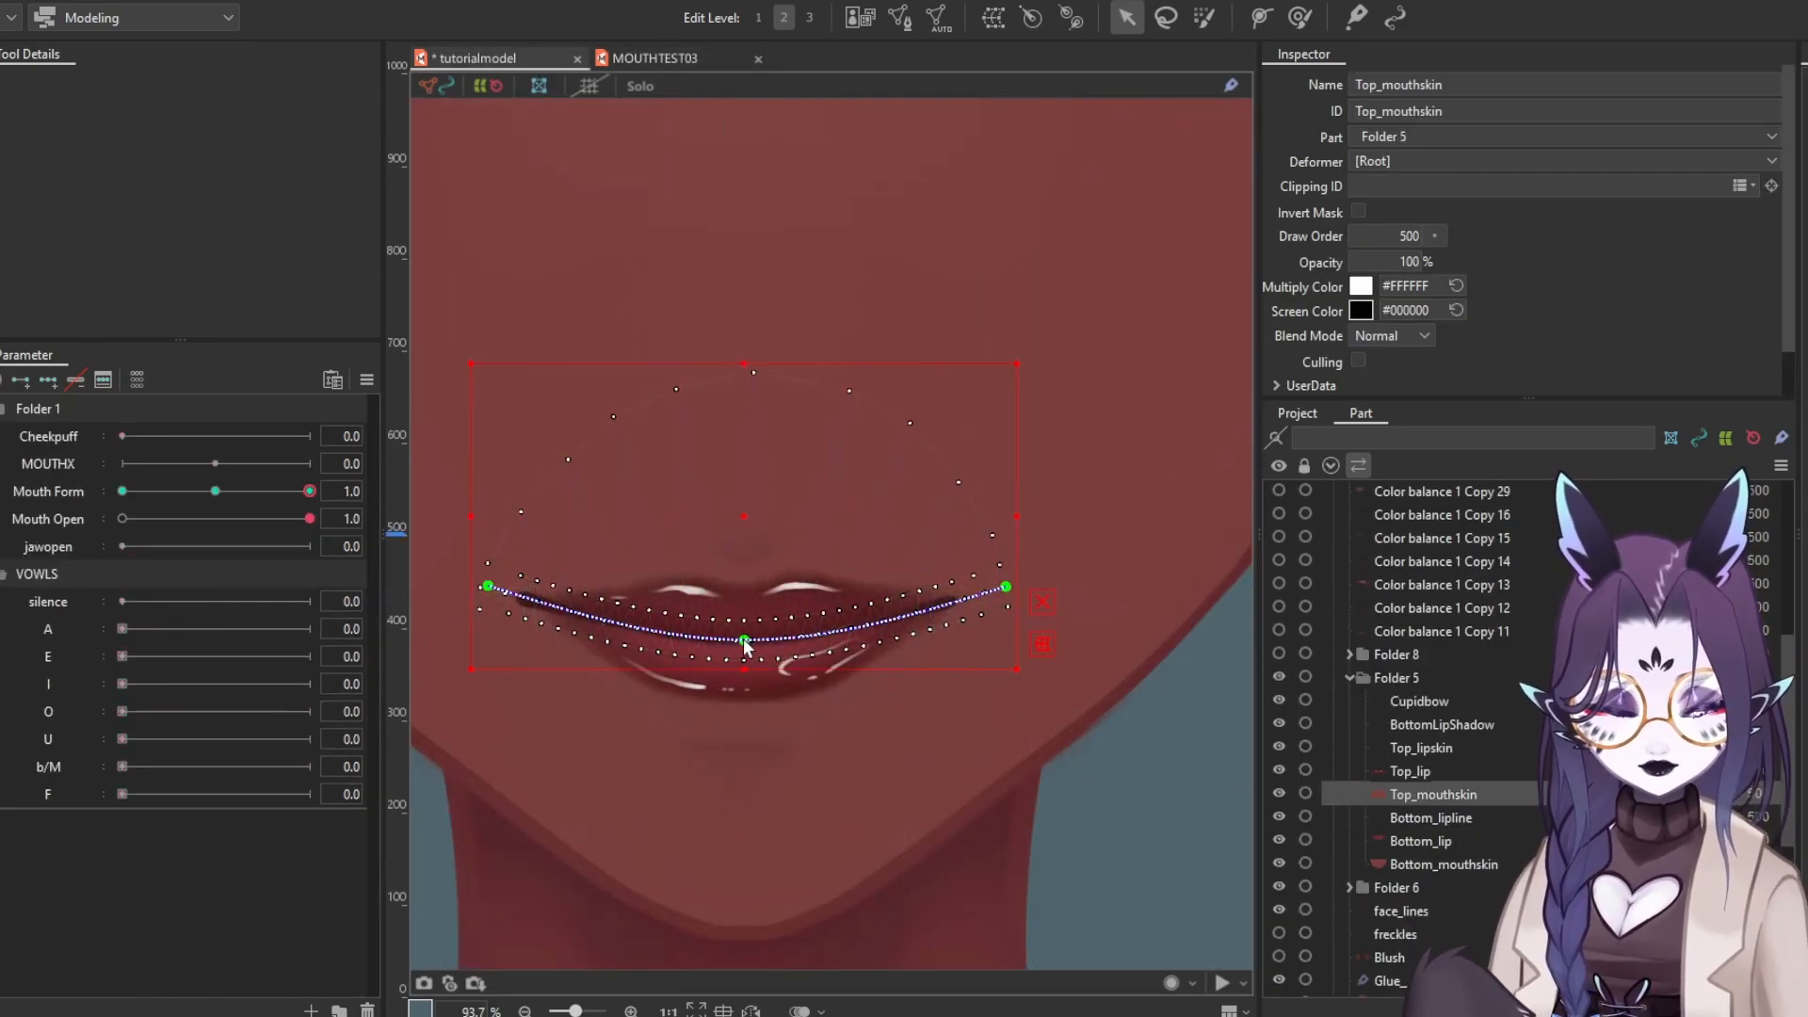
pyautogui.click(1015, 563)
pyautogui.moveTo(1019, 552); pyautogui.dragTo(1013, 589)
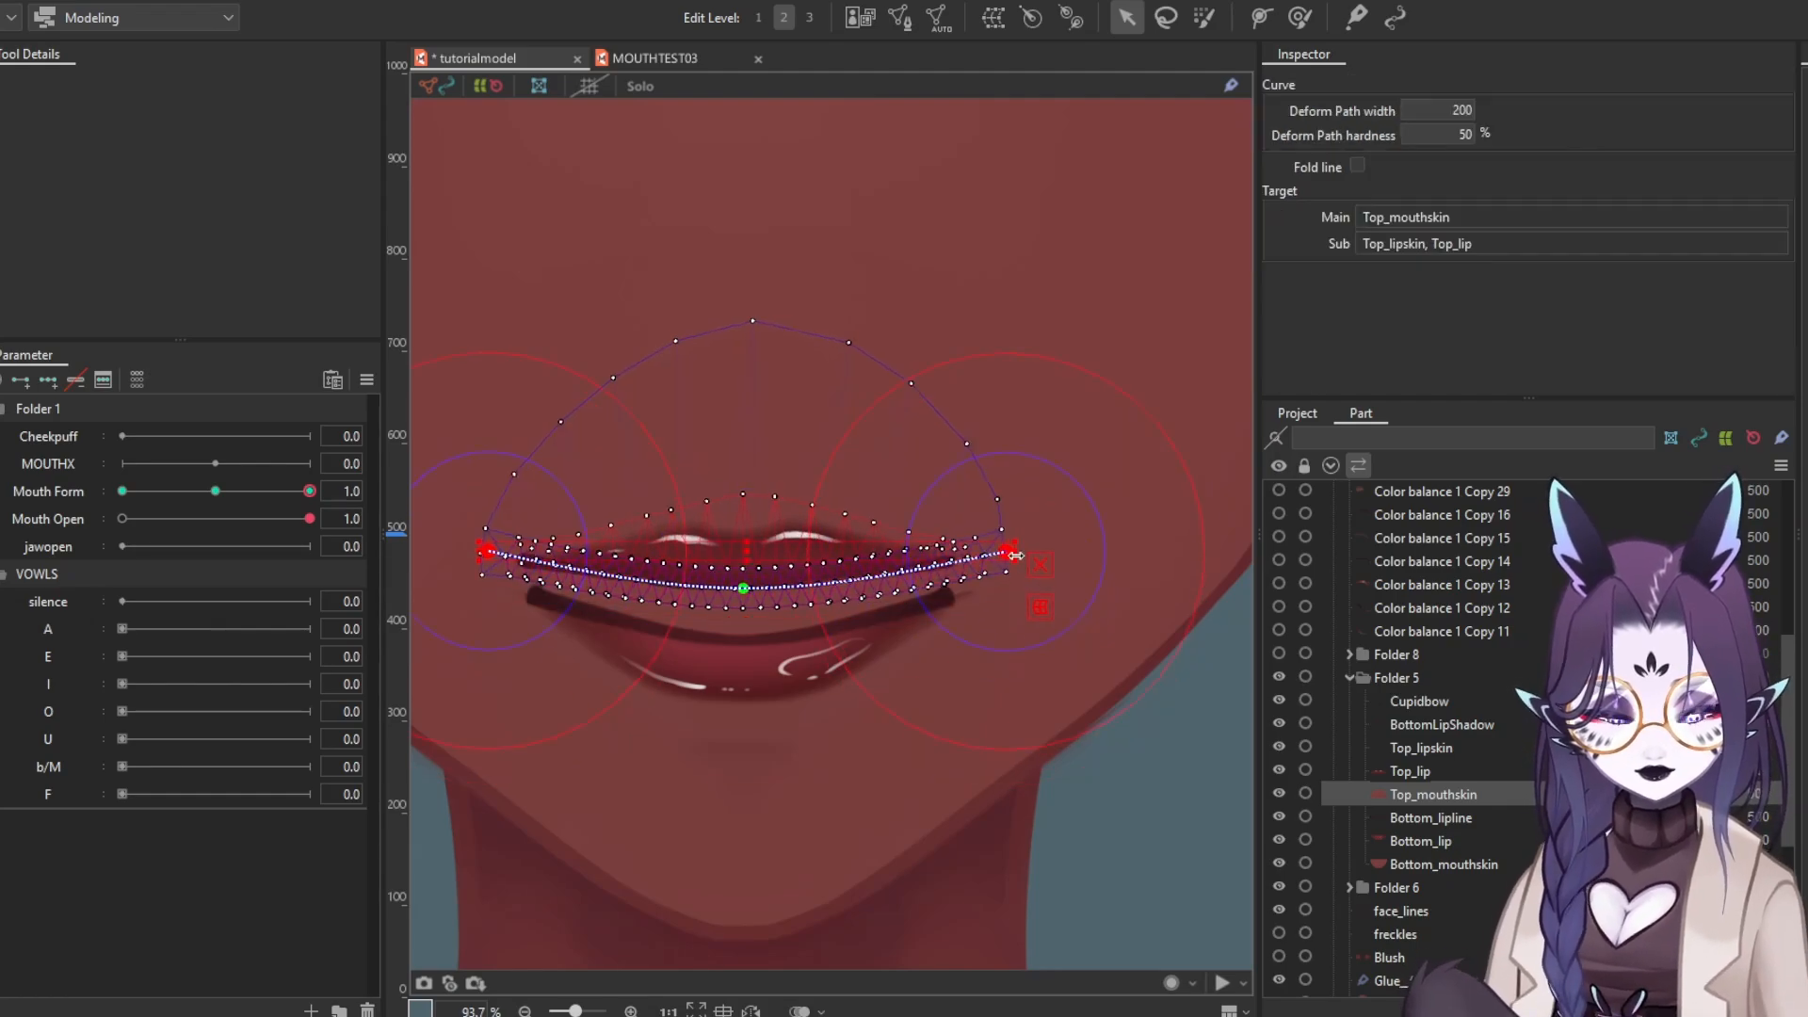
pyautogui.click(528, 471)
pyautogui.keyDown('shift'); pyautogui.click(1421, 748); pyautogui.keyUp('shift')
# Bend the Bottom_mouthskin deform path into an open smile by raising its ends outward and adjusting its middle
pyautogui.click(1430, 818)
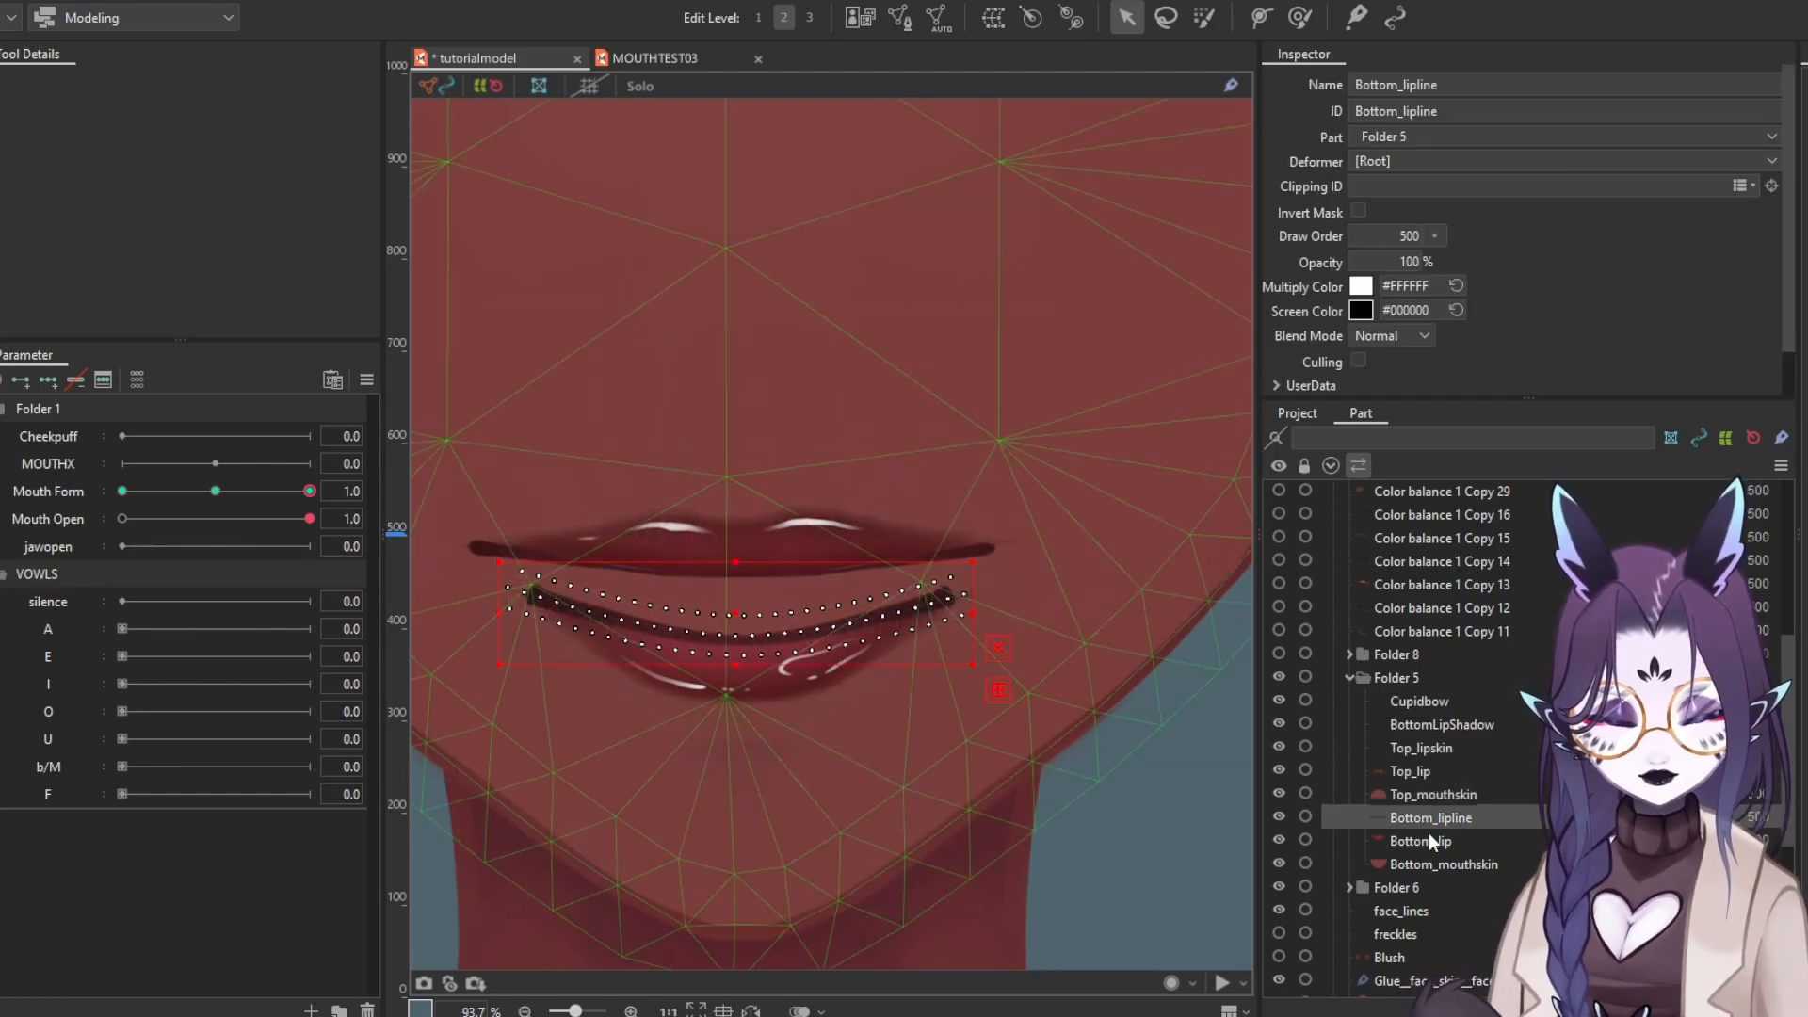
pyautogui.click(1436, 864)
pyautogui.moveTo(1005, 569); pyautogui.dragTo(1053, 489)
pyautogui.moveTo(473, 571); pyautogui.dragTo(420, 484)
pyautogui.moveTo(767, 704); pyautogui.dragTo(745, 672)
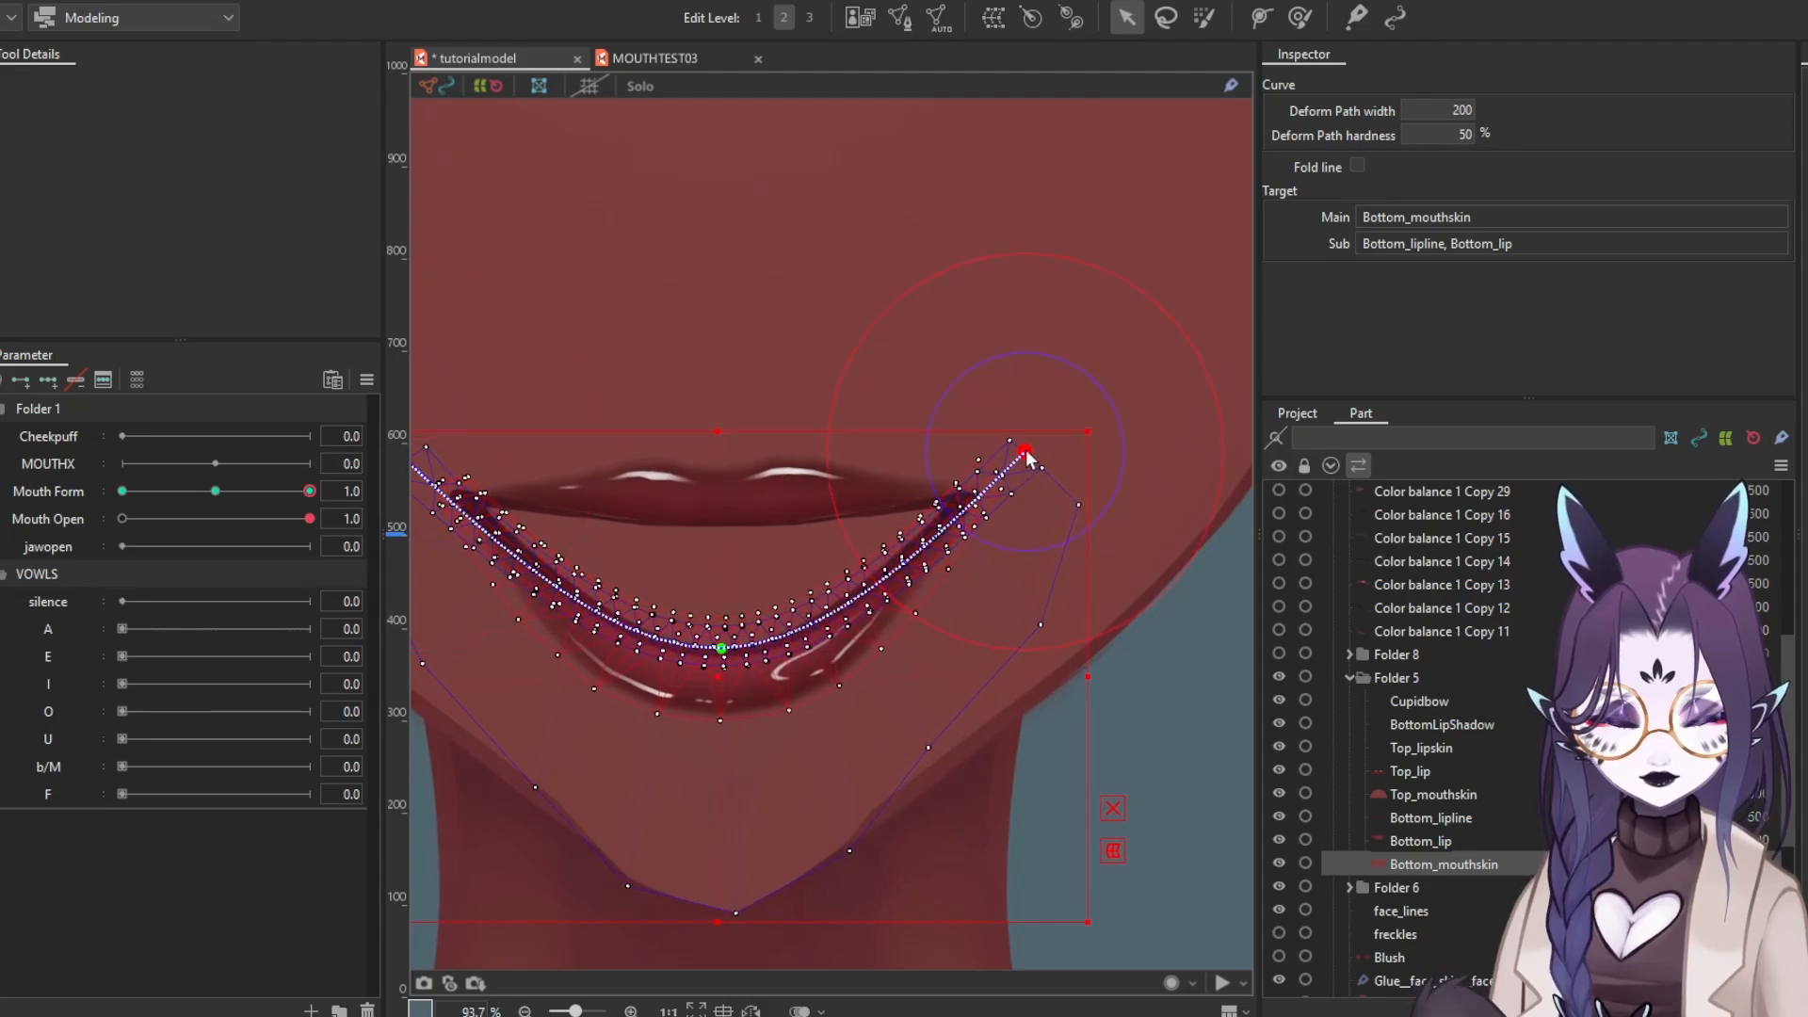
pyautogui.moveTo(489, 462); pyautogui.dragTo(565, 461)
pyautogui.click(472, 457)
# Widen the open smile by lowering the middle of the Bottom_mouthskin path, and lower the path ends at both mouth corners
pyautogui.keyDown('shift'); pyautogui.click(1422, 702); pyautogui.keyUp('shift')
pyautogui.click(1443, 863)
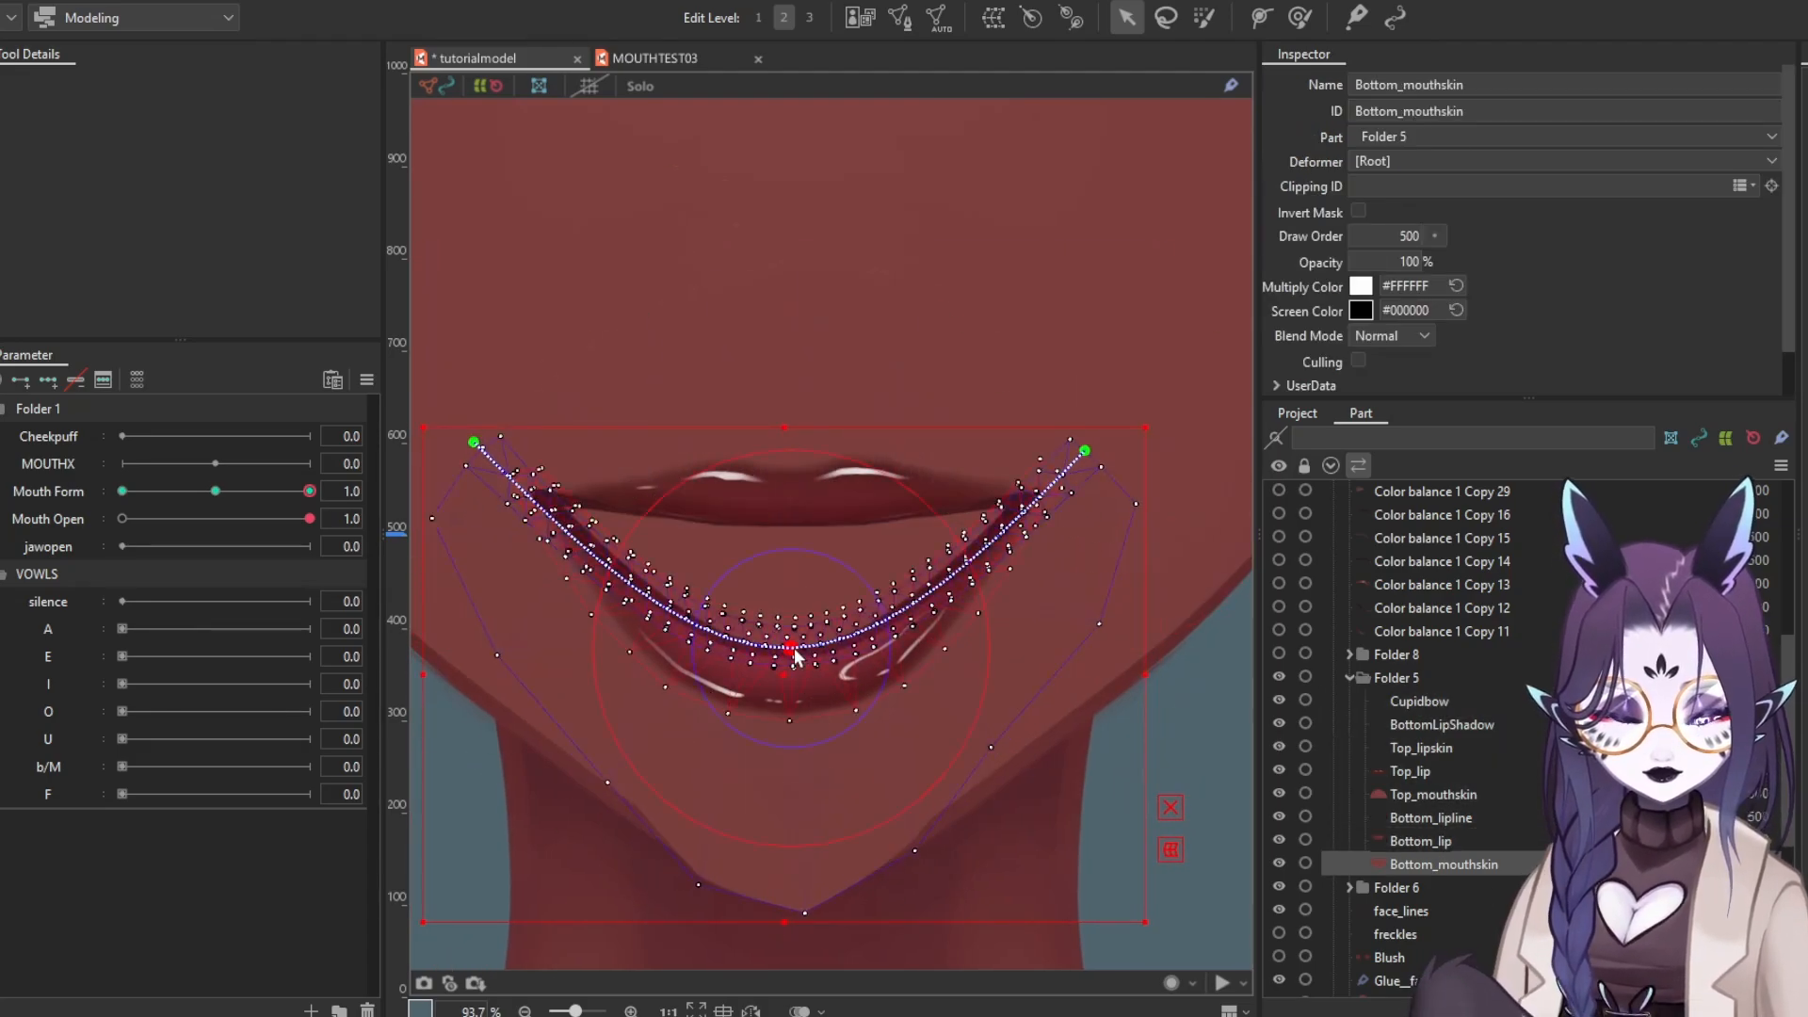
pyautogui.moveTo(792, 650); pyautogui.dragTo(794, 712)
pyautogui.click(998, 759)
pyautogui.click(1088, 492)
pyautogui.moveTo(1089, 490); pyautogui.dragTo(1092, 516)
pyautogui.moveTo(499, 488); pyautogui.dragTo(504, 517)
# At Mouth Form -1.0 and Mouth Open 1.0, move the bottom lip parts down to open the frowning mouth
pyautogui.click(1454, 697)
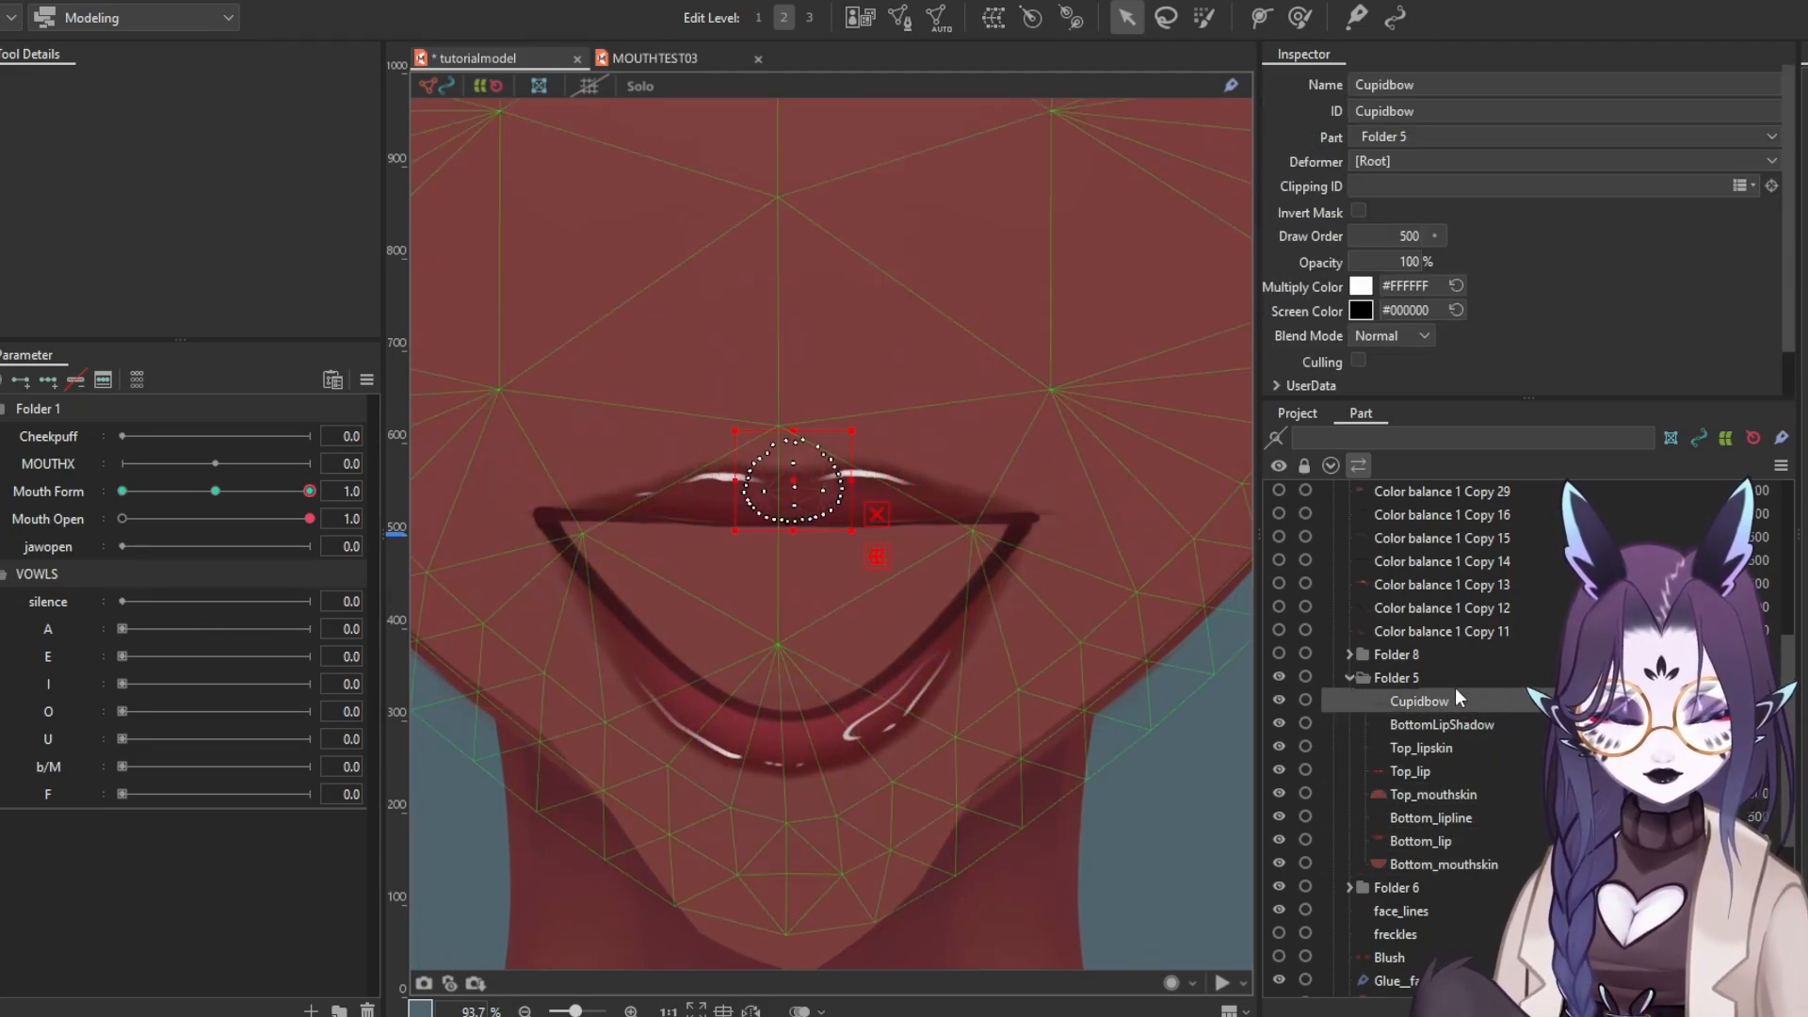
pyautogui.moveTo(309, 490); pyautogui.dragTo(69, 551)
pyautogui.click(1452, 815)
pyautogui.click(1441, 794)
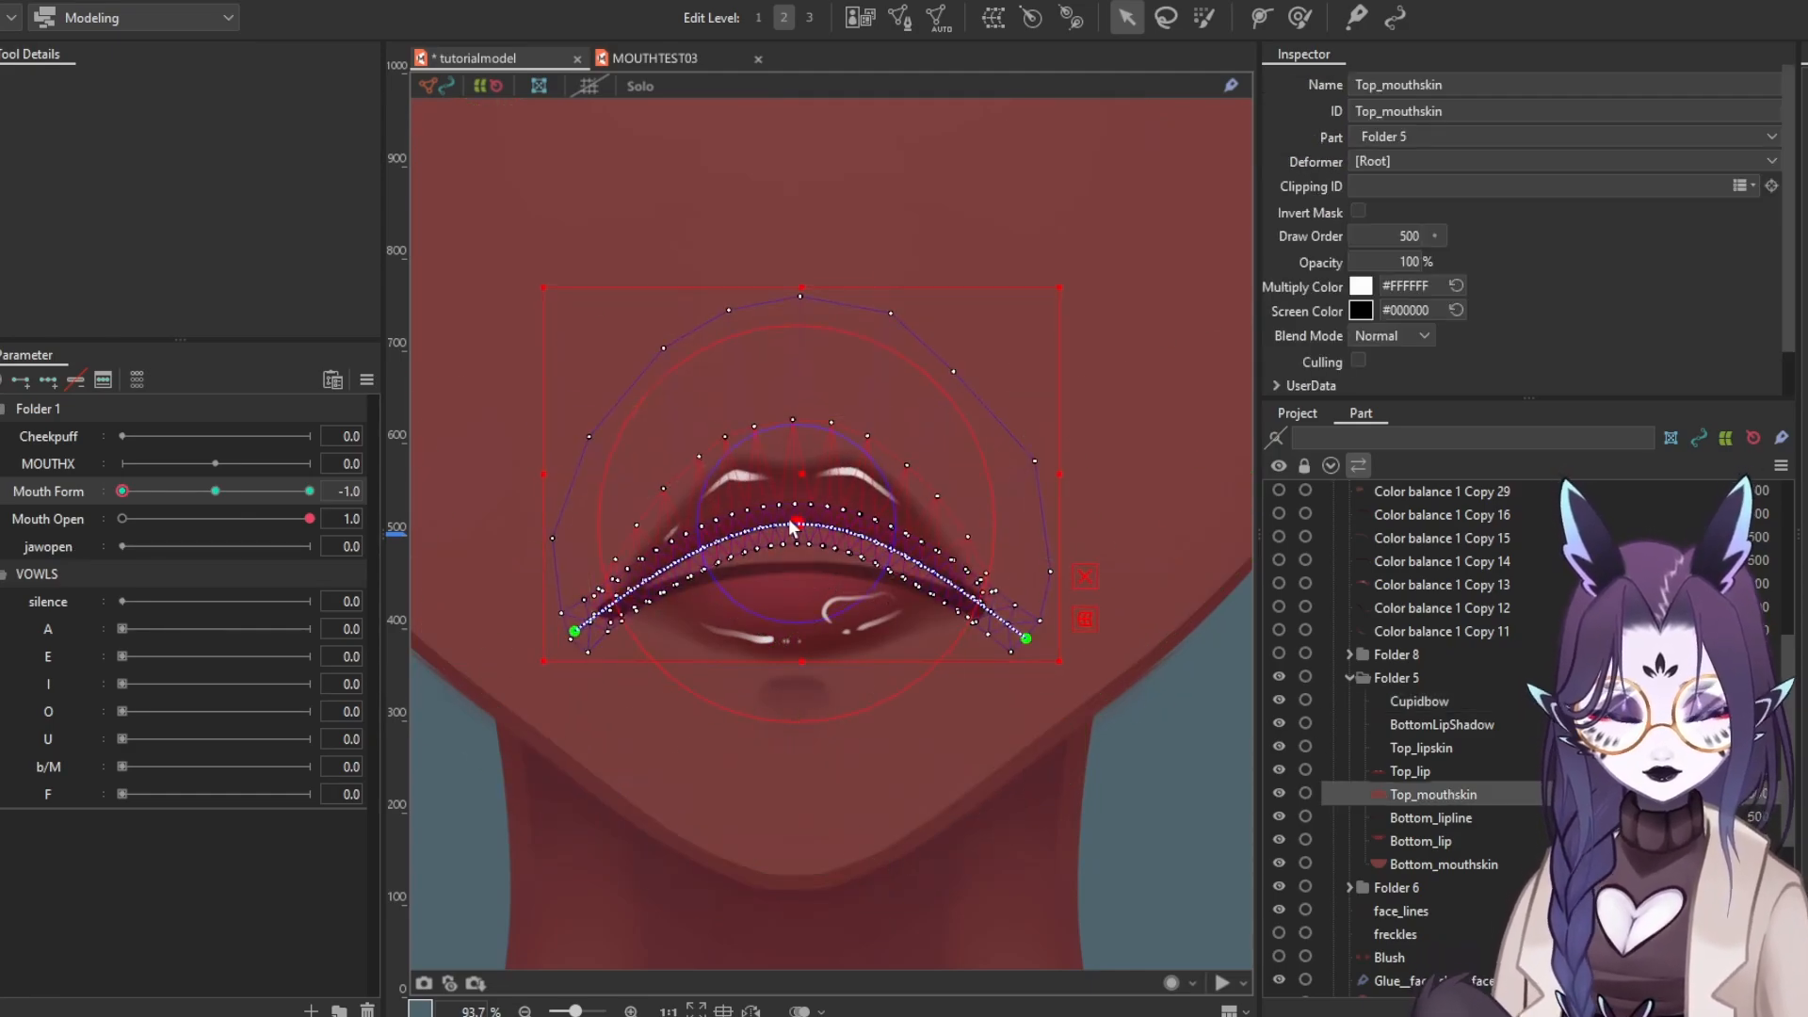
pyautogui.click(793, 569)
pyautogui.moveTo(794, 569); pyautogui.dragTo(794, 634)
pyautogui.keyDown('shift'); pyautogui.click(1434, 794); pyautogui.keyUp('shift')
pyautogui.keyDown('shift'); pyautogui.click(1434, 817); pyautogui.keyUp('shift')
pyautogui.moveTo(795, 747); pyautogui.dragTo(795, 807)
# Arch the Bottom_mouthskin deform path by raising its middle point and lowering both of its end points
pyautogui.click(1053, 556)
pyautogui.click(864, 812)
pyautogui.click(1428, 850)
pyautogui.moveTo(793, 698); pyautogui.dragTo(787, 678)
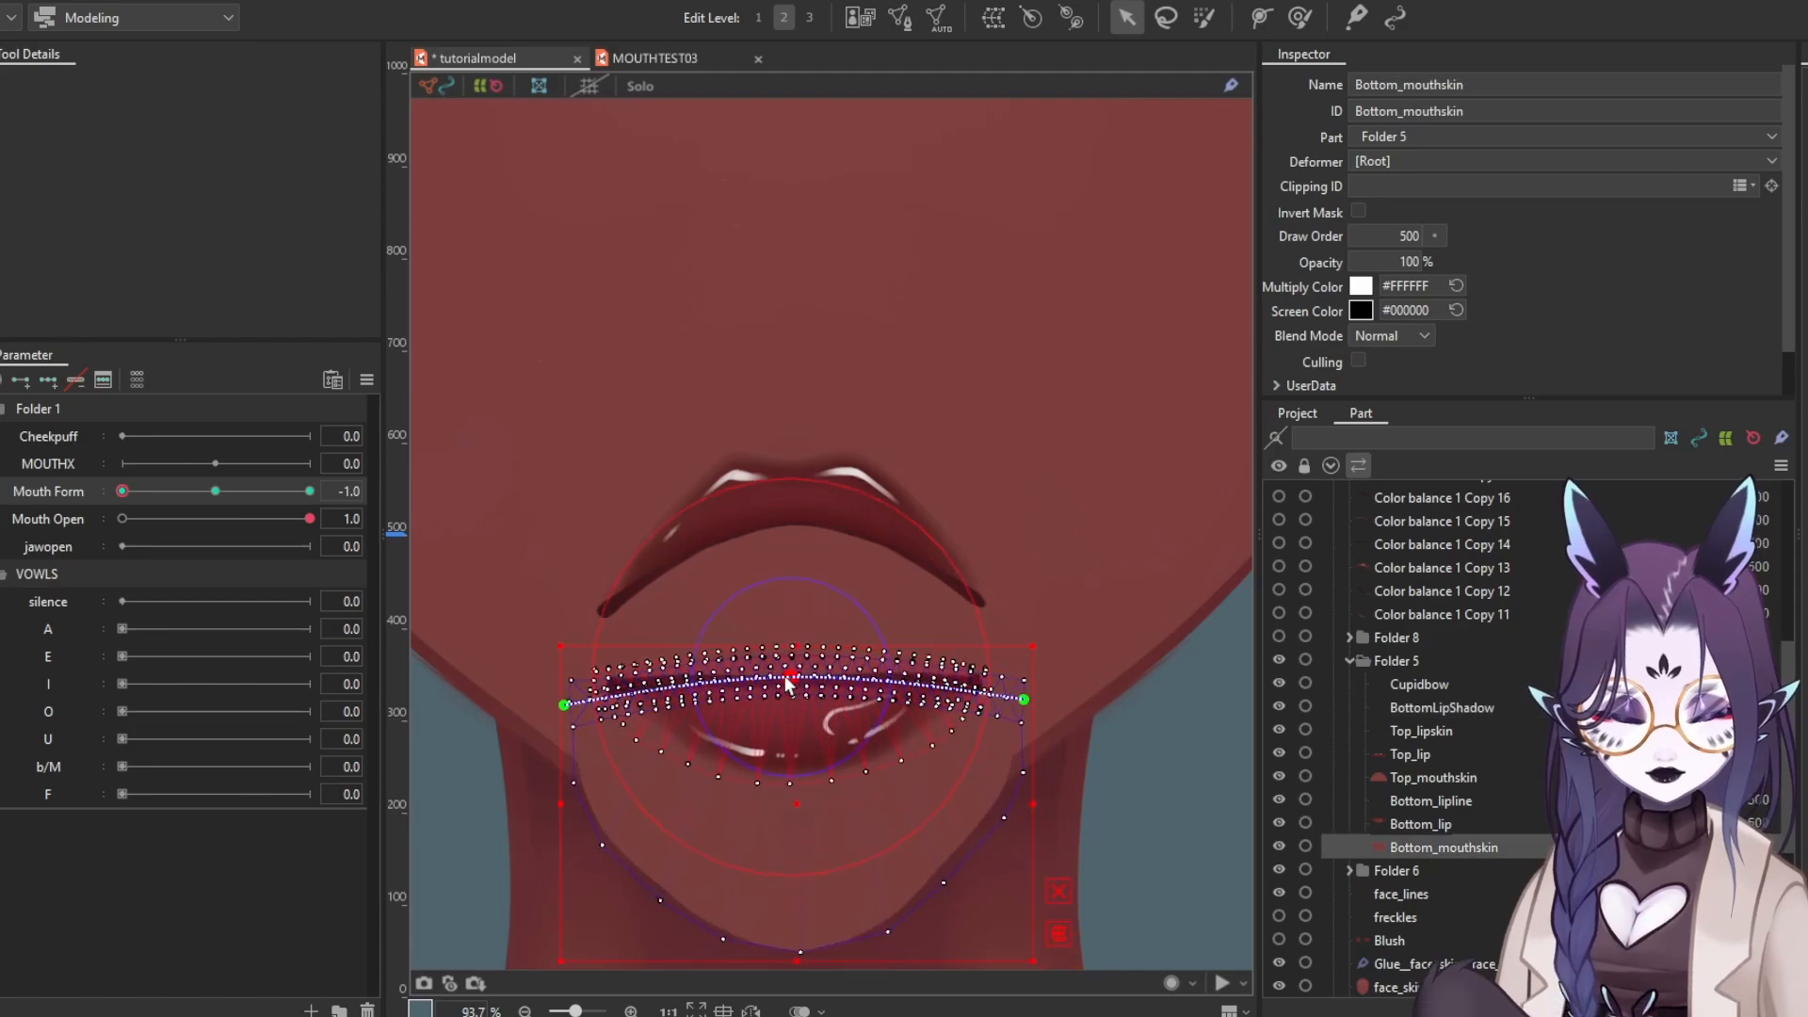
pyautogui.moveTo(564, 704); pyautogui.dragTo(565, 730)
pyautogui.moveTo(1024, 699); pyautogui.dragTo(1018, 735)
# Pull both end points of the Top_mouthskin deform path down toward the lower lip's corners
pyautogui.click(801, 556)
pyautogui.moveTo(573, 634); pyautogui.dragTo(594, 739)
pyautogui.moveTo(1026, 638); pyautogui.dragTo(1009, 790)
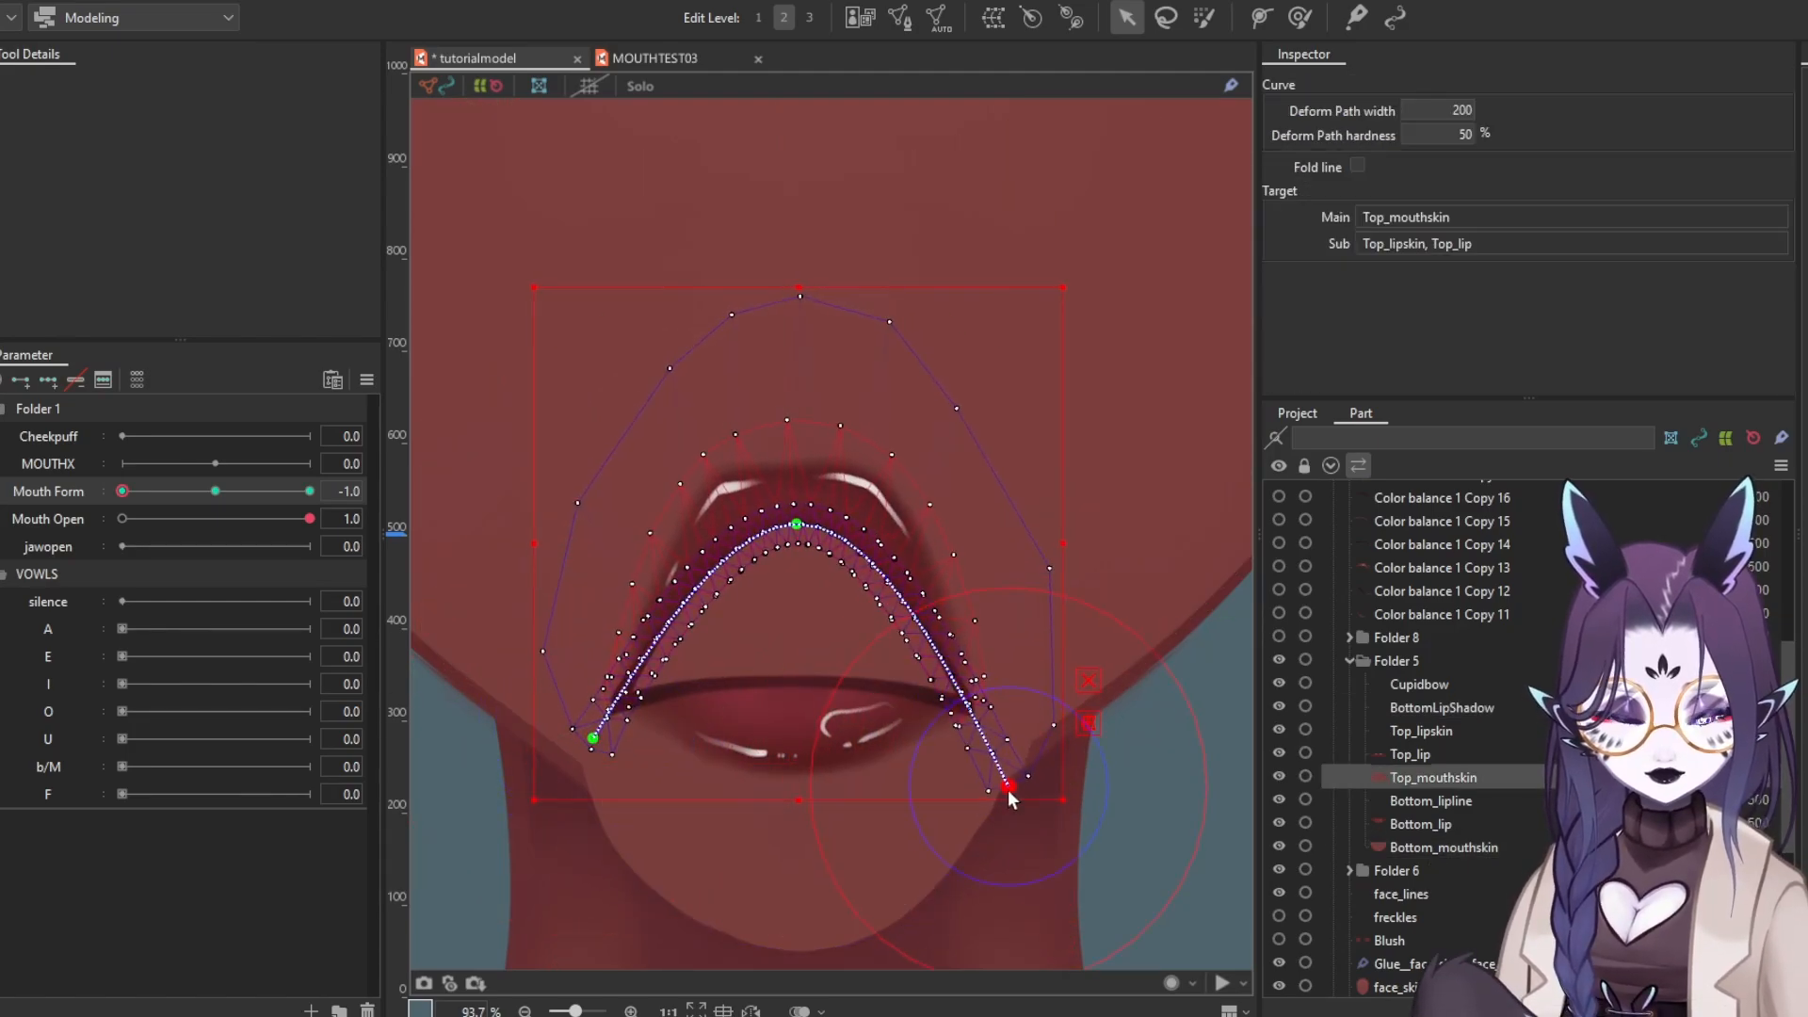
pyautogui.moveTo(121, 491)
pyautogui.mouseDown()
pyautogui.moveTo(249, 505)
pyautogui.moveTo(122, 499)
pyautogui.mouseUp()
pyautogui.moveTo(598, 739); pyautogui.dragTo(590, 735)
pyautogui.moveTo(1022, 746); pyautogui.dragTo(1023, 754)
# Raise both end points of the Bottom_mouthskin deform path so the frown's corners meet the upper lip
pyautogui.click(800, 829)
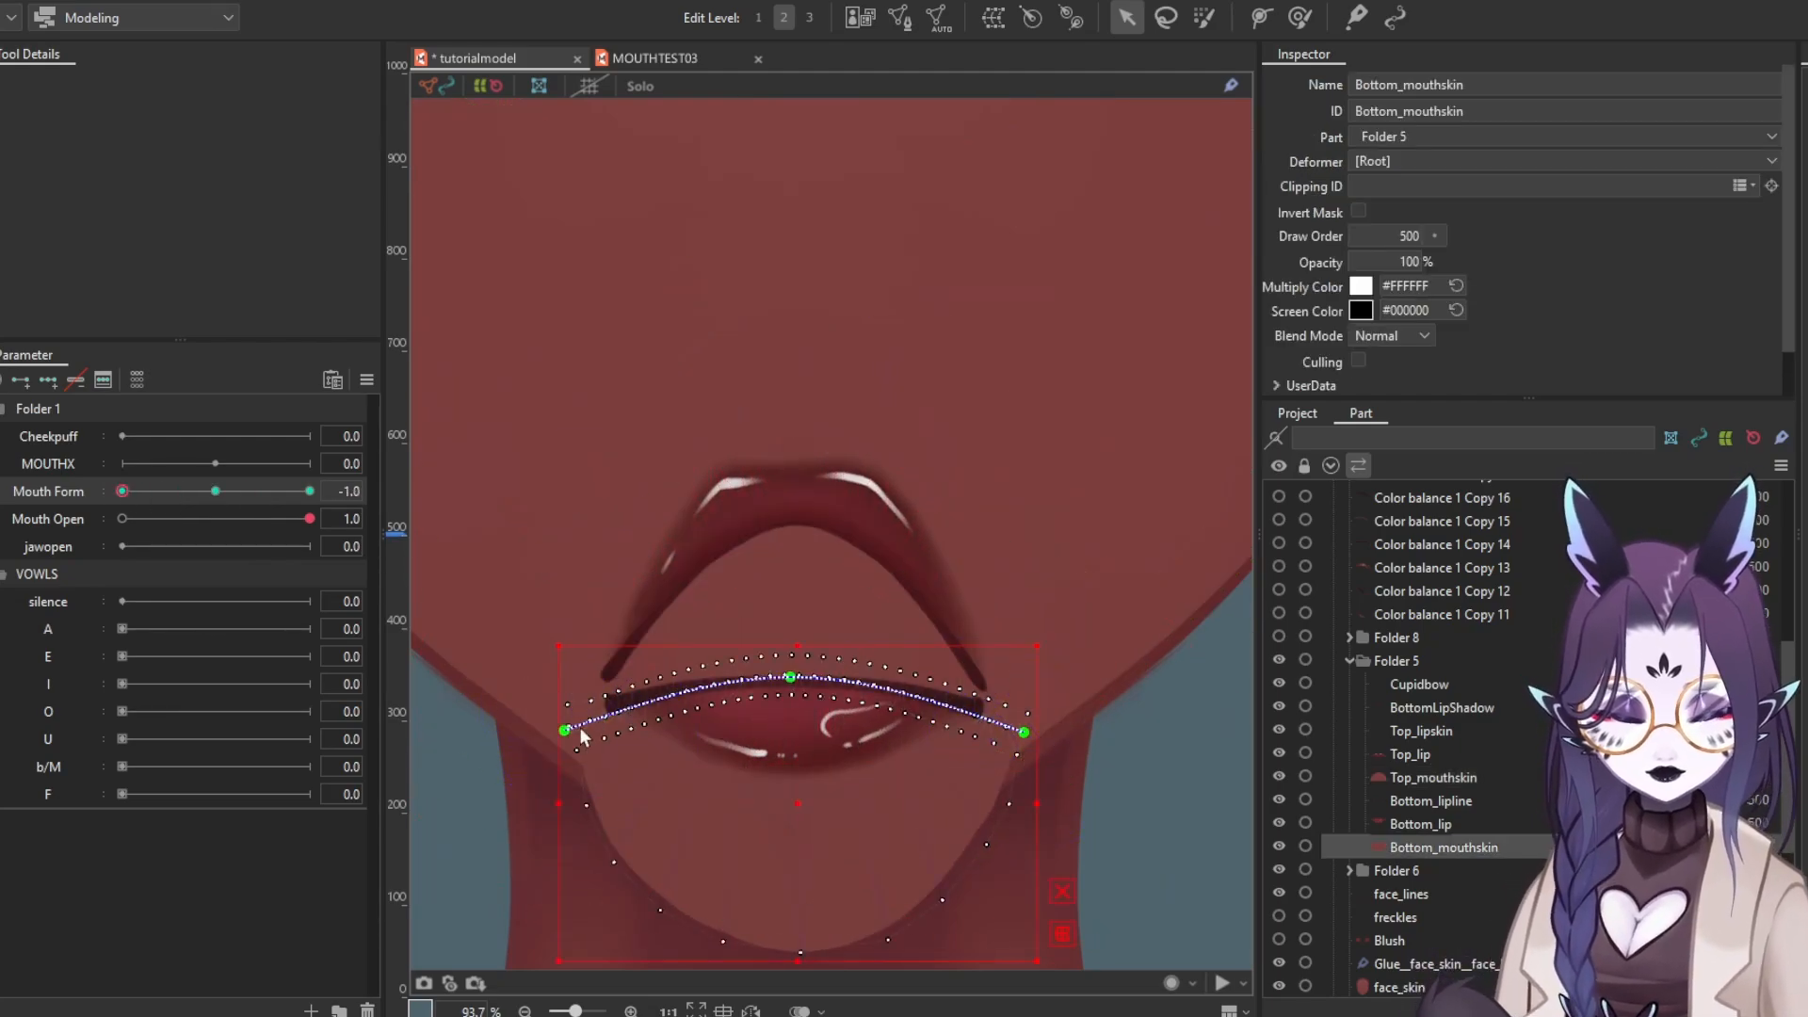
pyautogui.moveTo(565, 731); pyautogui.dragTo(564, 690)
pyautogui.moveTo(1020, 731); pyautogui.dragTo(1019, 698)
# At Mouth Form 1.0 and Mouth Open 1.0, slim the left side of the Bottom_lip mesh with the deform brush
pyautogui.click(1460, 778)
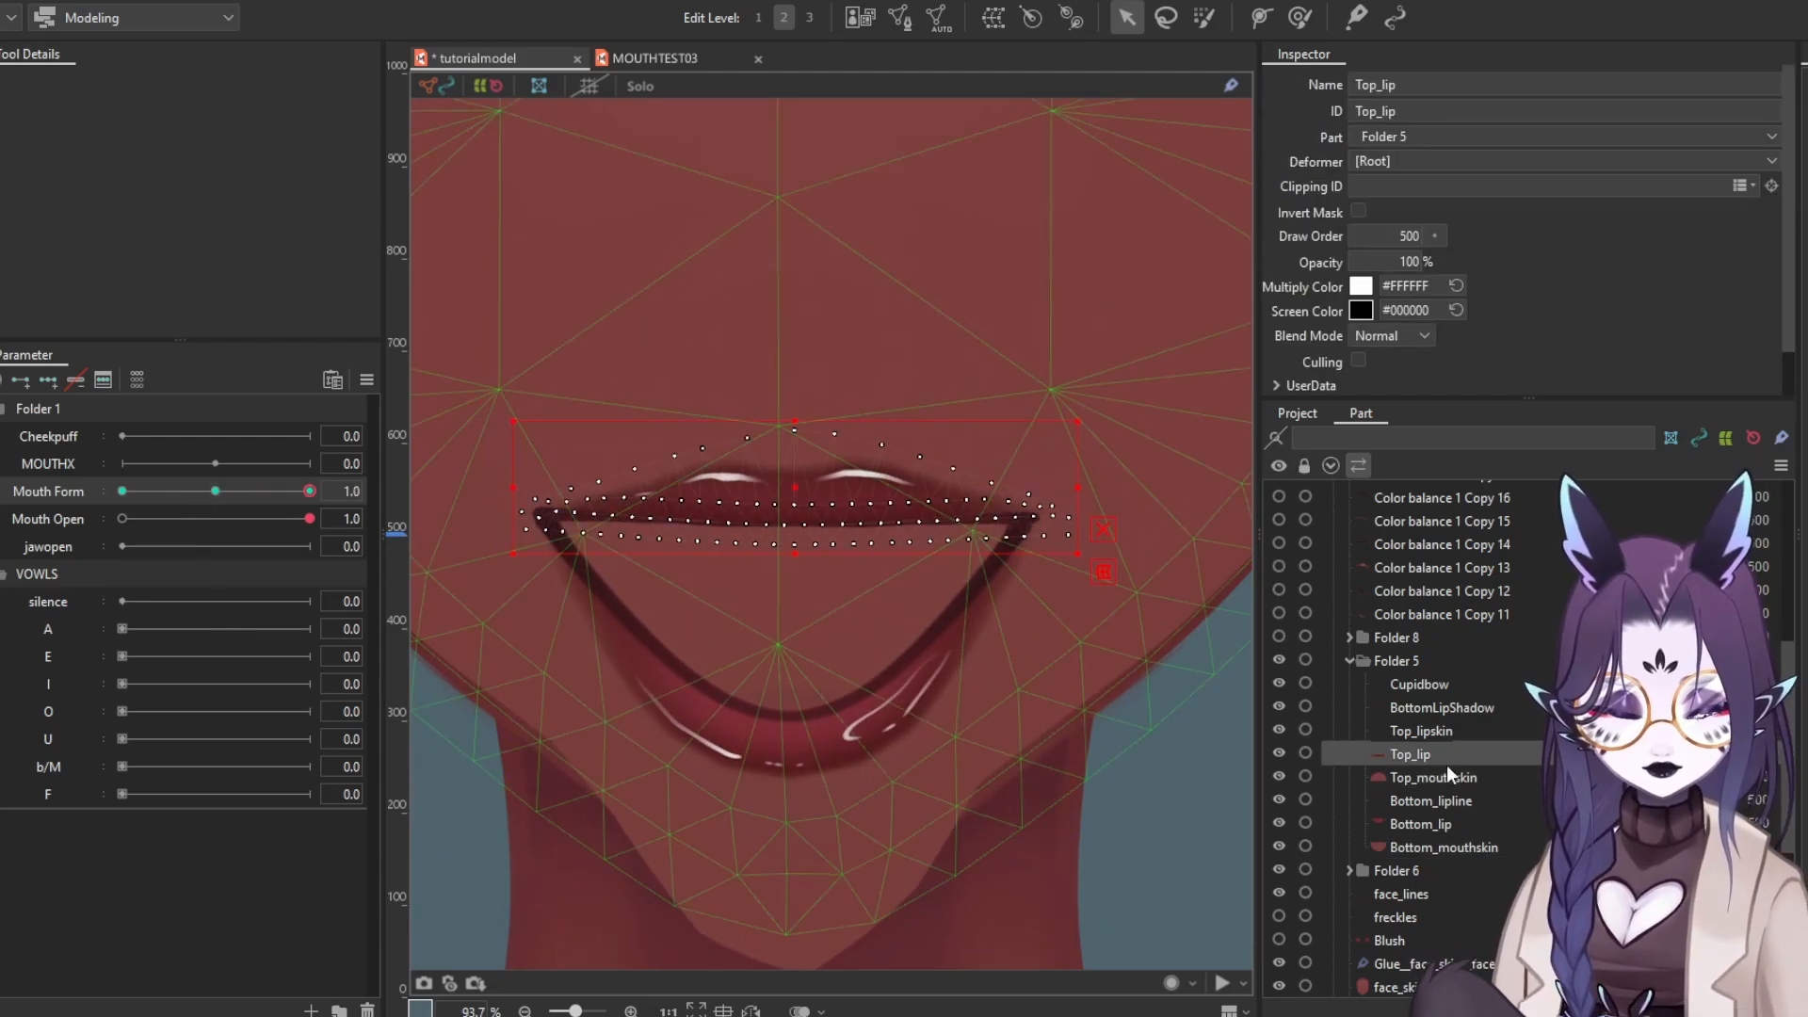
pyautogui.click(1443, 847)
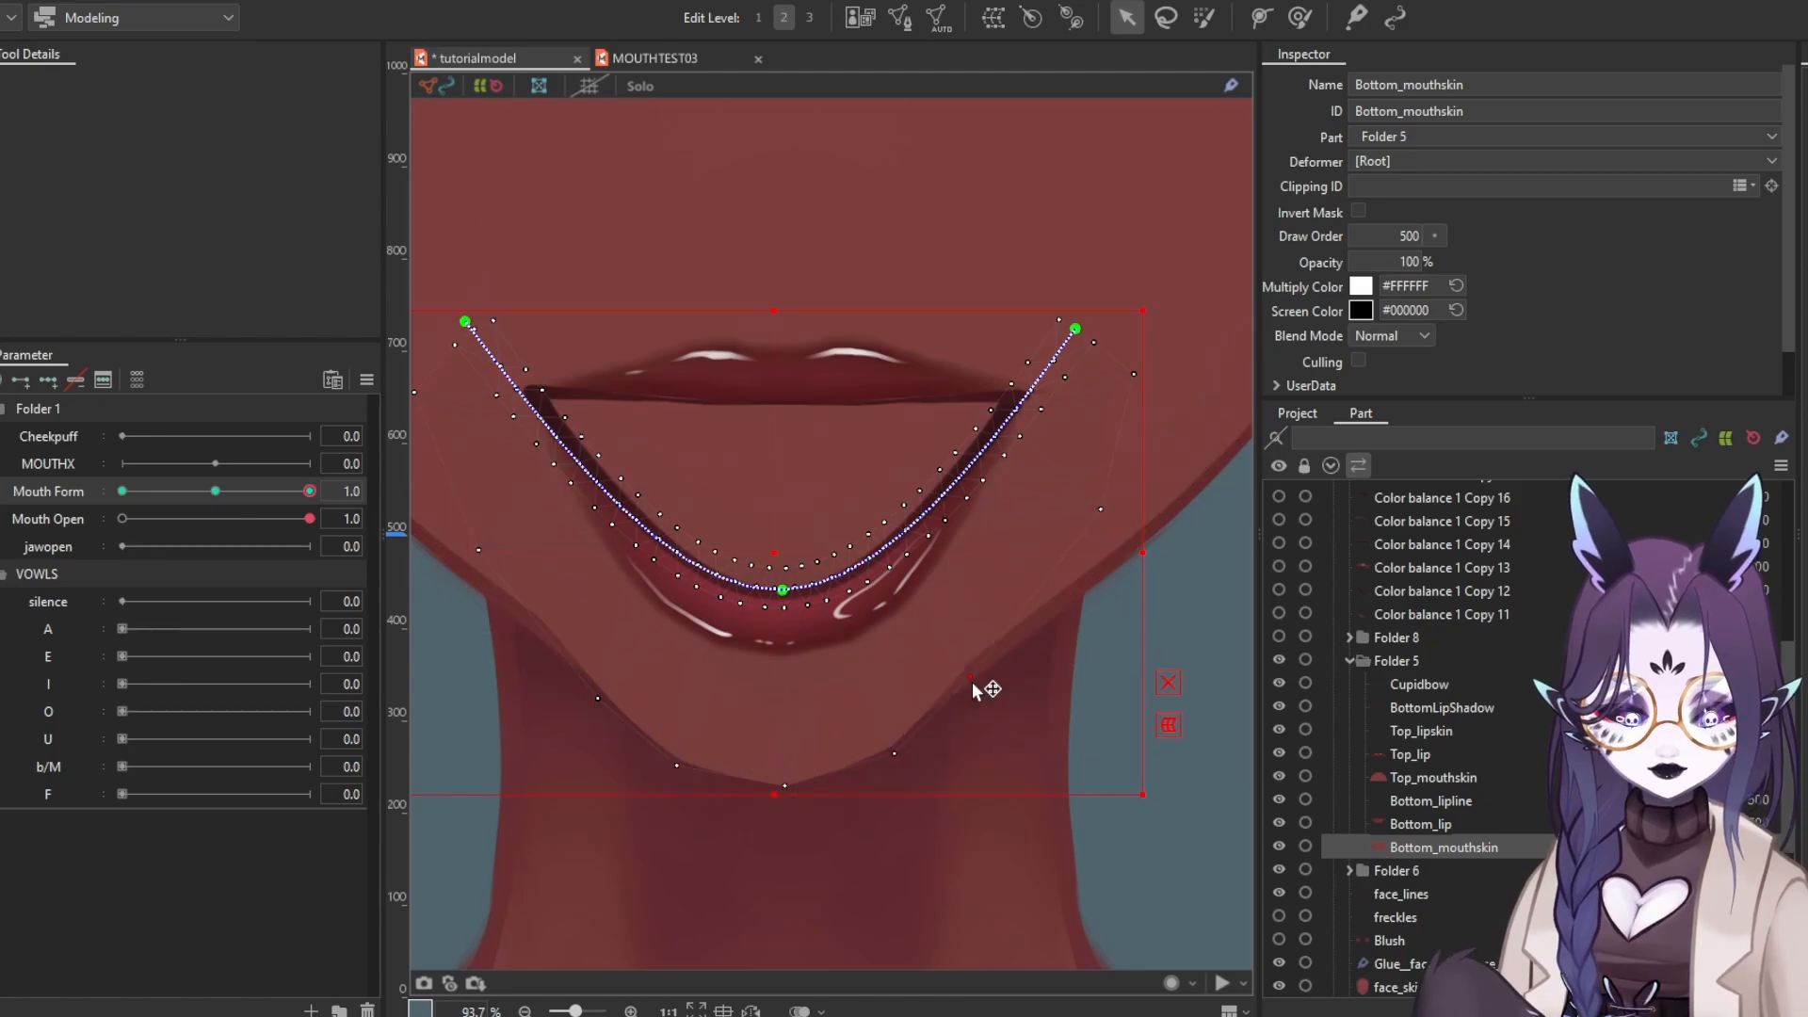
pyautogui.moveTo(476, 410); pyautogui.dragTo(508, 434)
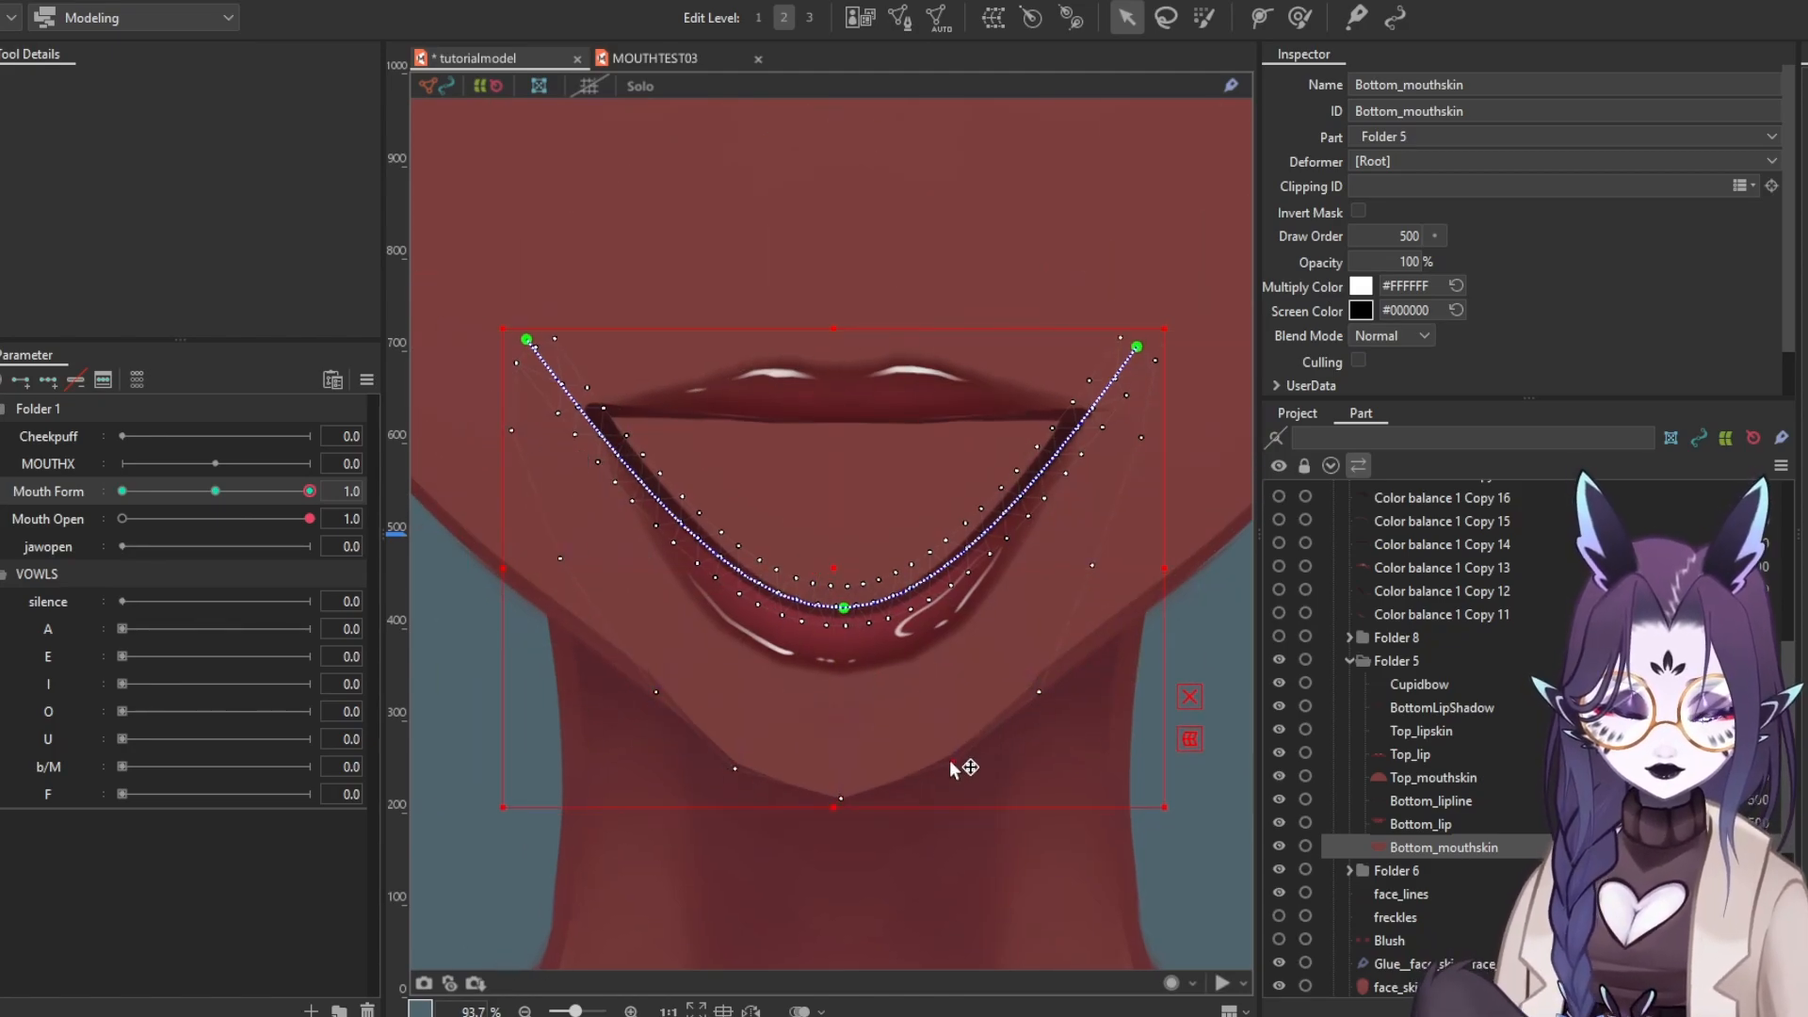
pyautogui.click(1433, 778)
pyautogui.moveTo(840, 661); pyautogui.dragTo(807, 791)
pyautogui.click(807, 791)
pyautogui.scroll(2, 565, 603)
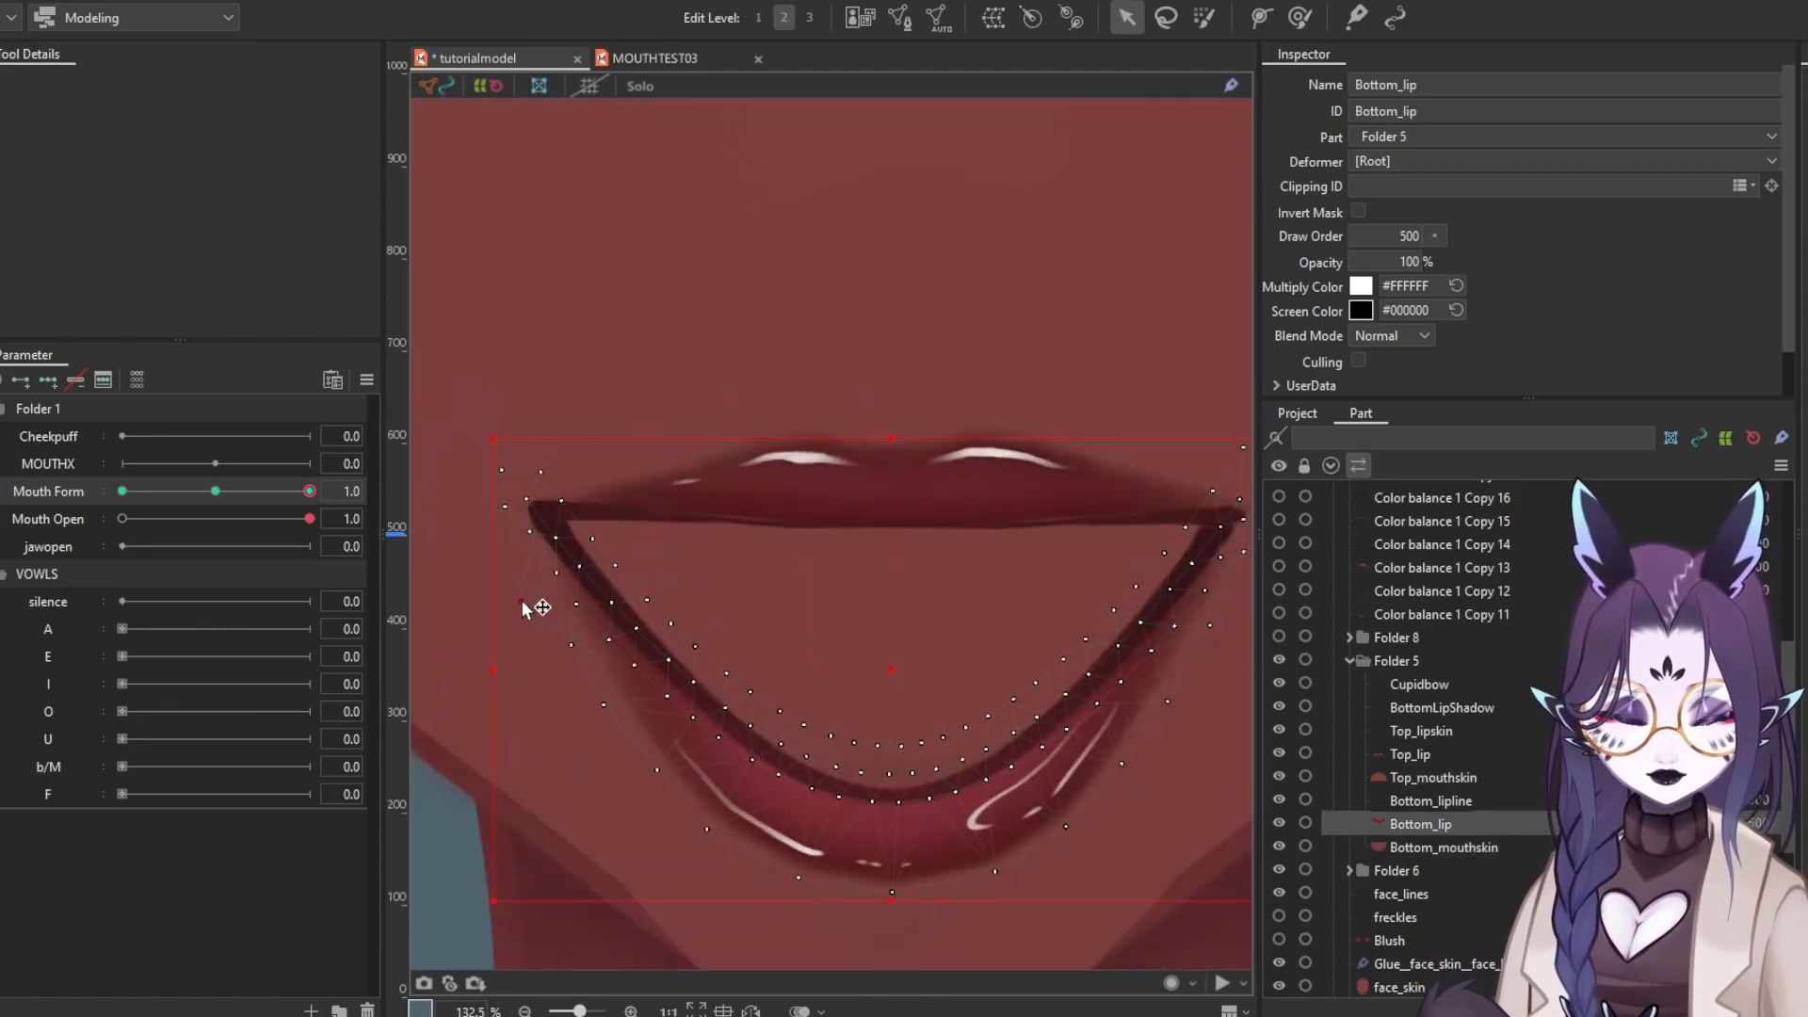
pyautogui.press('b')
pyautogui.moveTo(621, 597); pyautogui.dragTo(645, 559)
pyautogui.press('b')
pyautogui.moveTo(527, 649); pyautogui.dragTo(666, 646)
pyautogui.moveTo(744, 871); pyautogui.dragTo(743, 842)
# Push the right side and underside of the Bottom_lip mesh inward with the deform brush
pyautogui.moveTo(1167, 819); pyautogui.dragTo(858, 757)
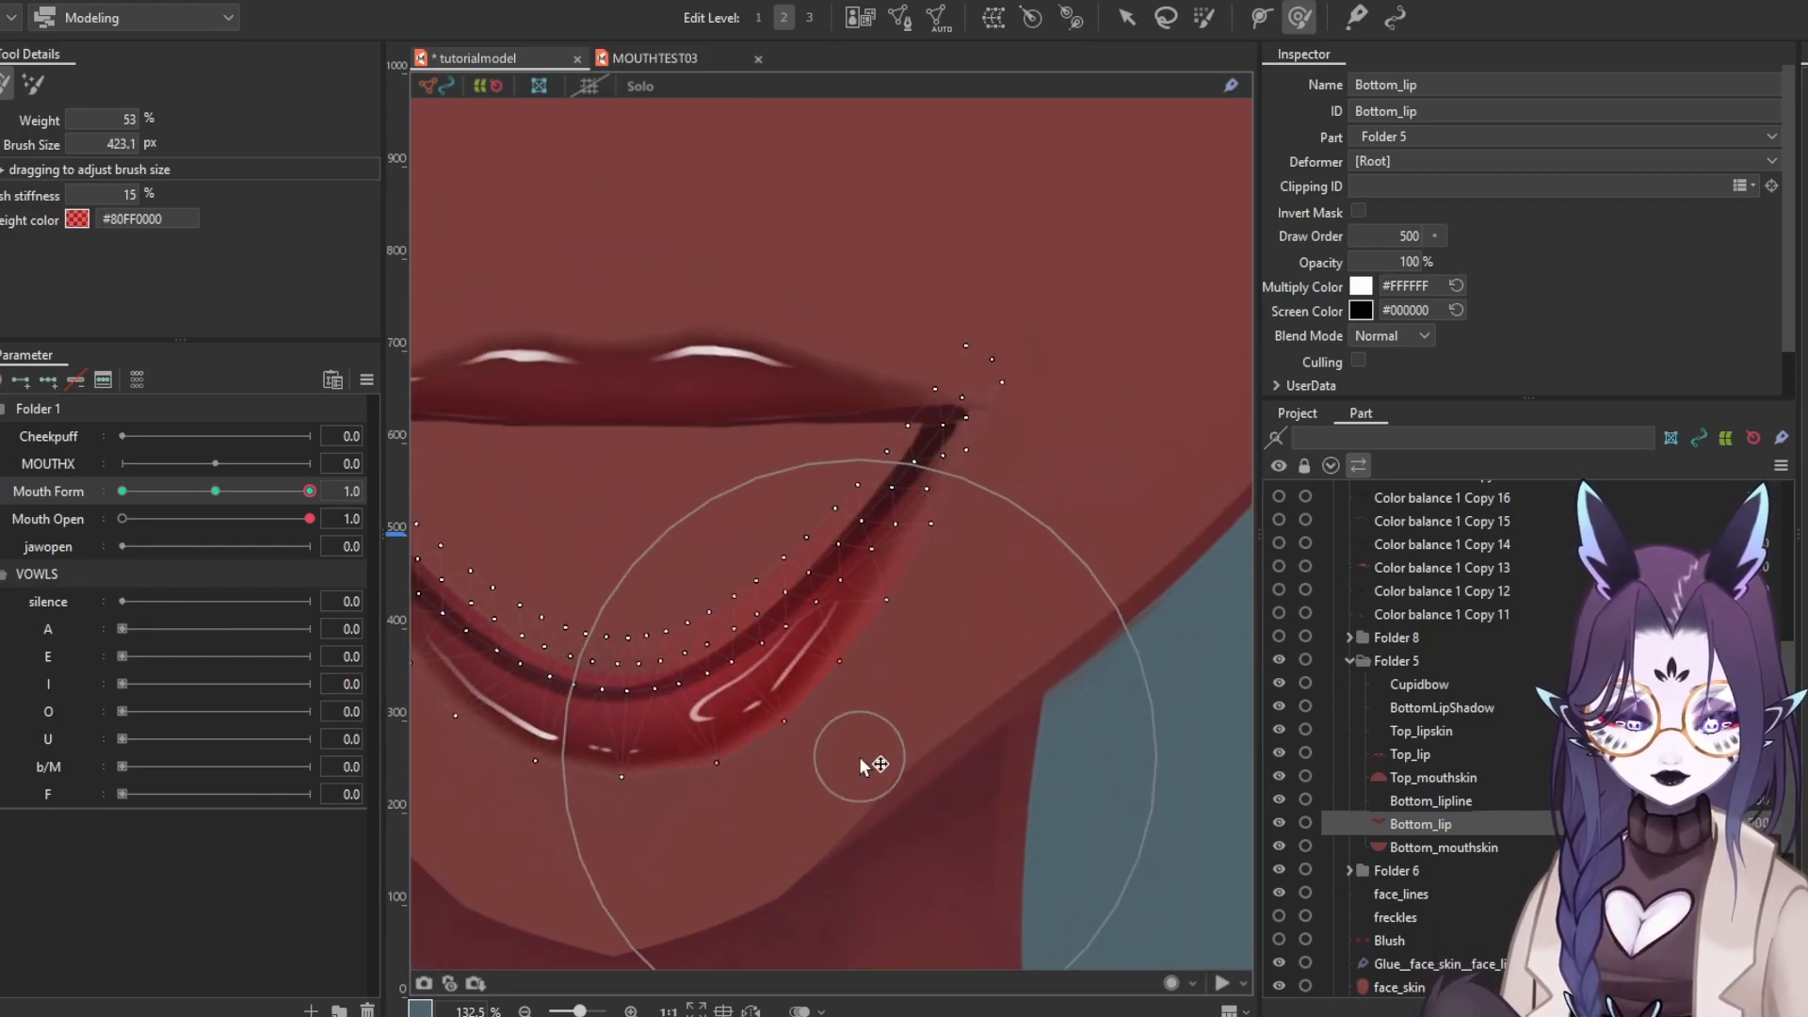
pyautogui.moveTo(932, 621); pyautogui.dragTo(899, 622)
pyautogui.moveTo(899, 654); pyautogui.dragTo(918, 749)
pyautogui.moveTo(553, 932); pyautogui.dragTo(638, 879)
# Refine the open smile's lower lip outline by moving individual outer points of the Bottom_lip mesh inward
pyautogui.press('b')
pyautogui.scroll(2, 694, 790)
pyautogui.moveTo(694, 790)
pyautogui.mouseDown()
pyautogui.moveTo(762, 726)
pyautogui.moveTo(650, 755)
pyautogui.mouseUp()
pyautogui.moveTo(740, 716); pyautogui.dragTo(740, 709)
pyautogui.moveTo(920, 613); pyautogui.dragTo(797, 690)
pyautogui.moveTo(738, 773); pyautogui.dragTo(726, 754)
pyautogui.moveTo(868, 615); pyautogui.dragTo(818, 644)
pyautogui.moveTo(423, 765); pyautogui.dragTo(703, 753)
pyautogui.scroll(-4, 594, 710)
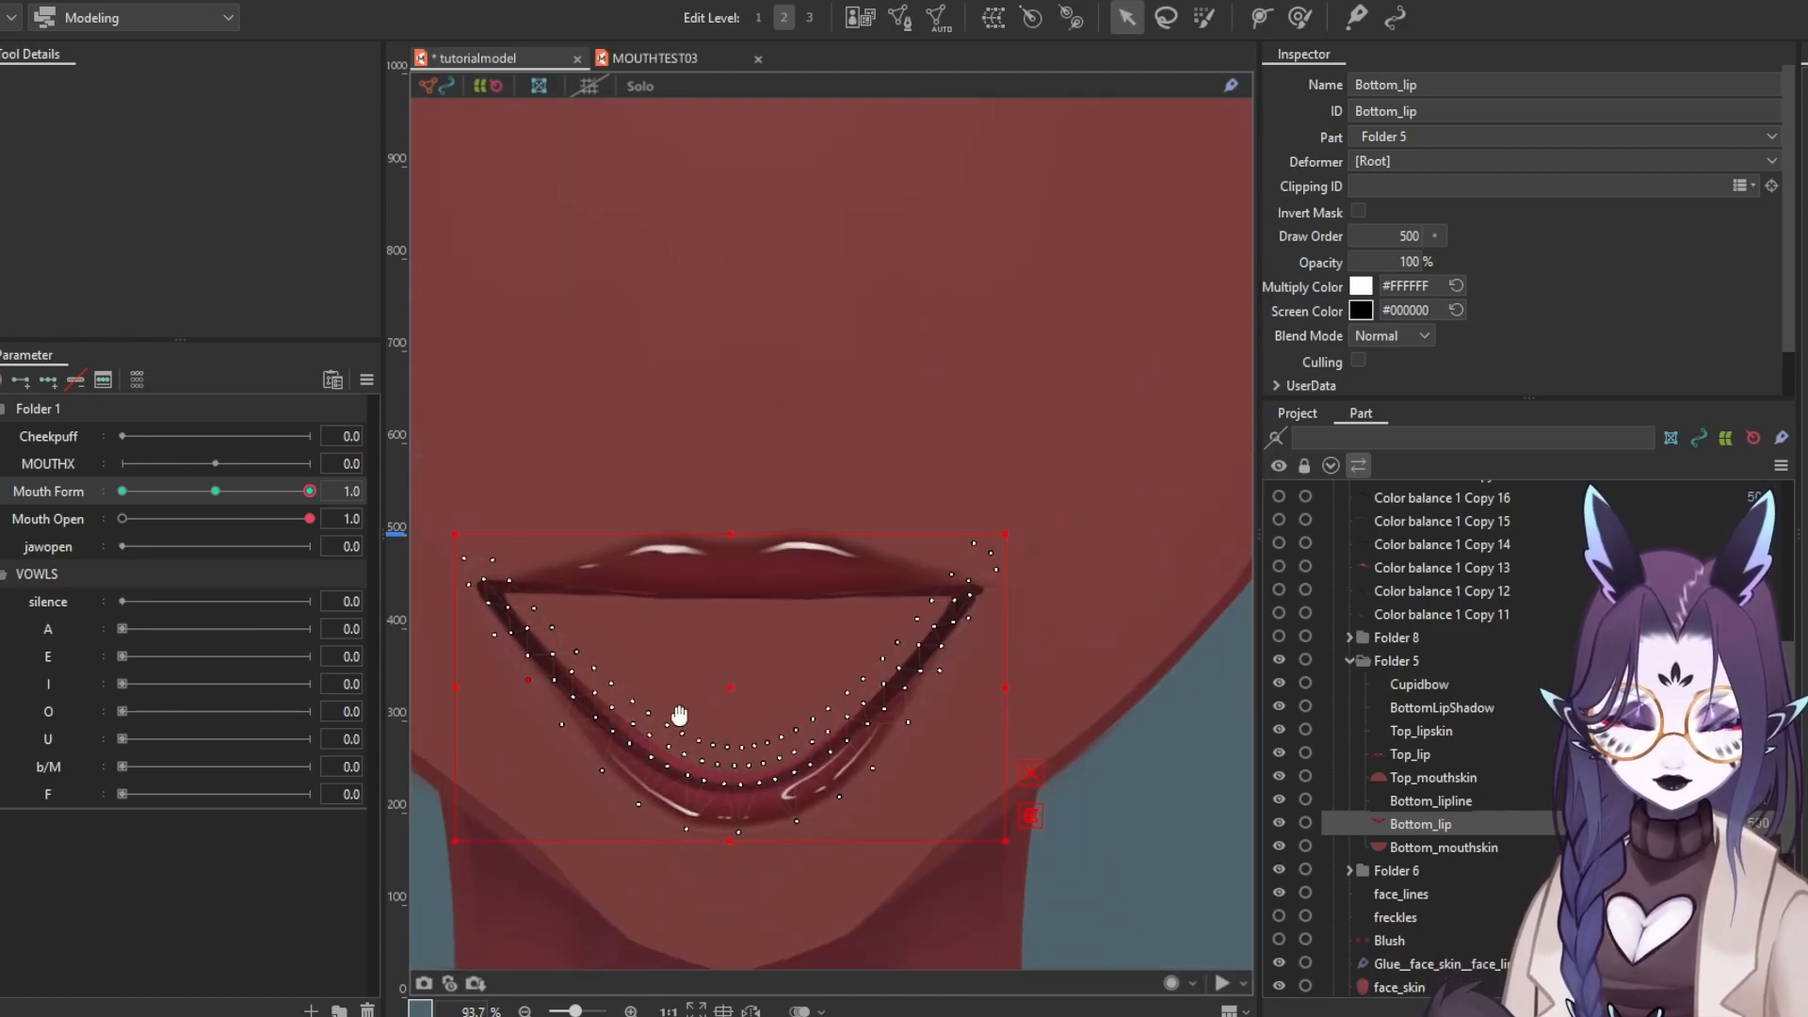
pyautogui.press('b')
pyautogui.moveTo(948, 637); pyautogui.dragTo(502, 744)
# Clip Bottom_lip to Bottom_mouthskin and Top_lip to Top_mouthskin using their clipping IDs
pyautogui.click(1444, 847)
pyautogui.click(1465, 824)
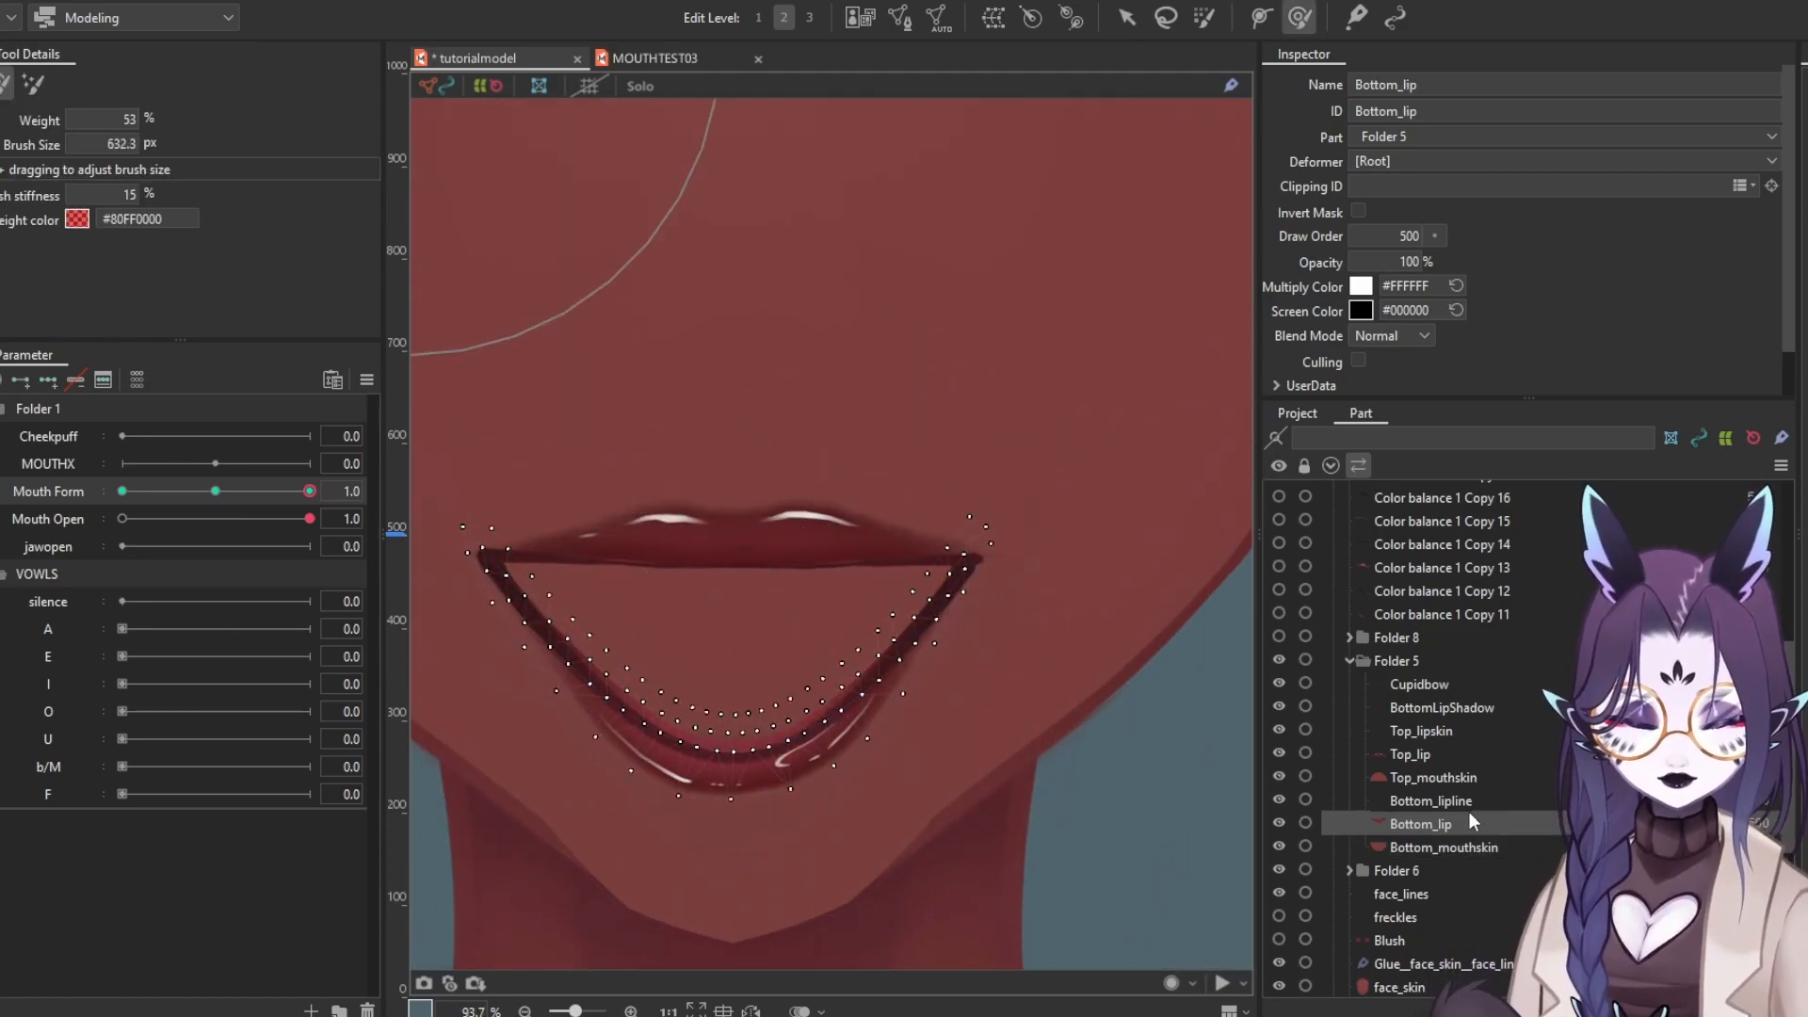
pyautogui.click(1502, 185)
pyautogui.write('Bottom_mouthskin')
pyautogui.click(1469, 778)
pyautogui.click(1460, 754)
pyautogui.click(1468, 186)
pyautogui.write('Top_mouthskin')
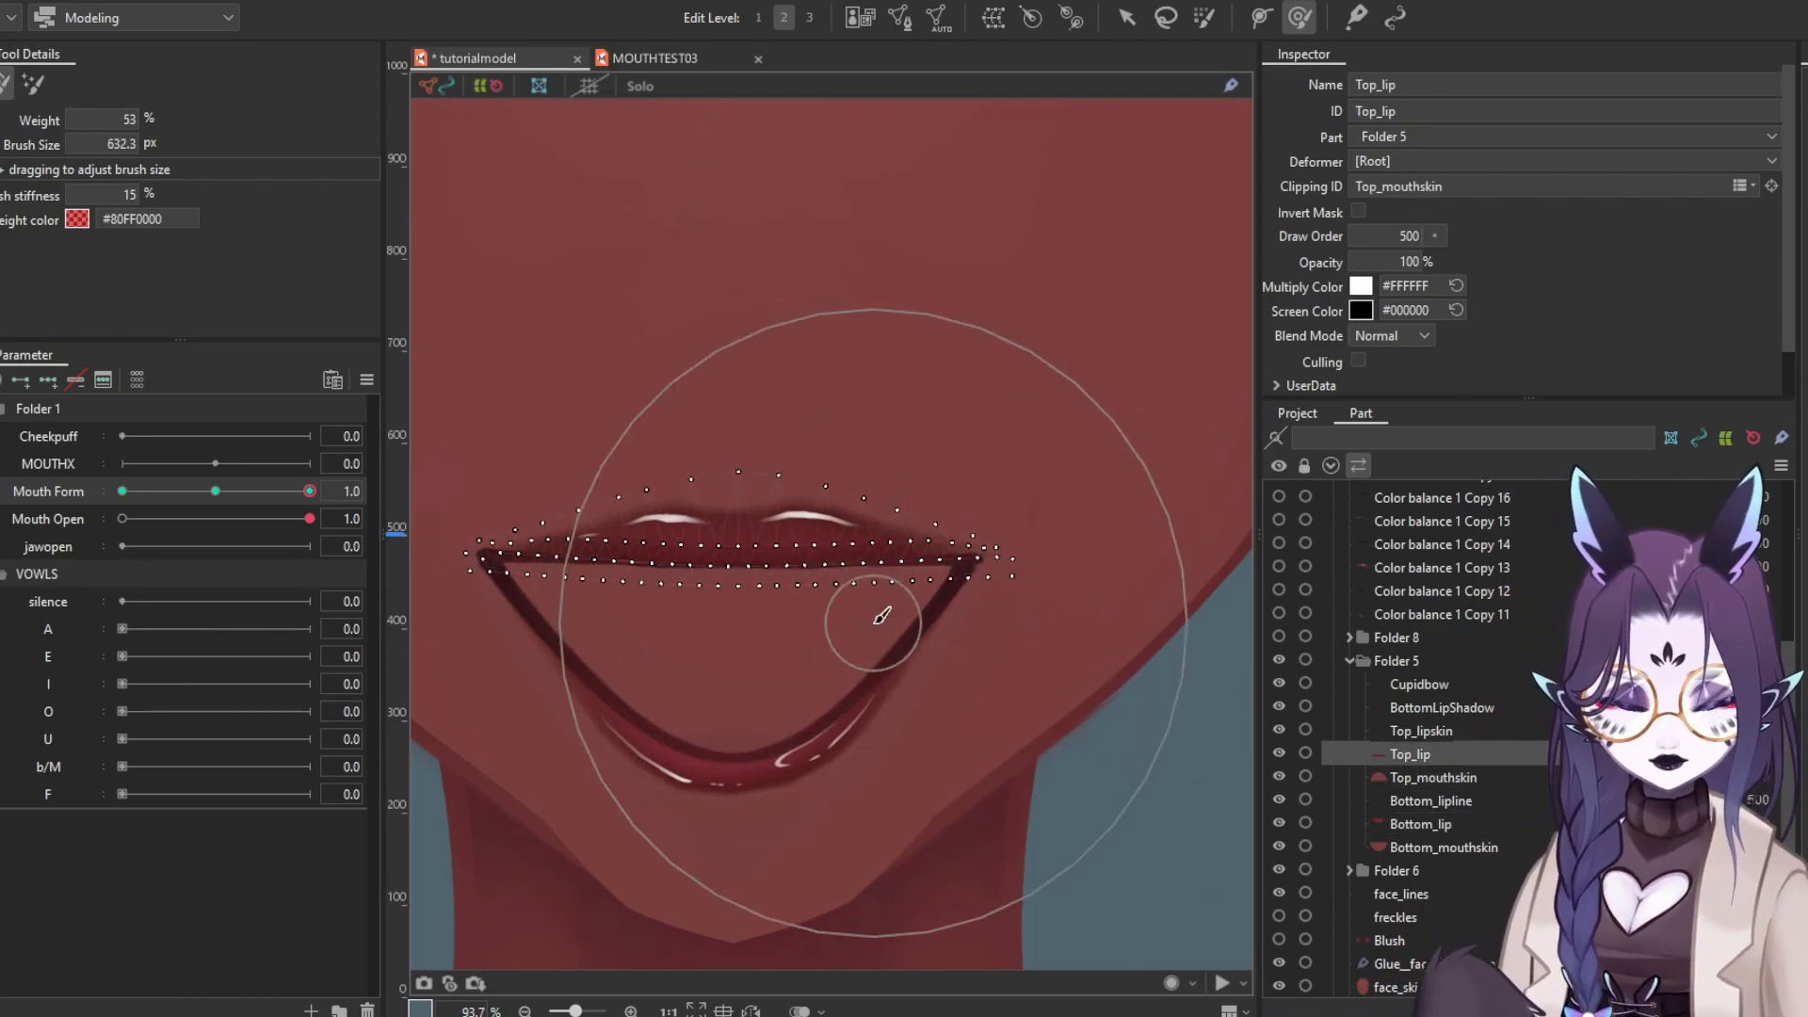
# Smooth the upper edge of Top_lip with the deform brush at Mouth Form 1.0 and Mouth Open 1.0
pyautogui.moveTo(531, 415)
pyautogui.mouseDown()
pyautogui.moveTo(565, 427)
pyautogui.moveTo(517, 517)
pyautogui.mouseUp()
pyautogui.scroll(2, 602, 466)
pyautogui.press('b')
pyautogui.moveTo(1058, 512); pyautogui.dragTo(889, 524)
pyautogui.scroll(2, 763, 500)
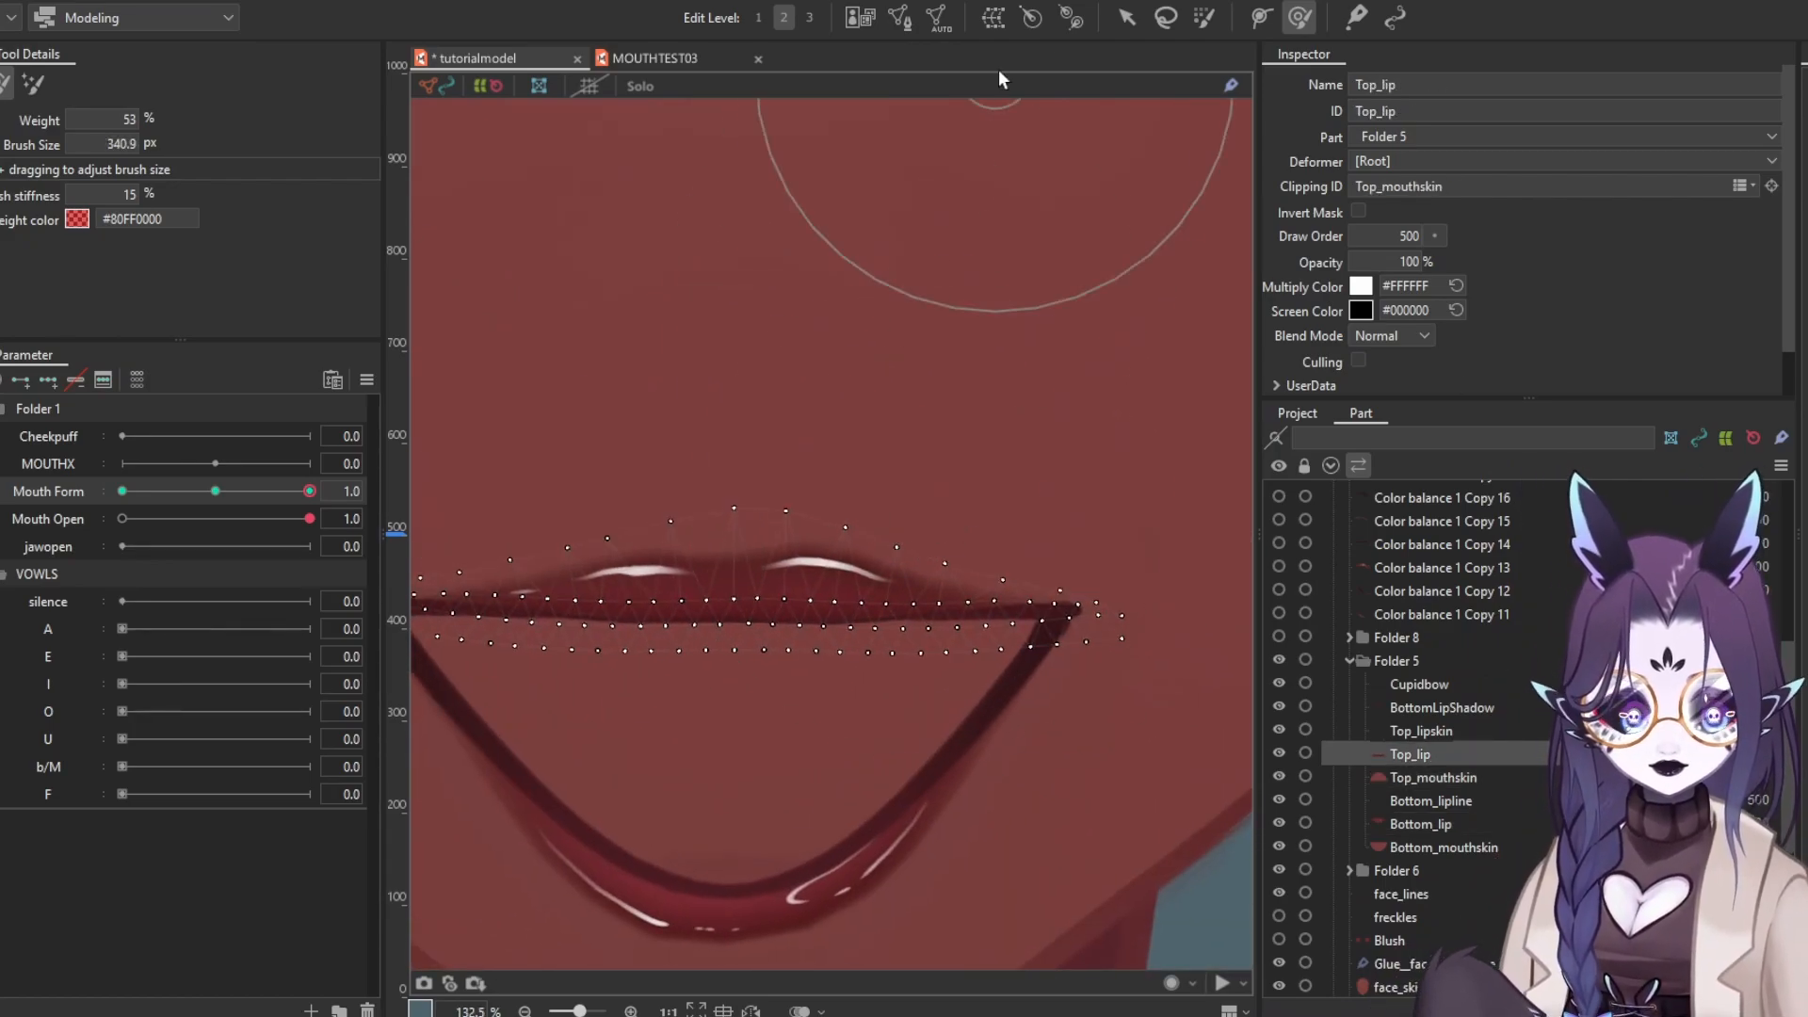
# Reposition individual mesh vertices along Top_lip's upper edge to even out the lip highlights at Mouth Form 1.0
pyautogui.press('v')
pyautogui.moveTo(936, 581); pyautogui.dragTo(938, 577)
pyautogui.moveTo(938, 577); pyautogui.dragTo(1135, 585)
pyautogui.moveTo(818, 546); pyautogui.dragTo(822, 548)
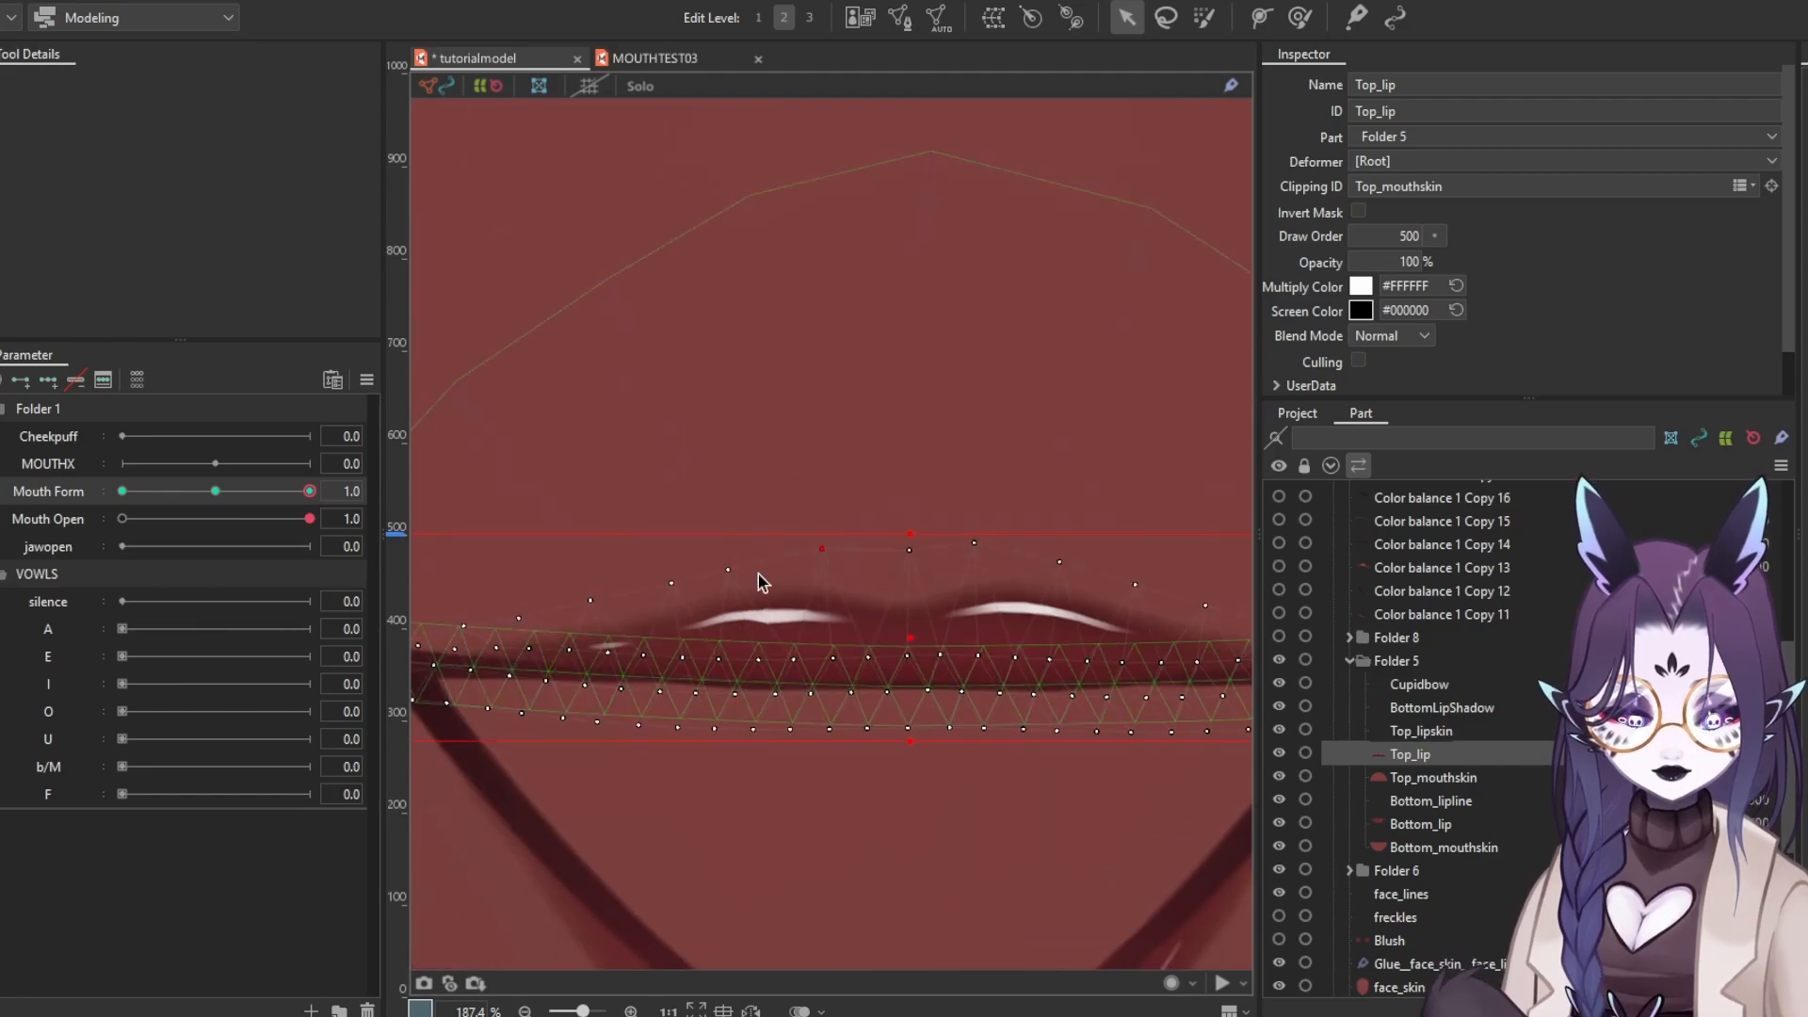
# Set Mouth Form to -1.0 and move the vertices above Top_lip's highlights to shape the upper contour
pyautogui.scroll(-4, 529, 617)
pyautogui.moveTo(310, 491); pyautogui.dragTo(89, 501)
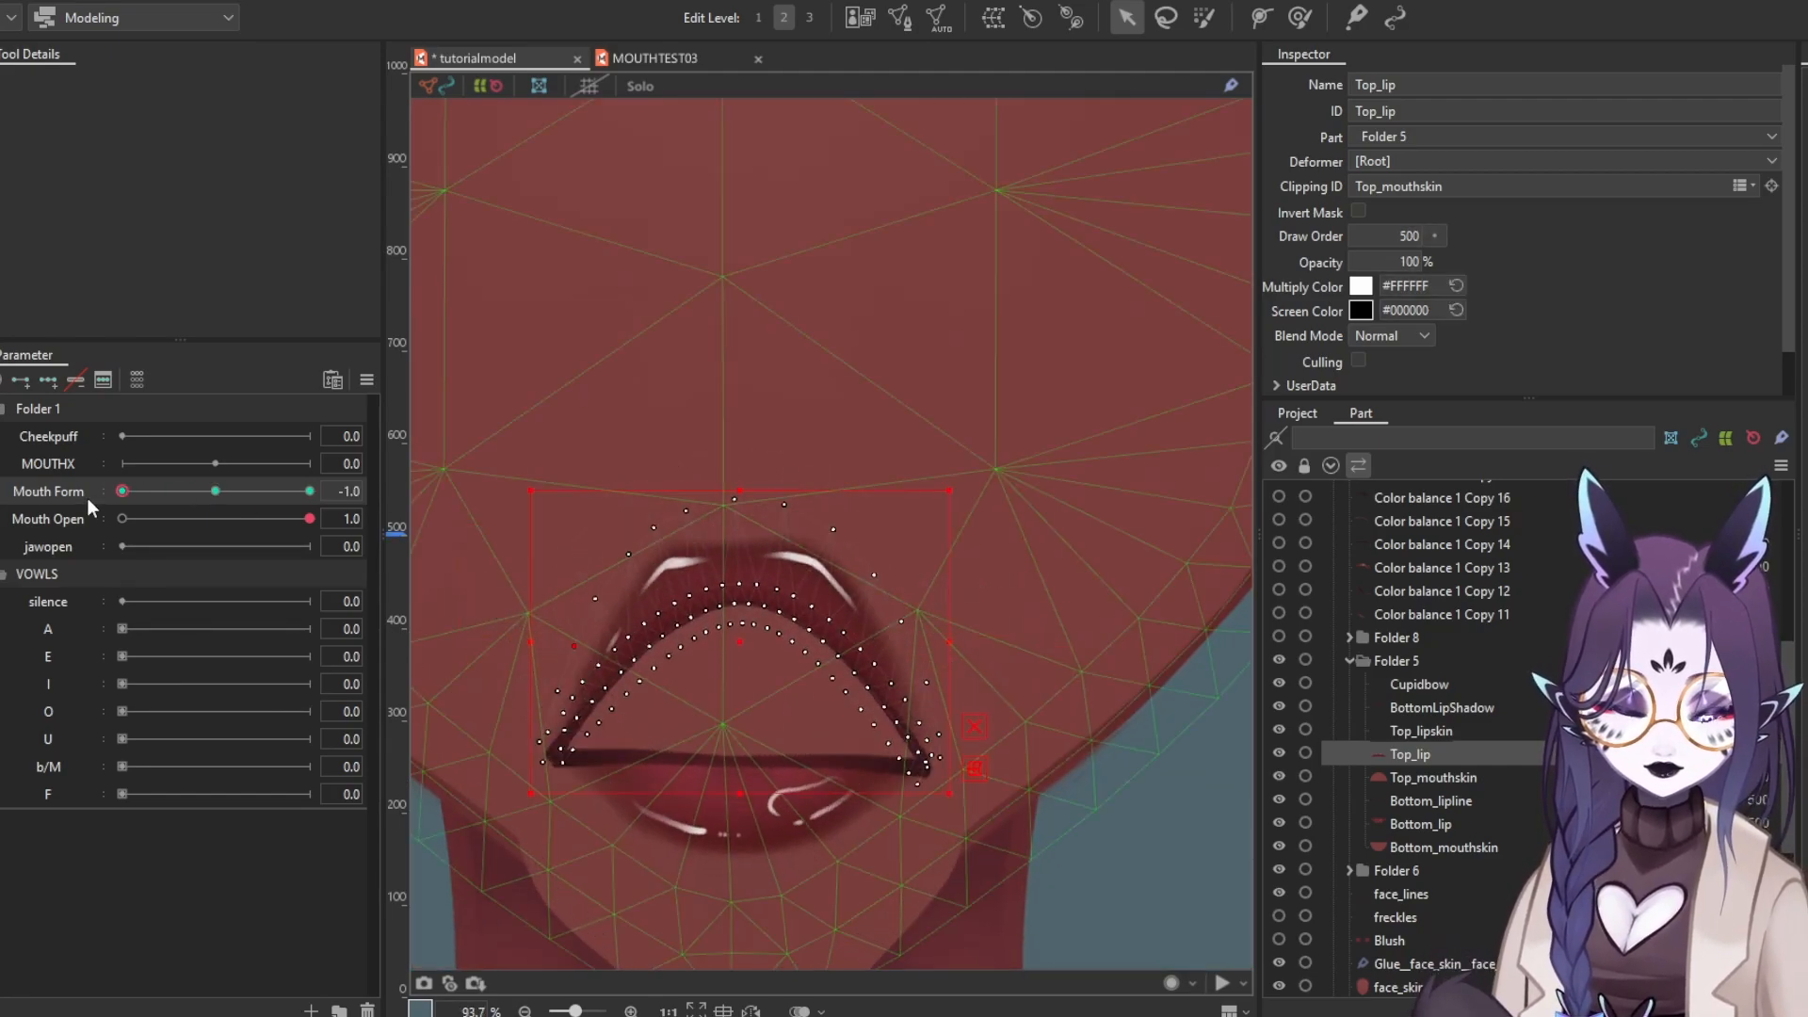
pyautogui.scroll(2, 739, 603)
pyautogui.moveTo(665, 535); pyautogui.dragTo(671, 528)
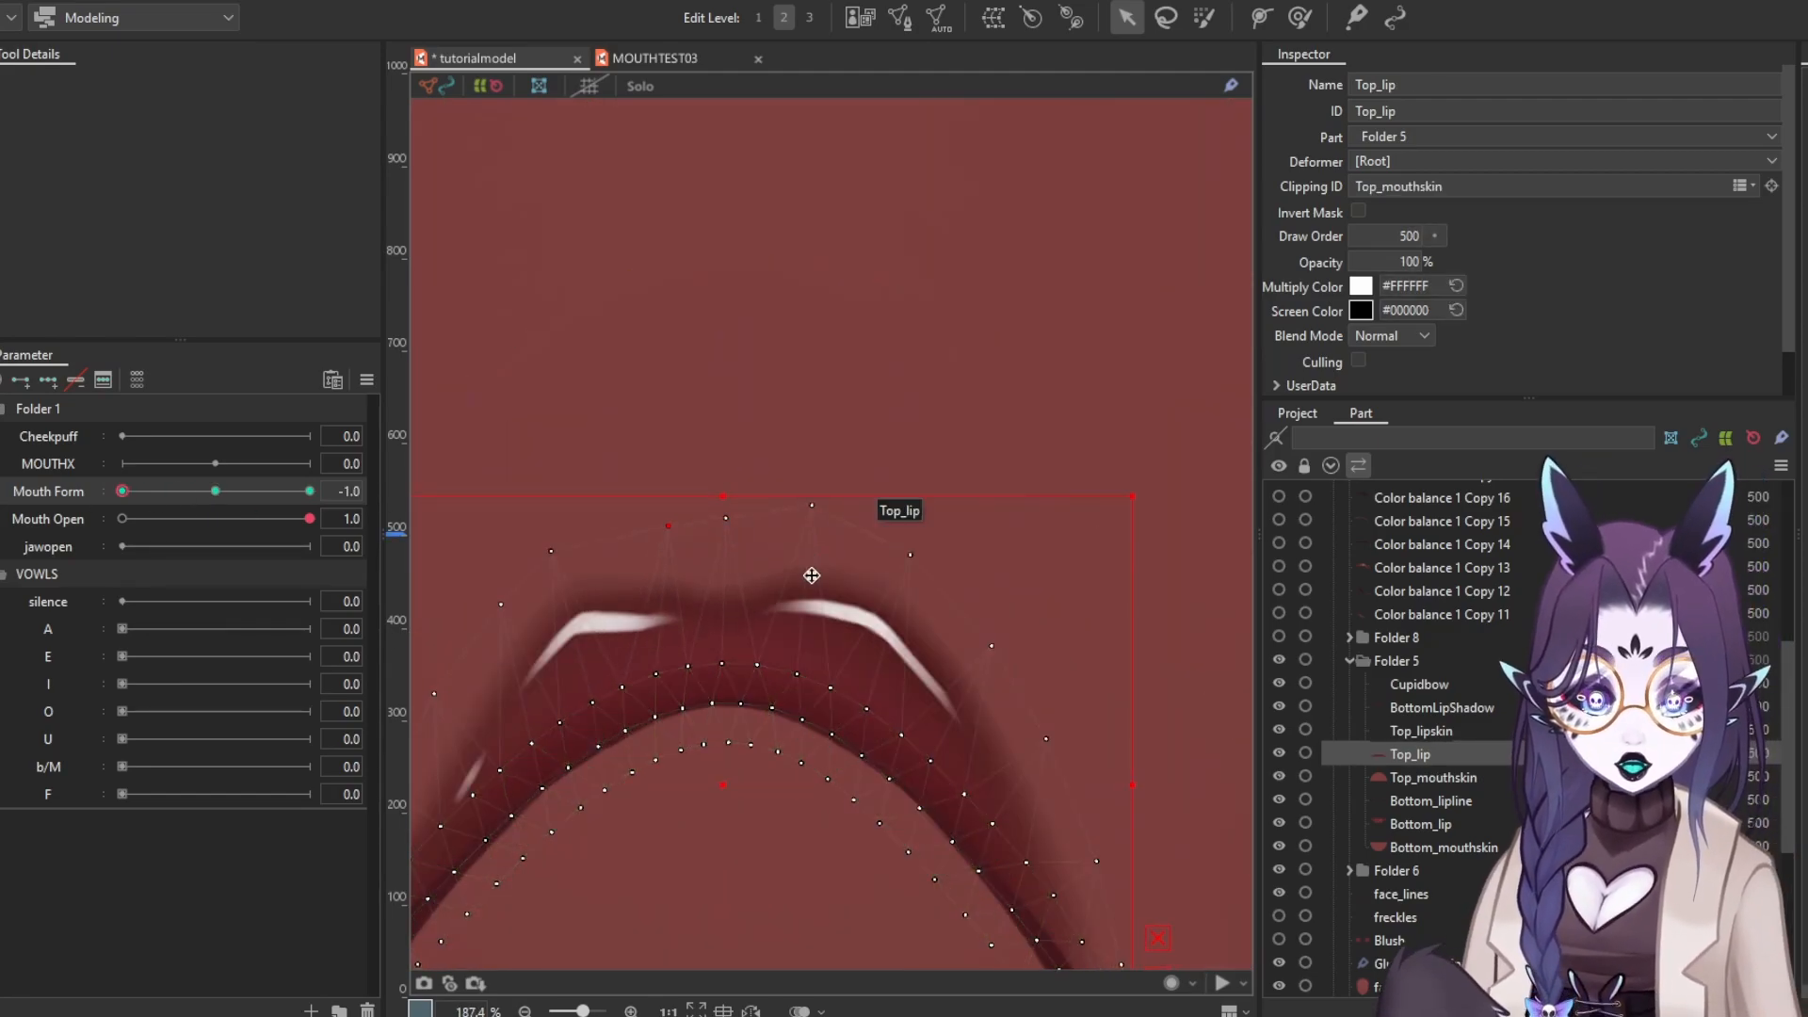
pyautogui.moveTo(812, 507); pyautogui.dragTo(728, 529)
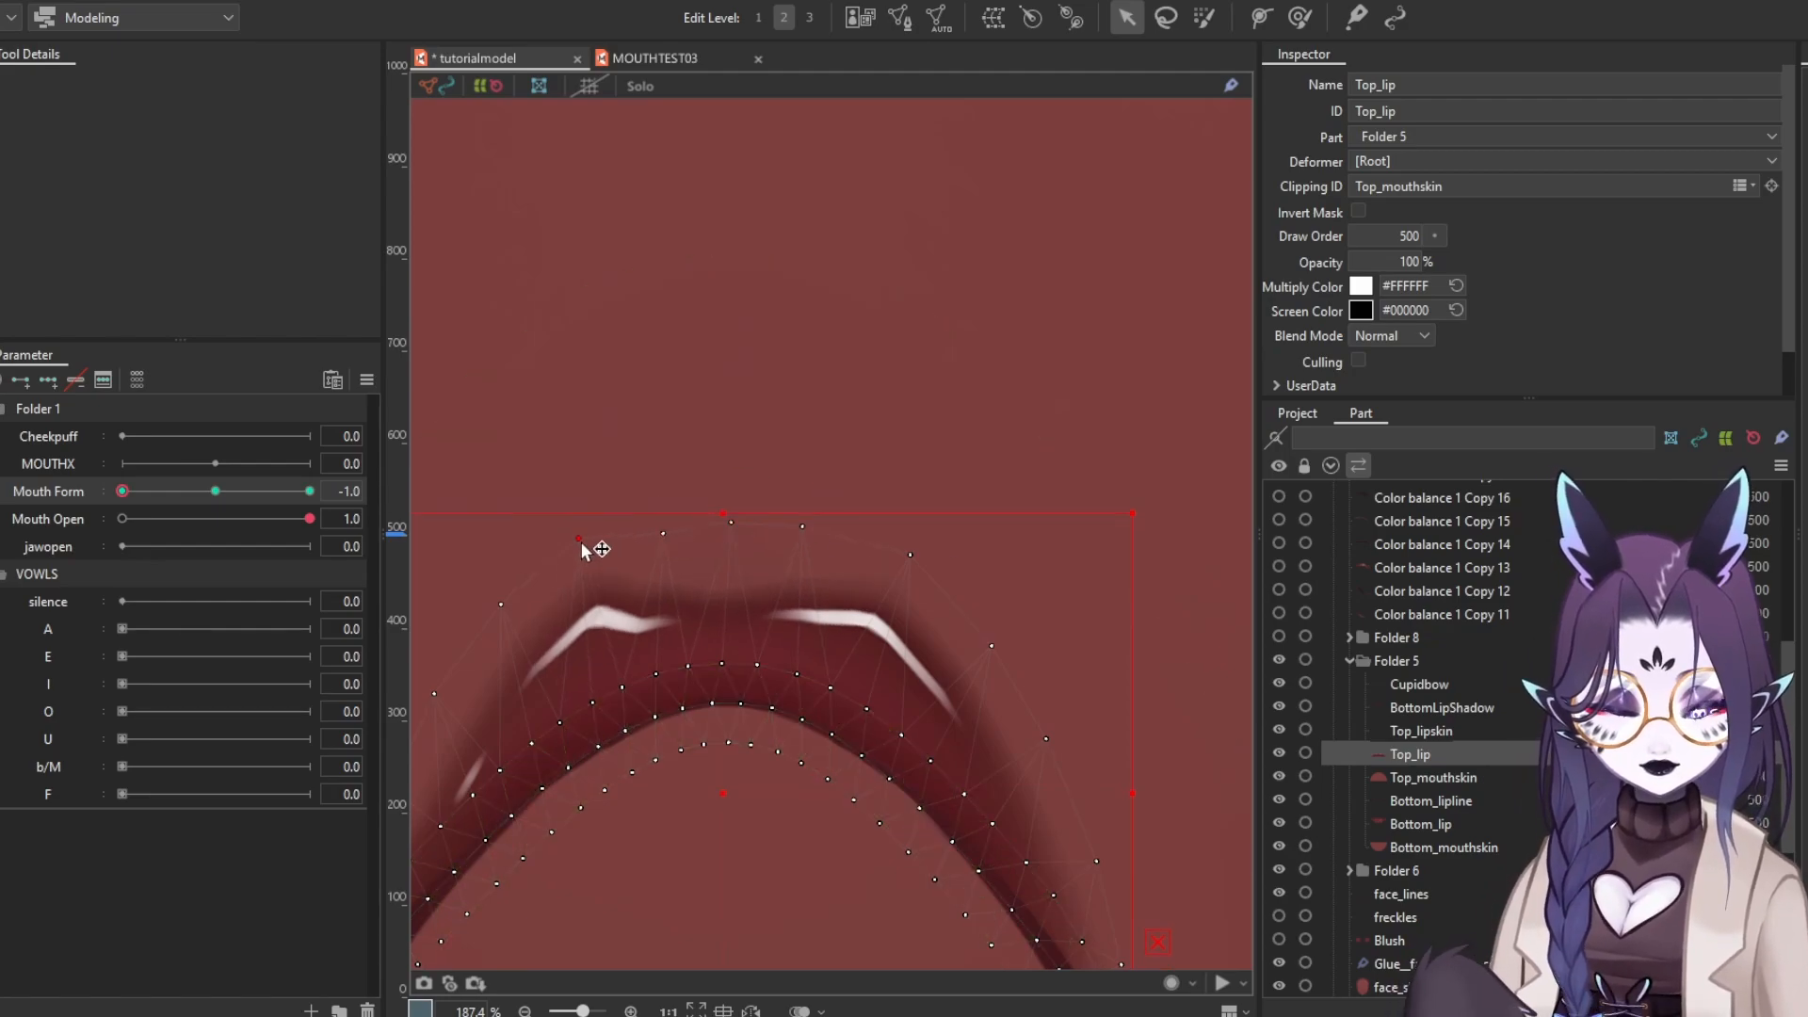
pyautogui.moveTo(581, 551)
pyautogui.mouseDown()
pyautogui.moveTo(703, 422)
pyautogui.moveTo(535, 489)
pyautogui.mouseUp()
# Refine both outer sides of Top_lip with the deform brush at Mouth Form -1.0
pyautogui.click(1299, 17)
pyautogui.moveTo(512, 723); pyautogui.dragTo(527, 669)
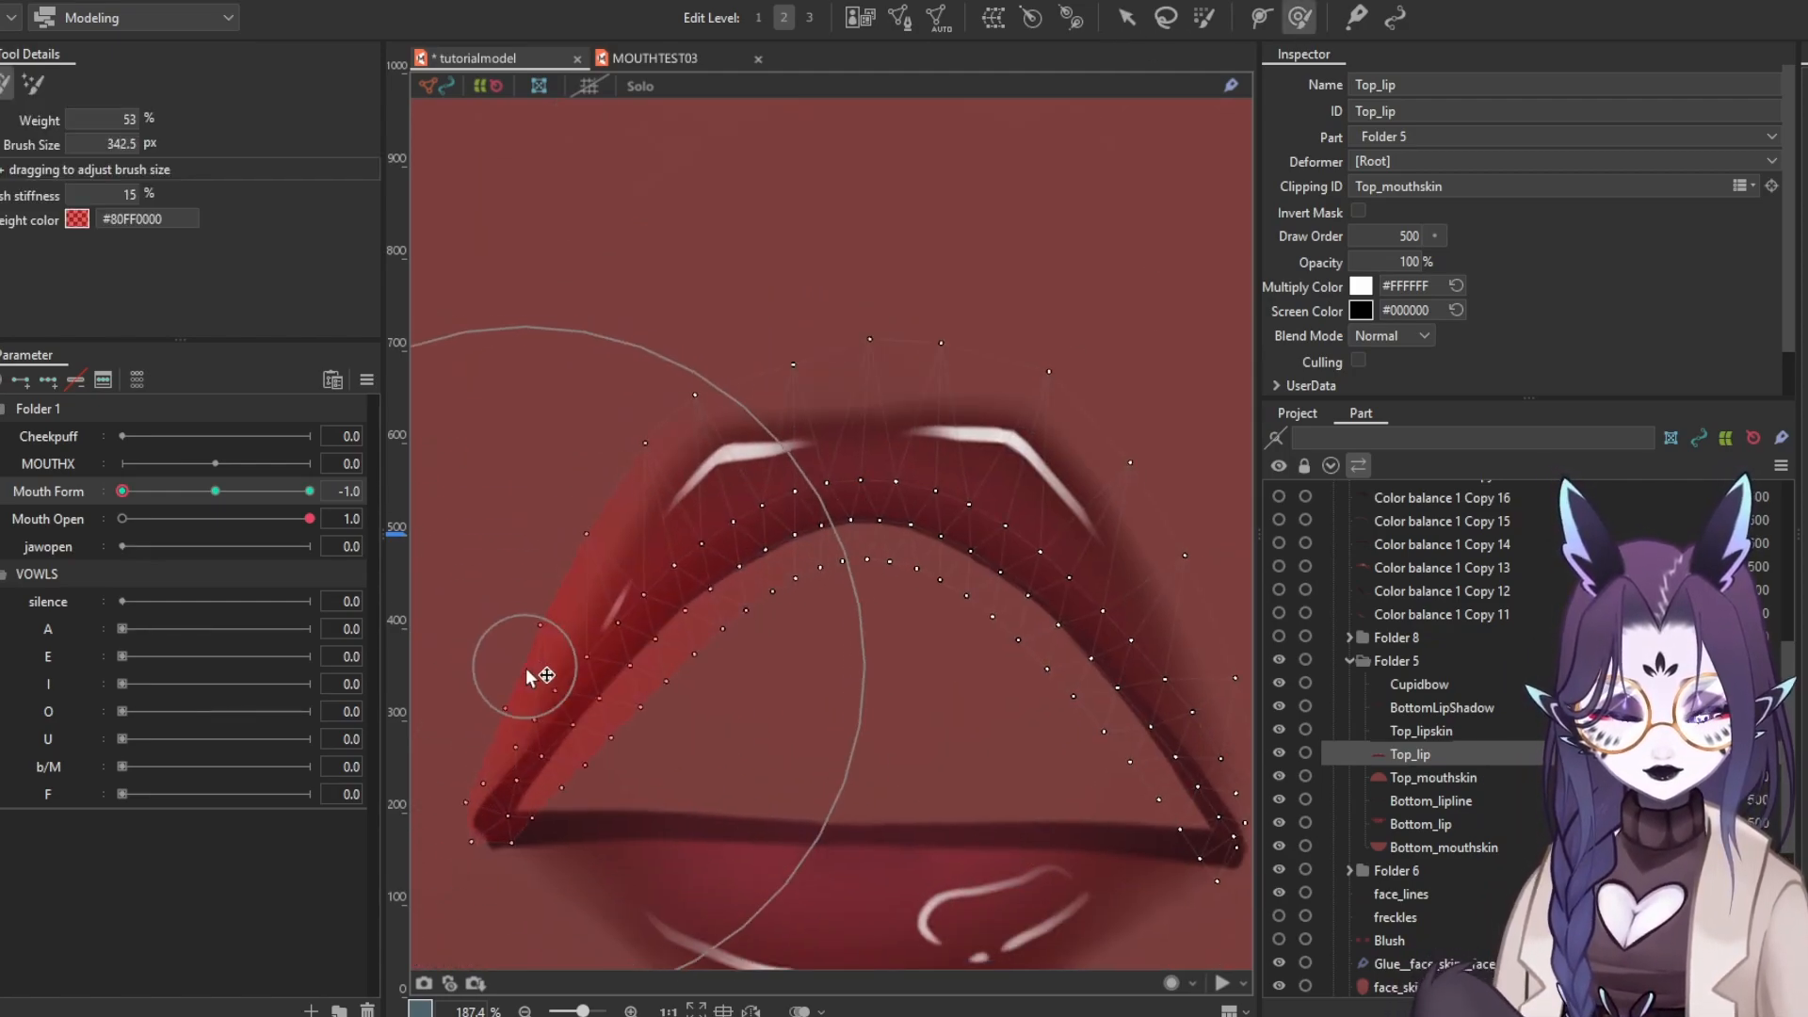
pyautogui.moveTo(1022, 575); pyautogui.dragTo(896, 597)
pyautogui.scroll(-1, 970, 602)
pyautogui.moveTo(1066, 695); pyautogui.dragTo(1036, 702)
pyautogui.moveTo(862, 495)
pyautogui.mouseDown()
pyautogui.moveTo(860, 512)
pyautogui.moveTo(929, 370)
pyautogui.mouseUp()
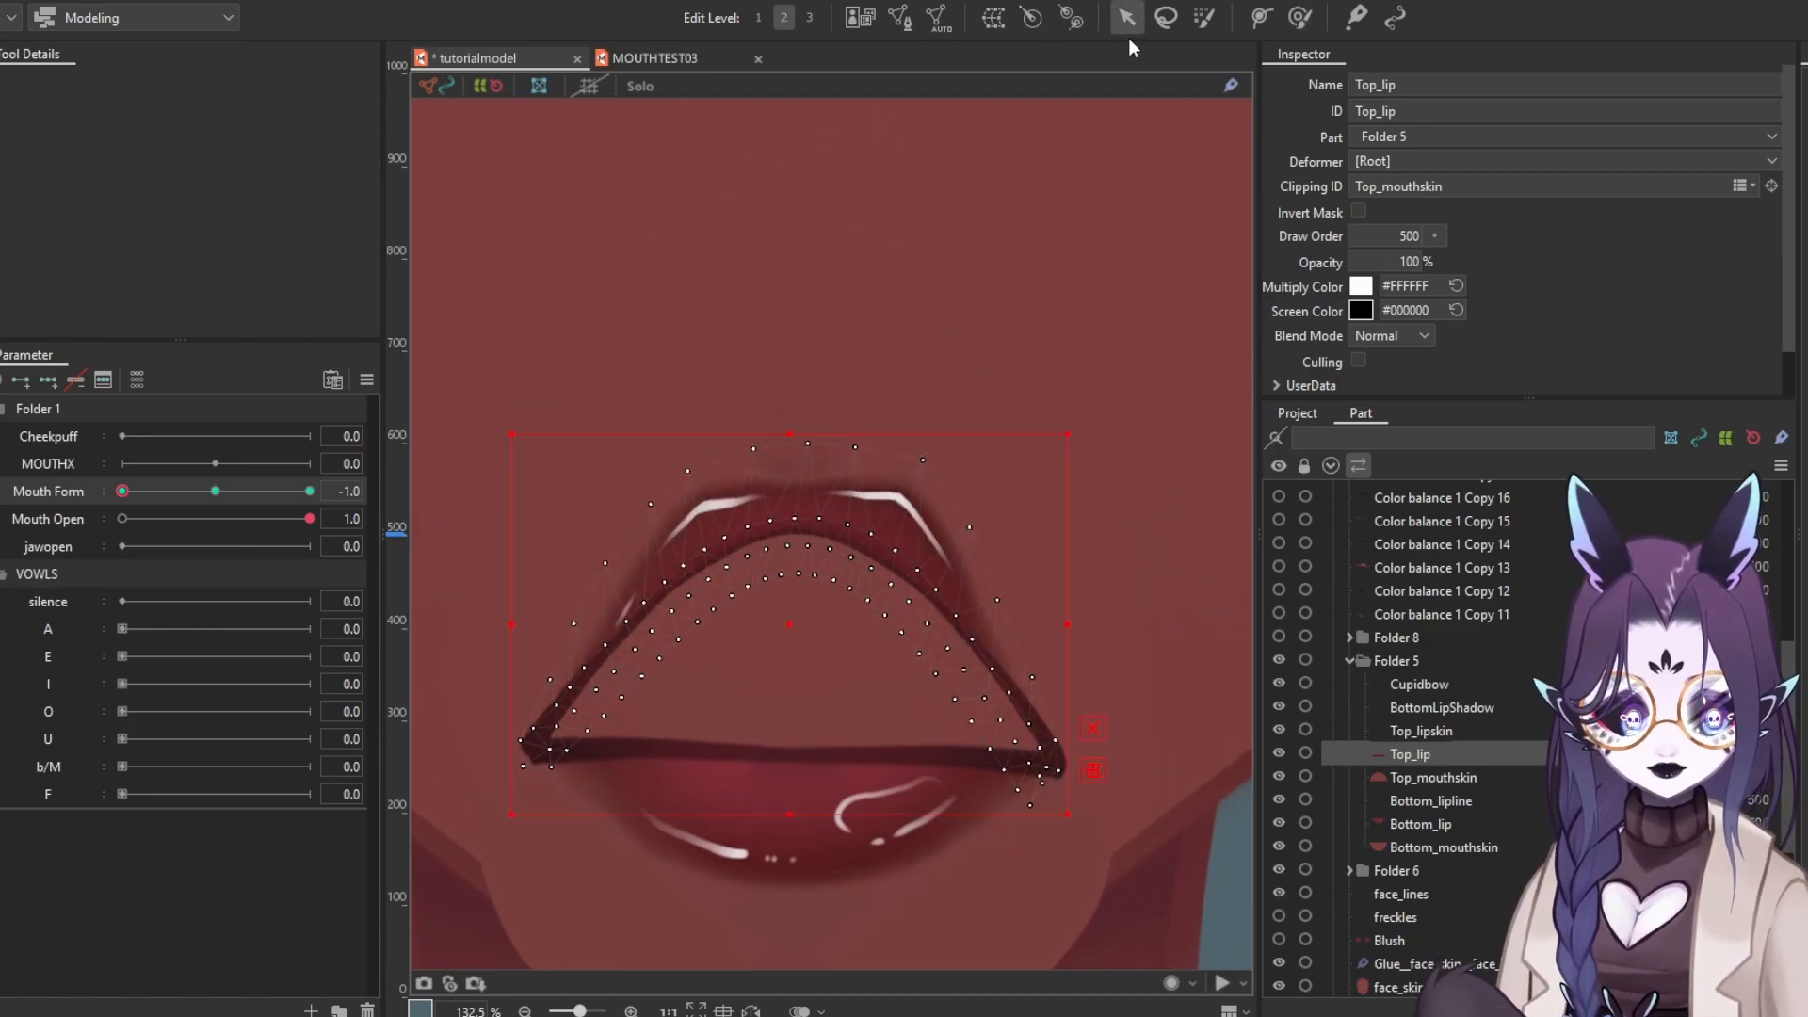
# Fine-tune single vertices on Top_lip's right slope and around its upper-left highlight at Mouth Form -1.0
pyautogui.scroll(2, 1051, 409)
pyautogui.moveTo(926, 598); pyautogui.dragTo(927, 603)
pyautogui.moveTo(978, 675); pyautogui.dragTo(978, 681)
pyautogui.moveTo(713, 456); pyautogui.dragTo(789, 458)
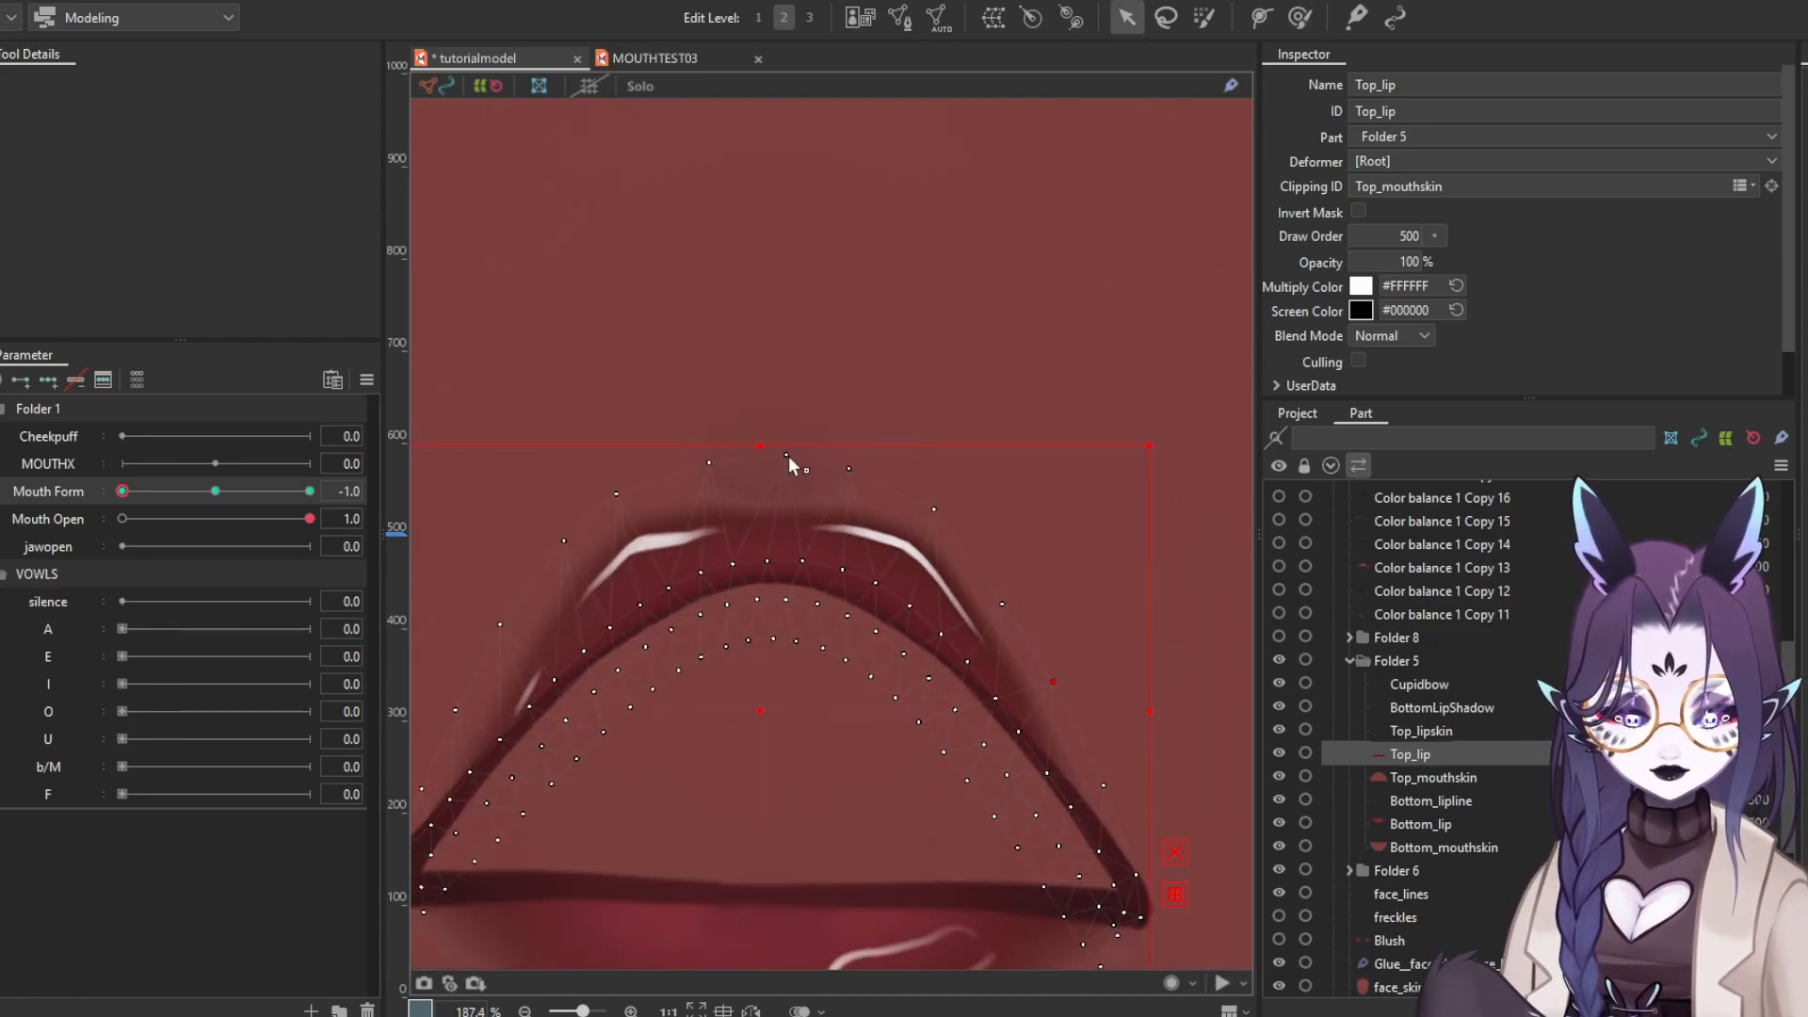
pyautogui.moveTo(616, 494); pyautogui.dragTo(626, 485)
pyautogui.moveTo(564, 541); pyautogui.dragTo(566, 540)
pyautogui.moveTo(569, 547); pyautogui.dragTo(650, 499)
pyautogui.scroll(2, 547, 674)
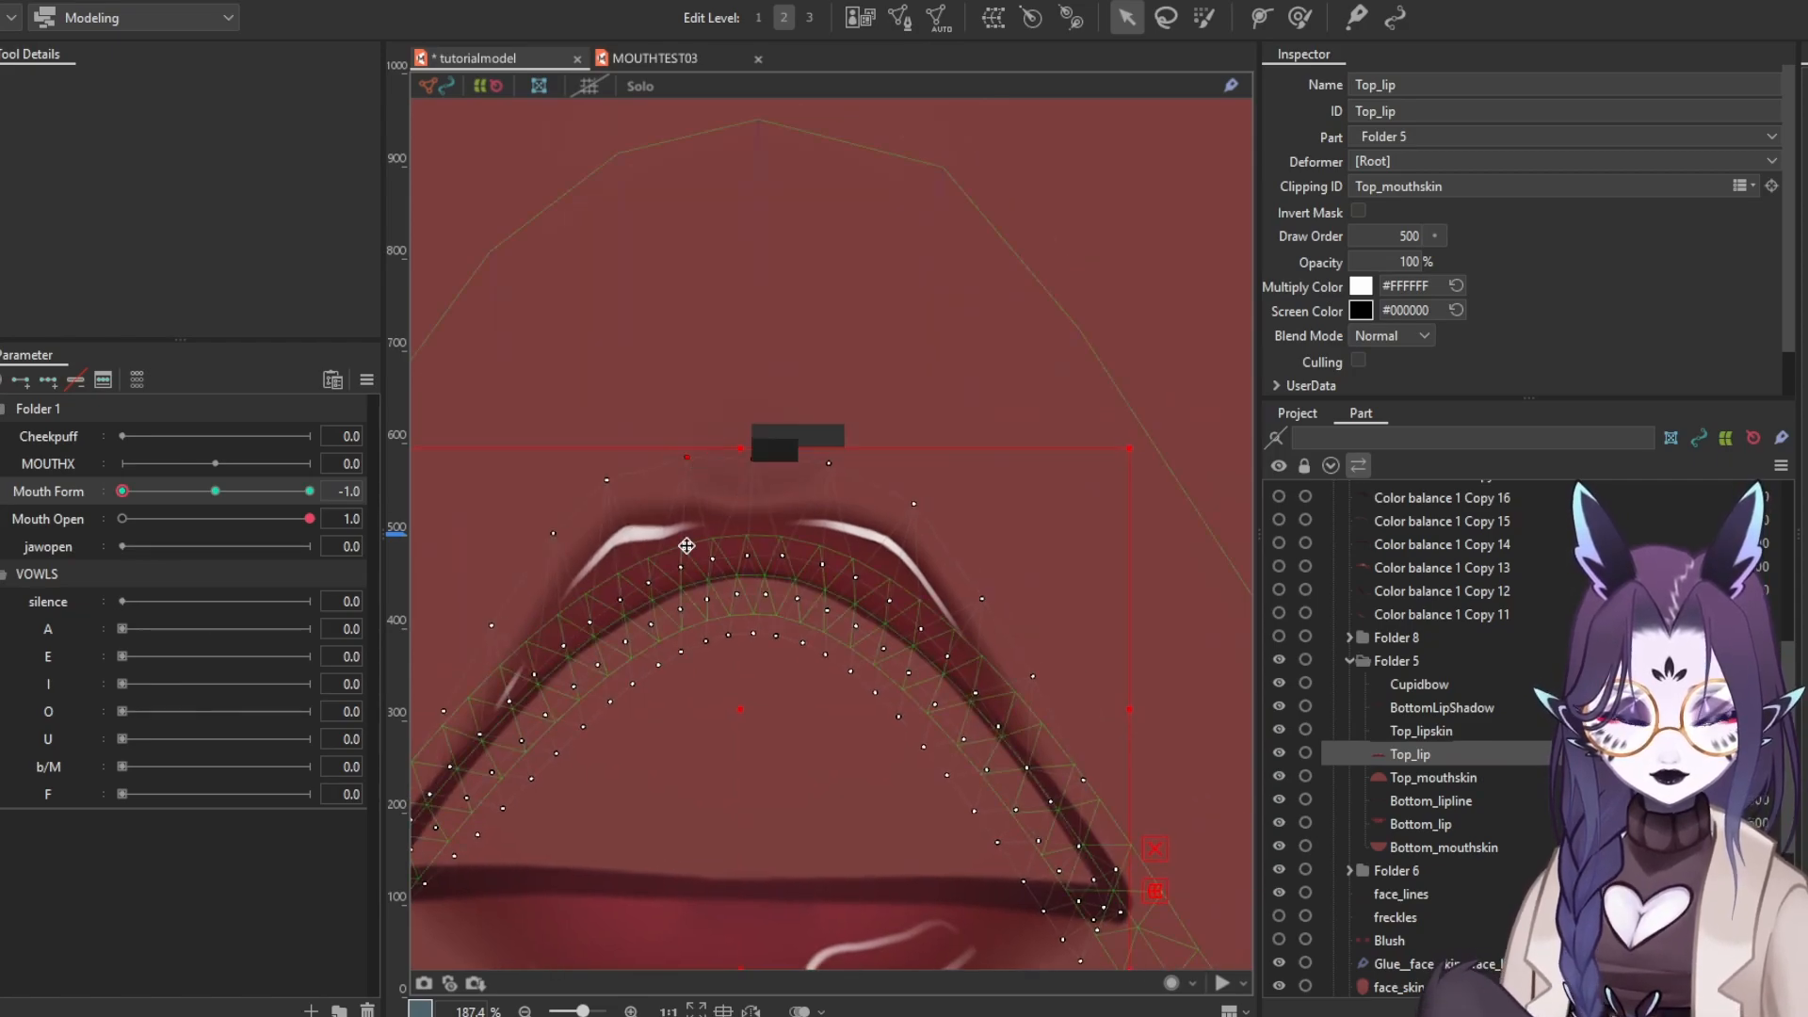
# Edit Top_lip's mesh by adding a vertex above the left highlight connected to the row below, and apply the edit
pyautogui.scroll(2, 653, 539)
pyautogui.hotkey('ctrl', 'e')
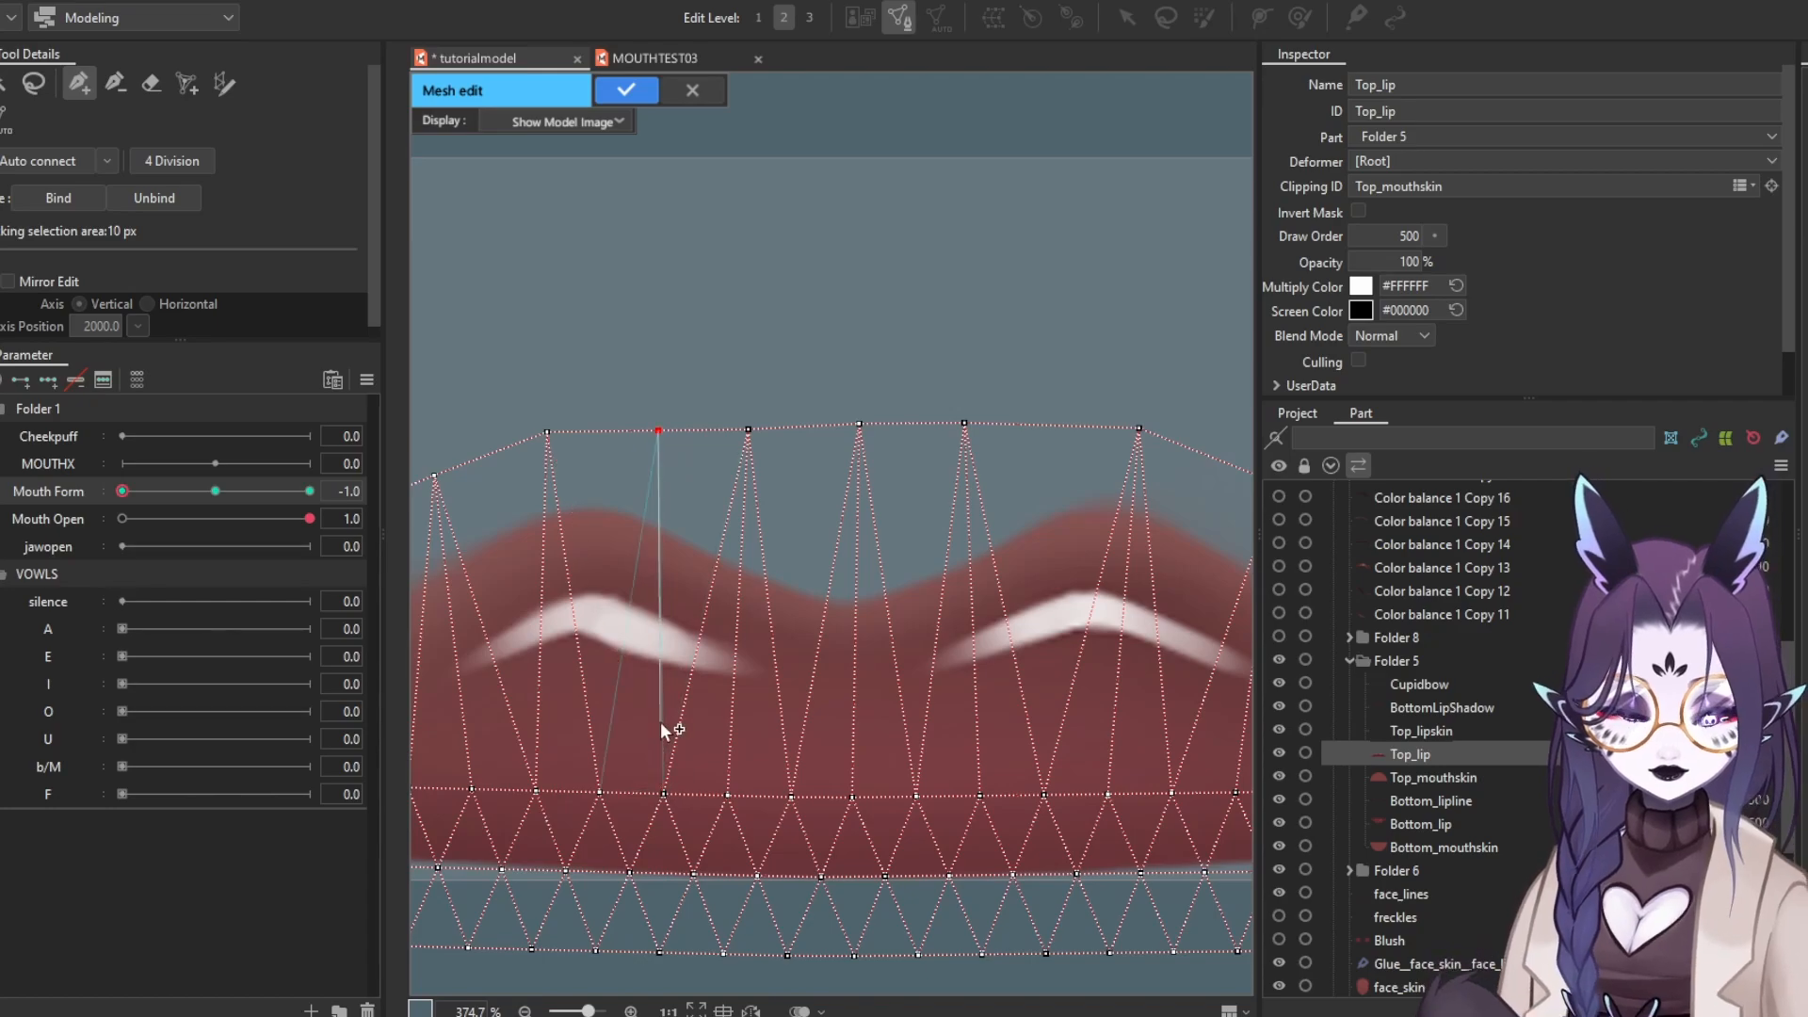
pyautogui.scroll(-2, 868, 689)
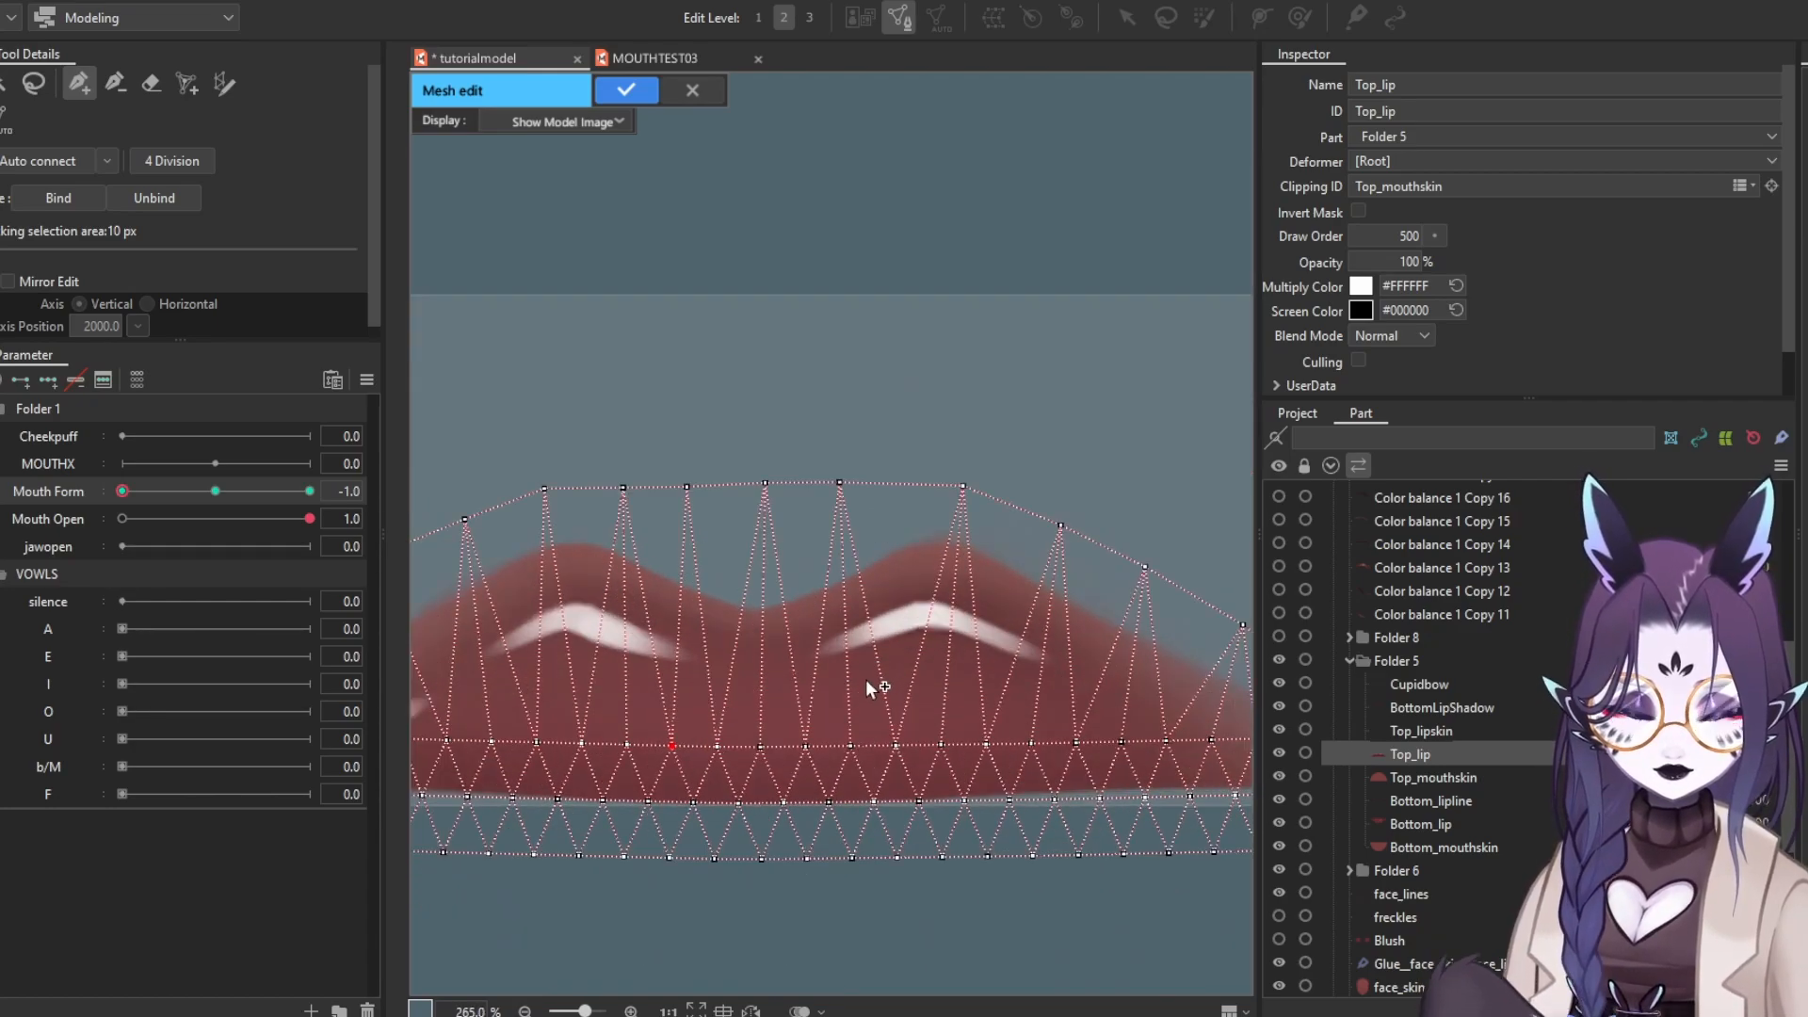
pyautogui.click(641, 93)
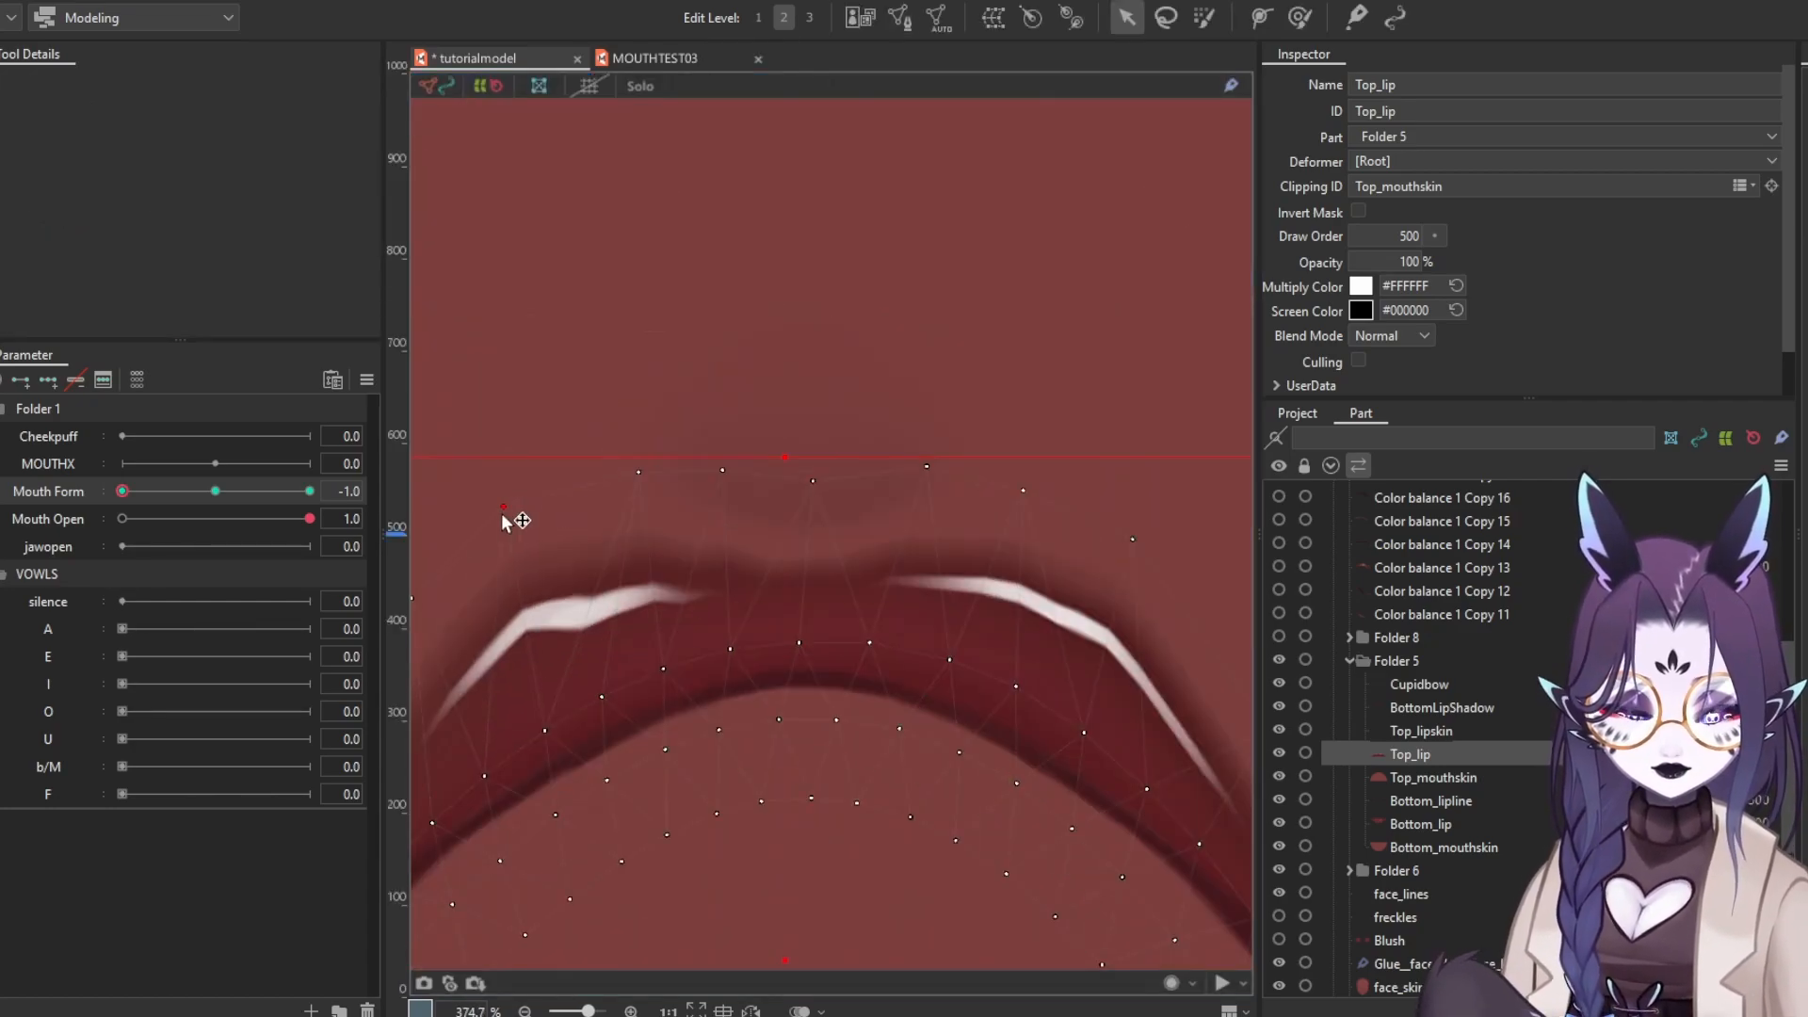
# Rearrange Top_lip's upper-edge and middle-row vertices at Mouth Form -1.0 so both highlights curve smoothly, and deselect the part
pyautogui.scroll(2, 505, 521)
pyautogui.moveTo(738, 624); pyautogui.dragTo(631, 656)
pyautogui.moveTo(707, 541); pyautogui.dragTo(686, 560)
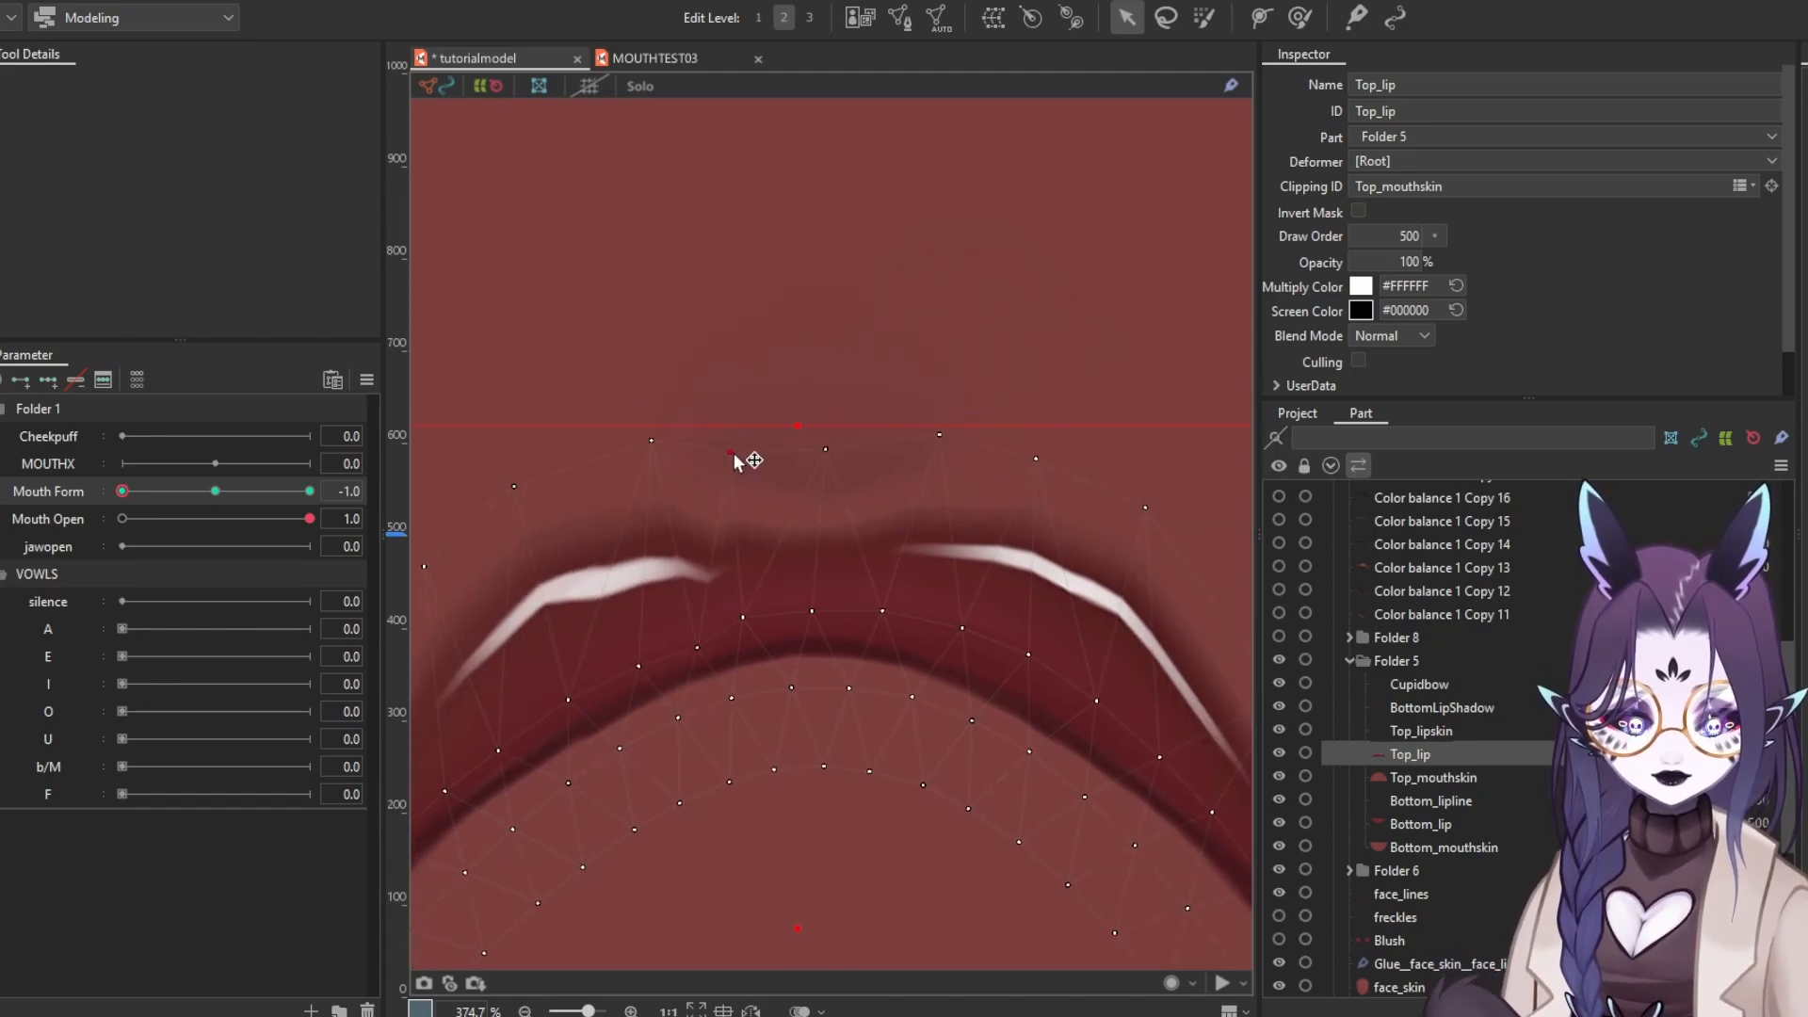
pyautogui.moveTo(742, 619)
pyautogui.mouseDown()
pyautogui.moveTo(756, 642)
pyautogui.moveTo(824, 652)
pyautogui.mouseUp()
pyautogui.moveTo(908, 642); pyautogui.dragTo(901, 663)
pyautogui.moveTo(1003, 687); pyautogui.dragTo(826, 664)
pyautogui.scroll(-4, 710, 599)
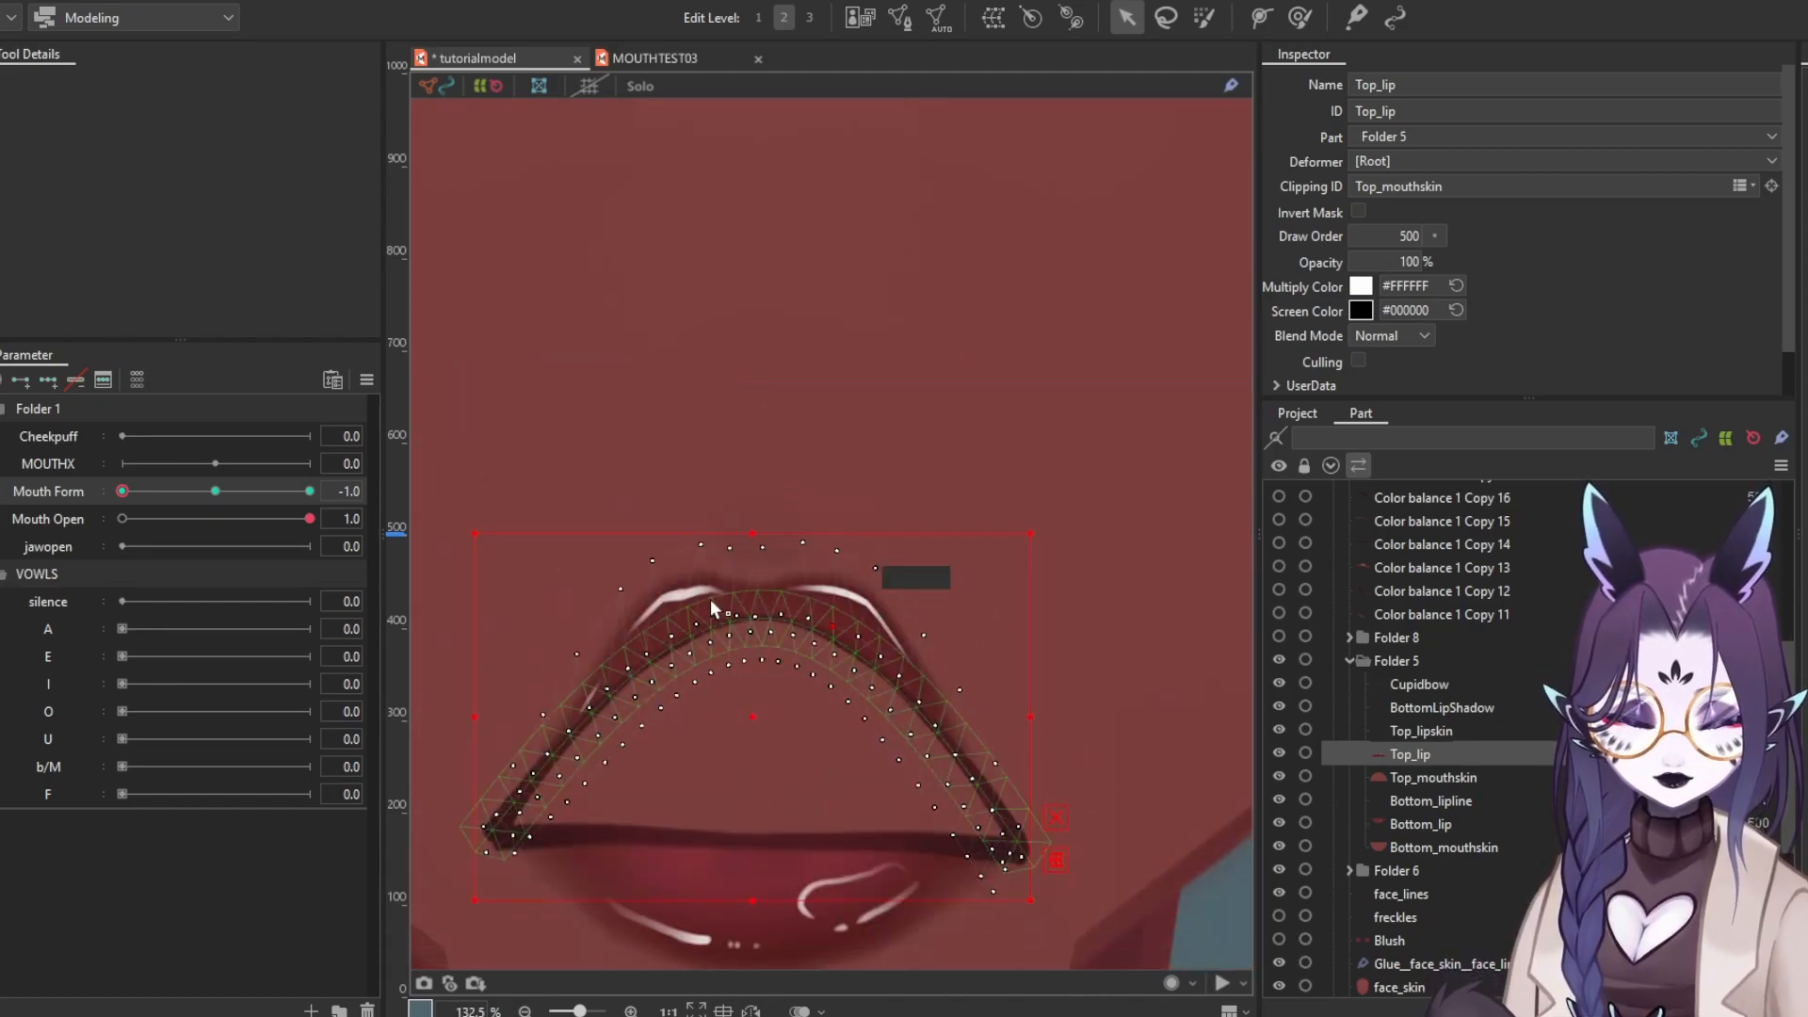
pyautogui.scroll(2, 719, 516)
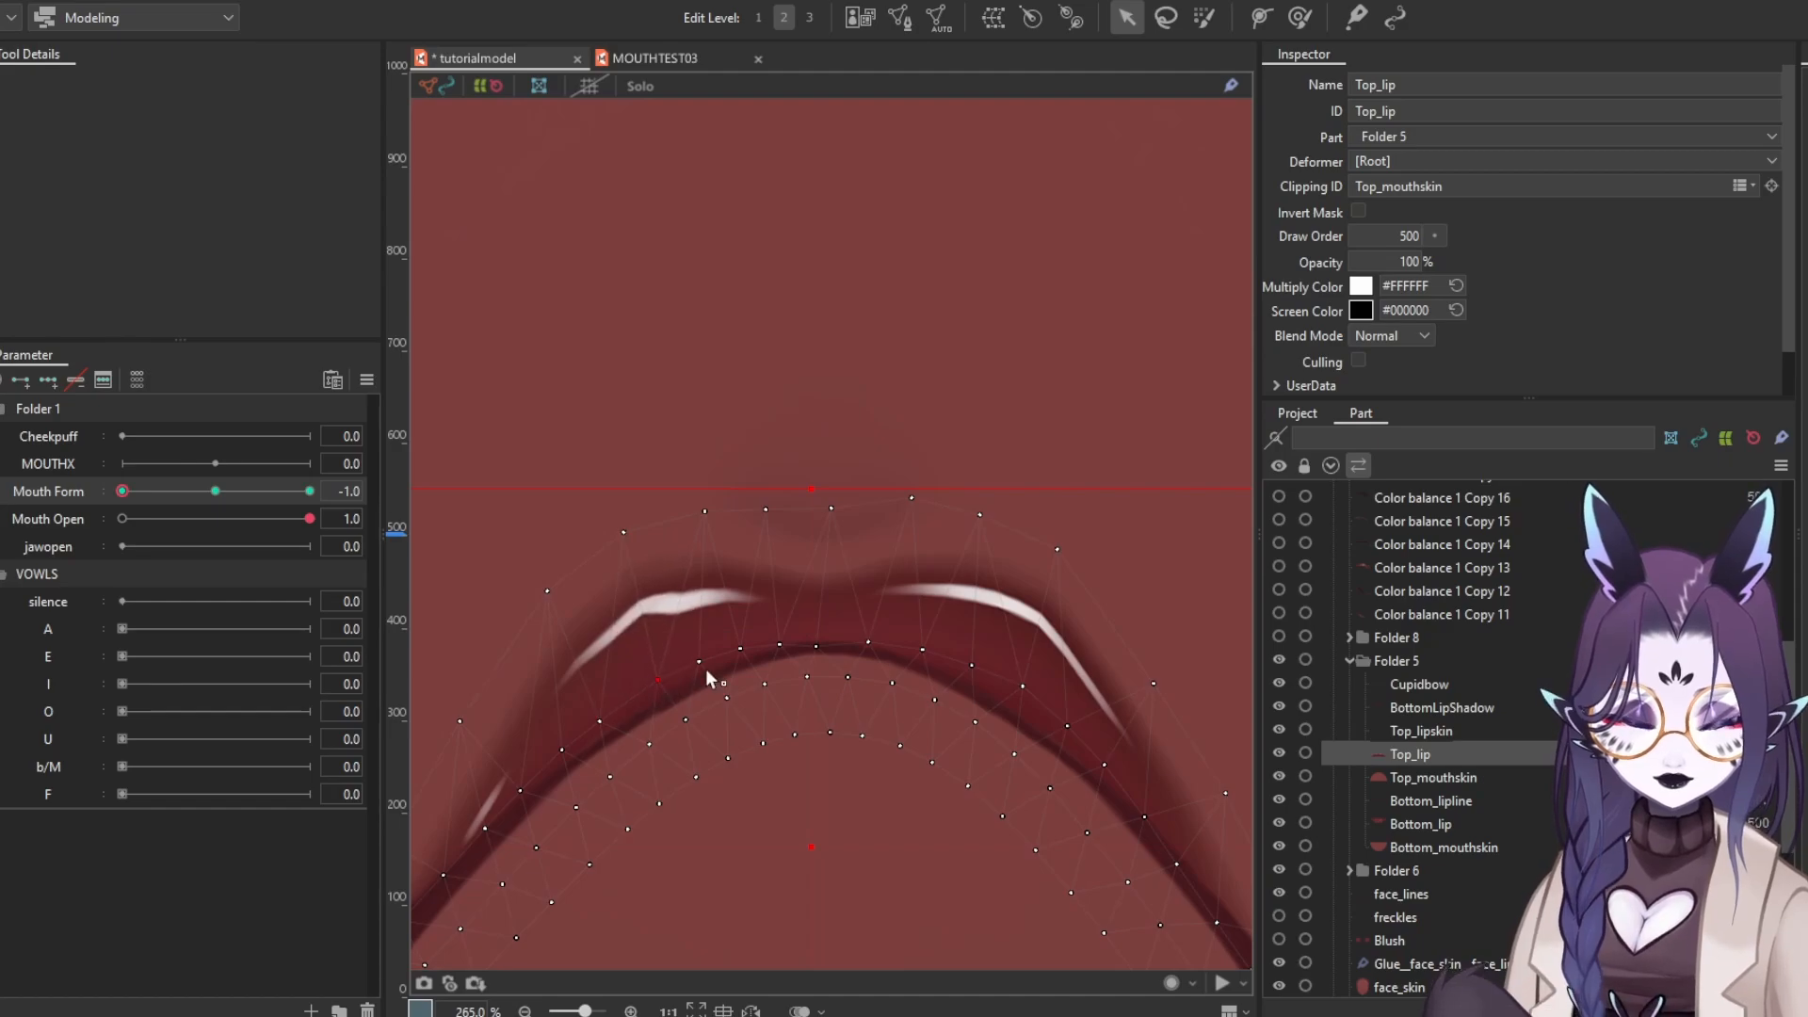
pyautogui.scroll(-5, 743, 521)
pyautogui.press('Escape')
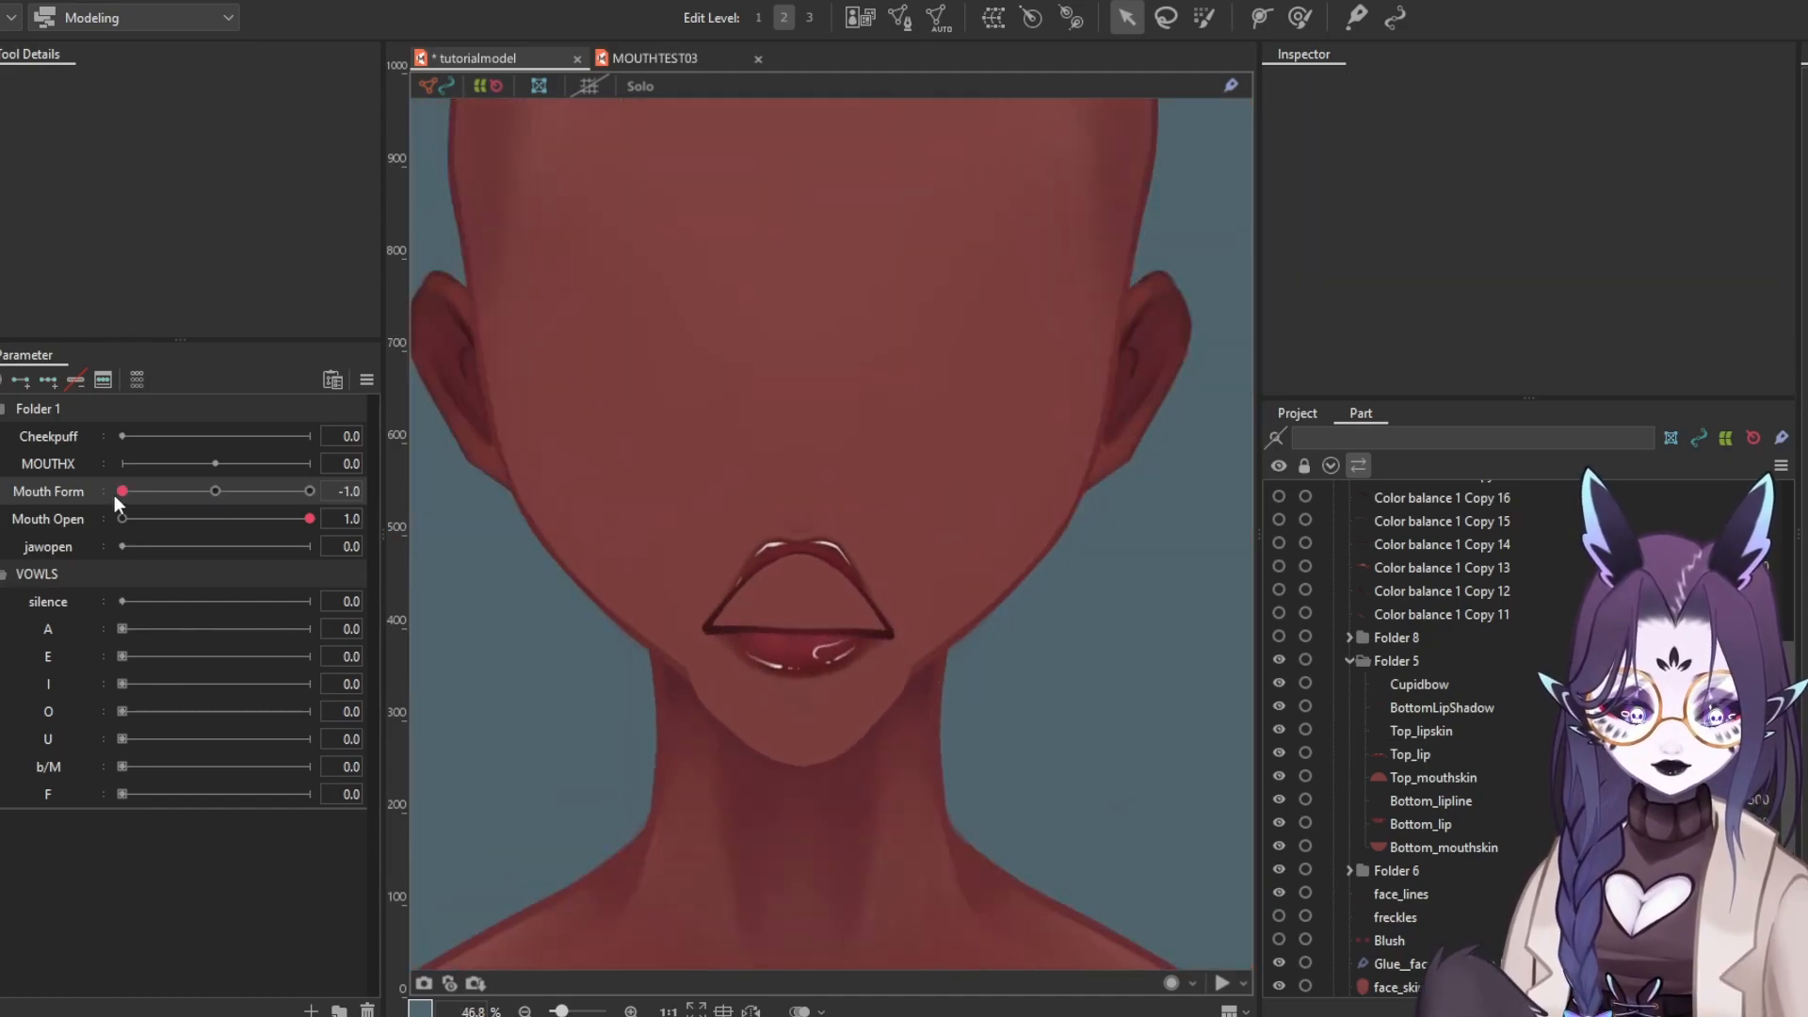
# Flatten Bottom_lip at Mouth Form -1.0 by squashing its lower edge upward, and preview the Mouth Form range
pyautogui.scroll(2, 805, 636)
pyautogui.scroll(-1, 1412, 660)
pyautogui.click(1412, 622)
pyautogui.click(1409, 739)
pyautogui.scroll(1, 978, 673)
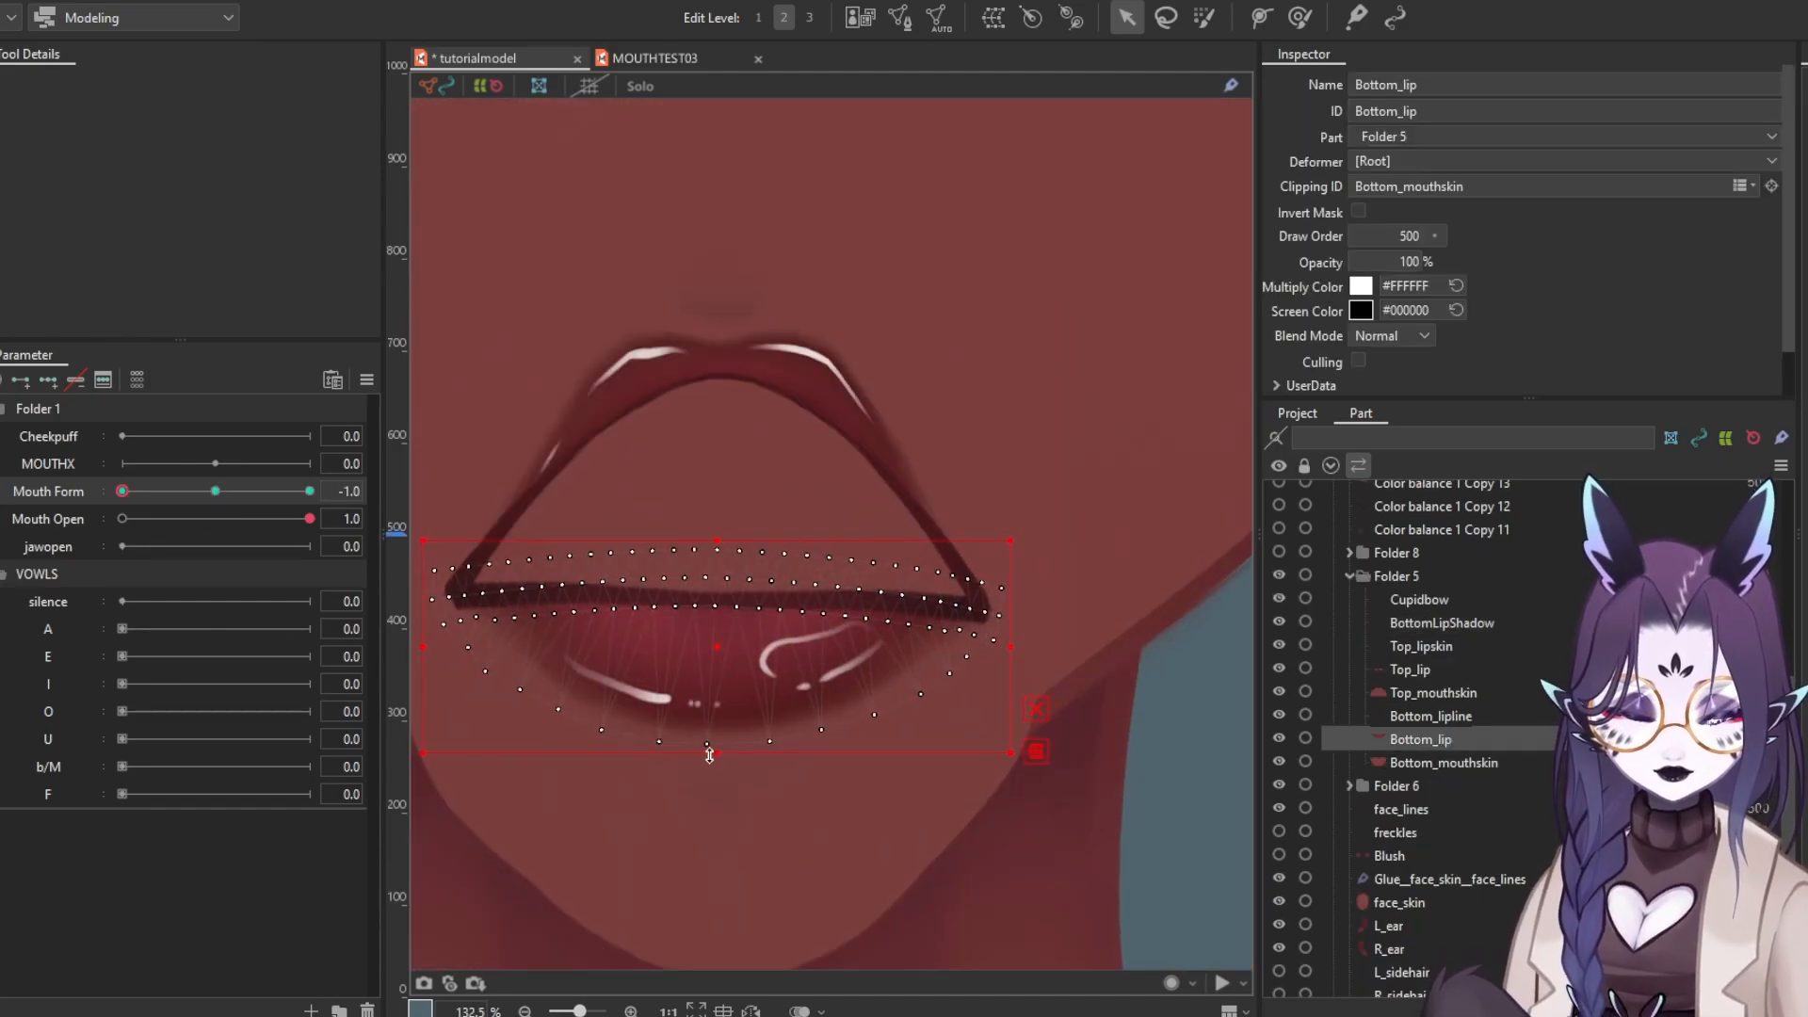
pyautogui.moveTo(710, 753); pyautogui.dragTo(728, 688)
pyautogui.scroll(-3, 704, 677)
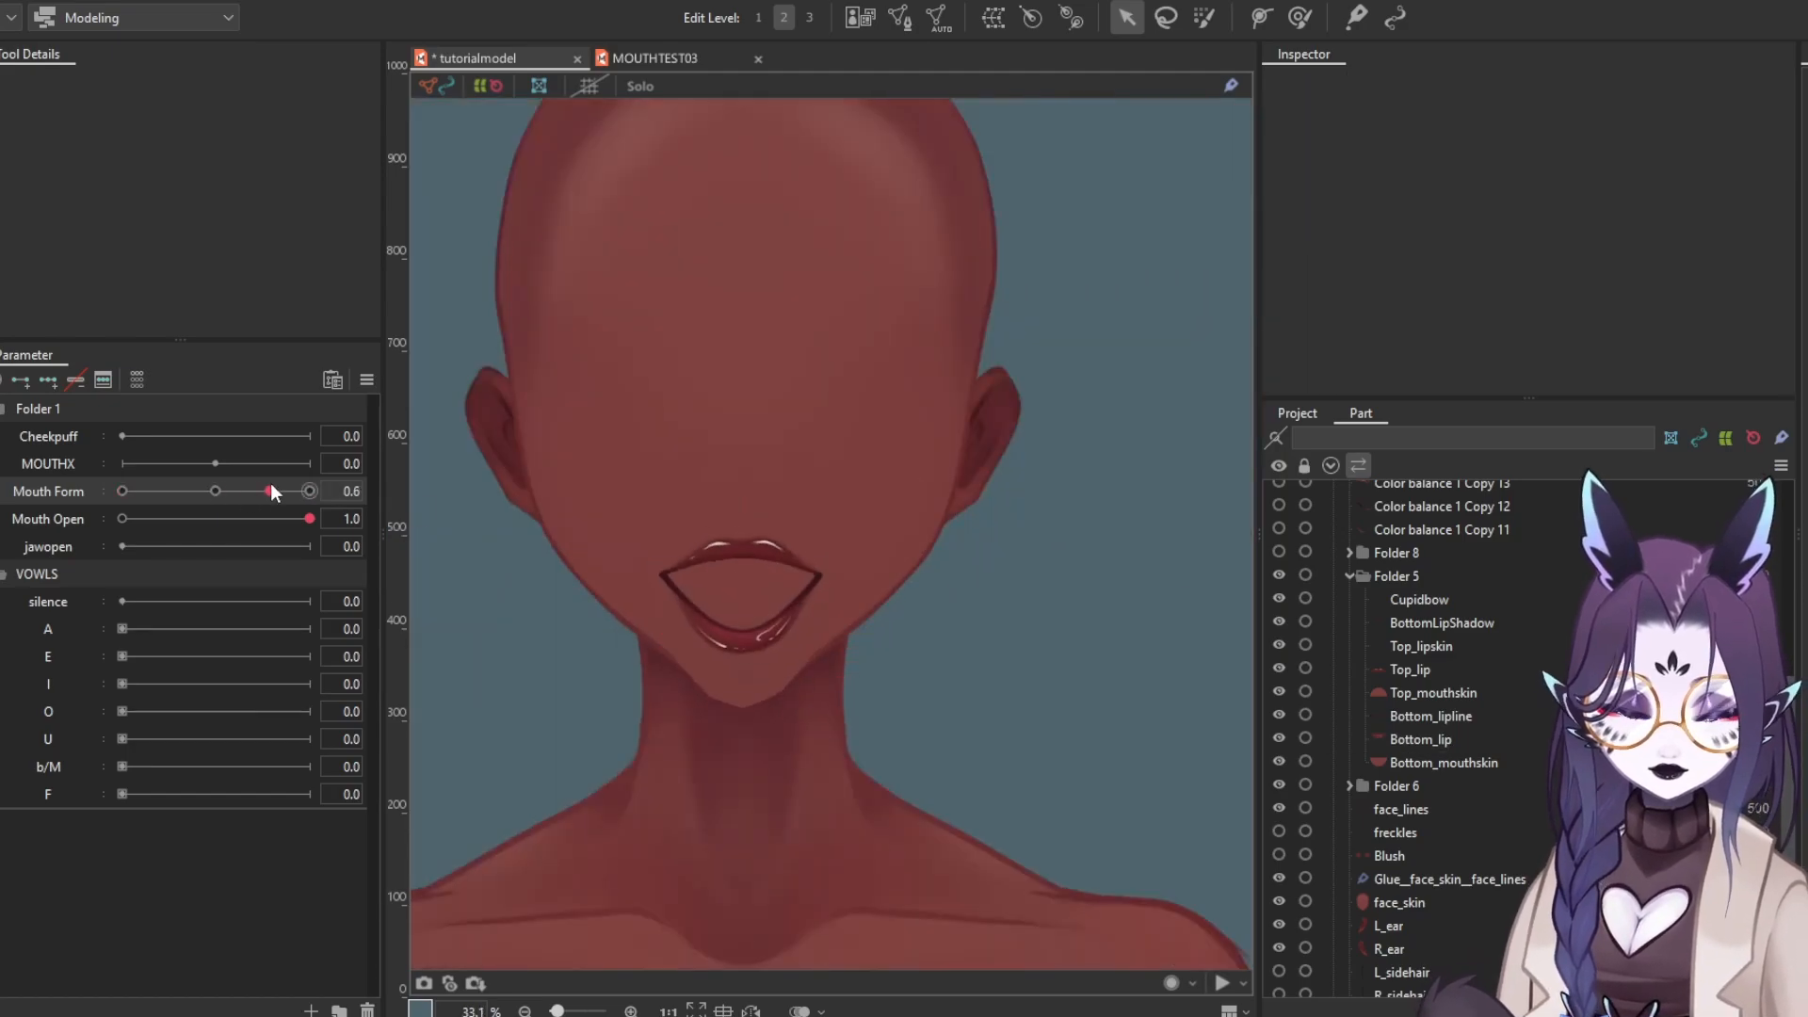
# Reselect Bottom_lip at Mouth Form -1.0, squash its height slightly more, and deselect it
pyautogui.scroll(2, 807, 646)
pyautogui.click(1441, 694)
pyautogui.click(1420, 739)
pyautogui.scroll(2, 746, 669)
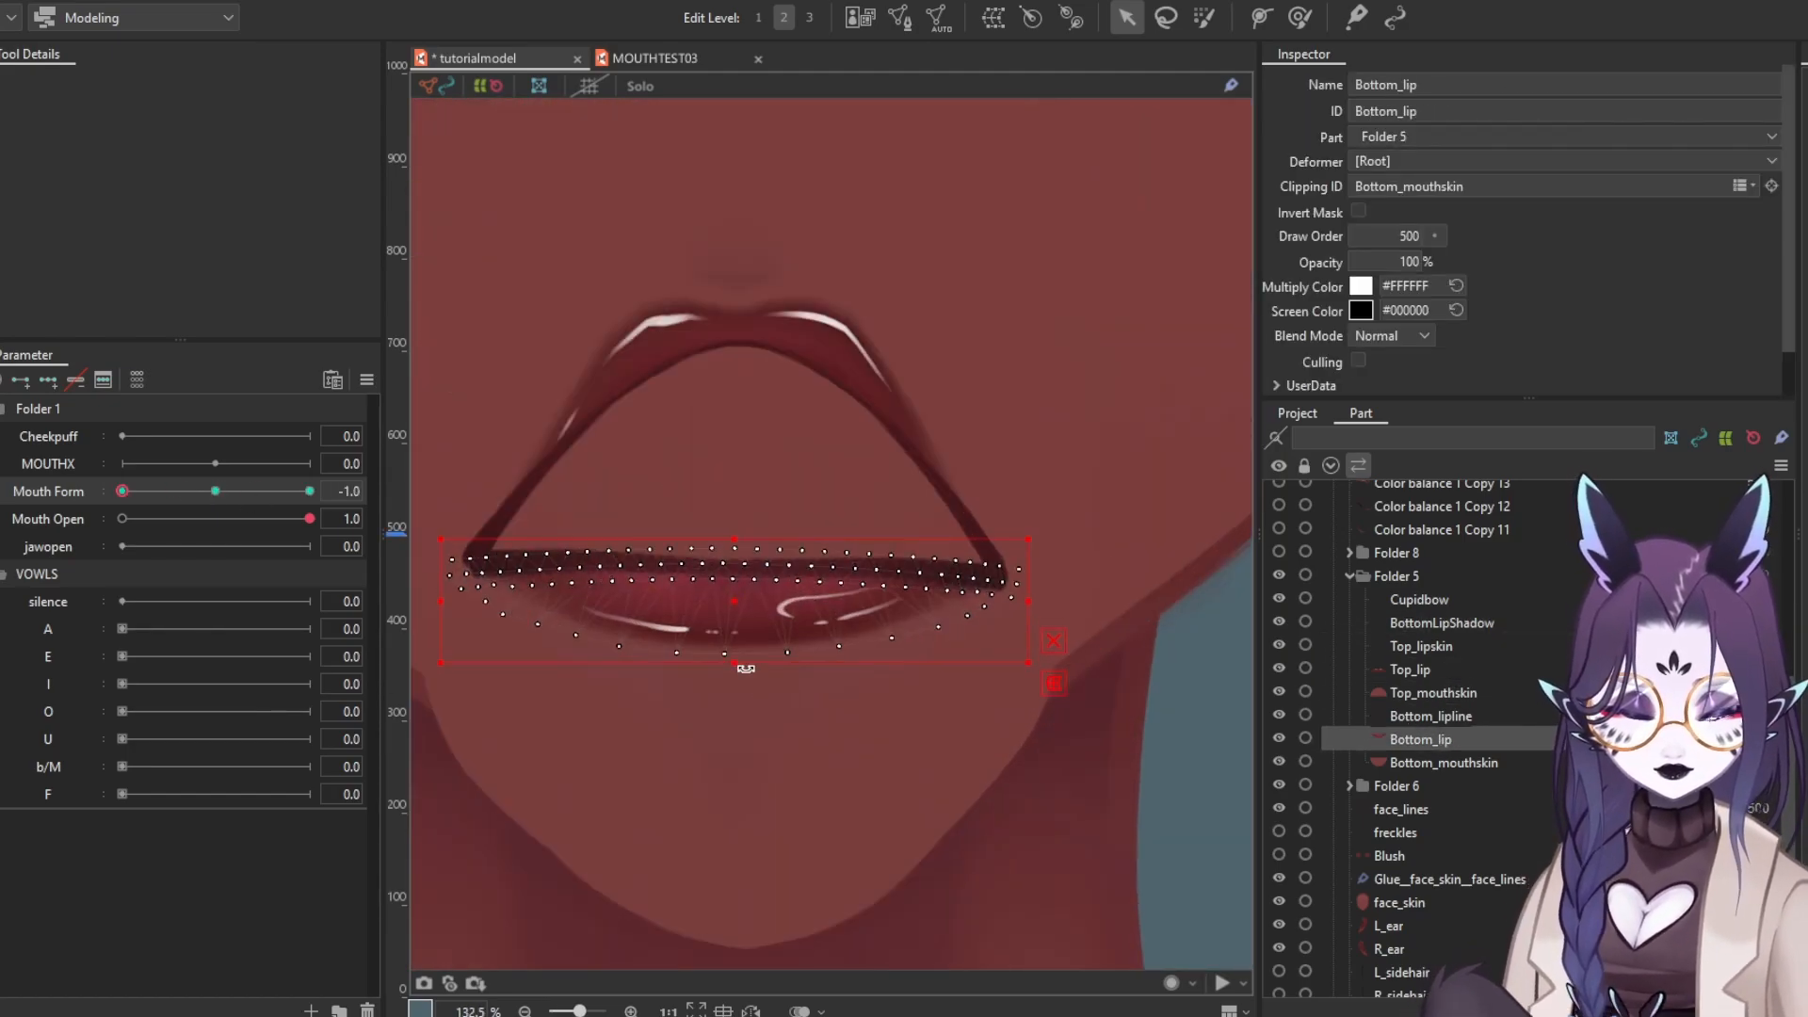
pyautogui.scroll(-7, 928, 589)
pyautogui.click(565, 528)
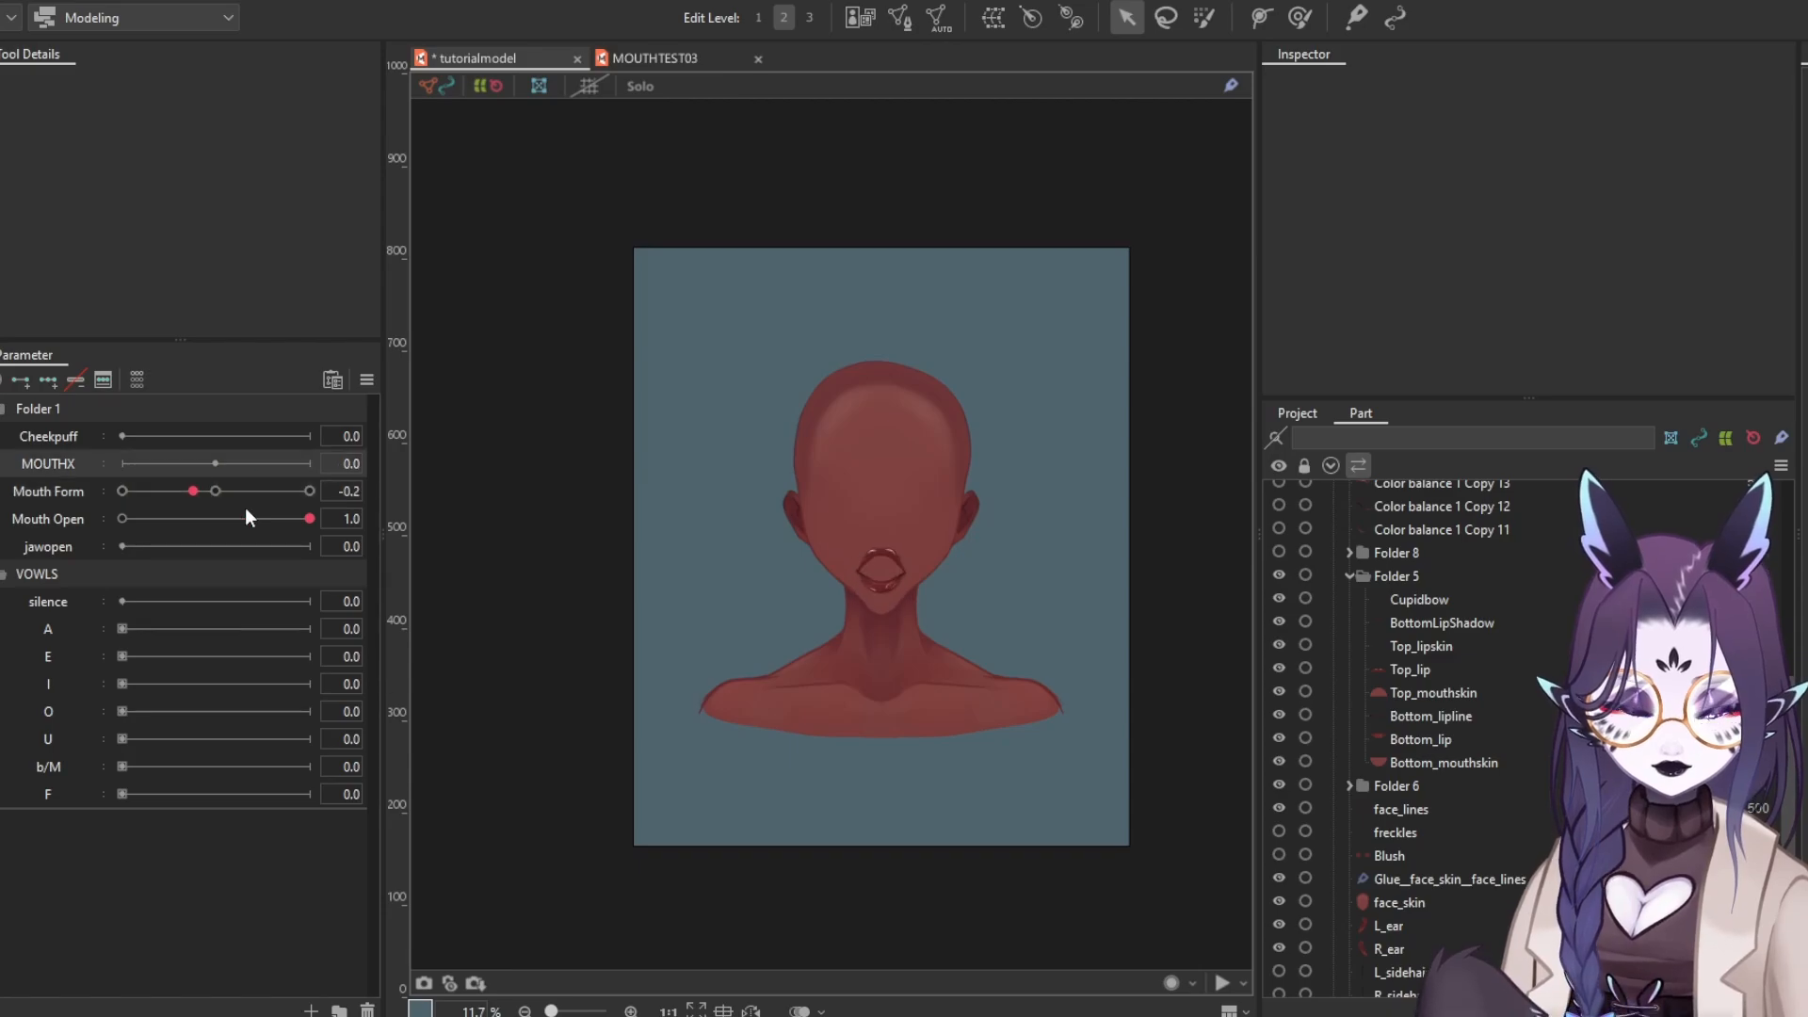
# Set Mouth Form to 0.0 and Mouth Open to about 0.4
pyautogui.click(216, 491)
pyautogui.click(191, 518)
pyautogui.scroll(-3, 1367, 760)
pyautogui.scroll(2, 1359, 710)
# Clip the four teeth parts and Tounge in Folder 6 to Mouthhole, and make all parts in that folder visible
pyautogui.click(1350, 692)
pyautogui.scroll(-3, 1384, 678)
pyautogui.click(1411, 660)
pyautogui.click(1431, 637)
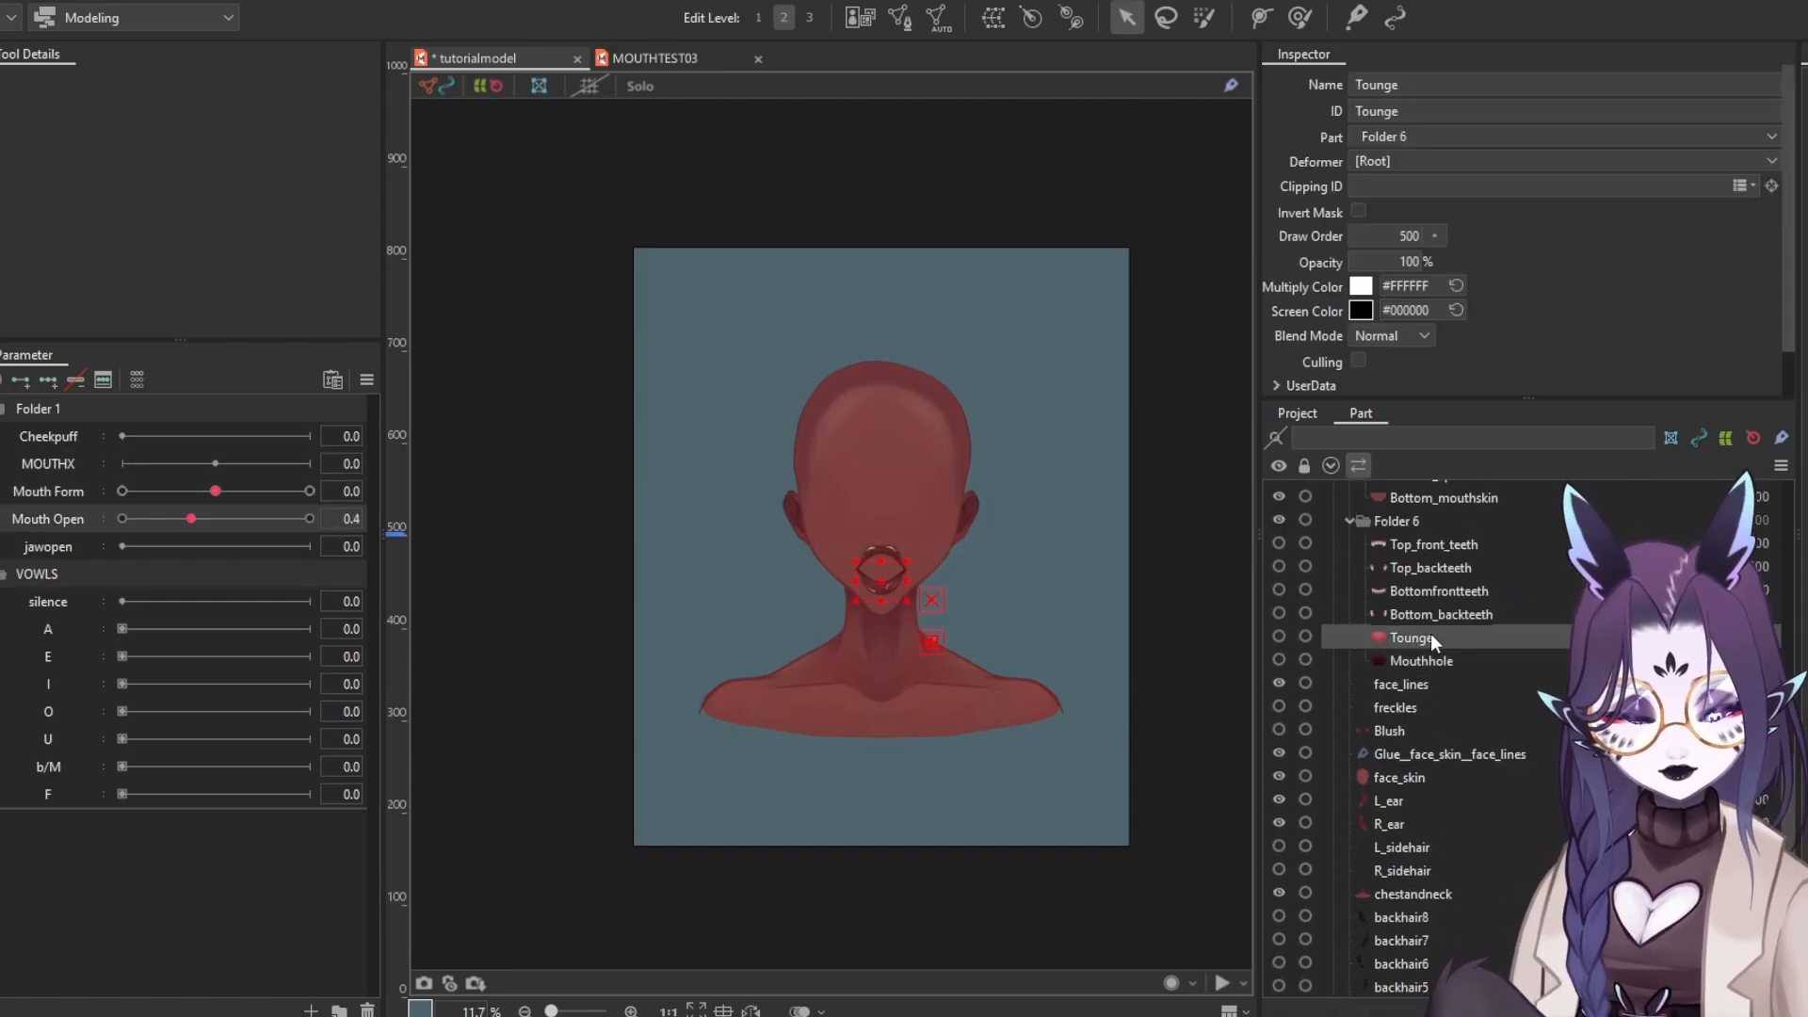
pyautogui.keyDown('shift'); pyautogui.click(1433, 544); pyautogui.keyUp('shift')
pyautogui.click(1408, 185)
pyautogui.write('Mouthhole')
pyautogui.click(1421, 660)
pyautogui.moveTo(1279, 543); pyautogui.dragTo(1278, 659)
# Set Mouth Open to 1.0 and draw a closed four-point deform path around the outline of Mouthhole
pyautogui.click(1421, 662)
pyautogui.moveTo(191, 518); pyautogui.dragTo(310, 518)
pyautogui.scroll(3, 776, 596)
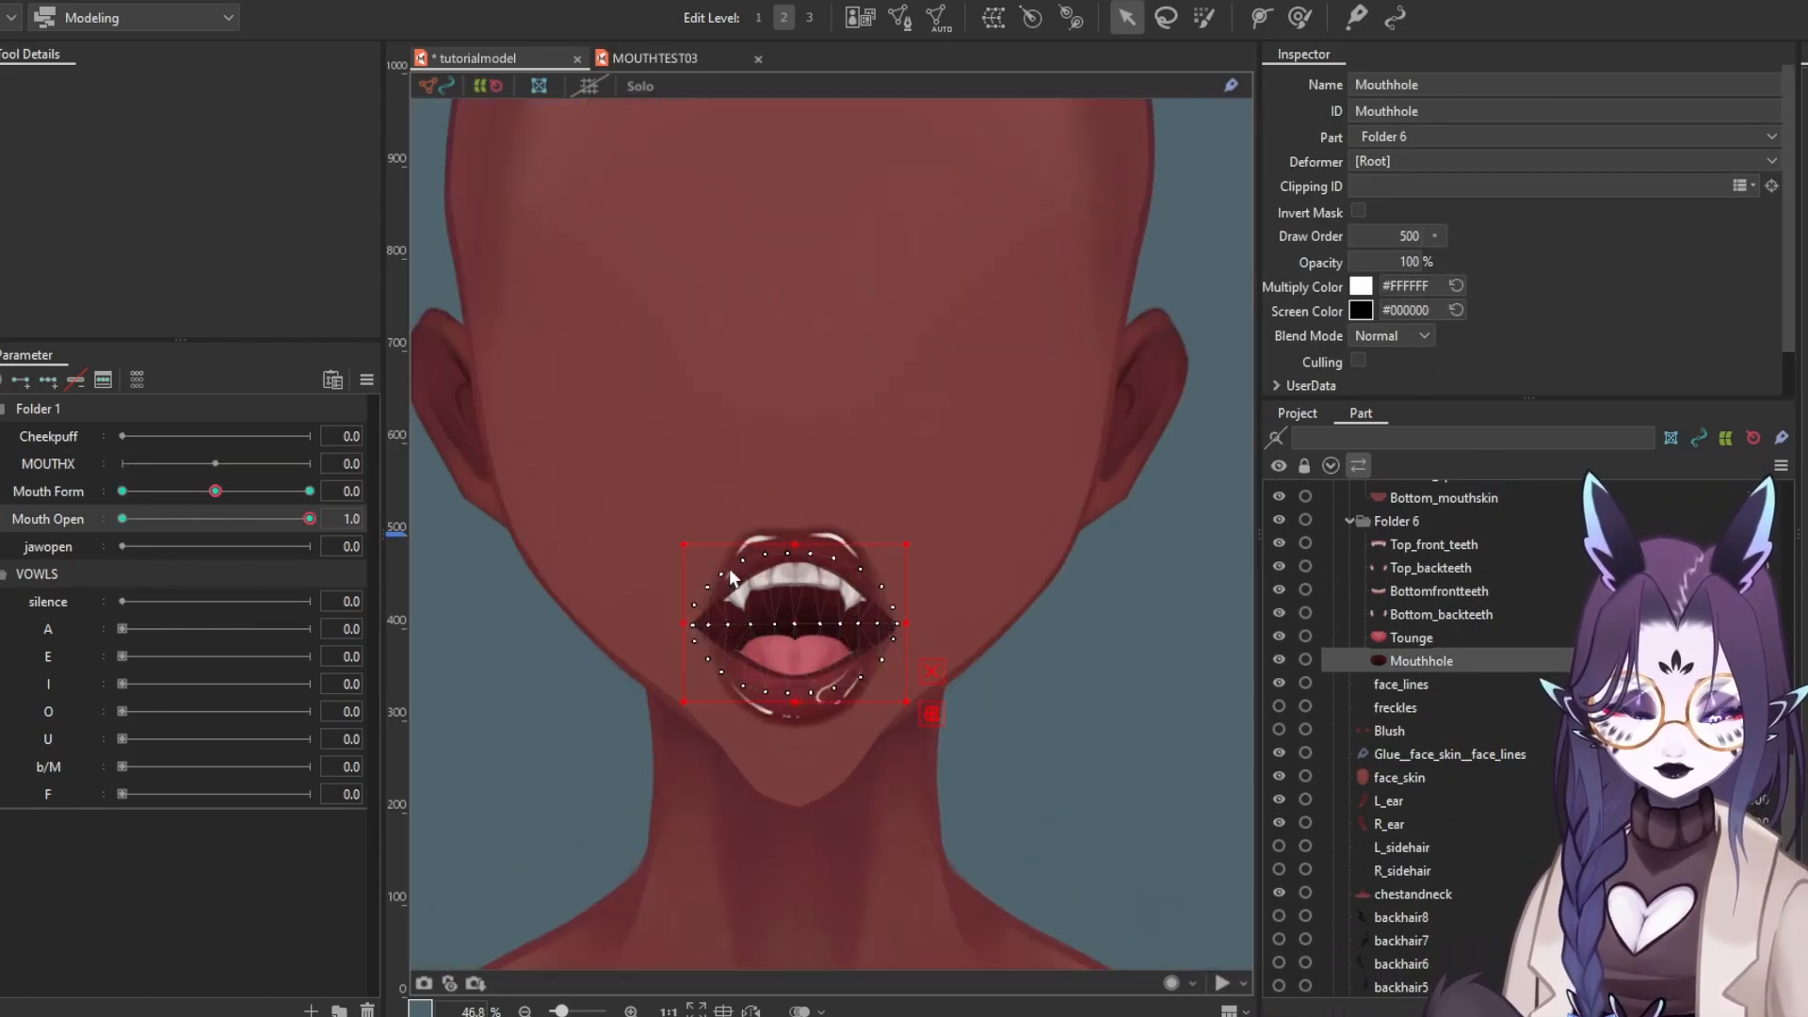
pyautogui.scroll(3, 731, 576)
pyautogui.press('p')
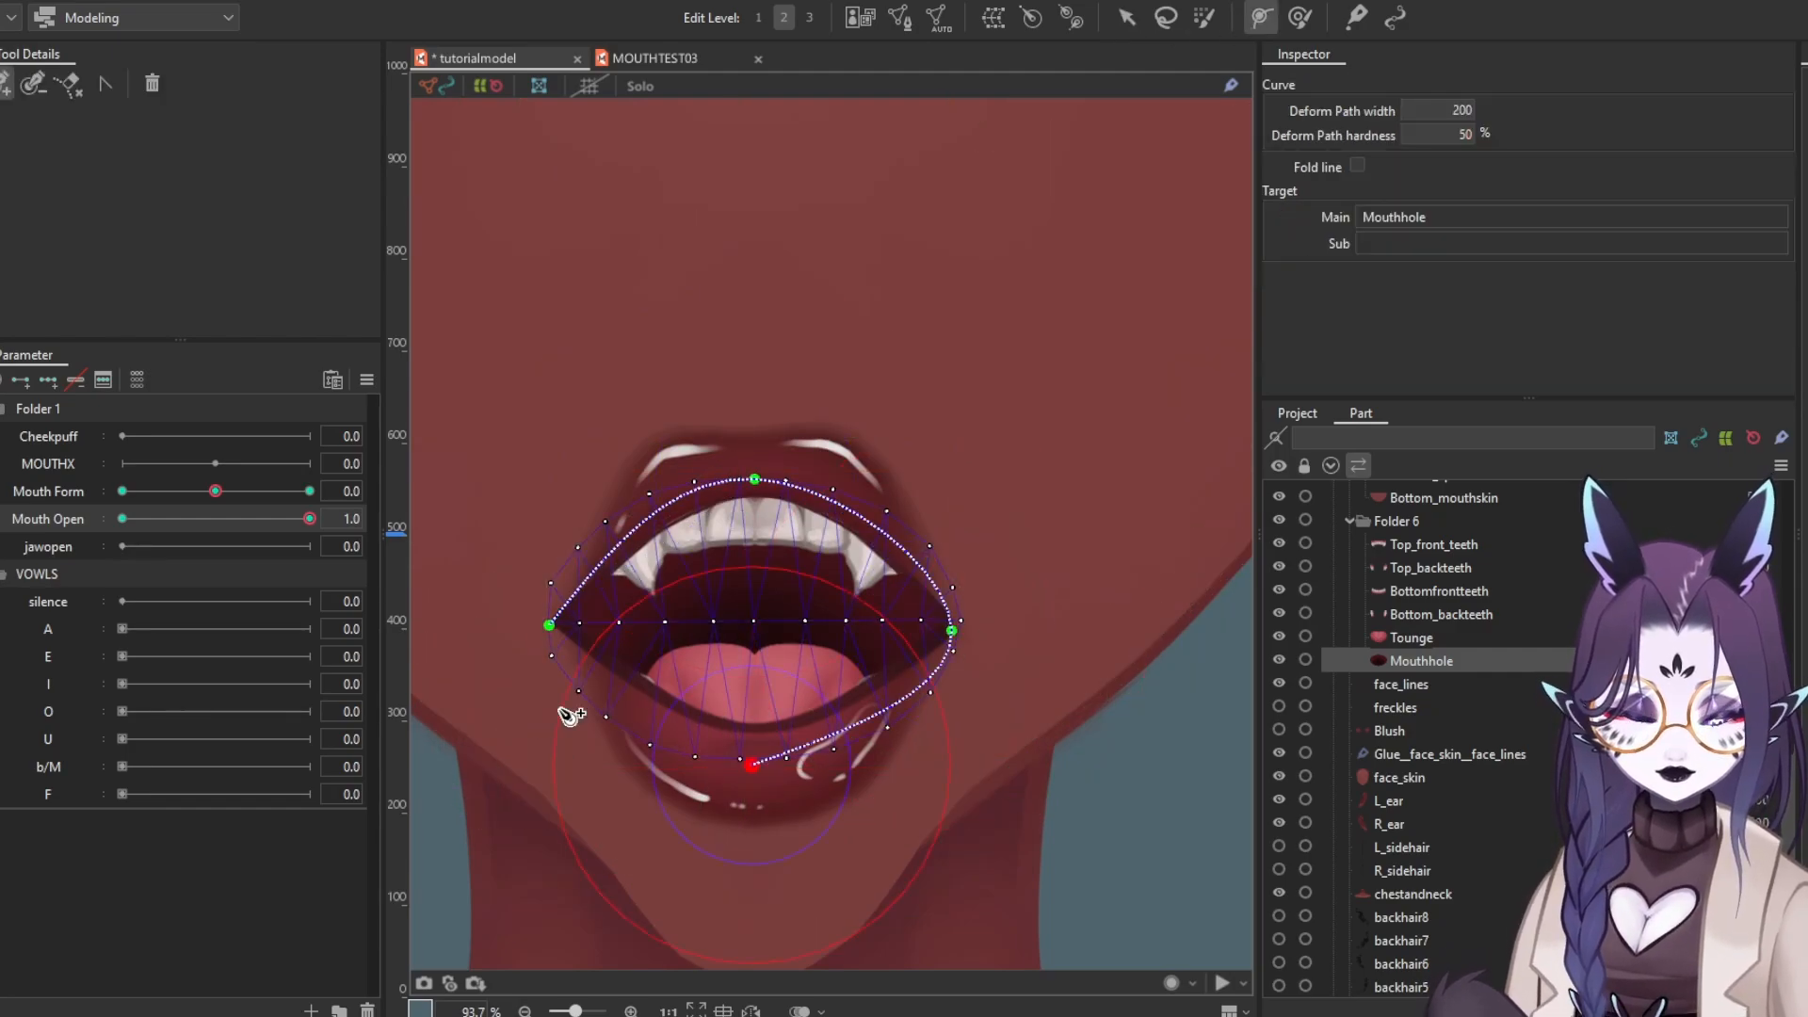
# Set Mouth Form to -1.0 and reshape Mouthhole with its deform path and inner vertices to fill the frowning lips
pyautogui.click(310, 491)
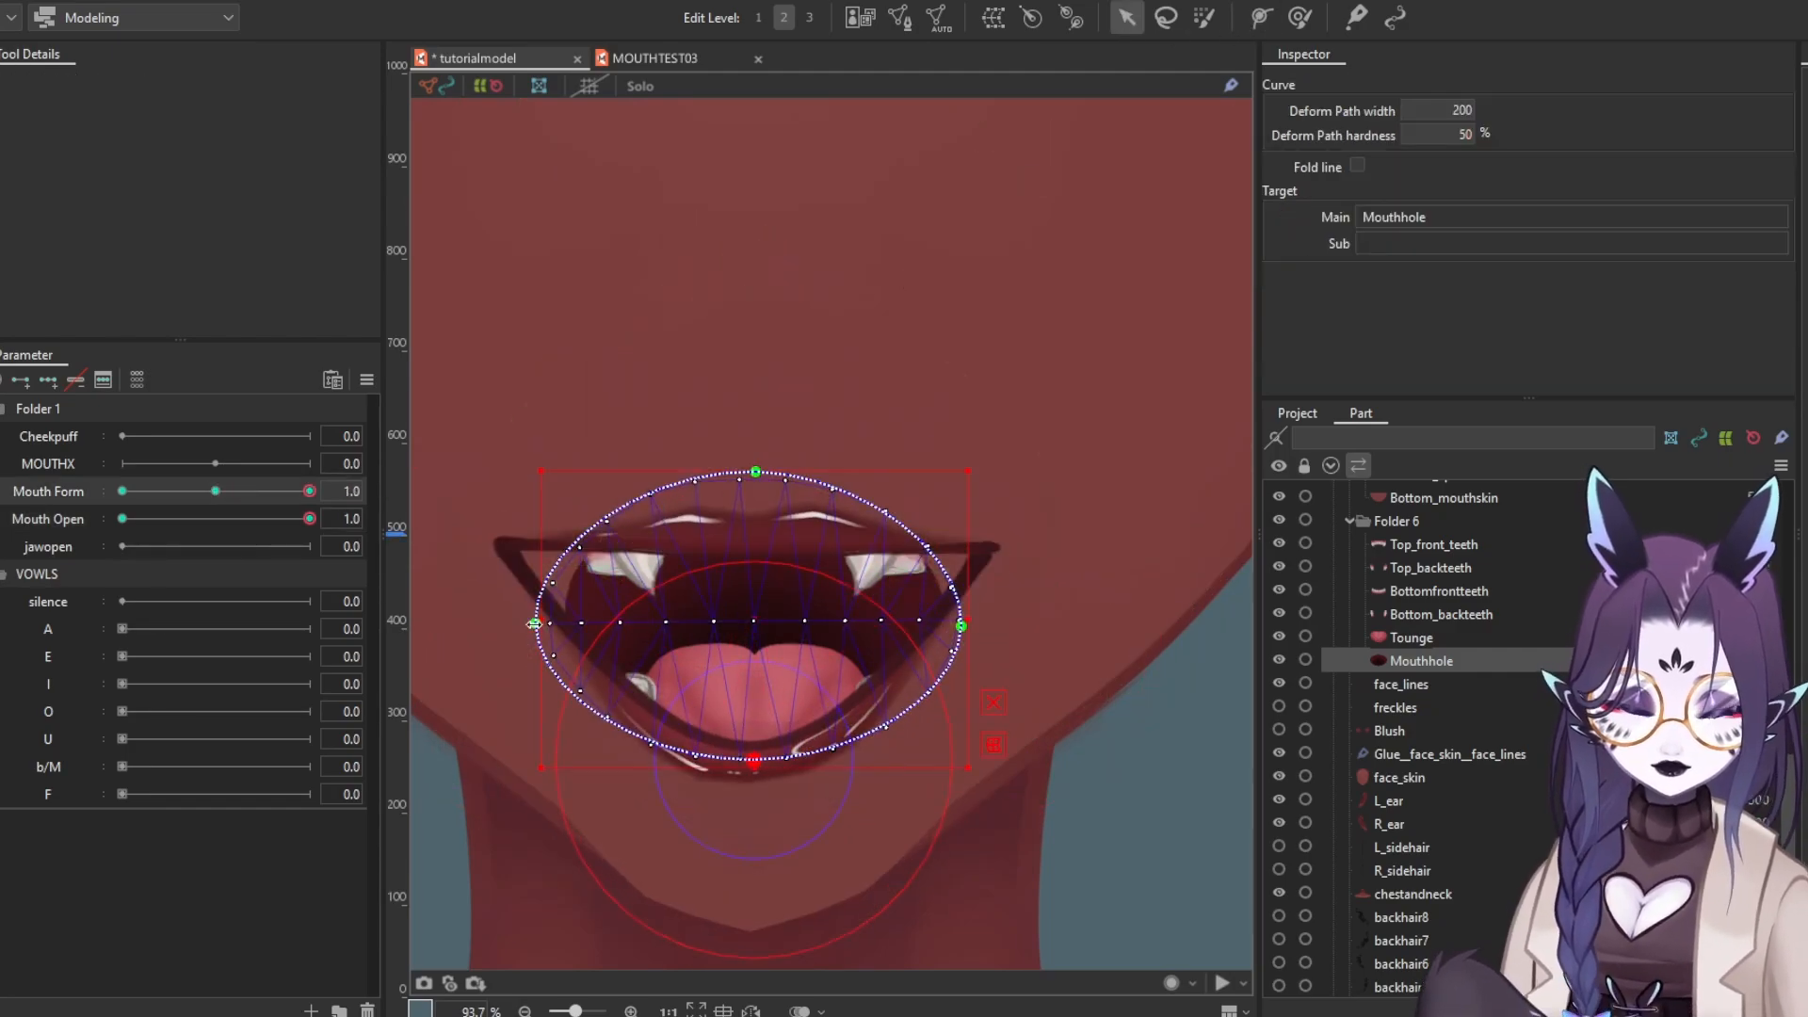
pyautogui.click(122, 491)
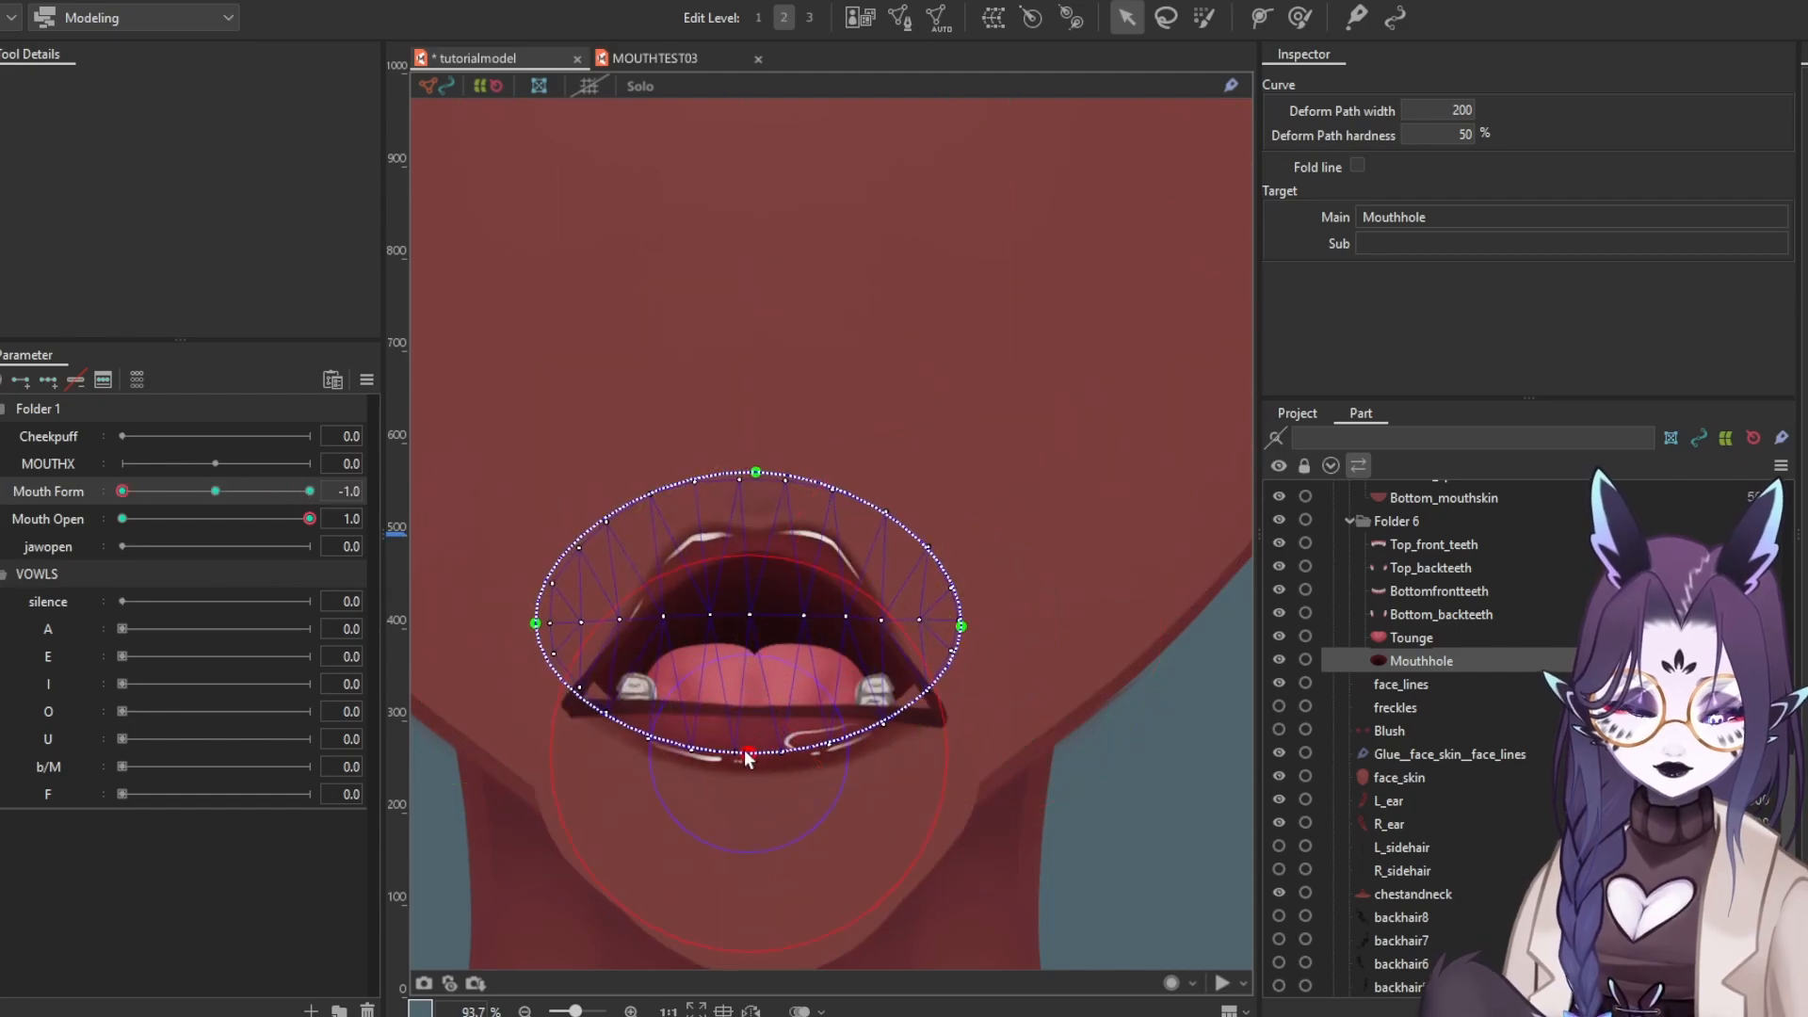
pyautogui.scroll(2, 889, 716)
pyautogui.click(867, 712)
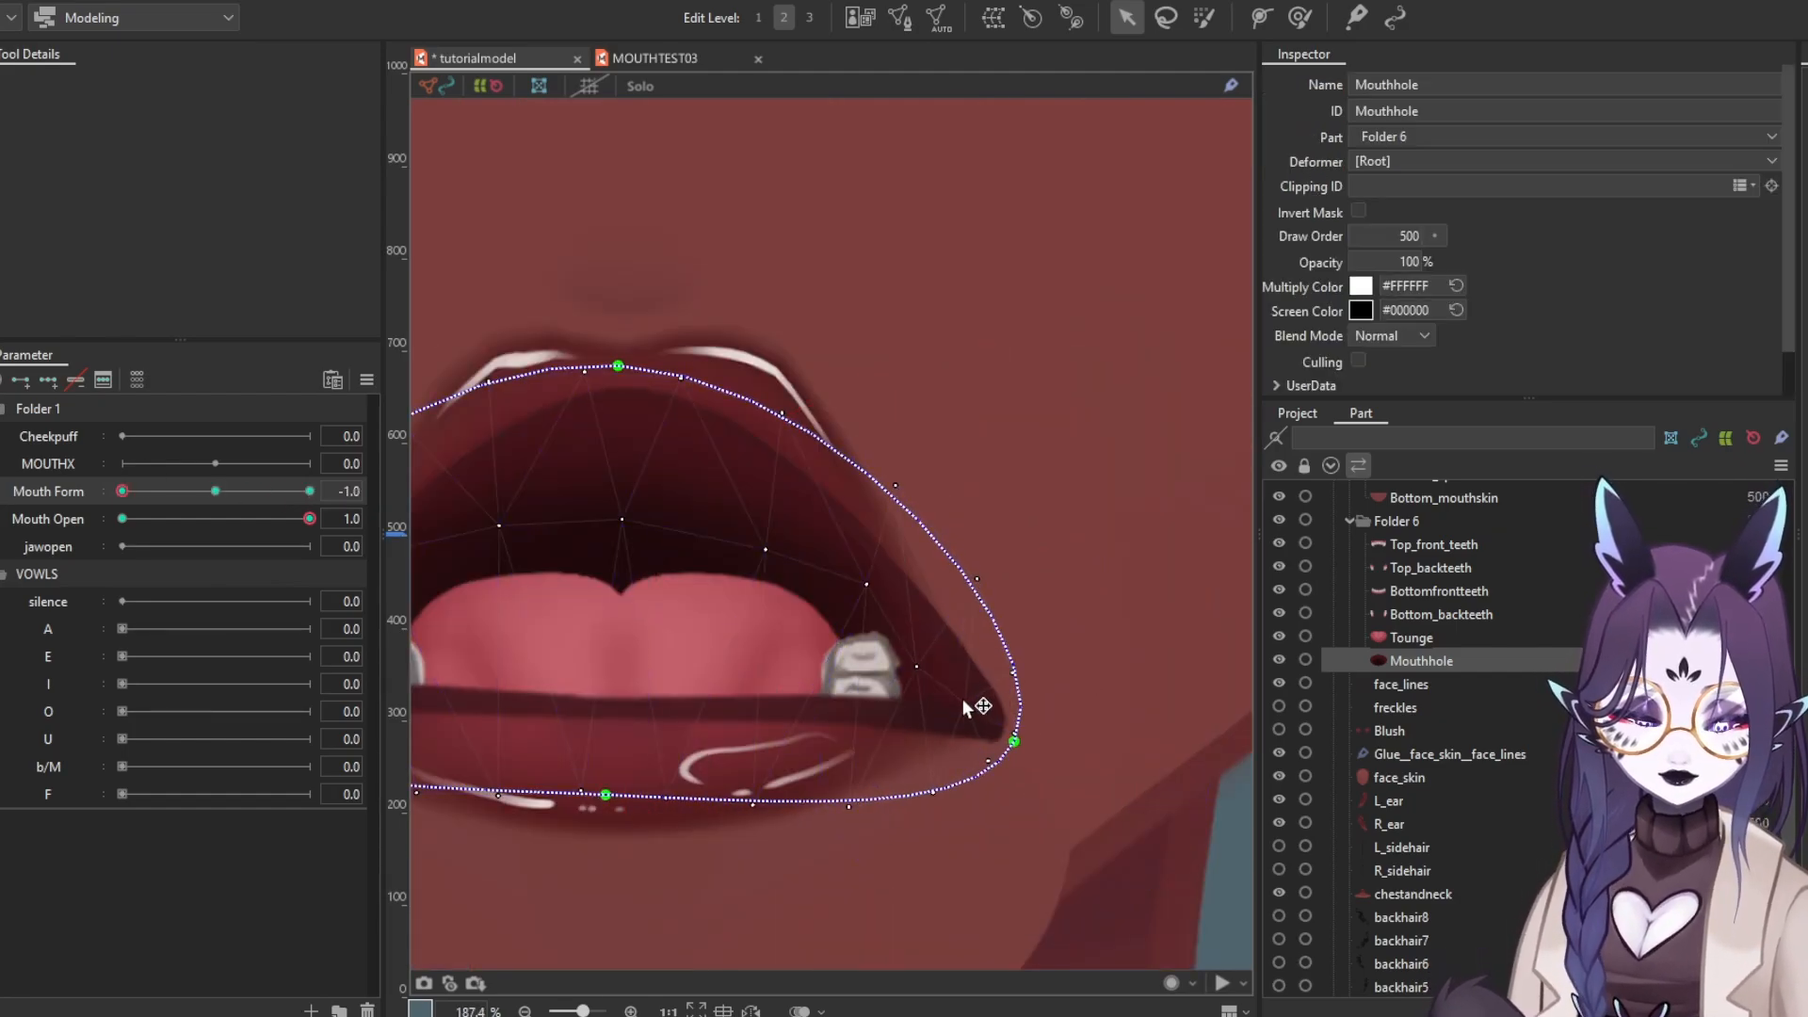
# Set Mouth Form to 1.0 and widen Mouthhole with its path points and inner vertices to fill the smiling lips
pyautogui.scroll(-2, 925, 653)
pyautogui.click(309, 491)
pyautogui.scroll(1, 593, 537)
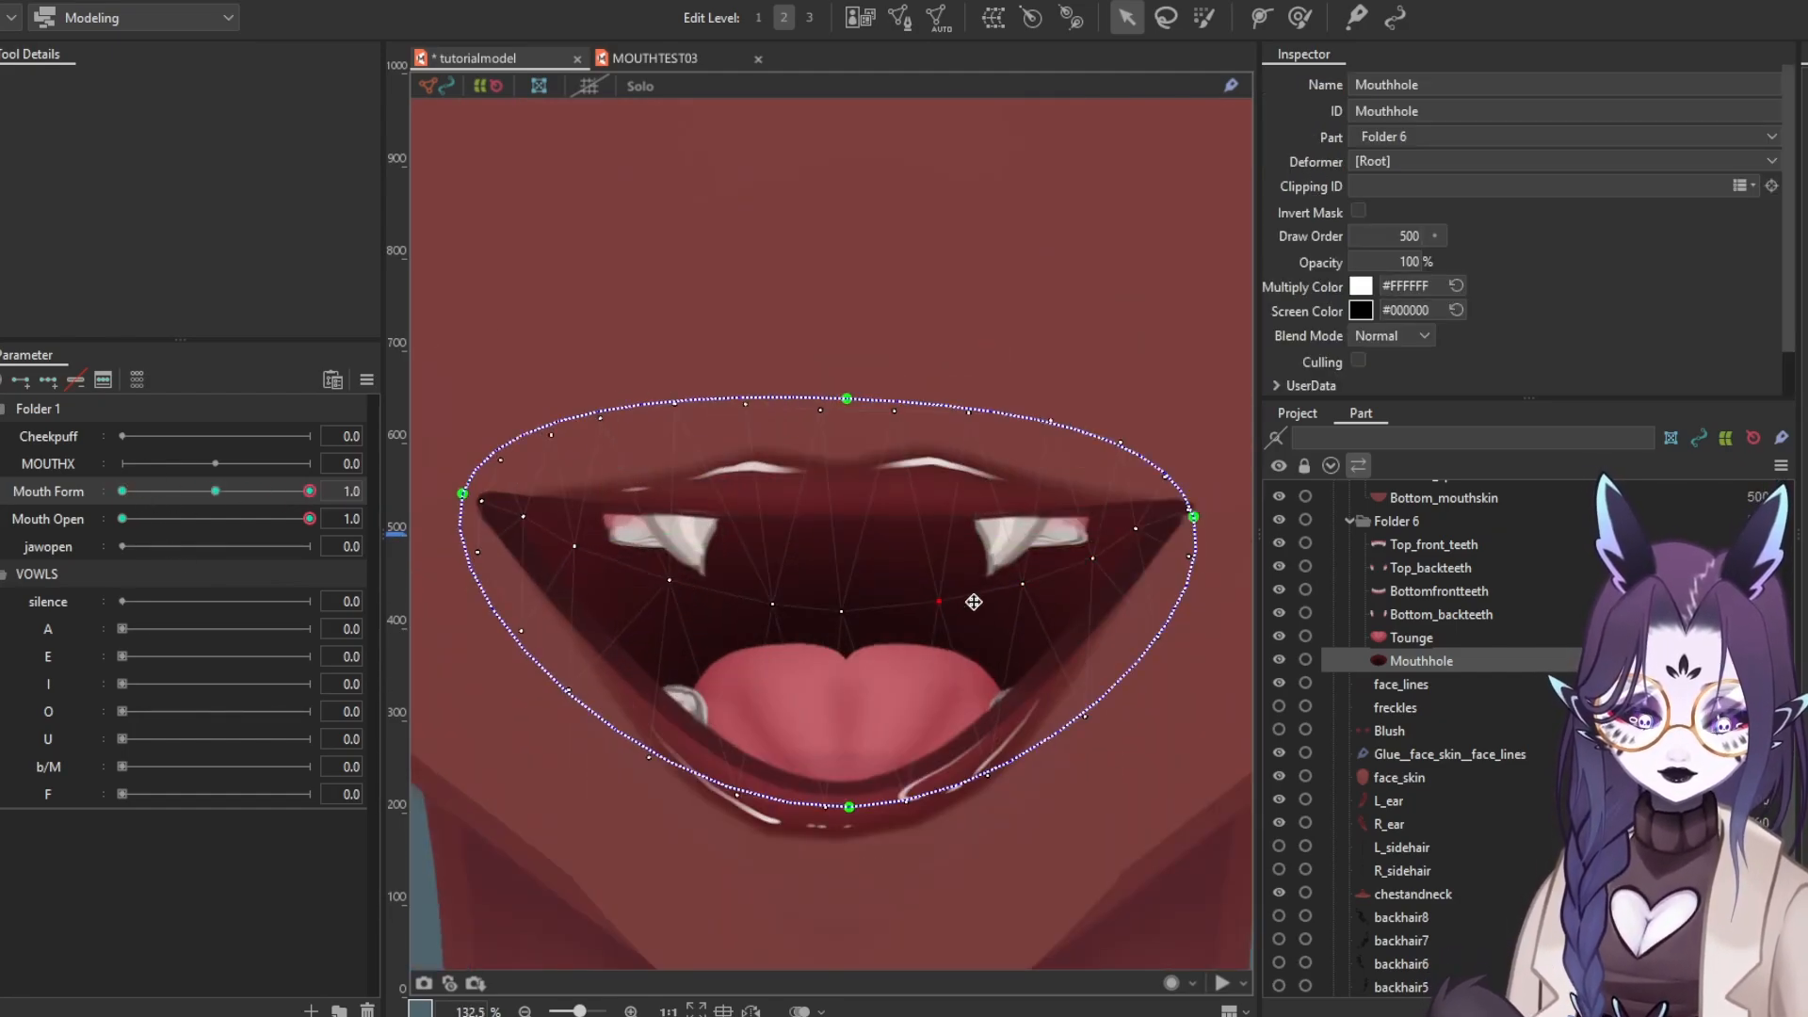
pyautogui.scroll(-4, 696, 578)
pyautogui.moveTo(294, 474); pyautogui.dragTo(310, 476)
# Select Top_front_teeth and Top_backteeth together and move them down below the upper lip at Mouth Form 1.0
pyautogui.scroll(1, 1420, 612)
pyautogui.click(1427, 629)
pyautogui.keyDown('ctrl'); pyautogui.click(1420, 651); pyautogui.keyUp('ctrl')
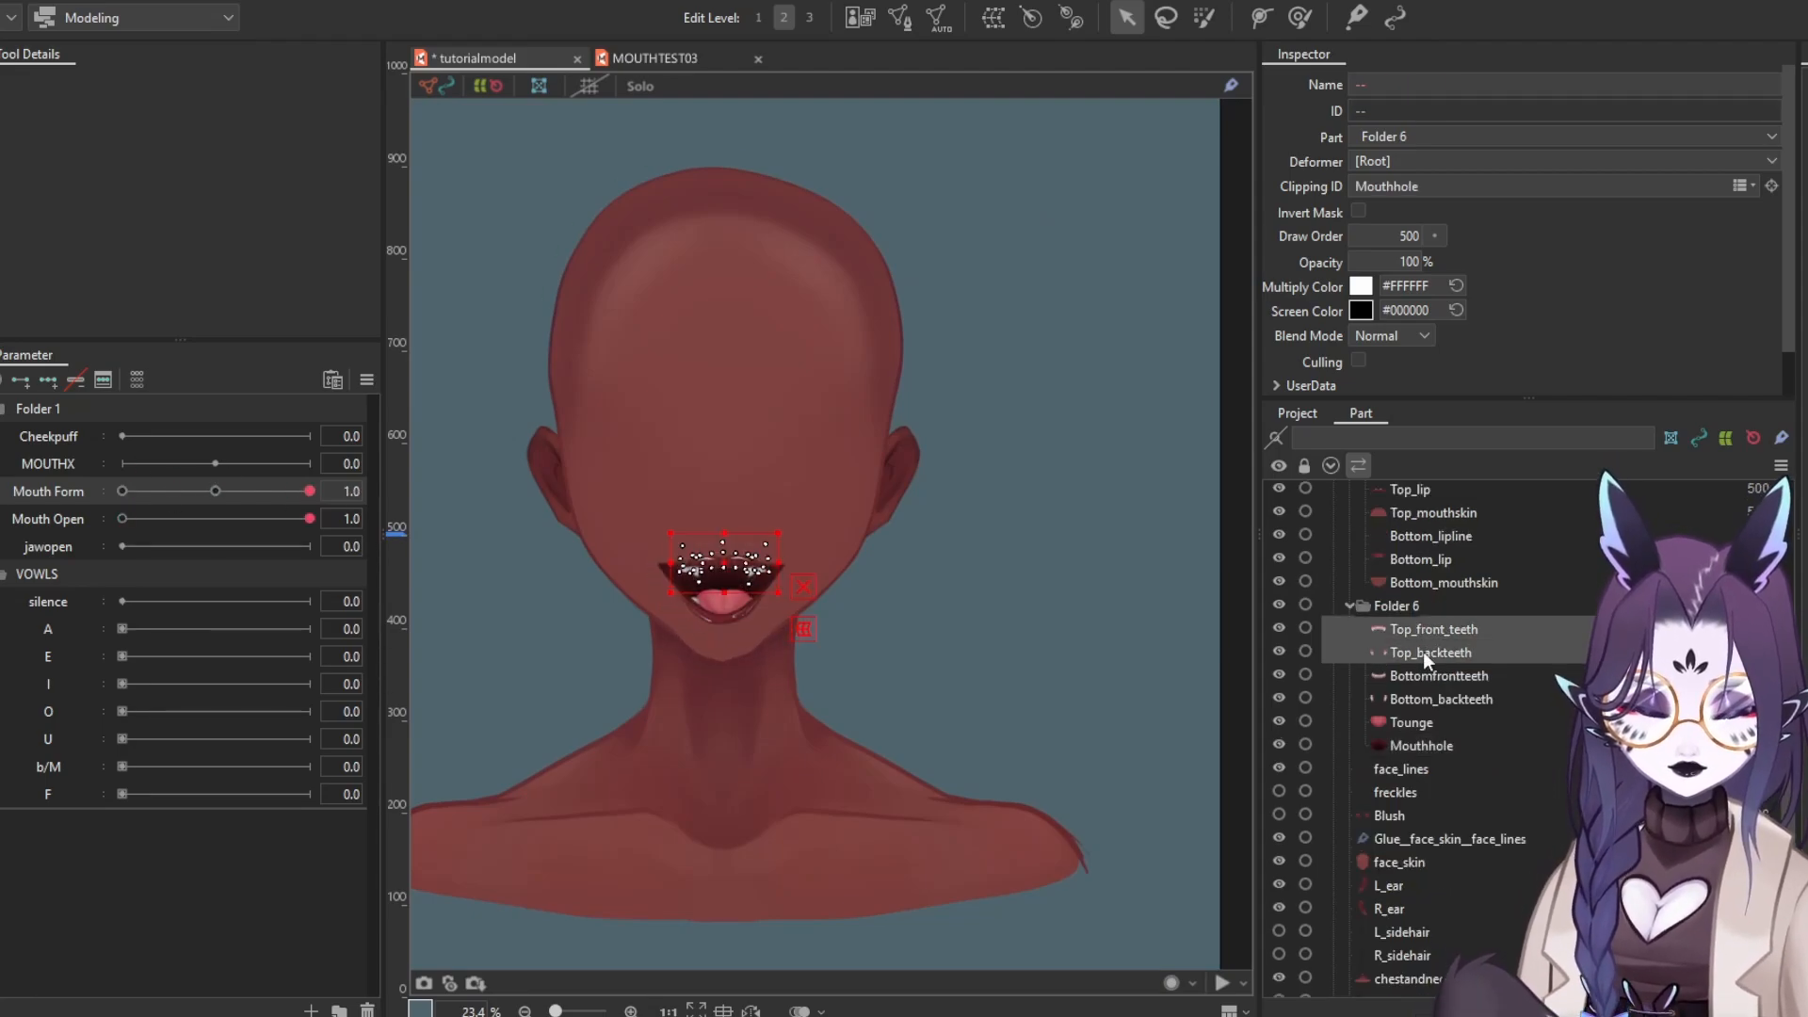
pyautogui.scroll(1, 699, 579)
pyautogui.scroll(2, 758, 579)
pyautogui.moveTo(692, 534); pyautogui.dragTo(709, 598)
# Widen Top_backteeth and Top_front_teeth symmetrically at Mouth Form 1.0 to suit the smile
pyautogui.click(1421, 652)
pyautogui.moveTo(531, 564); pyautogui.dragTo(511, 563)
pyautogui.click(1427, 629)
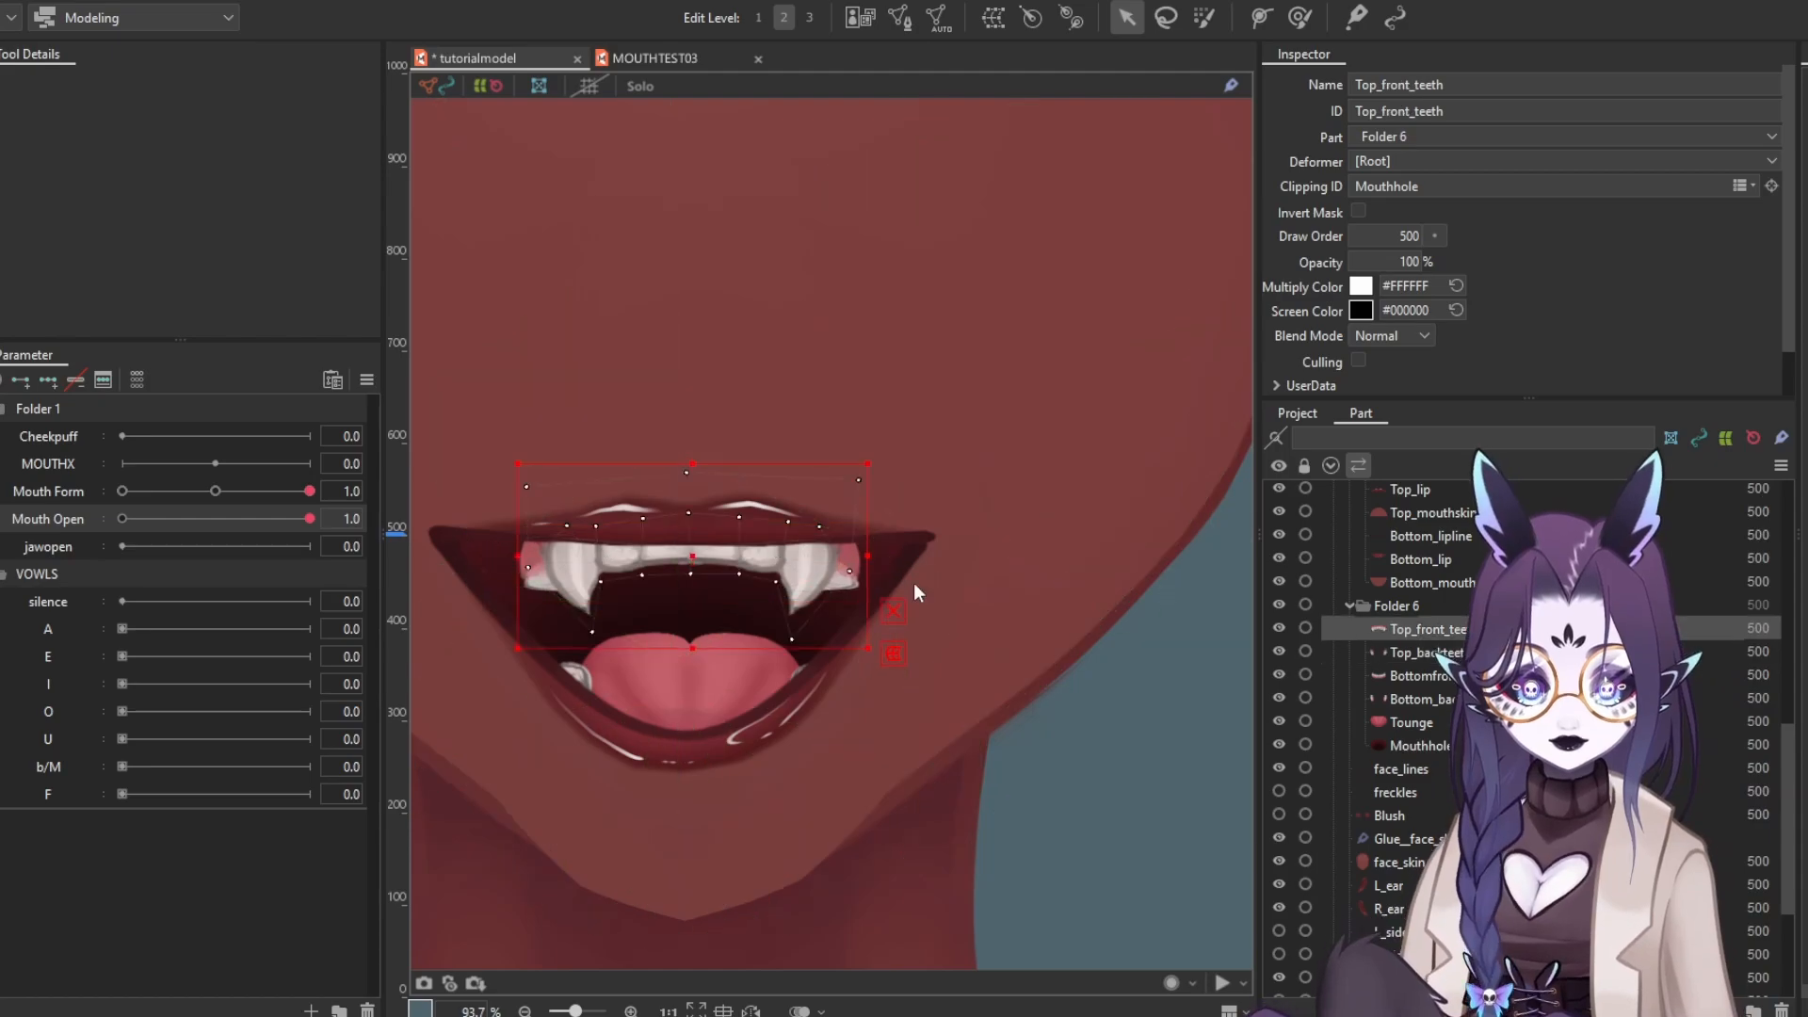
pyautogui.moveTo(869, 565); pyautogui.dragTo(889, 564)
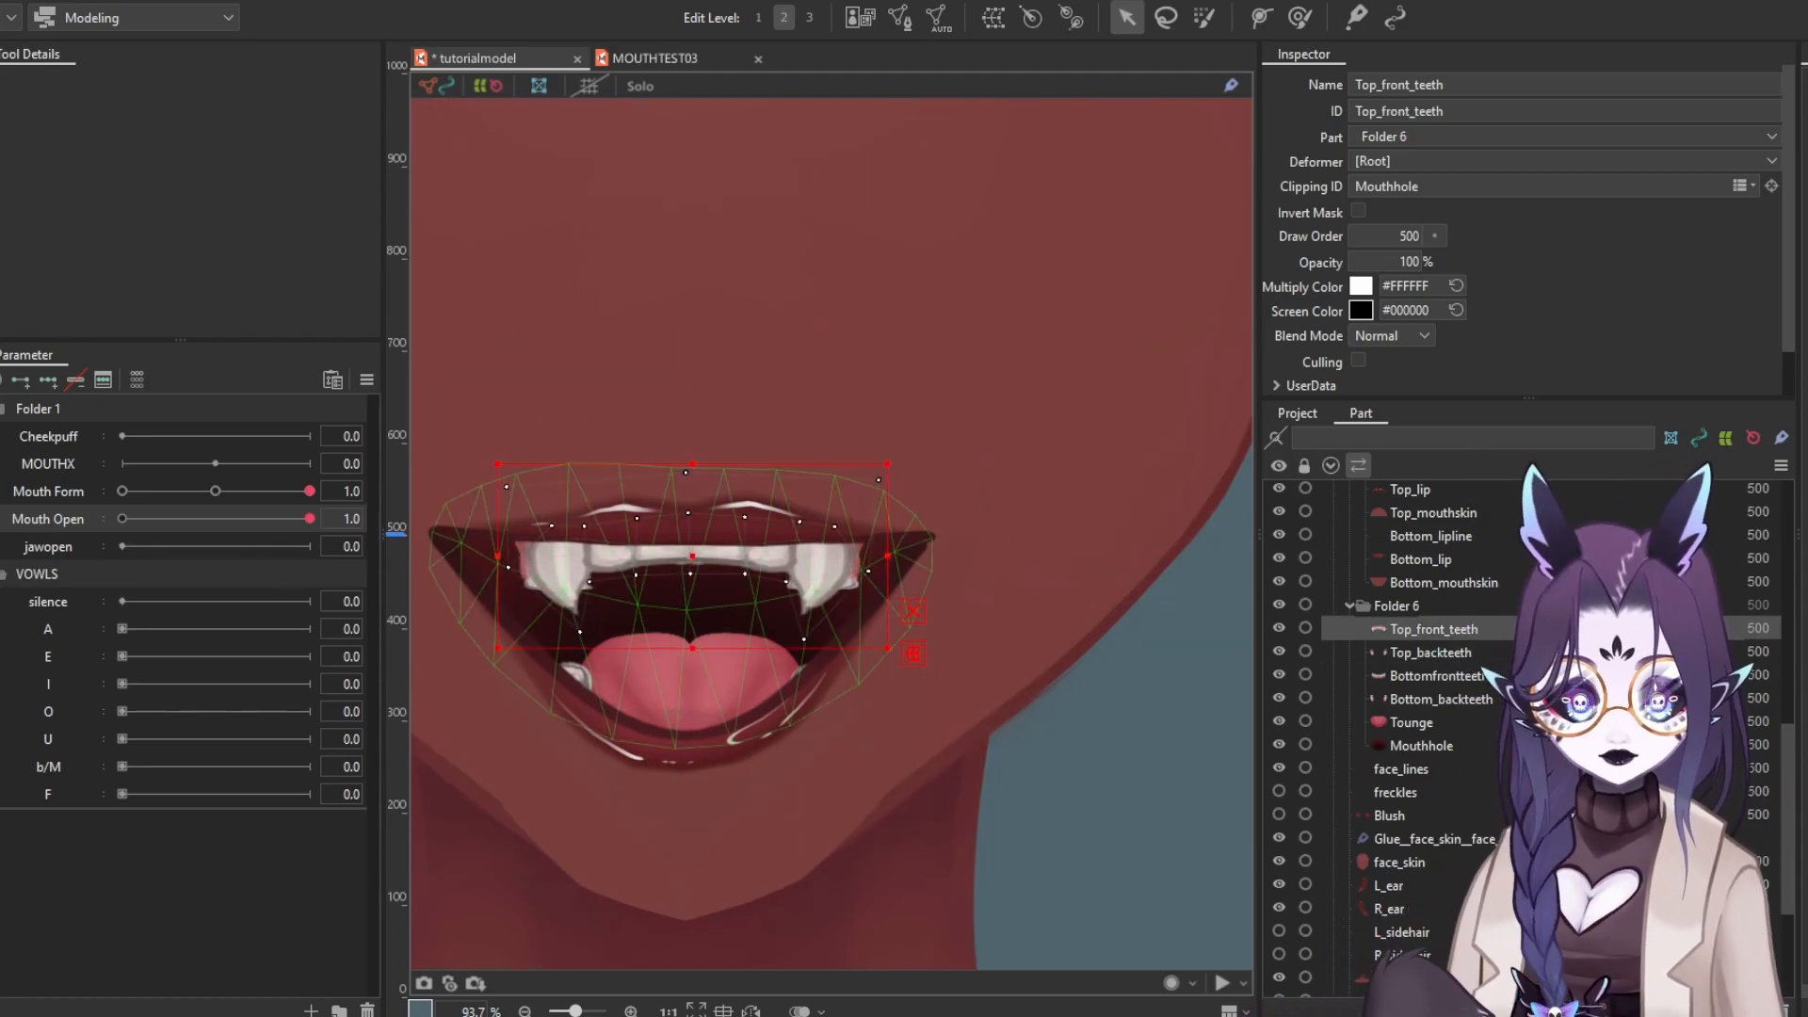
# Try to adjust the upper vertices of Bottomfrontteeth and Bottom_backteeth at Mouth Form 1.0, and undo the changes
pyautogui.scroll(-2, 659, 583)
pyautogui.click(1413, 676)
pyautogui.keyDown('ctrl'); pyautogui.click(1422, 699); pyautogui.keyUp('ctrl')
pyautogui.scroll(2, 529, 704)
pyautogui.click(604, 617)
pyautogui.moveTo(588, 594); pyautogui.dragTo(899, 633)
pyautogui.moveTo(886, 615)
pyautogui.mouseDown()
pyautogui.moveTo(738, 614)
pyautogui.moveTo(887, 612)
pyautogui.mouseUp()
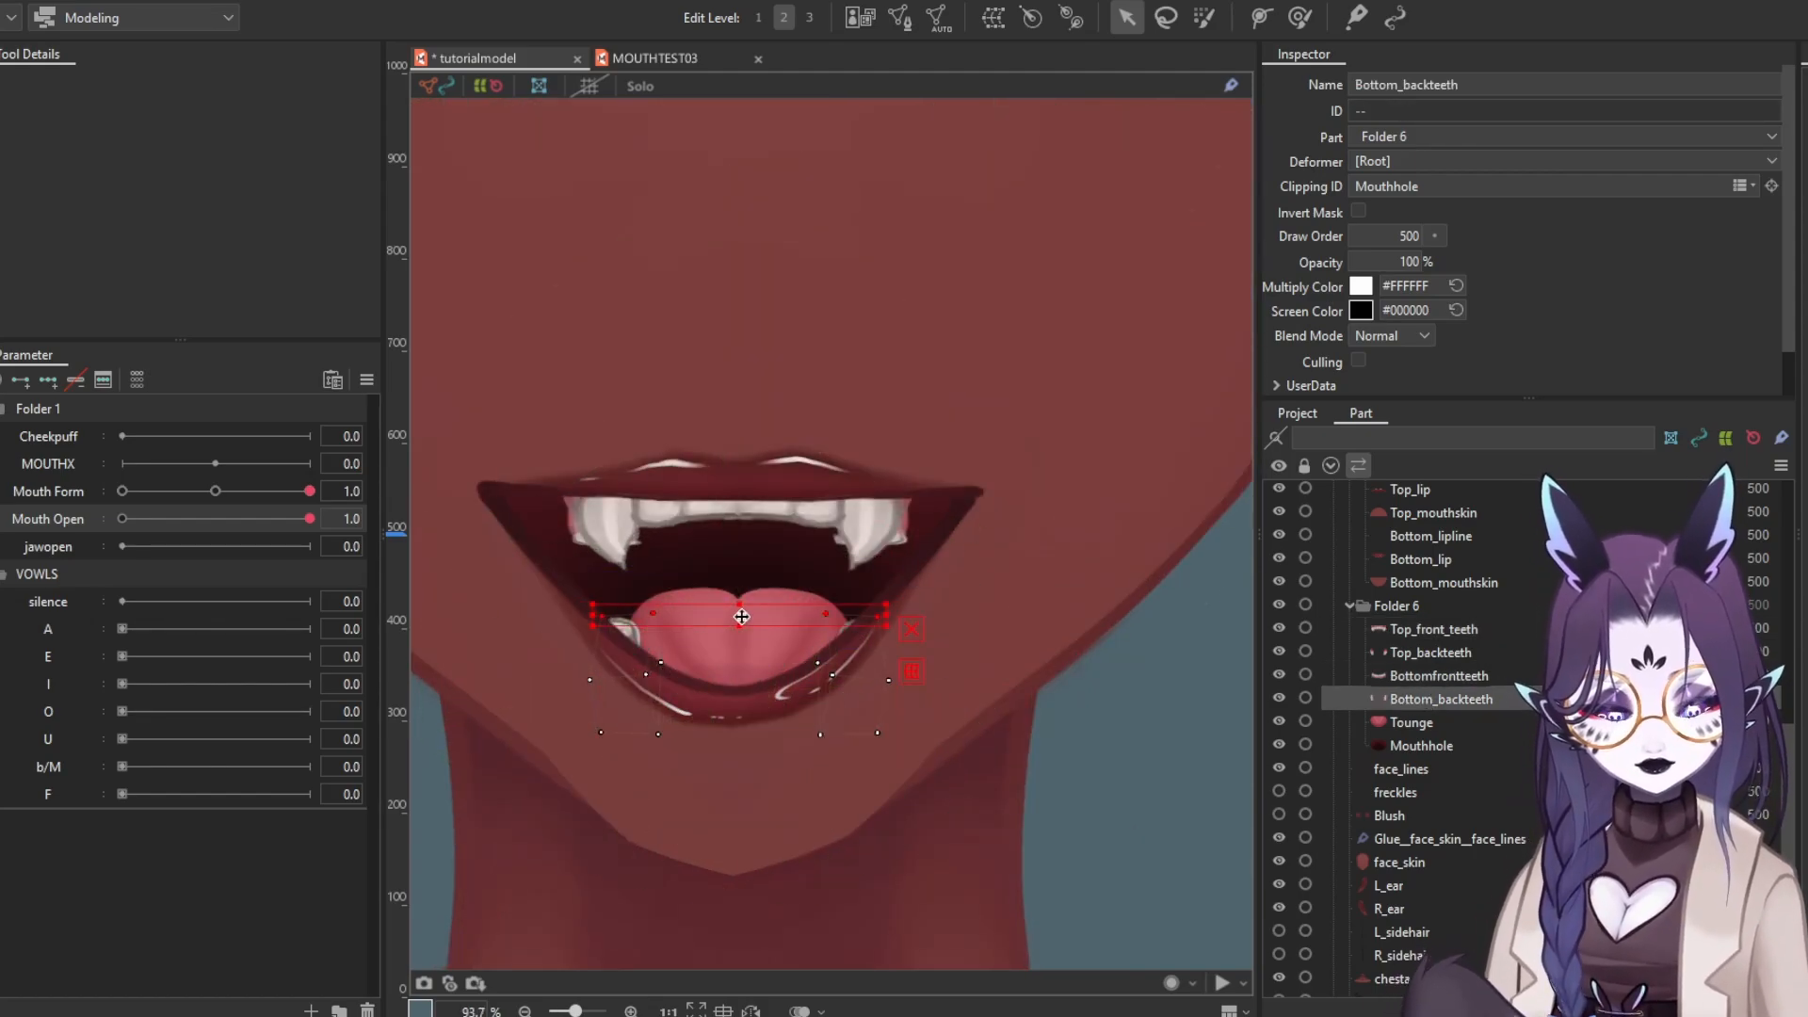
pyautogui.hotkey('ctrl', 'z')
pyautogui.hotkey('ctrl', 'z')
pyautogui.hotkey('ctrl', 'z')
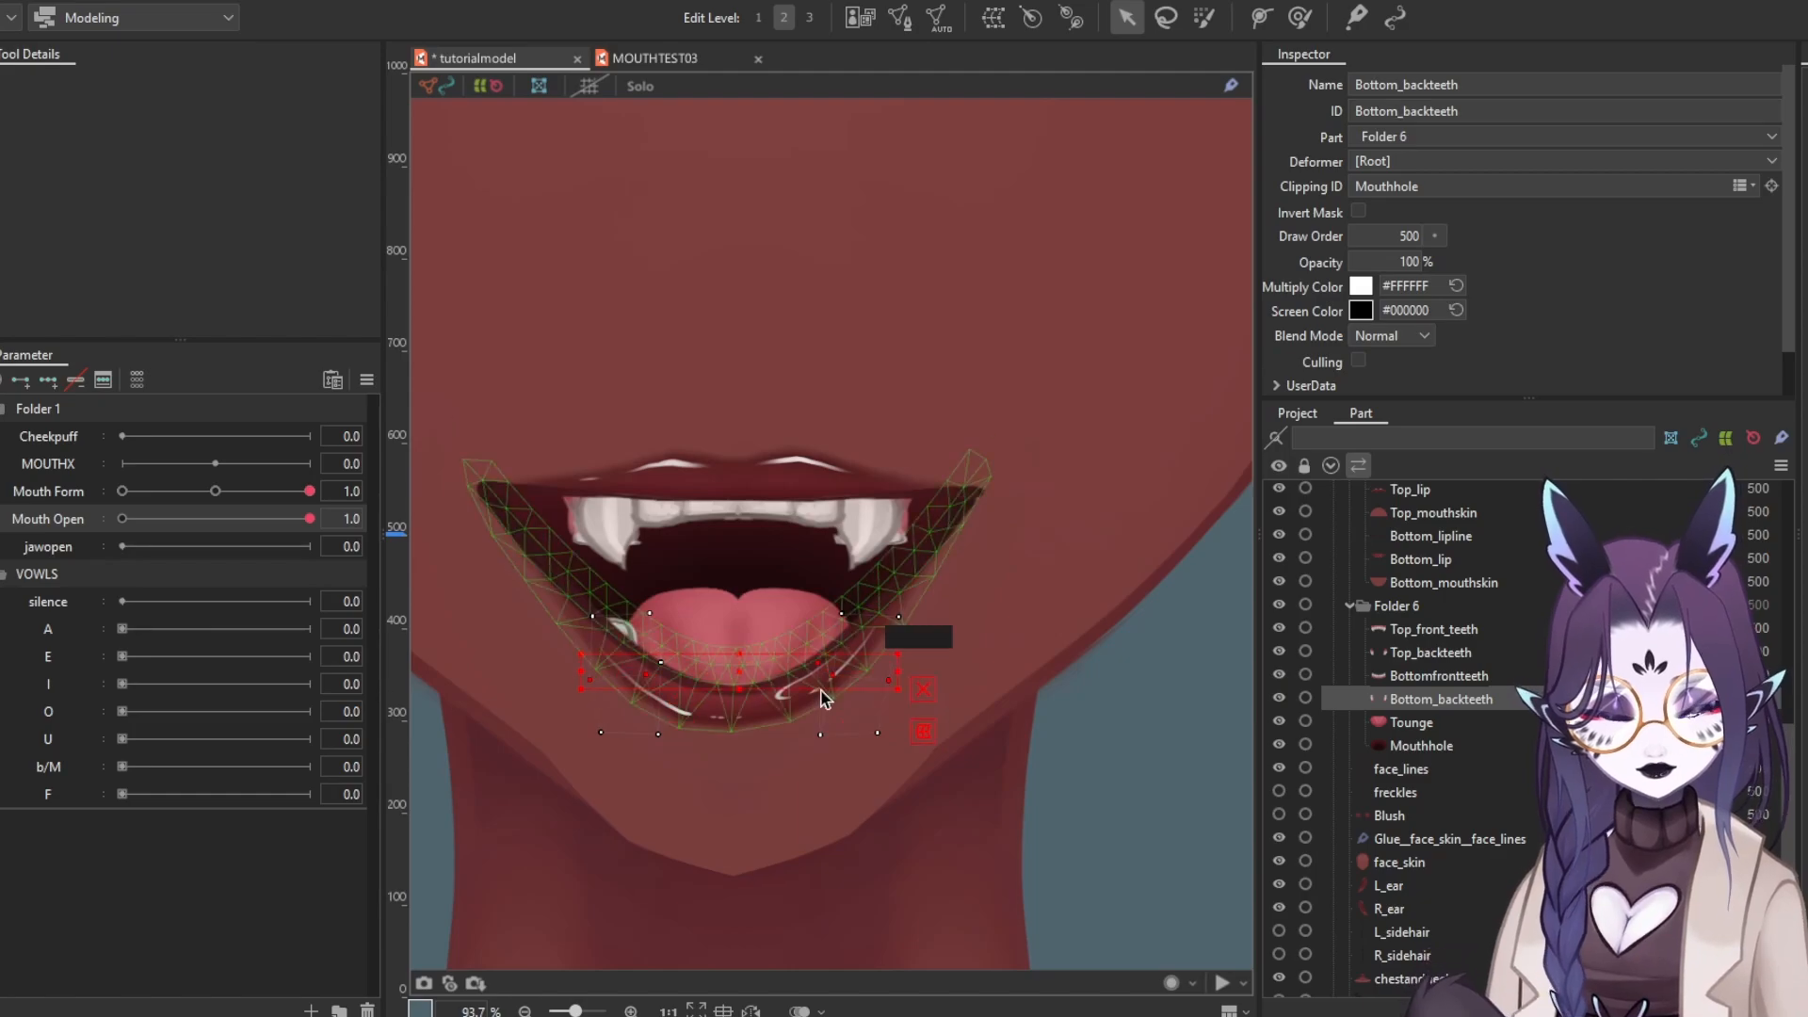
pyautogui.click(1456, 720)
pyautogui.click(1450, 699)
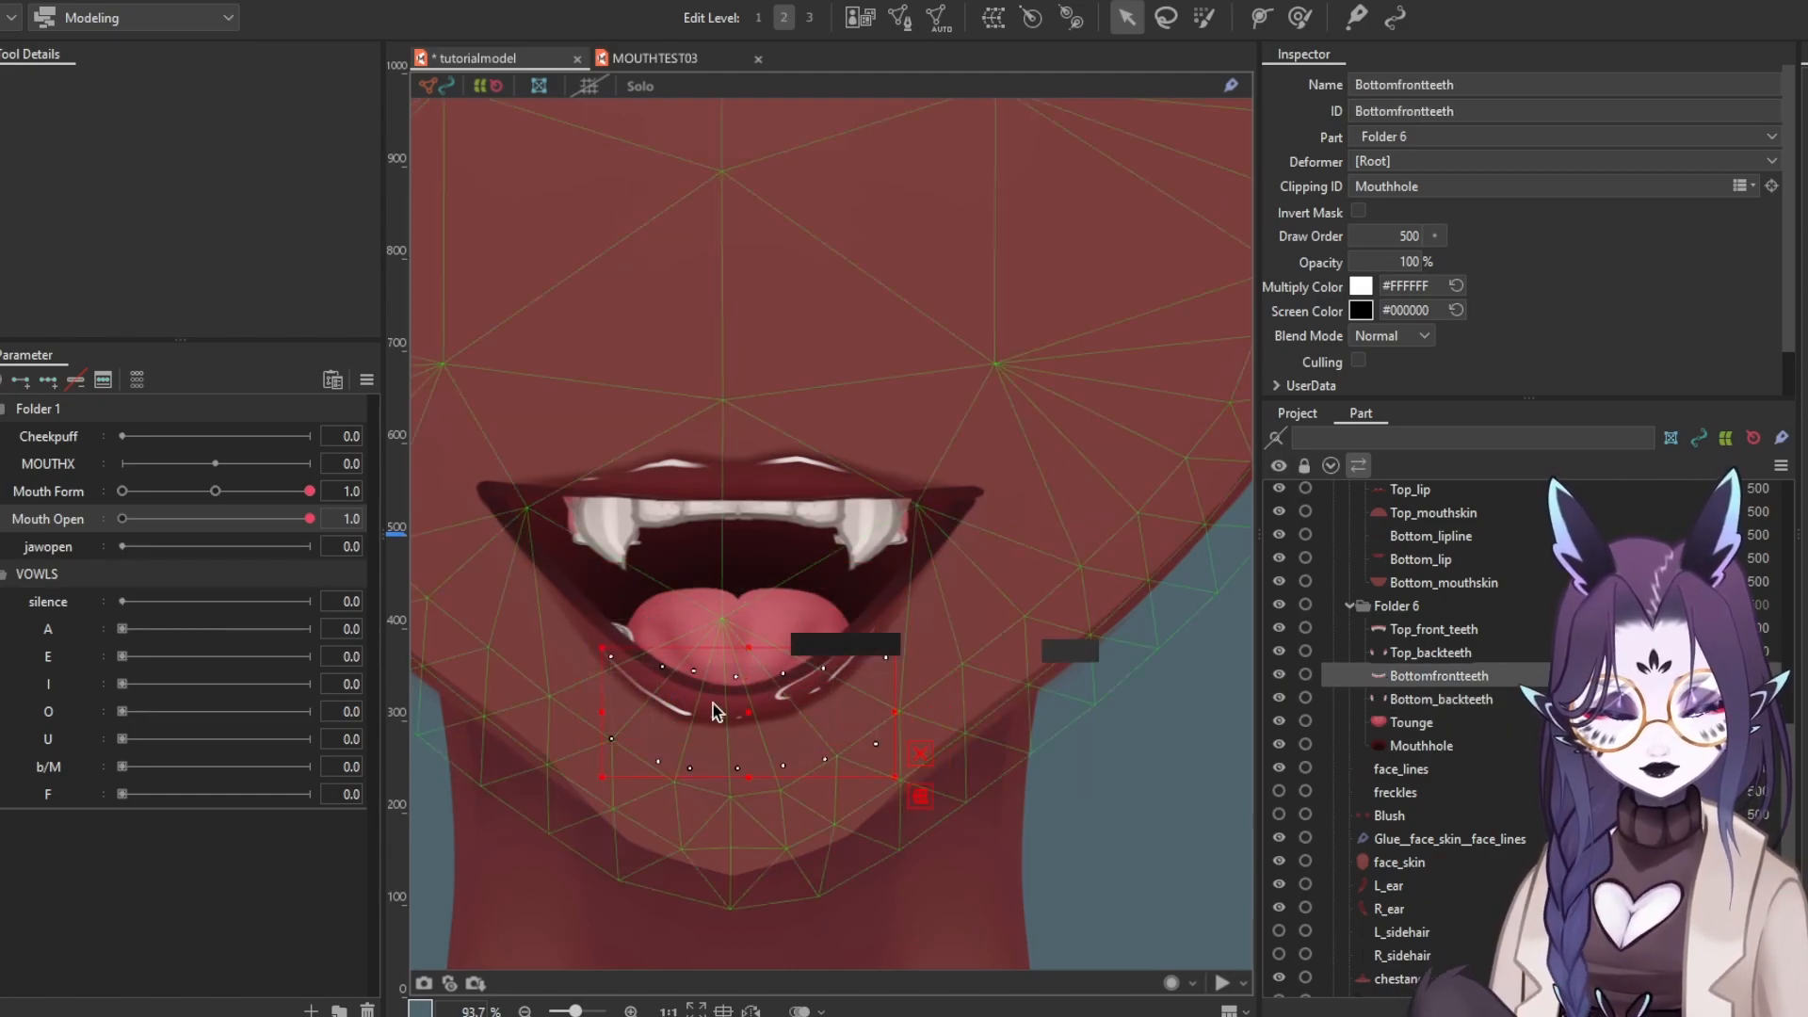
# Select Top_front_teeth and Top_backteeth together and adjust their height behind the upper lip at Mouth Form 1.0
pyautogui.scroll(-3, 715, 708)
pyautogui.click(716, 624)
pyautogui.click(715, 625)
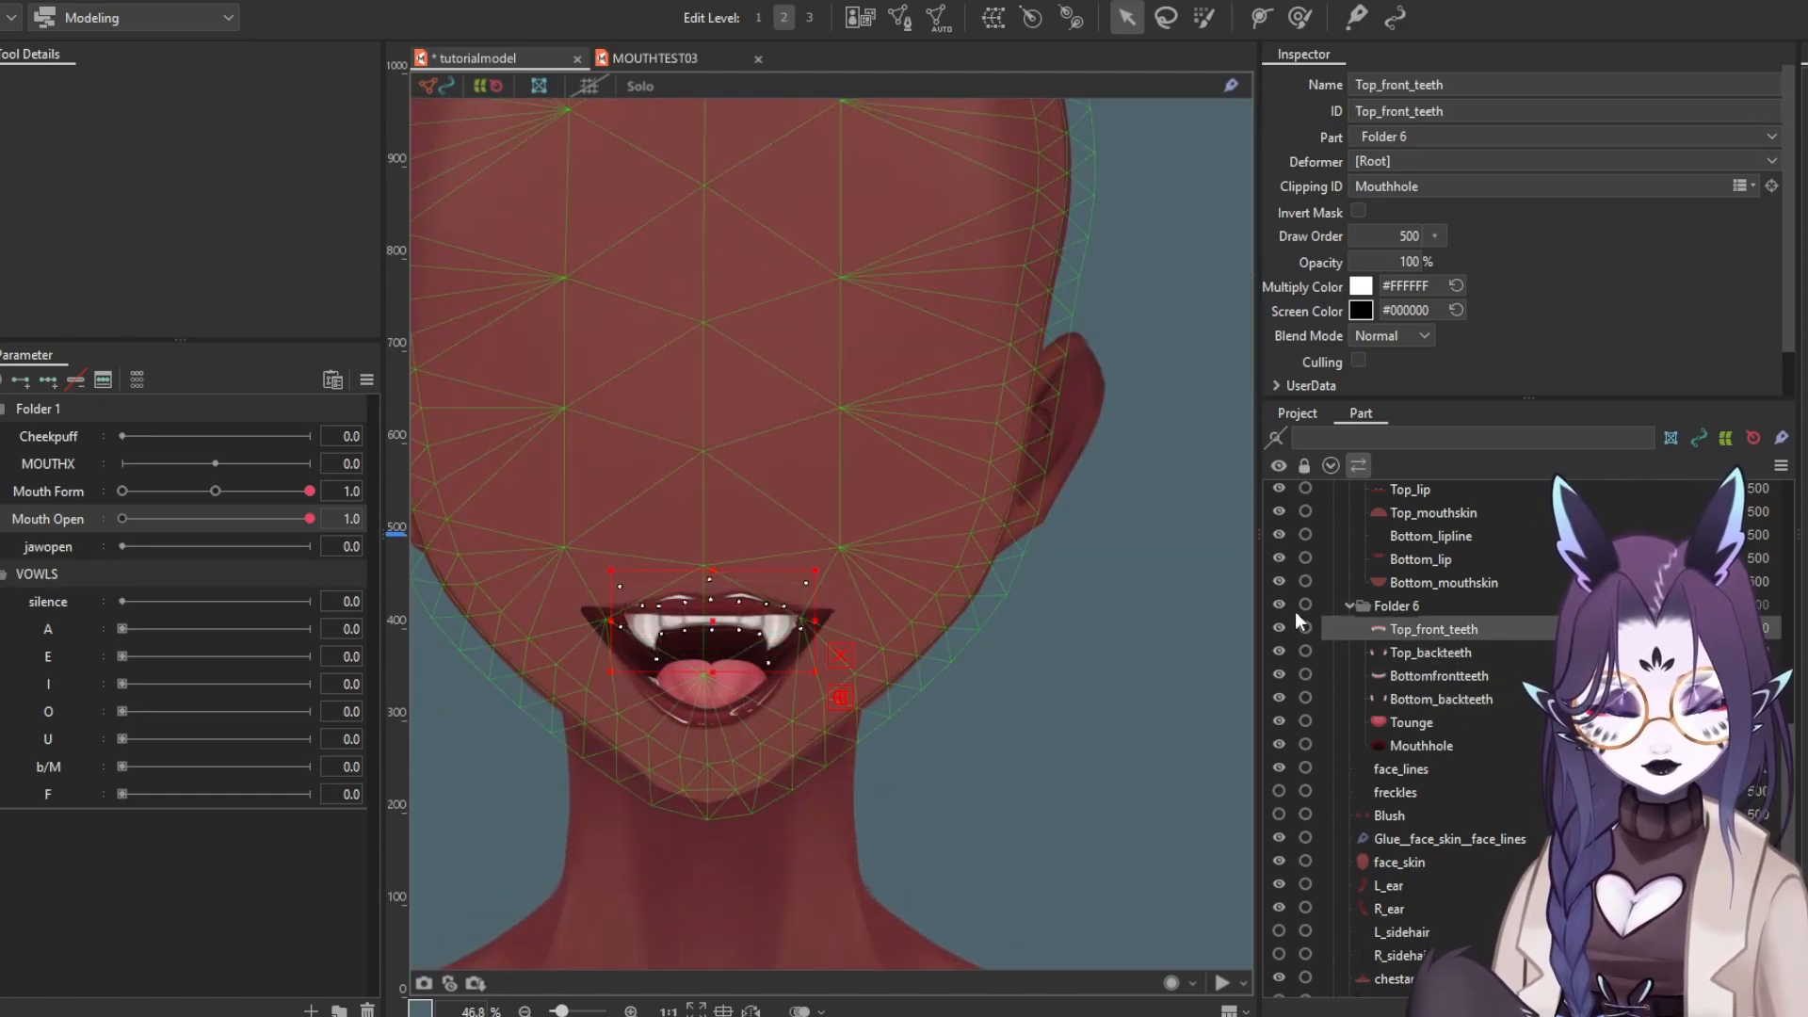
pyautogui.moveTo(309, 491)
pyautogui.mouseDown()
pyautogui.moveTo(62, 484)
pyautogui.moveTo(334, 500)
pyautogui.mouseUp()
pyautogui.keyDown('ctrl'); pyautogui.click(1430, 651); pyautogui.keyUp('ctrl')
pyautogui.scroll(2, 669, 597)
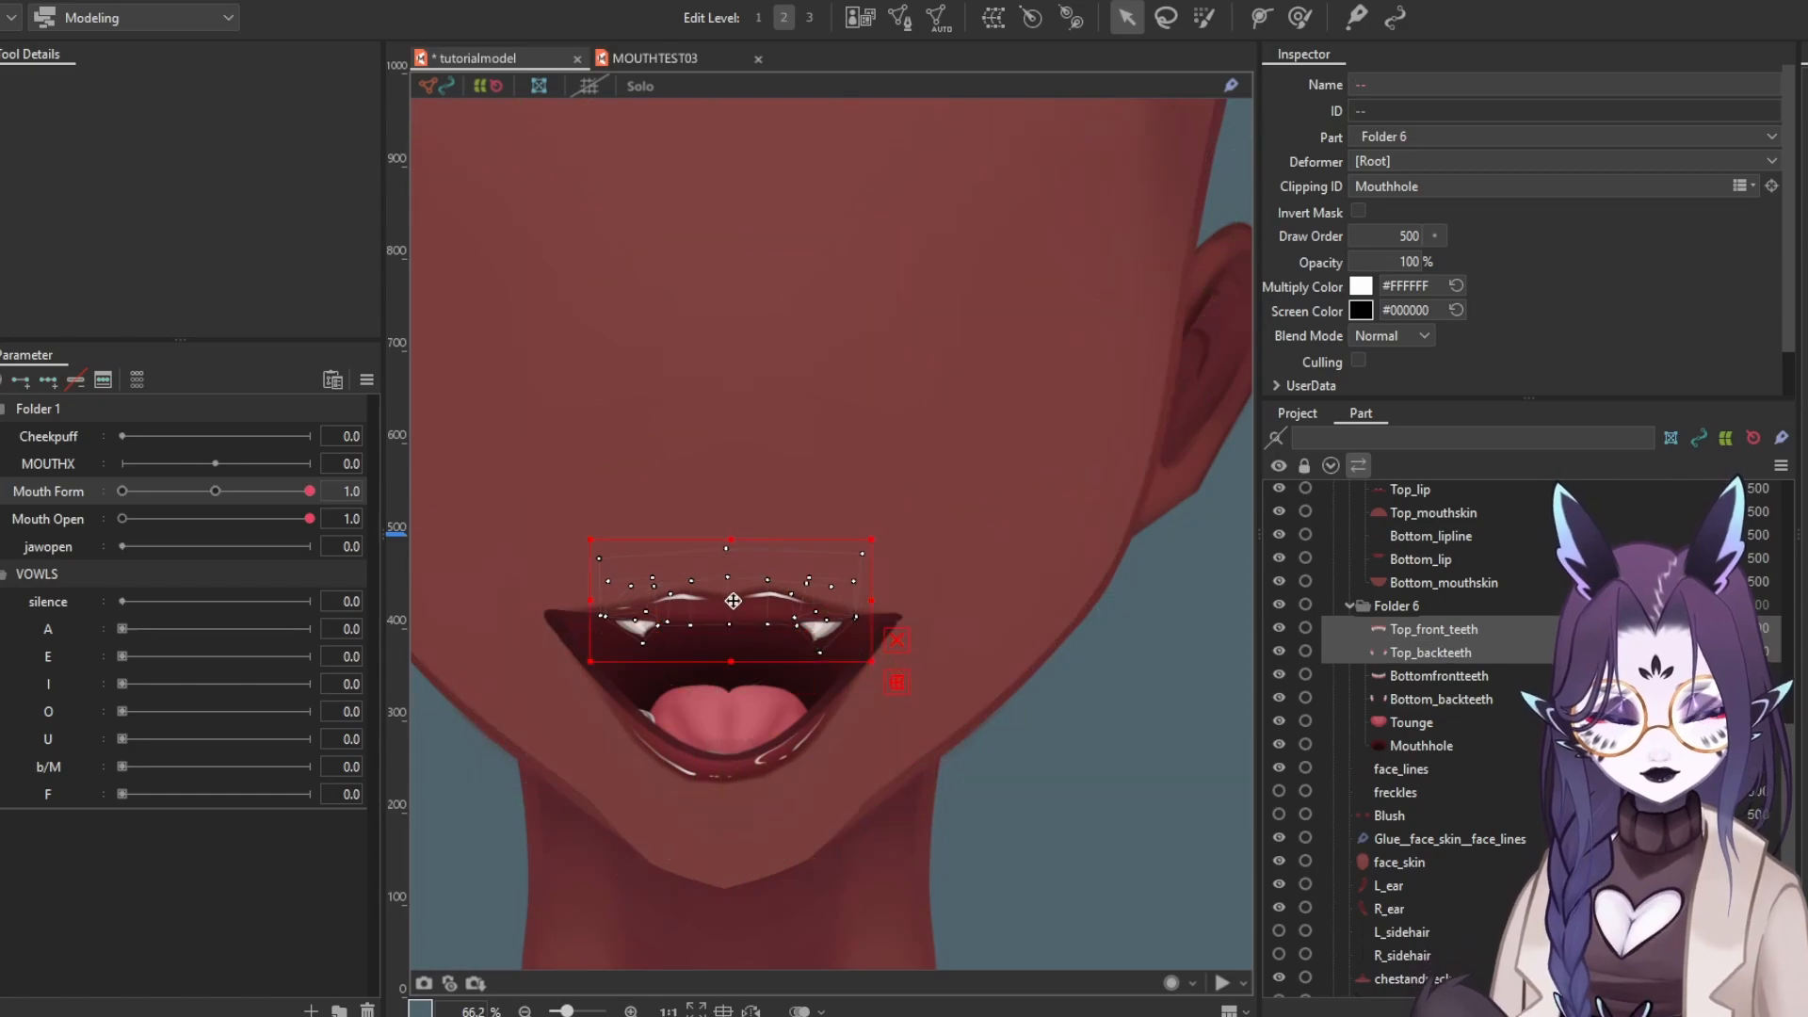
# Check the lips and Mouthhole across Mouth Form with the mouth open and closed, inspecting Top_mouthskin
pyautogui.moveTo(309, 490); pyautogui.dragTo(230, 493)
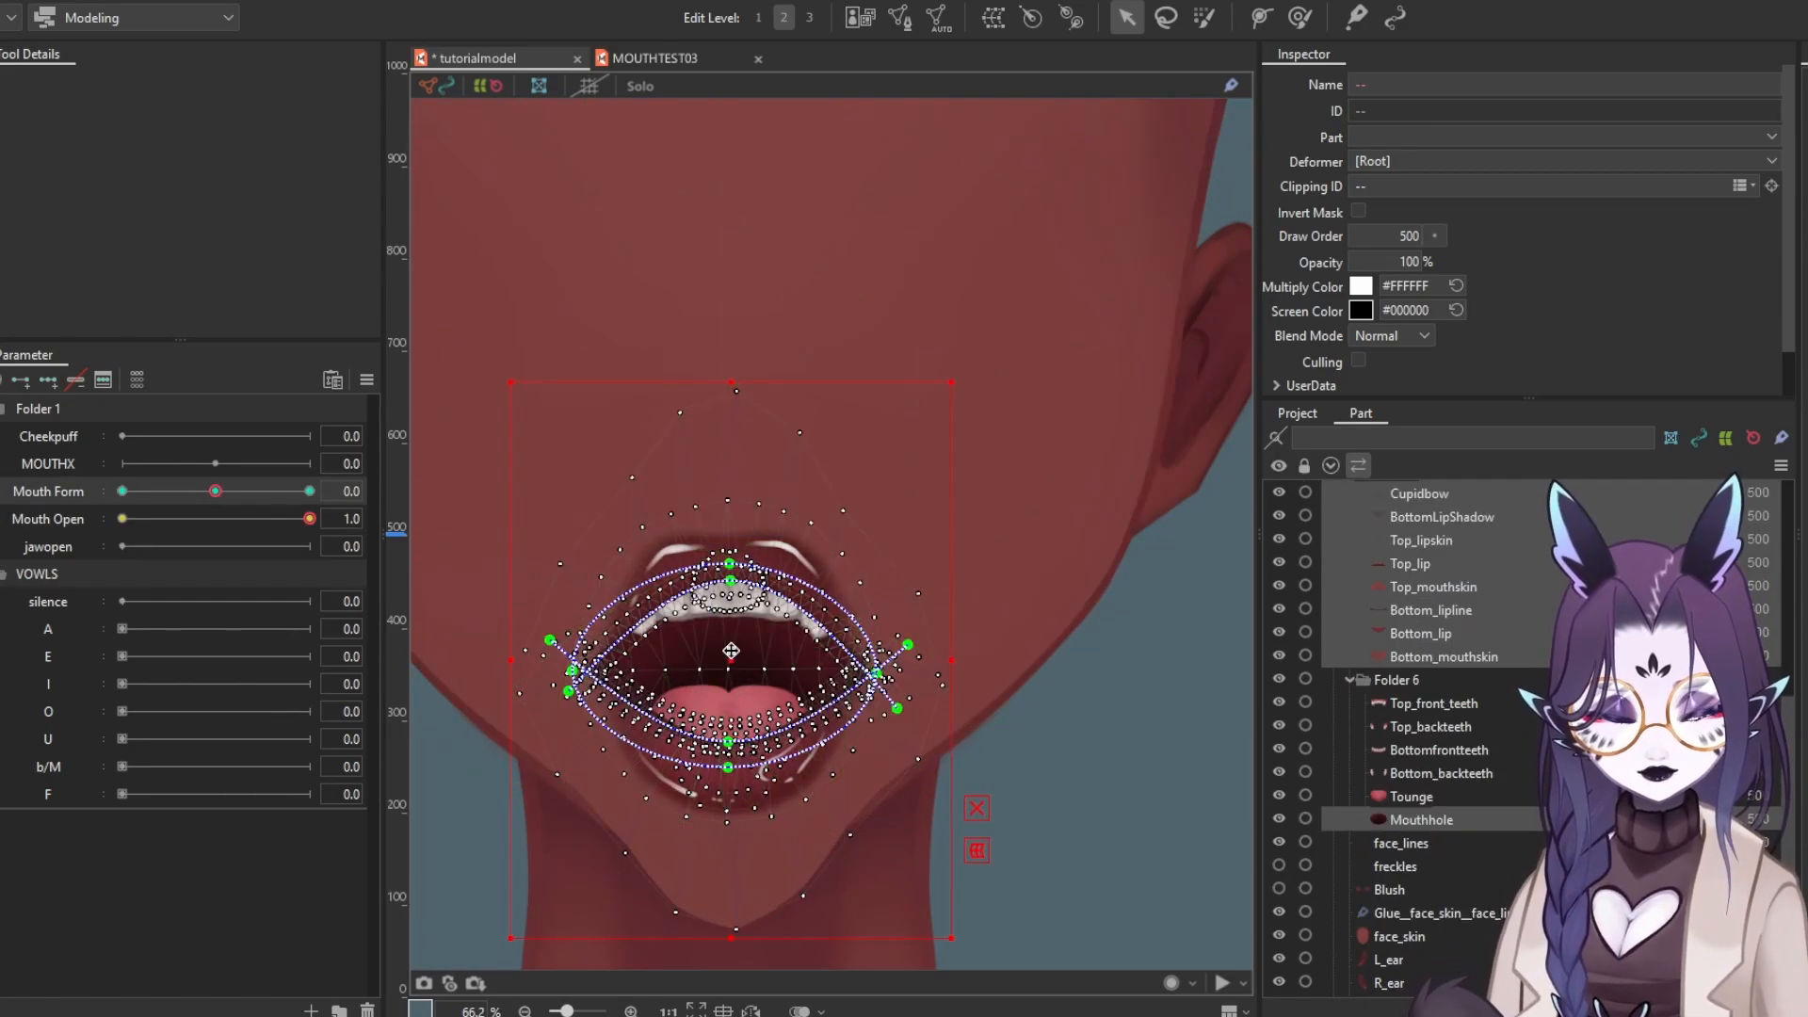
pyautogui.moveTo(216, 492); pyautogui.dragTo(310, 492)
pyautogui.moveTo(733, 647); pyautogui.dragTo(731, 648)
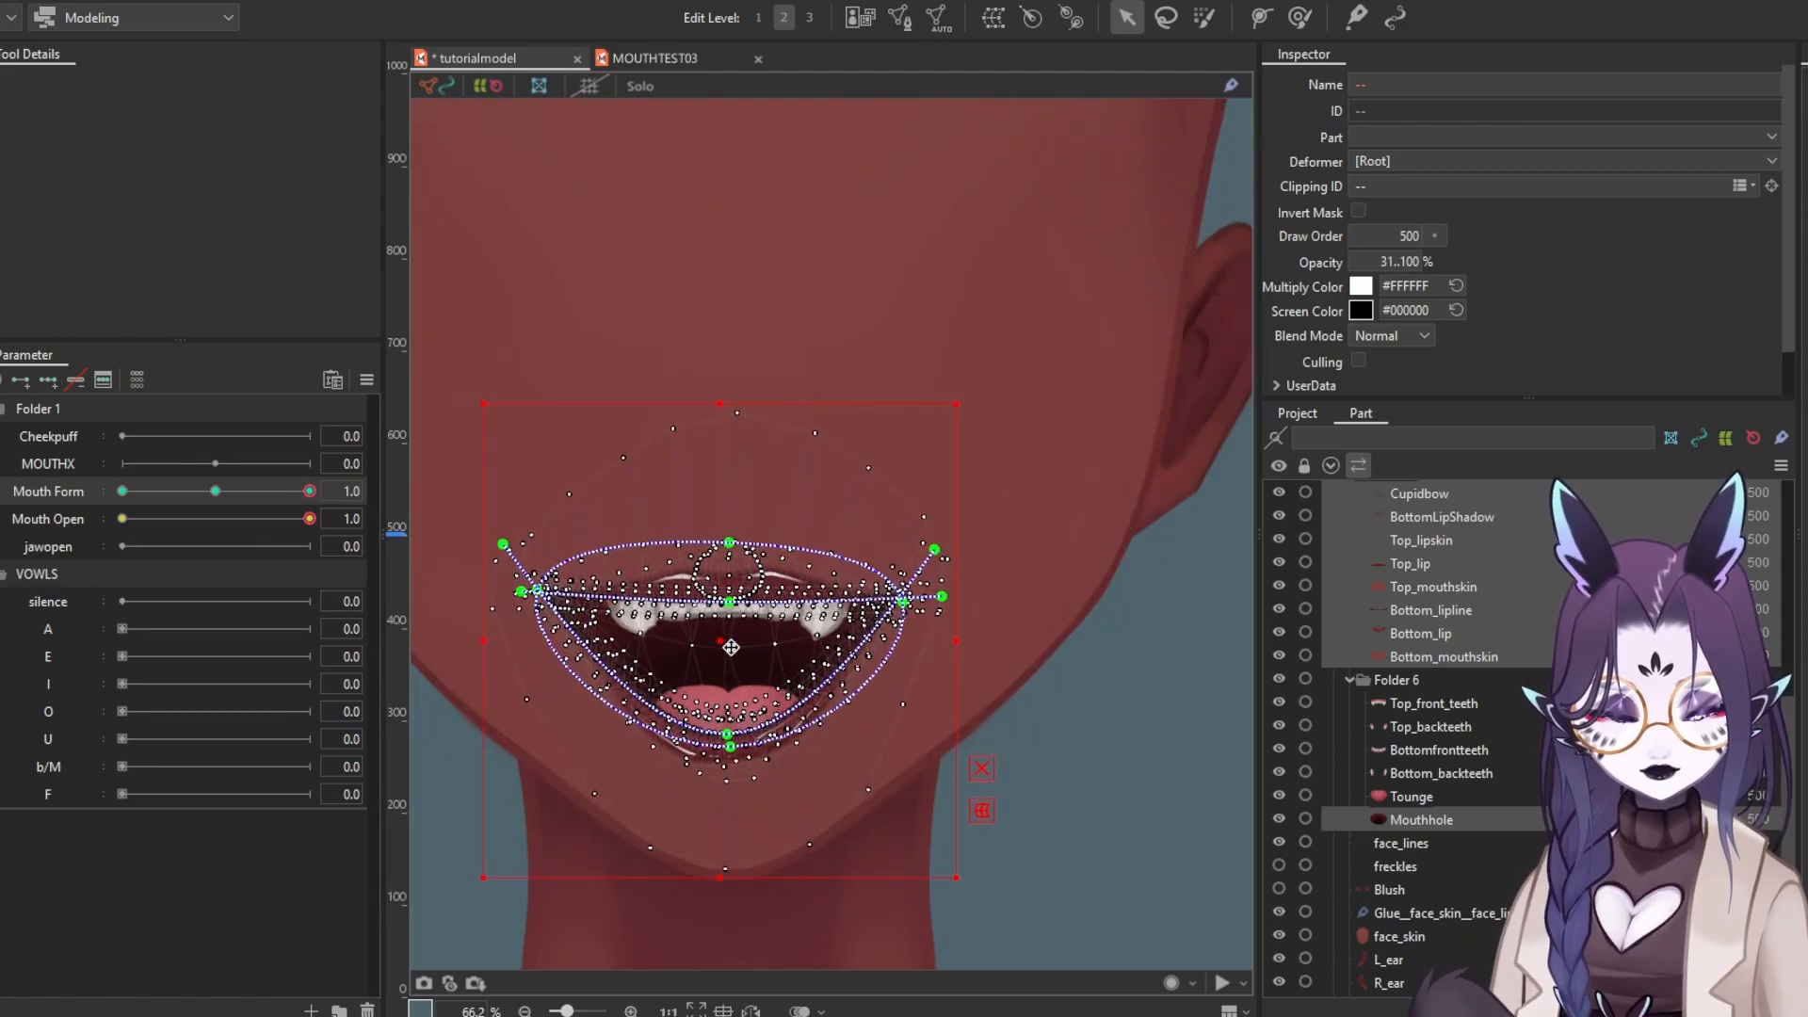
pyautogui.click(1064, 744)
pyautogui.moveTo(148, 493); pyautogui.dragTo(87, 522)
pyautogui.click(1434, 587)
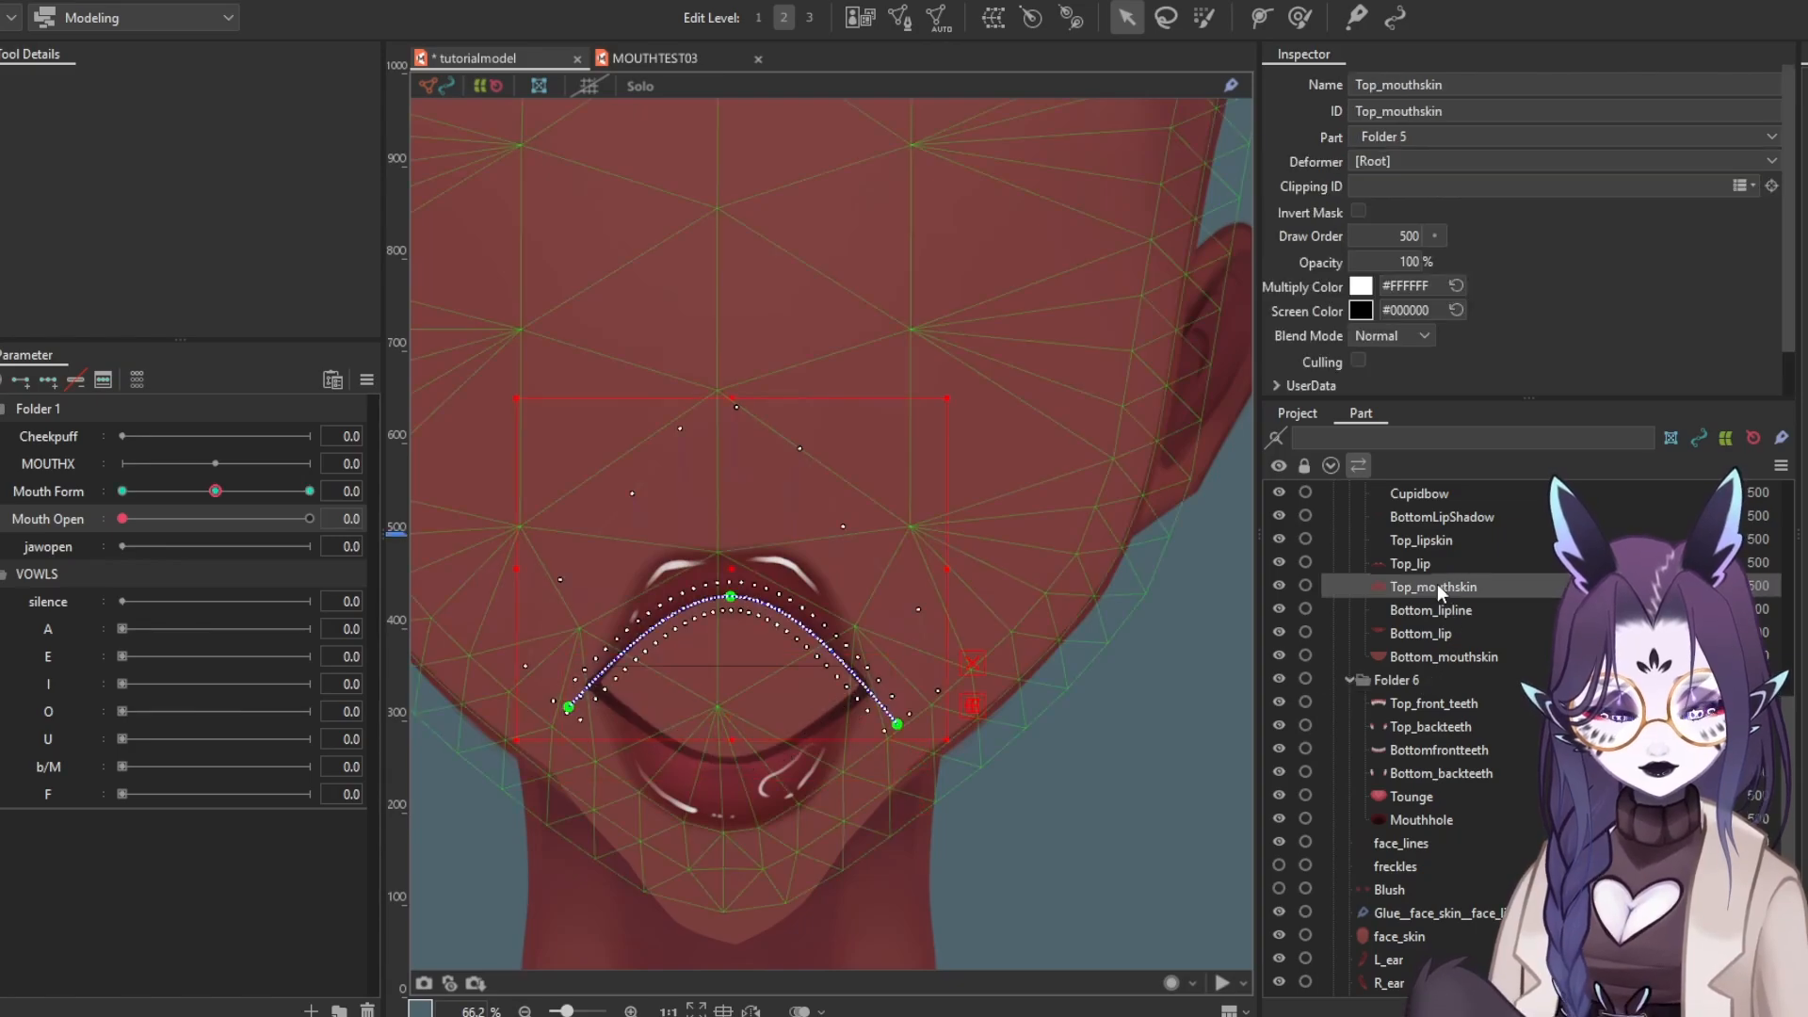
pyautogui.scroll(1, 1432, 725)
pyautogui.click(1413, 647)
# Undo the recent edits and restore the Folder 5 lip meshes to their flat closed shape at Mouth Form 0.0 and Mouth Open 0.0
pyautogui.hotkey('ctrl', 'z')
pyautogui.hotkey('ctrl', 'z')
pyautogui.hotkey('ctrl', 'z')
pyautogui.hotkey('ctrl', 'z')
pyautogui.hotkey('ctrl', 'z')
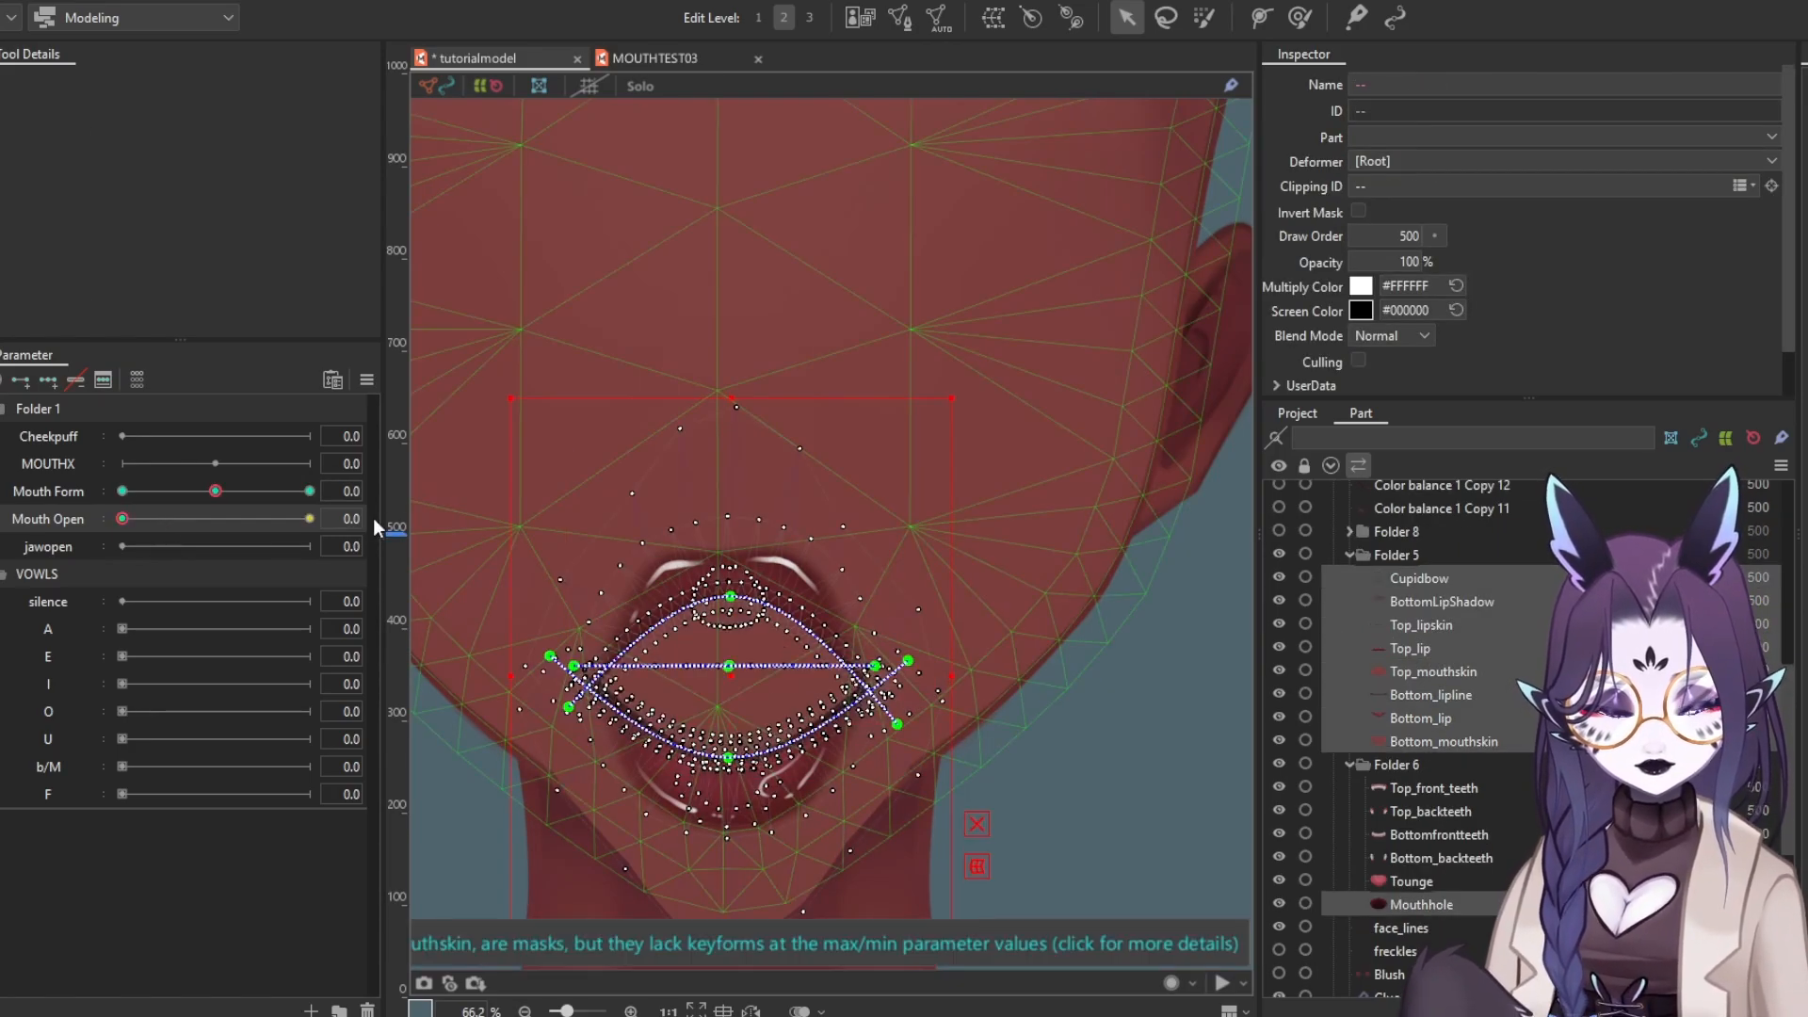
pyautogui.moveTo(123, 519)
pyautogui.mouseDown()
pyautogui.moveTo(293, 528)
pyautogui.moveTo(123, 518)
pyautogui.mouseUp()
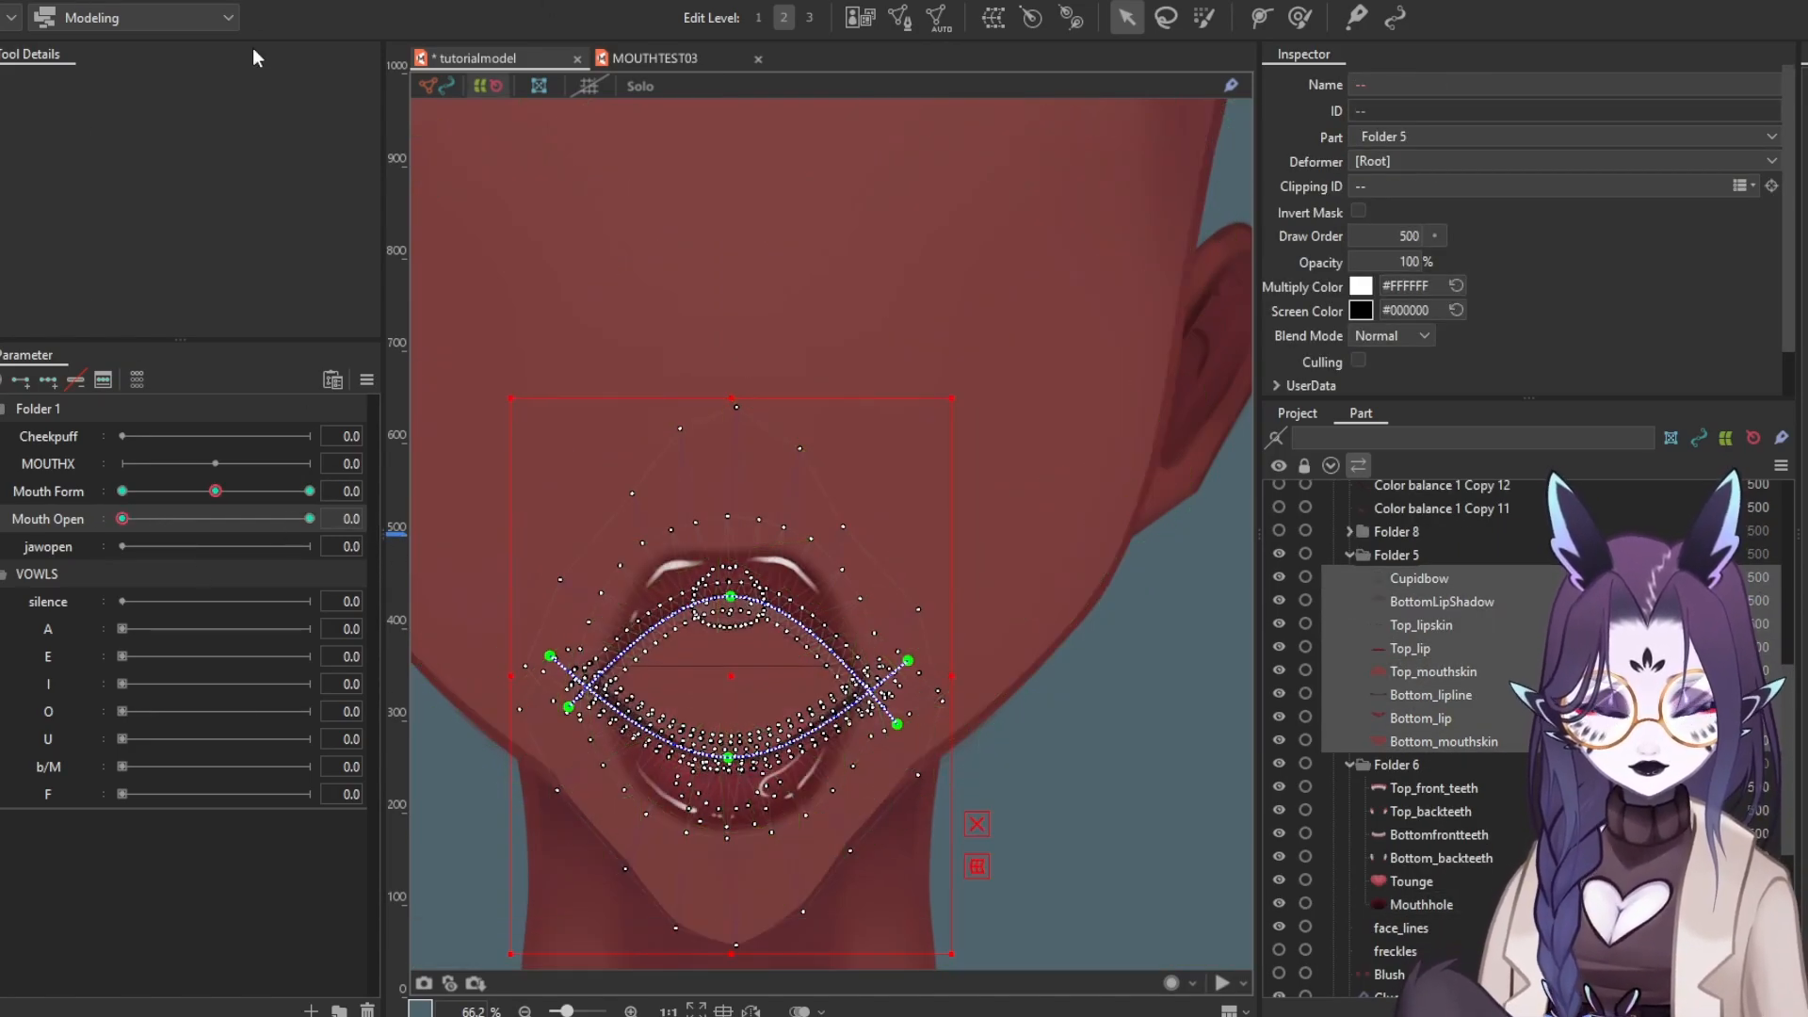
pyautogui.click(19, 2)
pyautogui.moveTo(113, 176)
pyautogui.click(247, 229)
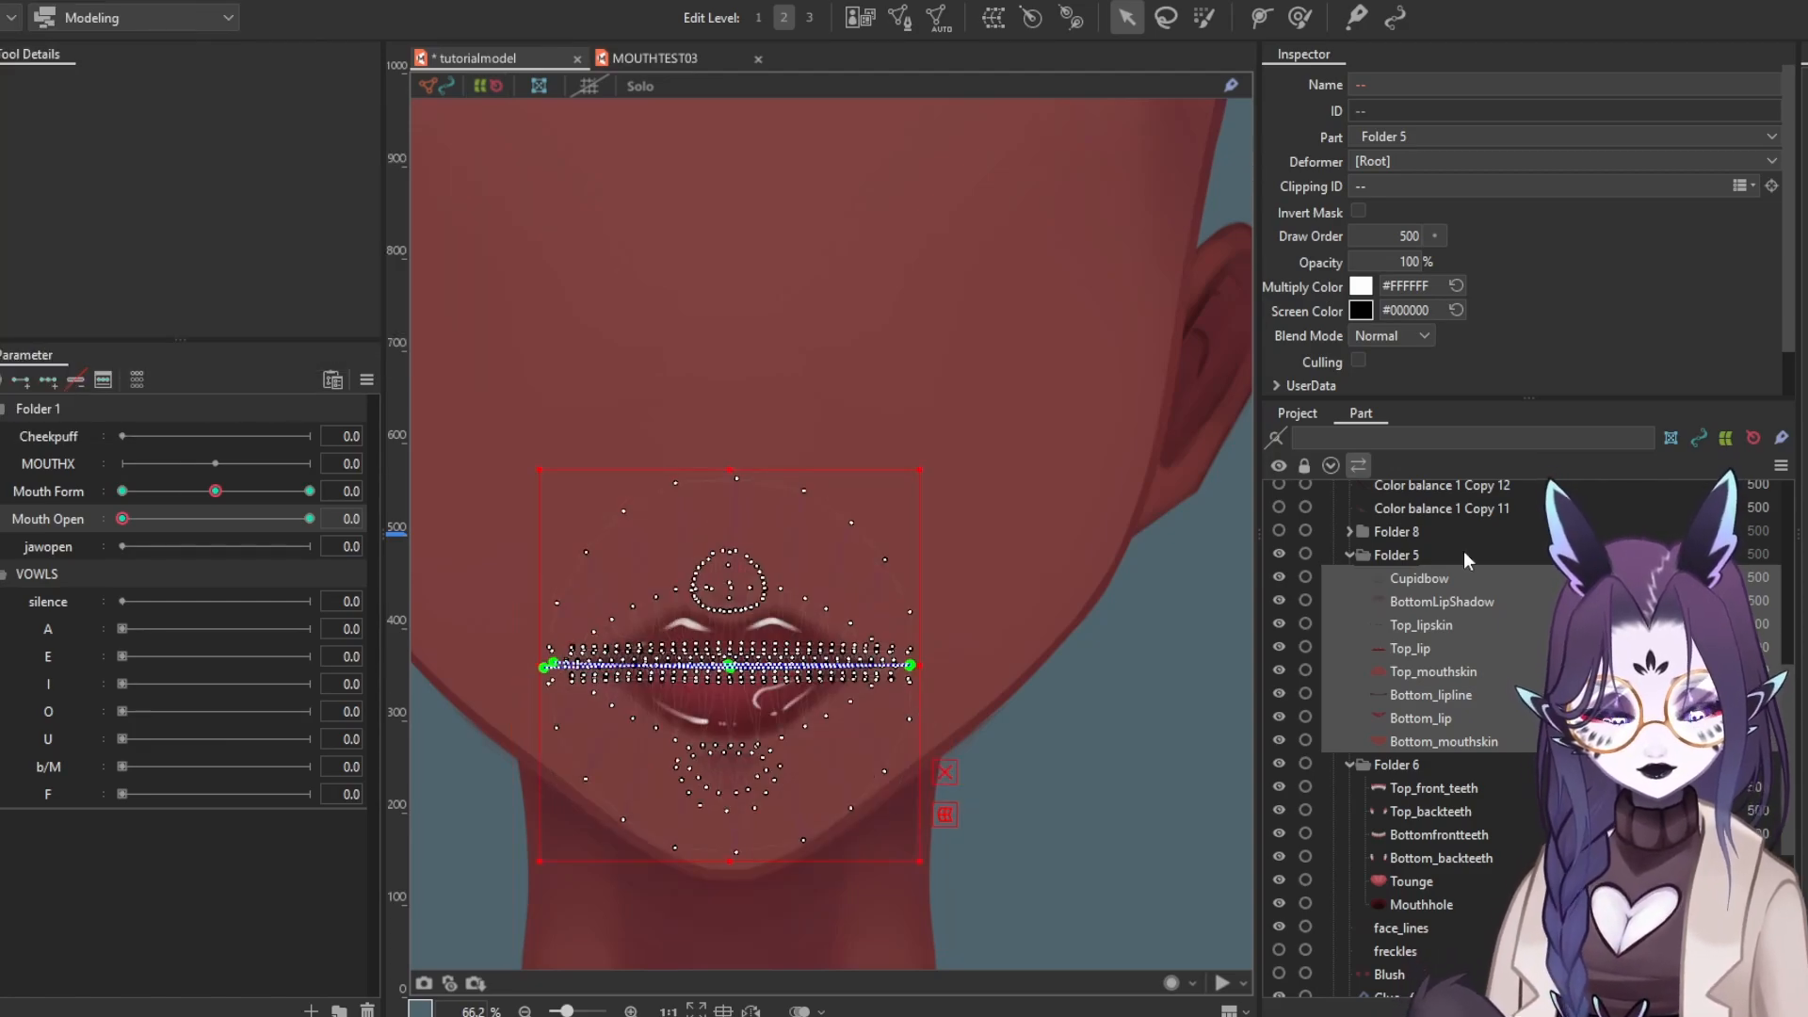
# Bend the closed lips and Mouthhole into a smile at Mouth Form 1.0 and Mouth Open 0.0 by raising and widening both deform path ends
pyautogui.click(1465, 555)
pyautogui.moveTo(123, 519); pyautogui.dragTo(320, 527)
pyautogui.moveTo(216, 491); pyautogui.dragTo(123, 519)
pyautogui.moveTo(310, 491); pyautogui.dragTo(90, 491)
pyautogui.hotkey('ctrl', 'z')
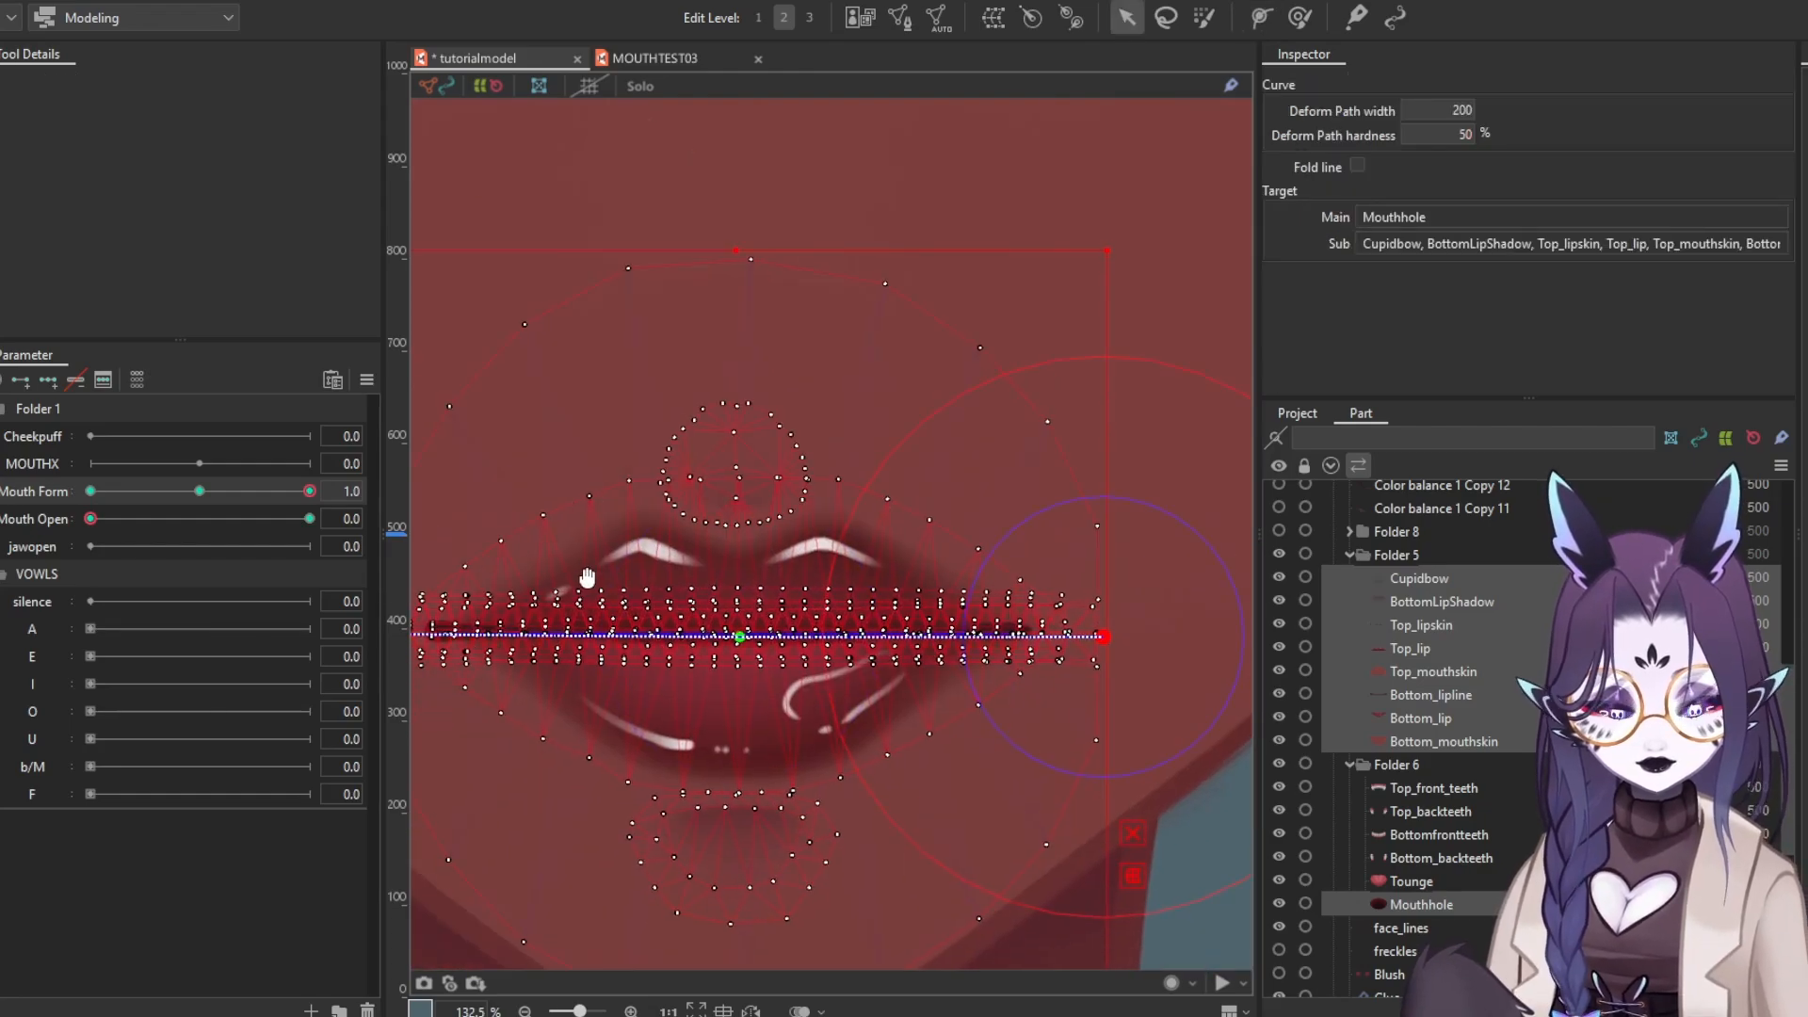
pyautogui.scroll(-3, 597, 585)
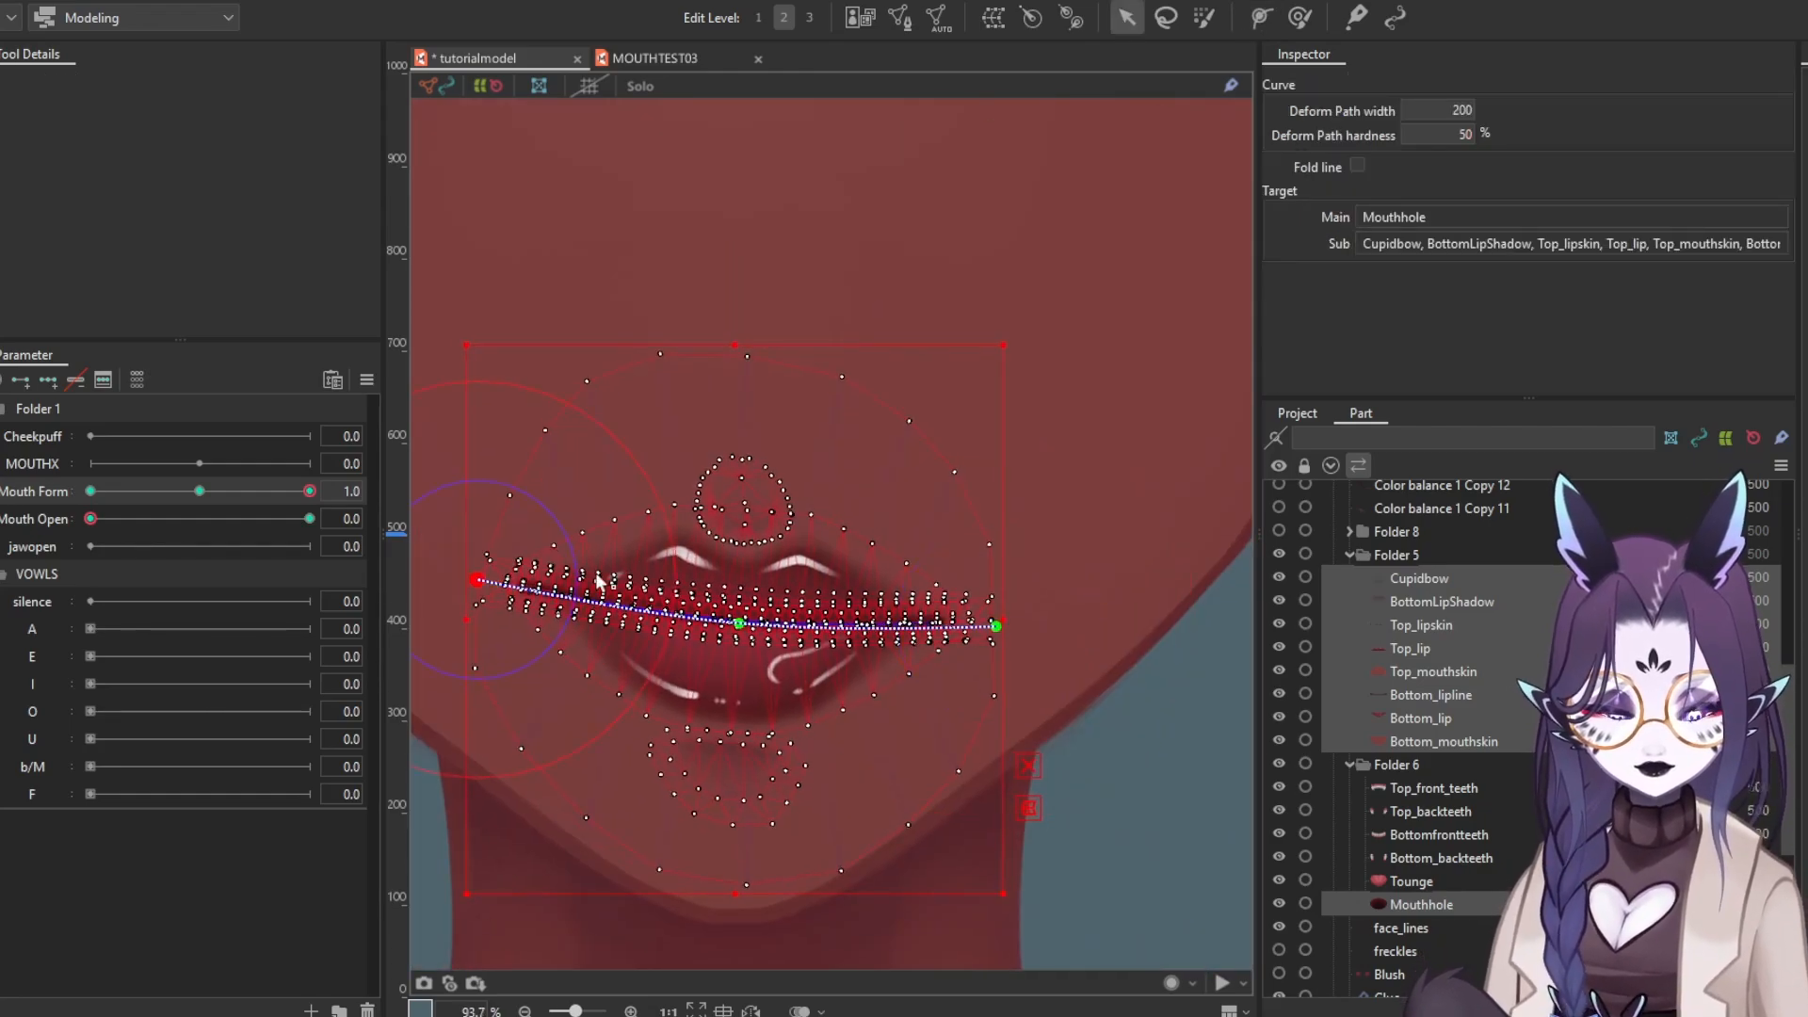
pyautogui.click(996, 590)
pyautogui.moveTo(1000, 591); pyautogui.dragTo(1013, 591)
pyautogui.moveTo(477, 580); pyautogui.dragTo(458, 578)
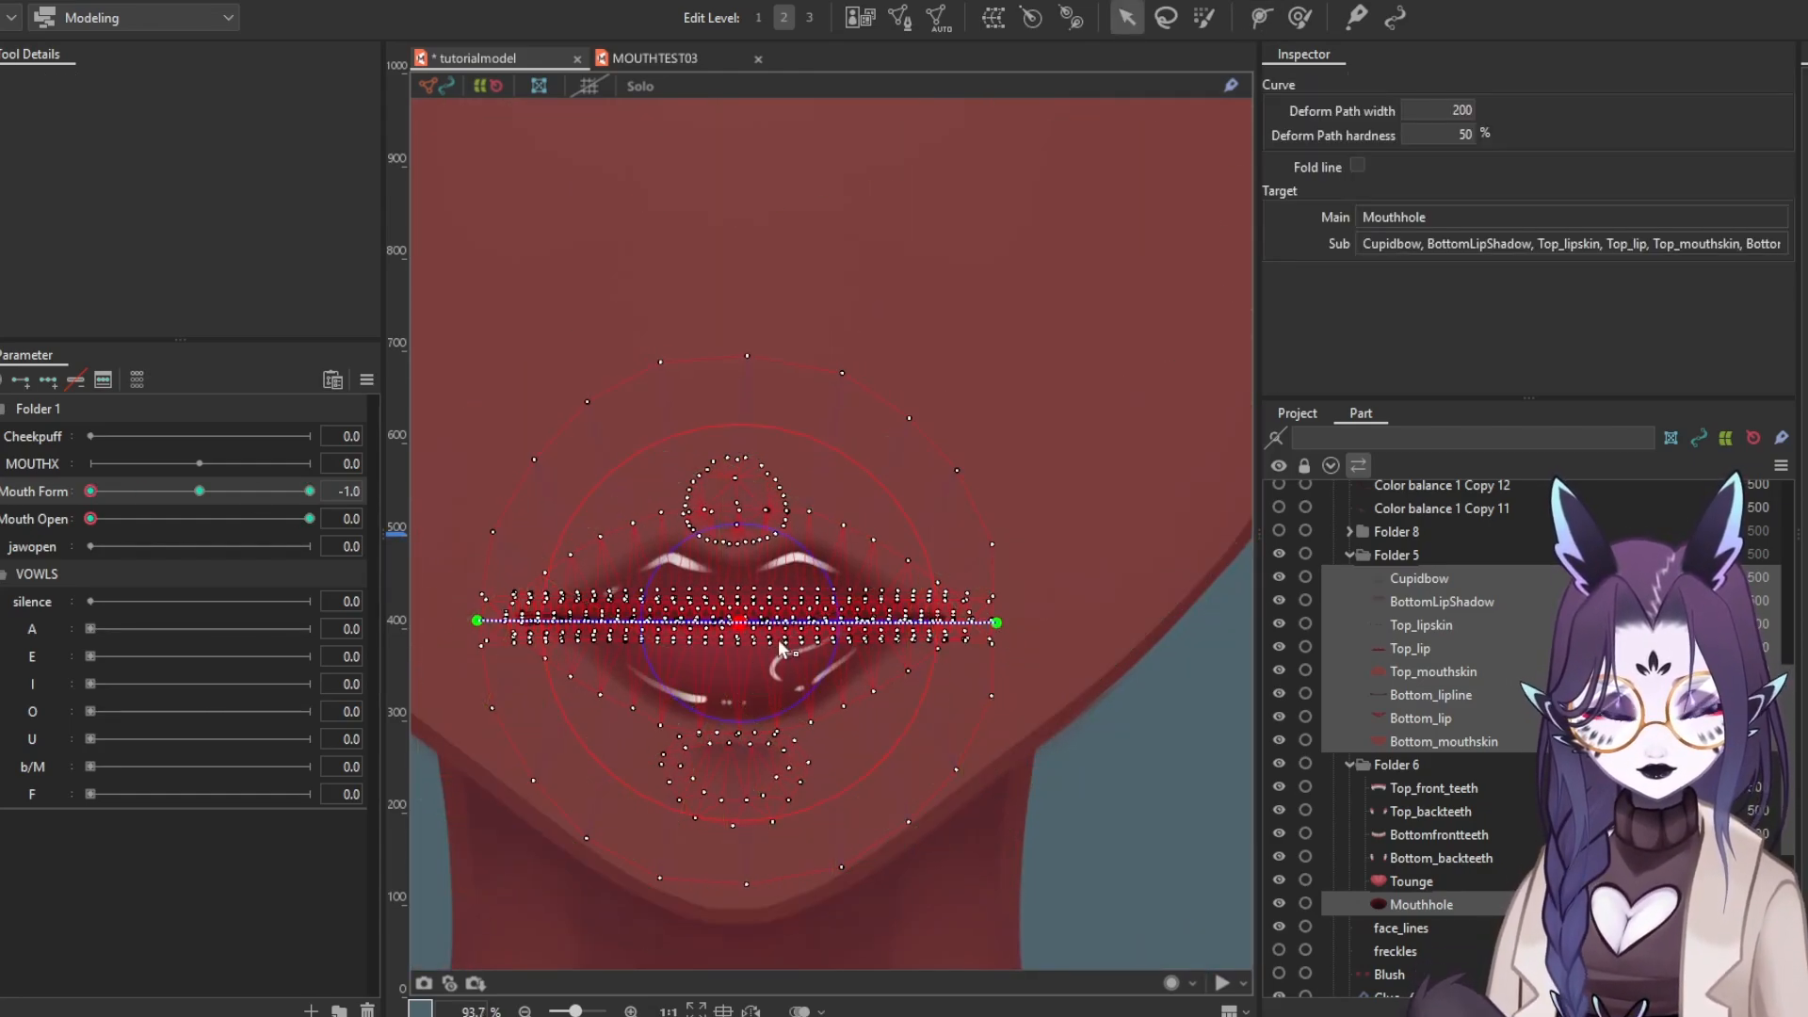
# Bend the closed lips and Mouthhole into a frown at Mouth Form -1.0 by raising the path's centre and lowering its ends
pyautogui.moveTo(742, 618); pyautogui.dragTo(742, 577)
pyautogui.click(507, 619)
pyautogui.click(997, 613)
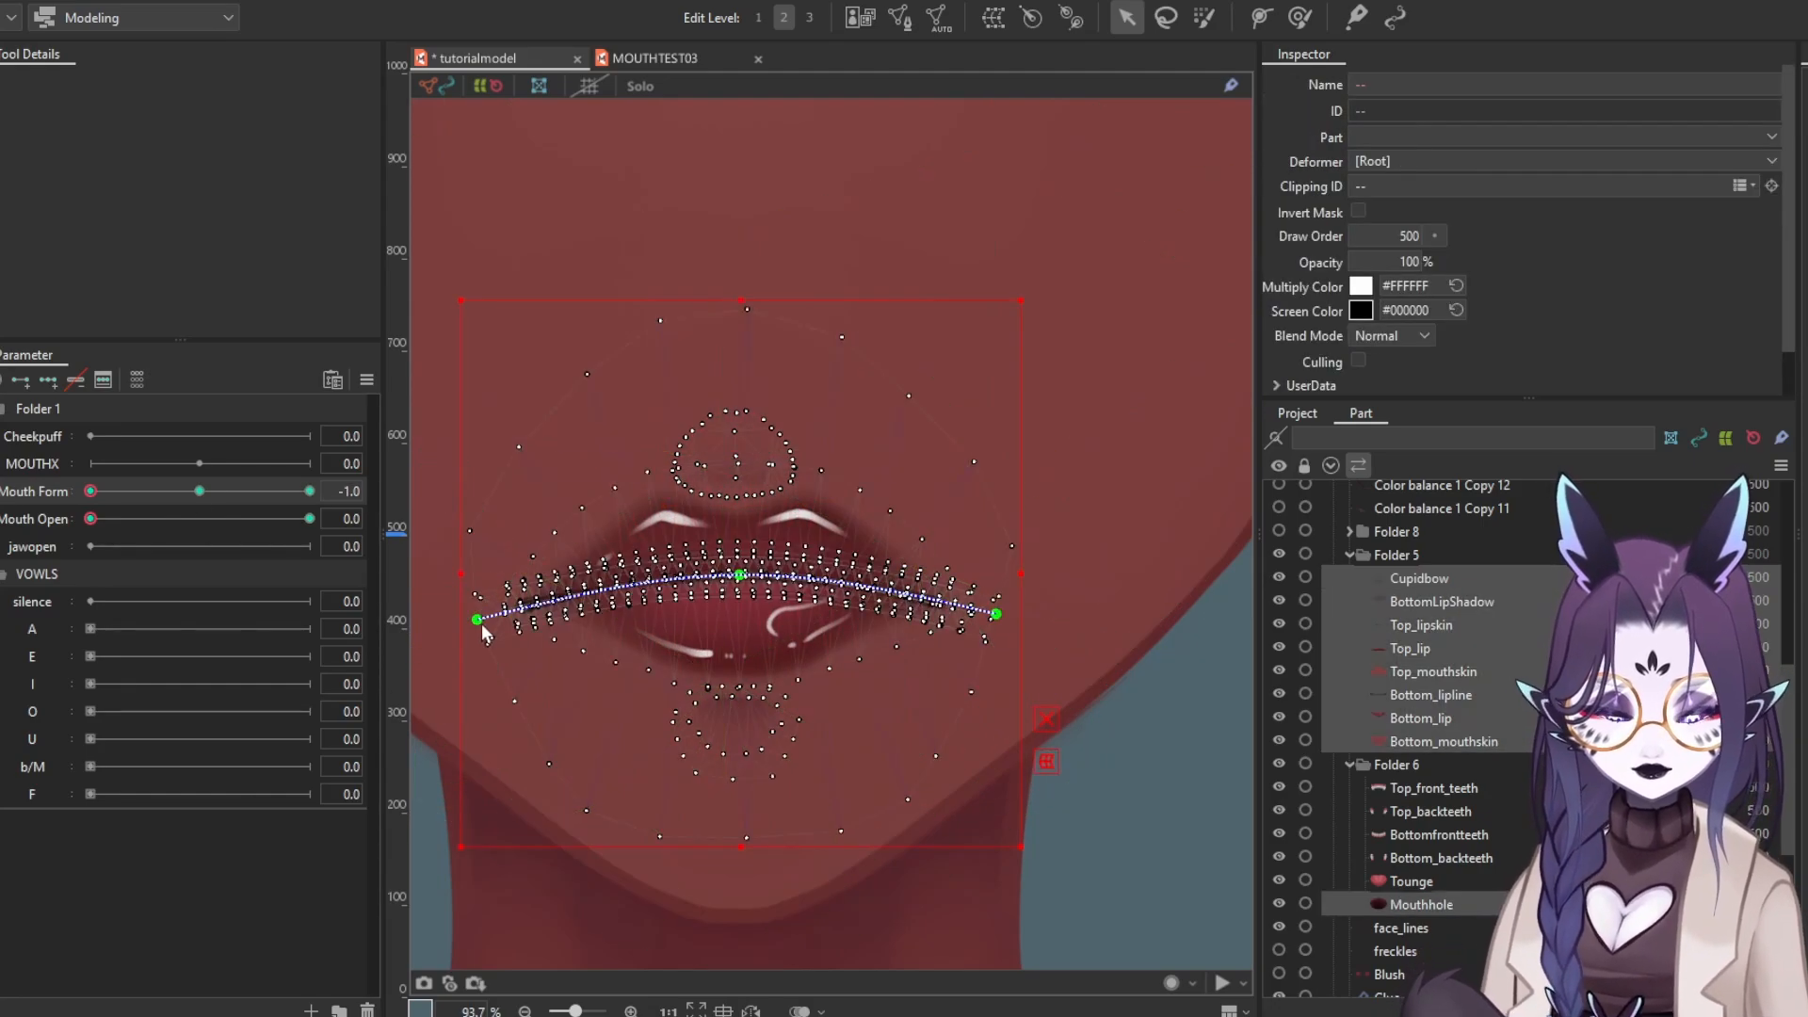
pyautogui.click(476, 619)
pyautogui.keyDown('shift'); pyautogui.click(997, 614); pyautogui.keyUp('shift')
pyautogui.moveTo(738, 619); pyautogui.dragTo(738, 648)
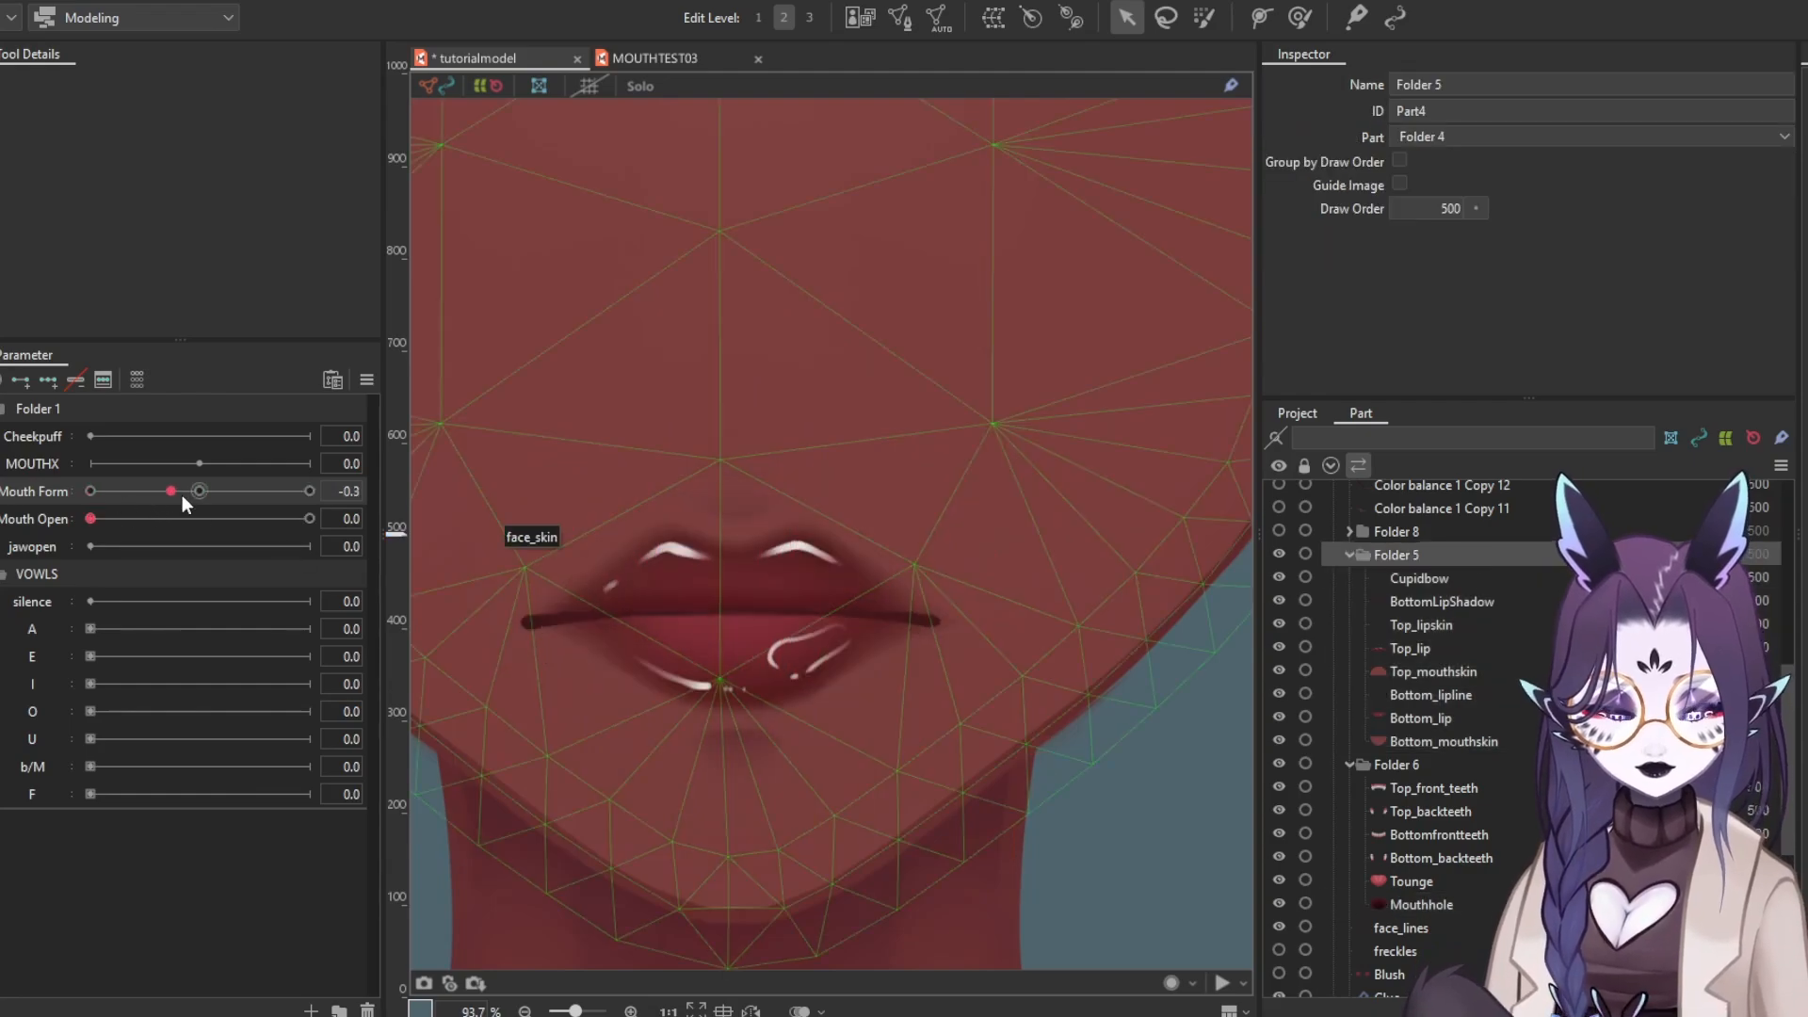
pyautogui.moveTo(182, 497); pyautogui.dragTo(91, 491)
# Select the upper outer vertices of Top_mouthskin with the Lasso and check them across Mouth Form at Mouth Open 0.0
pyautogui.click(1420, 670)
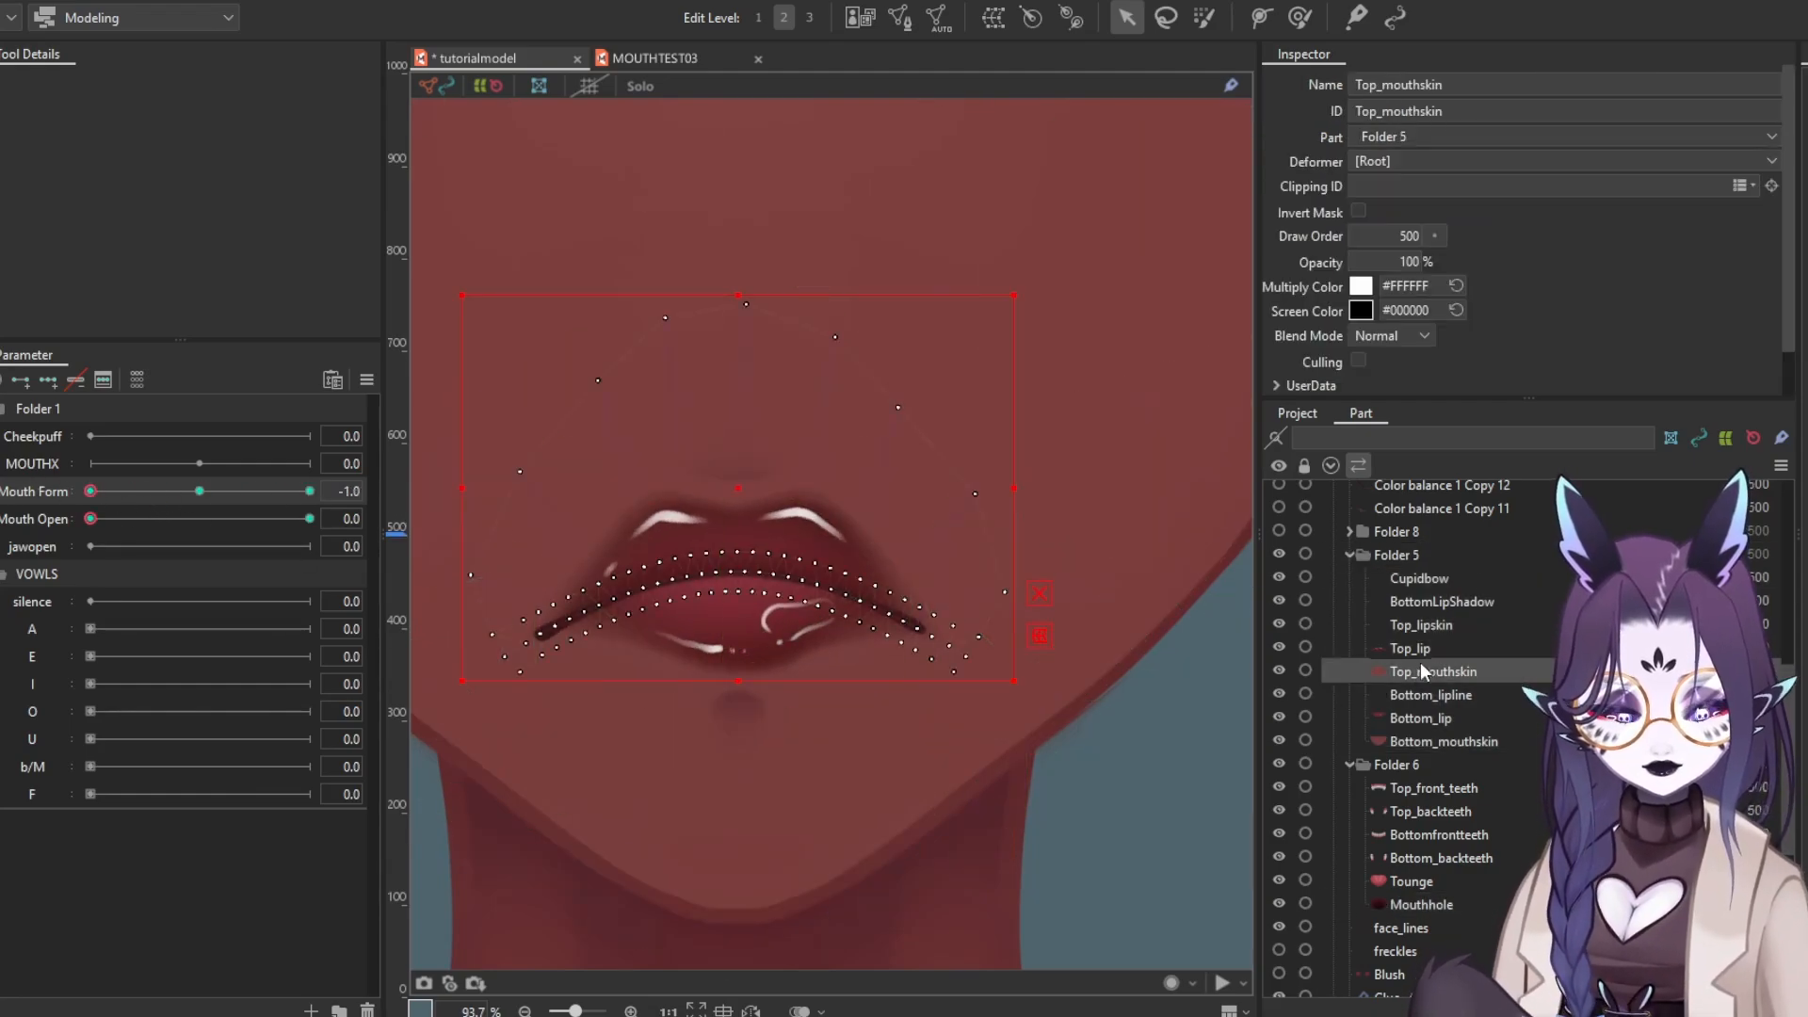
pyautogui.click(199, 491)
pyautogui.click(1165, 17)
pyautogui.moveTo(955, 296)
pyautogui.mouseDown()
pyautogui.moveTo(840, 510)
pyautogui.moveTo(1036, 556)
pyautogui.mouseUp()
pyautogui.moveTo(199, 491)
pyautogui.mouseDown()
pyautogui.moveTo(109, 492)
pyautogui.moveTo(264, 493)
pyautogui.mouseUp()
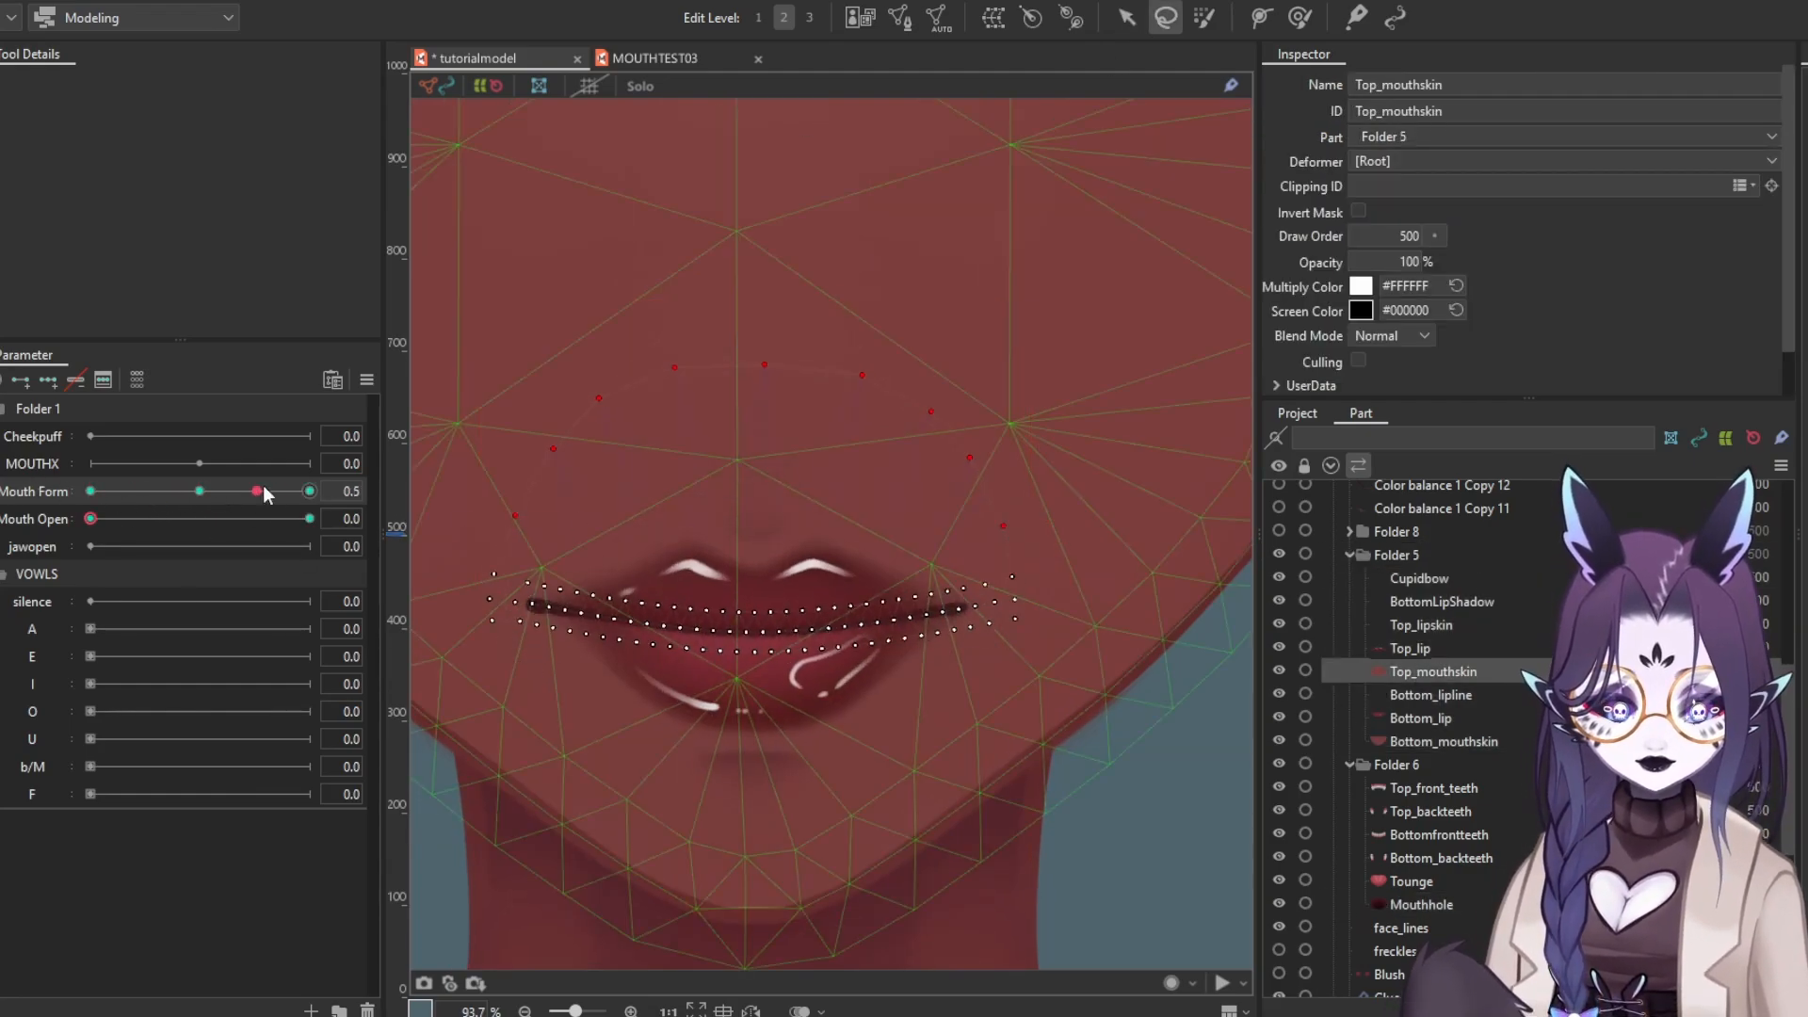
# Select the lower outer vertices of Bottom_mouthskin with the Lasso and adjust their vertical spread at Mouth Form -1.0
pyautogui.click(1443, 741)
pyautogui.moveTo(589, 688); pyautogui.dragTo(1045, 838)
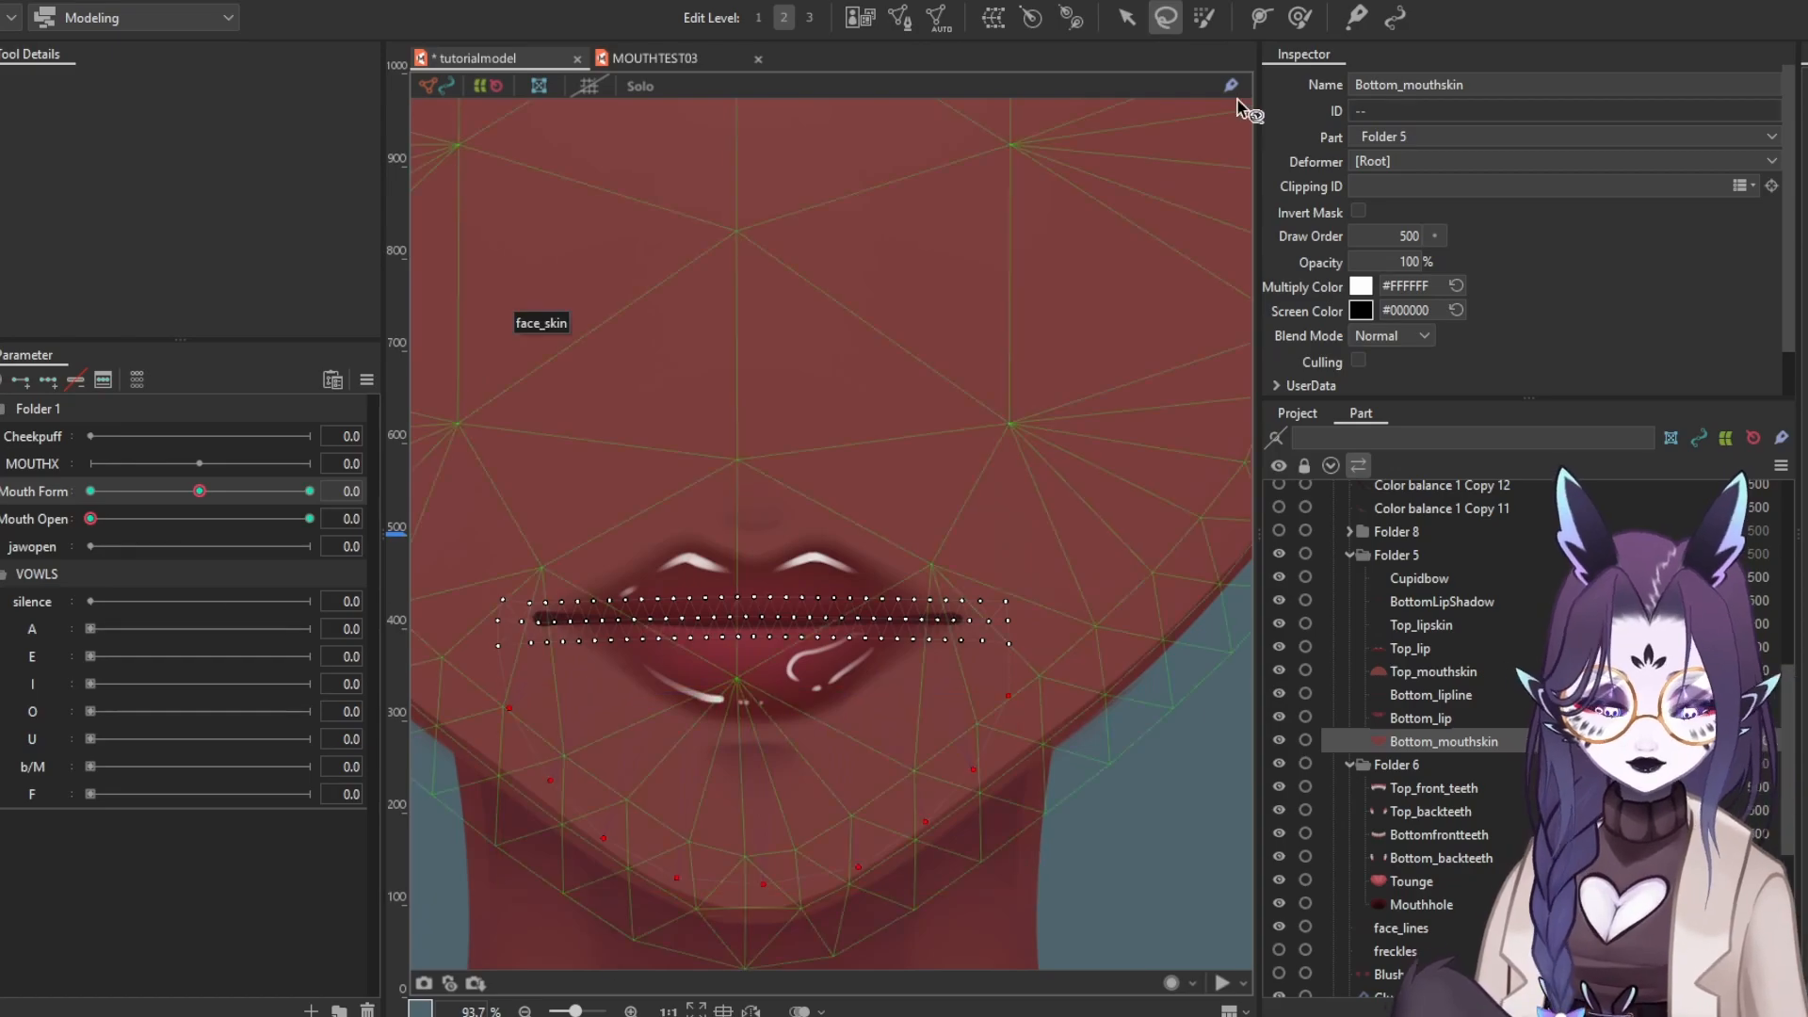
pyautogui.moveTo(198, 491)
pyautogui.mouseDown()
pyautogui.moveTo(279, 499)
pyautogui.moveTo(90, 490)
pyautogui.mouseUp()
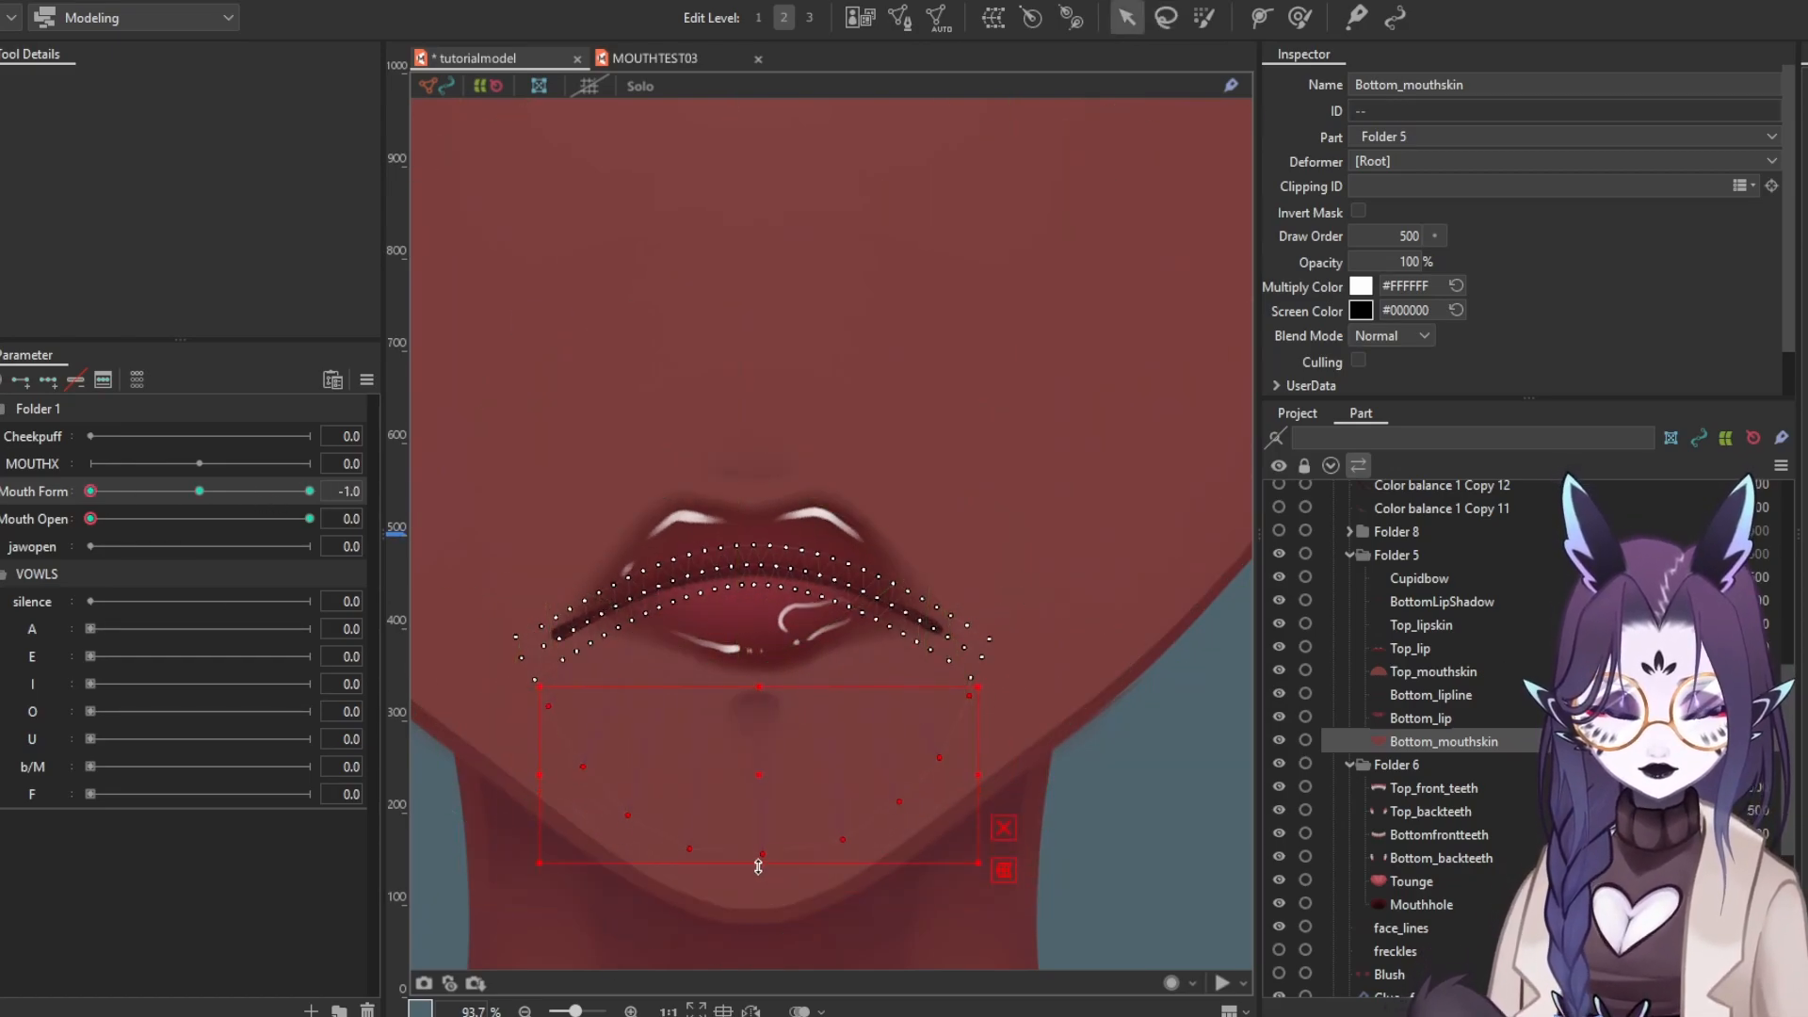
pyautogui.click(309, 491)
# Select the upper outer vertices of Top_mouthskin and adjust their vertical spread at Mouth Form 1.0 and Mouth Open 0.0
pyautogui.click(624, 513)
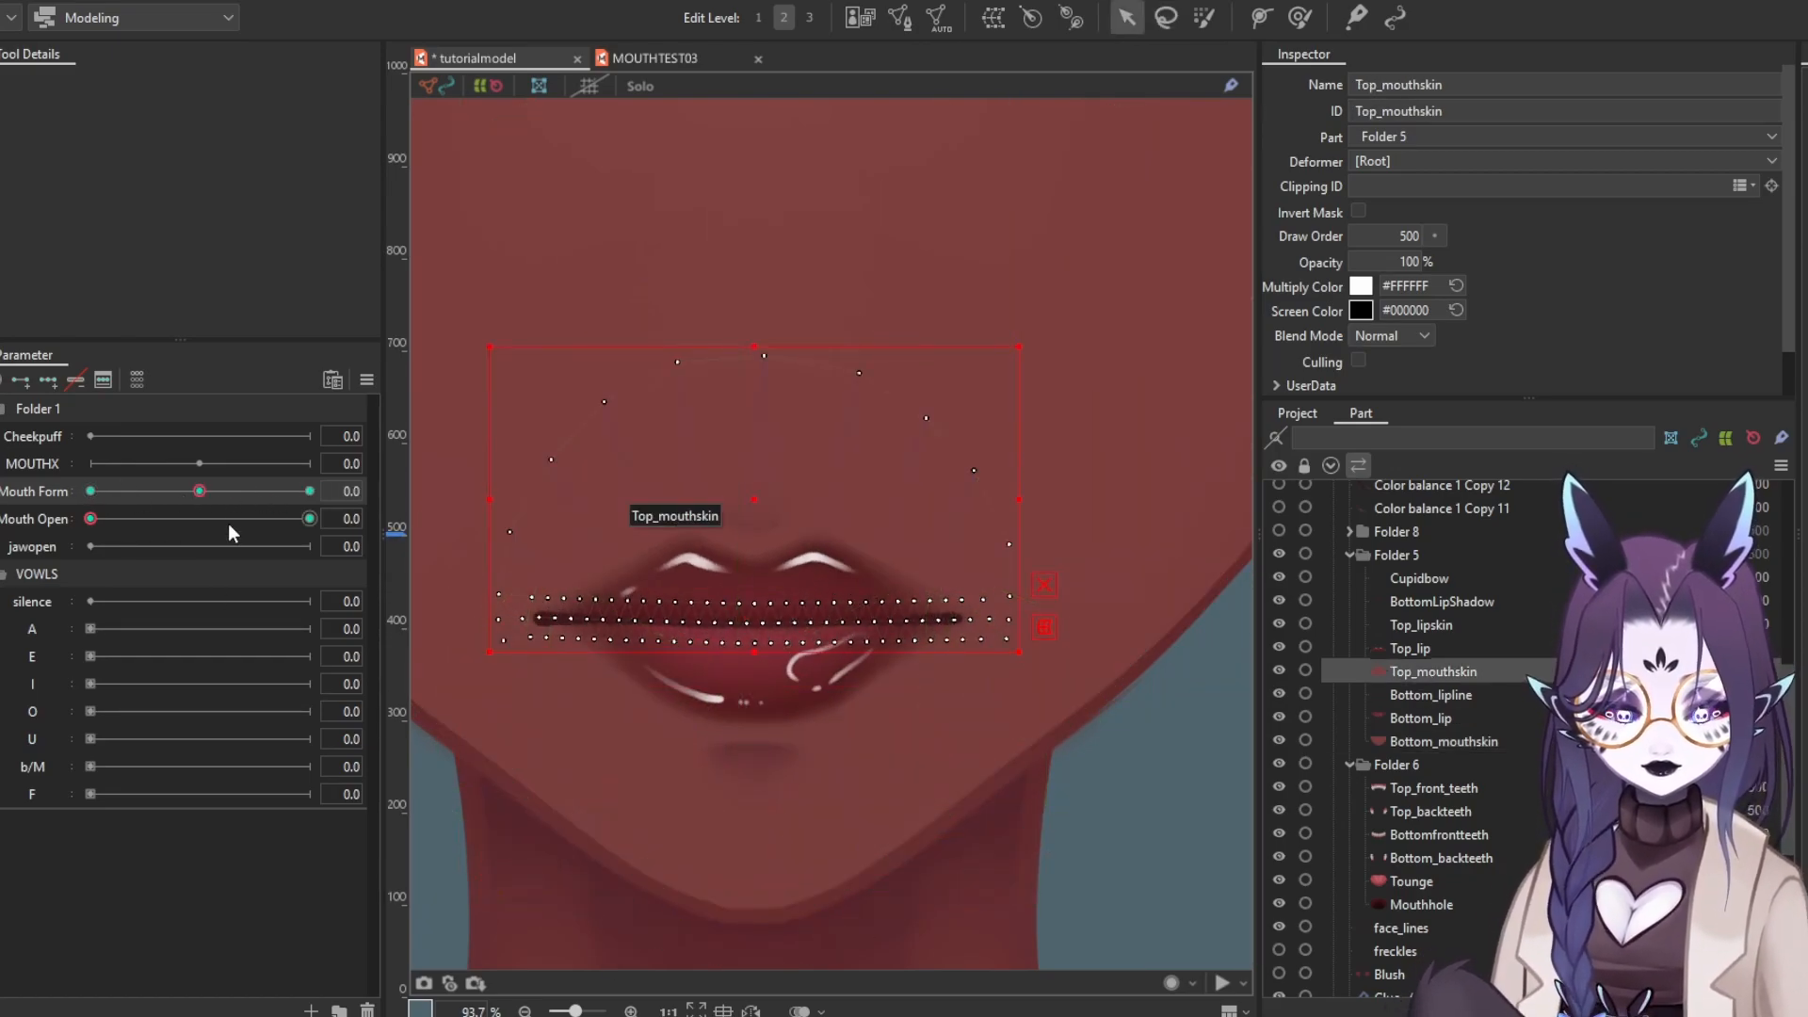
pyautogui.moveTo(472, 275); pyautogui.dragTo(1019, 557)
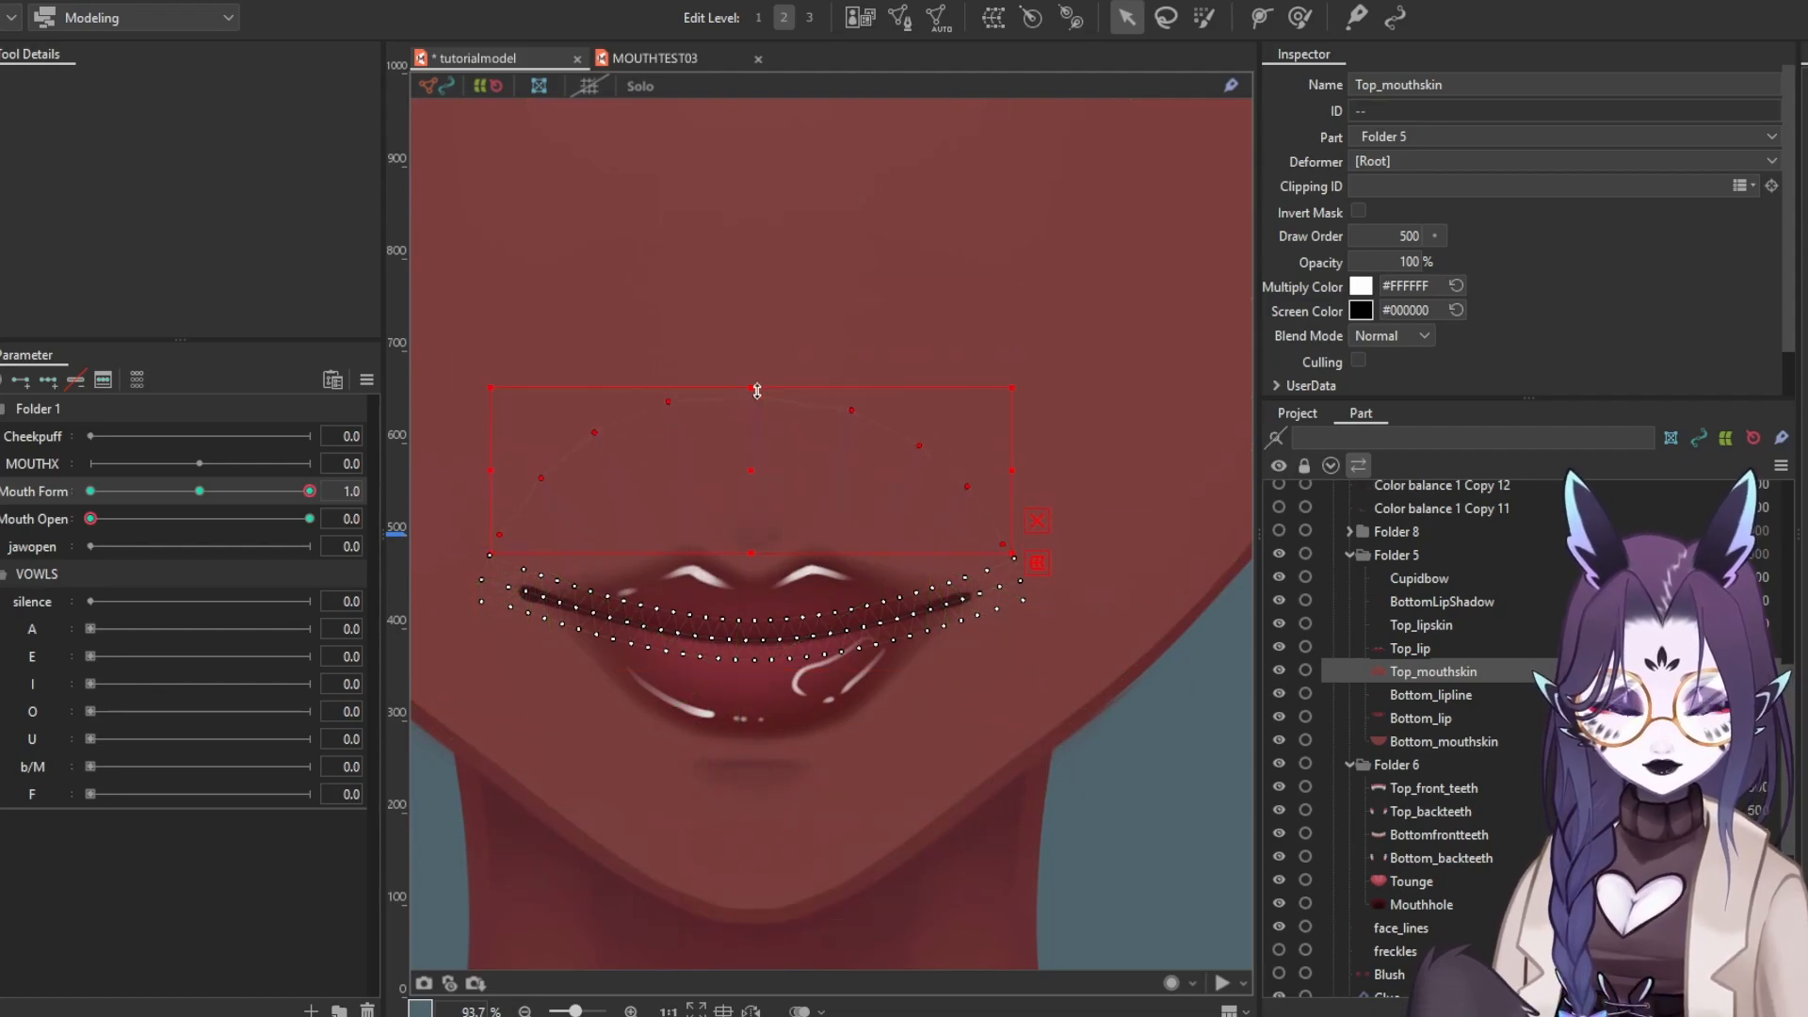
pyautogui.click(90, 491)
pyautogui.click(199, 490)
# Reshape Top_lip with the Deform Brush at Mouth Form -1.0 and Mouth Open 1.0 to follow the frowning mouth opening
pyautogui.click(310, 518)
pyautogui.moveTo(199, 491); pyautogui.dragTo(91, 490)
pyautogui.click(1410, 648)
pyautogui.click(1264, 17)
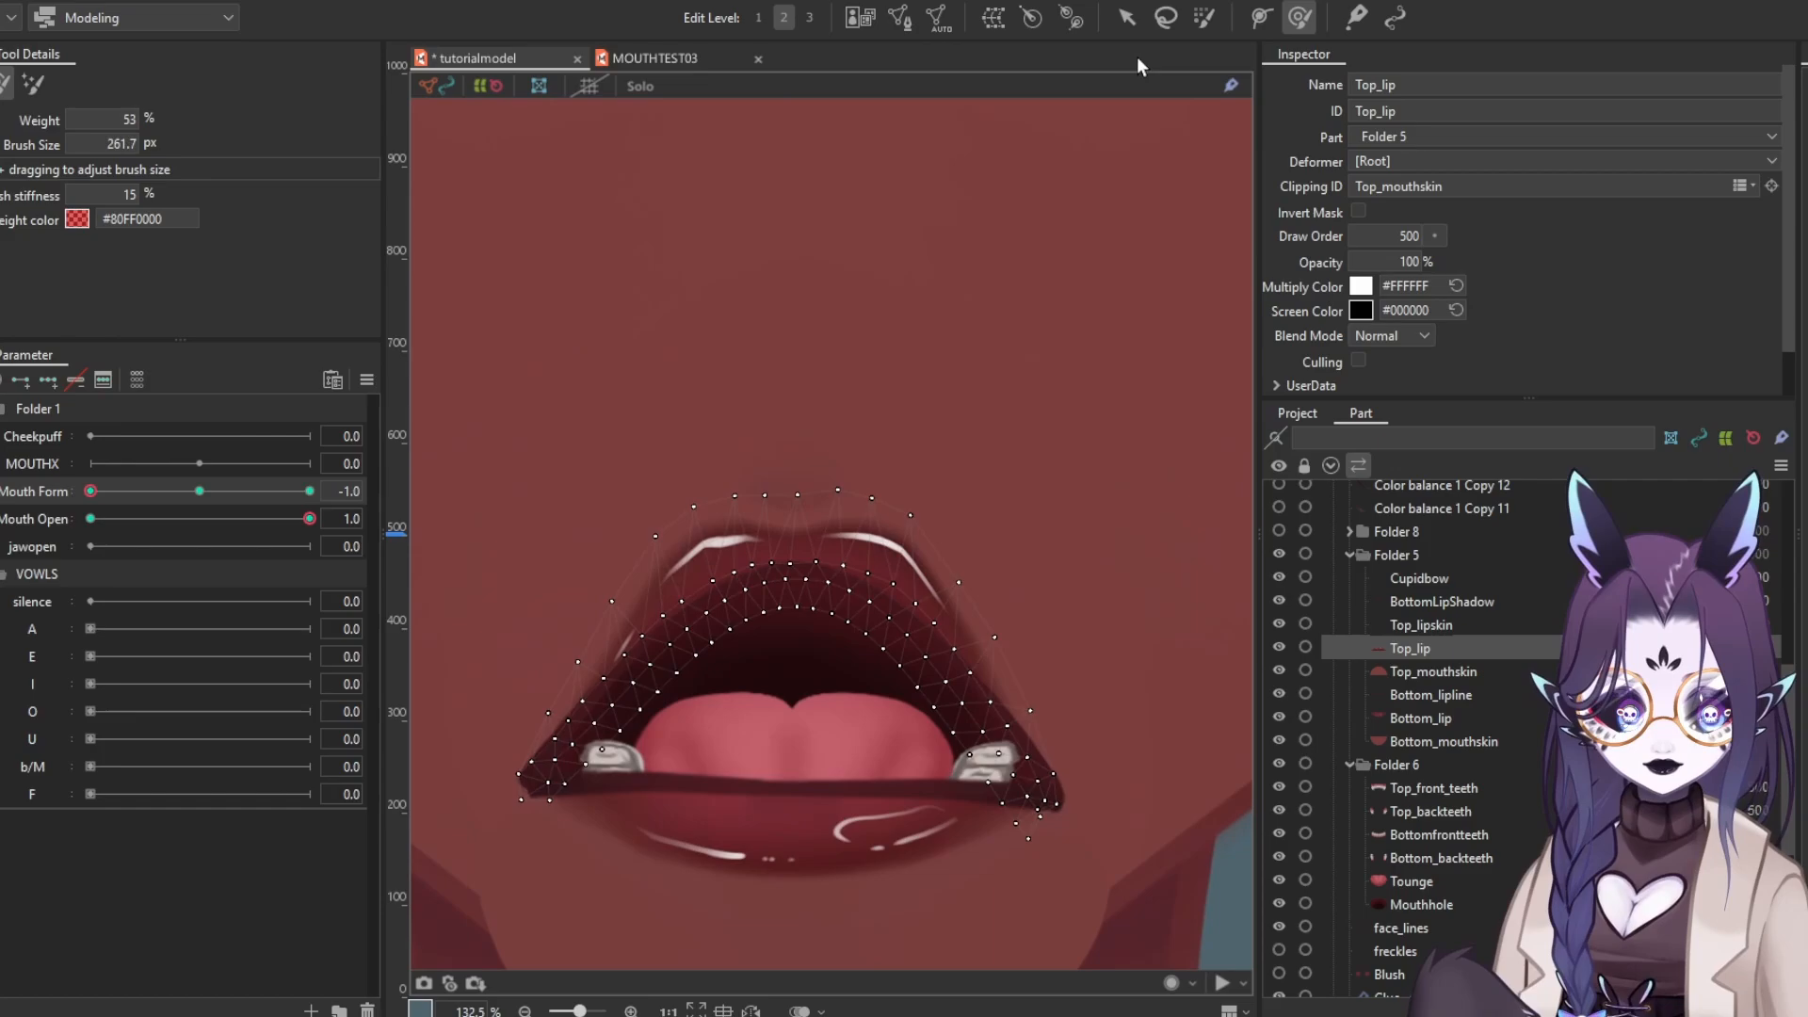
pyautogui.click(1127, 17)
pyautogui.moveTo(90, 490)
pyautogui.mouseDown()
pyautogui.moveTo(155, 490)
pyautogui.moveTo(91, 491)
pyautogui.mouseUp()
pyautogui.press('b')
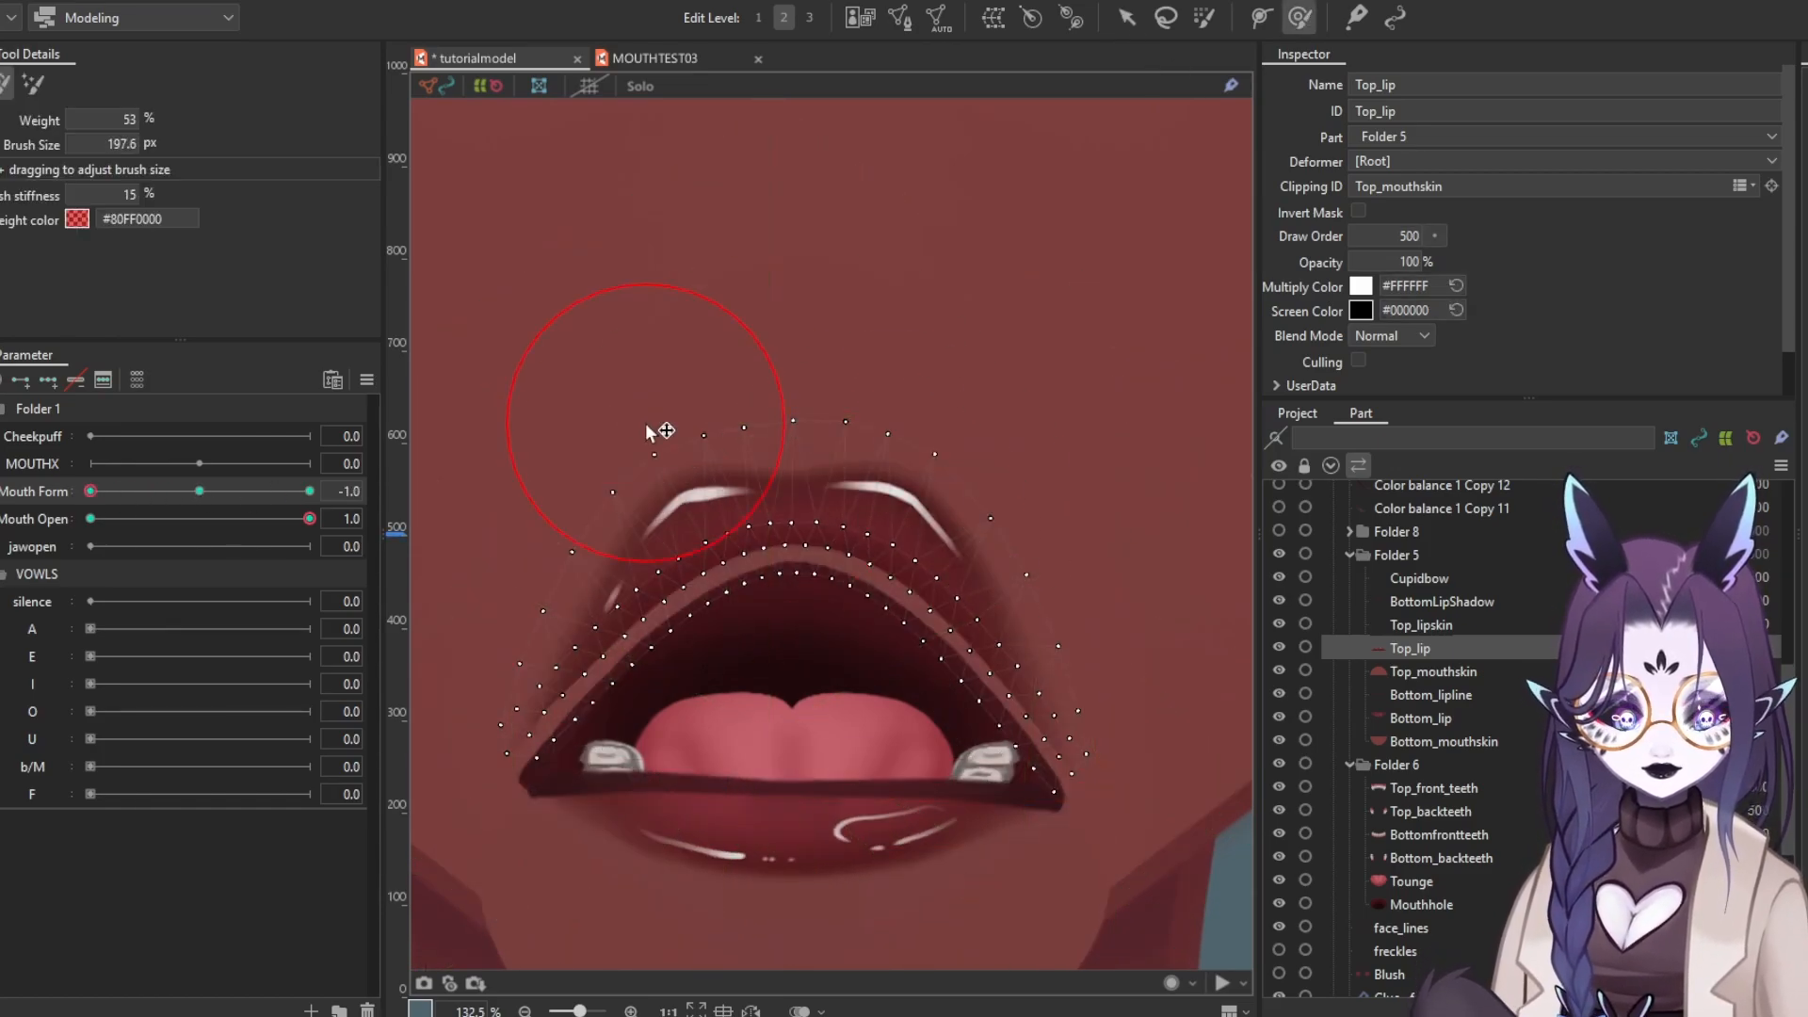
pyautogui.moveTo(523, 617)
pyautogui.mouseDown()
pyautogui.moveTo(744, 589)
pyautogui.moveTo(758, 617)
pyautogui.mouseUp()
pyautogui.moveTo(946, 660); pyautogui.dragTo(941, 686)
pyautogui.scroll(-2, 794, 581)
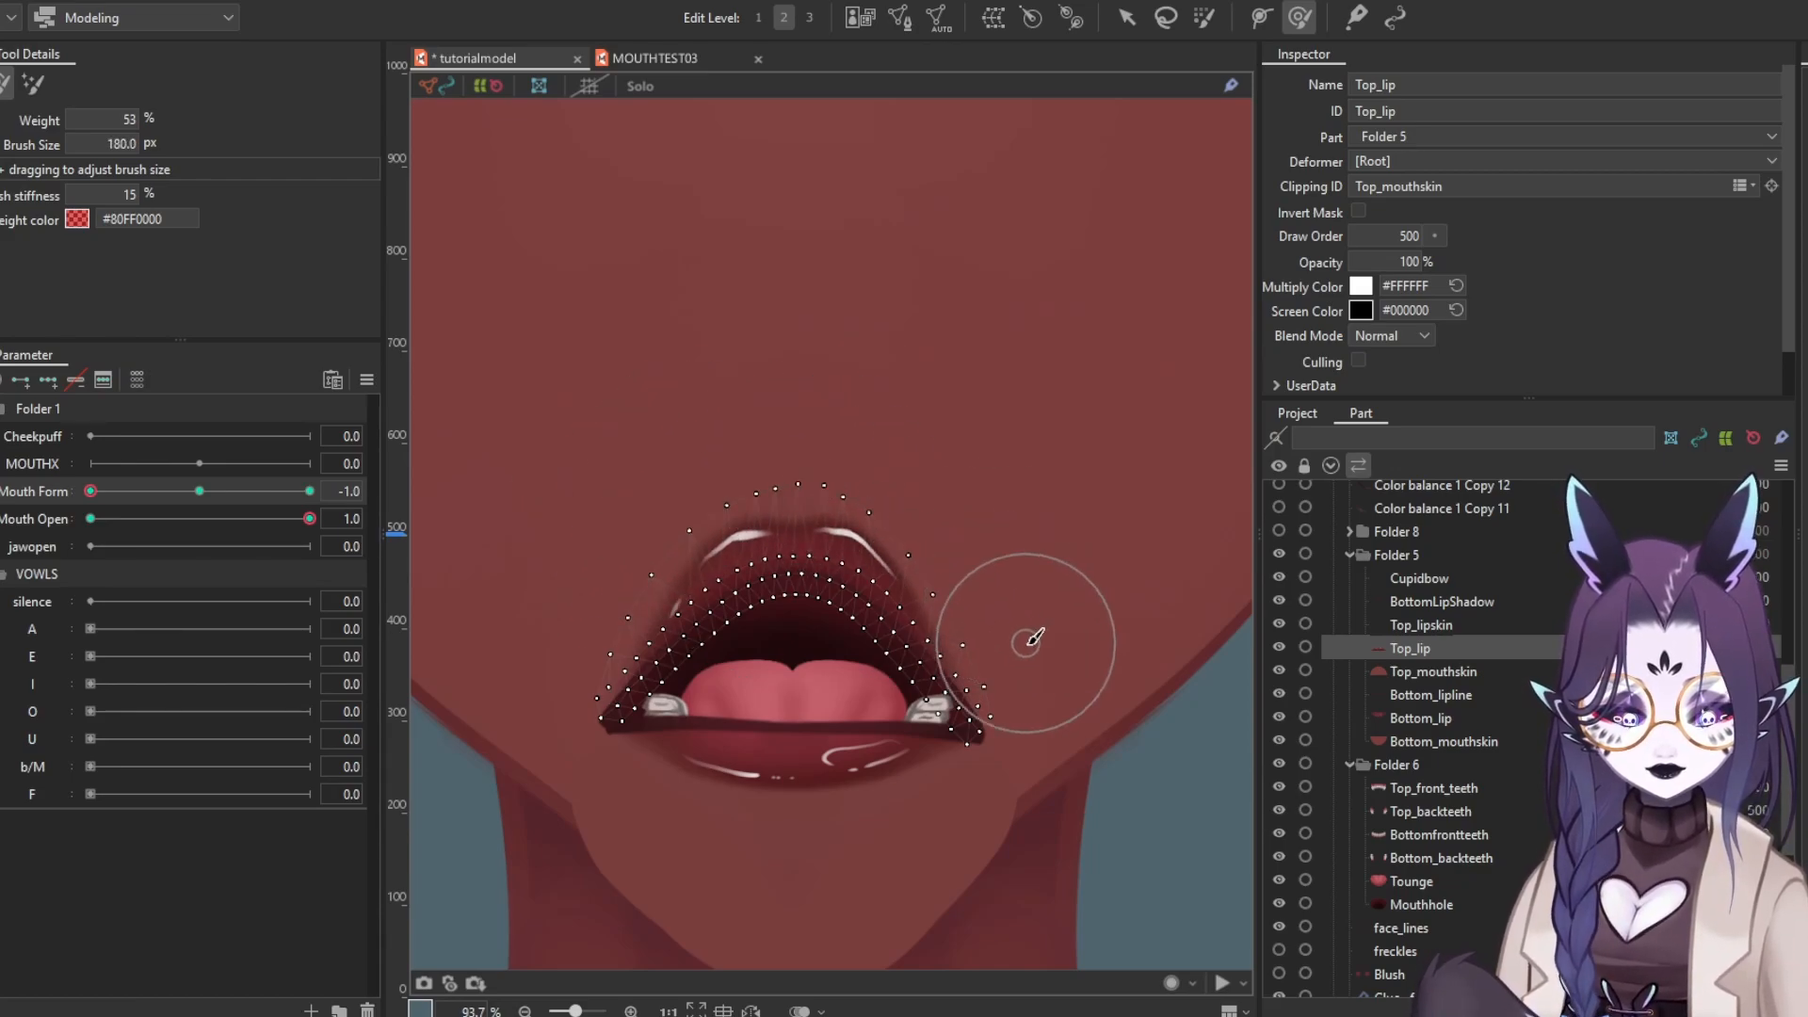
# Fine-tune the outer upper vertices of Top_lip at Mouth Form -1.0 and Mouth Open 1.0
pyautogui.press('v')
pyautogui.scroll(3, 763, 546)
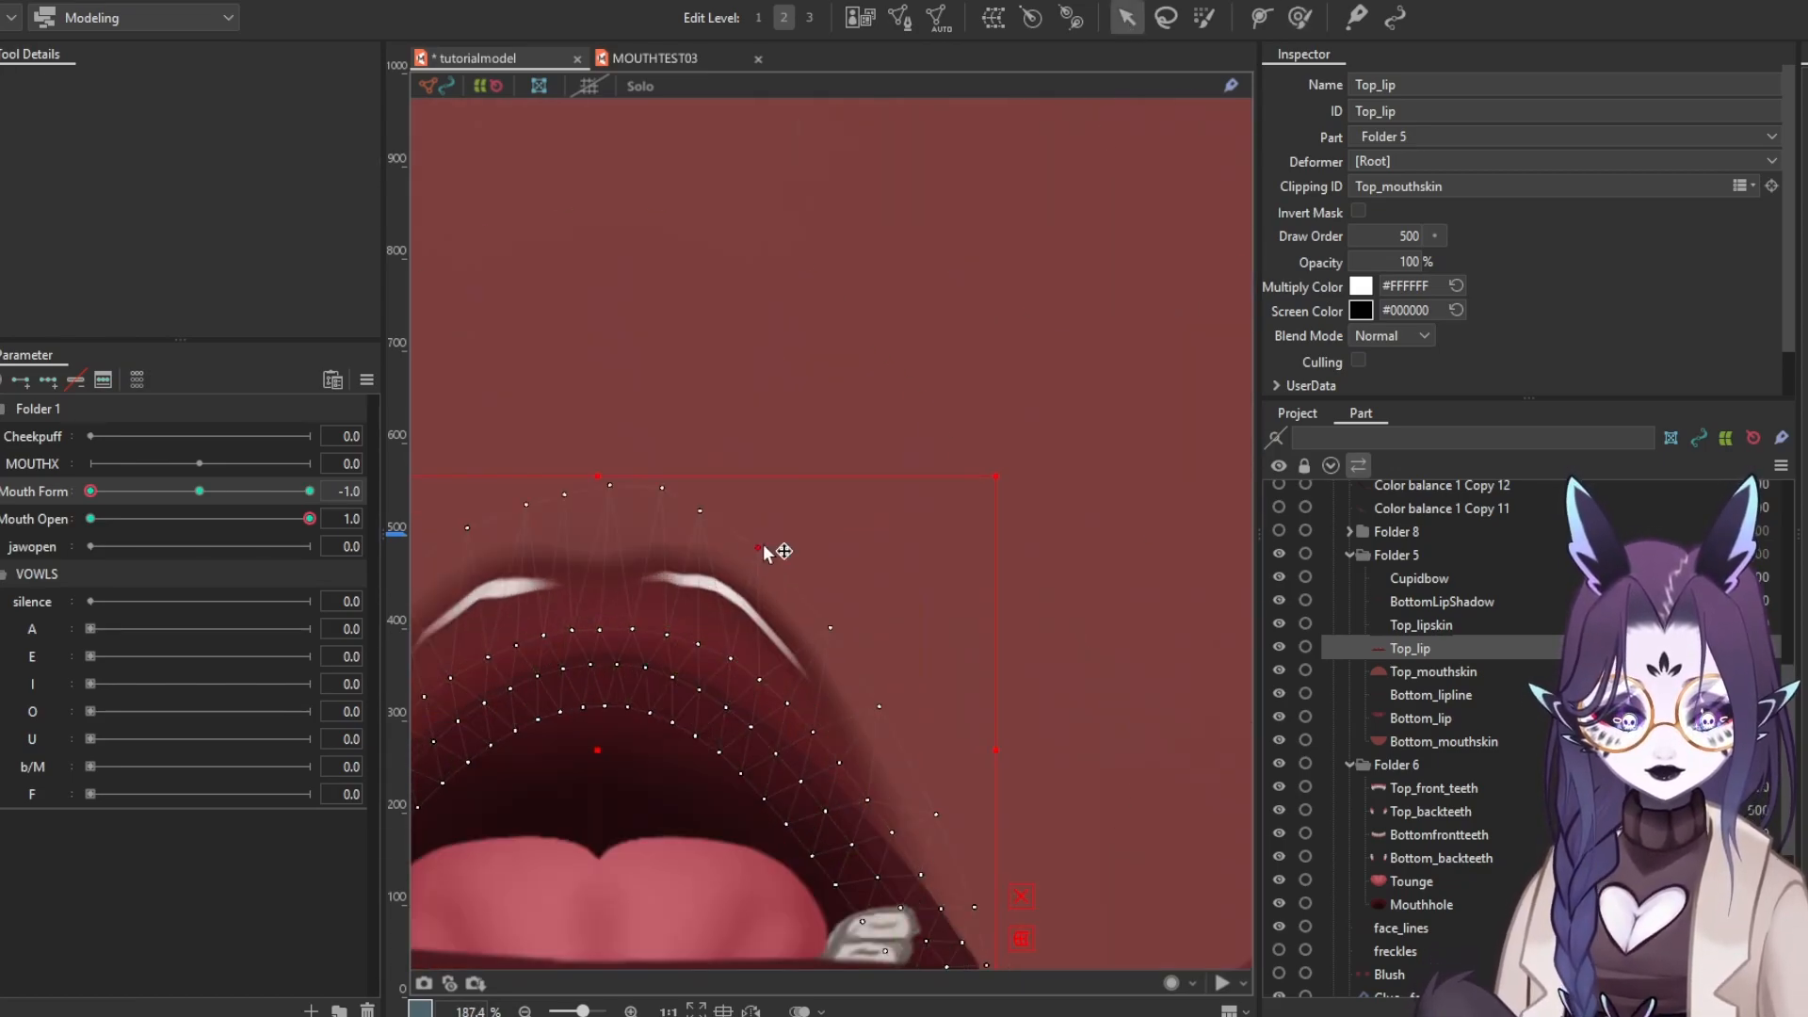
pyautogui.scroll(-4, 678, 528)
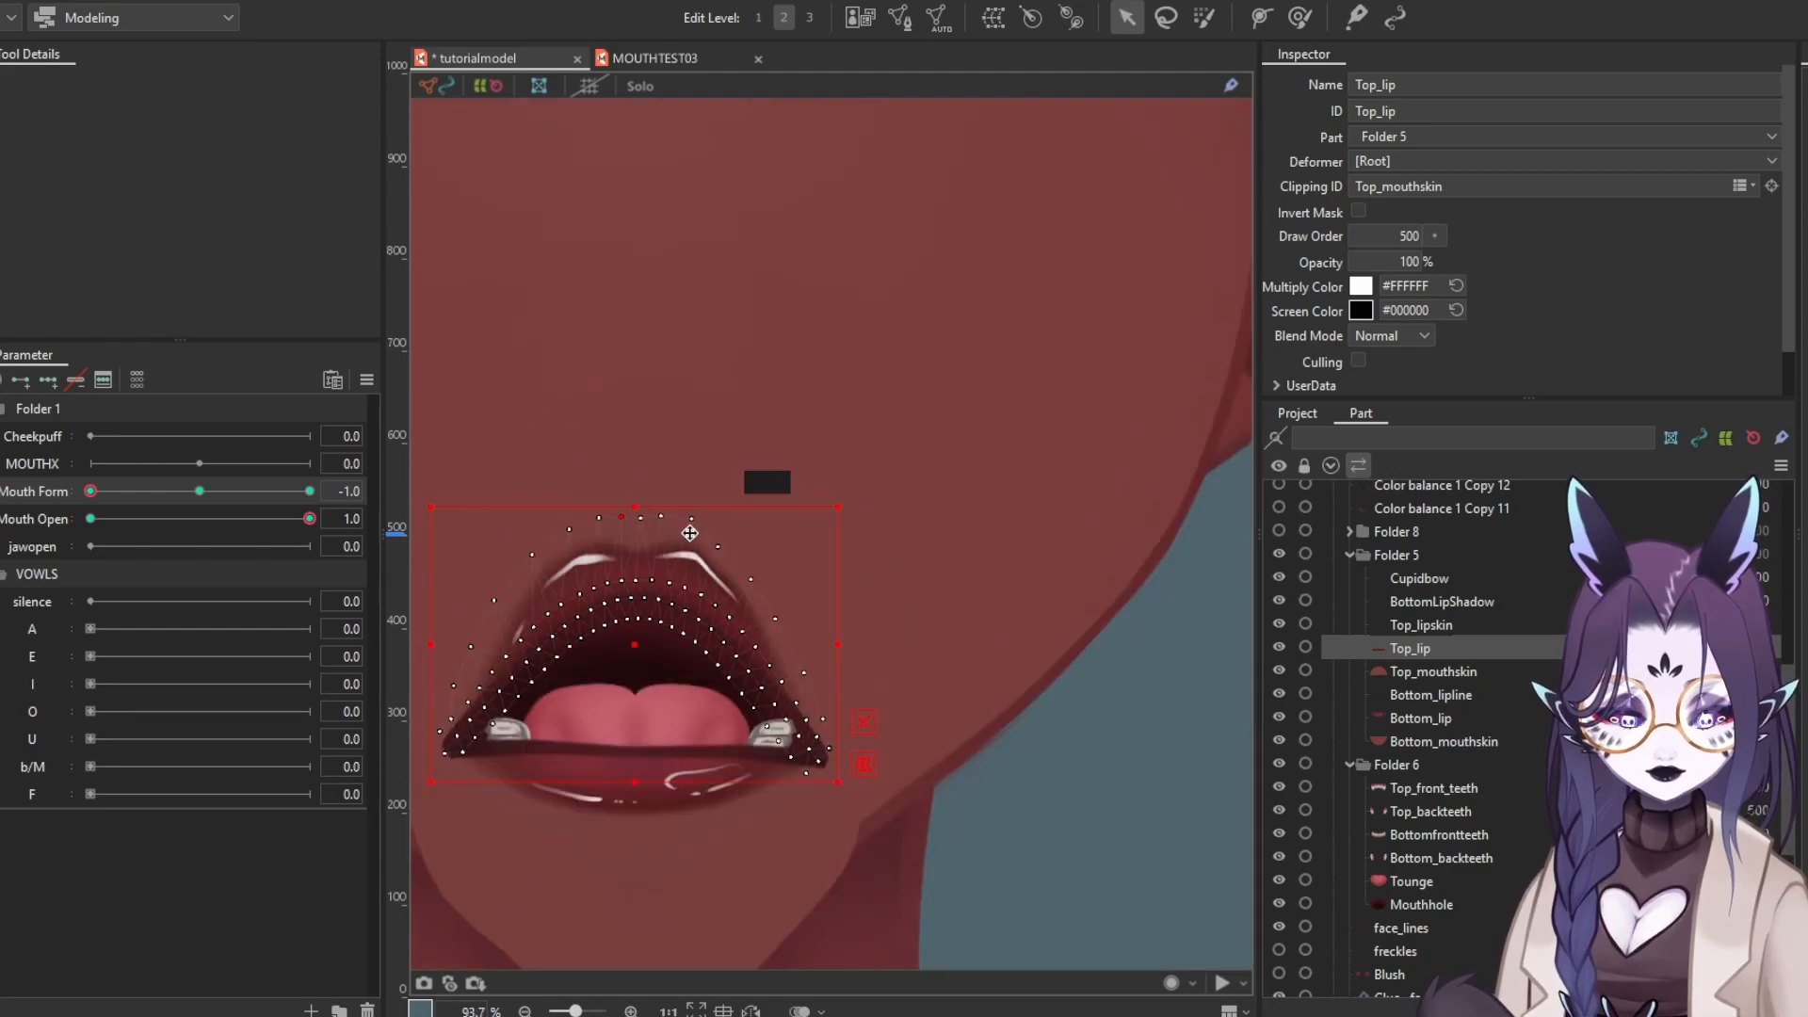
# Link Mouth Form and Mouth Open into one two-dimensional parameter grid and set it to Mouth Form -1.0, Mouth Open 1.0
pyautogui.moveTo(104, 490); pyautogui.dragTo(199, 499)
pyautogui.moveTo(217, 519); pyautogui.dragTo(320, 546)
pyautogui.click(72, 491)
pyautogui.moveTo(200, 488); pyautogui.dragTo(91, 488)
# Adjust the outer chin vertices of Bottom_mouthskin at Mouth Open 1.0 for Mouth Form -1.0 and 1.0
pyautogui.click(1539, 671)
pyautogui.click(1497, 741)
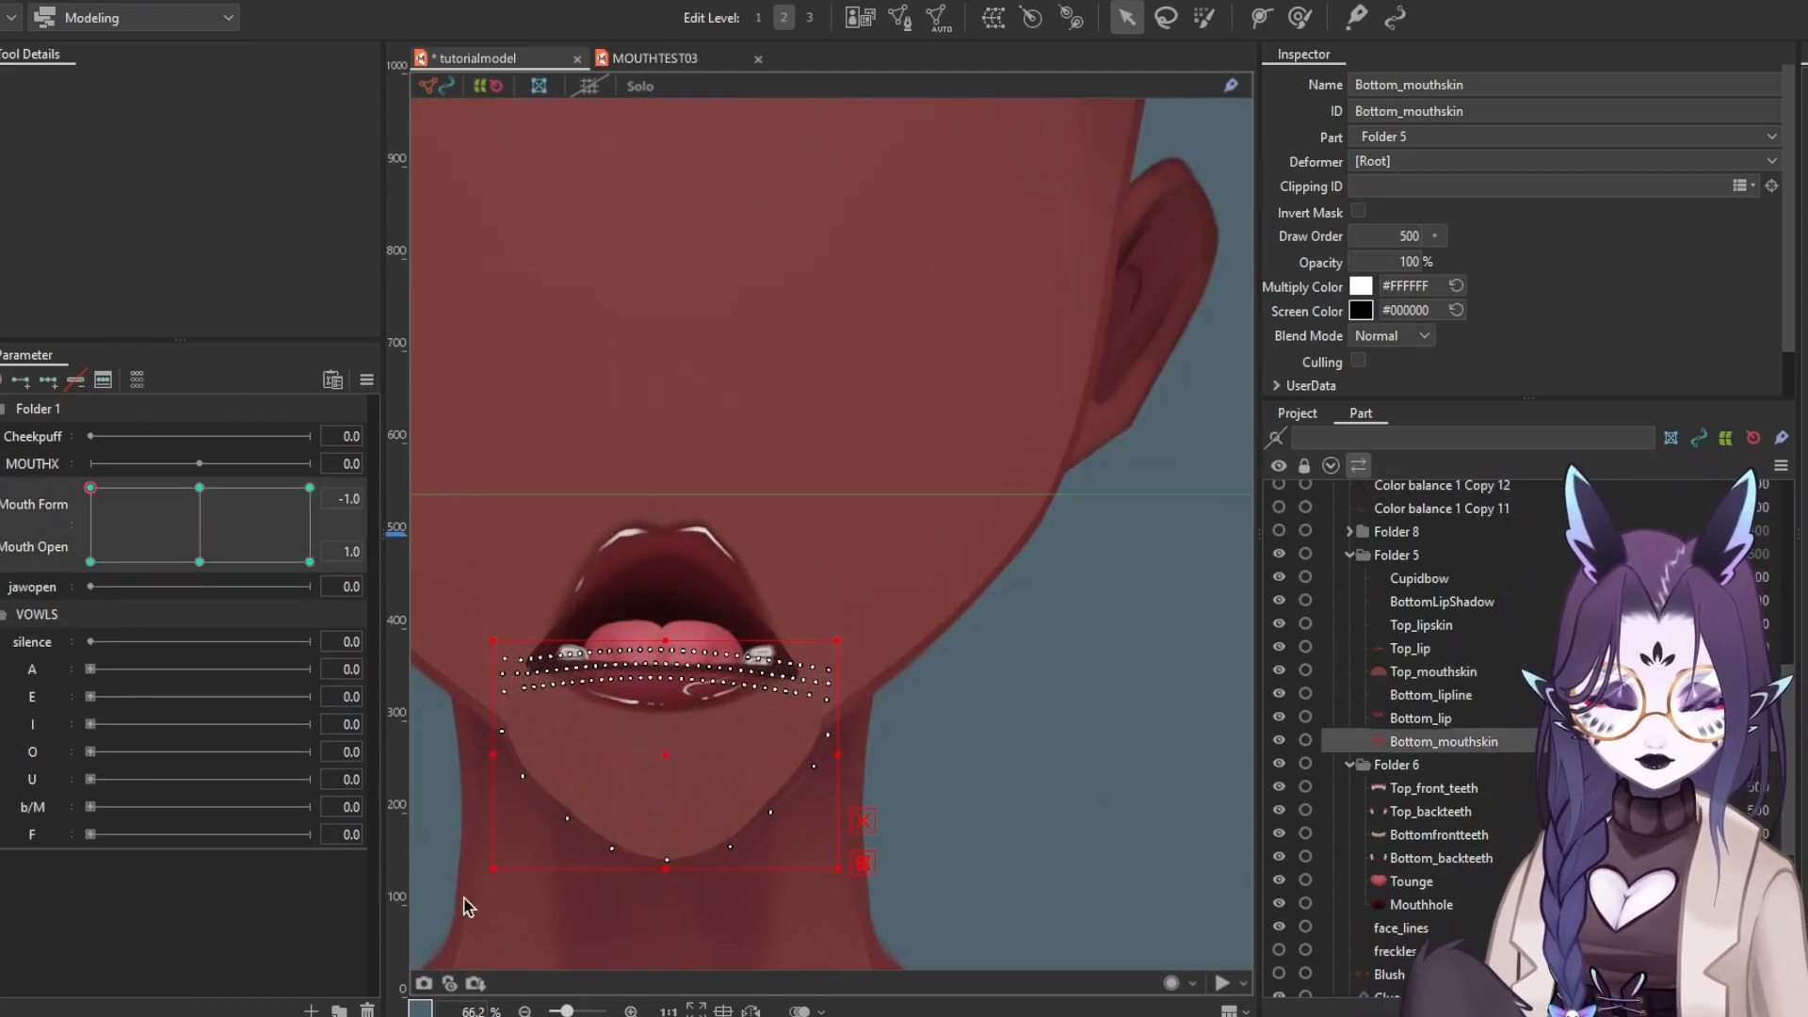
pyautogui.moveTo(671, 801); pyautogui.dragTo(670, 799)
pyautogui.scroll(2, 534, 762)
pyautogui.moveTo(471, 706); pyautogui.dragTo(961, 733)
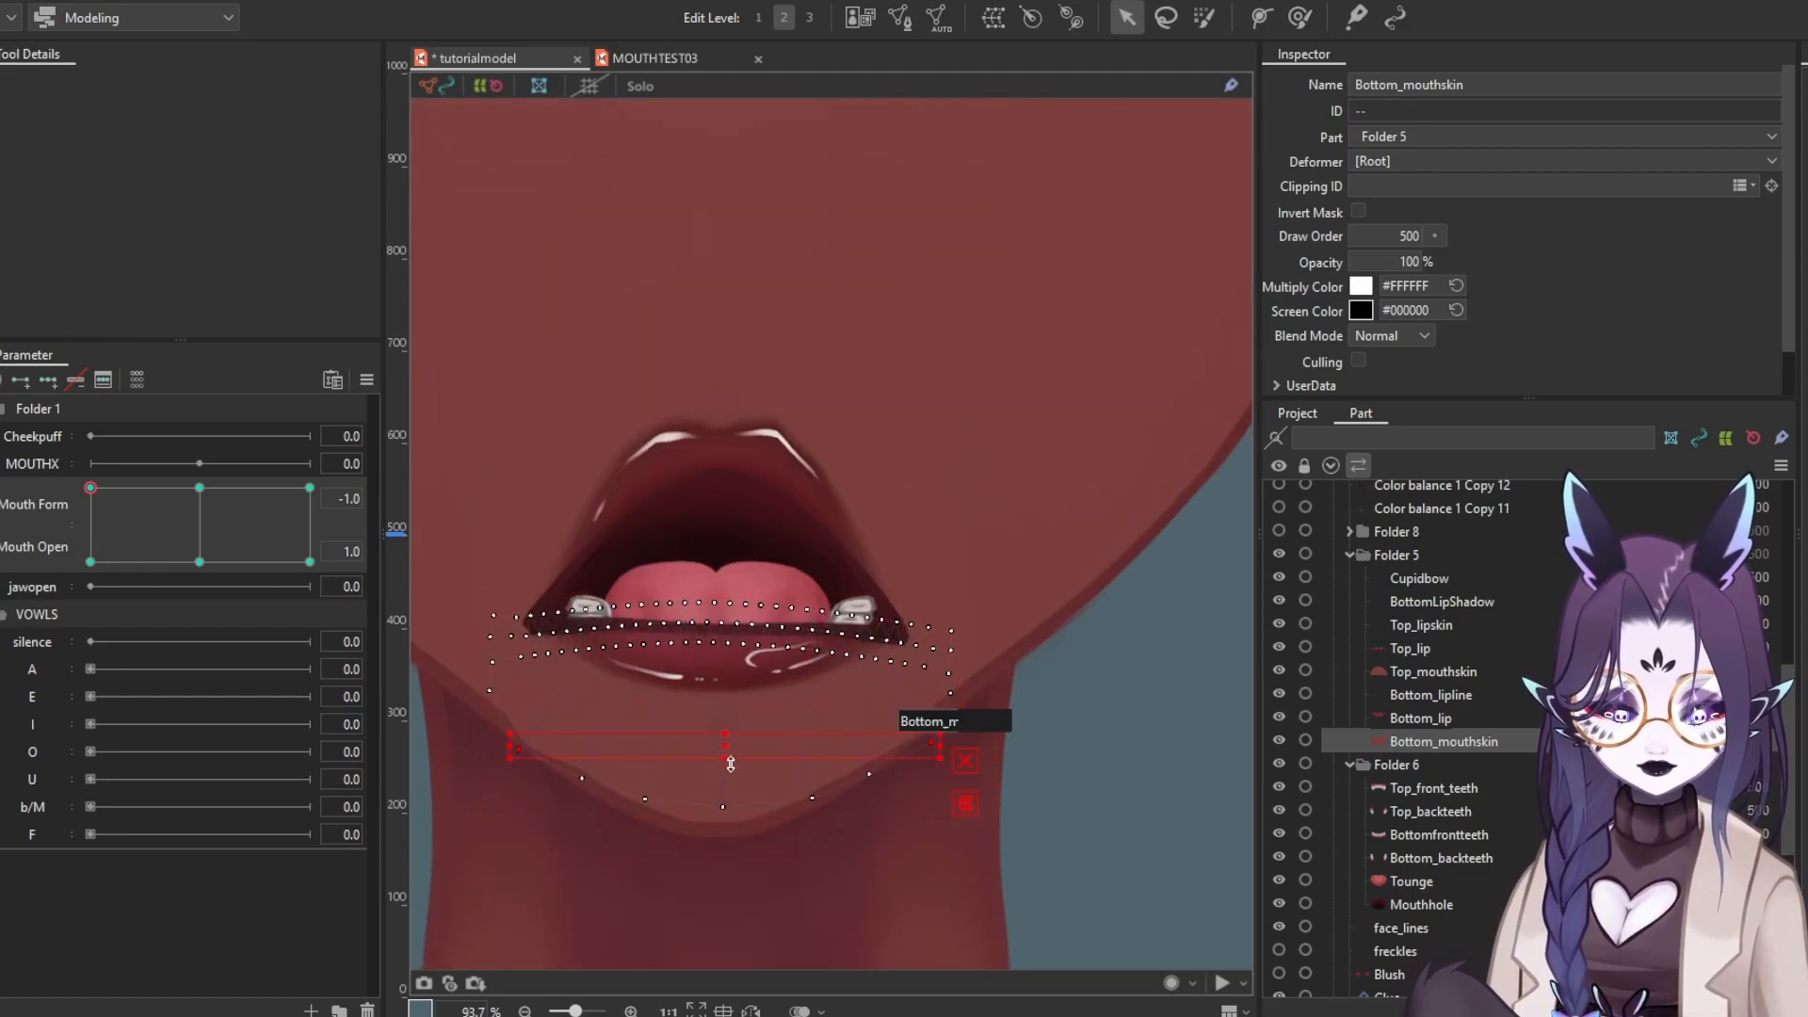
pyautogui.moveTo(91, 488); pyautogui.dragTo(310, 488)
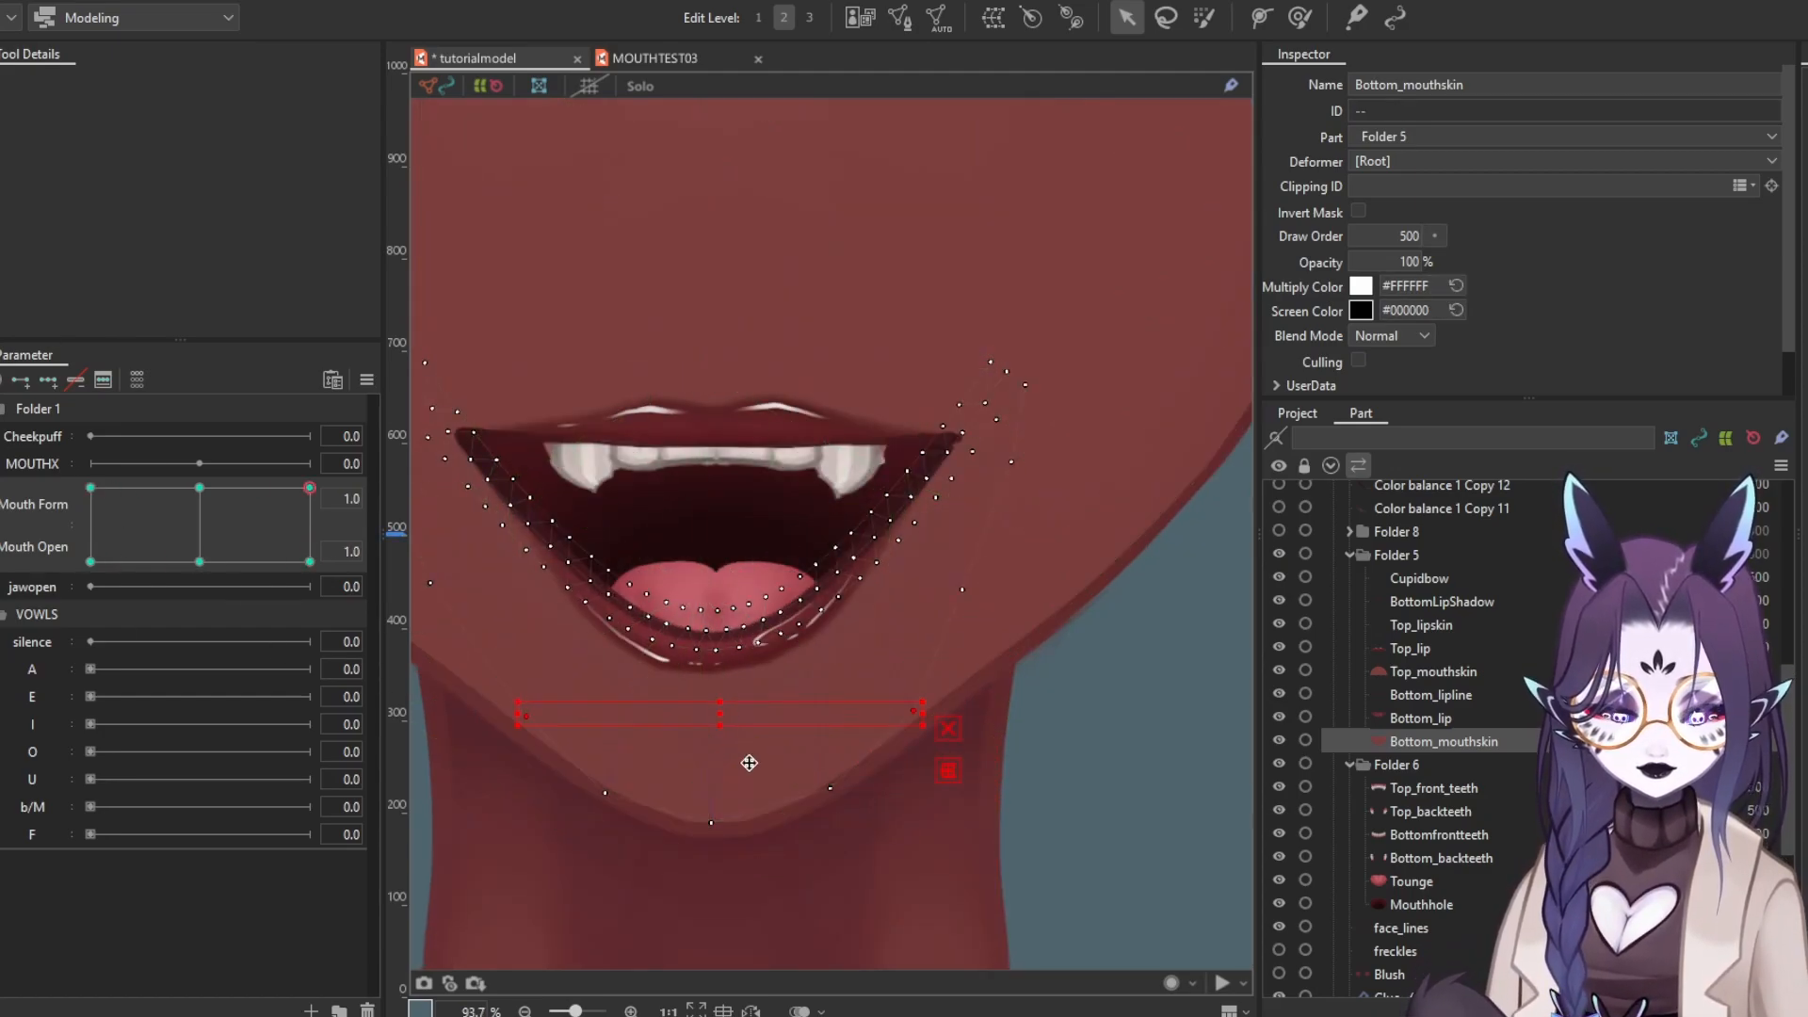
pyautogui.hotkey('ctrl', 'a')
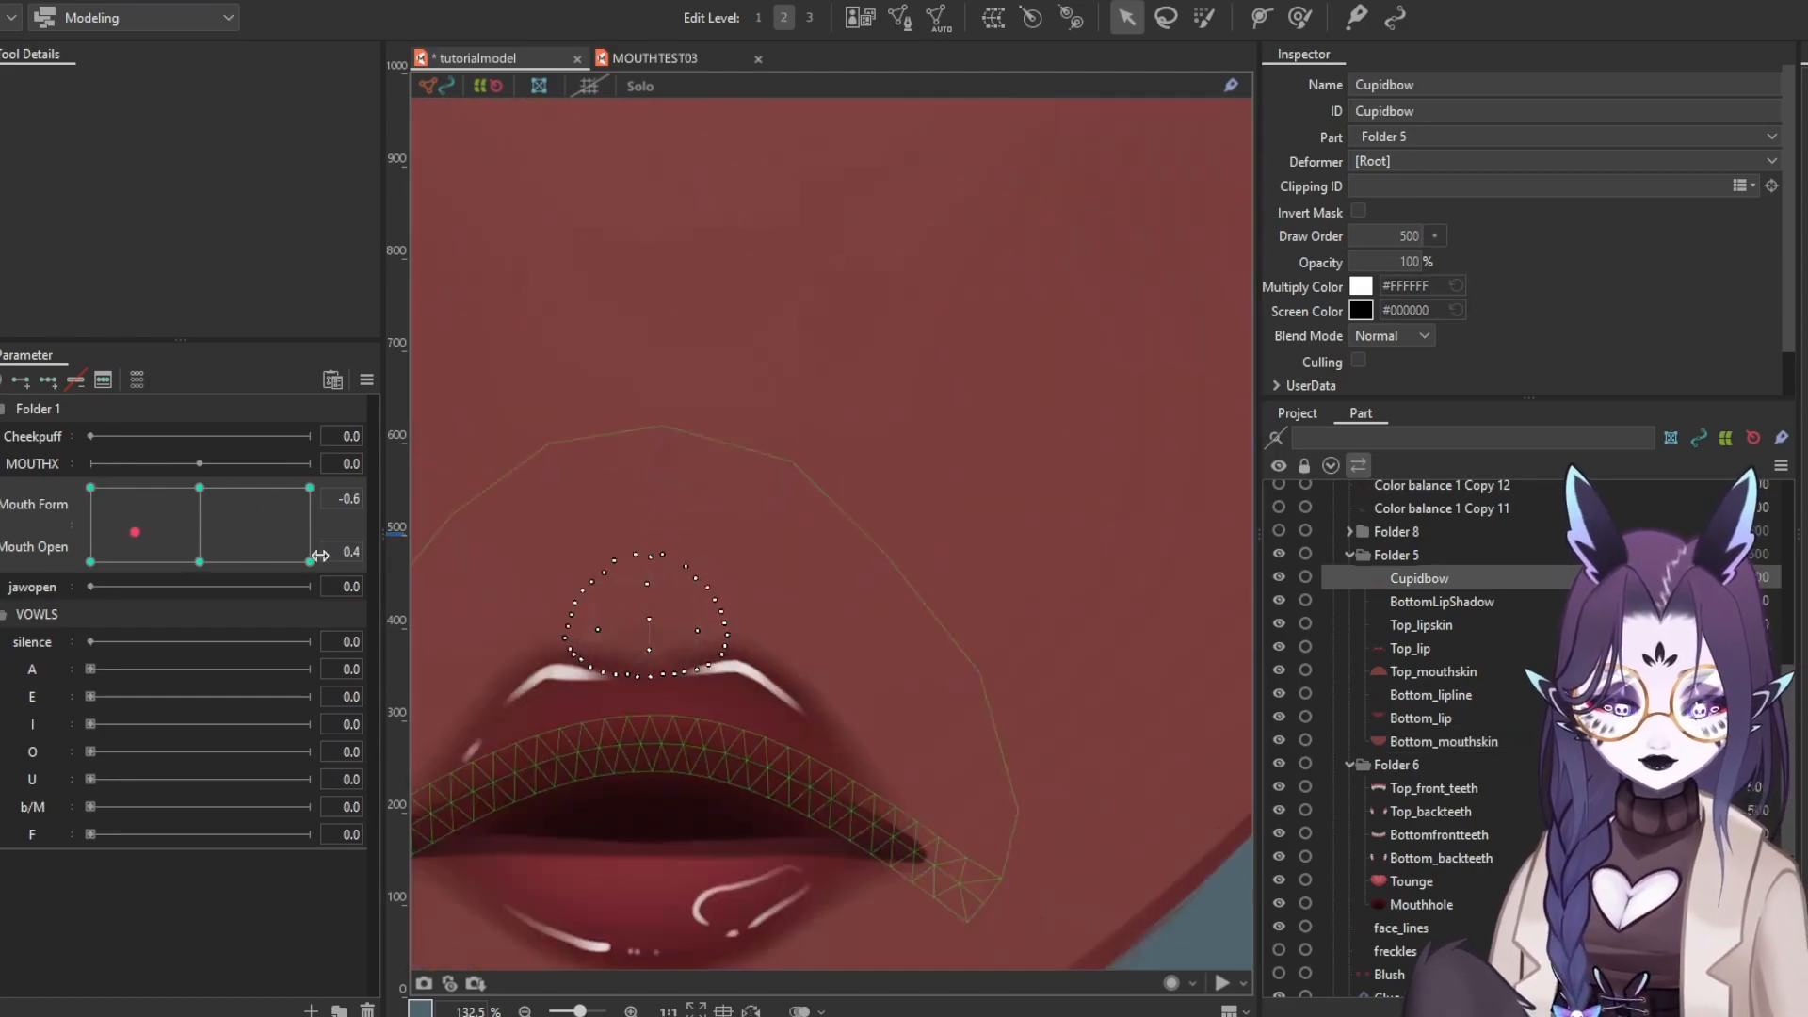
# Position Cupidbow above the upper lip at Mouth Form -1.0 and Mouth Open 1.0, and select BottomLipShadow
pyautogui.moveTo(310, 562); pyautogui.dragTo(90, 488)
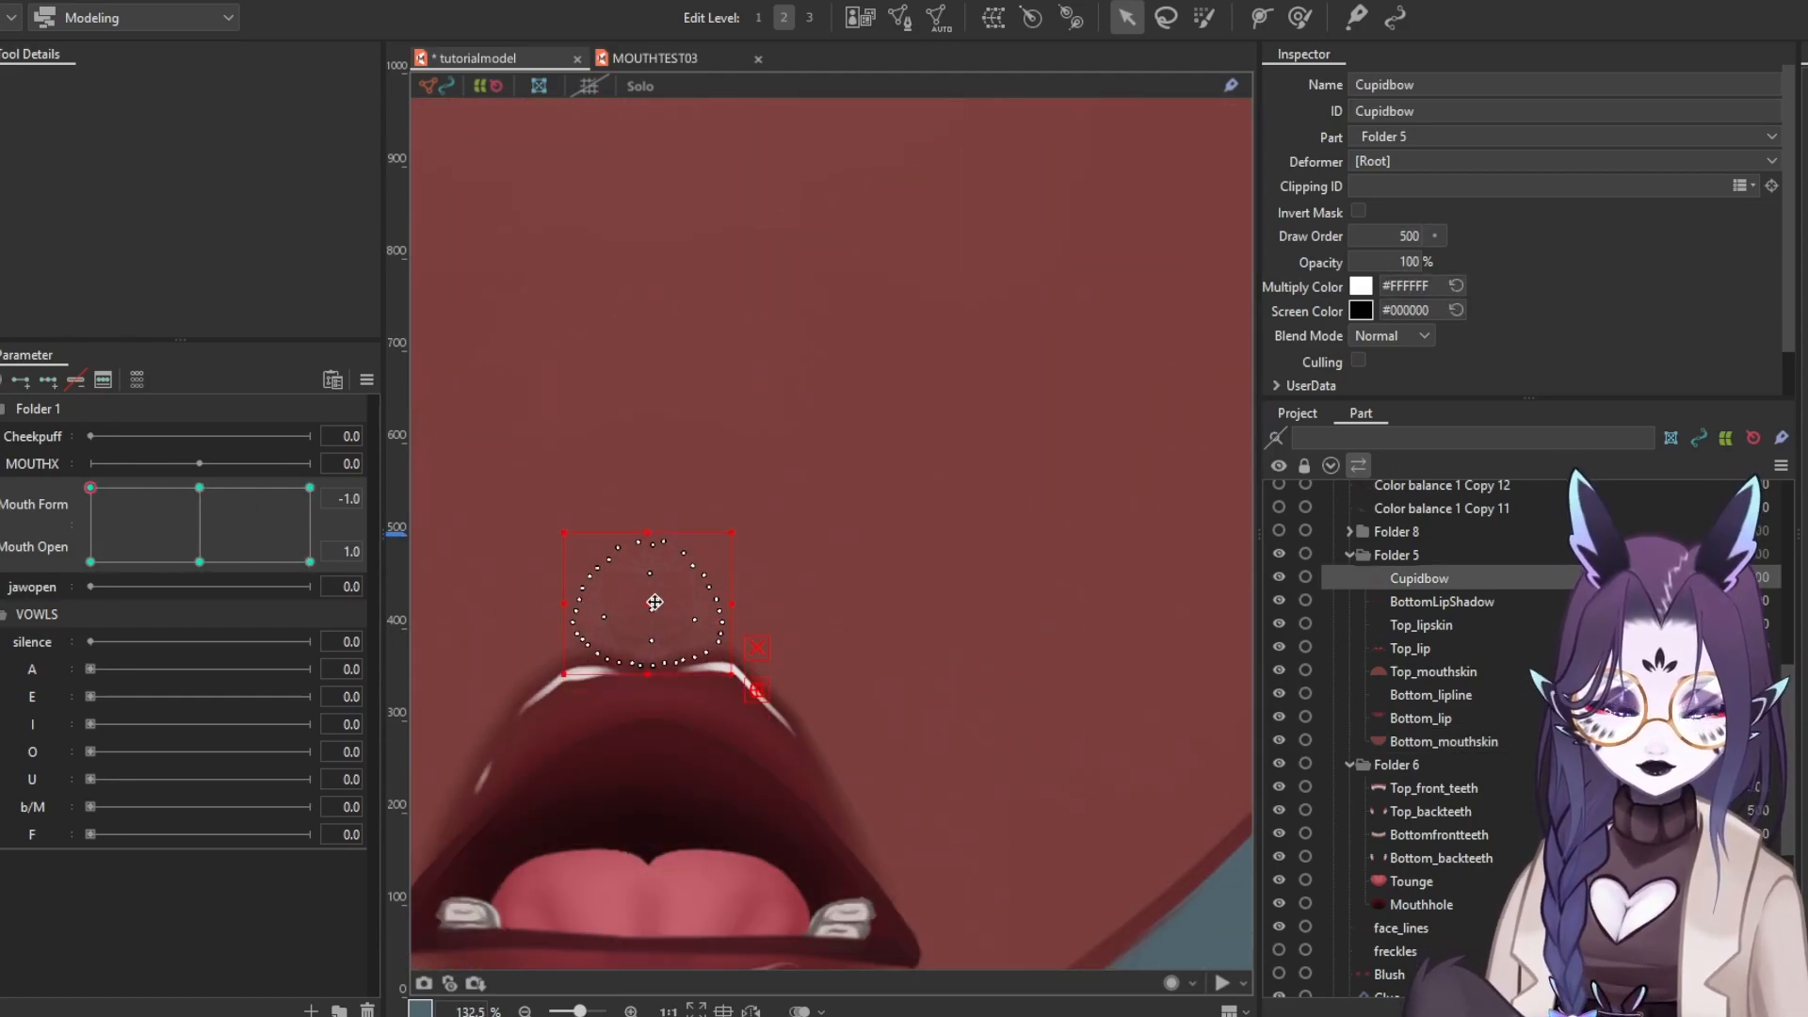
pyautogui.click(1472, 621)
pyautogui.click(1442, 602)
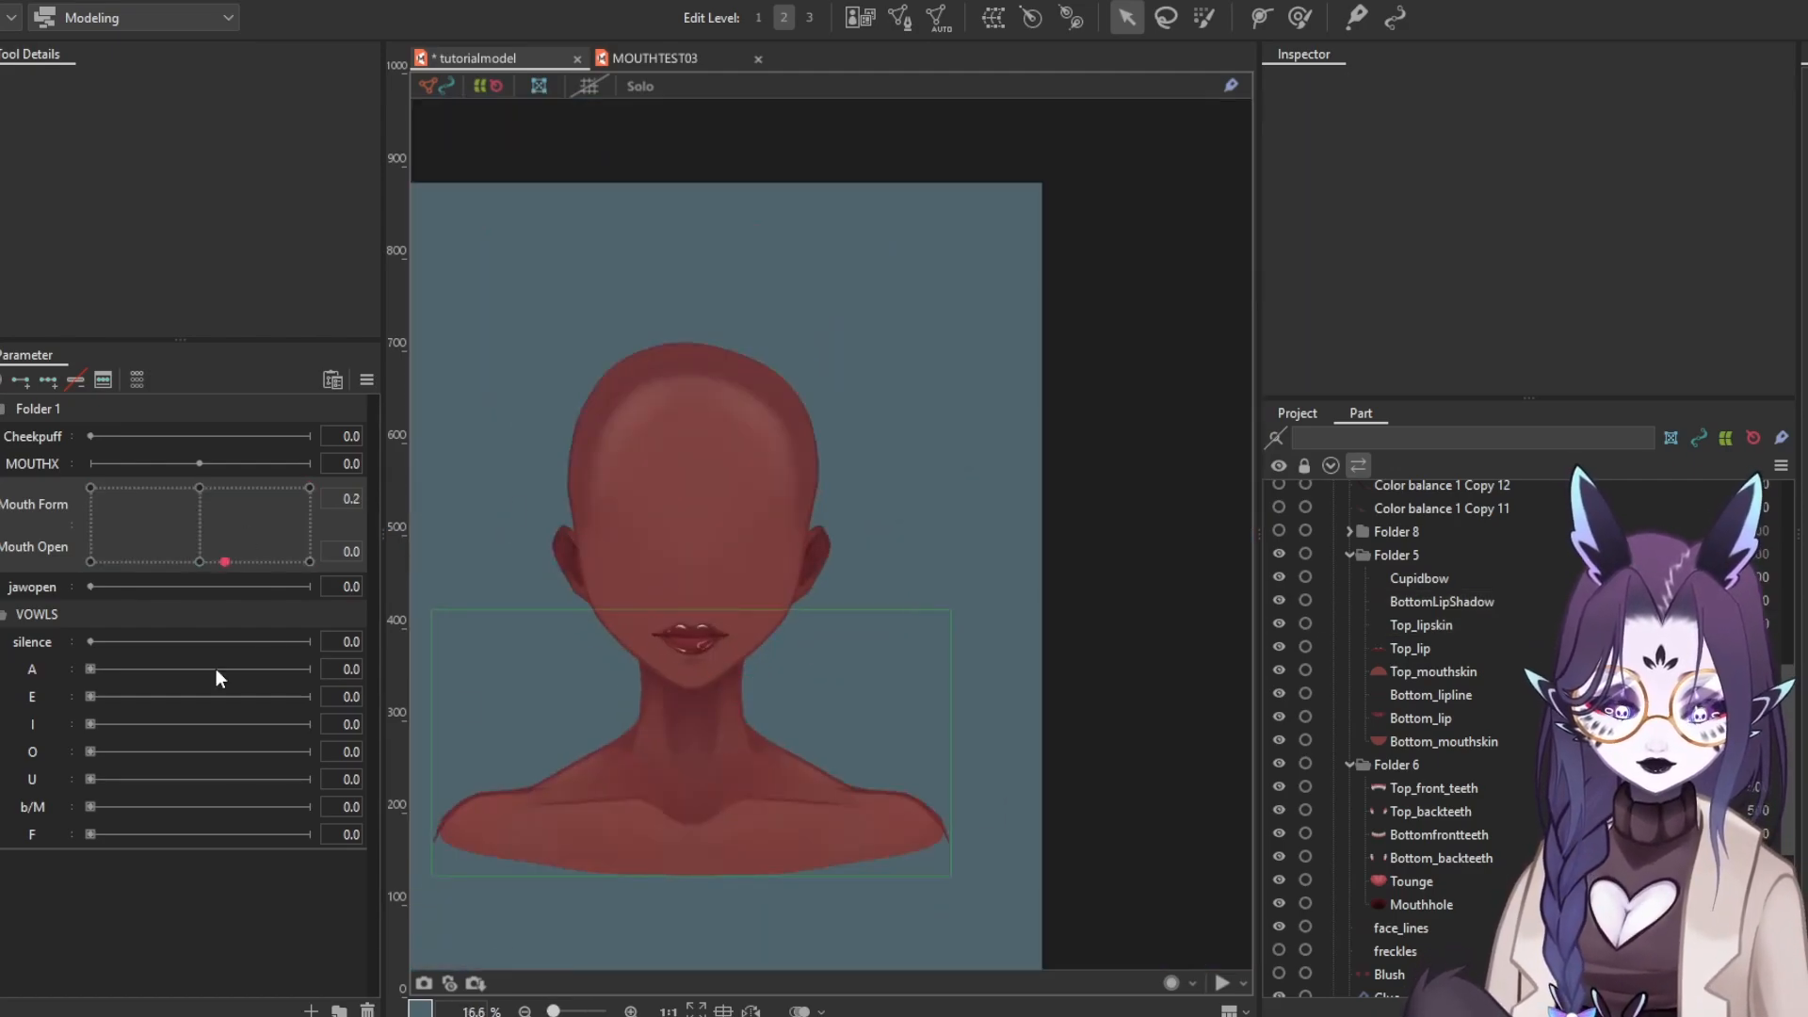
# Check the intermediate Mouth Open key in MOUTHTEST03, return to tutorialmodel, unlink the parameters and set Mouth Open to 0.3
pyautogui.click(655, 58)
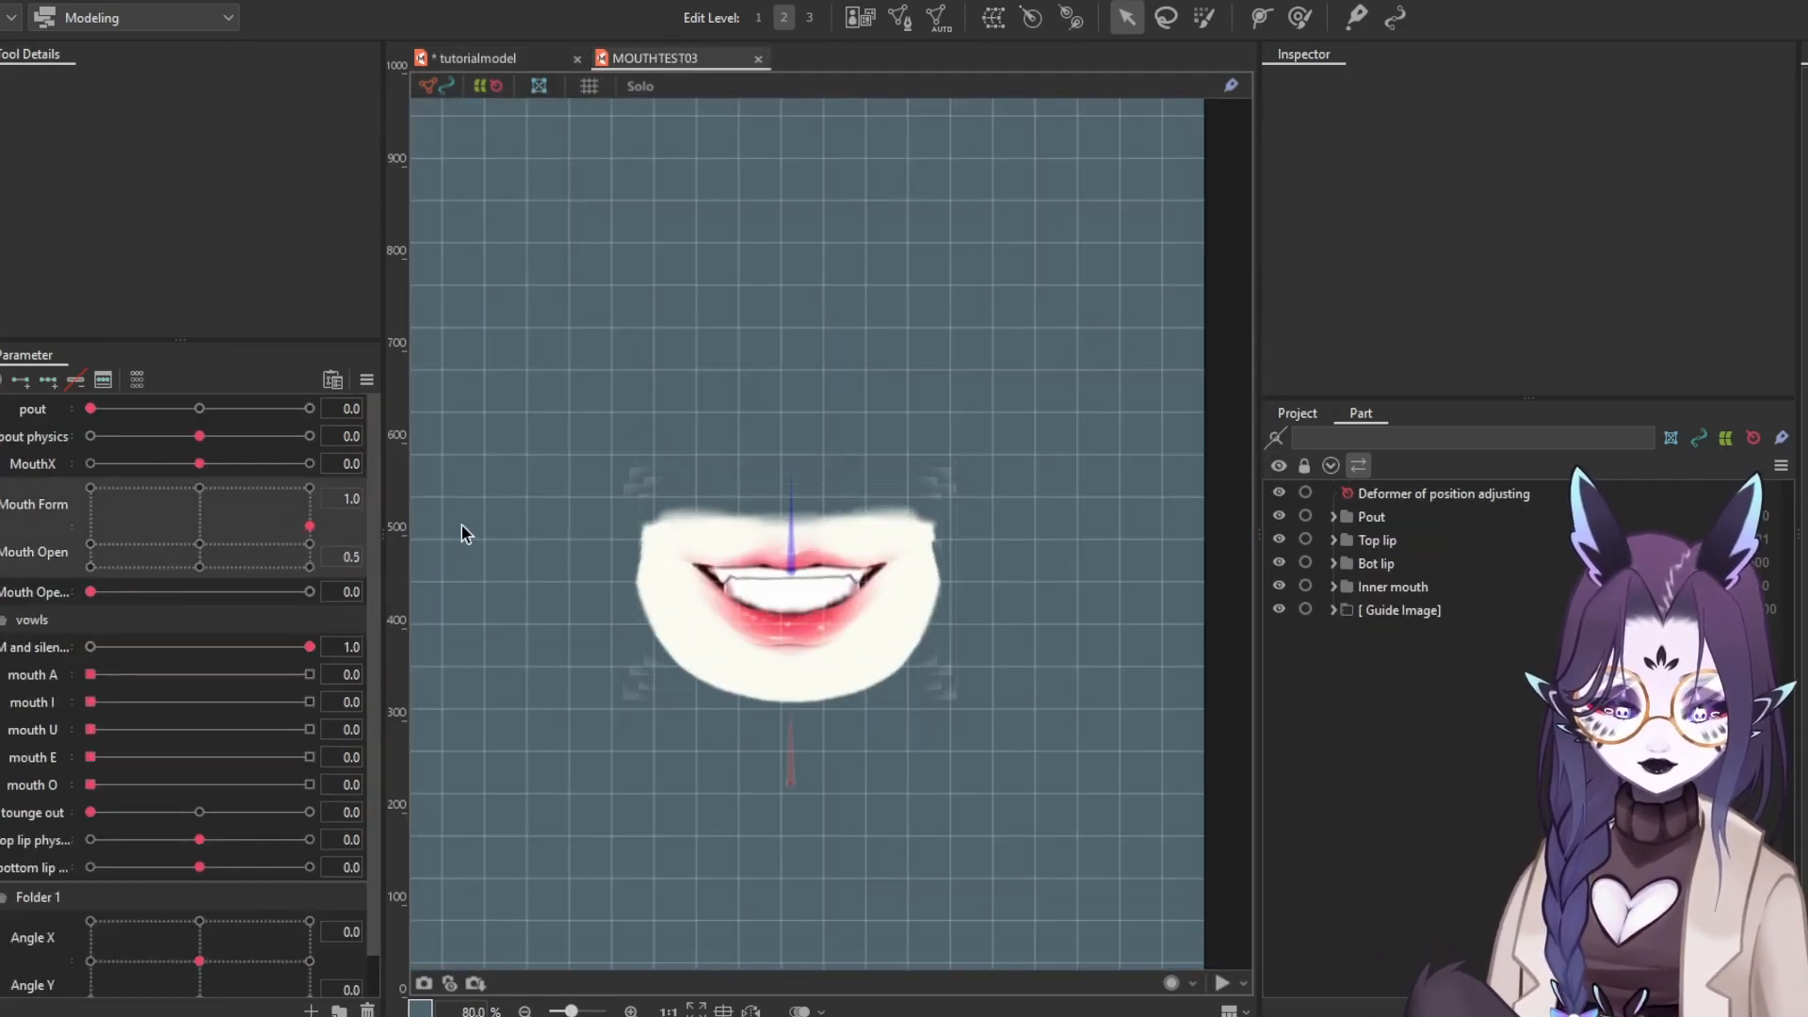
pyautogui.click(482, 58)
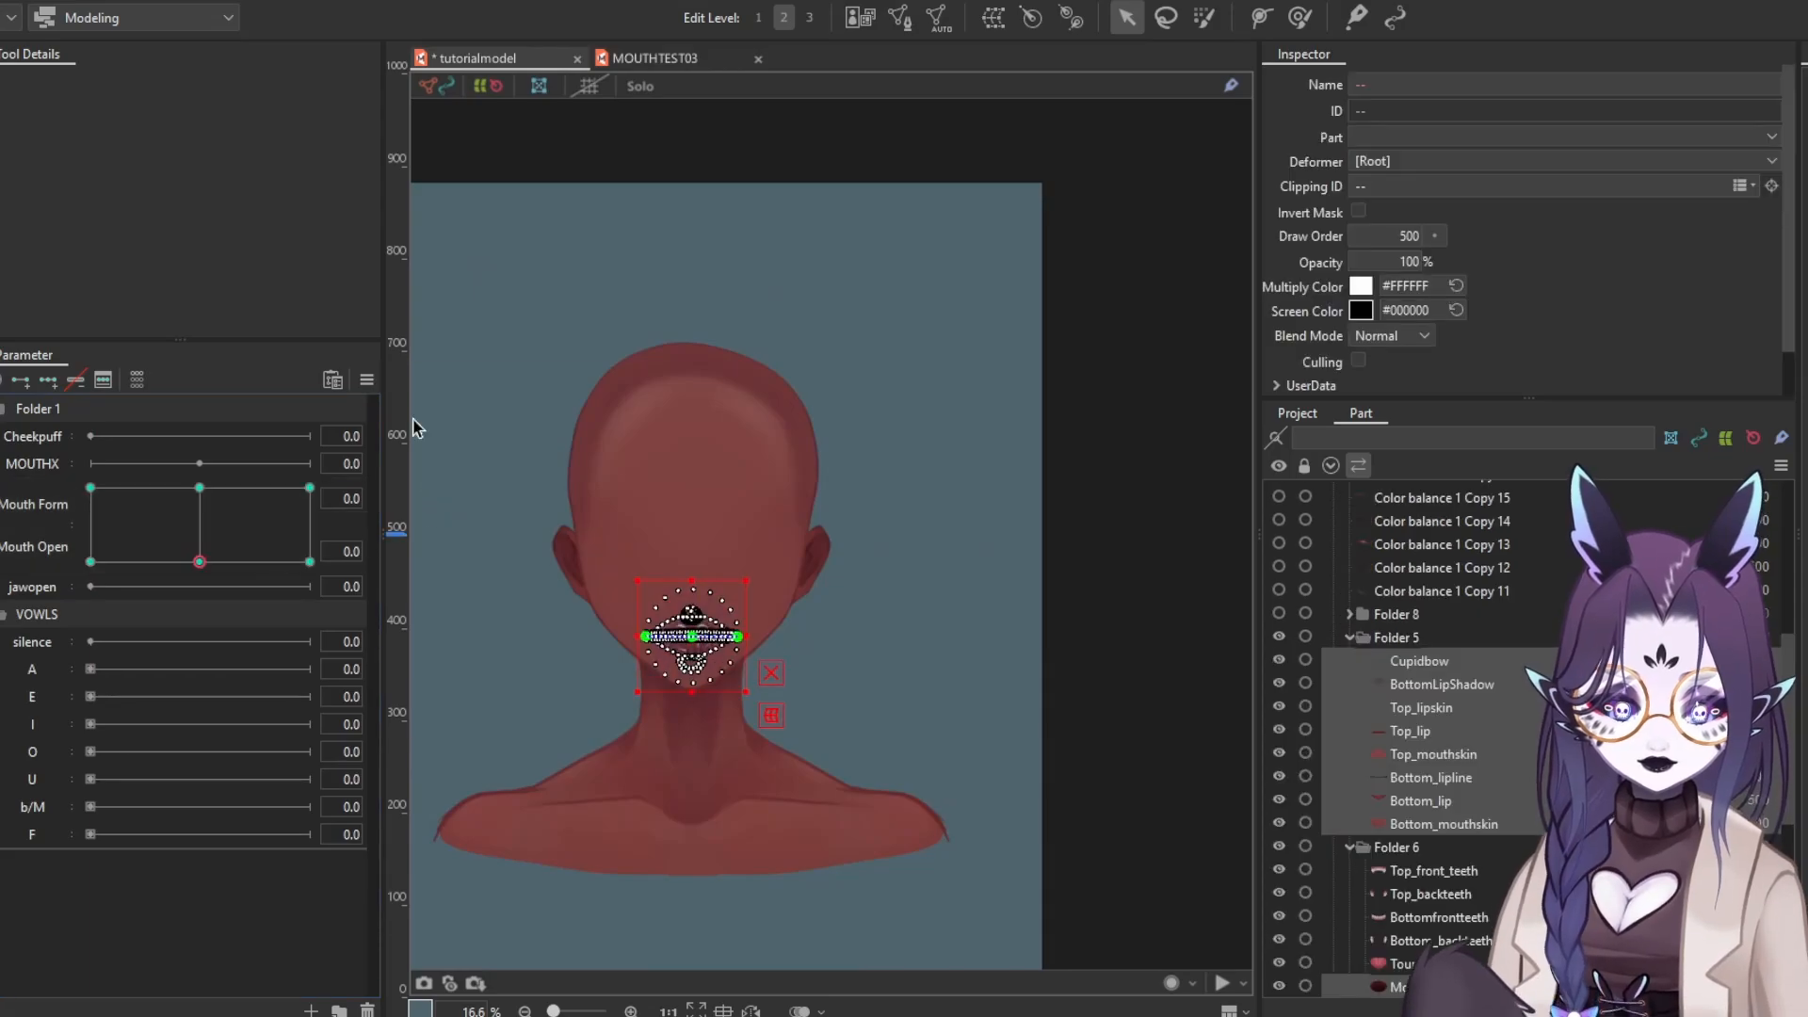
pyautogui.write('0.3')
pyautogui.press('Return')
pyautogui.click(3, 524)
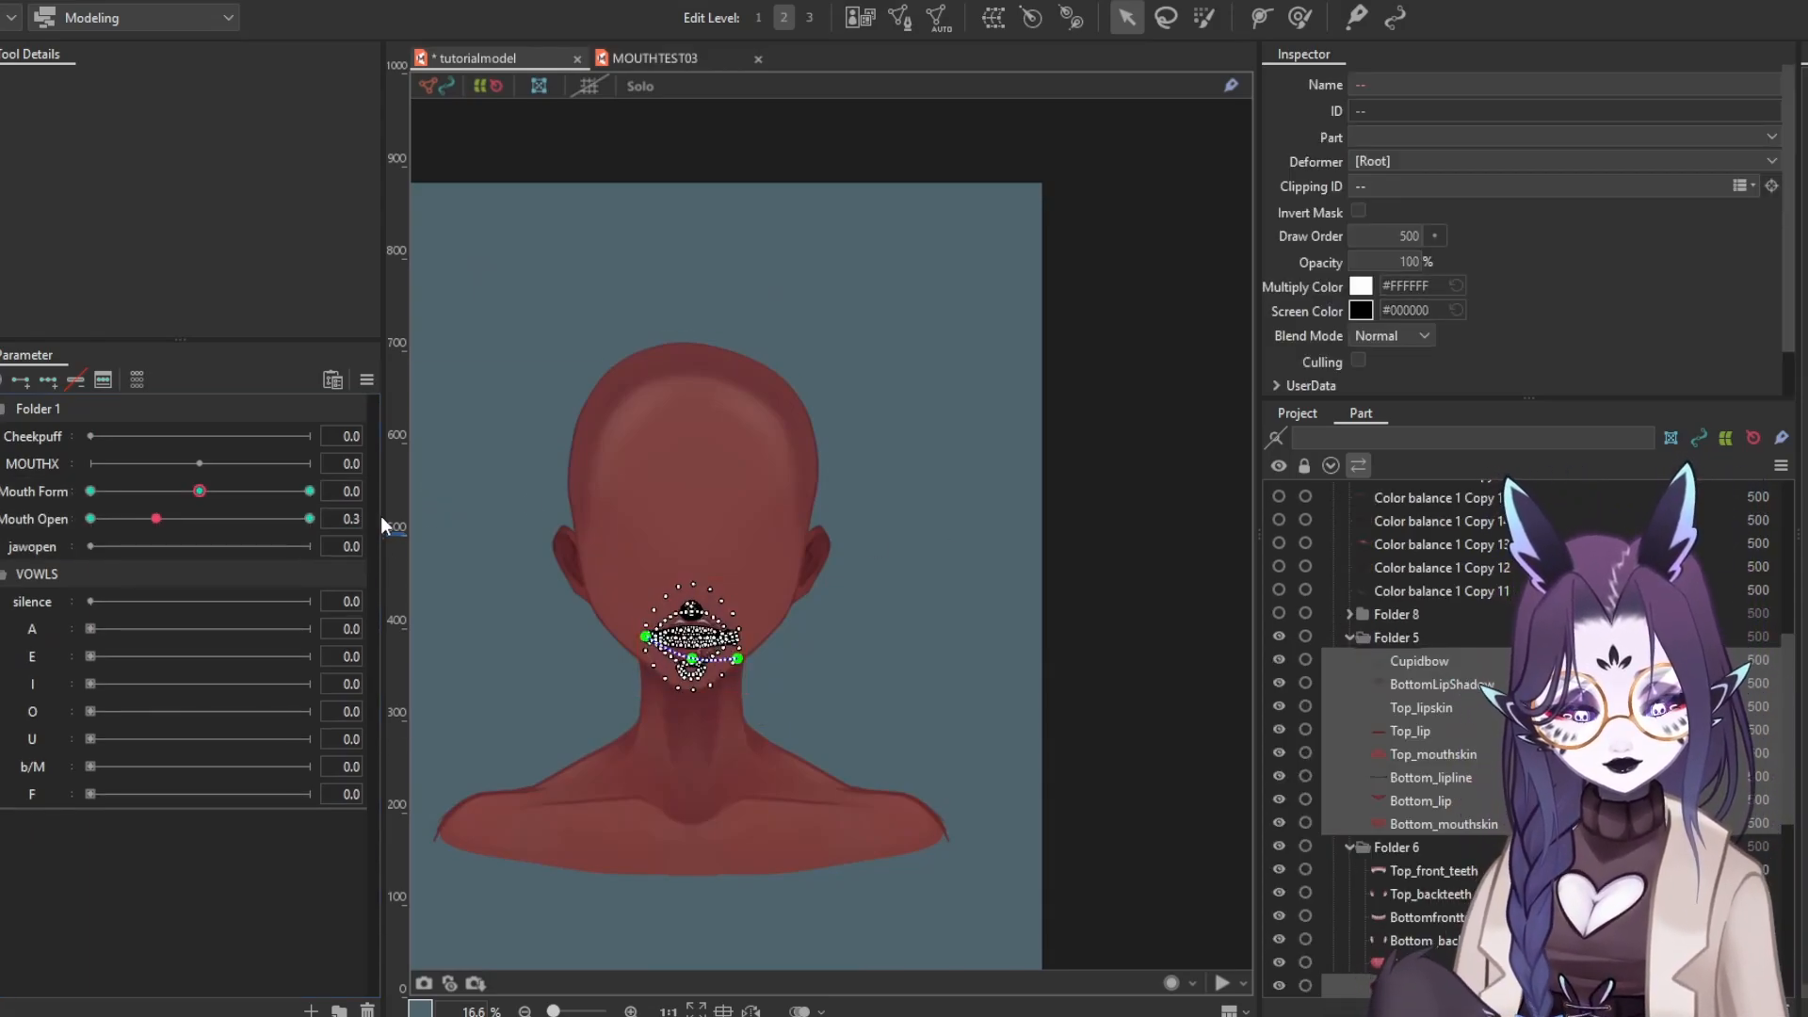
# Add a Mouth Open key at 0.3 to the Folder 5 lip meshes and Mouthhole, and link Mouth Form with Mouth Open again
pyautogui.keyDown('shift'); pyautogui.click(1463, 818); pyautogui.keyUp('shift')
pyautogui.keyDown('ctrl'); pyautogui.click(1384, 985); pyautogui.keyUp('ctrl')
pyautogui.click(346, 519)
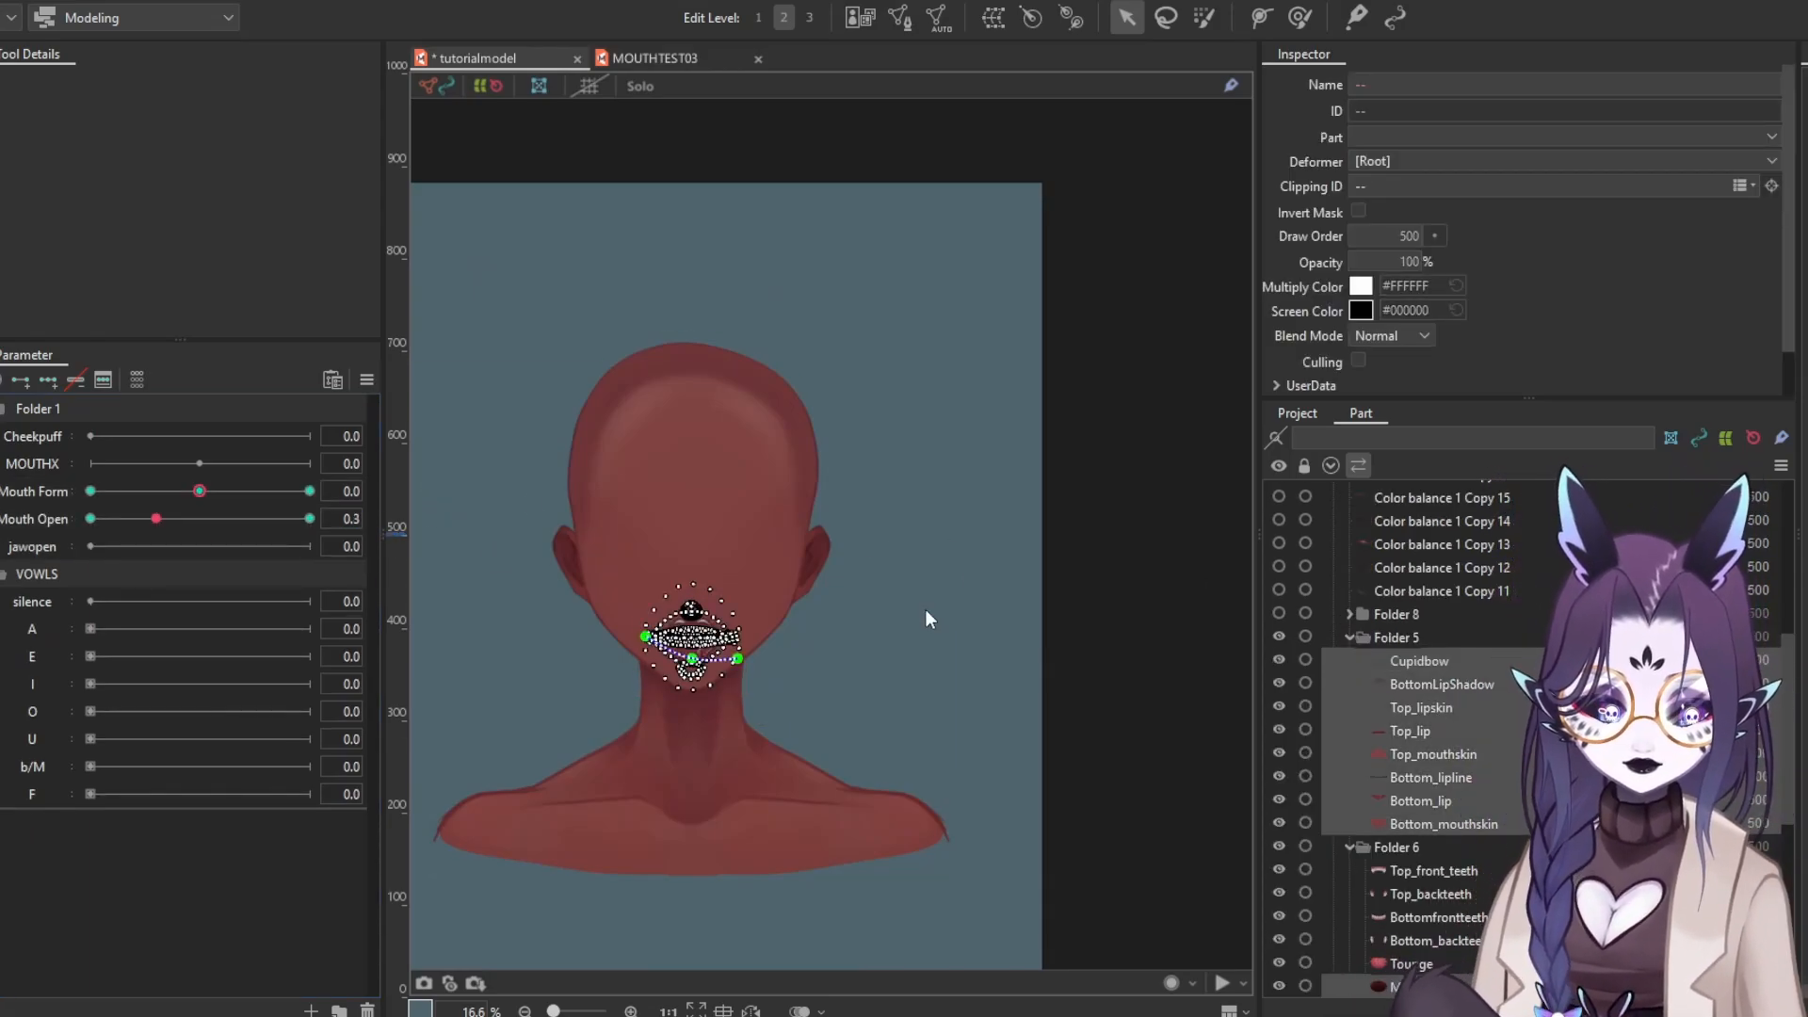
pyautogui.click(346, 519)
pyautogui.click(4, 505)
pyautogui.scroll(8, 699, 629)
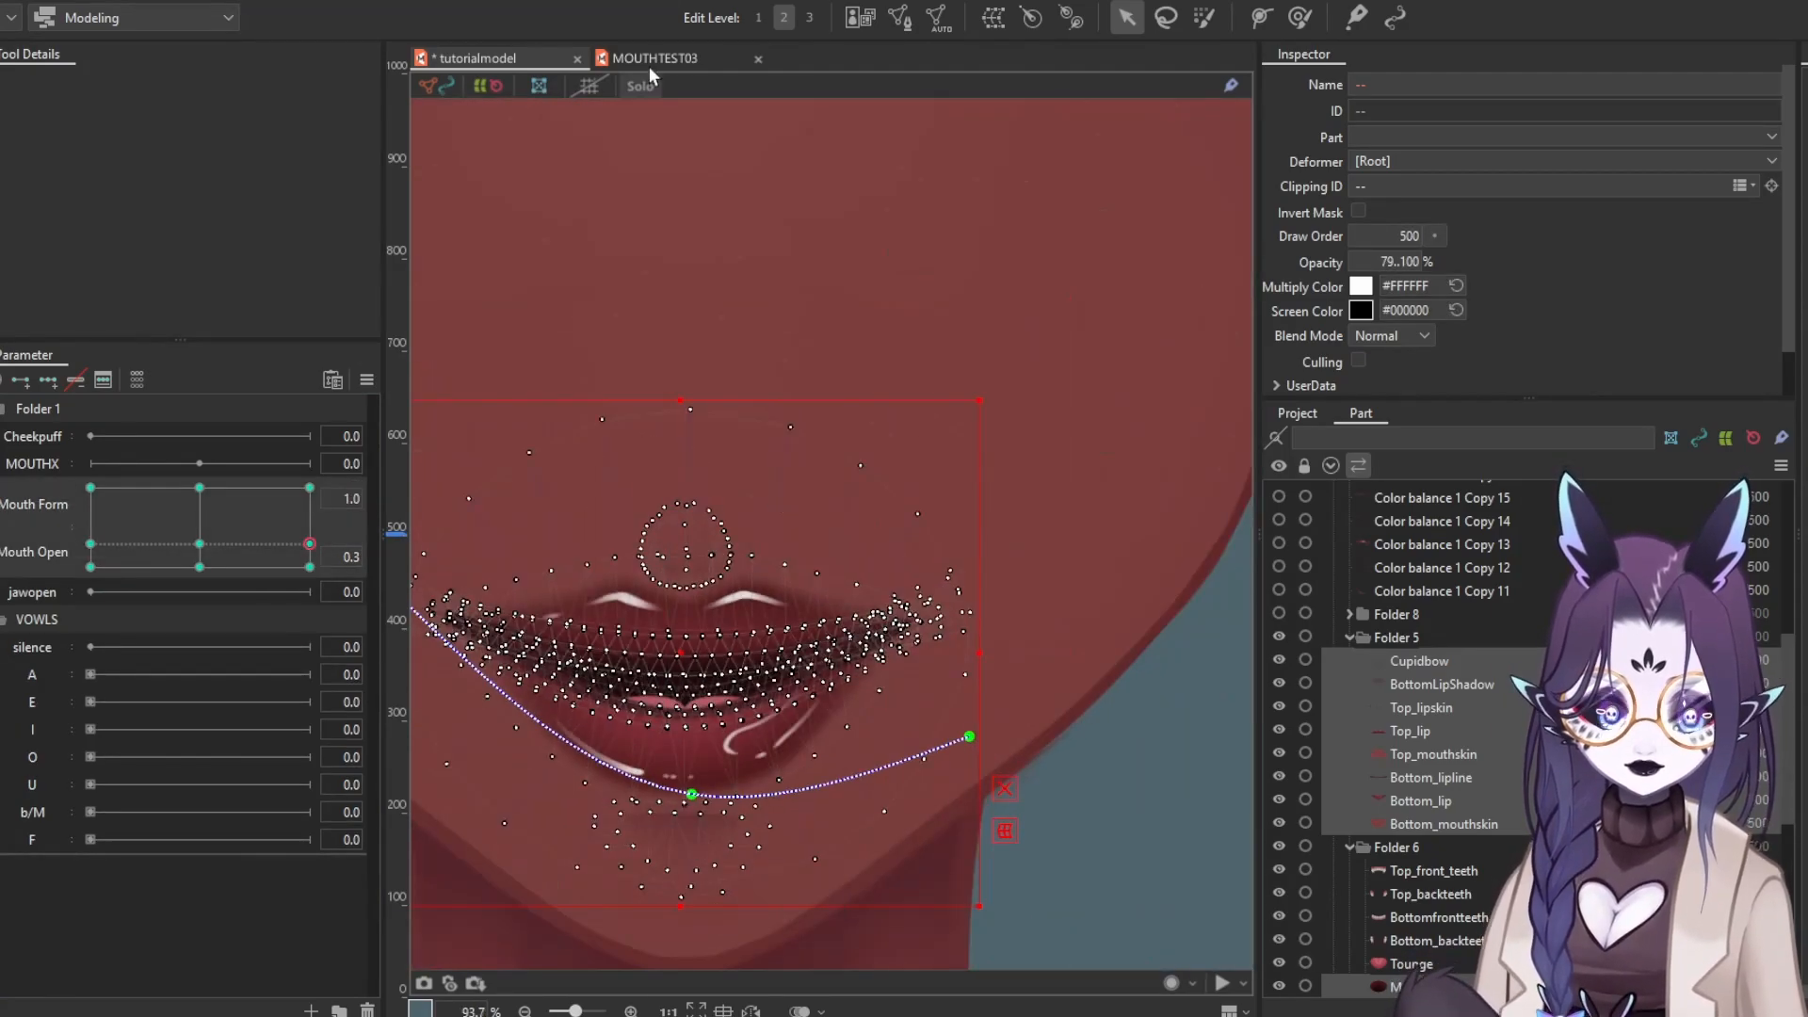
# Adjust the meshes from Top_lipskin to Bottom_mouthskin and Mouthhole with the deform brush at Mouth Form -1.0
pyautogui.click(650, 60)
pyautogui.click(476, 59)
pyautogui.moveTo(200, 544); pyautogui.dragTo(93, 555)
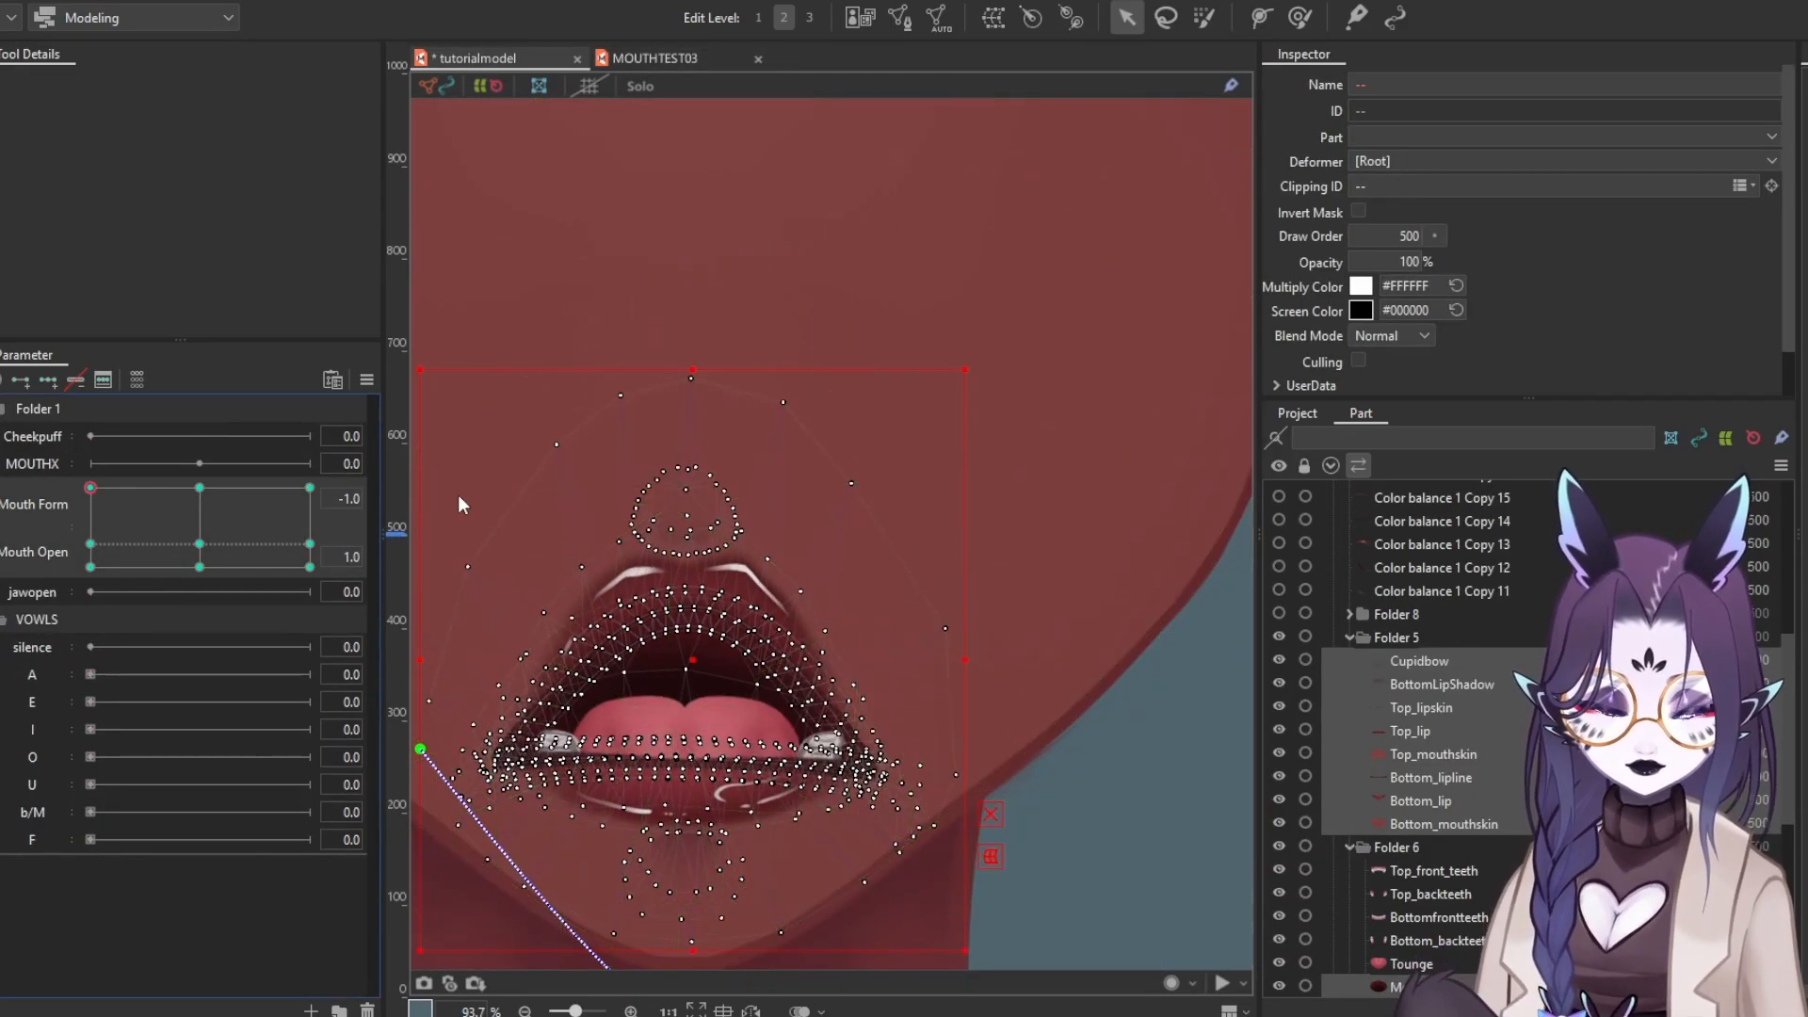
pyautogui.click(1299, 17)
pyautogui.click(1420, 708)
pyautogui.keyDown('shift'); pyautogui.click(1471, 825); pyautogui.keyUp('shift')
pyautogui.keyDown('ctrl'); pyautogui.click(1398, 986); pyautogui.keyUp('ctrl')
pyautogui.scroll(3, 530, 739)
pyautogui.moveTo(488, 771); pyautogui.dragTo(563, 690)
pyautogui.moveTo(1145, 758)
pyautogui.mouseDown()
pyautogui.moveTo(1138, 693)
pyautogui.moveTo(1130, 730)
pyautogui.mouseUp()
pyautogui.moveTo(584, 674); pyautogui.dragTo(648, 674)
pyautogui.moveTo(648, 674); pyautogui.dragTo(545, 675)
pyautogui.moveTo(1219, 706); pyautogui.dragTo(1066, 707)
pyautogui.moveTo(712, 725); pyautogui.dragTo(672, 696)
pyautogui.moveTo(659, 730); pyautogui.dragTo(666, 735)
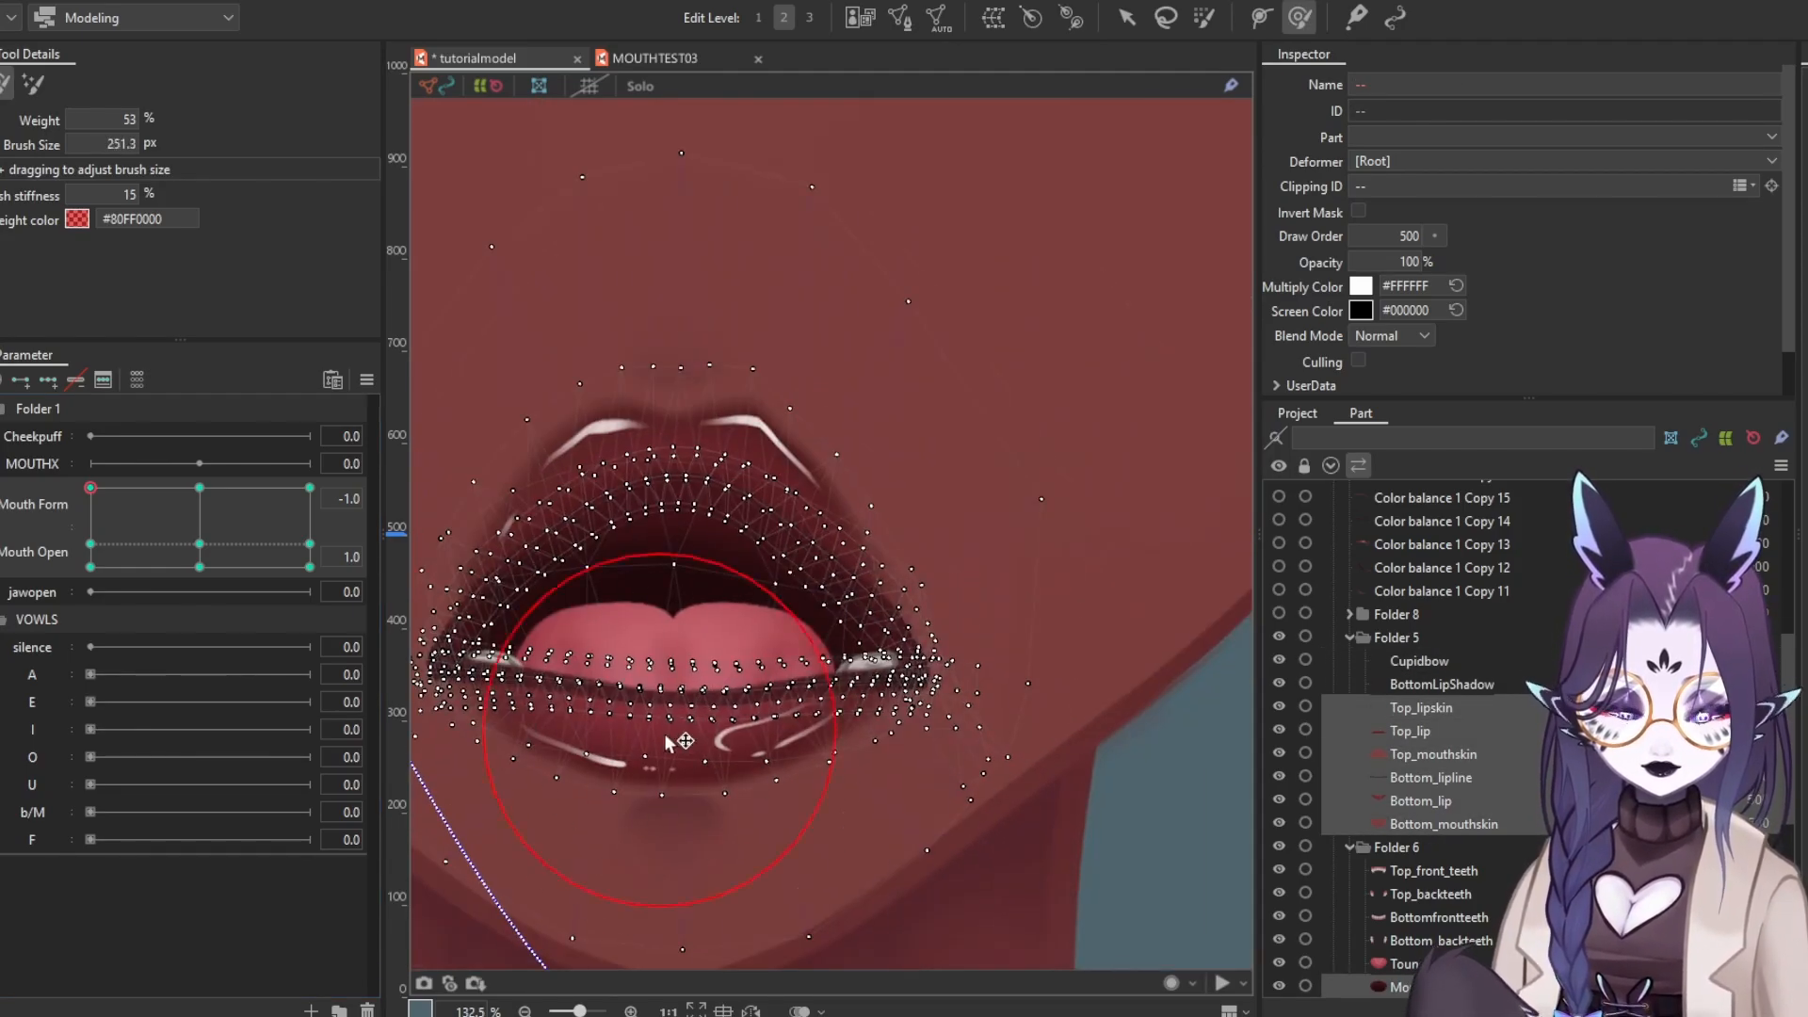
pyautogui.moveTo(90, 488)
pyautogui.mouseDown()
pyautogui.moveTo(335, 538)
pyautogui.moveTo(90, 488)
pyautogui.mouseUp()
pyautogui.moveTo(770, 580); pyautogui.dragTo(787, 605)
pyautogui.scroll(-3, 787, 605)
# Add Mouth Open keys at 0.0, 0.3 and 1.0 to Top_front_teeth and Top_backteeth, and lower them into the smiling mouth at 0.3
pyautogui.click(91, 543)
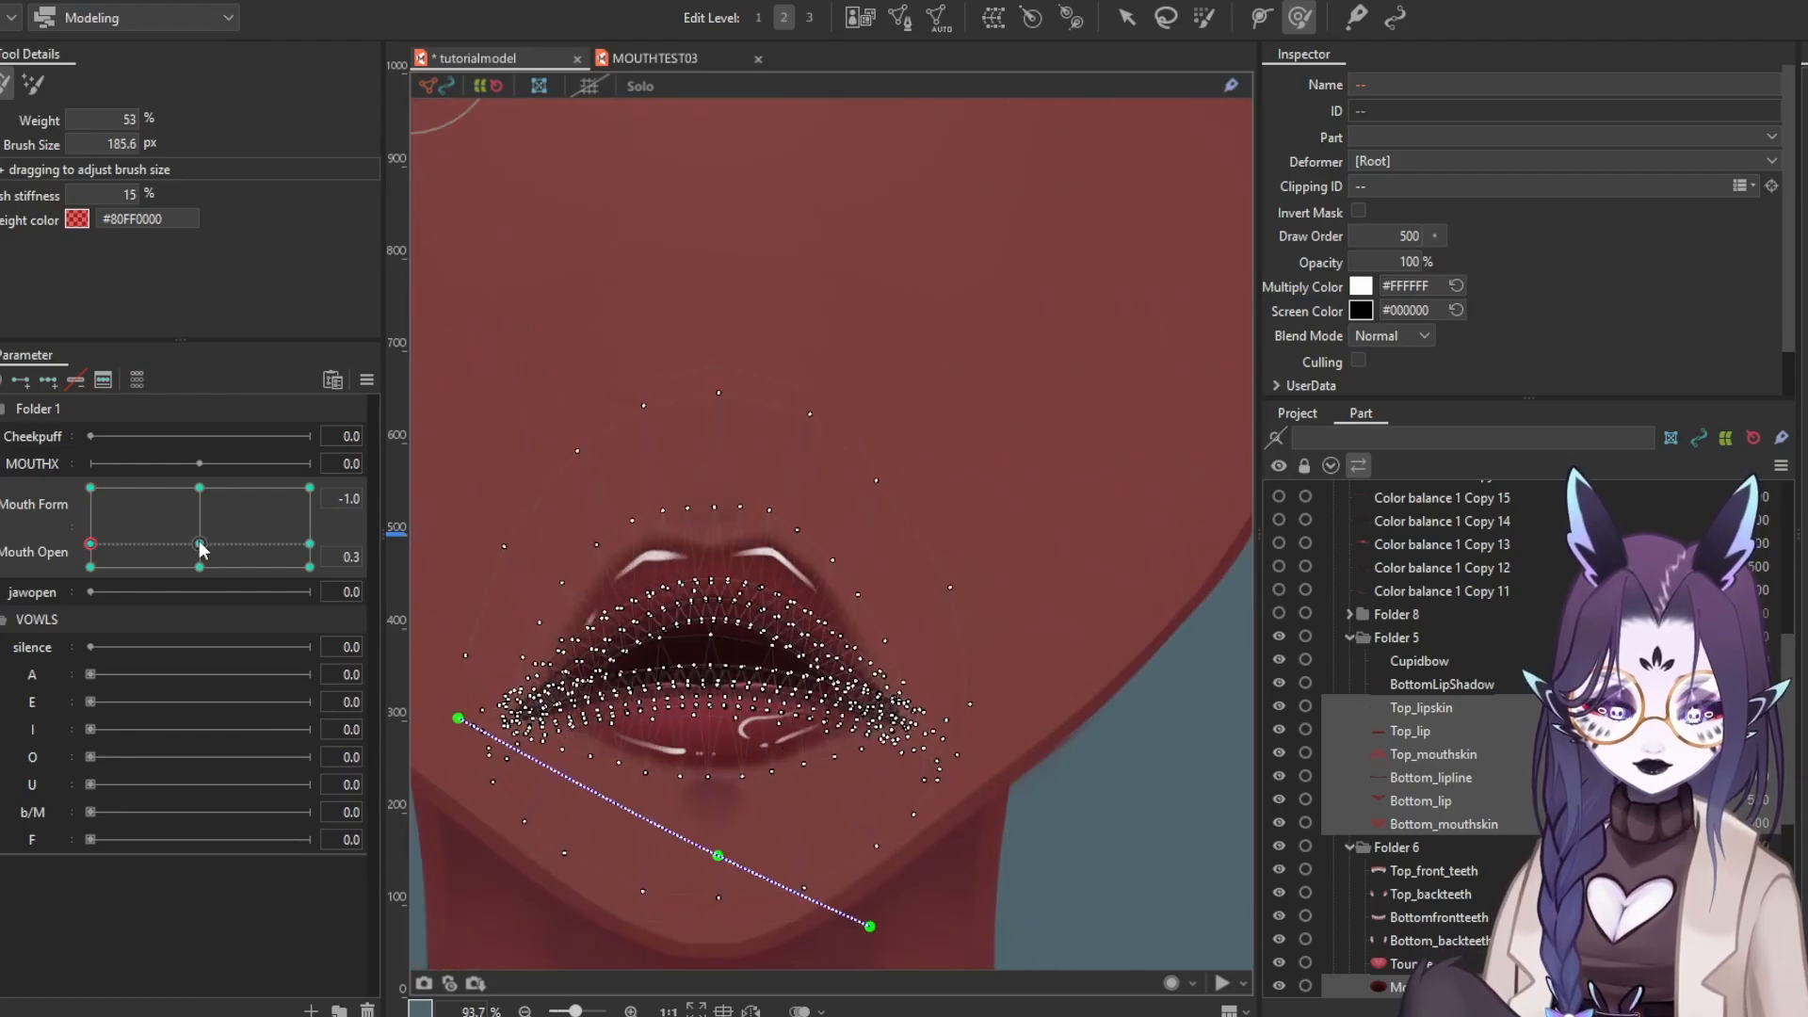
pyautogui.click(310, 544)
pyautogui.press('v')
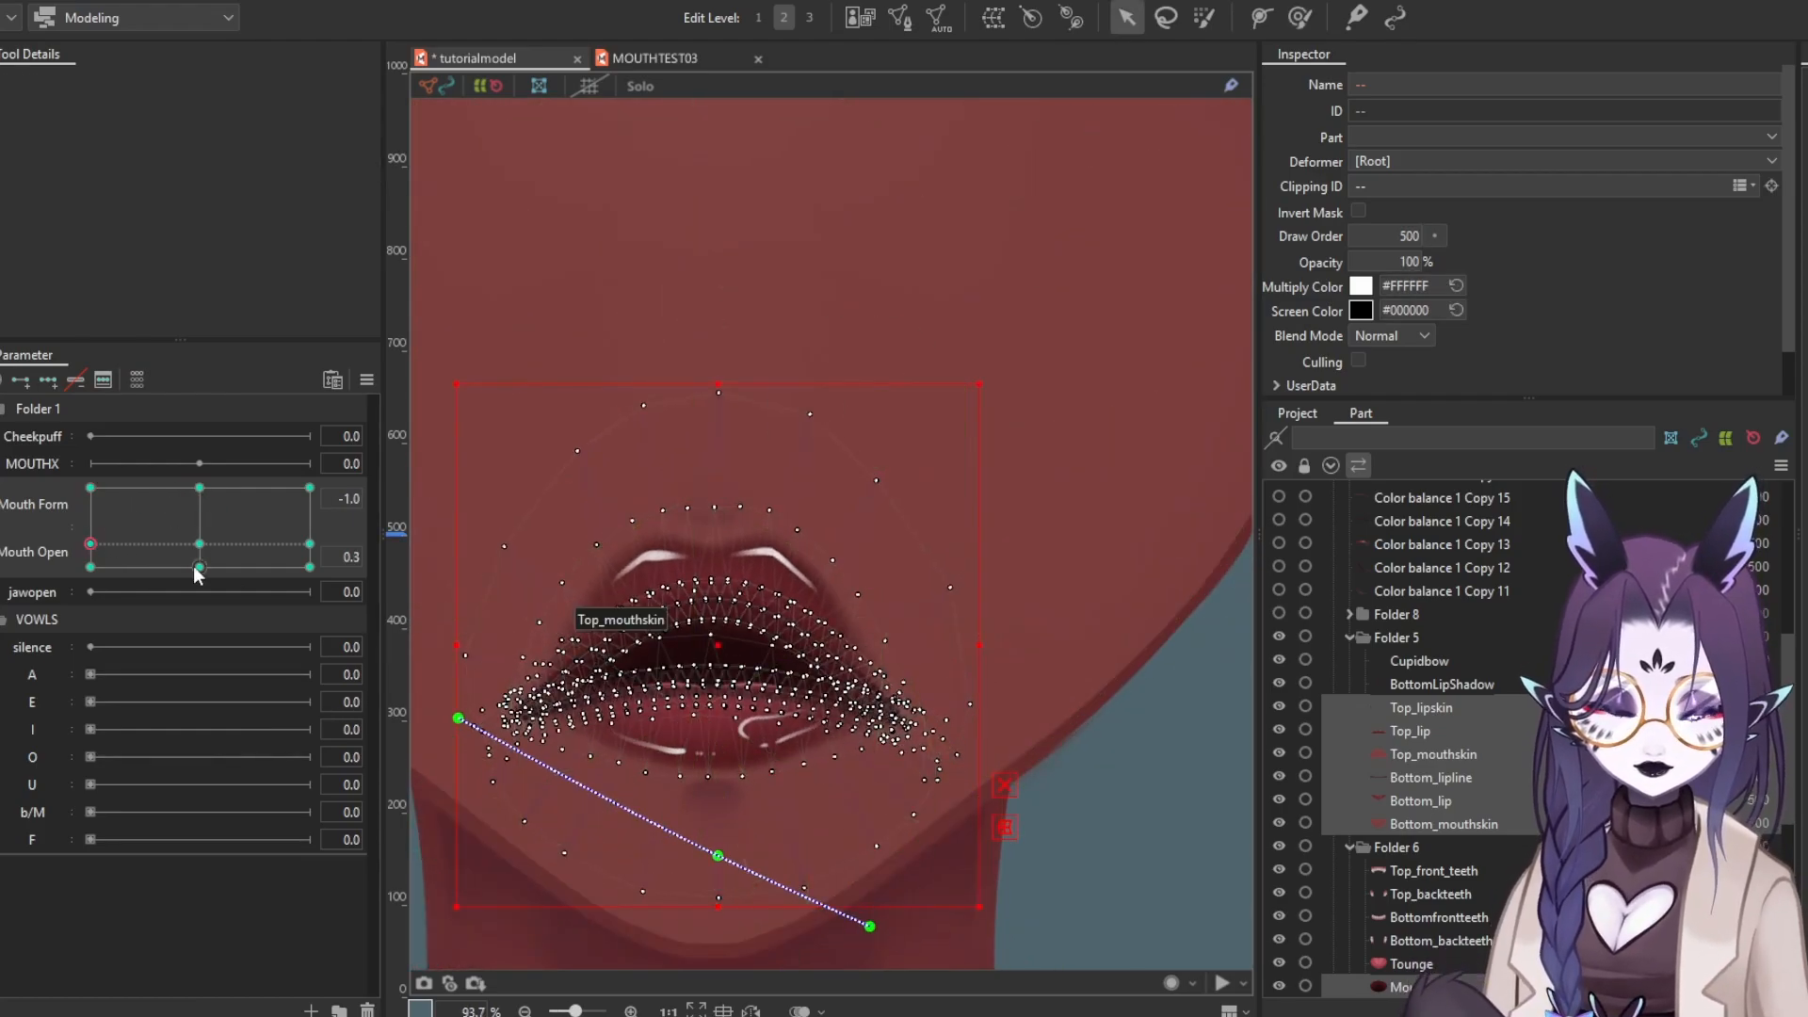
pyautogui.scroll(-1, 1465, 816)
pyautogui.click(1462, 809)
pyautogui.keyDown('ctrl'); pyautogui.click(1450, 785); pyautogui.keyUp('ctrl')
pyautogui.click(2, 530)
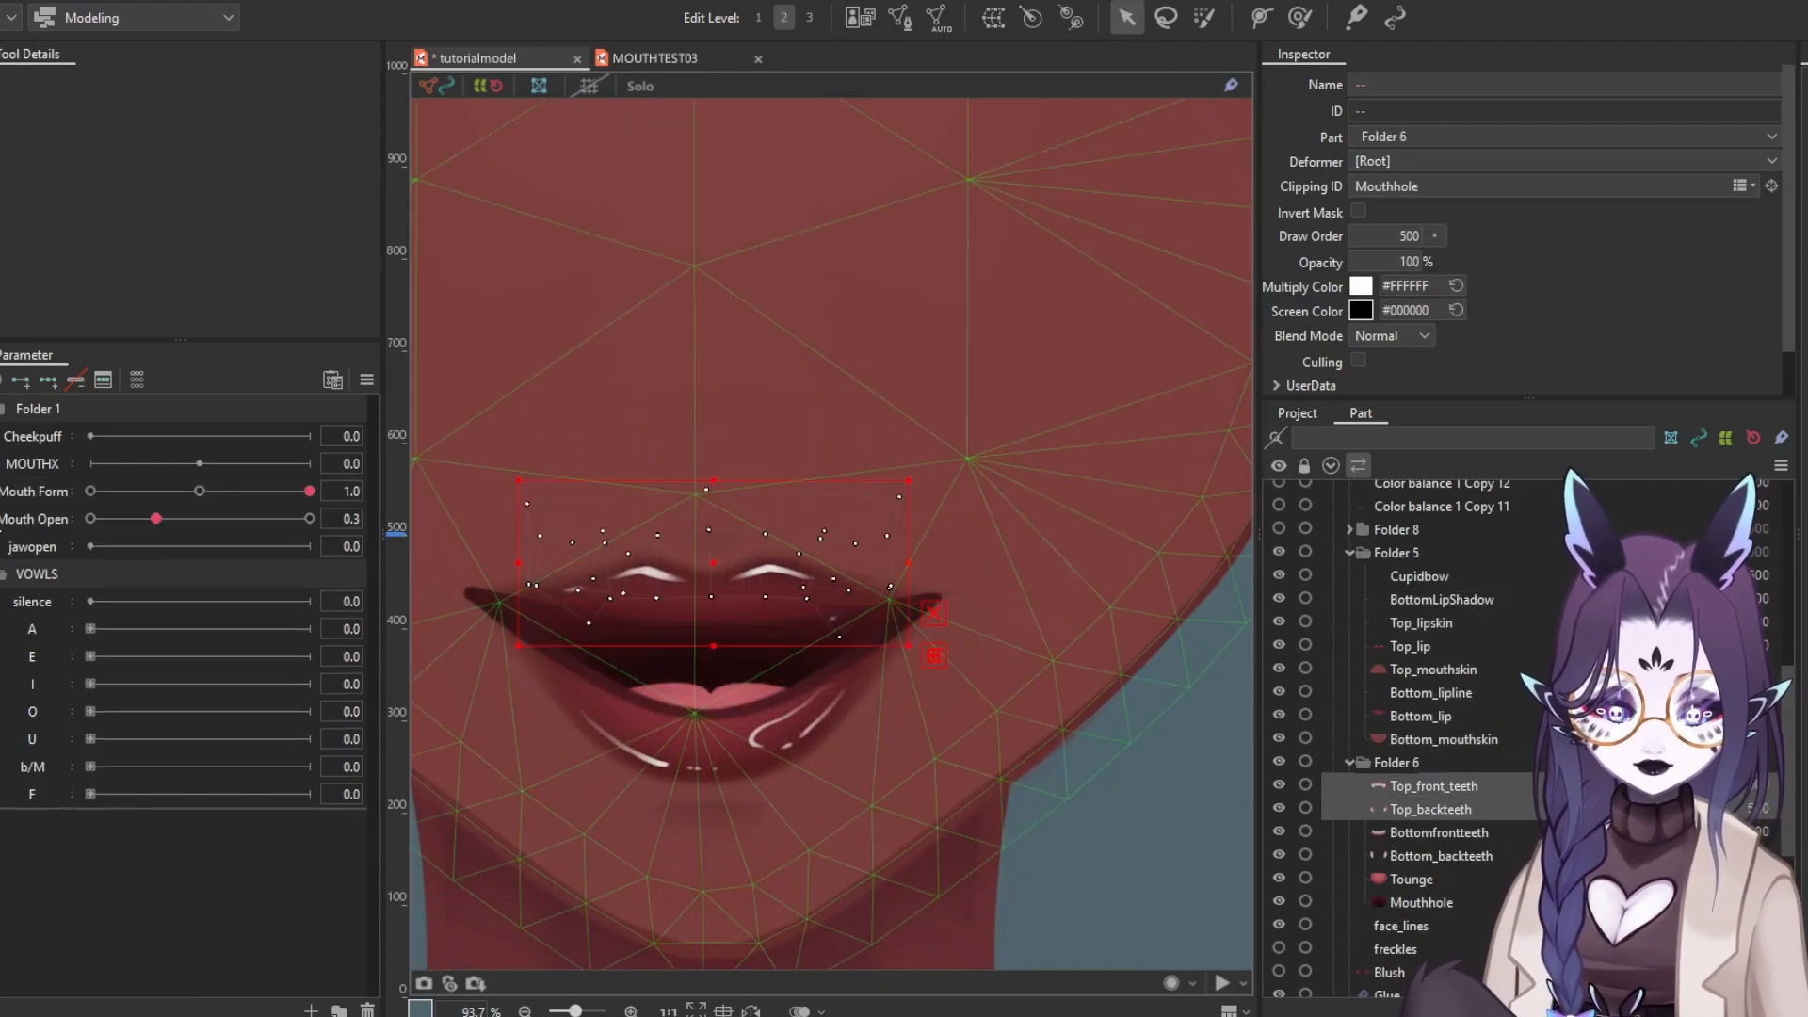
pyautogui.click(155, 519)
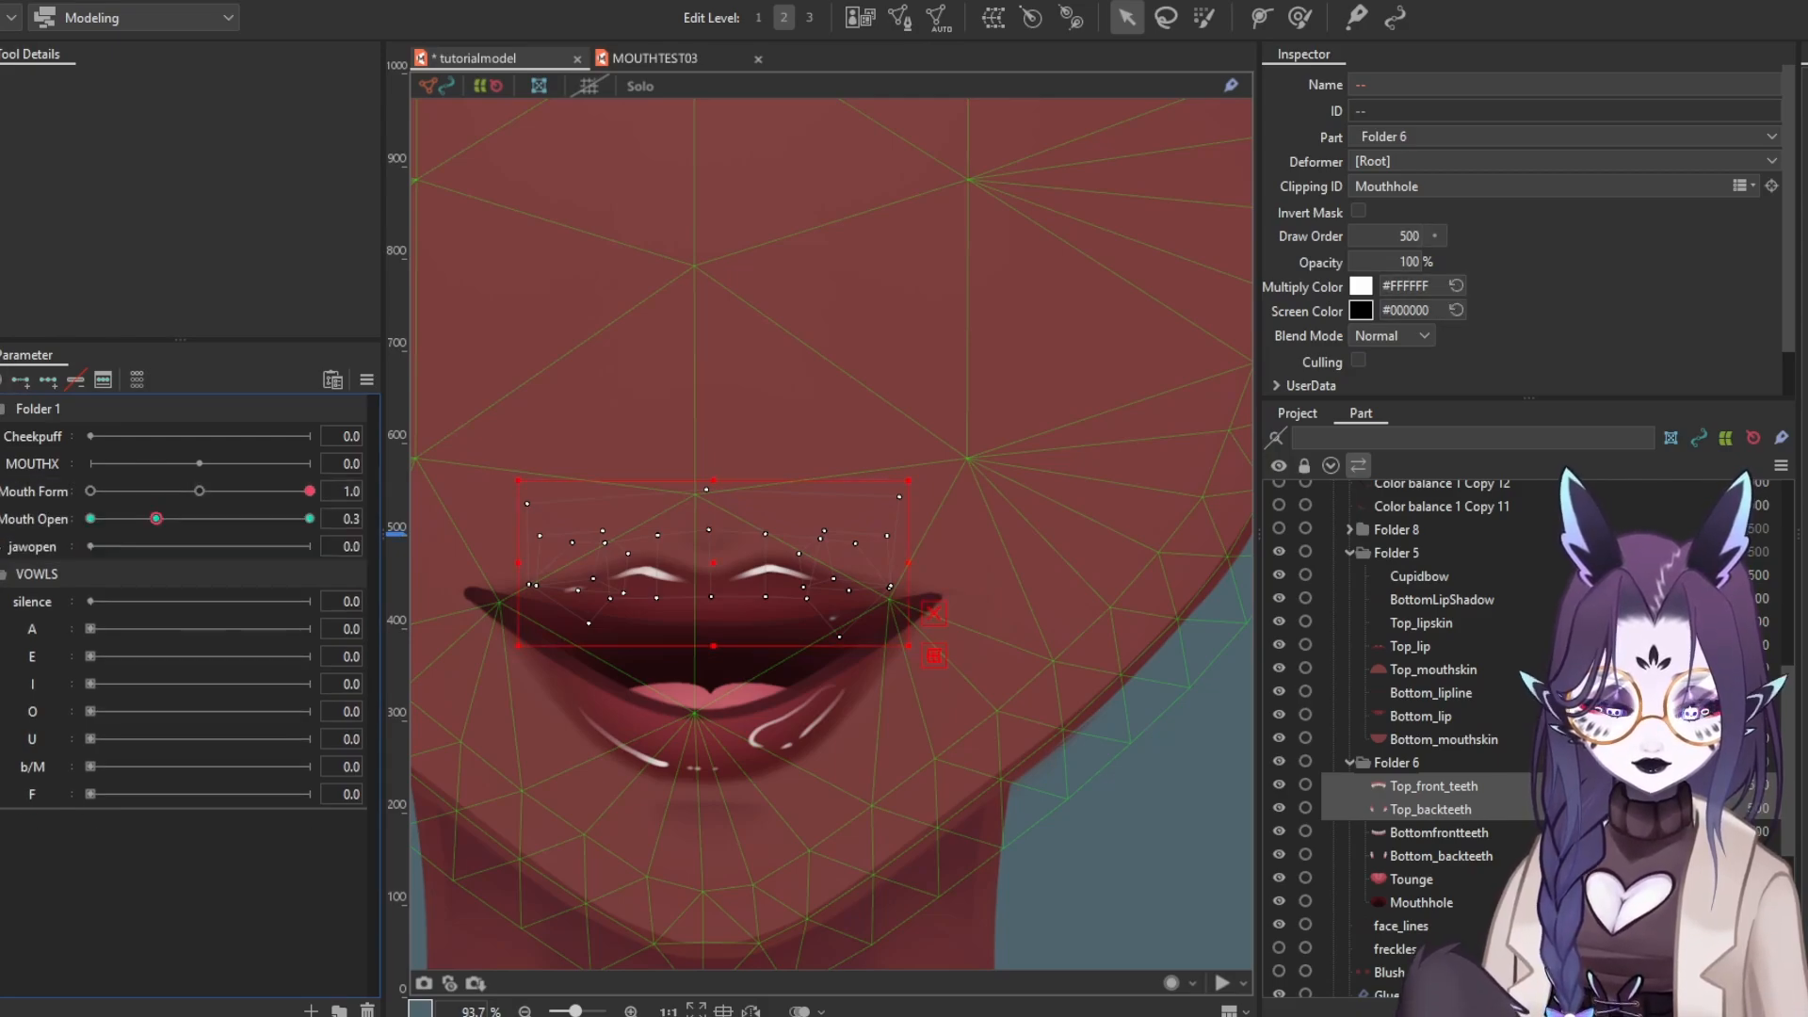
pyautogui.moveTo(723, 562); pyautogui.dragTo(723, 638)
# Curve Top_front_teeth and Top_backteeth to follow the smile with the deform brush at Mouth Open 0.3
pyautogui.click(1462, 786)
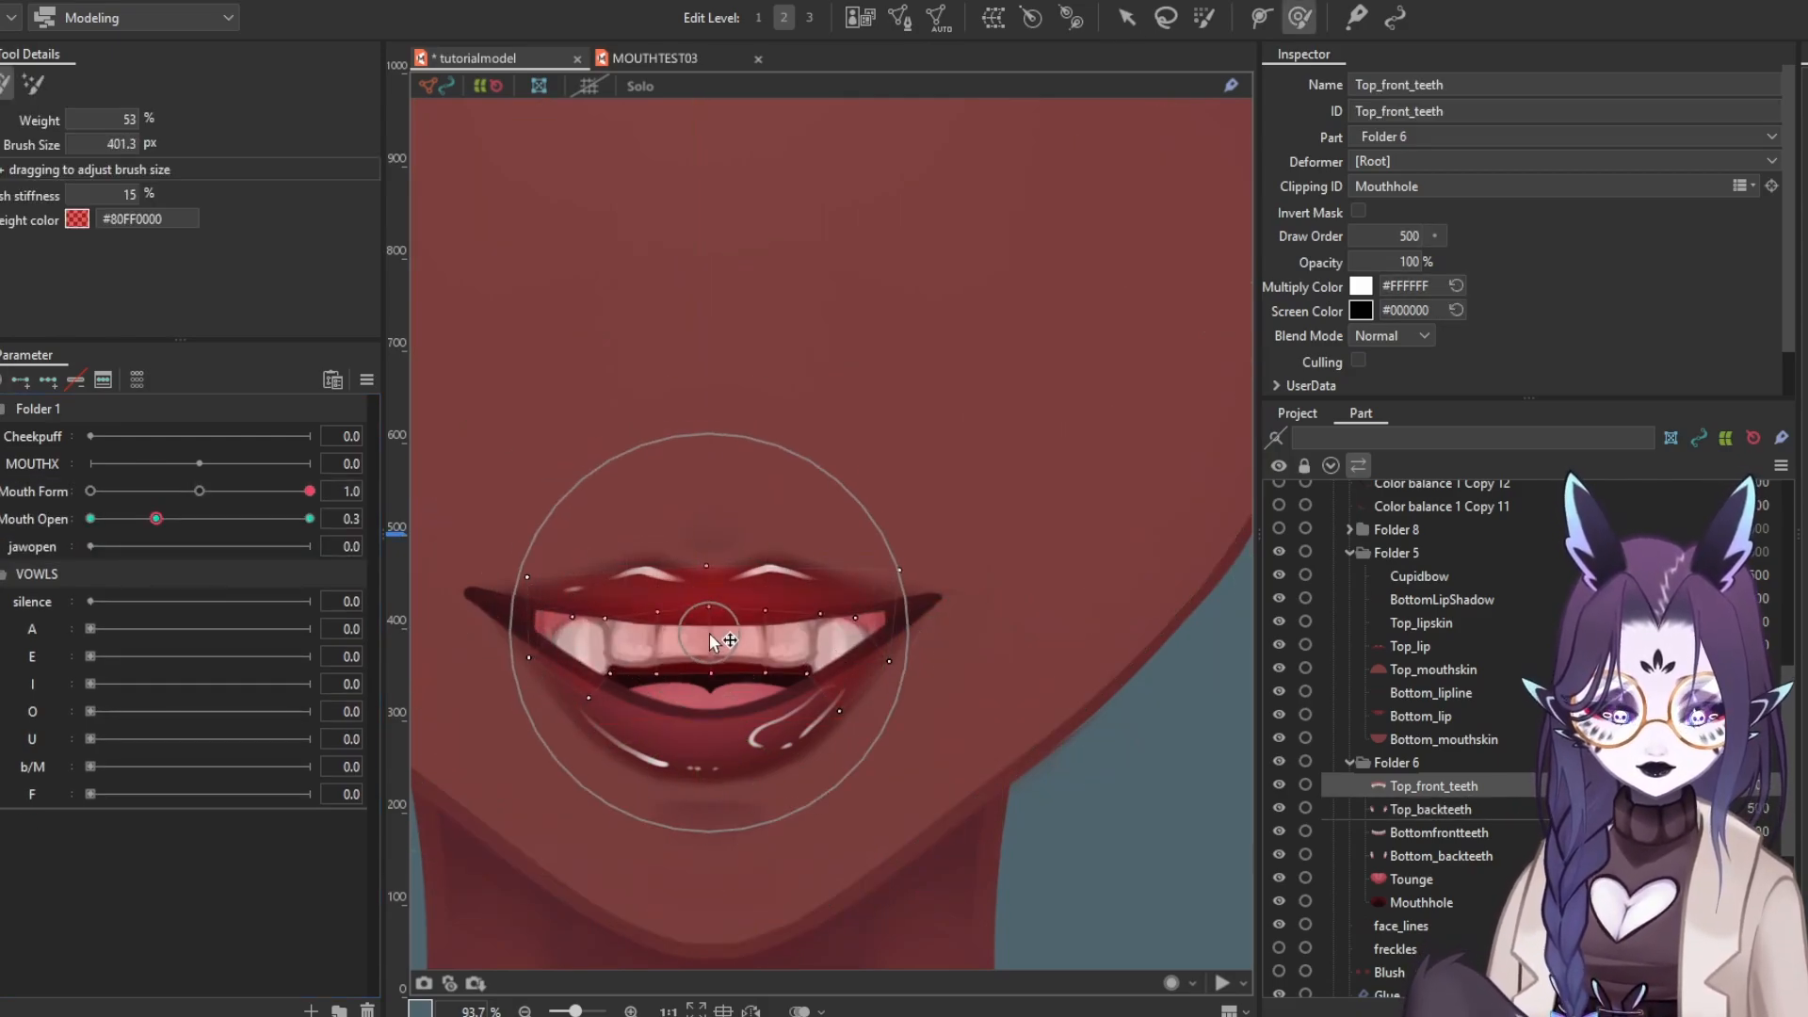
pyautogui.keyDown('ctrl'); pyautogui.click(1417, 810); pyautogui.keyUp('ctrl')
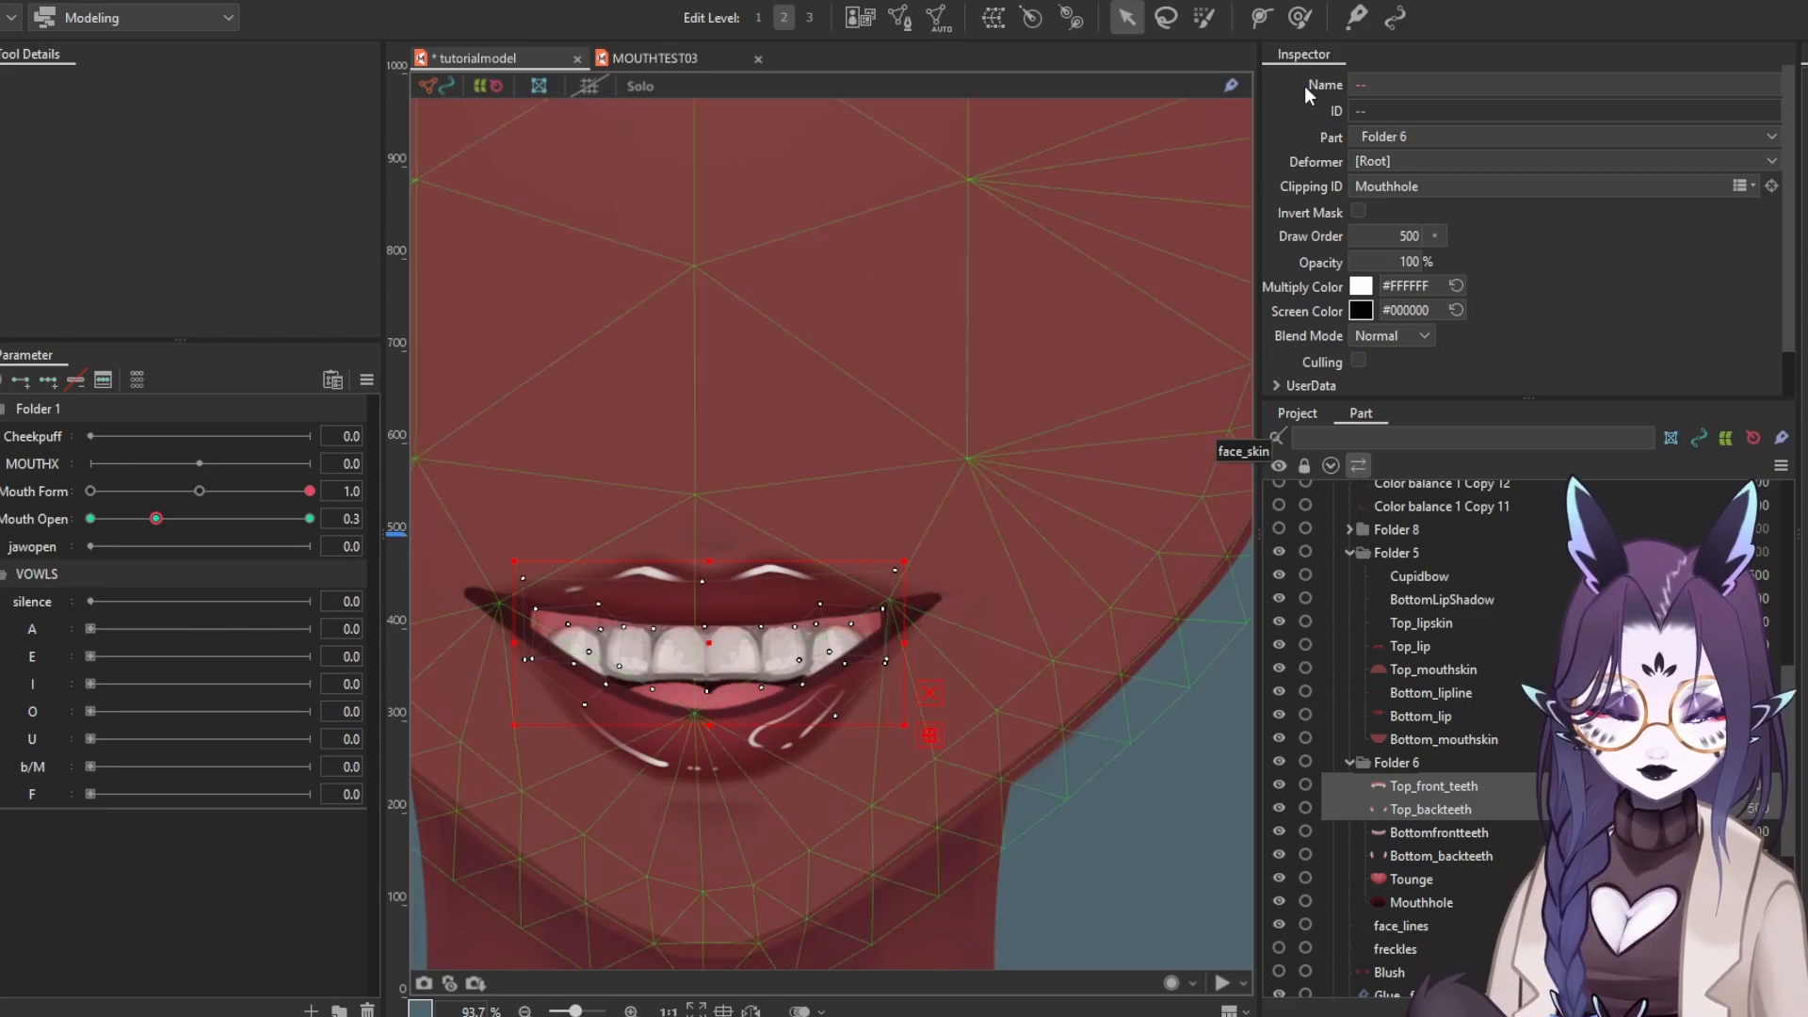
pyautogui.click(1299, 17)
pyautogui.moveTo(867, 634); pyautogui.dragTo(859, 629)
pyautogui.click(1127, 19)
# Create a warp deformer in Folder 6 around Bottomfrontteeth, Bottom_backteeth and Tounge
pyautogui.moveTo(156, 519); pyautogui.dragTo(310, 535)
pyautogui.click(1438, 833)
pyautogui.keyDown('ctrl'); pyautogui.click(1440, 856); pyautogui.keyUp('ctrl')
pyautogui.scroll(-3, 1427, 766)
pyautogui.click(1420, 818)
pyautogui.click(1427, 746)
pyautogui.keyDown('shift'); pyautogui.click(1413, 794); pyautogui.keyUp('shift')
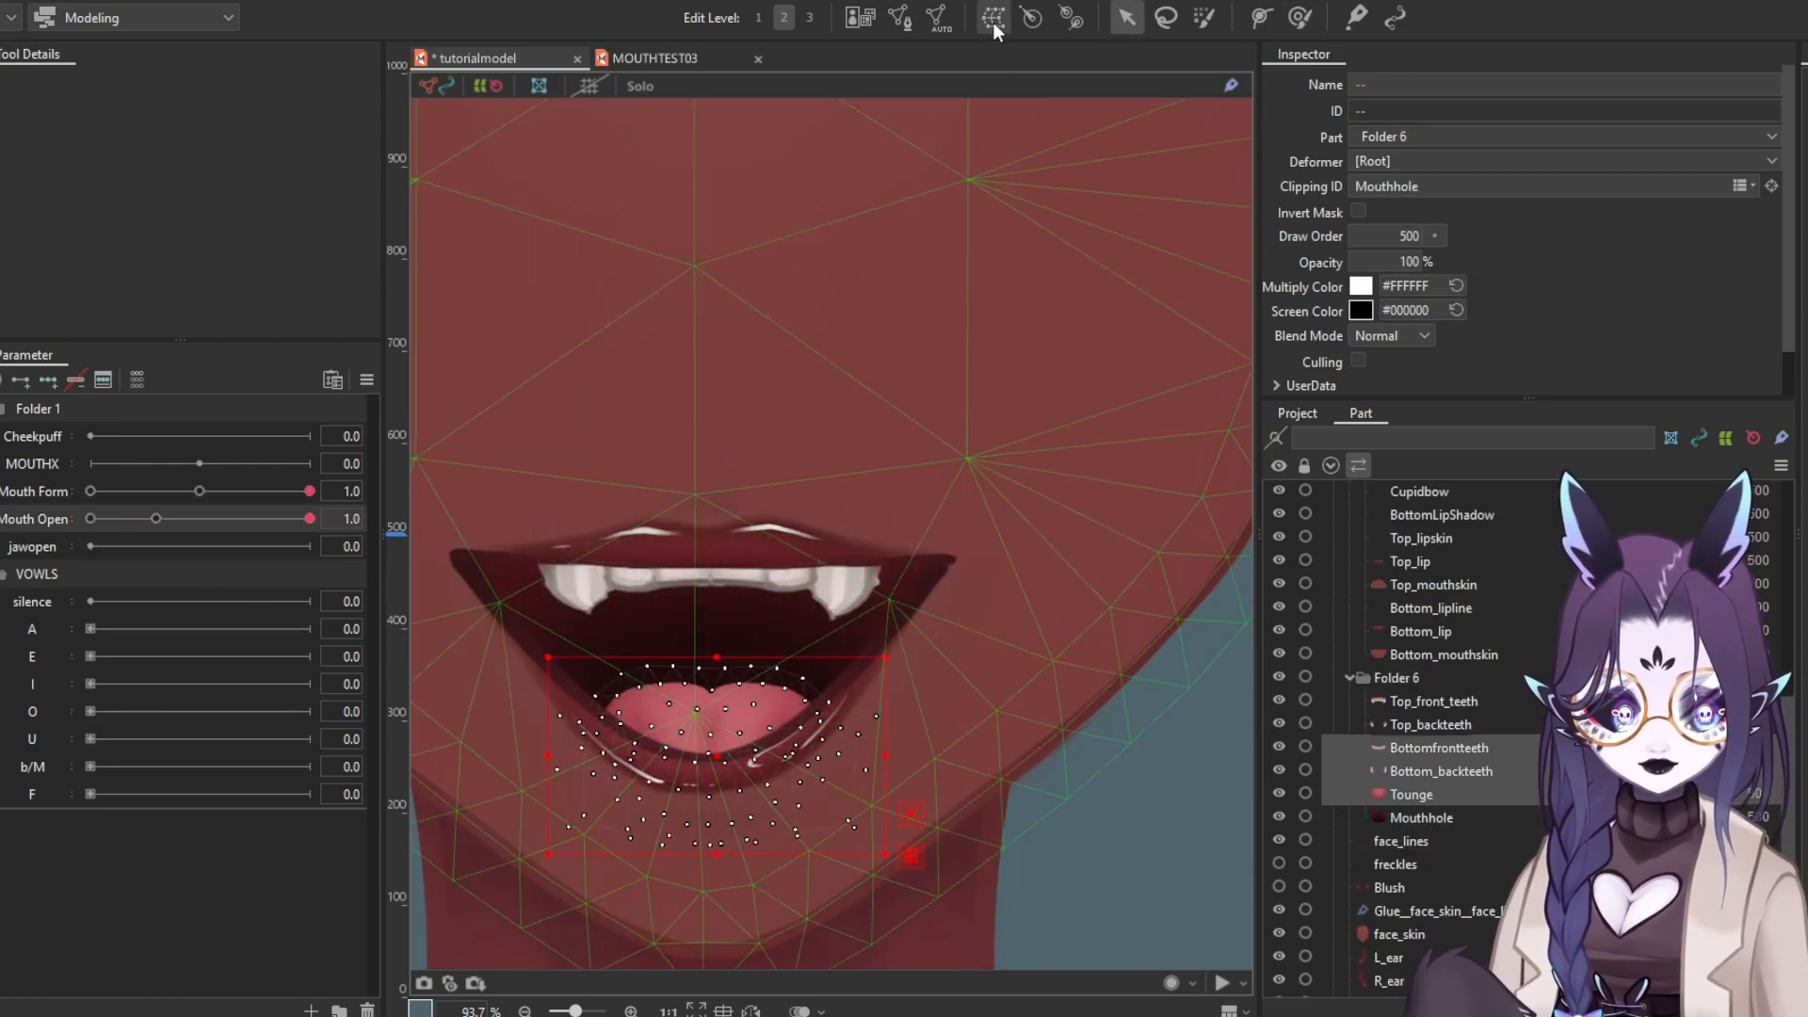
pyautogui.click(992, 19)
# Add two jawopen keys to the lower teeth and tongue deformer, and raise it at jawopen 0.0
pyautogui.click(33, 546)
pyautogui.click(20, 379)
pyautogui.moveTo(167, 552); pyautogui.dragTo(90, 548)
pyautogui.moveTo(310, 519); pyautogui.dragTo(157, 519)
pyautogui.moveTo(540, 668); pyautogui.dragTo(540, 581)
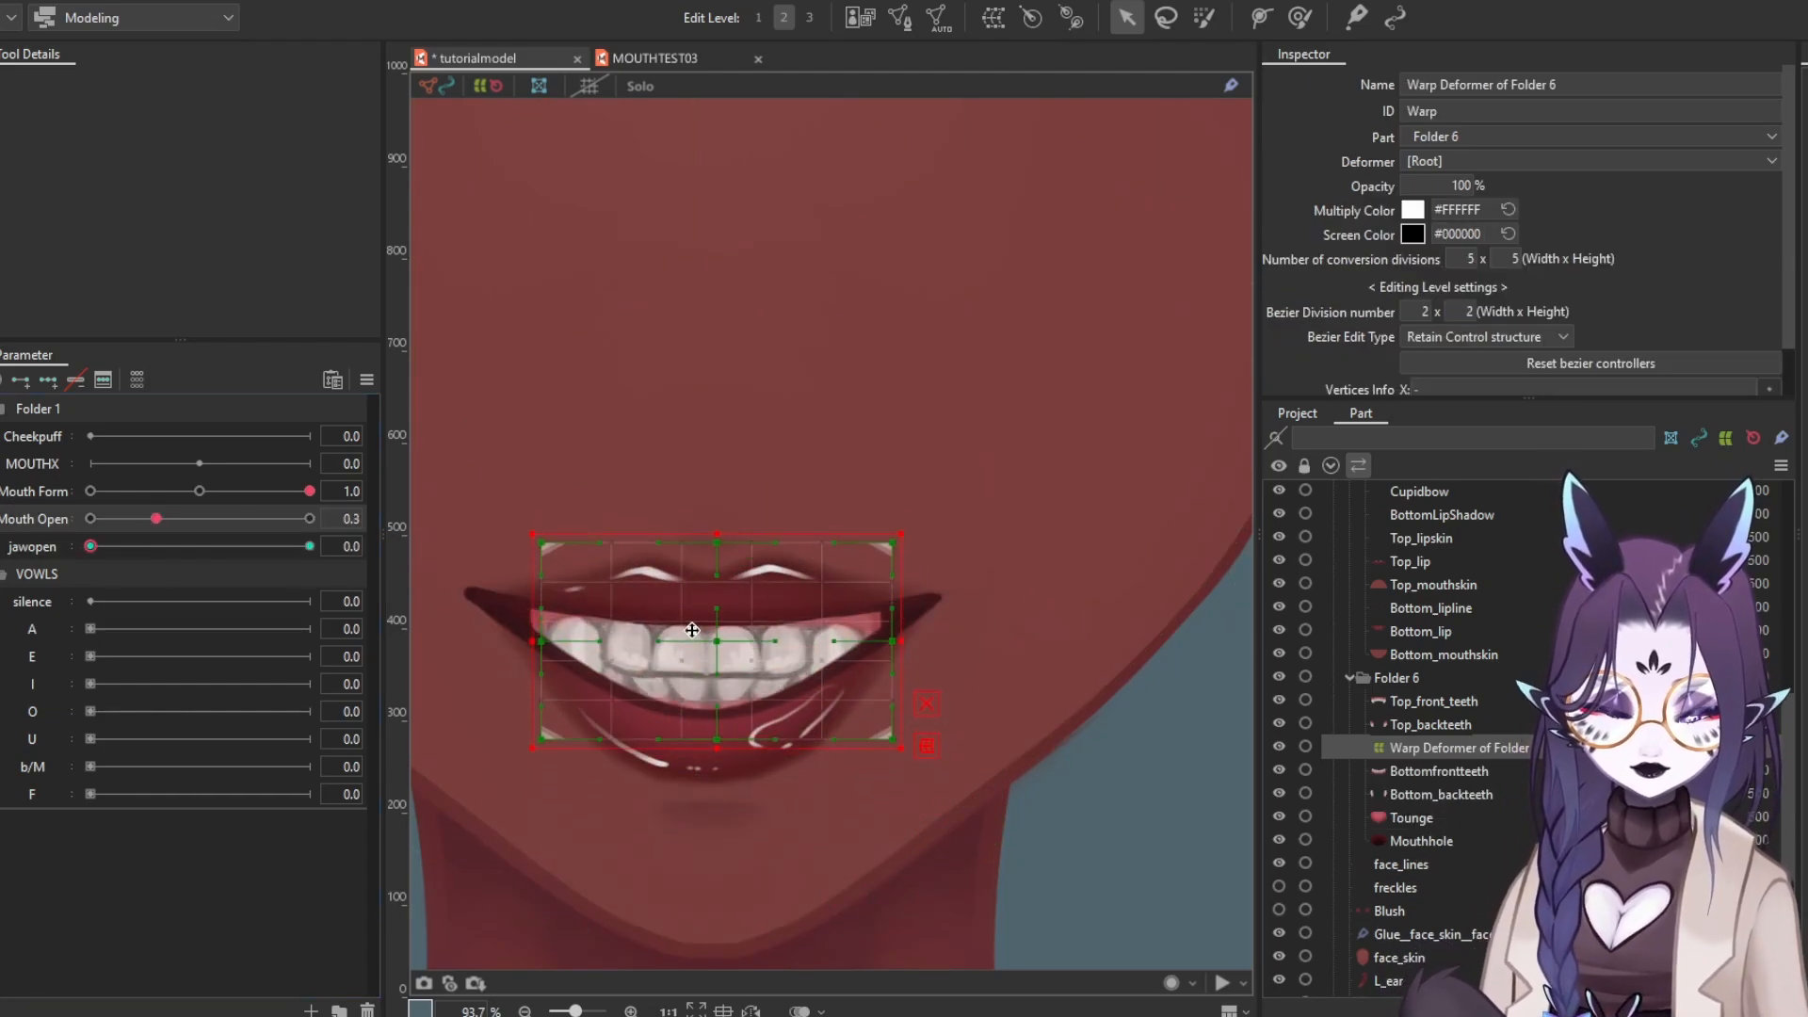
# Fit the upper teeth and the Folder 6 warp deformer inside the smiling mouth at Mouth Open 0.3
pyautogui.click(1424, 702)
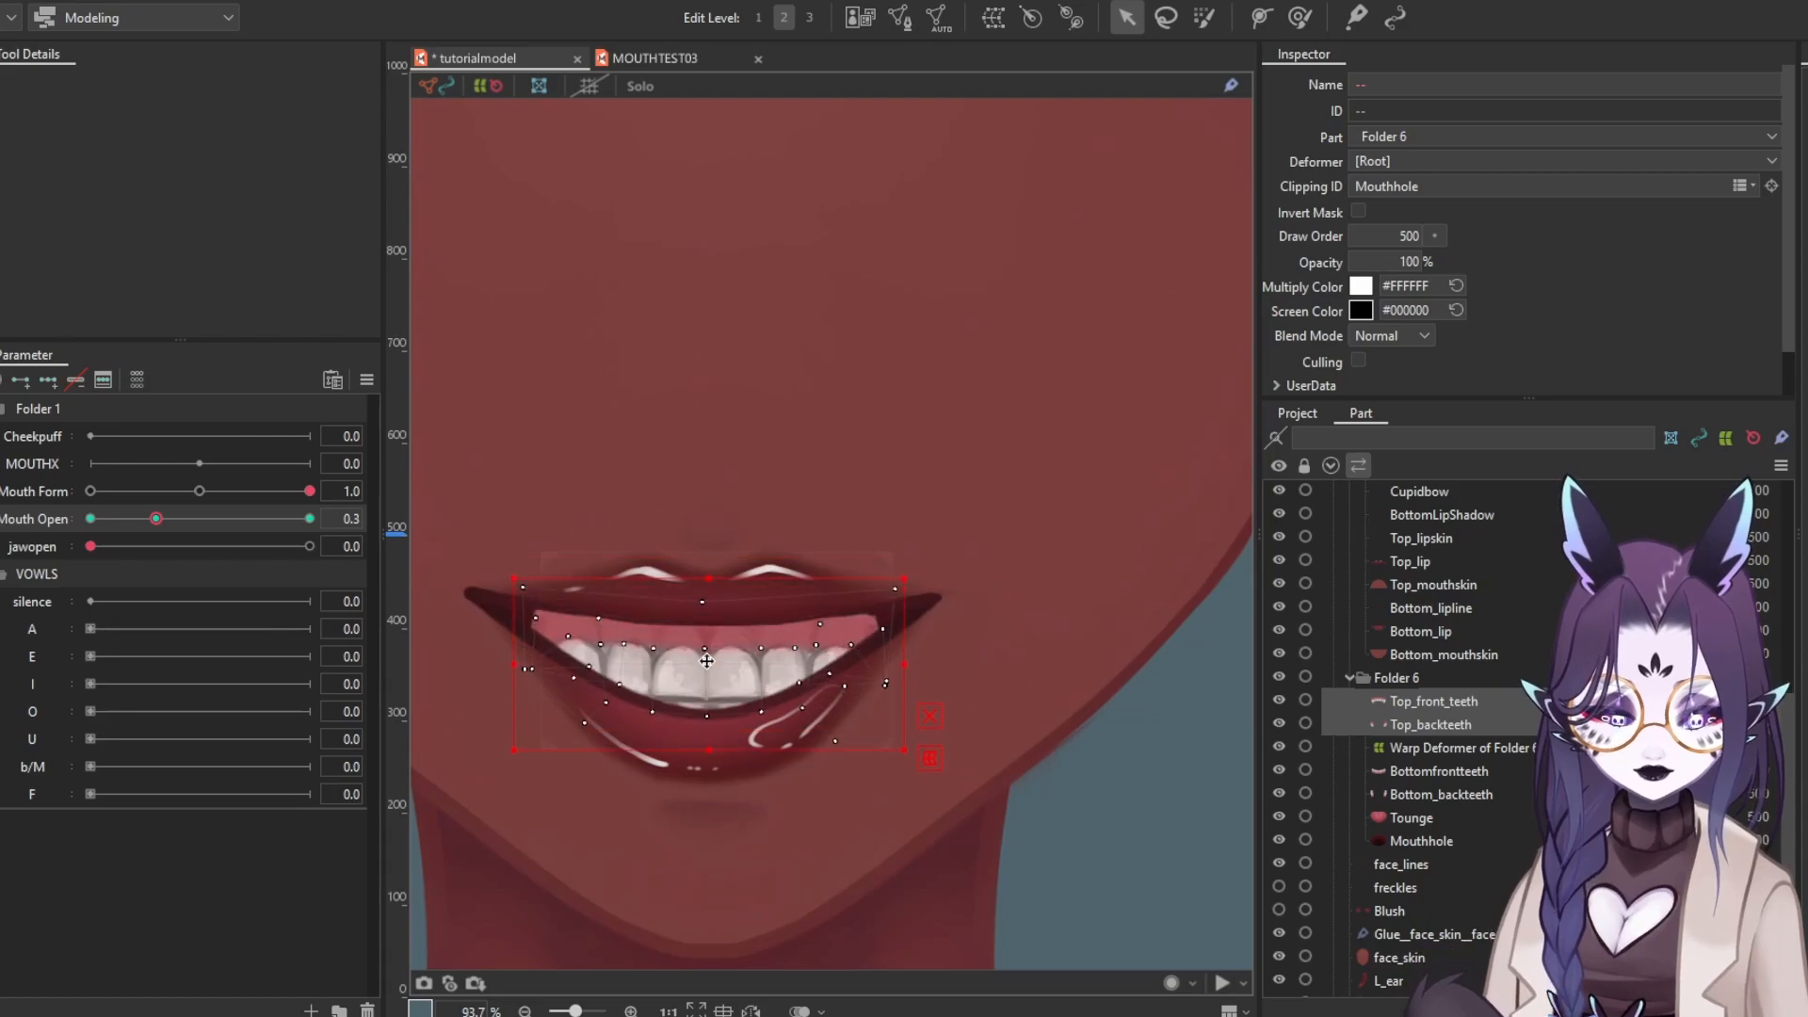
pyautogui.keyDown('shift'); pyautogui.click(1432, 749); pyautogui.keyUp('shift')
pyautogui.moveTo(719, 713); pyautogui.dragTo(719, 700)
pyautogui.scroll(-3, 720, 701)
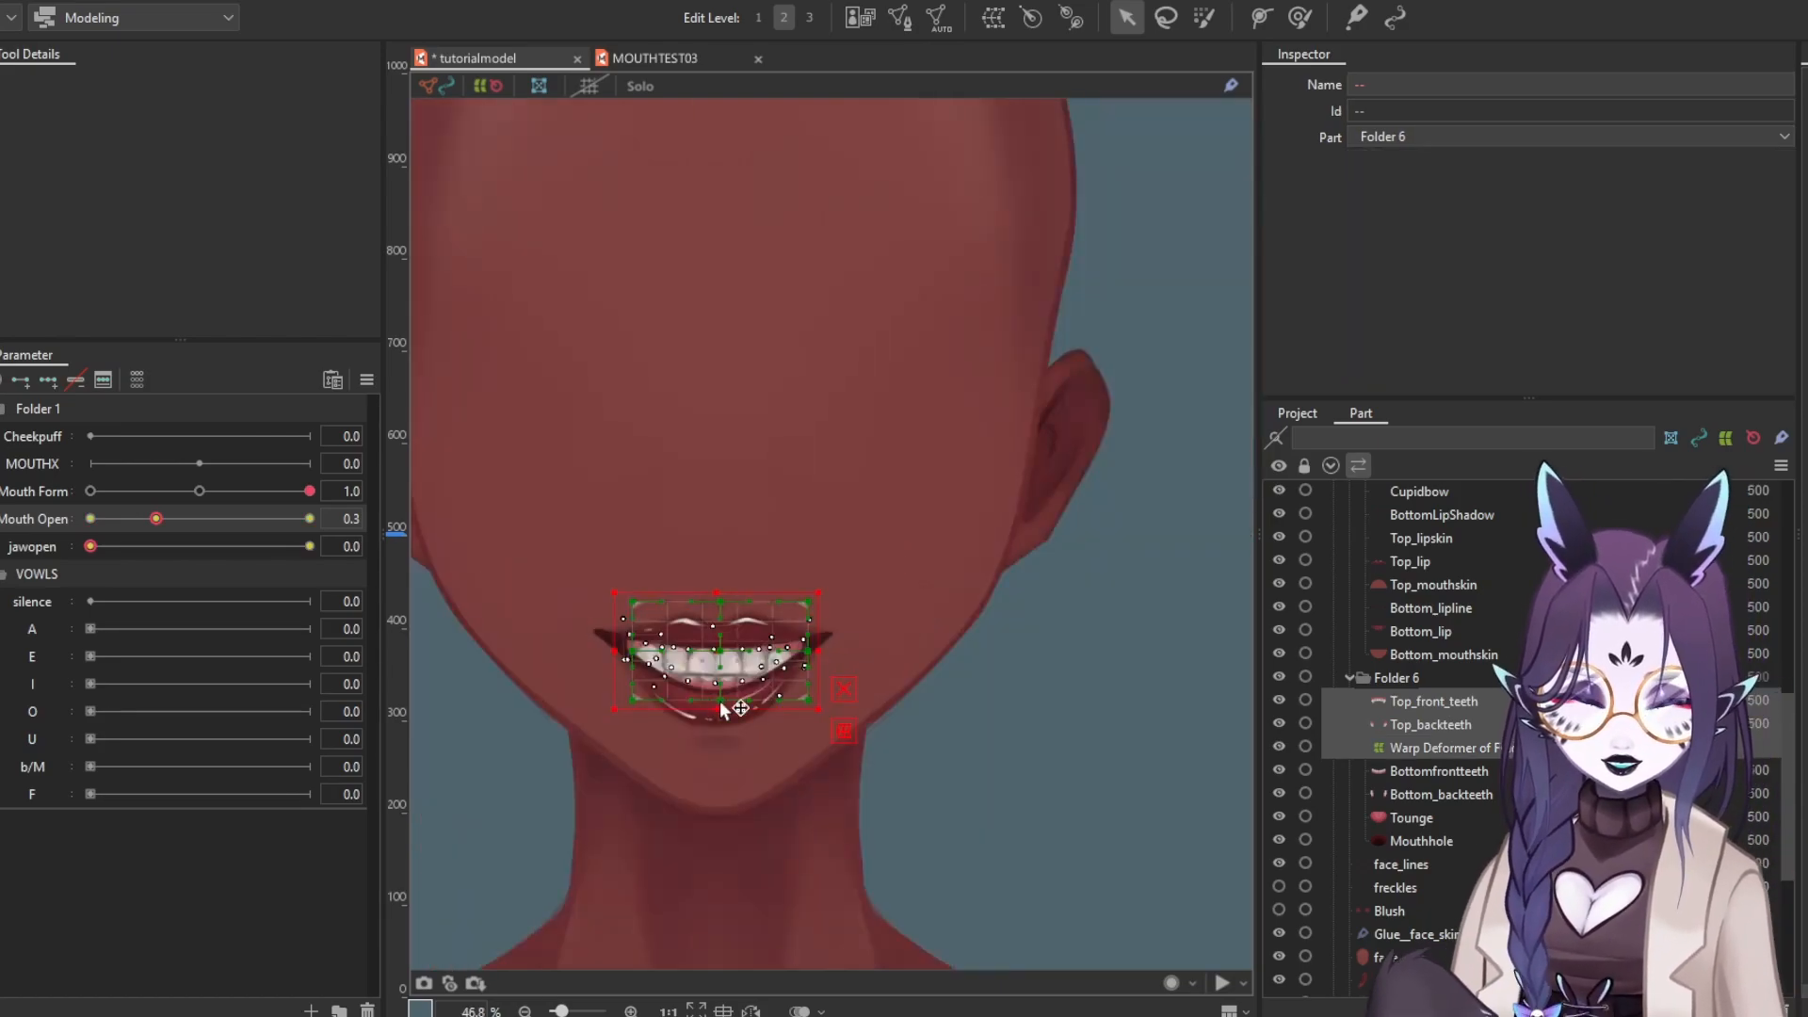
pyautogui.scroll(3, 719, 701)
pyautogui.moveTo(906, 640); pyautogui.dragTo(915, 640)
# Check the teeth and tongue across Mouth Form, Mouth Open and jawopen, linking Mouth Form with Mouth Open again
pyautogui.moveTo(157, 519)
pyautogui.mouseDown()
pyautogui.moveTo(90, 519)
pyautogui.moveTo(146, 521)
pyautogui.mouseUp()
pyautogui.click(1173, 731)
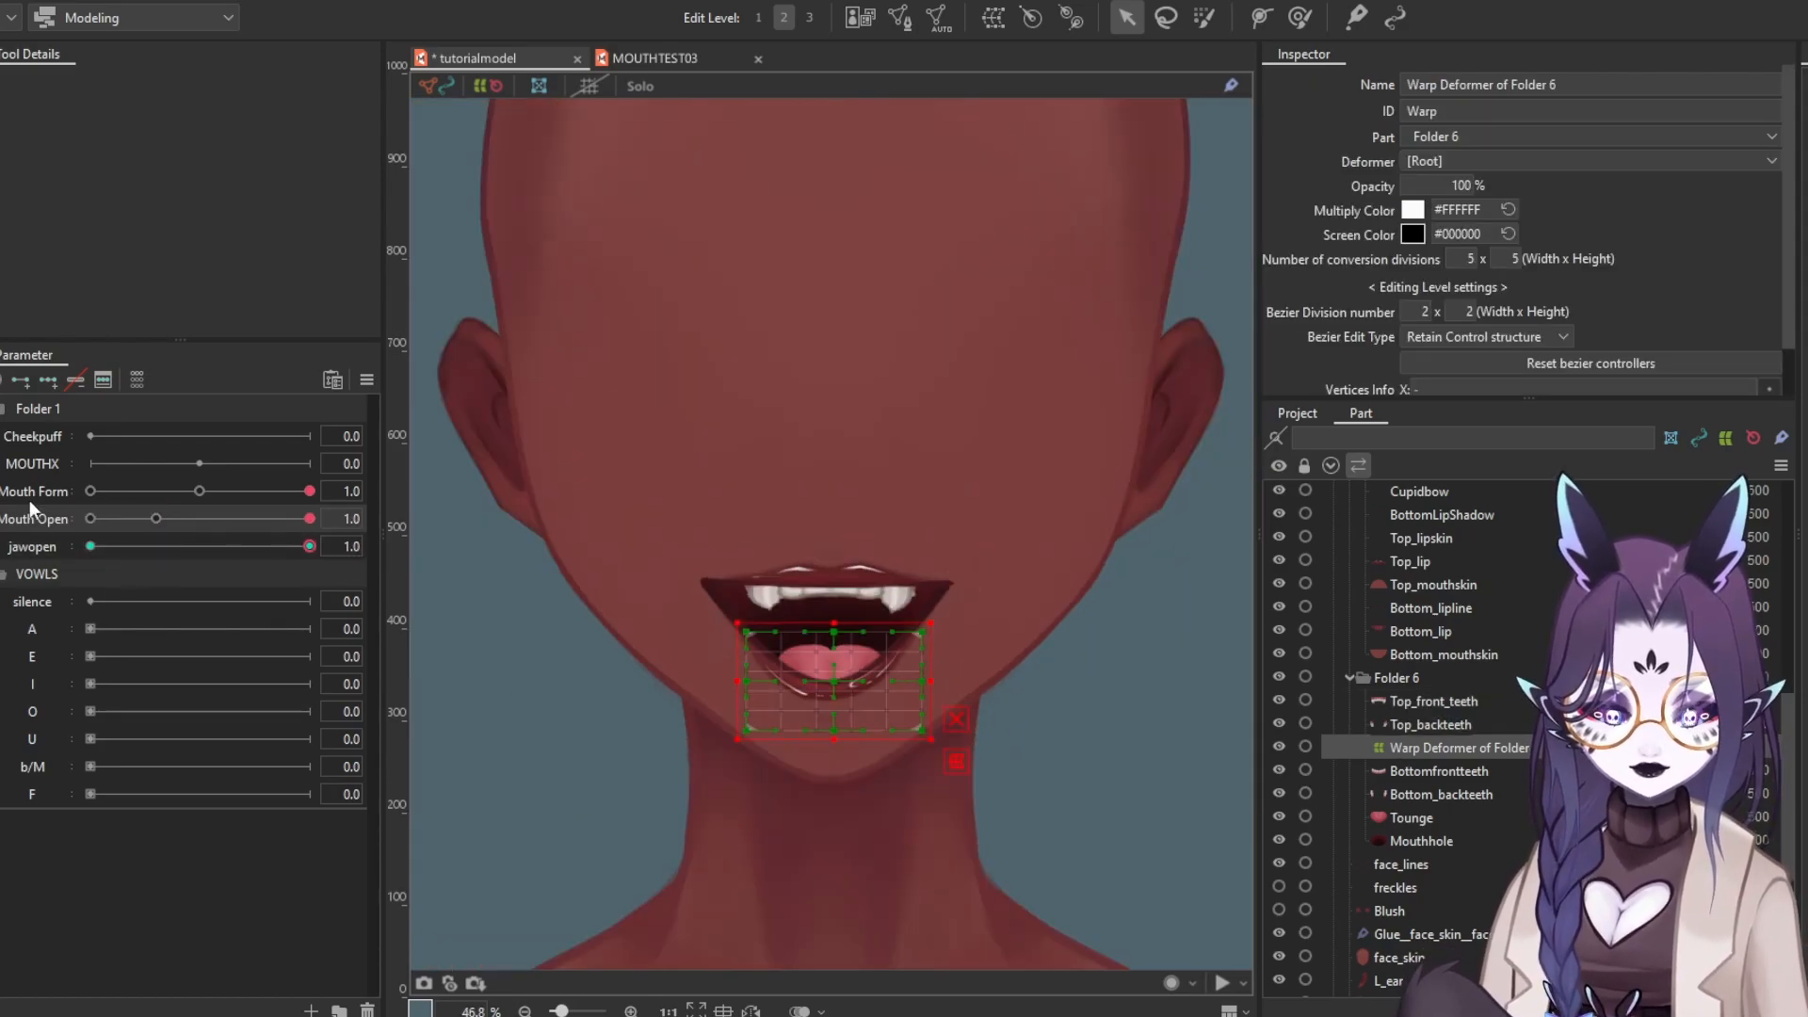
pyautogui.moveTo(389, 555); pyautogui.dragTo(433, 546)
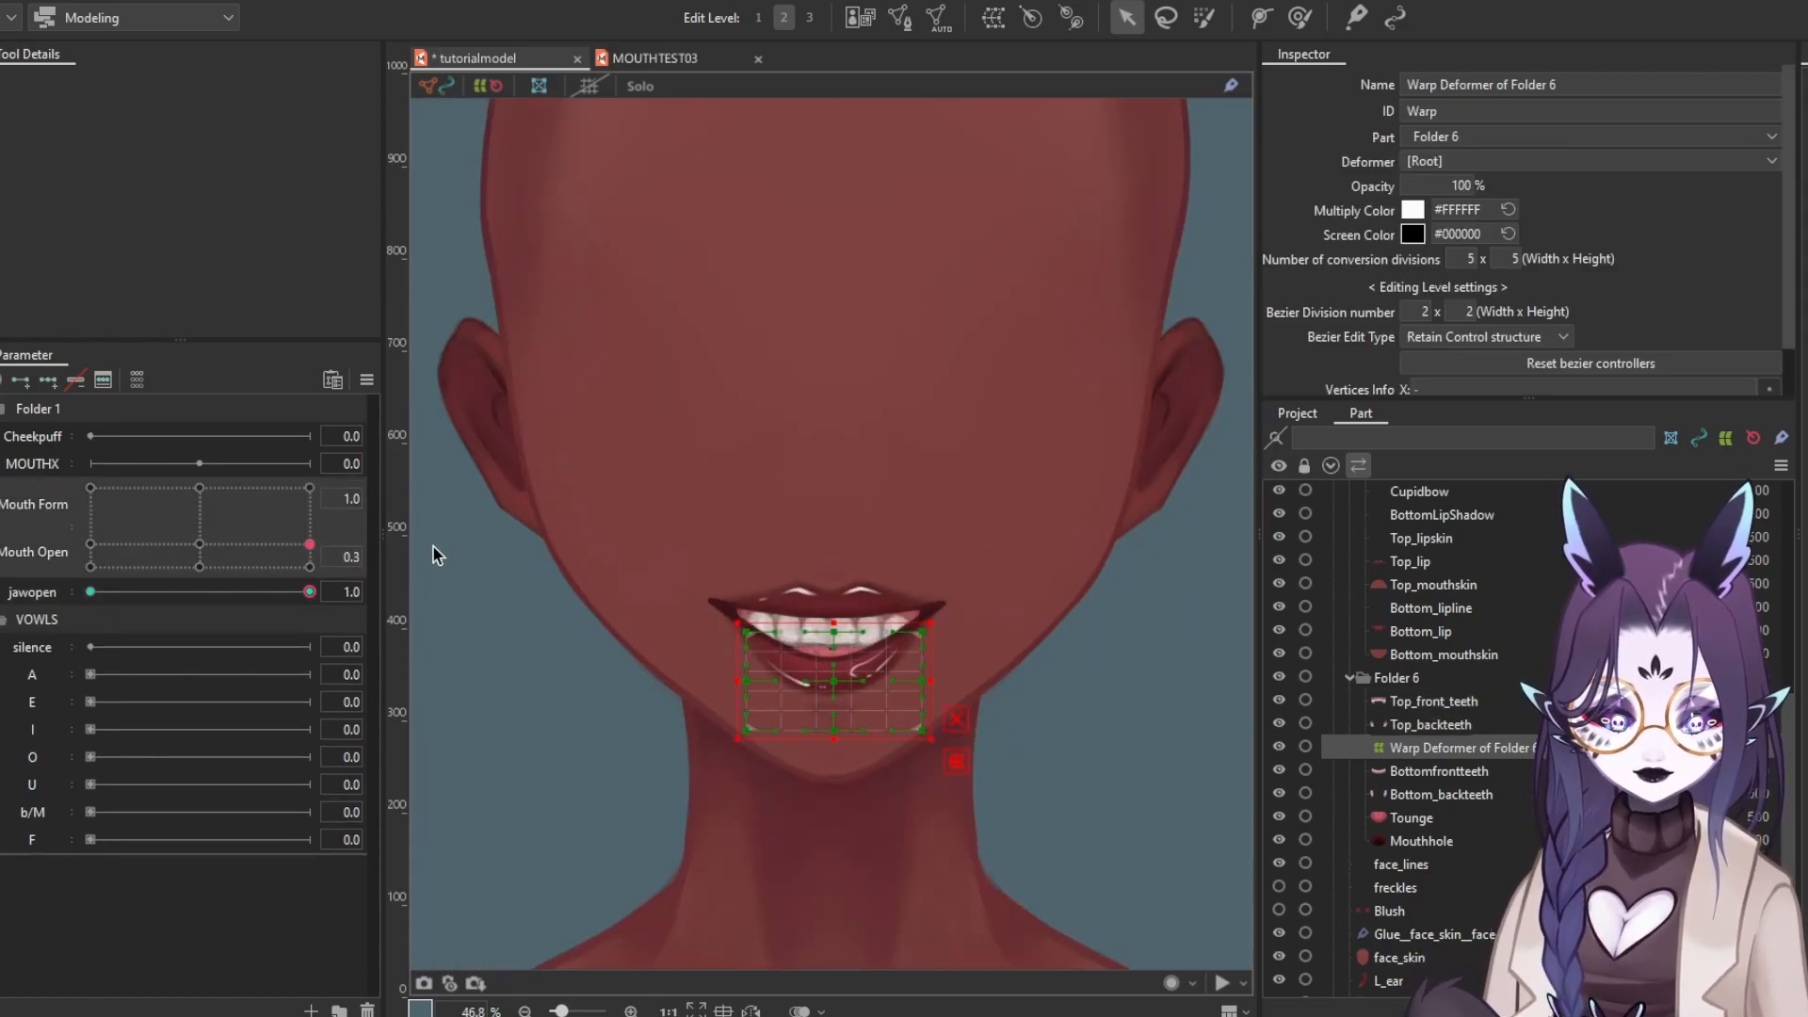
pyautogui.click(293, 566)
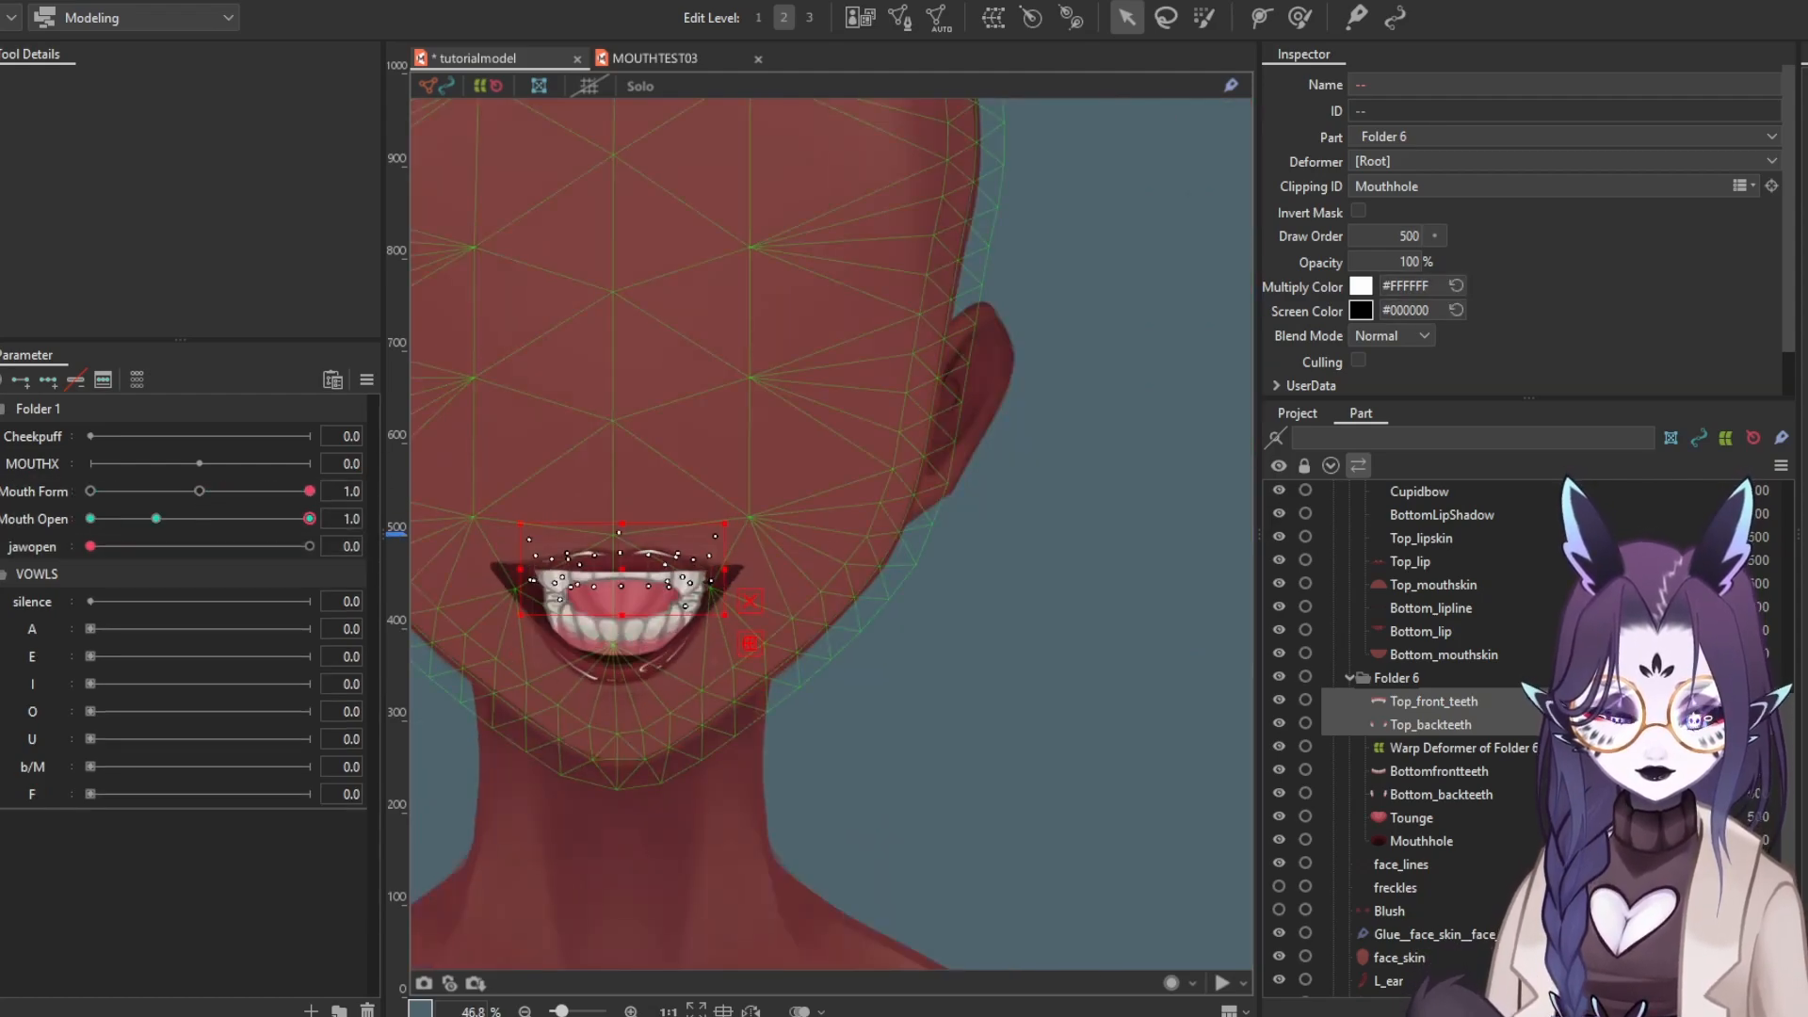
pyautogui.moveTo(91, 567); pyautogui.dragTo(398, 701)
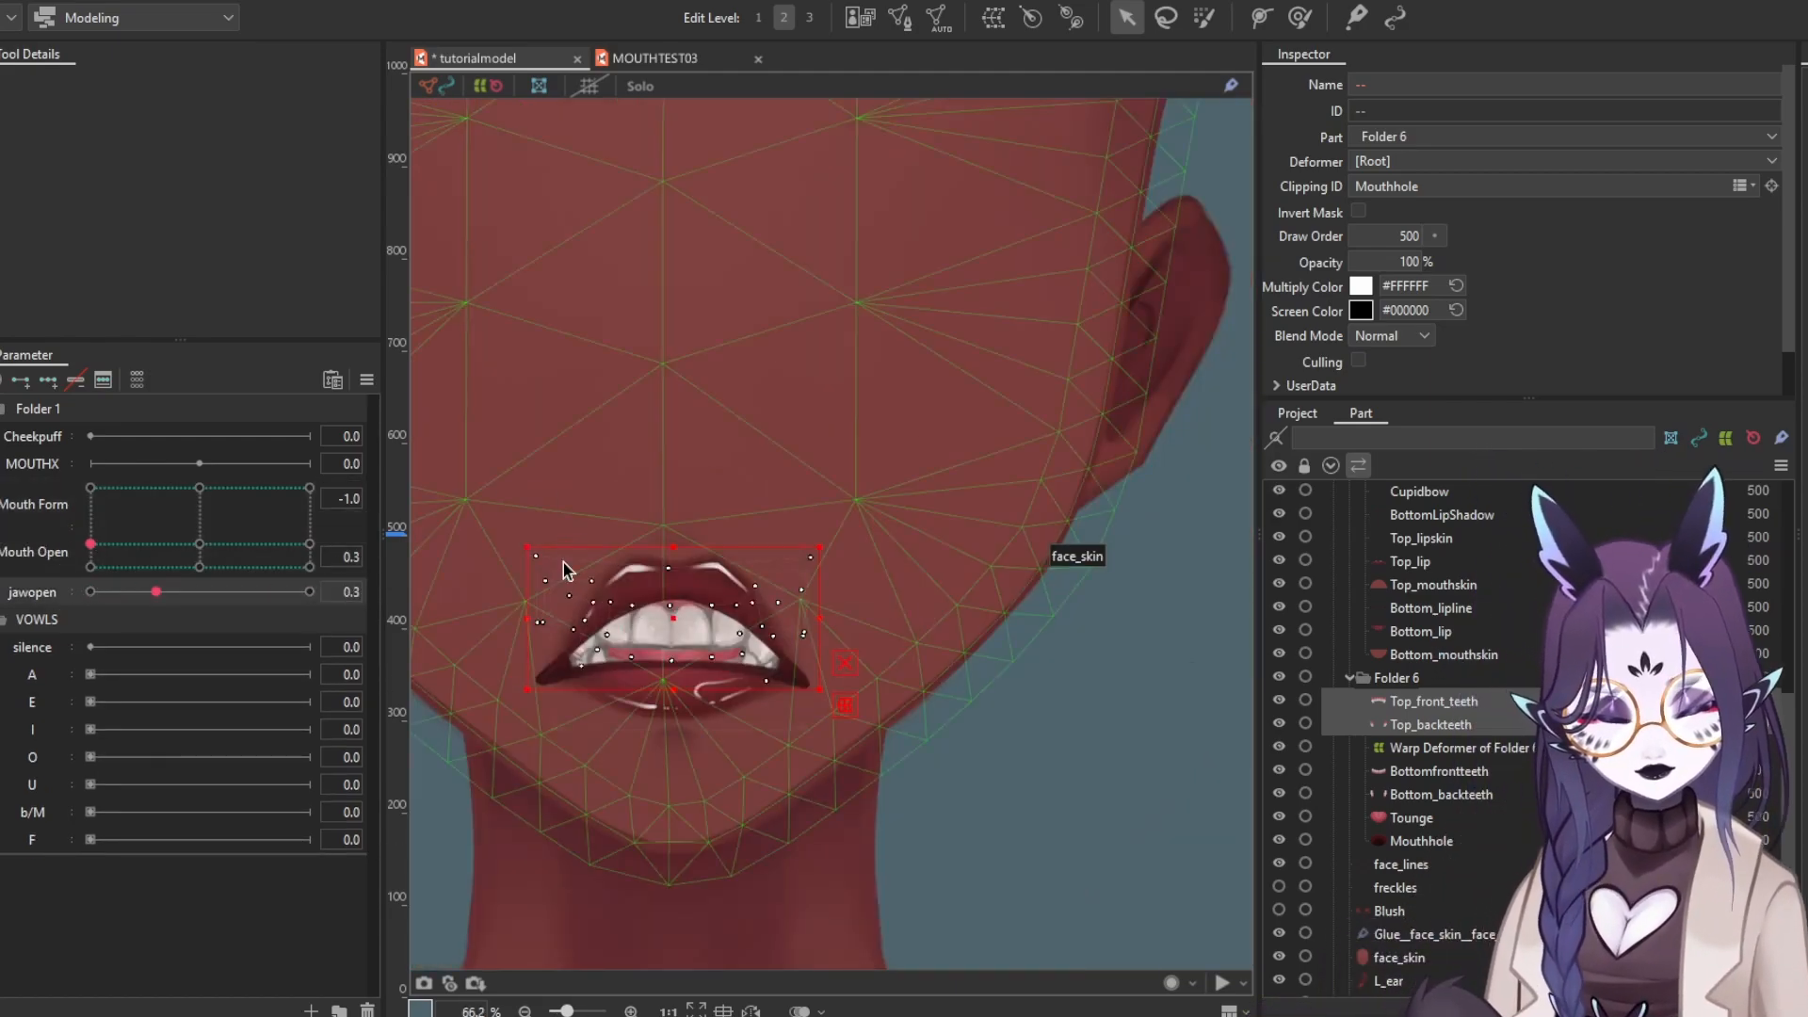
pyautogui.click(91, 567)
pyautogui.moveTo(199, 567); pyautogui.dragTo(209, 552)
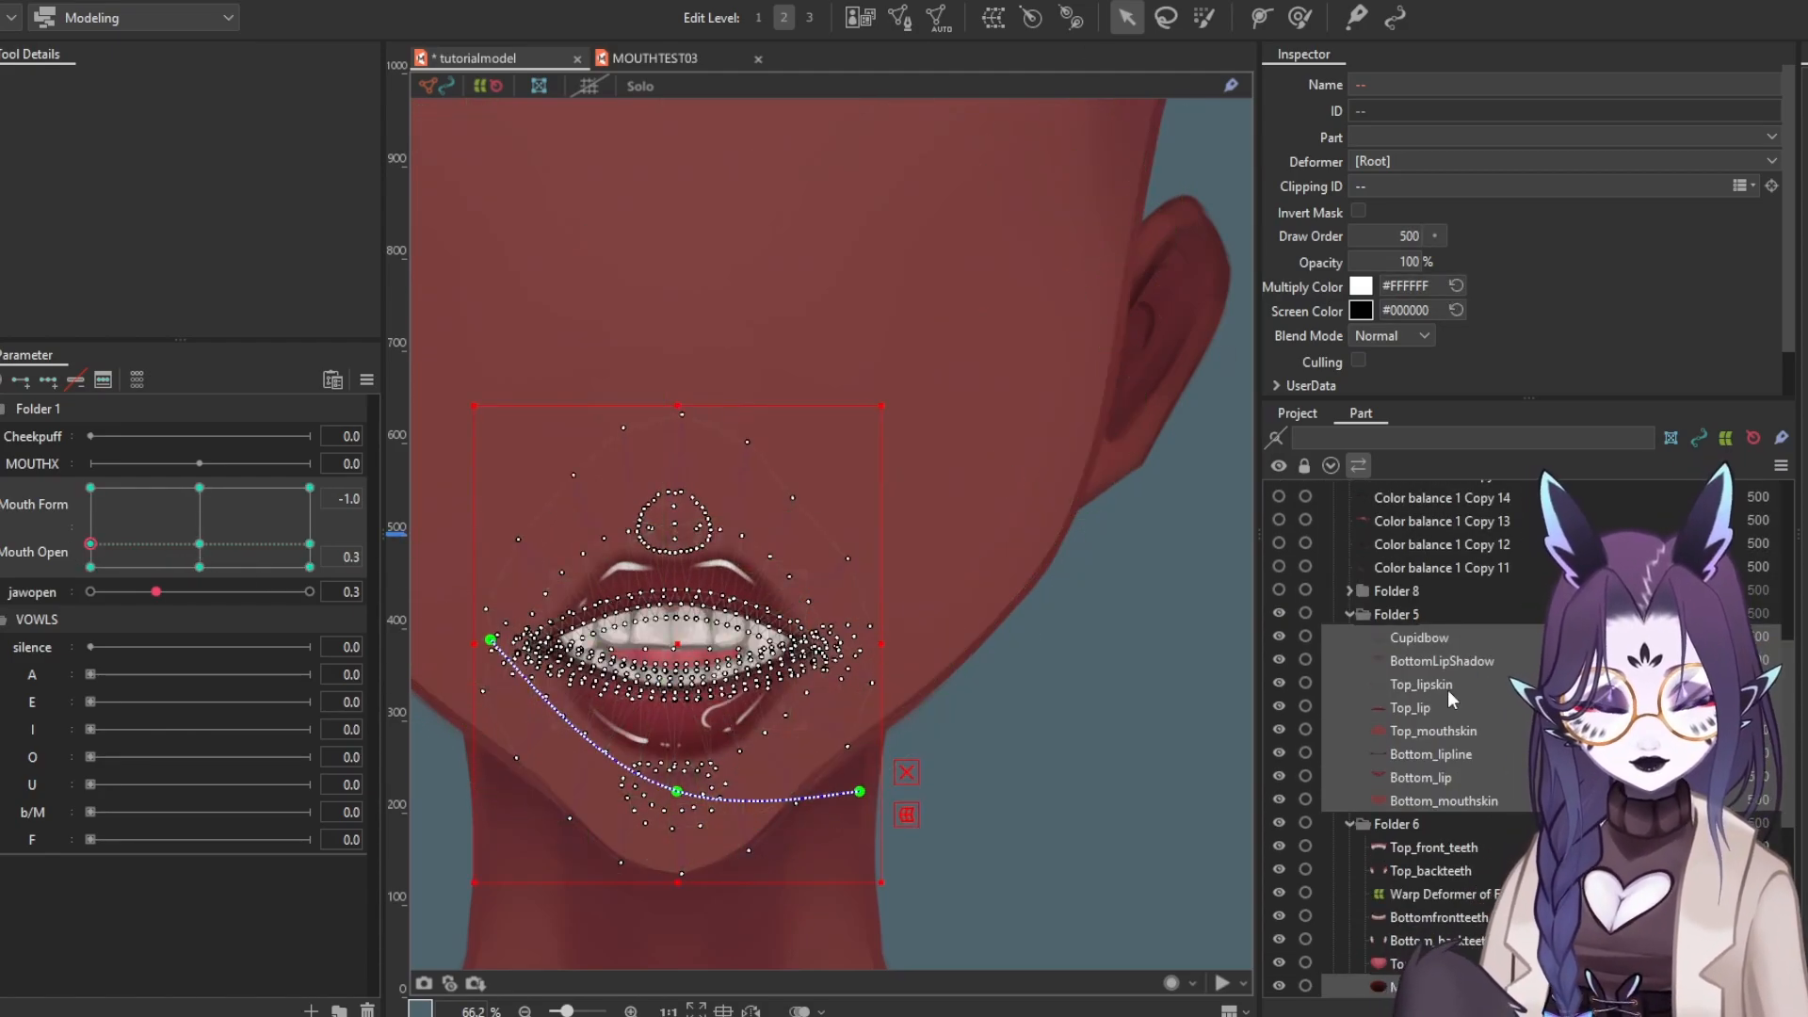
# Draw a four-point deform path along the upper lip across Top_lipskin, Top_lip and Top_mouthskin at Mouth Form -1.0 and Mouth Open 0.3
pyautogui.click(1436, 730)
pyautogui.keyDown('shift'); pyautogui.click(1436, 685); pyautogui.keyUp('shift')
pyautogui.scroll(2, 487, 587)
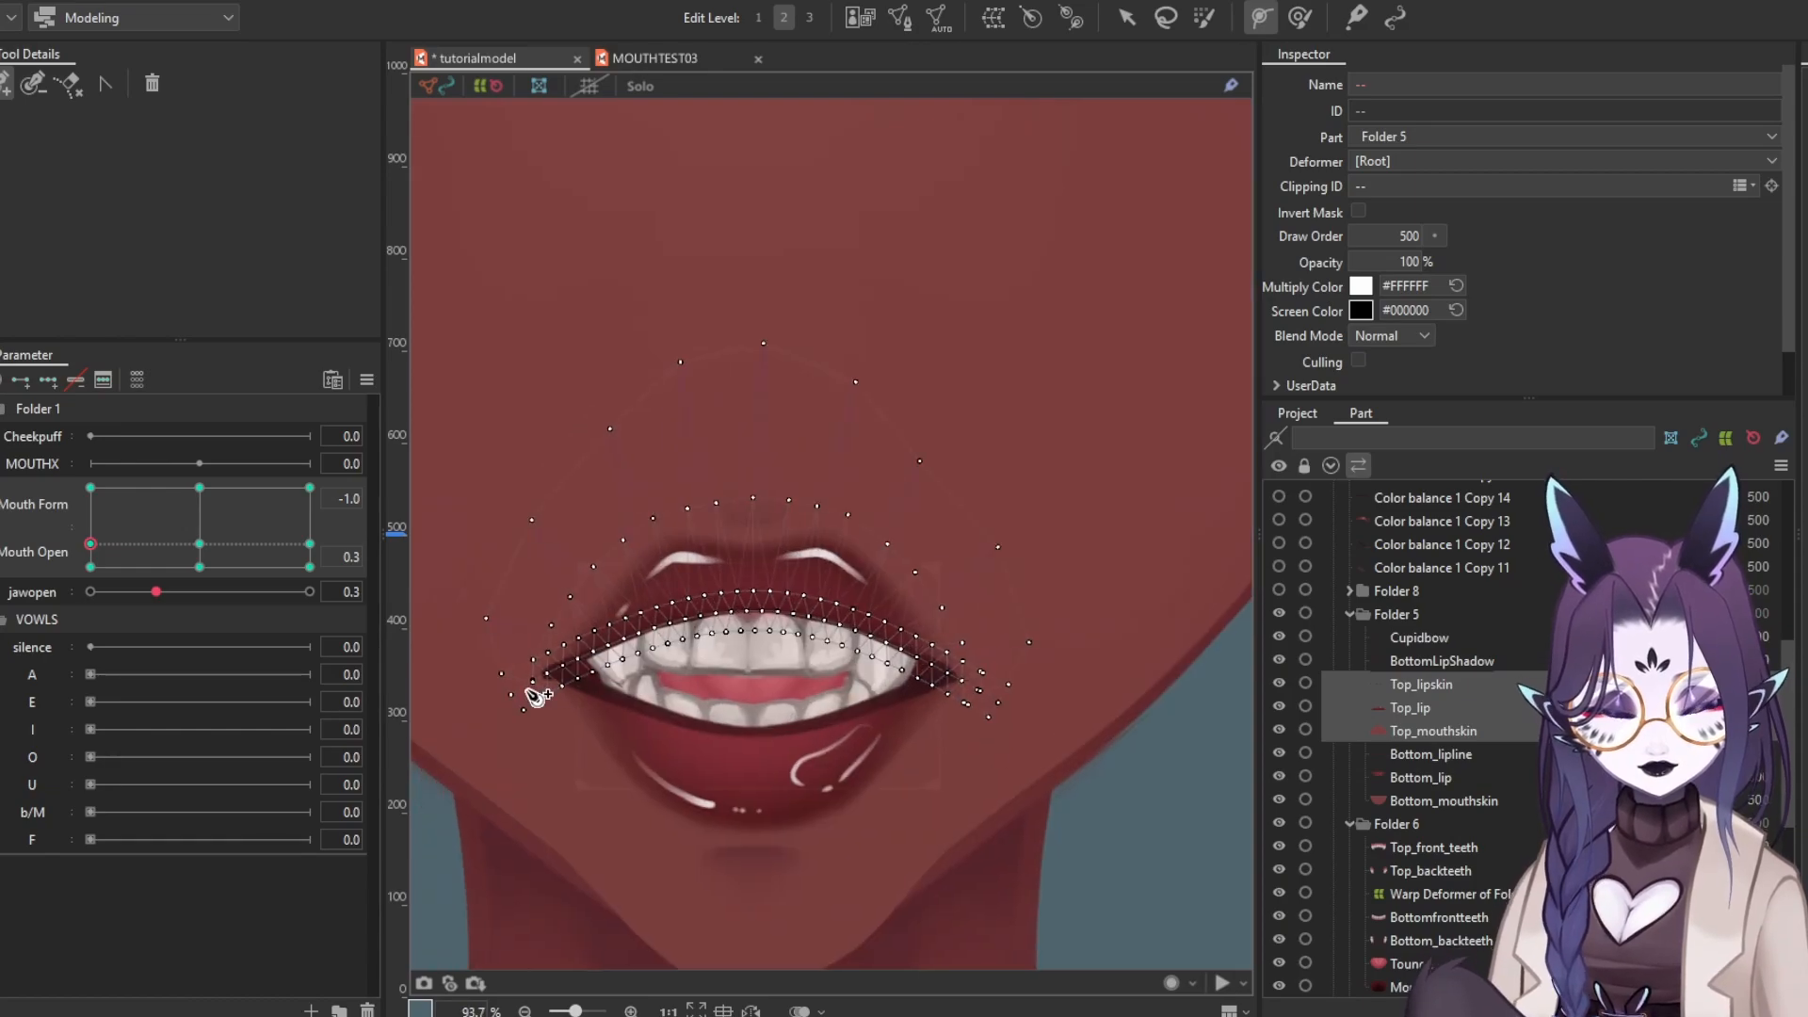
pyautogui.click(518, 690)
pyautogui.click(672, 622)
pyautogui.click(827, 619)
pyautogui.click(763, 757)
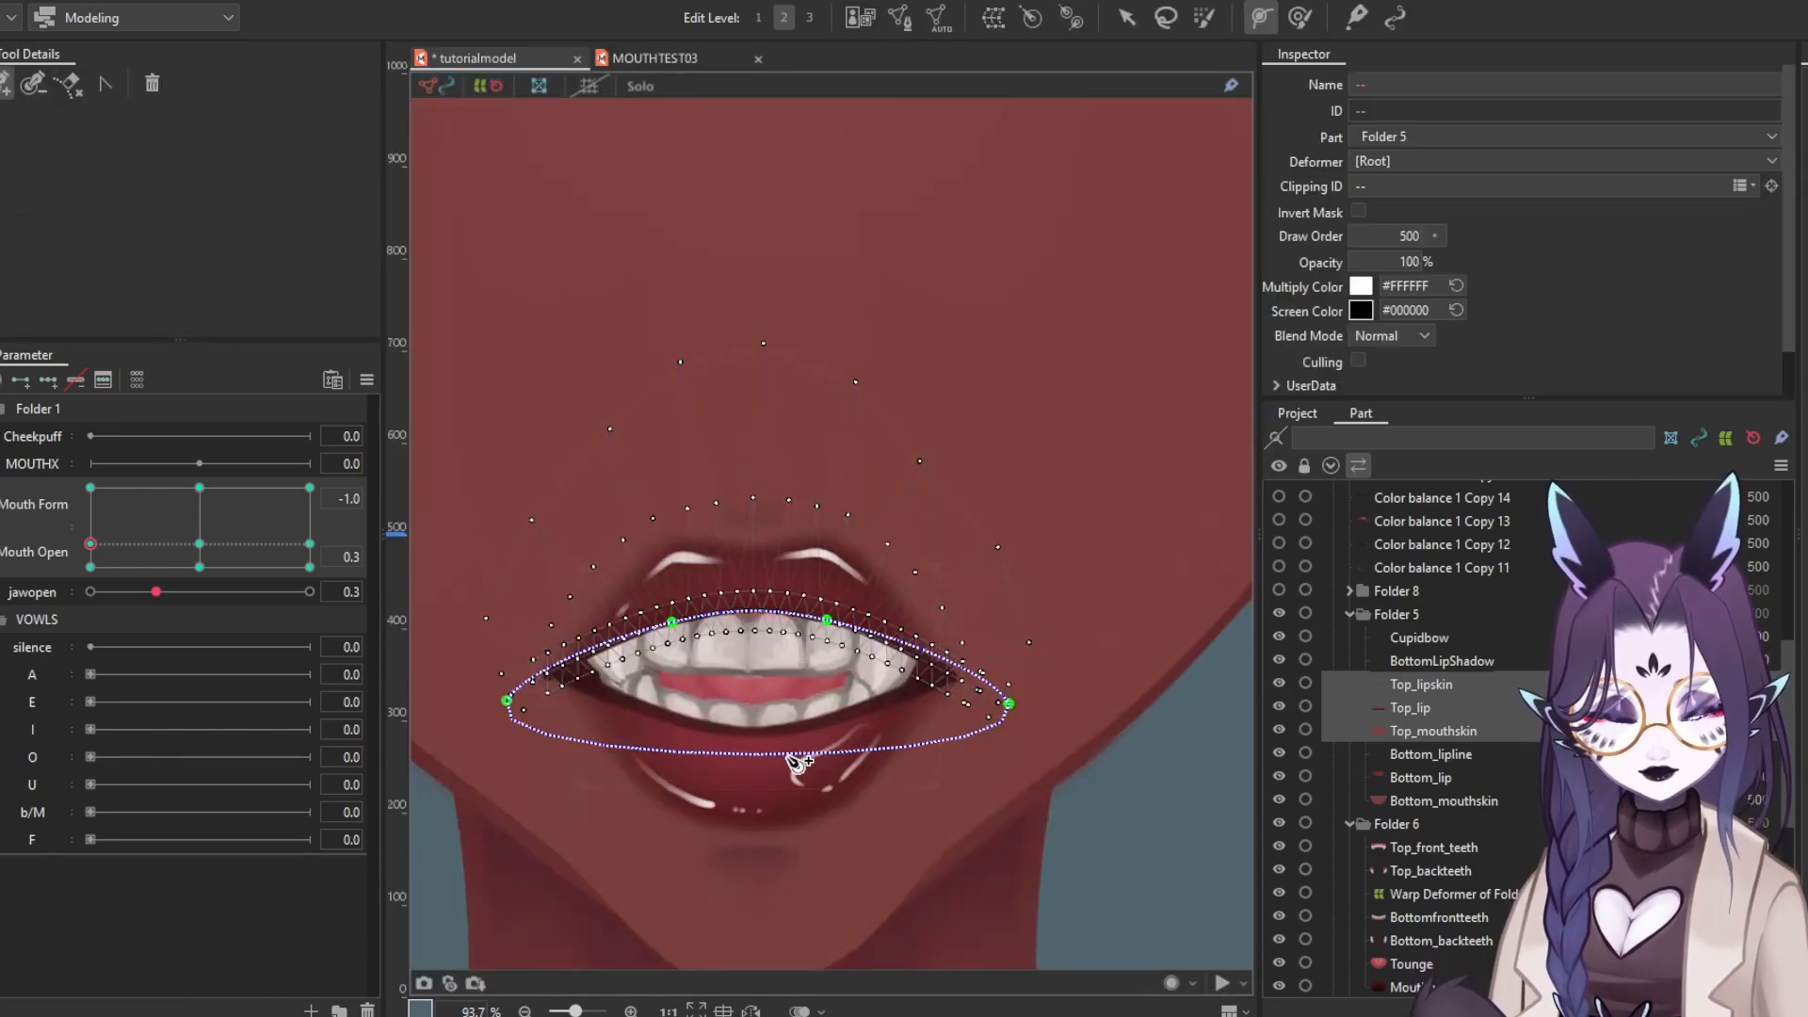
pyautogui.click(827, 621)
pyautogui.click(995, 698)
# Draw a four-point deform path along the lower lip across Bottom_lipline, Bottom_lip and Bottom_mouthskin
pyautogui.click(1426, 801)
pyautogui.keyDown('shift'); pyautogui.click(1450, 755); pyautogui.keyUp('shift')
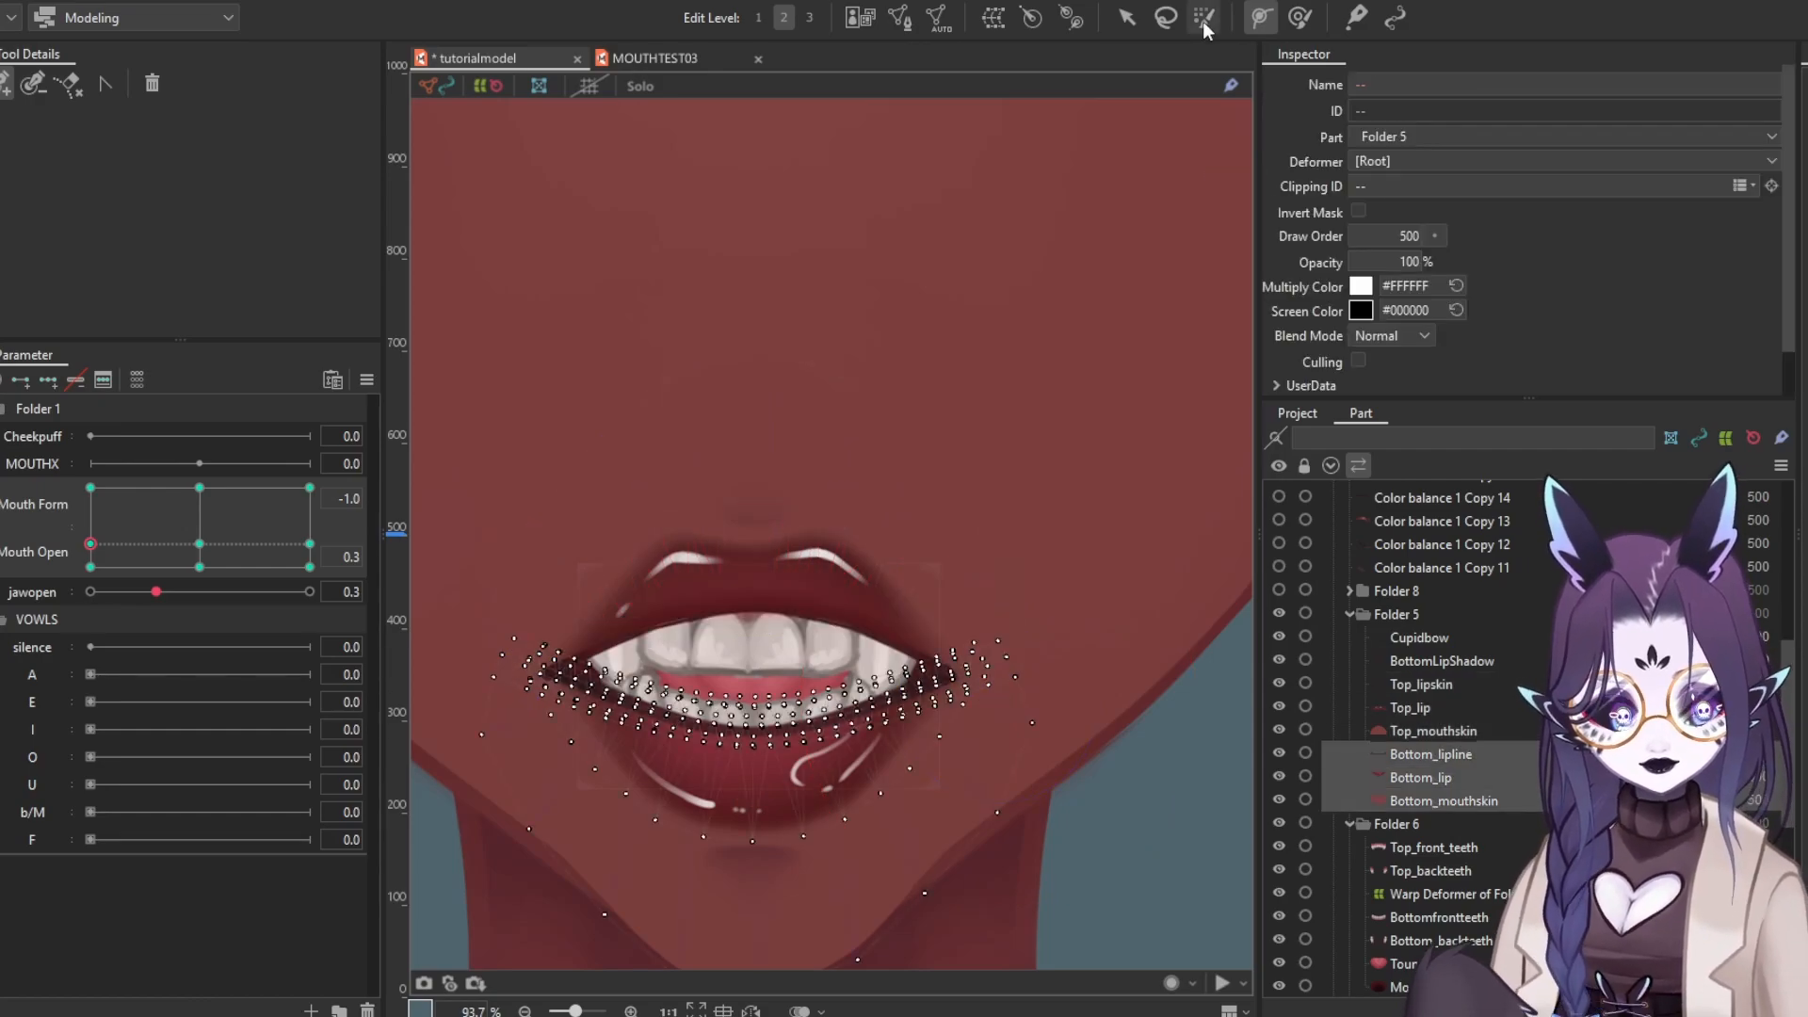
pyautogui.click(502, 658)
pyautogui.click(997, 657)
pyautogui.click(1127, 17)
pyautogui.moveTo(944, 392); pyautogui.dragTo(952, 330)
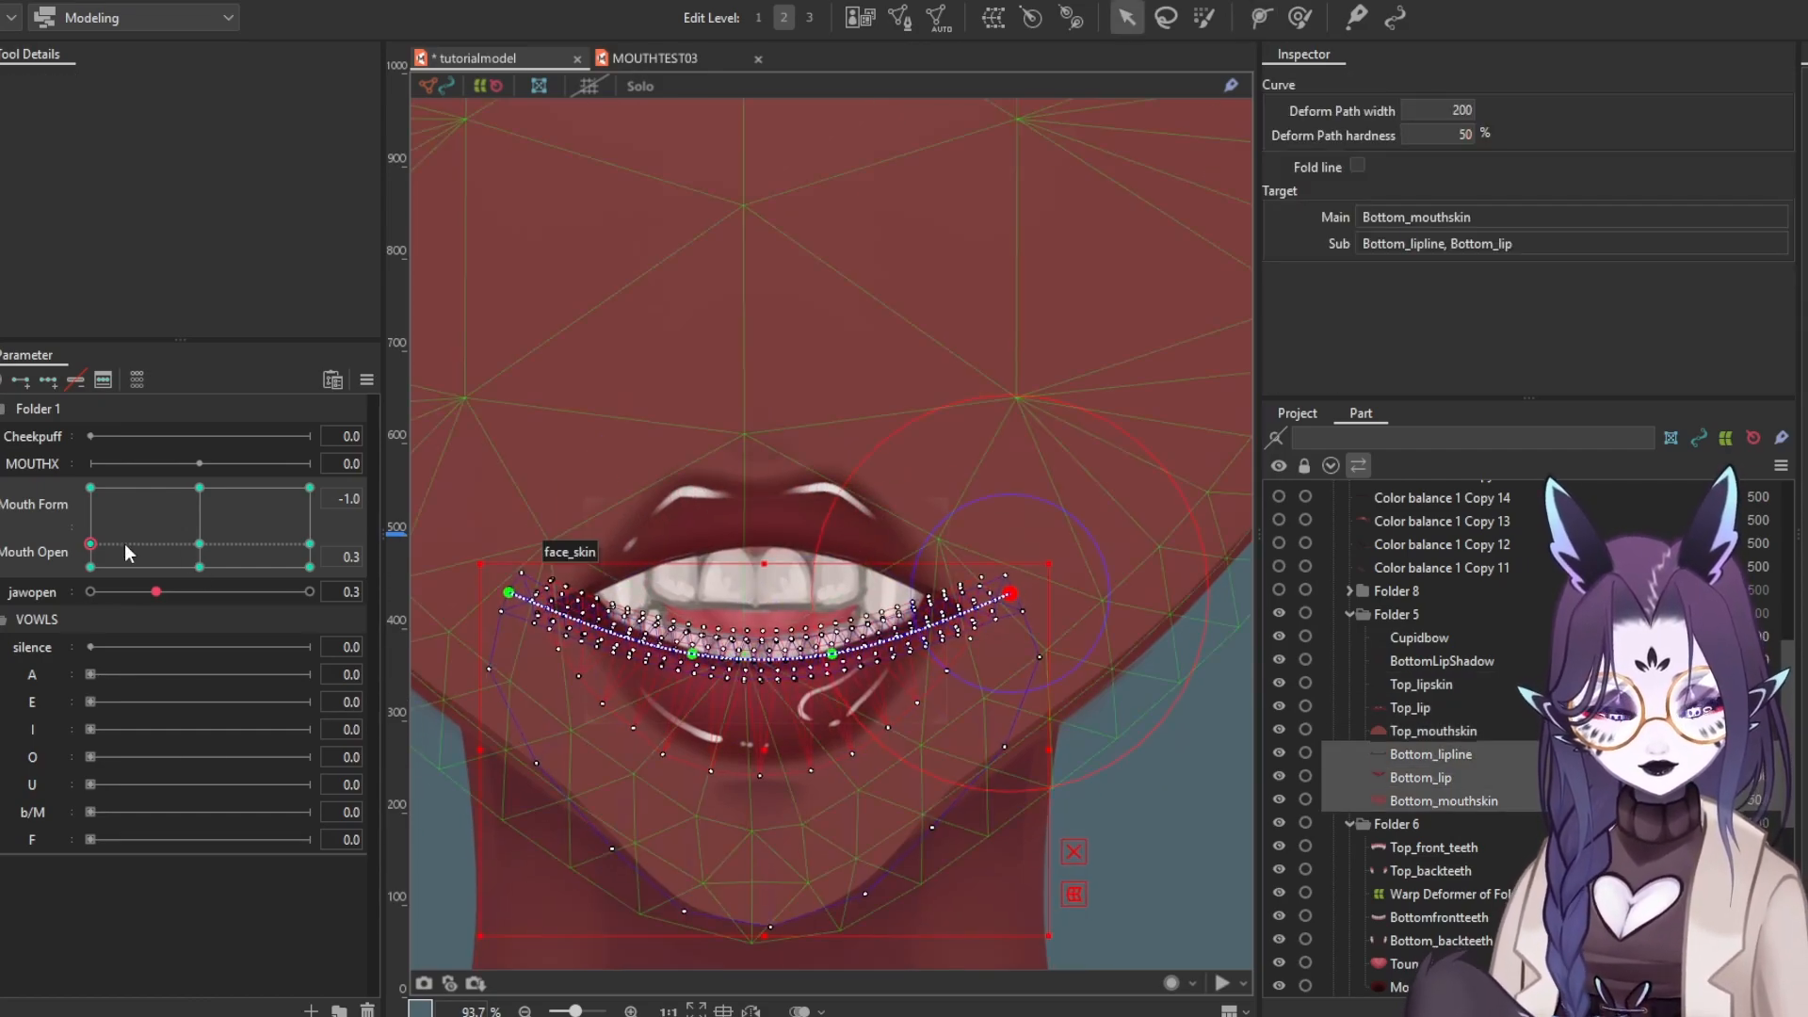
# Bend the lower lip's deform path into a narrower, deeper curve at Mouth Form -1.0 and Mouth Open 0.3
pyautogui.scroll(2, 622, 678)
pyautogui.moveTo(458, 562); pyautogui.dragTo(553, 551)
pyautogui.moveTo(1162, 560); pyautogui.dragTo(1070, 550)
pyautogui.moveTo(912, 644); pyautogui.dragTo(912, 687)
pyautogui.moveTo(714, 644); pyautogui.dragTo(726, 684)
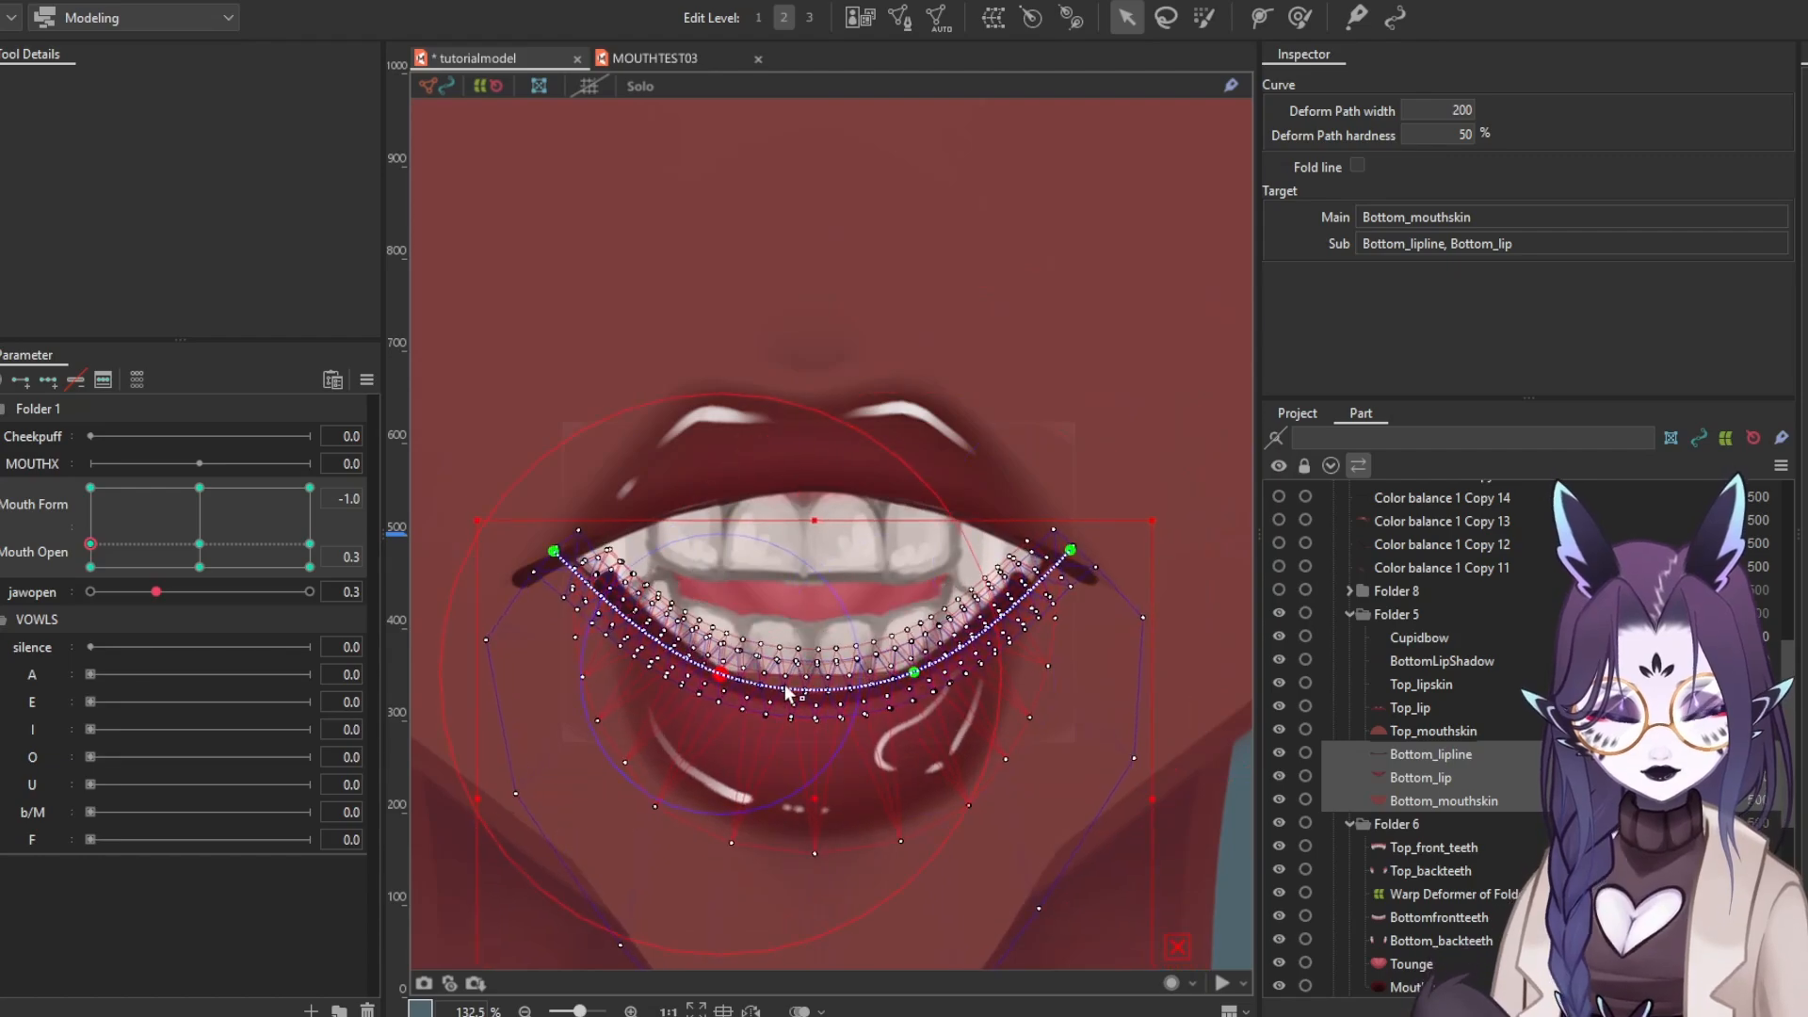
pyautogui.moveTo(910, 688); pyautogui.dragTo(893, 686)
pyautogui.moveTo(554, 552); pyautogui.dragTo(576, 568)
pyautogui.moveTo(1069, 550); pyautogui.dragTo(1034, 546)
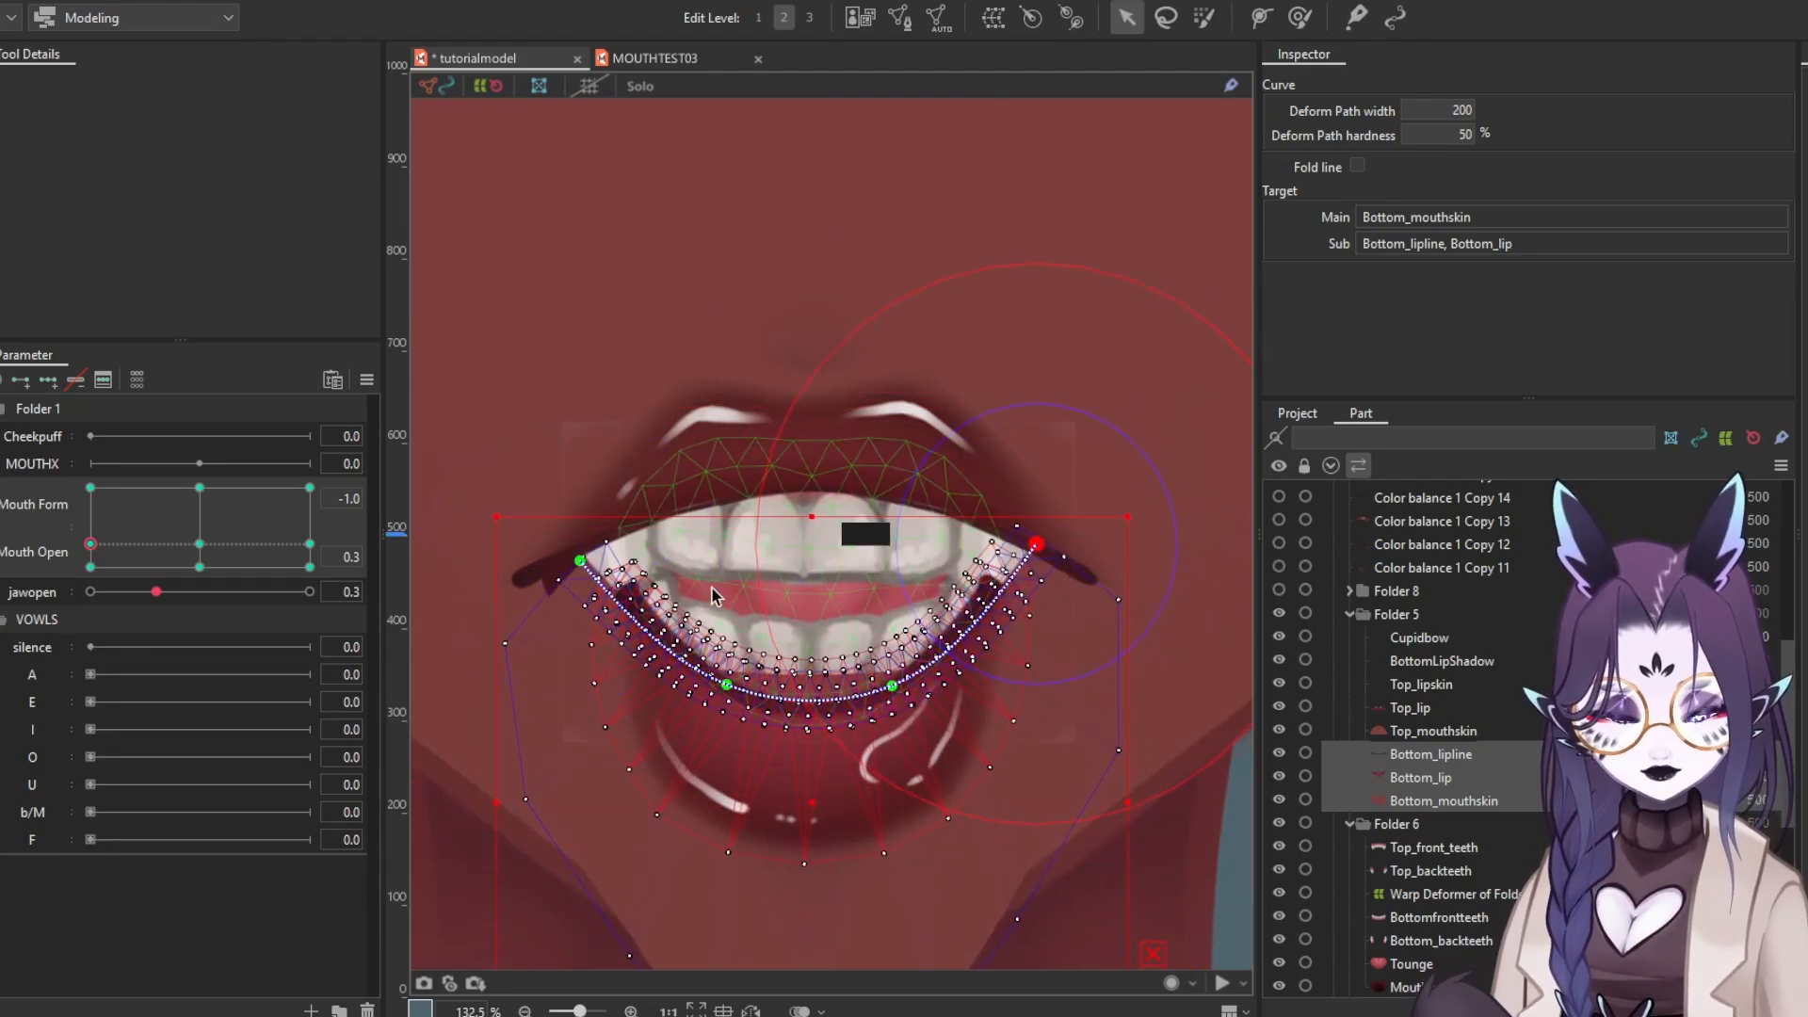
pyautogui.moveTo(577, 568); pyautogui.dragTo(573, 595)
pyautogui.moveTo(1034, 546); pyautogui.dragTo(1026, 602)
pyautogui.moveTo(730, 694); pyautogui.dragTo(725, 701)
# Bend the upper lip's deform path into a narrow arch by bringing its ends and middle points inward
pyautogui.click(1436, 732)
pyautogui.moveTo(481, 606); pyautogui.dragTo(591, 647)
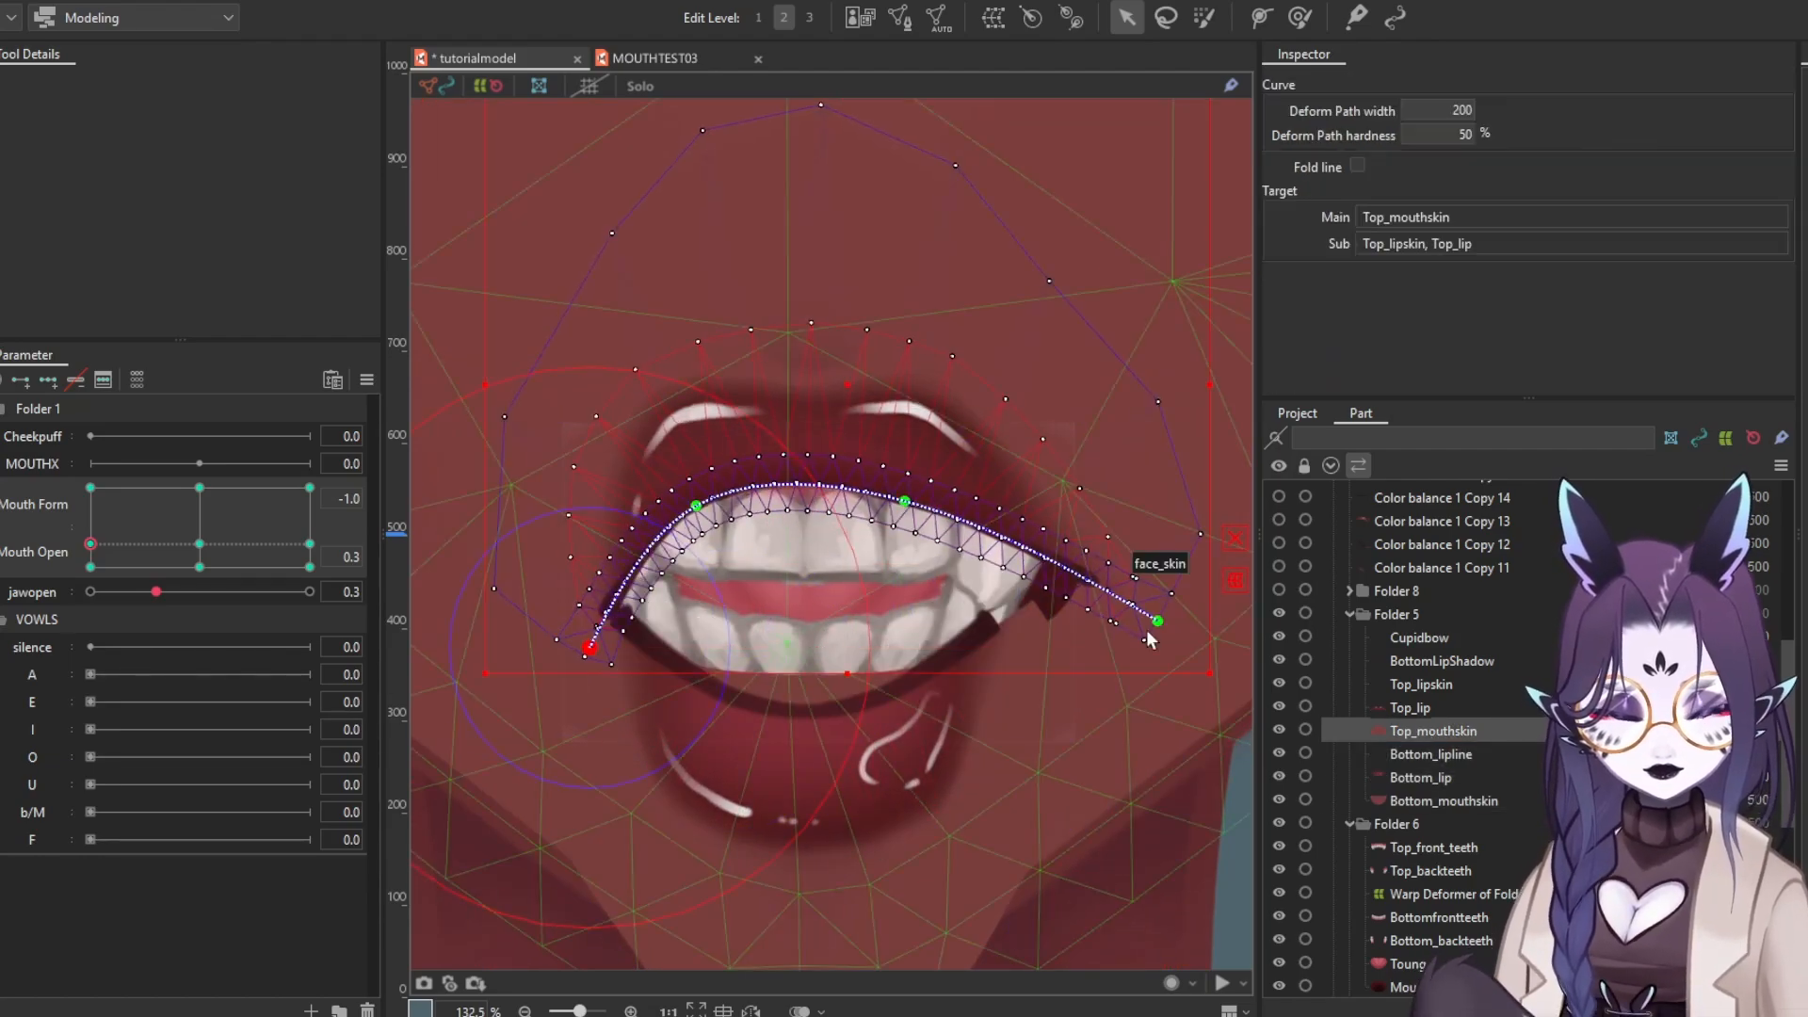
pyautogui.moveTo(1156, 622); pyautogui.dragTo(1018, 685)
pyautogui.moveTo(721, 504); pyautogui.dragTo(737, 541)
pyautogui.moveTo(904, 501); pyautogui.dragTo(862, 534)
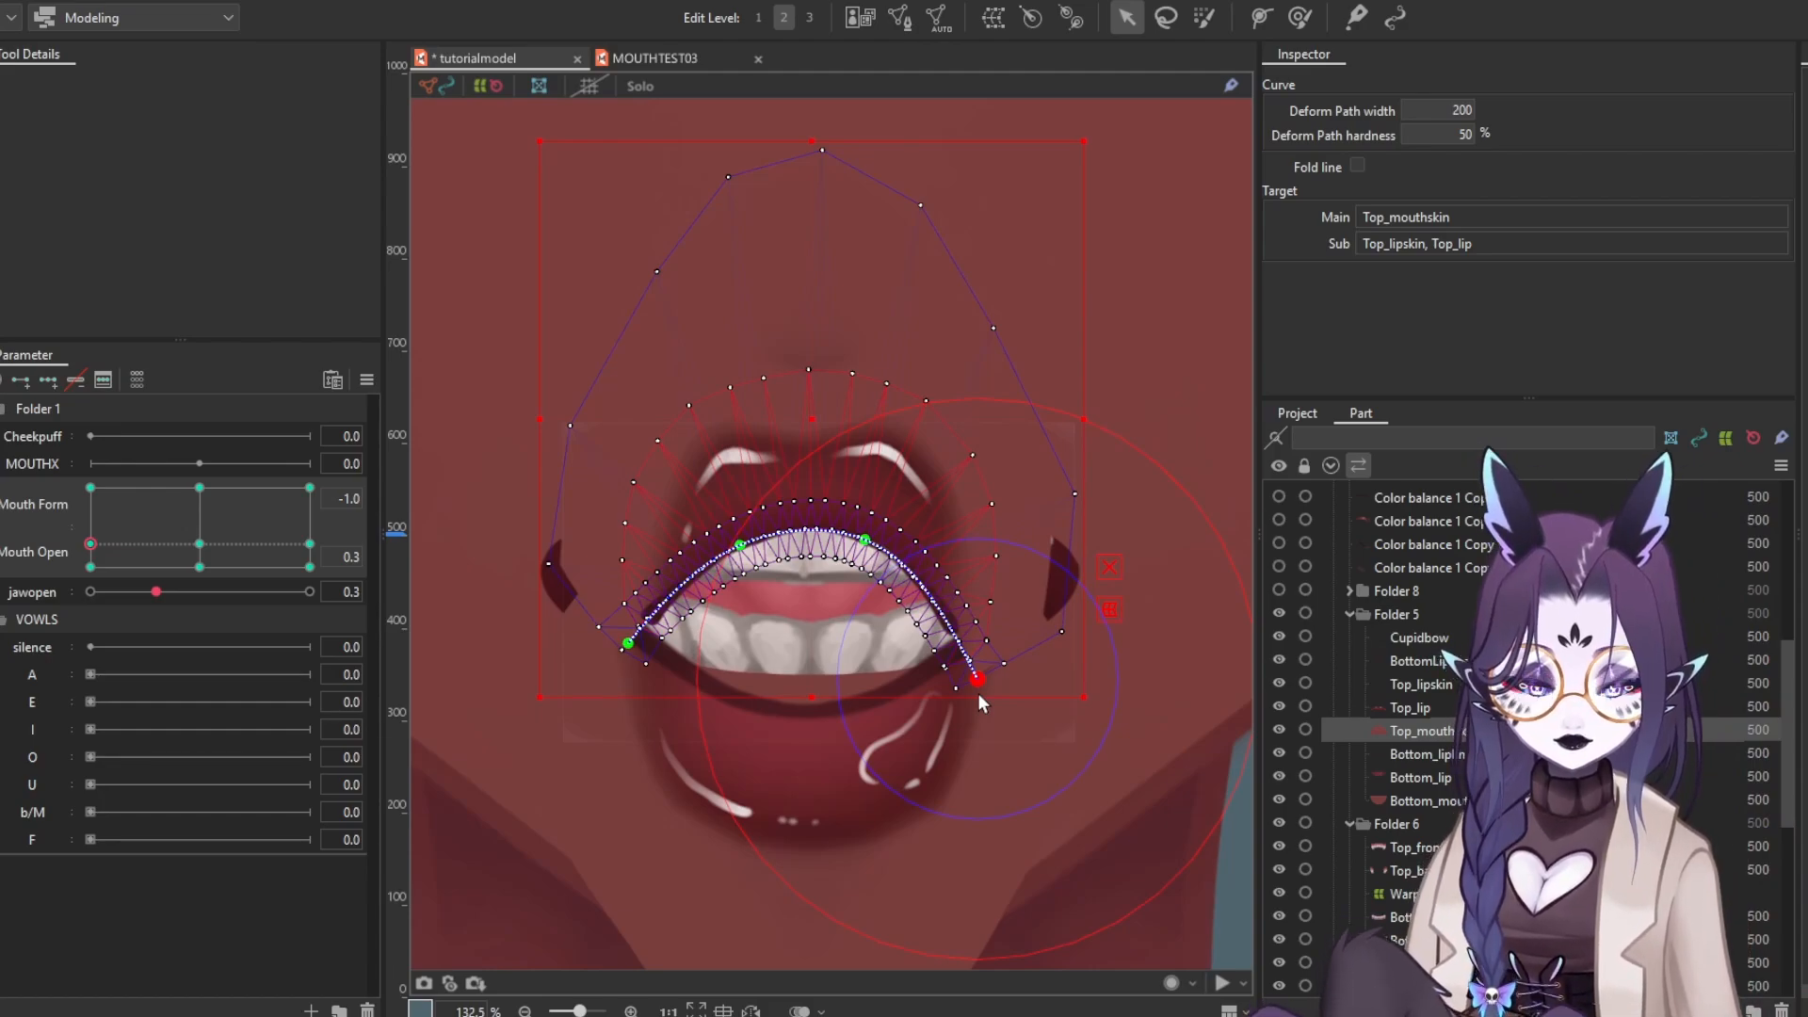
# Move both ends of the lower lip's deform path further inward and slightly up
pyautogui.click(977, 693)
pyautogui.moveTo(555, 607); pyautogui.dragTo(604, 573)
pyautogui.moveTo(1033, 602); pyautogui.dragTo(996, 592)
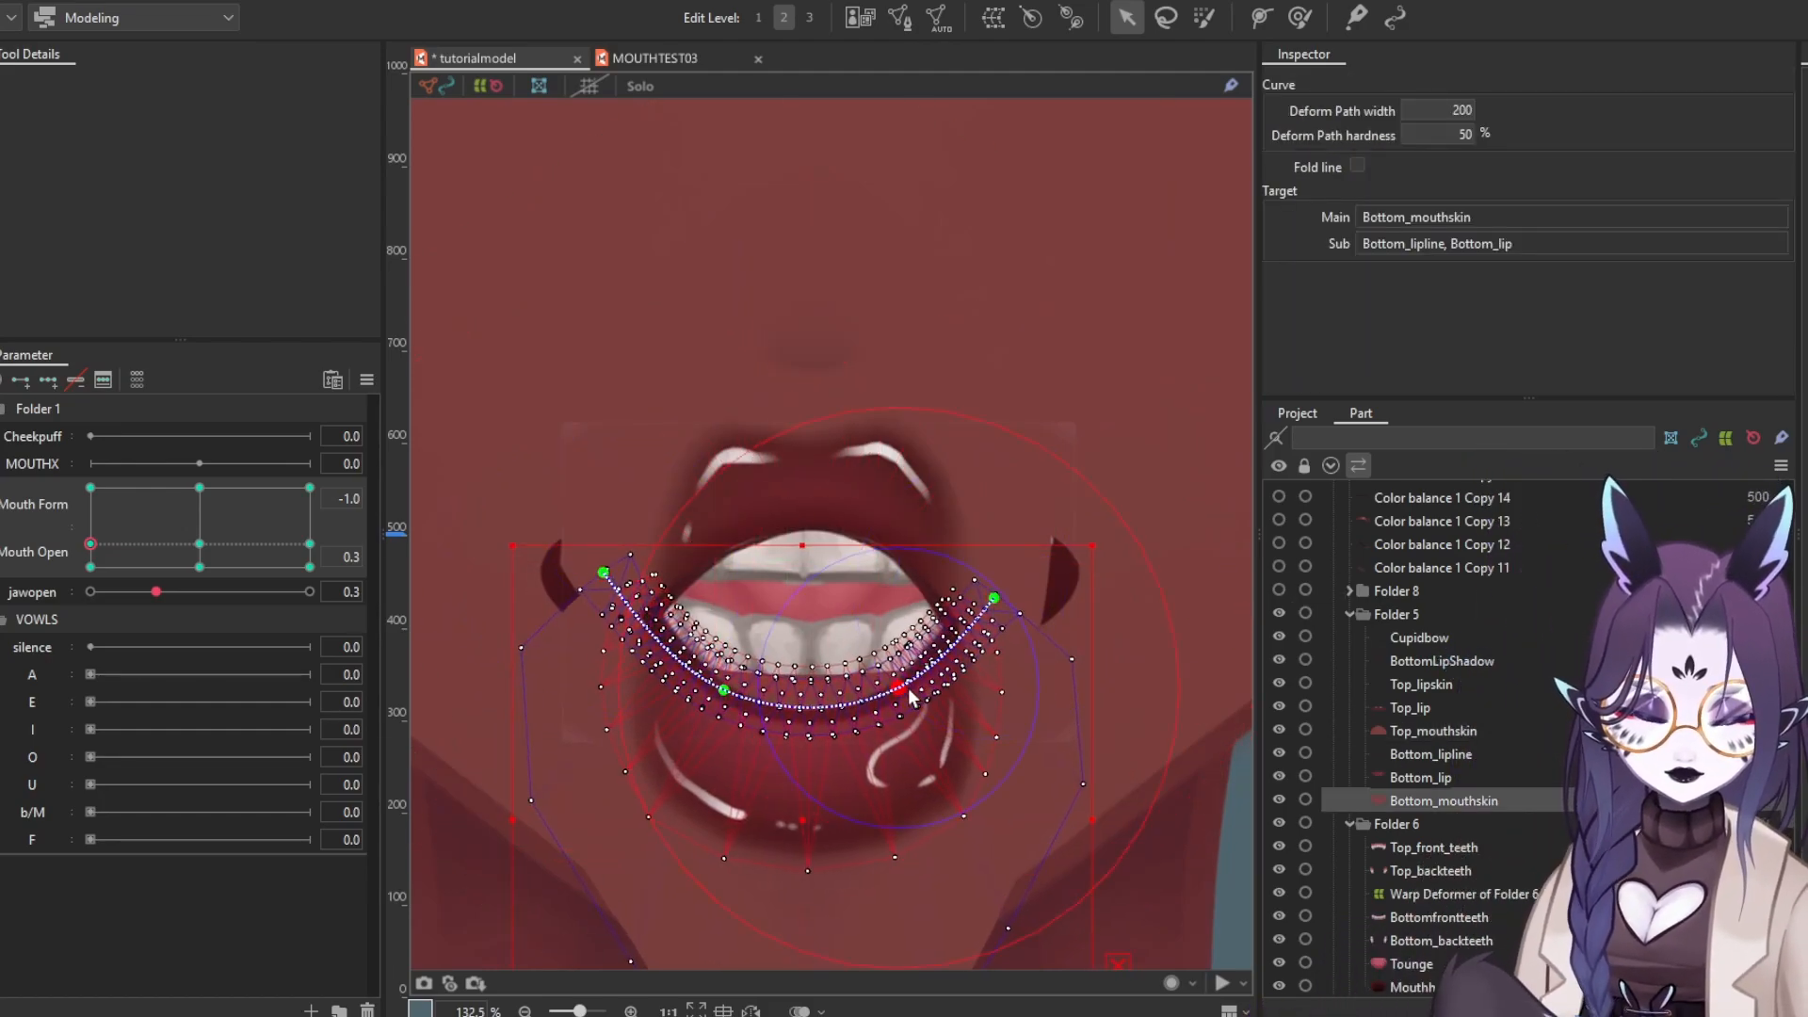
# Pull the mouth corners of all meshes from Top_lipskin to Bottom_mouthskin together with the deform brush
pyautogui.keyDown('shift'); pyautogui.click(1436, 682); pyautogui.keyUp('shift')
pyautogui.press('b')
pyautogui.scroll(5, 648, 602)
pyautogui.moveTo(557, 632); pyautogui.dragTo(629, 643)
pyautogui.moveTo(1215, 716)
pyautogui.mouseDown()
pyautogui.moveTo(844, 674)
pyautogui.moveTo(880, 650)
pyautogui.mouseUp()
pyautogui.scroll(-5, 885, 650)
pyautogui.scroll(4, 808, 701)
pyautogui.moveTo(1012, 721); pyautogui.dragTo(978, 748)
# Pull the outer side vertices of Top_lip inward with the deform brush
pyautogui.click(1455, 714)
pyautogui.moveTo(946, 499); pyautogui.dragTo(920, 565)
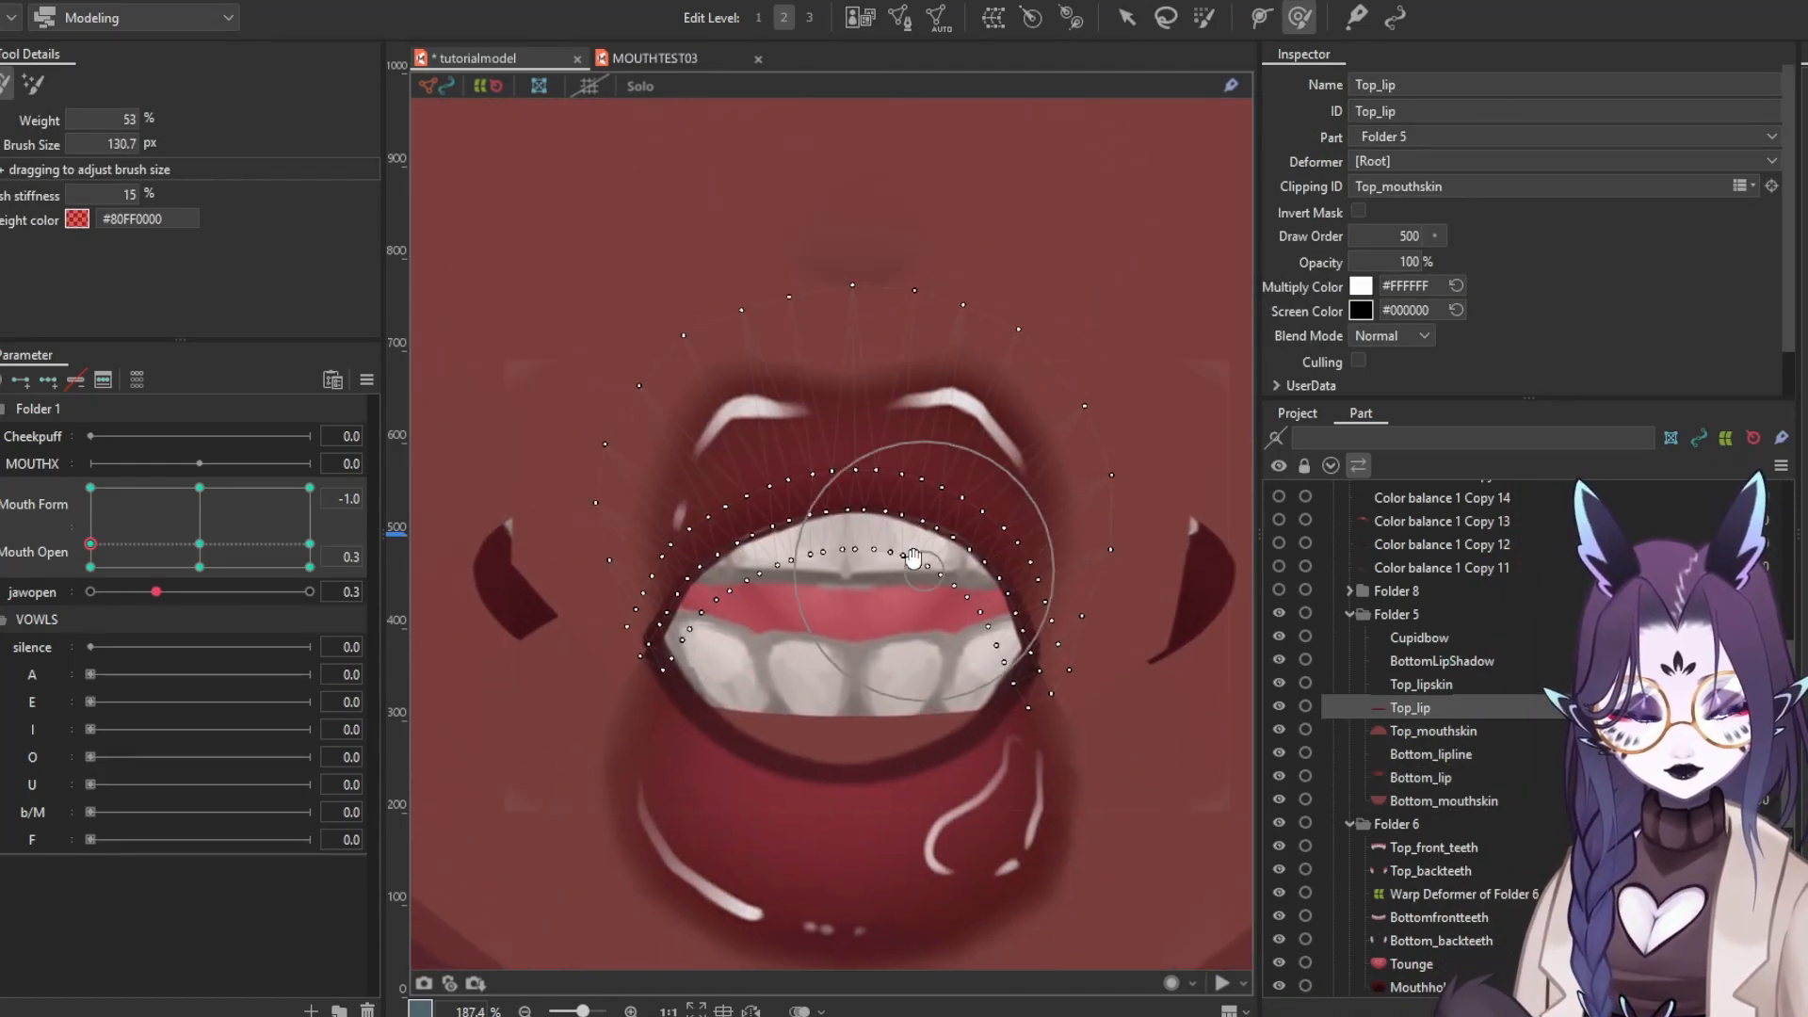
pyautogui.press('b')
pyautogui.moveTo(605, 370); pyautogui.dragTo(697, 370)
pyautogui.press('b')
pyautogui.moveTo(1052, 288); pyautogui.dragTo(1083, 287)
pyautogui.moveTo(1059, 414); pyautogui.dragTo(984, 414)
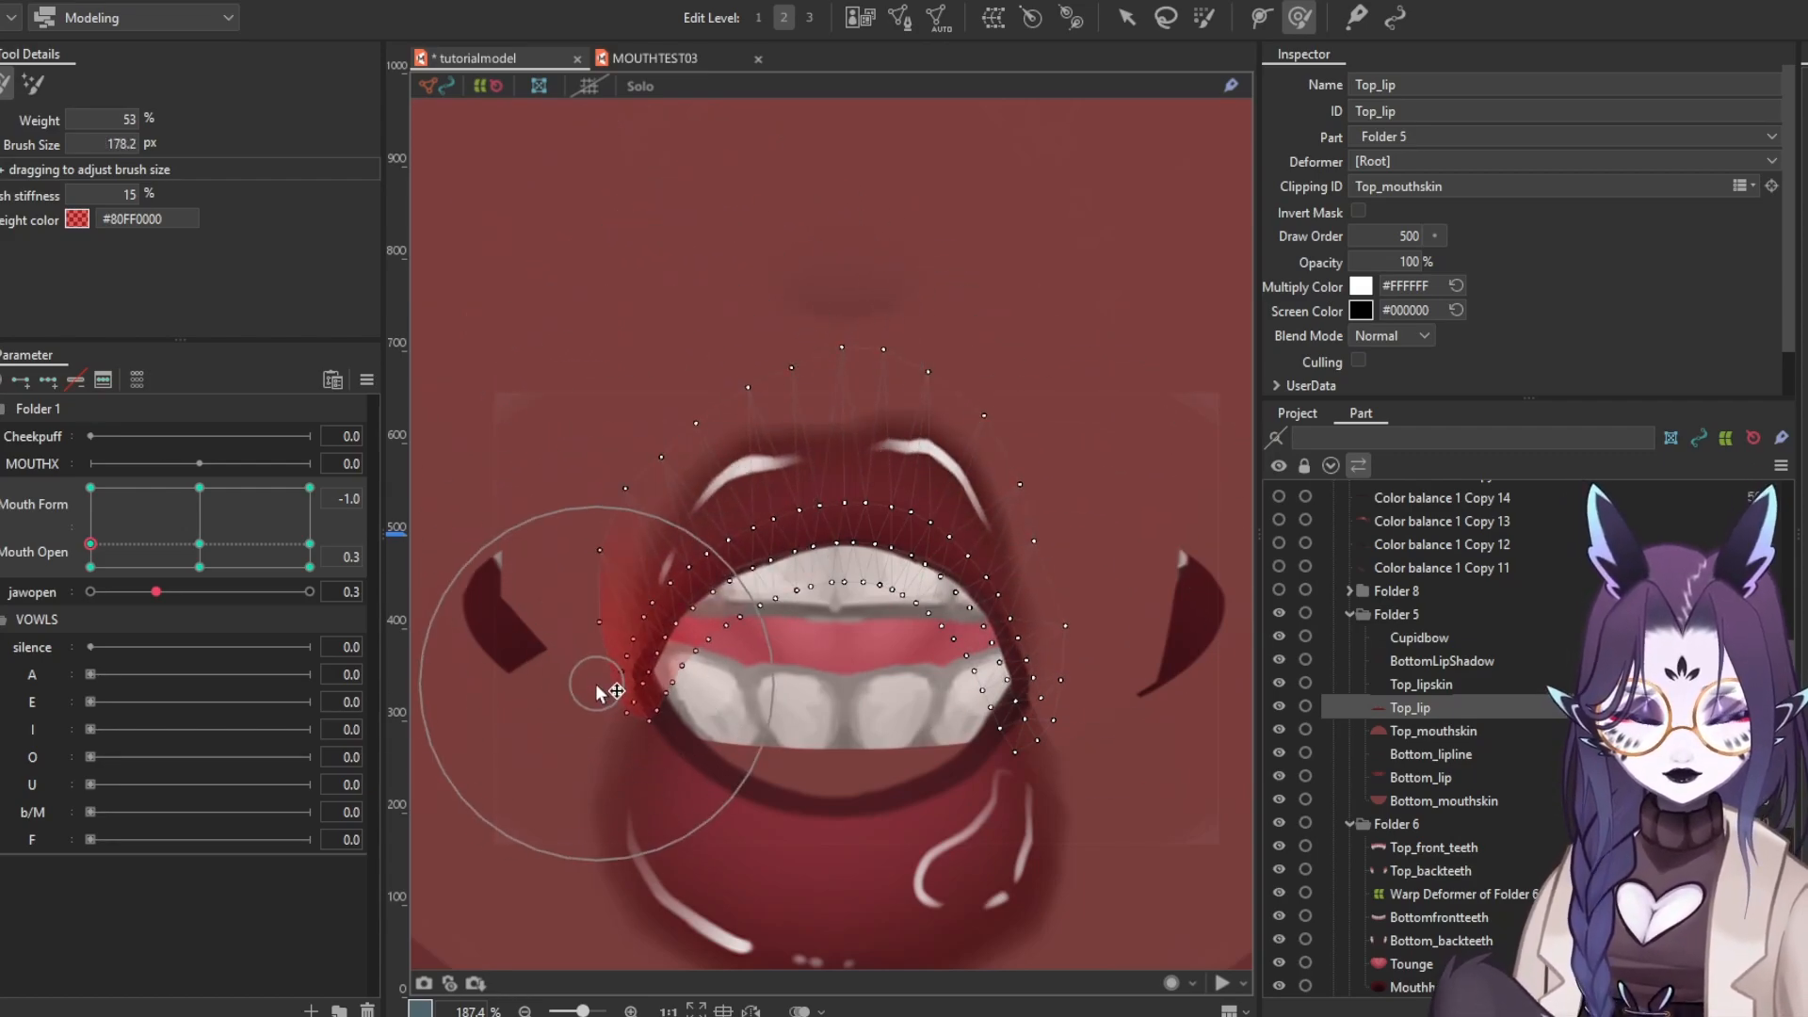
pyautogui.moveTo(1060, 395); pyautogui.dragTo(1091, 437)
# Refine the outer edge of Top_lip on the image's right side using a smaller deform brush
pyautogui.scroll(2, 1082, 433)
pyautogui.moveTo(1010, 711); pyautogui.dragTo(894, 575)
pyautogui.press('b')
pyautogui.moveTo(1026, 575); pyautogui.dragTo(893, 576)
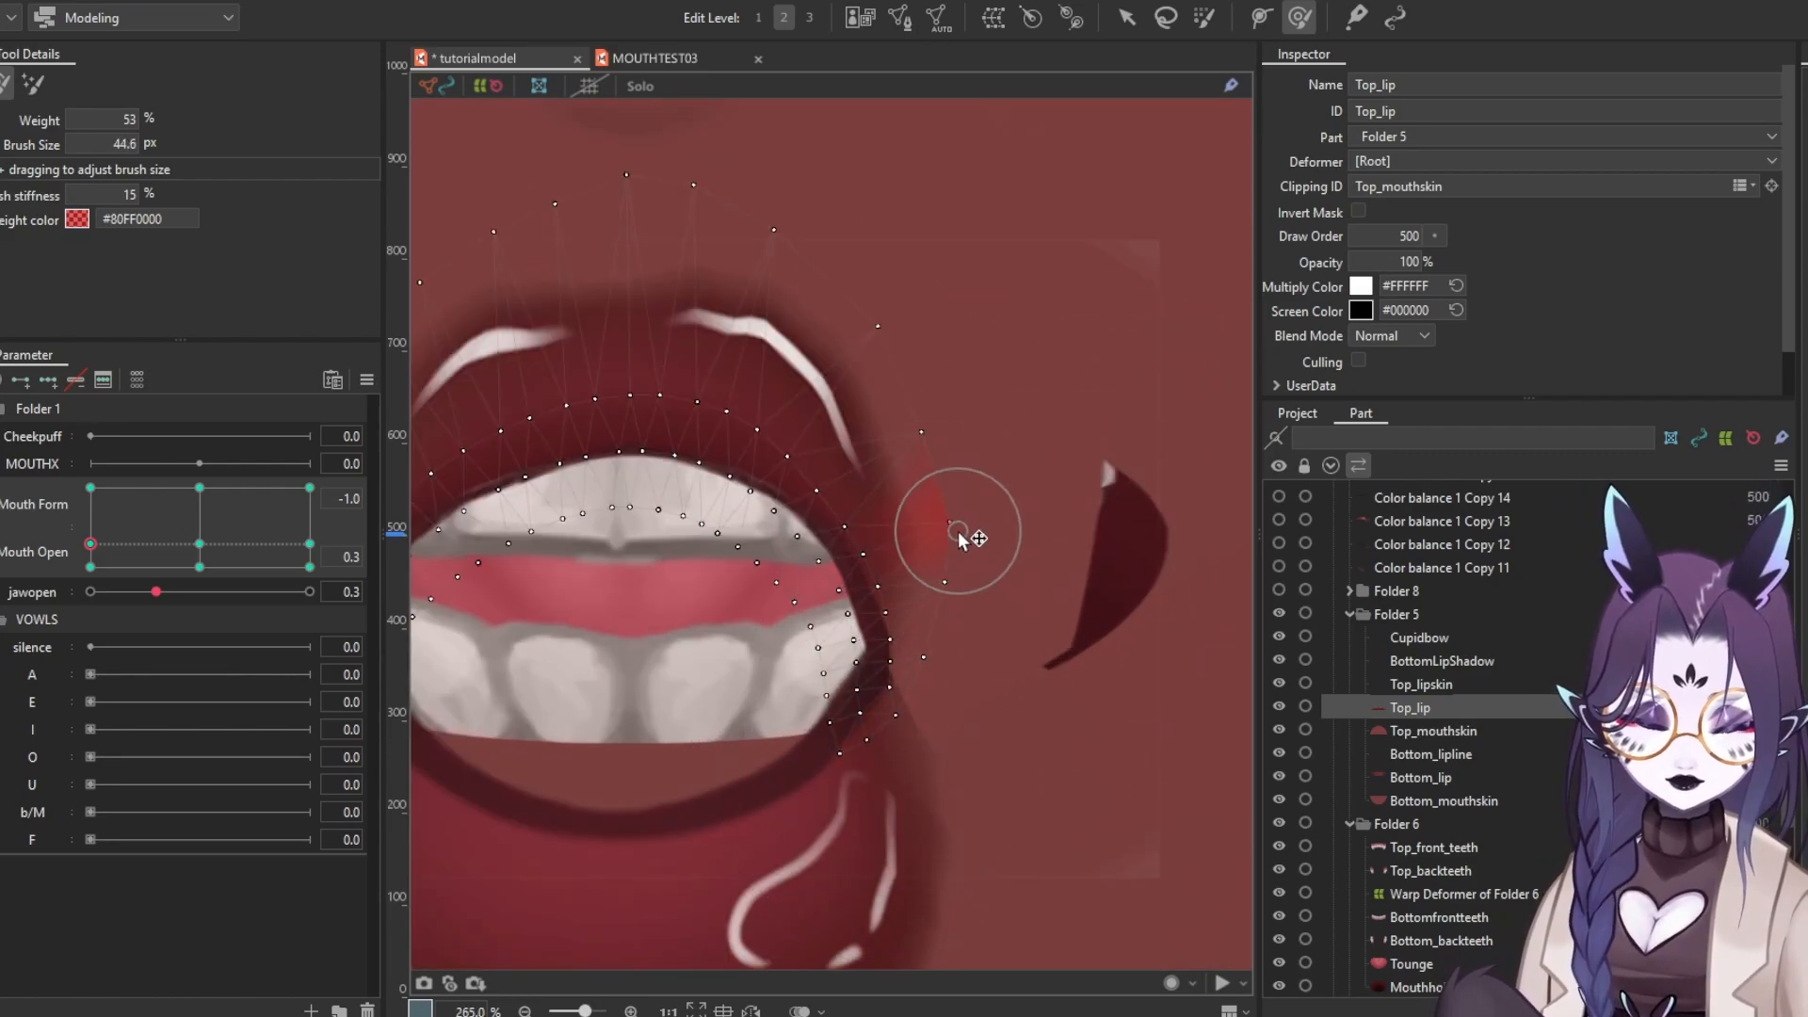
pyautogui.moveTo(820, 348); pyautogui.dragTo(952, 456)
pyautogui.press('b')
pyautogui.moveTo(930, 456); pyautogui.dragTo(952, 456)
# Smooth the upper edge of Top_lip into an even arch with the deform brush
pyautogui.moveTo(793, 285); pyautogui.dragTo(804, 323)
pyautogui.moveTo(436, 475); pyautogui.dragTo(549, 484)
pyautogui.moveTo(520, 484)
pyautogui.mouseDown()
pyautogui.moveTo(549, 484)
pyautogui.moveTo(497, 484)
pyautogui.mouseUp()
pyautogui.moveTo(711, 321); pyautogui.dragTo(628, 341)
pyautogui.press('b')
pyautogui.moveTo(787, 312); pyautogui.dragTo(808, 312)
pyautogui.moveTo(684, 343); pyautogui.dragTo(689, 361)
# Adjust individual outer vertices of Top_lip, and touch up its corners with the deform brush
pyautogui.press('v')
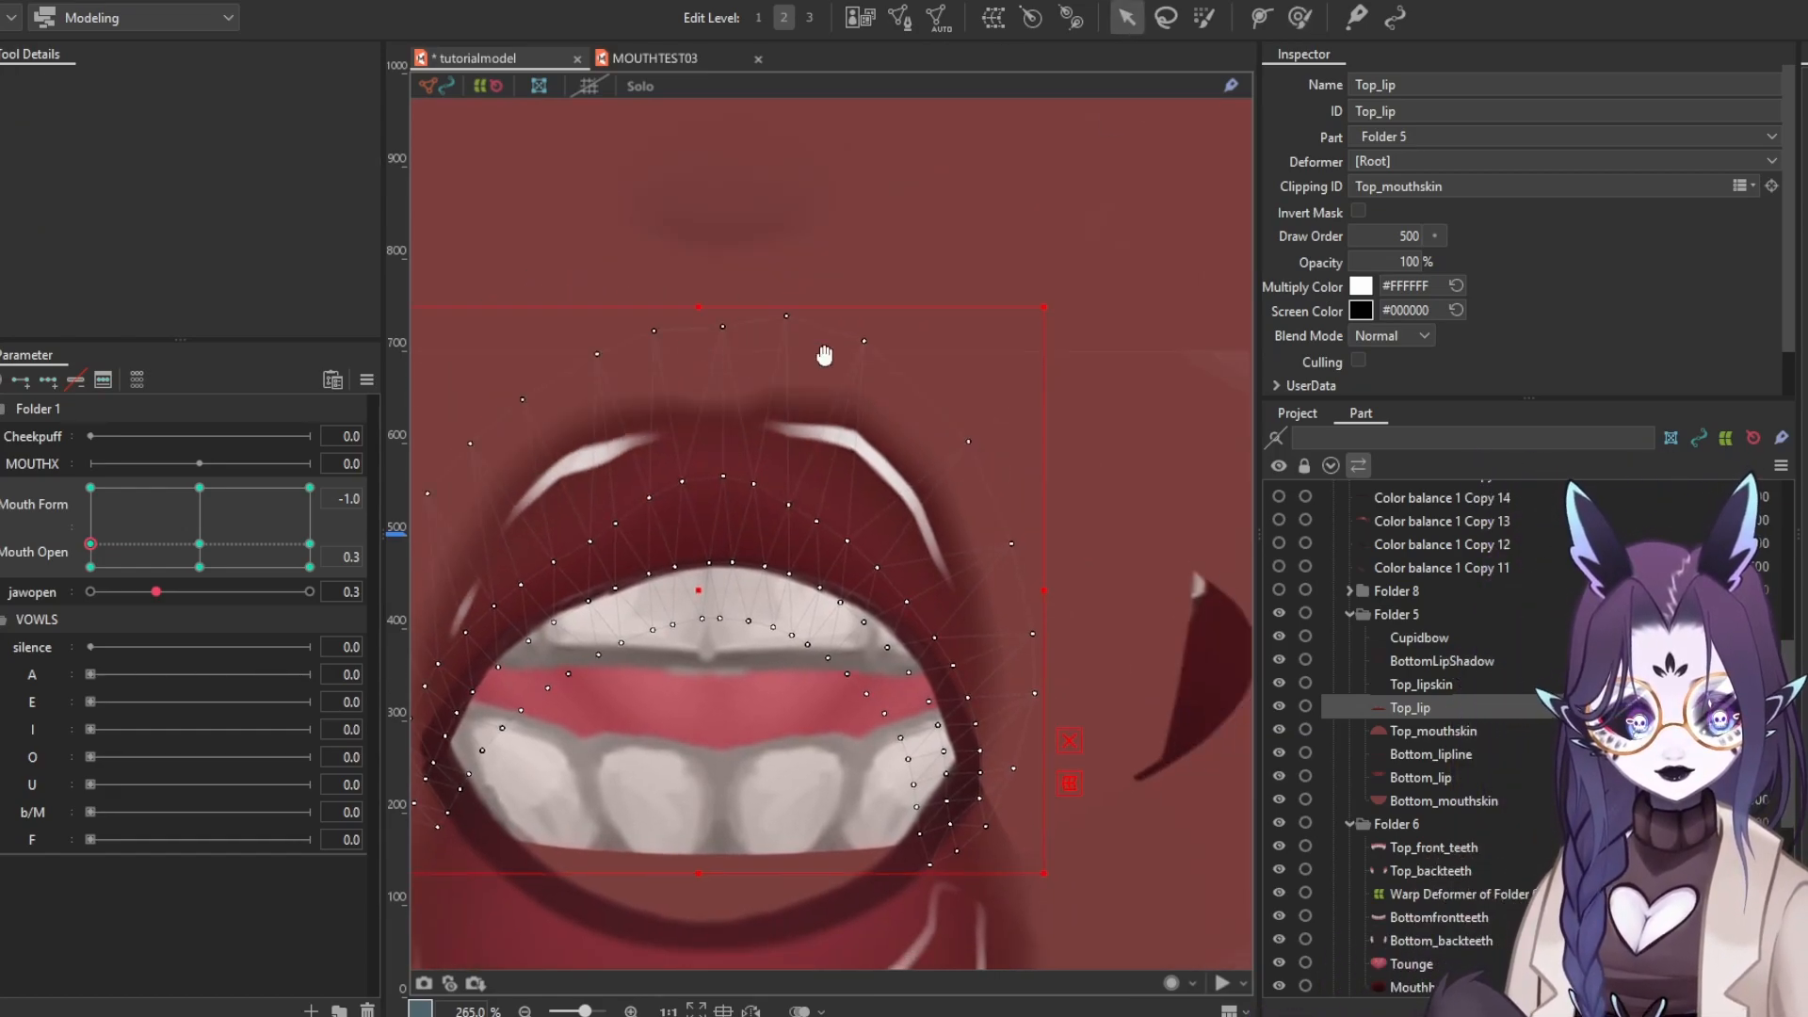
pyautogui.scroll(3, 816, 501)
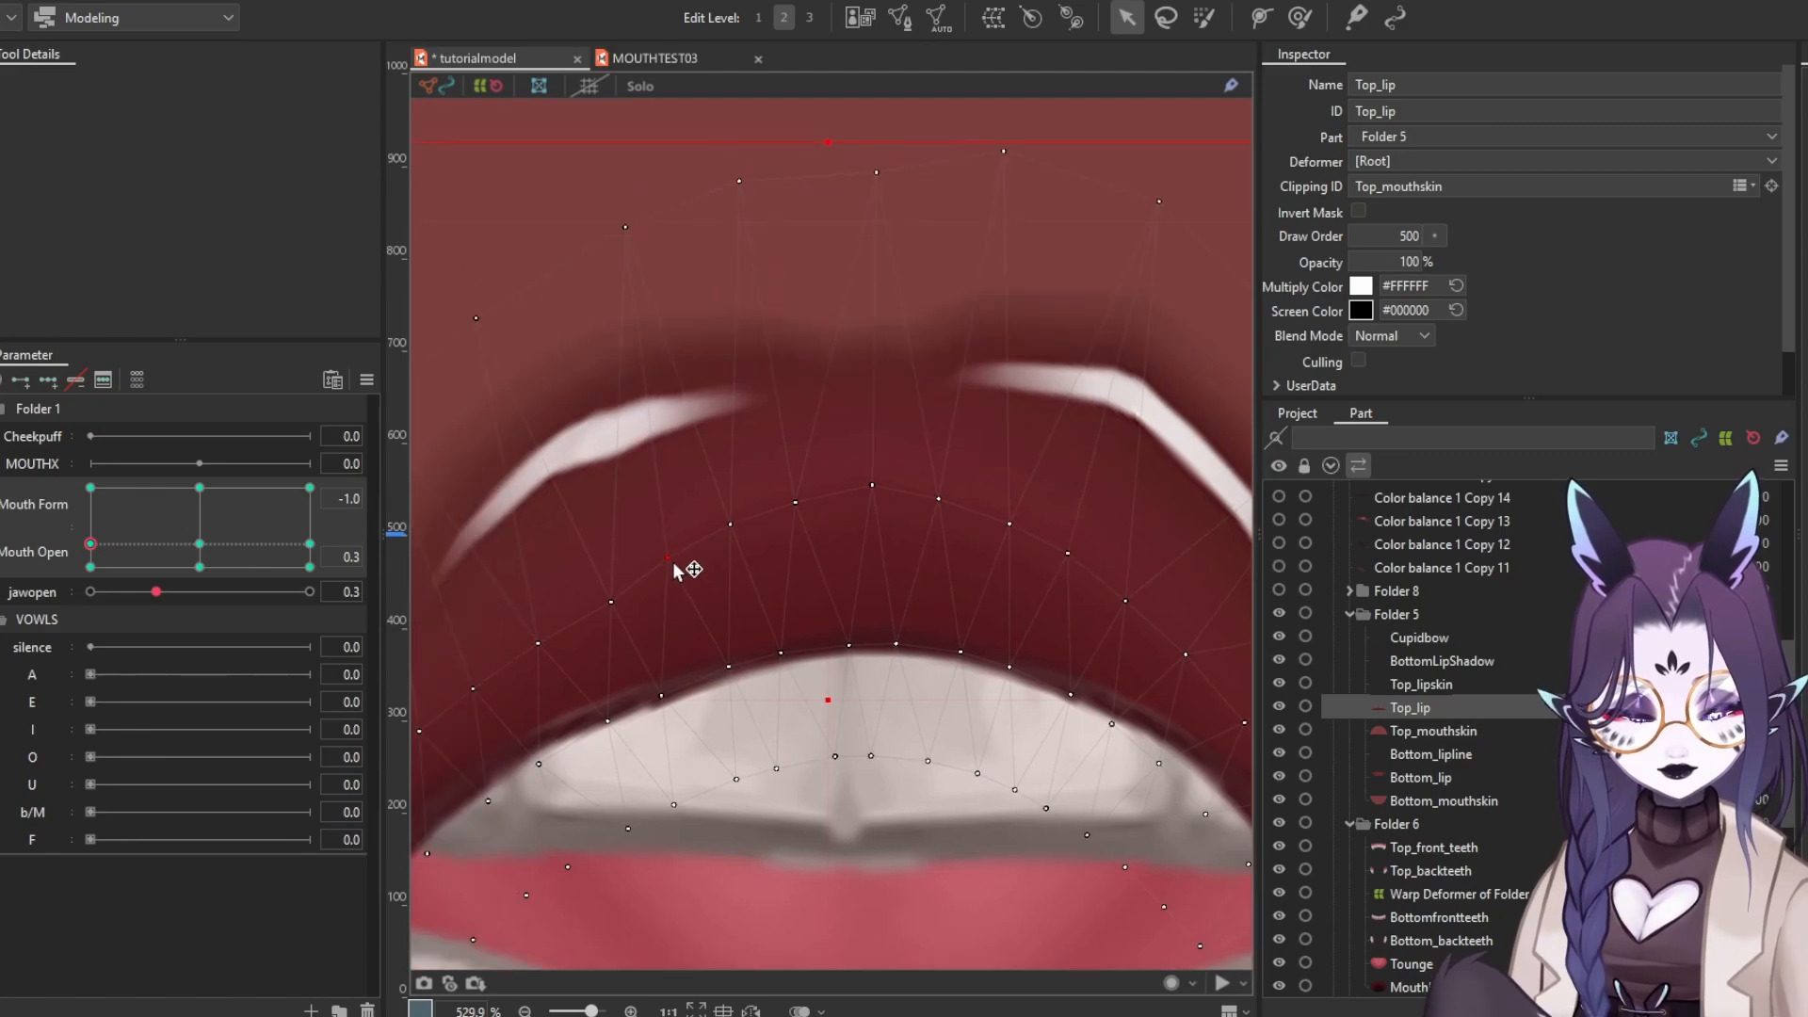
pyautogui.scroll(-2, 726, 505)
pyautogui.moveTo(1156, 596); pyautogui.dragTo(1029, 512)
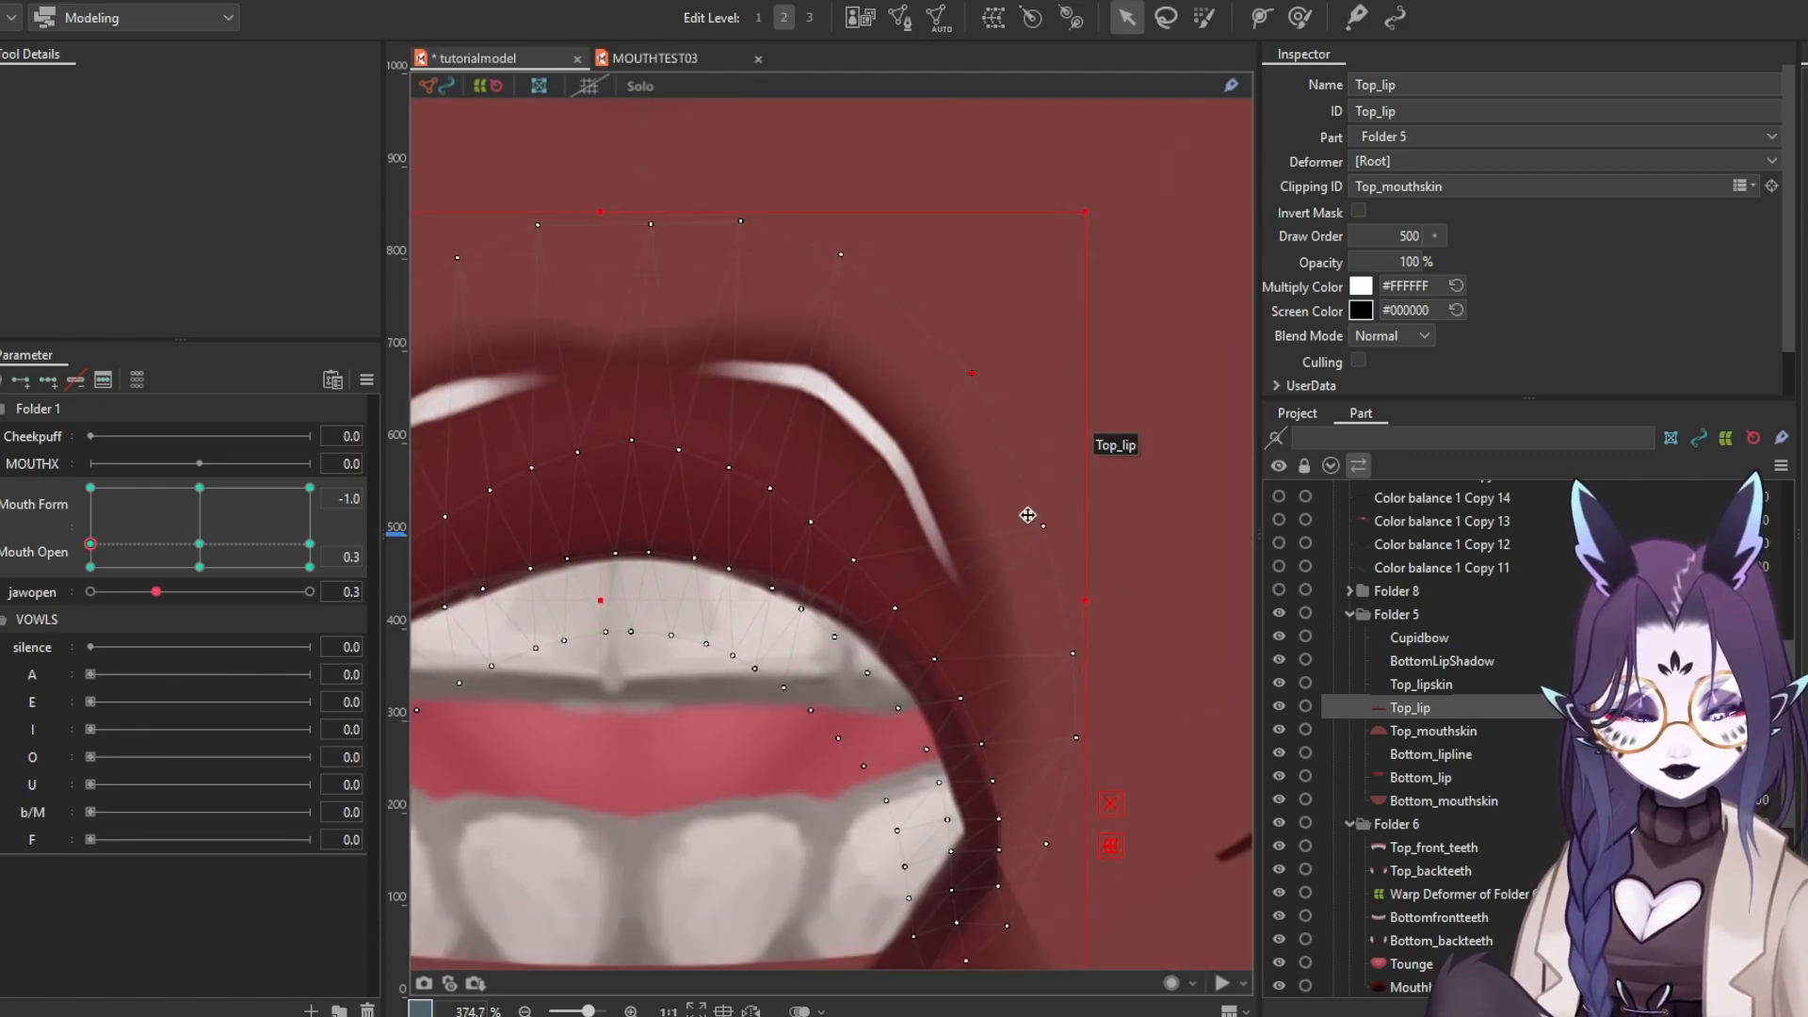
pyautogui.moveTo(1059, 751); pyautogui.dragTo(1049, 567)
pyautogui.scroll(-2, 1034, 670)
pyautogui.press('b')
pyautogui.scroll(1, 1043, 725)
pyautogui.scroll(-1, 1041, 730)
pyautogui.scroll(1, 593, 690)
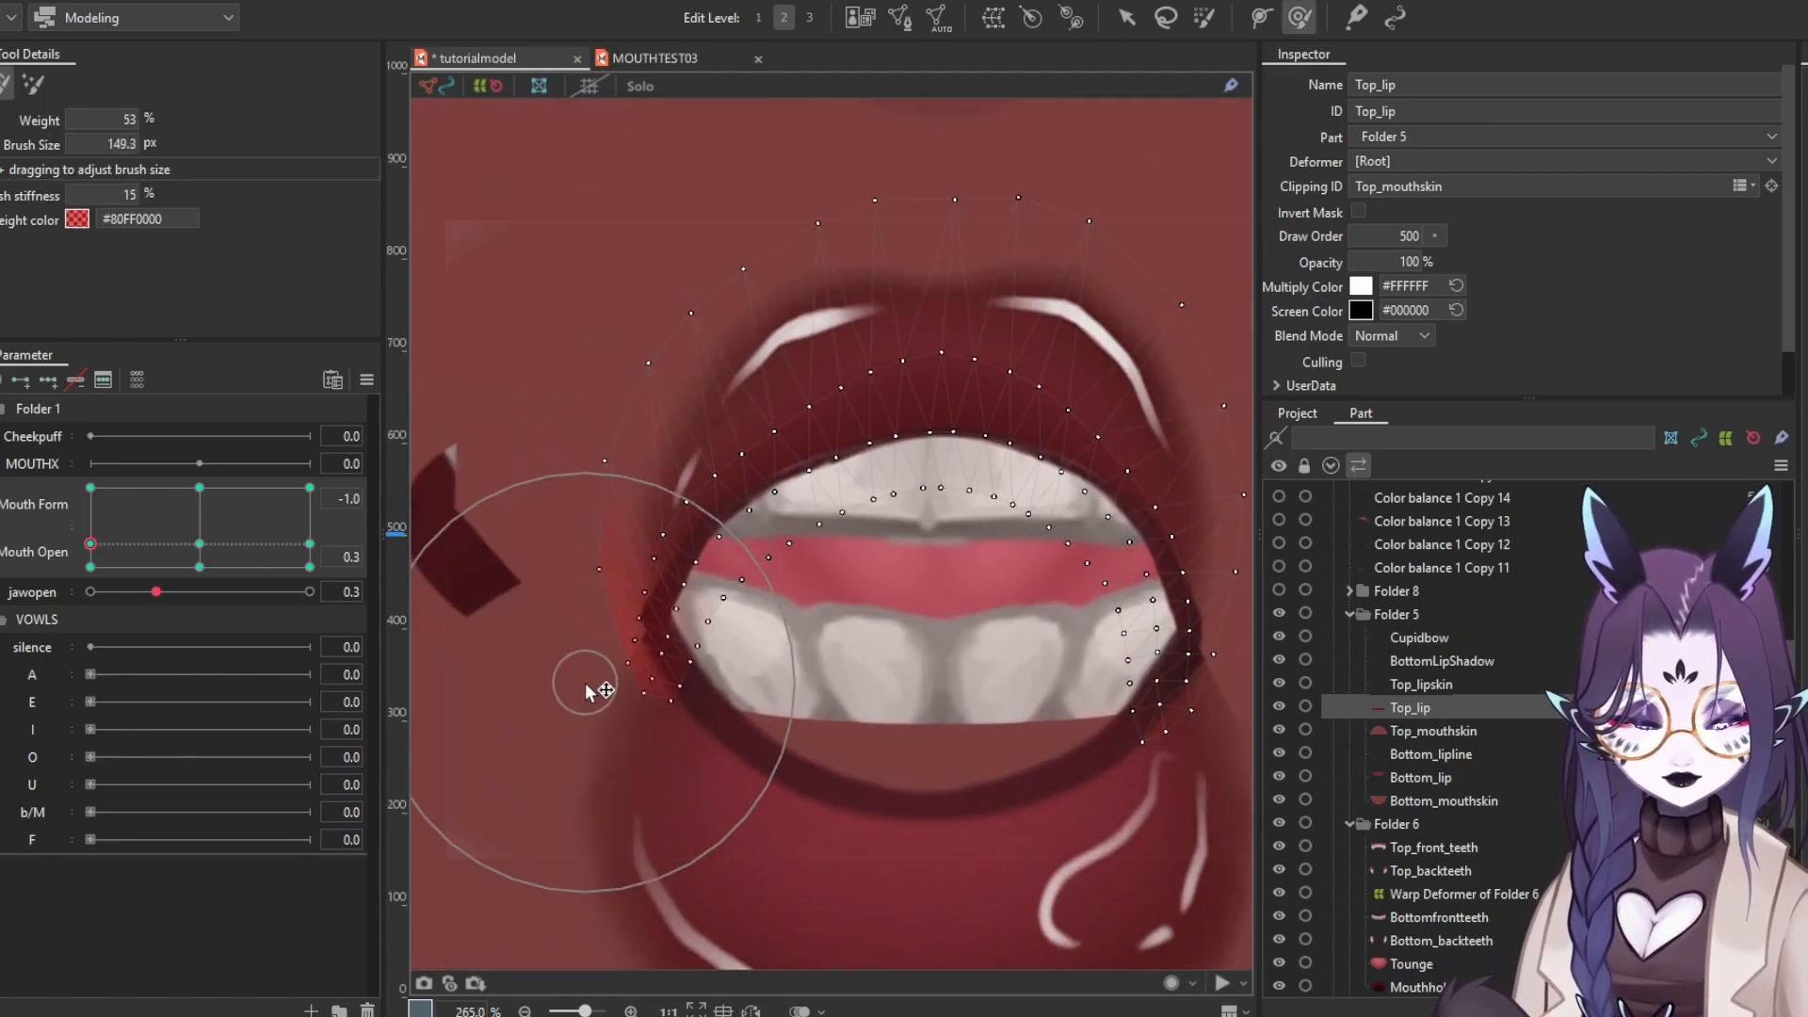
pyautogui.scroll(-1, 852, 641)
# Touch up the corner of Top_lip, and reposition the outer vertices of Top_mouthskin around the upper lip
pyautogui.click(1090, 698)
pyautogui.moveTo(1089, 697); pyautogui.dragTo(1119, 755)
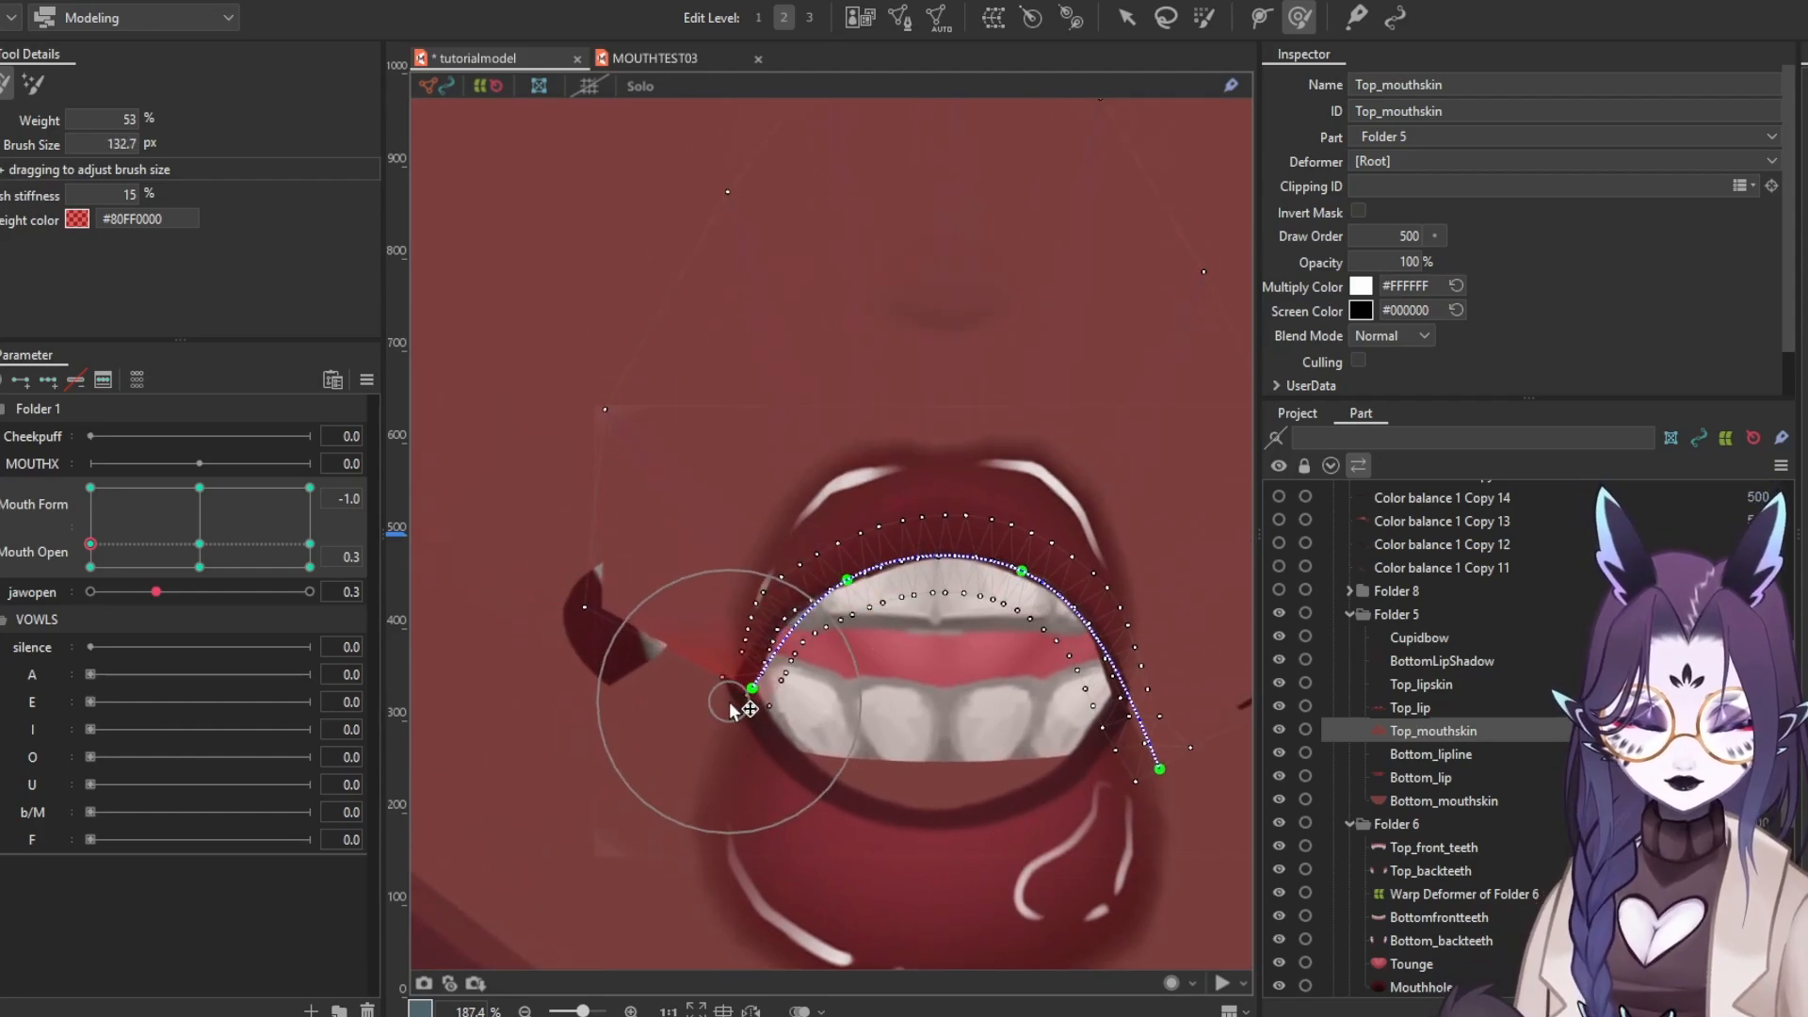
pyautogui.moveTo(555, 600); pyautogui.dragTo(492, 711)
pyautogui.scroll(-1, 492, 711)
pyautogui.click(1203, 17)
pyautogui.click(1127, 17)
pyautogui.moveTo(1015, 283); pyautogui.dragTo(497, 569)
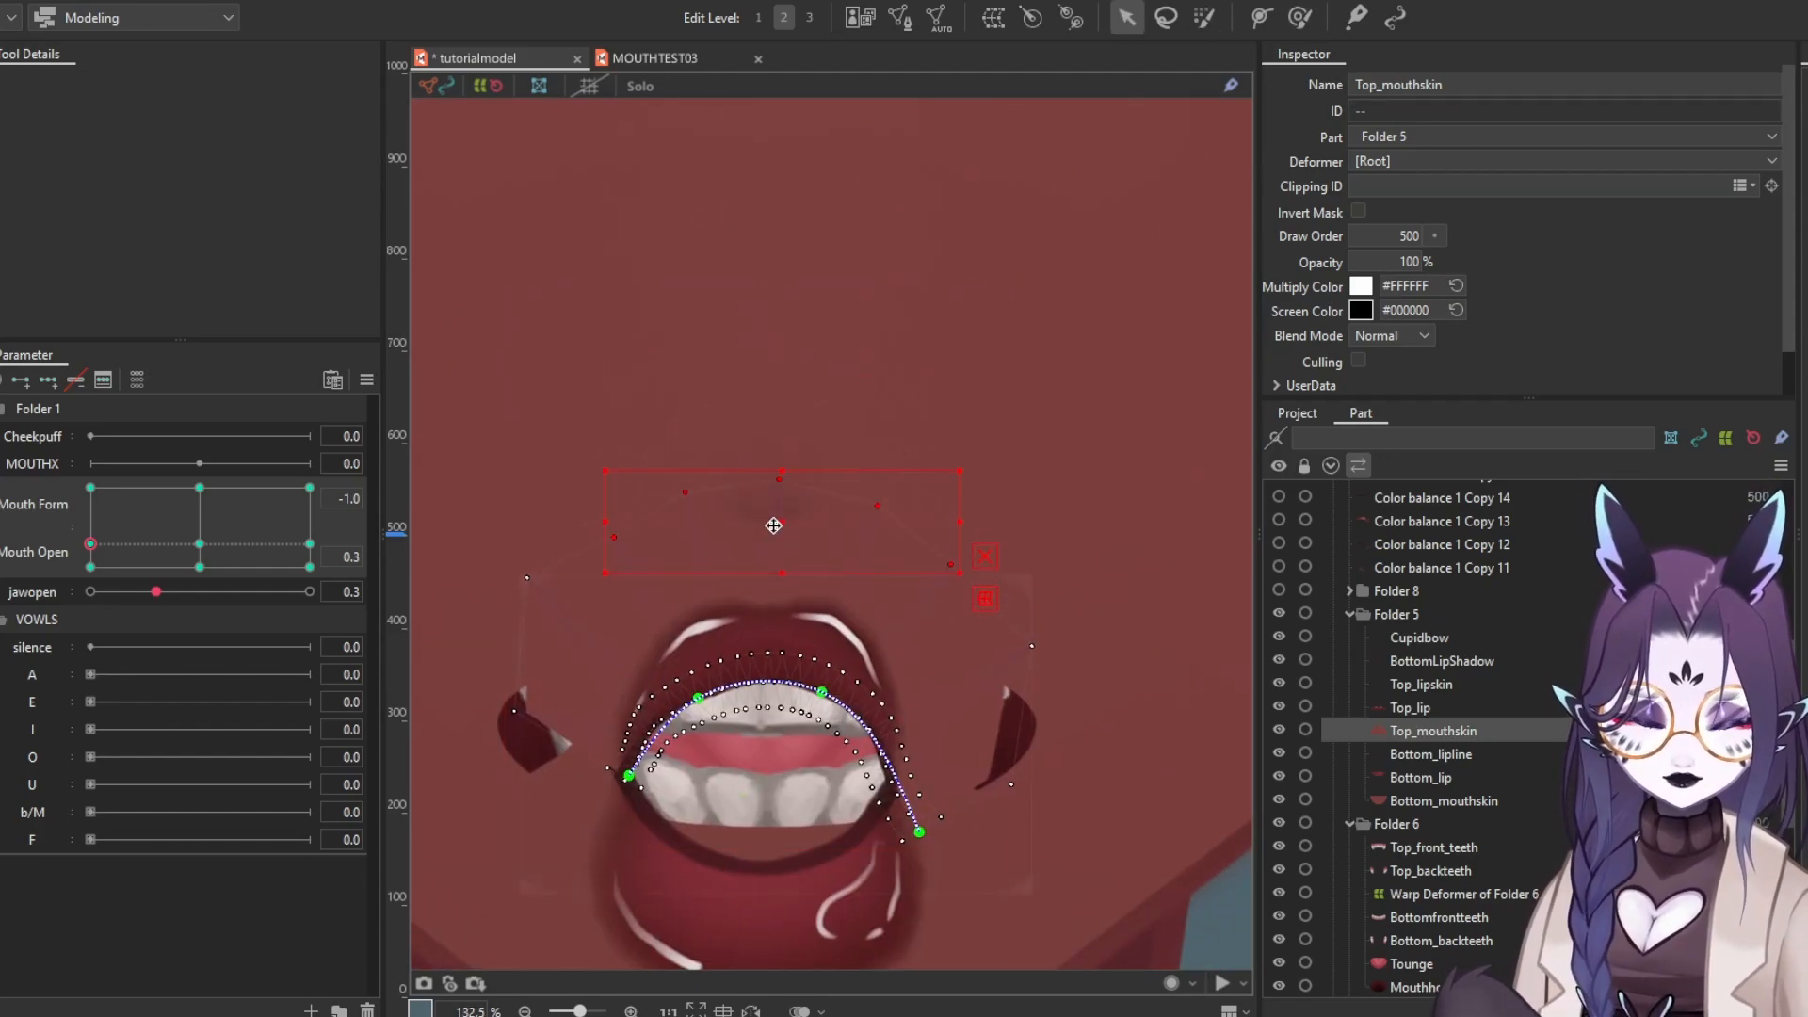
pyautogui.moveTo(973, 766); pyautogui.dragTo(984, 653)
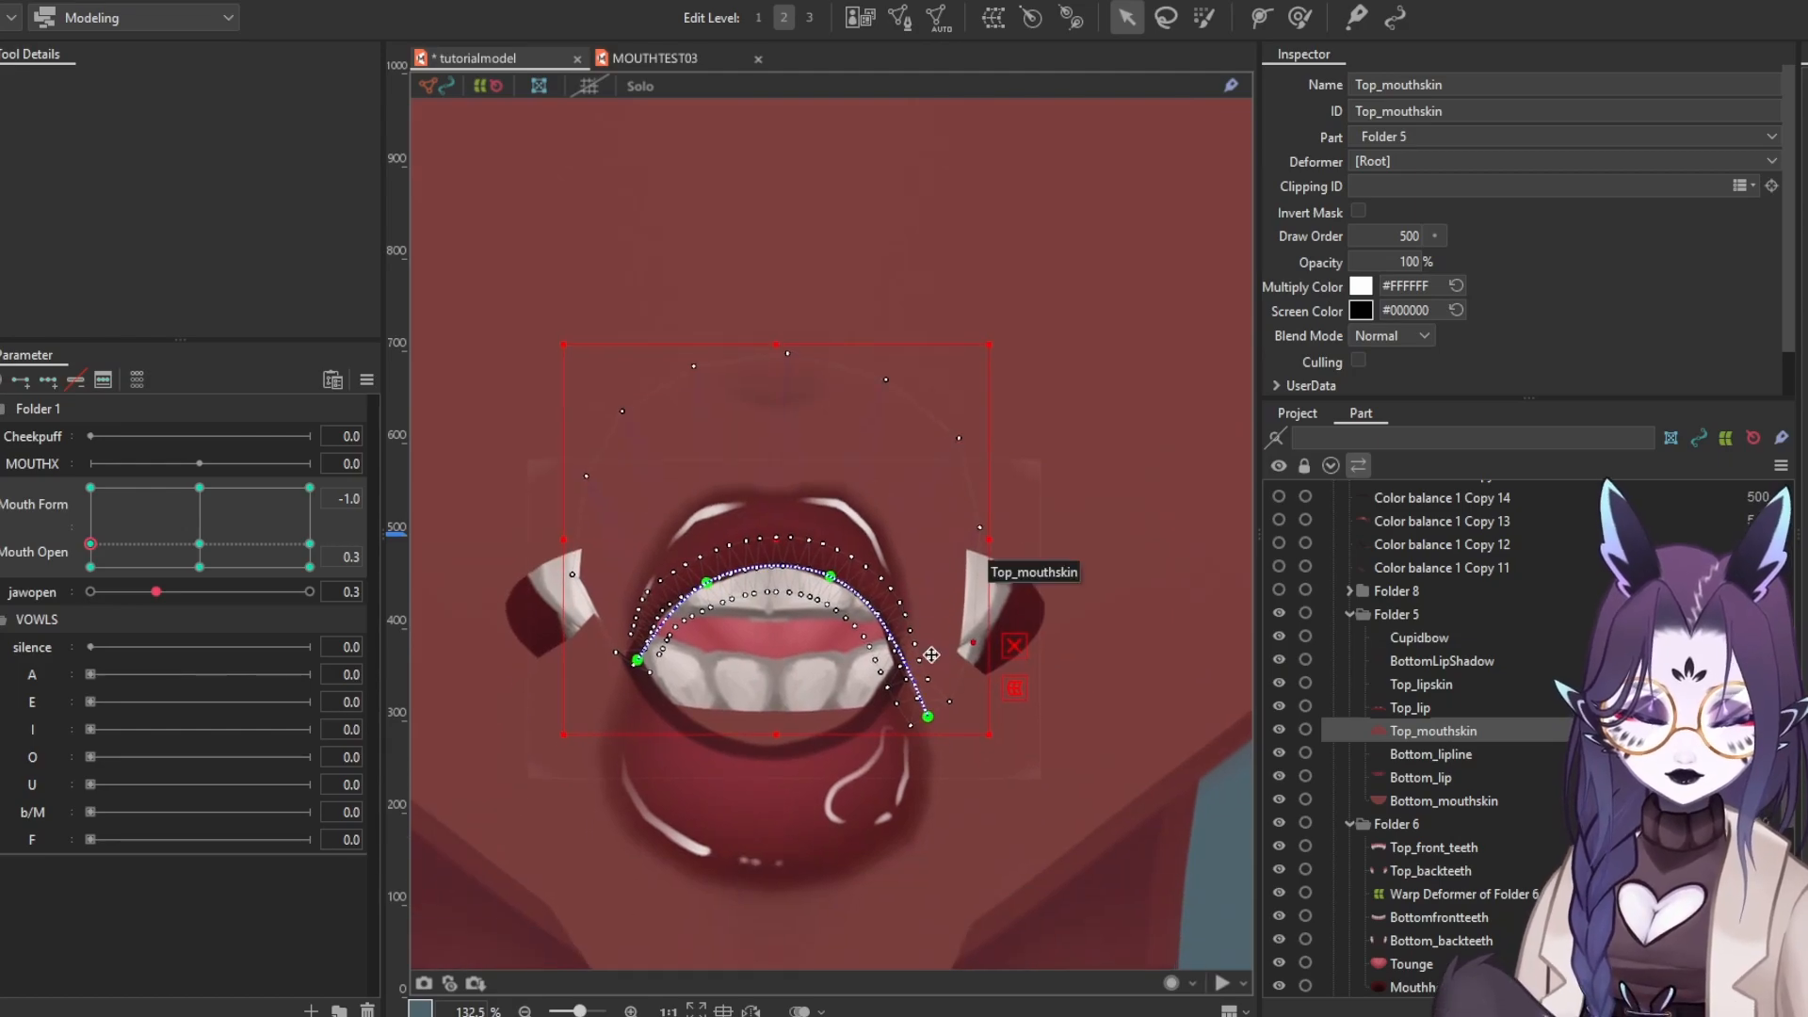
pyautogui.moveTo(1045, 503); pyautogui.dragTo(1046, 376)
# Pull the outer lower edge of Bottom_lip inward and upward with the deform brush
pyautogui.click(1460, 711)
pyautogui.click(1451, 776)
pyautogui.click(1303, 27)
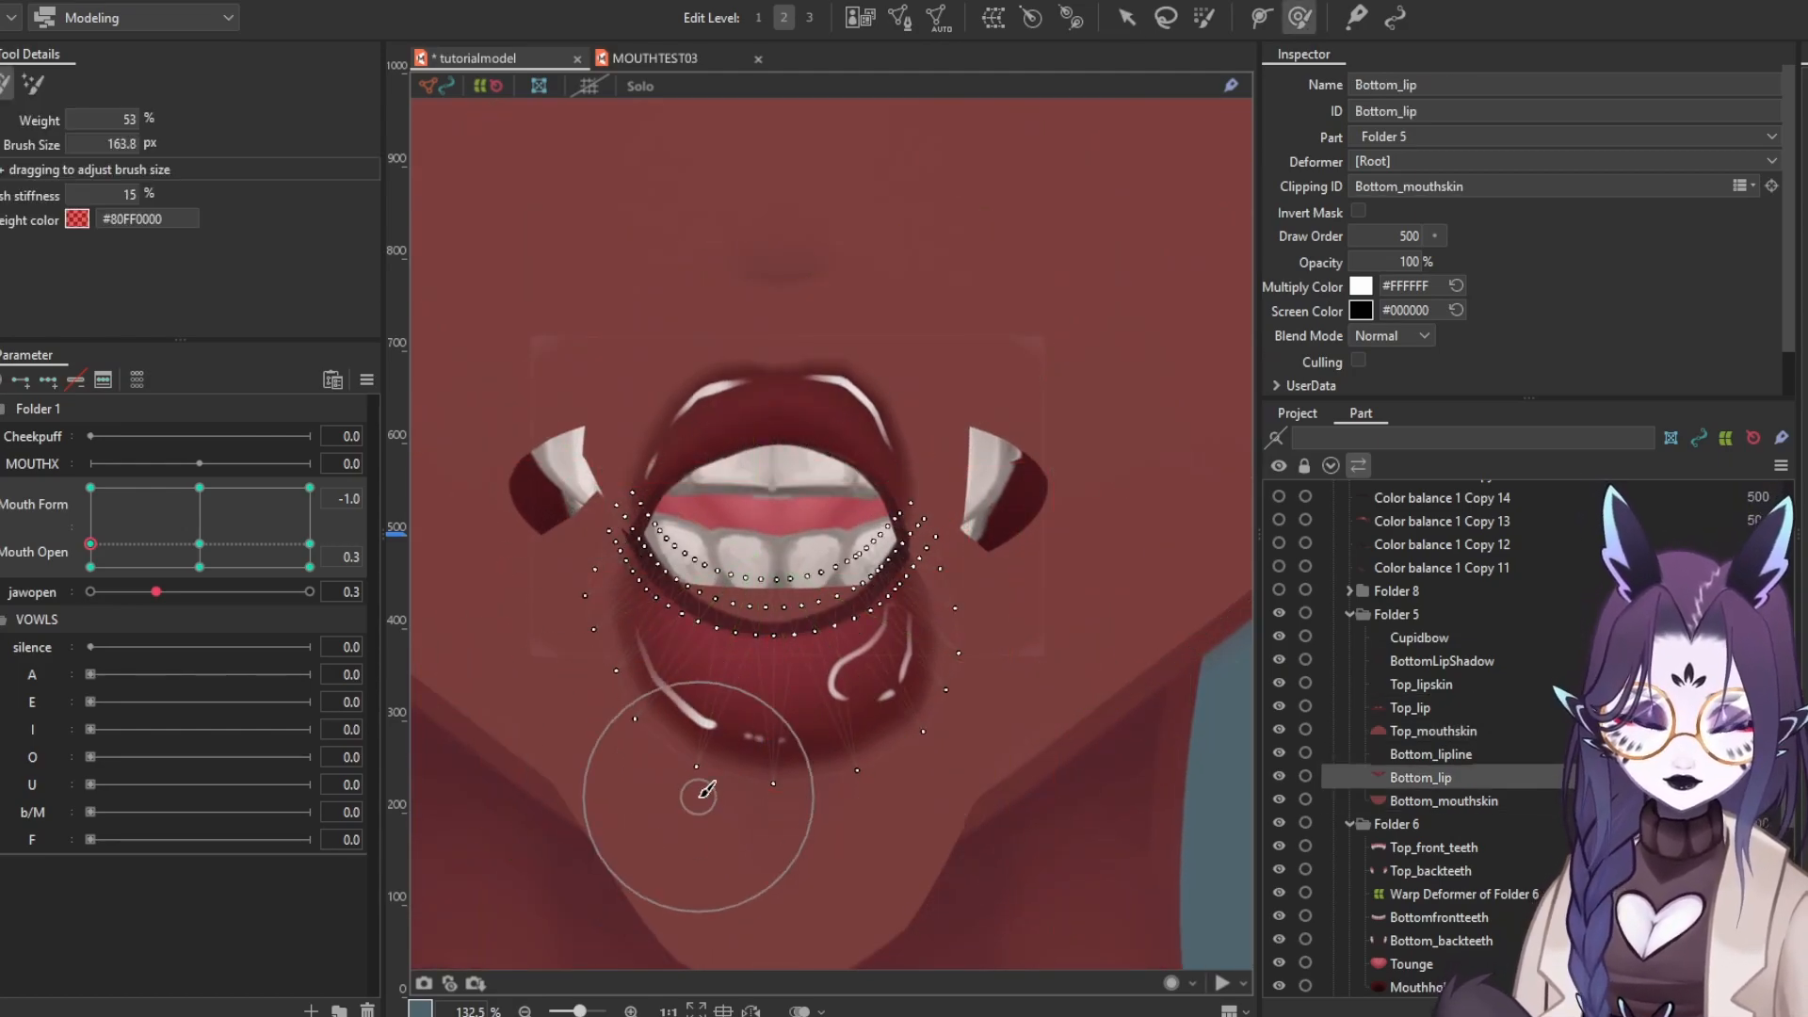
pyautogui.moveTo(521, 612); pyautogui.dragTo(509, 595)
pyautogui.moveTo(521, 622); pyautogui.dragTo(638, 738)
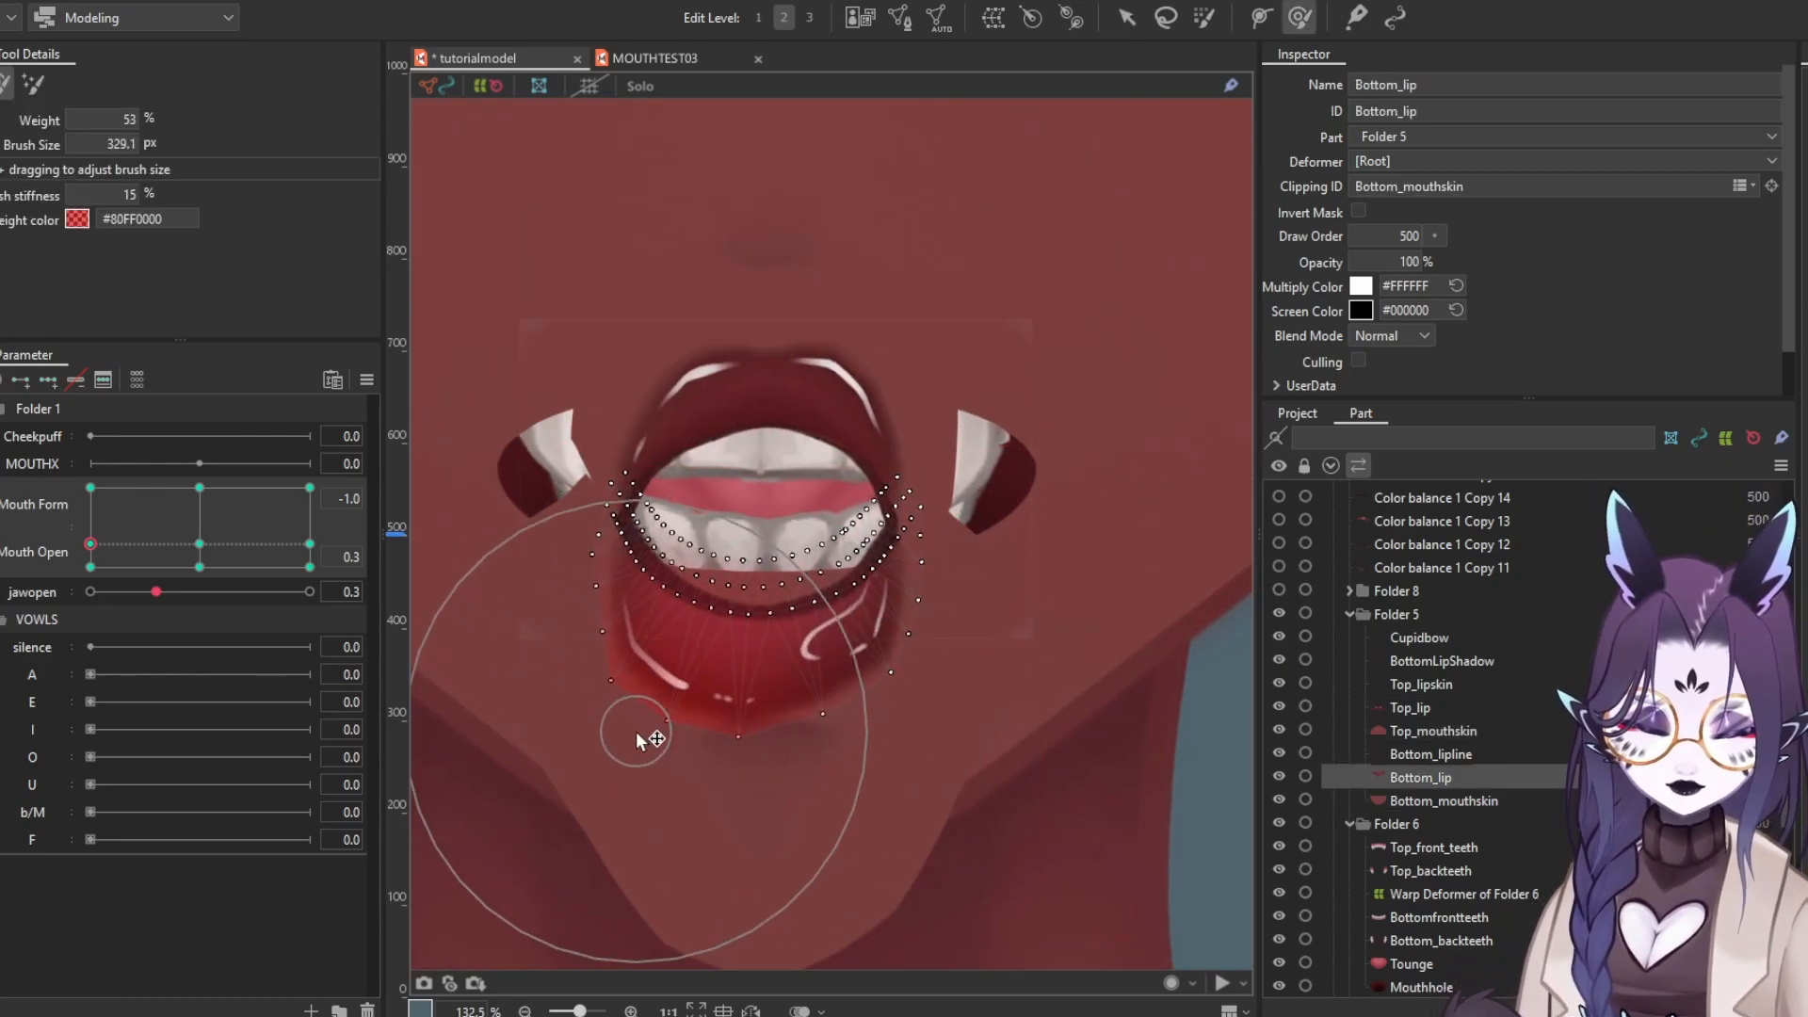
pyautogui.moveTo(748, 706)
pyautogui.mouseDown()
pyautogui.moveTo(710, 734)
pyautogui.moveTo(659, 707)
pyautogui.mouseUp()
pyautogui.moveTo(881, 688); pyautogui.dragTo(843, 664)
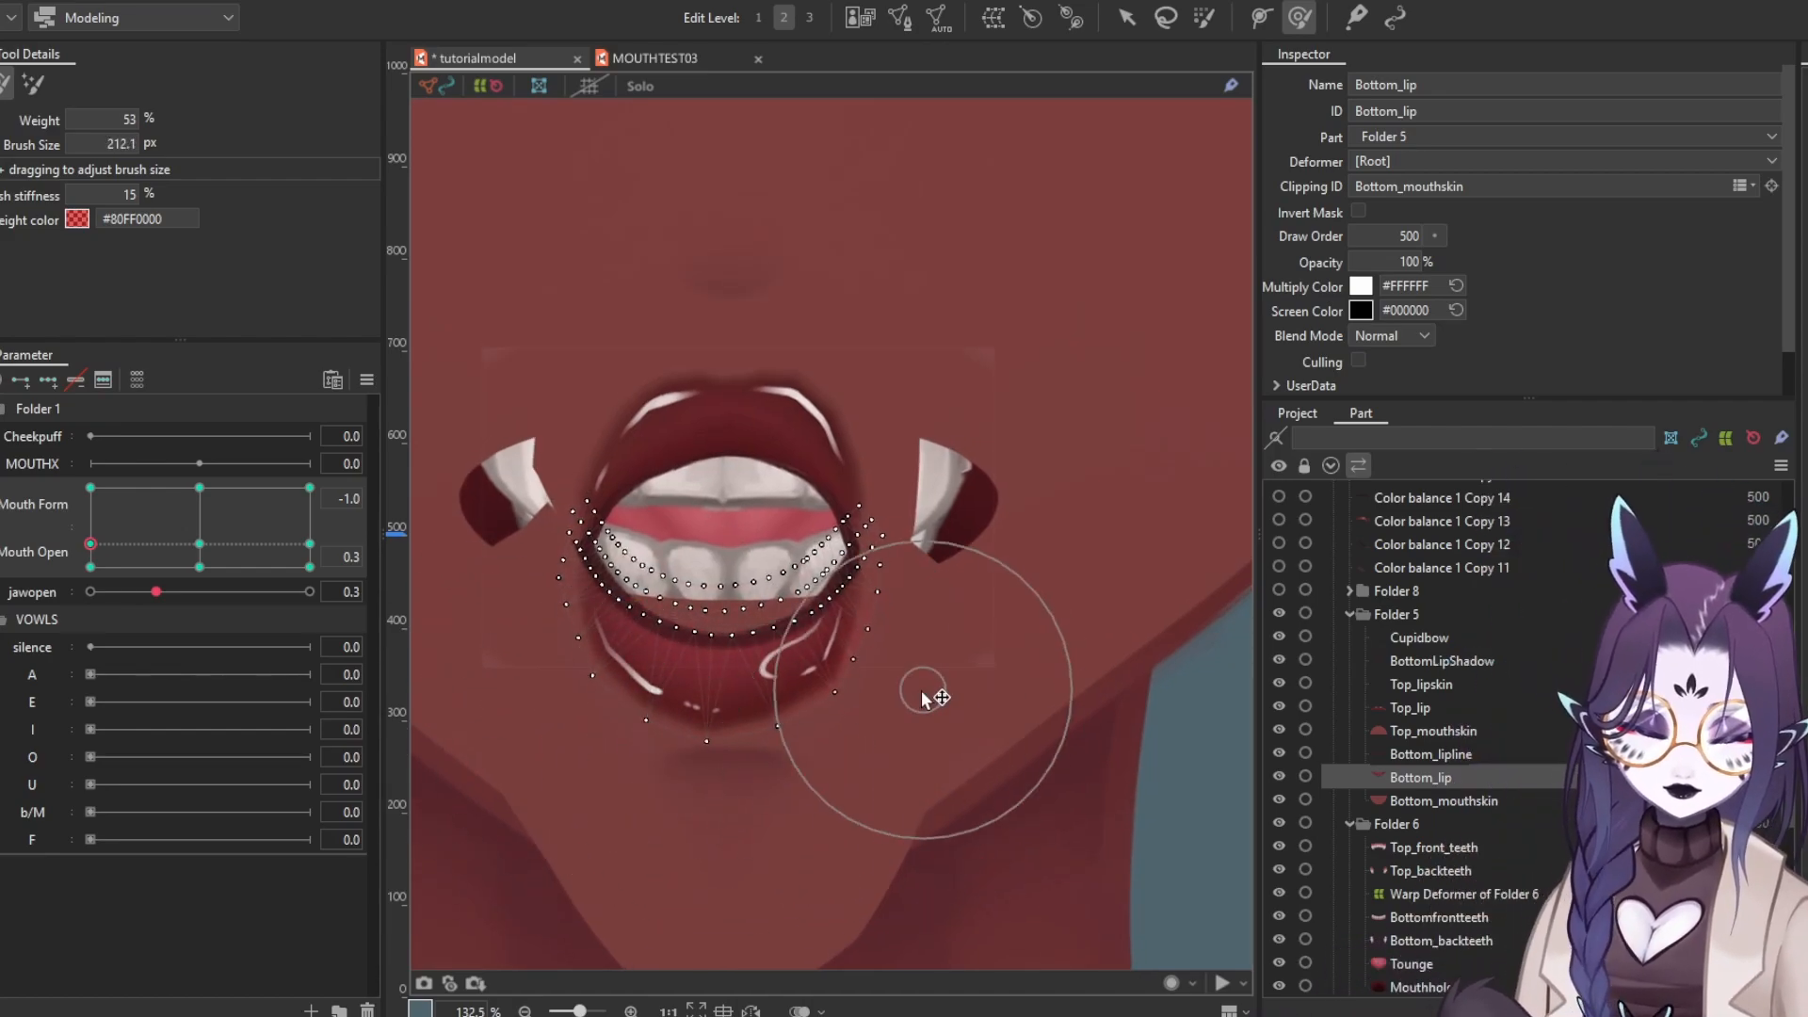
# Refine the sides and inner edge of Bottom_lip using a smaller deform brush
pyautogui.scroll(2, 678, 750)
pyautogui.moveTo(718, 810); pyautogui.dragTo(678, 751)
pyautogui.scroll(-2, 679, 751)
pyautogui.moveTo(857, 754)
pyautogui.mouseDown()
pyautogui.moveTo(835, 743)
pyautogui.moveTo(847, 771)
pyautogui.mouseUp()
pyautogui.scroll(3, 612, 594)
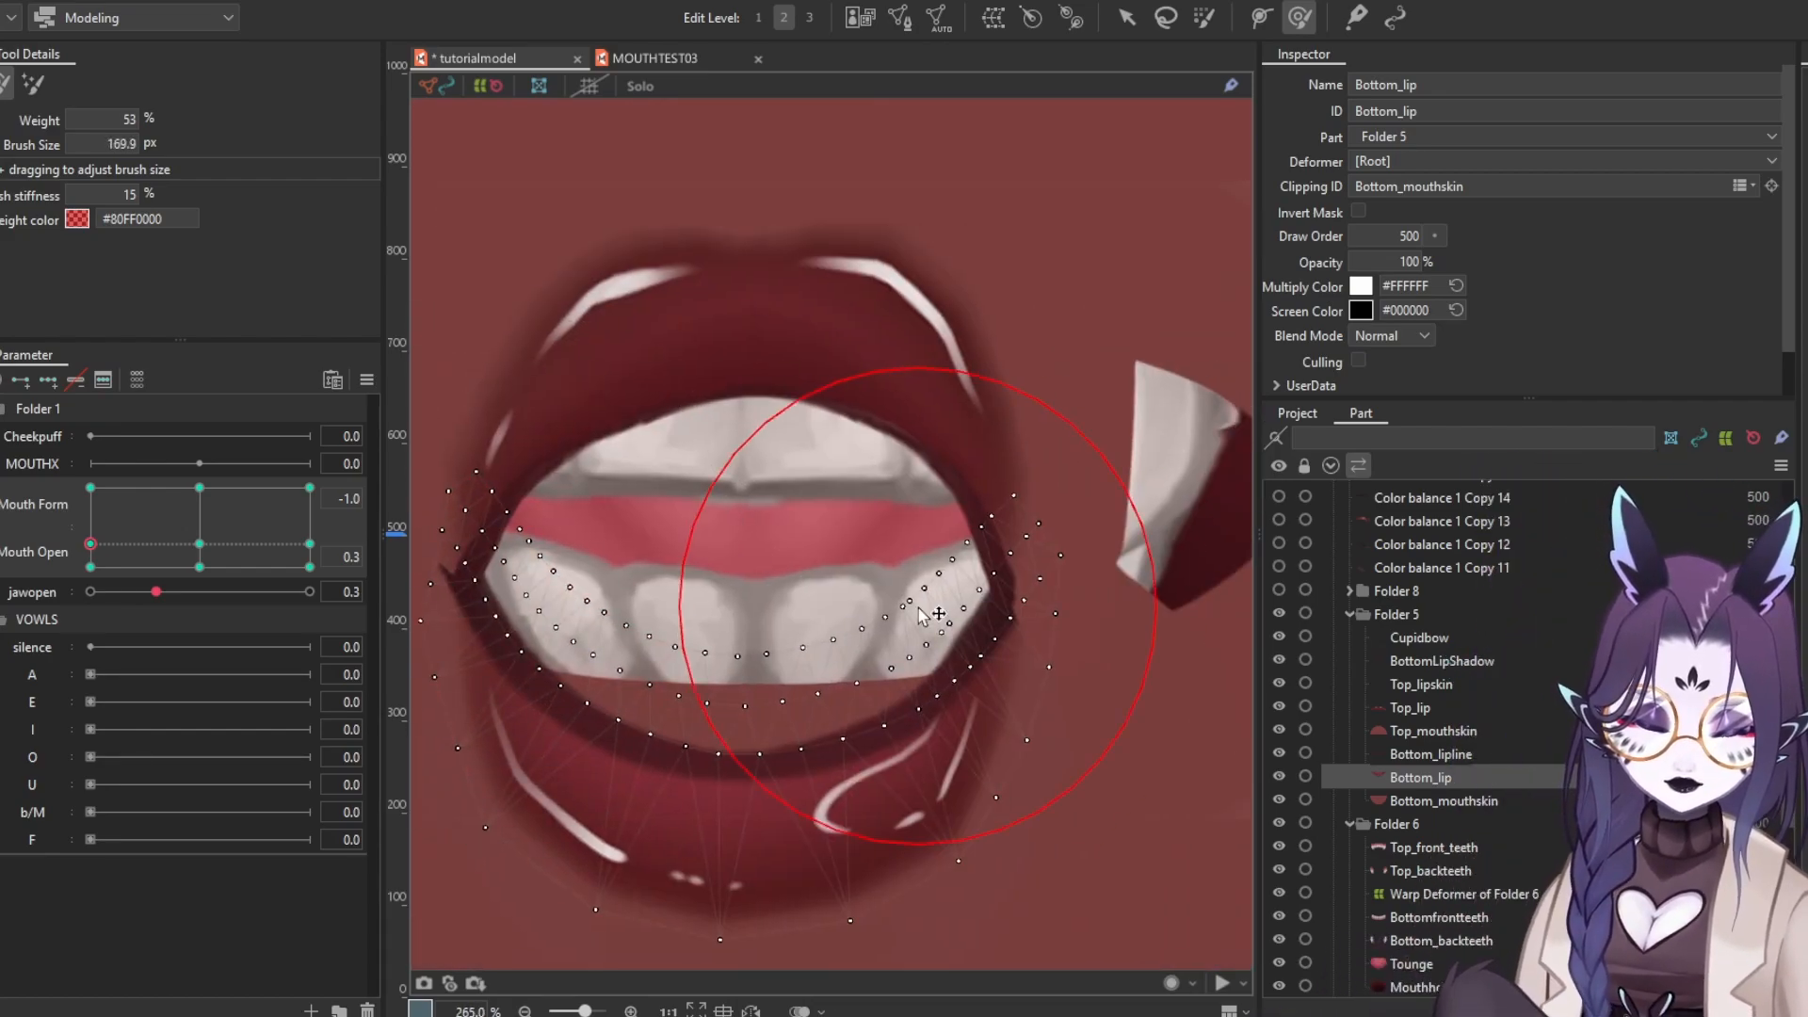
pyautogui.moveTo(916, 558); pyautogui.dragTo(960, 565)
pyautogui.moveTo(869, 615)
pyautogui.mouseDown()
pyautogui.moveTo(957, 646)
pyautogui.moveTo(921, 625)
pyautogui.mouseUp()
pyautogui.moveTo(658, 681); pyautogui.dragTo(645, 626)
pyautogui.scroll(-4, 629, 714)
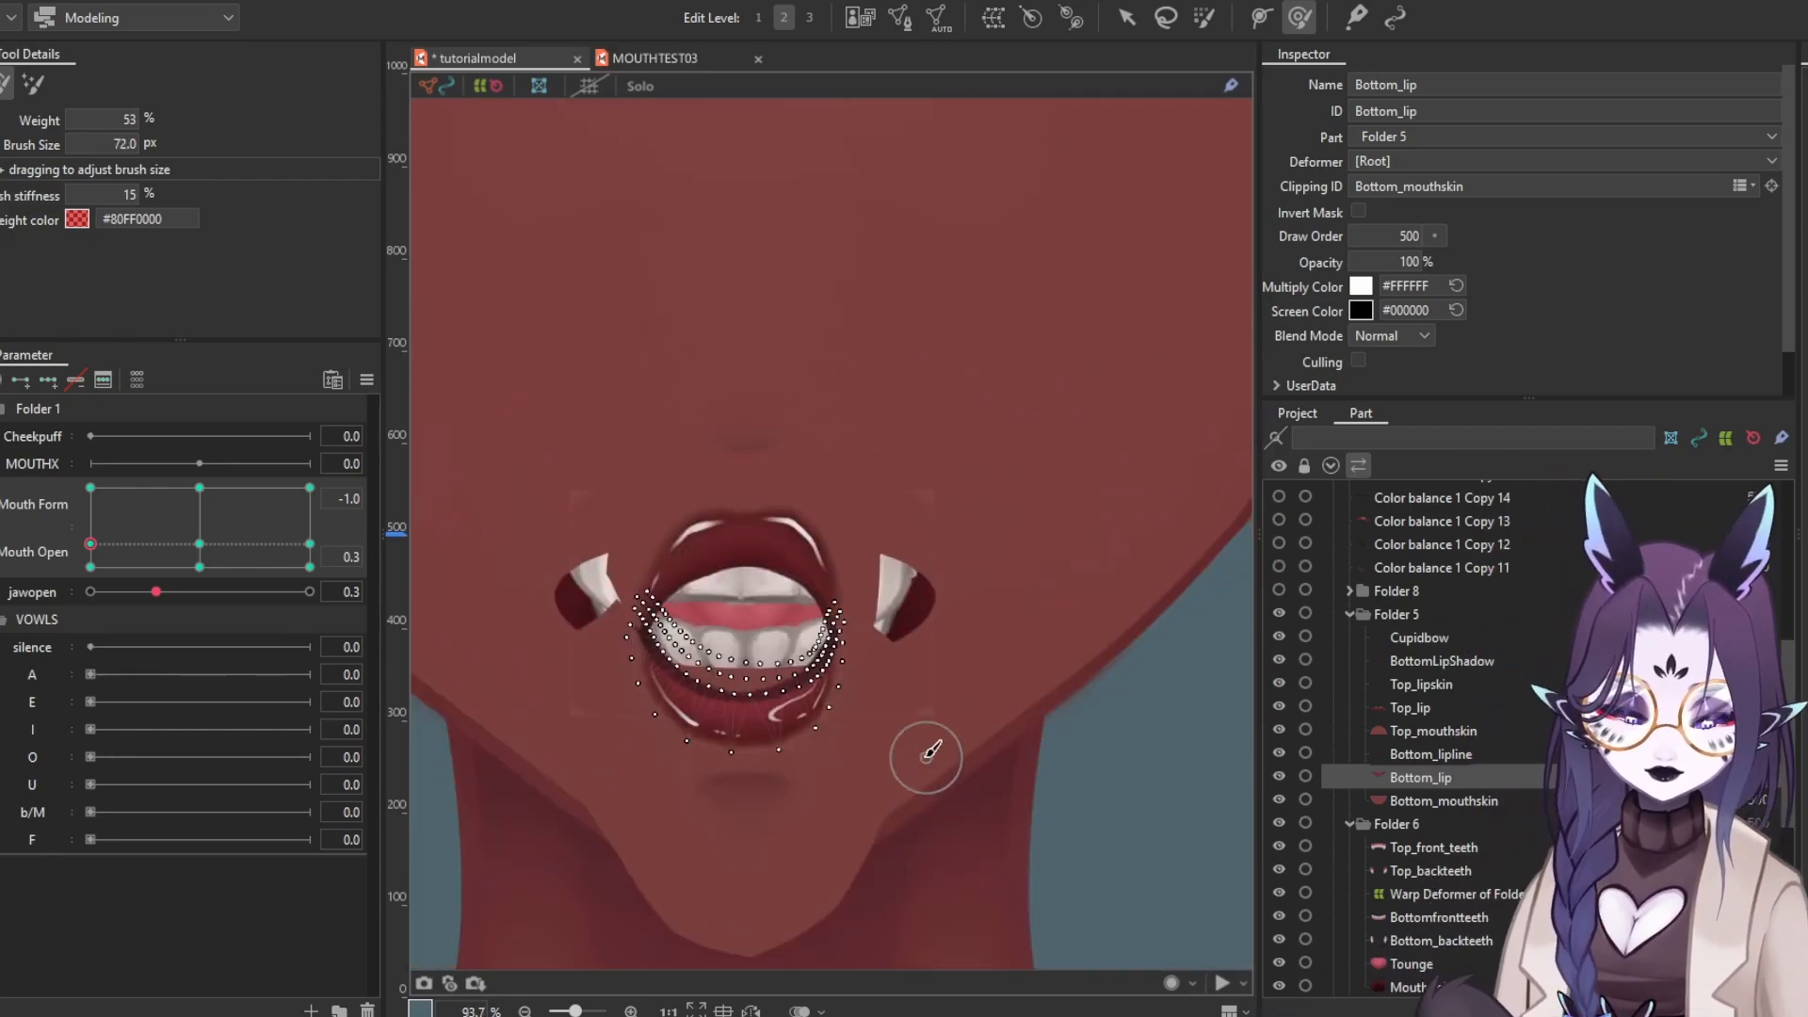
# Touch up the upper edge of Top_lip with the deform brush
pyautogui.click(1410, 708)
pyautogui.scroll(3, 715, 489)
pyautogui.moveTo(779, 480); pyautogui.dragTo(824, 419)
pyautogui.scroll(-8, 800, 591)
# Reshape Mouthhole with the deform brush, pulling its wide sides inward to fit the opening between the lips
pyautogui.click(1412, 987)
pyautogui.scroll(8, 730, 650)
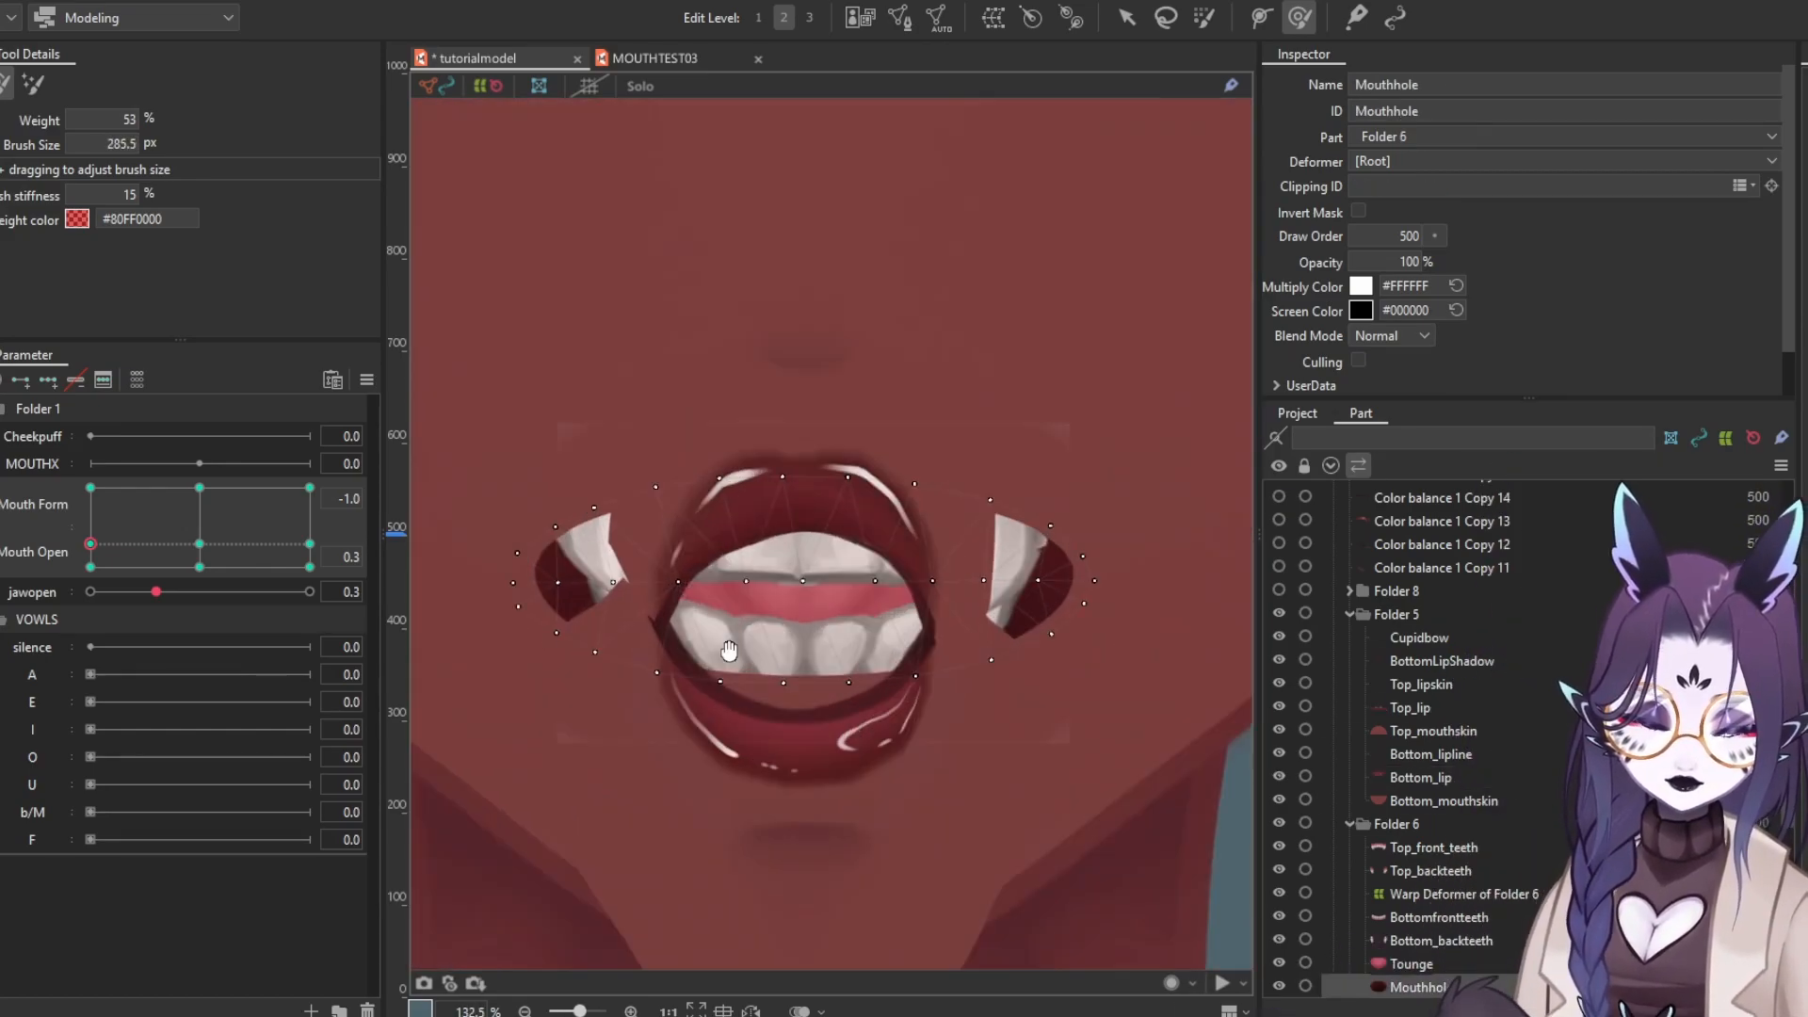
pyautogui.moveTo(733, 403); pyautogui.dragTo(740, 447)
pyautogui.moveTo(740, 448); pyautogui.dragTo(784, 437)
pyautogui.moveTo(565, 528); pyautogui.dragTo(604, 545)
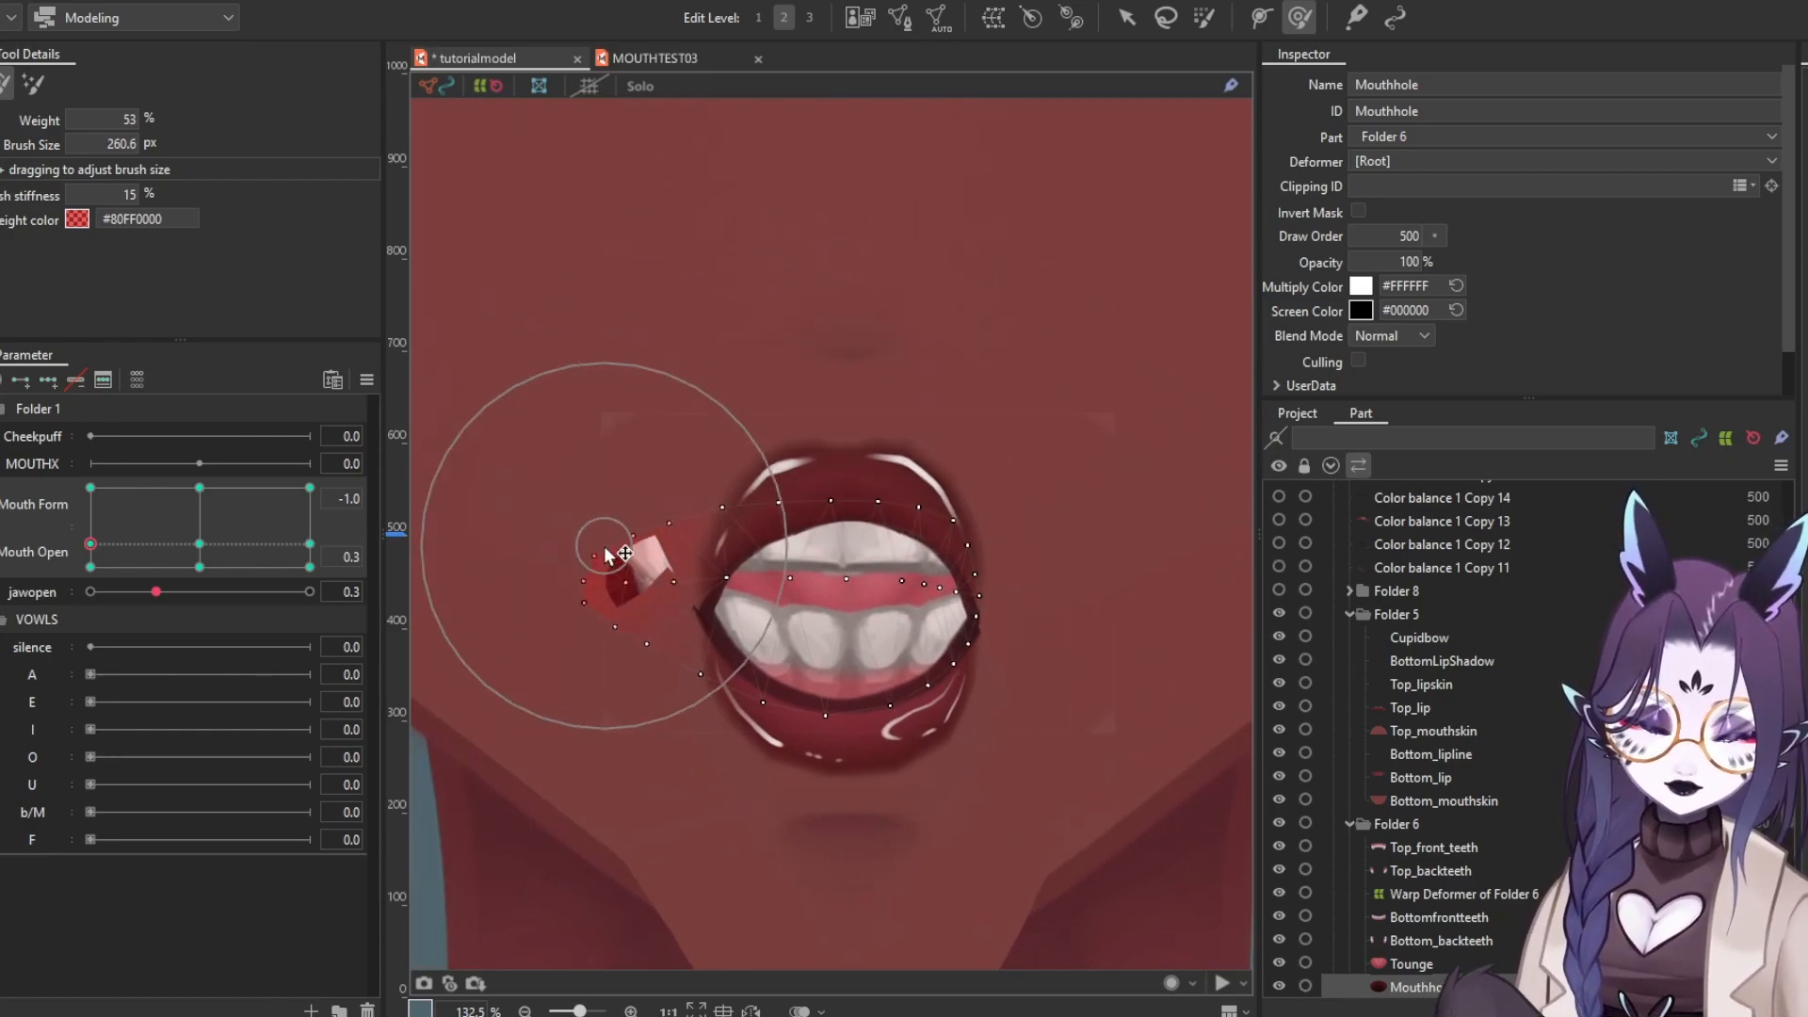
pyautogui.moveTo(695, 459); pyautogui.dragTo(658, 554)
pyautogui.moveTo(965, 641); pyautogui.dragTo(888, 637)
pyautogui.moveTo(931, 482); pyautogui.dragTo(918, 532)
pyautogui.moveTo(628, 616); pyautogui.dragTo(646, 605)
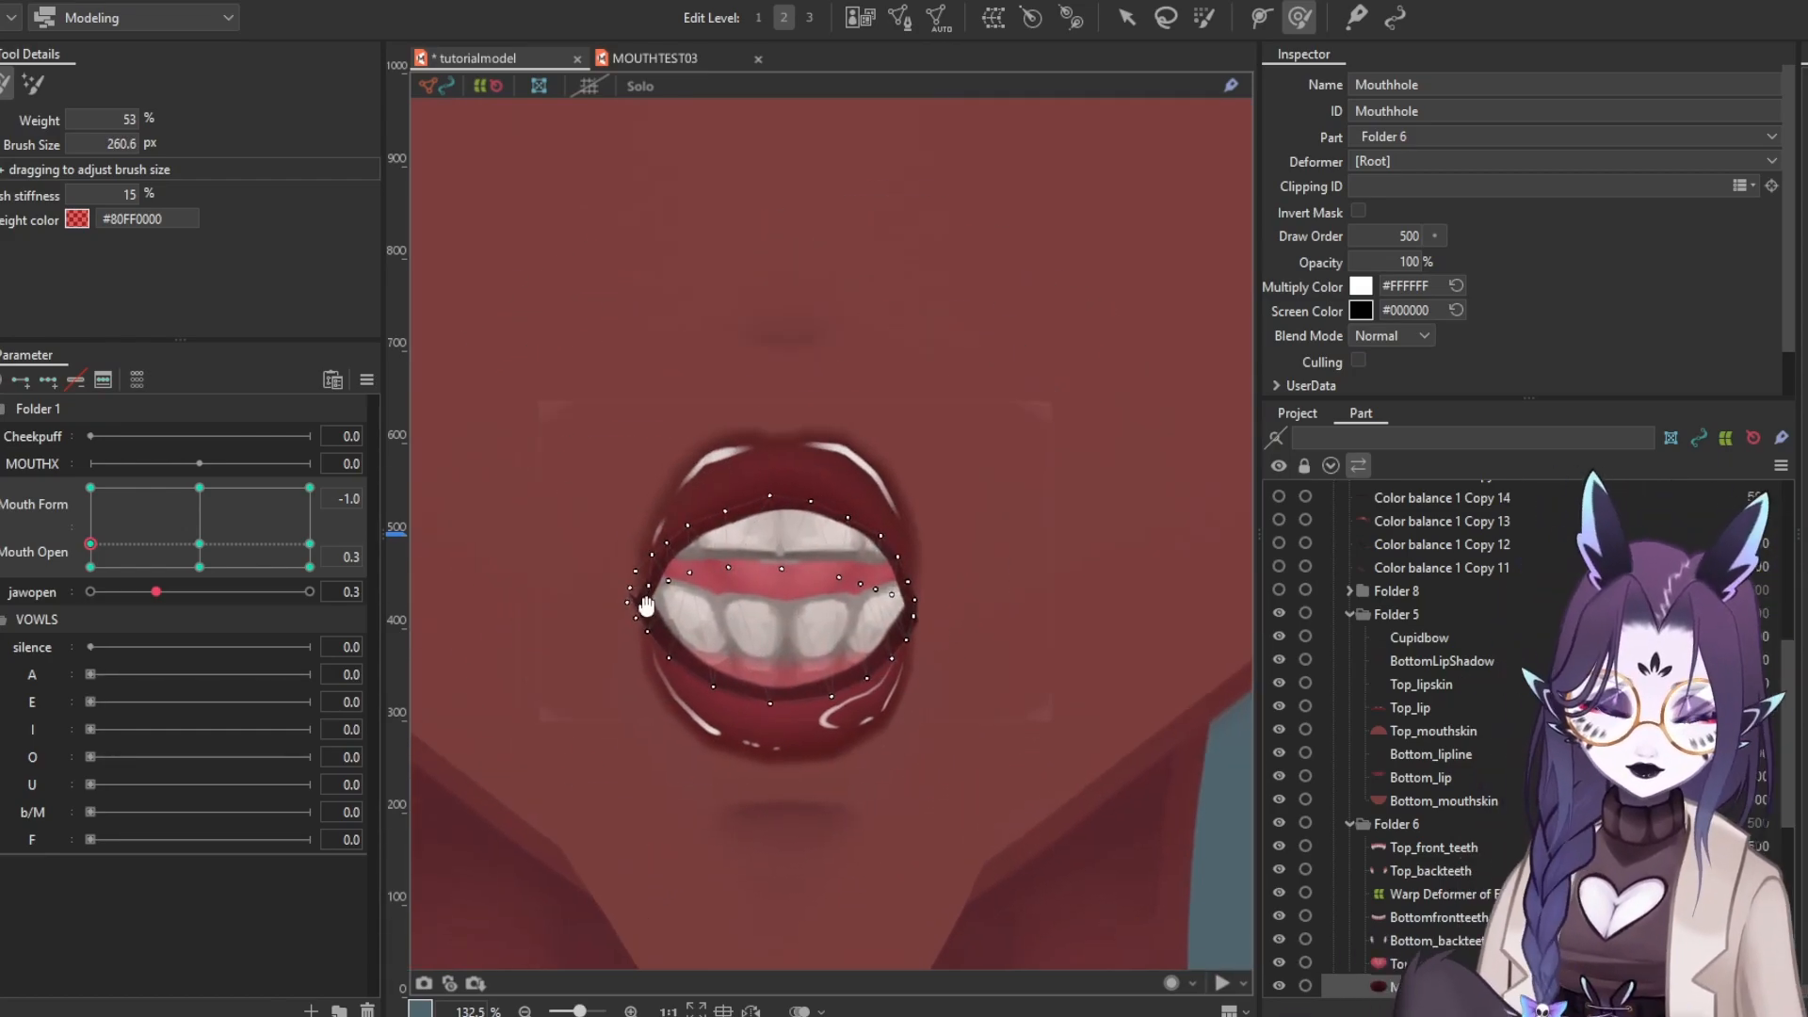
# Set jawopen to 0.9 and adjust Bottom_lipline with the deform brush
pyautogui.moveTo(157, 591); pyautogui.dragTo(276, 592)
pyautogui.moveTo(551, 591); pyautogui.dragTo(621, 602)
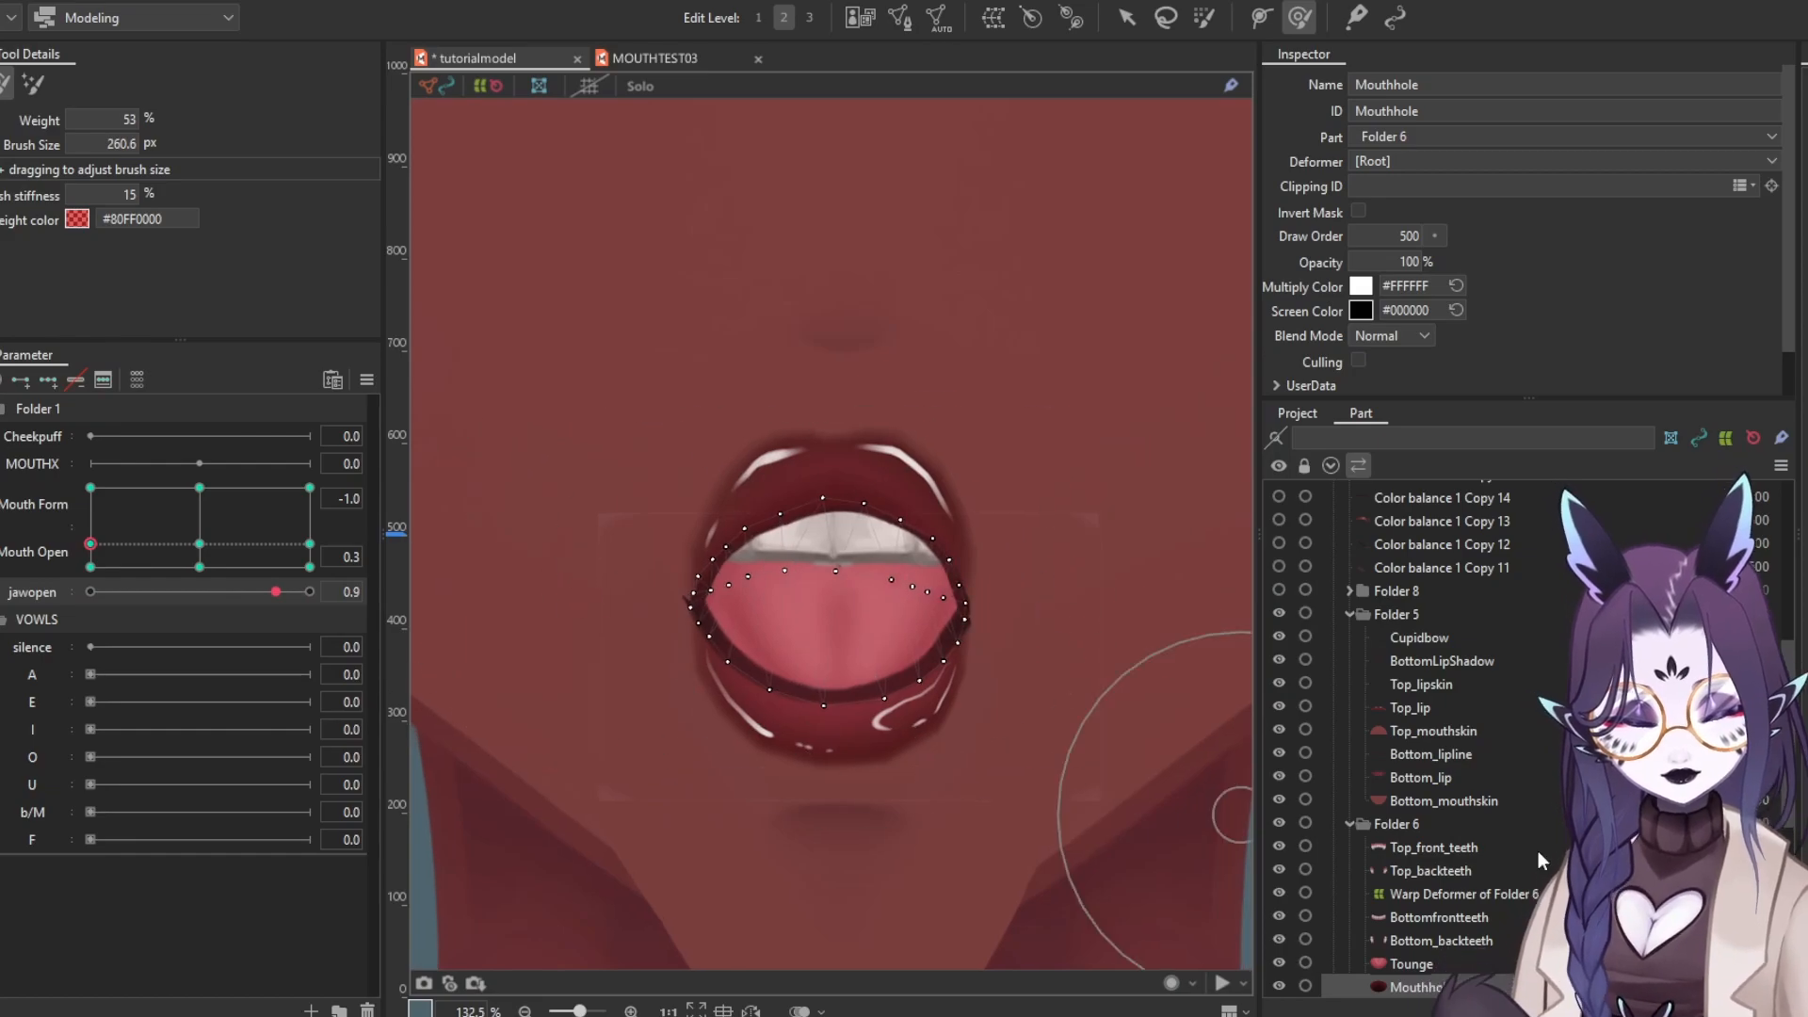
pyautogui.click(1441, 754)
pyautogui.scroll(2, 715, 640)
pyautogui.moveTo(871, 574); pyautogui.dragTo(634, 587)
pyautogui.scroll(-5, 781, 594)
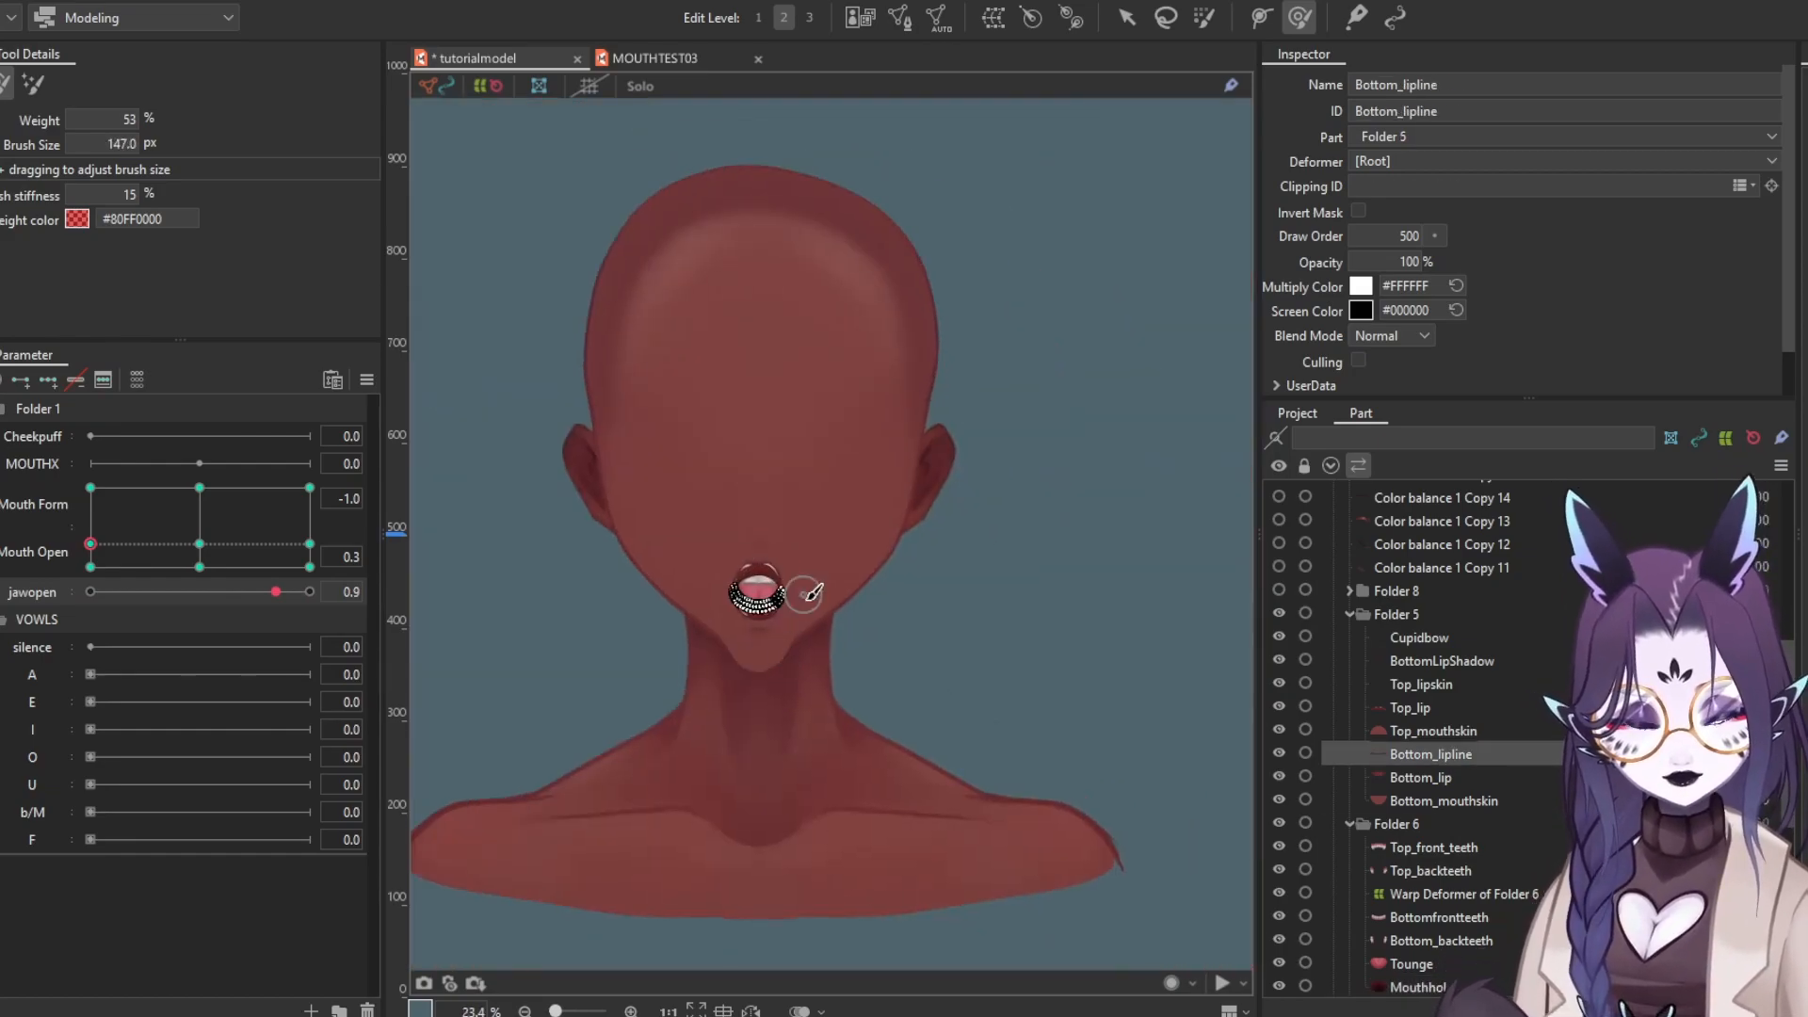
# Preview the mouth at different Mouth Form and Mouth Open combinations, including both parameters at 1.0
pyautogui.scroll(2, 815, 688)
pyautogui.click(649, 674)
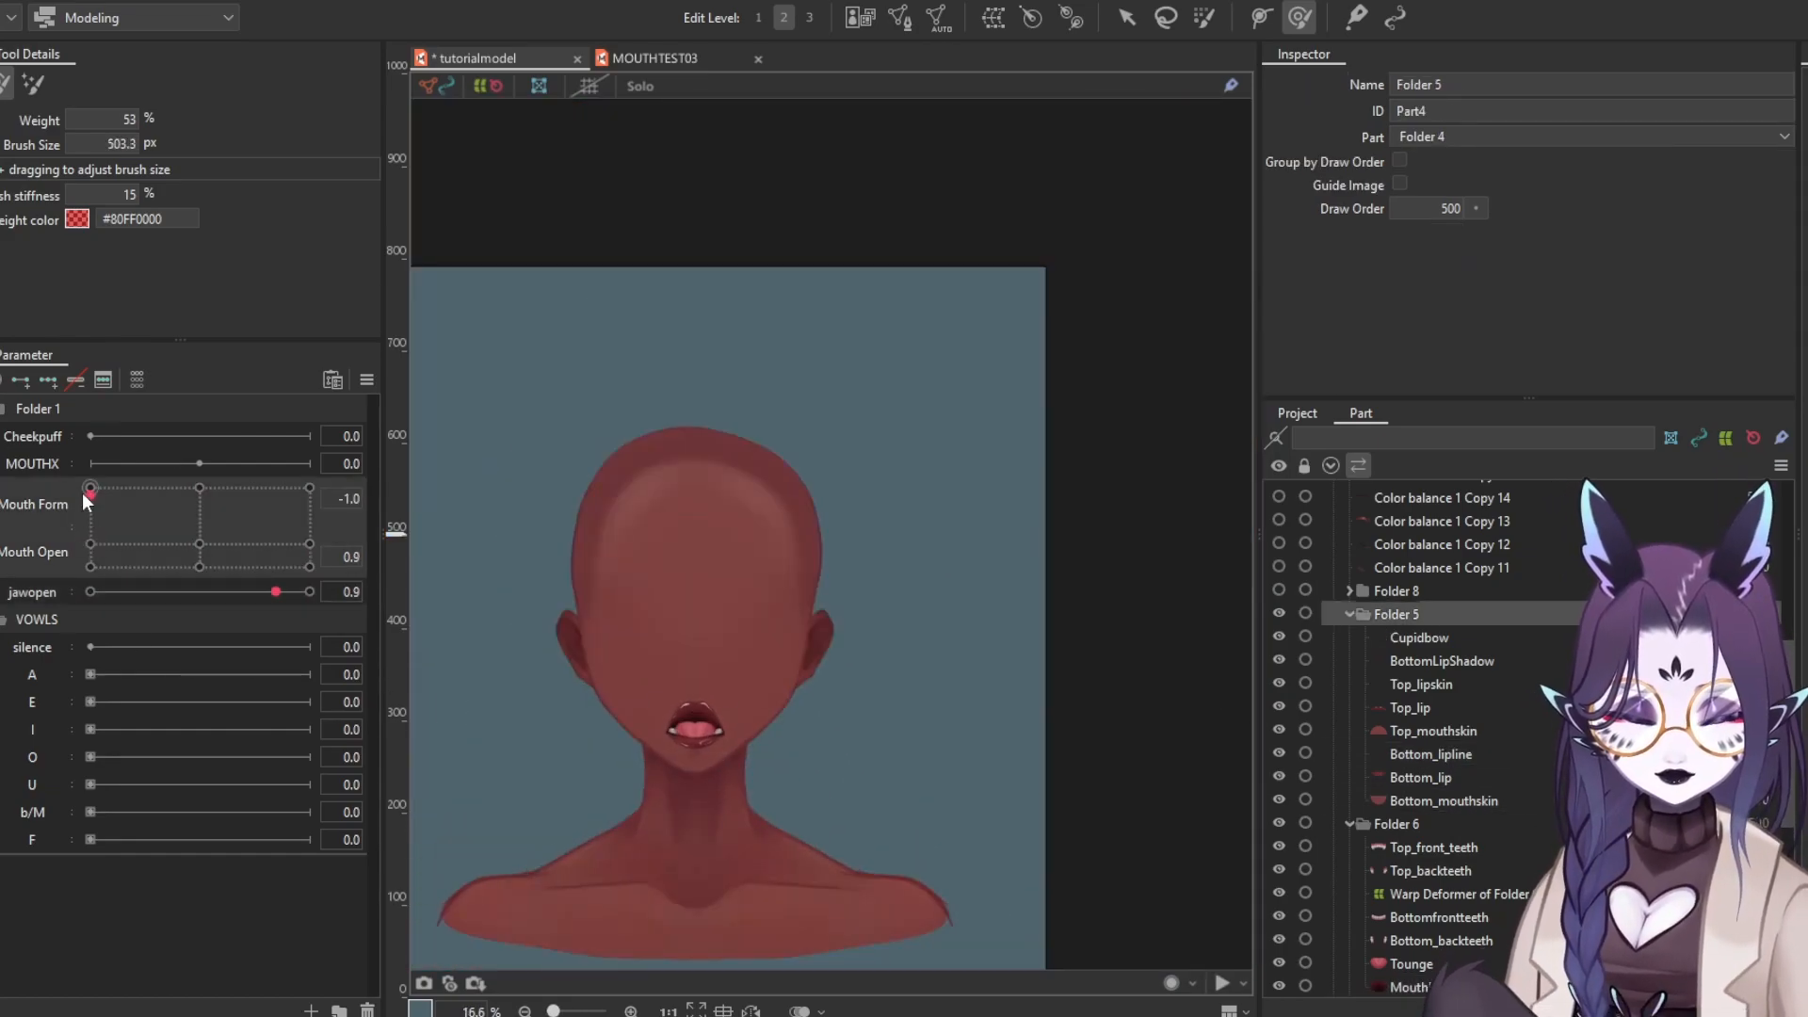
pyautogui.click(309, 488)
pyautogui.scroll(6, 718, 721)
pyautogui.press('v')
pyautogui.scroll(1, 476, 622)
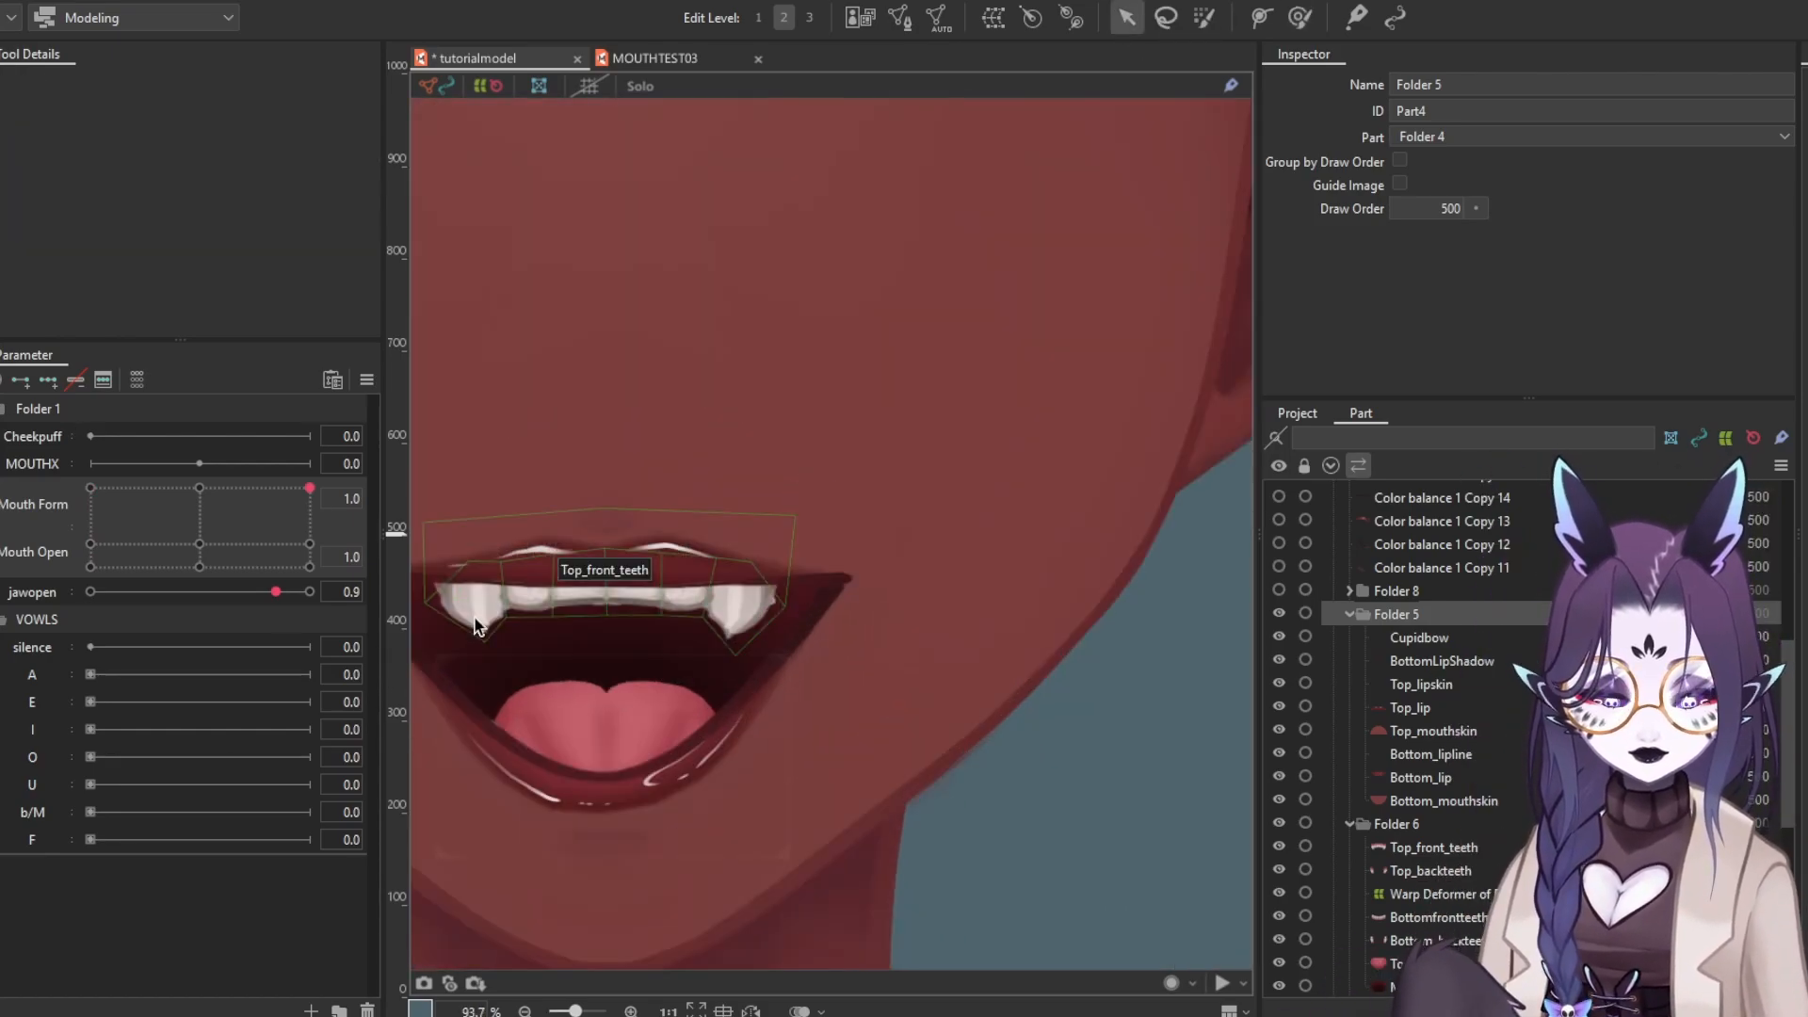
pyautogui.click(476, 621)
pyautogui.click(57, 527)
# At Mouth Form 0.0 and Mouth Open 0.3, add control points to the deform paths of Top_mouthskin and Bottom_mouthskin
pyautogui.moveTo(306, 520); pyautogui.dragTo(90, 528)
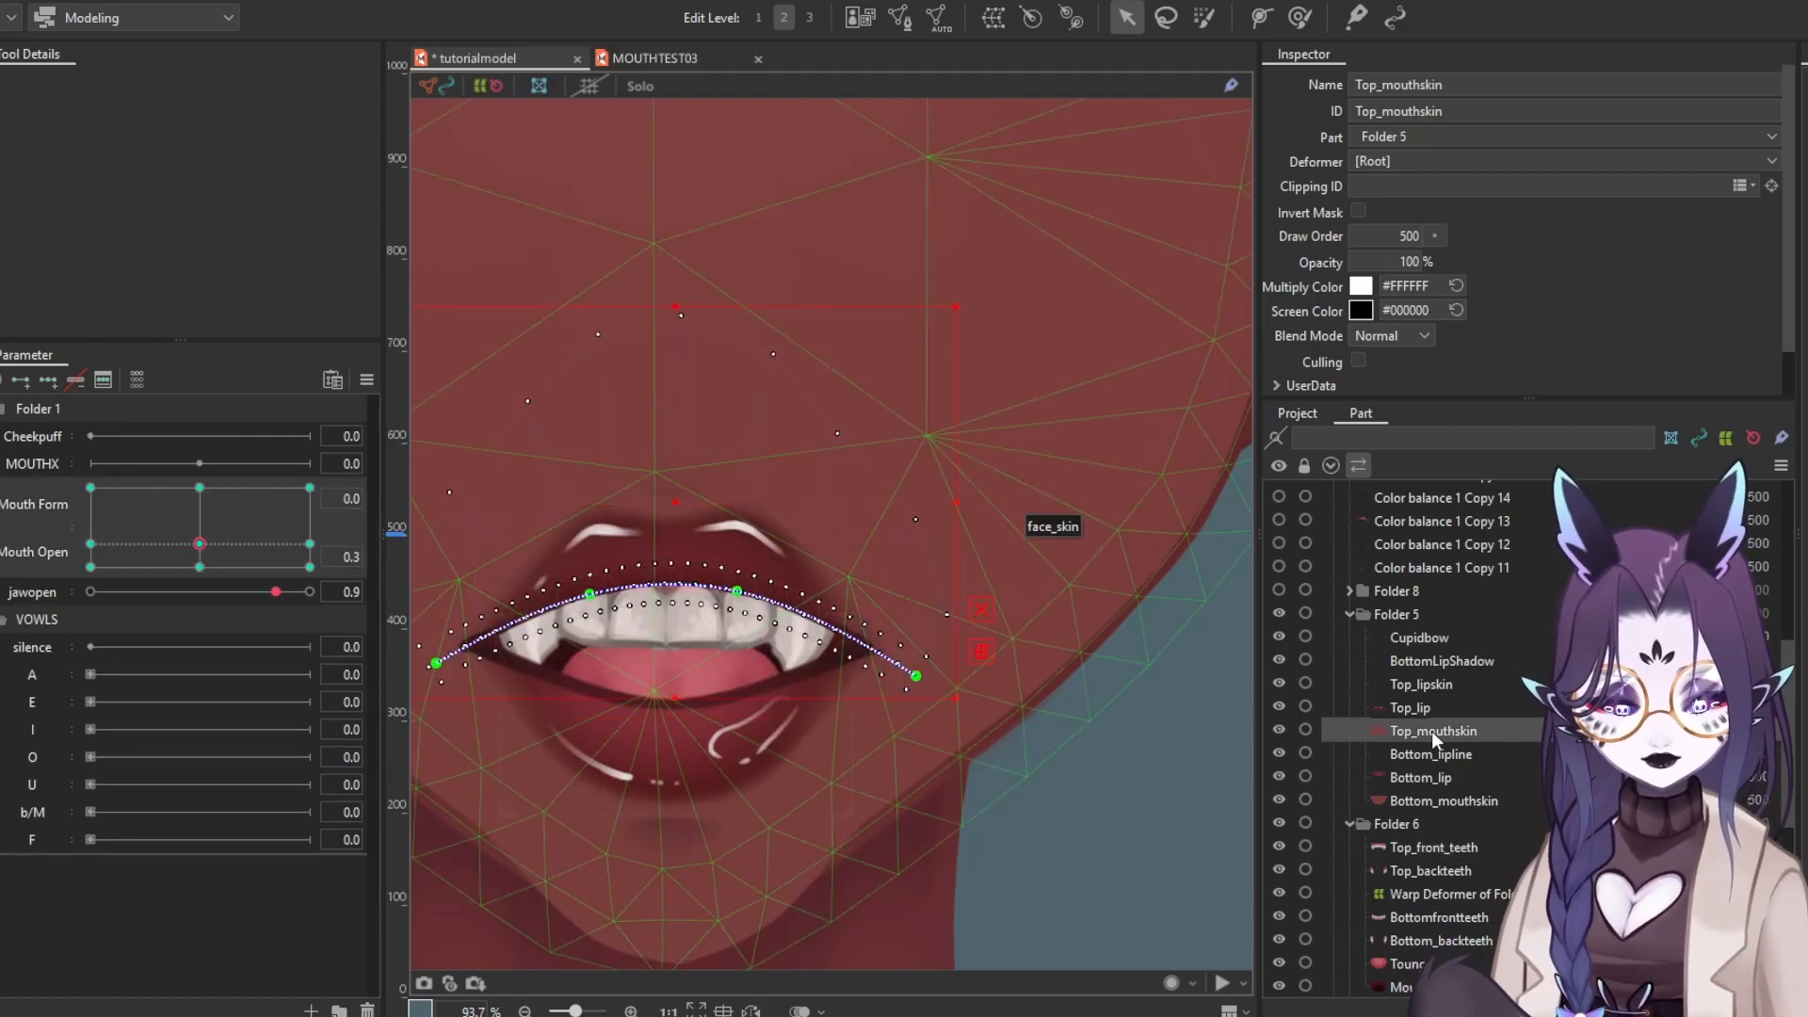
pyautogui.click(1260, 19)
pyautogui.moveTo(589, 594); pyautogui.dragTo(552, 611)
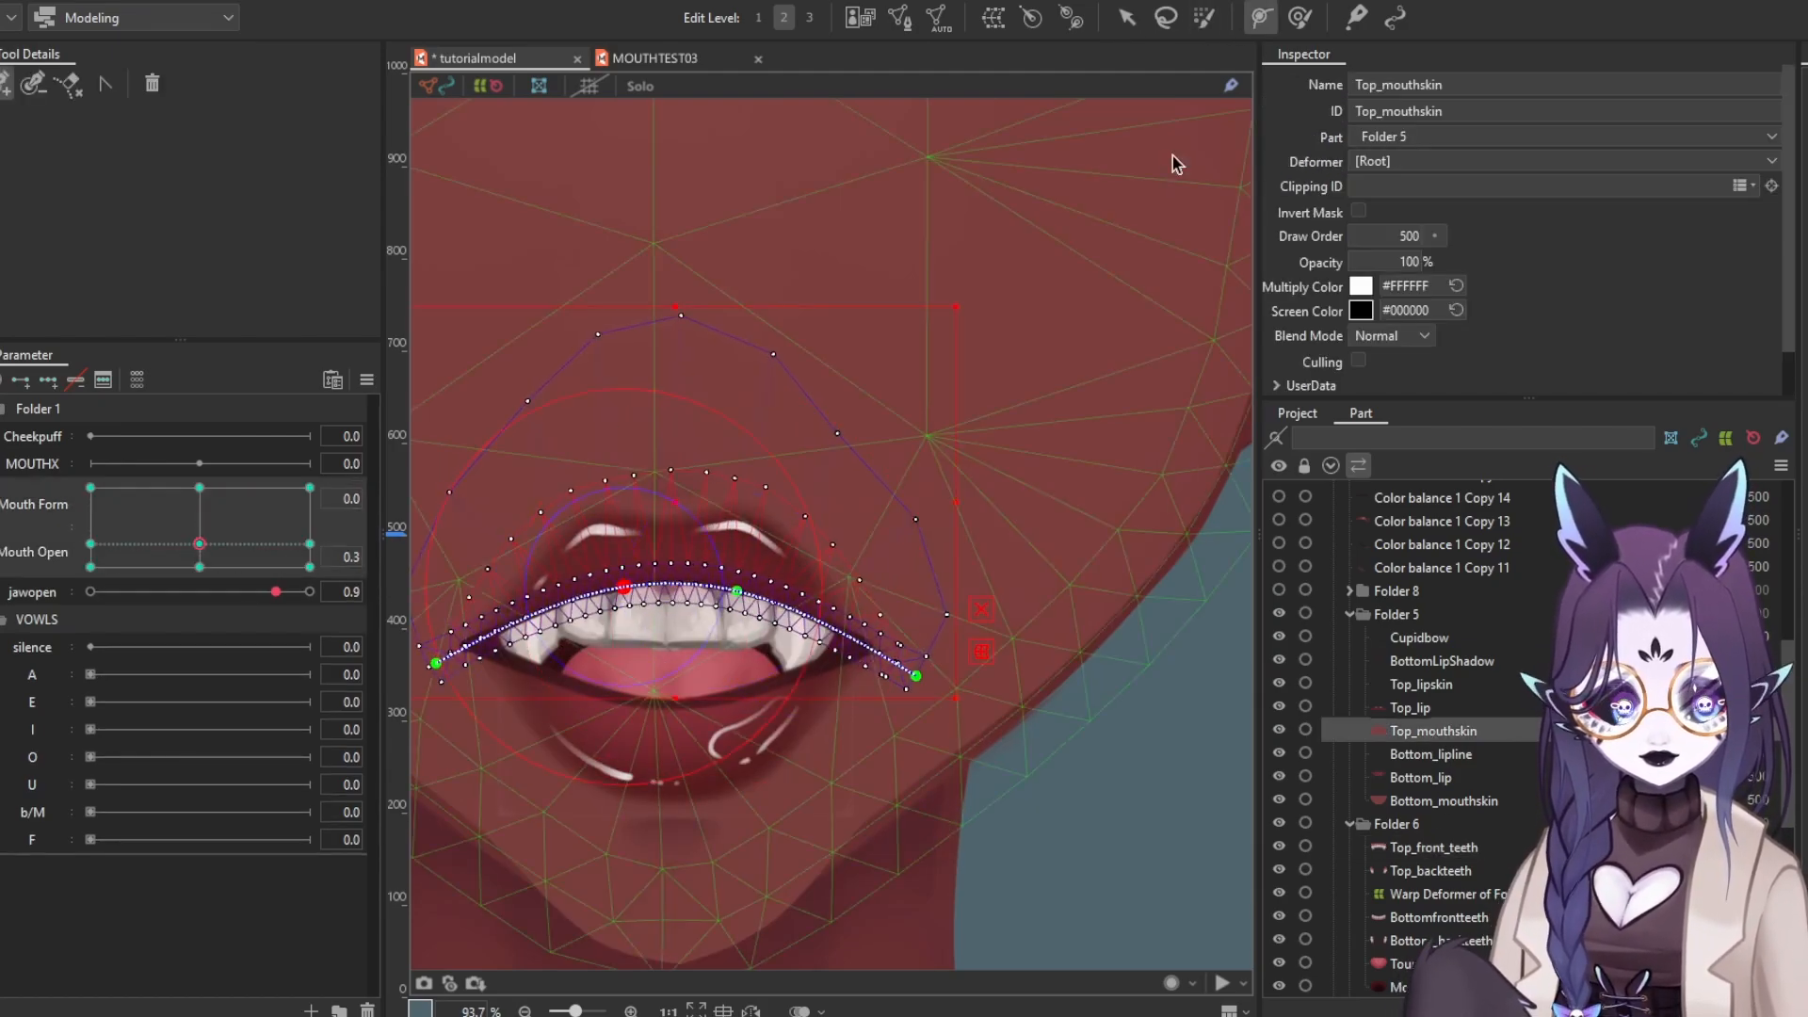
pyautogui.click(864, 718)
pyautogui.click(602, 694)
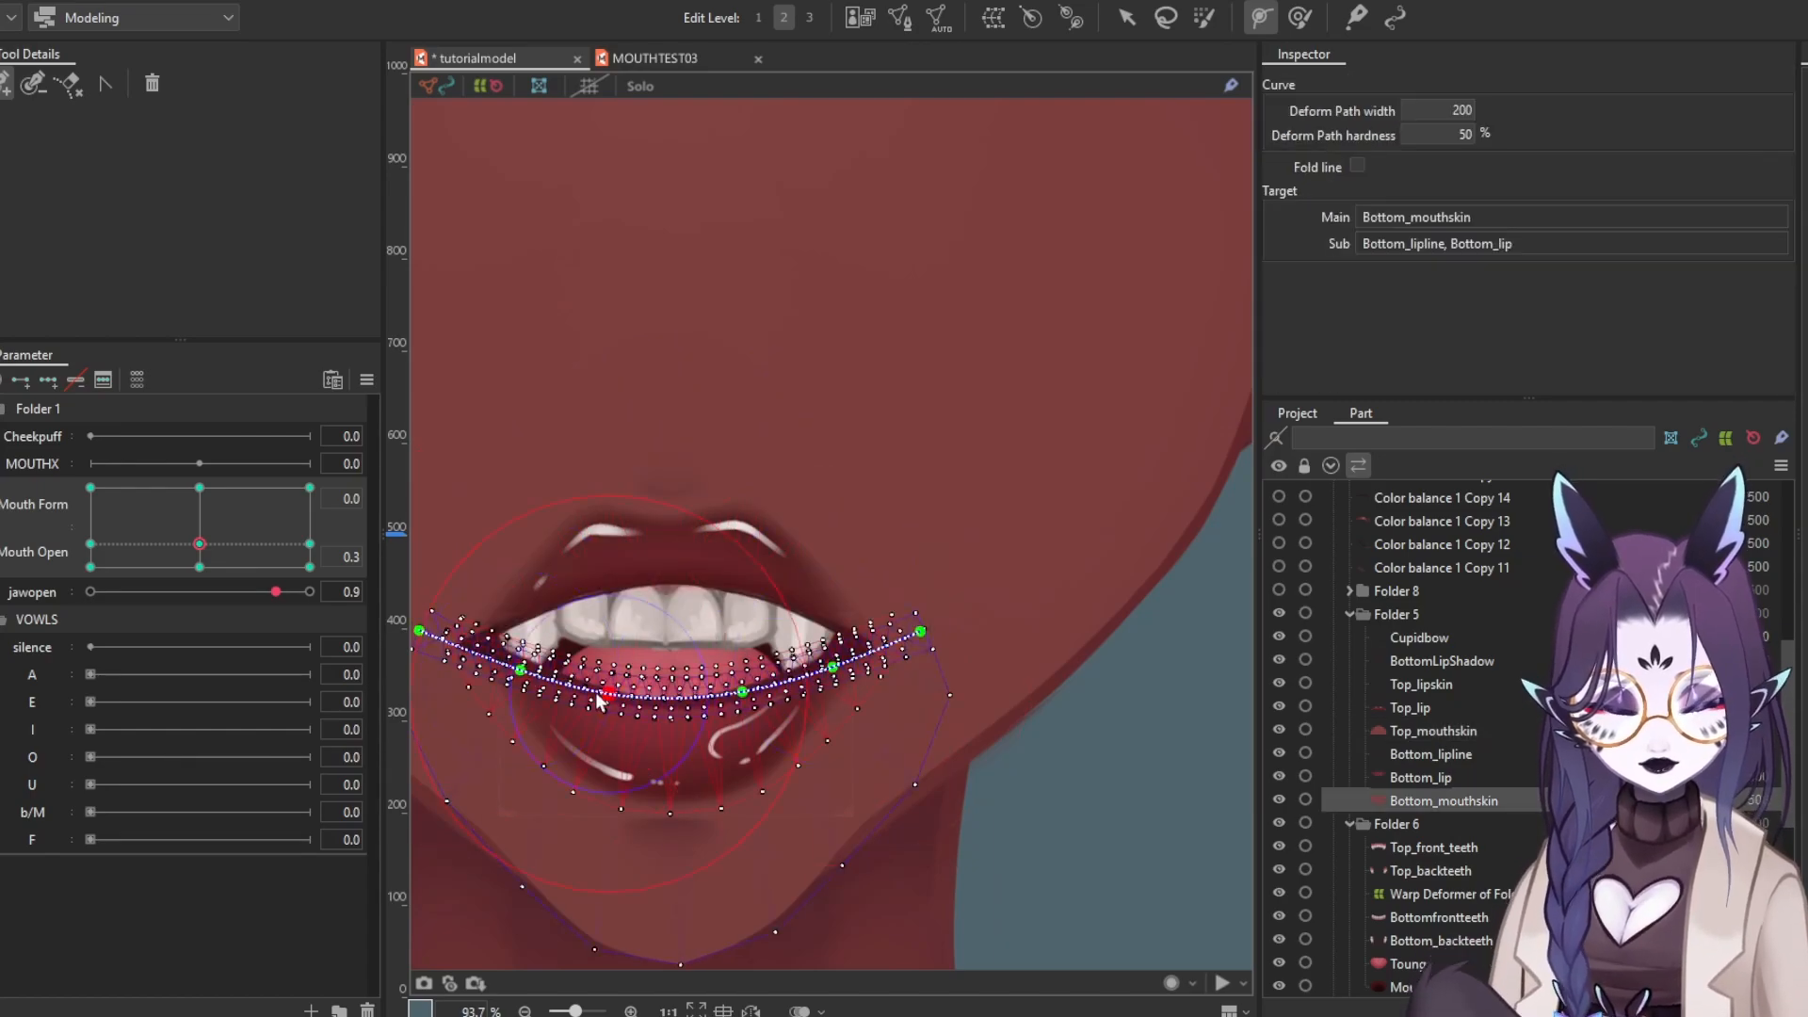
# Lower the middle control points of Top_mouthskin's deform path to flatten the upper lip opening
pyautogui.click(1128, 18)
pyautogui.click(1429, 730)
pyautogui.scroll(2, 557, 650)
pyautogui.moveTo(638, 586); pyautogui.dragTo(650, 570)
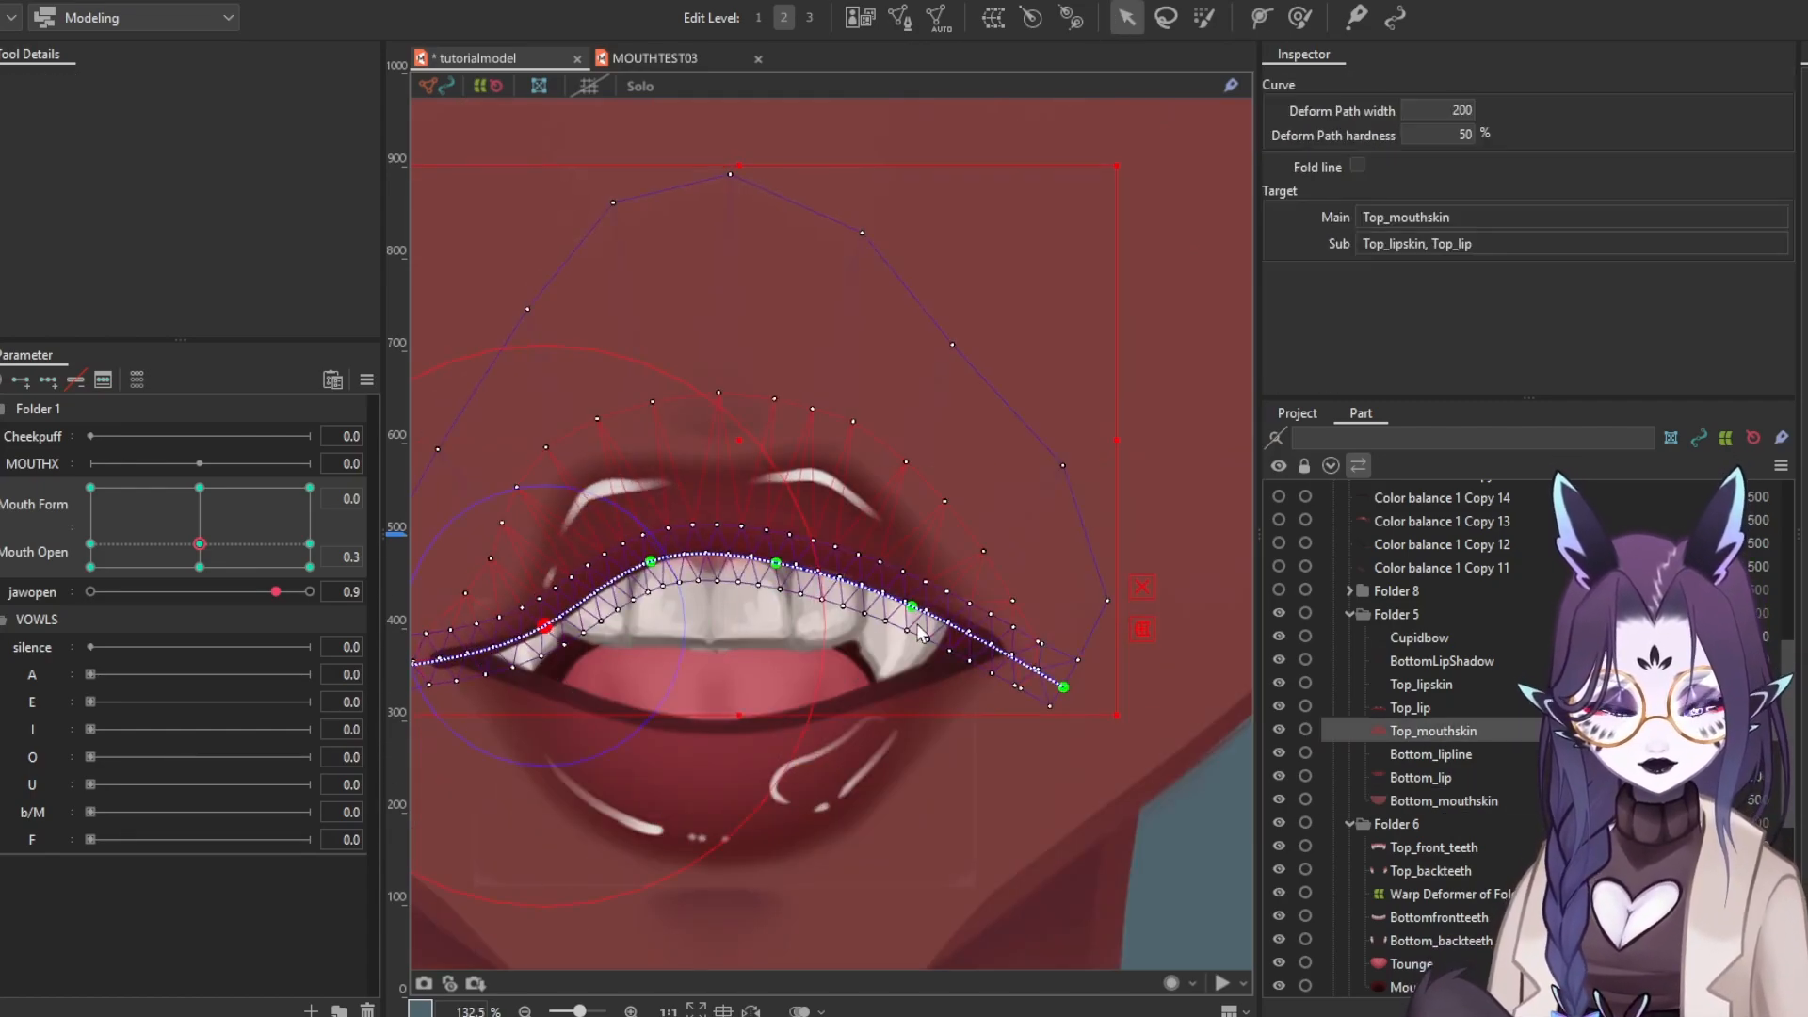
pyautogui.moveTo(904, 614); pyautogui.dragTo(883, 638)
pyautogui.moveTo(778, 563); pyautogui.dragTo(767, 593)
pyautogui.moveTo(650, 569); pyautogui.dragTo(660, 597)
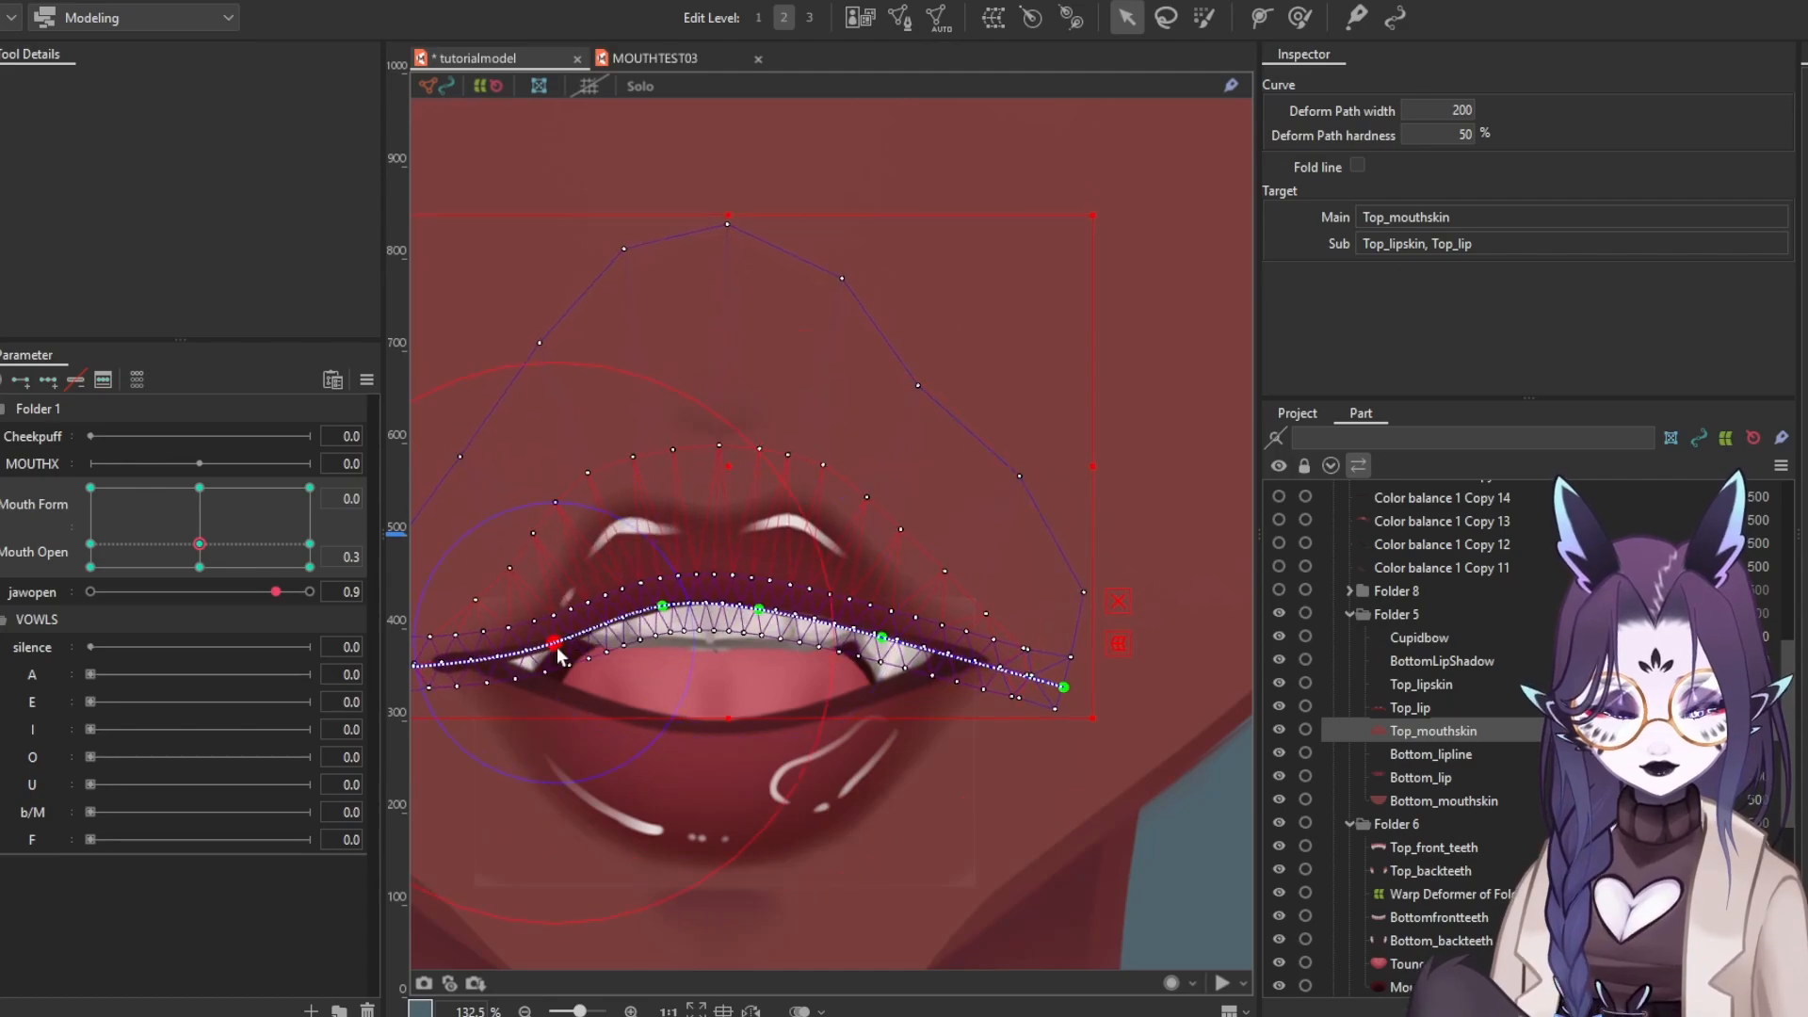
# Reshape Bottom_mouthskin's deform path, moving its side points inward and lowering its ends to narrow the opening
pyautogui.click(662, 722)
pyautogui.moveTo(662, 722); pyautogui.dragTo(559, 680)
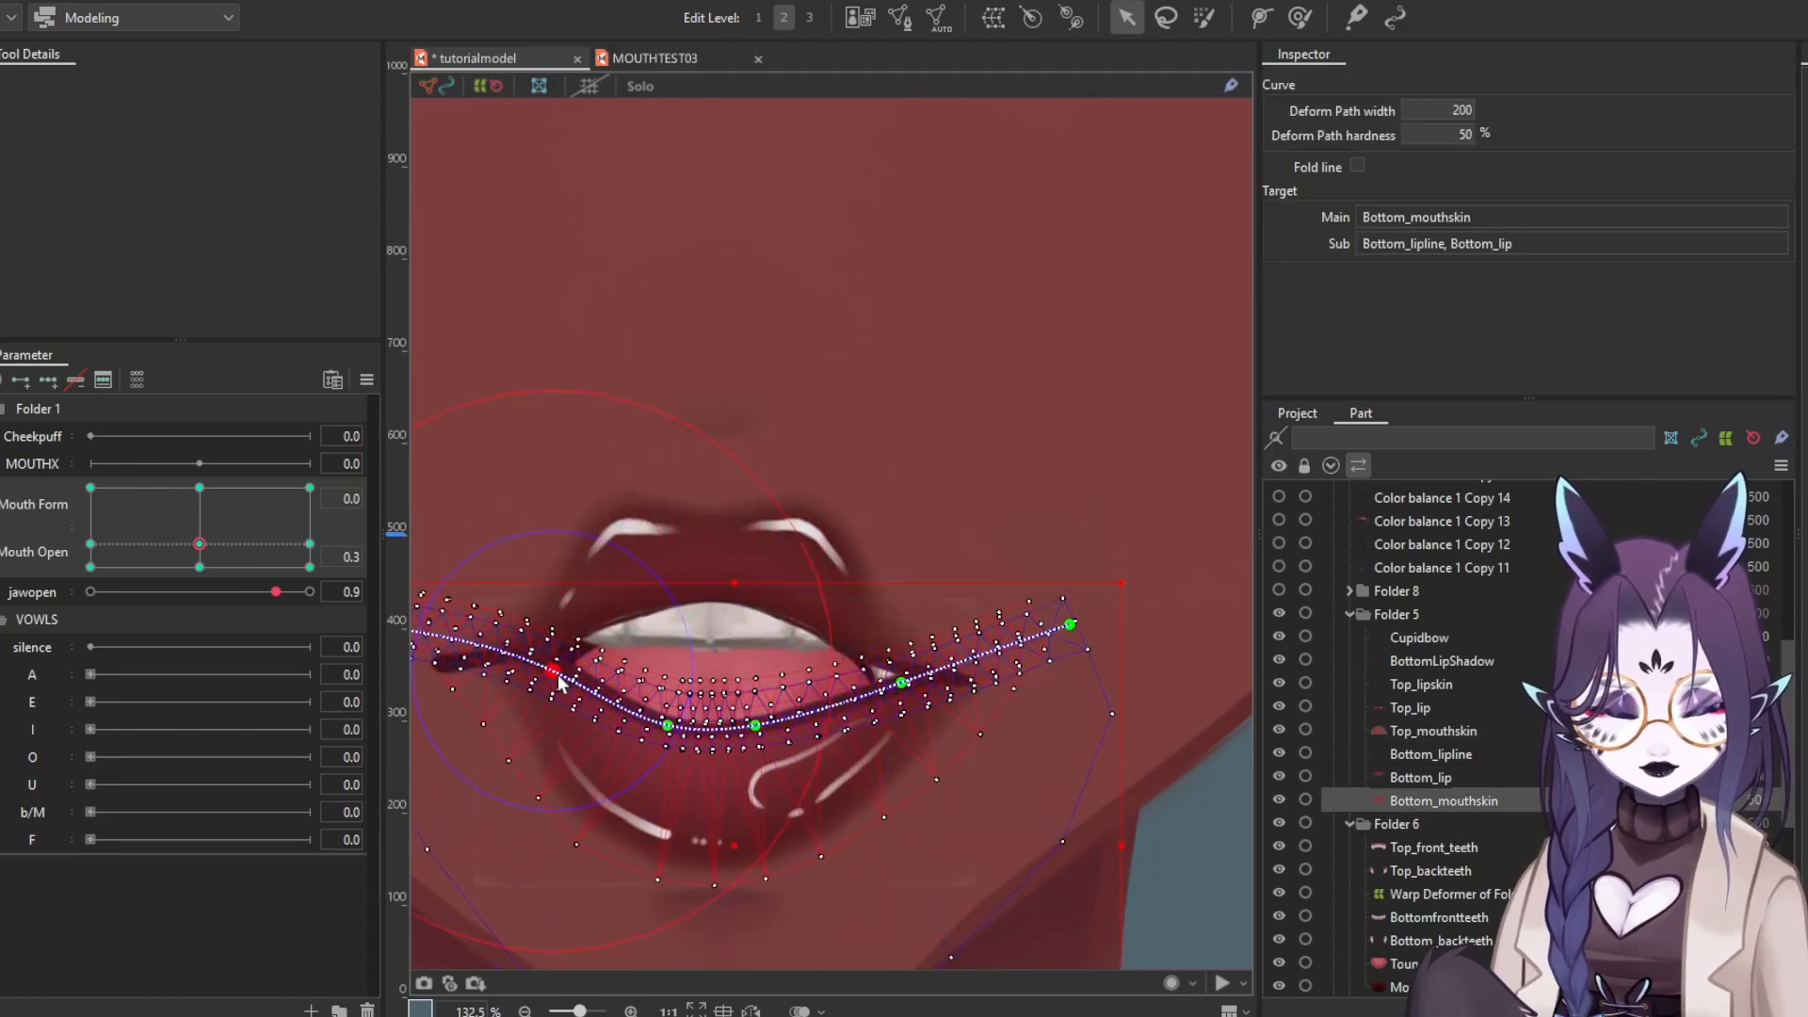
pyautogui.moveTo(1069, 625); pyautogui.dragTo(1065, 645)
pyautogui.moveTo(659, 659); pyautogui.dragTo(789, 669)
pyautogui.moveTo(500, 633); pyautogui.dragTo(492, 653)
pyautogui.moveTo(684, 679); pyautogui.dragTo(699, 682)
pyautogui.moveTo(996, 705); pyautogui.dragTo(907, 694)
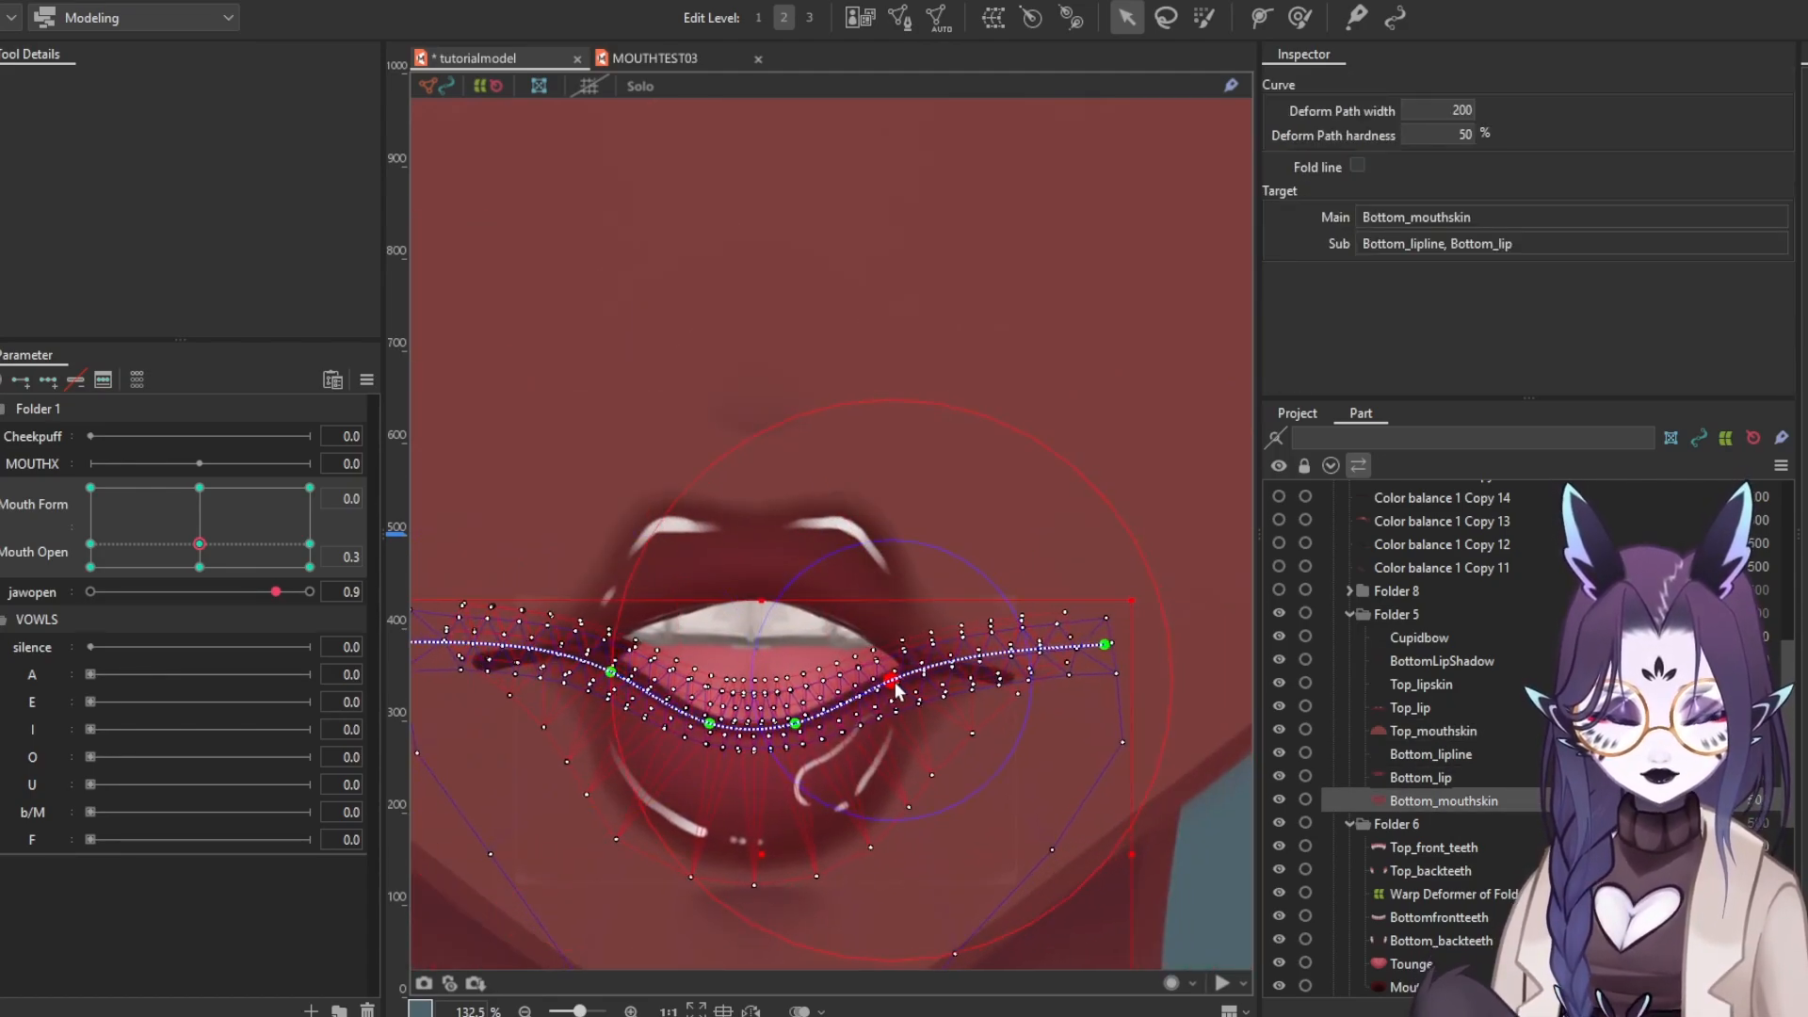
# Reshape Top_mouthskin's deform path, moving its inner points closer together, raising its ends and matching the sides to the lower lip
pyautogui.click(772, 607)
pyautogui.moveTo(595, 641); pyautogui.dragTo(614, 647)
pyautogui.moveTo(895, 650); pyautogui.dragTo(889, 661)
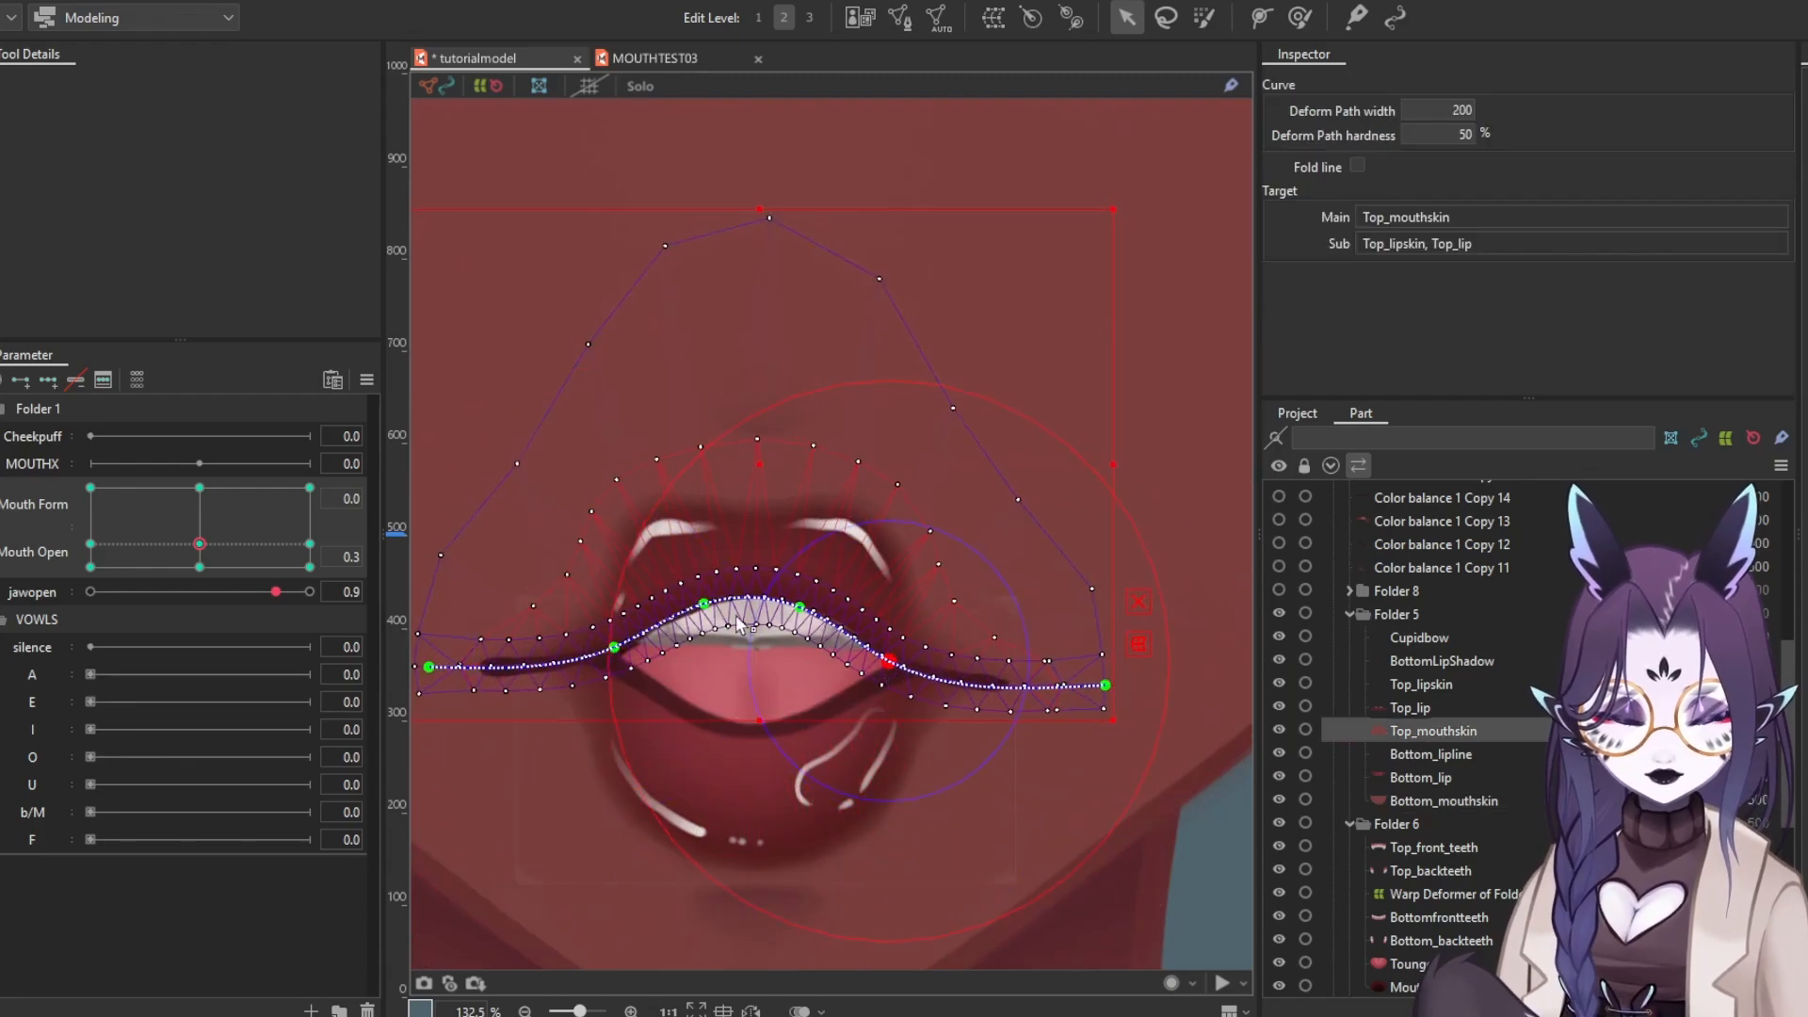
pyautogui.click(815, 607)
pyautogui.moveTo(815, 608); pyautogui.dragTo(889, 616)
pyautogui.moveTo(501, 674); pyautogui.dragTo(509, 647)
pyautogui.moveTo(1178, 694); pyautogui.dragTo(1190, 666)
pyautogui.moveTo(1036, 669); pyautogui.dragTo(1015, 671)
pyautogui.moveTo(940, 673); pyautogui.dragTo(943, 668)
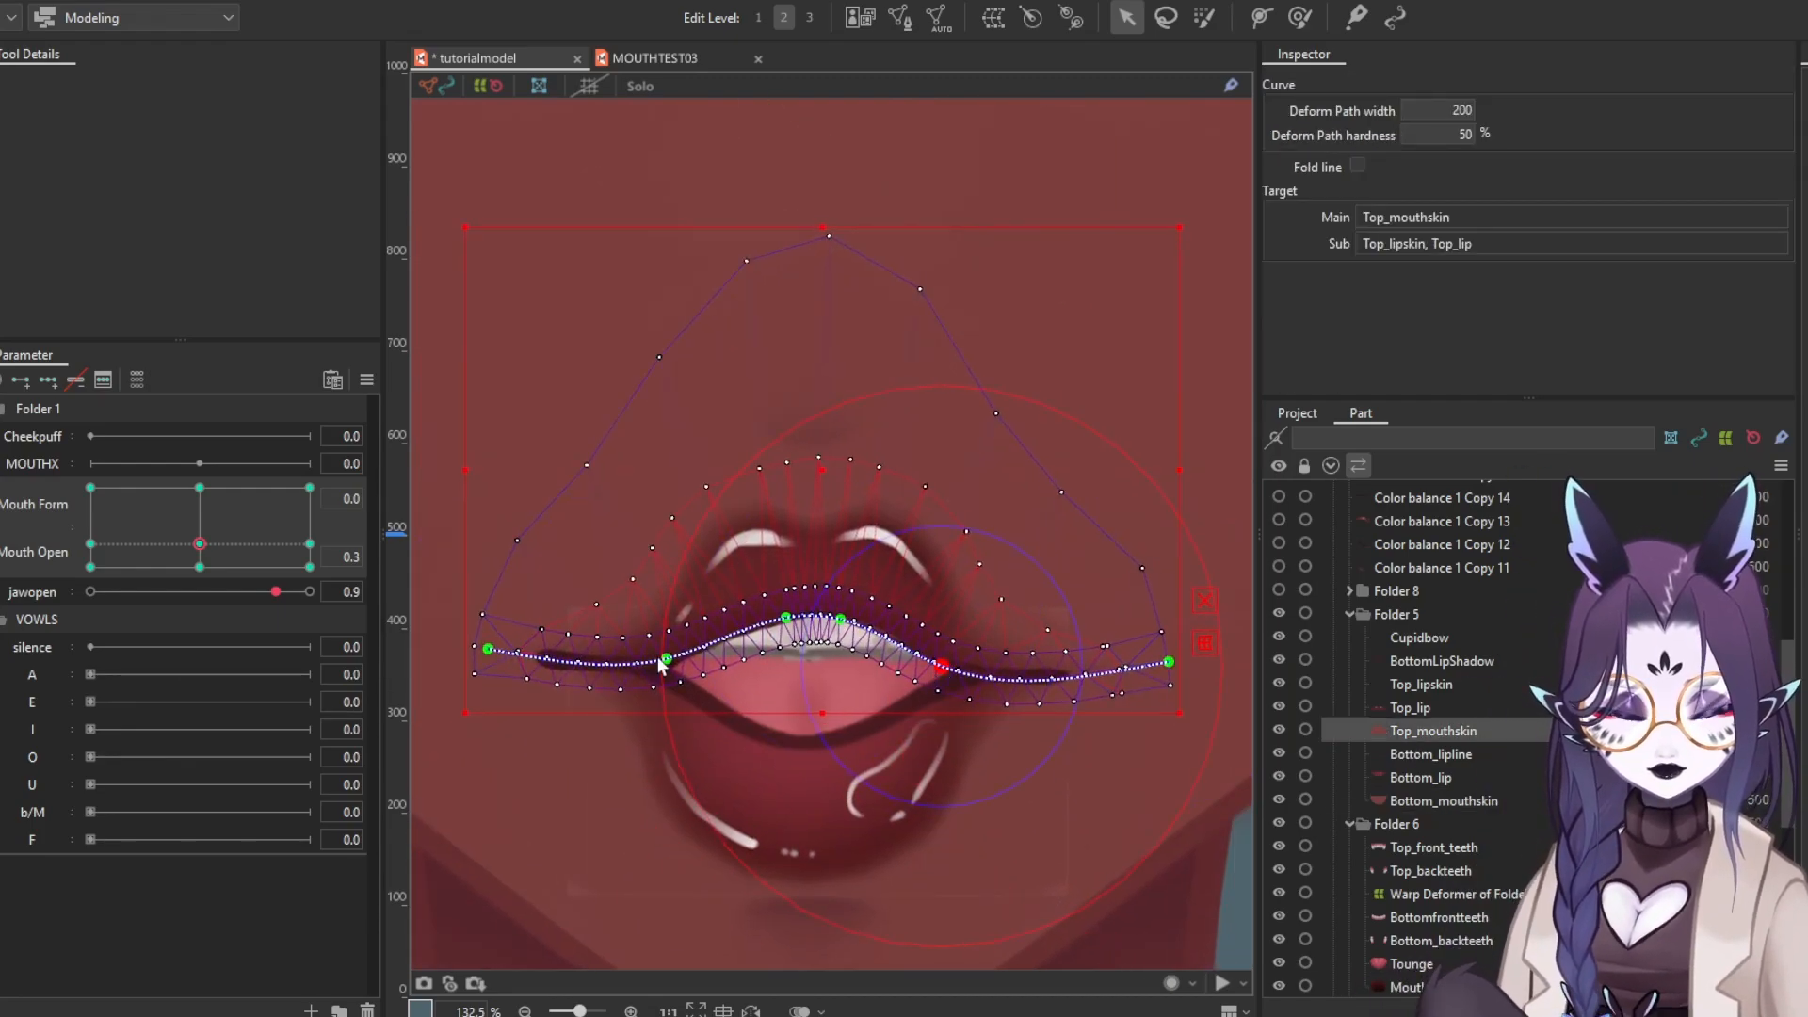
pyautogui.click(664, 660)
pyautogui.moveTo(762, 533); pyautogui.dragTo(710, 559)
# Reshape the outer edges of Top_lip and Bottom_lip with the deform brush to suit the narrower opening
pyautogui.click(1432, 702)
pyautogui.click(1301, 18)
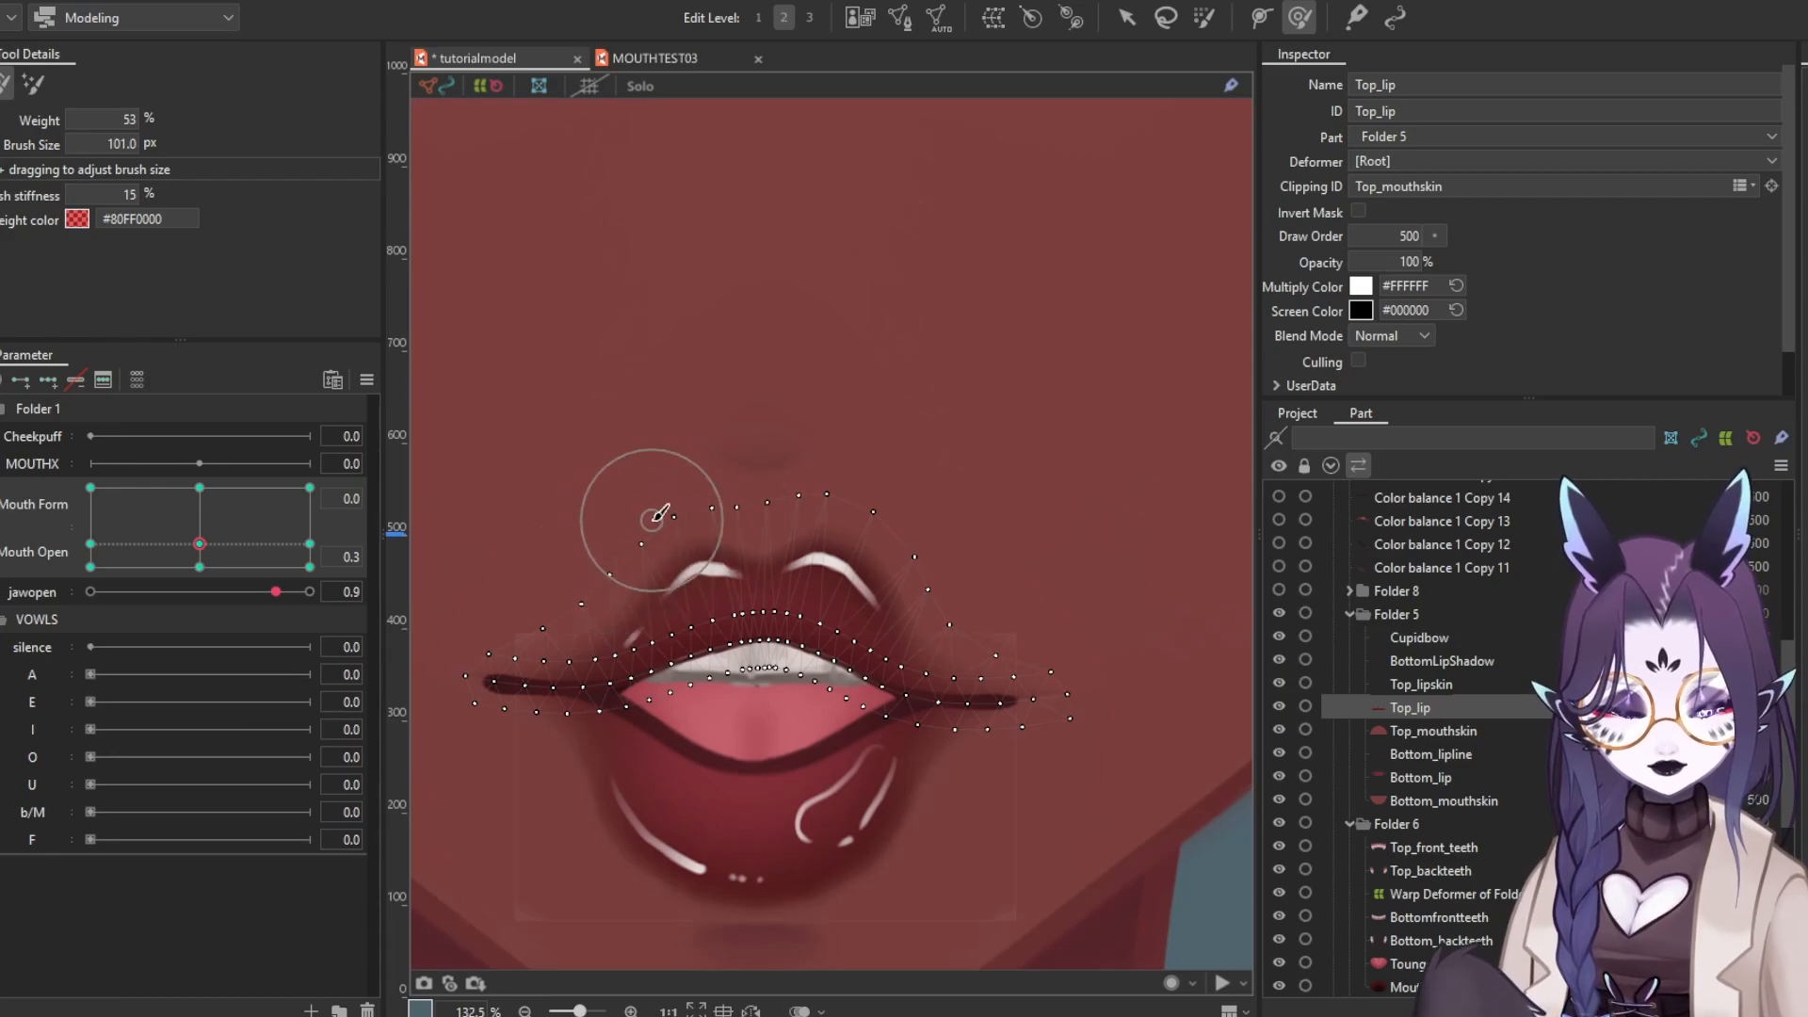
pyautogui.moveTo(1203, 812); pyautogui.dragTo(1198, 784)
pyautogui.click(1421, 778)
pyautogui.moveTo(716, 848); pyautogui.dragTo(779, 781)
pyautogui.moveTo(550, 795); pyautogui.dragTo(626, 795)
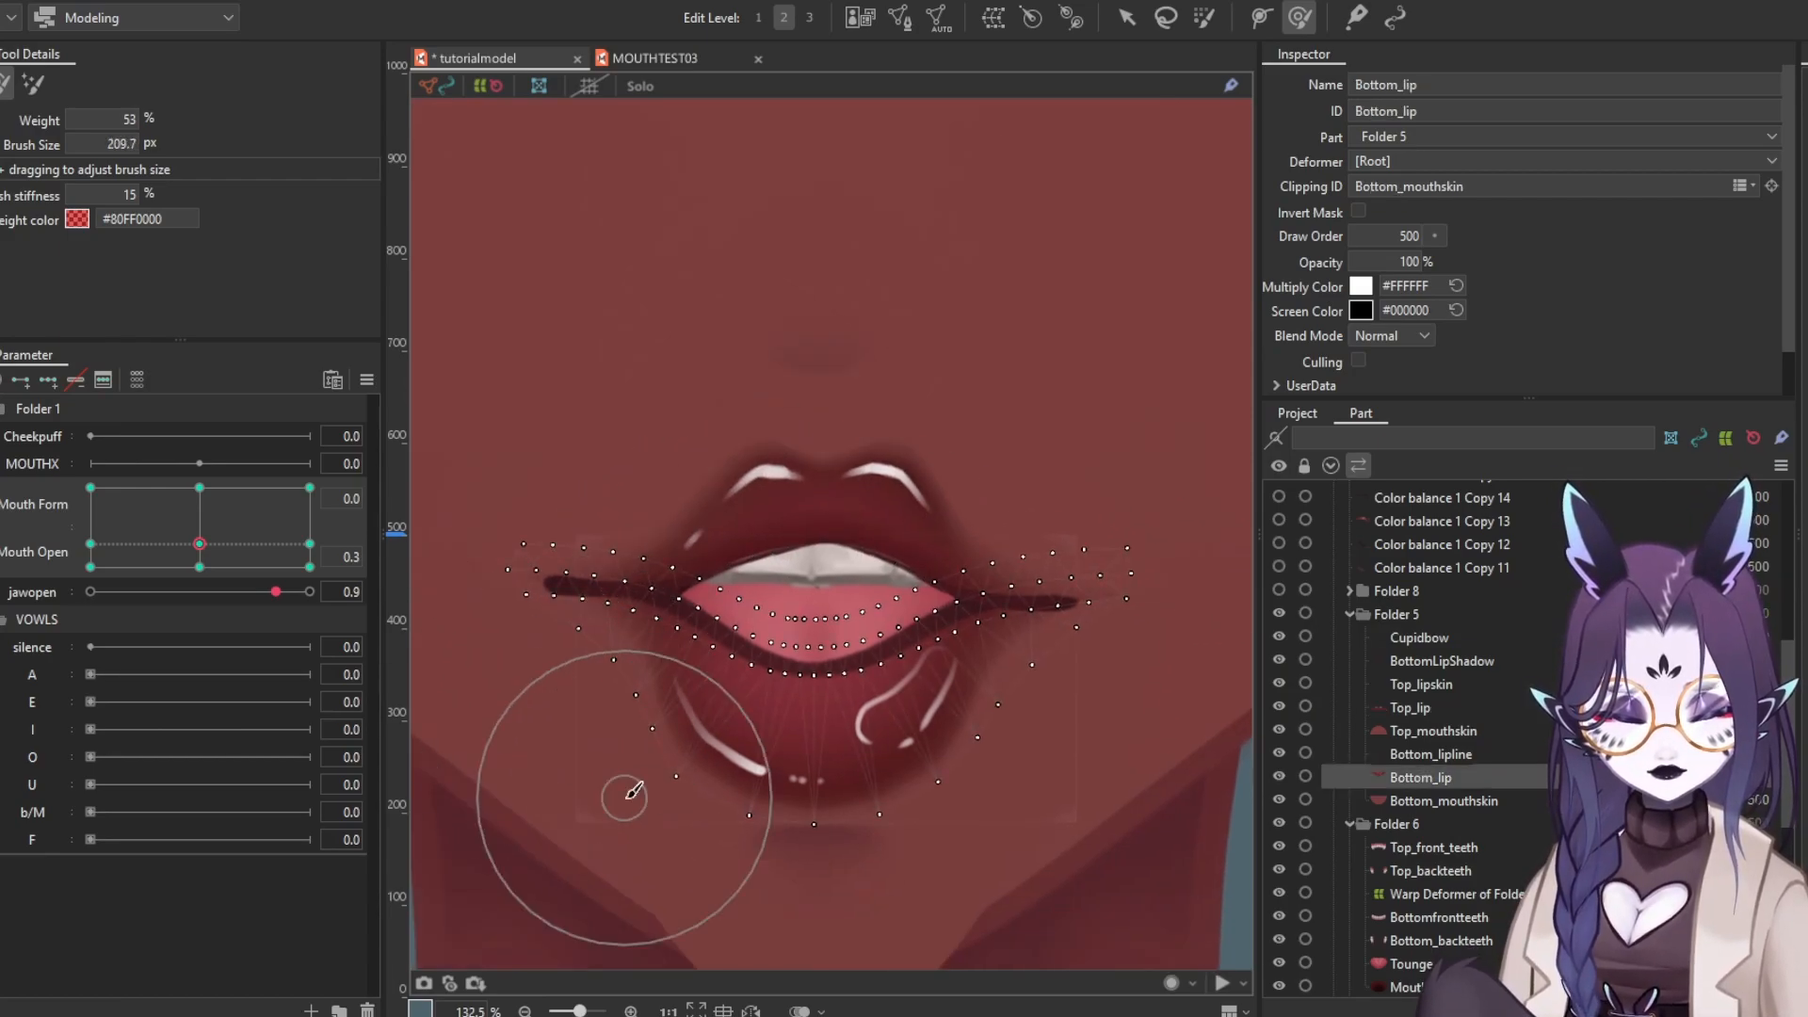
pyautogui.moveTo(826, 886)
pyautogui.mouseDown()
pyautogui.moveTo(811, 828)
pyautogui.moveTo(875, 812)
pyautogui.moveTo(808, 789)
pyautogui.mouseUp()
pyautogui.moveTo(839, 781); pyautogui.dragTo(1013, 775)
pyautogui.scroll(-5, 715, 706)
# Fit Mouthhole to the slightly open mouth with the deform brush, and preview Mouth Form -1.0 with Mouth Open 1.0
pyautogui.click(1400, 987)
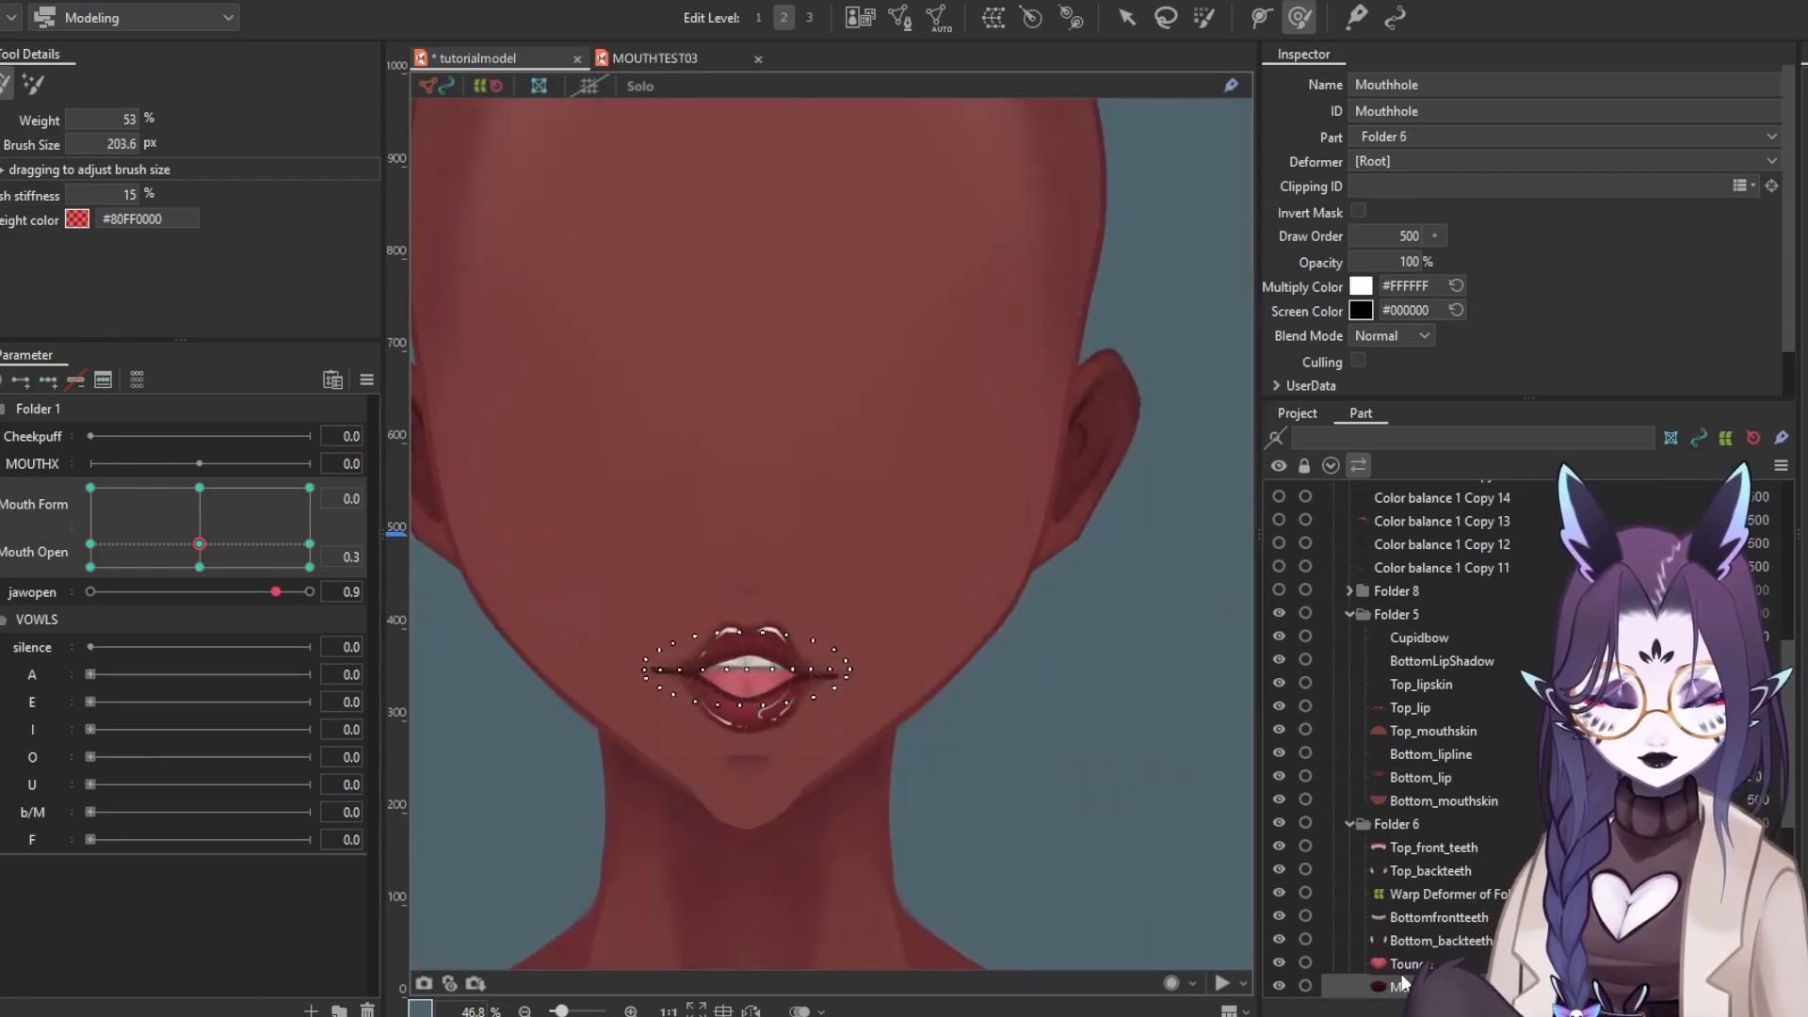
pyautogui.scroll(3, 623, 670)
pyautogui.moveTo(839, 662); pyautogui.dragTo(740, 635)
pyautogui.moveTo(781, 555); pyautogui.dragTo(576, 657)
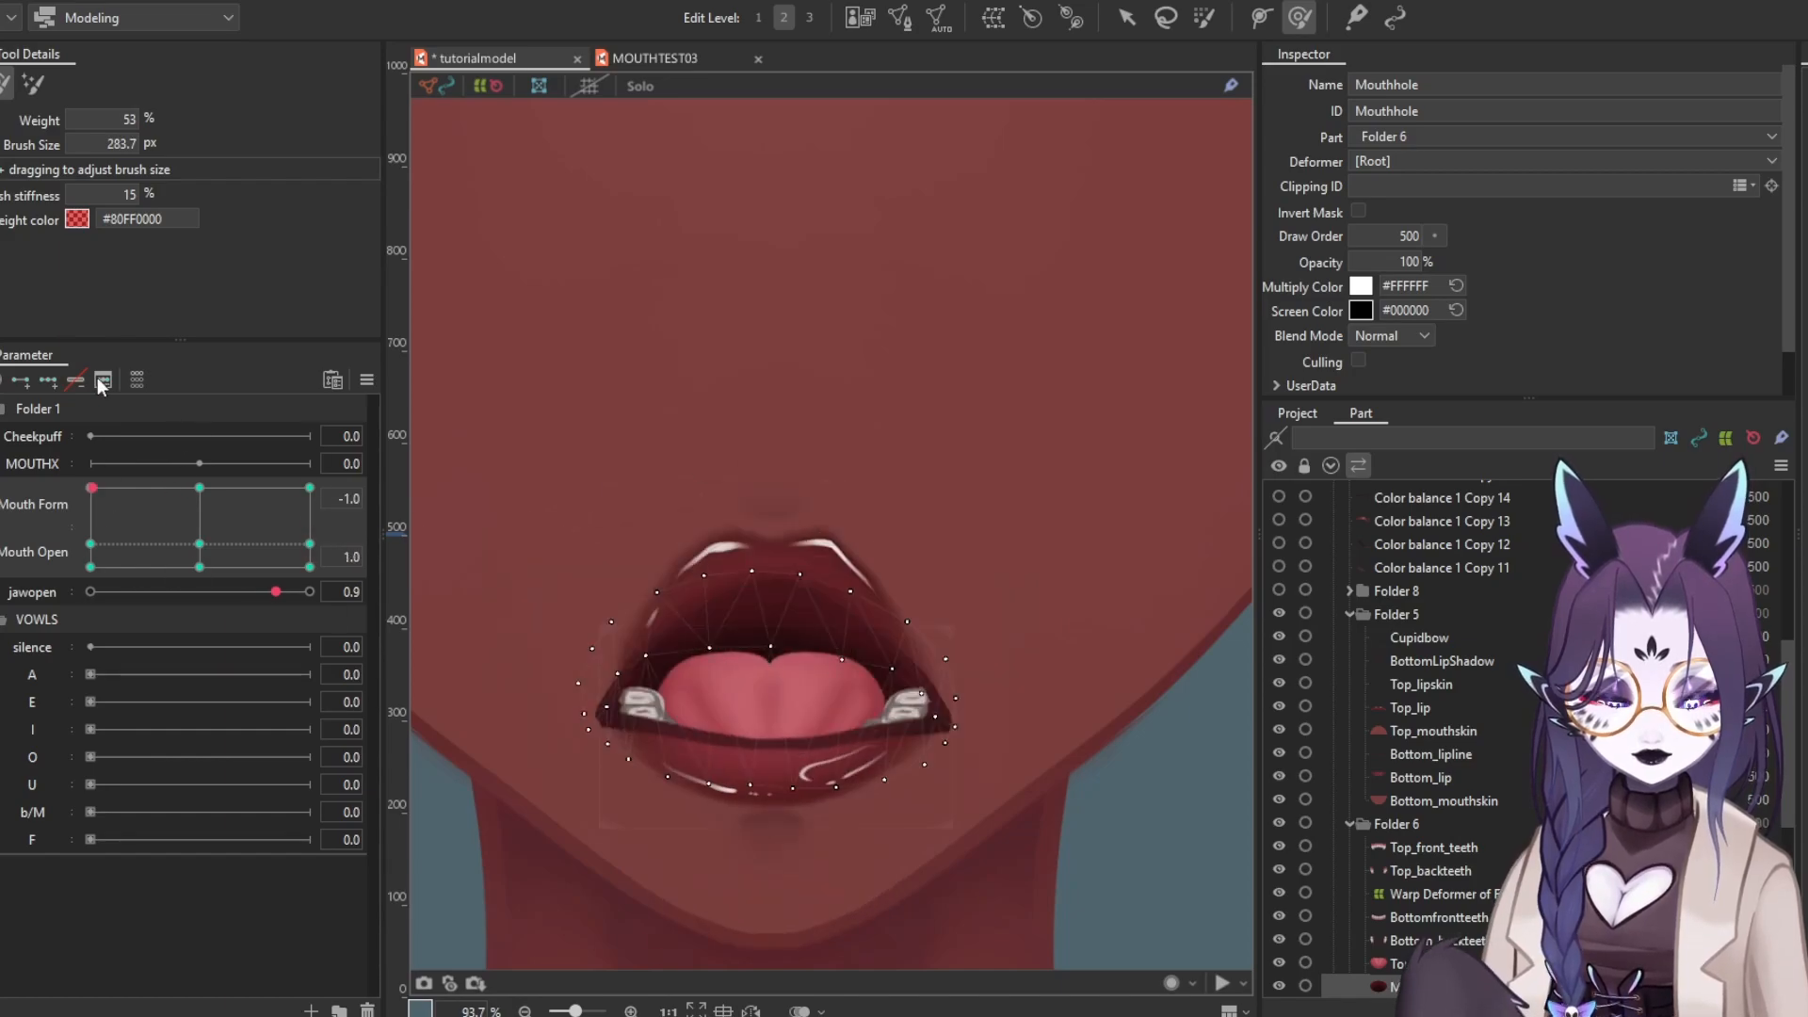
# Set jawopen to 0.1 and Mouth Form and Mouth Open to 0.0, and create a warp deformer around Folder 5's lip parts
pyautogui.click(1128, 17)
pyautogui.moveTo(276, 592)
pyautogui.mouseDown()
pyautogui.moveTo(91, 592)
pyautogui.moveTo(108, 591)
pyautogui.mouseUp()
pyautogui.click(199, 567)
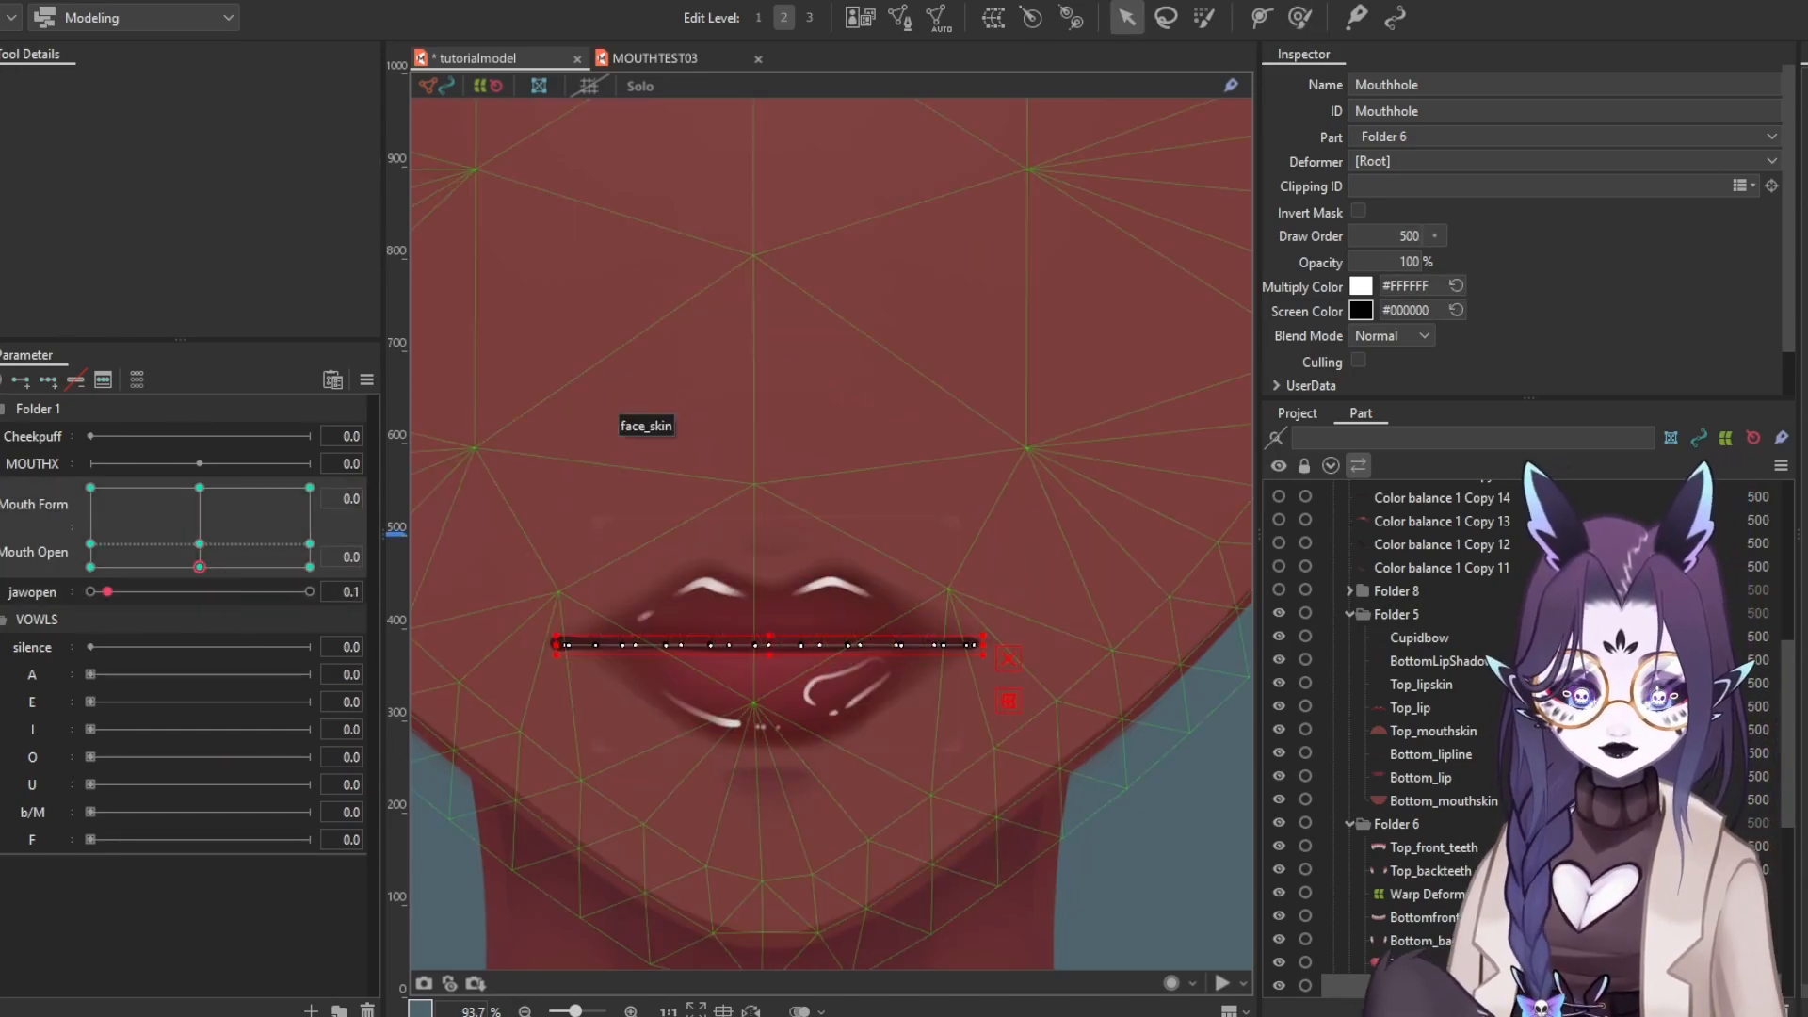
pyautogui.scroll(-3, 904, 588)
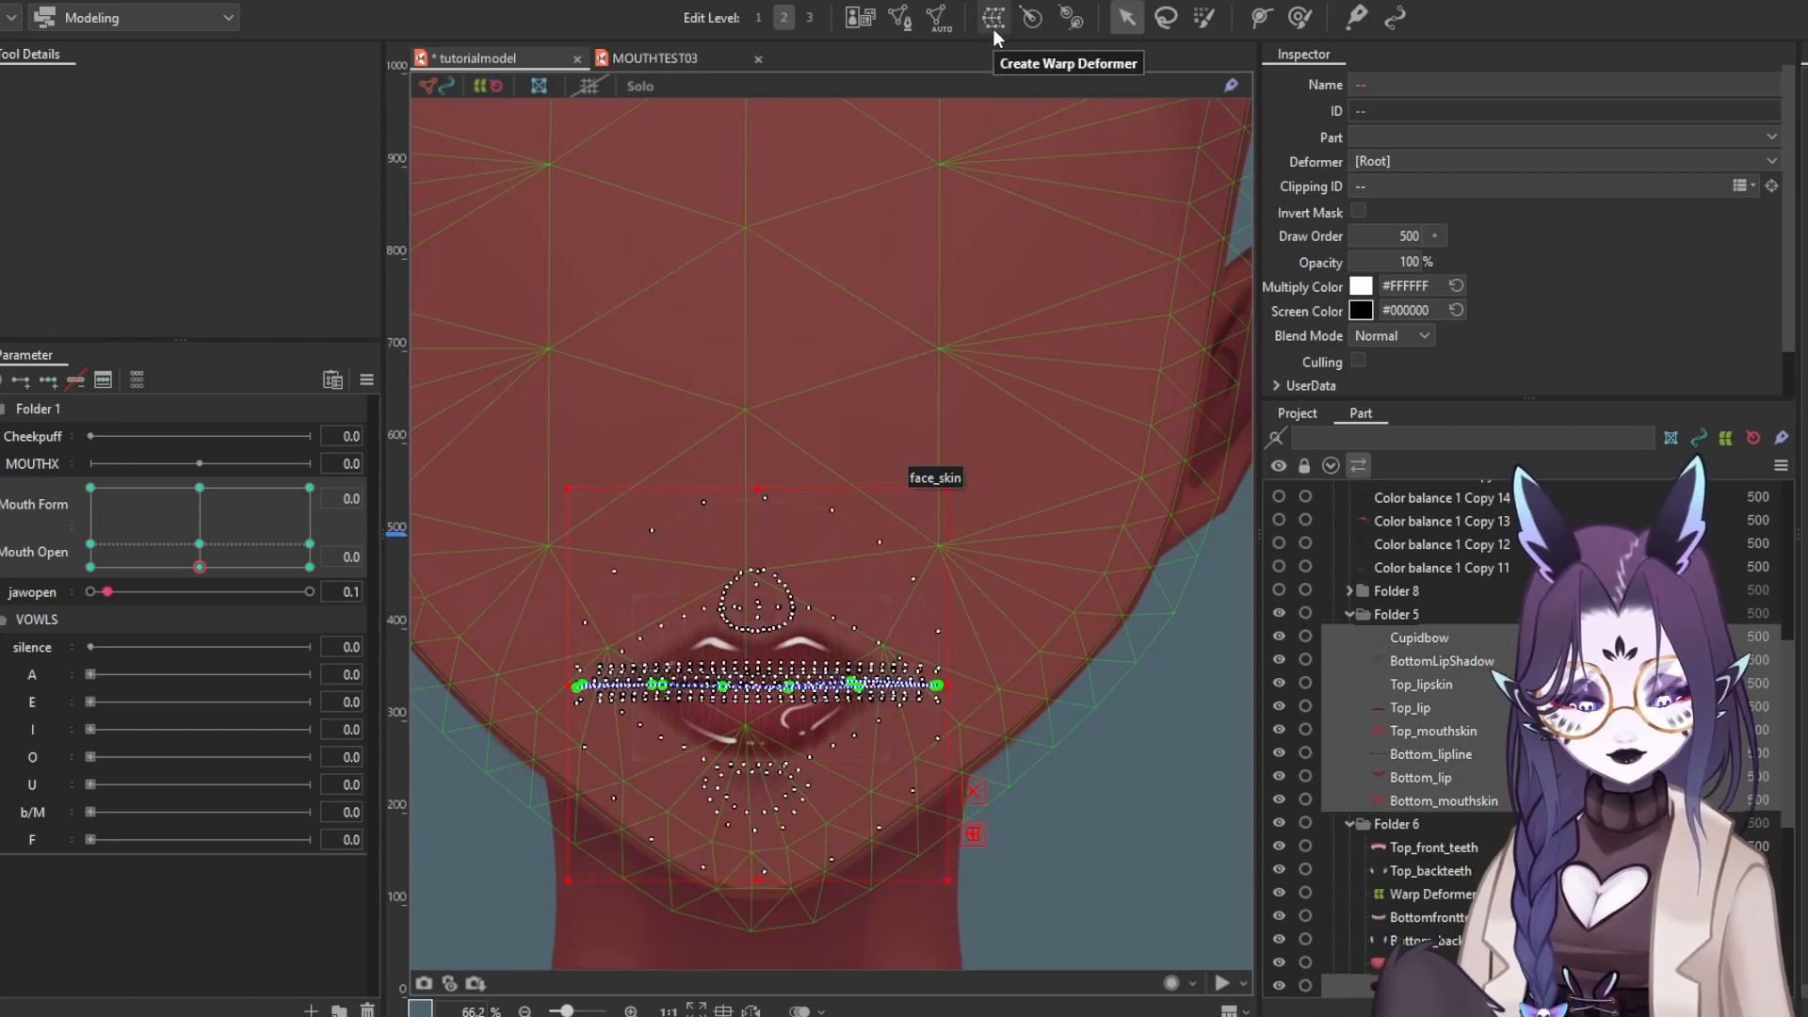
pyautogui.click(994, 28)
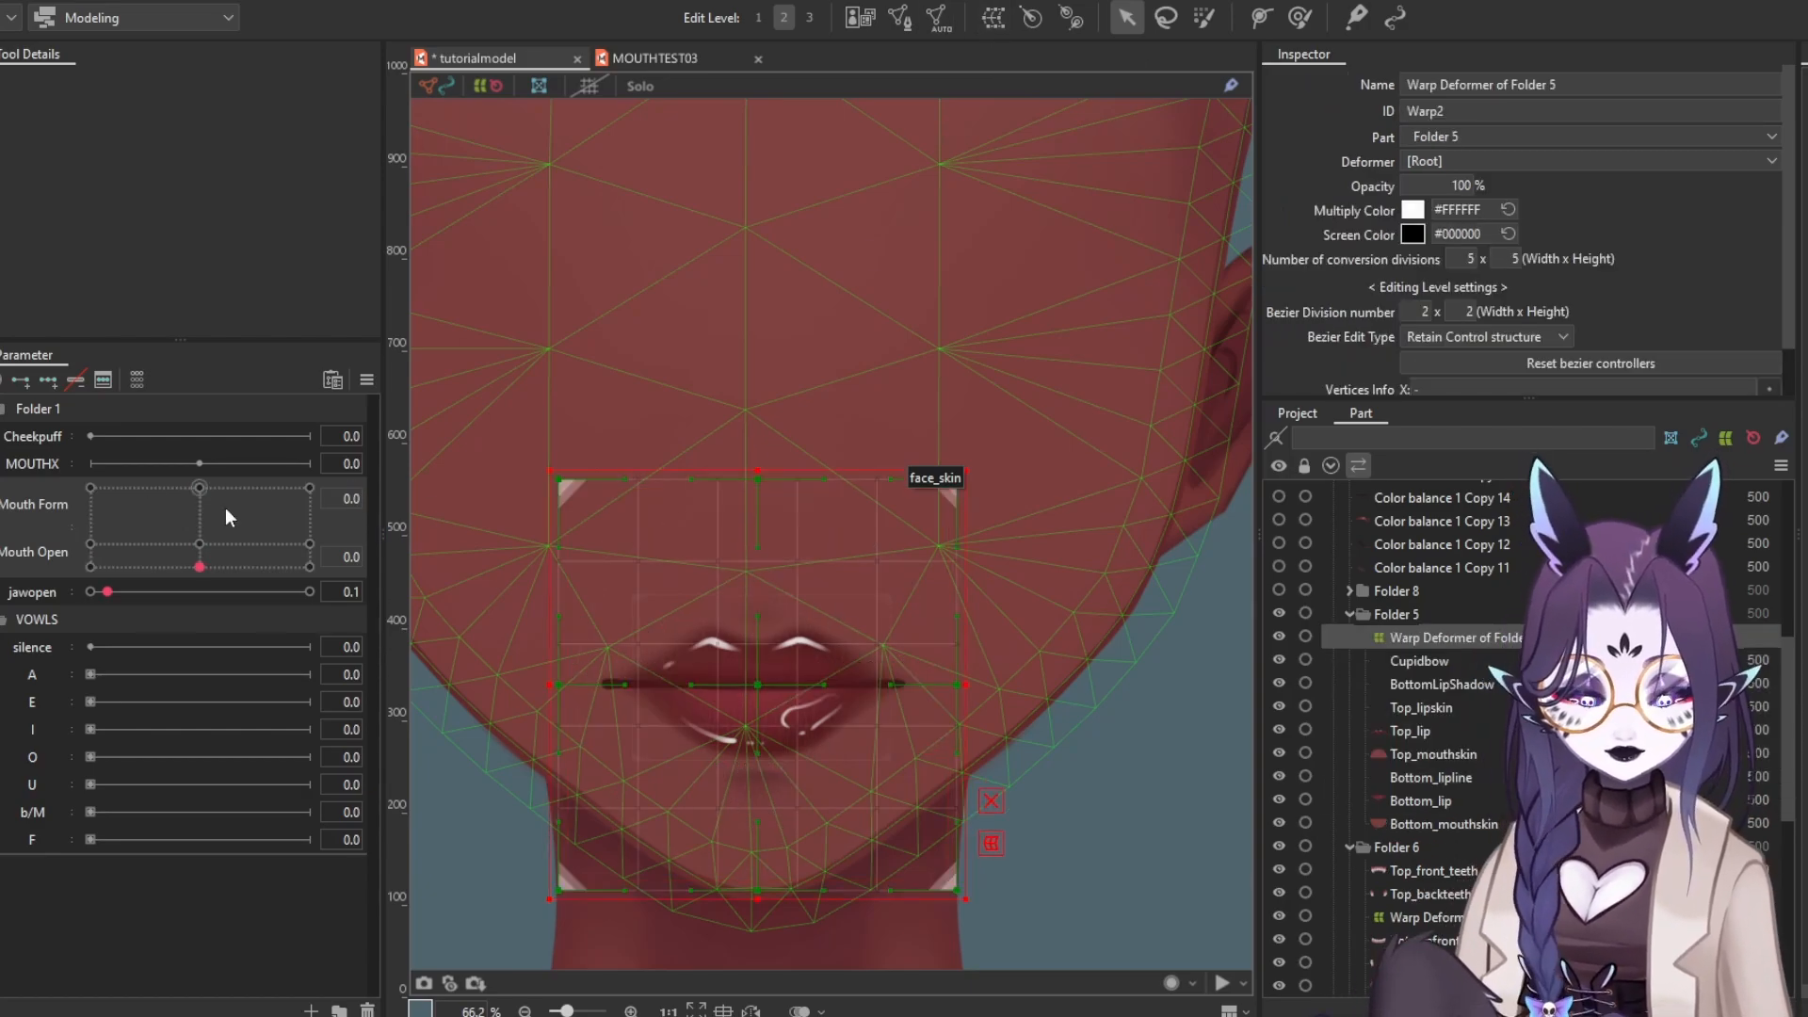
# Make MOUTHX a blend shape parameter and add three keys for the Folder 5 warp deformer
pyautogui.rightClick(55, 478)
pyautogui.click(79, 485)
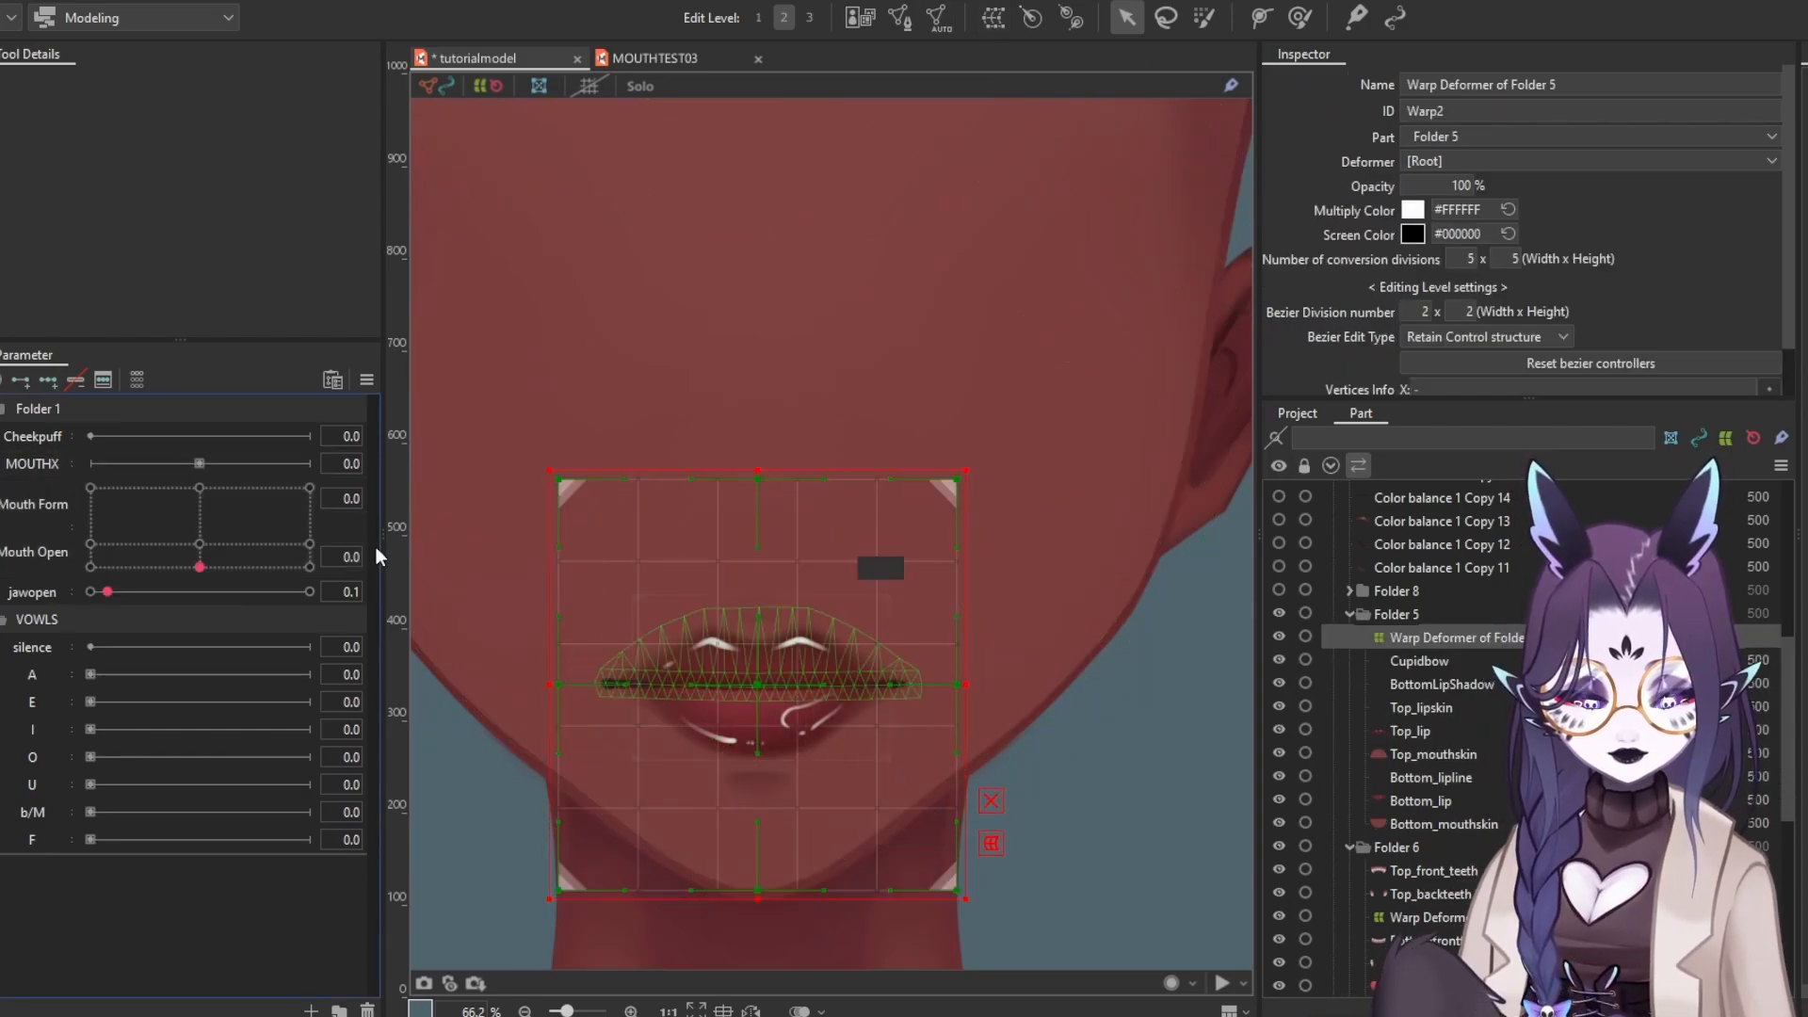
pyautogui.click(48, 384)
# At MOUTHX 0.0, move only the Folder 5 warp deformer upward so its lower edge lies on the mouth line
pyautogui.moveTo(200, 463); pyautogui.dragTo(310, 463)
pyautogui.moveTo(770, 686); pyautogui.dragTo(795, 480)
pyautogui.moveTo(310, 463); pyautogui.dragTo(200, 466)
pyautogui.moveTo(761, 685); pyautogui.dragTo(761, 486)
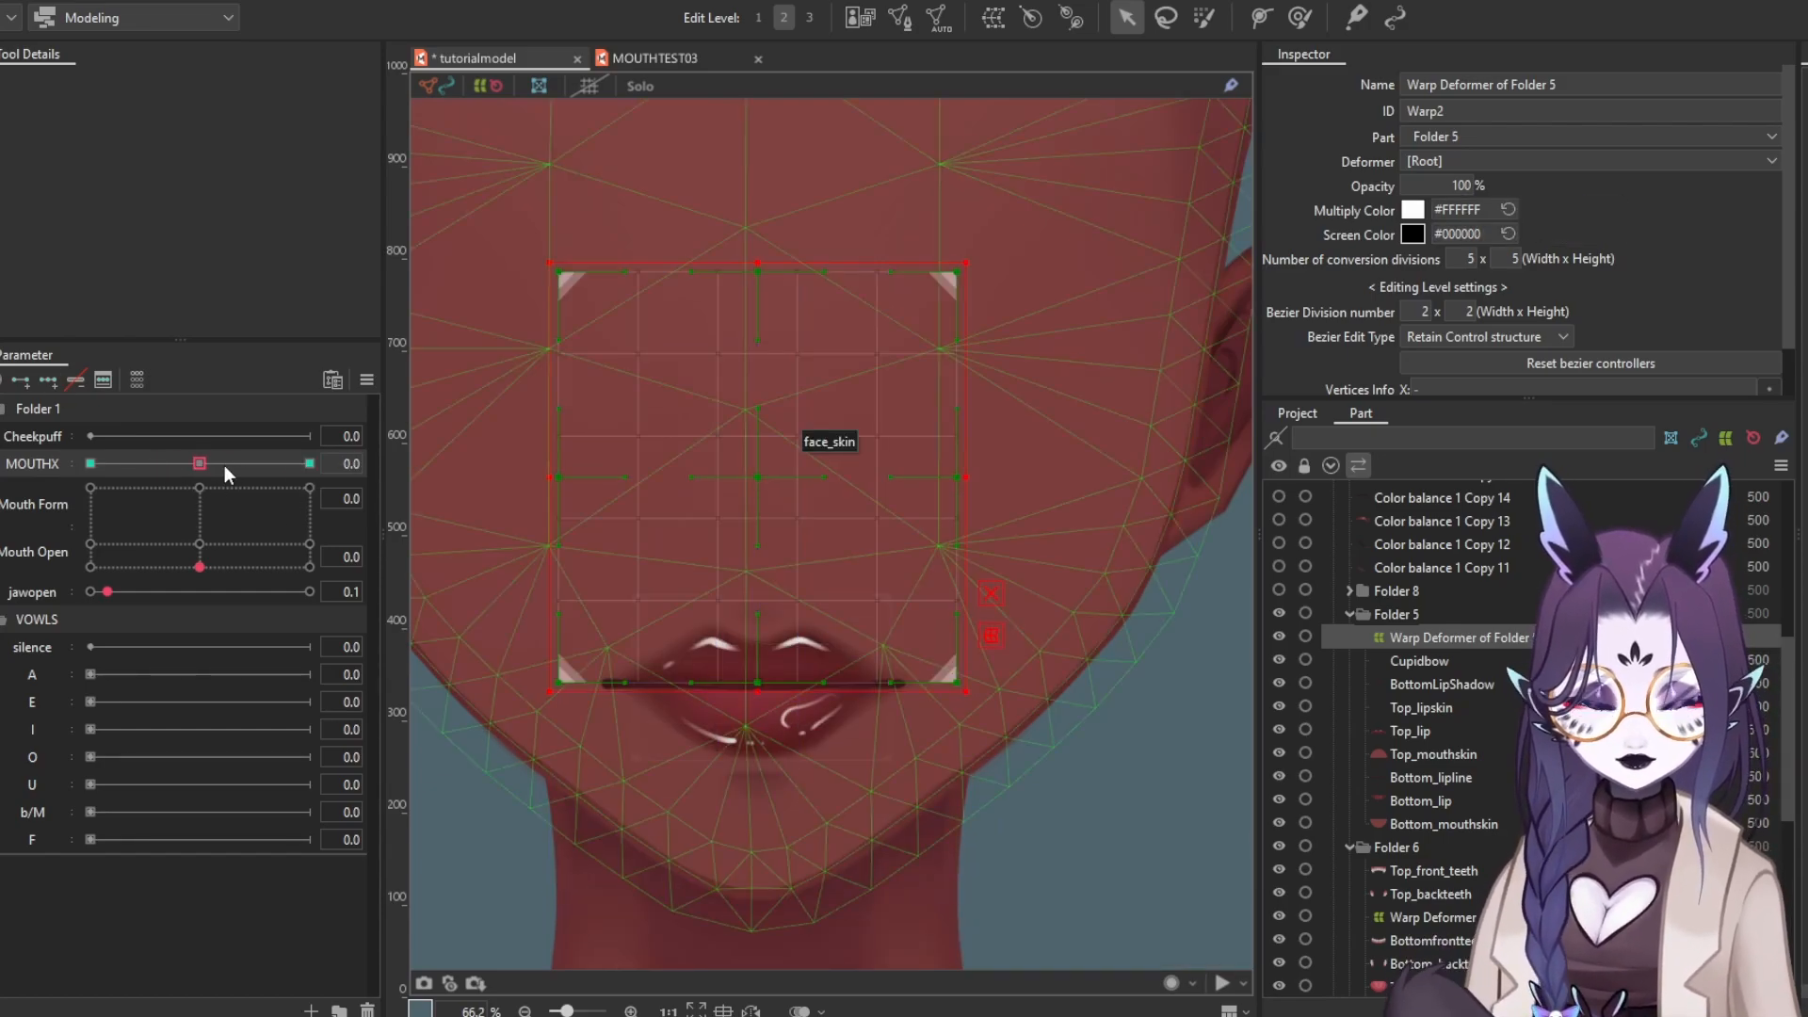
# At MOUTHX 1.0, rotate the Folder 5 warp deformer counterclockwise, shift the mouth sideways, and refine it with the deform brush
pyautogui.moveTo(201, 463); pyautogui.dragTo(309, 464)
pyautogui.moveTo(1000, 712); pyautogui.dragTo(1068, 625)
pyautogui.press('b')
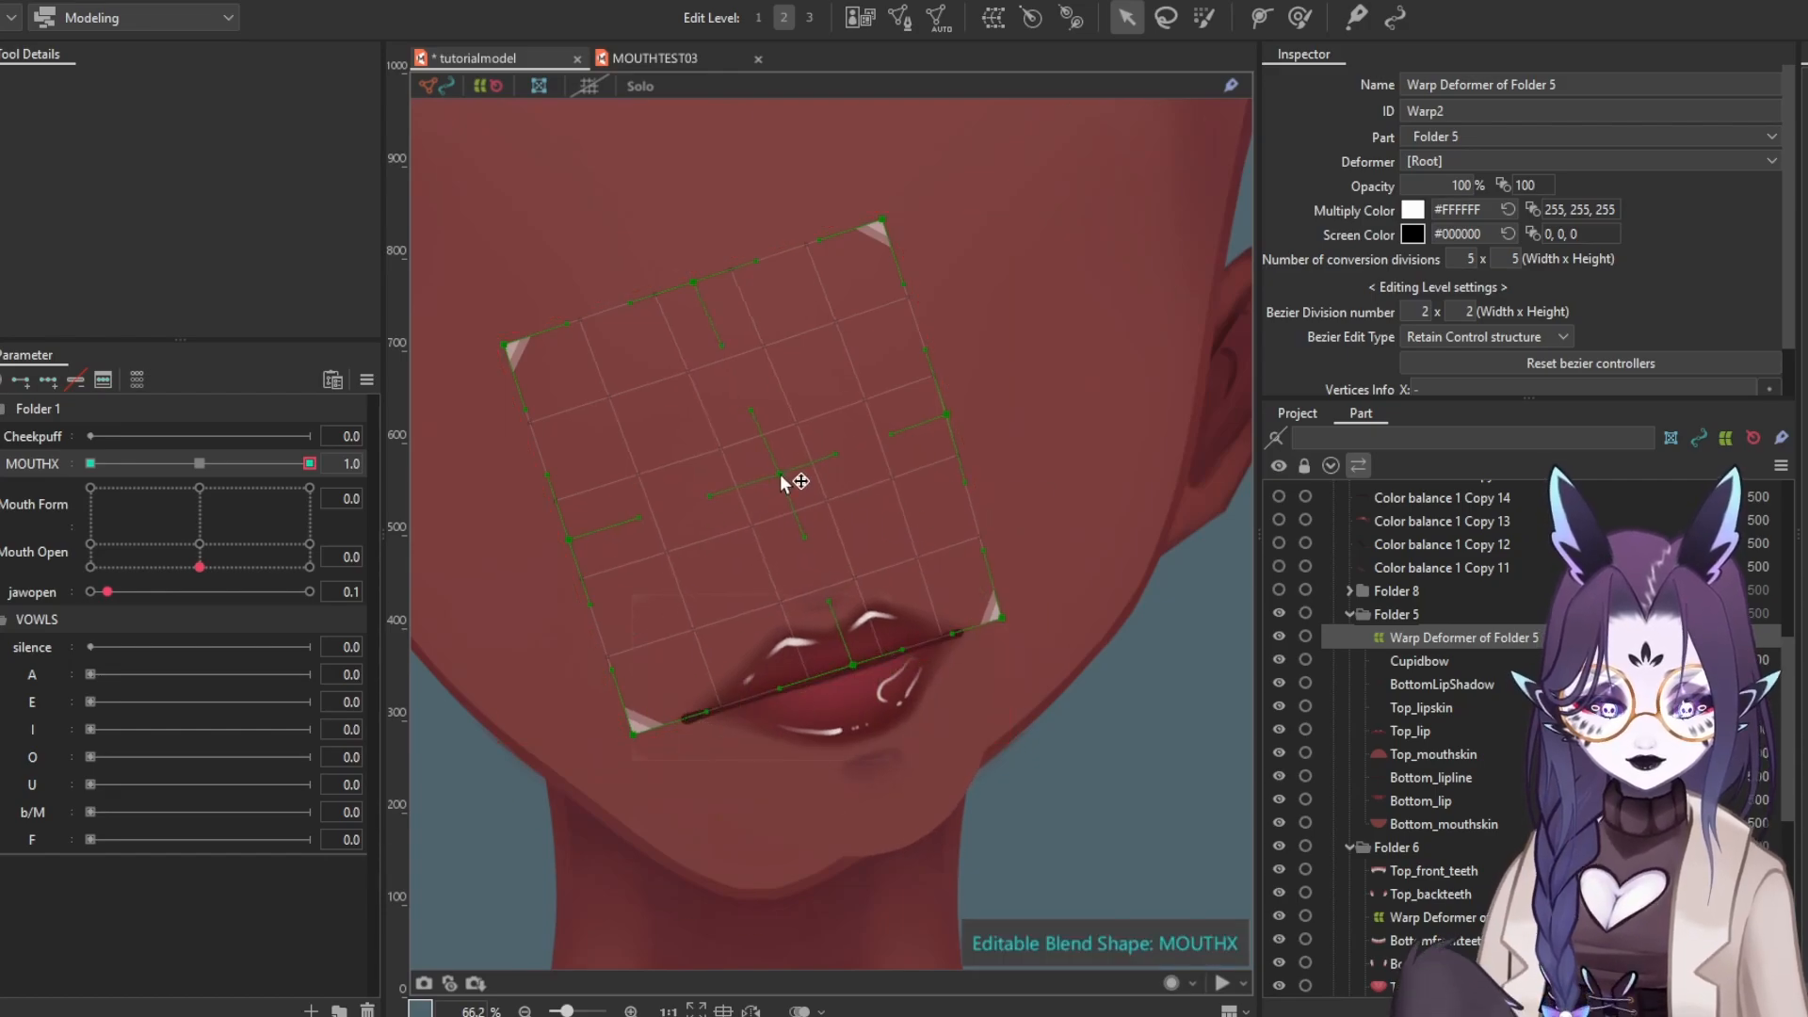
pyautogui.press('b')
pyautogui.moveTo(943, 675); pyautogui.dragTo(896, 648)
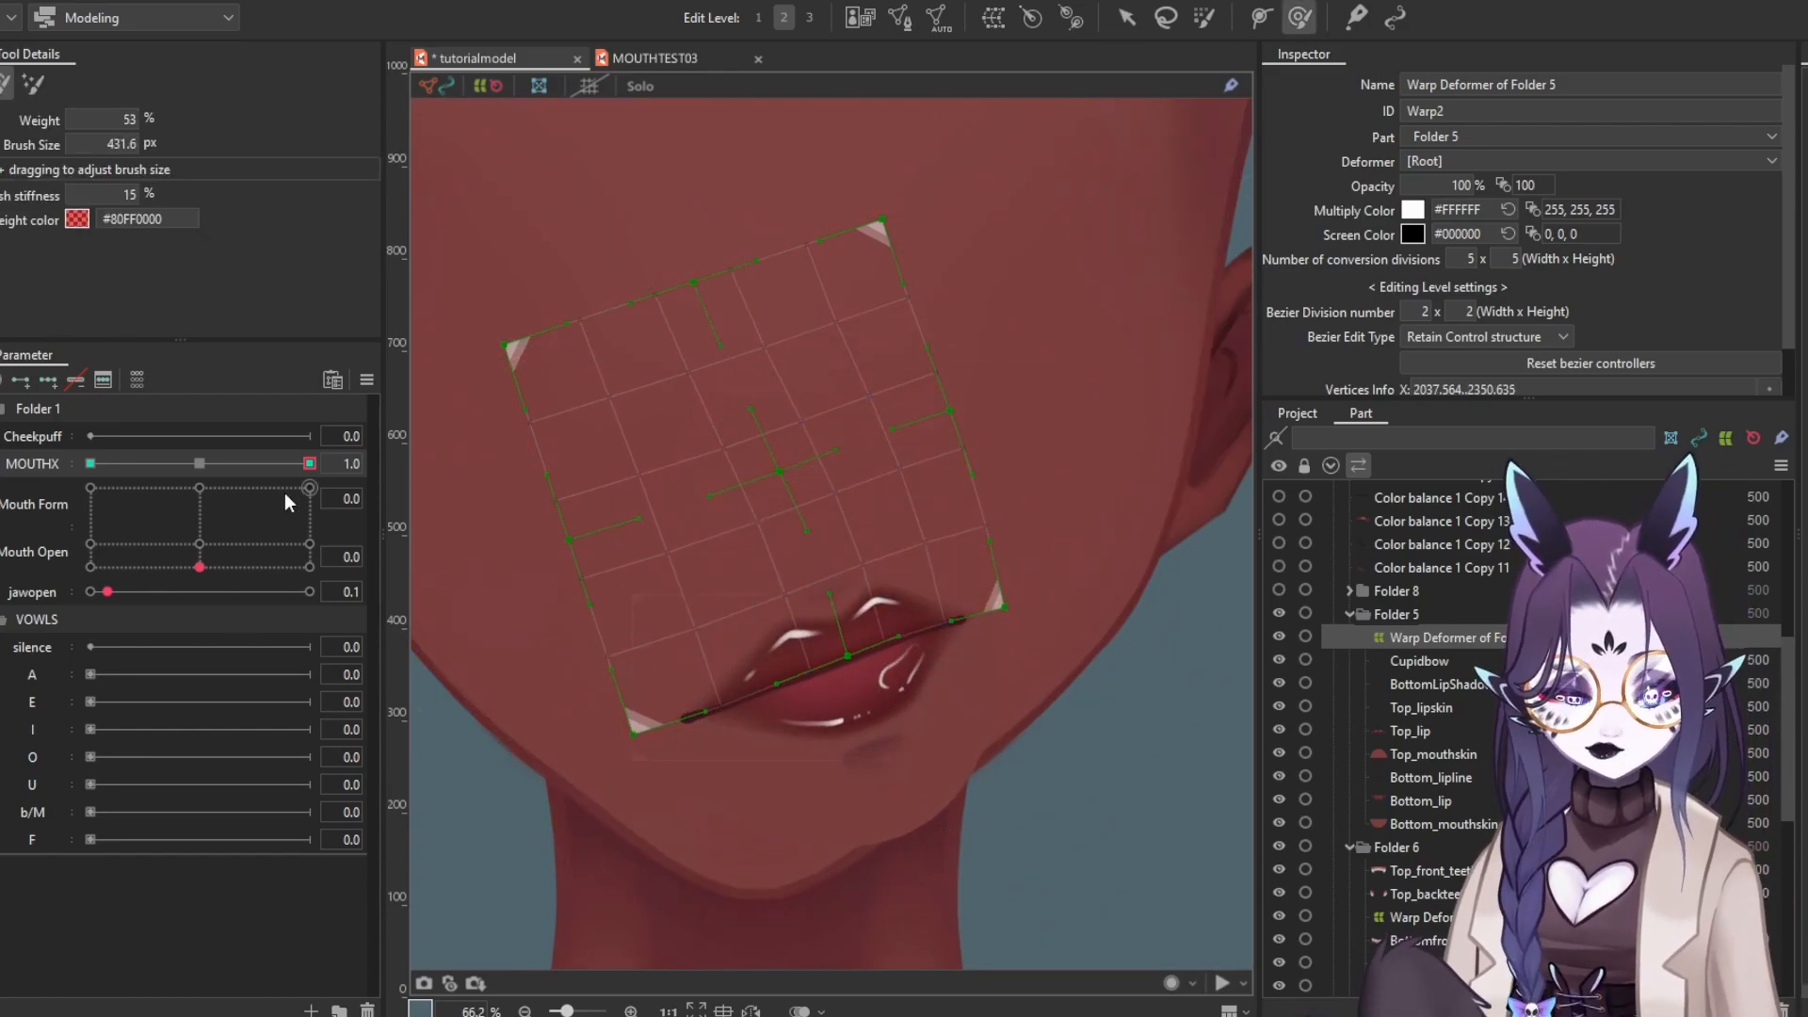
# At MOUTHX 1.0, refine the Folder 5 warp deformer around the mouth corner with the deform brush and reflect the motion to the opposite side
pyautogui.press('b')
pyautogui.moveTo(673, 712)
pyautogui.mouseDown()
pyautogui.moveTo(709, 725)
pyautogui.moveTo(778, 705)
pyautogui.moveTo(822, 660)
pyautogui.mouseUp()
pyautogui.press('b')
pyautogui.click(367, 379)
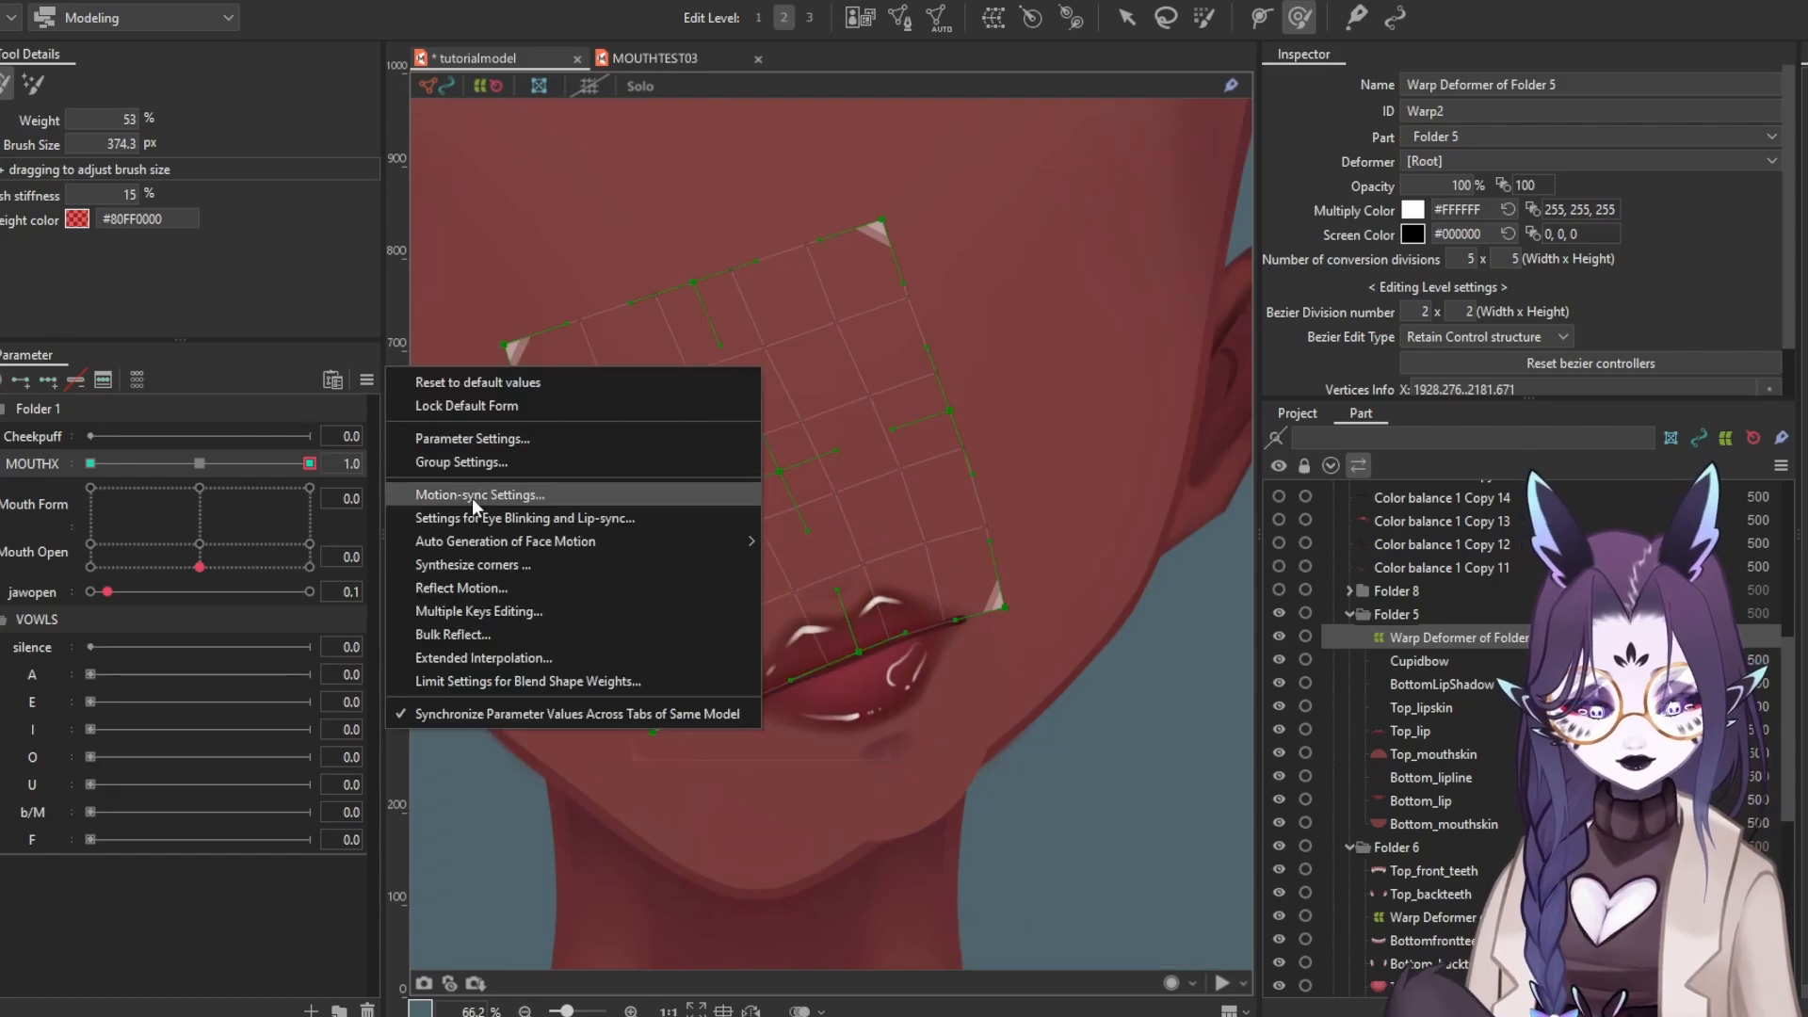
pyautogui.click(812, 704)
# Add in-between MOUTHX keys at -0.5 and 0.5 for the Folder 5 warp deformer and return MOUTHX to 0.0
pyautogui.moveTo(309, 464)
pyautogui.mouseDown()
pyautogui.moveTo(181, 504)
pyautogui.moveTo(45, 466)
pyautogui.moveTo(310, 464)
pyautogui.mouseUp()
pyautogui.press('b')
pyautogui.moveTo(819, 694); pyautogui.dragTo(863, 694)
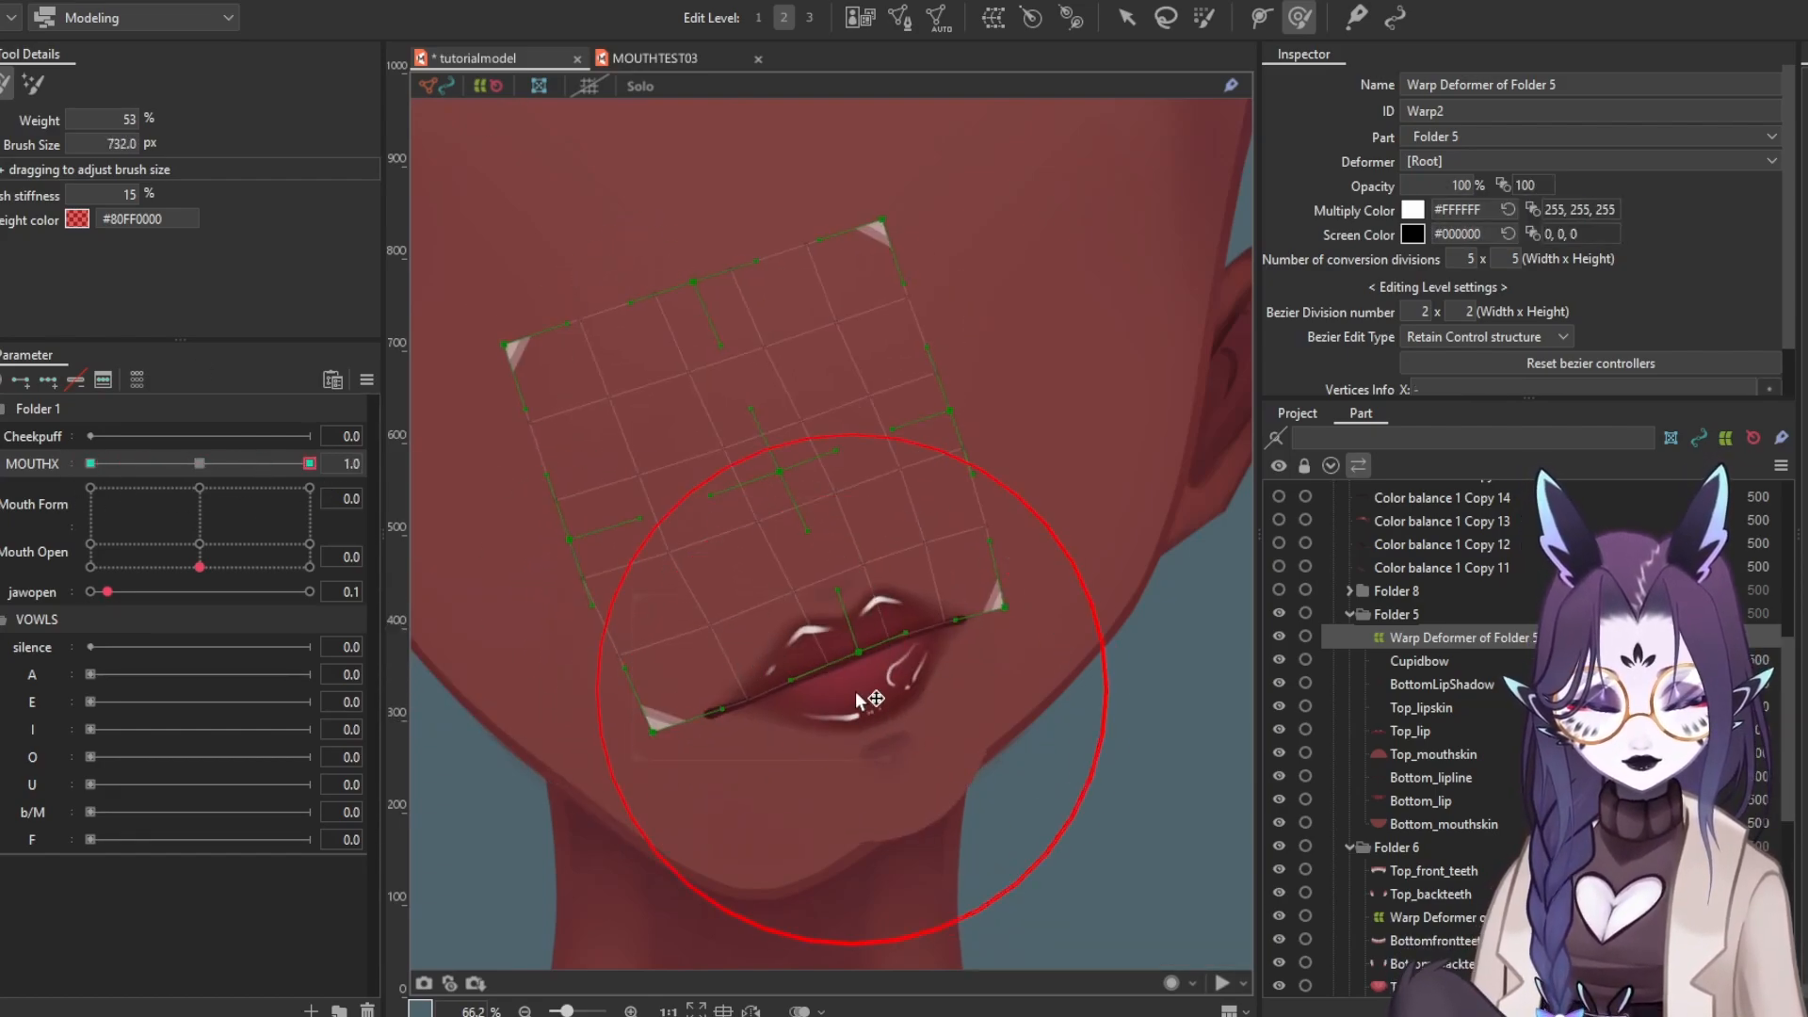
pyautogui.moveTo(309, 463)
pyautogui.mouseDown()
pyautogui.moveTo(91, 463)
pyautogui.moveTo(253, 478)
pyautogui.moveTo(186, 473)
pyautogui.moveTo(150, 526)
pyautogui.moveTo(109, 465)
pyautogui.moveTo(194, 465)
pyautogui.moveTo(144, 463)
pyautogui.mouseUp()
pyautogui.click(369, 380)
pyautogui.click(884, 570)
pyautogui.press('b')
pyautogui.moveTo(748, 661); pyautogui.dragTo(711, 661)
pyautogui.moveTo(144, 463)
pyautogui.mouseDown()
pyautogui.moveTo(254, 463)
pyautogui.moveTo(137, 468)
pyautogui.moveTo(250, 477)
pyautogui.moveTo(199, 463)
pyautogui.mouseUp()
# Select face_lines, freckles, Blush and face_skin, and create a warp deformer around them
pyautogui.scroll(-6, 779, 646)
pyautogui.scroll(-2, 1463, 576)
pyautogui.scroll(-4, 1464, 575)
pyautogui.click(1433, 722)
pyautogui.keyDown('shift'); pyautogui.click(1439, 629); pyautogui.keyUp('shift')
pyautogui.click(1441, 629)
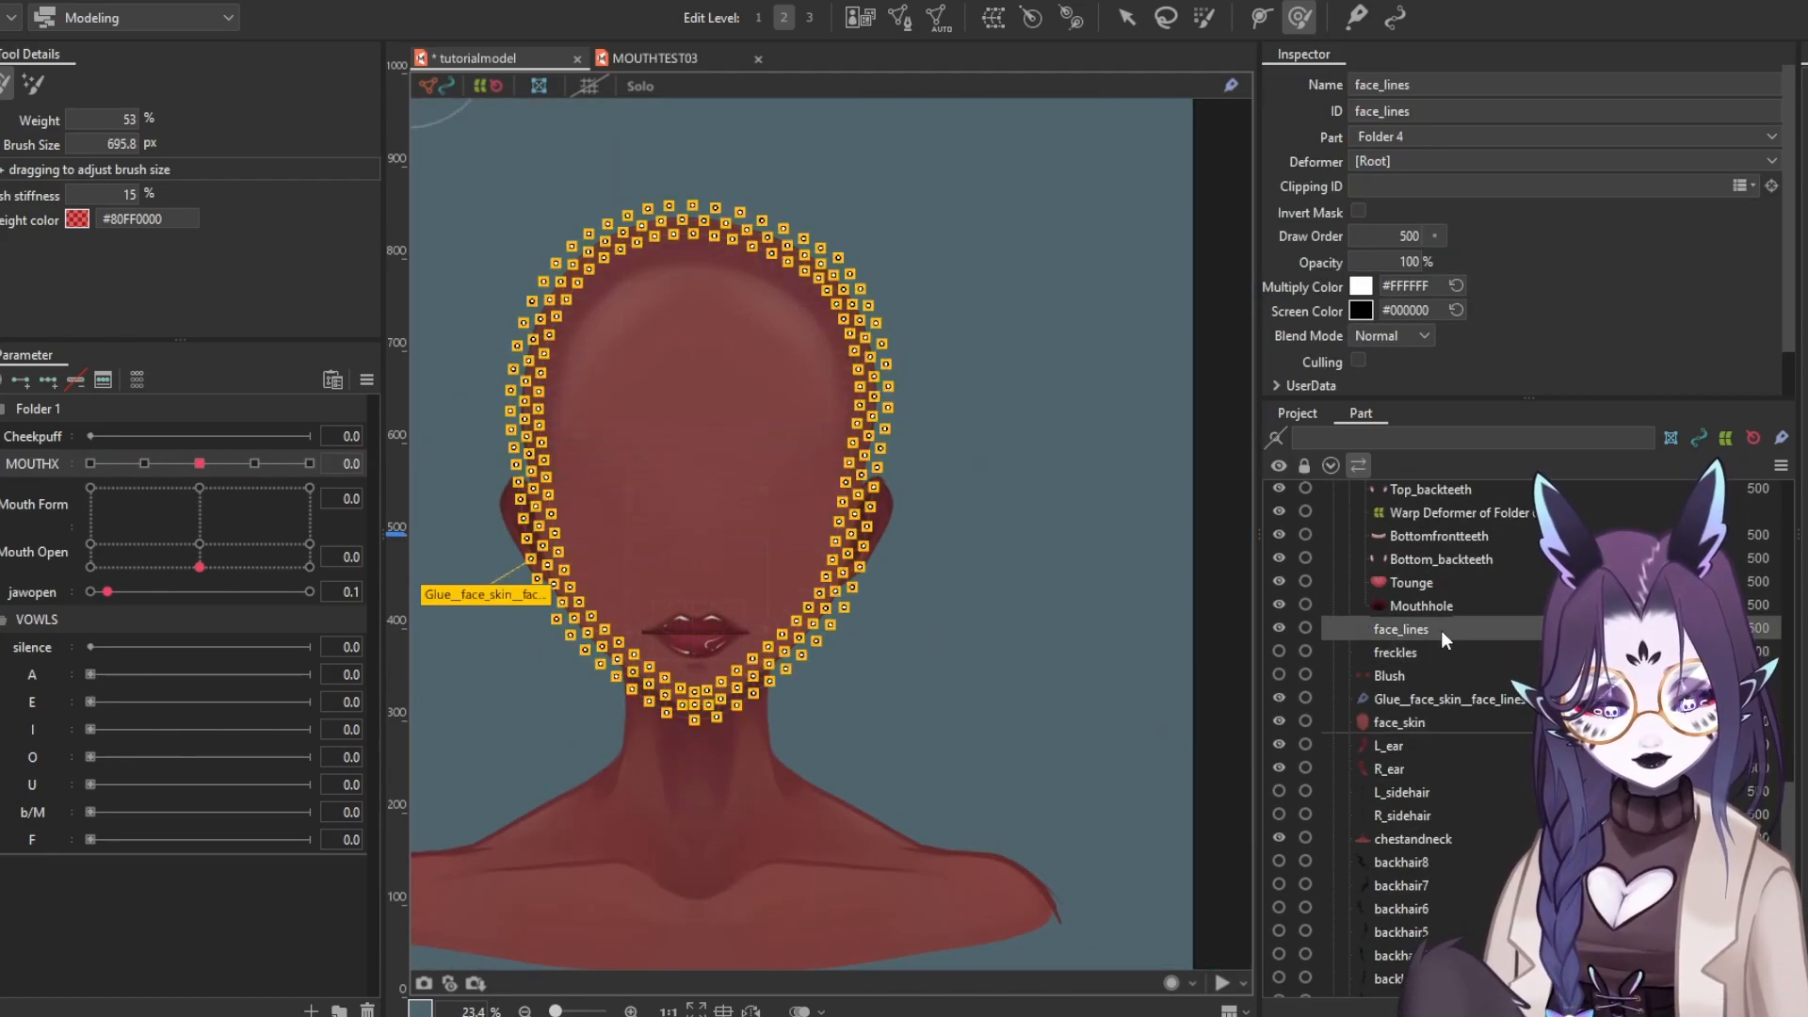
pyautogui.keyDown('shift'); pyautogui.click(1446, 675); pyautogui.keyUp('shift')
pyautogui.keyDown('ctrl'); pyautogui.click(1450, 722); pyautogui.keyUp('ctrl')
pyautogui.click(994, 17)
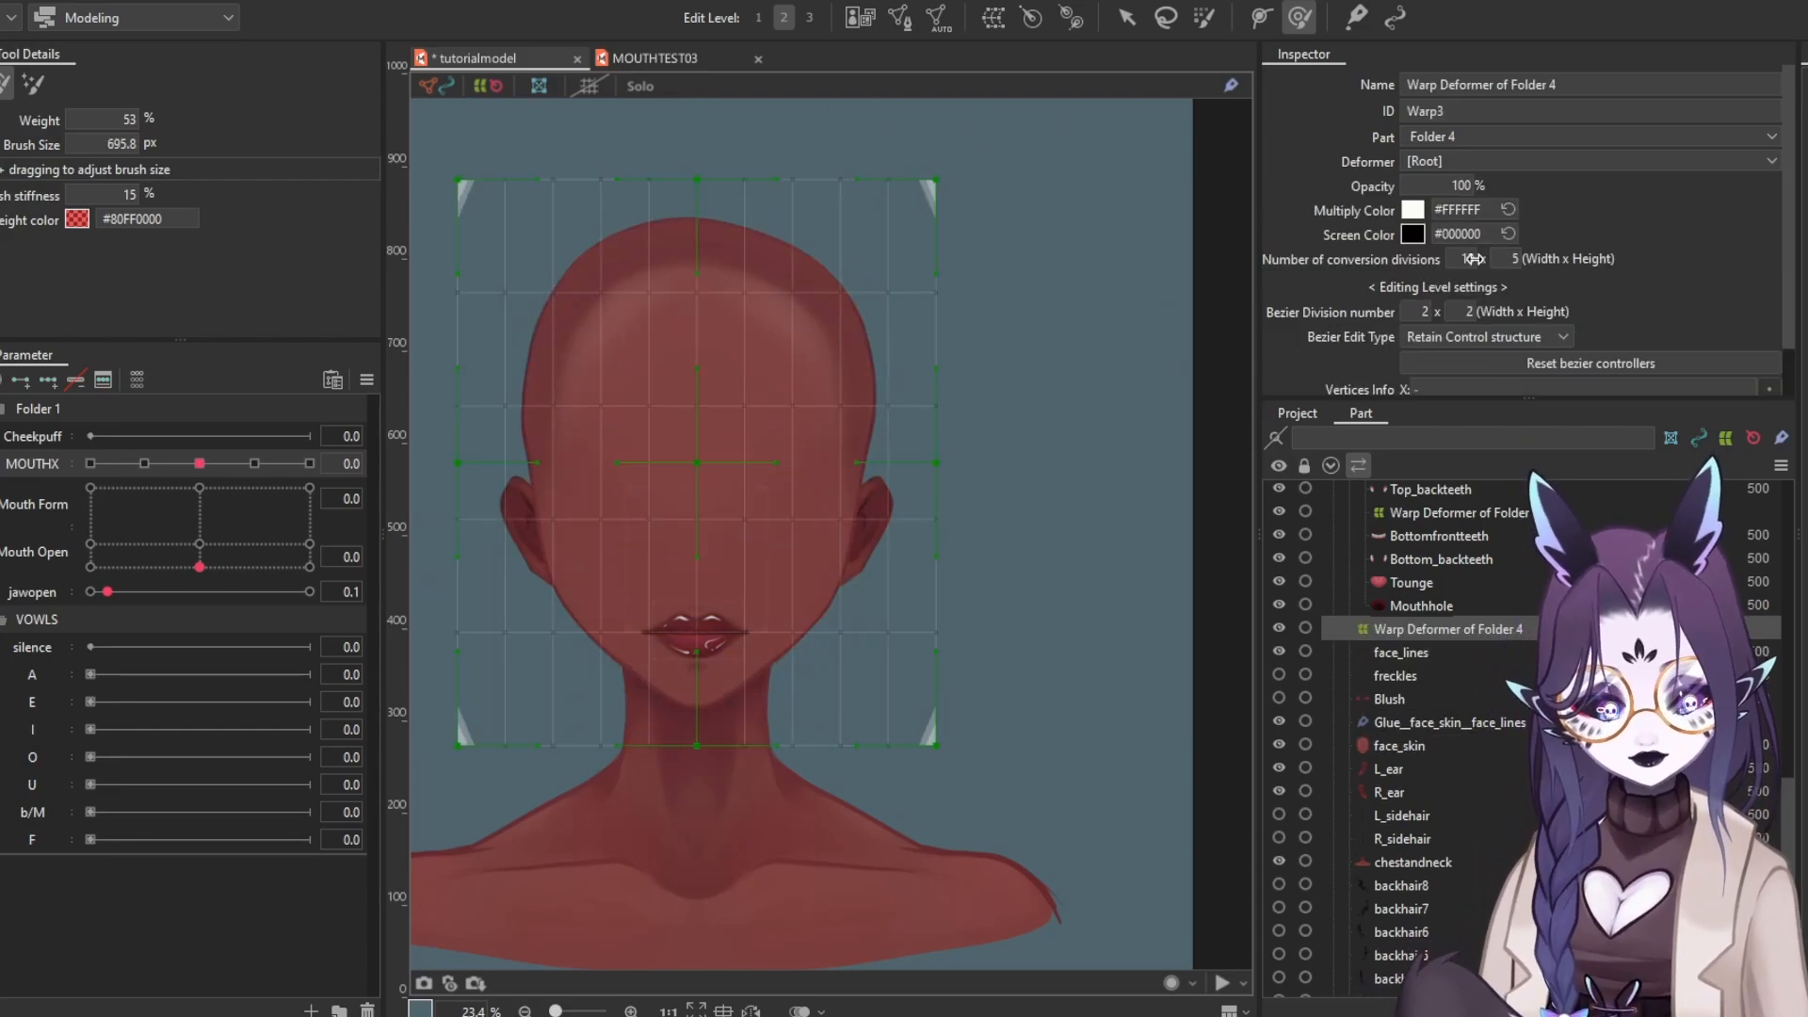
# Set jawopen to 0.0 and give the Folder 4 warp deformer 19 x 20 conversion divisions and 3 x 4 Bezier divisions
pyautogui.moveTo(199, 567)
pyautogui.mouseDown()
pyautogui.moveTo(126, 631)
pyautogui.moveTo(200, 567)
pyautogui.mouseUp()
pyautogui.moveTo(107, 591); pyautogui.dragTo(79, 591)
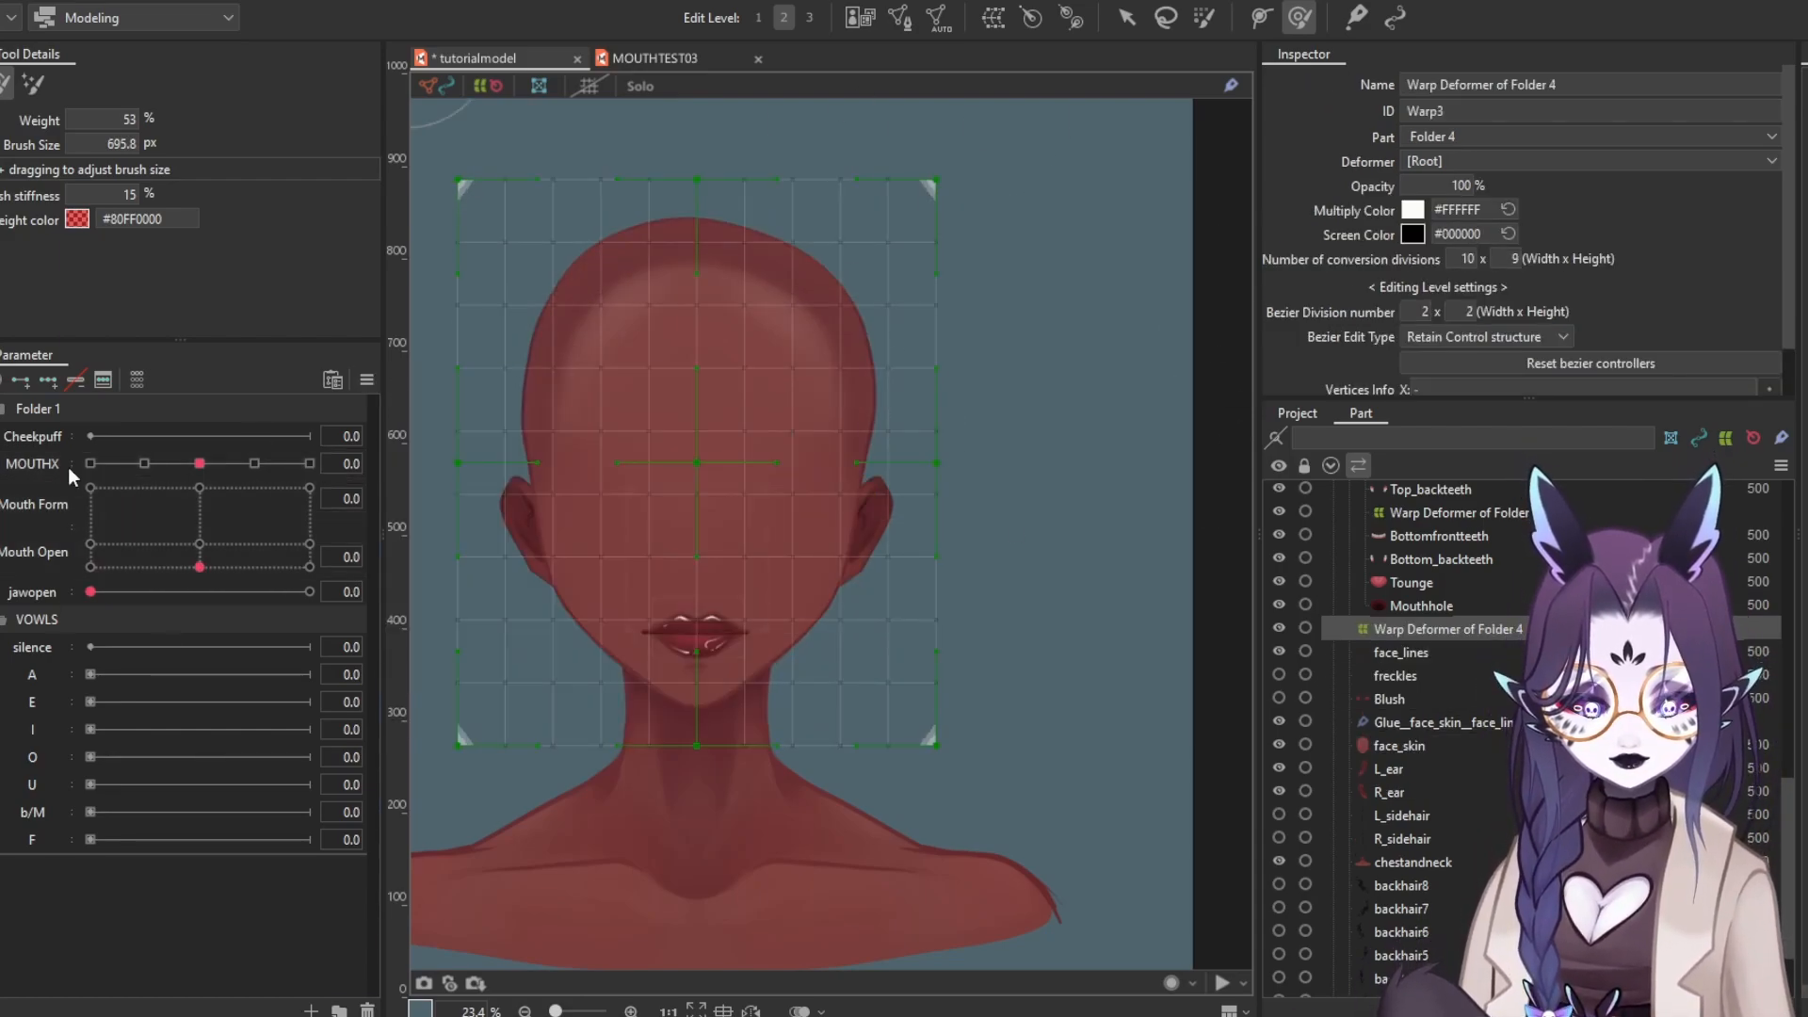
pyautogui.moveTo(200, 464); pyautogui.dragTo(269, 475)
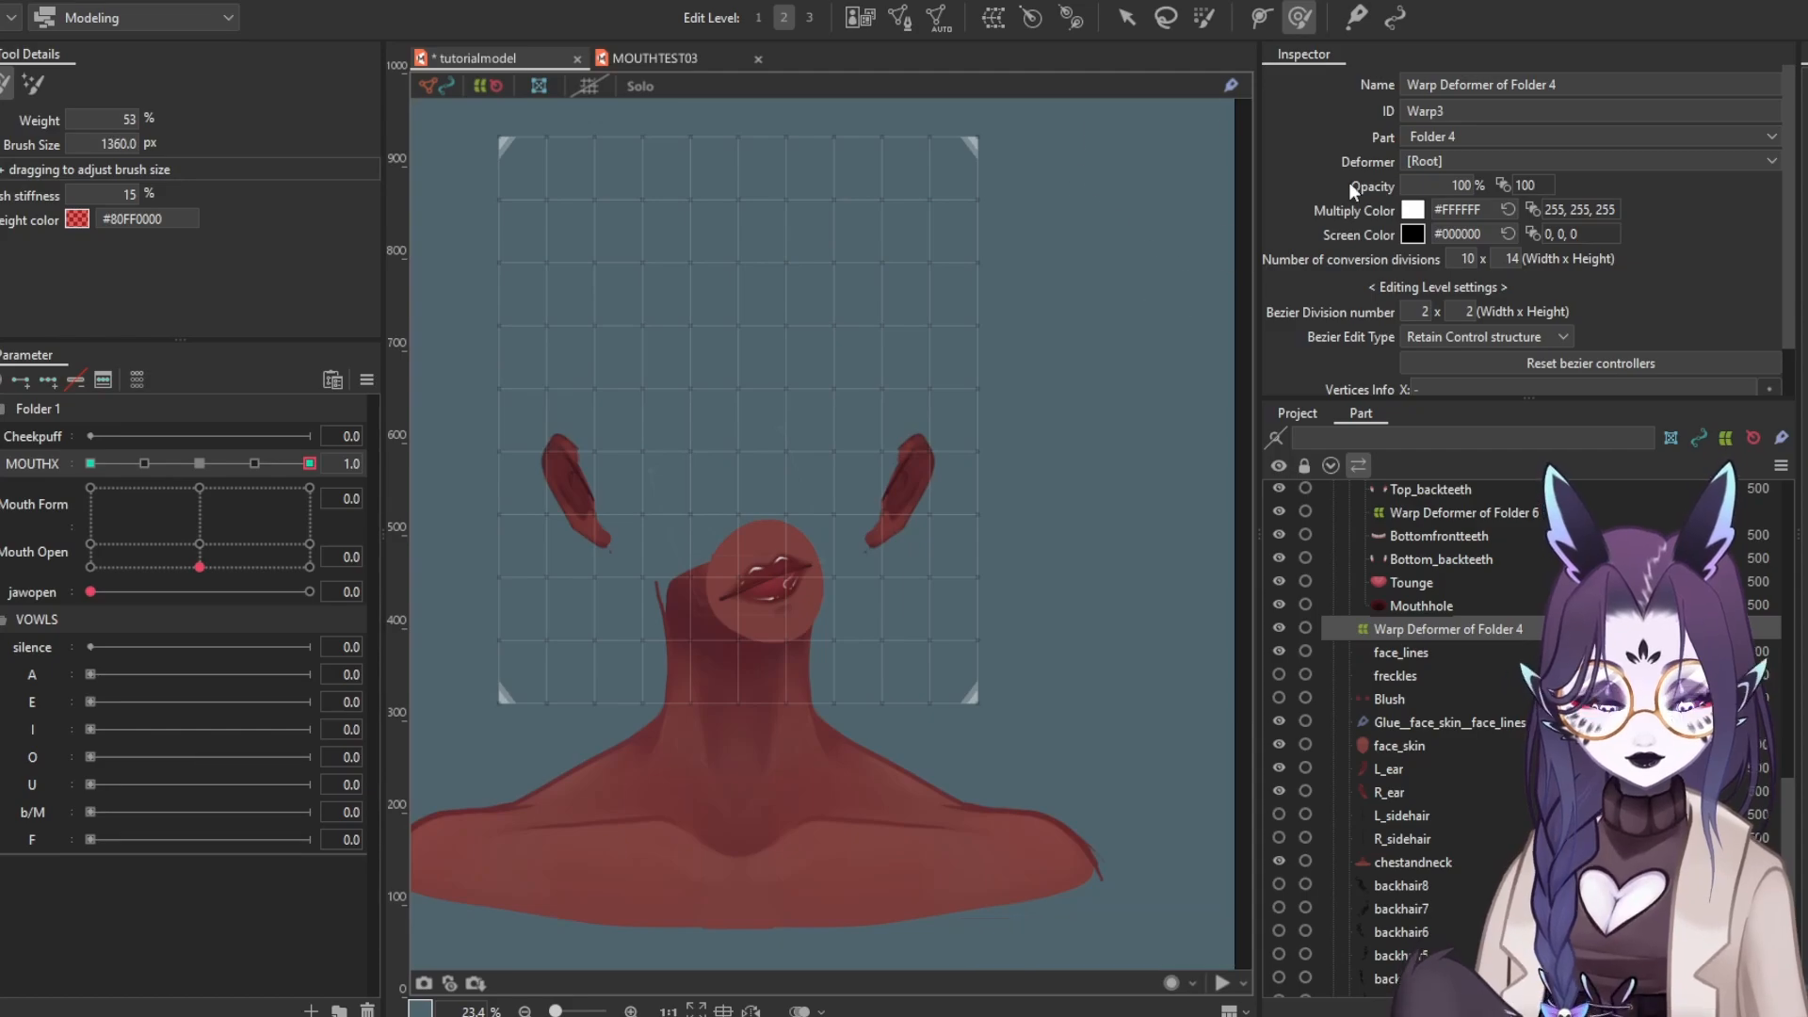
pyautogui.scroll(-2, 1127, 317)
pyautogui.scroll(2, 1127, 318)
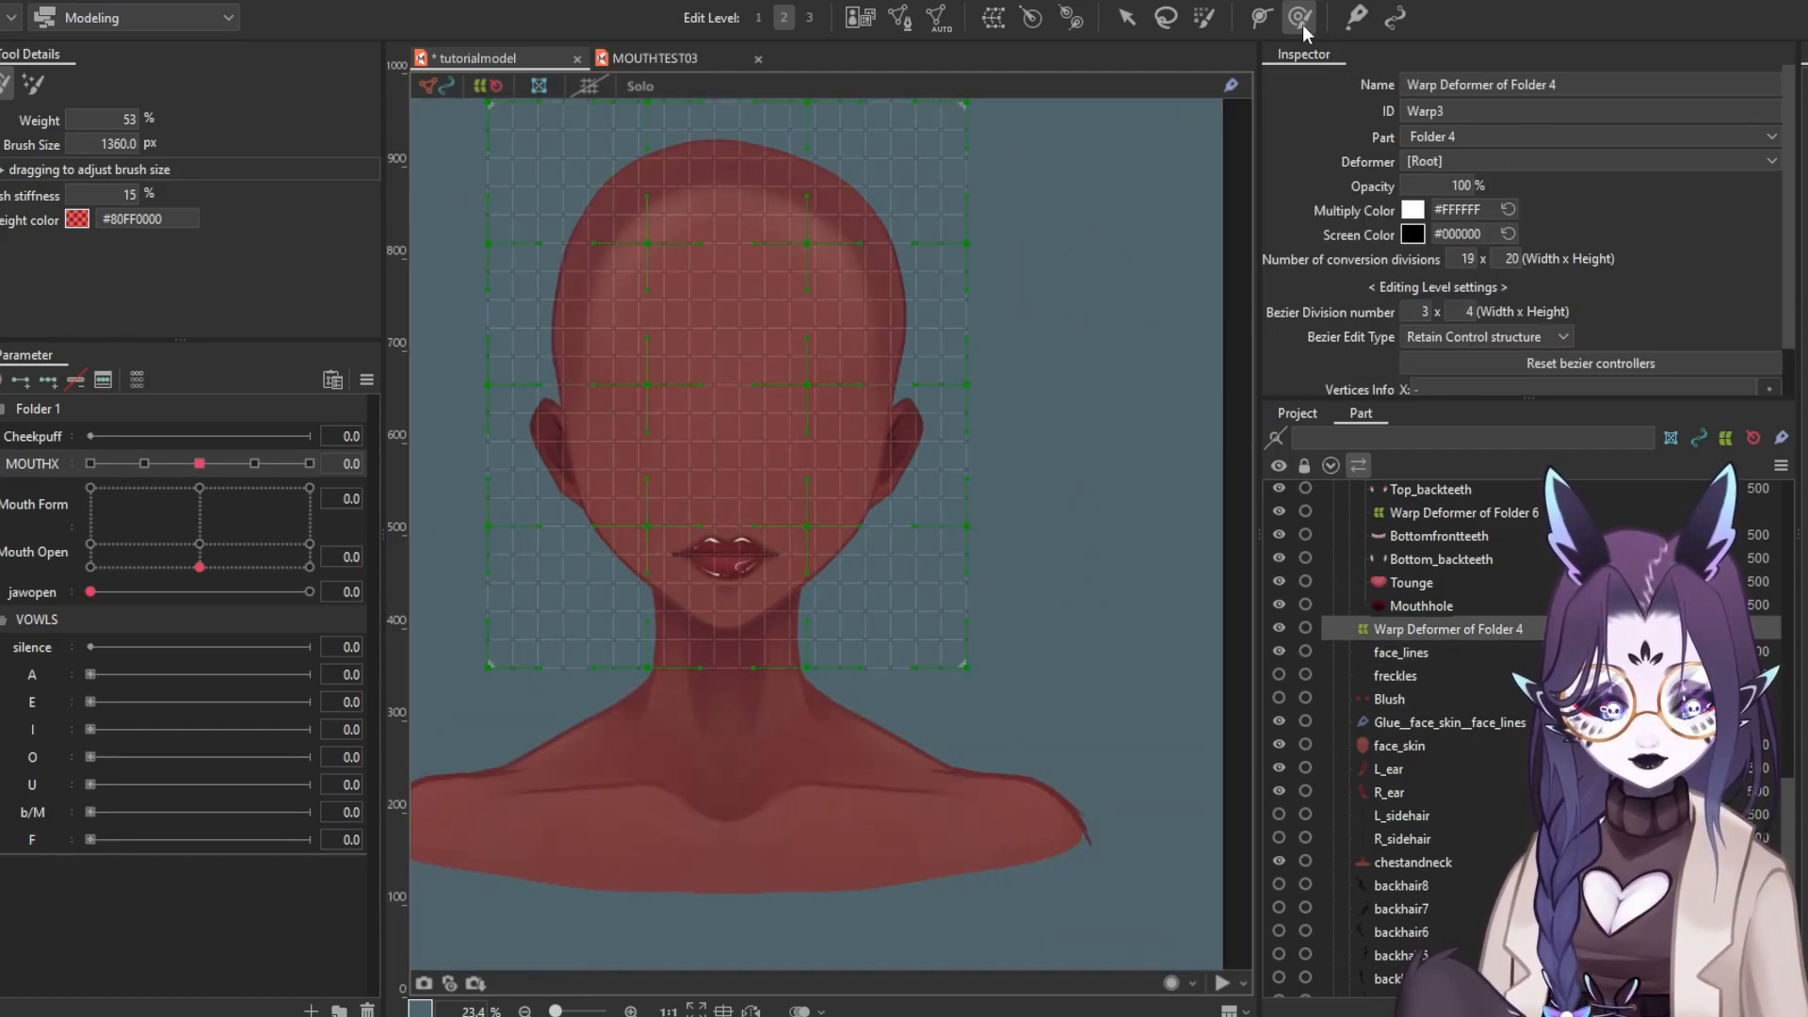
# Add three MOUTHX keys to the Folder 4 warp deformer, push the jaw sideways with the deform brush at 1.0, and reflect the motion
pyautogui.click(47, 382)
pyautogui.click(310, 463)
pyautogui.moveTo(659, 584)
pyautogui.mouseDown()
pyautogui.moveTo(674, 637)
pyautogui.moveTo(767, 706)
pyautogui.moveTo(681, 599)
pyautogui.moveTo(880, 581)
pyautogui.moveTo(731, 694)
pyautogui.moveTo(894, 618)
pyautogui.mouseUp()
pyautogui.moveTo(309, 463)
pyautogui.mouseDown()
pyautogui.moveTo(251, 469)
pyautogui.moveTo(310, 463)
pyautogui.mouseUp()
pyautogui.click(366, 380)
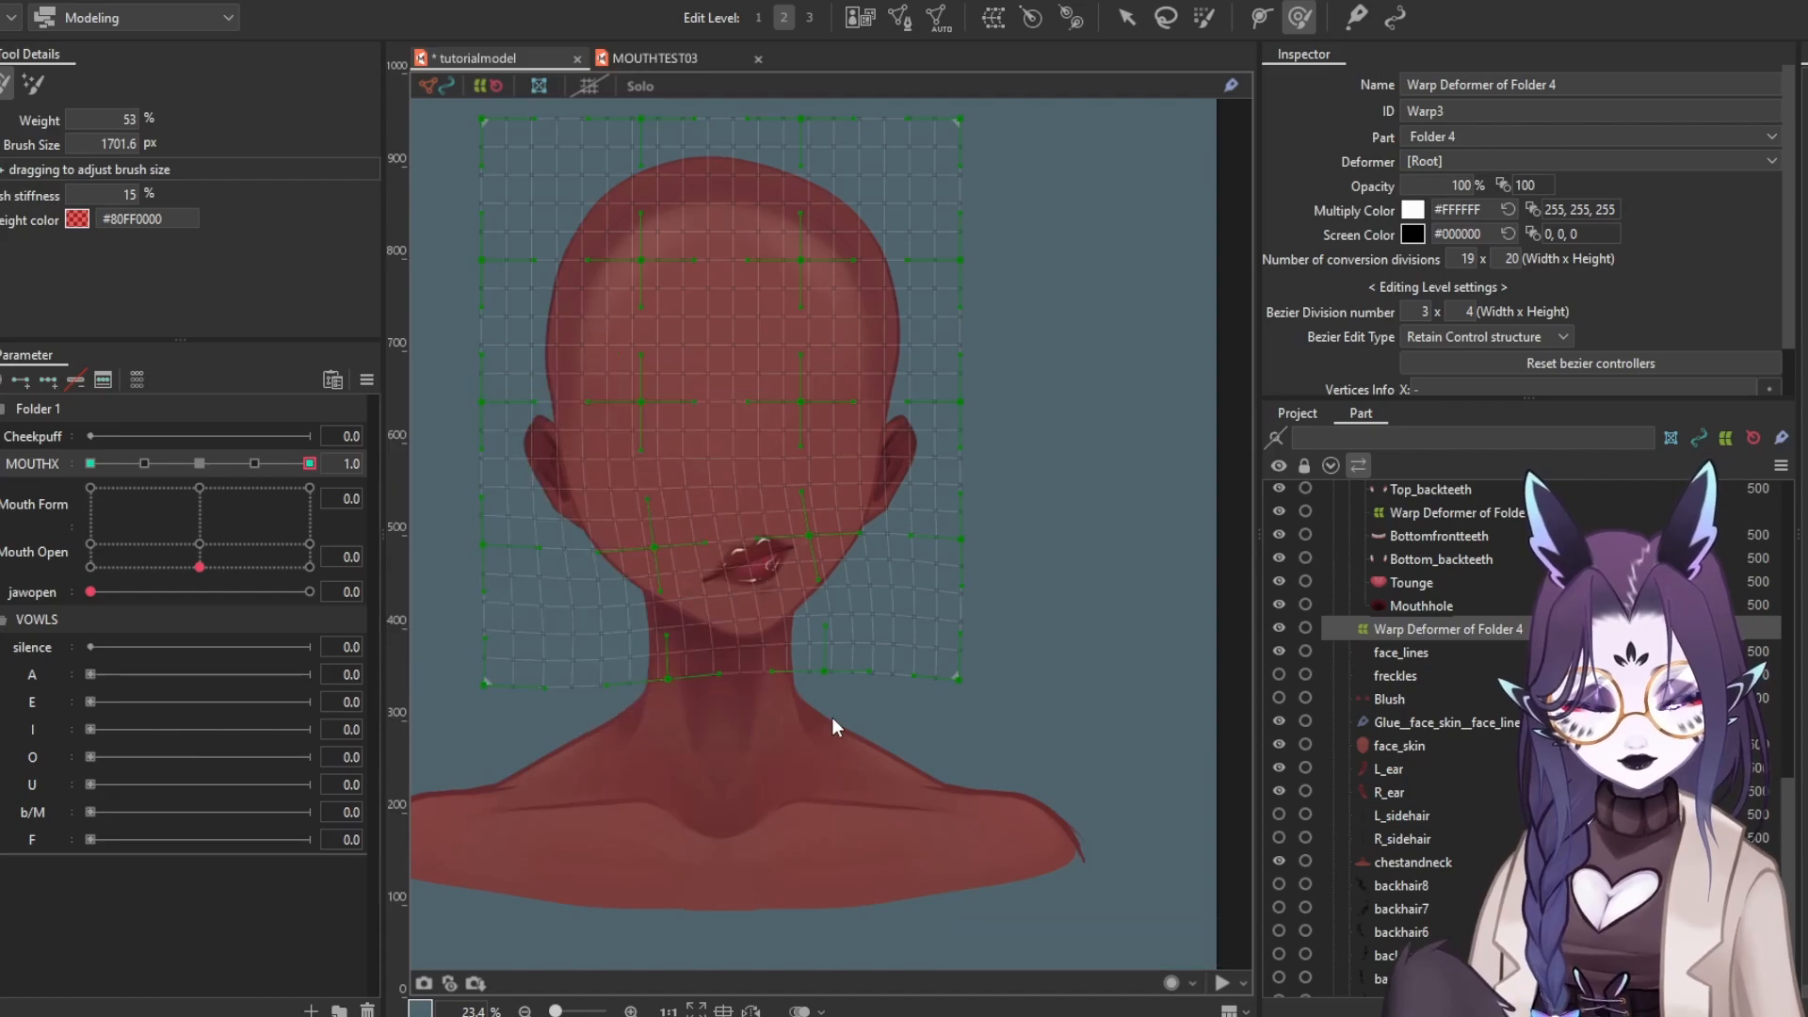
pyautogui.click(832, 716)
# Remove the in-between MOUTHX keys at 0.5 and -0.5 from the Folder 5 warp deformer
pyautogui.click(254, 464)
pyautogui.scroll(4, 1475, 678)
pyautogui.click(1450, 492)
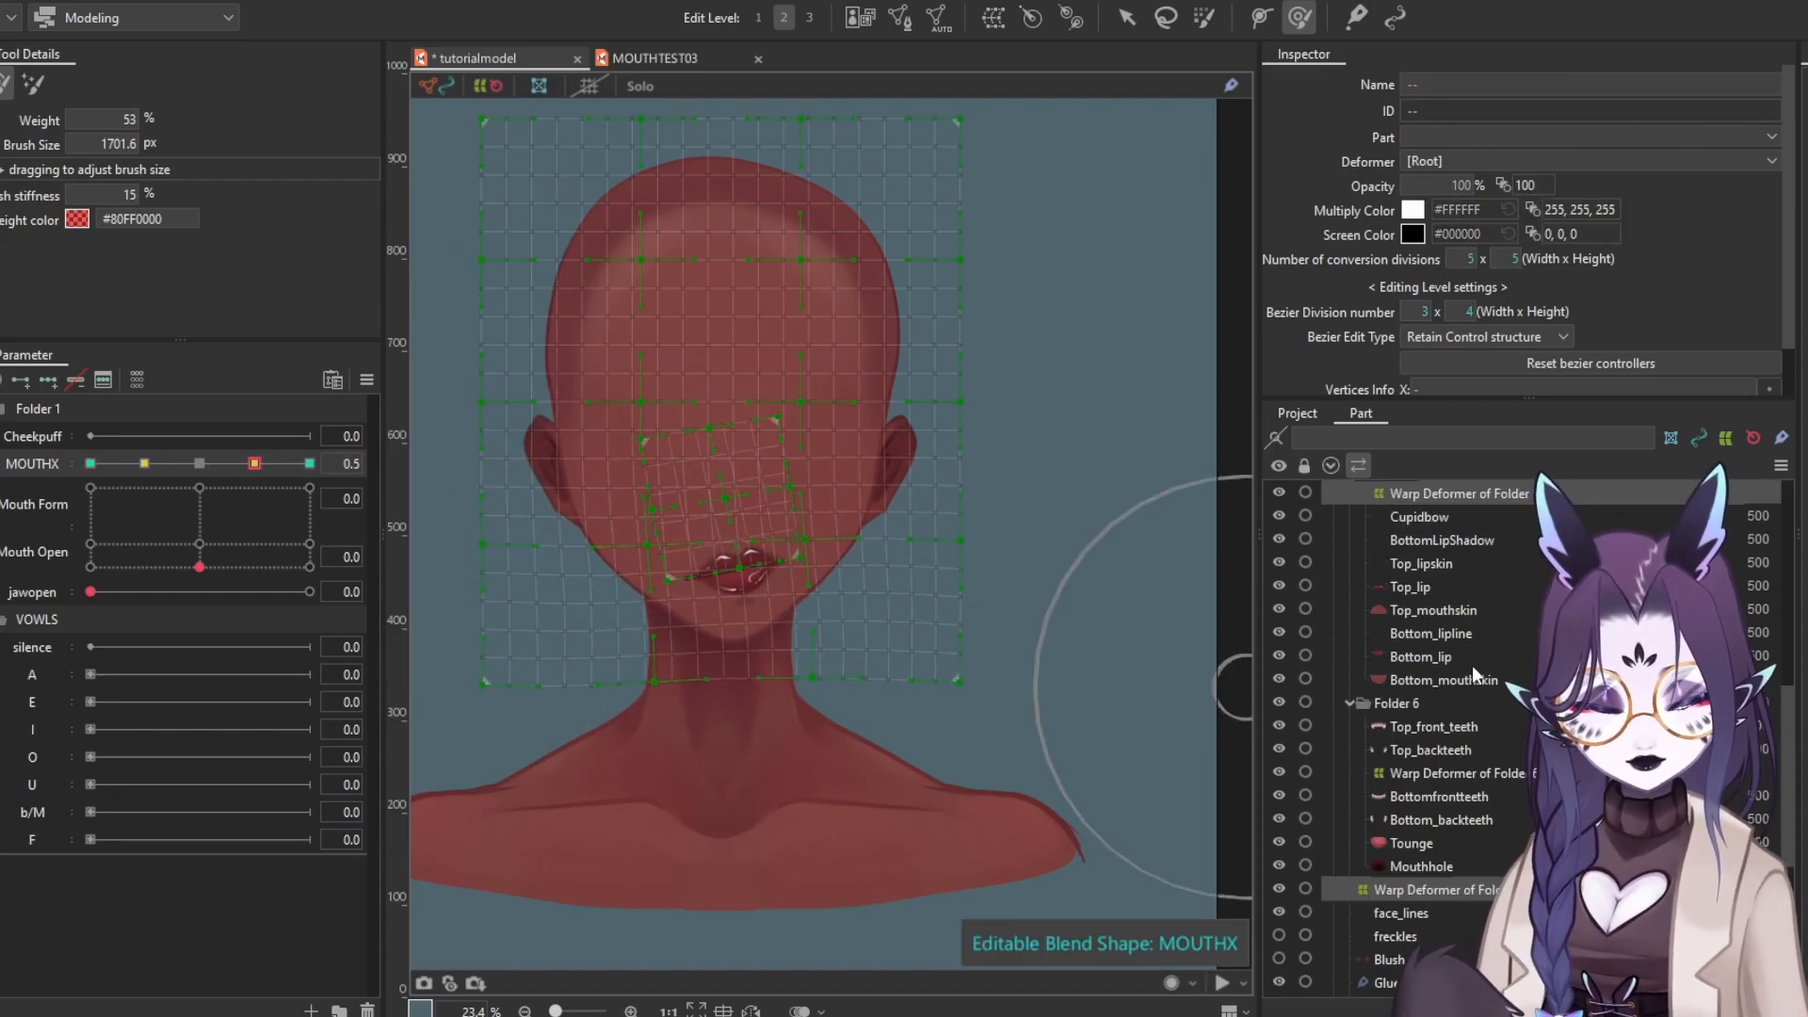
pyautogui.click(1128, 17)
pyautogui.scroll(2, 887, 316)
pyautogui.moveTo(254, 463); pyautogui.dragTo(90, 463)
pyautogui.click(200, 464)
pyautogui.press('b')
pyautogui.scroll(2, 598, 711)
pyautogui.moveTo(299, 463); pyautogui.dragTo(144, 463)
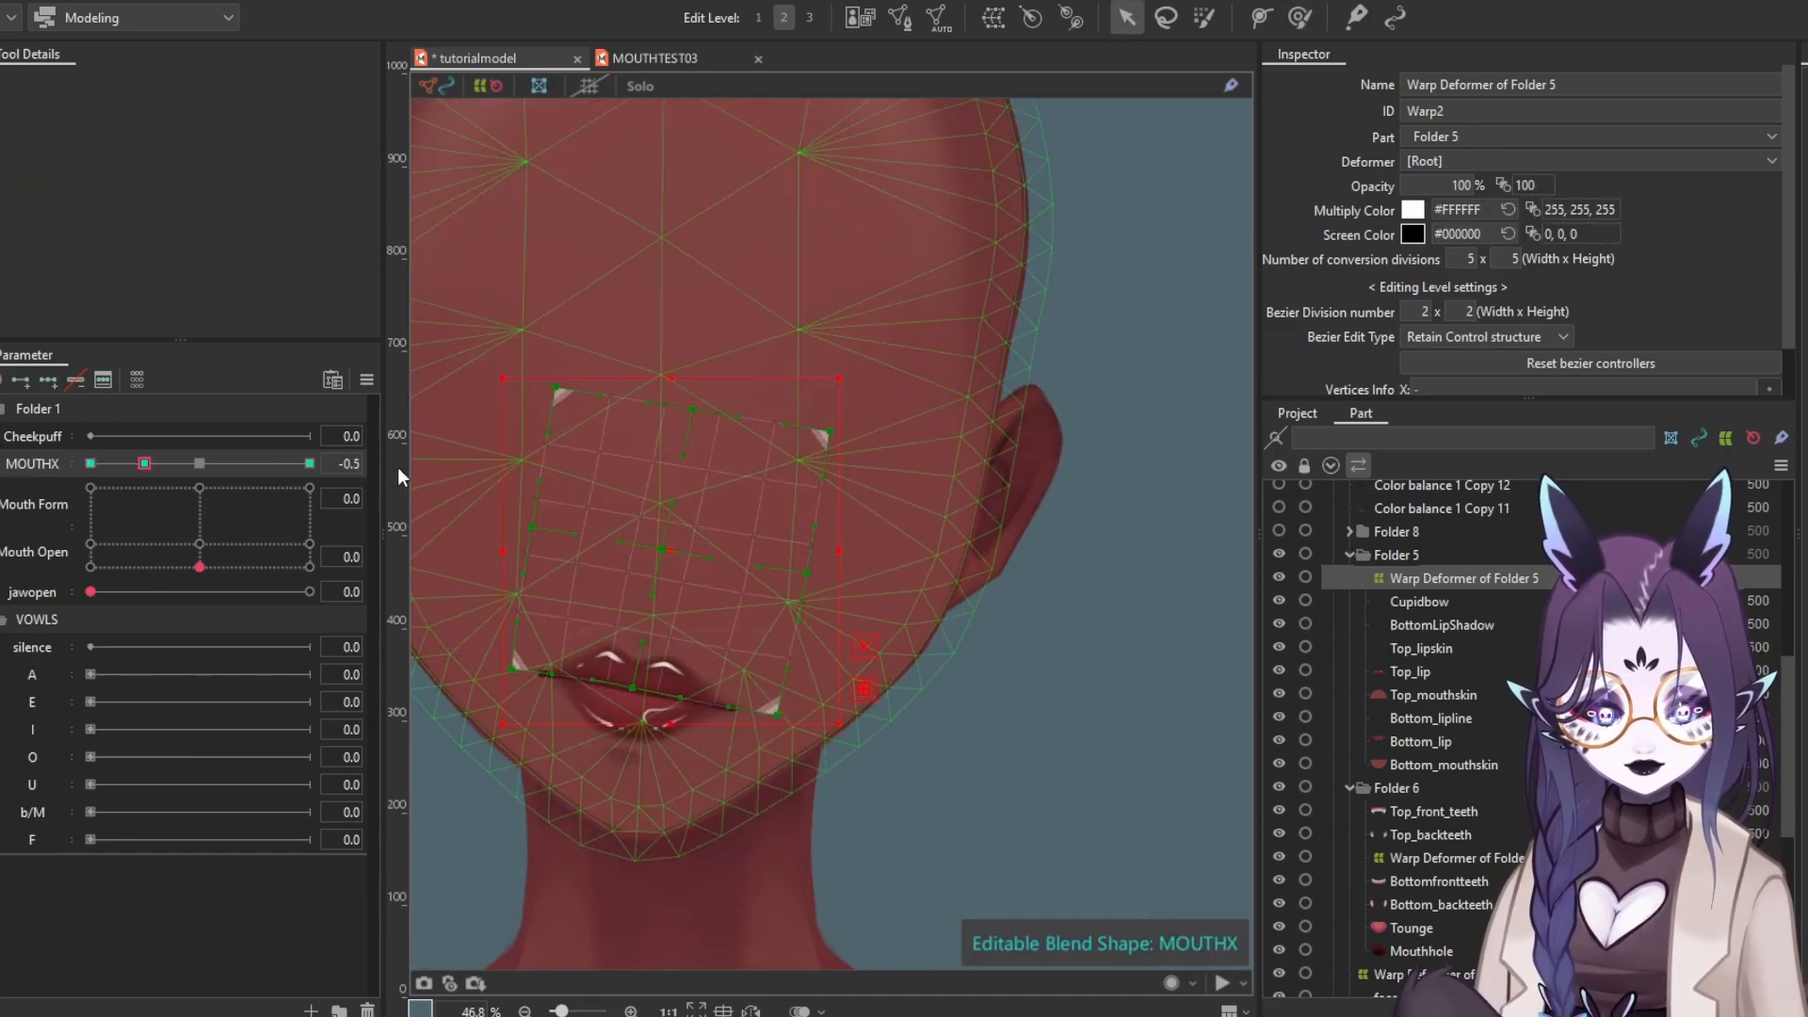
# At MOUTHX 1.0, touch up the Folder 5 warp deformer along the mouth line with the deform brush and reflect the motion to MOUTHX -1.0
pyautogui.click(309, 463)
pyautogui.scroll(2, 720, 667)
pyautogui.press('b')
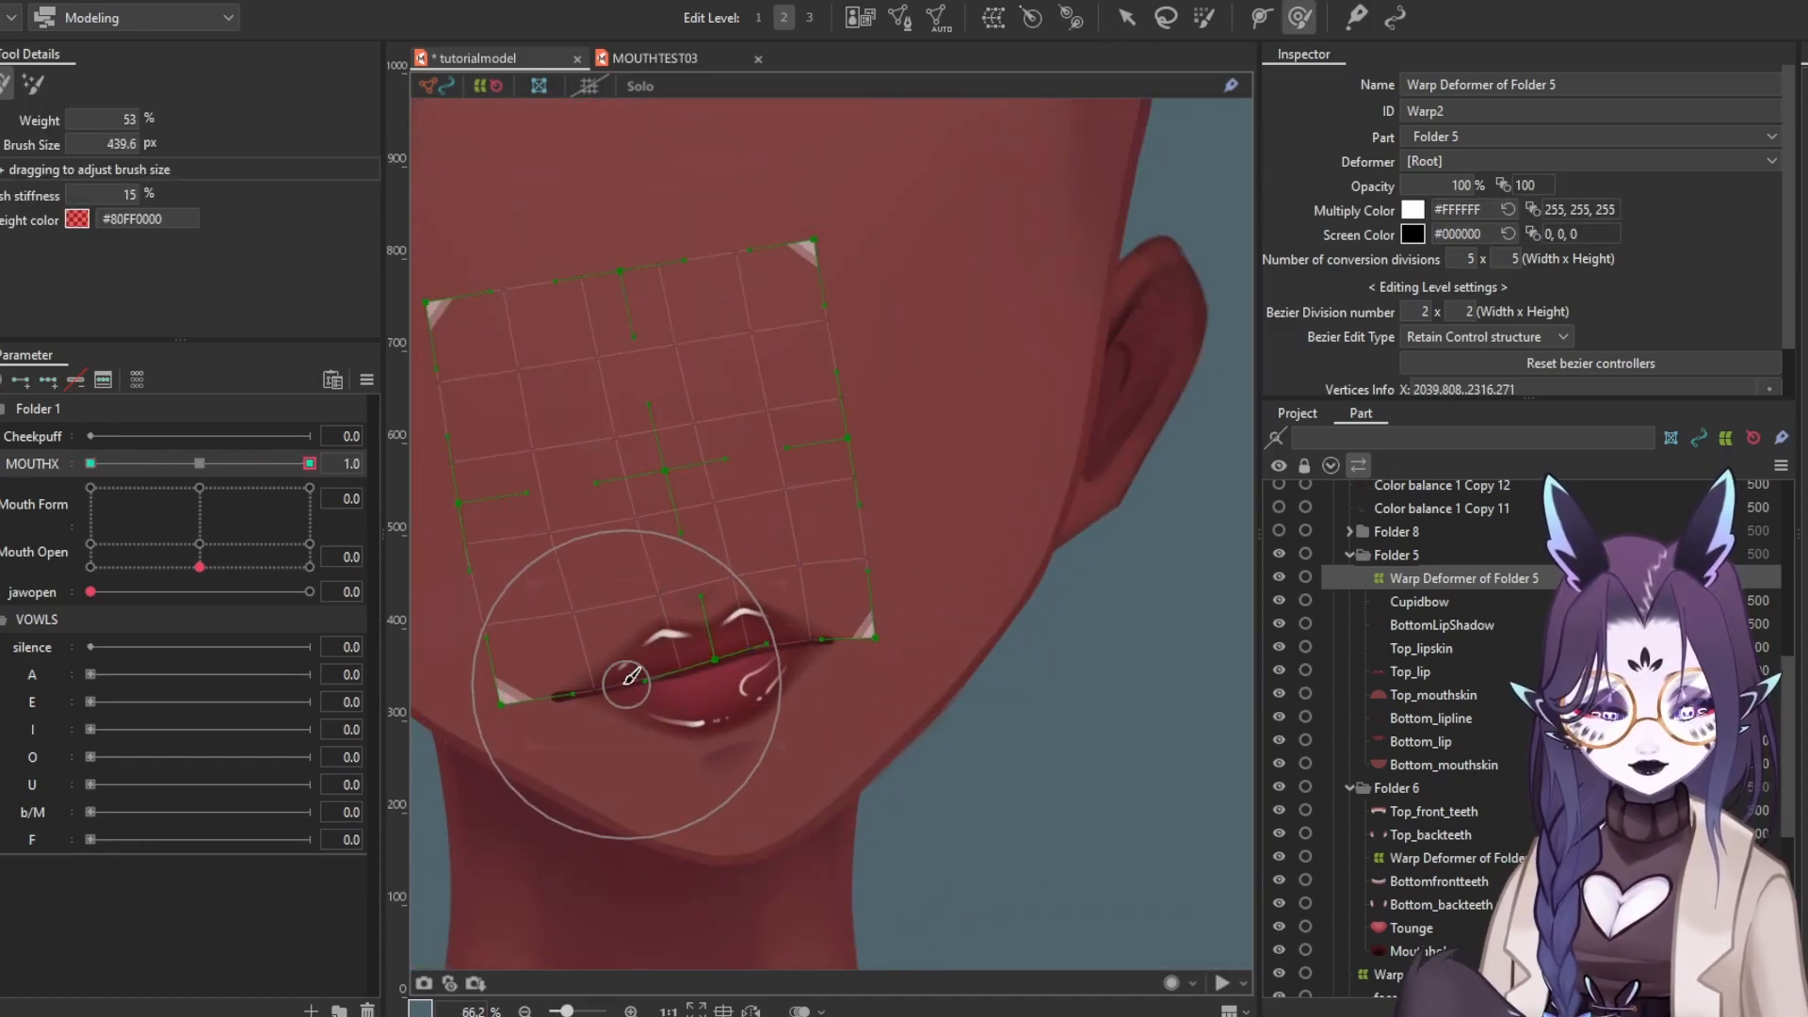
pyautogui.click(366, 379)
pyautogui.click(1086, 407)
pyautogui.click(366, 380)
pyautogui.click(591, 646)
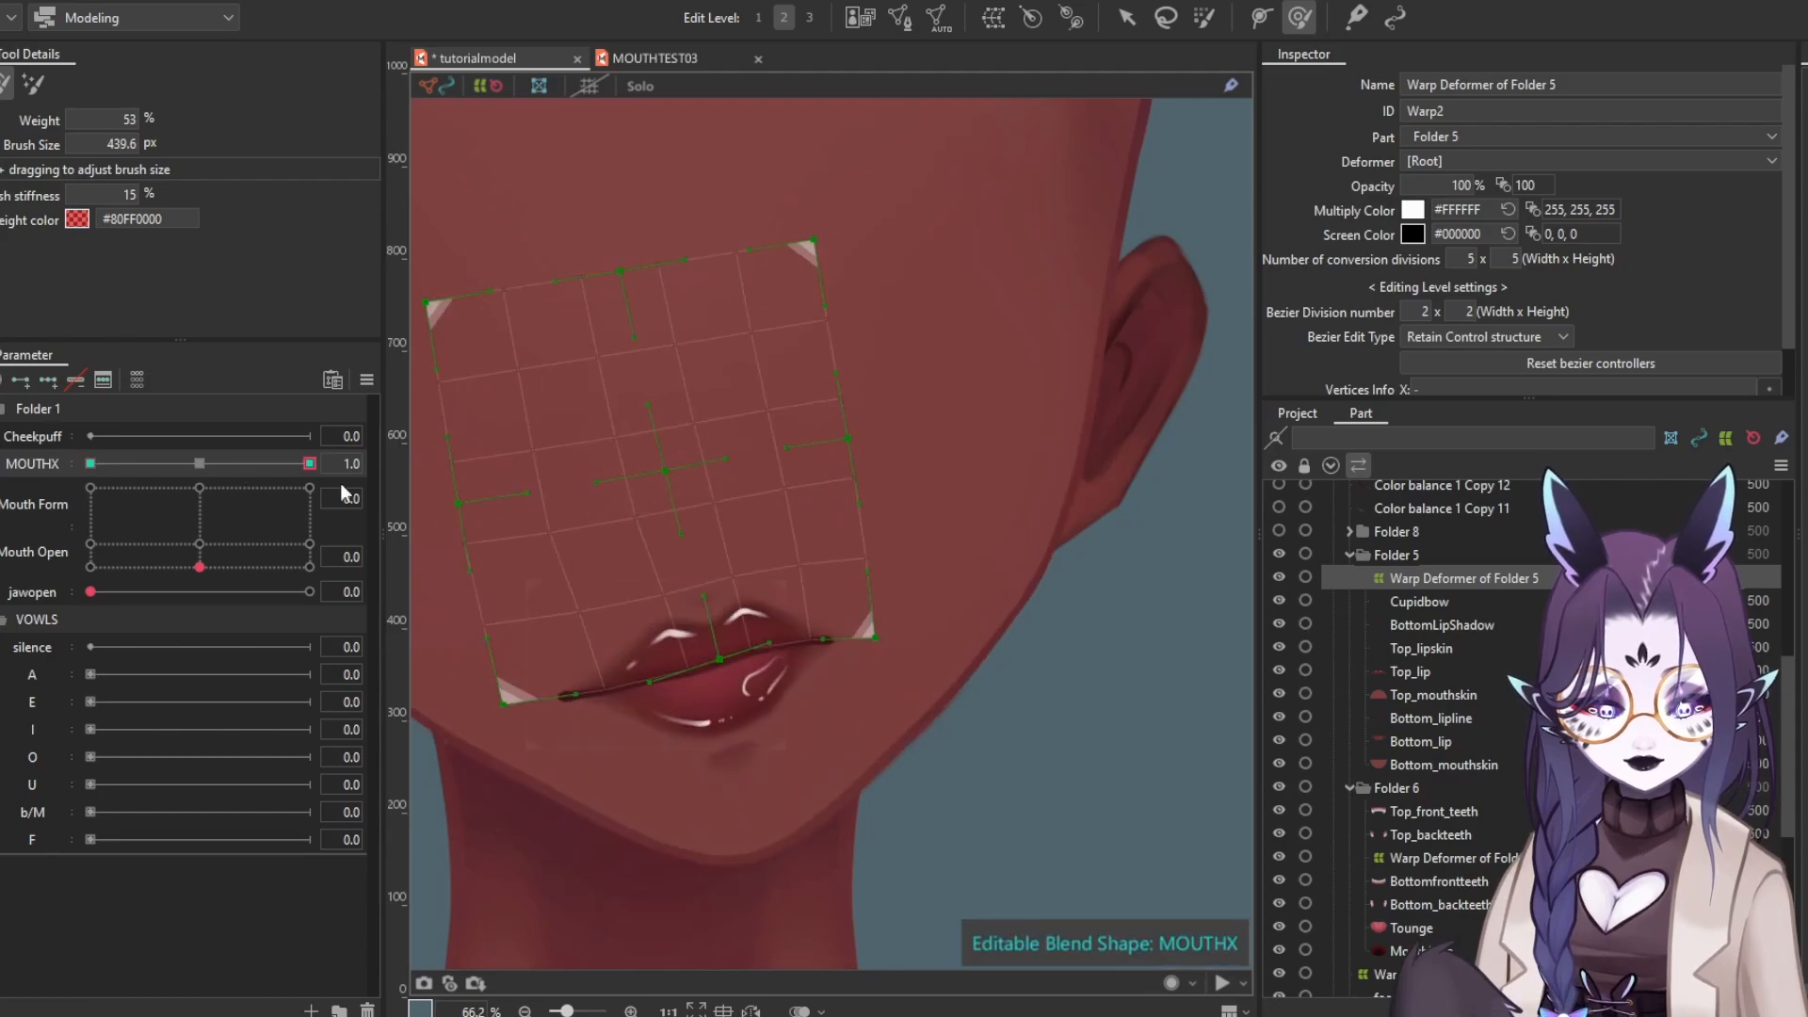
pyautogui.click(91, 464)
# At MOUTHX 1.0, reshape the jaw and chin with the deform brush on the Folder 4 warp deformer
pyautogui.scroll(-3, 1433, 827)
pyautogui.click(1441, 719)
pyautogui.scroll(-2, 829, 518)
pyautogui.moveTo(709, 584); pyautogui.dragTo(758, 574)
pyautogui.press('b')
pyautogui.moveTo(758, 575); pyautogui.dragTo(703, 727)
pyautogui.click(310, 463)
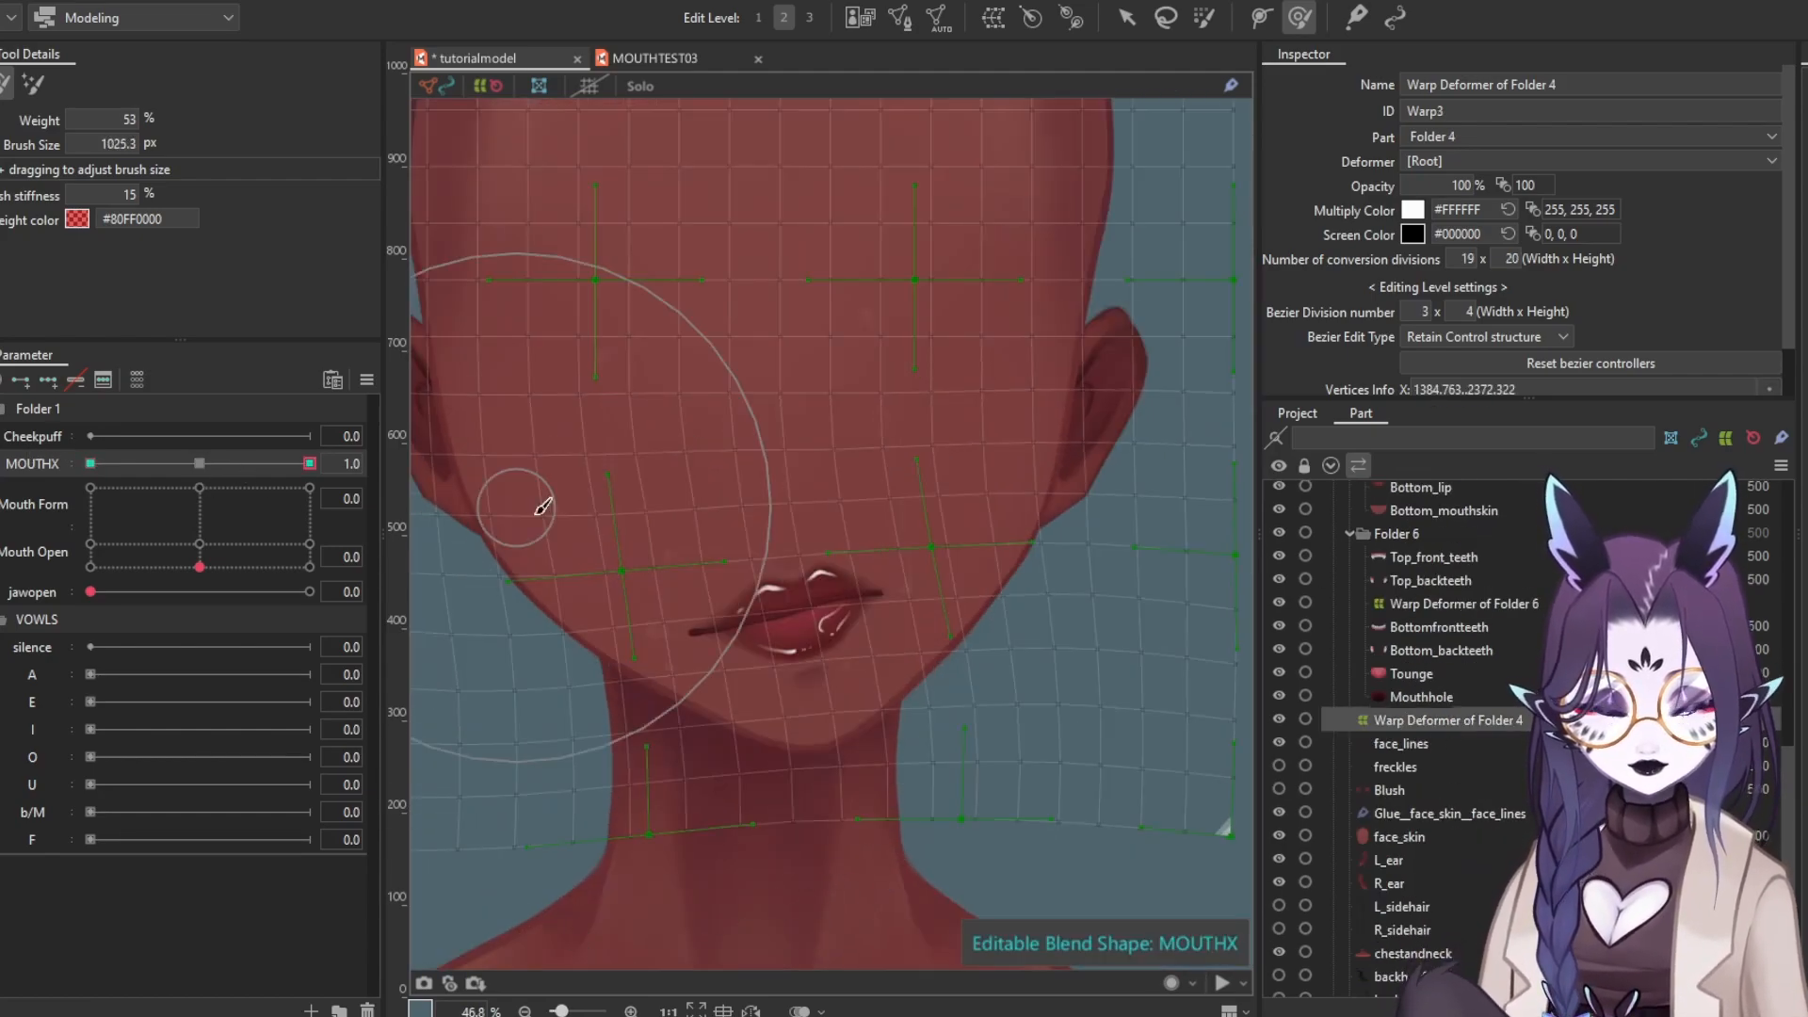
pyautogui.moveTo(928, 636); pyautogui.dragTo(845, 730)
pyautogui.scroll(-5, 844, 730)
pyautogui.press('Escape')
# Check the jaw and mouth movement across MOUTHX from 1.0 to -1.0 and return it to 0.0
pyautogui.moveTo(309, 463); pyautogui.dragTo(384, 487)
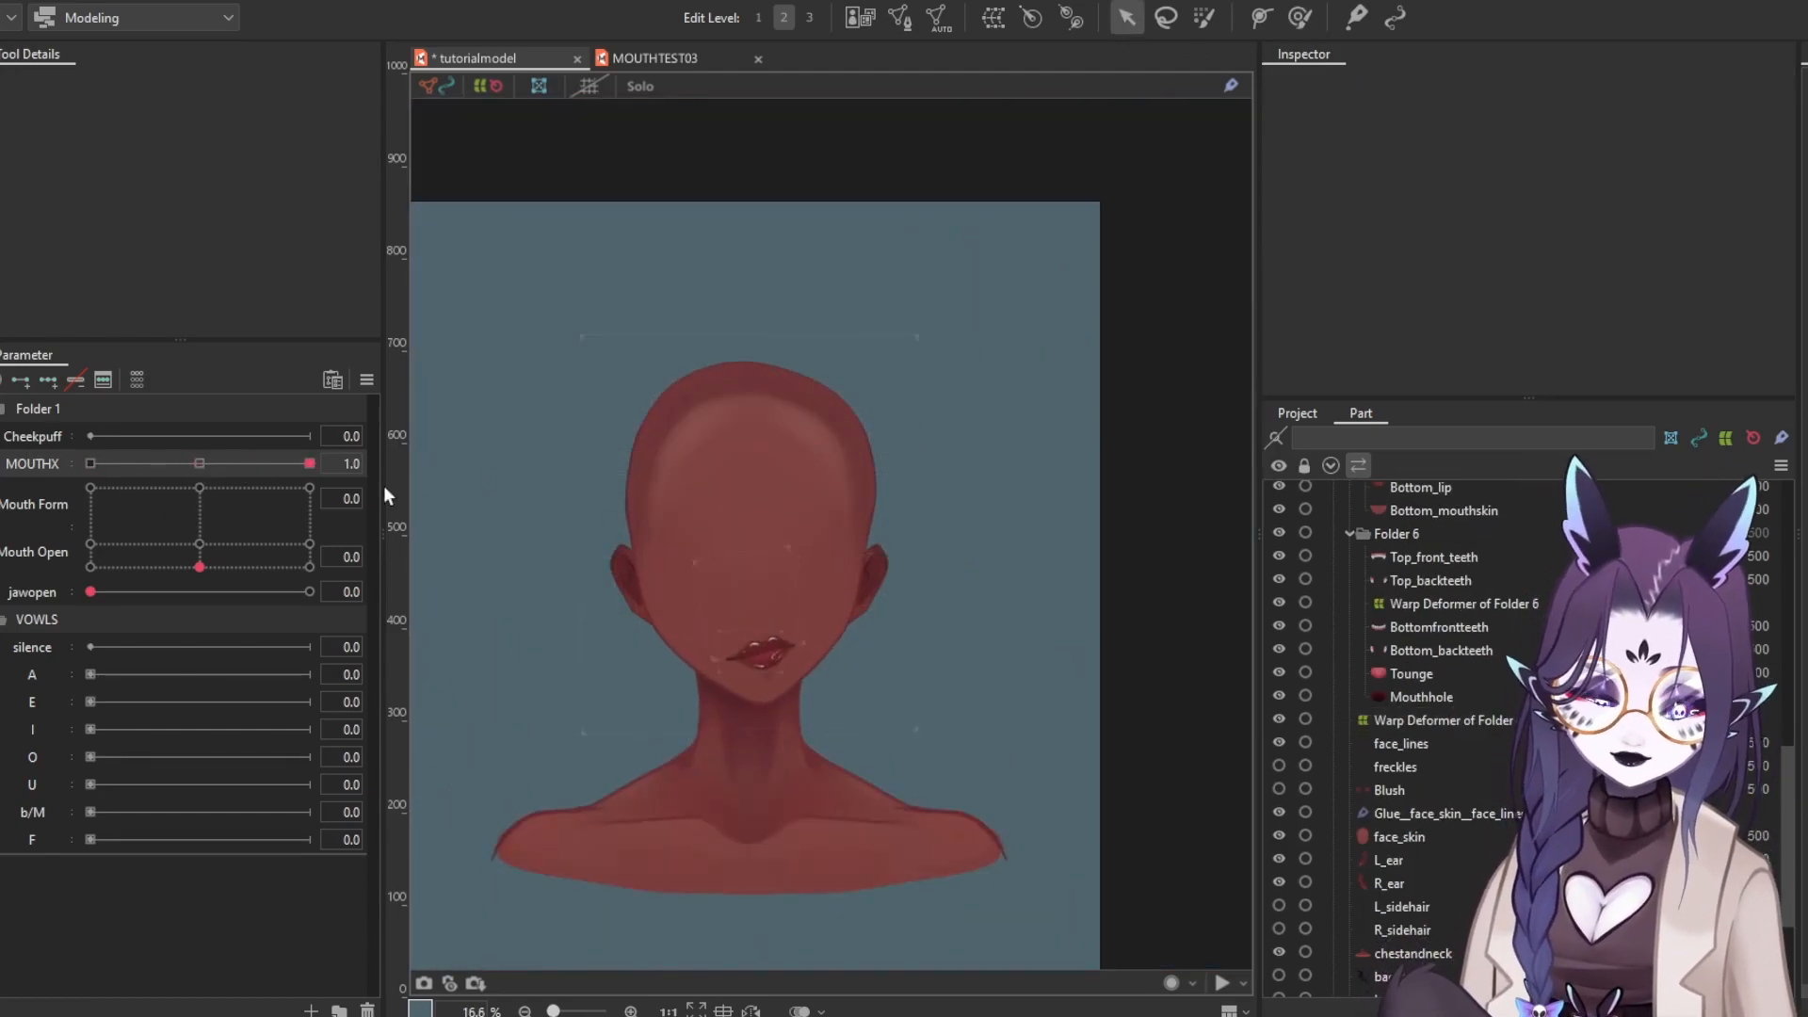
pyautogui.moveTo(164, 473); pyautogui.dragTo(86, 471)
pyautogui.click(1441, 720)
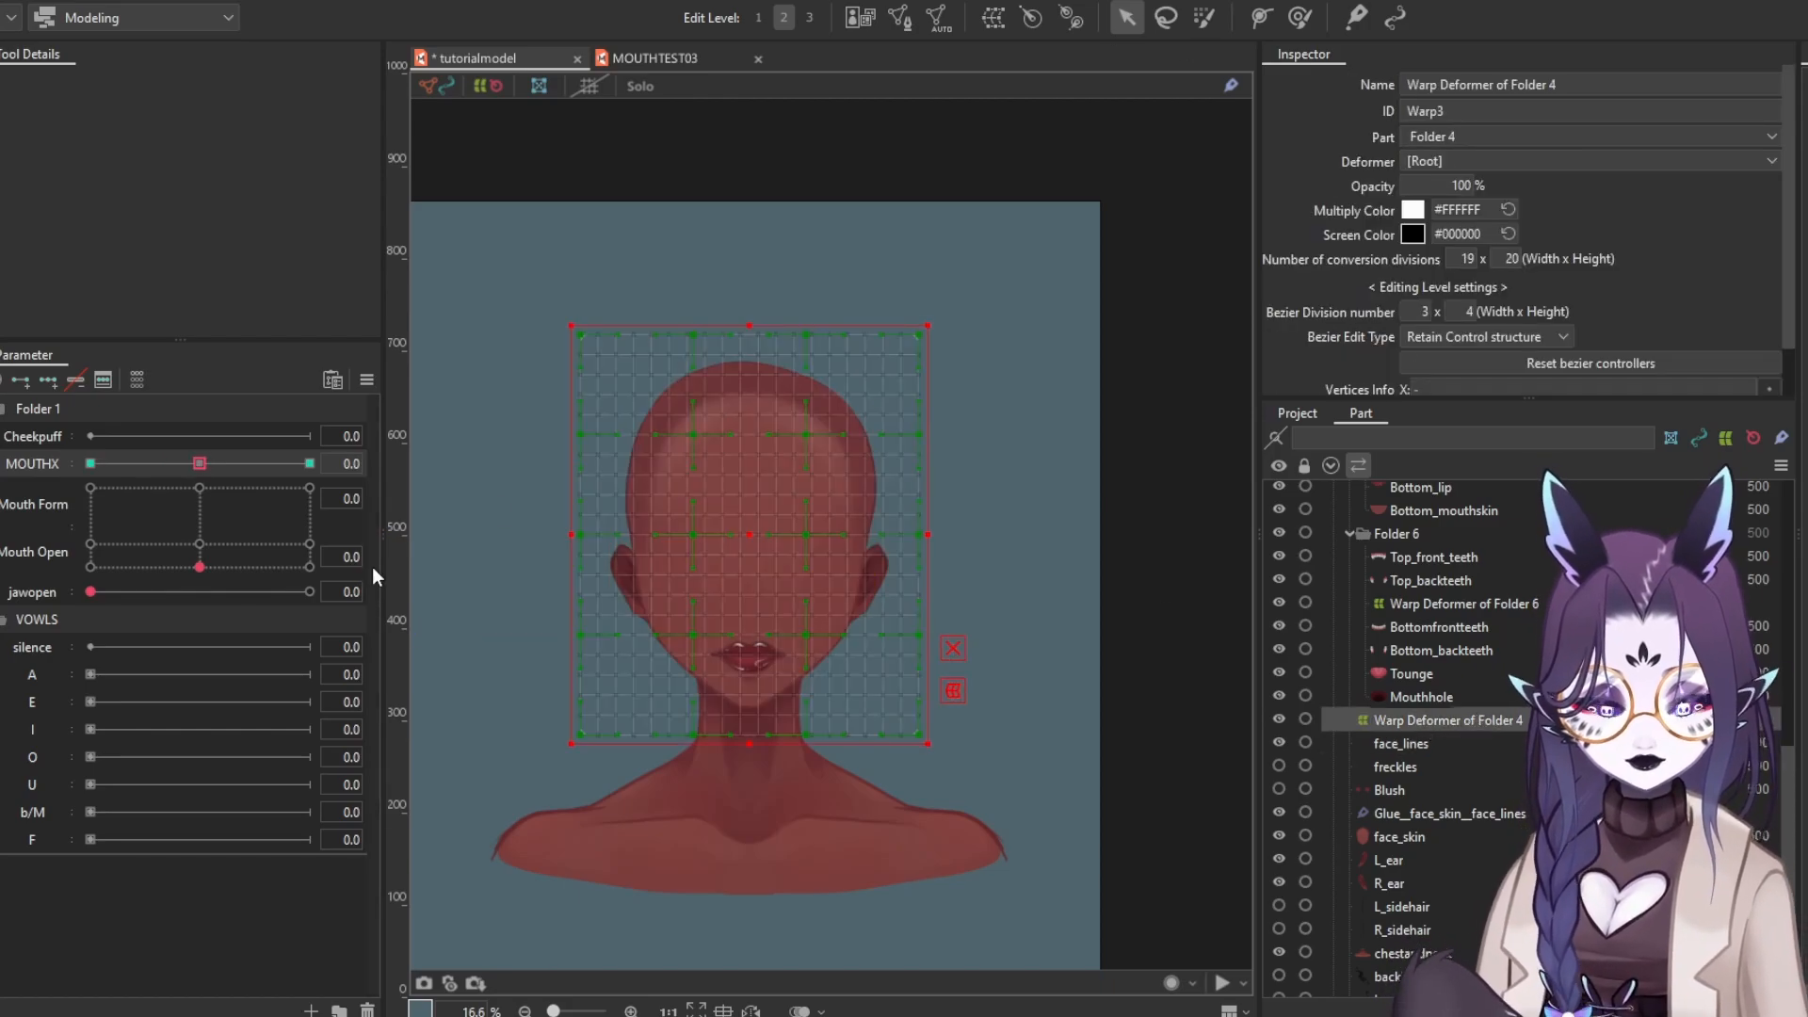
pyautogui.click(31, 463)
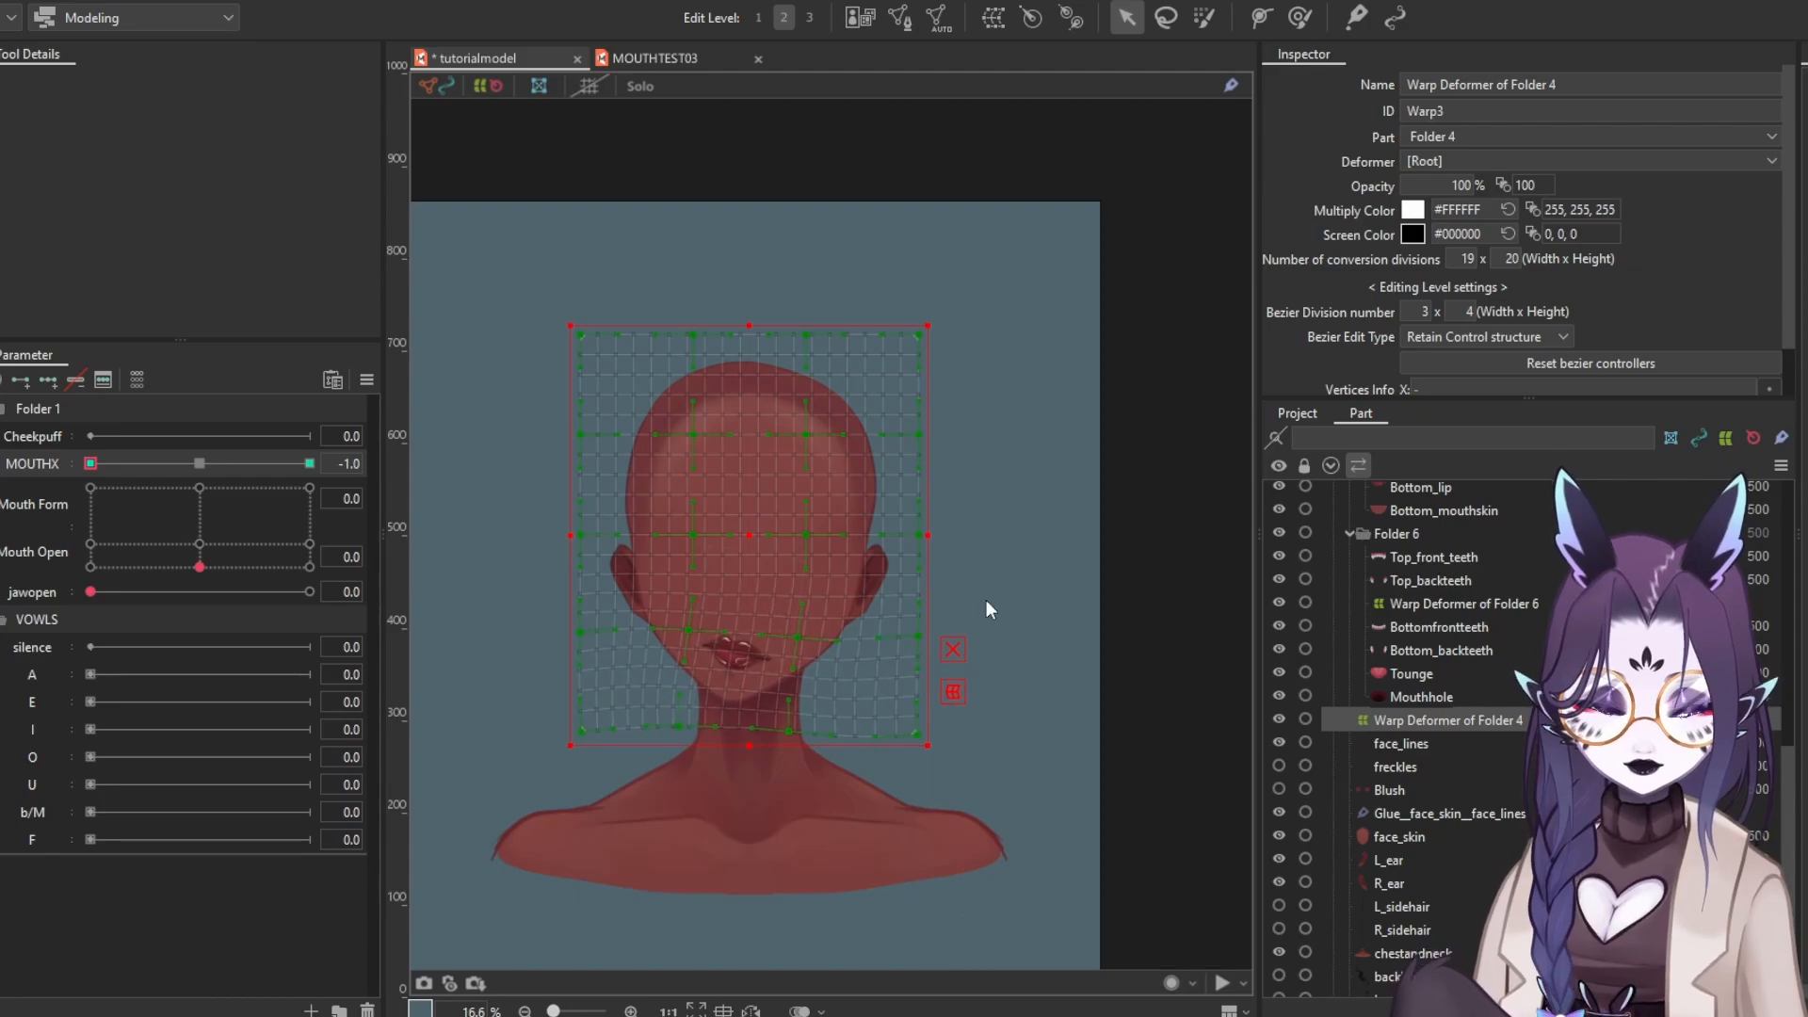
pyautogui.click(175, 464)
pyautogui.click(199, 464)
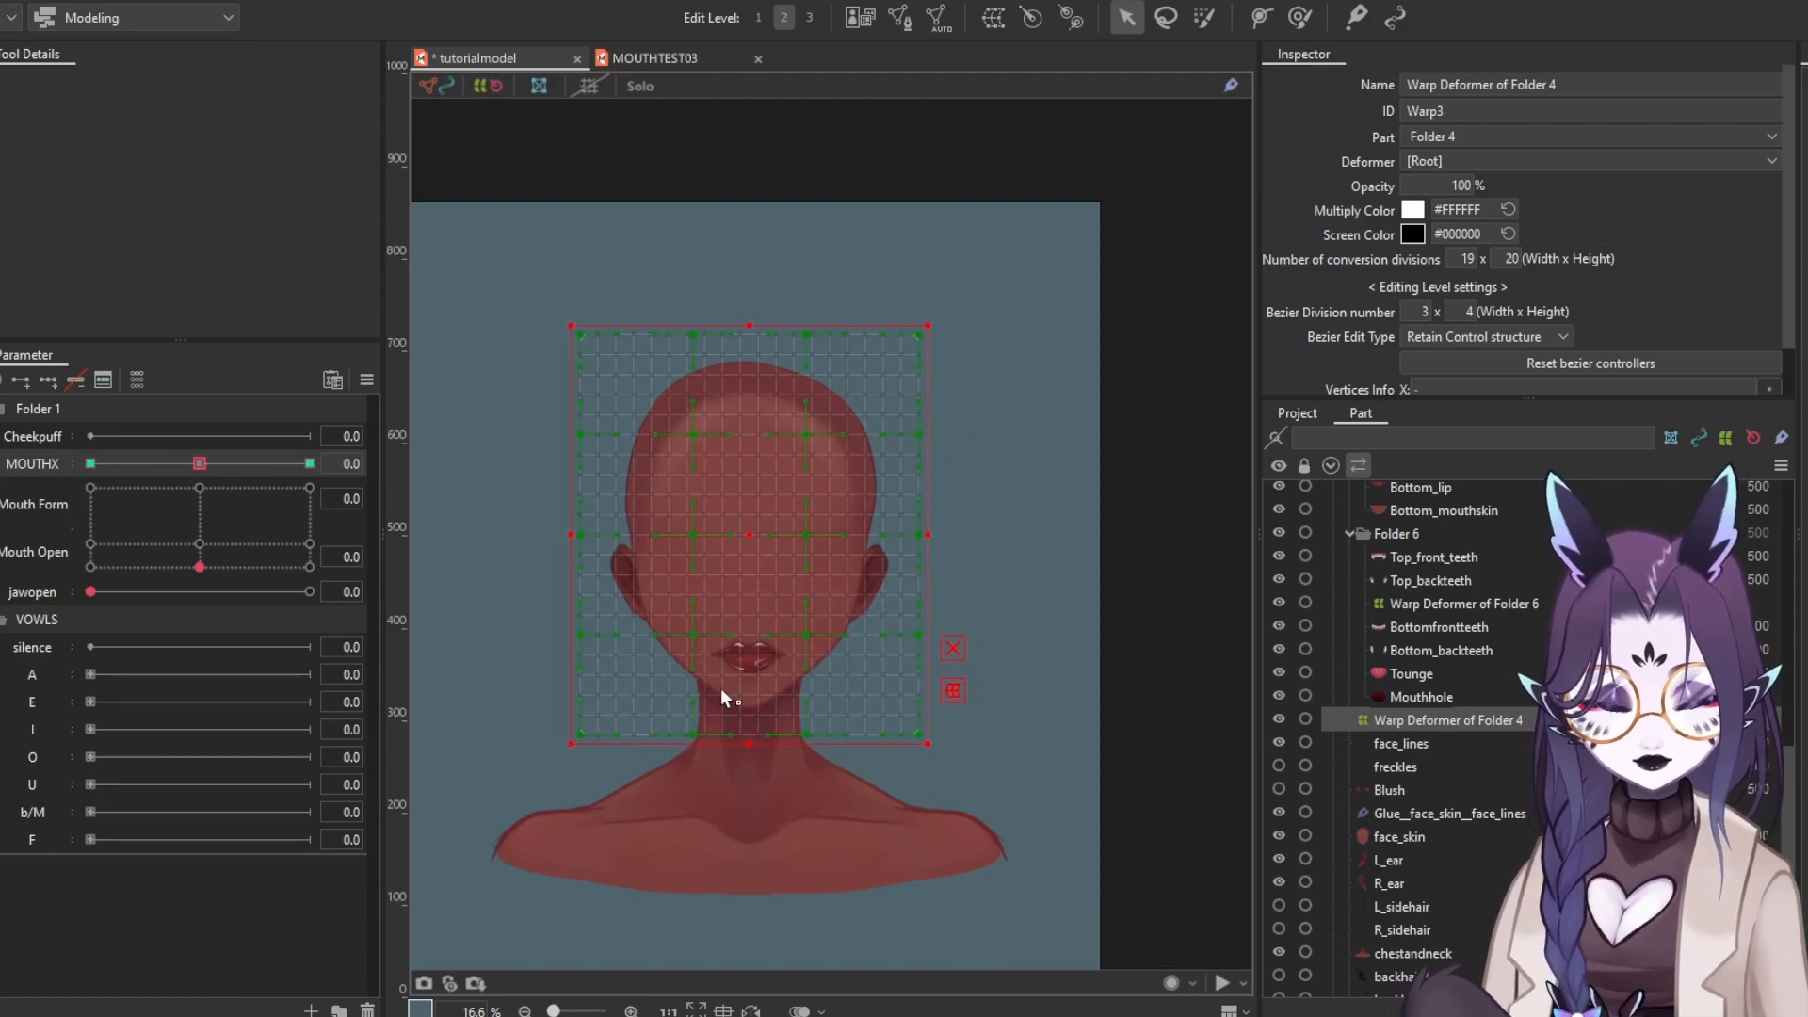
# Create another warp deformer around the face_lines to face_skin parts, with three keys on Mouth Form unlinked from Mouth Open
pyautogui.click(1450, 743)
pyautogui.keyDown('shift'); pyautogui.click(1450, 837); pyautogui.keyUp('shift')
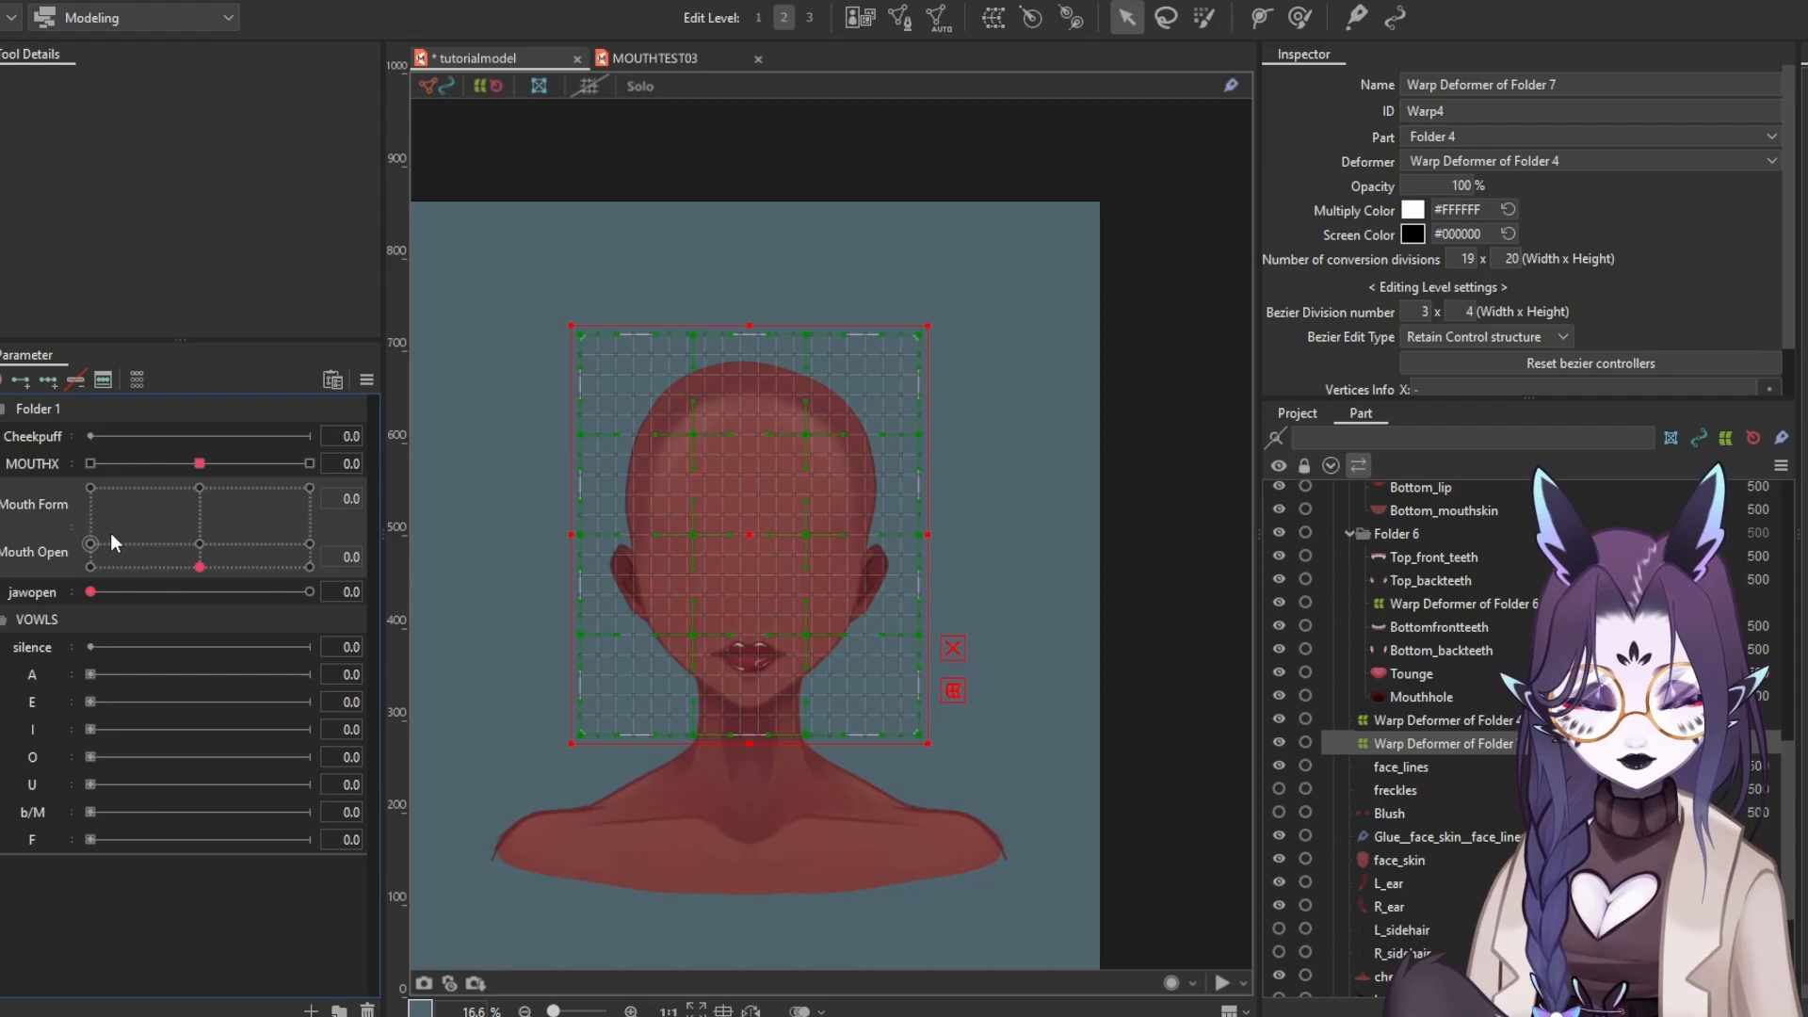
pyautogui.click(42, 499)
pyautogui.scroll(5, 865, 518)
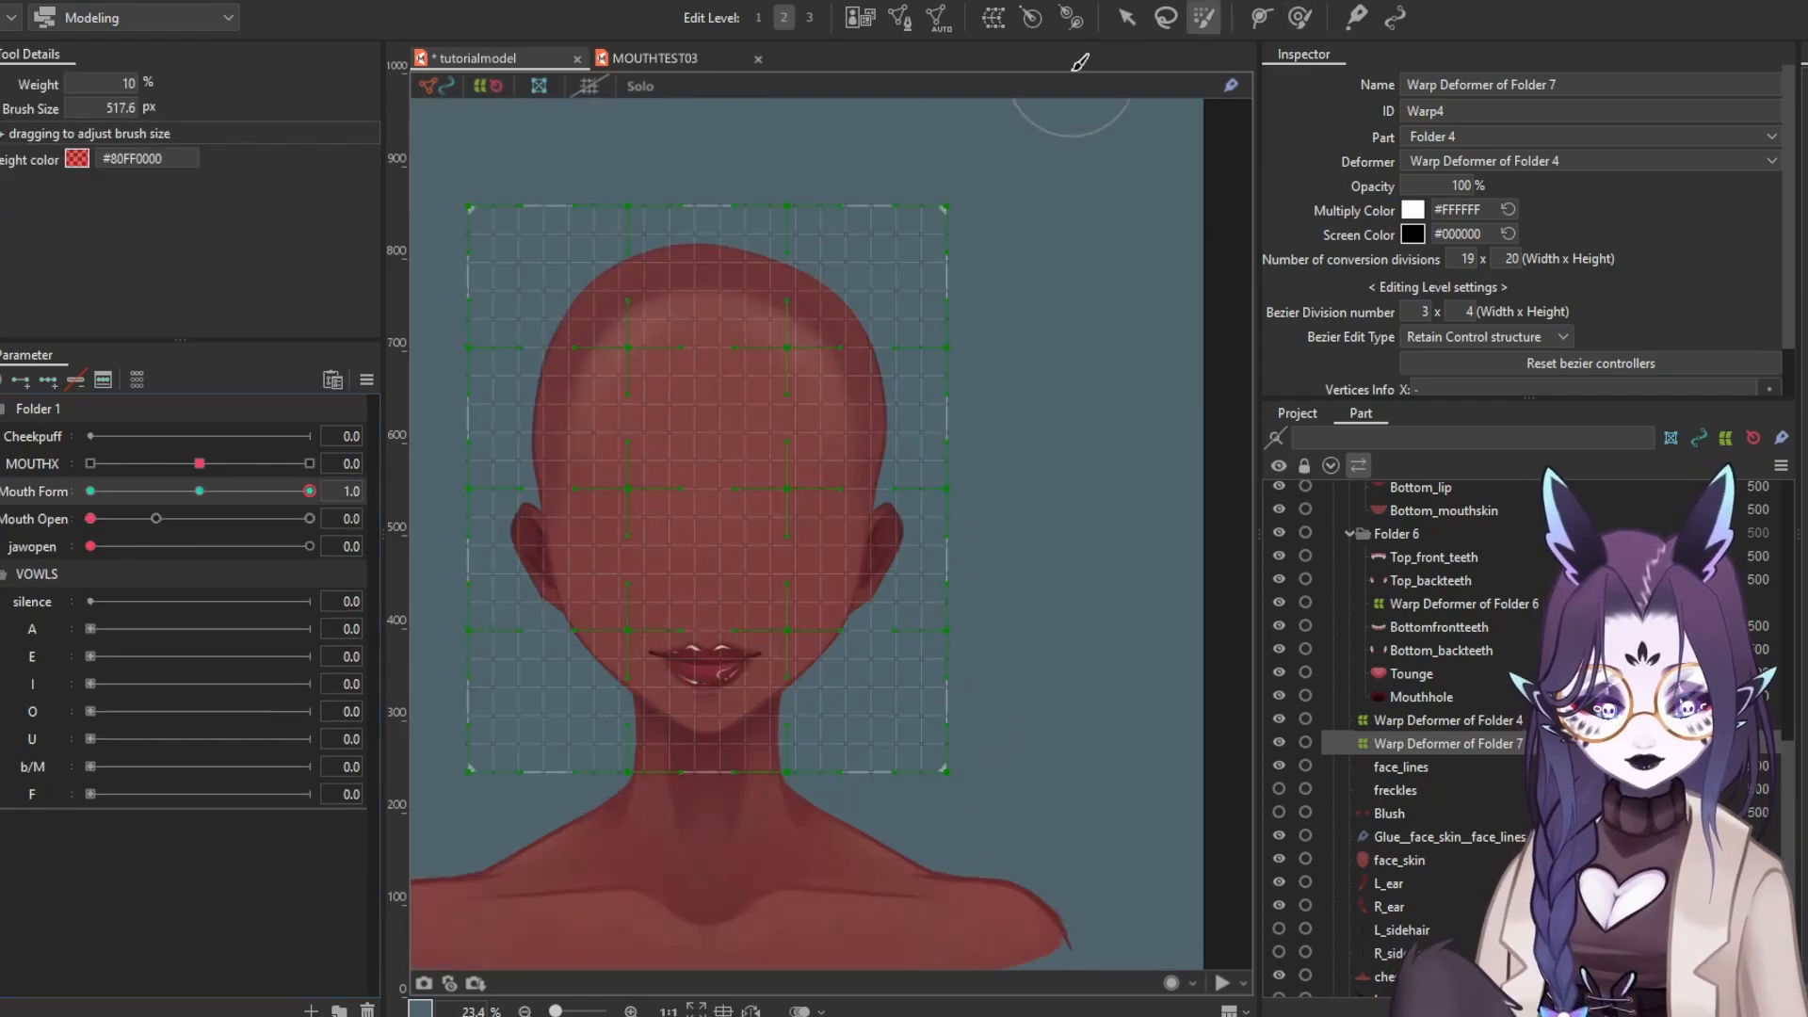
pyautogui.scroll(-2, 975, 499)
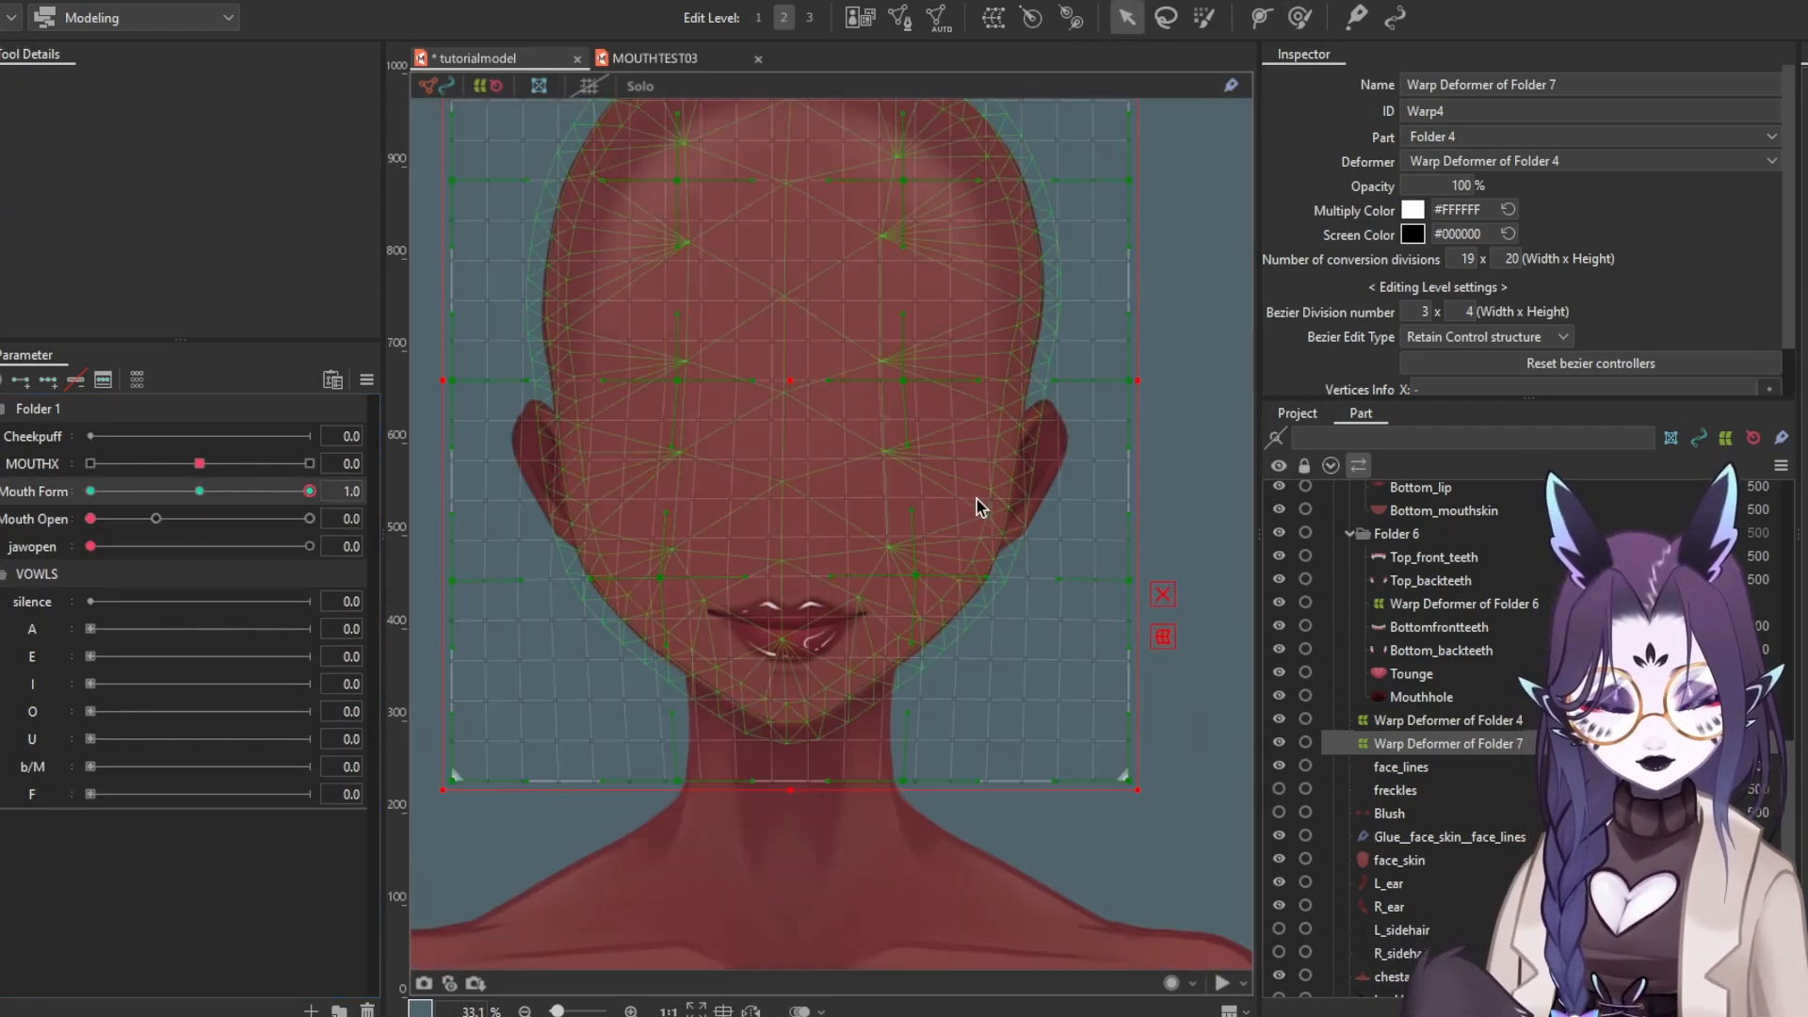
# Set the new face deformer's Bezier division width to 4 and pull both lower cheek control points outward and up at Mouth Form 1.0
pyautogui.hotkey('ctrl', 'z')
pyautogui.click(1422, 312)
pyautogui.write('4')
pyautogui.press('Return')
pyautogui.scroll(2, 808, 556)
pyautogui.moveTo(544, 588); pyautogui.dragTo(515, 574)
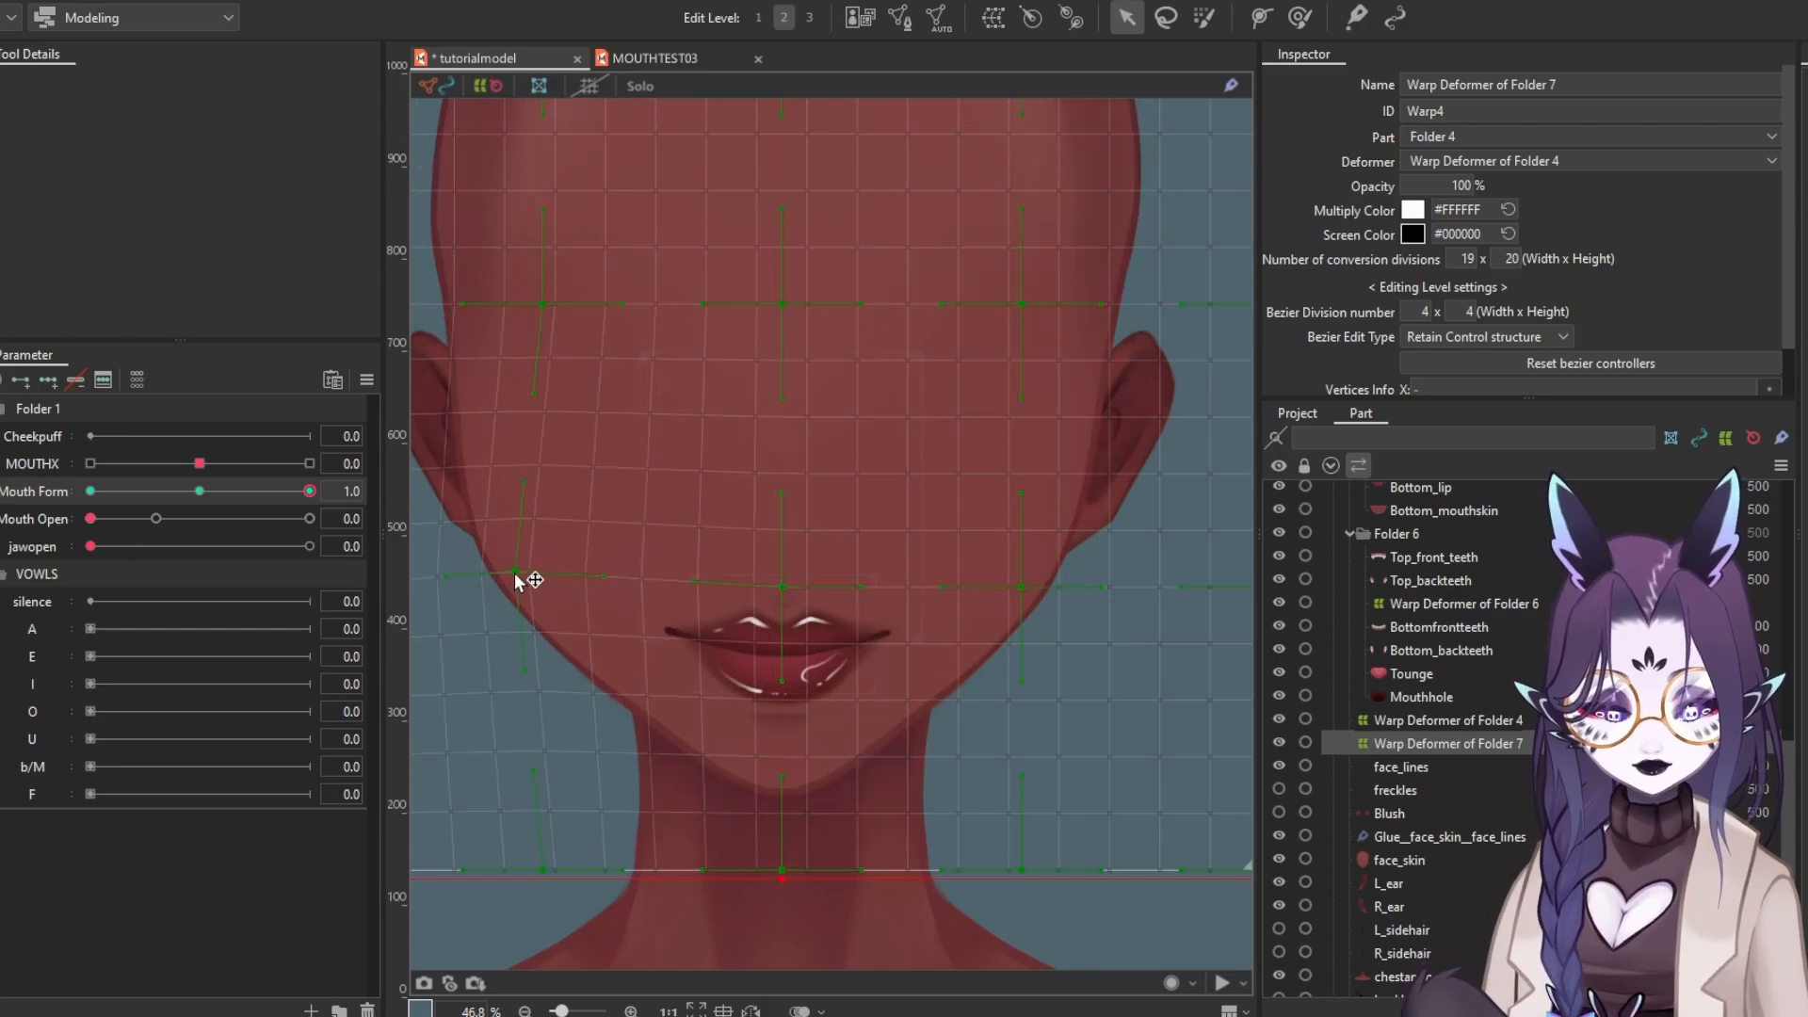
pyautogui.moveTo(1022, 587); pyautogui.dragTo(1042, 571)
# At Mouth Form -1.0, raise the bottom center control point of the Folder 7 warp deformer slightly and preview the Mouth Form range
pyautogui.moveTo(309, 490); pyautogui.dragTo(91, 491)
pyautogui.moveTo(782, 870); pyautogui.dragTo(780, 858)
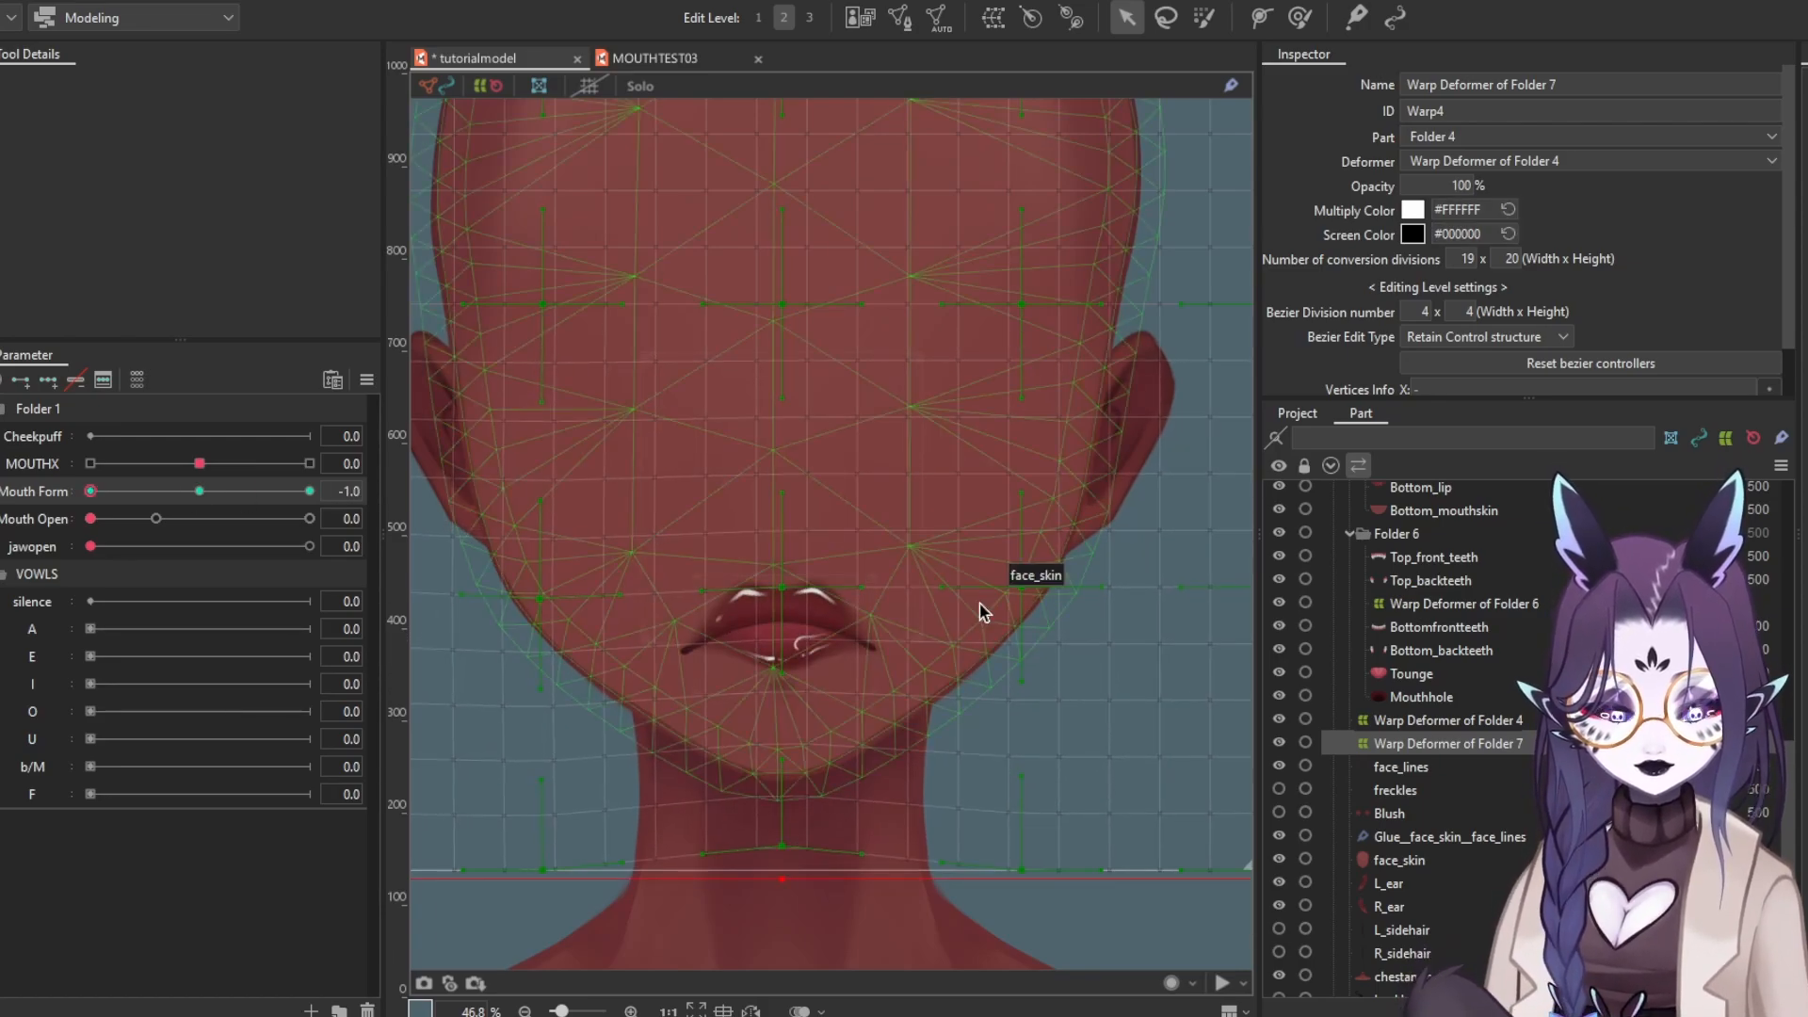
pyautogui.moveTo(91, 491); pyautogui.dragTo(309, 518)
pyautogui.moveTo(309, 518); pyautogui.dragTo(90, 518)
# Relink Mouth Form with Mouth Open at 0.0 and save the model
pyautogui.click(72, 505)
pyautogui.moveTo(199, 567); pyautogui.dragTo(401, 371)
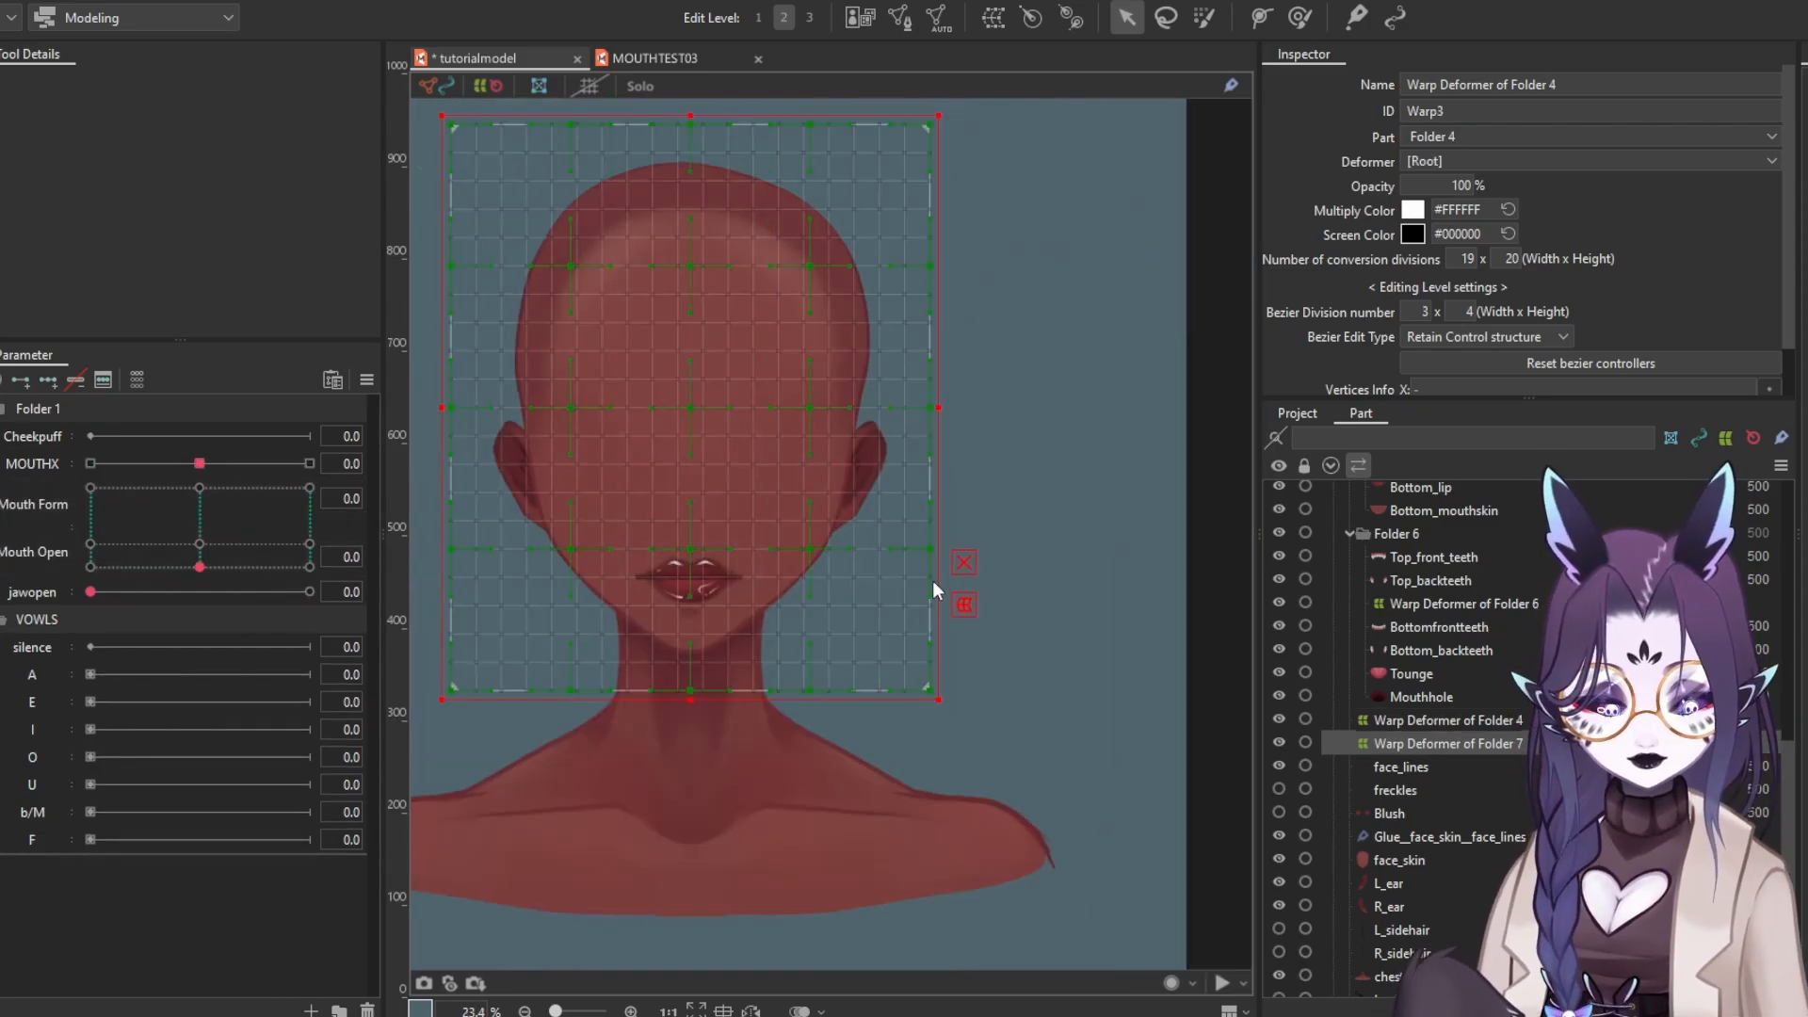
pyautogui.hotkey('ctrl', 's')
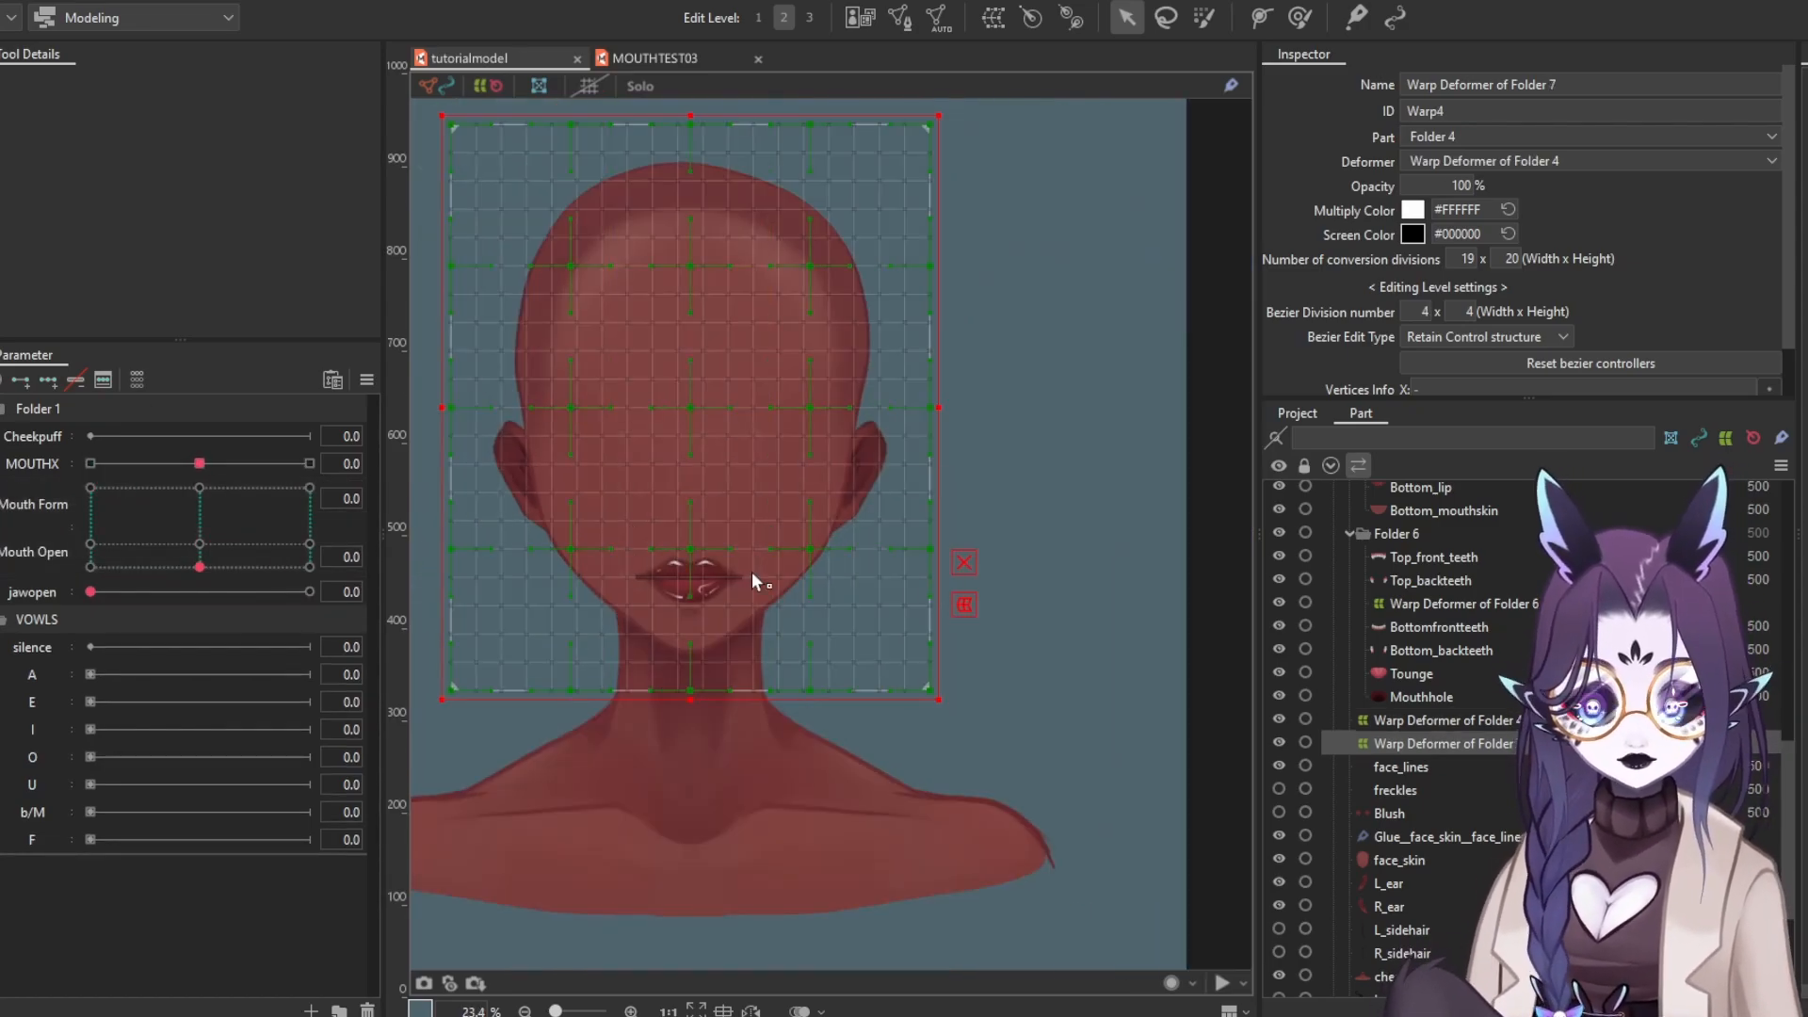
# Create a parent warp deformer around the Folder 7 warp deformer and add jawopen keys at 0.0 and 1.0
pyautogui.moveTo(90, 592); pyautogui.dragTo(358, 588)
pyautogui.click(993, 18)
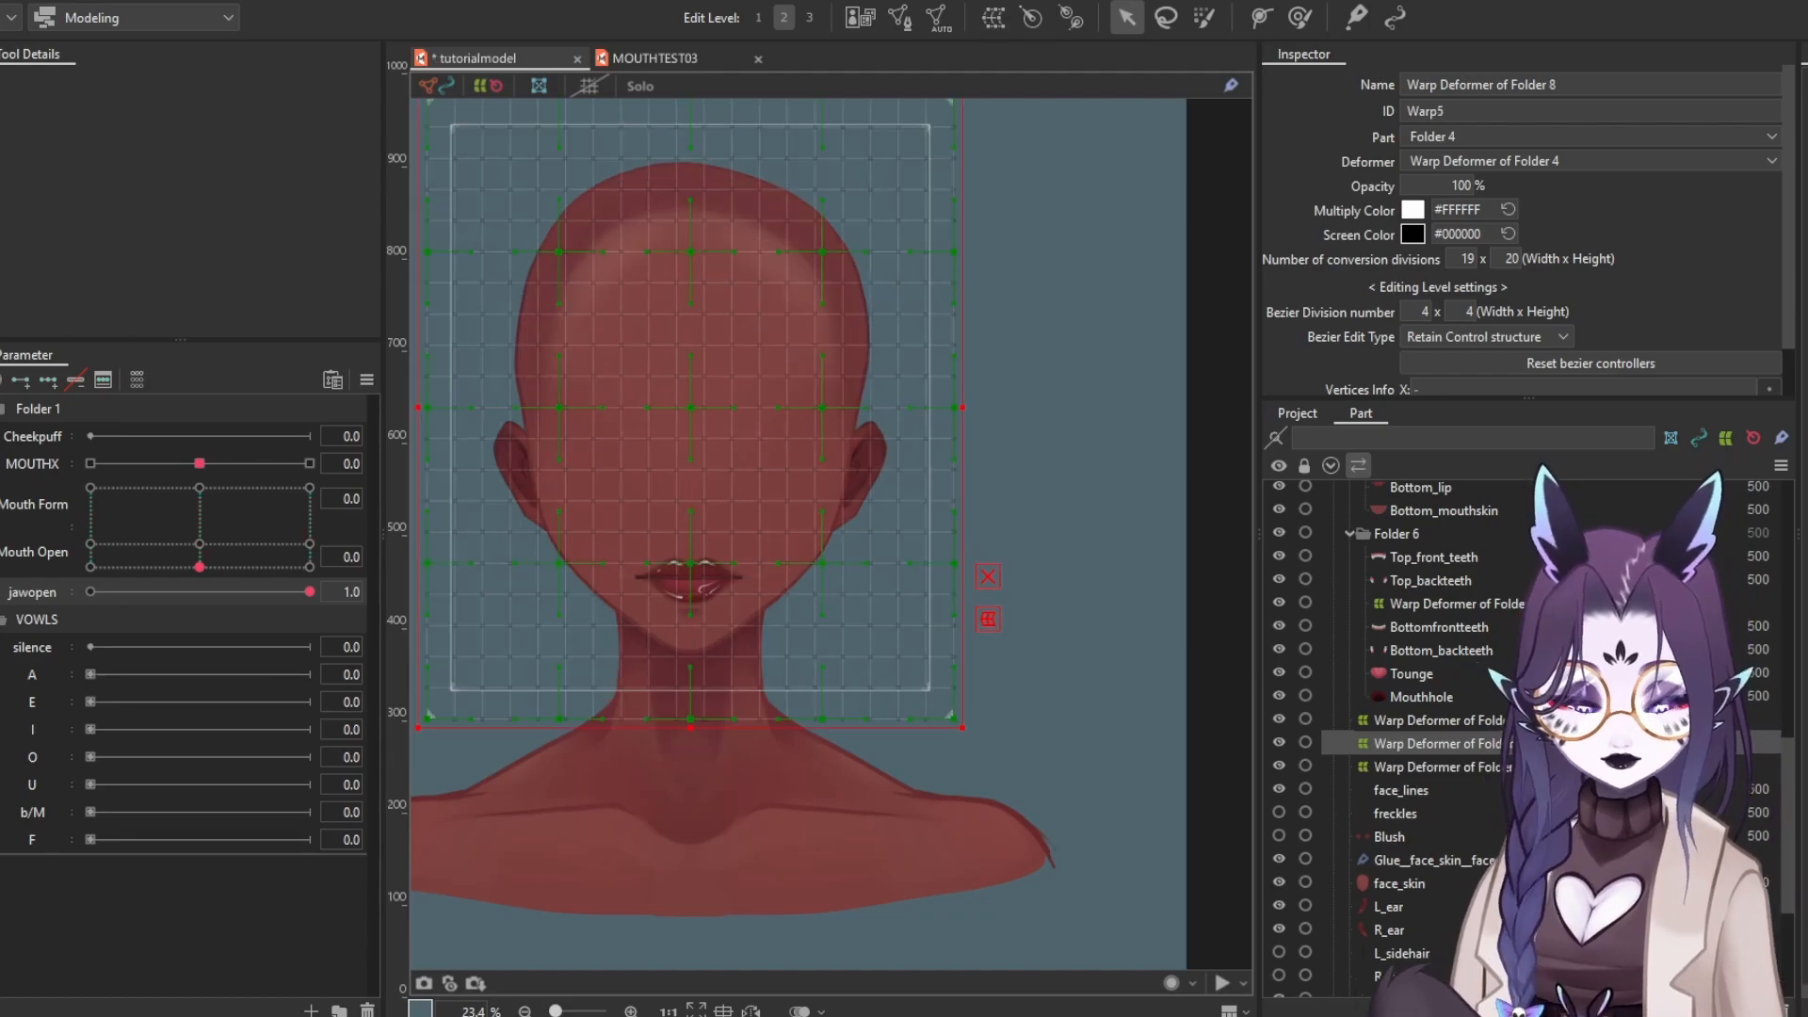
pyautogui.moveTo(90, 591); pyautogui.dragTo(309, 591)
# With jawopen and Mouth Open at 1.0, select the lower grid points of the Folder 8 warp deformer and stretch the chin downward
pyautogui.moveTo(200, 567); pyautogui.dragTo(85, 476)
pyautogui.moveTo(602, 565); pyautogui.dragTo(683, 557)
pyautogui.moveTo(464, 788); pyautogui.dragTo(1006, 489)
pyautogui.scroll(3, 748, 712)
pyautogui.moveTo(767, 741); pyautogui.dragTo(755, 812)
# Fine-tune the chin stretch of the Folder 8 warp deformer against the open mouth at Mouth Form 1.0 and 0.0
pyautogui.scroll(-3, 798, 644)
pyautogui.moveTo(90, 488); pyautogui.dragTo(466, 384)
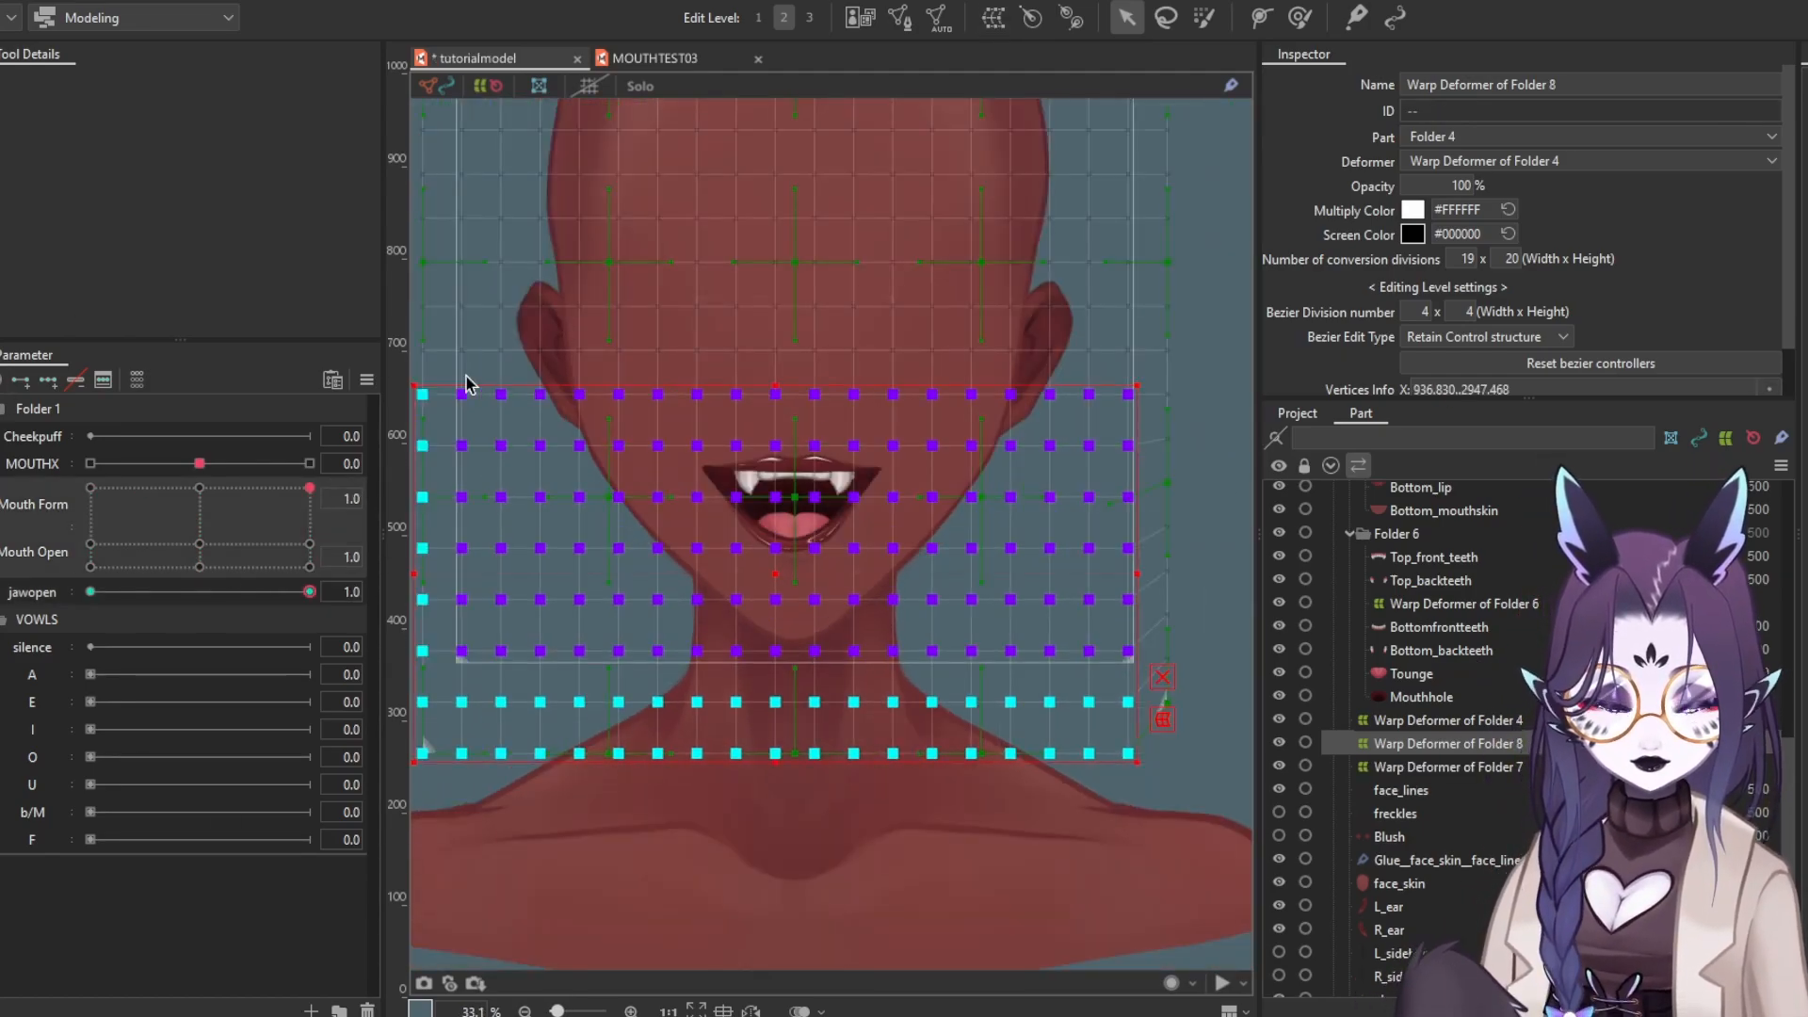
pyautogui.moveTo(776, 762); pyautogui.dragTo(775, 731)
pyautogui.moveTo(309, 488); pyautogui.dragTo(200, 452)
pyautogui.moveTo(786, 729); pyautogui.dragTo(775, 754)
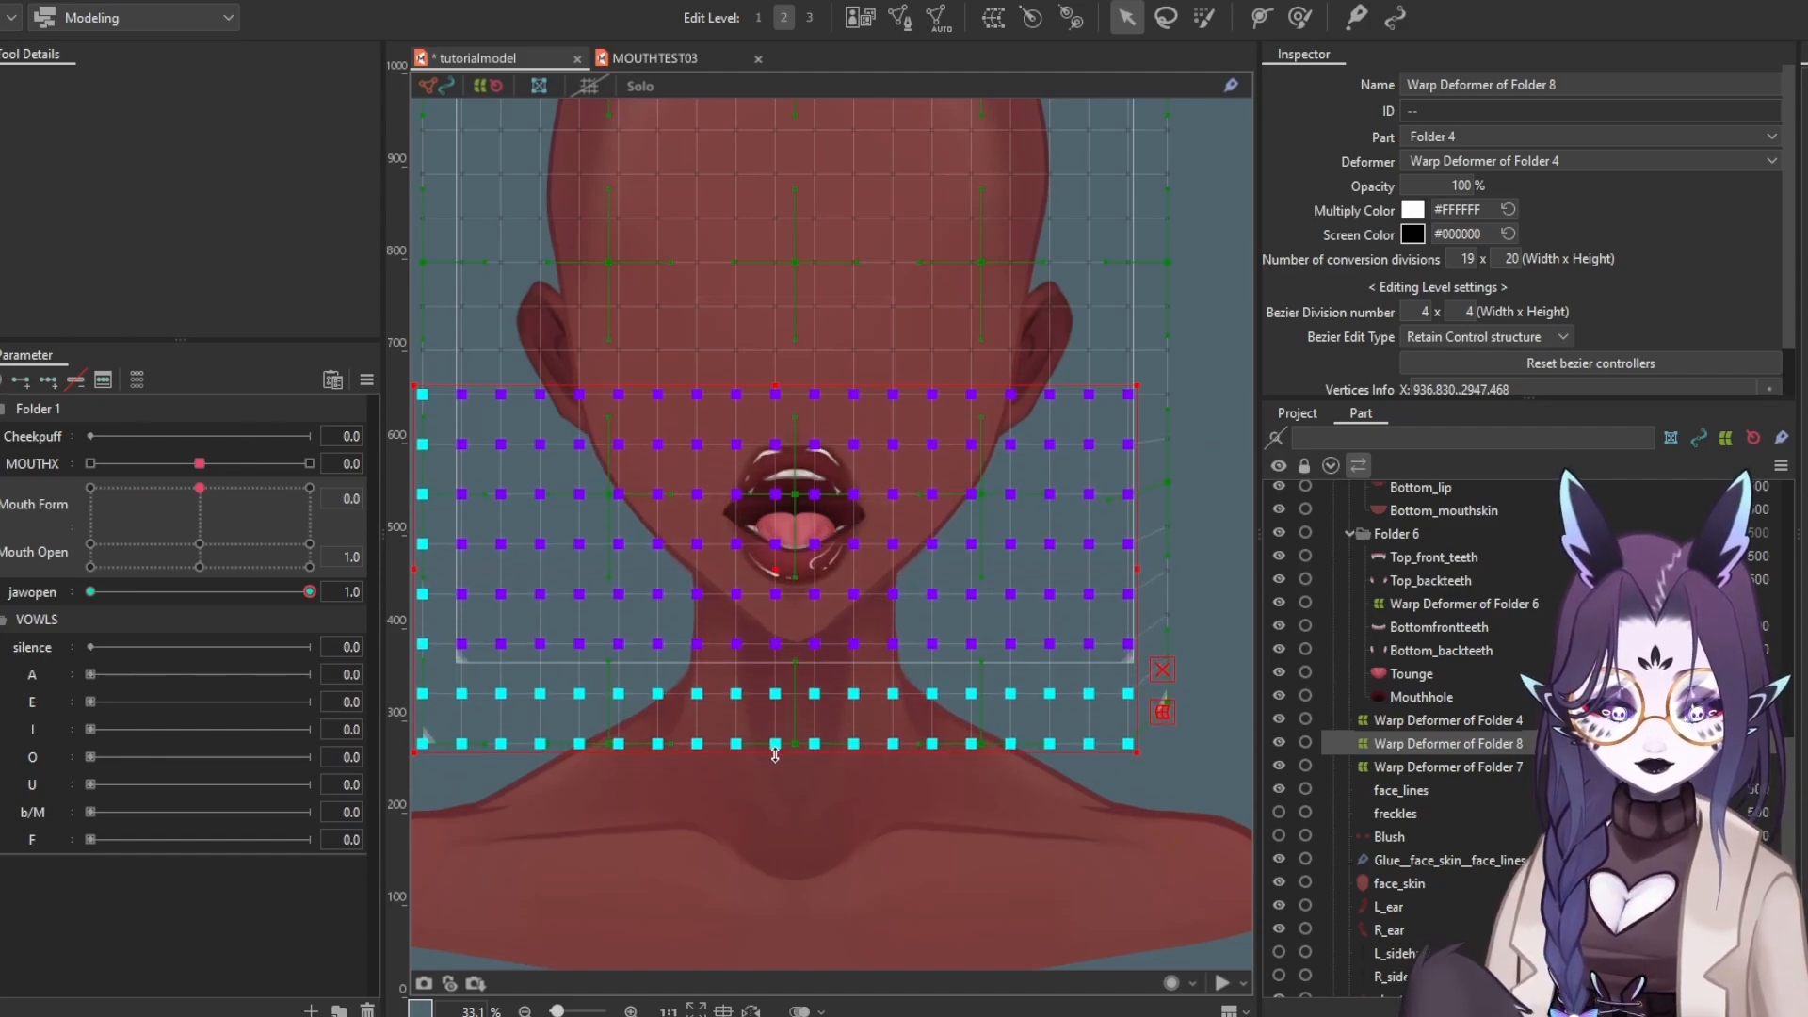
# Inspect Bottom_mouthskin at the chin, preview the face with jawopen, Mouth Form and Mouth Open at 1.0, and reset the parameters to defaults
pyautogui.click(785, 637)
pyautogui.scroll(3, 852, 617)
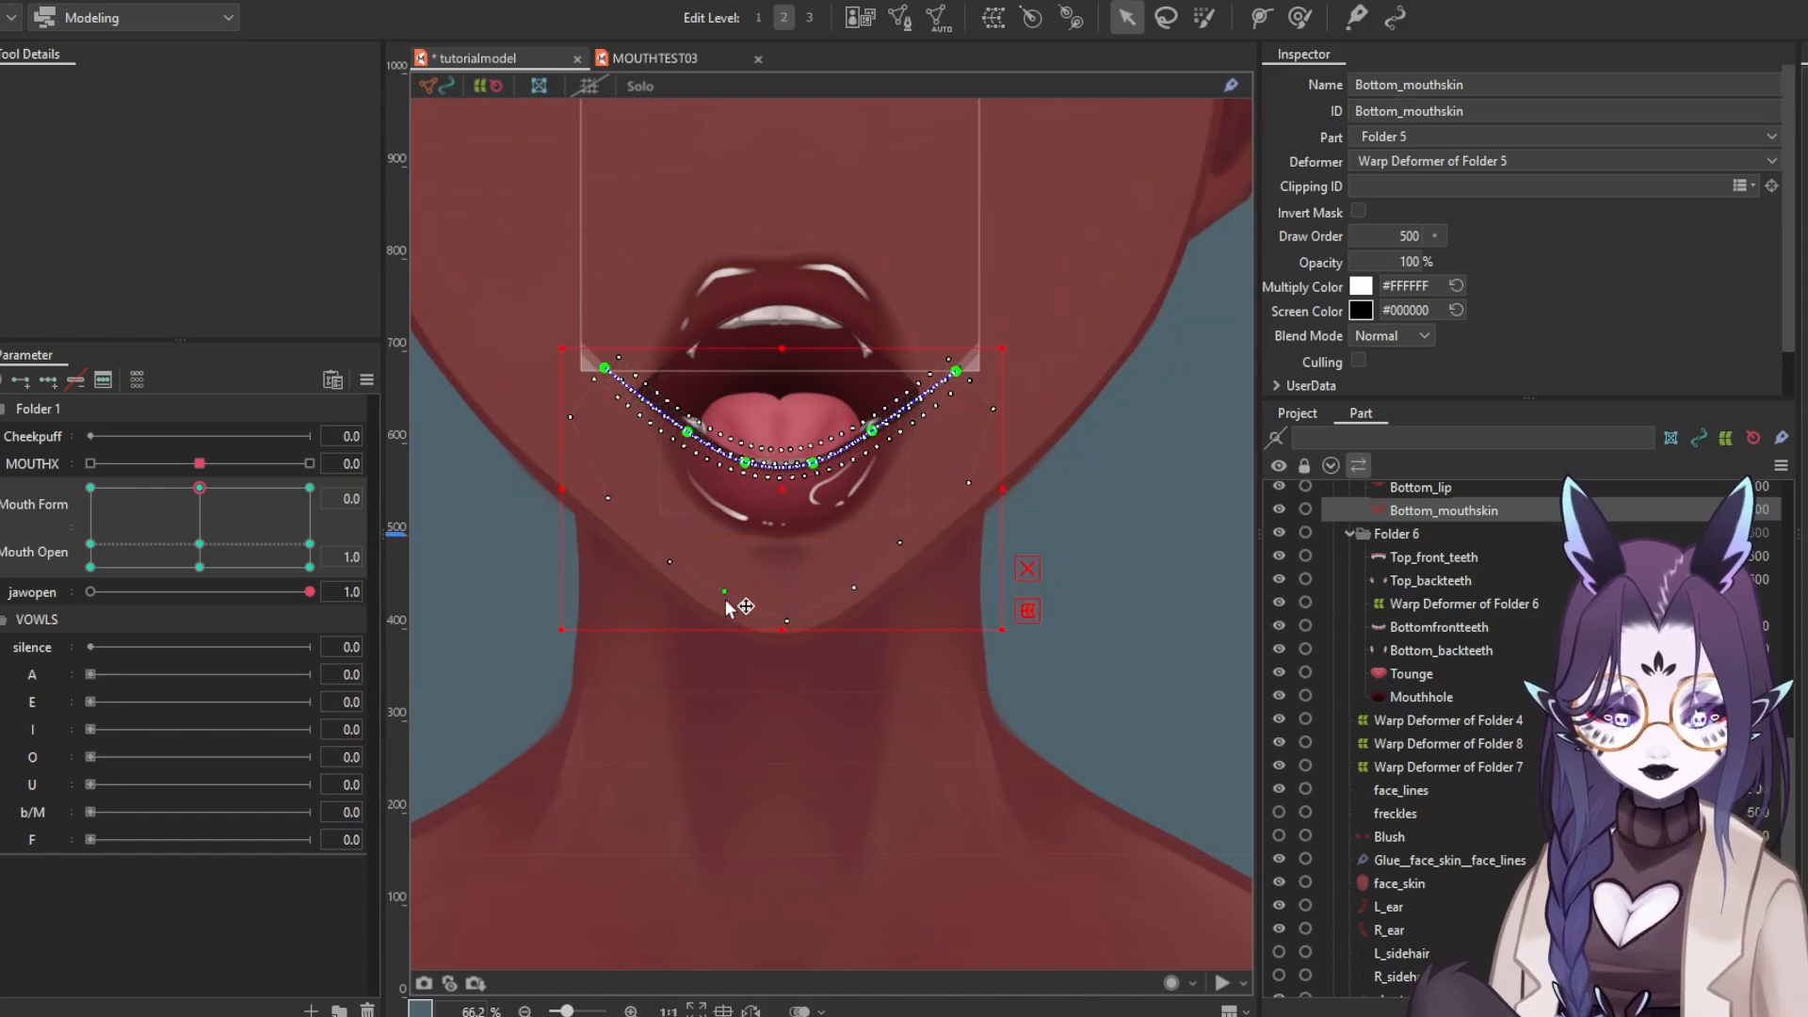
pyautogui.scroll(-8, 708, 670)
pyautogui.click(626, 610)
pyautogui.hotkey('ctrl', 'r')
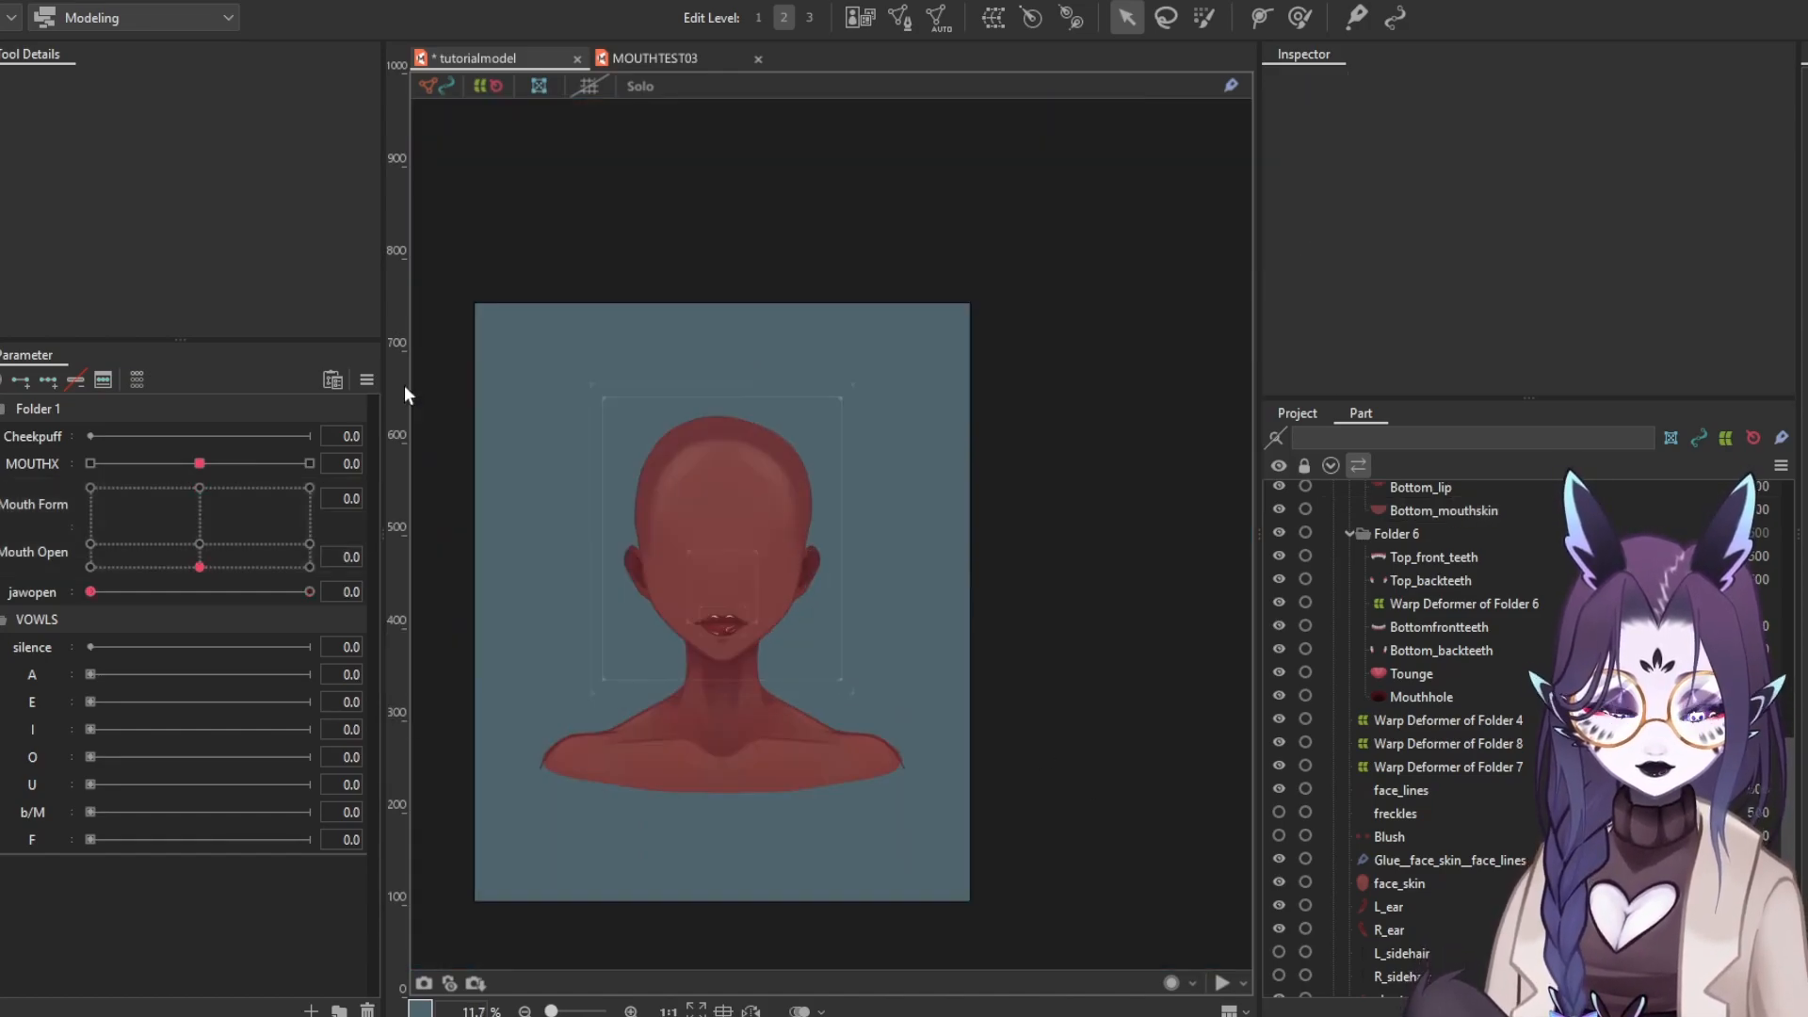
pyautogui.click(310, 591)
pyautogui.click(310, 488)
pyautogui.hotkey('ctrl', 'r')
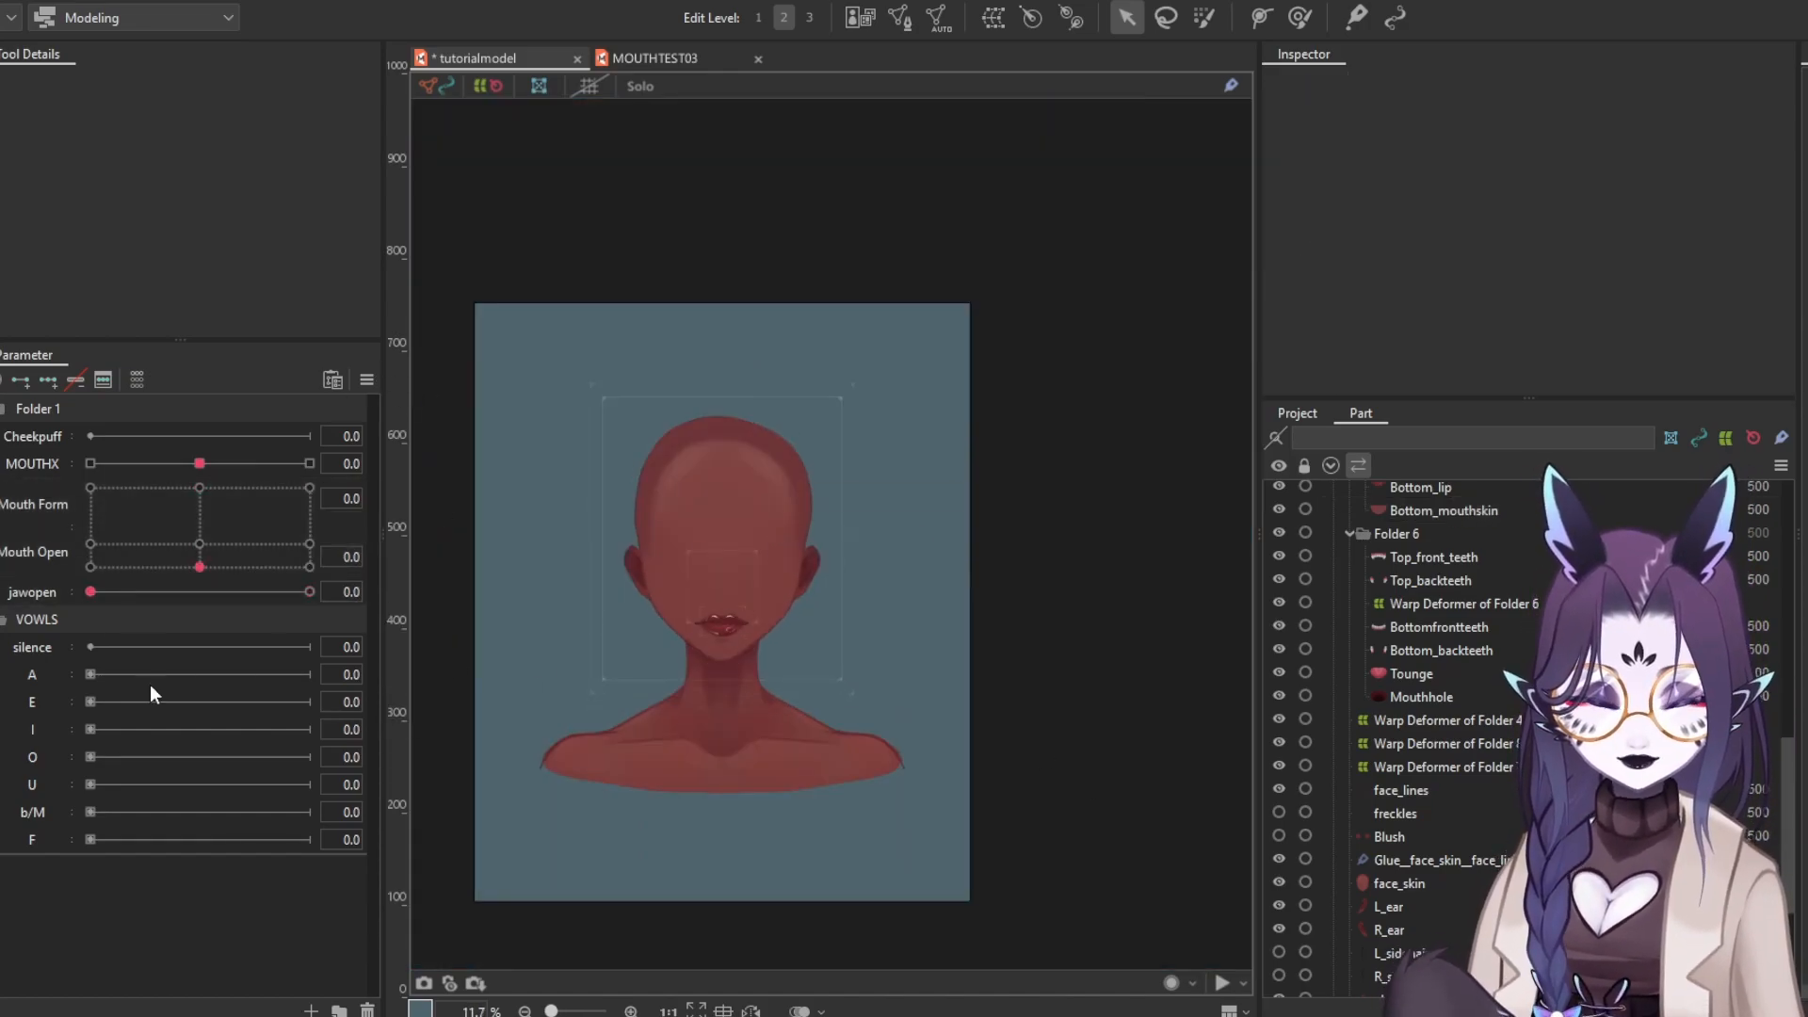
pyautogui.click(188, 646)
pyautogui.scroll(2, 715, 645)
# Select the lip parts and Mouthhole keyed to Mouth Form, excluding the Folder 7 warp deformer, and create a warp deformer around them
pyautogui.click(67, 451)
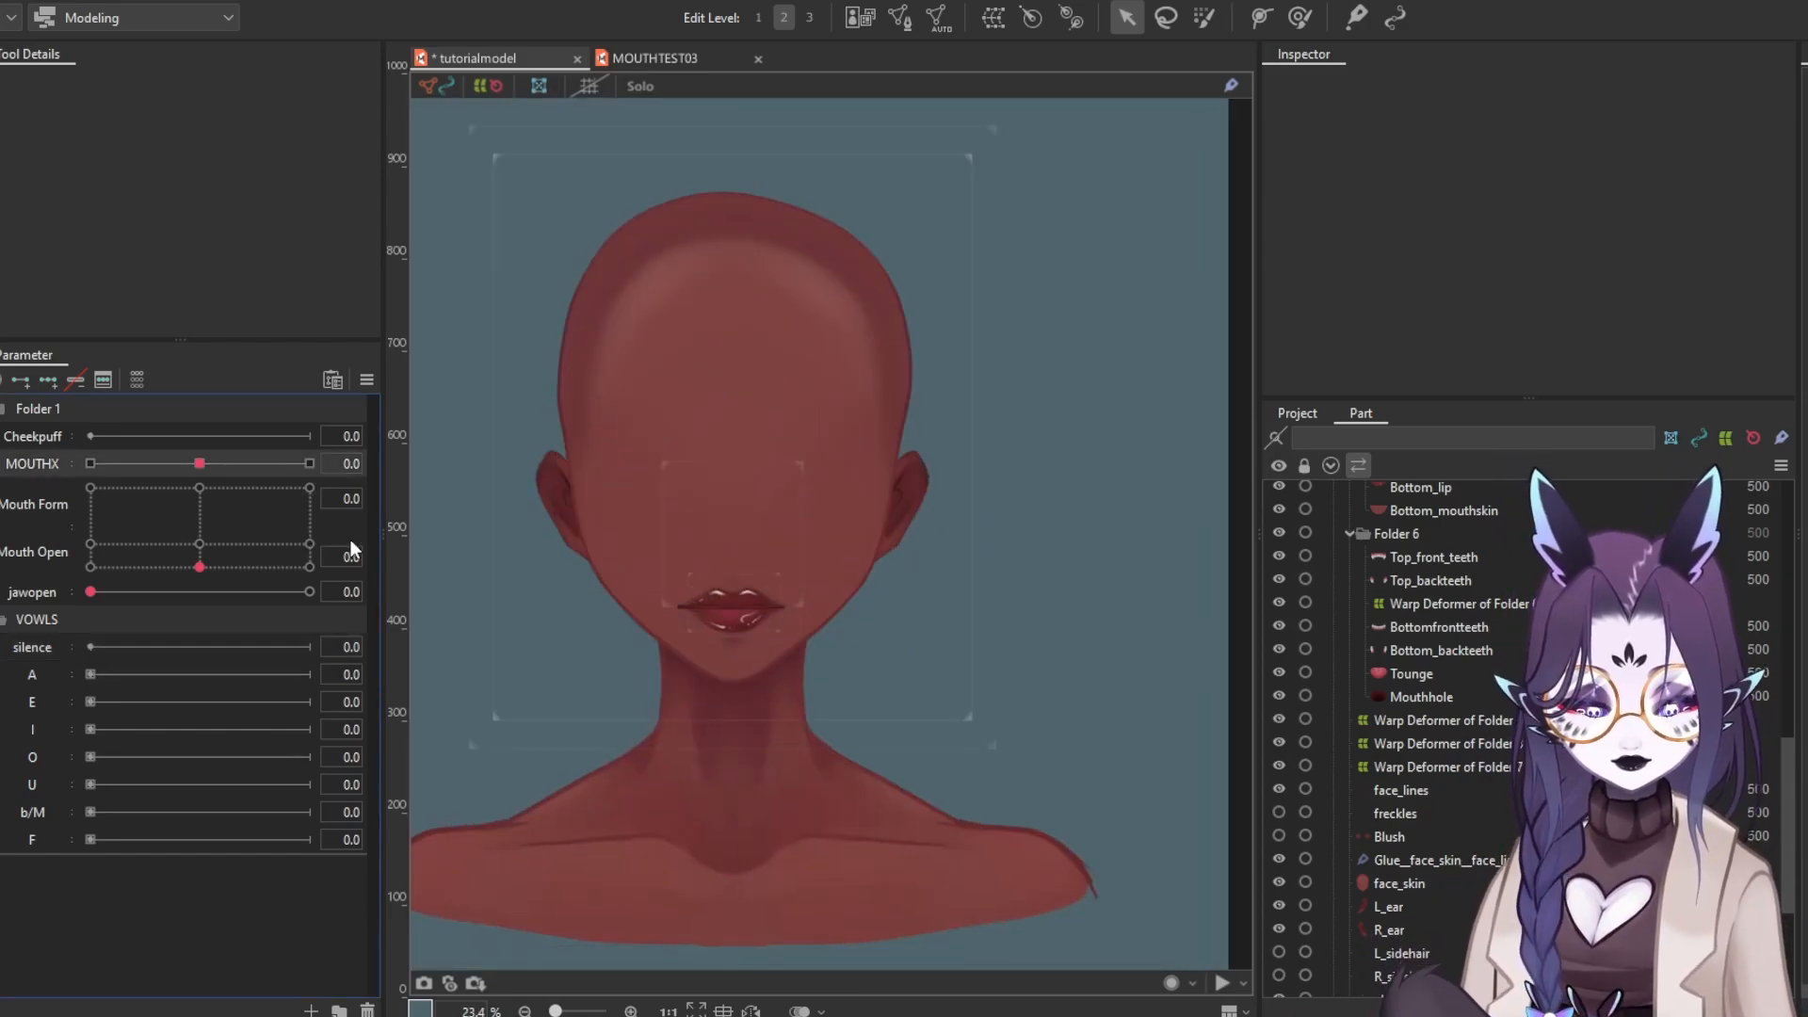
pyautogui.click(215, 516)
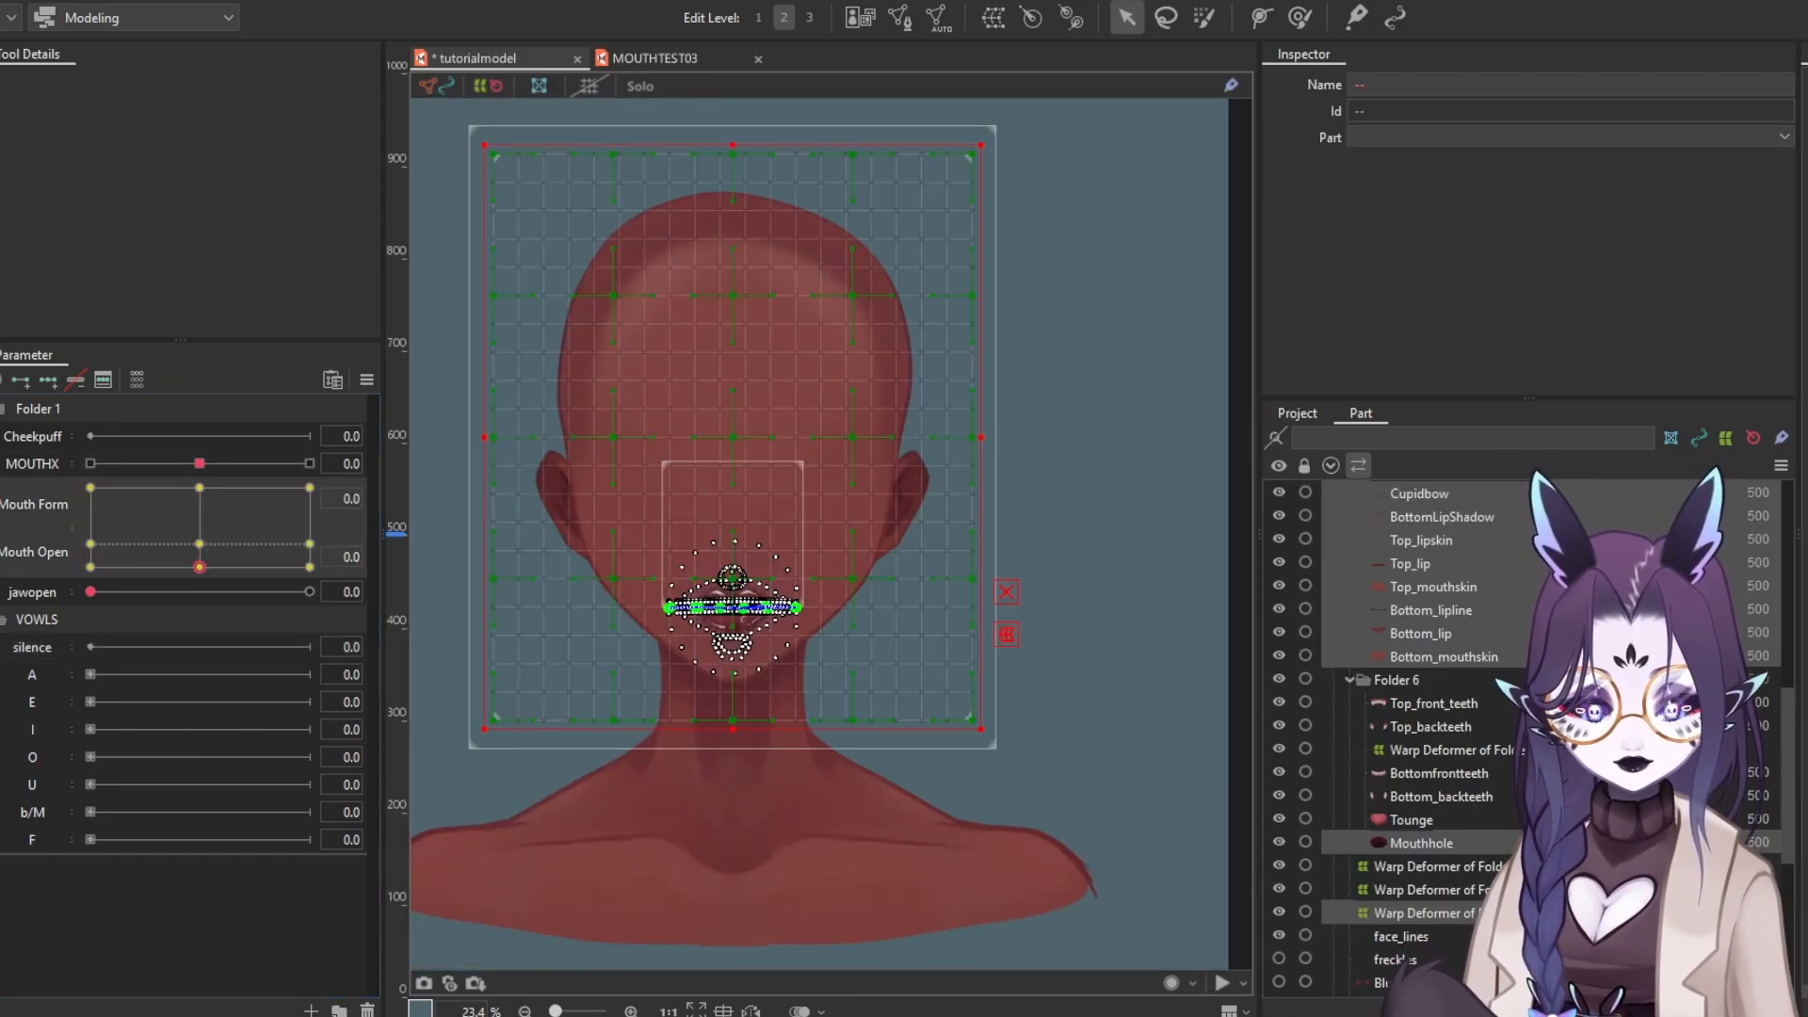
pyautogui.keyDown('ctrl'); pyautogui.click(1422, 913); pyautogui.keyUp('ctrl')
pyautogui.click(993, 17)
# Add Cheekpuff keys at 0.0 and 1.0 to the new lip warp deformer
pyautogui.click(24, 439)
pyautogui.click(21, 380)
pyautogui.click(309, 436)
# At Cheekpuff 1.0, pull the outer side columns of the Folder 9 warp deformer inward to narrow the lips
pyautogui.scroll(2, 596, 576)
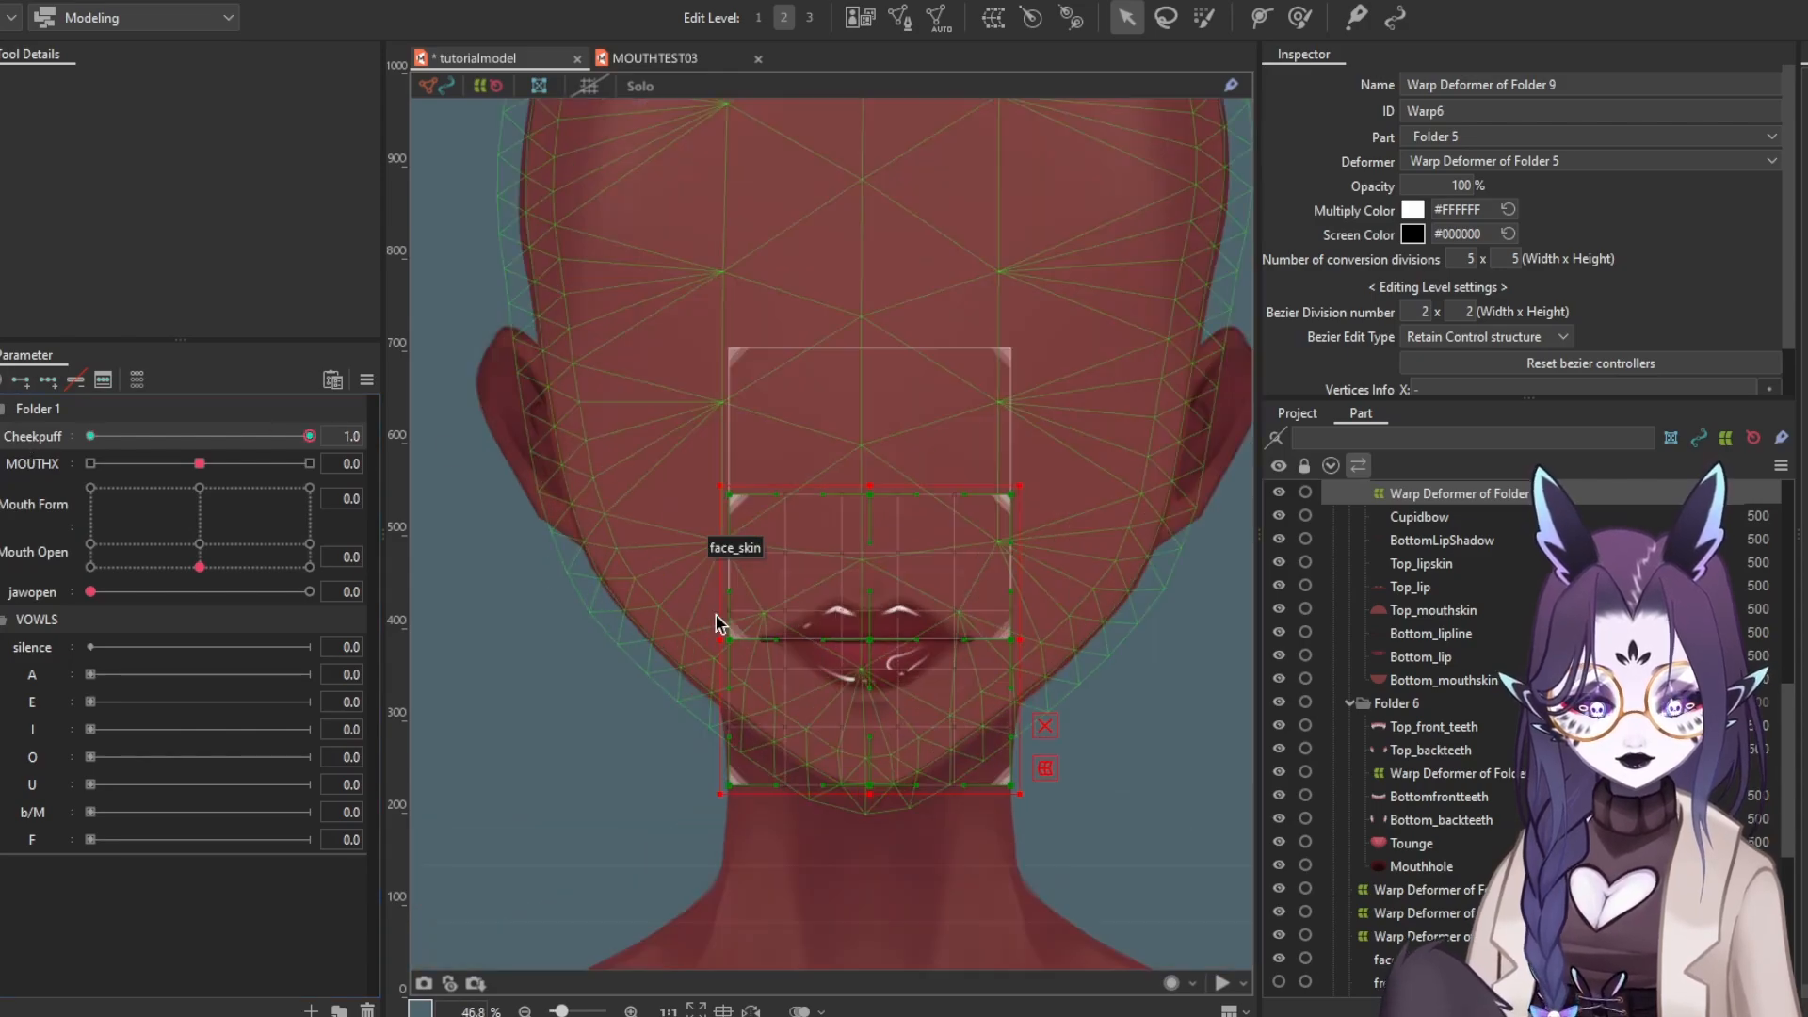
pyautogui.scroll(2, 999, 632)
pyautogui.moveTo(602, 382); pyautogui.dragTo(621, 367)
pyautogui.moveTo(443, 272); pyautogui.dragTo(652, 933)
pyautogui.moveTo(908, 291); pyautogui.dragTo(1042, 930)
pyautogui.moveTo(1049, 630); pyautogui.dragTo(992, 630)
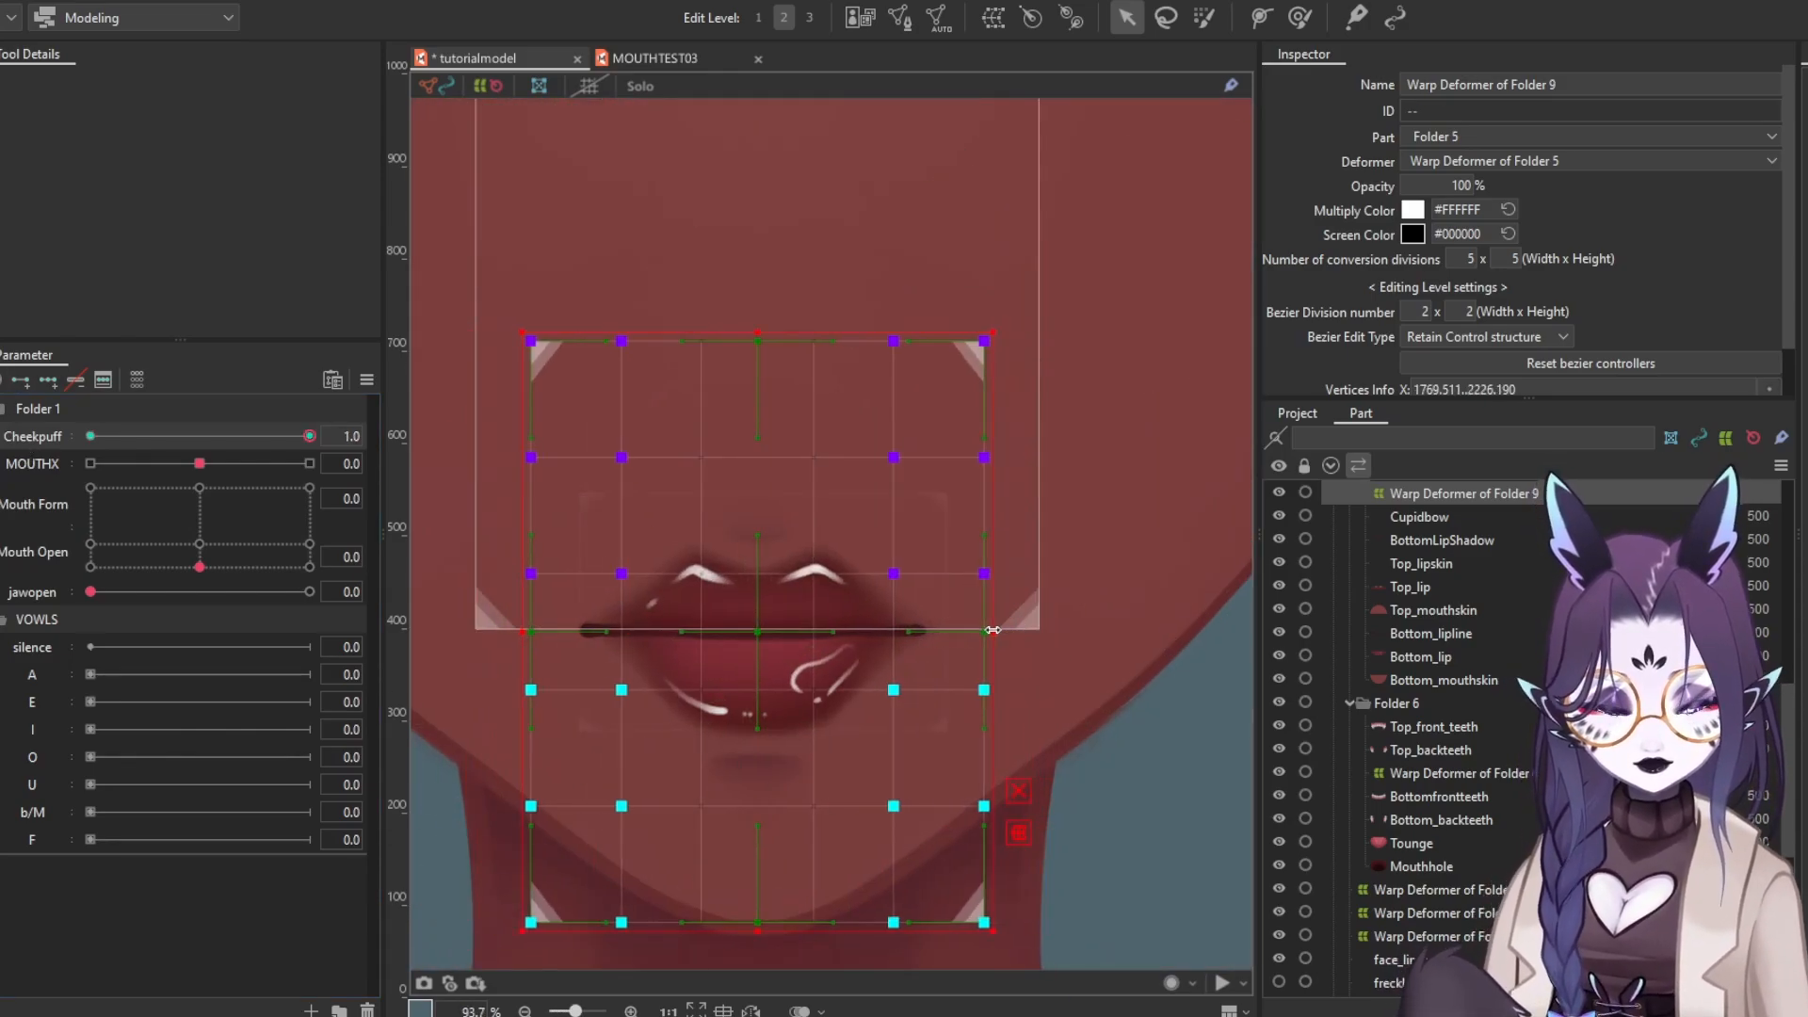
# Stretch the deformer's middle columns slightly in height and squeeze both outer sides further inward for the Cheekpuff 1.0 shape
pyautogui.moveTo(674, 304); pyautogui.dragTo(836, 941)
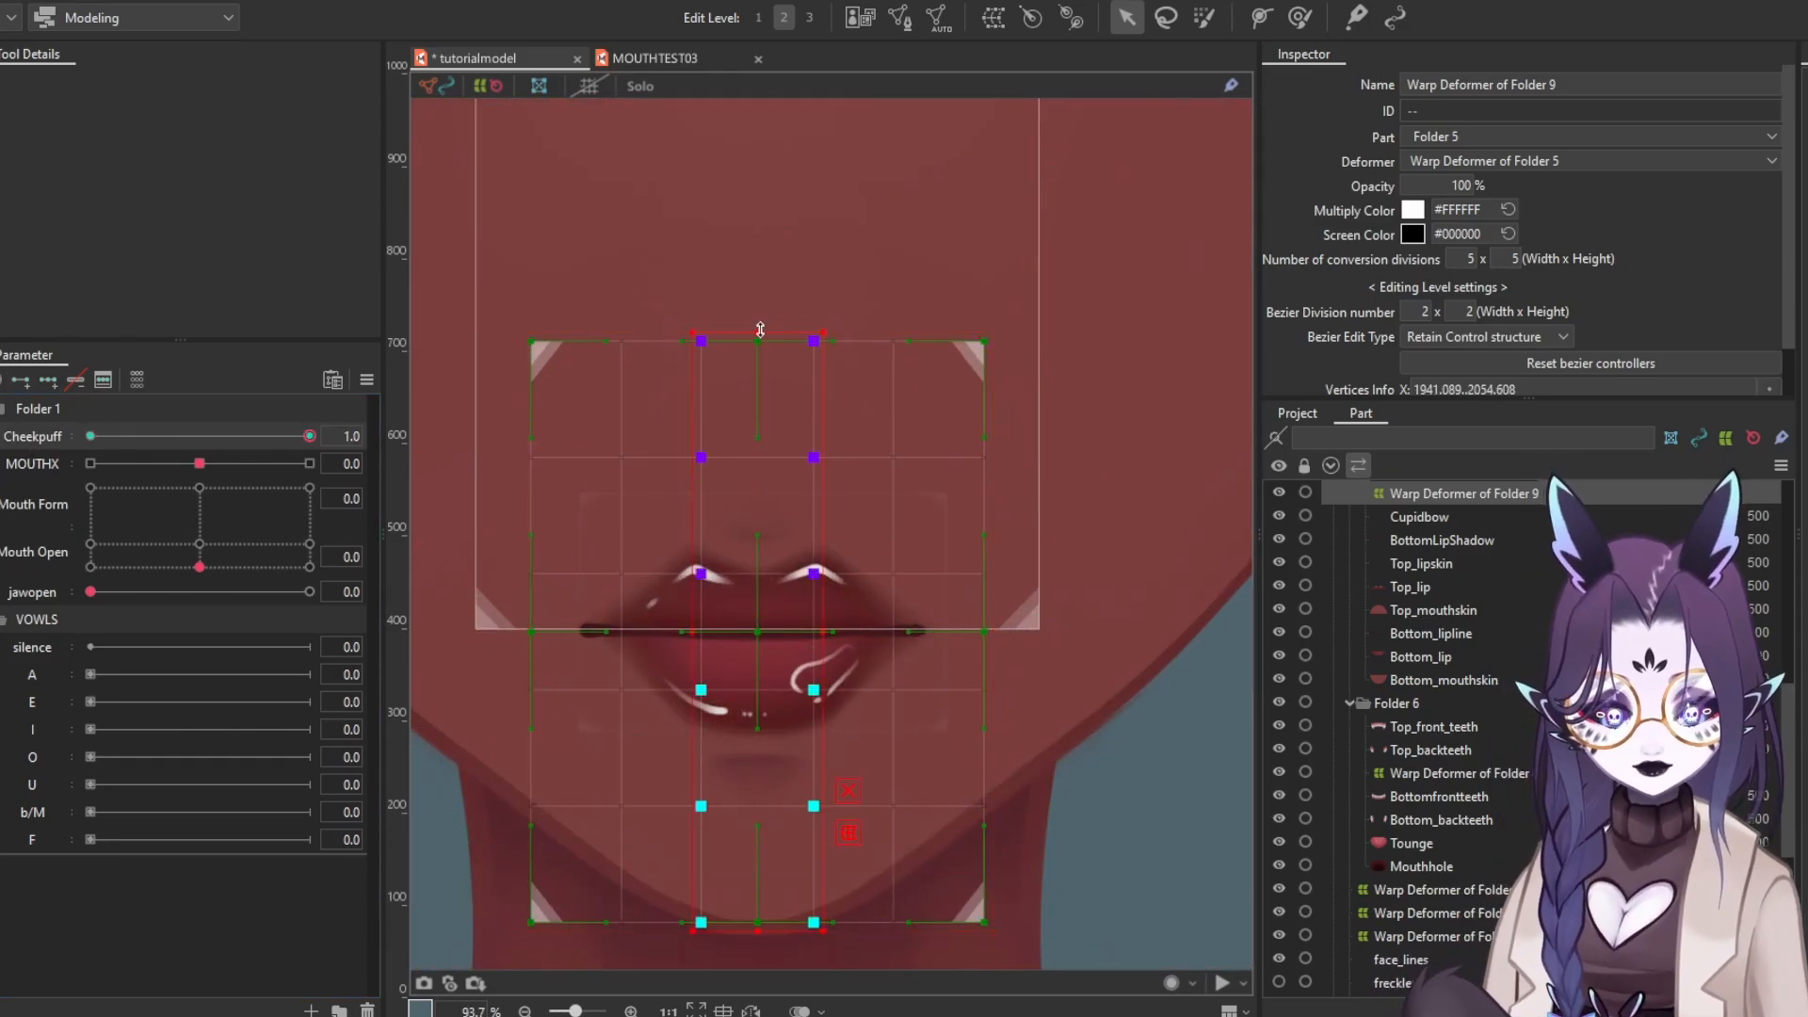
pyautogui.moveTo(760, 329); pyautogui.dragTo(760, 318)
pyautogui.moveTo(526, 282)
pyautogui.mouseDown()
pyautogui.moveTo(698, 989)
pyautogui.moveTo(712, 979)
pyautogui.mouseUp()
pyautogui.moveTo(522, 631); pyautogui.dragTo(543, 631)
pyautogui.moveTo(875, 294); pyautogui.dragTo(1040, 942)
pyautogui.moveTo(993, 630); pyautogui.dragTo(971, 631)
pyautogui.press('b')
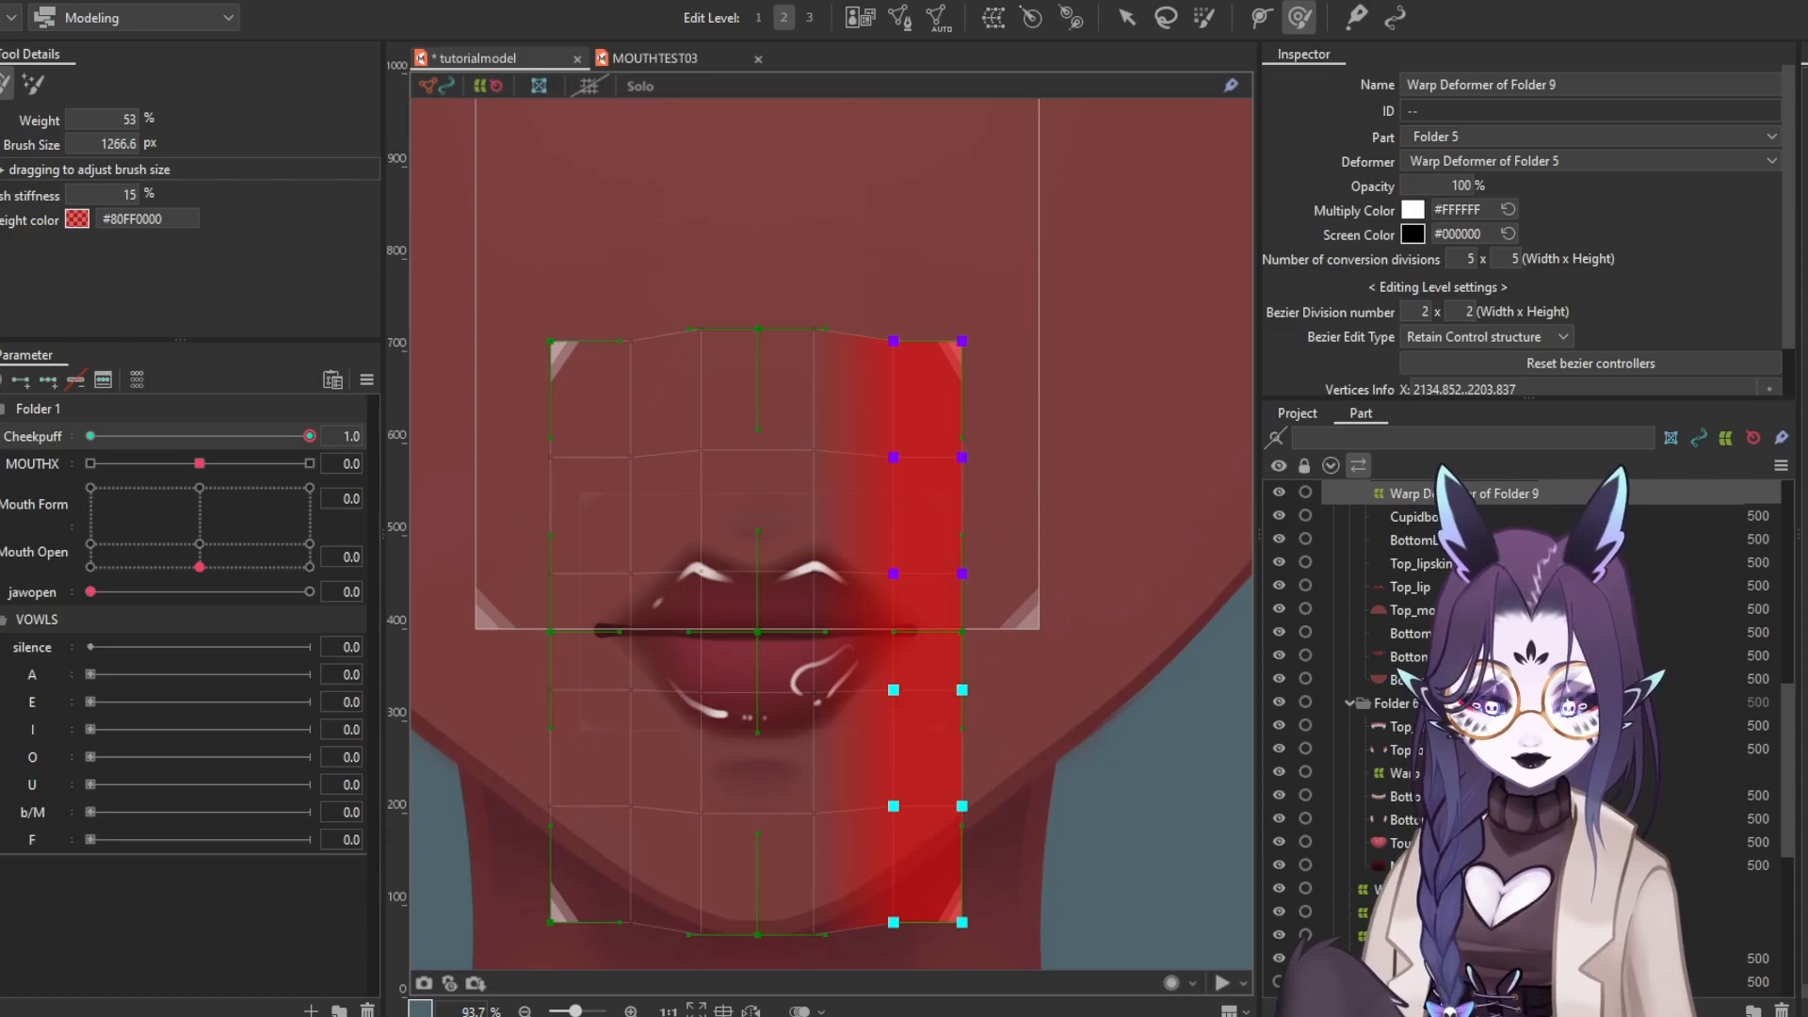
pyautogui.press('Escape')
# Preview the mouth across jawopen, Mouth Form and Mouth Open, and reset the parameters to defaults
pyautogui.moveTo(91, 592); pyautogui.dragTo(334, 583)
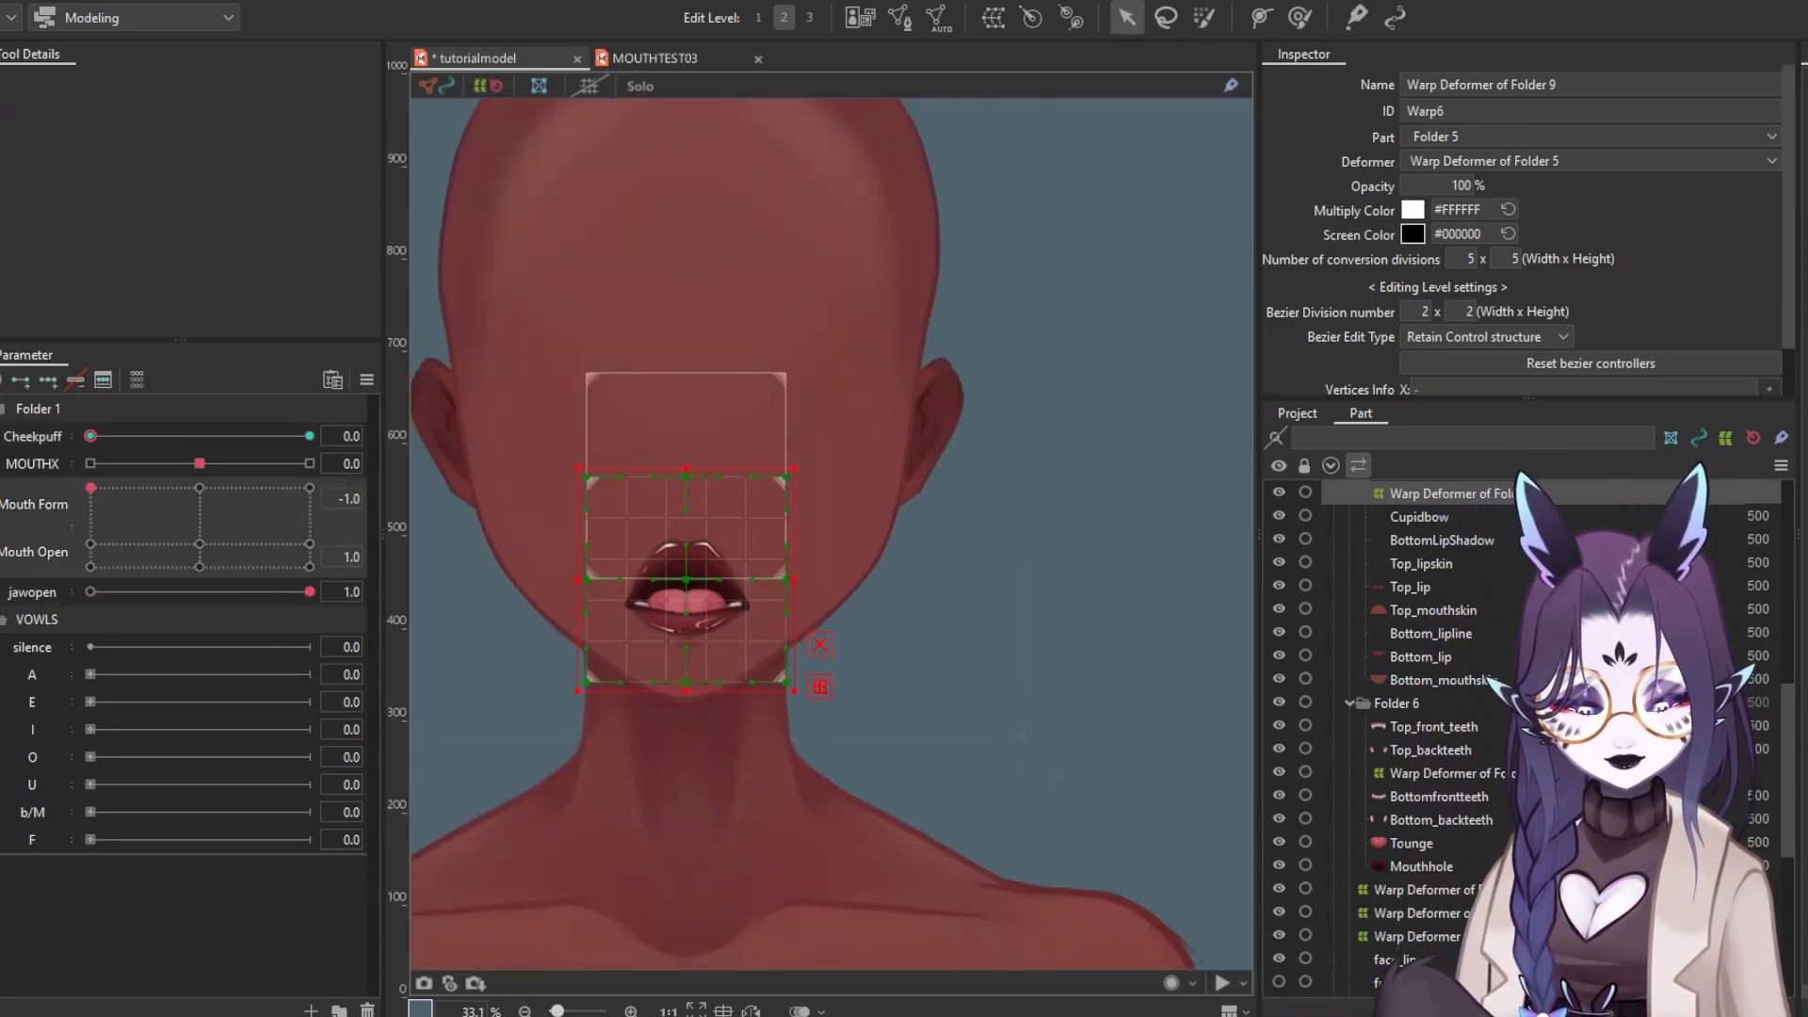
pyautogui.moveTo(91, 487); pyautogui.dragTo(126, 558)
pyautogui.moveTo(310, 593); pyautogui.dragTo(357, 418)
pyautogui.moveTo(235, 591); pyautogui.dragTo(352, 642)
pyautogui.moveTo(524, 688); pyautogui.dragTo(84, 603)
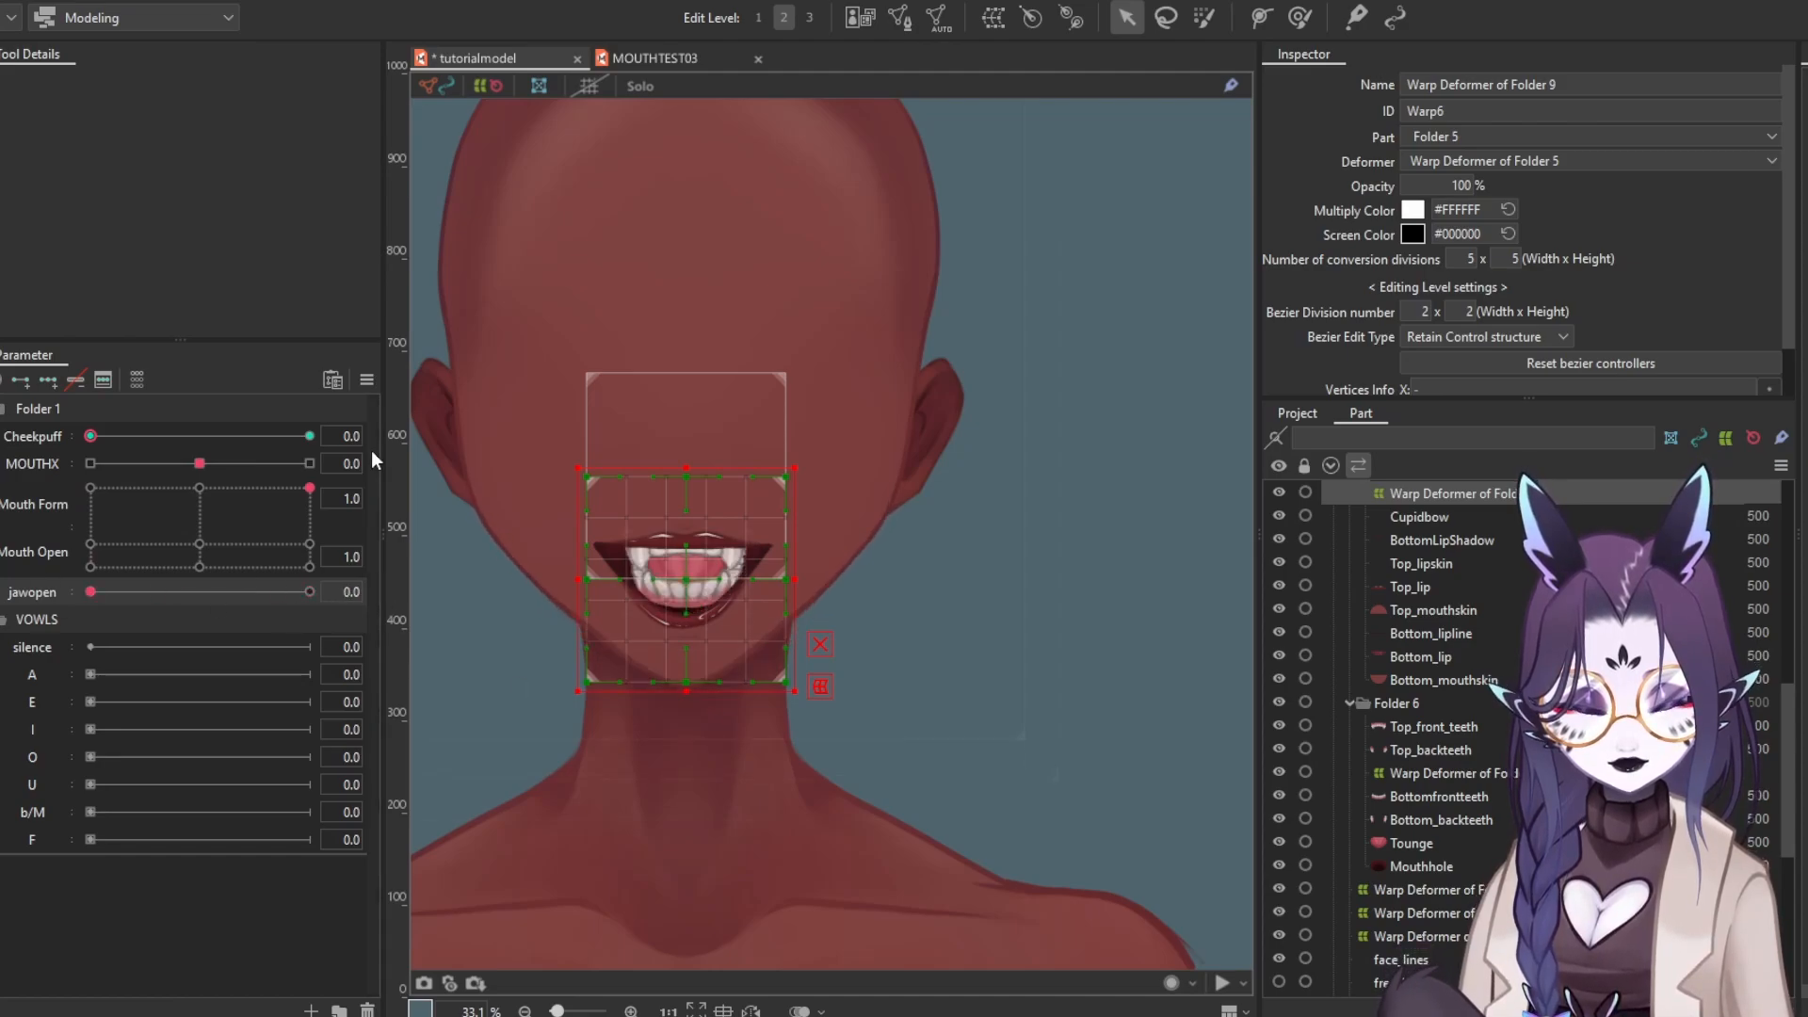
pyautogui.click(366, 379)
pyautogui.click(441, 381)
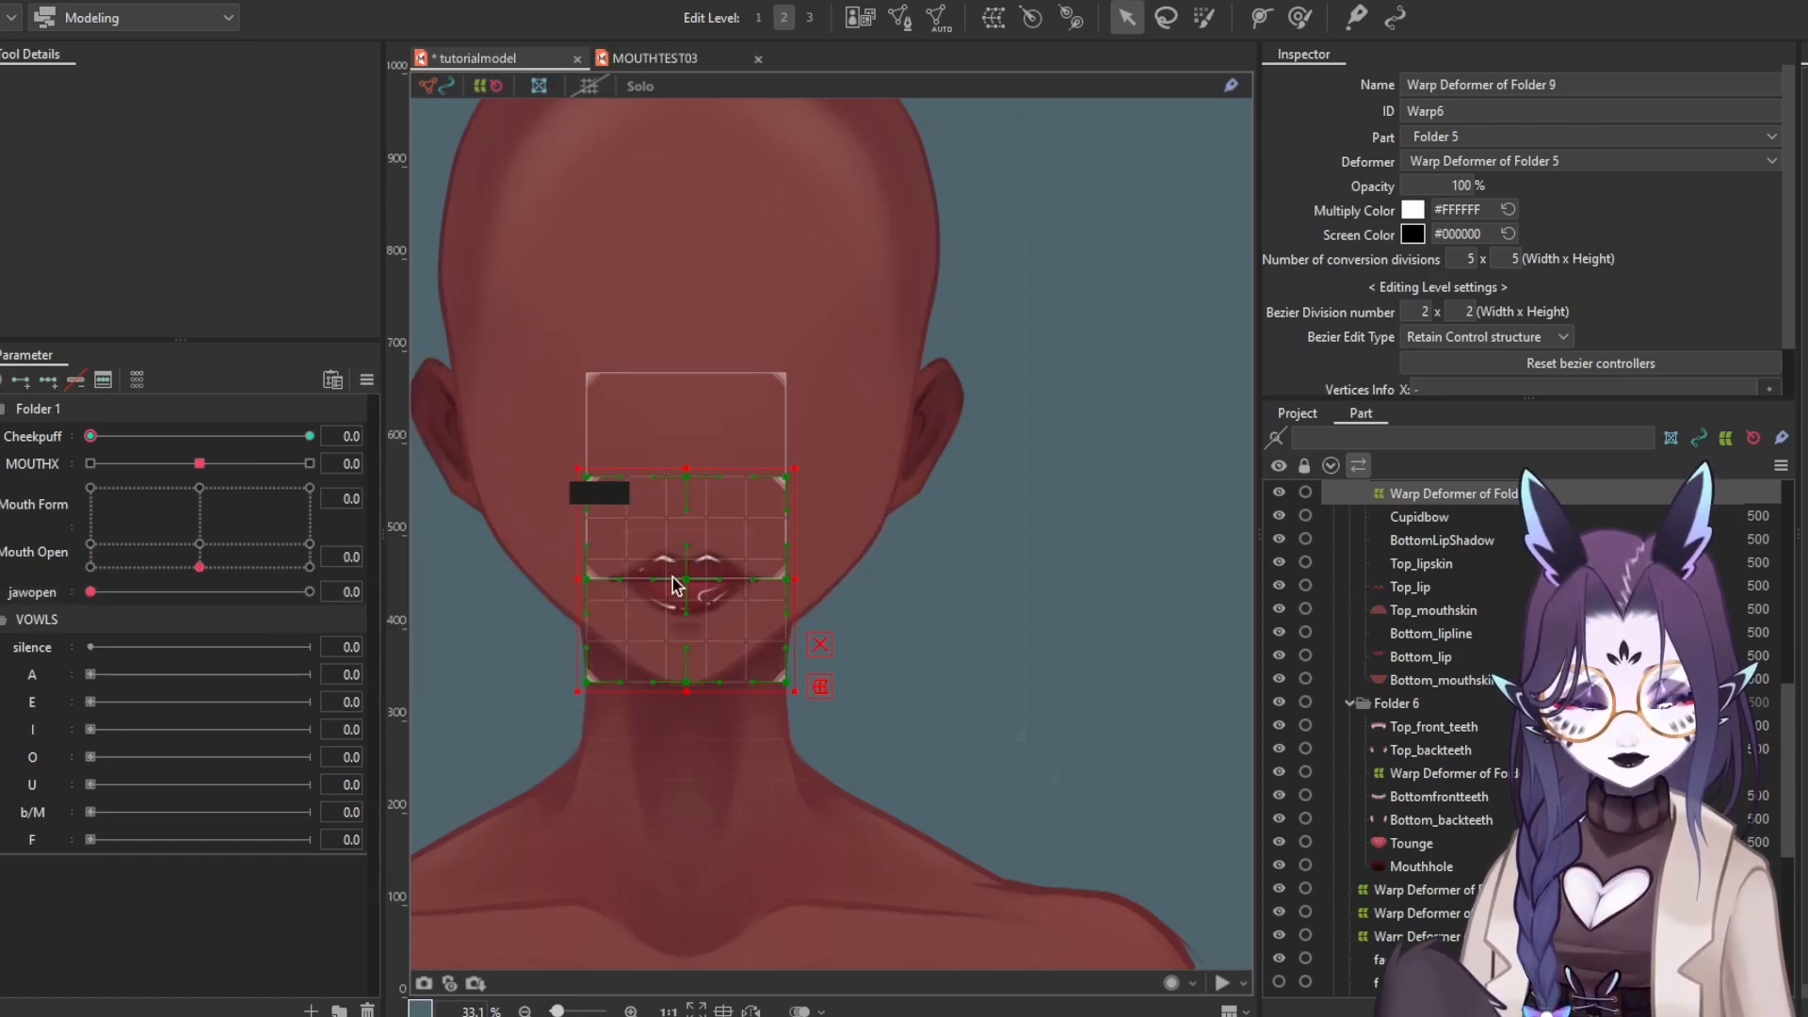
# Unlink Mouth Form from Mouth Open, select the lip, upper teeth and Mouthhole meshes keyed to them, and add silence keys at 0.0 and 1.0
pyautogui.scroll(3, 613, 572)
pyautogui.moveTo(613, 572); pyautogui.dragTo(604, 581)
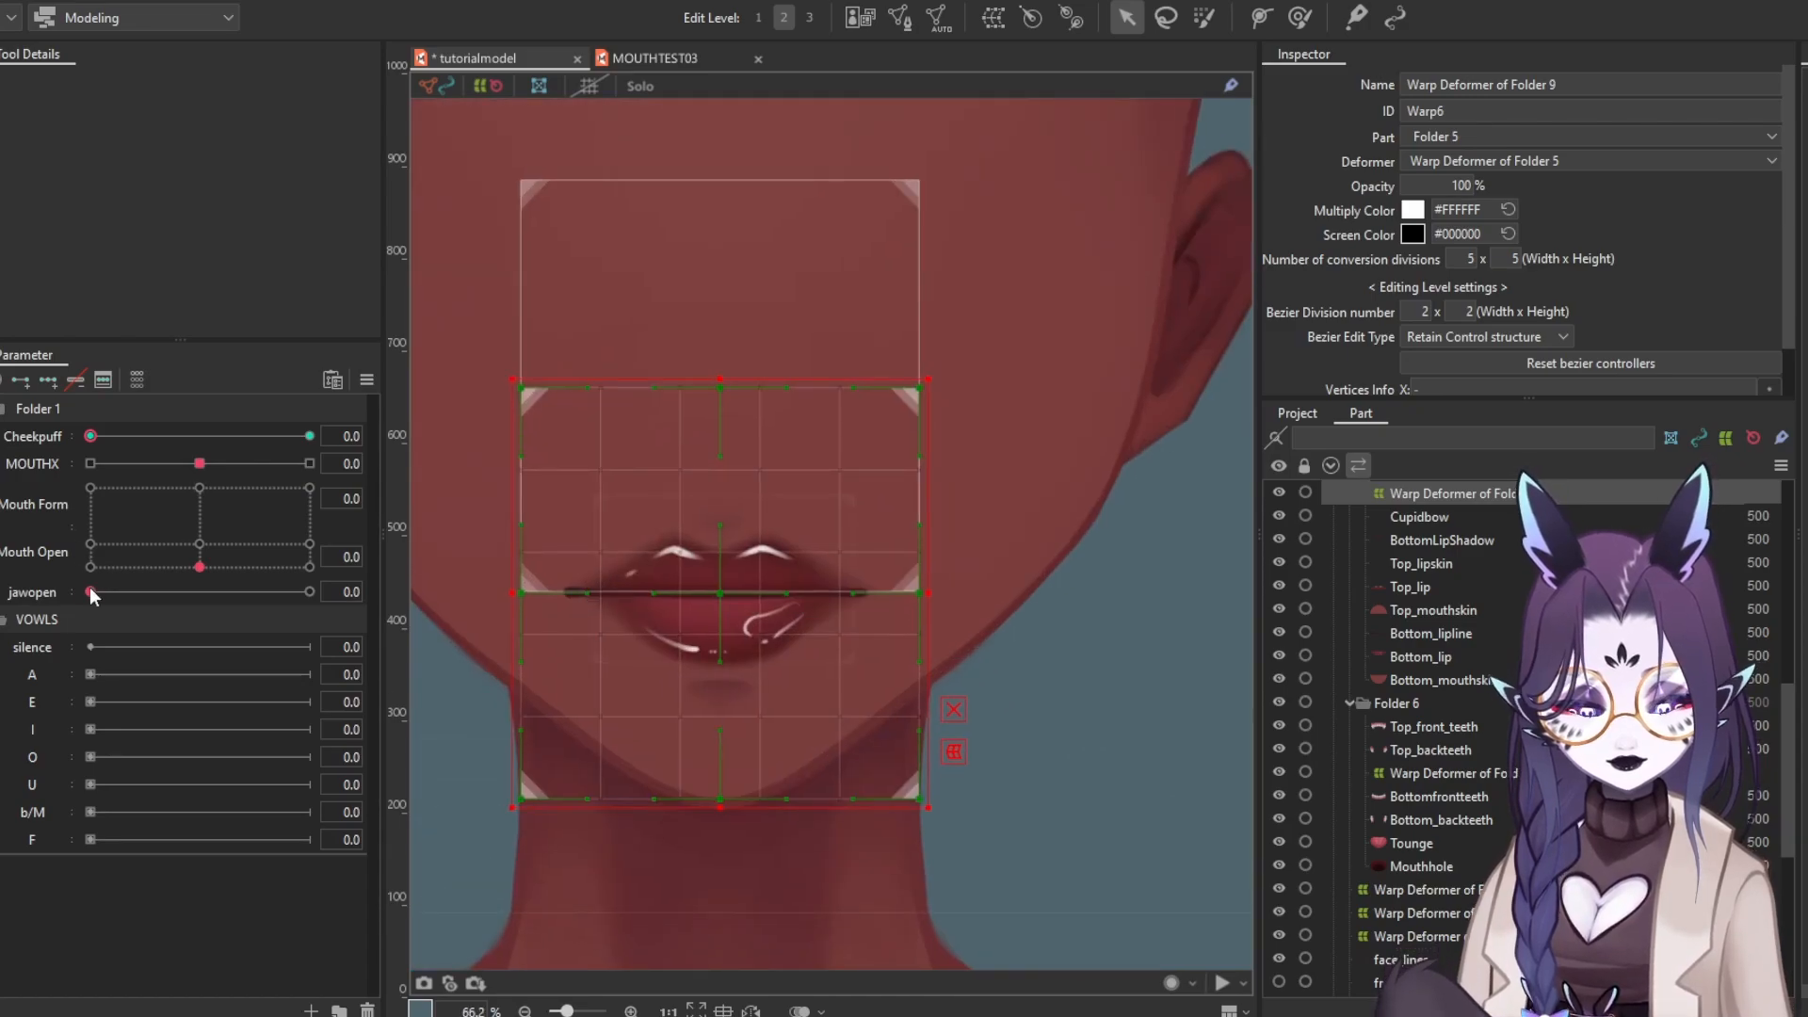
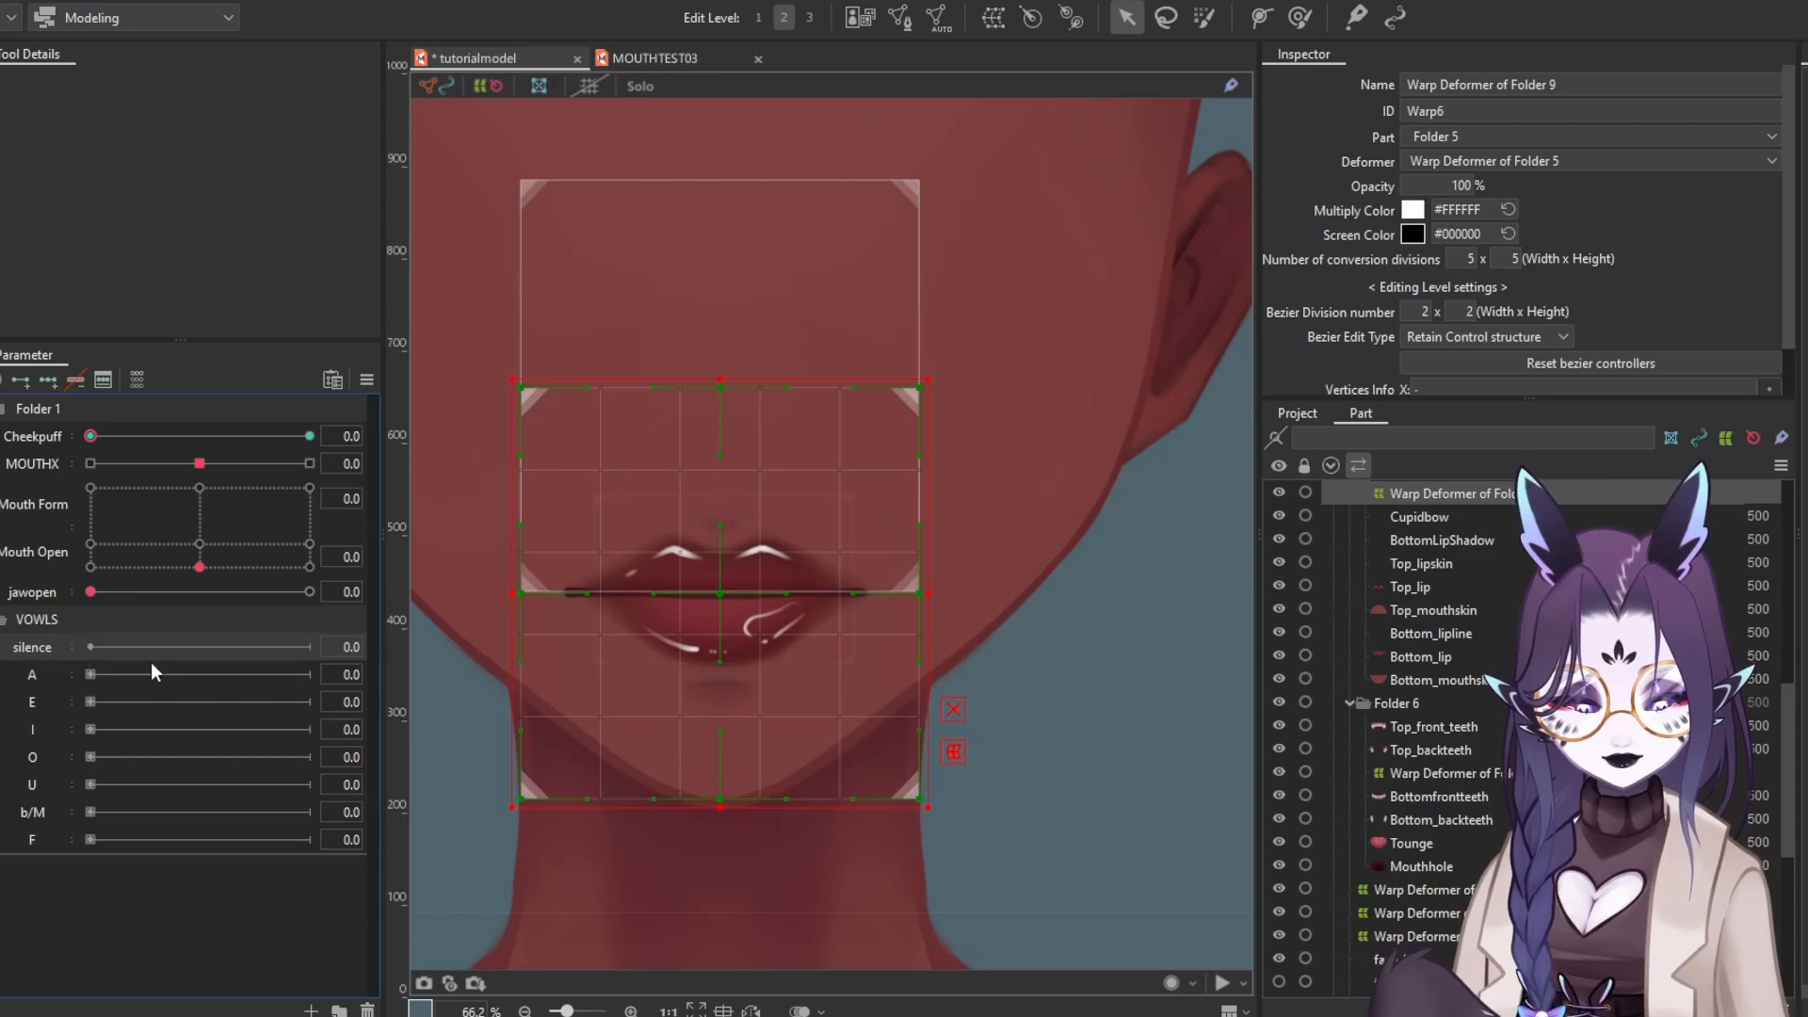
pyautogui.click(3, 529)
pyautogui.moveTo(131, 491); pyautogui.dragTo(177, 536)
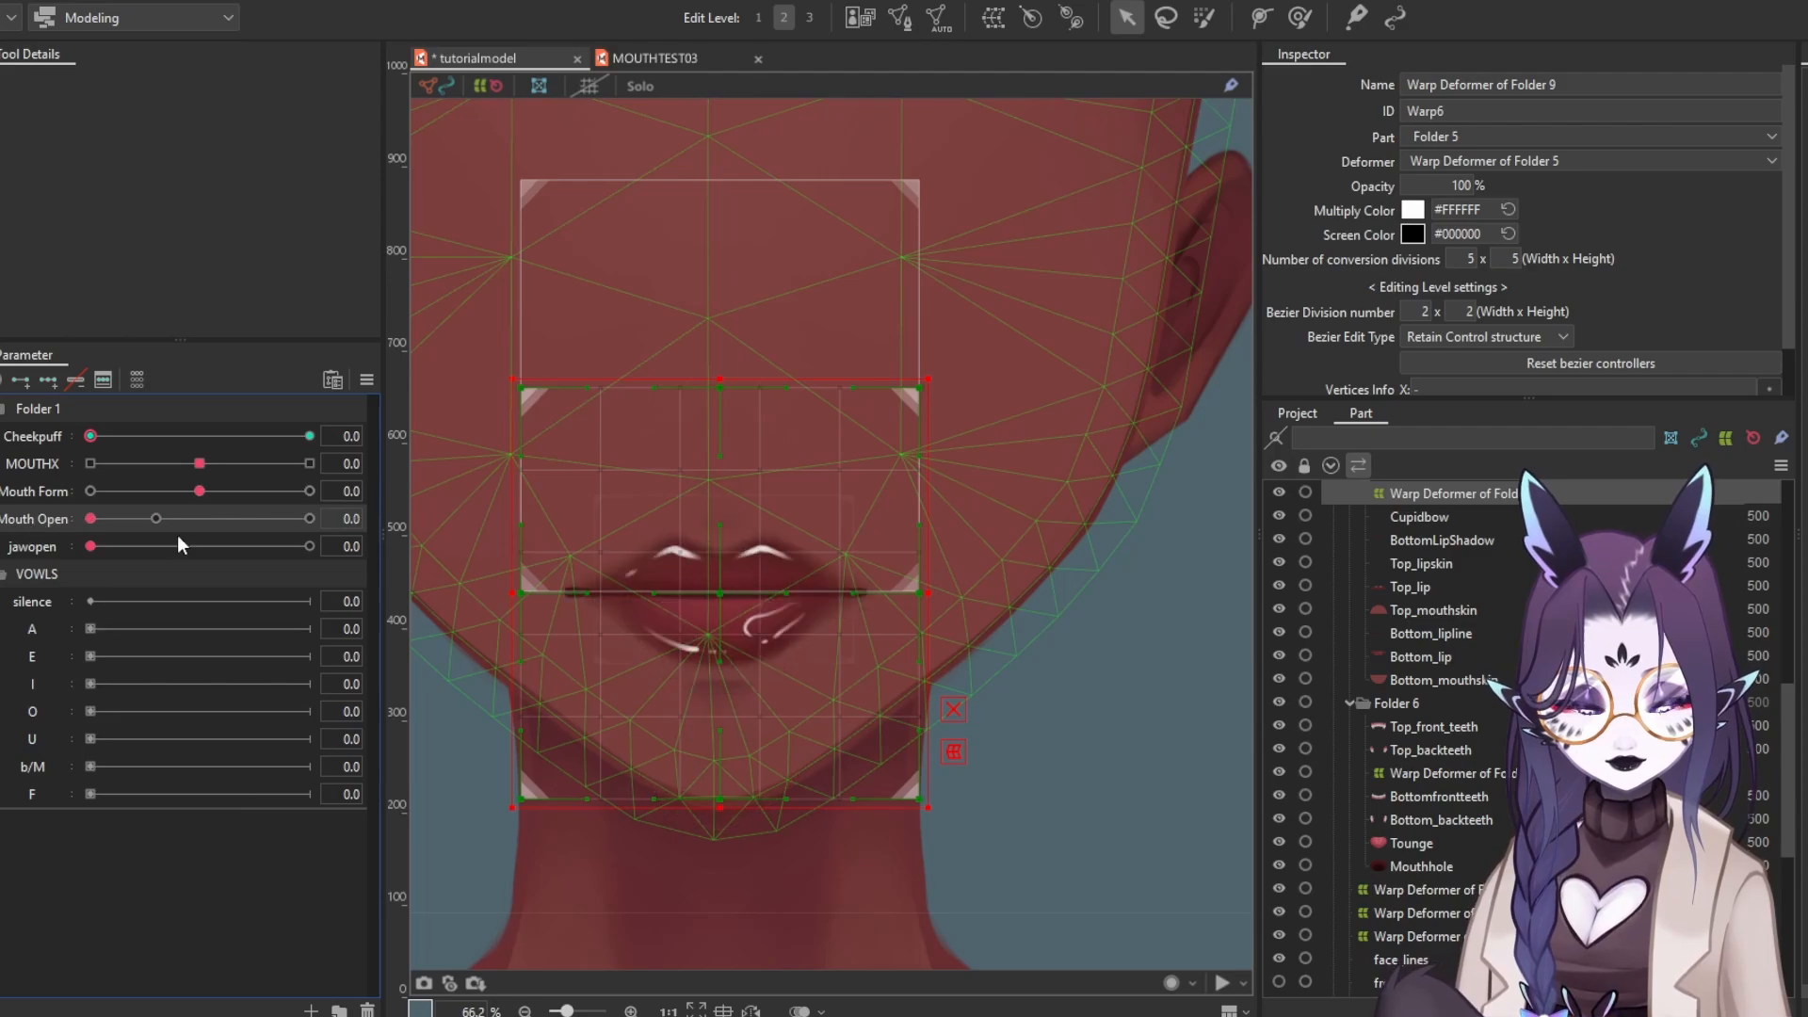
pyautogui.hotkey('ctrl', 'z')
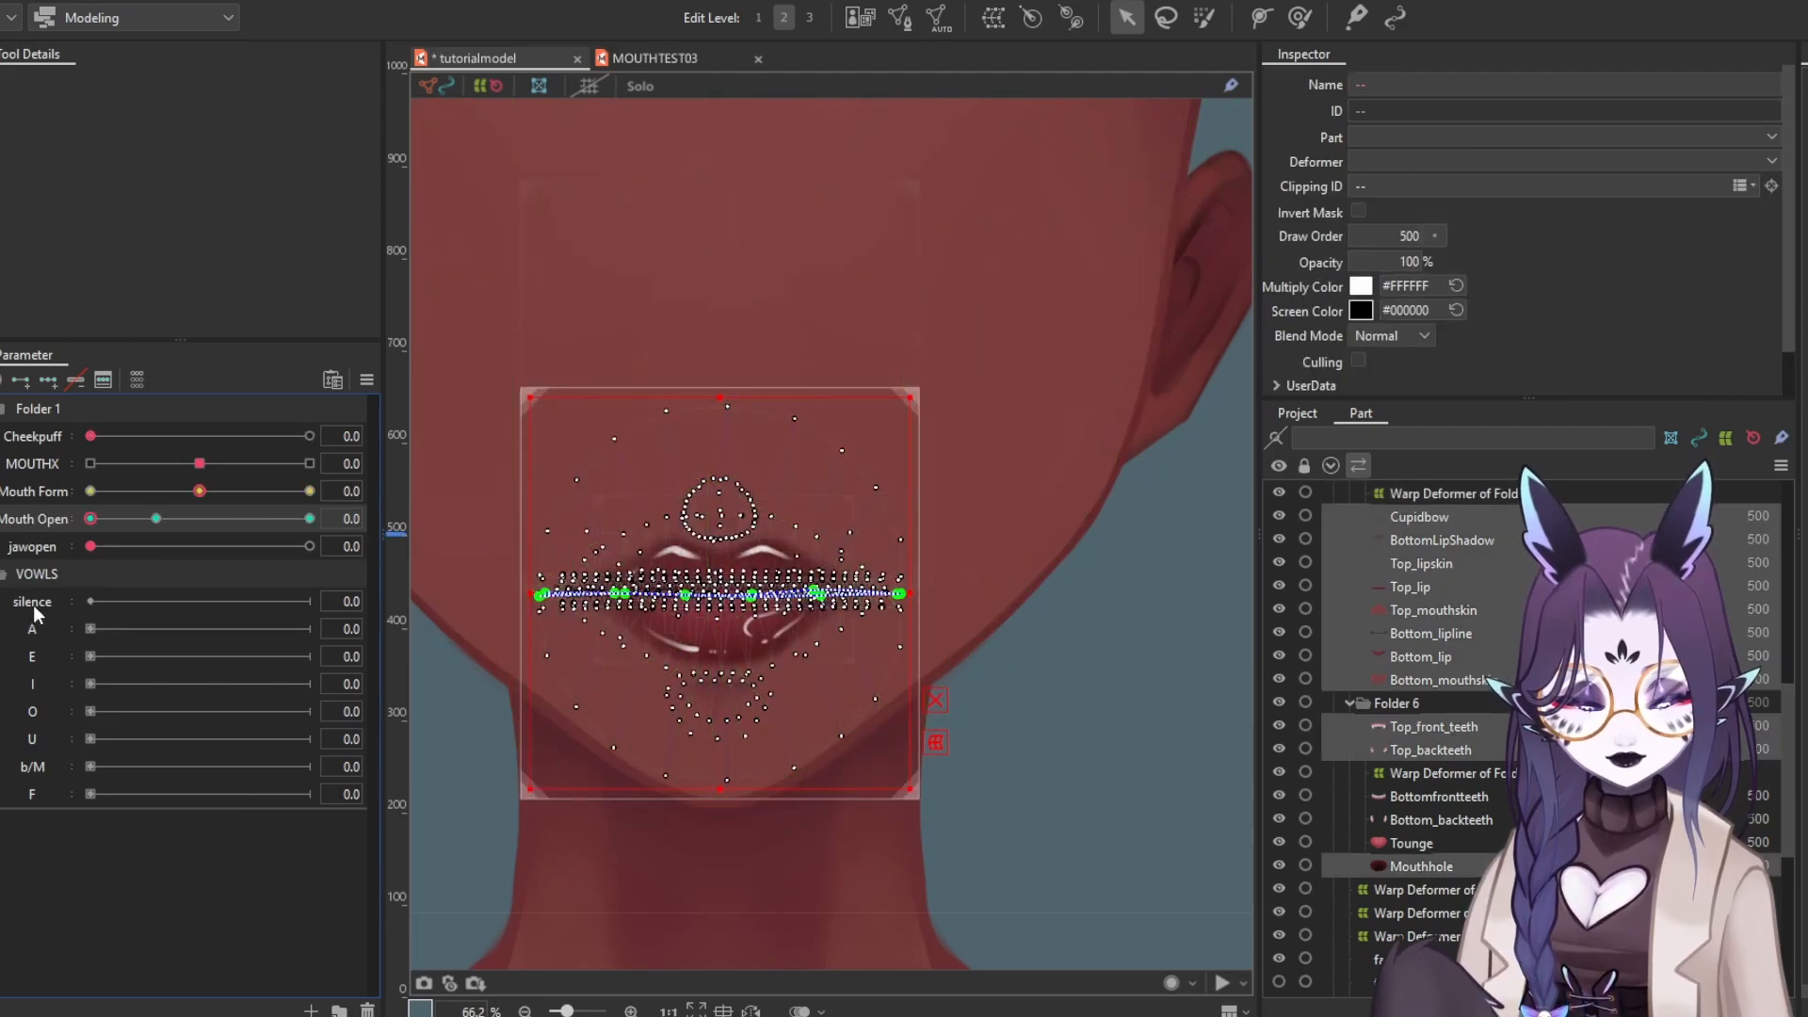
pyautogui.click(34, 610)
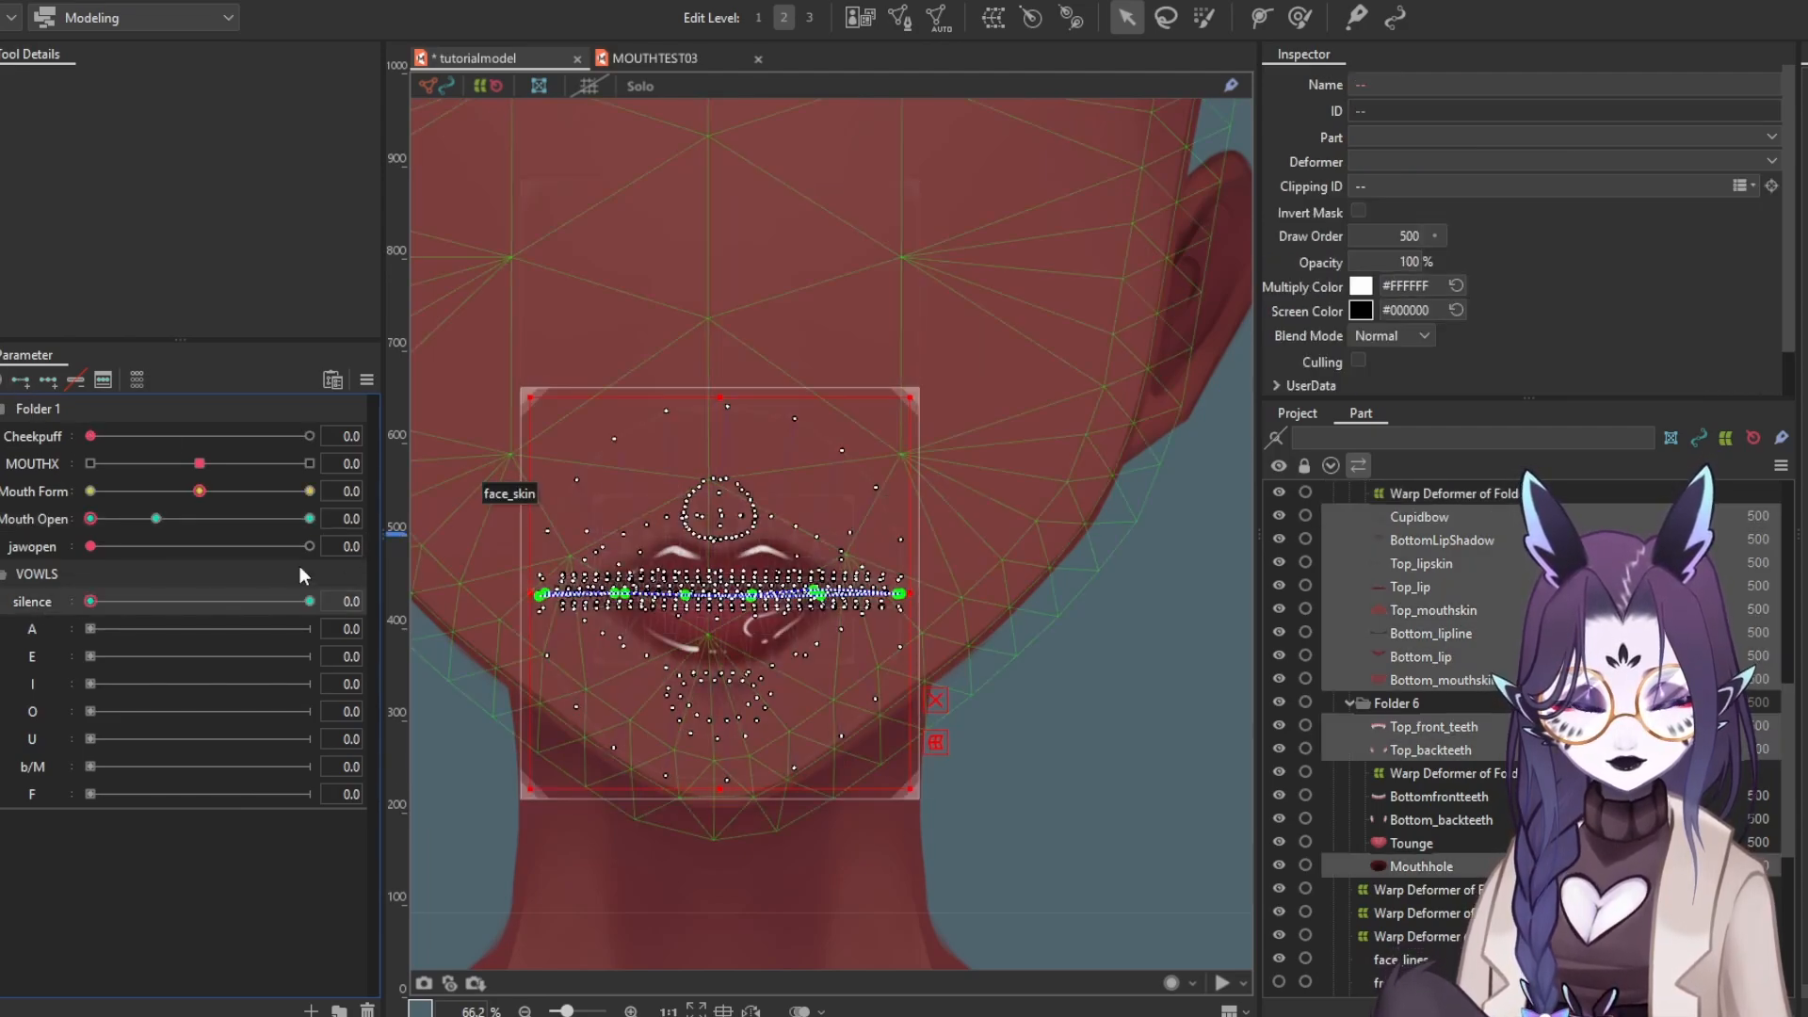
pyautogui.rightClick(26, 603)
pyautogui.click(52, 617)
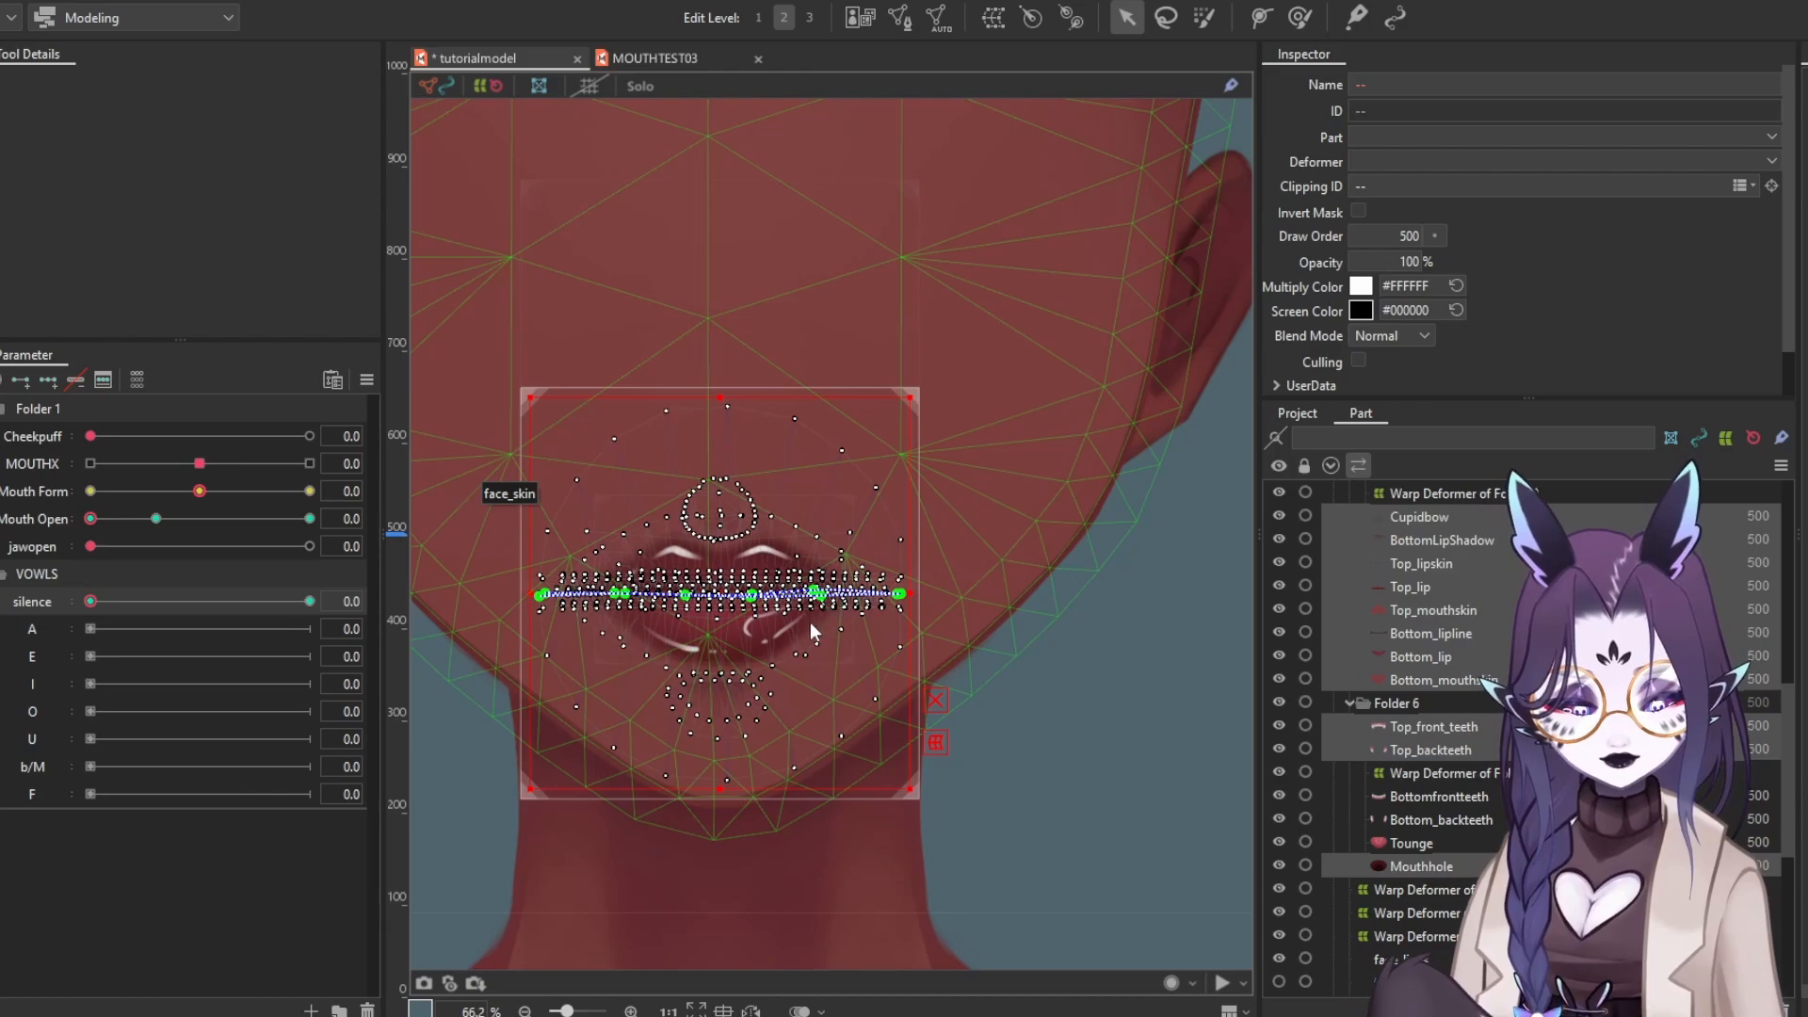
# Reset the parameters, check the closed lips at silence 1.0 with Mouth Form at -1.0 and 0.0, and return silence to 0.0
pyautogui.click(365, 381)
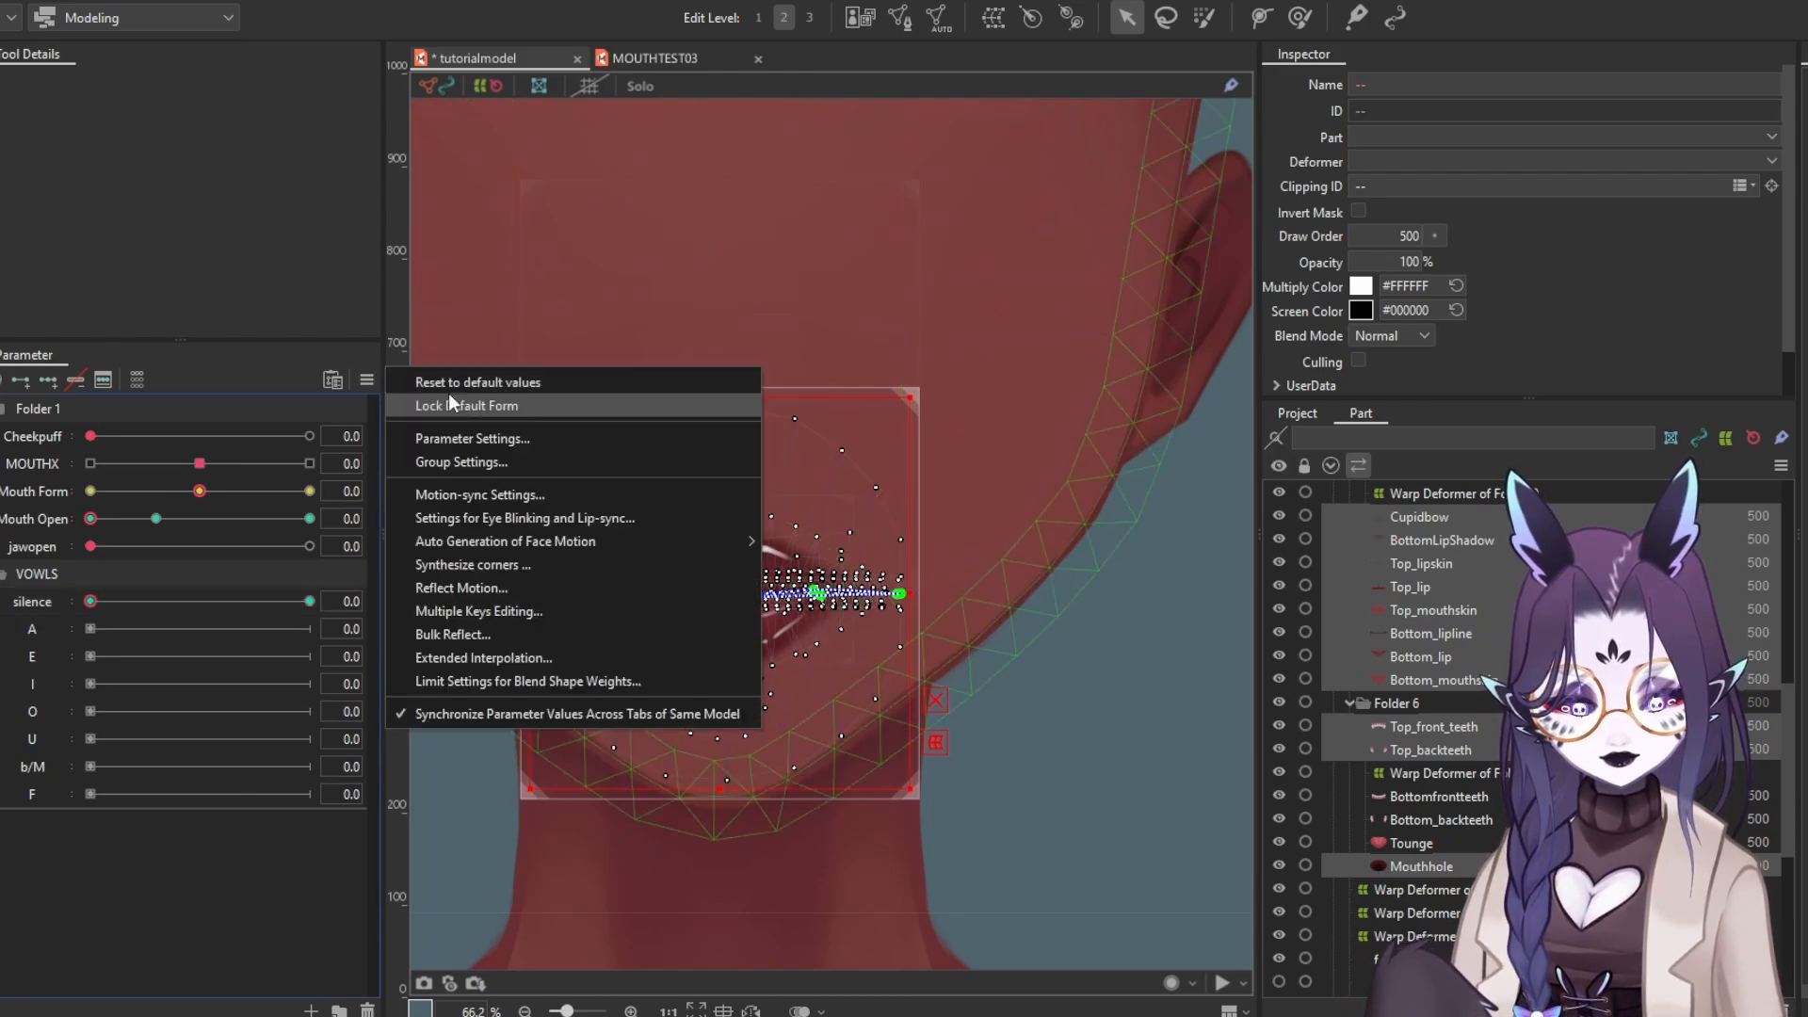
pyautogui.click(448, 382)
pyautogui.click(309, 601)
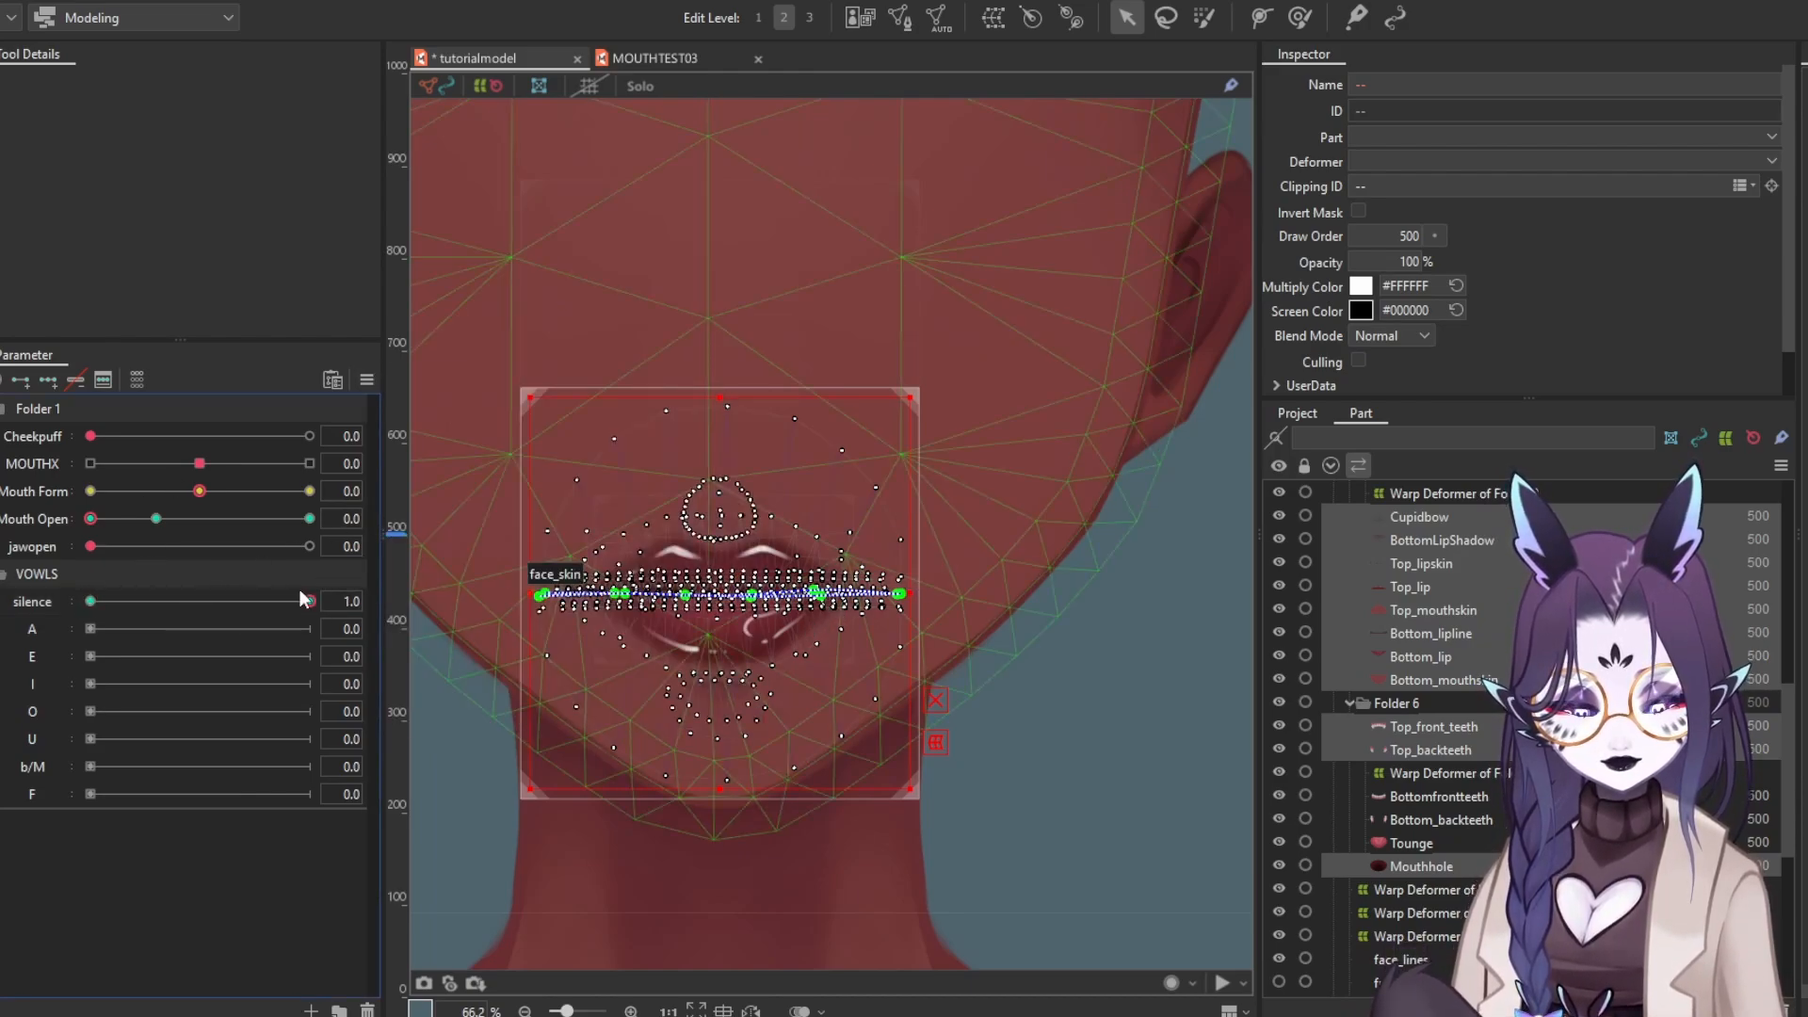
pyautogui.click(2, 503)
pyautogui.moveTo(200, 543); pyautogui.dragTo(3, 593)
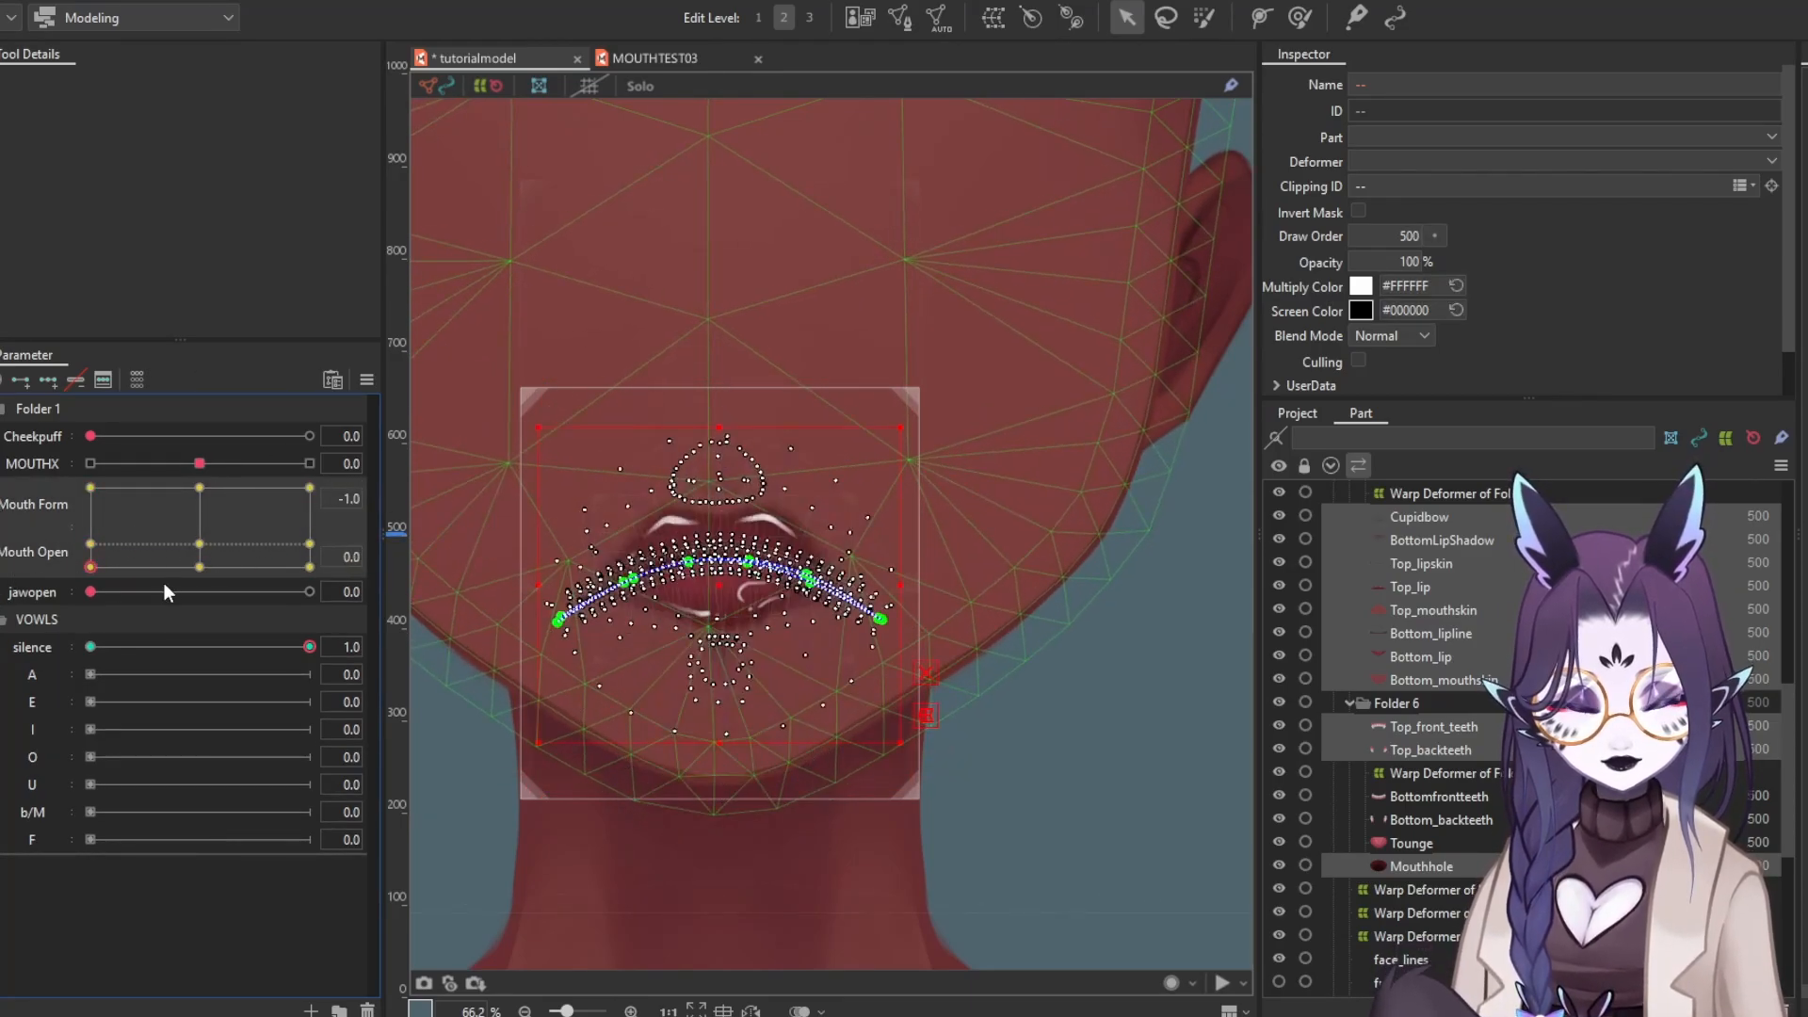
pyautogui.click(200, 567)
pyautogui.click(2, 528)
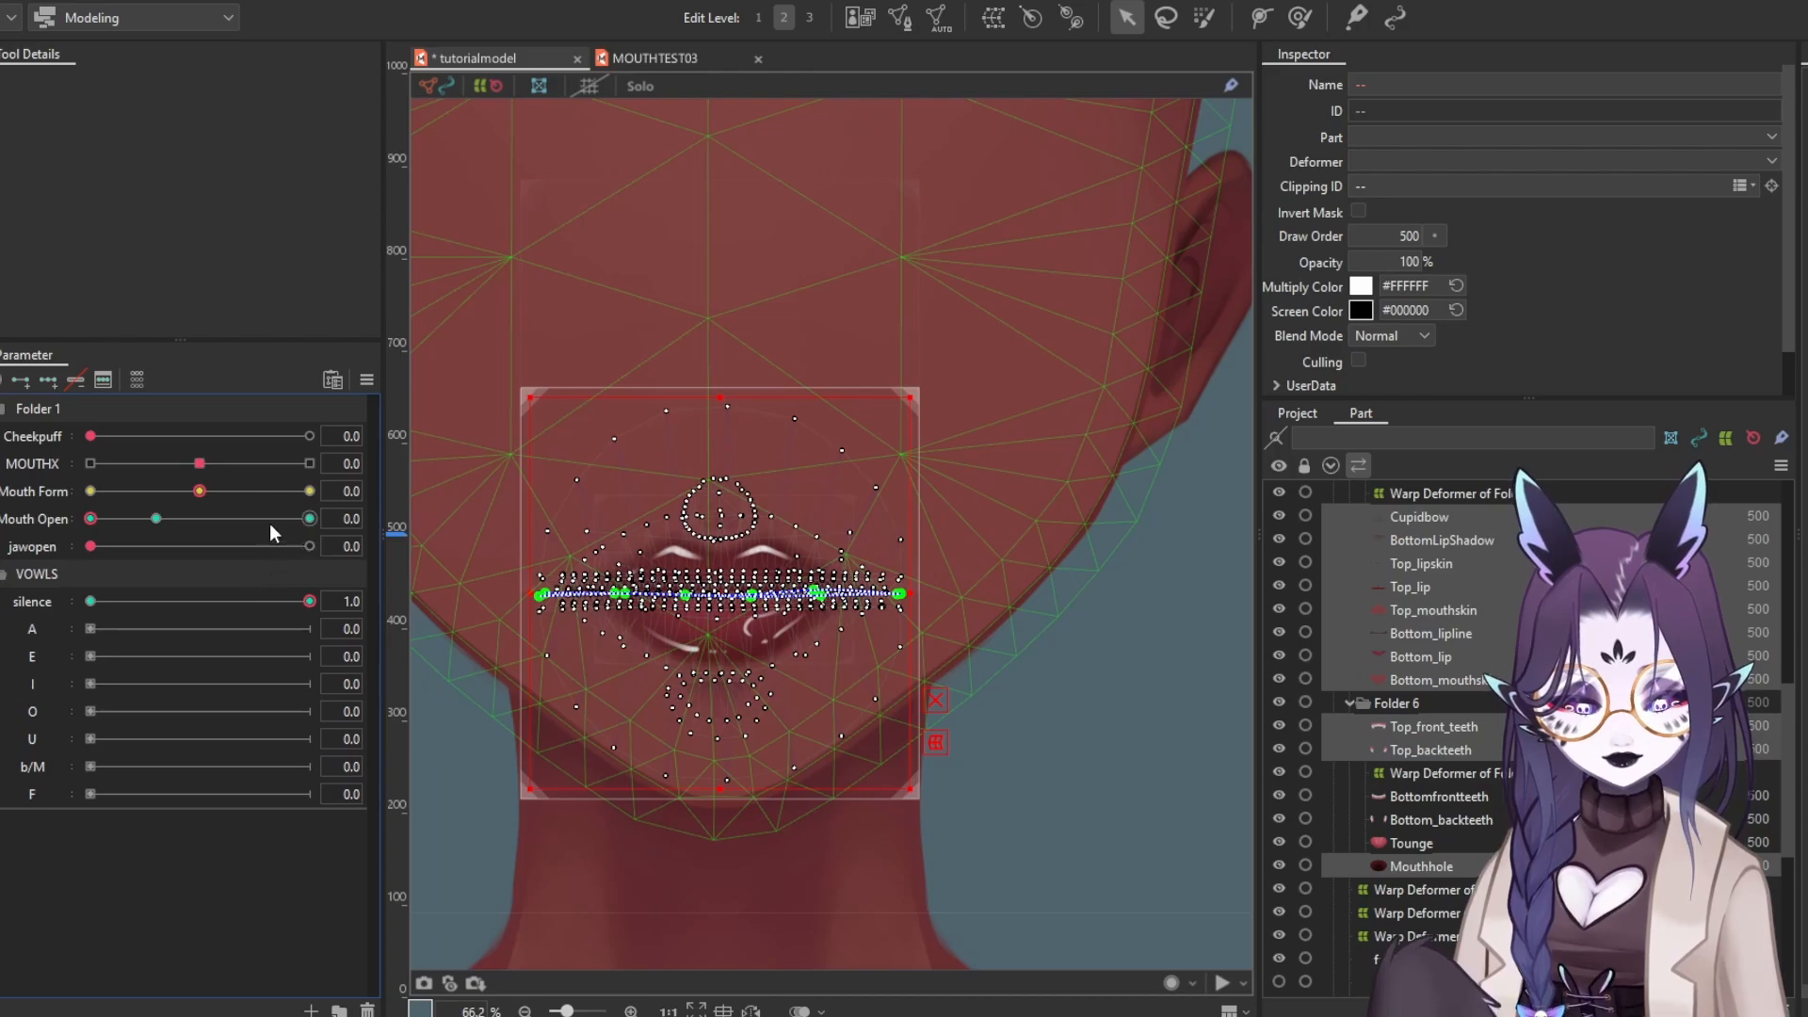
pyautogui.click(92, 601)
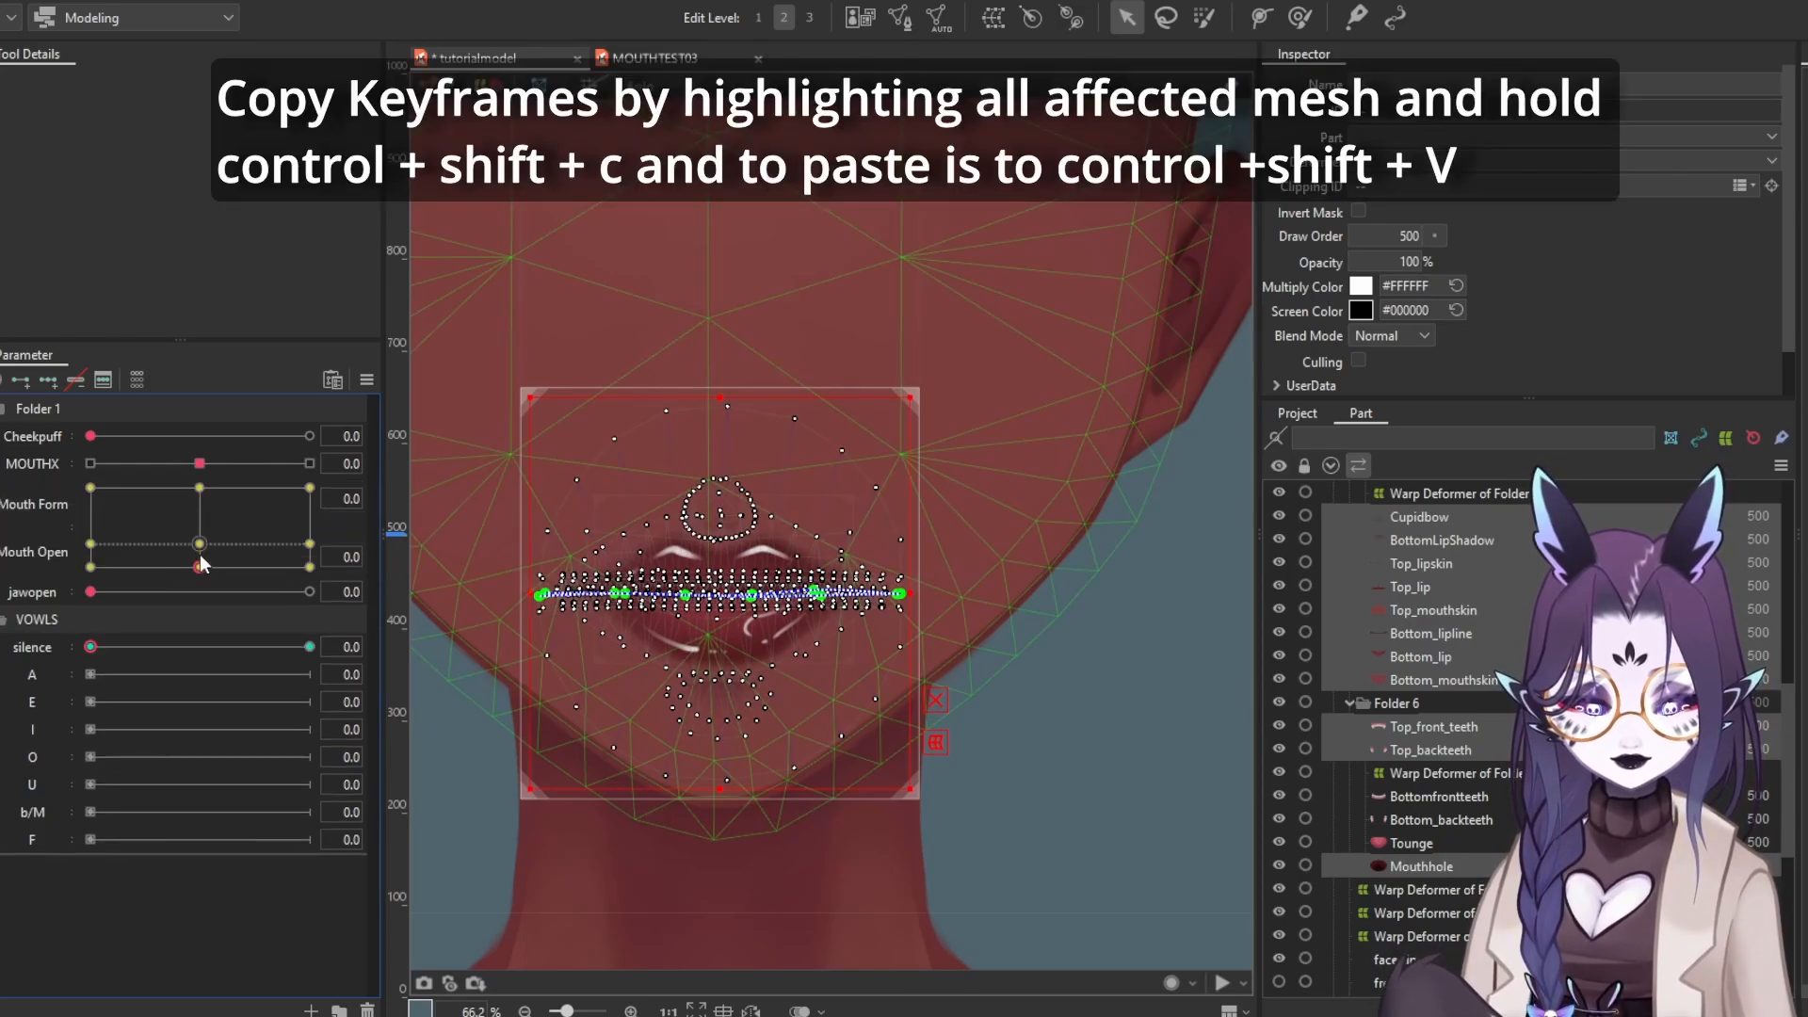
# At silence 0.0 and Mouth Form 0.0, copy the closed-mouth keyform and paste it at Mouth Open 0.3 and 1.0
pyautogui.moveTo(146, 564); pyautogui.dragTo(22, 522)
pyautogui.click(2, 533)
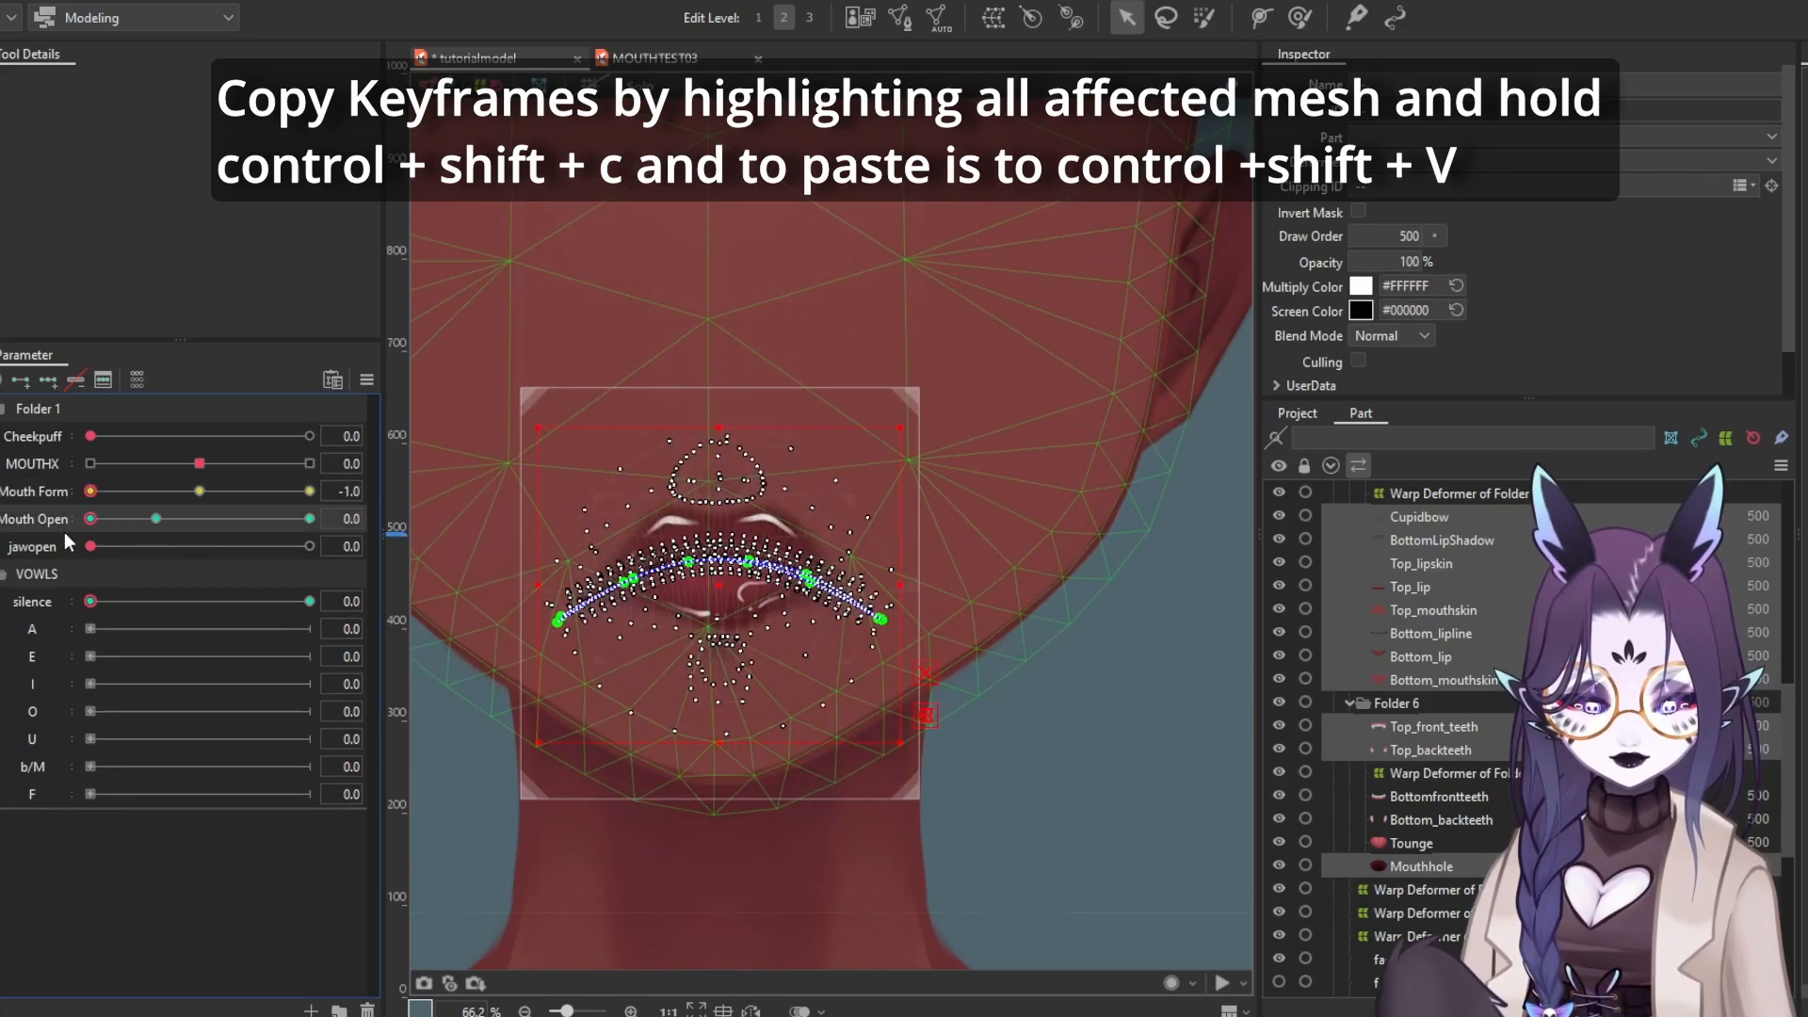
pyautogui.click(3, 506)
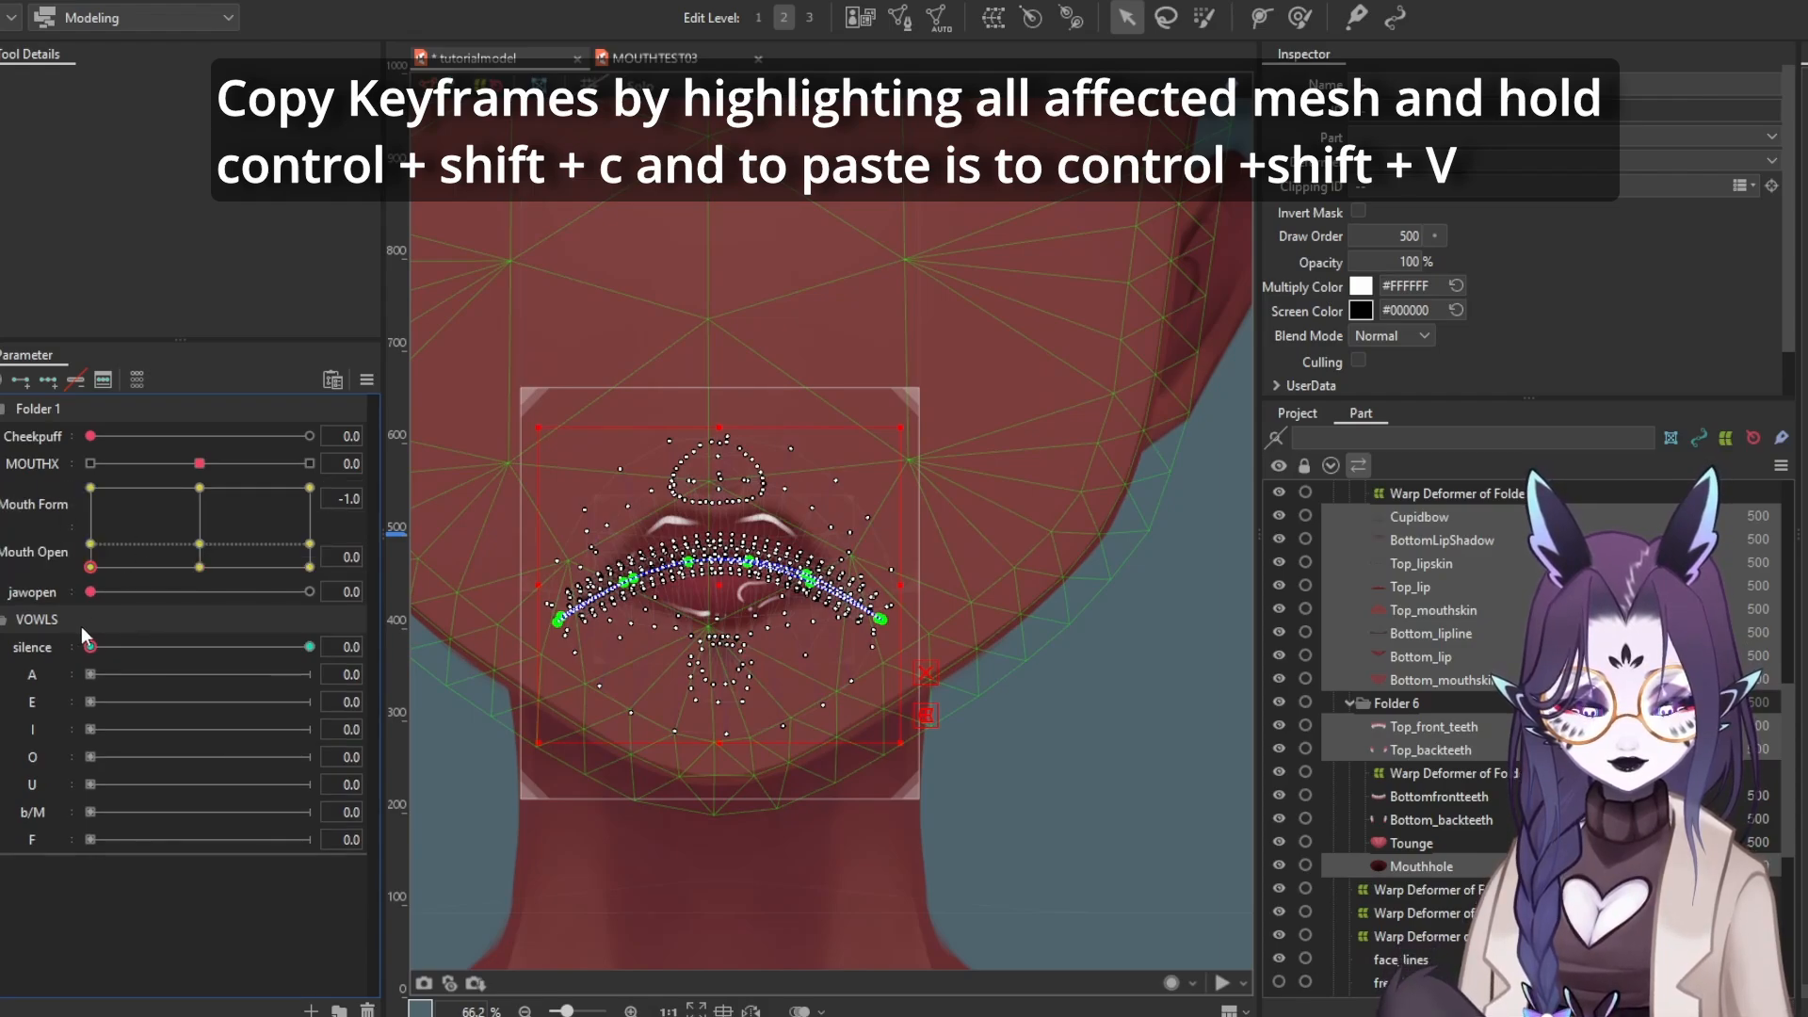
pyautogui.click(200, 566)
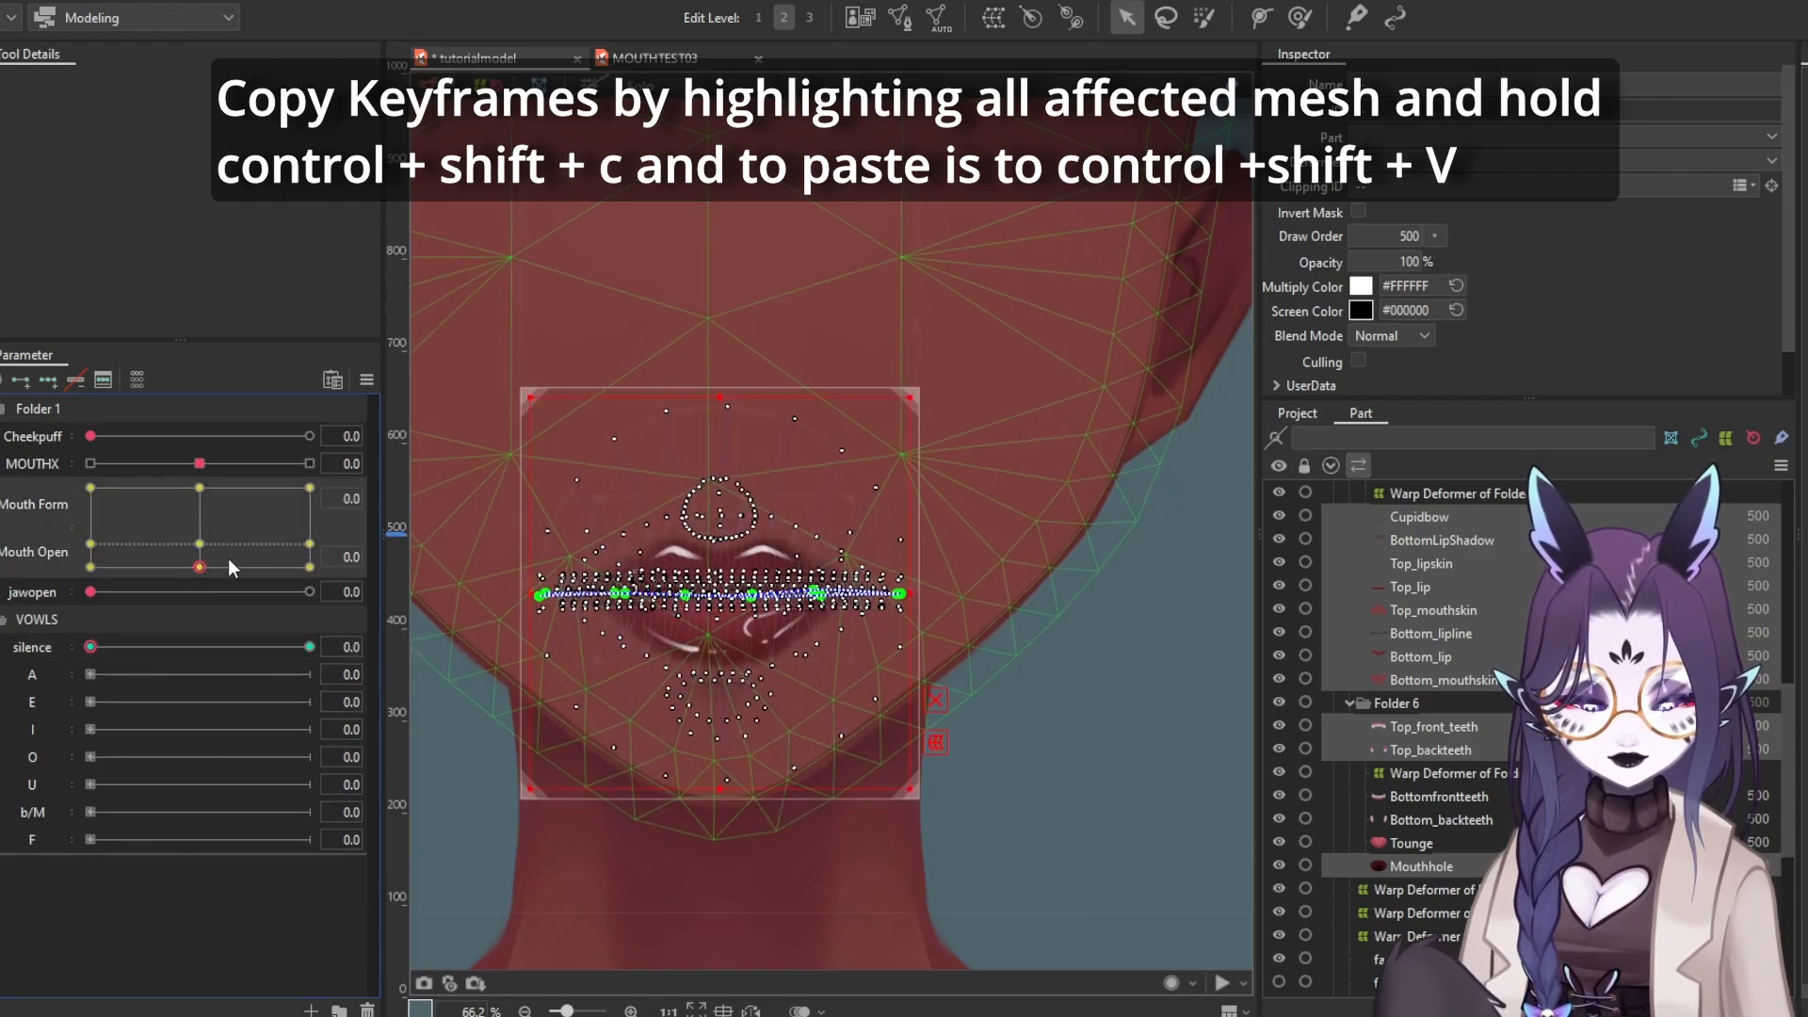
pyautogui.click(198, 545)
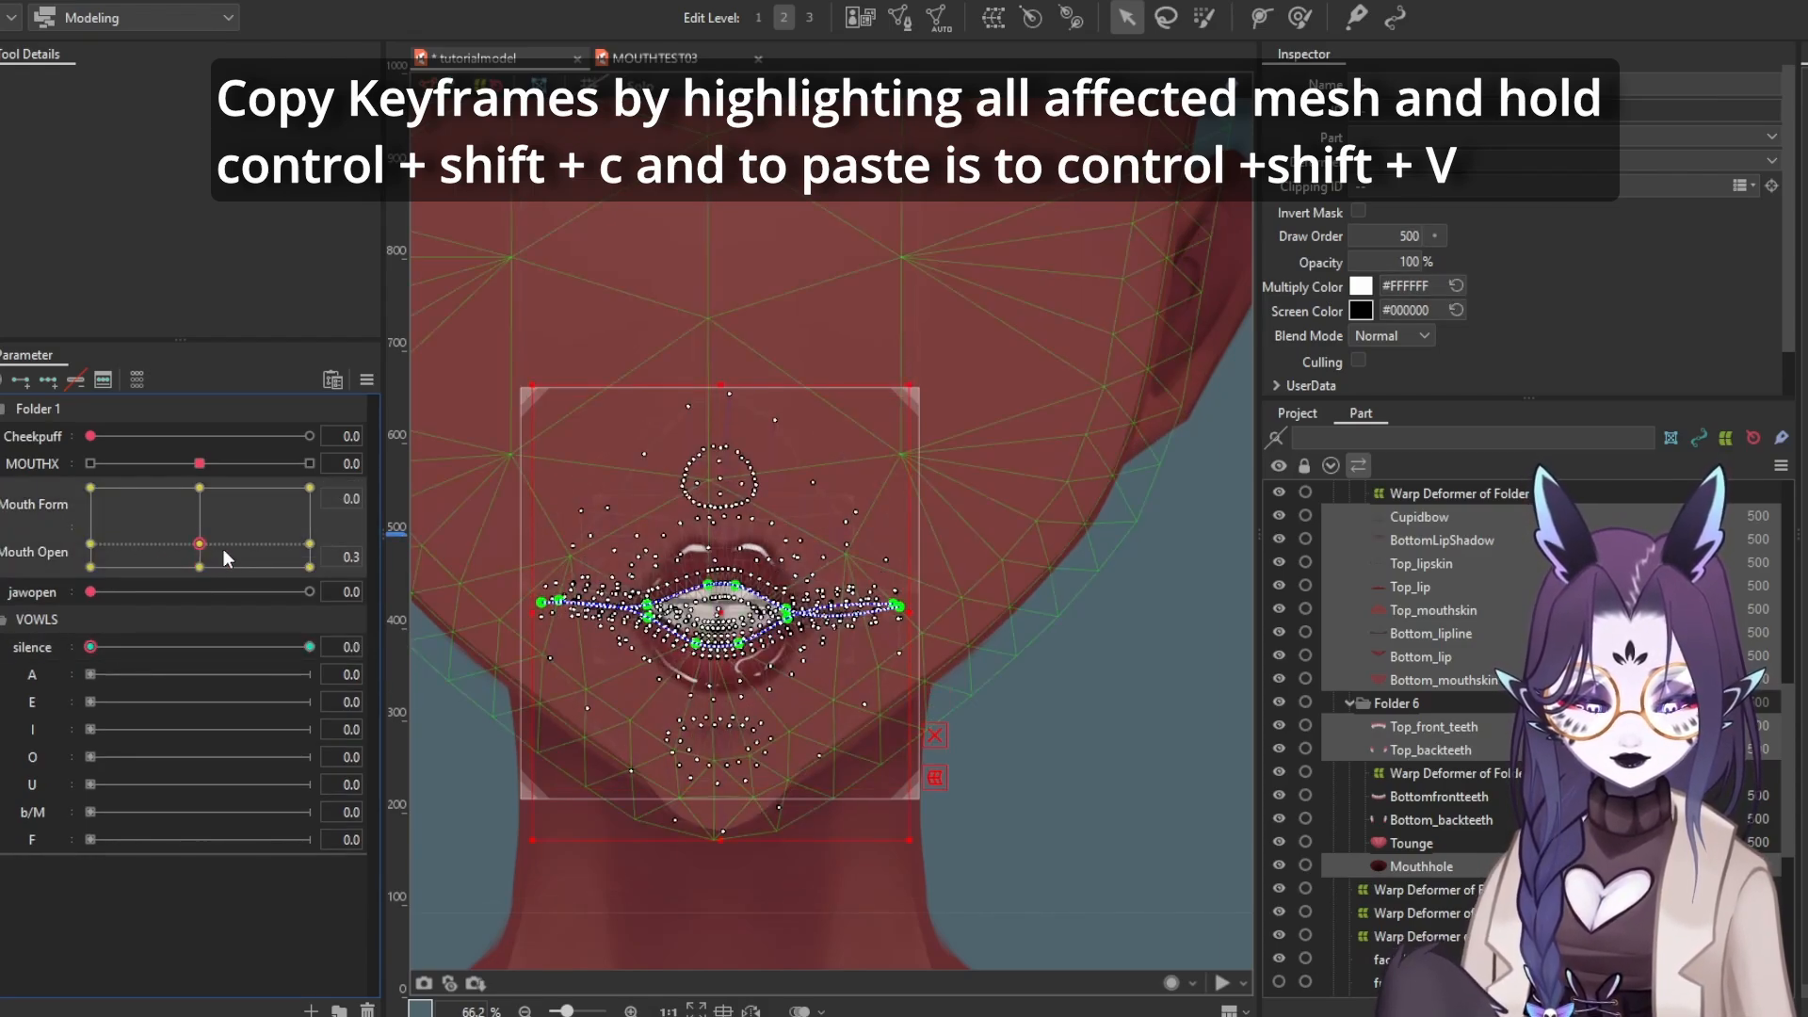
pyautogui.click(199, 489)
# Copy the closed smile keyform at Mouth Form 1.0 and paste it at Mouth Open 0.3 and 1.0 with silence 0.0
pyautogui.click(306, 571)
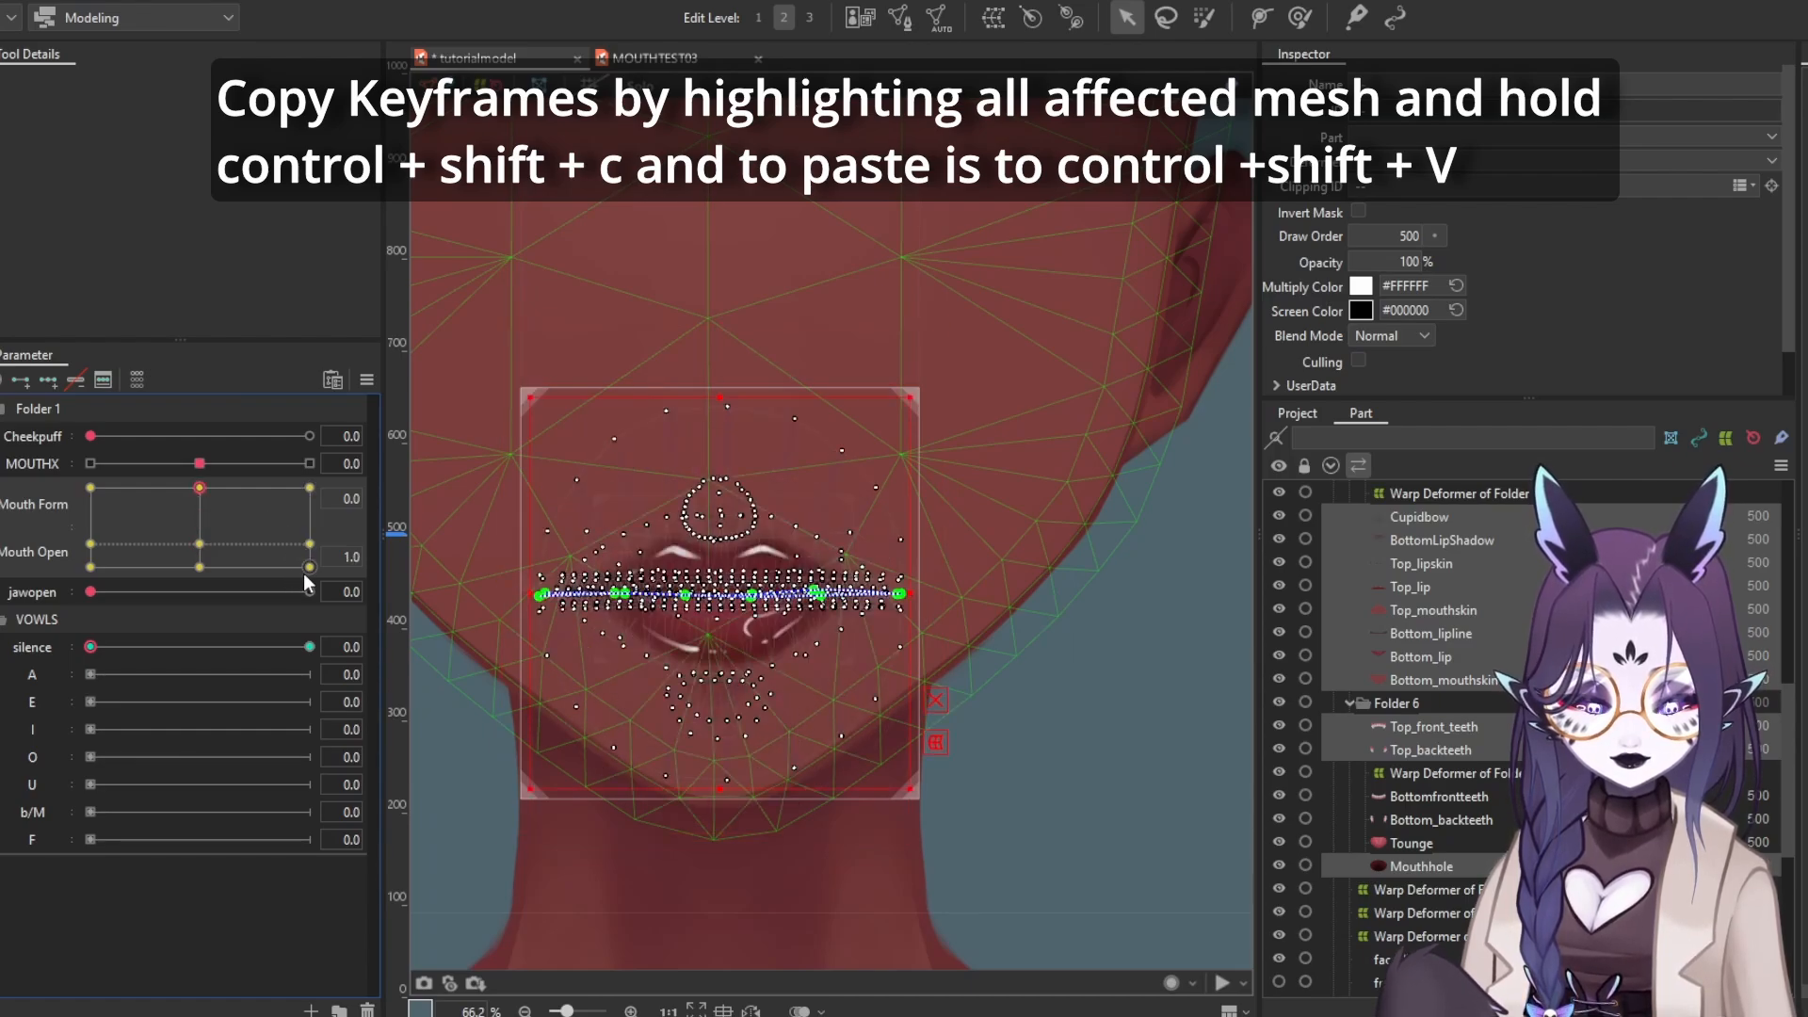
pyautogui.click(309, 545)
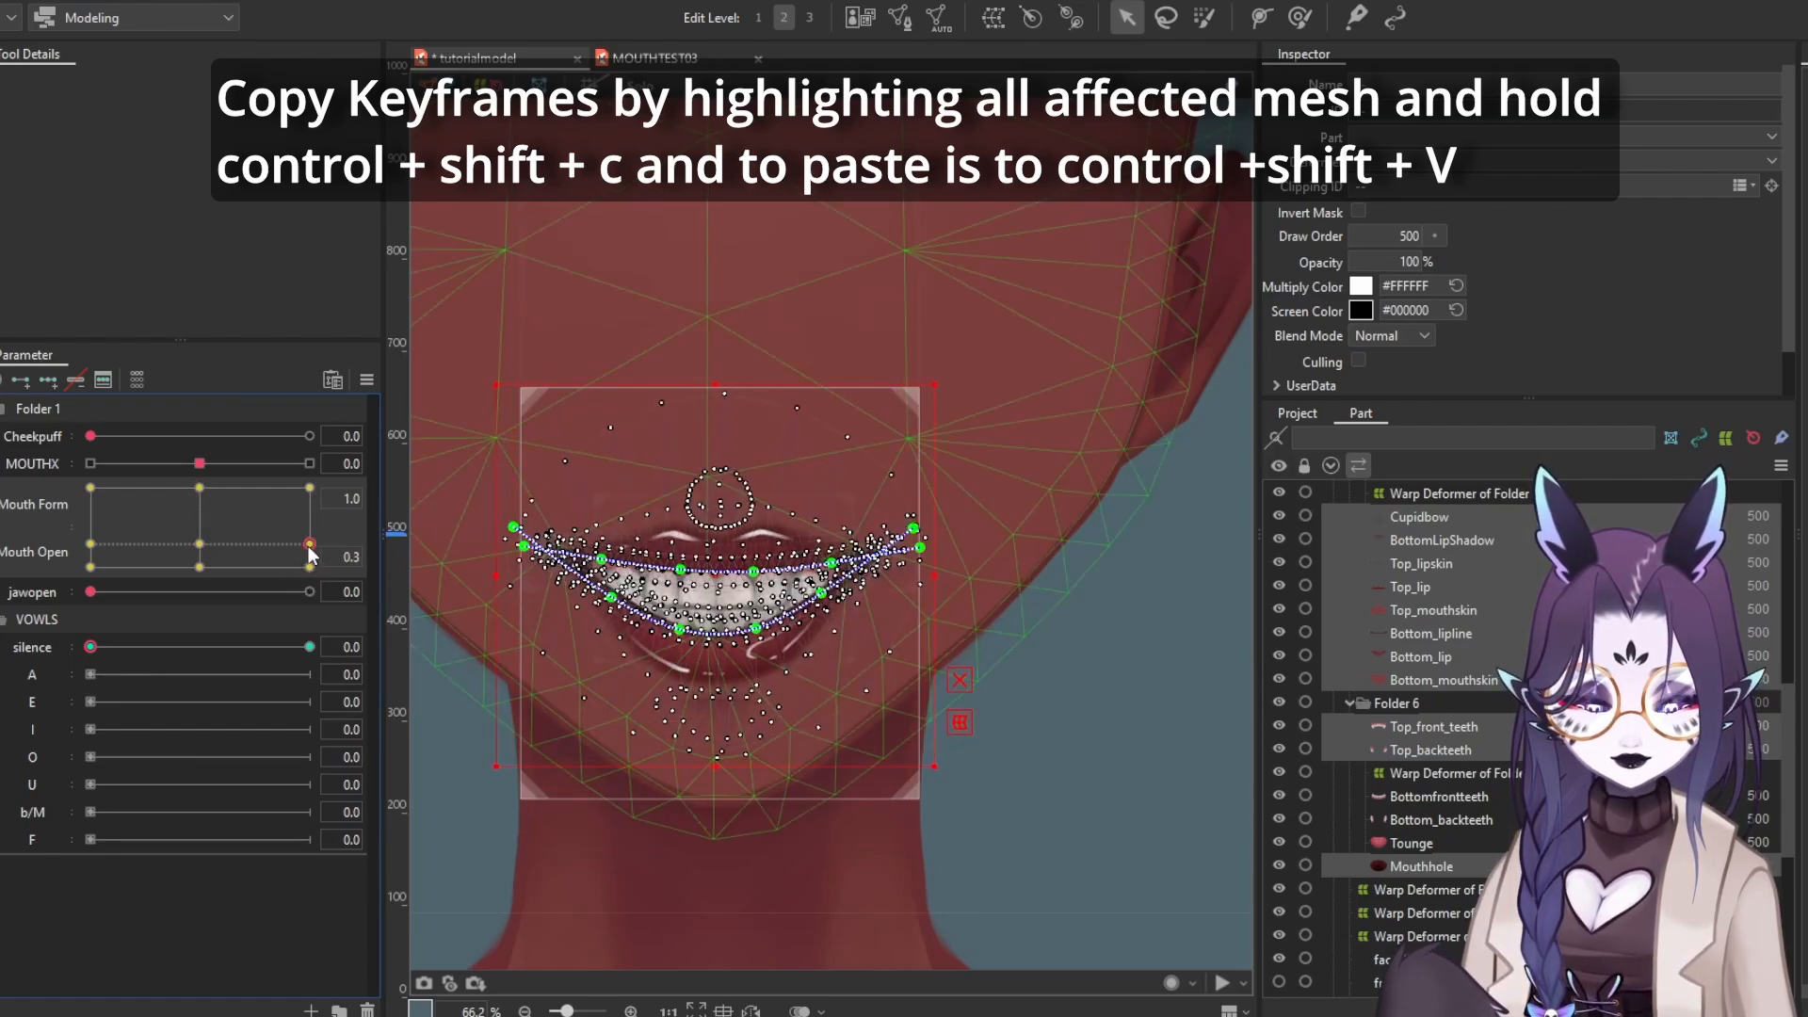
pyautogui.click(309, 490)
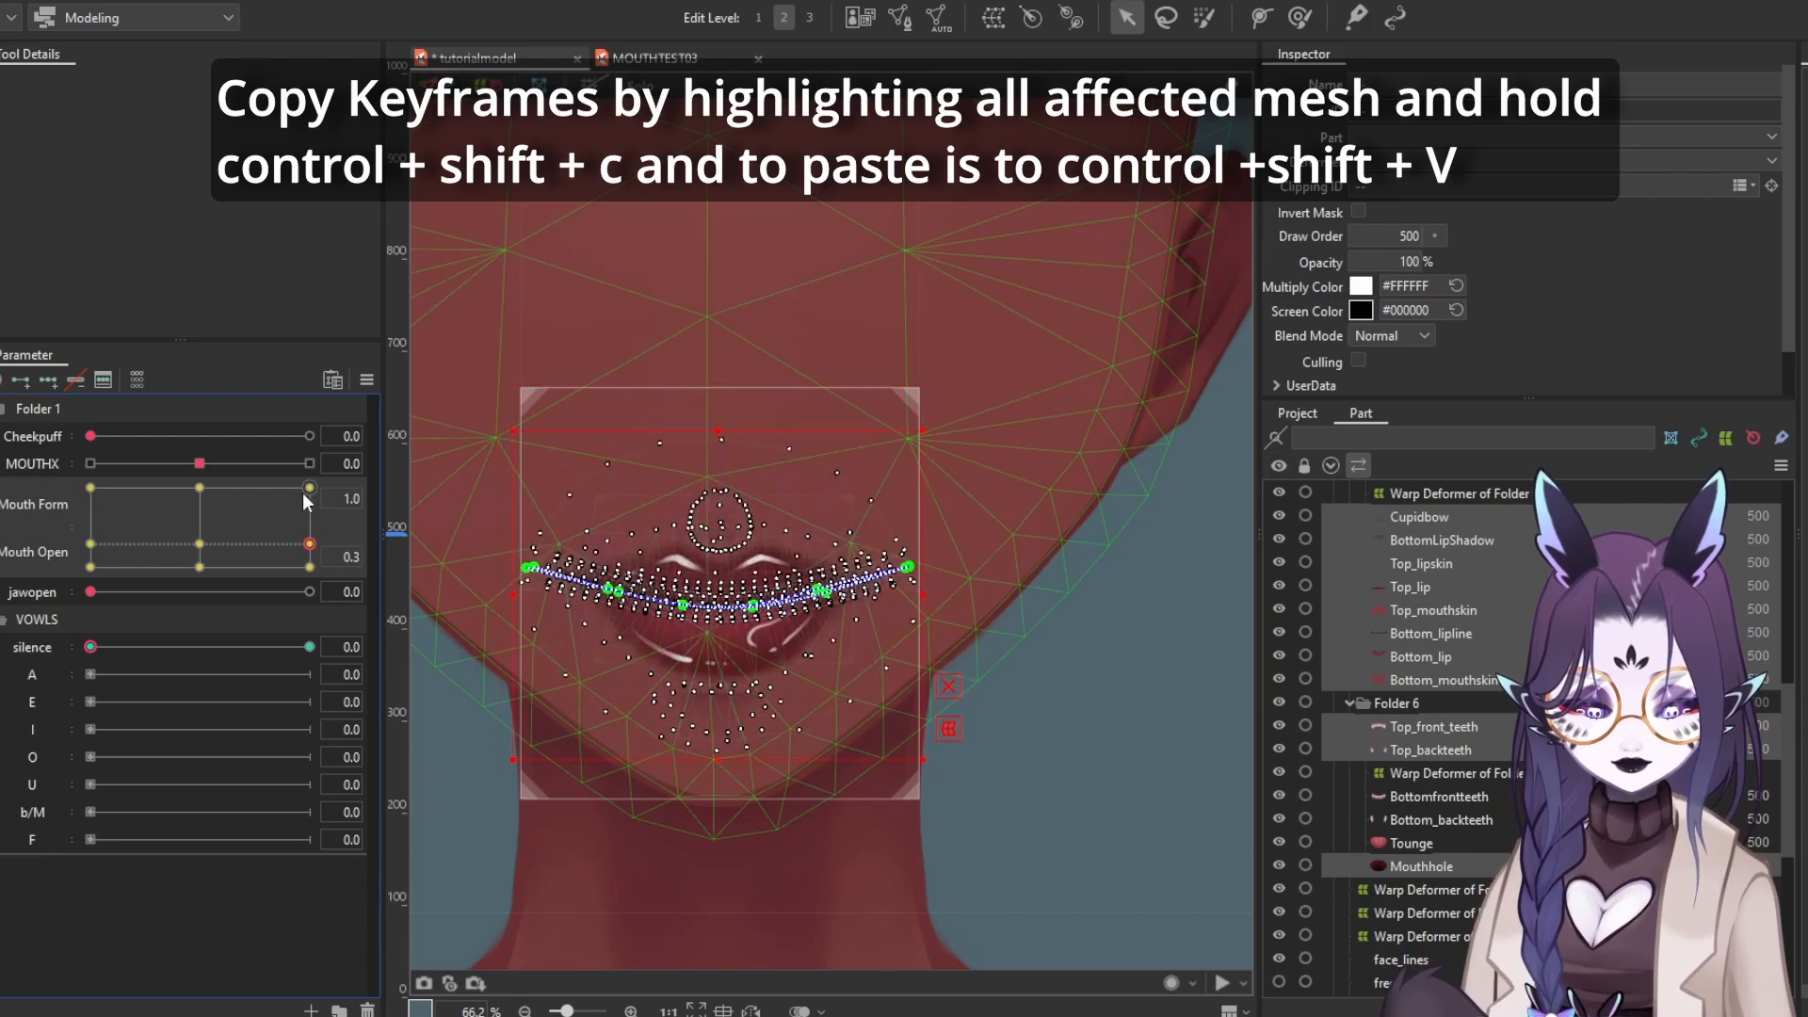
# Copy the closed frown keyform at Mouth Form -1.0 and paste it at Mouth Open 0.3 and 1.0 with silence 0.0
pyautogui.click(168, 535)
pyautogui.click(91, 566)
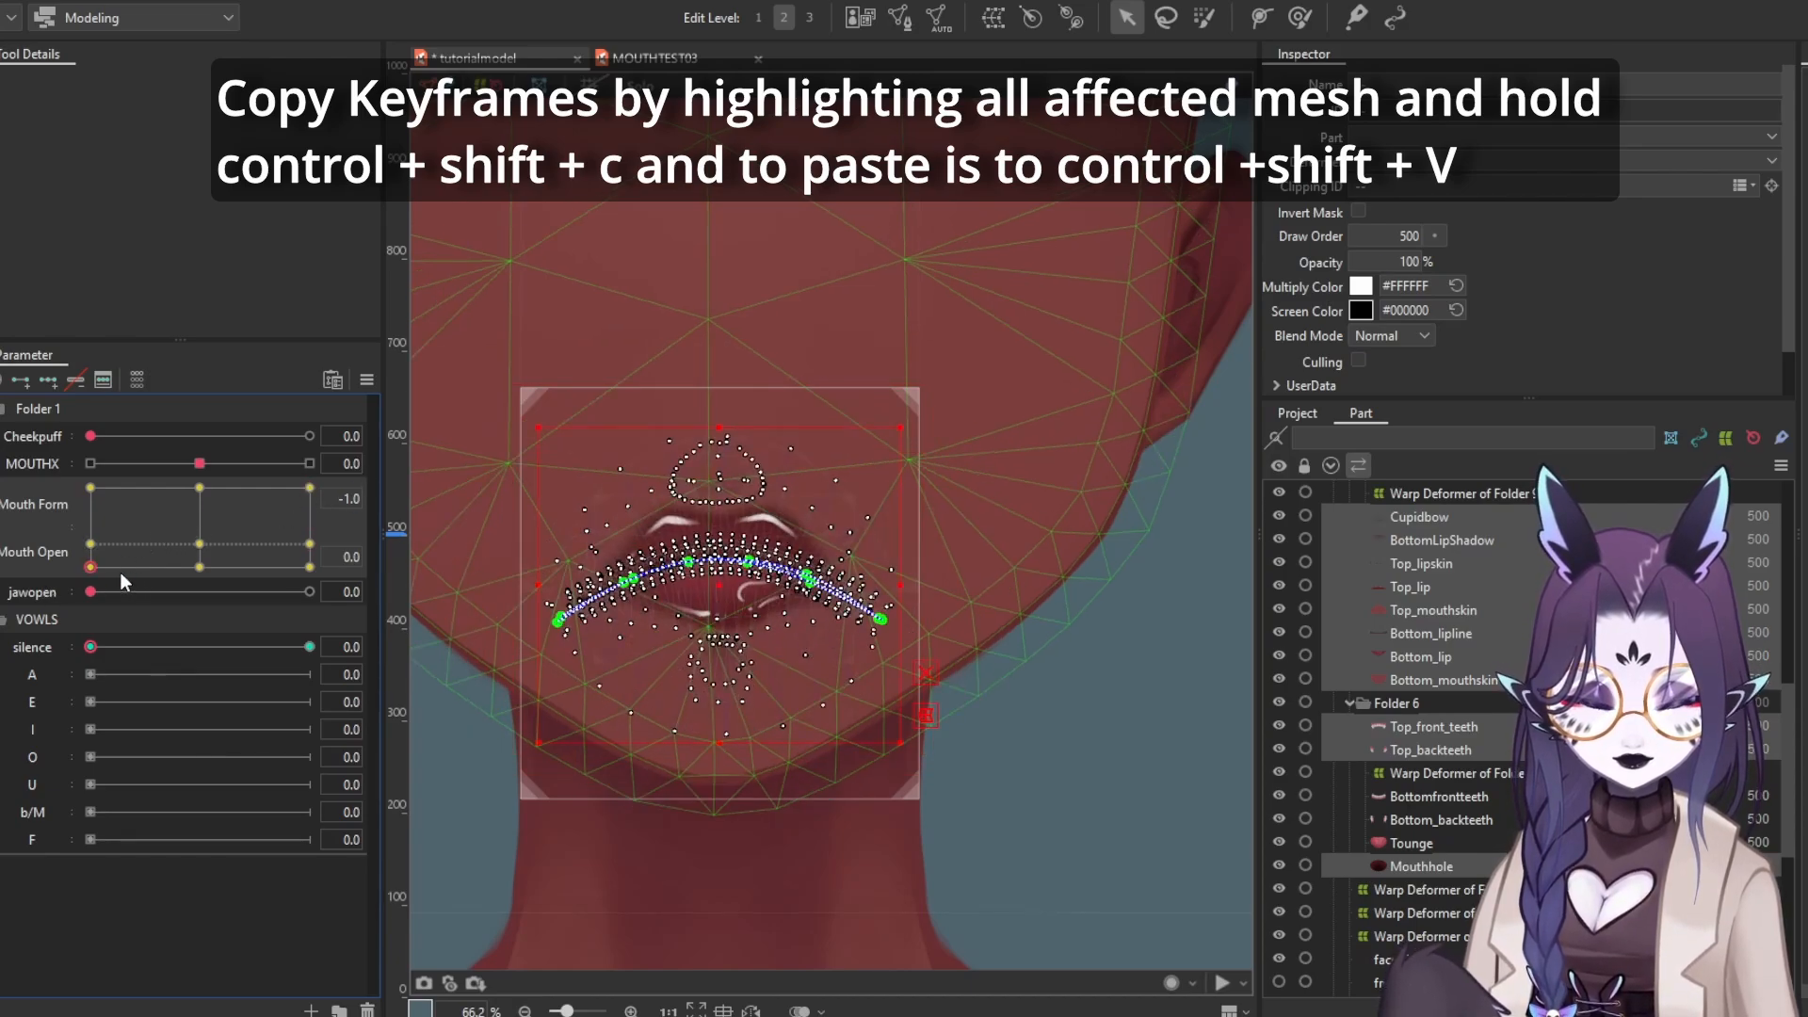
pyautogui.click(141, 550)
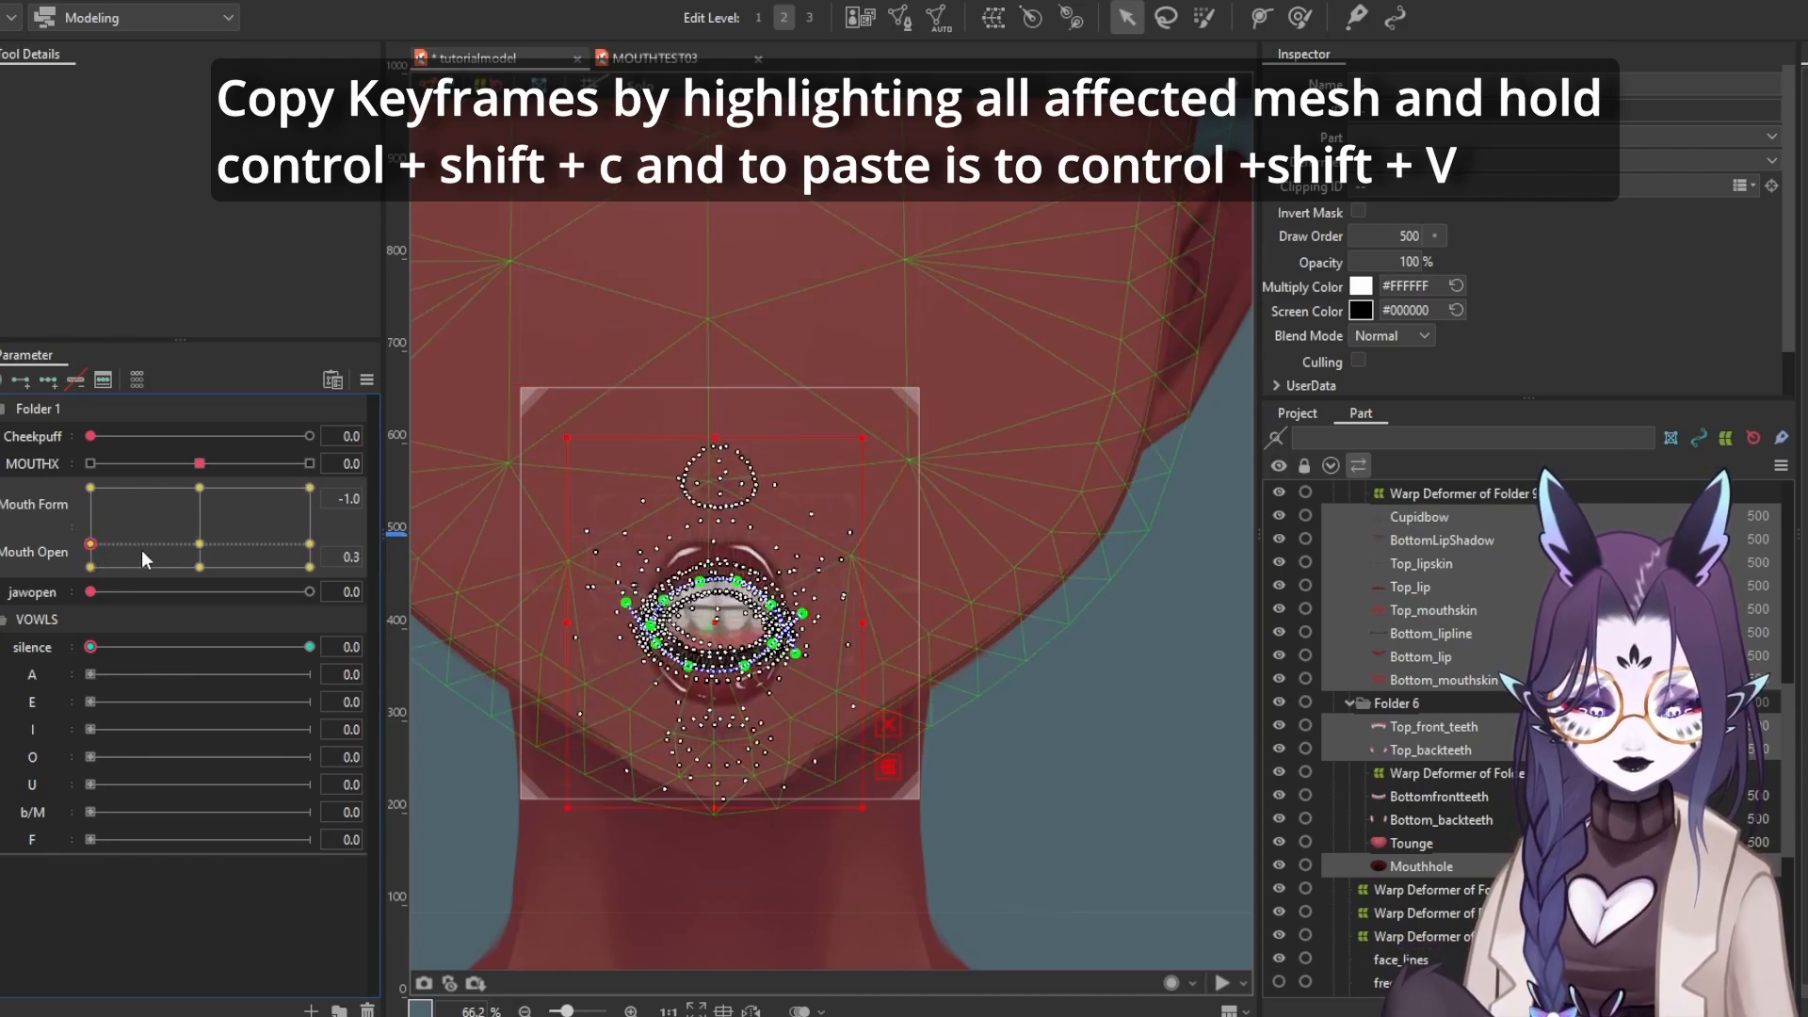
pyautogui.click(110, 497)
pyautogui.hotkey('ctrl', 'shift', 'v')
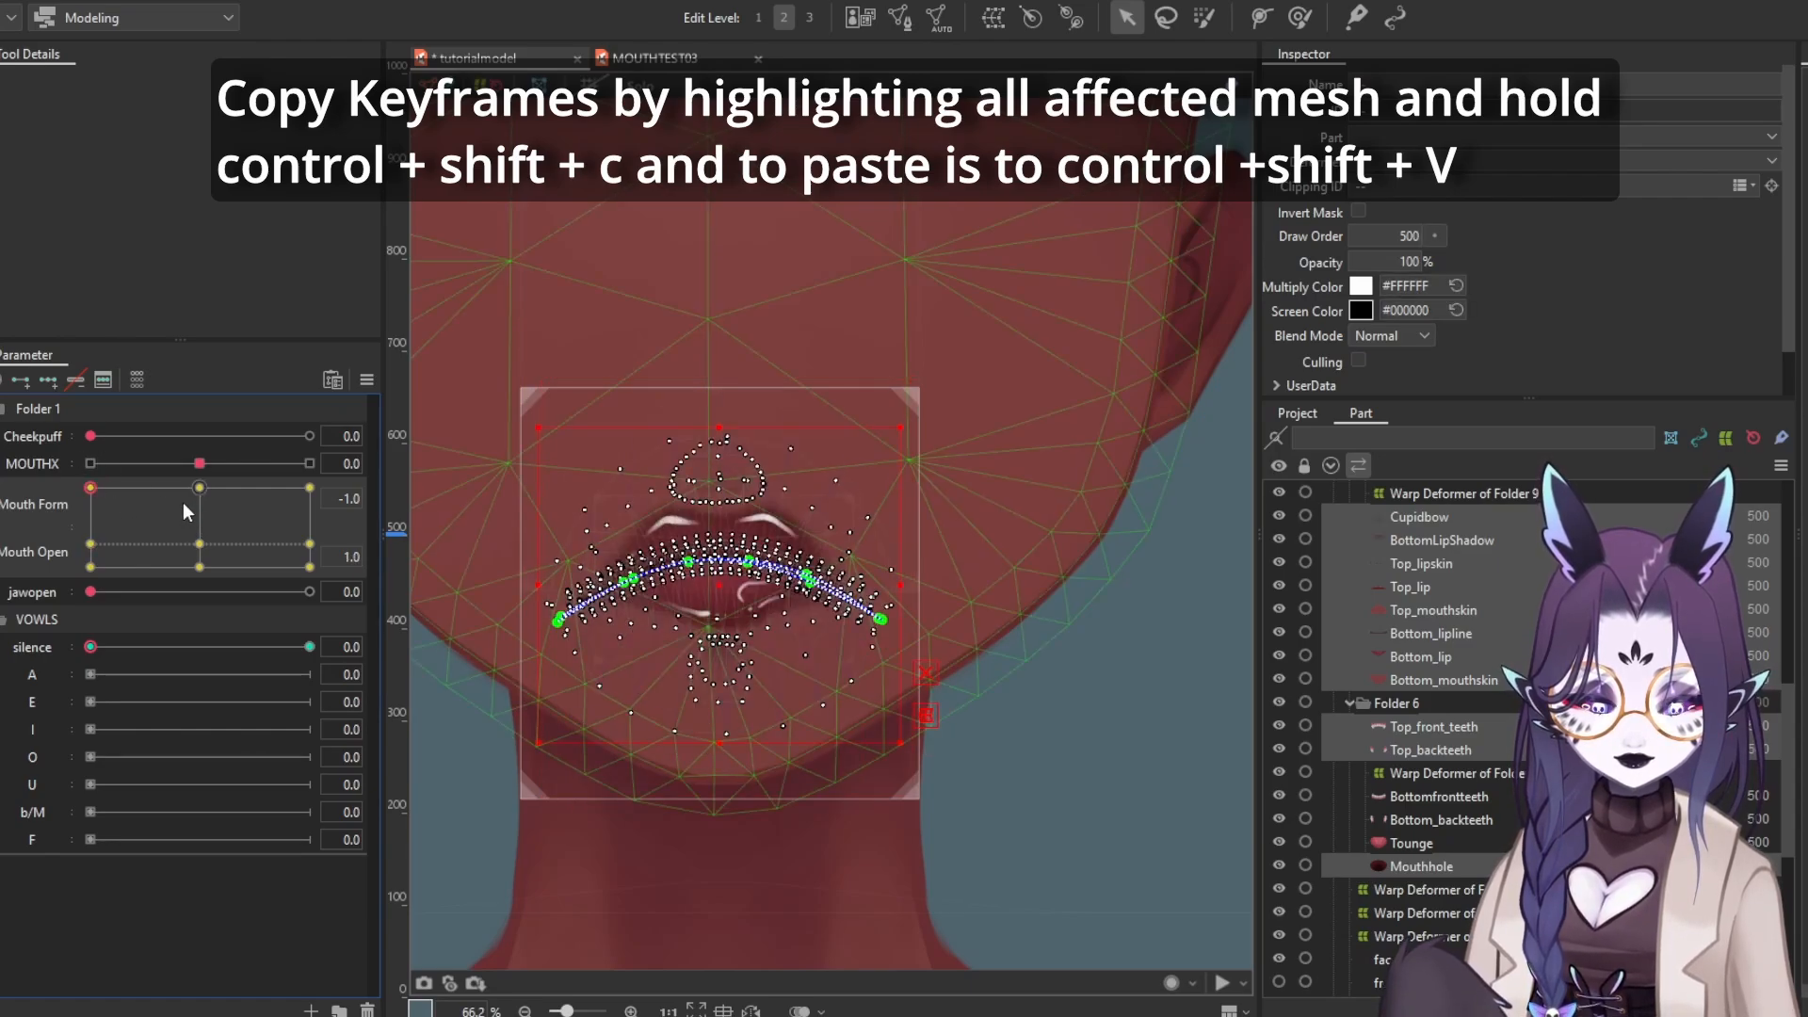
# Deselect the meshes, preview Mouth Form and Mouth Open with silence at 0.0 and 1.0, and reset the parameters to defaults
pyautogui.scroll(-3, 694, 602)
pyautogui.click(1095, 602)
pyautogui.scroll(2, 675, 546)
pyautogui.moveTo(91, 488); pyautogui.dragTo(414, 466)
pyautogui.moveTo(310, 488); pyautogui.dragTo(90, 540)
pyautogui.moveTo(105, 648); pyautogui.dragTo(321, 646)
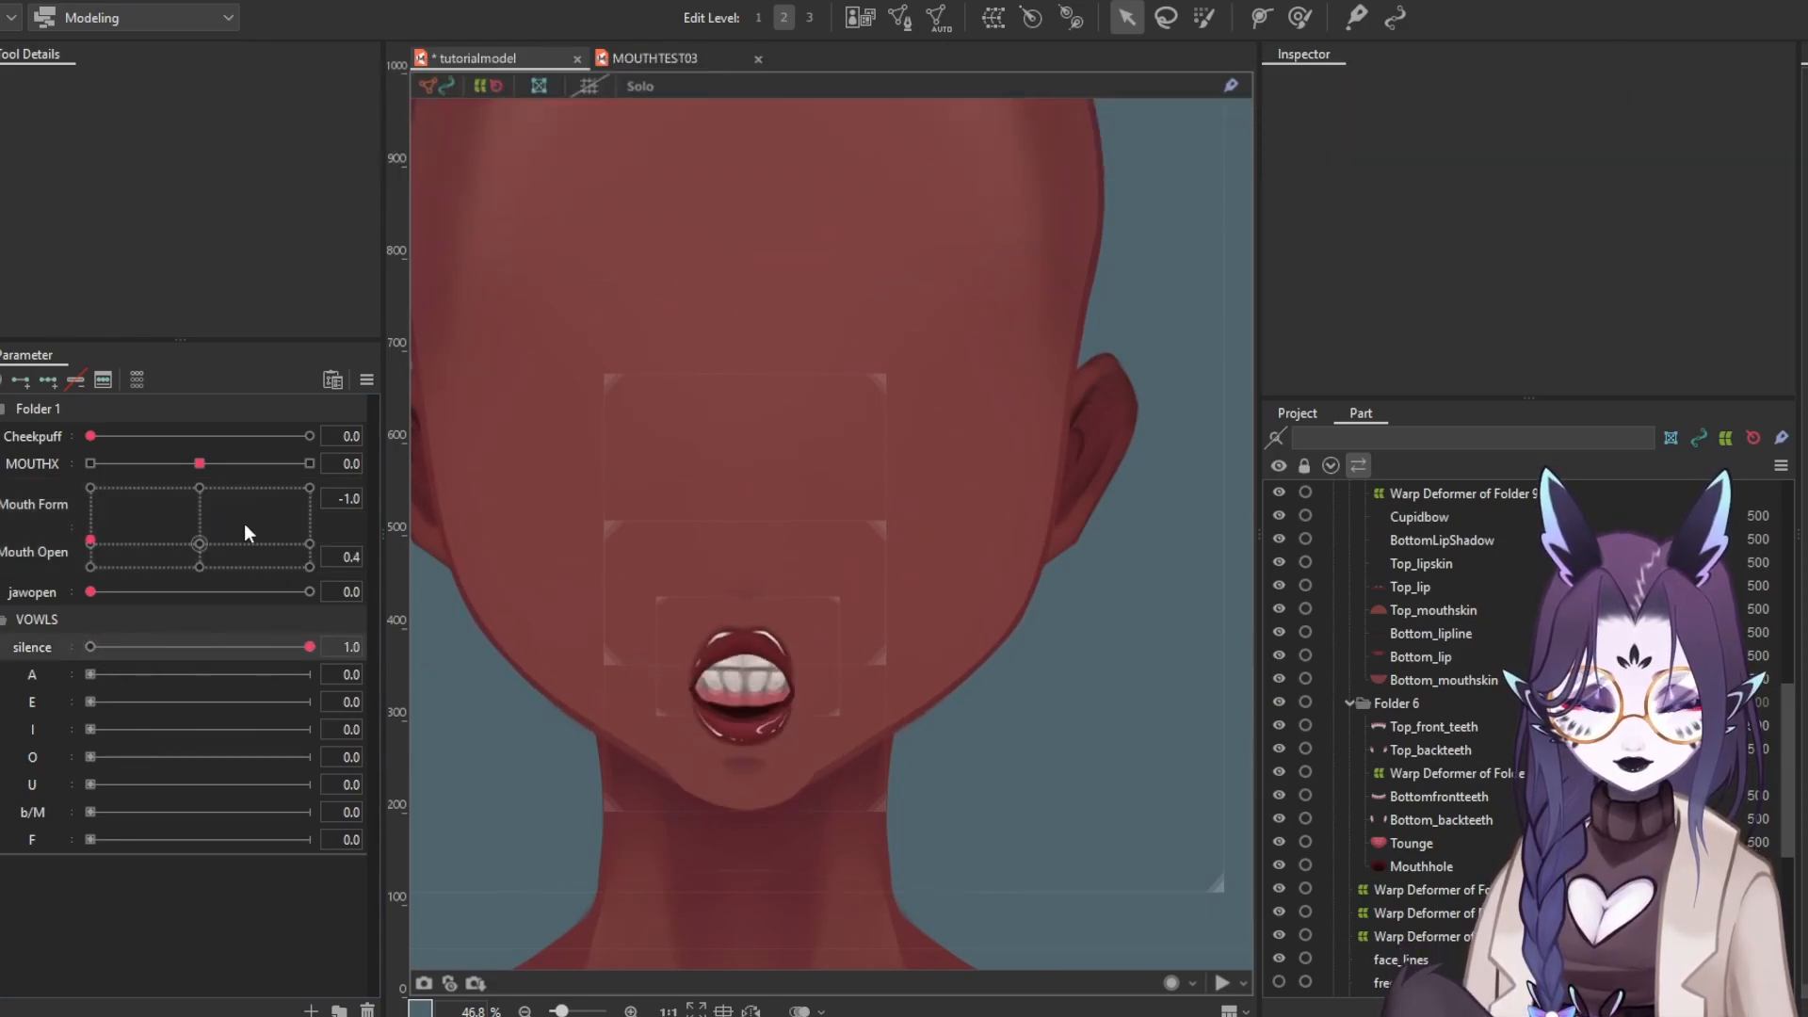
pyautogui.moveTo(245, 524); pyautogui.dragTo(91, 557)
pyautogui.moveTo(104, 648); pyautogui.dragTo(16, 586)
pyautogui.click(367, 379)
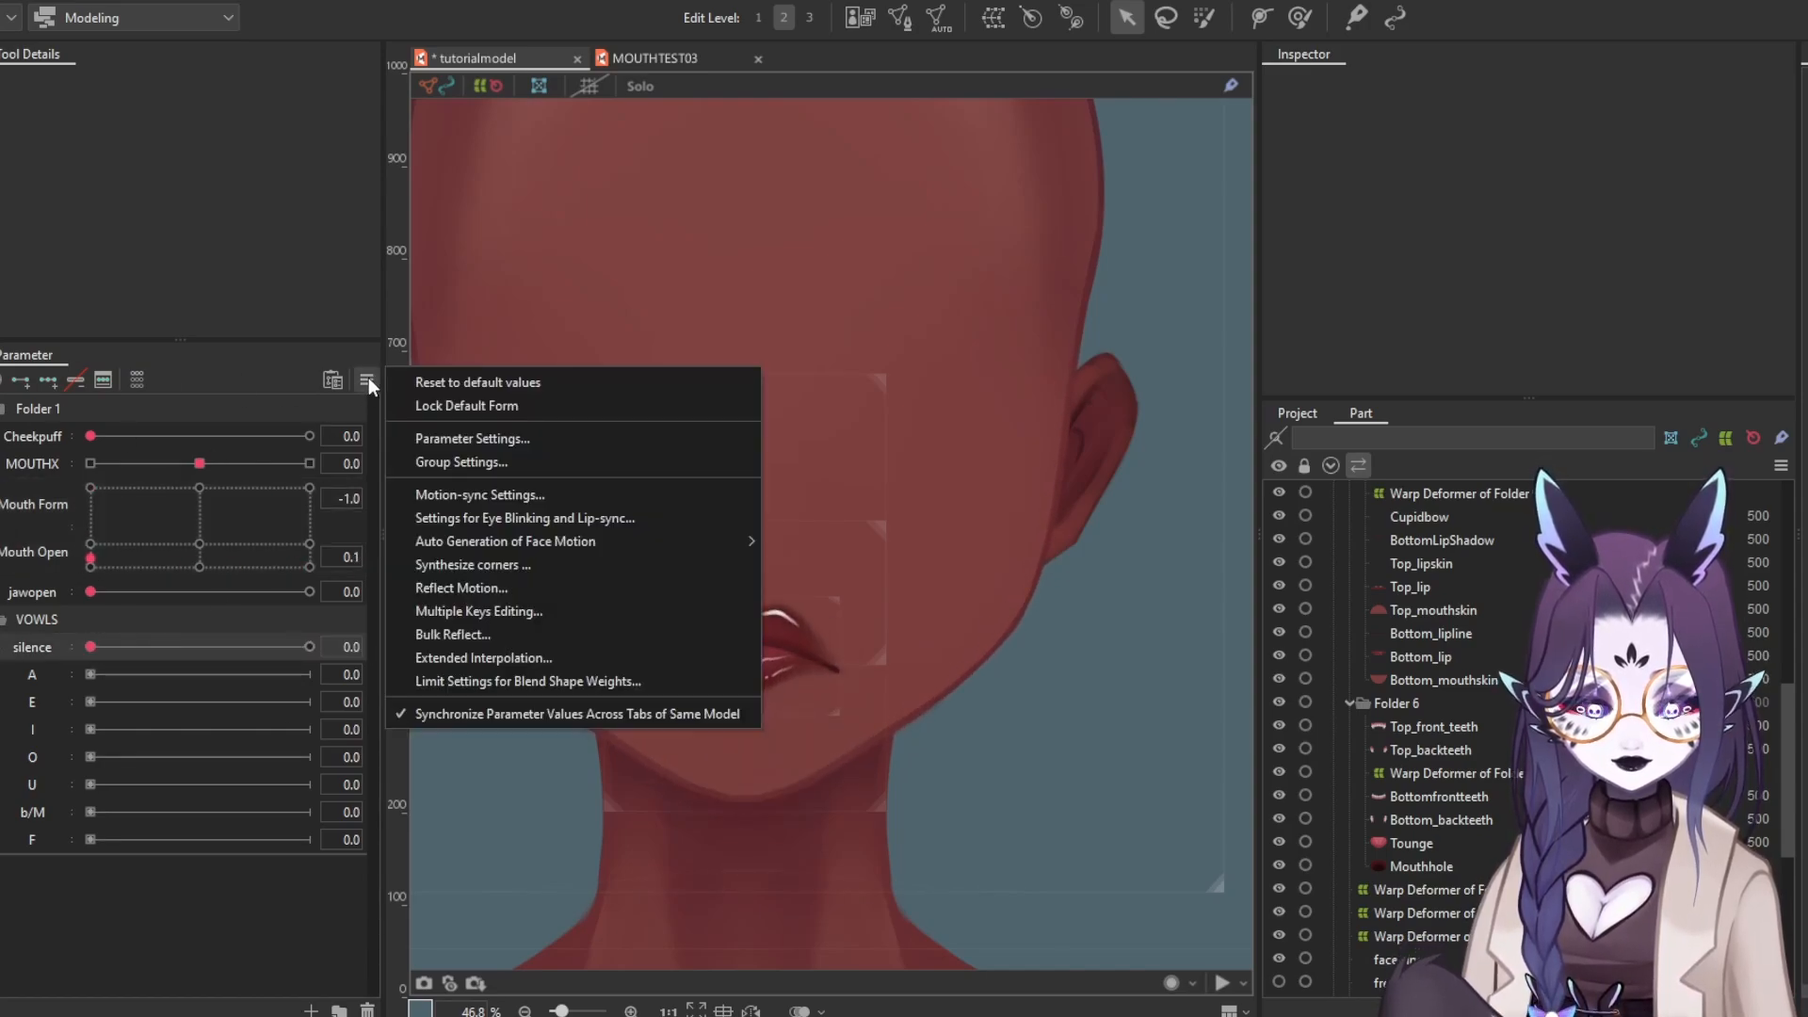
pyautogui.click(431, 384)
pyautogui.moveTo(310, 647); pyautogui.dragTo(34, 646)
# Reselect the lip, upper teeth and Mouthhole meshes keyed to Mouth Form, Mouth Open and silence
pyautogui.click(45, 682)
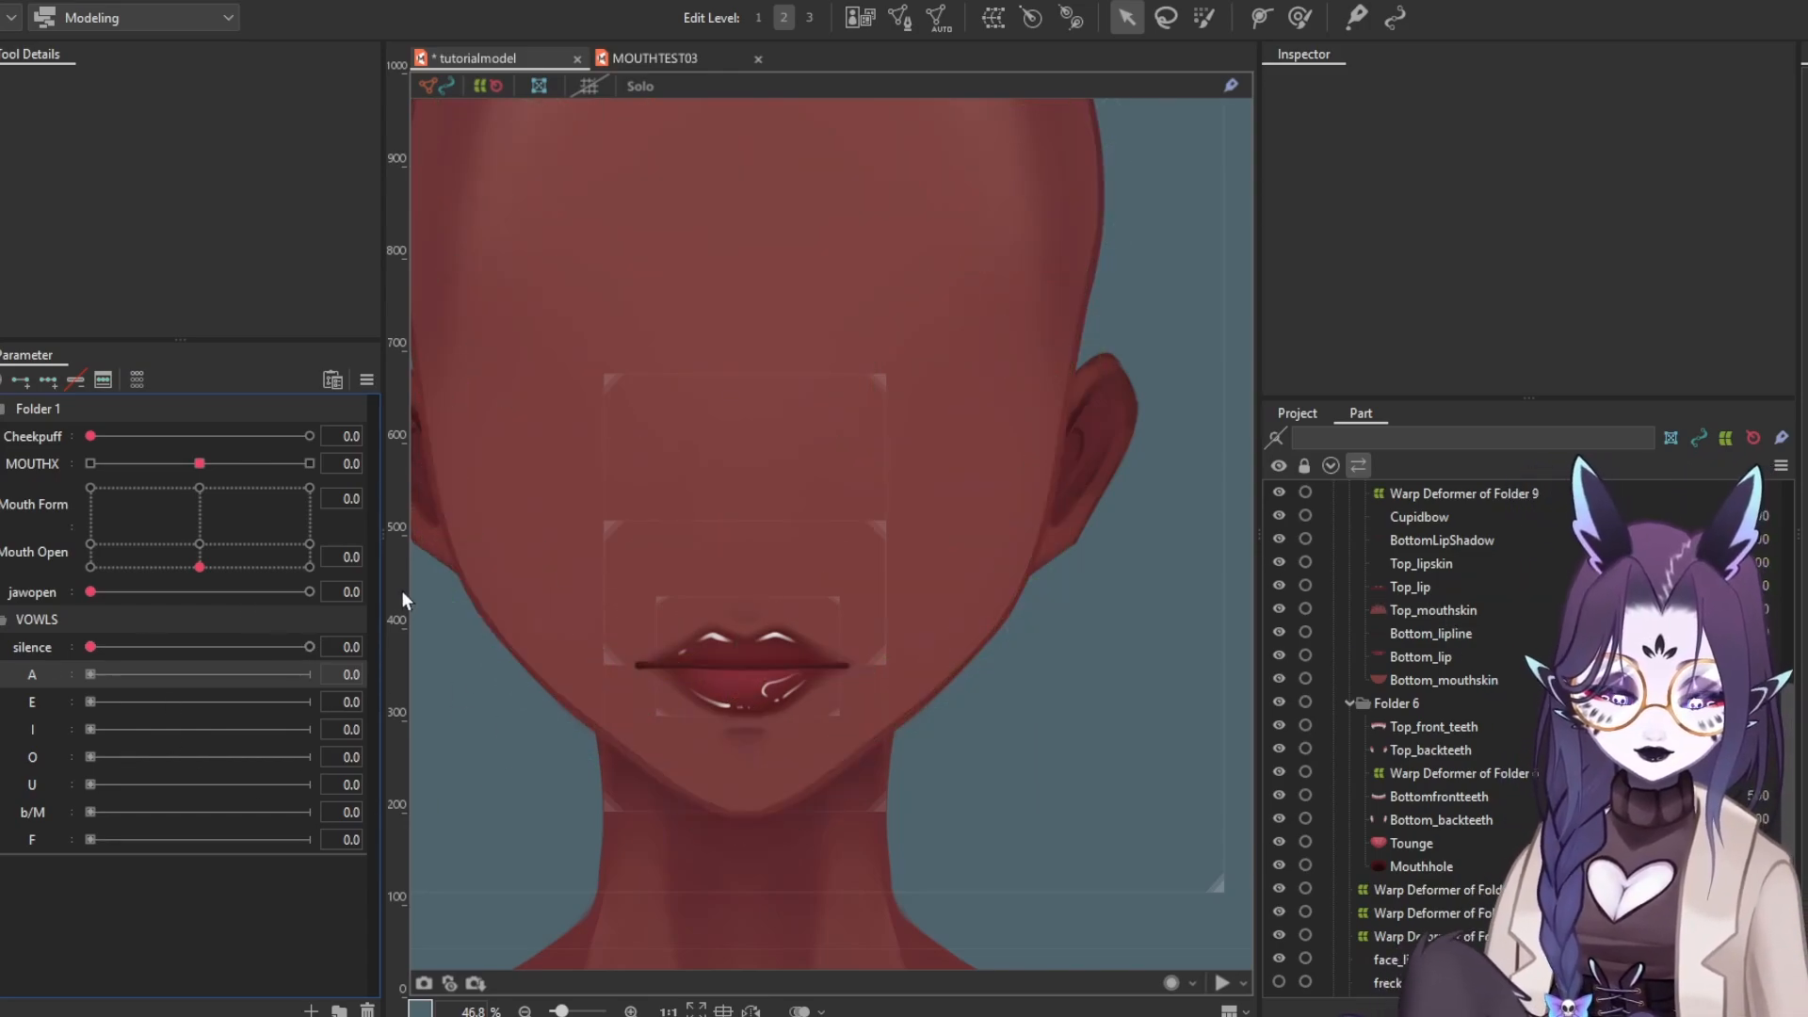
pyautogui.click(355, 560)
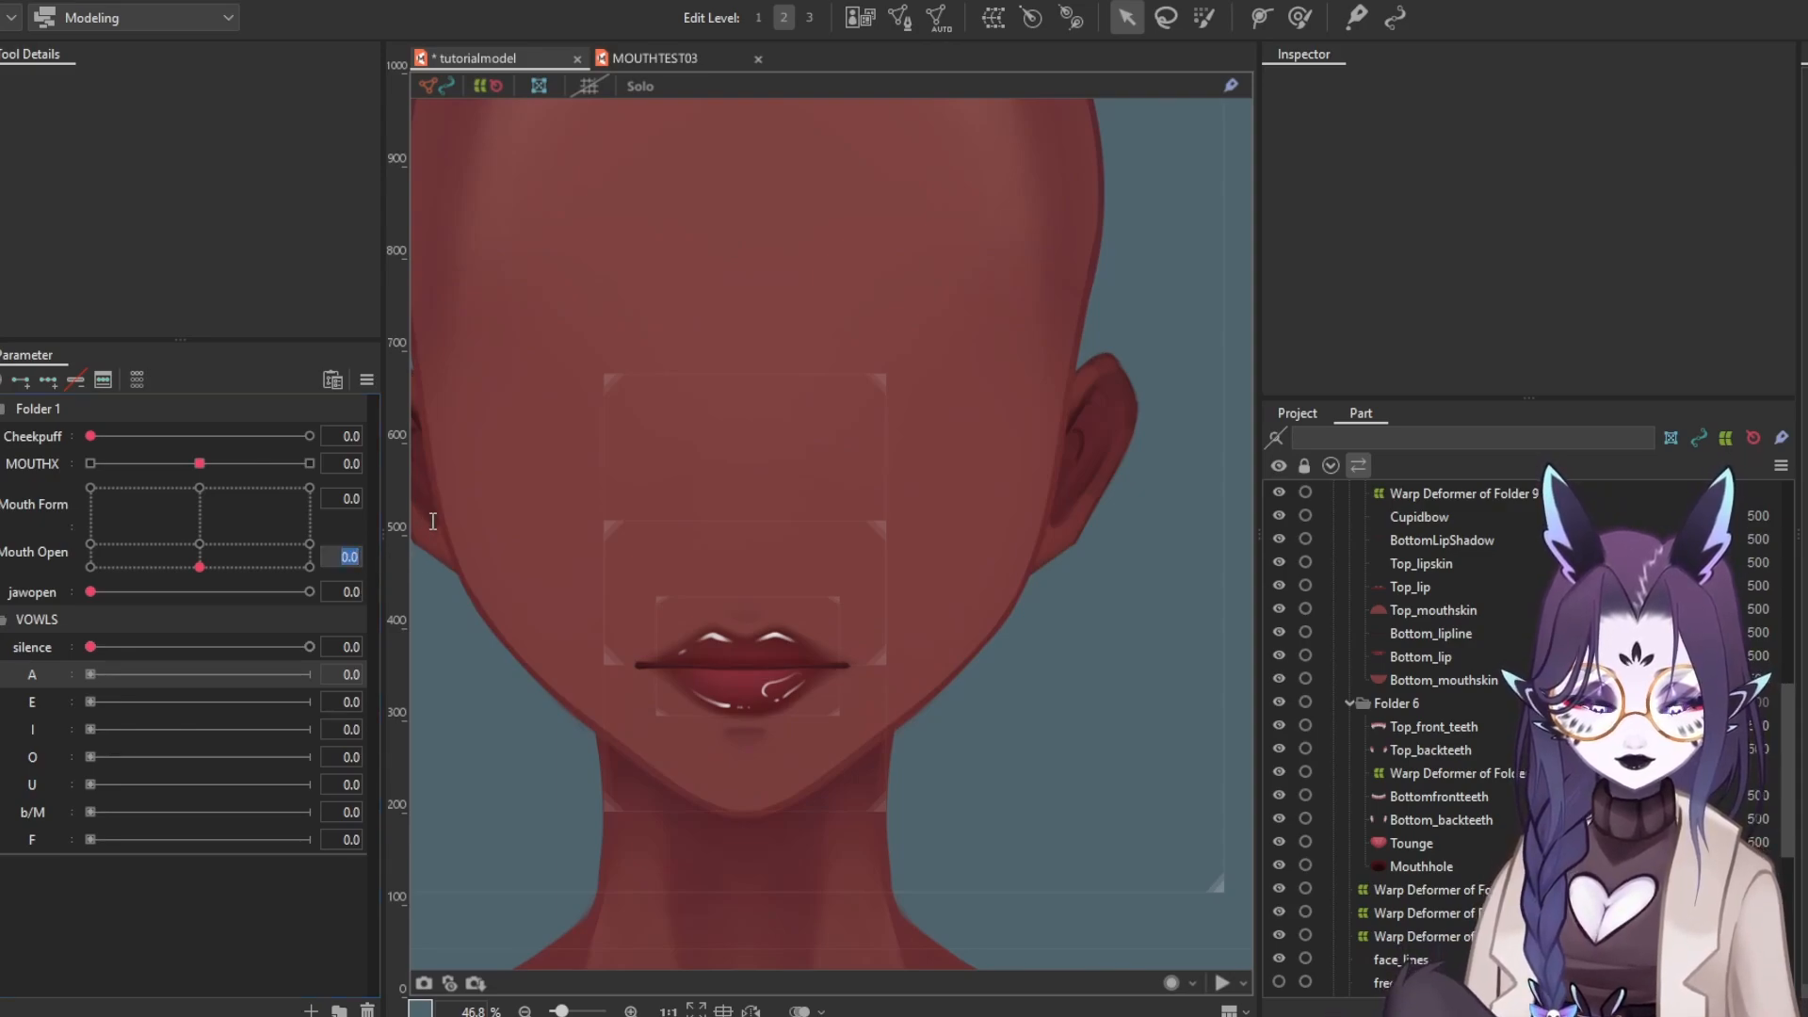
pyautogui.click(454, 561)
pyautogui.hotkey('ctrl', 'z')
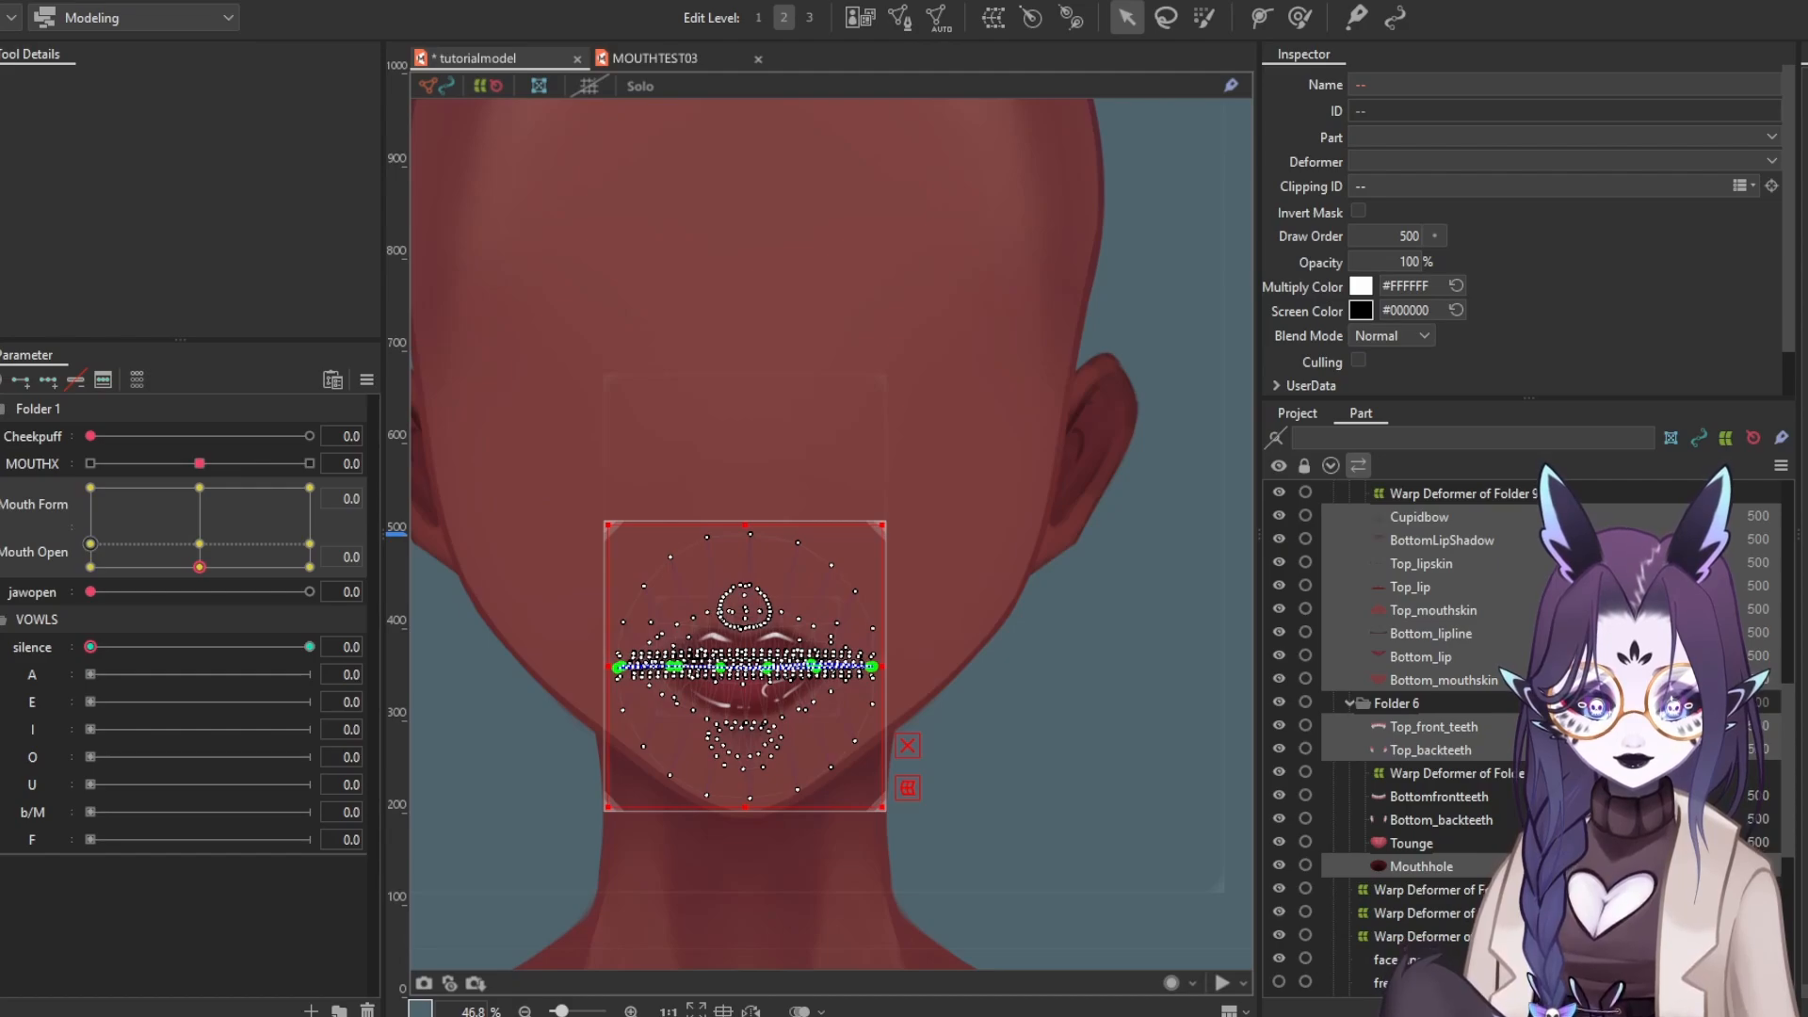
pyautogui.moveTo(3, 242); pyautogui.dragTo(72, 242)
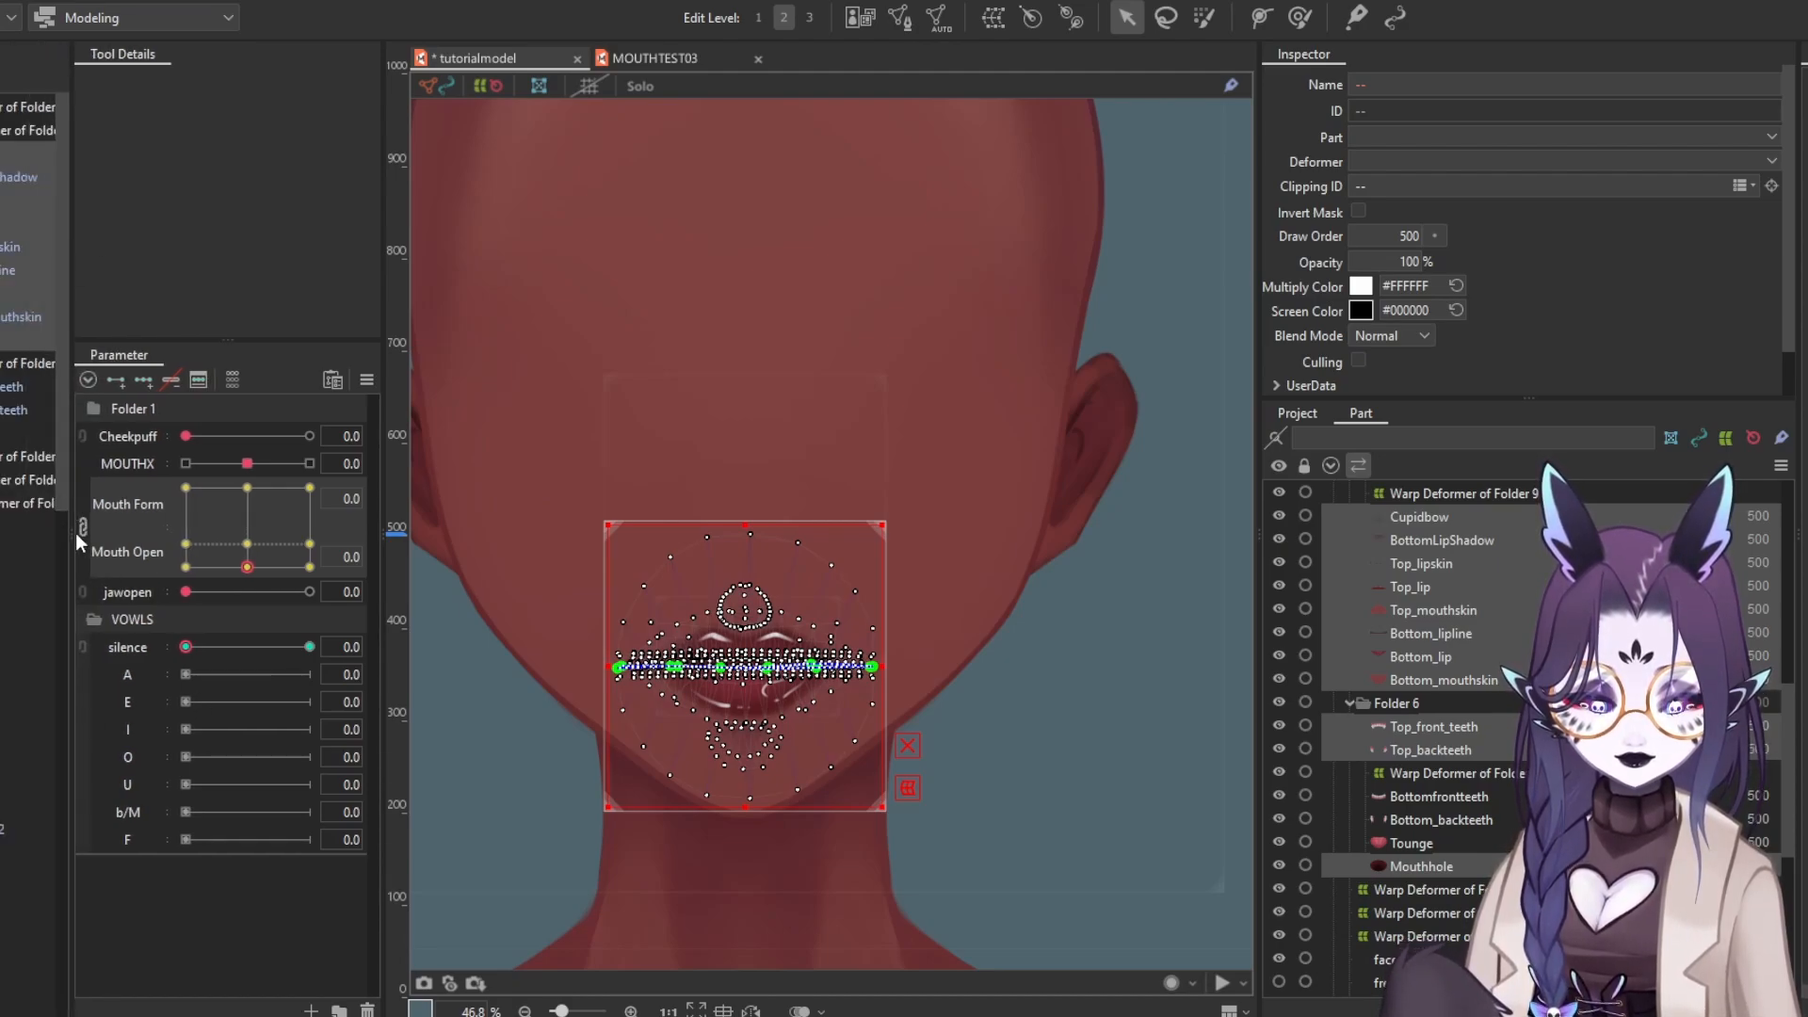
pyautogui.moveTo(75, 533); pyautogui.dragTo(0, 533)
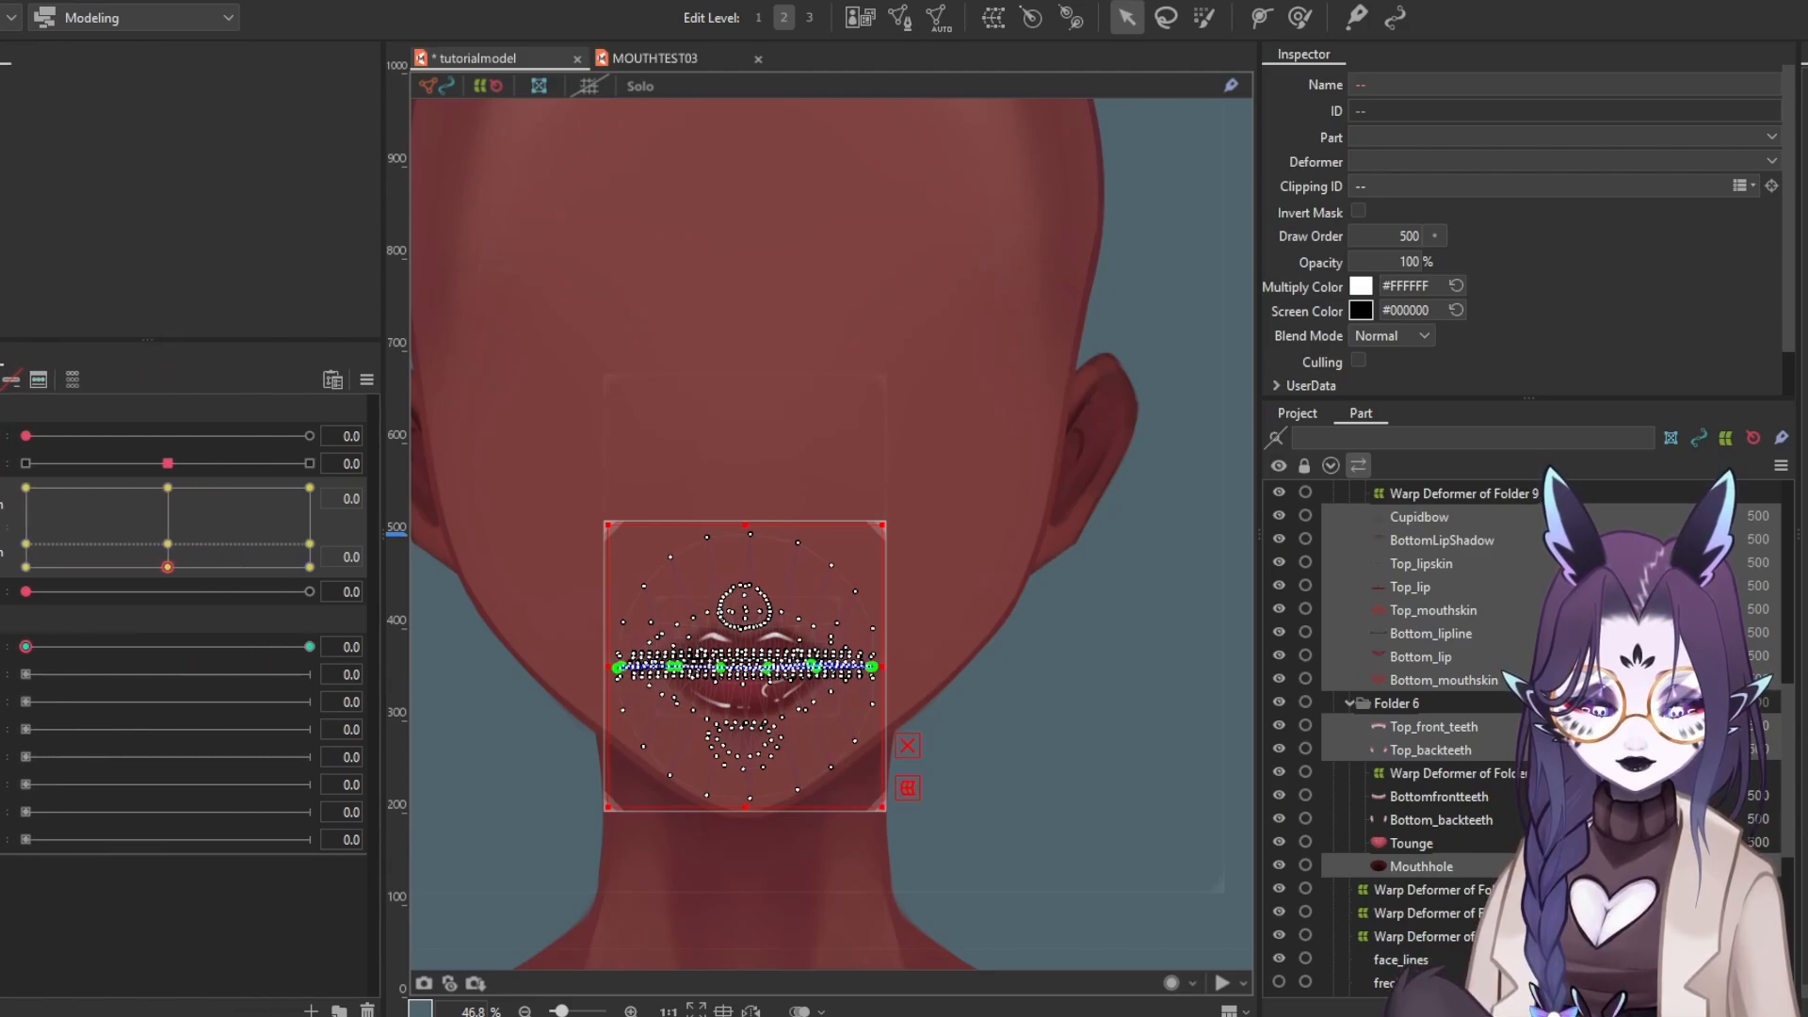
# Add keys at 0.0 and 1.0 to the A and E blend shape parameters for the selected mouth meshes
pyautogui.rightClick(16, 669)
pyautogui.click(746, 607)
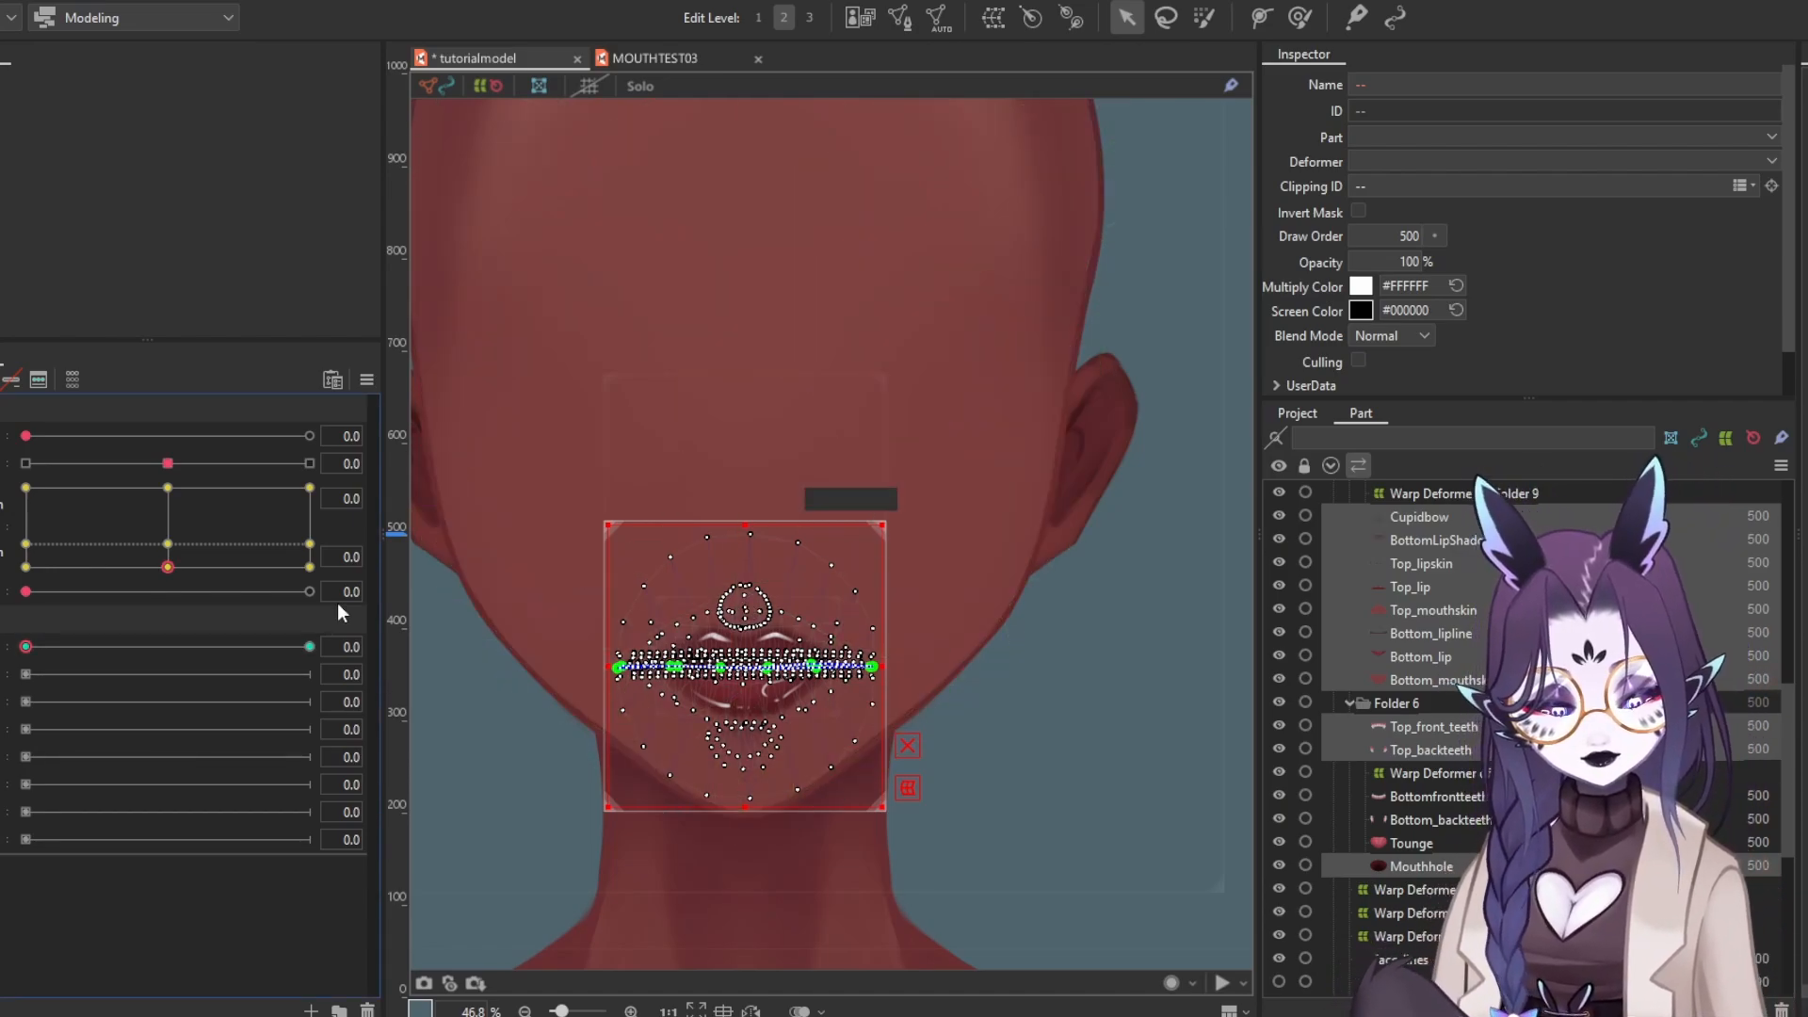
pyautogui.click(256, 648)
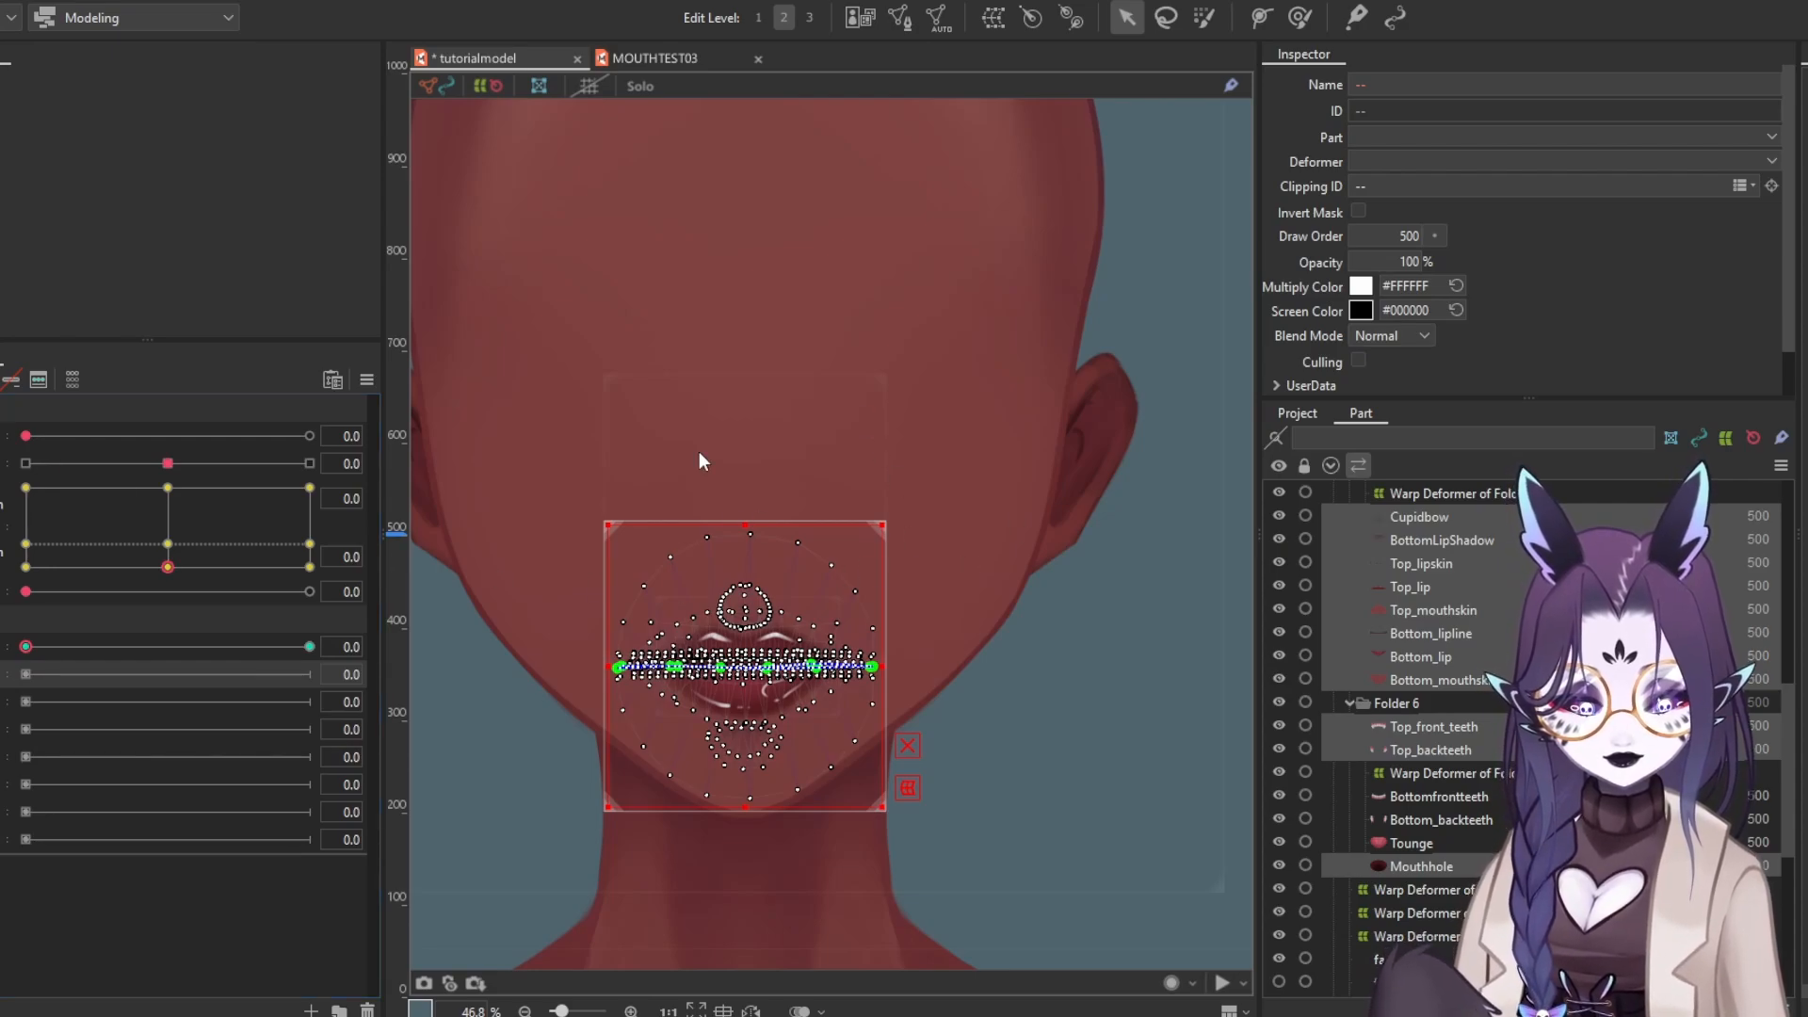
pyautogui.click(1, 380)
pyautogui.click(7, 702)
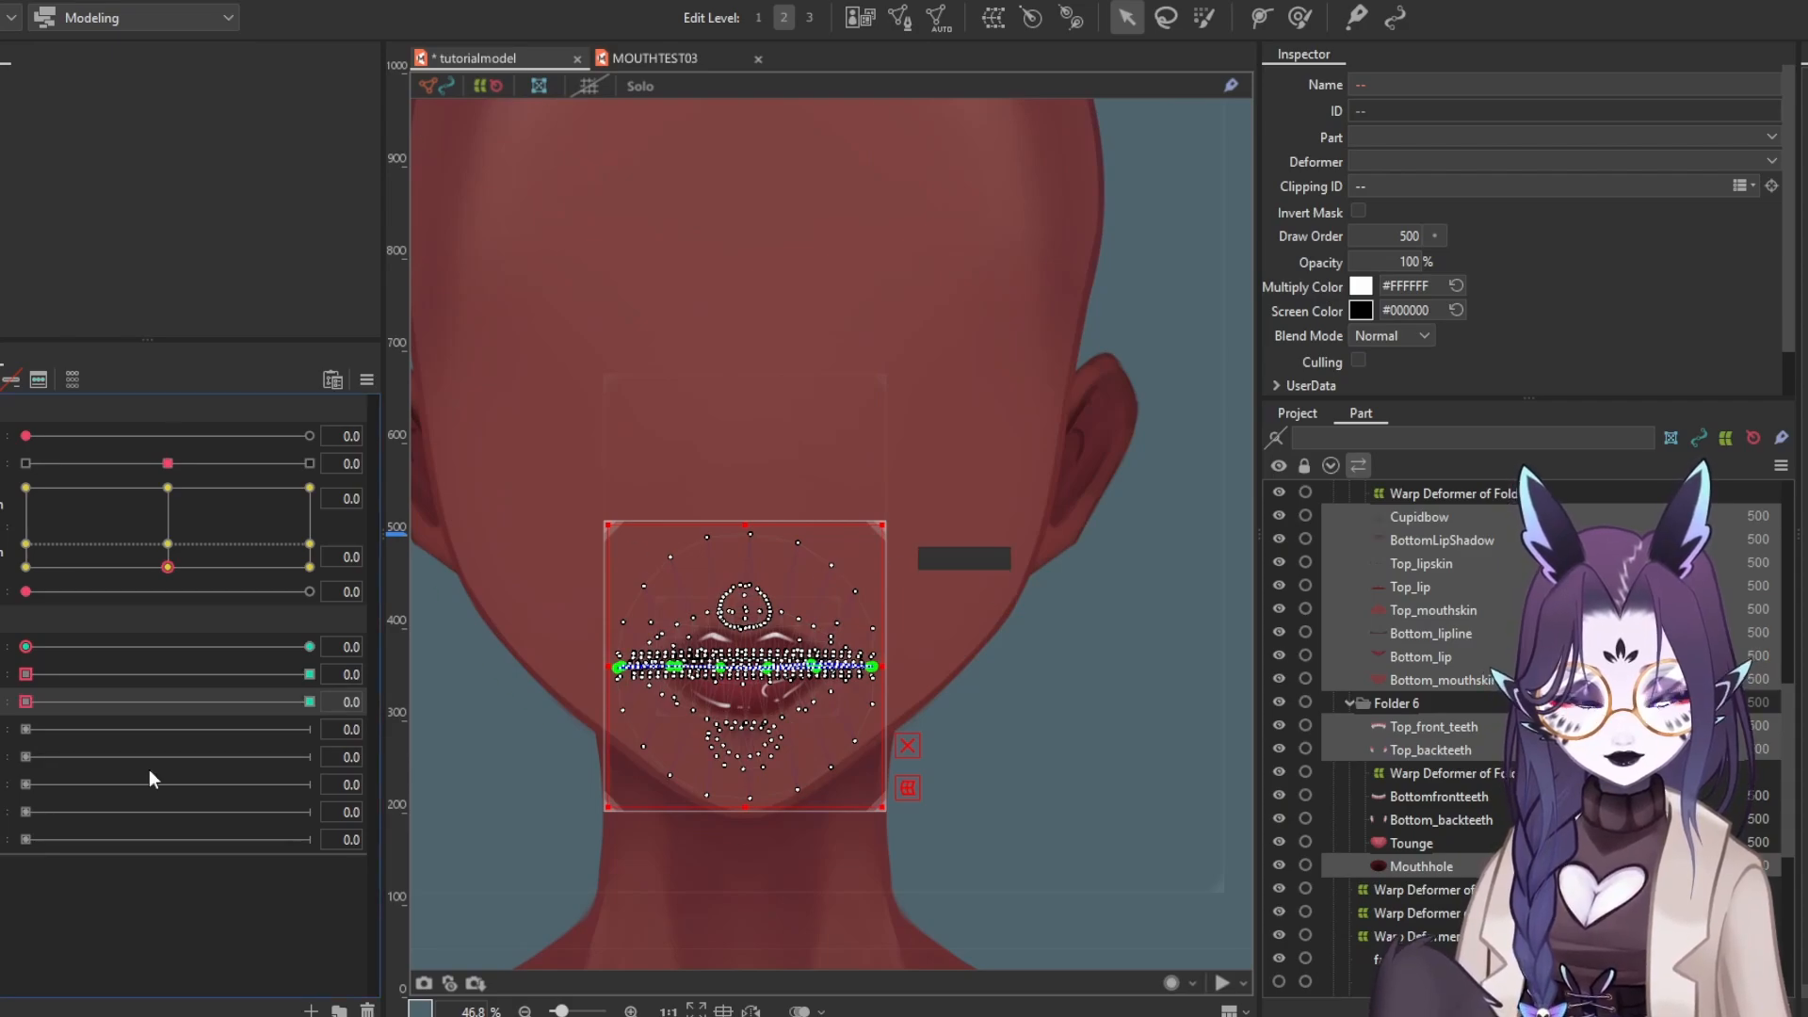
# Add keys at 0.0 and 1.0 to the I blend shape parameter and the four vowel parameters listed below it
pyautogui.click(7, 729)
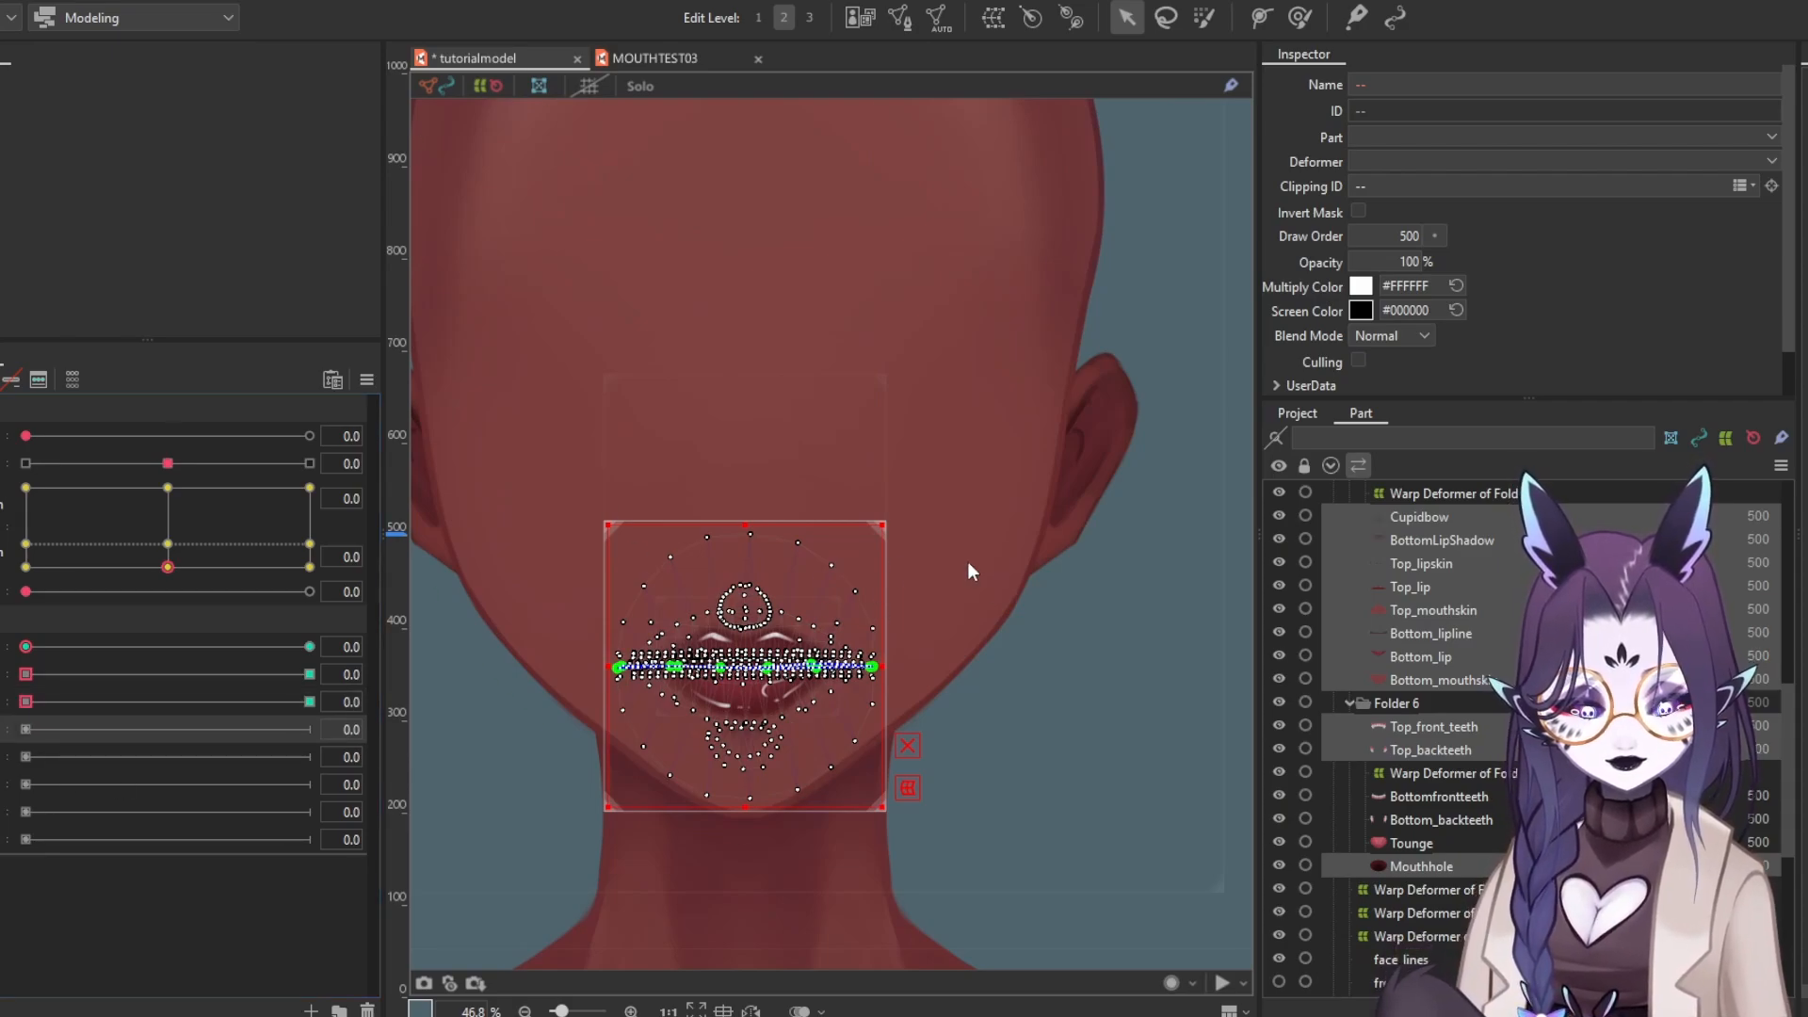
pyautogui.click(2, 380)
pyautogui.click(7, 756)
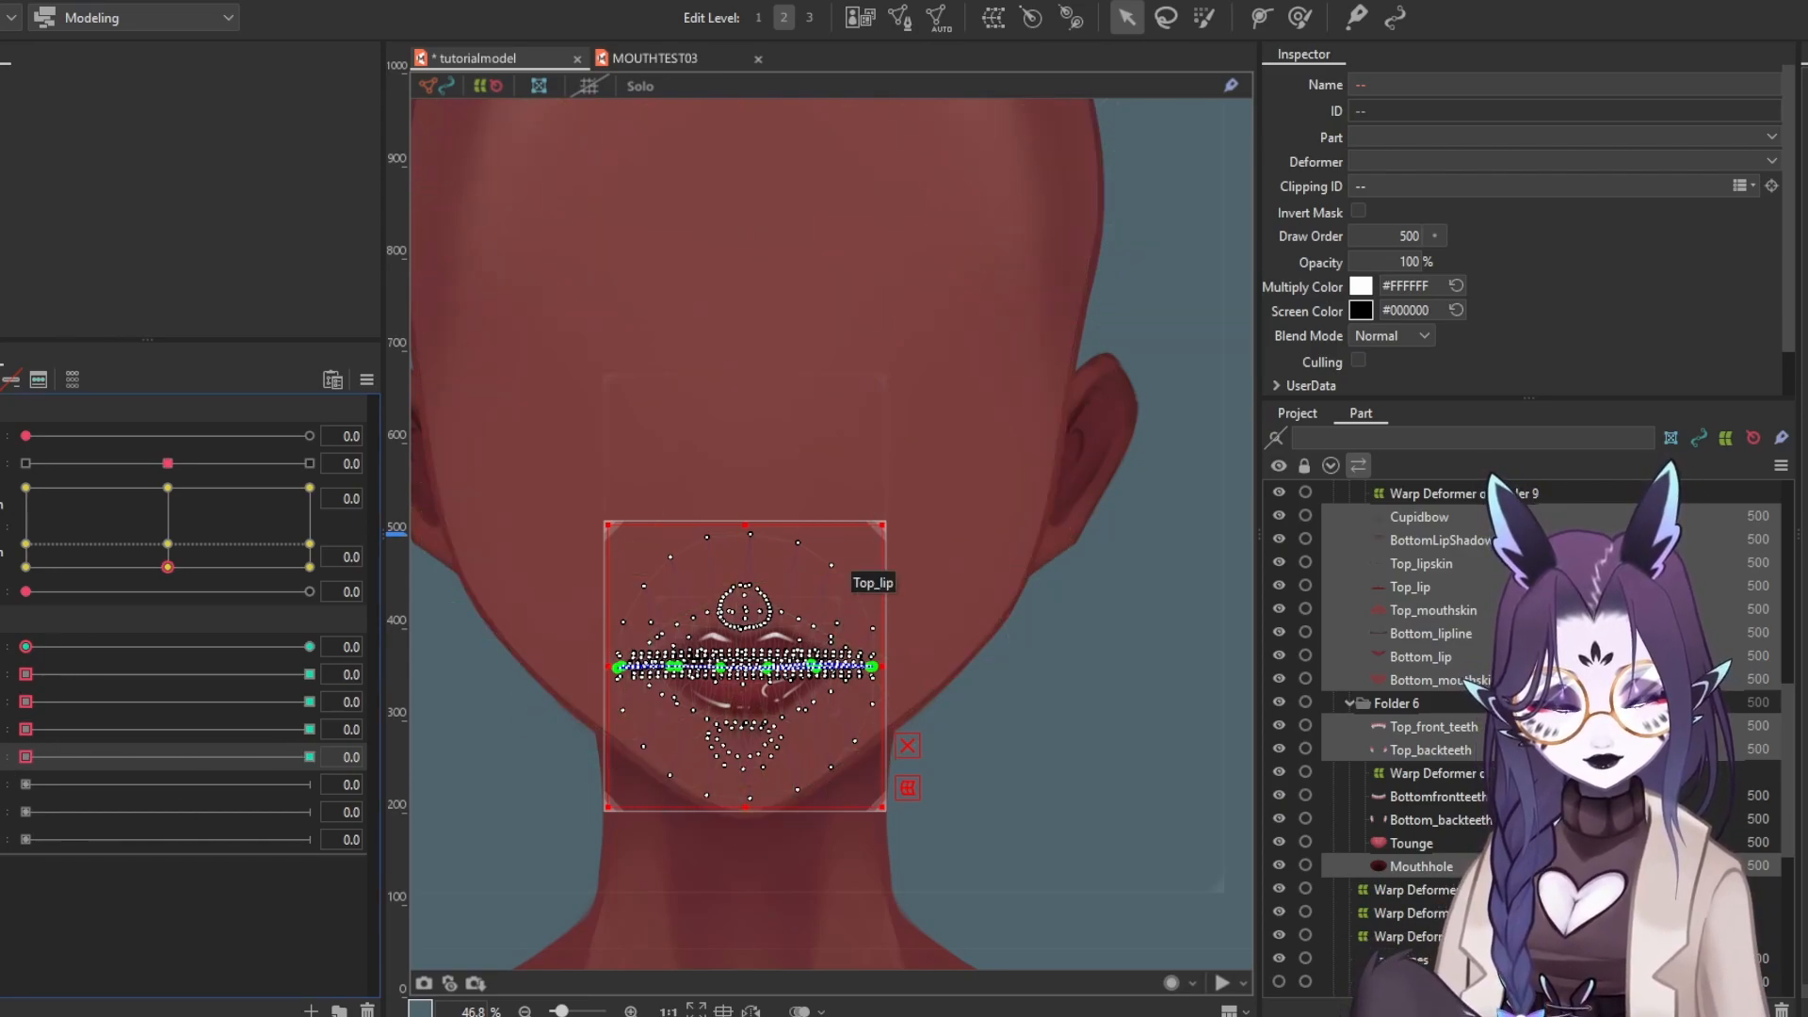
pyautogui.click(8, 783)
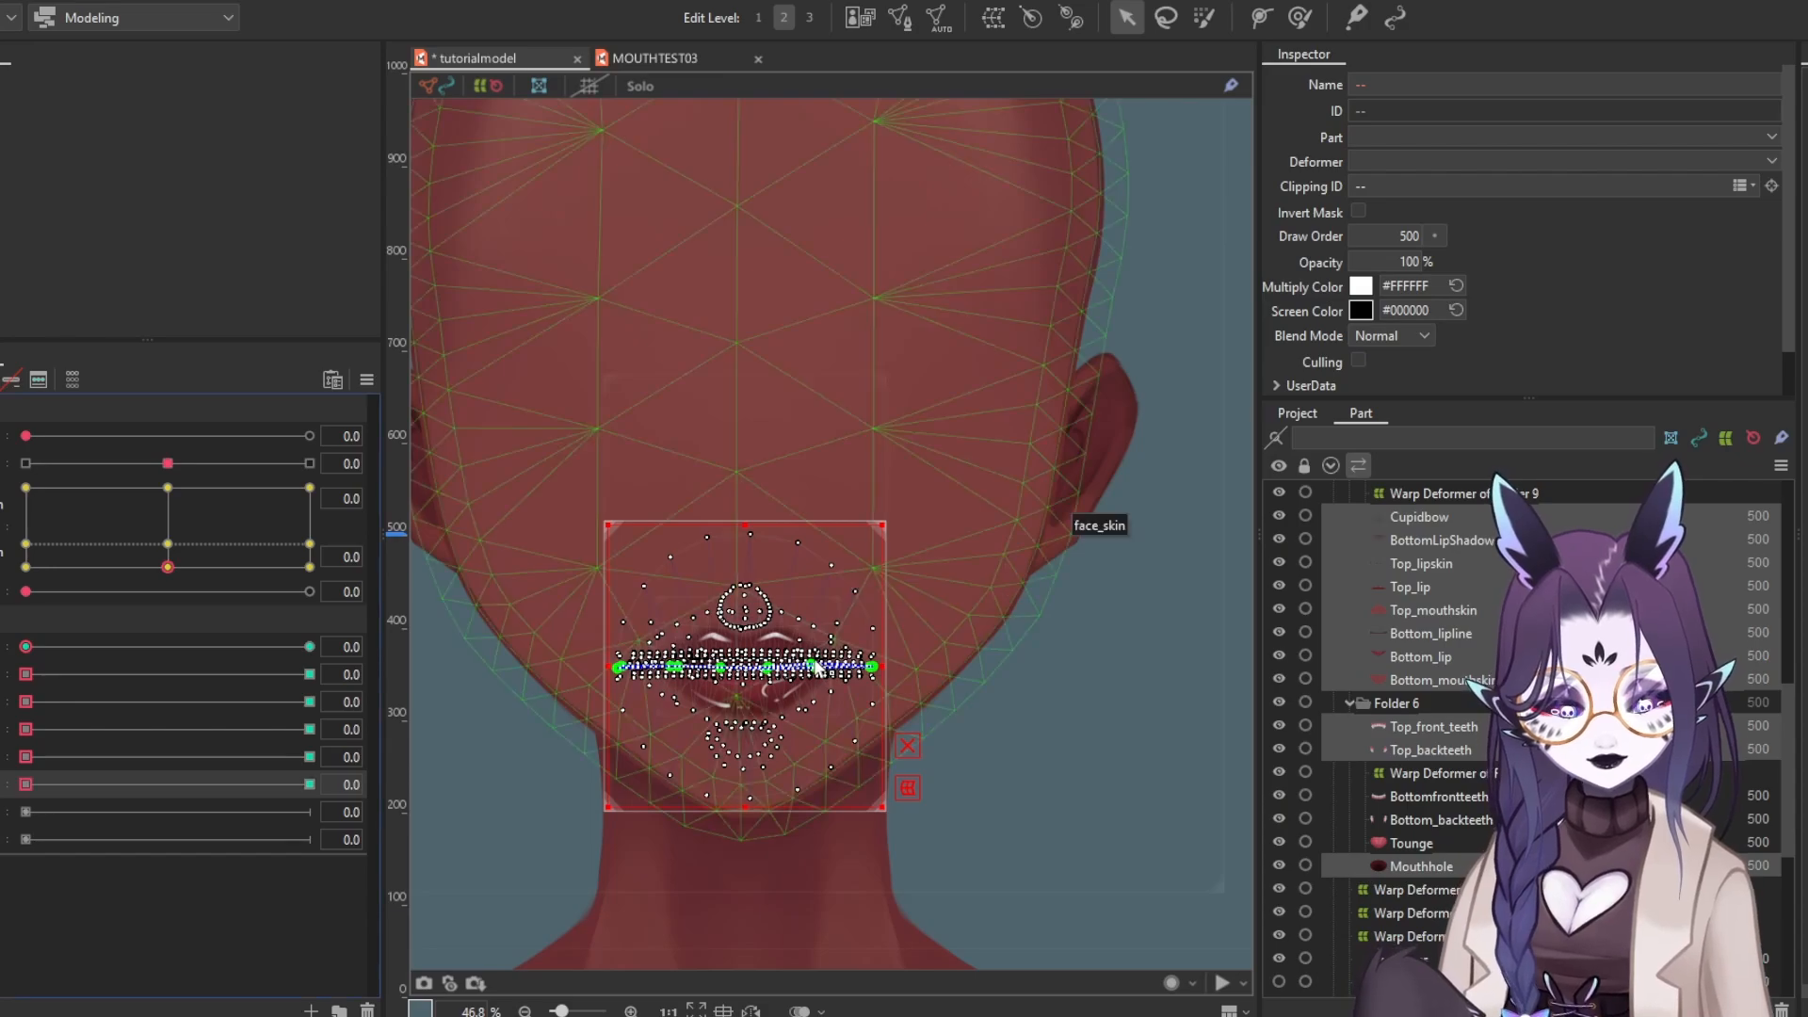
pyautogui.click(6, 811)
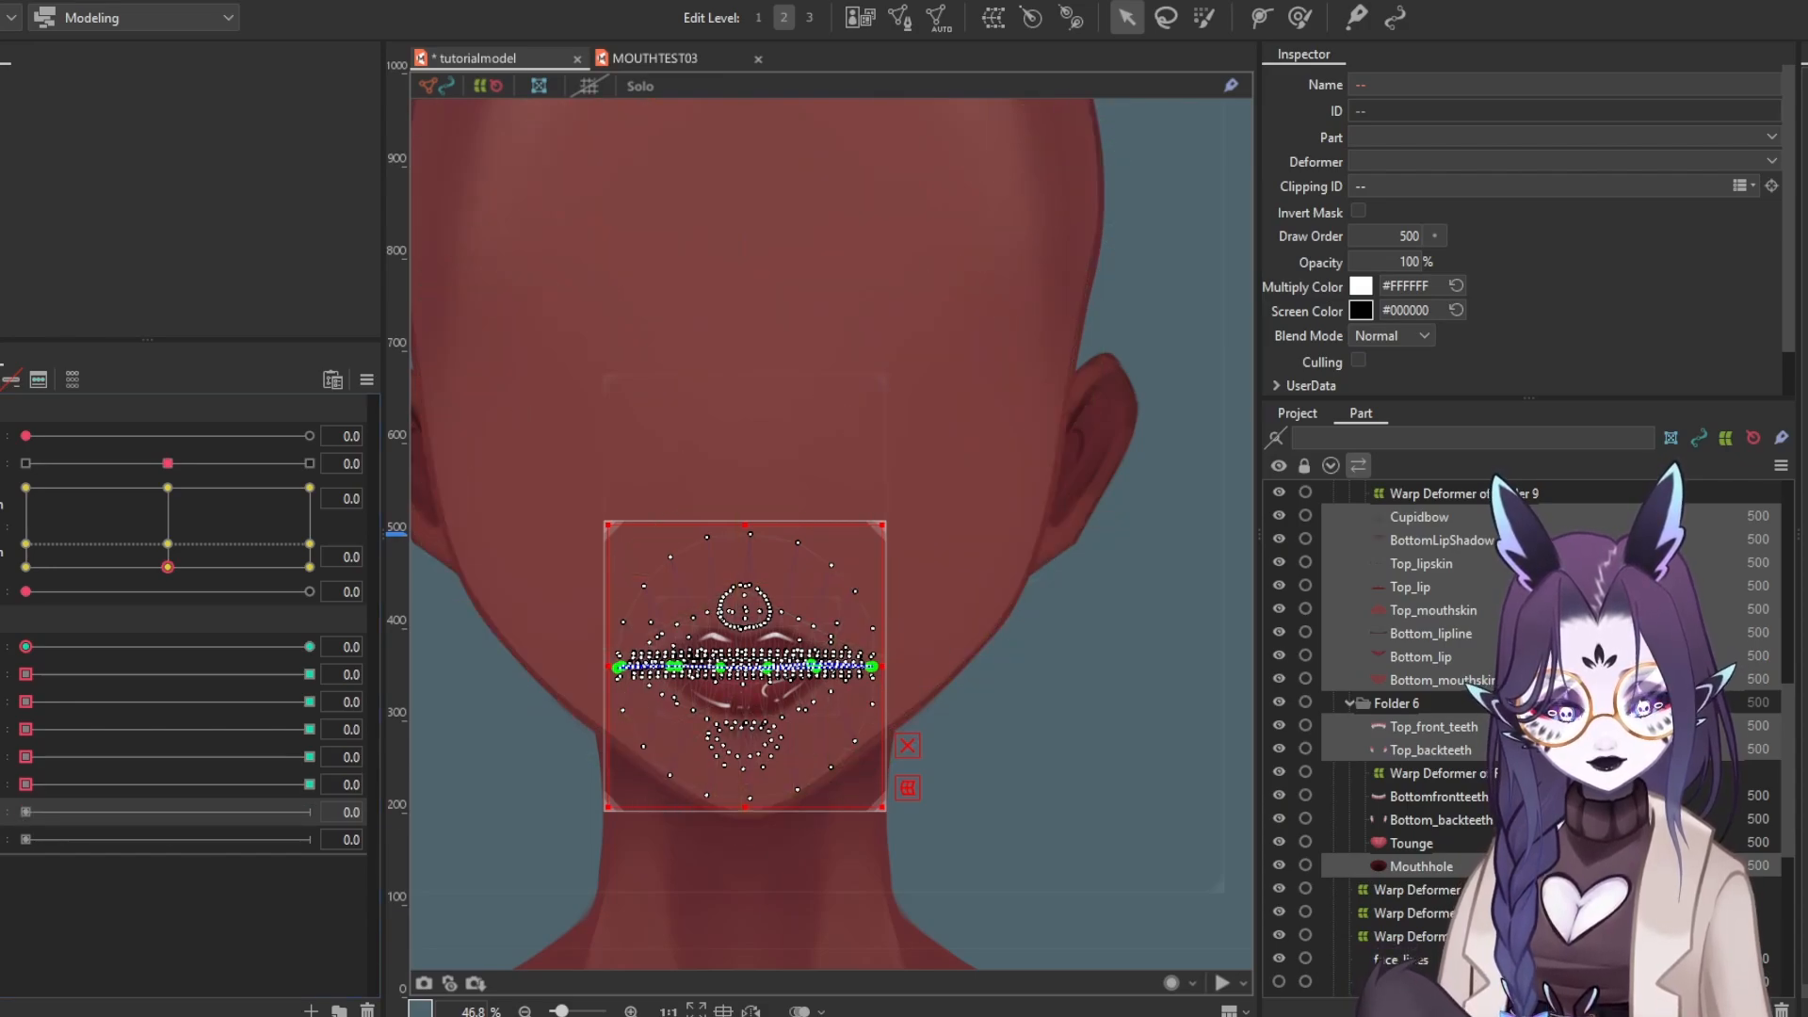
pyautogui.click(6, 839)
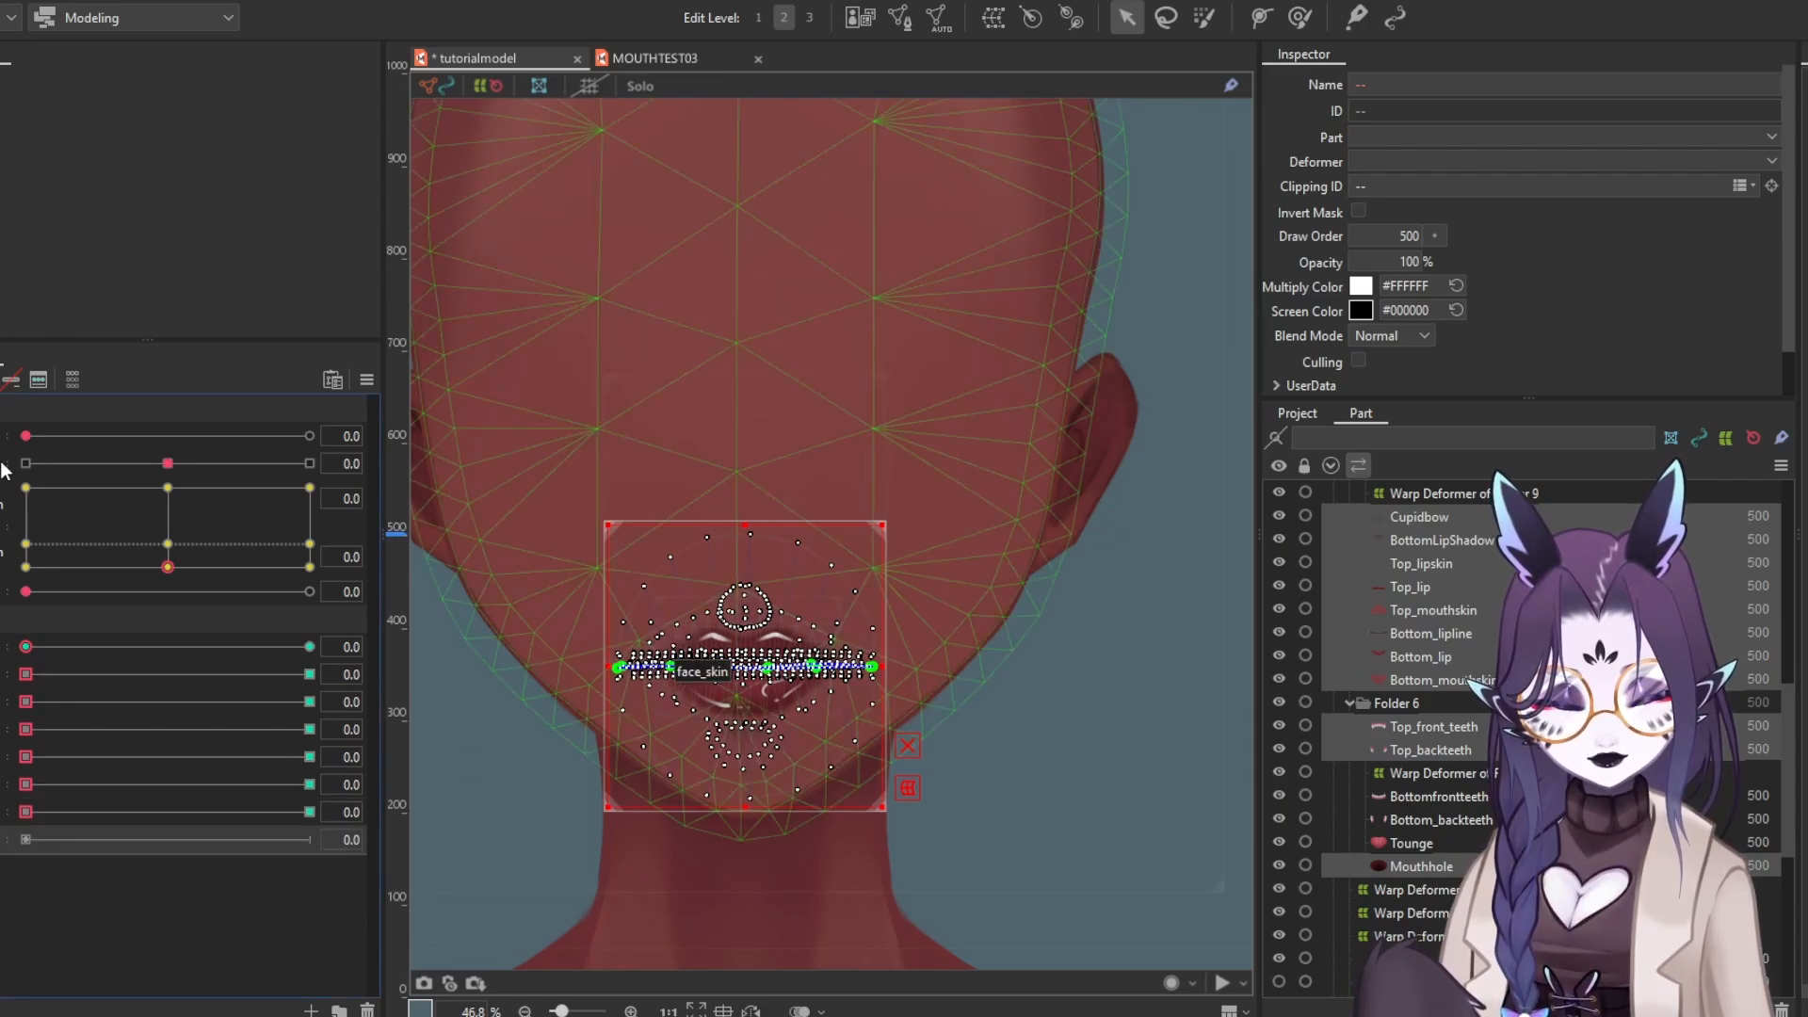
pyautogui.hotkey('ctrl', '2')
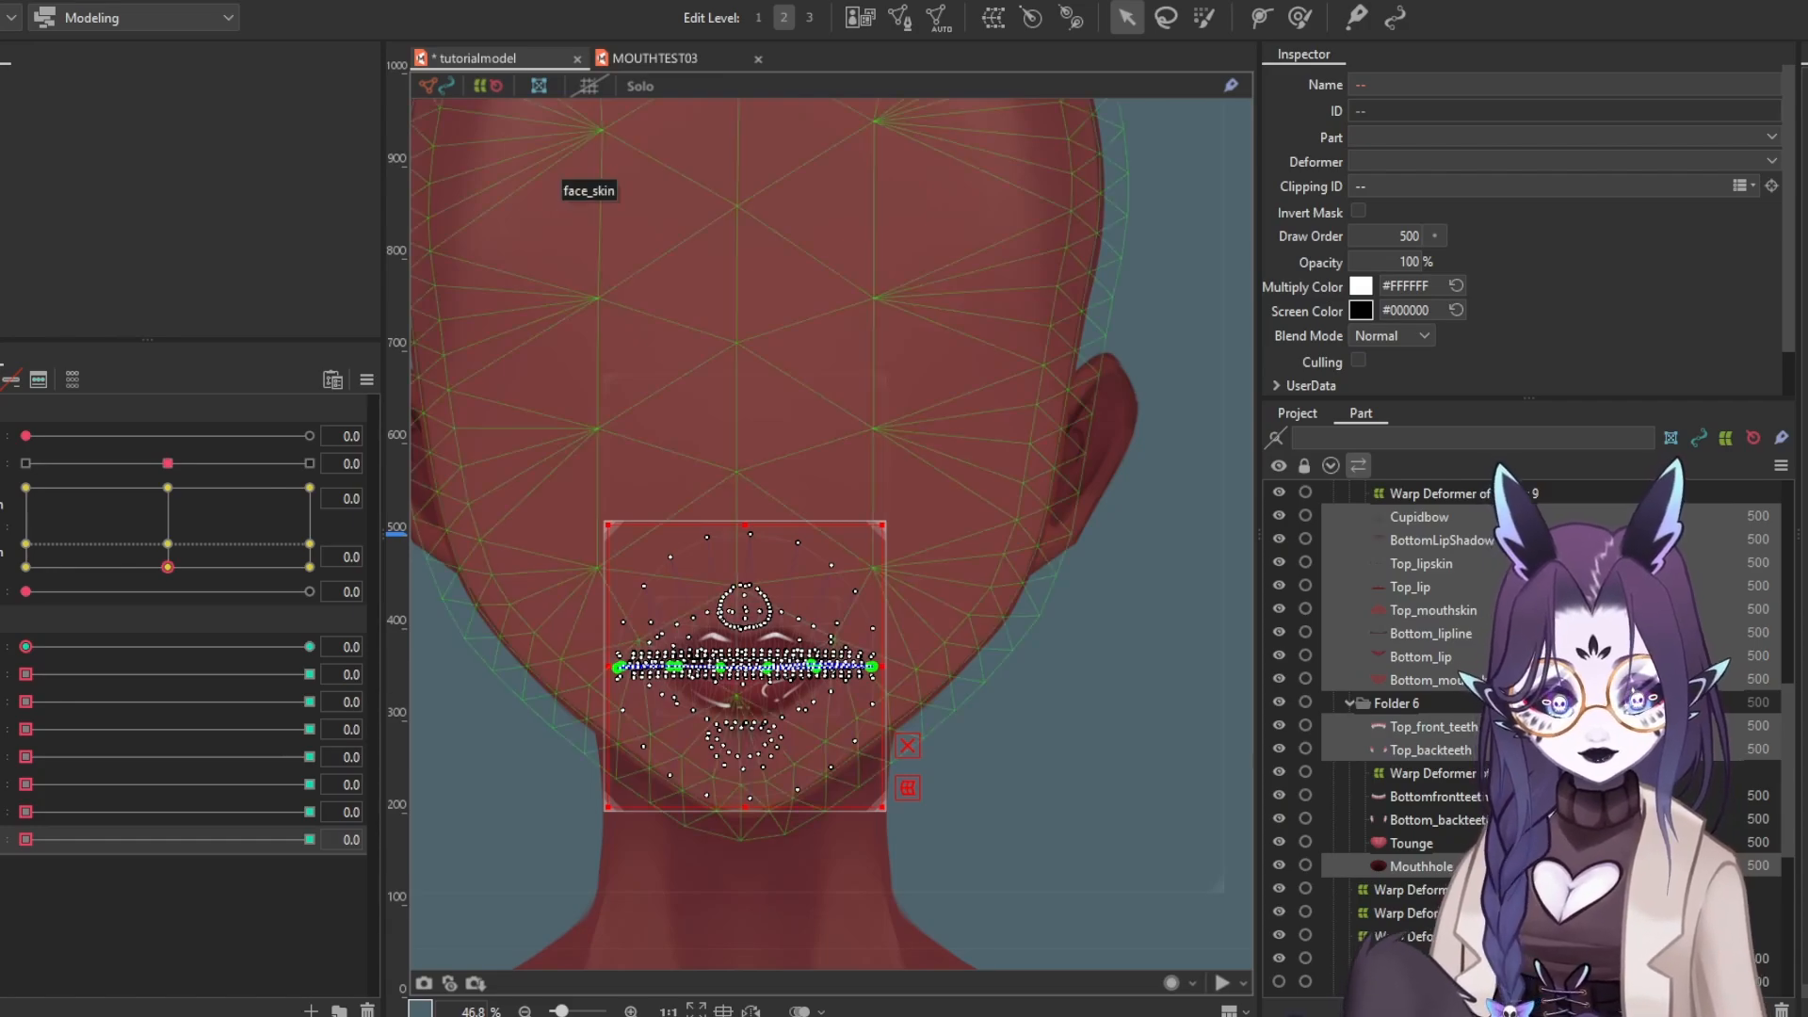
# In the MOUTHTEST03 model, examine how silence affects the mouth at different Mouth Form and Mouth Open values, and return to tutorialmodel
pyautogui.click(680, 55)
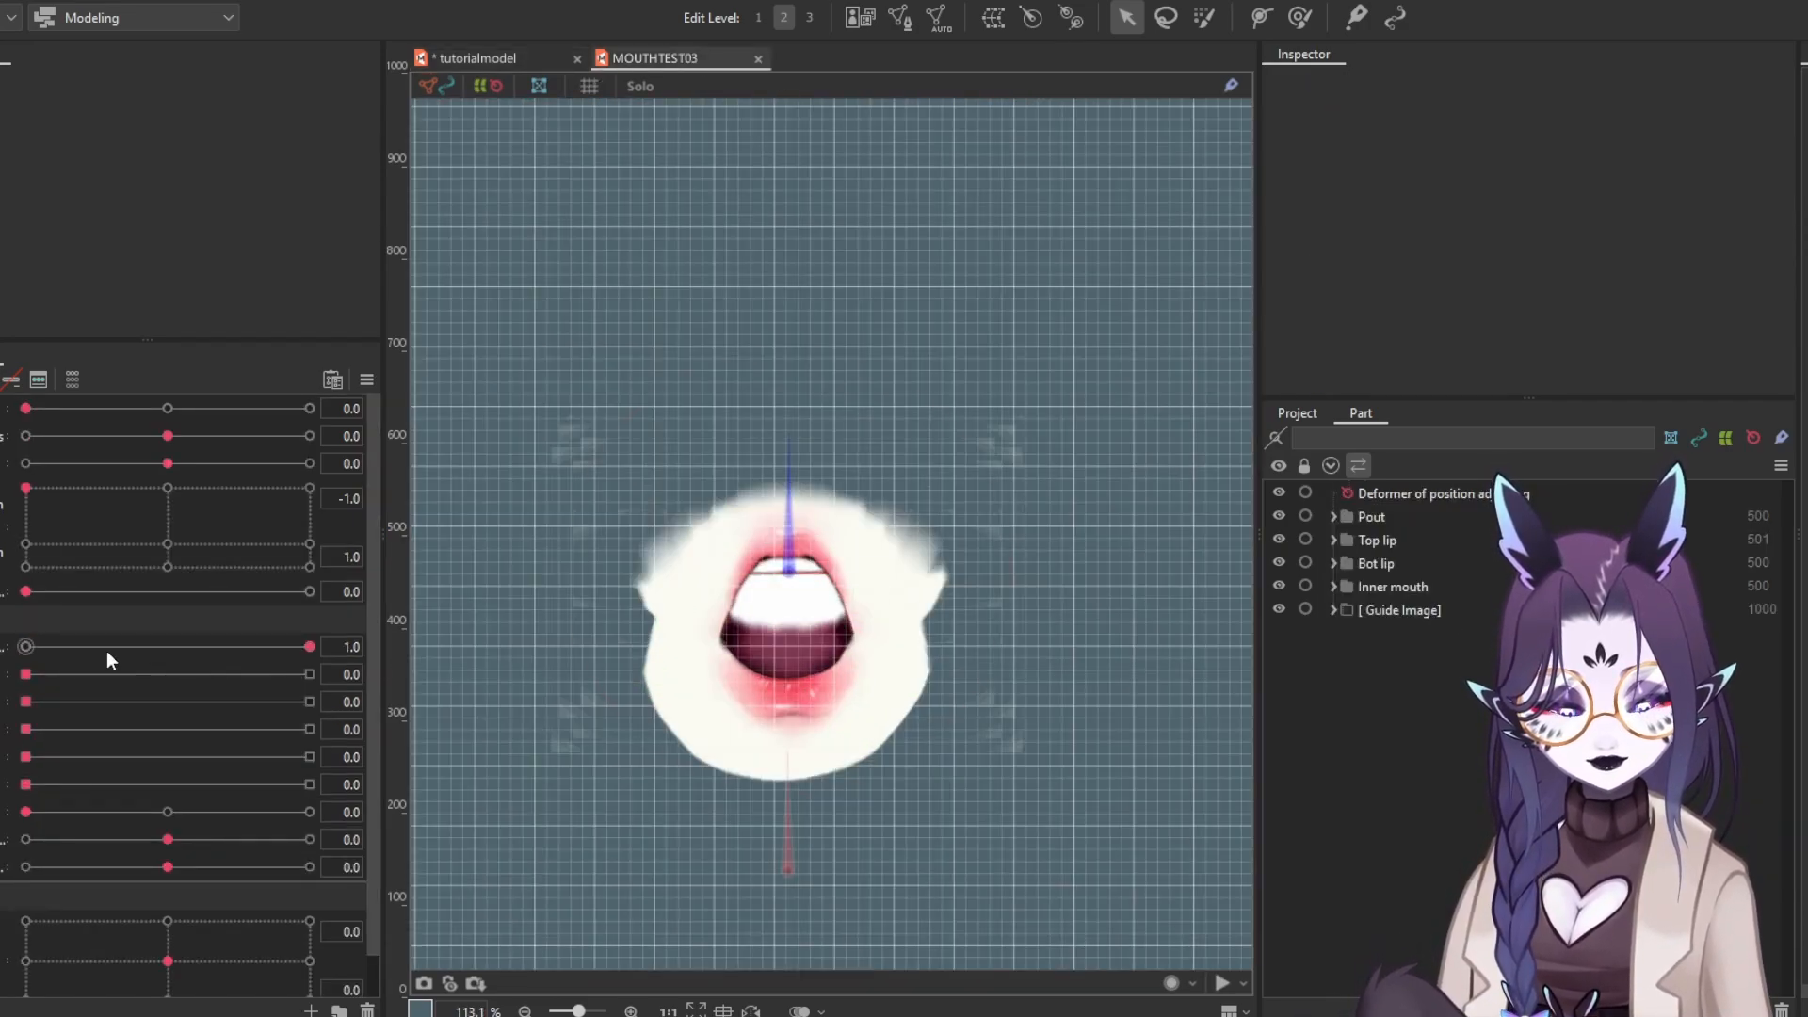
pyautogui.moveTo(85, 543); pyautogui.dragTo(310, 487)
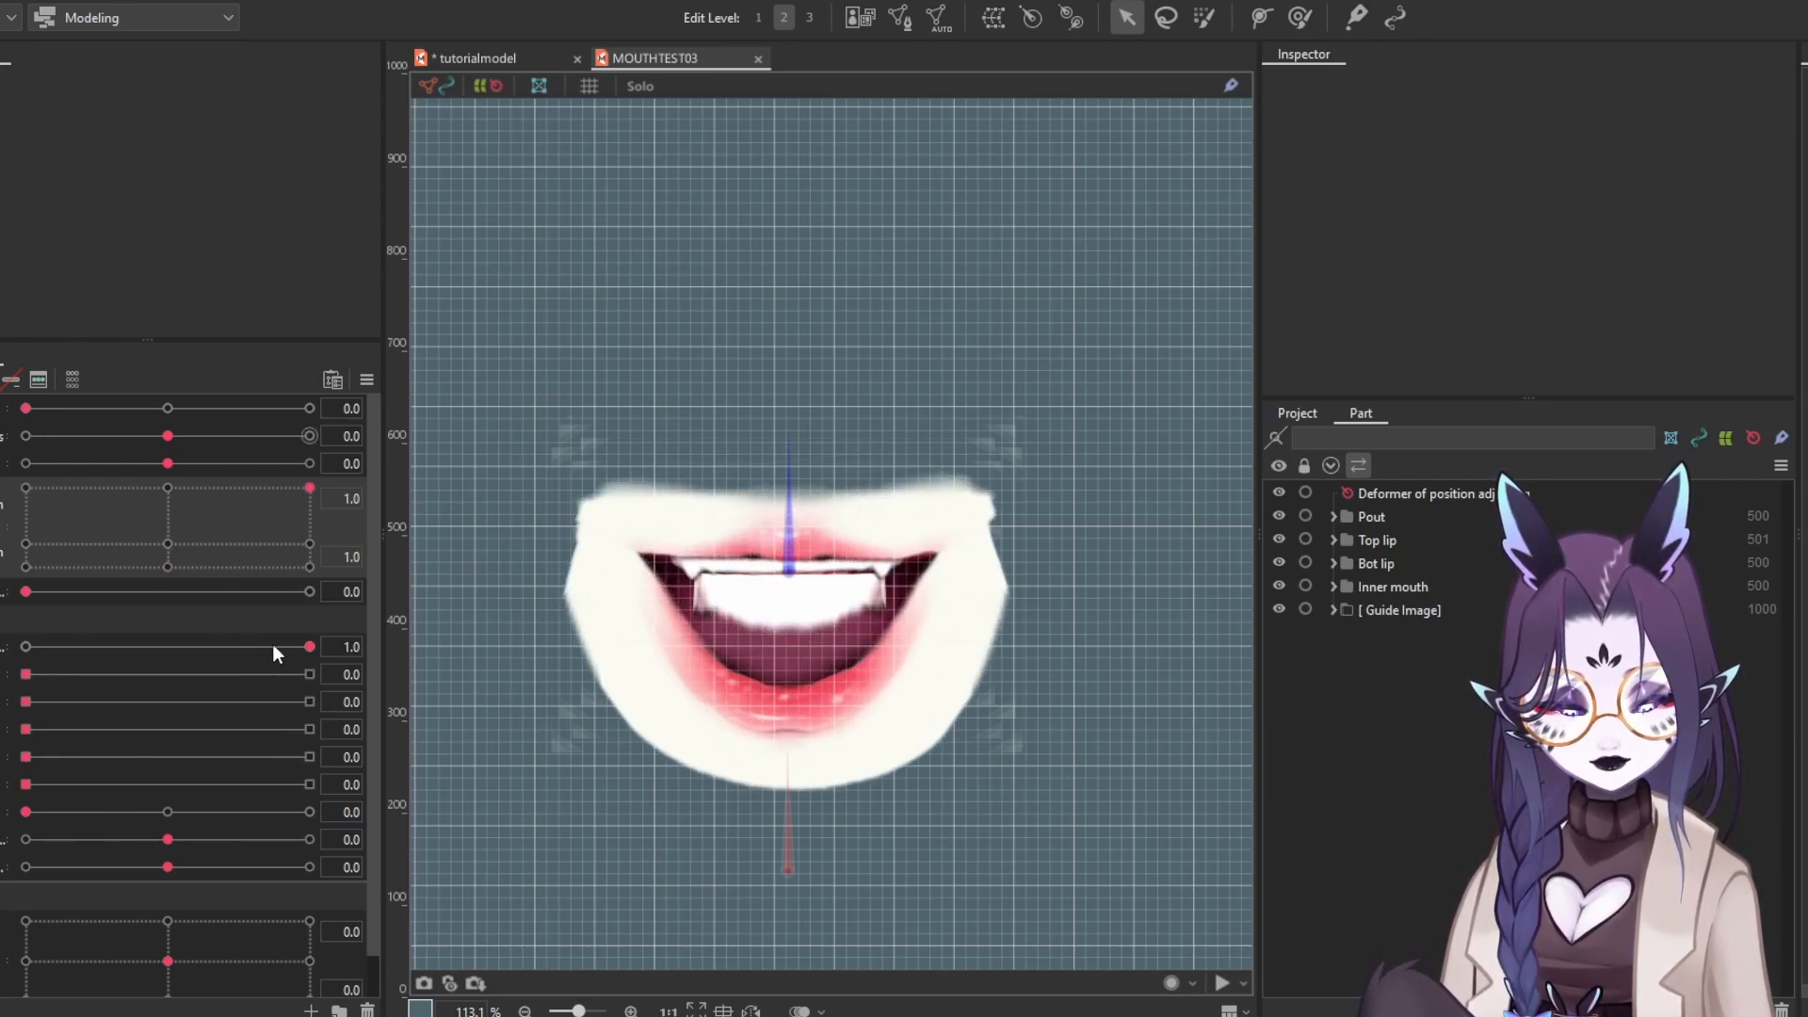
pyautogui.moveTo(279, 647); pyautogui.dragTo(26, 646)
pyautogui.moveTo(208, 491); pyautogui.dragTo(25, 566)
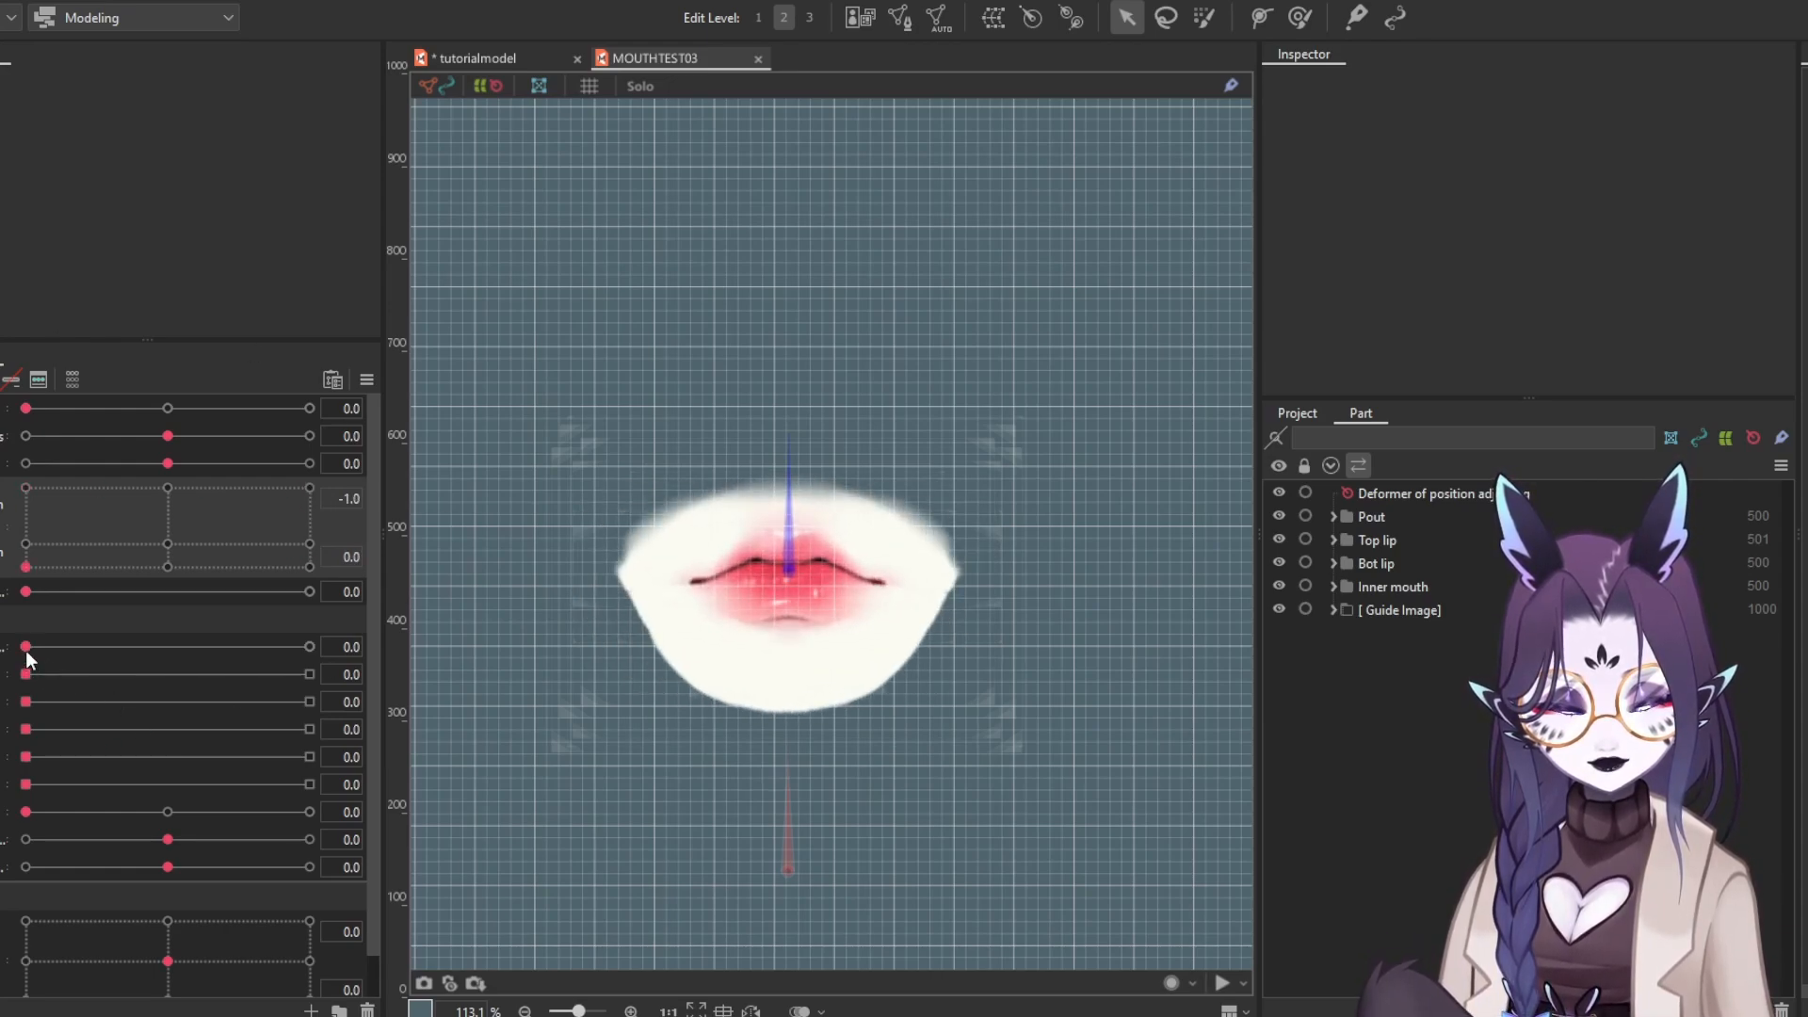
pyautogui.moveTo(25, 648); pyautogui.dragTo(403, 675)
pyautogui.moveTo(26, 566); pyautogui.dragTo(274, 488)
pyautogui.moveTo(309, 648); pyautogui.dragTo(25, 647)
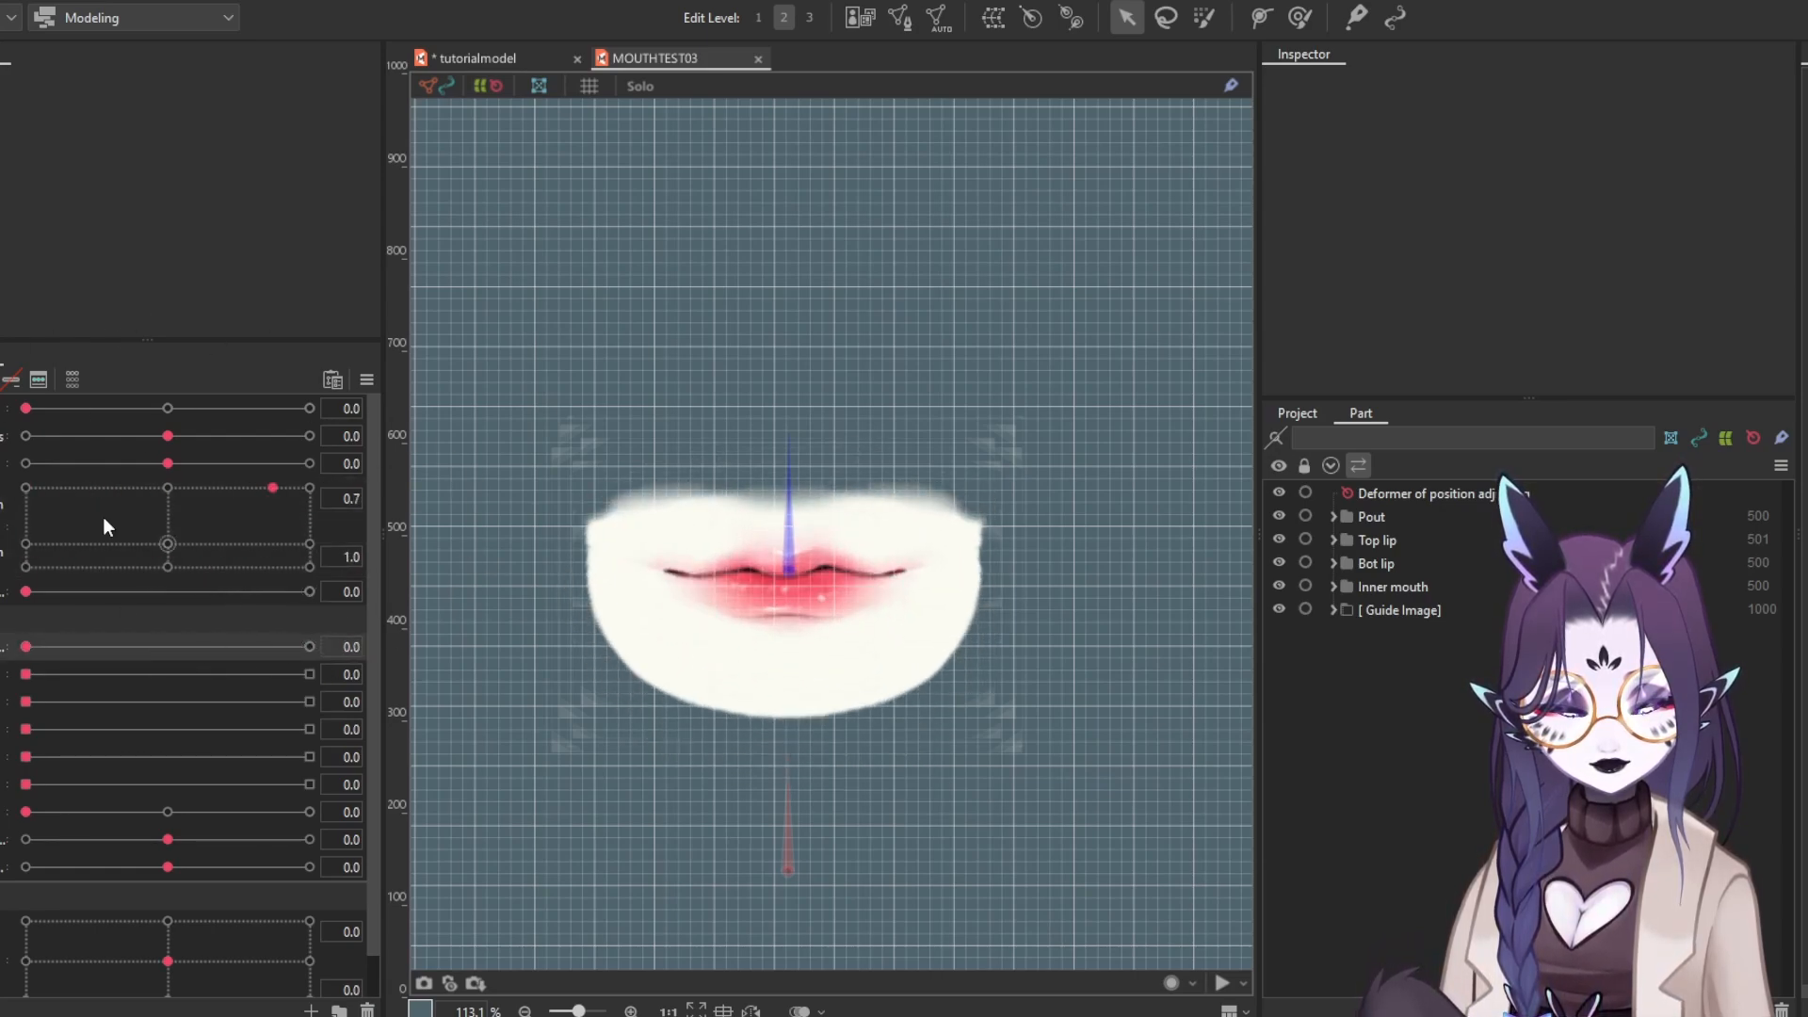
pyautogui.moveTo(104, 517); pyautogui.dragTo(179, 567)
pyautogui.moveTo(27, 674); pyautogui.dragTo(2, 787)
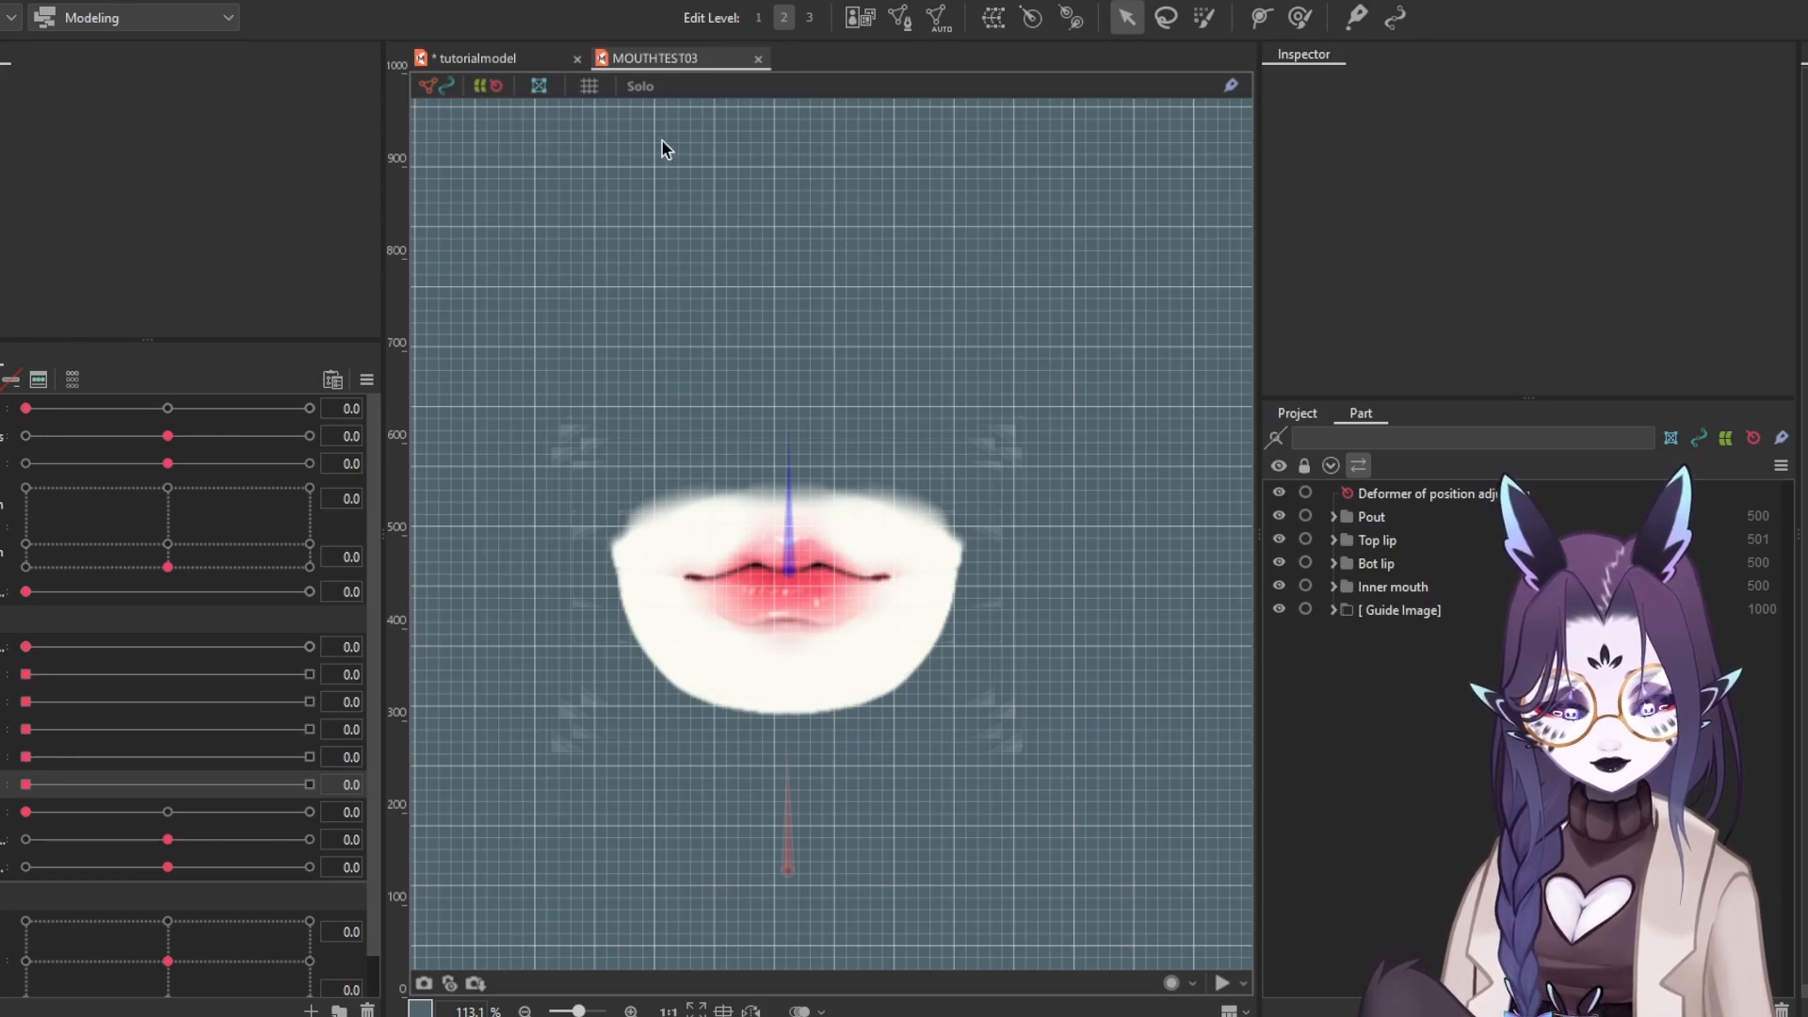
pyautogui.click(521, 62)
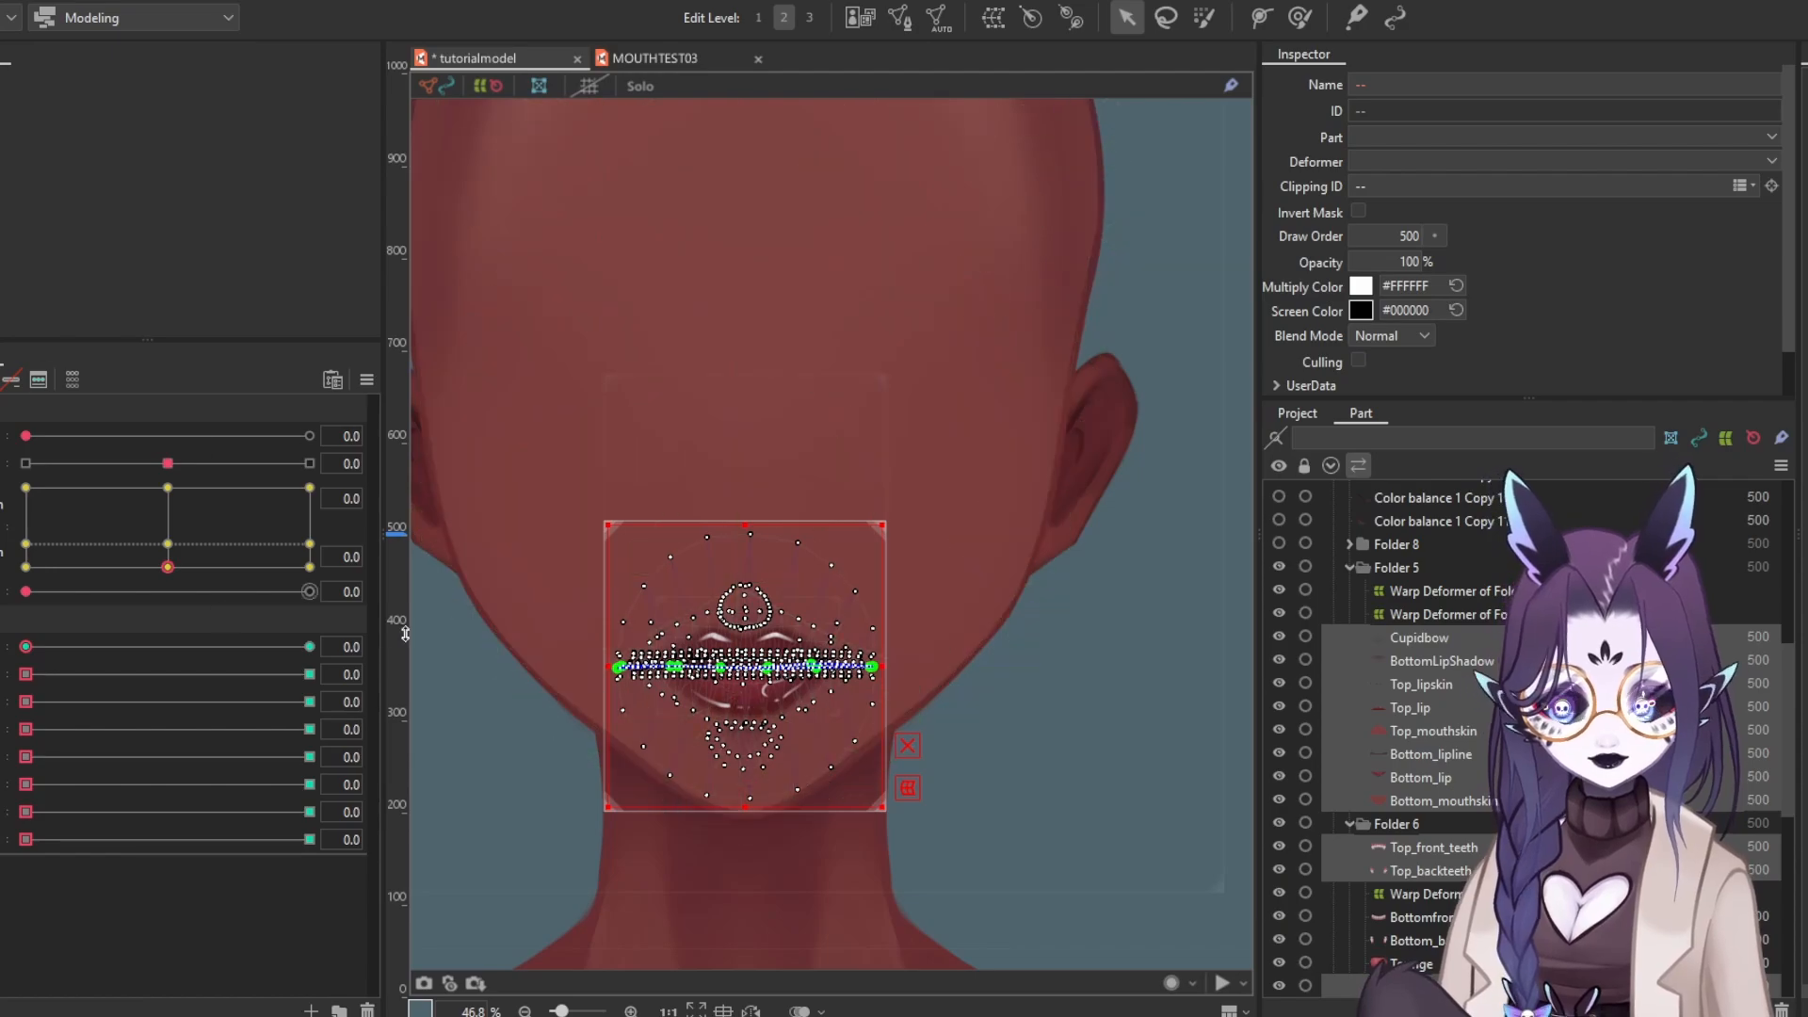
# Copy the mouth shape at Mouth Form 0.2, Mouth Open 0.8 and silence 1.0, and paste it at A 1.0 with silence 0.0
pyautogui.moveTo(54, 646); pyautogui.dragTo(309, 648)
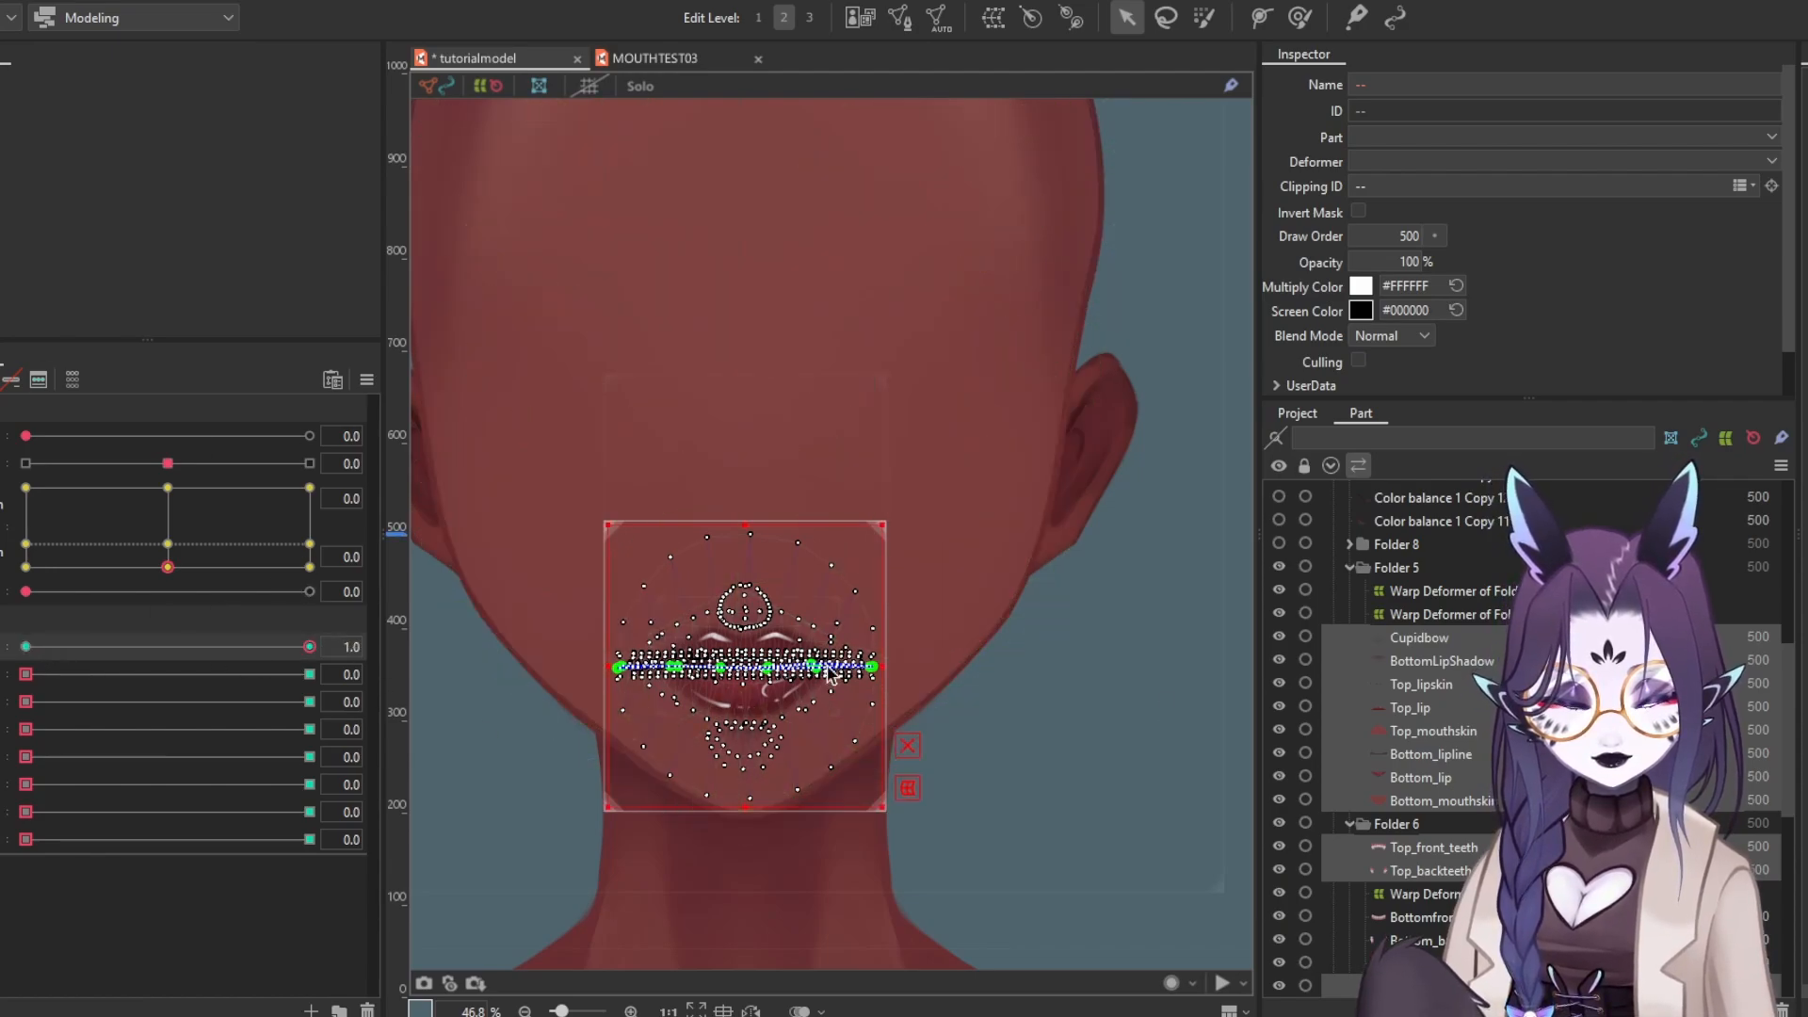
pyautogui.scroll(2, 706, 701)
pyautogui.moveTo(168, 567); pyautogui.dragTo(167, 485)
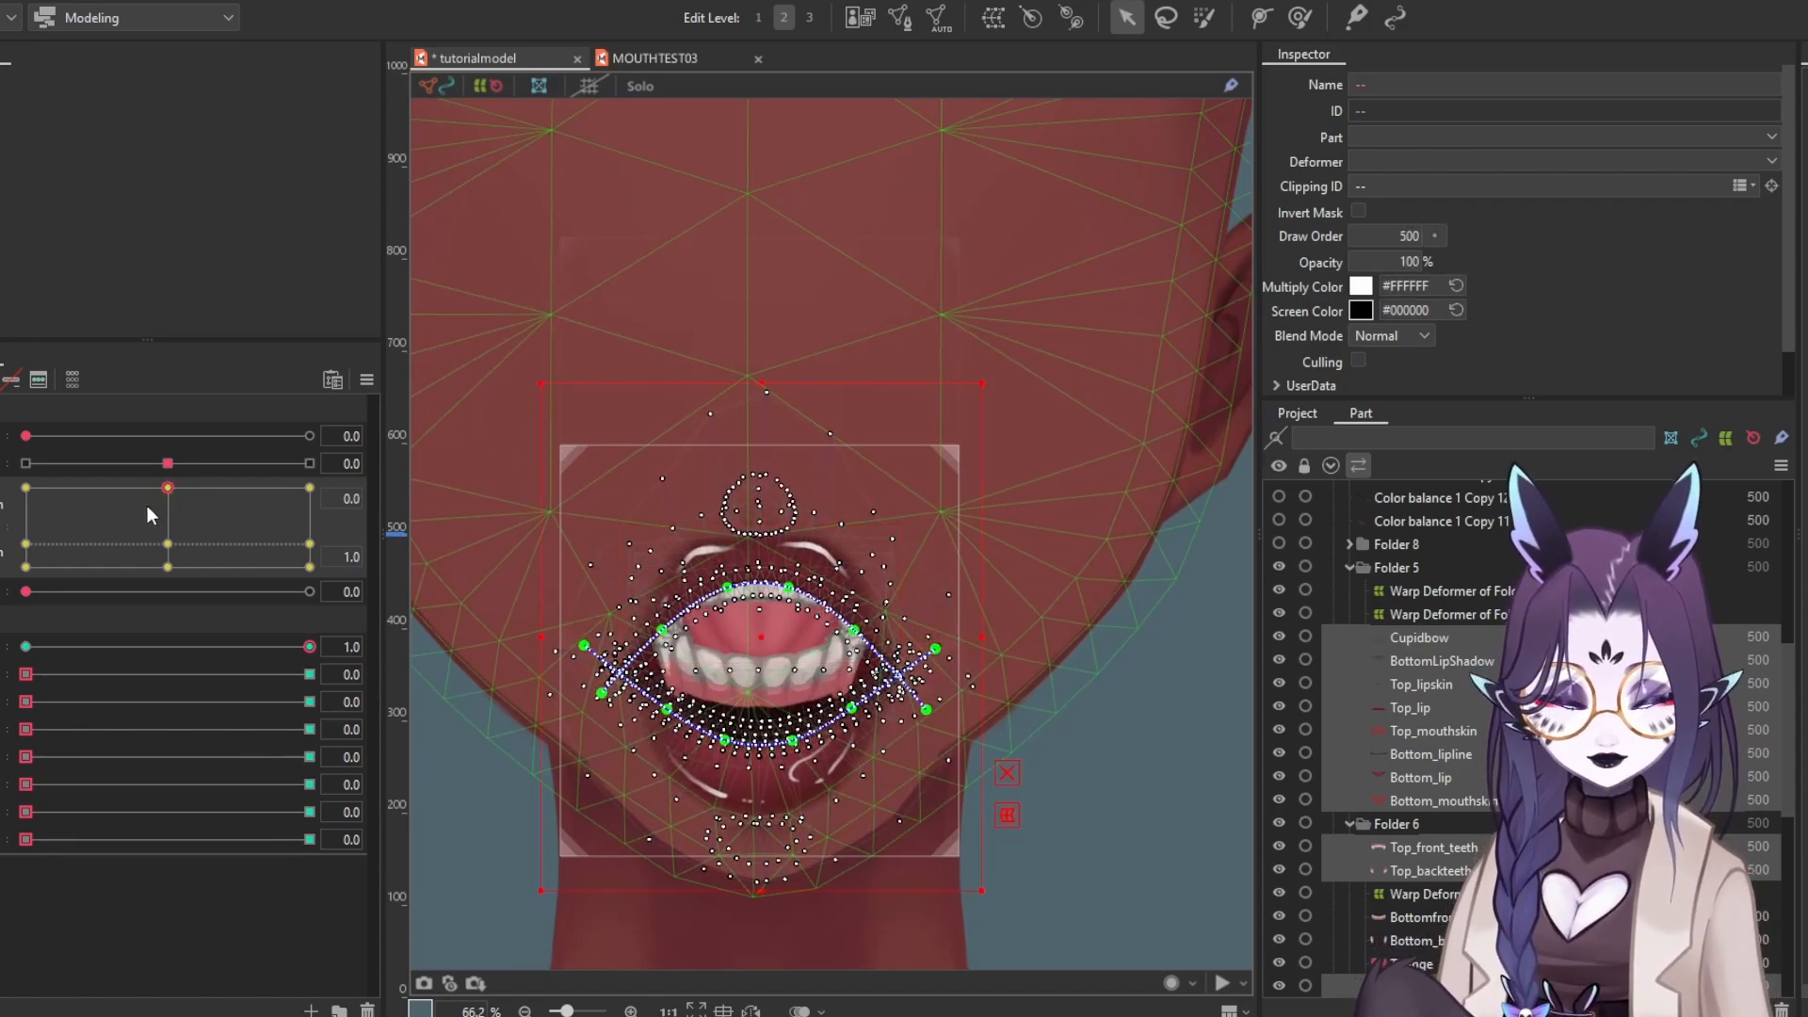
pyautogui.moveTo(168, 489)
pyautogui.mouseDown()
pyautogui.moveTo(163, 512)
pyautogui.moveTo(179, 497)
pyautogui.moveTo(126, 478)
pyautogui.moveTo(113, 506)
pyautogui.moveTo(235, 514)
pyautogui.moveTo(191, 508)
pyautogui.mouseUp()
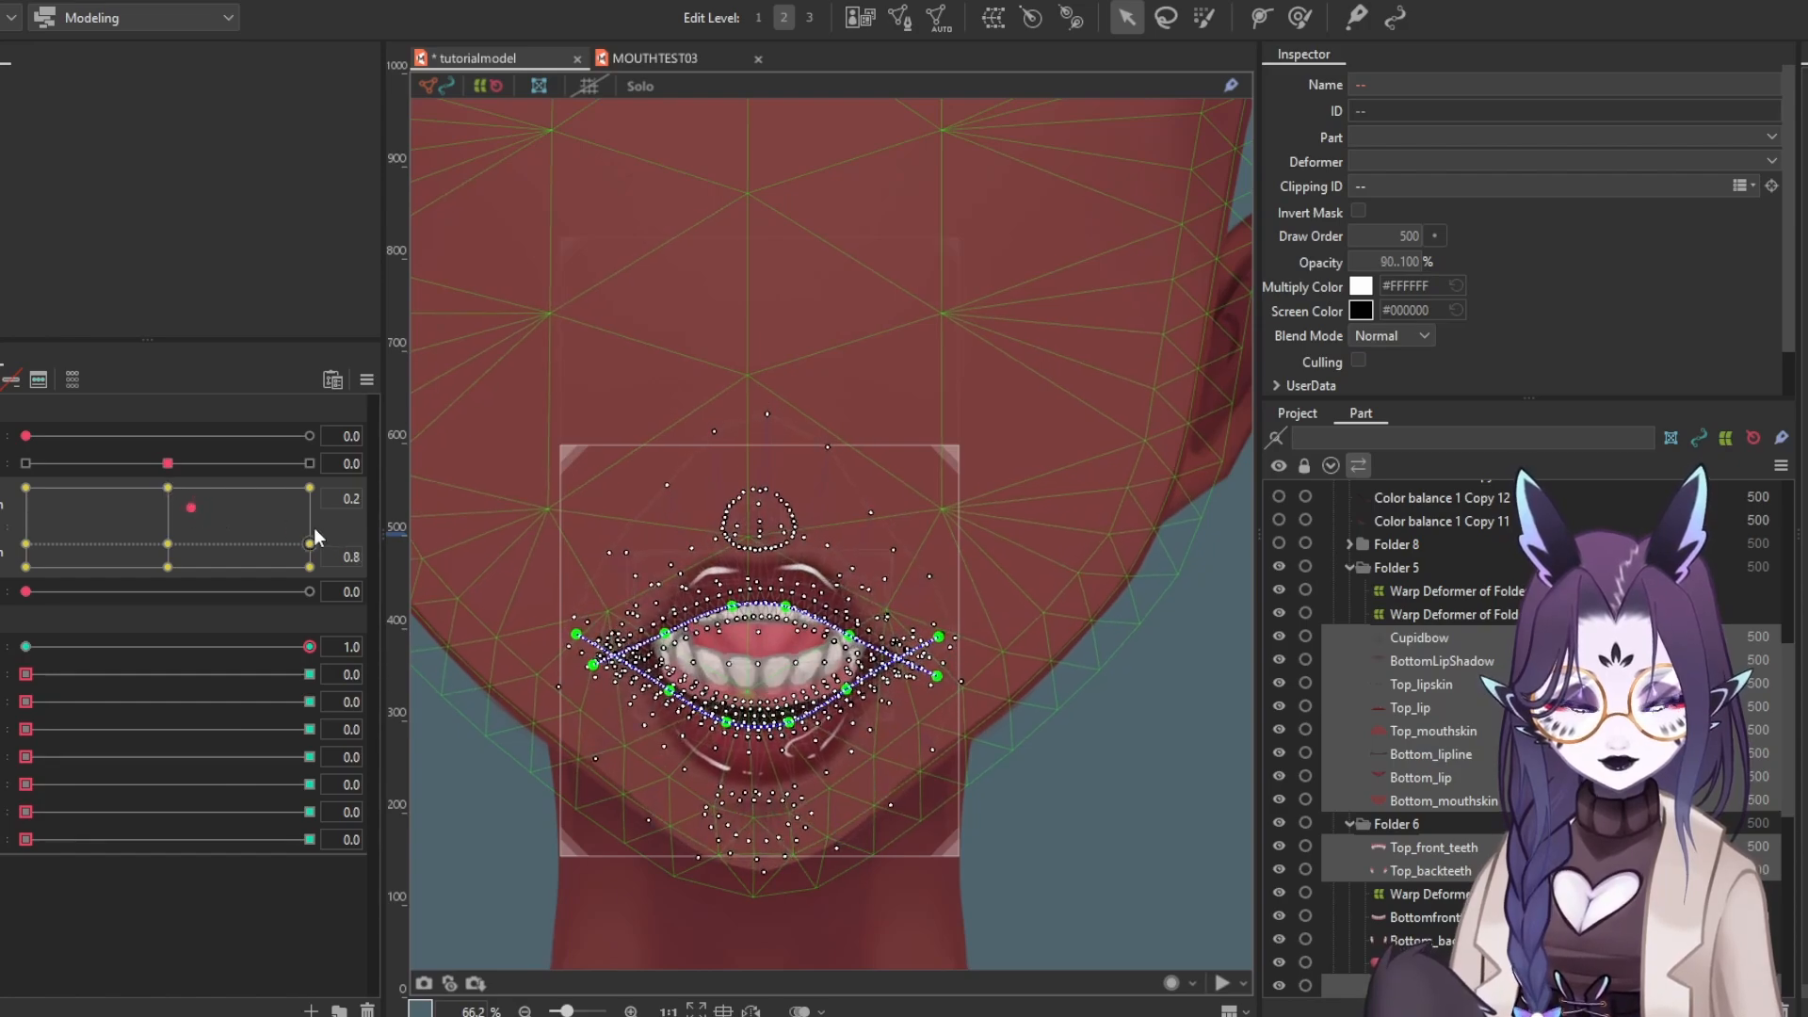
pyautogui.click(26, 646)
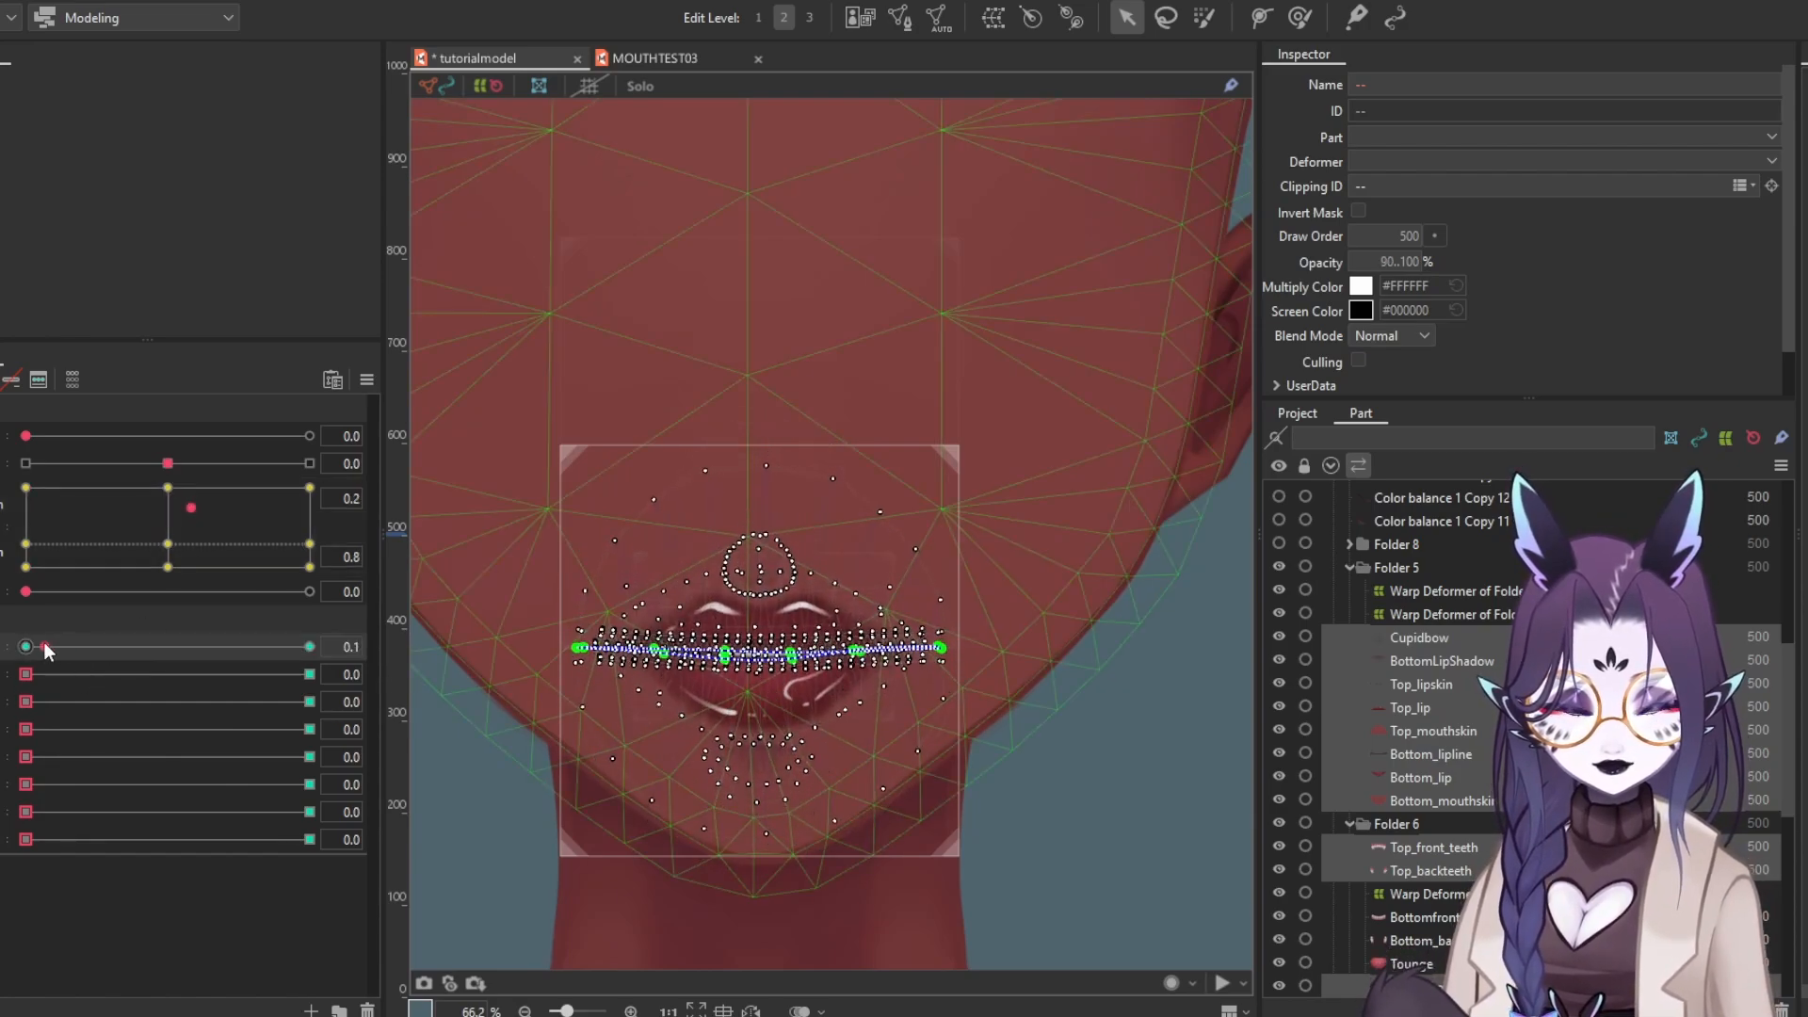
pyautogui.moveTo(25, 675); pyautogui.dragTo(308, 674)
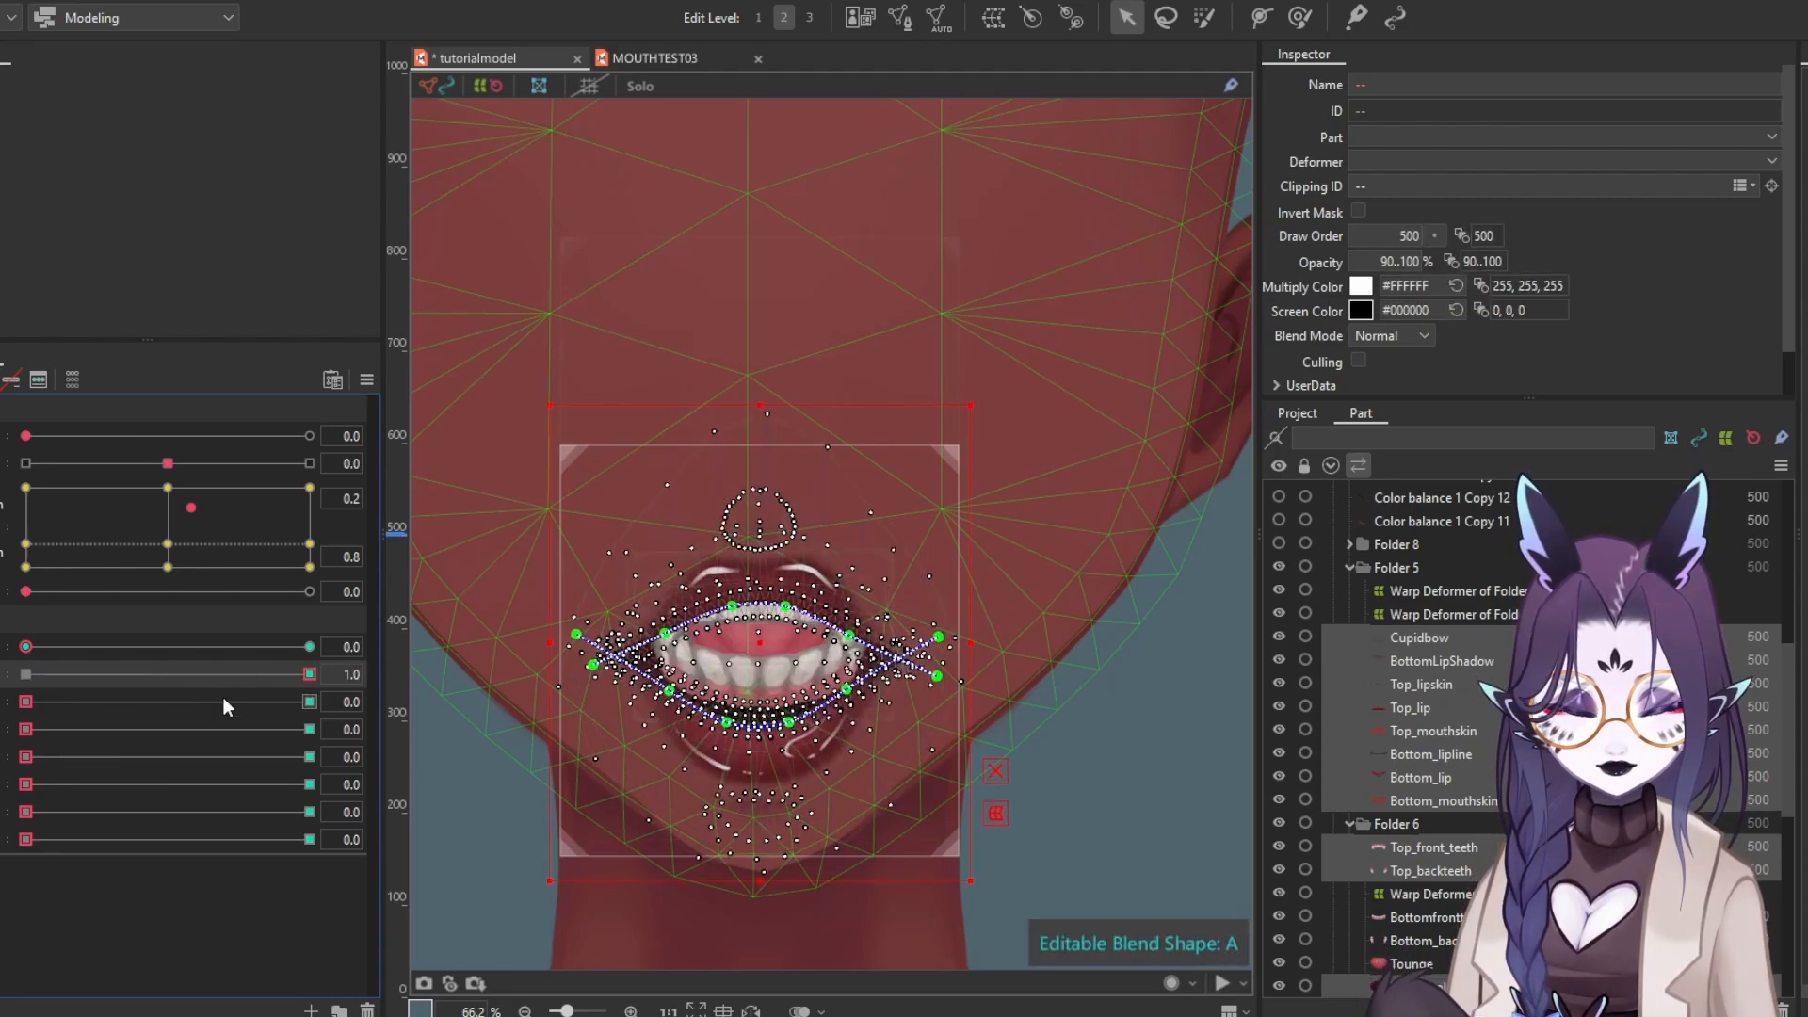
# Set A back to 0.0, preview Mouth Form and Mouth Open with silence at 0.0, and return both to 0.0
pyautogui.moveTo(275, 672); pyautogui.dragTo(31, 674)
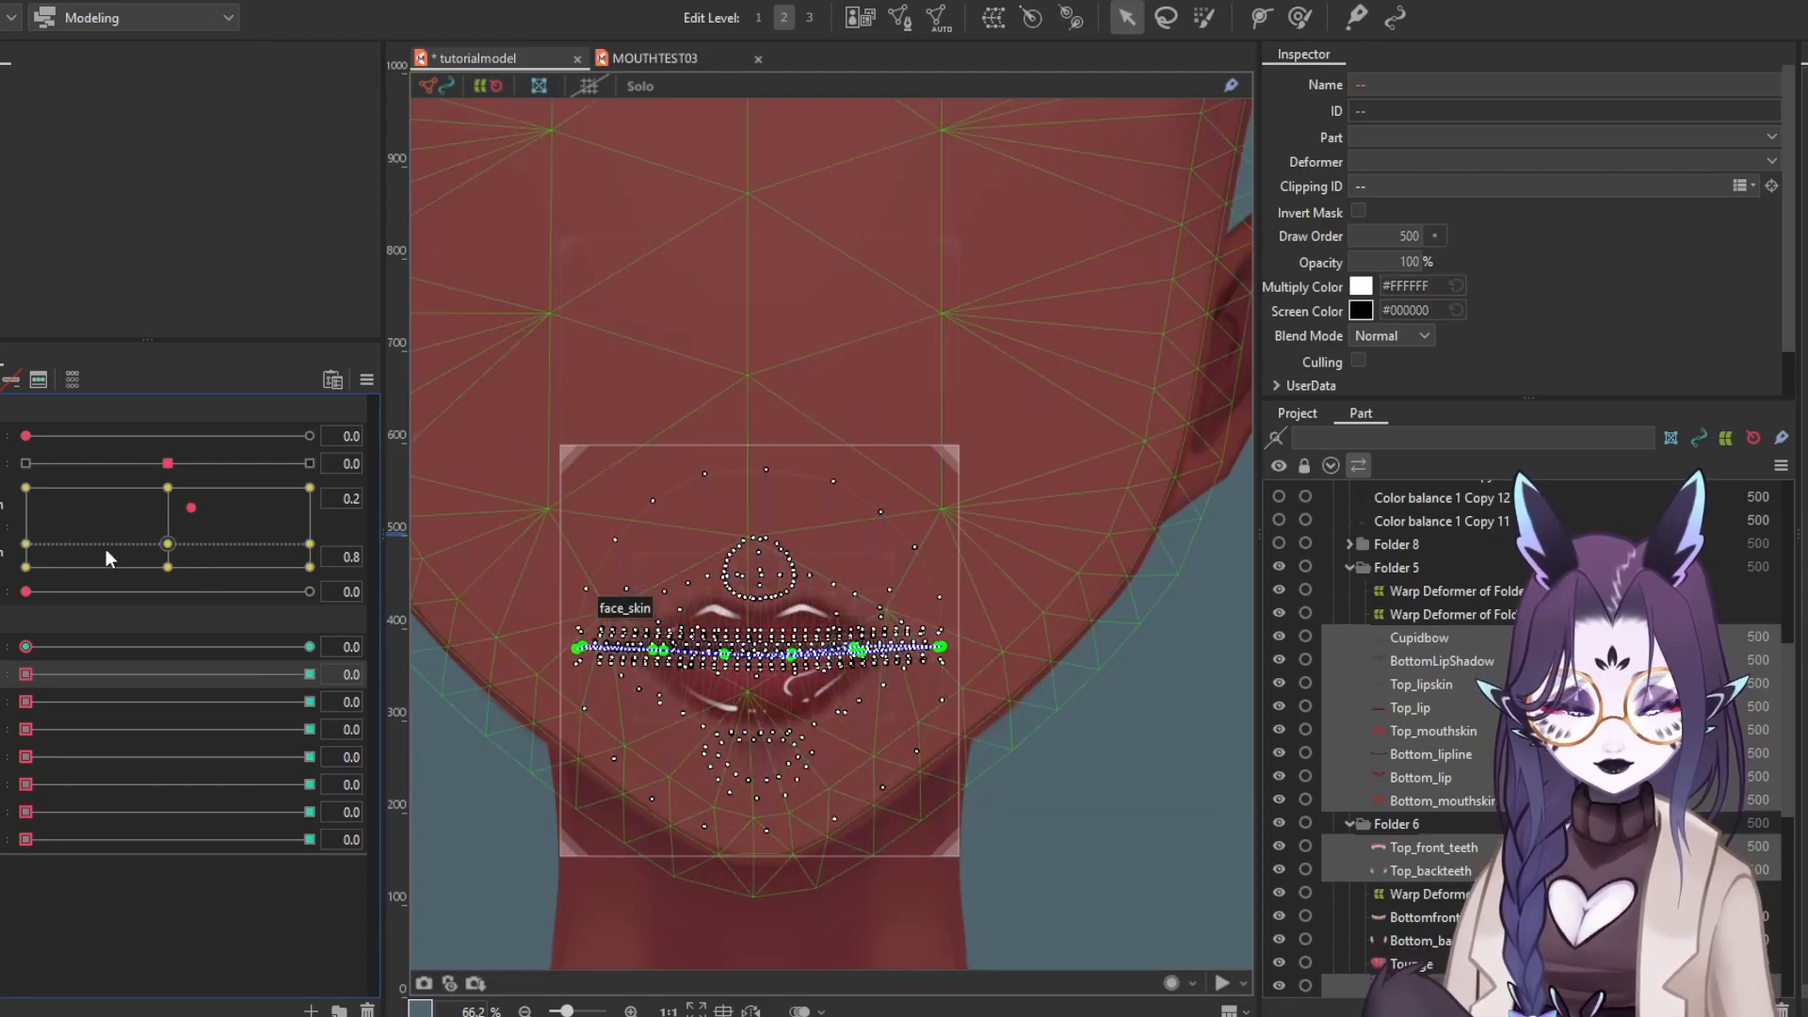
pyautogui.moveTo(194, 508); pyautogui.dragTo(230, 531)
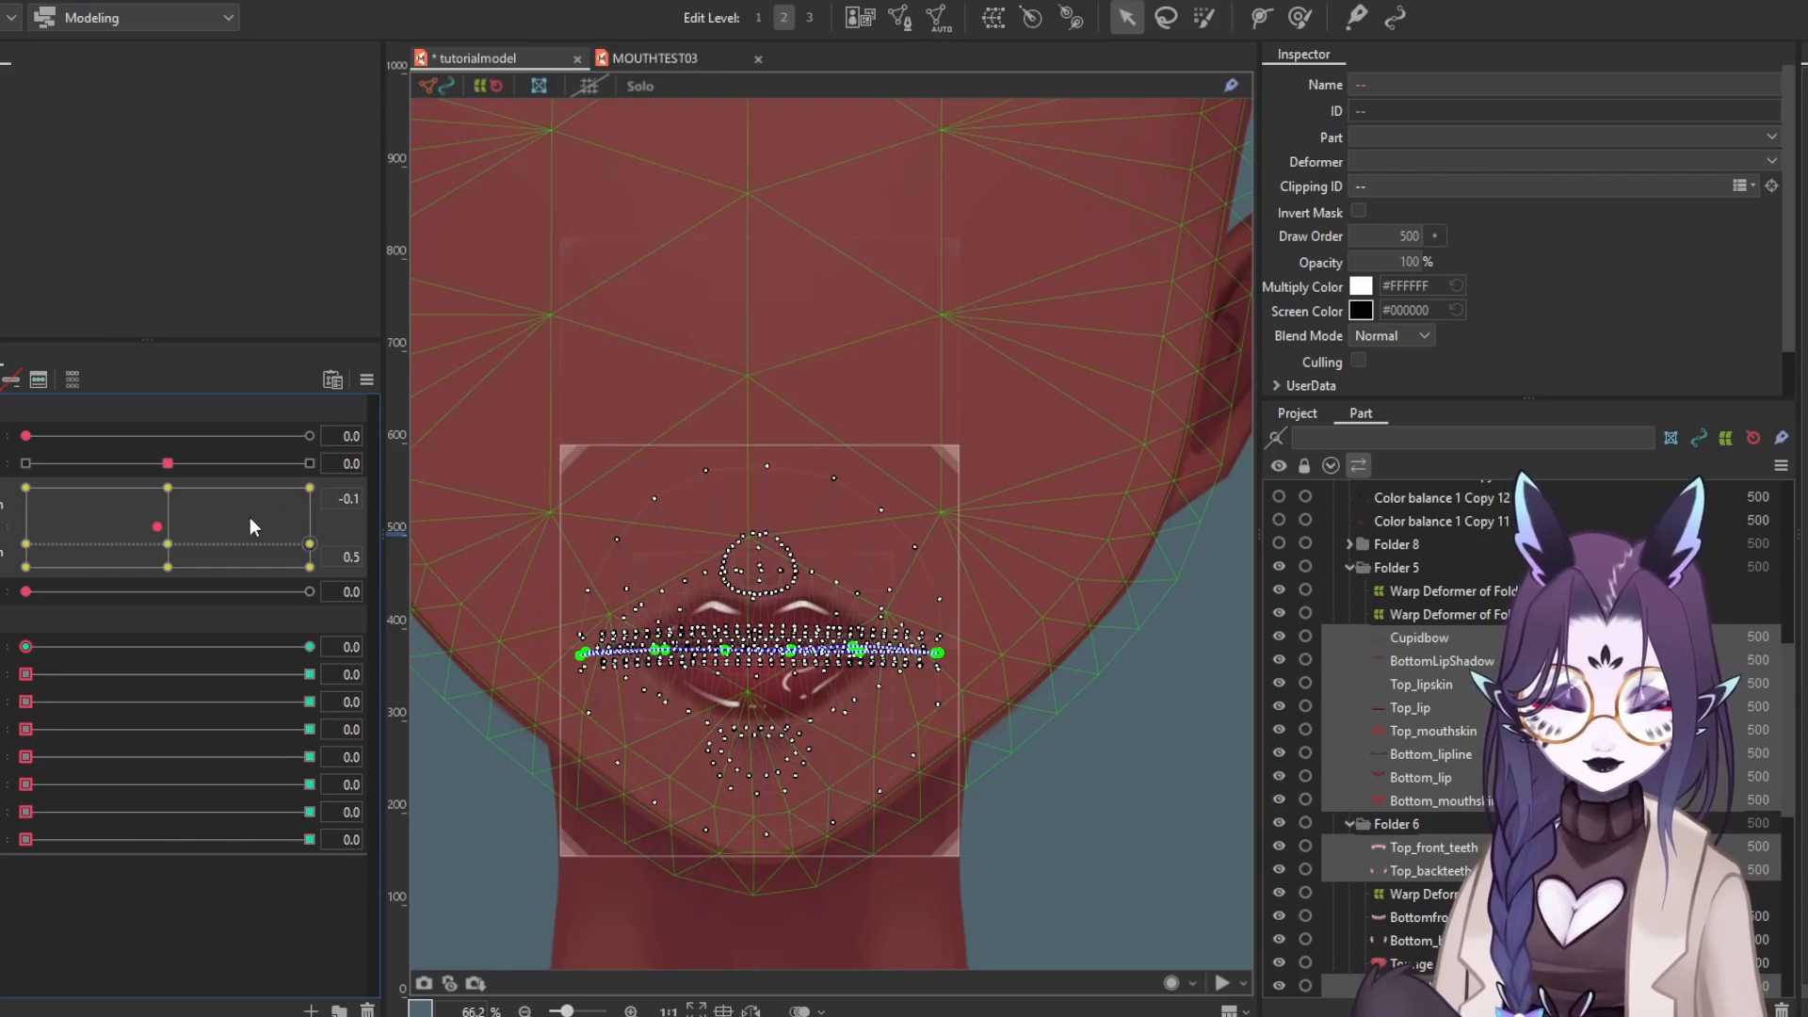
pyautogui.moveTo(251, 527); pyautogui.dragTo(175, 554)
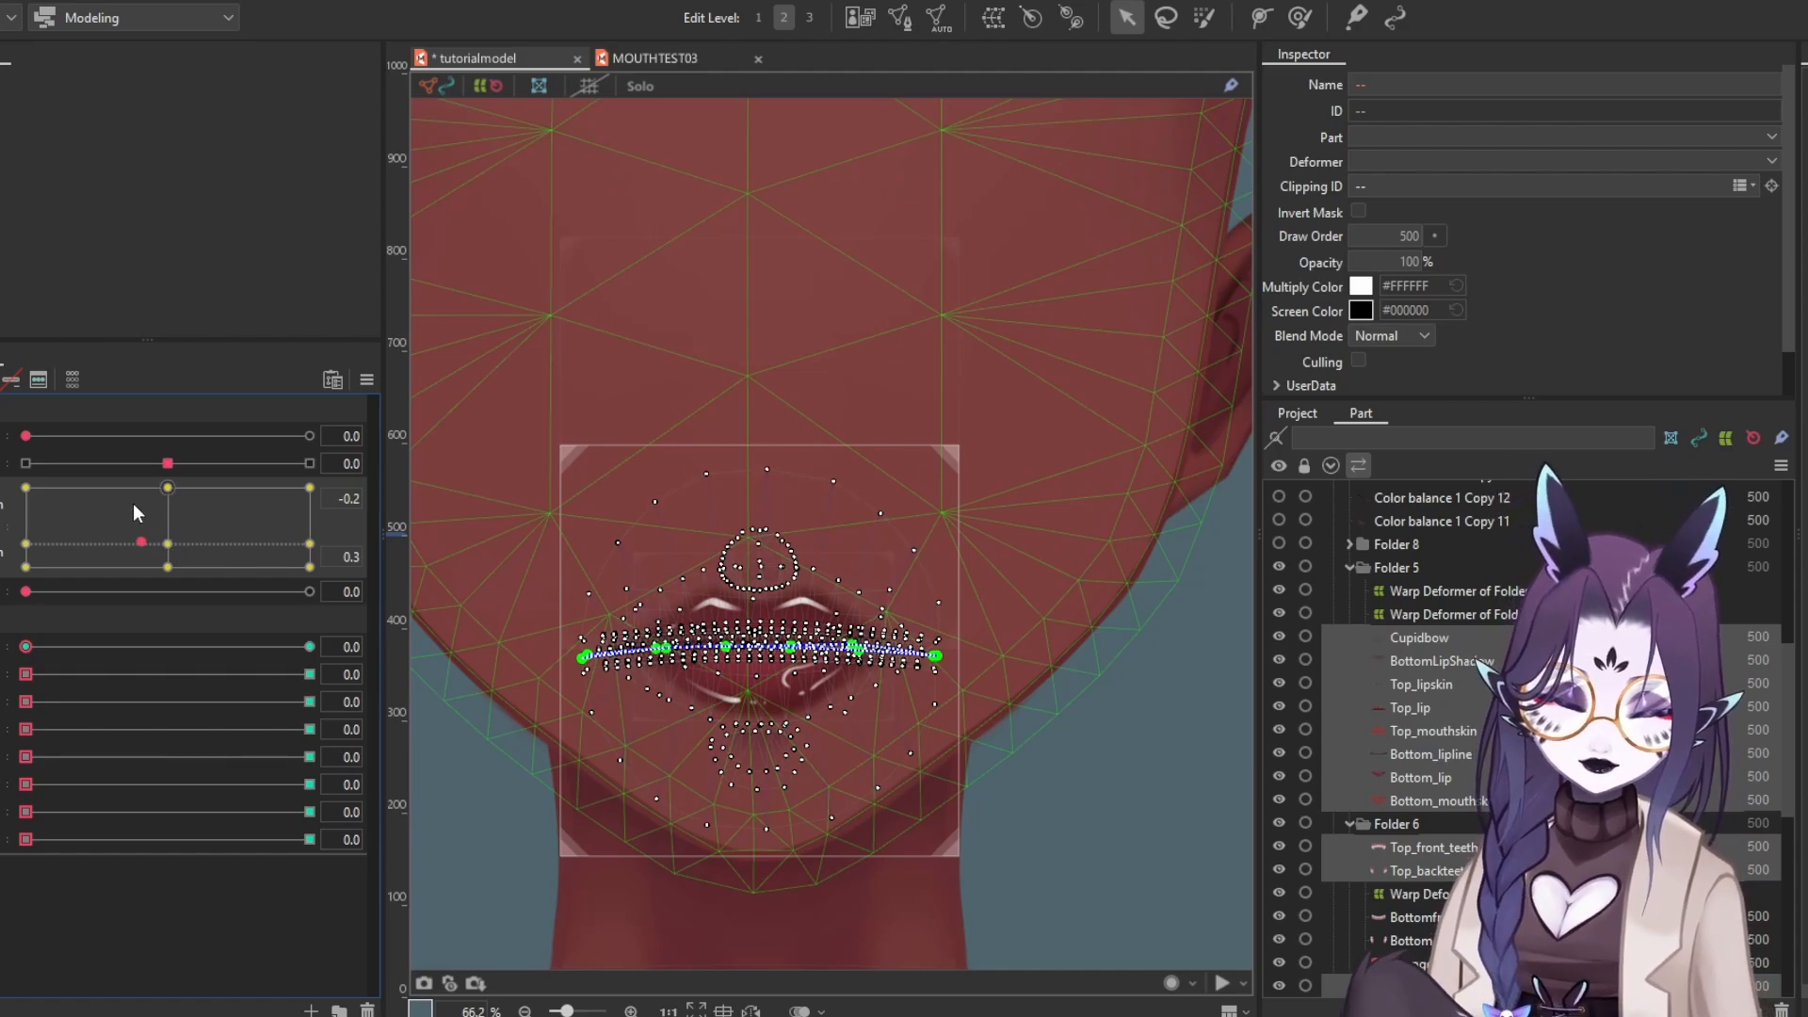
pyautogui.moveTo(234, 565); pyautogui.dragTo(167, 567)
pyautogui.moveTo(31, 673)
pyautogui.mouseDown()
pyautogui.moveTo(223, 680)
pyautogui.moveTo(45, 680)
pyautogui.mouseUp()
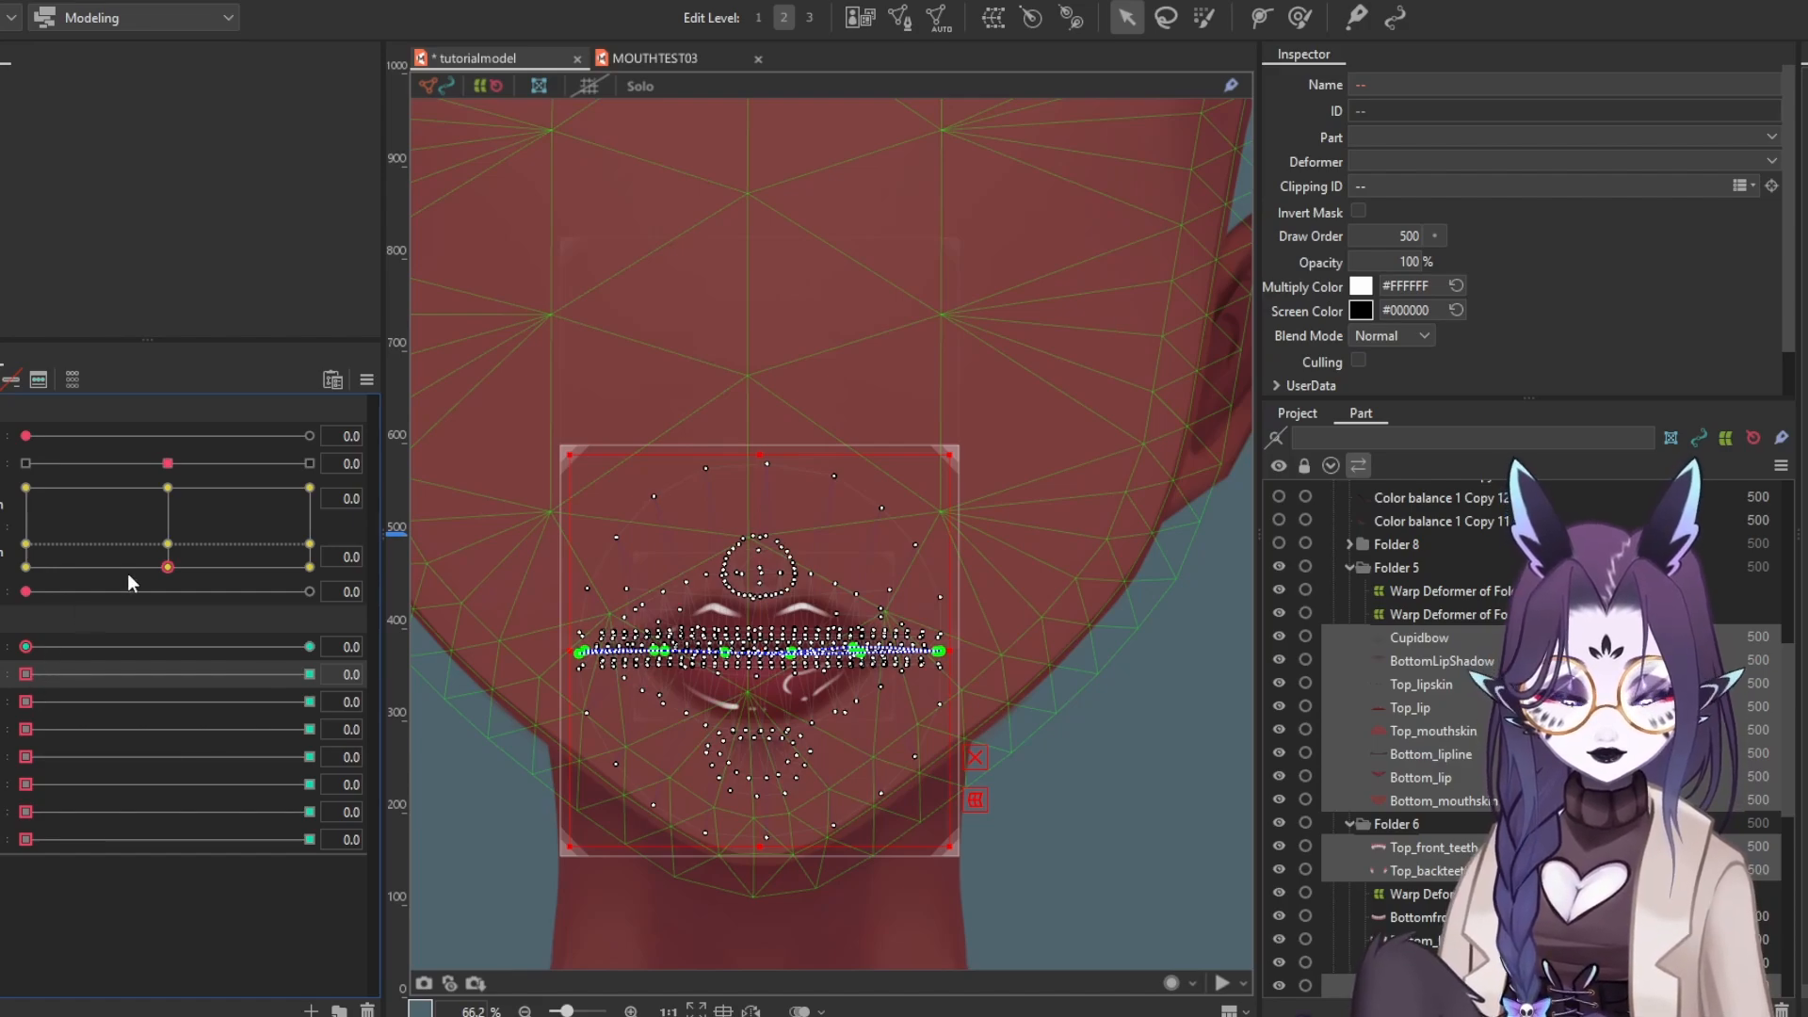
# Copy the mouth shape at Mouth Form 0.7, Mouth Open 0.6 and silence 1.0, and paste it at E 1.0 with the other parameters at 0.0
pyautogui.moveTo(127, 572); pyautogui.dragTo(318, 636)
pyautogui.moveTo(246, 558); pyautogui.dragTo(267, 524)
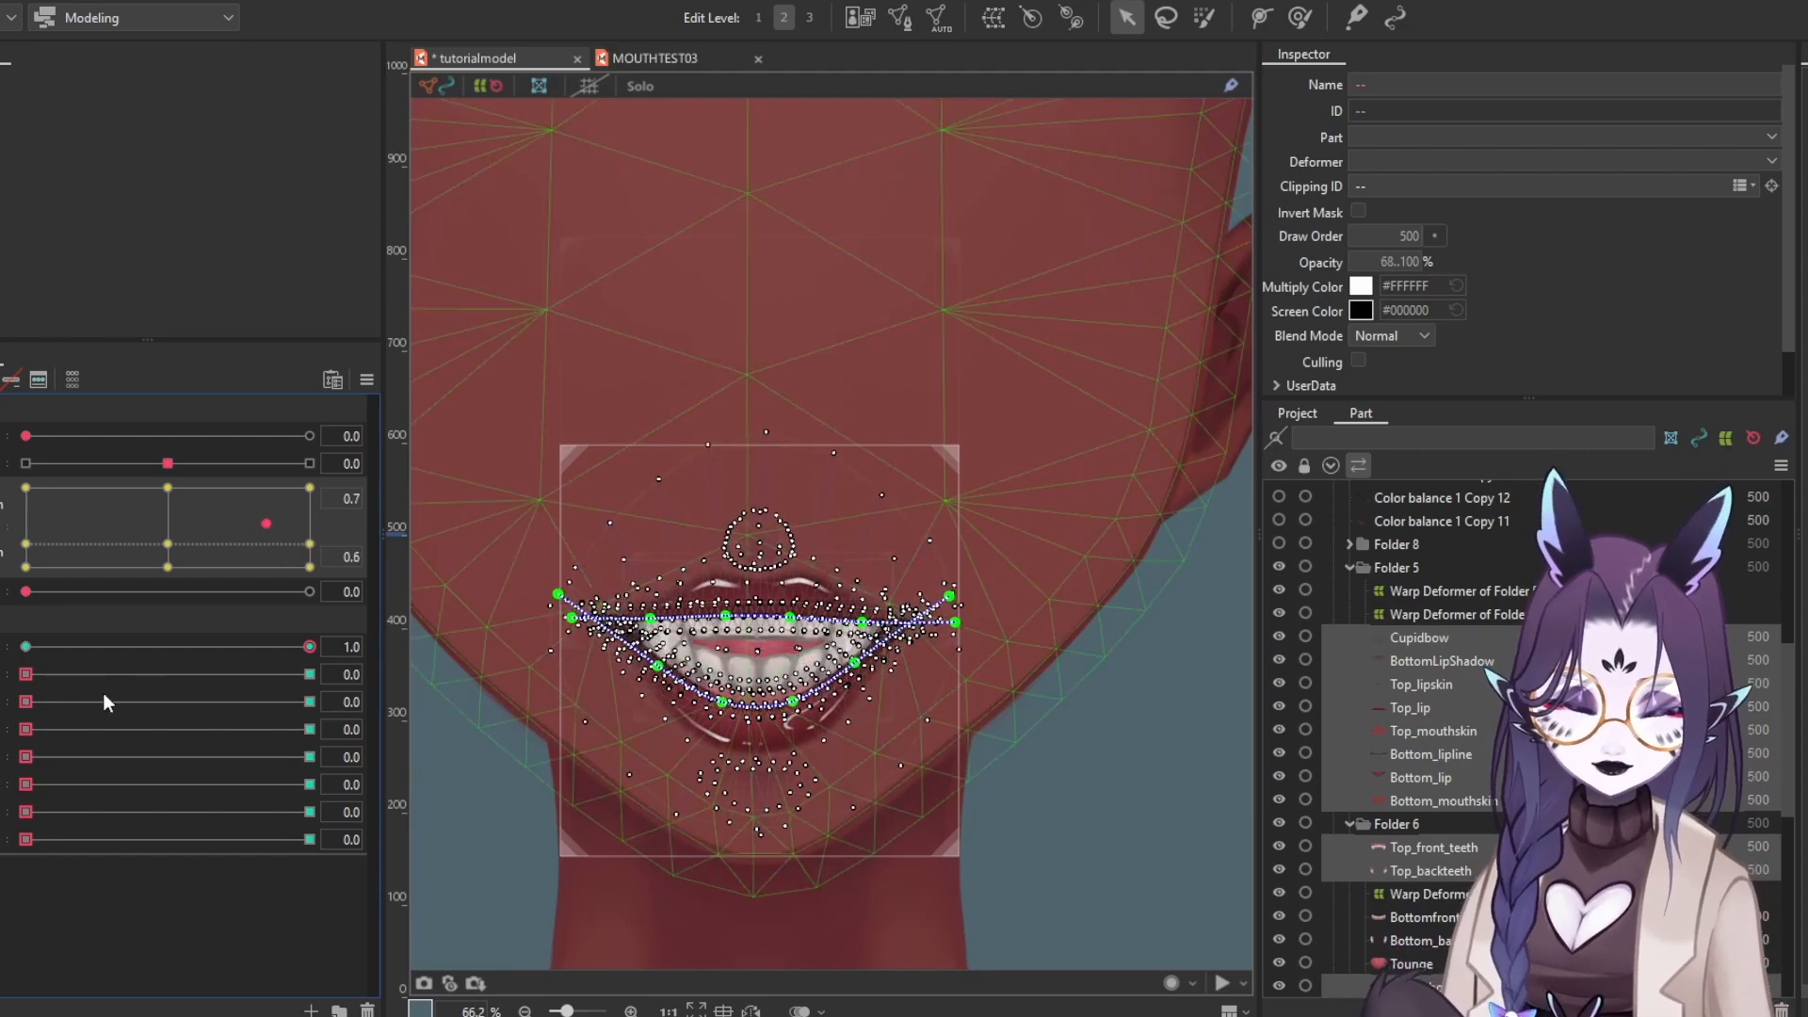
pyautogui.click(38, 646)
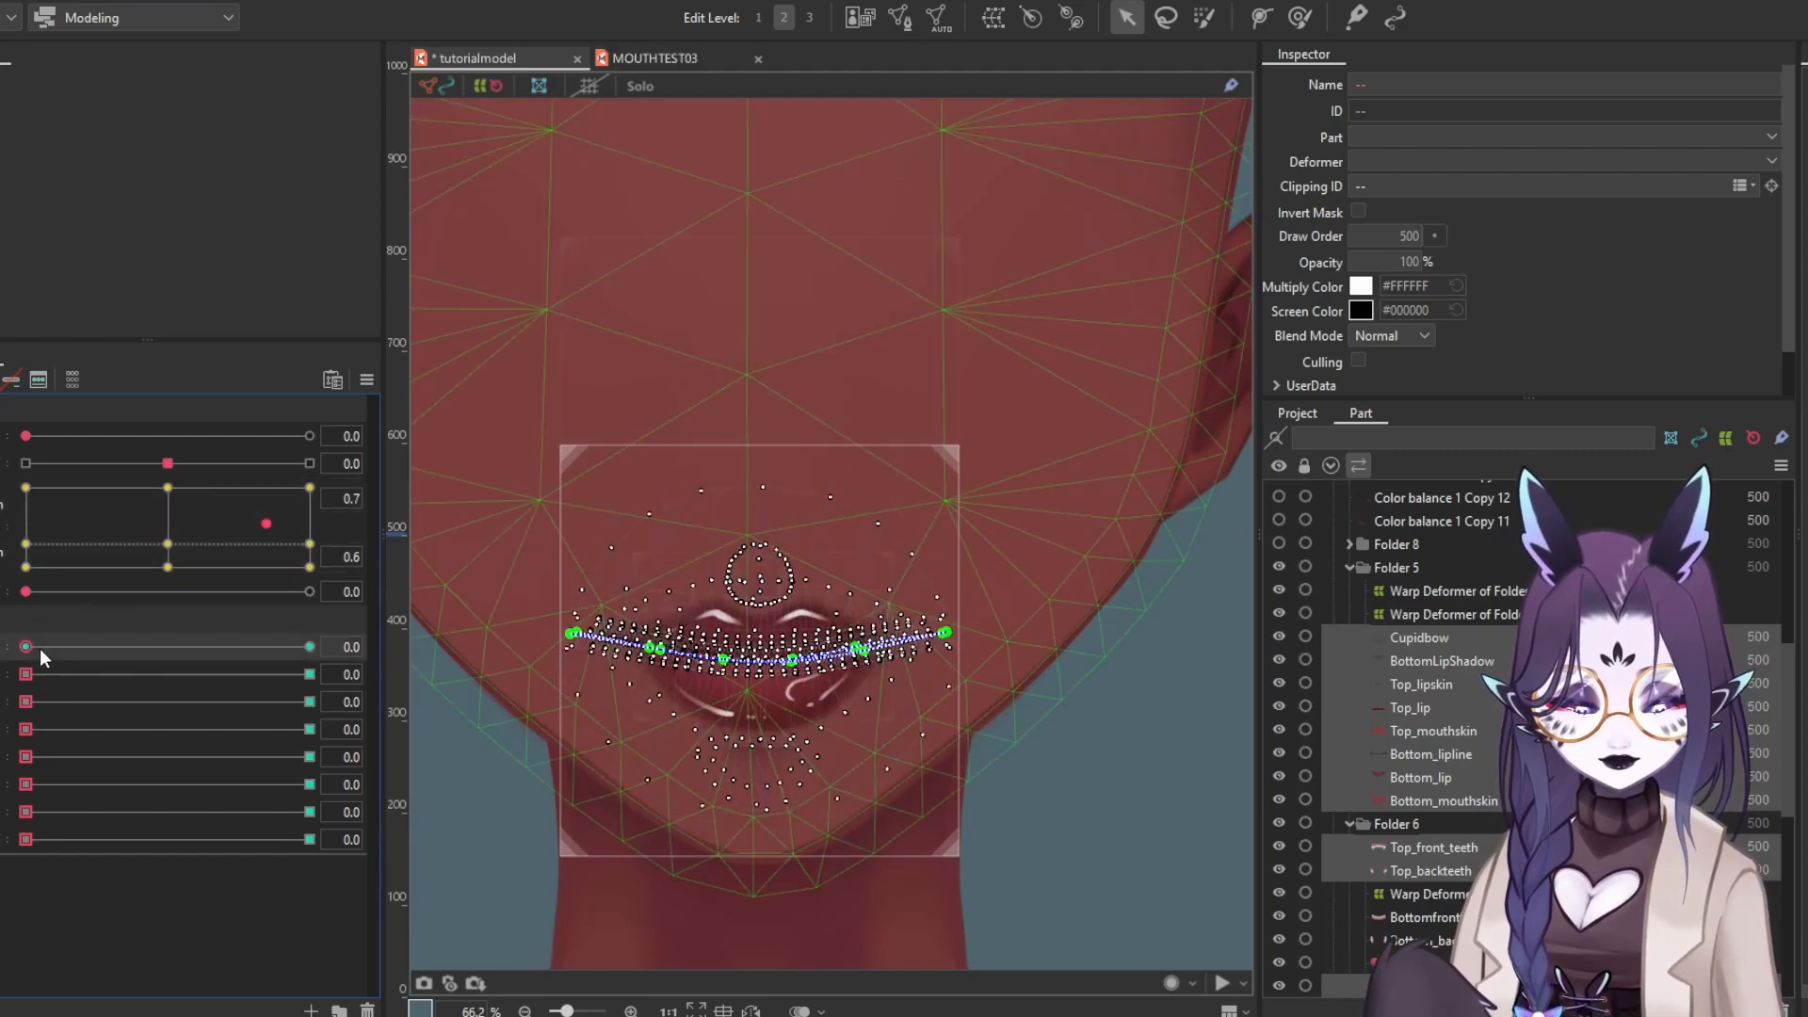
pyautogui.click(168, 566)
pyautogui.moveTo(25, 702); pyautogui.dragTo(326, 694)
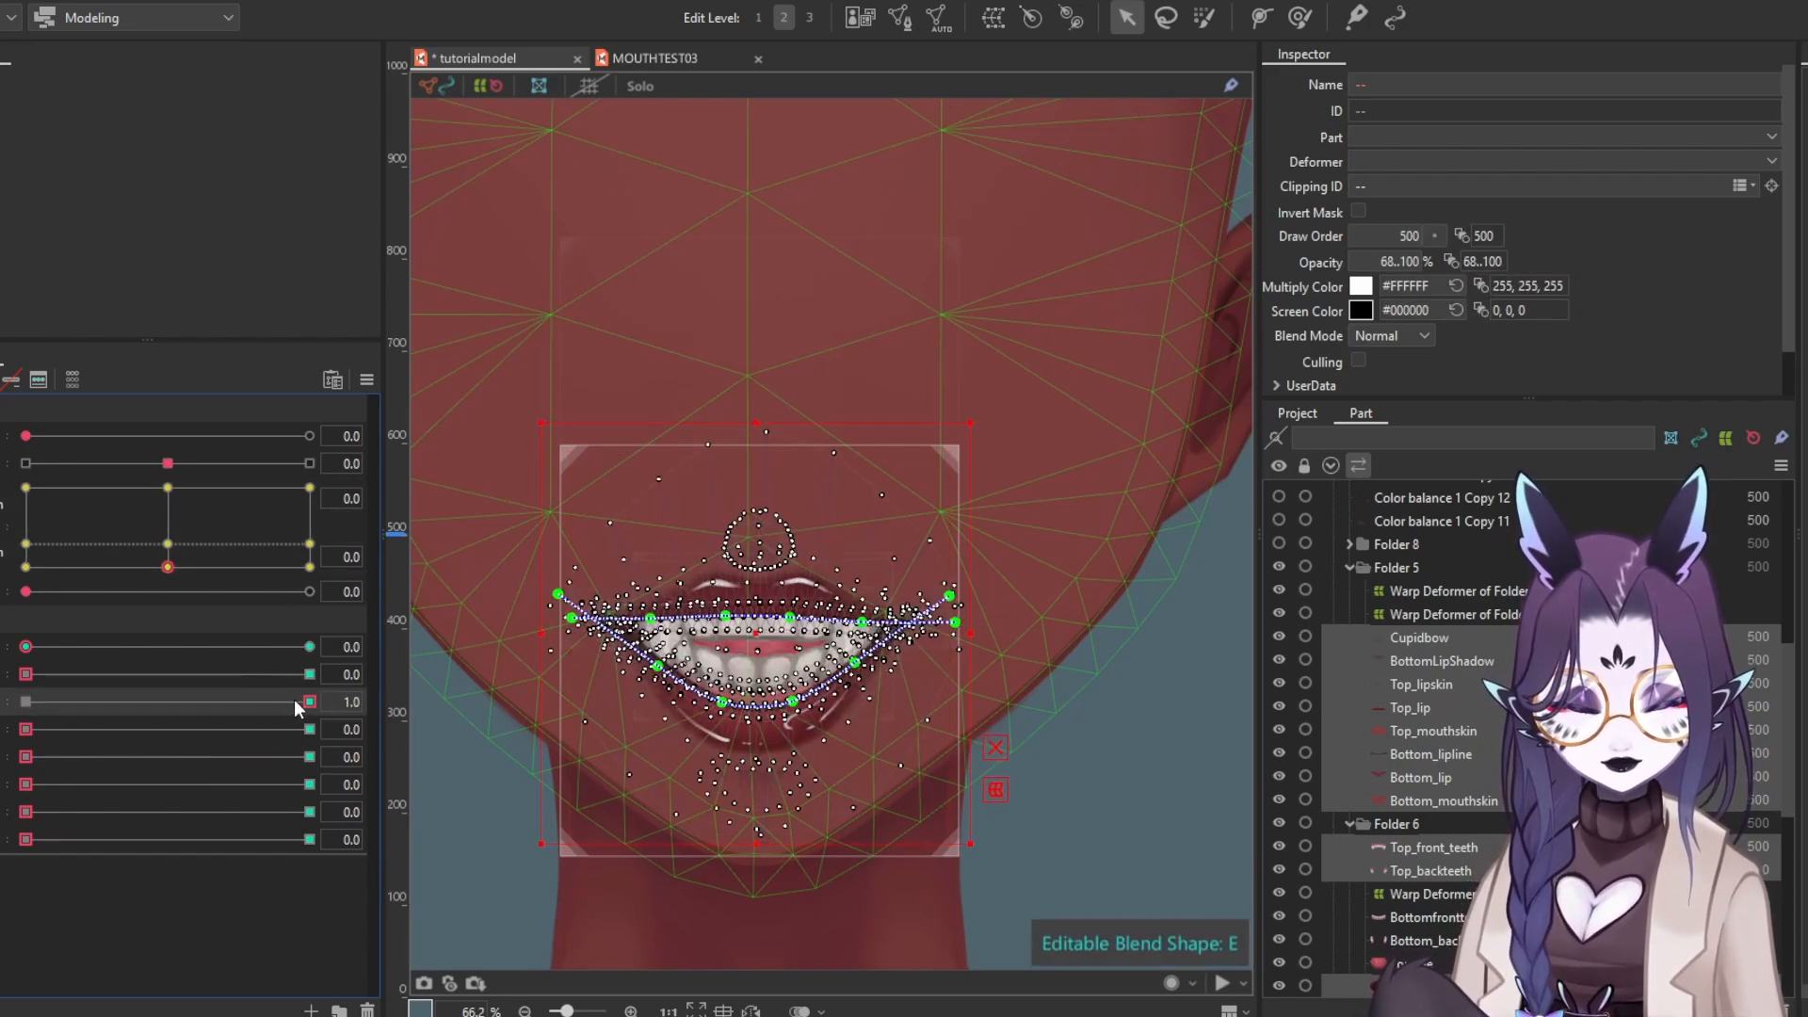
# Return E to 0.0 and pose the mouth for I with Mouth Form 1.0, Mouth Open 0.3, jawopen 0.2 and silence 1.0
pyautogui.moveTo(294, 699); pyautogui.dragTo(302, 744)
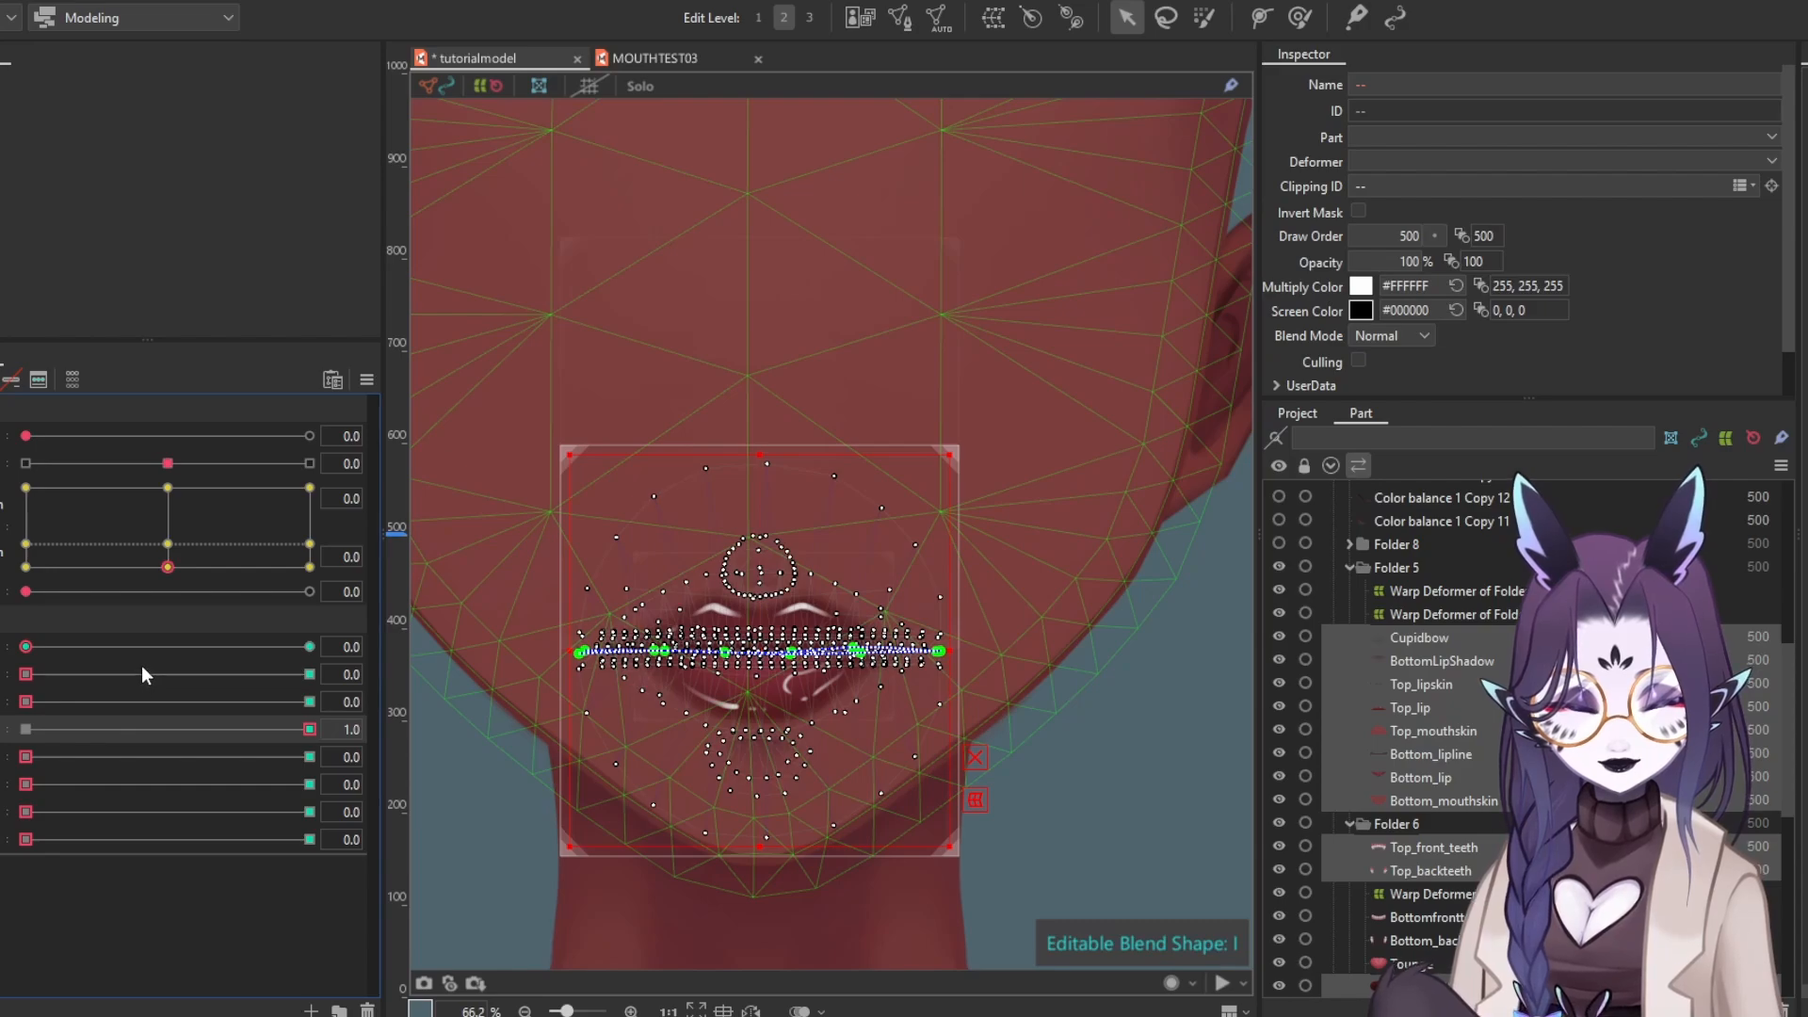
pyautogui.moveTo(175, 560); pyautogui.dragTo(343, 531)
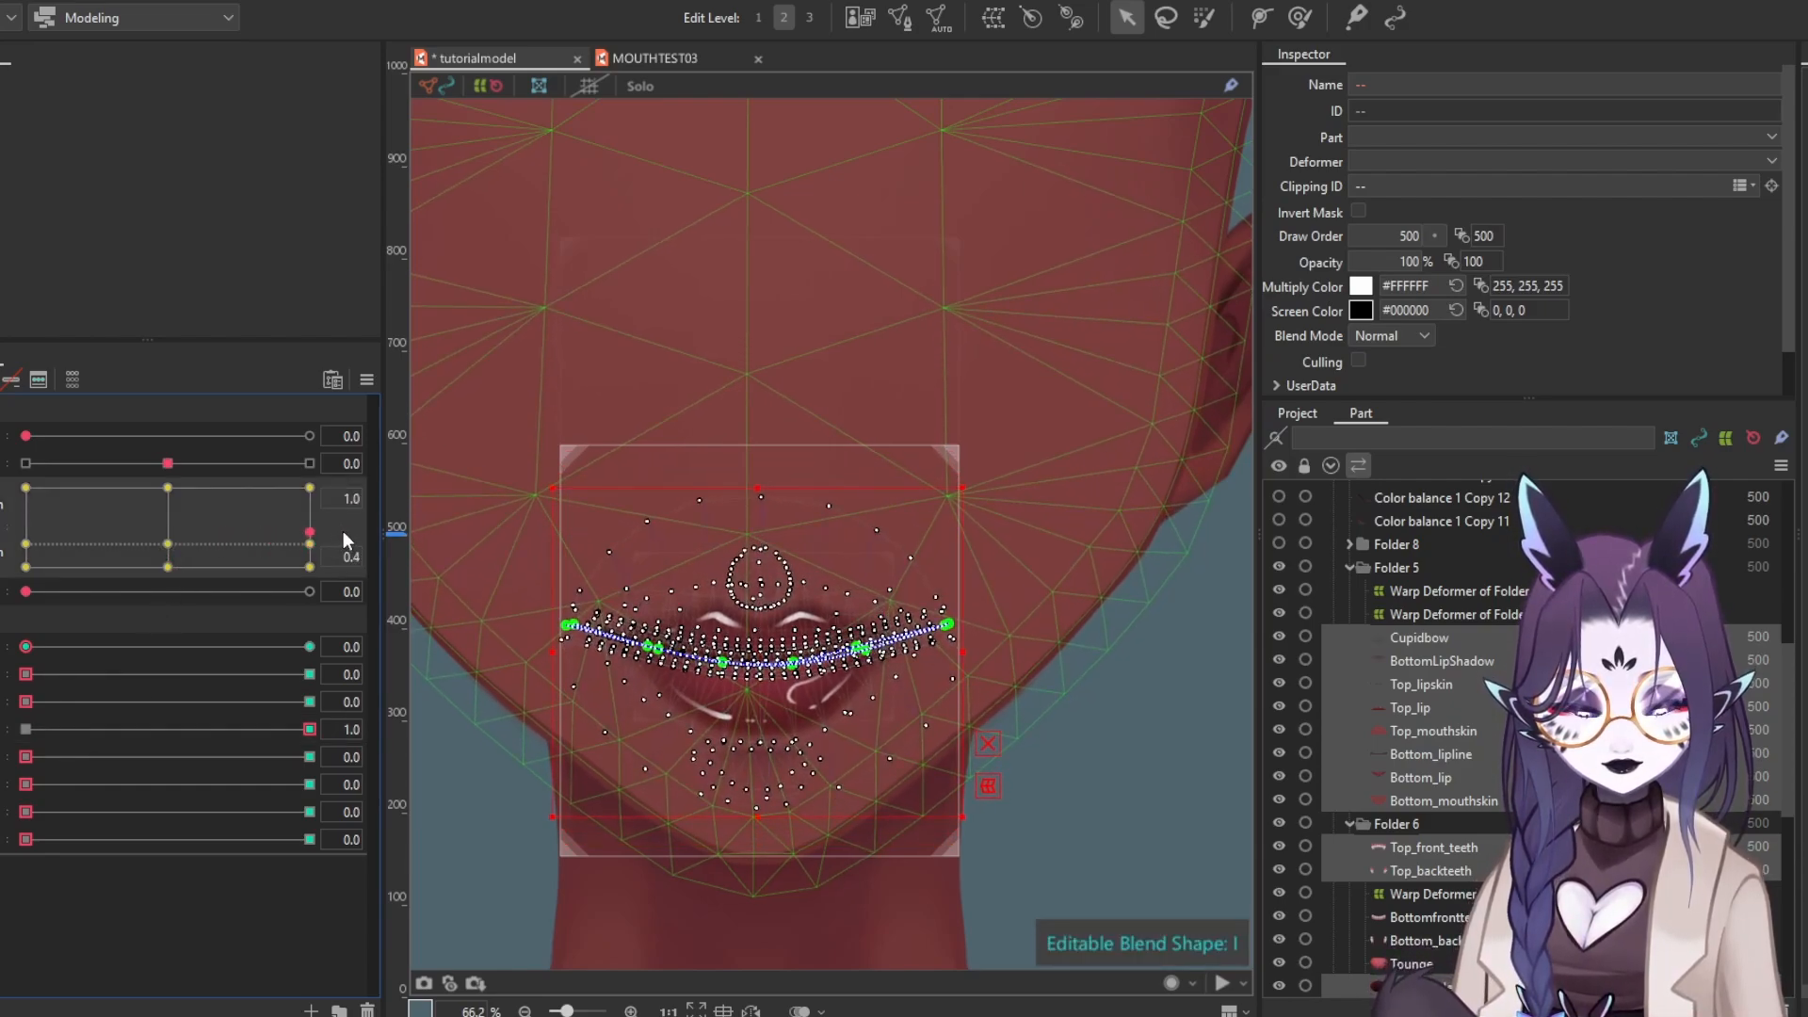
pyautogui.moveTo(28, 592); pyautogui.dragTo(292, 536)
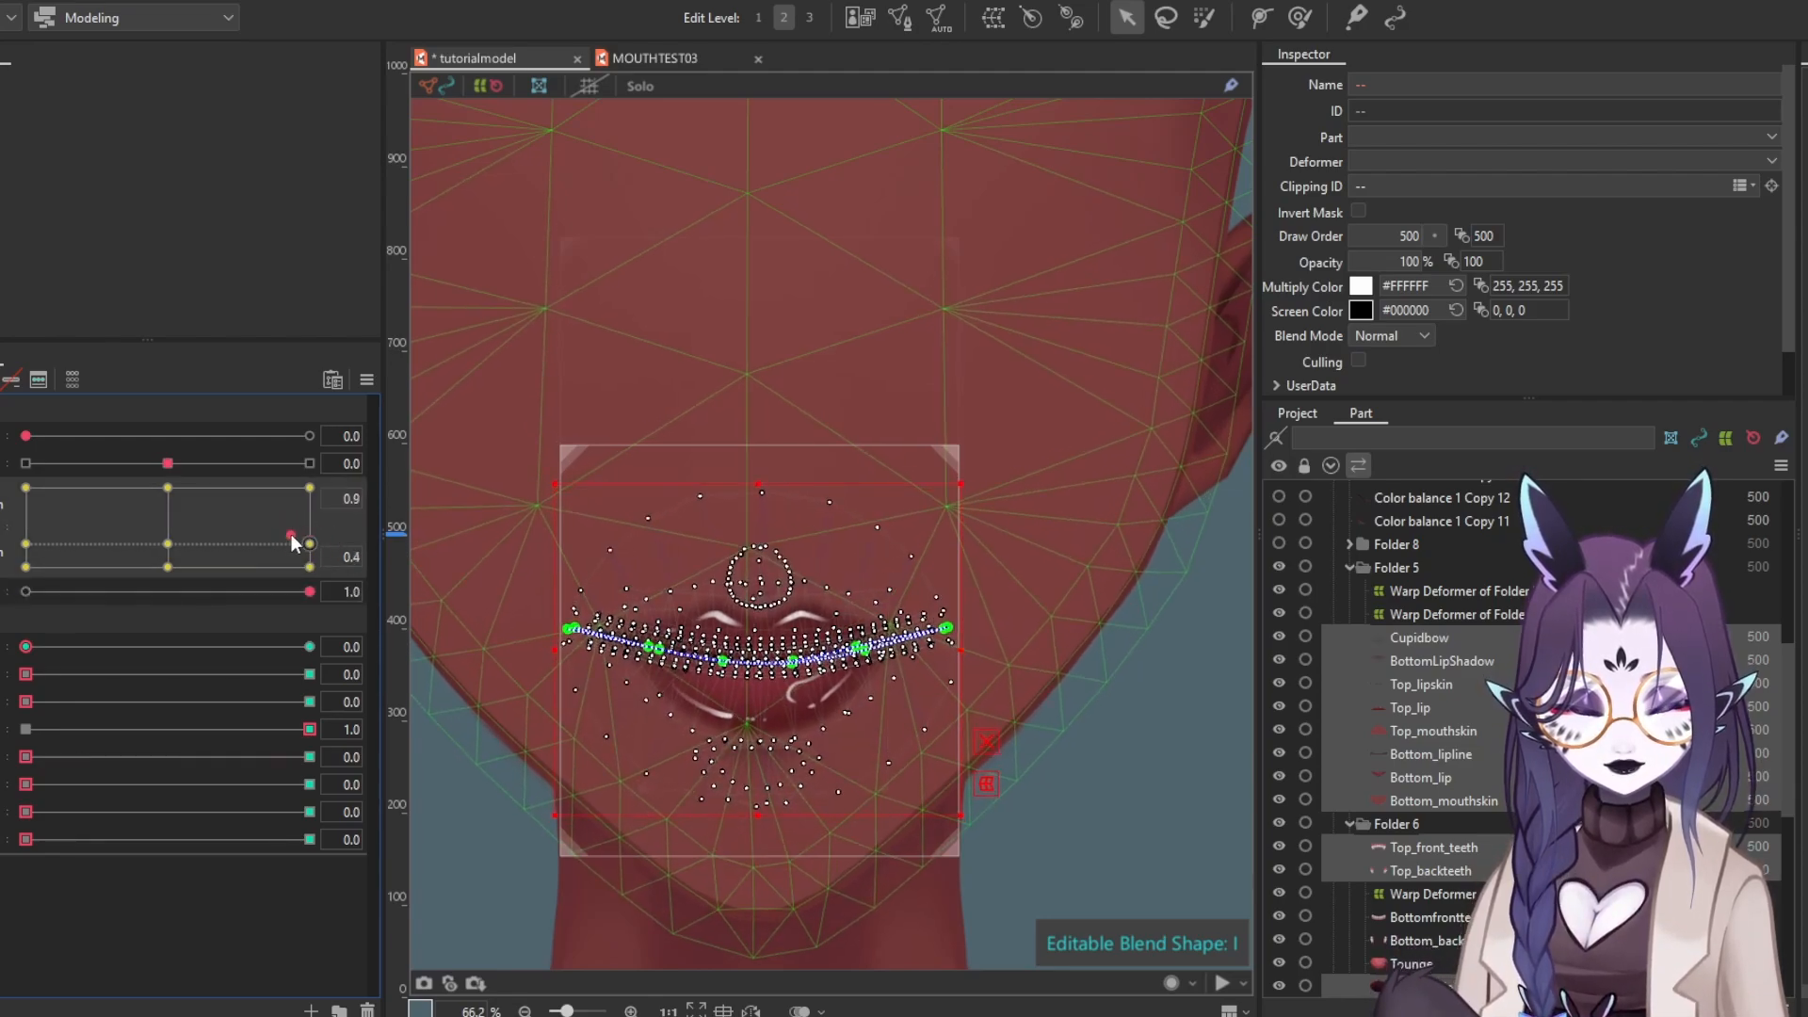
pyautogui.moveTo(26, 647); pyautogui.dragTo(369, 643)
pyautogui.moveTo(310, 729); pyautogui.dragTo(25, 728)
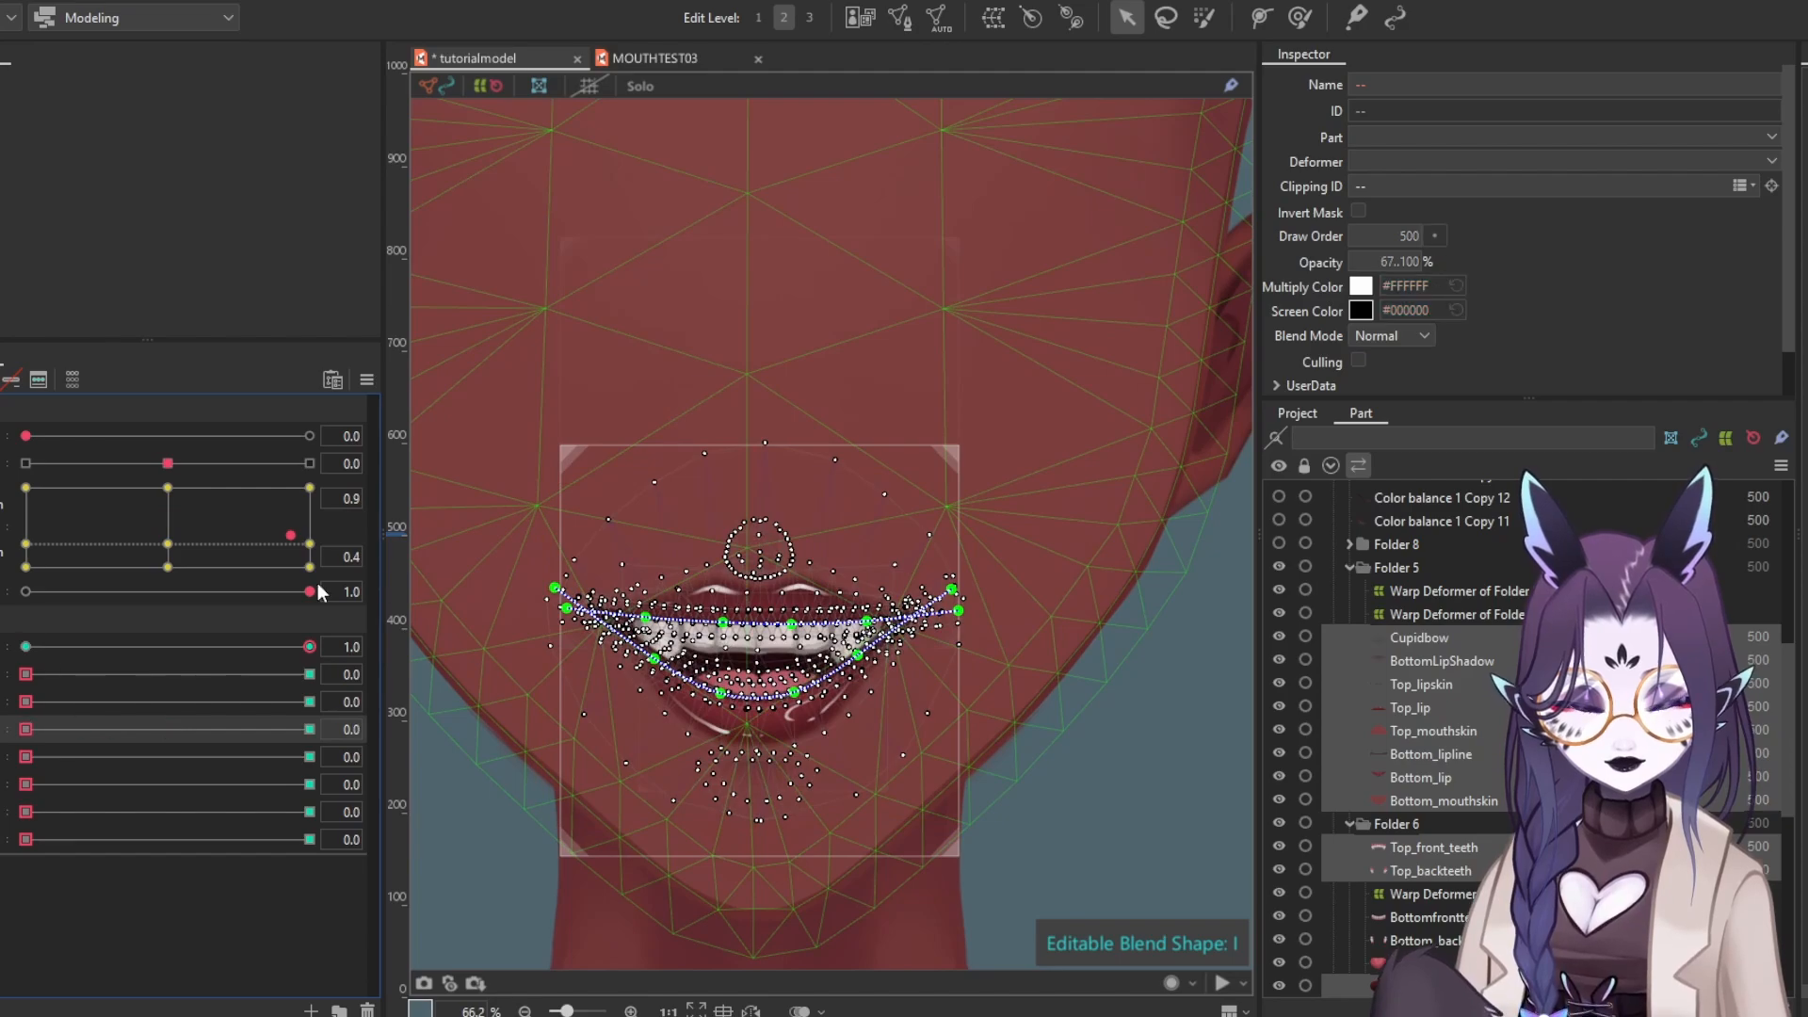
pyautogui.moveTo(290, 535)
pyautogui.mouseDown()
pyautogui.moveTo(364, 546)
pyautogui.moveTo(368, 569)
pyautogui.moveTo(26, 591)
pyautogui.moveTo(352, 533)
pyautogui.moveTo(292, 565)
pyautogui.mouseUp()
pyautogui.moveTo(60, 645); pyautogui.dragTo(376, 635)
pyautogui.moveTo(27, 591); pyautogui.dragTo(87, 593)
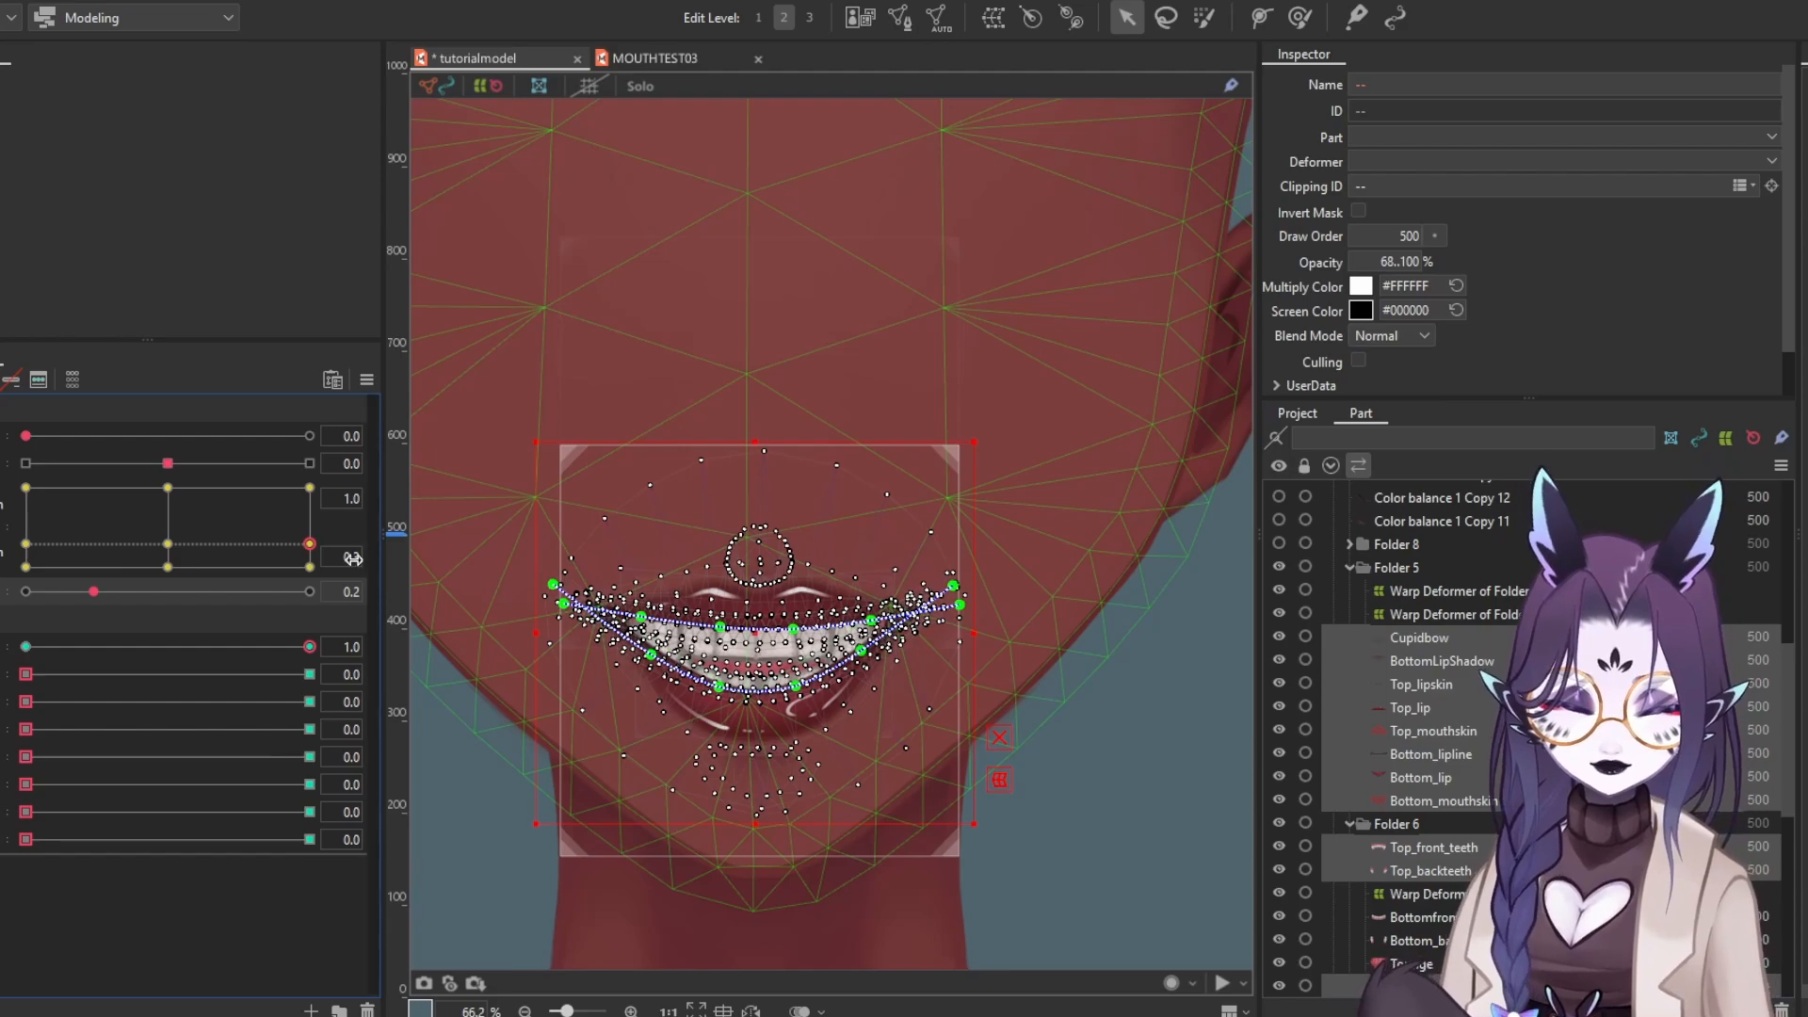
# Reset the parameters to their defaults and paste the copied I mouth shape at I 1.0
pyautogui.click(65, 642)
pyautogui.click(368, 379)
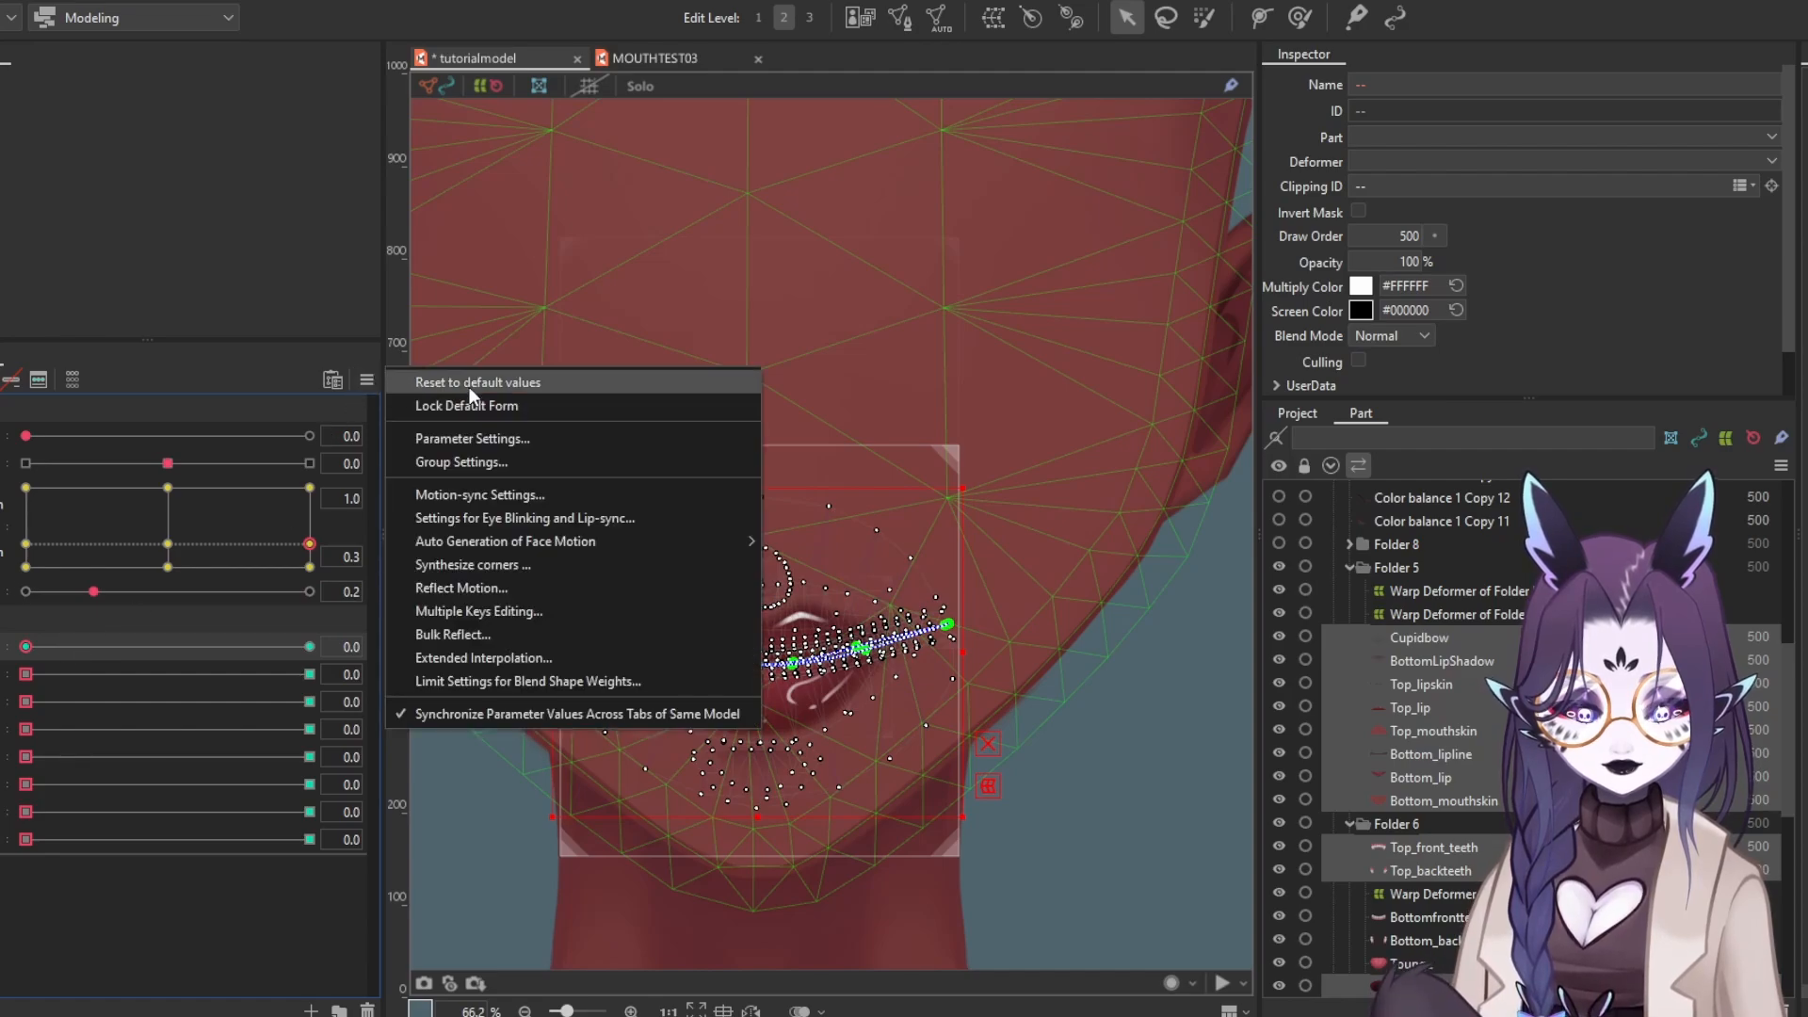
pyautogui.click(471, 379)
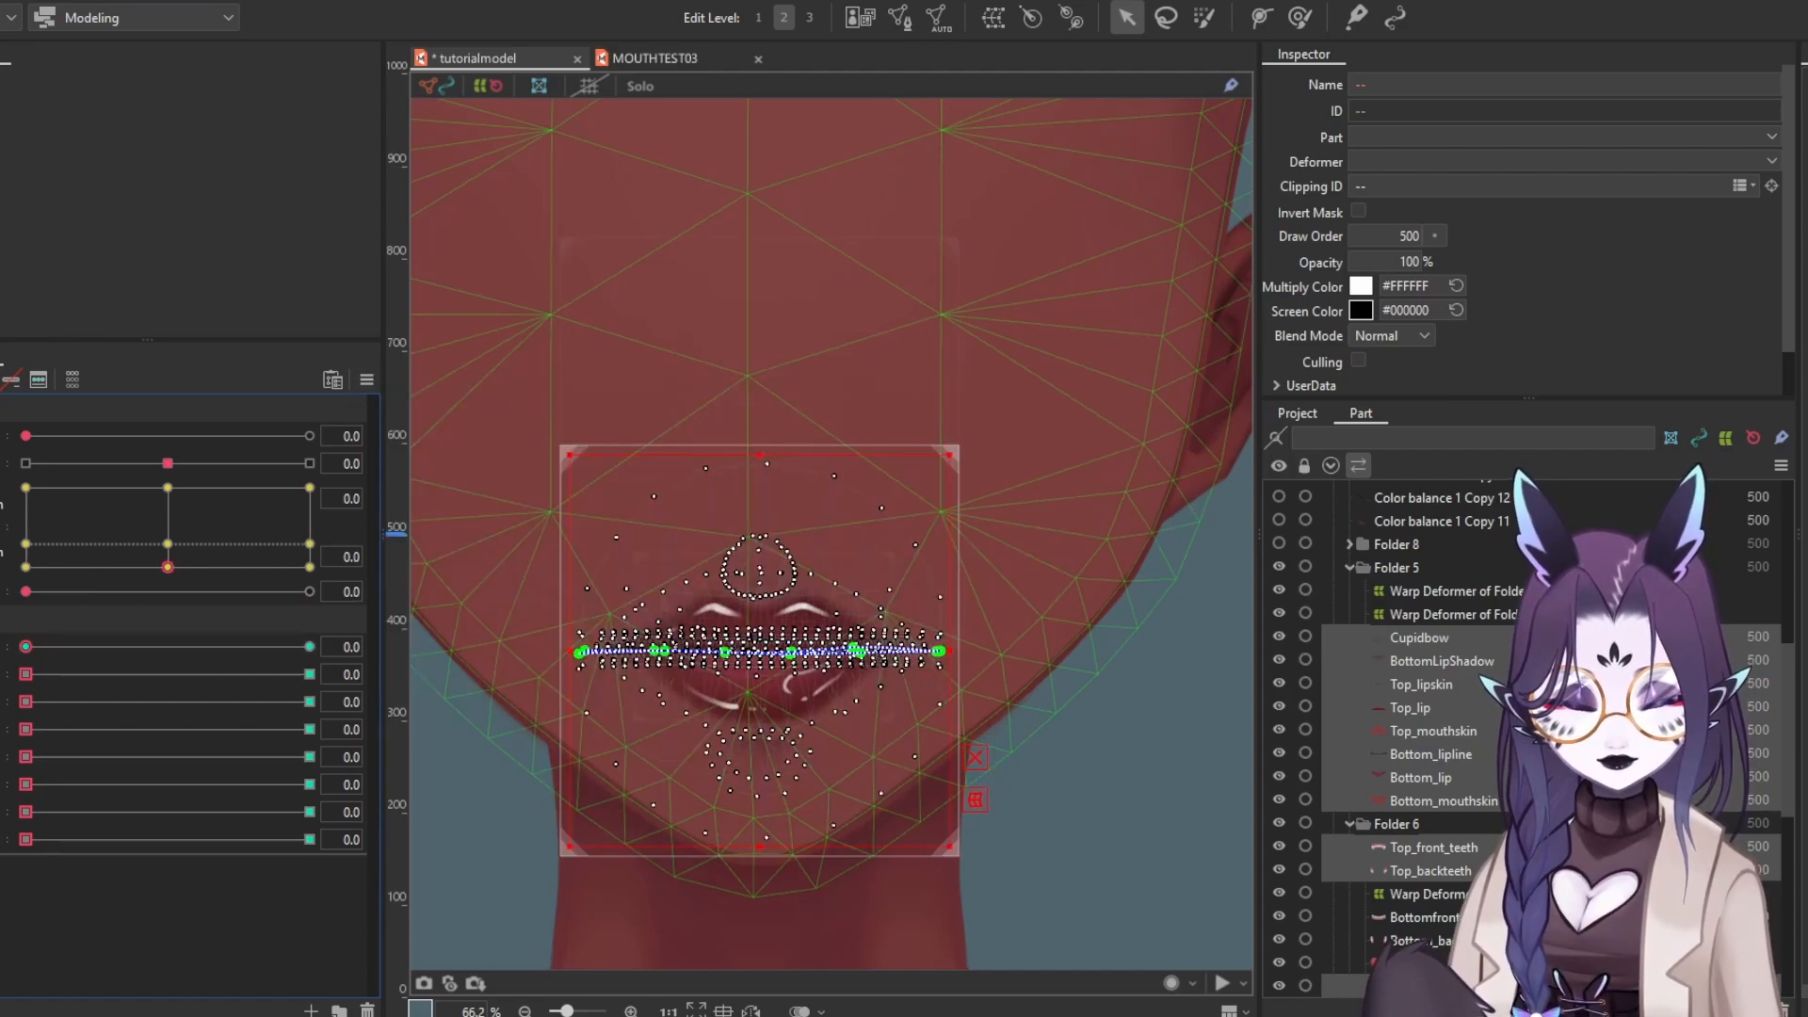
pyautogui.moveTo(27, 730); pyautogui.dragTo(310, 730)
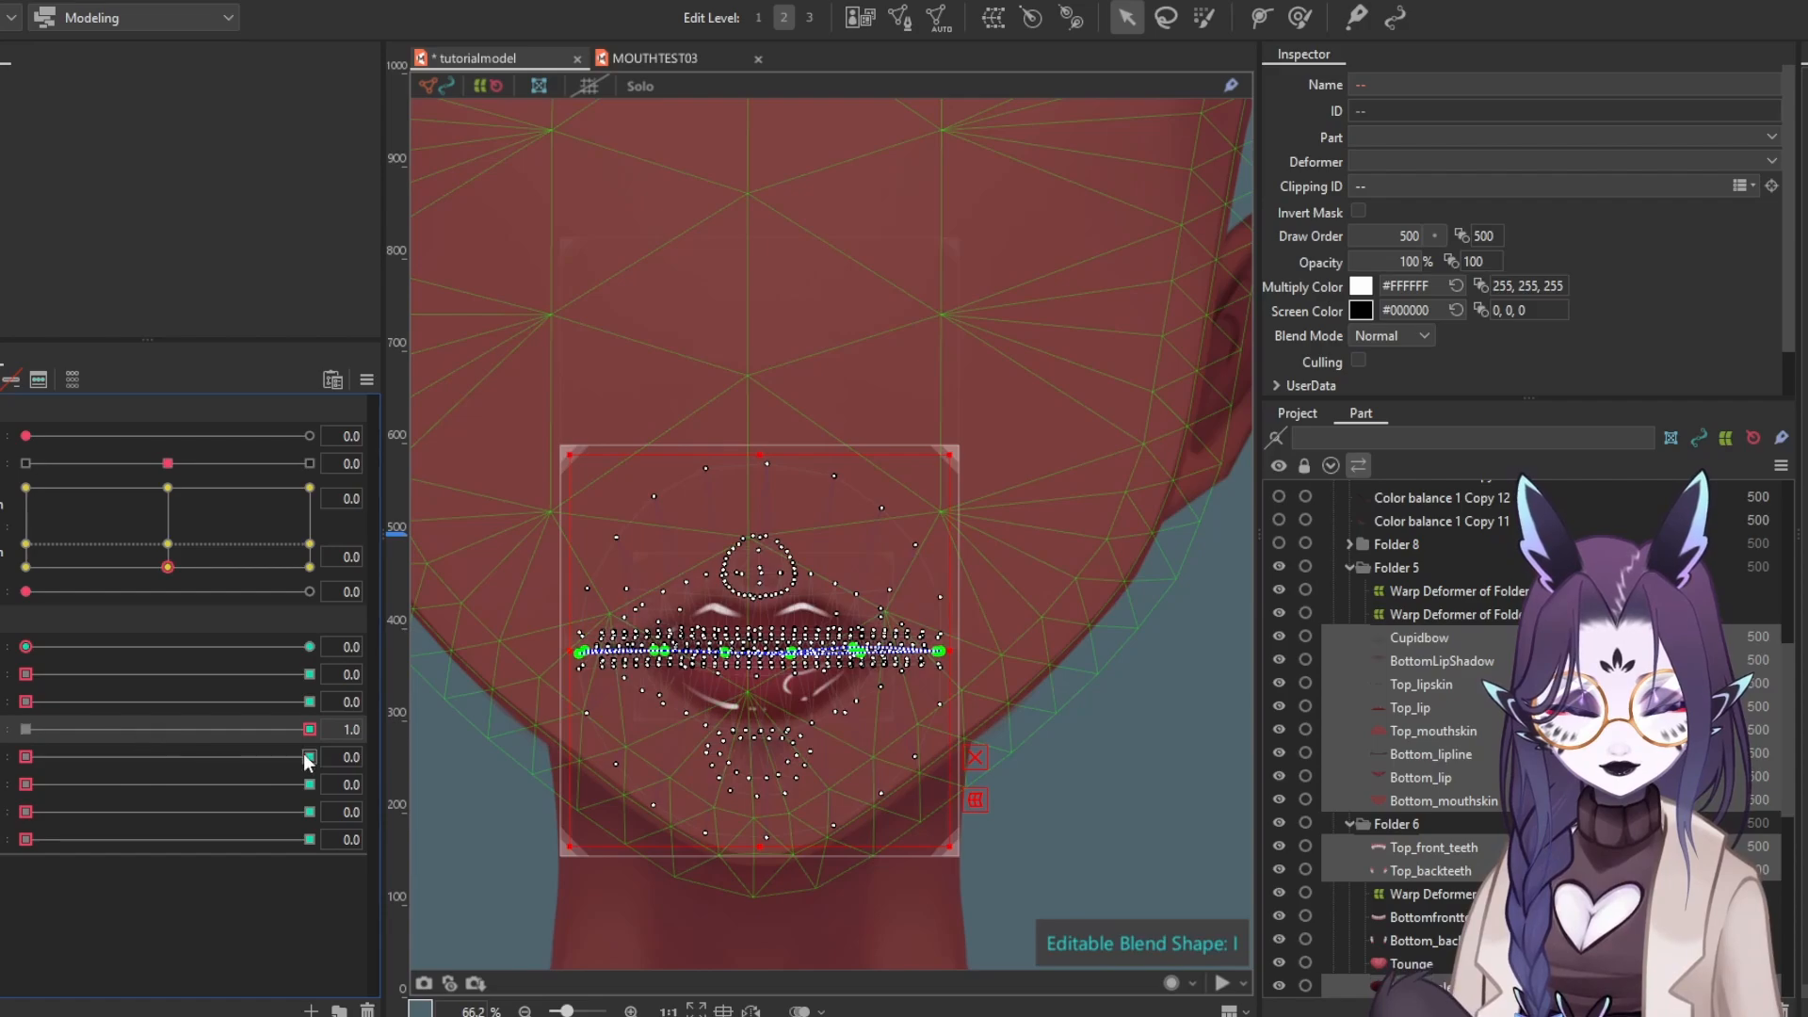
pyautogui.hotkey('ctrl', 'v')
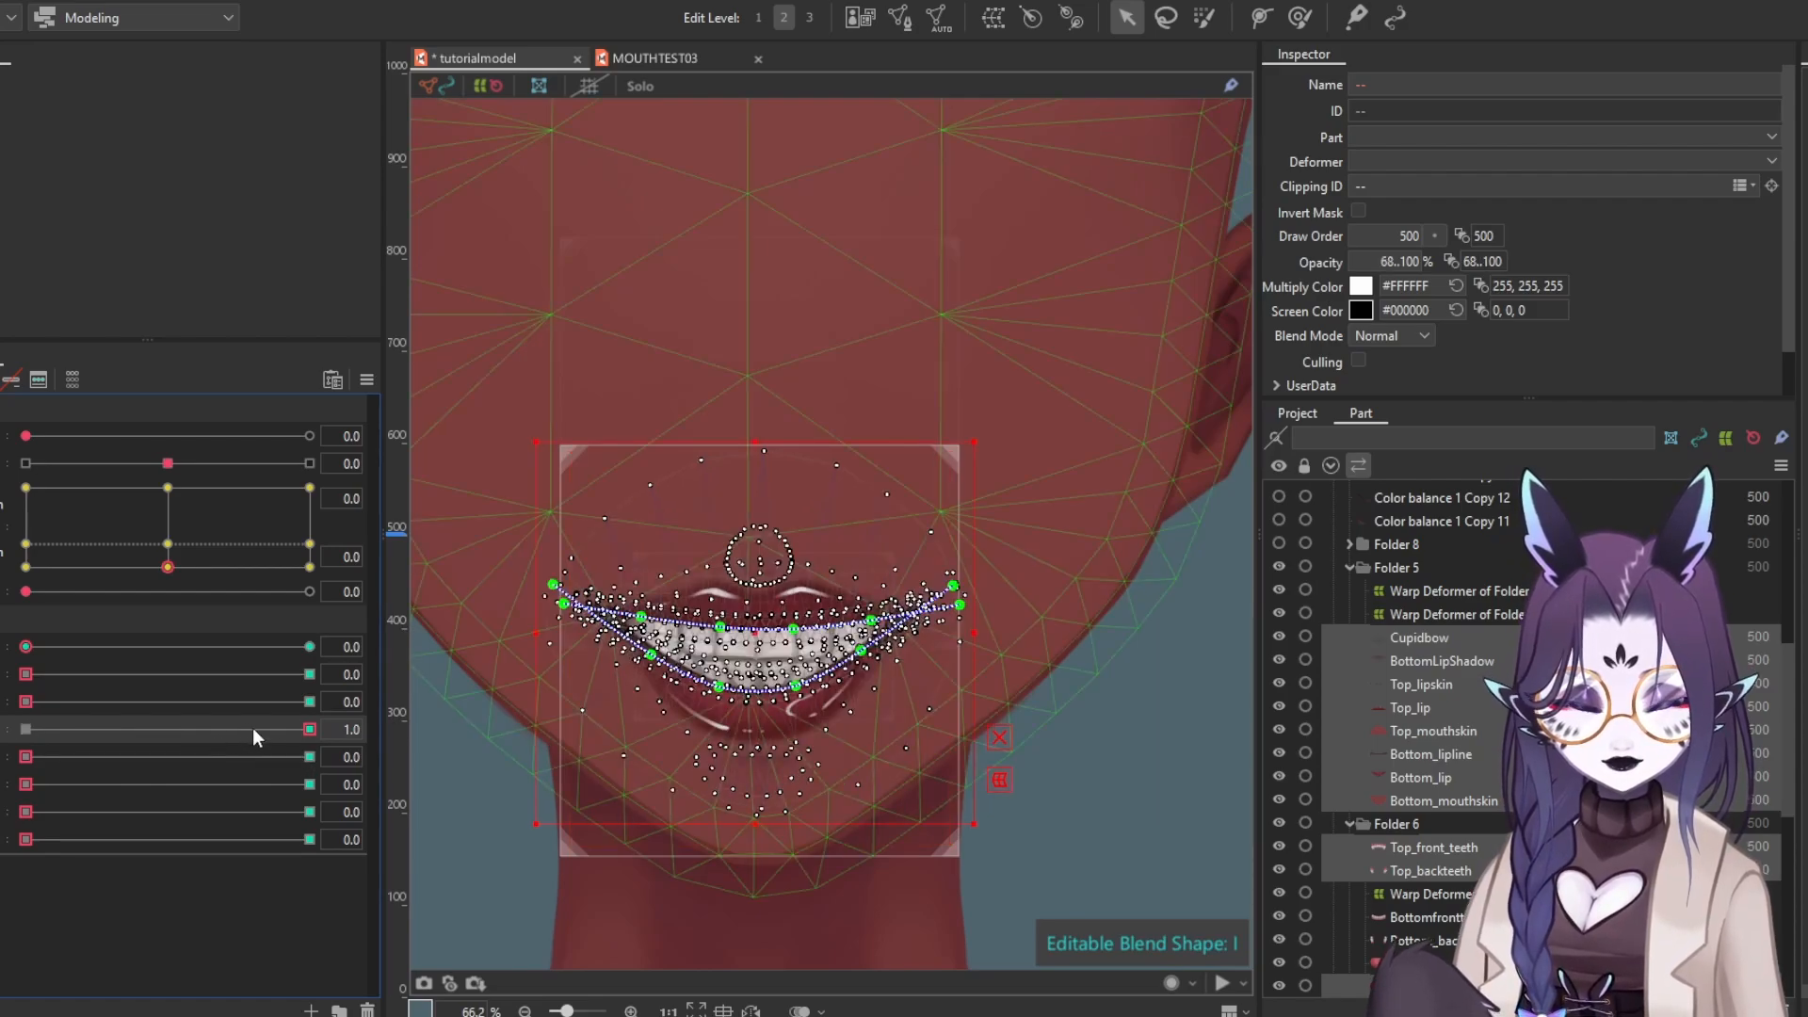
# Return I to 0.0, set O to 1.0, and pose the mouth with Mouth Form -1.0, Mouth Open 0.3 and silence 1.0
pyautogui.moveTo(269, 729); pyautogui.dragTo(310, 756)
pyautogui.moveTo(183, 548); pyautogui.dragTo(49, 542)
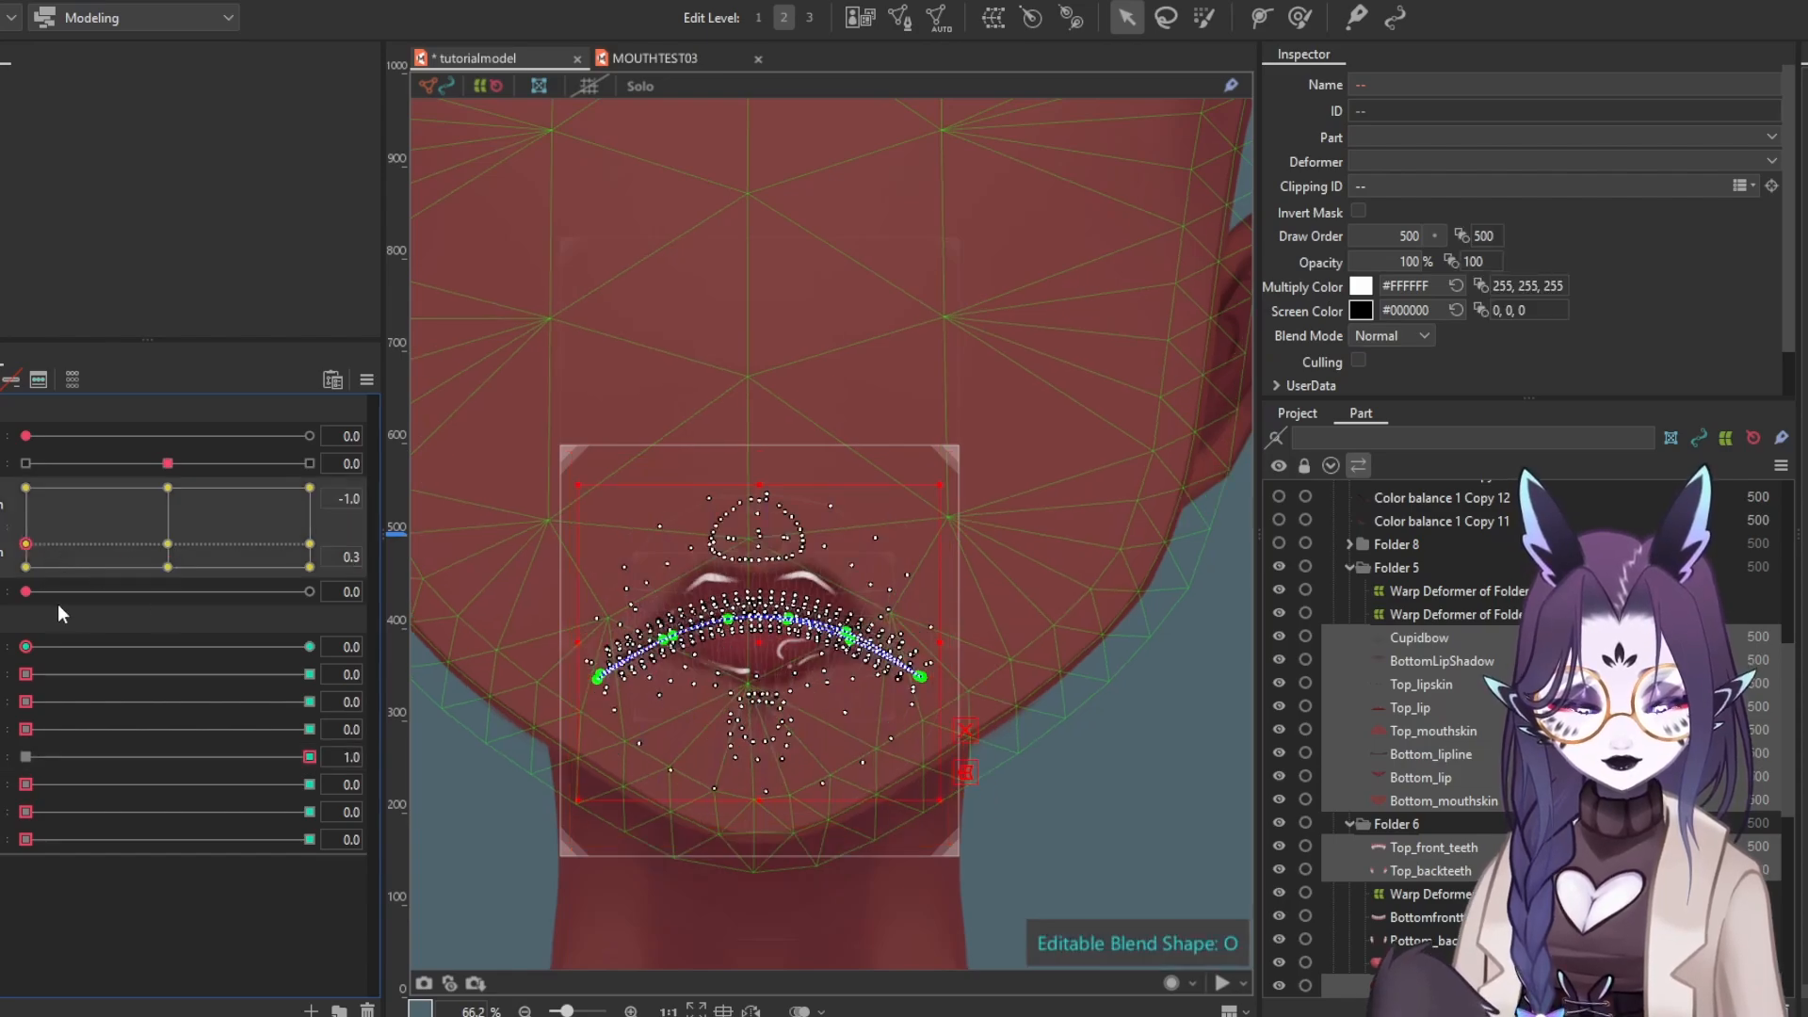
pyautogui.moveTo(59, 605); pyautogui.dragTo(386, 617)
pyautogui.moveTo(211, 595); pyautogui.dragTo(376, 627)
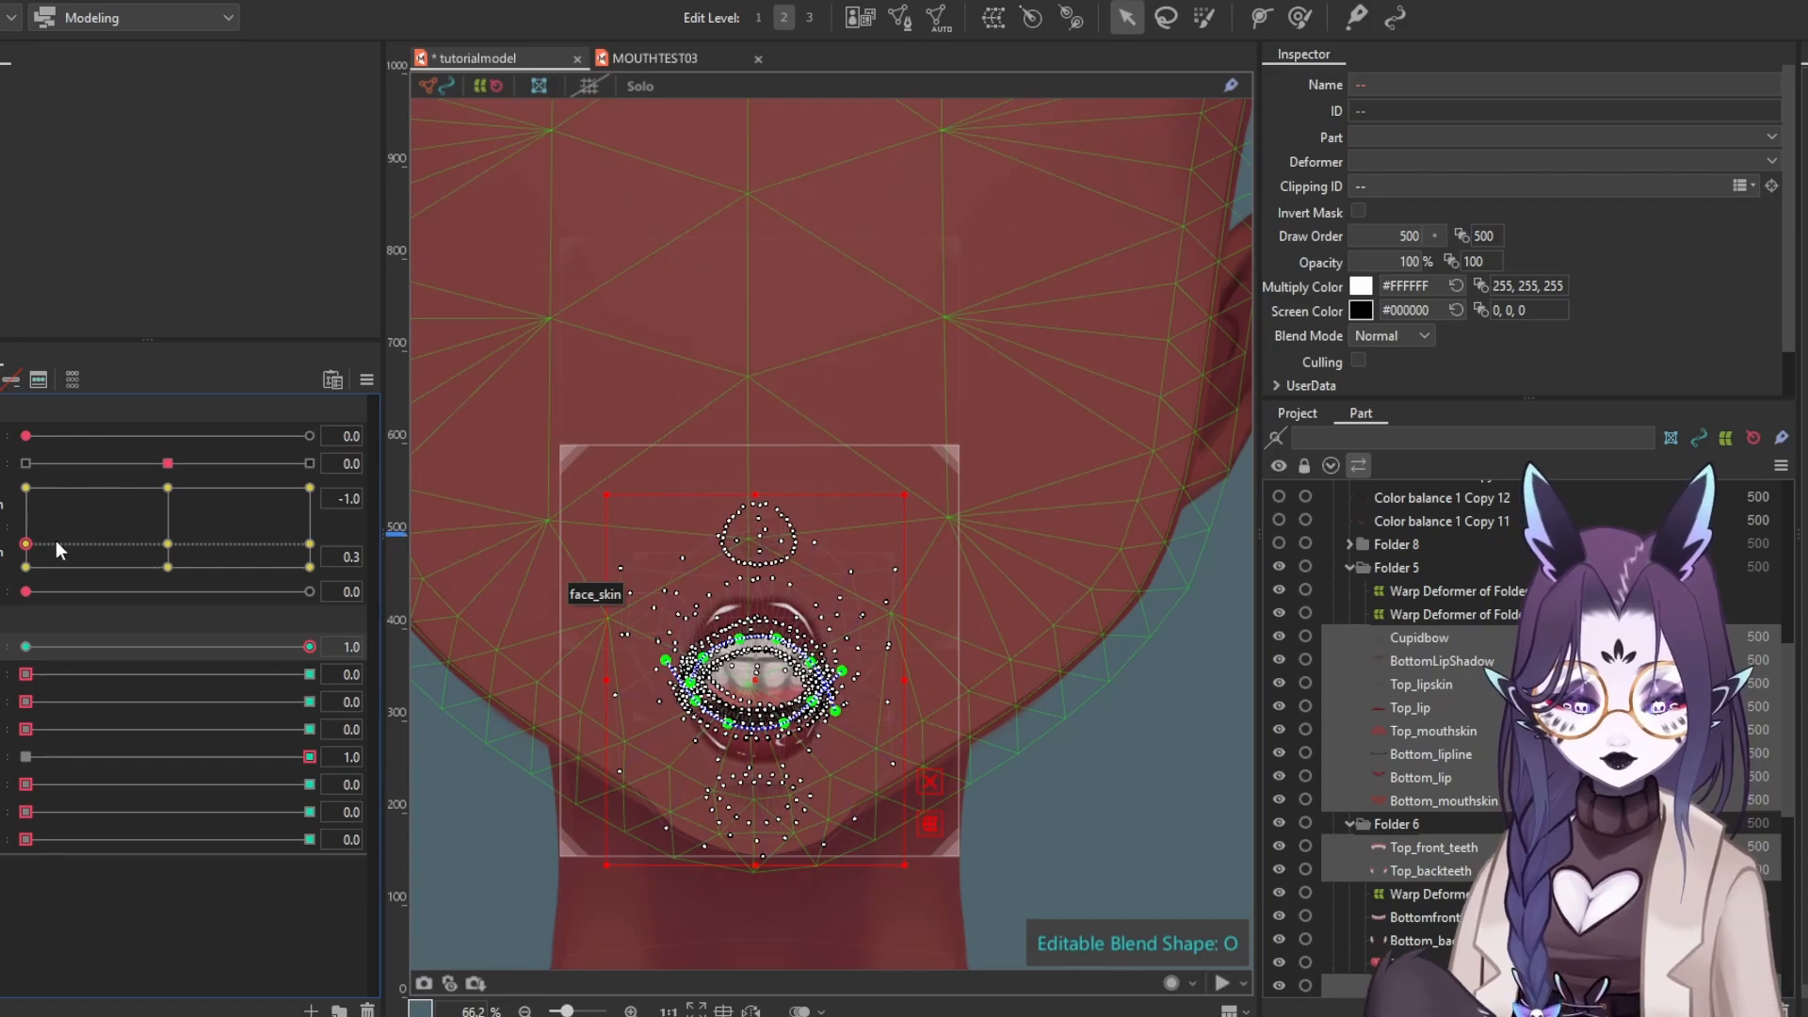
pyautogui.moveTo(40, 540); pyautogui.dragTo(98, 520)
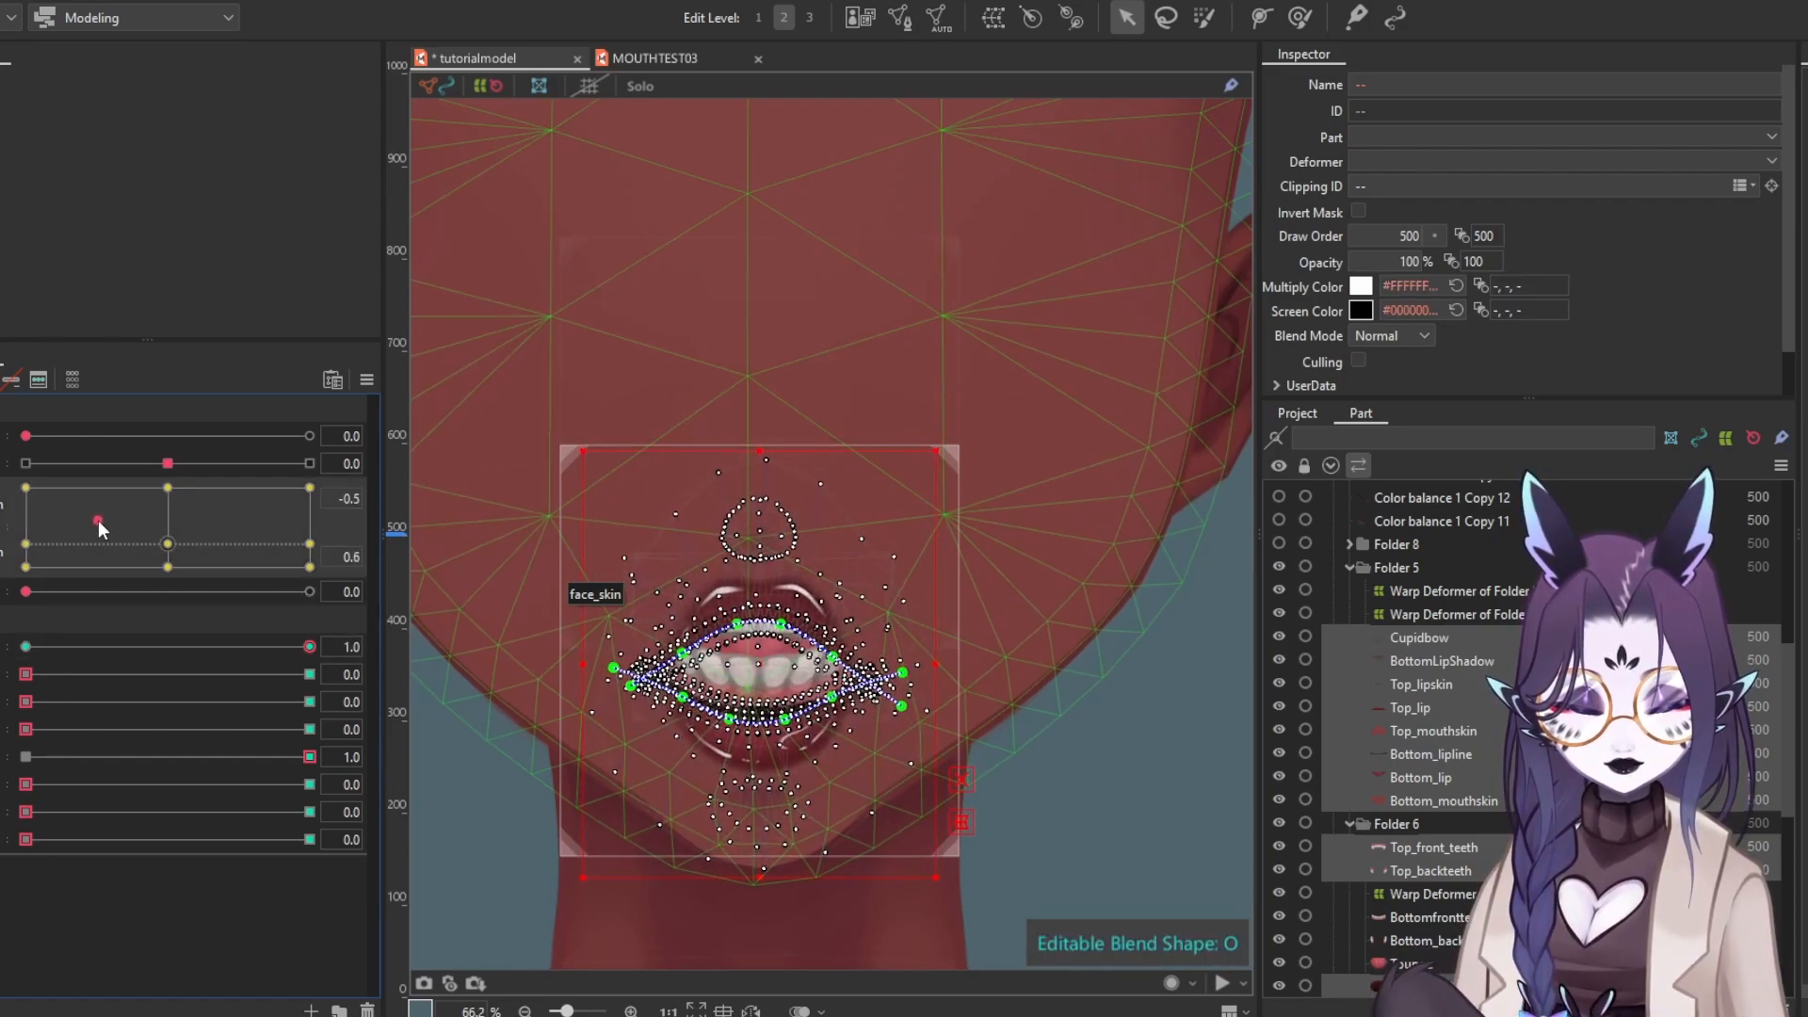
pyautogui.click(25, 543)
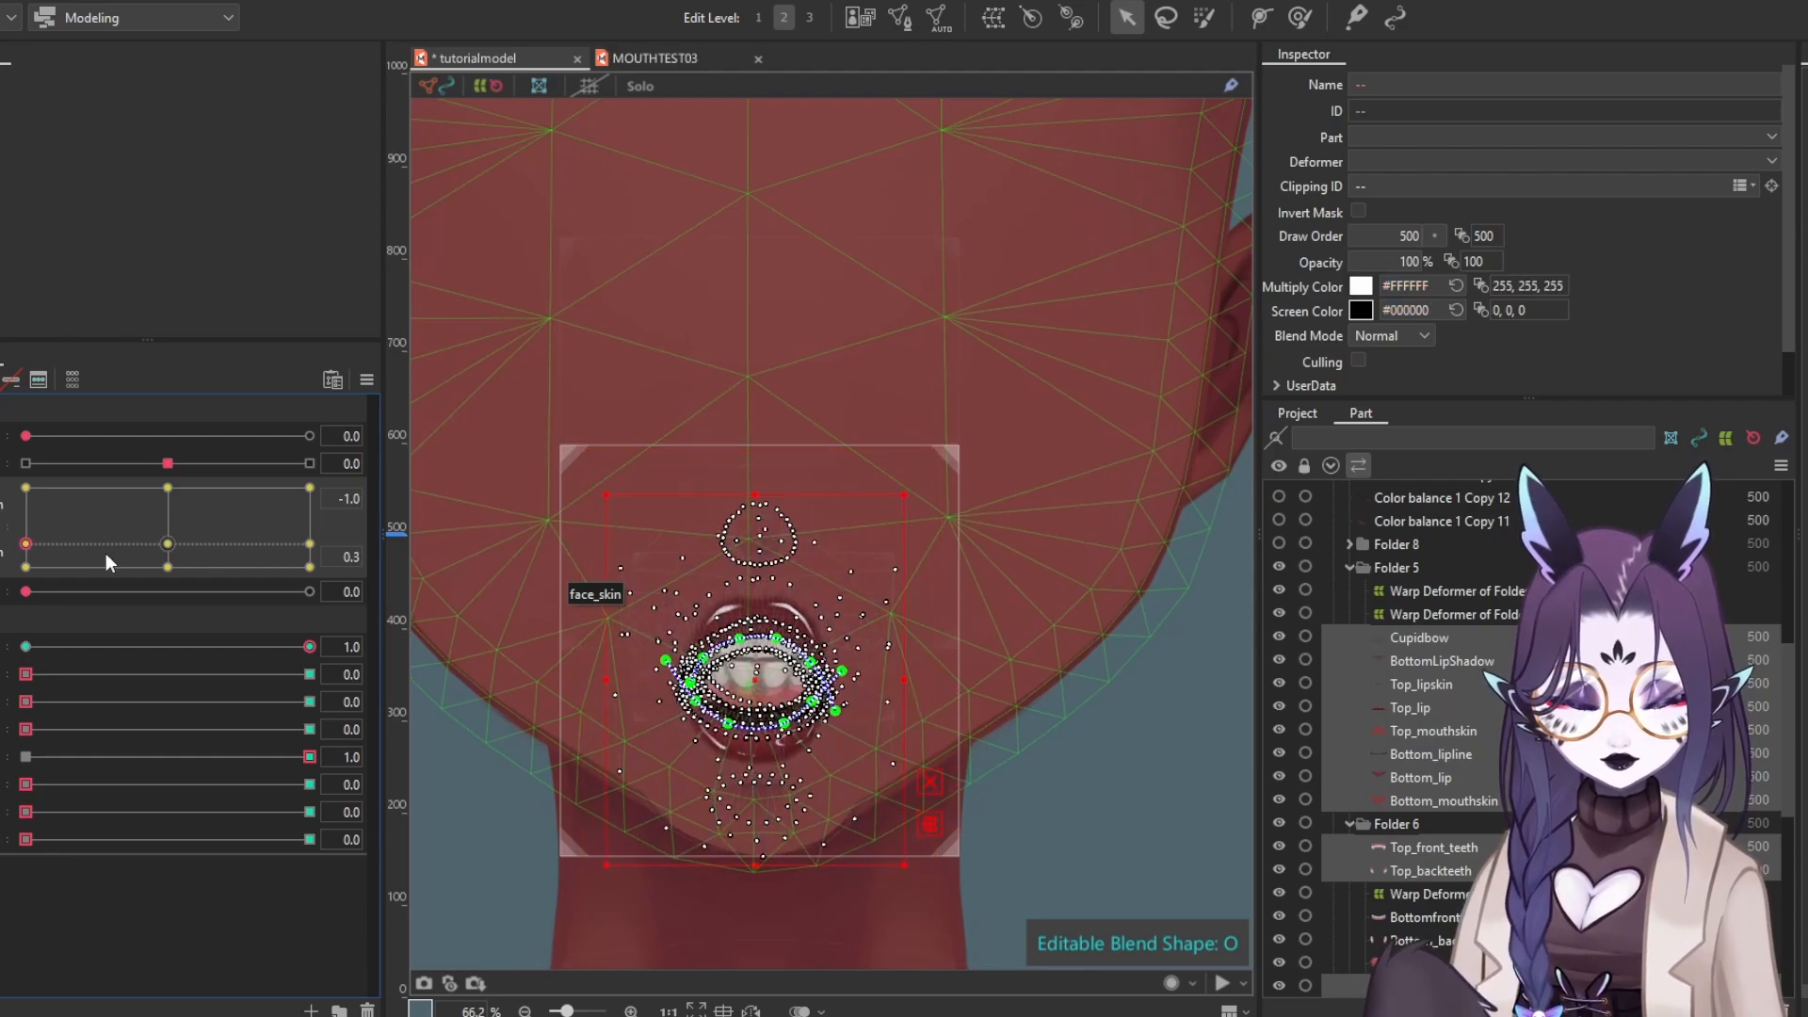
# Copy the posed mouth shape, paste it at O 1.0 with the other parameters at 0.0, and return O to 0.0
pyautogui.click(25, 647)
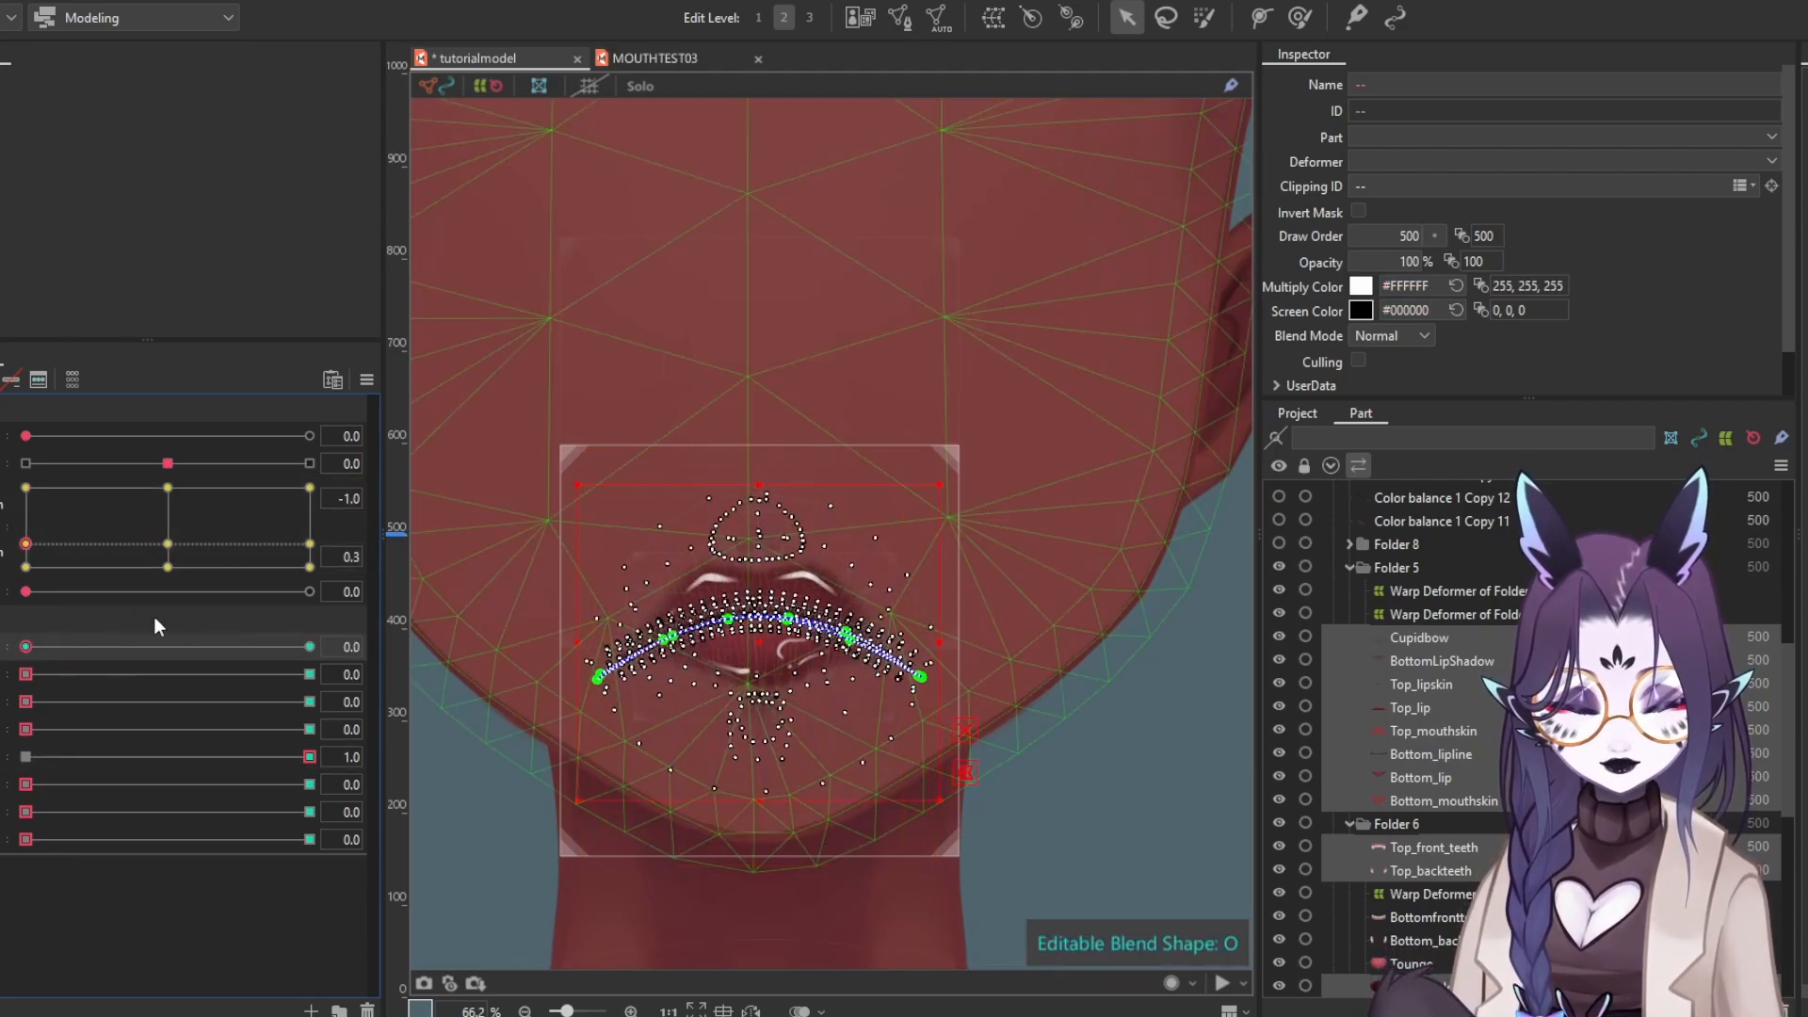
pyautogui.click(168, 567)
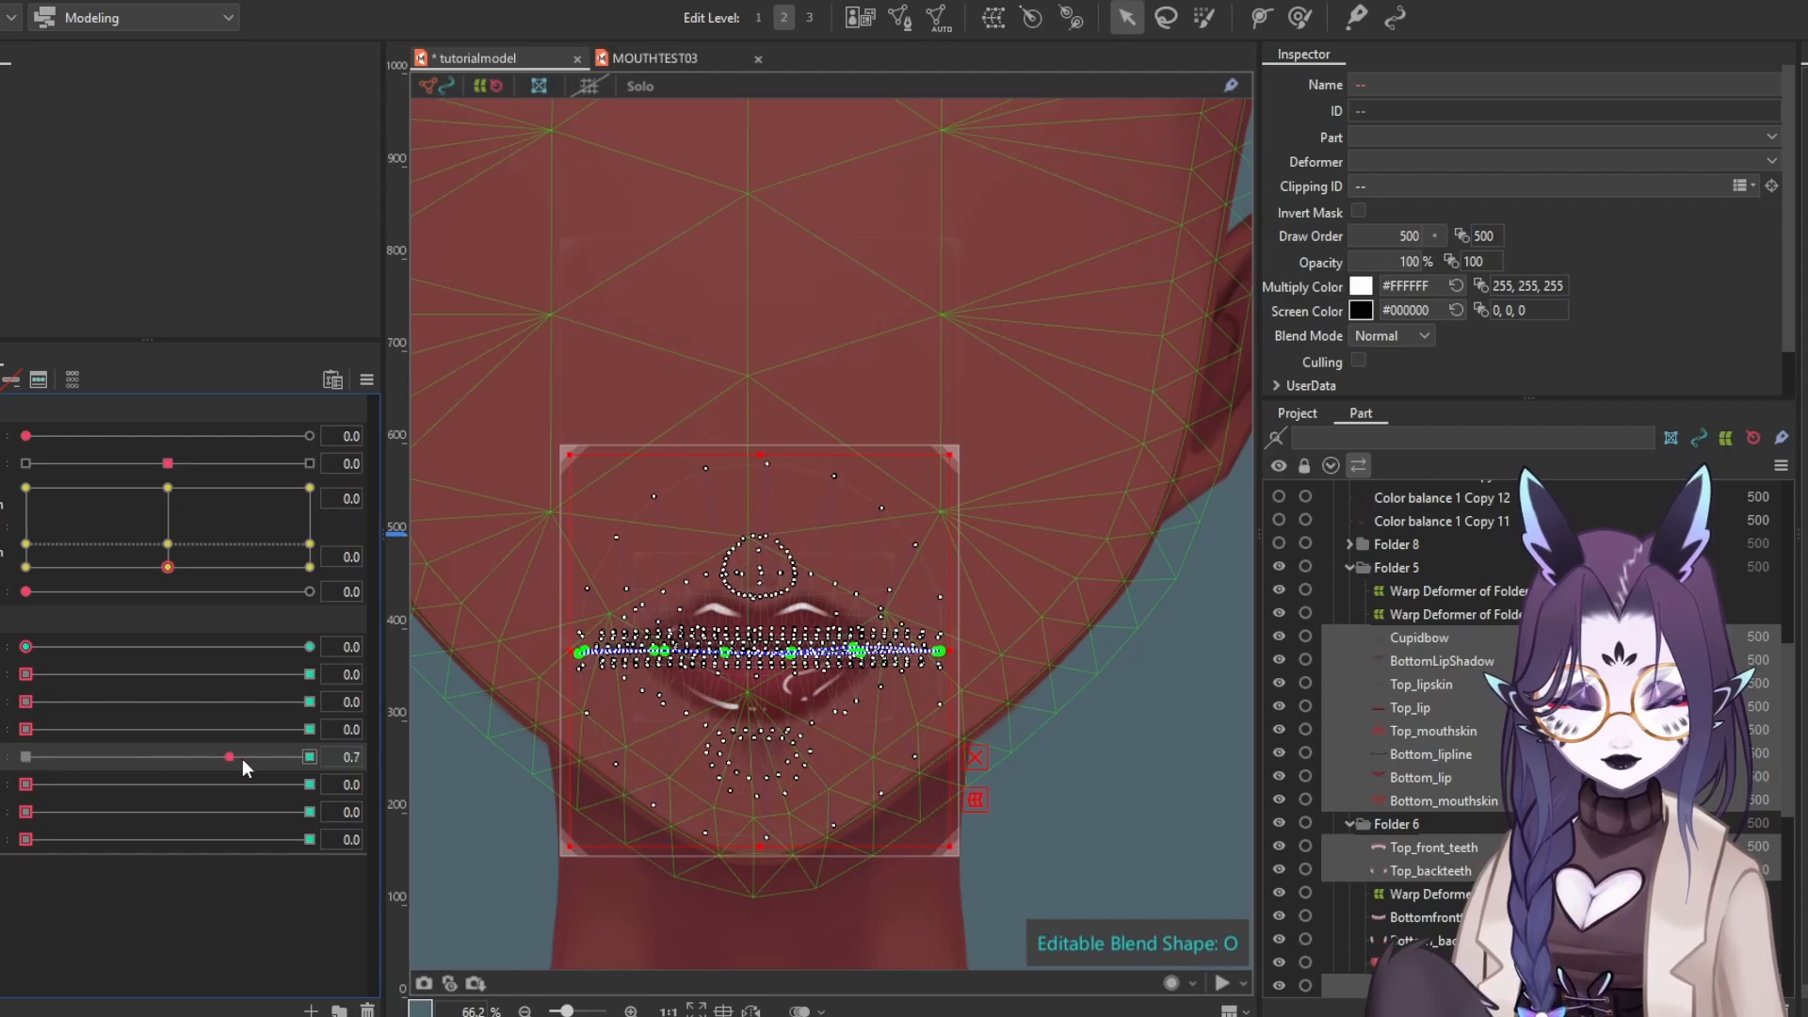
pyautogui.click(310, 757)
pyautogui.hotkey('ctrl', 'v')
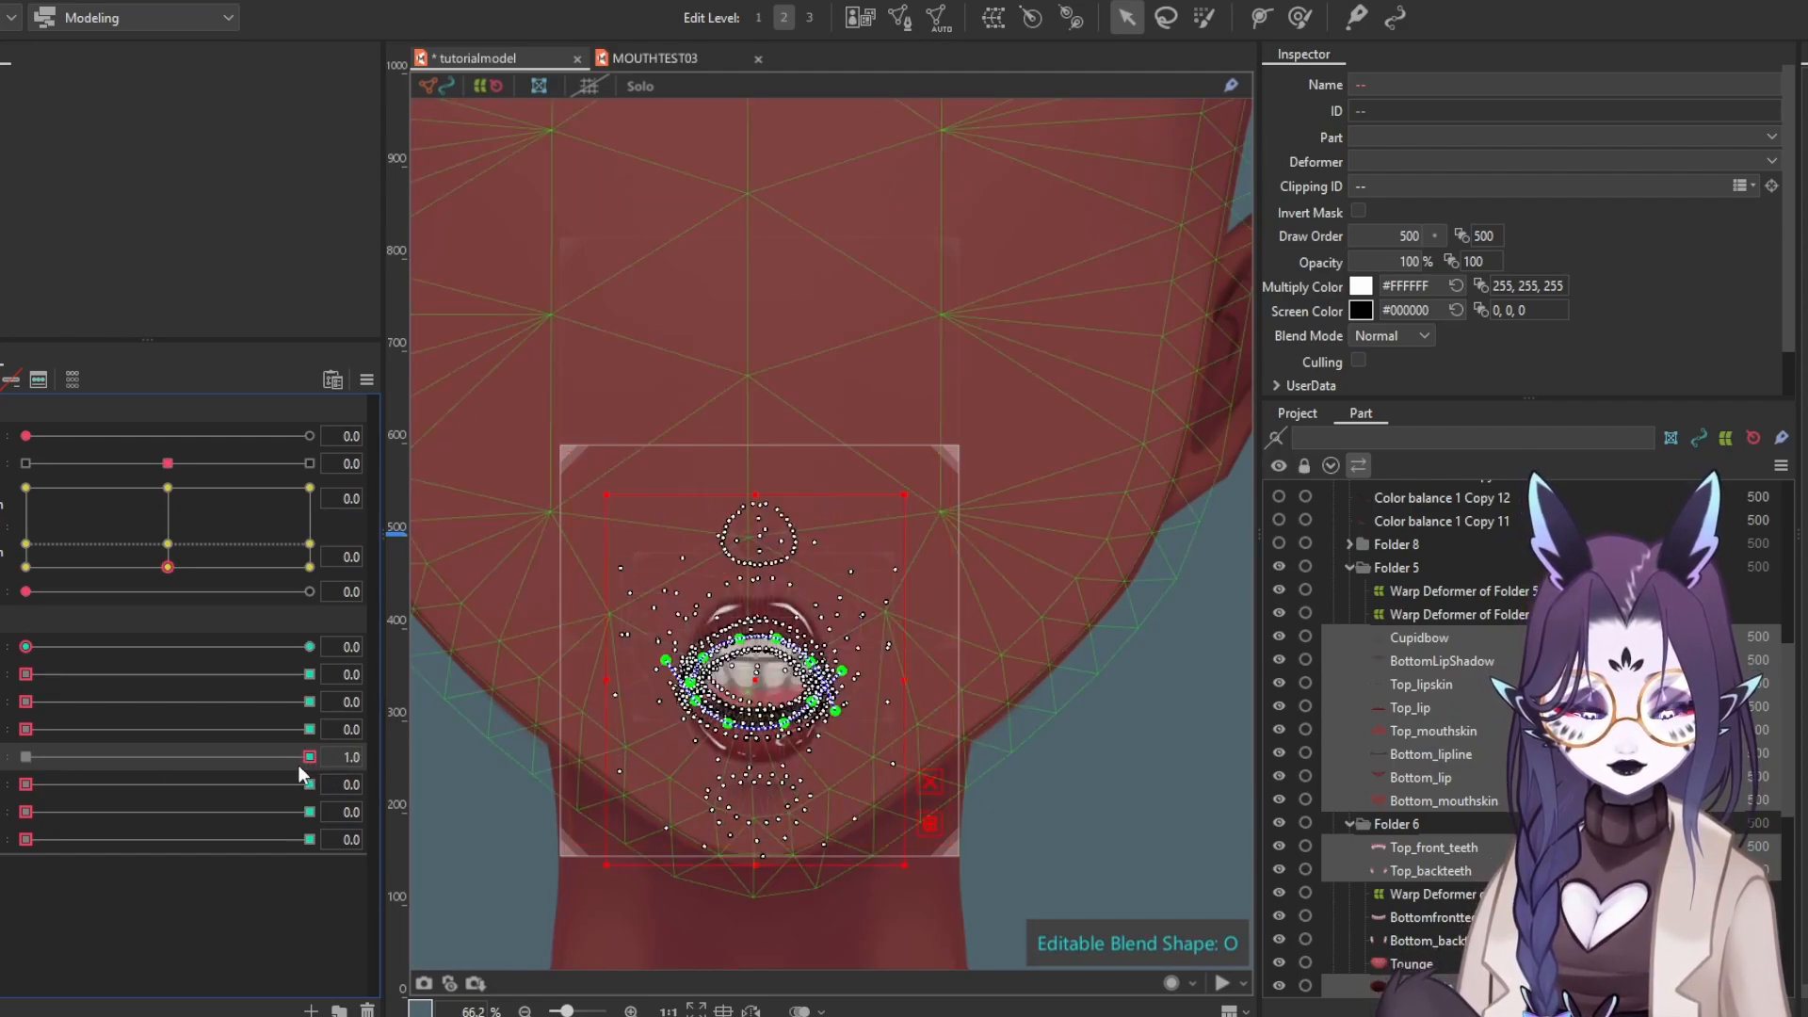
pyautogui.click(26, 757)
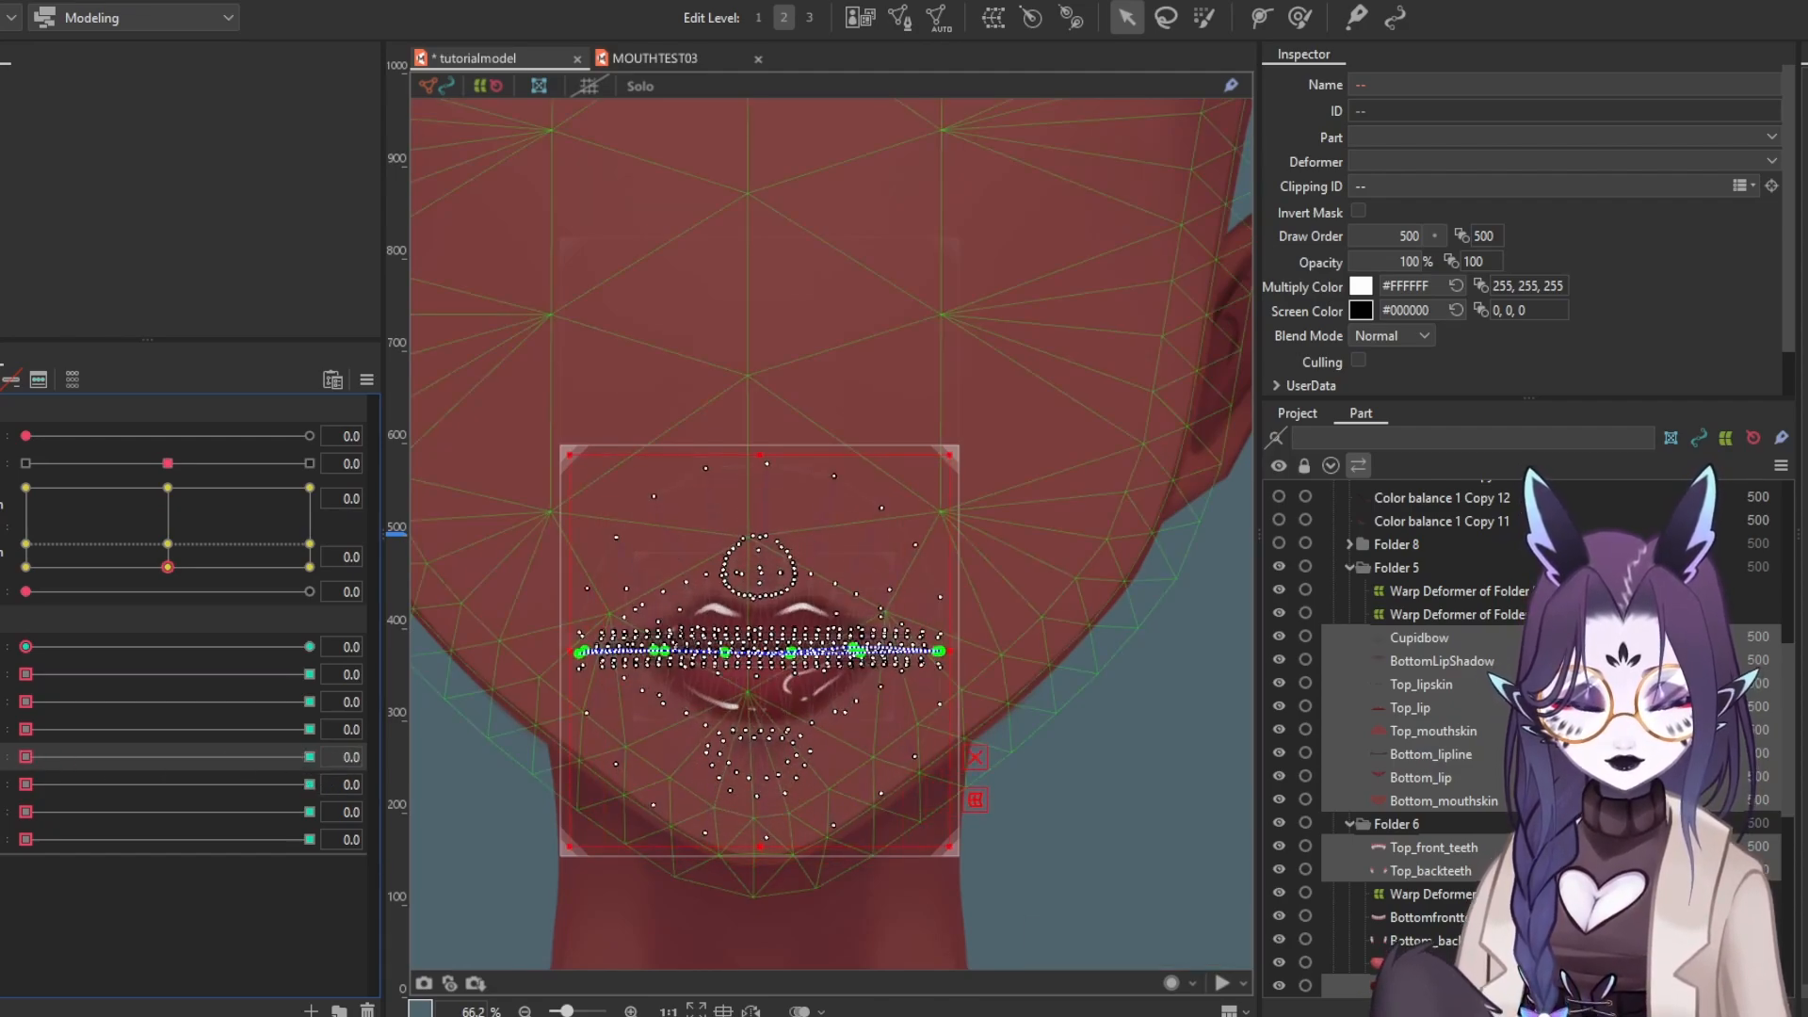
# Copy the mouth shape at Mouth Form 0.0, Mouth Open 0.3 and silence 1.0, and paste it at U 1.0 with silence 0.0
pyautogui.moveTo(155, 568); pyautogui.dragTo(169, 556)
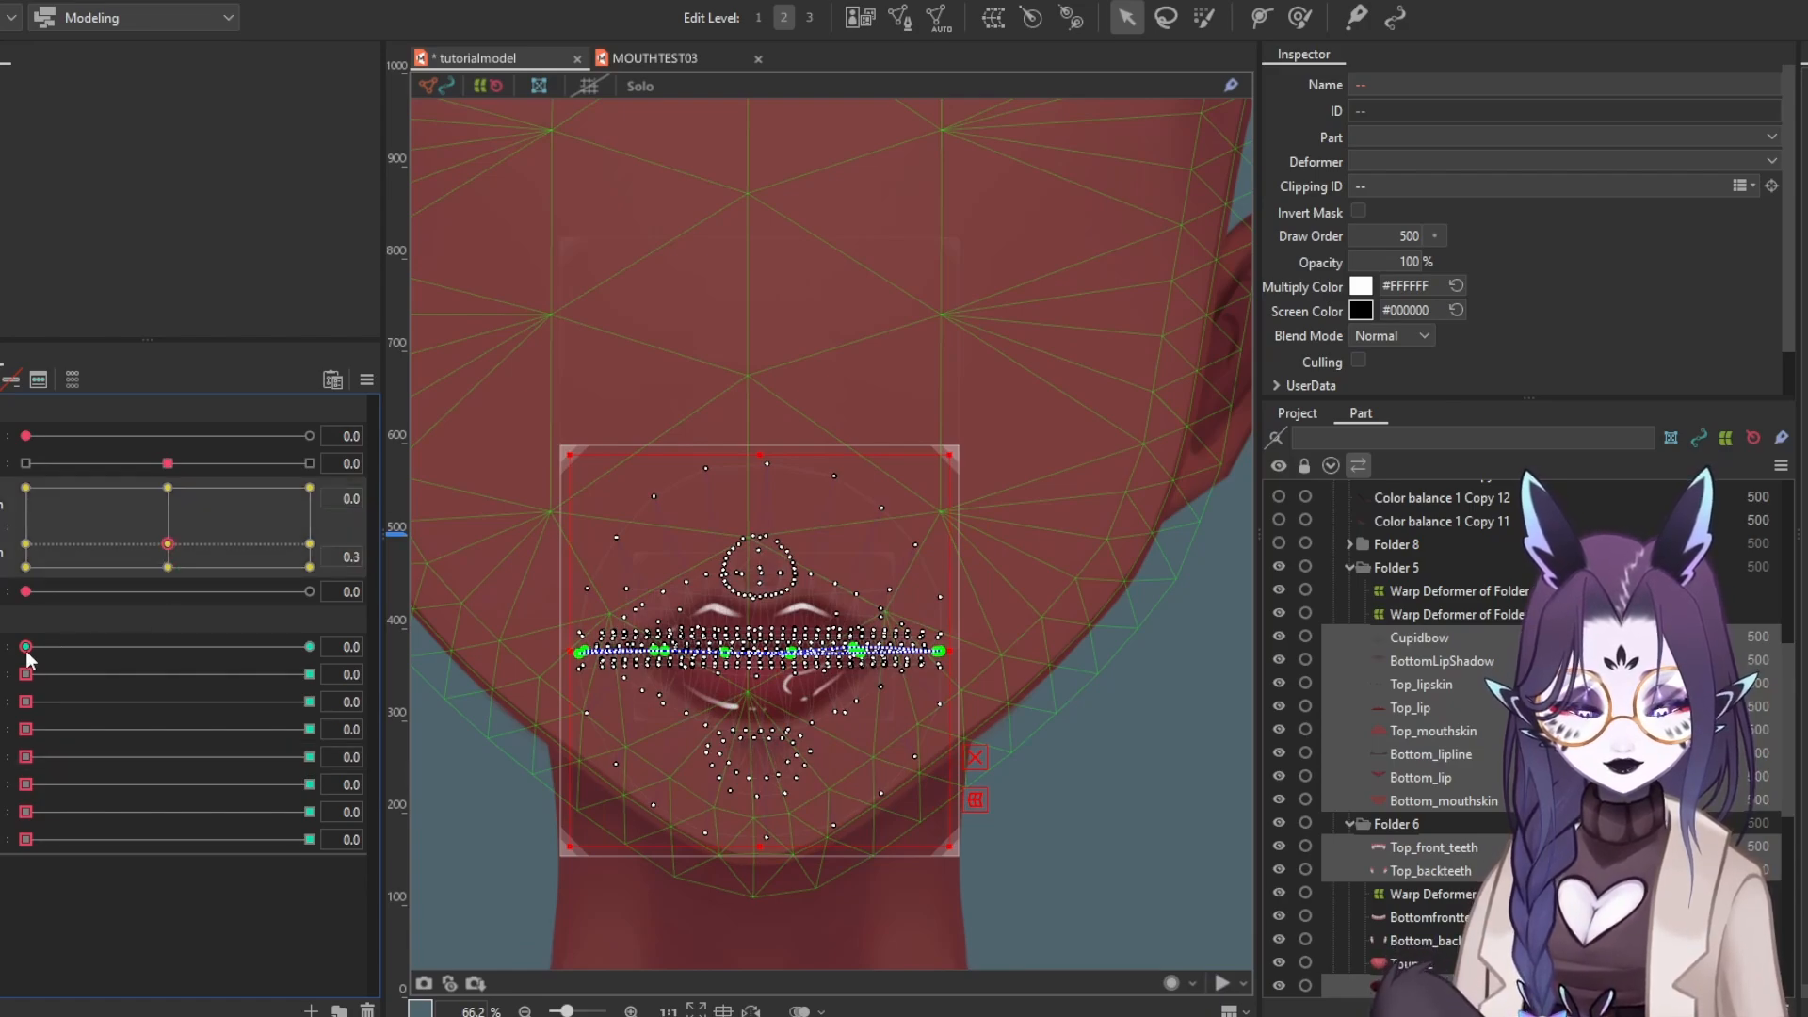
pyautogui.moveTo(27, 648); pyautogui.dragTo(400, 650)
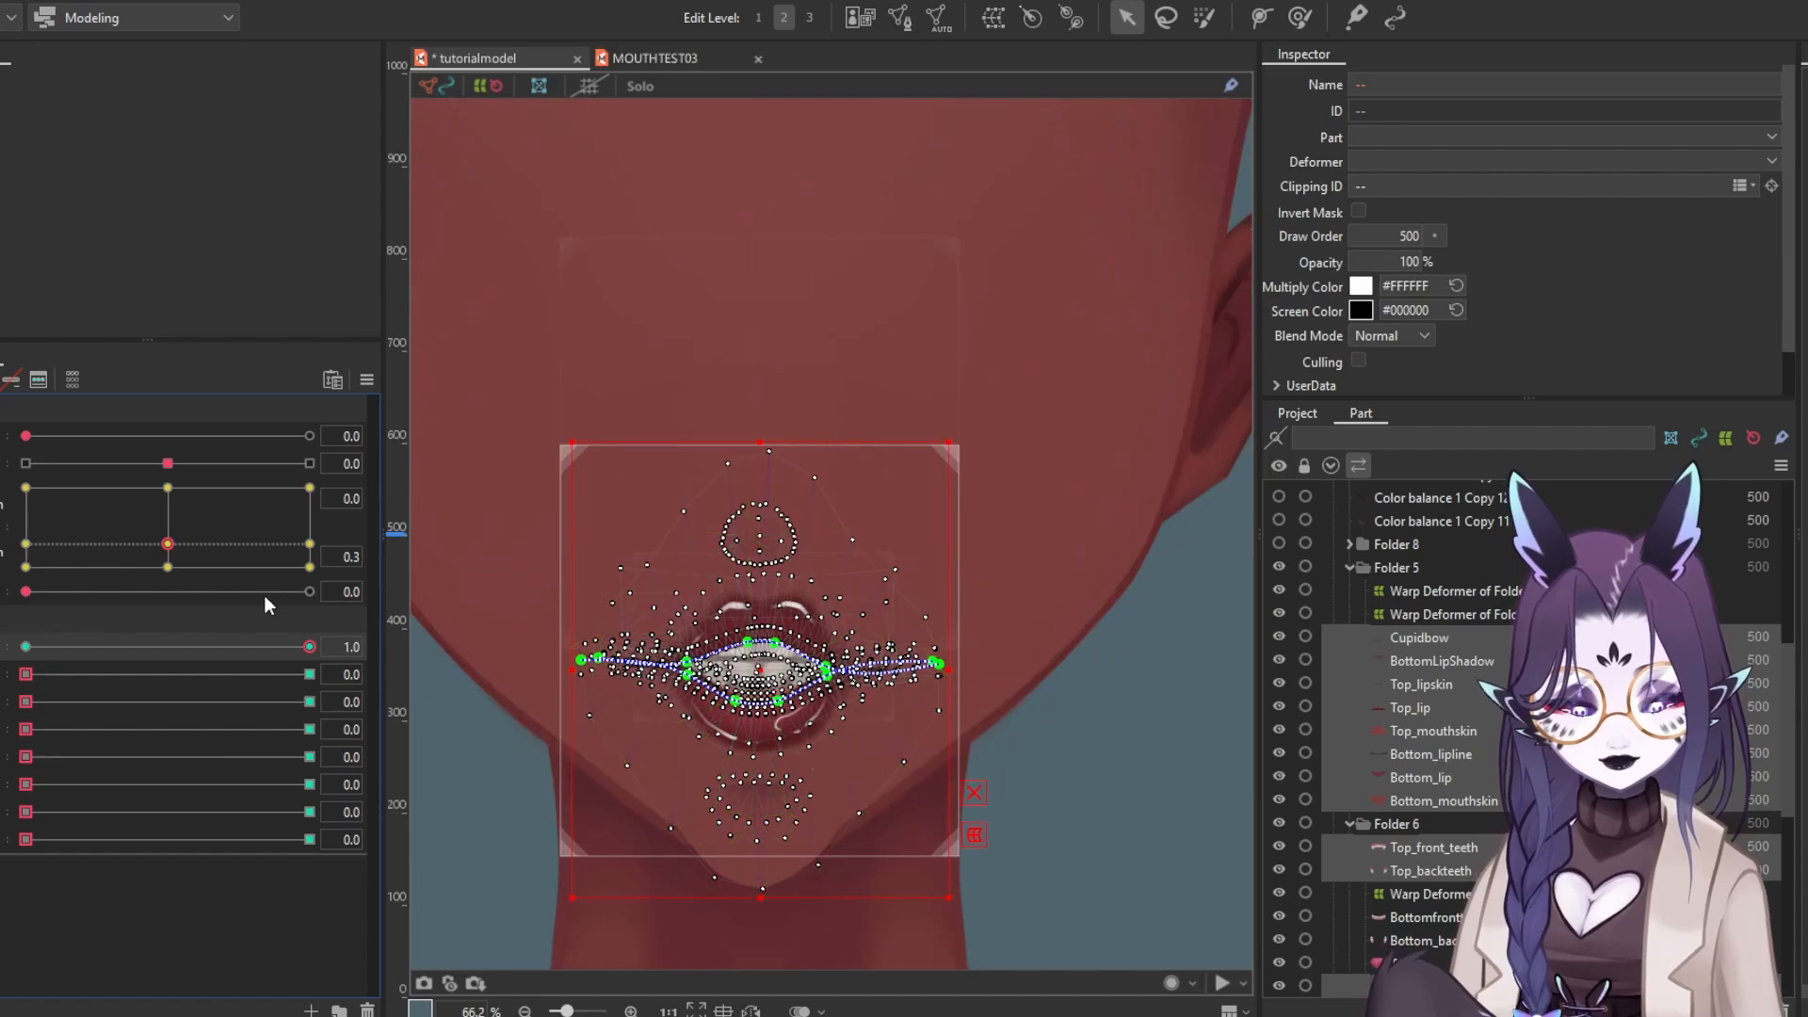
pyautogui.moveTo(309, 647); pyautogui.dragTo(19, 647)
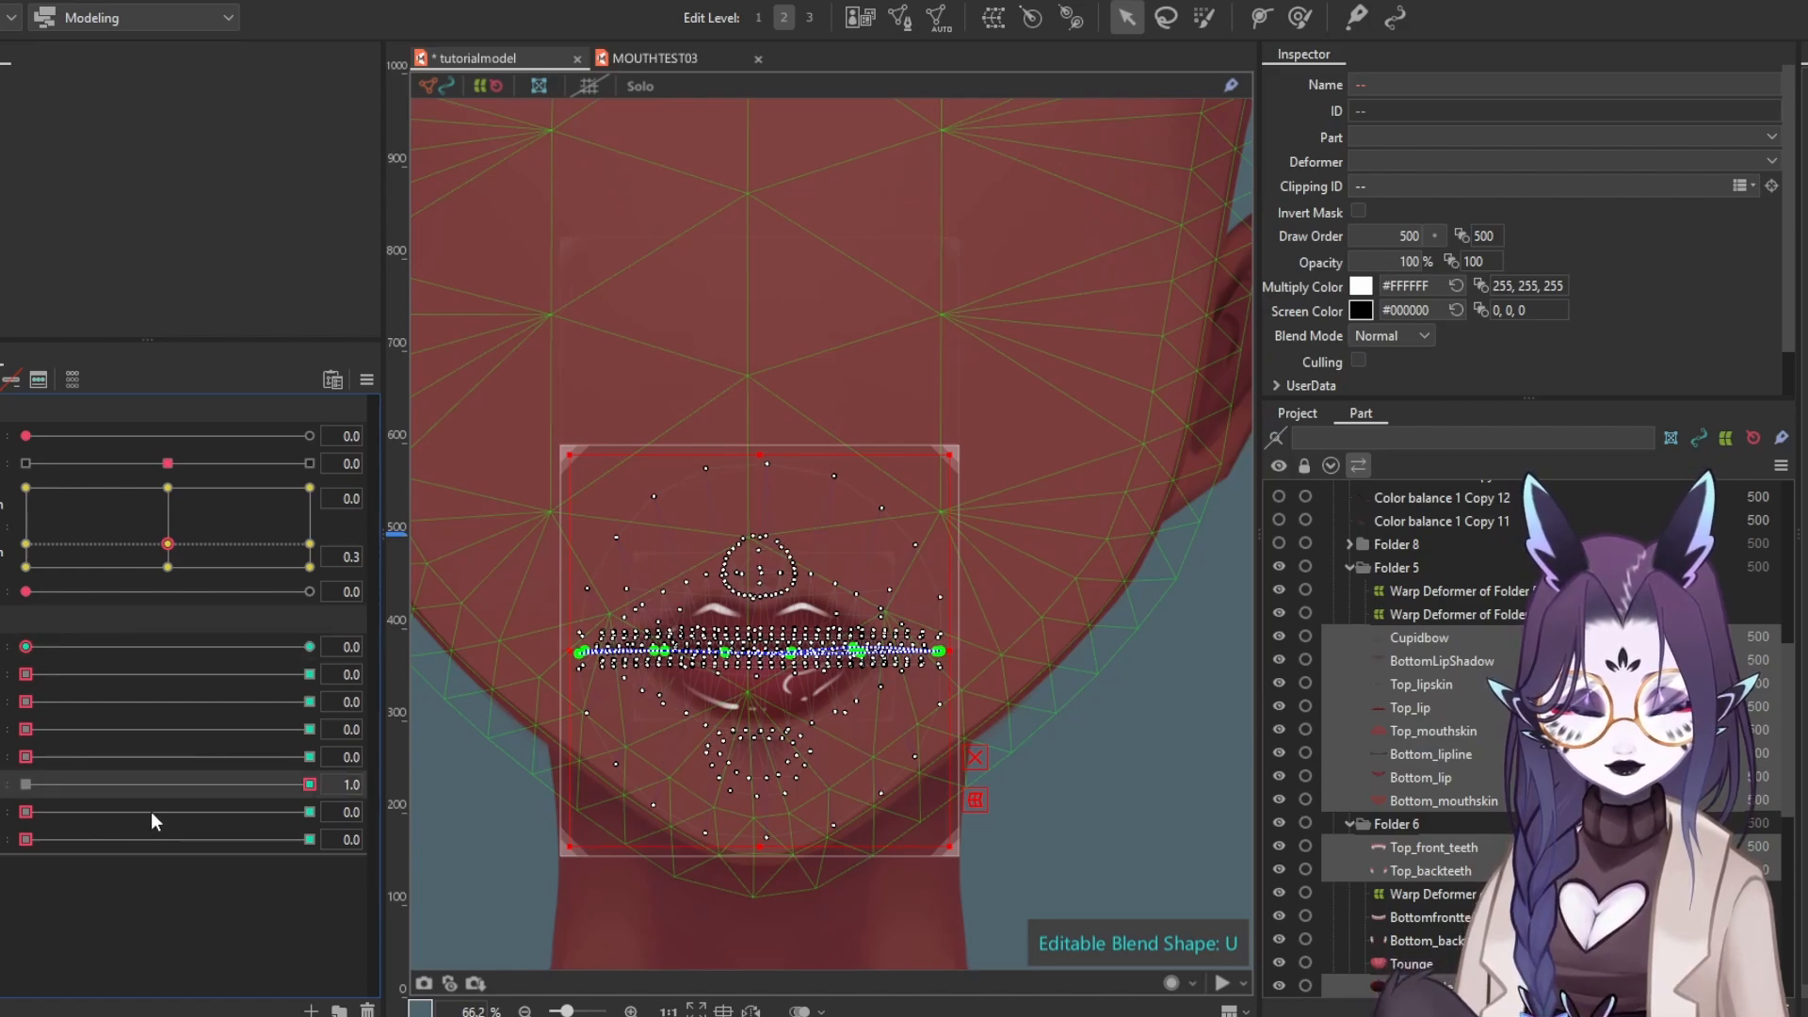
pyautogui.hotkey('ctrl', 'v')
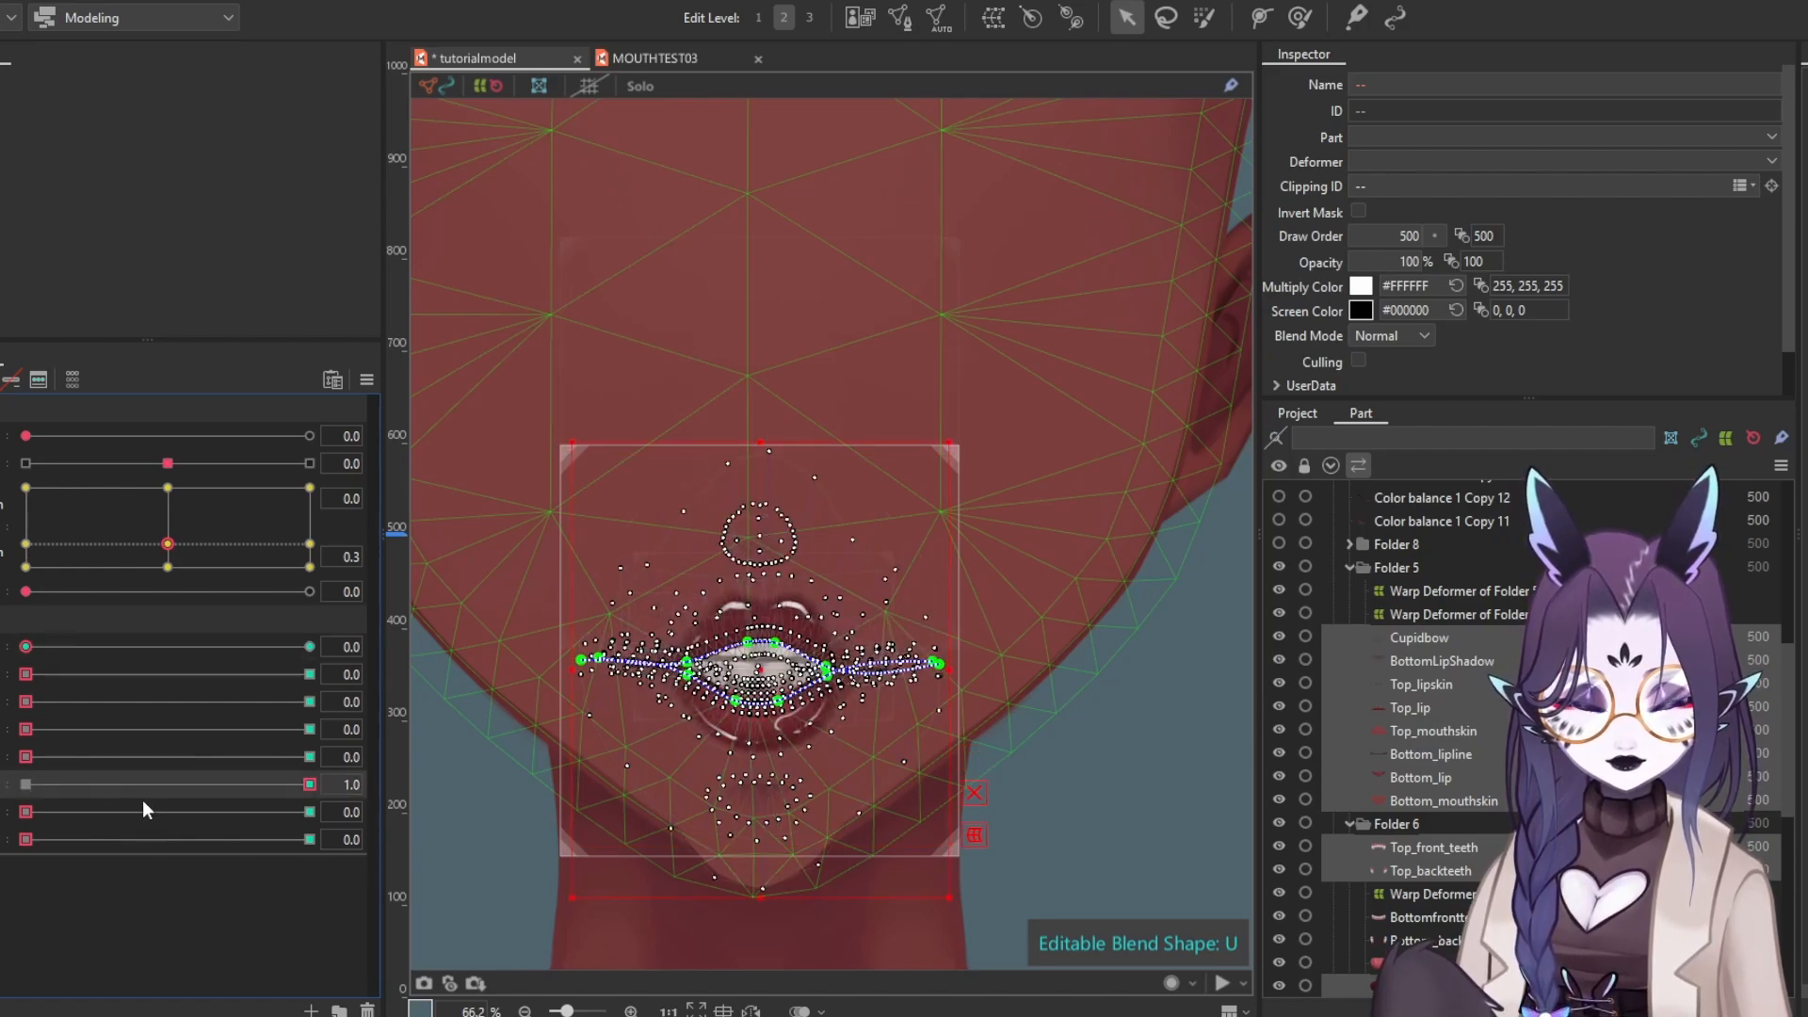
# Return U to 0.0 and repose the mouth for U with Mouth Form -0.3, Mouth Open 0.4 and silence 1.0
pyautogui.moveTo(171, 544)
pyautogui.mouseDown()
pyautogui.moveTo(176, 524)
pyautogui.moveTo(168, 543)
pyautogui.mouseUp()
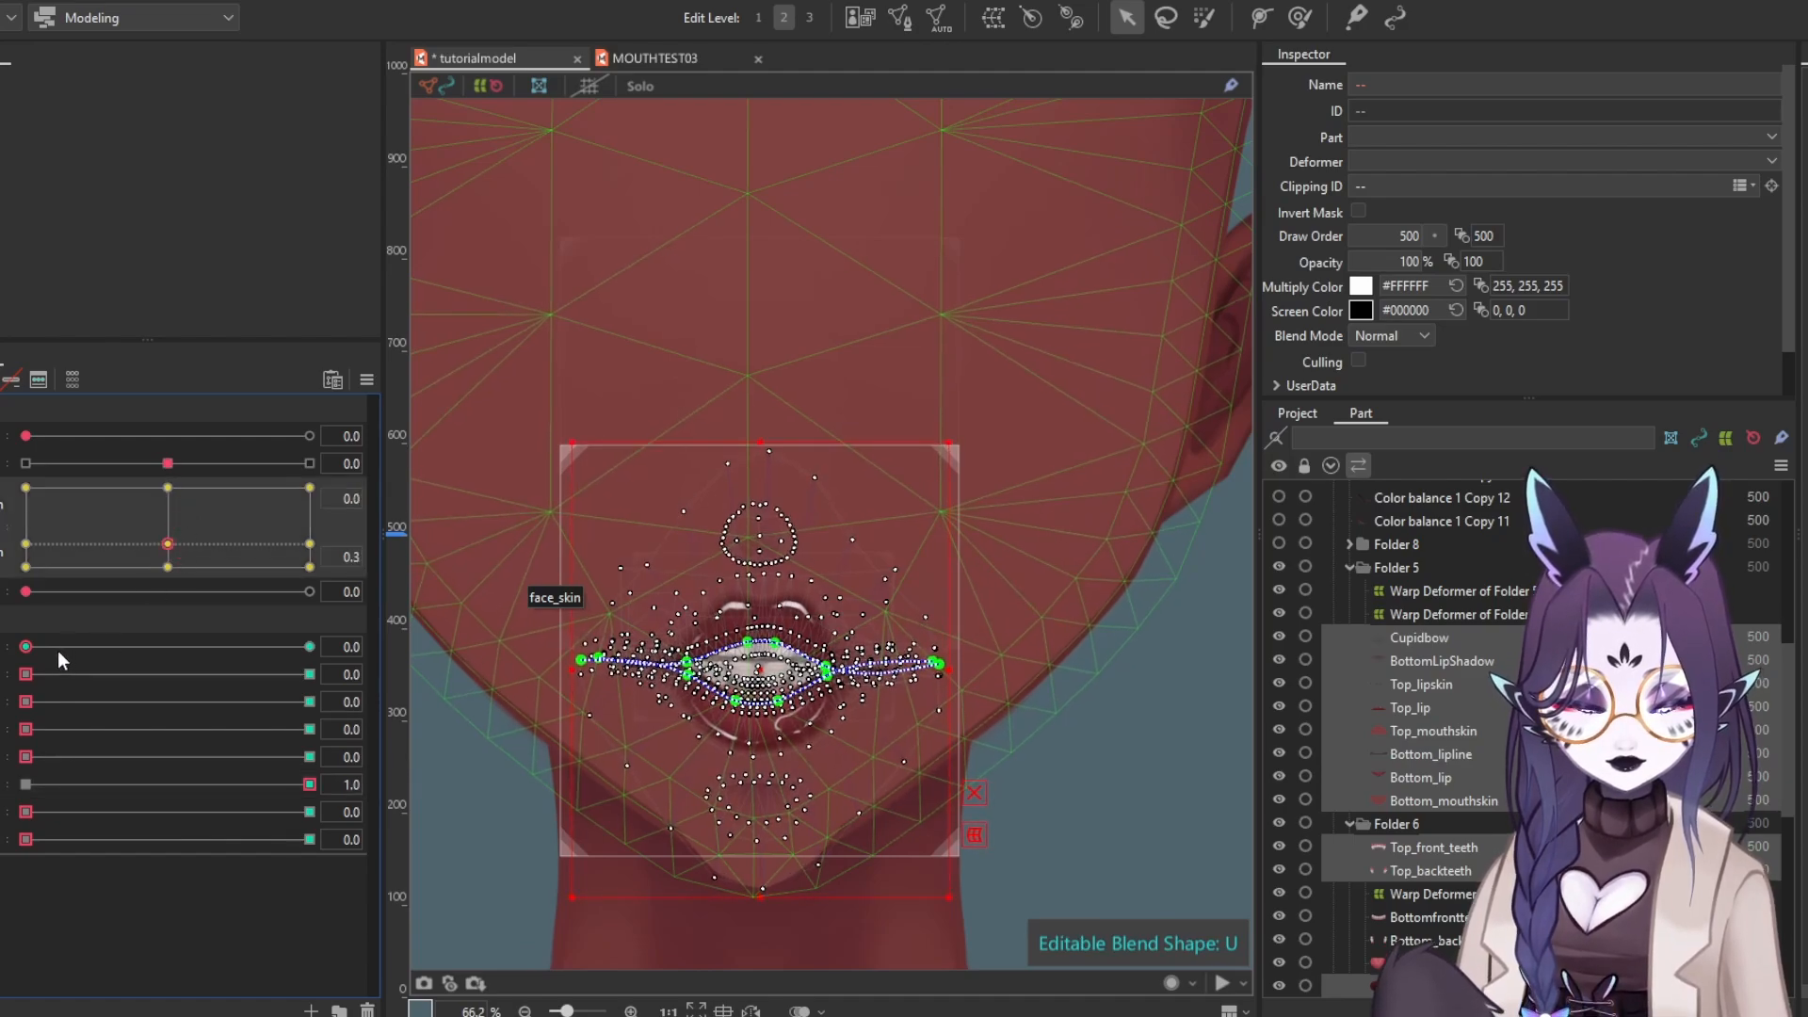
pyautogui.moveTo(27, 647); pyautogui.dragTo(309, 647)
pyautogui.moveTo(309, 784); pyautogui.dragTo(166, 782)
pyautogui.moveTo(167, 543); pyautogui.dragTo(129, 535)
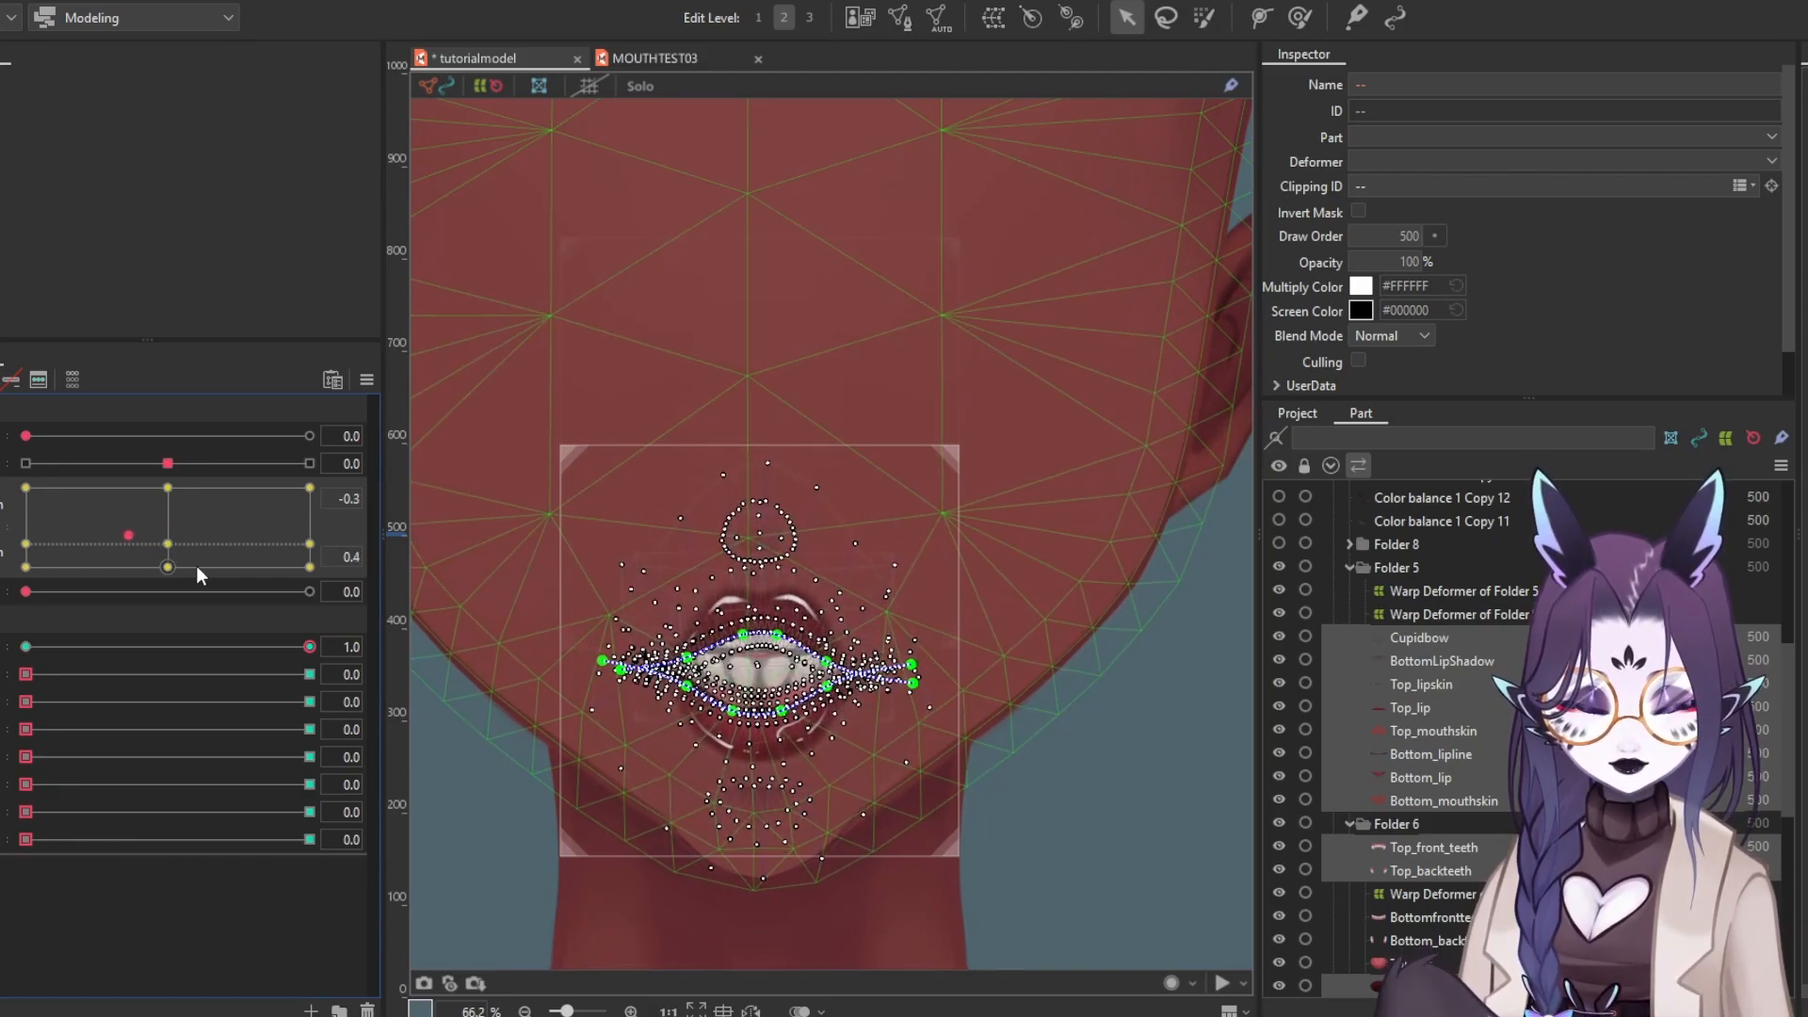
# Copy the reposed mouth shape, paste it at U 1.0 with the other parameters at 0.0, and return U to 0.0
pyautogui.click(168, 564)
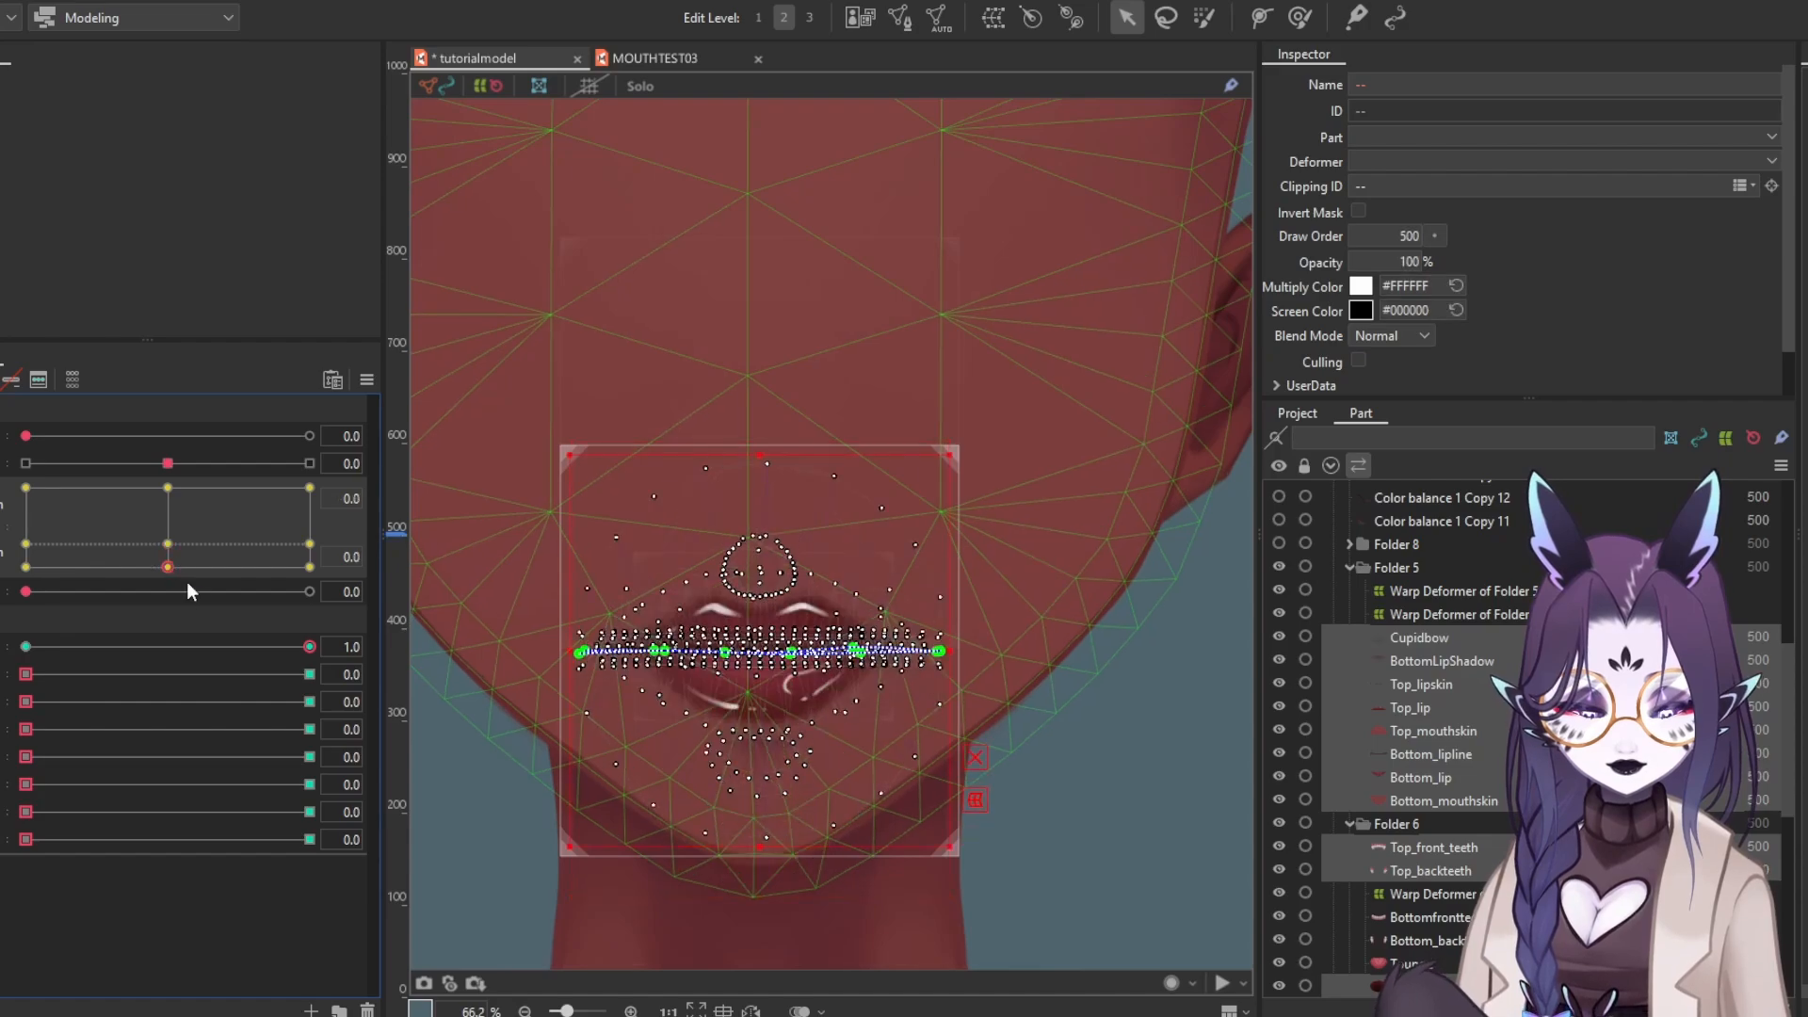
pyautogui.moveTo(110, 644); pyautogui.dragTo(5, 668)
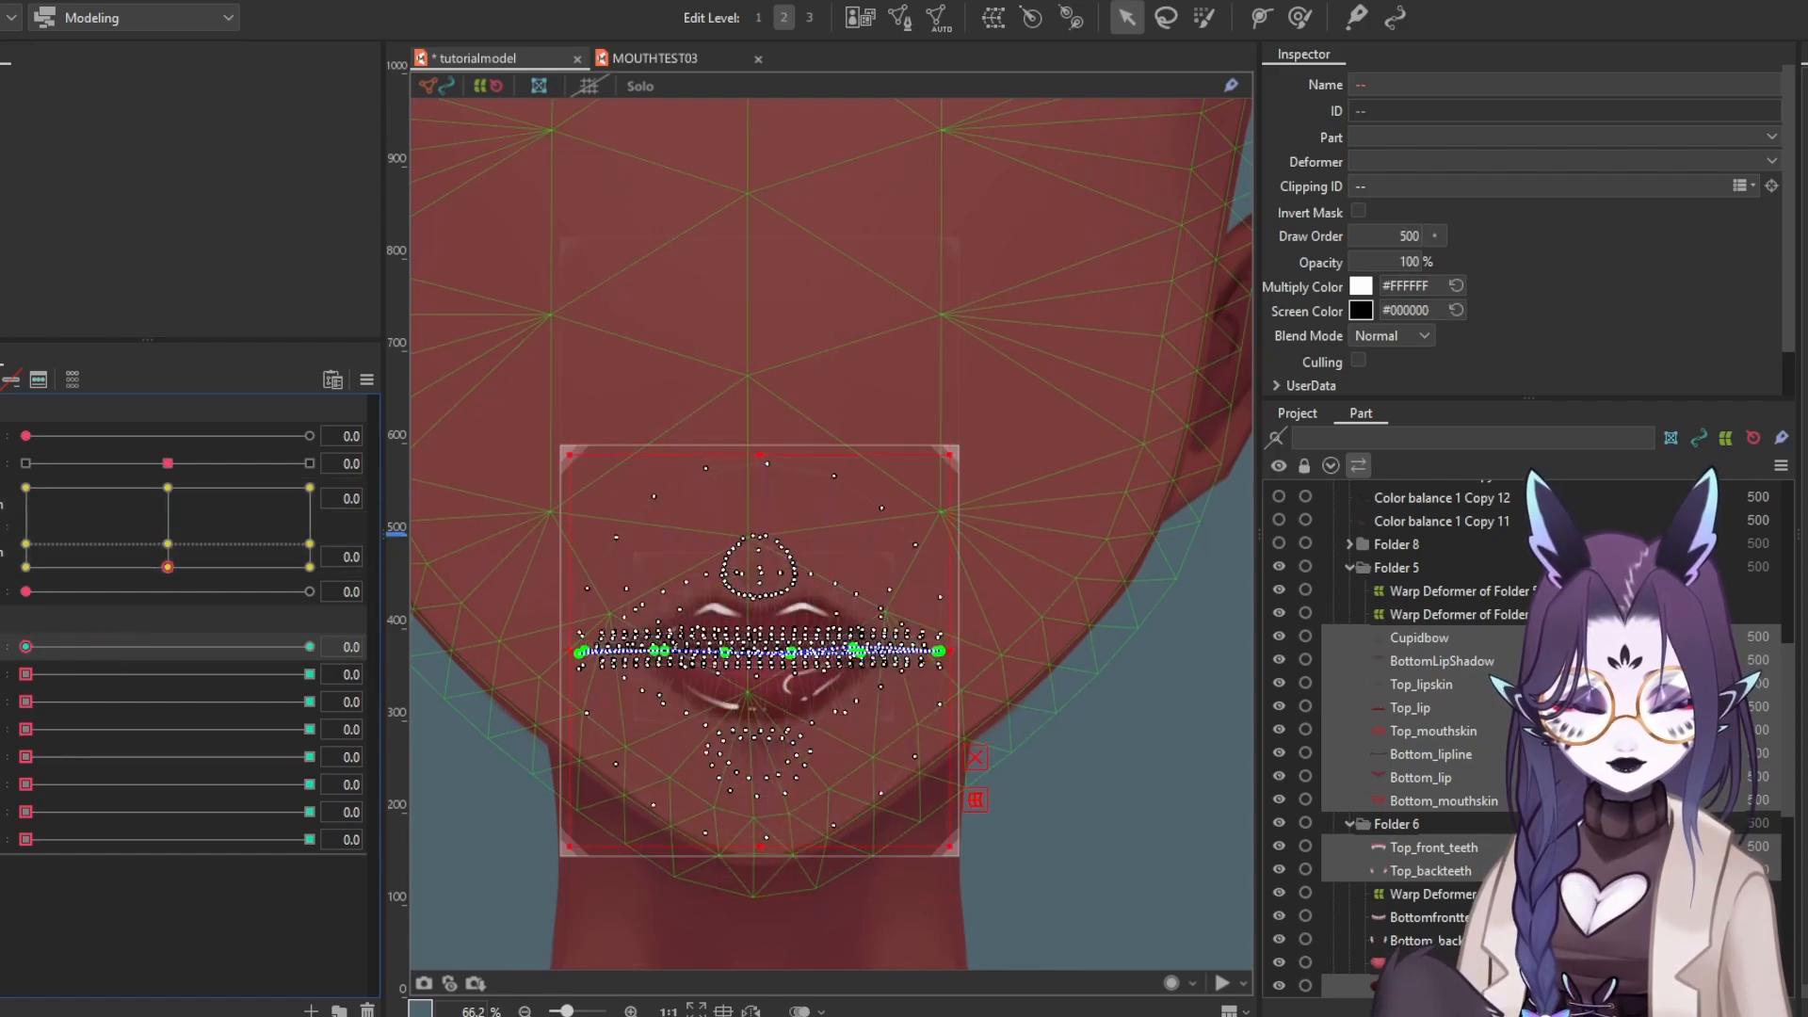
pyautogui.moveTo(26, 784); pyautogui.dragTo(427, 793)
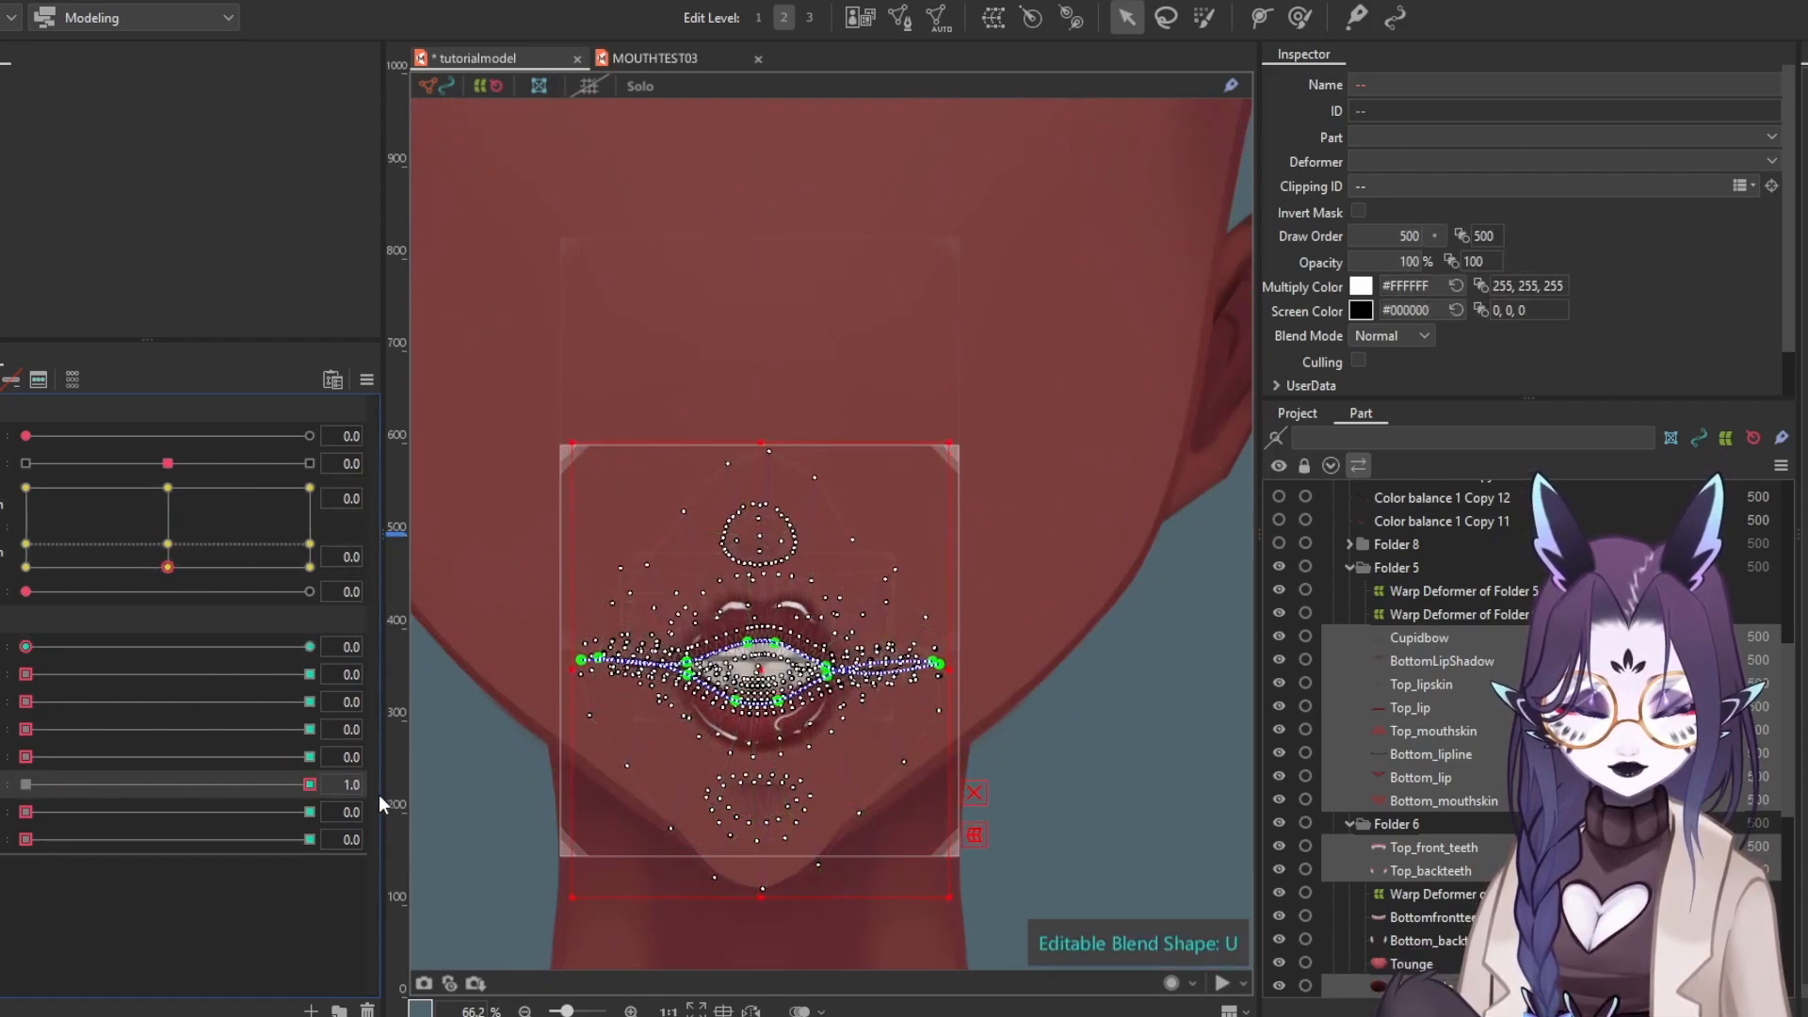
pyautogui.hotkey('ctrl', 'v')
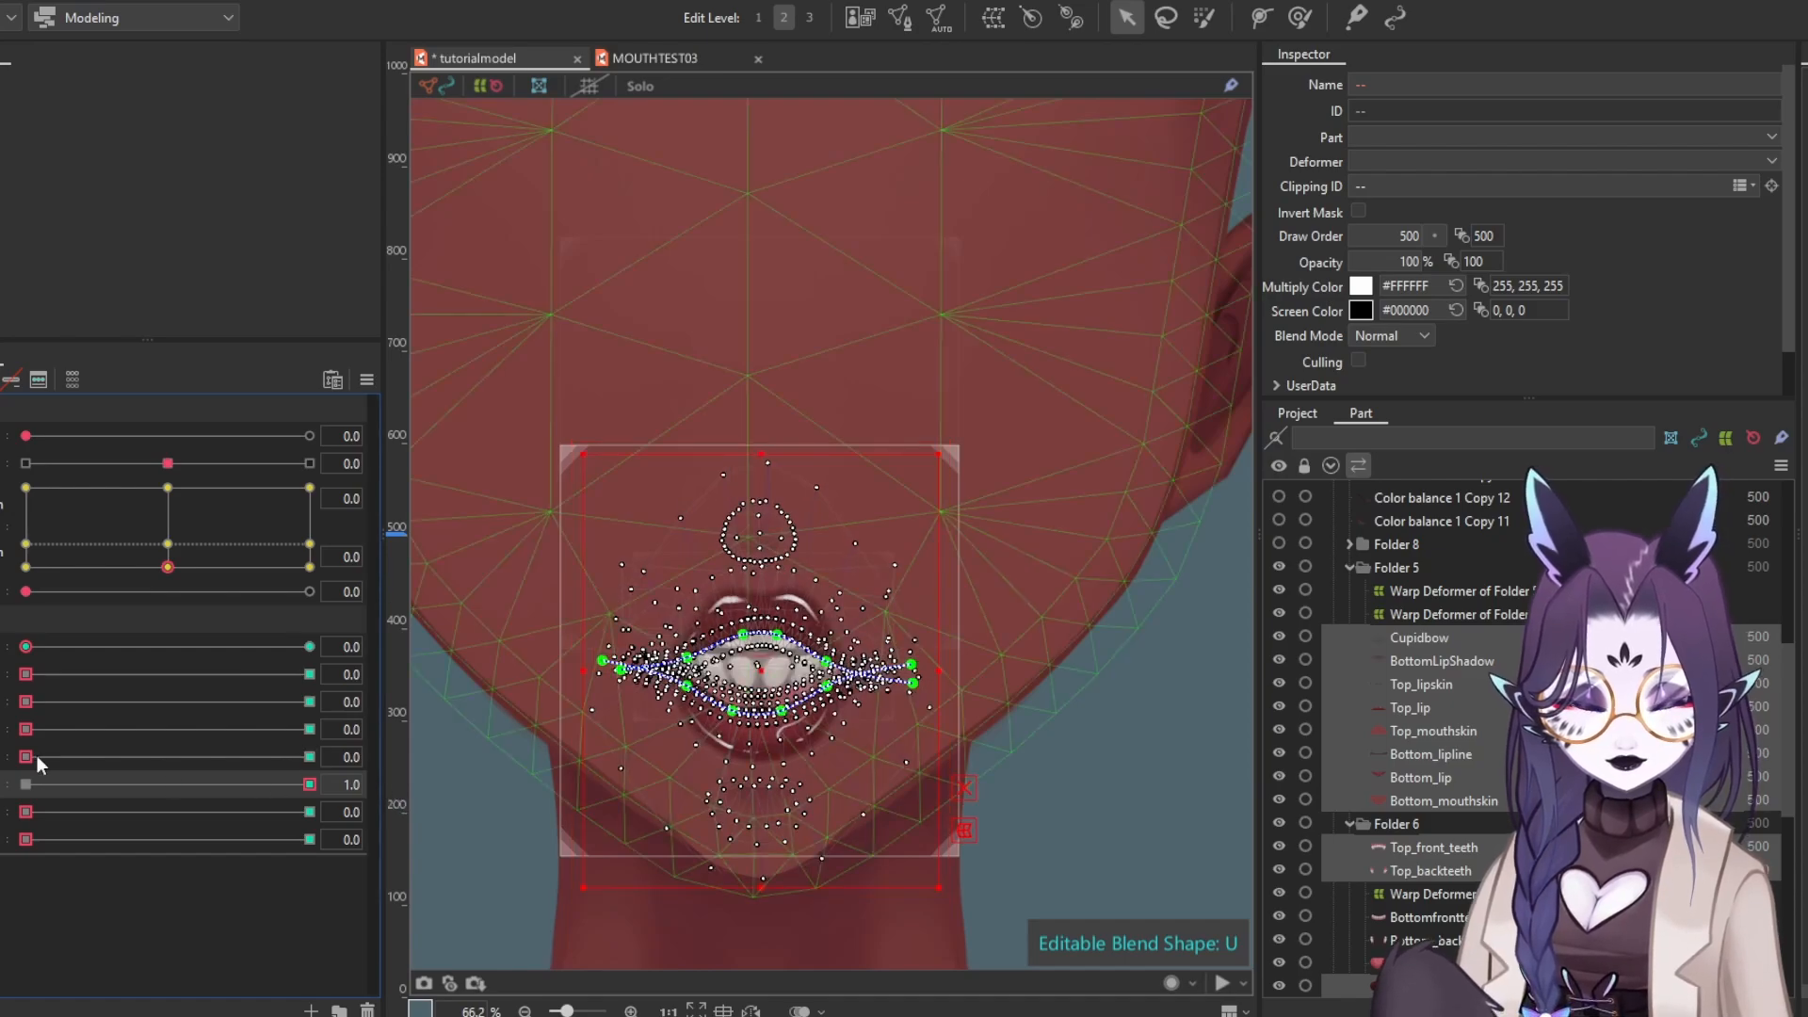
pyautogui.click(28, 785)
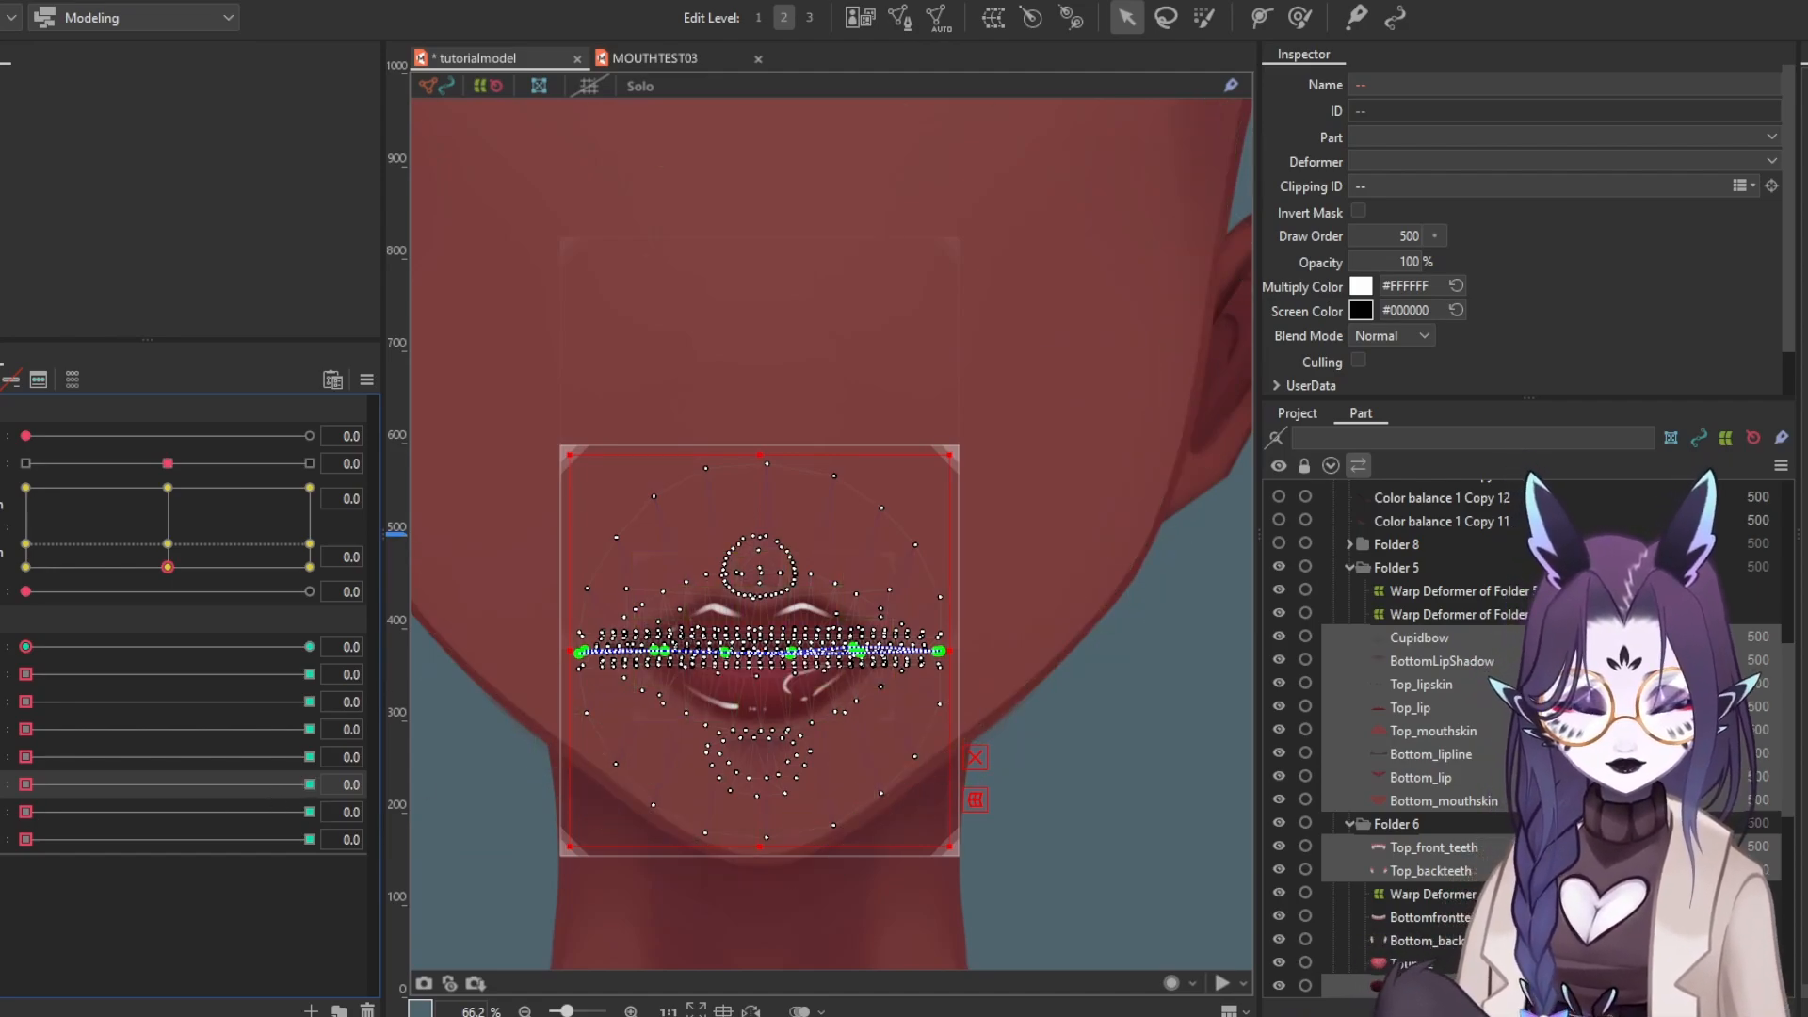
# Set b/M to 1.0 and bend the middle of the closed mouth slightly downward with the deform brush
pyautogui.click(309, 811)
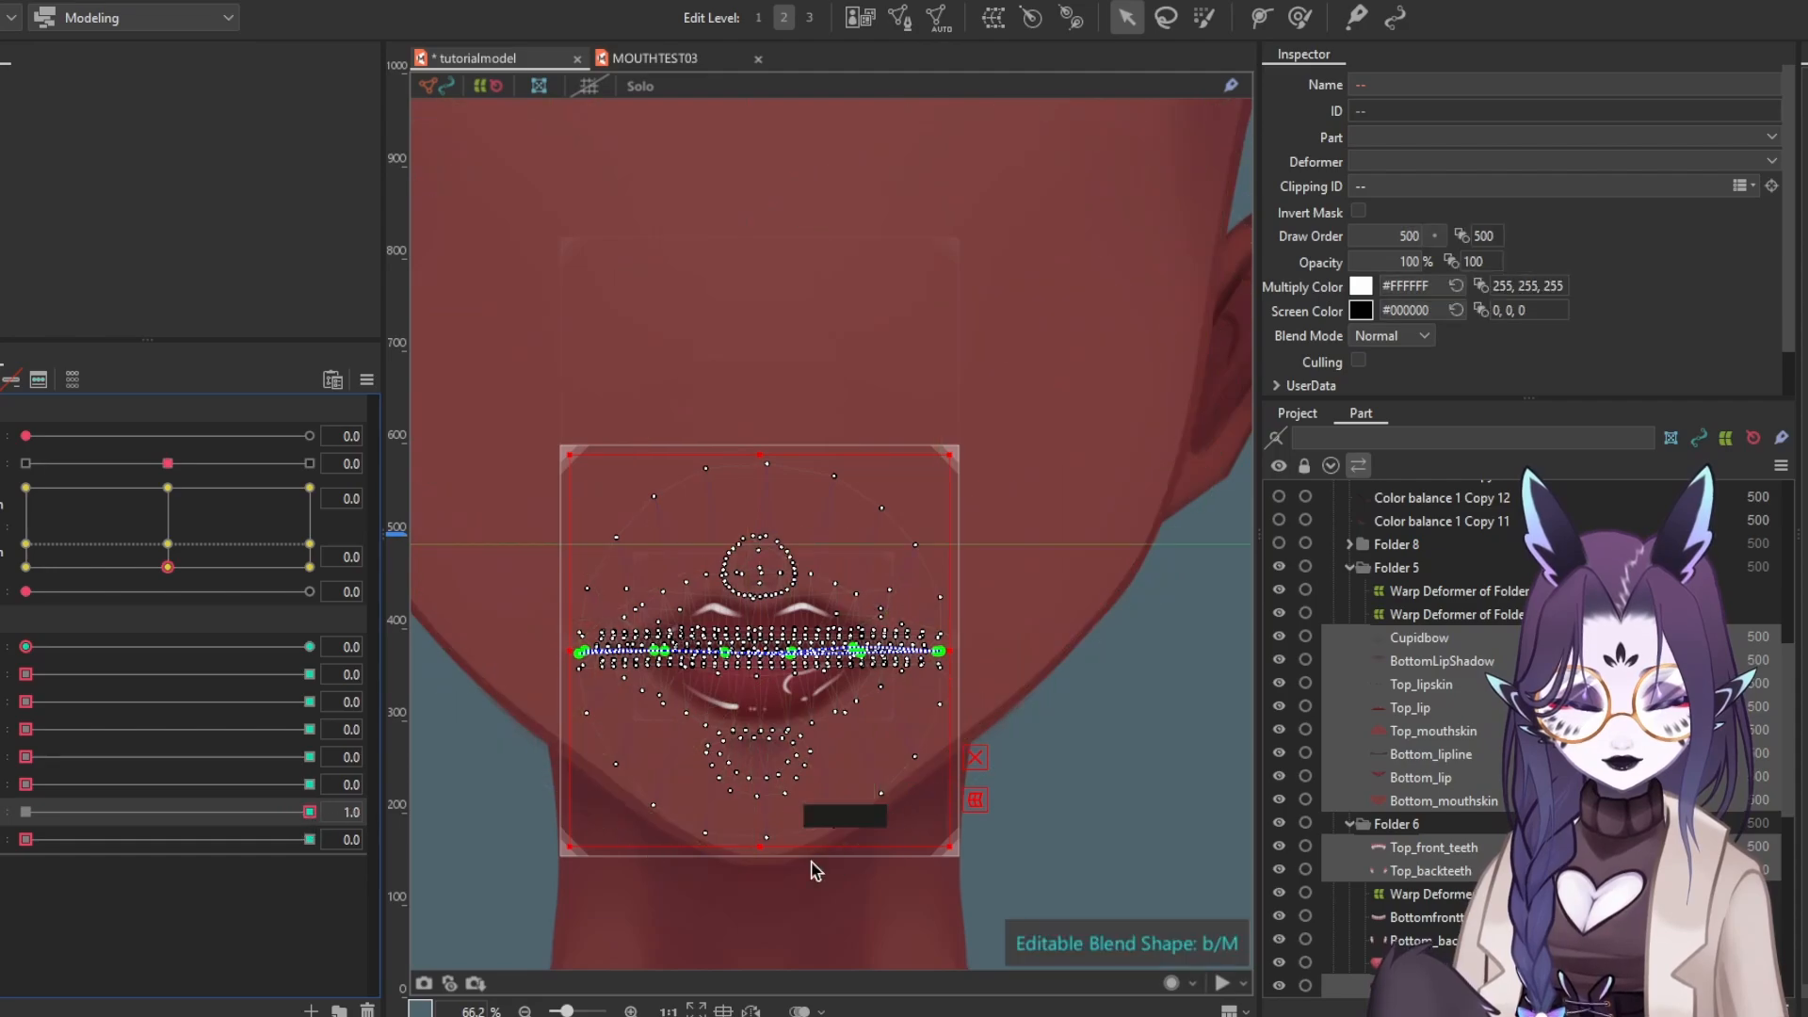
pyautogui.scroll(2, 657, 640)
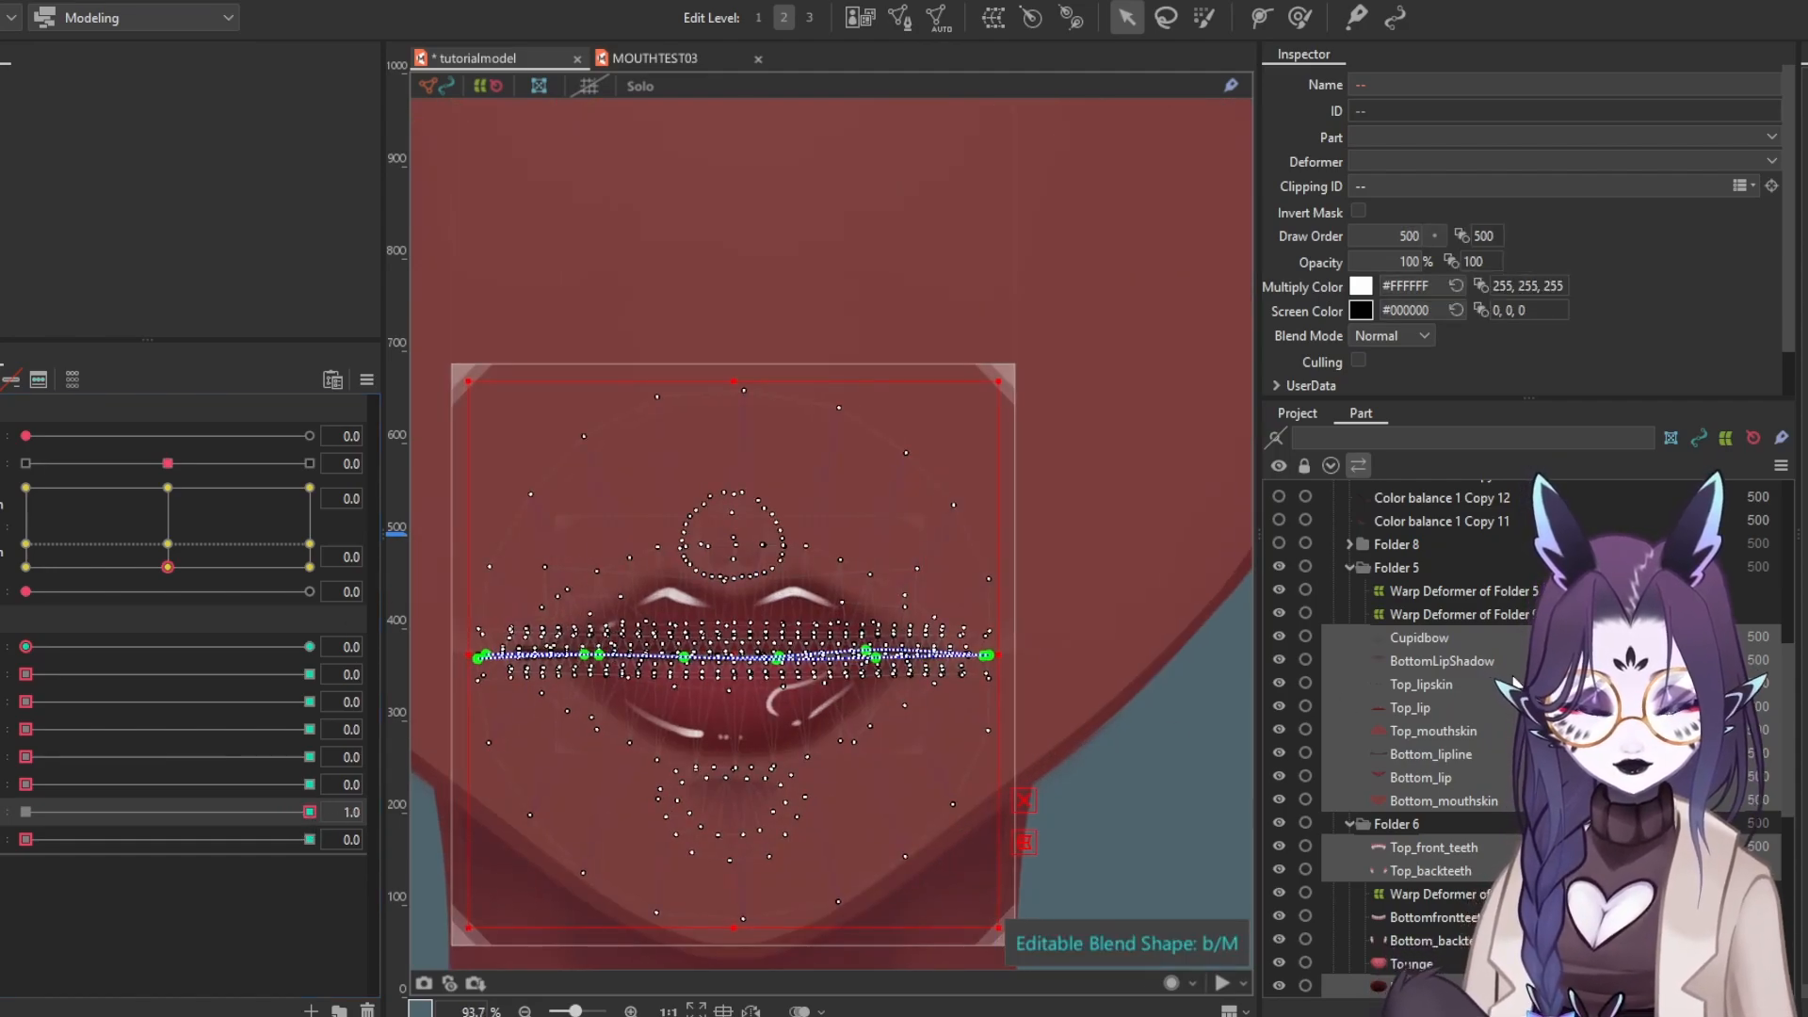
pyautogui.click(1298, 19)
pyautogui.moveTo(685, 626)
pyautogui.mouseDown()
pyautogui.moveTo(728, 653)
pyautogui.moveTo(697, 616)
pyautogui.moveTo(728, 633)
pyautogui.moveTo(725, 674)
pyautogui.moveTo(750, 665)
pyautogui.moveTo(723, 677)
pyautogui.moveTo(675, 642)
pyautogui.moveTo(715, 691)
pyautogui.moveTo(706, 663)
pyautogui.moveTo(734, 689)
pyautogui.moveTo(713, 666)
pyautogui.moveTo(737, 686)
pyautogui.moveTo(717, 682)
pyautogui.moveTo(836, 694)
pyautogui.mouseUp()
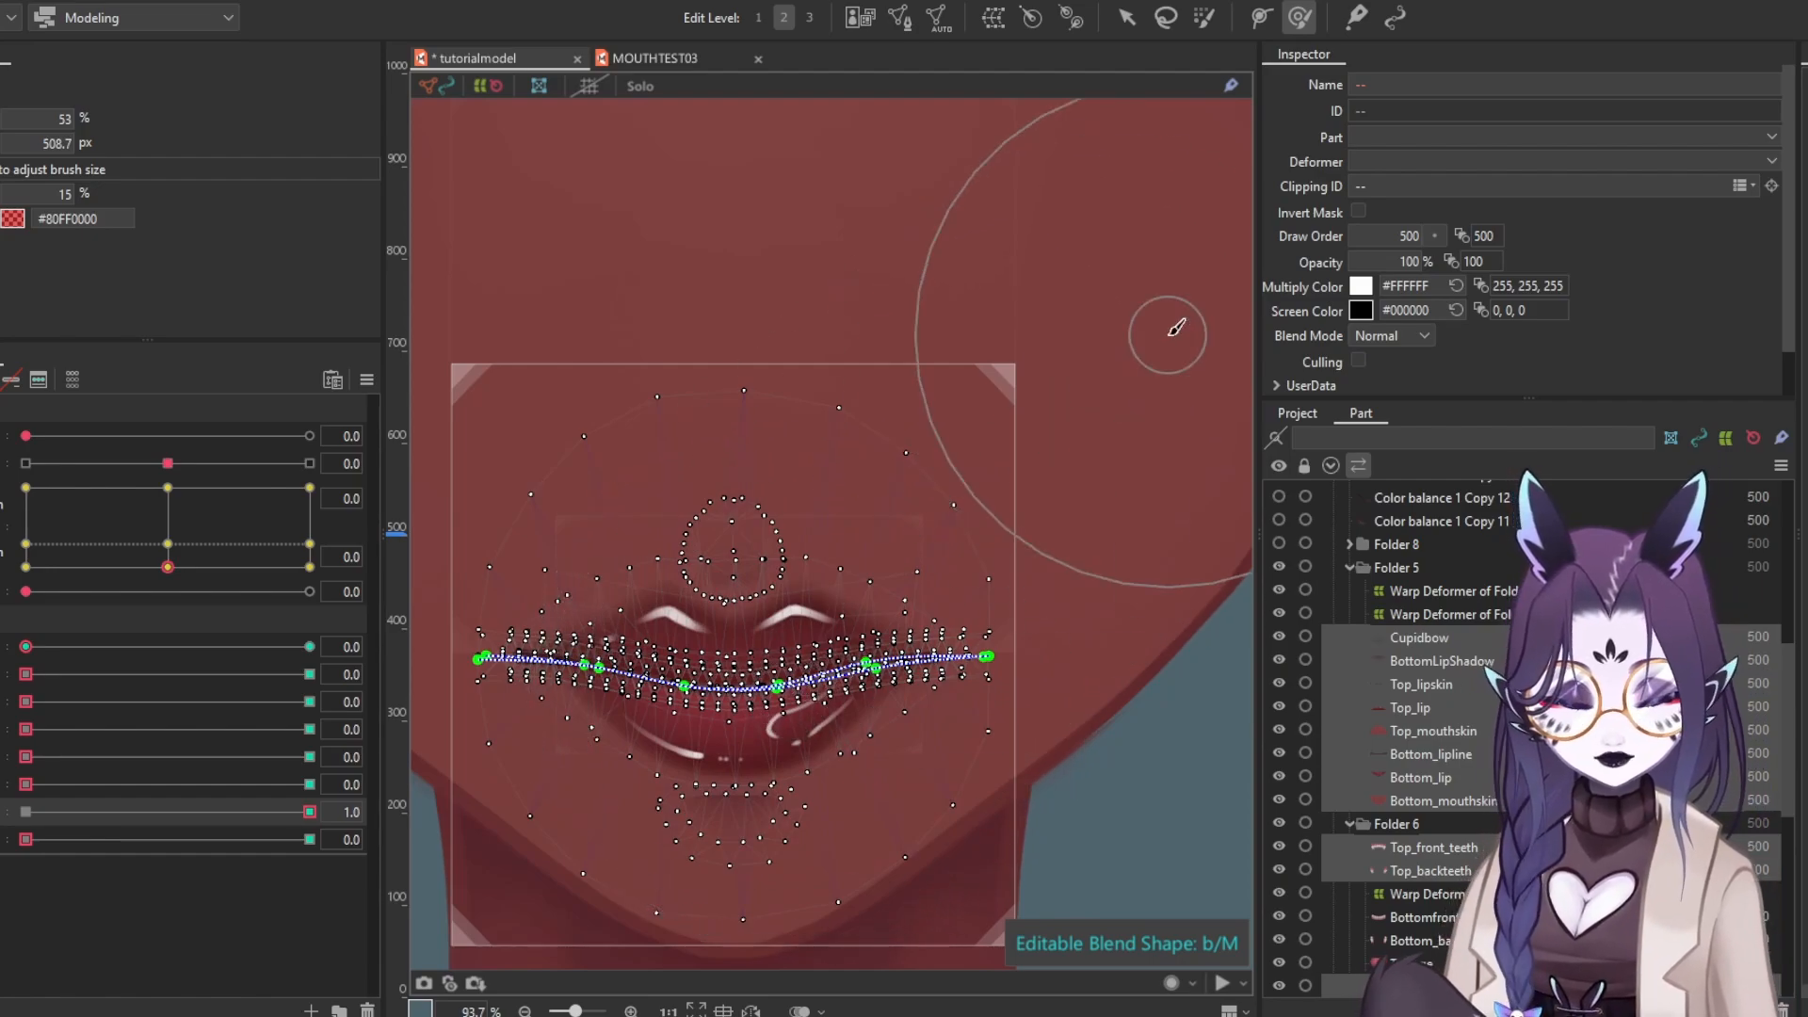
# Brush the upper edge of Top_lip downward at b/M 1.0 to make the upper lip thinner
pyautogui.click(1465, 725)
pyautogui.click(1465, 708)
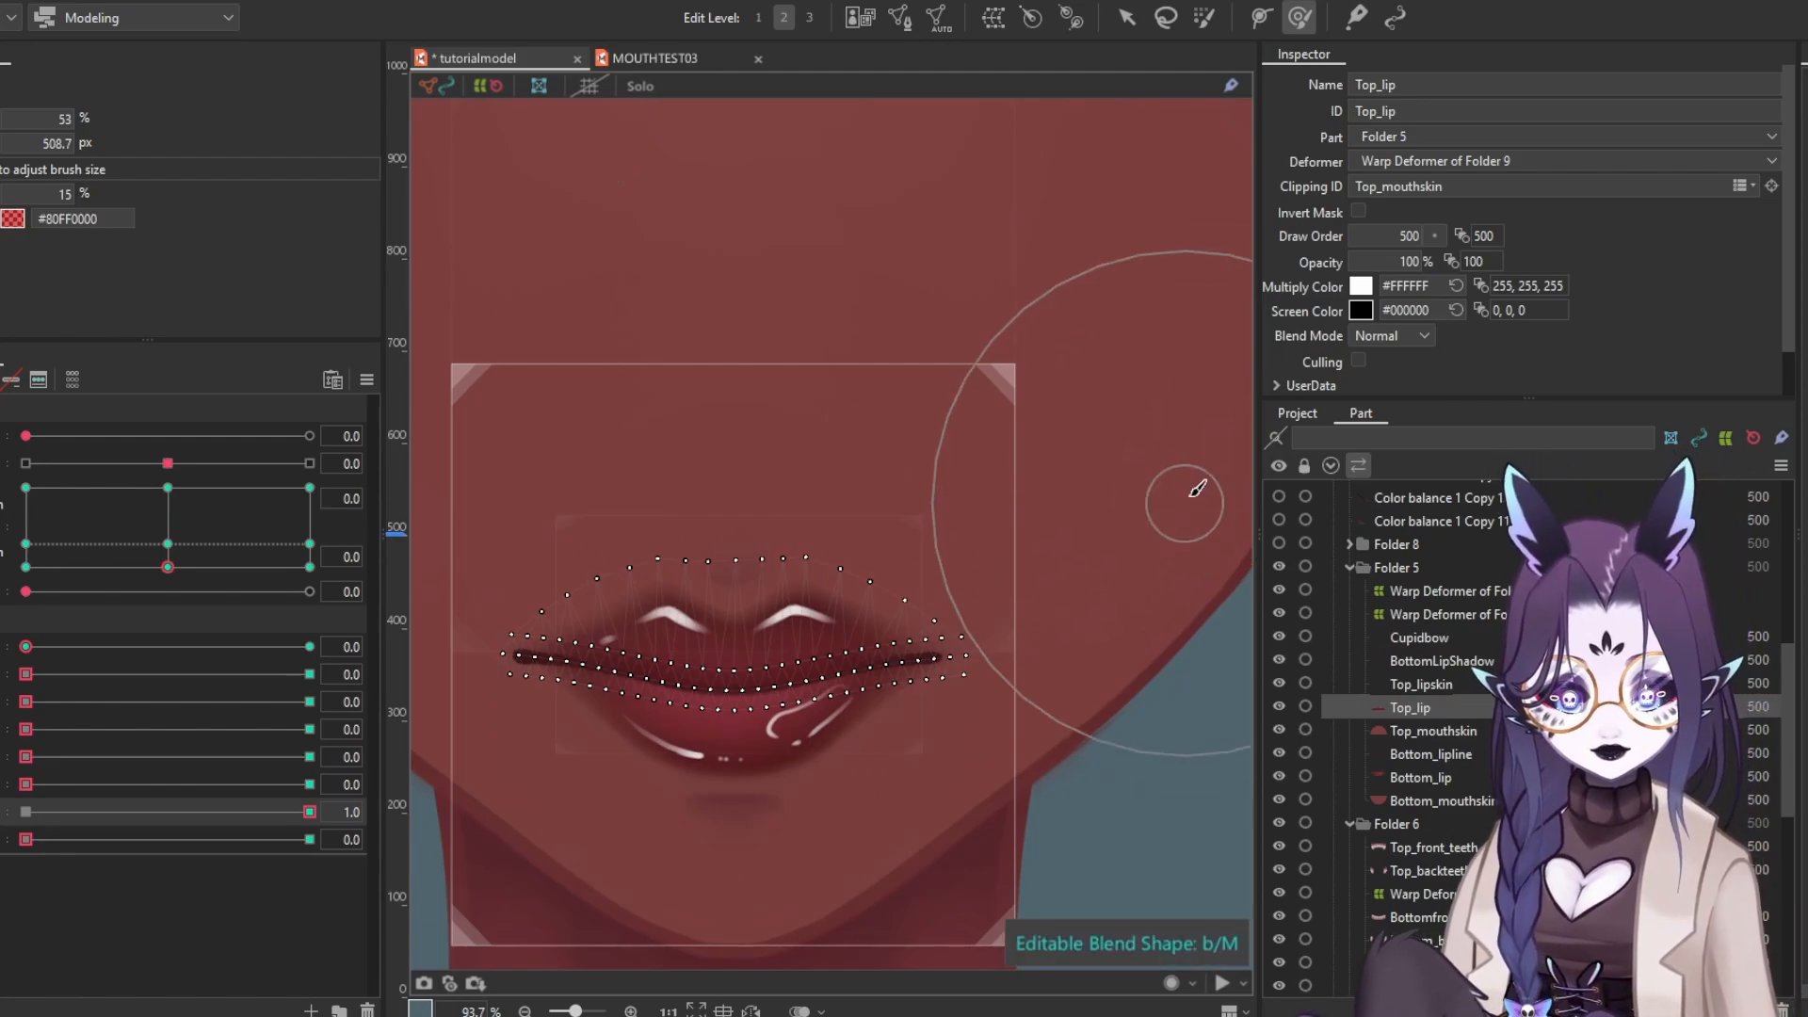
pyautogui.click(1452, 687)
pyautogui.click(1486, 642)
pyautogui.click(1477, 682)
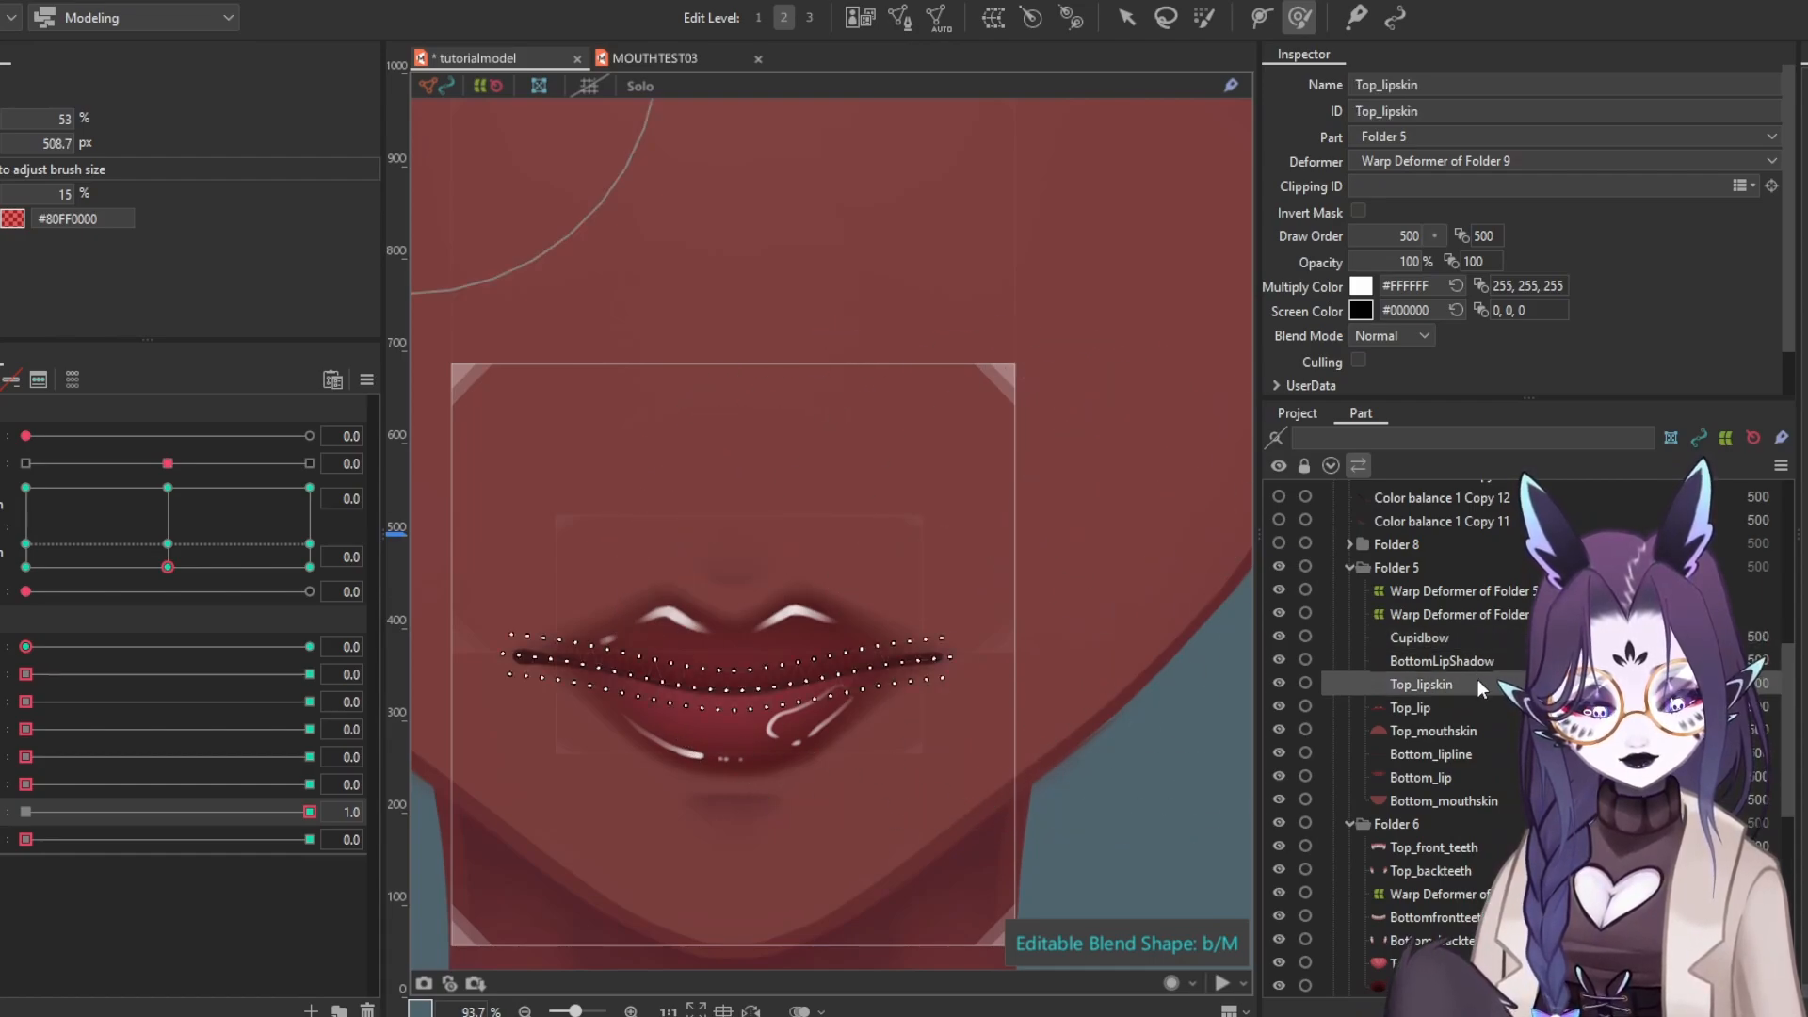
pyautogui.click(1480, 663)
pyautogui.click(1473, 705)
pyautogui.moveTo(751, 424)
pyautogui.mouseDown()
pyautogui.moveTo(684, 492)
pyautogui.moveTo(641, 493)
pyautogui.mouseUp()
pyautogui.moveTo(754, 458); pyautogui.dragTo(761, 485)
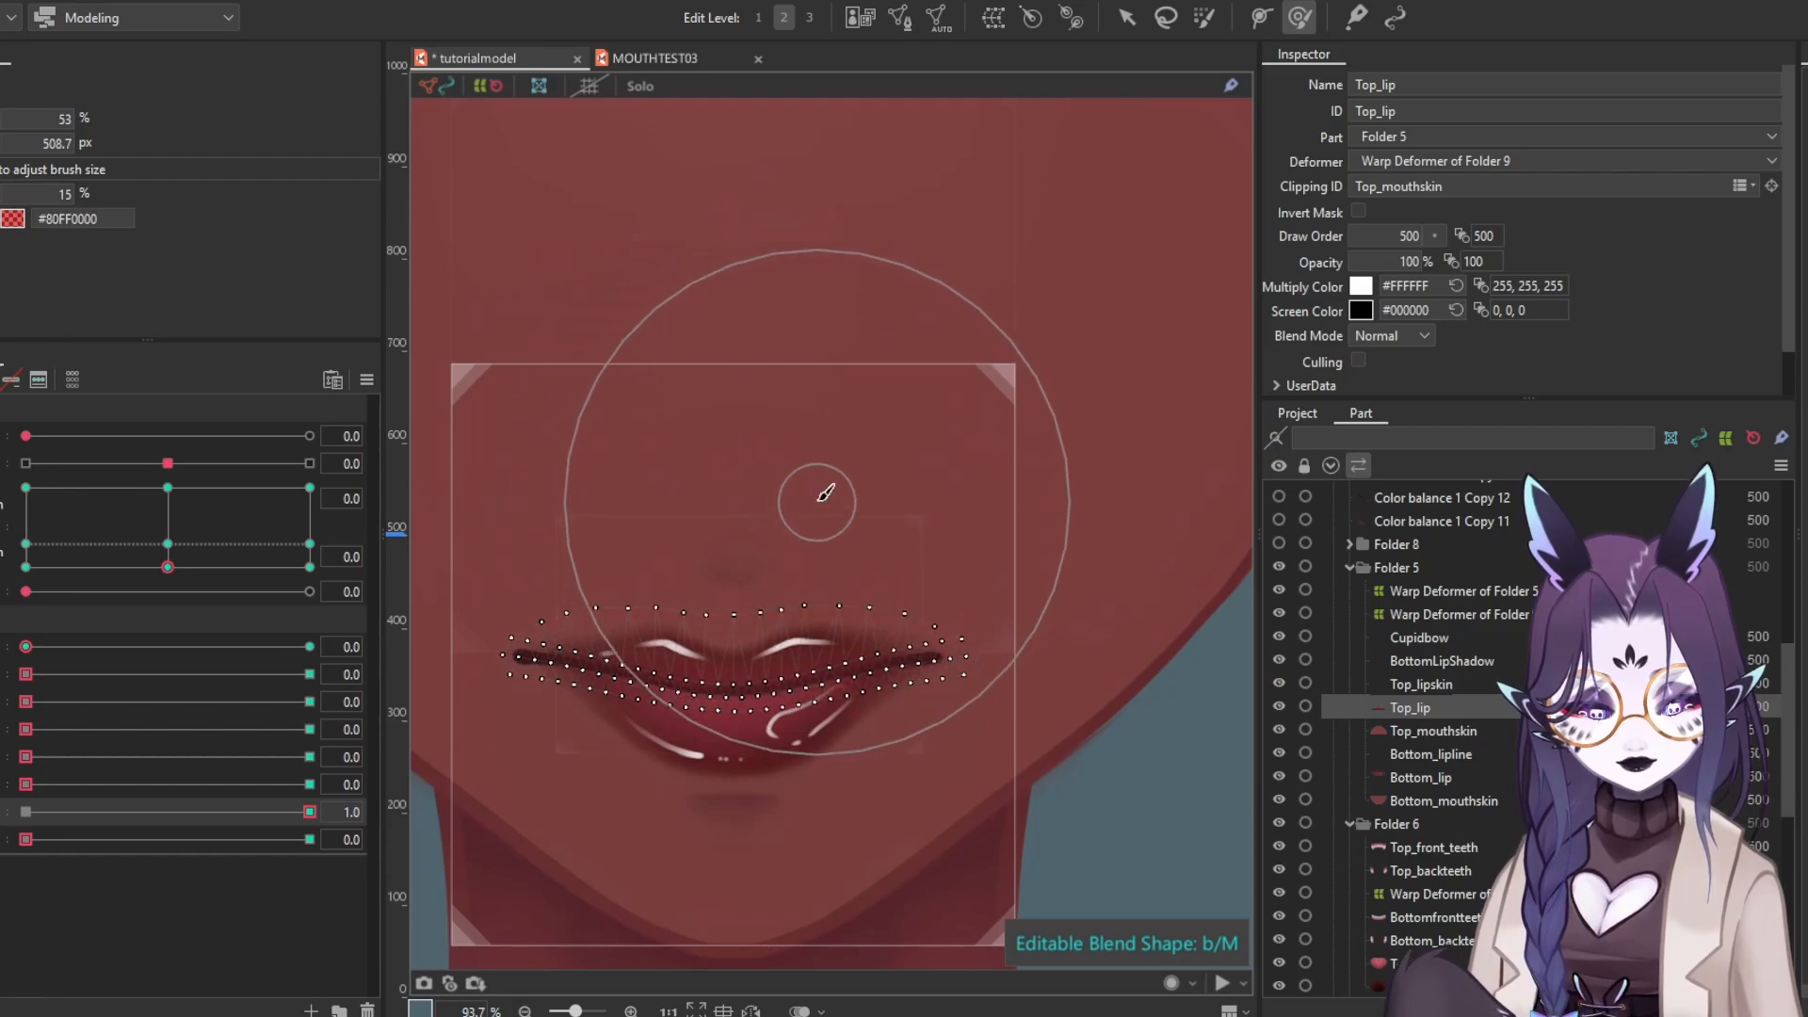
pyautogui.moveTo(623, 465); pyautogui.dragTo(627, 486)
pyautogui.moveTo(781, 503)
pyautogui.mouseDown()
pyautogui.moveTo(802, 530)
pyautogui.moveTo(745, 530)
pyautogui.mouseUp()
pyautogui.moveTo(703, 435)
pyautogui.mouseDown()
pyautogui.moveTo(712, 463)
pyautogui.moveTo(759, 477)
pyautogui.mouseUp()
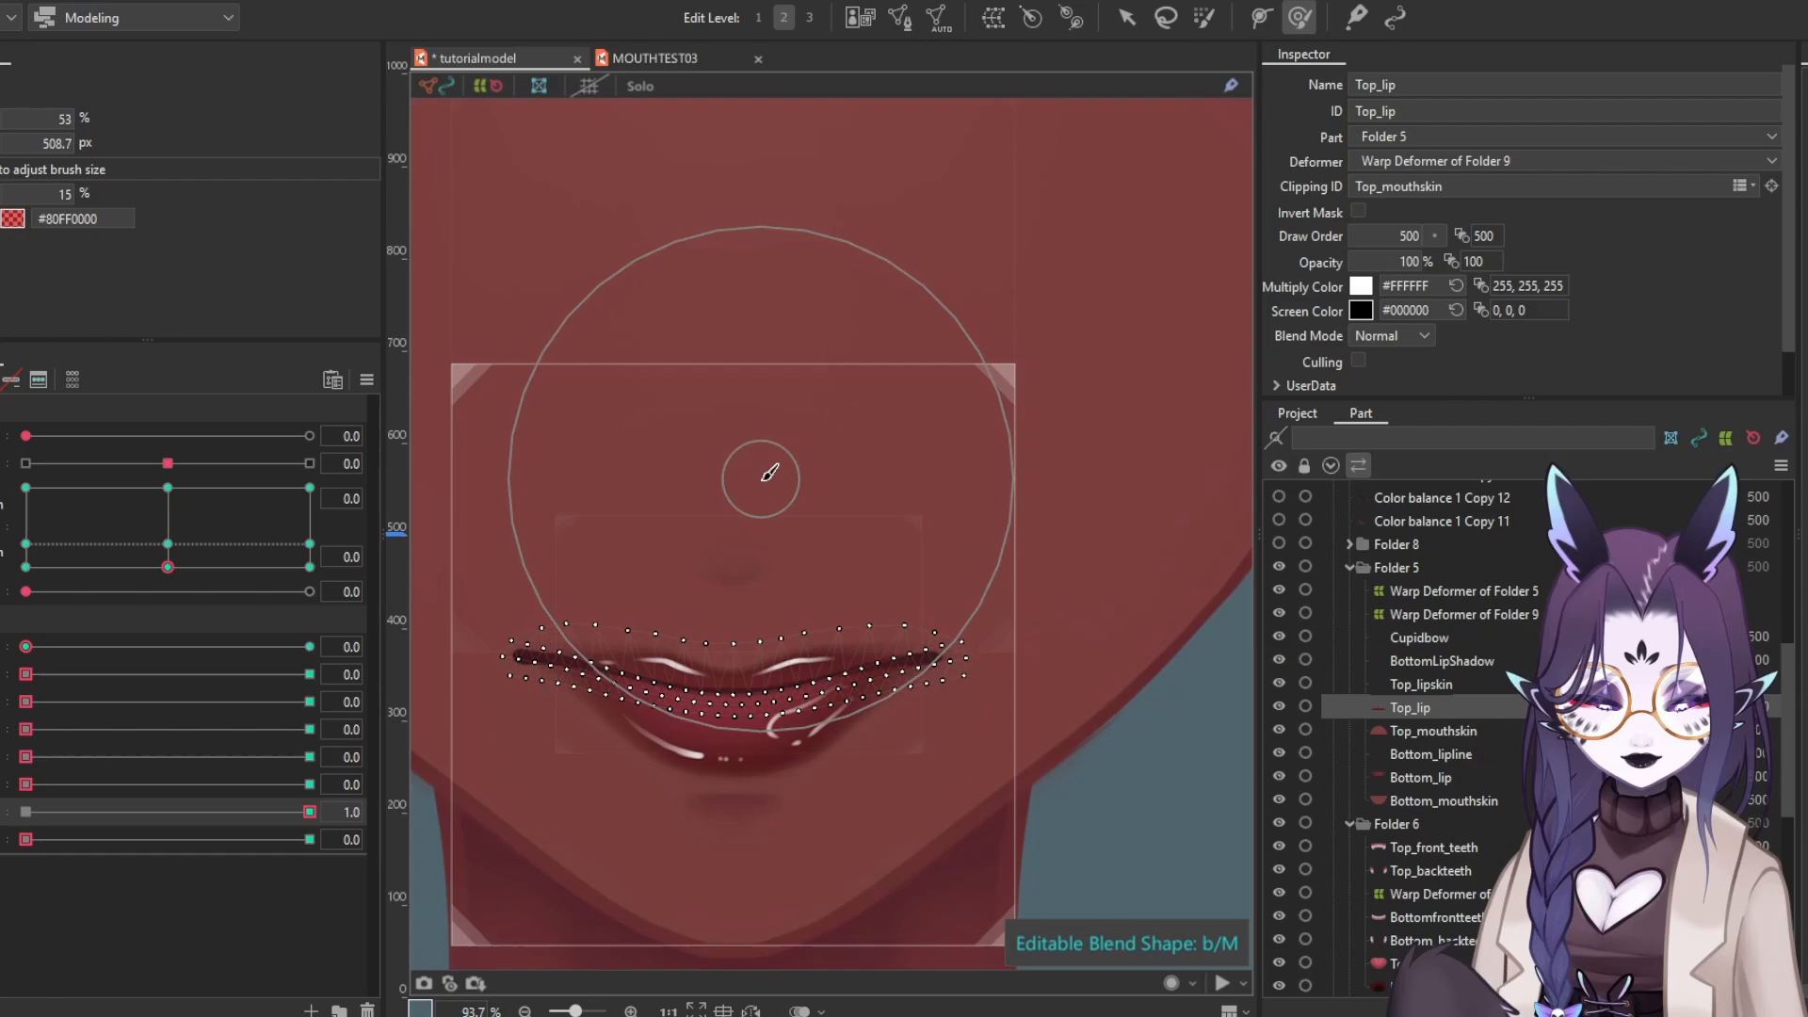
# Brush the lower edge of Bottom_lip upward at b/M 1.0 to thin the lower lip, adjusting its middle slightly downward
pyautogui.click(1427, 777)
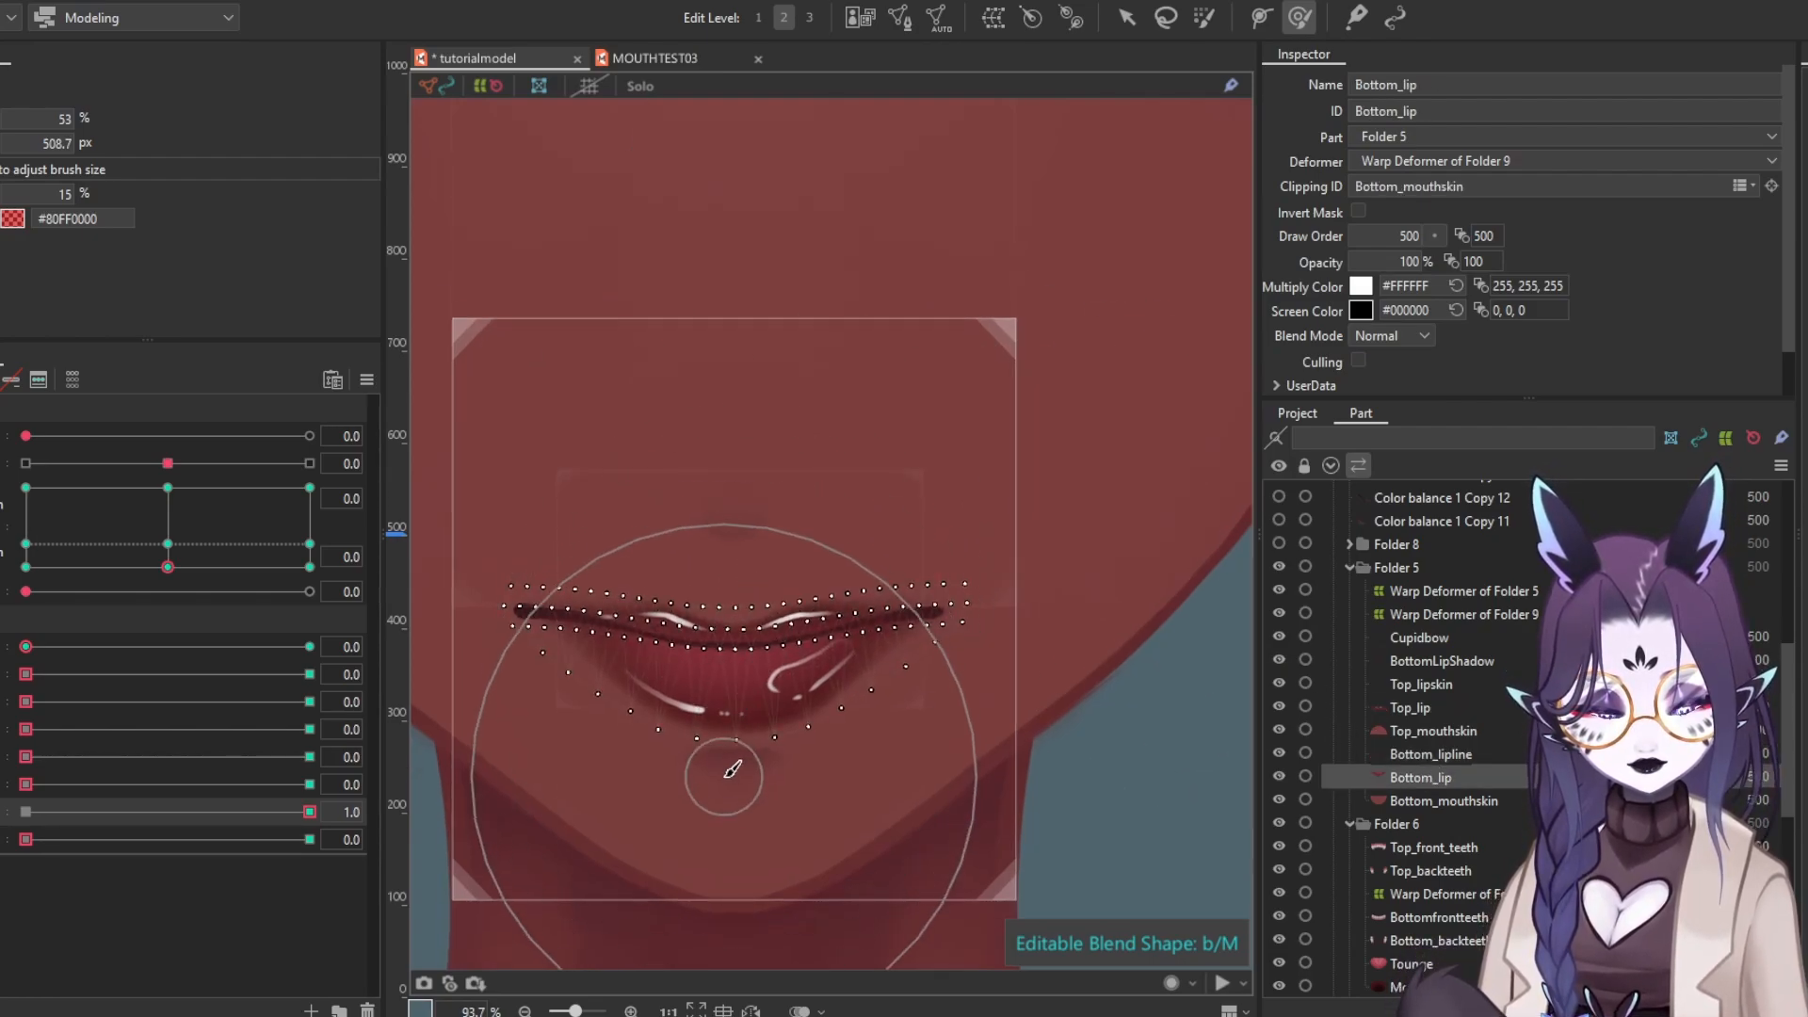
pyautogui.moveTo(712, 825)
pyautogui.mouseDown()
pyautogui.moveTo(712, 796)
pyautogui.moveTo(777, 796)
pyautogui.mouseUp()
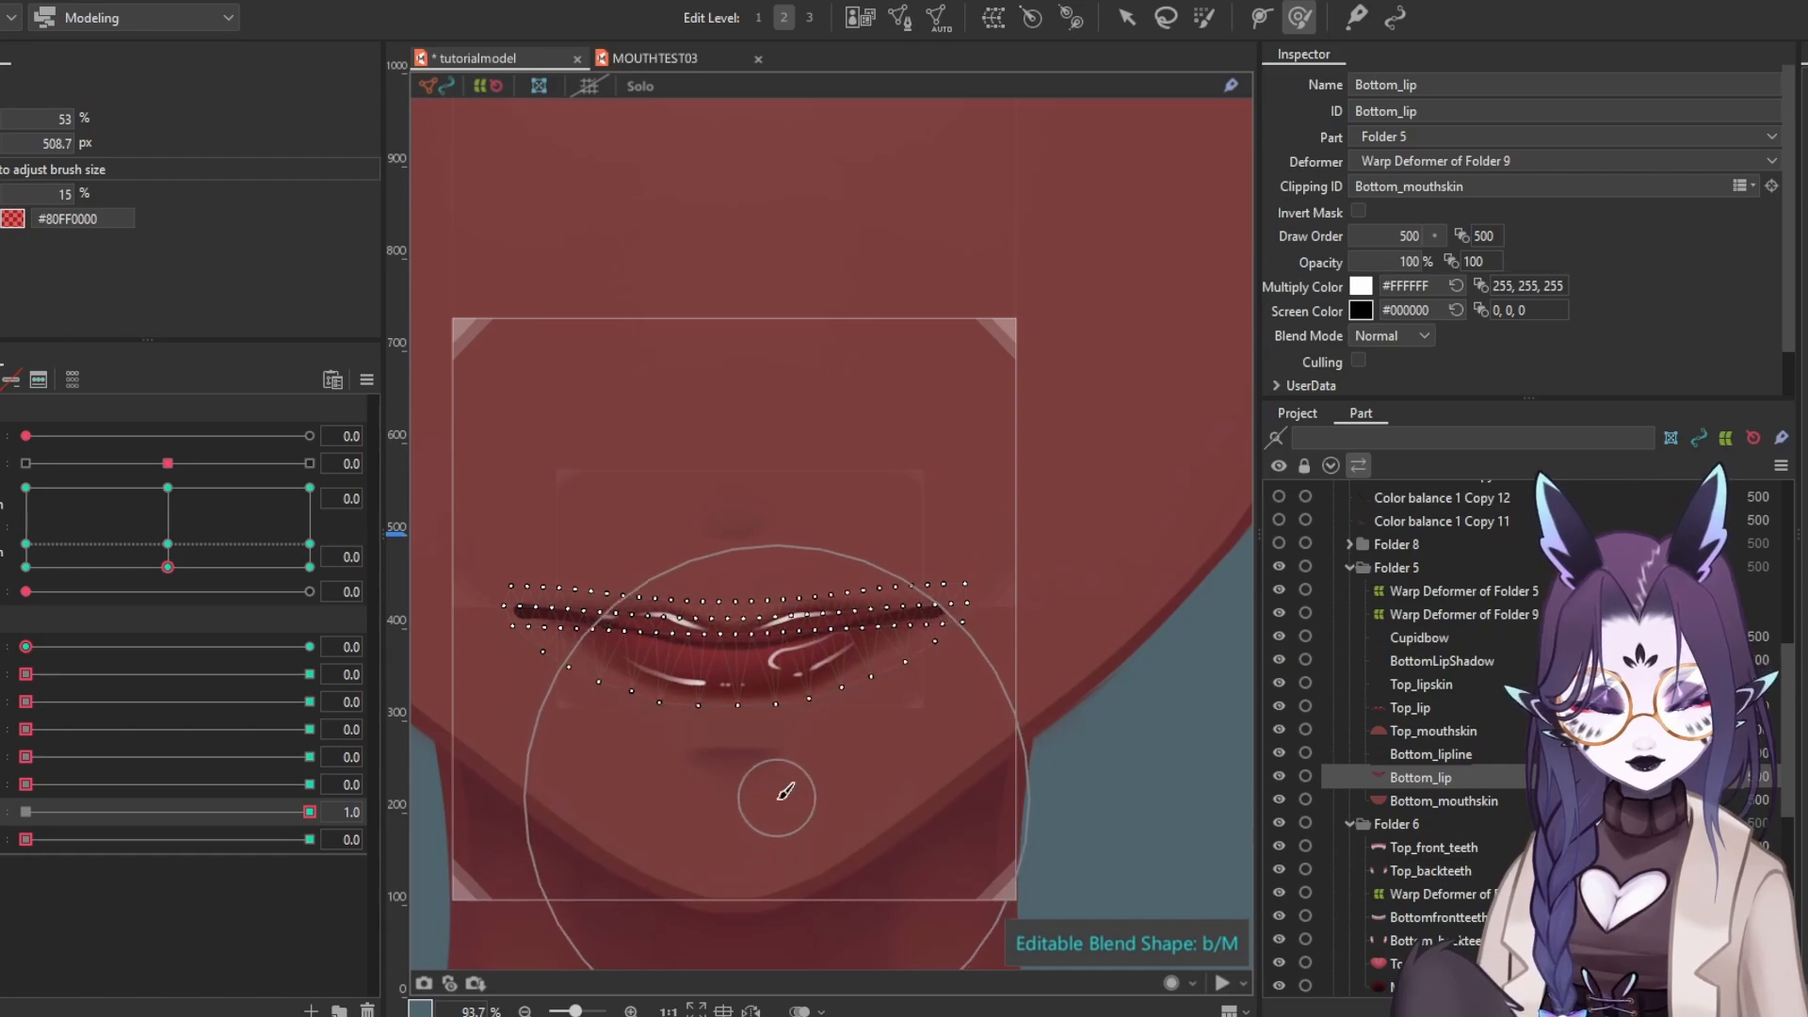
pyautogui.moveTo(537, 789); pyautogui.dragTo(493, 749)
pyautogui.moveTo(858, 806); pyautogui.dragTo(869, 748)
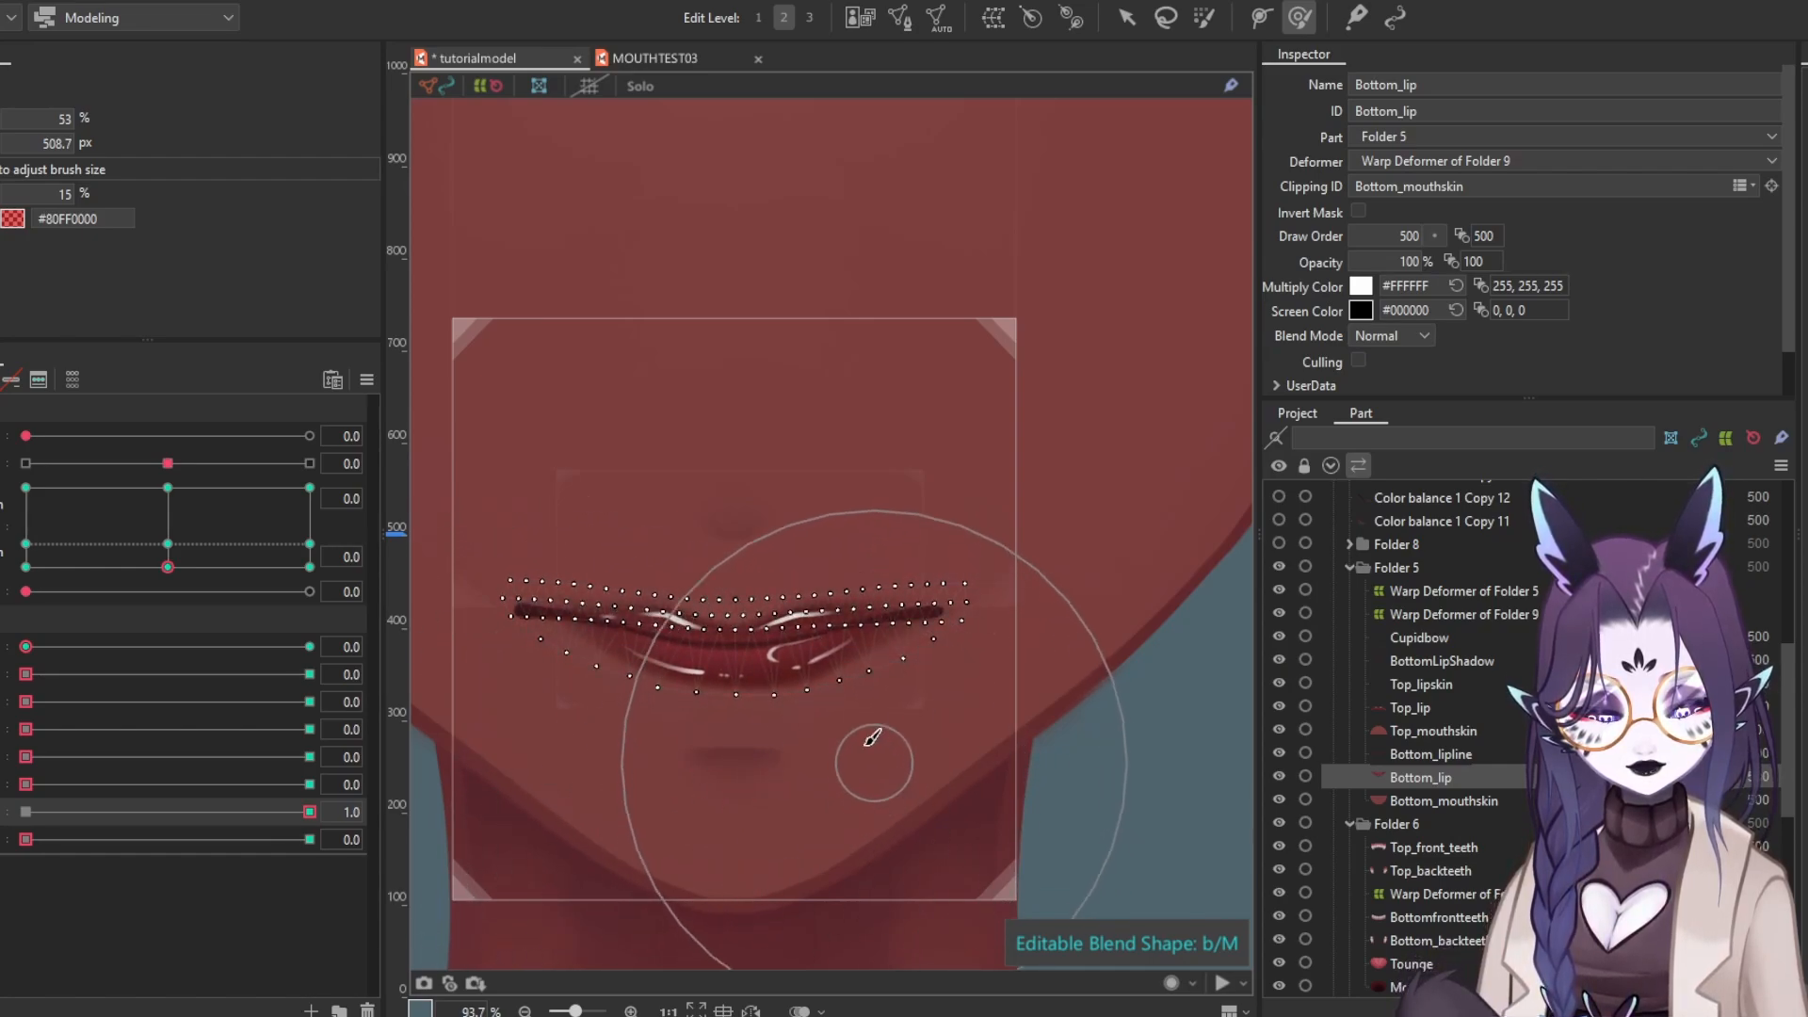
pyautogui.moveTo(730, 480); pyautogui.dragTo(740, 555)
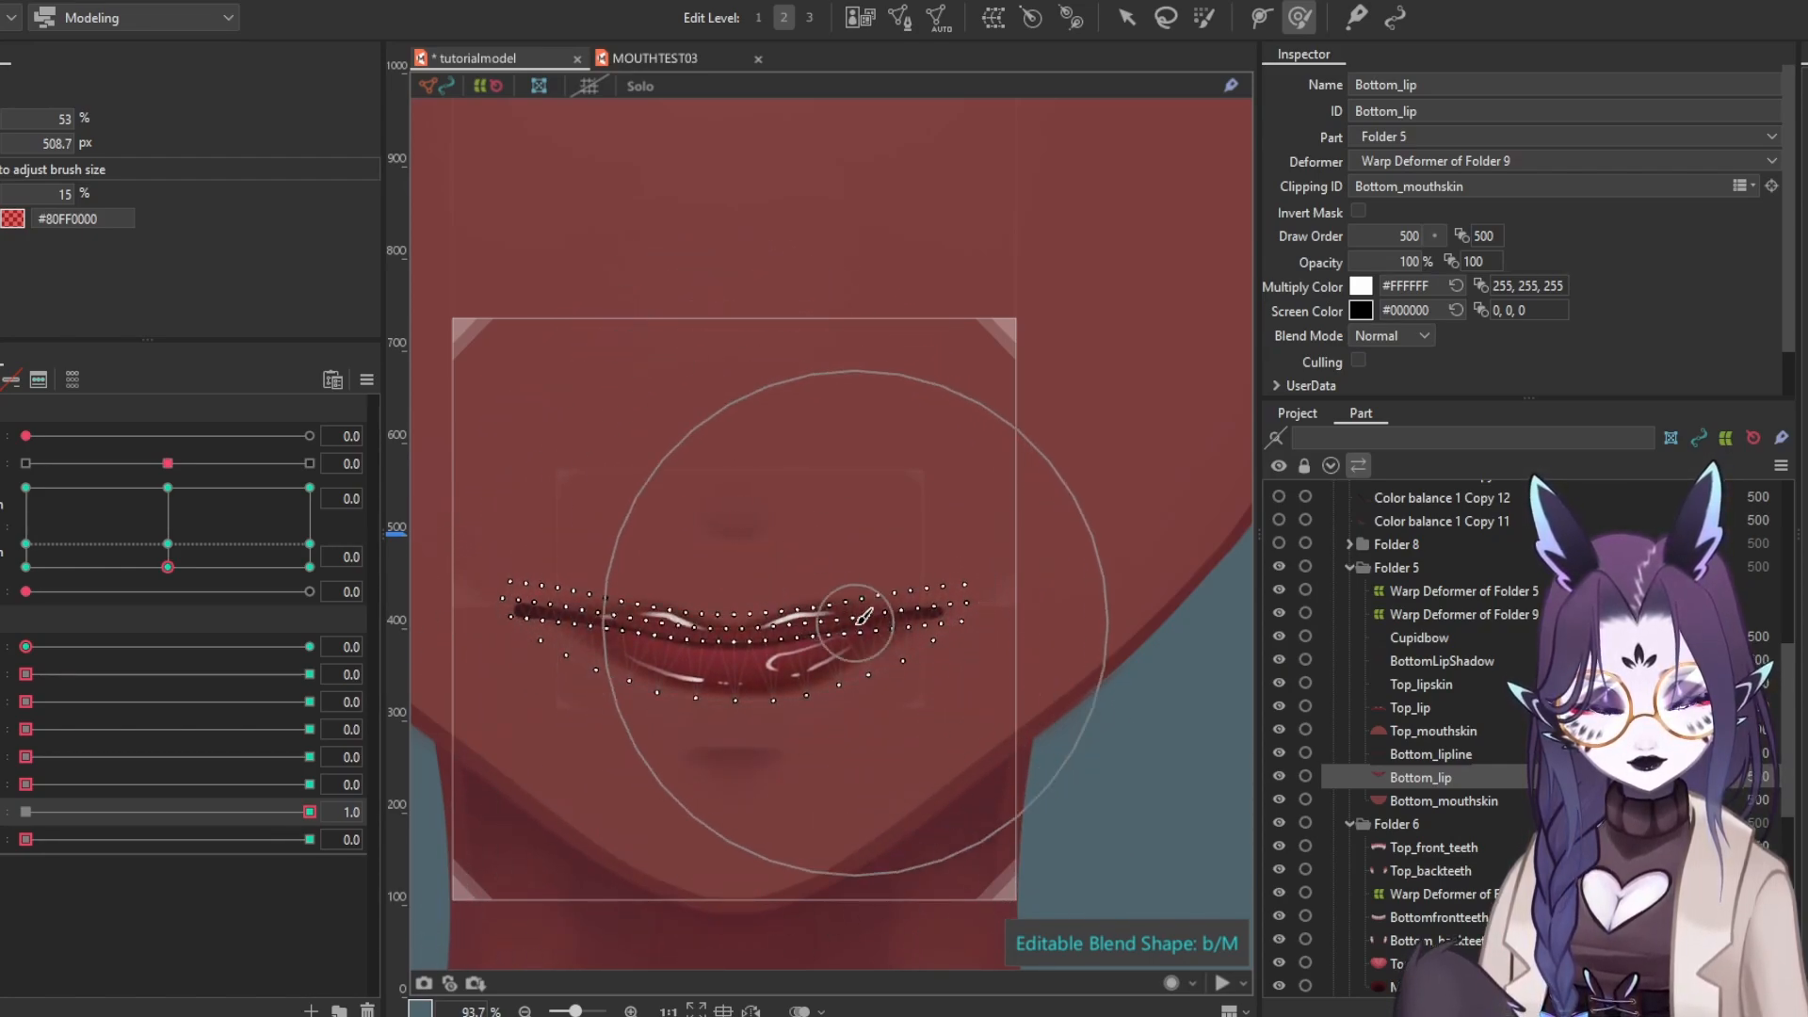
pyautogui.scroll(-5, 848, 621)
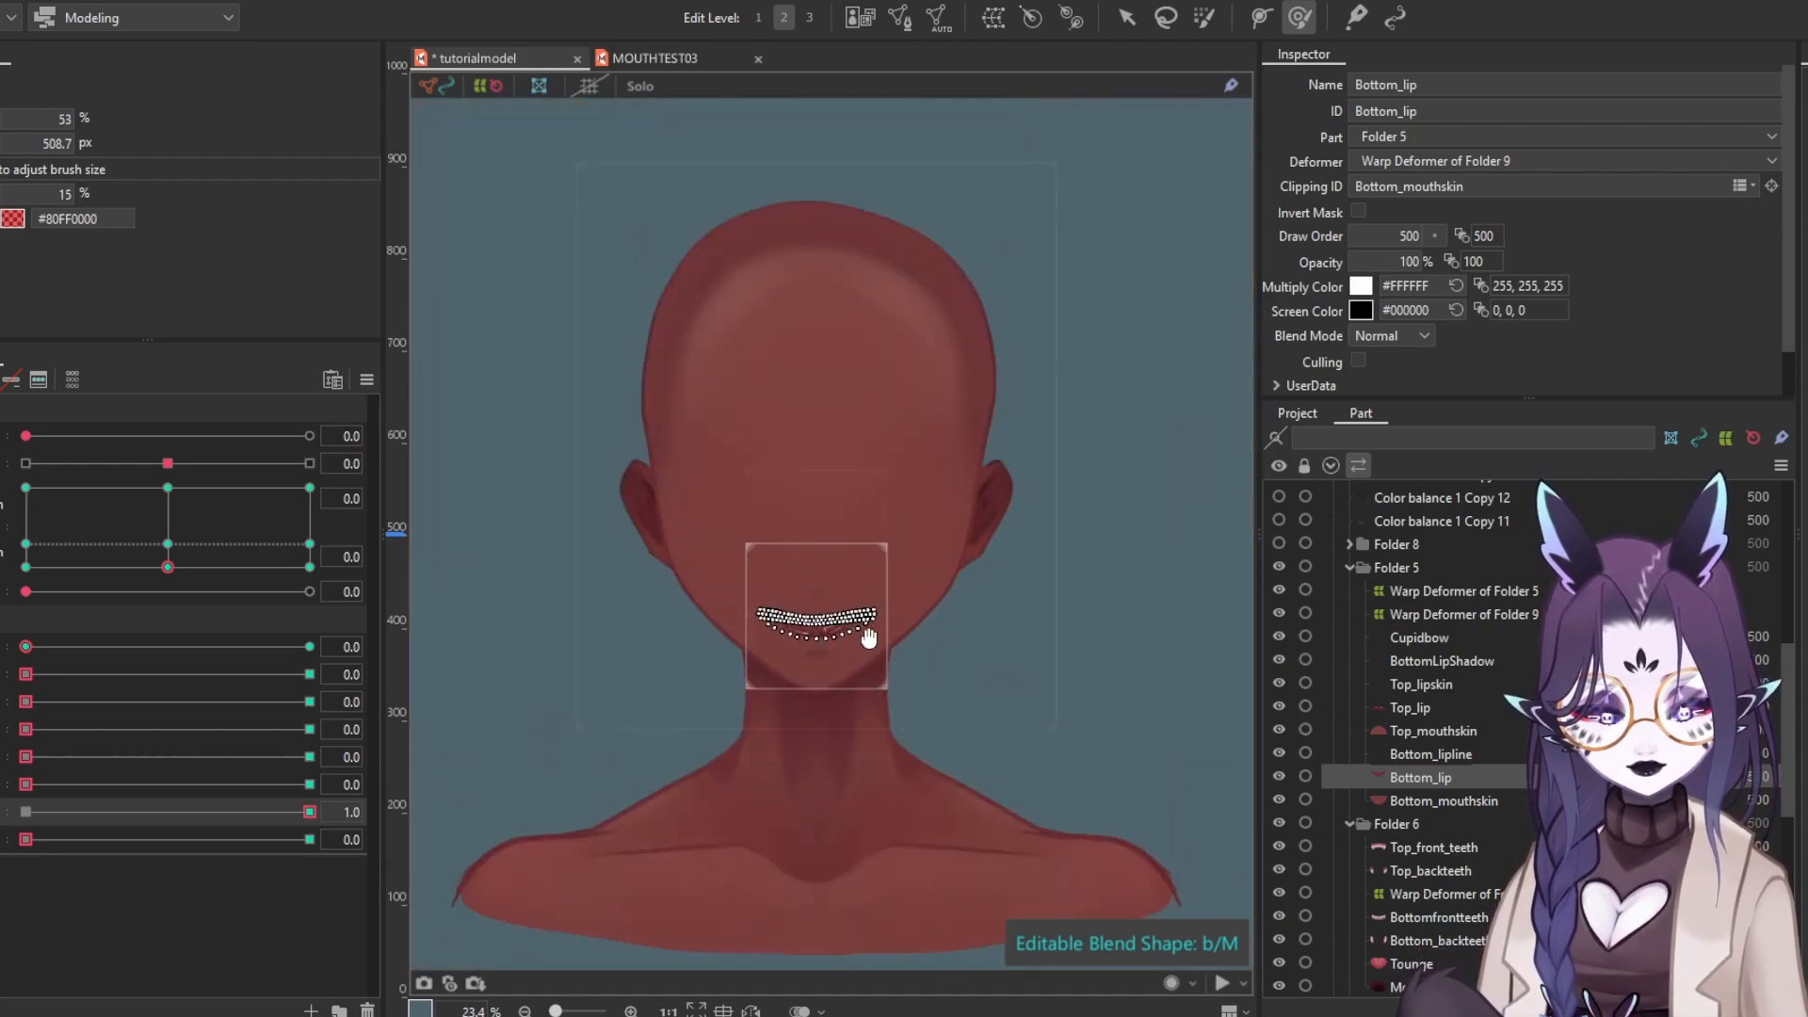
# At b/M 1.0, brush Cupidbow down to the edge of the upper lip and set its opacity to 0%
pyautogui.moveTo(868, 638); pyautogui.dragTo(816, 661)
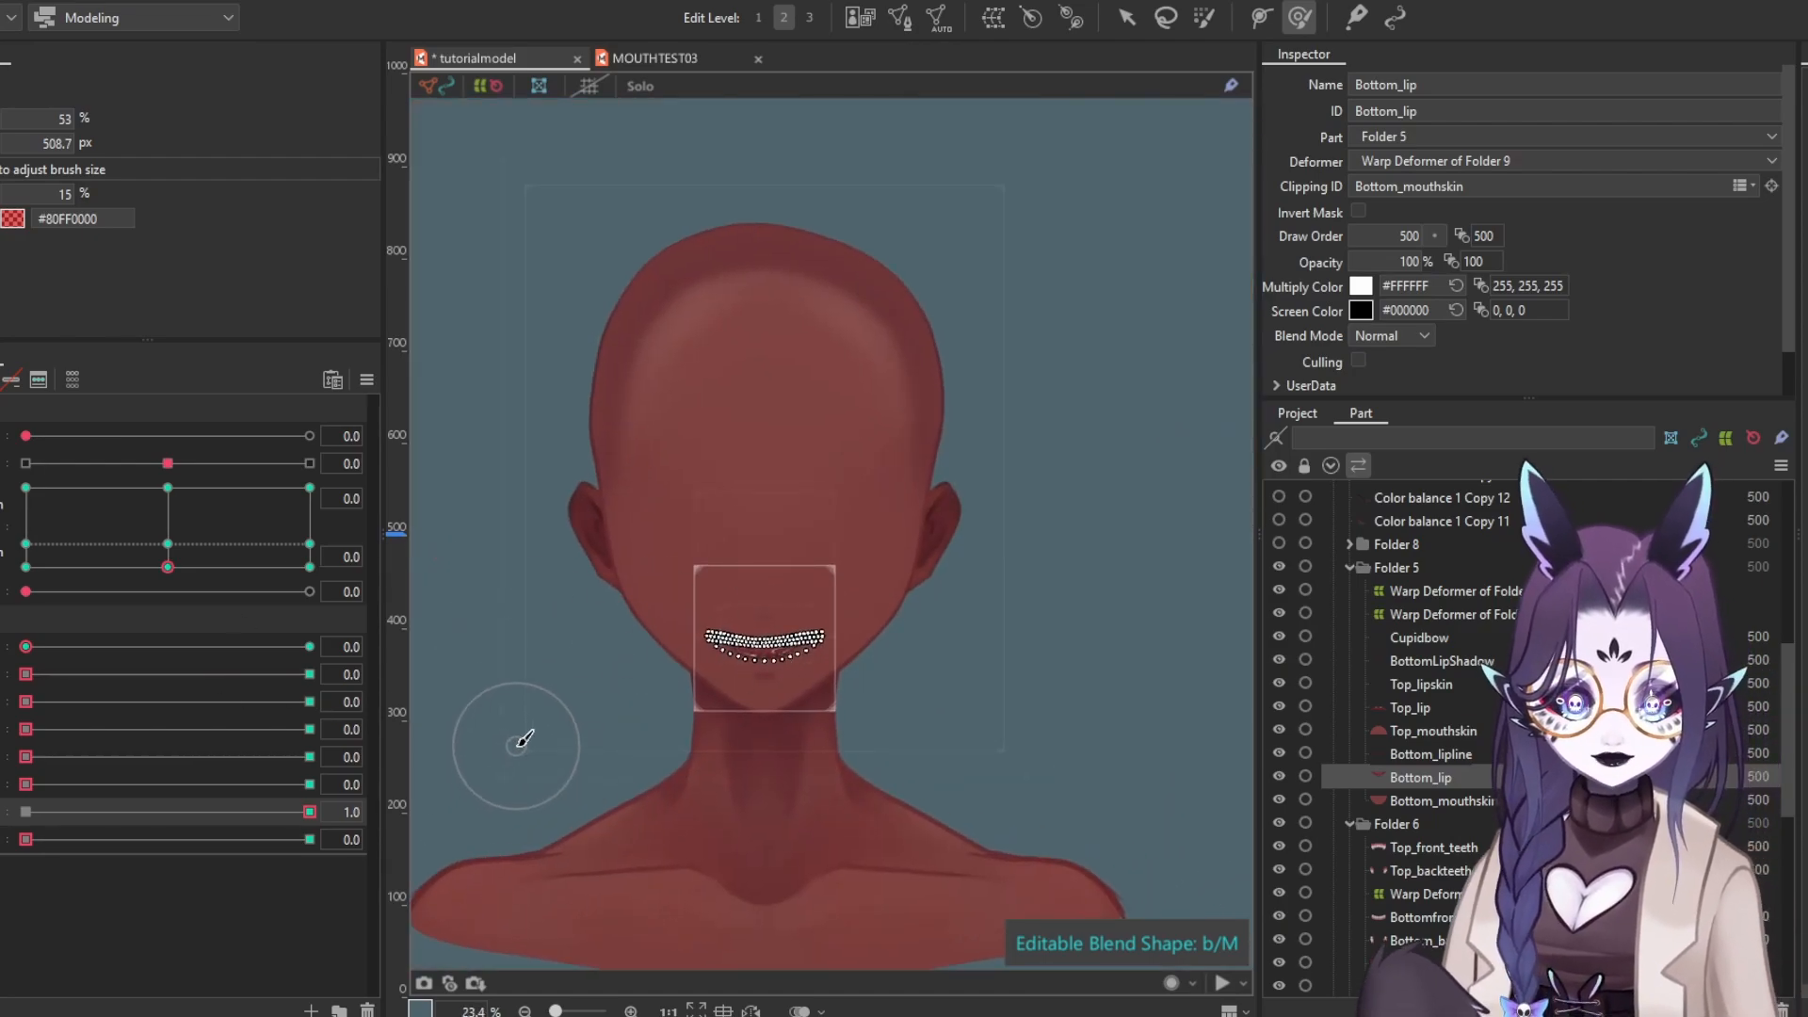
pyautogui.moveTo(320, 812)
pyautogui.mouseDown()
pyautogui.moveTo(19, 815)
pyautogui.moveTo(310, 812)
pyautogui.mouseUp()
pyautogui.scroll(8, 796, 671)
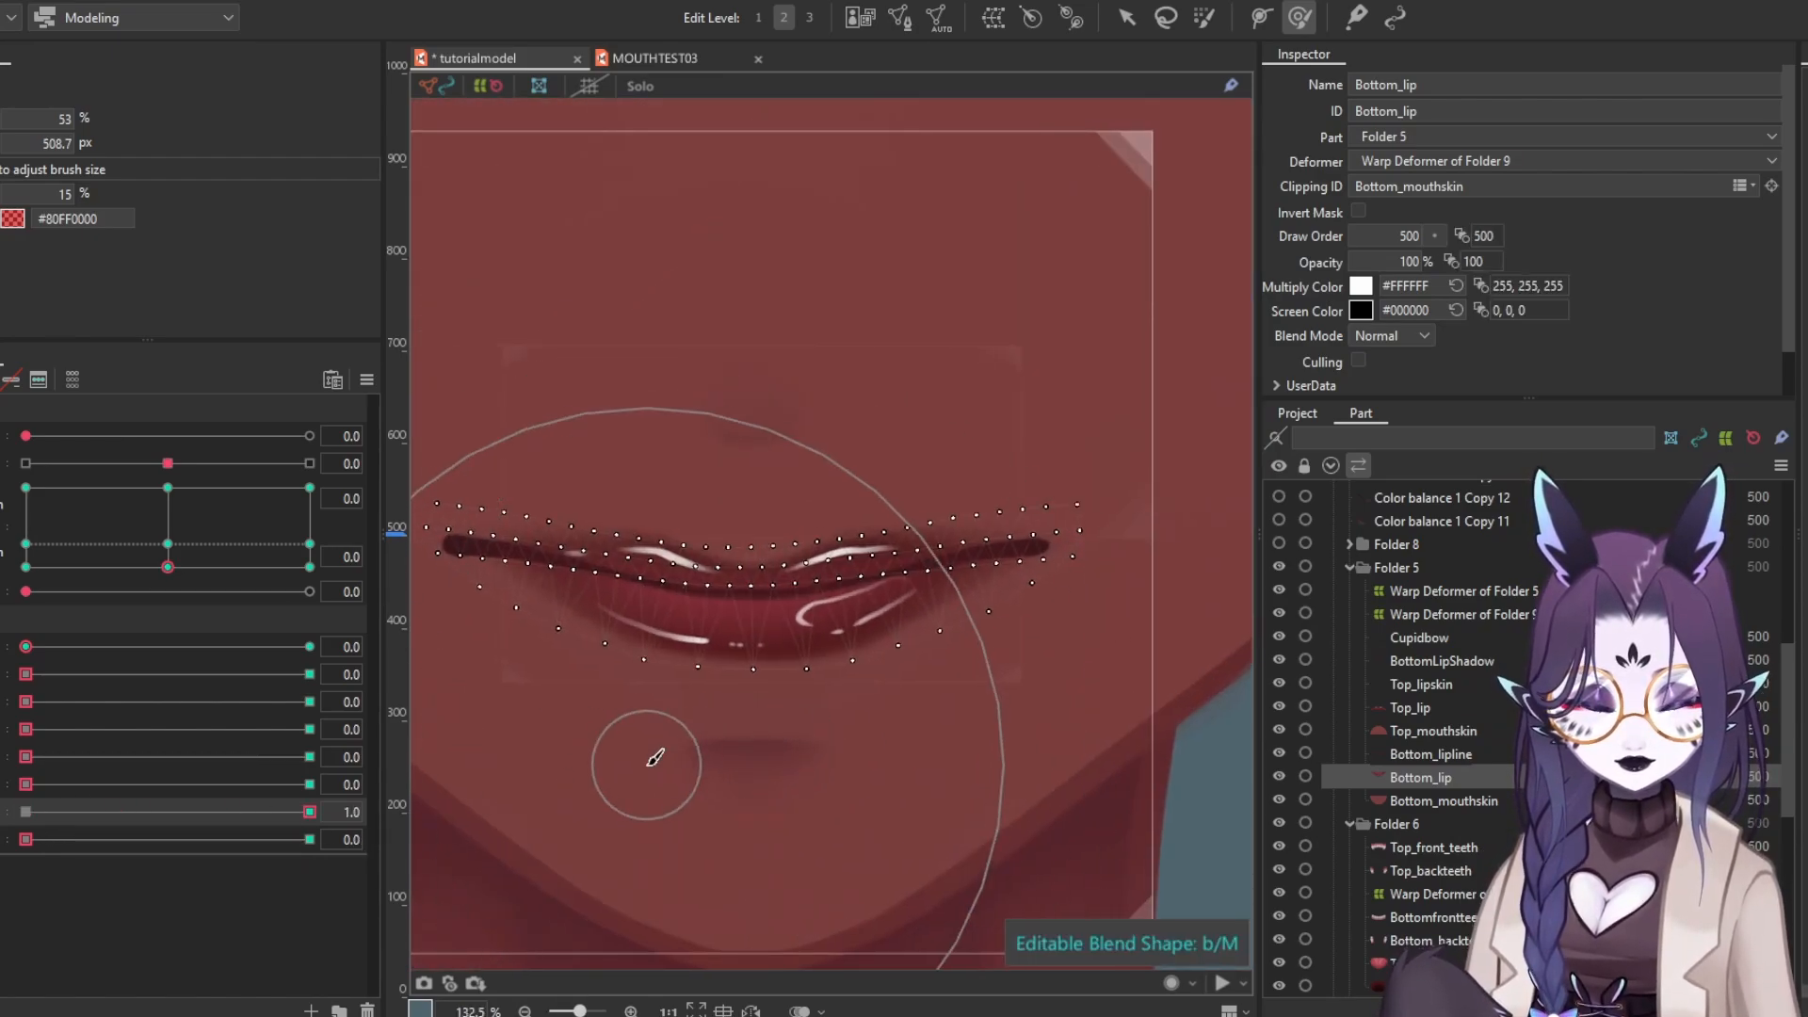
pyautogui.click(1445, 660)
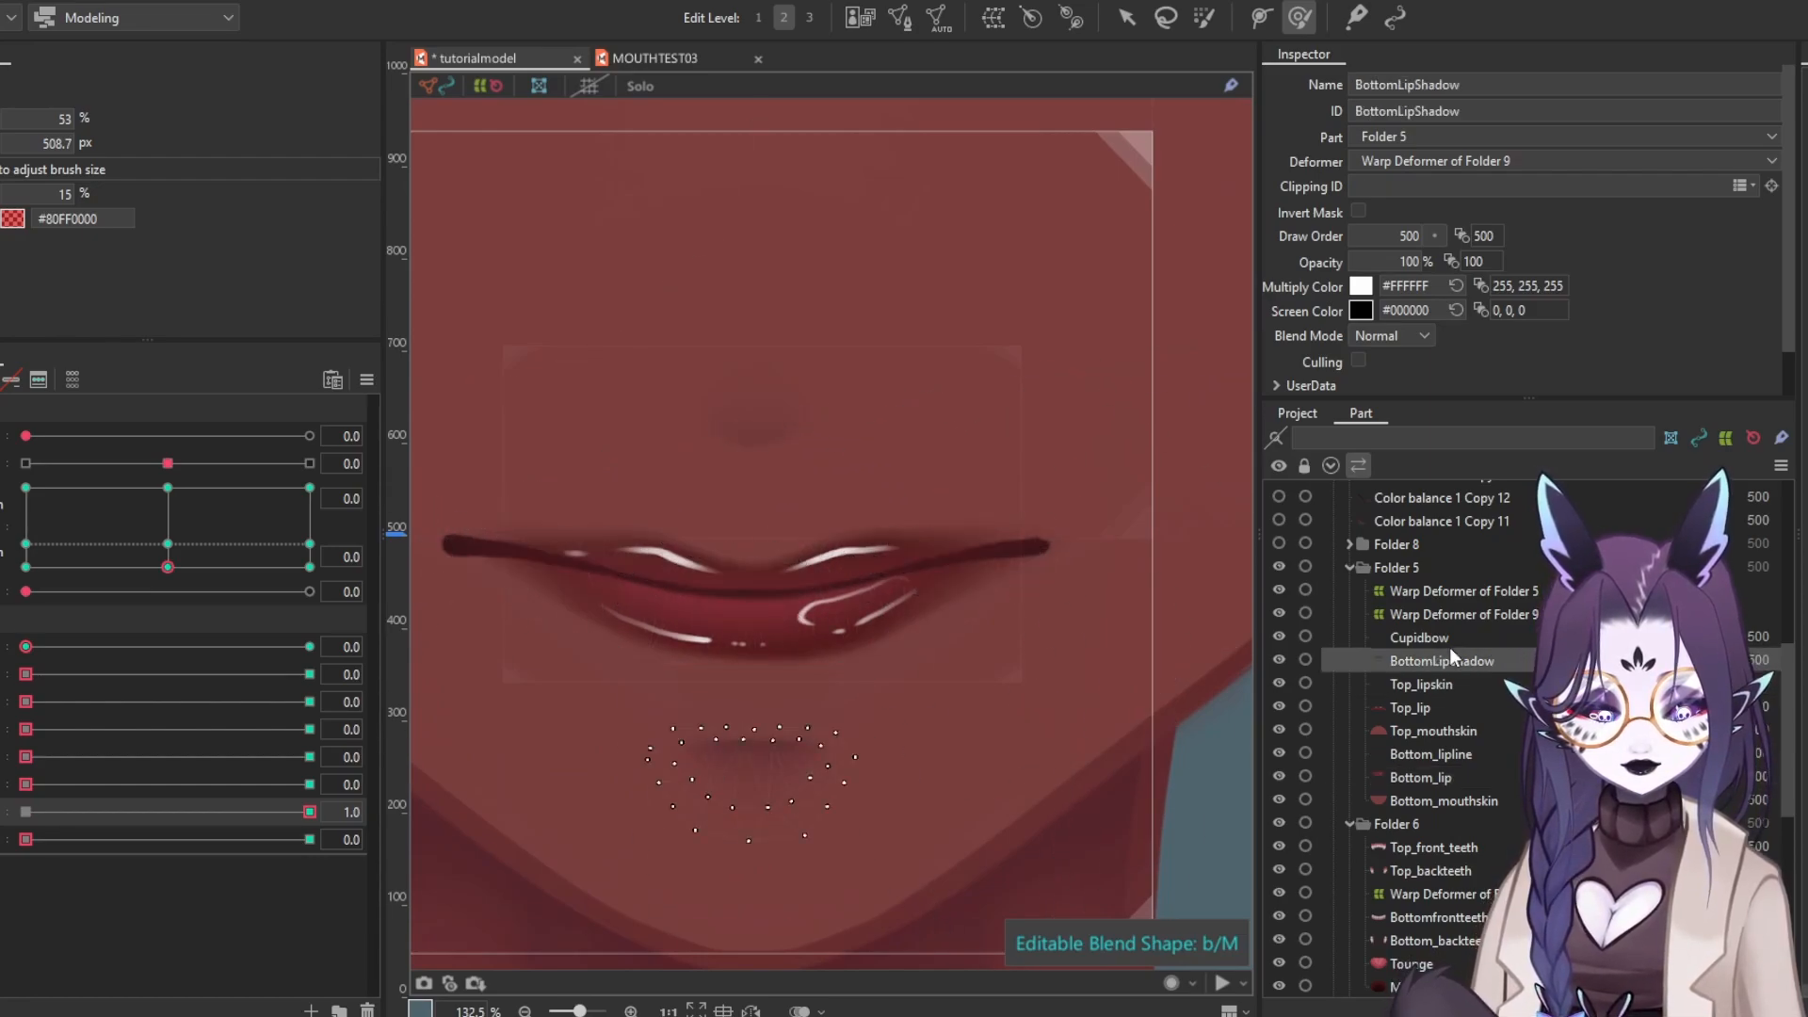
pyautogui.click(1442, 640)
pyautogui.press('b')
pyautogui.moveTo(730, 422)
pyautogui.mouseDown()
pyautogui.moveTo(773, 421)
pyautogui.moveTo(758, 554)
pyautogui.mouseUp()
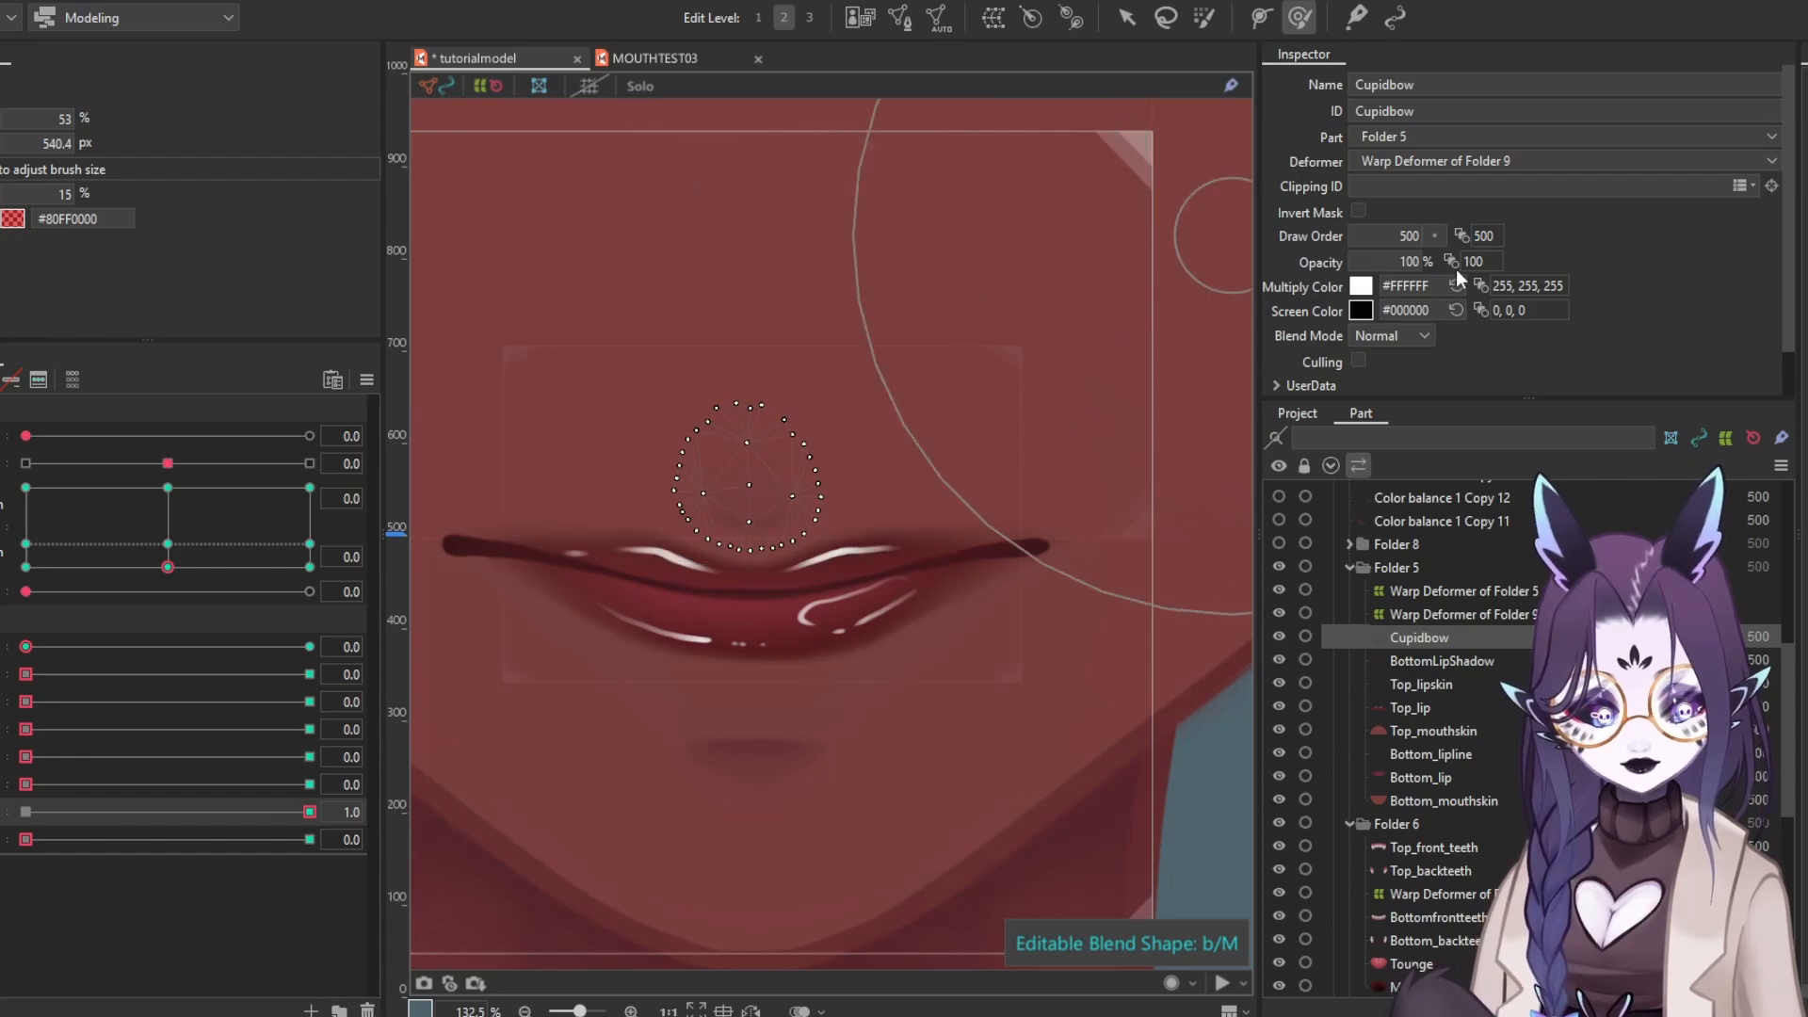
pyautogui.moveTo(1415, 256); pyautogui.dragTo(1356, 257)
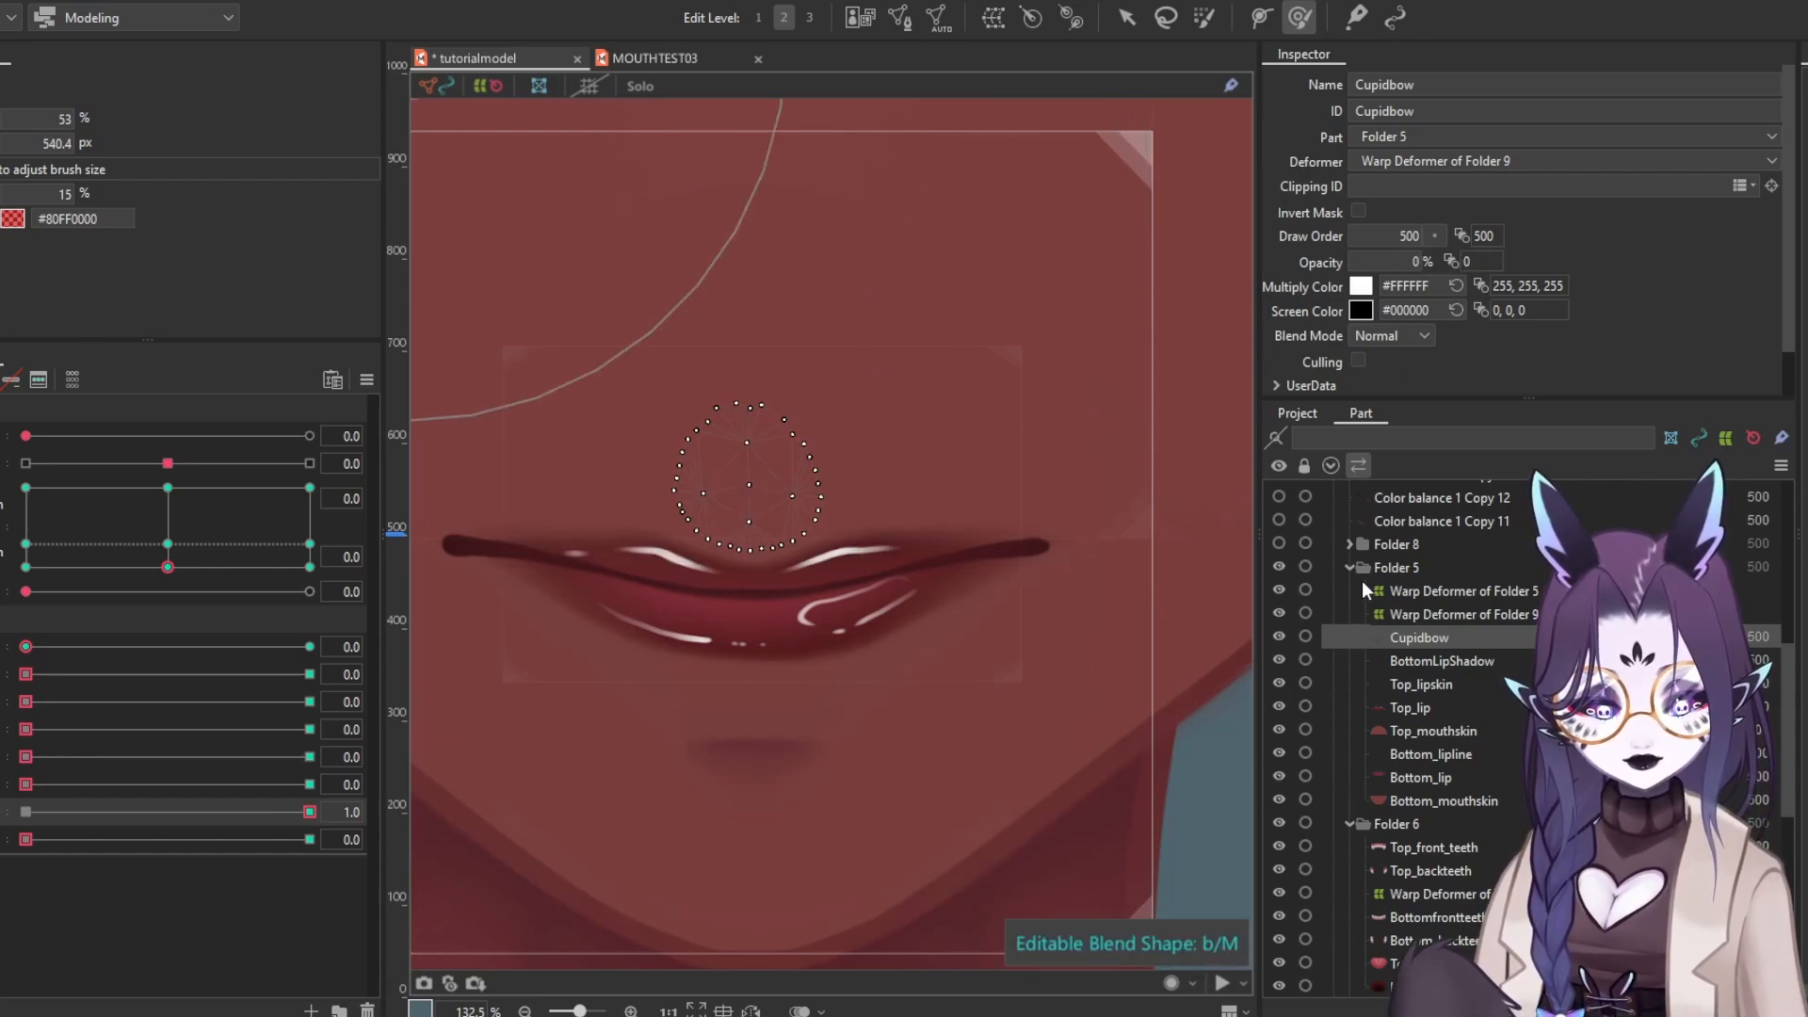
# Brush BottomLipShadow upward toward the lower lip at b/M 1.0 and set its opacity to 0%
pyautogui.click(1432, 778)
pyautogui.click(1451, 756)
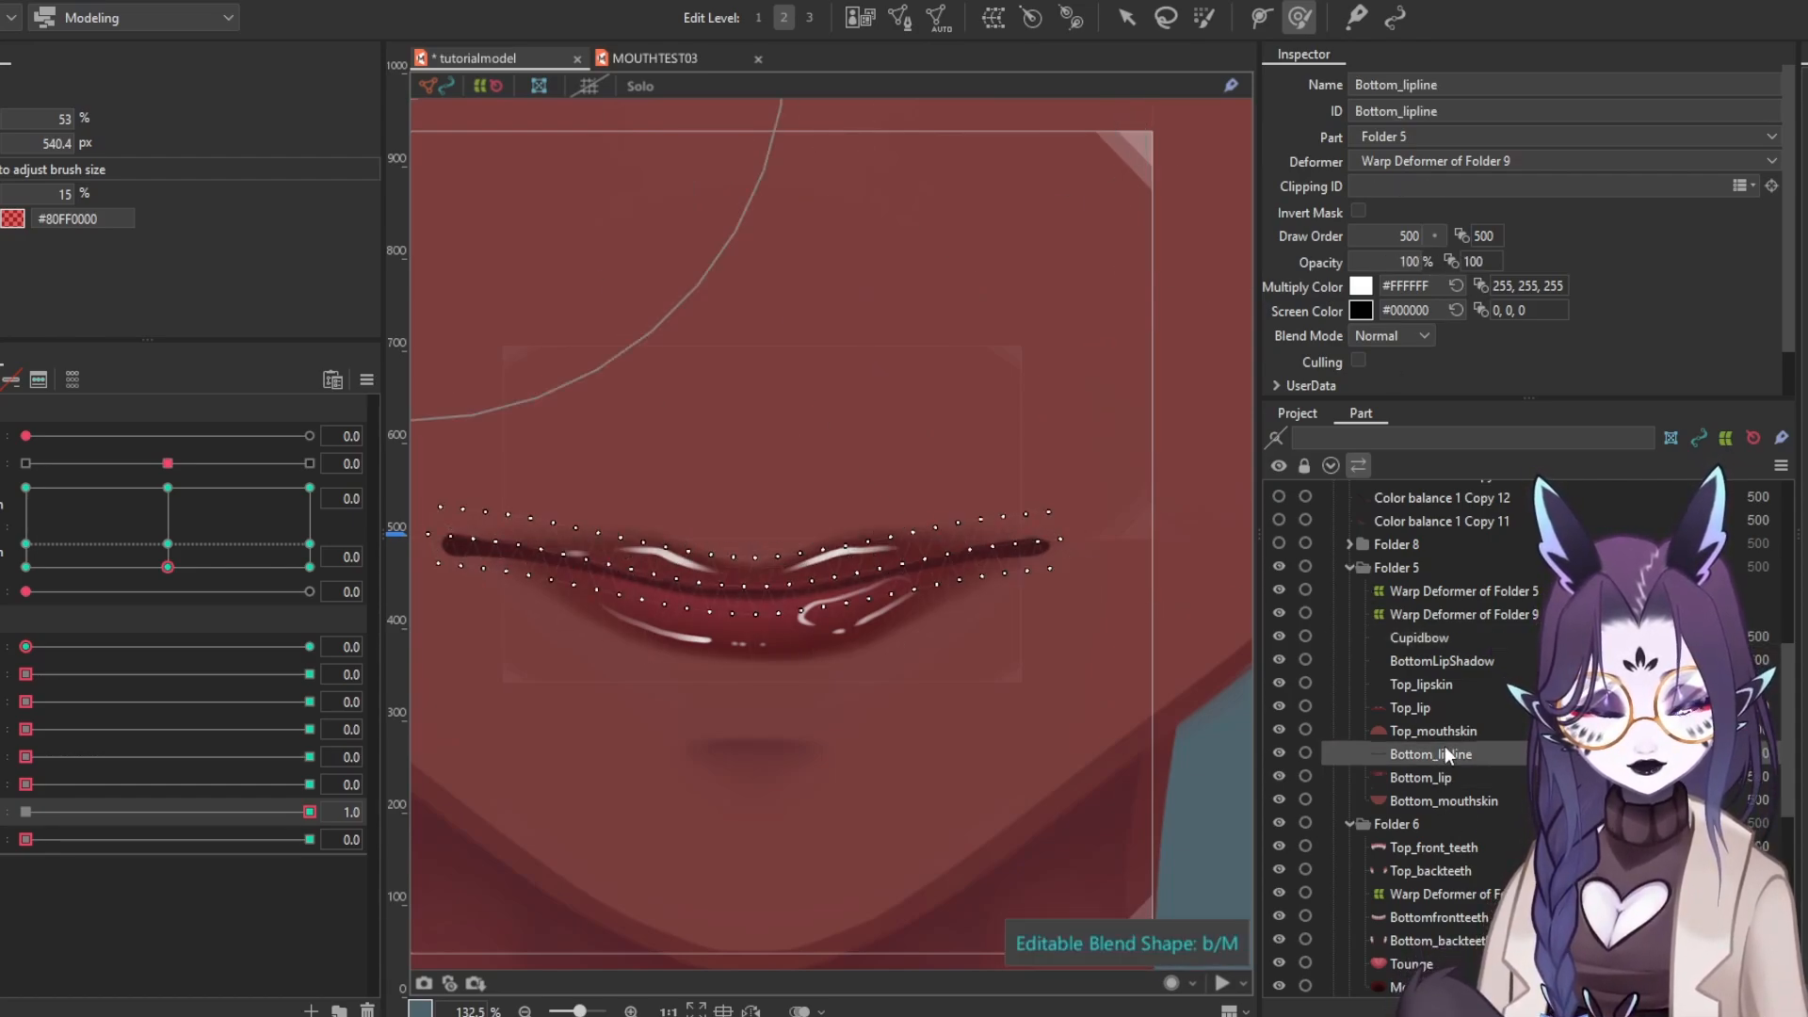
pyautogui.click(1450, 685)
pyautogui.click(1451, 663)
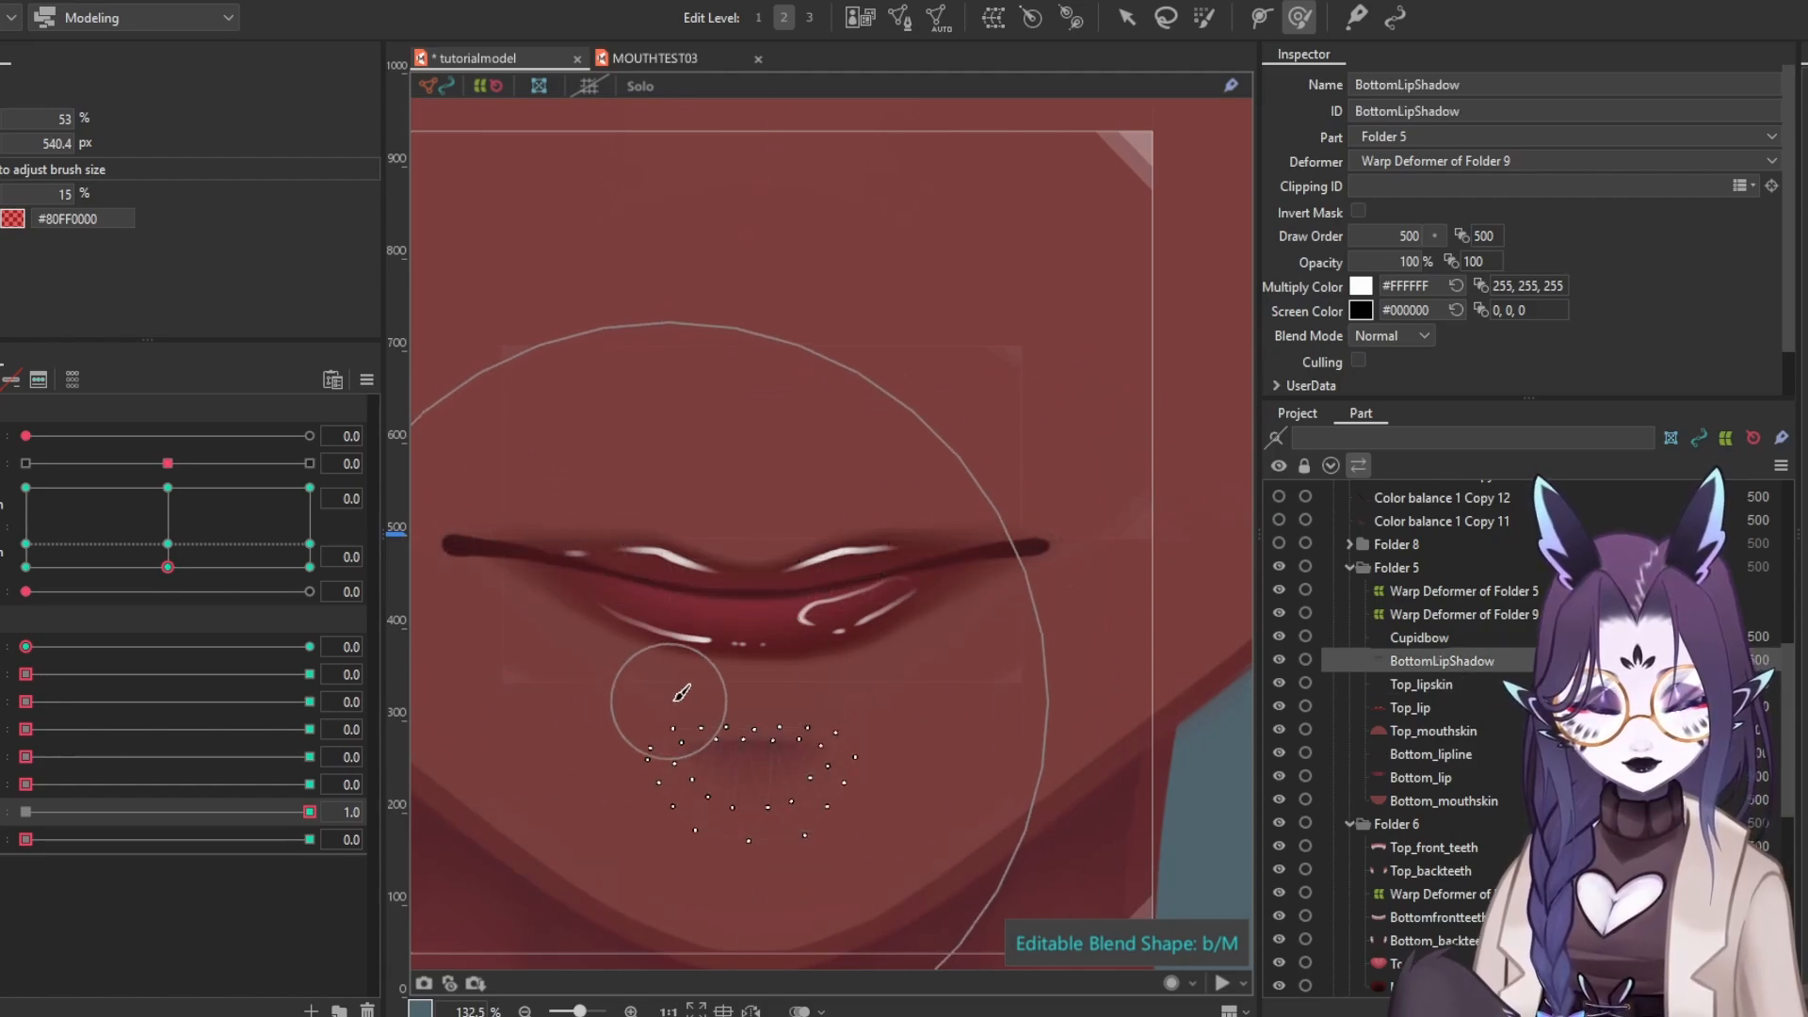
pyautogui.moveTo(858, 626)
pyautogui.mouseDown()
pyautogui.moveTo(962, 604)
pyautogui.moveTo(715, 650)
pyautogui.moveTo(828, 625)
pyautogui.mouseUp()
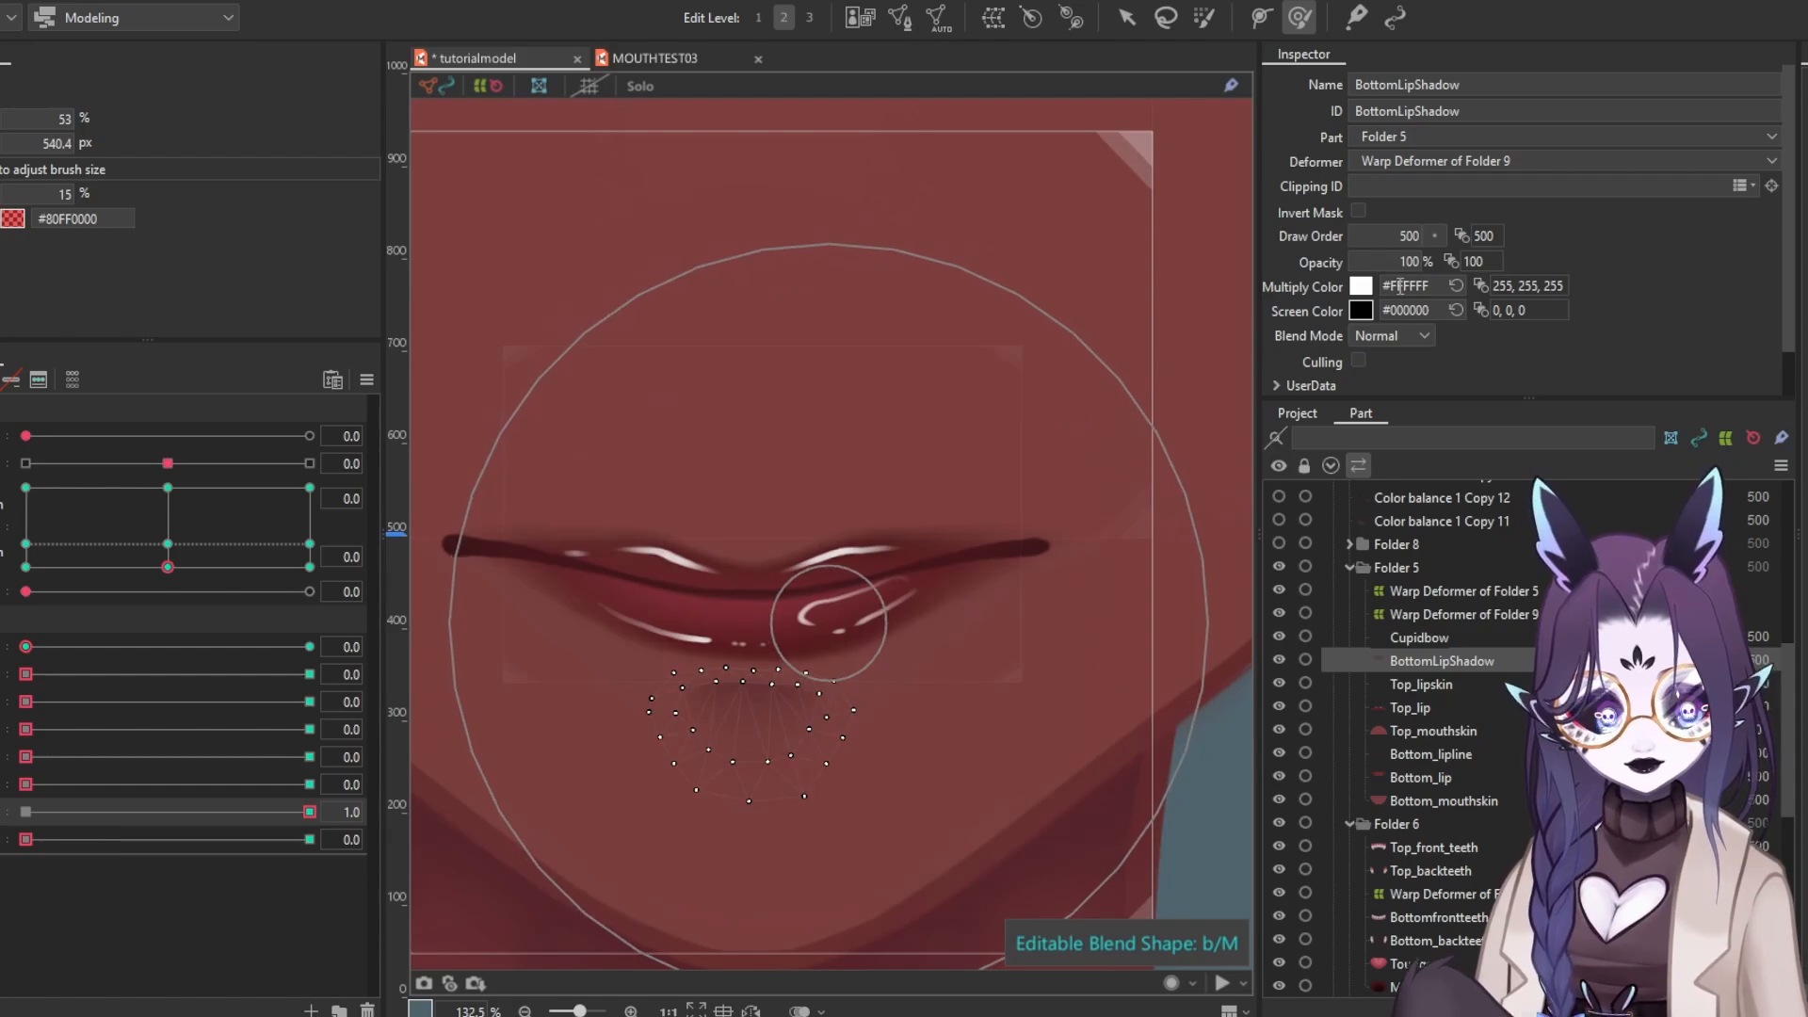
pyautogui.moveTo(1407, 259); pyautogui.dragTo(1356, 260)
# Scrub the b/M parameter to preview the closed-mouth shape, and return it to 0.0
pyautogui.scroll(-5, 827, 546)
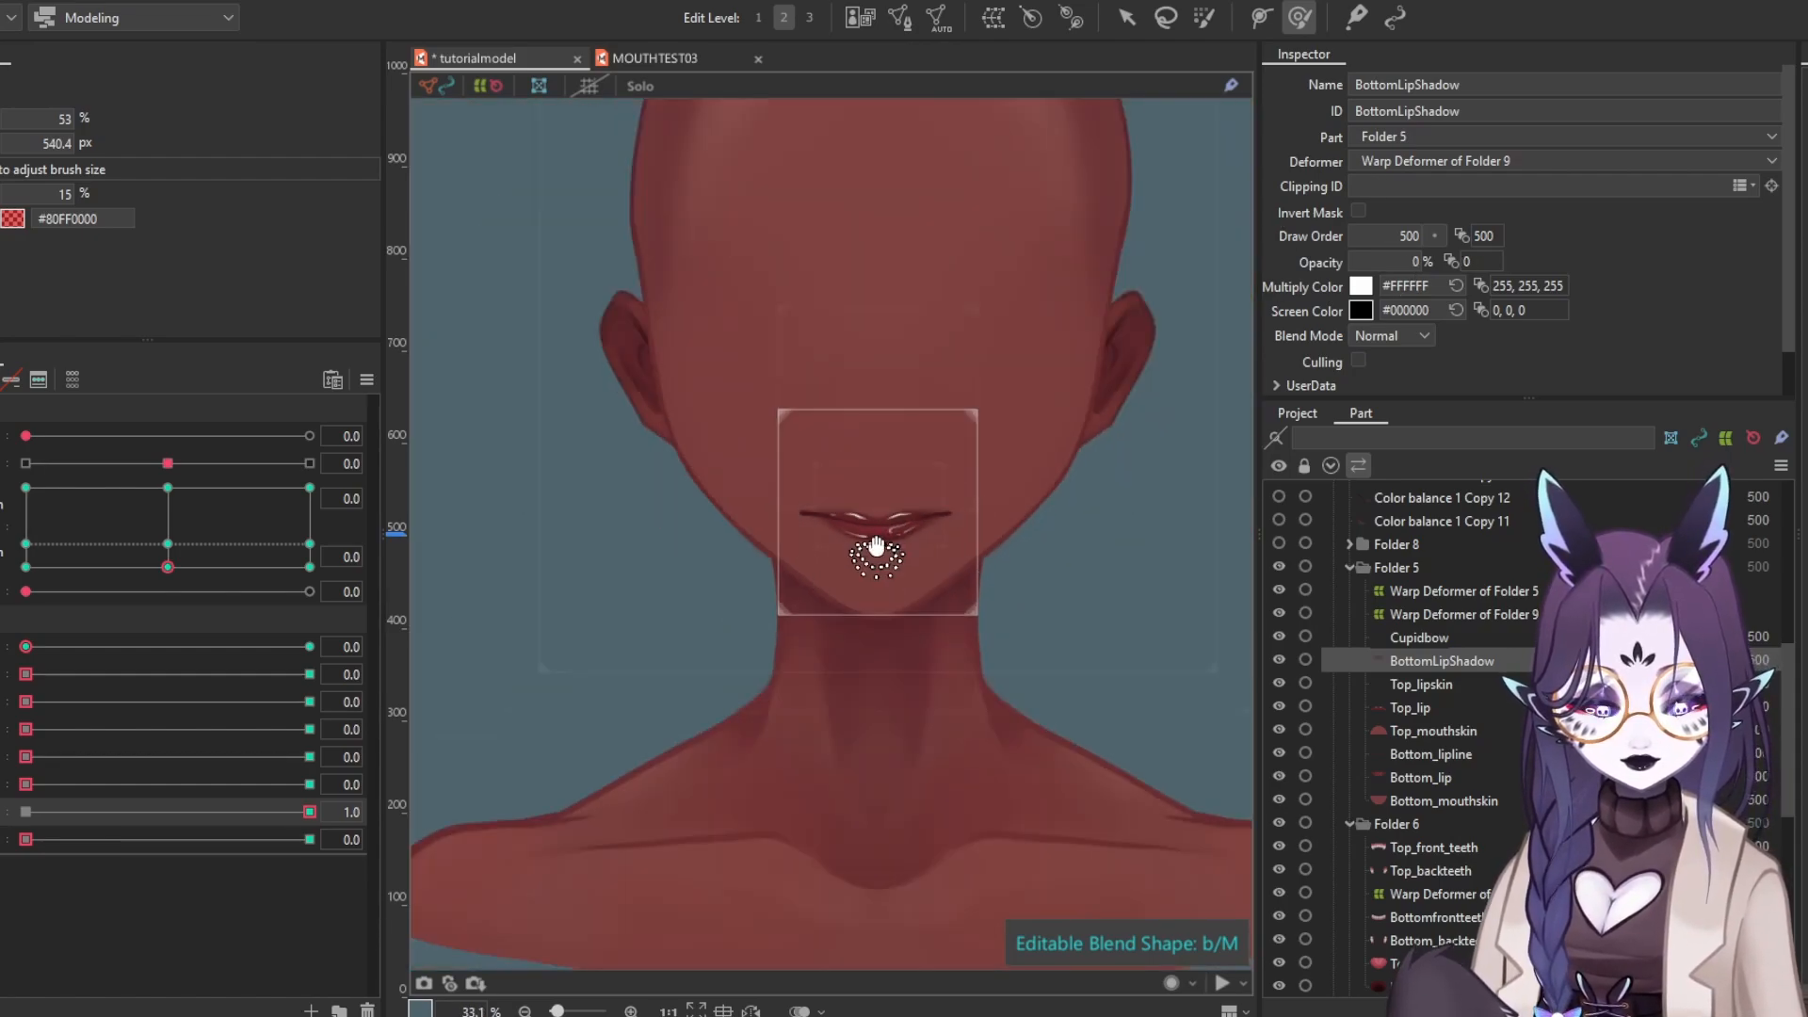
pyautogui.scroll(2, 827, 546)
pyautogui.moveTo(283, 811)
pyautogui.mouseDown()
pyautogui.moveTo(7, 812)
pyautogui.moveTo(295, 812)
pyautogui.mouseUp()
pyautogui.moveTo(493, 867); pyautogui.dragTo(9, 828)
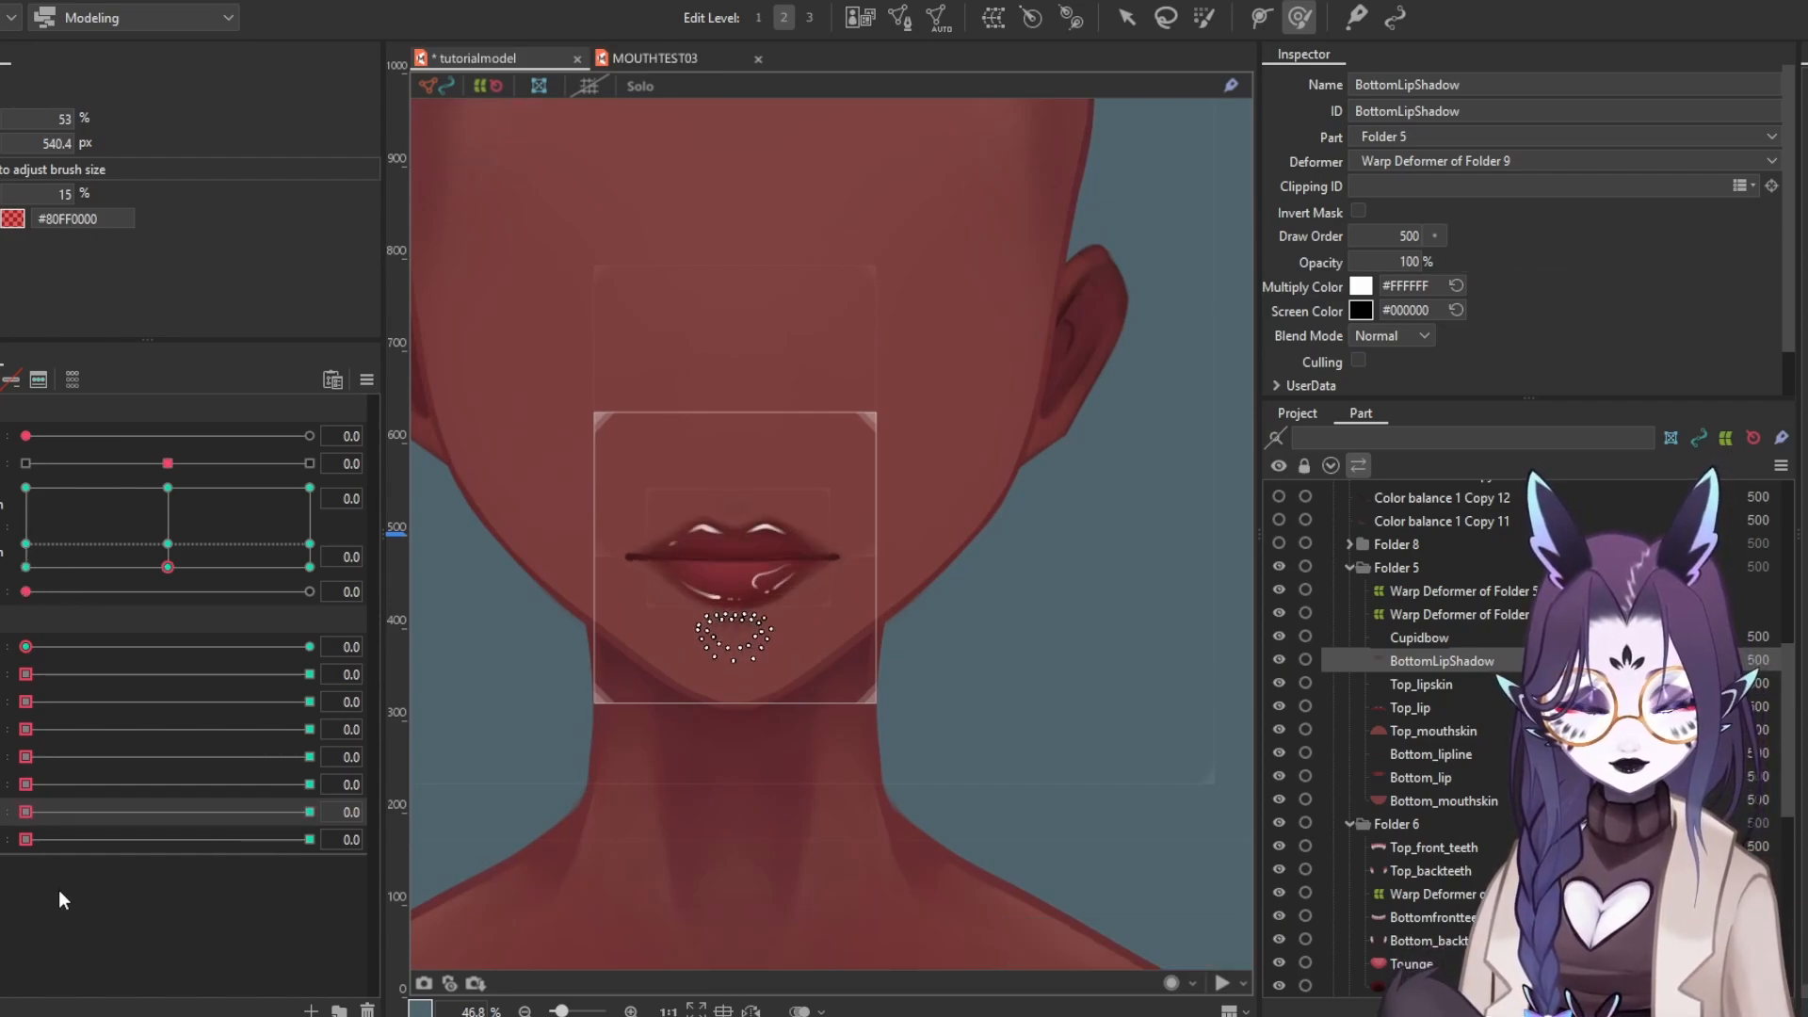
# Set the F parameter to 1.0 and raise the two middle deform path points of Top_mouthskin to open the upper lip
pyautogui.click(202, 841)
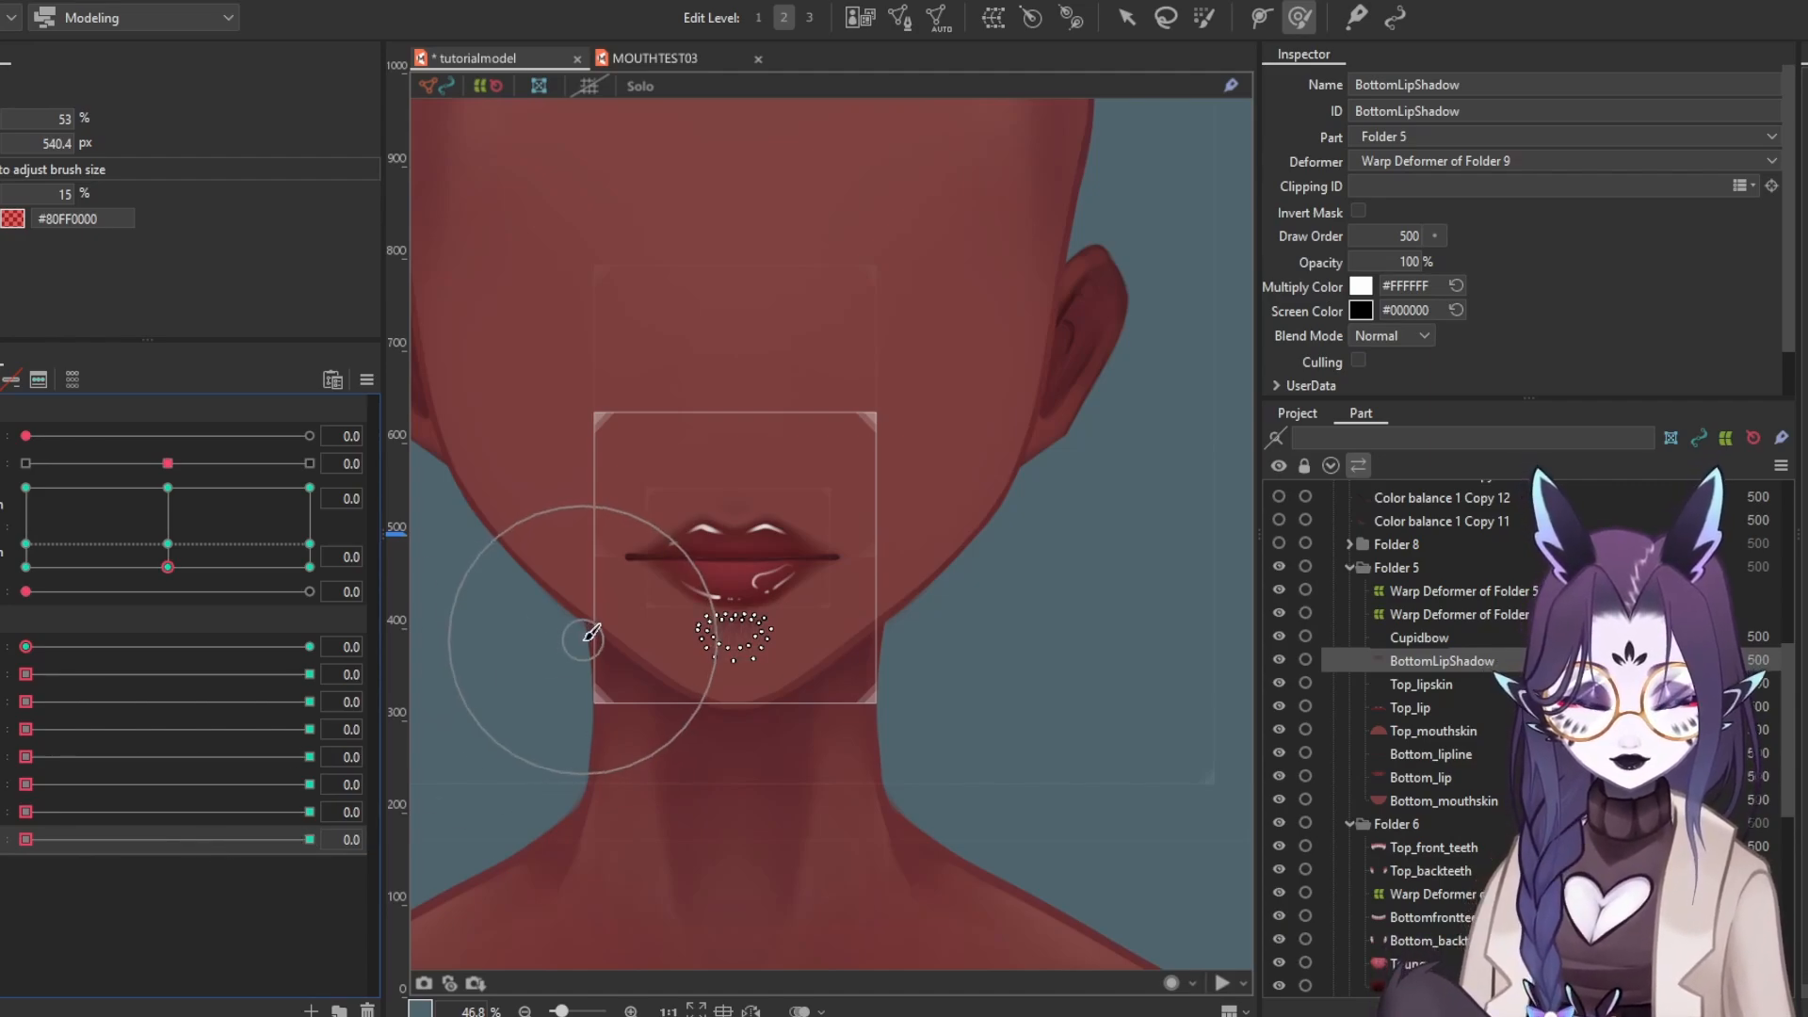
pyautogui.scroll(3, 704, 565)
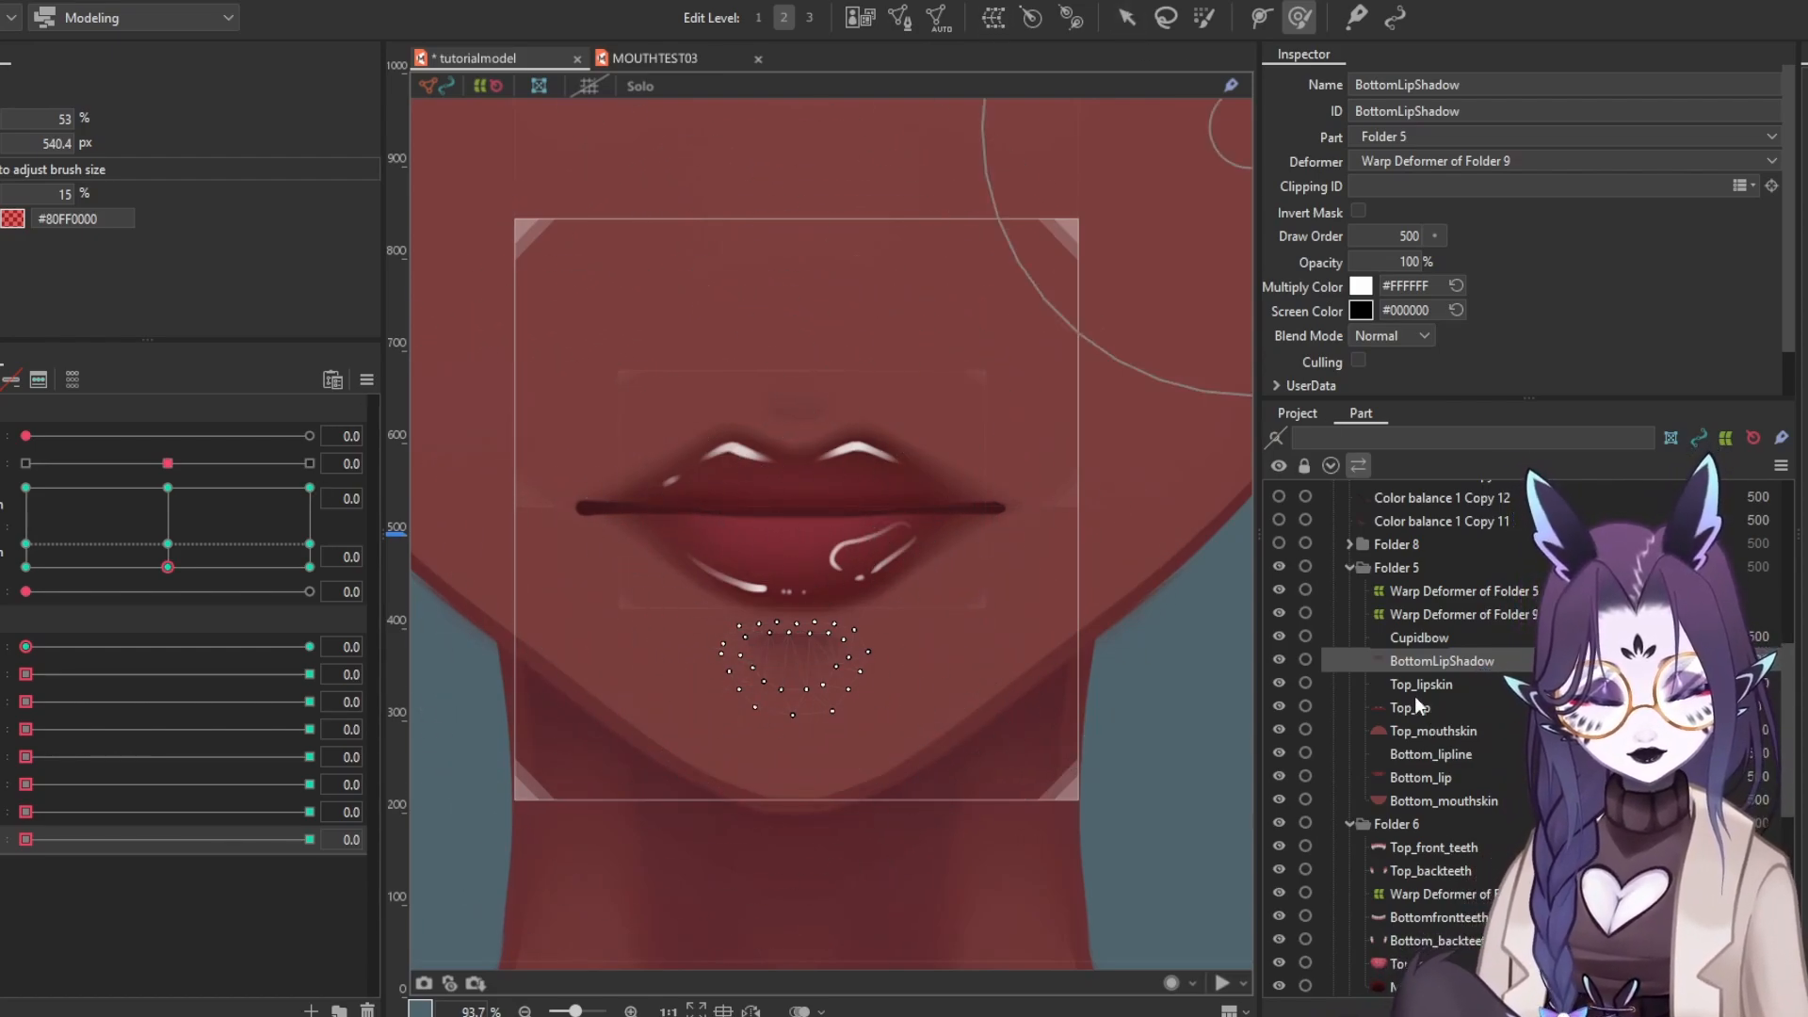
pyautogui.click(1469, 639)
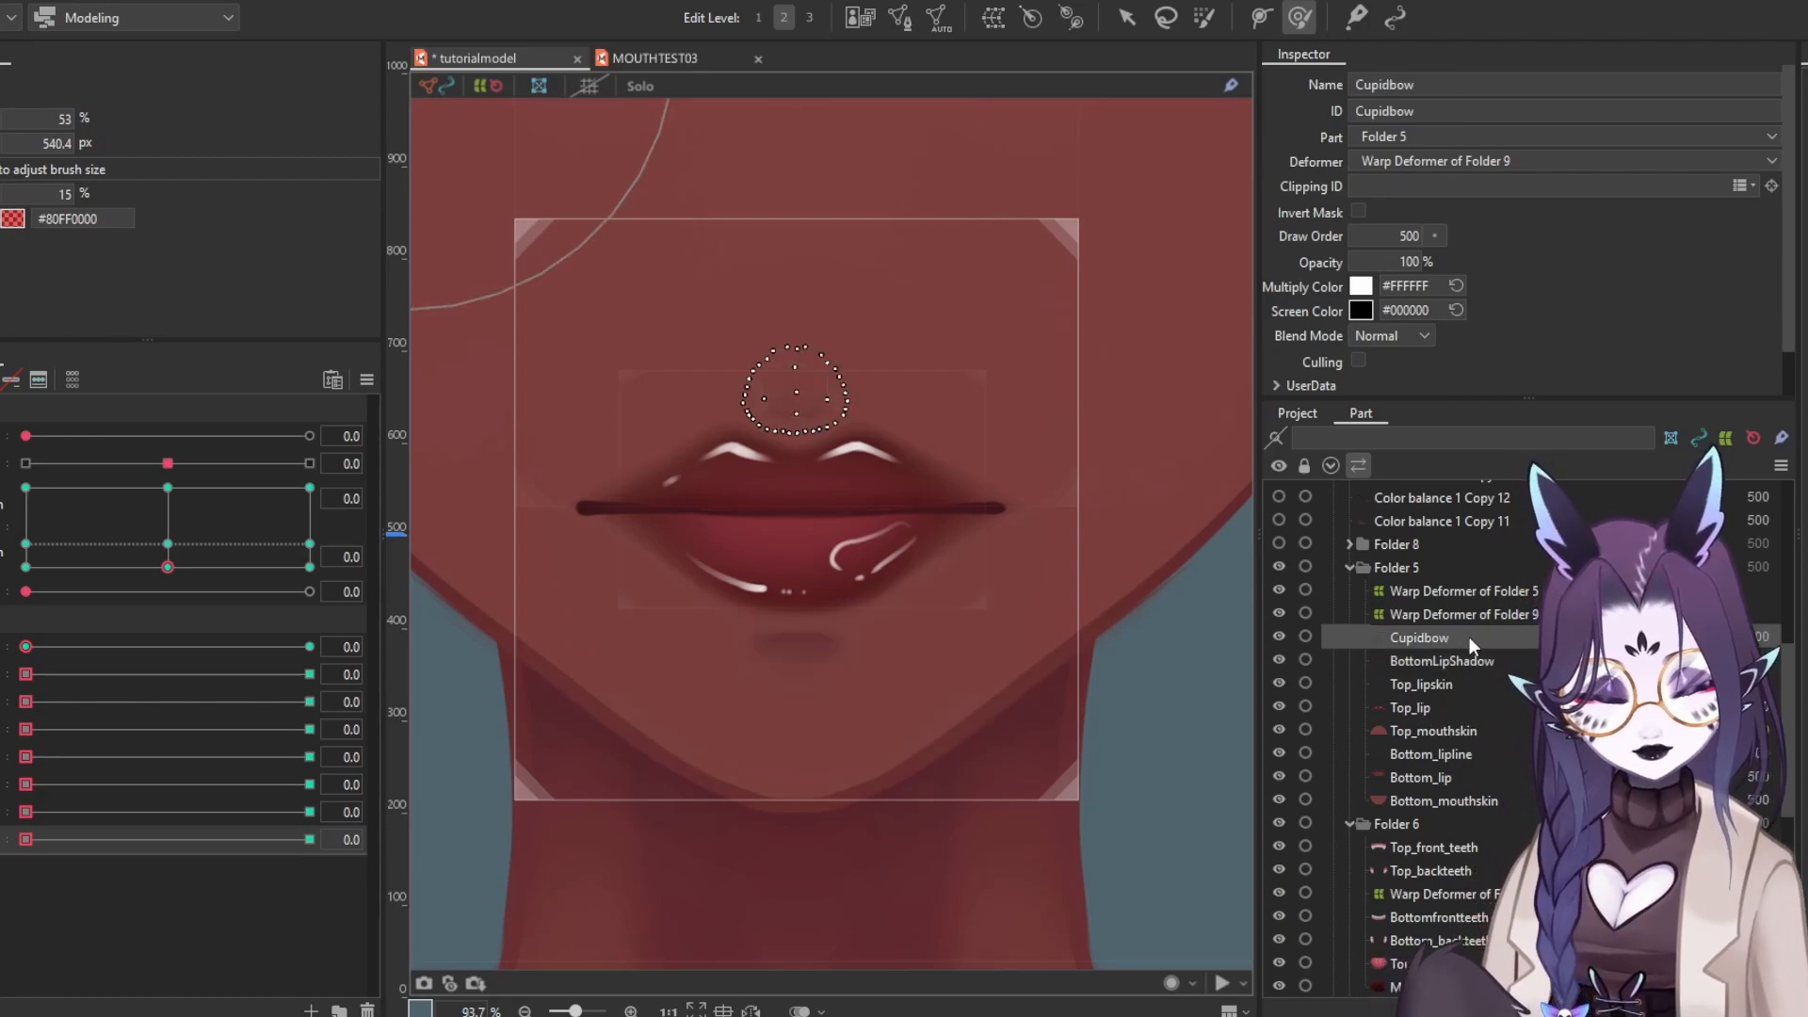
pyautogui.click(1410, 708)
pyautogui.click(1442, 731)
pyautogui.press('v')
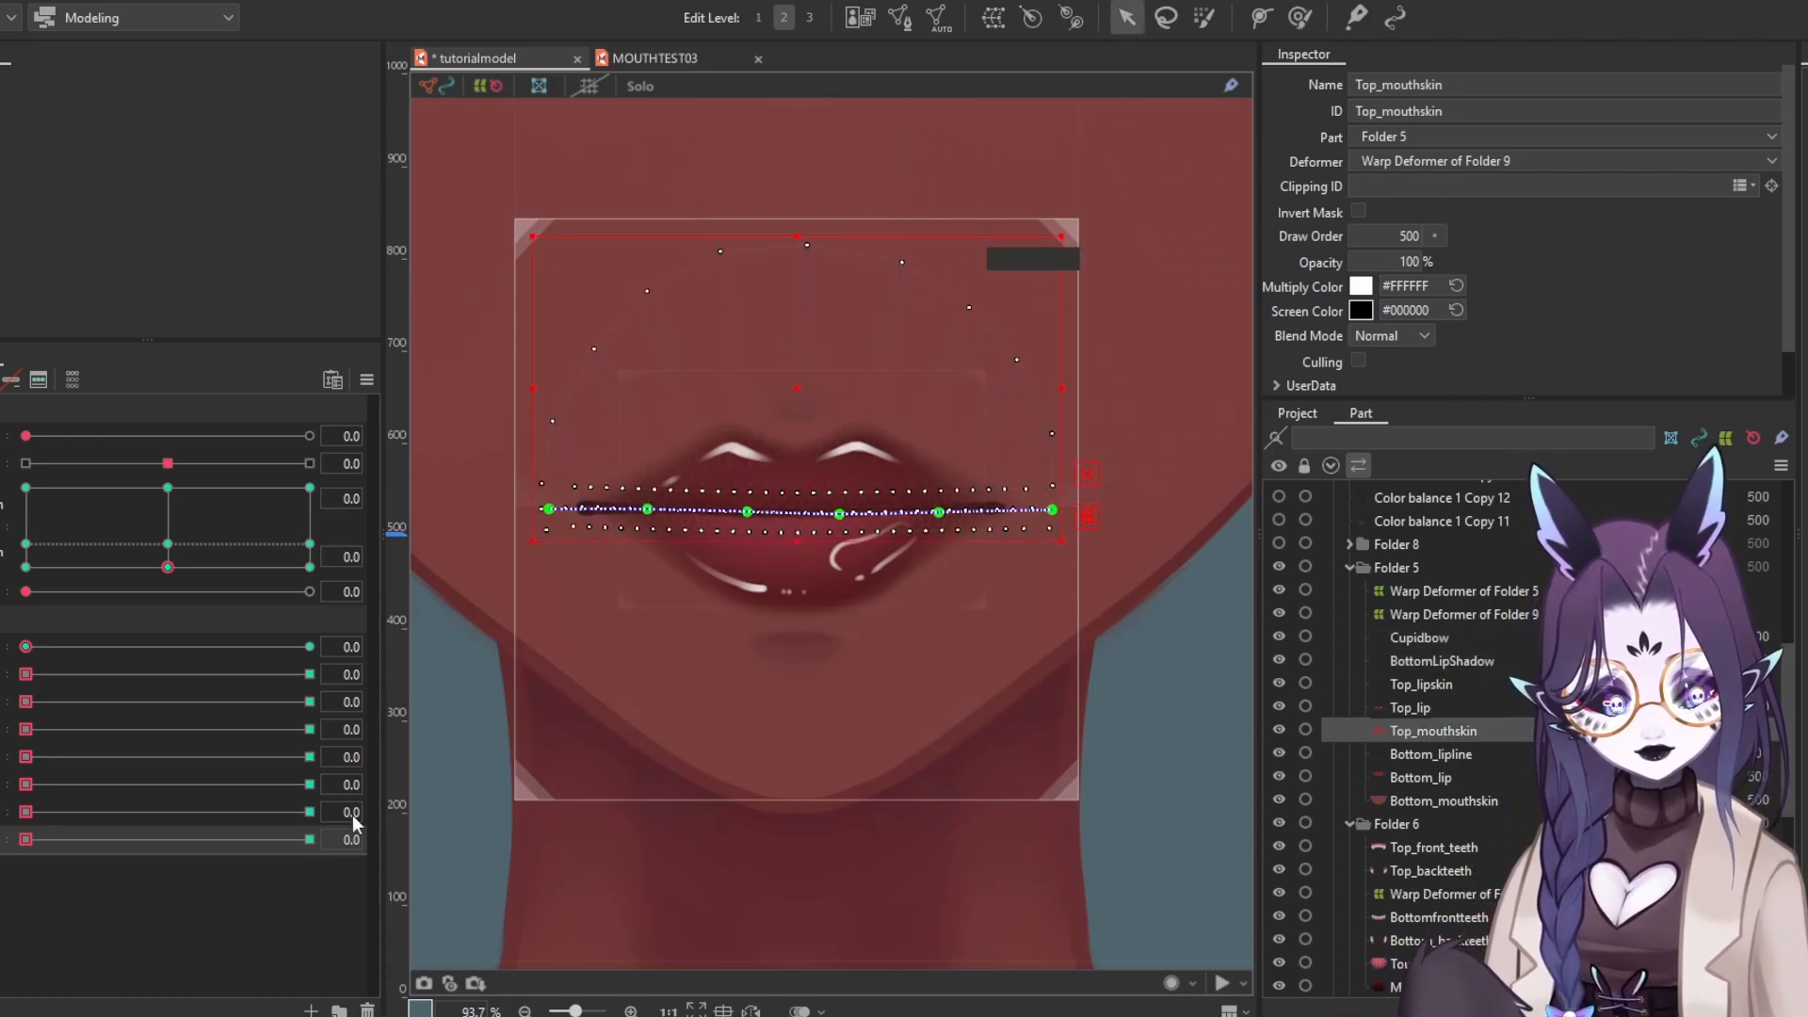
pyautogui.moveTo(25, 839); pyautogui.dragTo(309, 839)
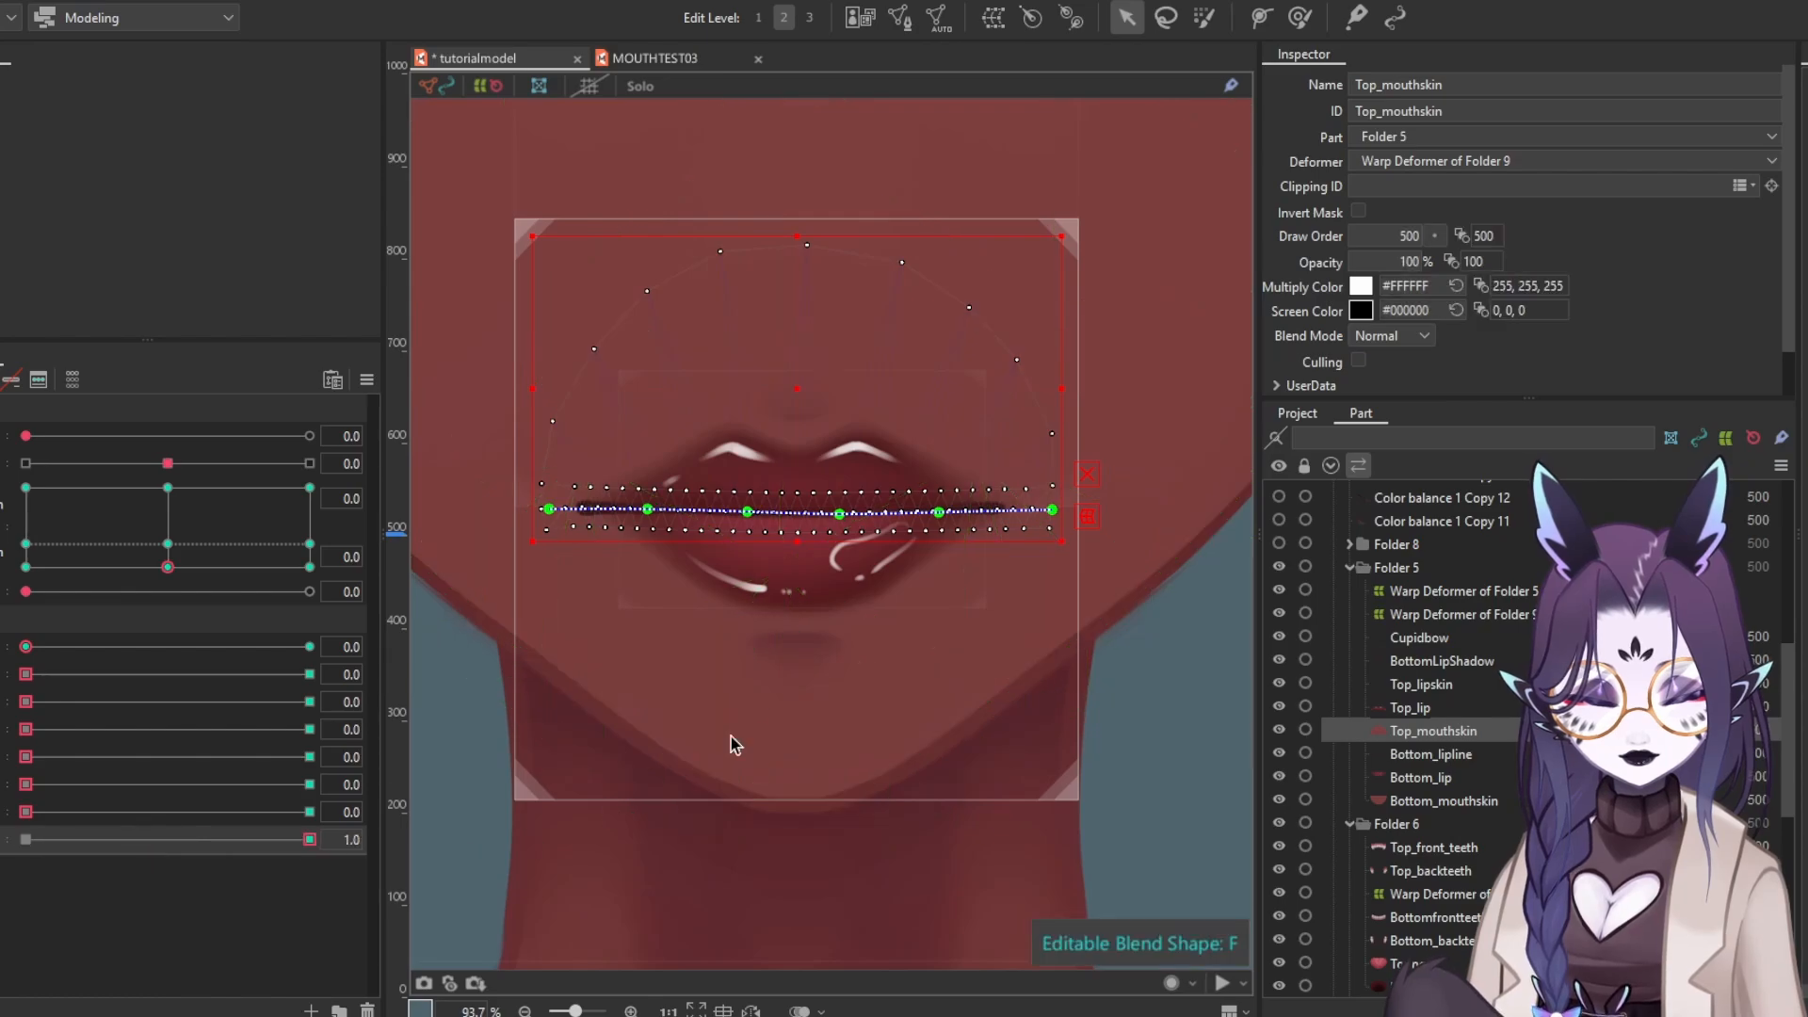
pyautogui.scroll(5, 670, 654)
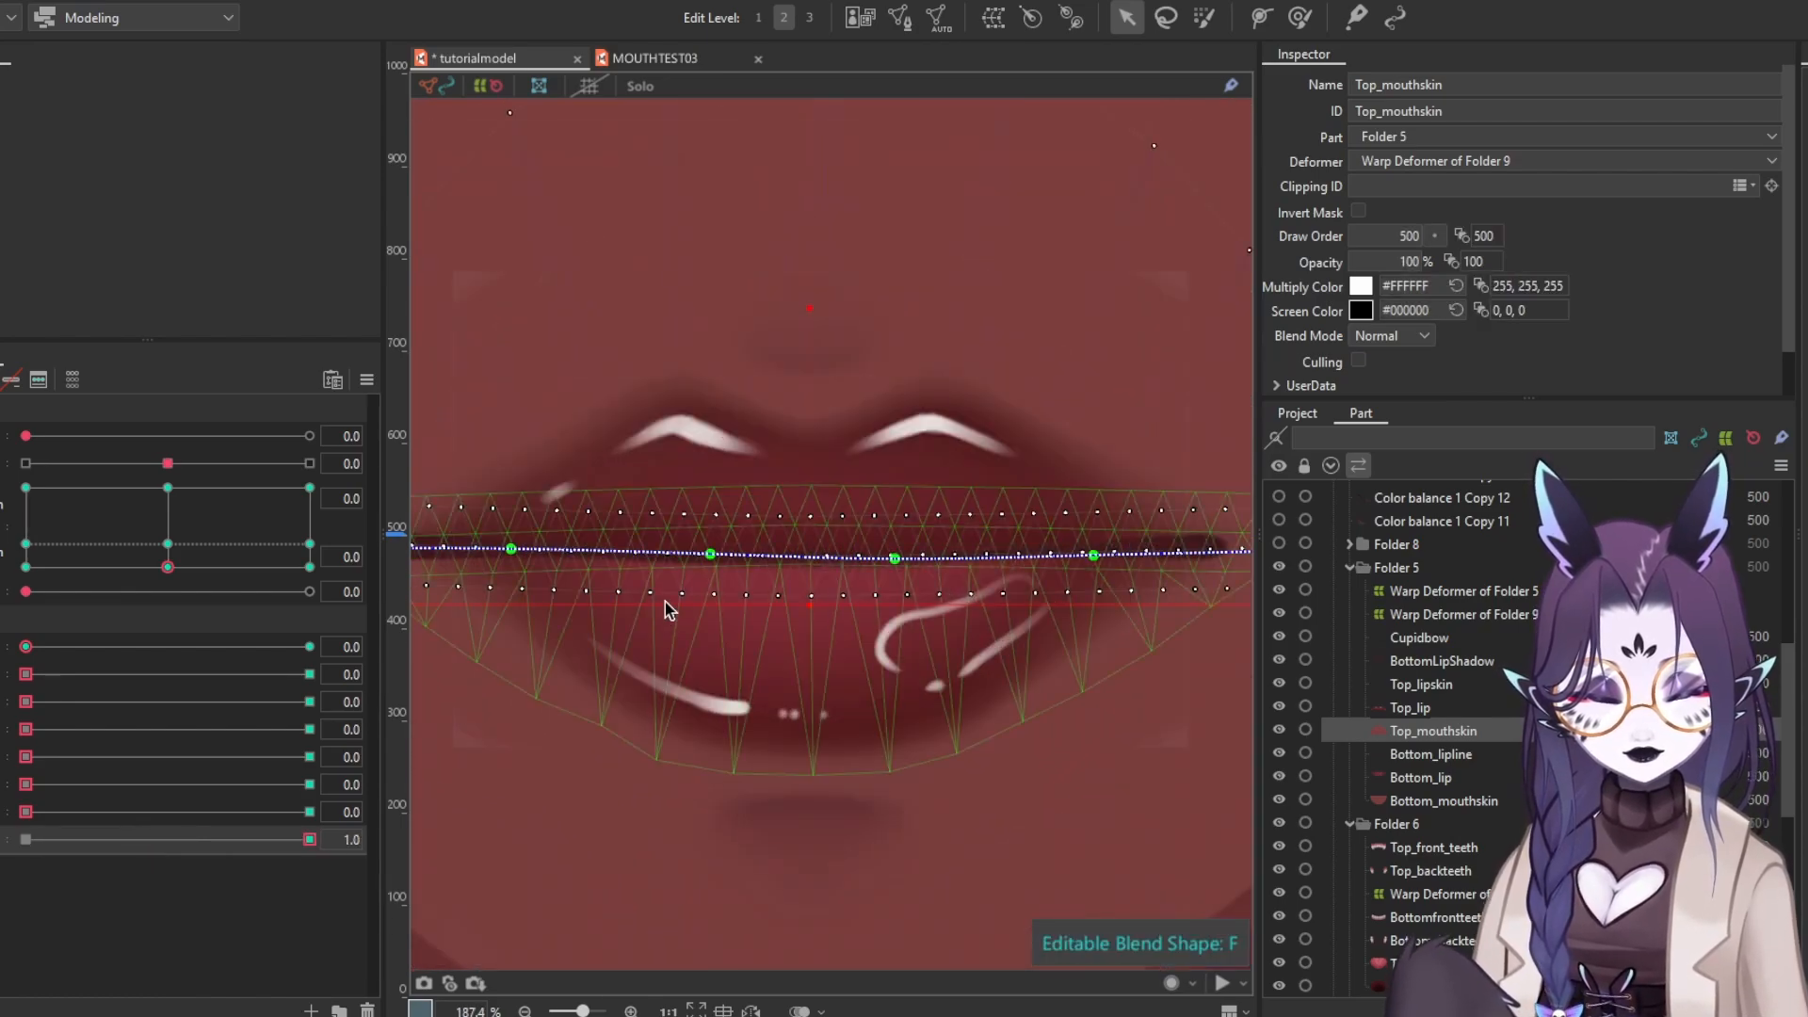
pyautogui.moveTo(710, 554); pyautogui.dragTo(711, 505)
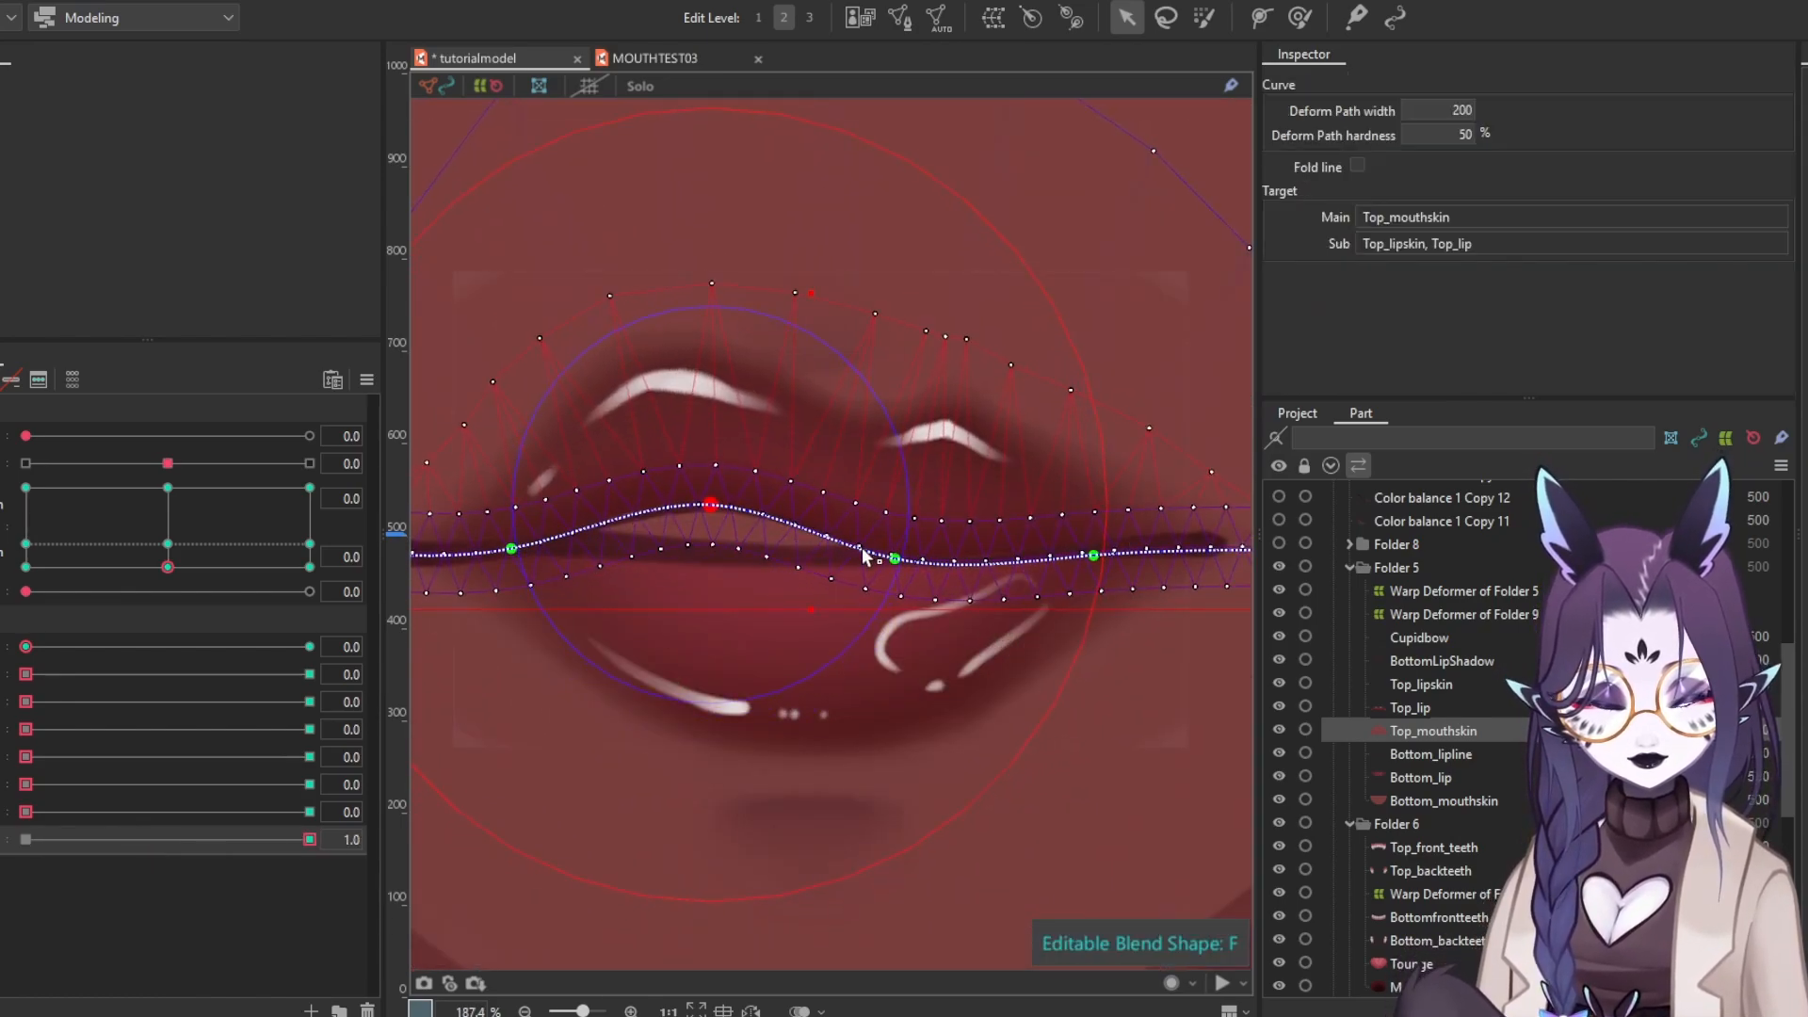
pyautogui.moveTo(895, 561); pyautogui.dragTo(895, 508)
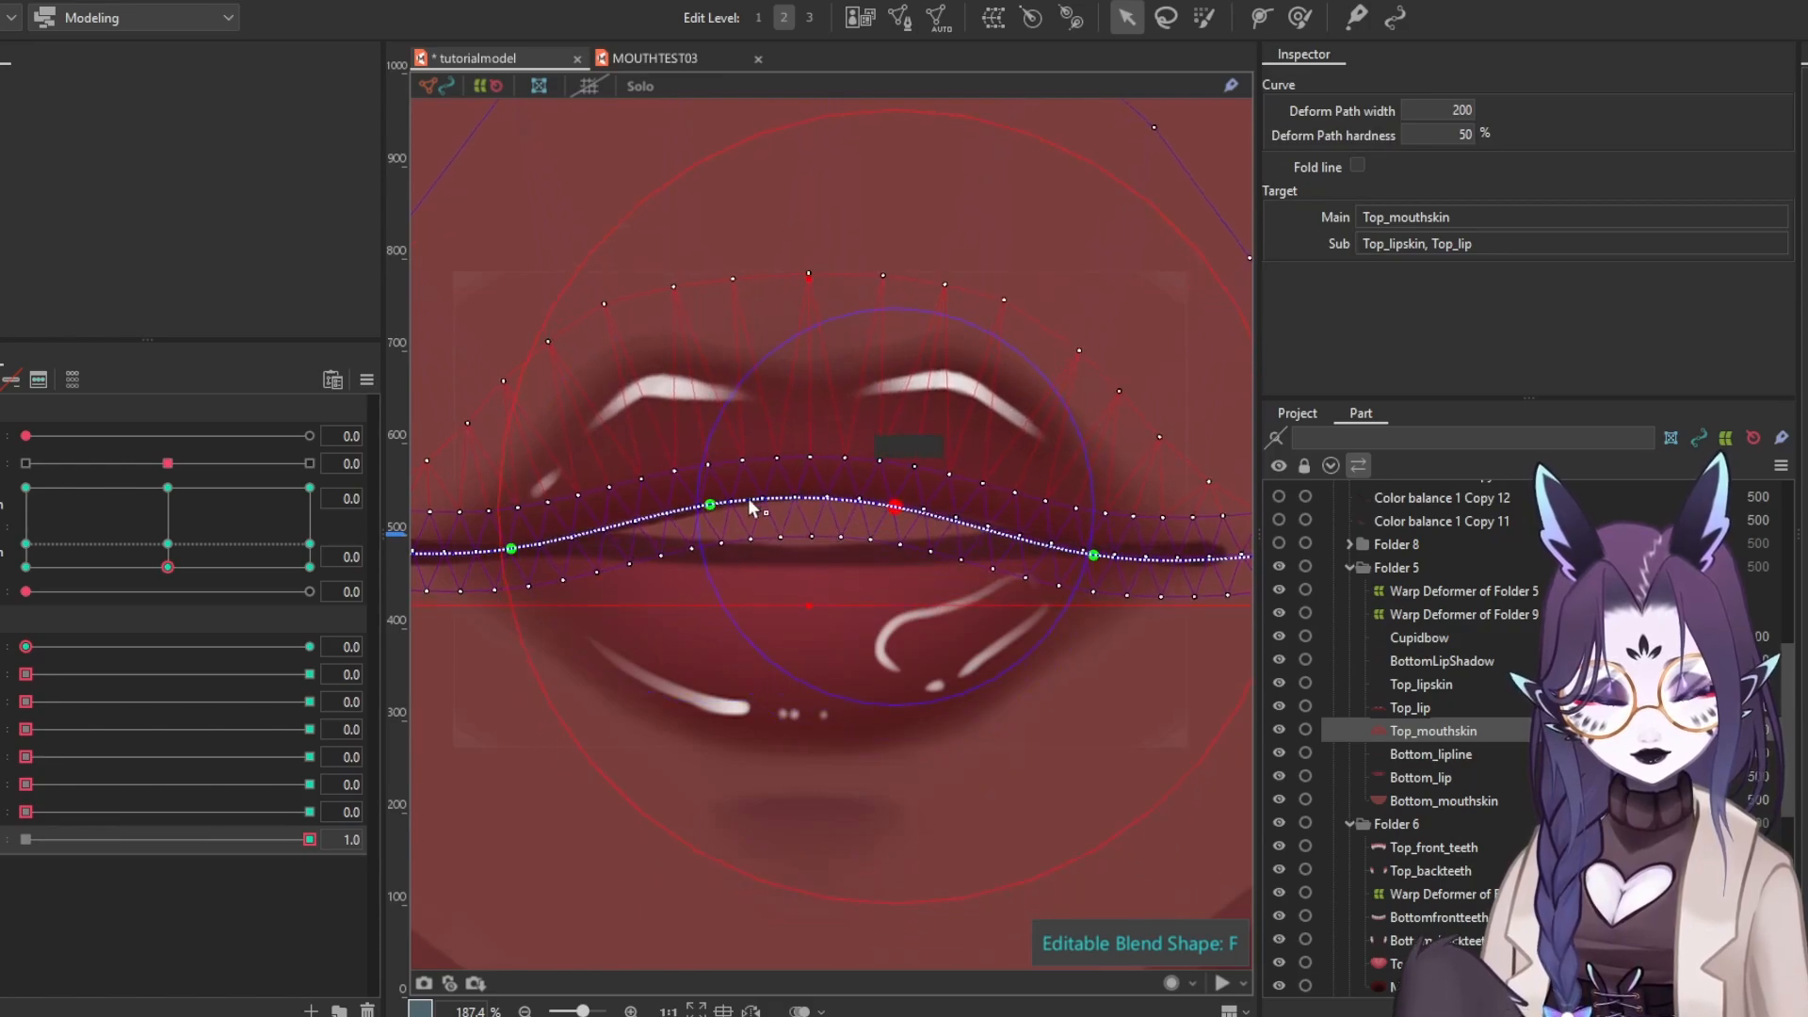
# Shift the middle and neighbouring outer path points of Top_mouthskin slightly inward to even out the raised upper-lip curve
pyautogui.moveTo(717, 503); pyautogui.dragTo(737, 504)
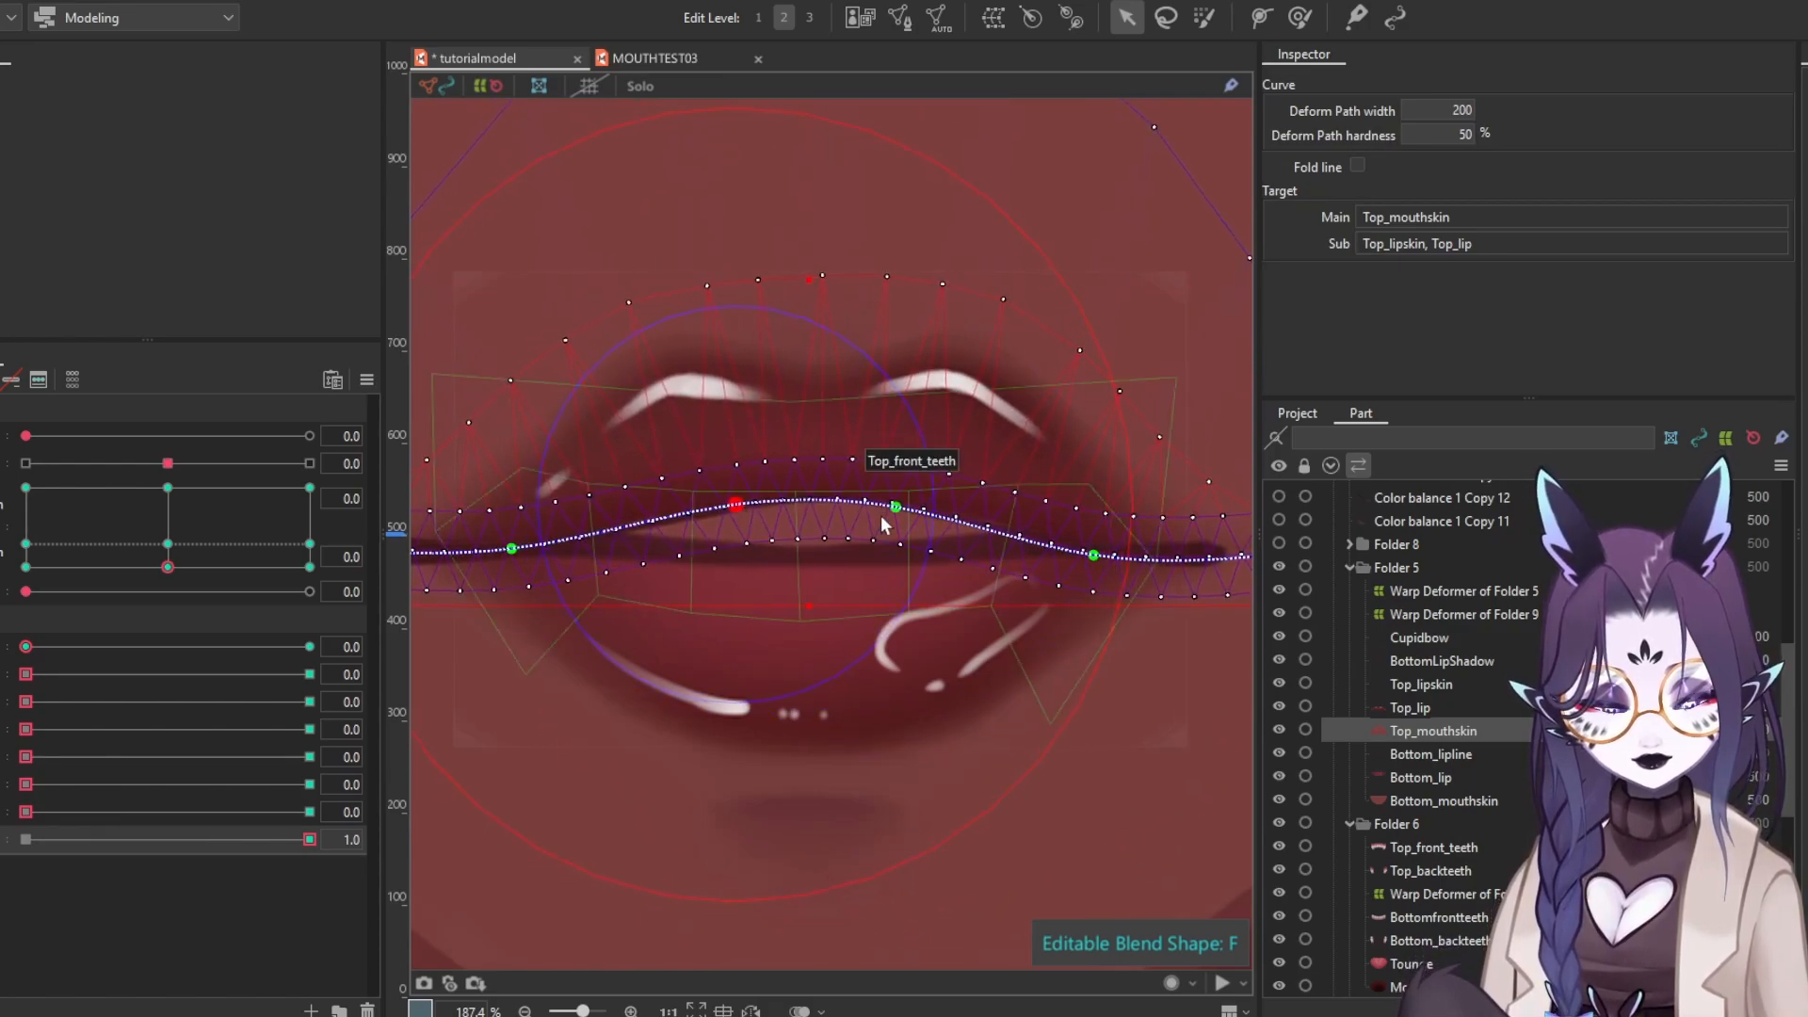
pyautogui.moveTo(893, 508); pyautogui.dragTo(867, 506)
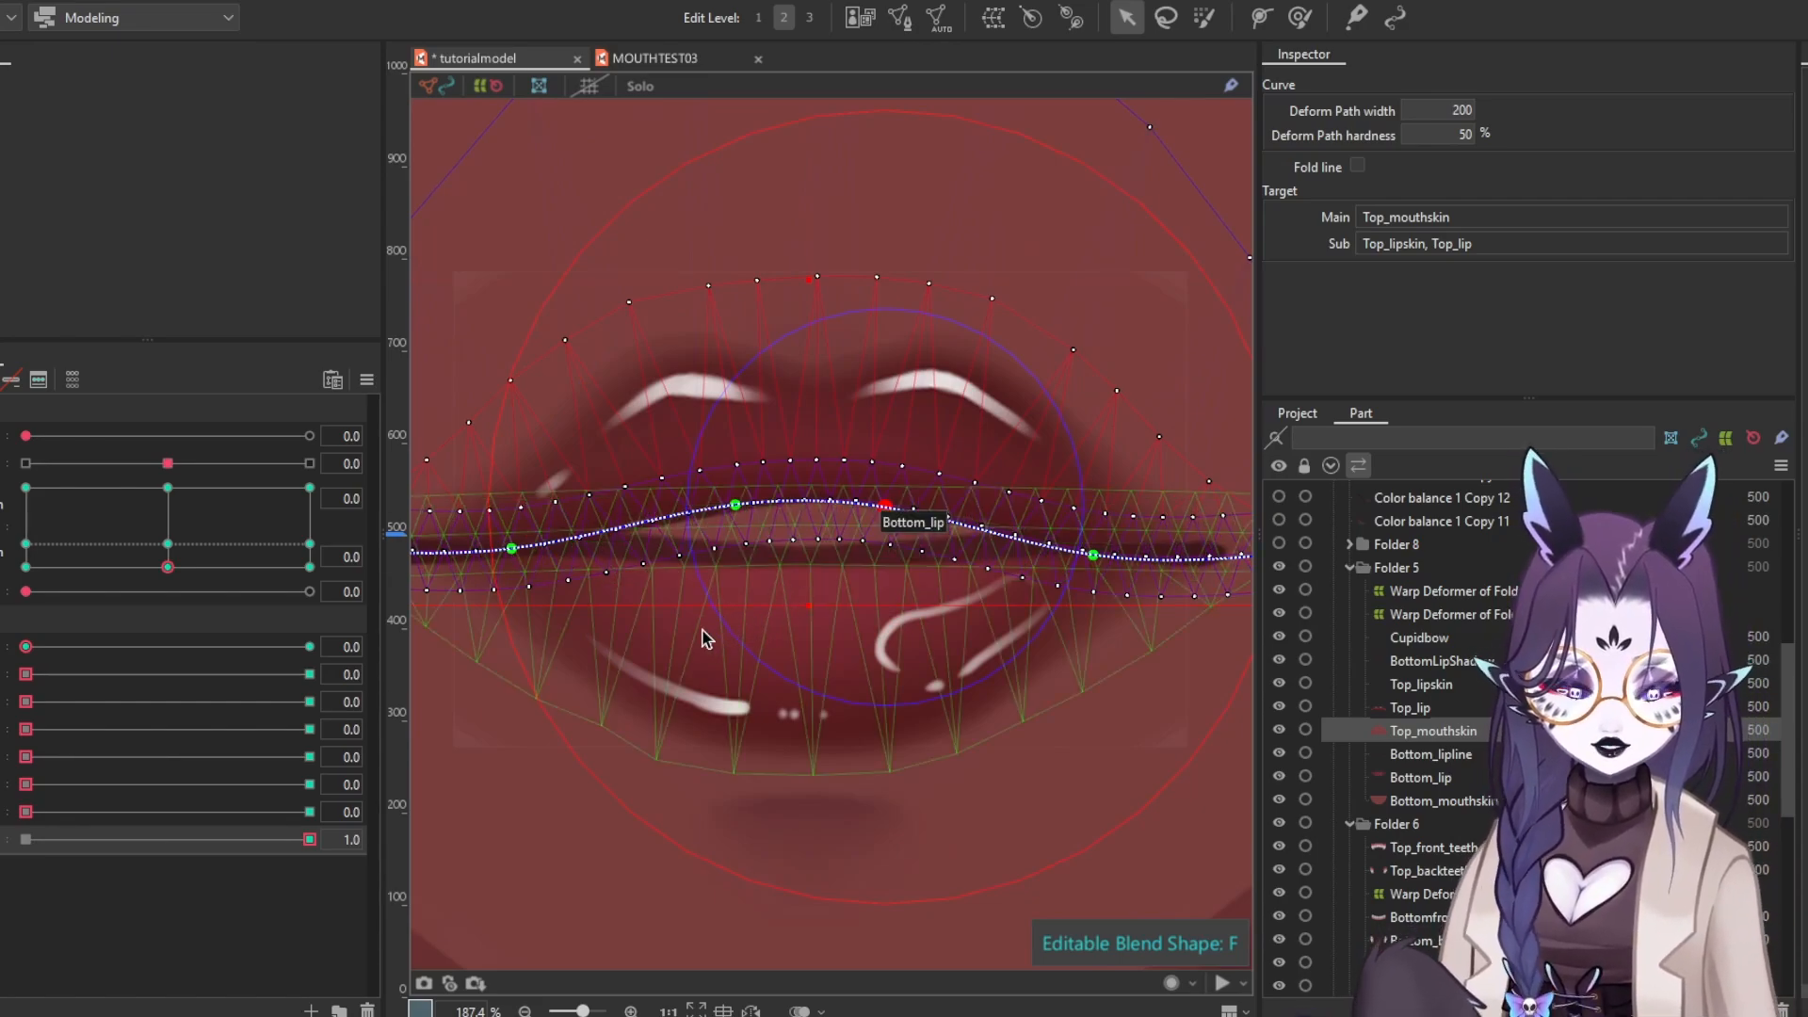
pyautogui.moveTo(612, 558); pyautogui.dragTo(625, 538)
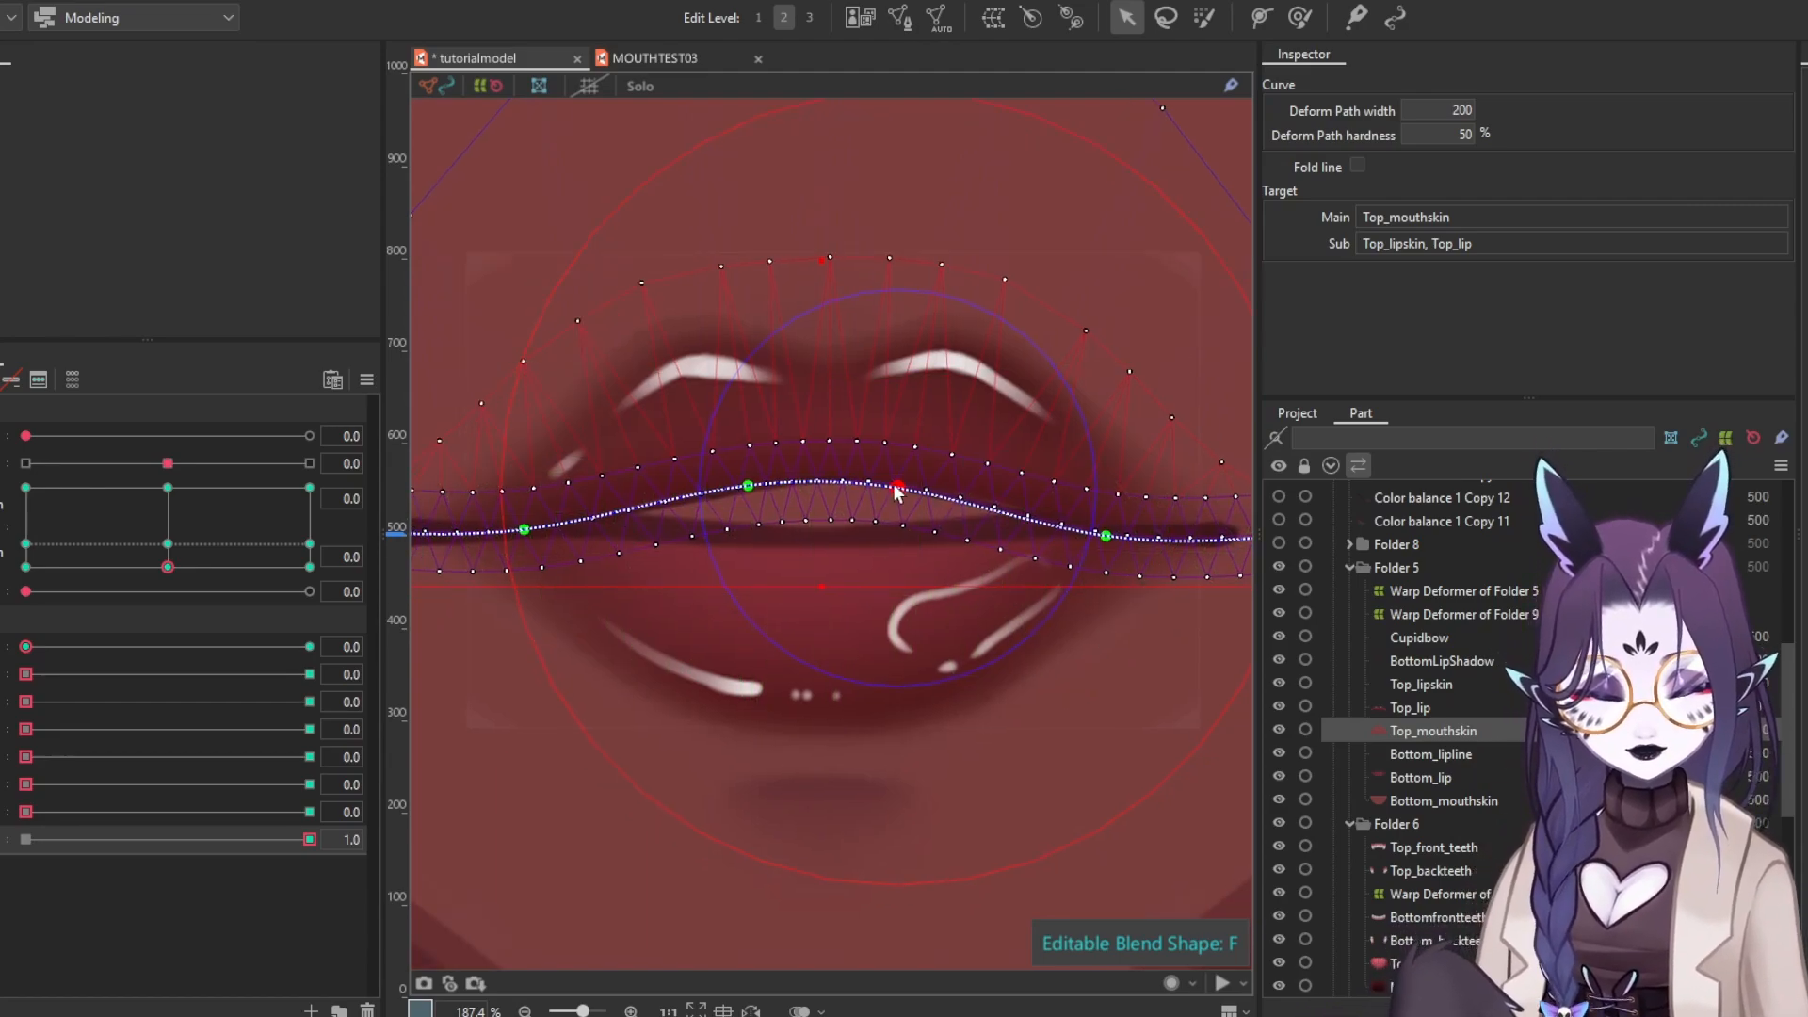
pyautogui.moveTo(896, 487); pyautogui.dragTo(889, 493)
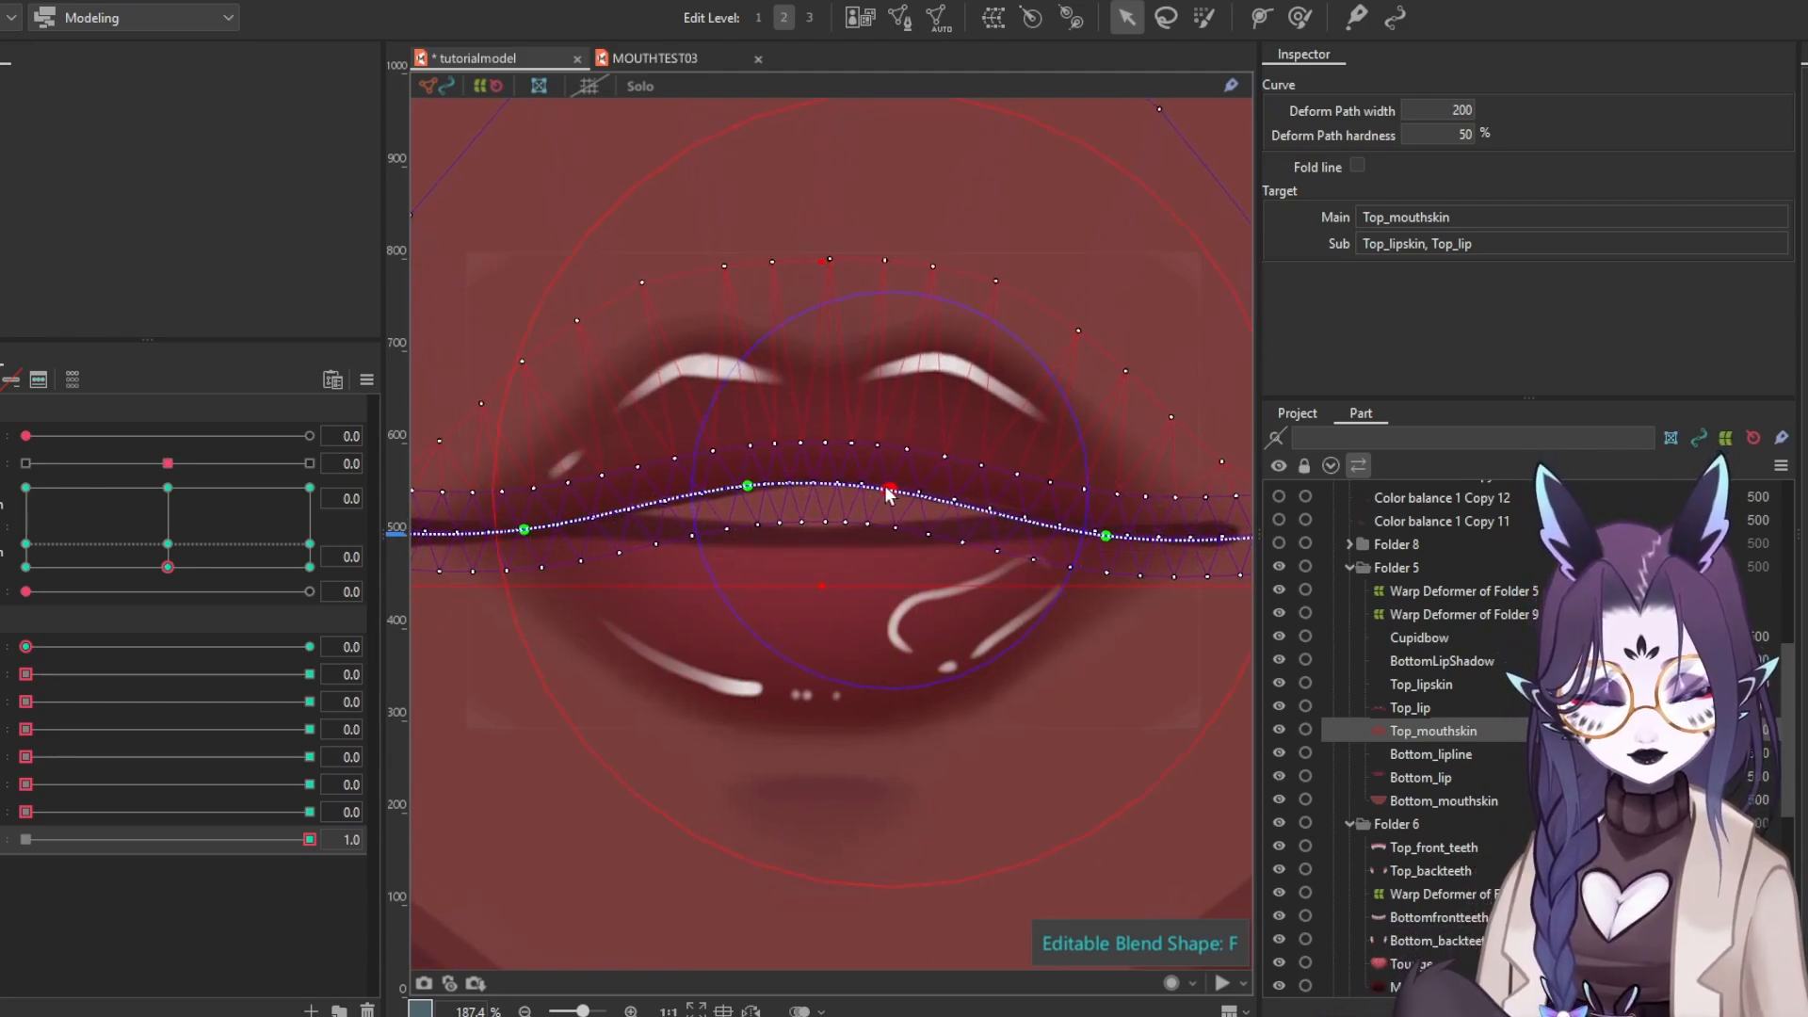
pyautogui.click(753, 486)
pyautogui.moveTo(678, 528); pyautogui.dragTo(699, 517)
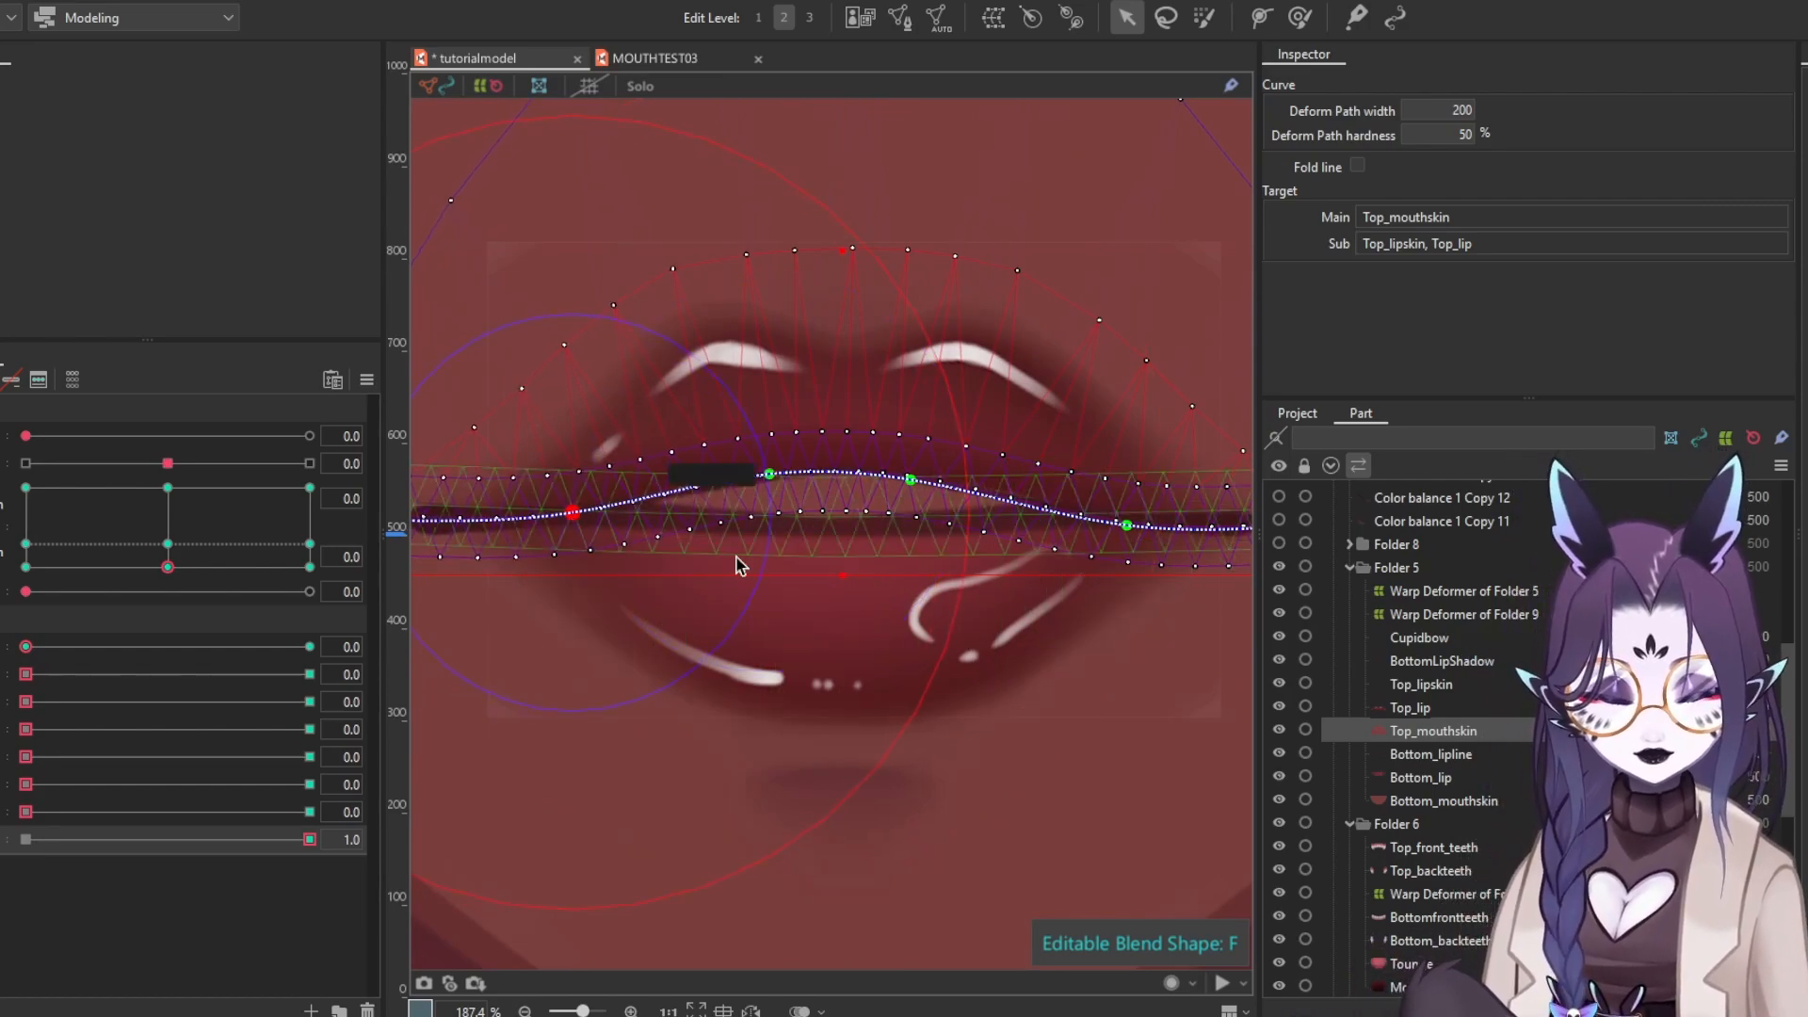
pyautogui.moveTo(1094, 556)
pyautogui.mouseDown()
pyautogui.moveTo(1043, 562)
pyautogui.moveTo(1069, 530)
pyautogui.mouseUp()
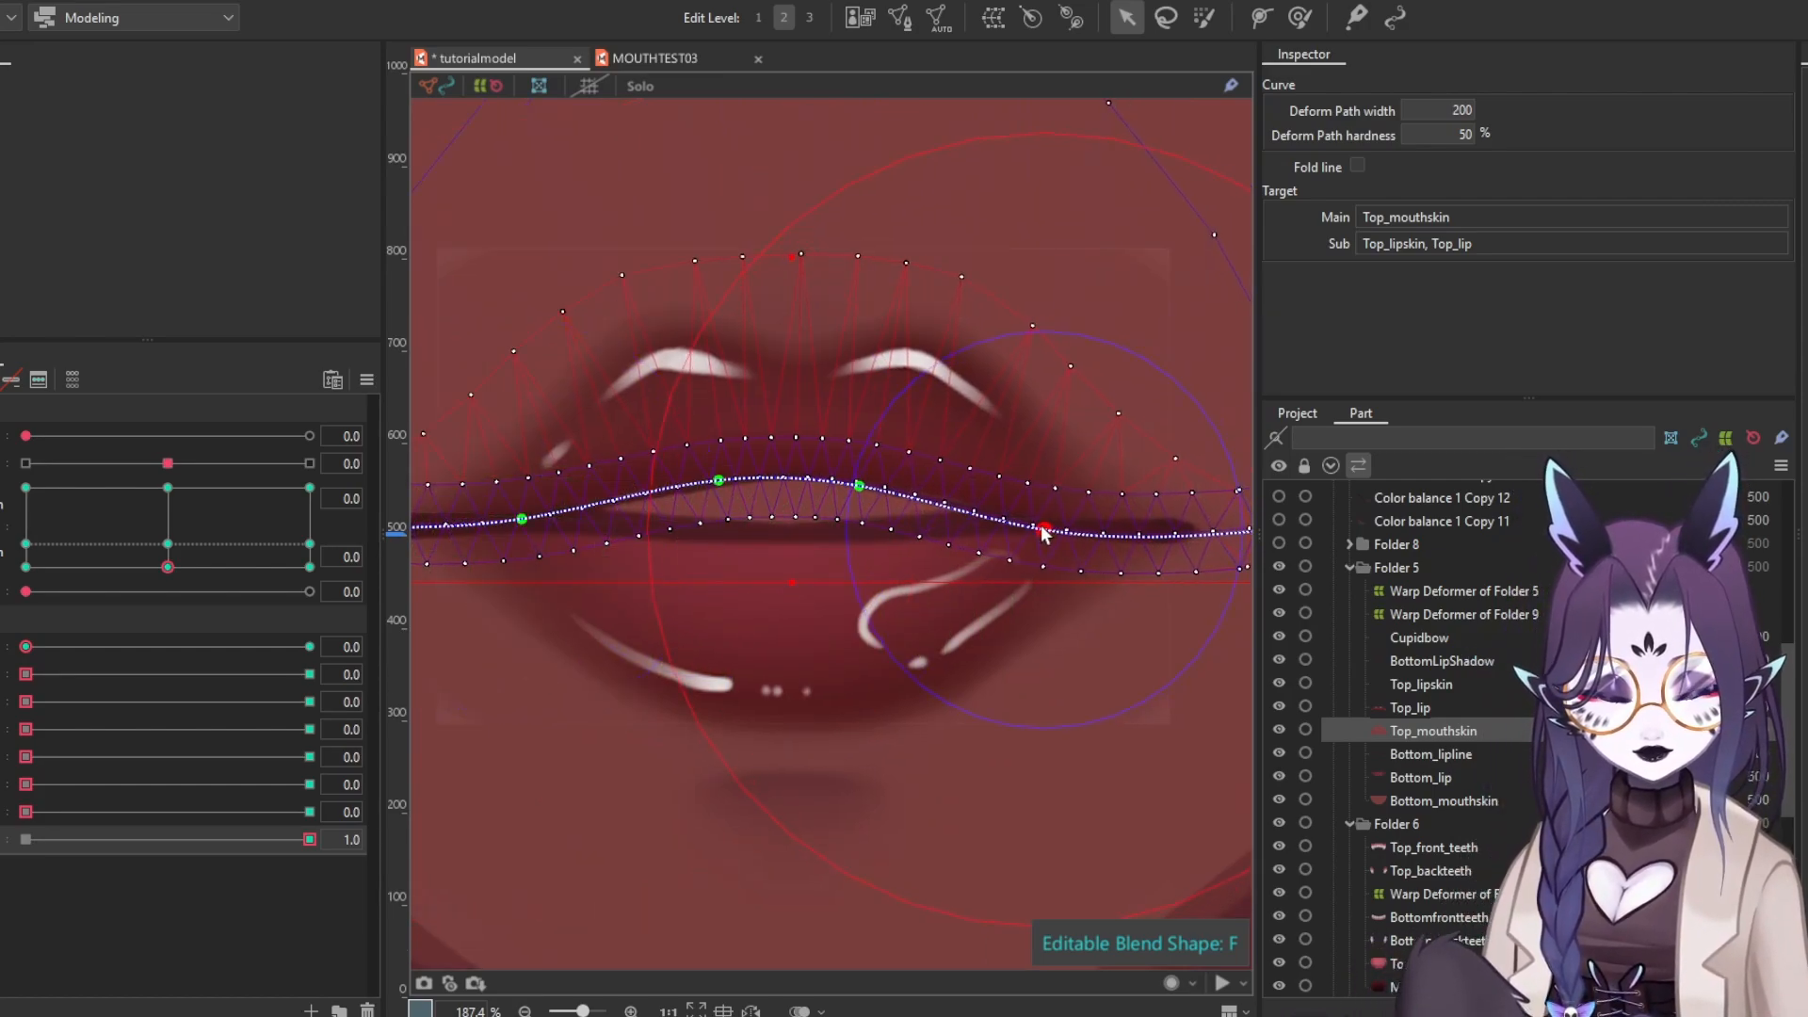
pyautogui.moveTo(744, 501); pyautogui.dragTo(744, 547)
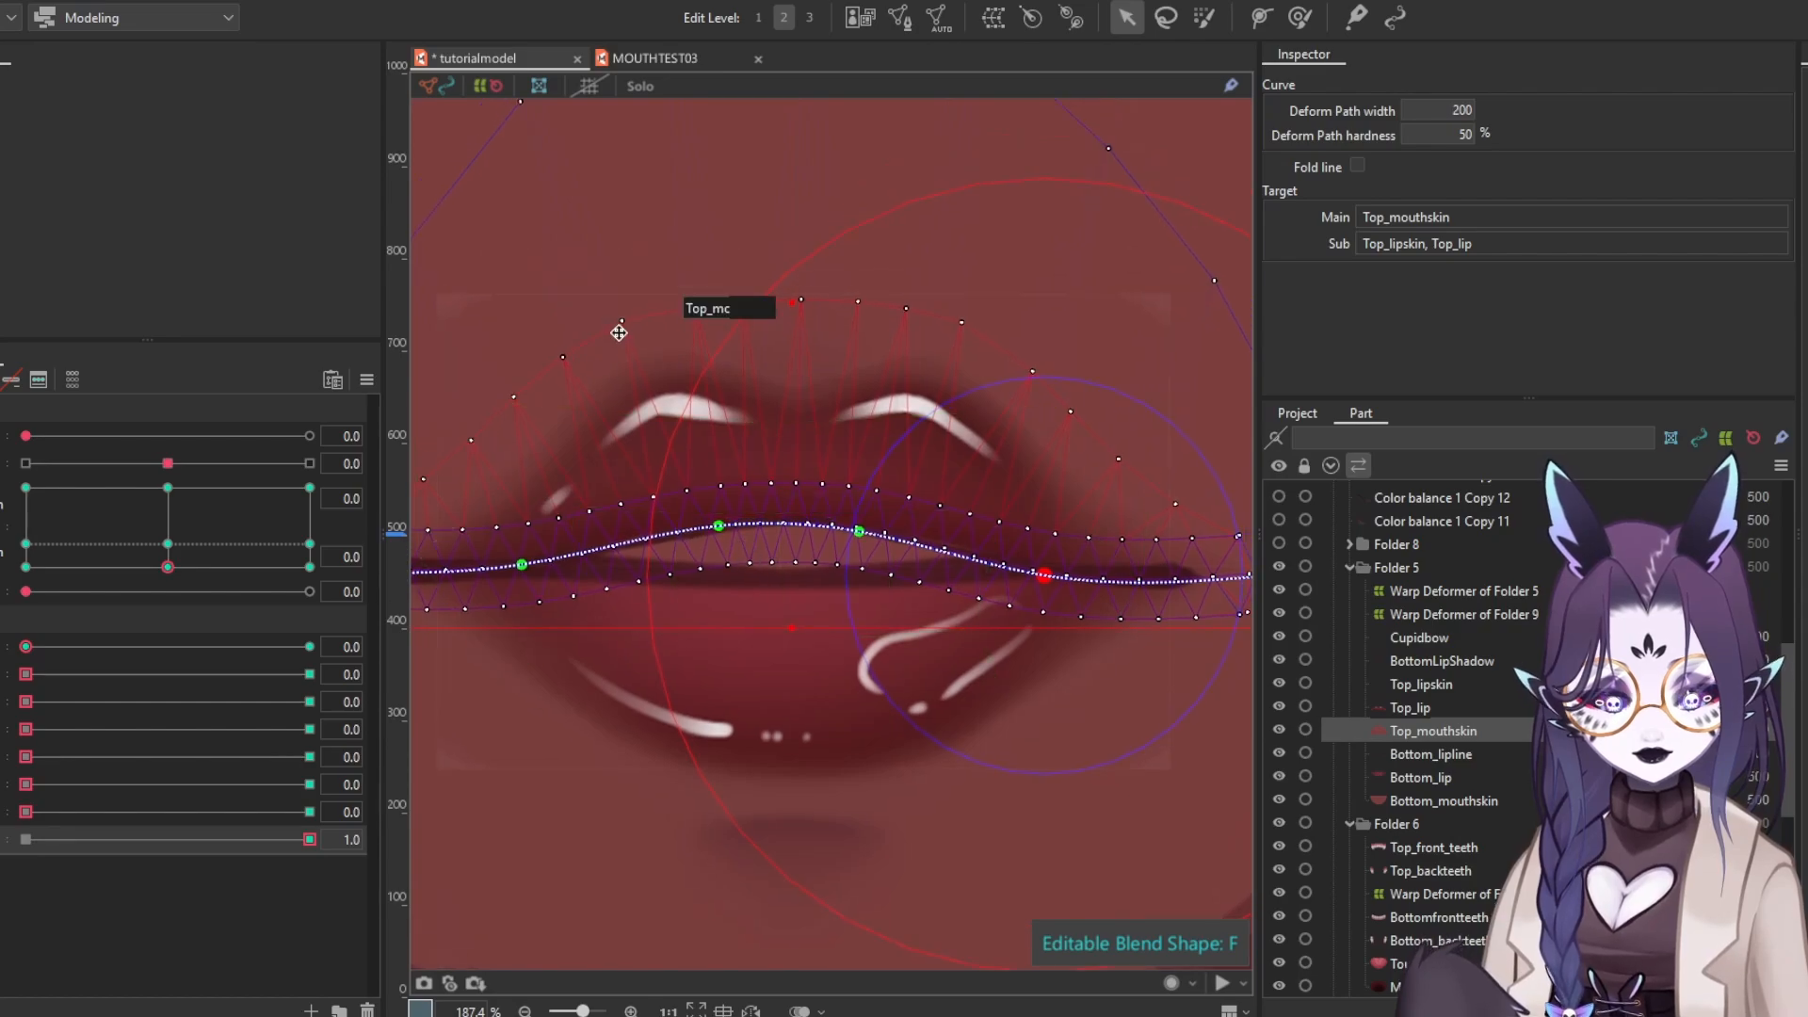
# Brush the upper edge and sides of Top_lip slightly inward with the deform brush to narrow the upper lip at F 1.0
pyautogui.click(808, 313)
pyautogui.click(1415, 752)
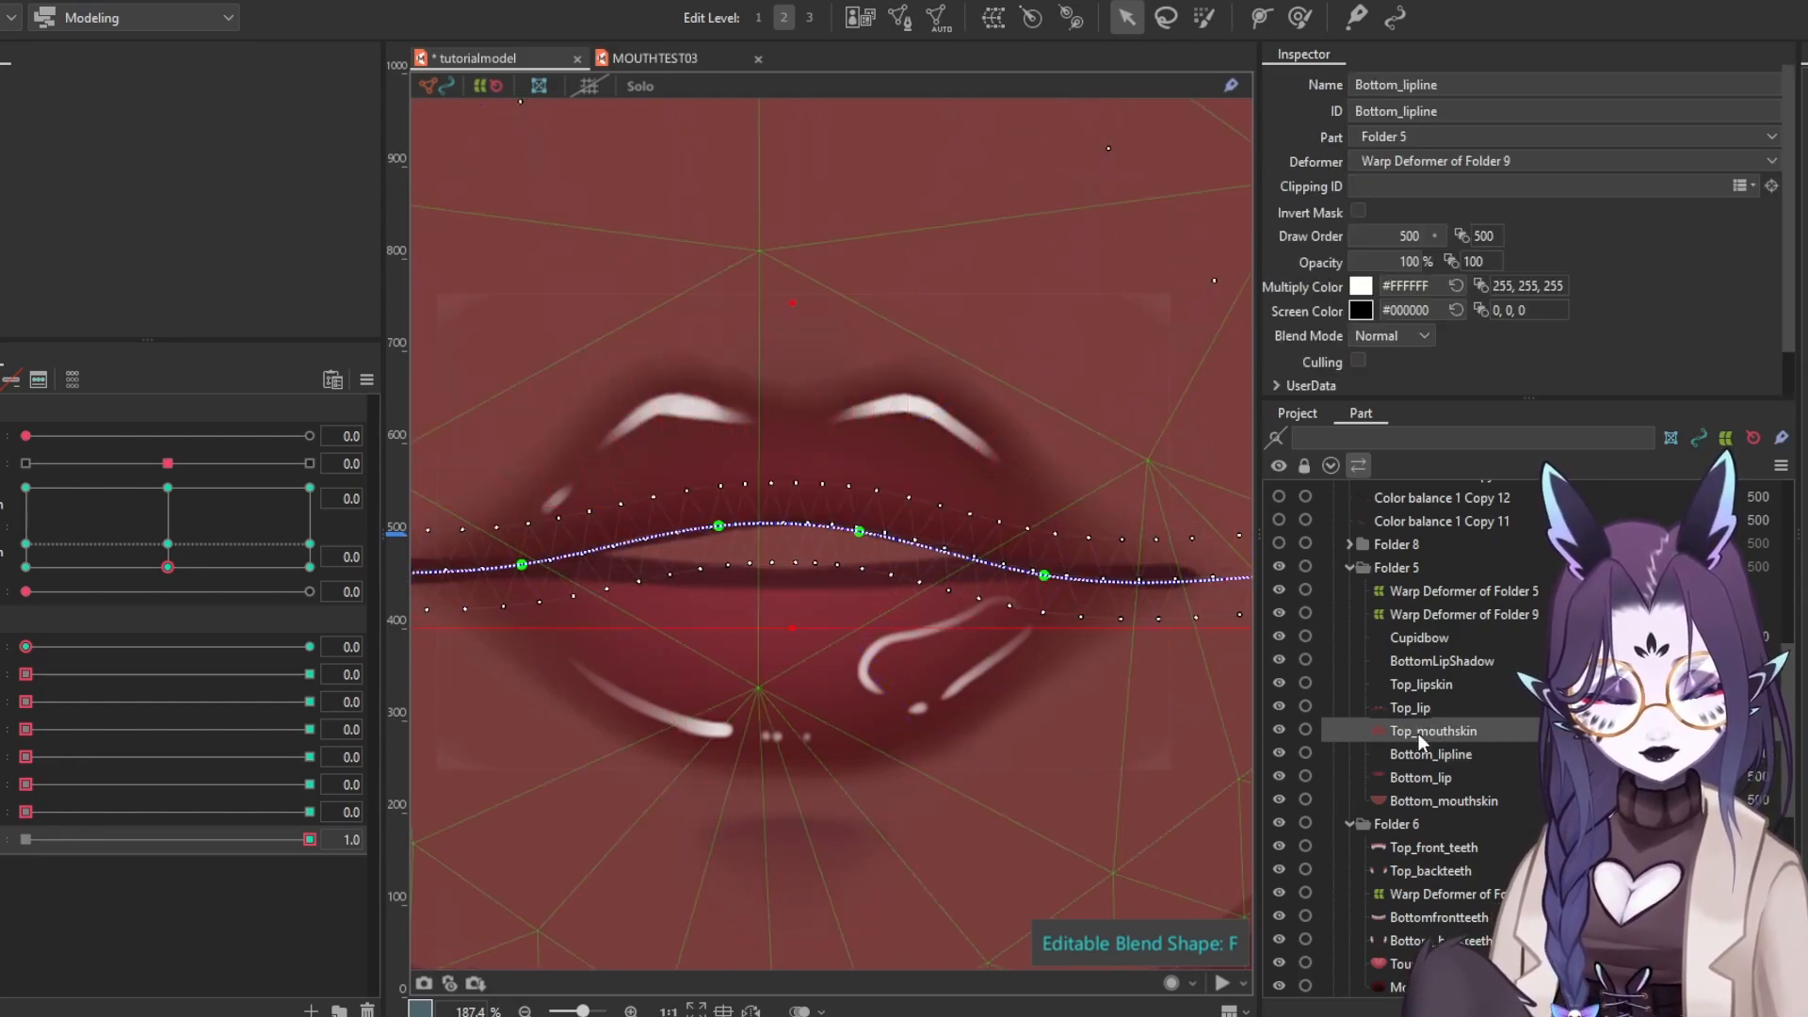
pyautogui.click(1422, 707)
pyautogui.click(1431, 682)
pyautogui.click(1371, 705)
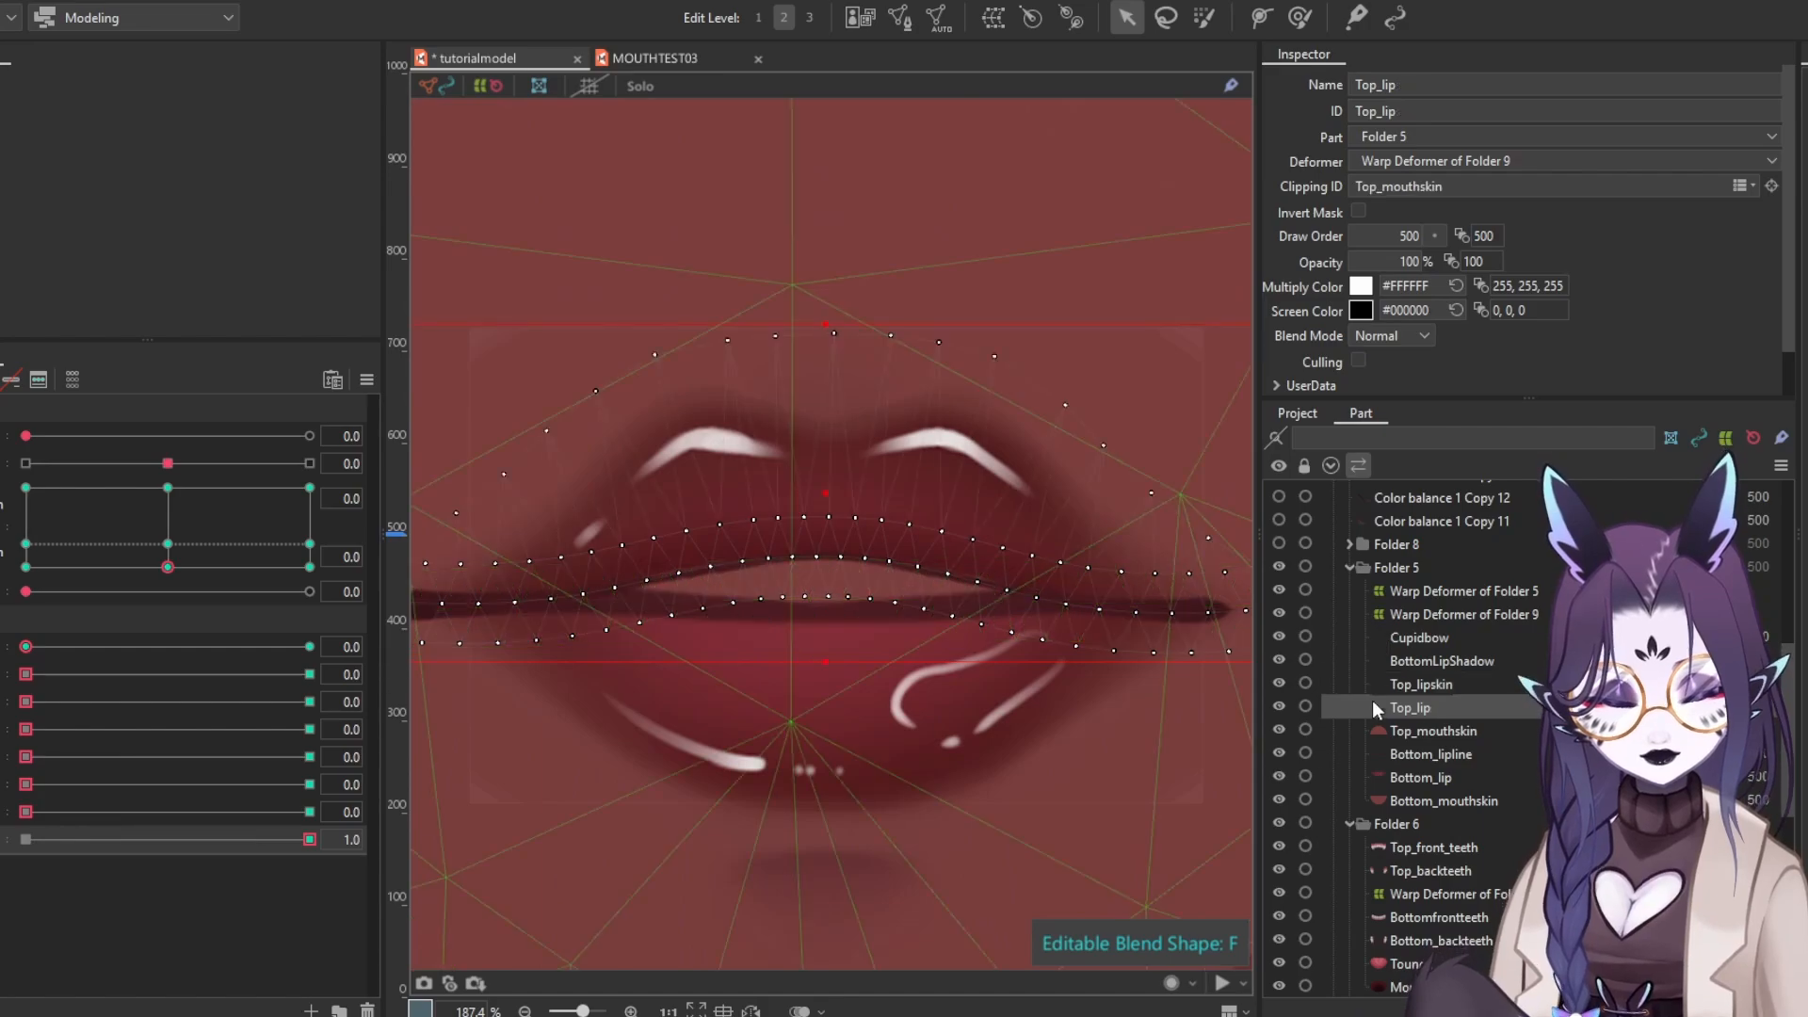
pyautogui.click(1299, 16)
pyautogui.press('b')
pyautogui.moveTo(893, 438); pyautogui.dragTo(519, 314)
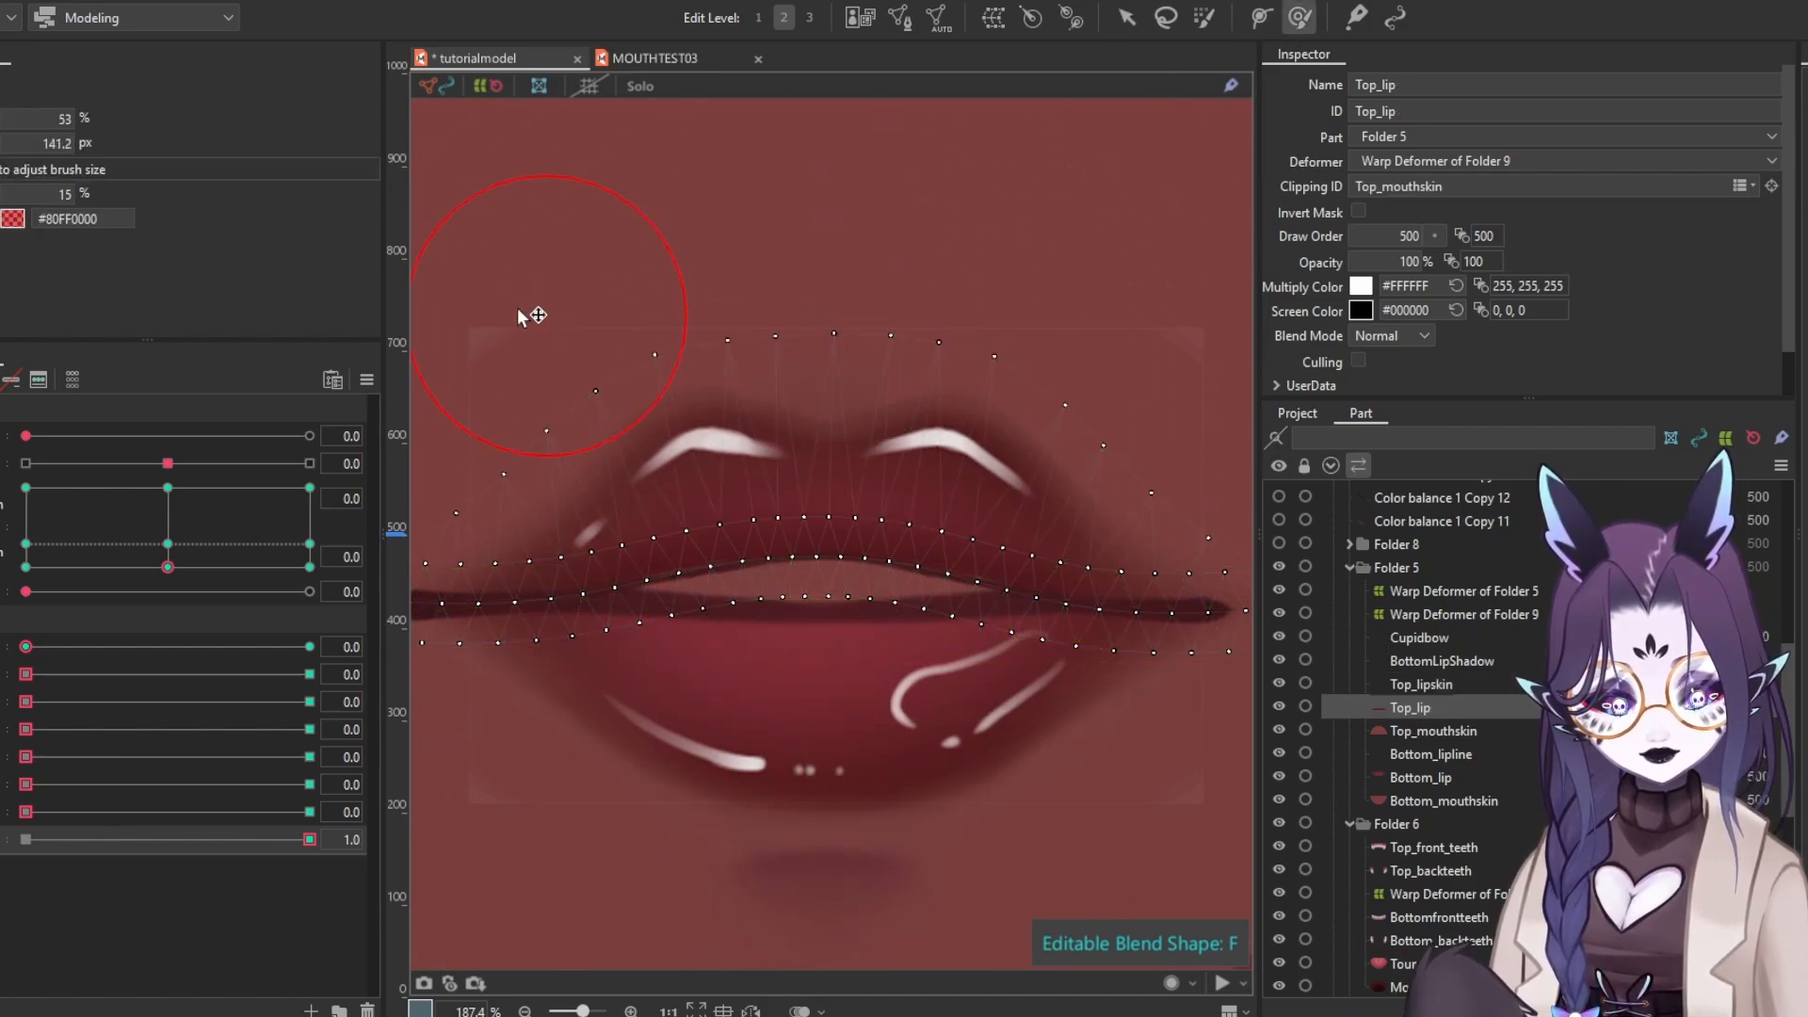
pyautogui.moveTo(666, 364)
pyautogui.mouseDown()
pyautogui.moveTo(982, 355)
pyautogui.moveTo(909, 343)
pyautogui.moveTo(959, 346)
pyautogui.mouseUp()
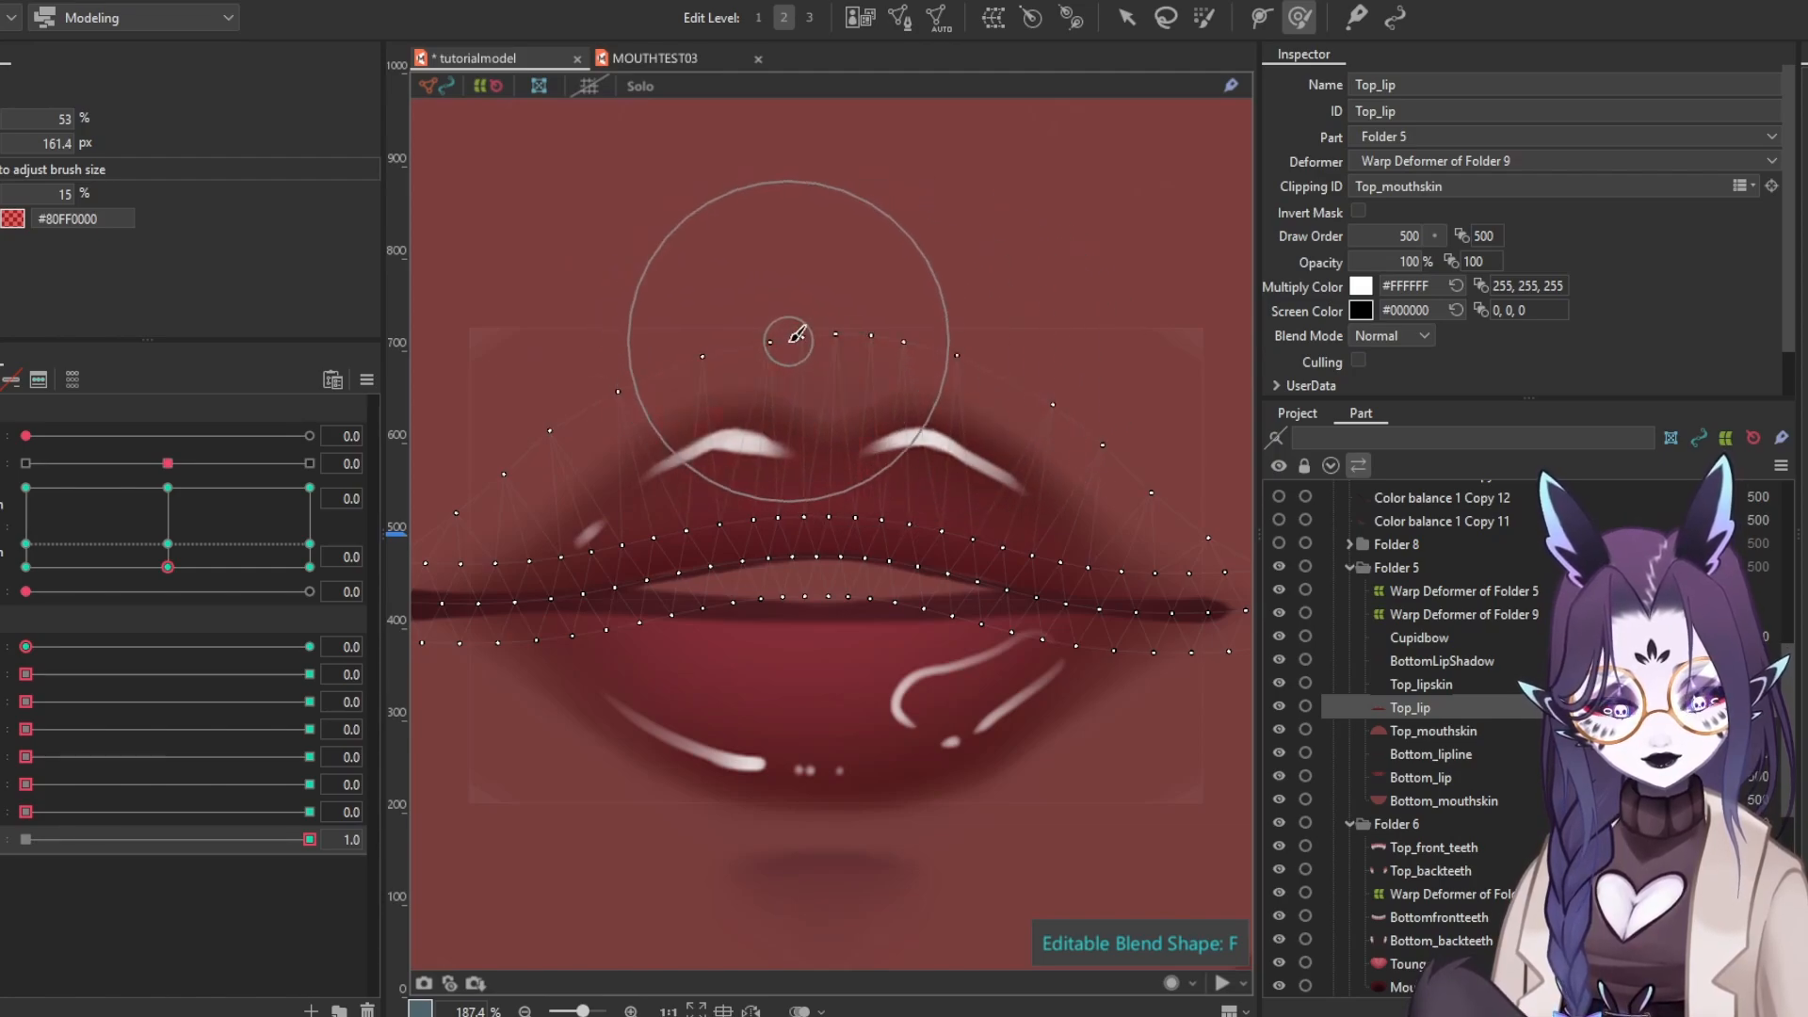
pyautogui.scroll(-3, 753, 320)
pyautogui.scroll(3, 585, 447)
pyautogui.moveTo(602, 489); pyautogui.dragTo(625, 489)
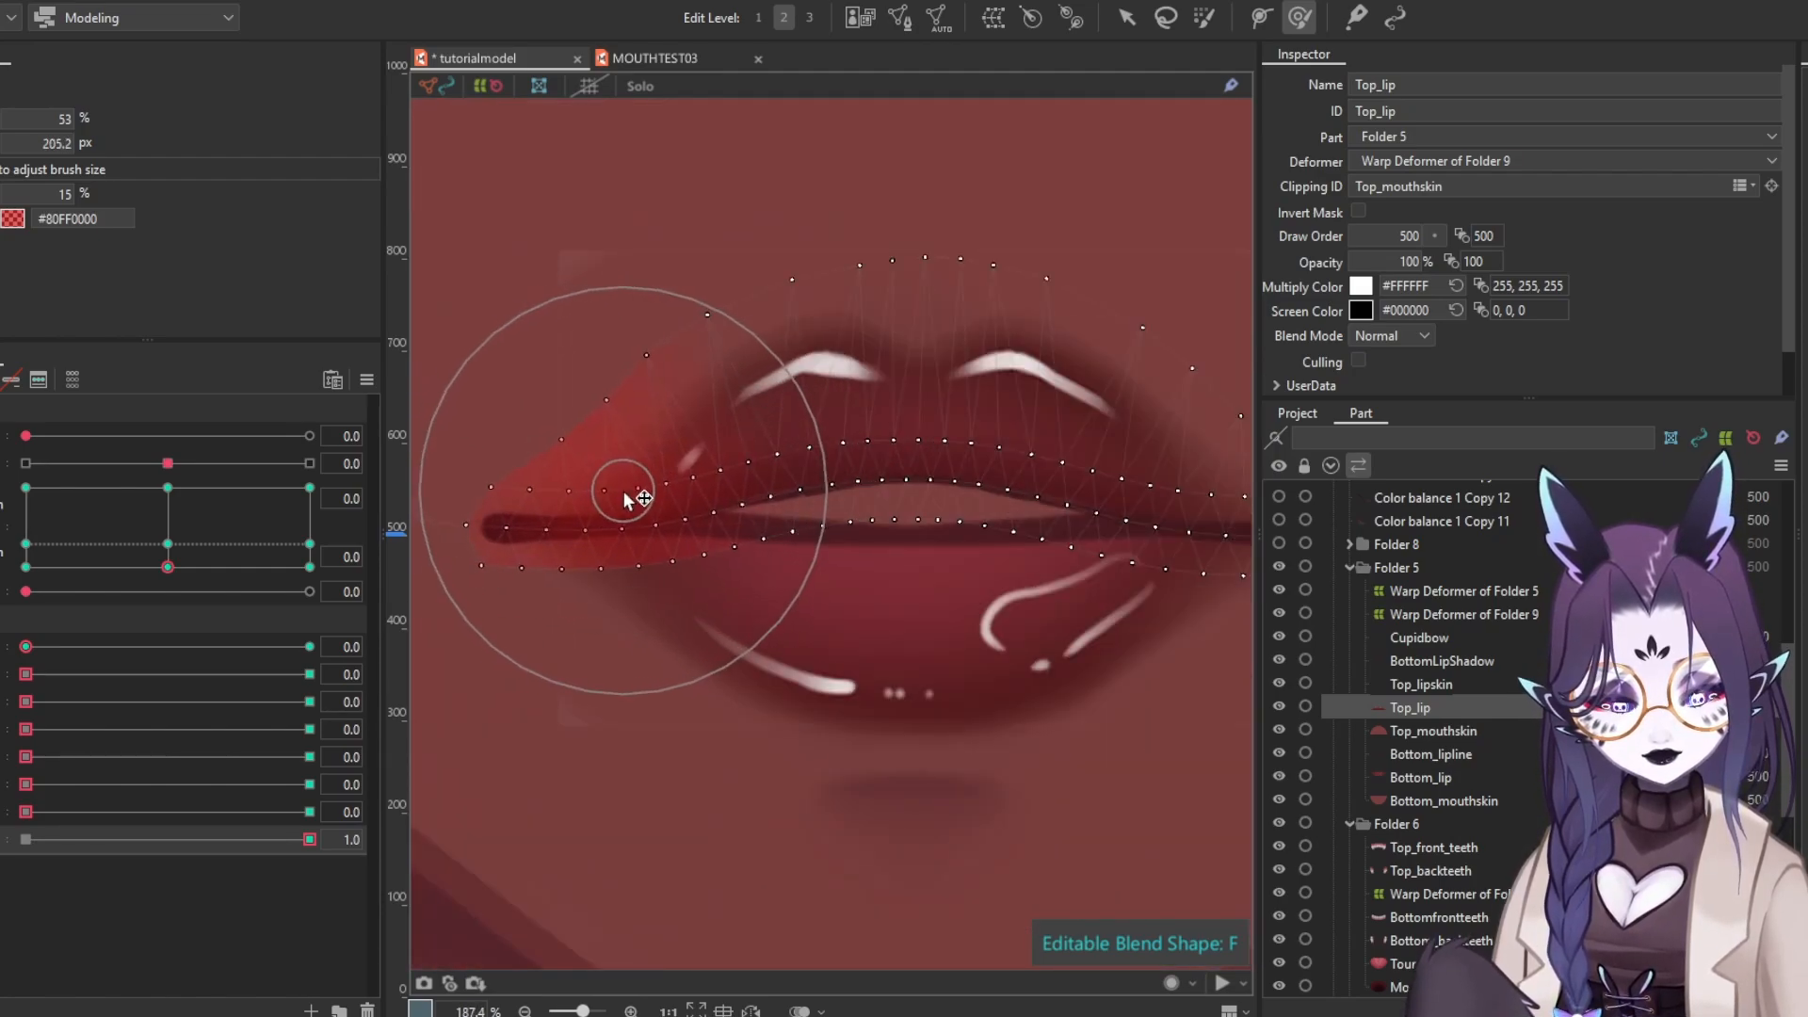
pyautogui.moveTo(1245, 548)
pyautogui.mouseDown()
pyautogui.moveTo(1106, 548)
pyautogui.moveTo(1006, 521)
pyautogui.mouseUp()
pyautogui.scroll(-4, 832, 613)
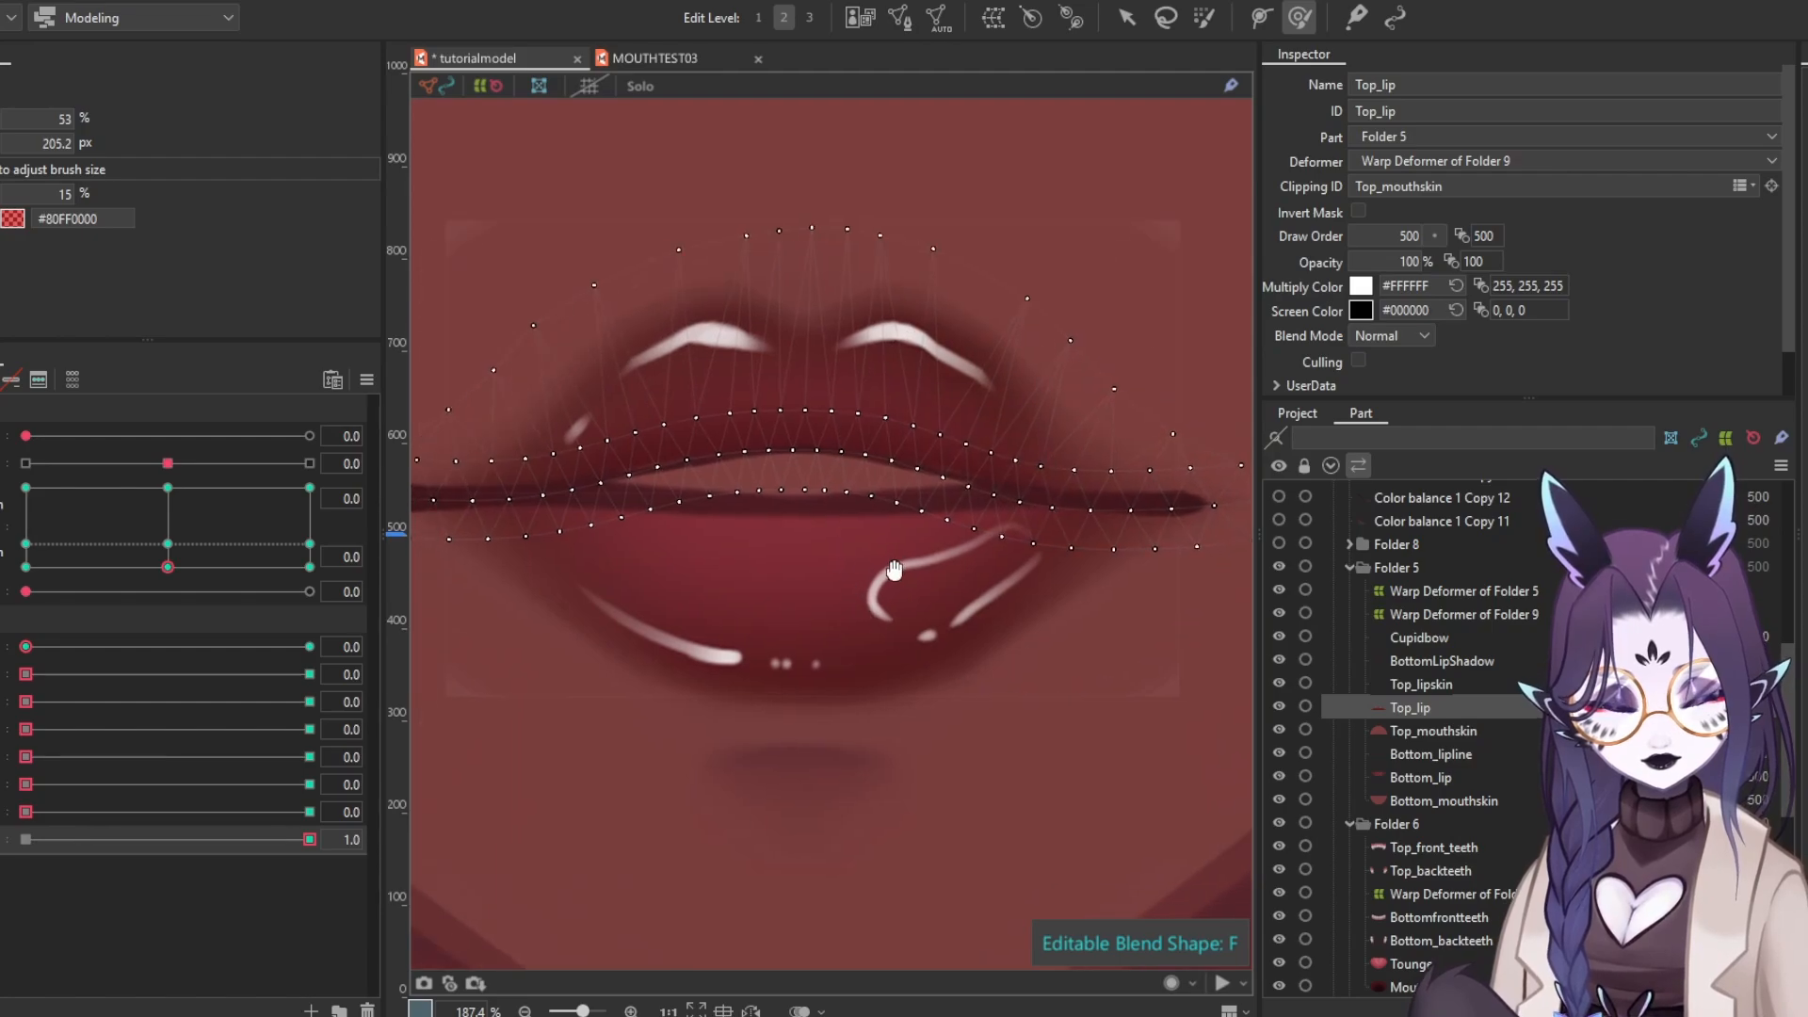
# Select the Bottom_mouthskin and Top_mouthskin meshes together so both of their deform paths can be edited
pyautogui.click(1448, 780)
pyautogui.click(1445, 798)
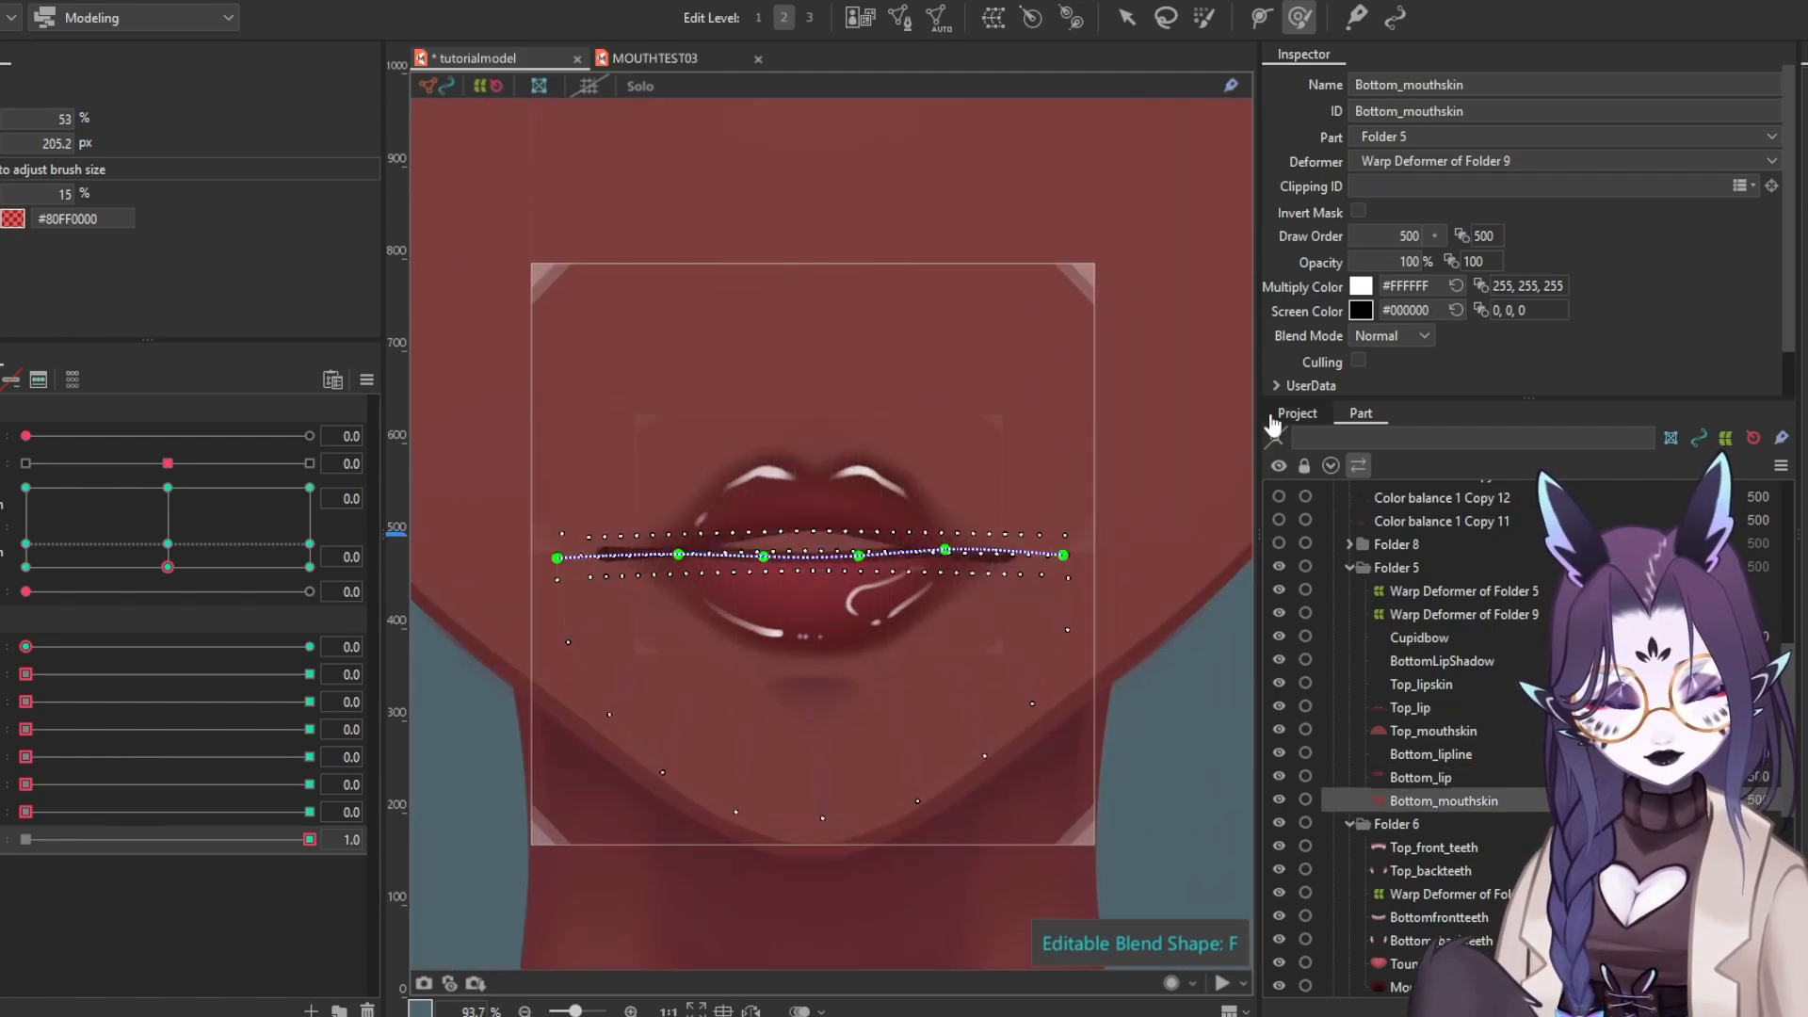
pyautogui.click(1131, 20)
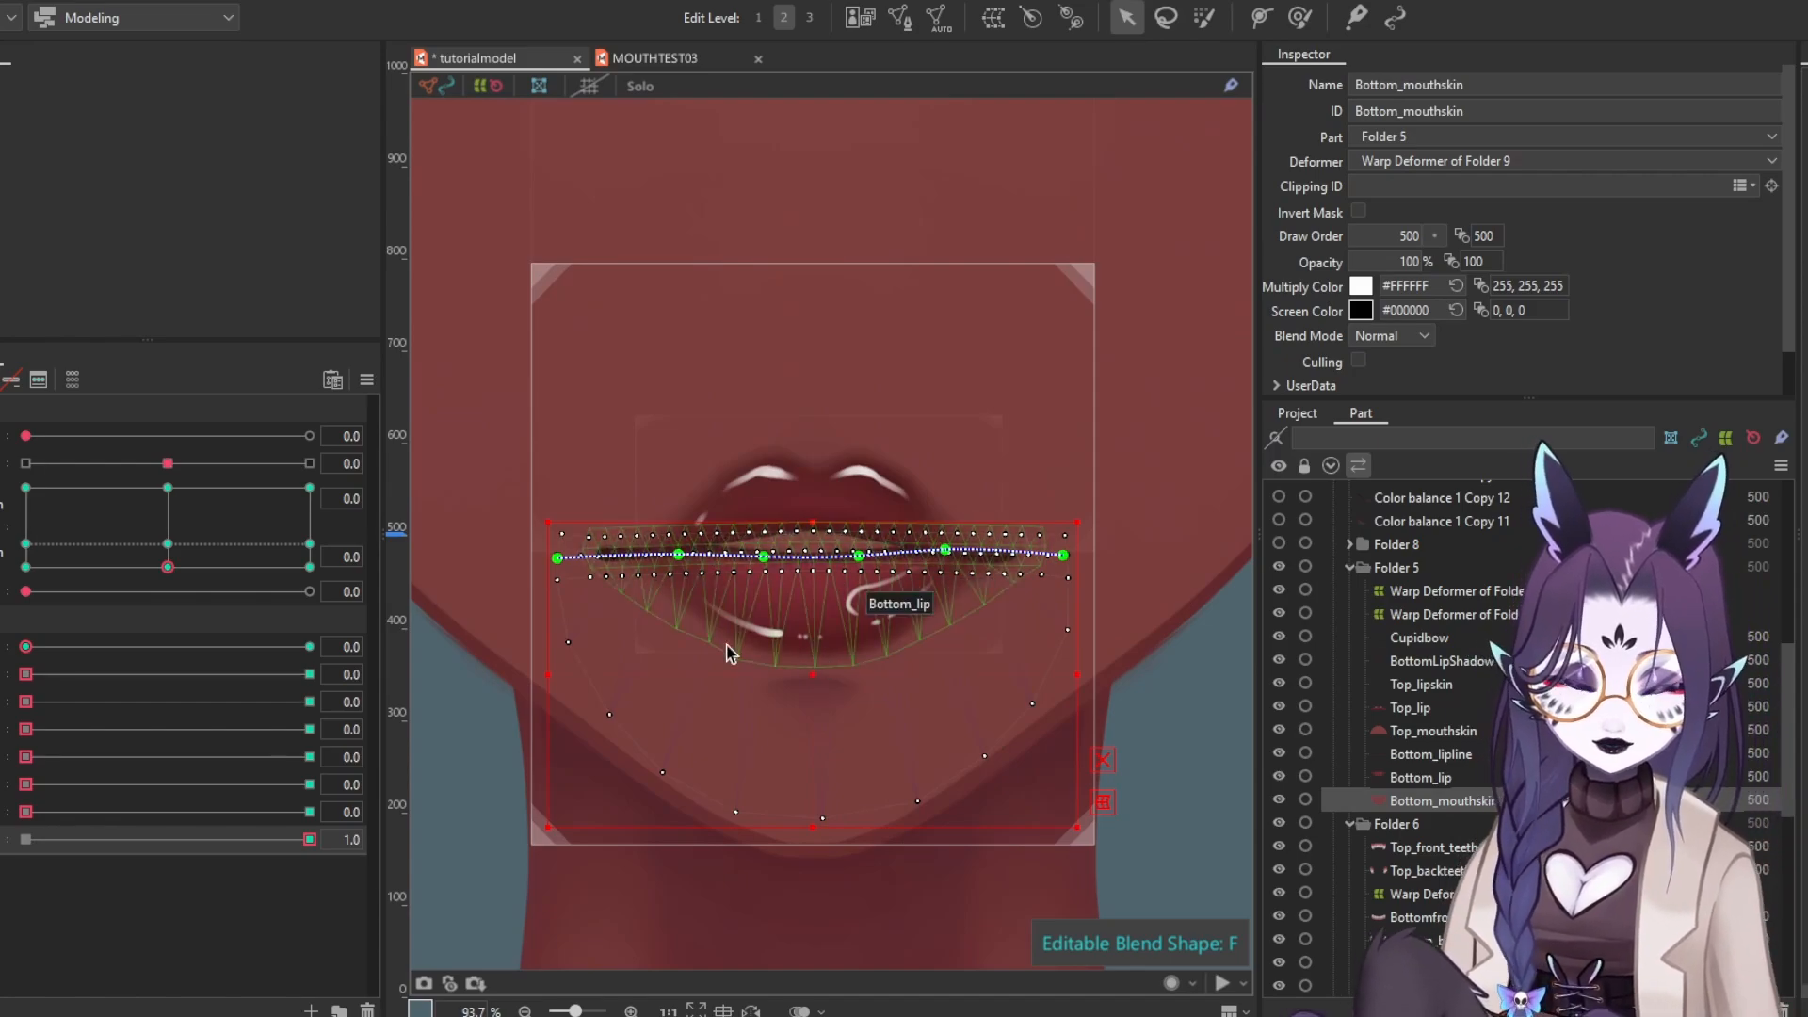
pyautogui.scroll(4, 911, 560)
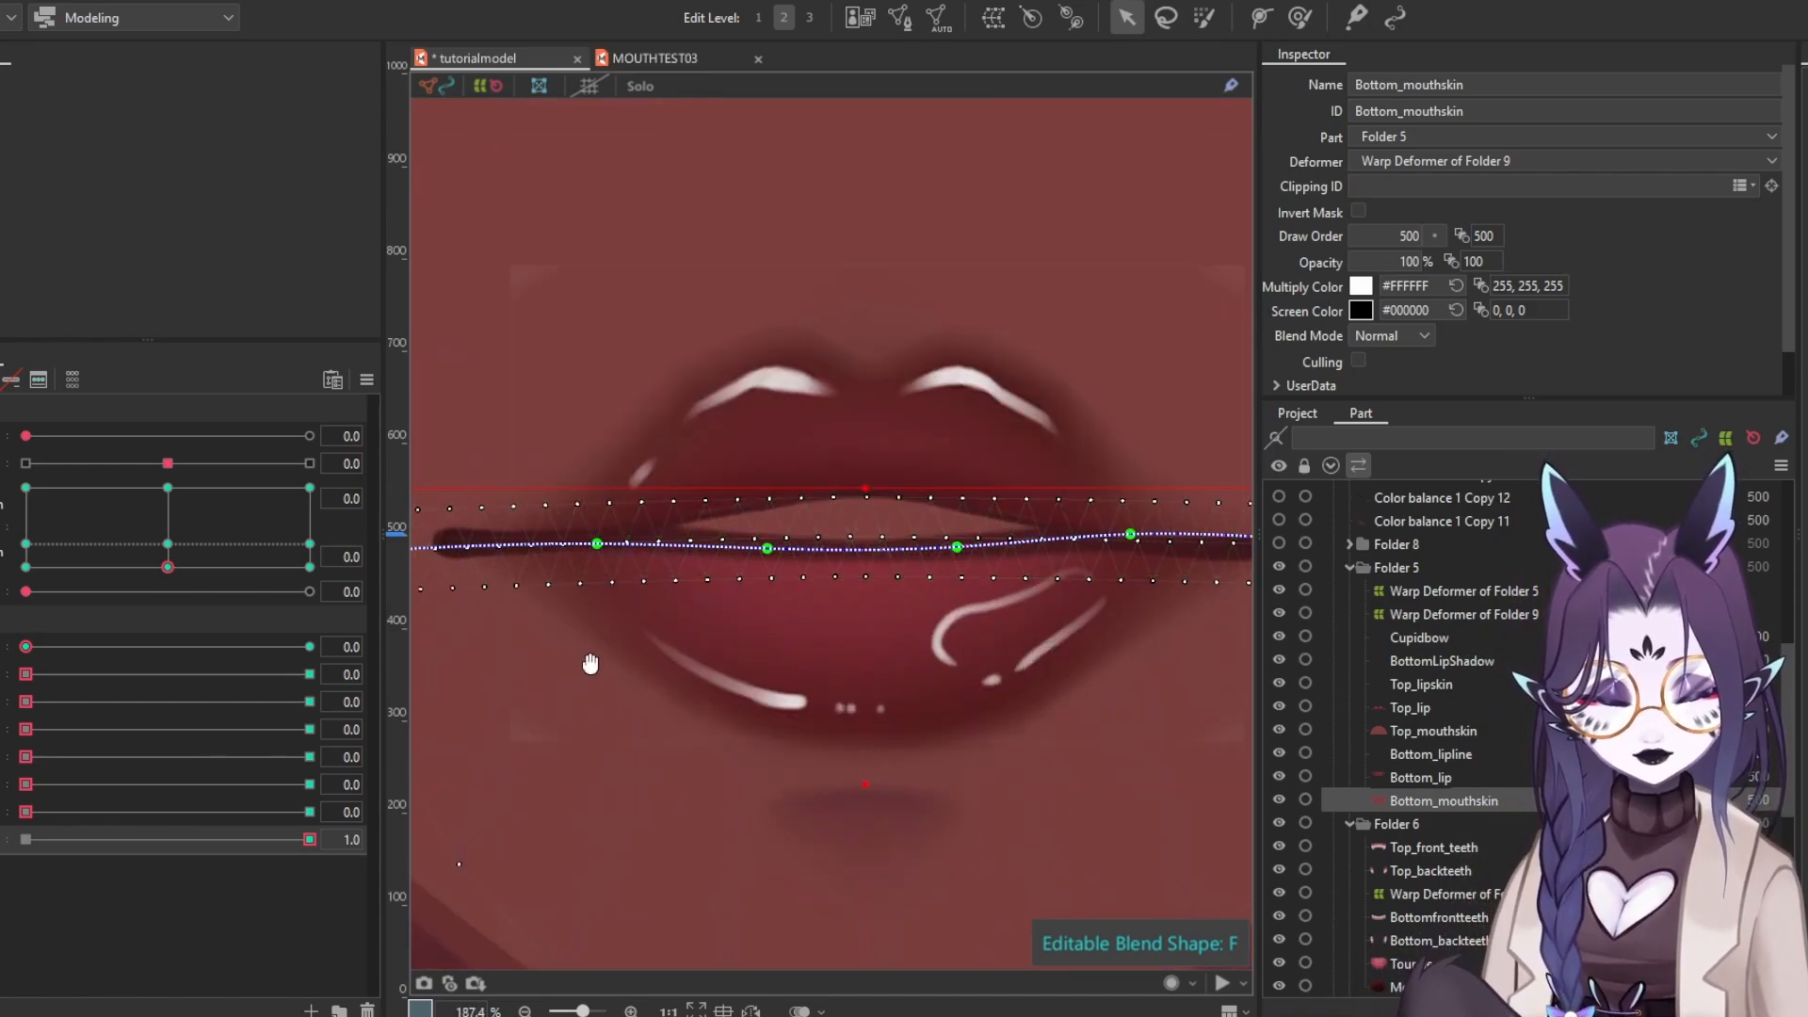
pyautogui.moveTo(590, 664); pyautogui.dragTo(672, 596)
pyautogui.scroll(-2, 612, 544)
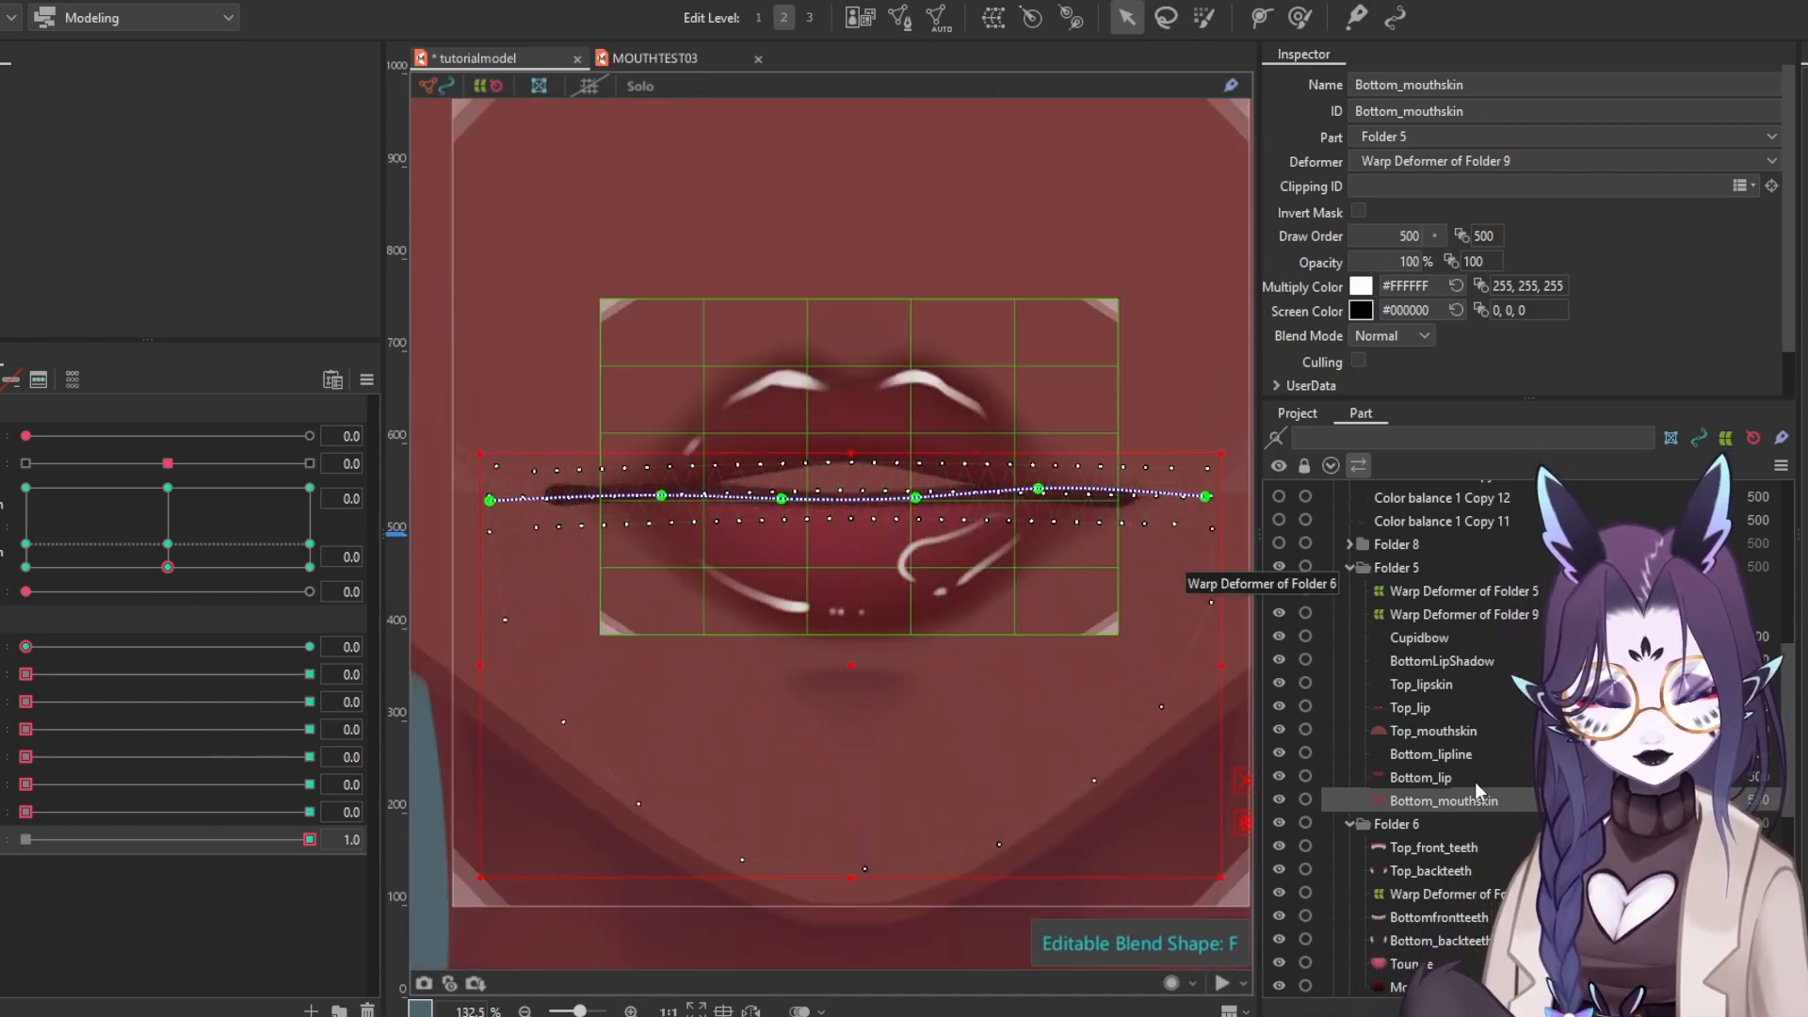
pyautogui.keyDown('ctrl'); pyautogui.click(1426, 731); pyautogui.keyUp('ctrl')
pyautogui.moveTo(568, 528); pyautogui.dragTo(537, 551)
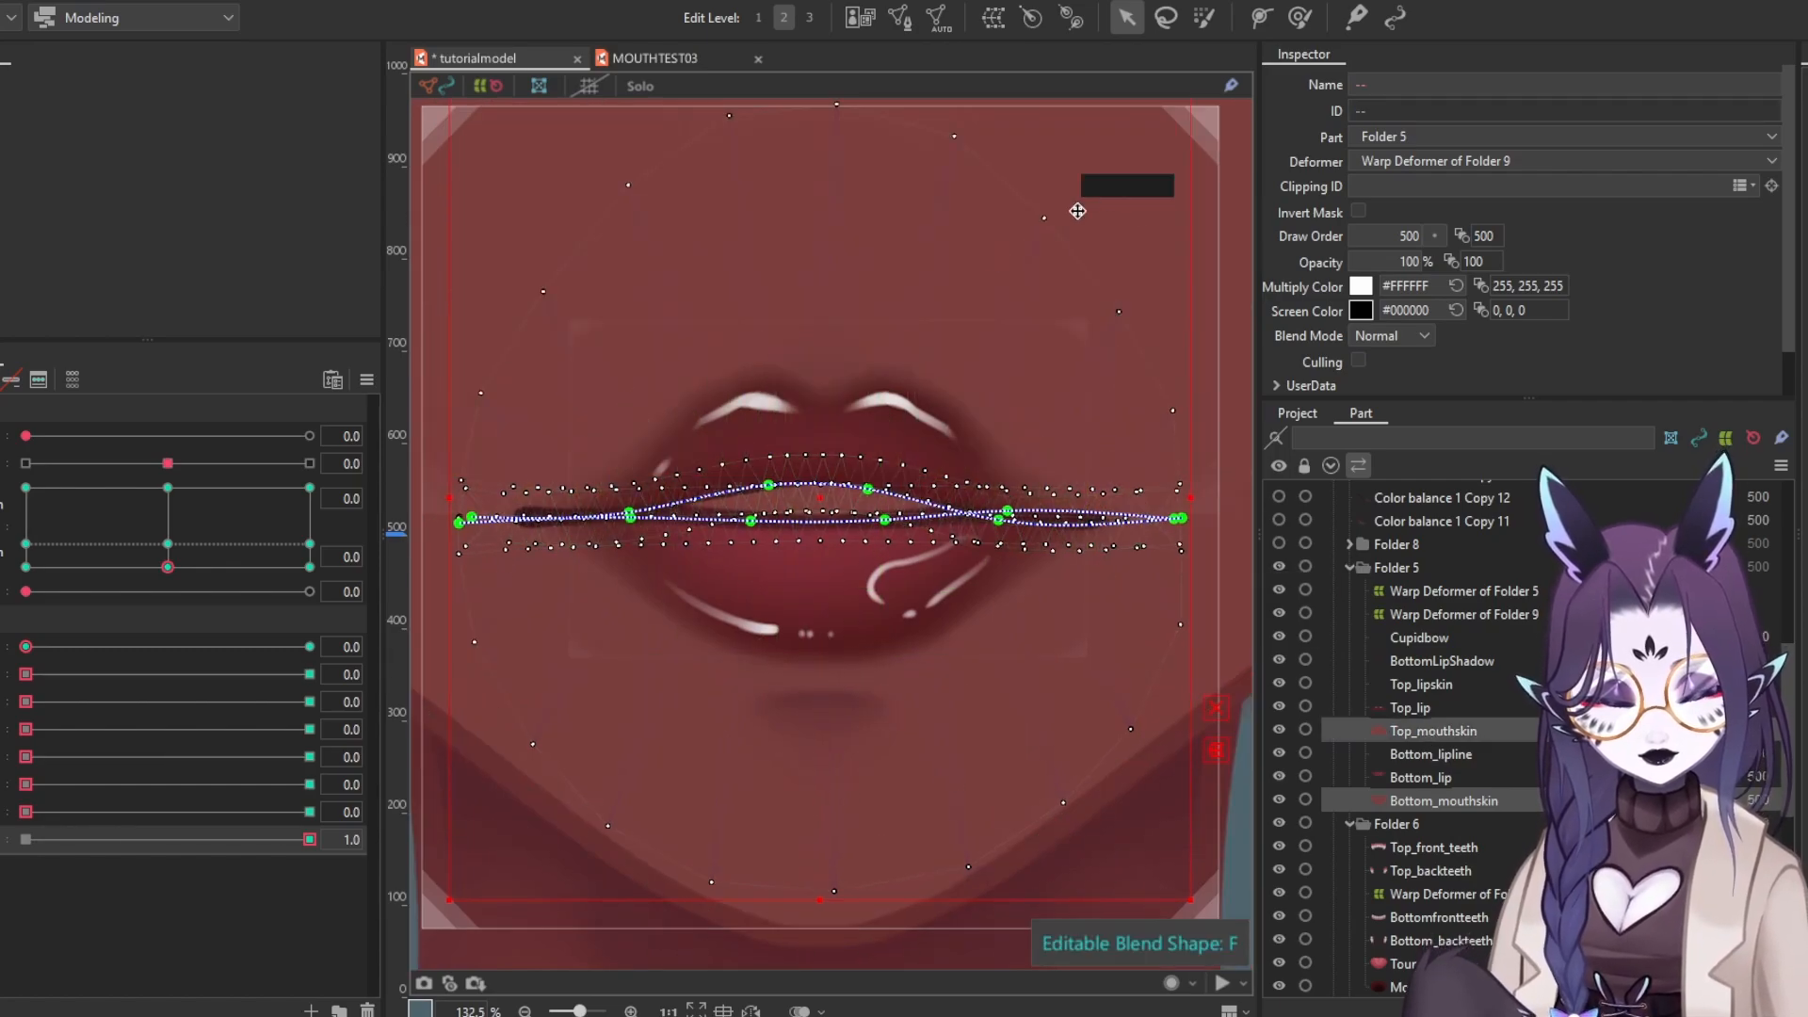
pyautogui.click(1204, 18)
pyautogui.click(1299, 17)
pyautogui.moveTo(778, 614); pyautogui.dragTo(825, 617)
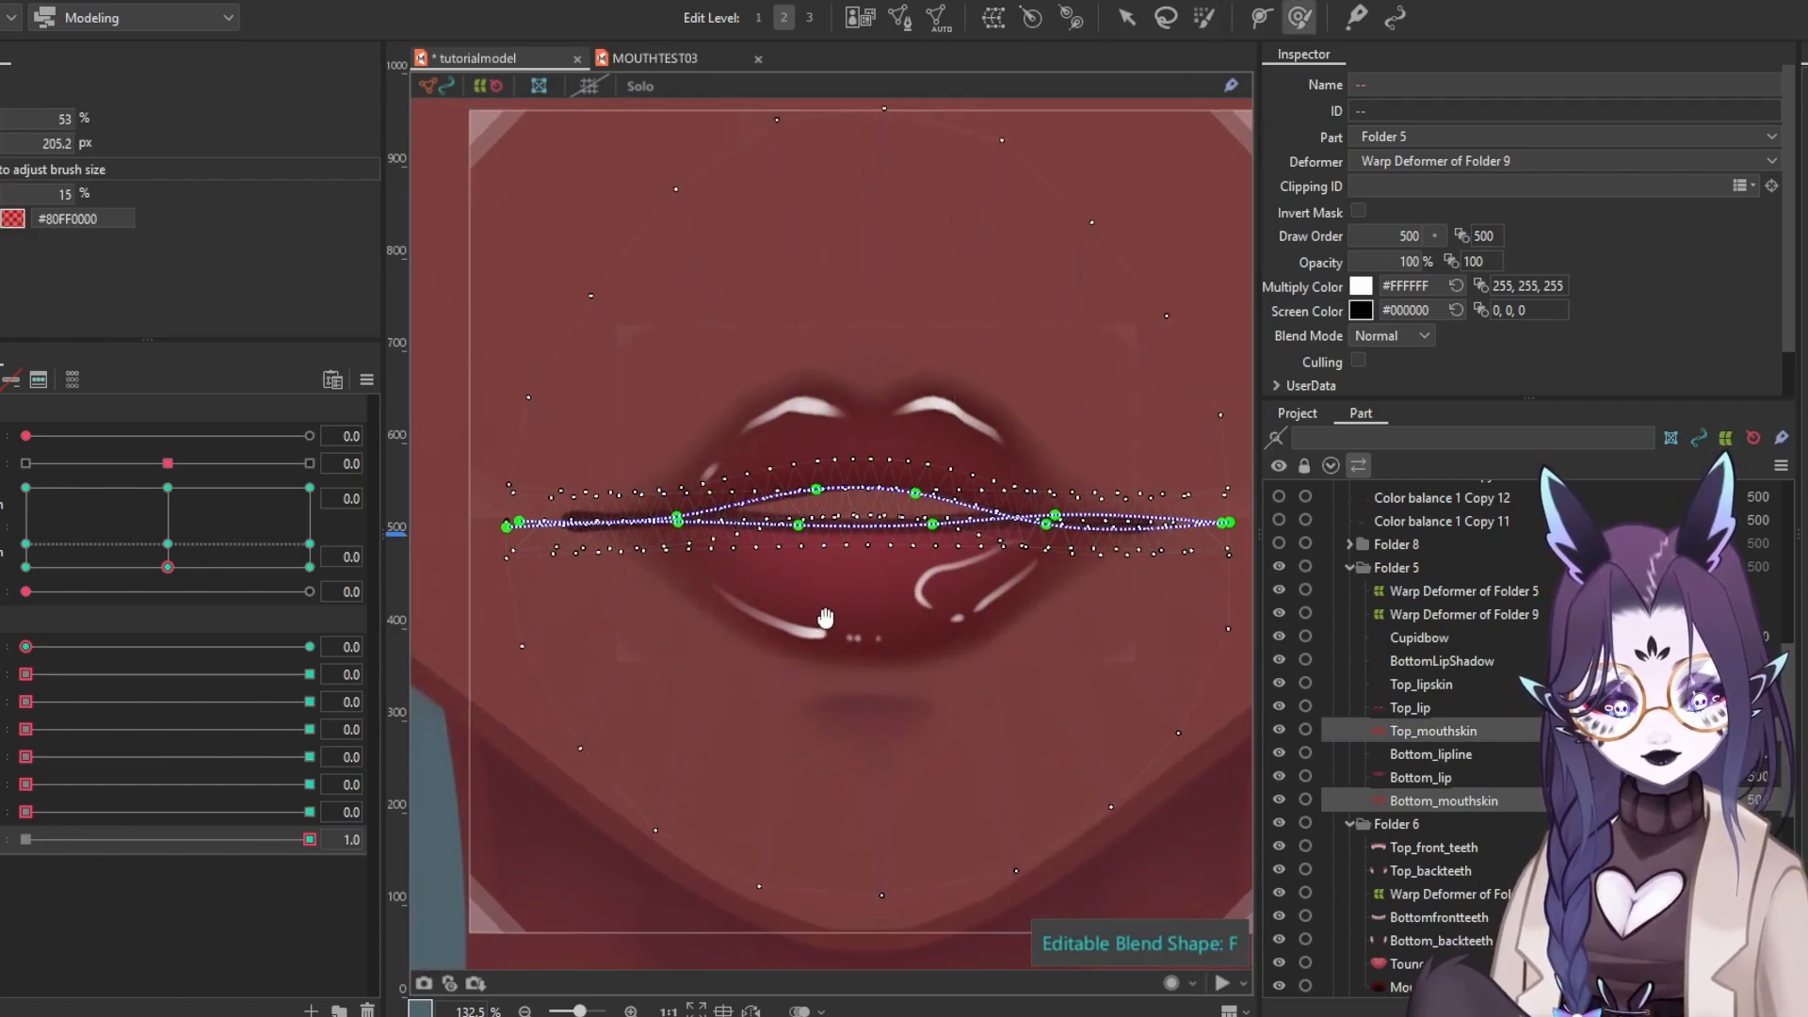
pyautogui.press('b')
pyautogui.moveTo(603, 509)
pyautogui.mouseDown()
pyautogui.moveTo(569, 617)
pyautogui.moveTo(552, 601)
pyautogui.mouseUp()
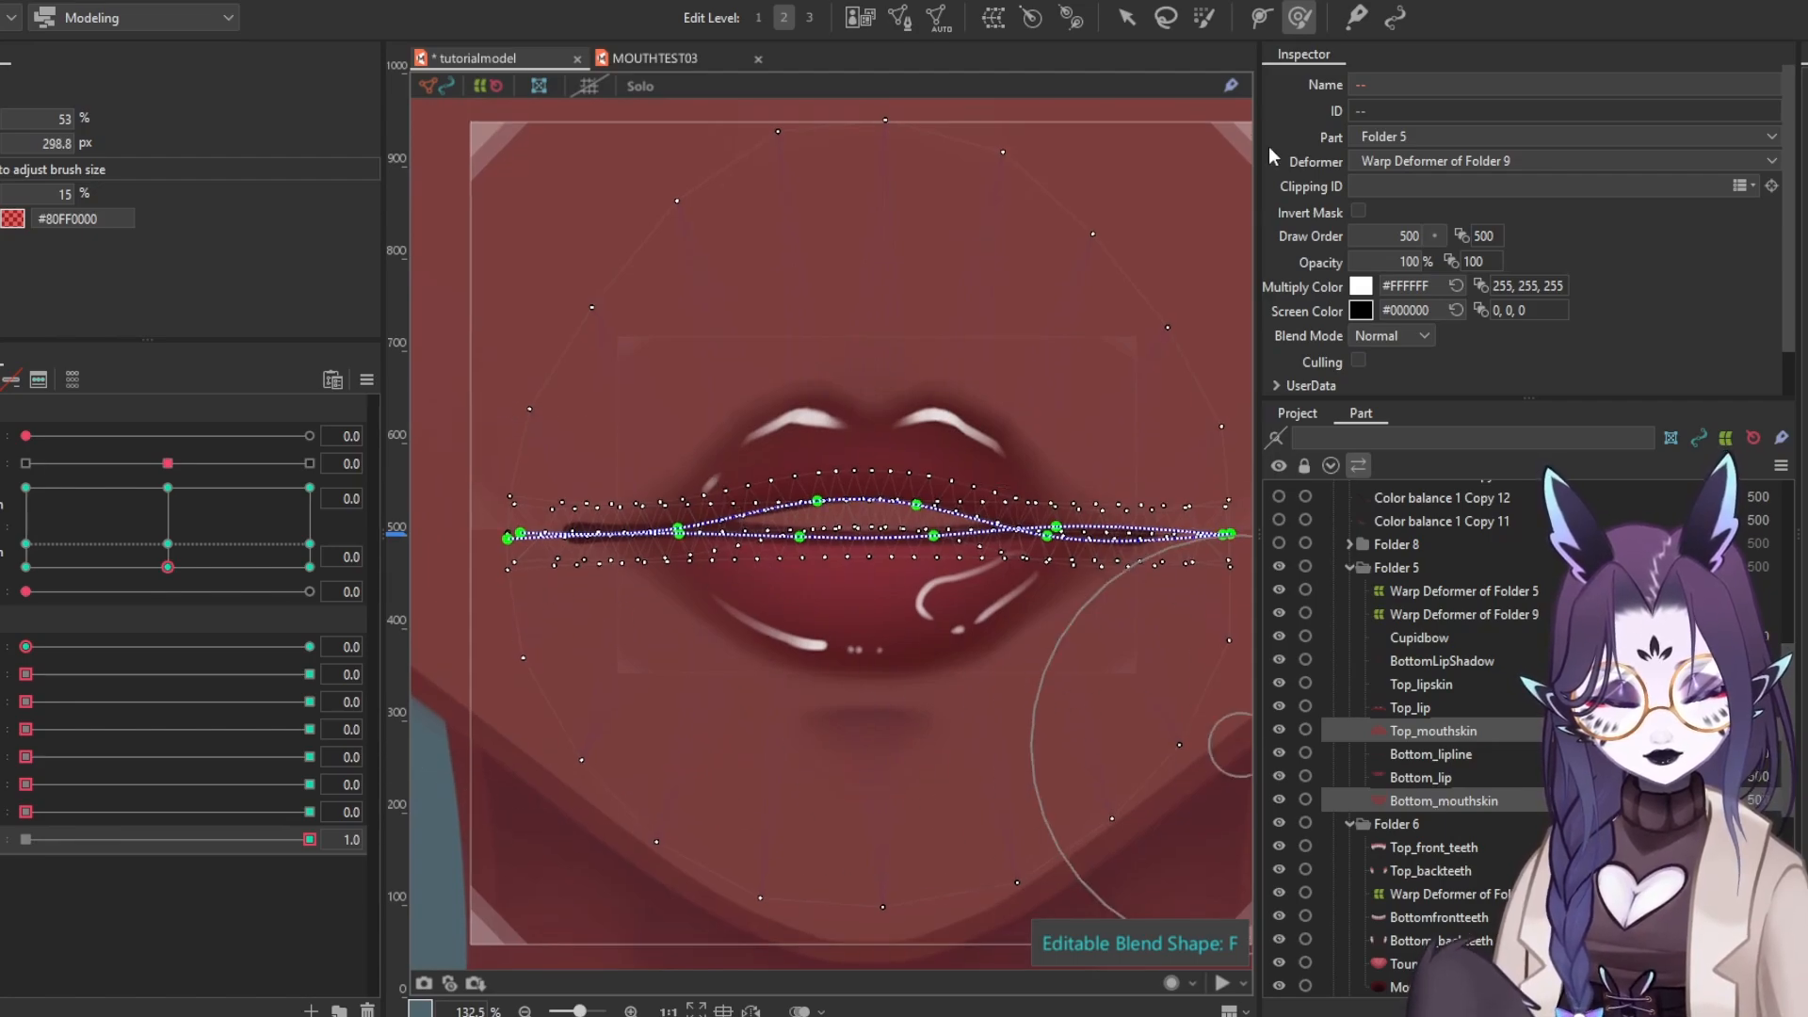
# Lower the left-end deform path points of Bottom_mouthskin and Top_mouthskin to pull the left mouth corner down at F 1.0
pyautogui.click(1126, 18)
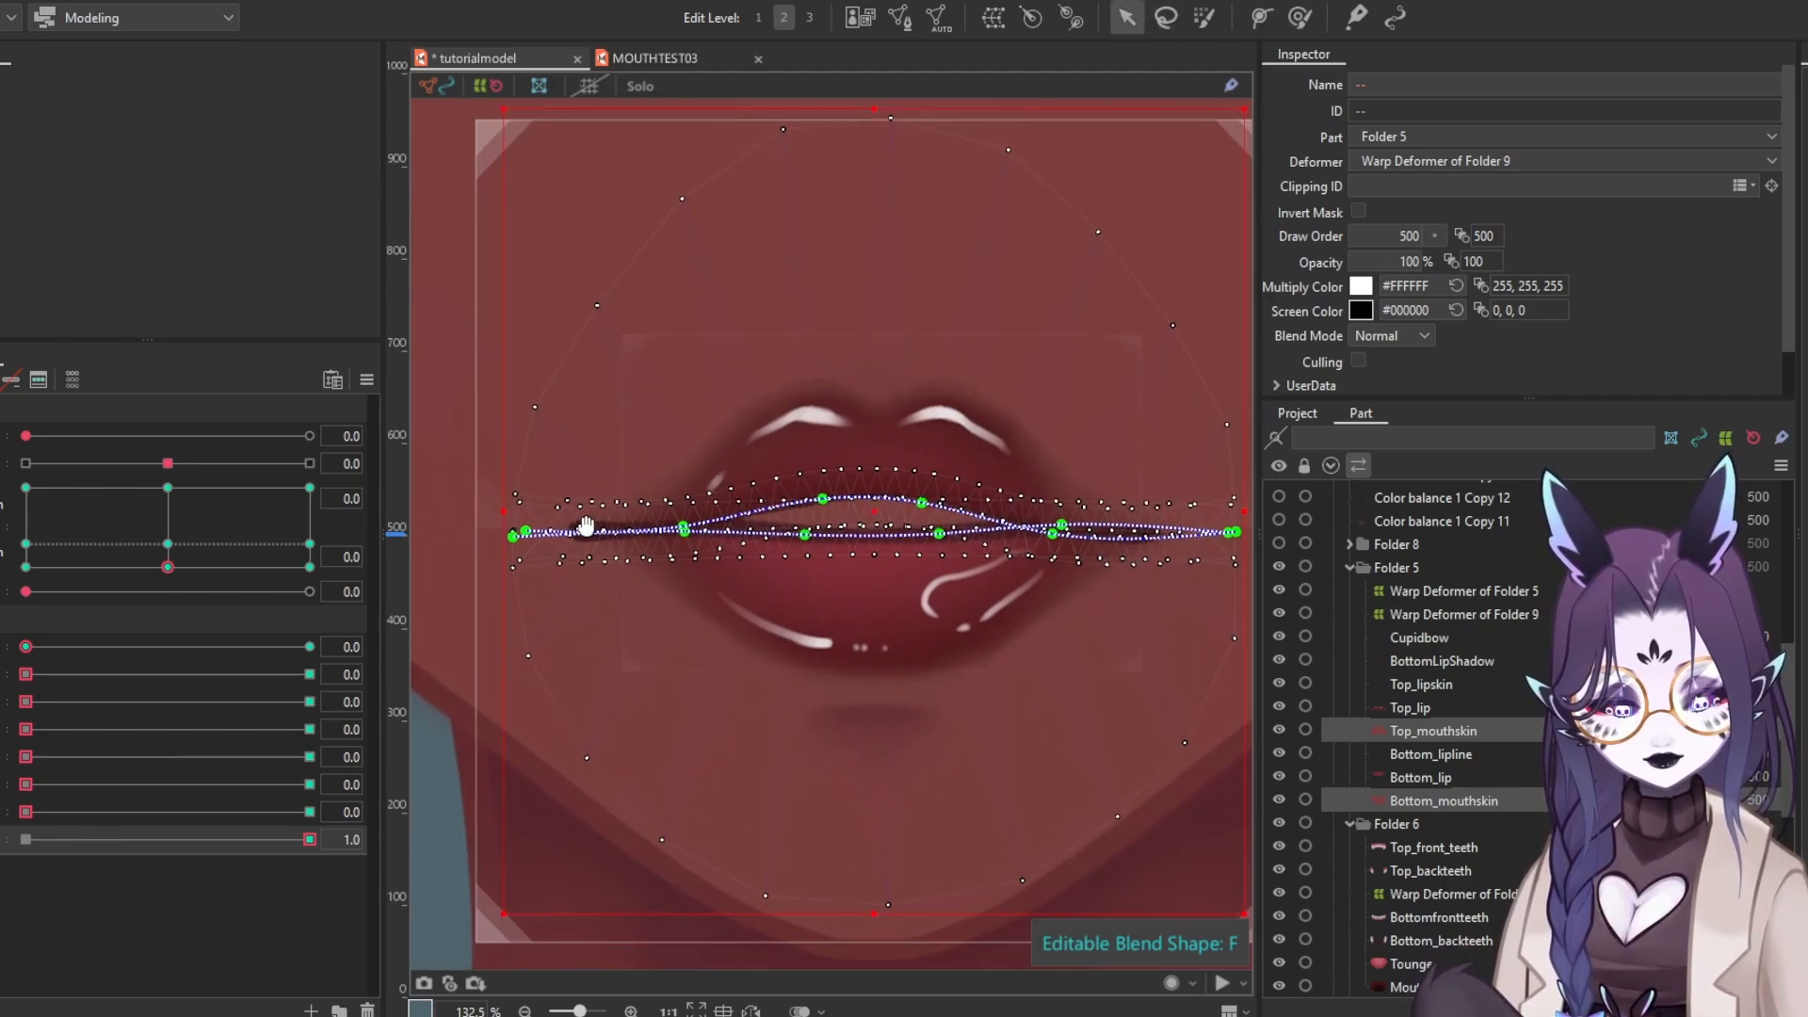
pyautogui.click(521, 537)
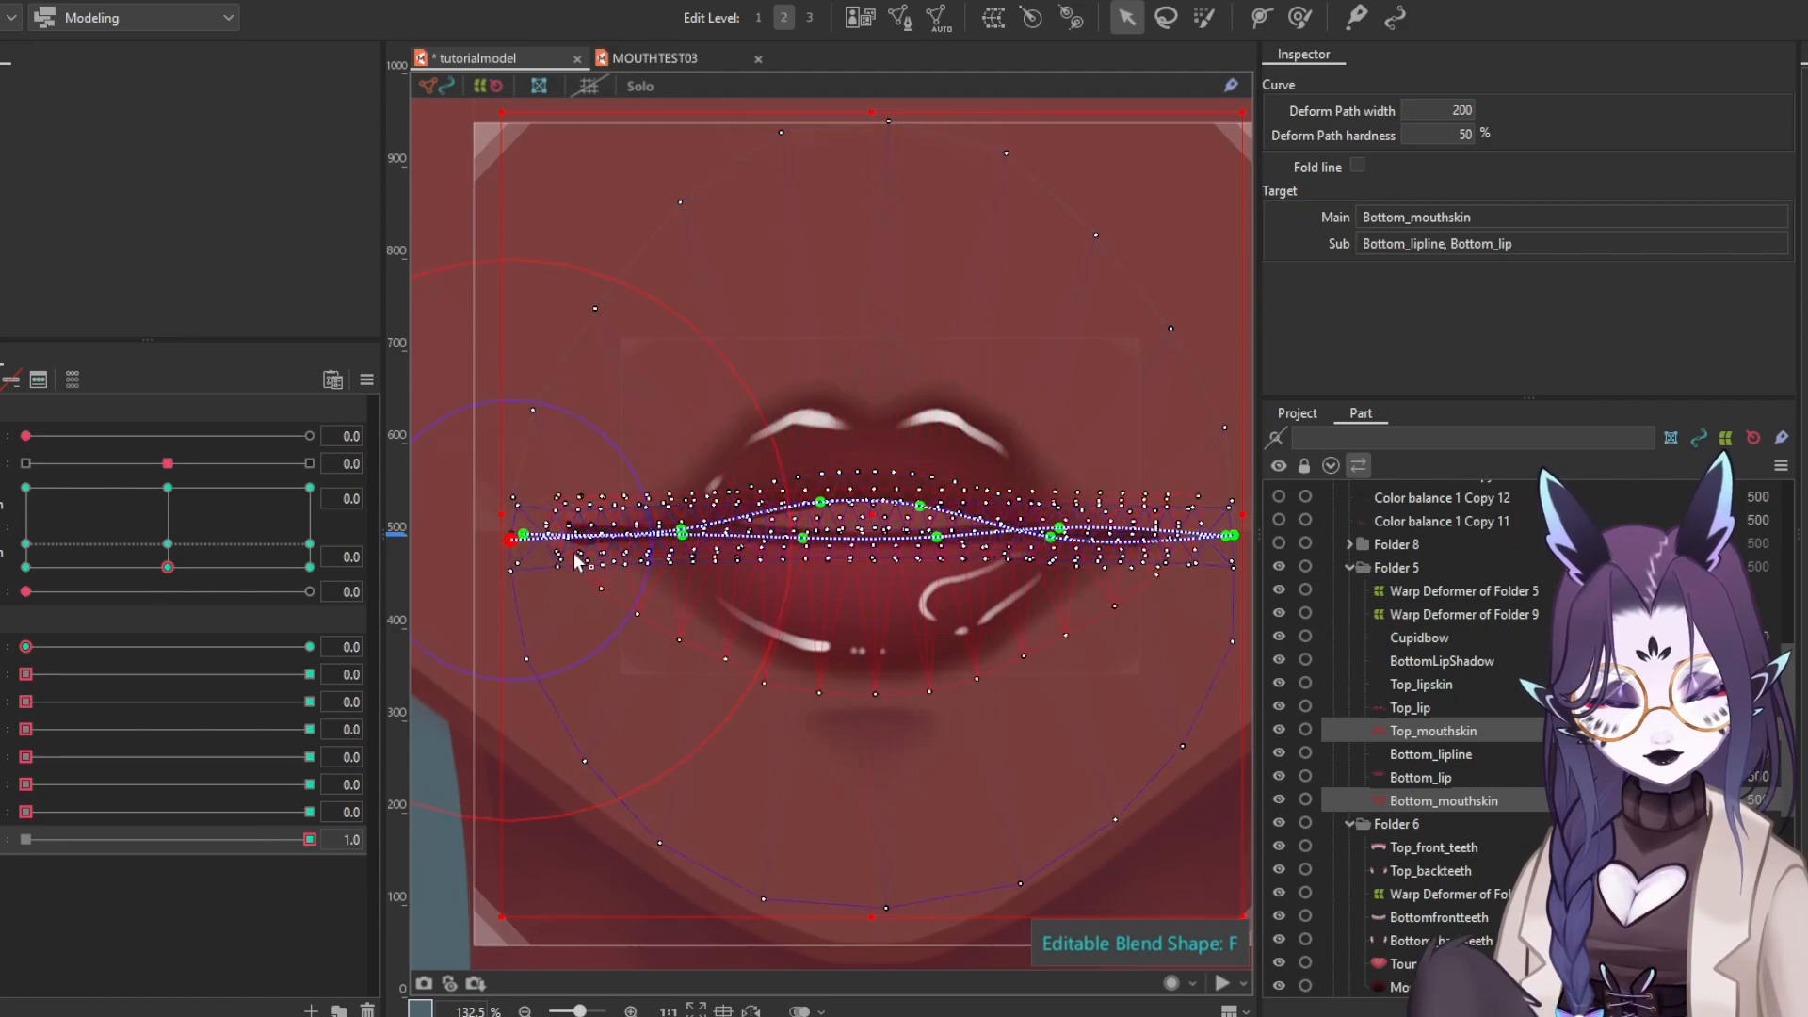
pyautogui.moveTo(857, 599); pyautogui.dragTo(584, 610)
pyautogui.moveTo(826, 570); pyautogui.dragTo(947, 542)
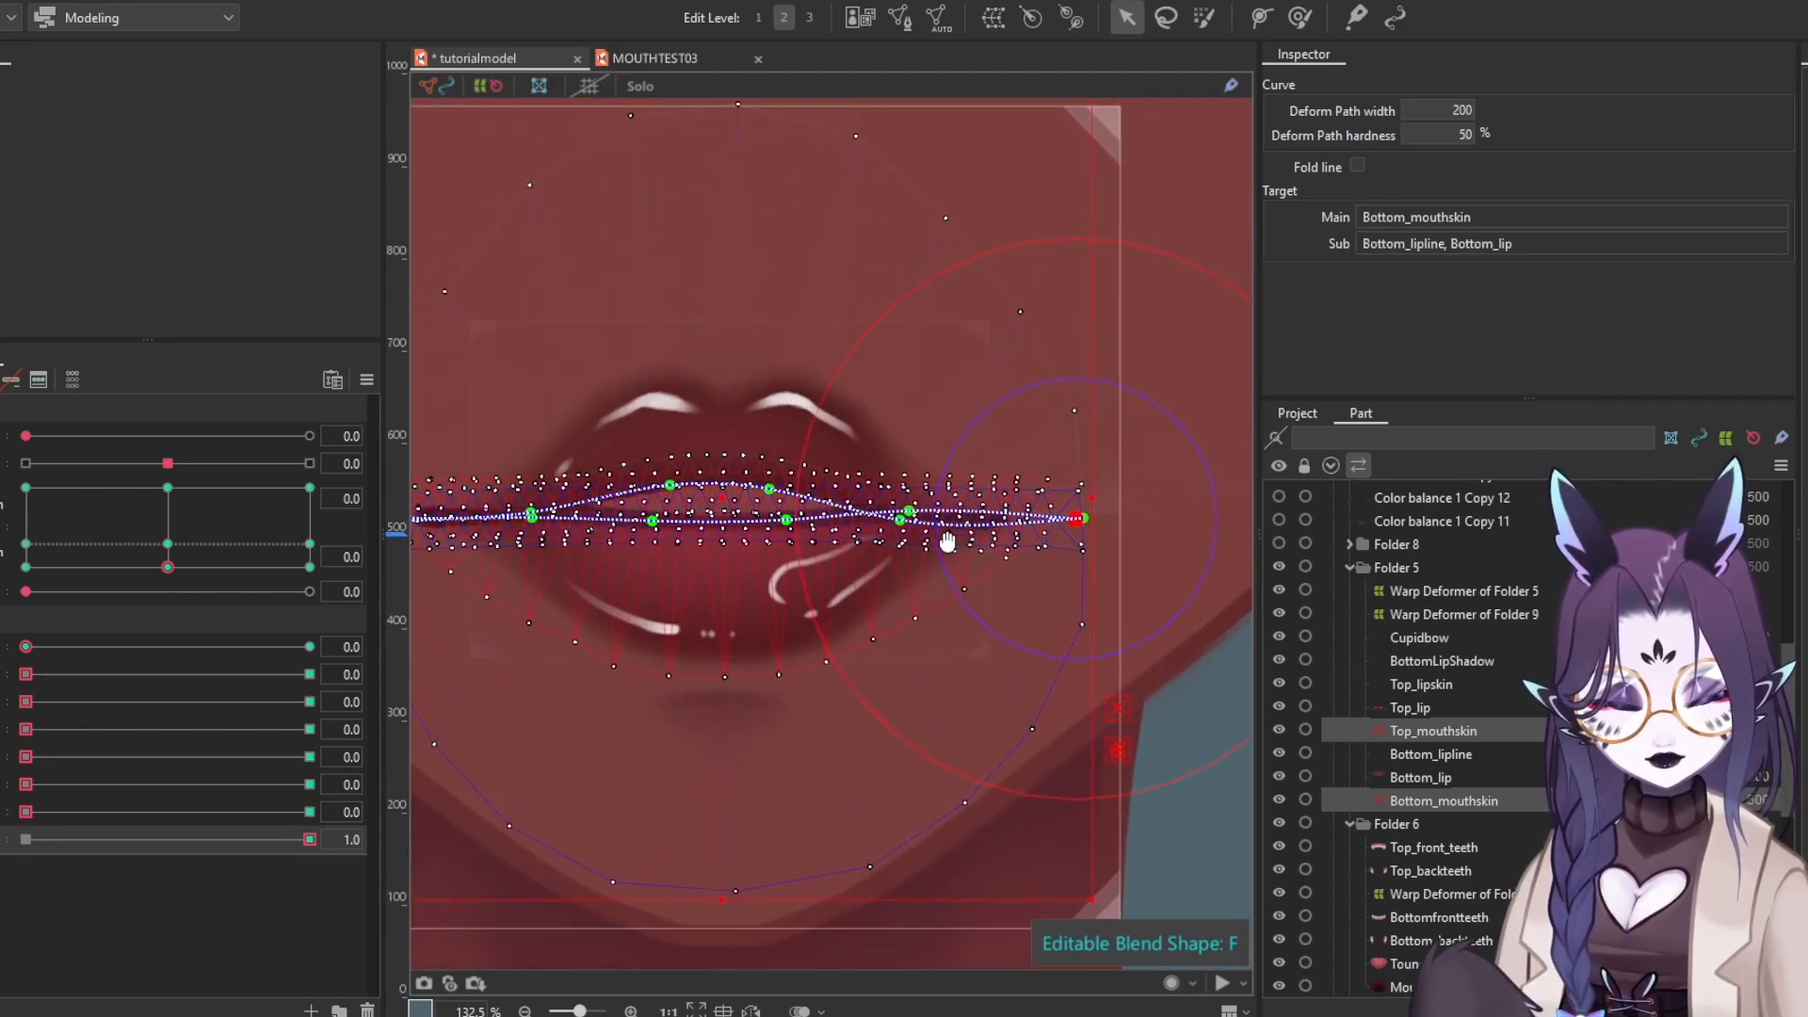
pyautogui.scroll(-2, 704, 551)
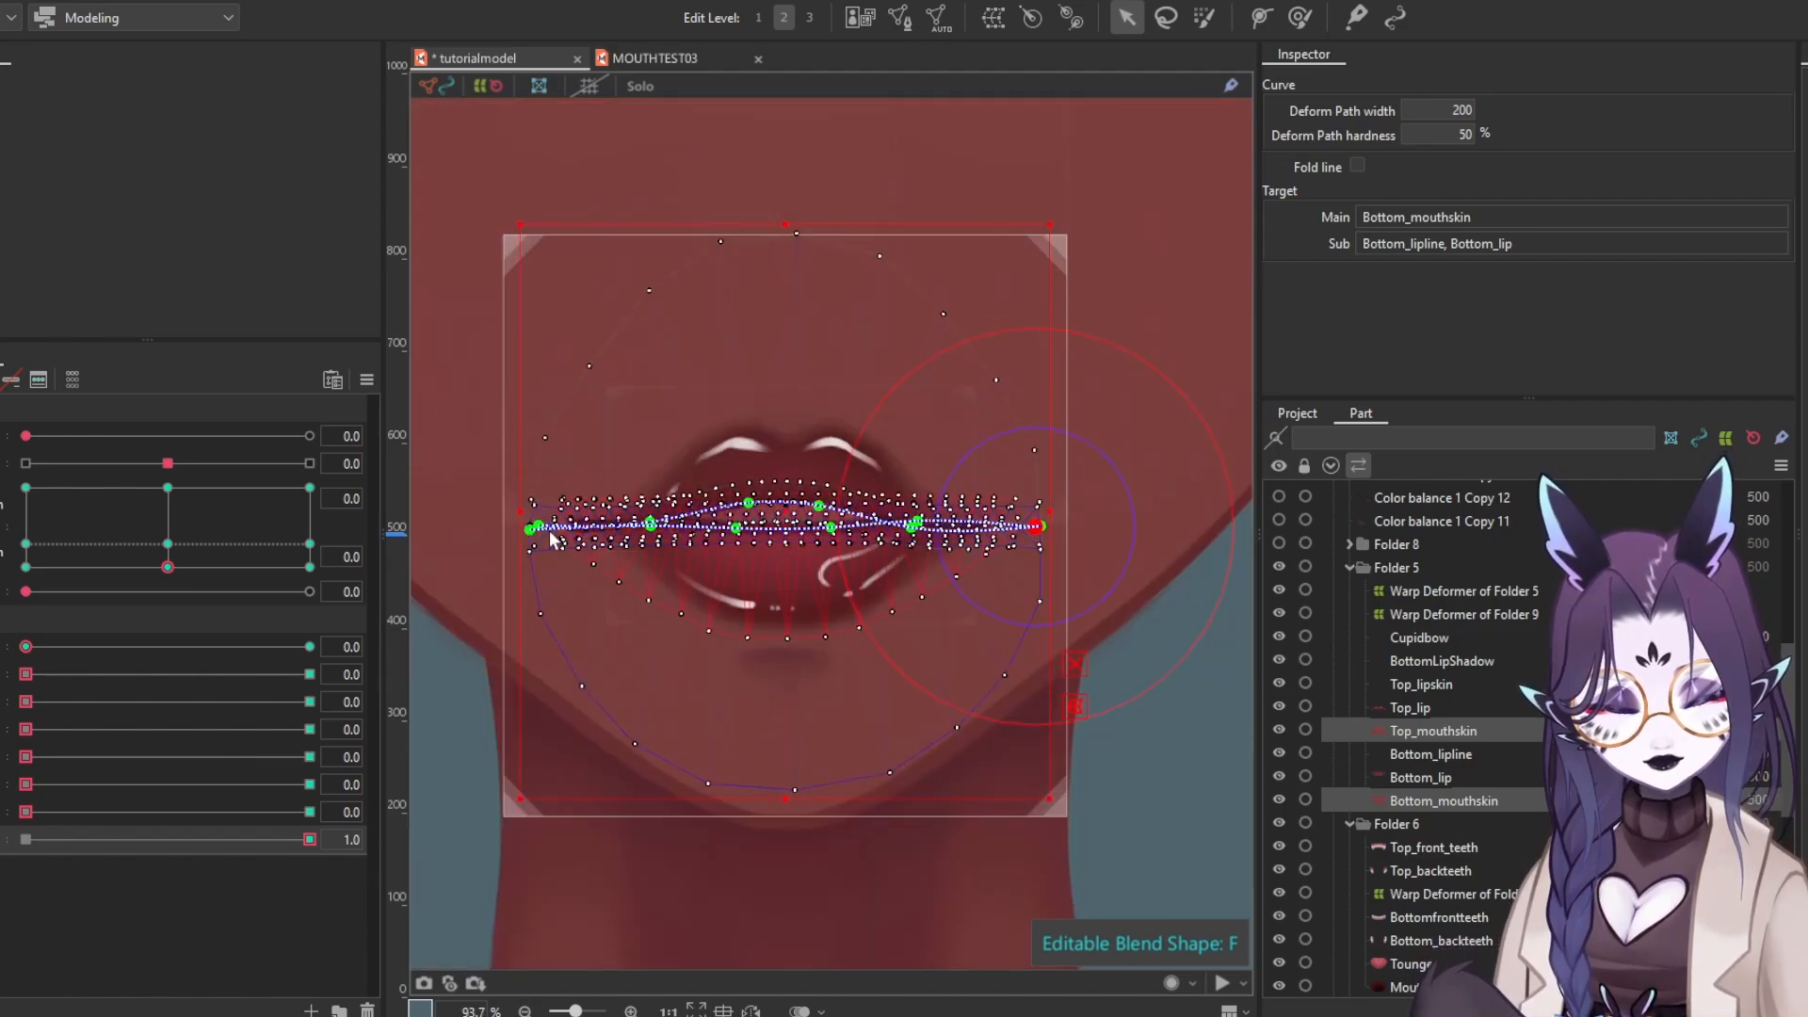
pyautogui.scroll(4, 553, 538)
pyautogui.moveTo(528, 593); pyautogui.dragTo(529, 596)
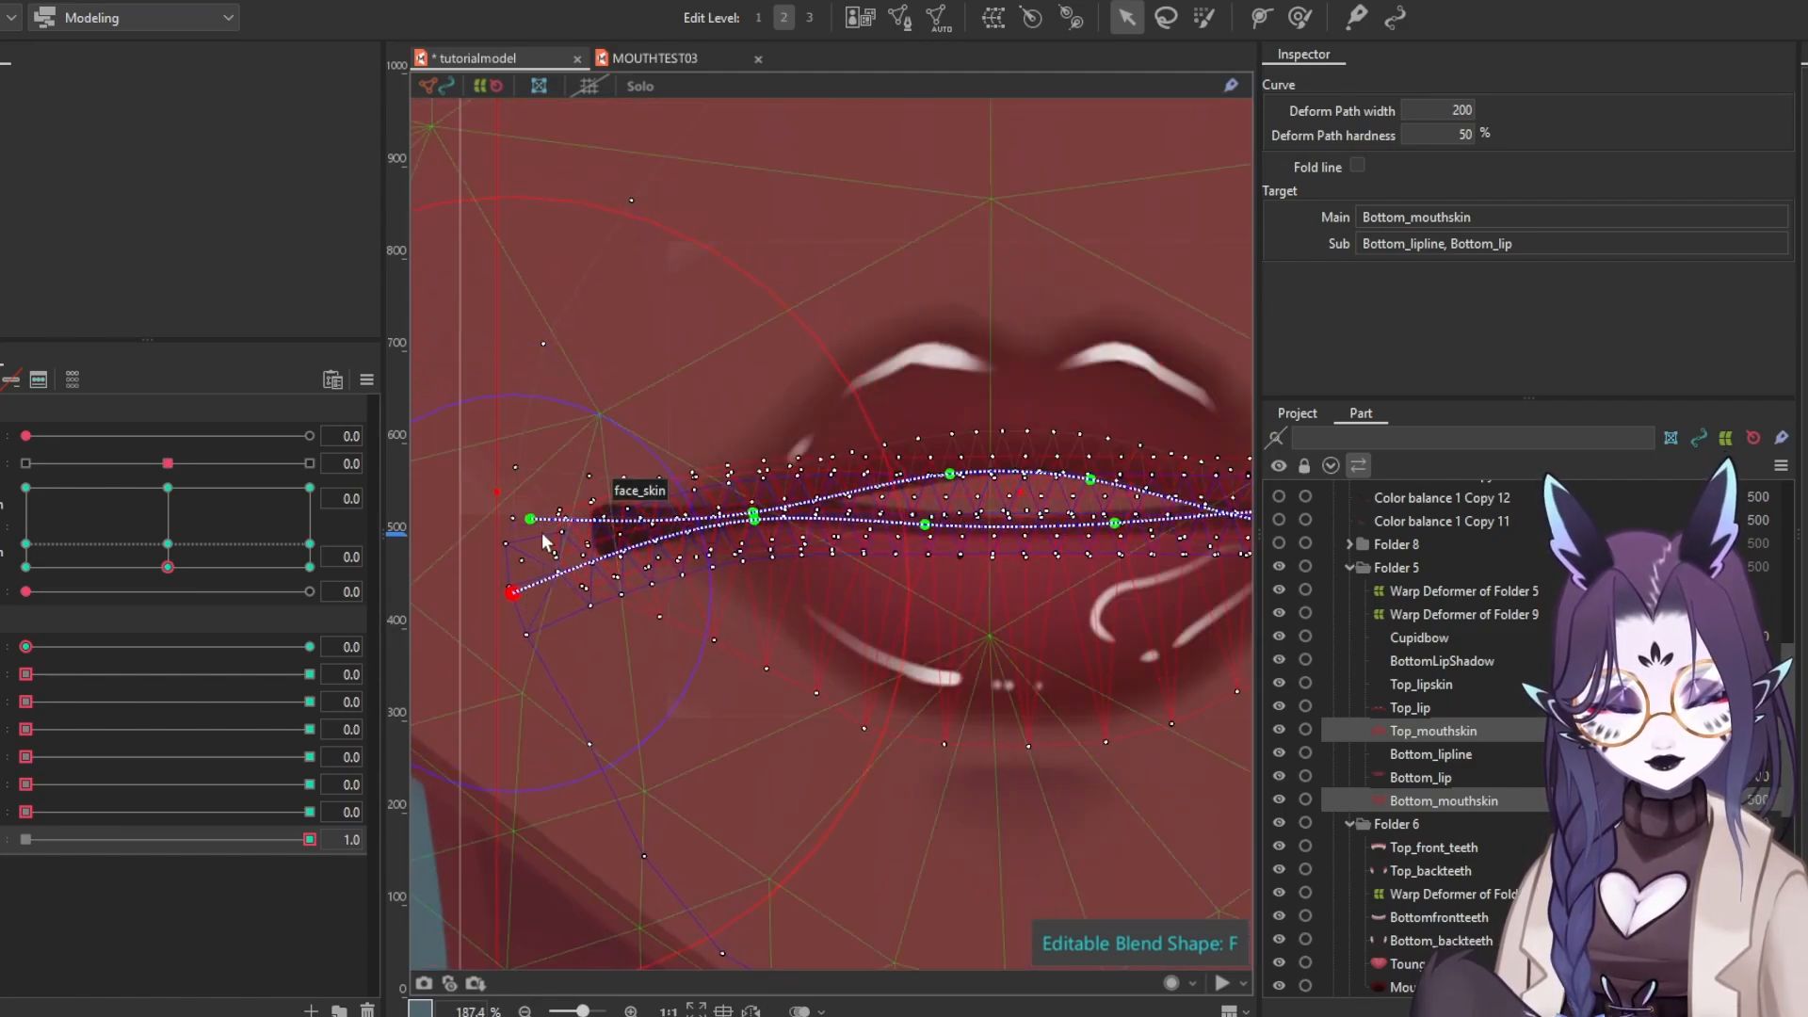
pyautogui.moveTo(533, 523); pyautogui.dragTo(519, 595)
# Lower the right-end deform path points of Top_mouthskin and Bottom_mouthskin to pull the right mouth corner down at F 1.0
pyautogui.moveTo(1227, 758); pyautogui.dragTo(804, 764)
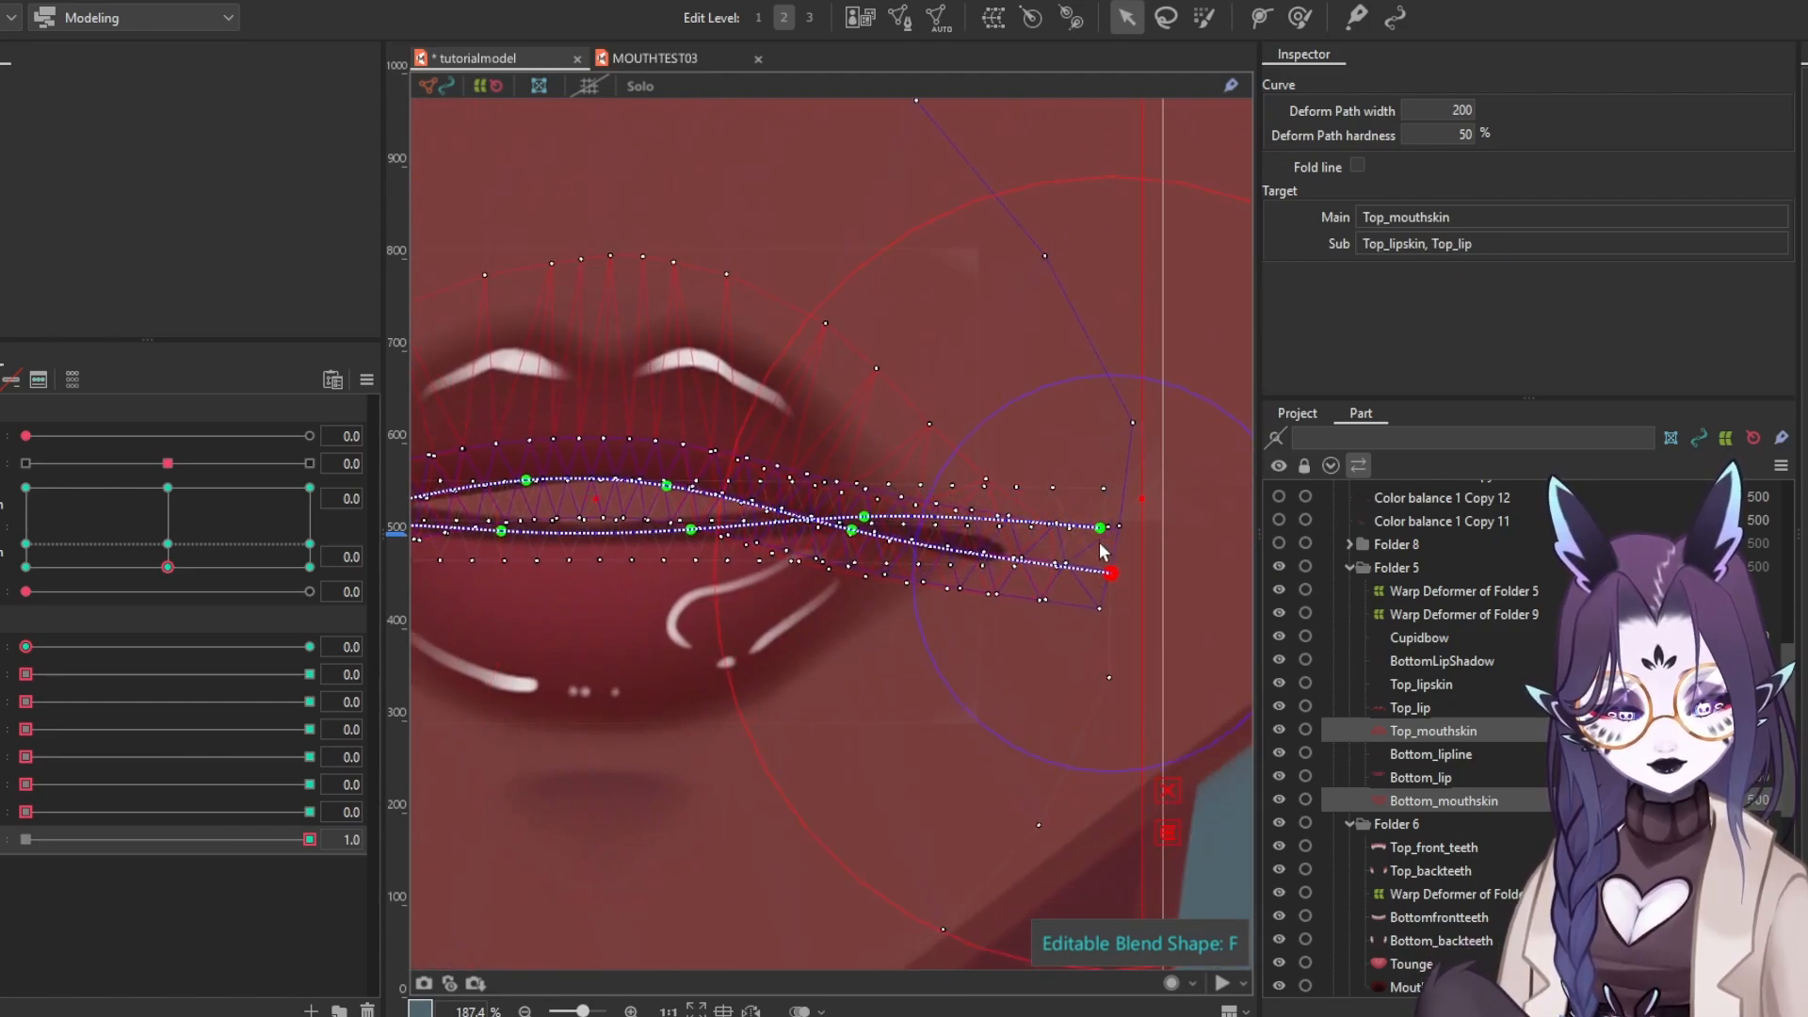
pyautogui.moveTo(1104, 550); pyautogui.dragTo(1107, 574)
pyautogui.moveTo(751, 583); pyautogui.dragTo(879, 547)
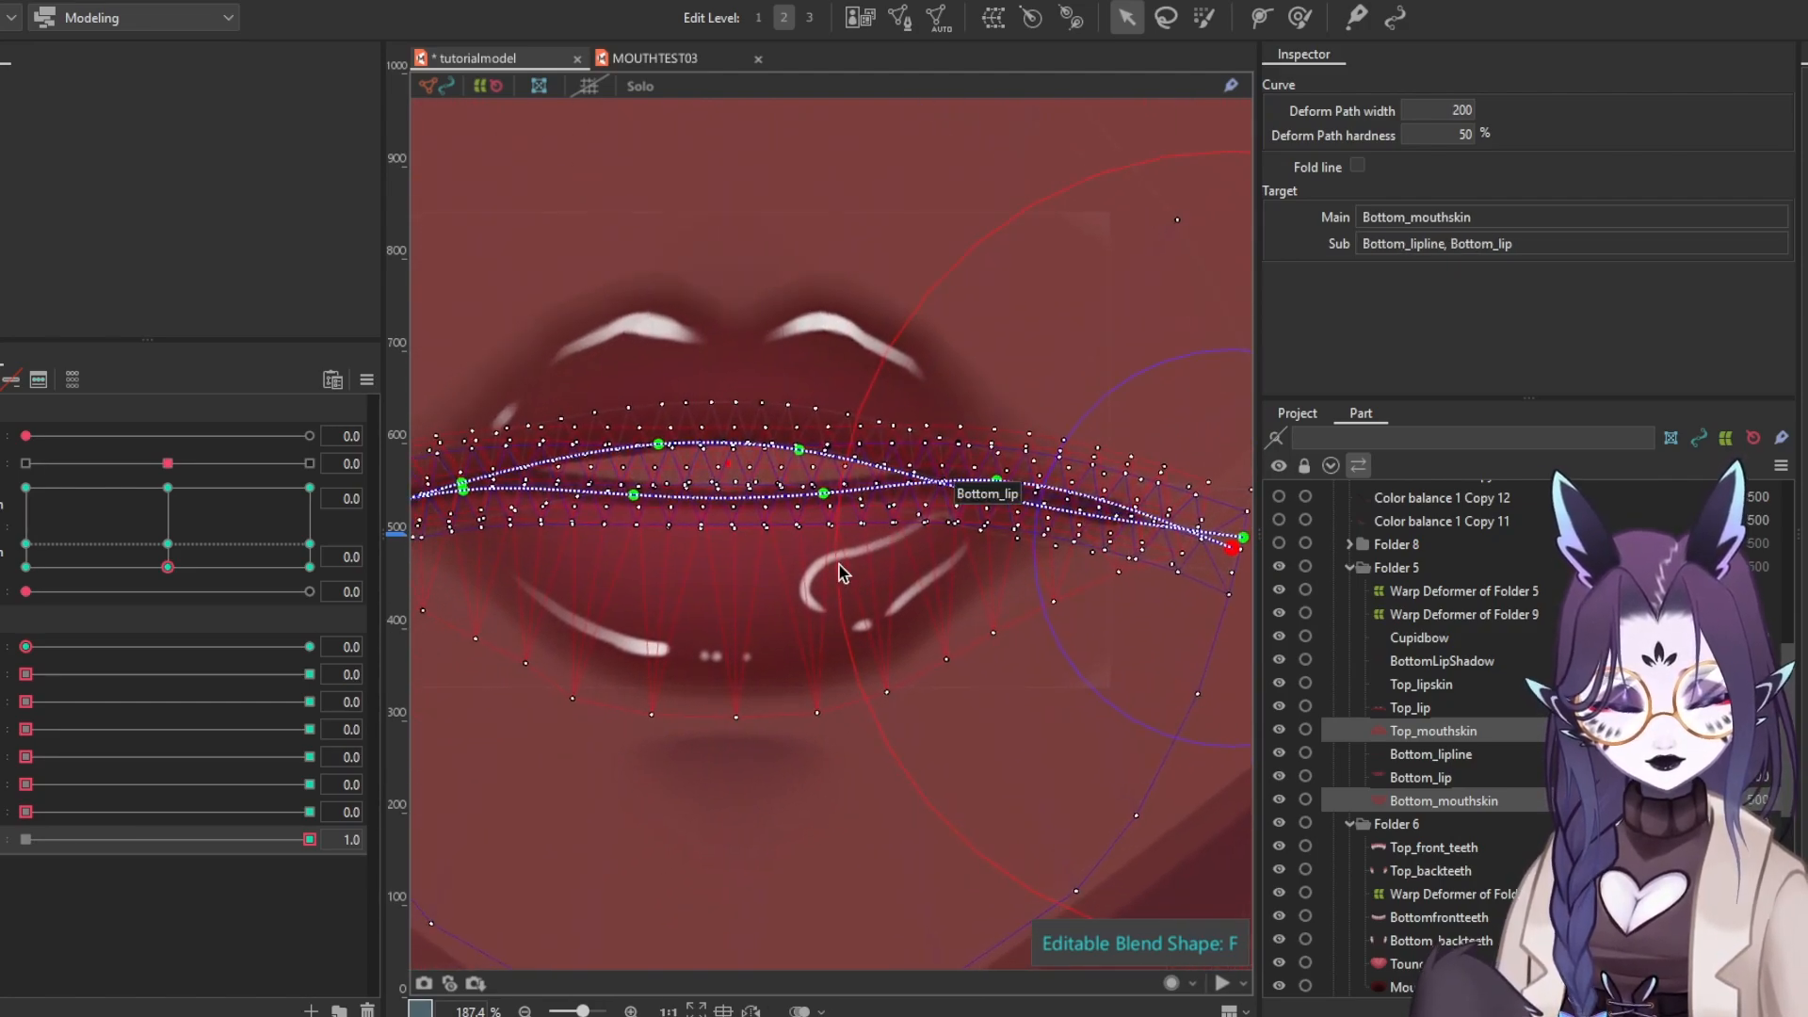
pyautogui.scroll(-2, 839, 569)
pyautogui.scroll(3, 620, 513)
pyautogui.scroll(-1, 653, 571)
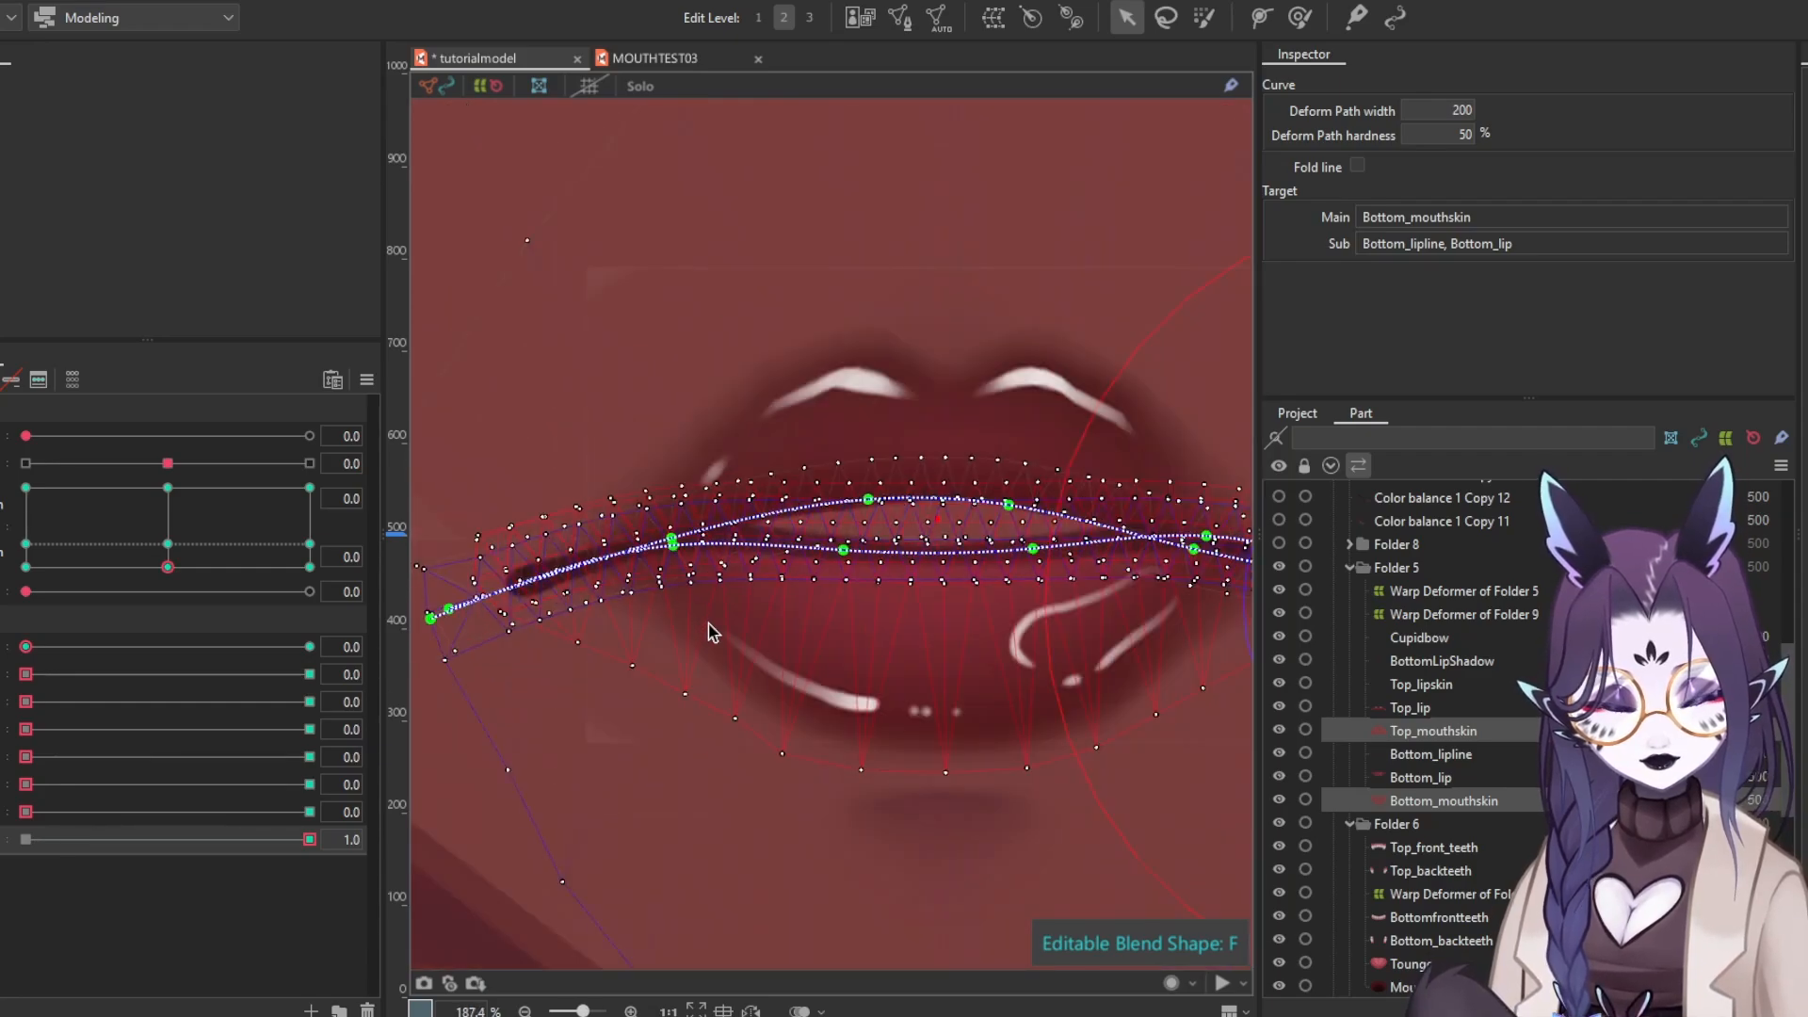
pyautogui.moveTo(802, 604); pyautogui.dragTo(755, 585)
pyautogui.moveTo(851, 625); pyautogui.dragTo(747, 633)
pyautogui.scroll(-2, 853, 616)
pyautogui.moveTo(917, 628); pyautogui.dragTo(860, 628)
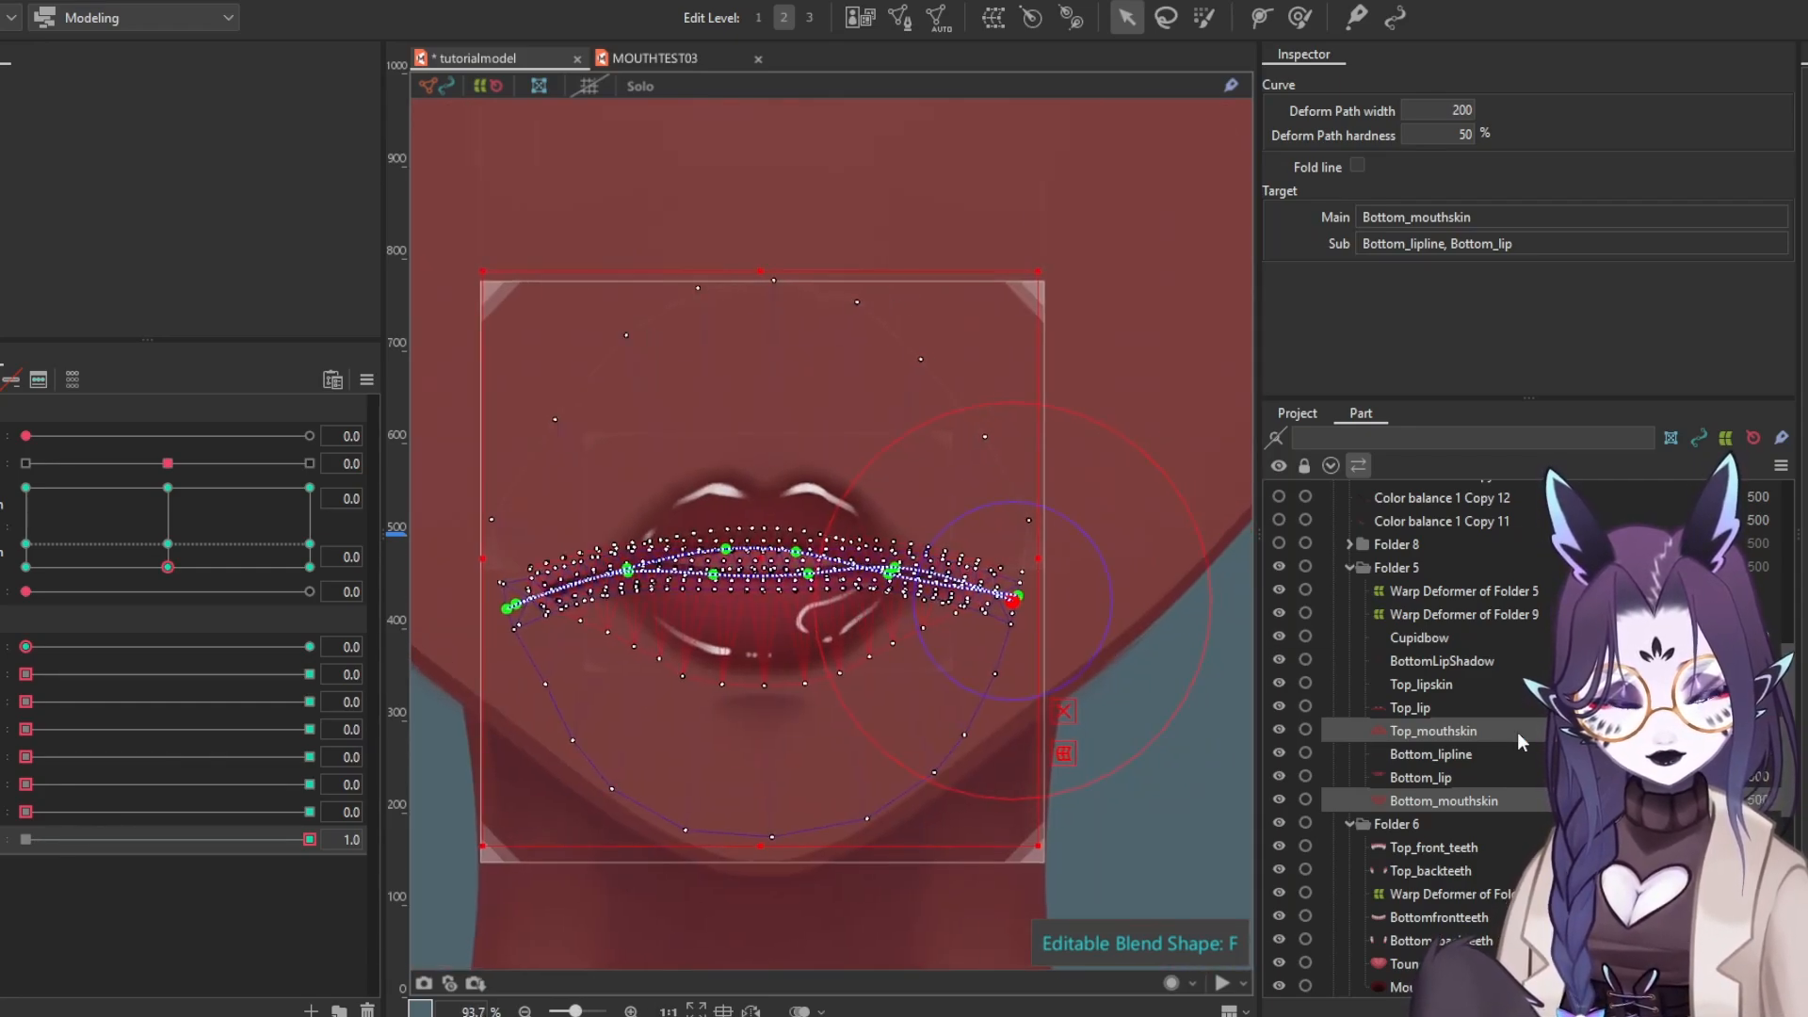
pyautogui.click(1517, 732)
pyautogui.scroll(3, 753, 635)
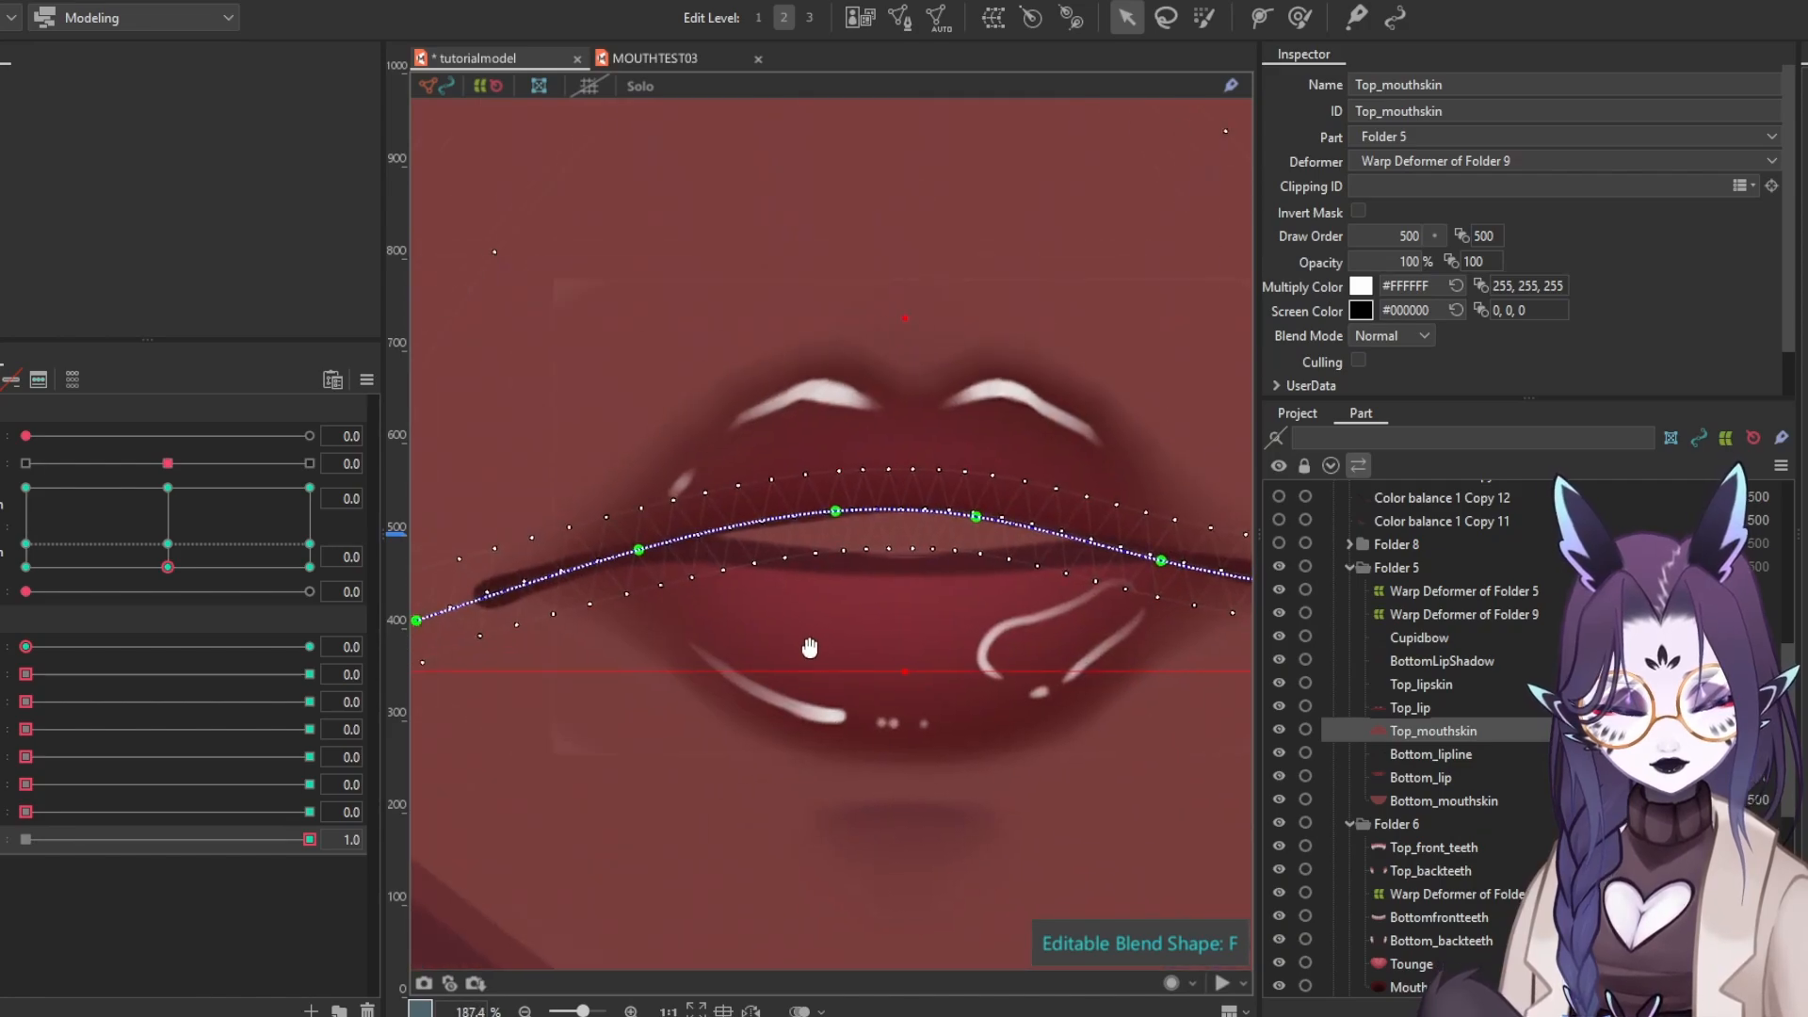
# Lower the two outer control points of the Bottom_mouthskin deform path on either side of the lip, near the mouth corners
pyautogui.click(1441, 798)
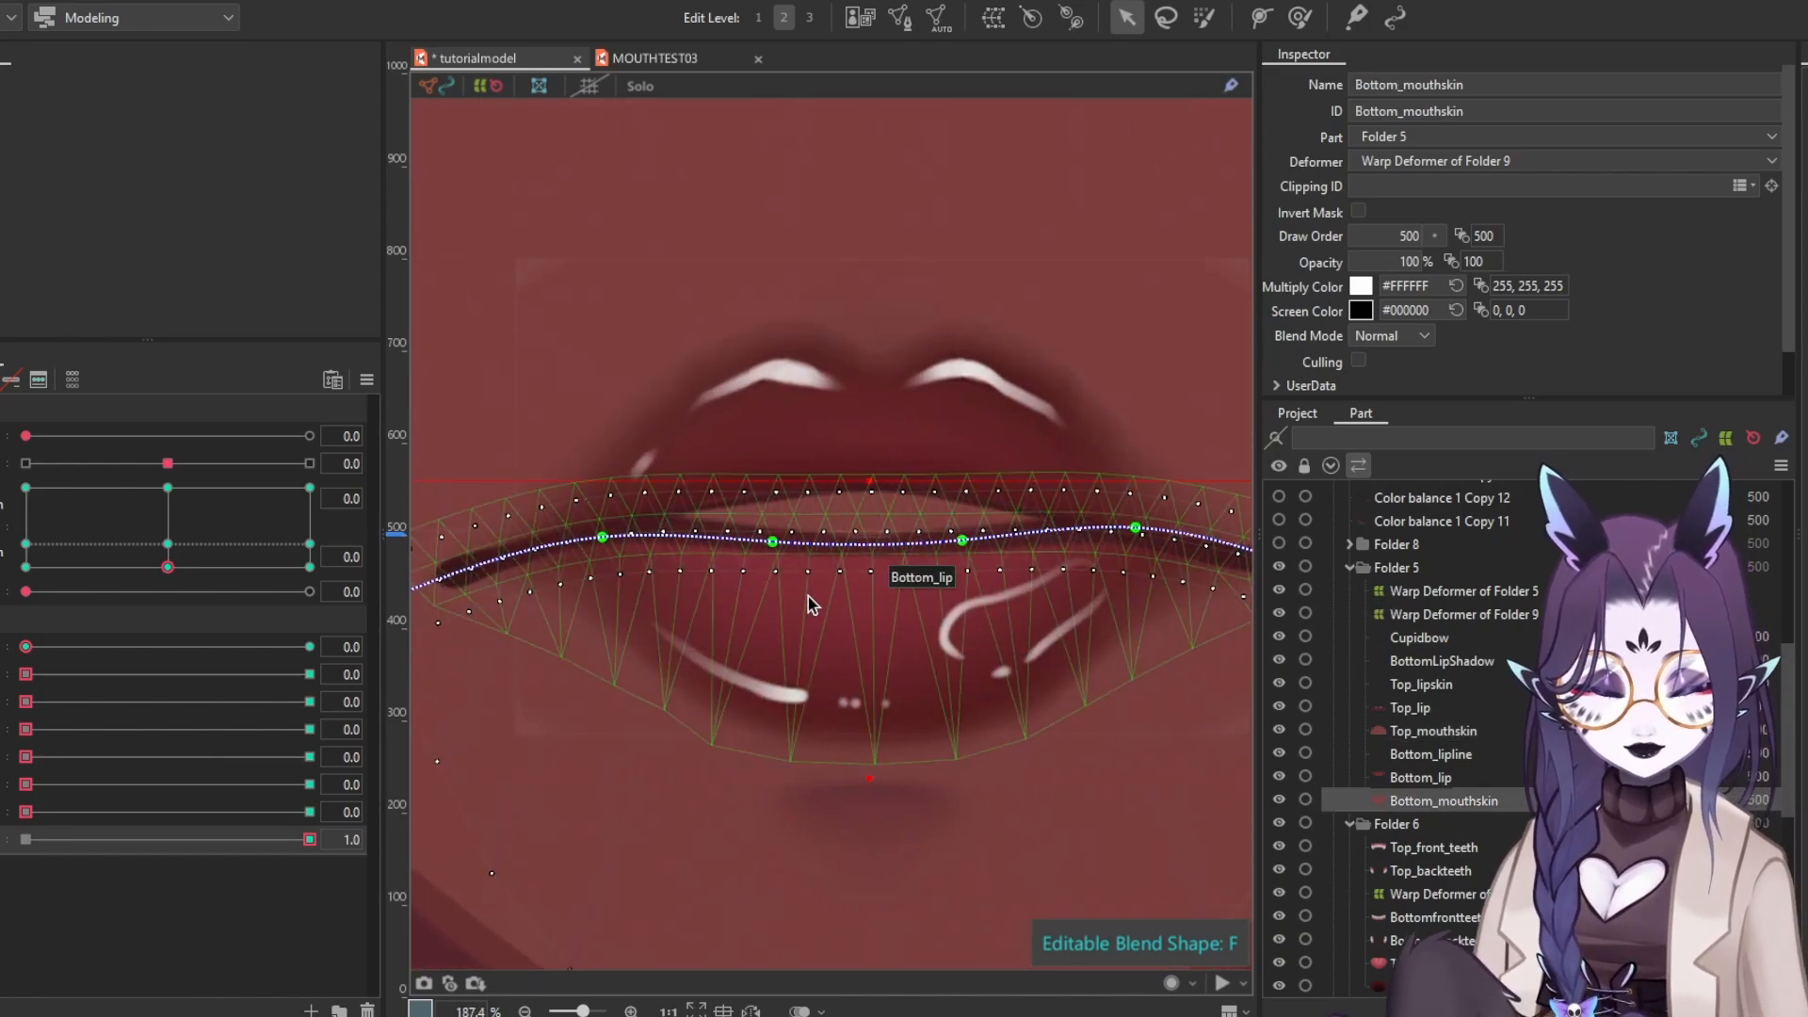
pyautogui.moveTo(630, 609); pyautogui.dragTo(581, 585)
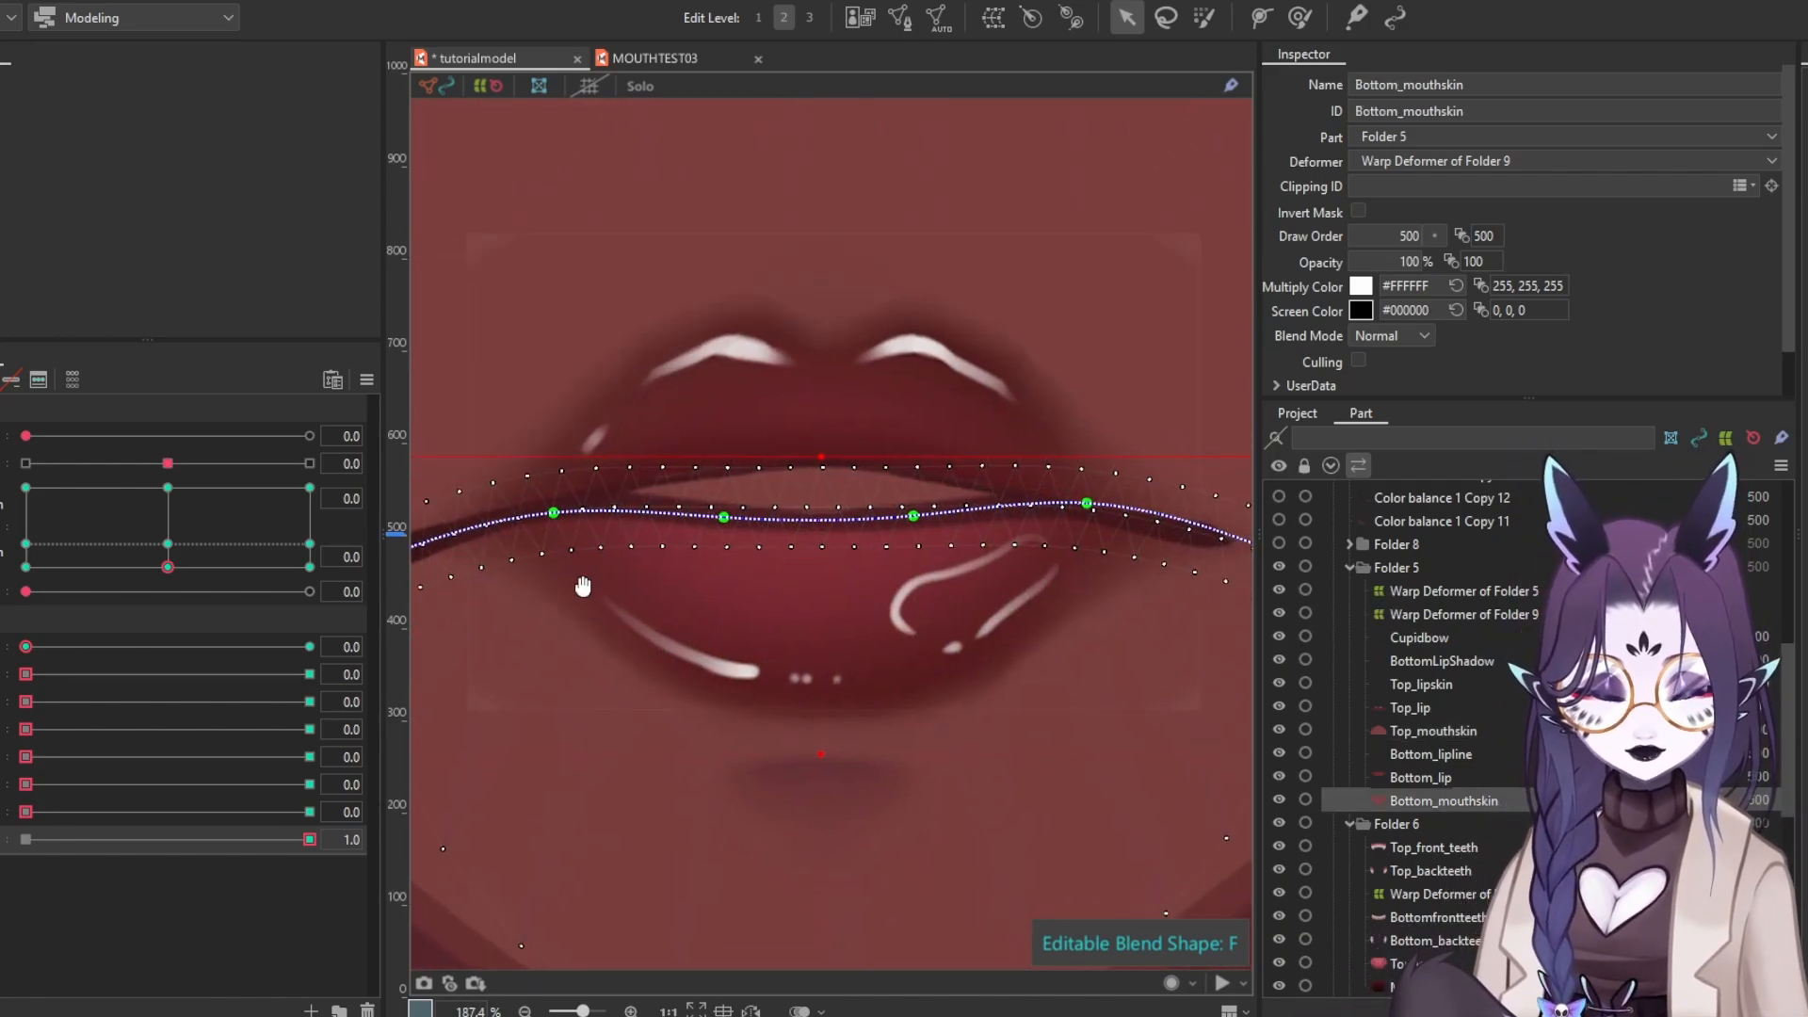
pyautogui.moveTo(553, 514); pyautogui.dragTo(560, 568)
pyautogui.moveTo(983, 567); pyautogui.dragTo(897, 593)
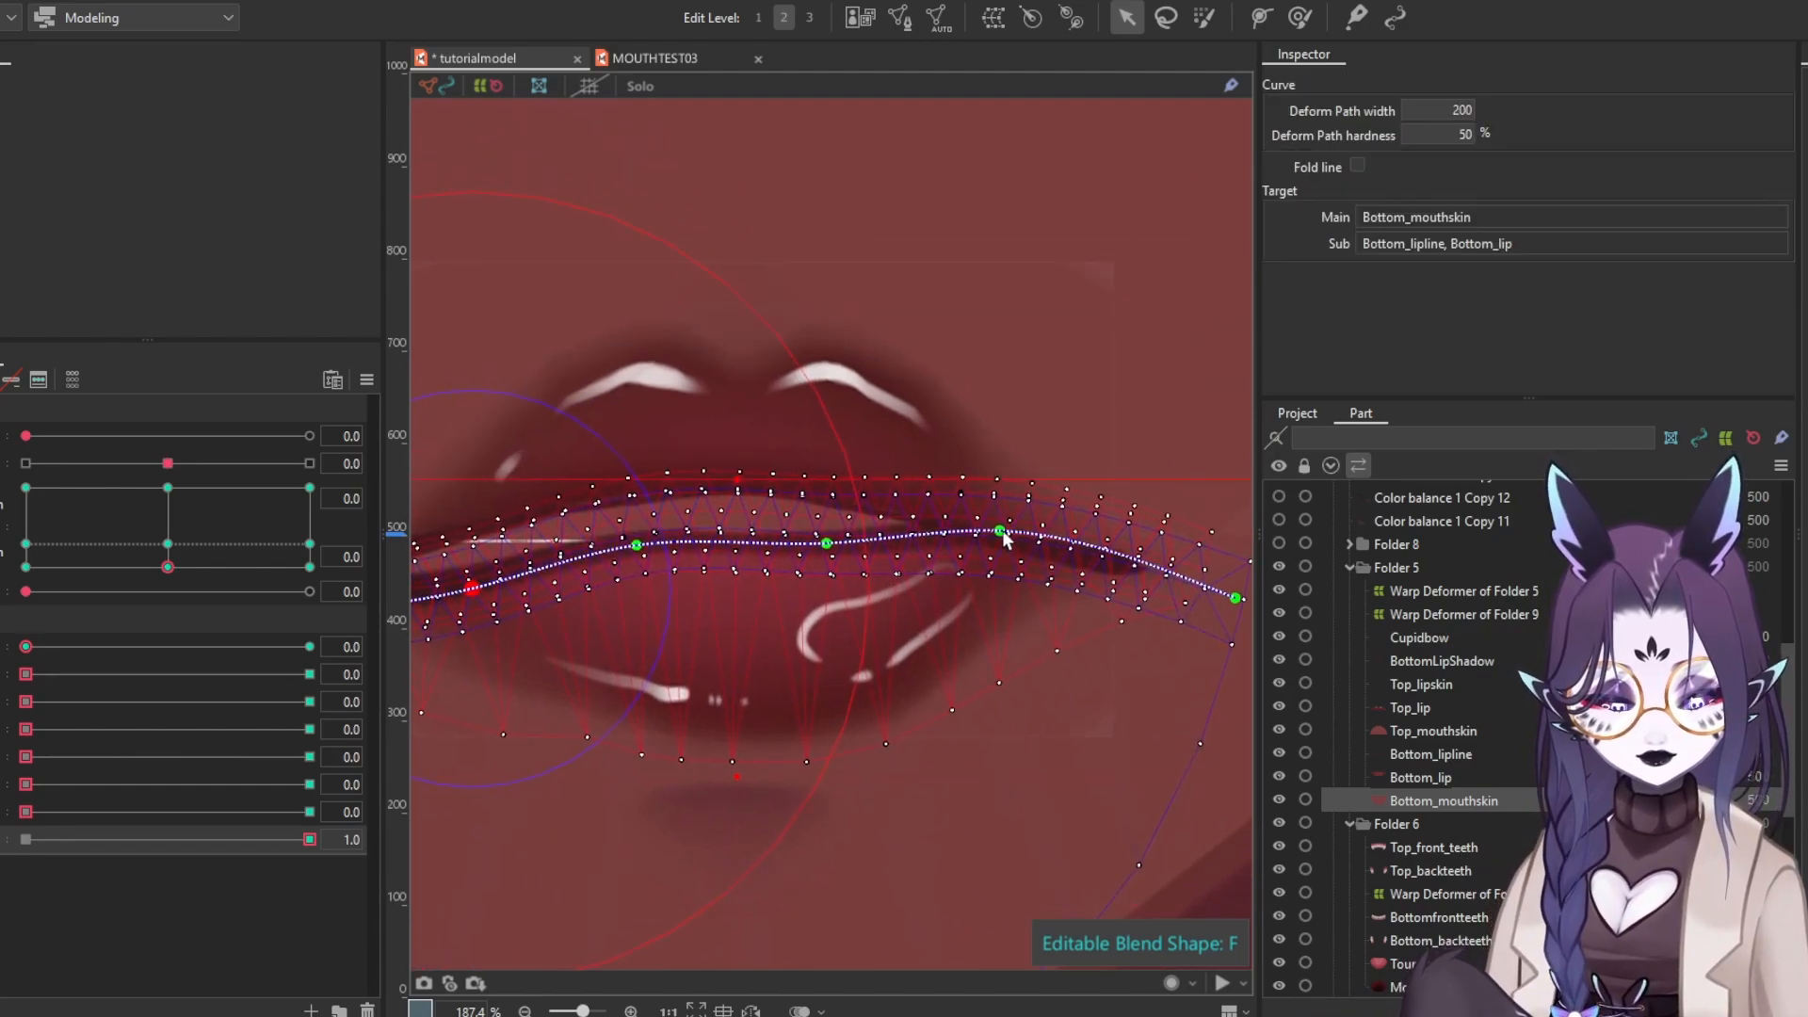
pyautogui.moveTo(1000, 530); pyautogui.dragTo(986, 603)
pyautogui.moveTo(1220, 605); pyautogui.dragTo(1053, 632)
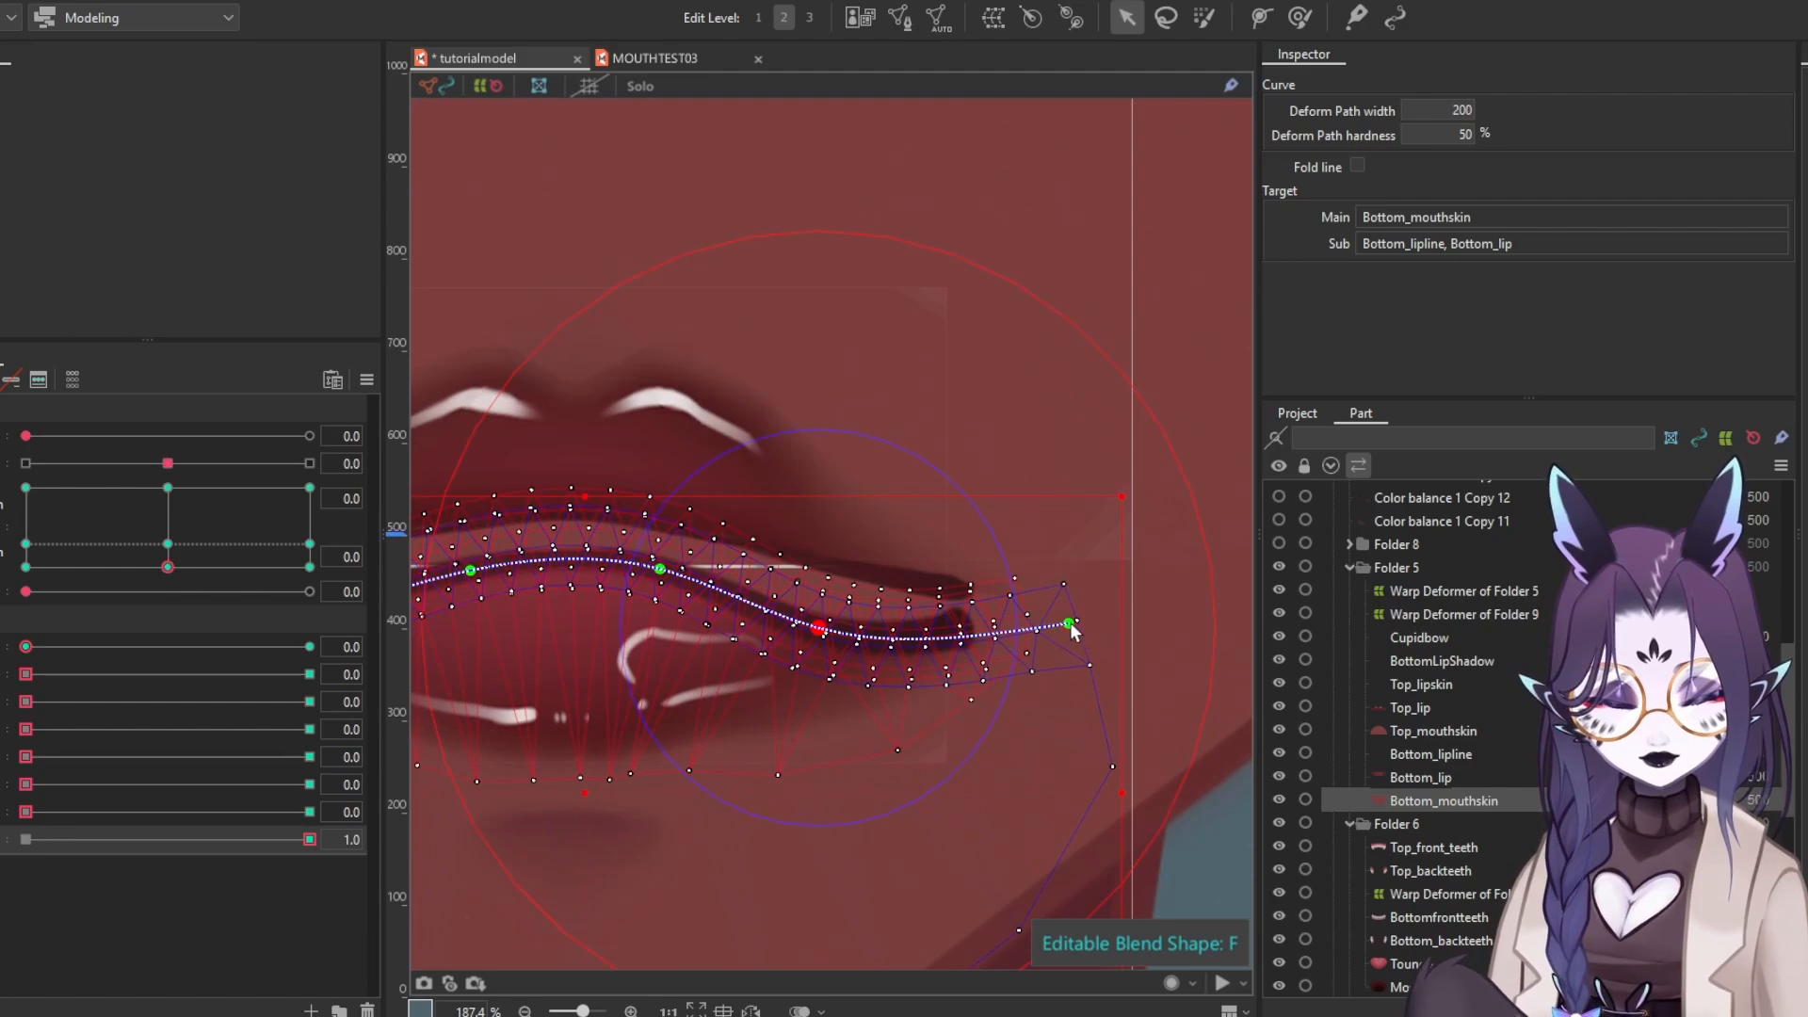
# Lower the end point of the Top_mouthskin deform path beyond the right mouth corner
pyautogui.click(1430, 775)
pyautogui.click(1433, 757)
pyautogui.click(1450, 731)
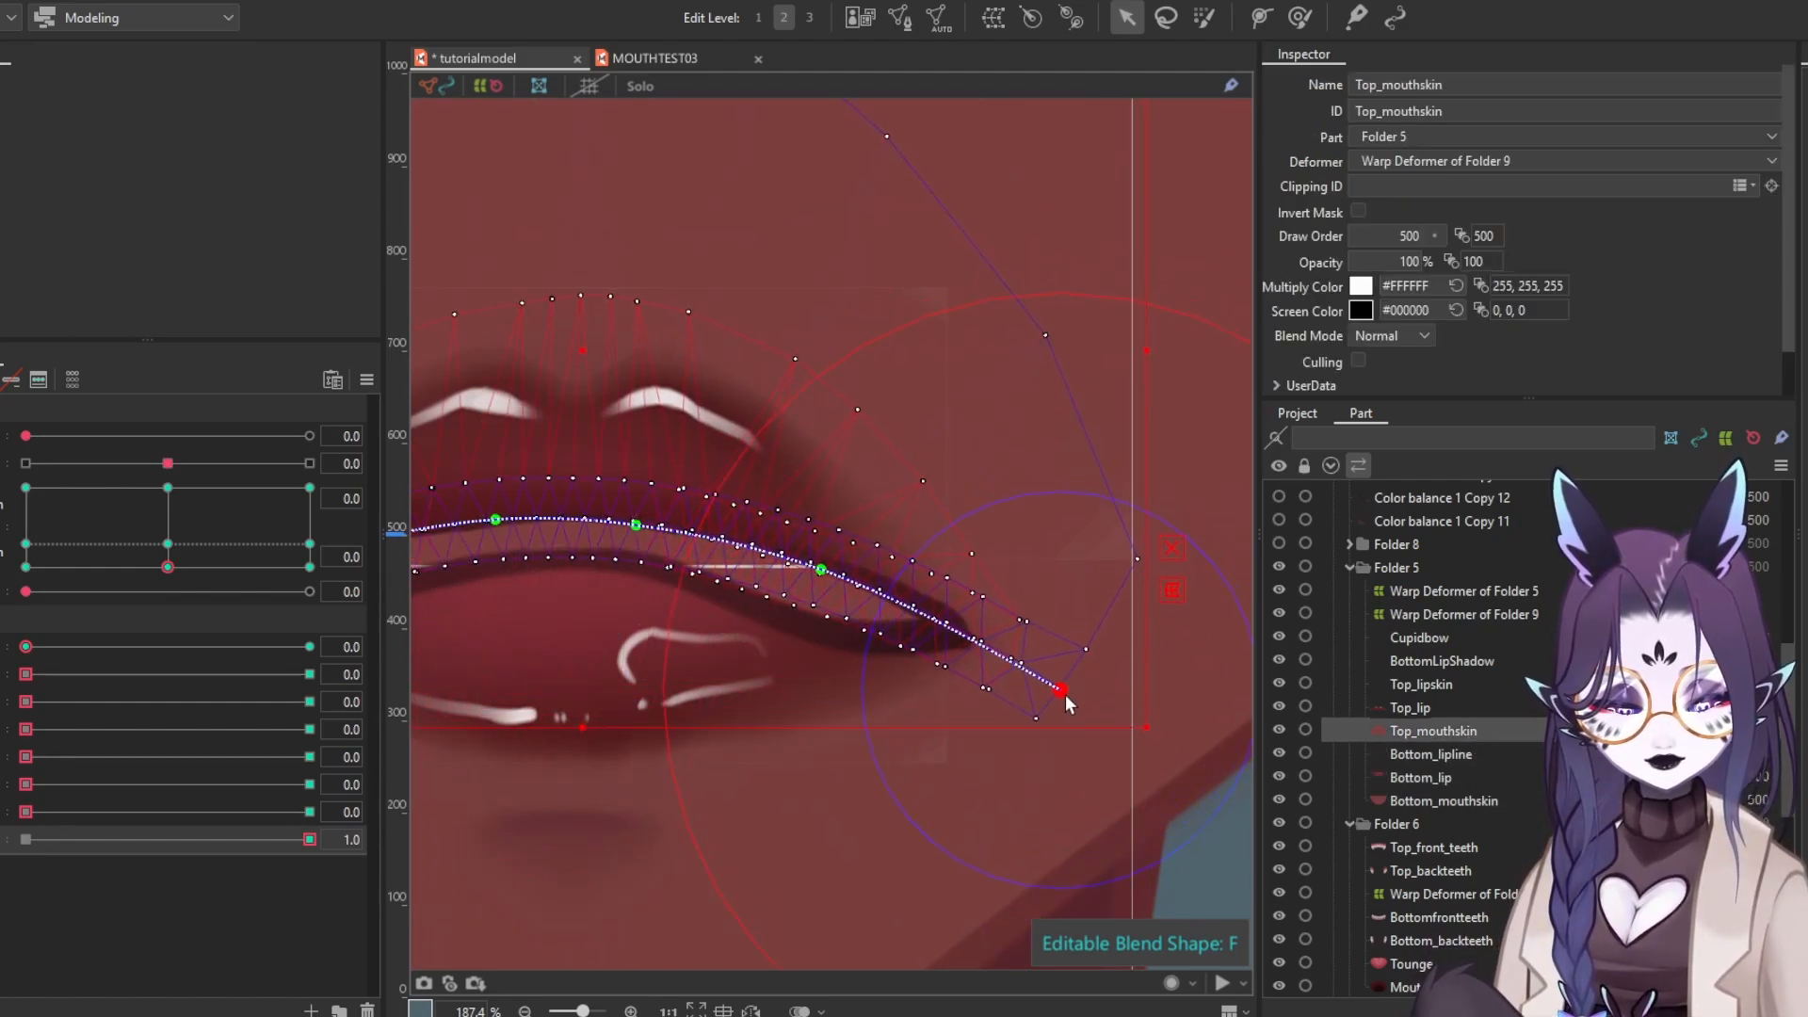
pyautogui.click(1061, 690)
pyautogui.moveTo(602, 621); pyautogui.dragTo(1016, 626)
pyautogui.moveTo(686, 625); pyautogui.dragTo(613, 646)
# Try raising the two middle control points of the Bottom_mouthskin deform path, and undo the changes
pyautogui.click(1432, 795)
pyautogui.click(1435, 777)
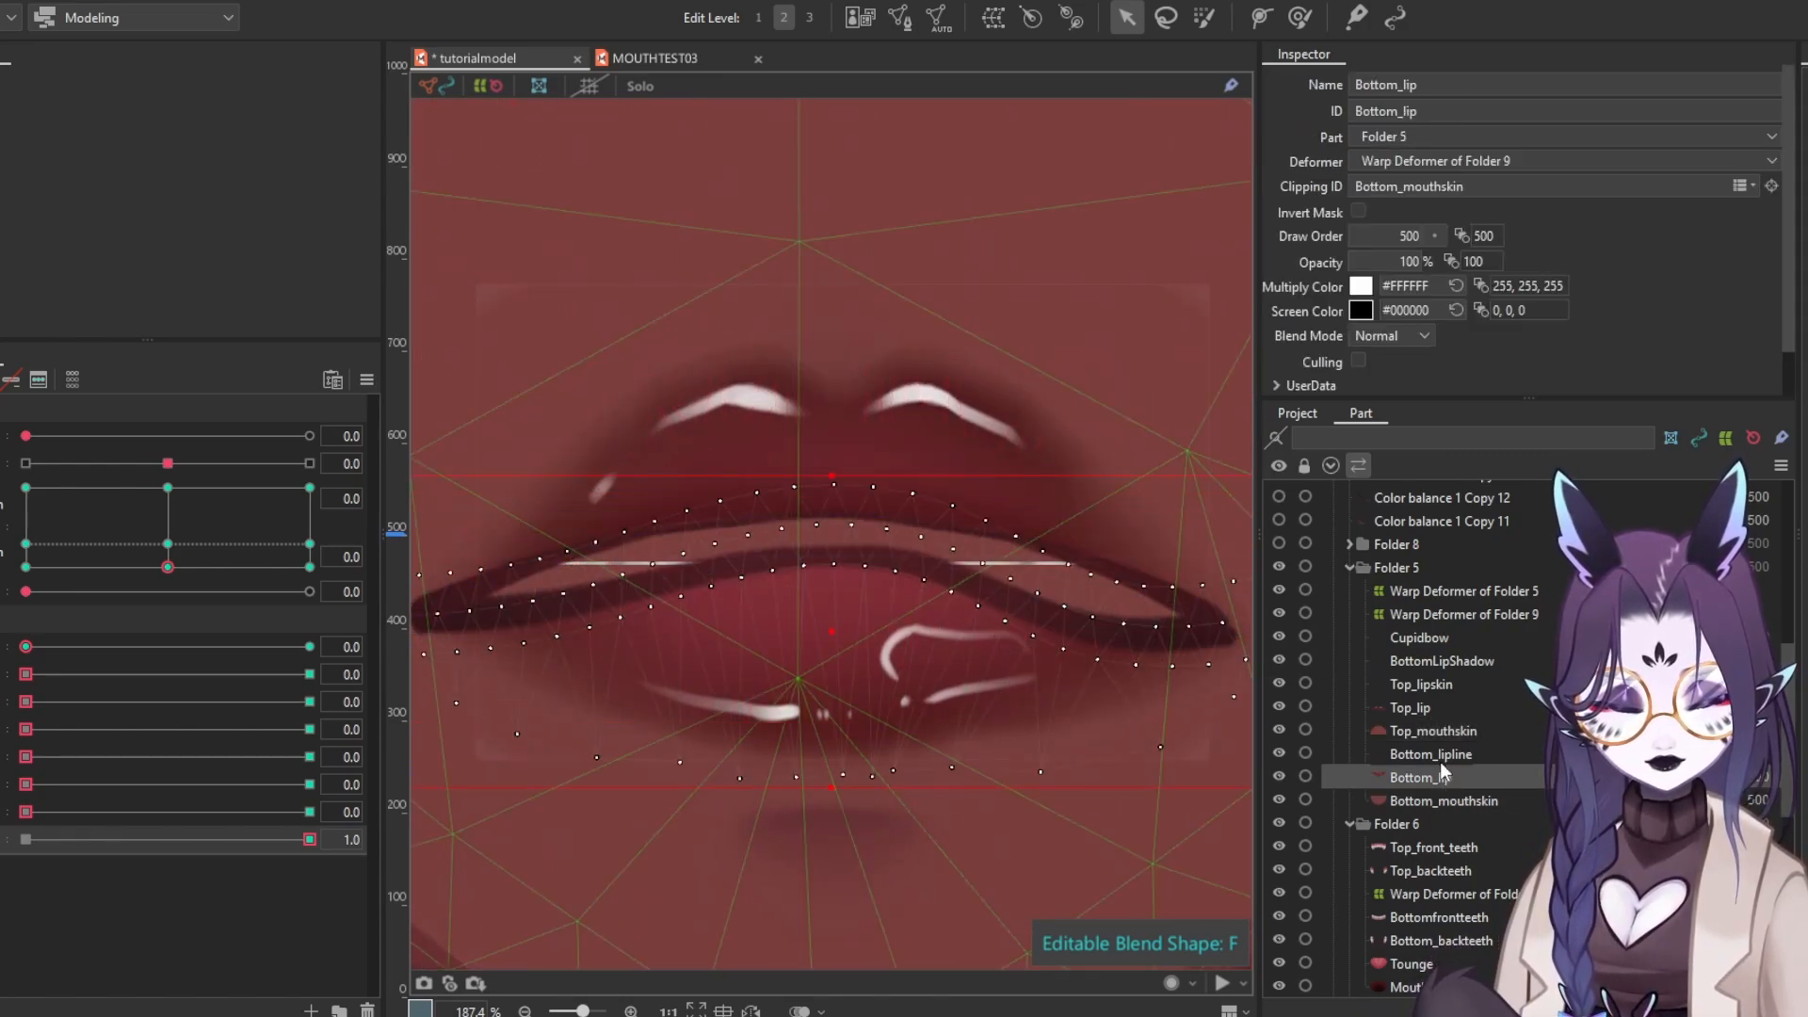
pyautogui.click(1431, 800)
pyautogui.moveTo(733, 567); pyautogui.dragTo(756, 531)
pyautogui.moveTo(921, 566); pyautogui.dragTo(899, 541)
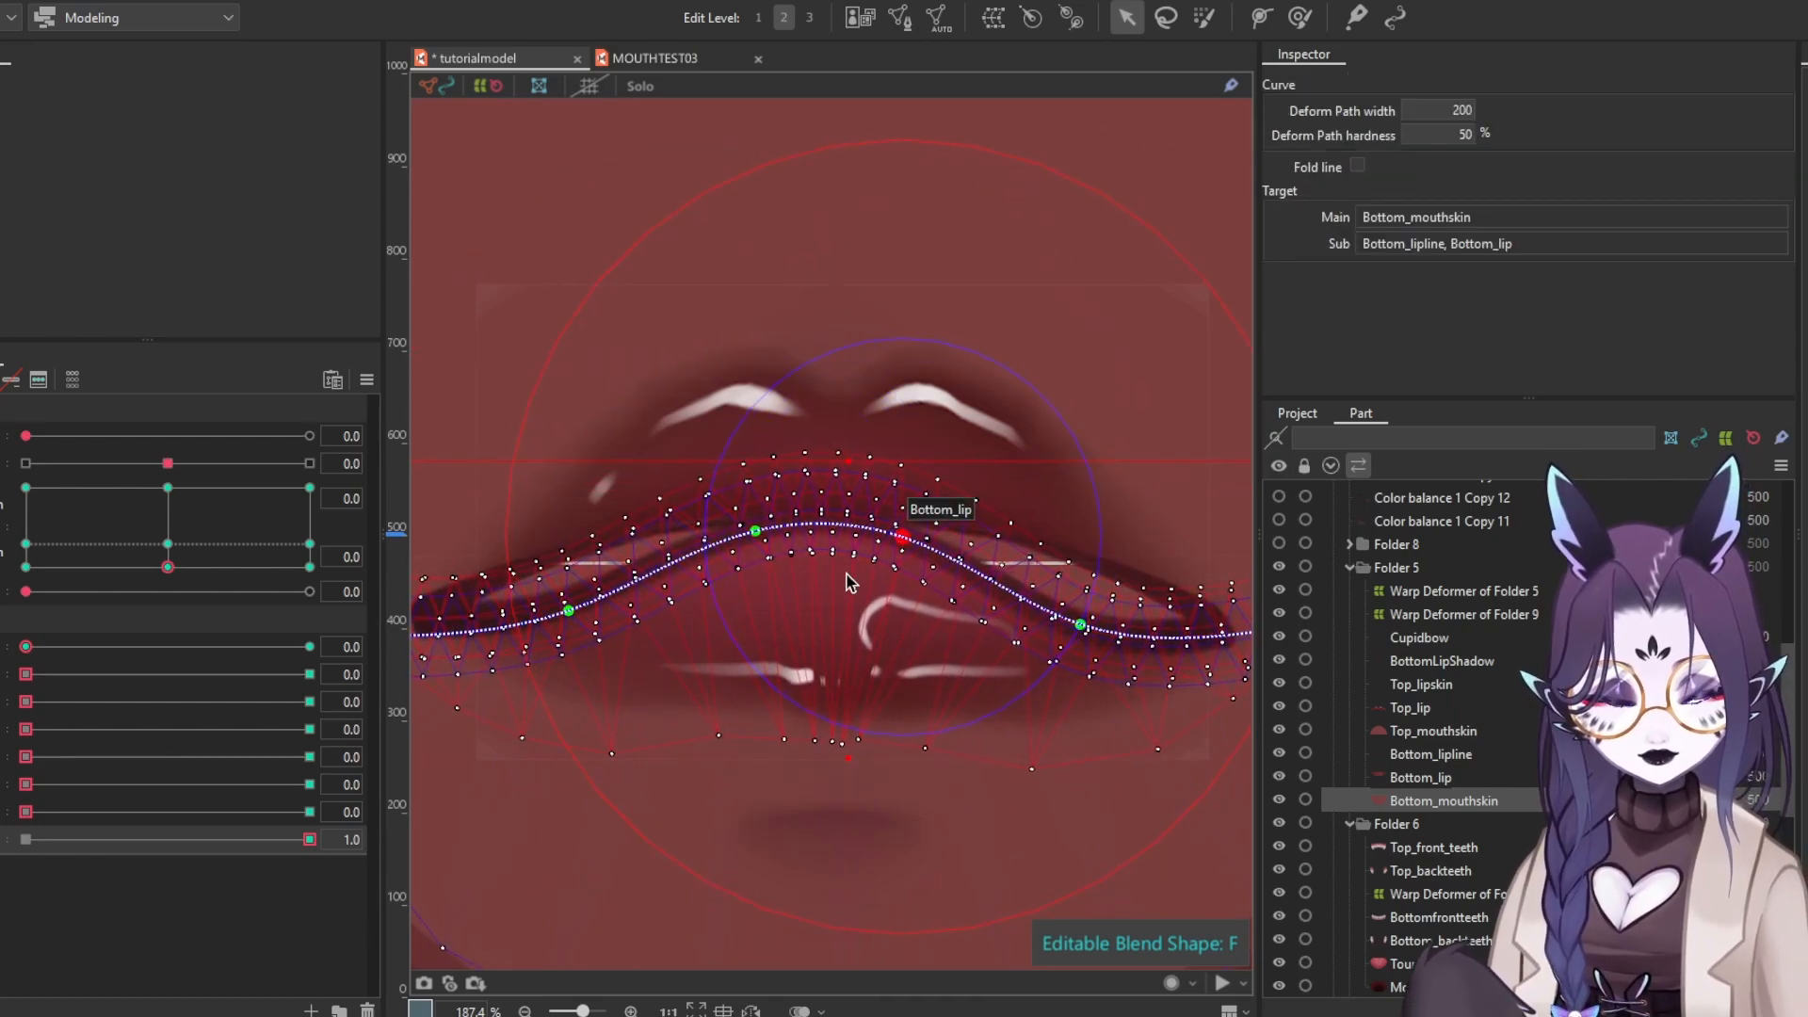
pyautogui.hotkey('ctrl', 'z')
pyautogui.hotkey('ctrl', 'z')
pyautogui.hotkey('ctrl', 'z')
# Move the two middle control points of the Bottom_mouthskin deform path slightly inward to even out the lower lip's arch
pyautogui.moveTo(756, 540); pyautogui.dragTo(760, 575)
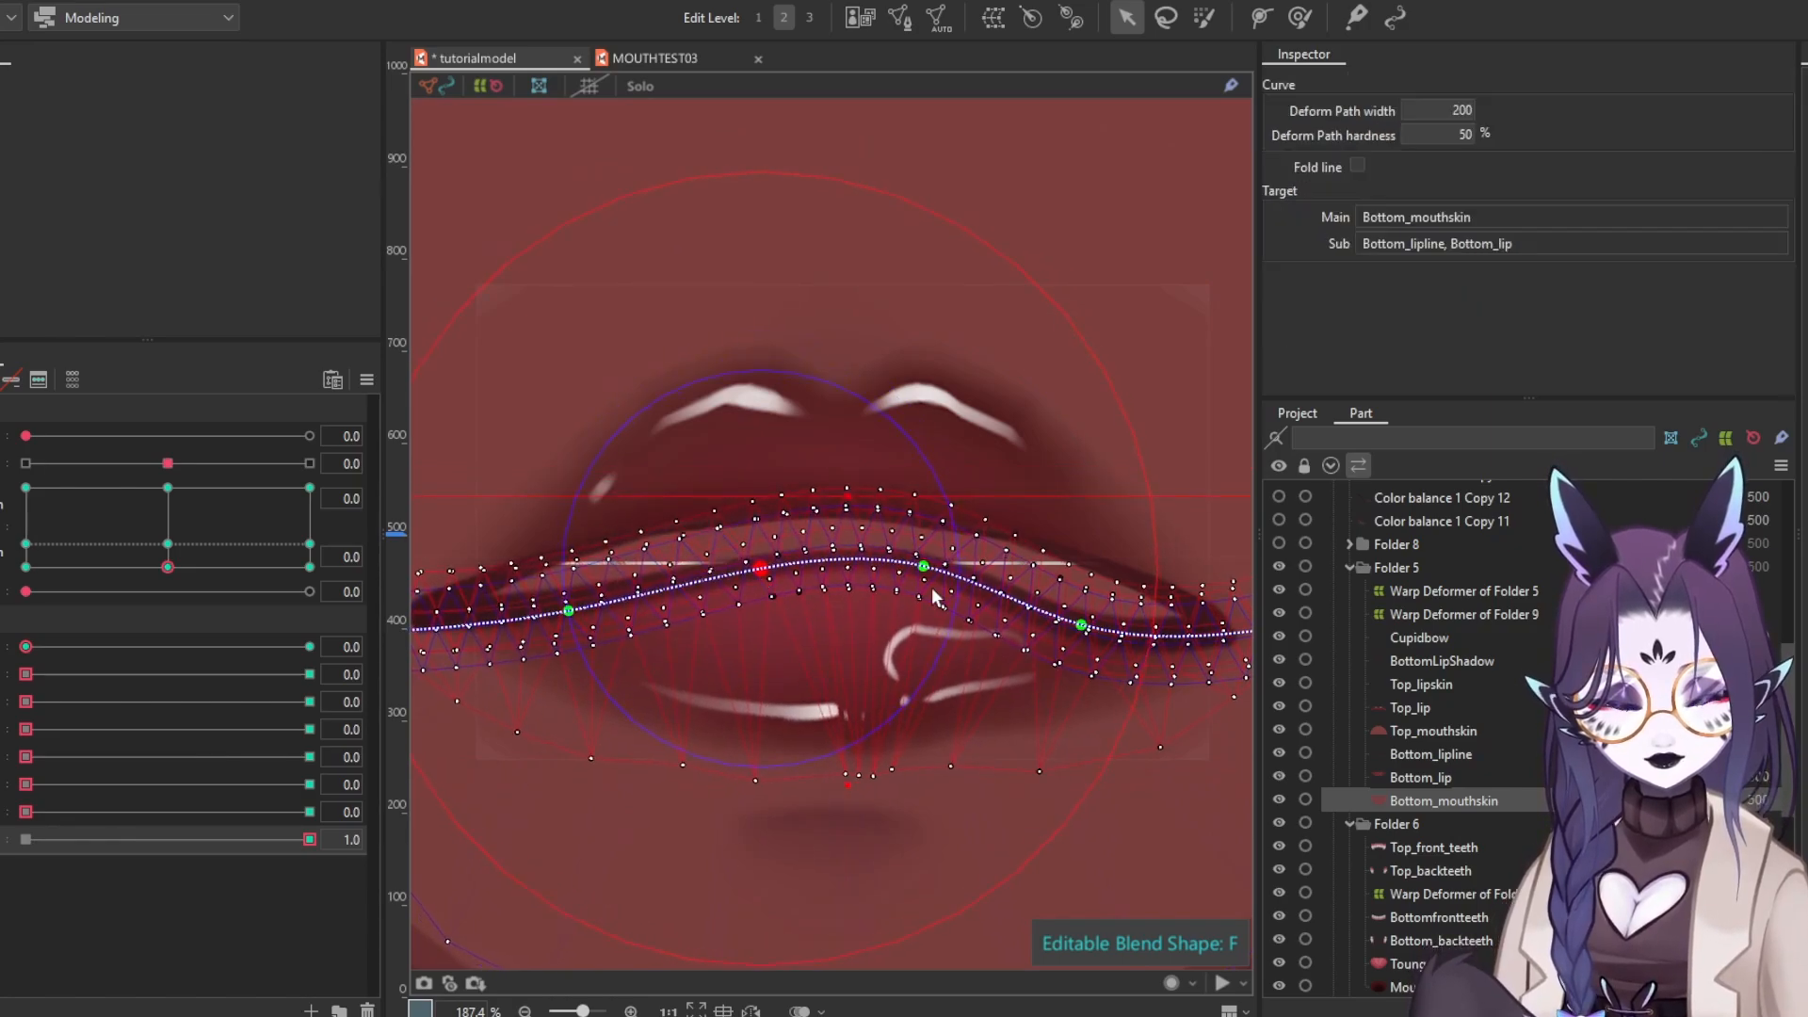
pyautogui.moveTo(922, 569); pyautogui.dragTo(912, 580)
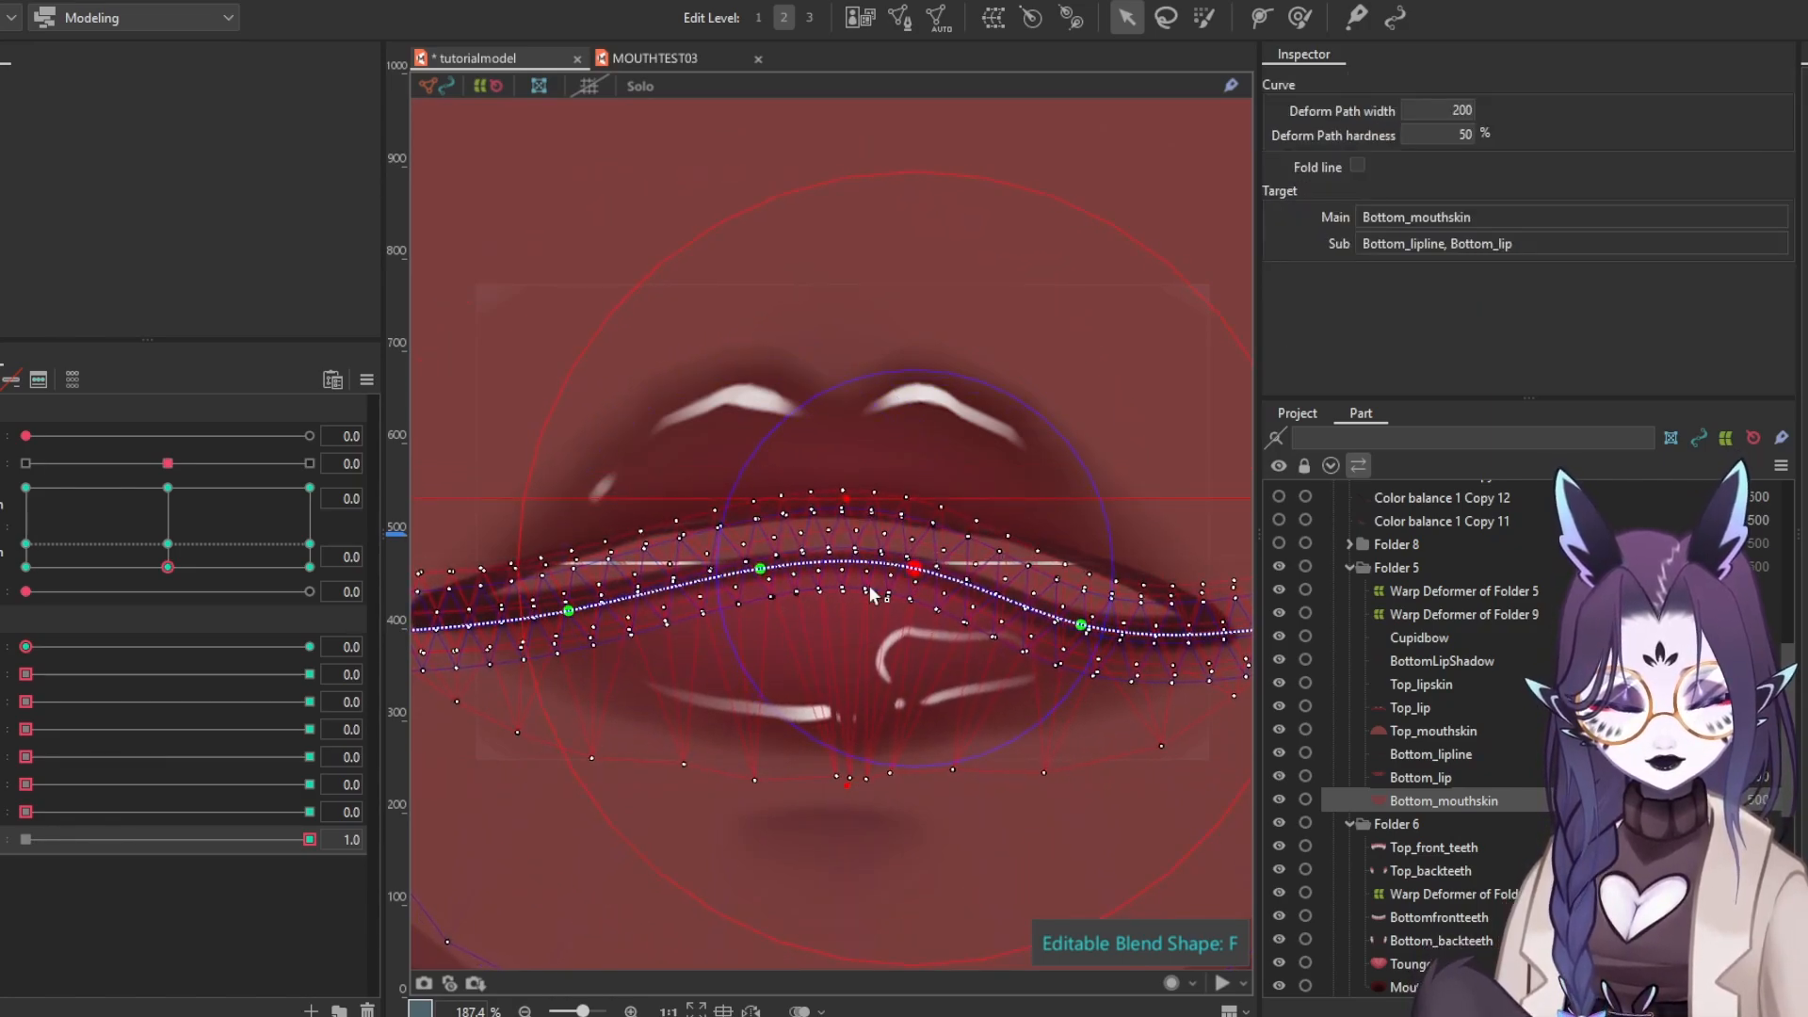
pyautogui.moveTo(761, 578); pyautogui.dragTo(759, 575)
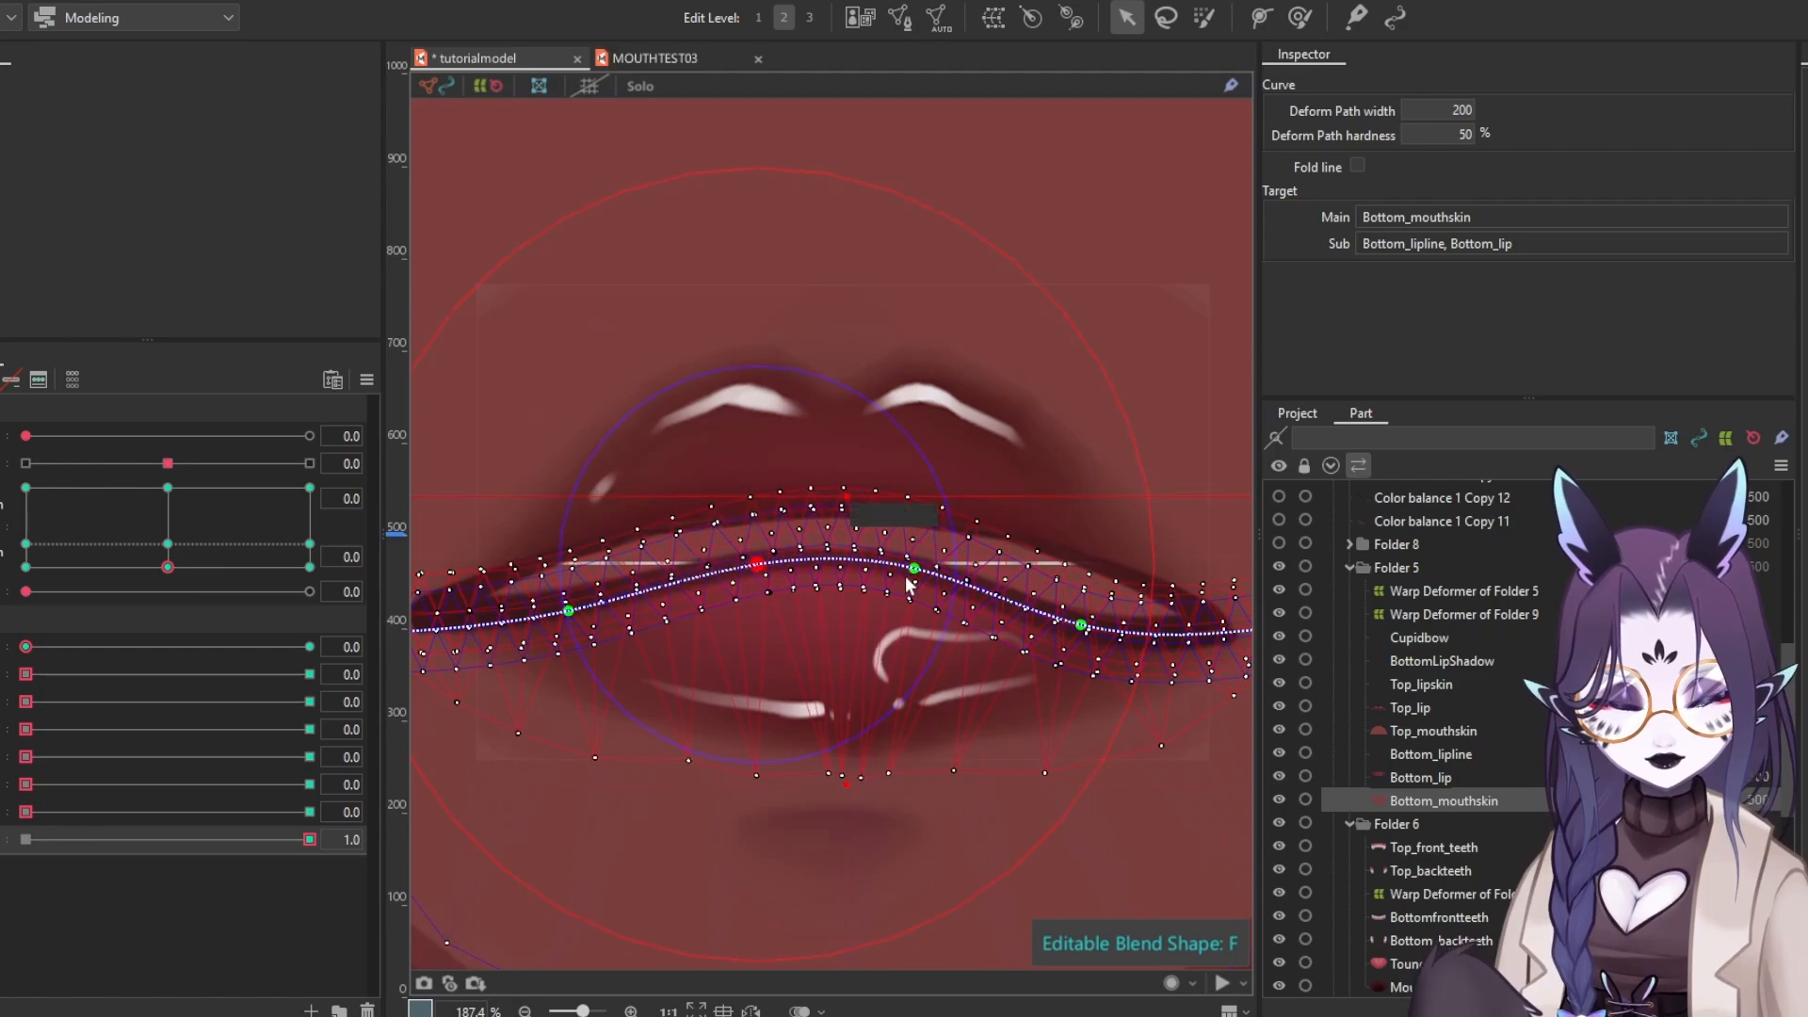
pyautogui.moveTo(907, 578); pyautogui.dragTo(899, 575)
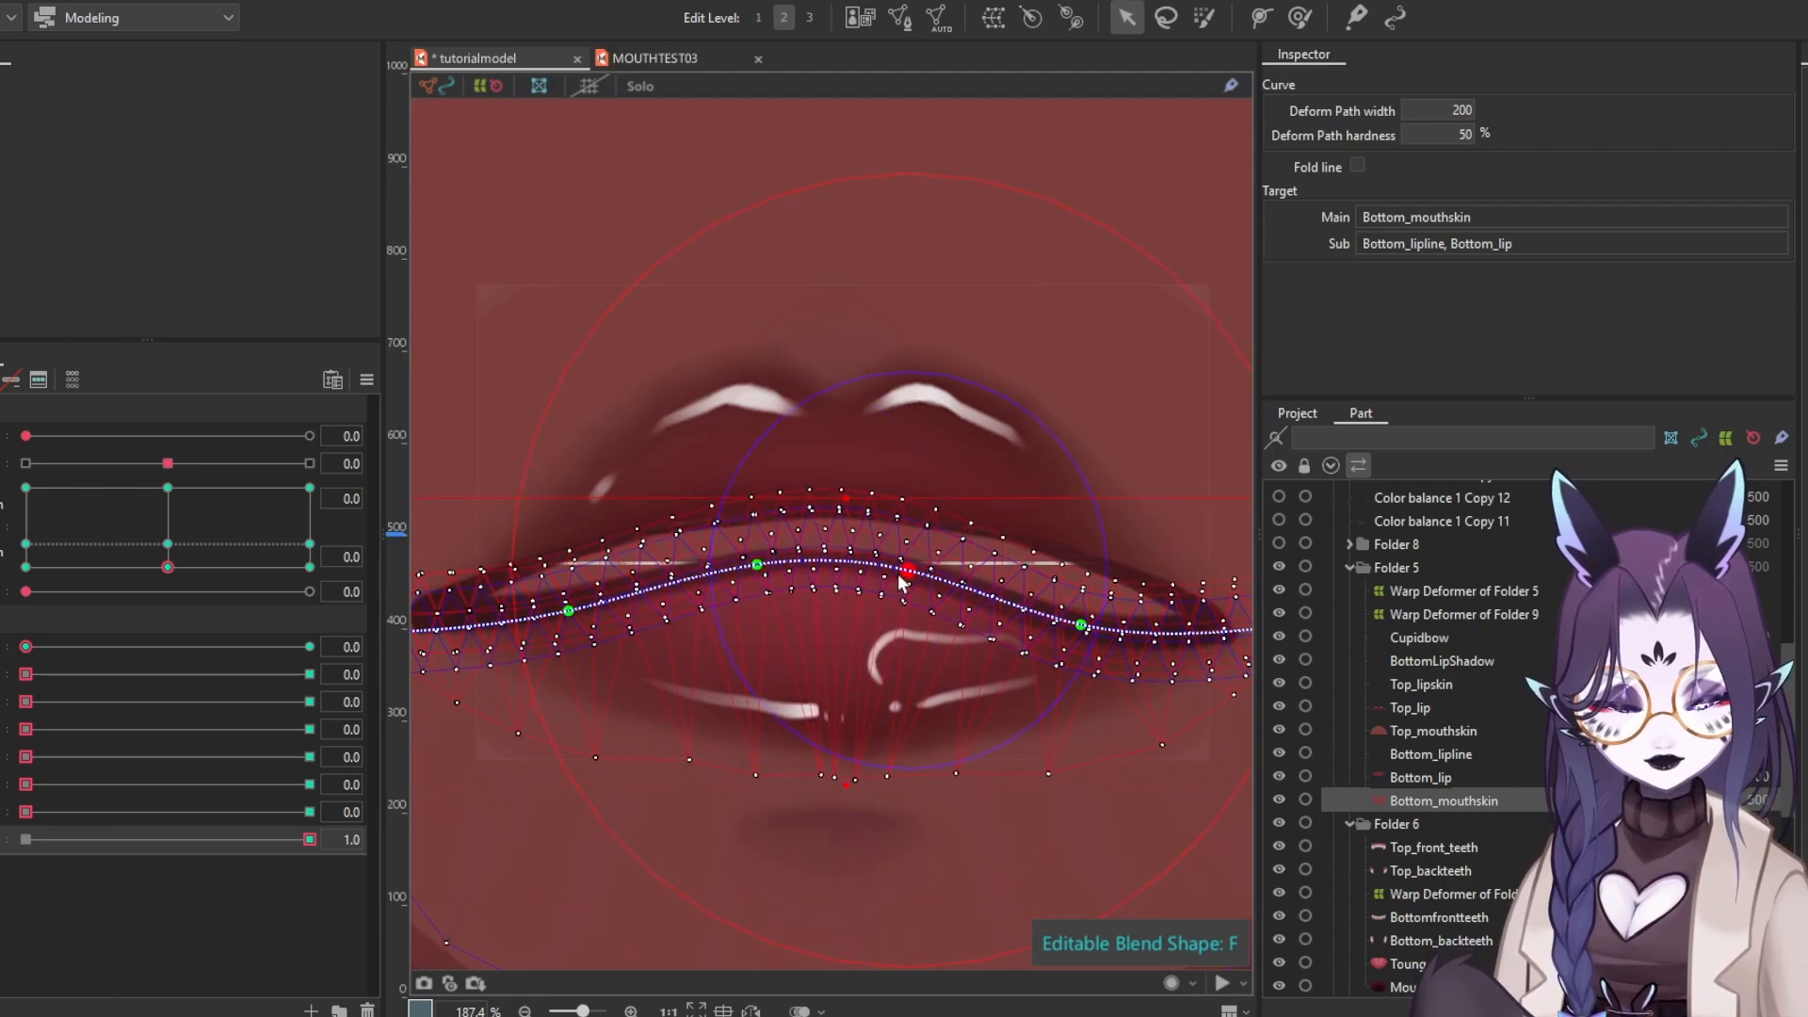
pyautogui.click(797, 774)
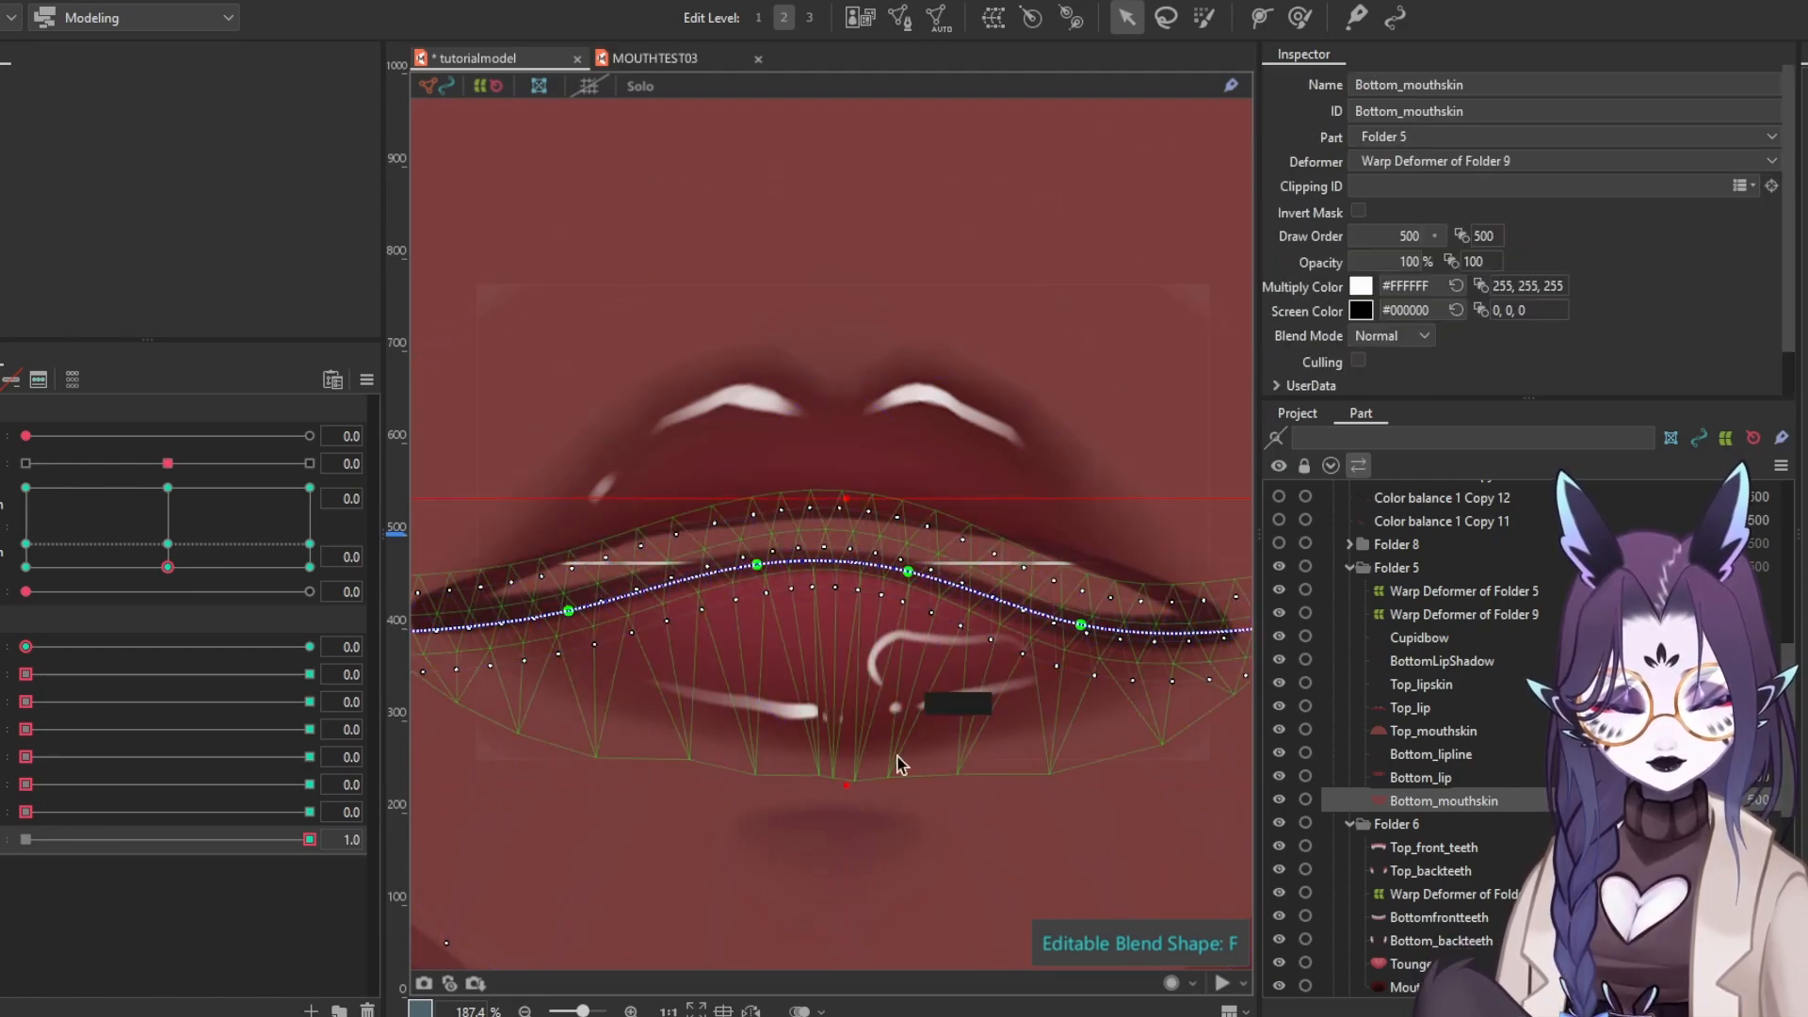
# Adjust the lower-edge vertices of the Bottom_lip mesh around the lip's centre and right side
pyautogui.click(1449, 777)
pyautogui.click(1427, 802)
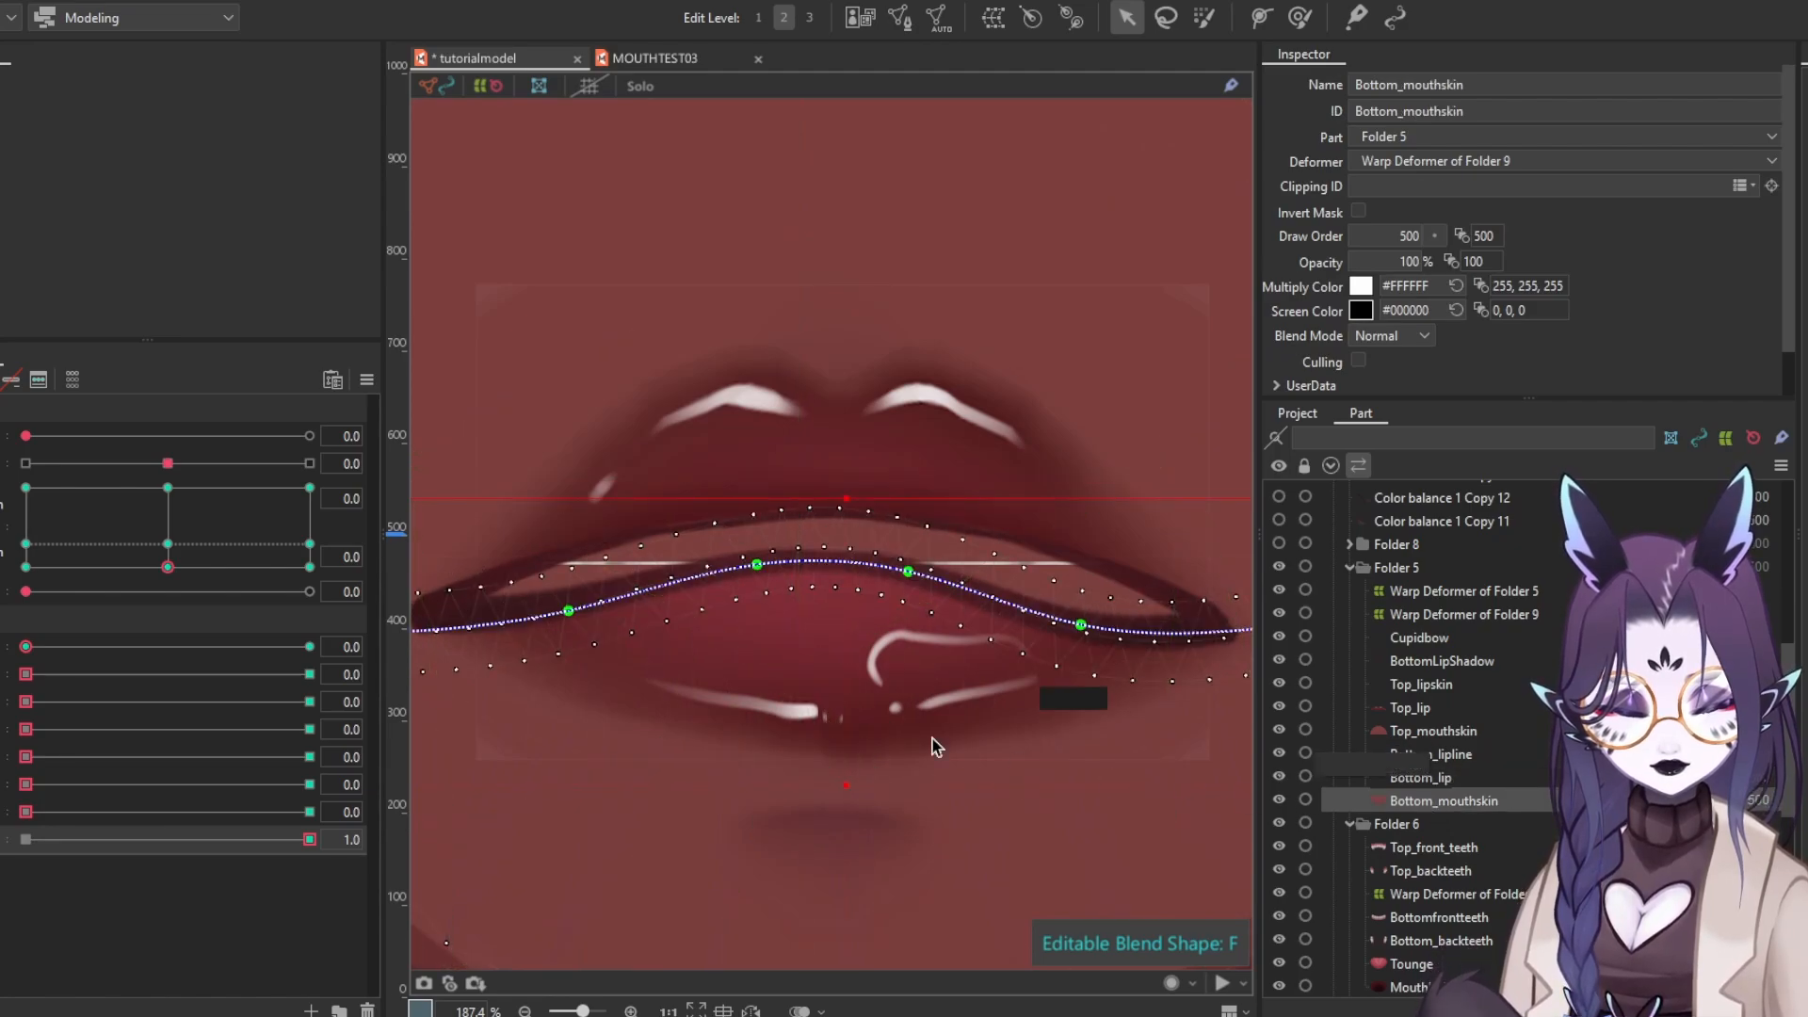
pyautogui.scroll(-3, 932, 738)
pyautogui.click(1427, 754)
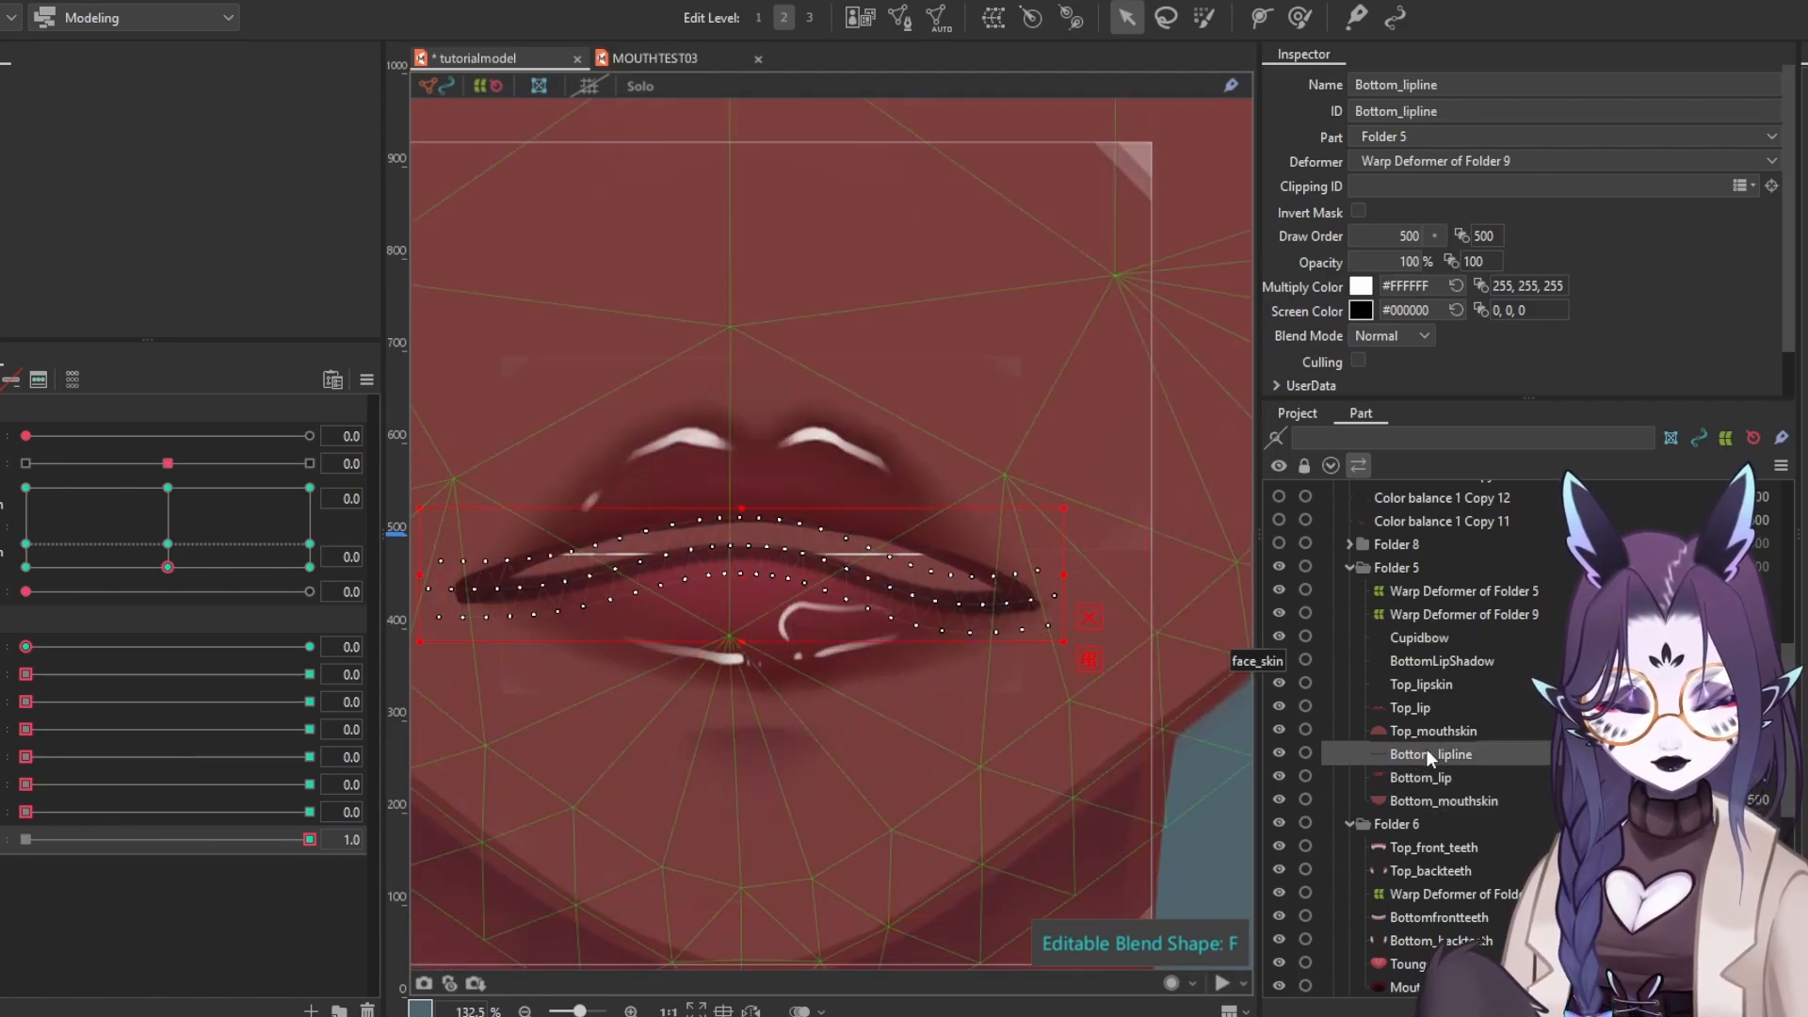
pyautogui.scroll(3, 659, 678)
pyautogui.click(1384, 777)
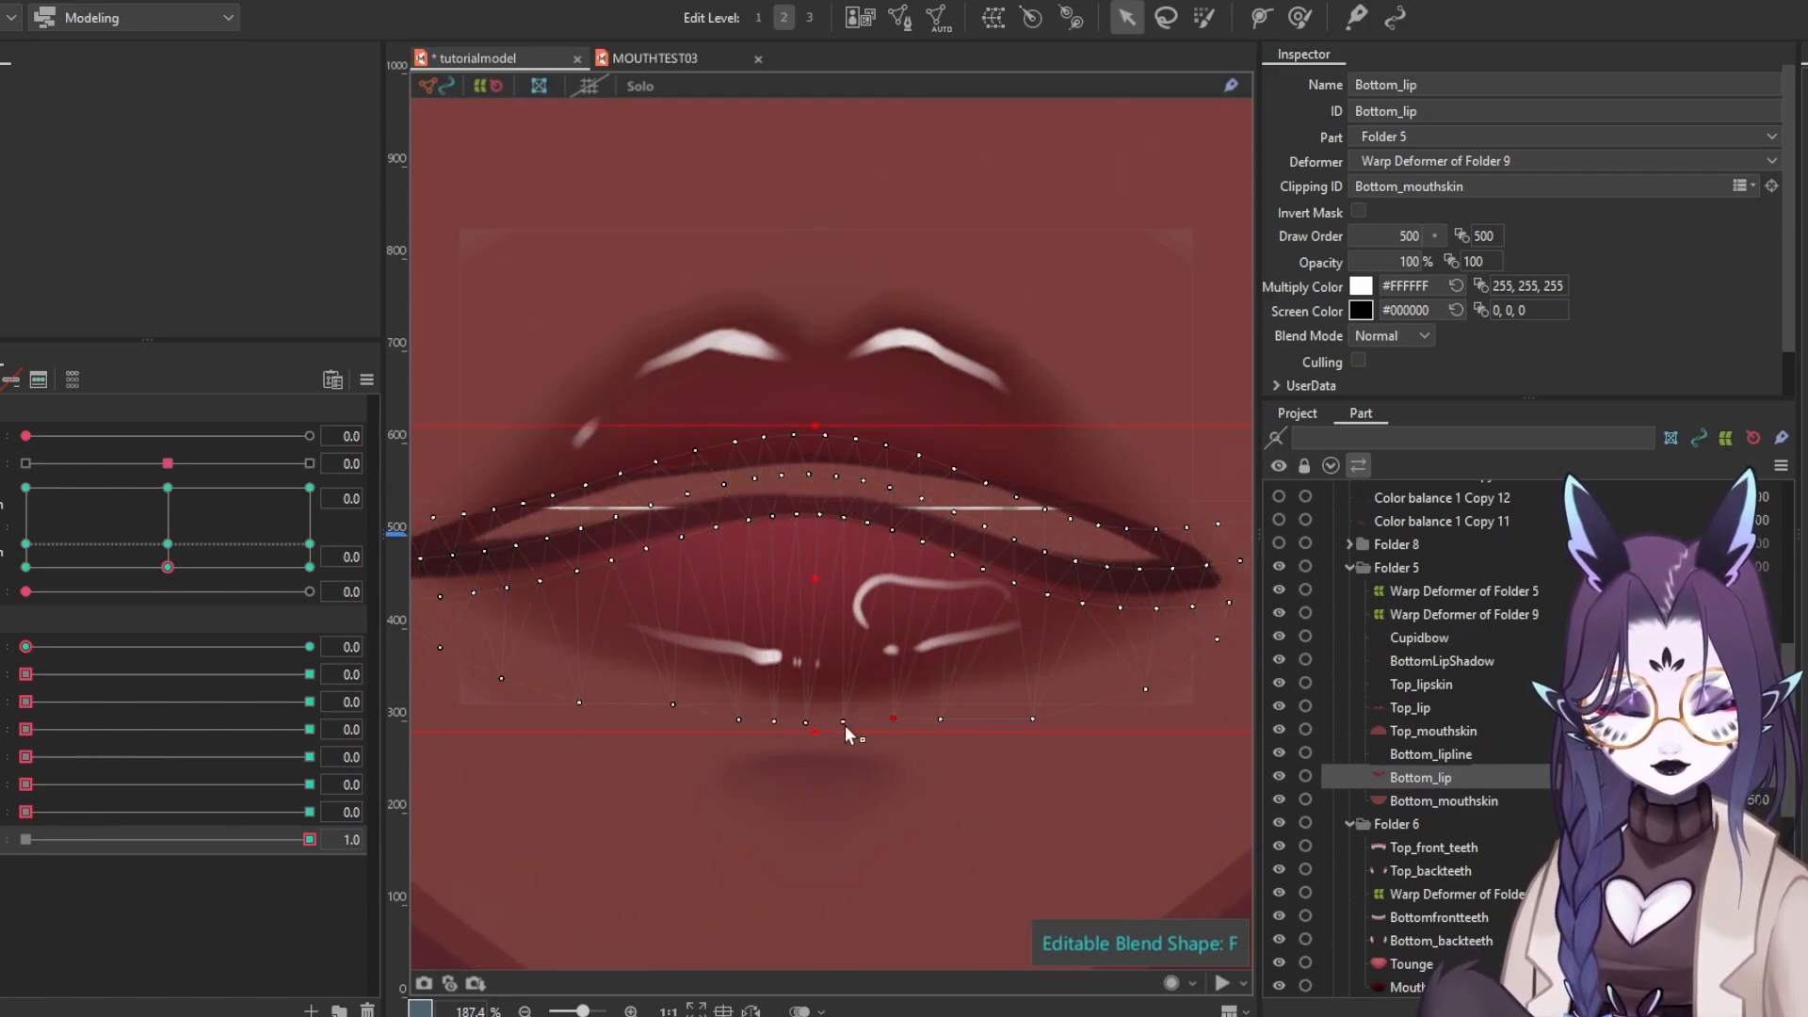
pyautogui.click(734, 718)
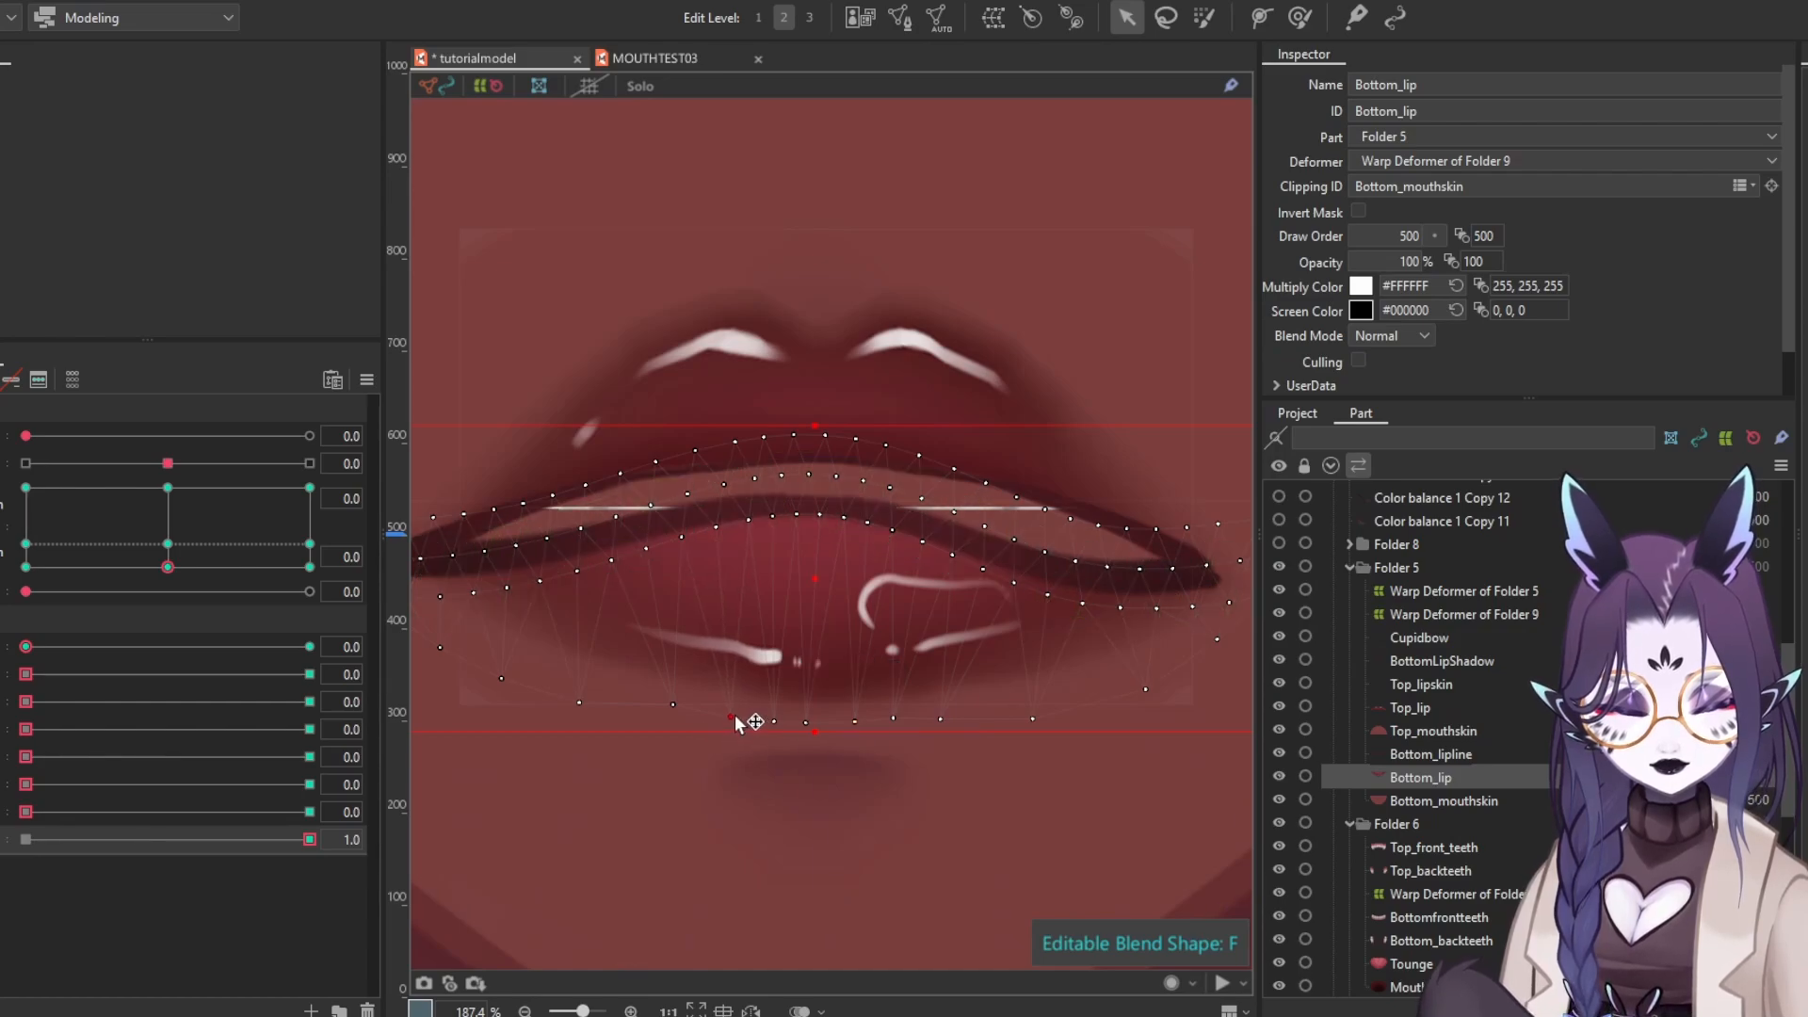
pyautogui.click(938, 722)
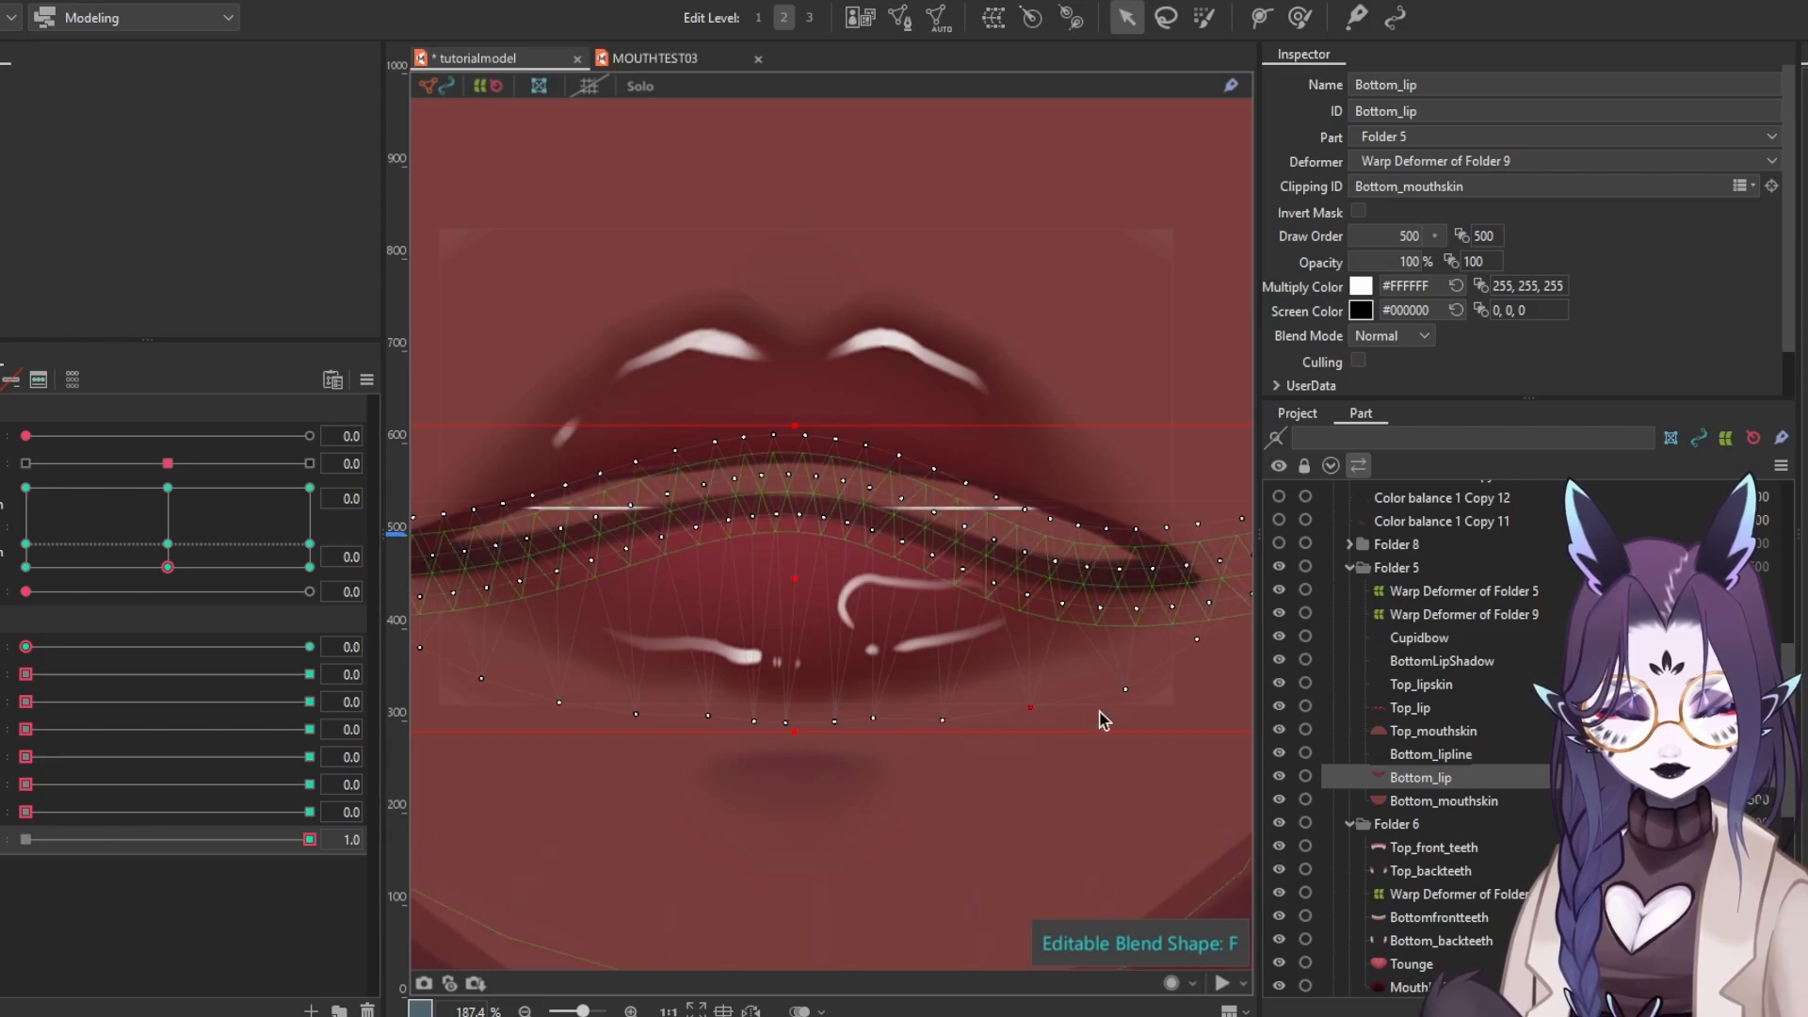
pyautogui.moveTo(1098, 715); pyautogui.dragTo(1039, 720)
# Smooth the lower edge of the Bottom_lip mesh by repositioning its vertices on the left side
pyautogui.moveTo(727, 692); pyautogui.dragTo(953, 696)
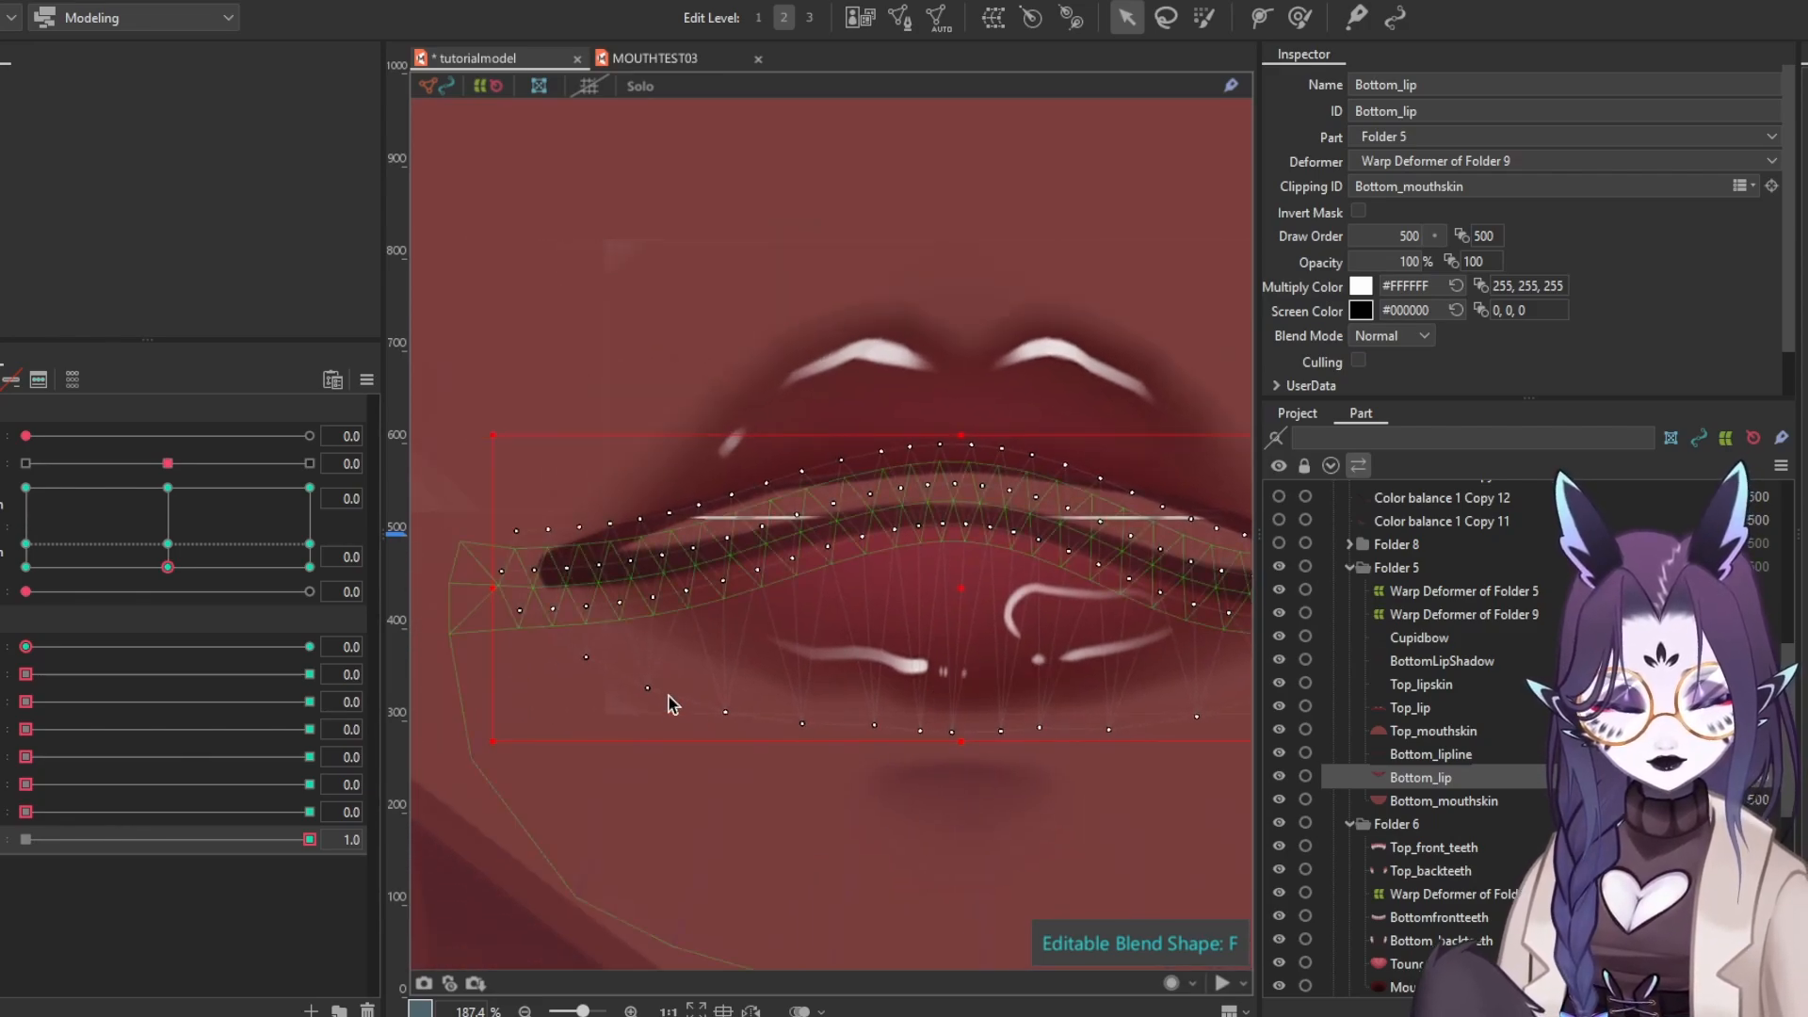
pyautogui.click(802, 723)
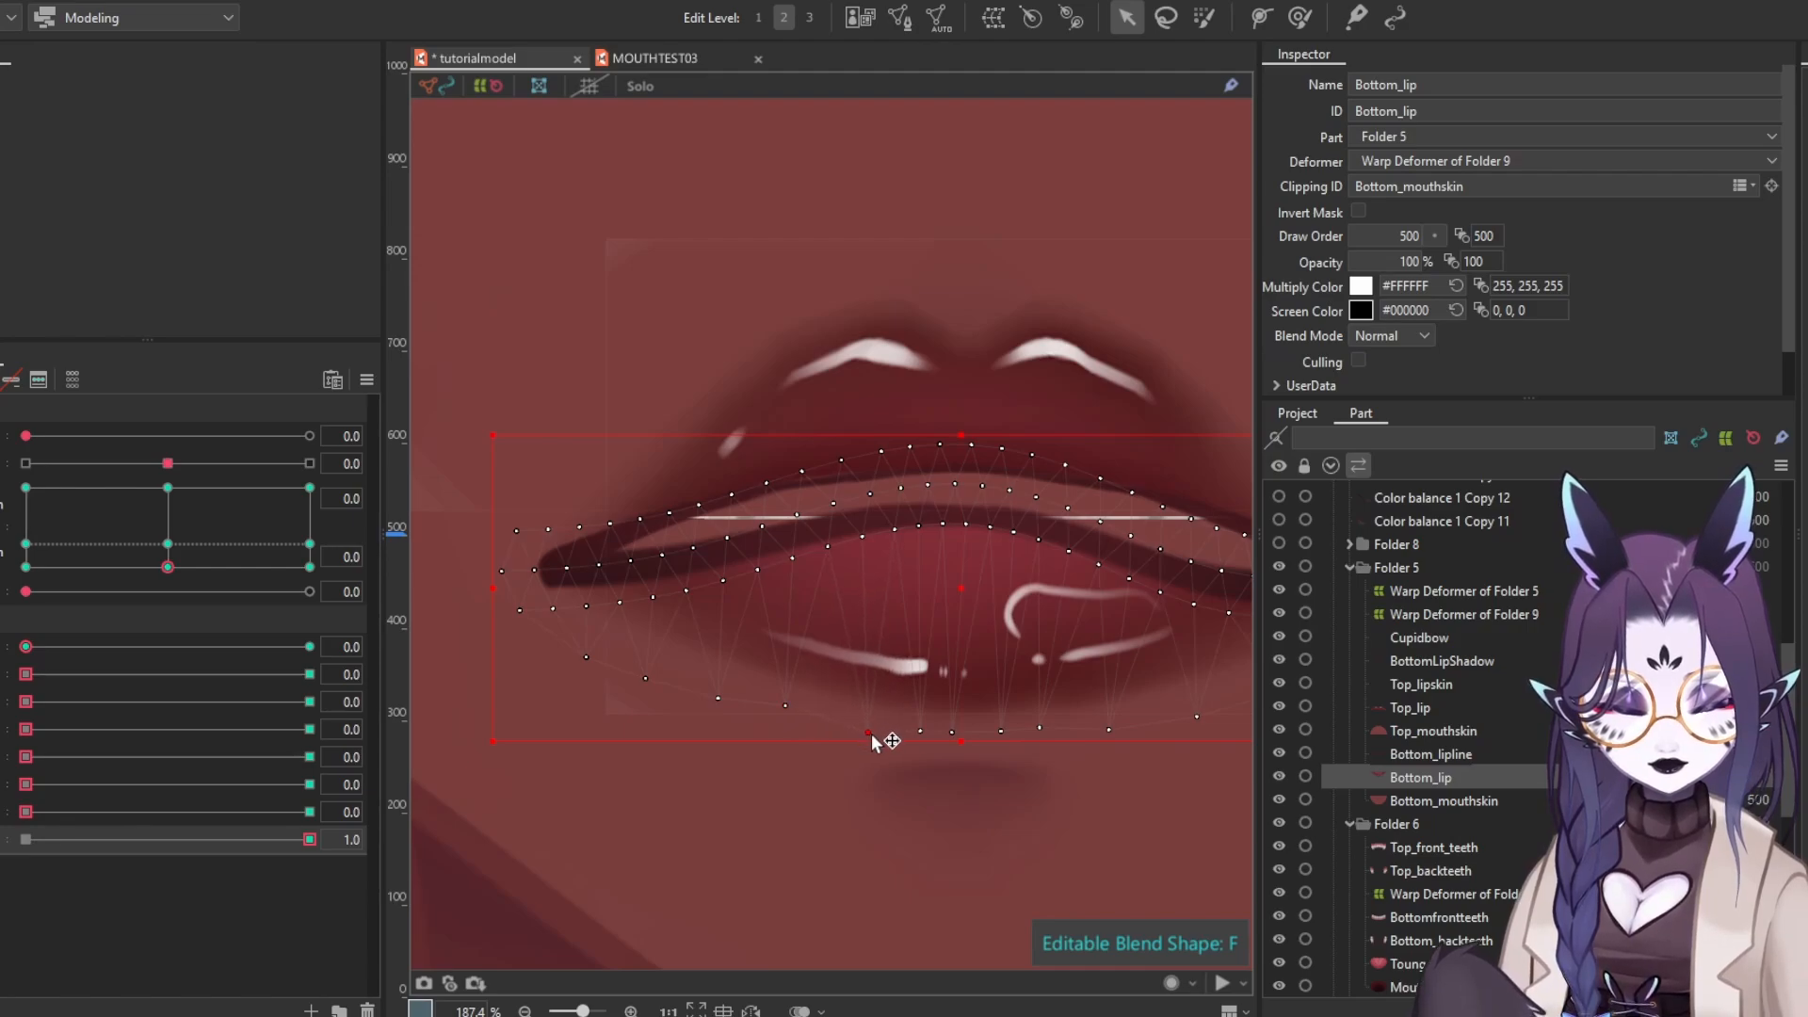
pyautogui.scroll(-3, 847, 739)
# Pose the open mouth with Mouthhole selected, setting the lower group's first parameter to 1.0 and the two-axis parameter to 0.3 and 0.7
pyautogui.click(1443, 801)
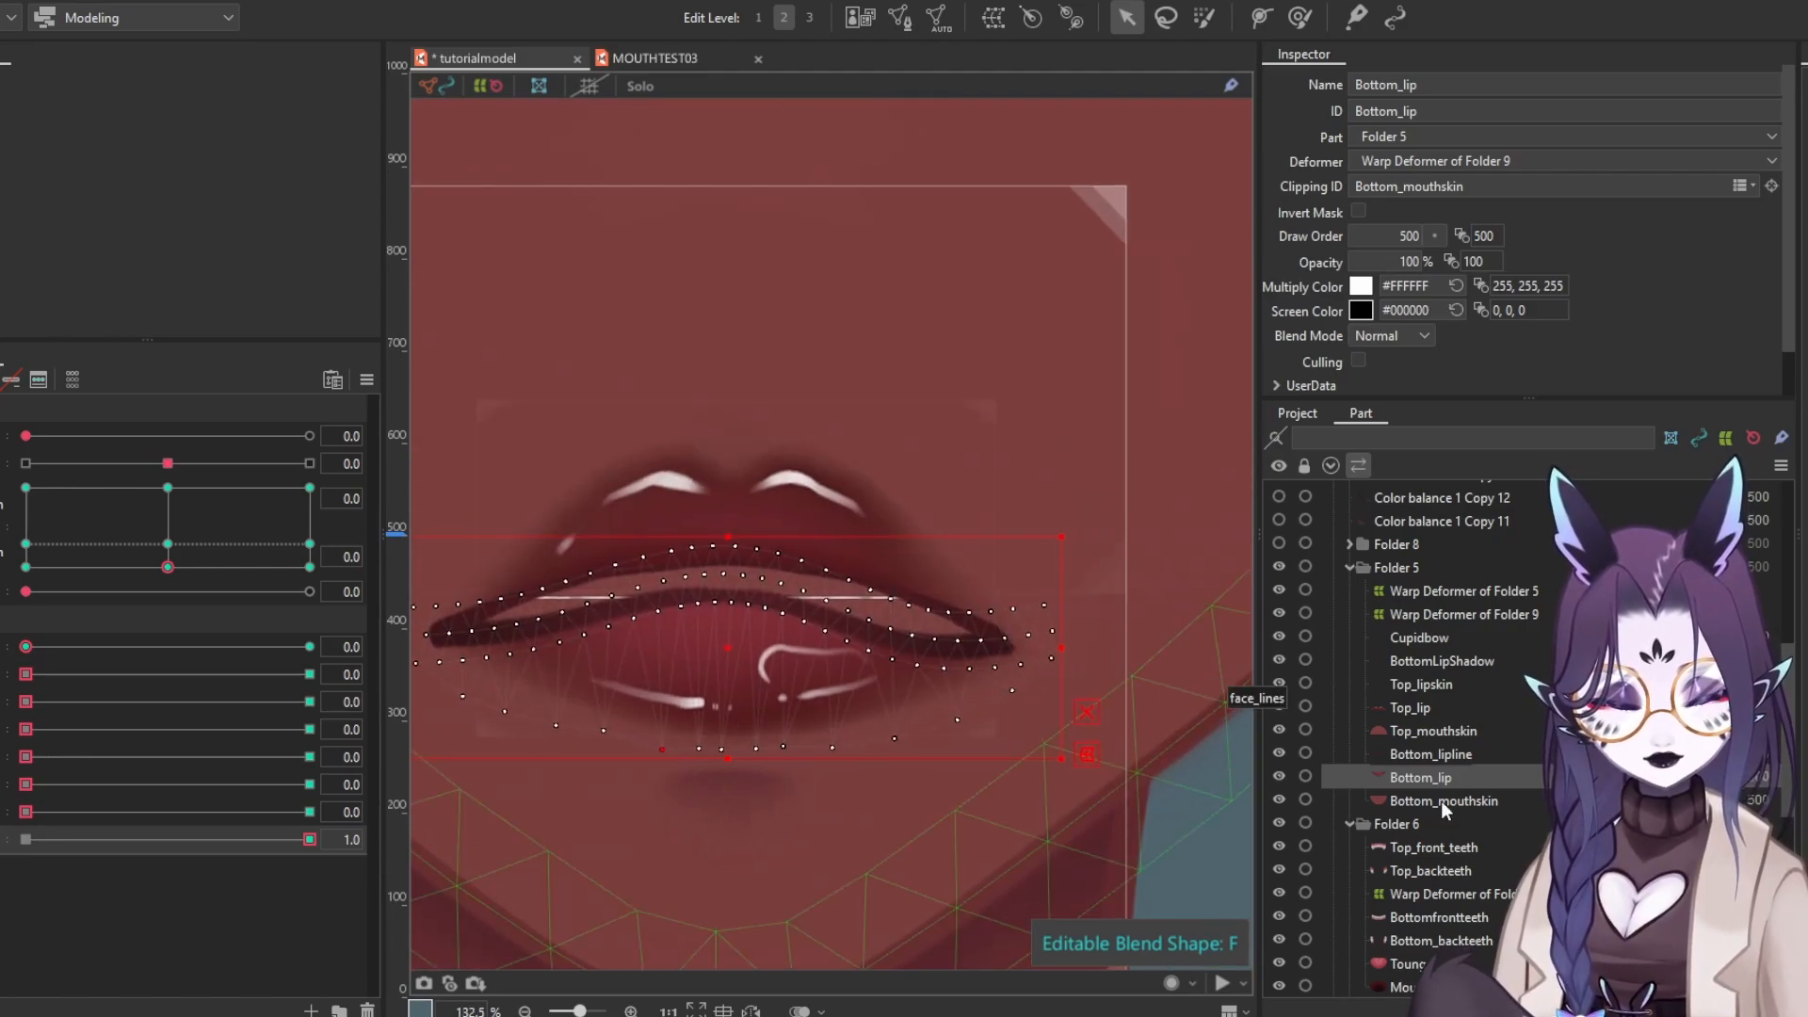
pyautogui.click(1449, 753)
pyautogui.click(1422, 984)
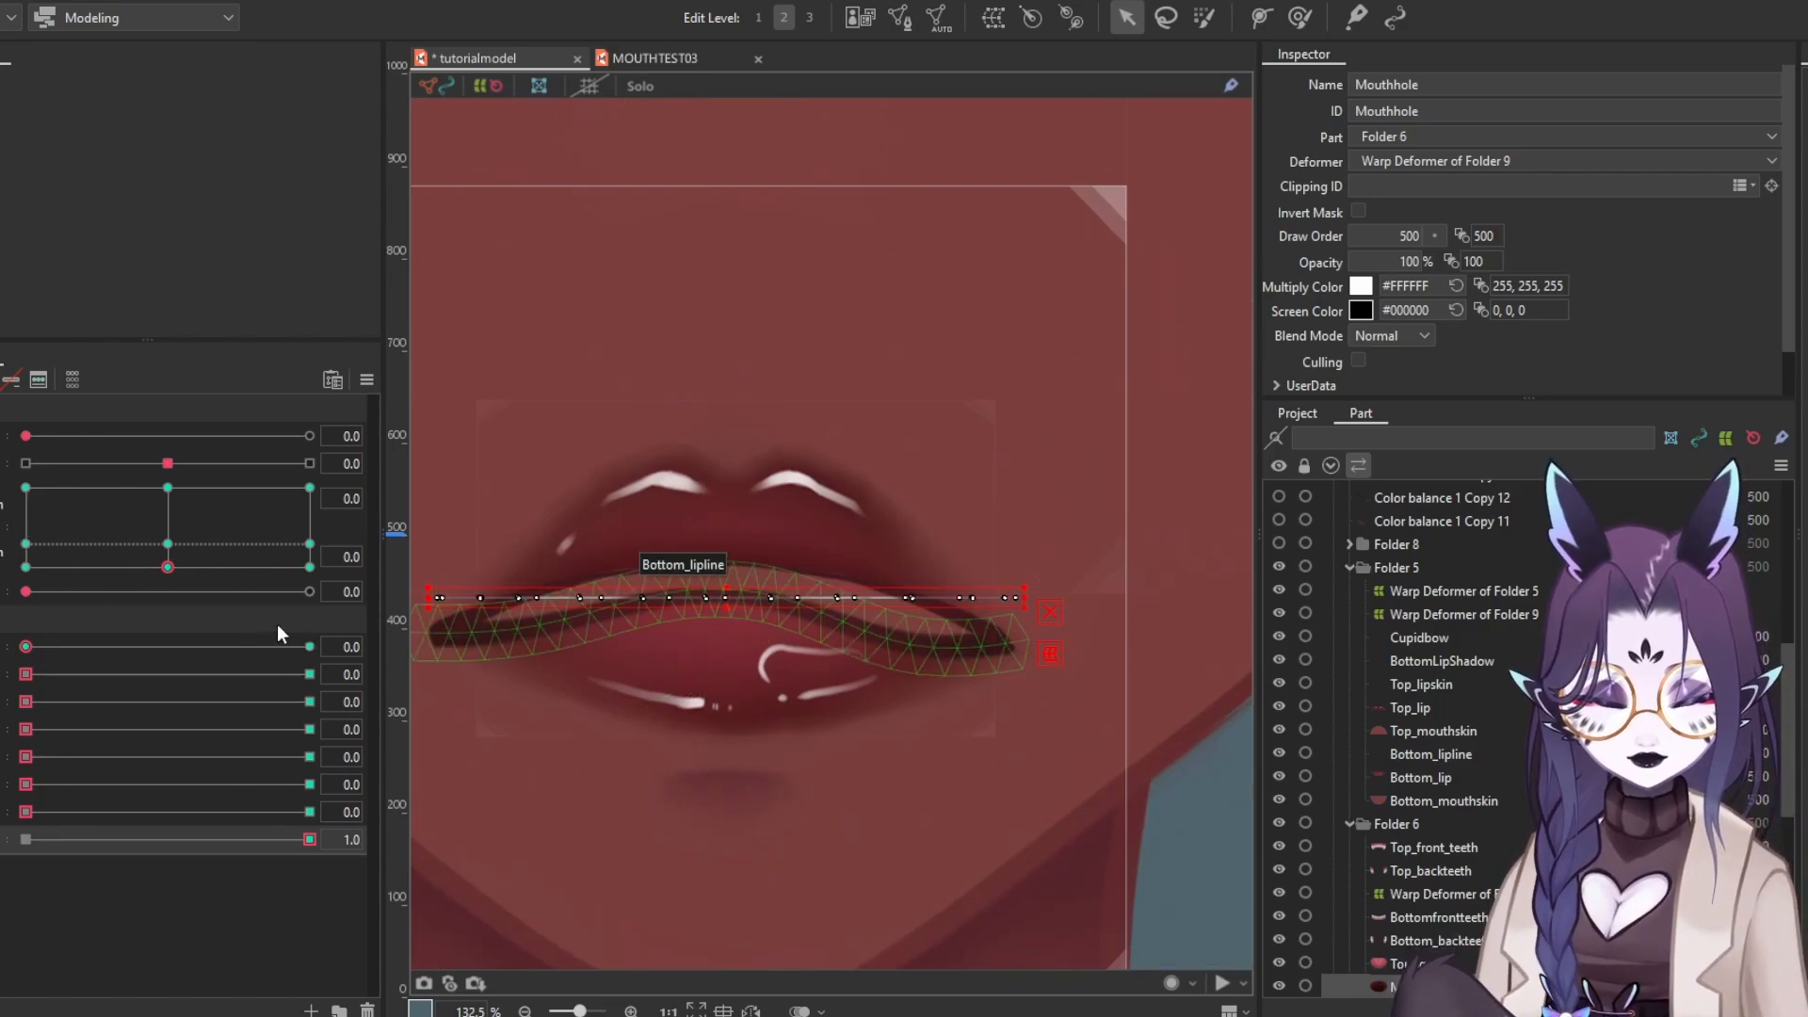
pyautogui.click(143, 646)
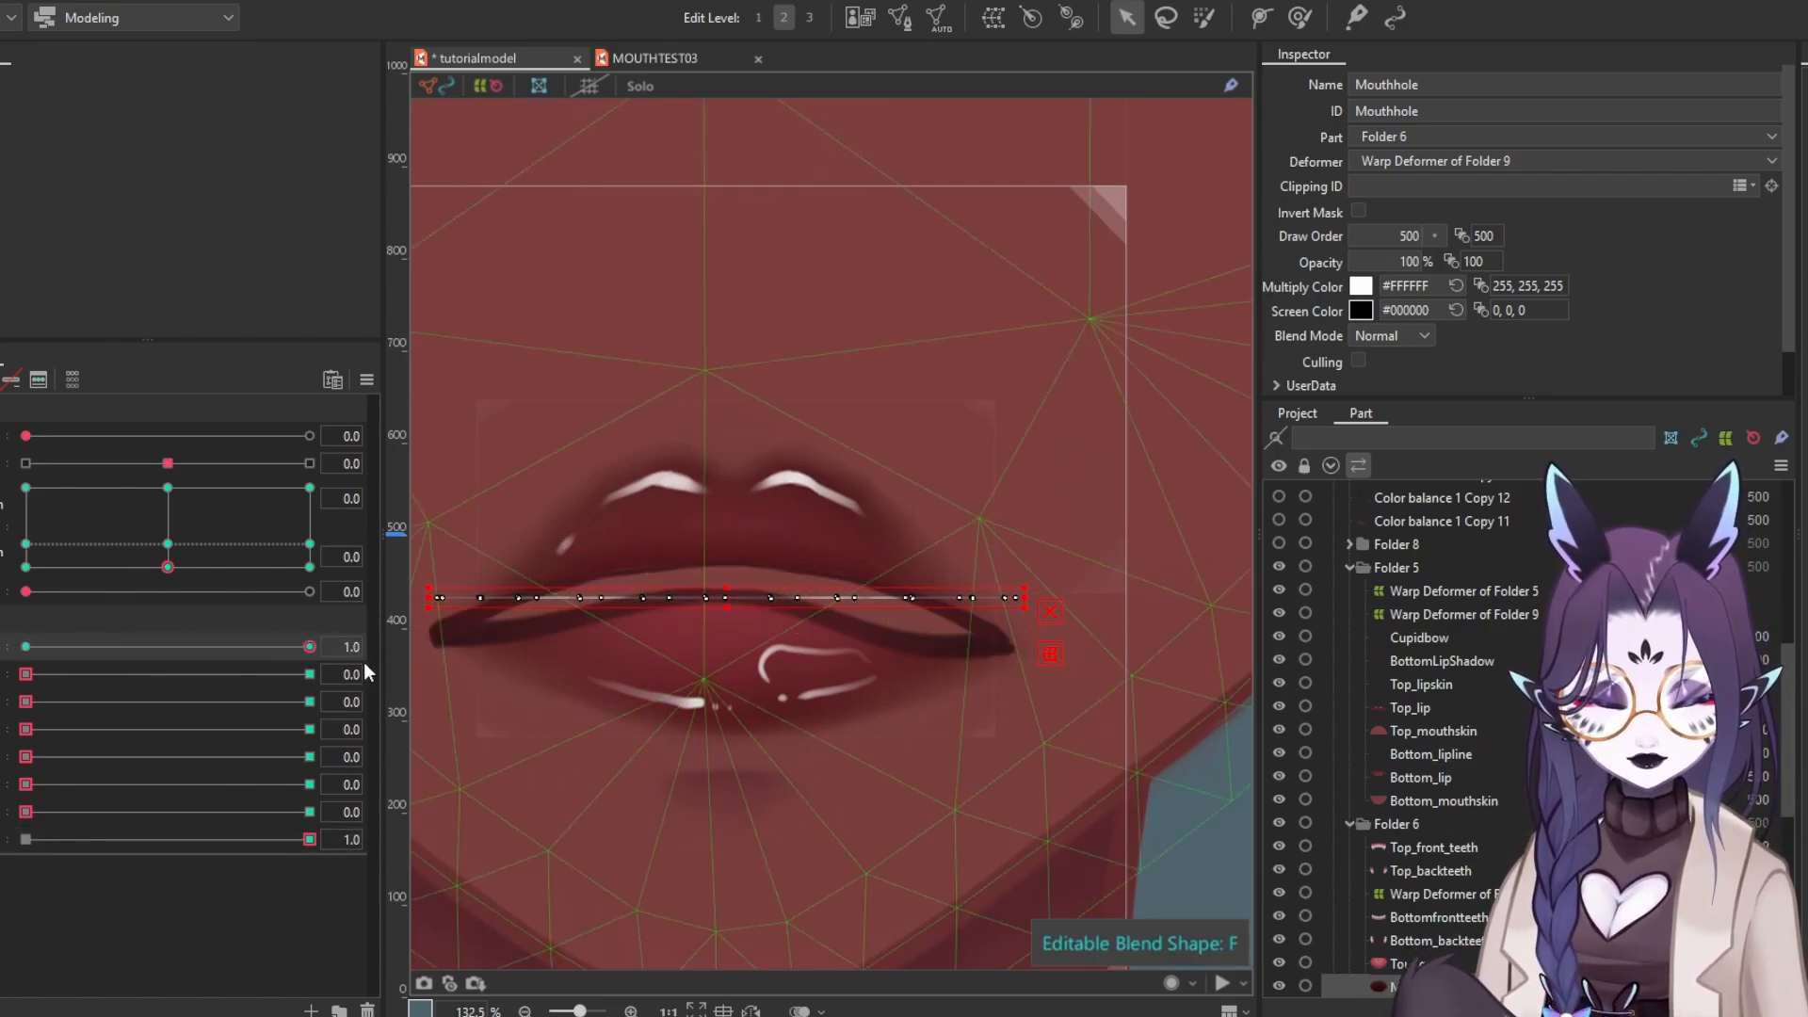
pyautogui.moveTo(58, 591); pyautogui.dragTo(23, 607)
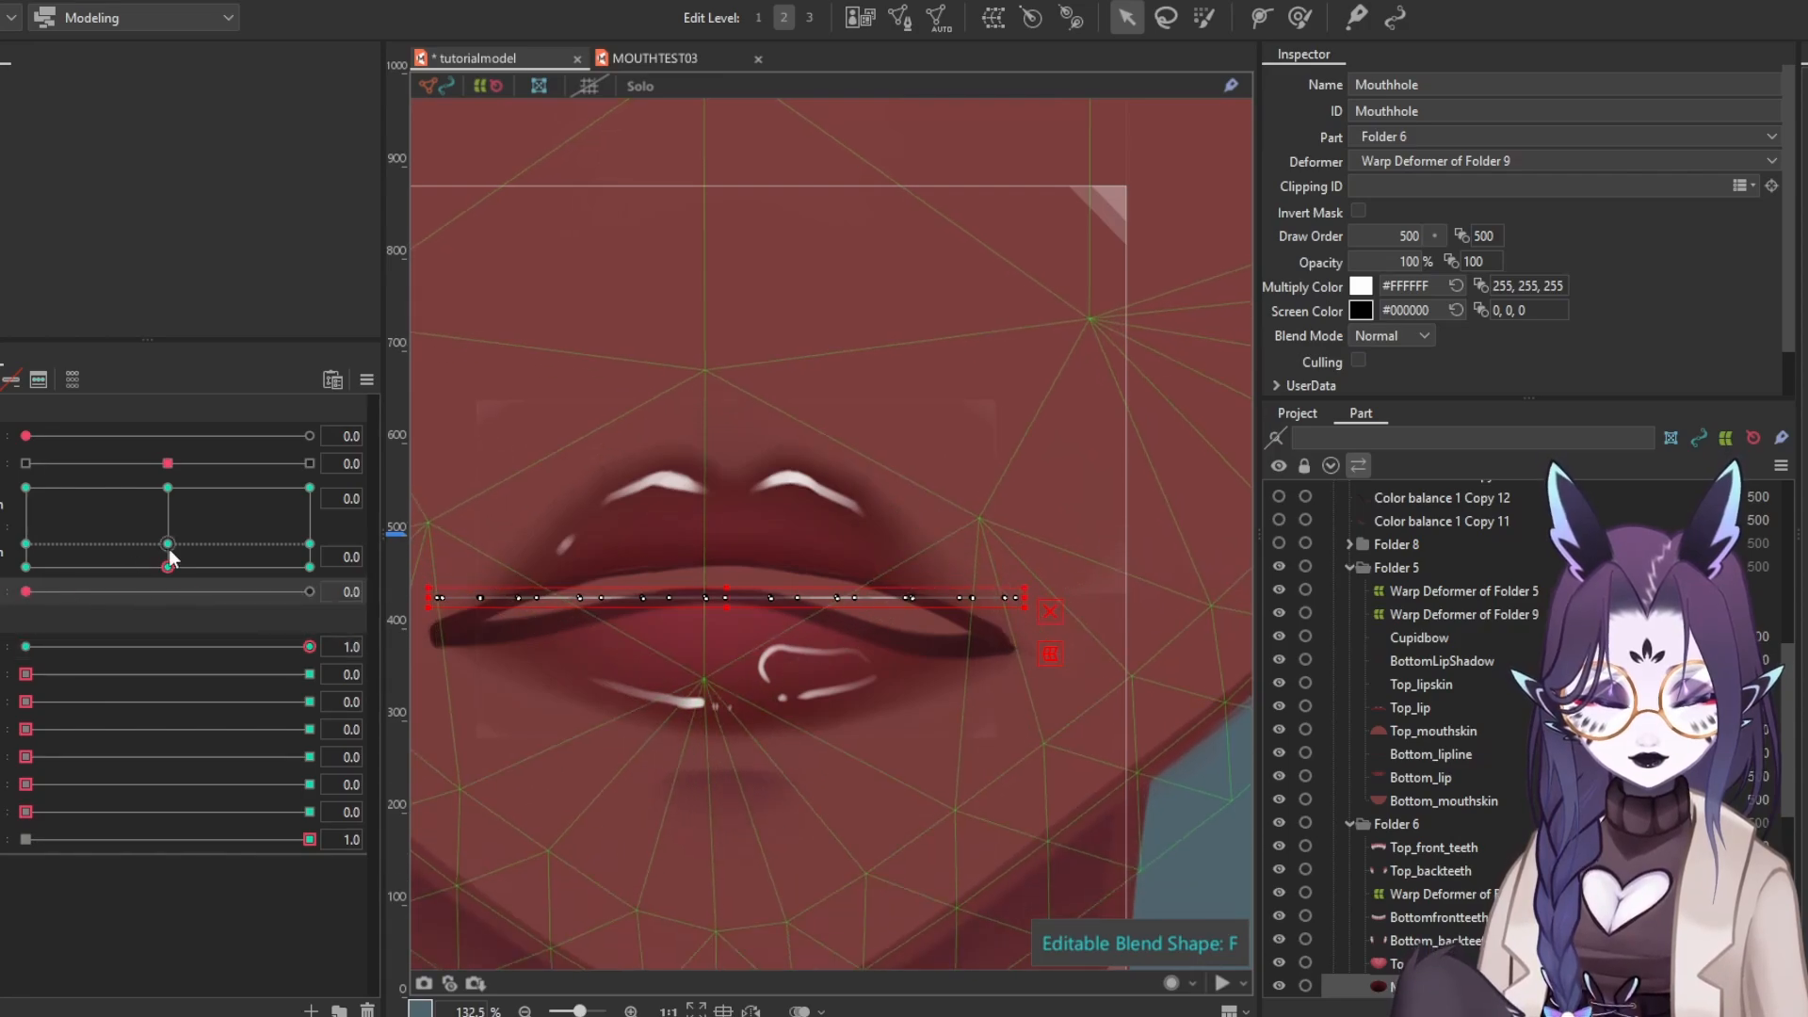
pyautogui.moveTo(170, 559); pyautogui.dragTo(216, 510)
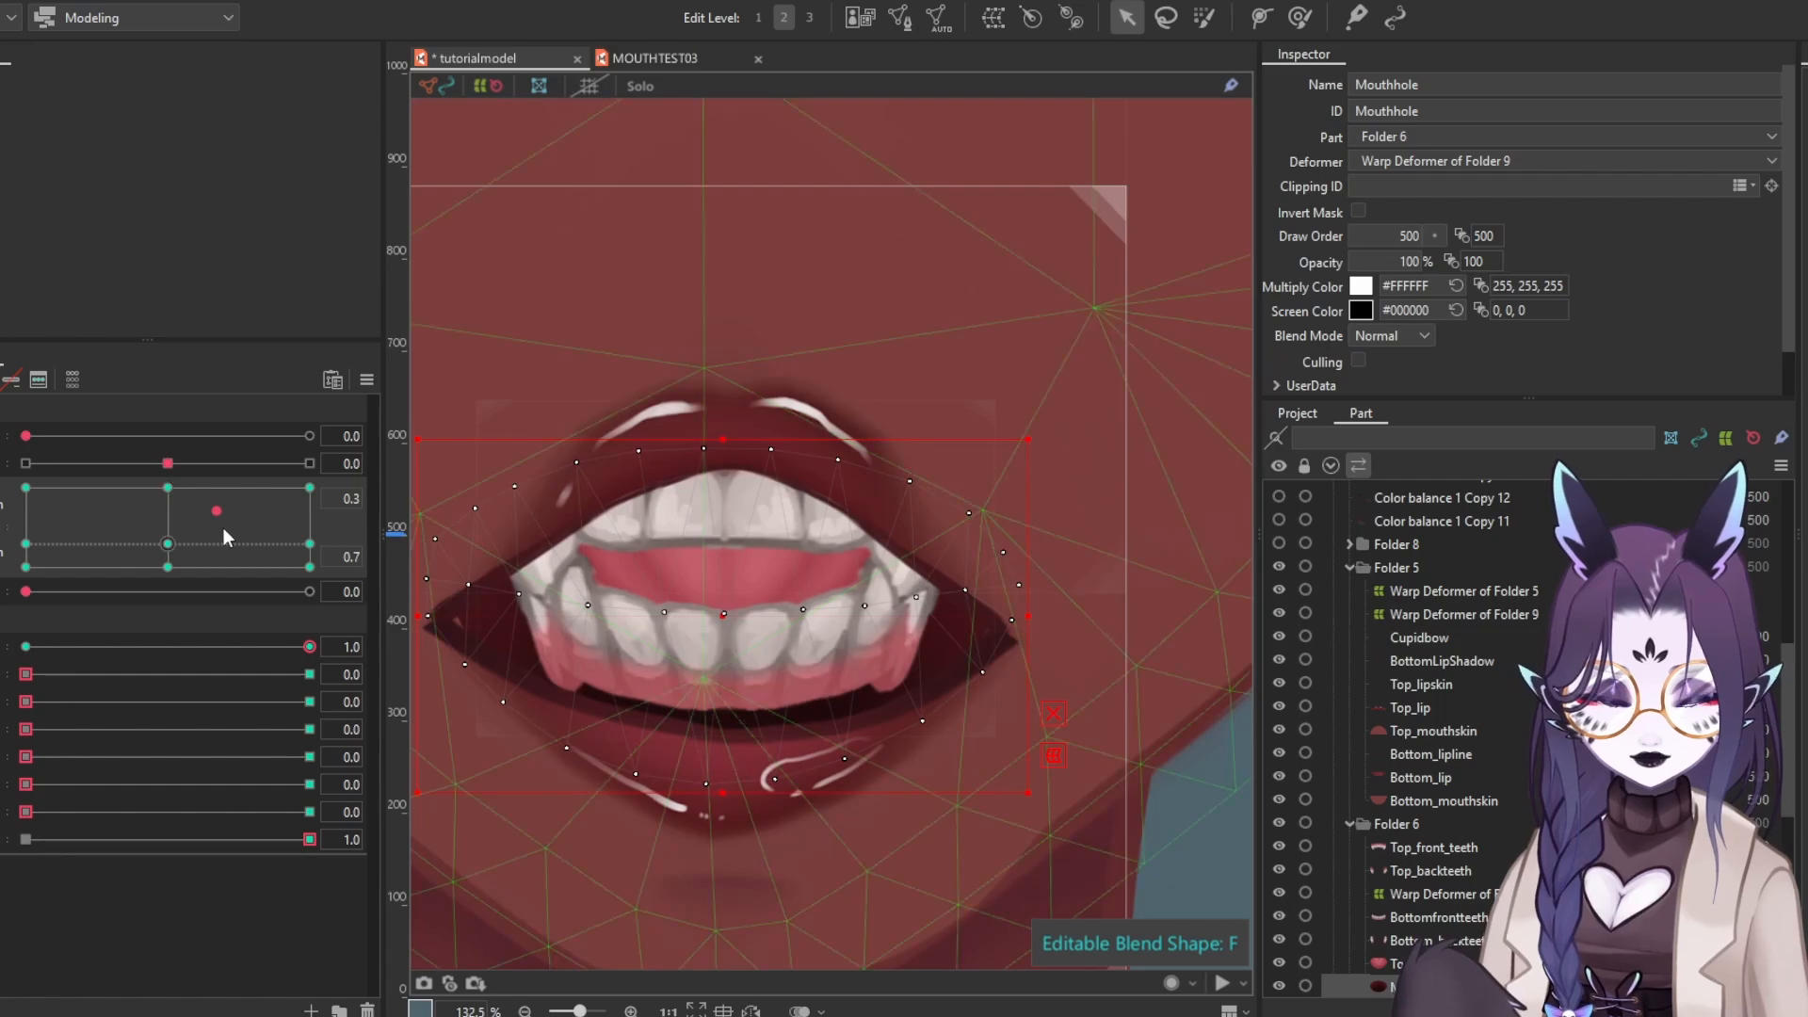
# Reset the two-axis and first lower-group parameters to 0.0 and paste the open form onto Mouthhole at the last blend shape's 1.0 key
pyautogui.click(164, 567)
pyautogui.moveTo(191, 646); pyautogui.dragTo(26, 646)
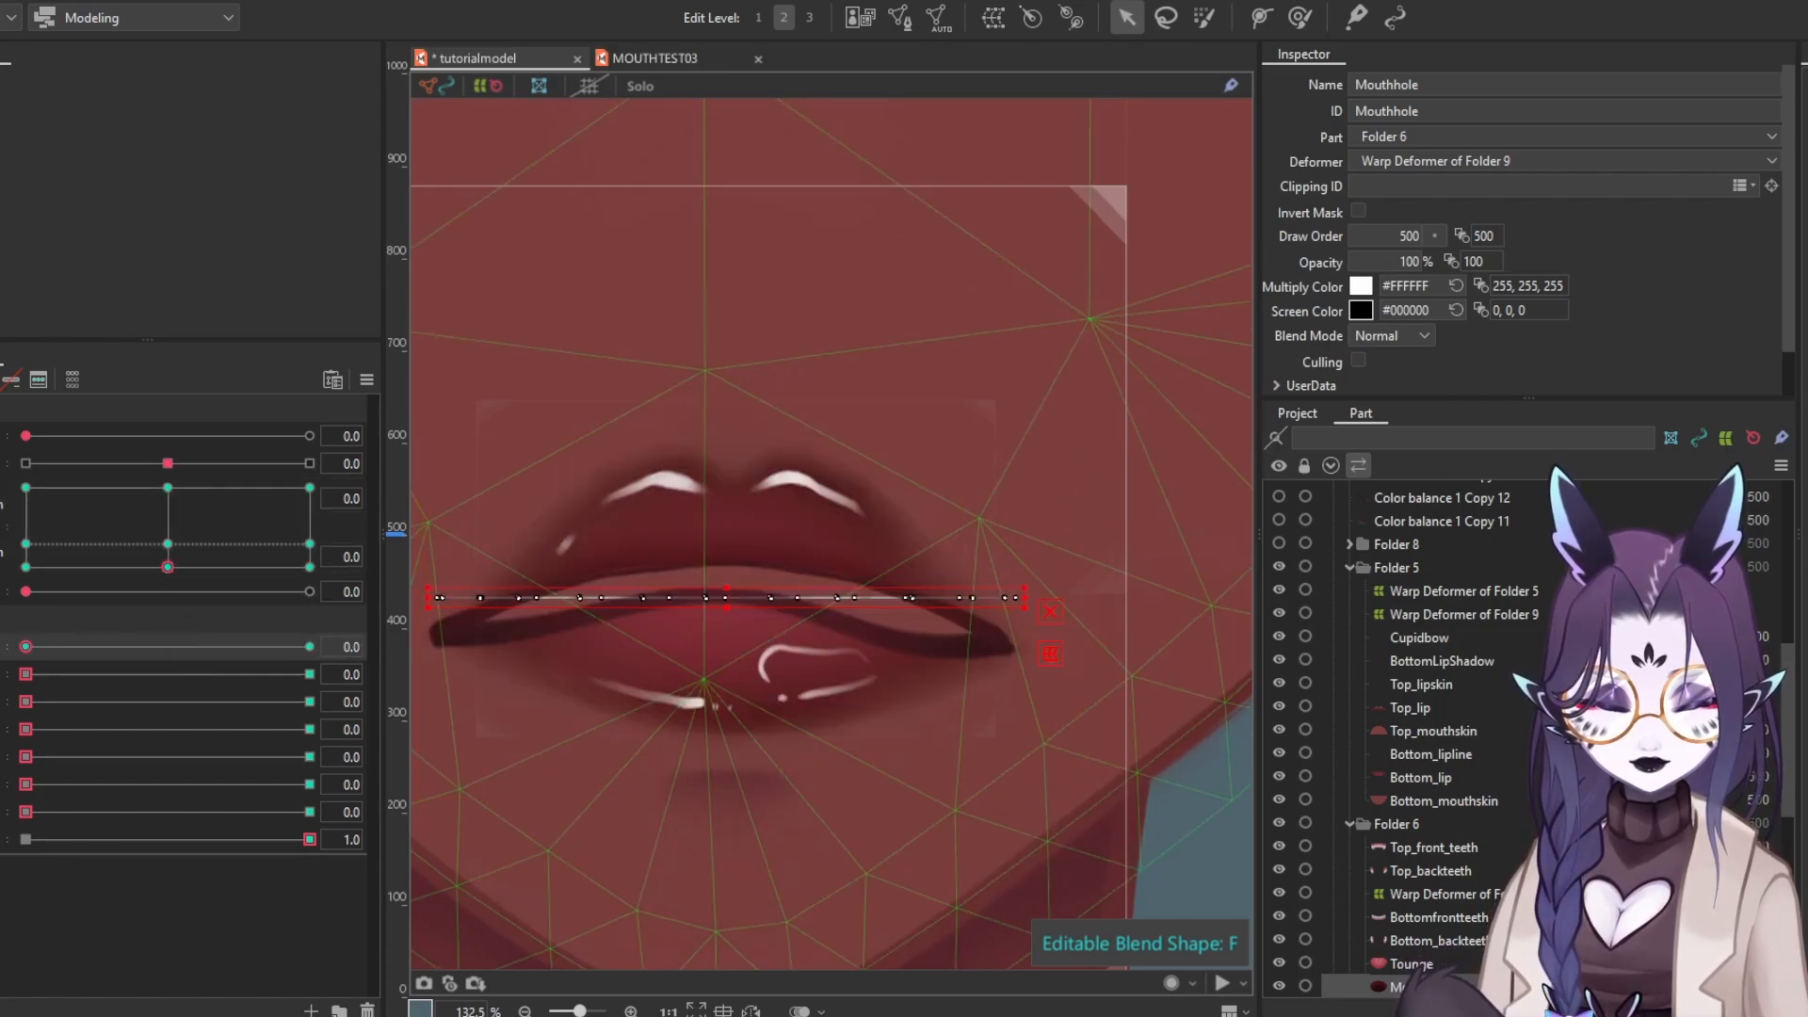
pyautogui.click(53, 842)
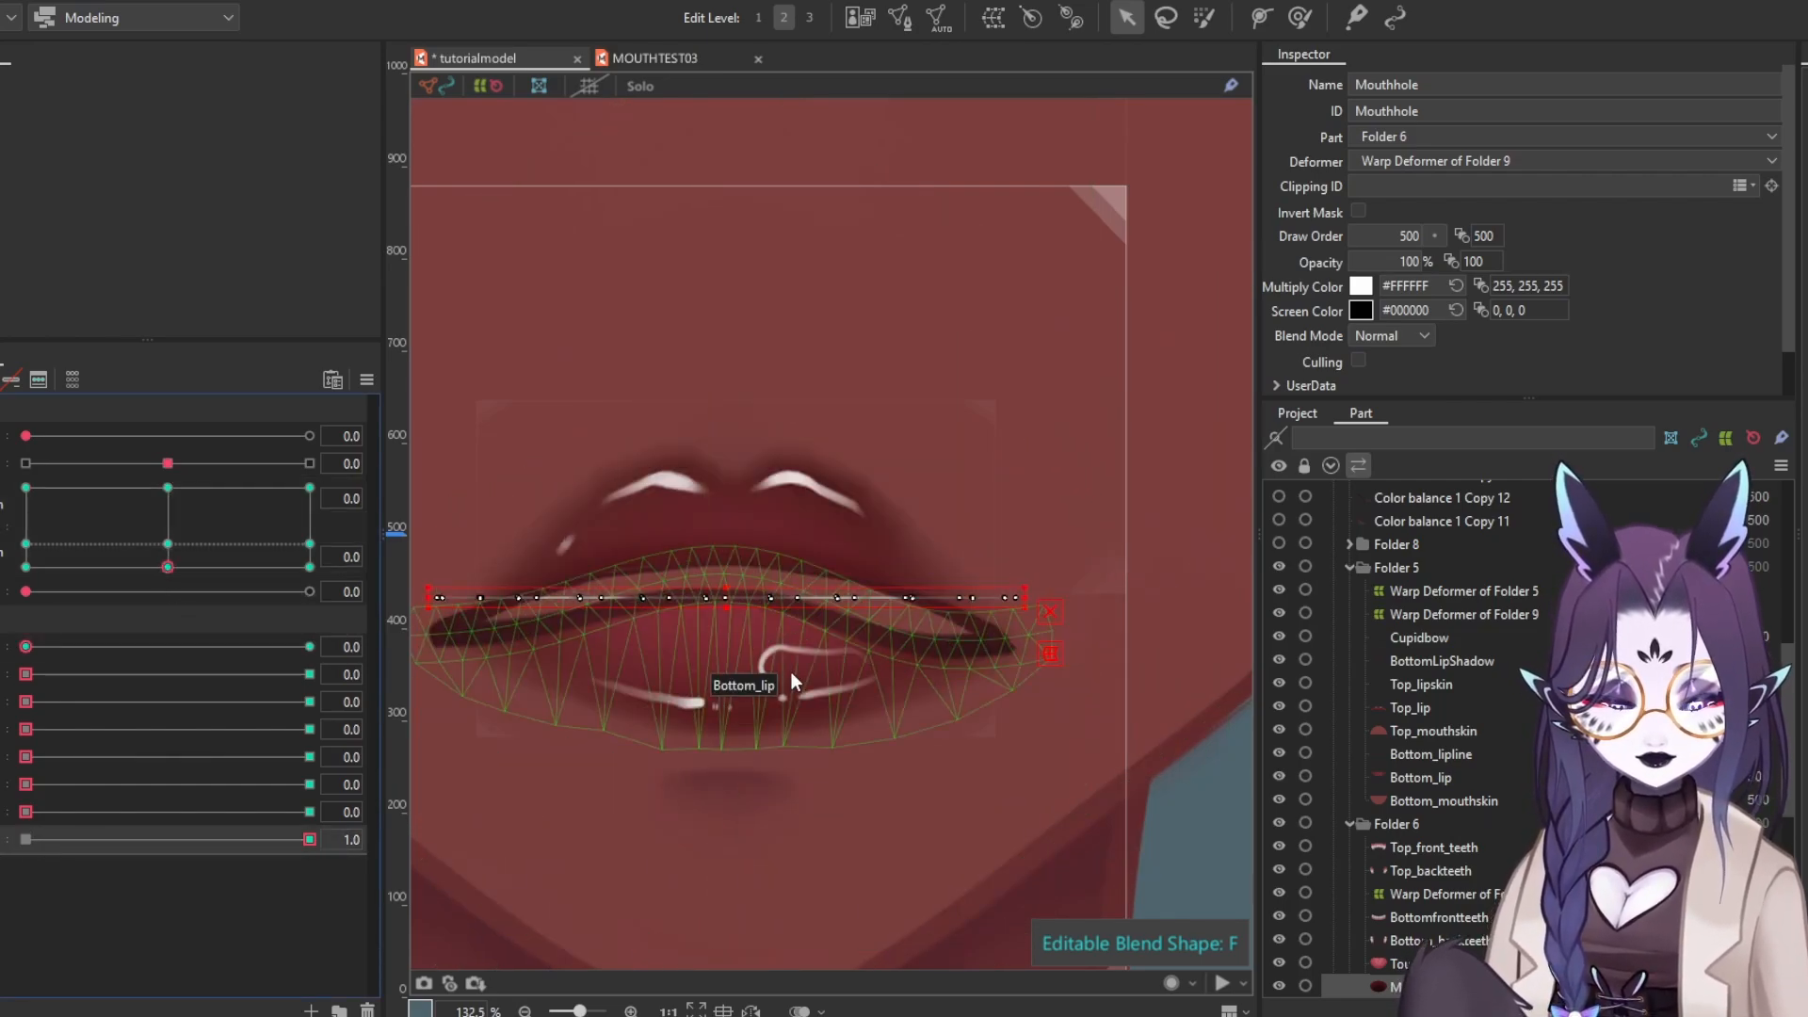
pyautogui.hotkey('ctrl', 'v')
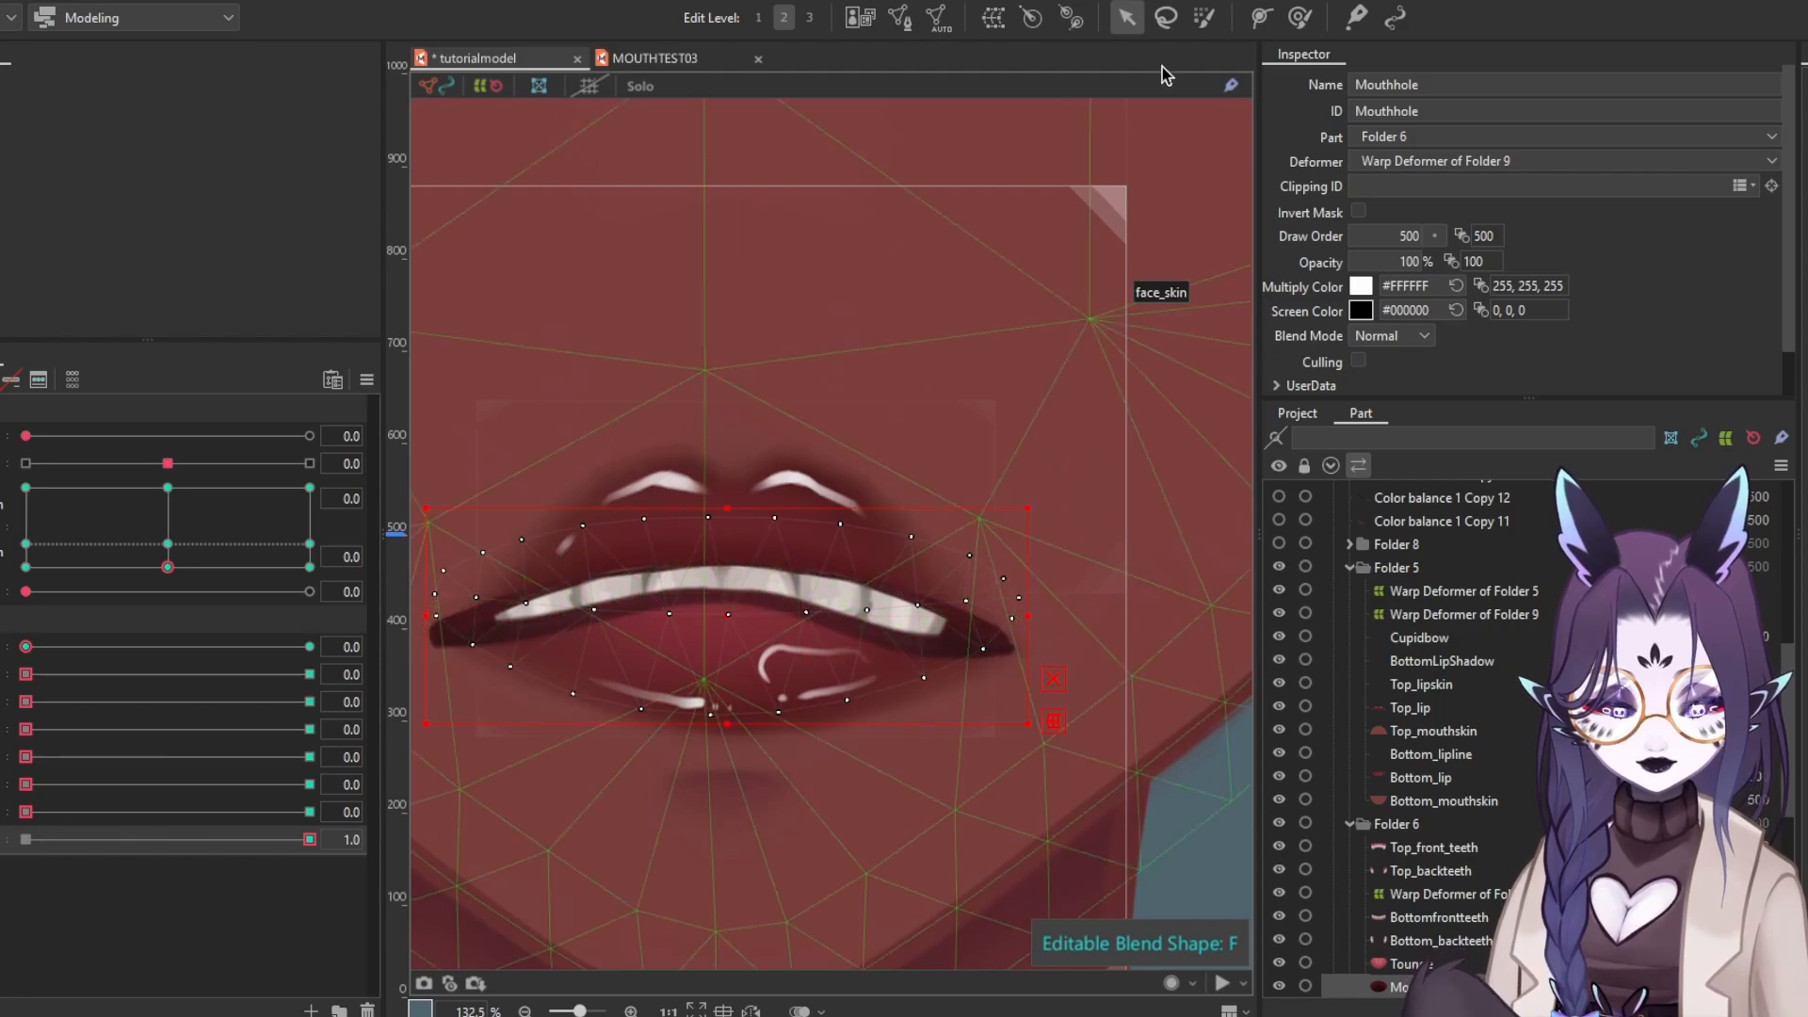
# Reshape the Mouthhole outline with the deform brush, pulling its edges and corners in to fit inside the lips
pyautogui.click(1299, 18)
pyautogui.scroll(-2, 881, 434)
pyautogui.moveTo(880, 433); pyautogui.dragTo(862, 461)
pyautogui.scroll(2, 626, 565)
pyautogui.moveTo(535, 542)
pyautogui.mouseDown()
pyautogui.moveTo(555, 542)
pyautogui.moveTo(520, 610)
pyautogui.mouseUp()
pyautogui.moveTo(1082, 518)
pyautogui.mouseDown()
pyautogui.moveTo(961, 537)
pyautogui.moveTo(985, 602)
pyautogui.moveTo(973, 654)
pyautogui.mouseUp()
pyautogui.moveTo(641, 691); pyautogui.dragTo(676, 665)
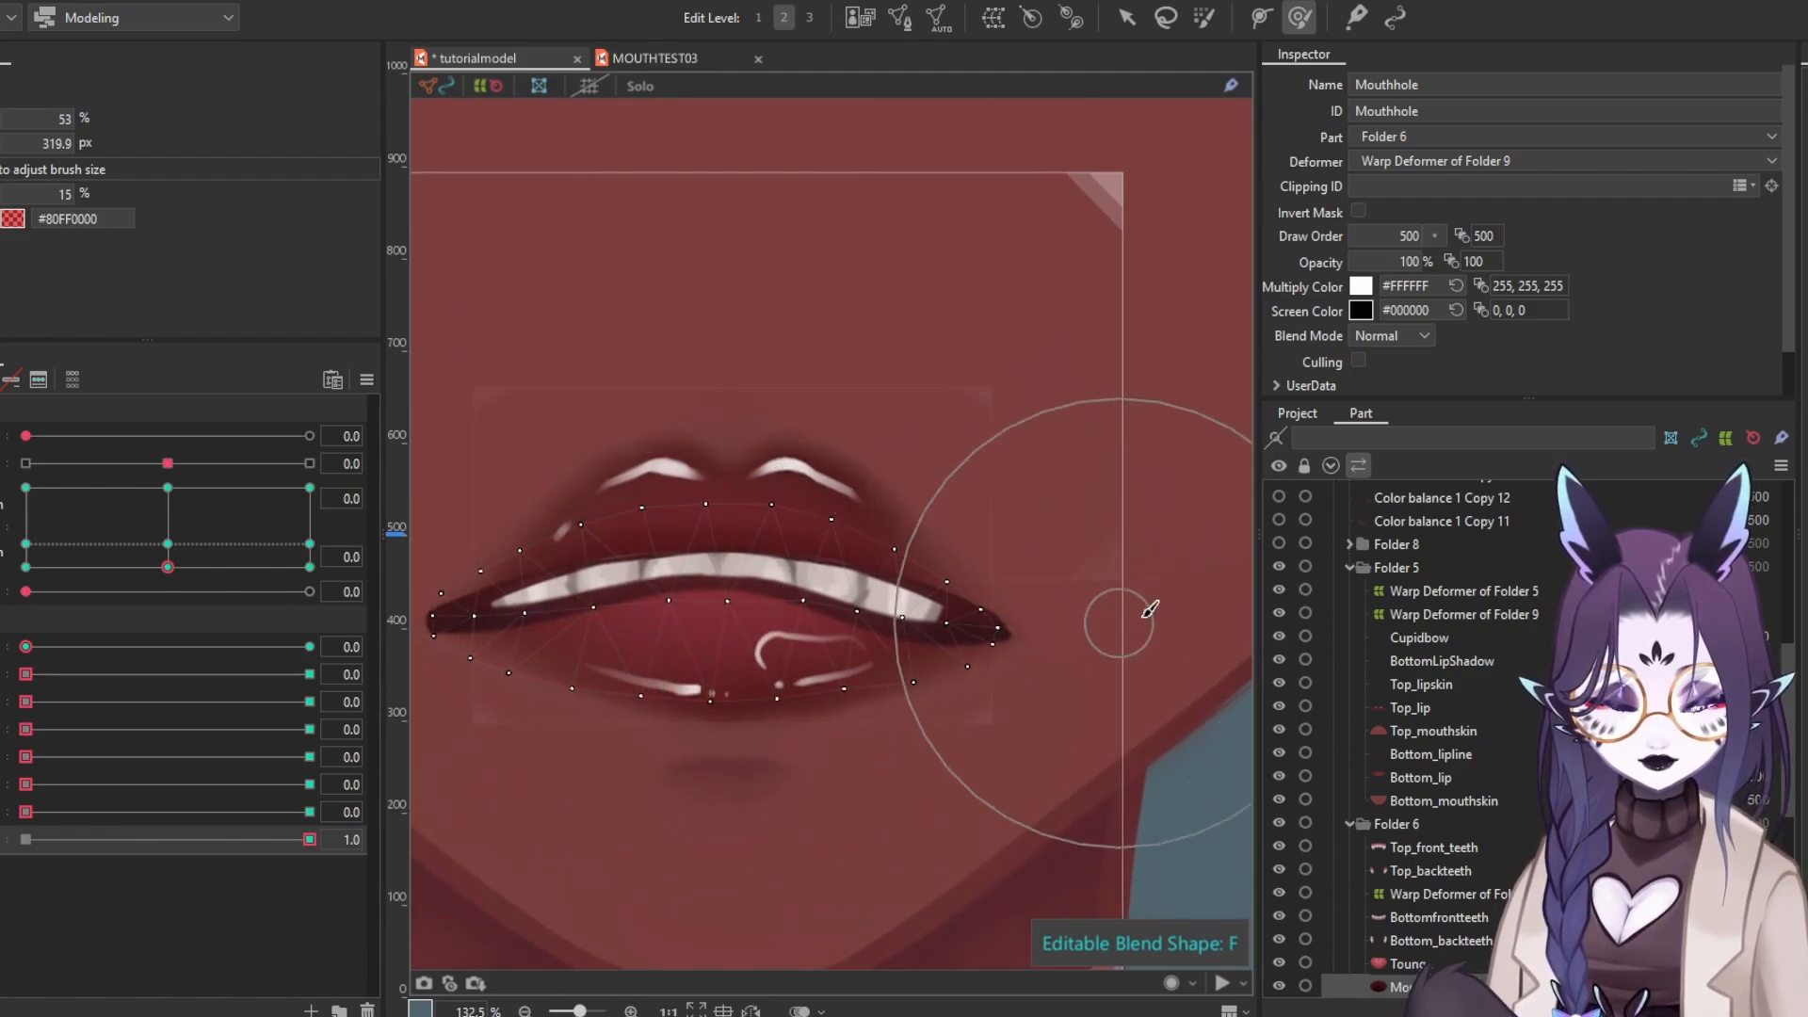
pyautogui.click(1128, 18)
# Set the draw order of Bottom_mouthskin, Bottom_lip, Bottom_lipline, Mouthhole, Tounge and all four teeth parts to 490 using Multiple Keys Editing
pyautogui.scroll(-1, 1520, 851)
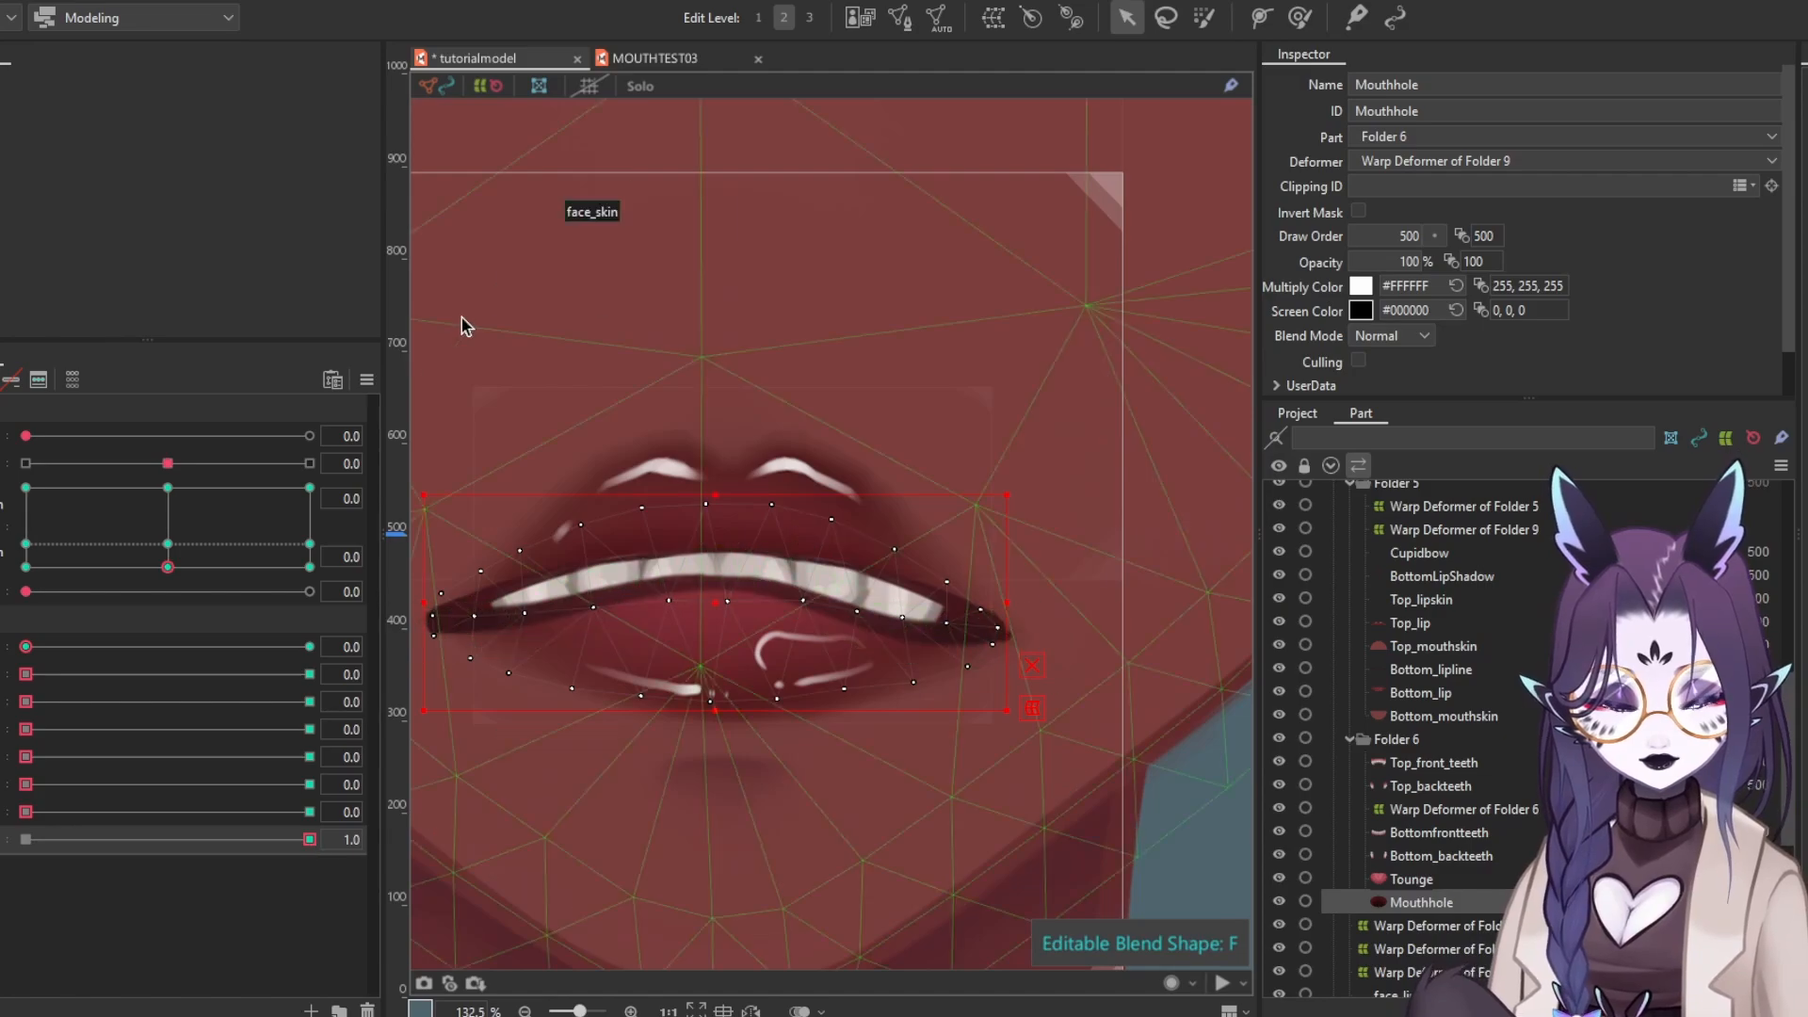
pyautogui.click(1418, 714)
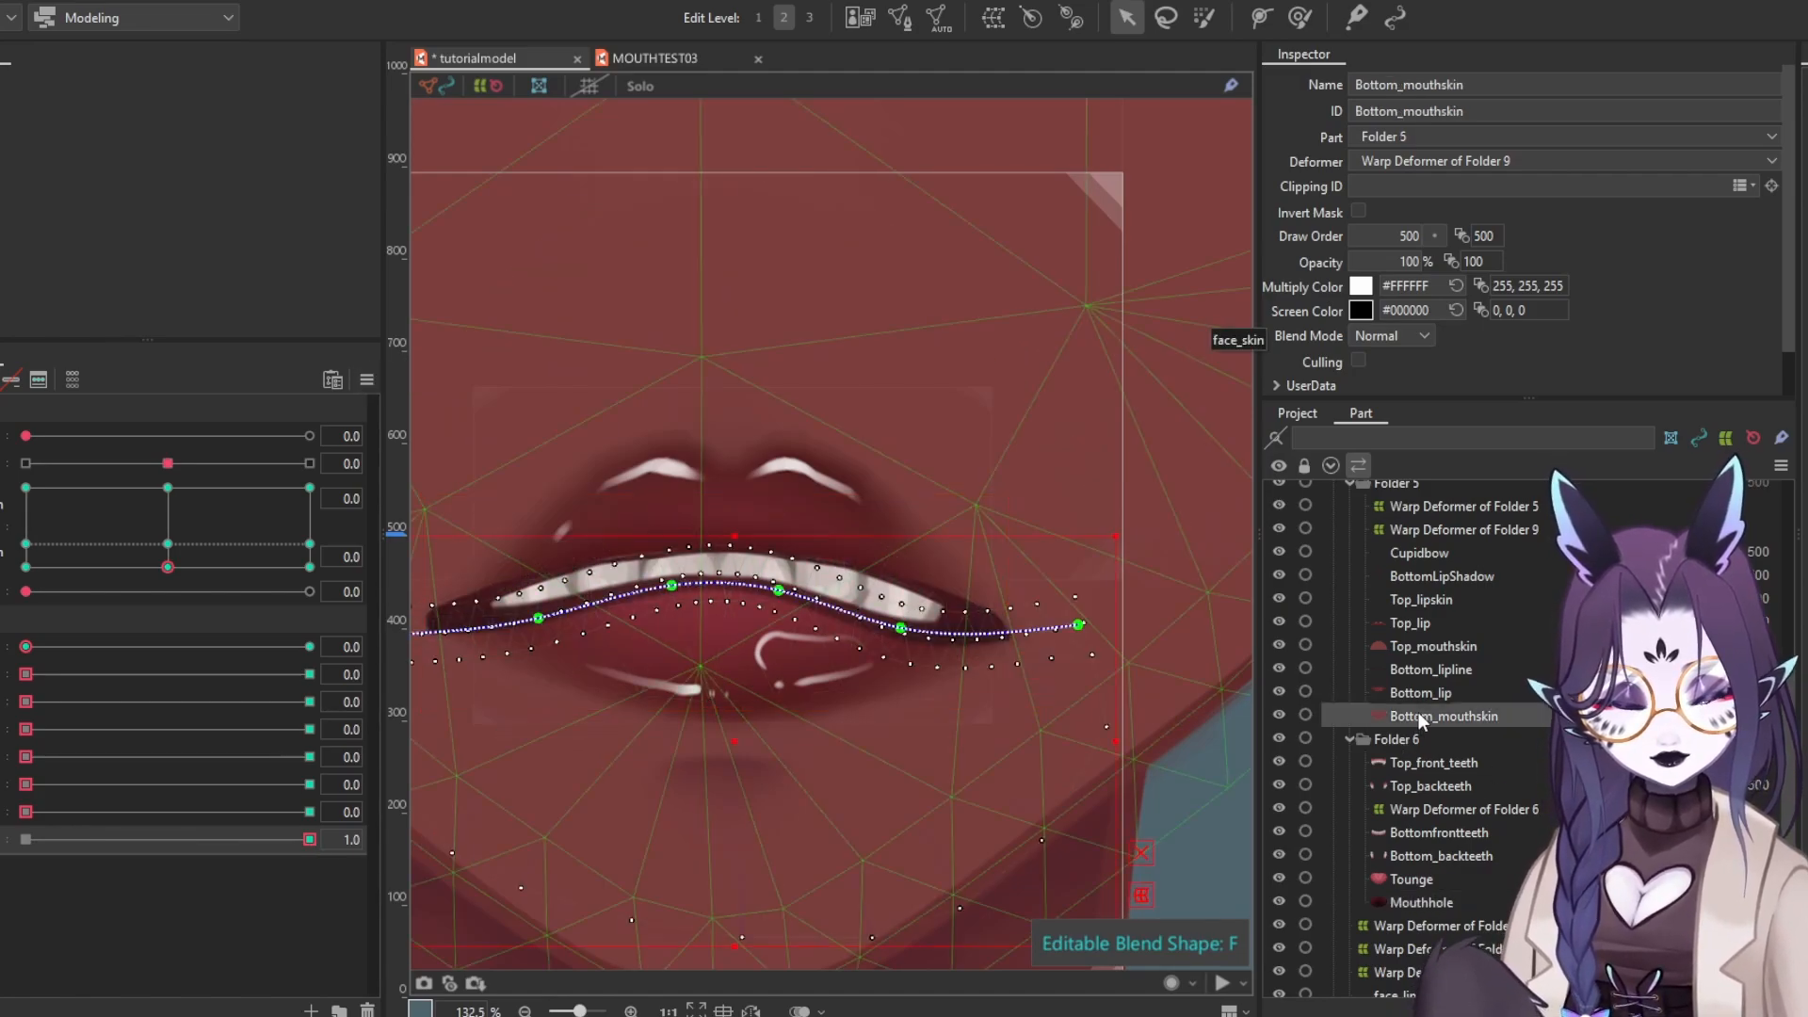
pyautogui.click(1434, 695)
pyautogui.keyDown('shift'); pyautogui.click(1446, 667); pyautogui.keyUp('shift')
pyautogui.click(1443, 711)
pyautogui.keyDown('shift'); pyautogui.click(1455, 673); pyautogui.keyUp('shift')
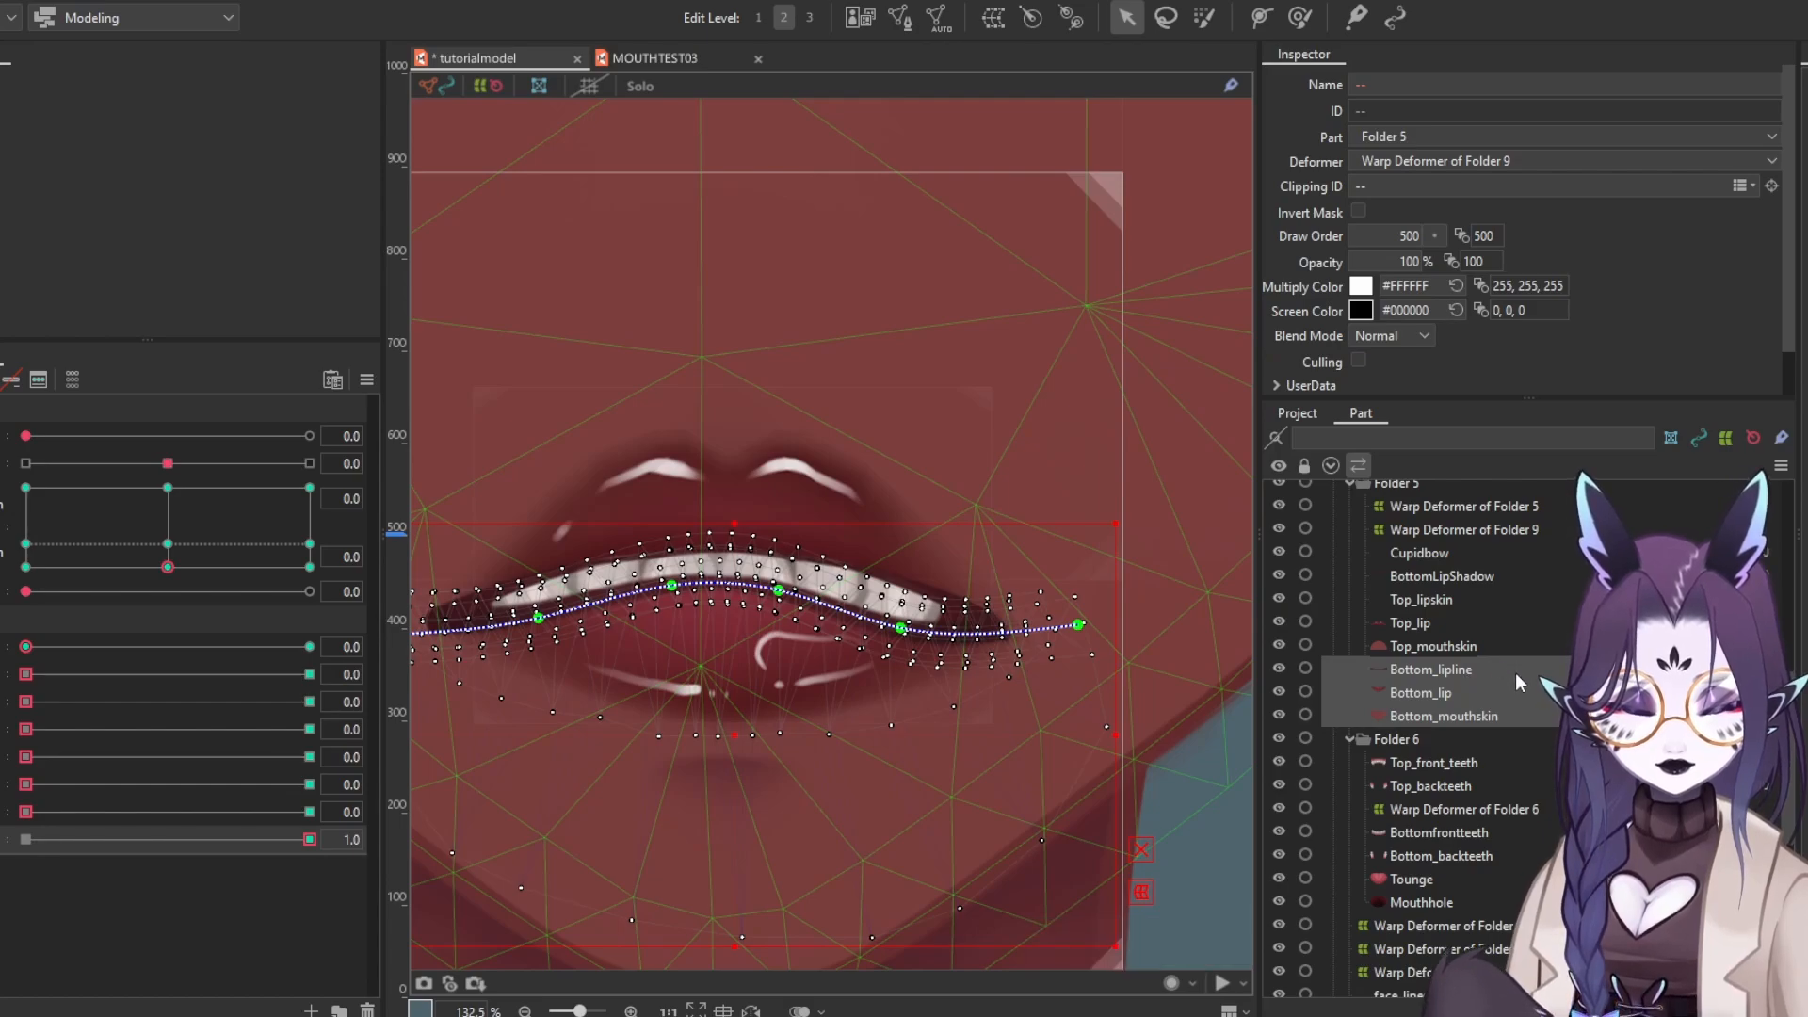
pyautogui.scroll(-1, 1450, 715)
pyautogui.keyDown('ctrl'); pyautogui.click(1441, 816); pyautogui.keyUp('ctrl')
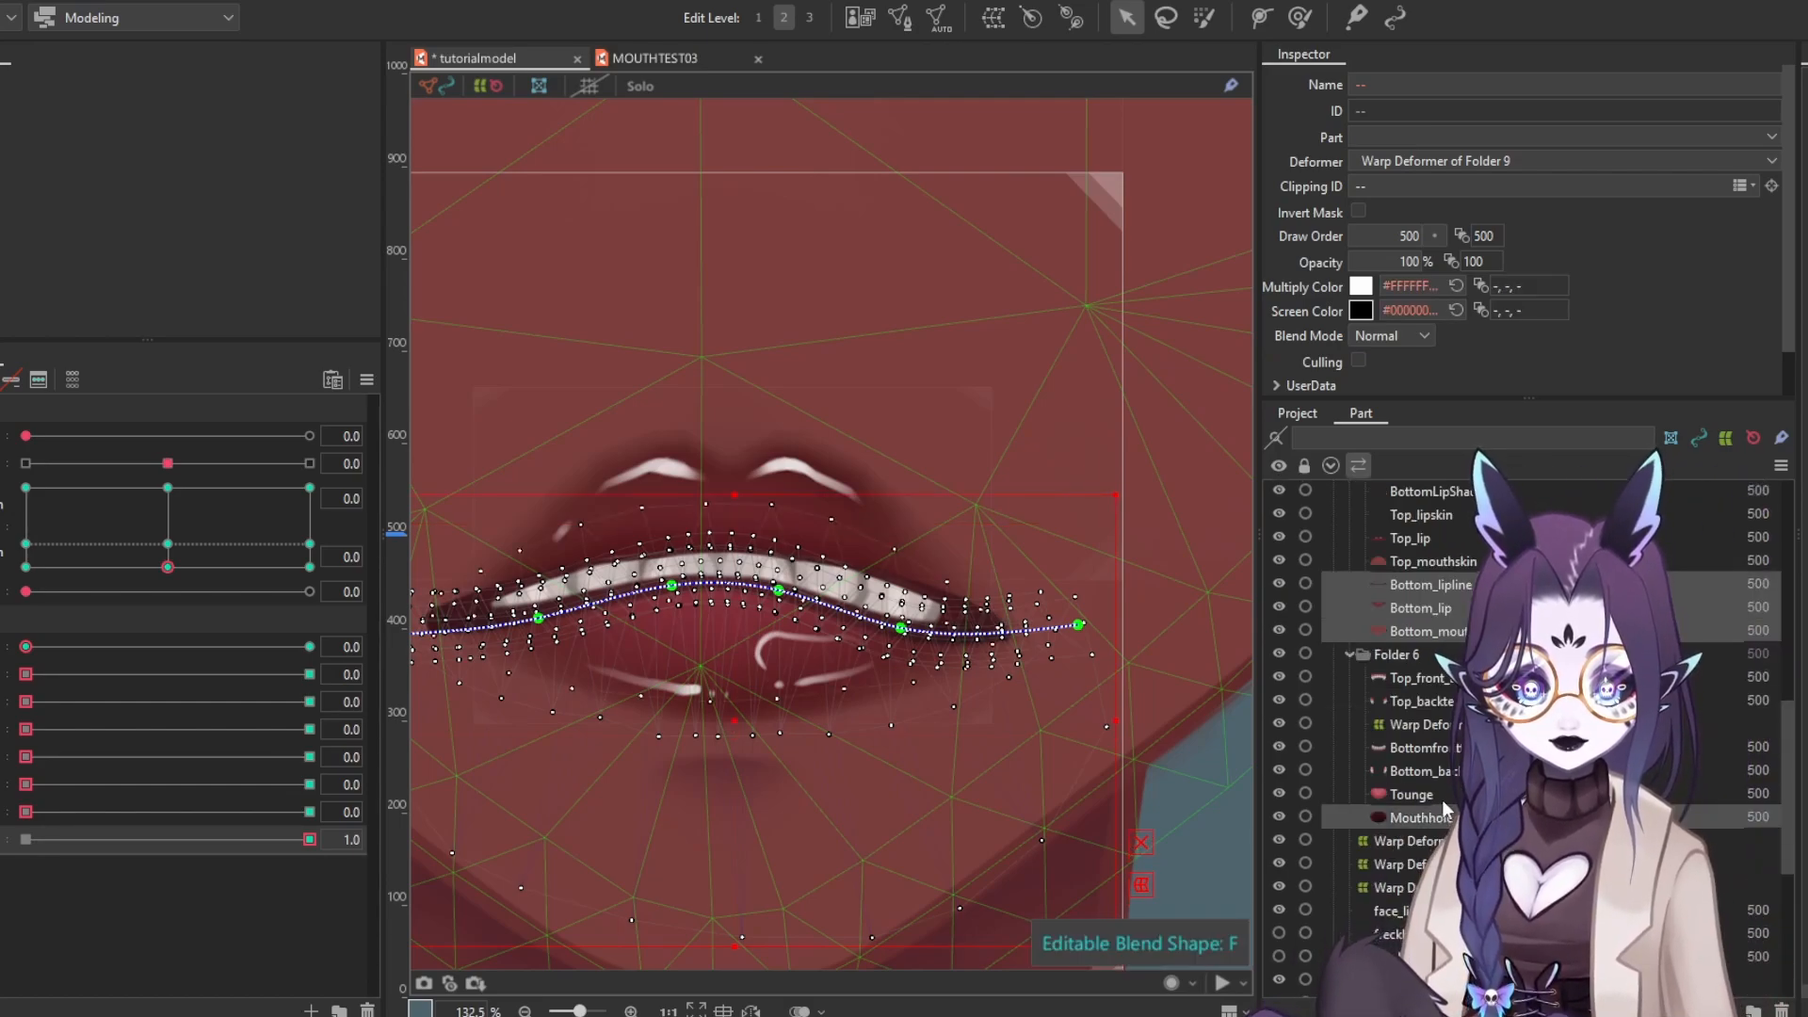
pyautogui.keyDown('ctrl'); pyautogui.click(1448, 792); pyautogui.keyUp('ctrl')
pyautogui.keyDown('ctrl'); pyautogui.click(1441, 748); pyautogui.keyUp('ctrl')
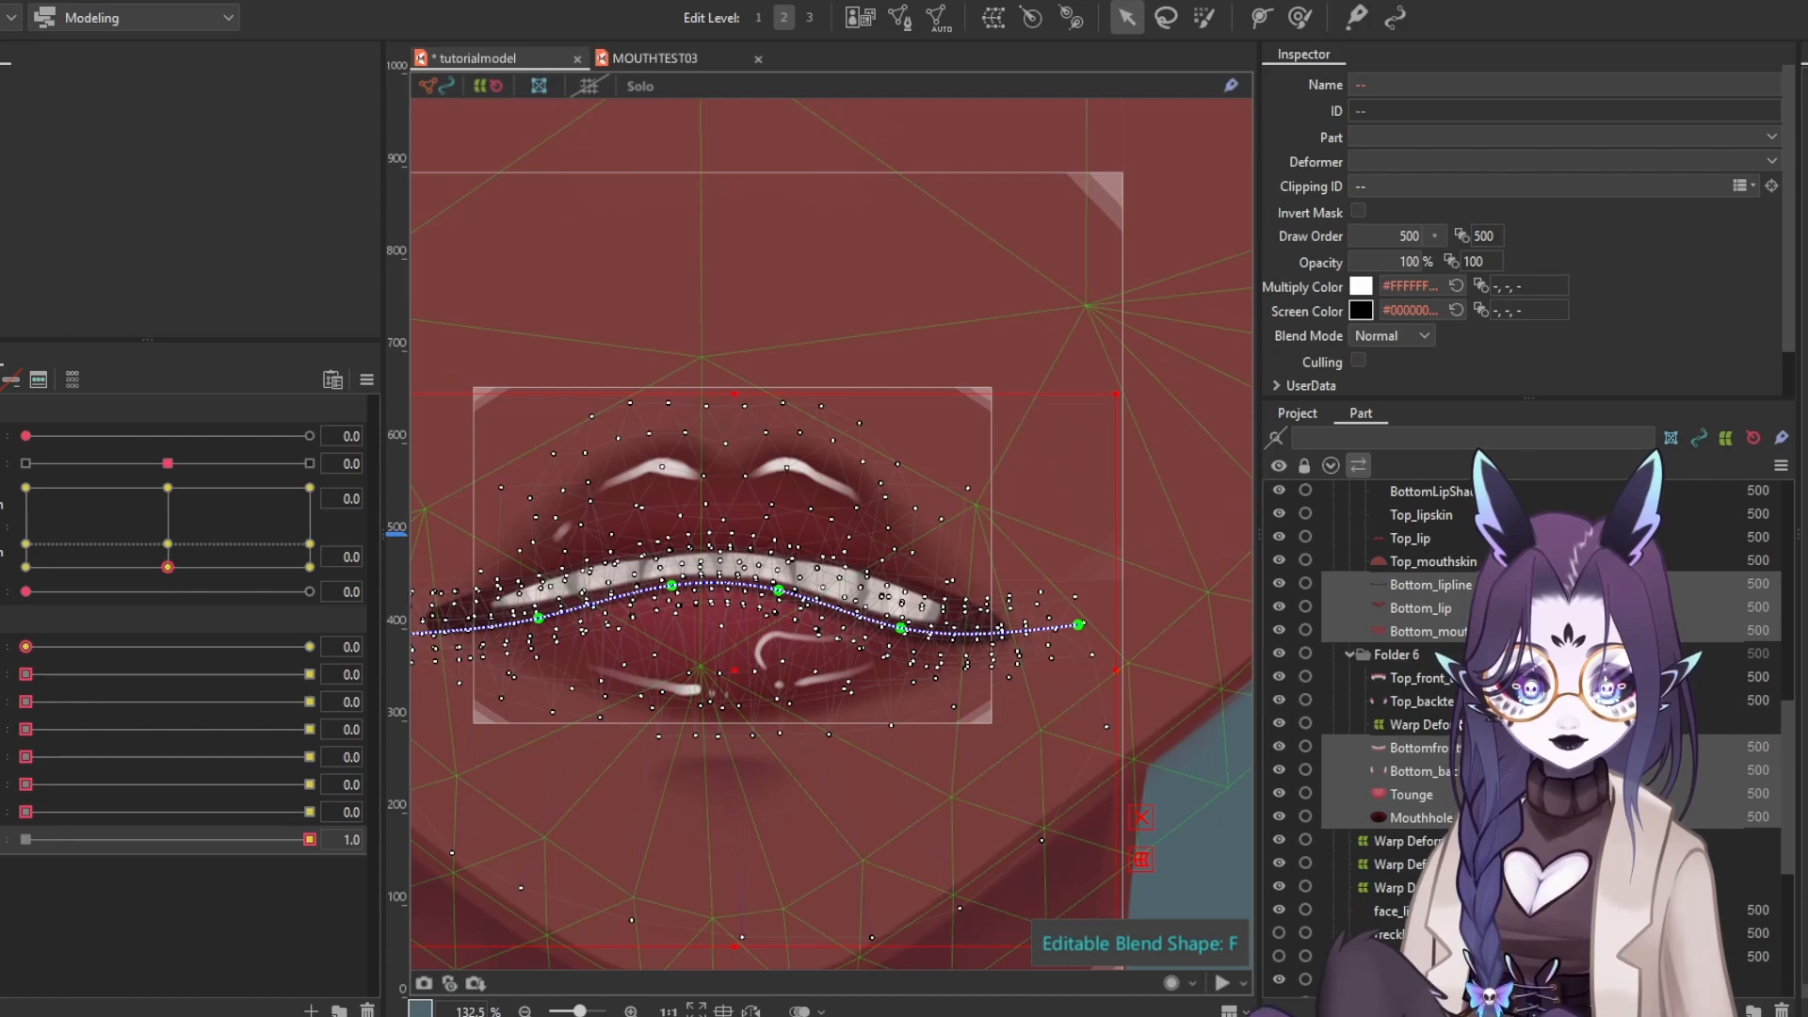
pyautogui.keyDown('ctrl'); pyautogui.click(1422, 701); pyautogui.keyUp('ctrl')
pyautogui.keyDown('ctrl'); pyautogui.click(1418, 677); pyautogui.keyUp('ctrl')
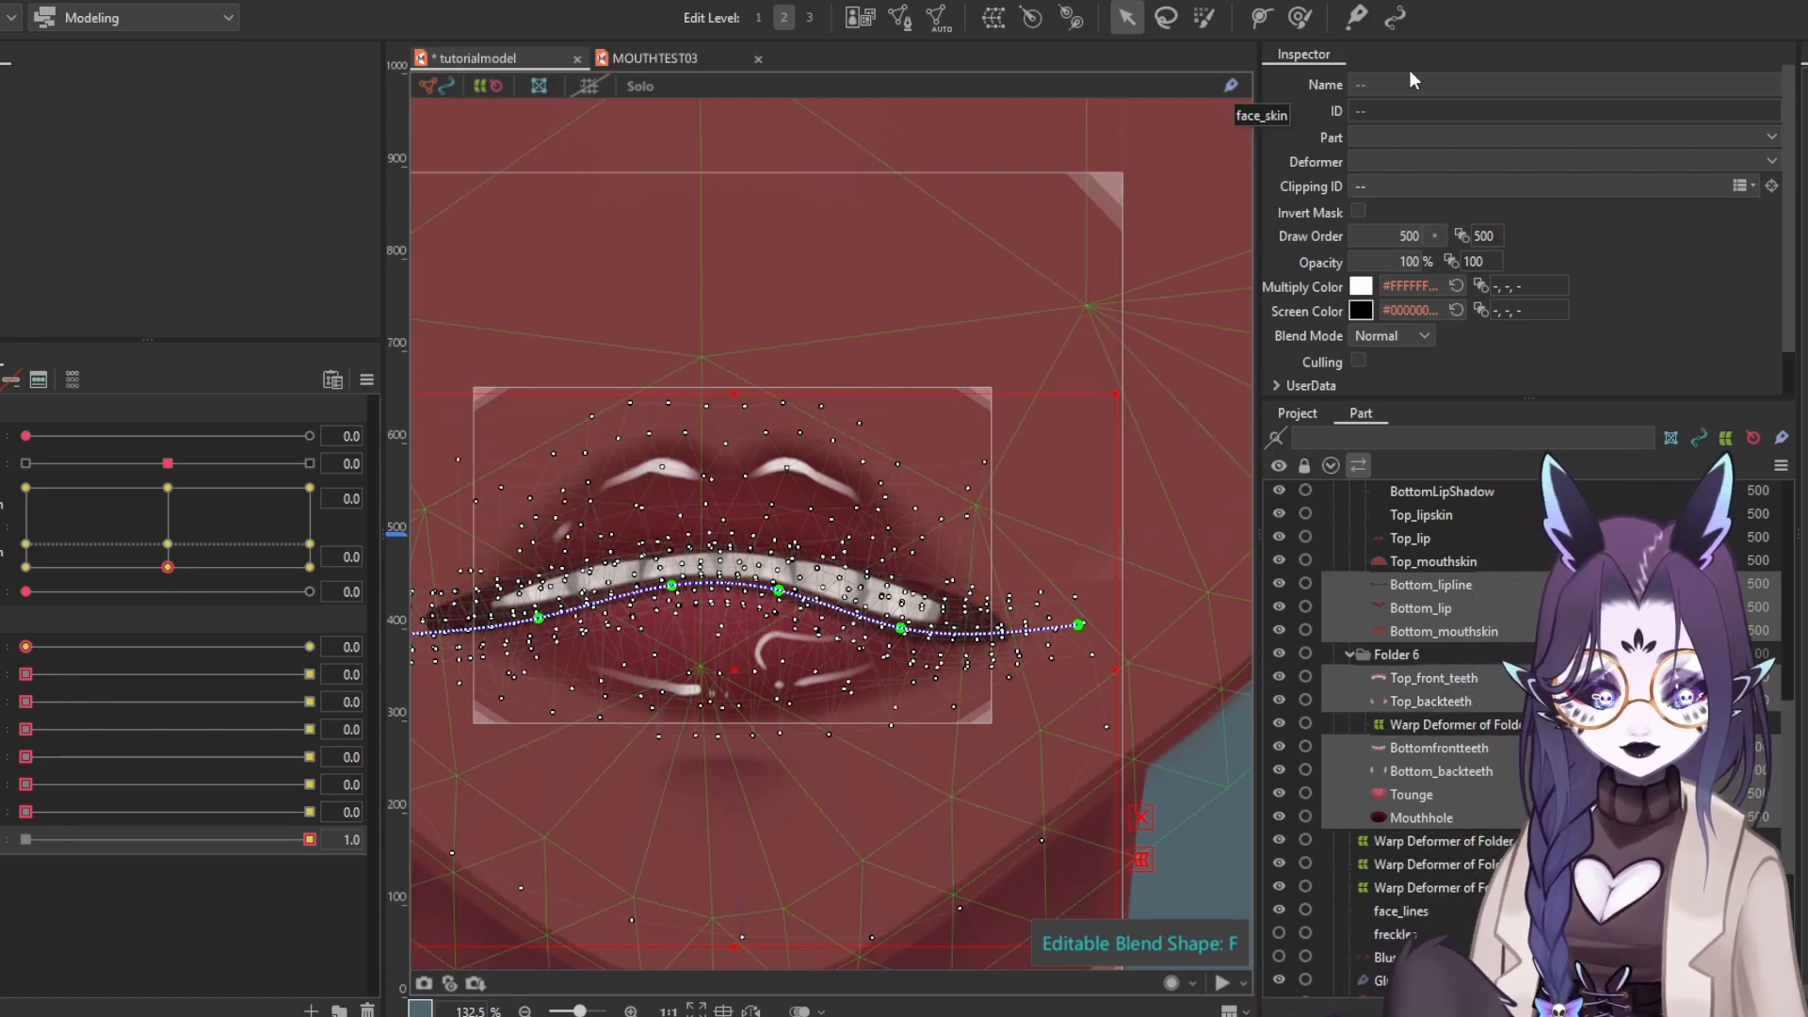
pyautogui.click(368, 381)
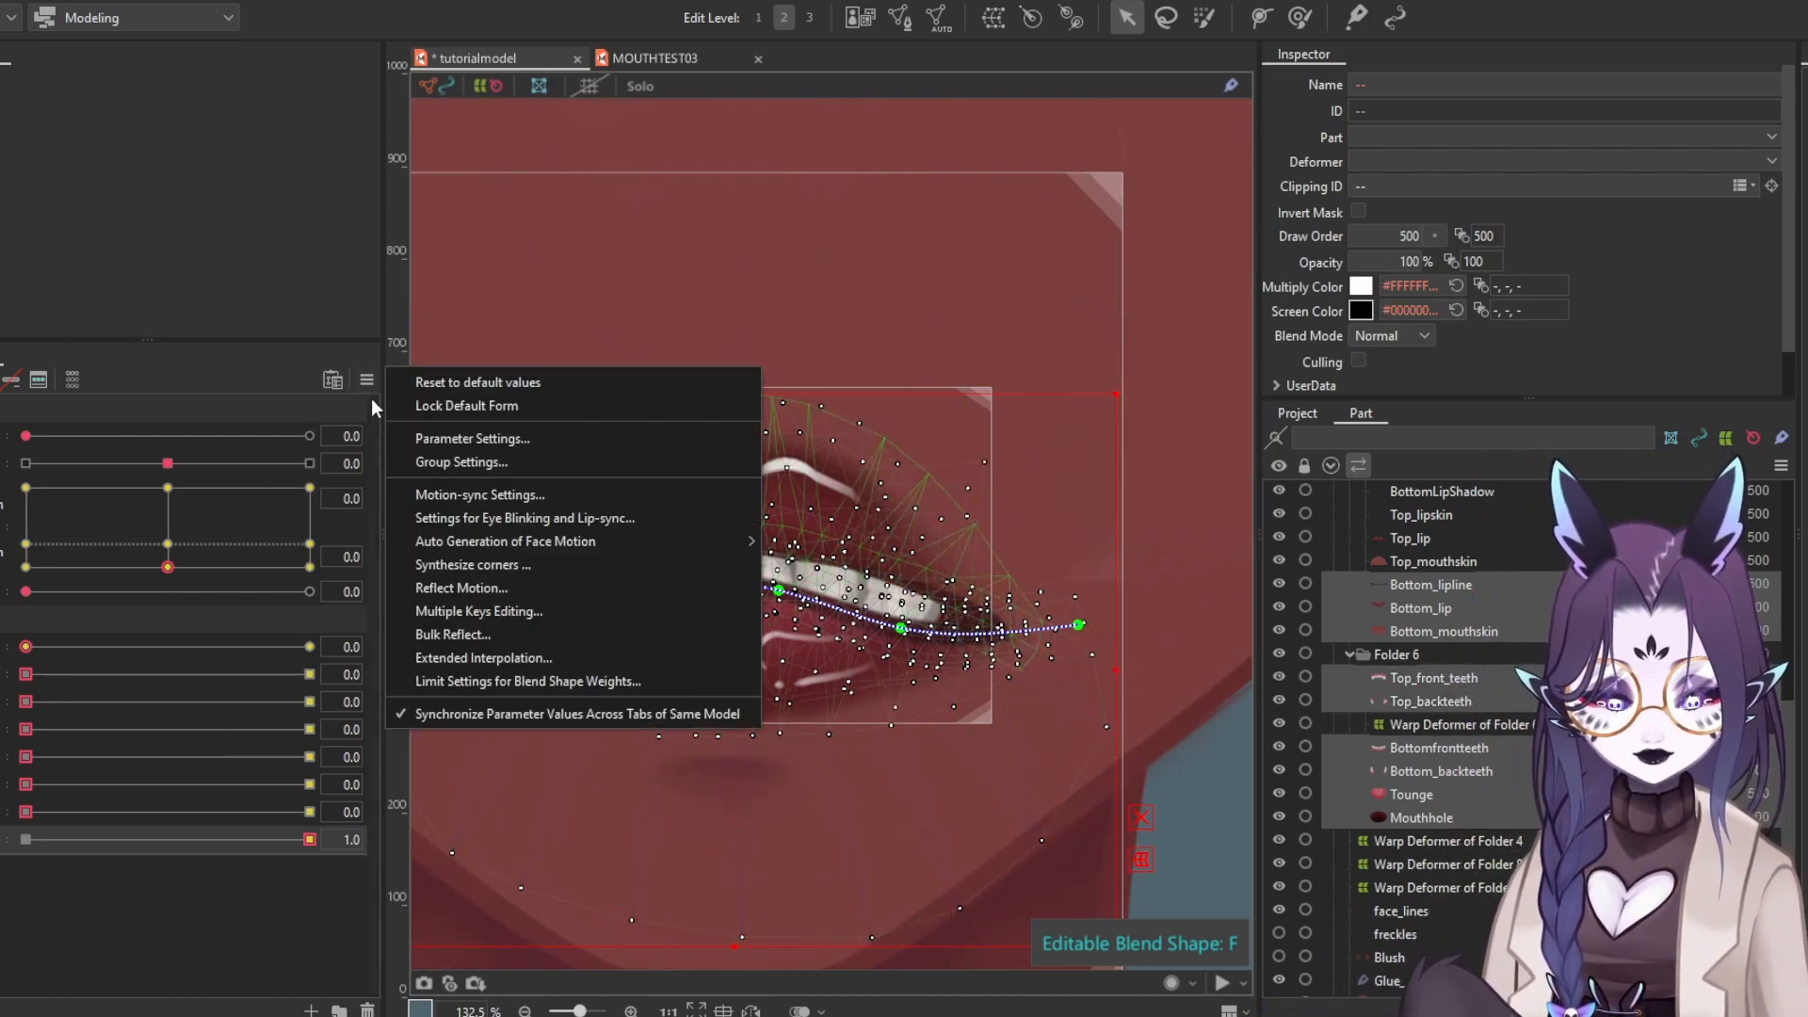
pyautogui.click(469, 612)
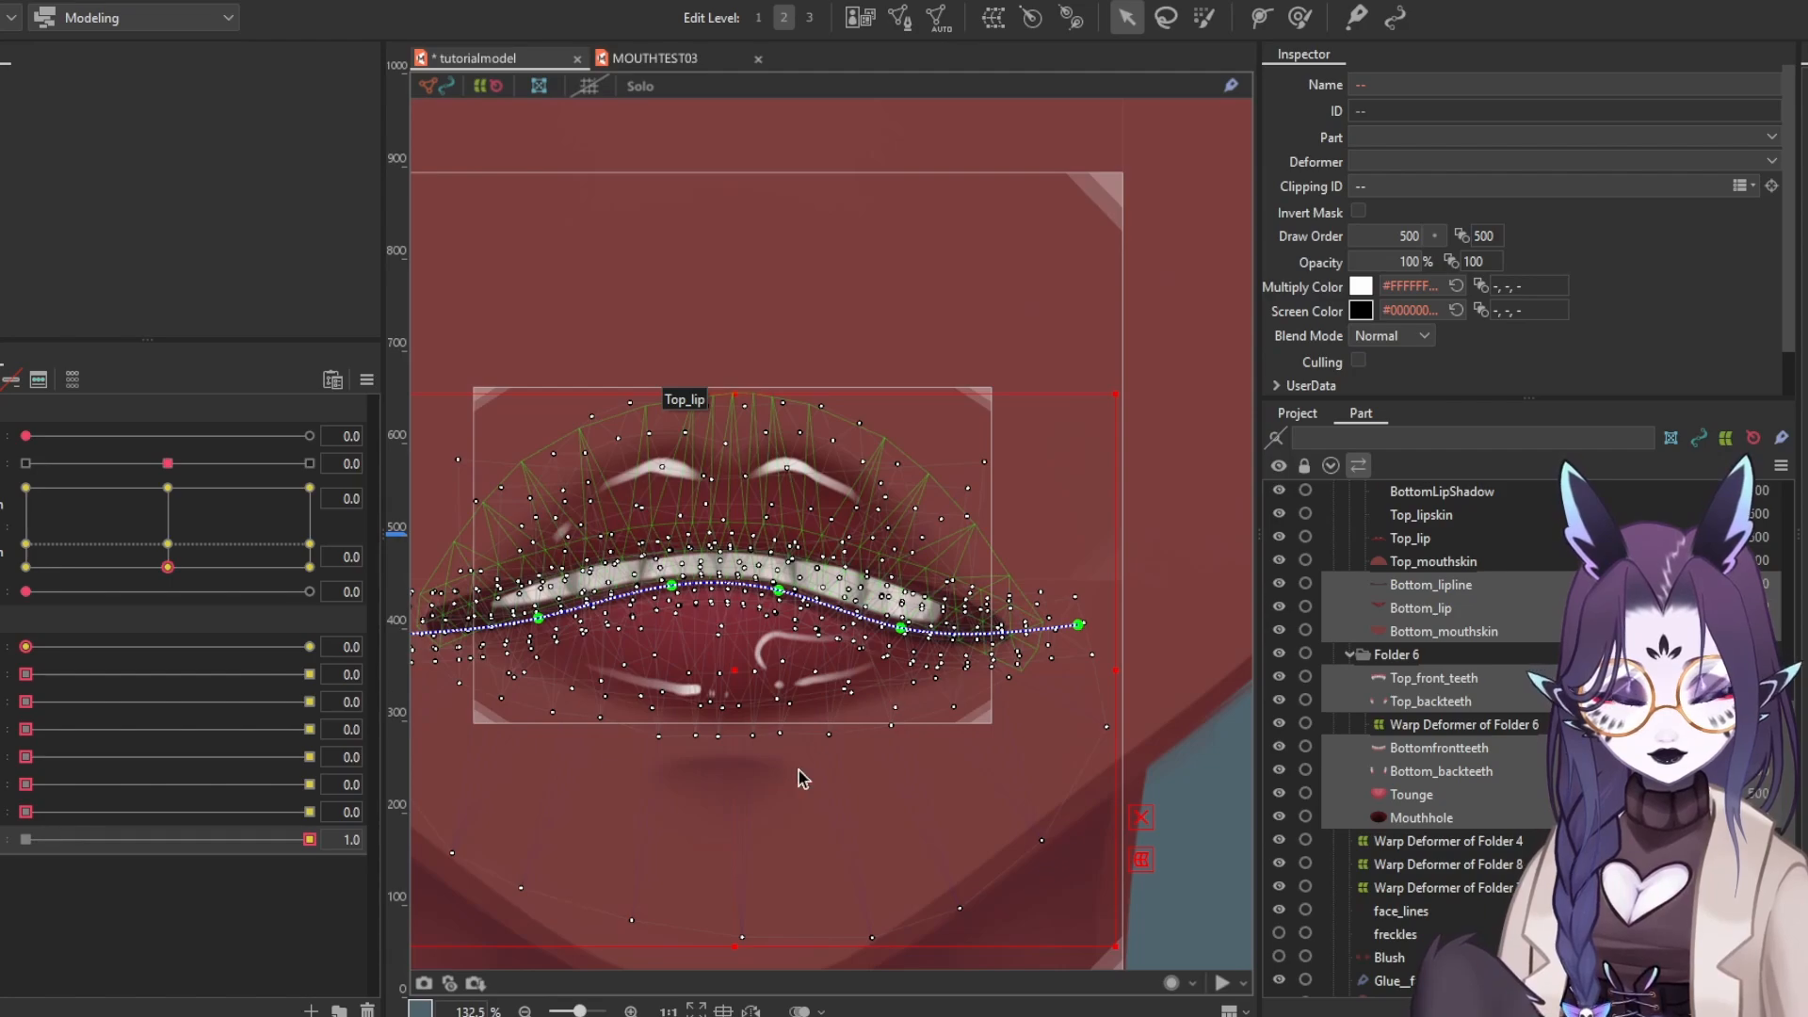
# Select every part from face_lines down to hair1 and make the hidden freckles, blush, sidehair, backhair and hair parts visible
pyautogui.scroll(-5, 1451, 754)
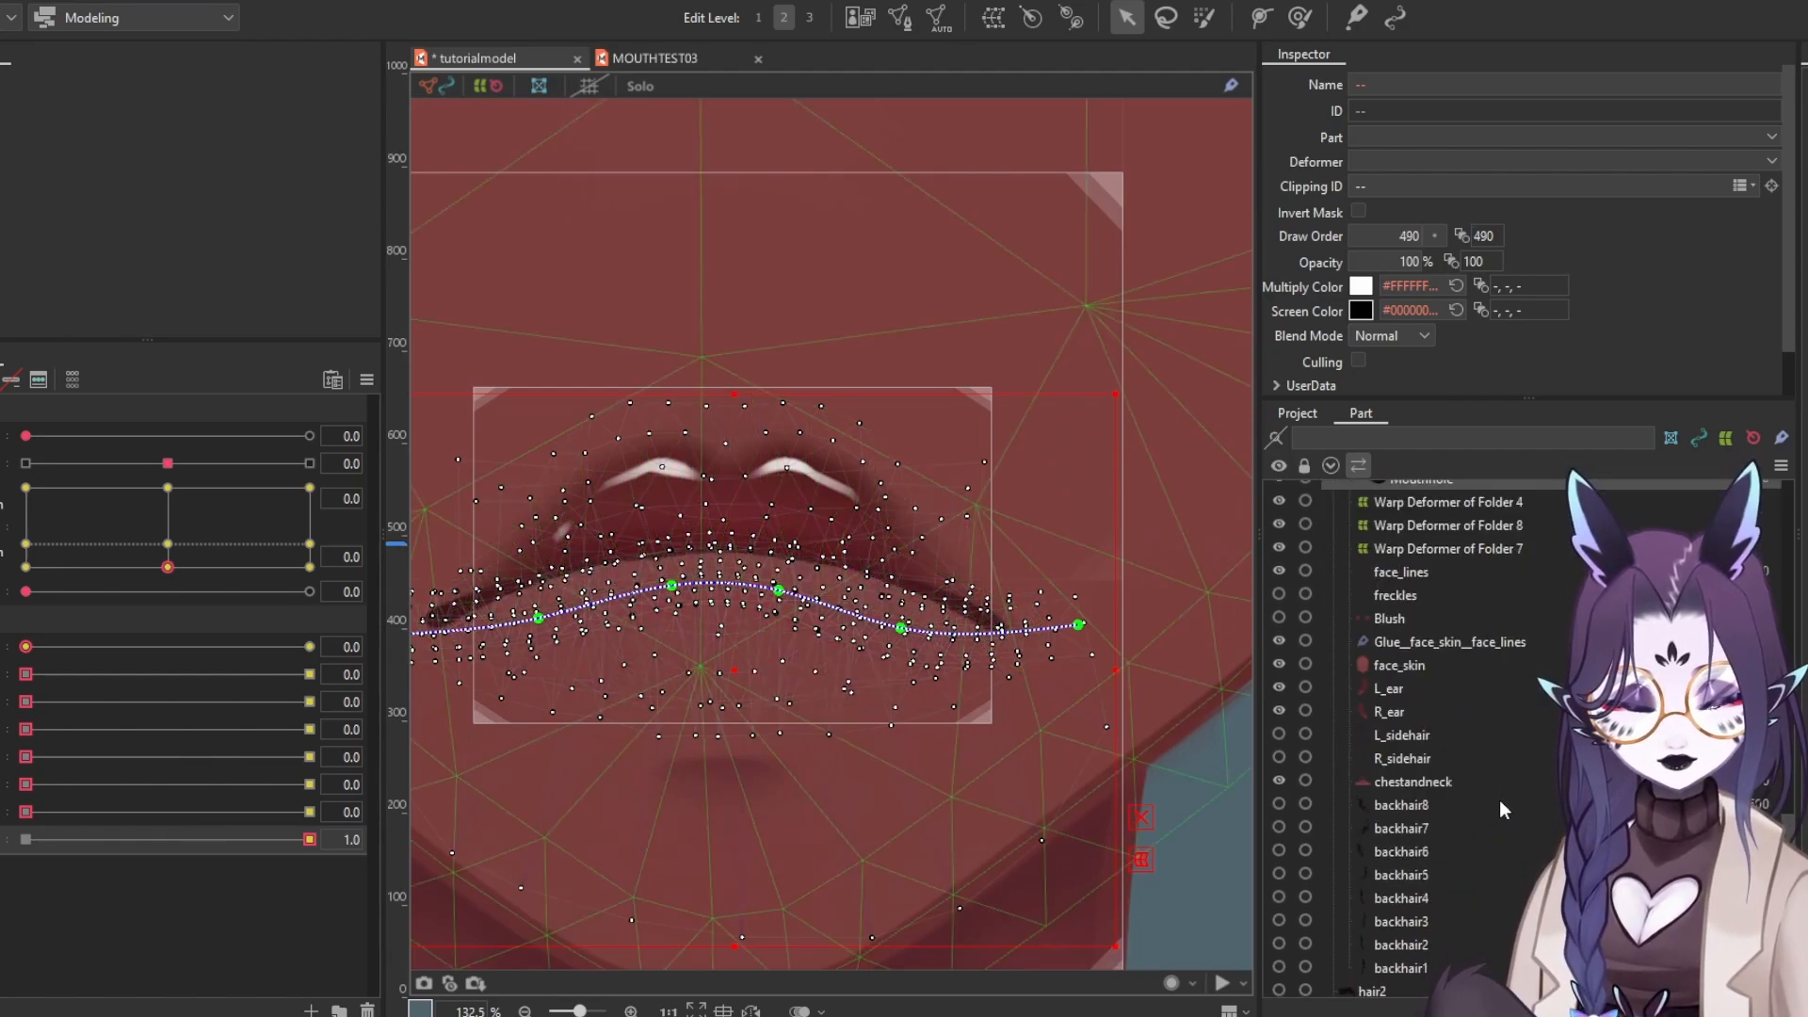
pyautogui.click(1445, 668)
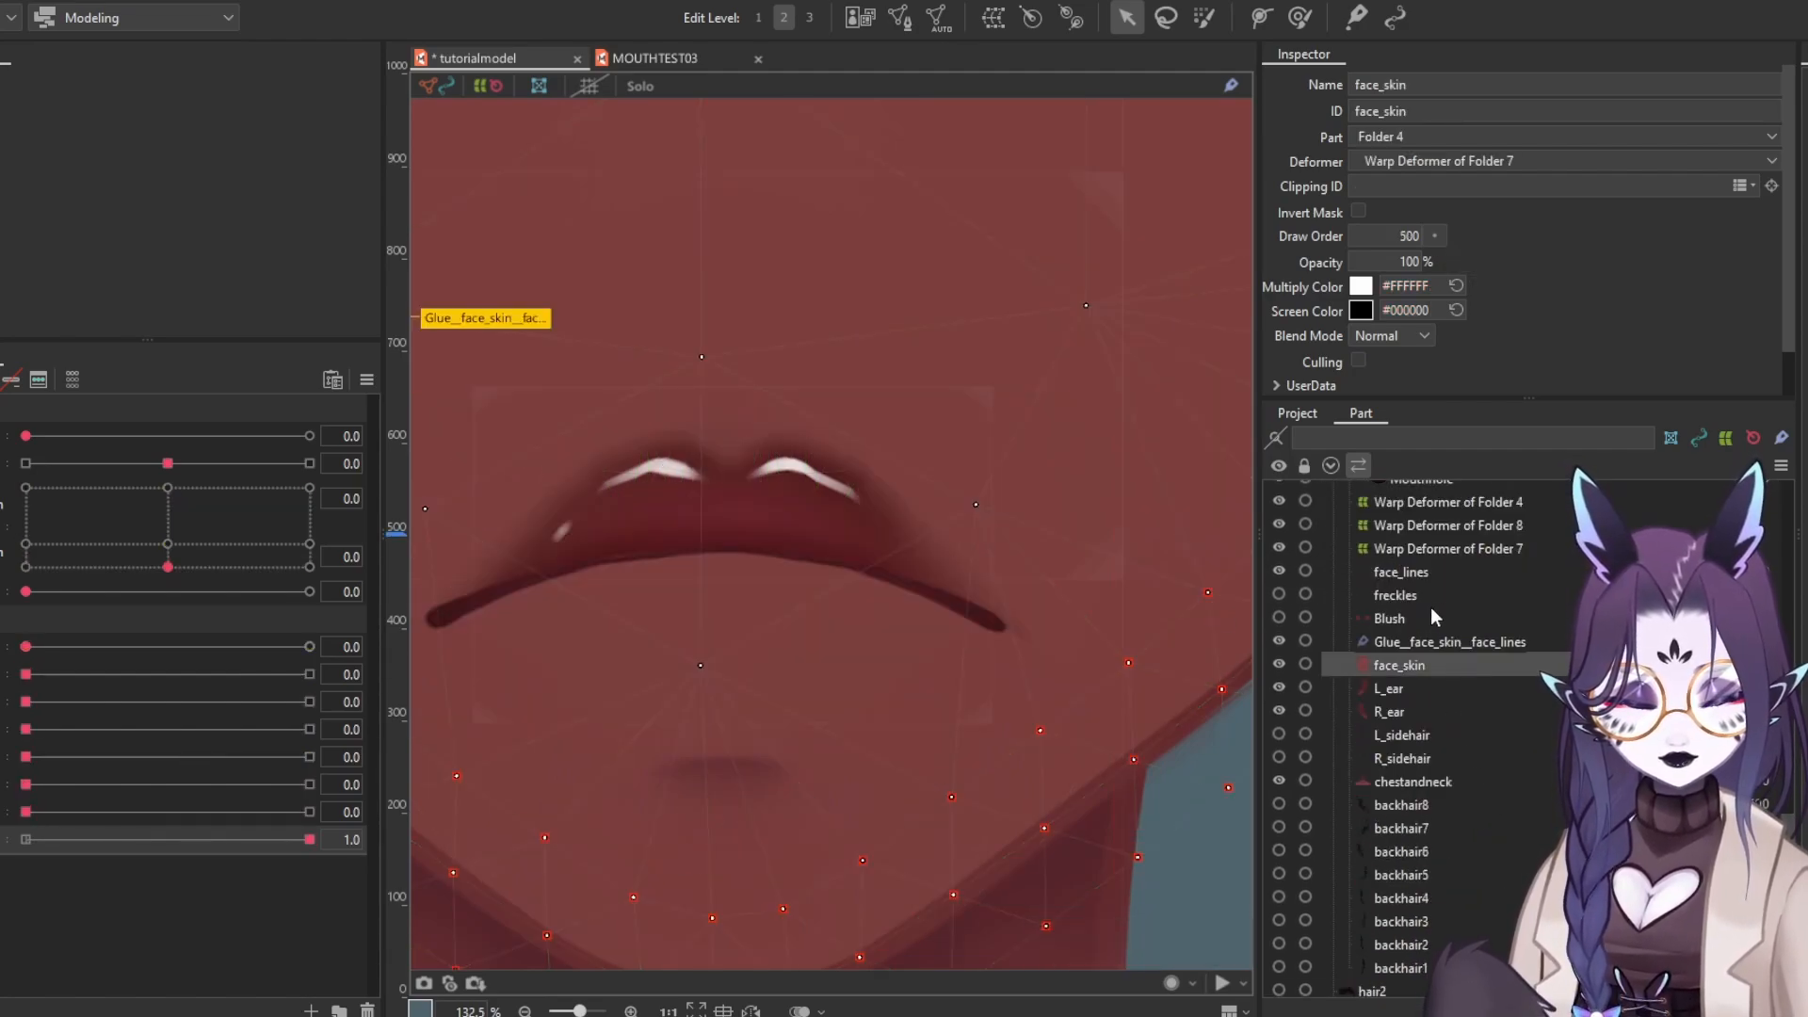
pyautogui.click(1428, 574)
pyautogui.scroll(-1, 1427, 716)
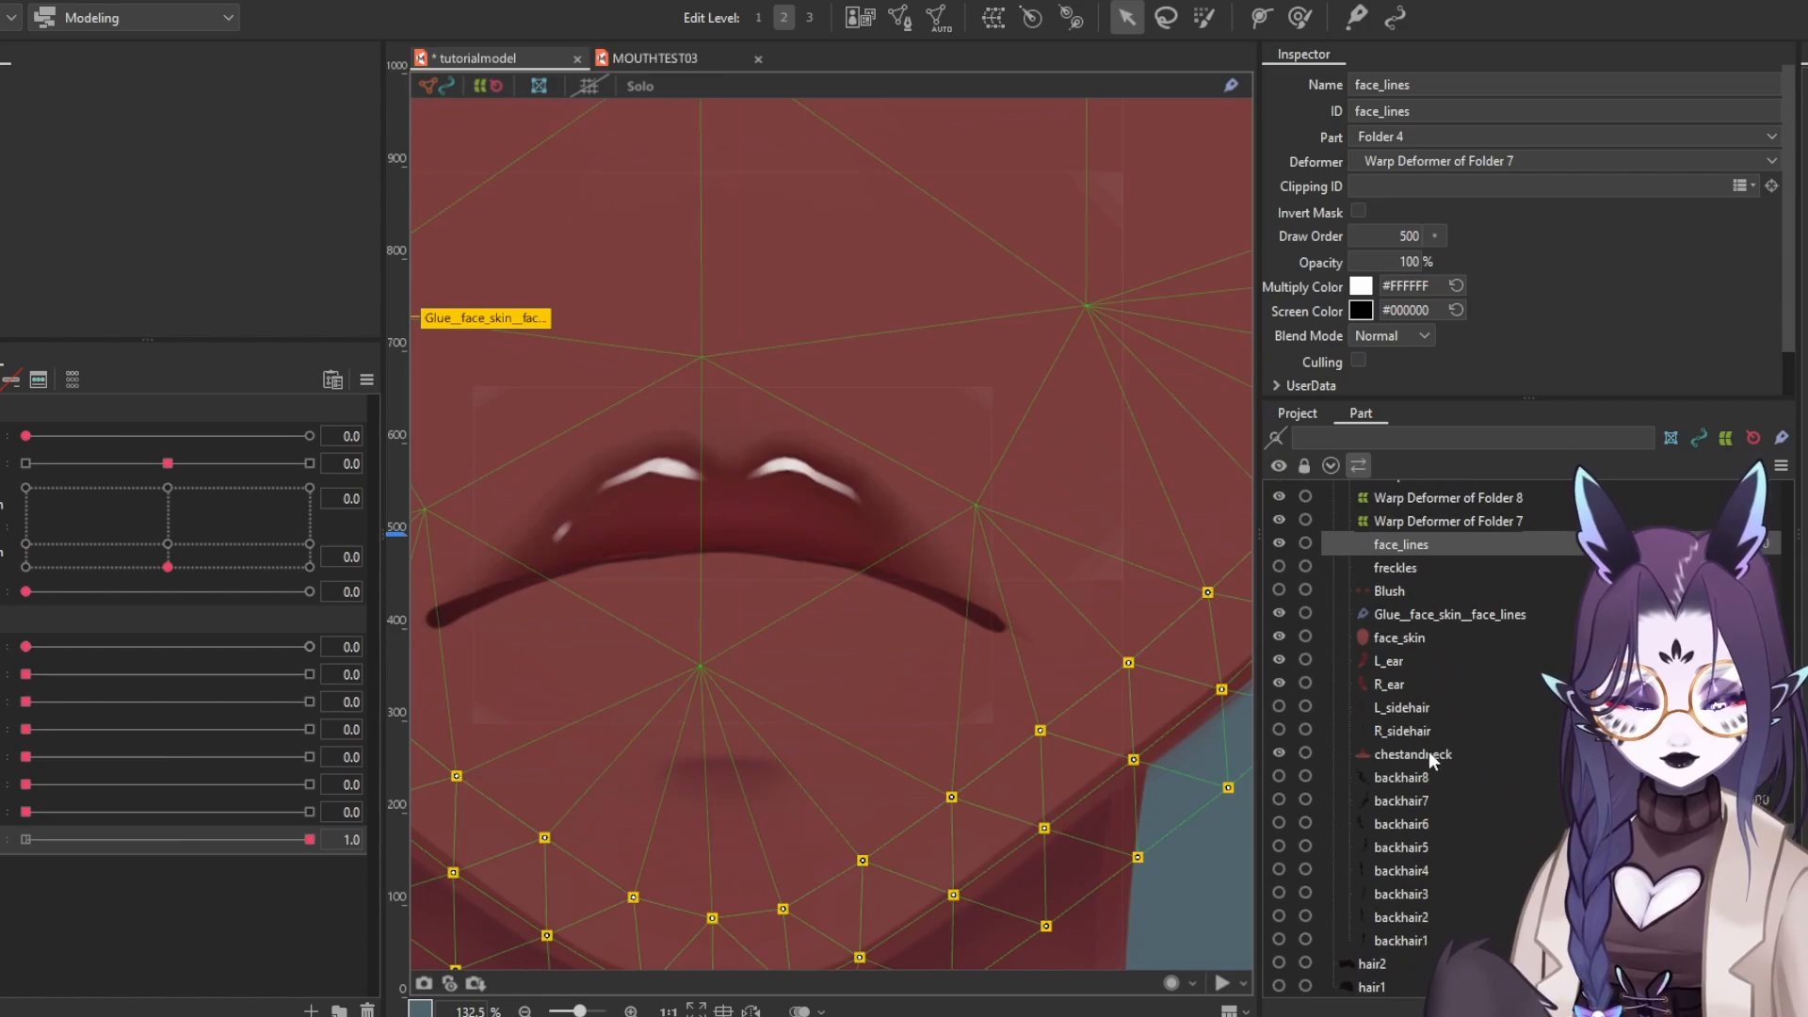
pyautogui.keyDown('shift'); pyautogui.click(1407, 987); pyautogui.keyUp('shift')
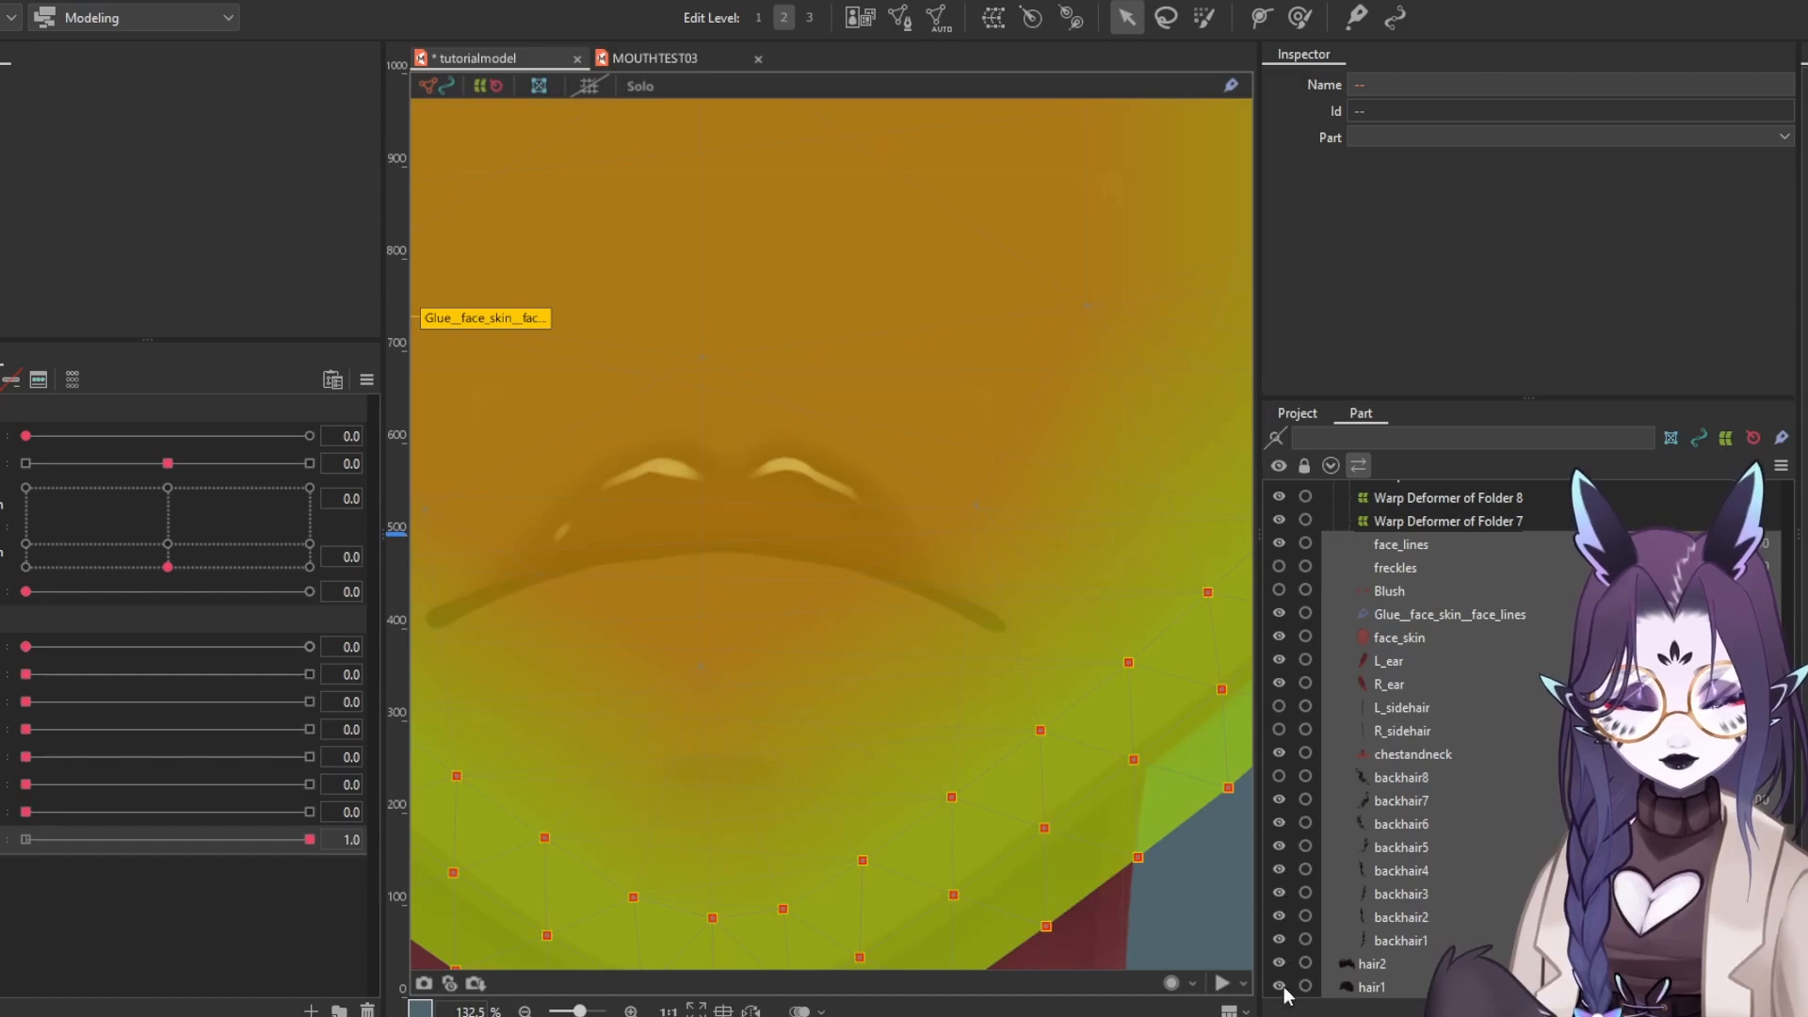
pyautogui.moveTo(1279, 987); pyautogui.dragTo(1282, 782)
pyautogui.click(1279, 567)
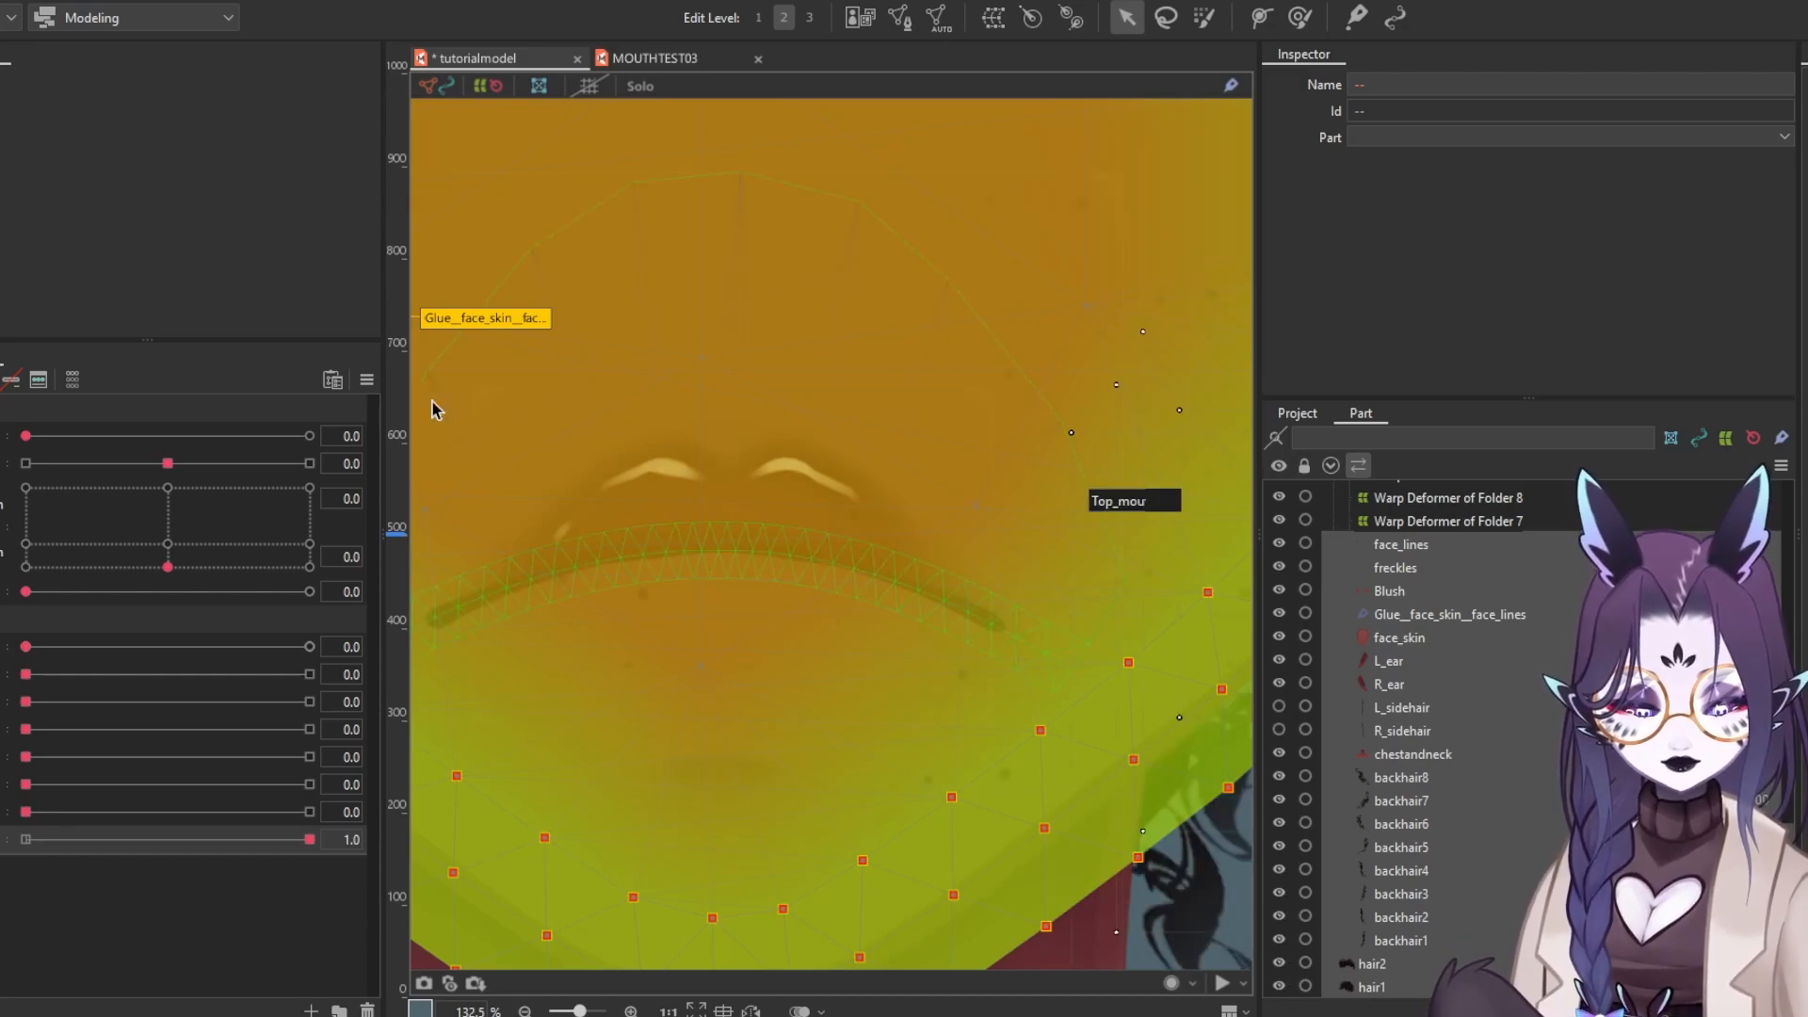
# Lower the draw order of the selected face and hair parts beneath the mouth parts using Multiple Keys Editing, and deselect them
pyautogui.click(366, 380)
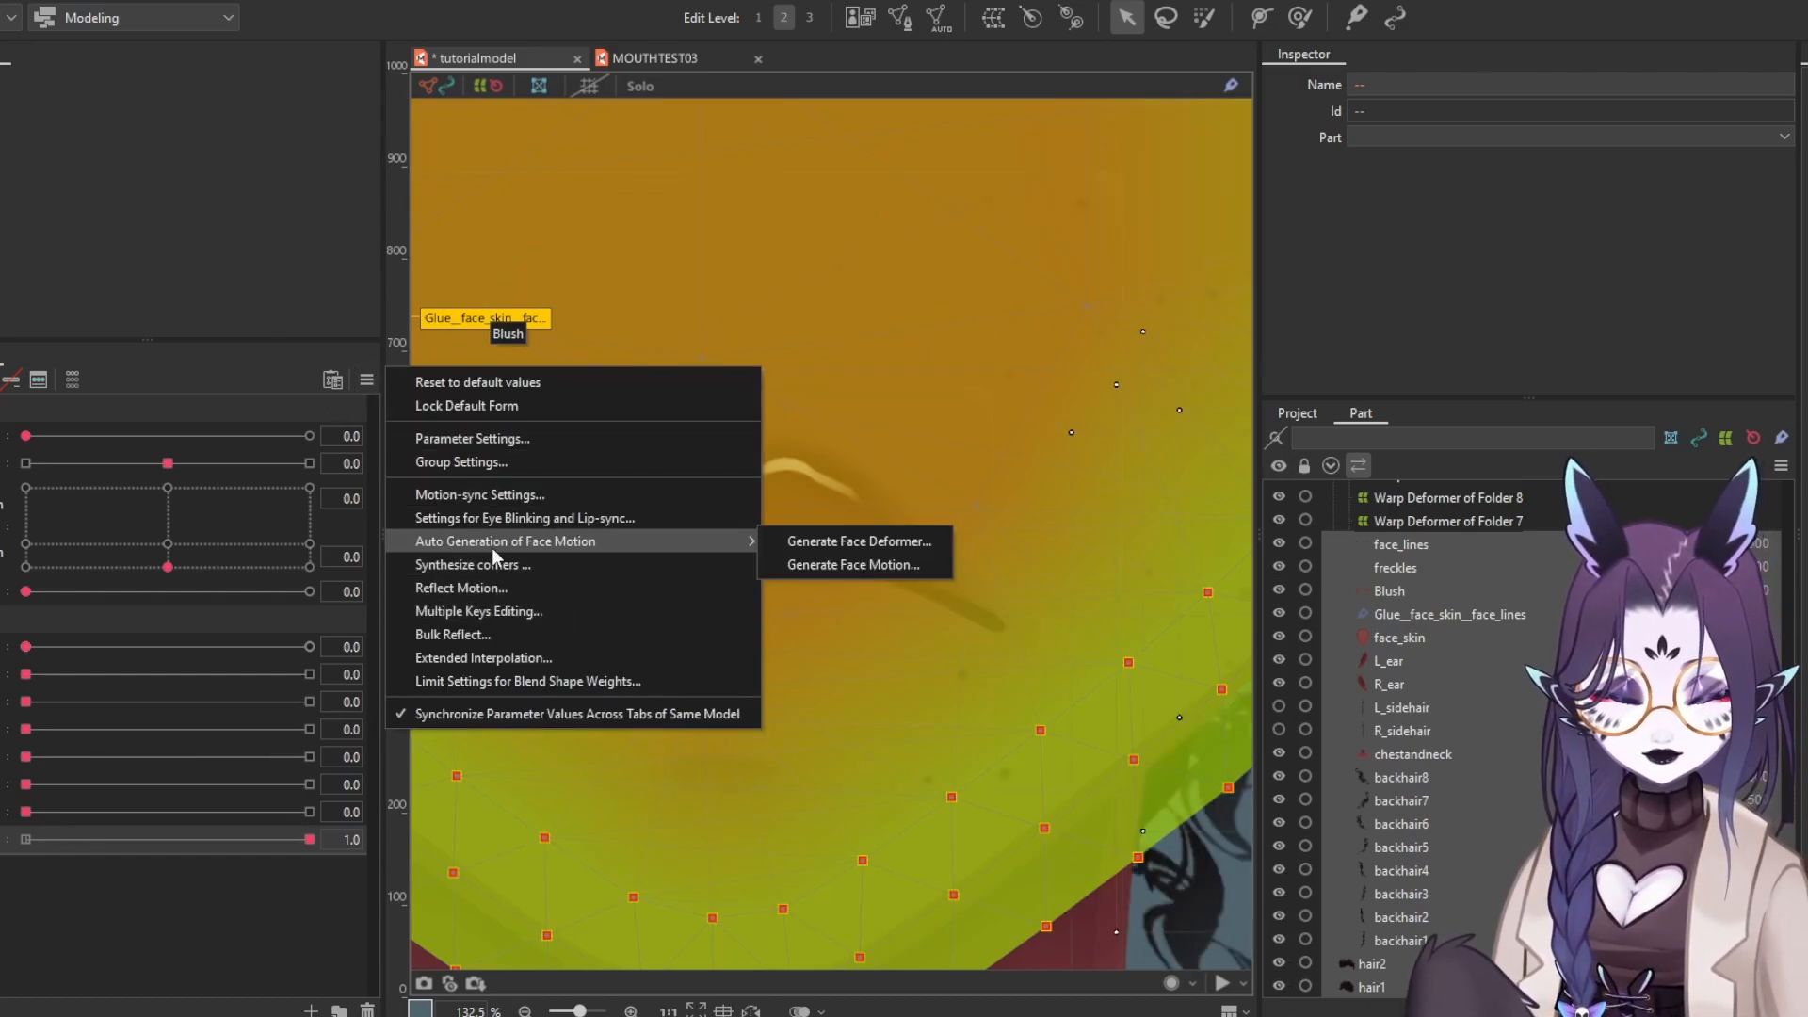
pyautogui.click(494, 608)
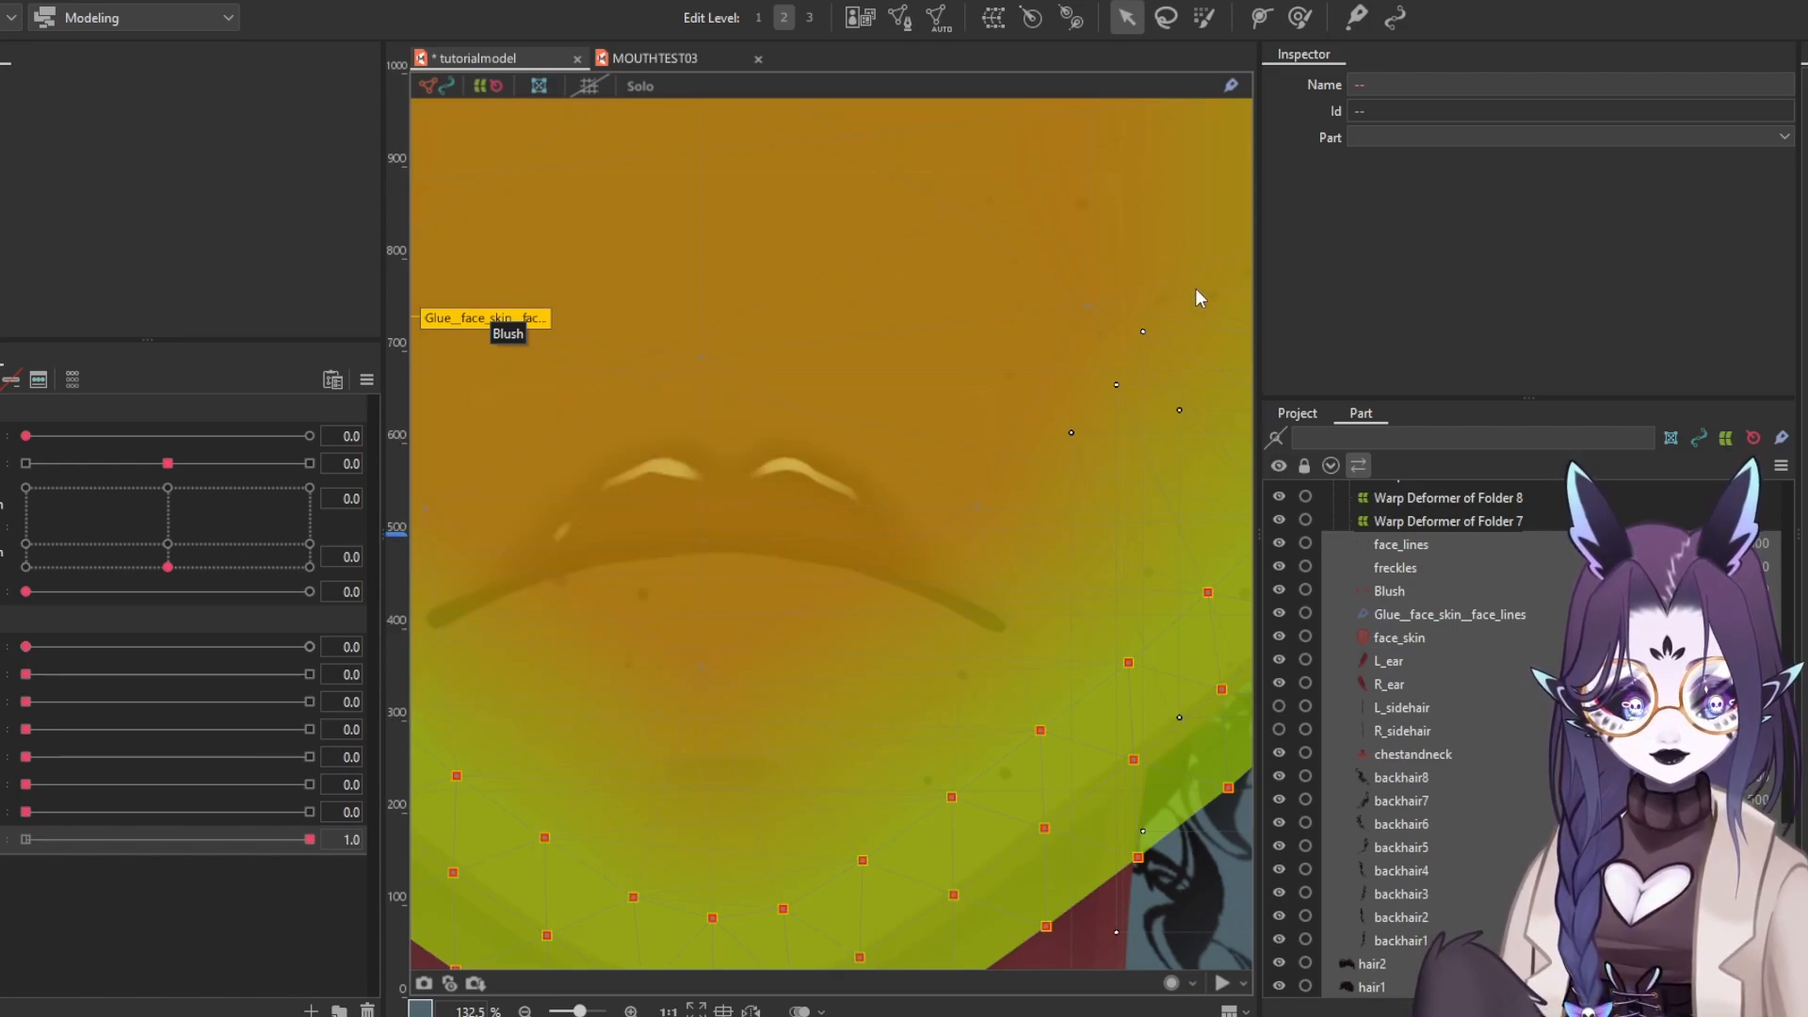
pyautogui.scroll(-8, 806, 772)
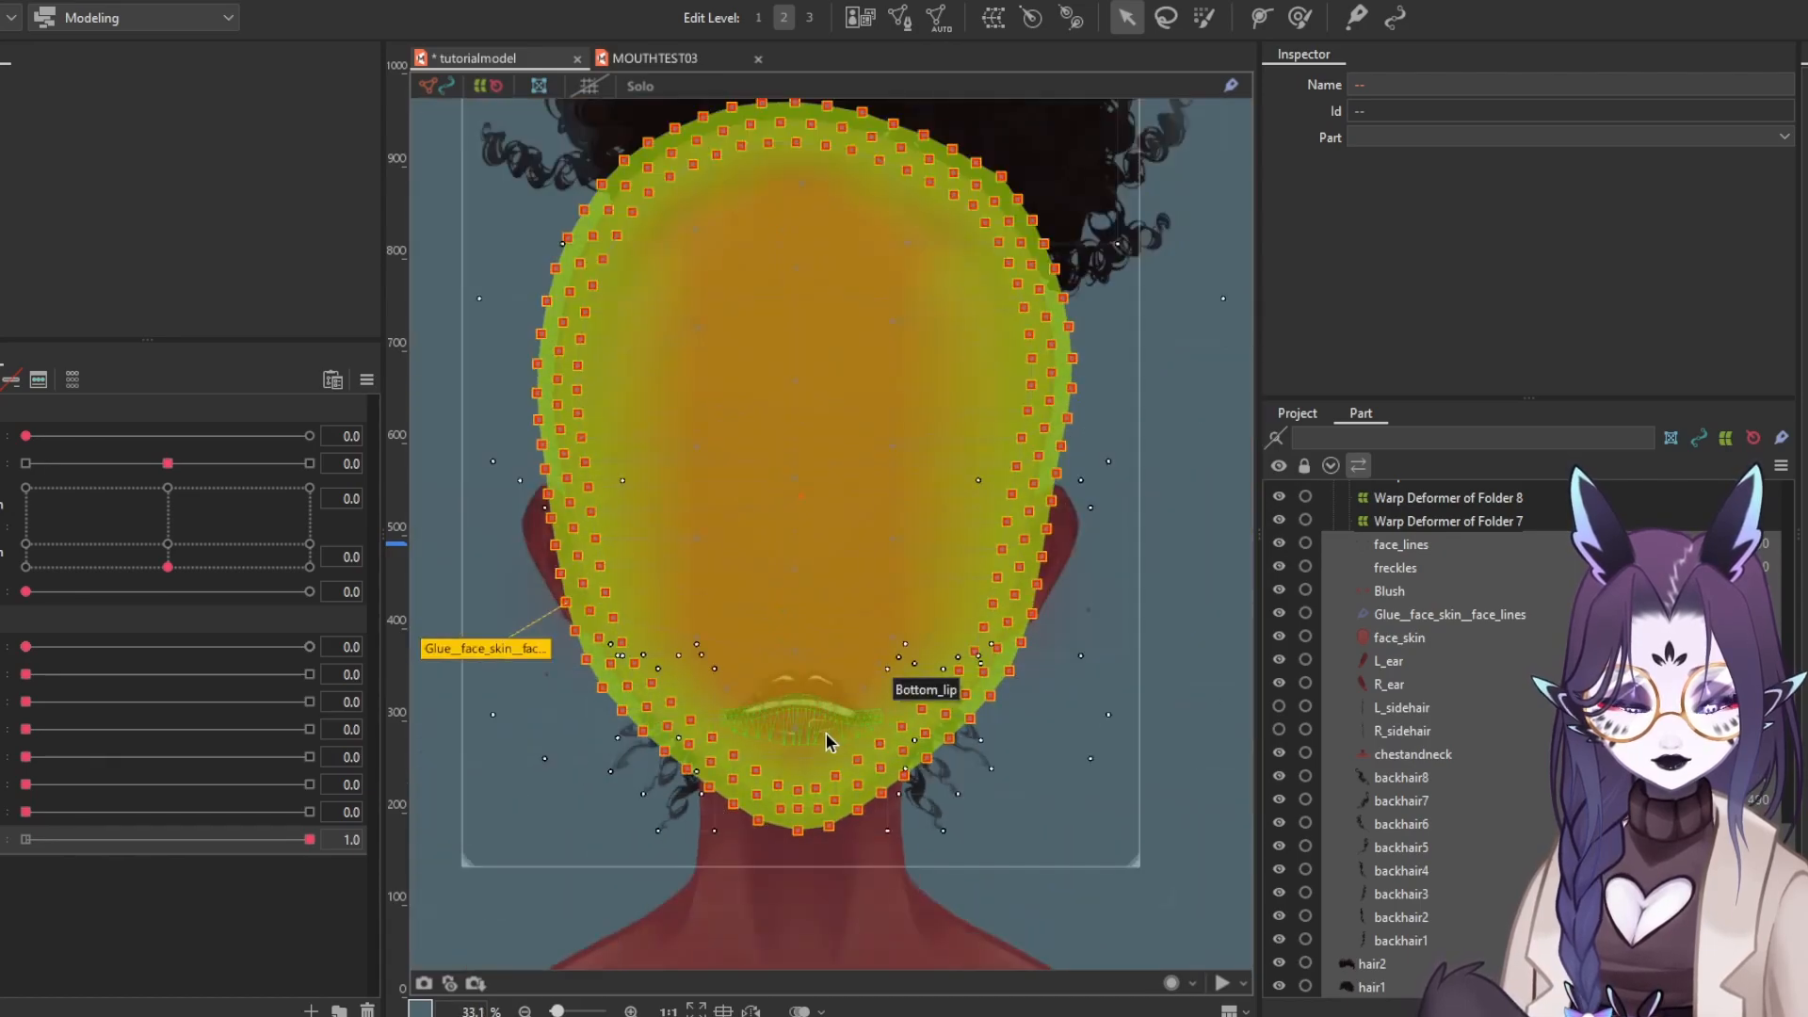
pyautogui.click(1064, 694)
pyautogui.scroll(8, 823, 721)
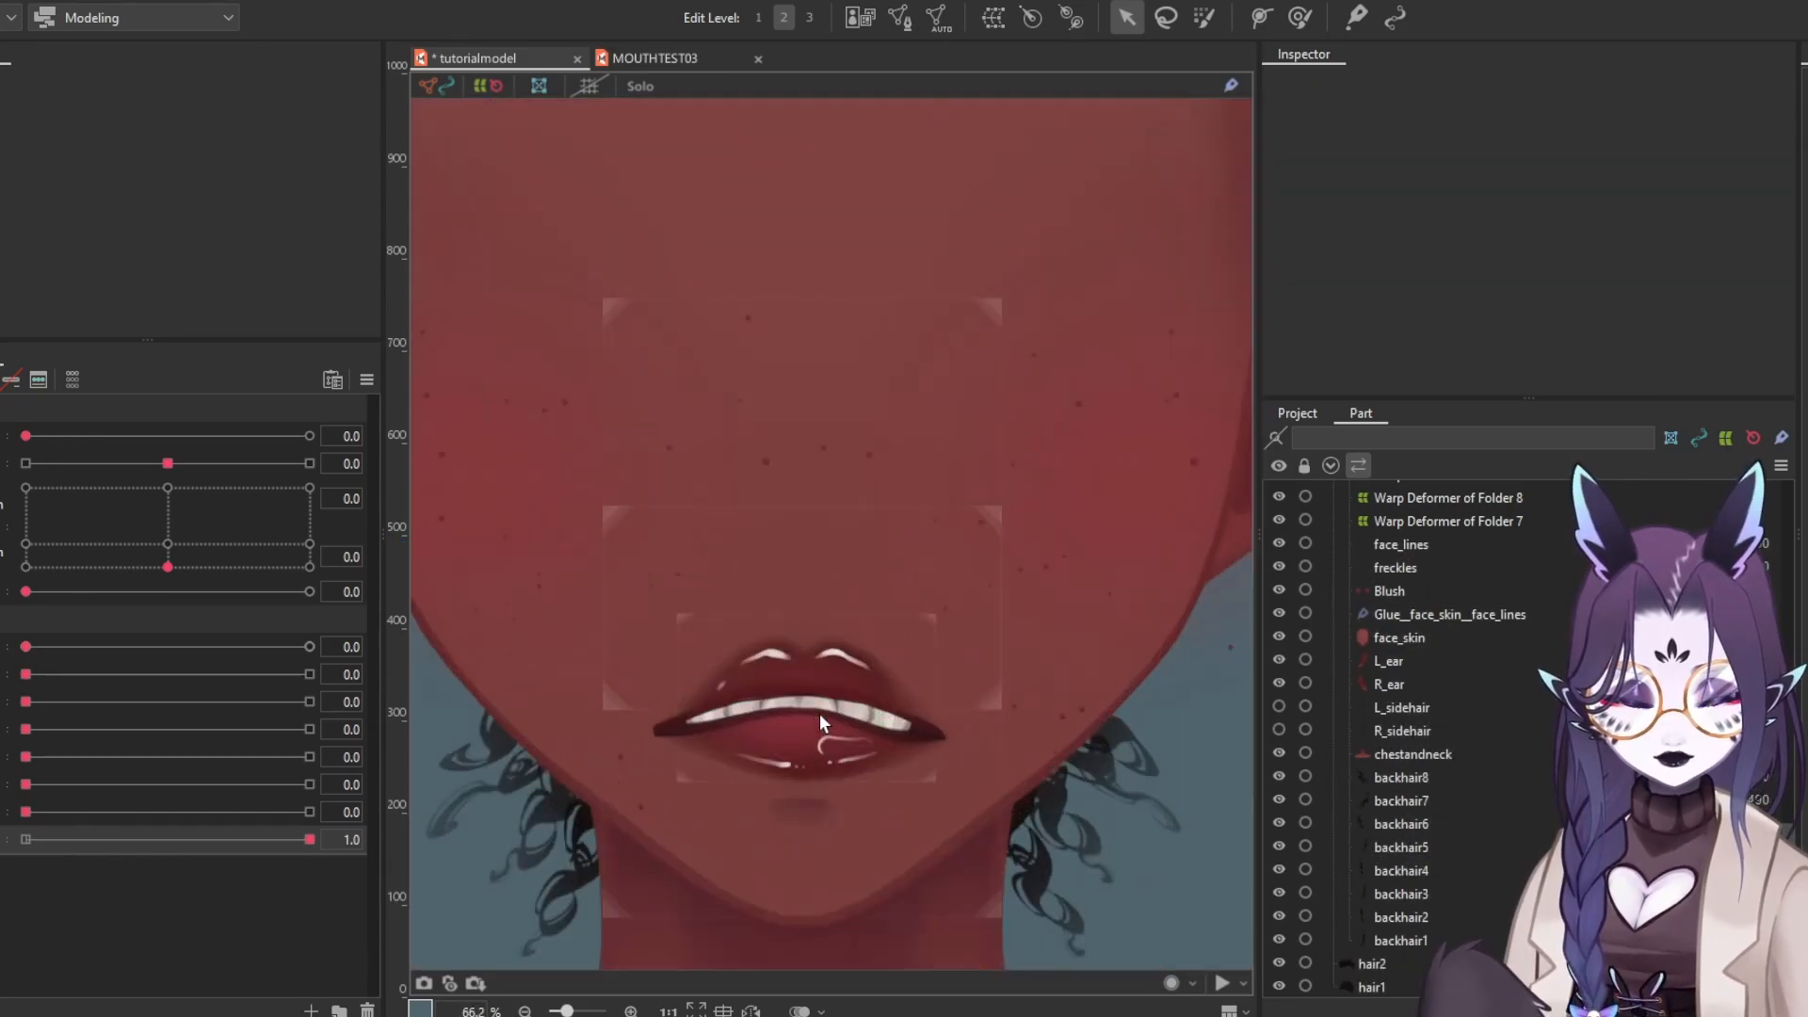
pyautogui.moveTo(761, 680); pyautogui.dragTo(743, 614)
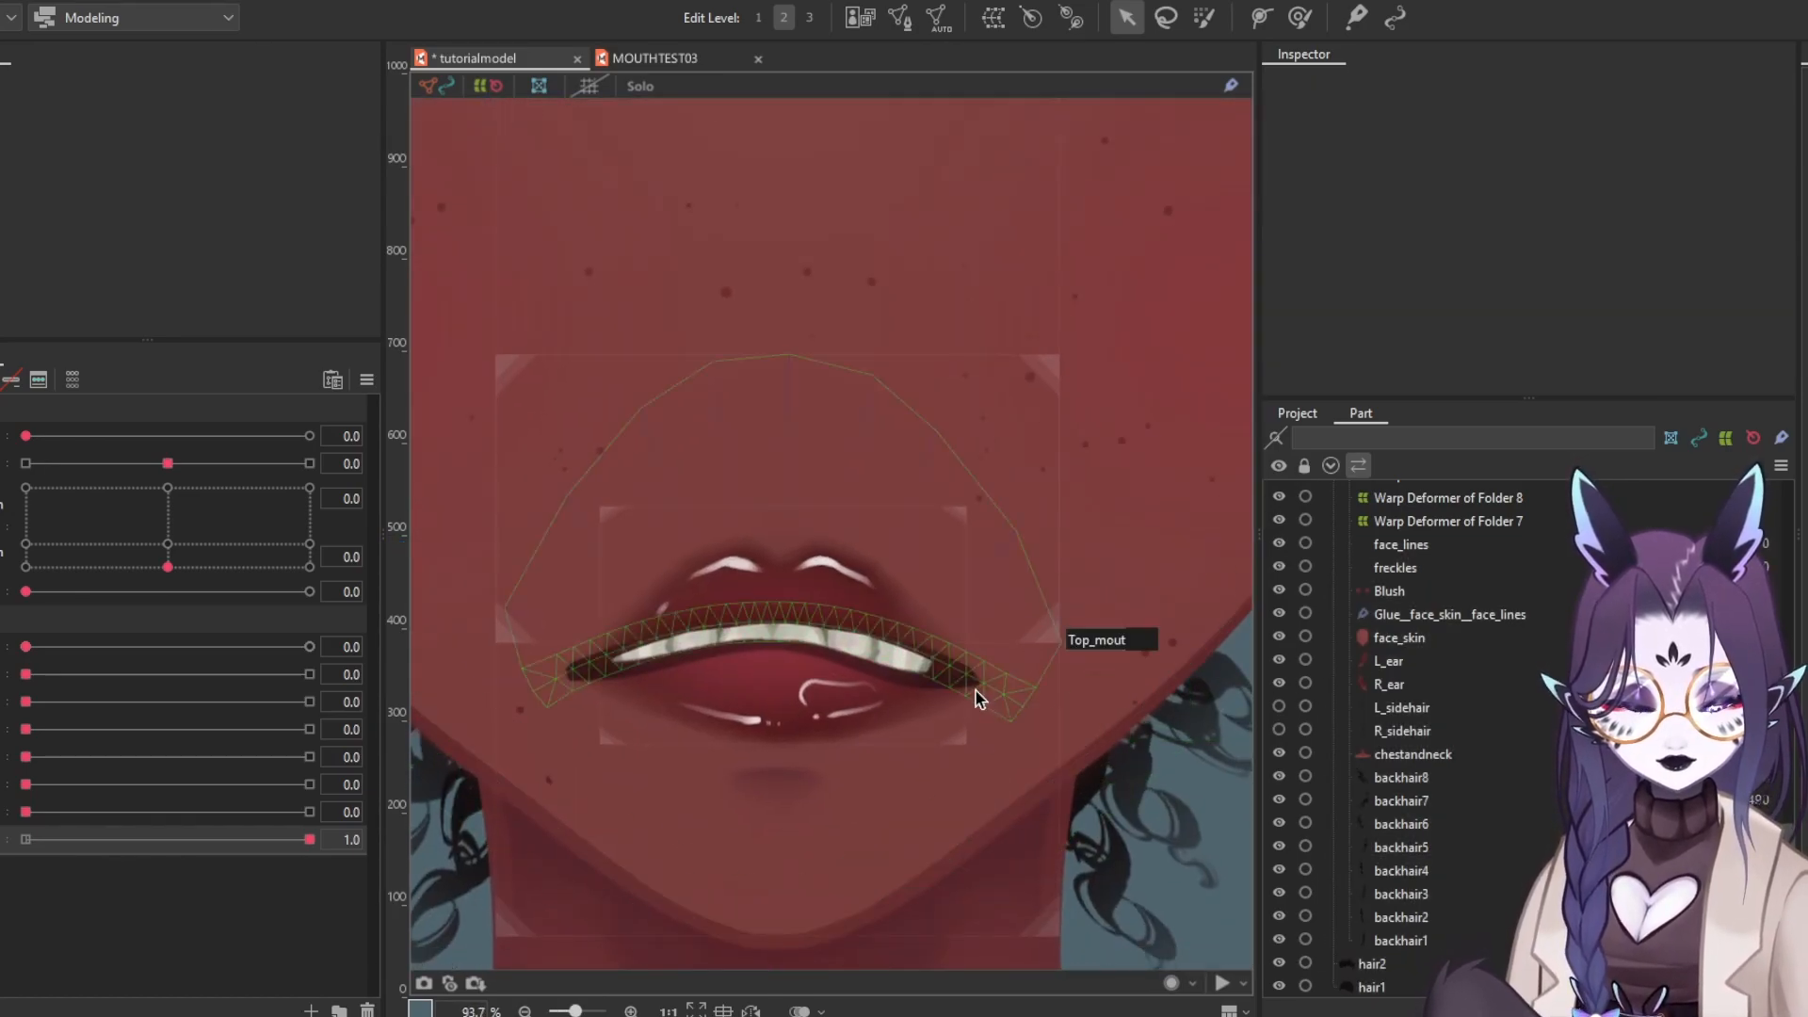
# Set the draw order of Top_front_teeth to 491 with the last blend shape at 1.0
pyautogui.scroll(5, 1482, 732)
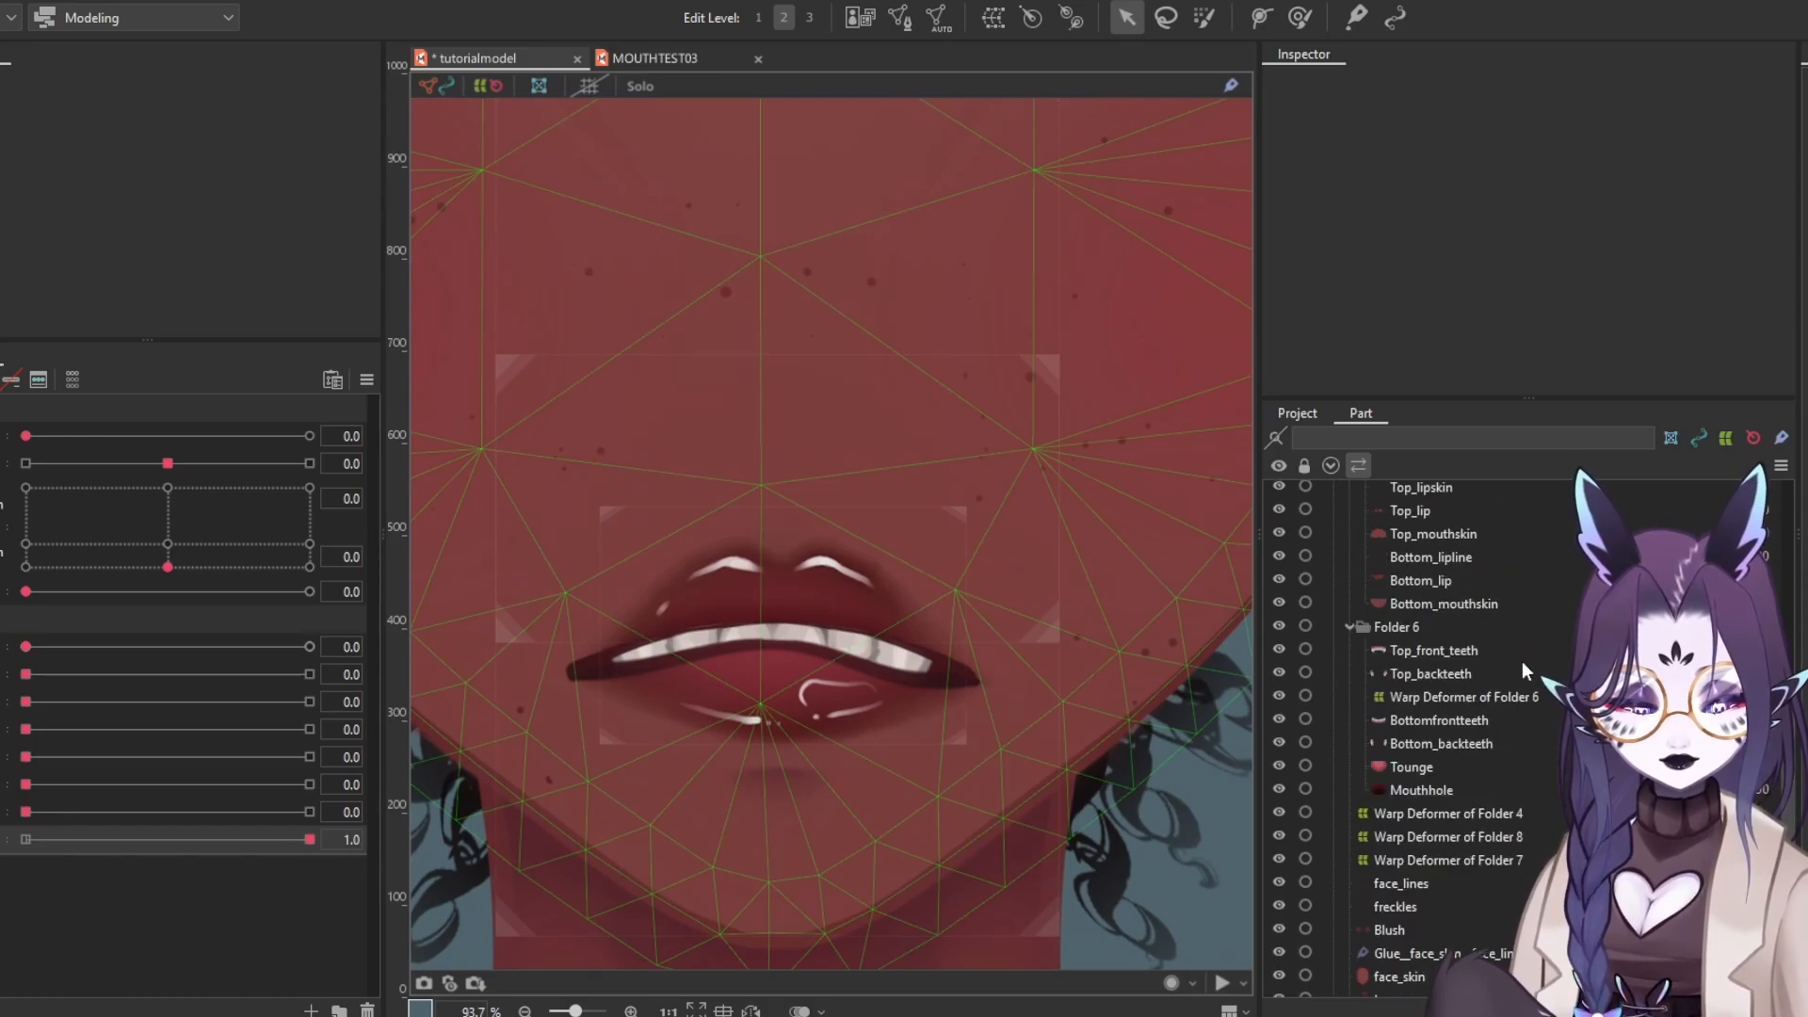
pyautogui.click(1516, 673)
pyautogui.click(1508, 649)
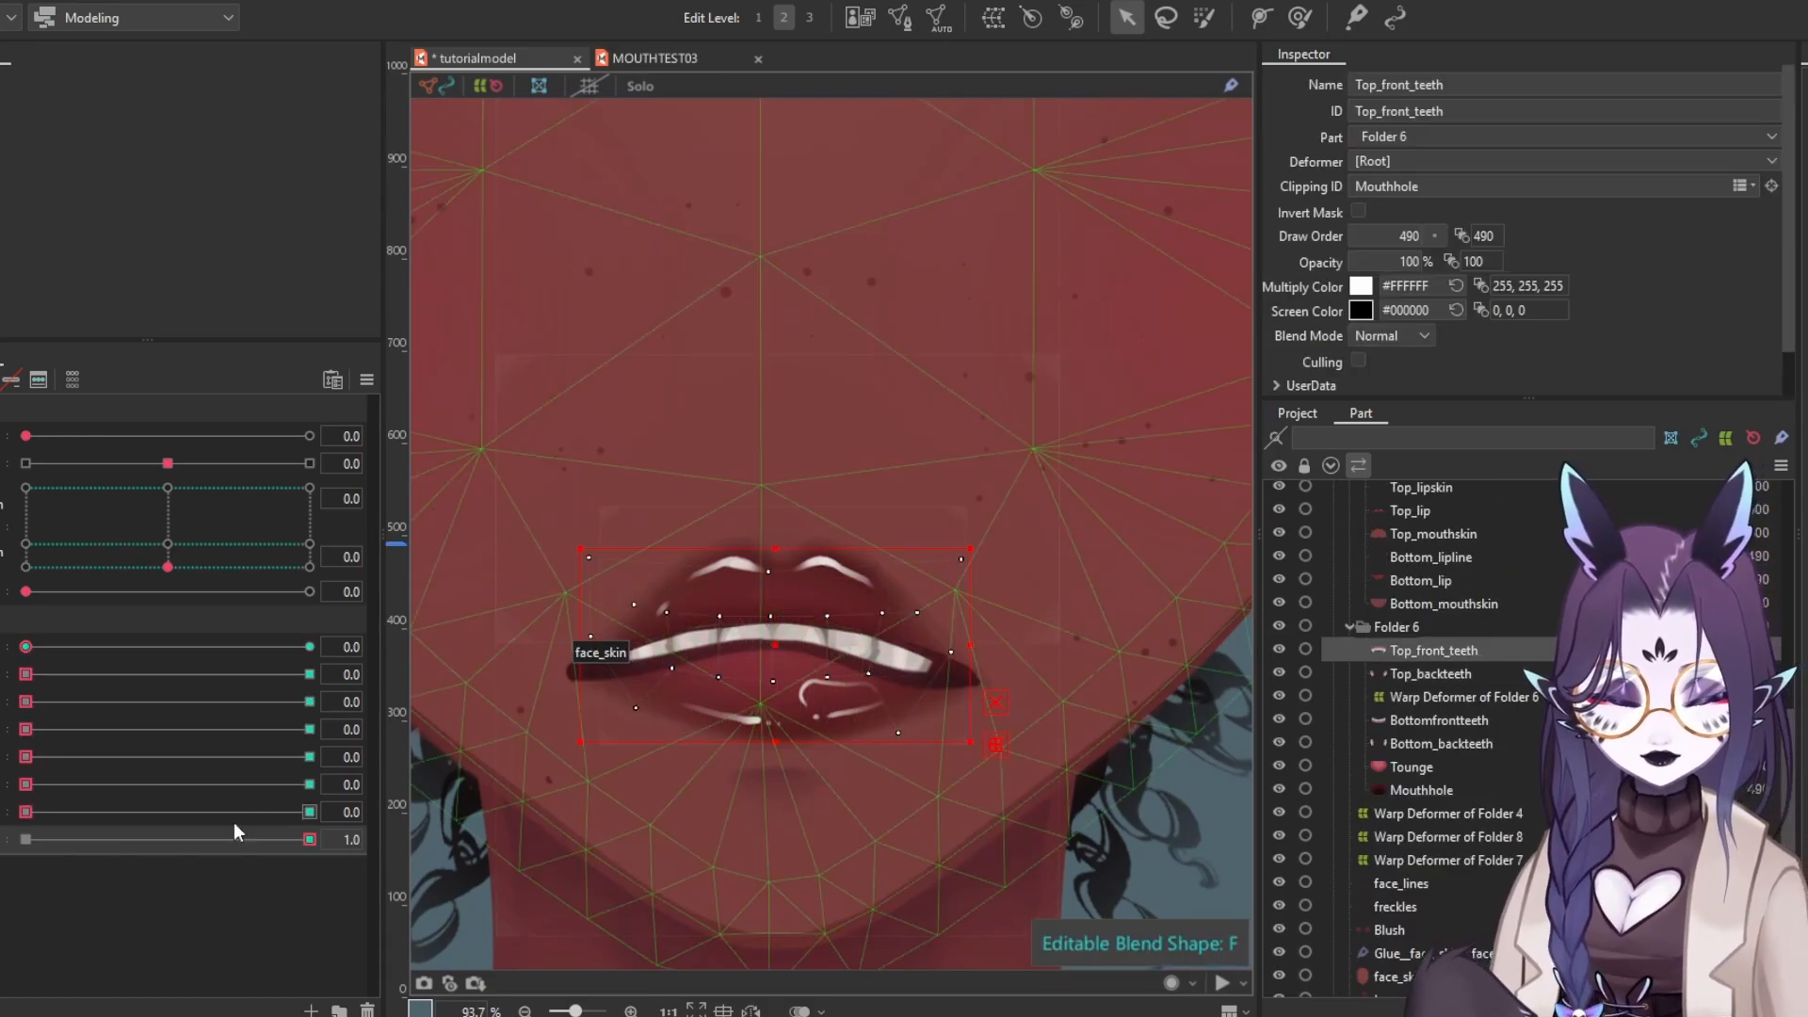
pyautogui.click(368, 379)
pyautogui.click(432, 387)
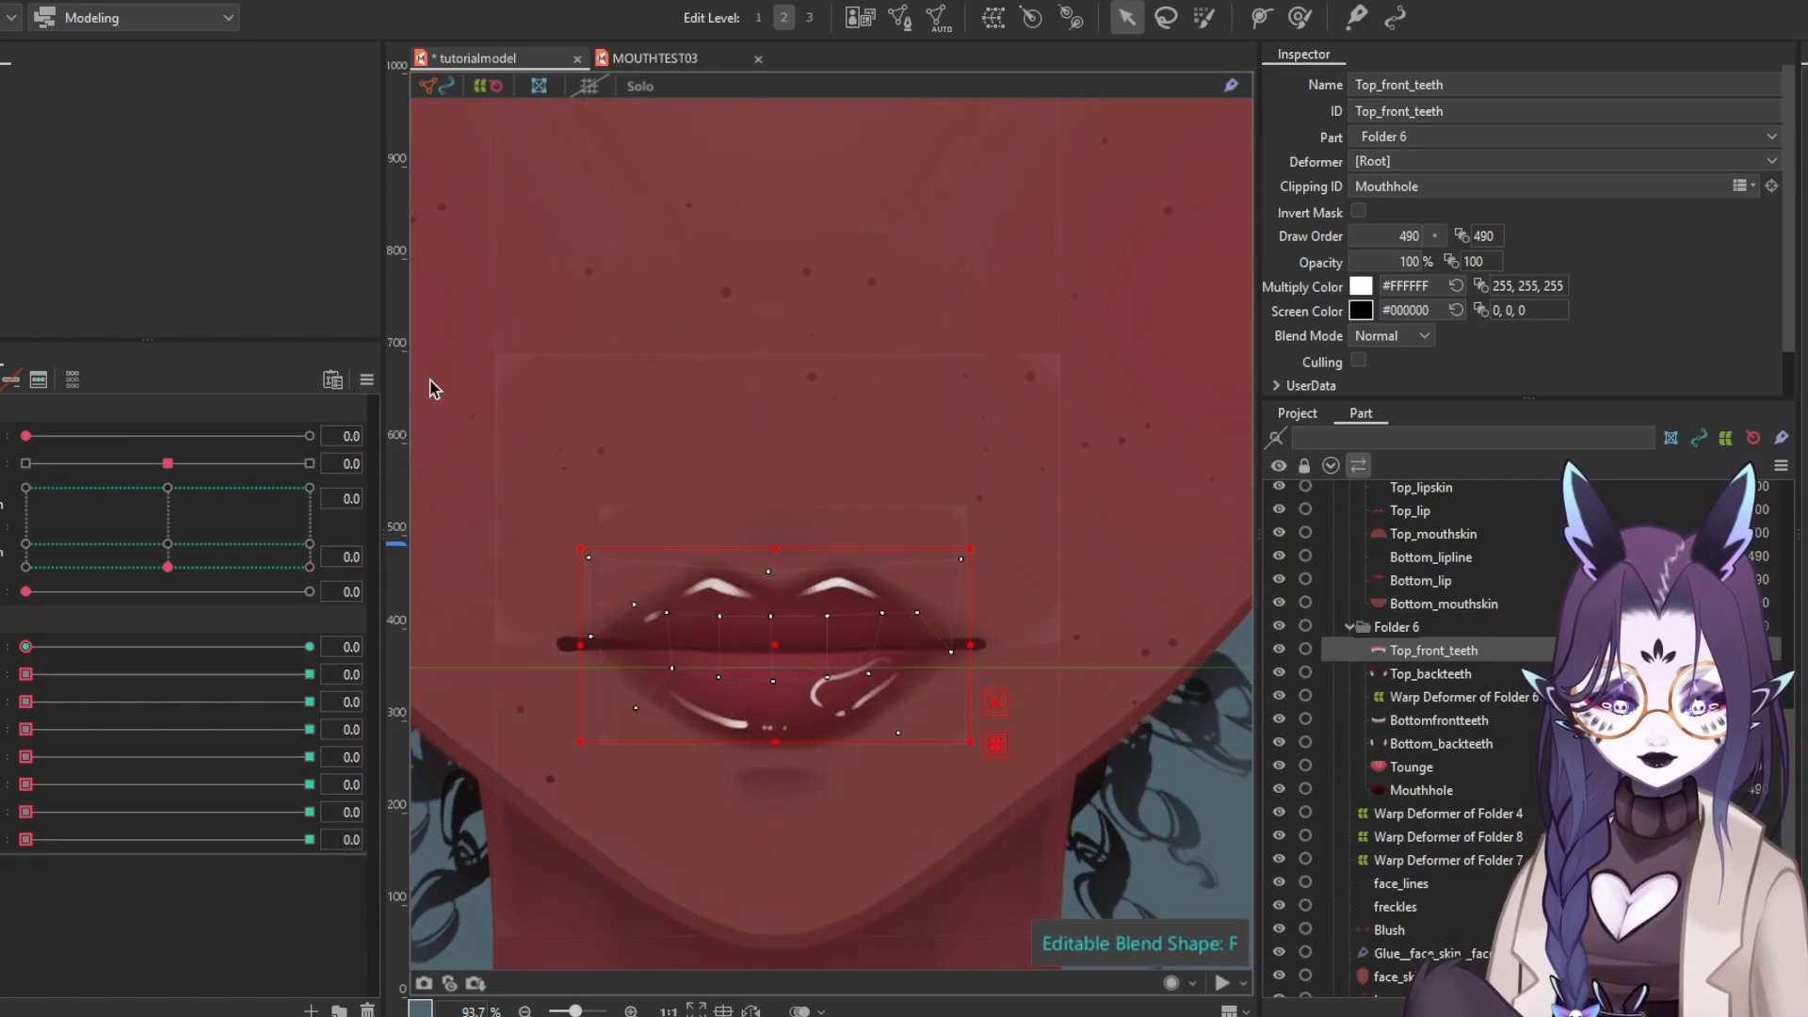
pyautogui.click(309, 839)
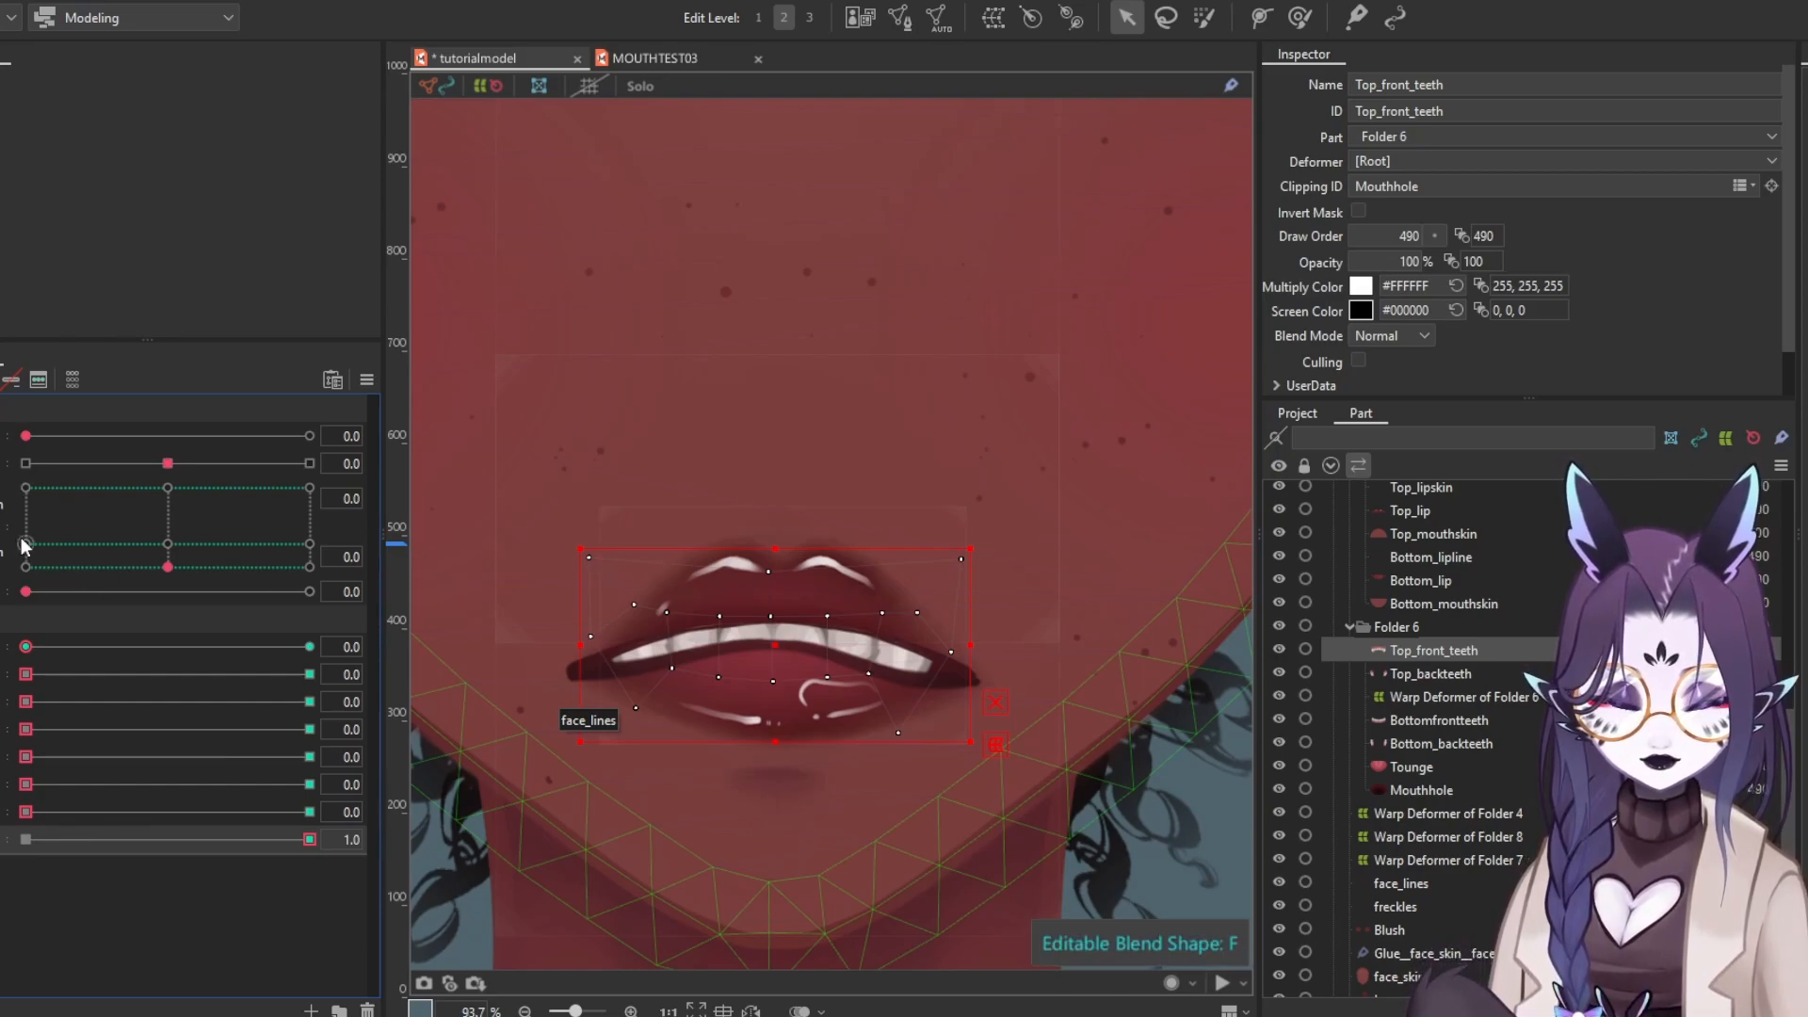
pyautogui.click(21, 845)
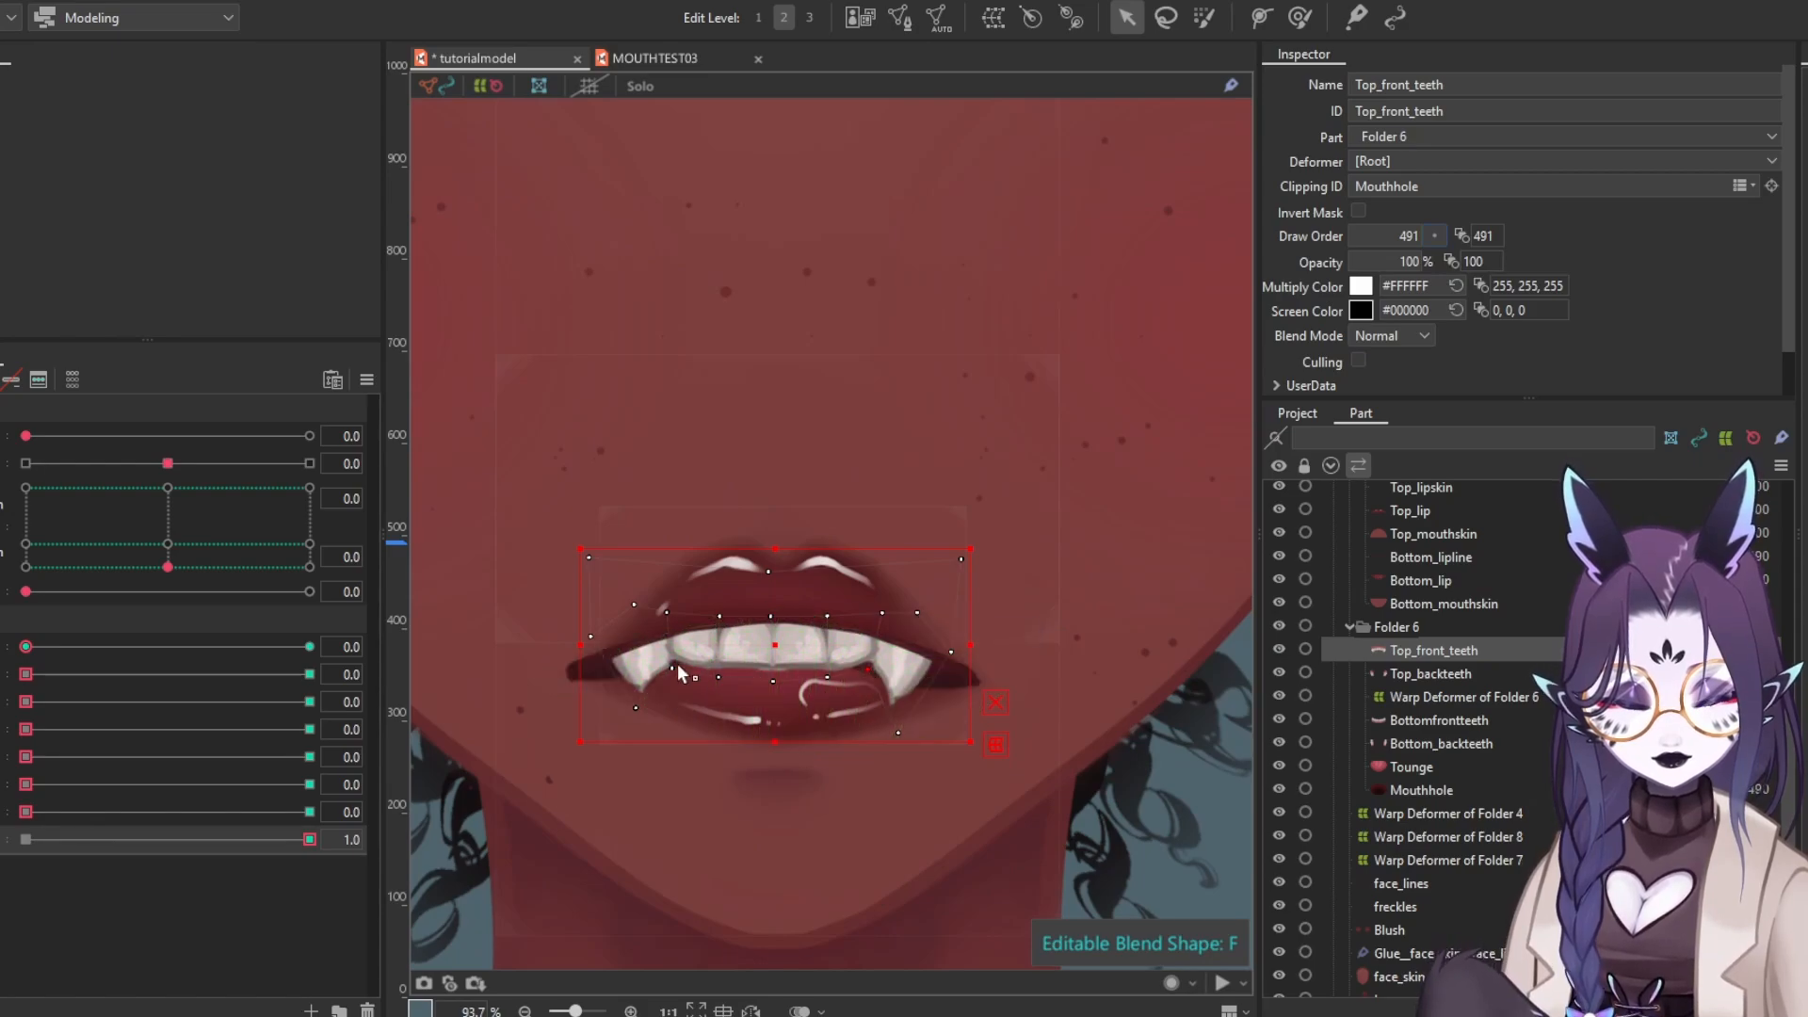
# Preview the mouth with the lower group's second parameter at 1.0 and the last blend shape at 0.4, and restore the default values
pyautogui.scroll(-8, 830, 639)
pyautogui.click(1098, 686)
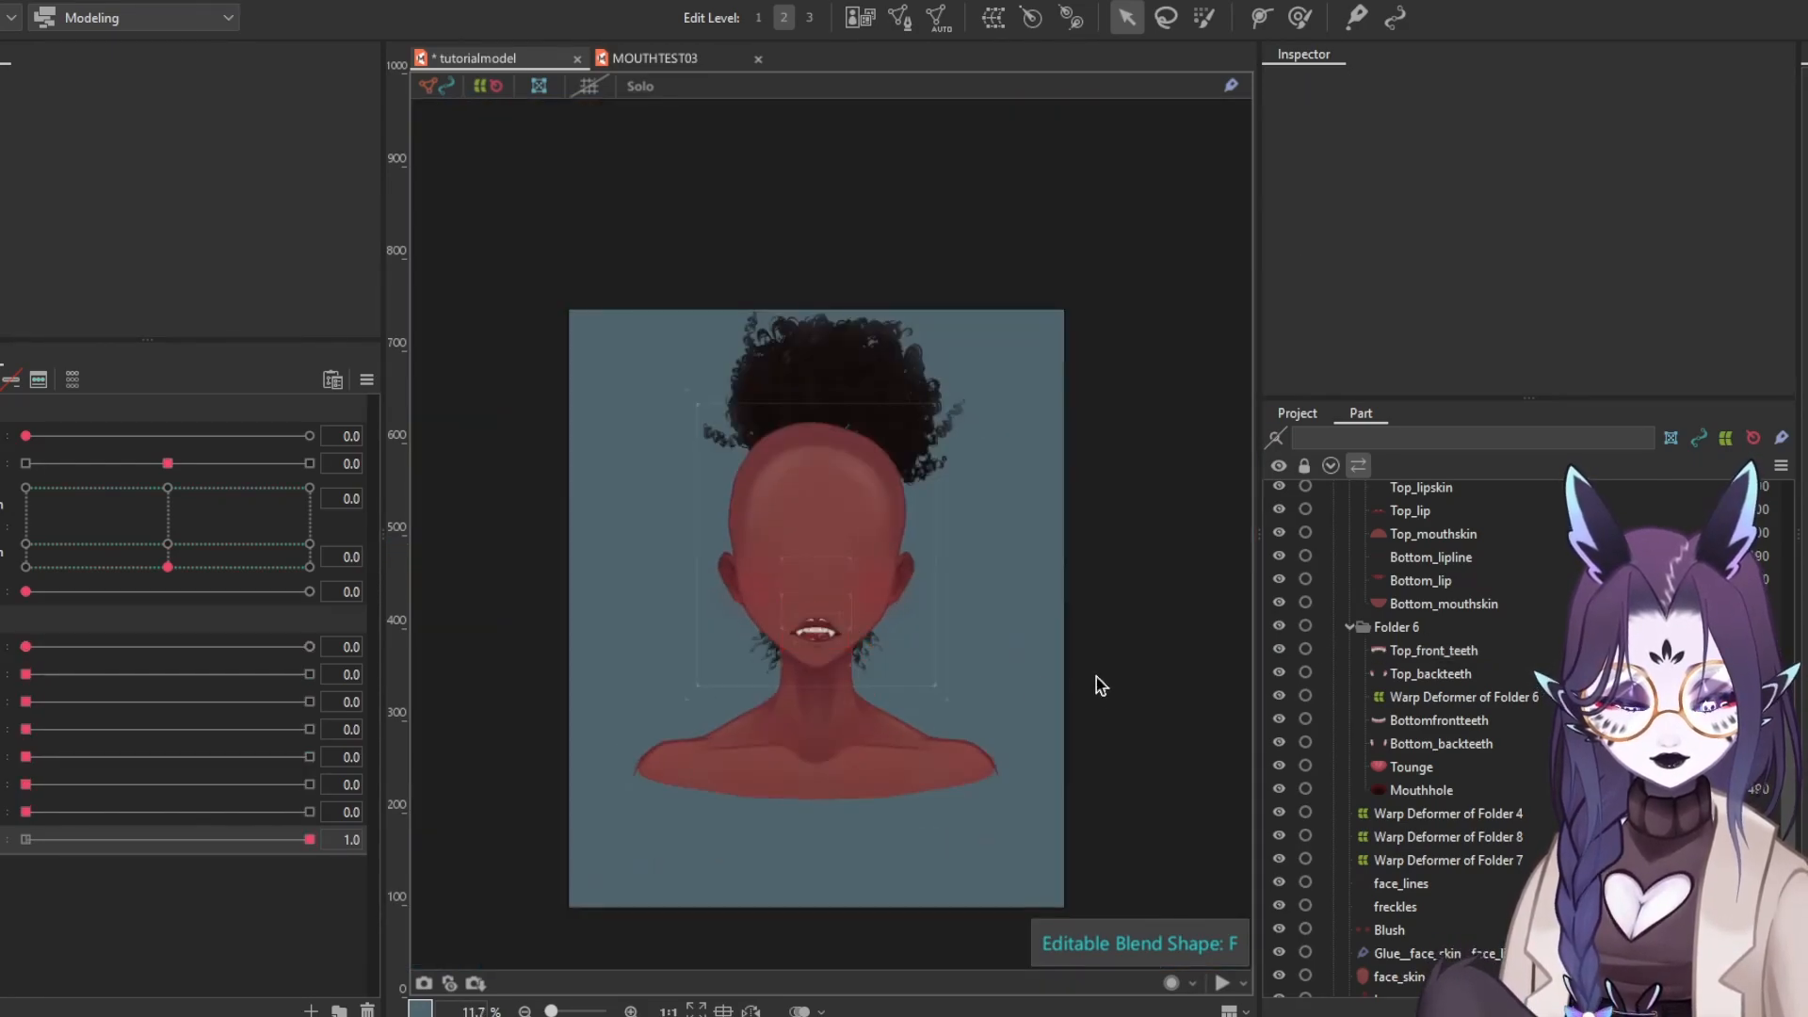
pyautogui.scroll(4, 920, 617)
pyautogui.moveTo(622, 686); pyautogui.dragTo(708, 675)
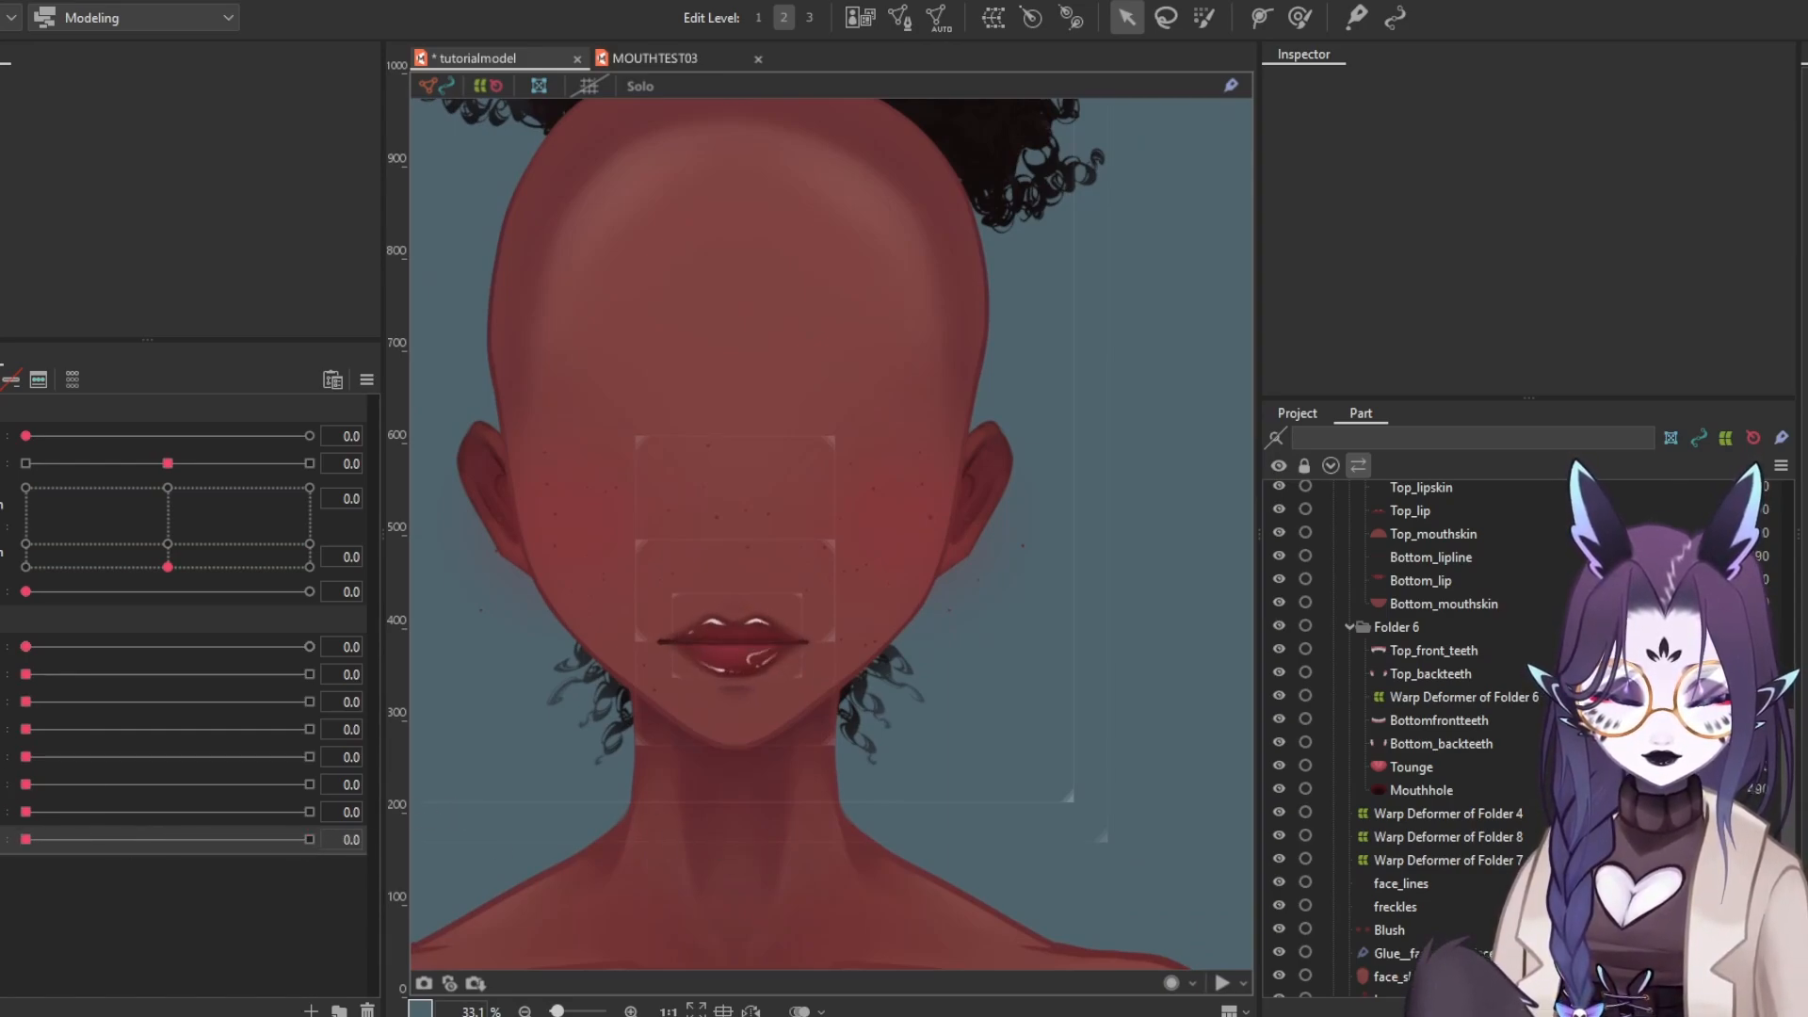
pyautogui.moveTo(26, 674); pyautogui.dragTo(199, 674)
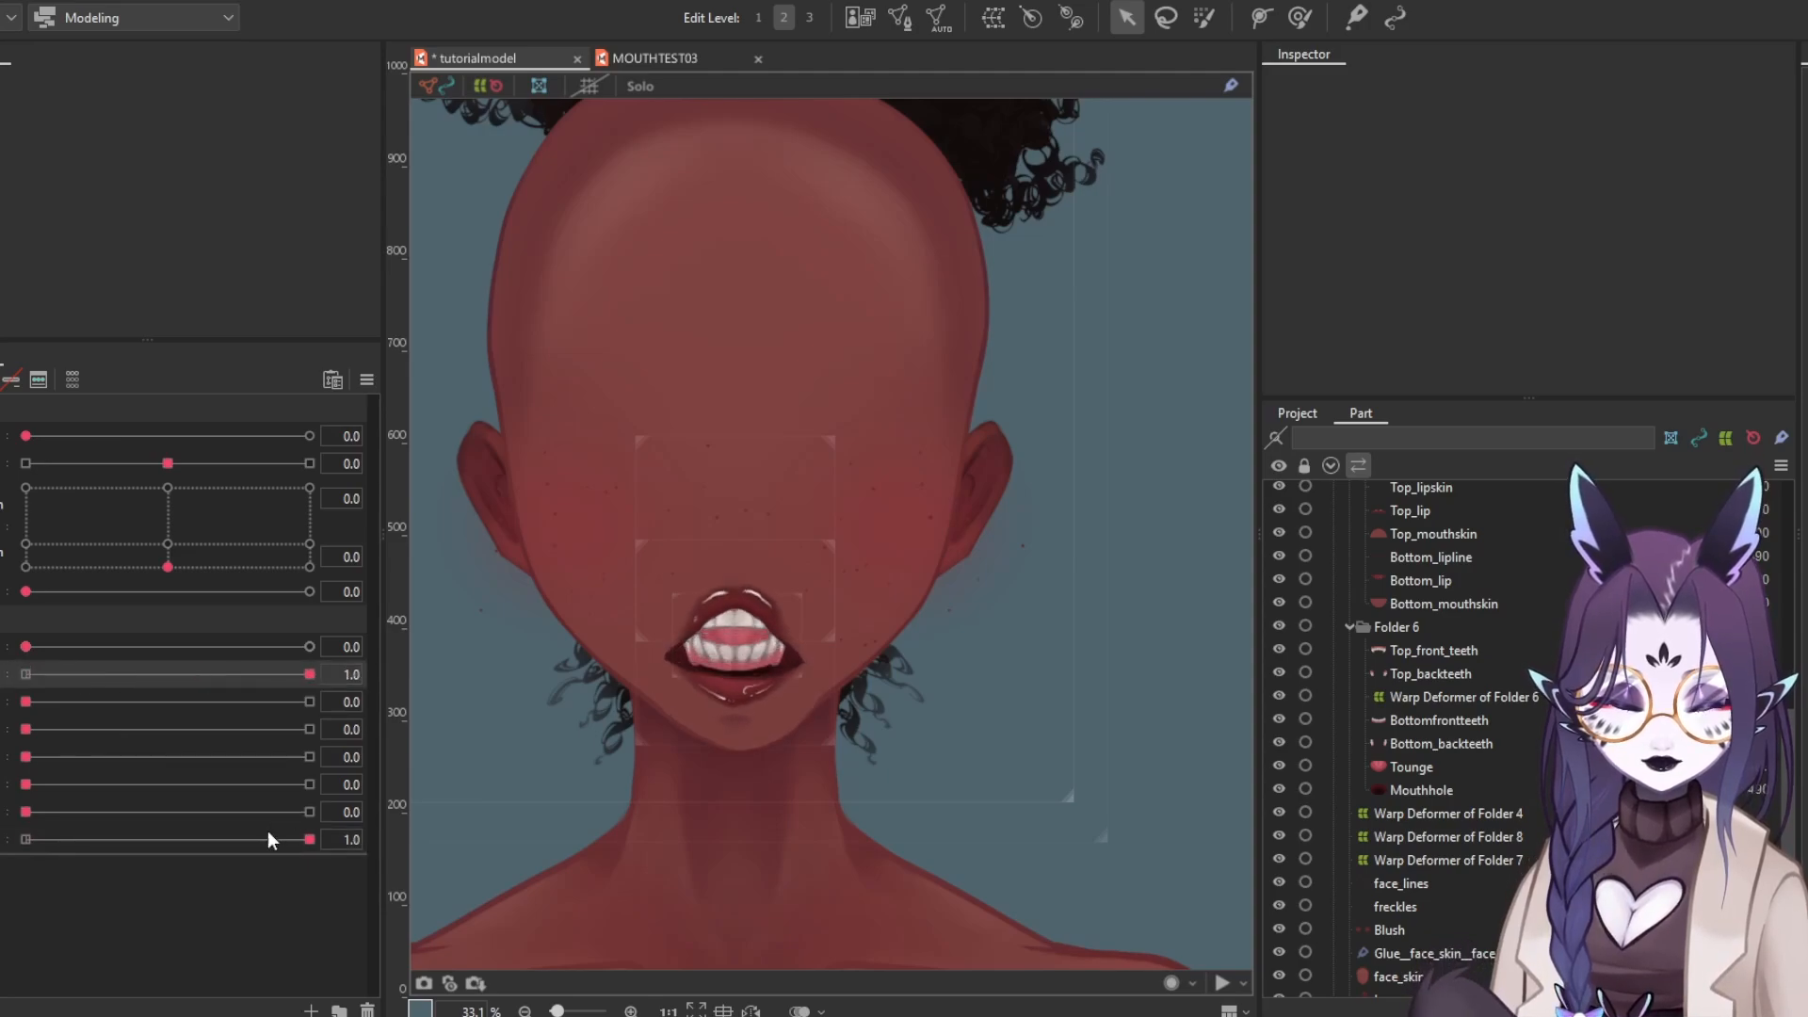
pyautogui.moveTo(268, 839); pyautogui.dragTo(129, 840)
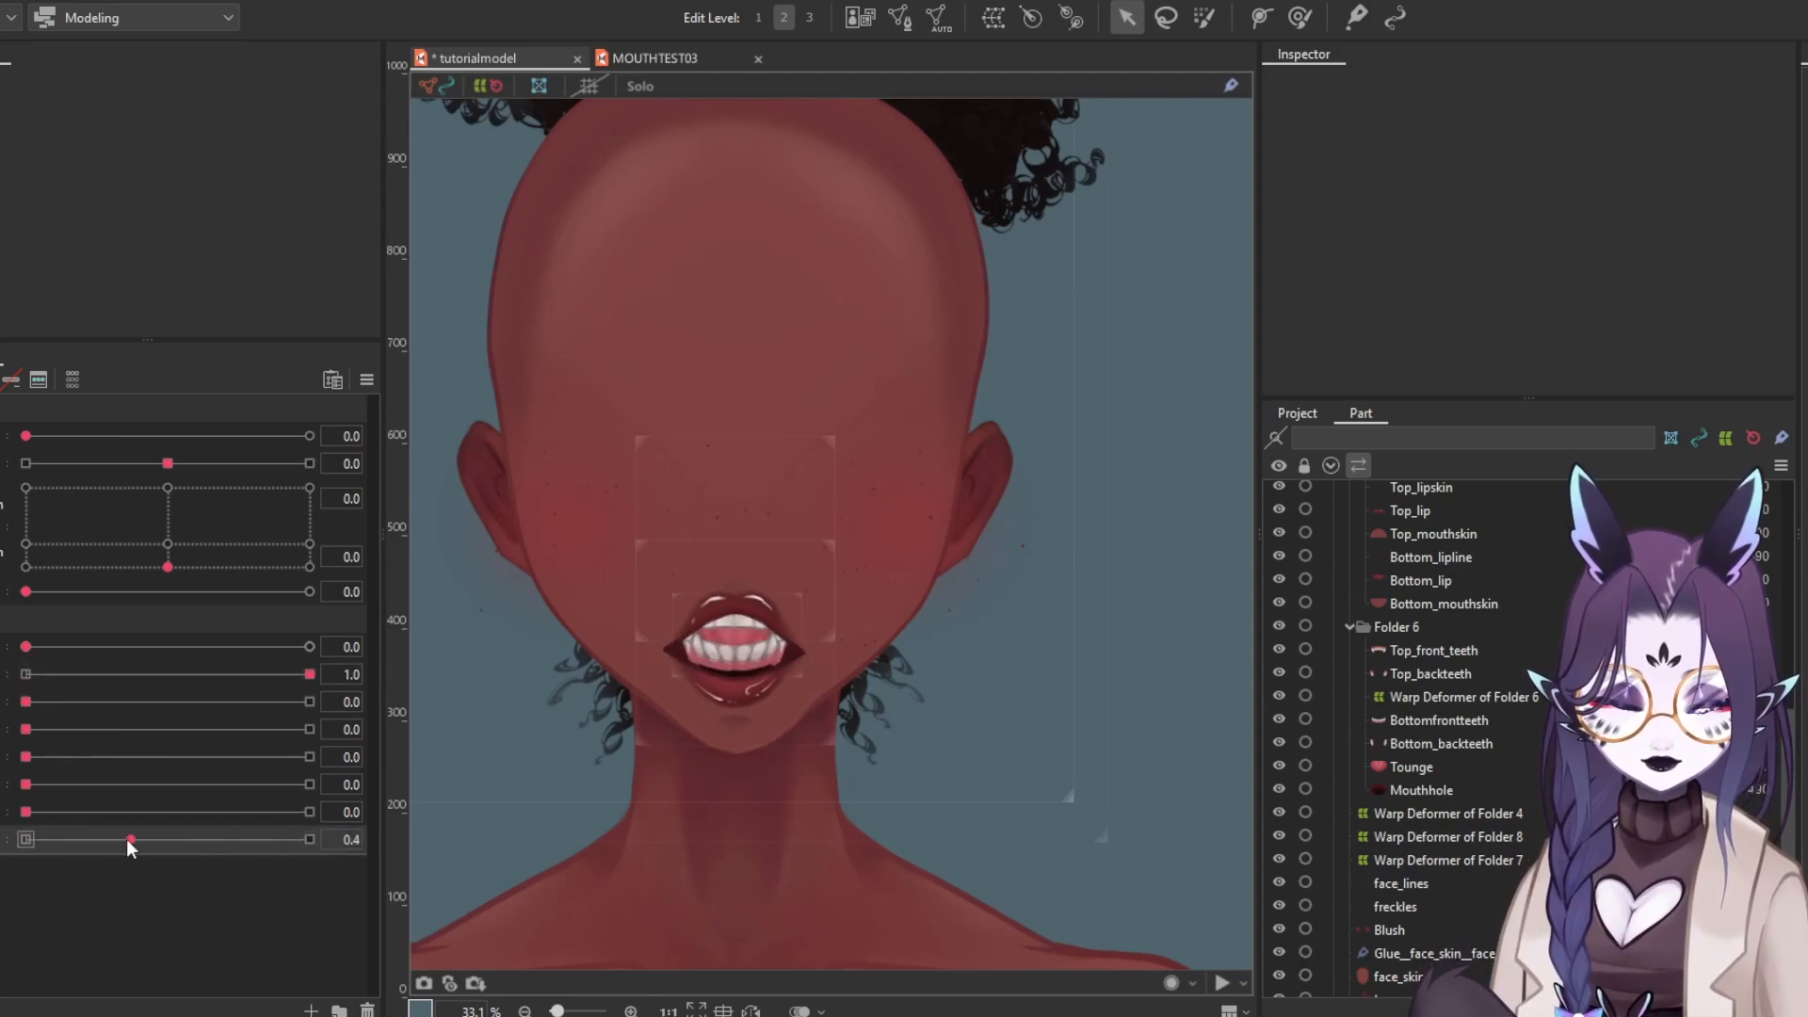
pyautogui.click(368, 380)
pyautogui.click(433, 383)
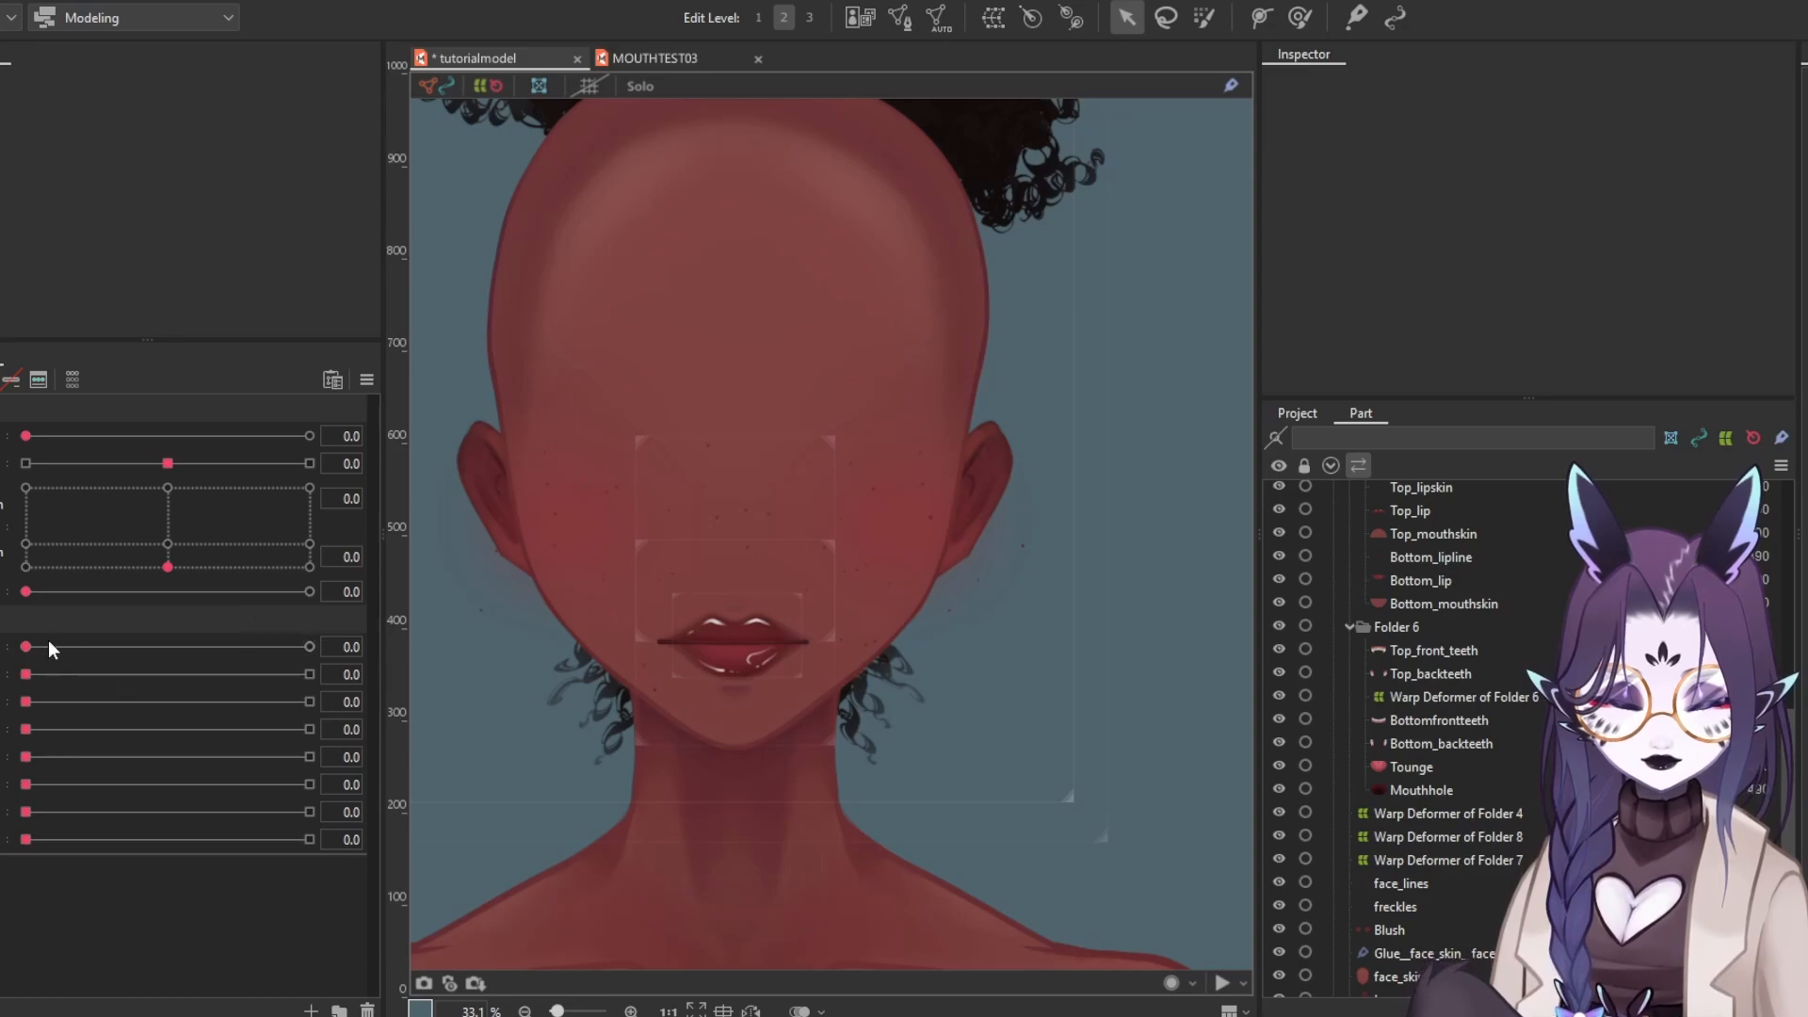
# Set the upper group's last parameter to 1.0 and test the lower group's second parameter at 1.0, returning it to 0.0
pyautogui.moveTo(26, 647); pyautogui.dragTo(249, 648)
pyautogui.moveTo(26, 591); pyautogui.dragTo(311, 591)
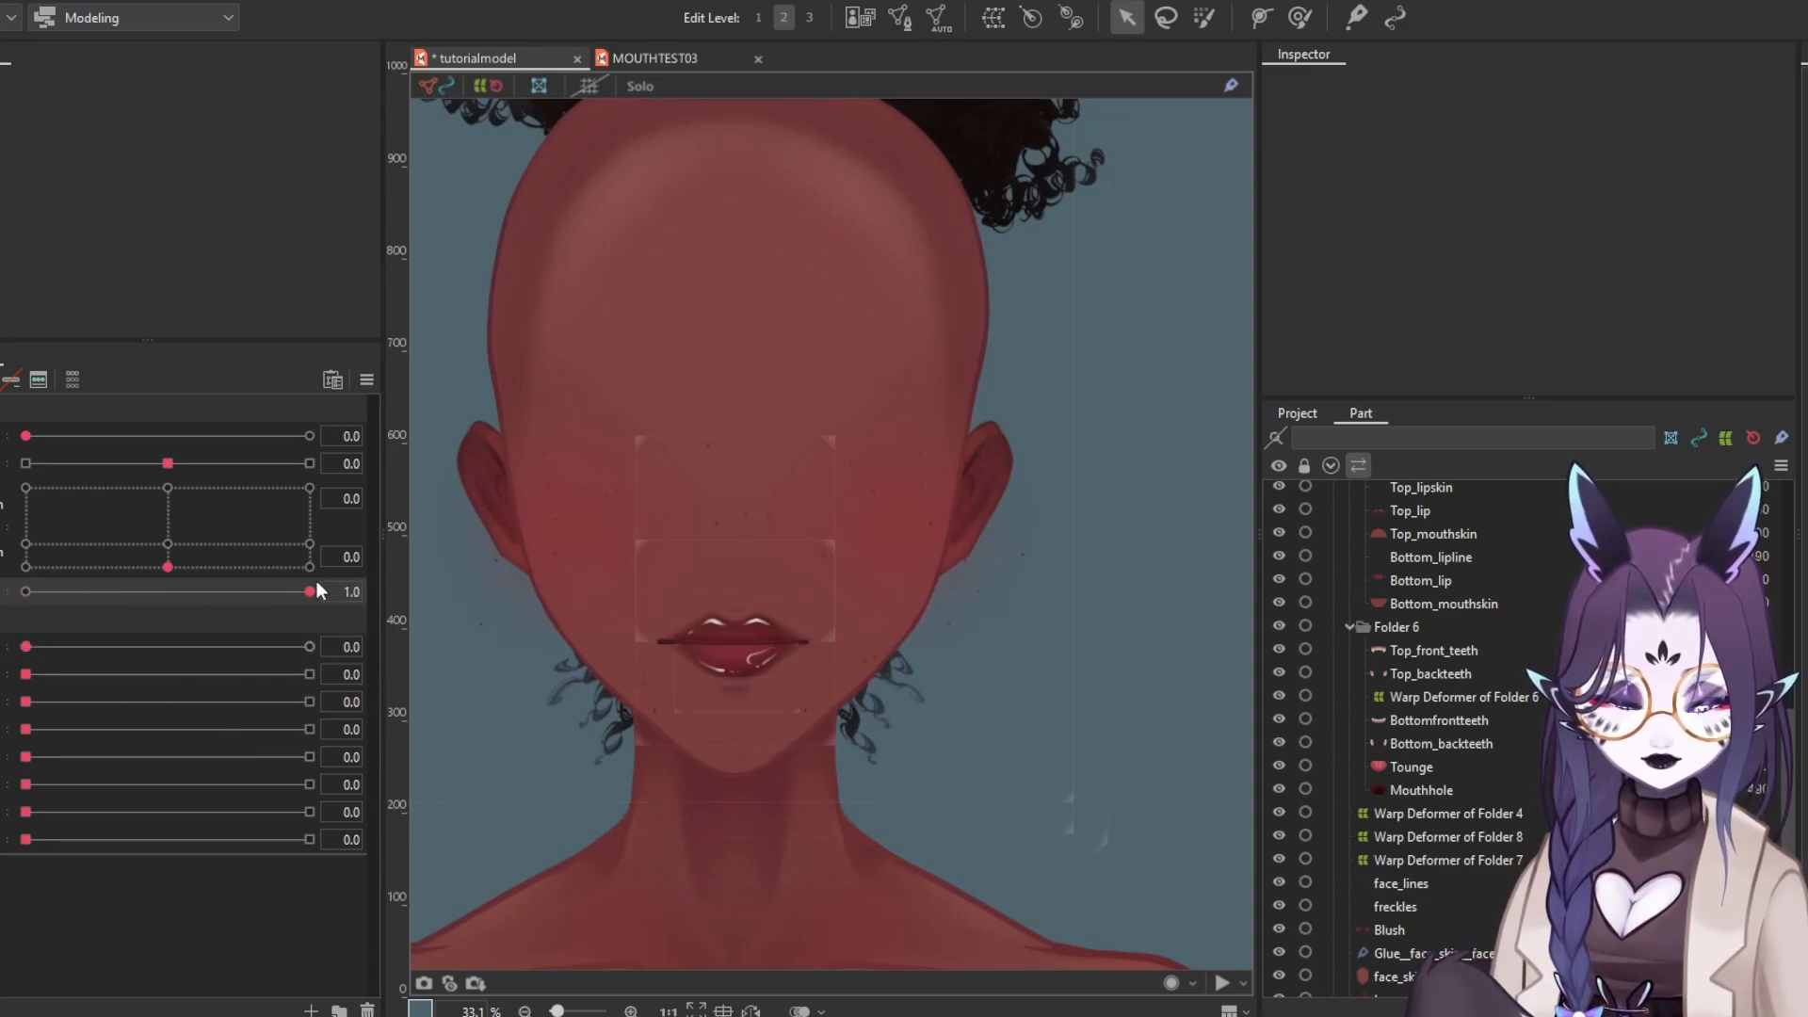
pyautogui.moveTo(26, 675); pyautogui.dragTo(233, 677)
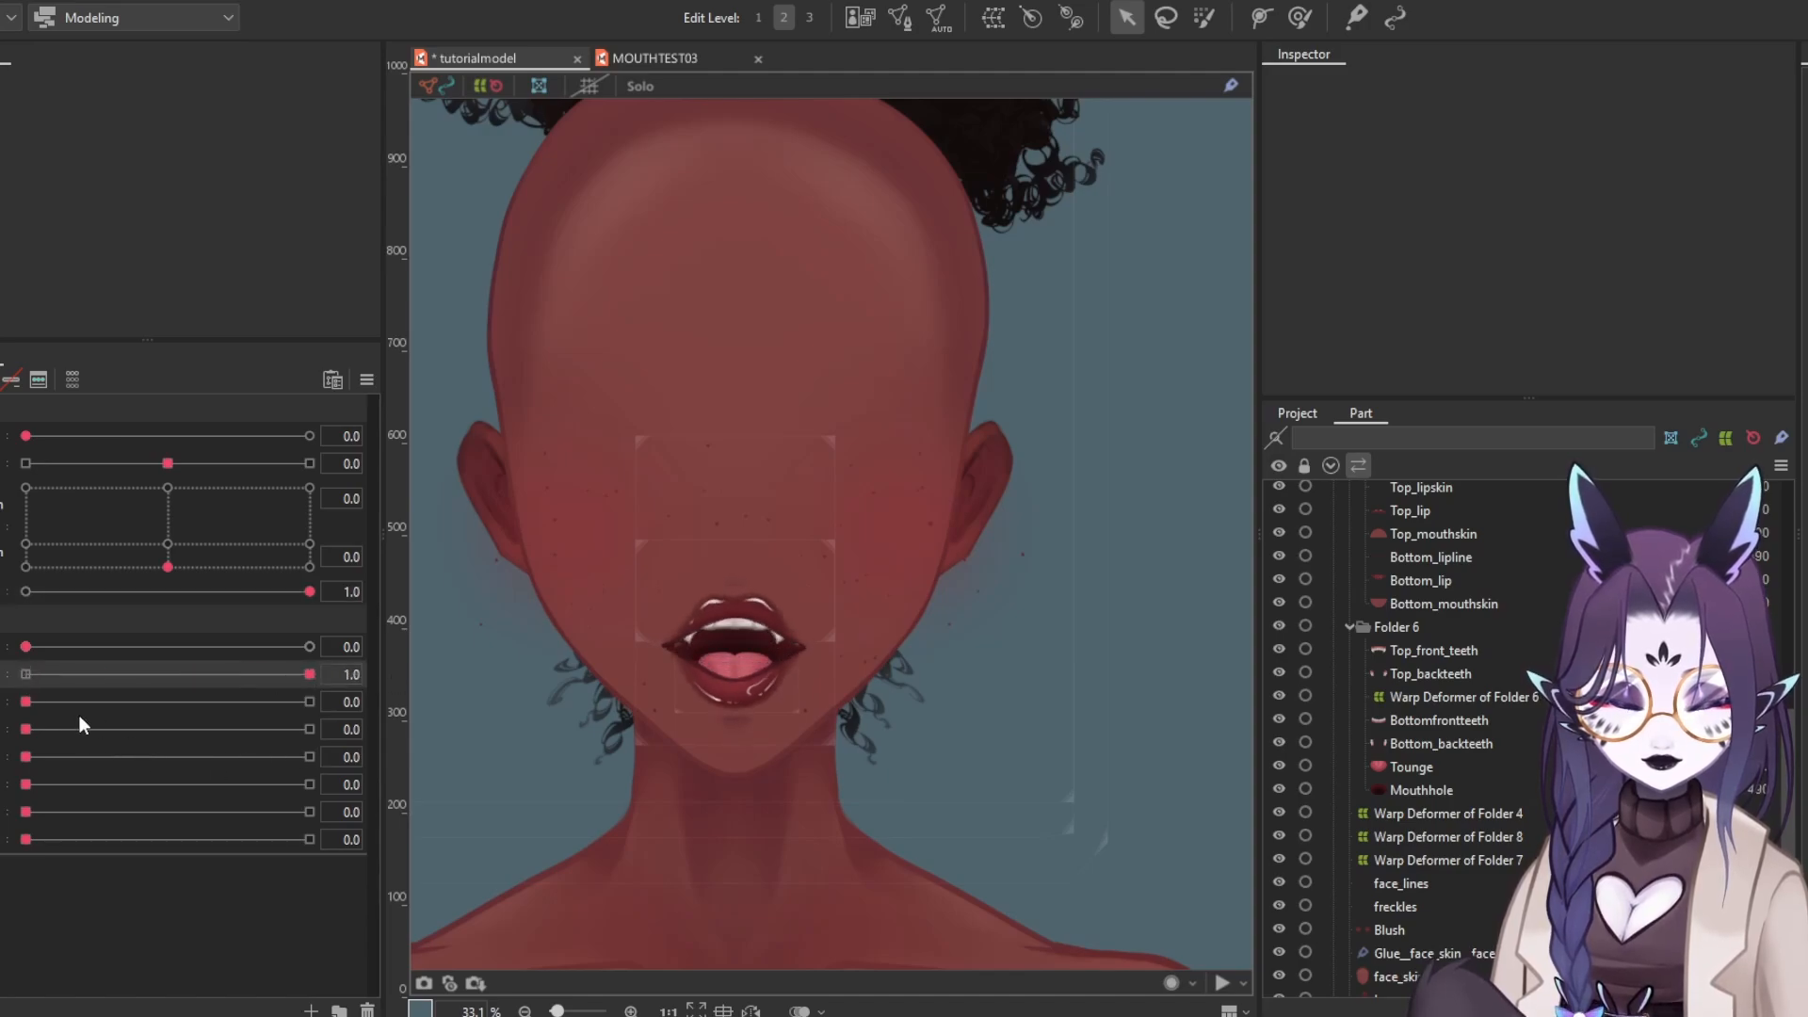
pyautogui.moveTo(27, 701)
pyautogui.mouseDown()
pyautogui.moveTo(330, 702)
pyautogui.moveTo(25, 674)
pyautogui.mouseUp()
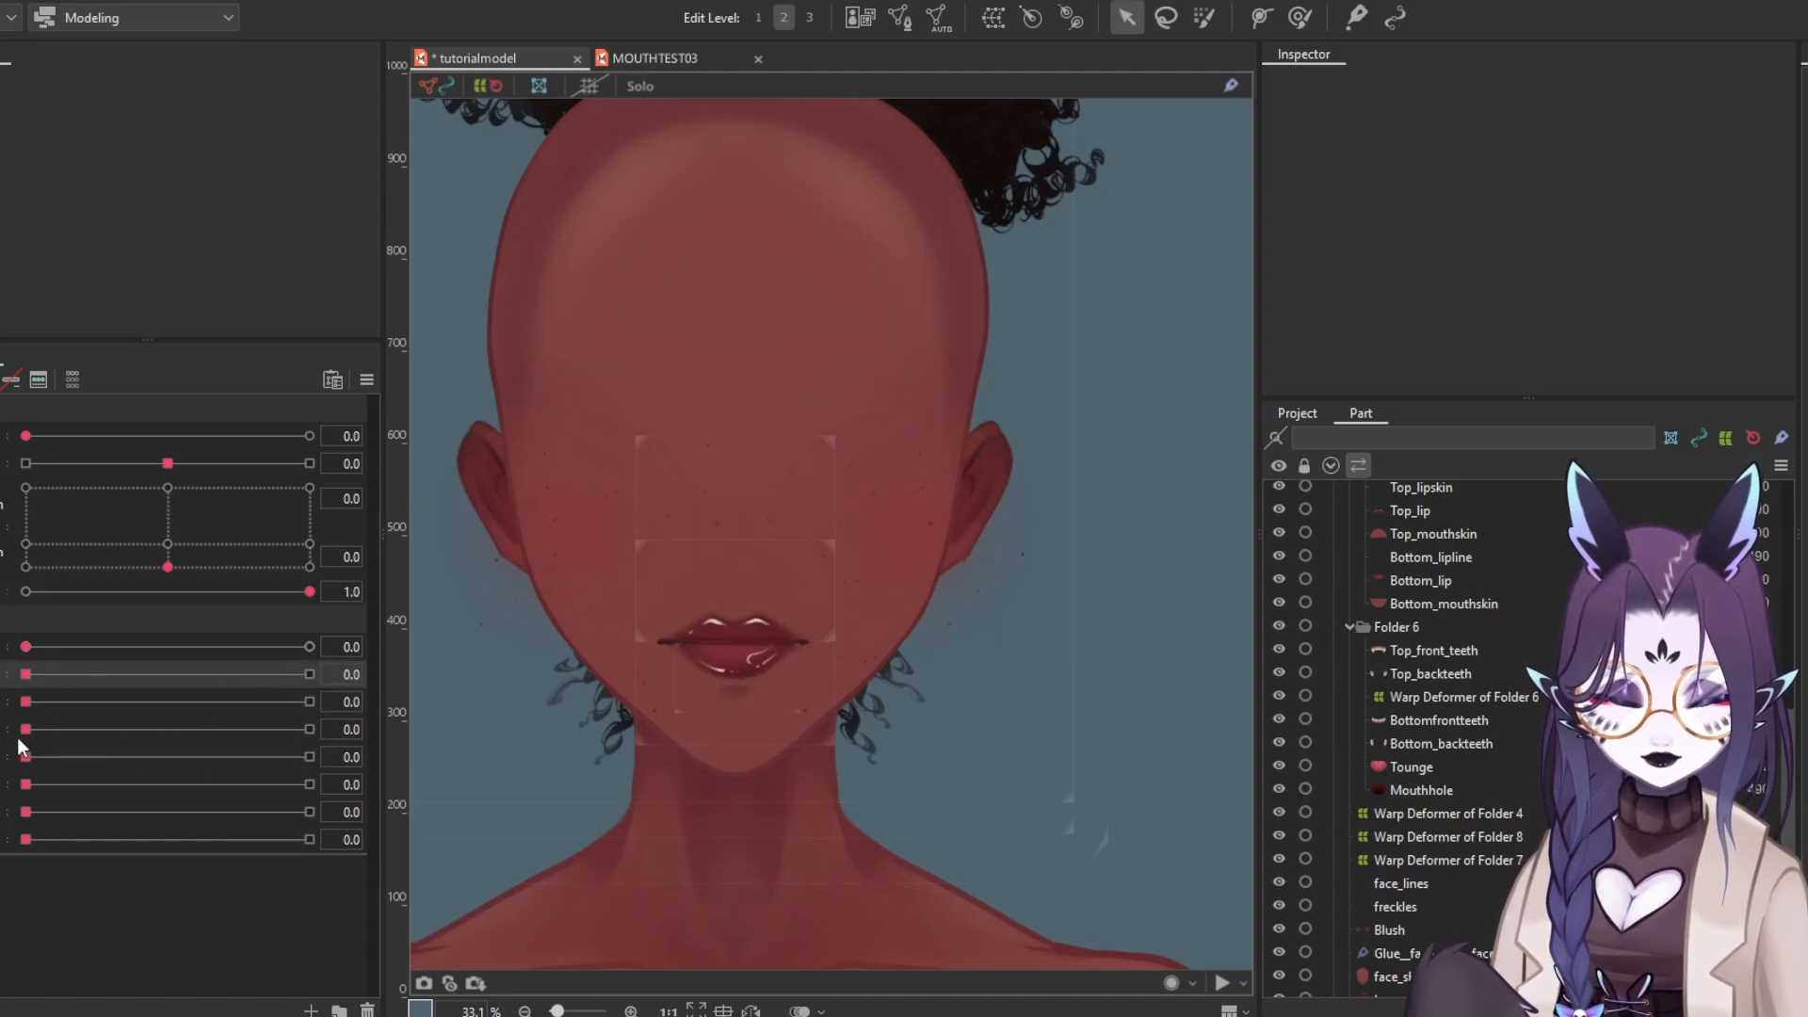
pyautogui.click(26, 811)
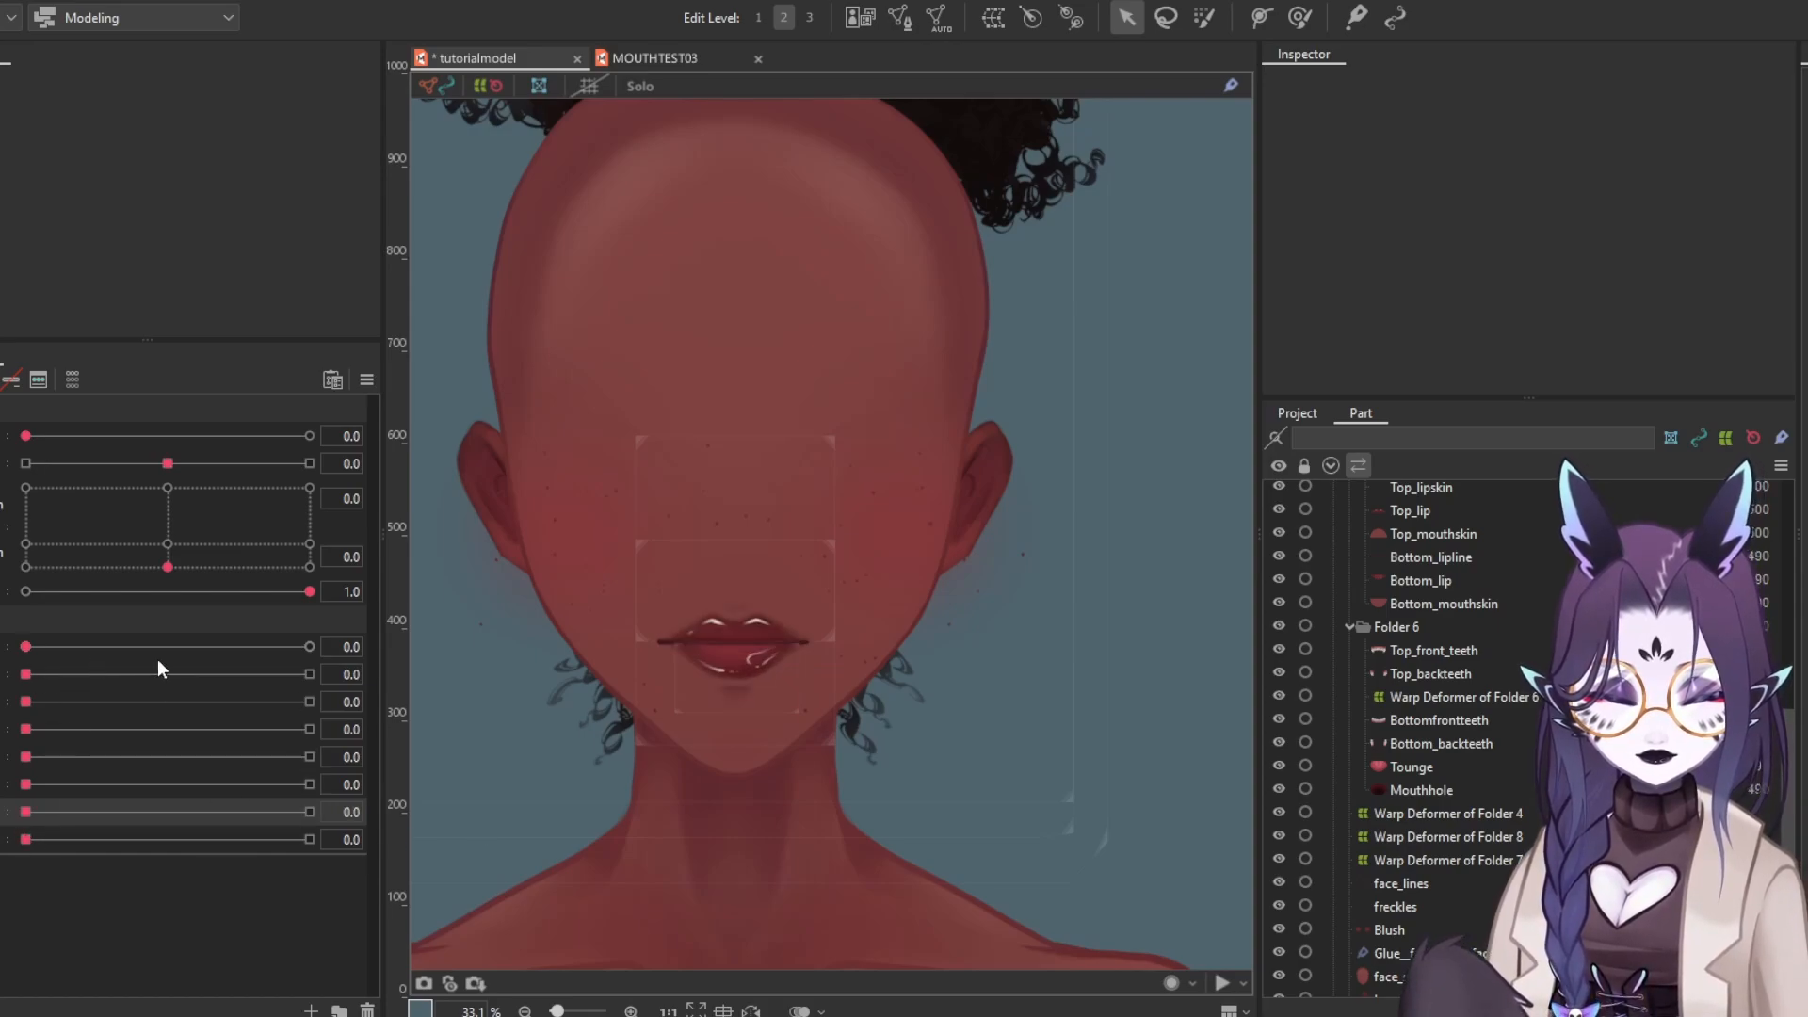
# Sweep the lower group's first parameter and set the fourth to 1.0 to examine the smiling mouth up close
pyautogui.moveTo(26, 647); pyautogui.dragTo(457, 659)
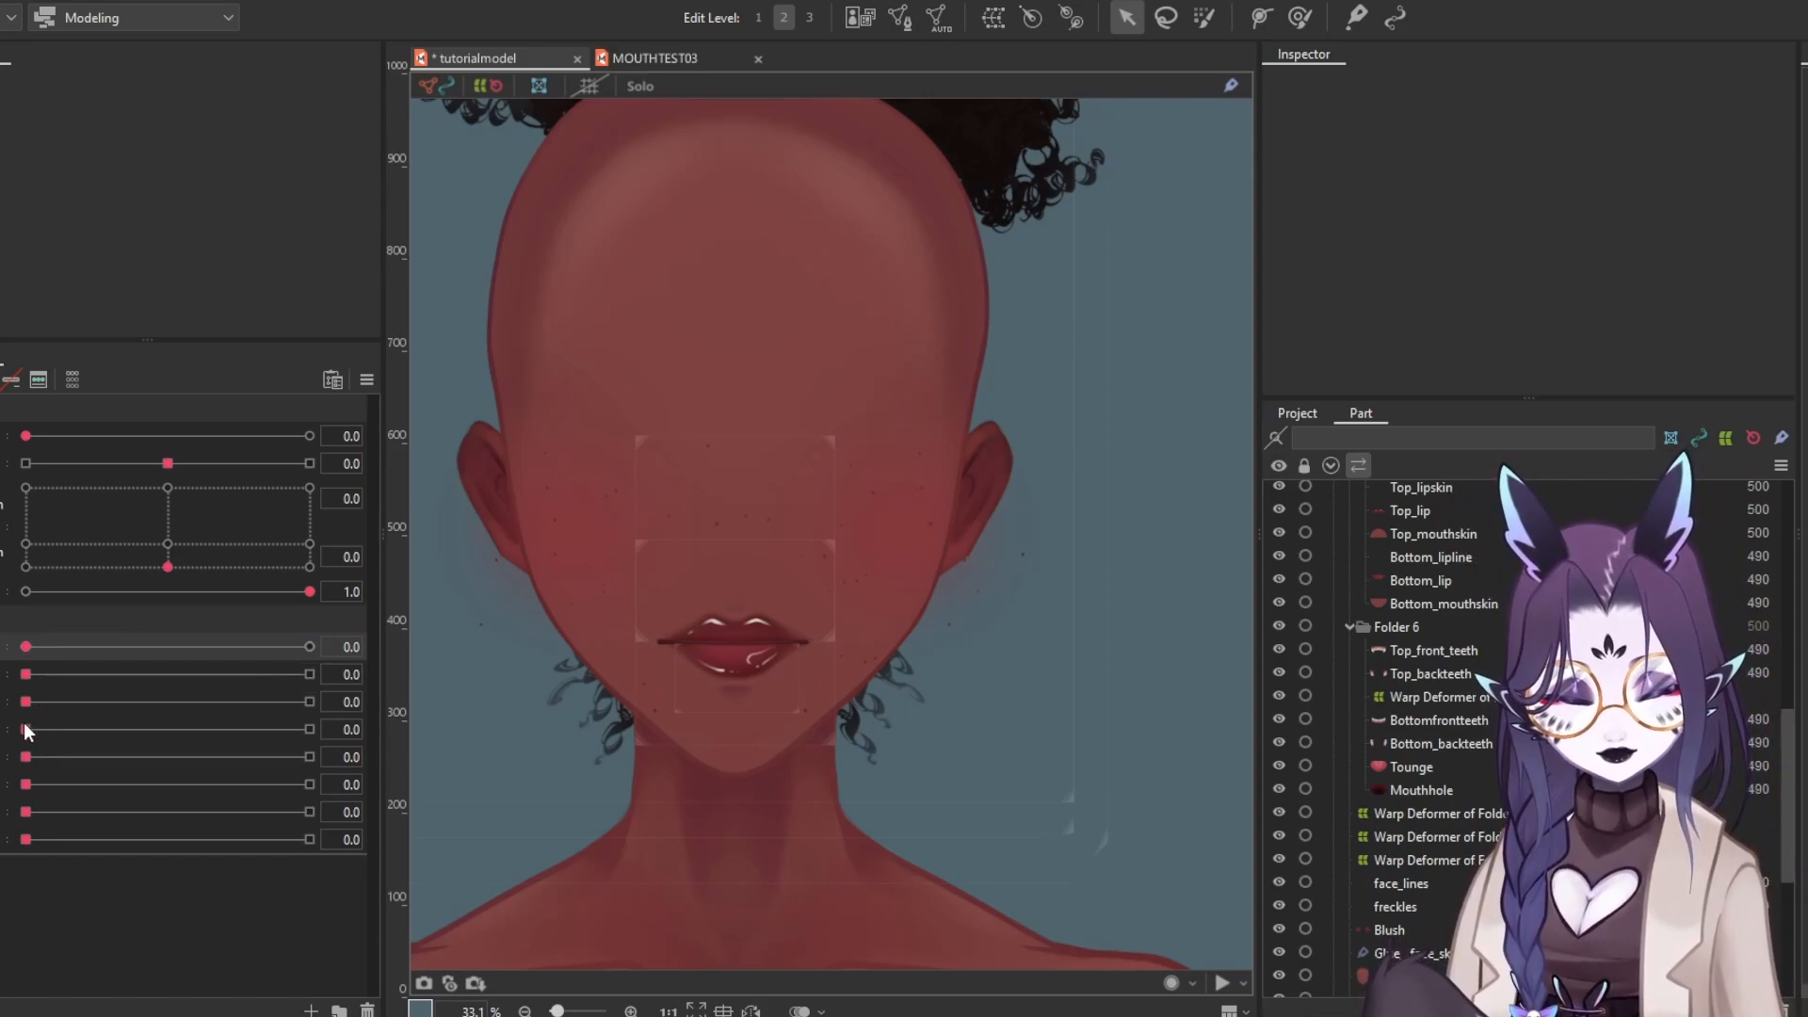
pyautogui.moveTo(26, 729); pyautogui.dragTo(451, 775)
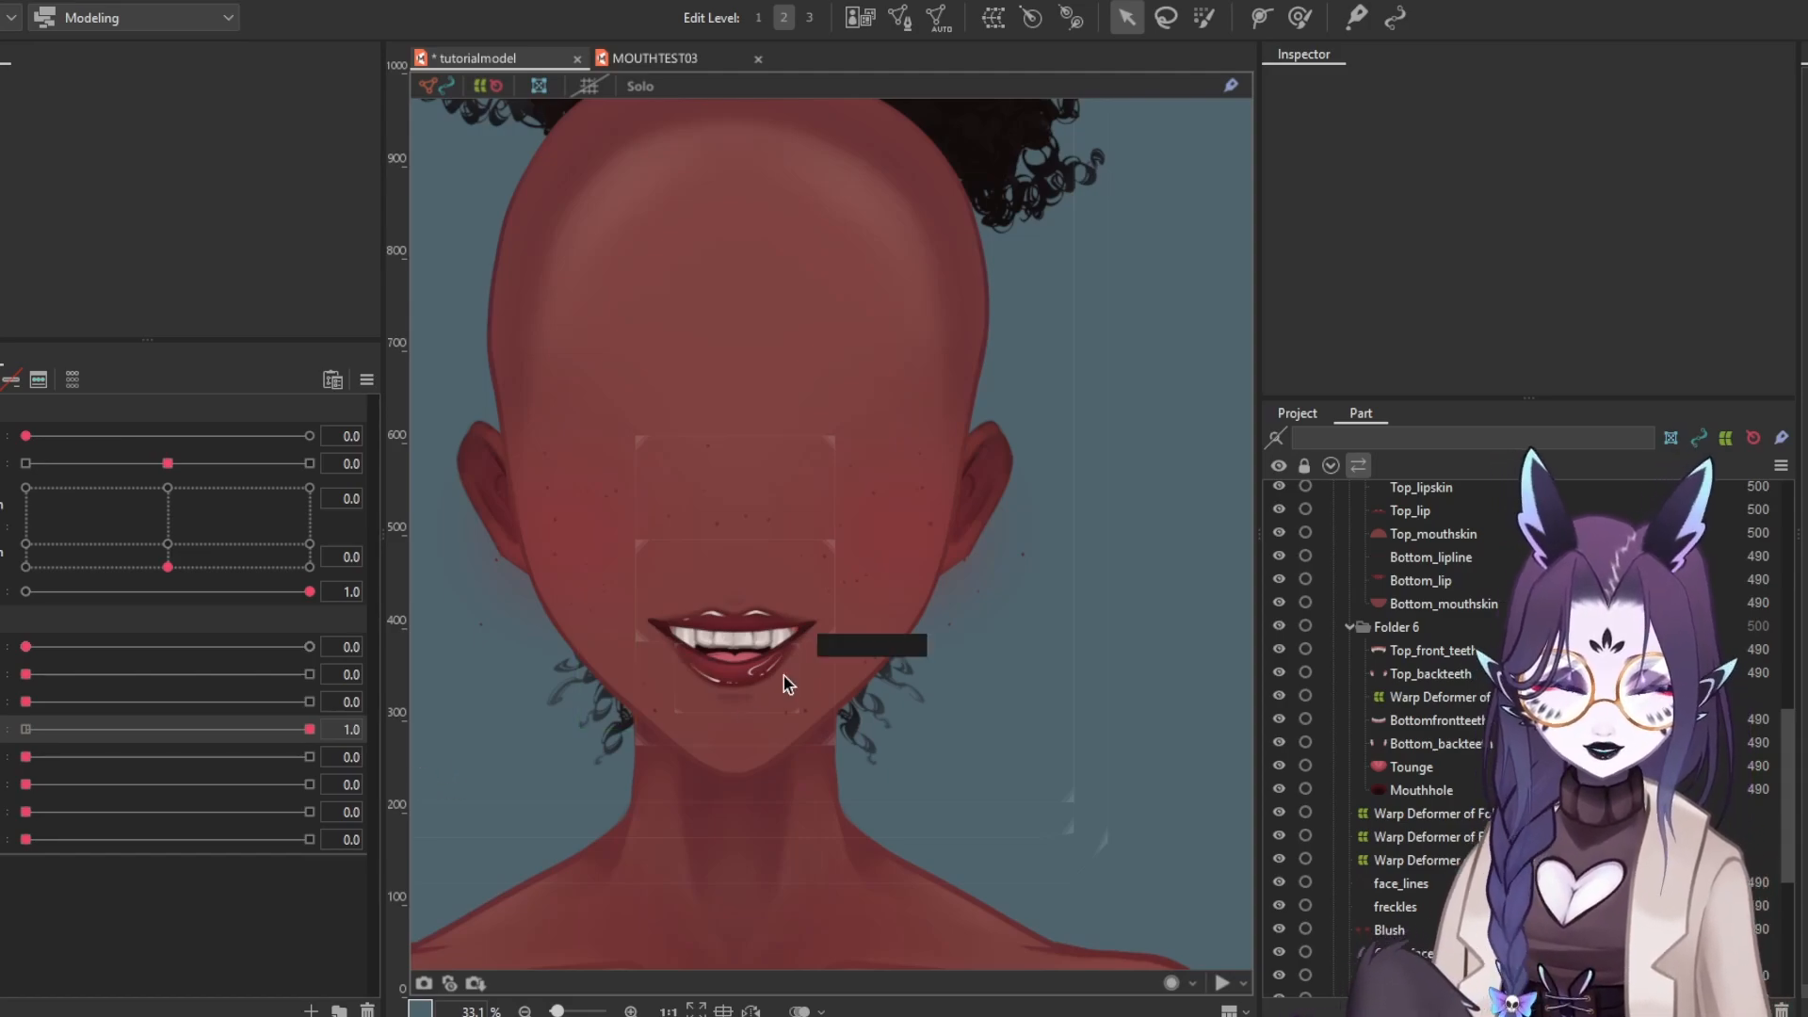
pyautogui.scroll(5, 773, 640)
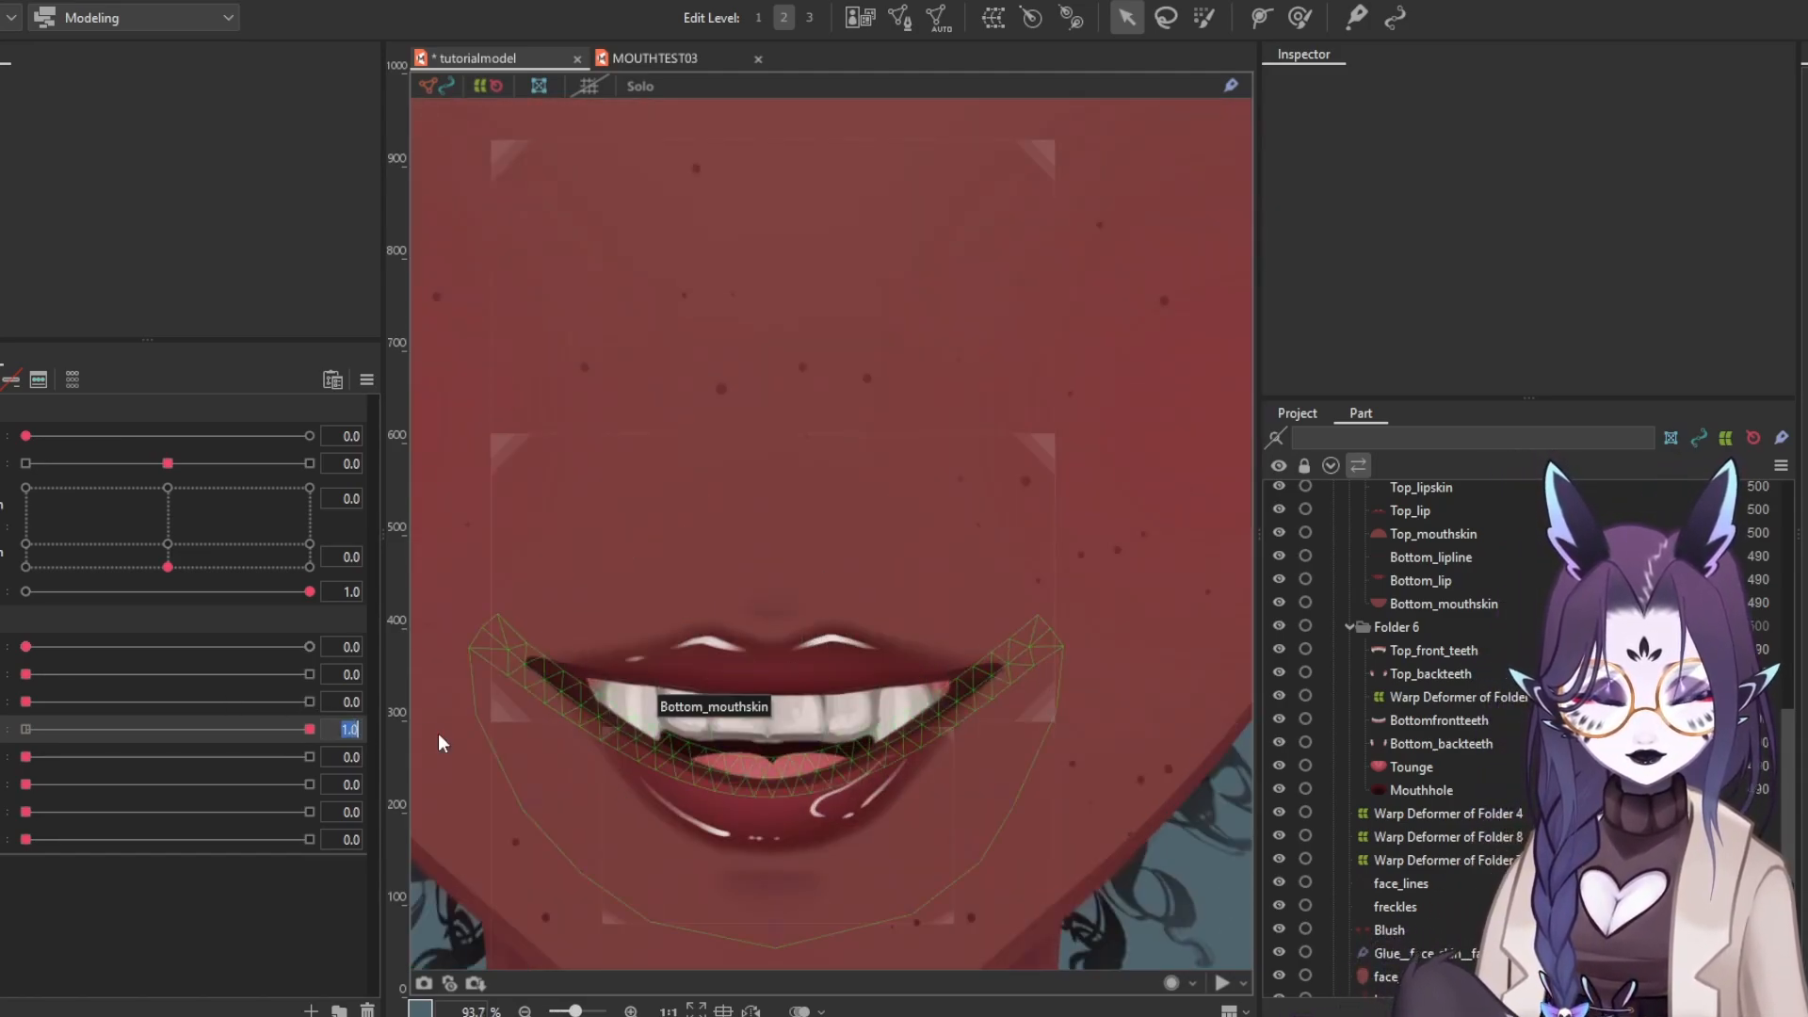
pyautogui.hotkey('ctrl', 'z')
pyautogui.moveTo(575, 636); pyautogui.dragTo(560, 600)
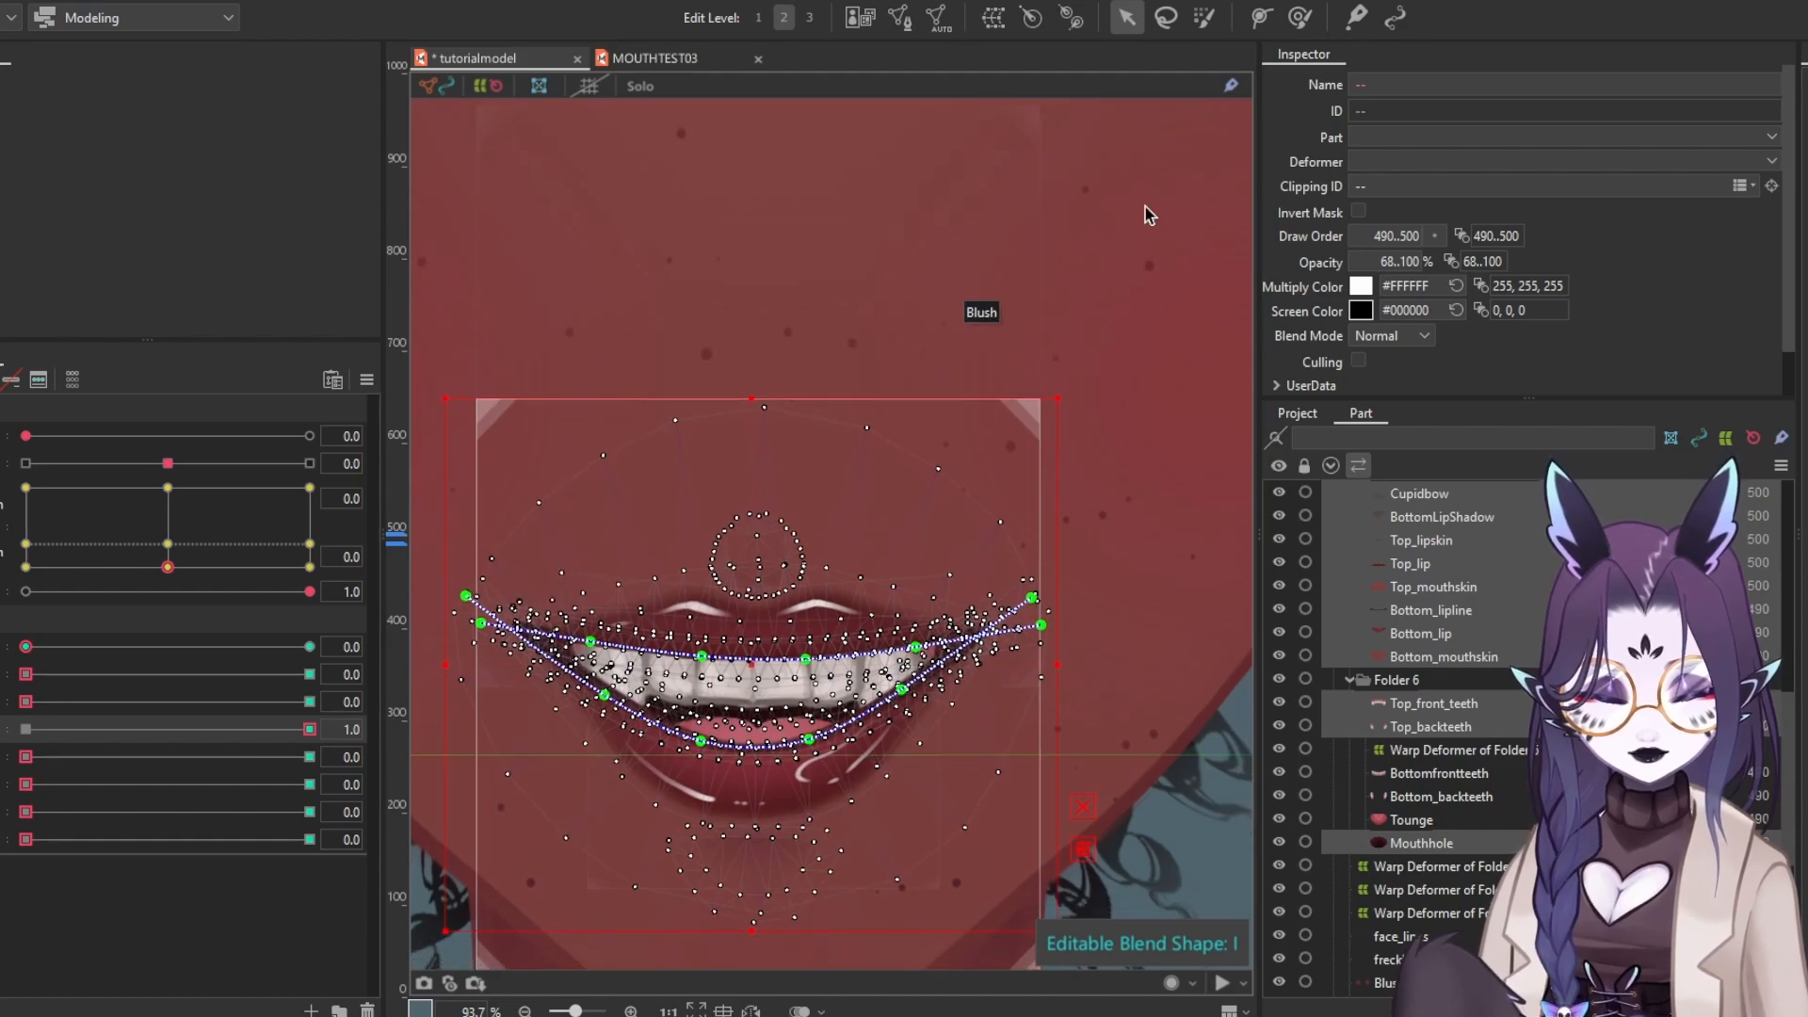
pyautogui.click(1300, 17)
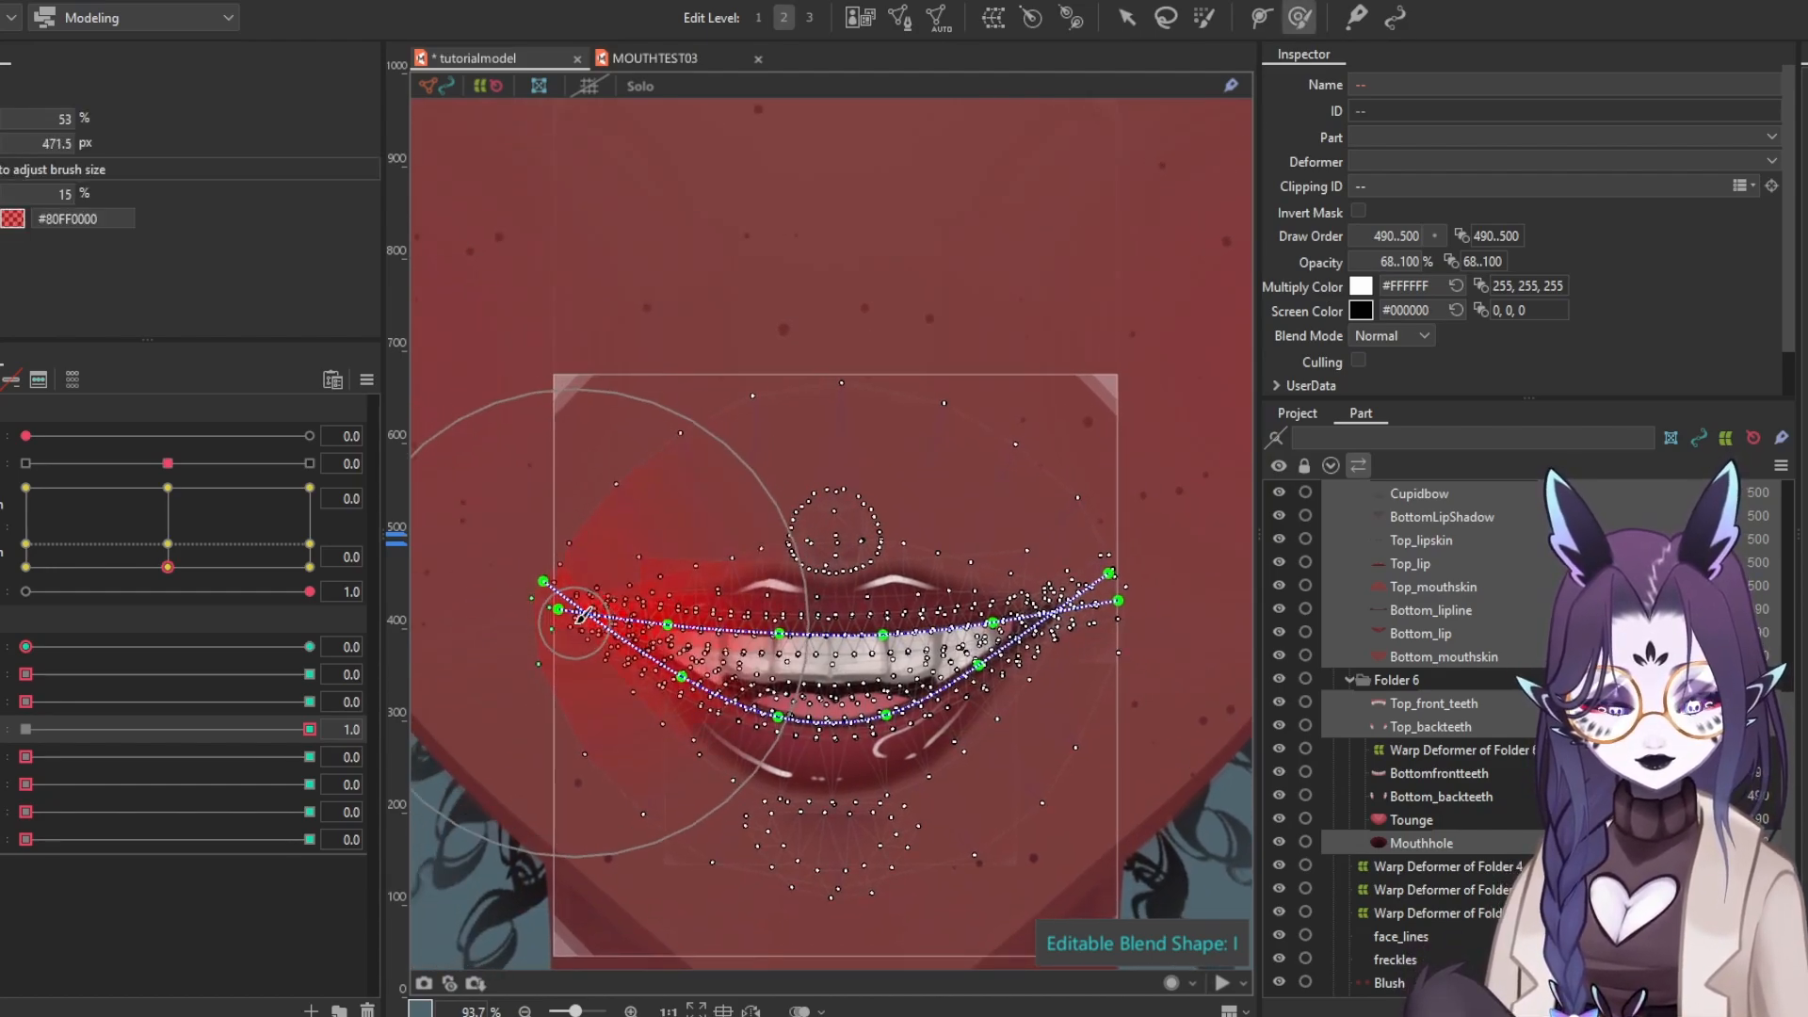
pyautogui.moveTo(574, 623); pyautogui.dragTo(575, 633)
pyautogui.moveTo(1081, 612)
pyautogui.mouseDown()
pyautogui.moveTo(993, 639)
pyautogui.moveTo(1005, 650)
pyautogui.mouseUp()
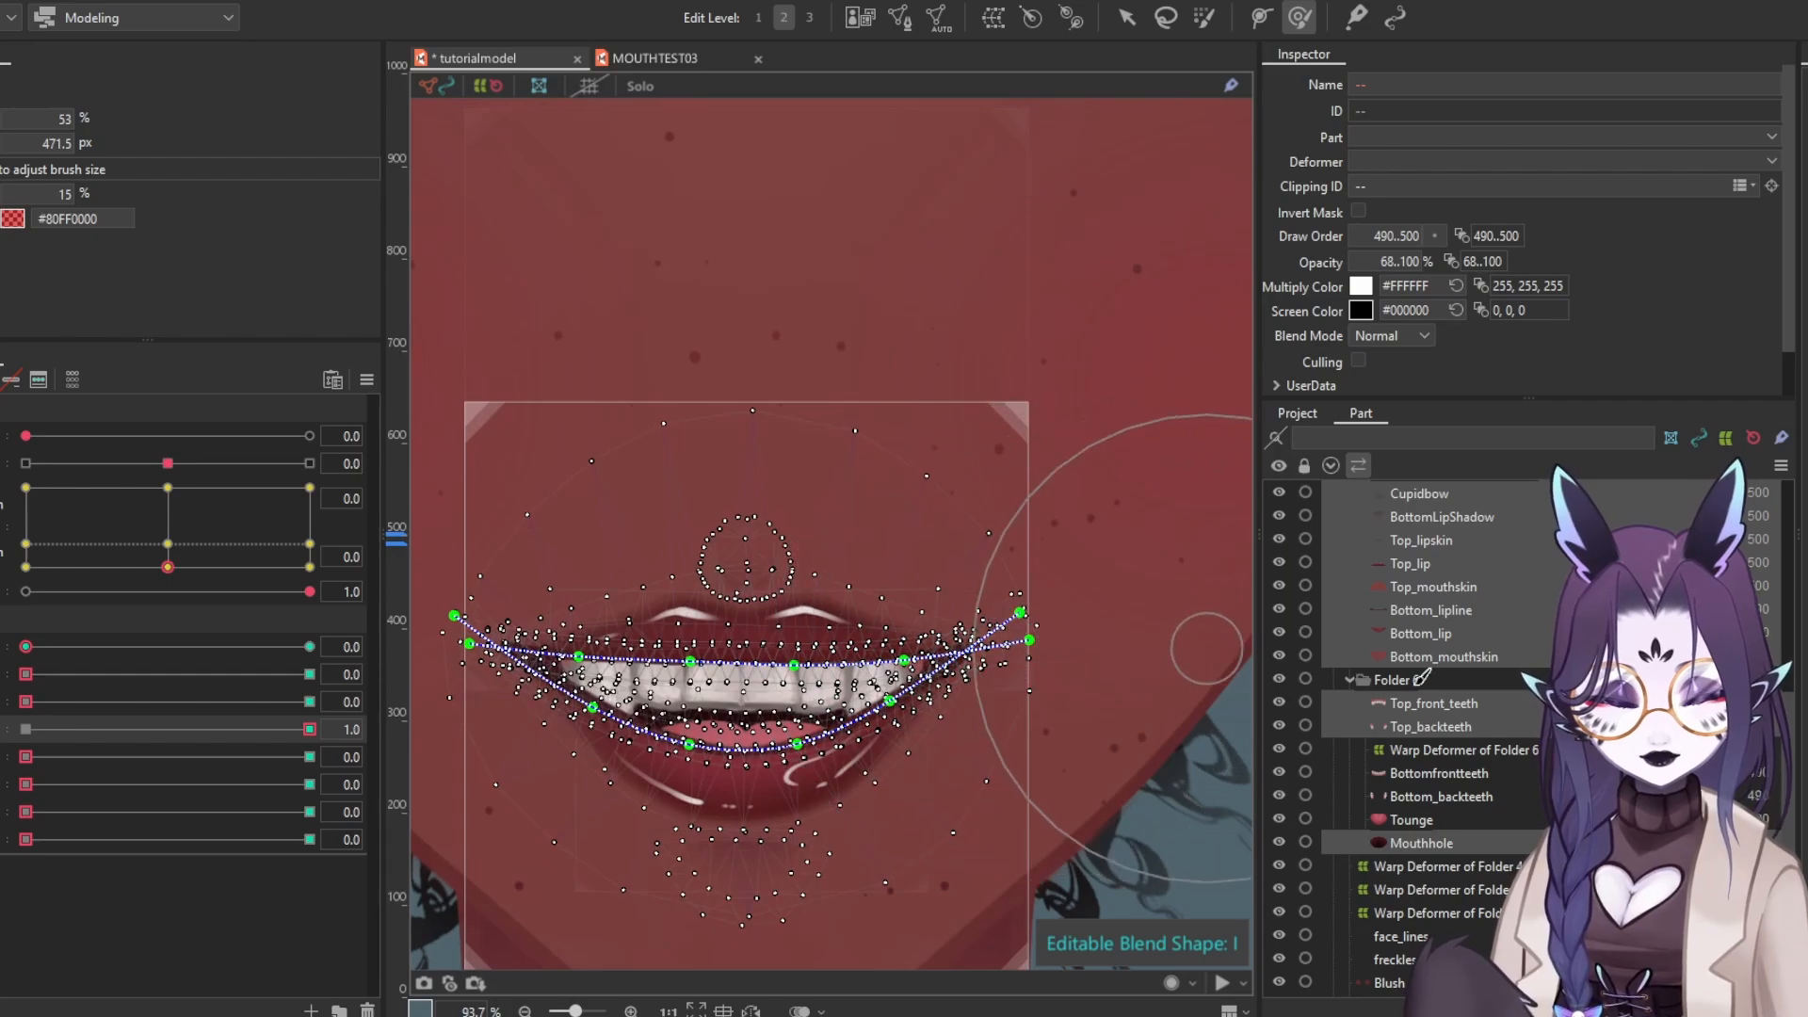
# Select the meshes from Cupidbow to Bottom_mouthskin plus Mouthhole and lower both mouth corners with the deform brush in the I blend shape
pyautogui.click(1492, 659)
pyautogui.scroll(1, 1471, 664)
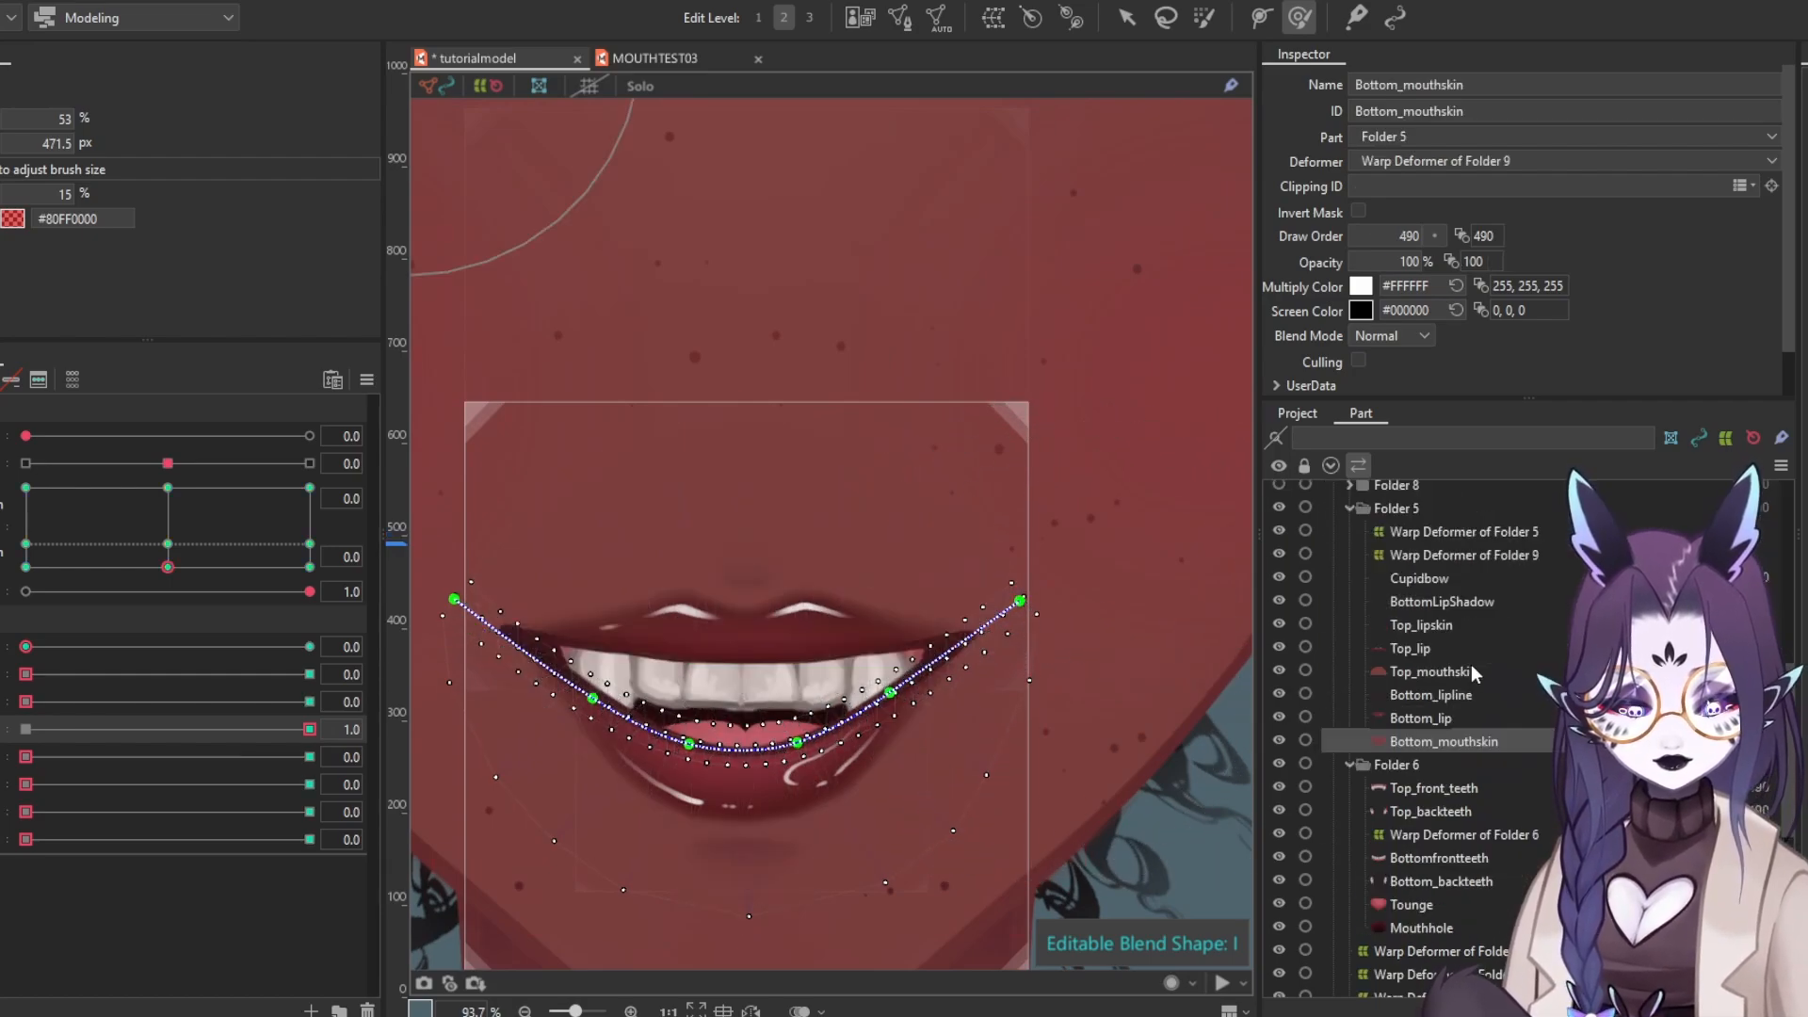
pyautogui.keyDown('shift'); pyautogui.click(1472, 582); pyautogui.keyUp('shift')
pyautogui.keyDown('ctrl'); pyautogui.click(1422, 928); pyautogui.keyUp('ctrl')
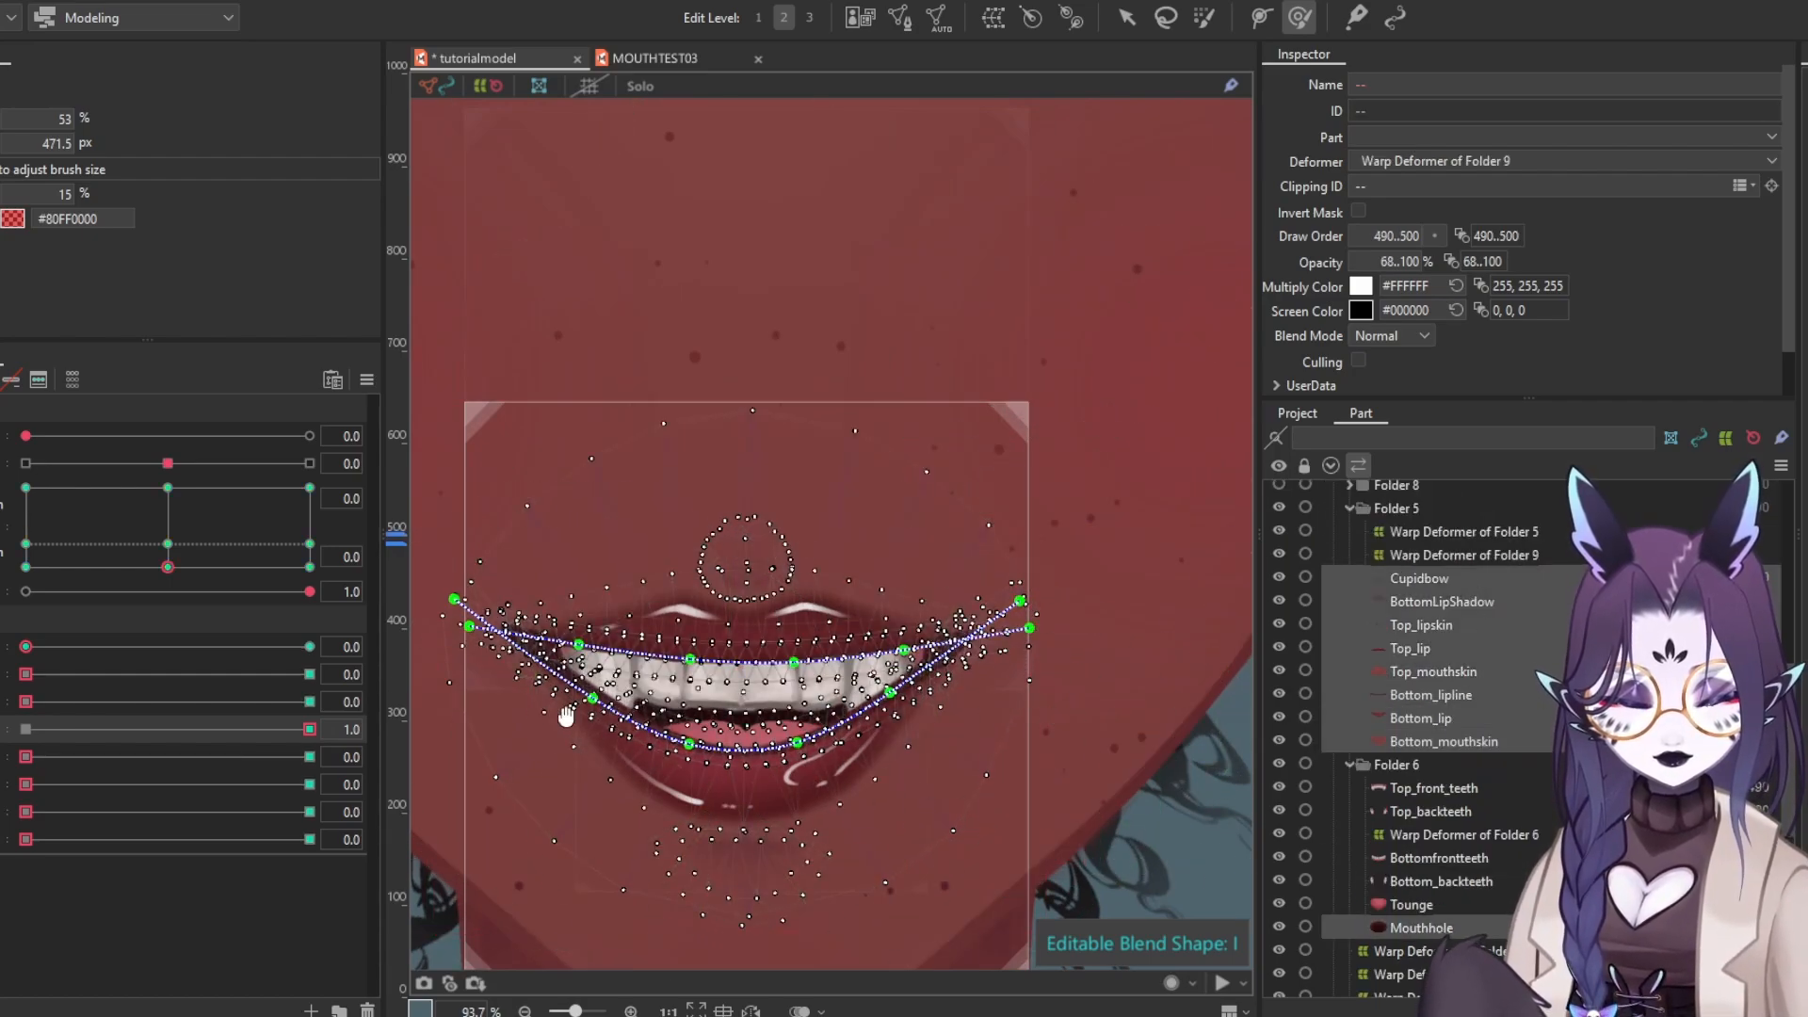
pyautogui.moveTo(566, 716); pyautogui.dragTo(619, 718)
pyautogui.moveTo(534, 658)
pyautogui.mouseDown()
pyautogui.moveTo(522, 669)
pyautogui.moveTo(549, 686)
pyautogui.moveTo(509, 697)
pyautogui.mouseUp()
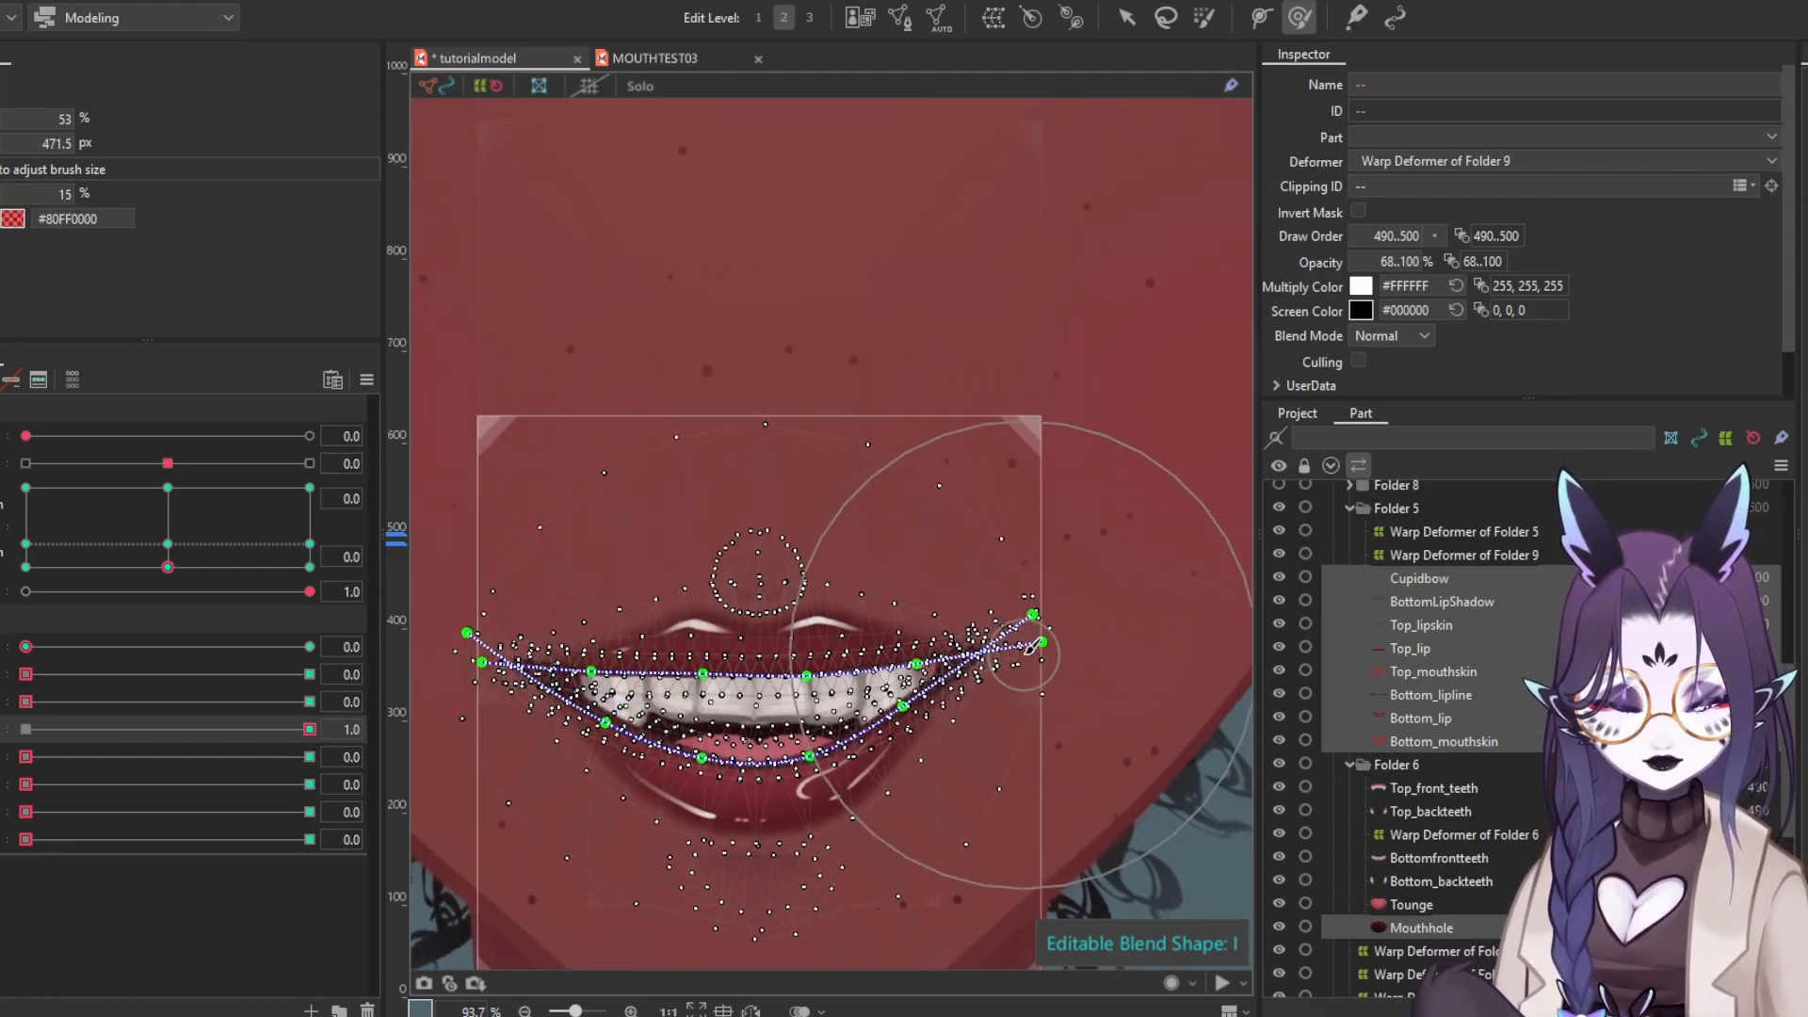
pyautogui.moveTo(1029, 646); pyautogui.dragTo(1043, 673)
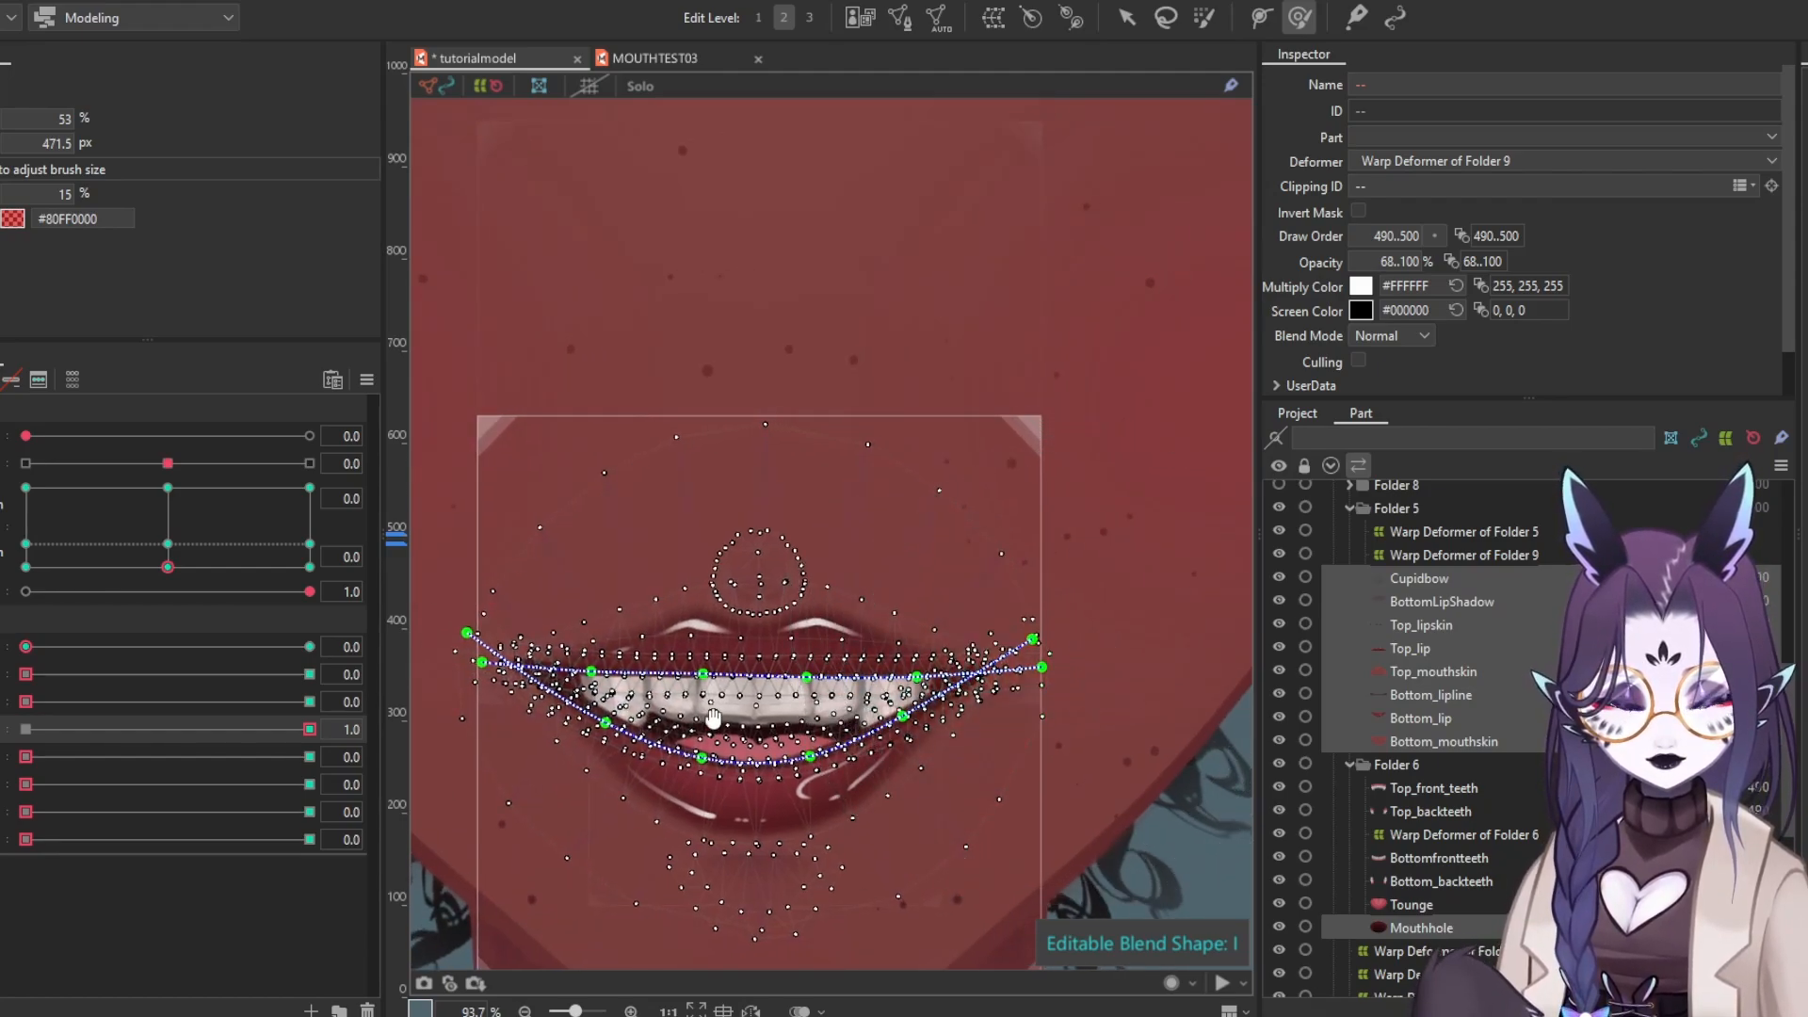
# Lower the upper lip's sides slightly and widen the mouth at both corners with the deform brush in the I blend shape
pyautogui.moveTo(713, 718); pyautogui.dragTo(824, 717)
pyautogui.moveTo(612, 658); pyautogui.dragTo(617, 680)
pyautogui.moveTo(905, 673); pyautogui.dragTo(777, 680)
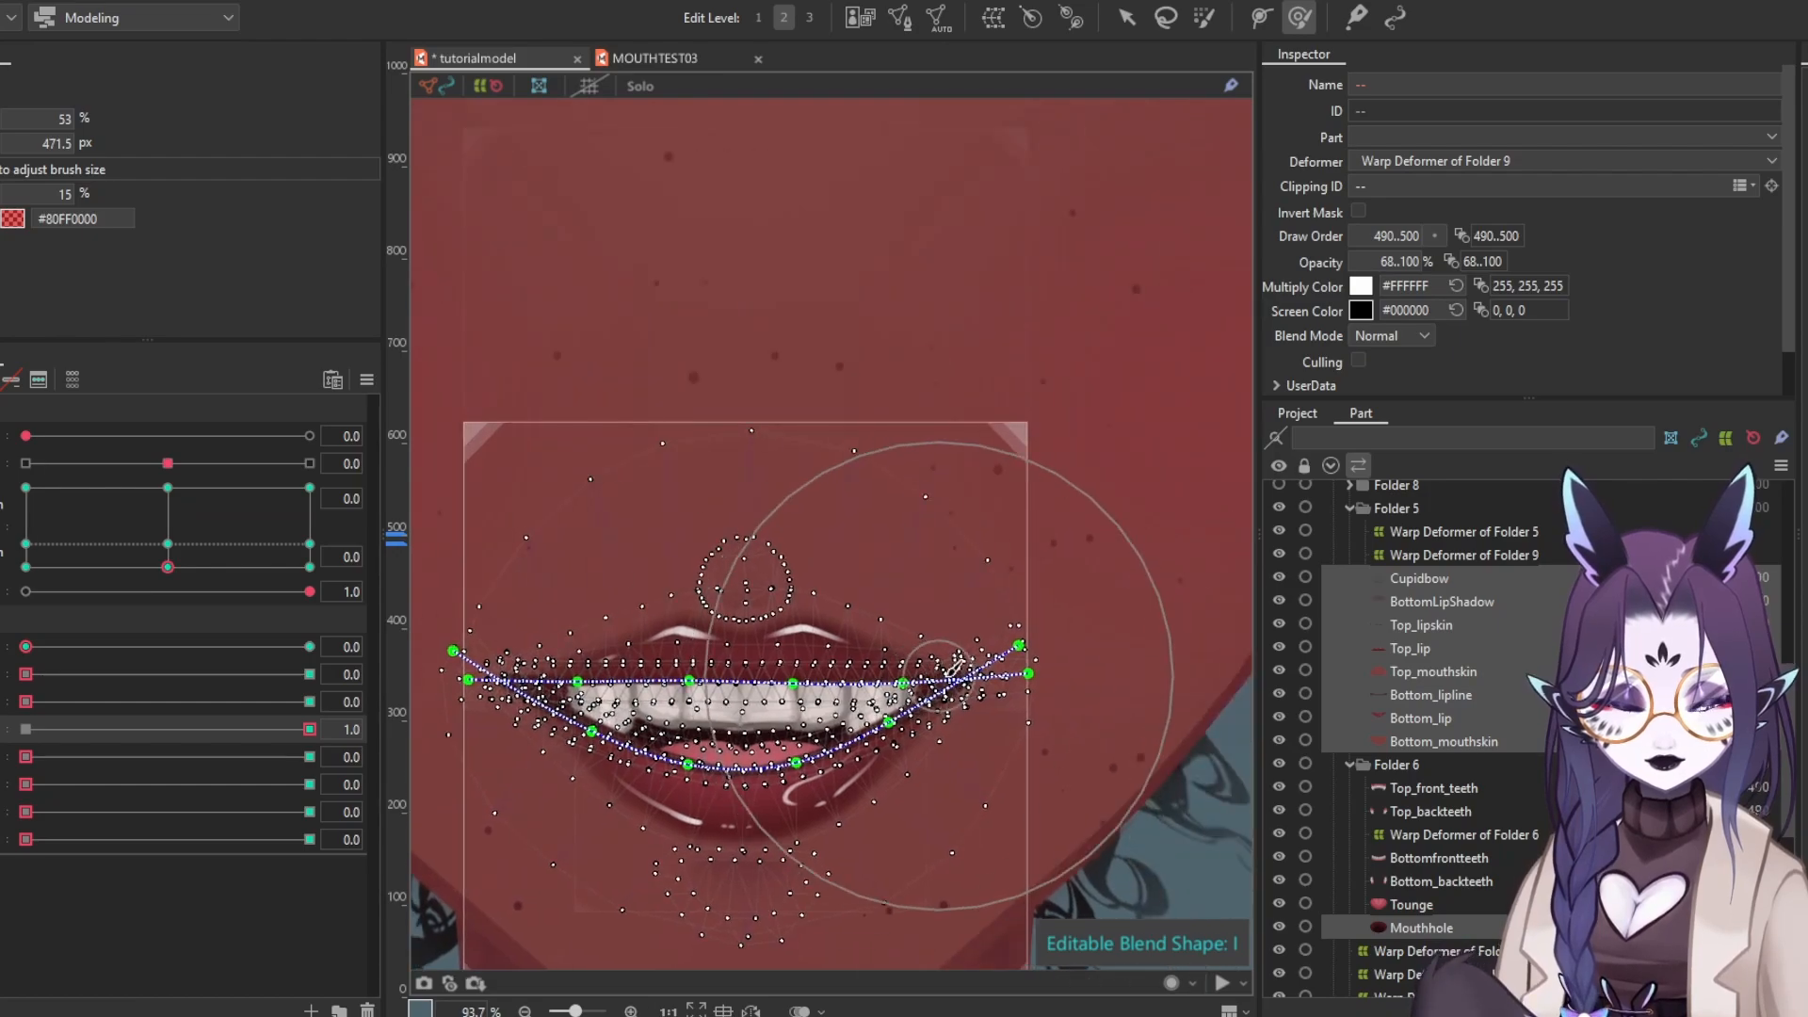
pyautogui.moveTo(972, 689); pyautogui.dragTo(1022, 692)
pyautogui.moveTo(602, 732)
pyautogui.mouseDown()
pyautogui.moveTo(811, 743)
pyautogui.moveTo(707, 736)
pyautogui.mouseUp()
pyautogui.moveTo(855, 743); pyautogui.dragTo(752, 739)
pyautogui.moveTo(1128, 722); pyautogui.dragTo(1139, 723)
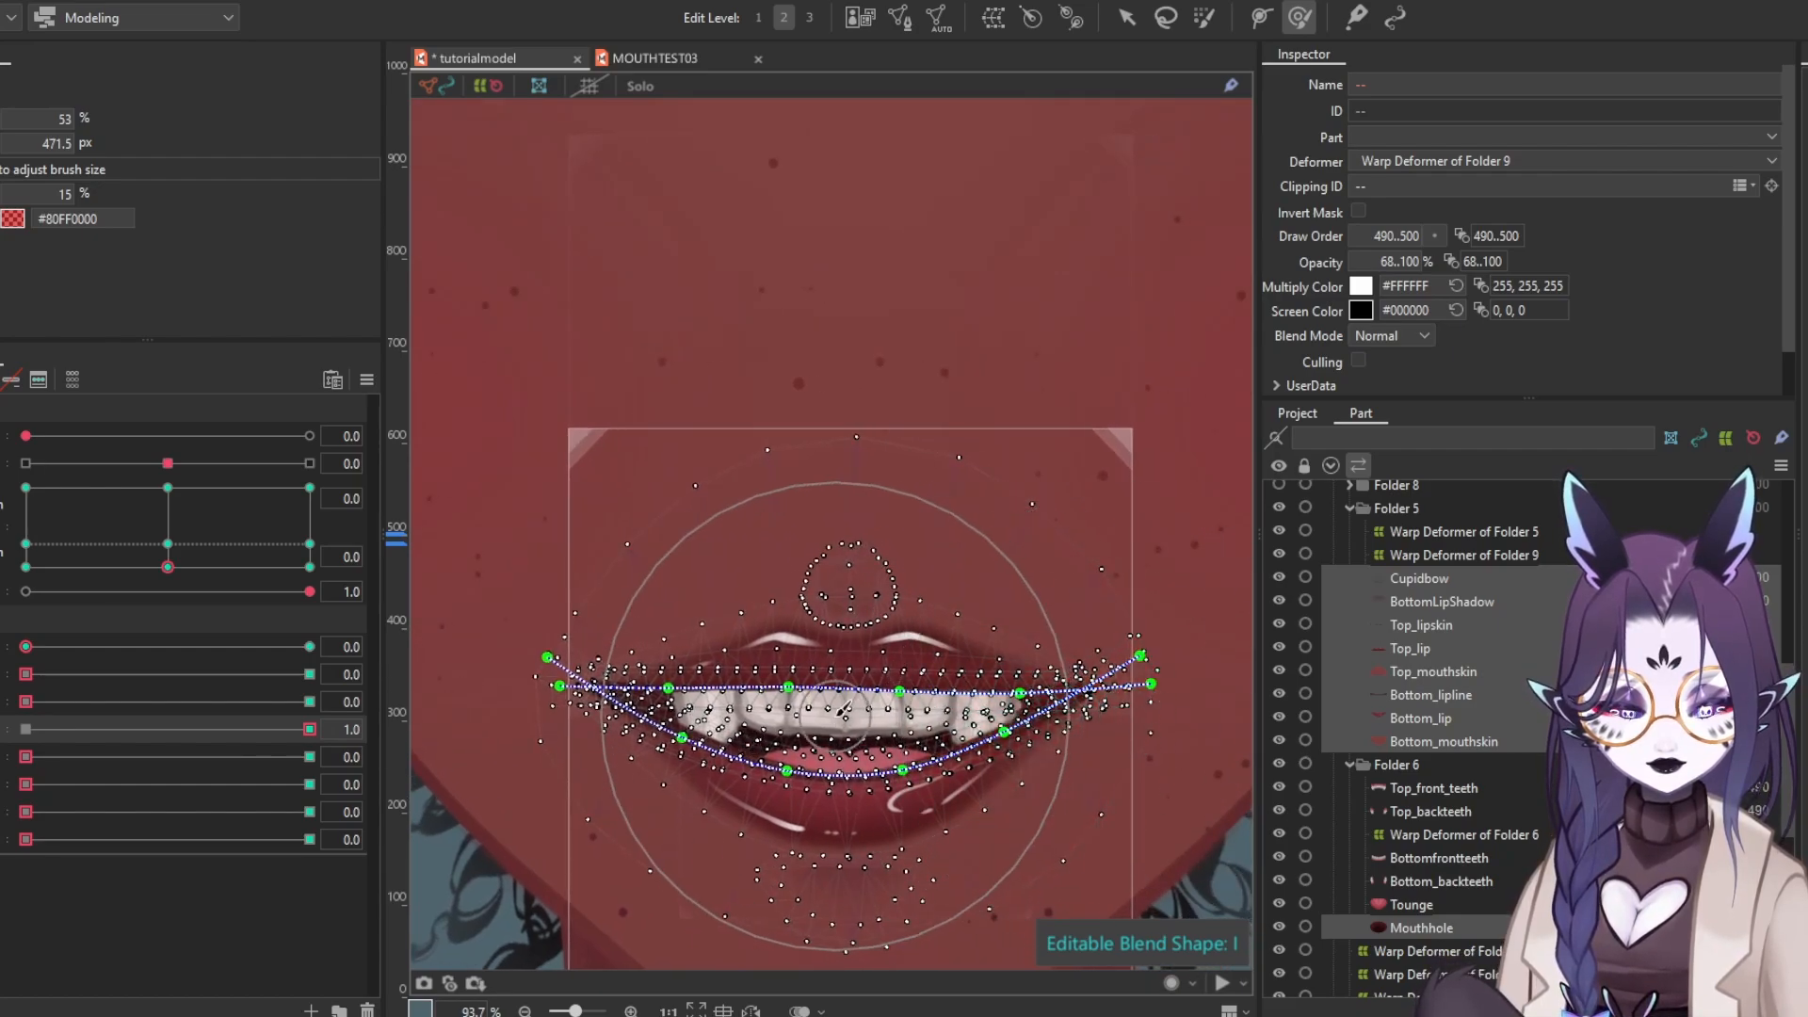
pyautogui.moveTo(885, 725); pyautogui.dragTo(764, 717)
pyautogui.moveTo(765, 718); pyautogui.dragTo(774, 718)
pyautogui.moveTo(927, 724); pyautogui.dragTo(921, 724)
pyautogui.moveTo(636, 665); pyautogui.dragTo(547, 614)
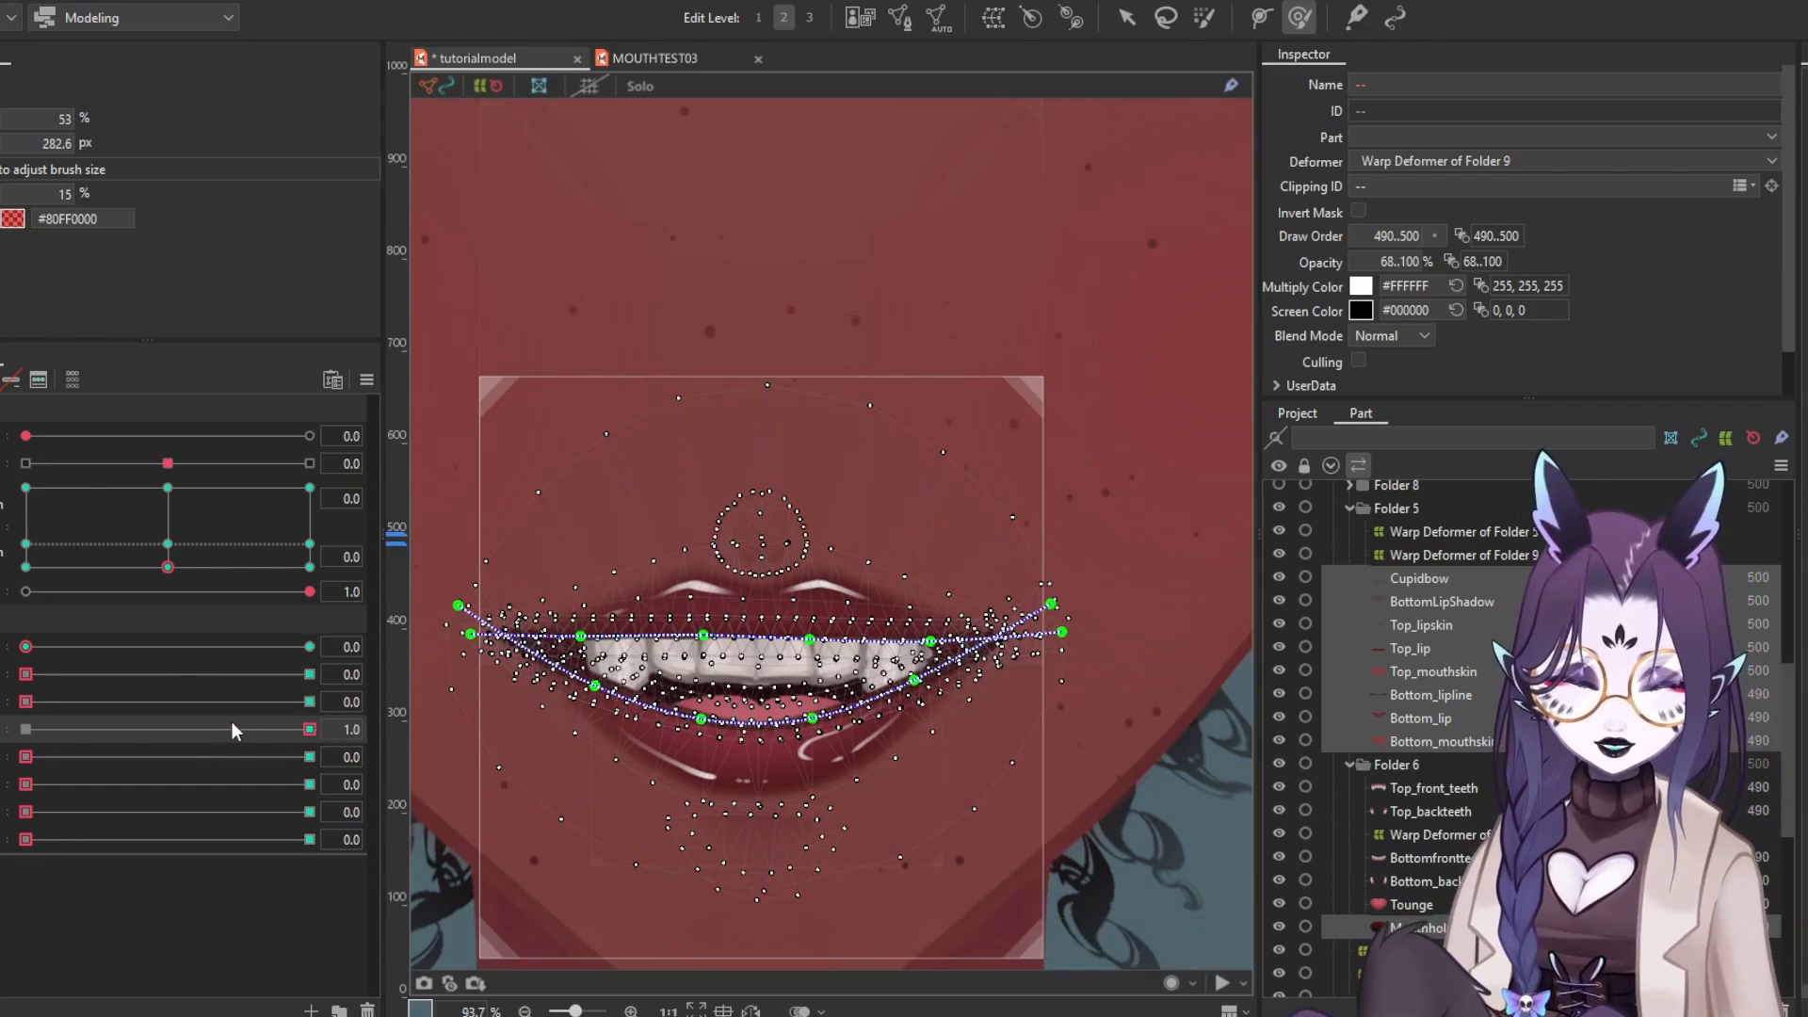
# Thin the Bottom_lip mesh in the I blend shape by pushing its lower edge upward with the deform brush
pyautogui.click(1497, 741)
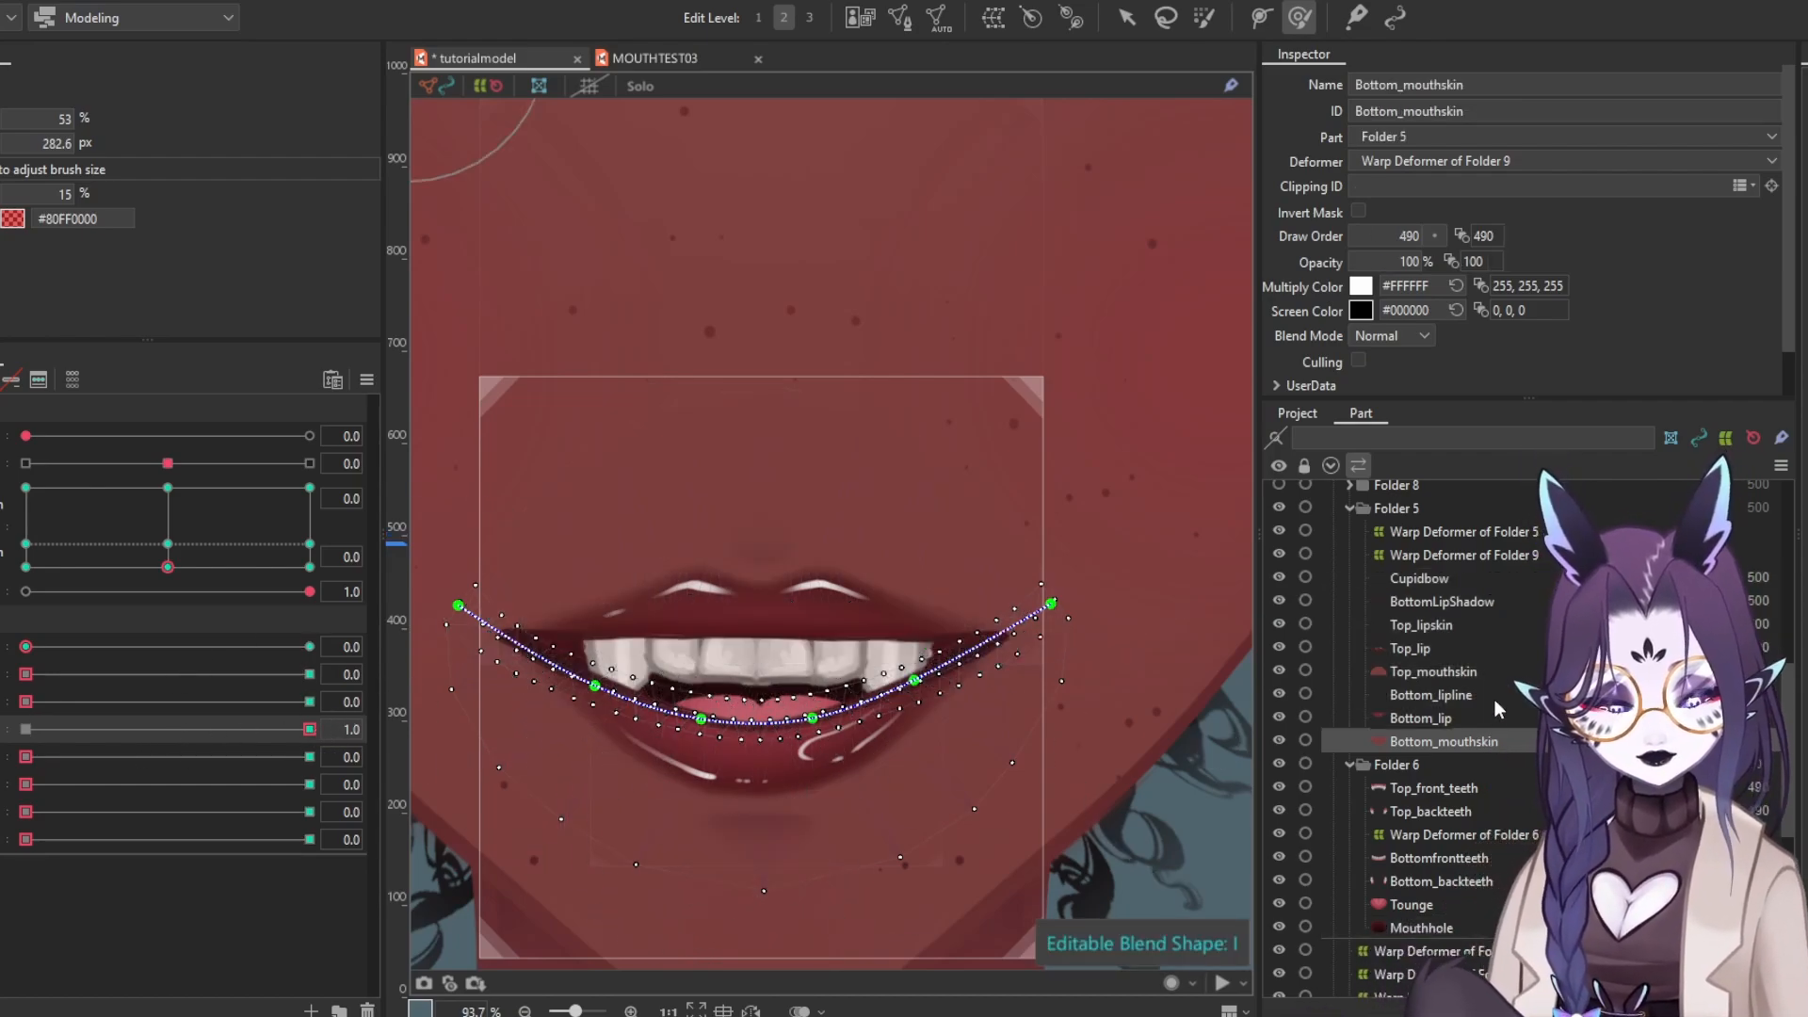
pyautogui.click(1497, 648)
pyautogui.click(1474, 695)
pyautogui.click(1473, 718)
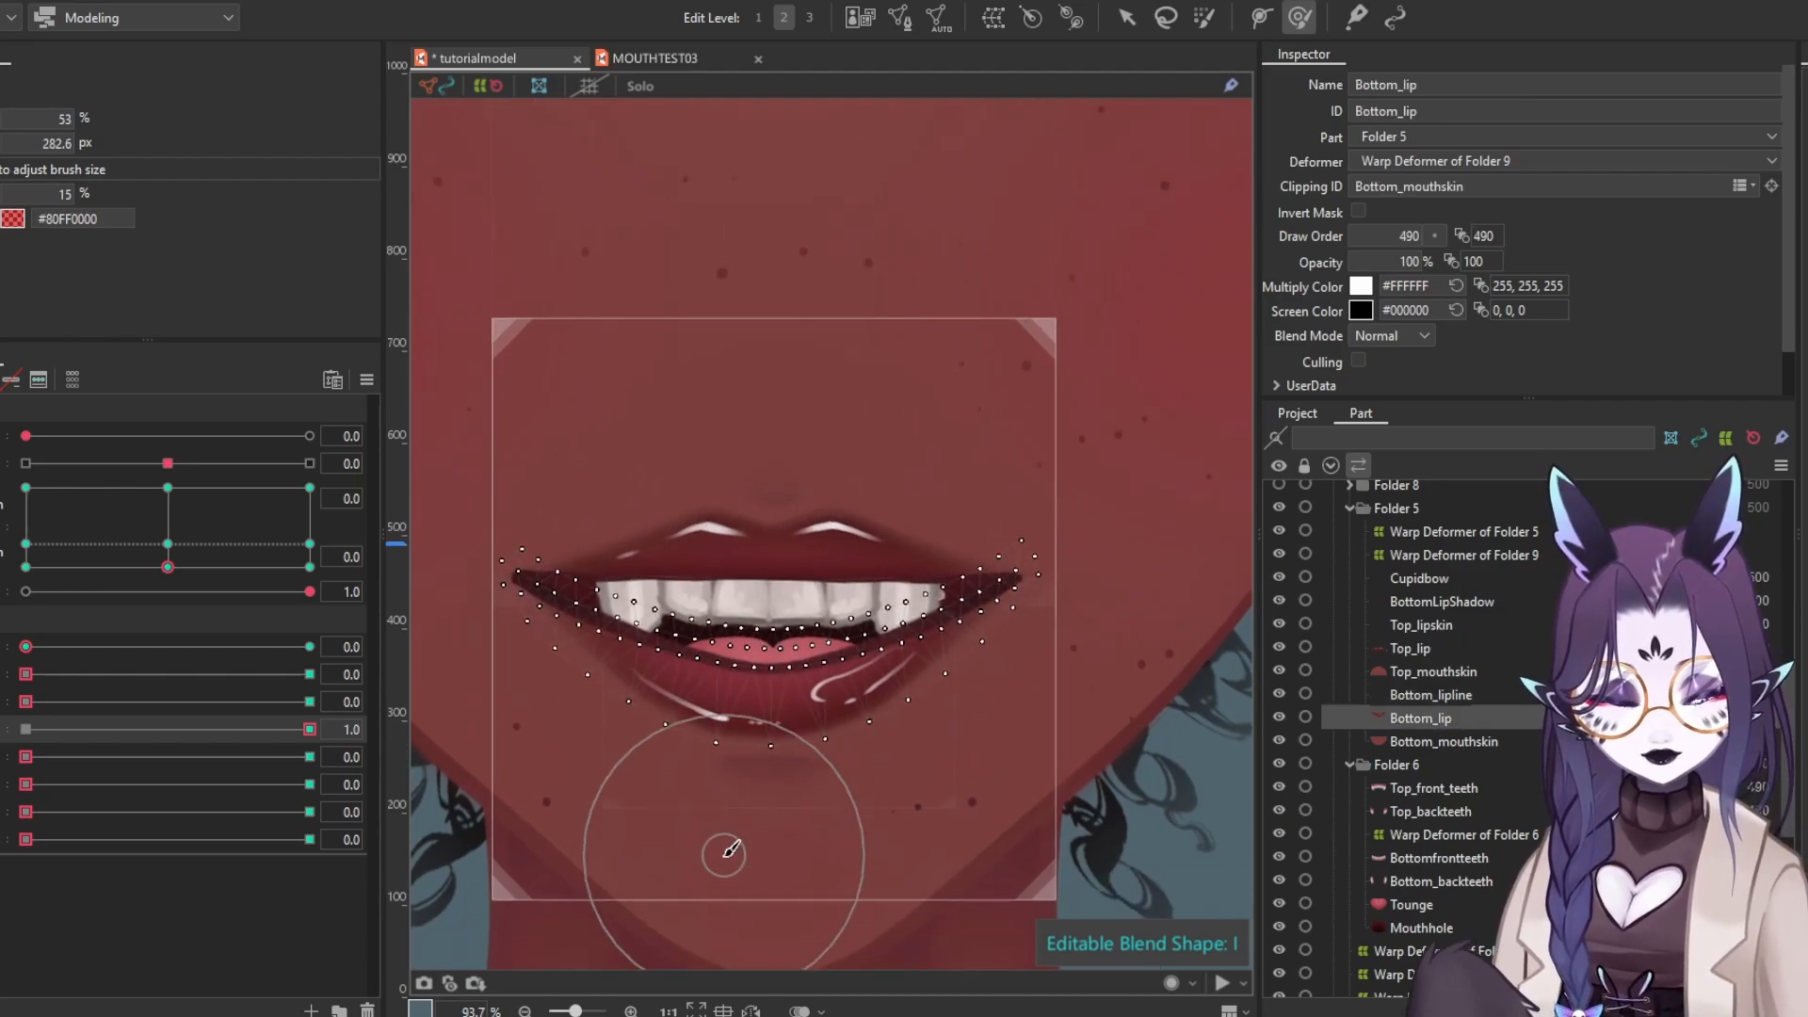
pyautogui.moveTo(727, 834); pyautogui.dragTo(718, 808)
pyautogui.moveTo(566, 794); pyautogui.dragTo(553, 734)
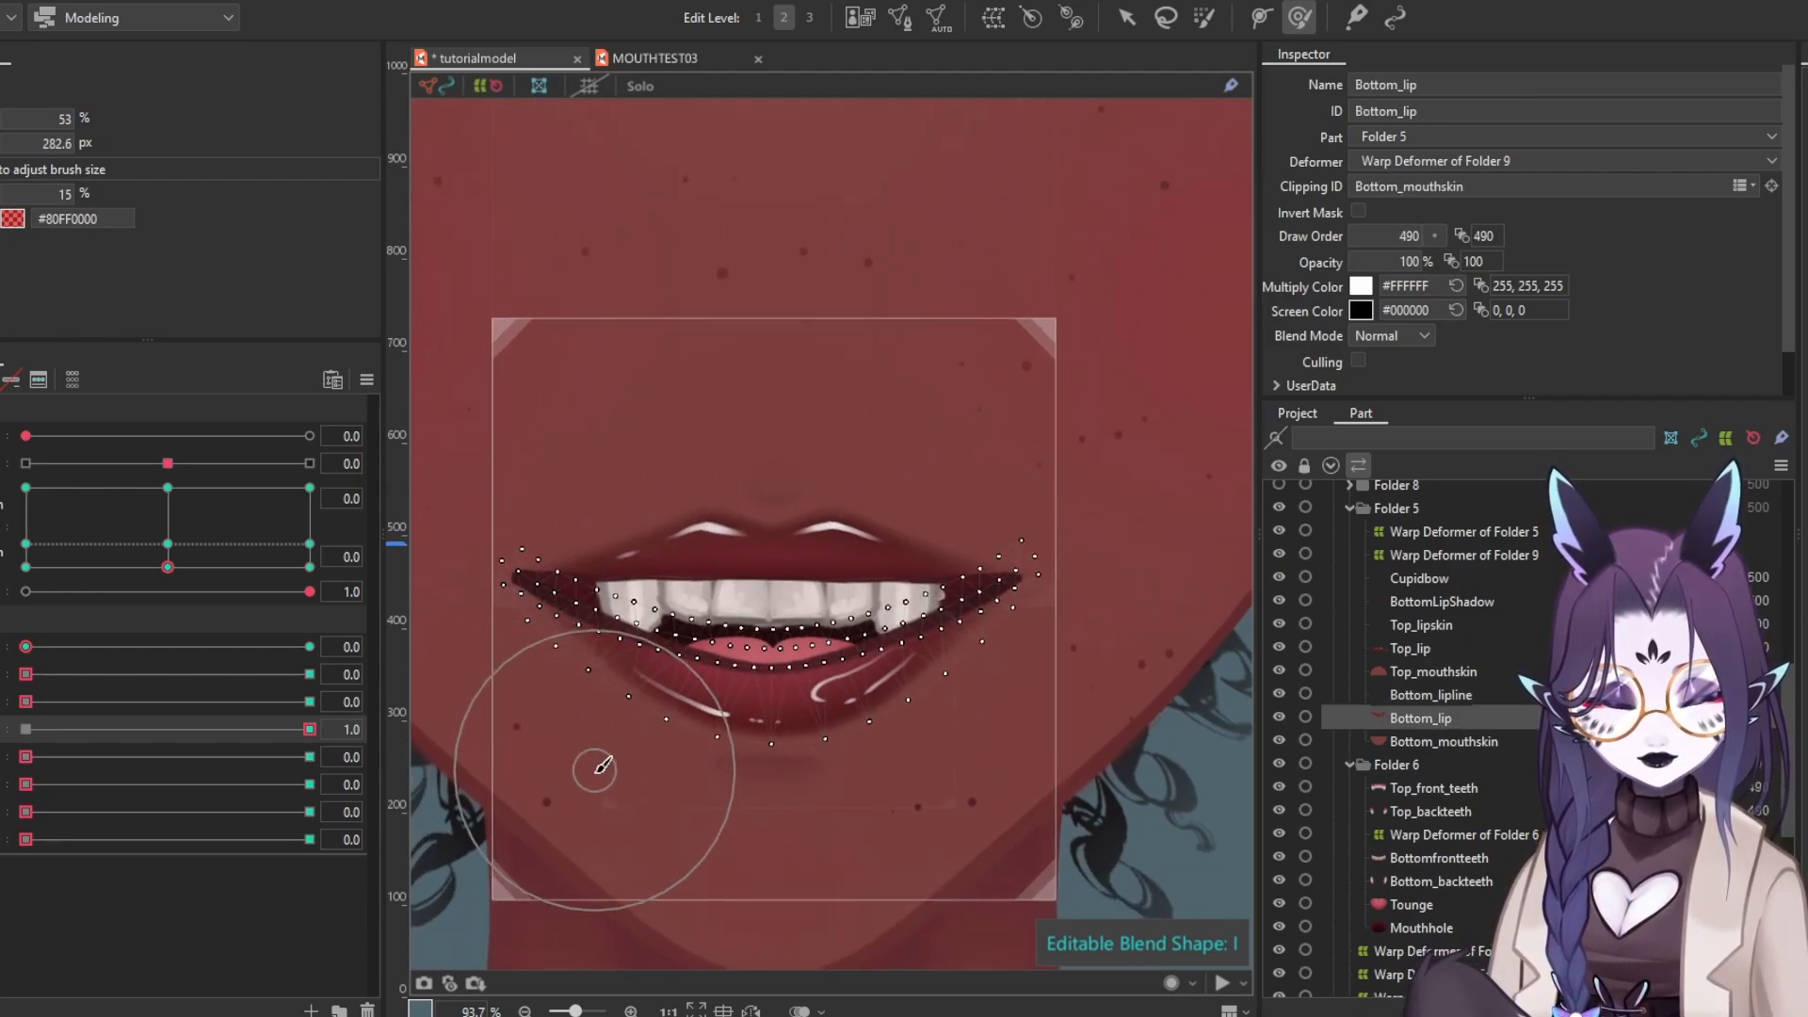
pyautogui.moveTo(834, 808); pyautogui.dragTo(979, 749)
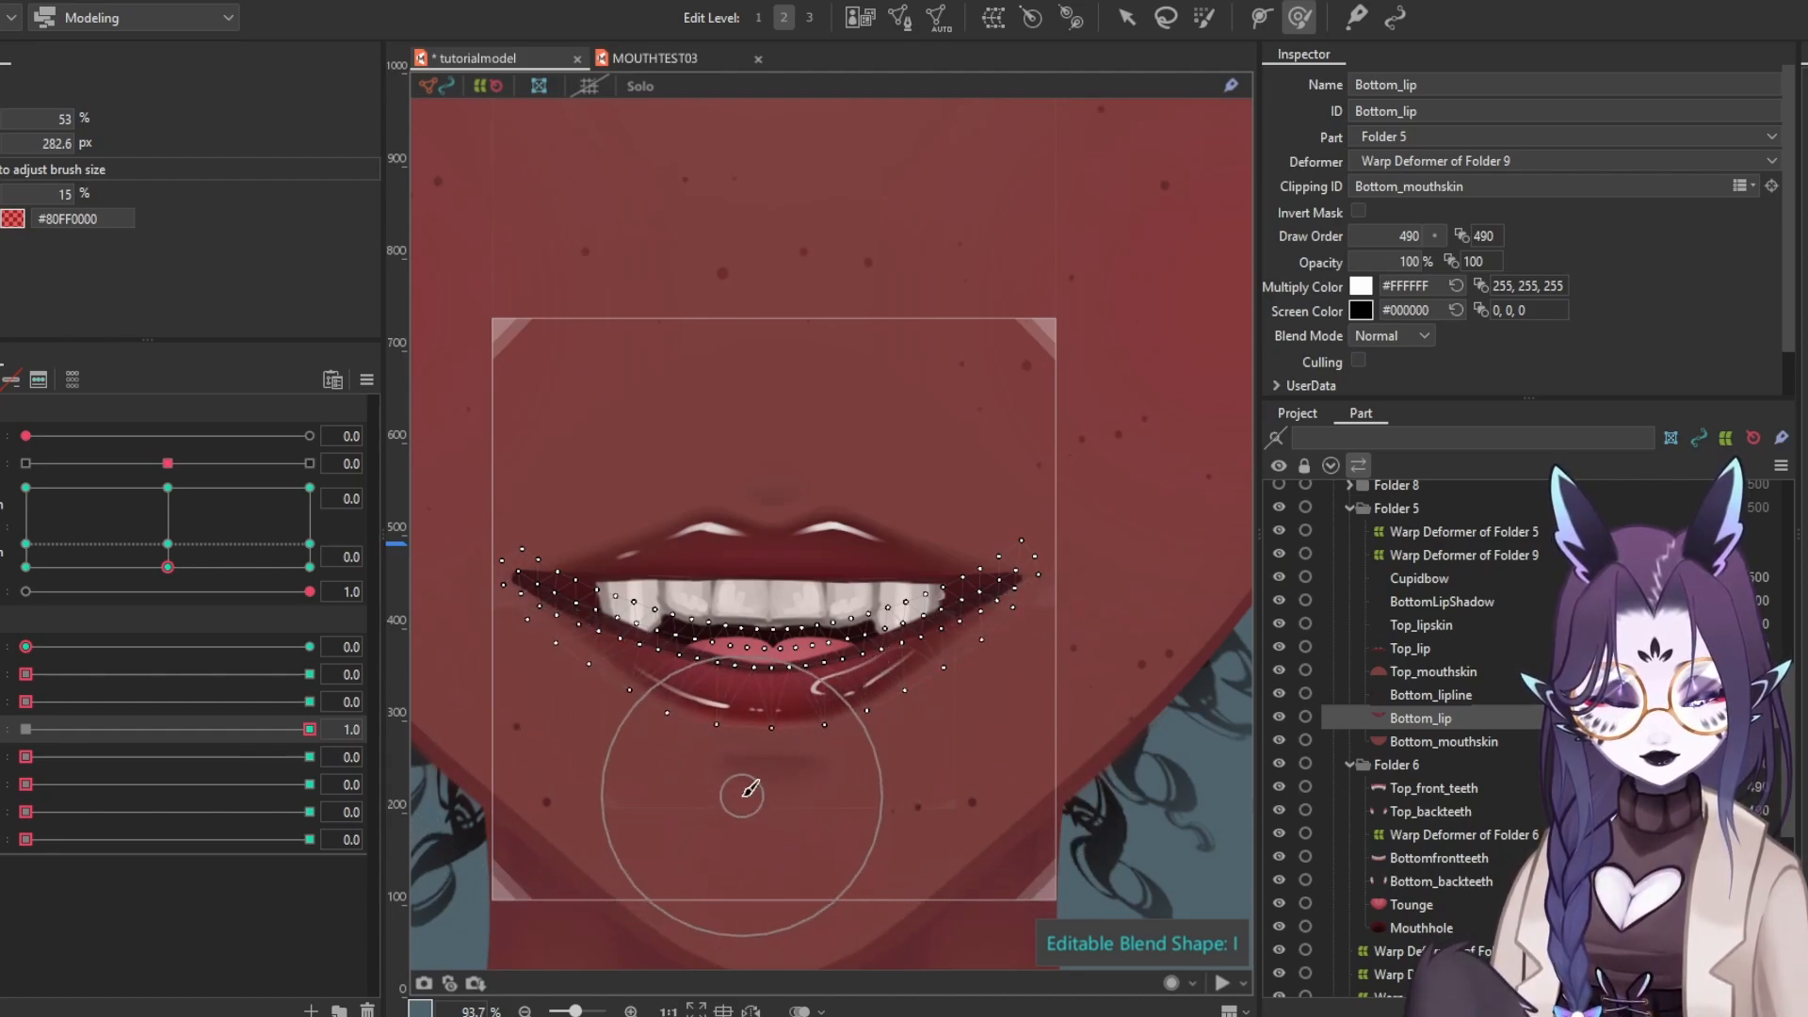
pyautogui.moveTo(765, 810); pyautogui.dragTo(776, 789)
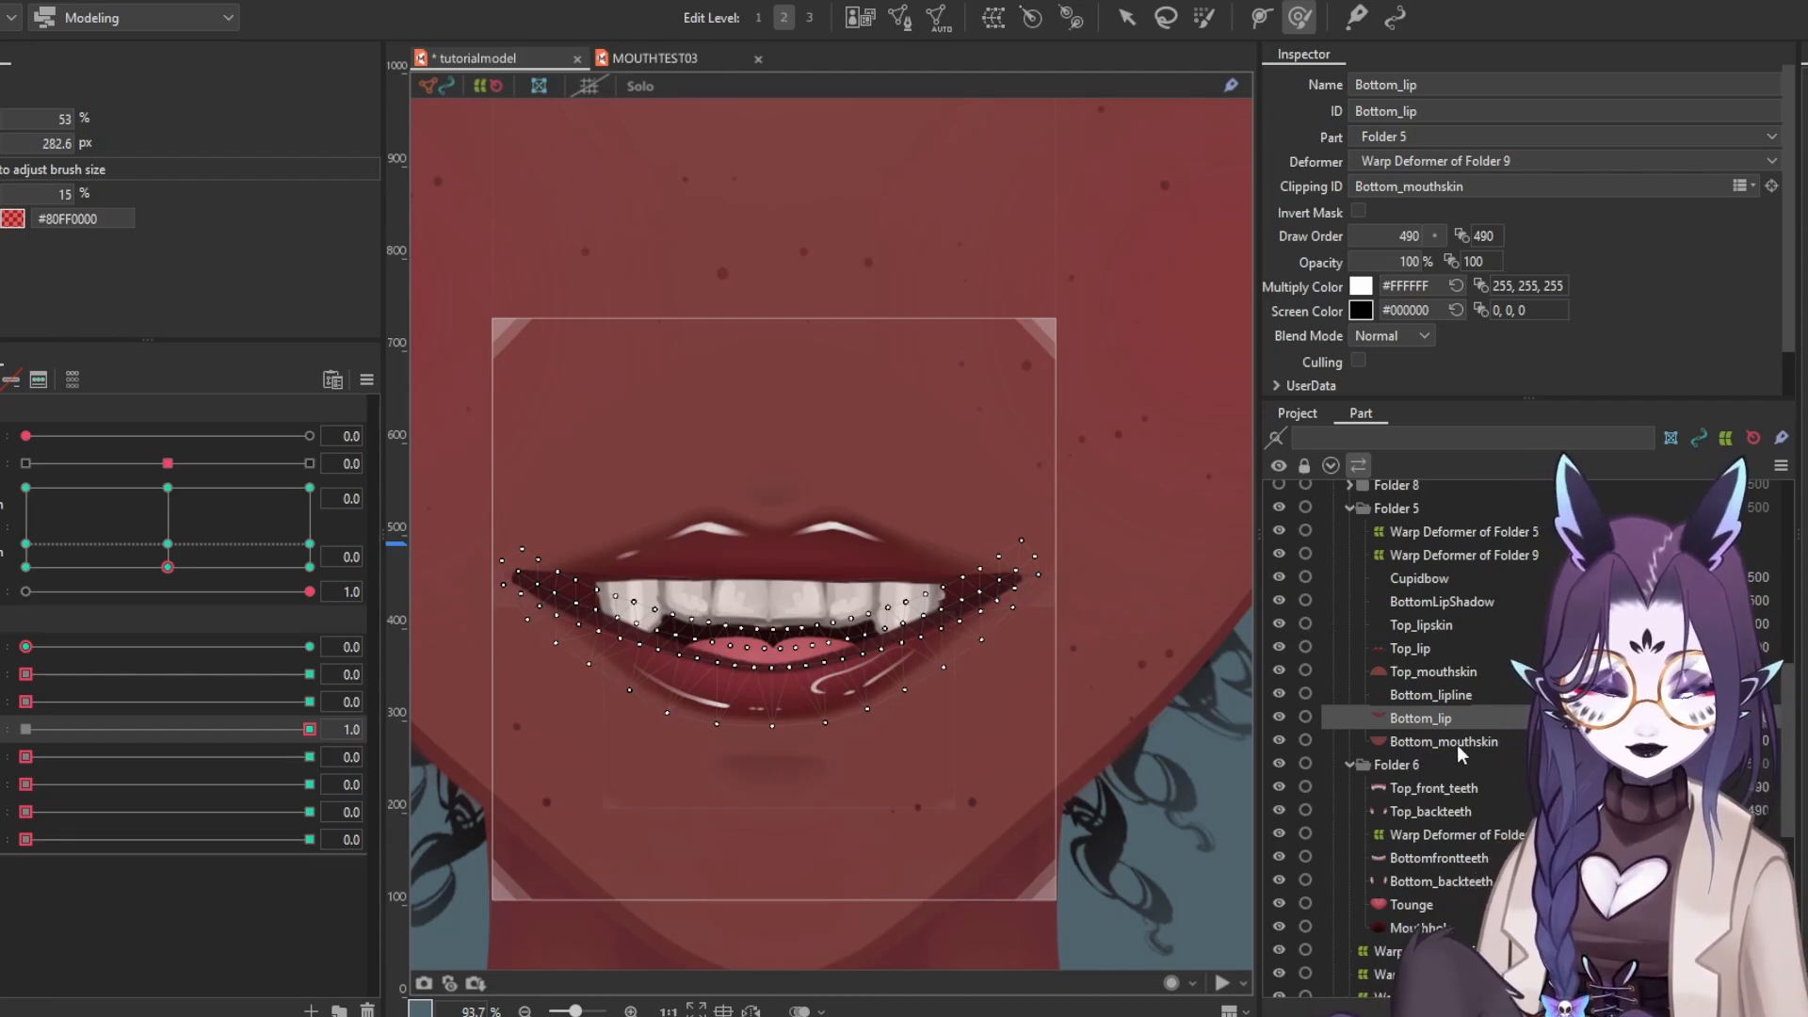
# Set the I blend shape to 0.0 and E to 1.0, and select the lip meshes from Top_lipskin through Bottom_mouthskin
pyautogui.moveTo(161, 726); pyautogui.dragTo(407, 679)
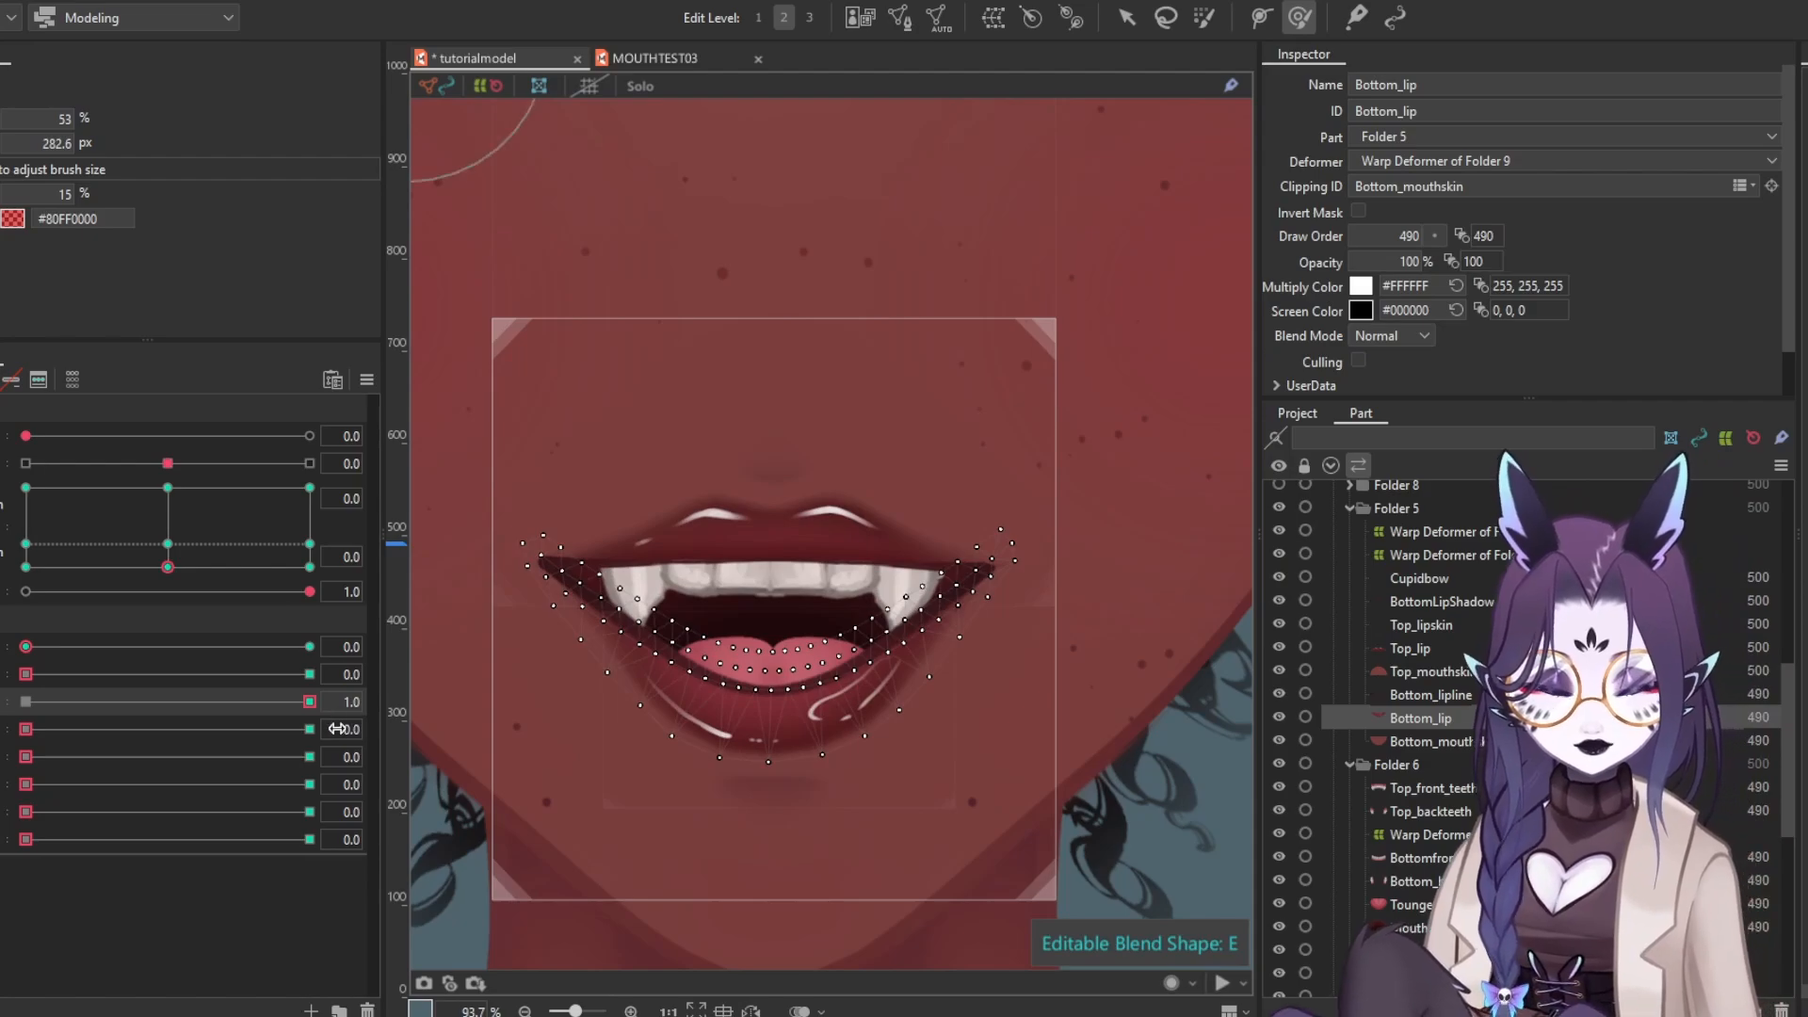
pyautogui.moveTo(307, 702); pyautogui.dragTo(504, 744)
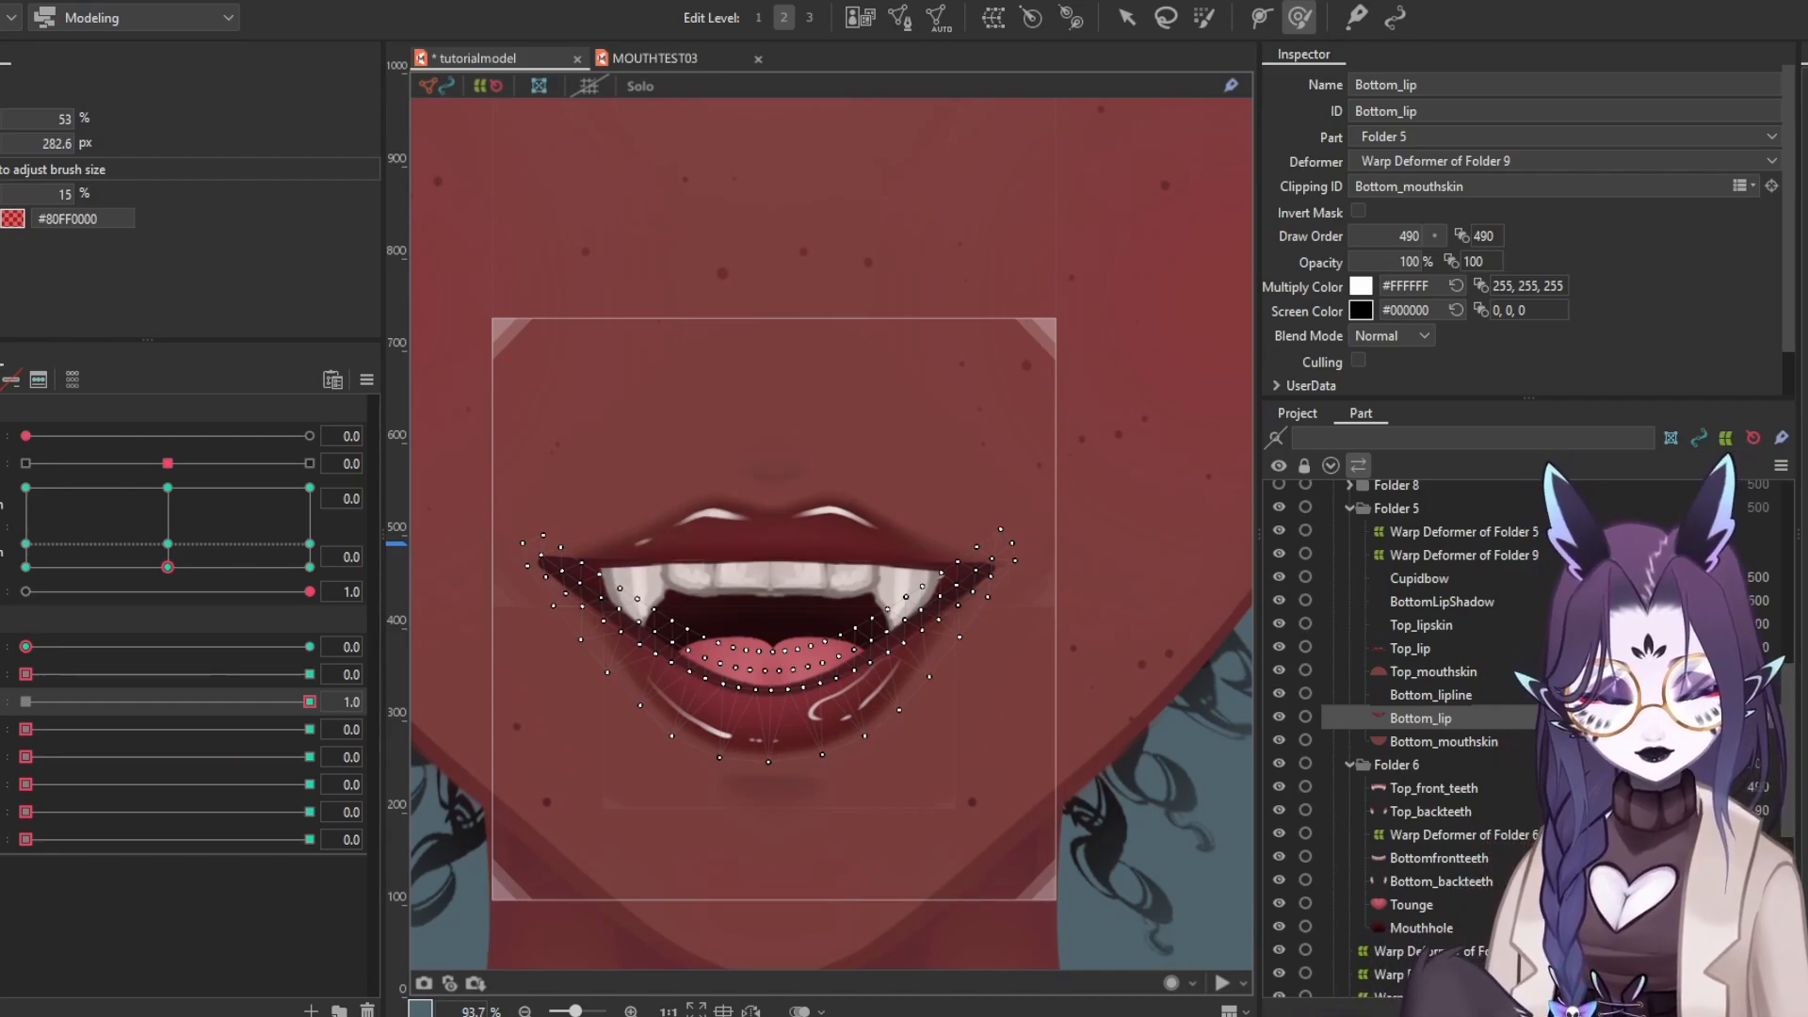
pyautogui.click(1469, 650)
pyautogui.click(1467, 576)
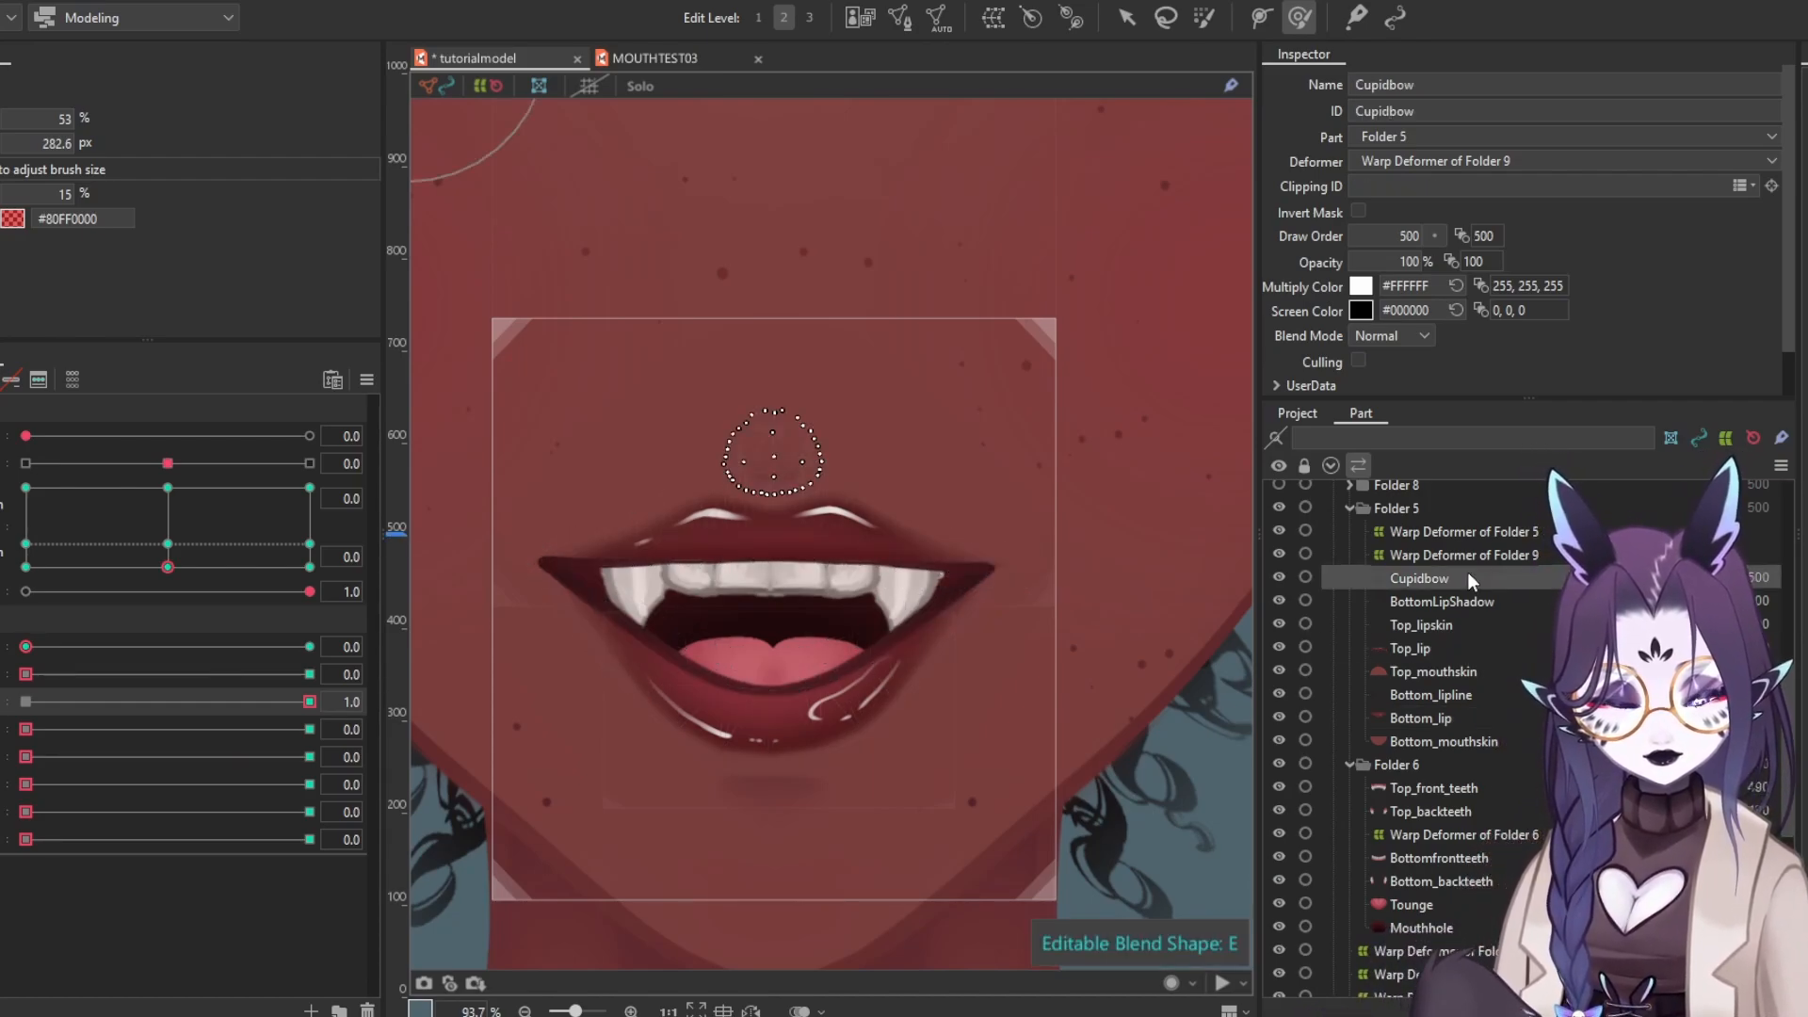
pyautogui.click(1460, 600)
pyautogui.click(1470, 625)
pyautogui.keyDown('shift'); pyautogui.click(1460, 740); pyautogui.keyUp('shift')
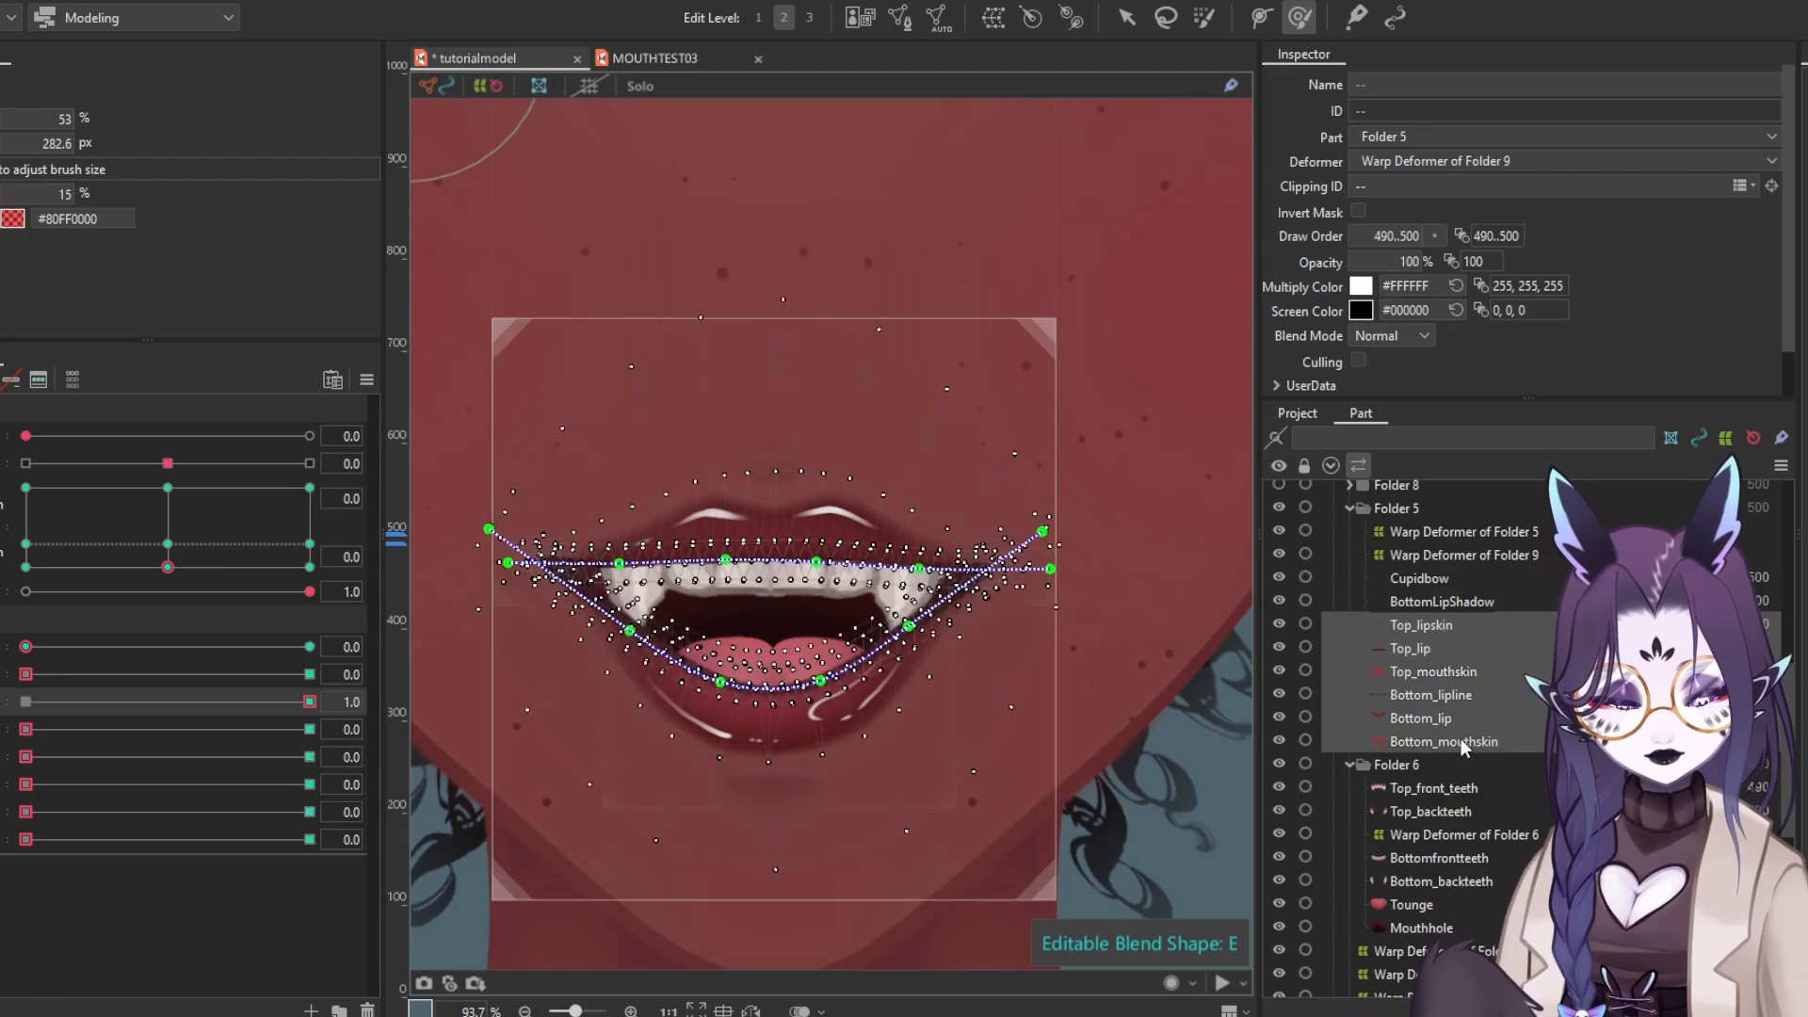
# Pull both mouth corners inward on the selected lip meshes with the deform brush in the E blend shape
pyautogui.scroll(3, 494, 565)
pyautogui.moveTo(495, 565)
pyautogui.mouseDown()
pyautogui.moveTo(660, 583)
pyautogui.moveTo(646, 574)
pyautogui.mouseUp()
pyautogui.moveTo(1004, 660); pyautogui.dragTo(496, 627)
pyautogui.moveTo(1049, 524)
pyautogui.mouseDown()
pyautogui.moveTo(987, 541)
pyautogui.moveTo(1015, 549)
pyautogui.mouseUp()
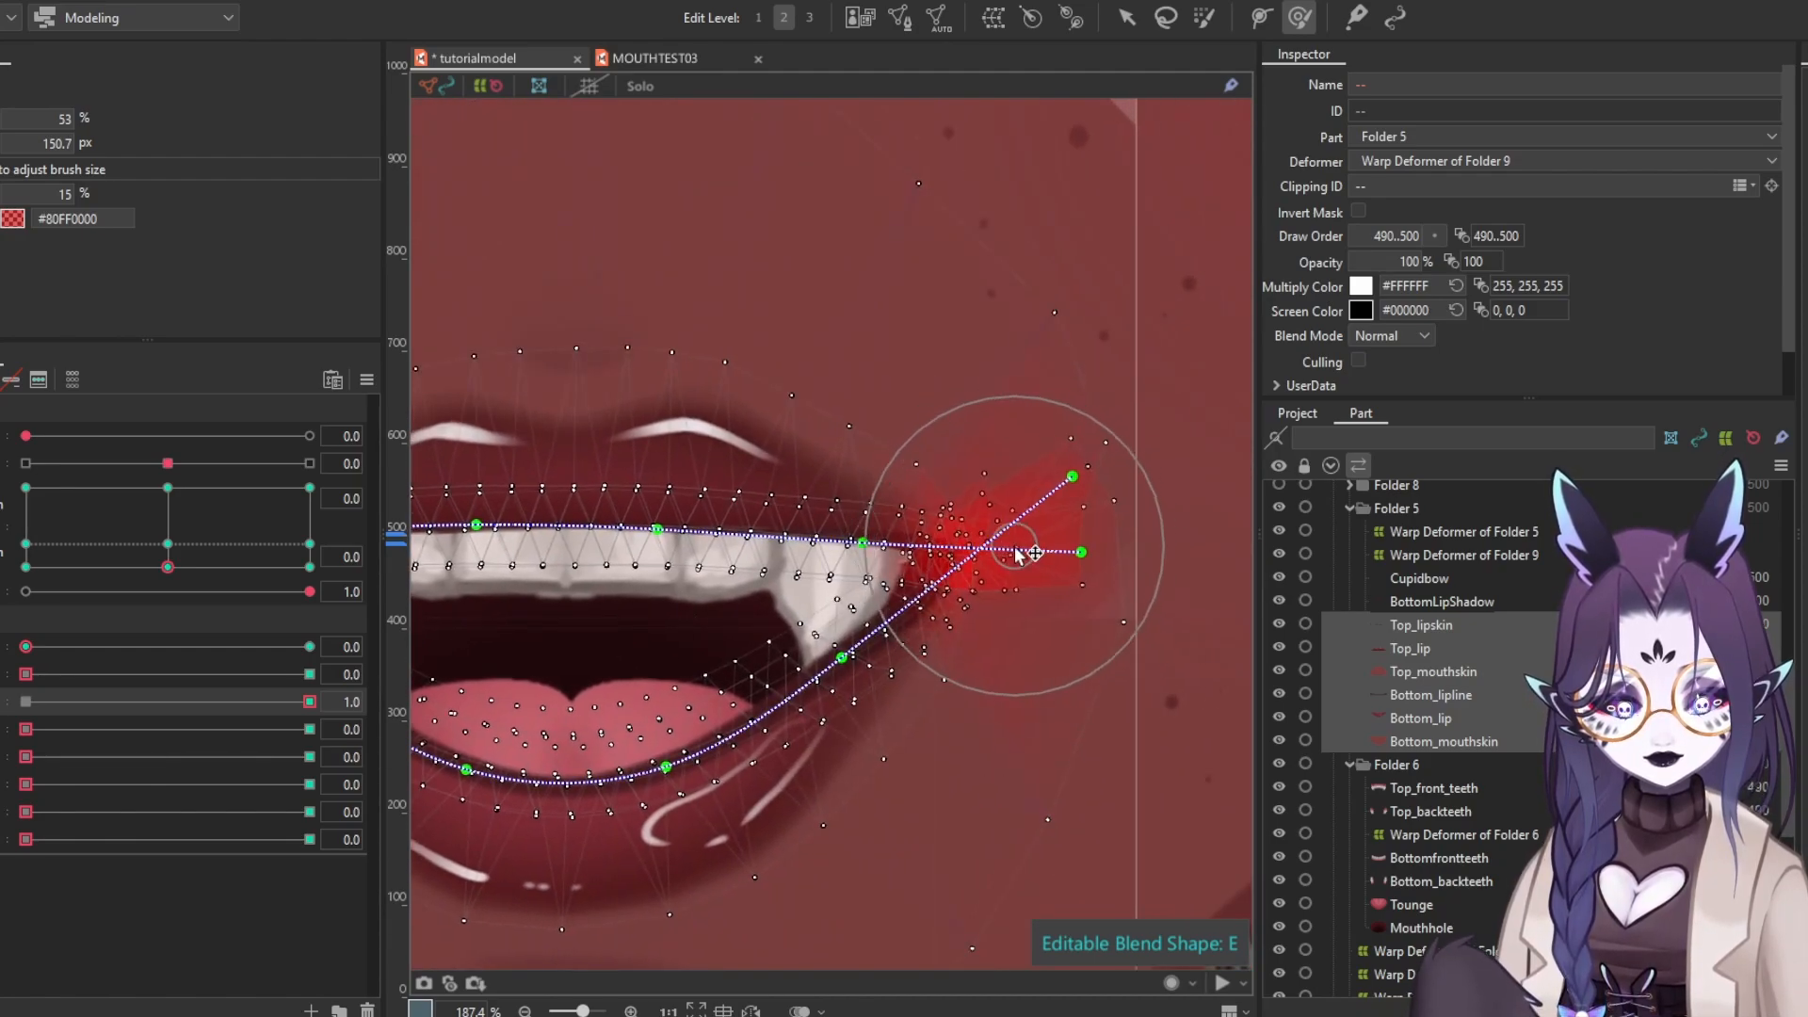
pyautogui.scroll(2, 1005, 579)
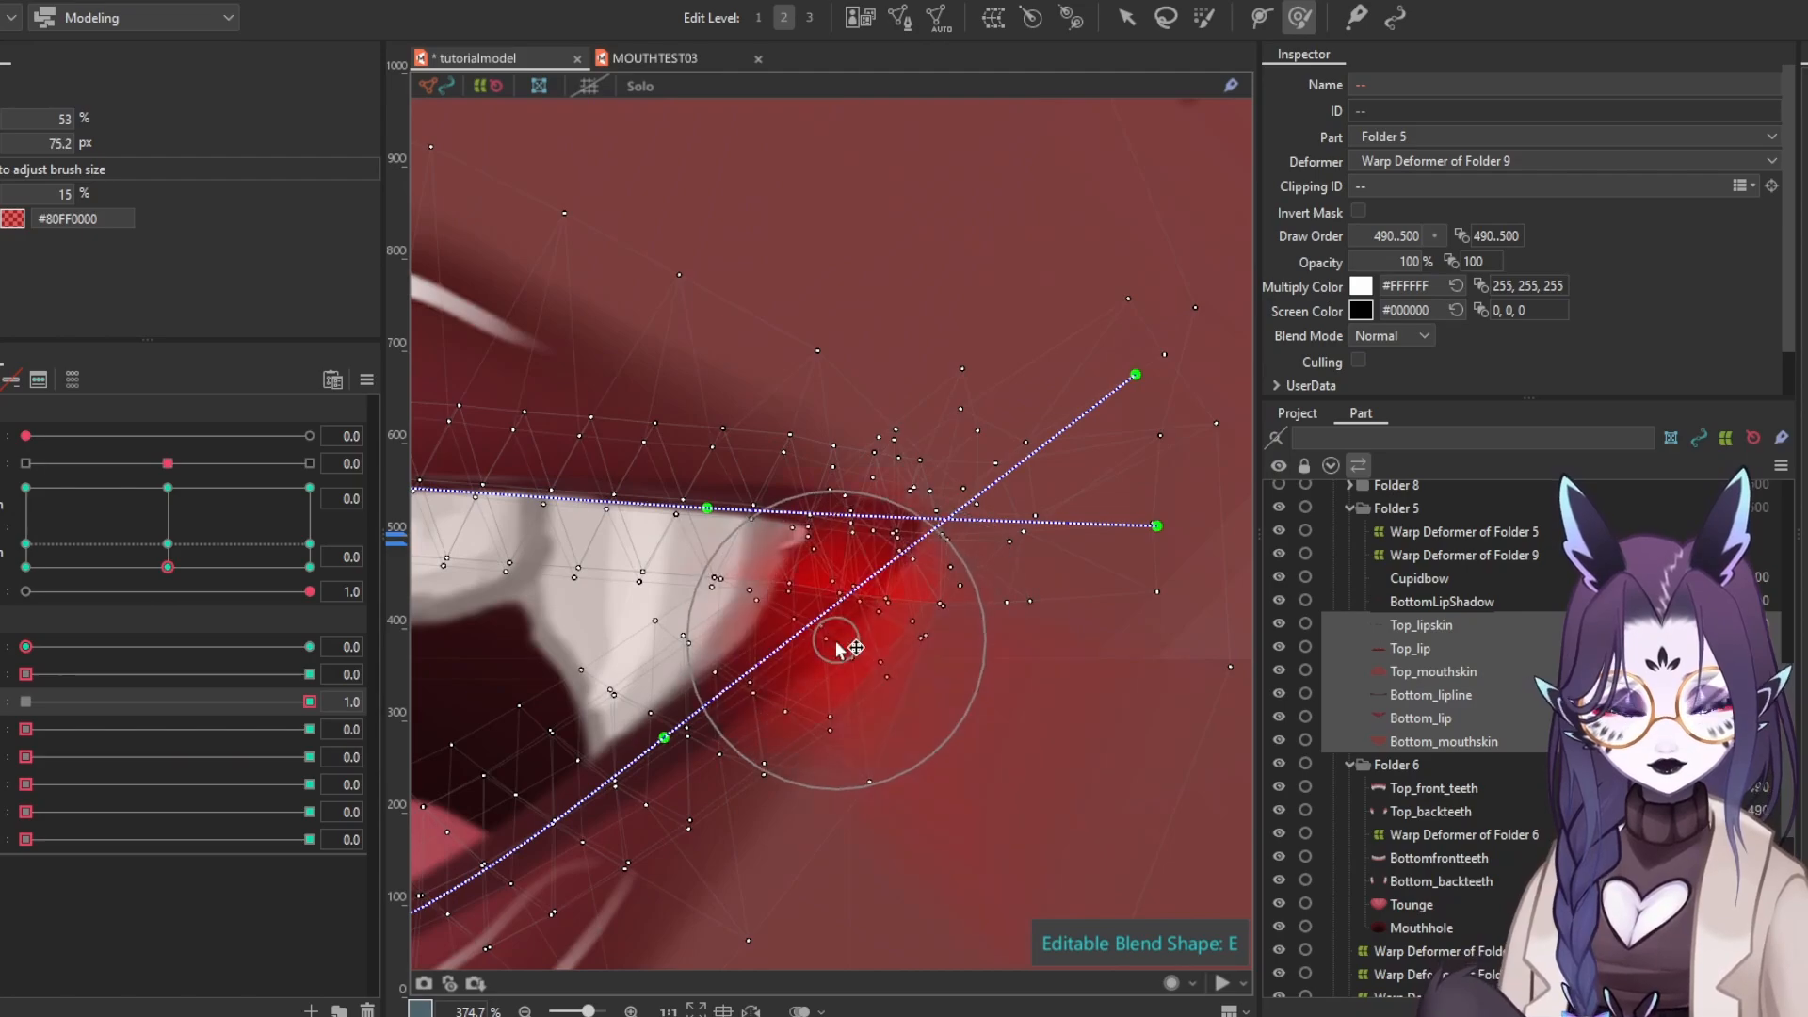
pyautogui.scroll(-2, 833, 640)
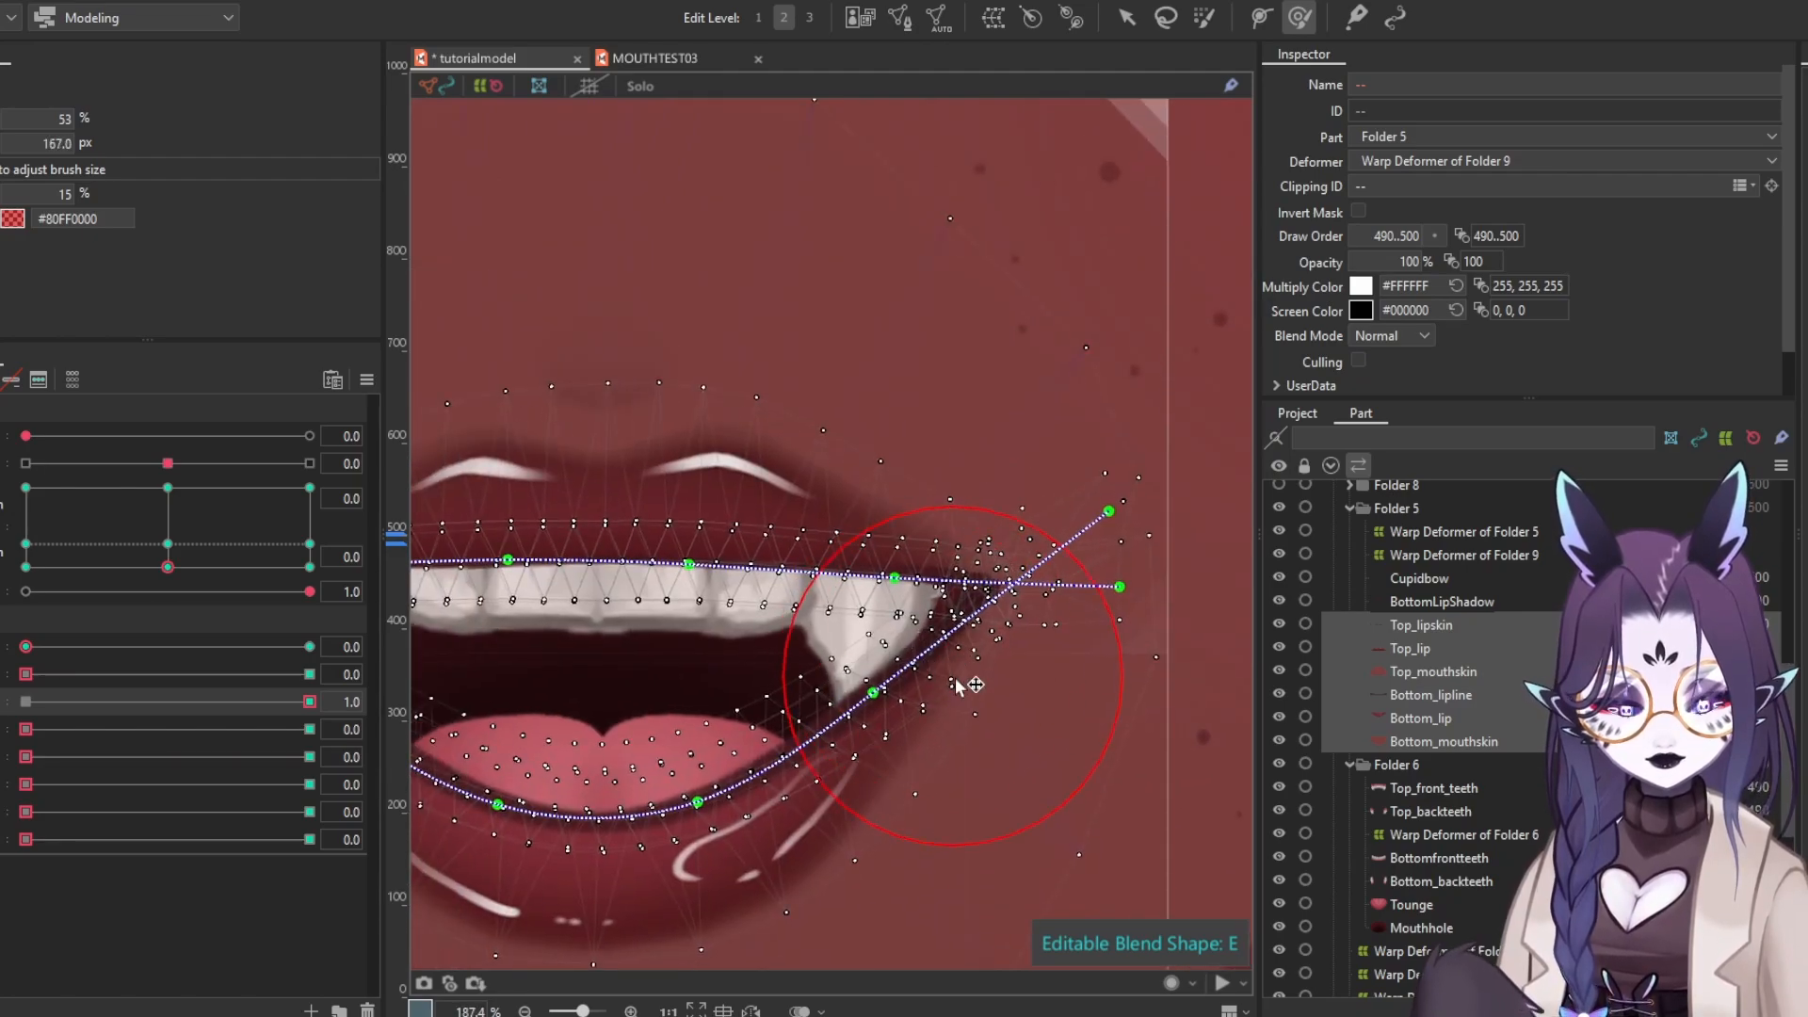
pyautogui.scroll(-3, 956, 685)
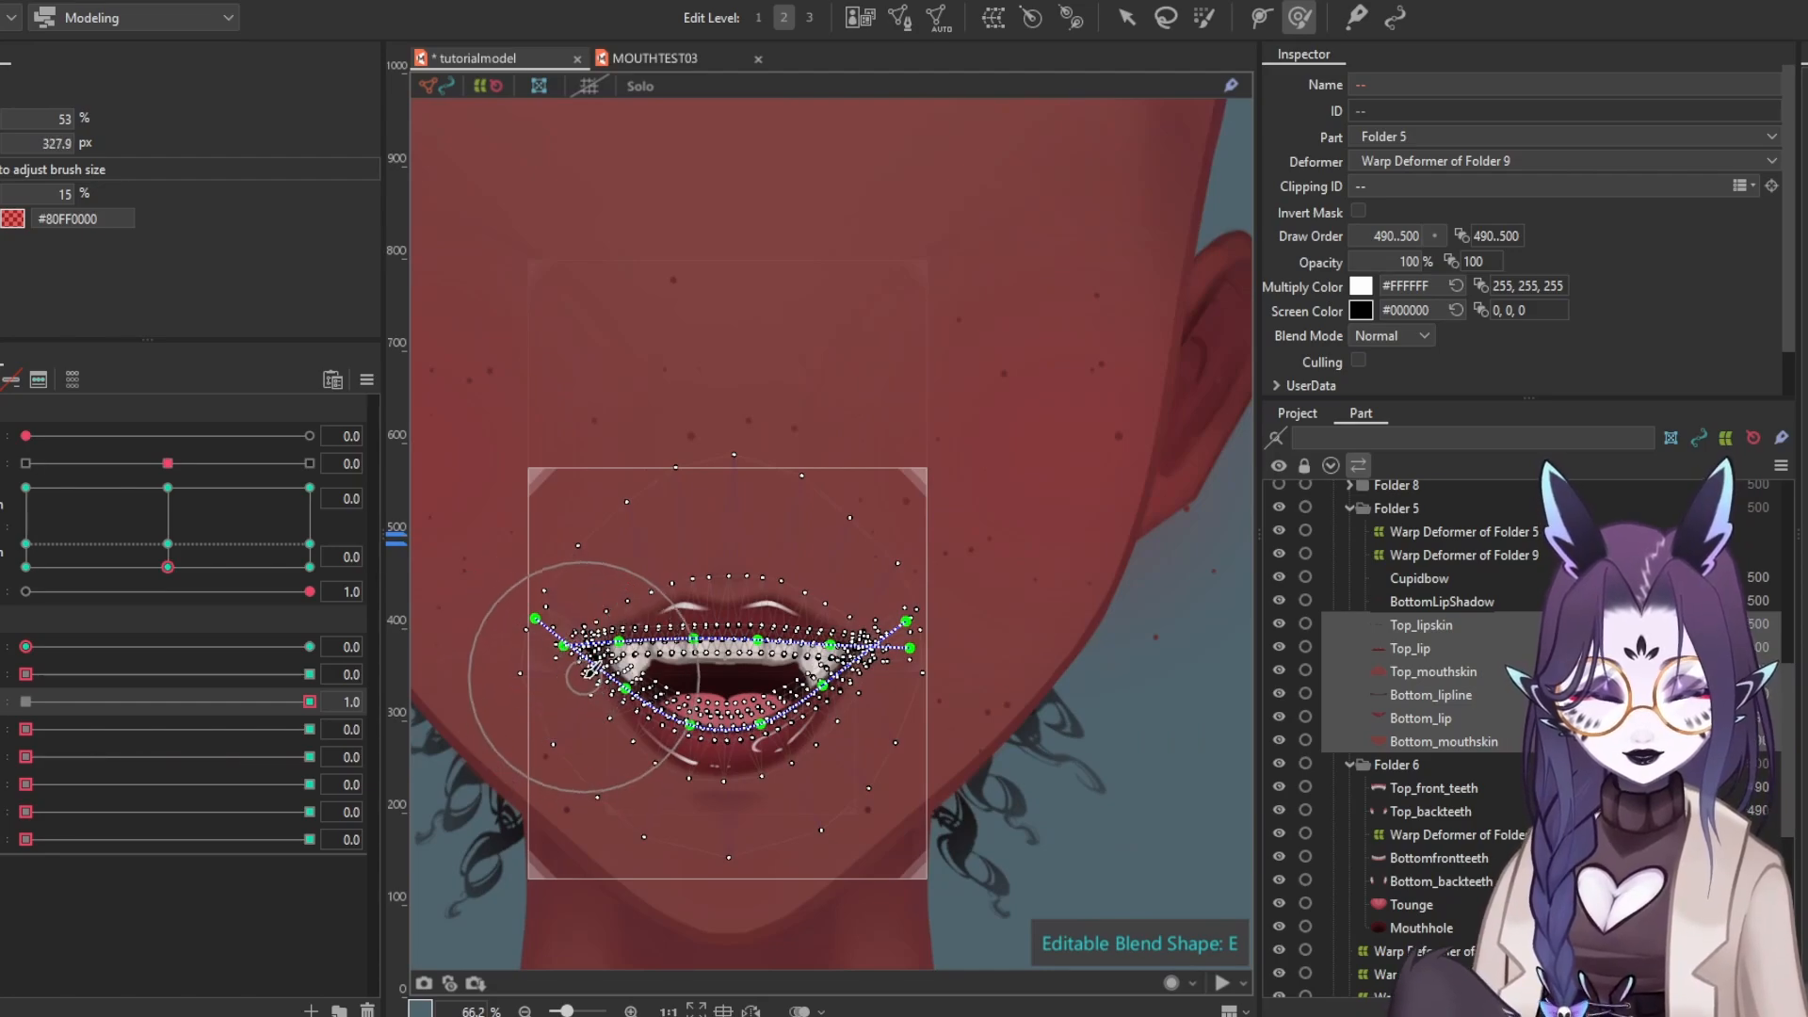
pyautogui.scroll(1, 753, 755)
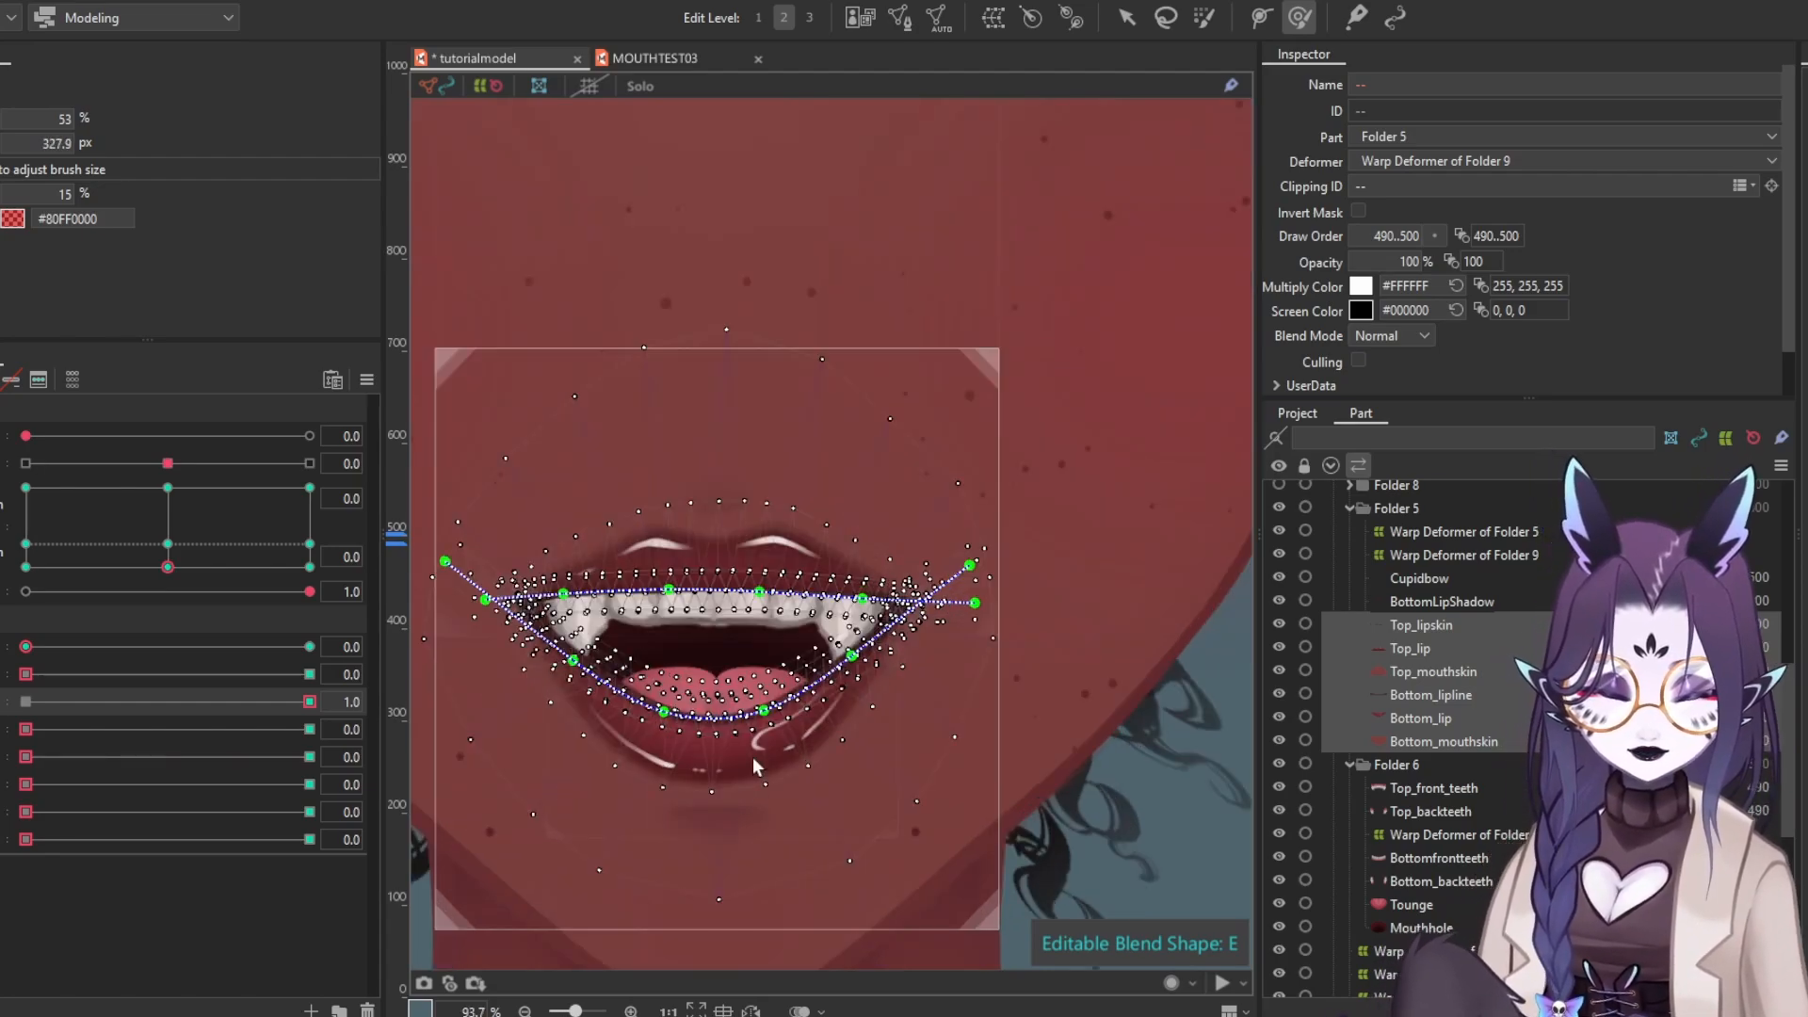
# Round the lower lip in the E blend shape by moving the inner deform path points of Bottom_mouthskin outward and down
pyautogui.click(1514, 740)
pyautogui.keyDown('ctrl'); pyautogui.click(1503, 720); pyautogui.keyUp('ctrl')
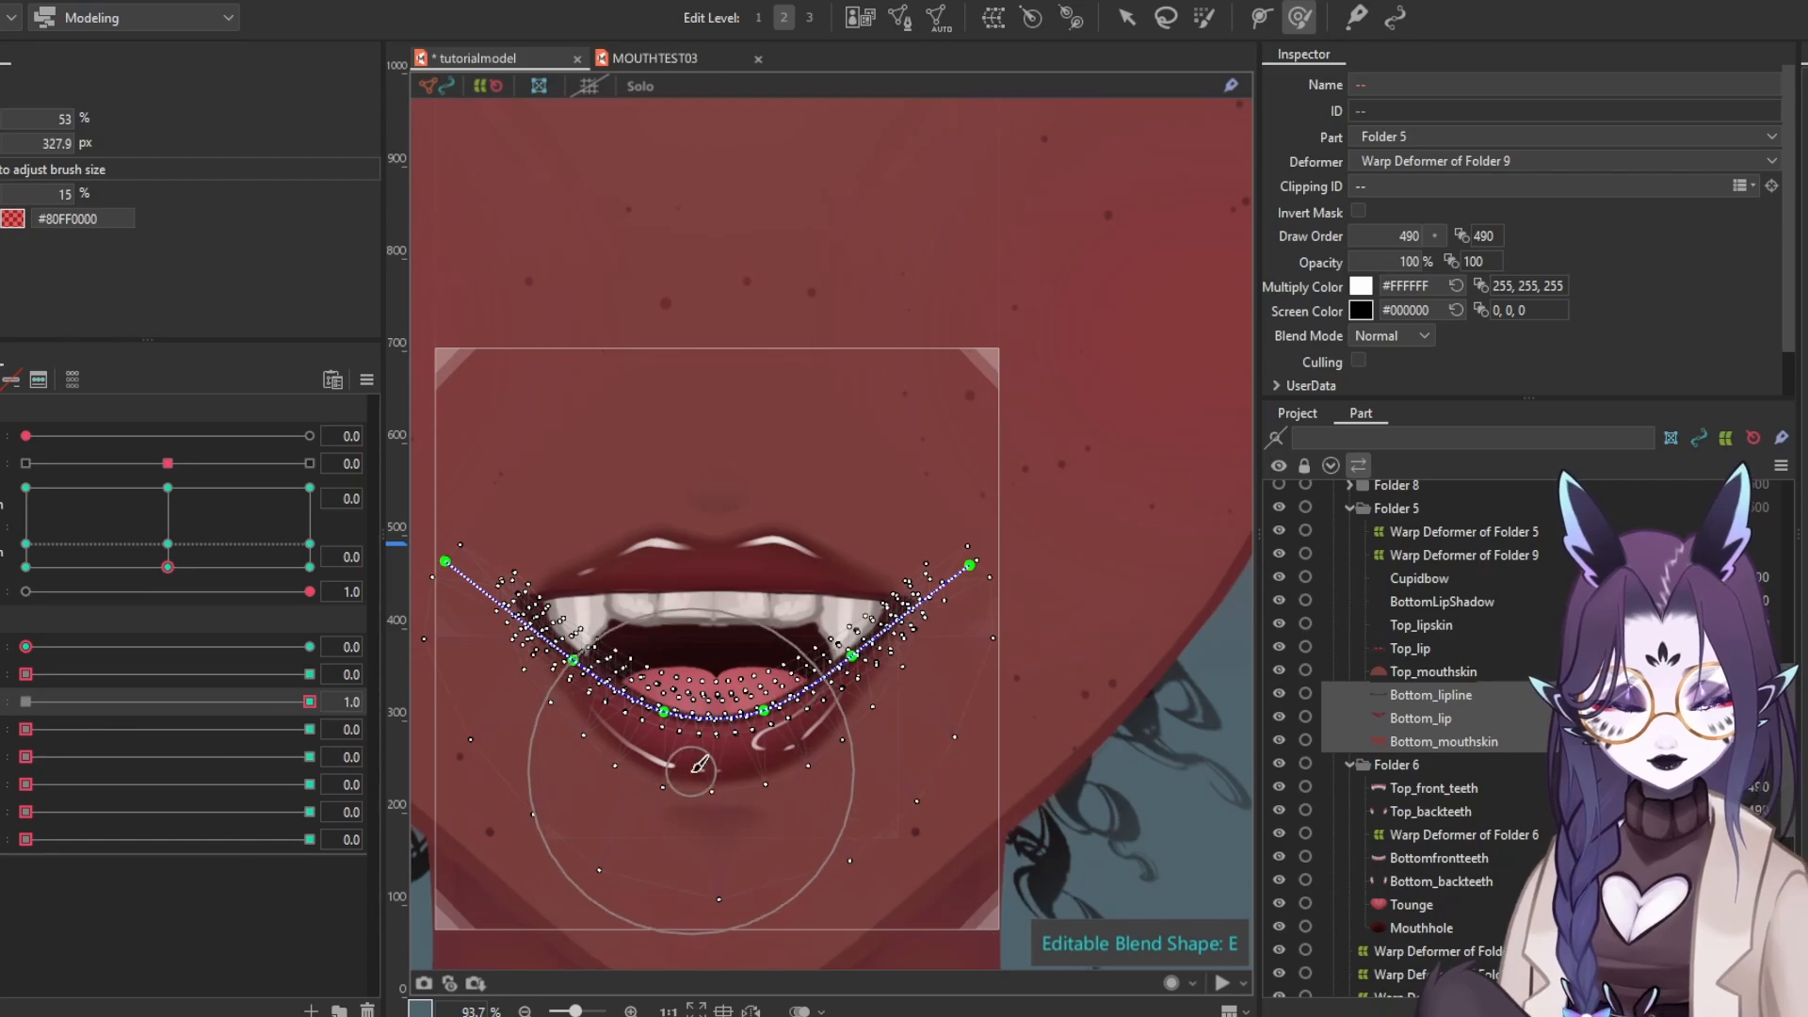
pyautogui.click(1126, 18)
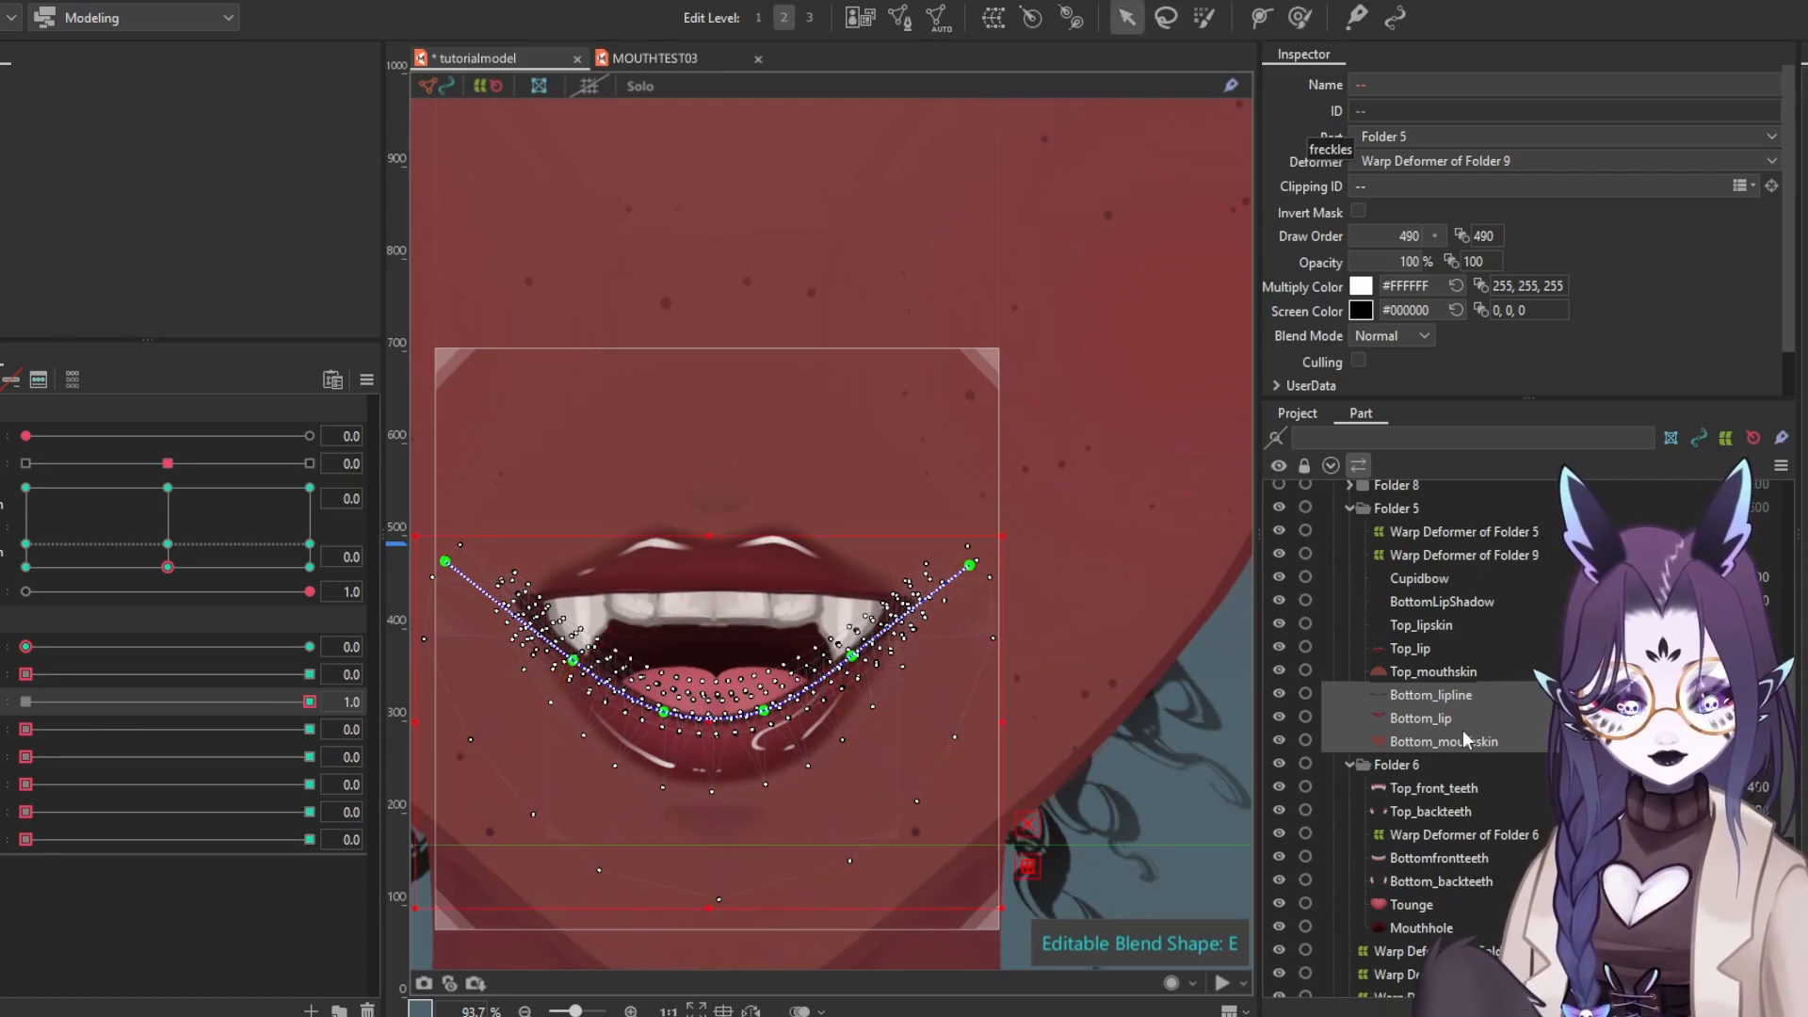
pyautogui.click(1441, 741)
pyautogui.scroll(2, 680, 706)
pyautogui.click(639, 716)
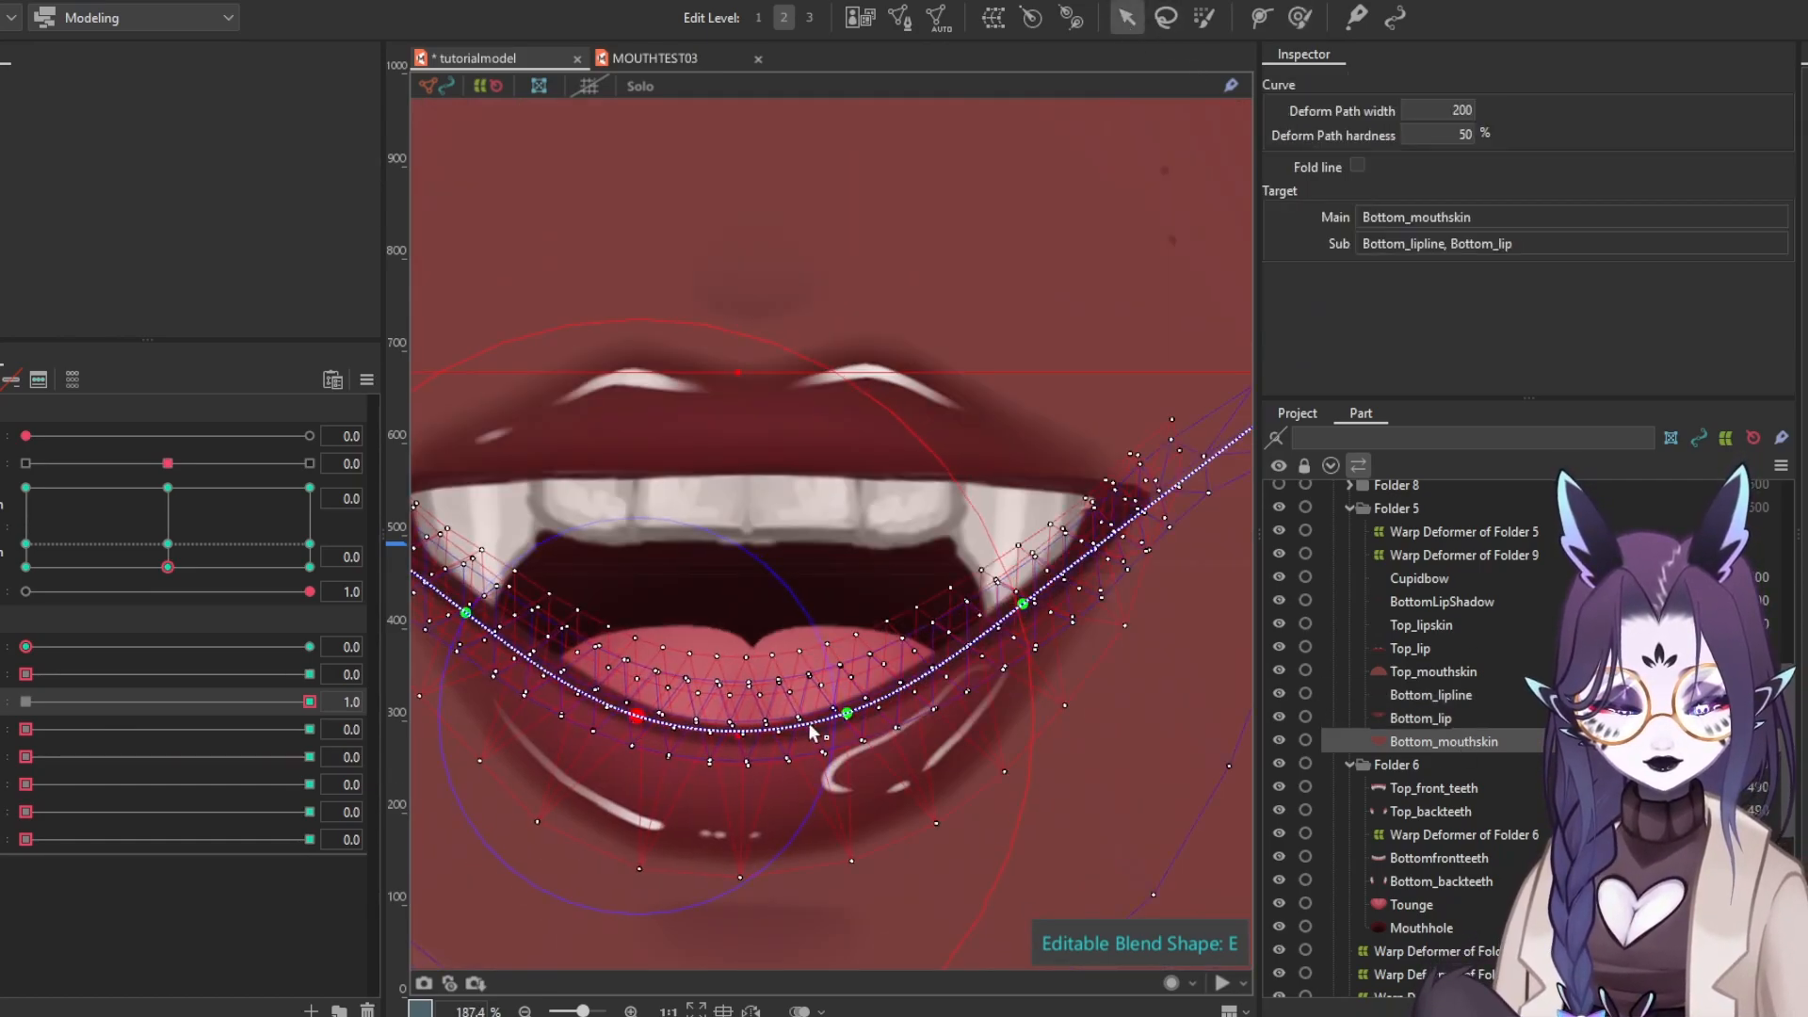
pyautogui.moveTo(861, 720); pyautogui.dragTo(867, 725)
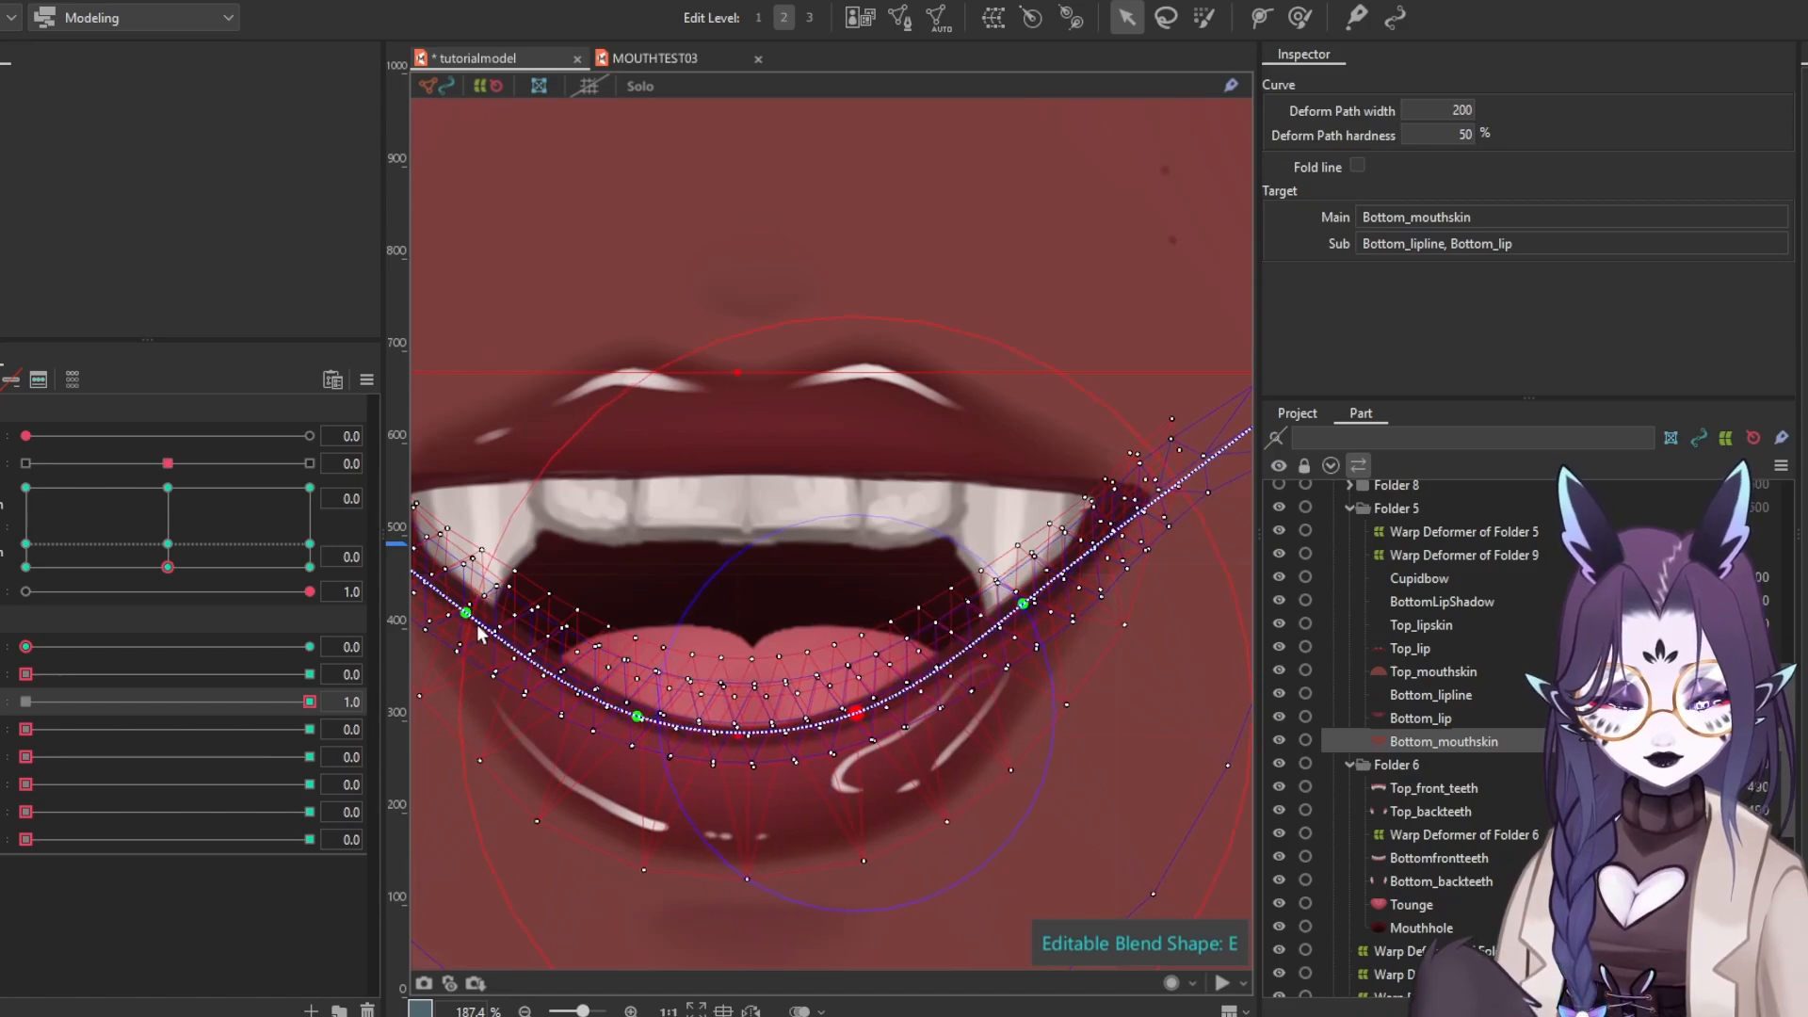
pyautogui.moveTo(467, 615); pyautogui.dragTo(448, 634)
pyautogui.moveTo(1024, 606); pyautogui.dragTo(1039, 631)
pyautogui.moveTo(817, 637); pyautogui.dragTo(1008, 667)
pyautogui.moveTo(637, 606); pyautogui.dragTo(611, 599)
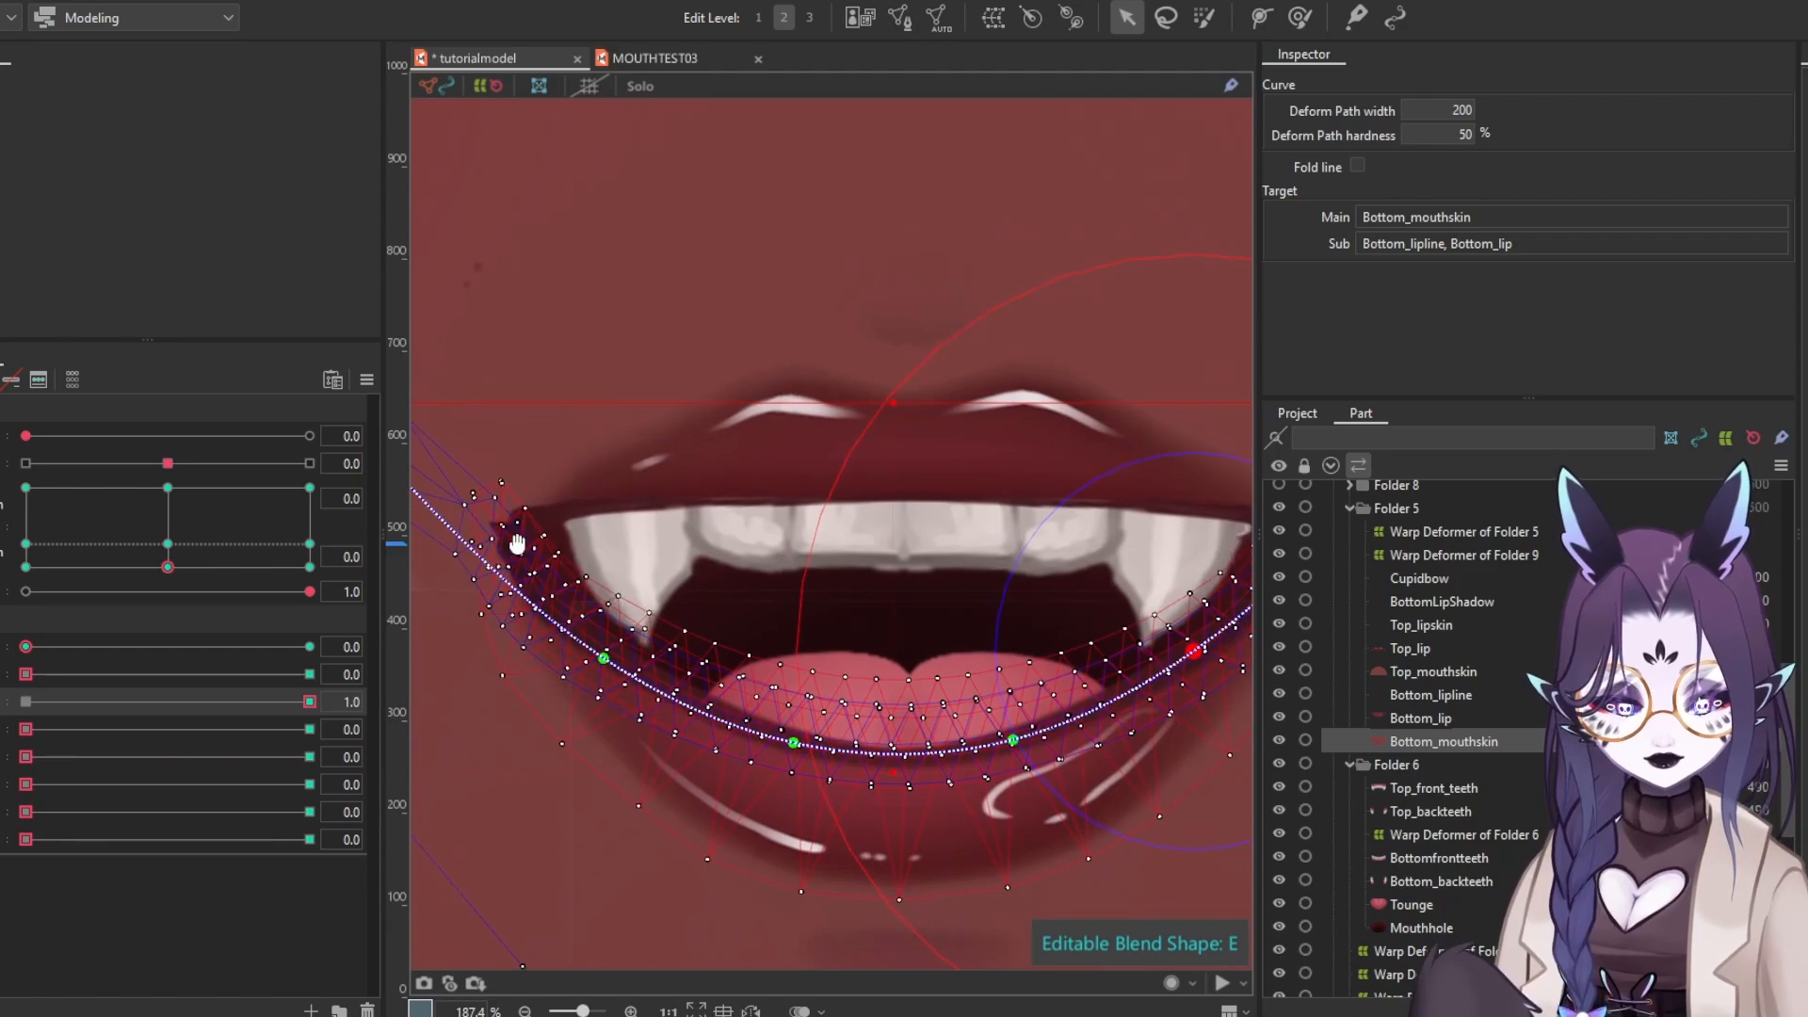
# Move both end points of the Bottom_mouthskin deform path up and inward, and refine the lower lip curve near the fangs
pyautogui.moveTo(517, 544); pyautogui.dragTo(632, 604)
pyautogui.scroll(2, 484, 505)
pyautogui.moveTo(482, 502); pyautogui.dragTo(539, 483)
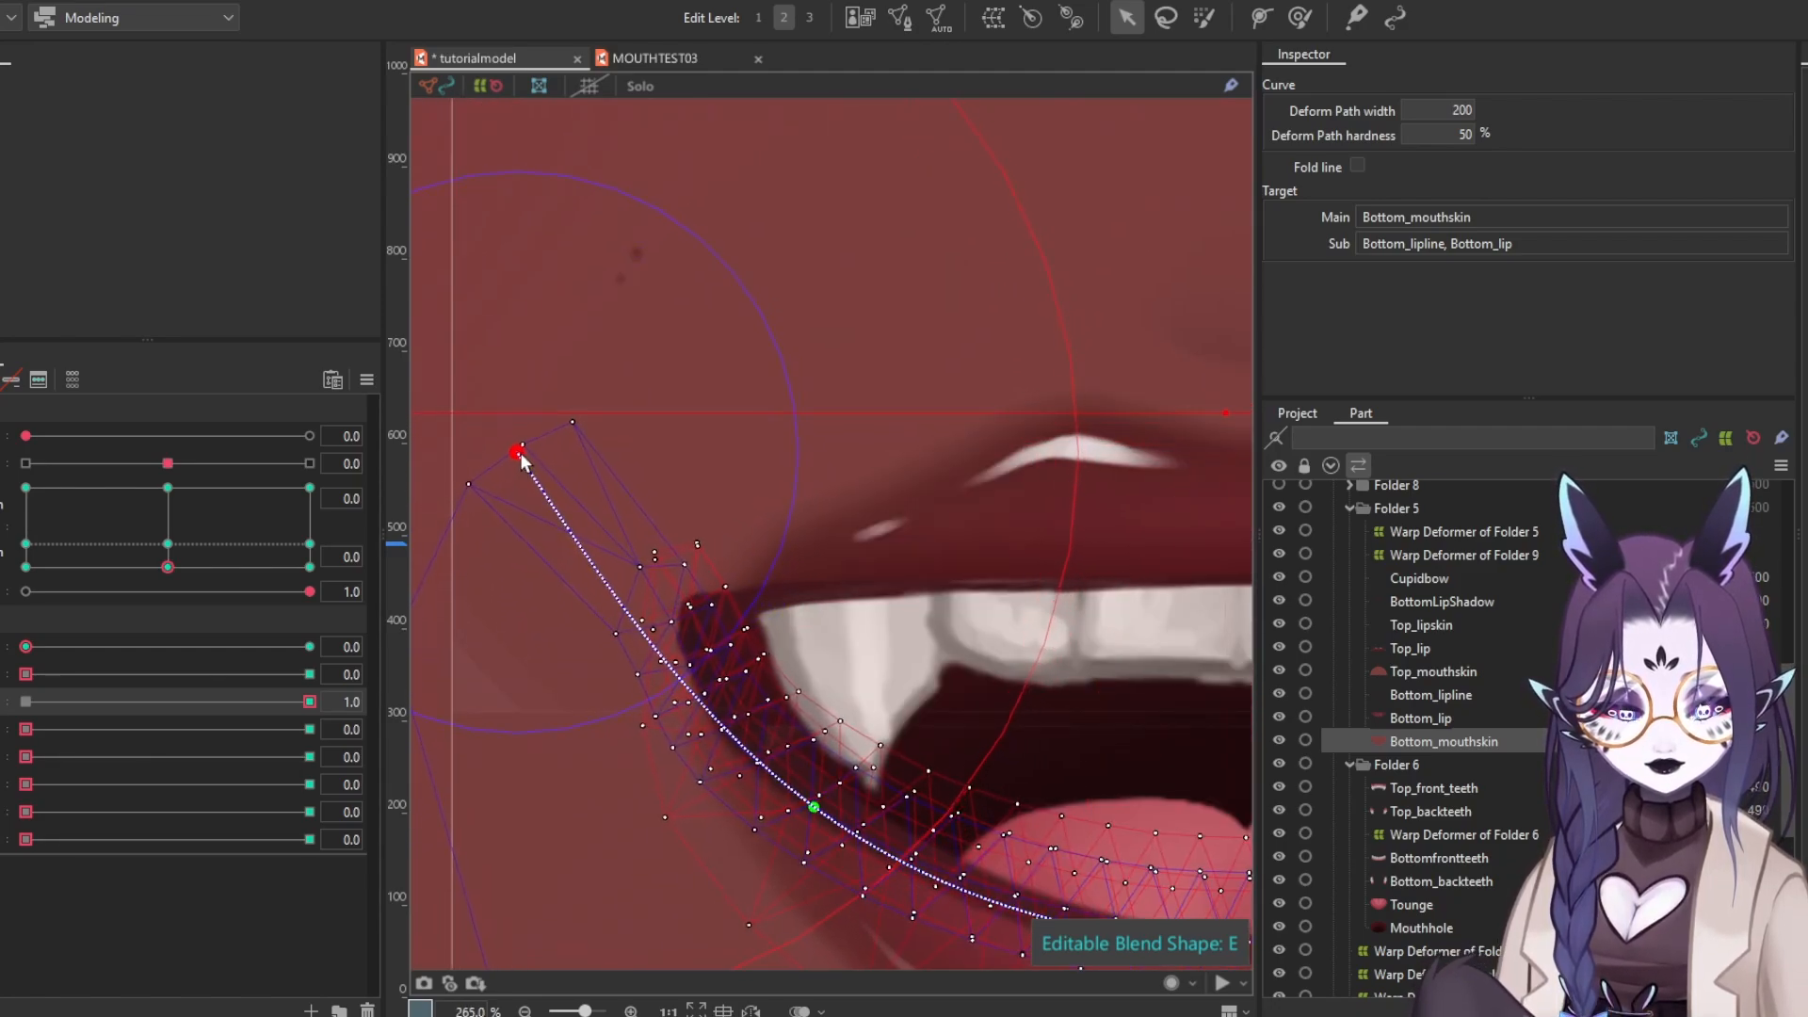
pyautogui.moveTo(897, 591); pyautogui.dragTo(471, 613)
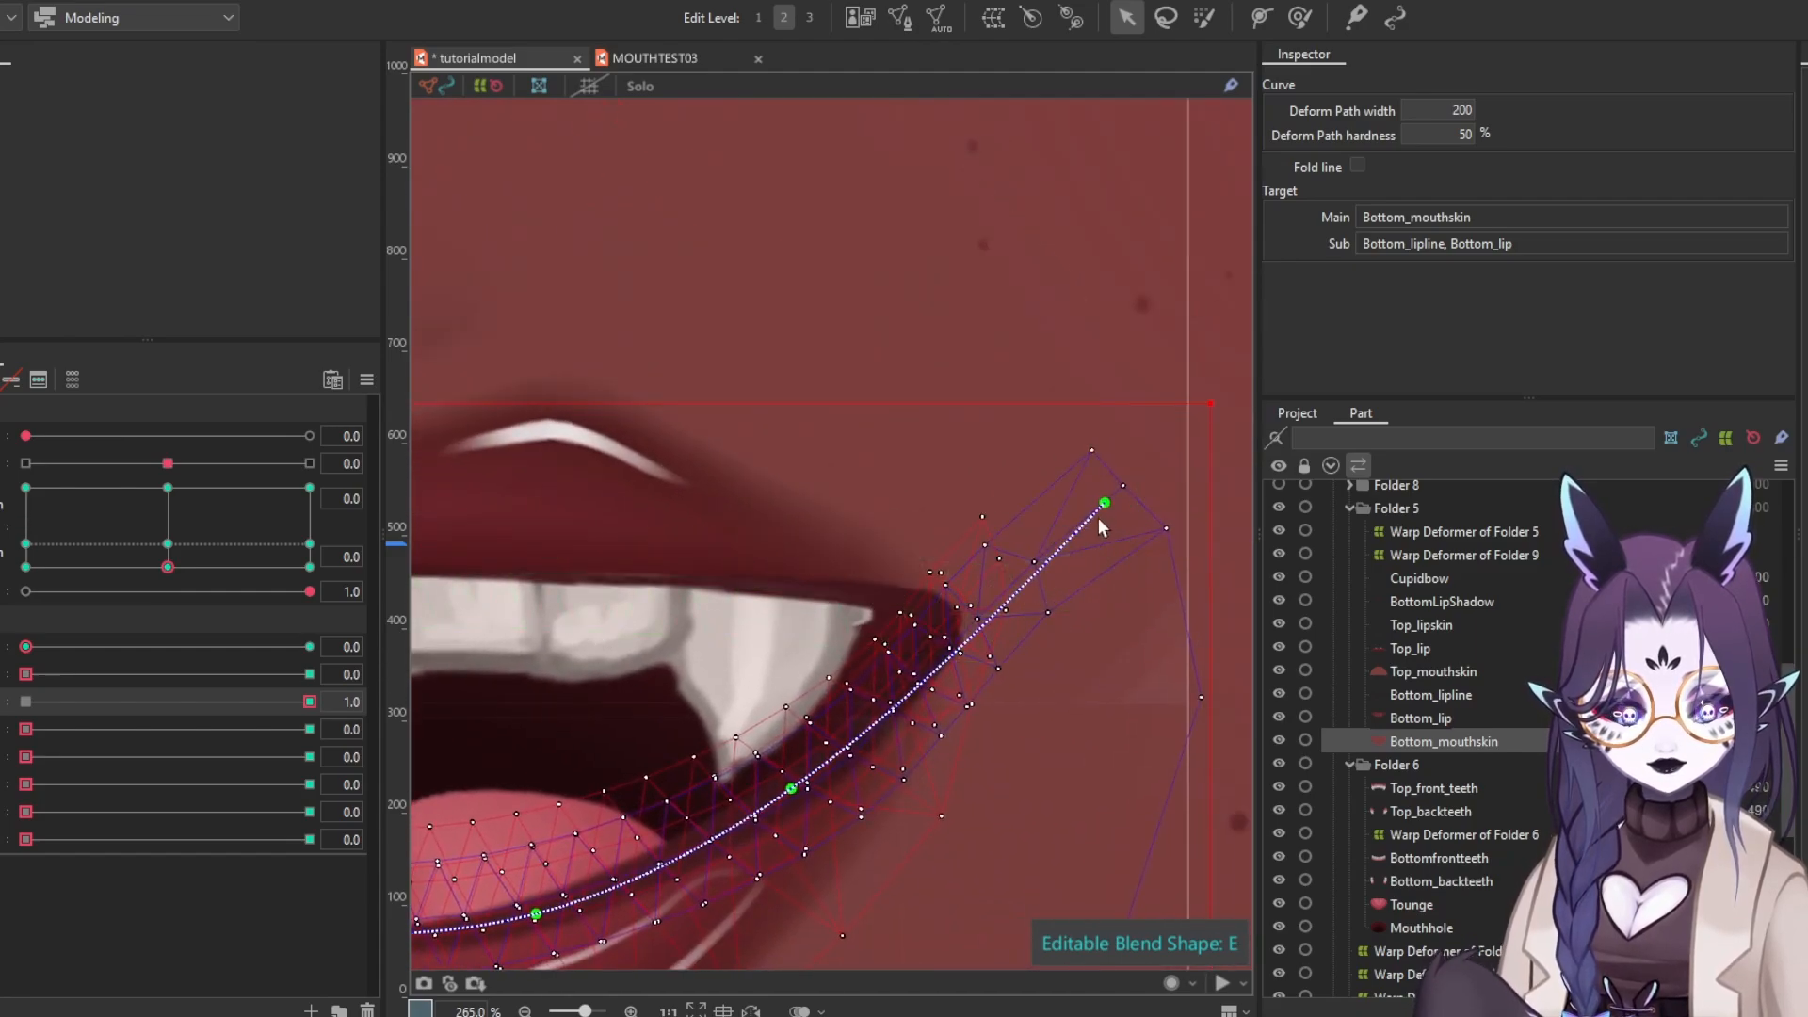
pyautogui.moveTo(1092, 488); pyautogui.dragTo(1094, 472)
pyautogui.scroll(-5, 847, 659)
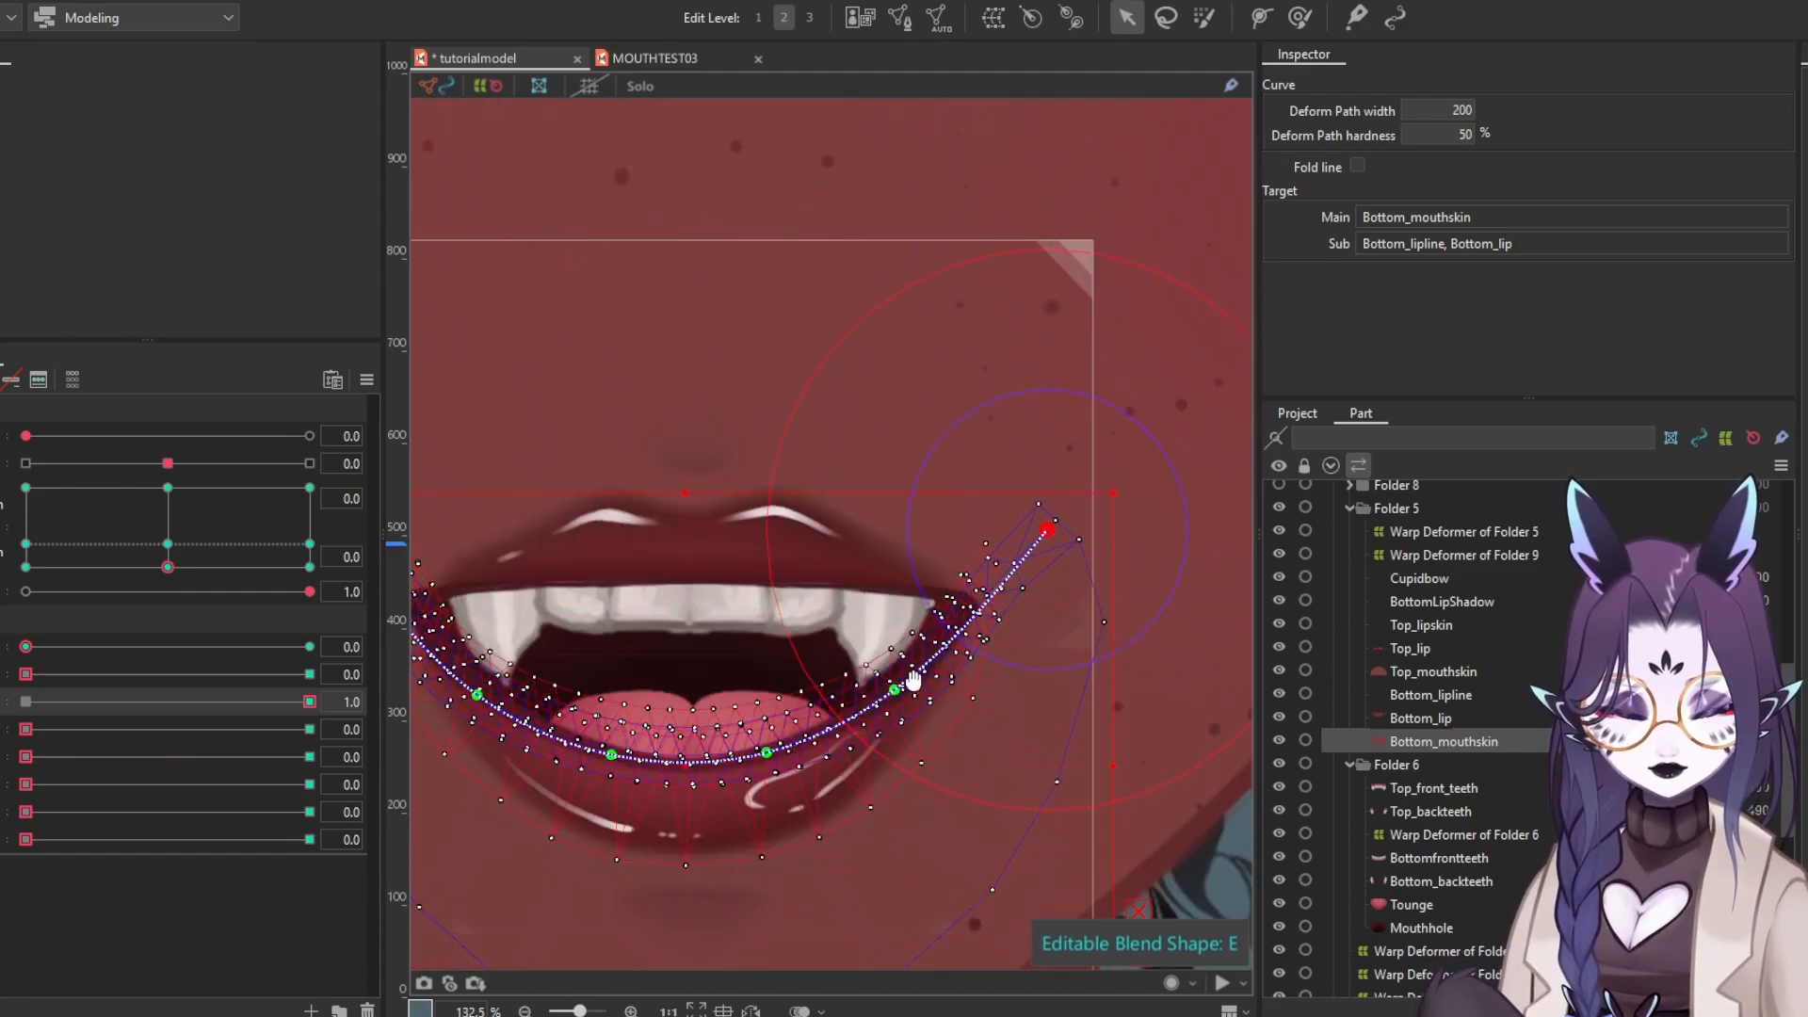
pyautogui.scroll(3, 662, 707)
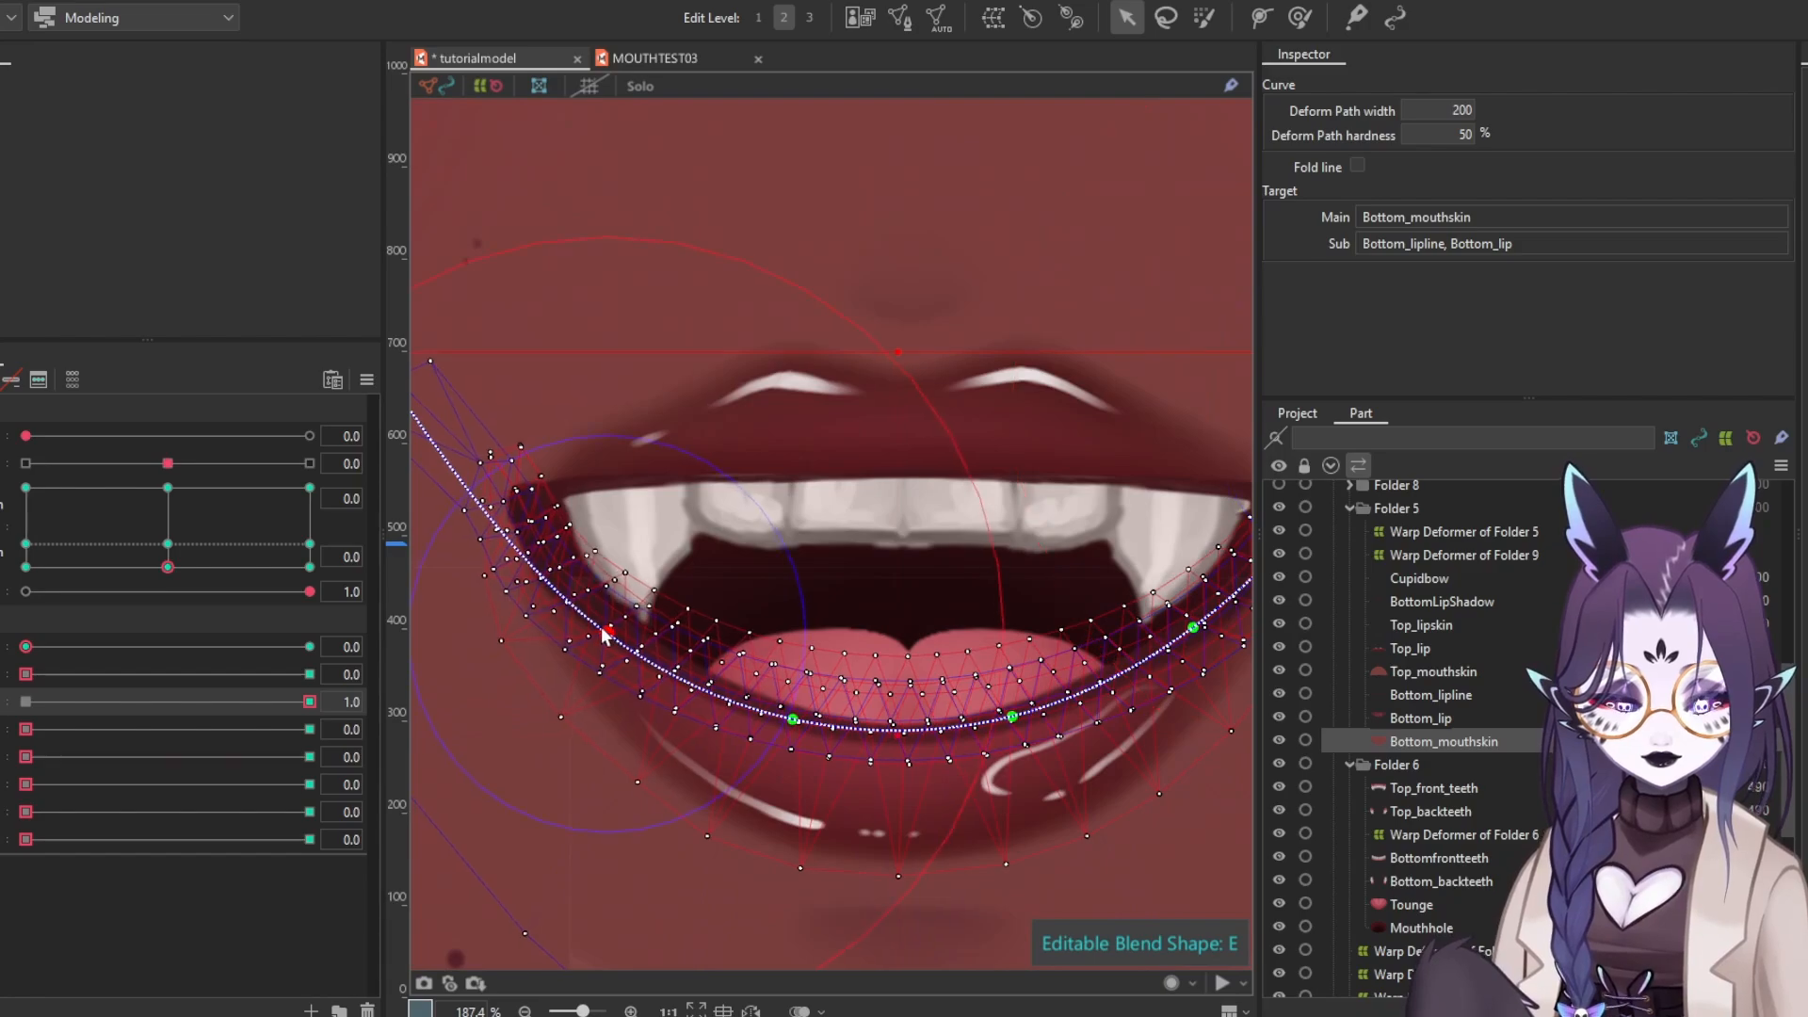
pyautogui.moveTo(1081, 681); pyautogui.dragTo(951, 682)
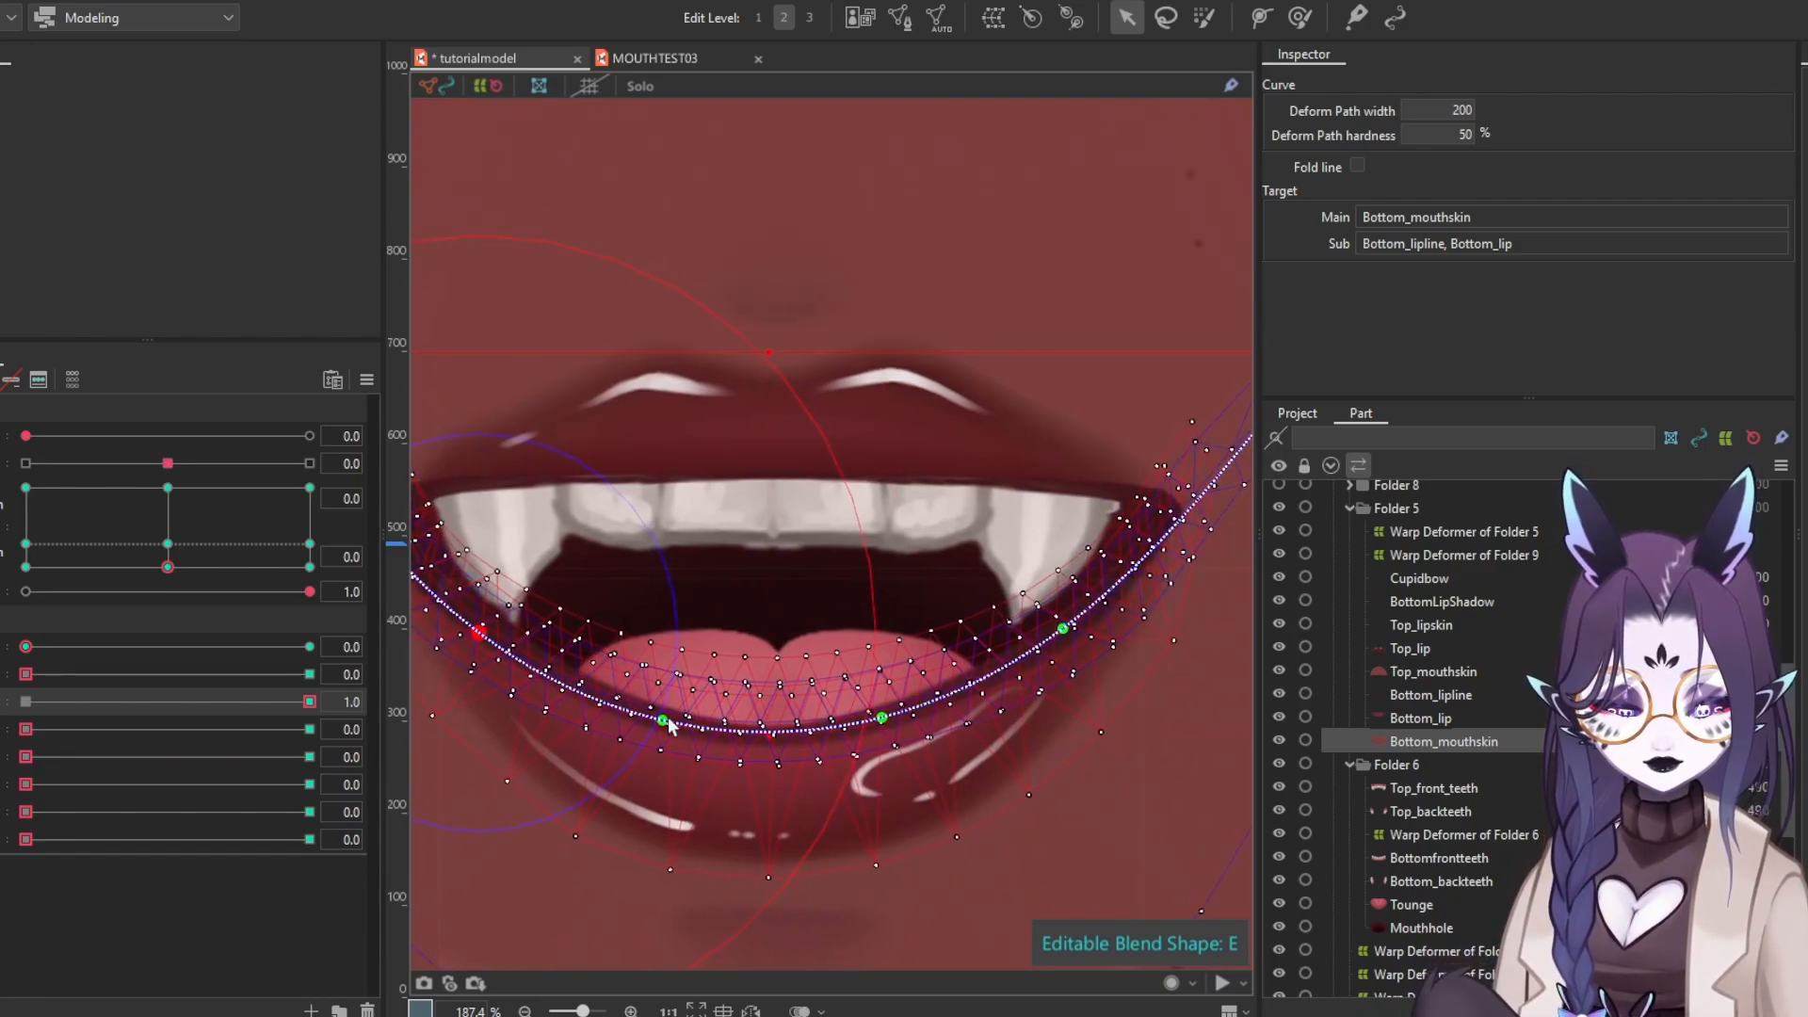
pyautogui.scroll(-1, 671, 727)
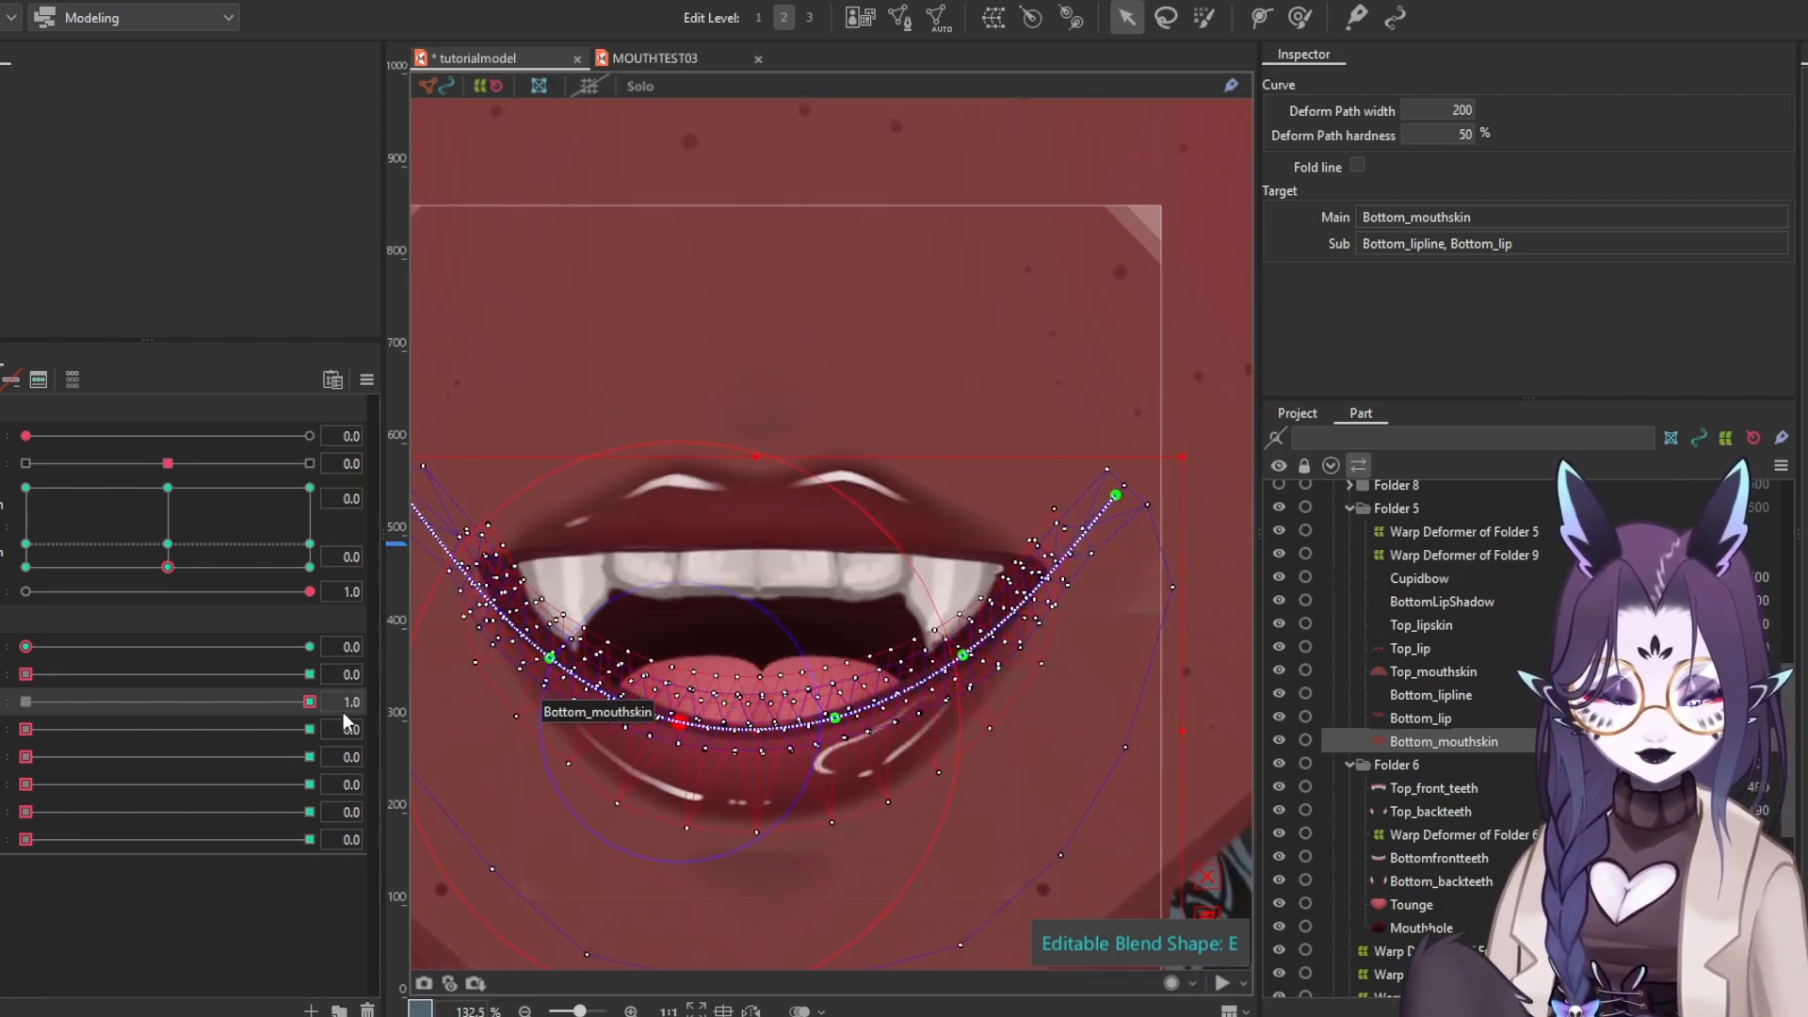
# Reset the E blend shape, check A at 1.0, and test silence at 1.0 with the A blend shape off
pyautogui.moveTo(310, 703)
pyautogui.mouseDown()
pyautogui.moveTo(3, 695)
pyautogui.moveTo(309, 676)
pyautogui.mouseUp()
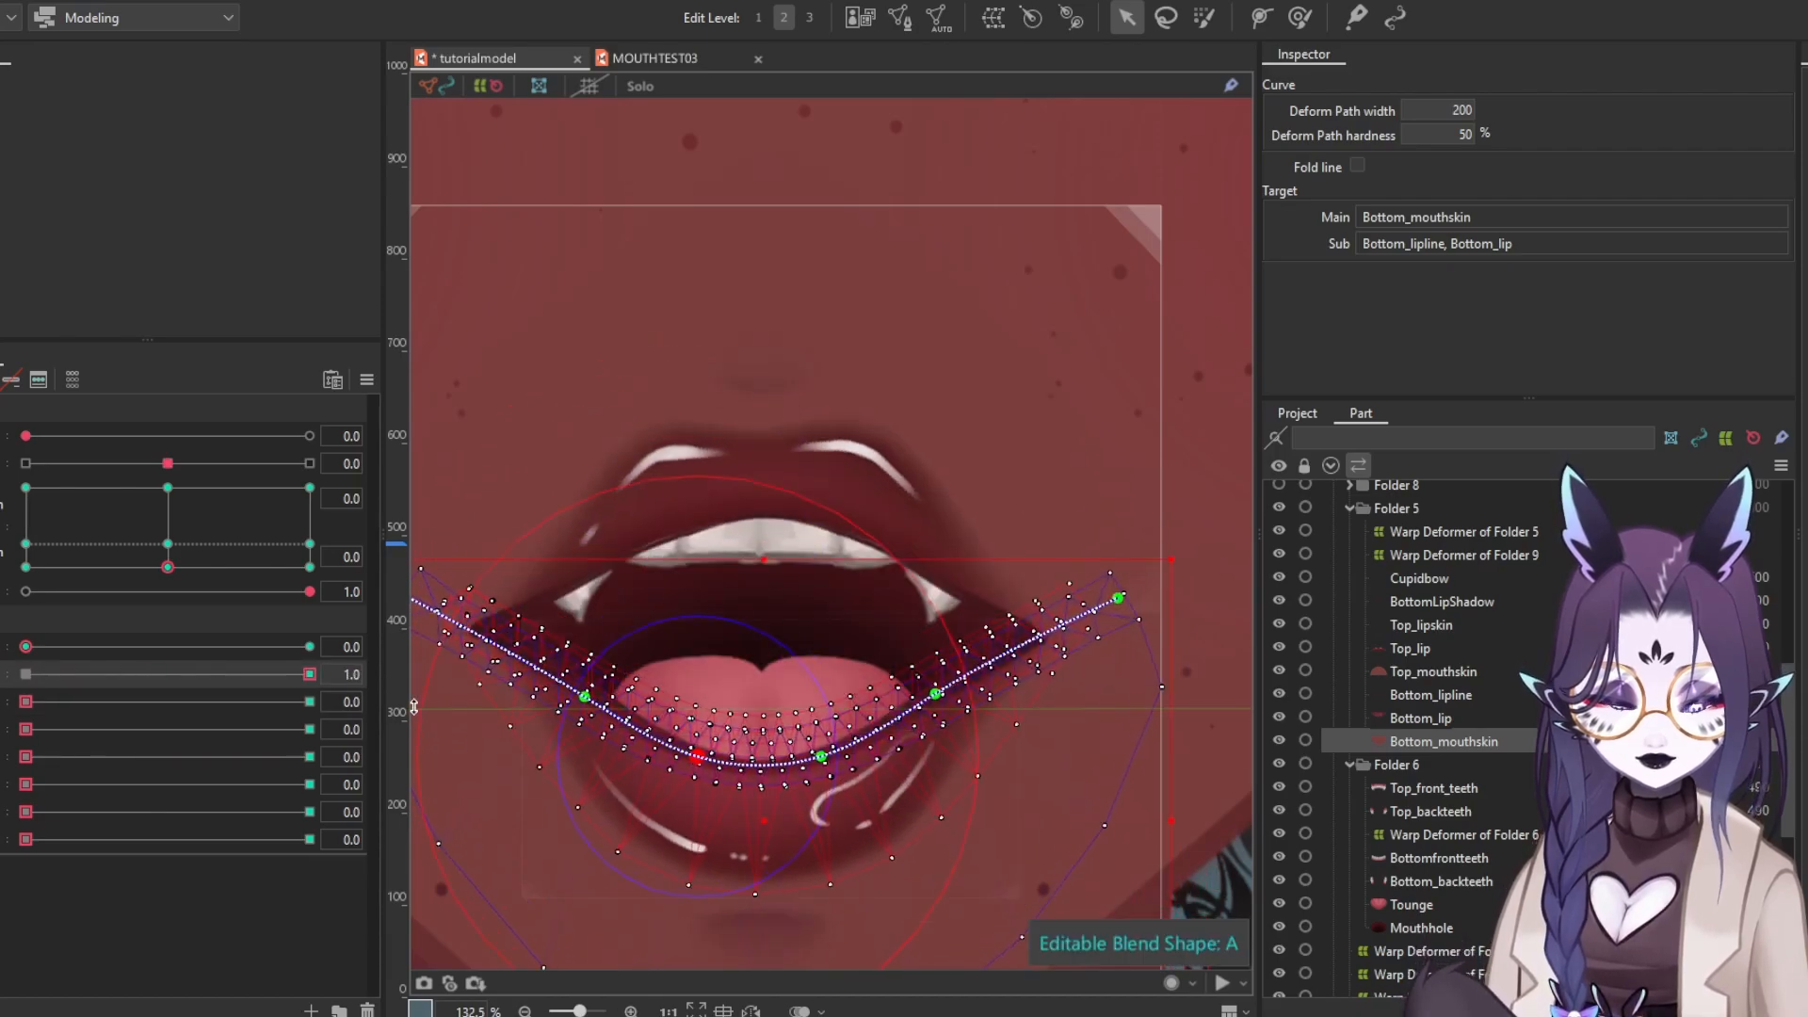
pyautogui.moveTo(579, 672); pyautogui.dragTo(617, 674)
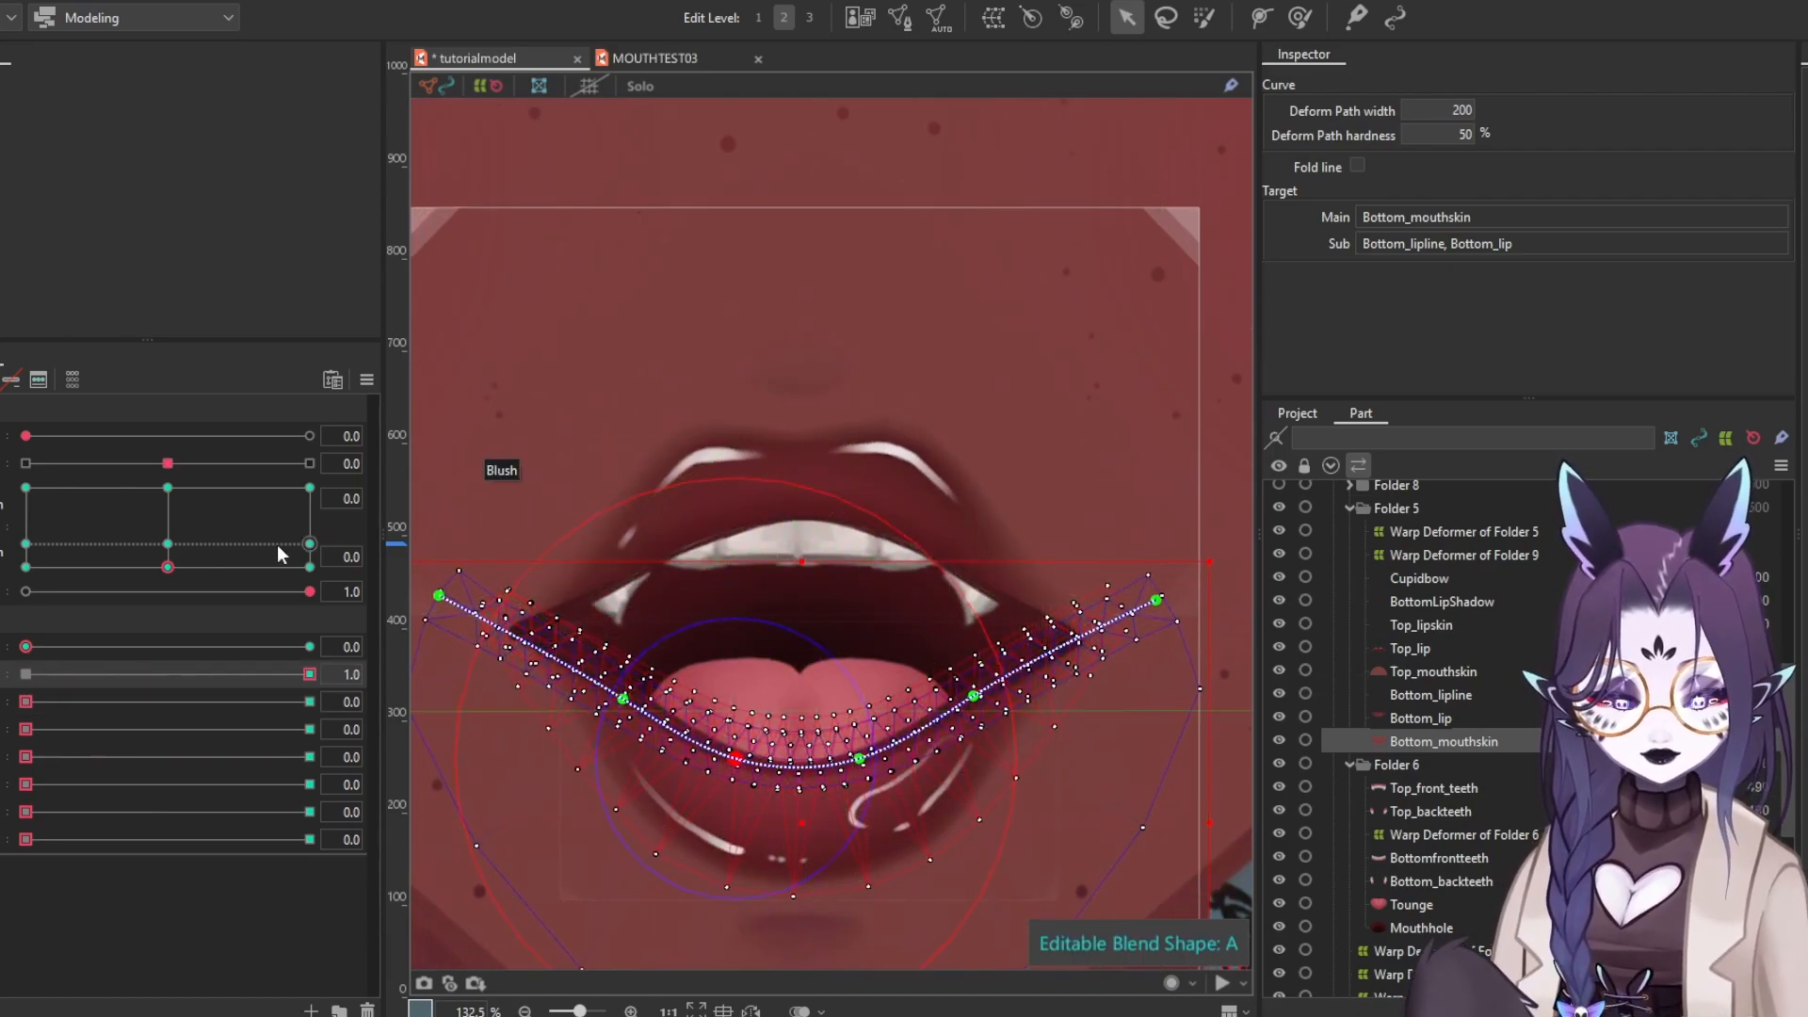
pyautogui.click(26, 674)
pyautogui.moveTo(168, 566); pyautogui.dragTo(310, 647)
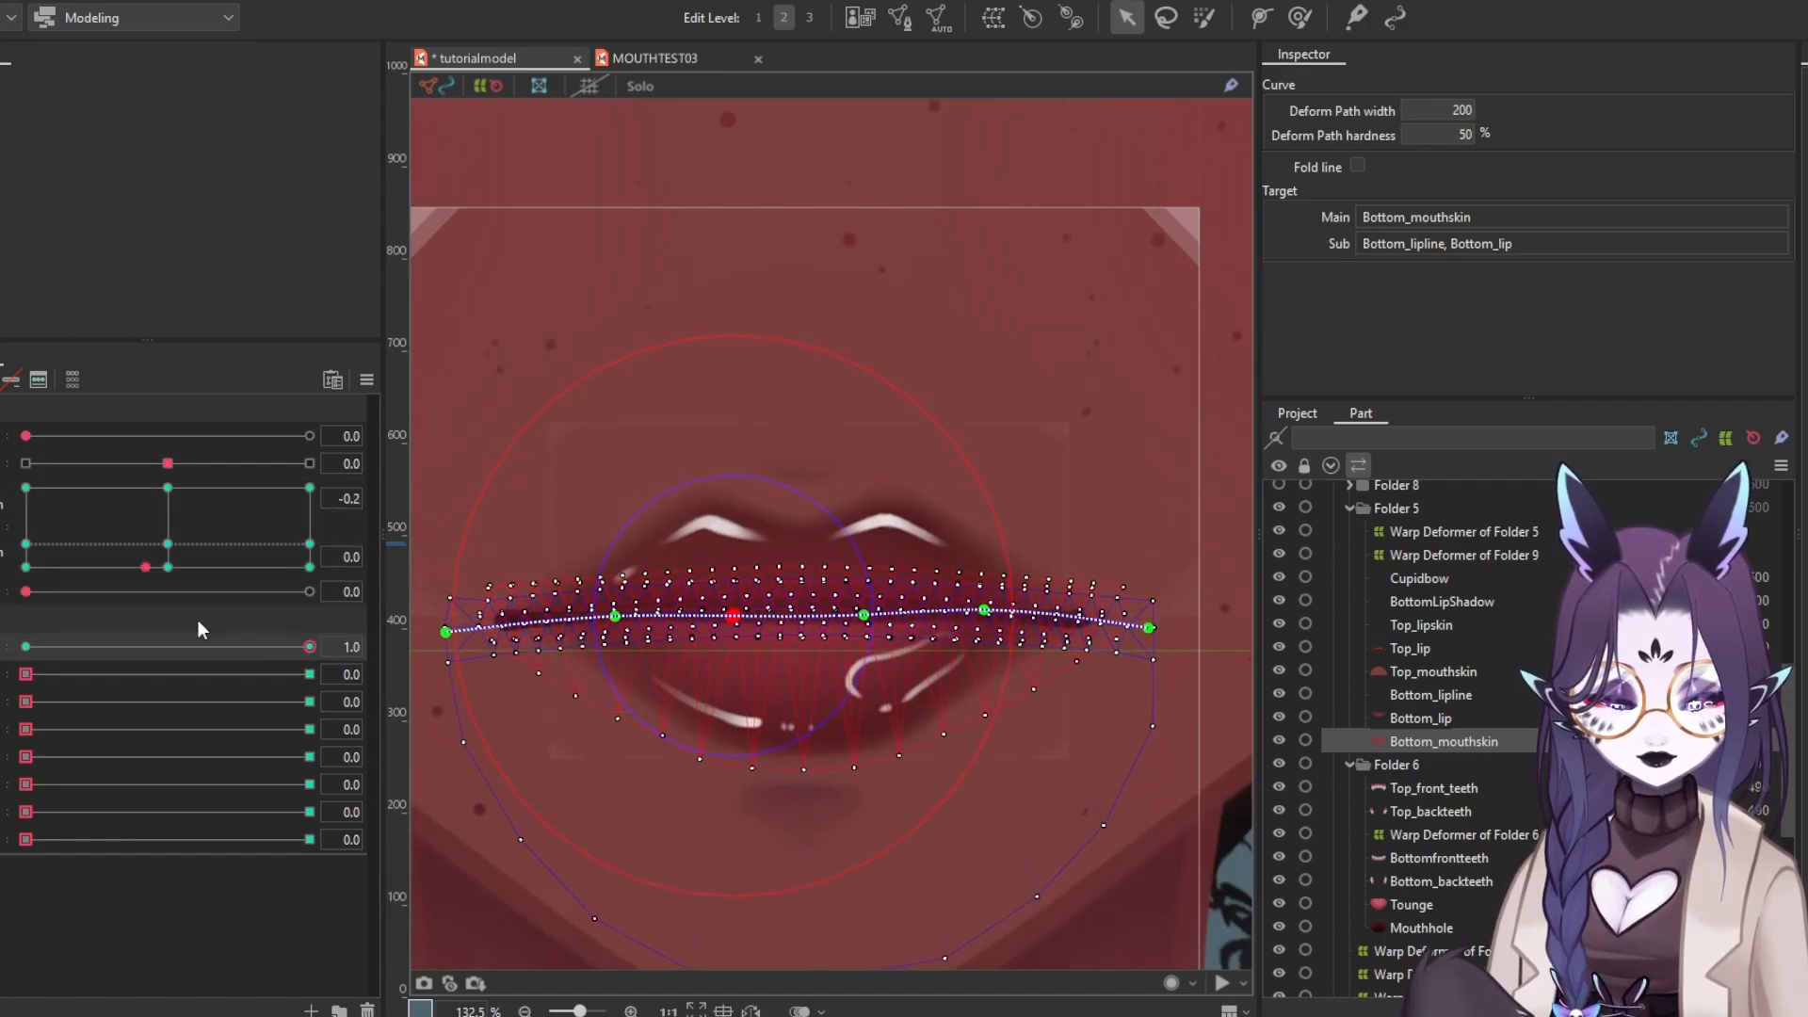
pyautogui.moveTo(37, 595); pyautogui.dragTo(350, 597)
pyautogui.moveTo(165, 573)
pyautogui.mouseDown()
pyautogui.moveTo(111, 505)
pyautogui.moveTo(160, 484)
pyautogui.moveTo(82, 500)
pyautogui.moveTo(113, 480)
pyautogui.moveTo(161, 506)
pyautogui.moveTo(145, 517)
pyautogui.moveTo(125, 505)
pyautogui.moveTo(153, 490)
pyautogui.moveTo(136, 479)
pyautogui.moveTo(176, 496)
pyautogui.moveTo(182, 565)
pyautogui.moveTo(167, 567)
pyautogui.mouseUp()
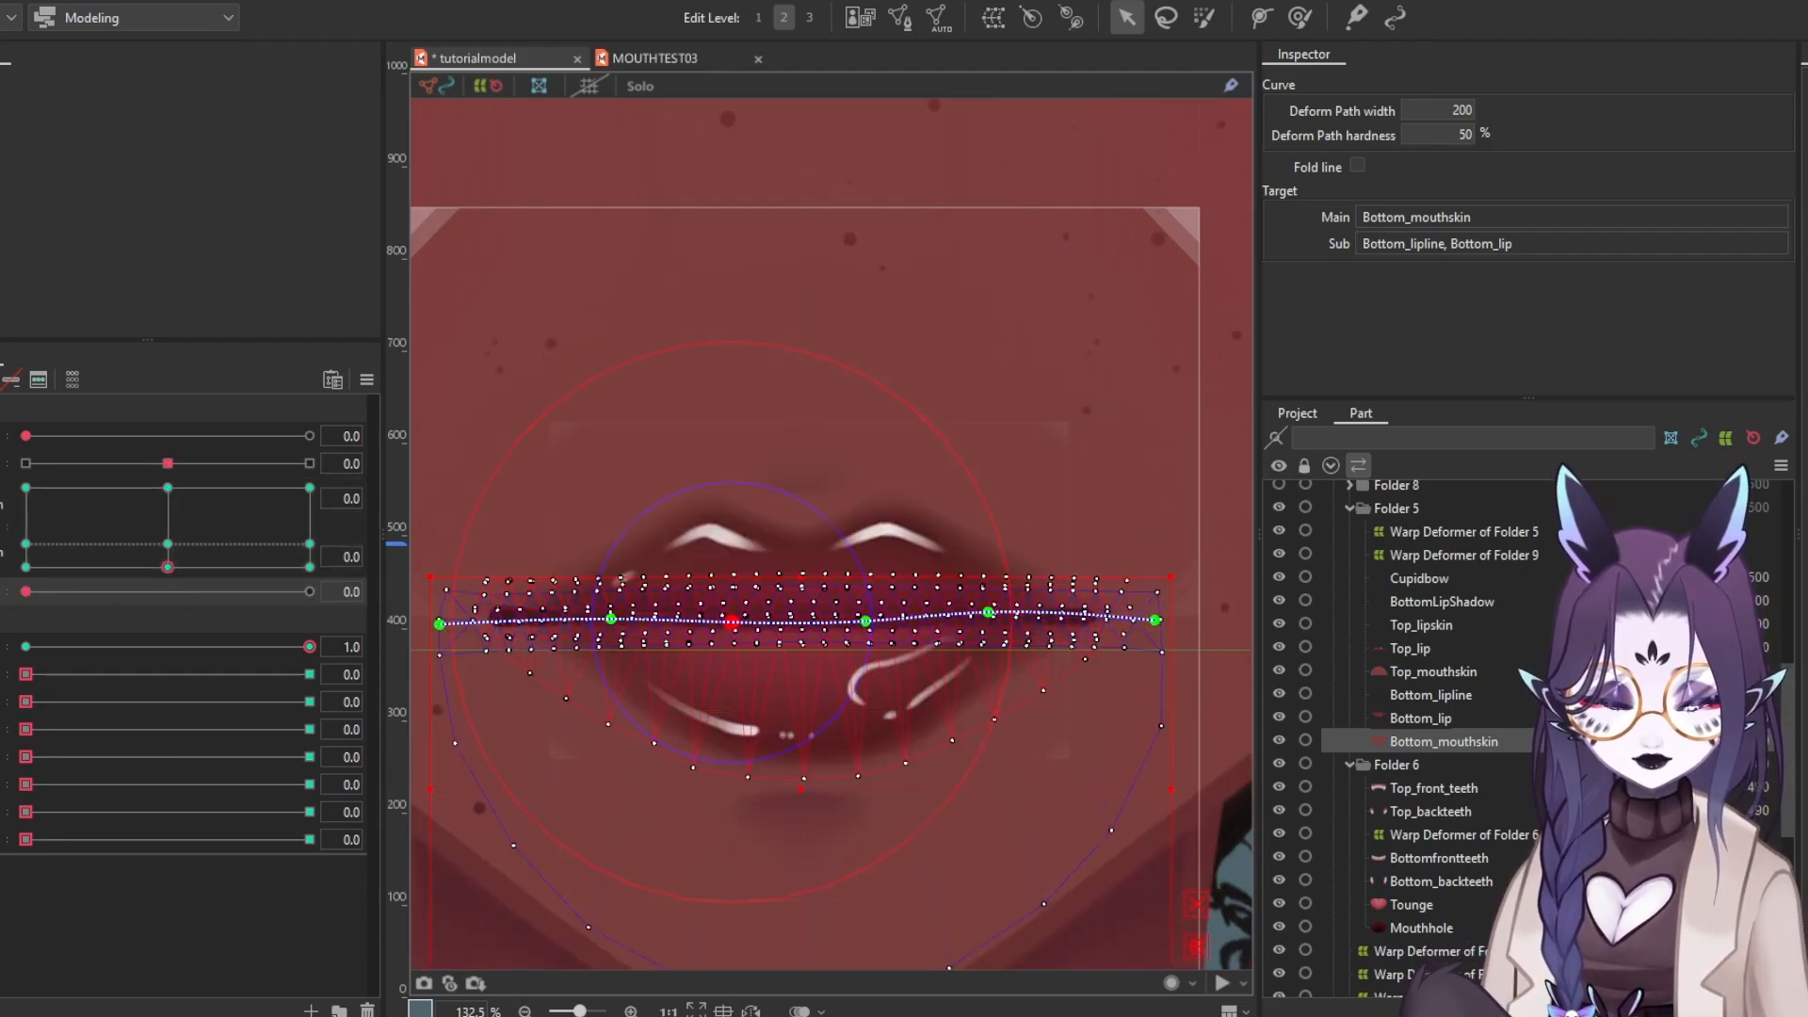
# Test the A blend shape with silence and with the mouth fully open, and compare each shape on its own
pyautogui.moveTo(25, 674); pyautogui.dragTo(309, 674)
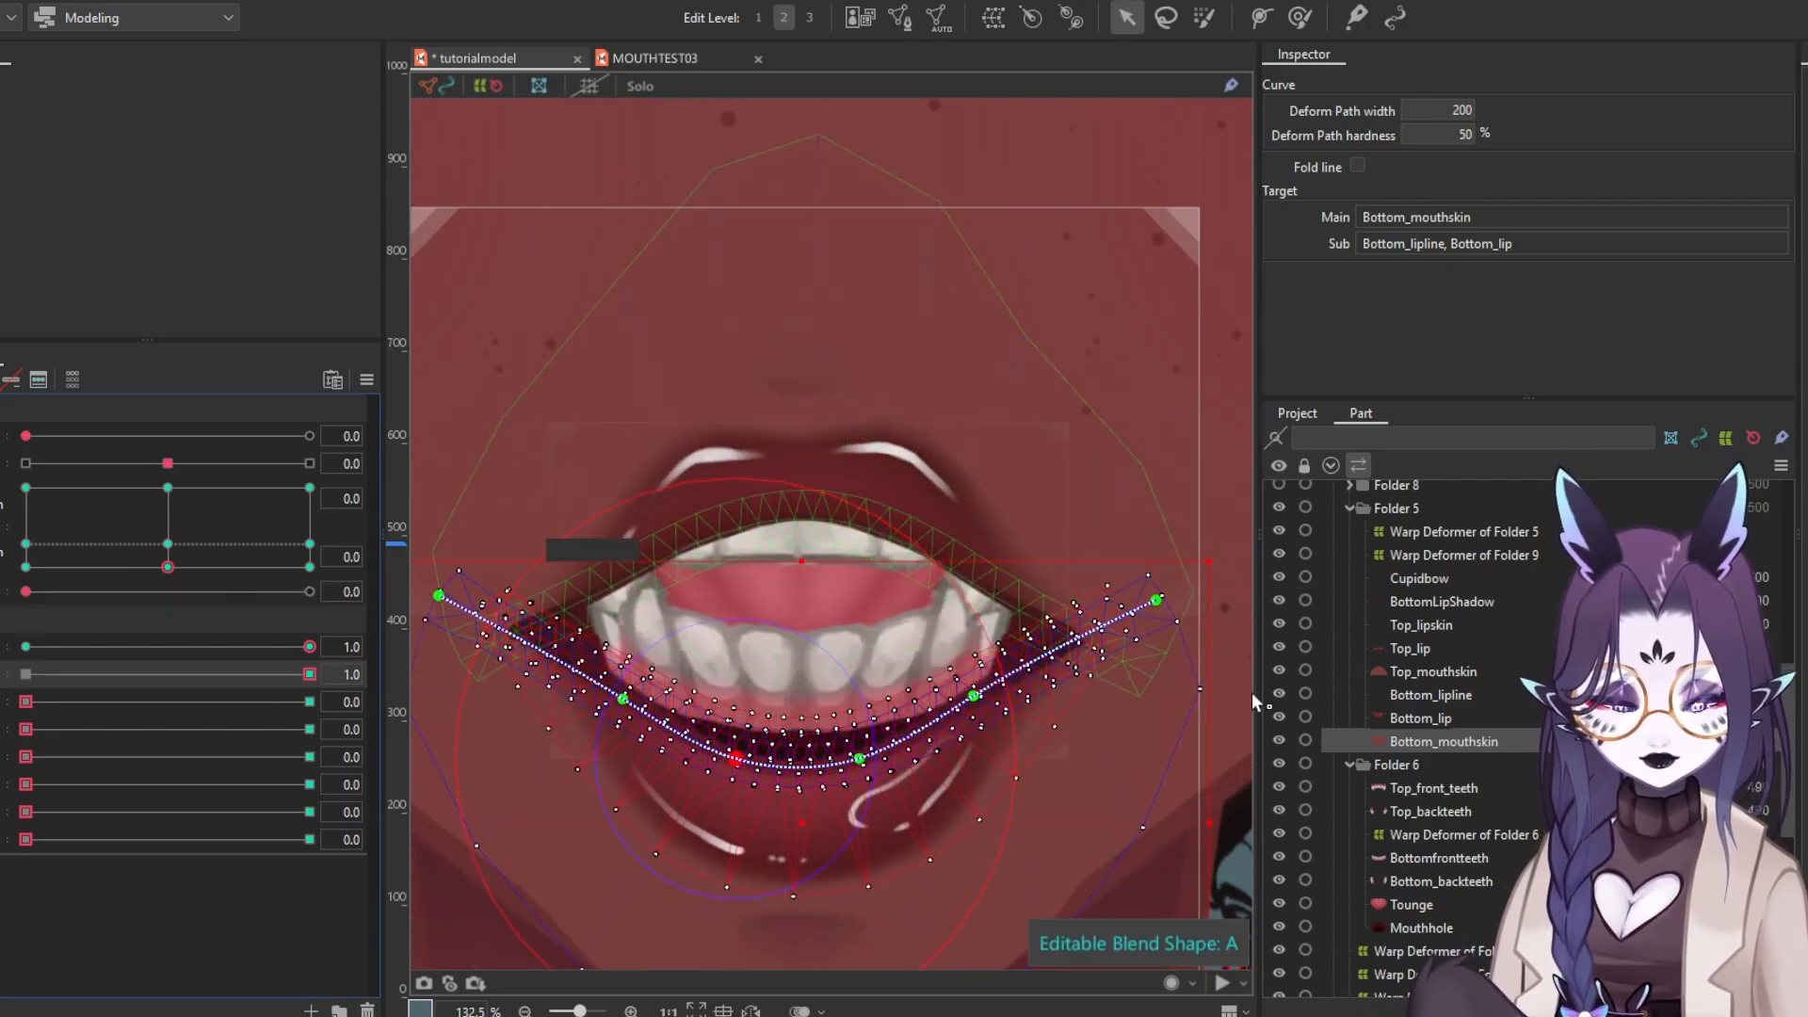
pyautogui.moveTo(168, 567); pyautogui.dragTo(168, 487)
pyautogui.moveTo(25, 591); pyautogui.dragTo(310, 591)
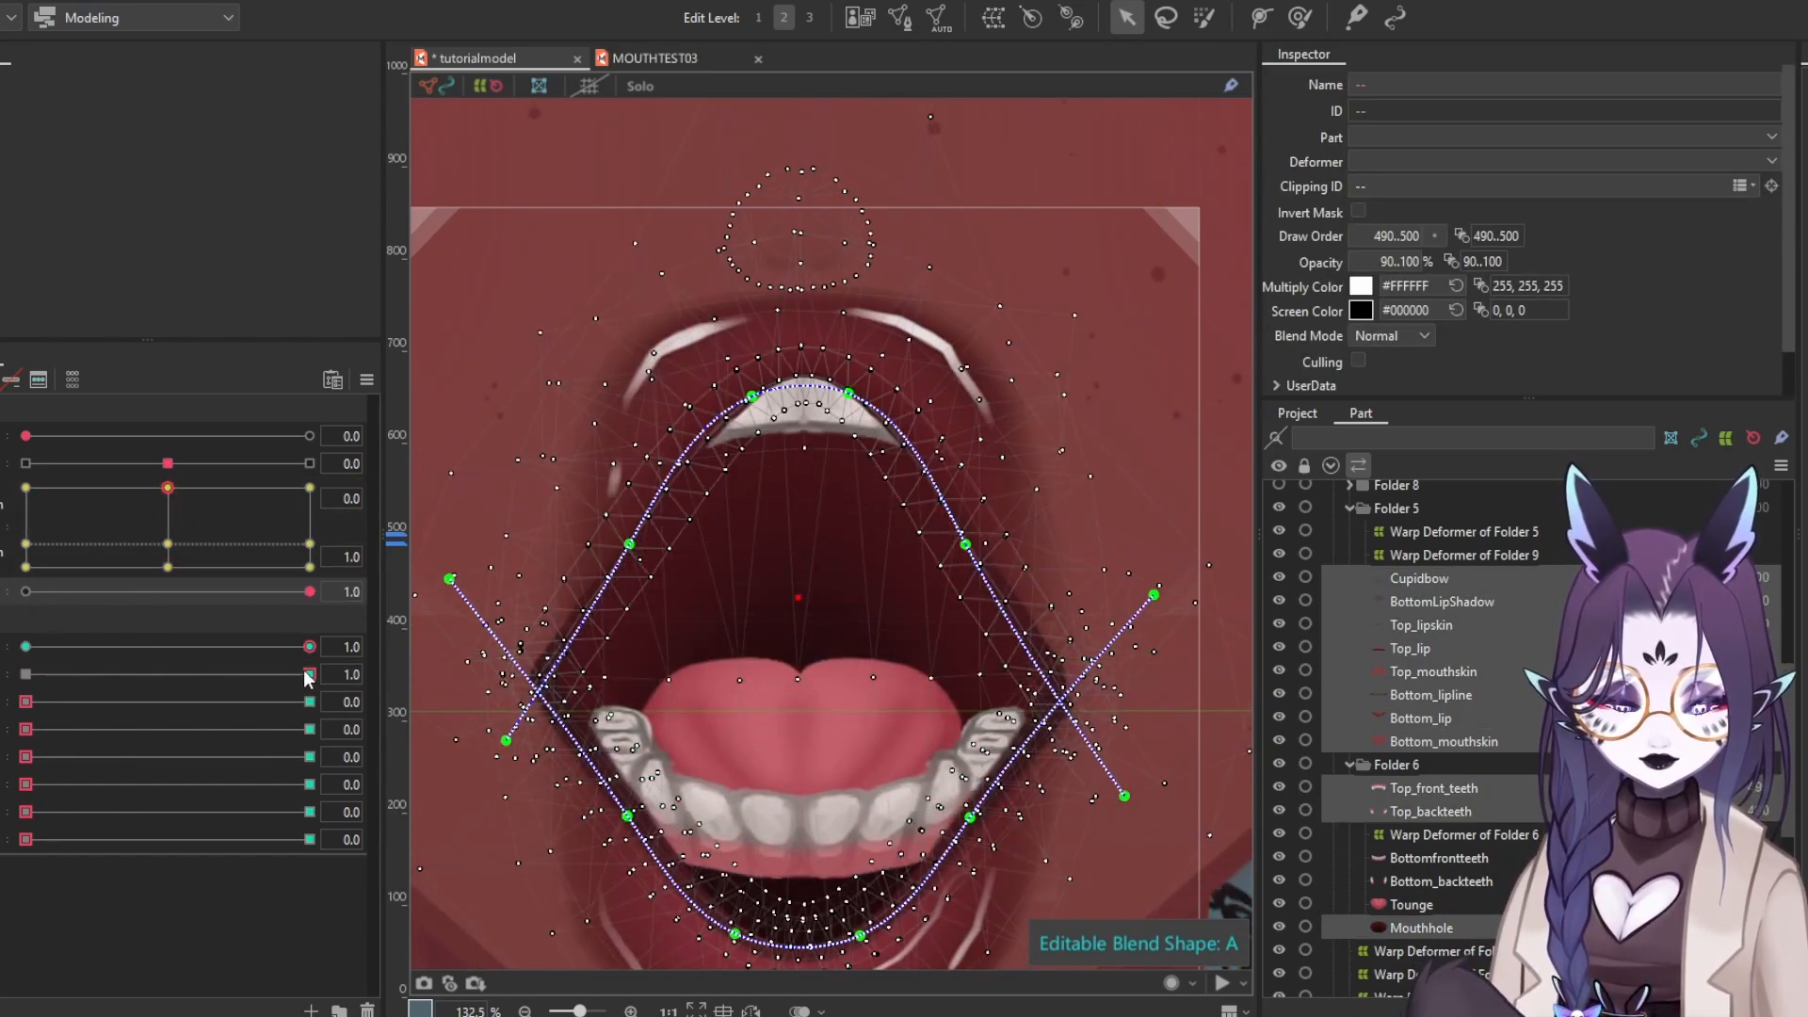
pyautogui.moveTo(310, 674); pyautogui.dragTo(2, 676)
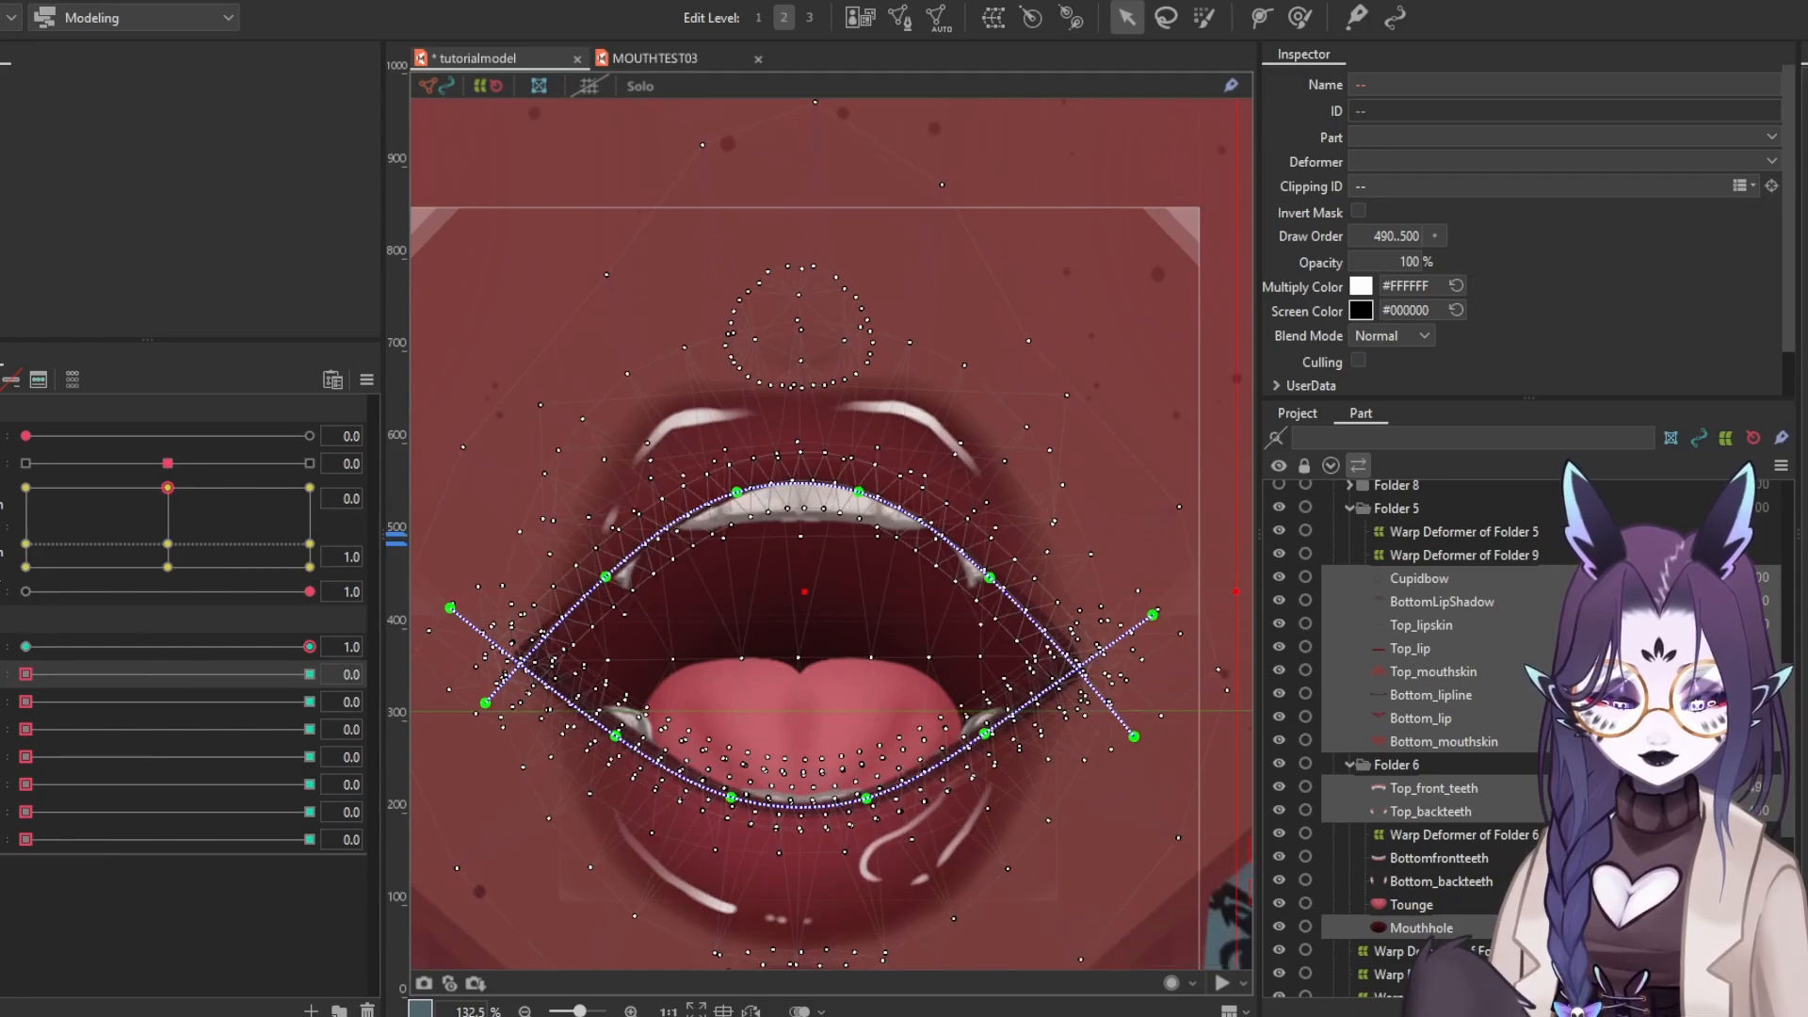
pyautogui.moveTo(310, 647)
pyautogui.mouseDown()
pyautogui.moveTo(2, 648)
pyautogui.moveTo(309, 674)
pyautogui.mouseUp()
pyautogui.click(168, 567)
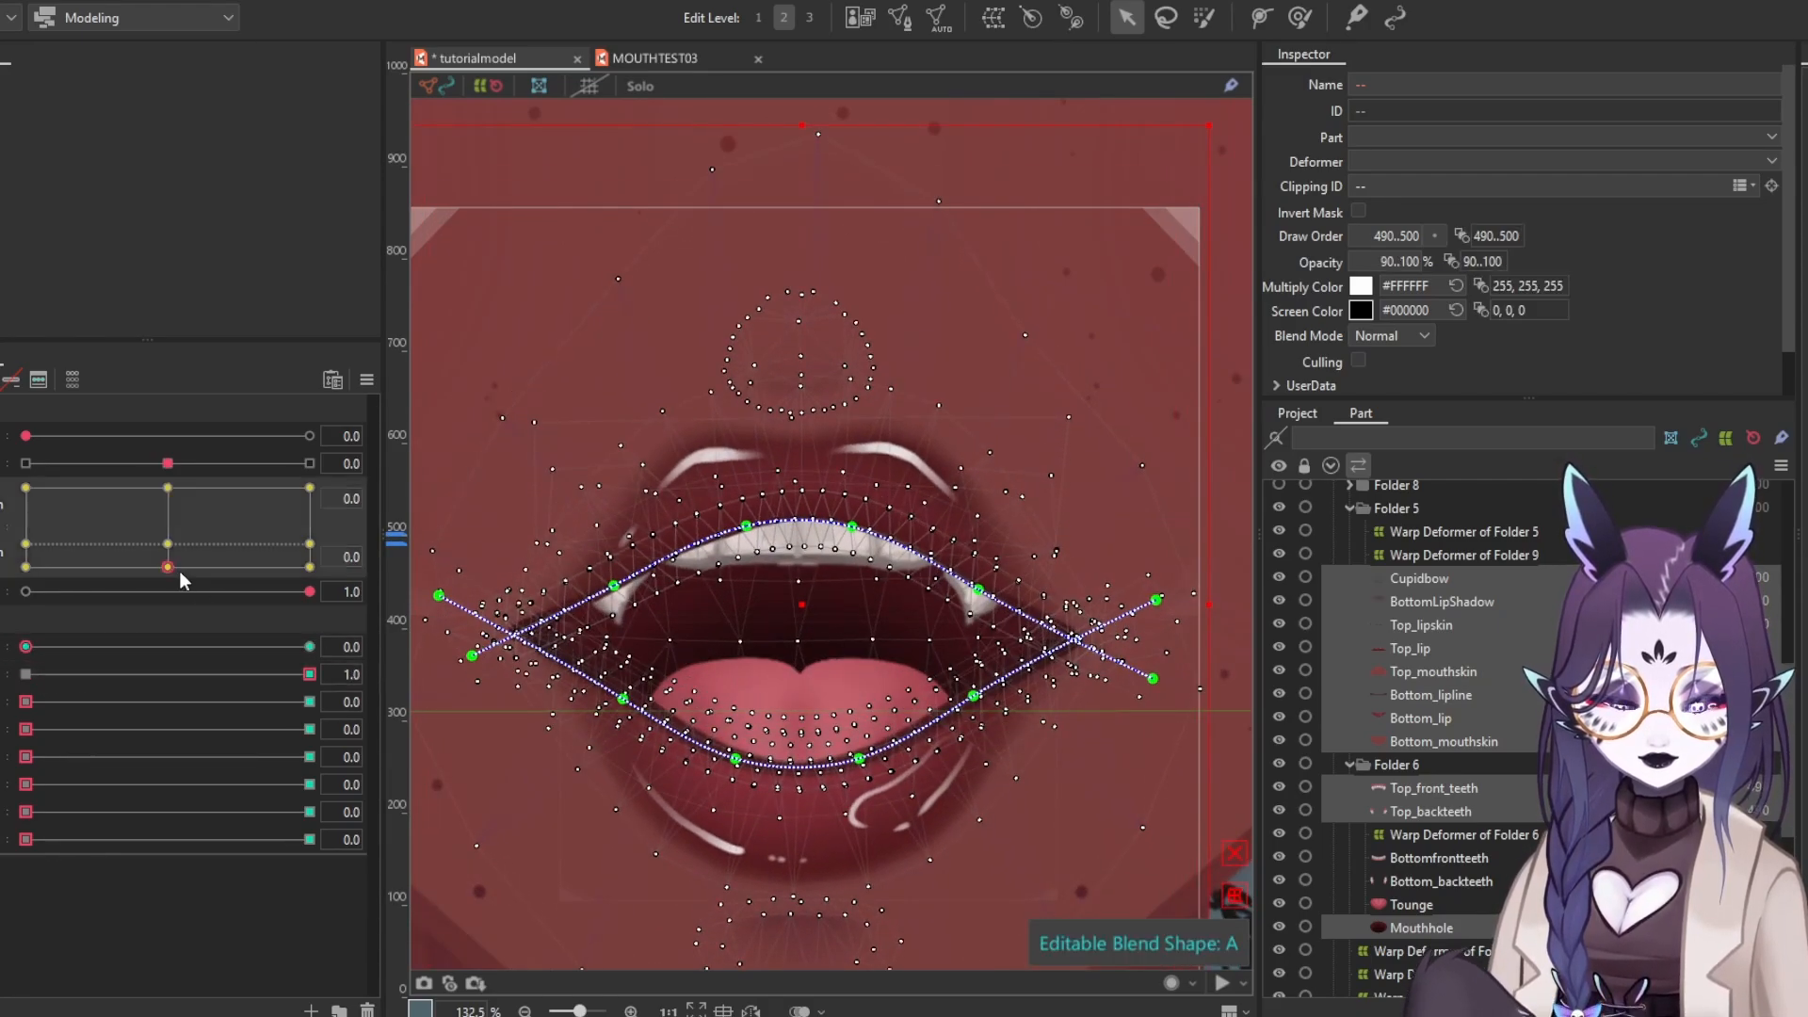
# Compare silence and the A blend shape, each at 1.0, between fully open and closed mouth positions
pyautogui.click(545, 622)
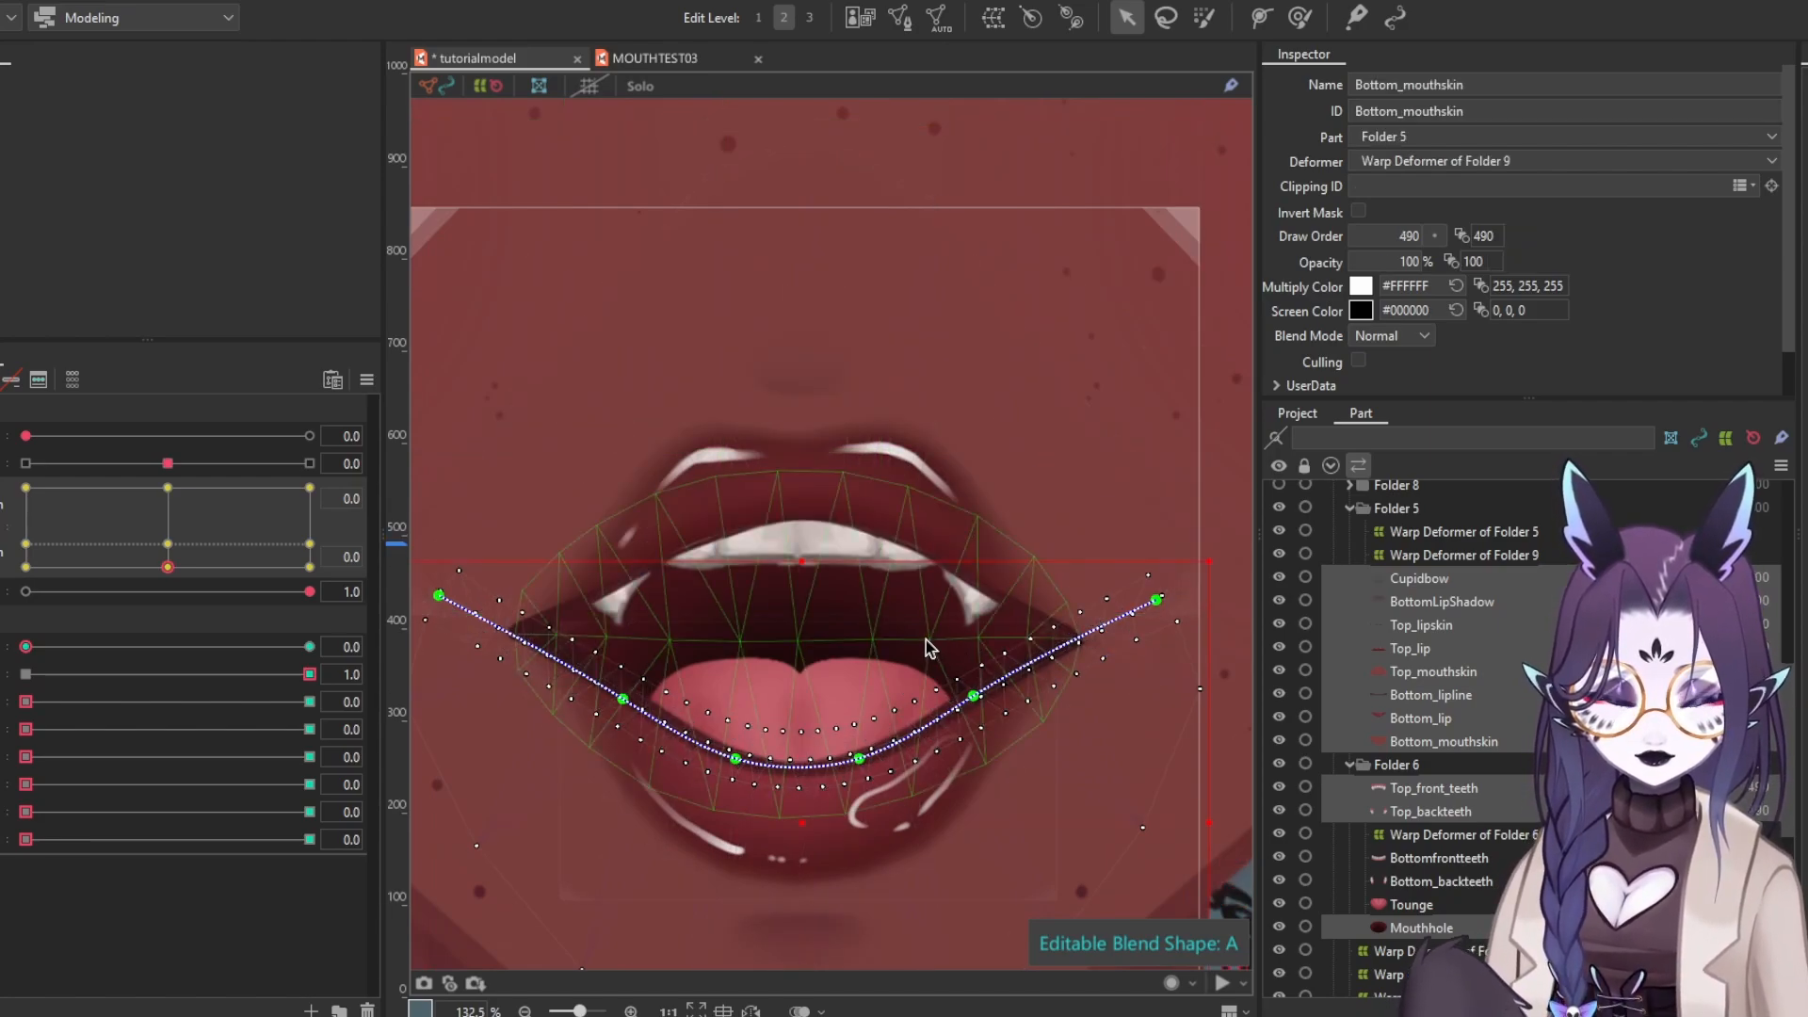
pyautogui.write('1')
pyautogui.press('Return')
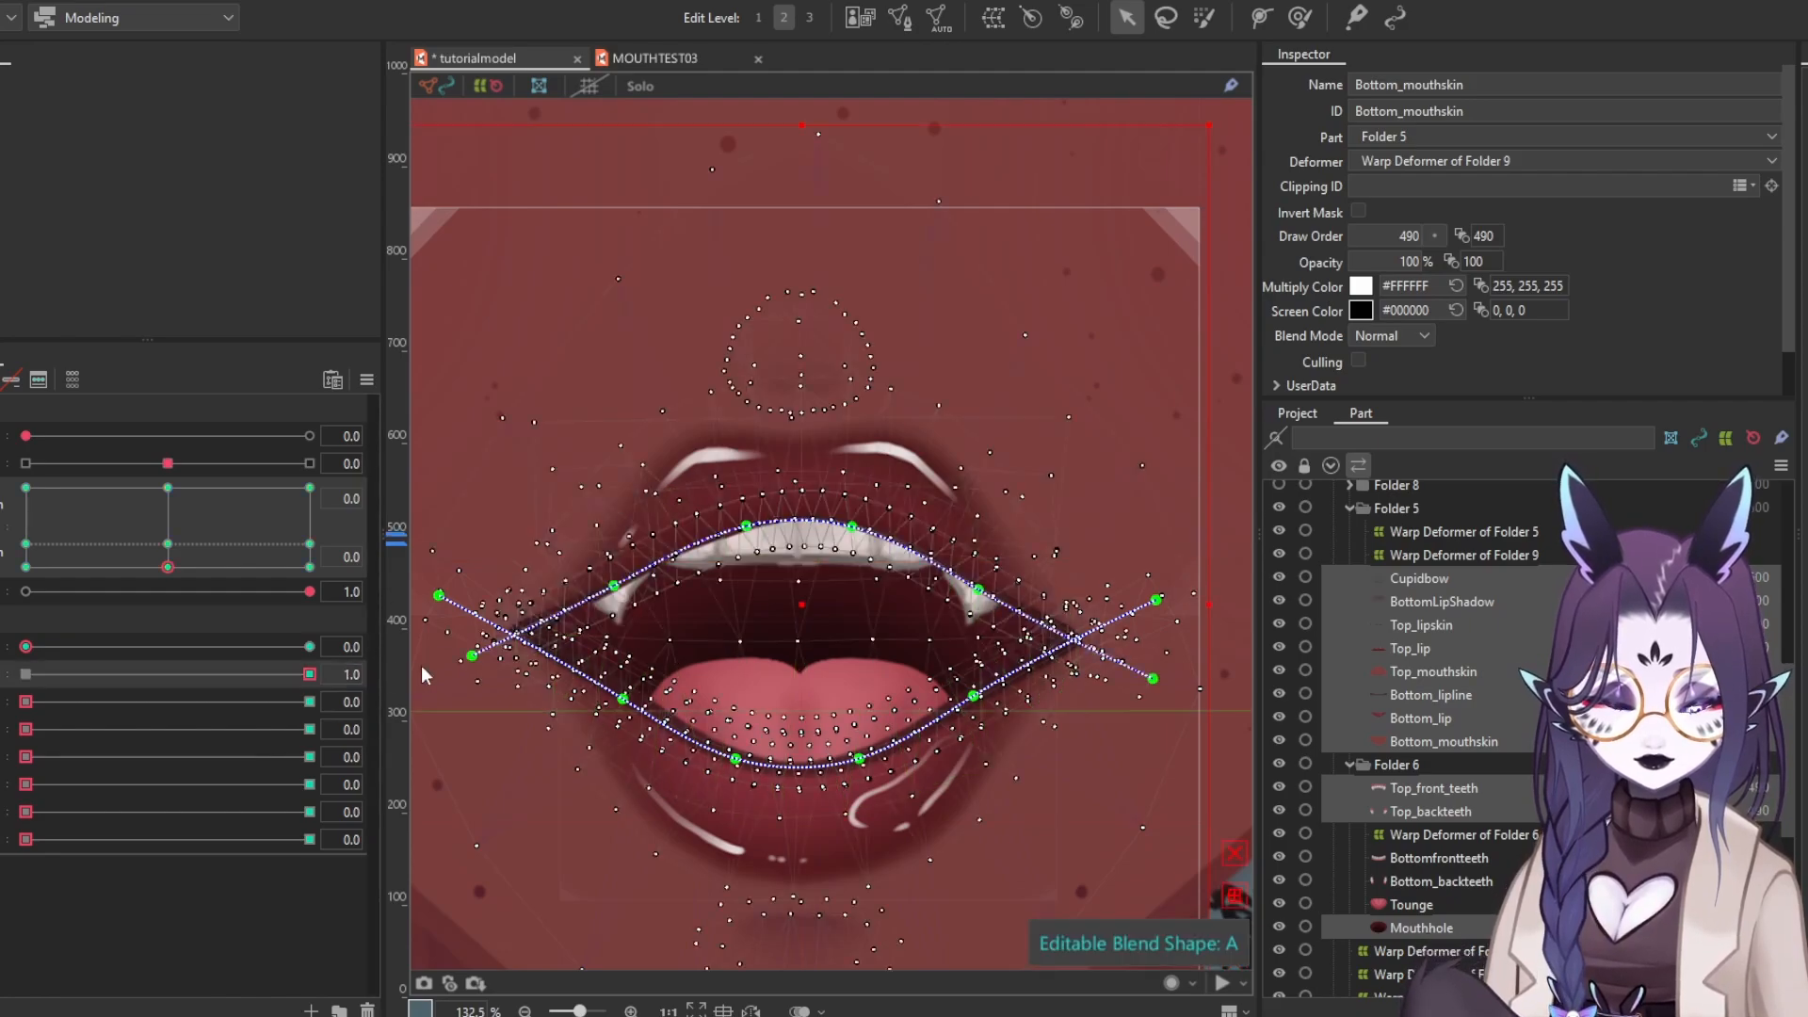
pyautogui.click(177, 489)
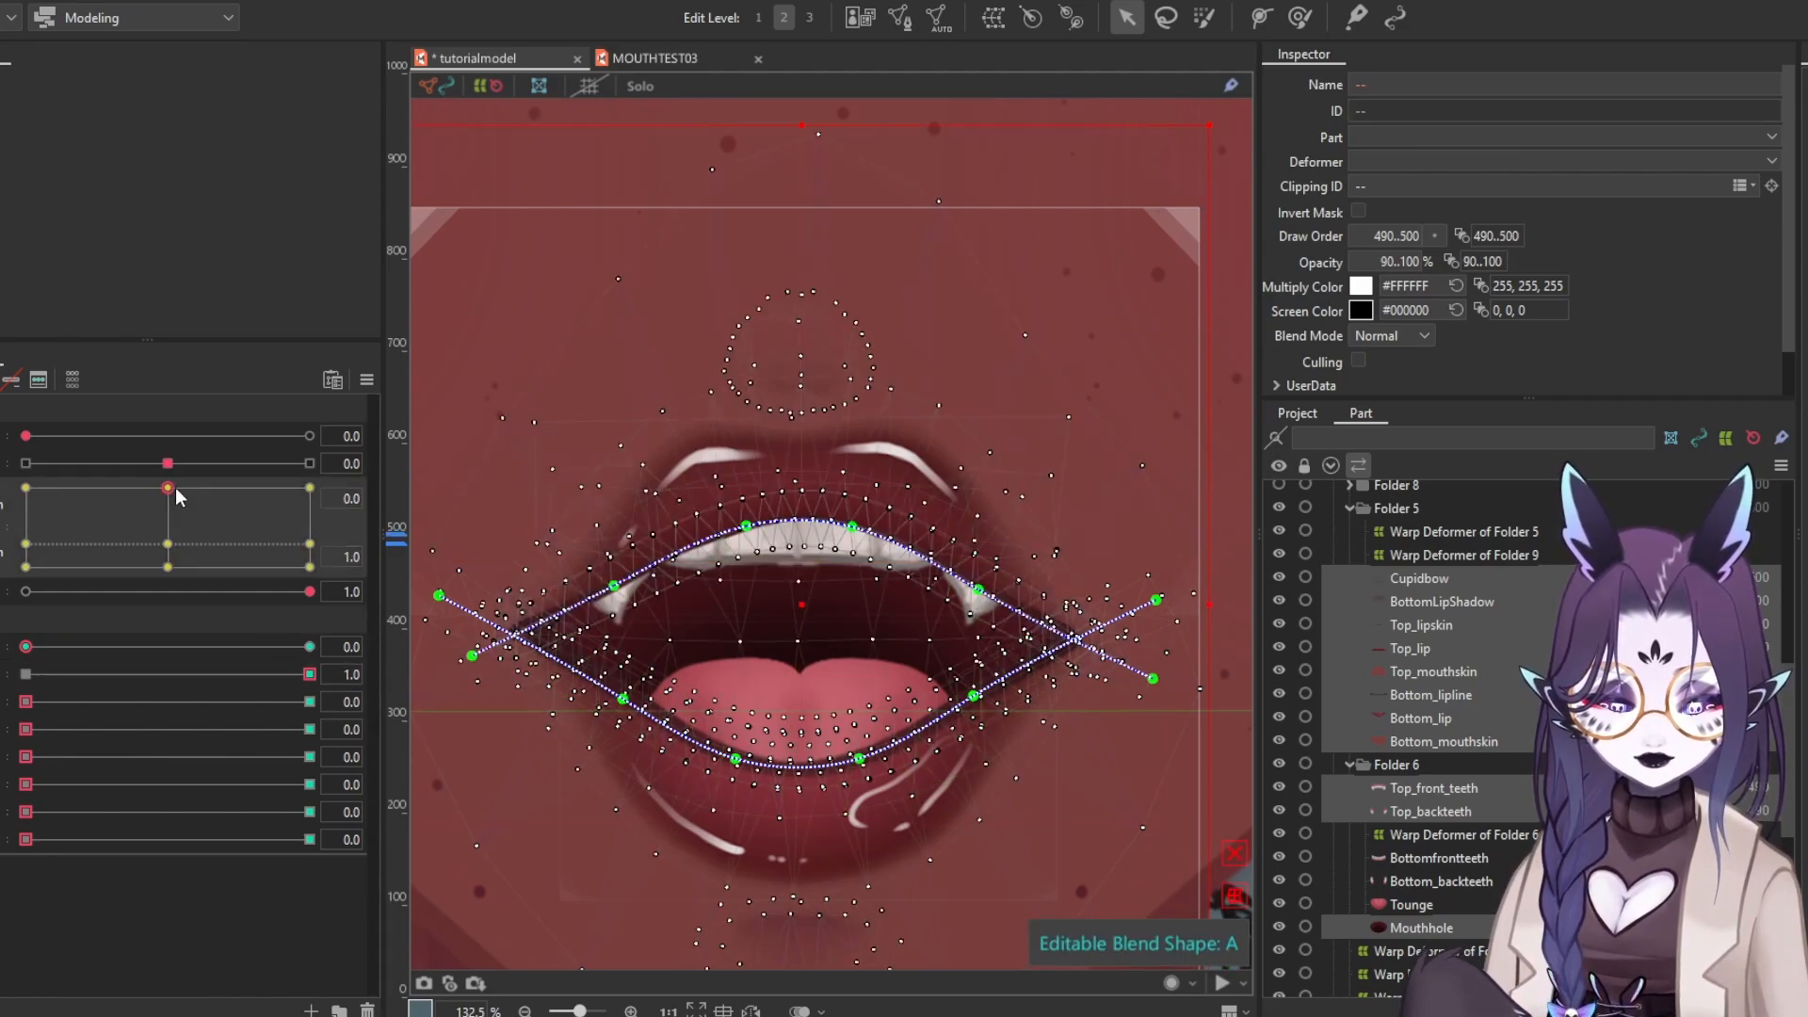
pyautogui.moveTo(230, 673); pyautogui.dragTo(455, 645)
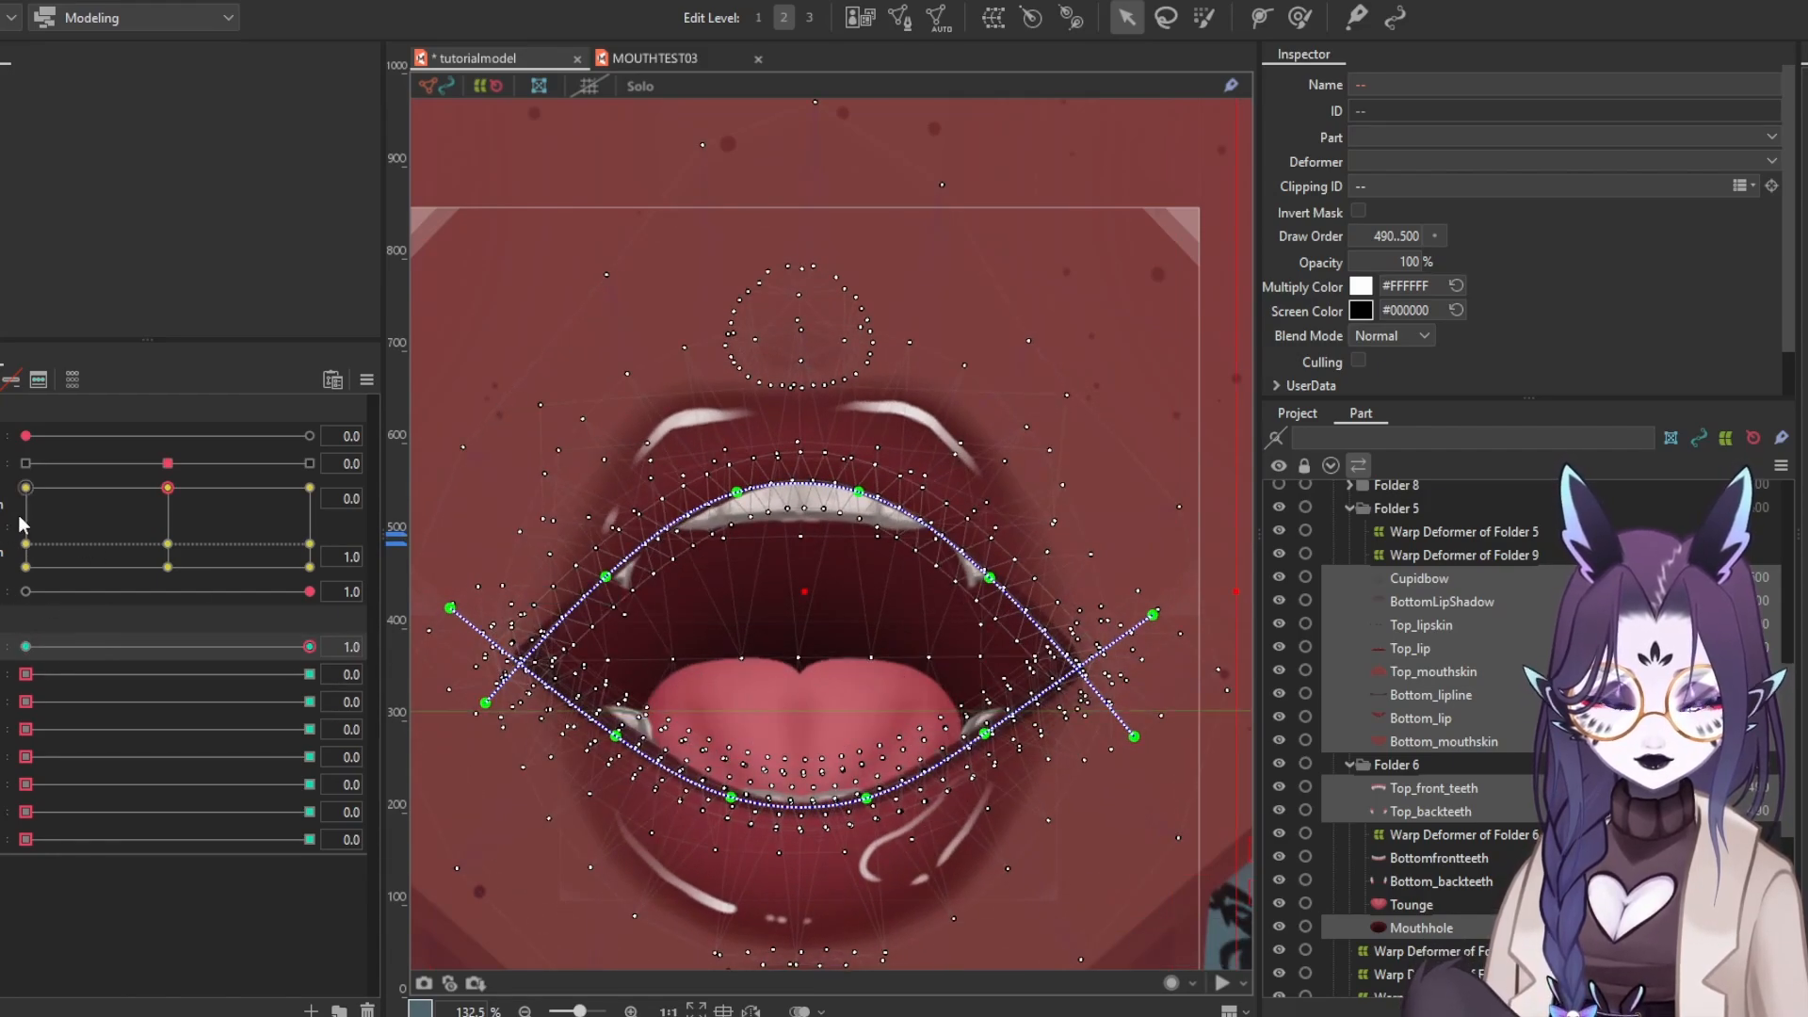
pyautogui.click(179, 569)
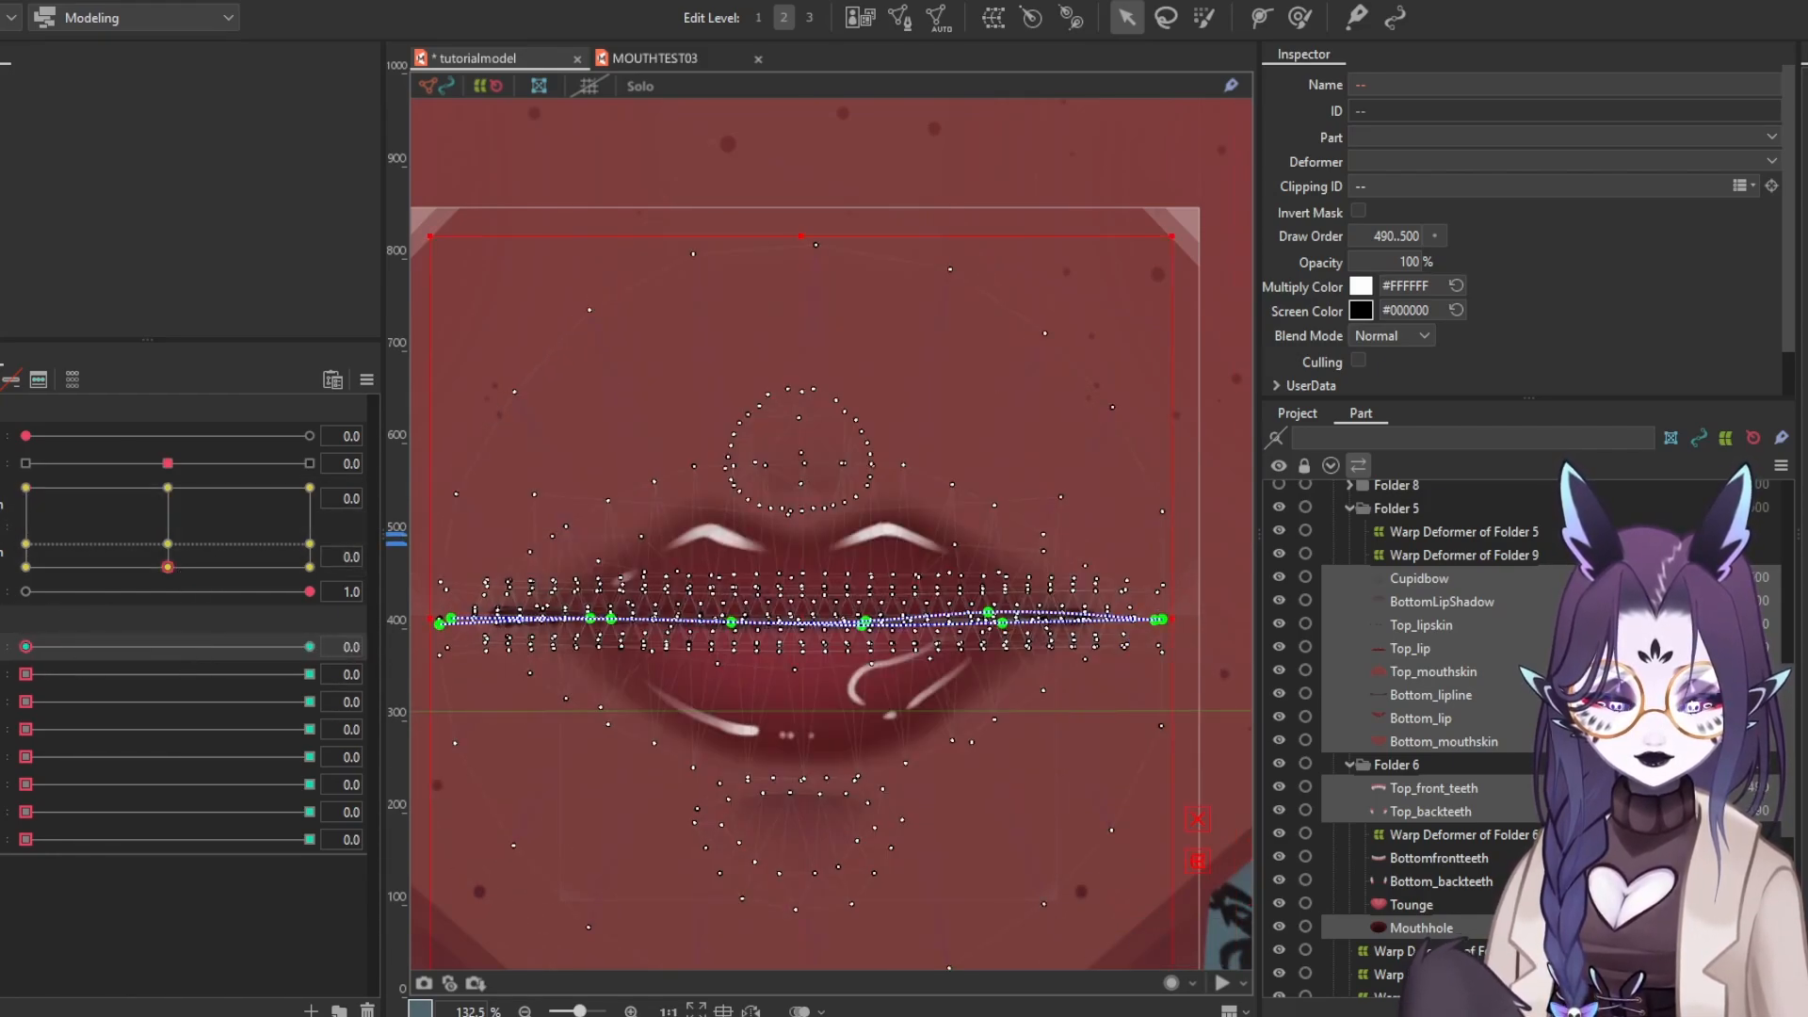
pyautogui.moveTo(209, 644); pyautogui.dragTo(438, 696)
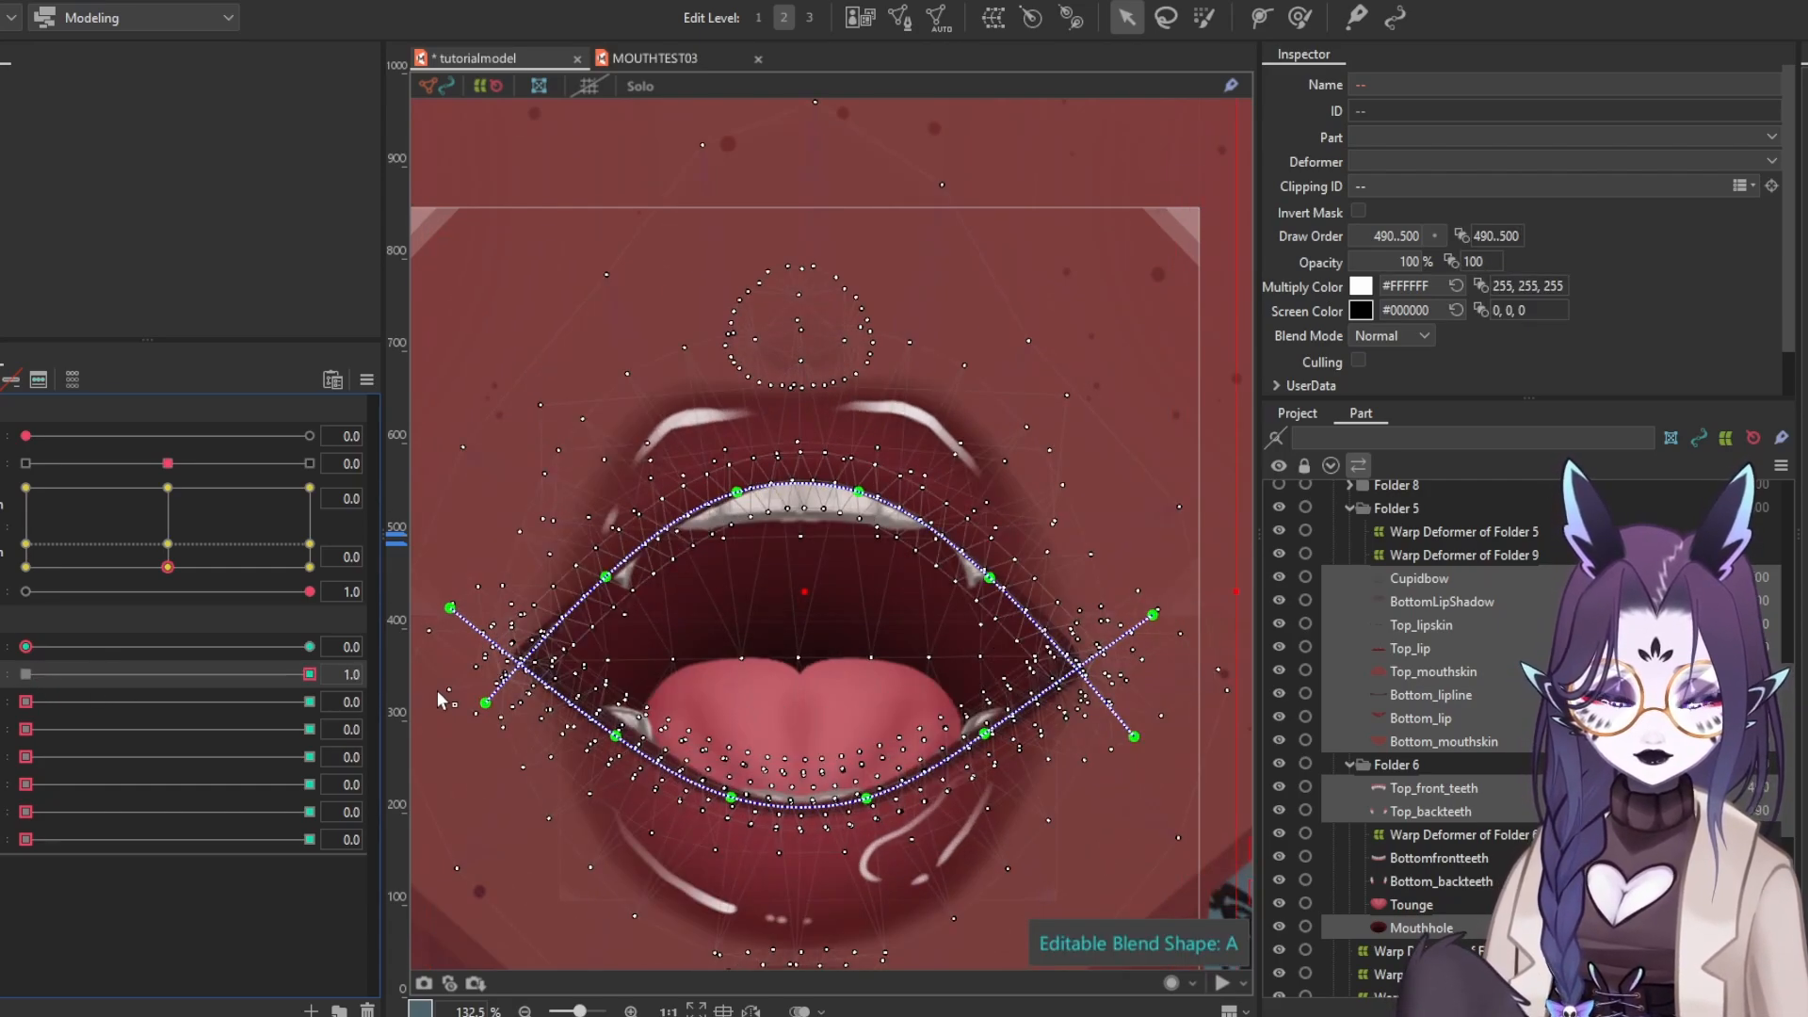
# Examine the A blend shape up close and on the whole face, and reset A to 0.0
pyautogui.scroll(-3, 802, 652)
pyautogui.scroll(4, 935, 671)
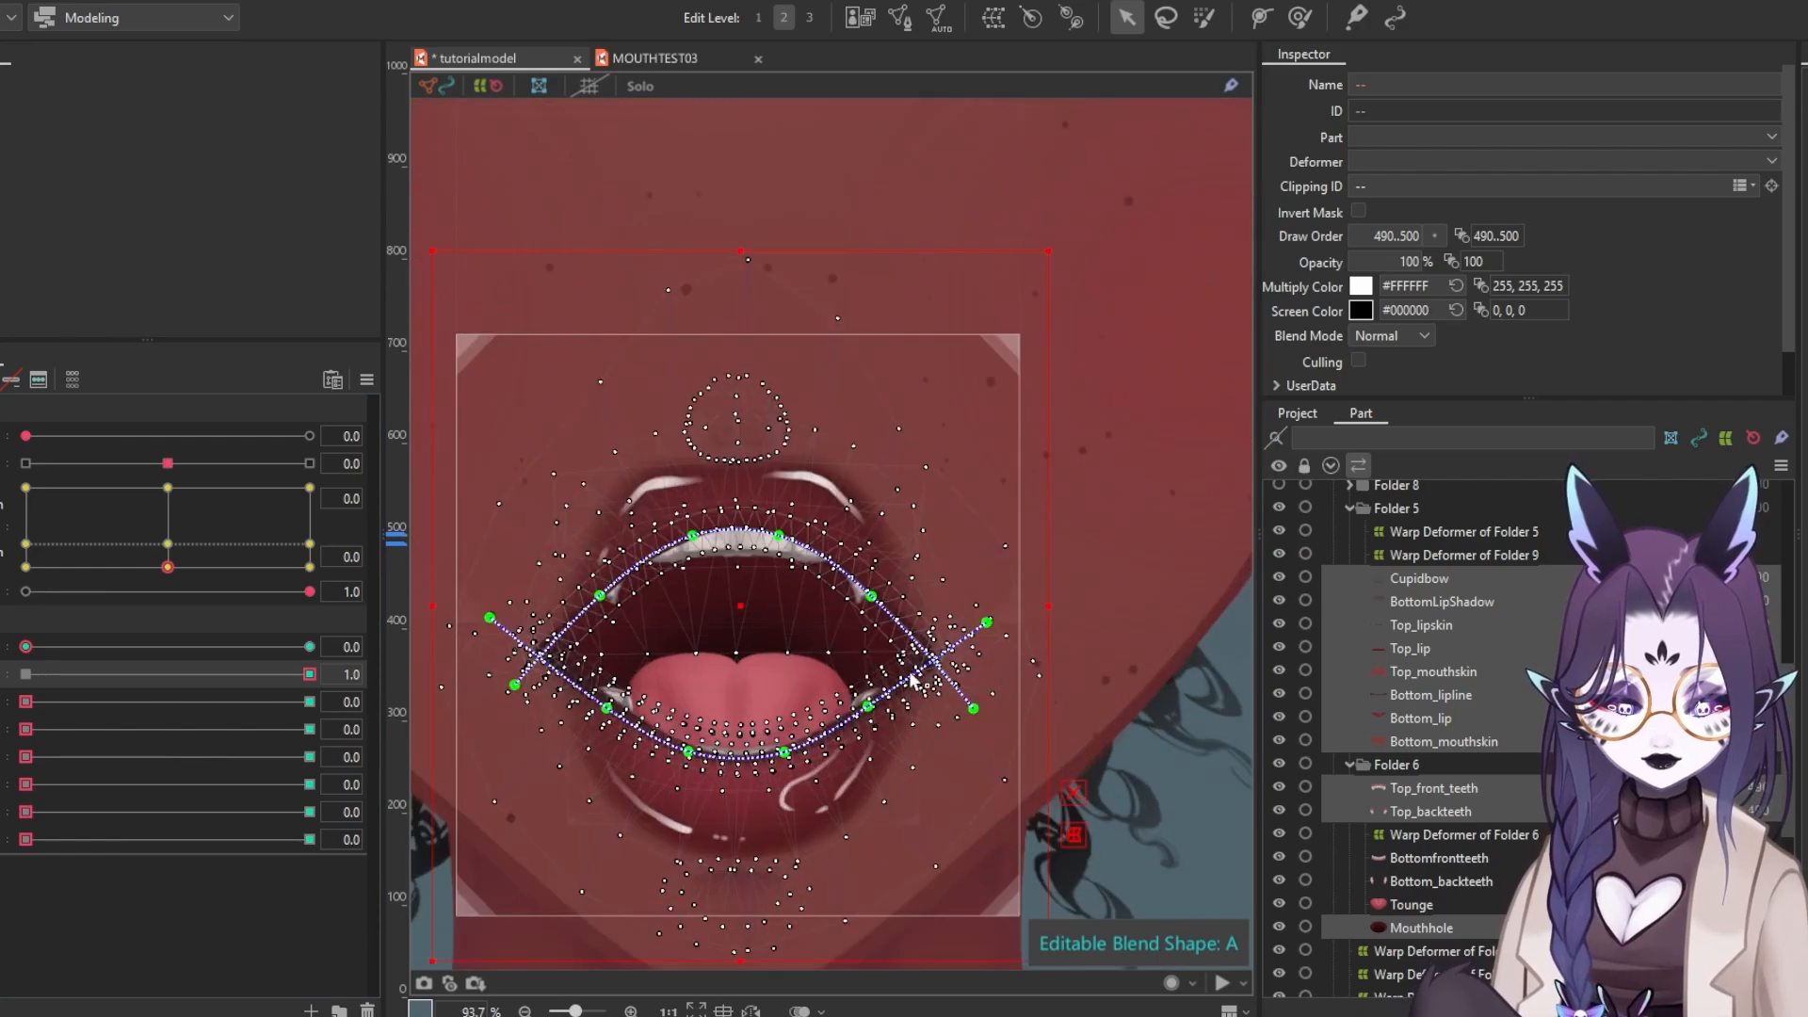
pyautogui.moveTo(940, 724); pyautogui.dragTo(985, 713)
pyautogui.scroll(-4, 812, 653)
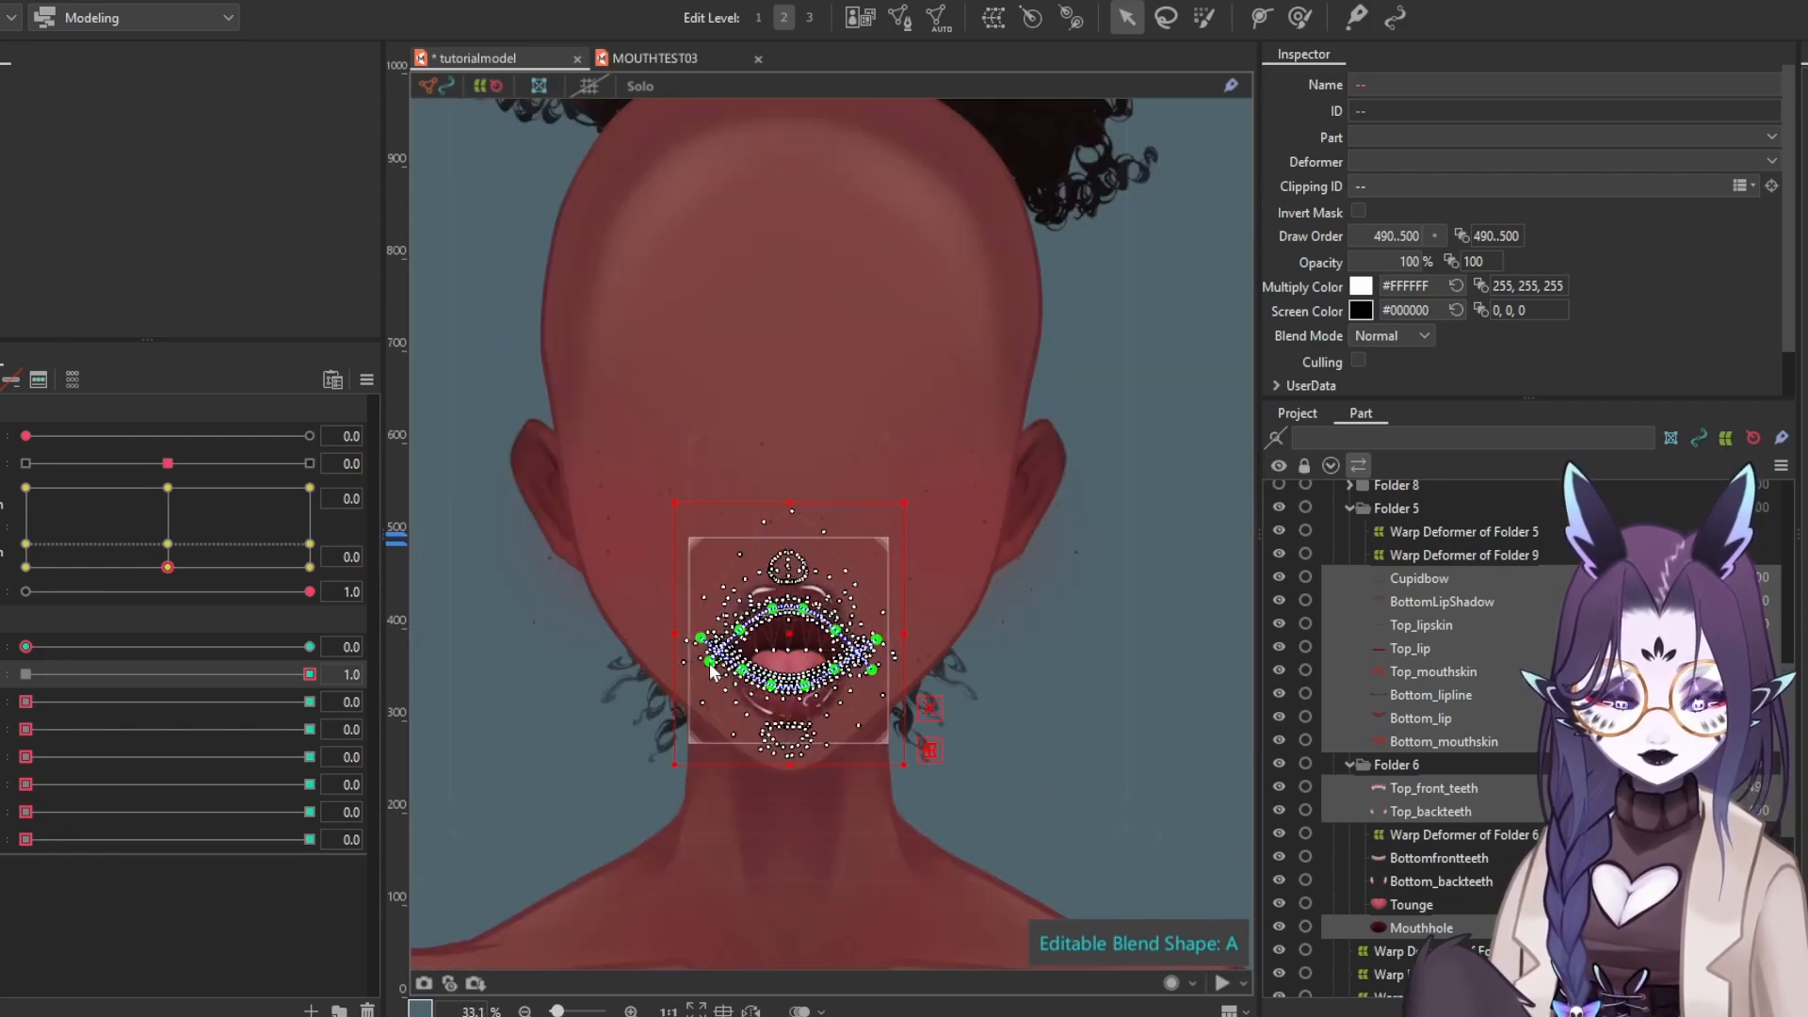
pyautogui.scroll(3, 1013, 697)
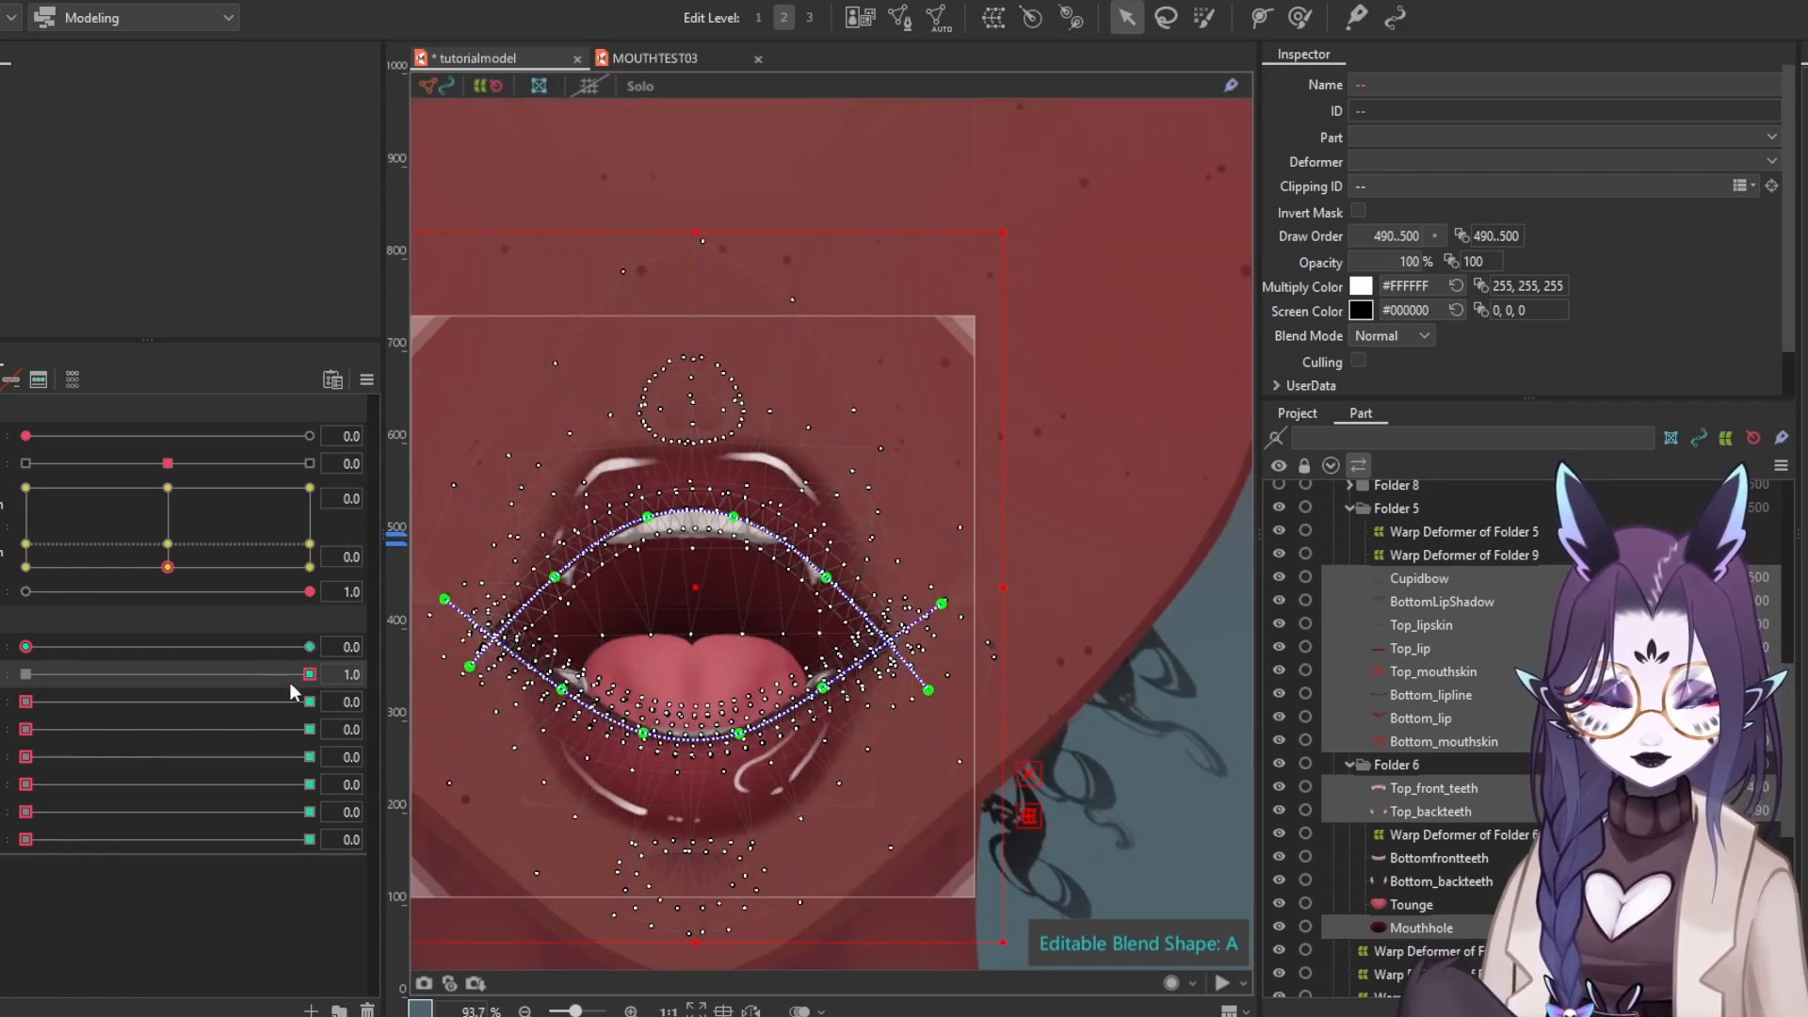
pyautogui.moveTo(290, 676); pyautogui.dragTo(19, 839)
# Examine the MOUTHTEST03 model and its mouth parameters as a reference
pyautogui.click(657, 58)
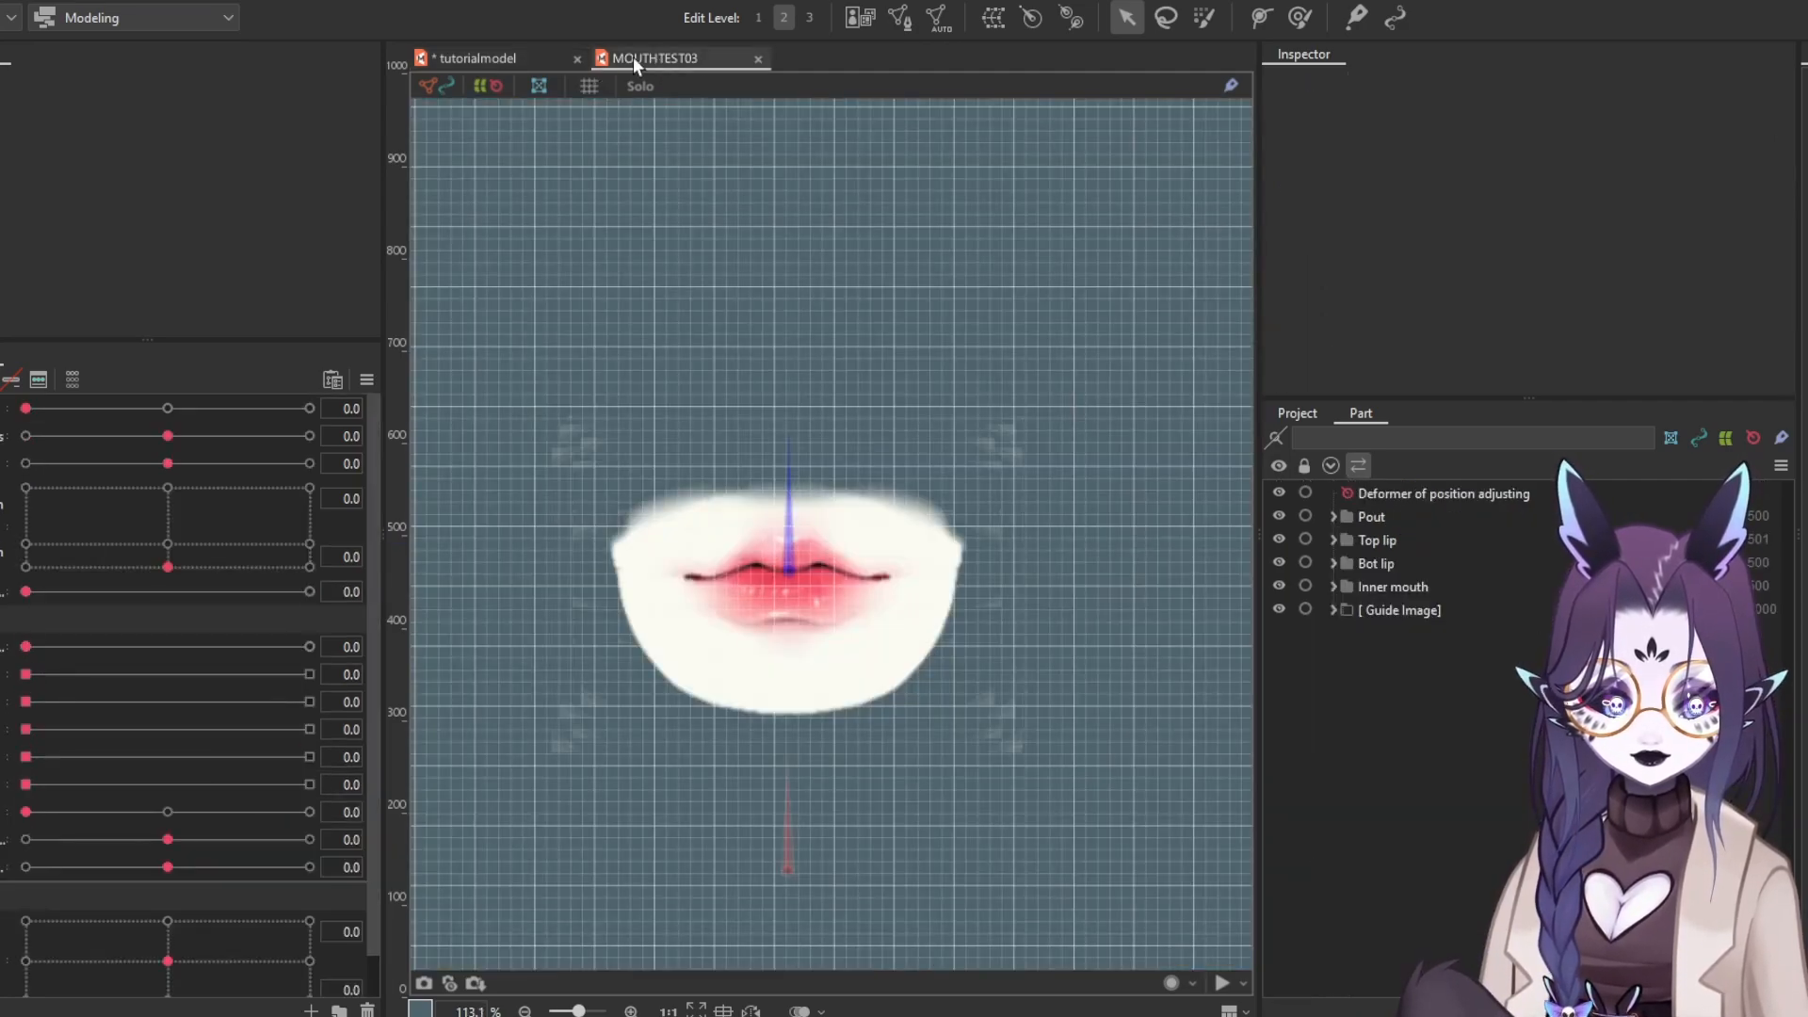
pyautogui.click(482, 58)
pyautogui.click(646, 59)
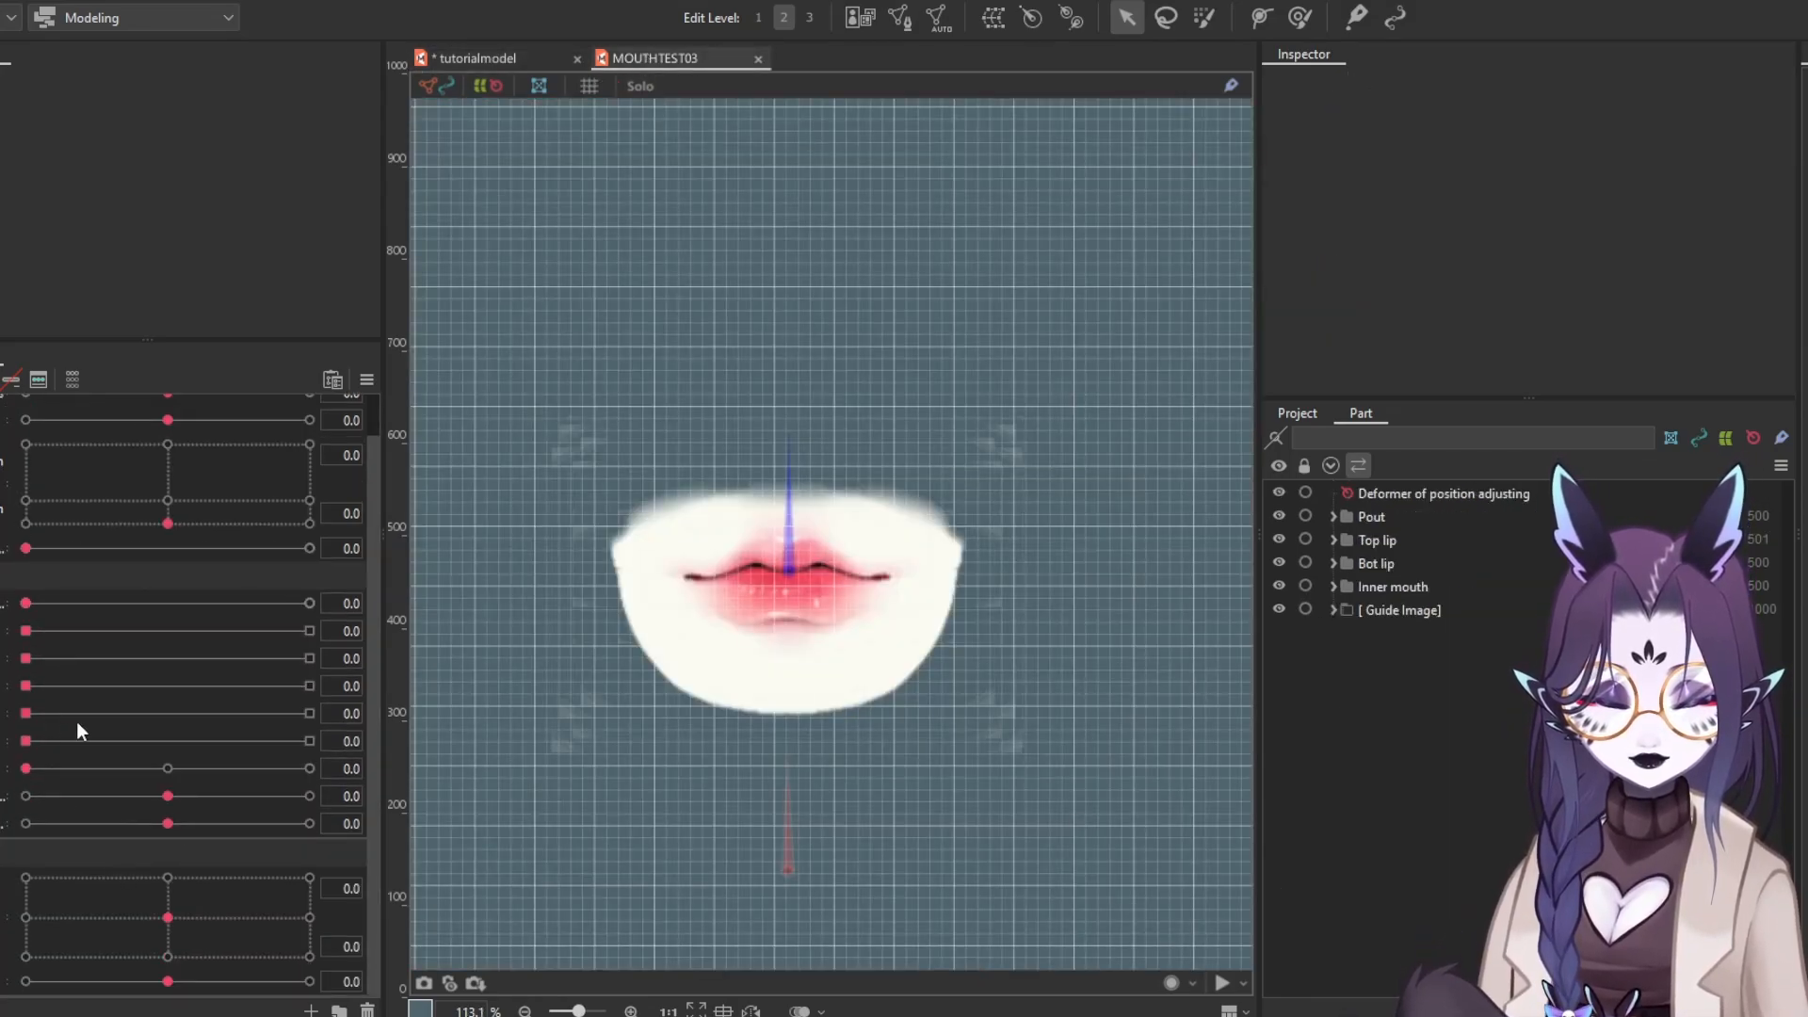
pyautogui.moveTo(166, 799)
pyautogui.mouseDown()
pyautogui.moveTo(128, 813)
pyautogui.moveTo(143, 796)
pyautogui.moveTo(215, 806)
pyautogui.moveTo(171, 825)
pyautogui.moveTo(309, 825)
pyautogui.moveTo(169, 823)
pyautogui.moveTo(257, 799)
pyautogui.moveTo(169, 799)
pyautogui.mouseUp()
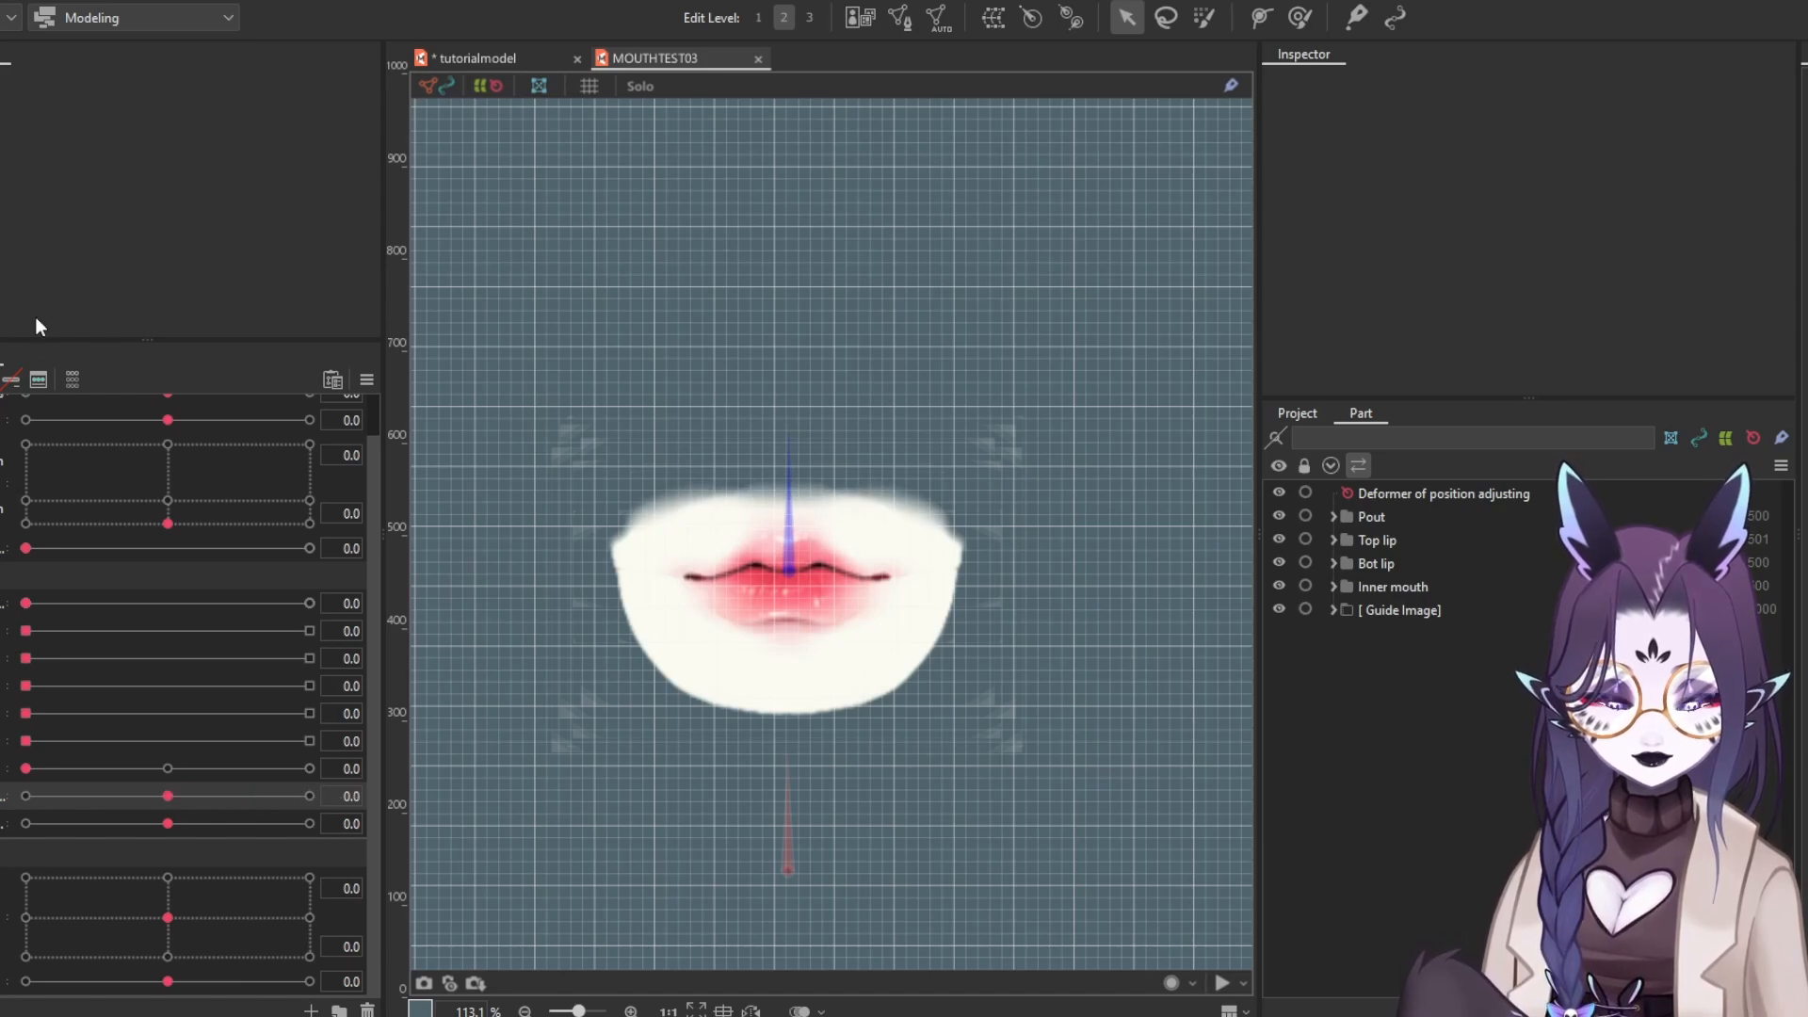
pyautogui.scroll(1, 48, 619)
pyautogui.moveTo(80, 565); pyautogui.dragTo(141, 563)
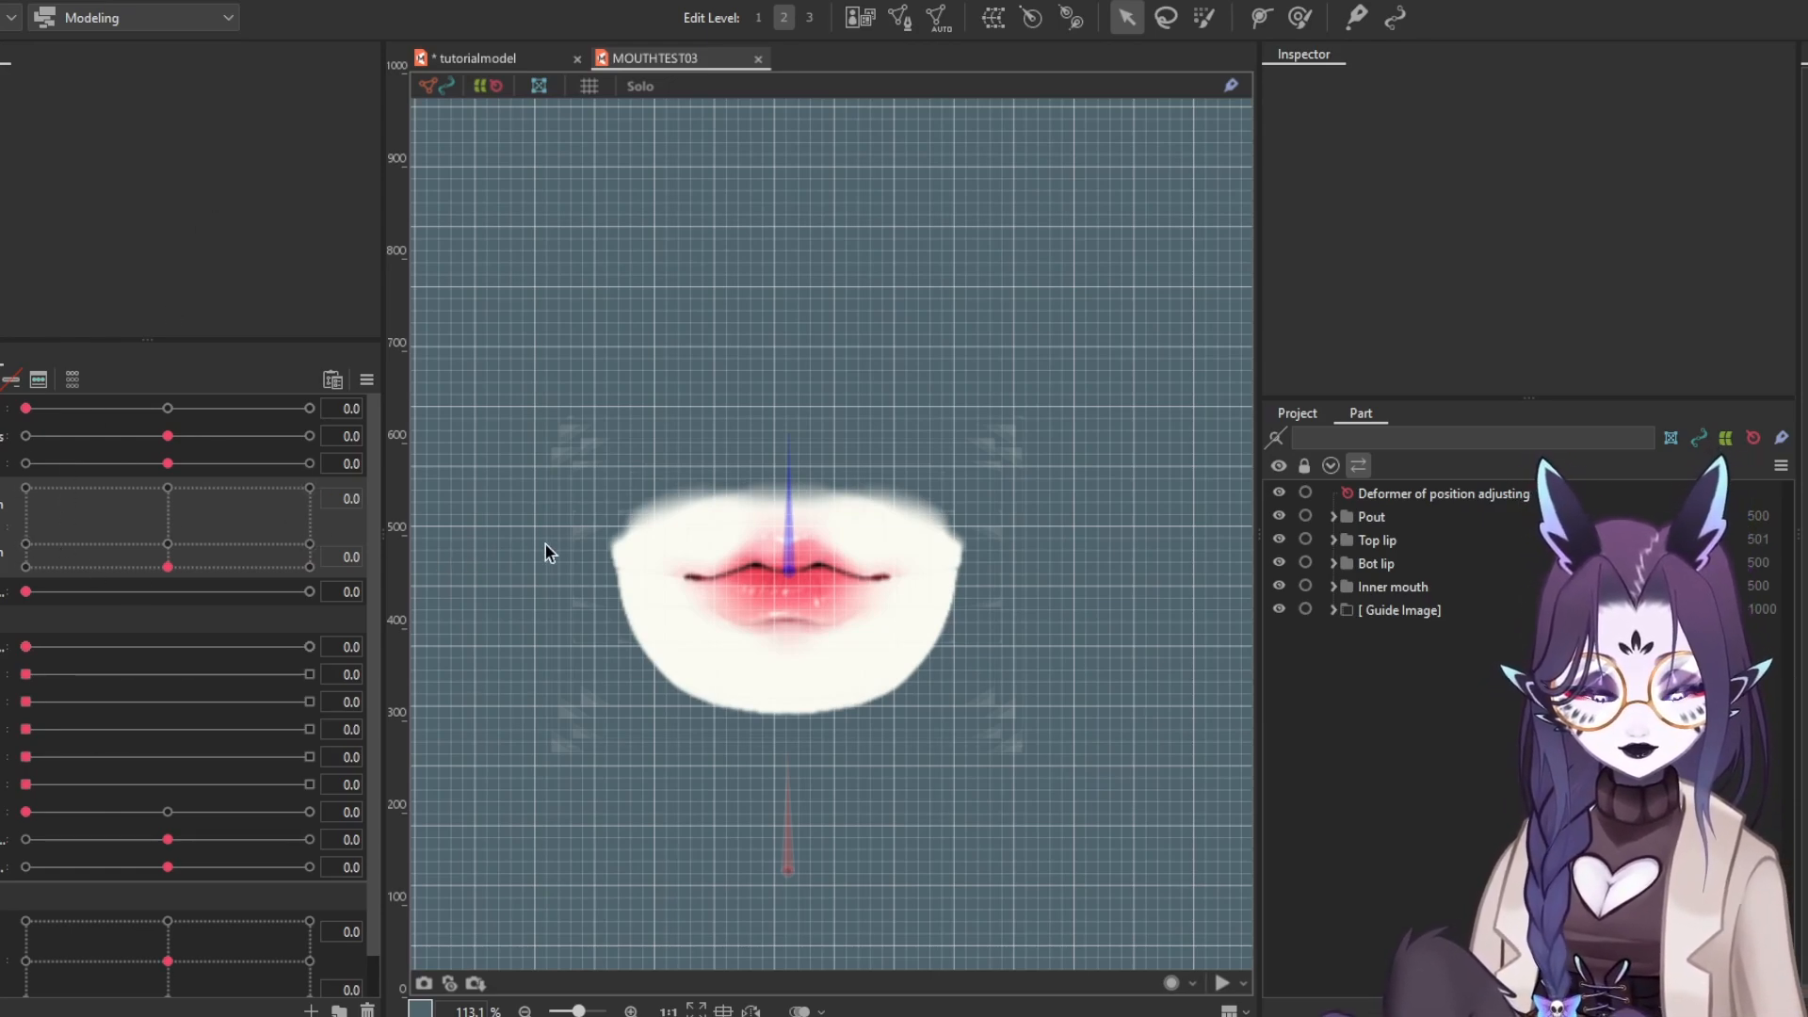
pyautogui.scroll(2, 742, 455)
pyautogui.scroll(-4, 800, 573)
pyautogui.scroll(2, 725, 587)
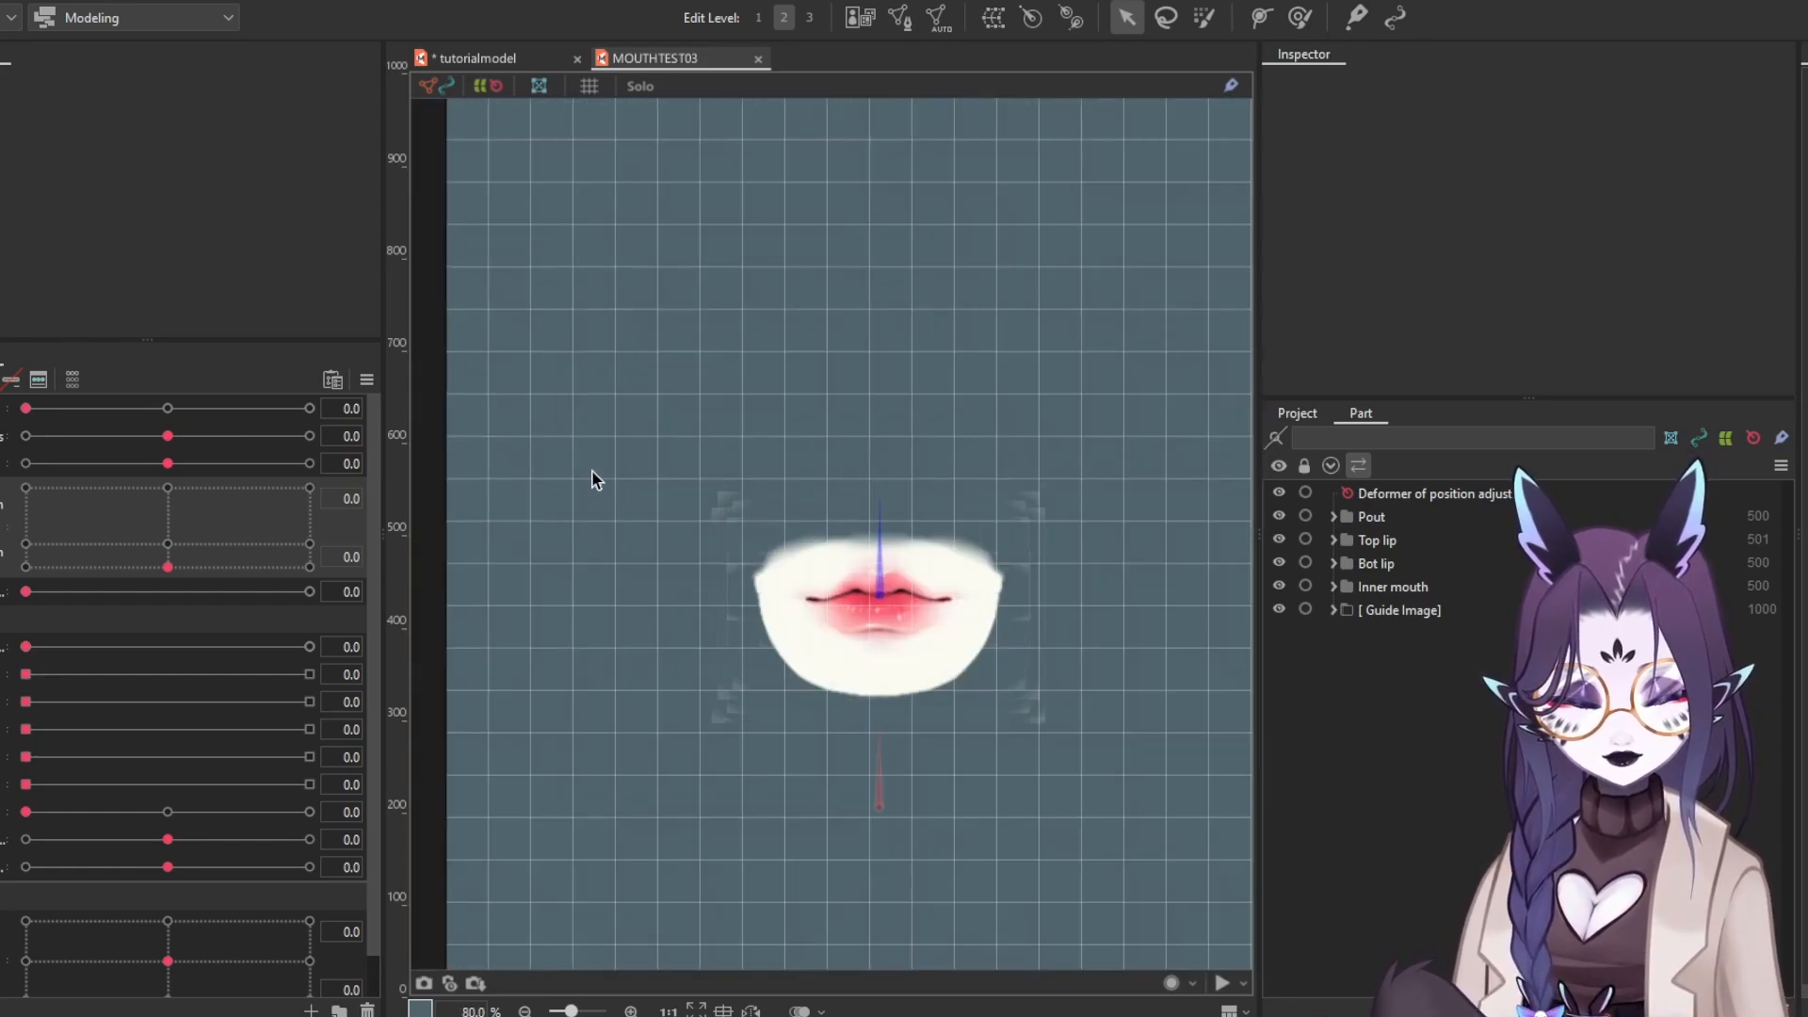
pyautogui.scroll(3, 589, 474)
pyautogui.scroll(-1, 524, 472)
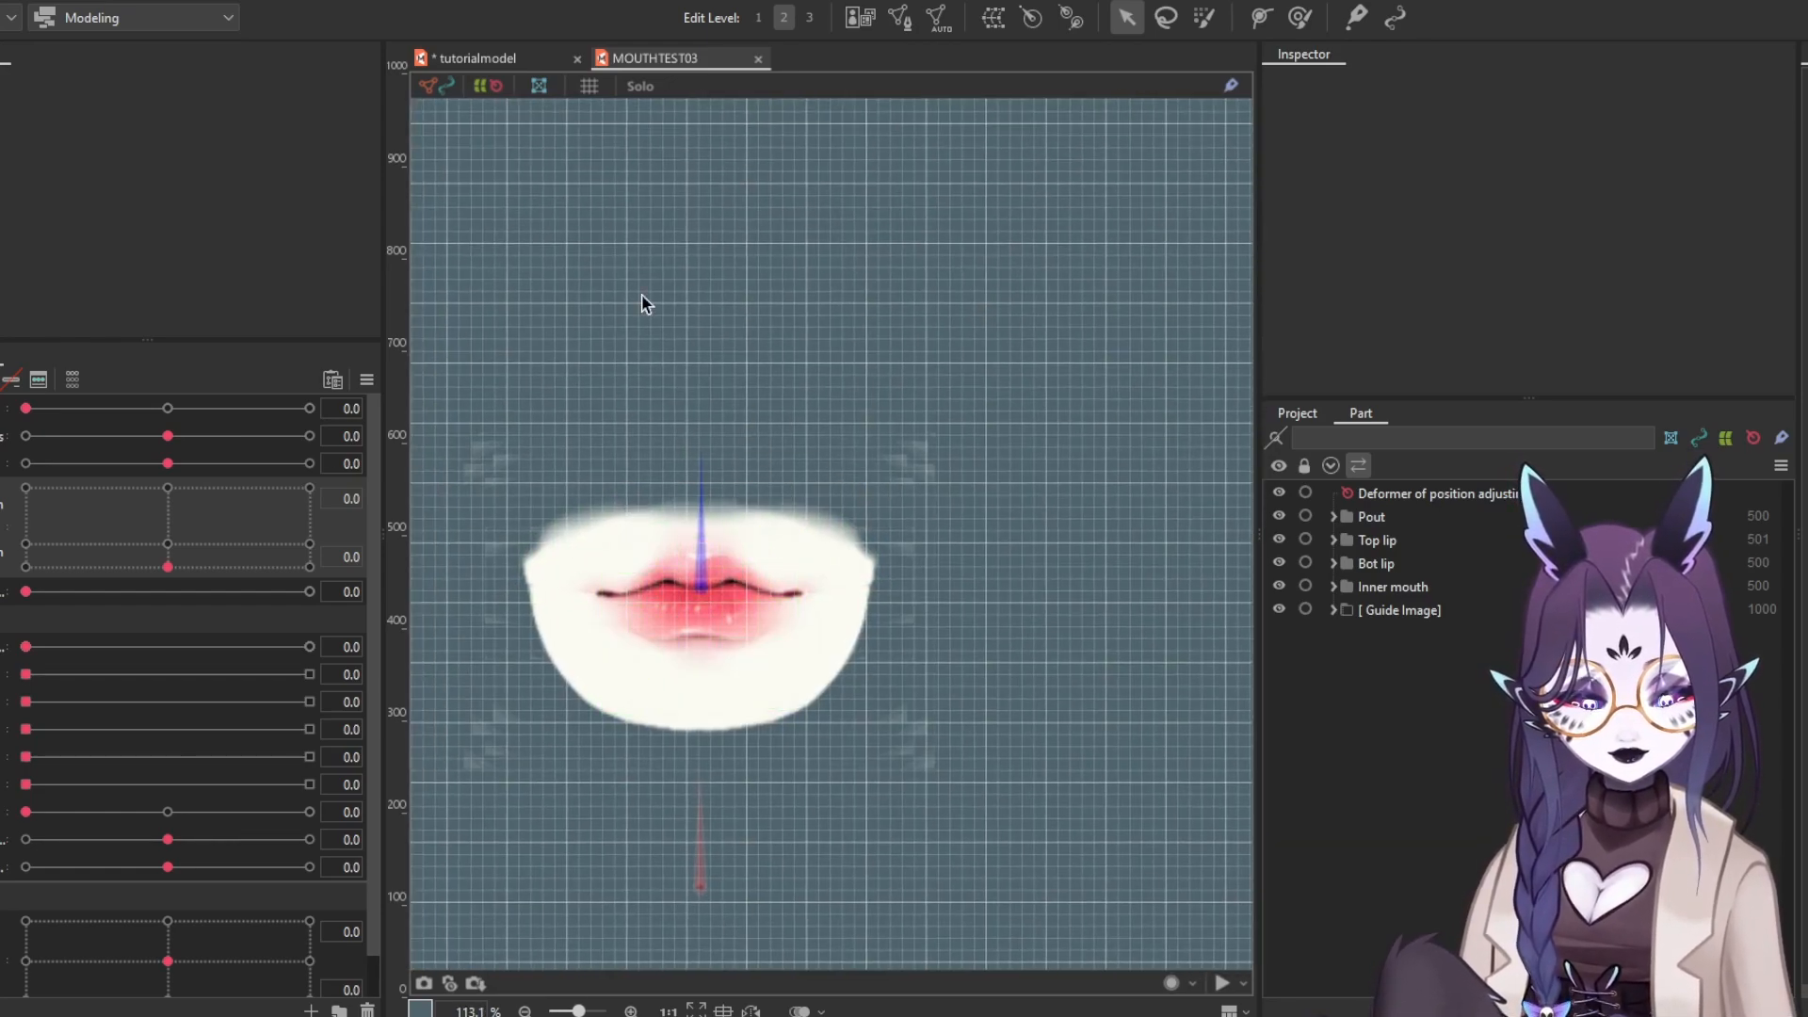
# Return to the tutorialmodel document and clear the mouth mesh selection
pyautogui.click(516, 59)
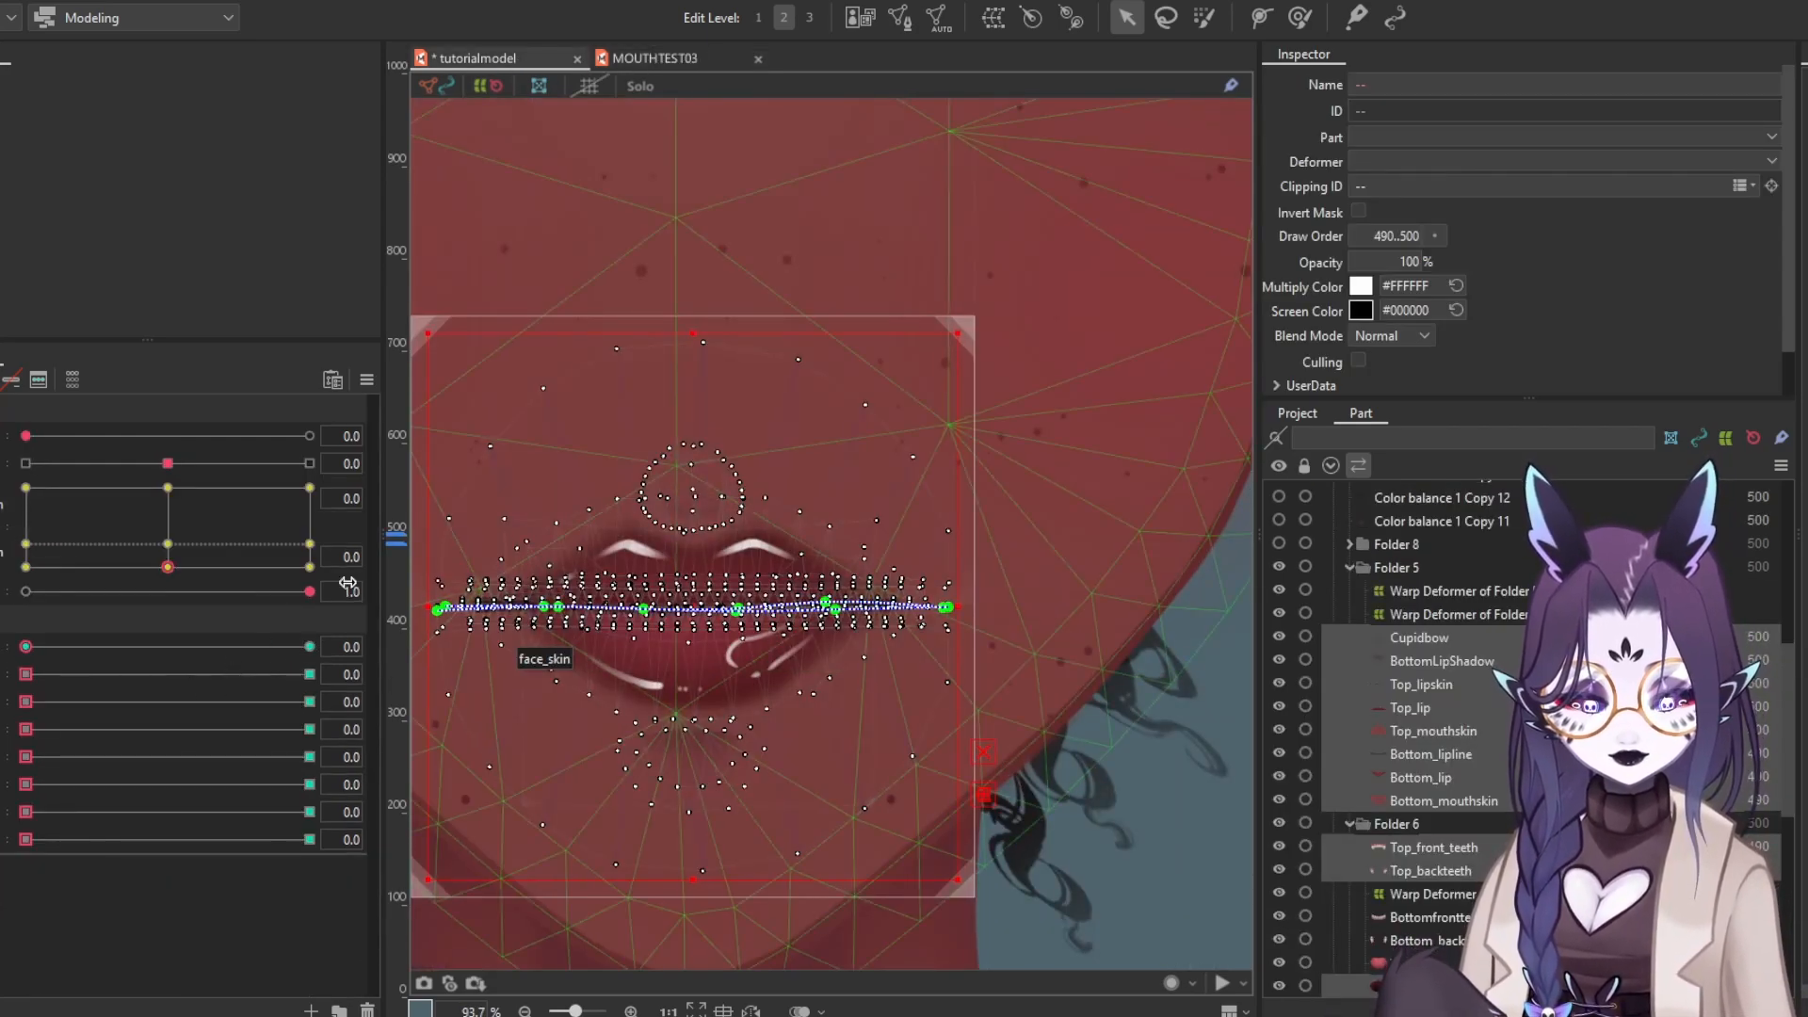
pyautogui.scroll(-10, 973, 713)
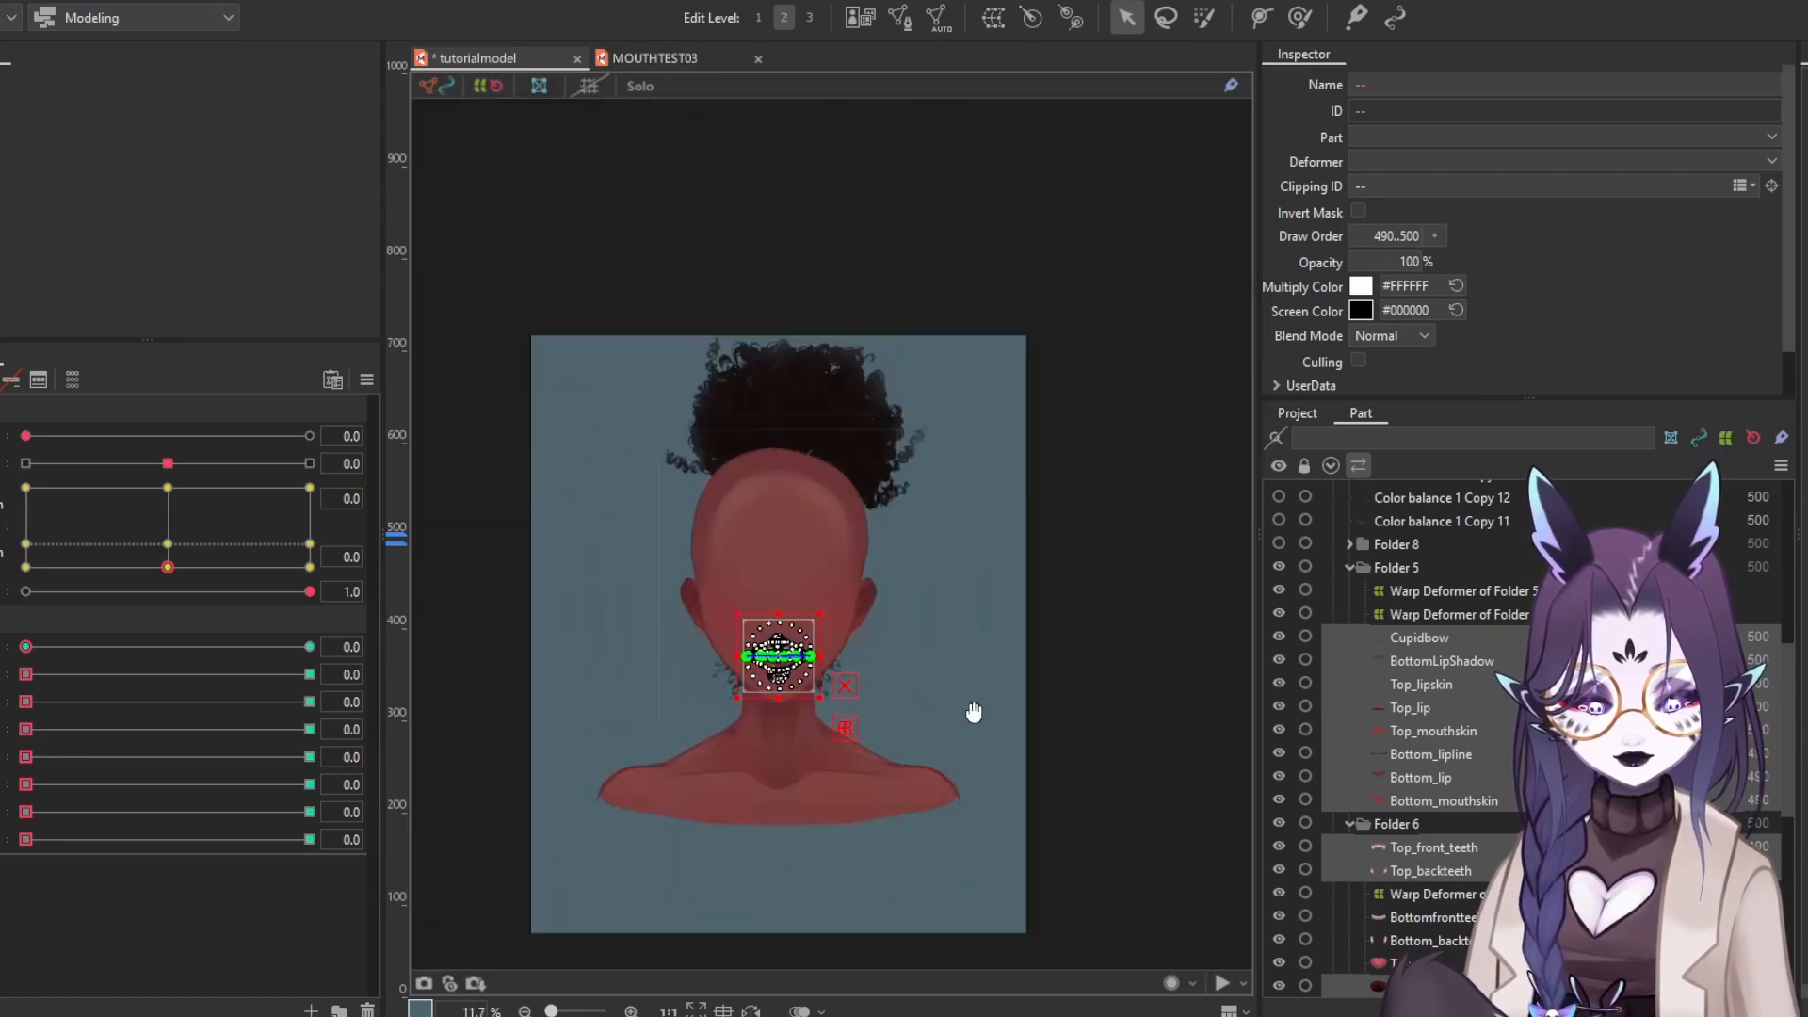
pyautogui.click(974, 713)
pyautogui.scroll(5, 750, 708)
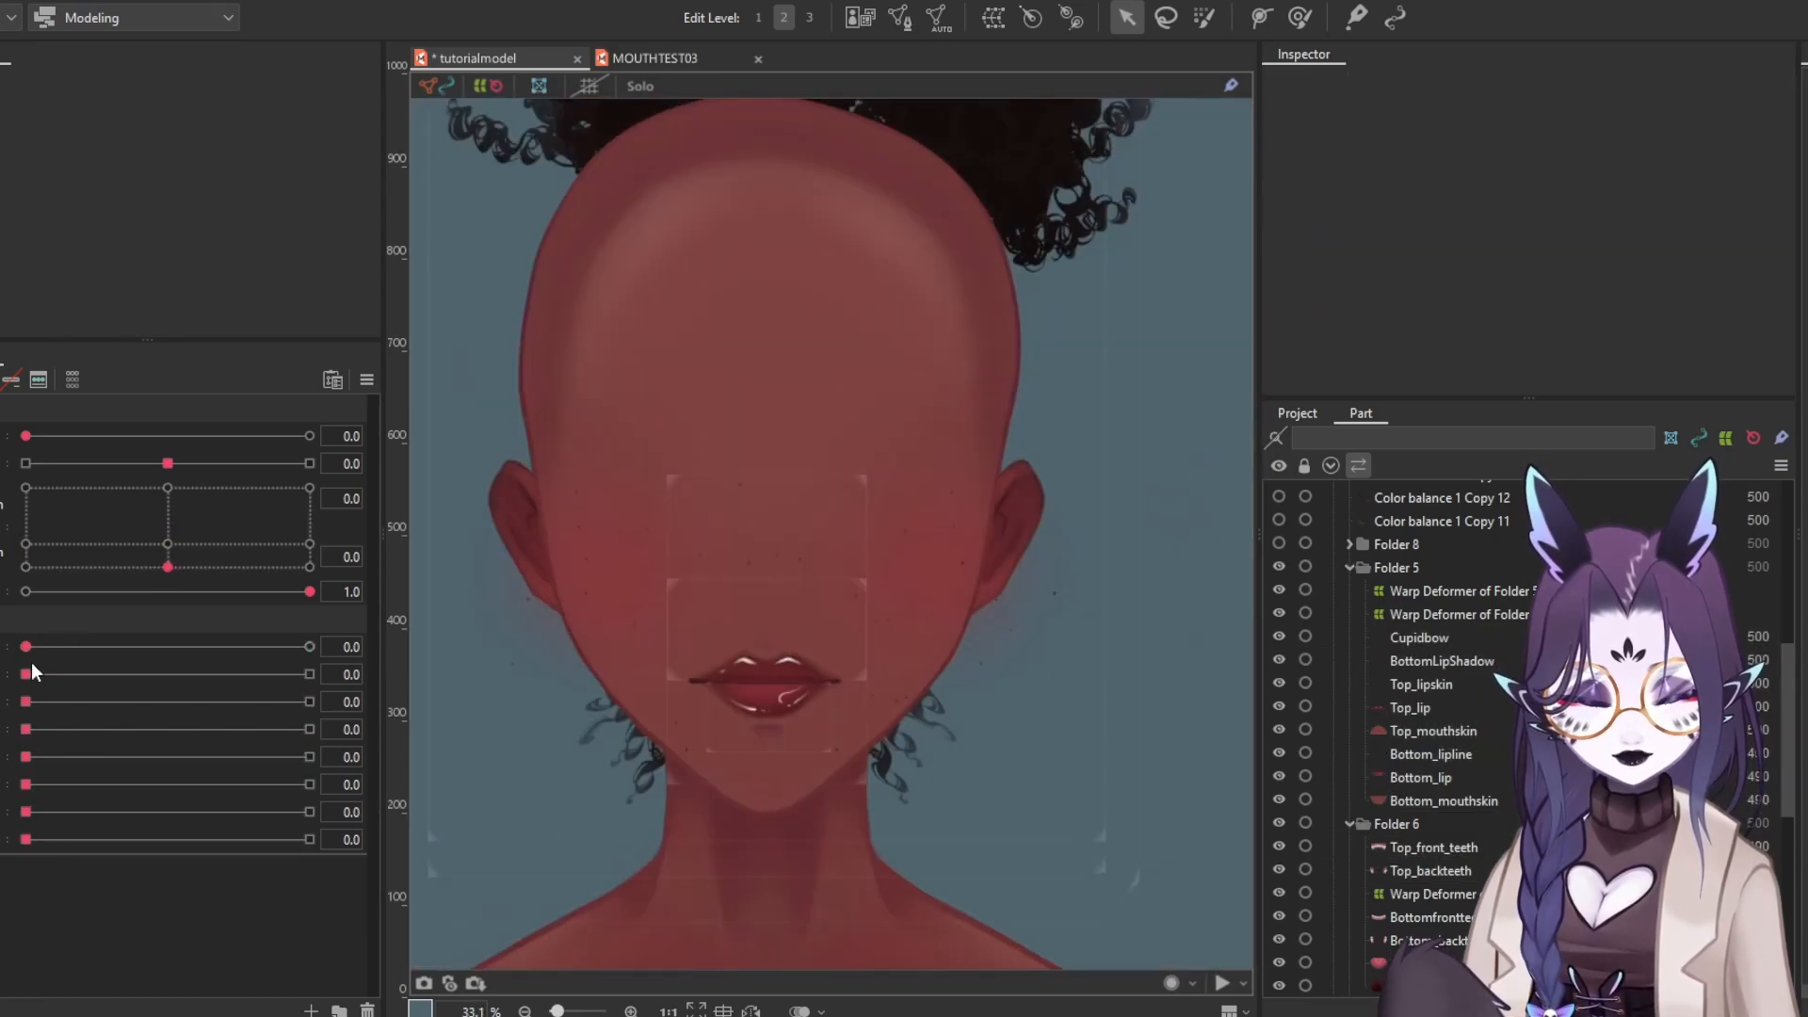
# Review the silence parameter's range settings, test the A parameter, and open the Limit Settings for Blend Shape Weights
pyautogui.rightClick(3, 649)
pyautogui.click(4, 665)
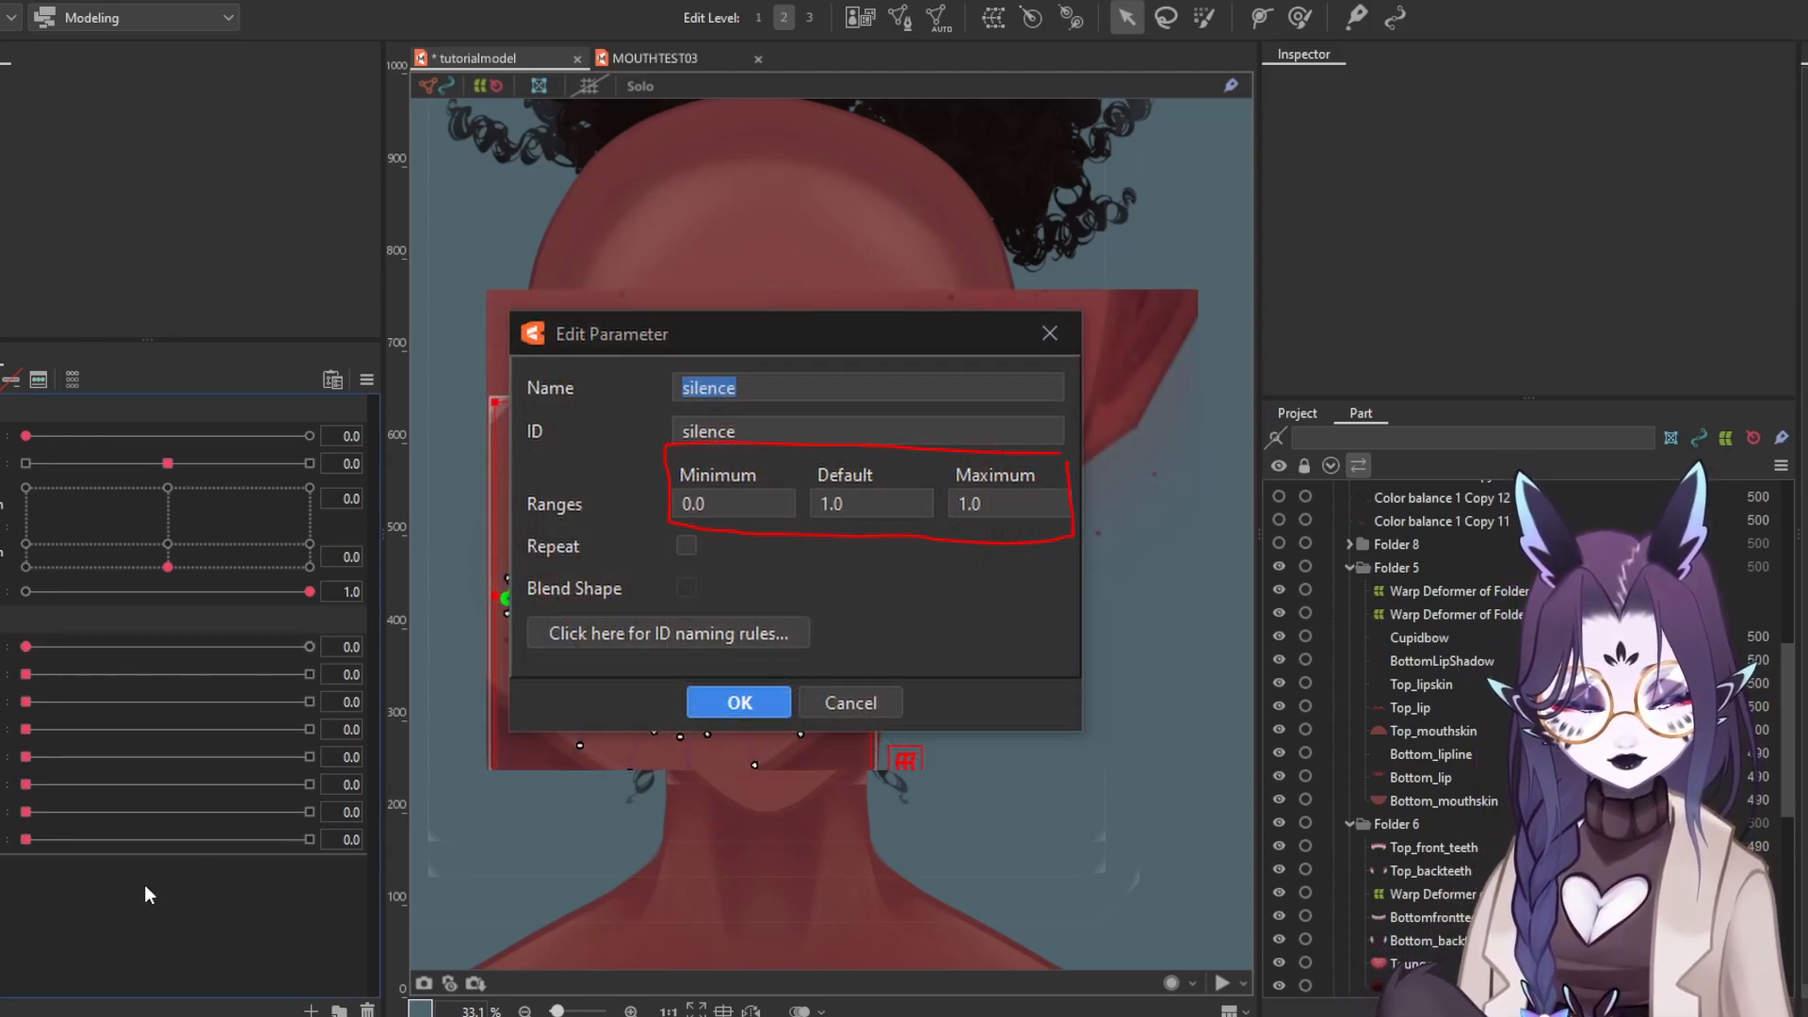
pyautogui.moveTo(57, 674); pyautogui.dragTo(101, 675)
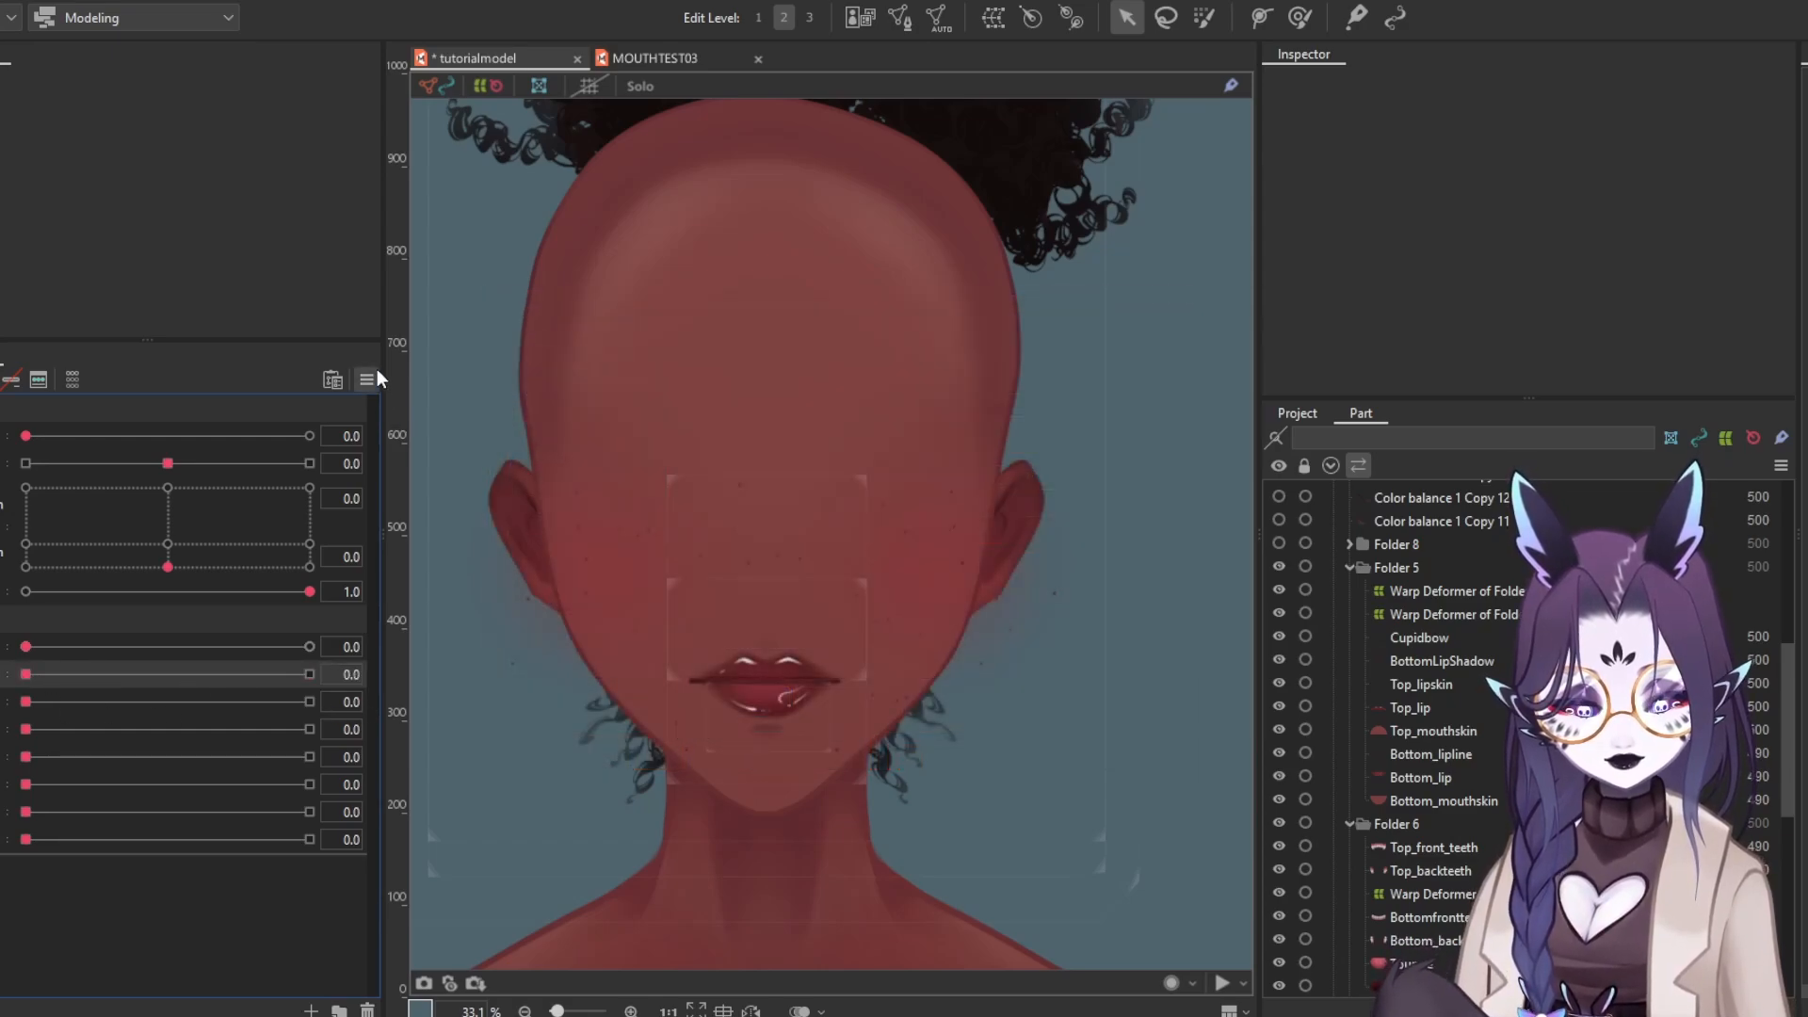
pyautogui.click(367, 380)
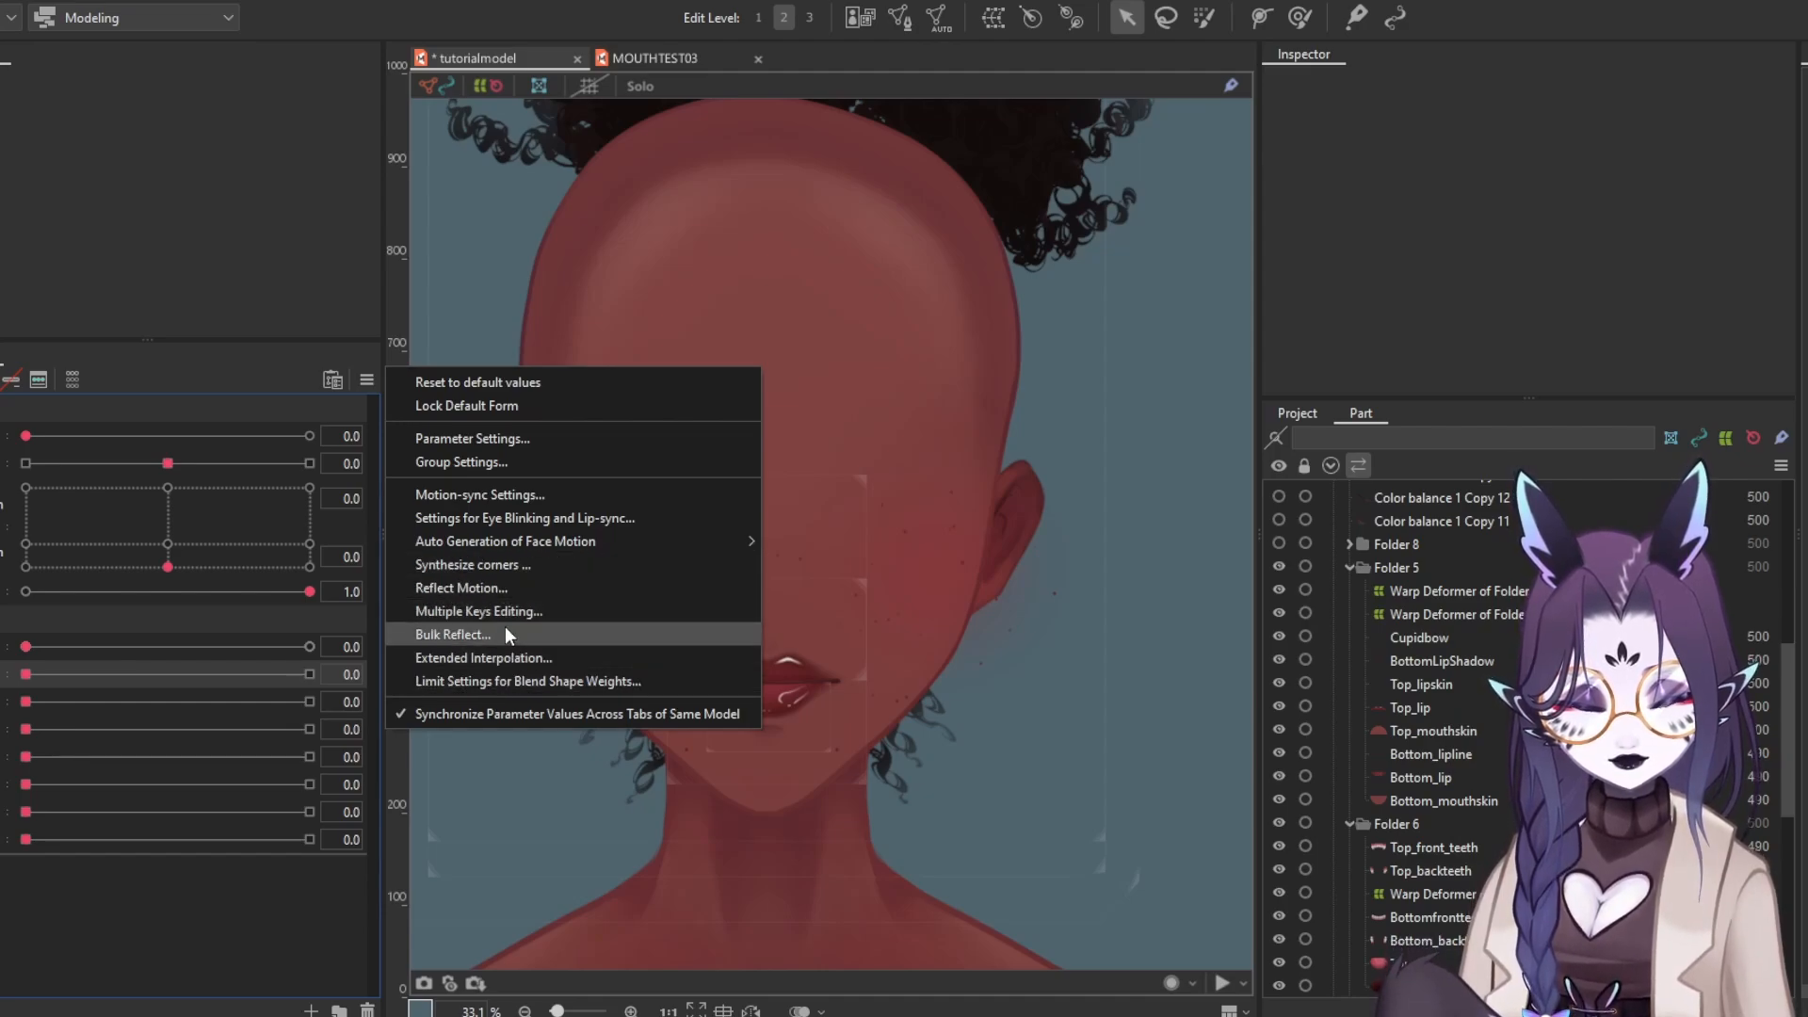
pyautogui.click(497, 686)
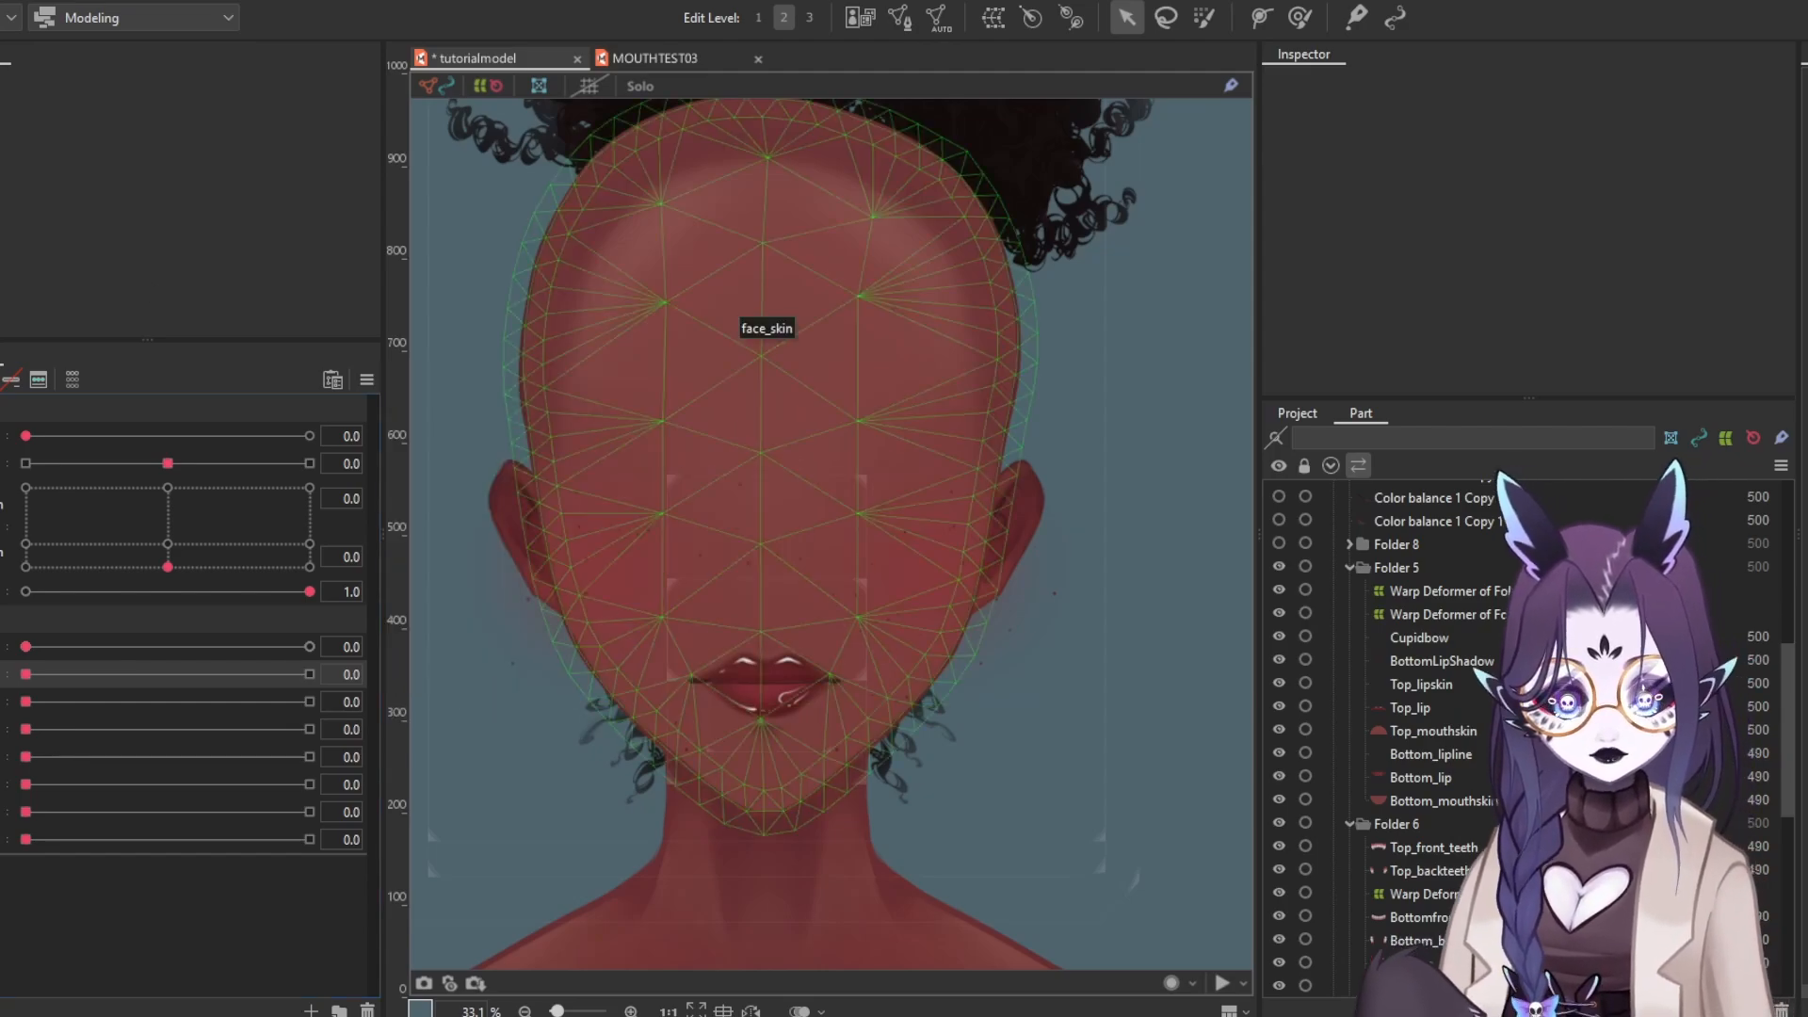
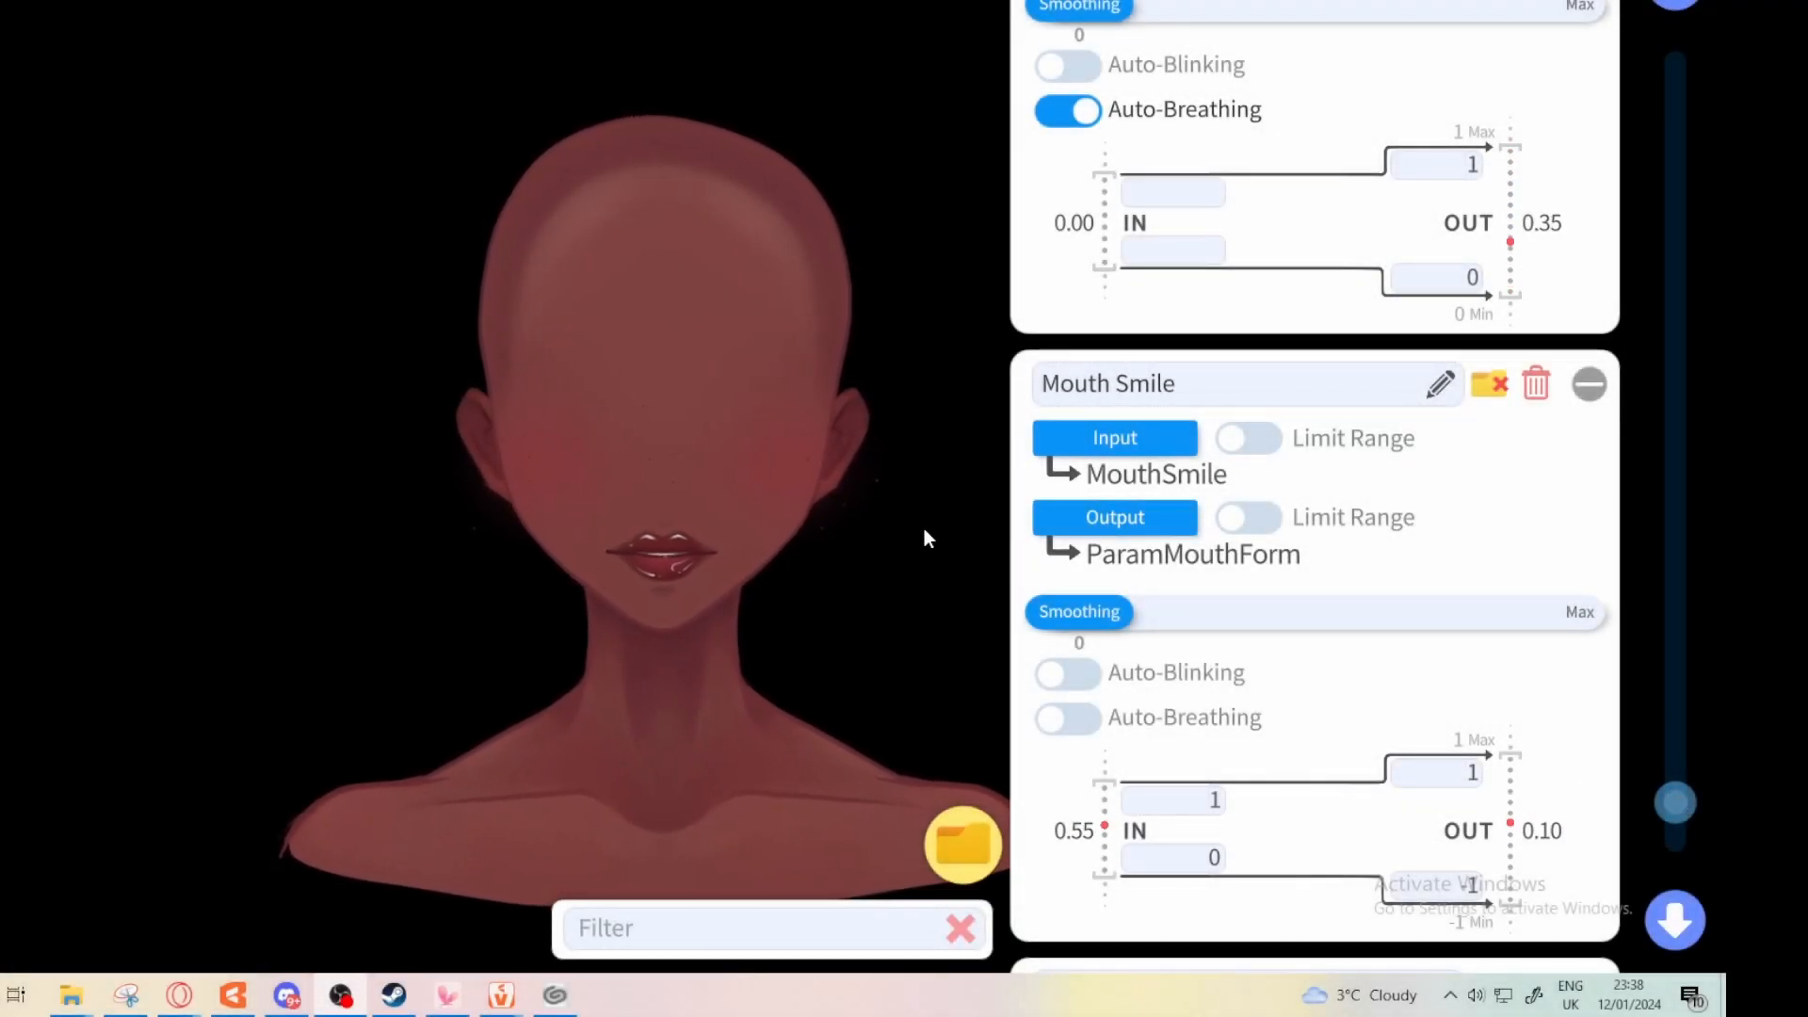
# In VTube Studio, examine the Mouth Smile and Mouth Open tracking parameters and their input and output ranges
pyautogui.scroll(3, 1353, 670)
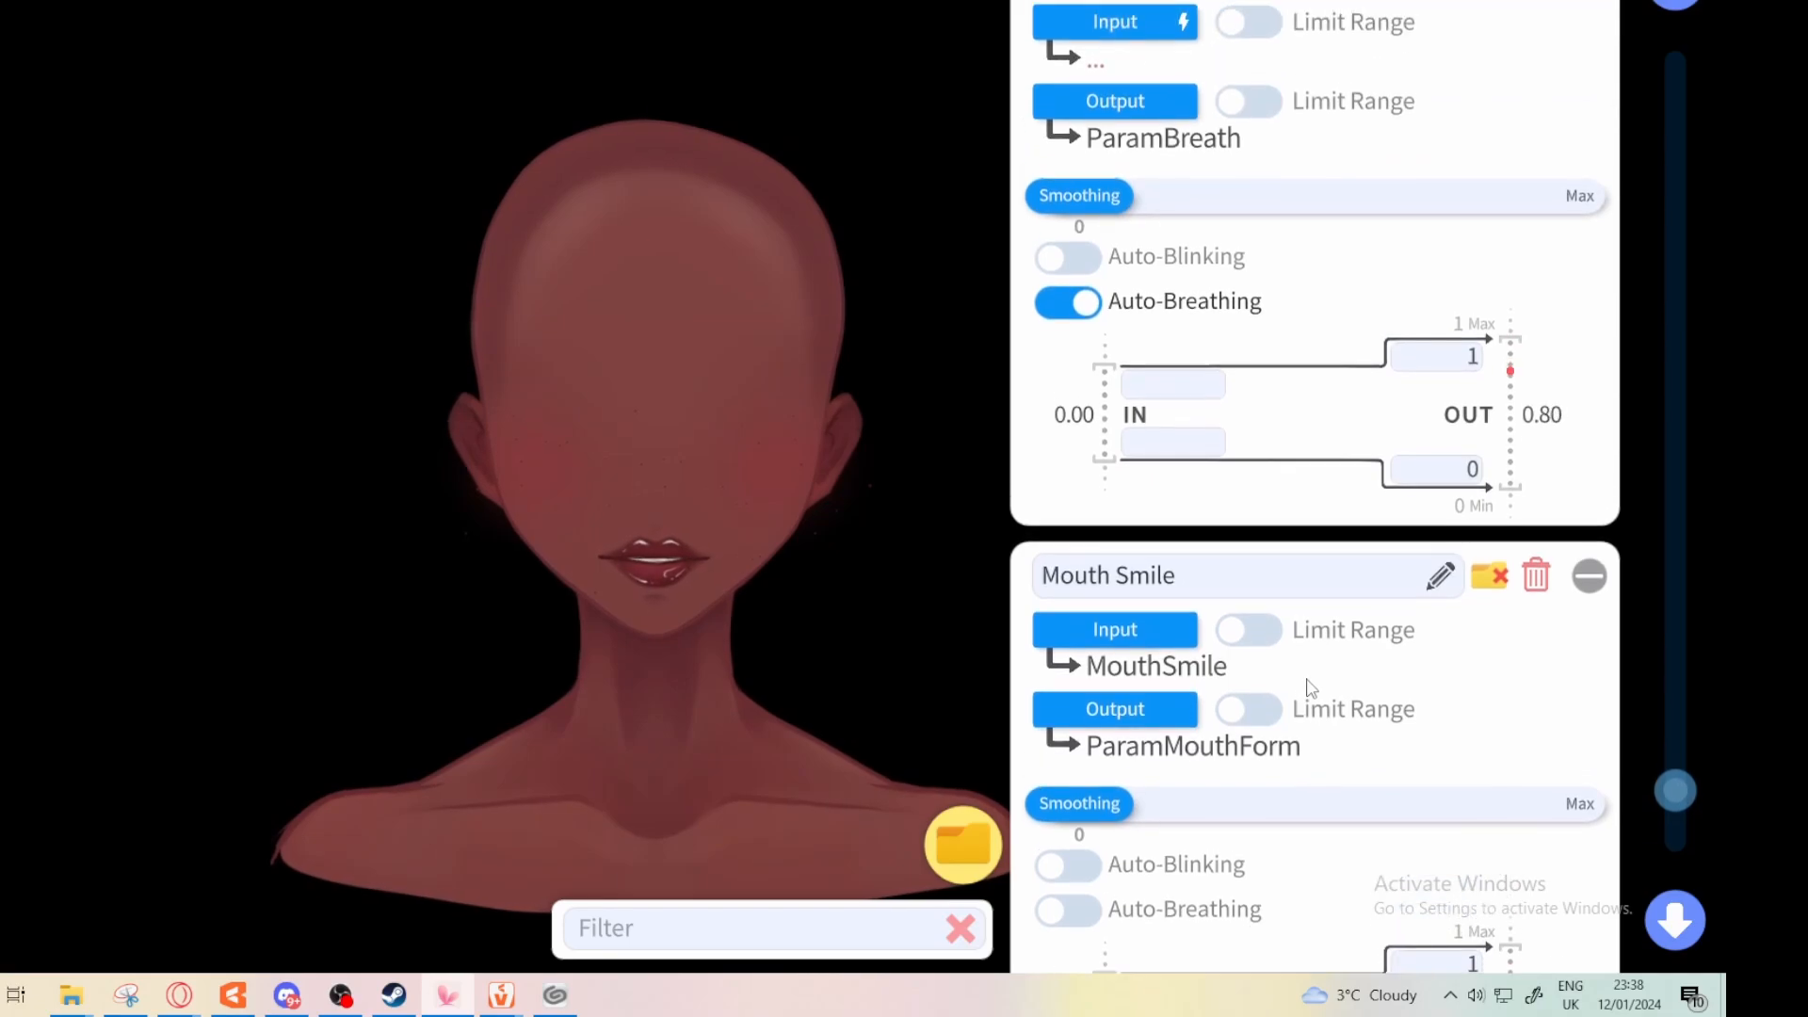
pyautogui.scroll(10, 1330, 782)
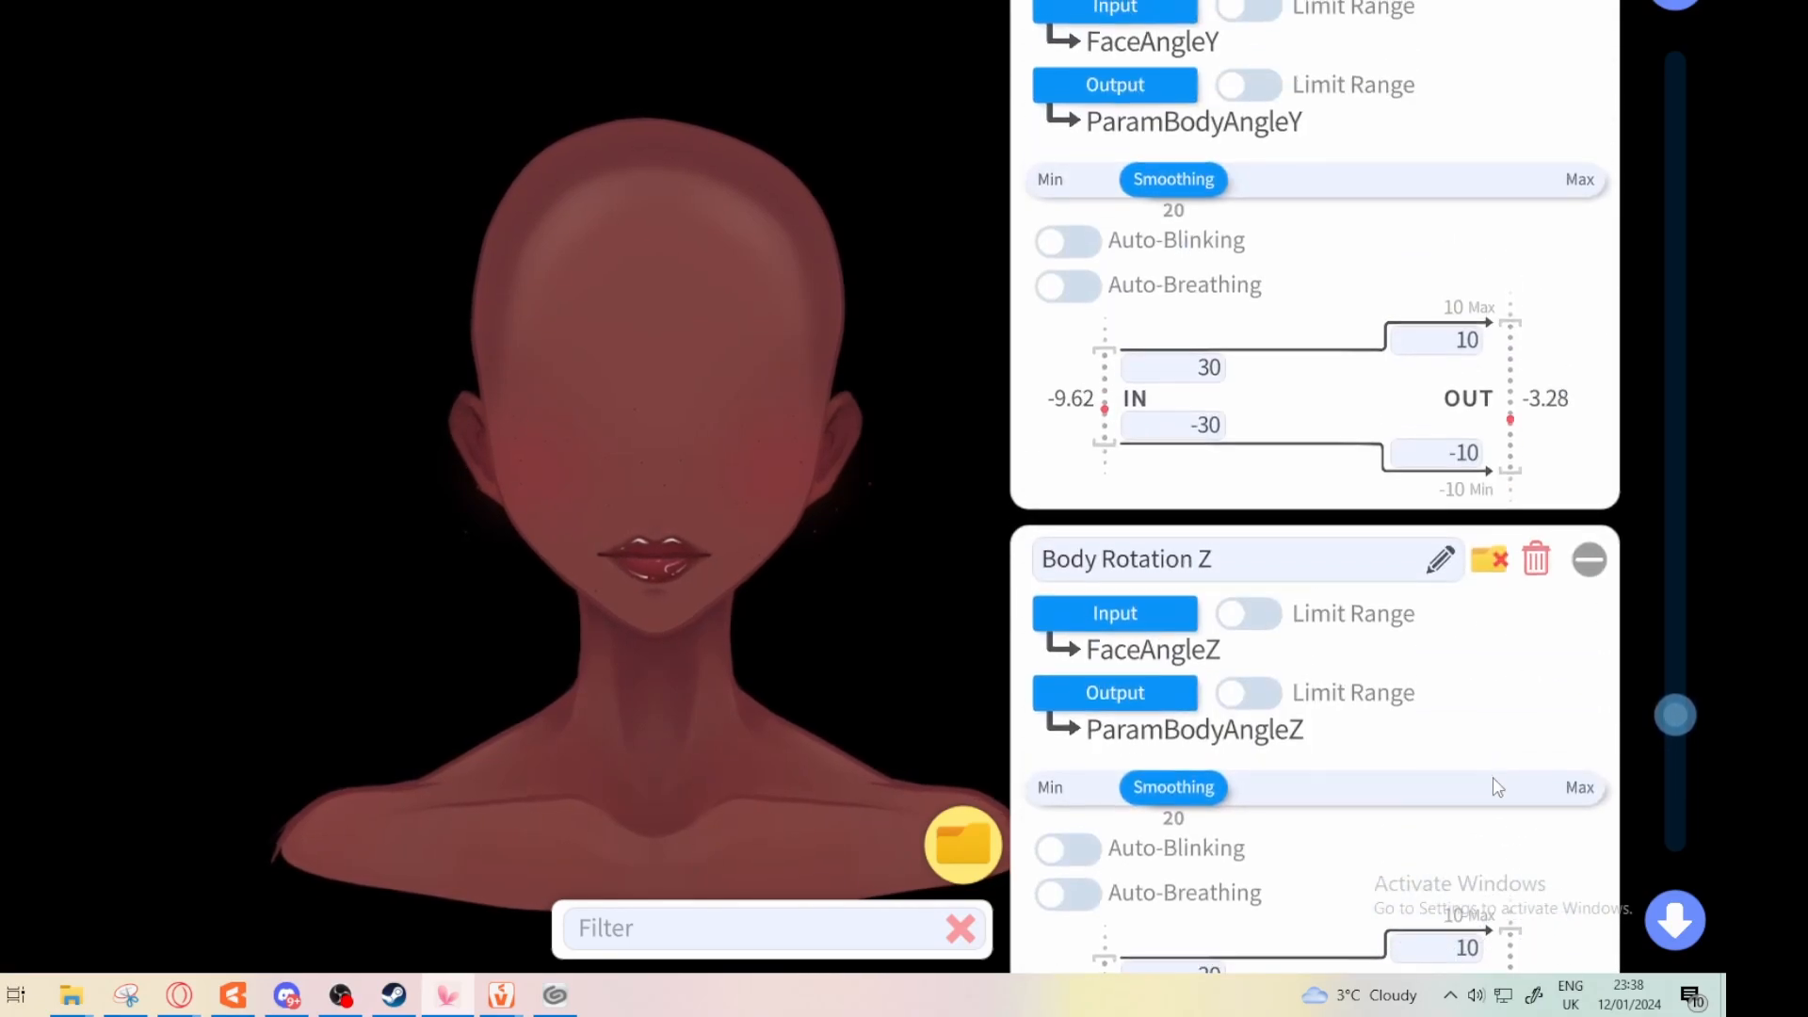
pyautogui.scroll(-10, 1494, 787)
pyautogui.scroll(-8, 1457, 649)
pyautogui.scroll(3, 1566, 524)
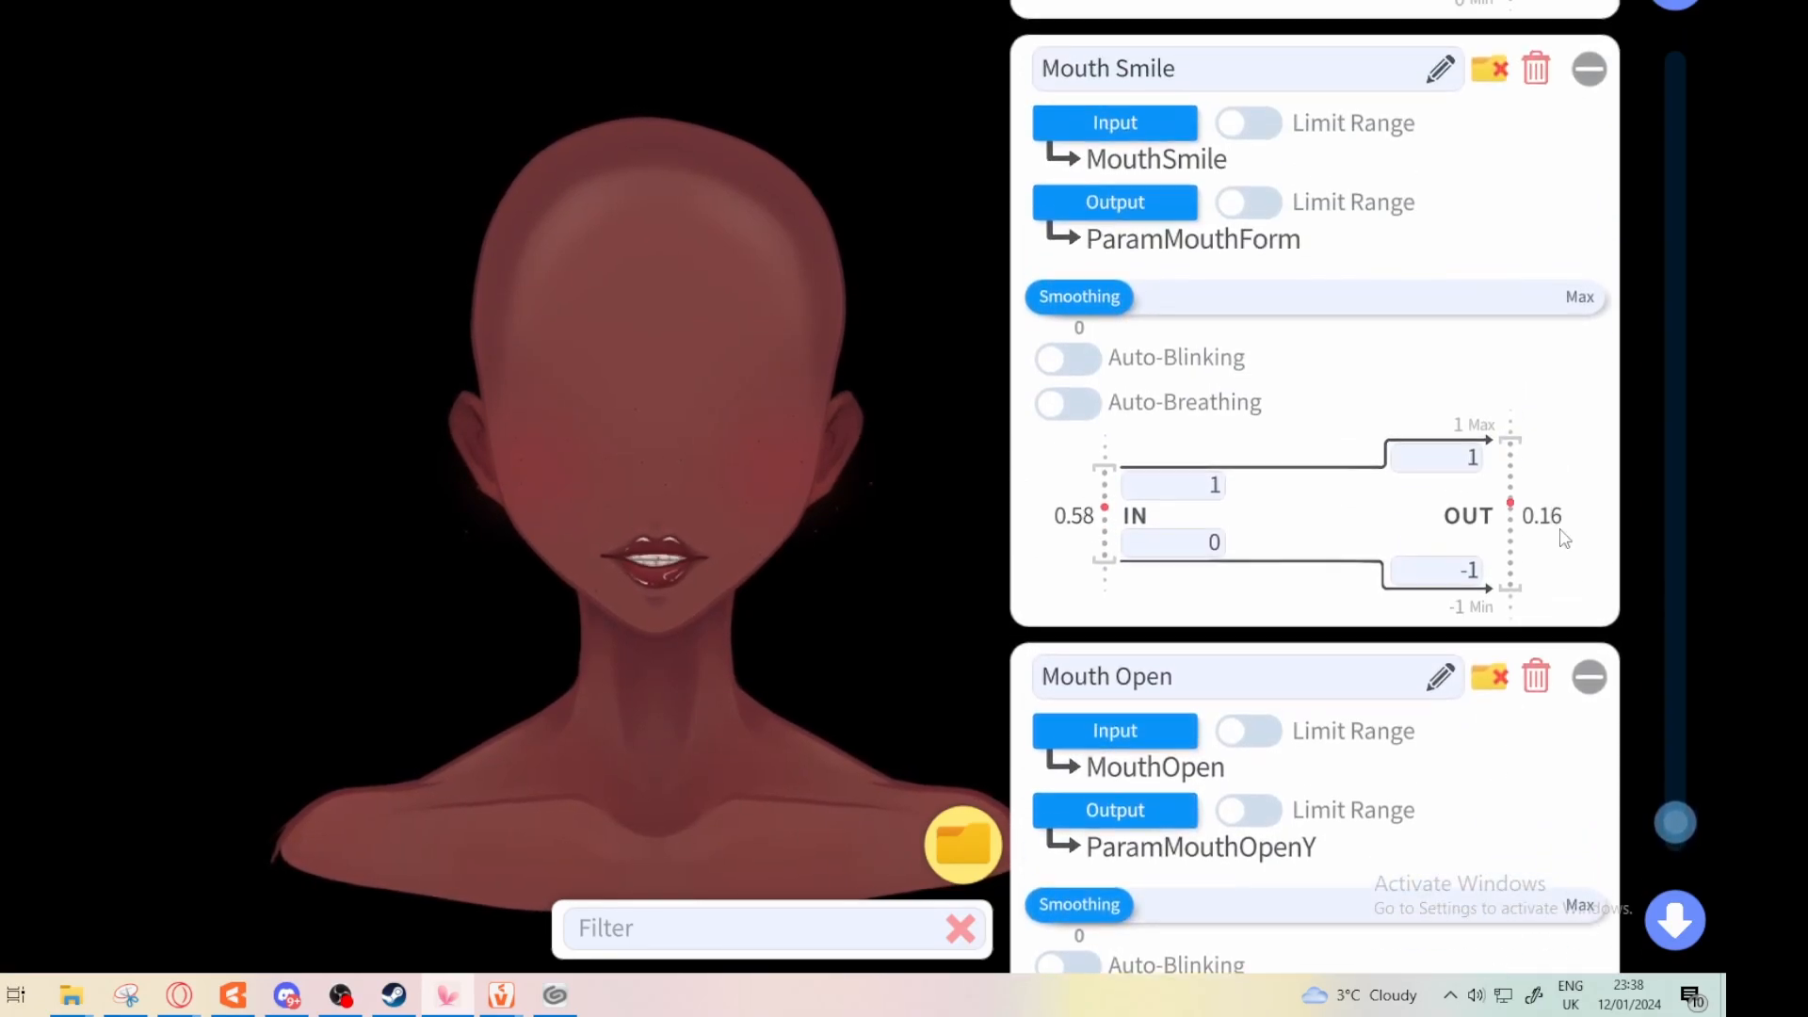
pyautogui.scroll(-2, 1554, 601)
pyautogui.scroll(2, 1553, 601)
pyautogui.scroll(-5, 1420, 459)
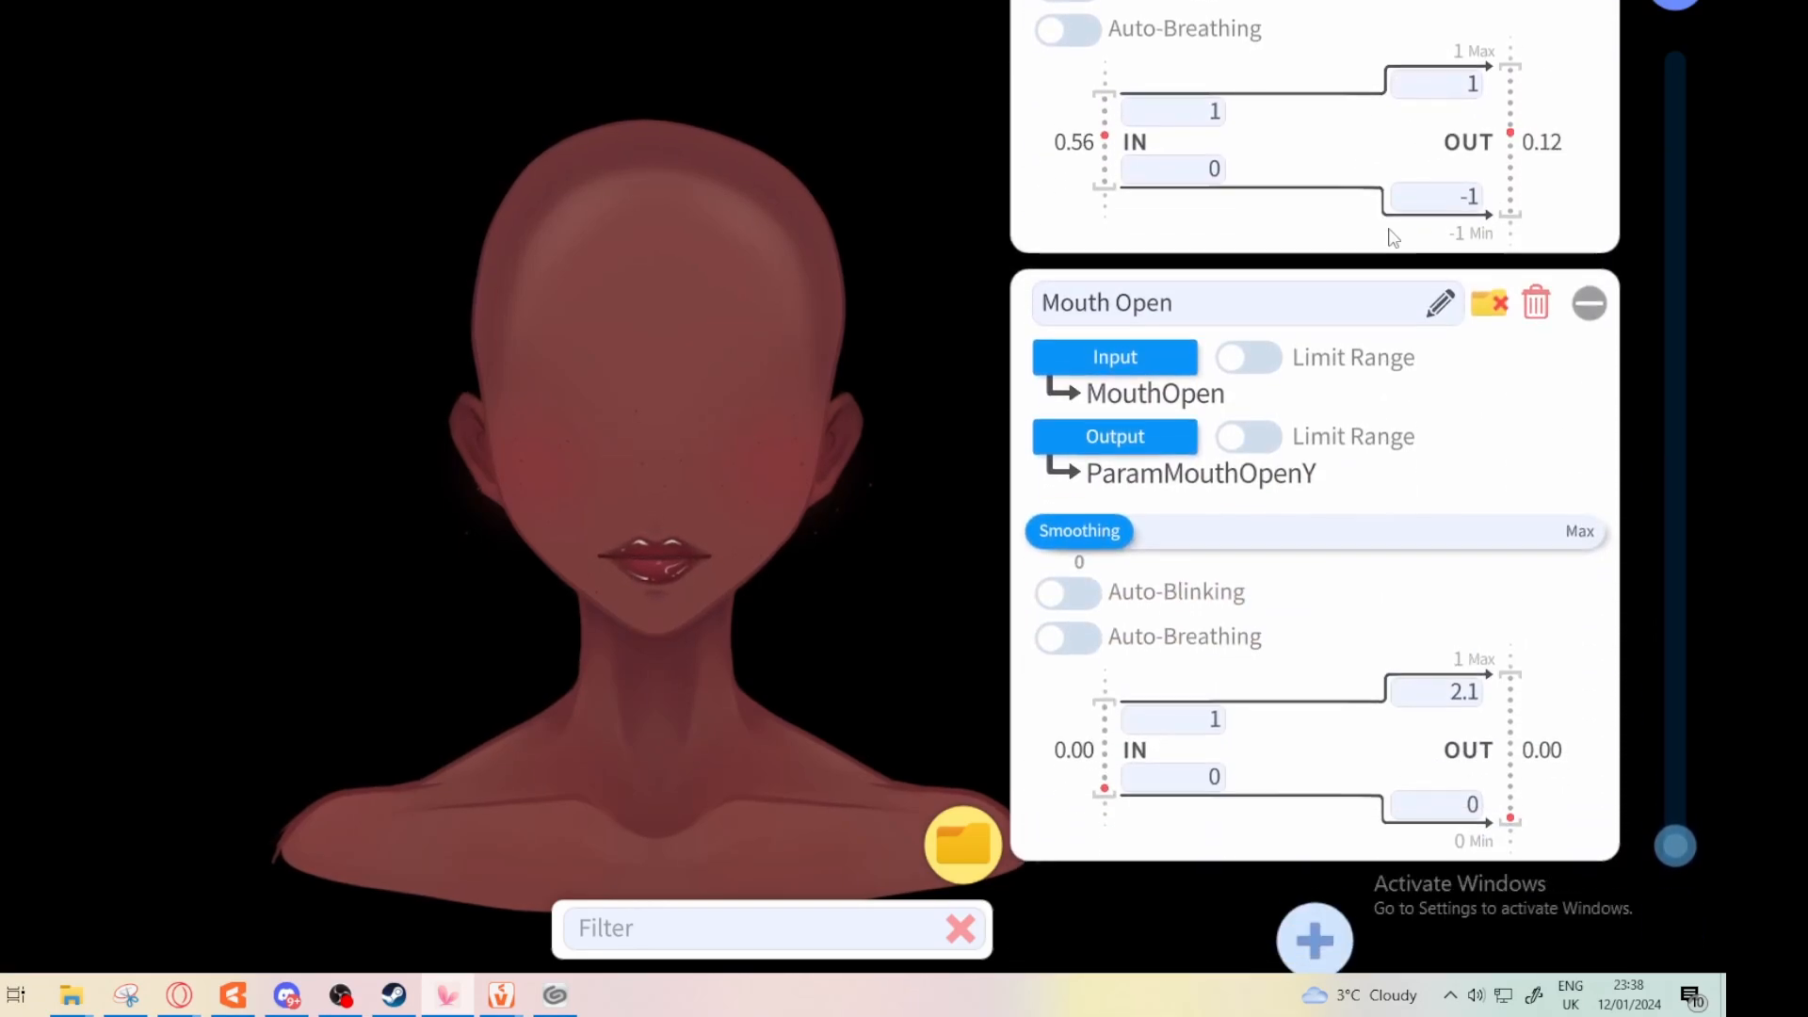
# Add a new tracking parameter below Mouth Open and assign VoiceVolumePlusMouthOpen as its input
pyautogui.scroll(1, 1335, 759)
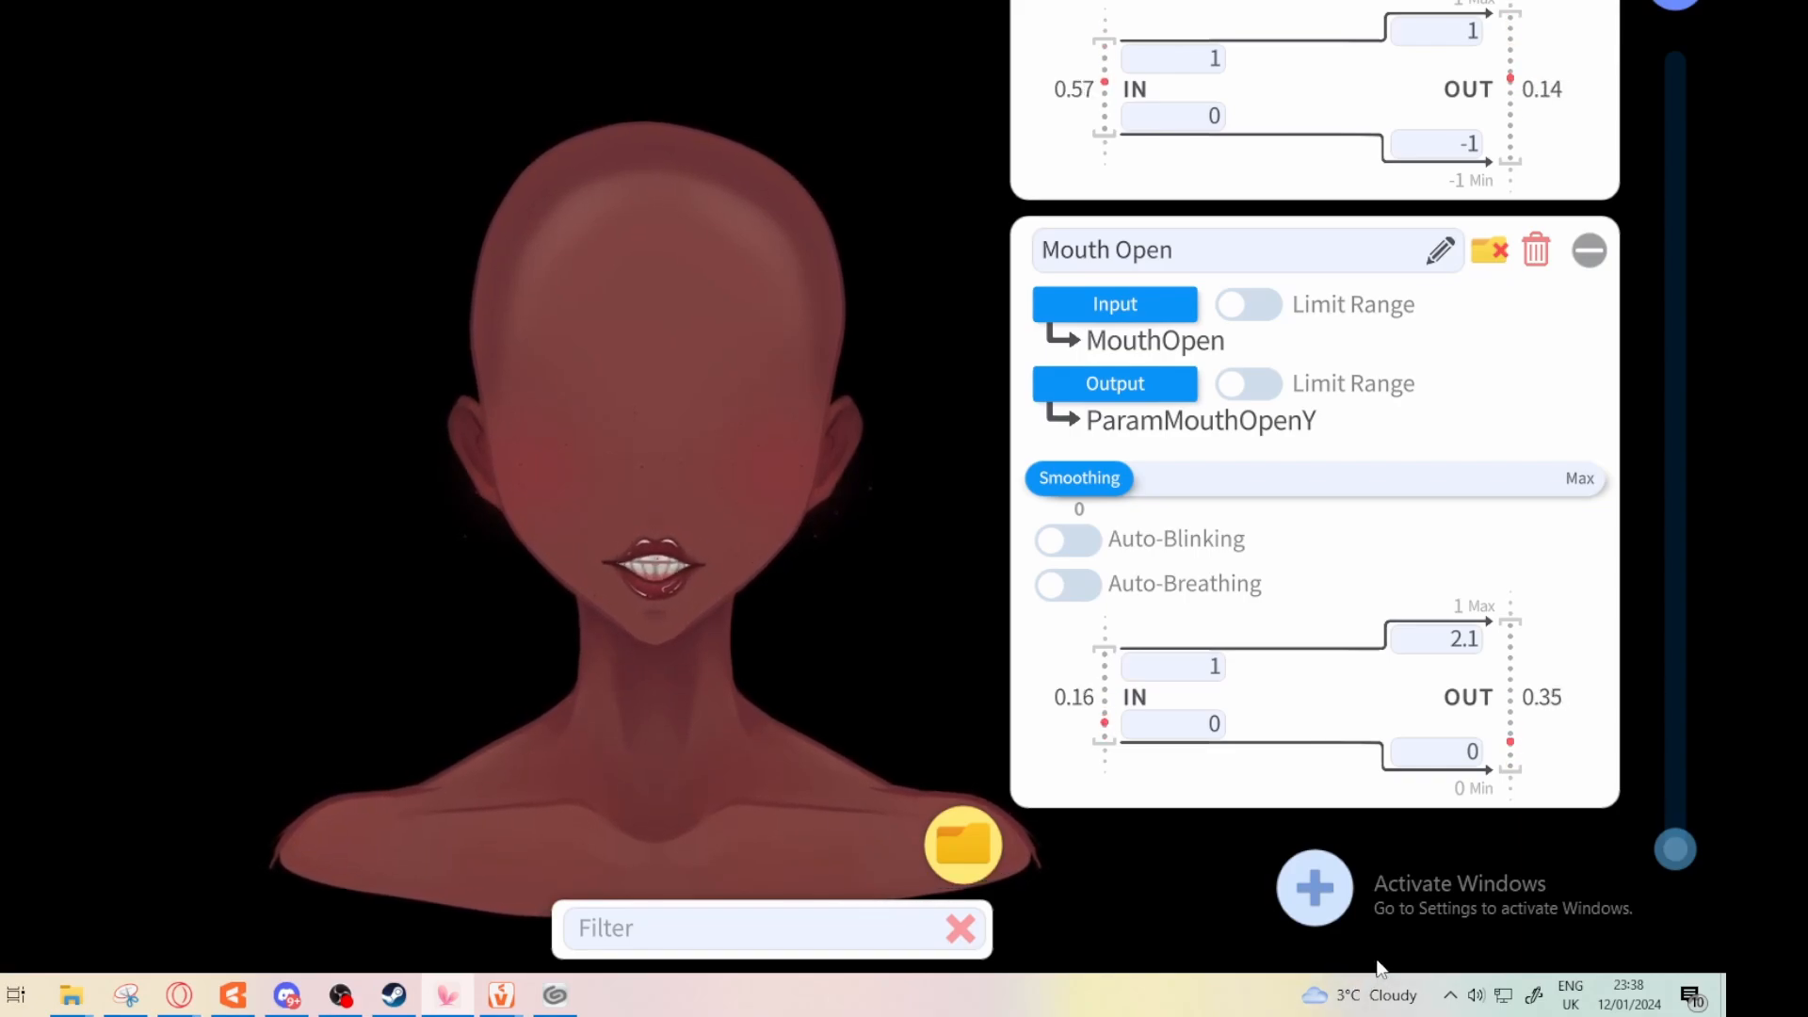
pyautogui.click(1332, 908)
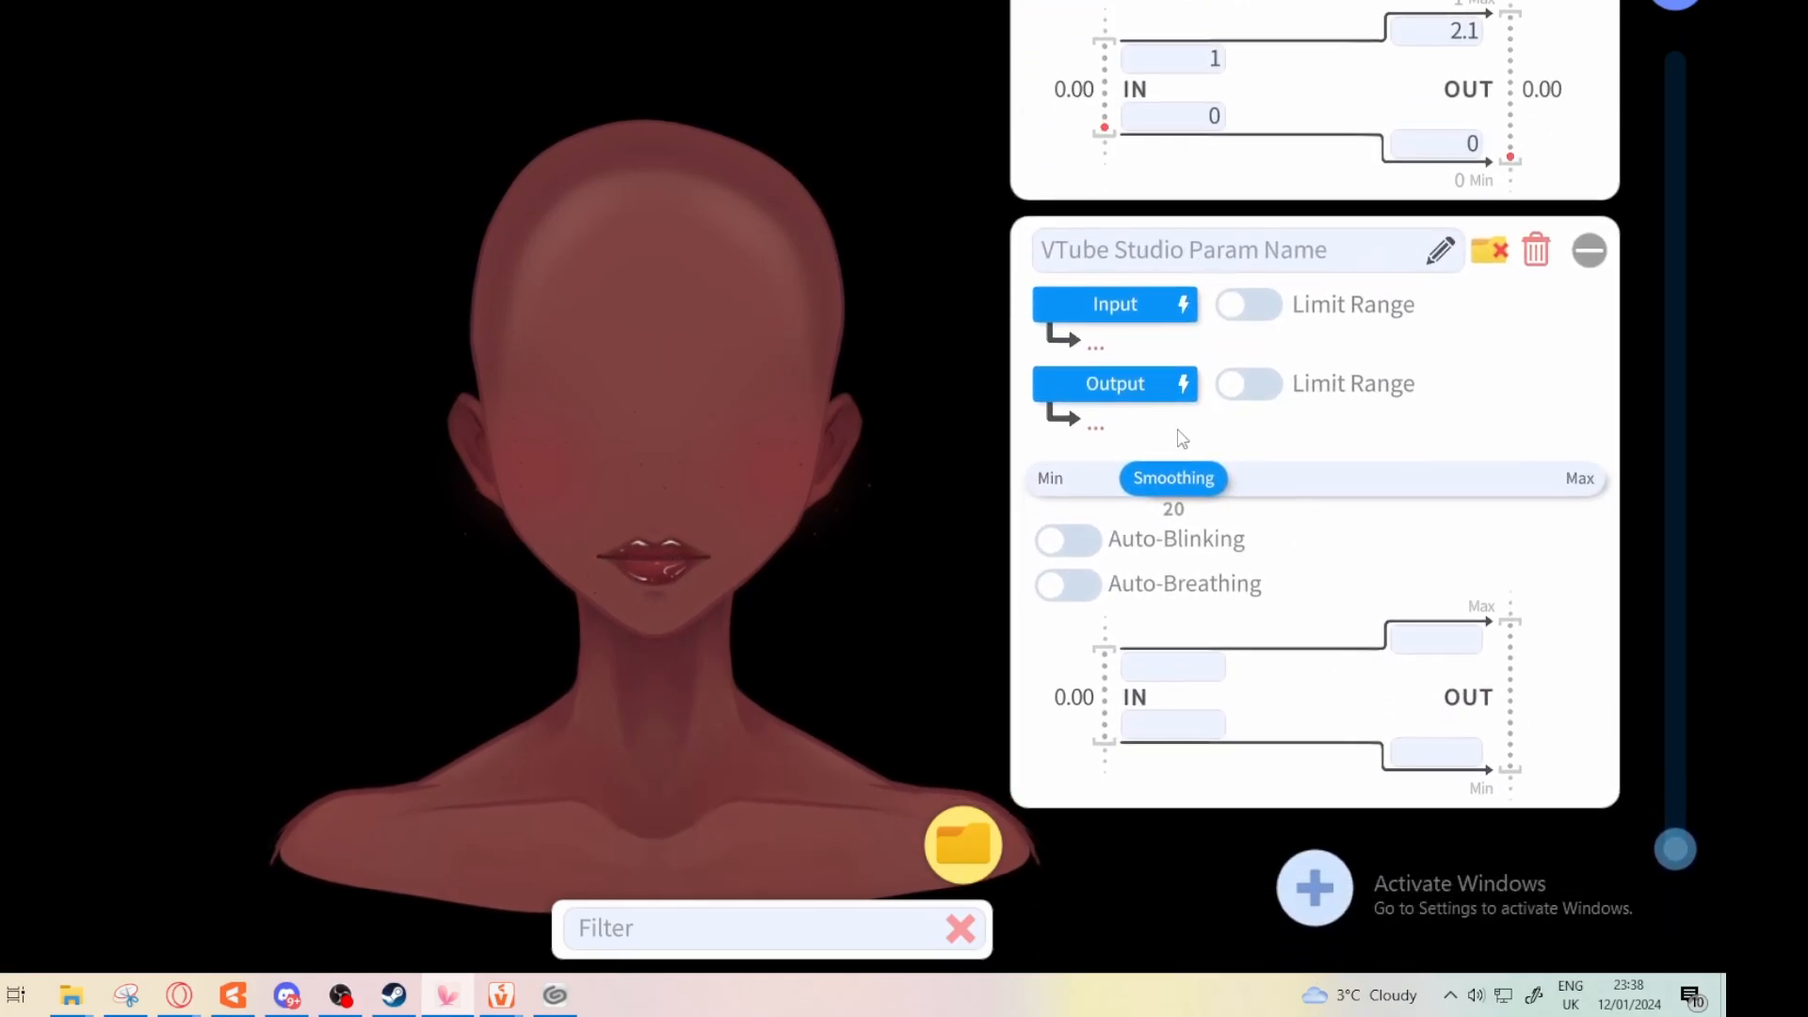
pyautogui.click(1134, 320)
pyautogui.write('m')
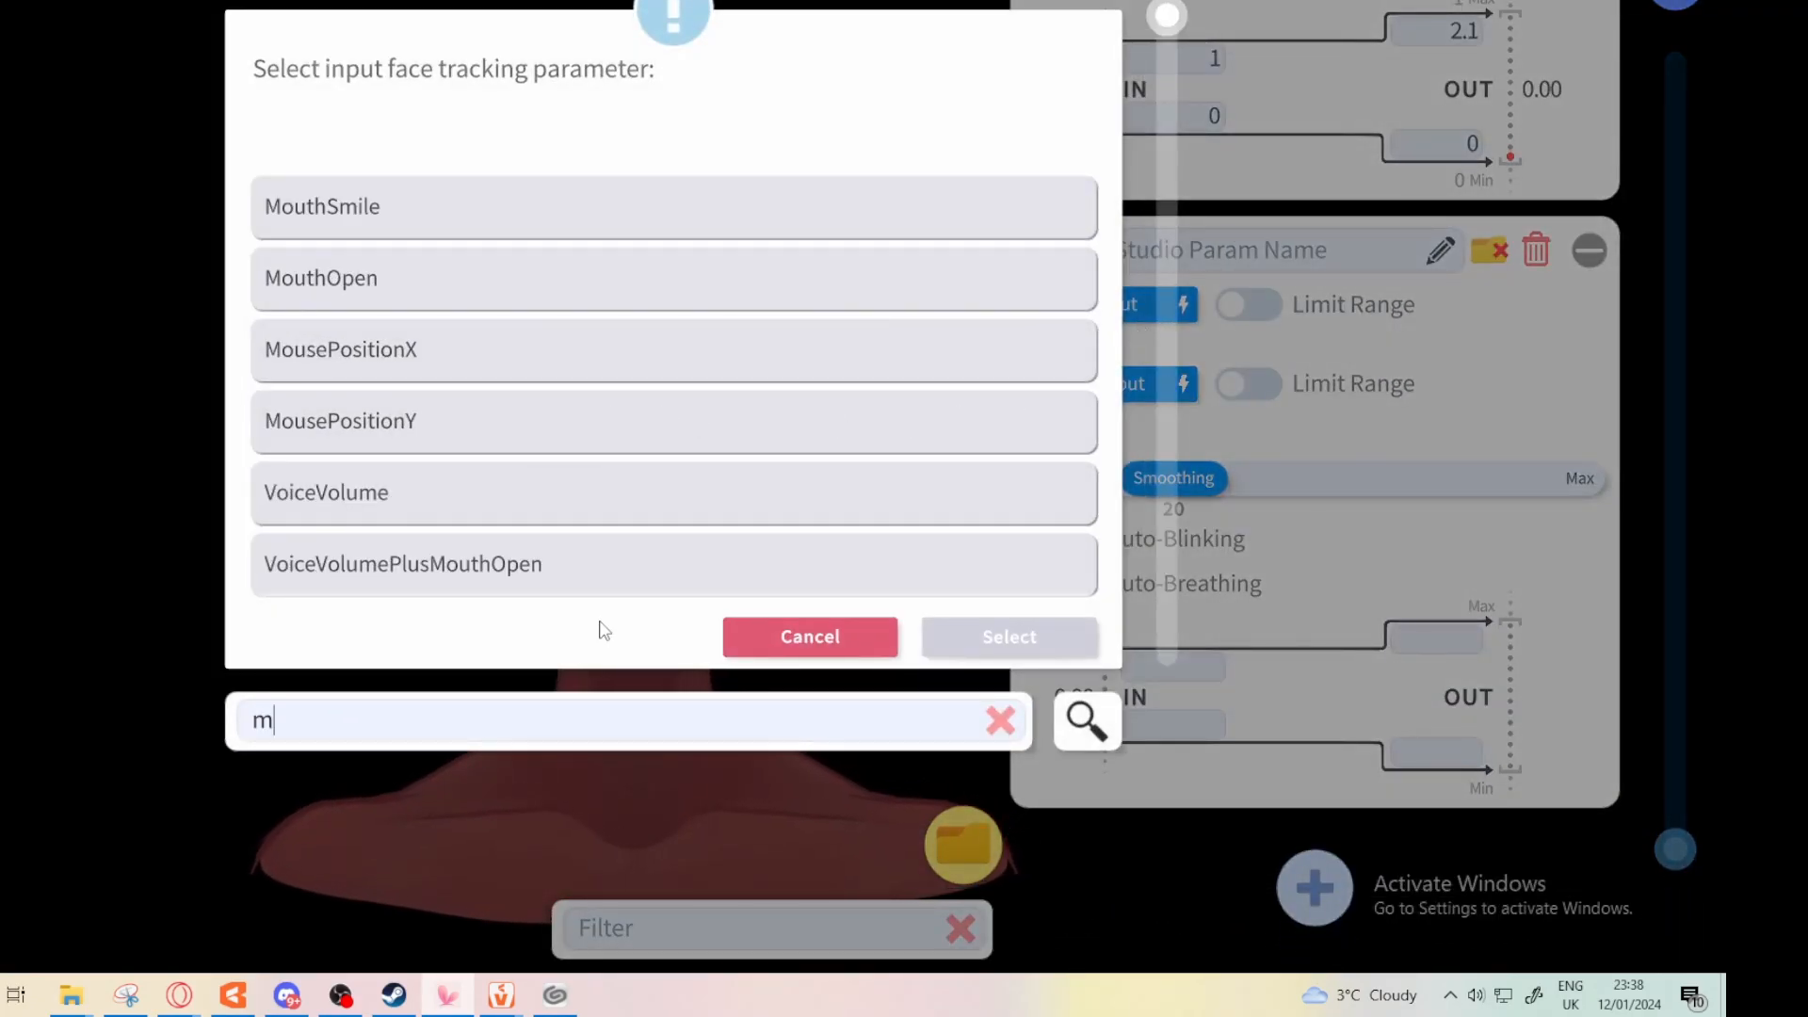
pyautogui.write('outh')
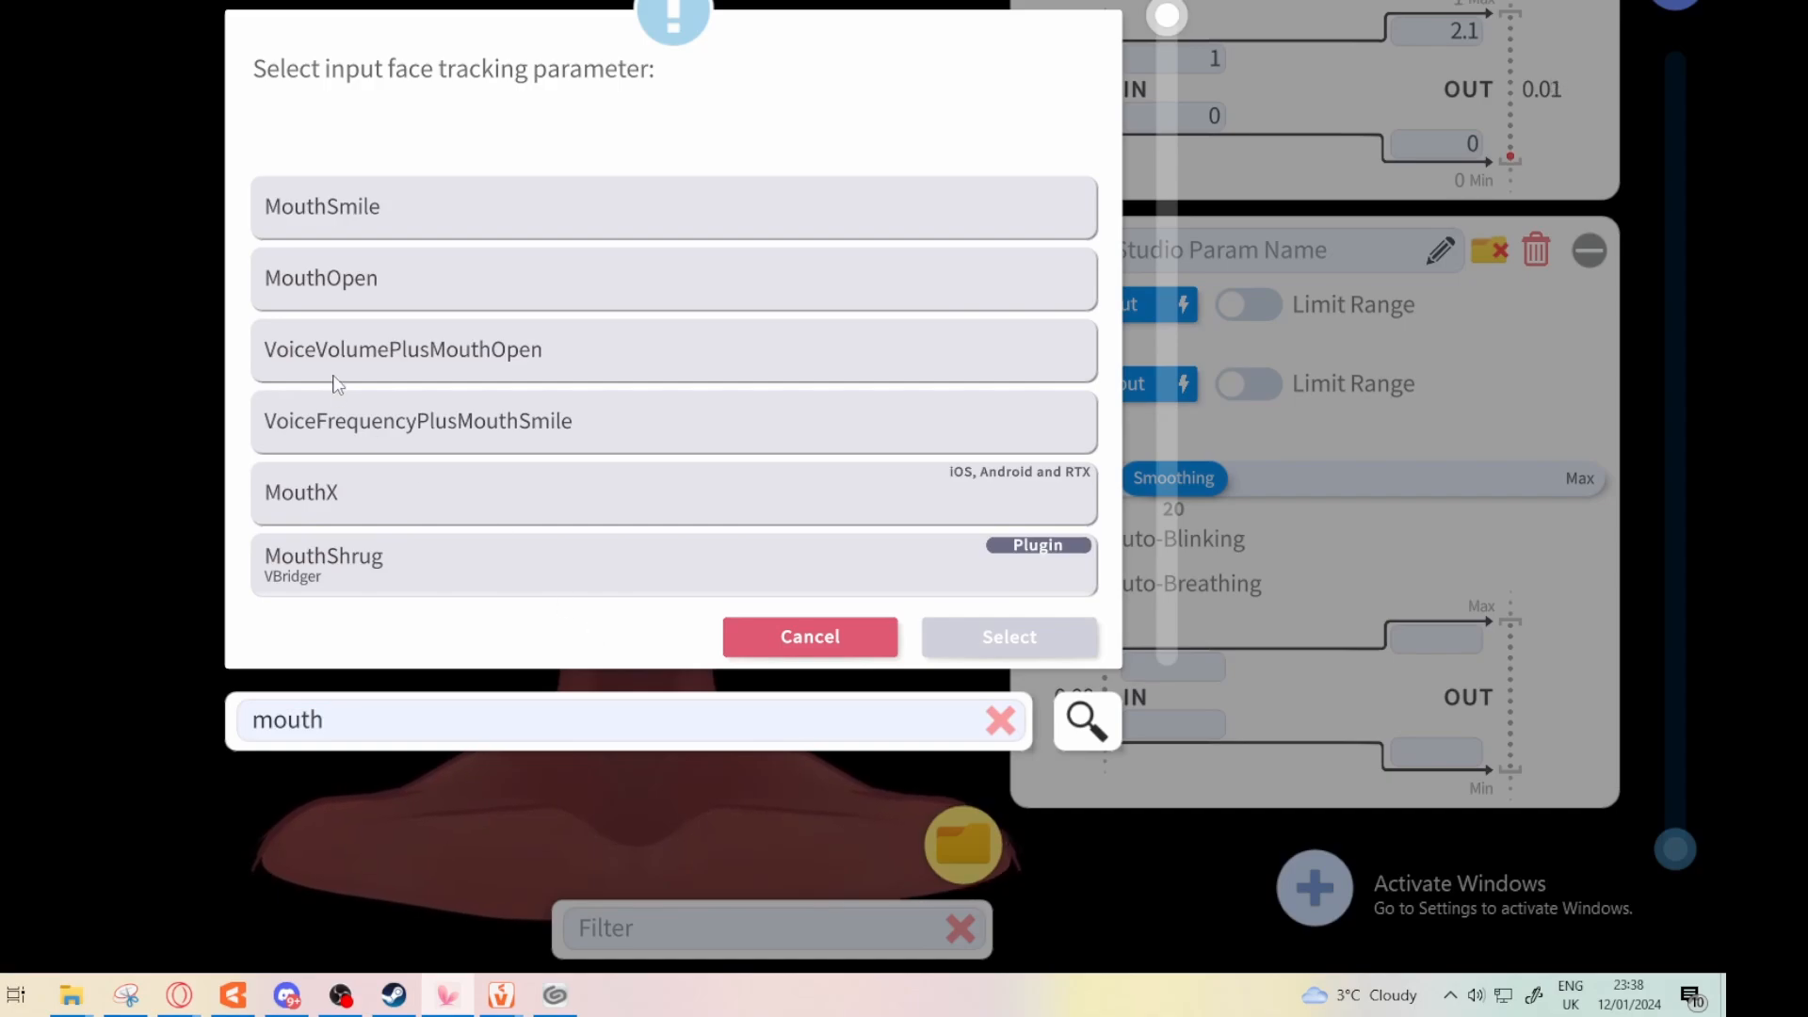
pyautogui.click(551, 354)
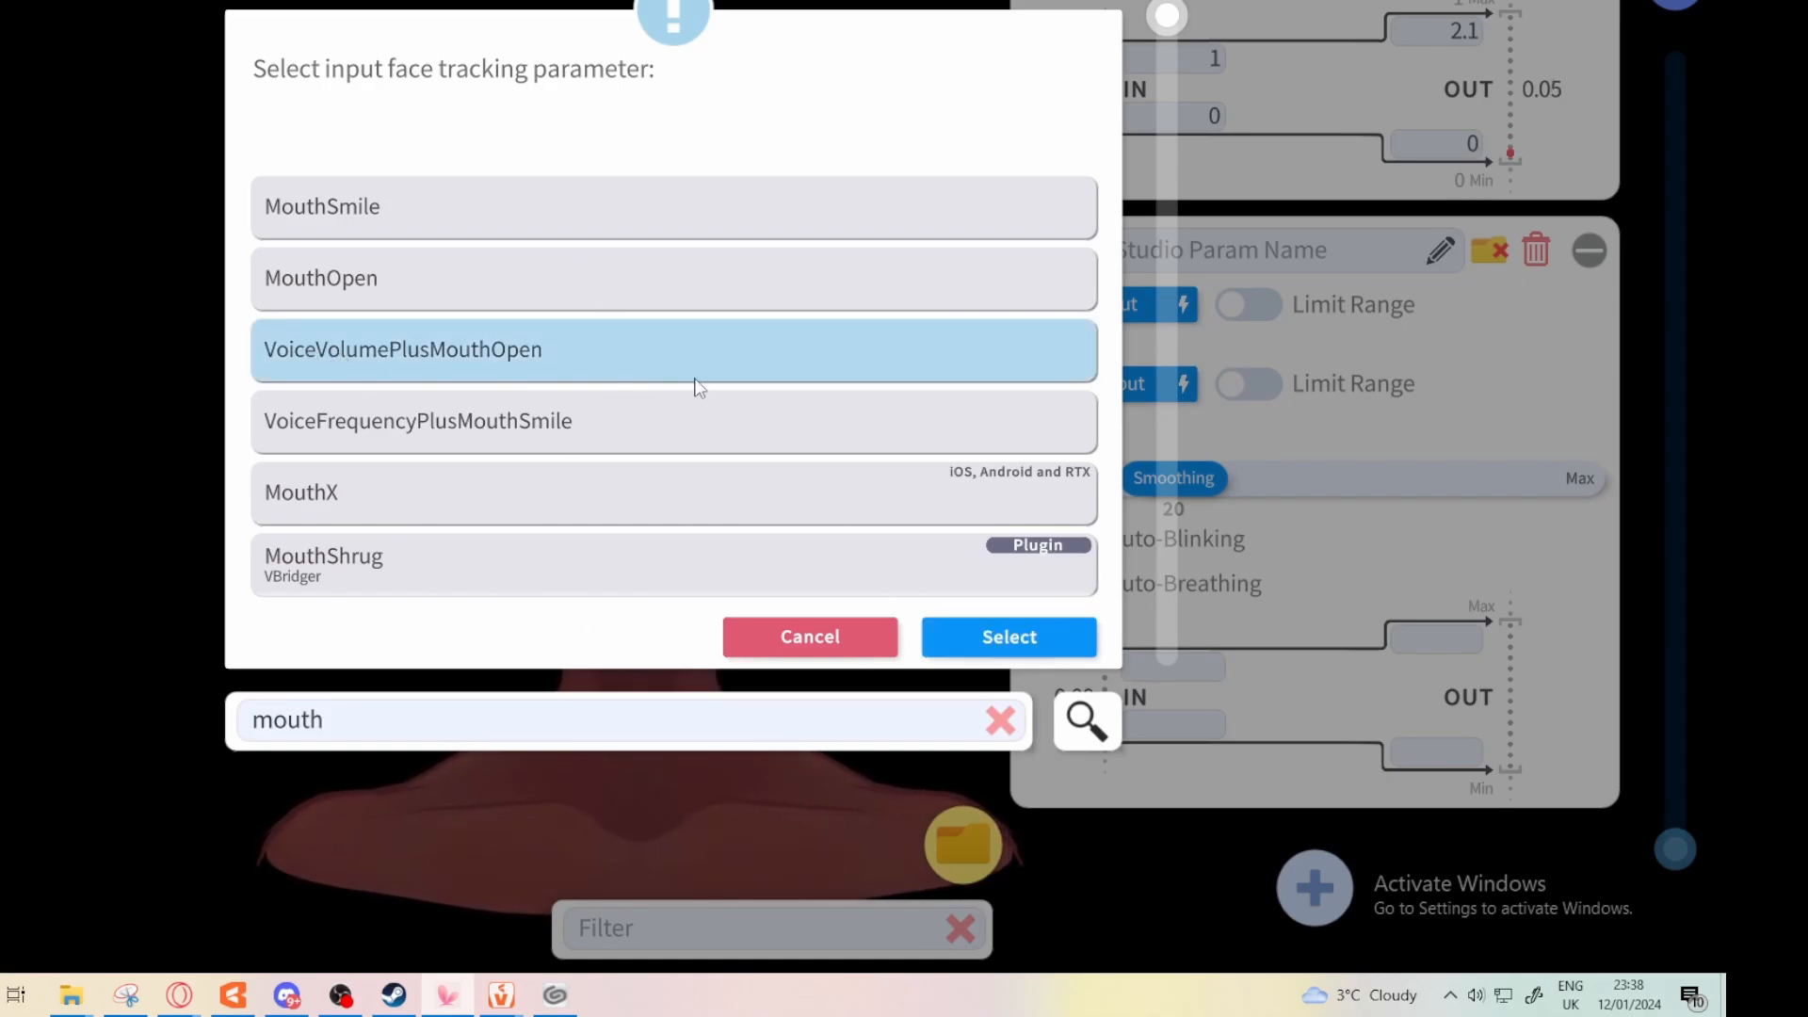
pyautogui.click(1000, 644)
# Assign the Live2D parameter jawopen as the new tracking parameter's output
pyautogui.click(1160, 382)
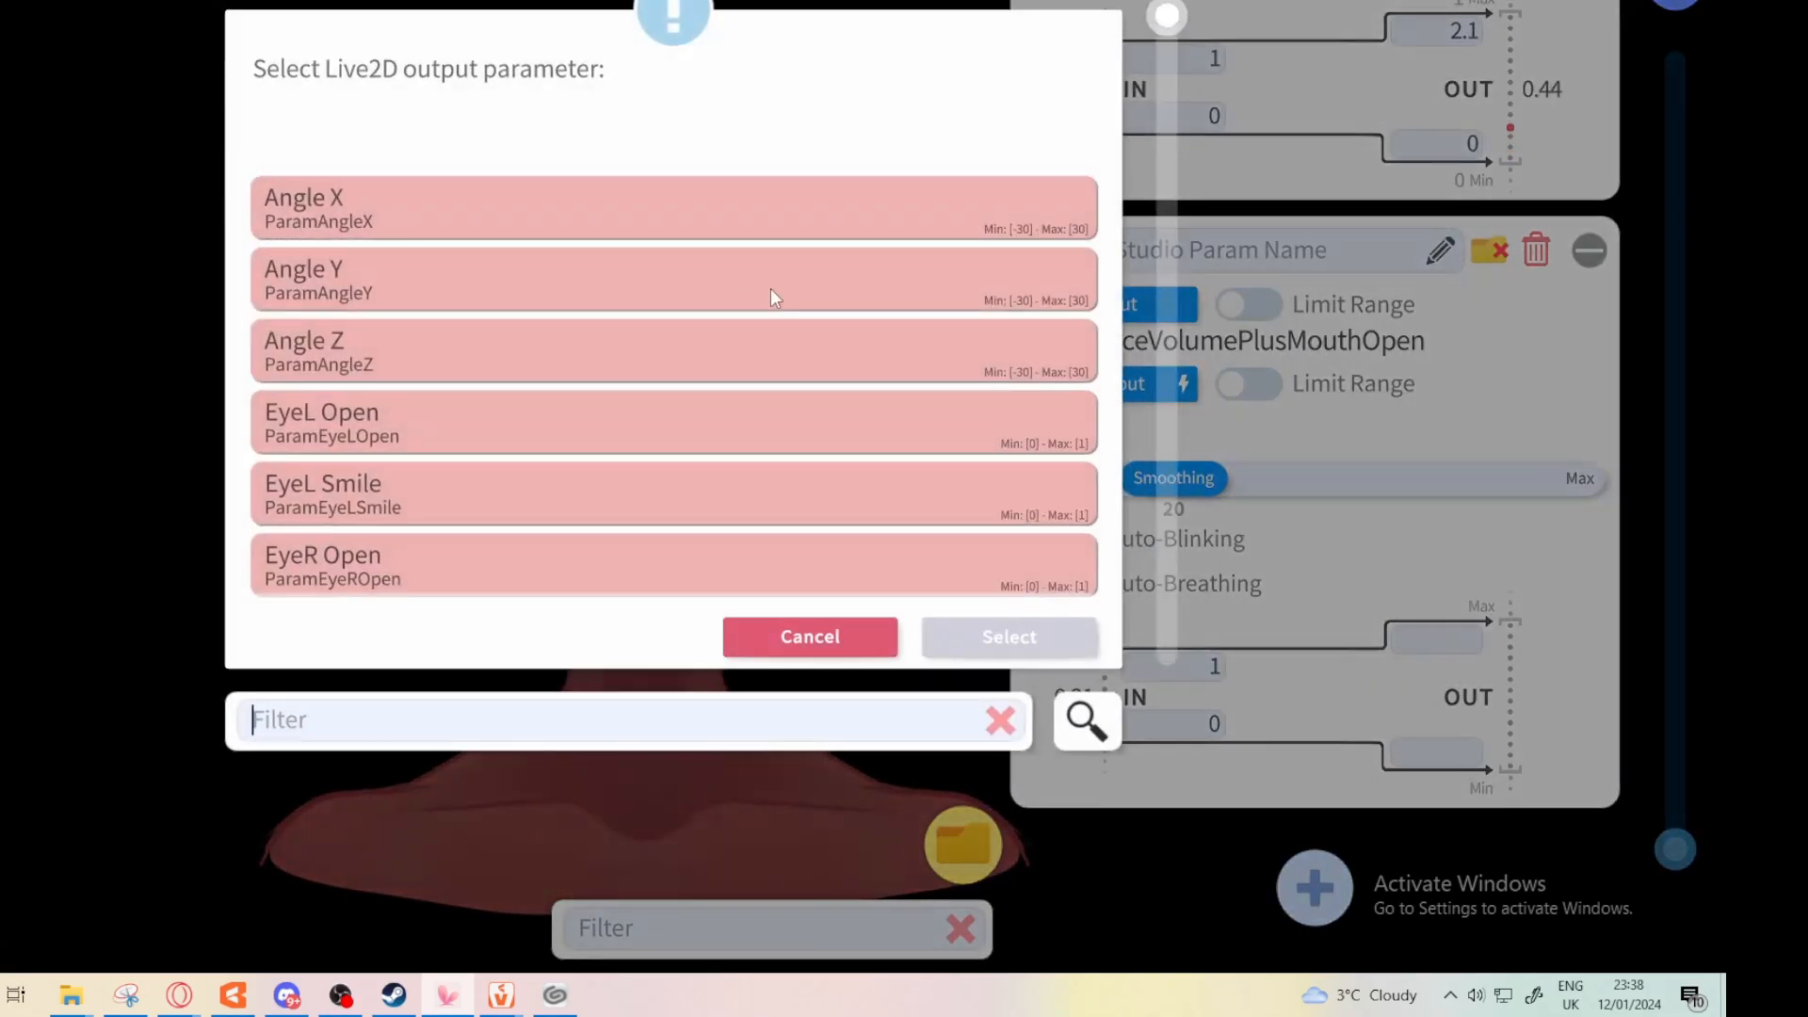
pyautogui.write('j')
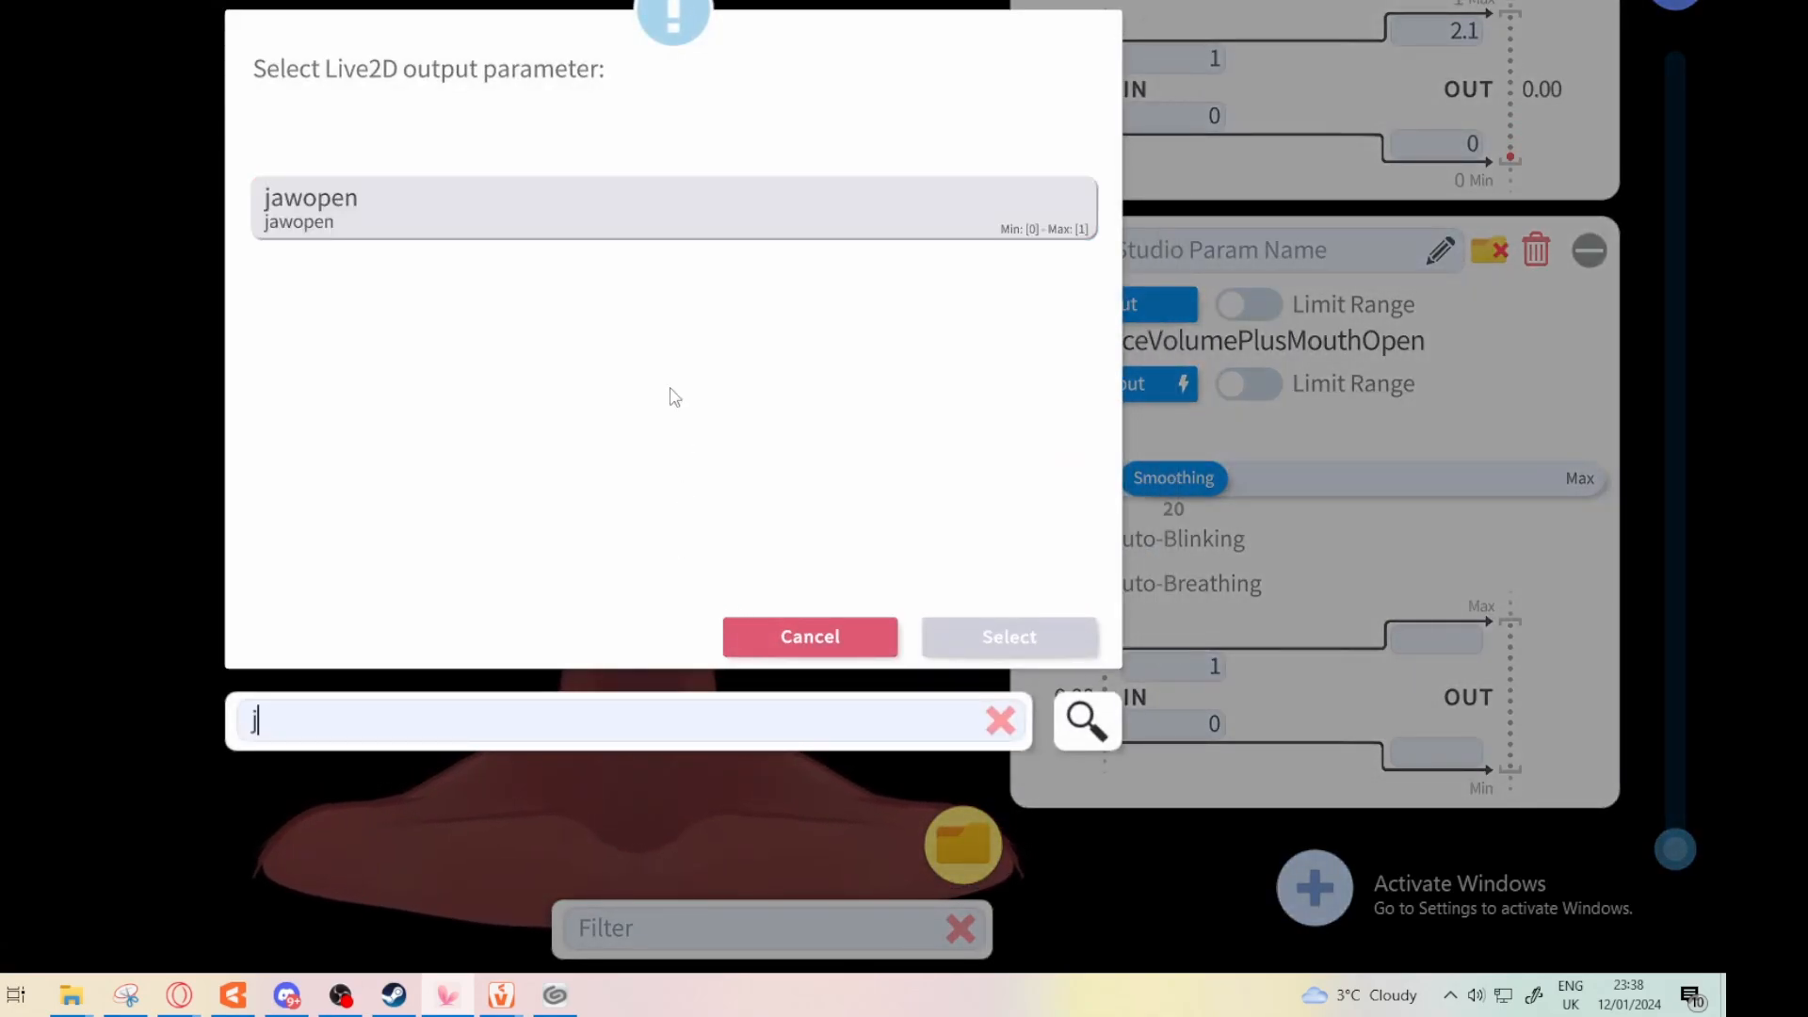
pyautogui.click(524, 215)
pyautogui.click(984, 635)
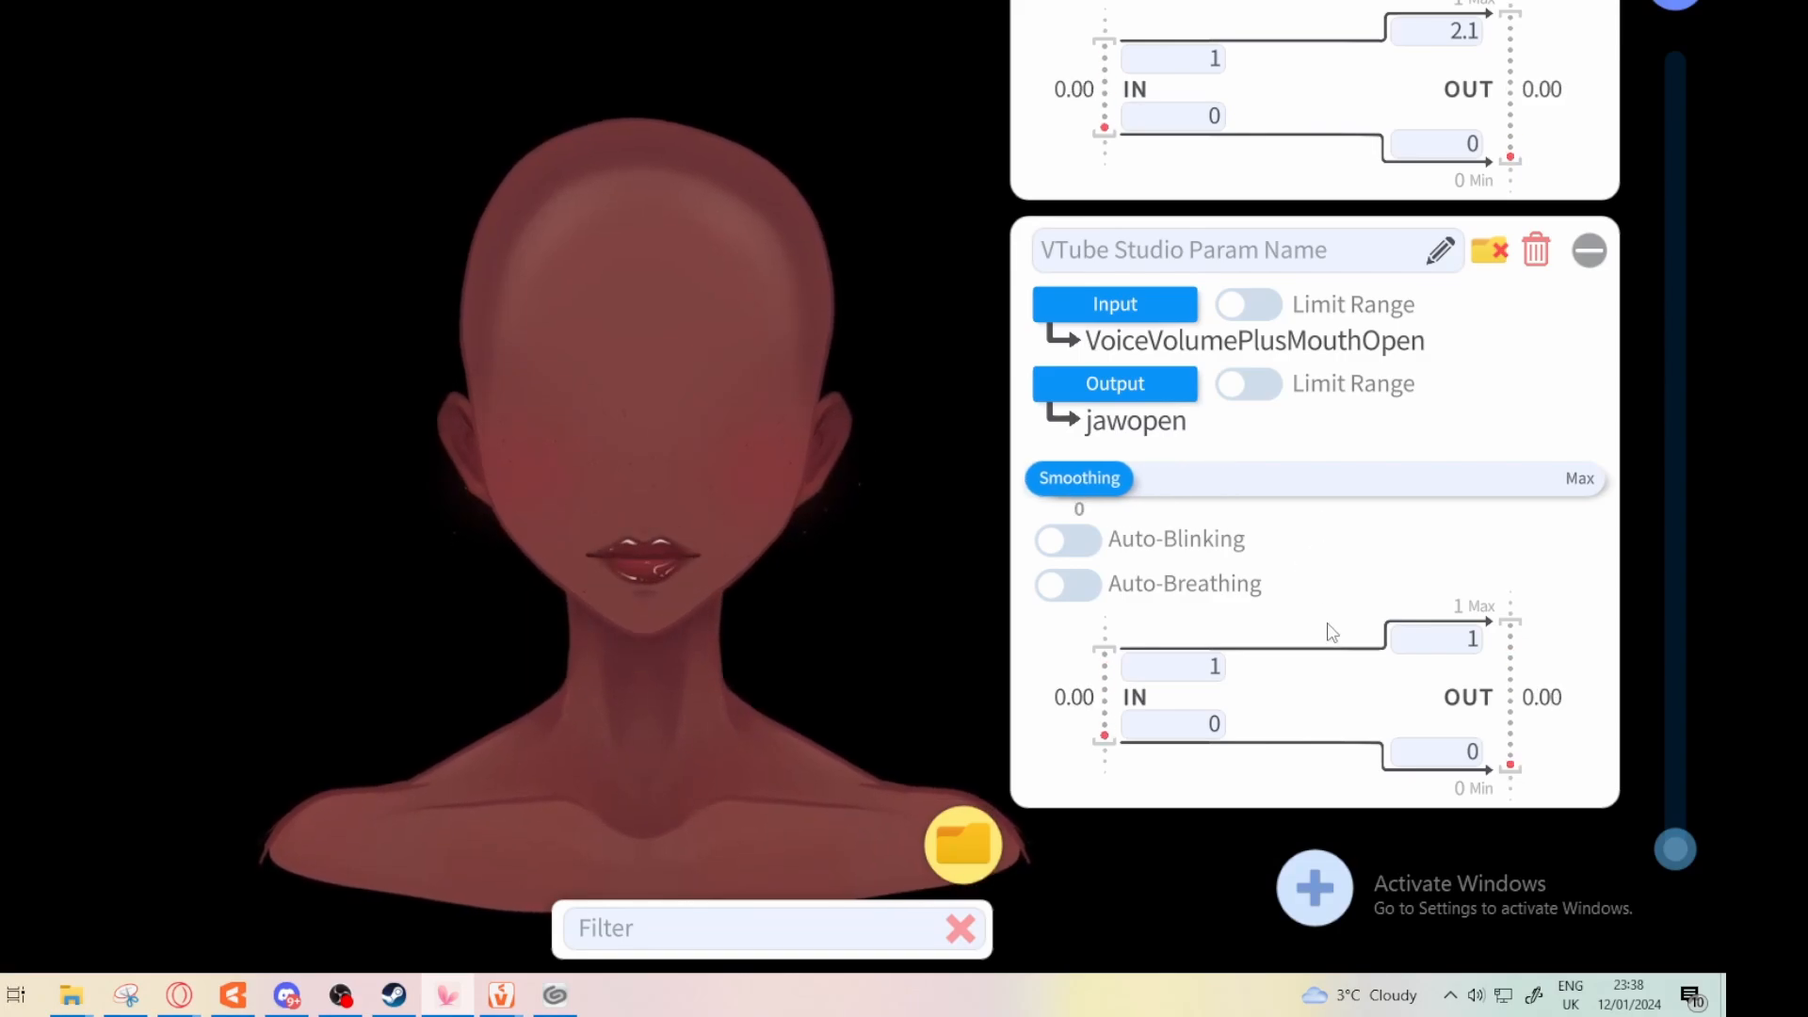
# Change the Mouth Open parameter's input to VoiceVolumePlusMouthOpen
pyautogui.scroll(8, 1347, 400)
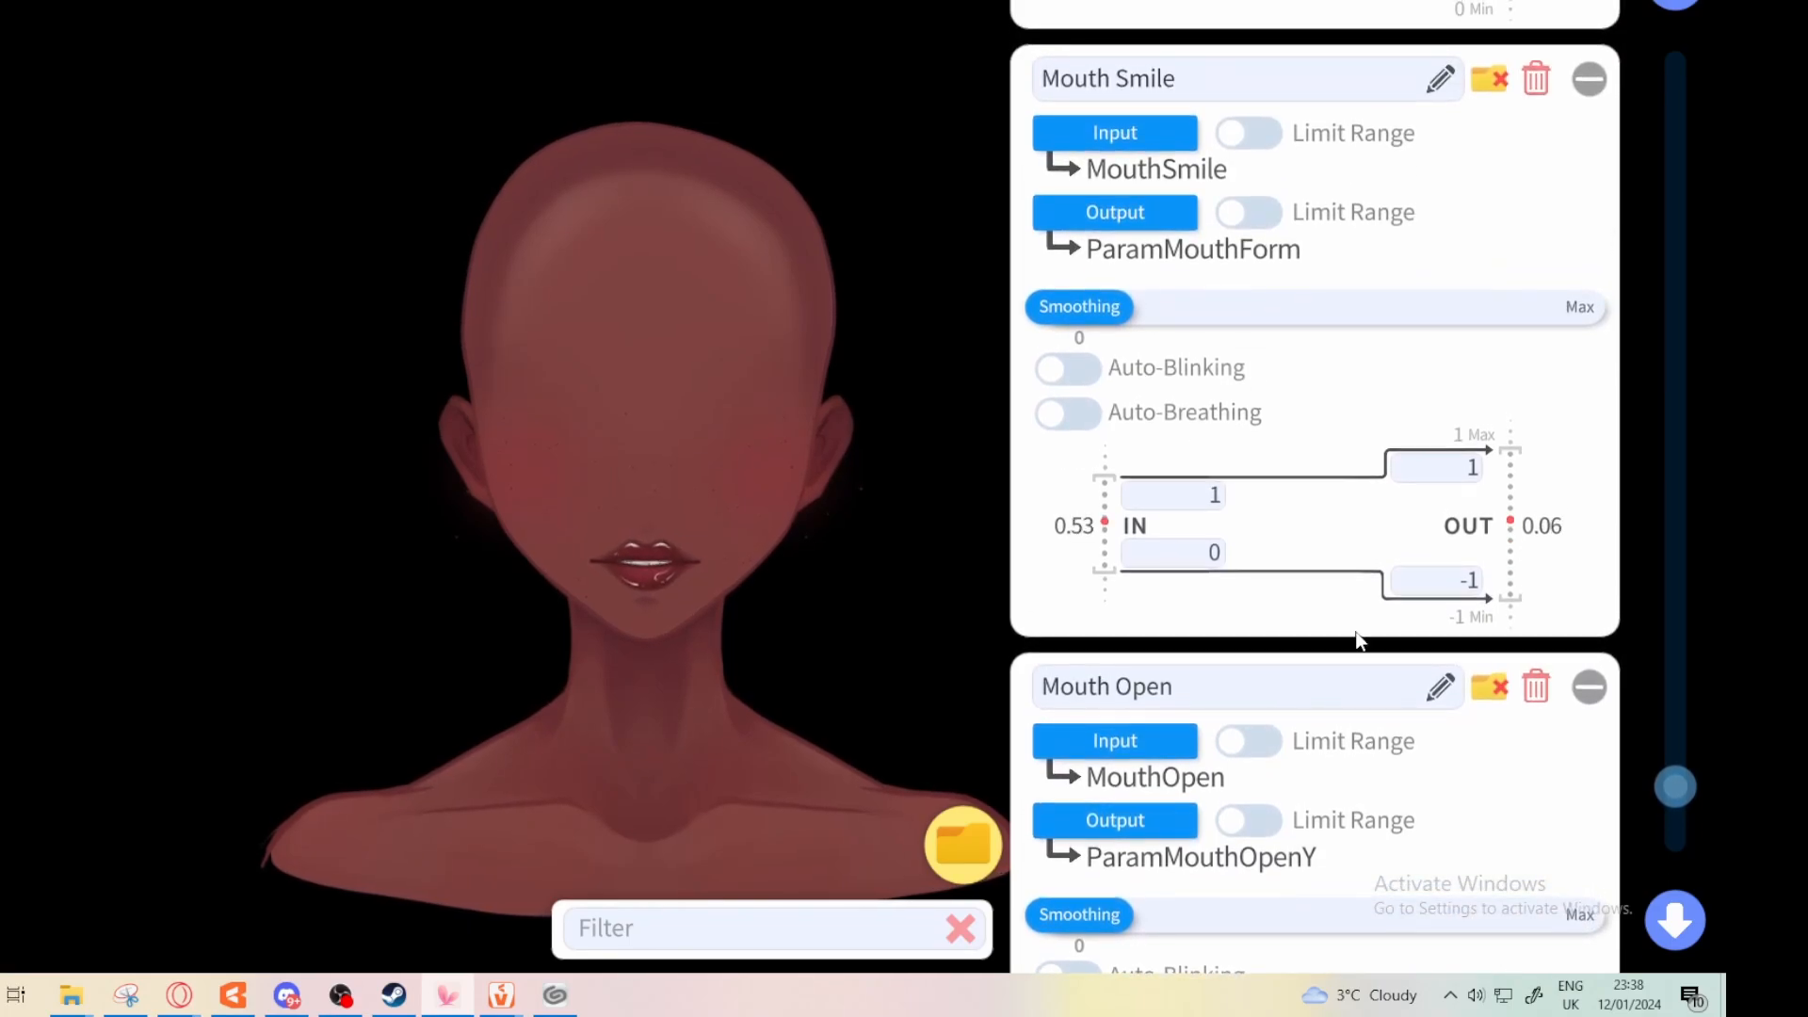
pyautogui.scroll(-5, 1328, 188)
pyautogui.click(1115, 175)
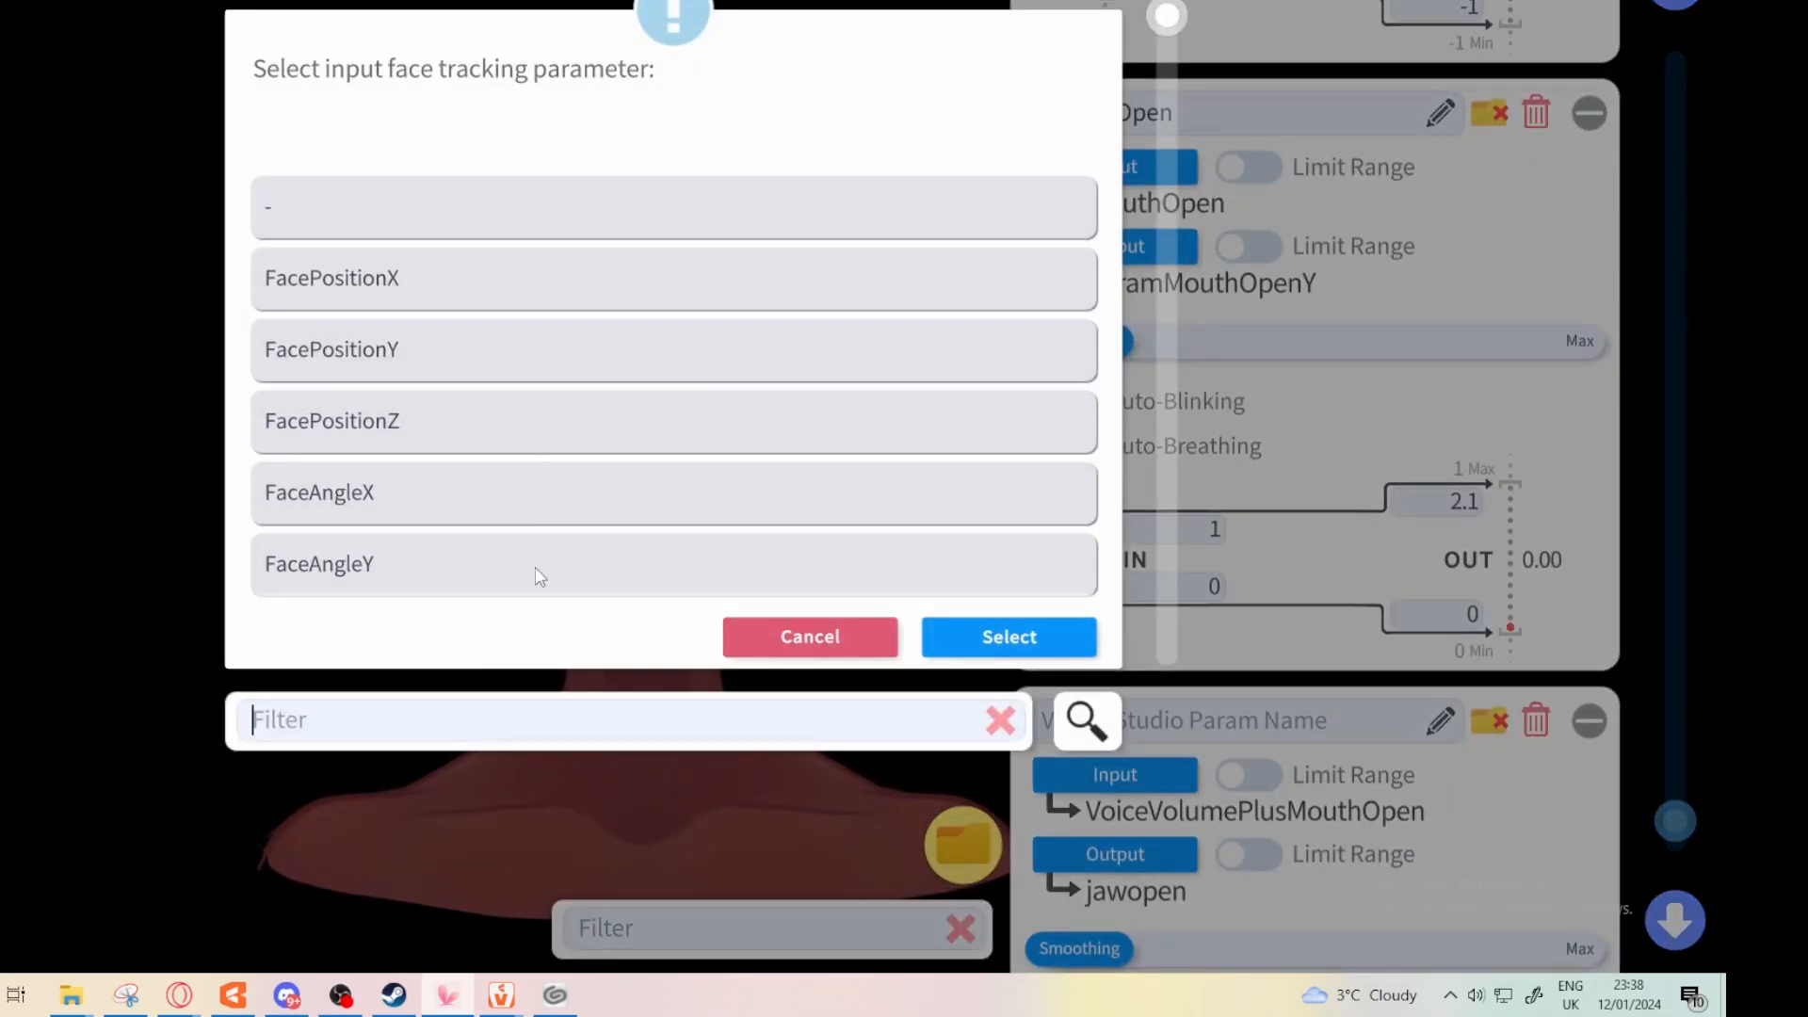
pyautogui.write('mouth')
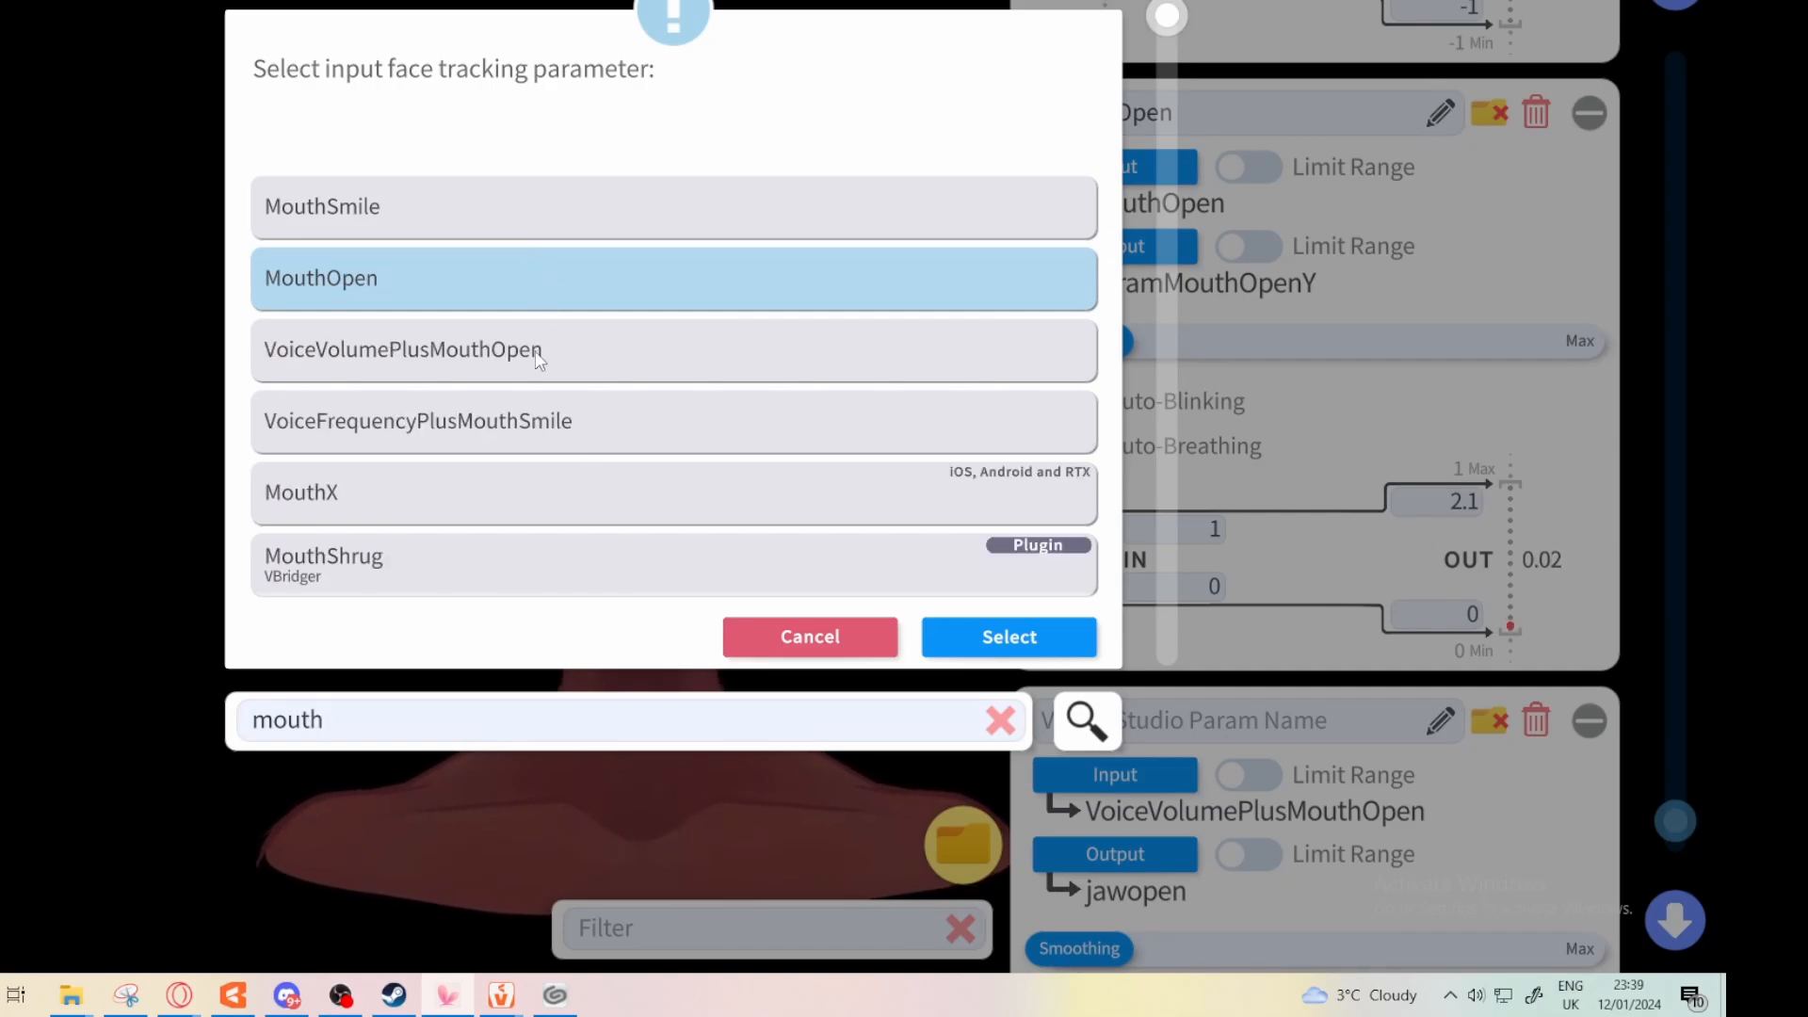
pyautogui.click(544, 375)
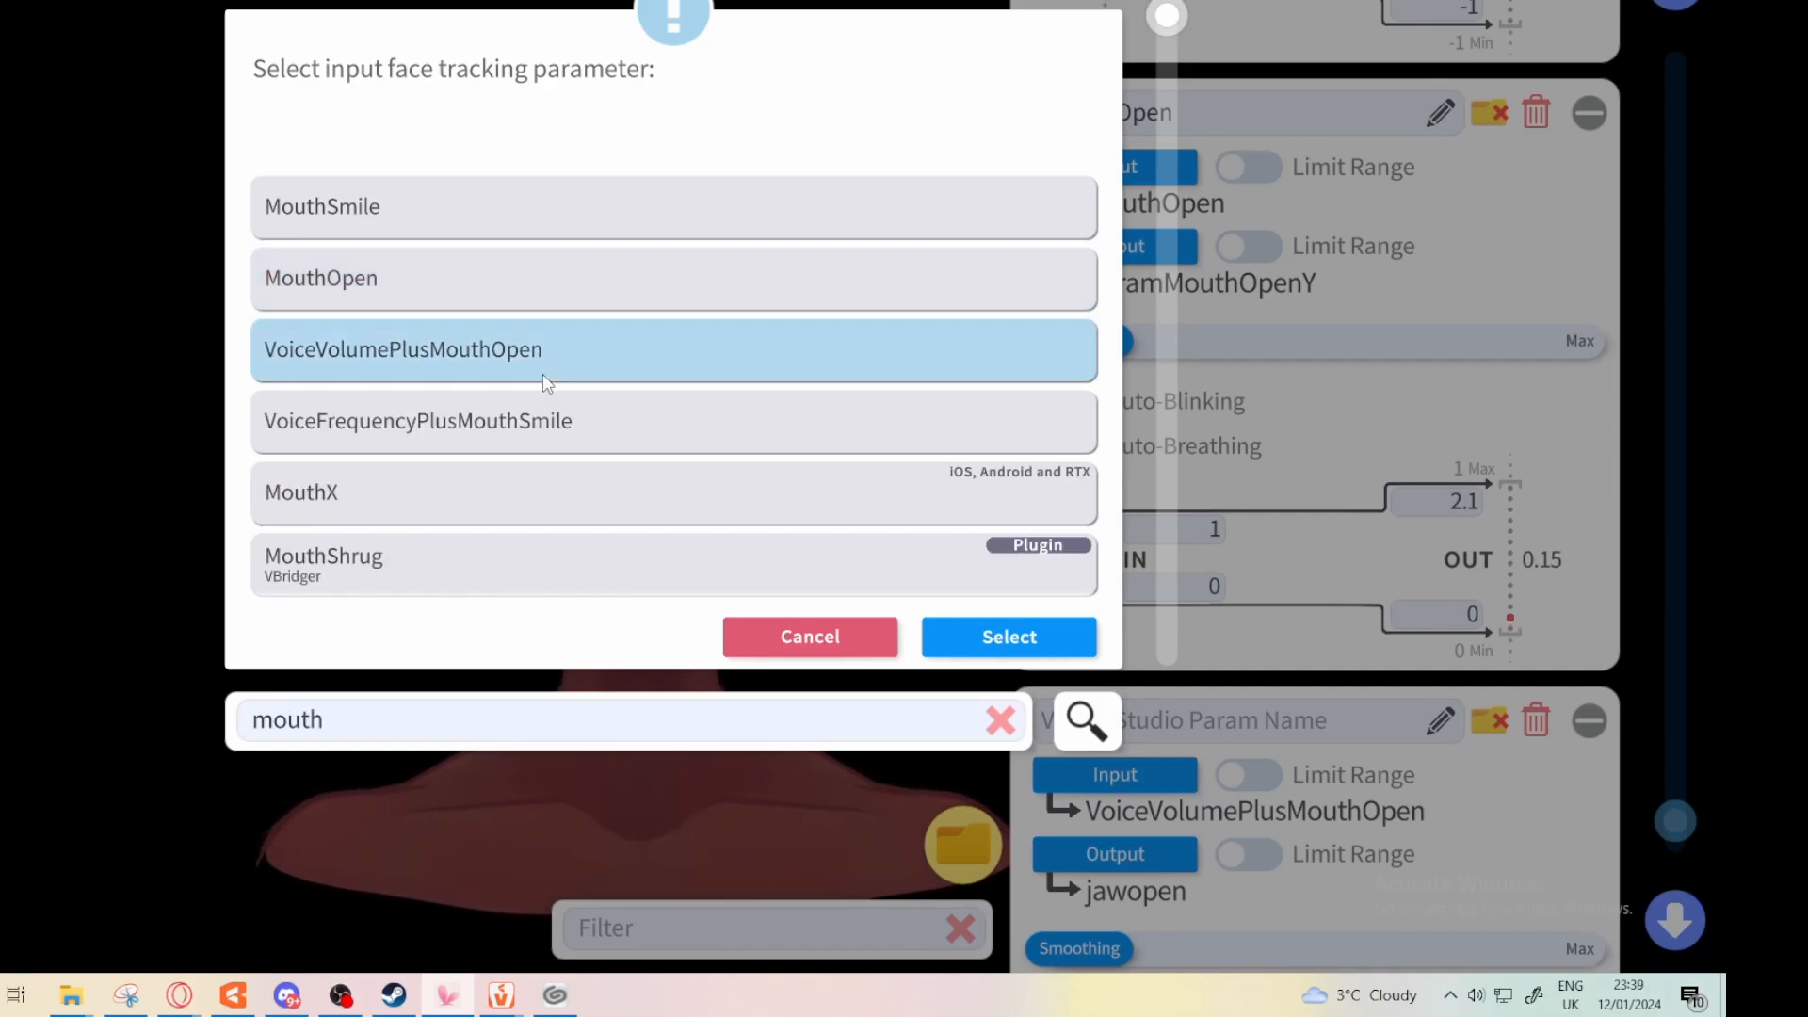
pyautogui.click(956, 648)
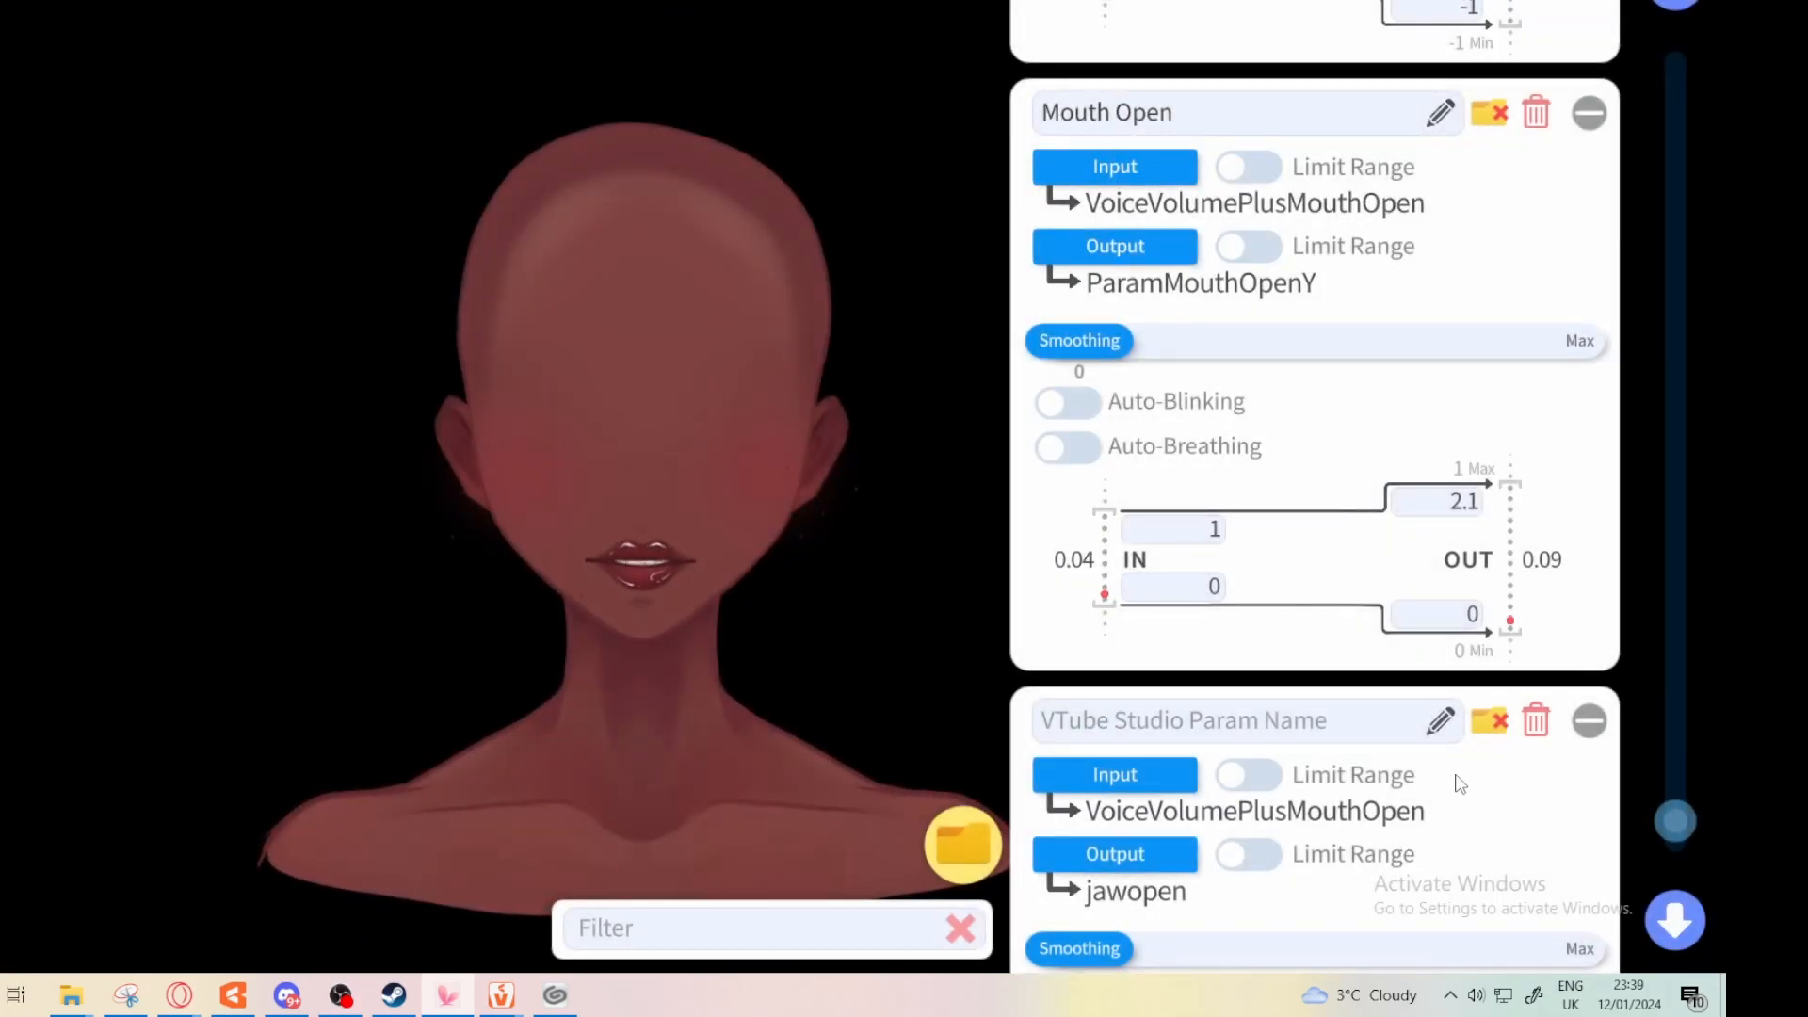
# Limit the jawopen parameter's input range with a minimum of 0.3 and set its maximum output to 1.9
pyautogui.scroll(-5, 1388, 332)
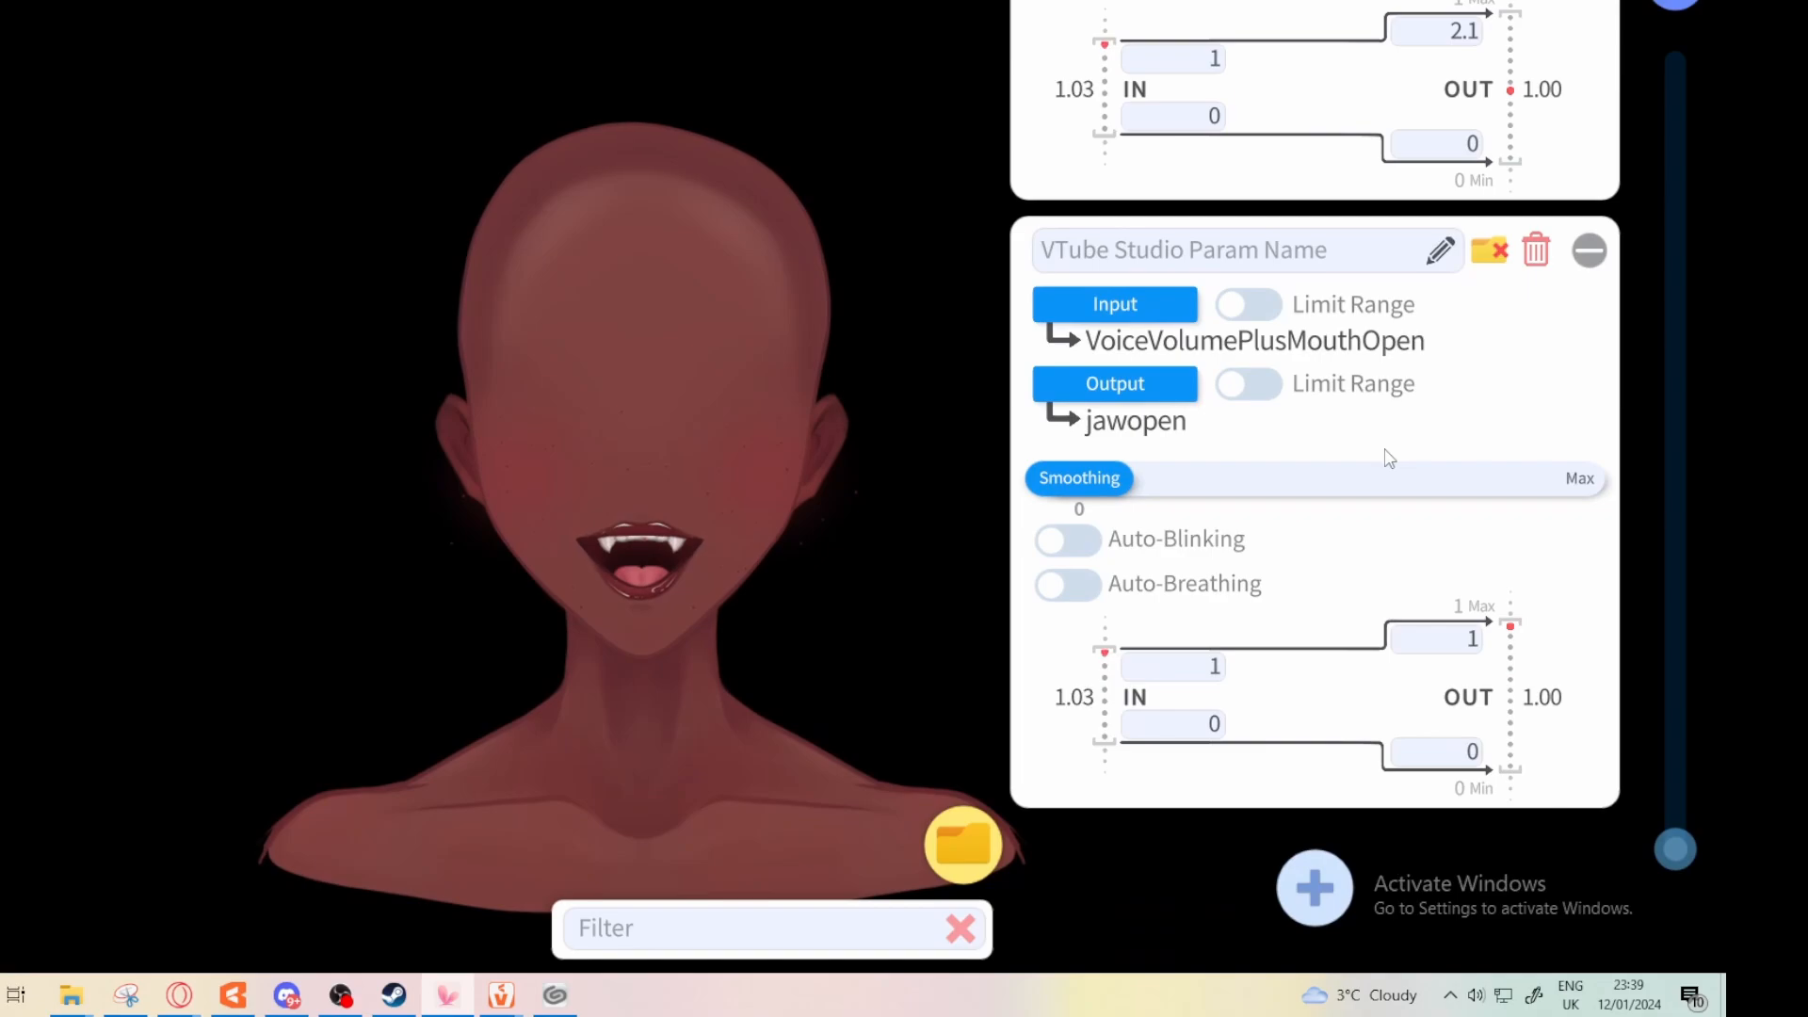
pyautogui.scroll(10, 1324, 606)
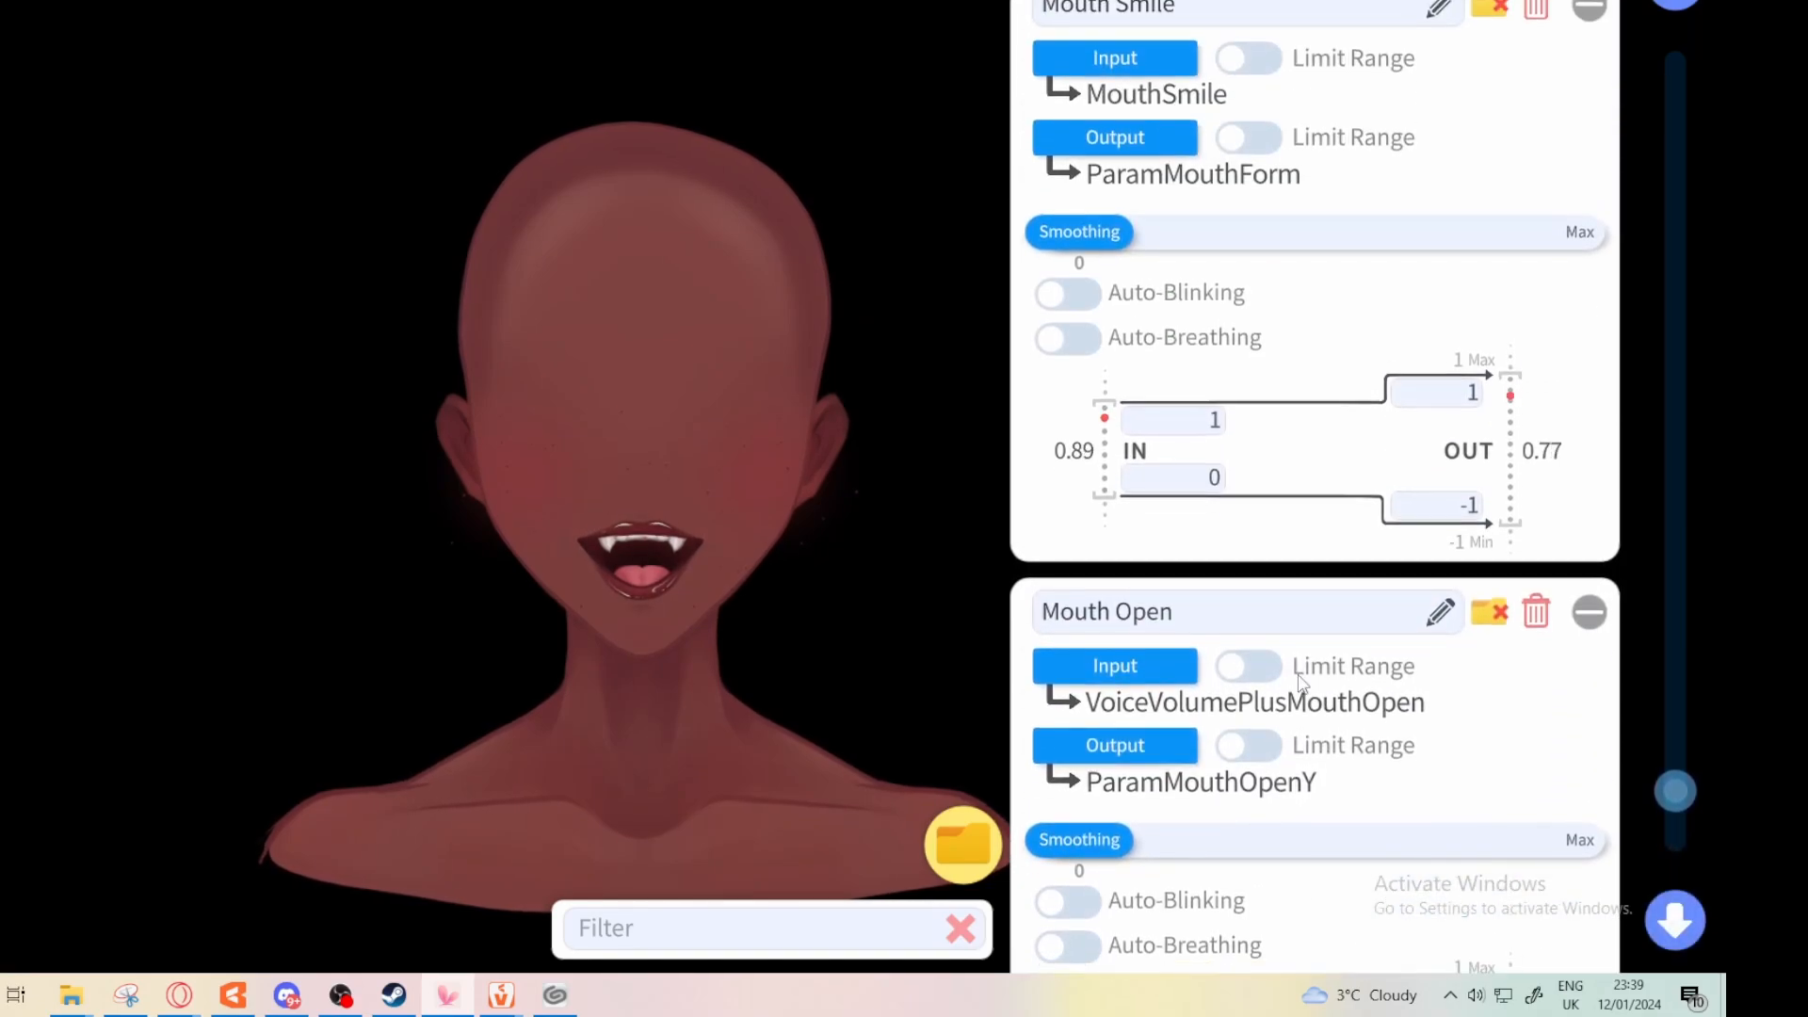
pyautogui.scroll(-10, 1299, 678)
pyautogui.scroll(7, 1302, 589)
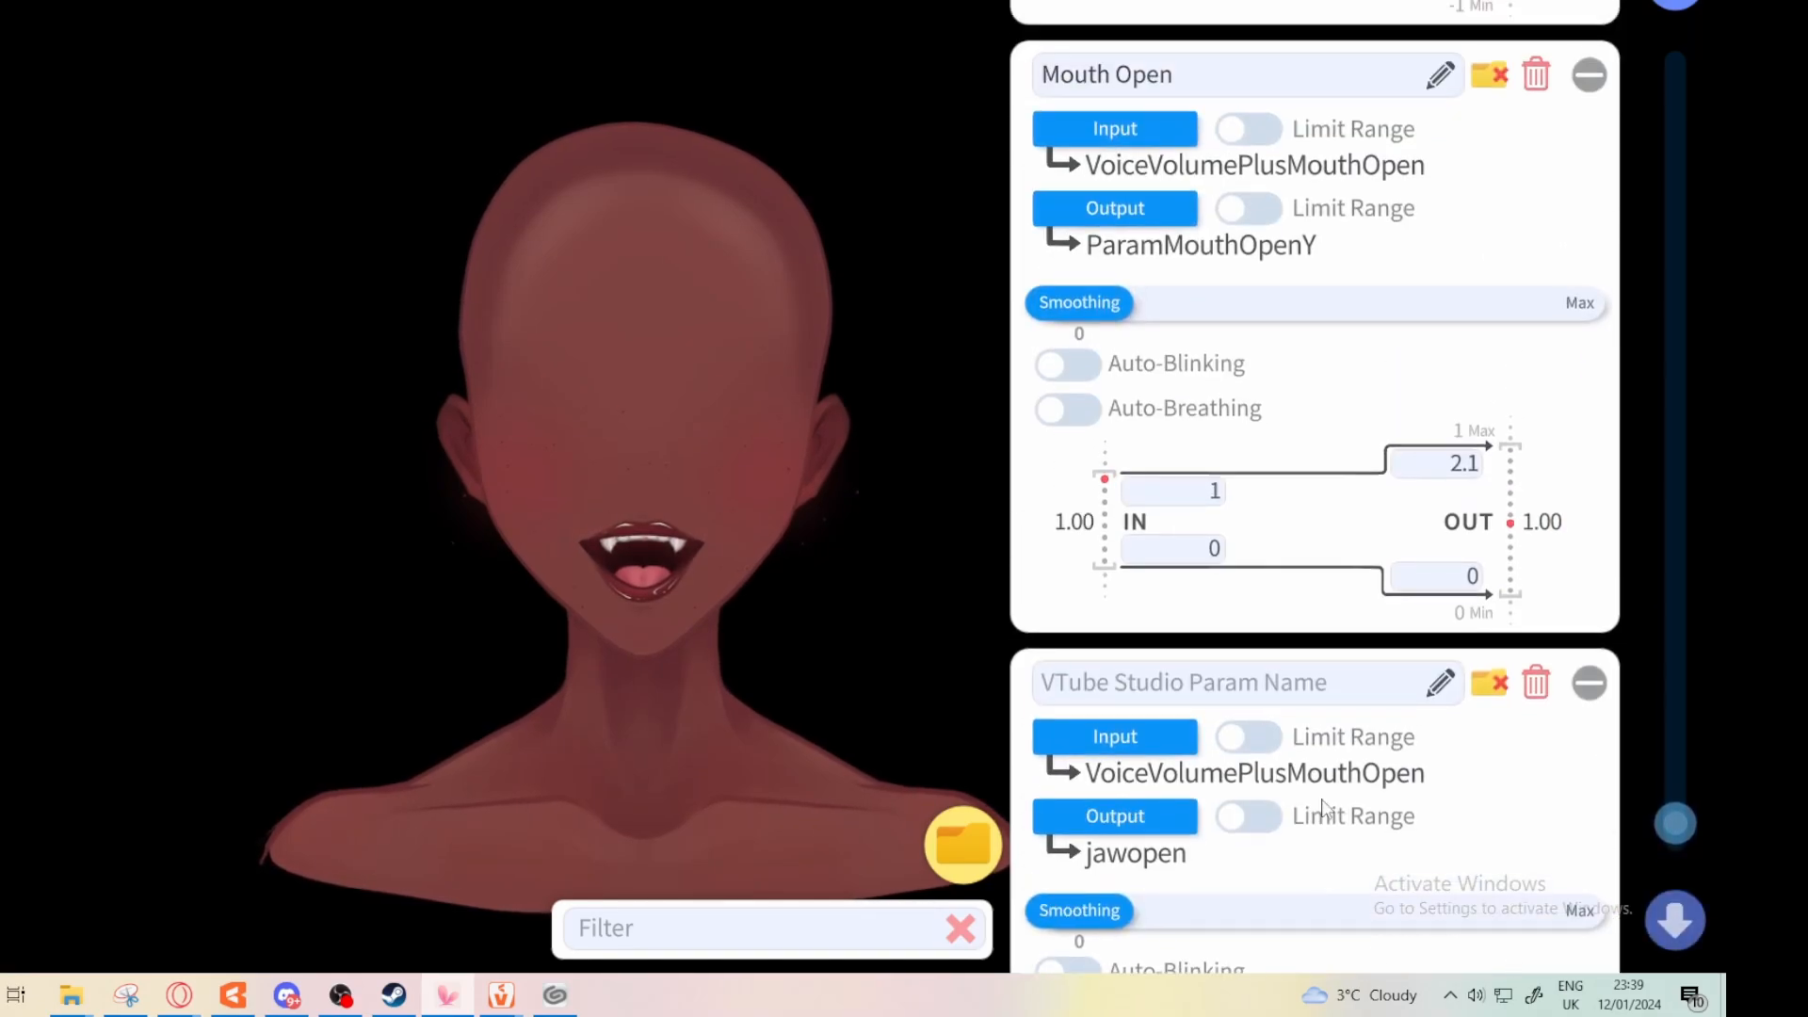
pyautogui.scroll(-6, 1322, 742)
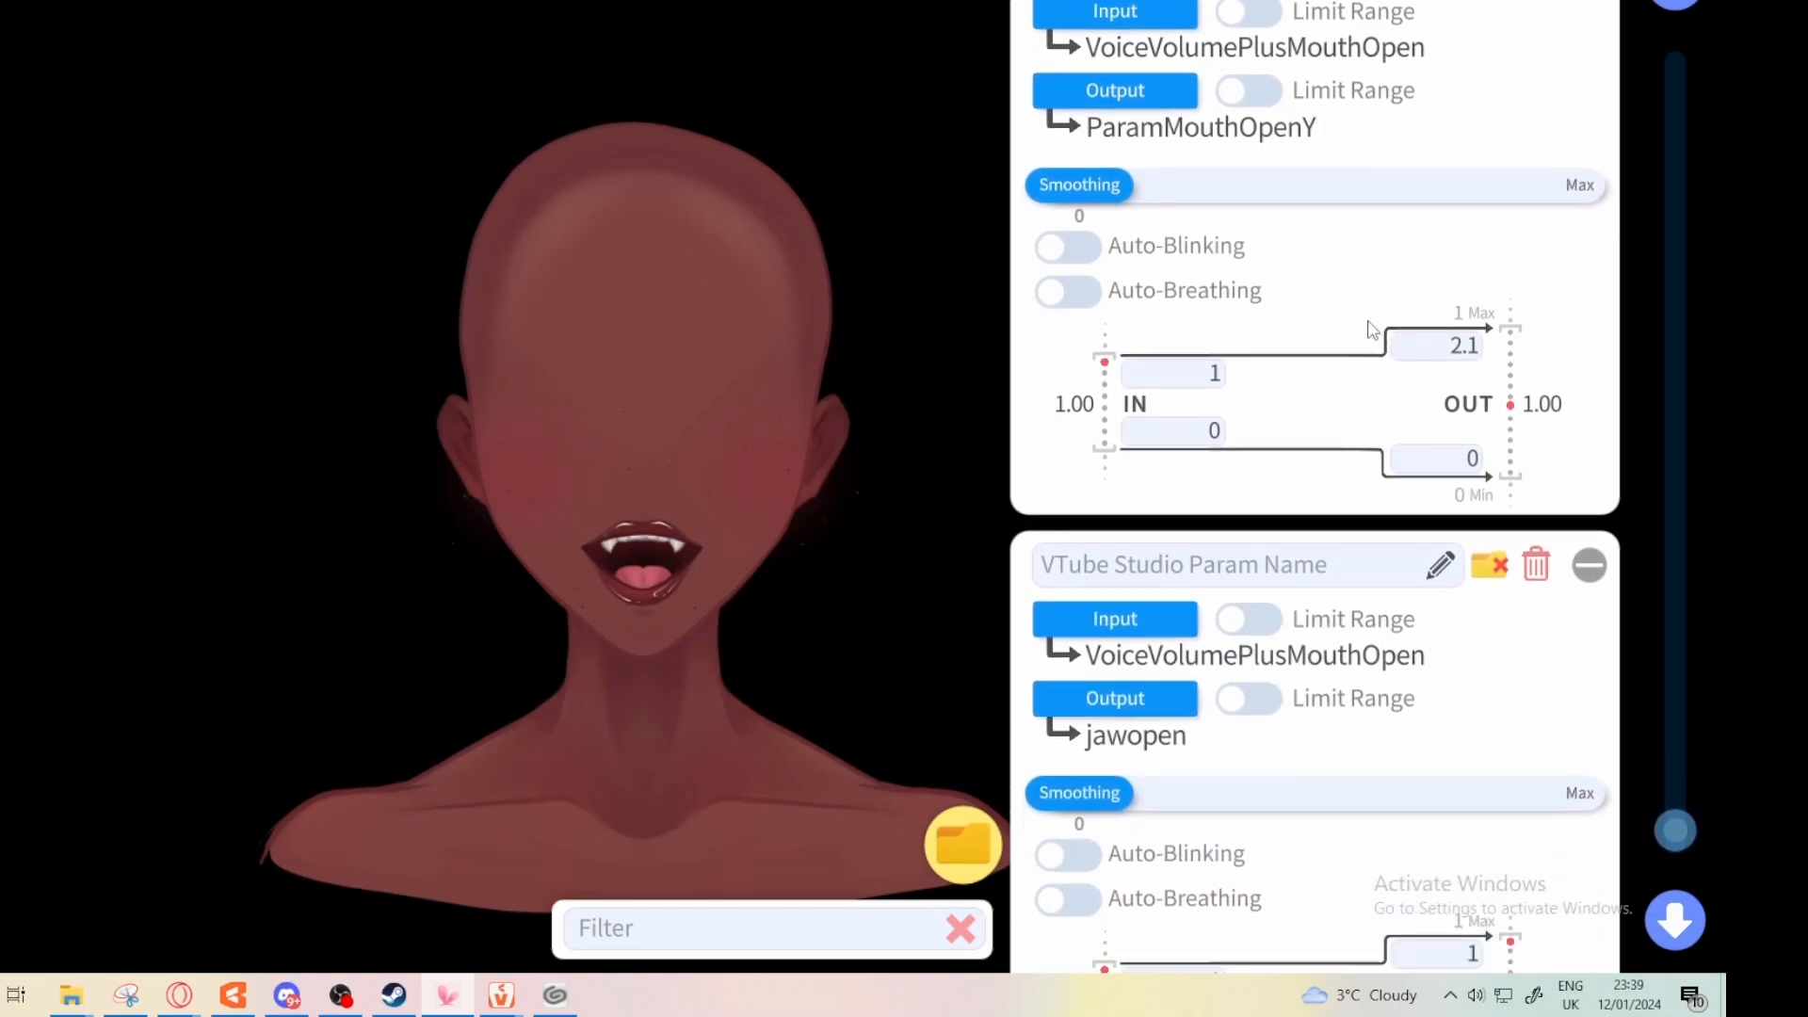
pyautogui.click(1474, 721)
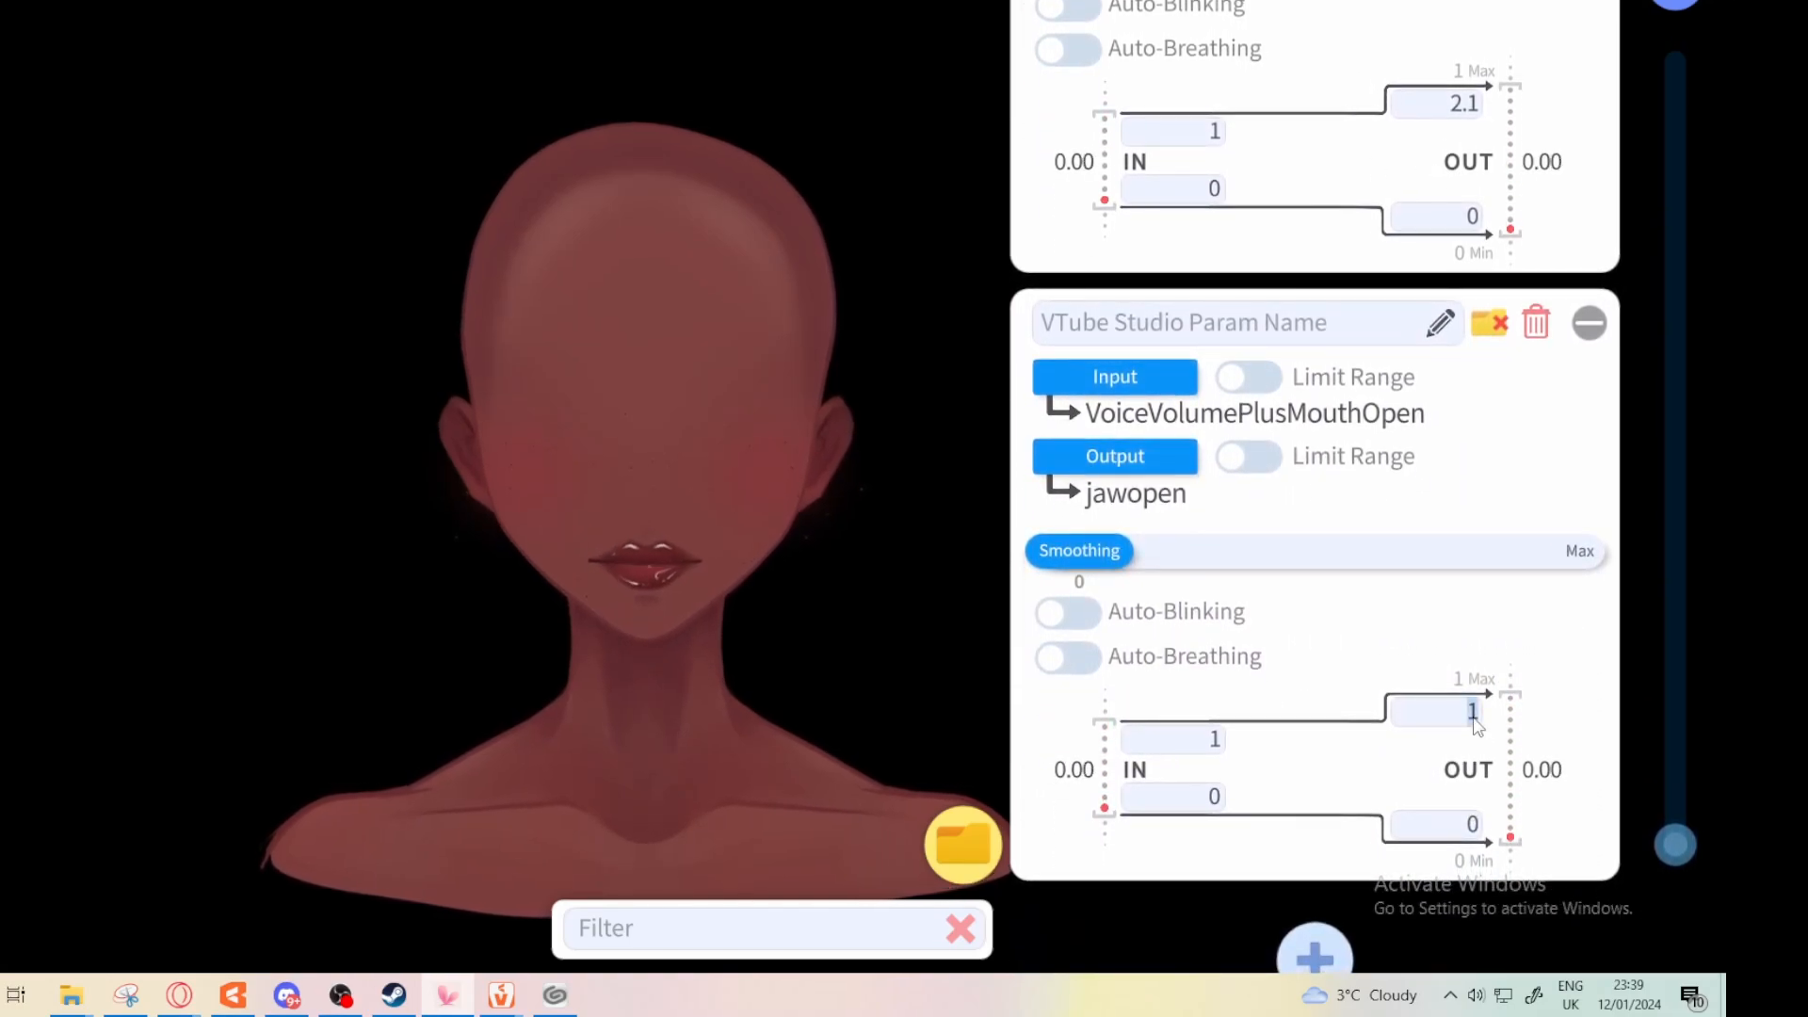
pyautogui.write('2.1')
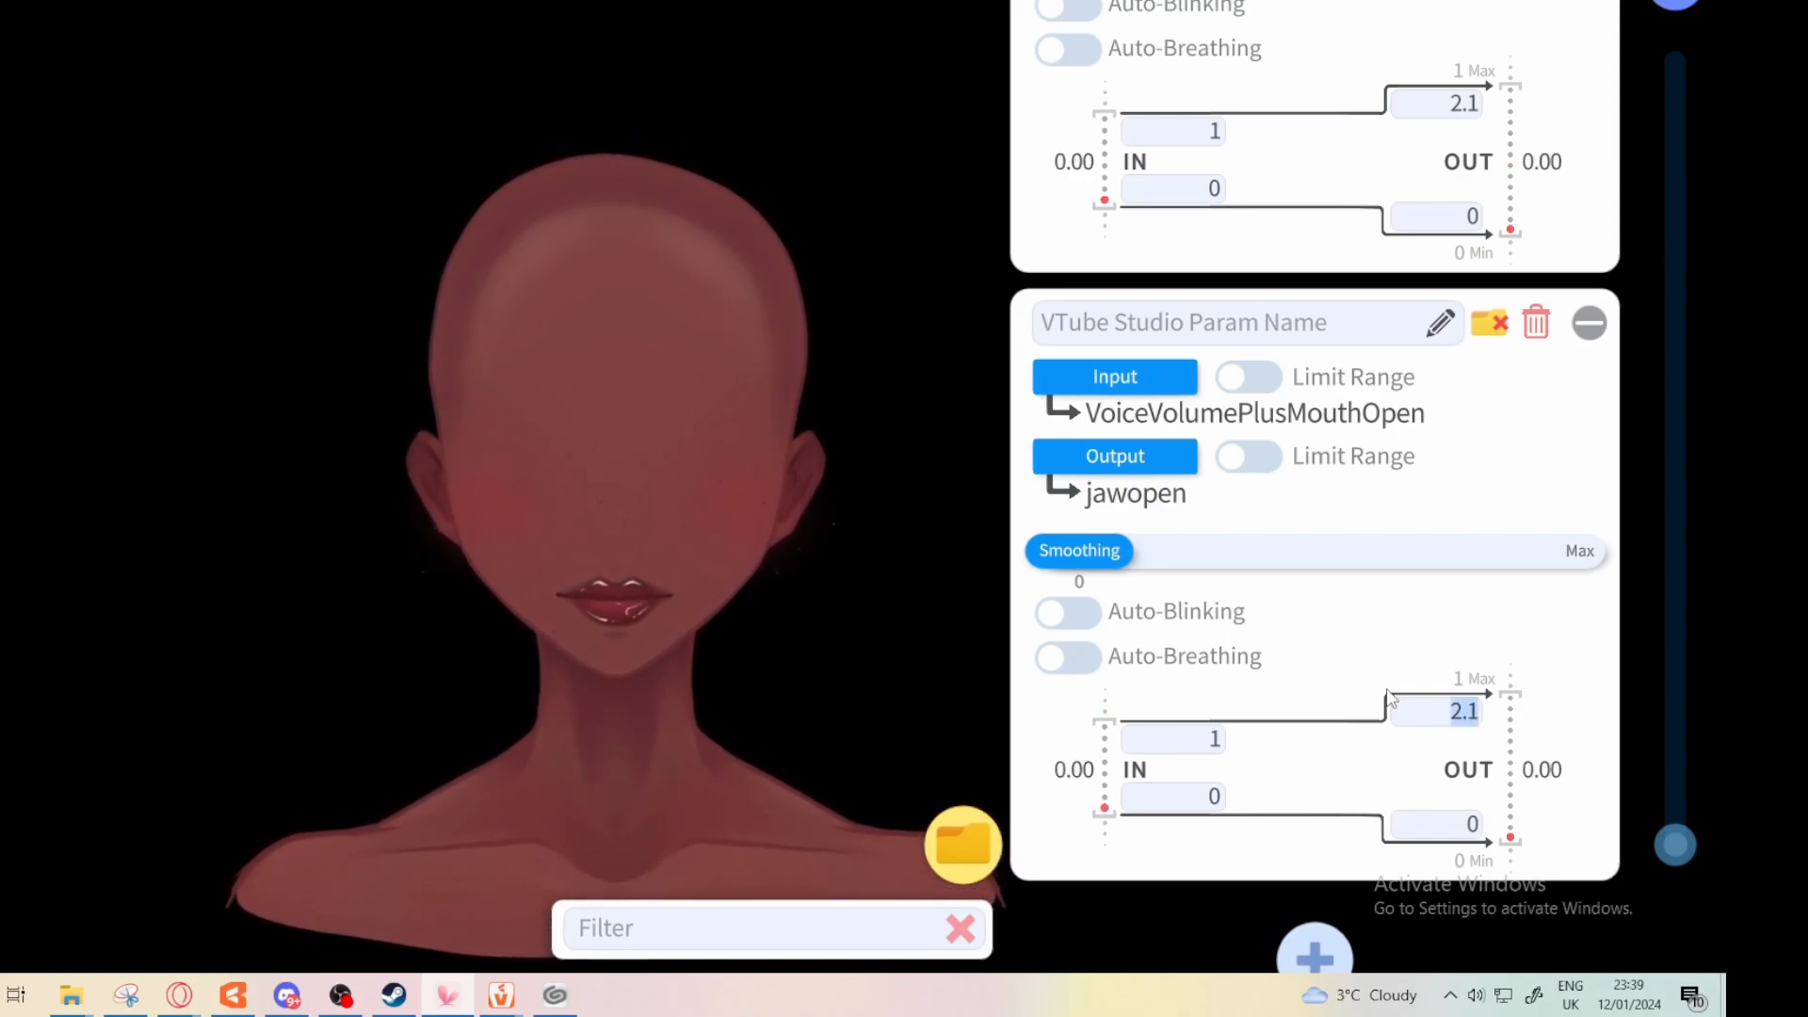
pyautogui.write('2')
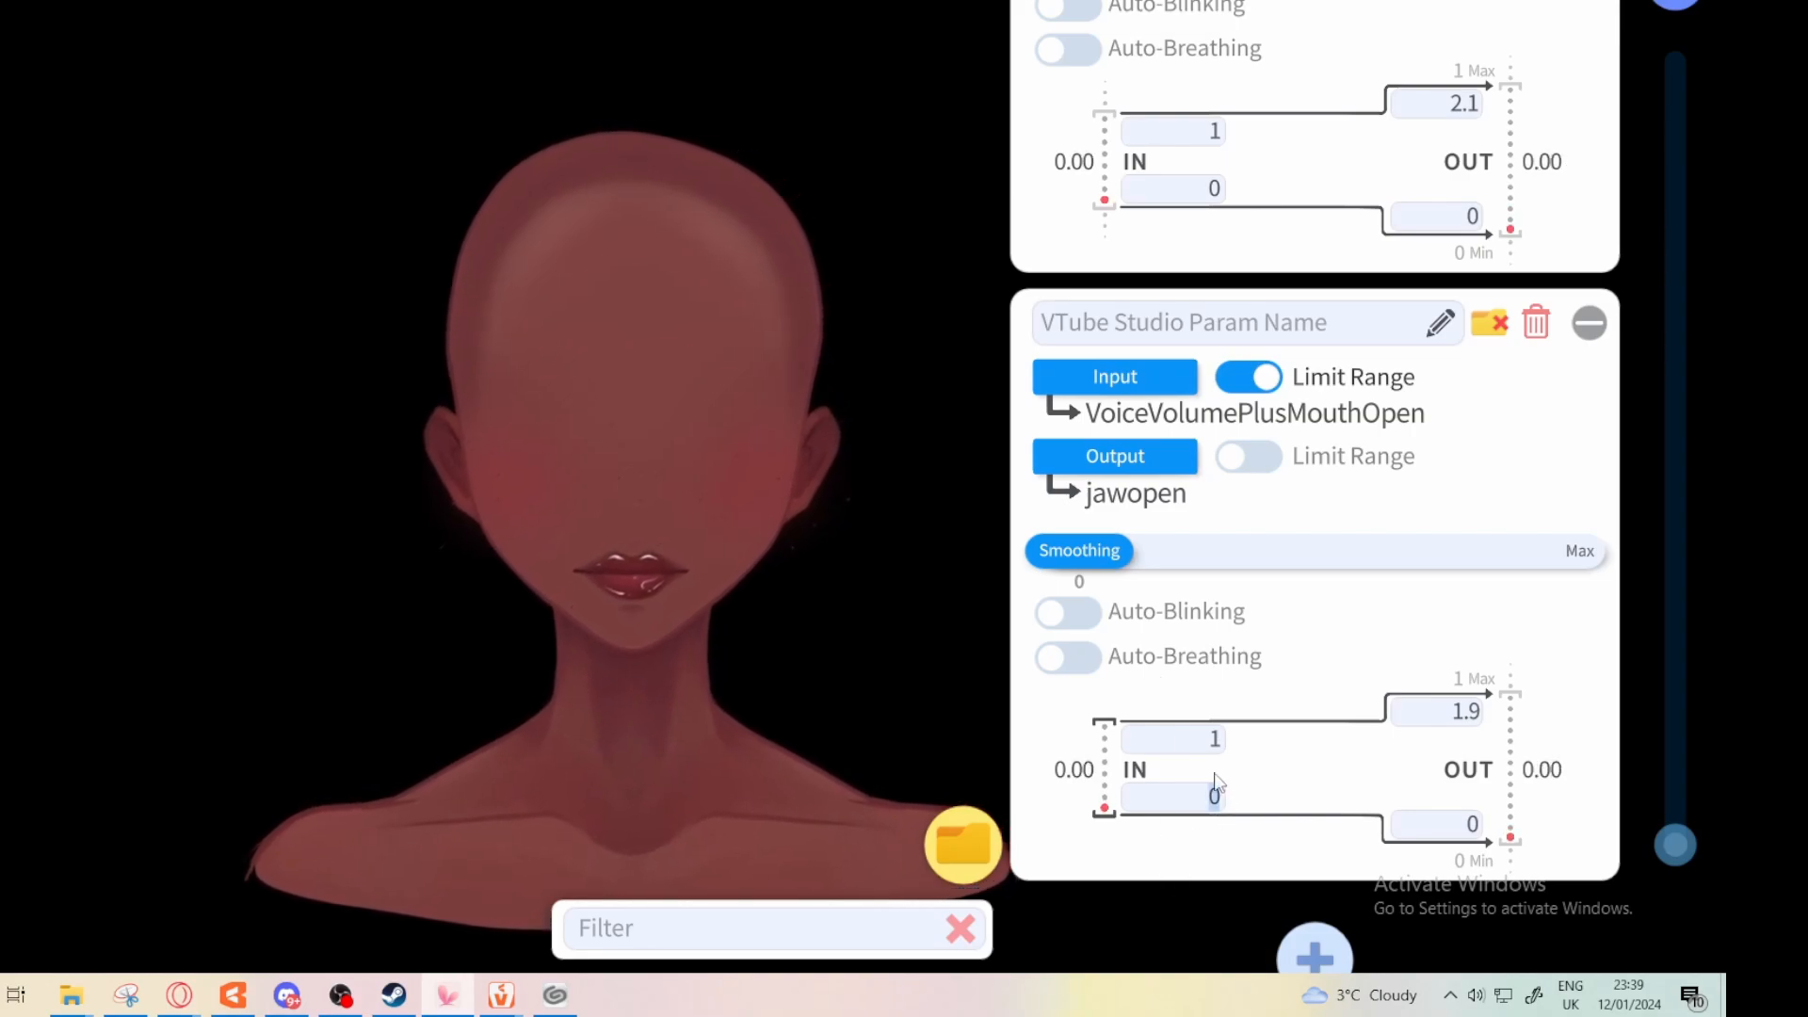
pyautogui.write('.3')
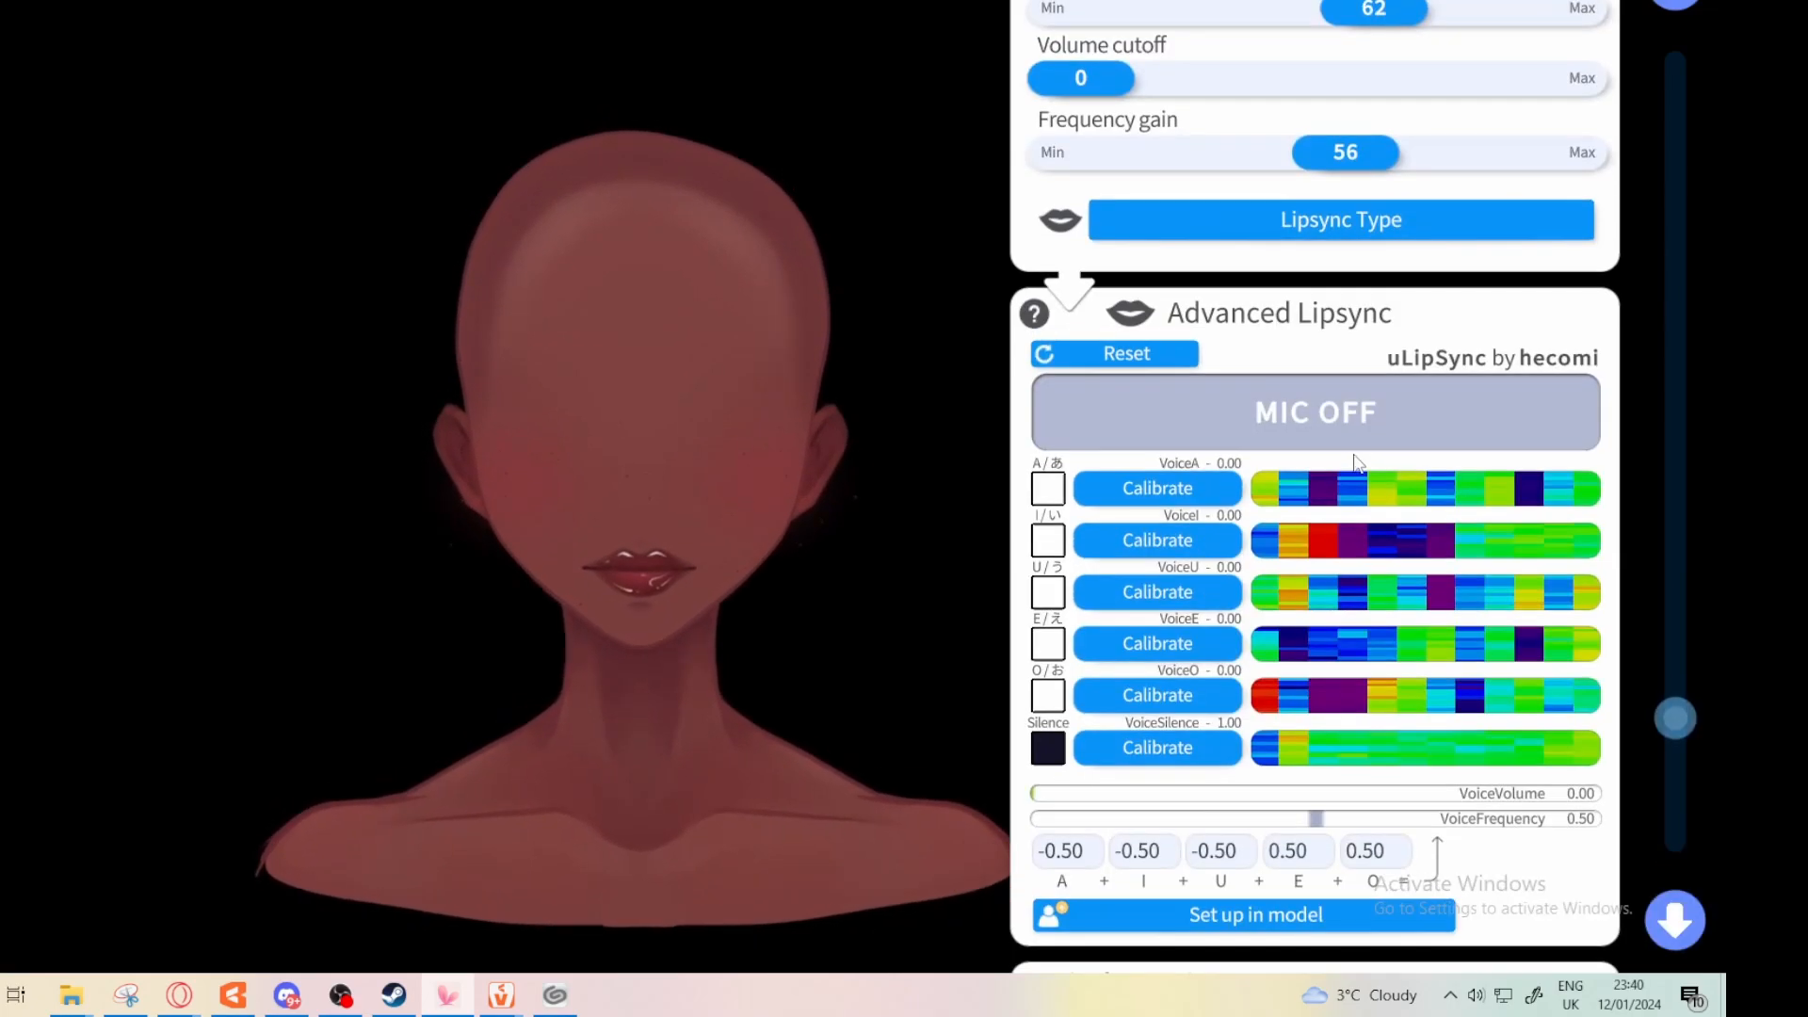
# Choose Microphone (4- HyperX QuadCast S) as the lipsync microphone
pyautogui.scroll(3, 1356, 461)
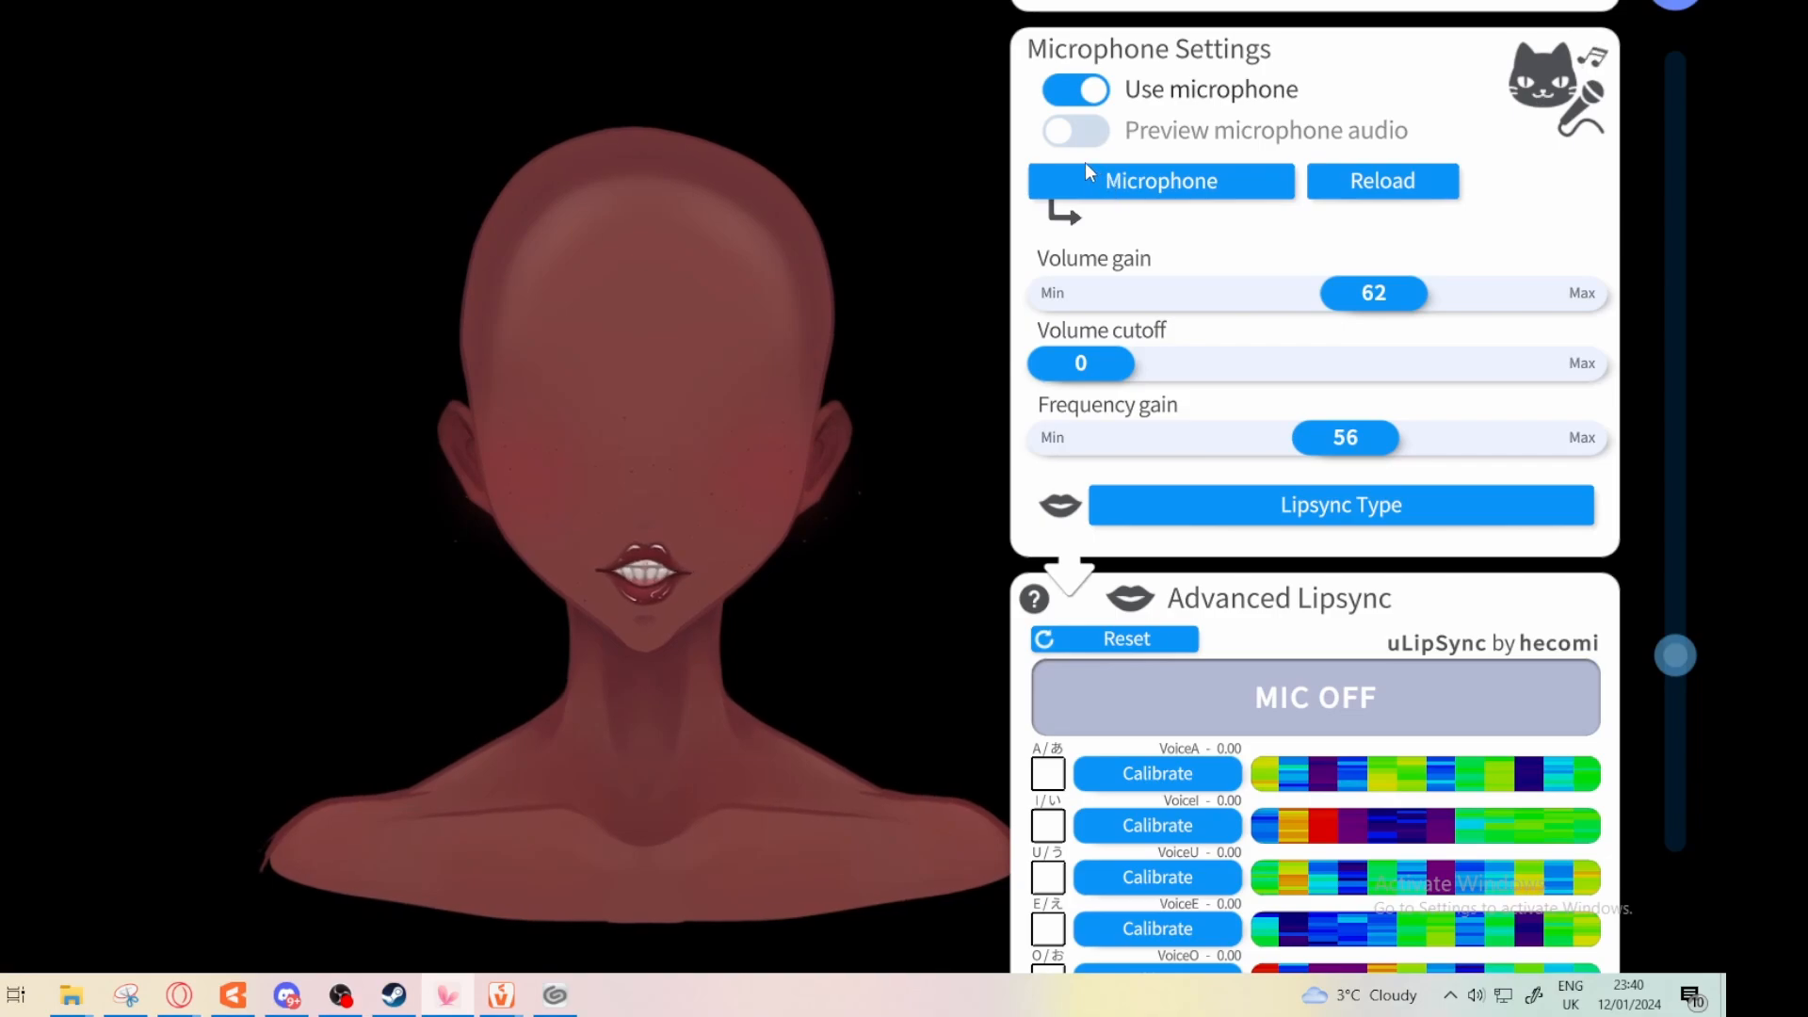
pyautogui.click(1230, 185)
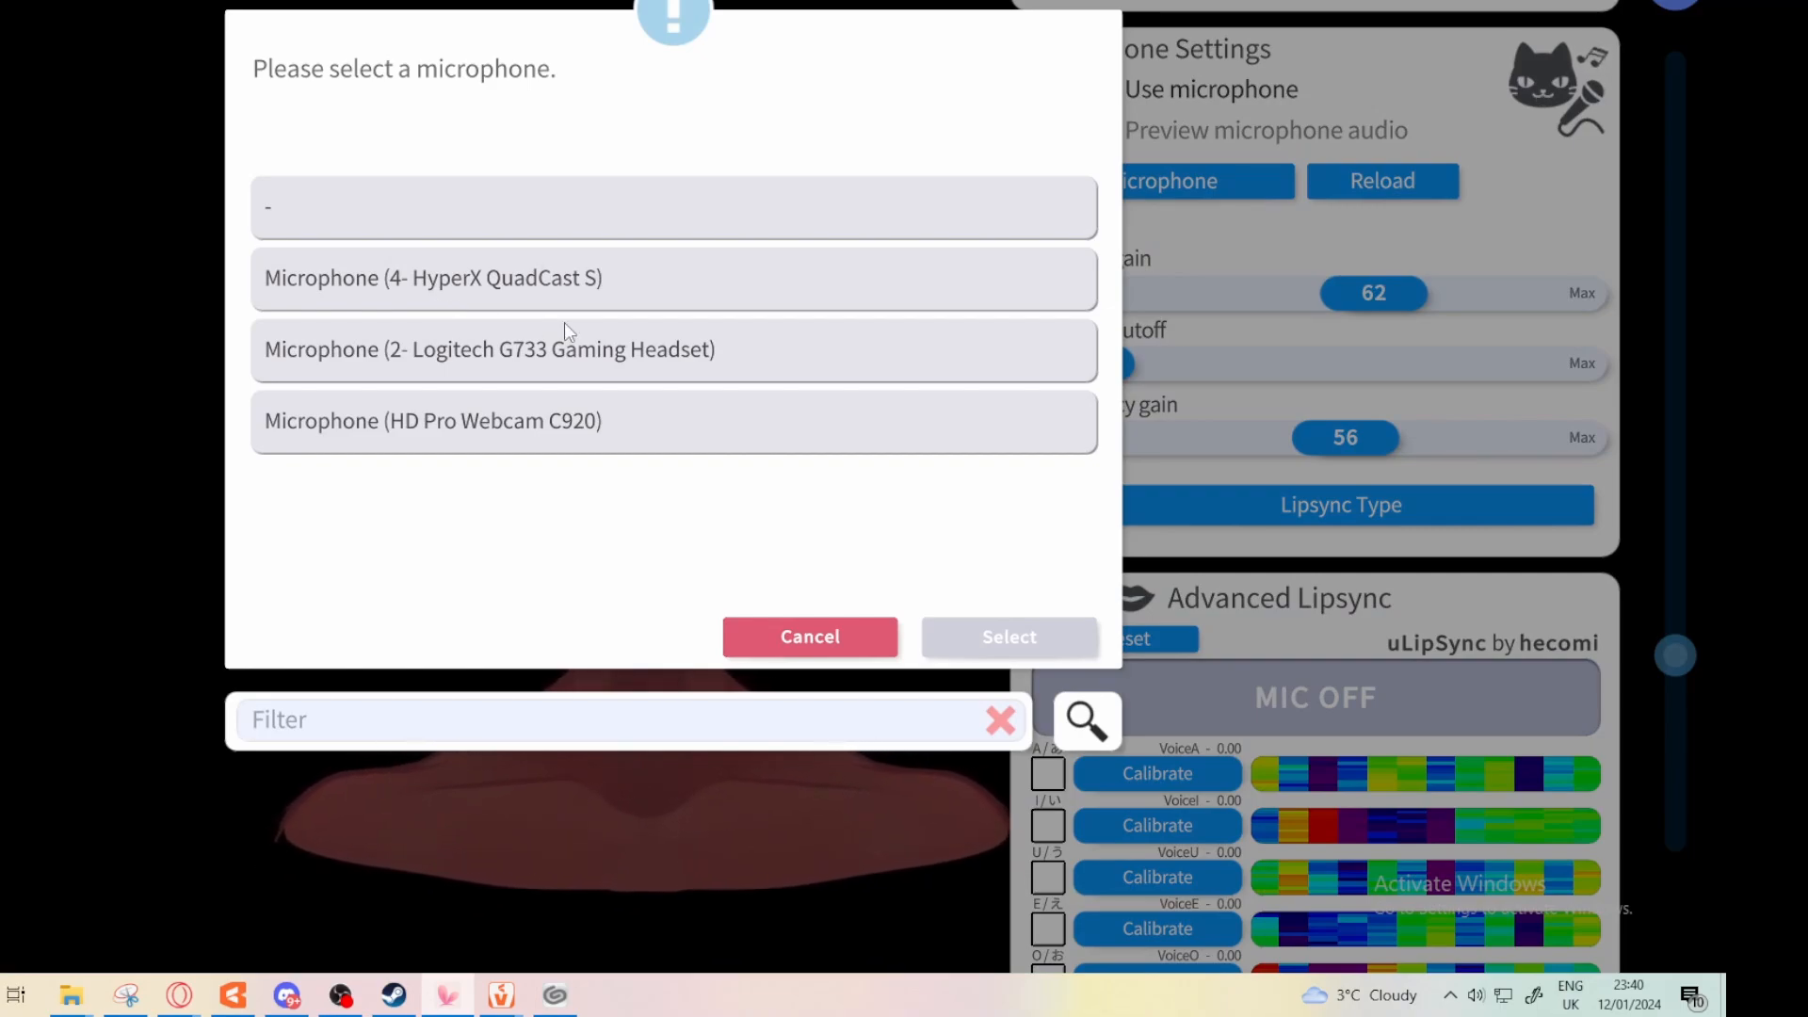
pyautogui.click(584, 301)
pyautogui.click(958, 644)
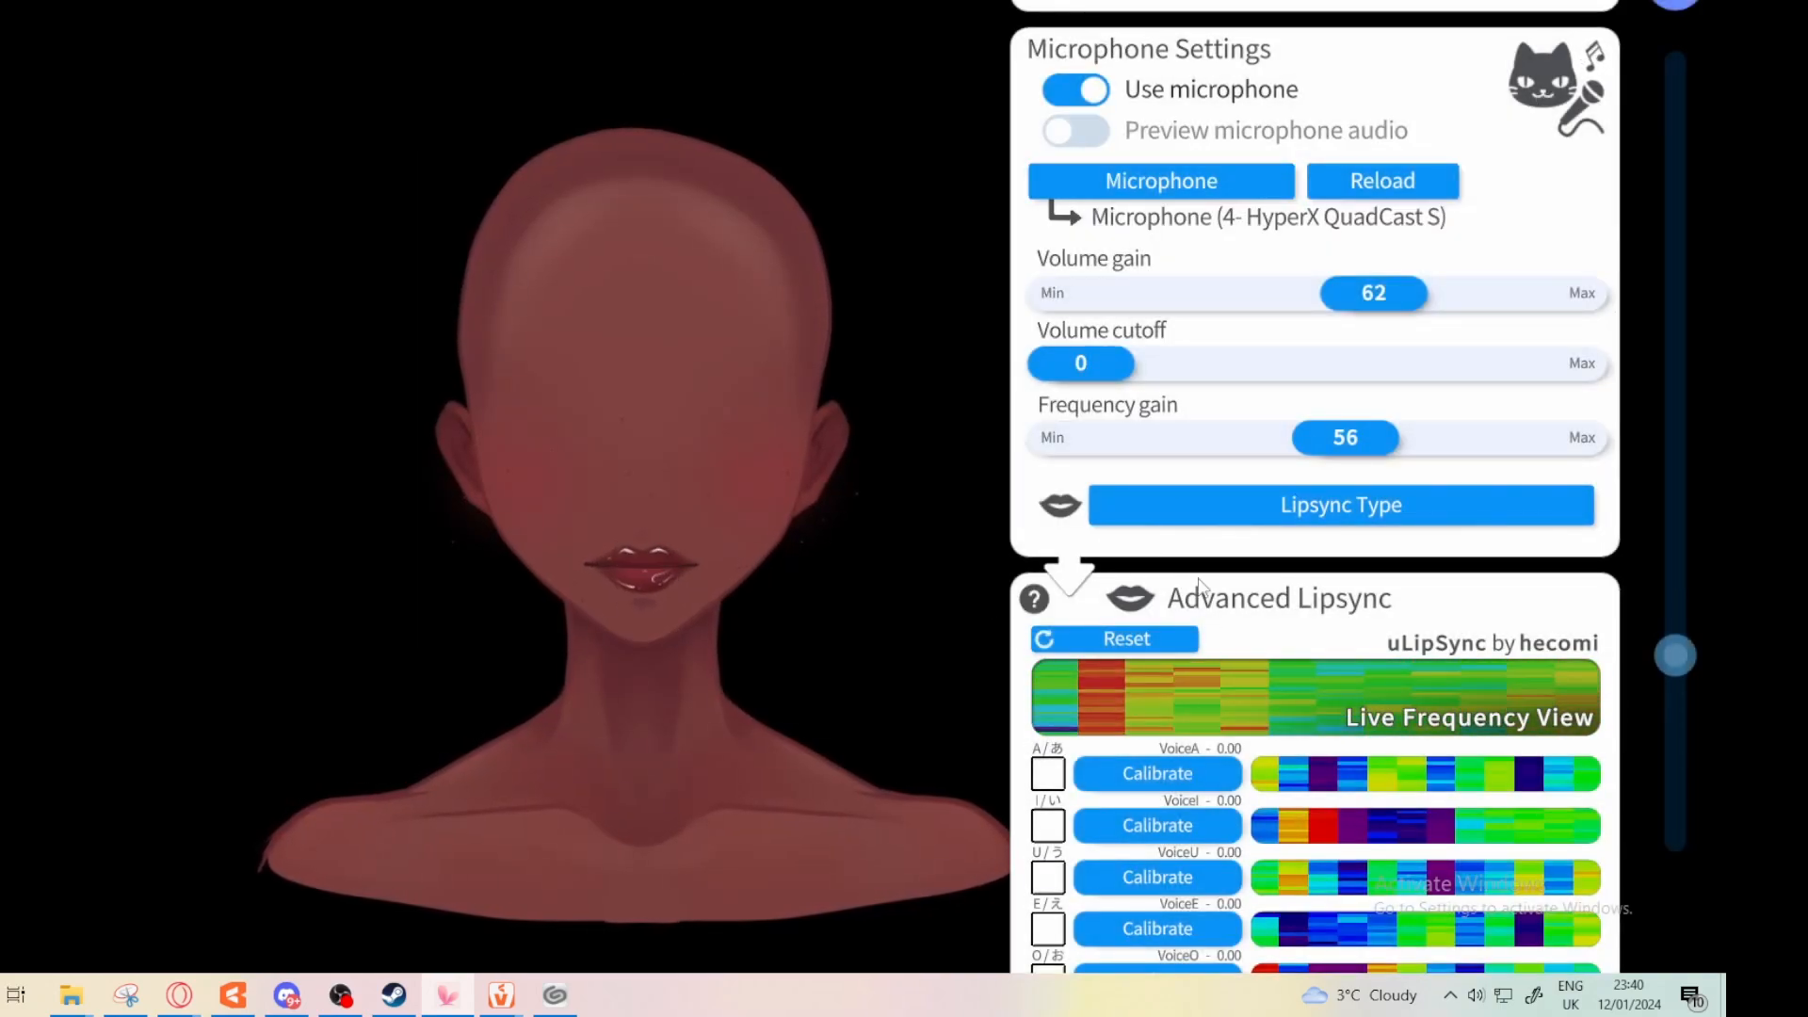
# Calibrate the Advanced Lipsync profiles for silence, A, I, U and E
pyautogui.scroll(-4, 1204, 247)
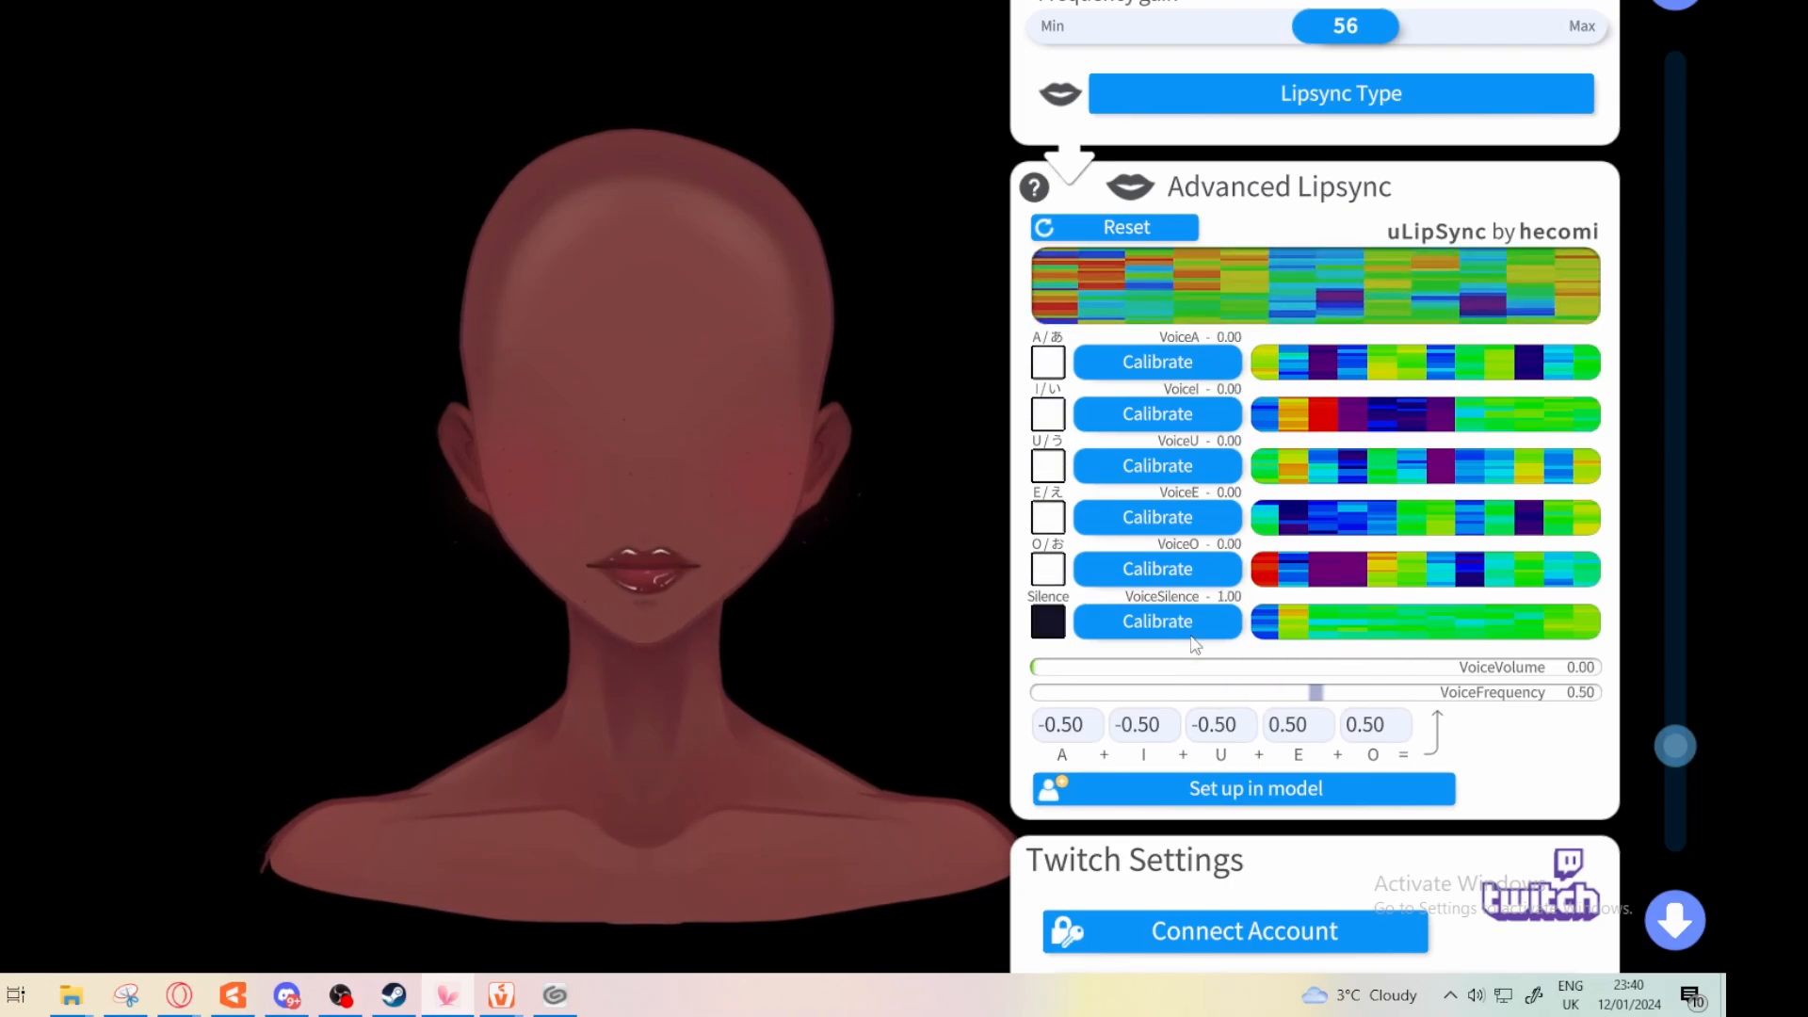
pyautogui.click(1191, 625)
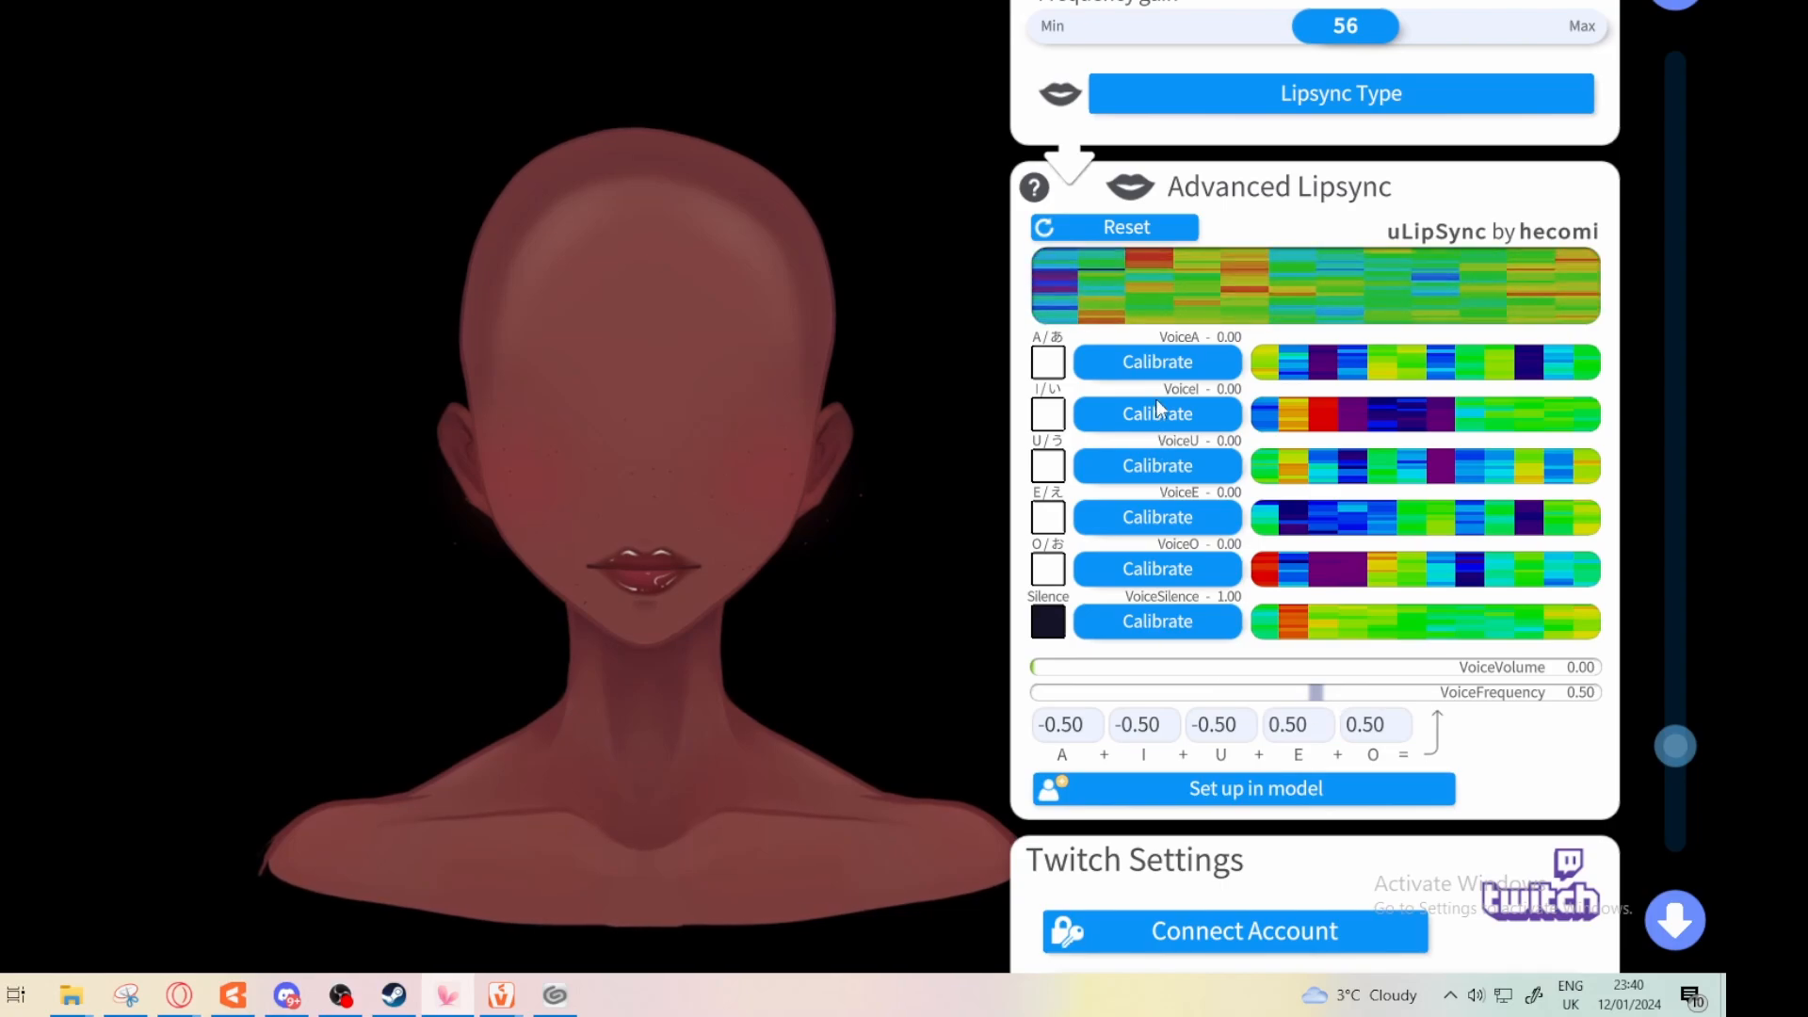
pyautogui.click(1154, 363)
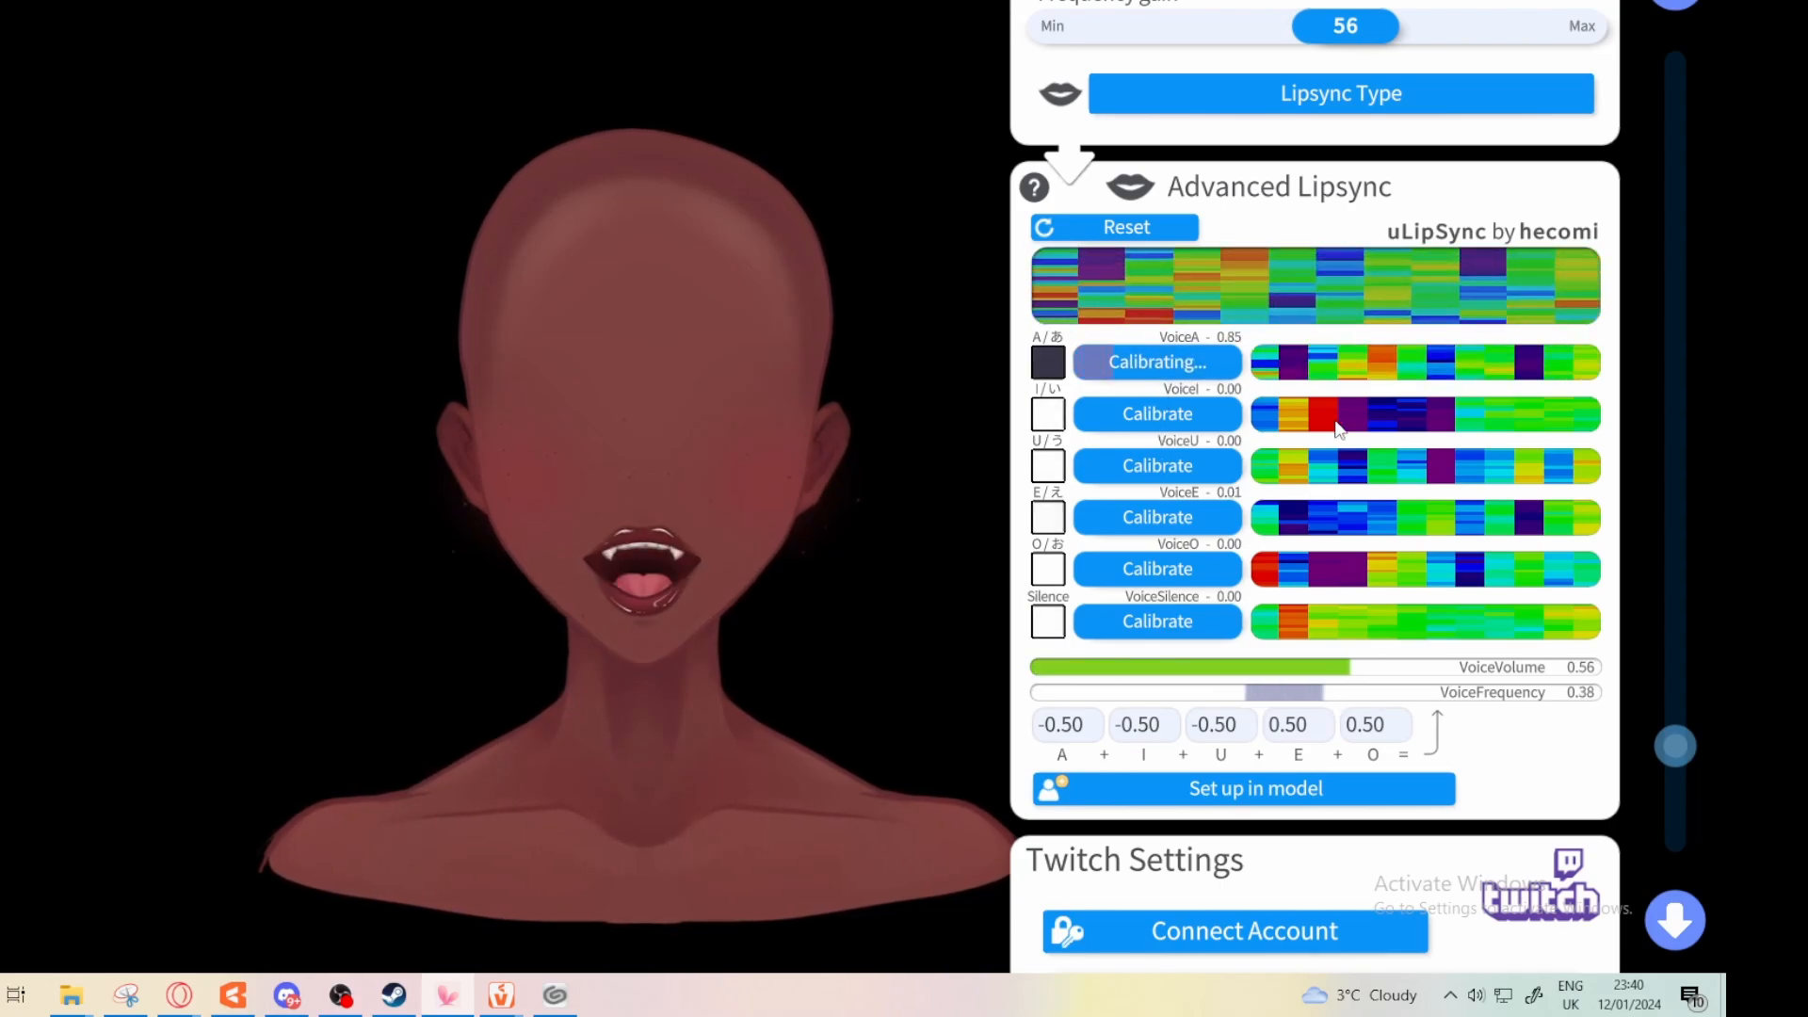
pyautogui.click(1163, 429)
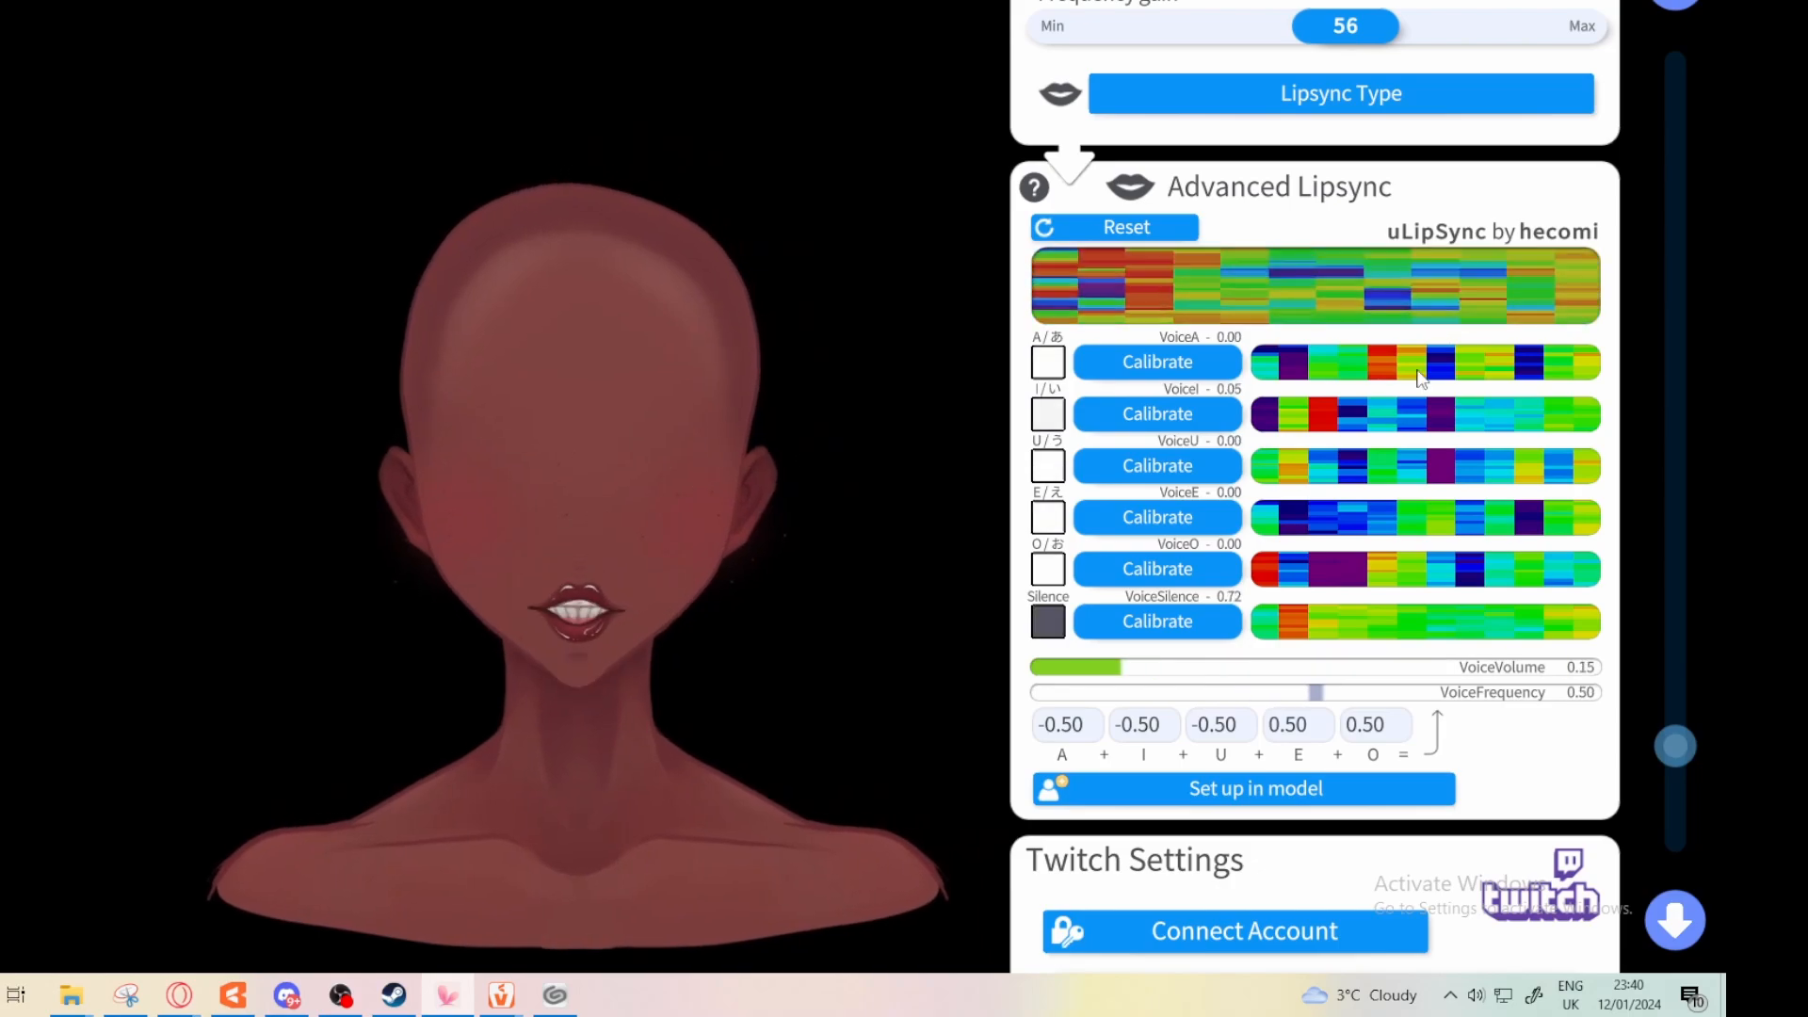
pyautogui.click(1232, 471)
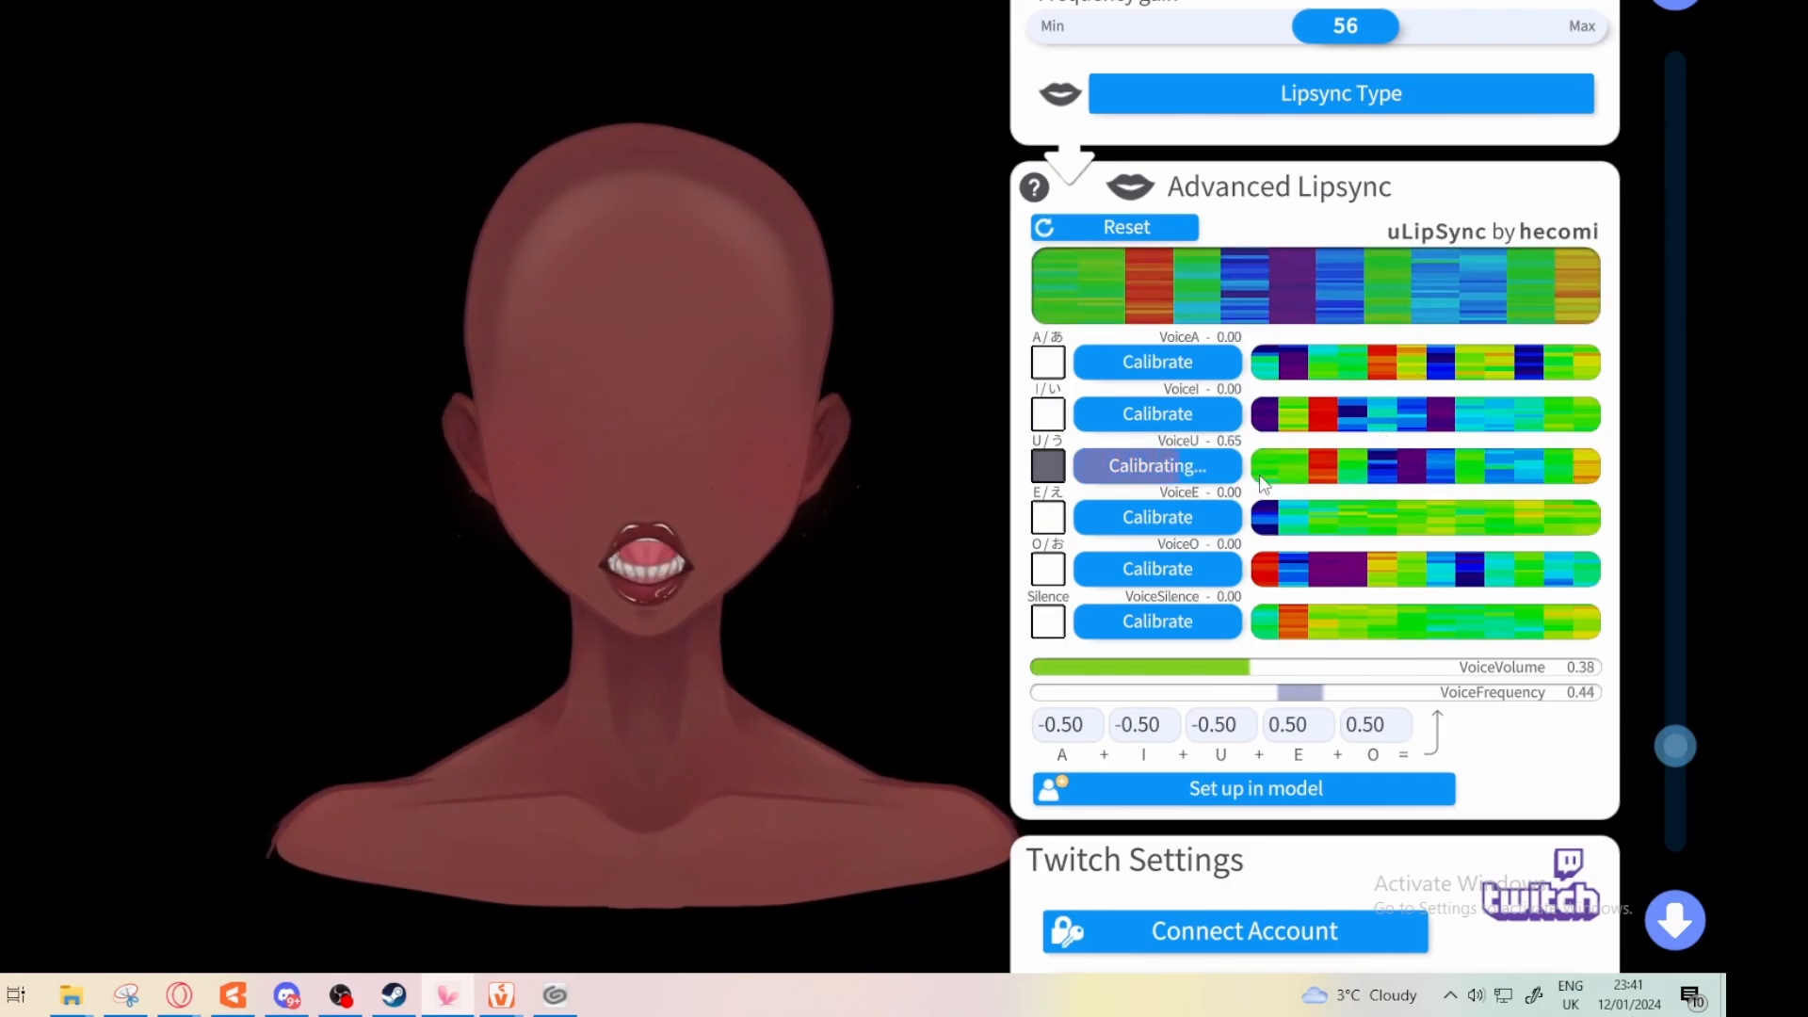
pyautogui.click(1229, 518)
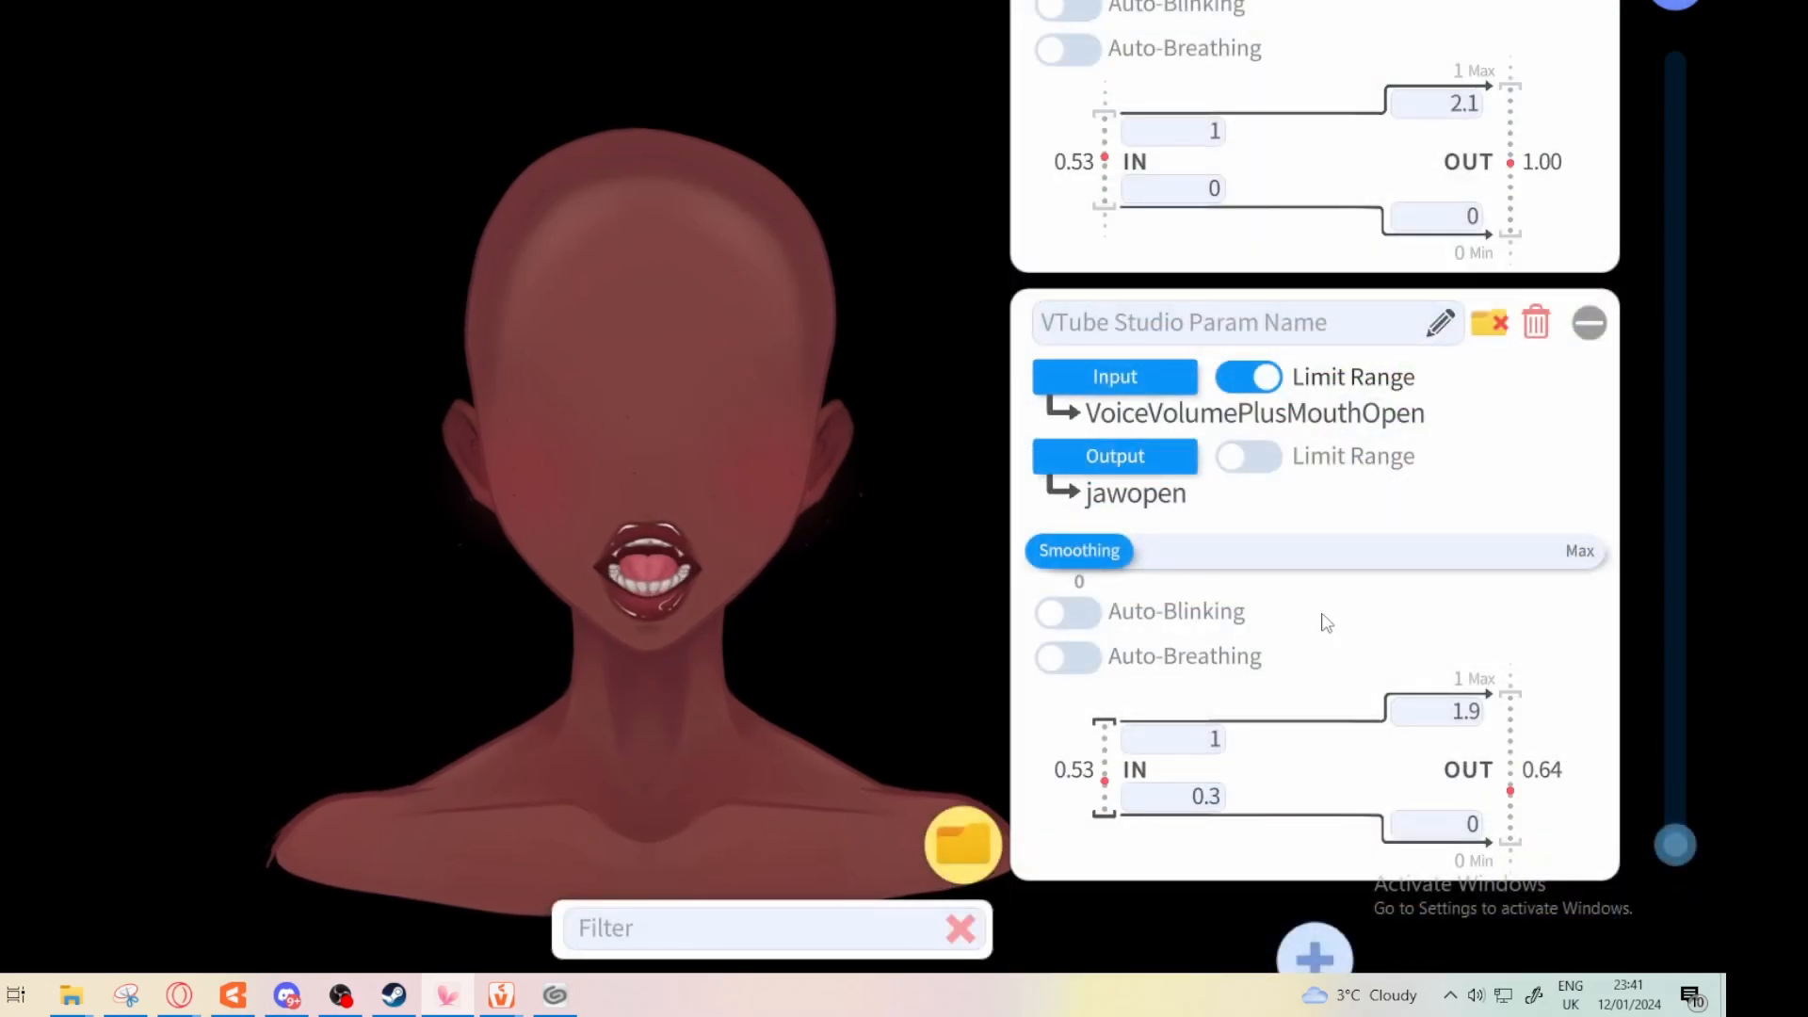
# Add several empty tracking parameters below the jawopen parameter
pyautogui.scroll(4, 1323, 659)
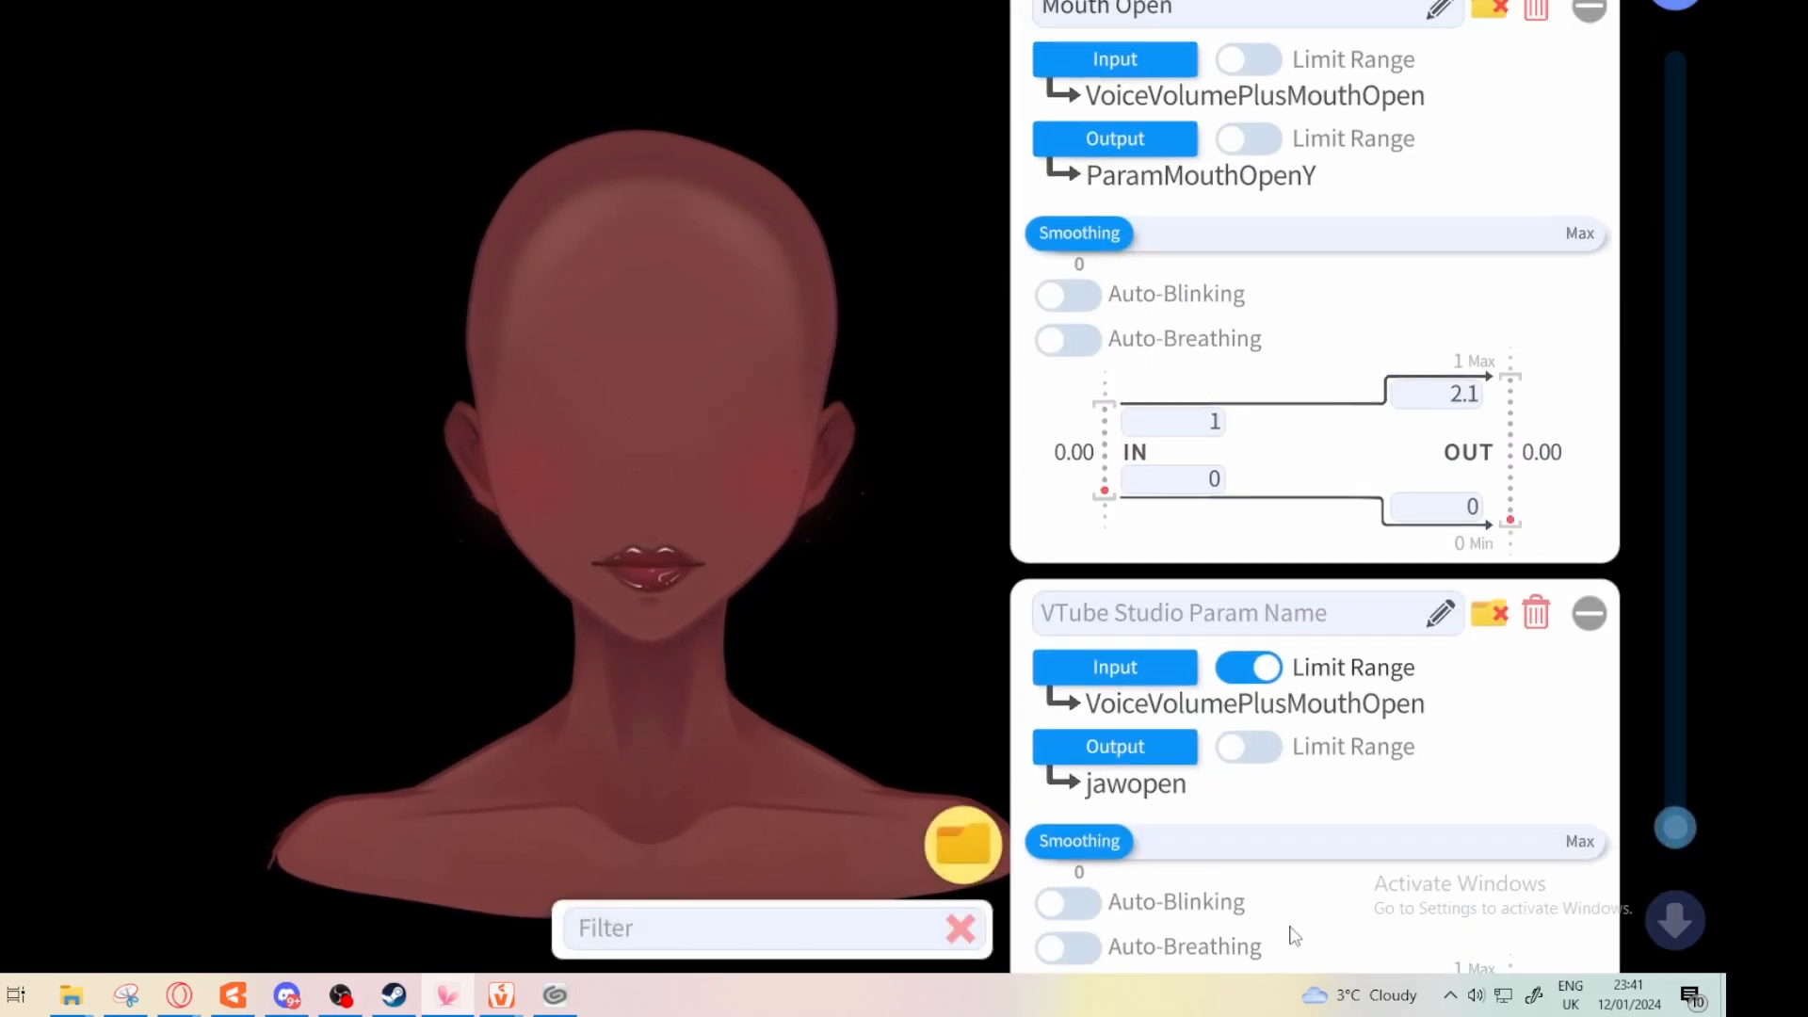
pyautogui.scroll(-5, 1313, 734)
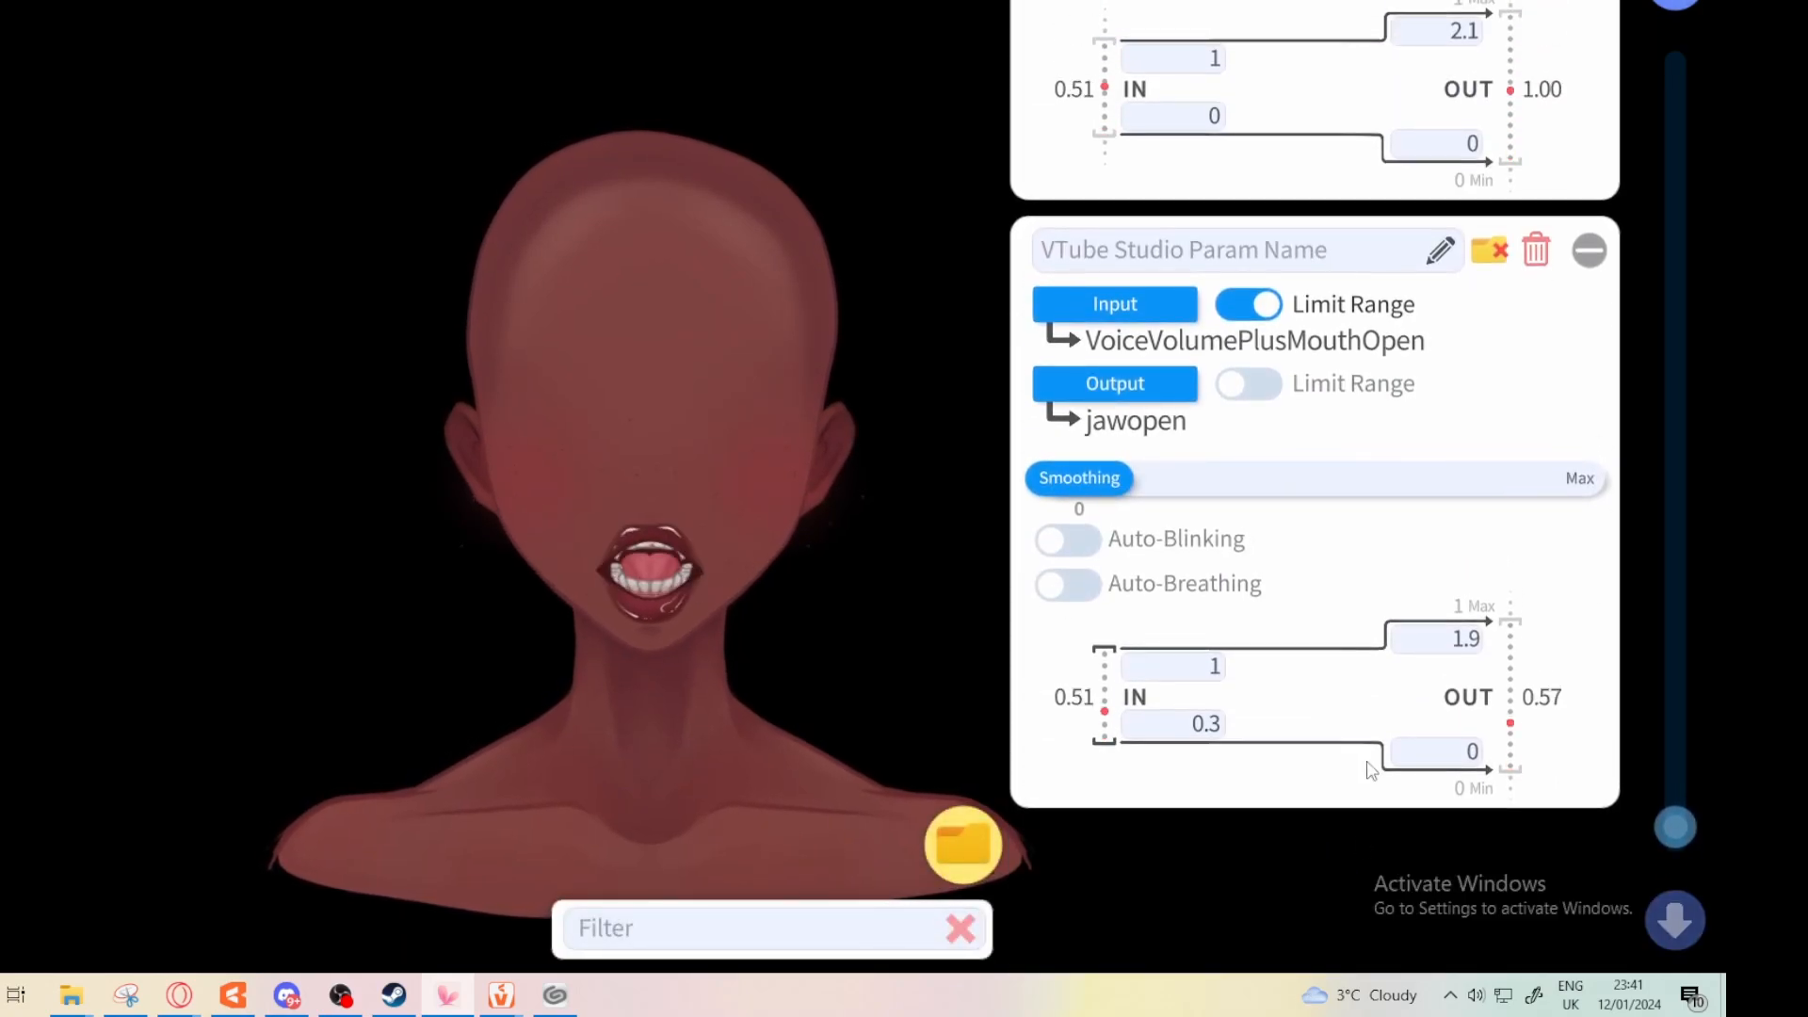
pyautogui.click(1314, 882)
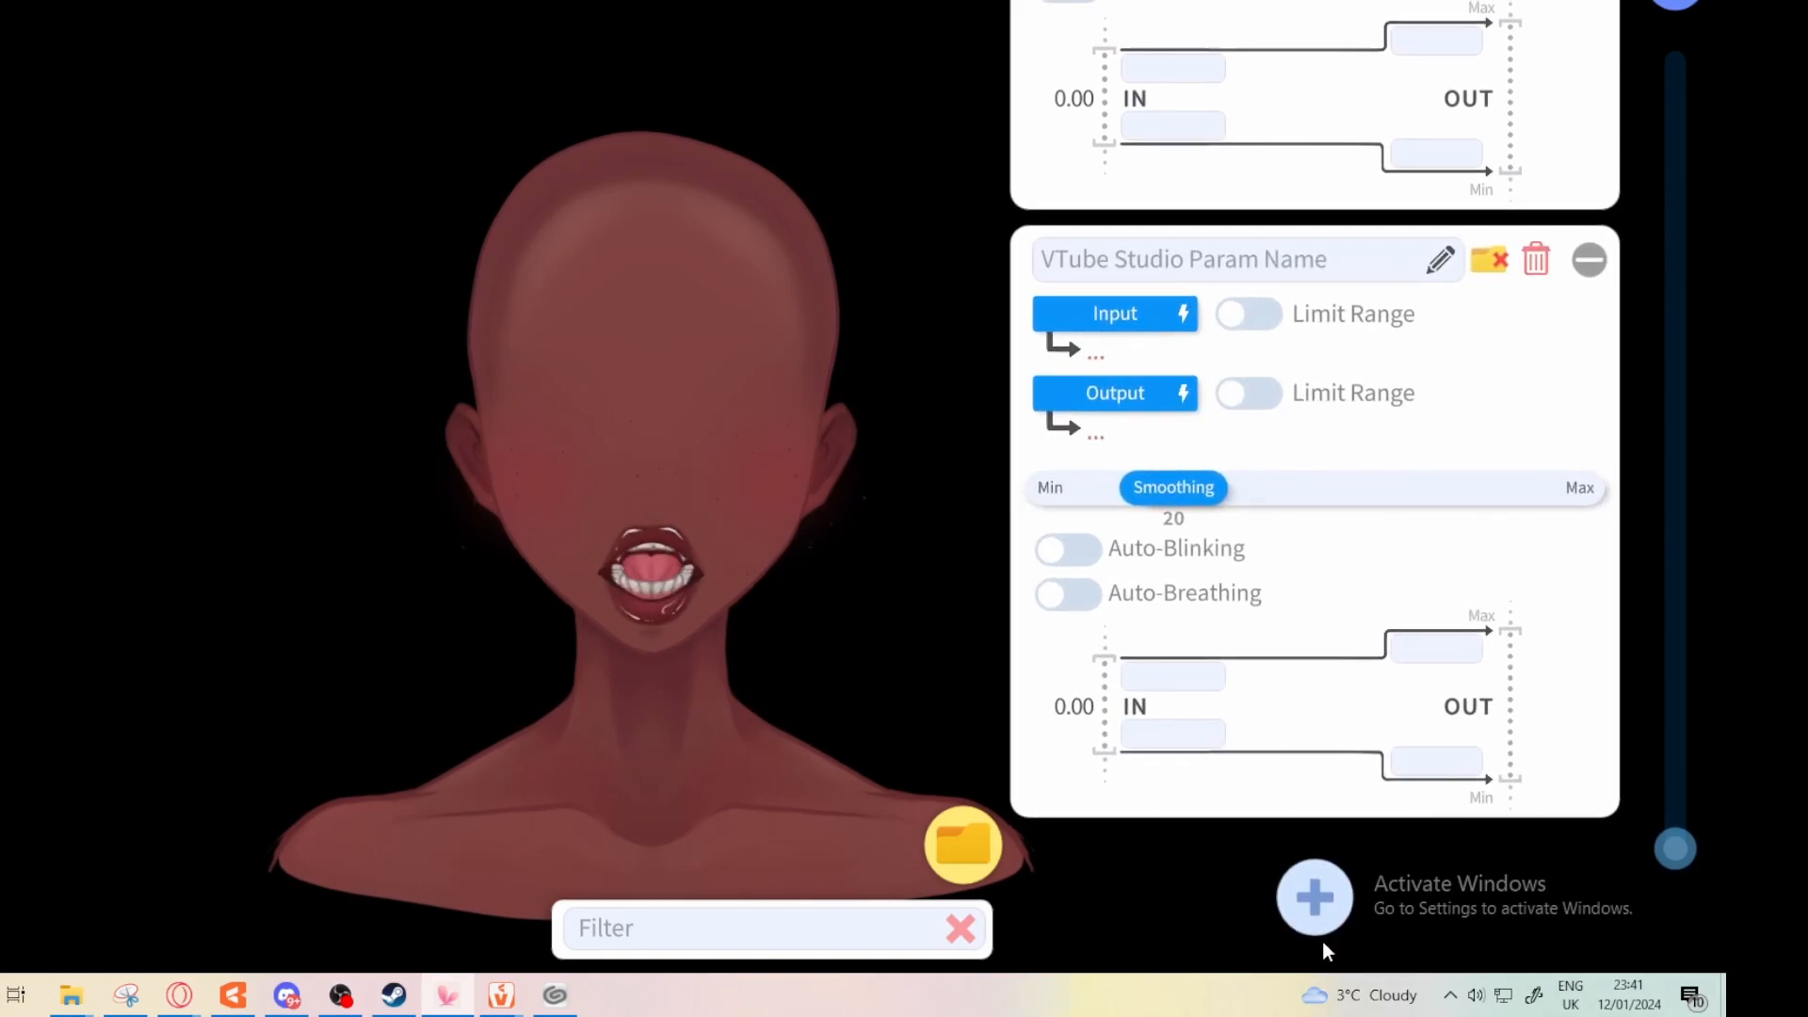
pyautogui.scroll(-3, 1279, 830)
pyautogui.click(1312, 906)
pyautogui.scroll(-3, 1303, 762)
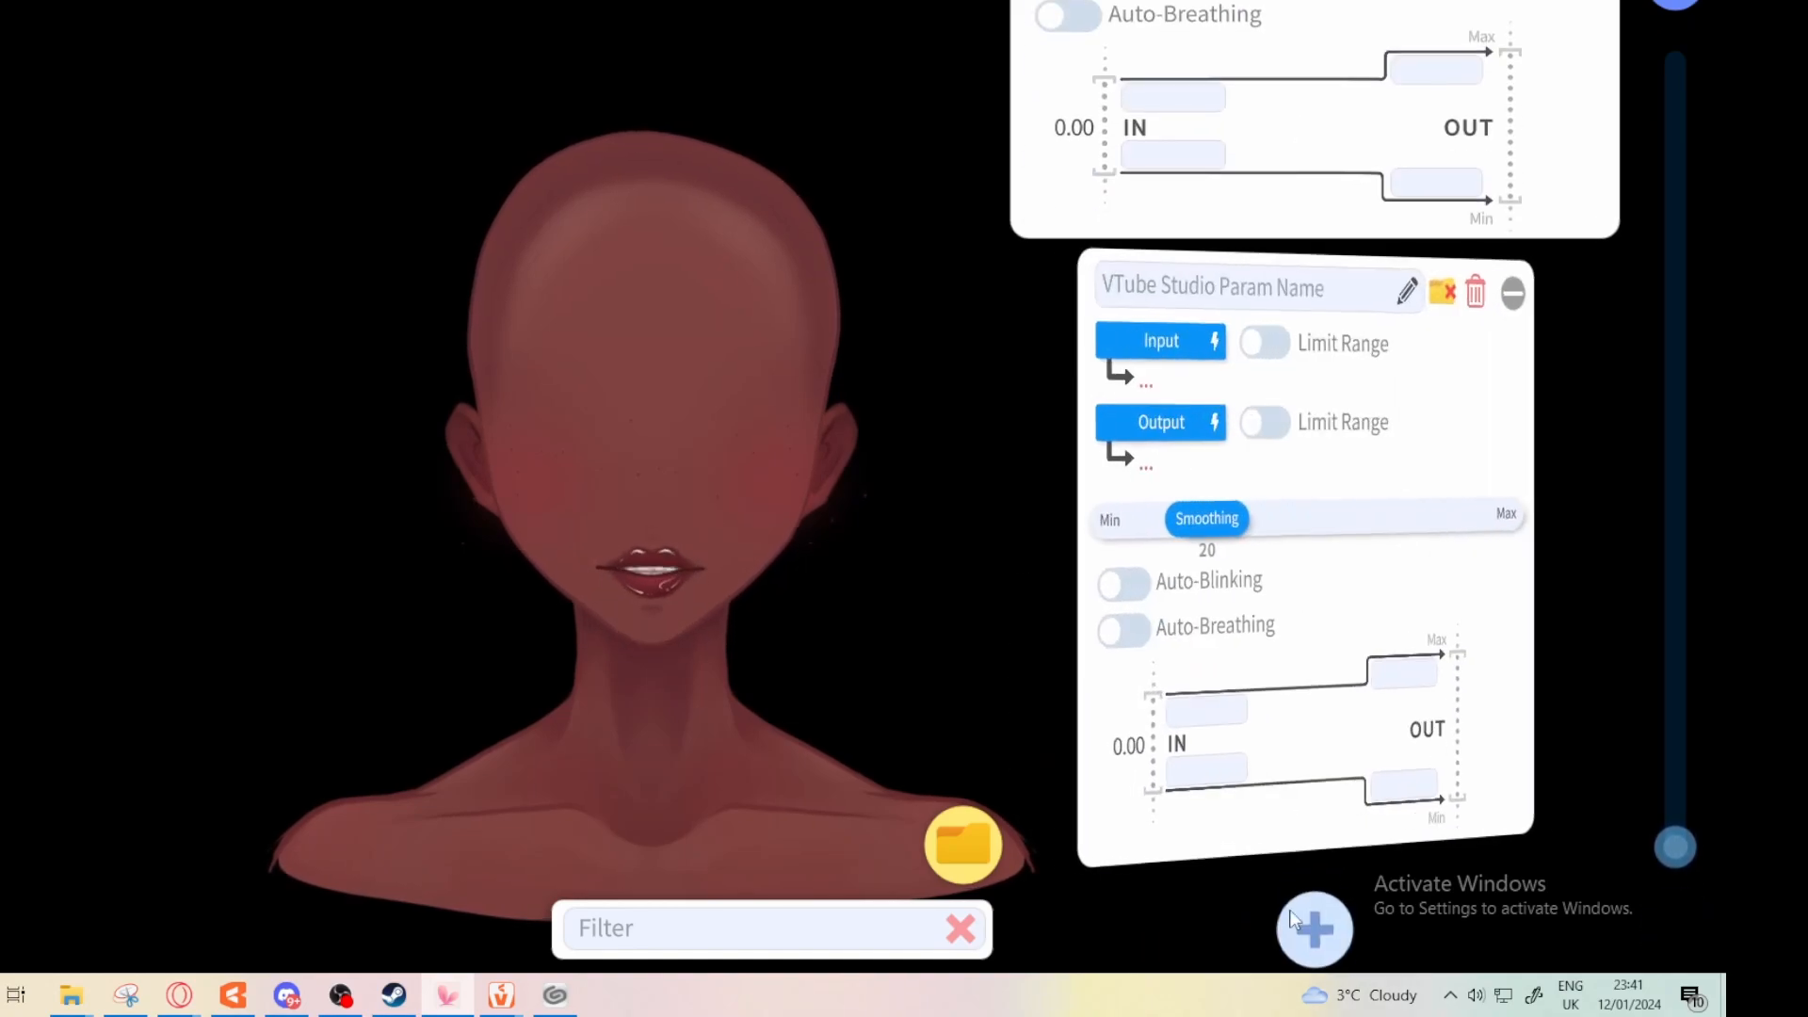
pyautogui.click(1312, 922)
pyautogui.click(1314, 912)
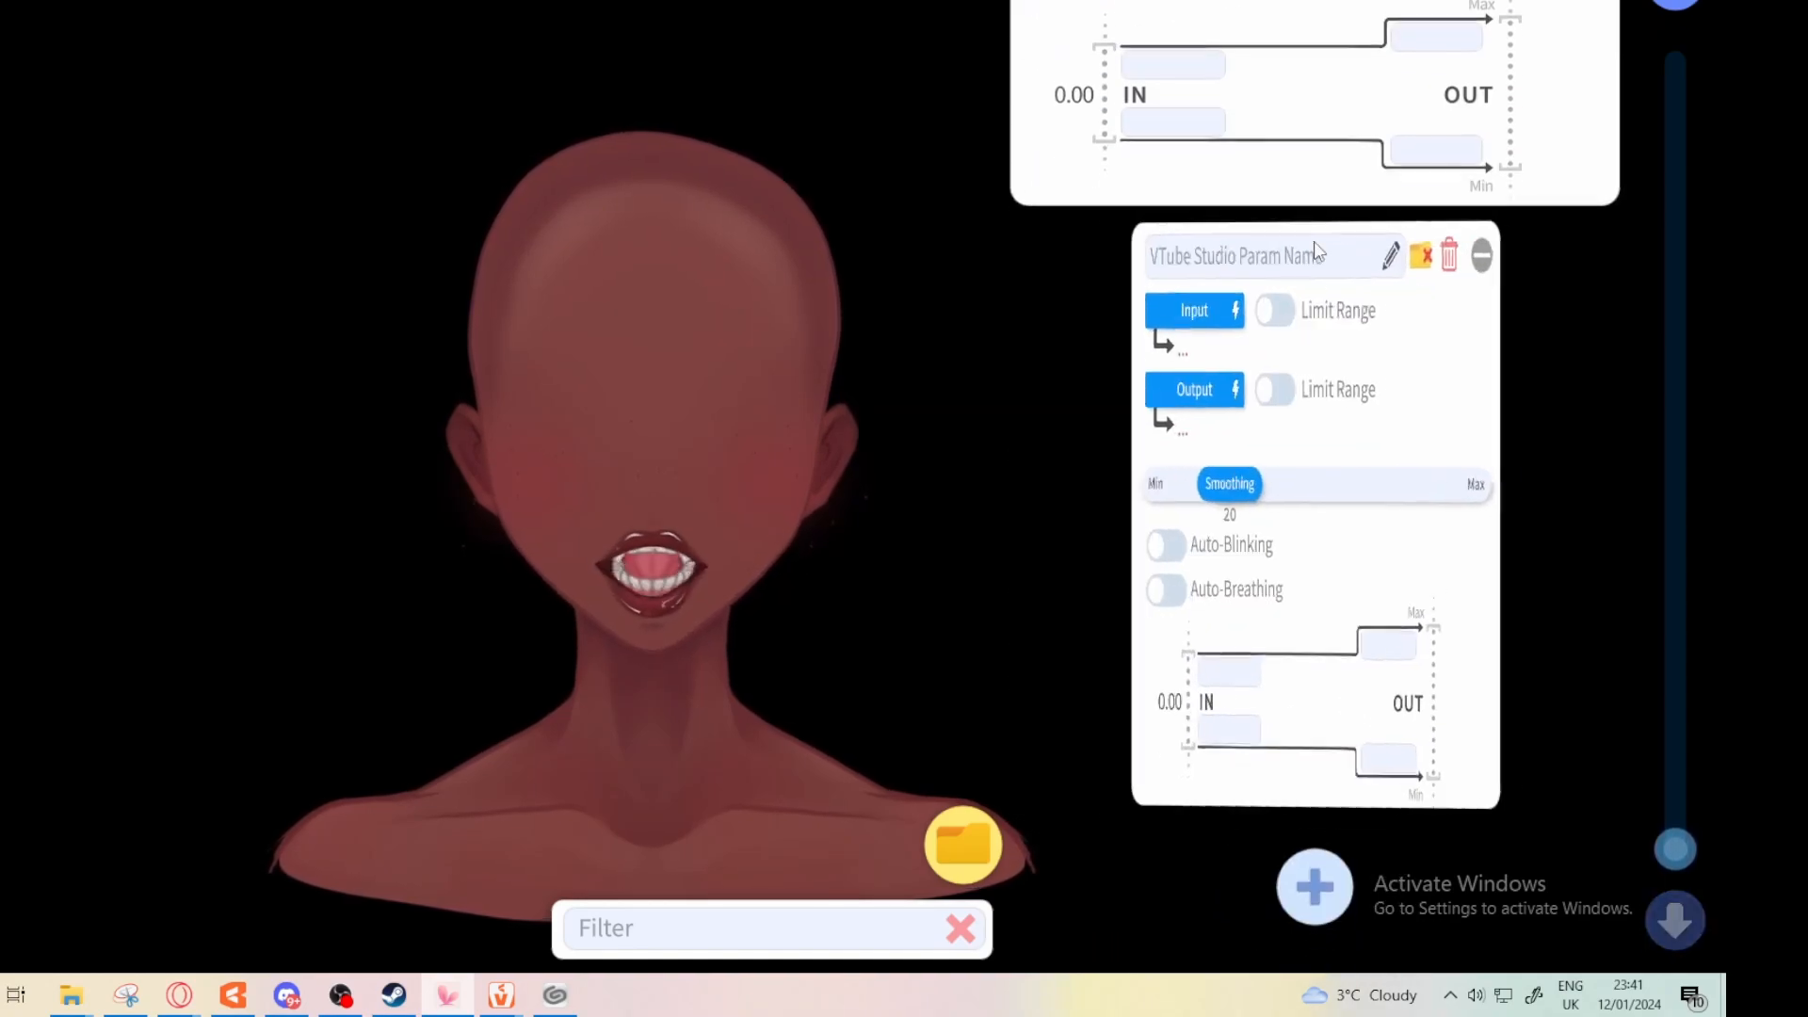
# Add another empty tracking parameter at the end of the parameter list
pyautogui.scroll(5, 1376, 814)
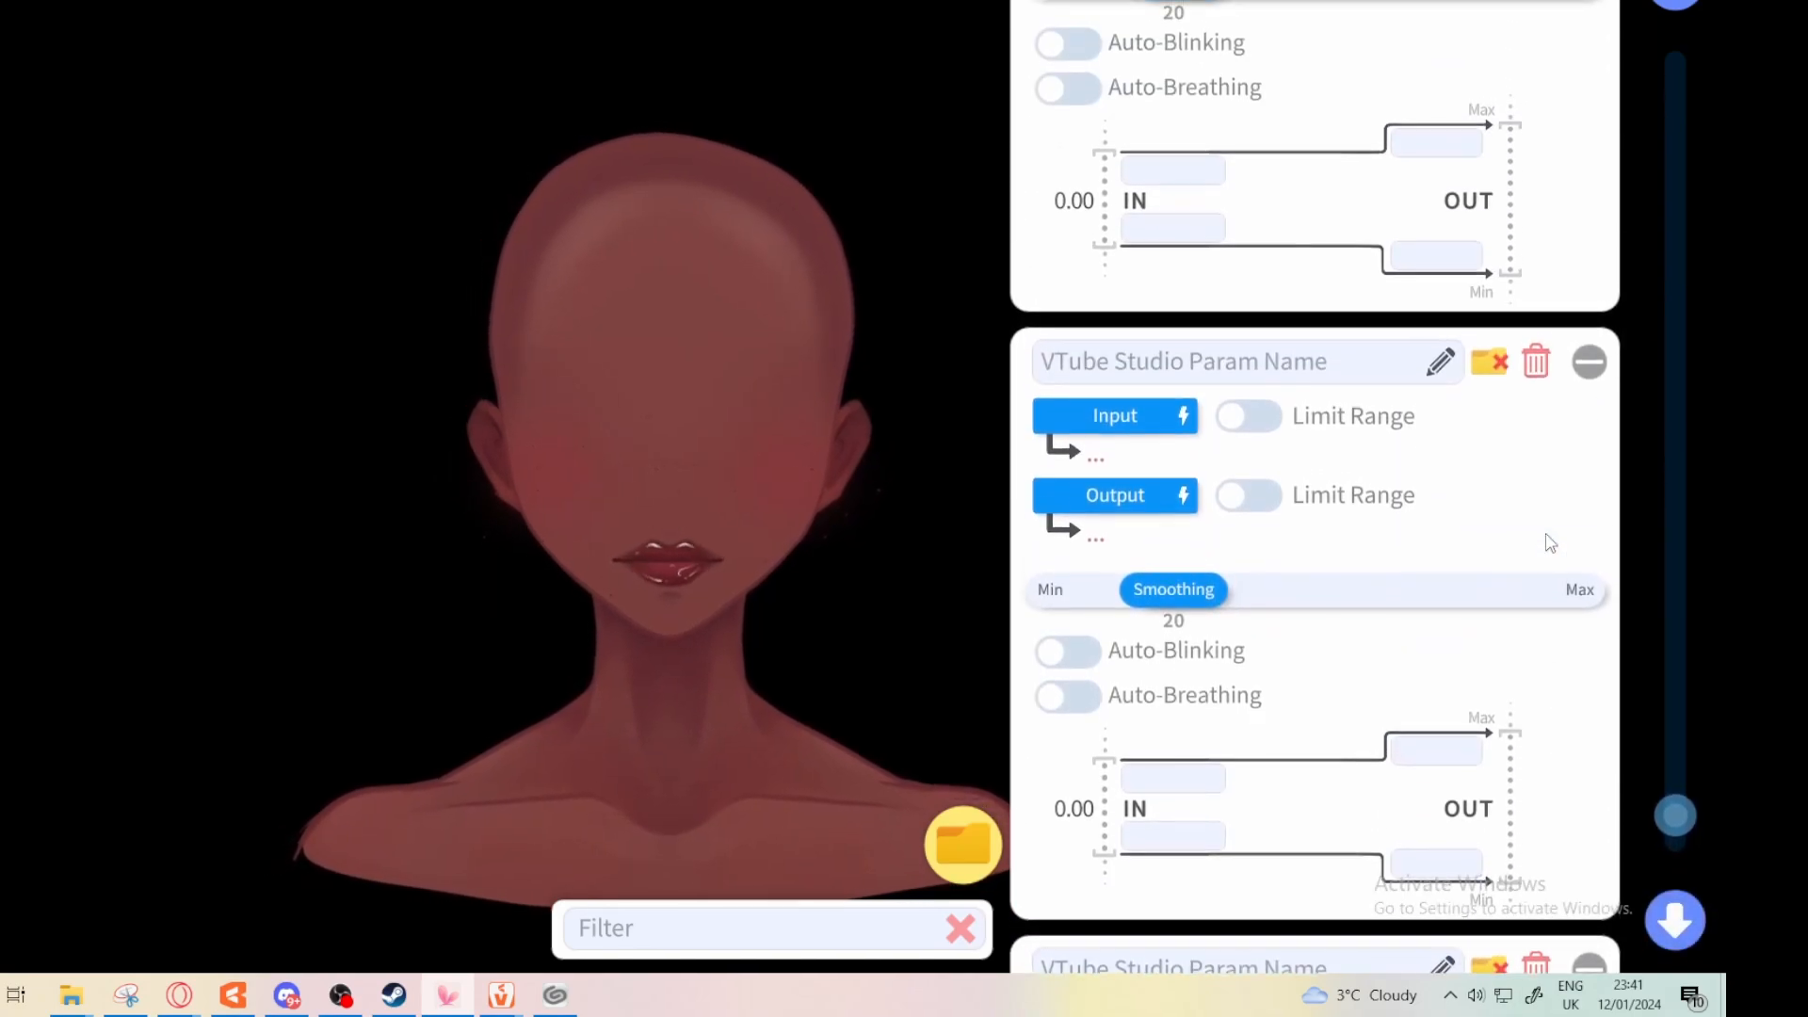
pyautogui.scroll(-5, 1507, 584)
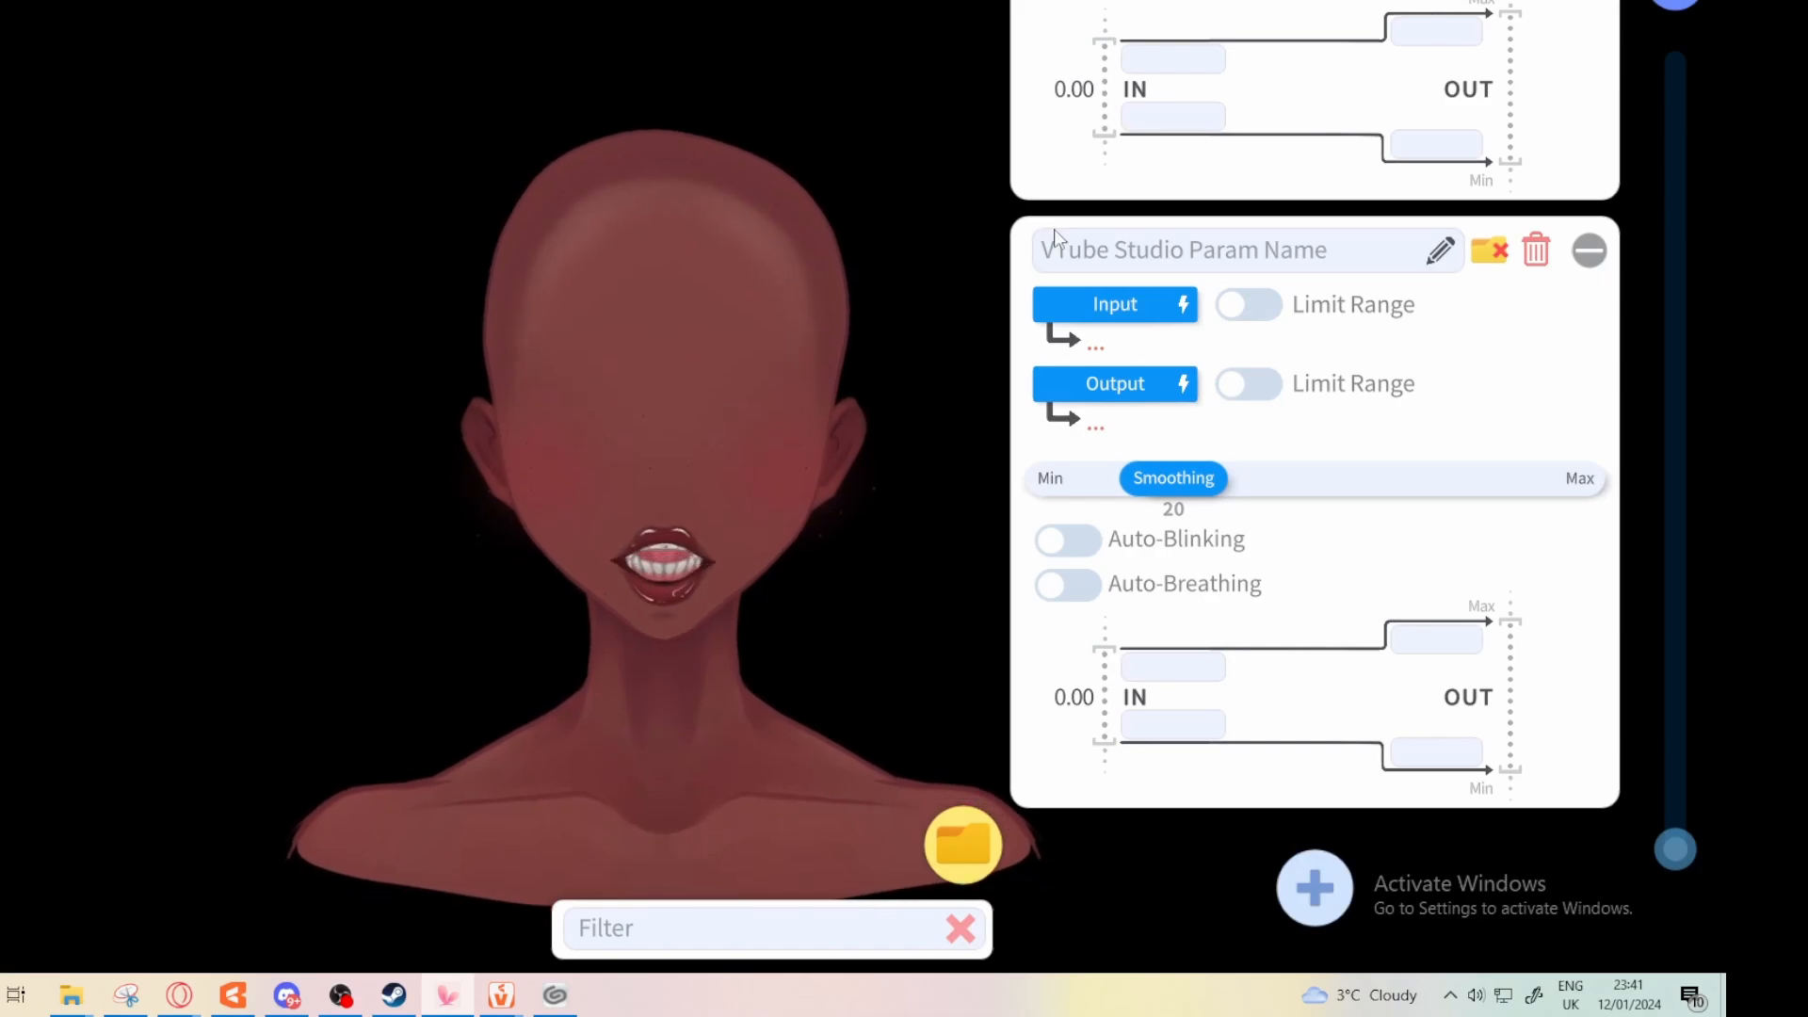
pyautogui.click(1299, 889)
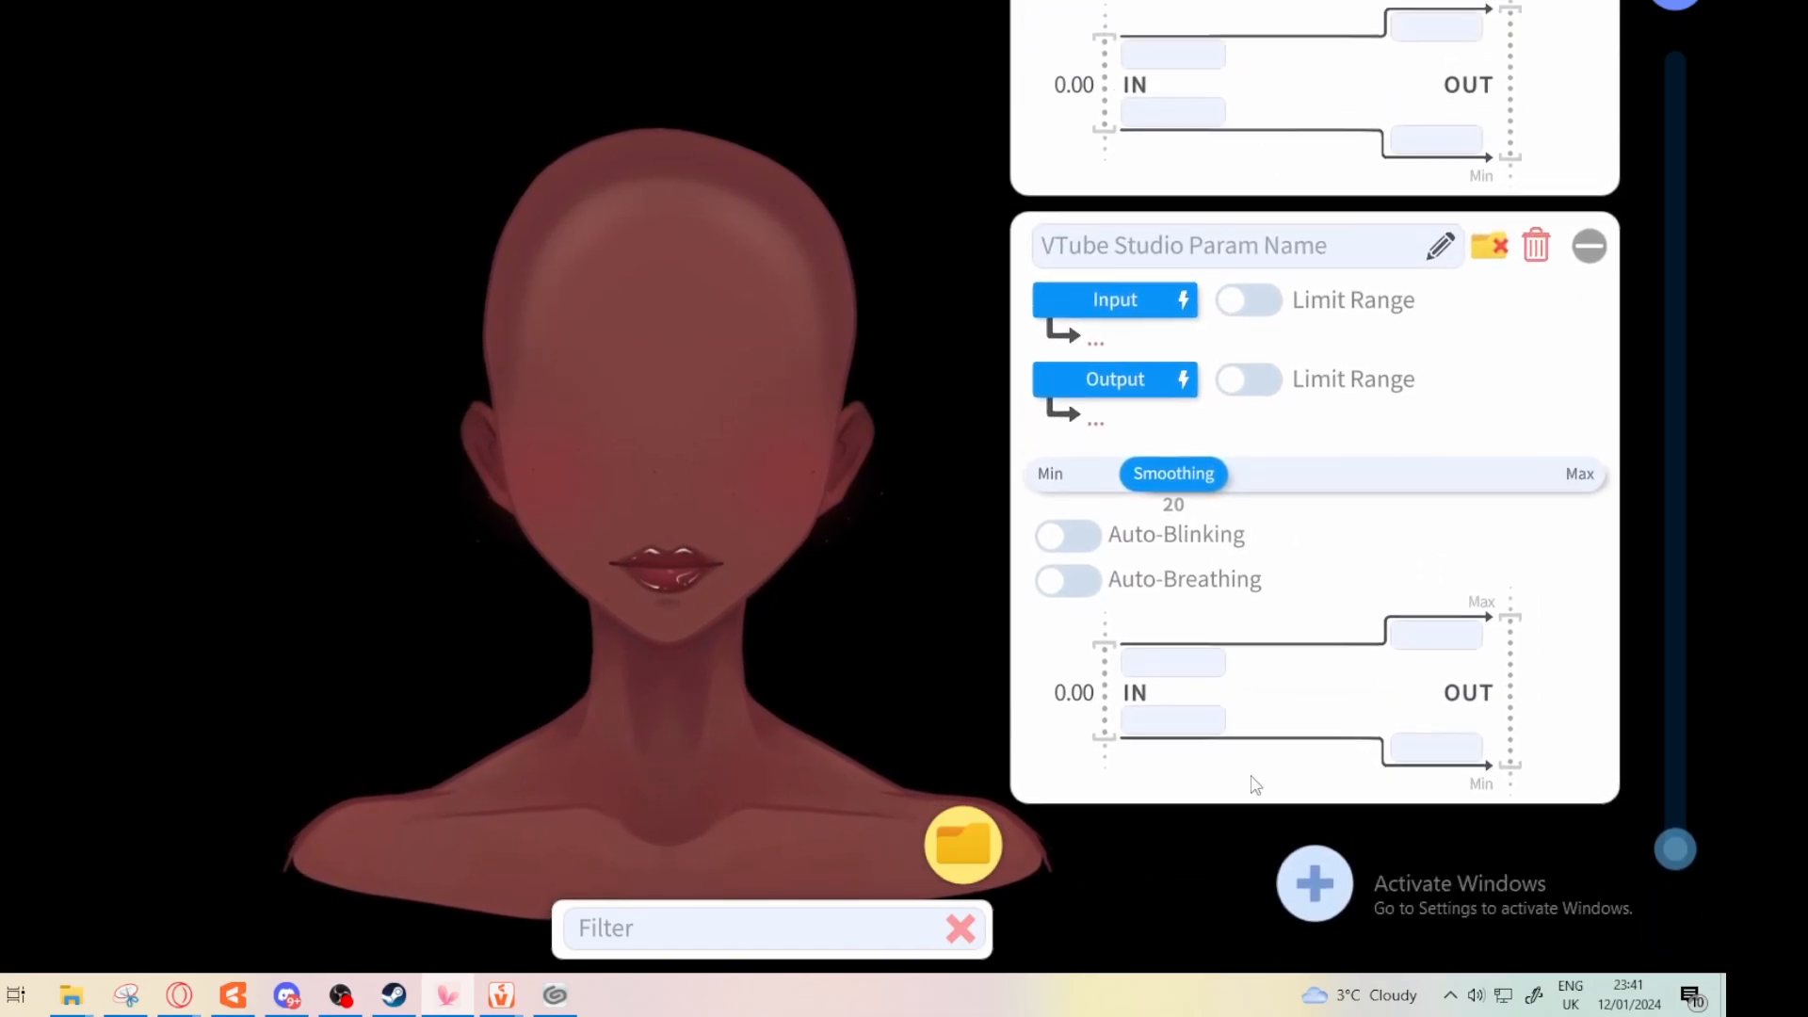
# Set the jawopen parameter's minimum input to 0.2 and its maximum output to 2.1
pyautogui.scroll(3, 1245, 570)
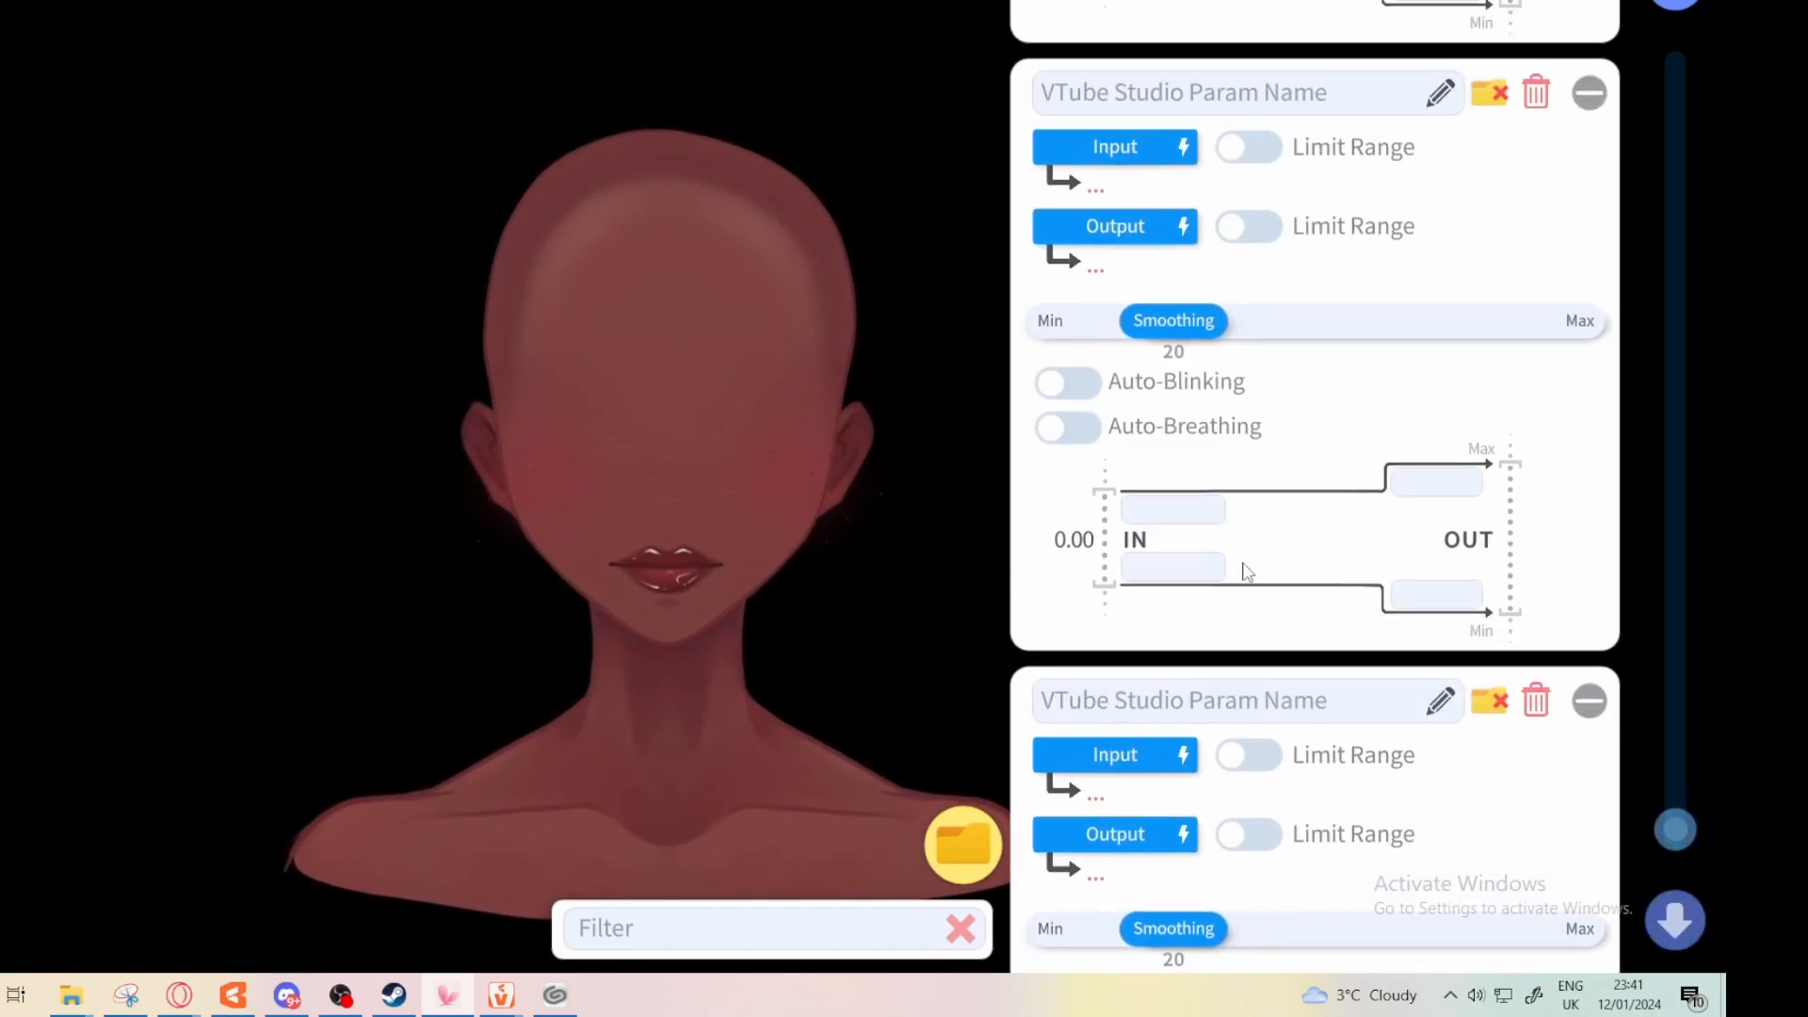
pyautogui.scroll(-1, 1196, 471)
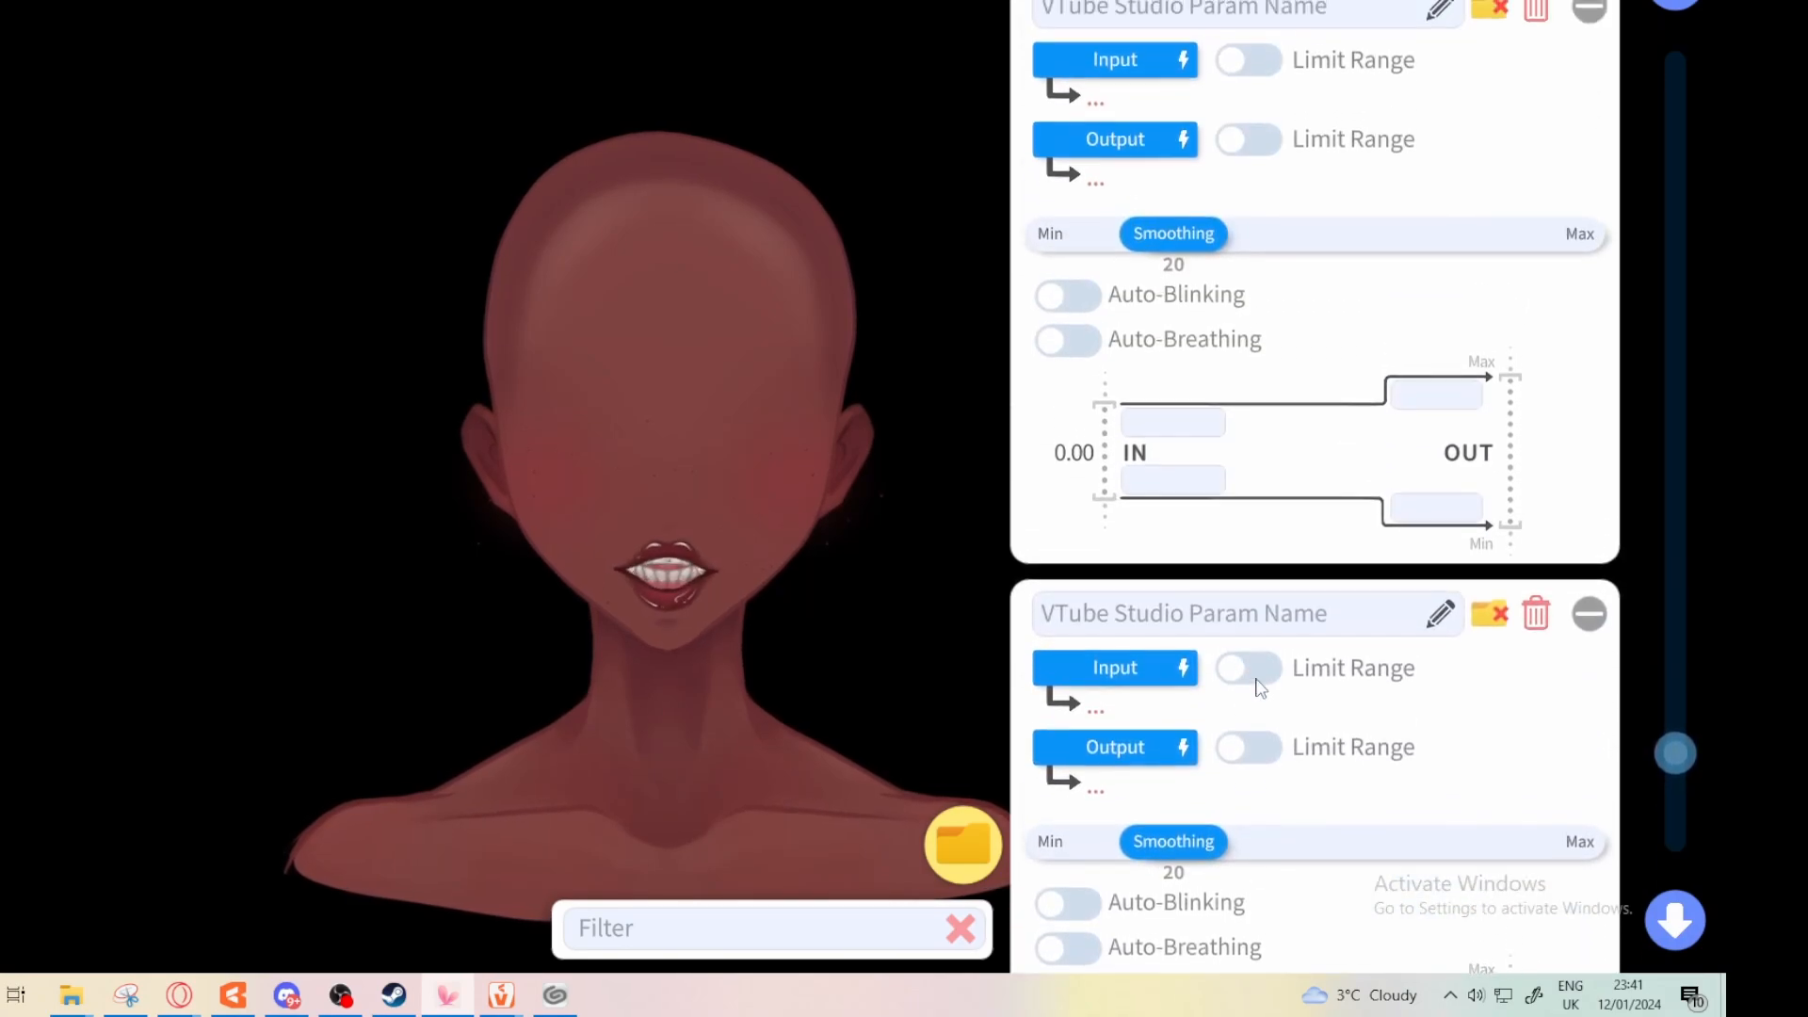
pyautogui.scroll(1, 1299, 517)
pyautogui.scroll(-4, 1284, 706)
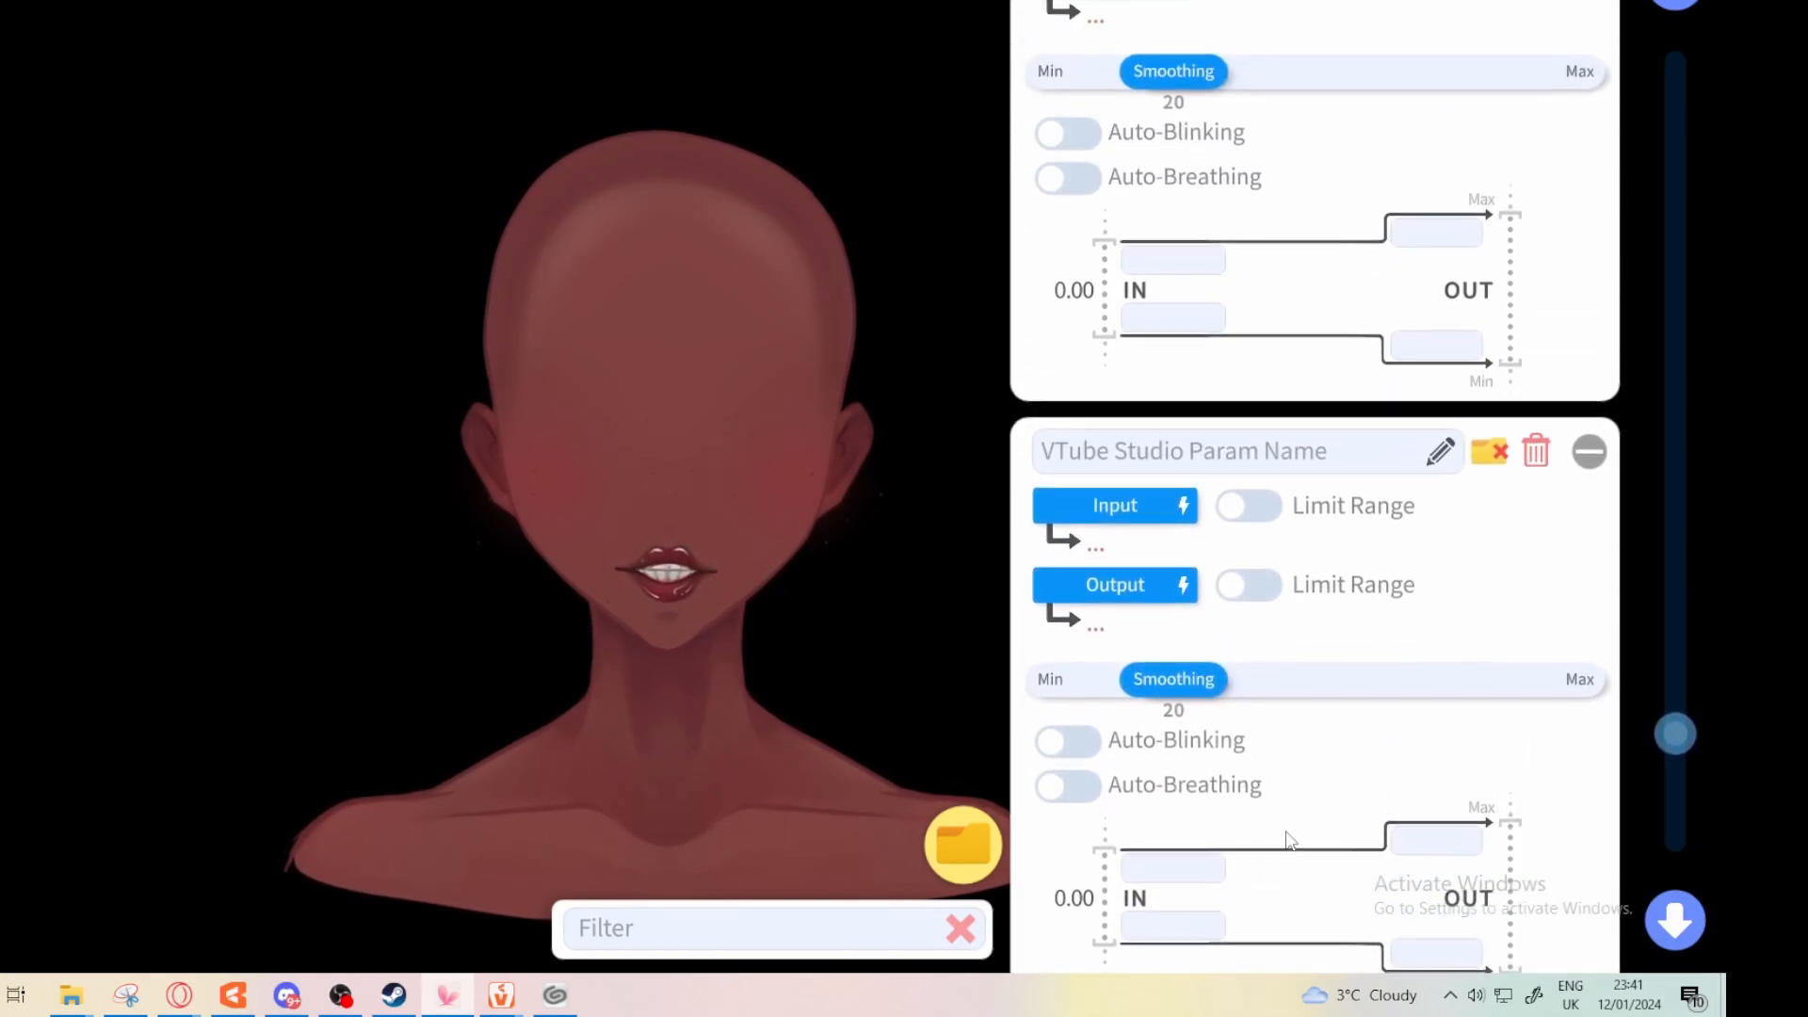
pyautogui.scroll(2, 1318, 754)
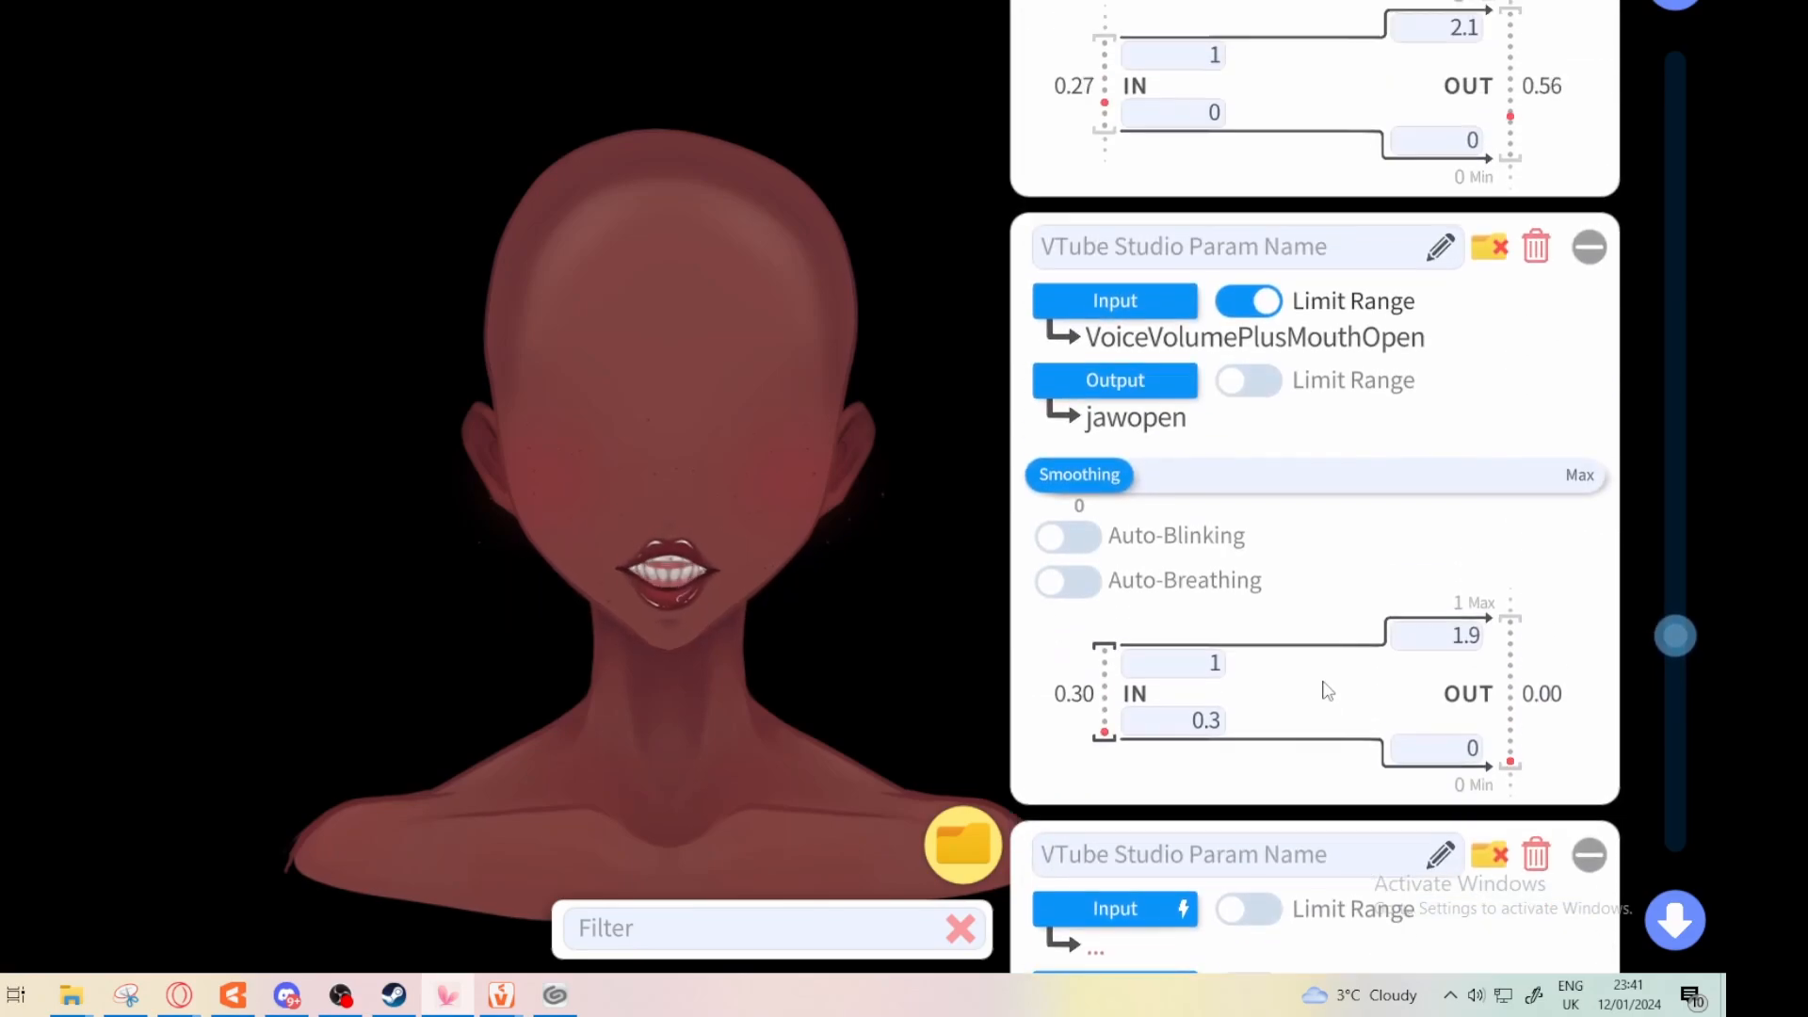
pyautogui.click(1213, 708)
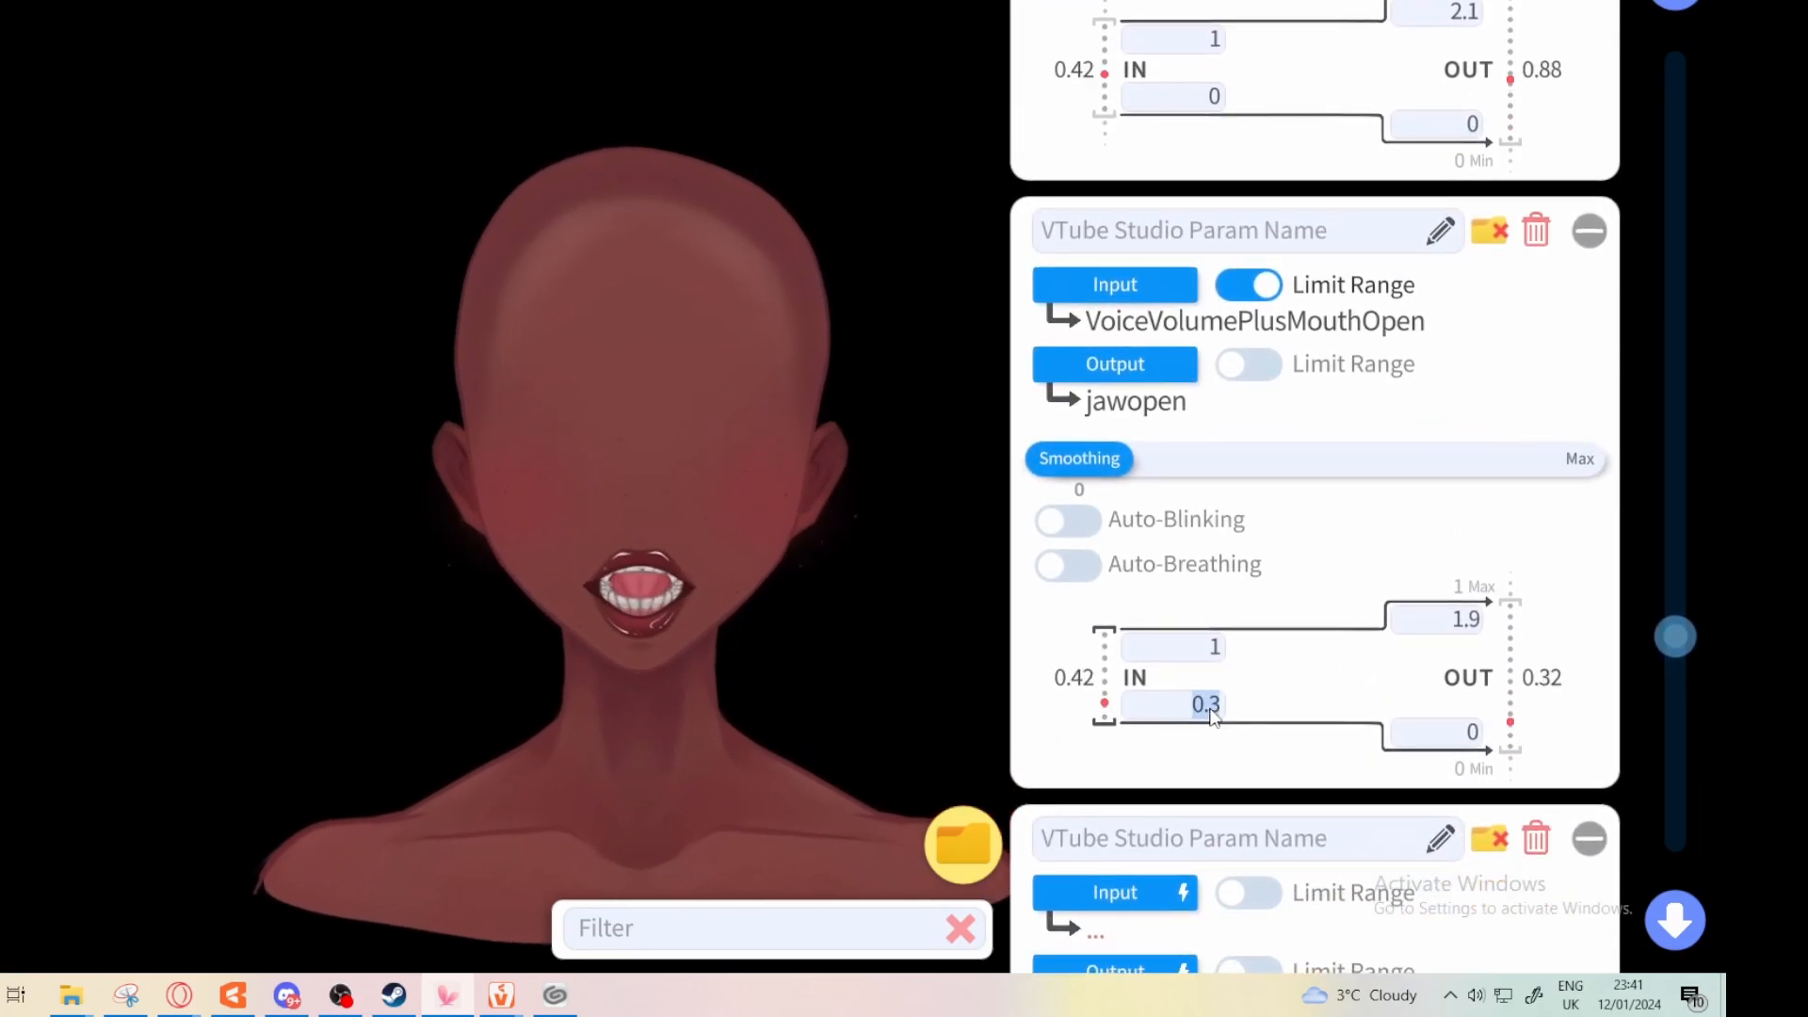
pyautogui.write('0.2')
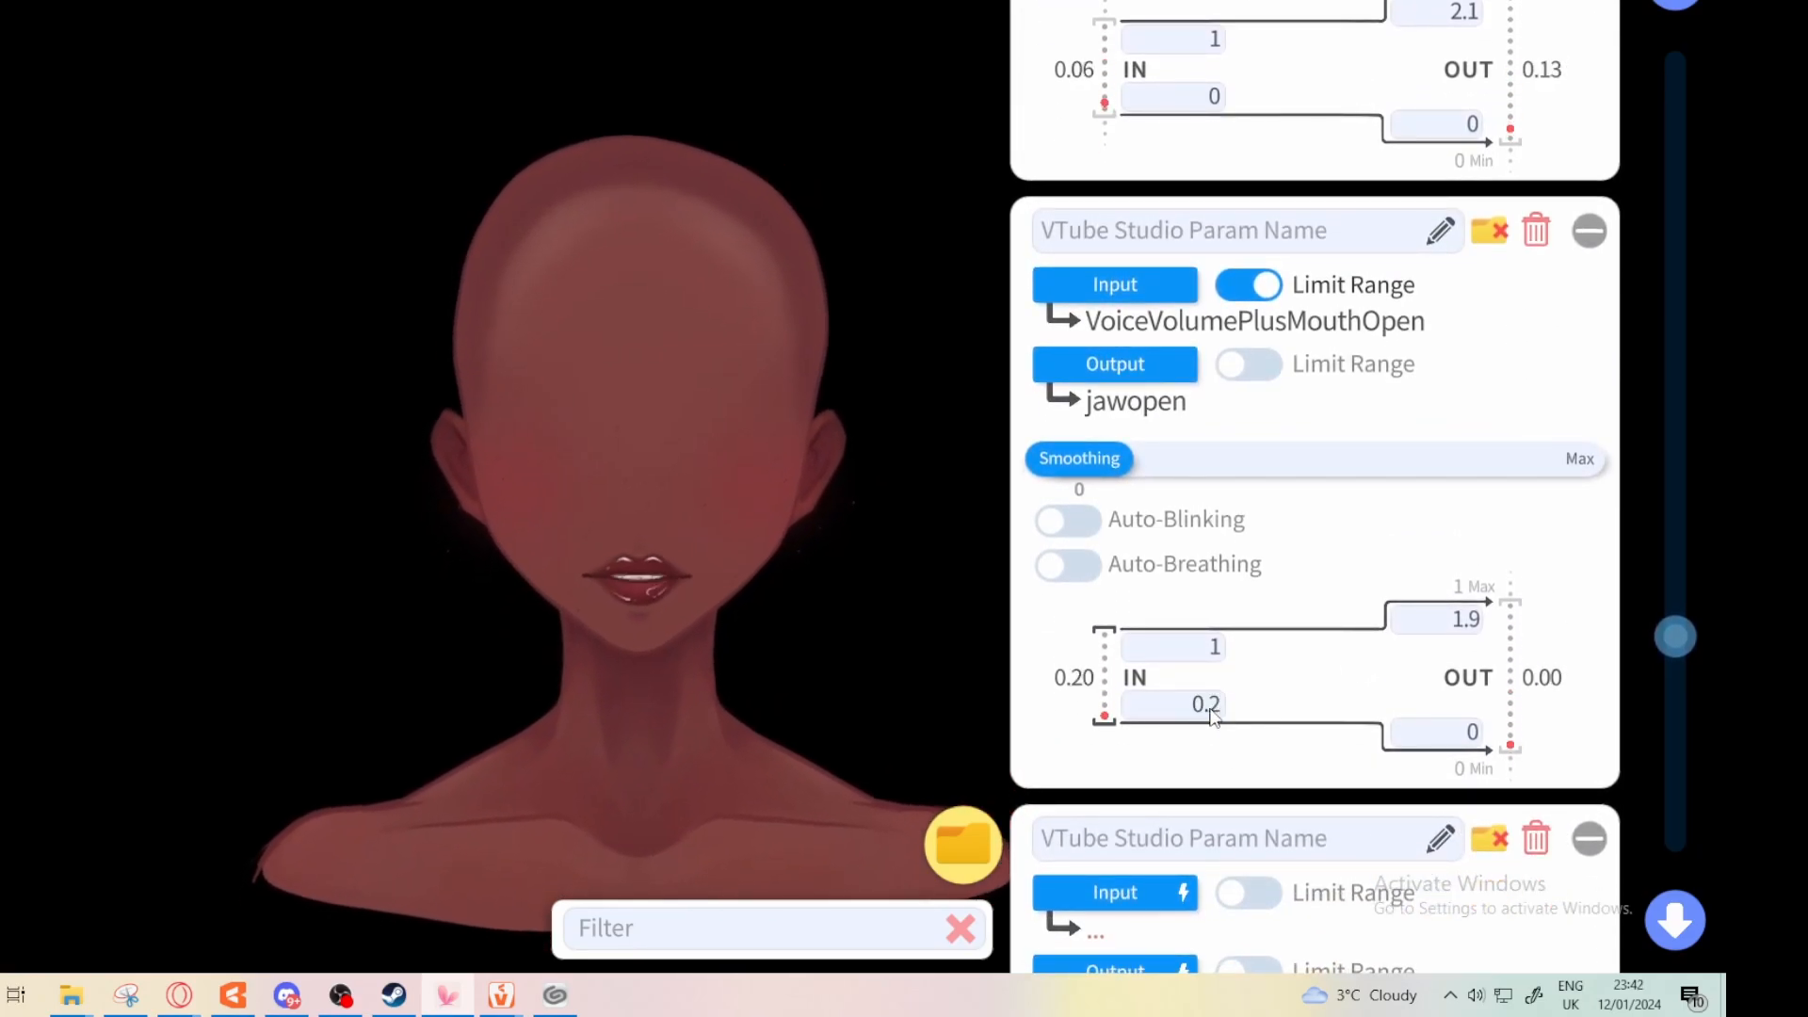
pyautogui.click(1453, 620)
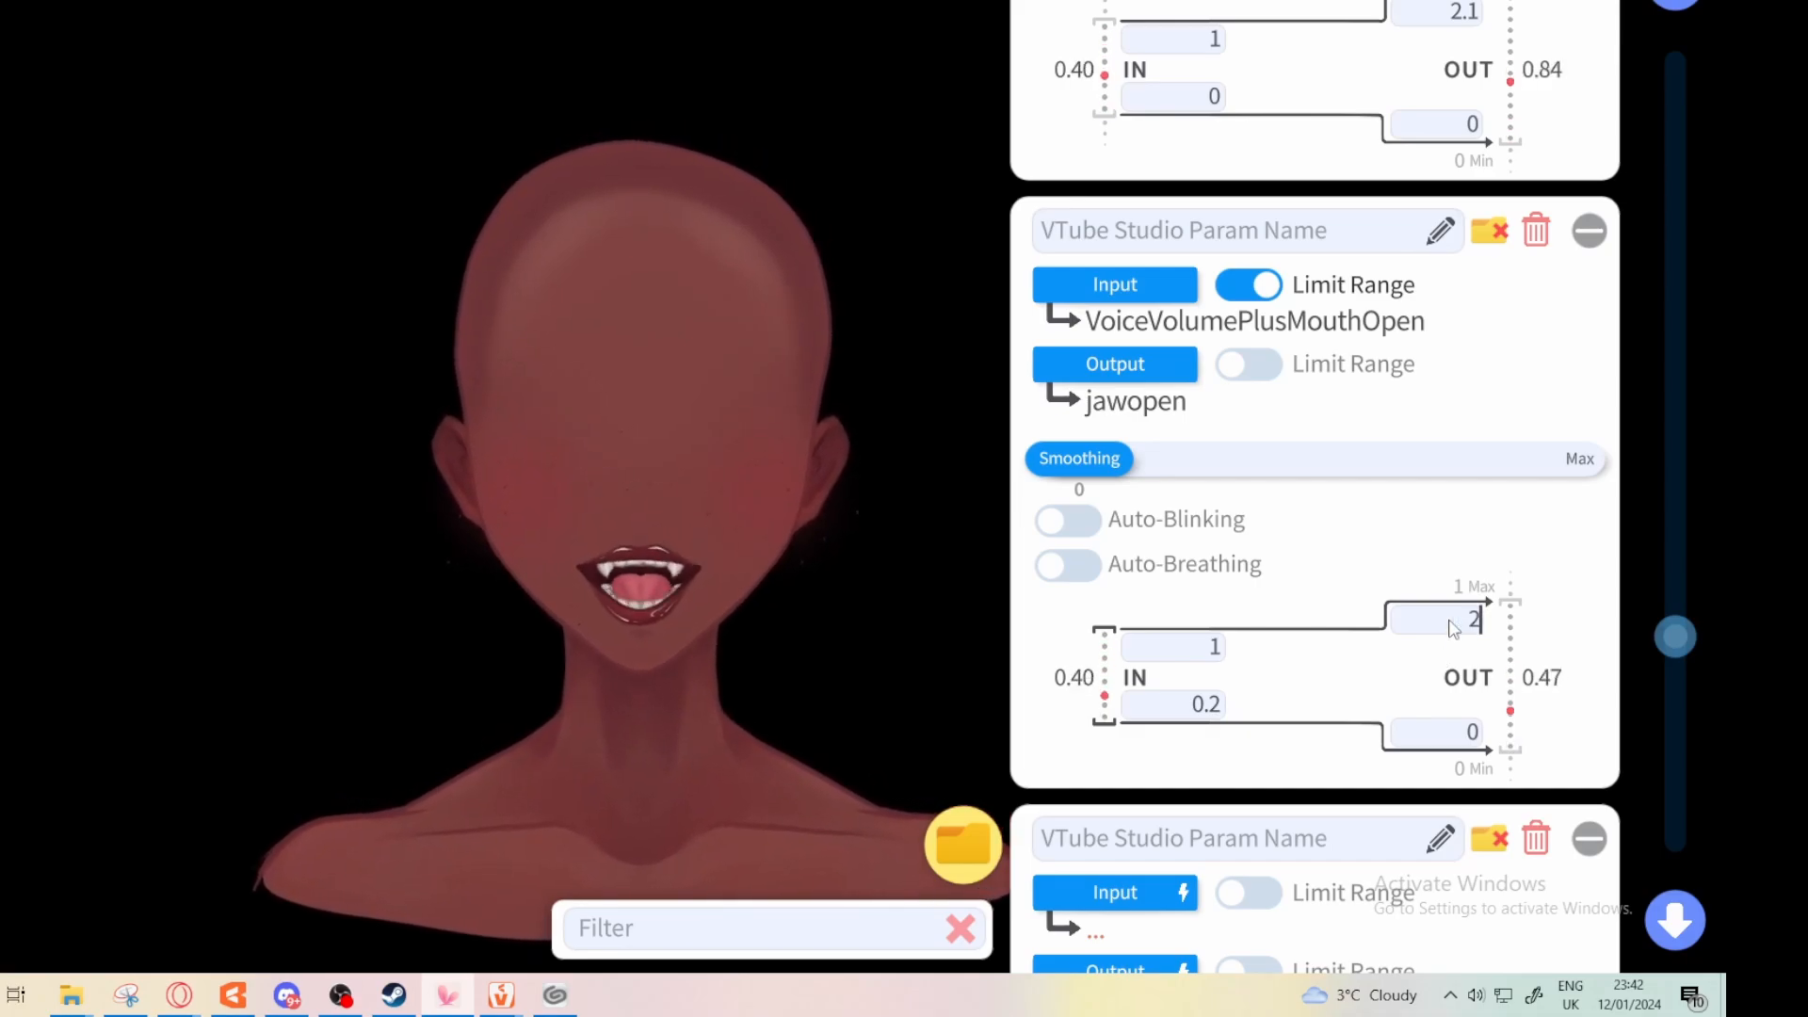
pyautogui.write('2.1')
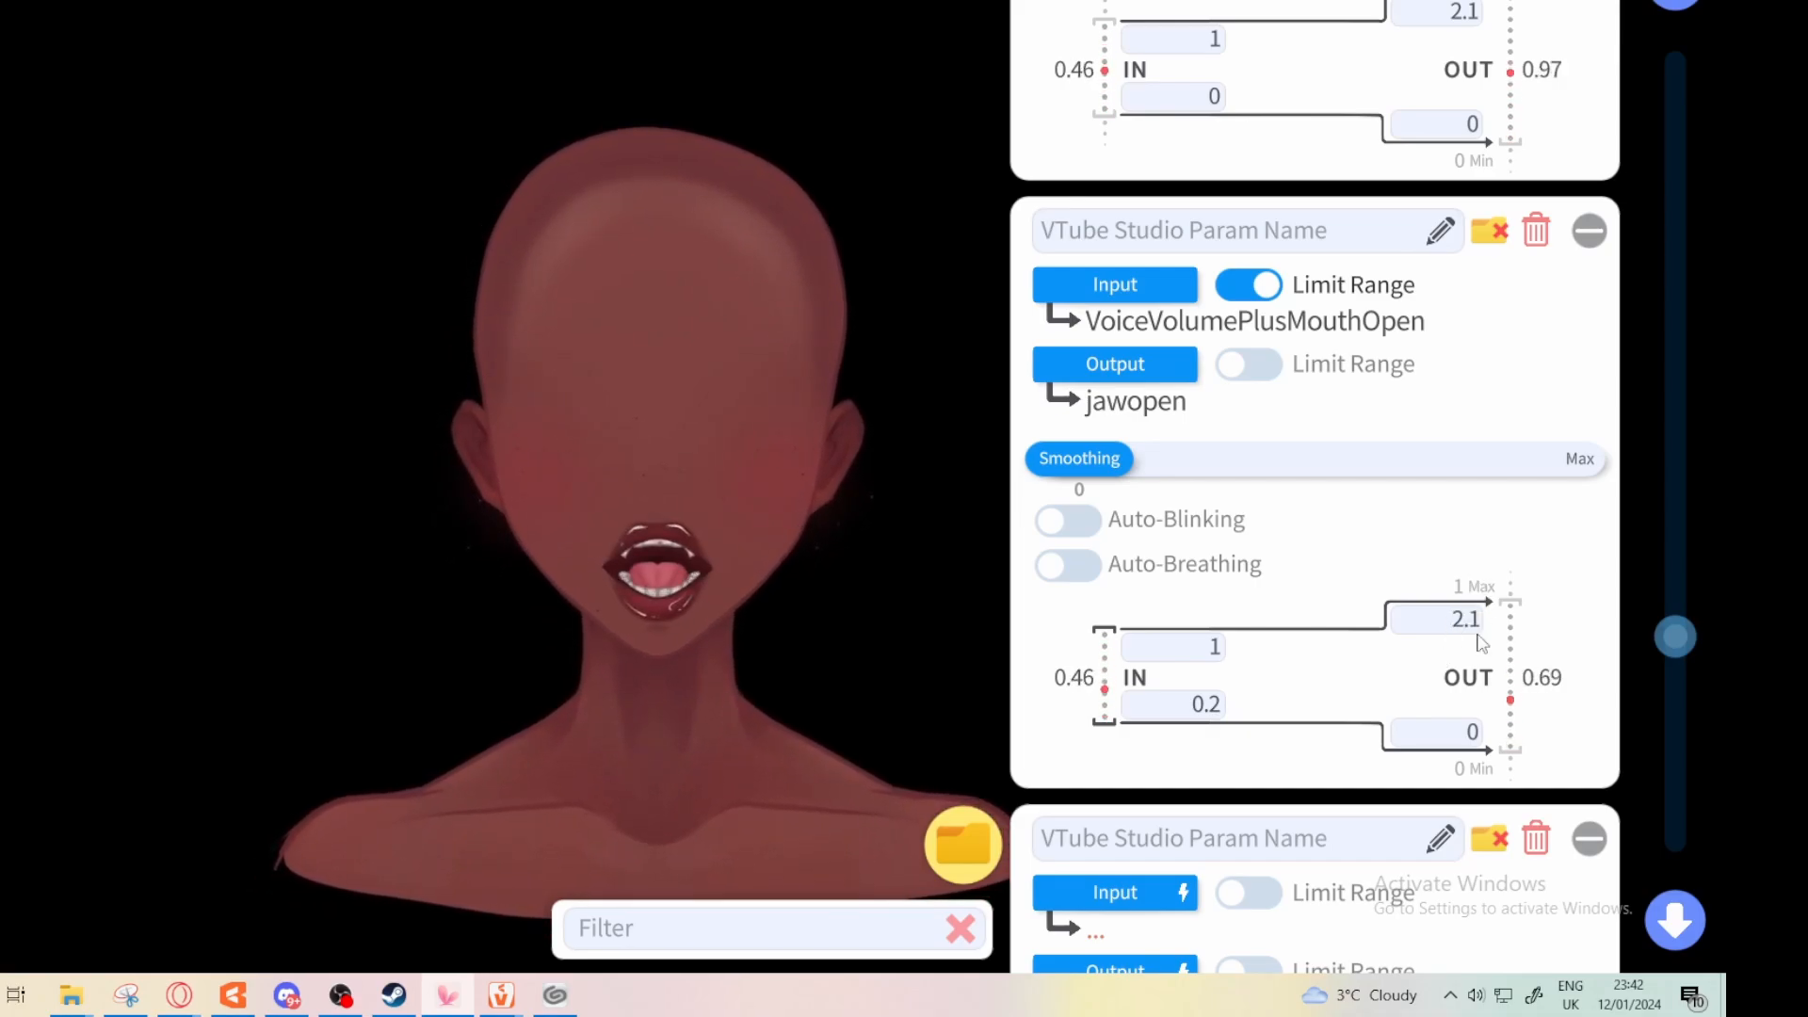
# Assign VoiceA as the input of the first empty parameter below jawopen
pyautogui.scroll(-5, 1368, 808)
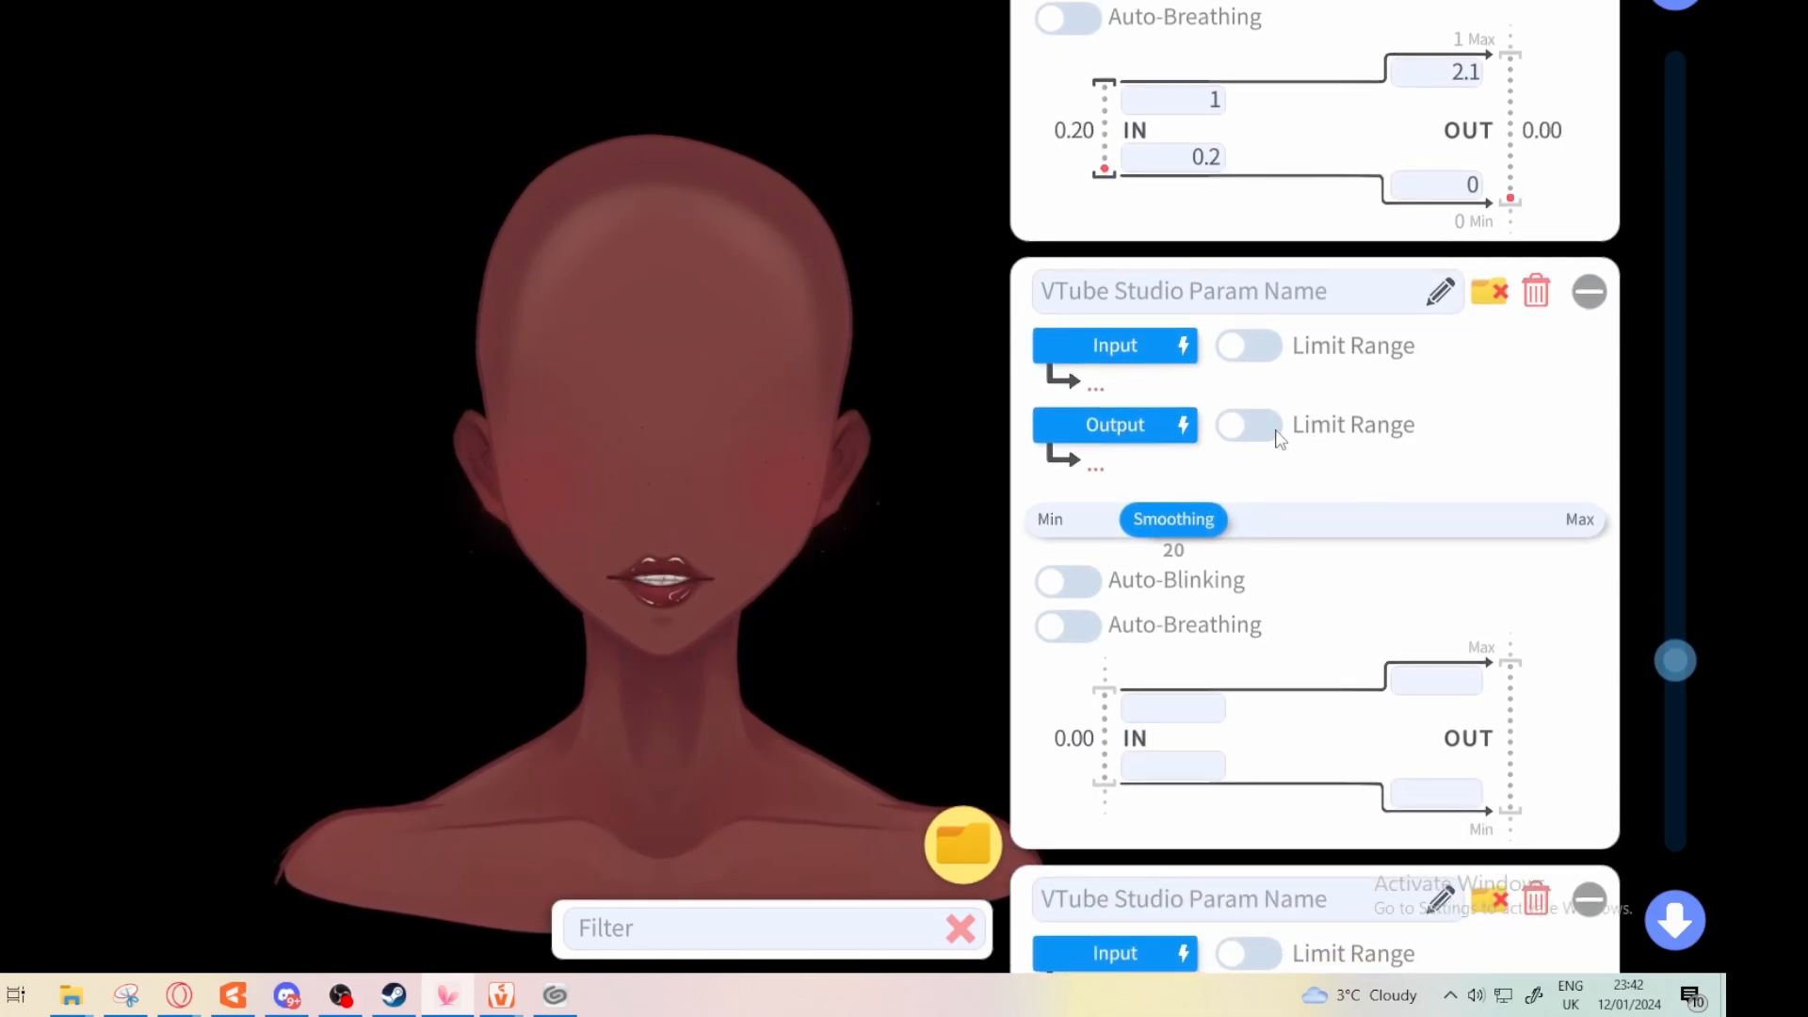
pyautogui.click(1180, 356)
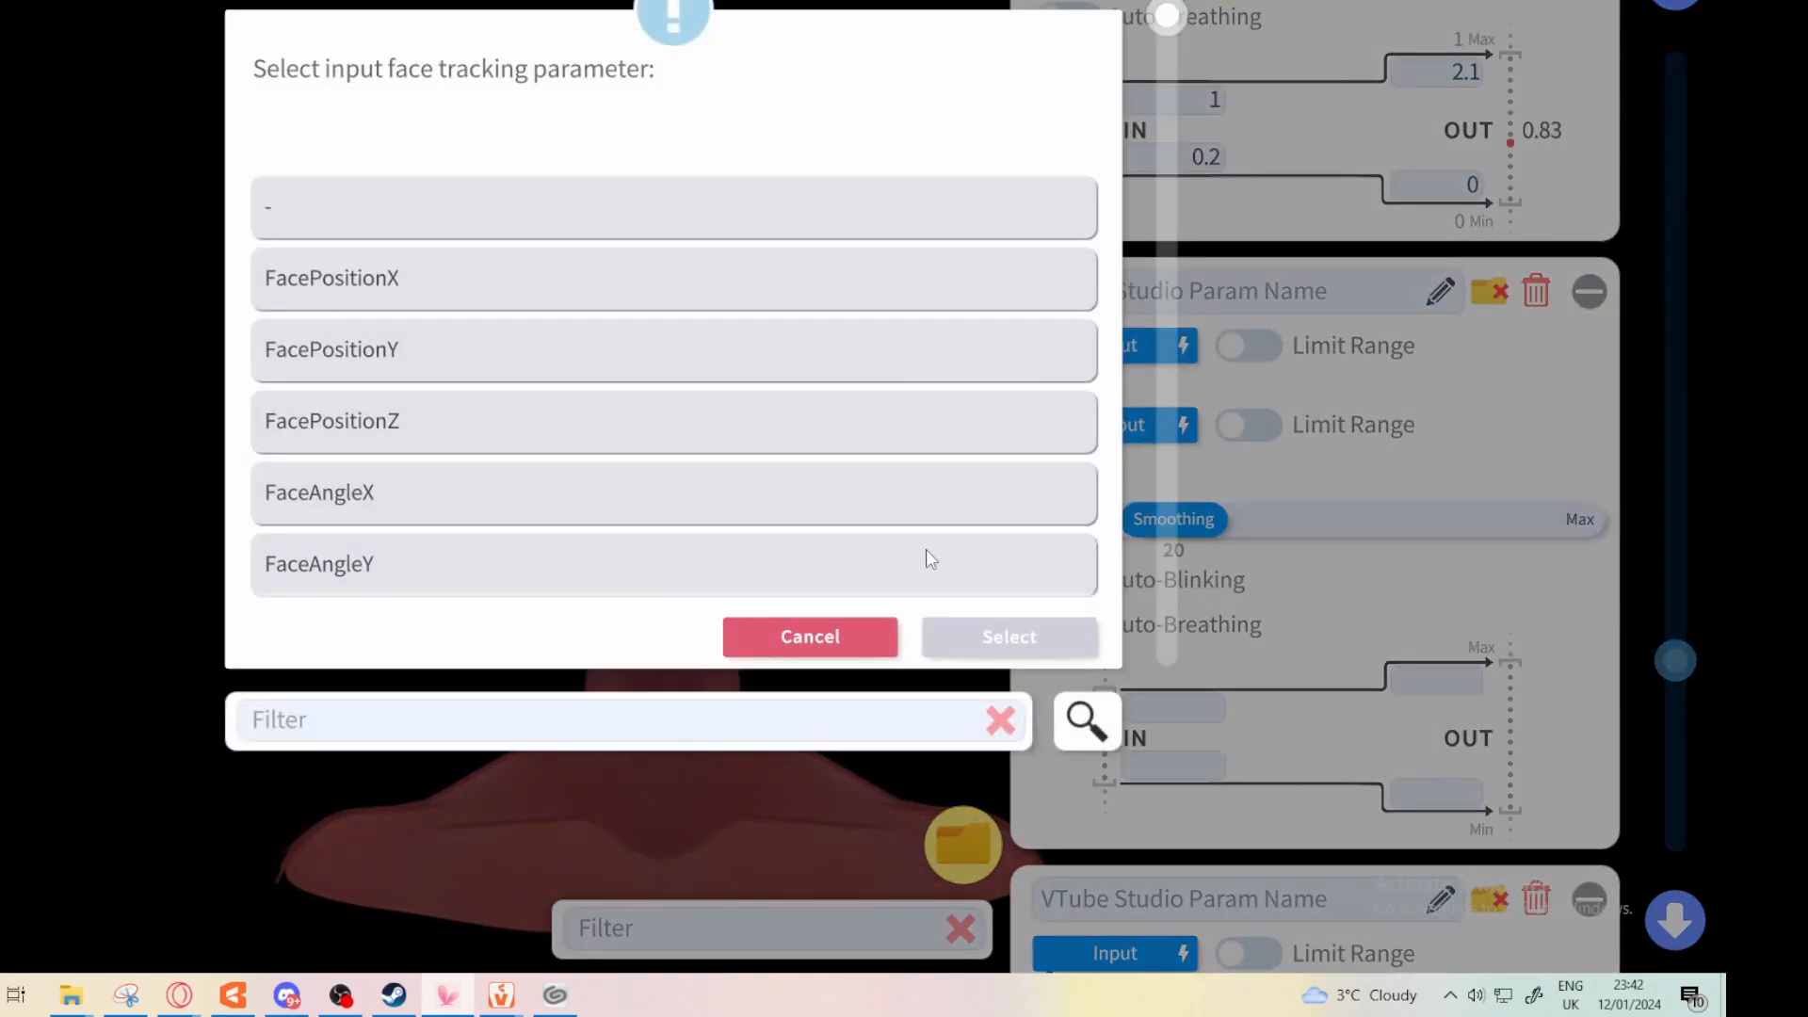
pyautogui.write('a')
pyautogui.scroll(-5, 727, 353)
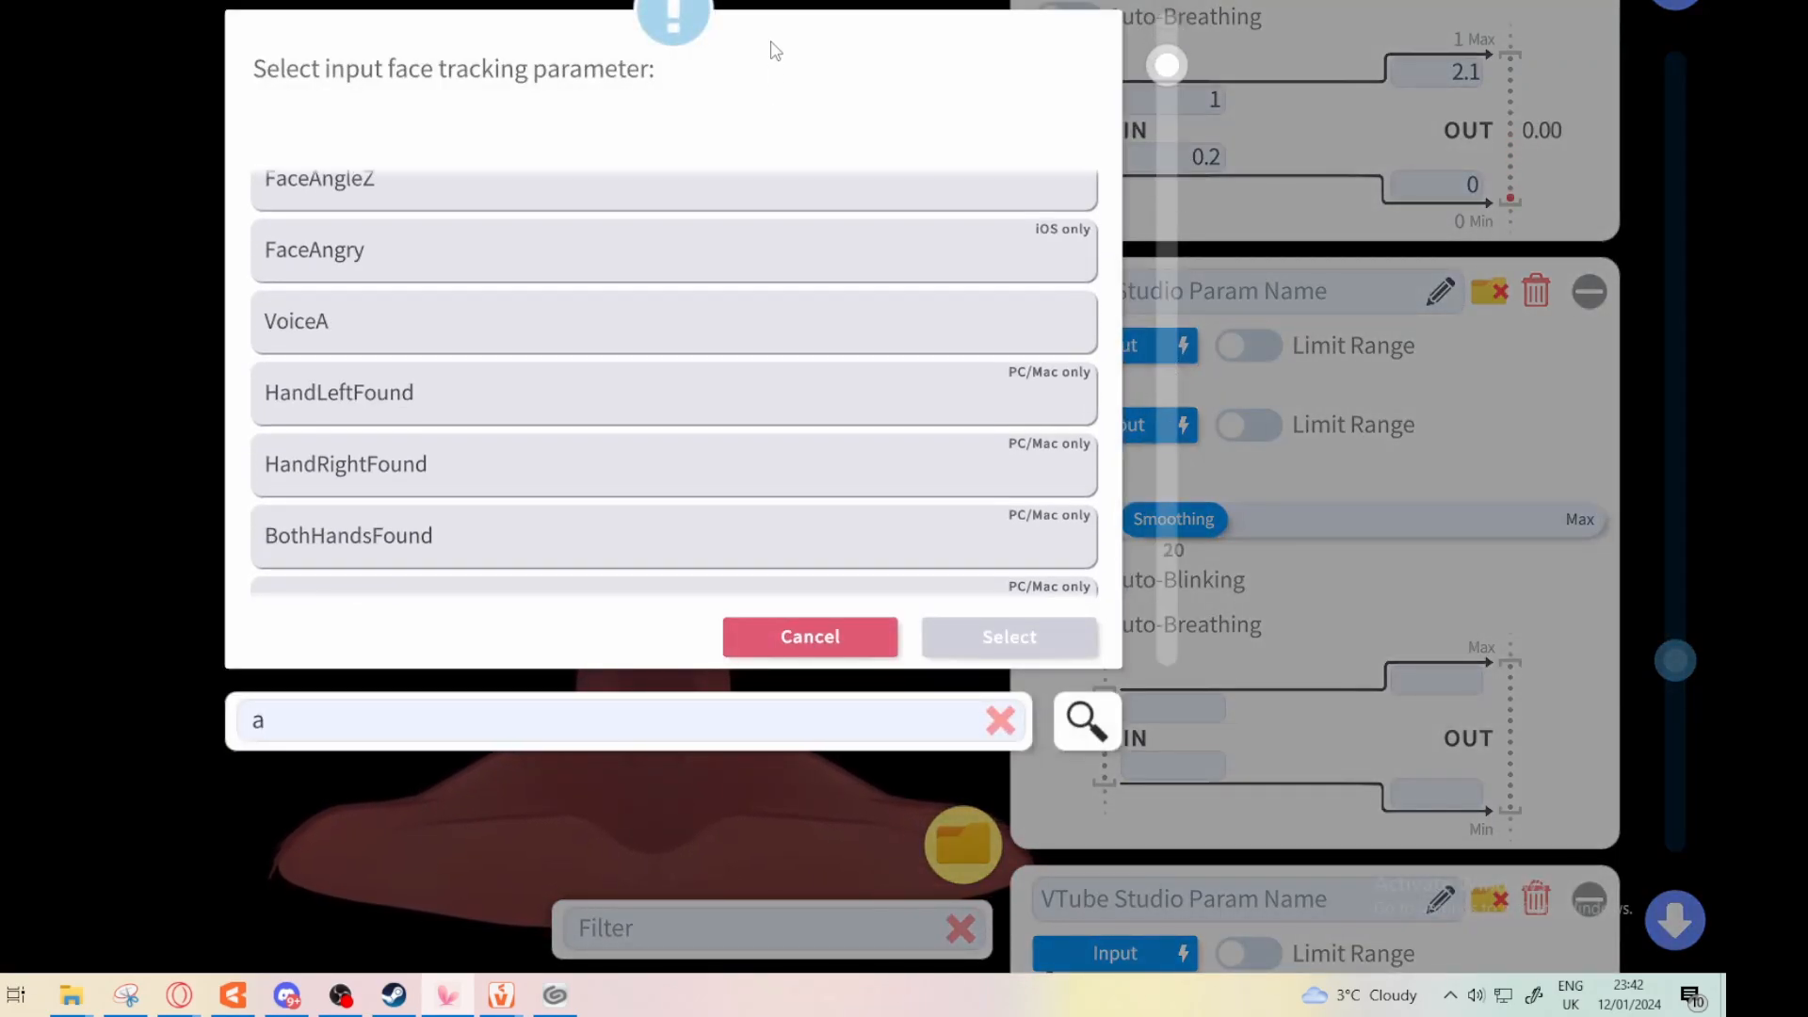
pyautogui.scroll(-10, 593, 528)
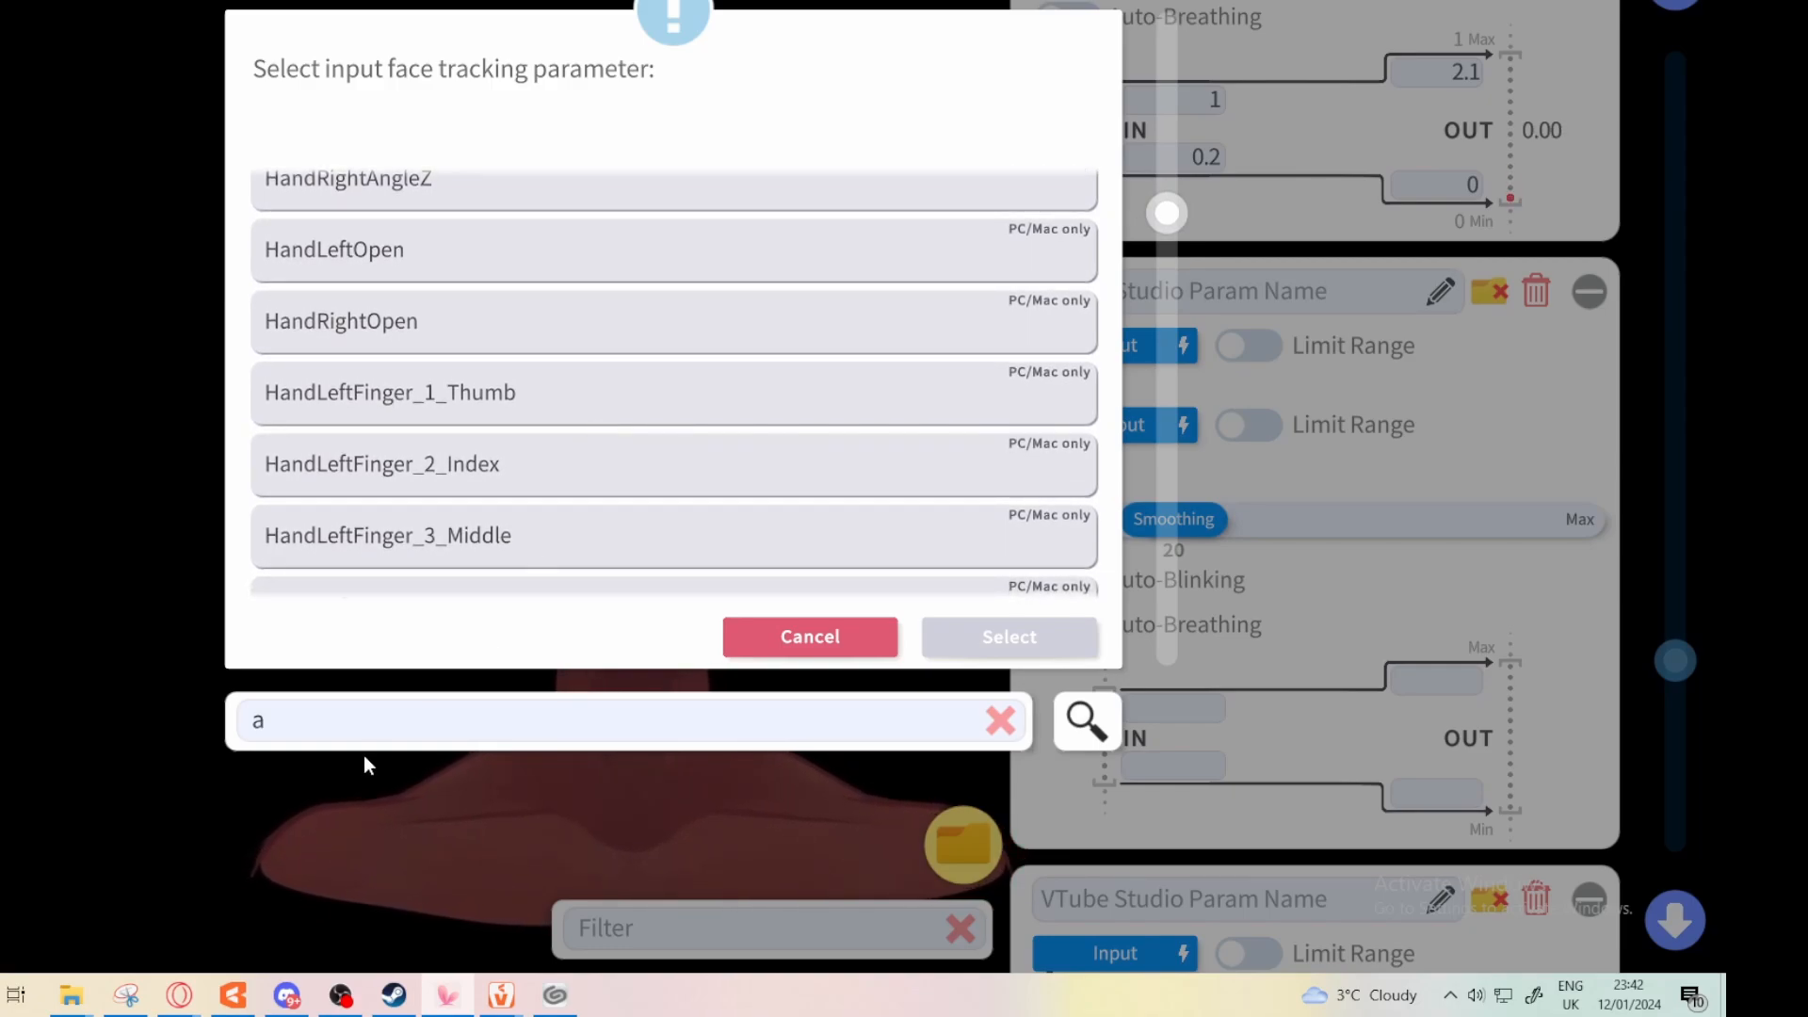
pyautogui.press('BackSpace')
pyautogui.write('vo')
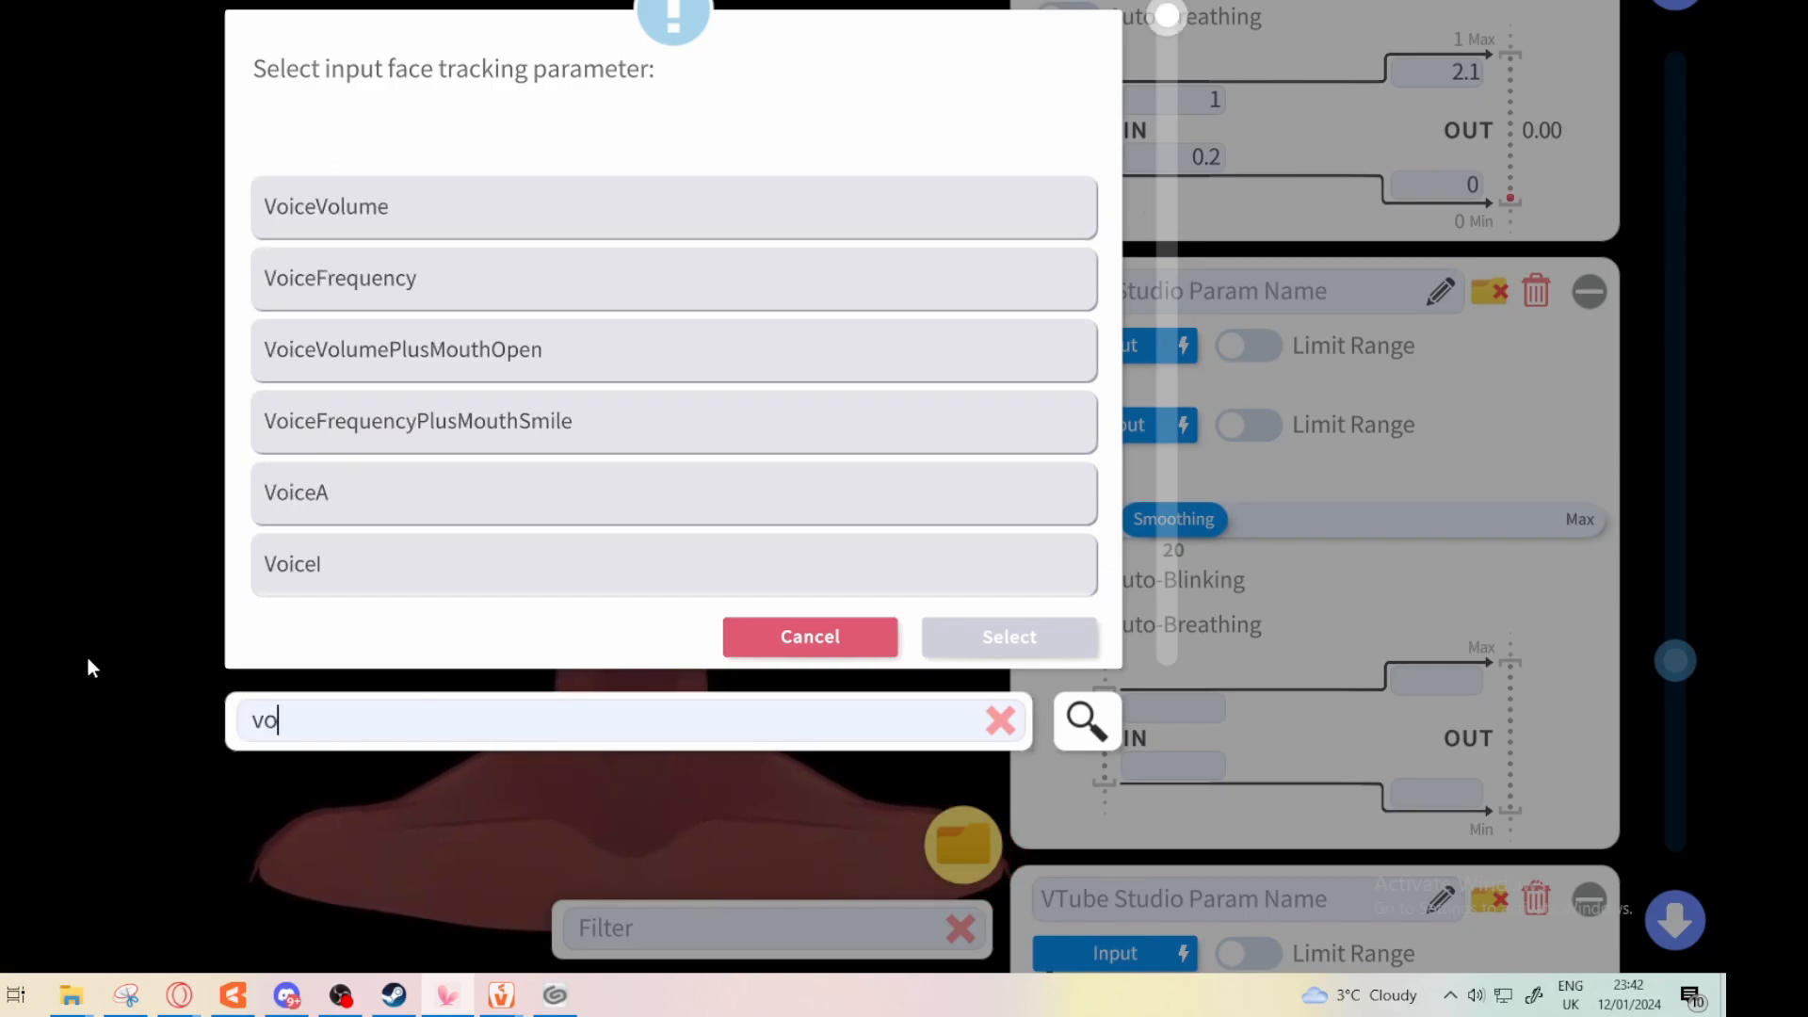
pyautogui.moveTo(475, 518); pyautogui.dragTo(521, 273)
pyautogui.click(525, 267)
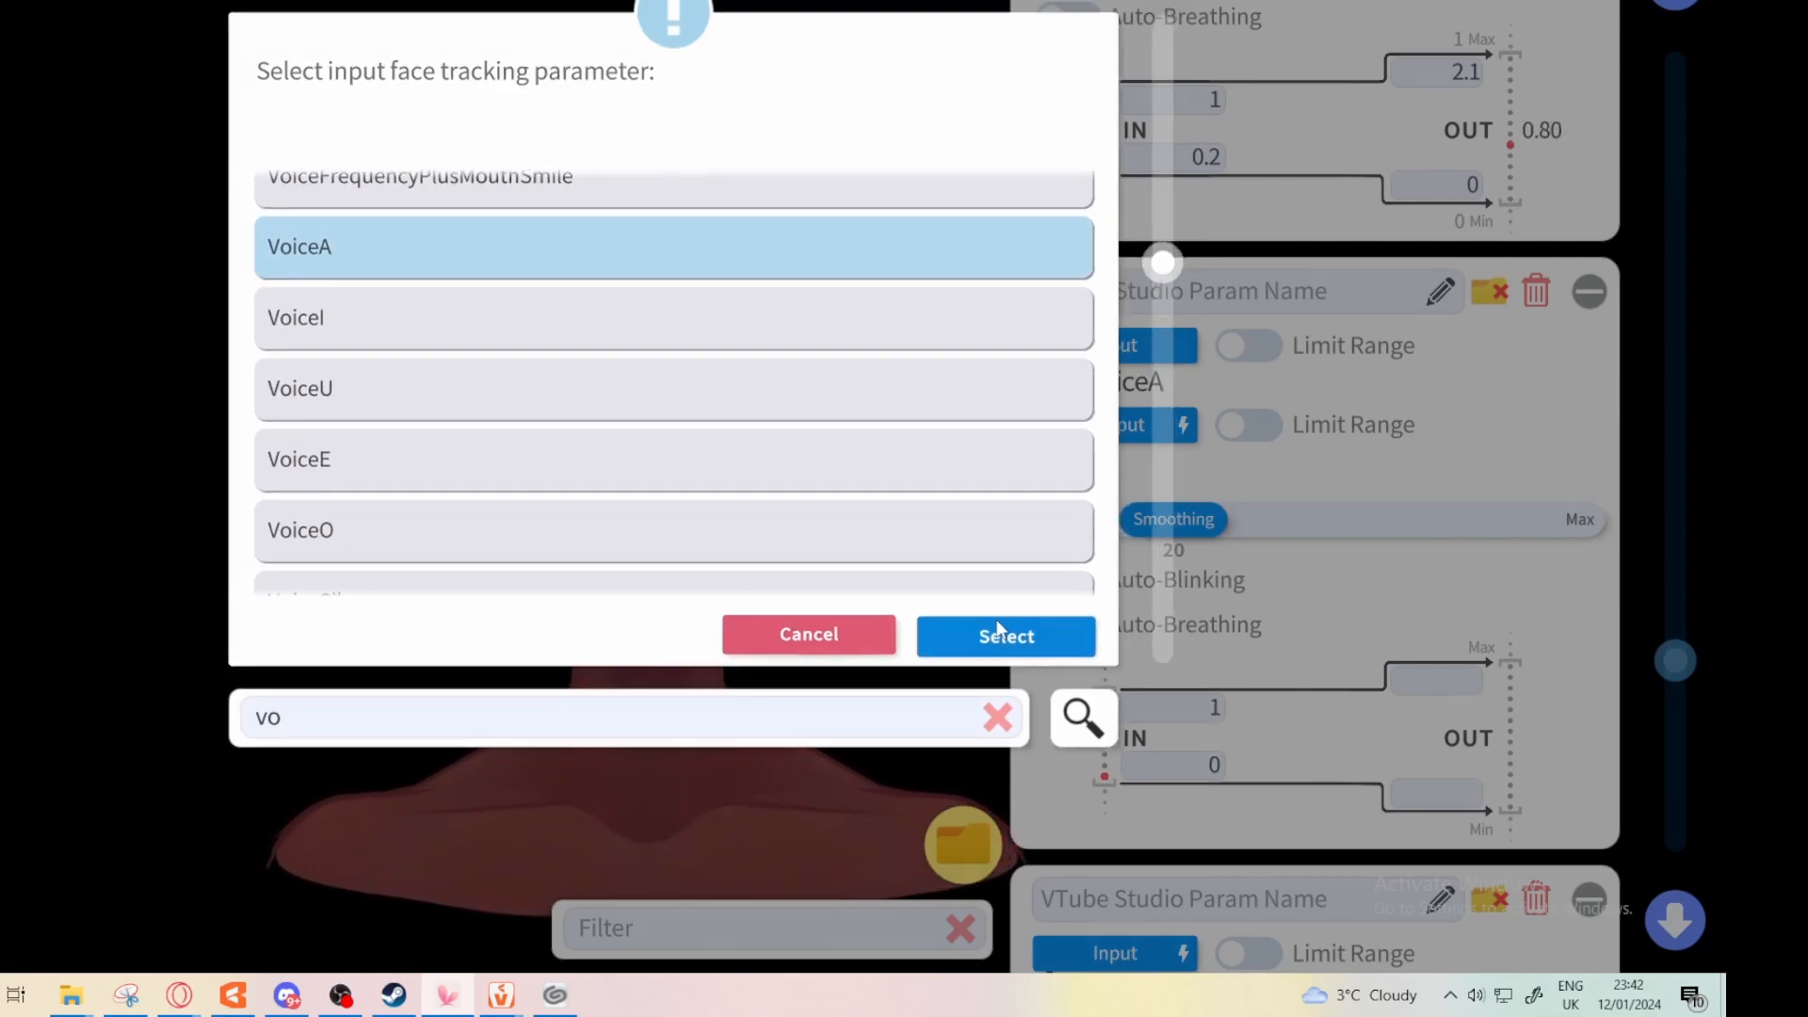
pyautogui.click(1001, 636)
# Assign VoiceI as the input of the empty parameter below VoiceA
pyautogui.scroll(-5, 1276, 843)
pyautogui.click(1166, 443)
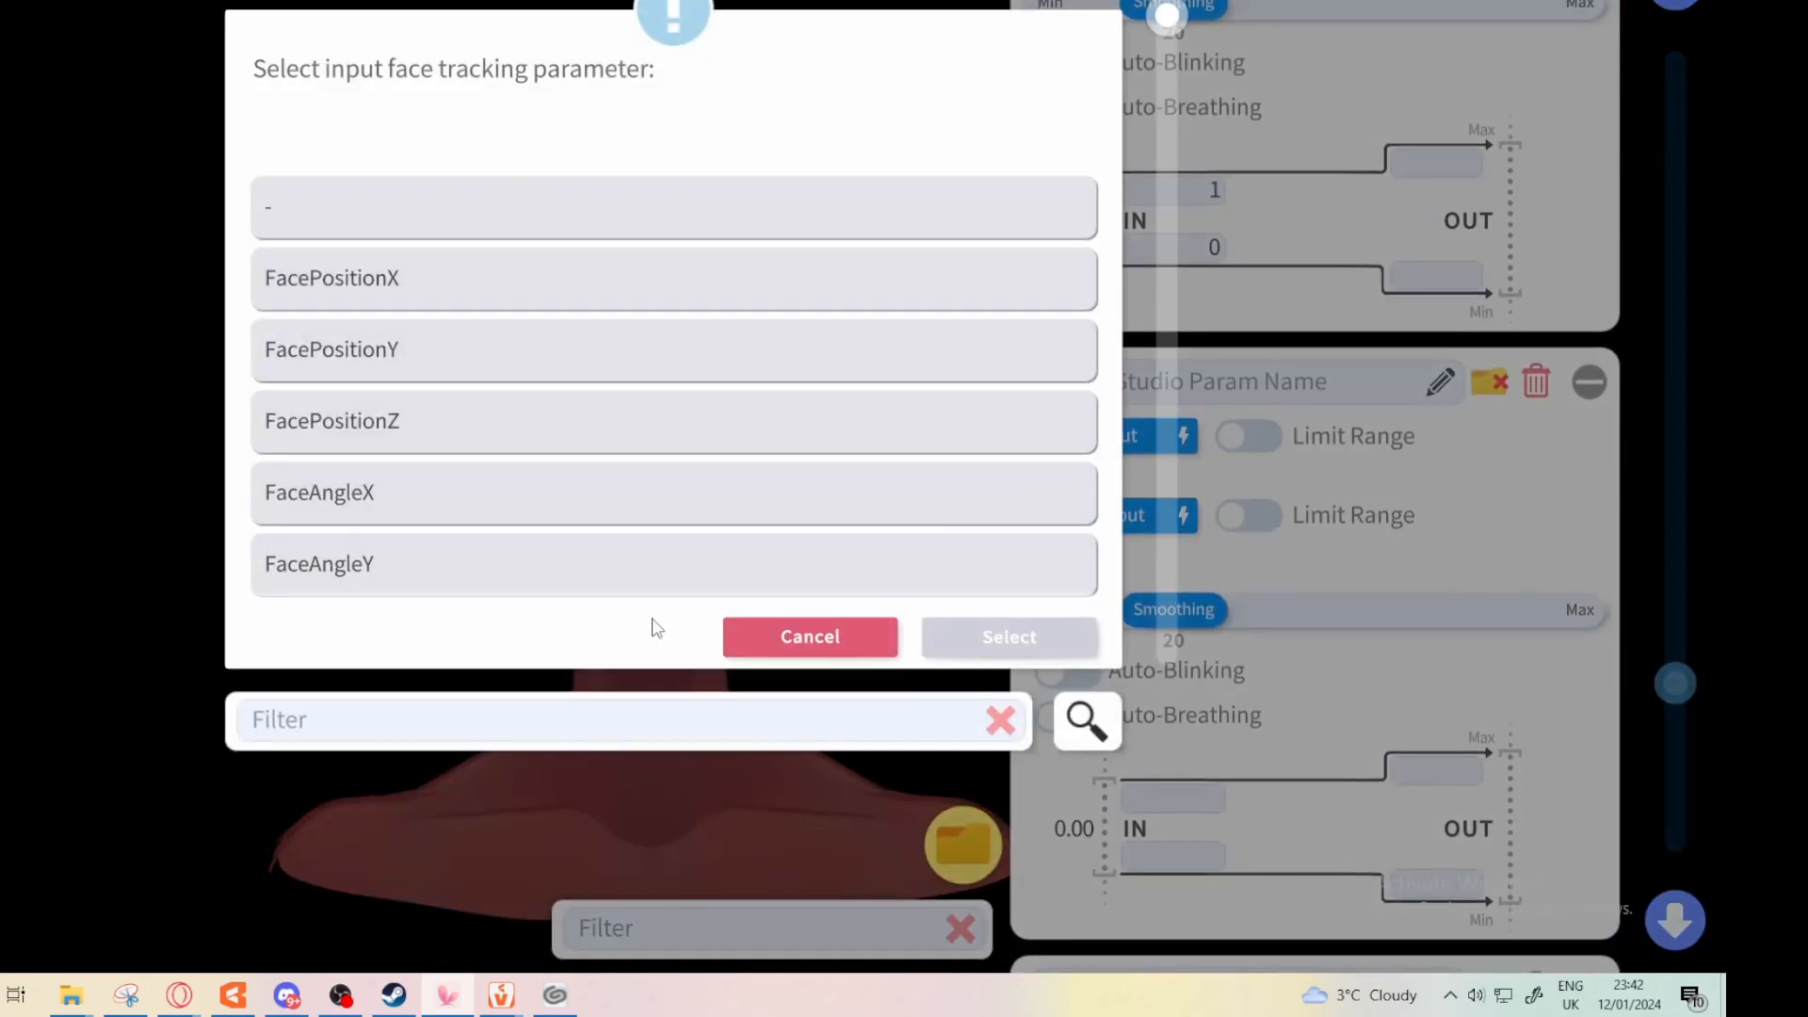
pyautogui.write('voi')
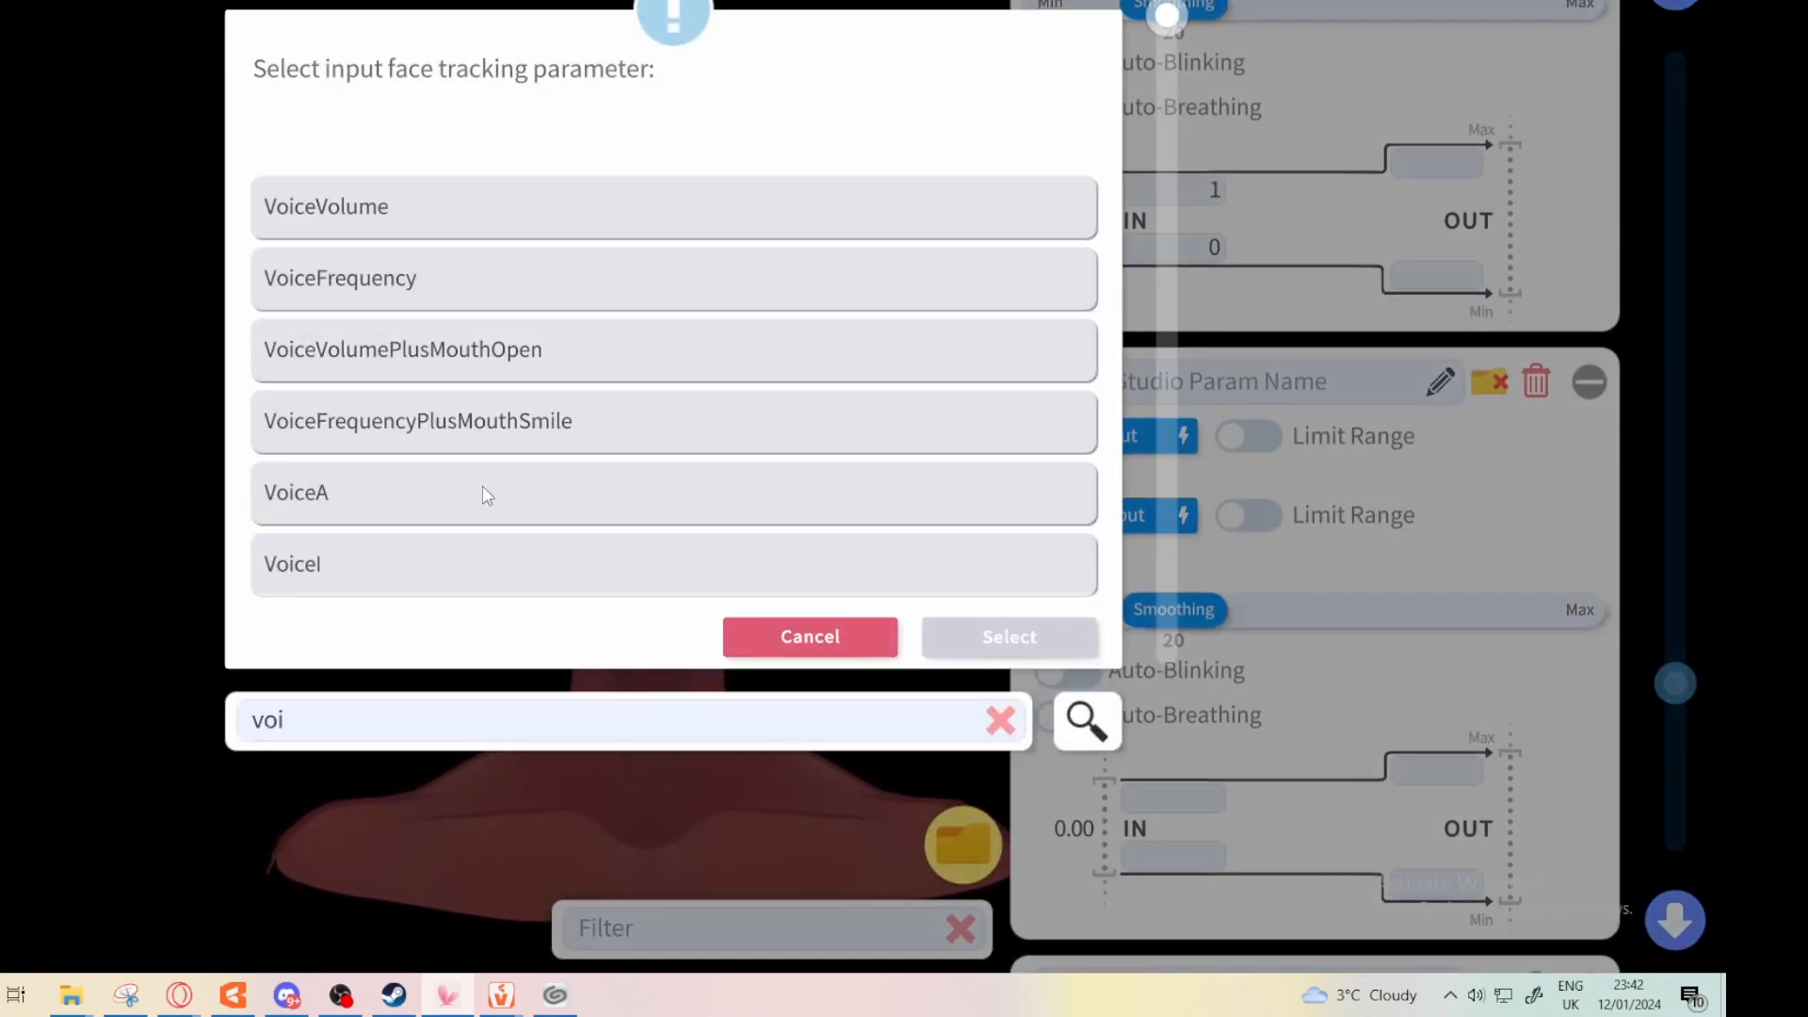
pyautogui.click(538, 584)
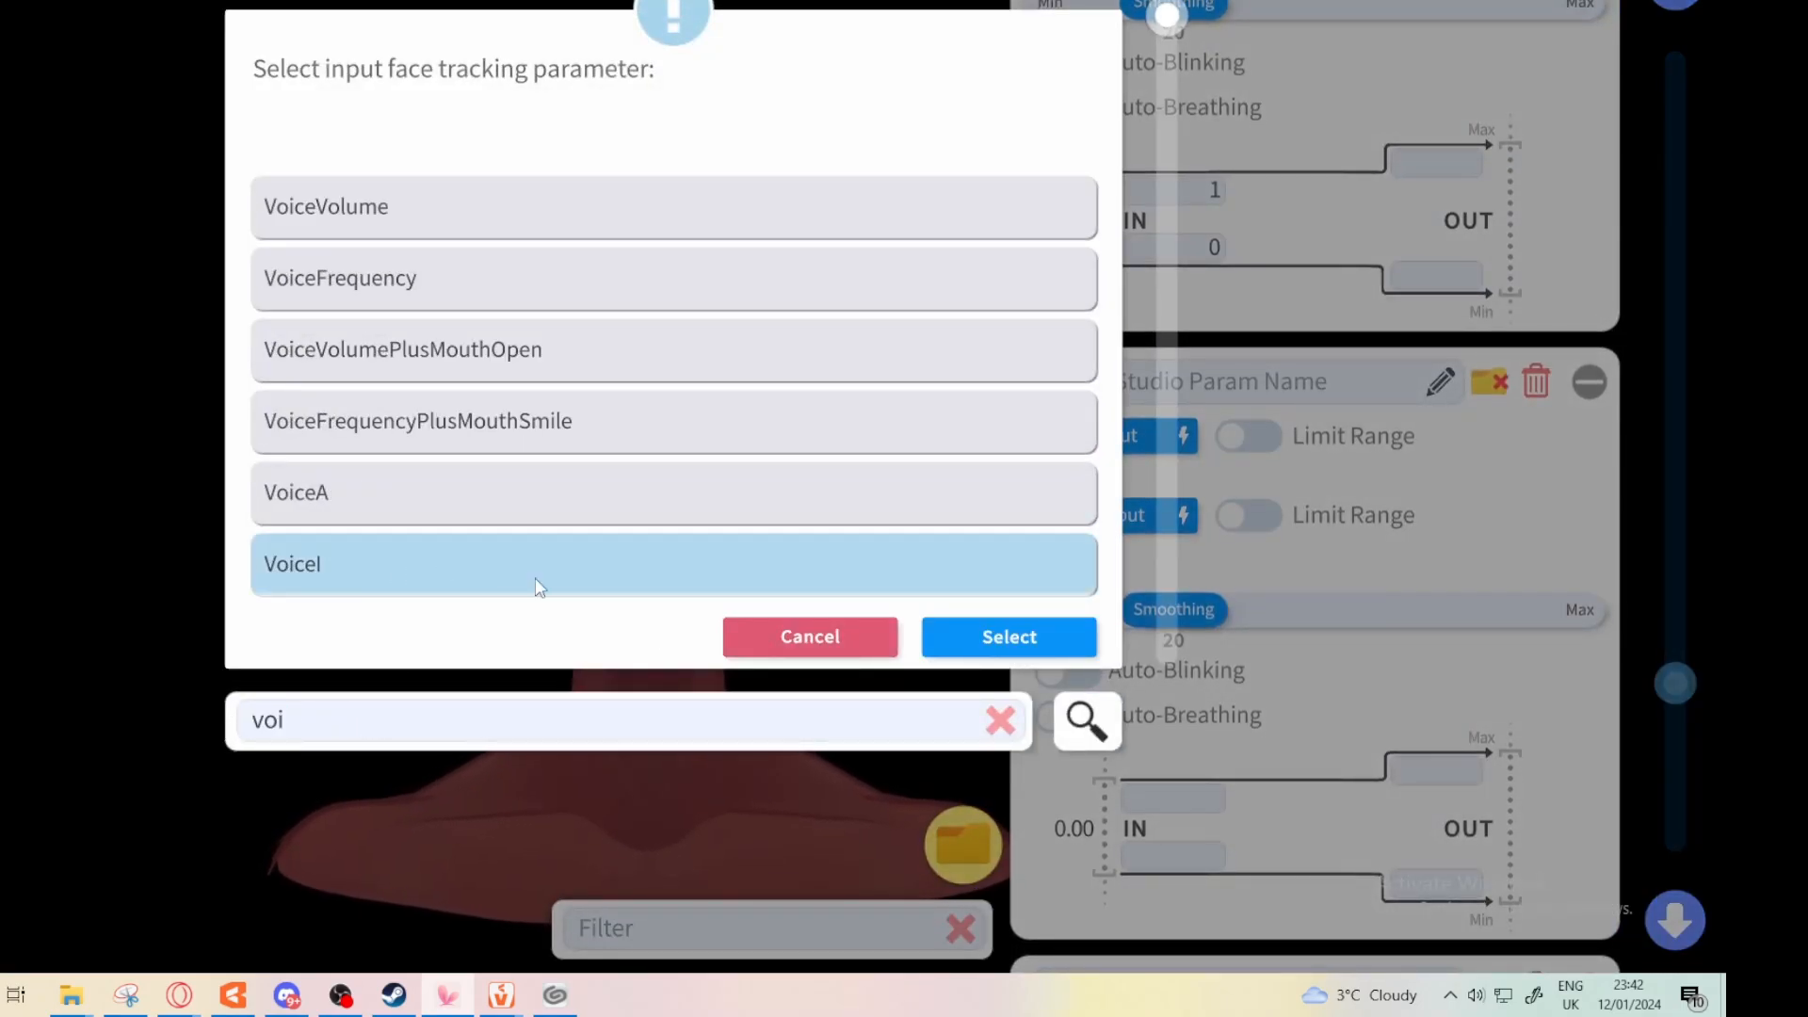
pyautogui.click(942, 639)
# Assign VoiceU as the input of the empty parameter below VoiceI
pyautogui.scroll(-2, 1312, 730)
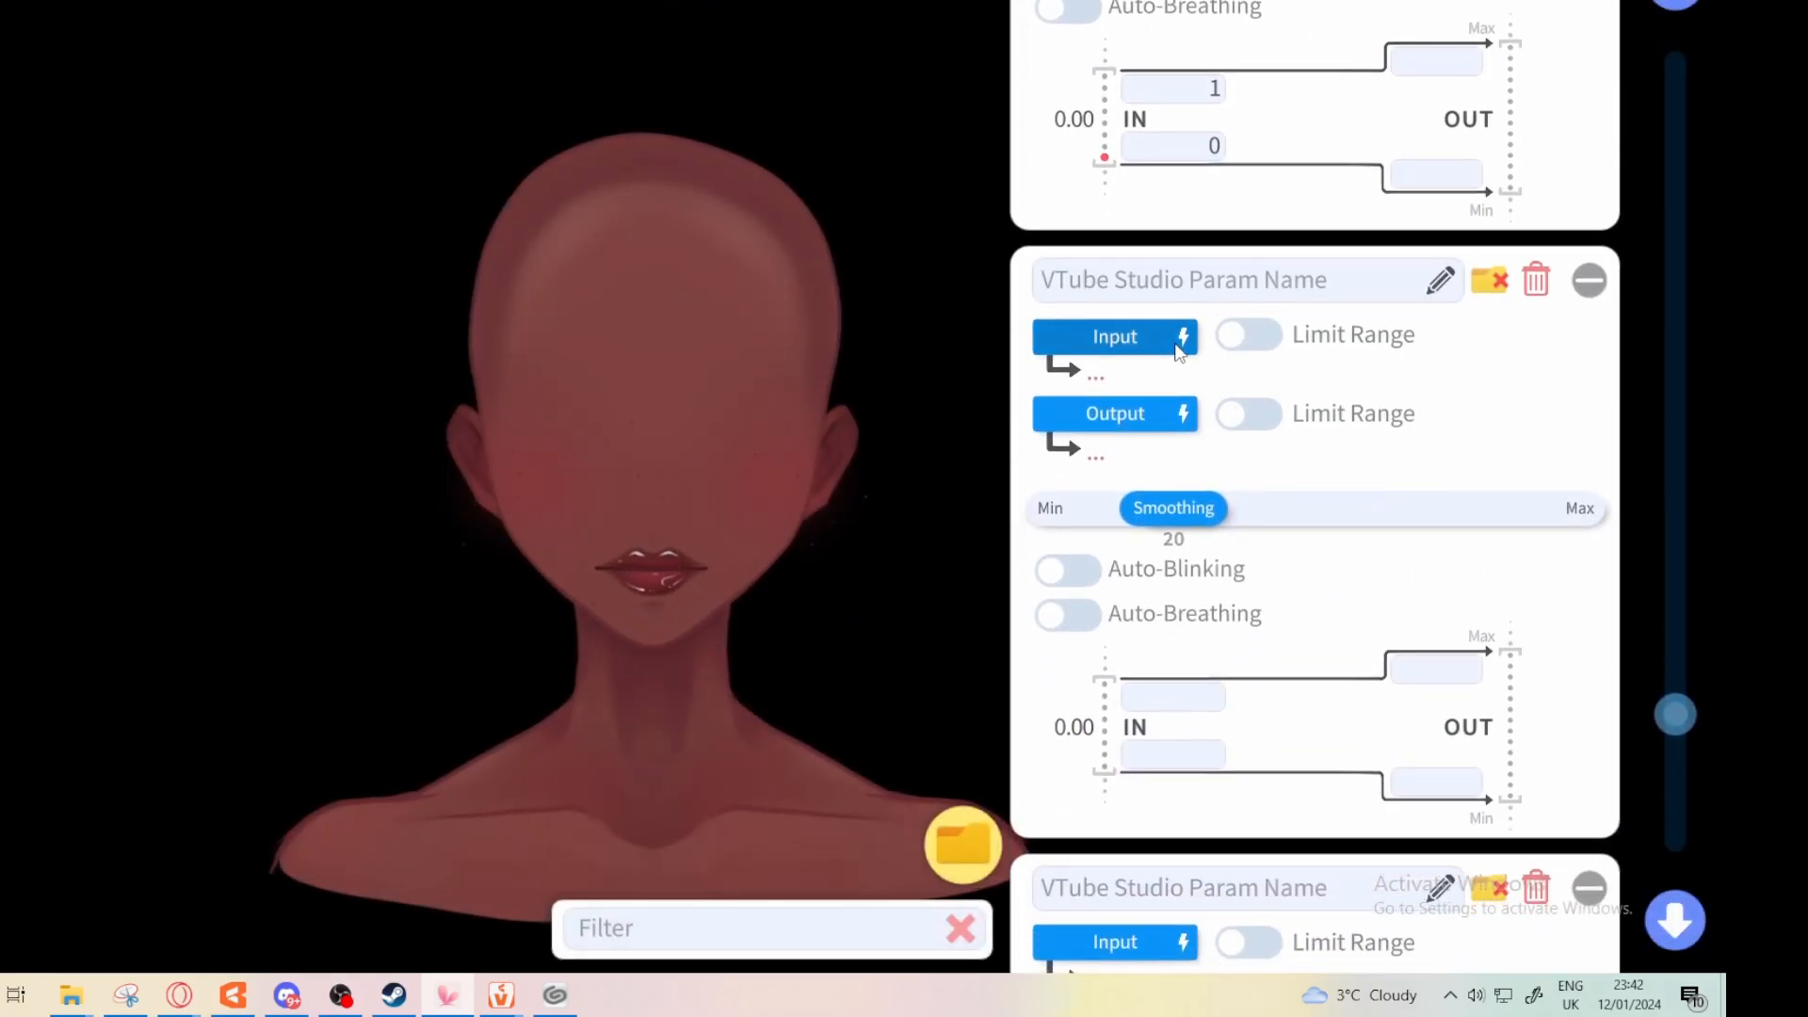
pyautogui.click(1177, 337)
pyautogui.scroll(-3, 613, 383)
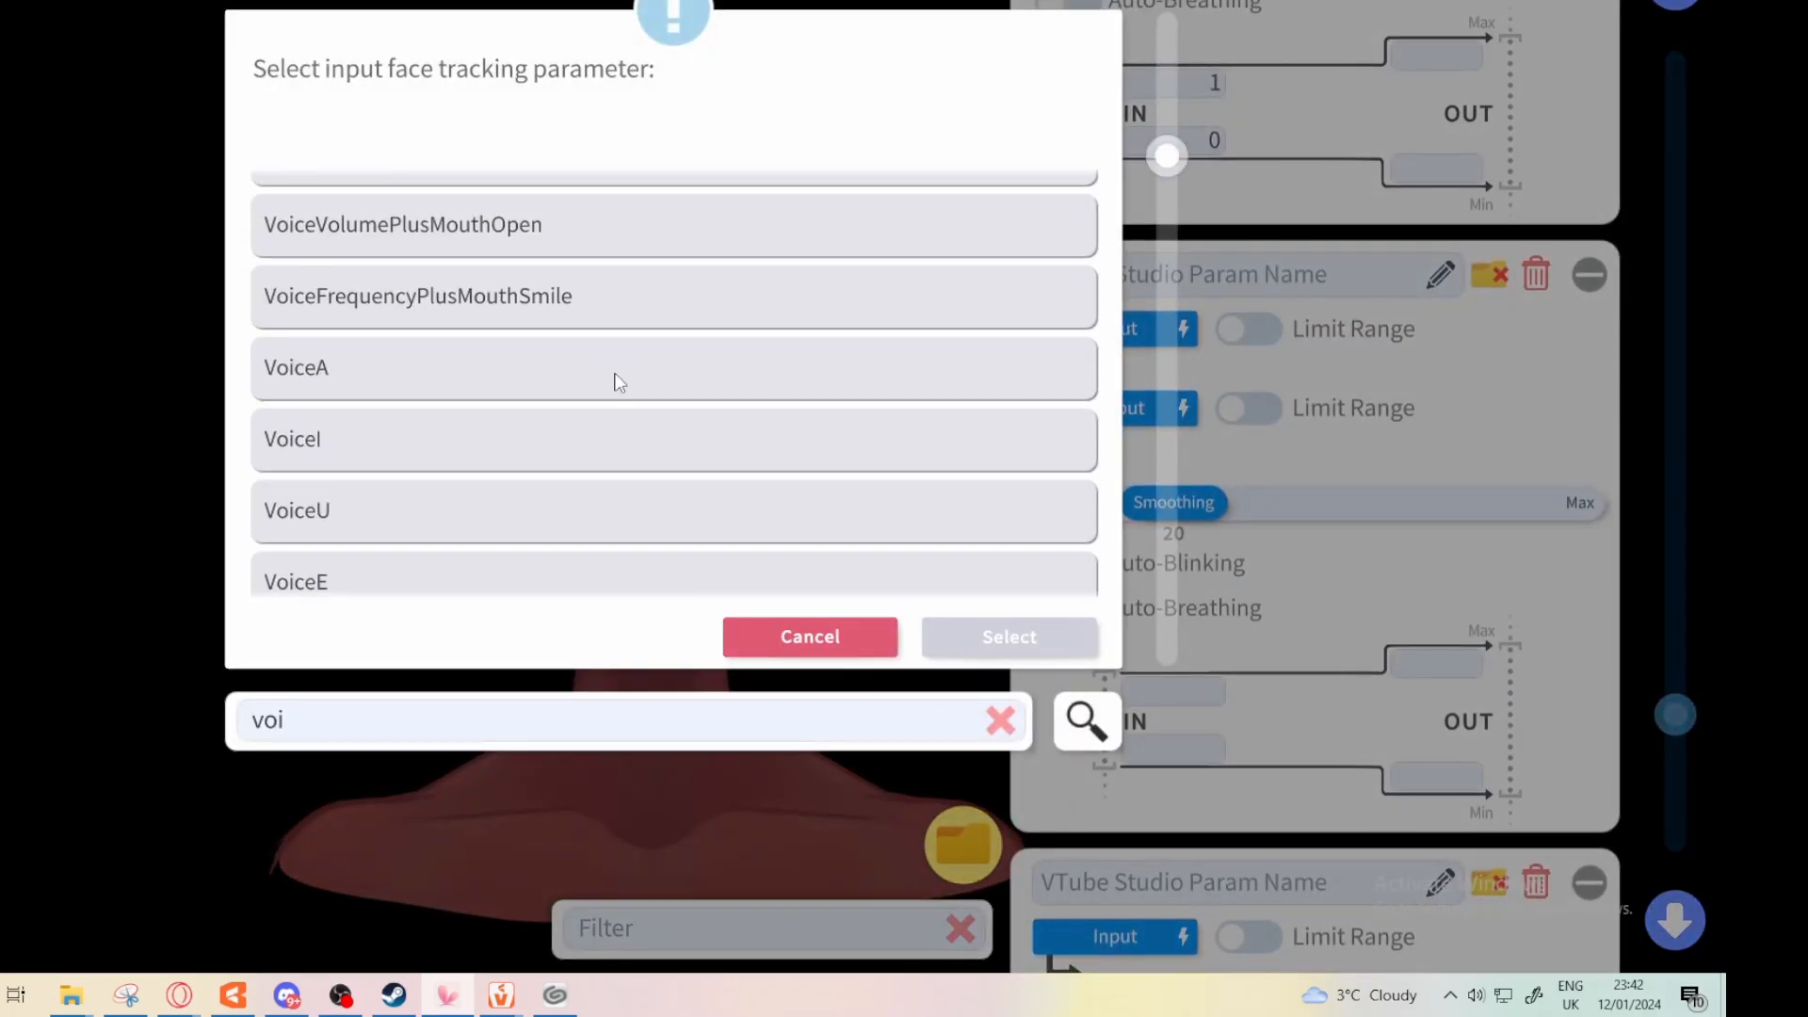
pyautogui.click(563, 446)
pyautogui.click(998, 651)
# Assign VoiceE as the input of the empty parameter below VoiceU
pyautogui.scroll(-3, 1225, 565)
pyautogui.click(1116, 451)
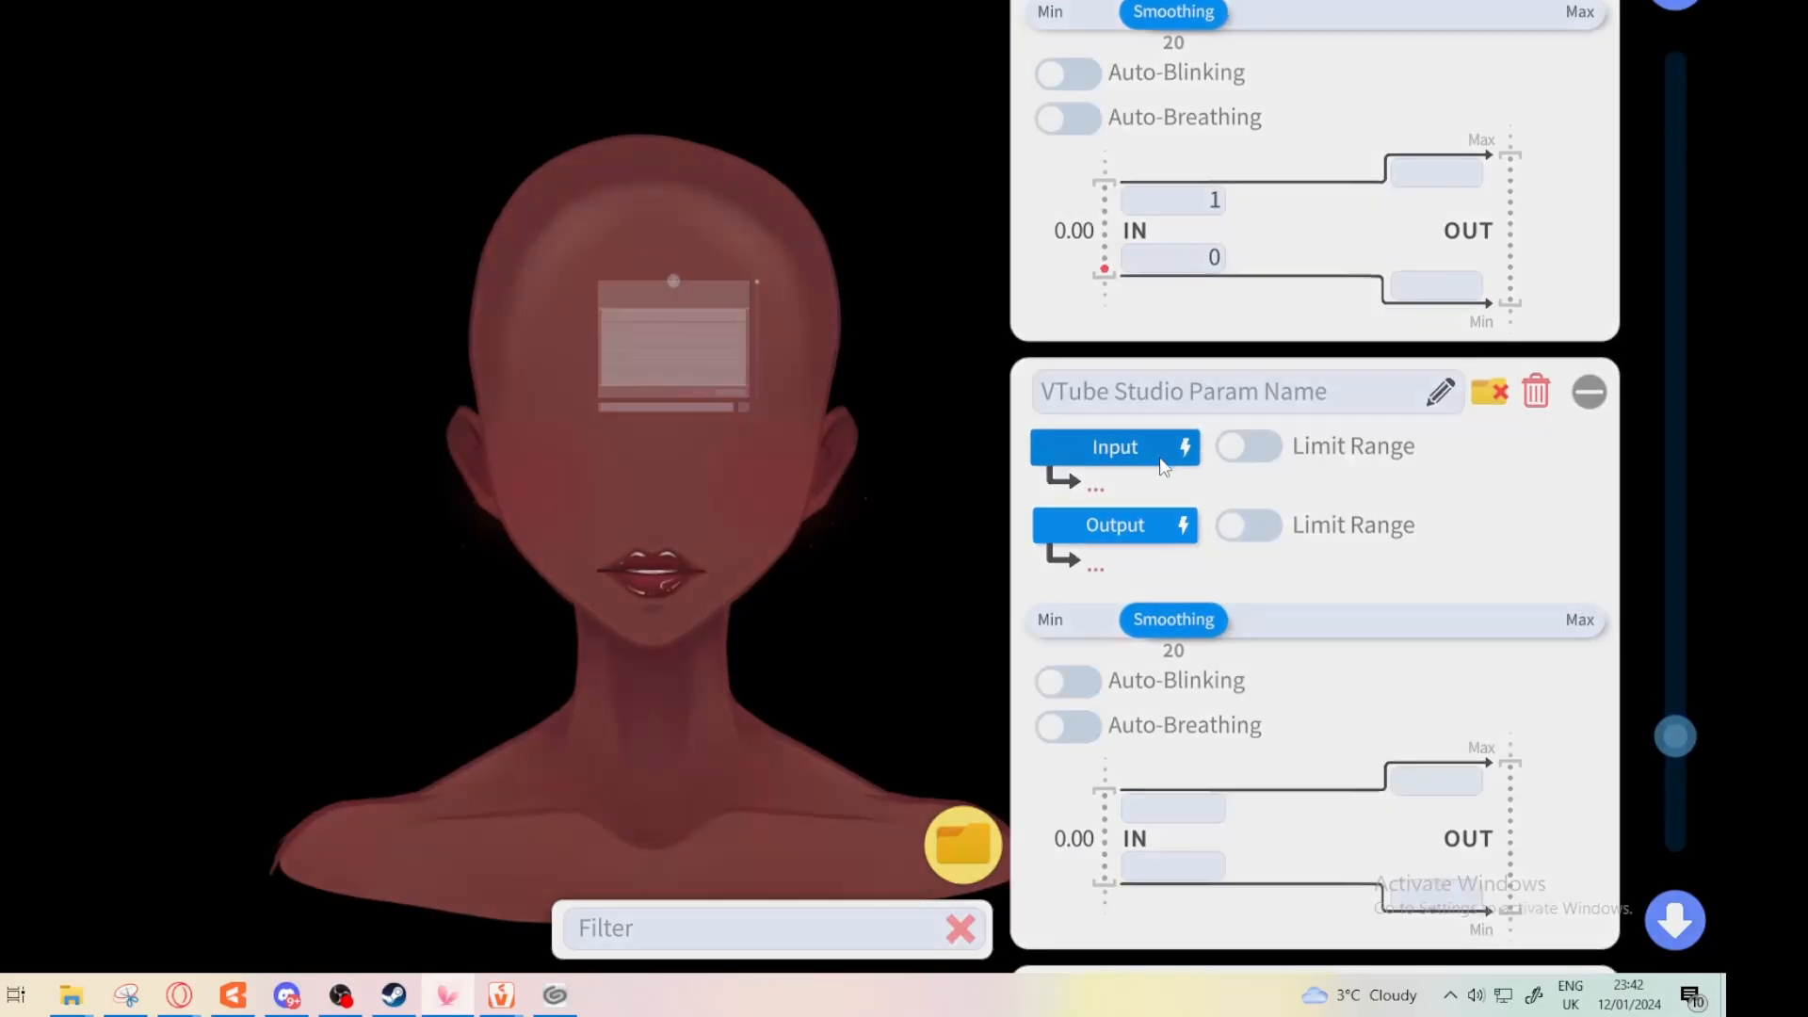
pyautogui.click(664, 733)
pyautogui.write('voi')
pyautogui.scroll(-3, 442, 424)
pyautogui.click(424, 445)
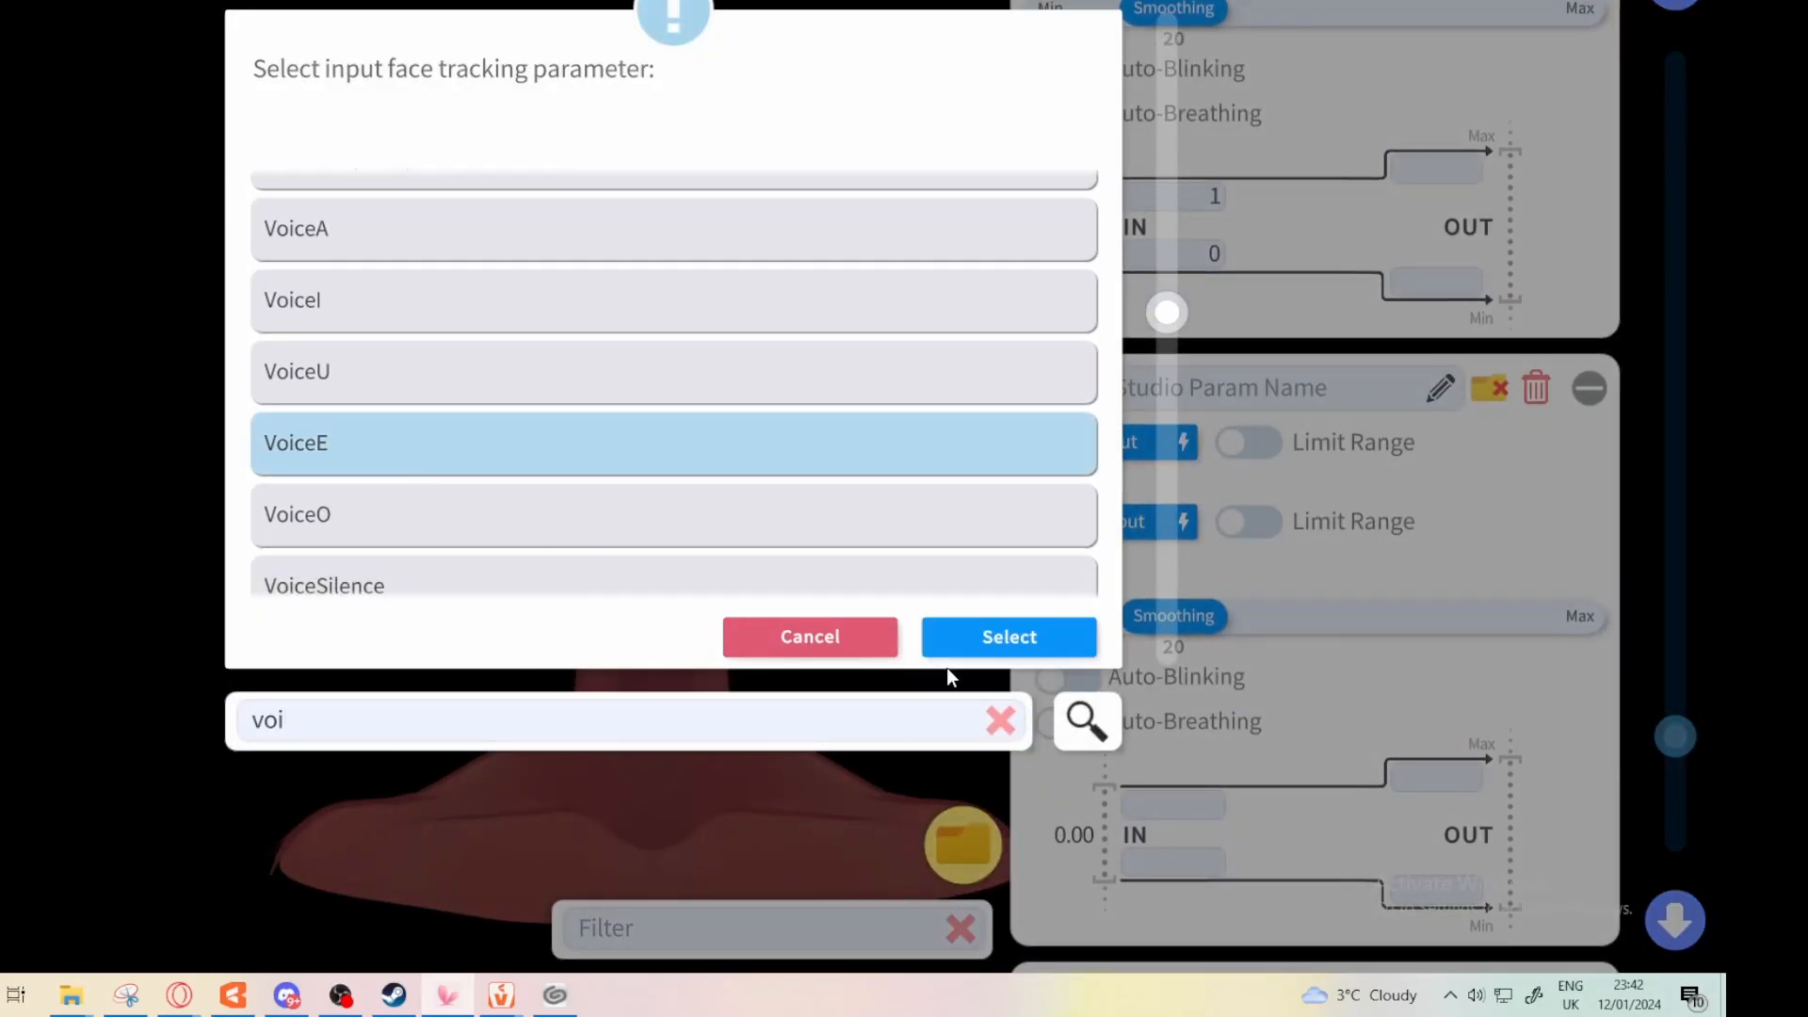
pyautogui.click(1003, 637)
# Assign VoiceO as the input of the empty parameter below VoiceE
pyautogui.scroll(-5, 1170, 761)
pyautogui.click(1130, 503)
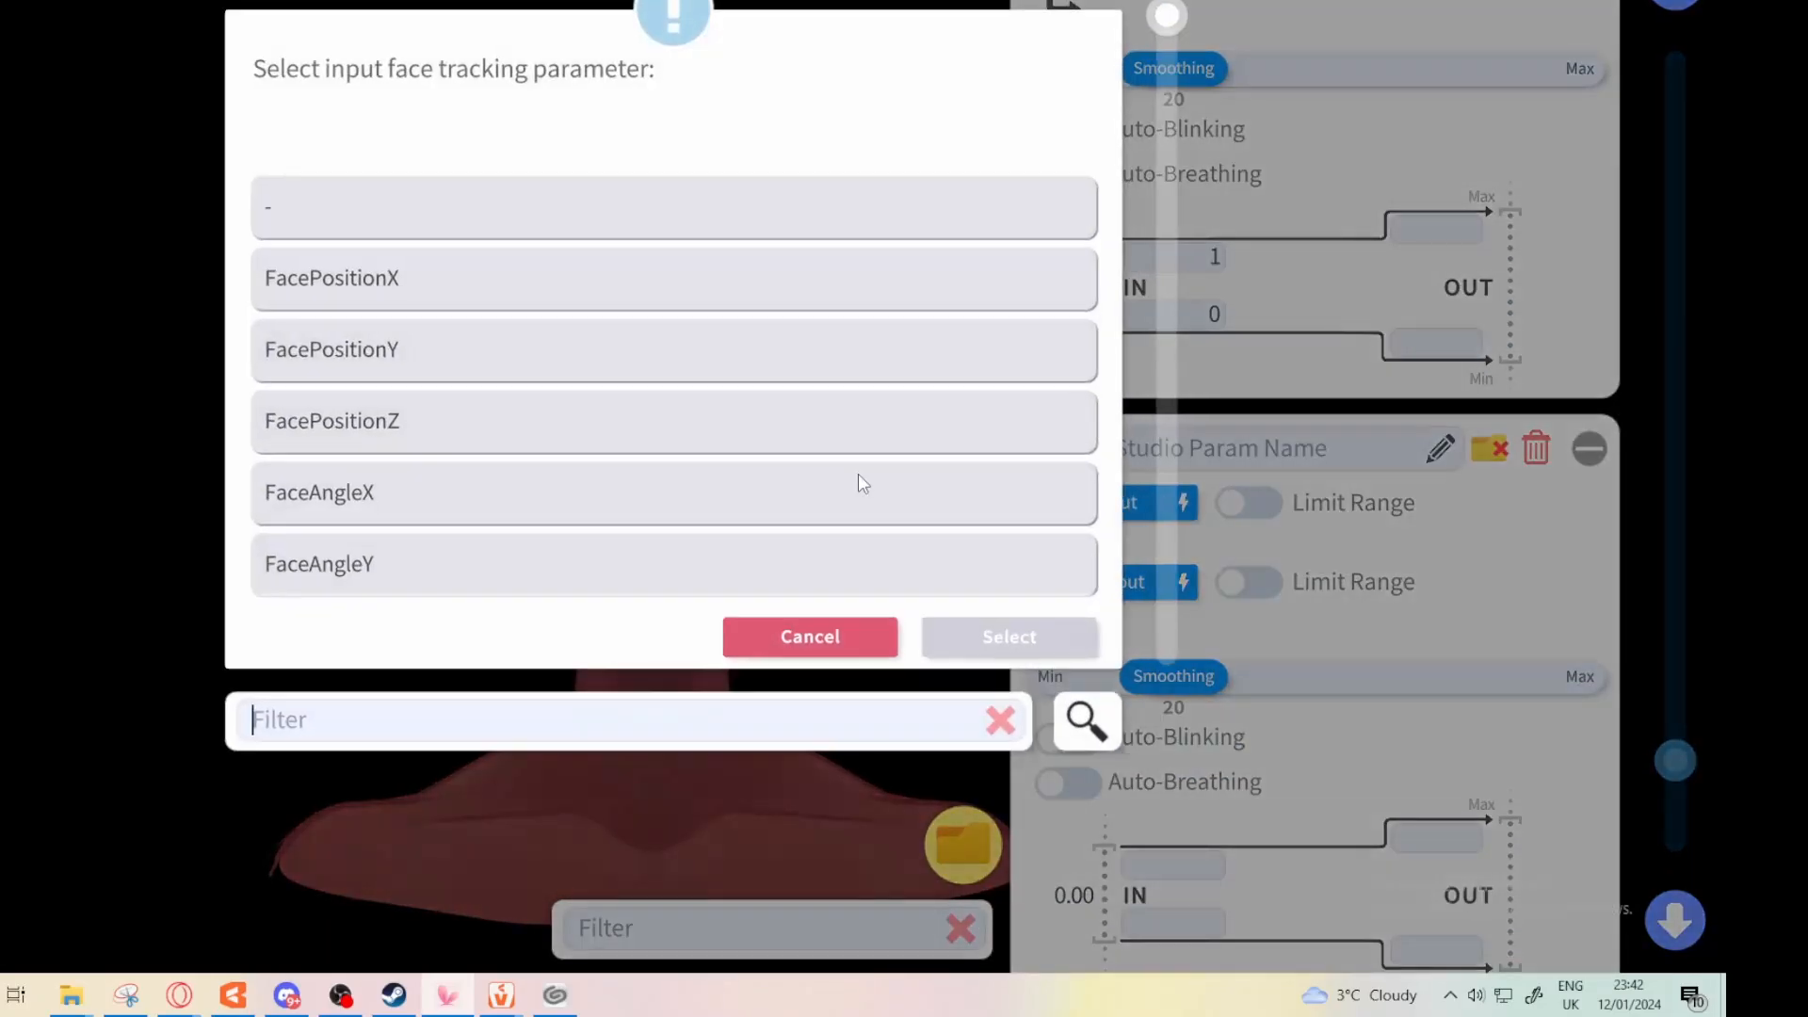
pyautogui.write('voi')
pyautogui.scroll(-5, 558, 263)
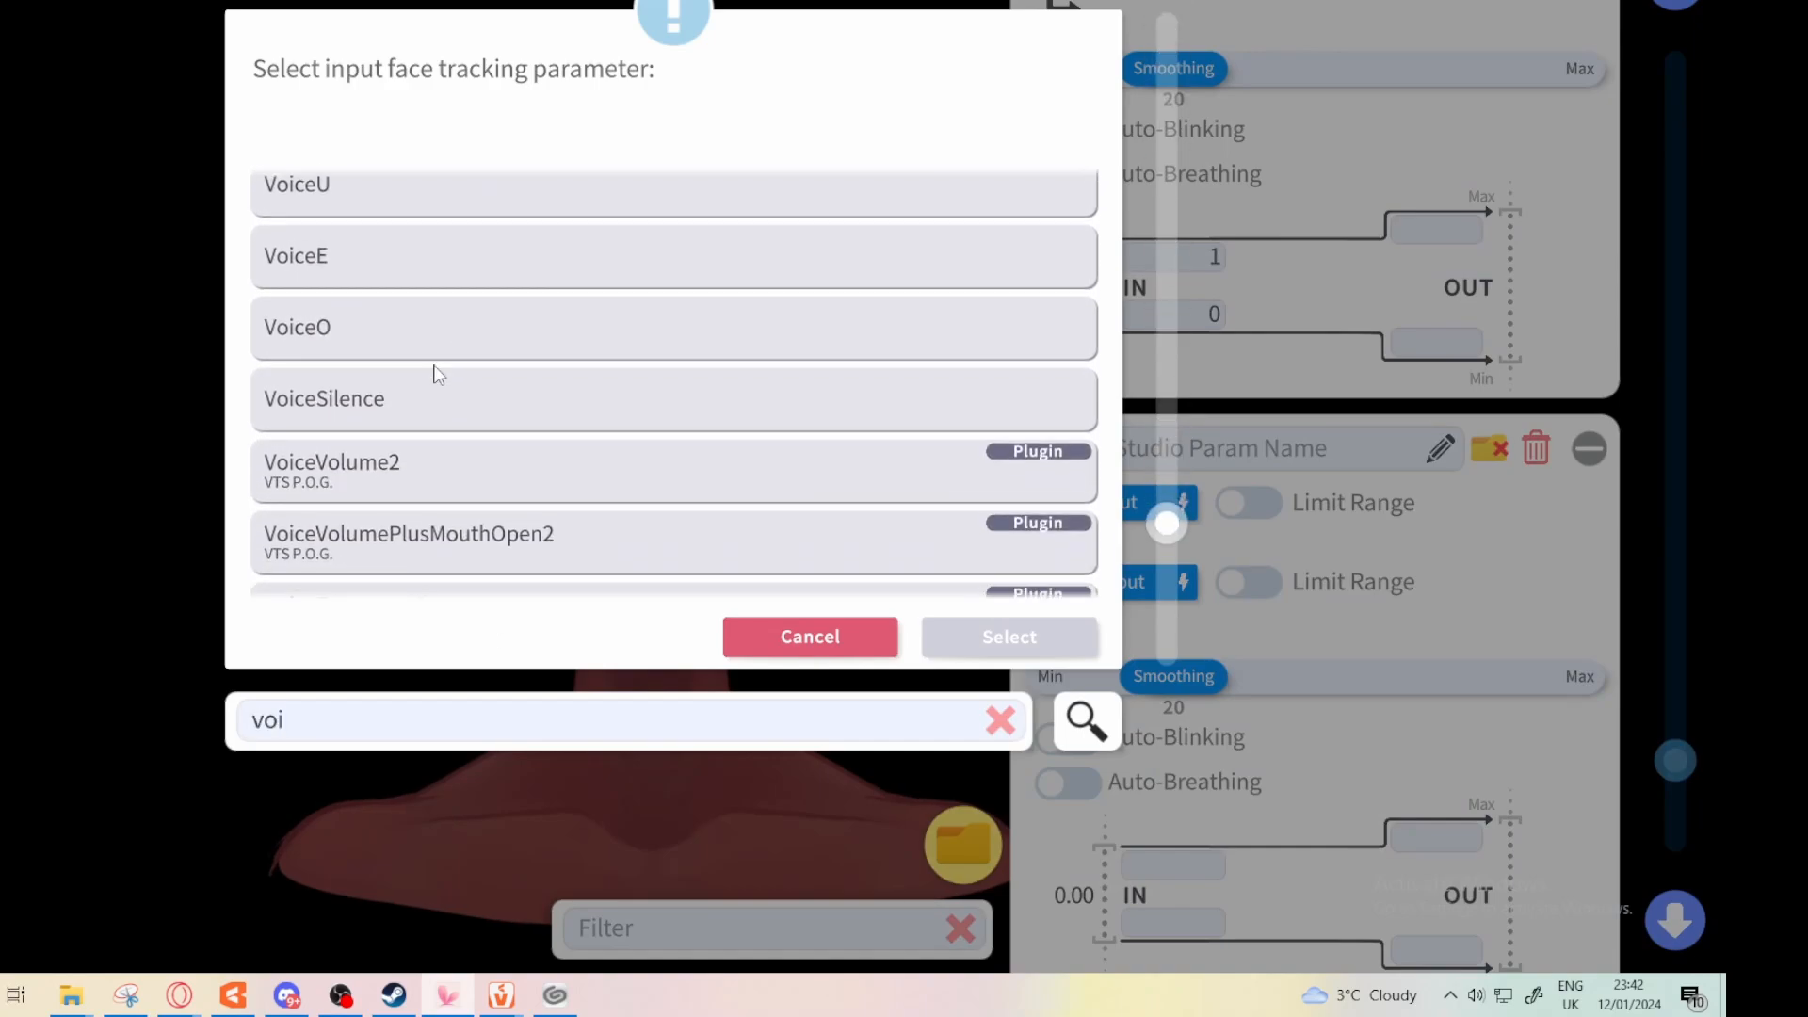
pyautogui.click(398, 362)
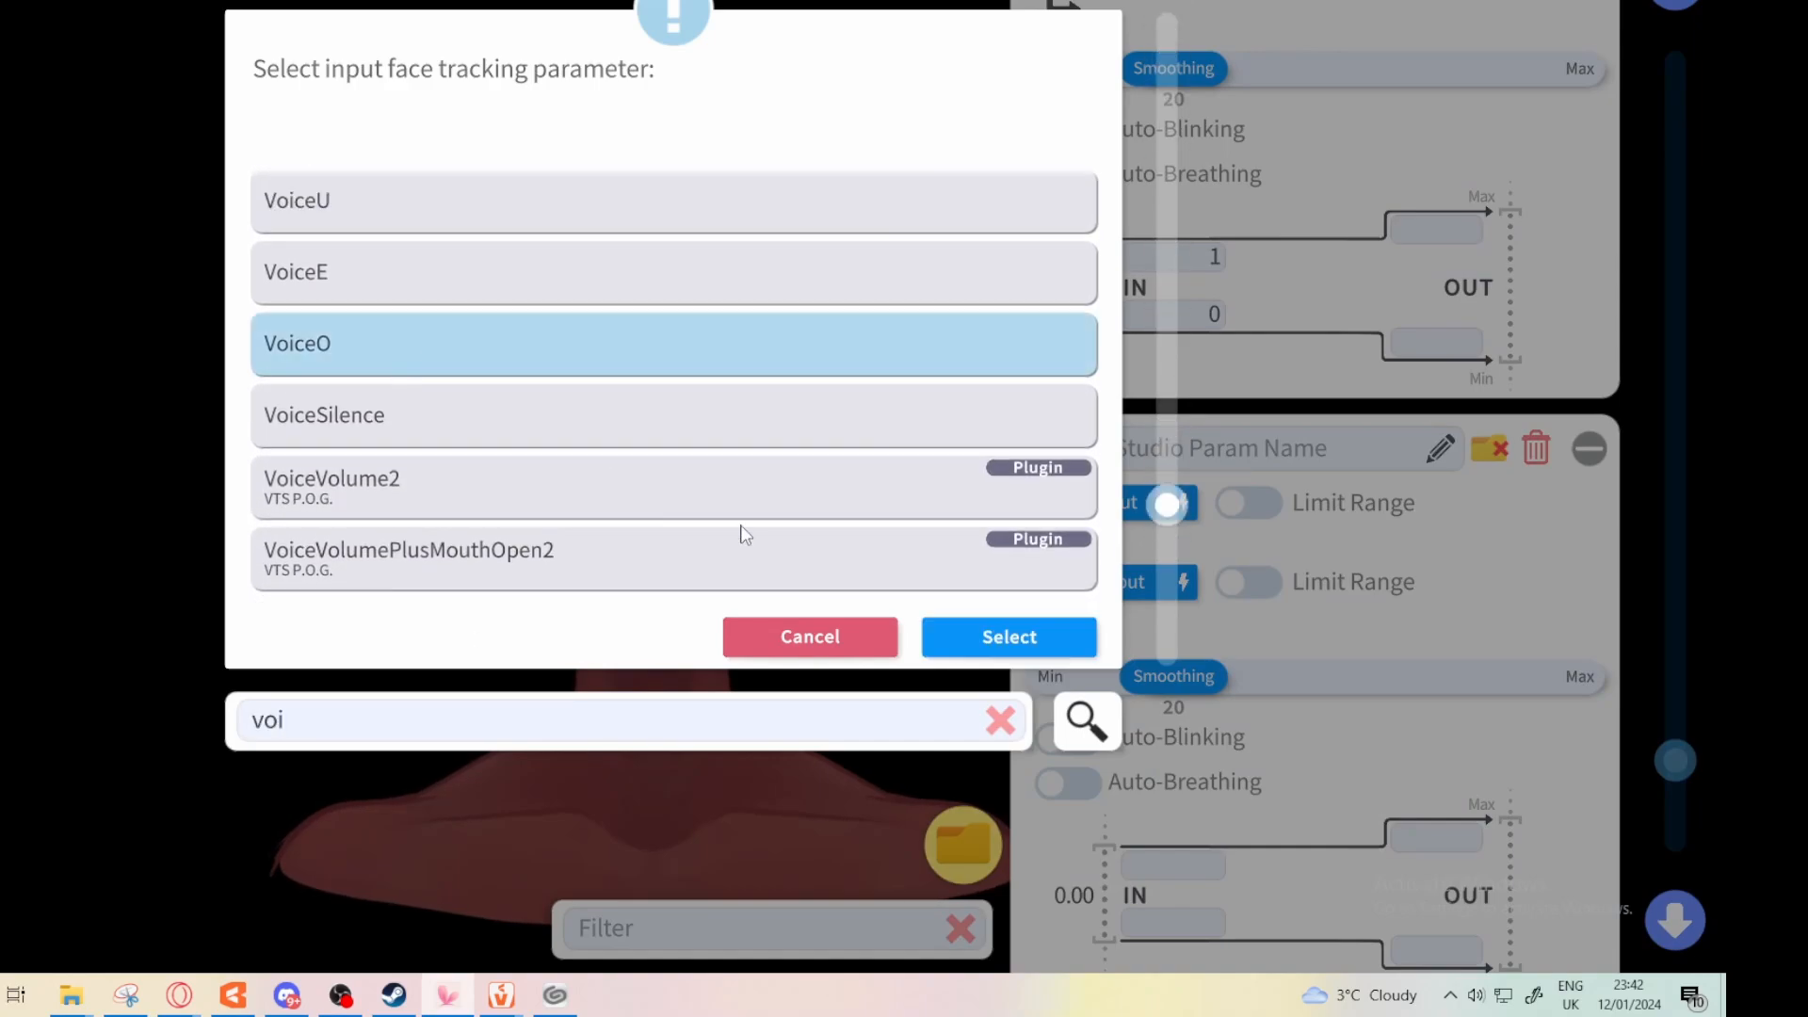
pyautogui.click(1022, 644)
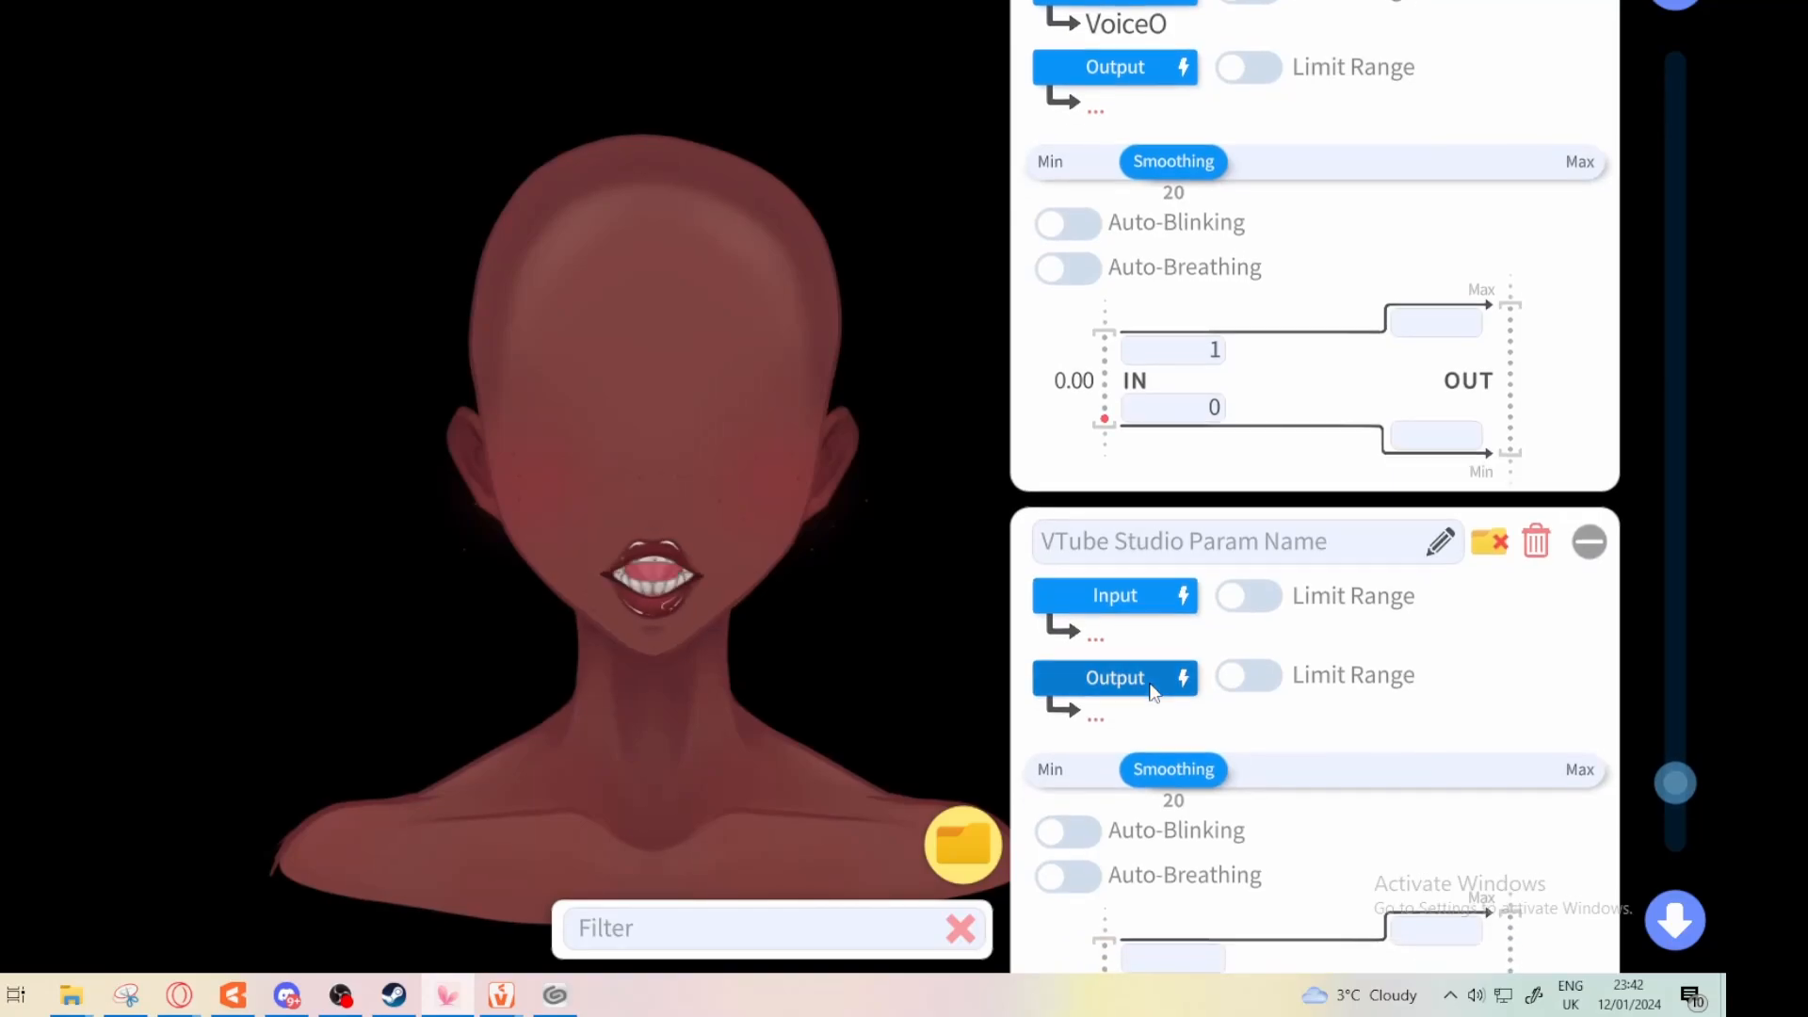
# Assign VoiceSilence as the input of the empty parameter below VoiceO
pyautogui.click(1150, 686)
pyautogui.click(828, 647)
pyautogui.click(1127, 603)
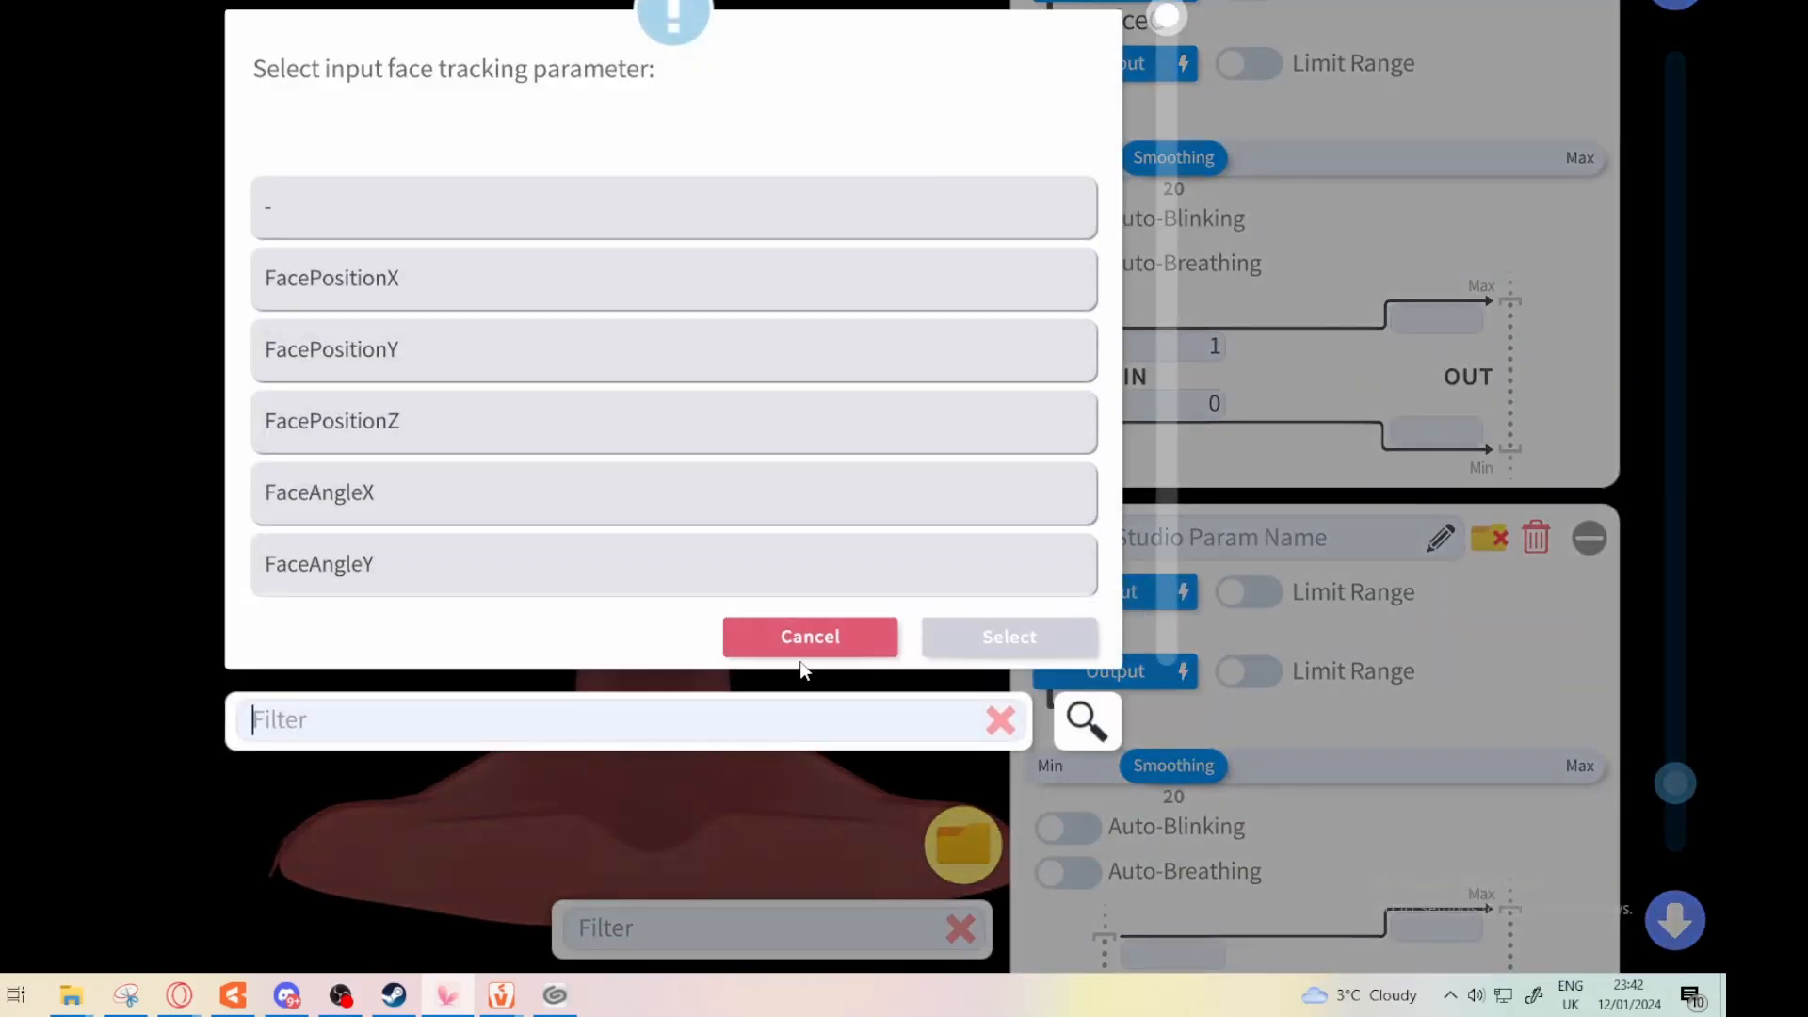
pyautogui.scroll(-5, 613, 282)
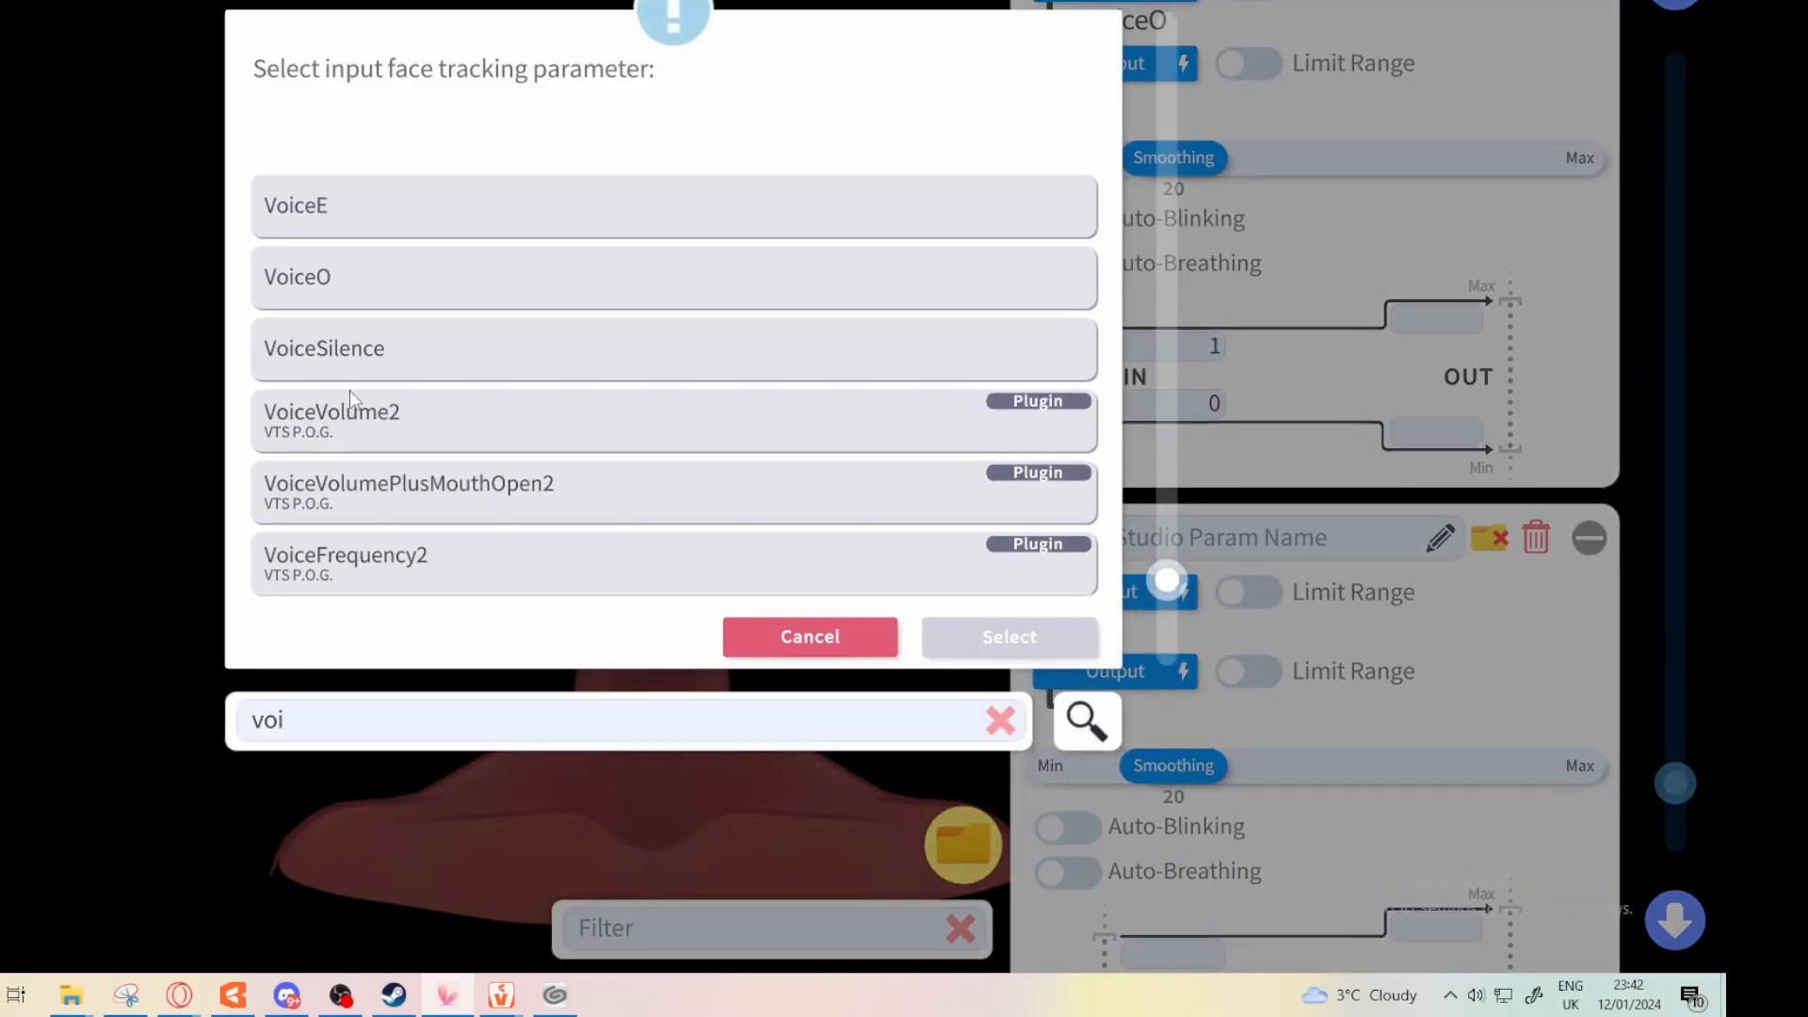
pyautogui.click(367, 350)
pyautogui.click(956, 650)
# Assign the A blendshape as the output of the VoiceI parameter
pyautogui.scroll(-5, 1299, 823)
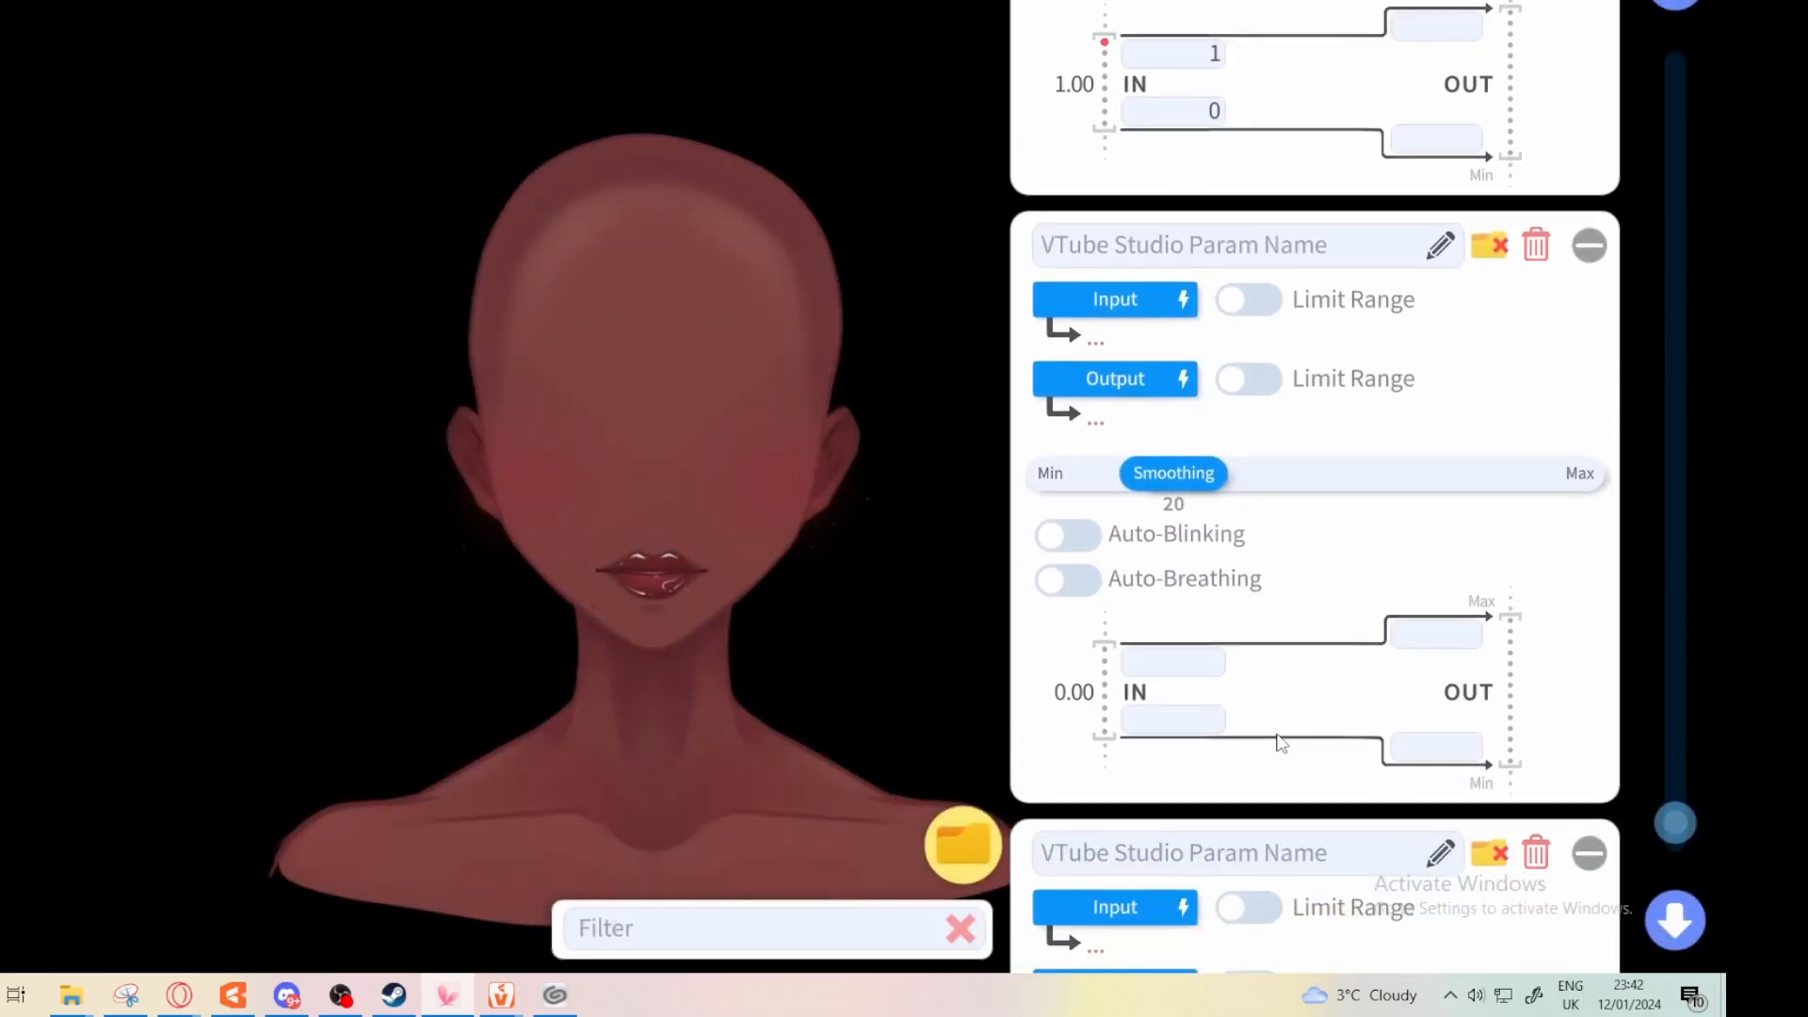
pyautogui.scroll(-15, 1344, 868)
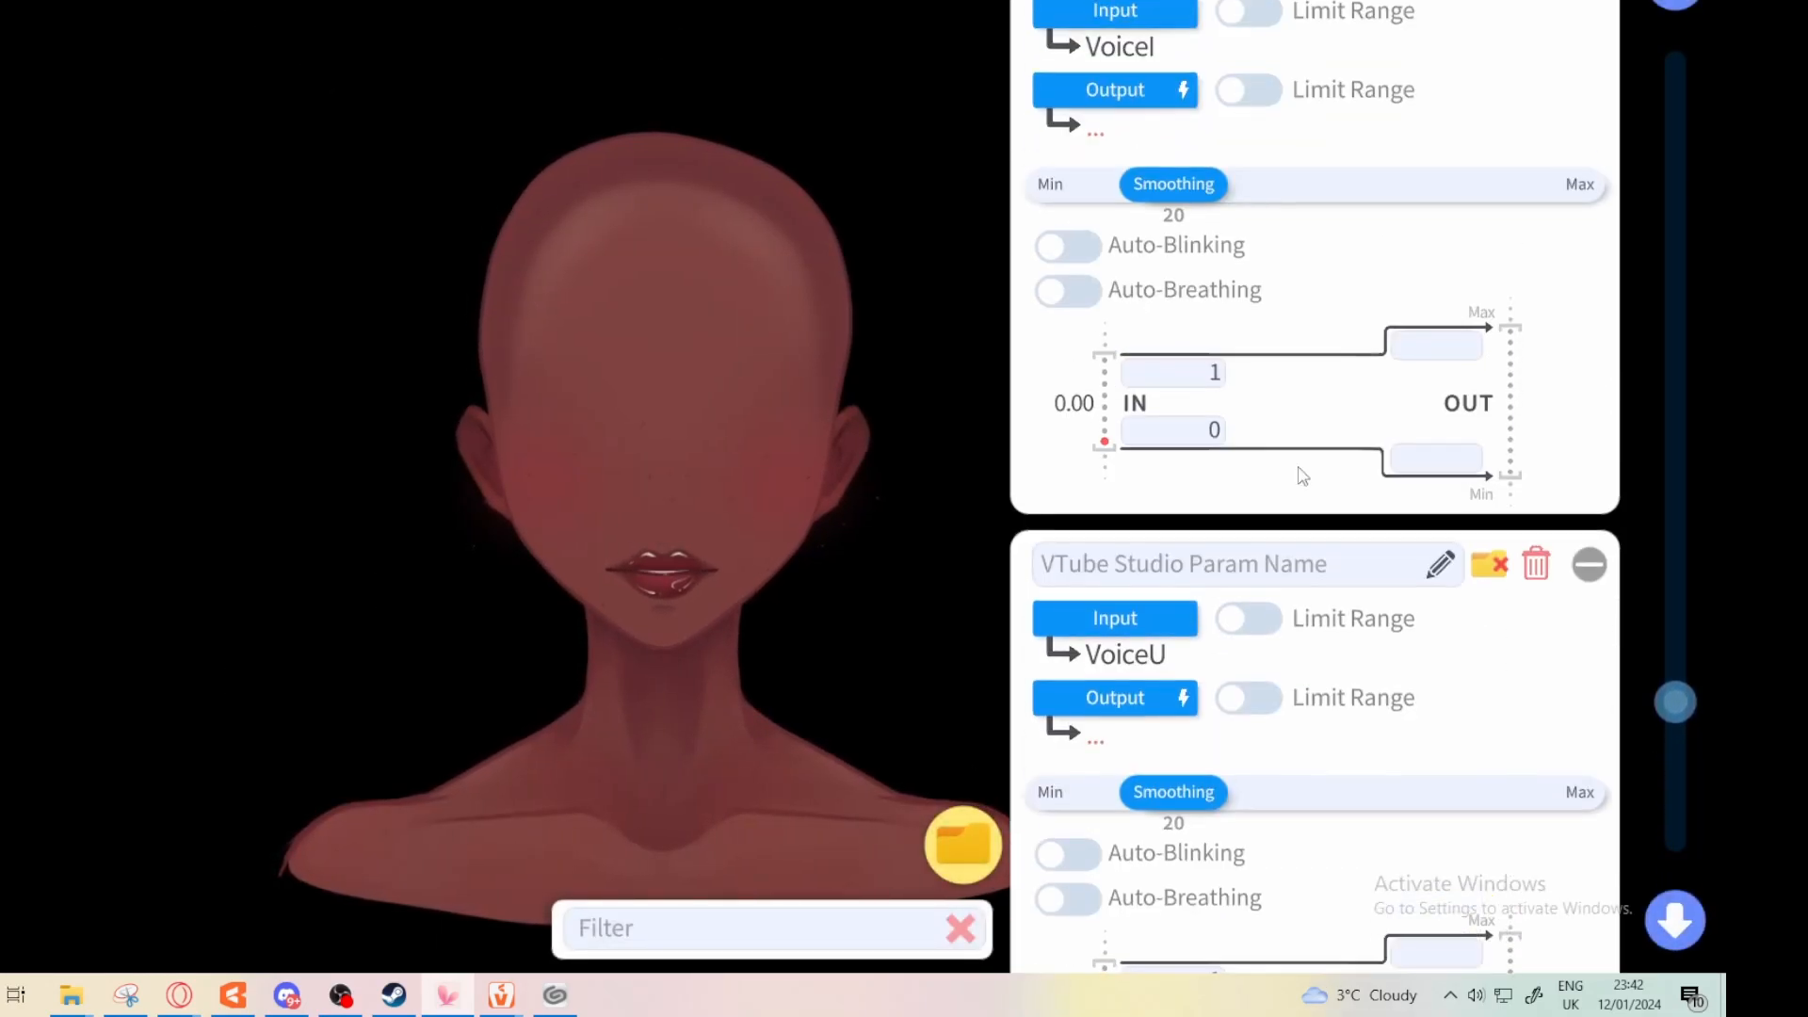
pyautogui.scroll(5, 1363, 426)
pyautogui.scroll(-12, 1318, 429)
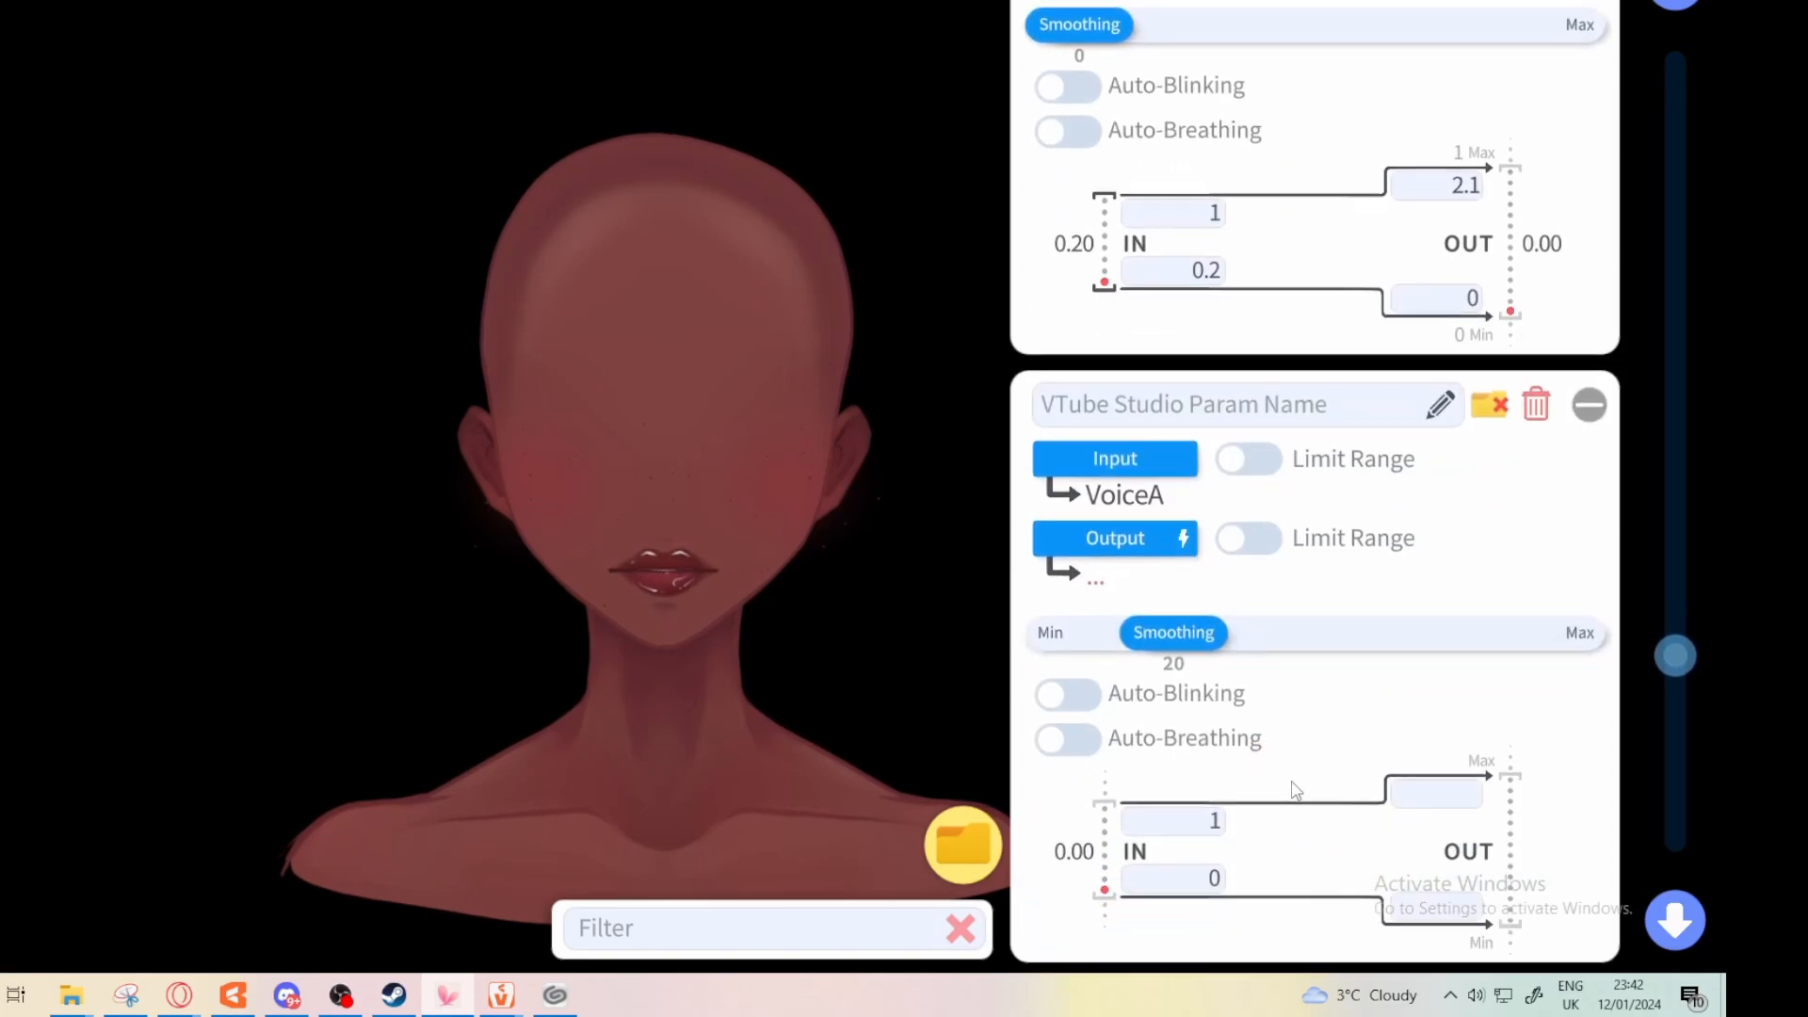
pyautogui.scroll(3, 1252, 754)
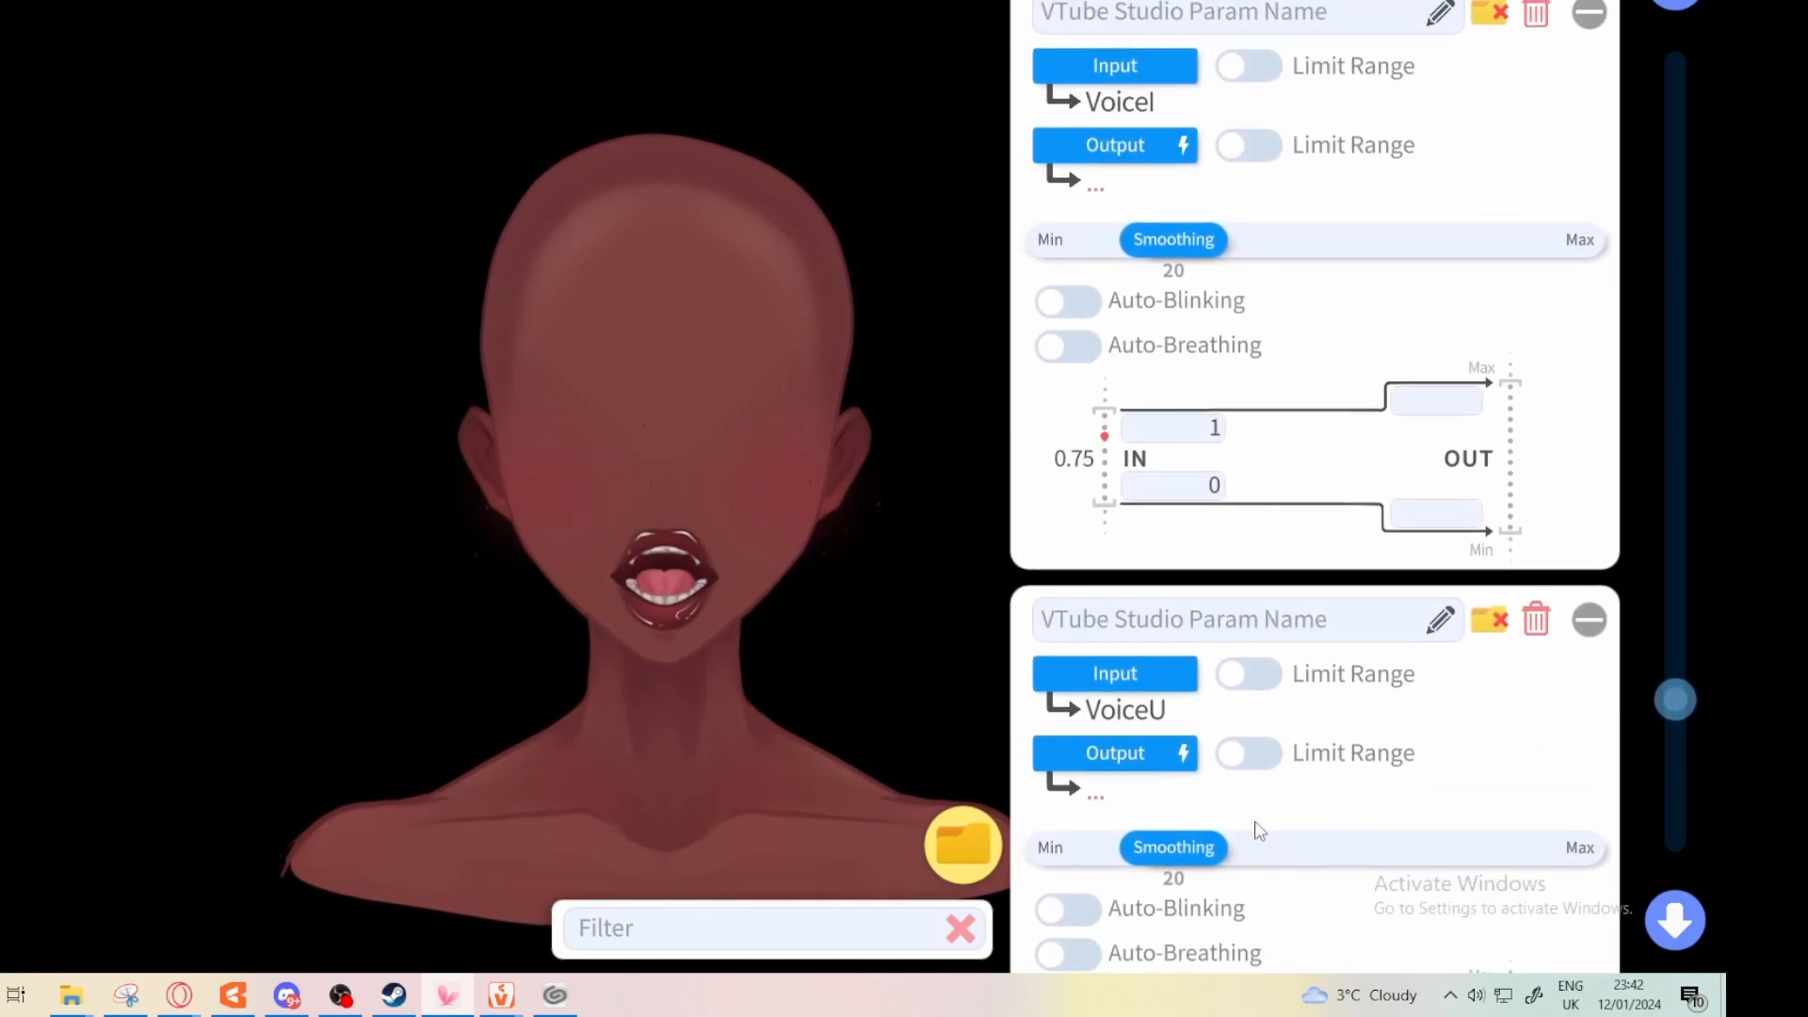
pyautogui.click(1142, 187)
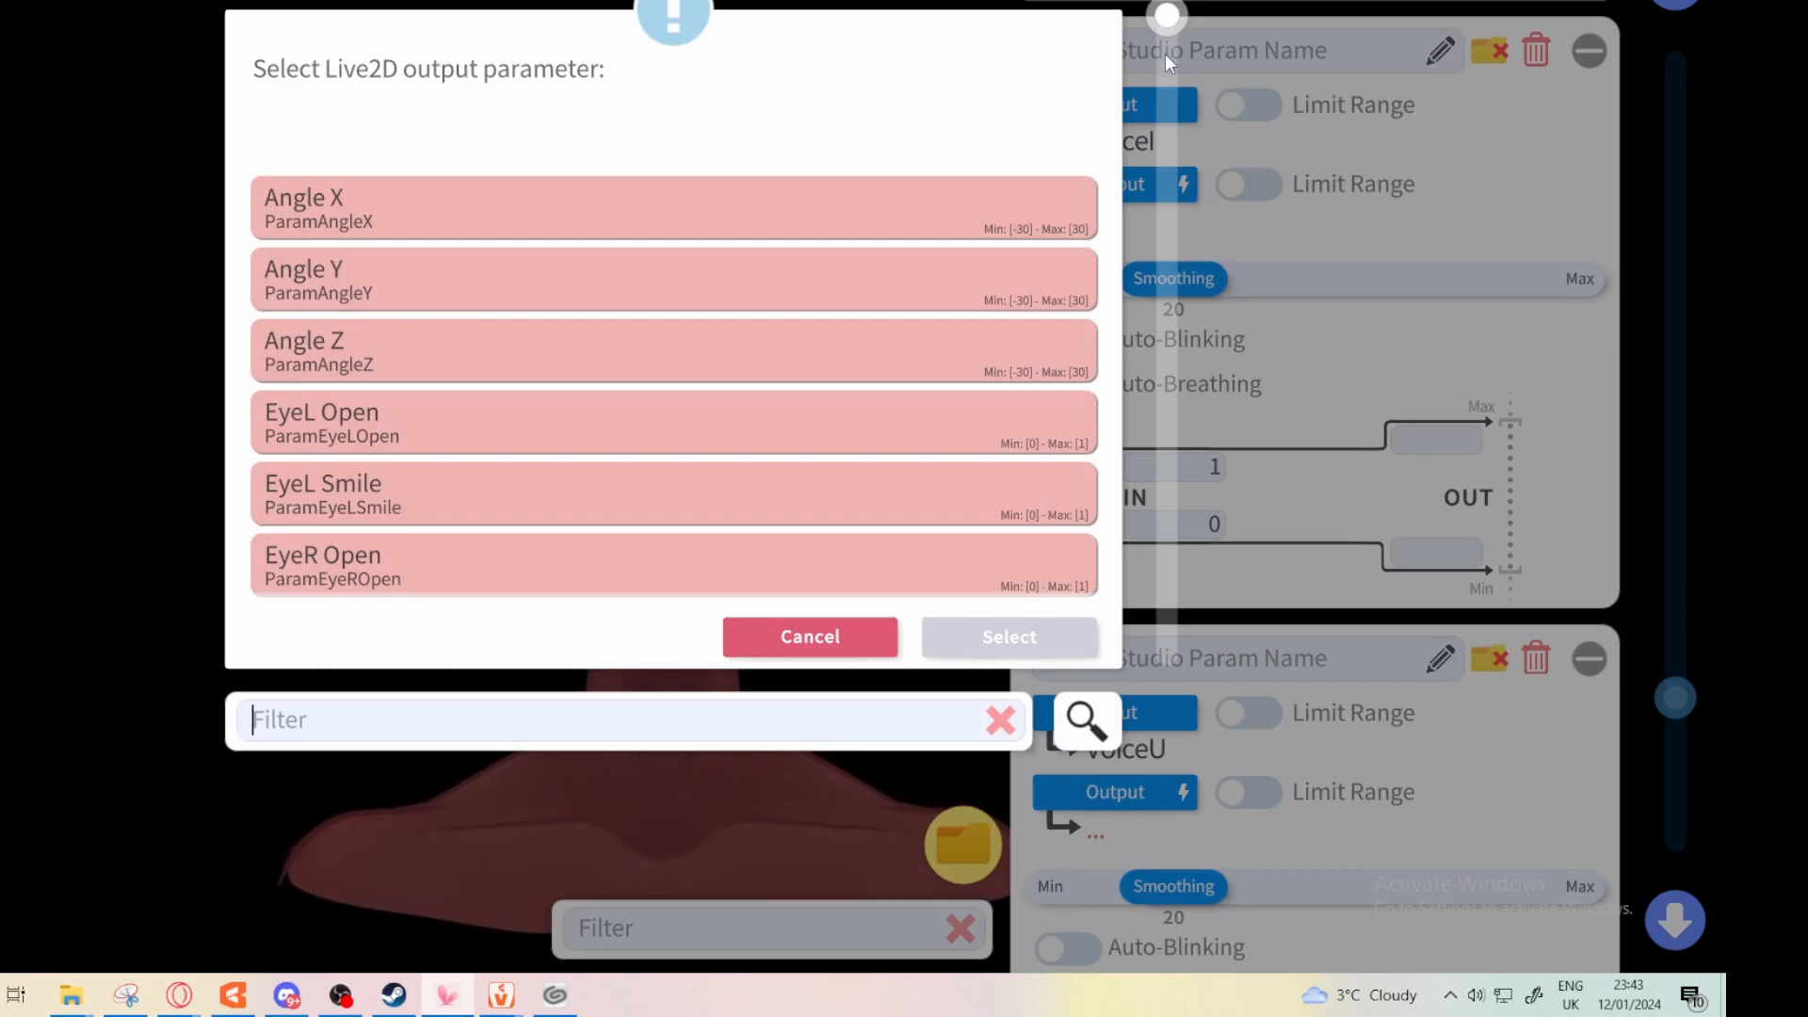
pyautogui.write('a')
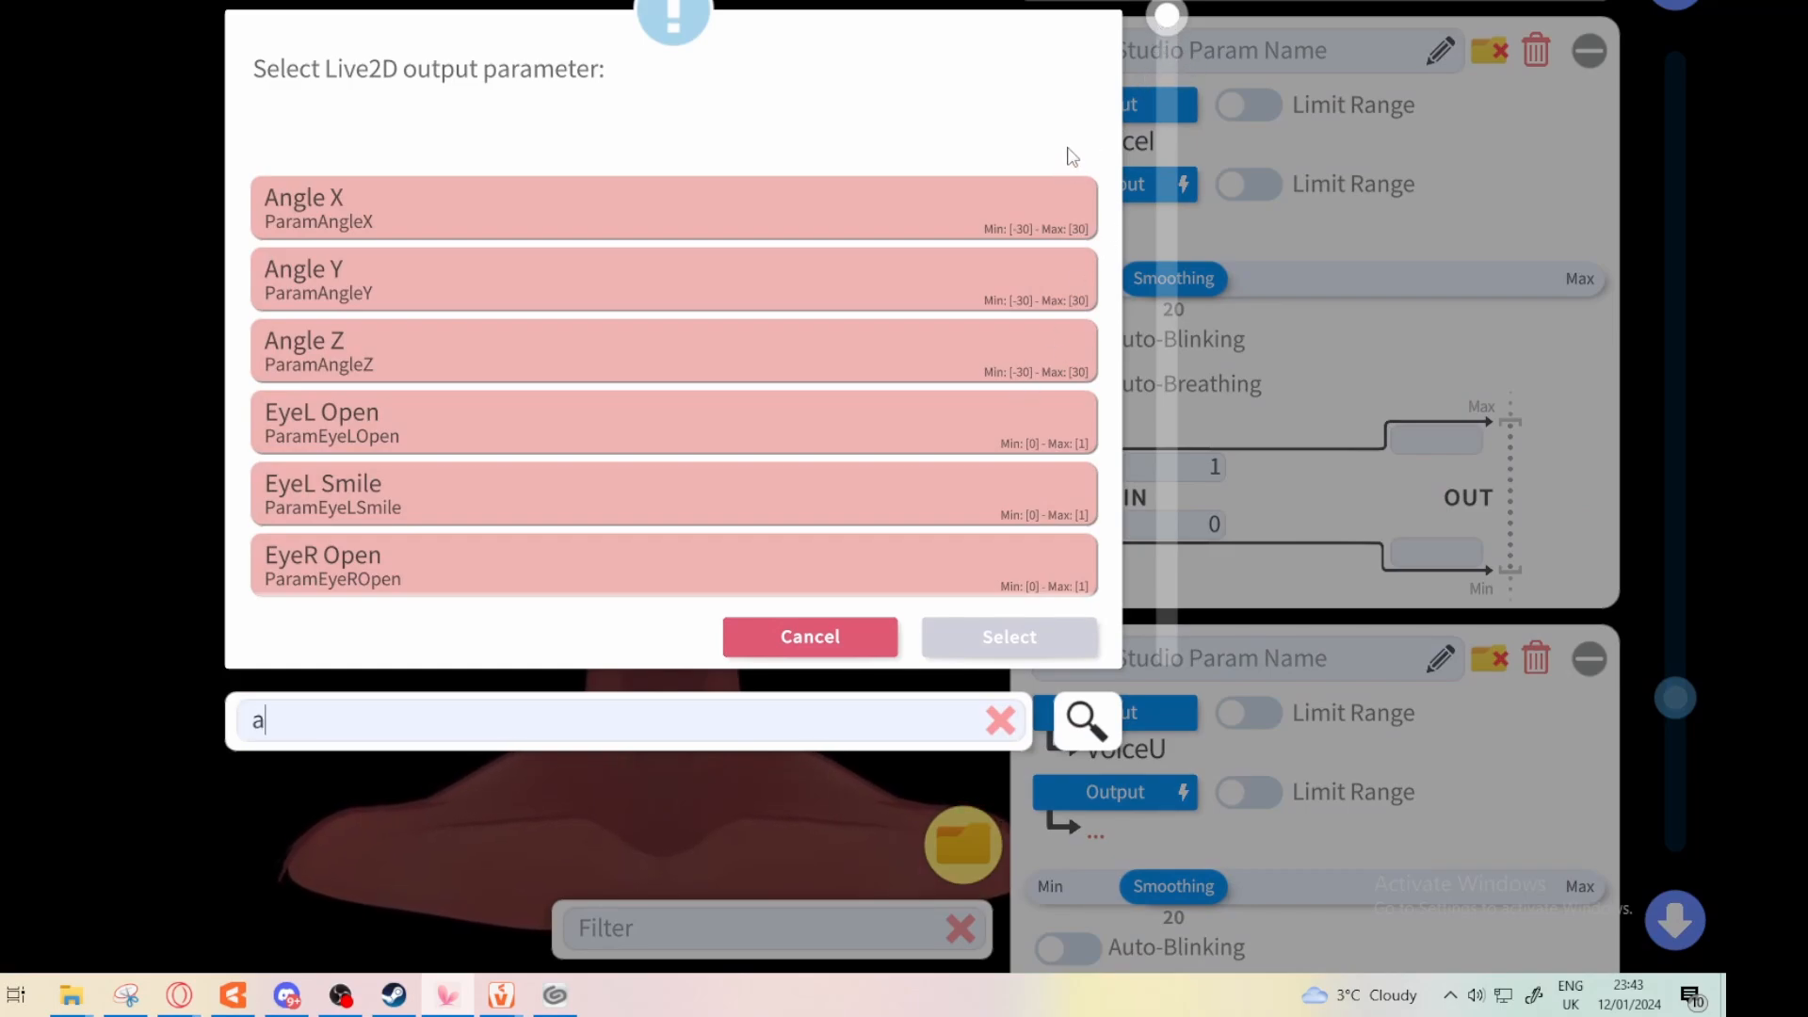
pyautogui.moveTo(1165, 17); pyautogui.dragTo(1124, 609)
pyautogui.click(614, 329)
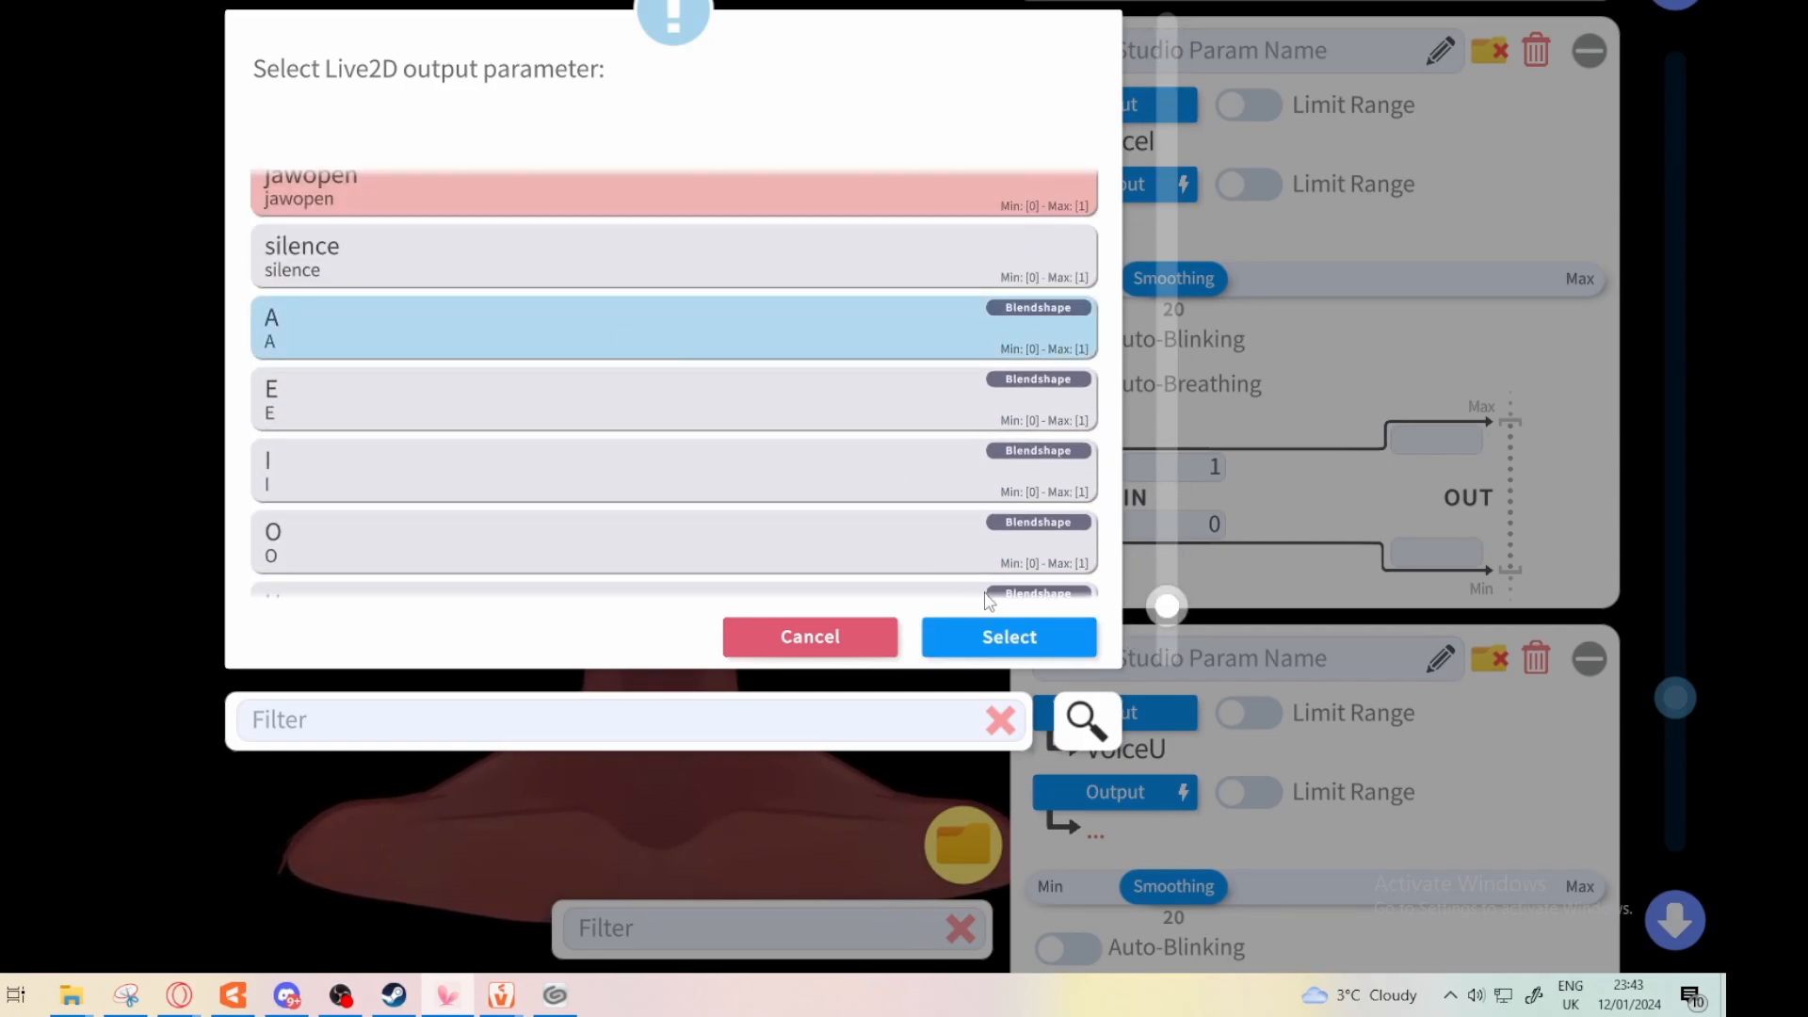
pyautogui.click(1003, 636)
# Assign the U blendshape as the output of the VoiceU parameter
pyautogui.scroll(-5, 1215, 352)
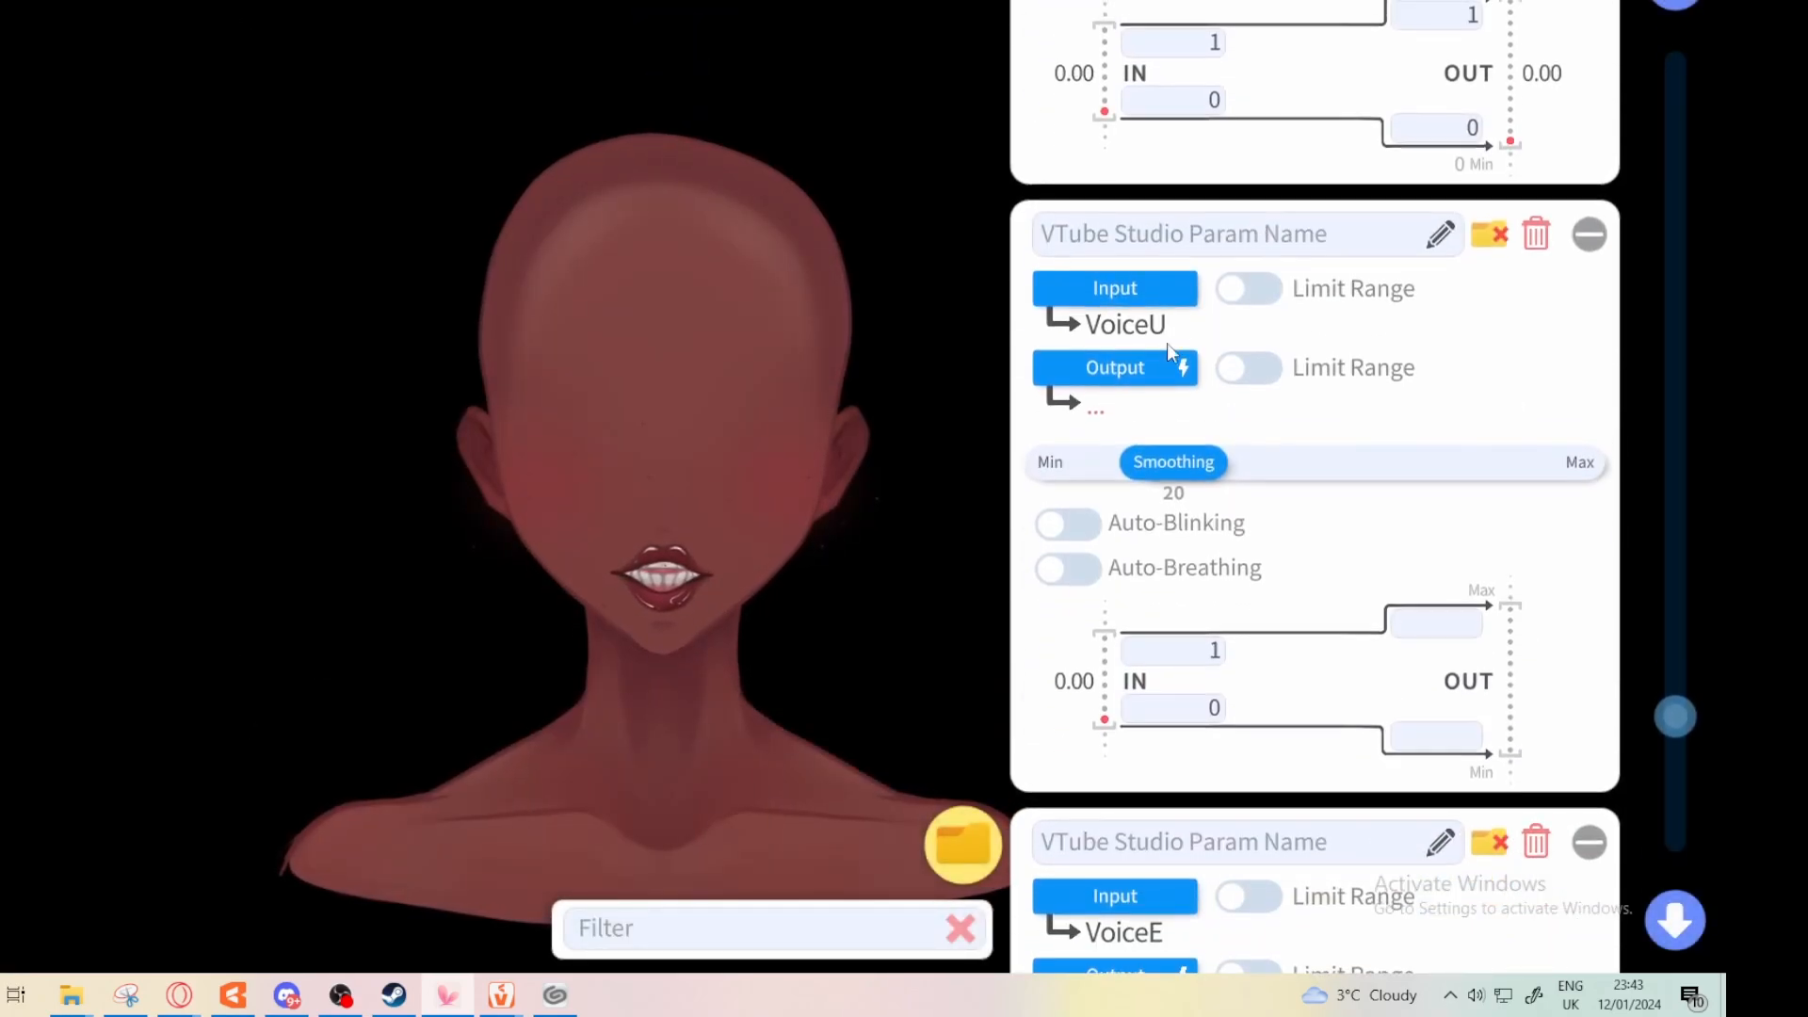
pyautogui.click(1130, 369)
pyautogui.write('u')
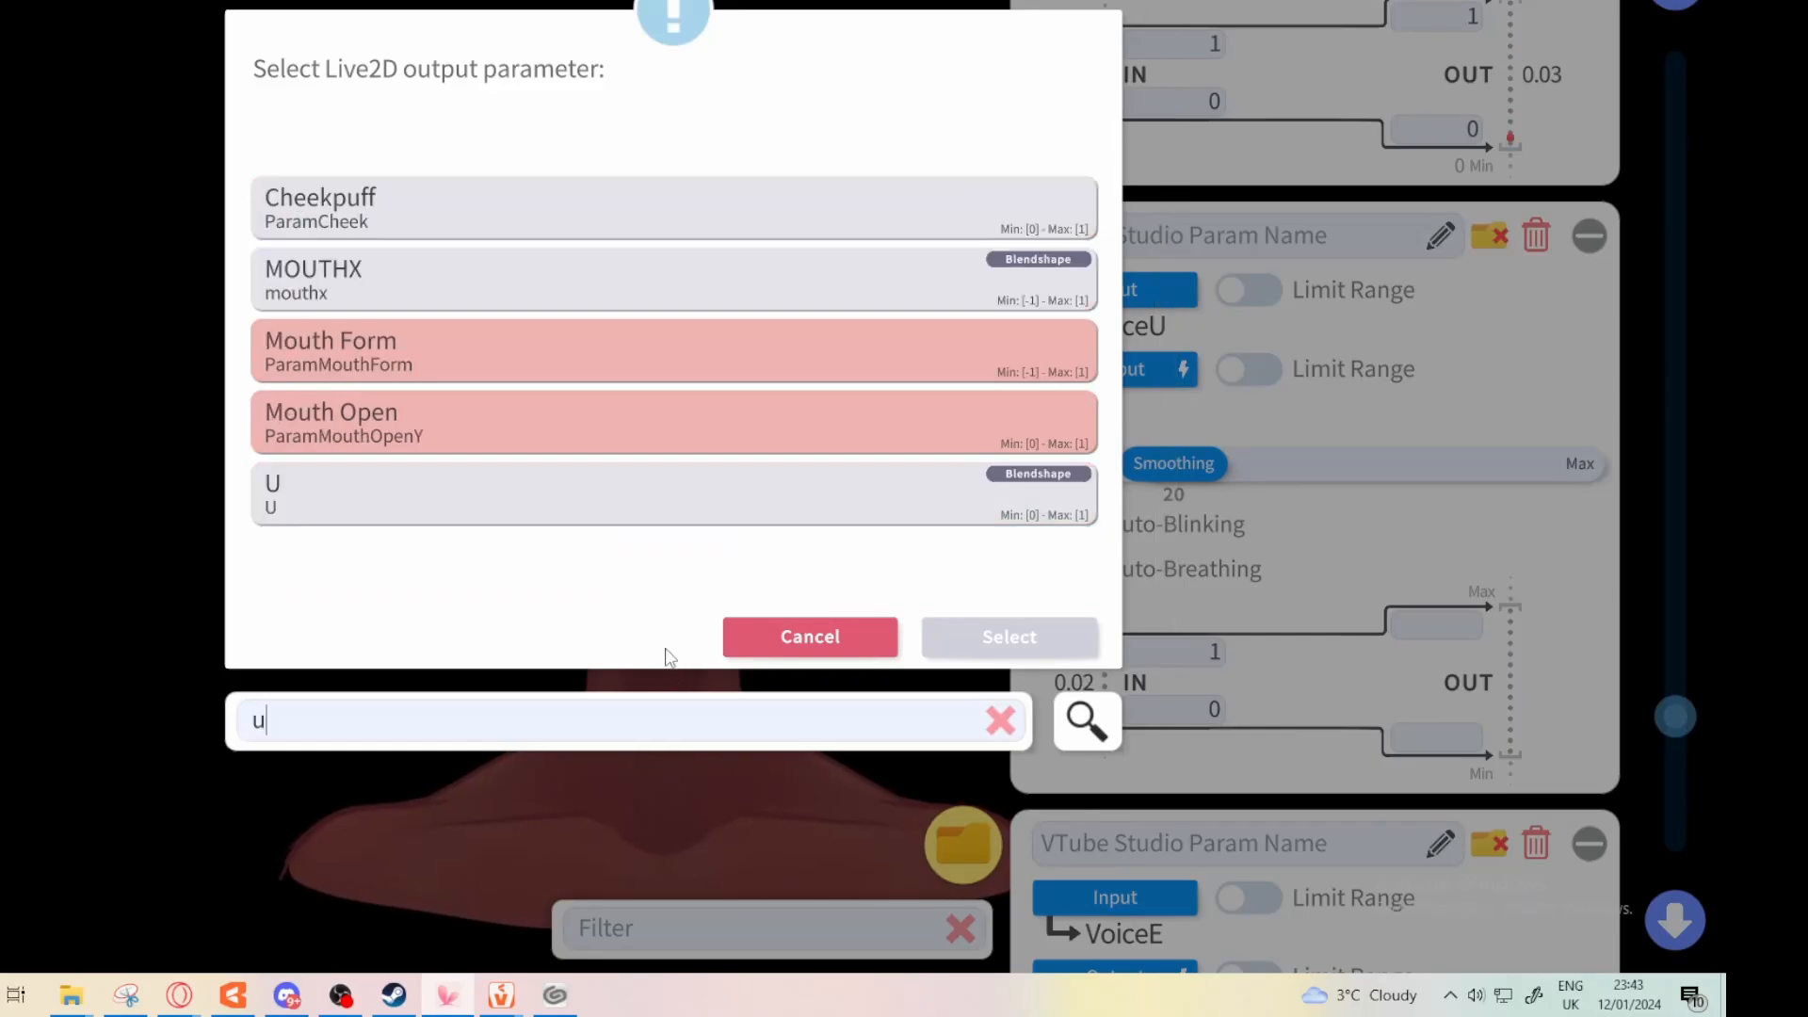
pyautogui.click(589, 491)
pyautogui.click(1010, 636)
# Assign the E blendshape as the output of the VoiceE parameter
pyautogui.scroll(-5, 1224, 659)
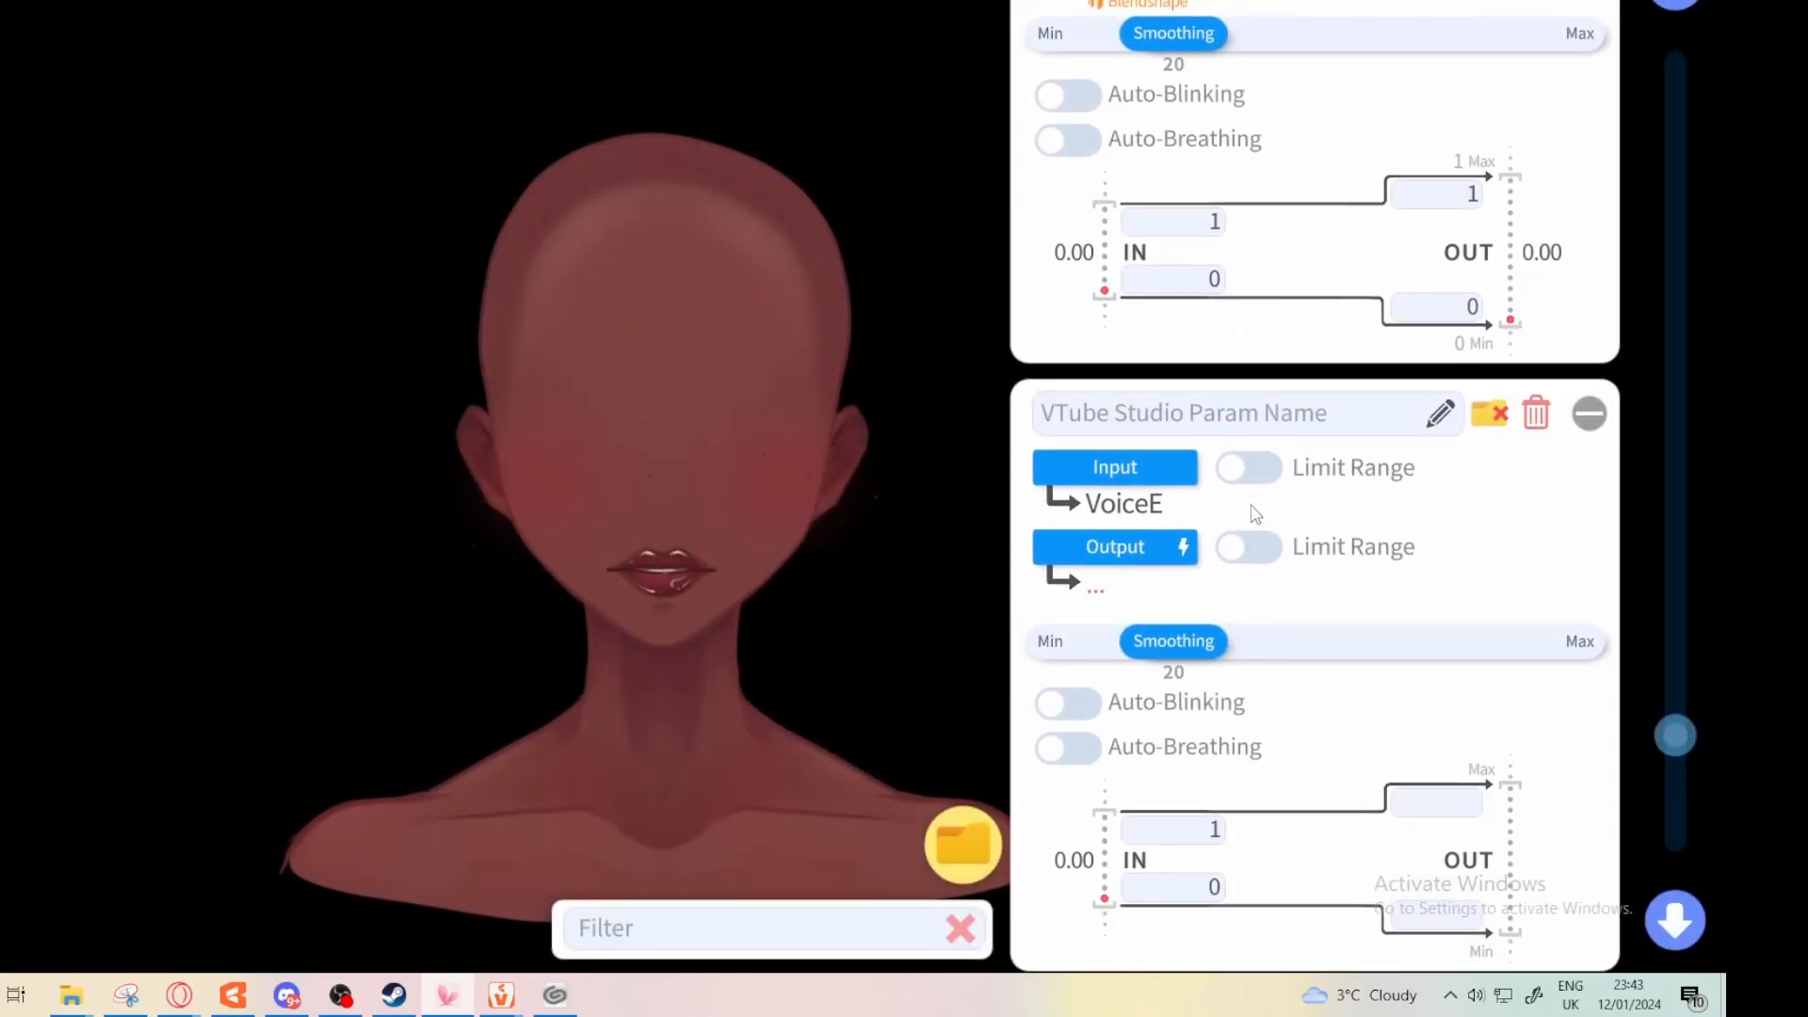
pyautogui.click(1174, 550)
pyautogui.write('E')
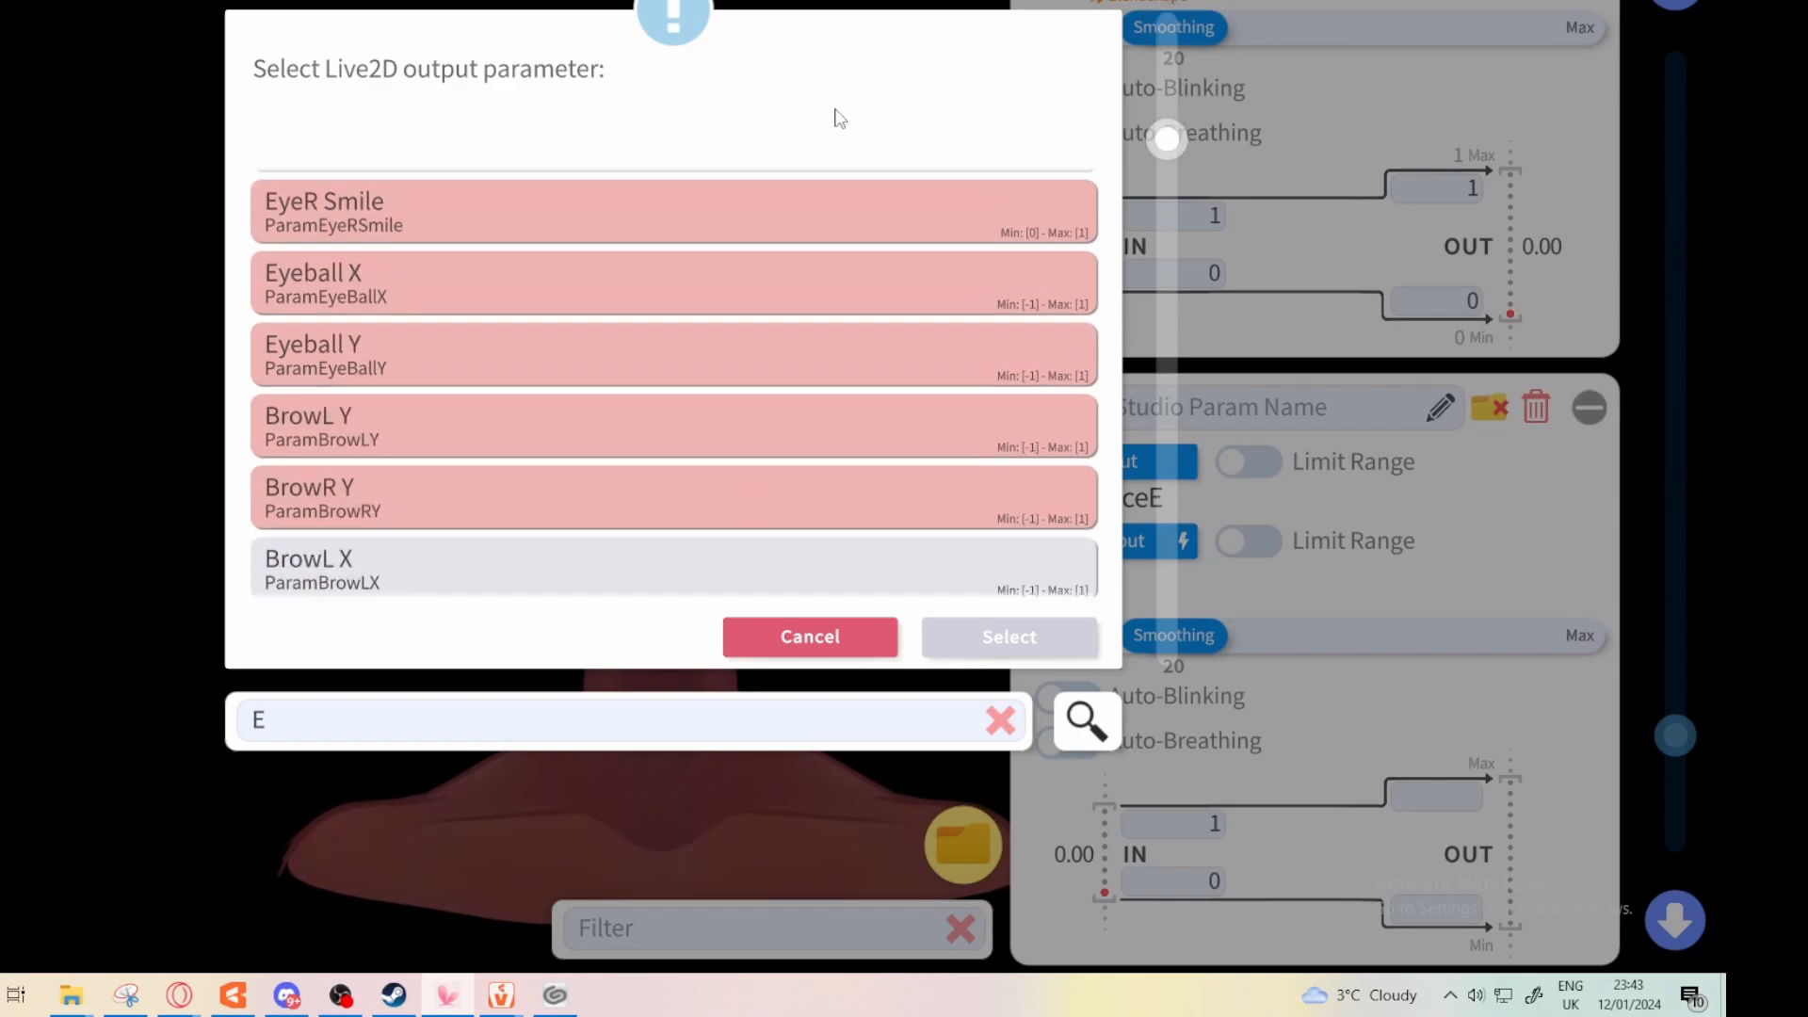
pyautogui.moveTo(731, 420); pyautogui.dragTo(819, 160)
pyautogui.moveTo(747, 420); pyautogui.dragTo(694, 553)
pyautogui.click(561, 280)
pyautogui.click(990, 635)
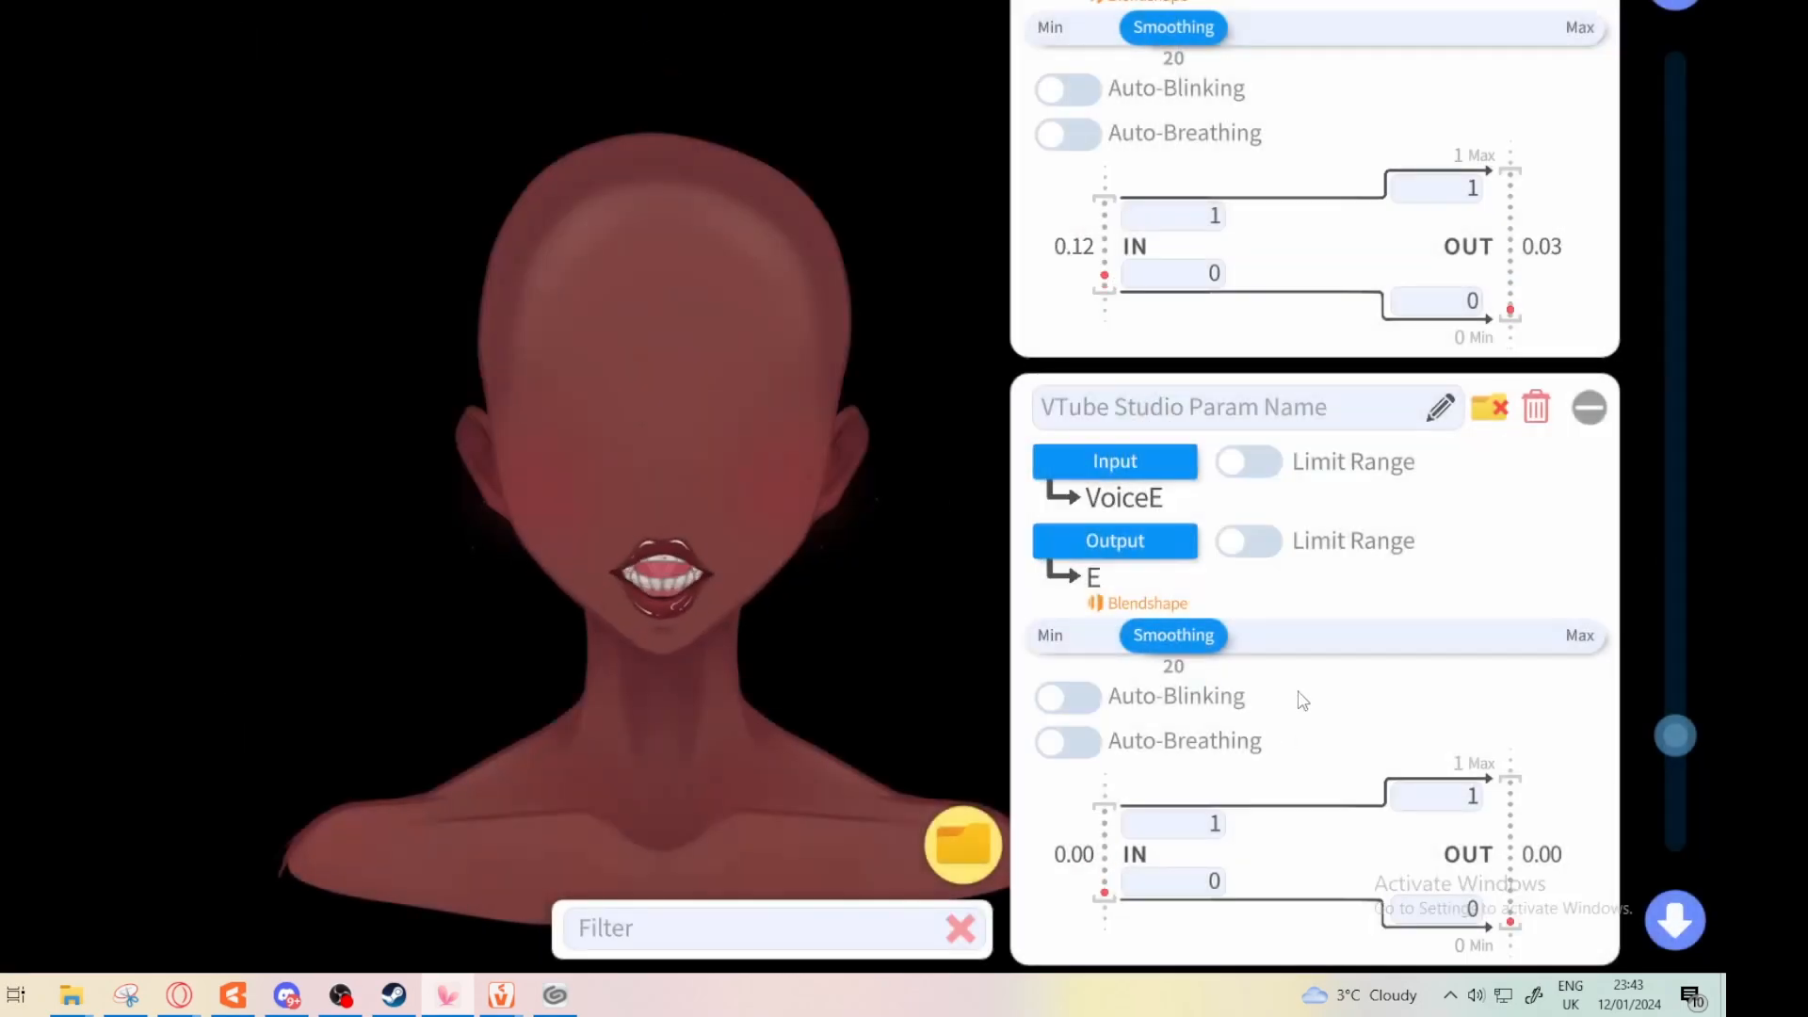
# Assign the O blendshape as the output of the VoiceO parameter
pyautogui.scroll(-6, 1252, 607)
pyautogui.click(1184, 489)
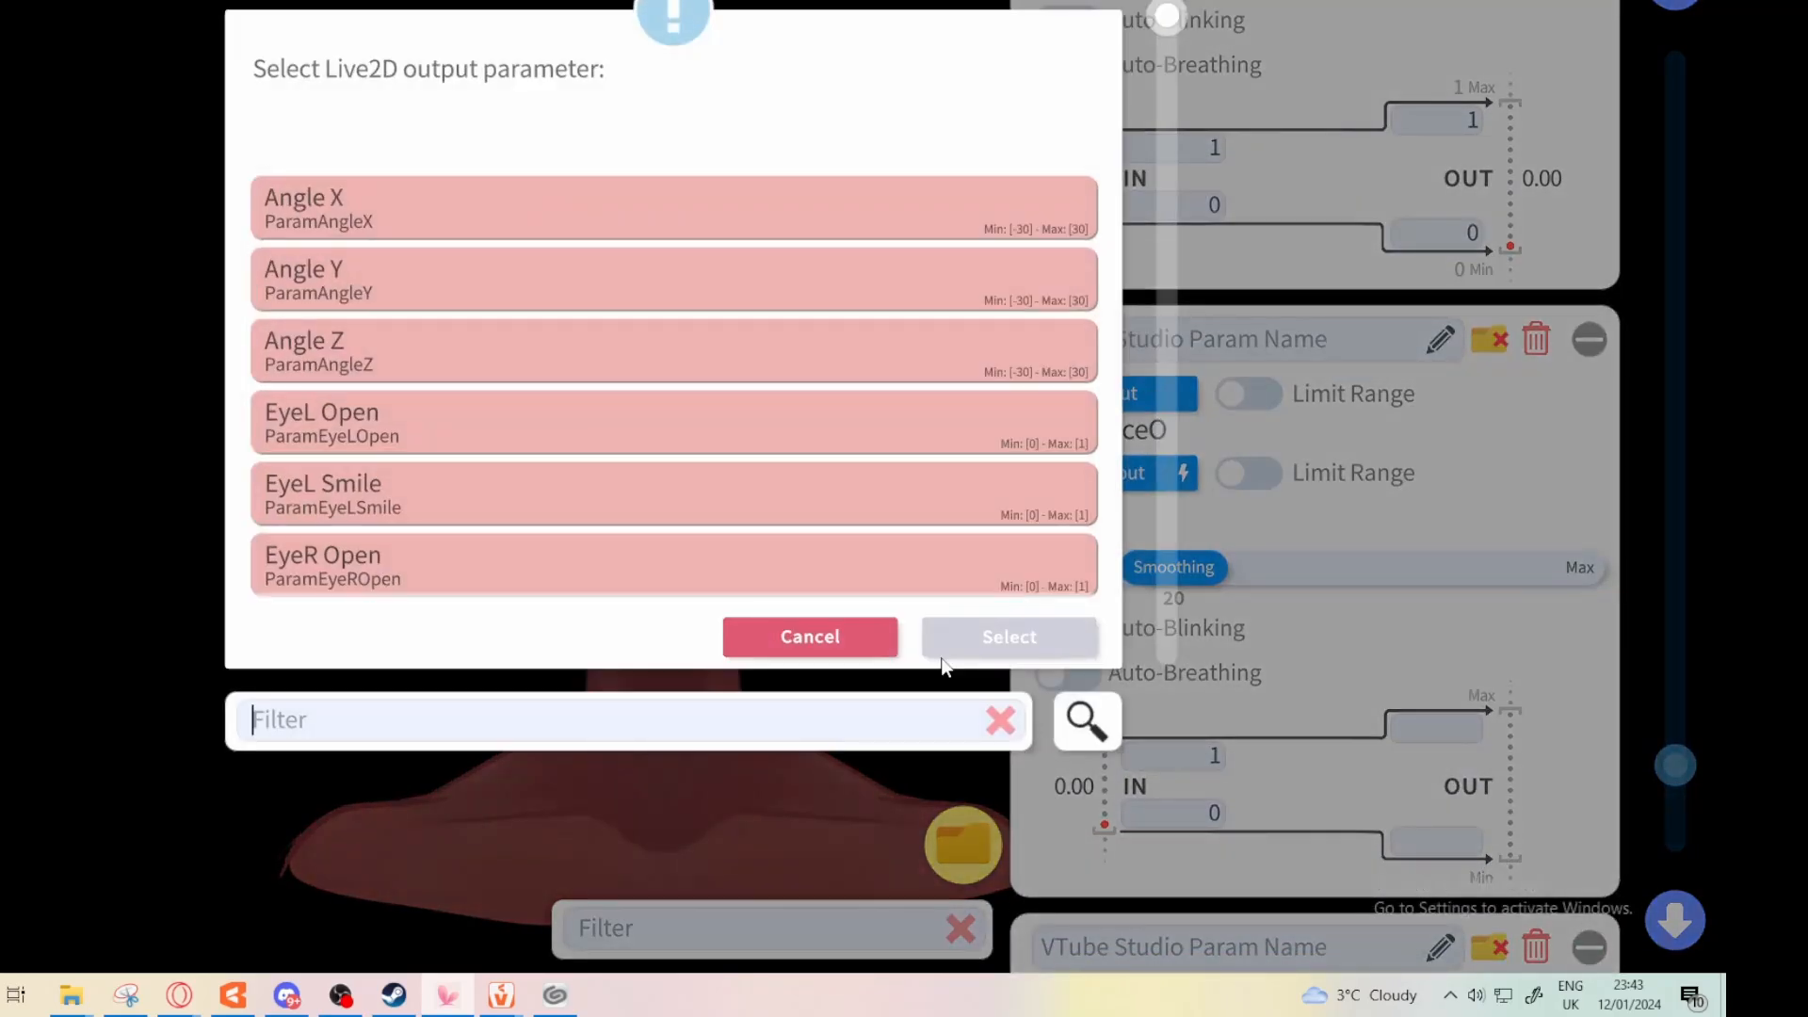
pyautogui.write('o')
pyautogui.scroll(-5, 619, 302)
pyautogui.moveTo(586, 496); pyautogui.dragTo(568, 269)
pyautogui.click(618, 572)
pyautogui.click(1008, 636)
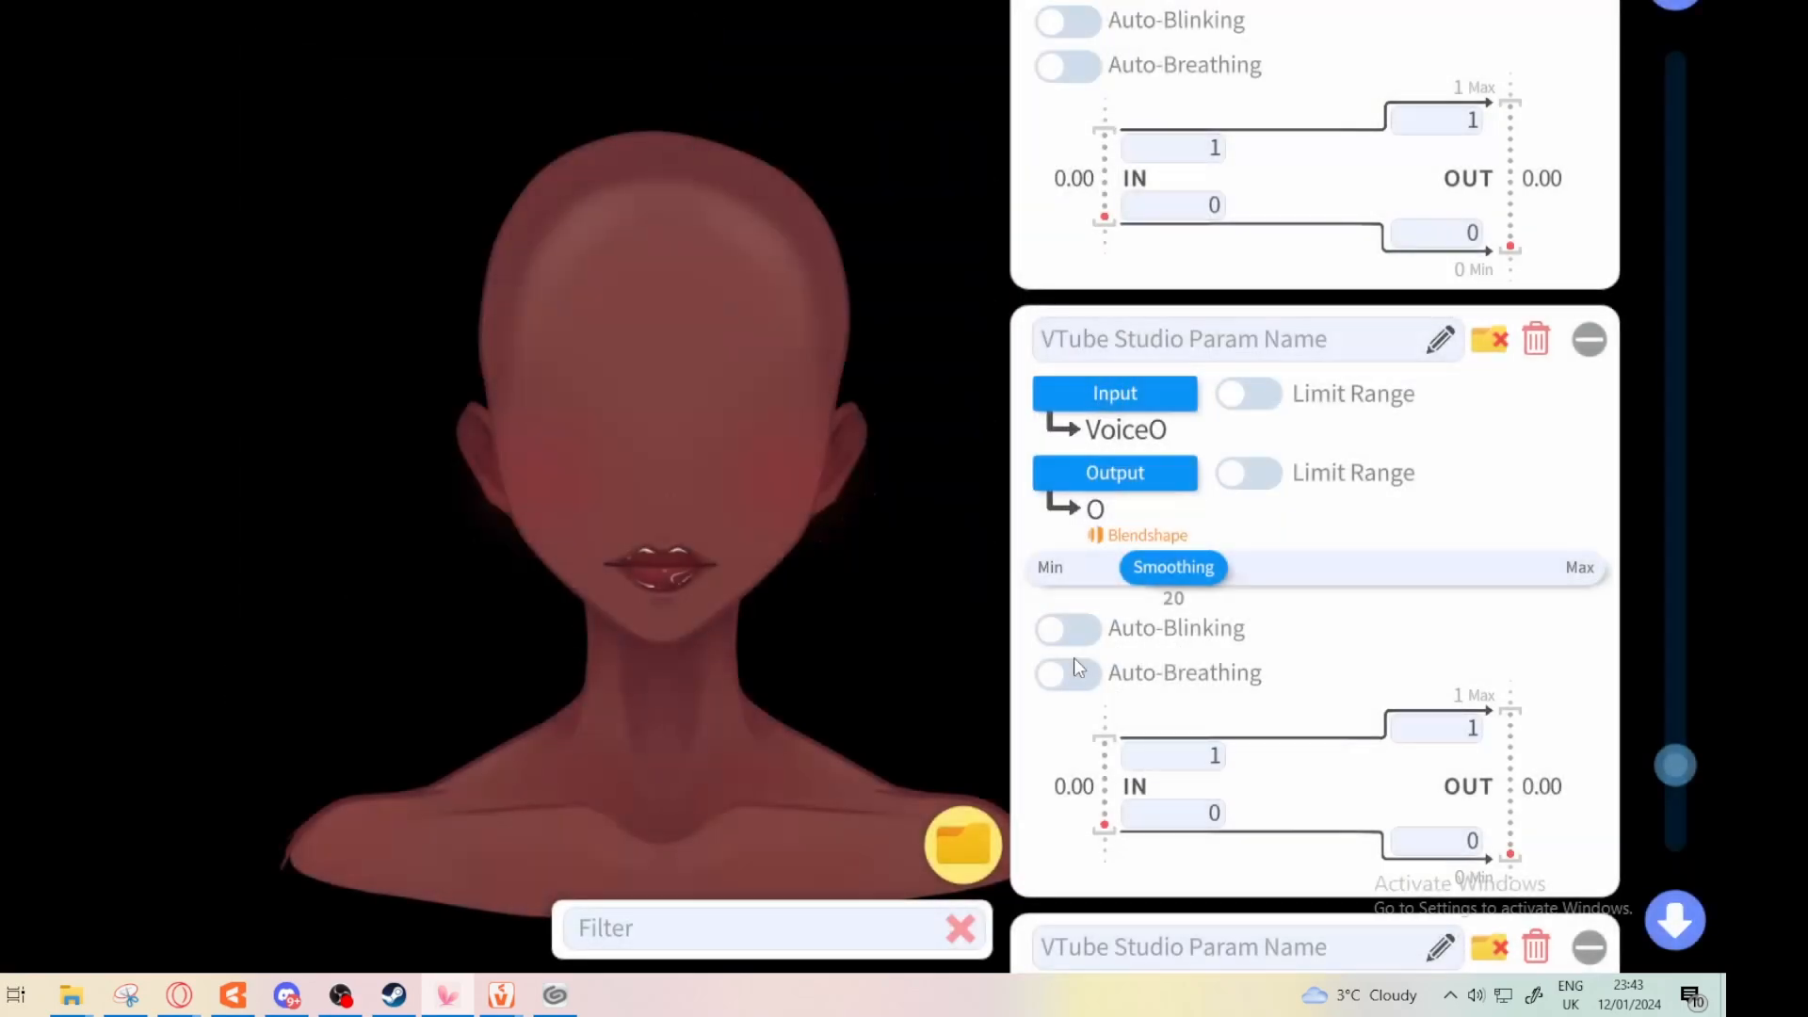
# Assign silence as the output of the VoiceSilence parameter
pyautogui.scroll(-5, 1243, 376)
pyautogui.click(1181, 381)
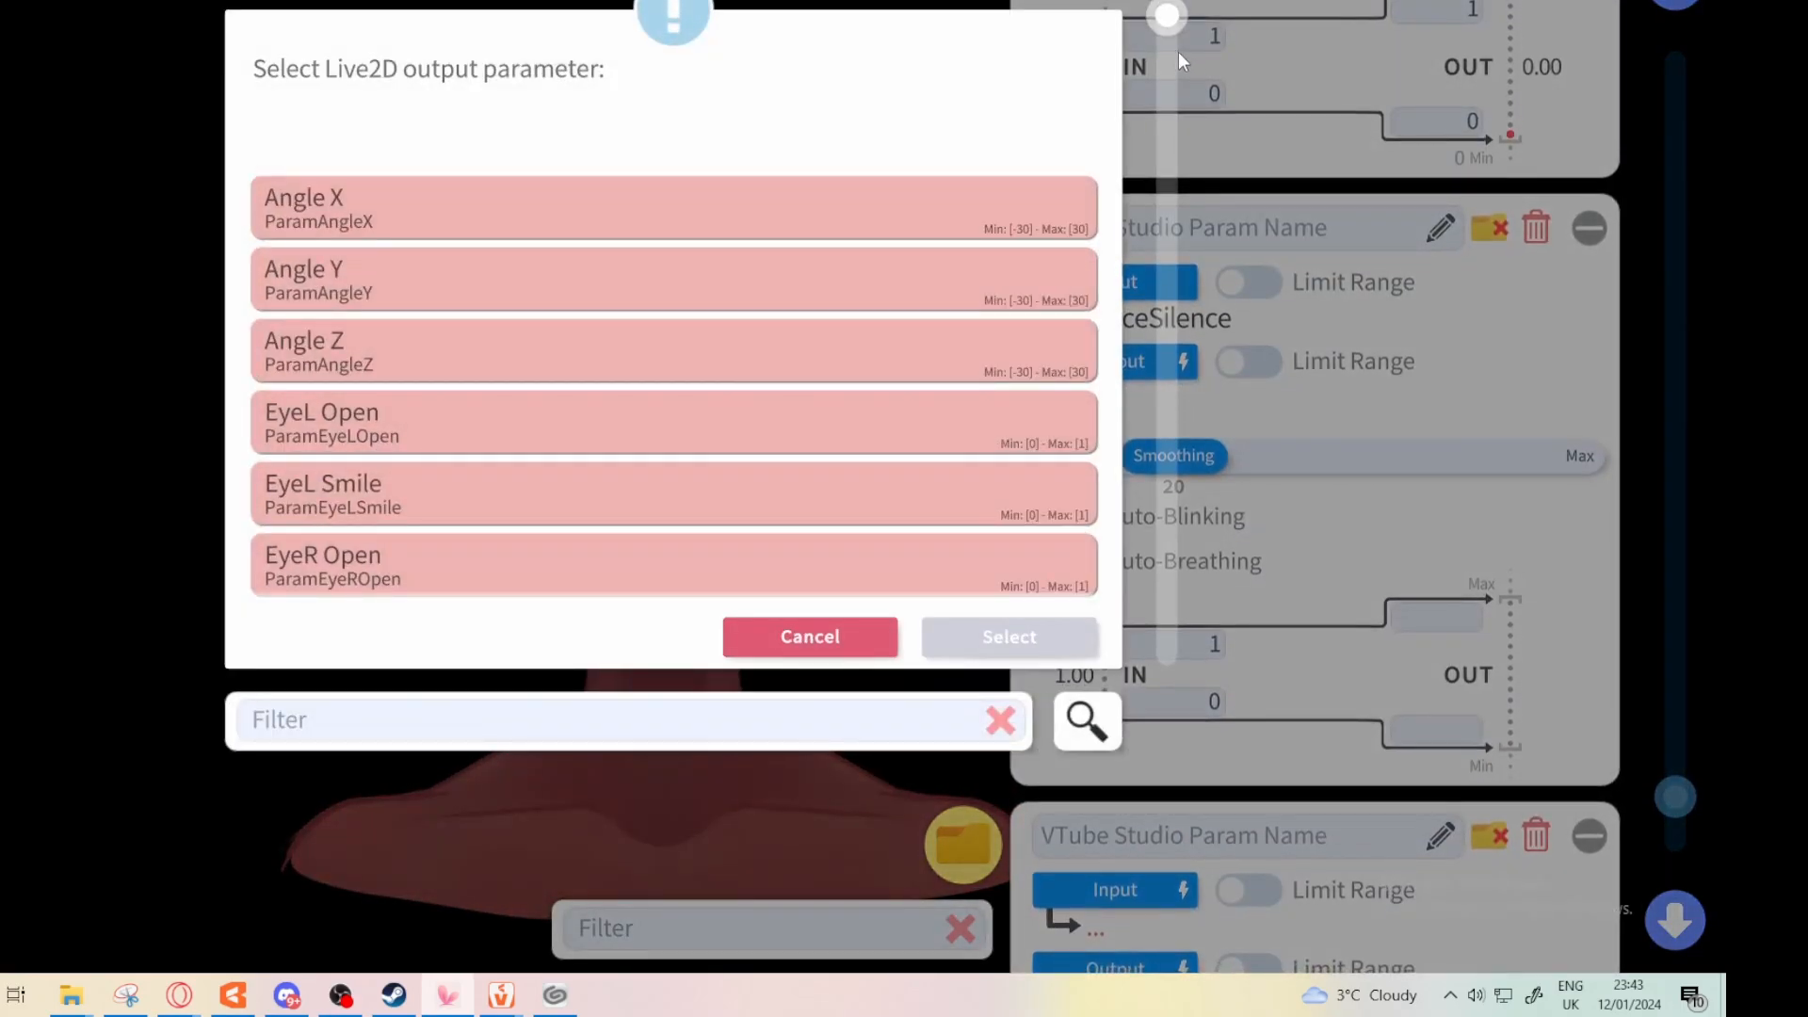
pyautogui.moveTo(1173, 28); pyautogui.dragTo(1167, 662)
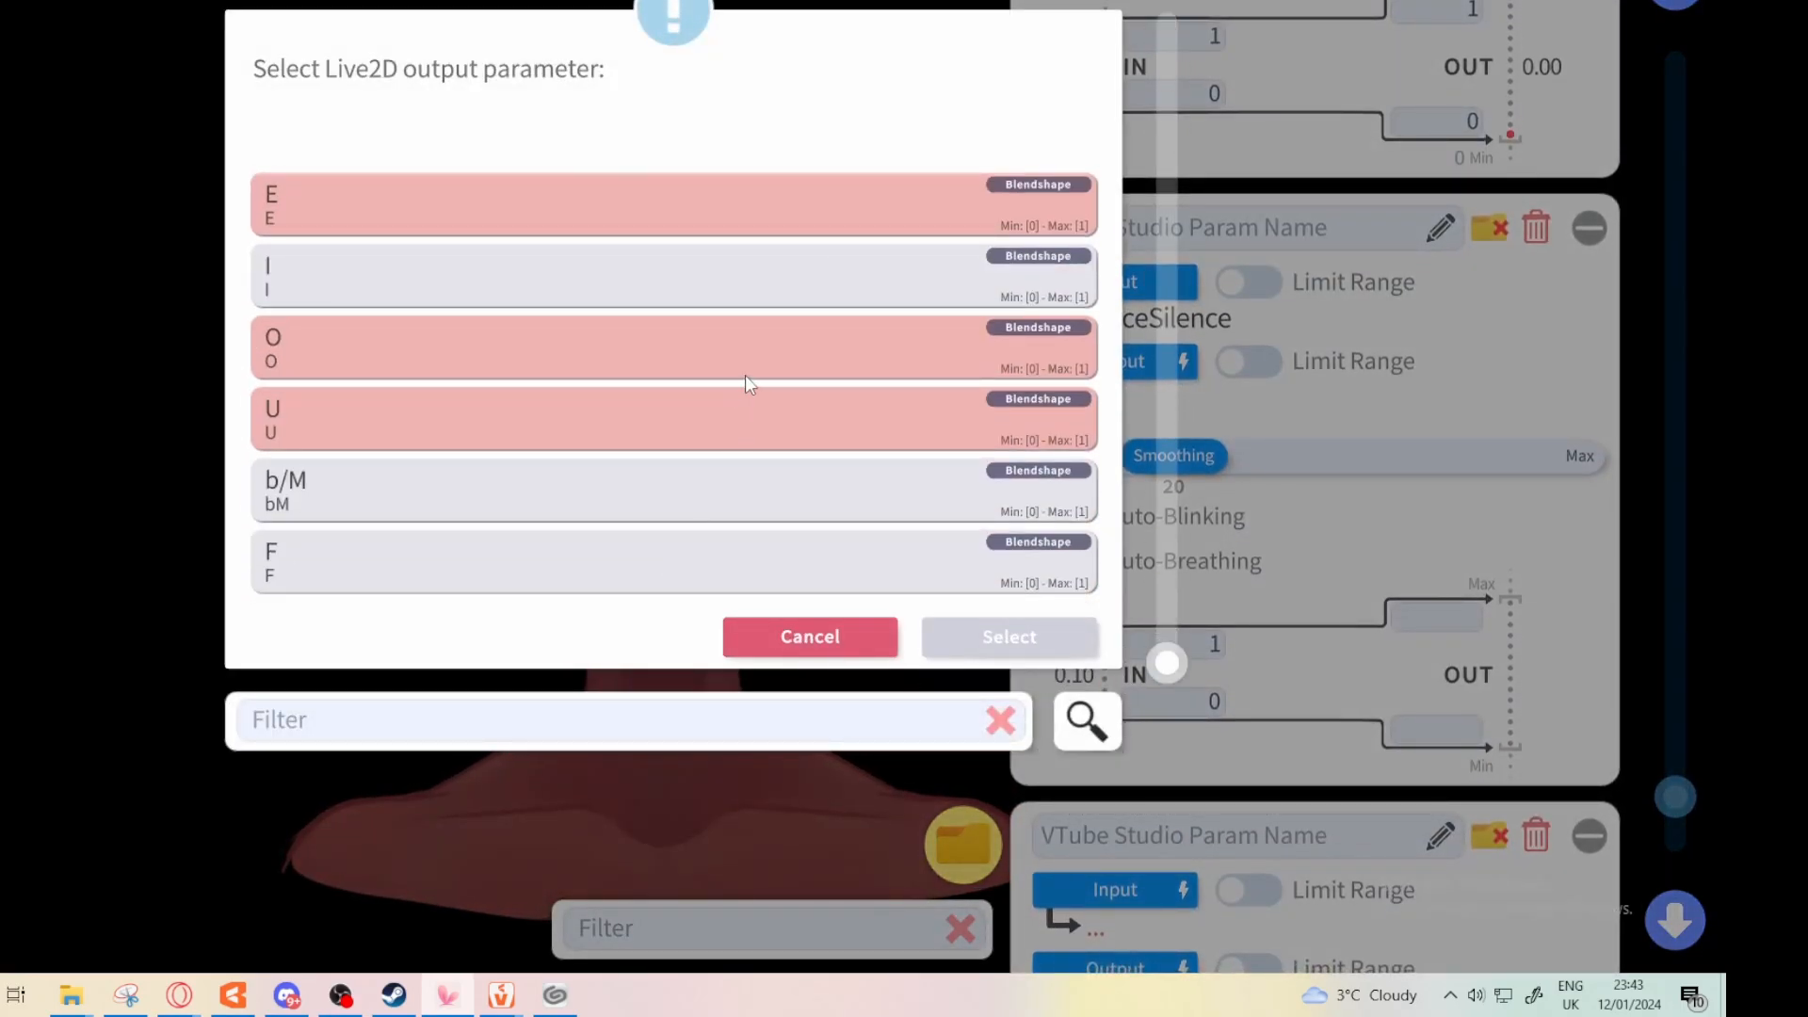
pyautogui.scroll(3, 652, 395)
pyautogui.click(654, 461)
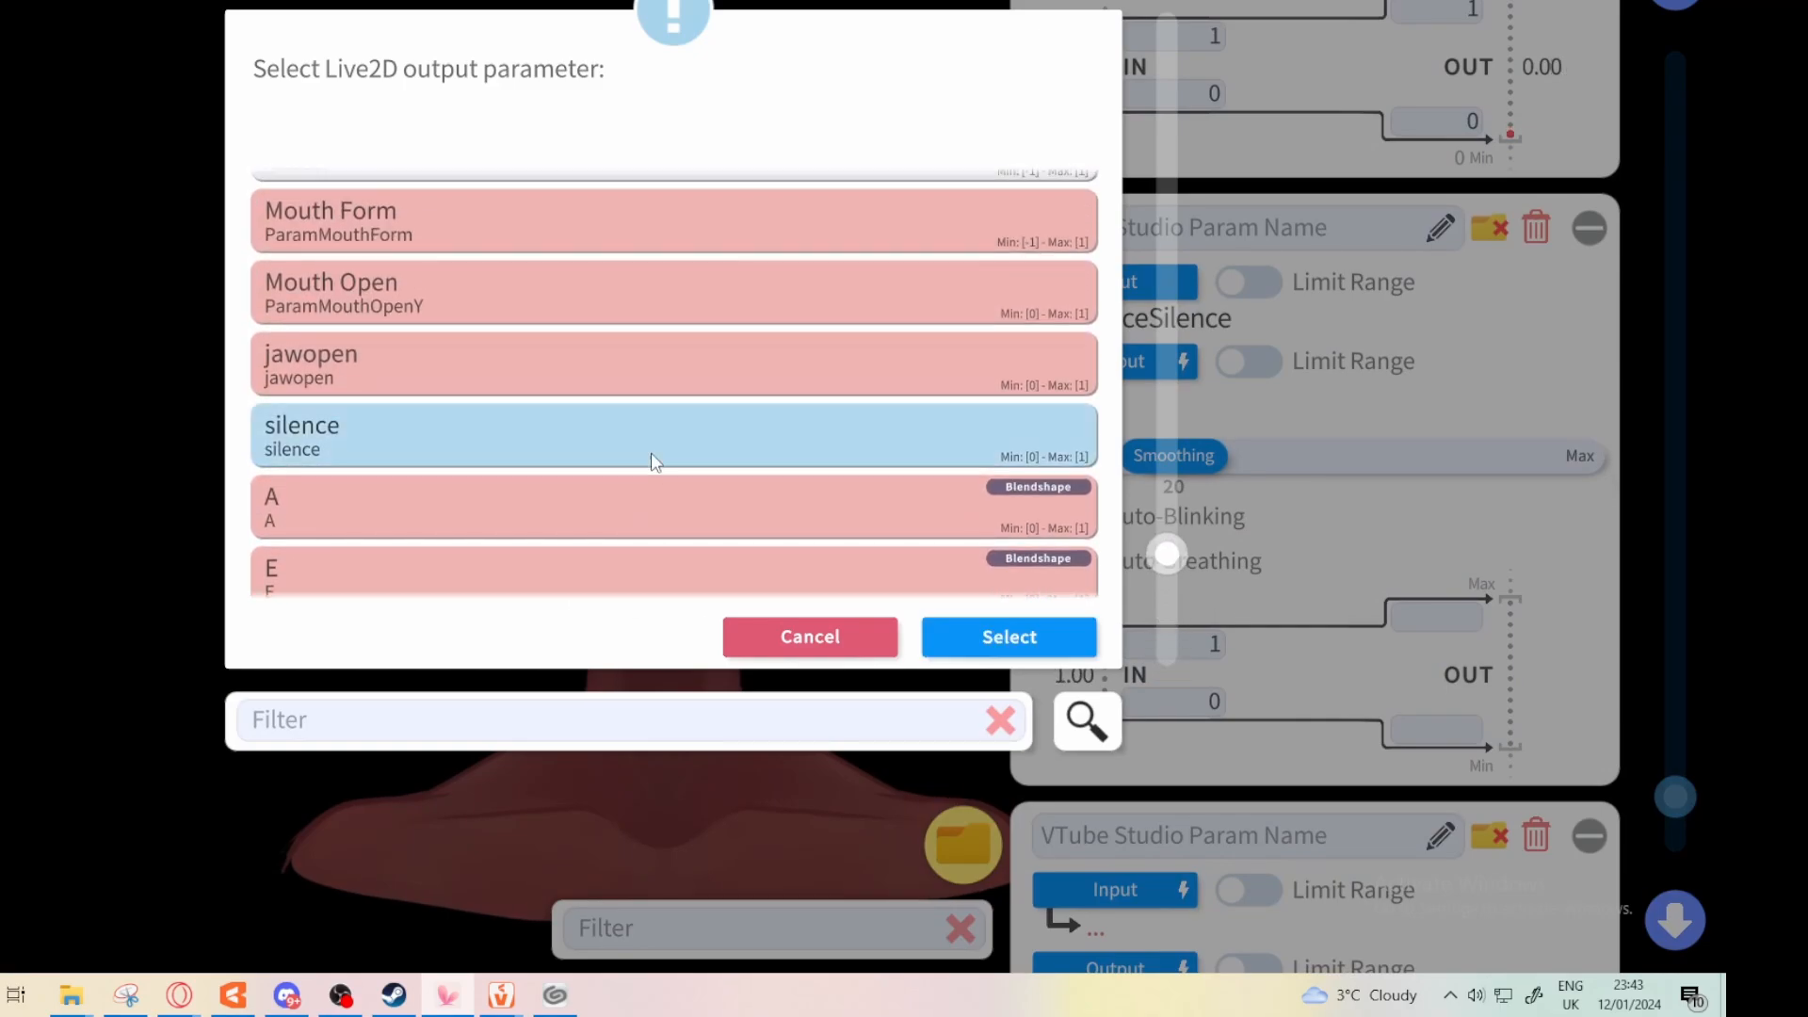
pyautogui.click(1050, 636)
# Assign the b/M blendshape as the output of the empty parameter below VoiceSilence
pyautogui.scroll(-6, 1318, 490)
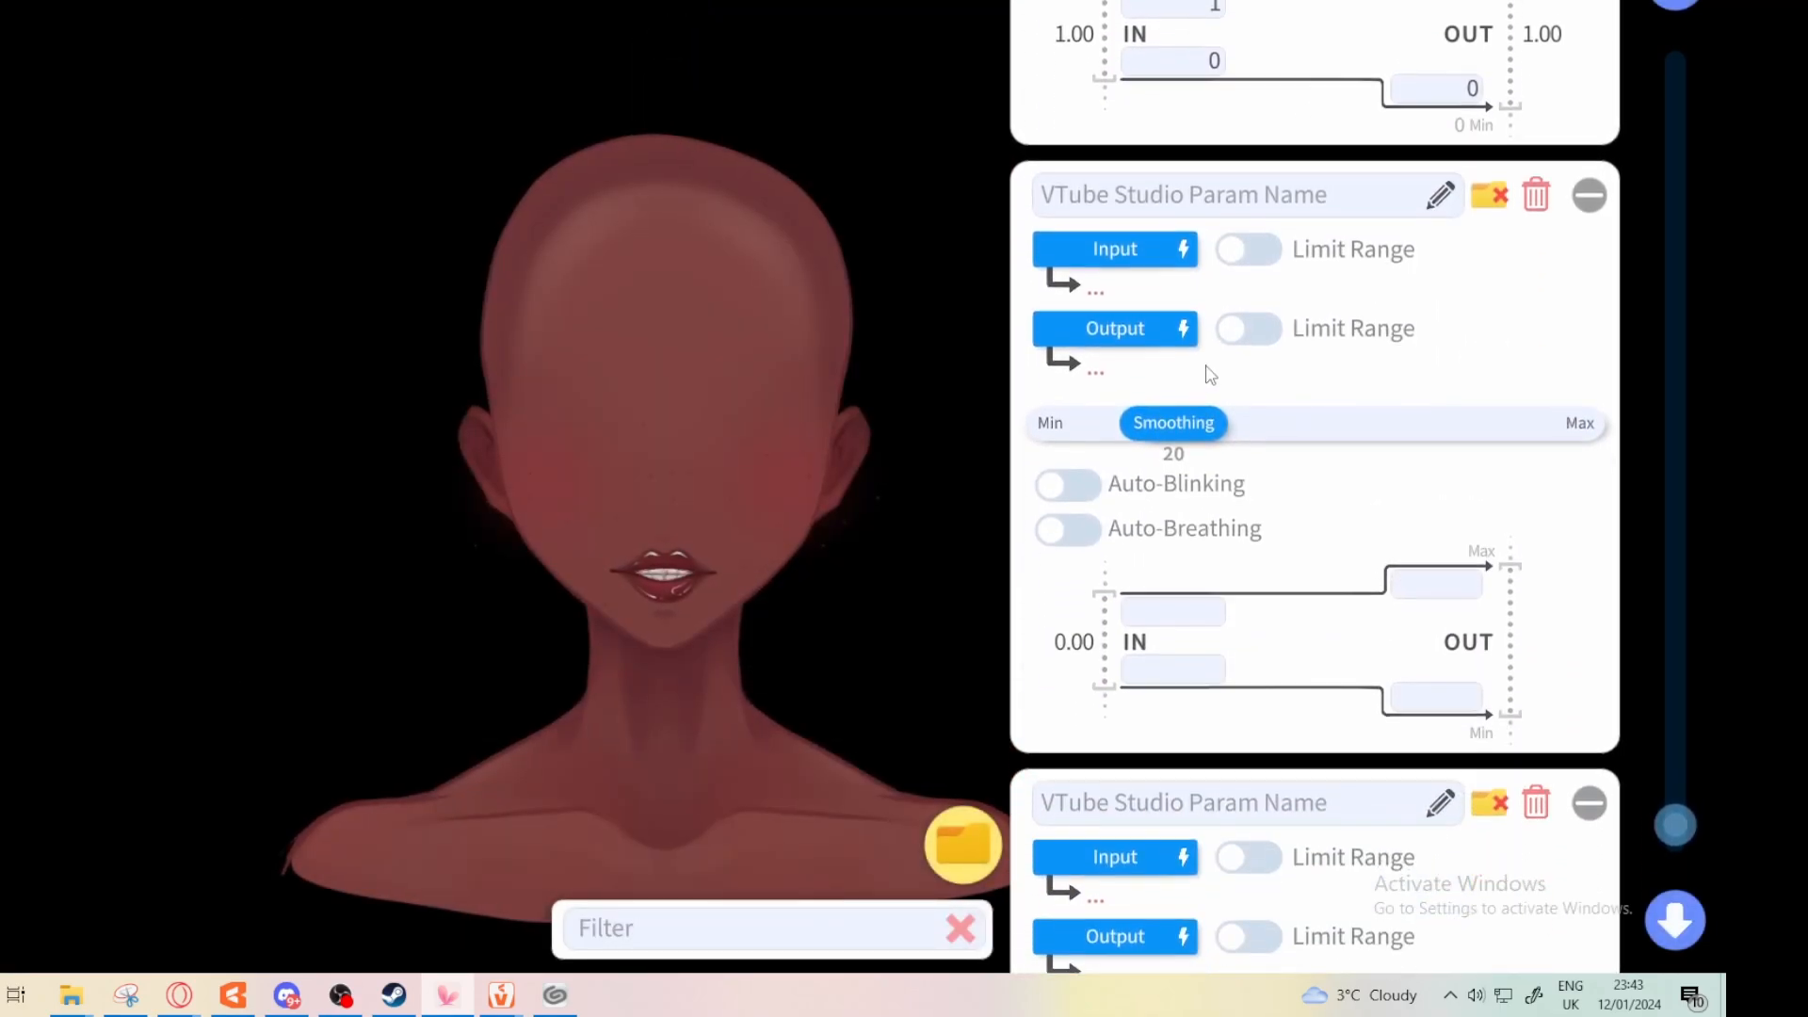
pyautogui.click(1162, 279)
pyautogui.scroll(-15, 925, 433)
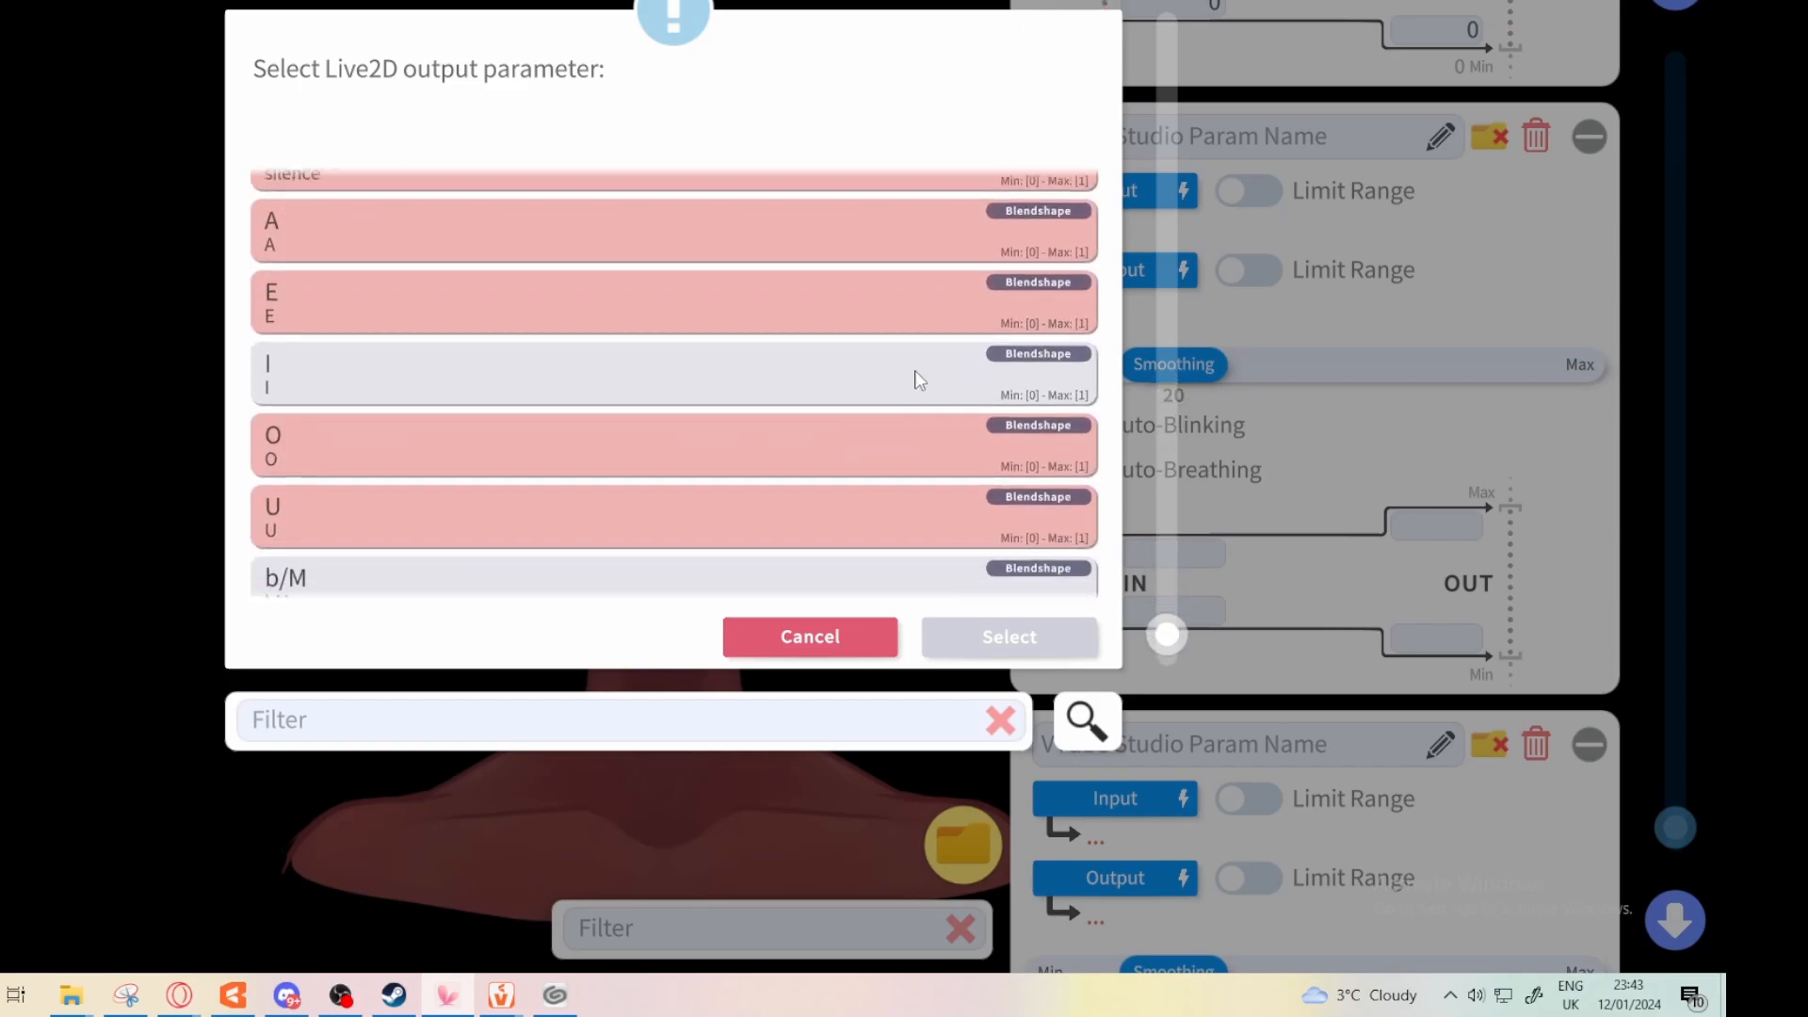
pyautogui.click(710, 516)
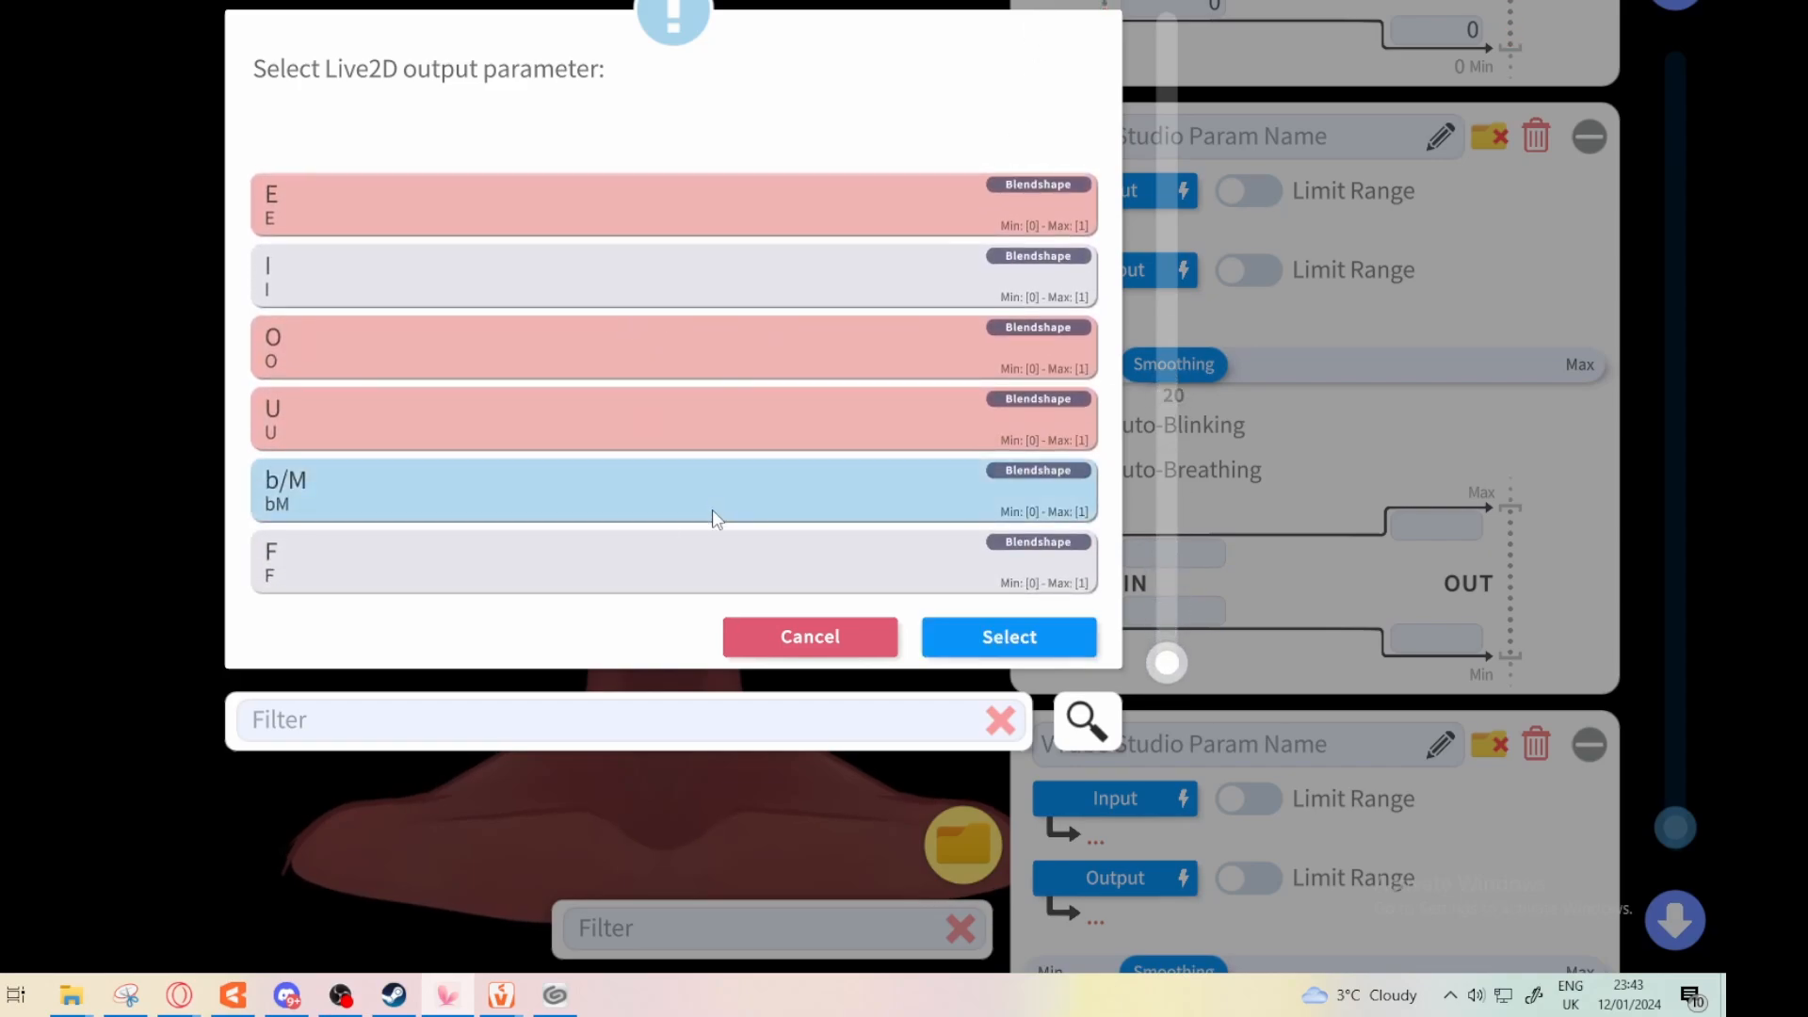
pyautogui.click(970, 636)
# Assign the F blendshape as the output of the last empty parameter, below the b/M one
pyautogui.scroll(-5, 1224, 442)
pyautogui.click(1115, 394)
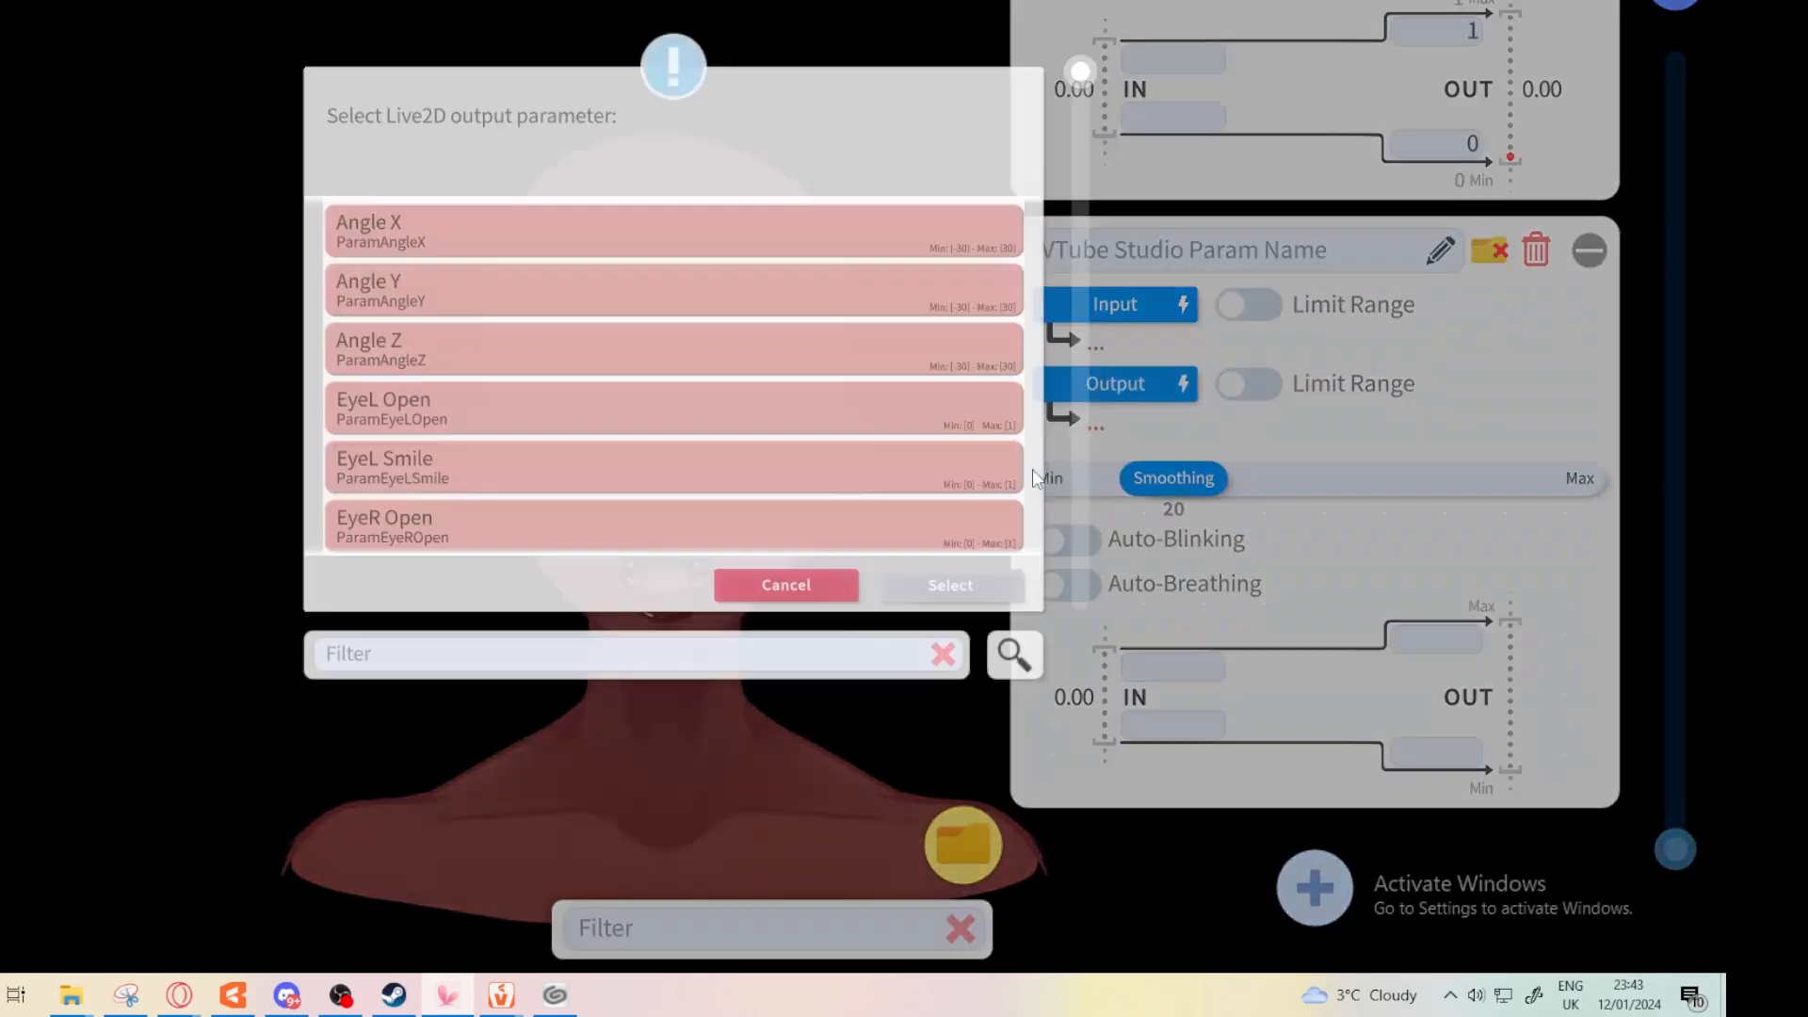
pyautogui.scroll(-10, 530, 461)
pyautogui.scroll(-4, 530, 462)
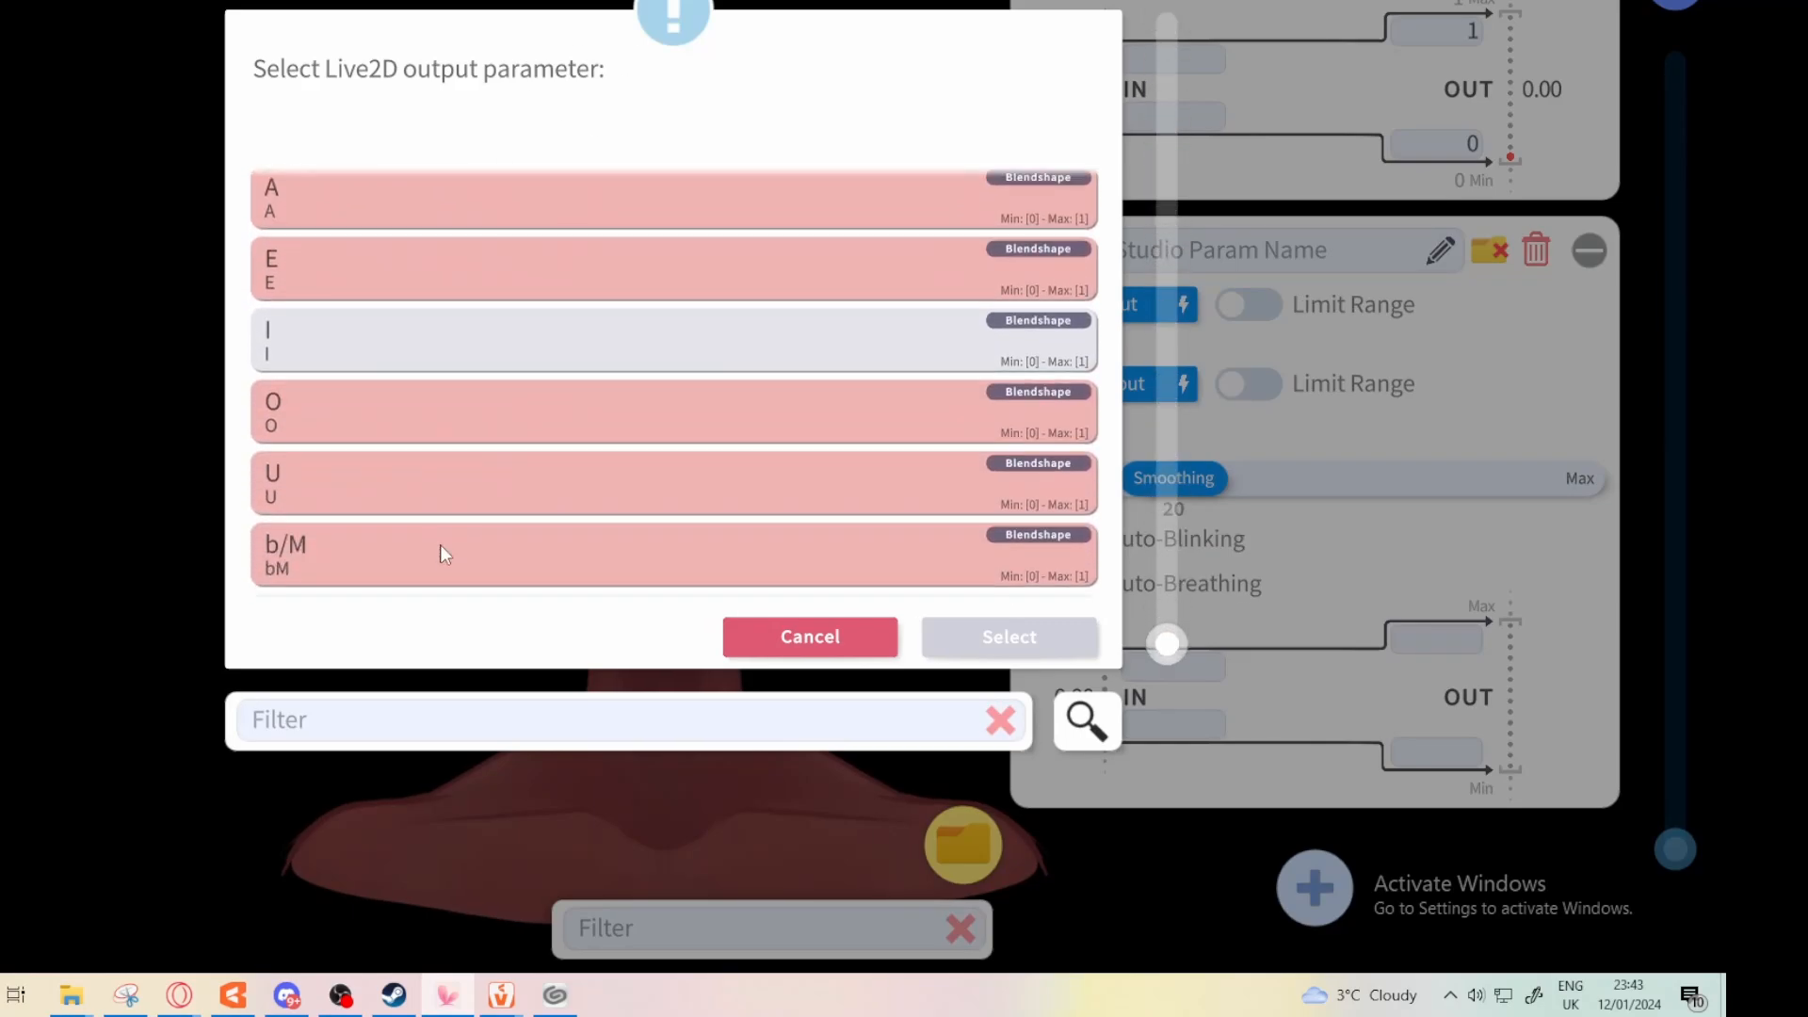
pyautogui.click(436, 556)
pyautogui.click(1009, 637)
# Change the output of the VoiceI parameter to the I blendshape
pyautogui.scroll(10, 1259, 657)
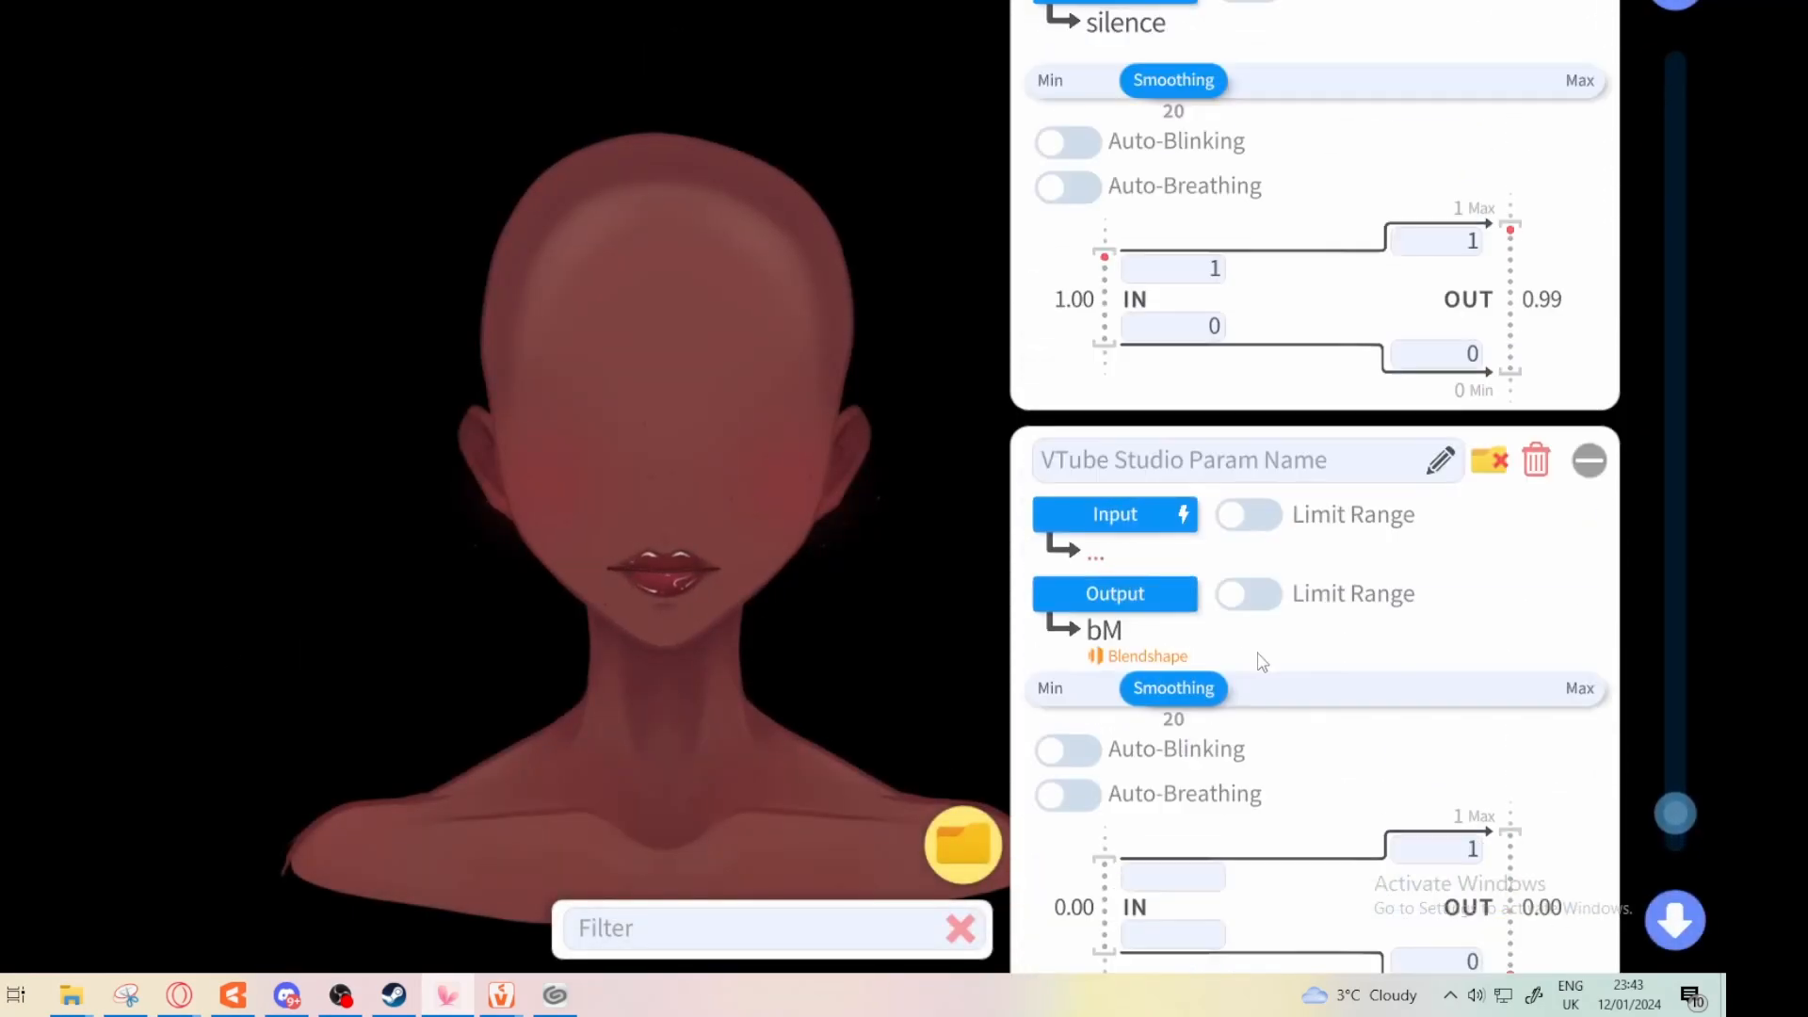
pyautogui.scroll(10, 1312, 557)
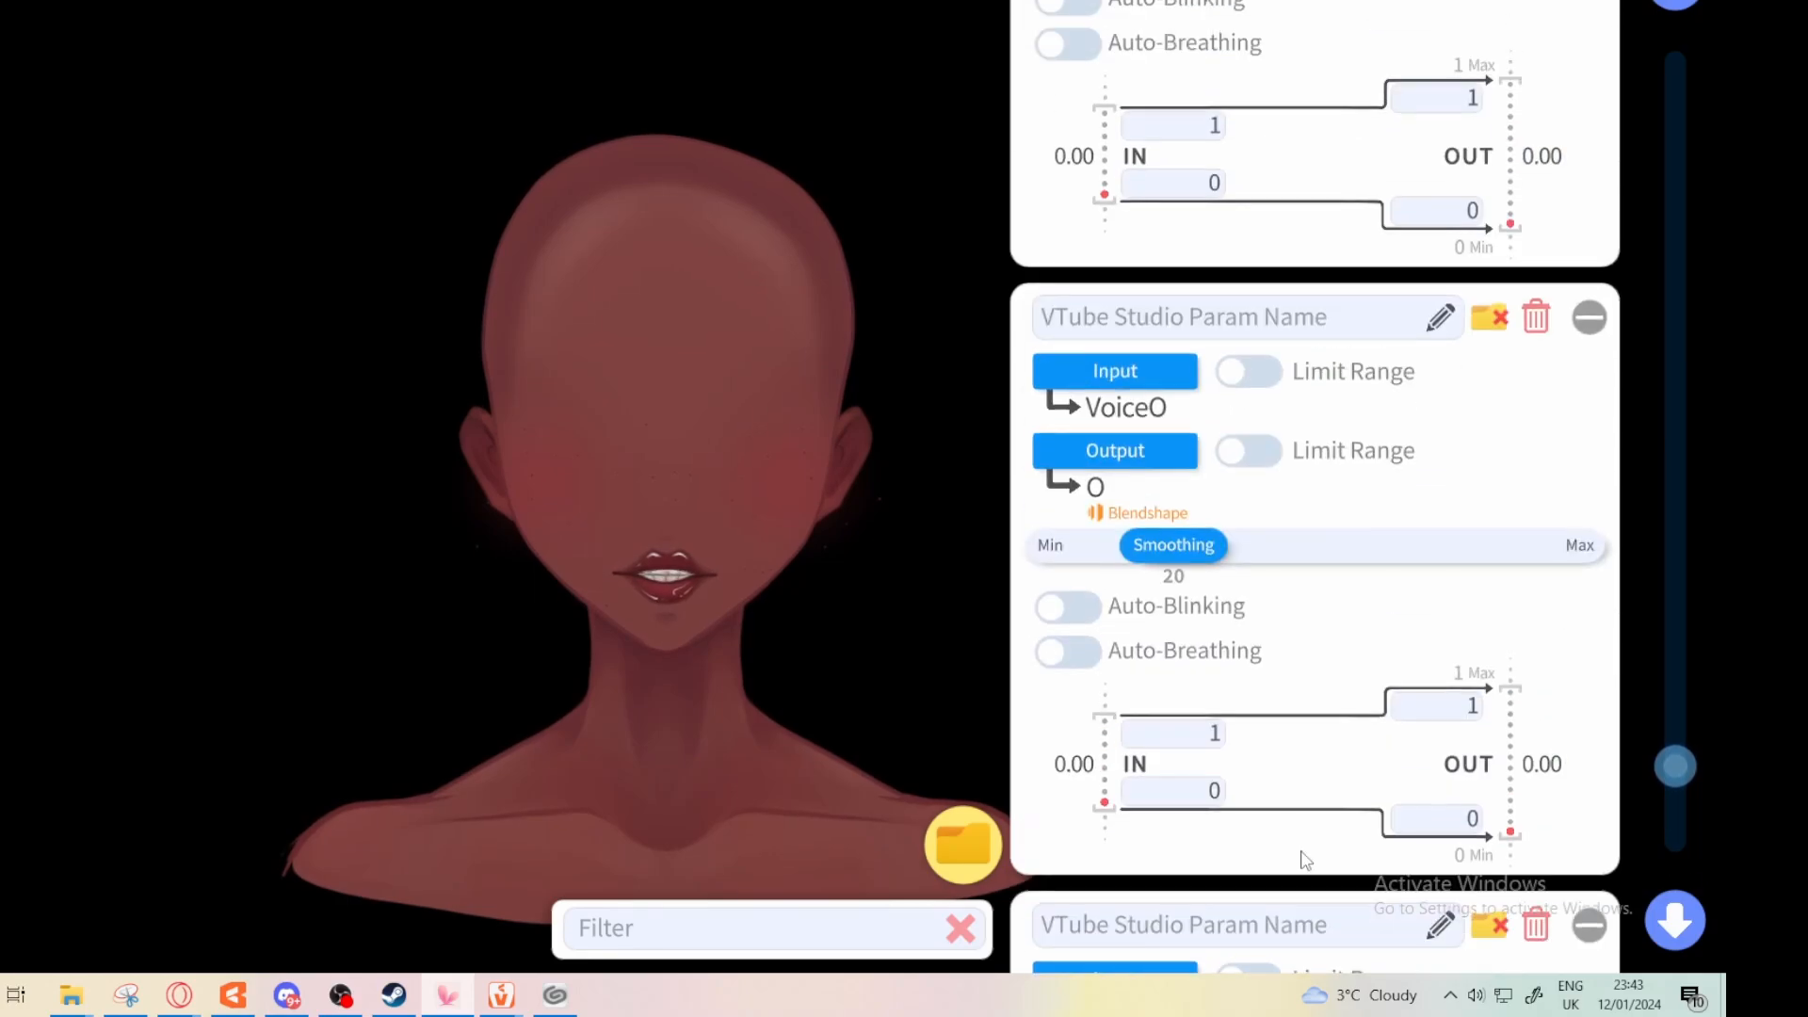
pyautogui.scroll(5, 1369, 466)
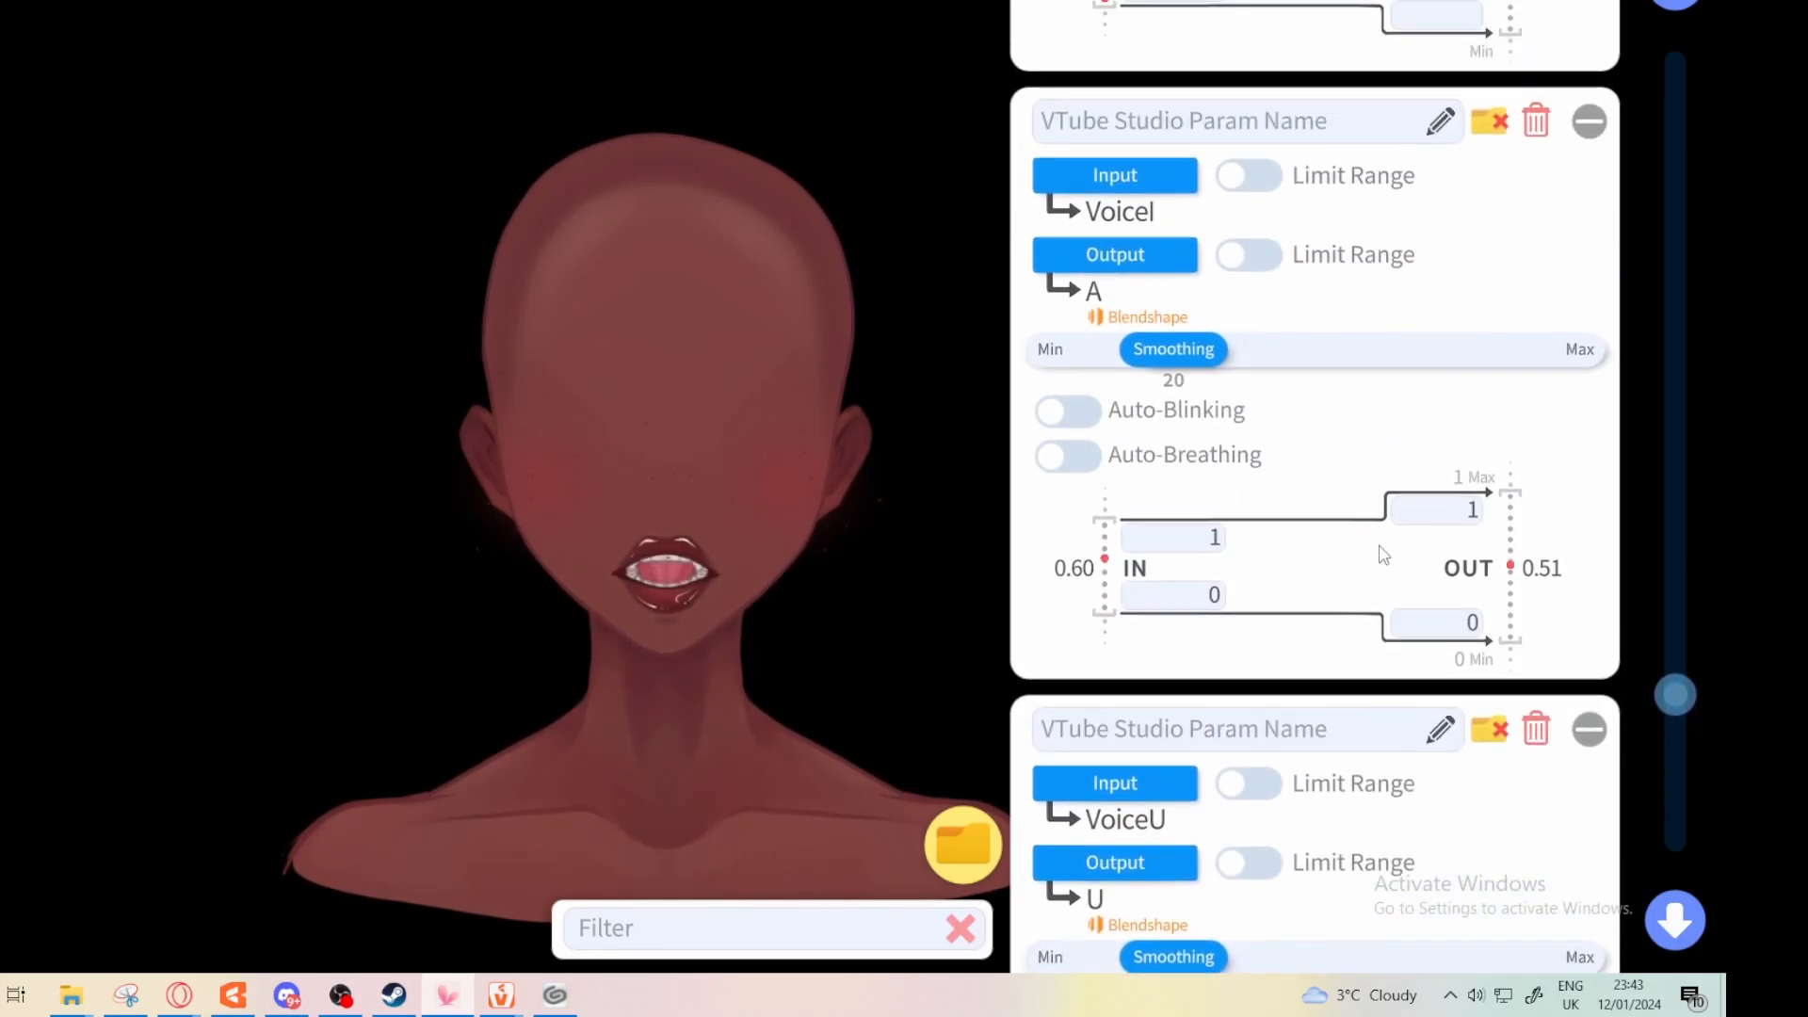
pyautogui.click(1130, 369)
pyautogui.scroll(-20, 739, 558)
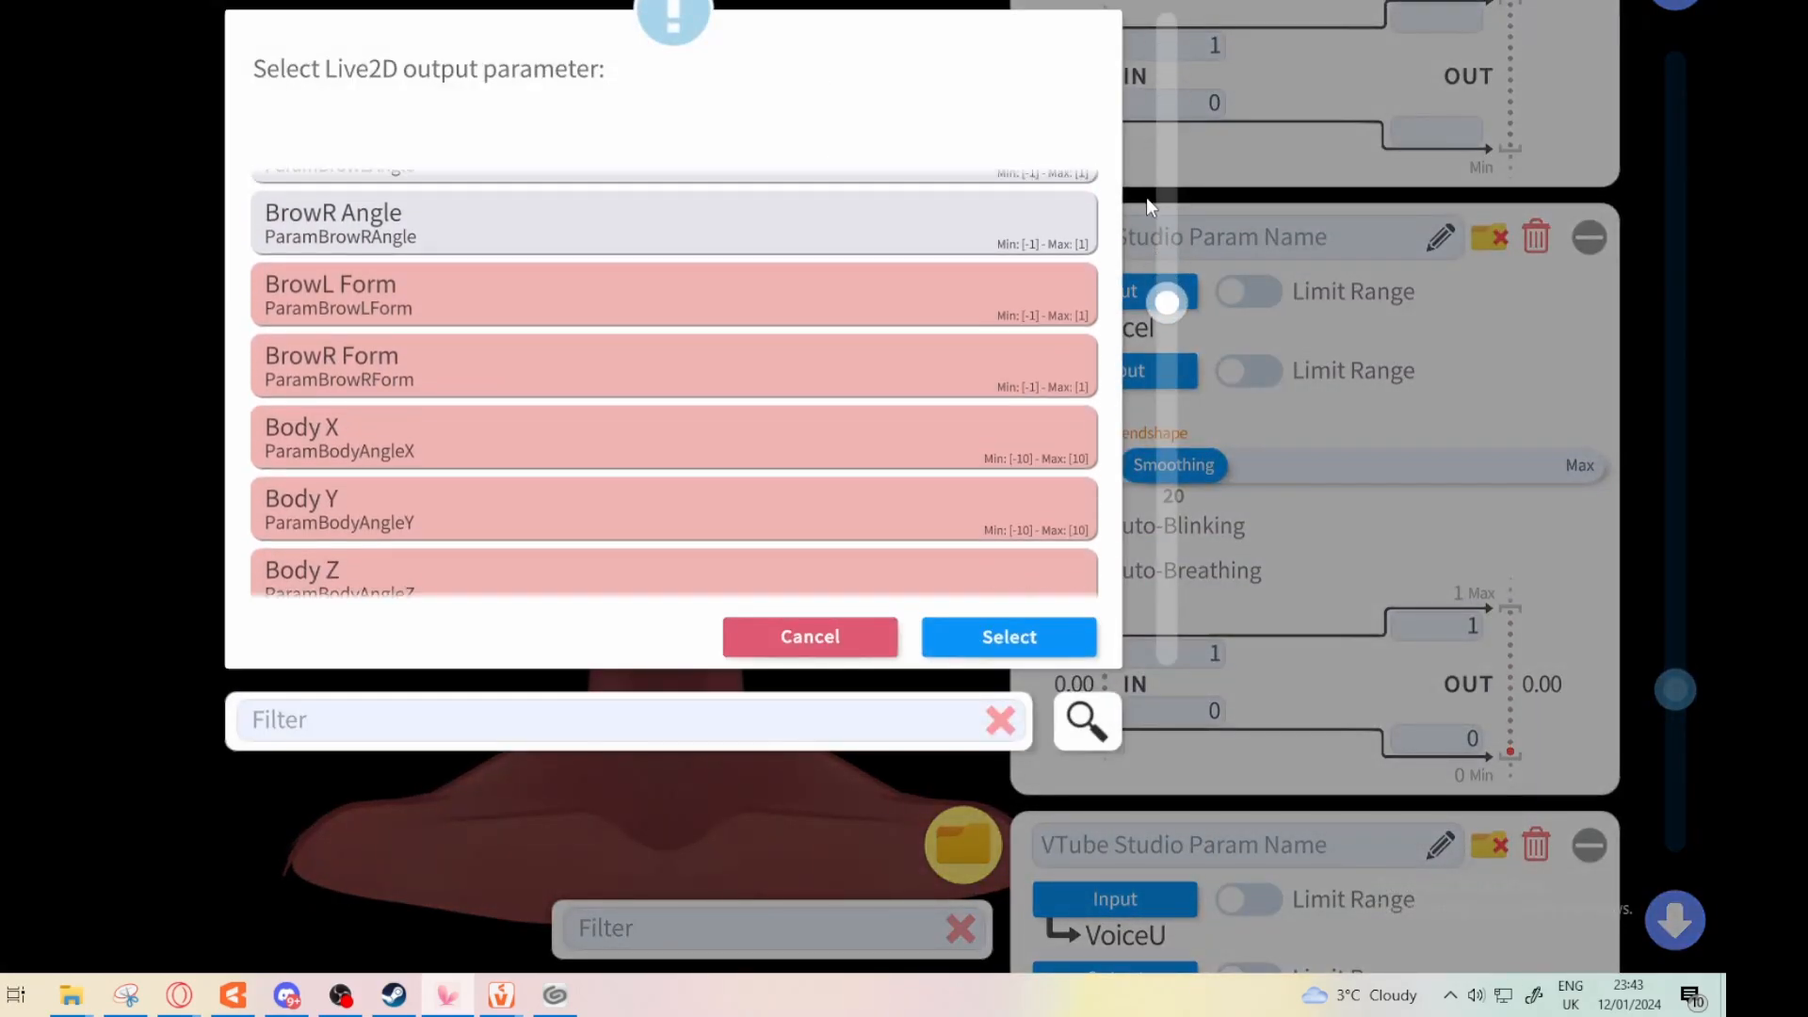
pyautogui.click(697, 292)
pyautogui.click(1073, 650)
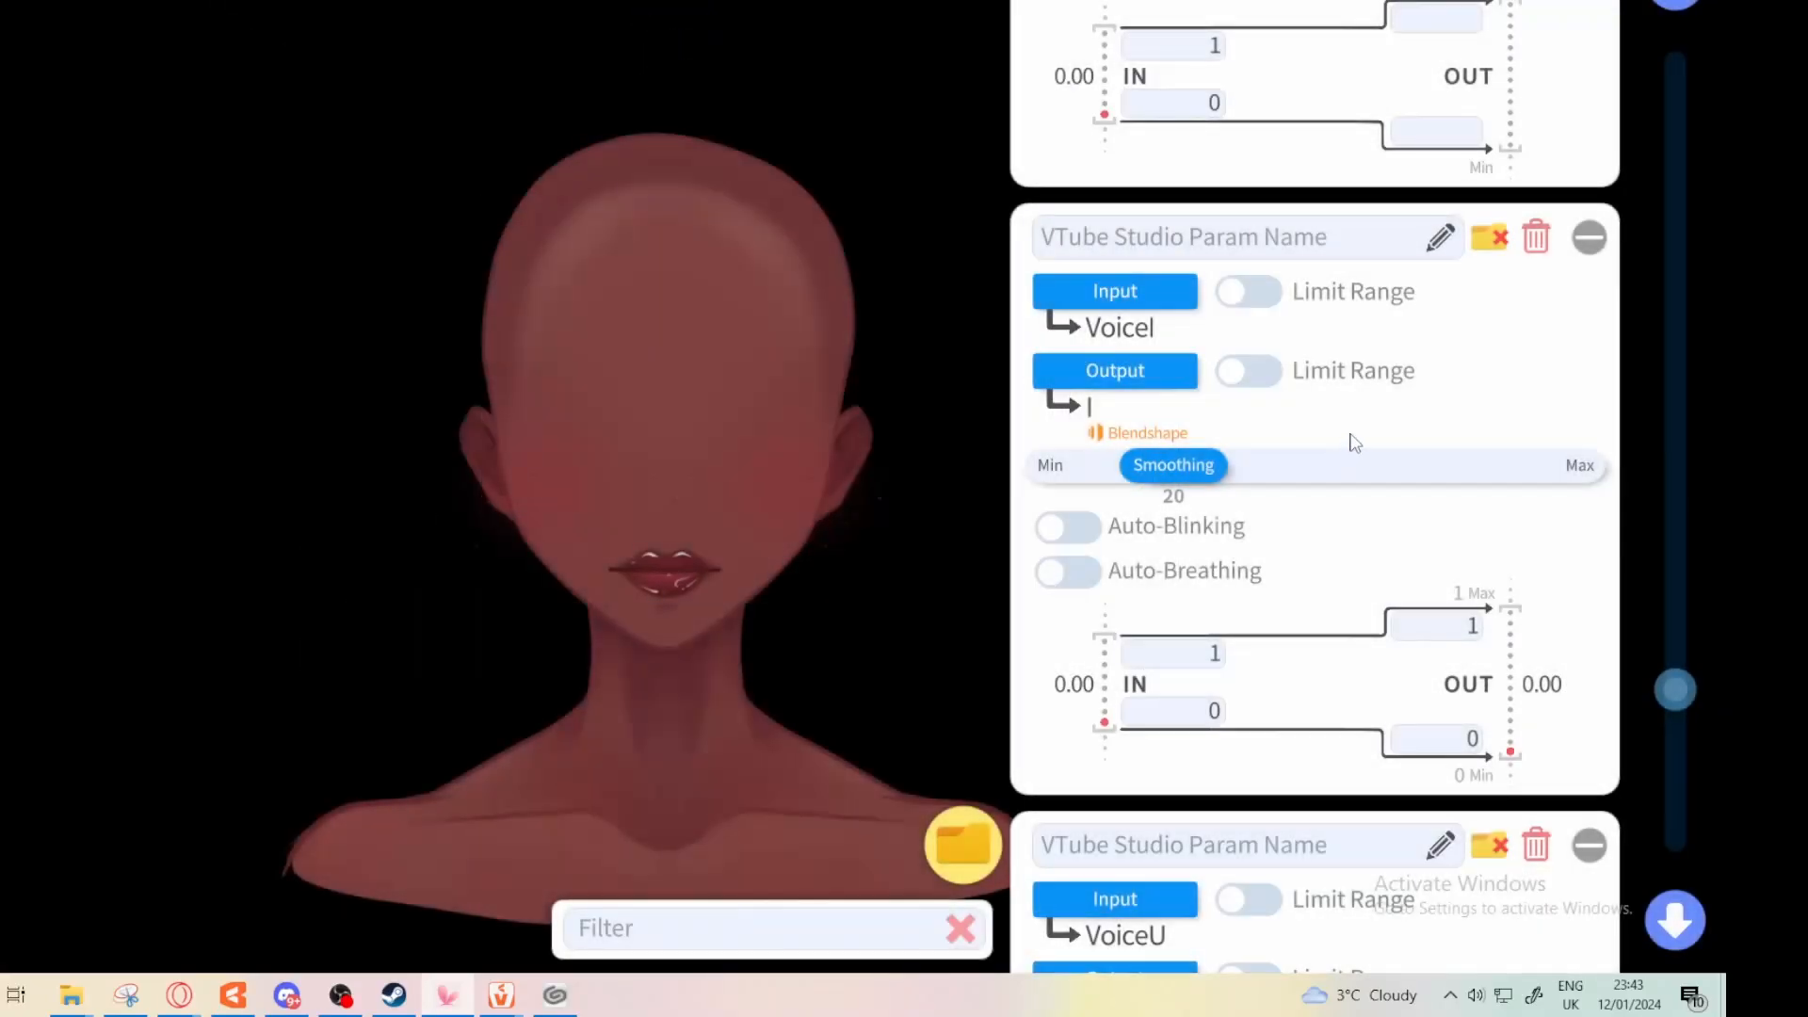
# Set the smoothing of VoiceI, VoiceU, VoiceE and VoiceO to 10, and of VoiceSilence to 0
pyautogui.scroll(10, 1352, 565)
pyautogui.scroll(-10, 1351, 695)
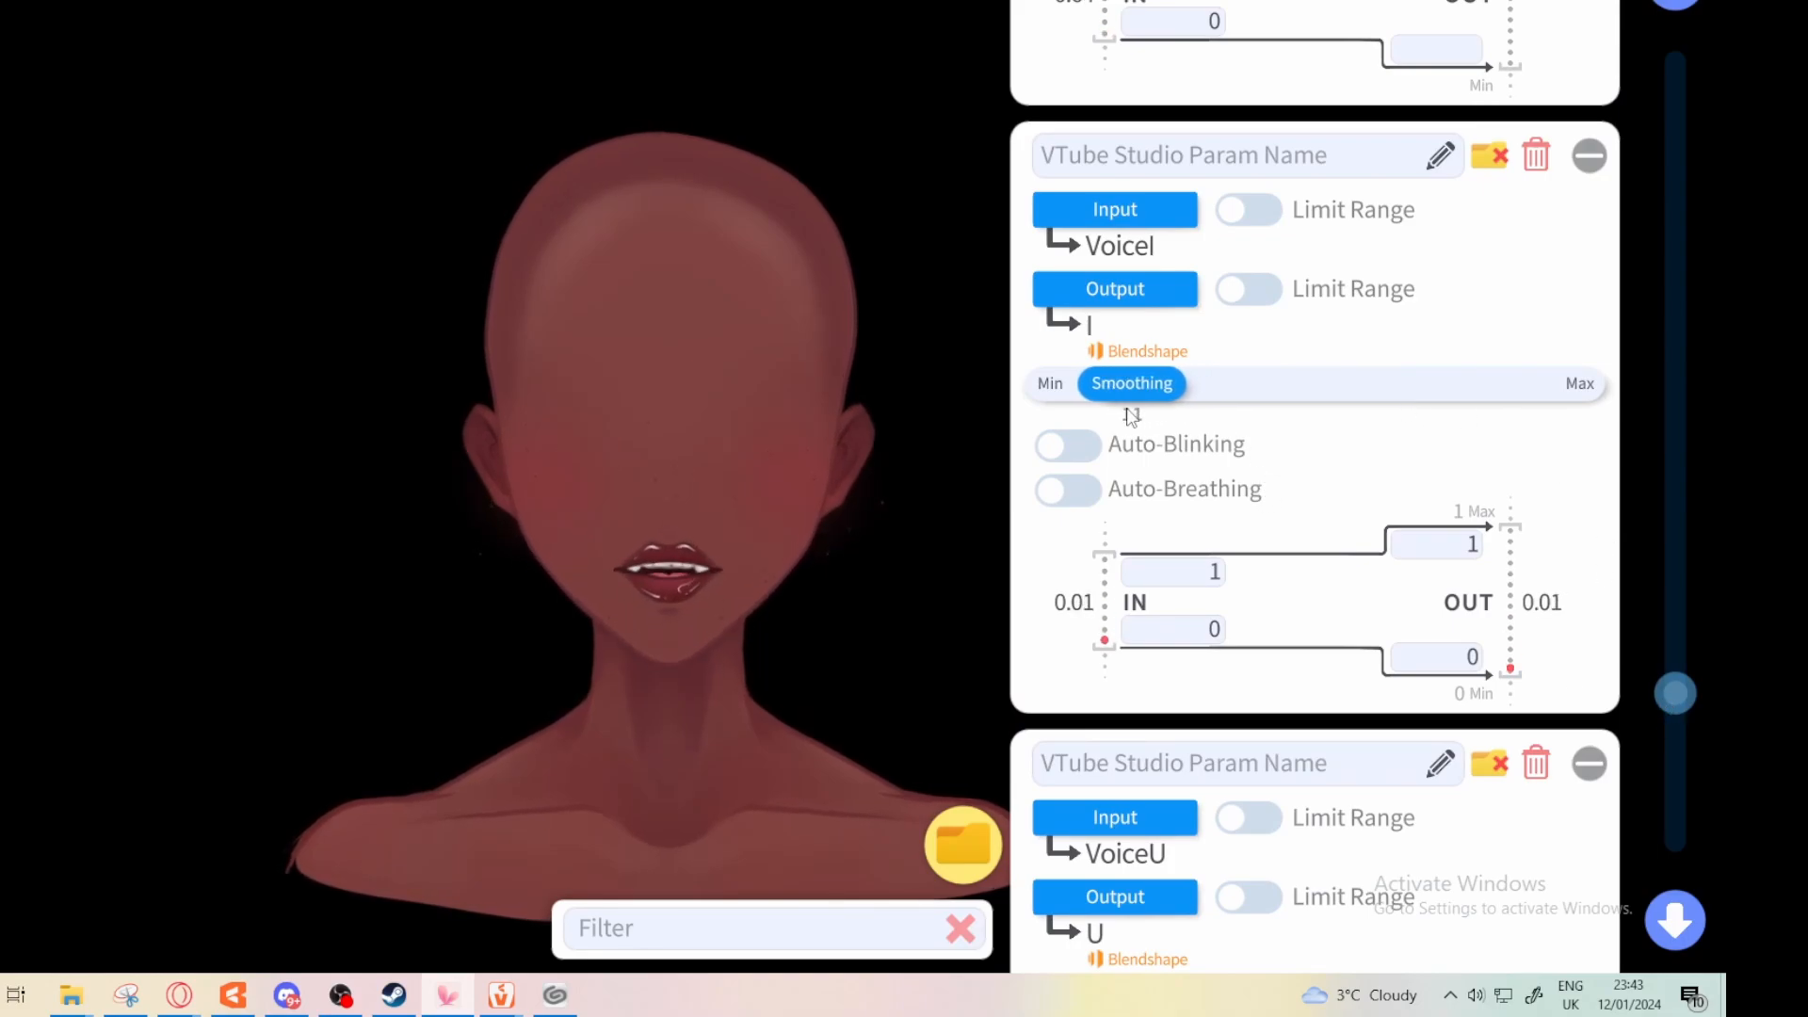
pyautogui.scroll(8, 1360, 326)
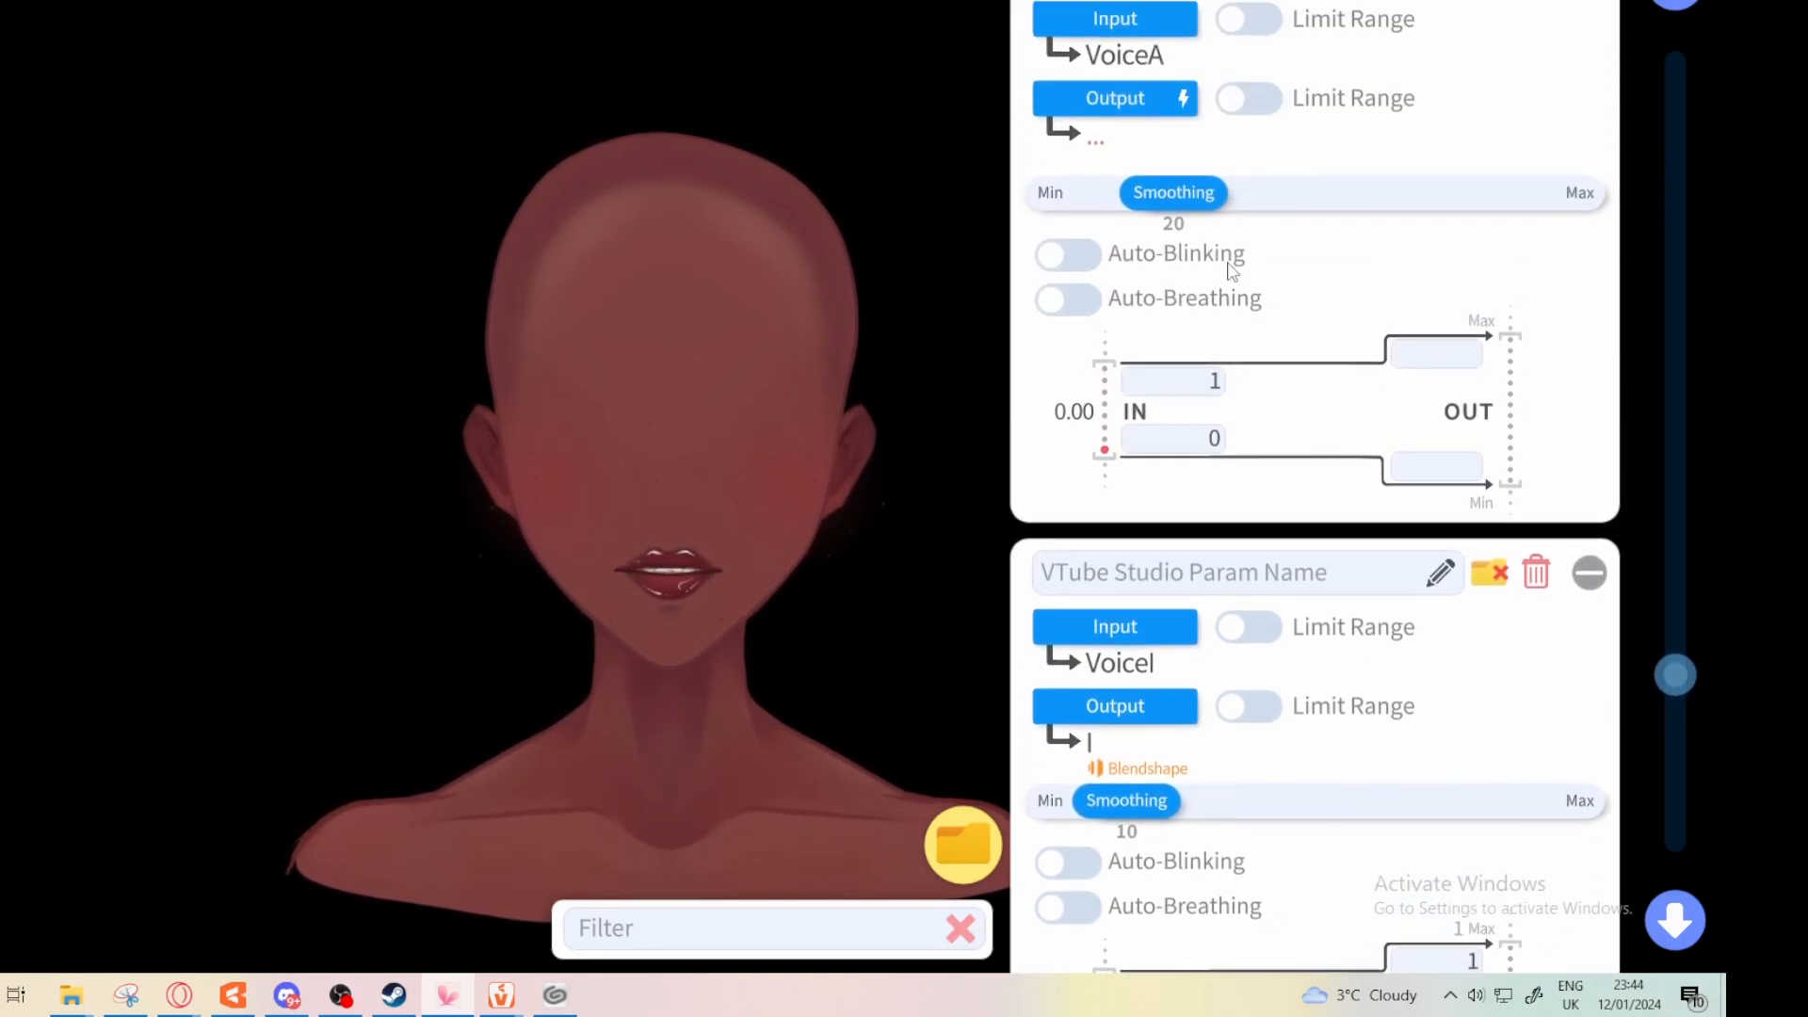
pyautogui.scroll(-12, 1397, 323)
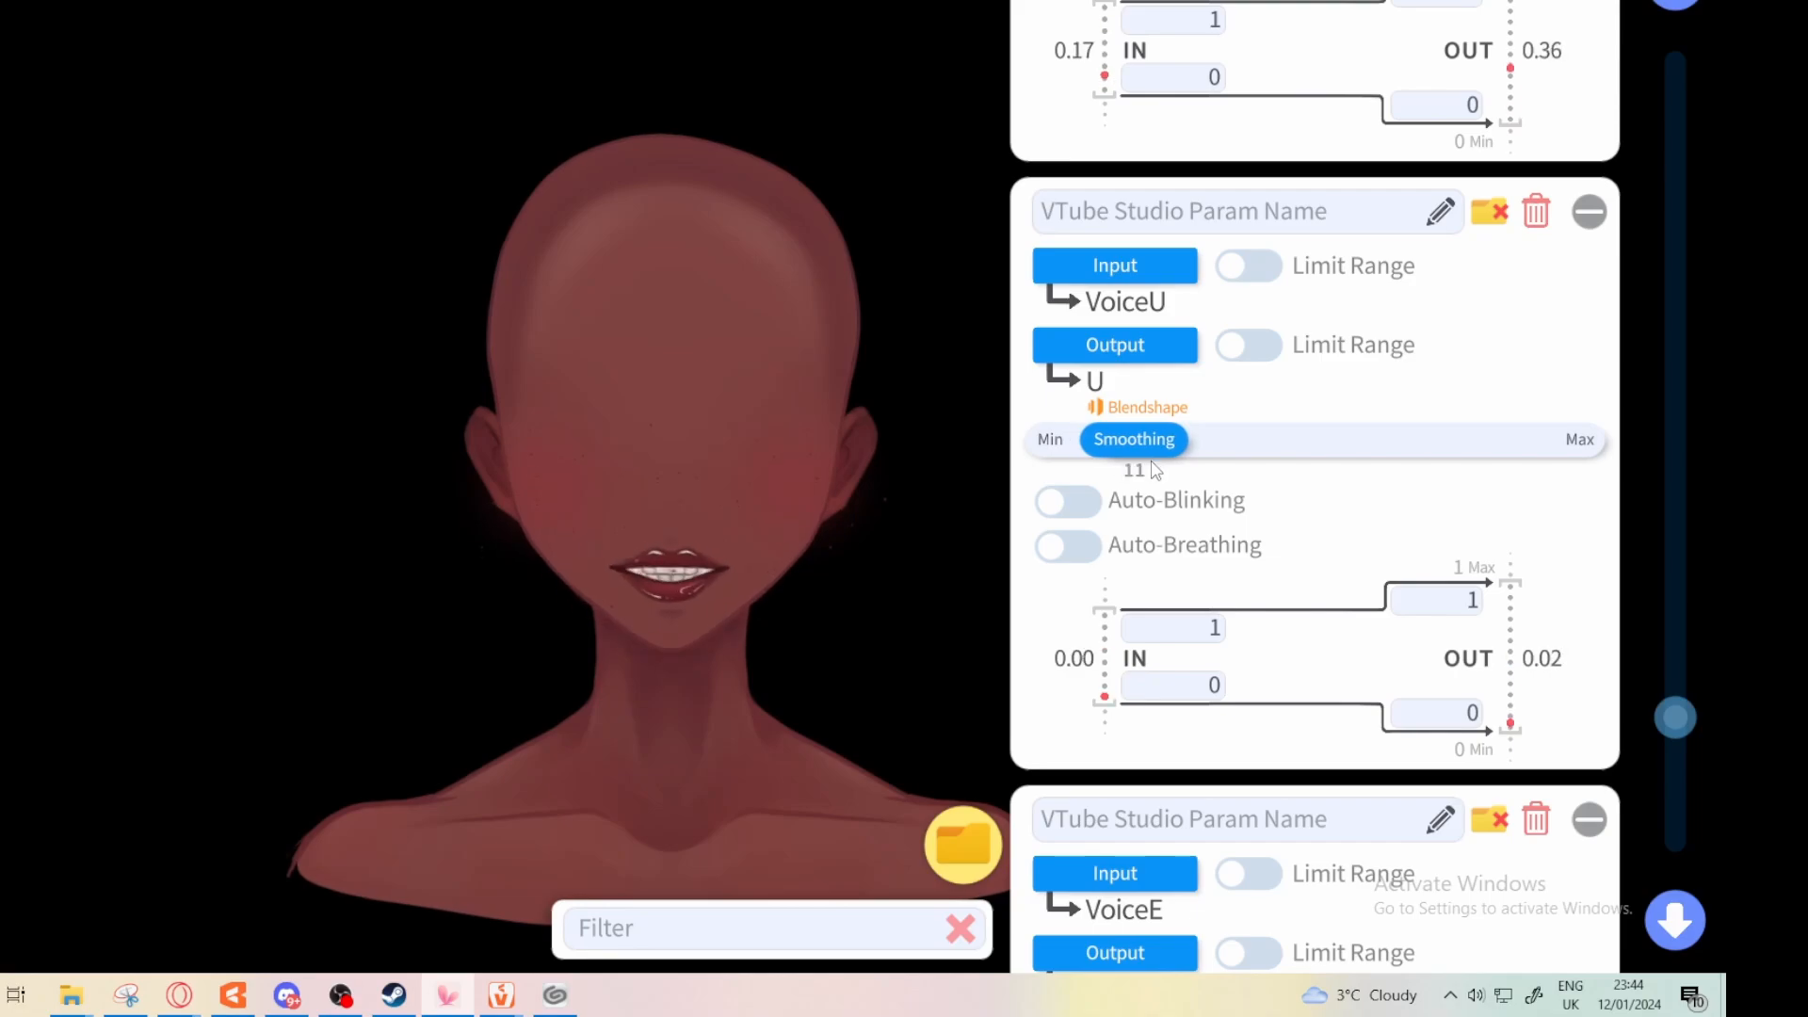
pyautogui.scroll(-6, 1385, 784)
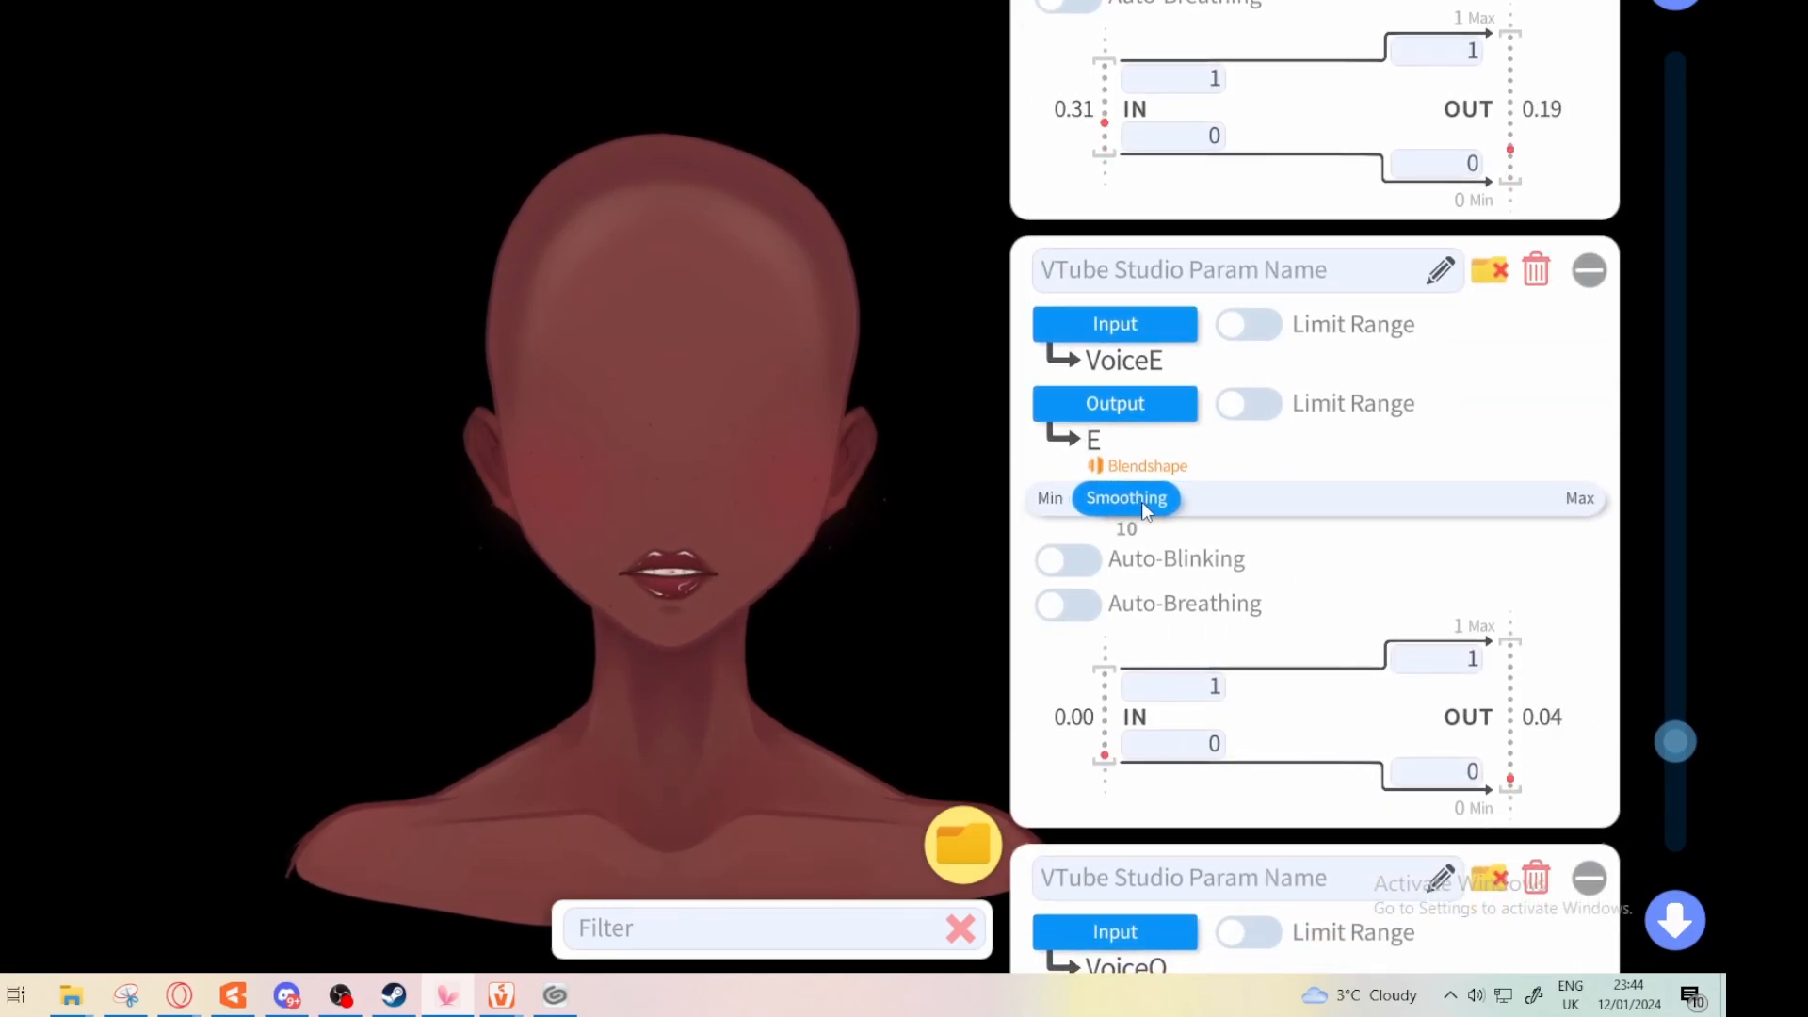
pyautogui.scroll(-6, 1396, 816)
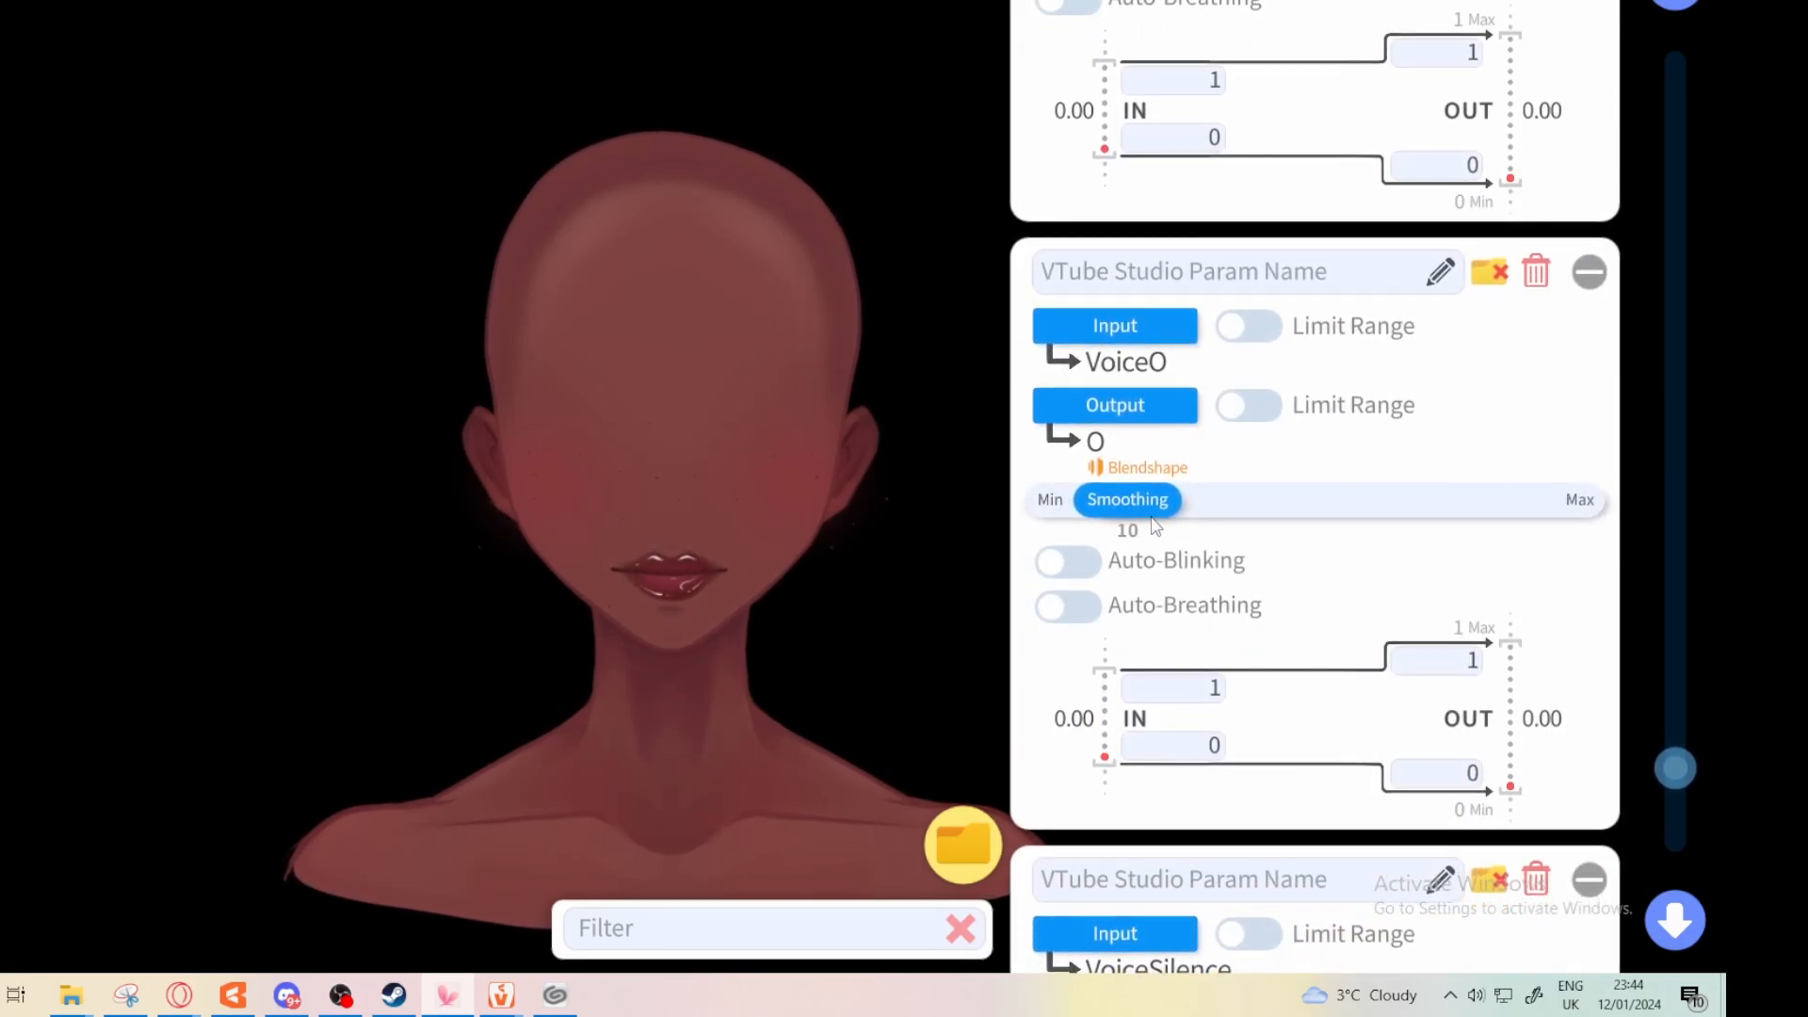
pyautogui.scroll(-12, 1150, 534)
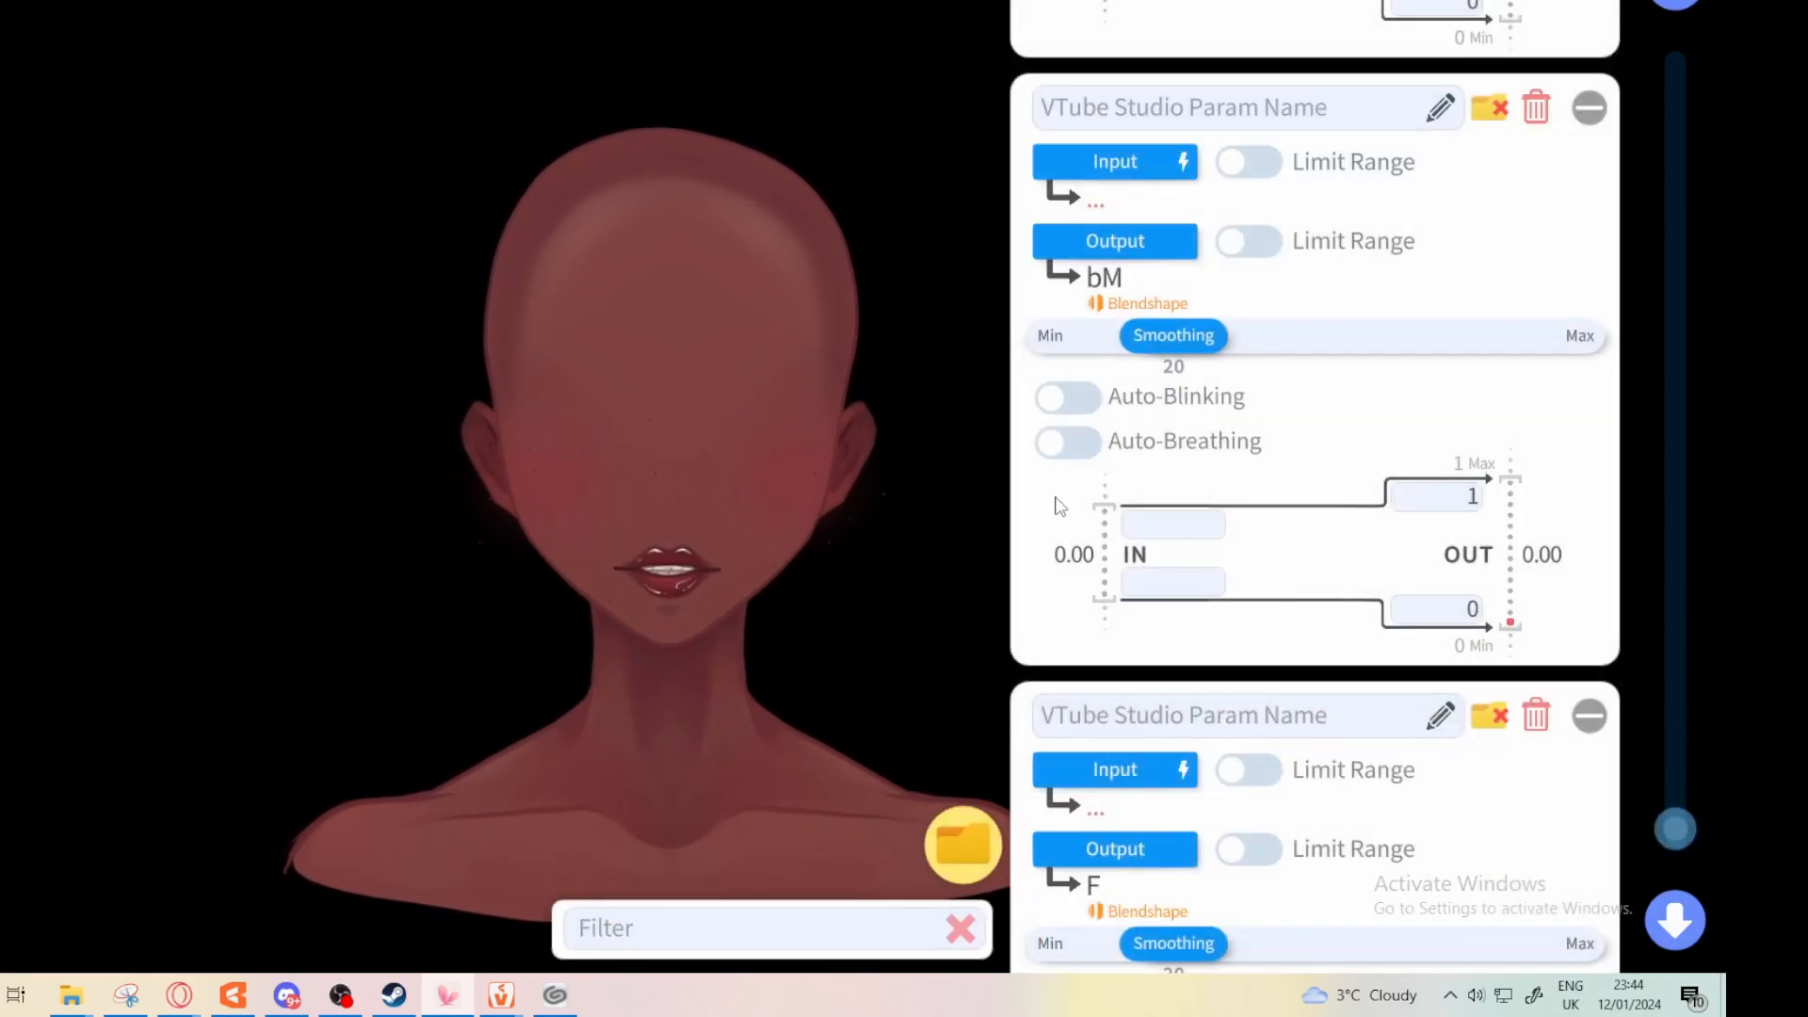
# Assign the A blendshape as the output of the VoiceA parameter
pyautogui.scroll(10, 1462, 322)
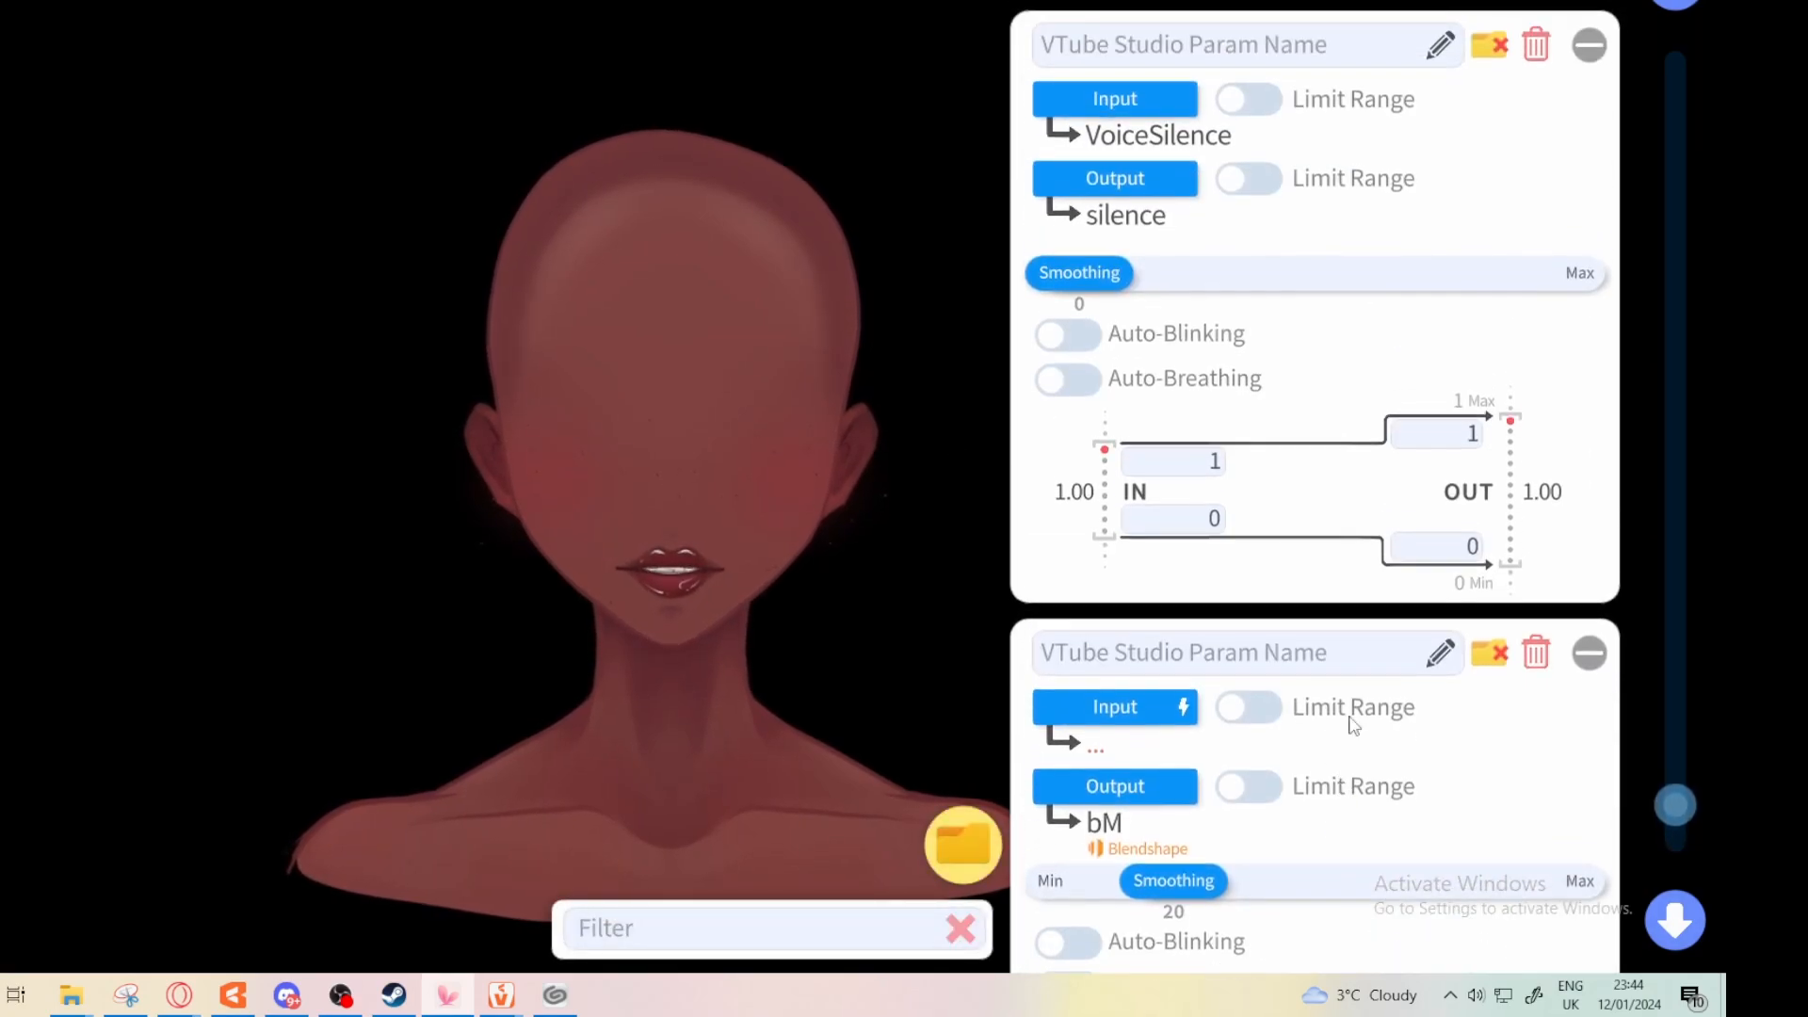
pyautogui.scroll(10, 1462, 321)
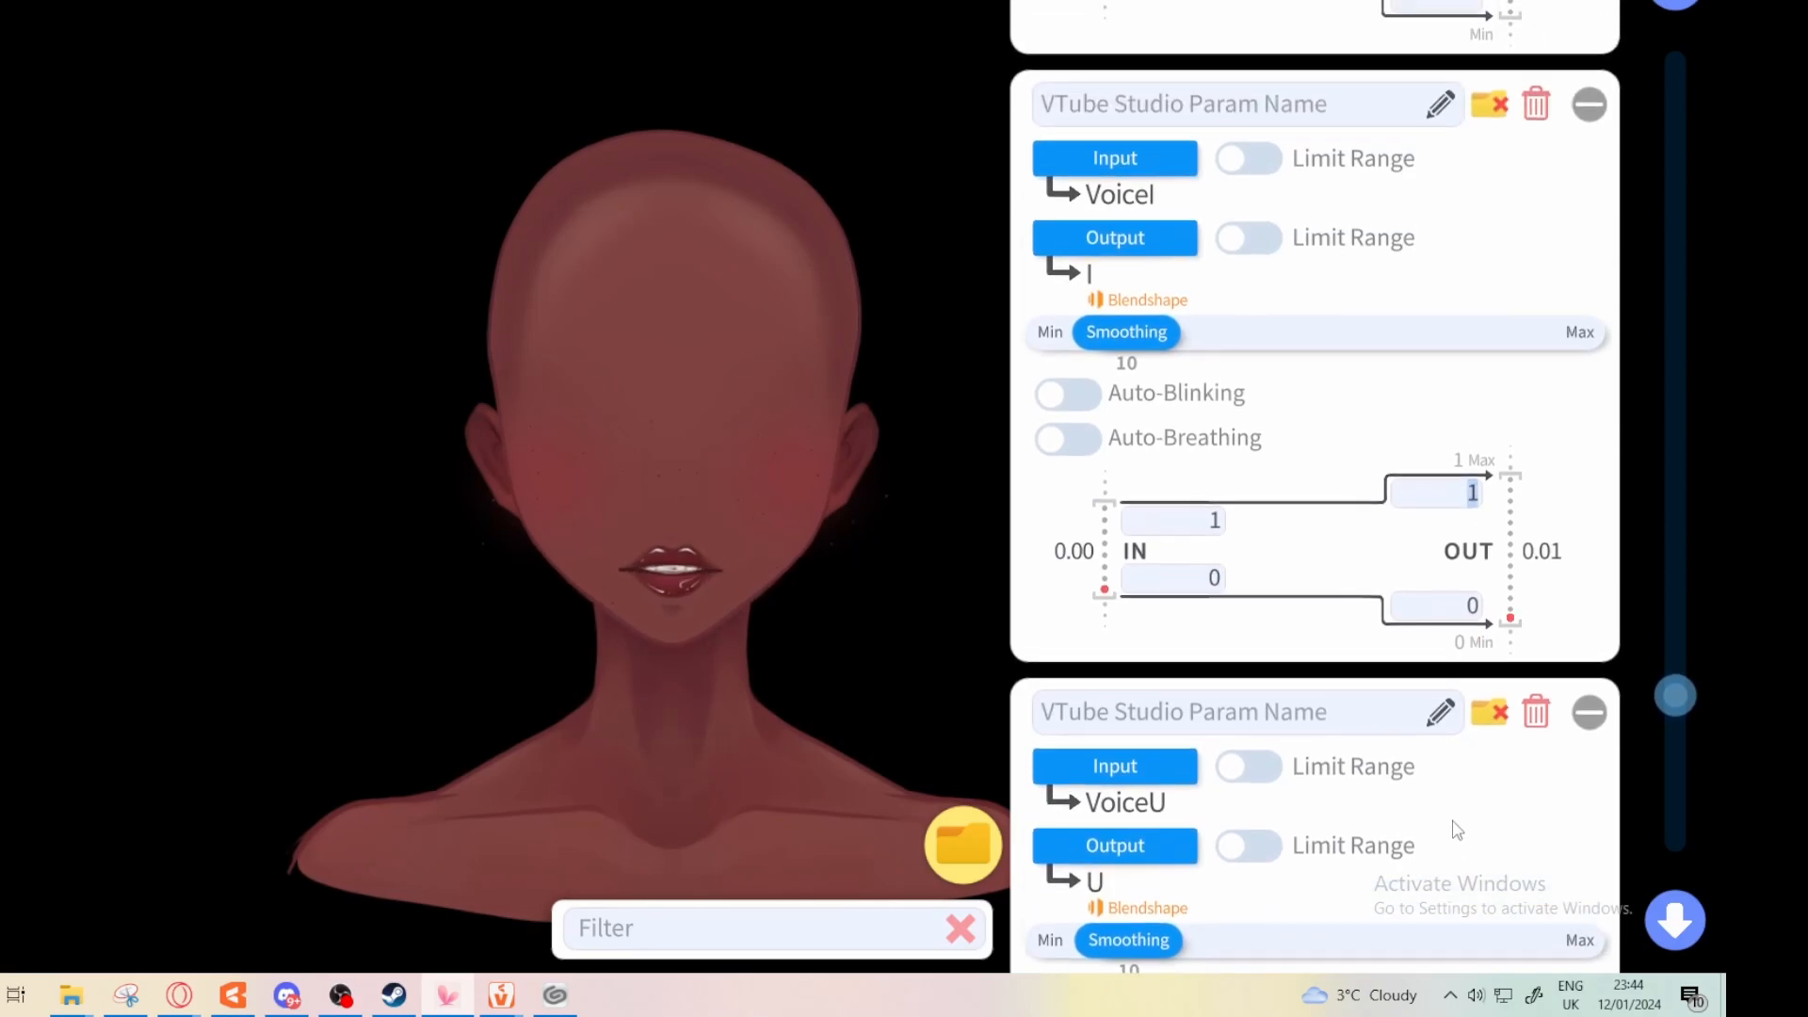
pyautogui.scroll(5, 1384, 684)
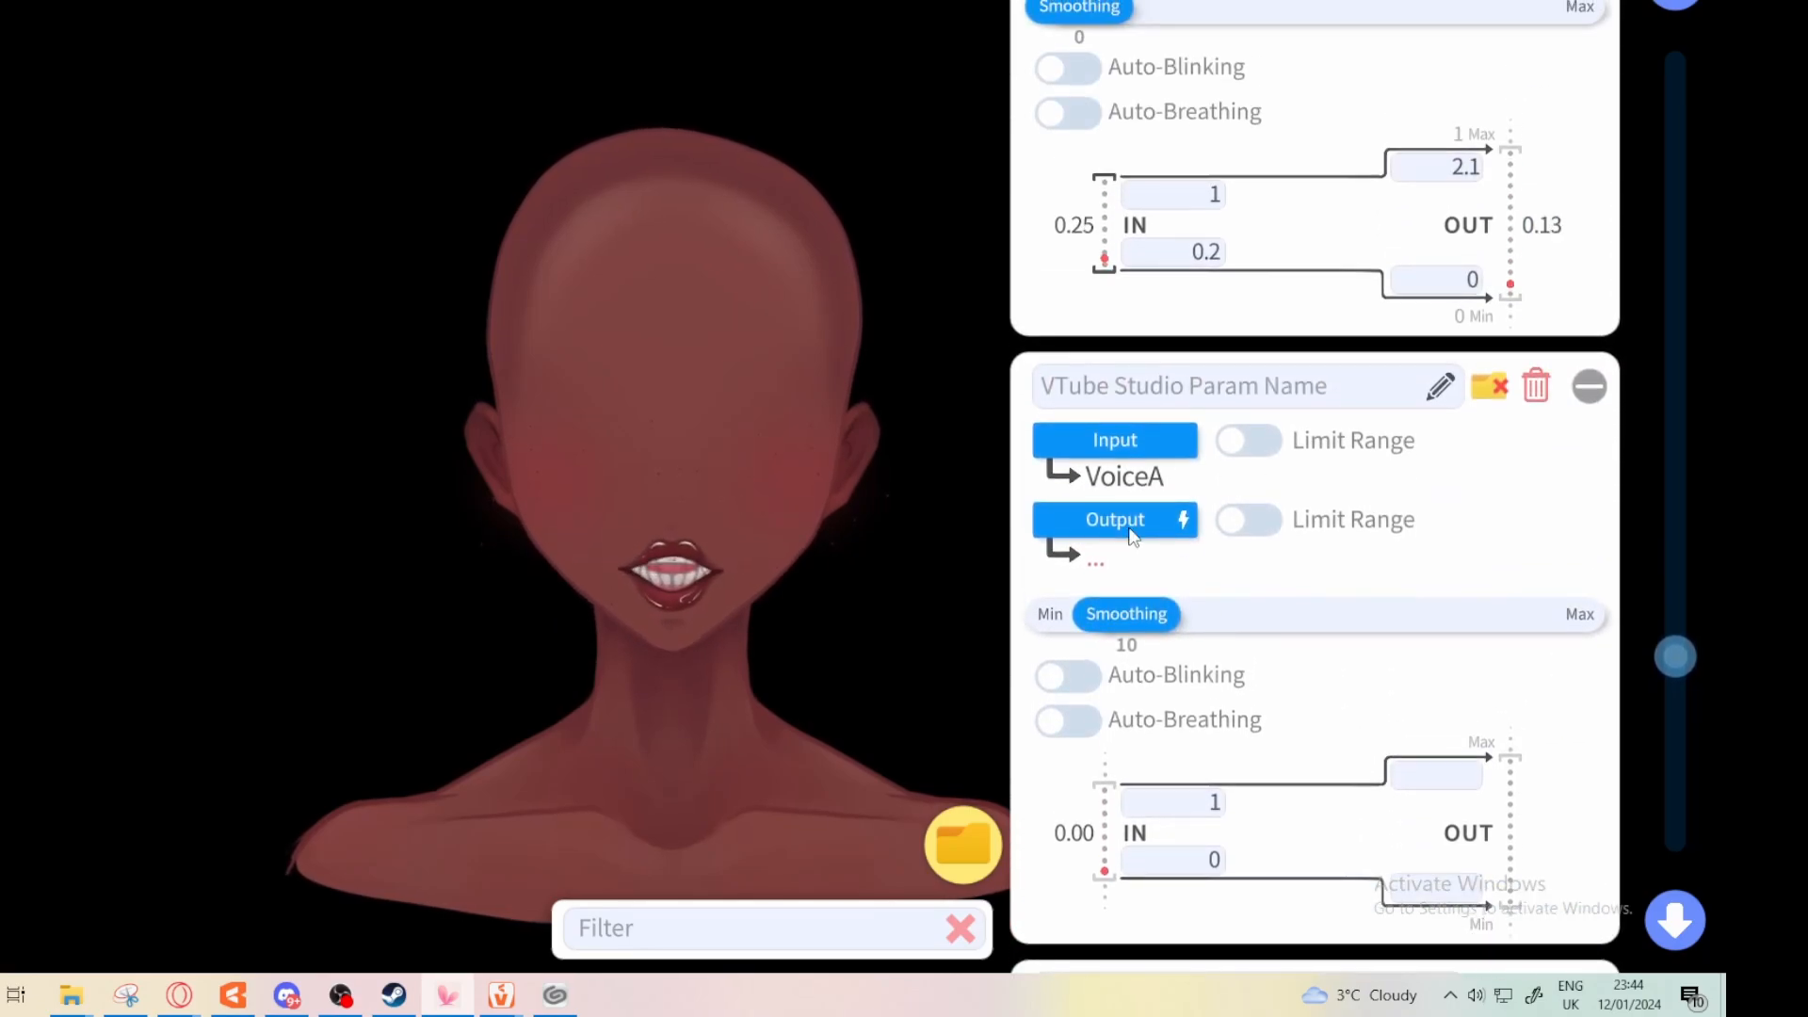
pyautogui.click(1114, 519)
pyautogui.moveTo(1173, 25); pyautogui.dragTo(1134, 787)
pyautogui.moveTo(848, 377); pyautogui.dragTo(650, 691)
pyautogui.click(608, 541)
pyautogui.click(942, 637)
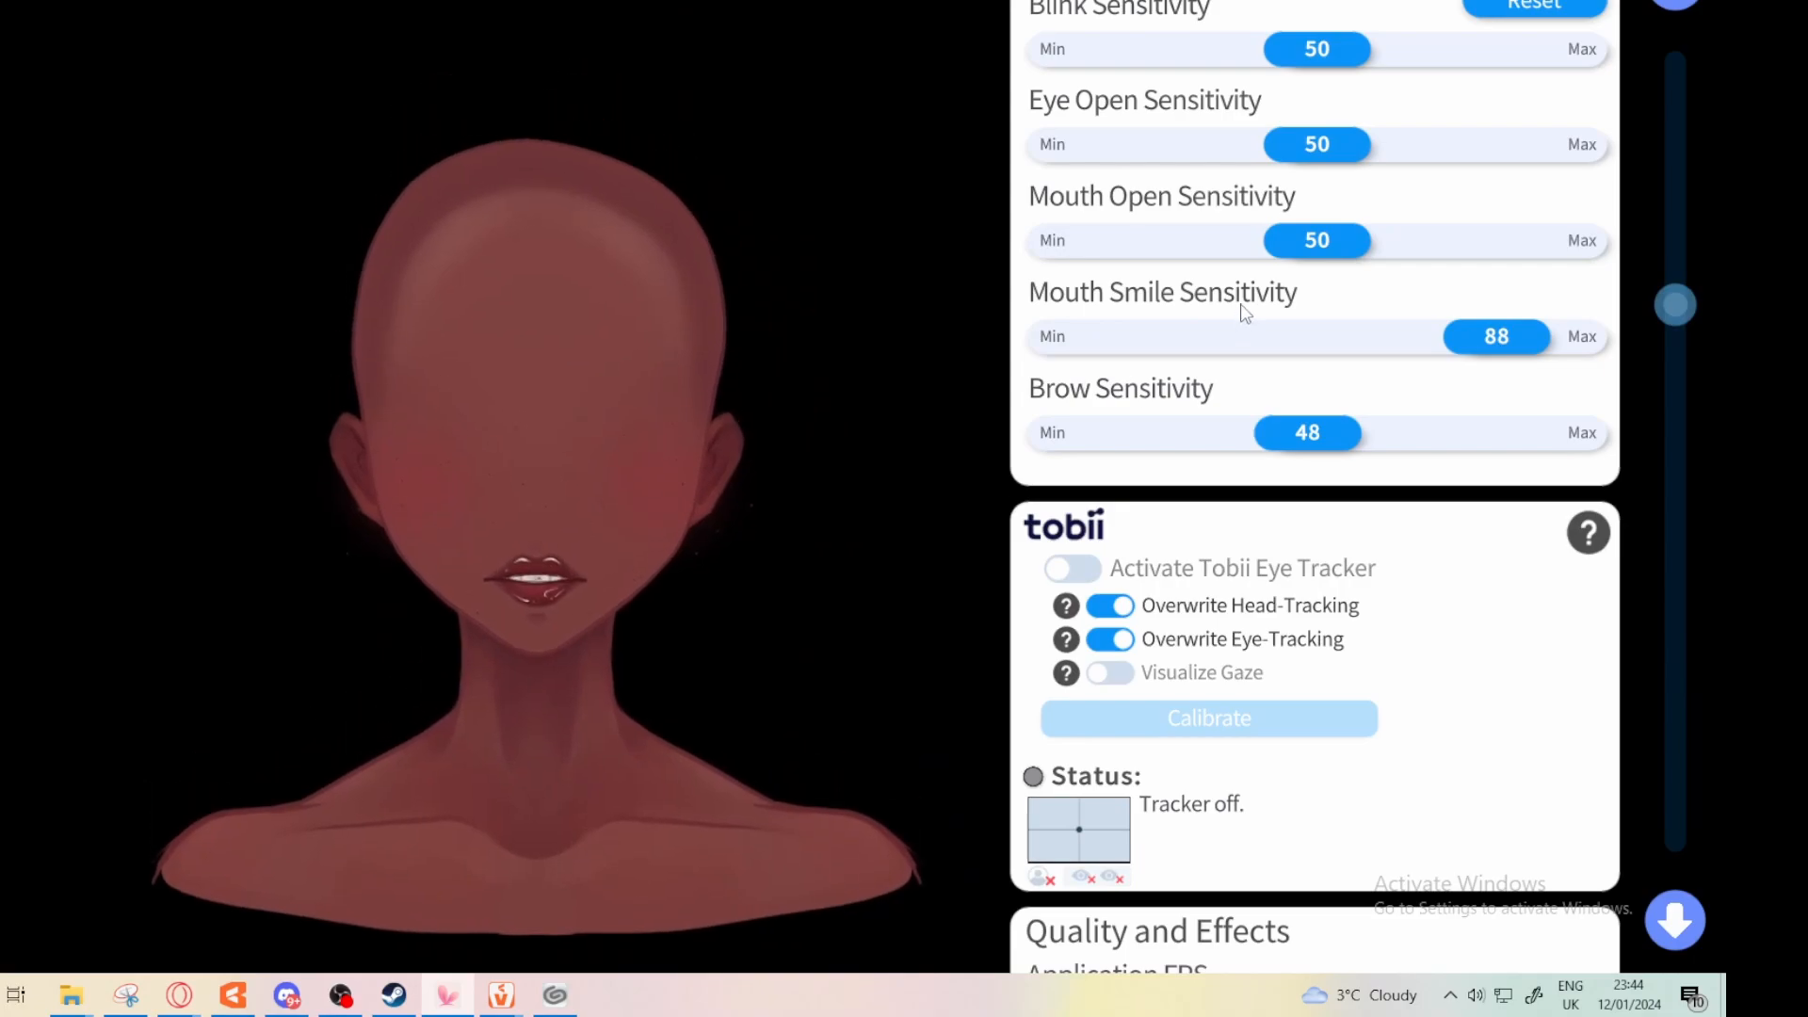
# Set the frequency gain in the microphone settings to 59
pyautogui.scroll(10, 1243, 314)
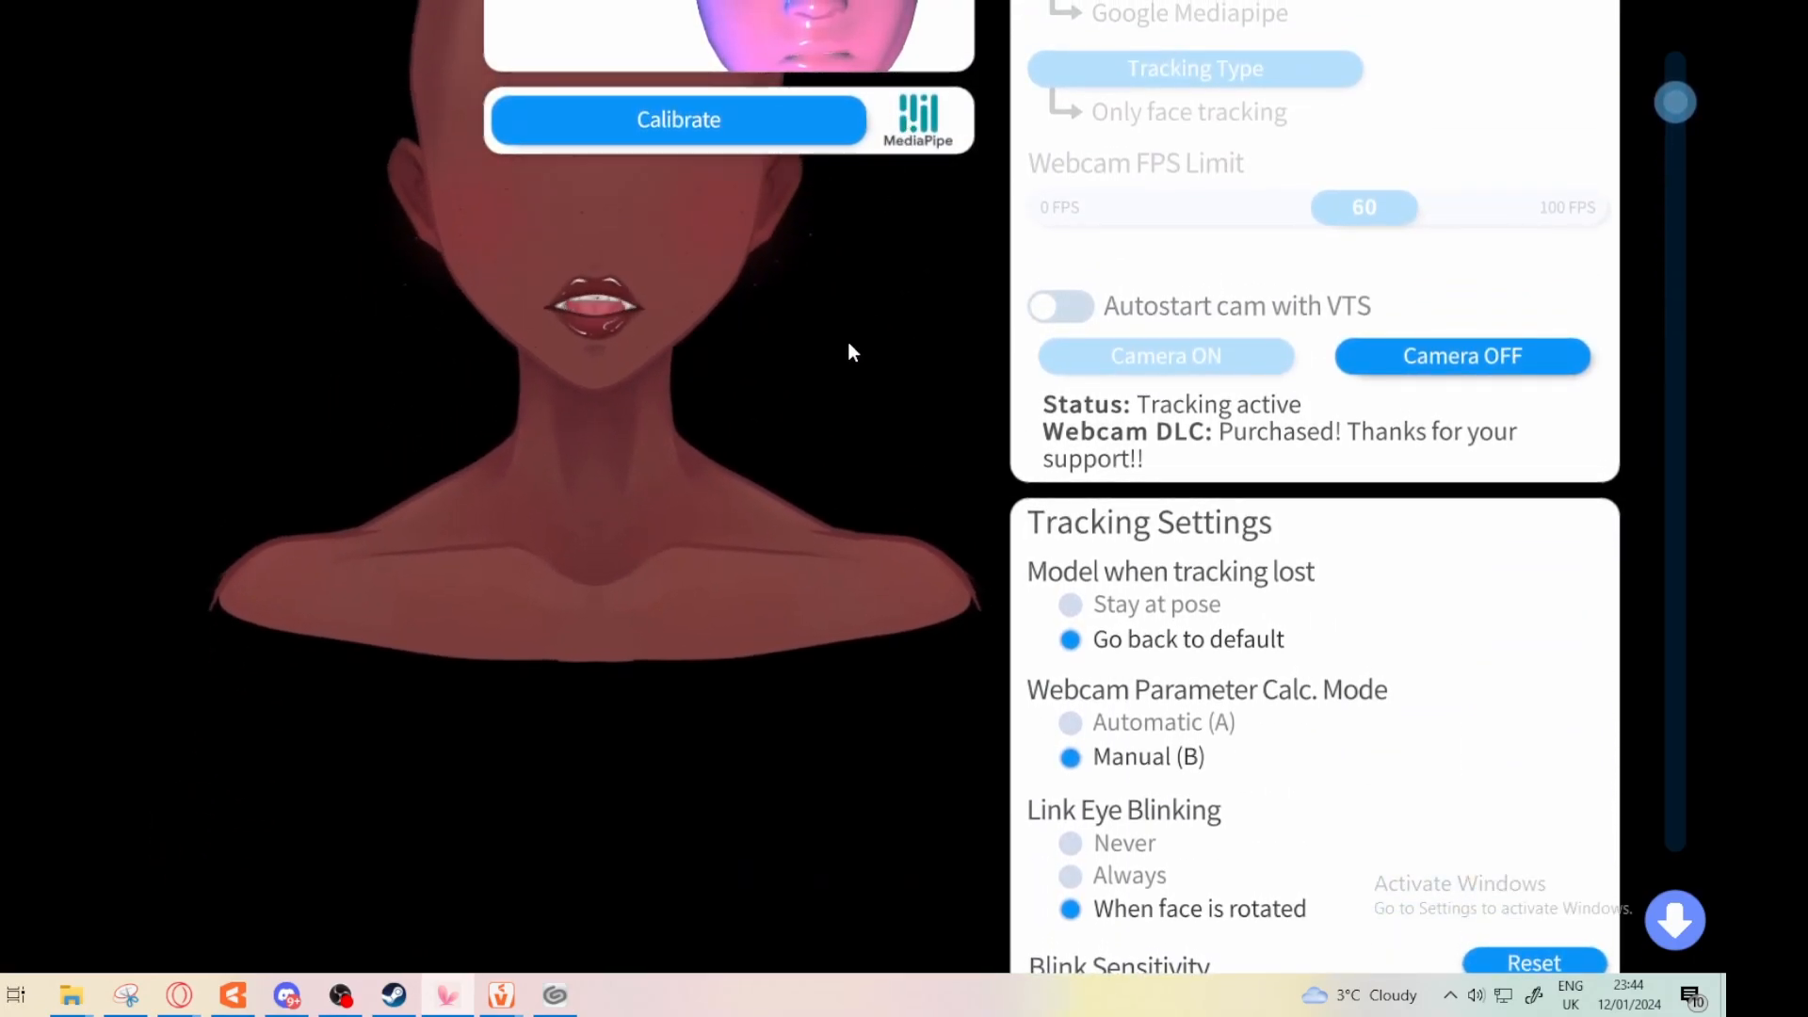
pyautogui.scroll(-20, 1275, 226)
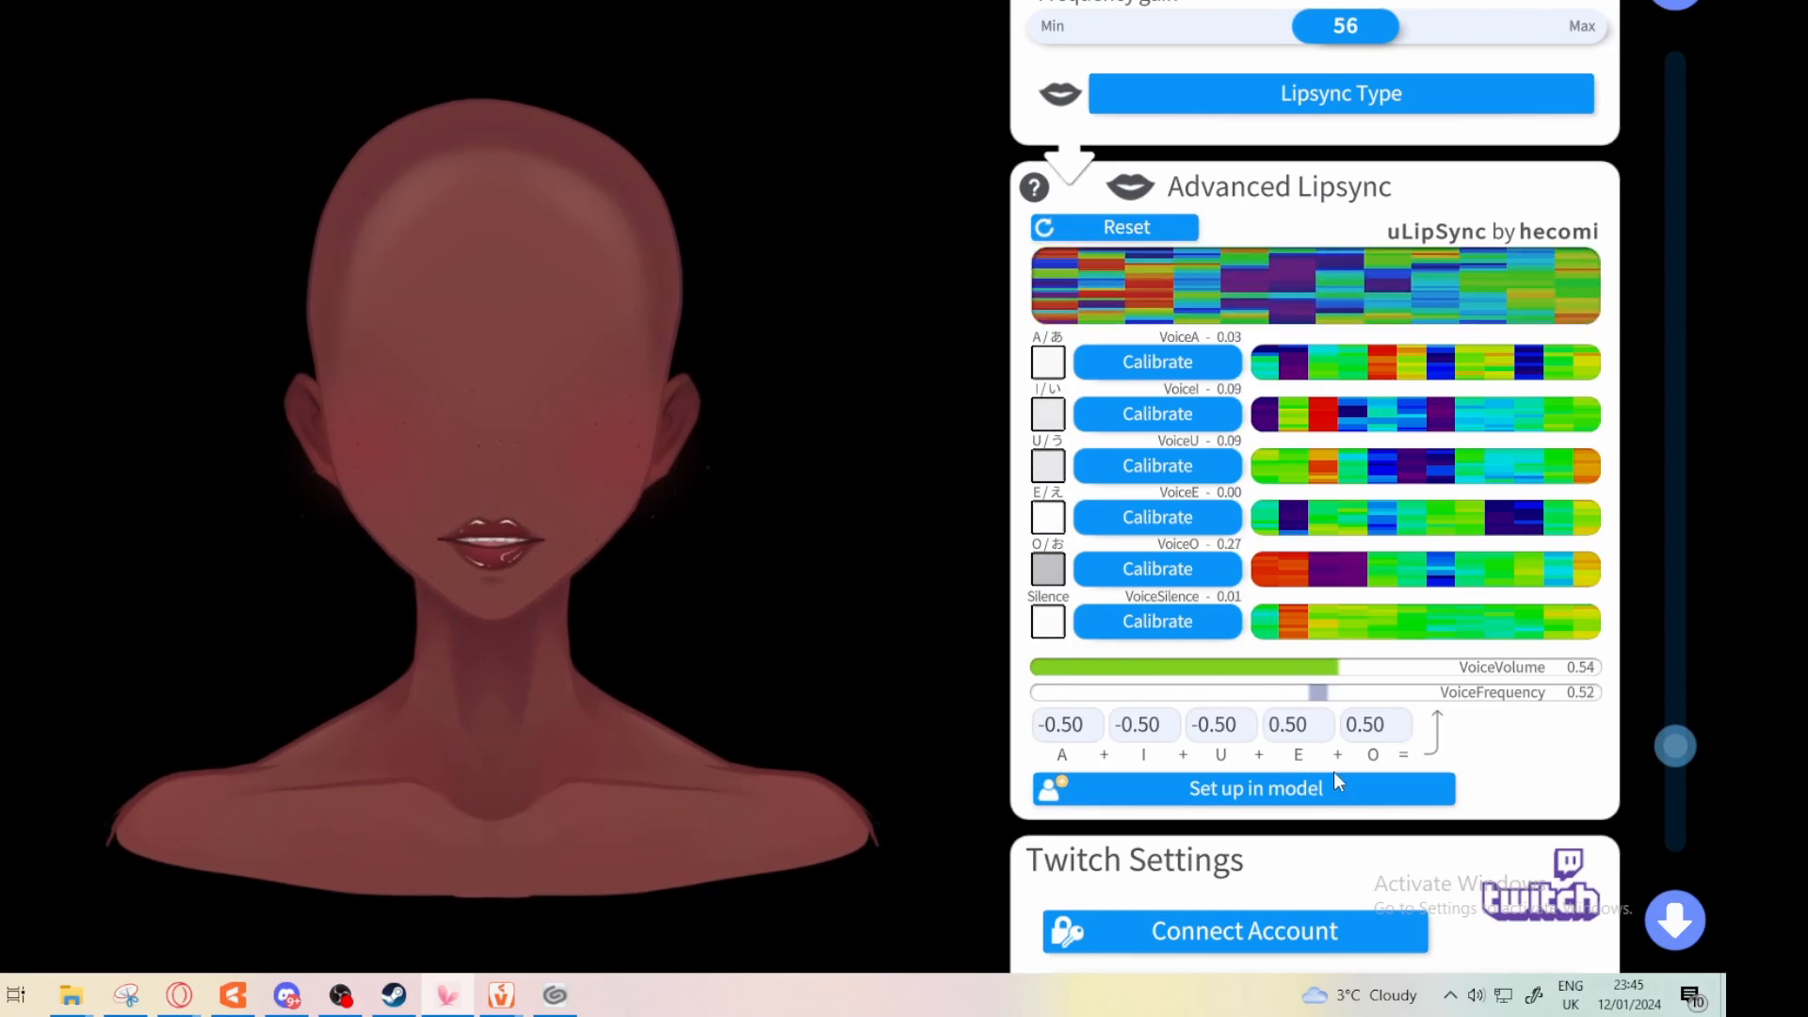
pyautogui.scroll(5, 1459, 226)
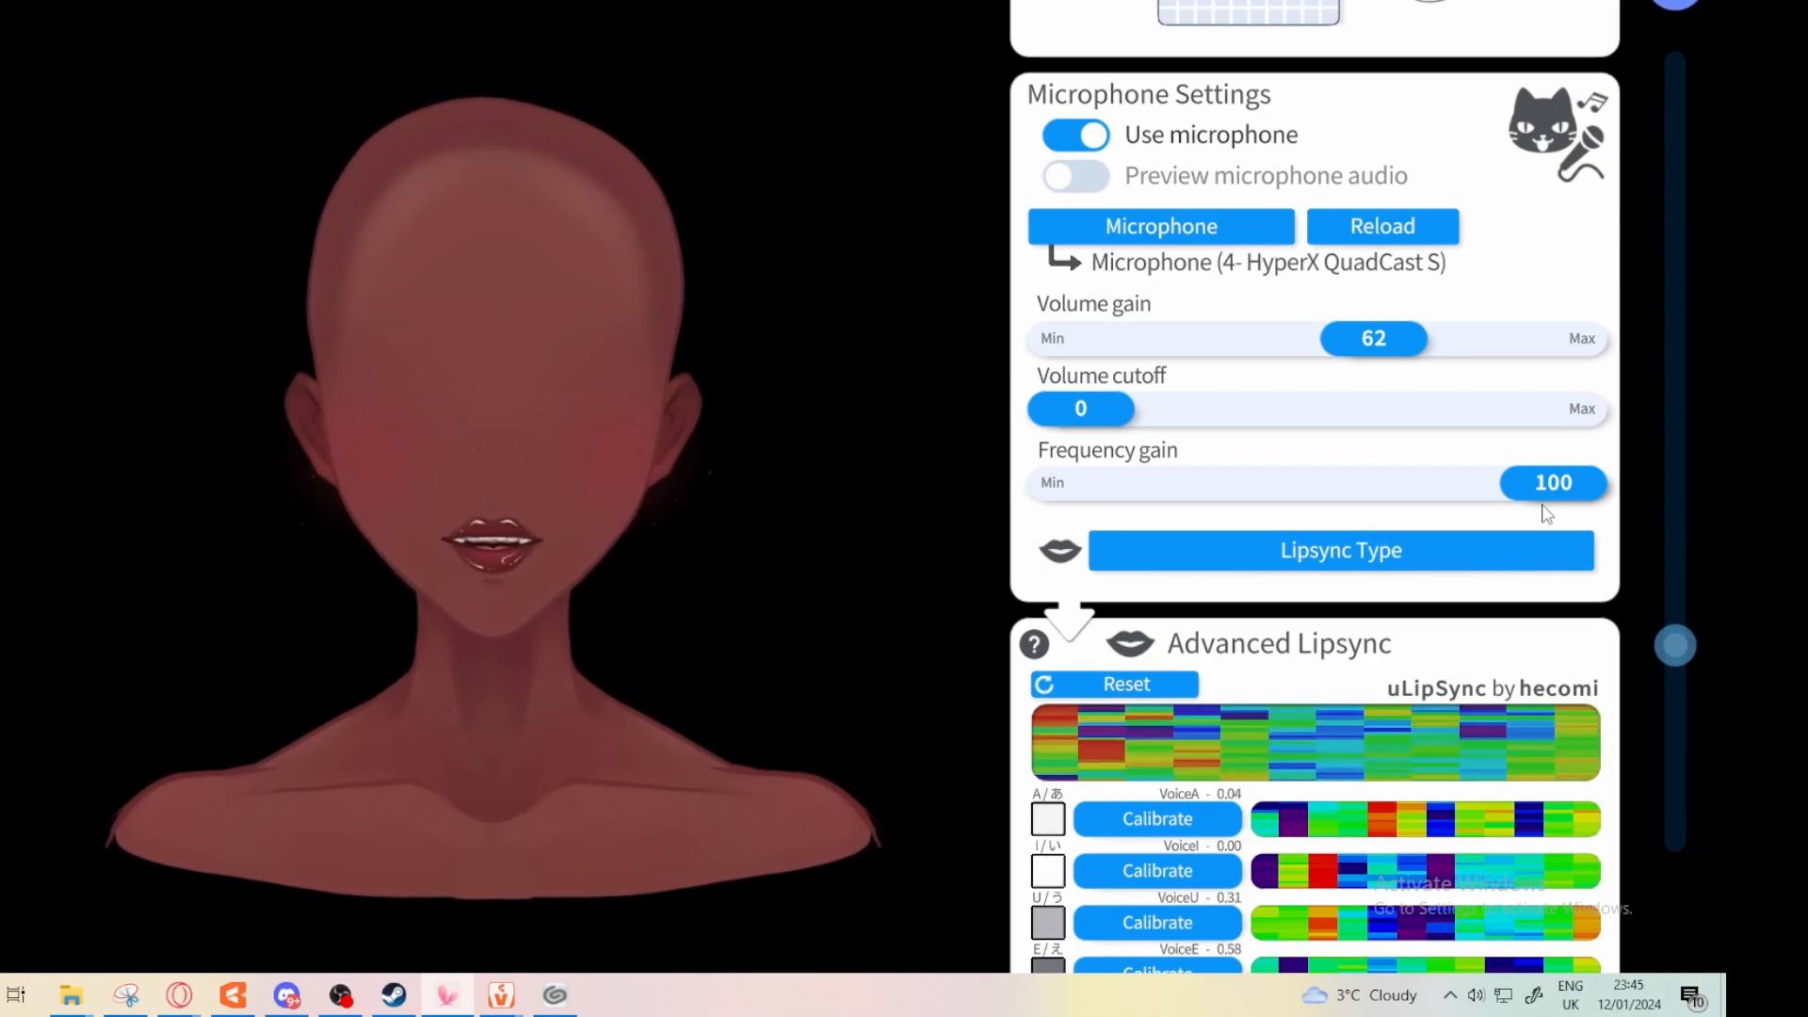
pyautogui.scroll(-1, 1420, 539)
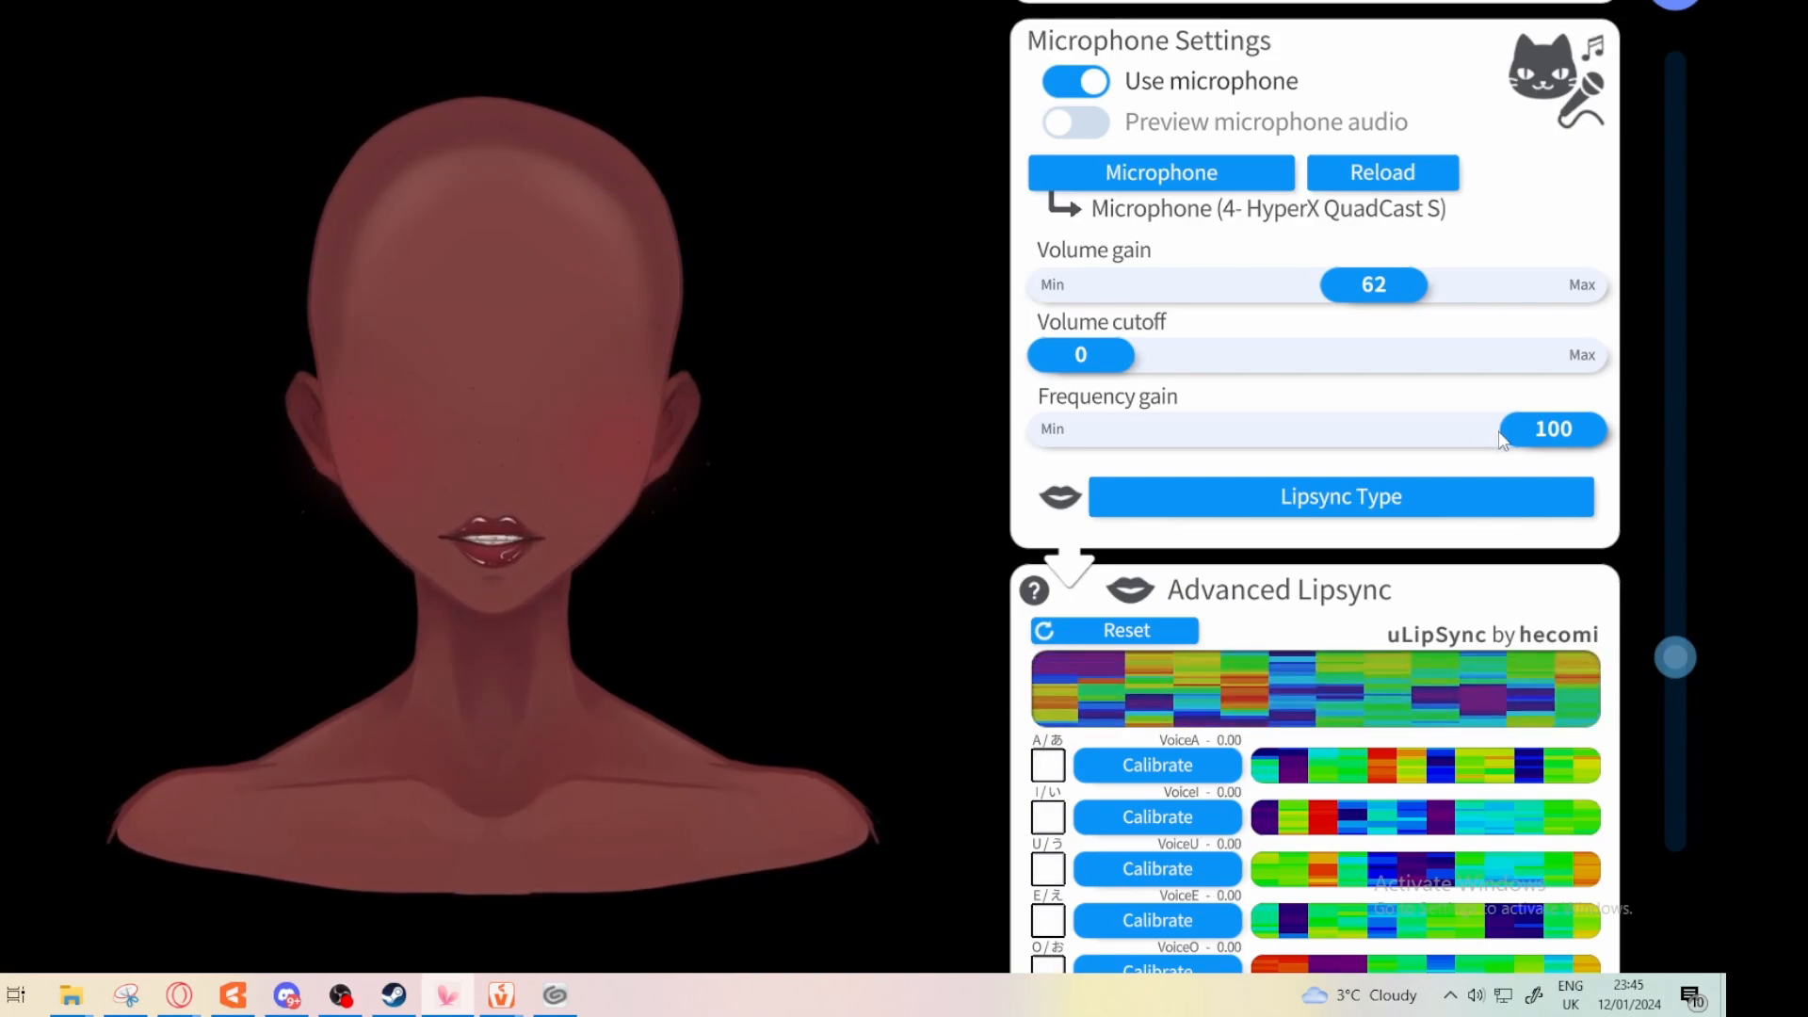
pyautogui.moveTo(1501, 445); pyautogui.dragTo(1341, 454)
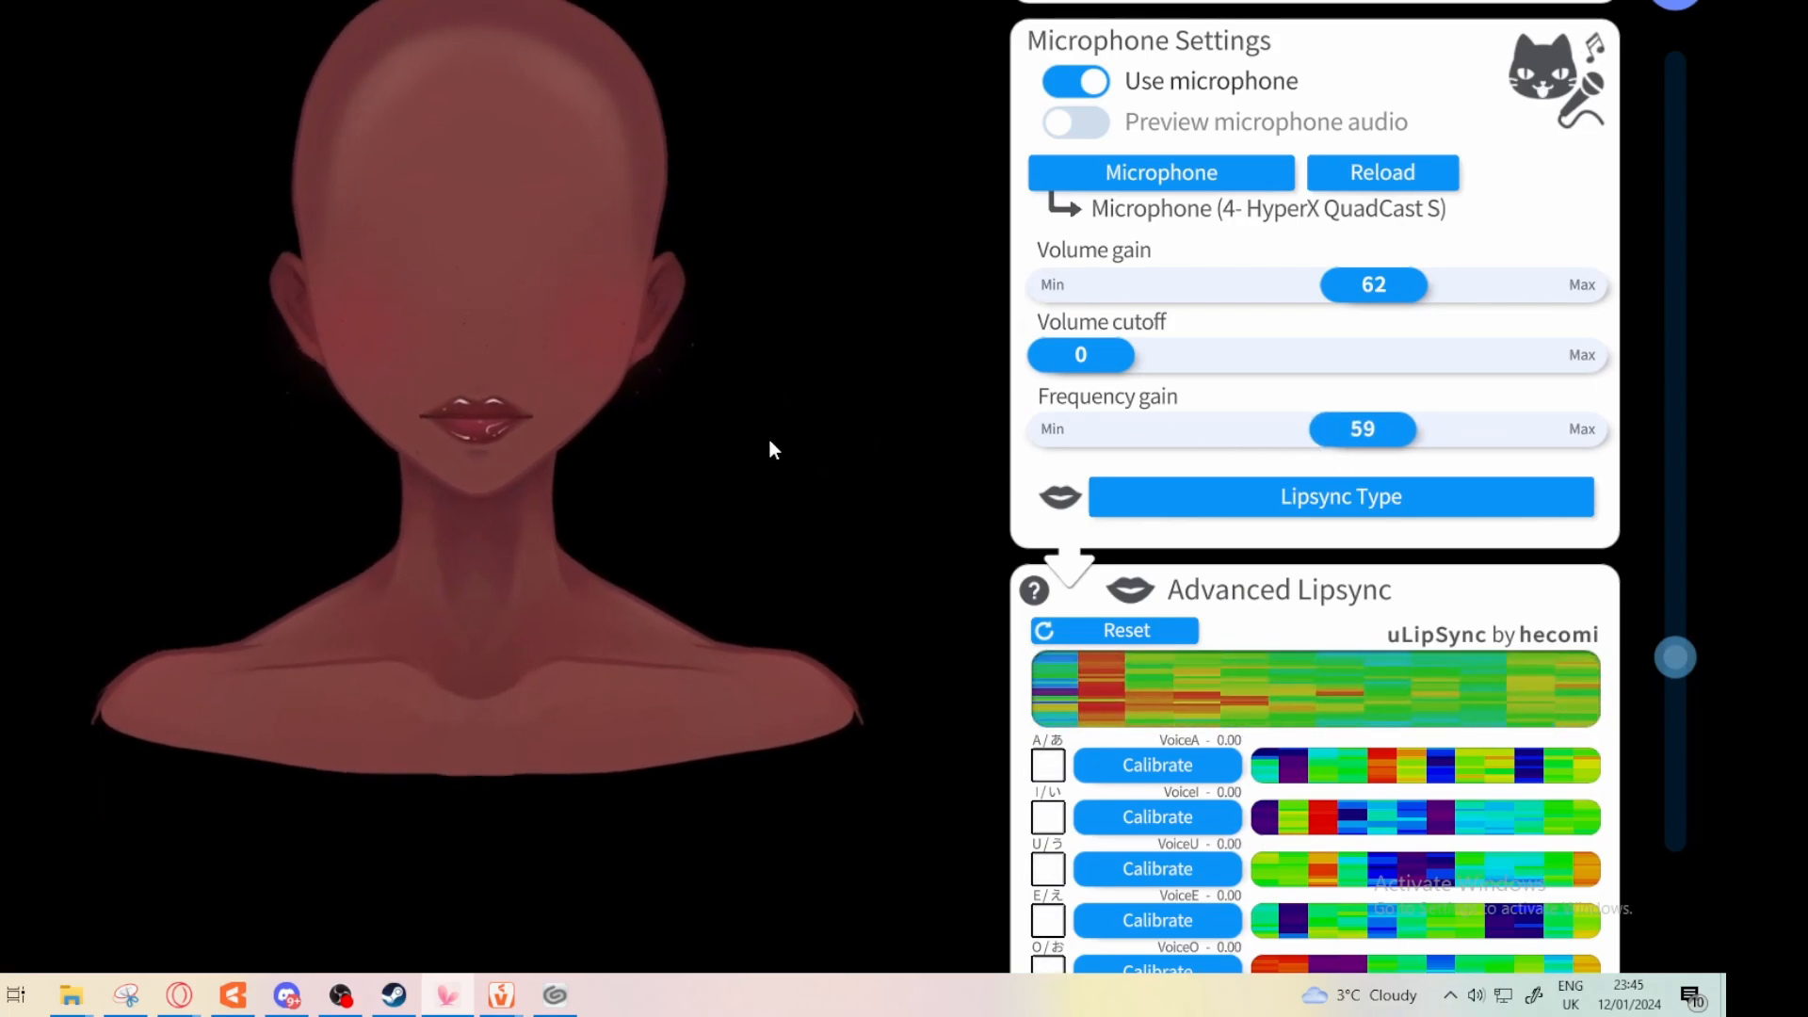
# Change the input of the jawopen parameter to VoiceVolume
pyautogui.scroll(-4, 1186, 170)
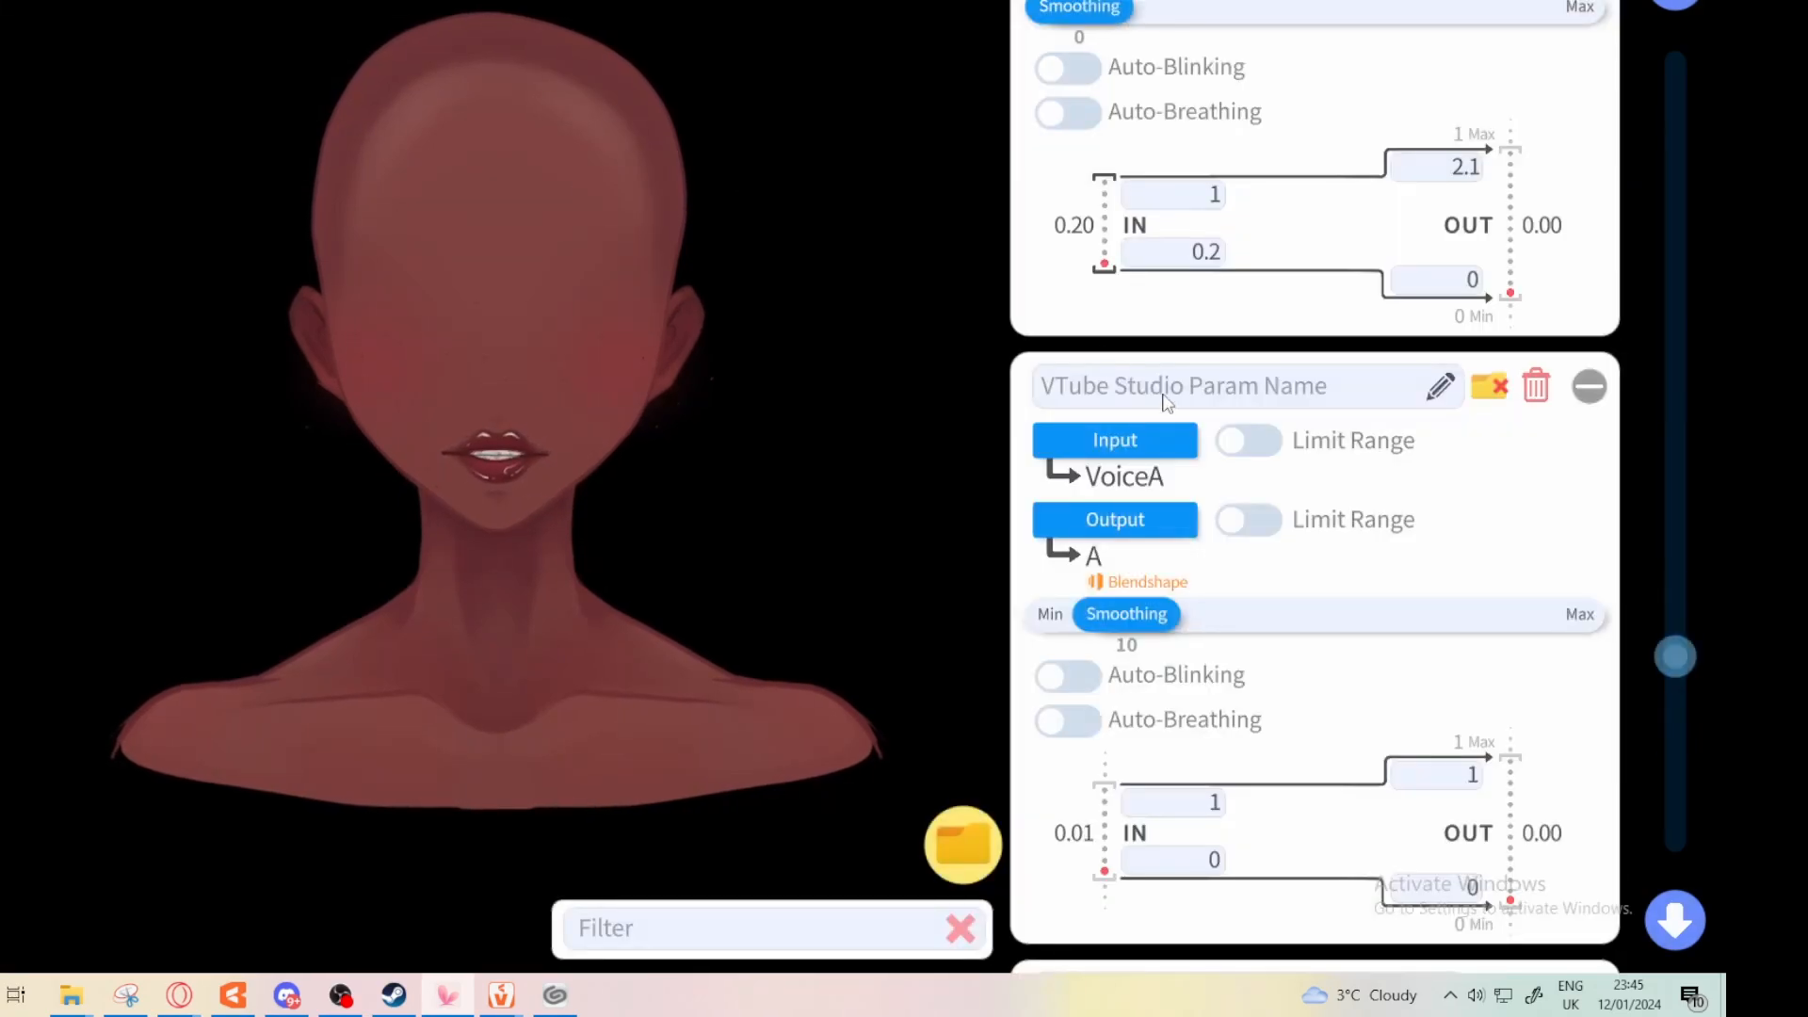
pyautogui.moveTo(1676, 656); pyautogui.dragTo(1616, 634)
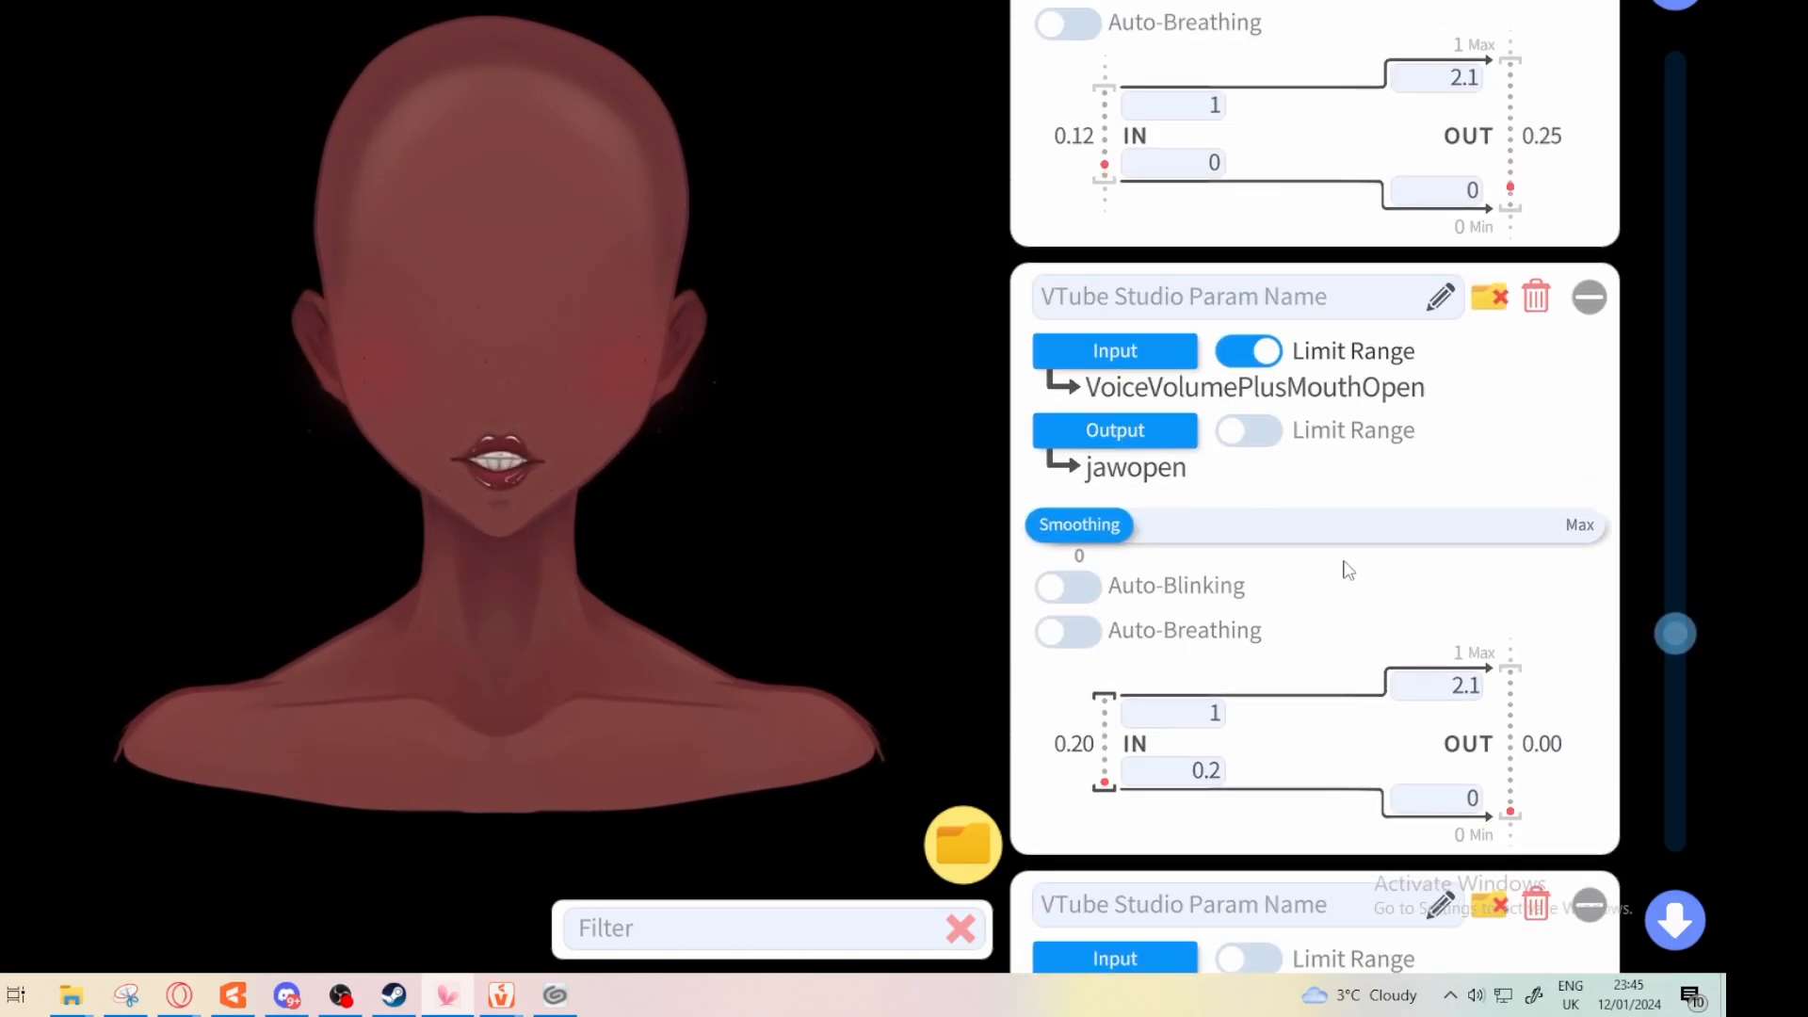
pyautogui.click(1147, 392)
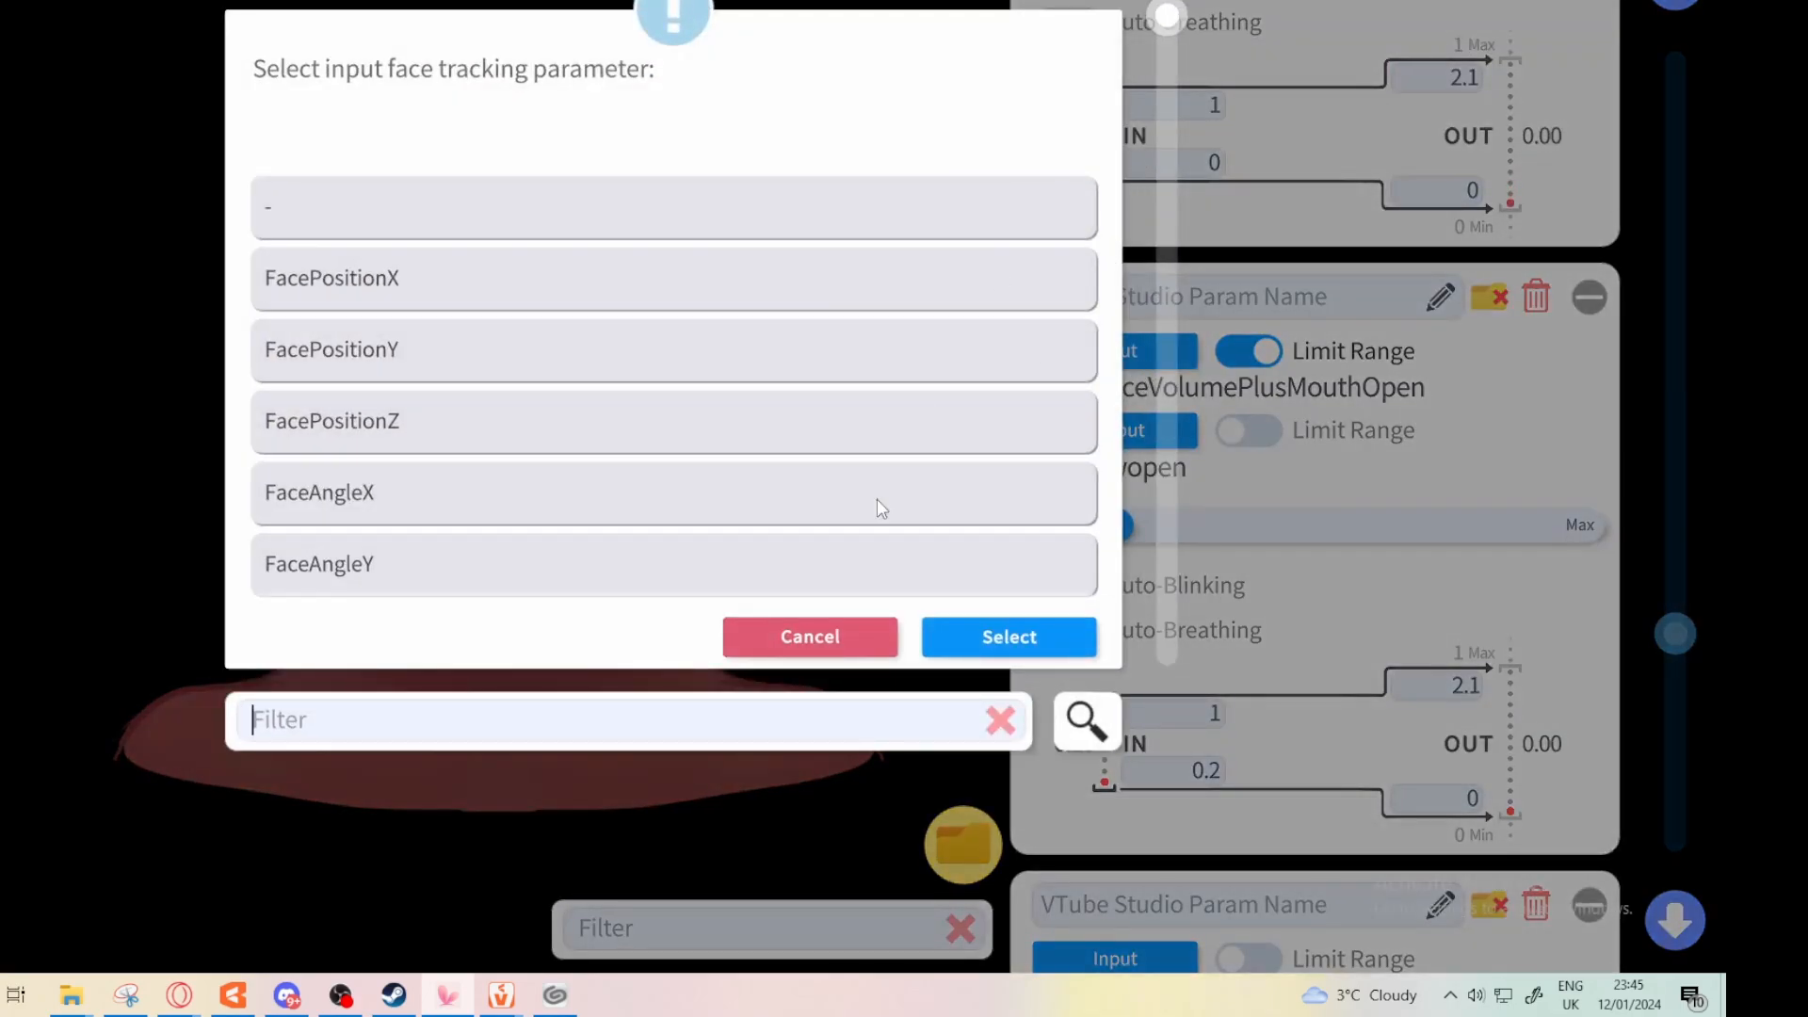
pyautogui.click(676, 705)
pyautogui.write('voi')
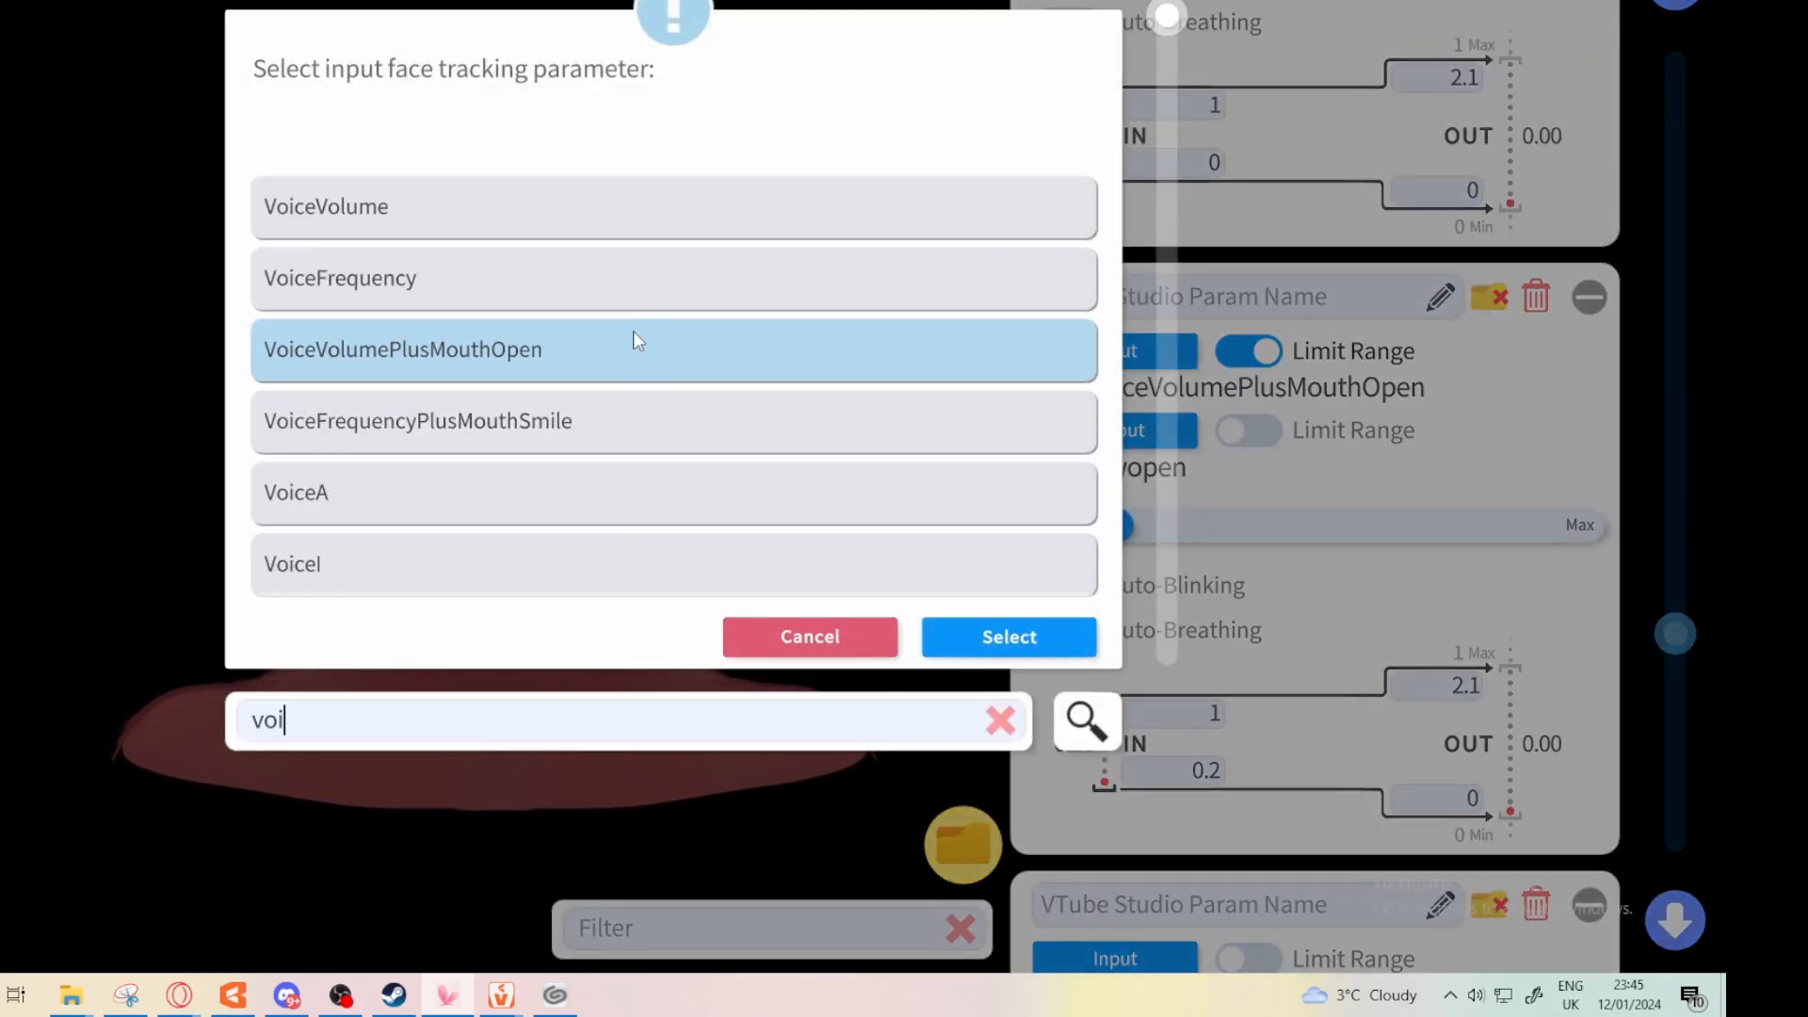
pyautogui.click(430, 228)
pyautogui.click(946, 624)
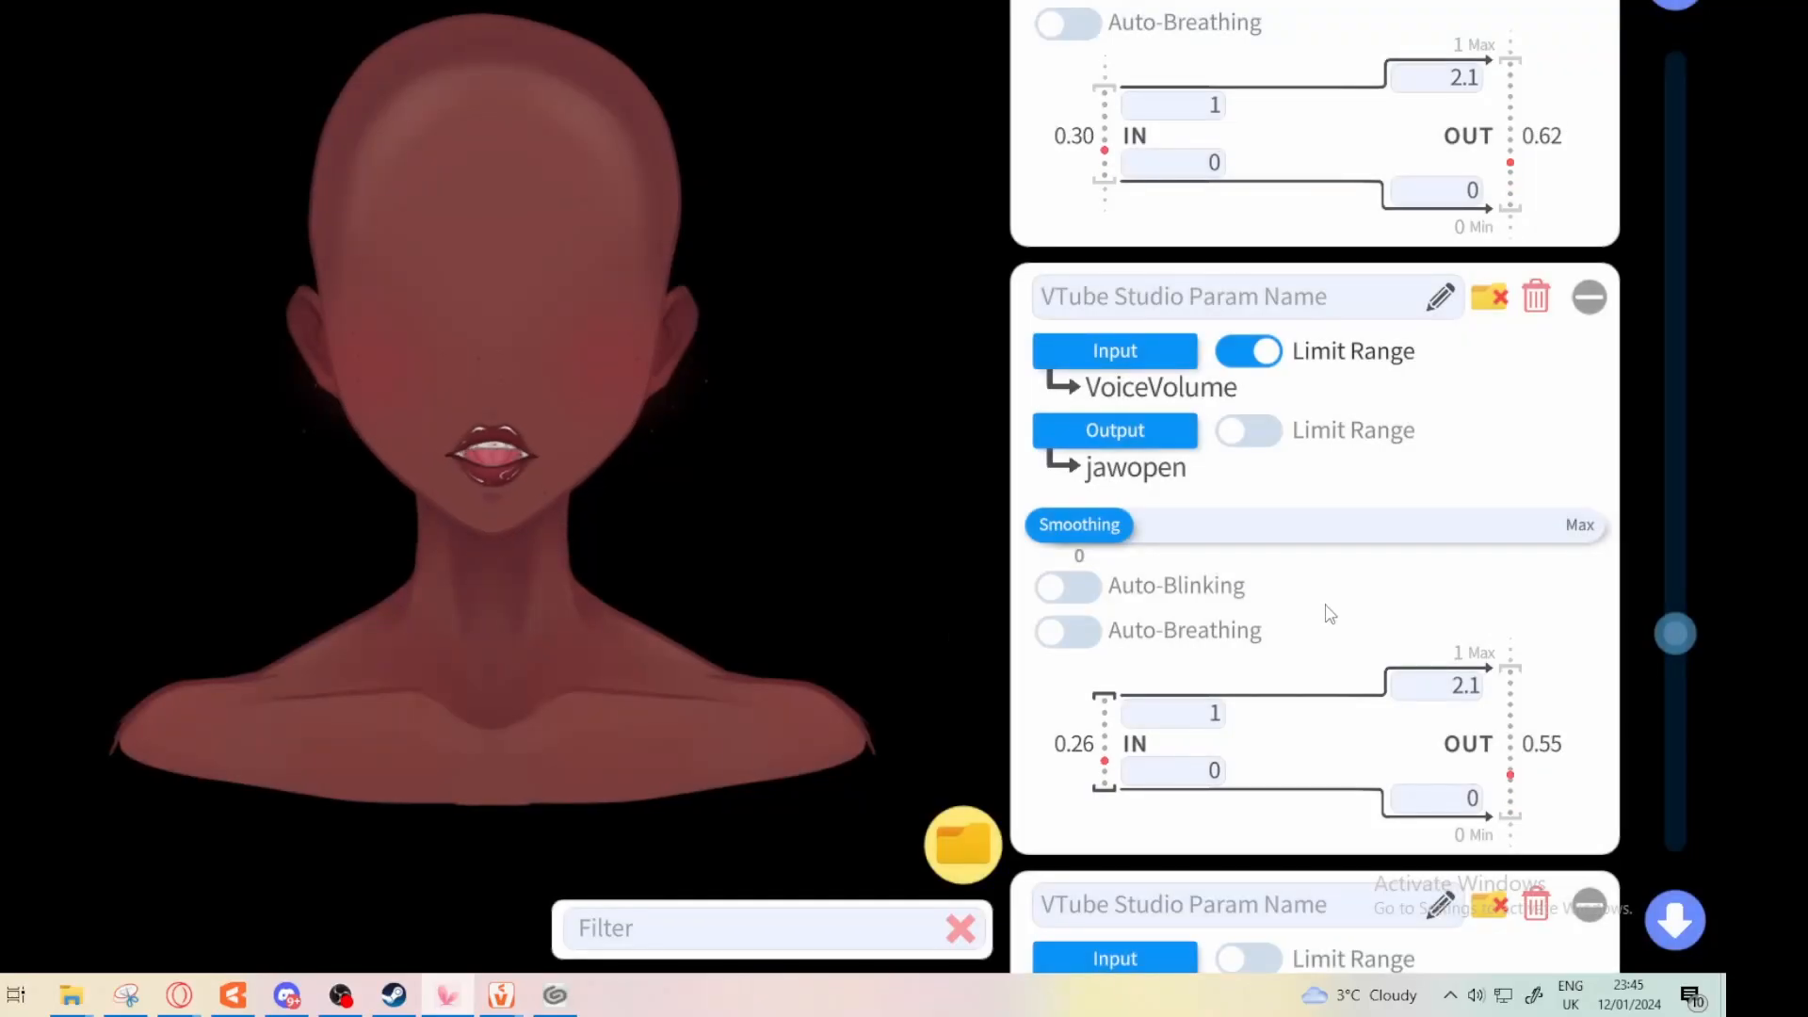
# Set the input of the jawopen parameter to VoiceVolumePlusMouthOpen and turn off its input range limit
pyautogui.click(1156, 352)
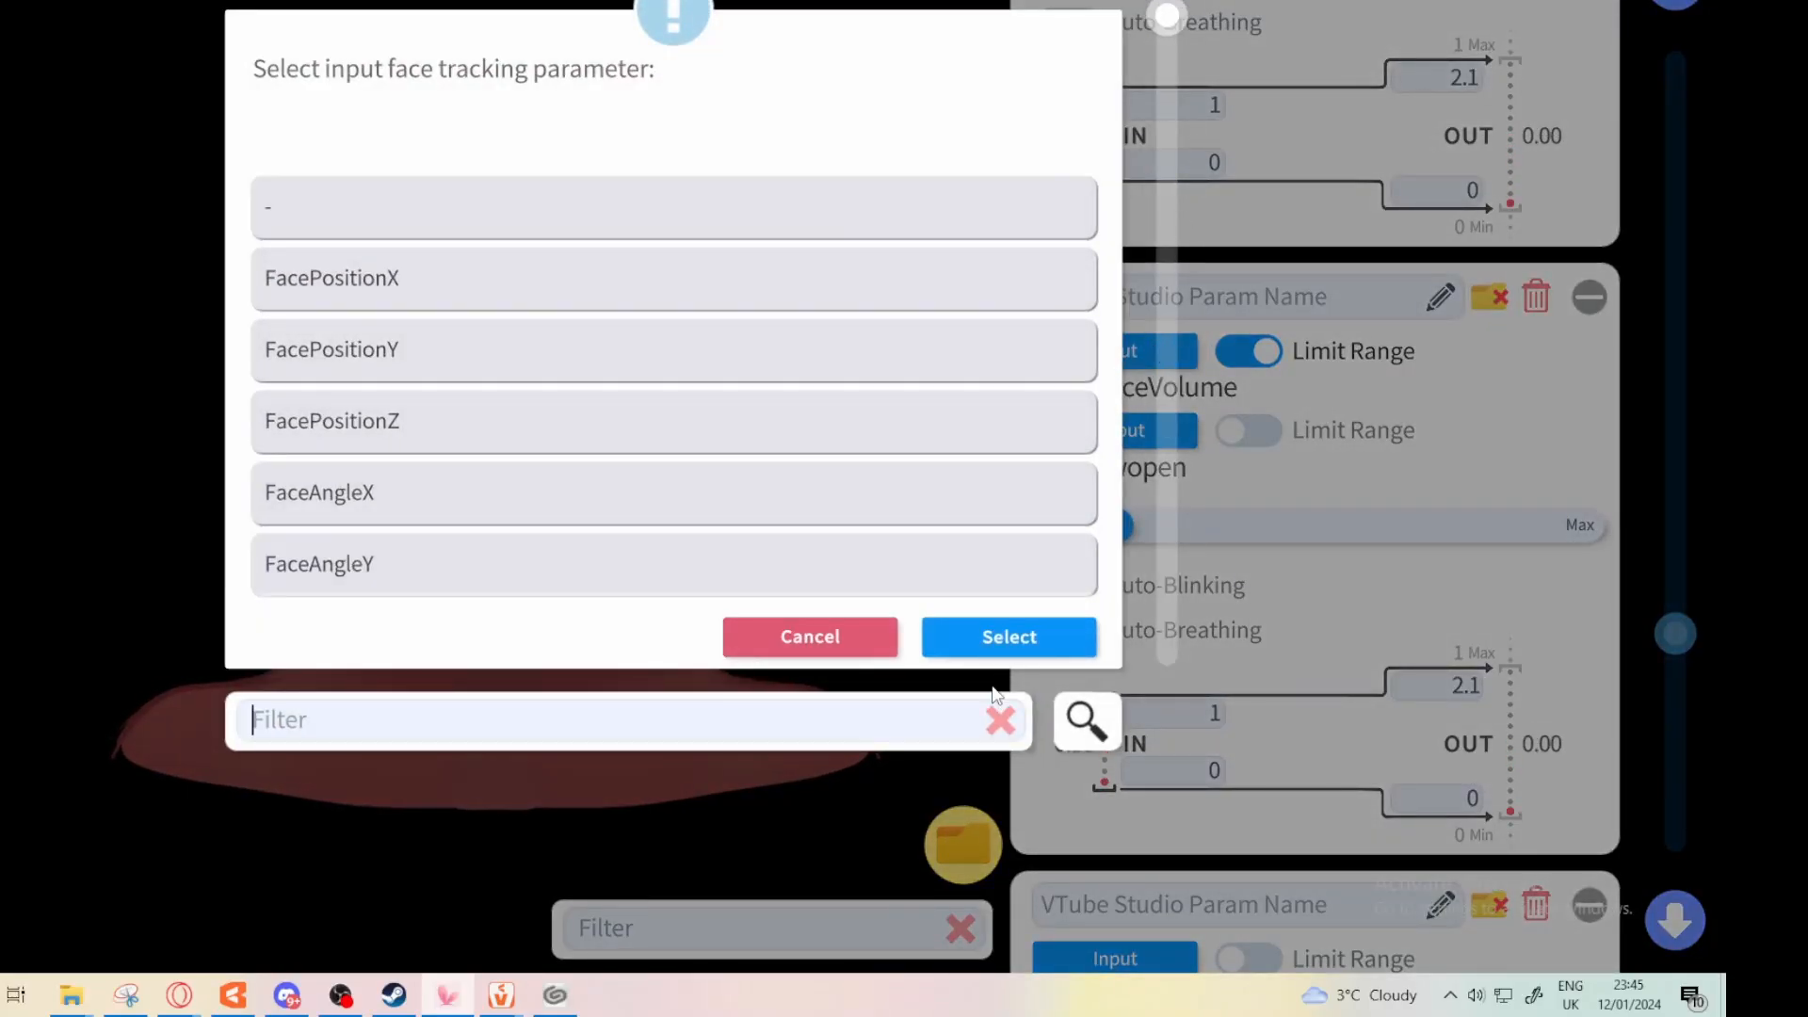
pyautogui.write('voi')
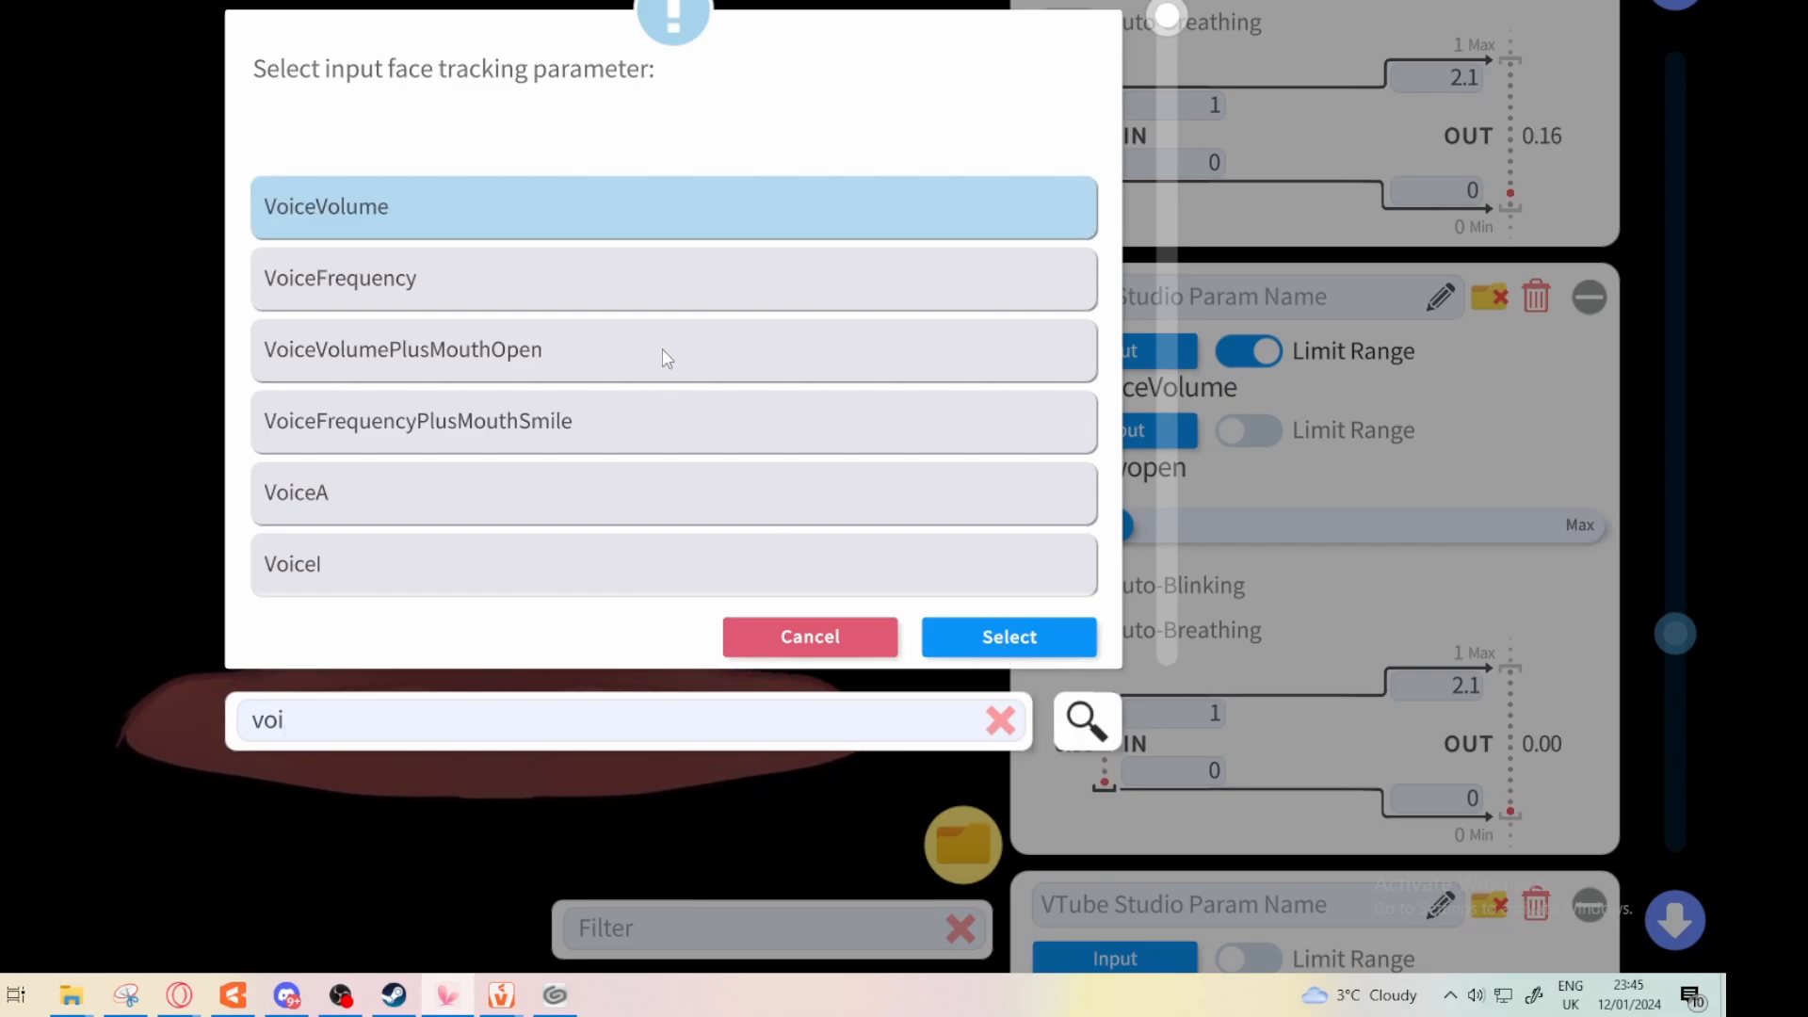
pyautogui.click(667, 358)
pyautogui.click(928, 634)
pyautogui.scroll(-1, 1324, 512)
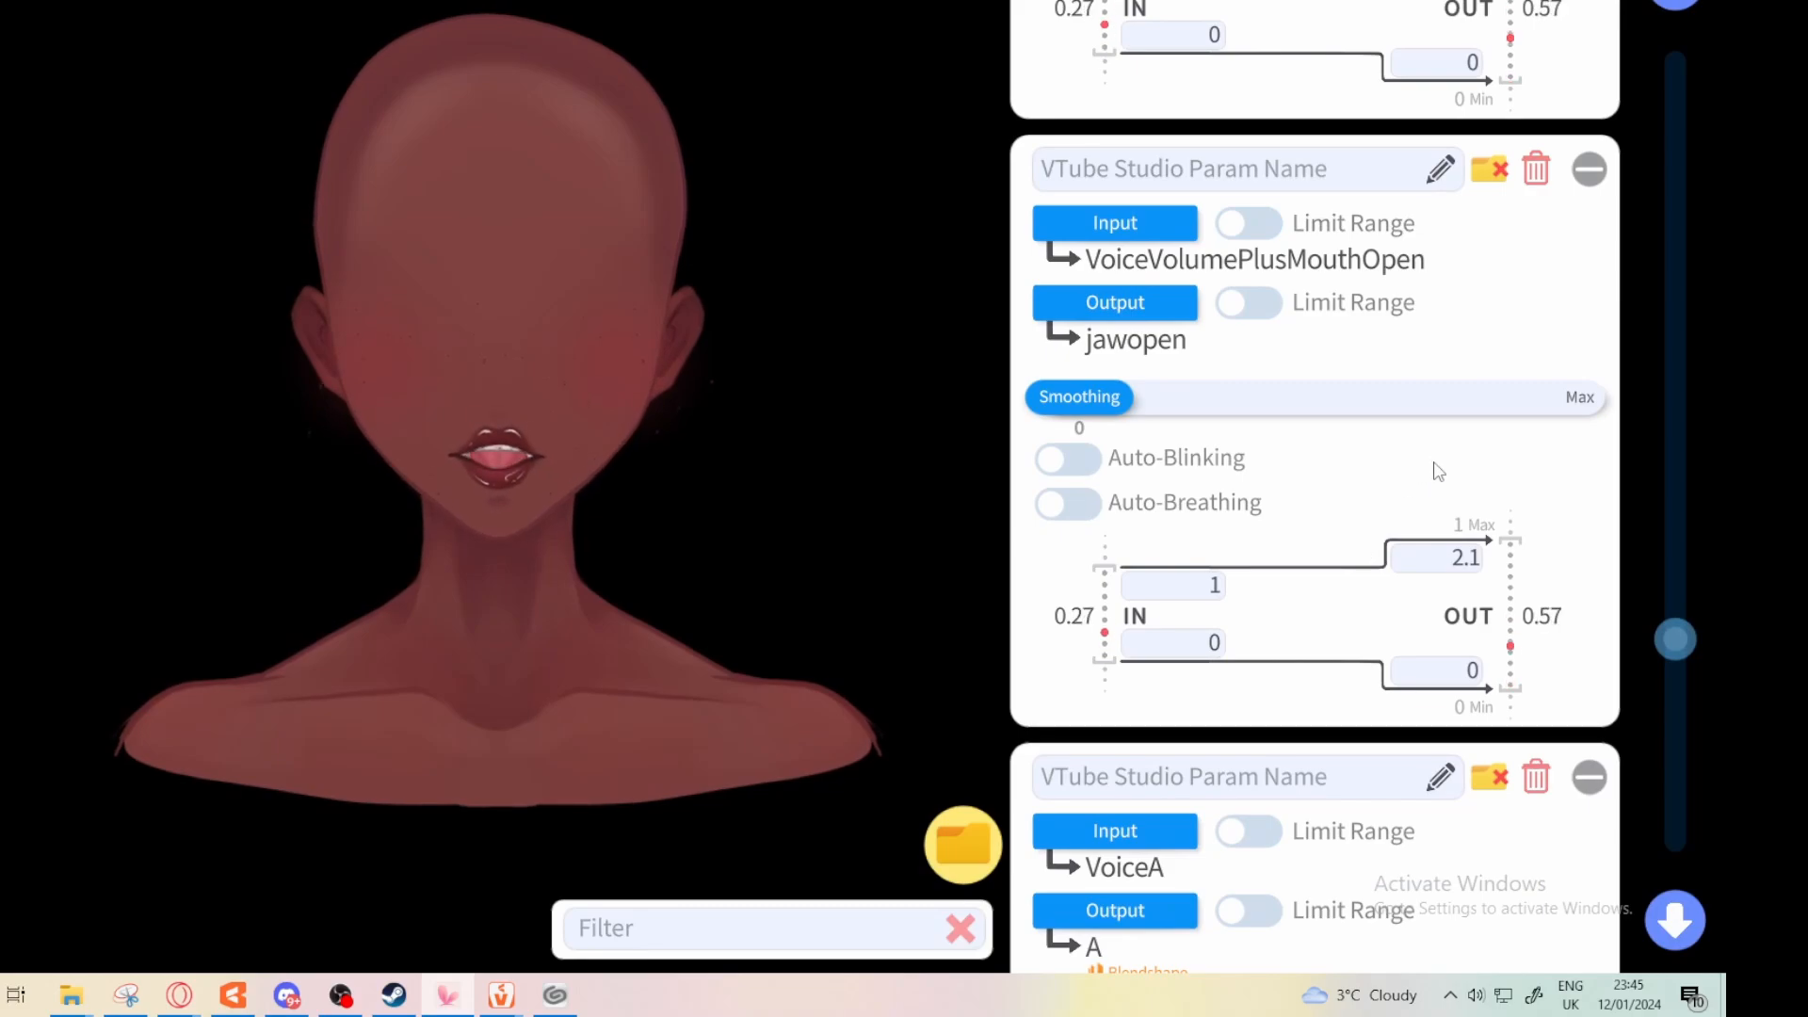
# Set the smoothing of the VoiceO, VoiceE, VoiceU, VoiceI and VoiceA parameters to 3
pyautogui.scroll(3, 1438, 471)
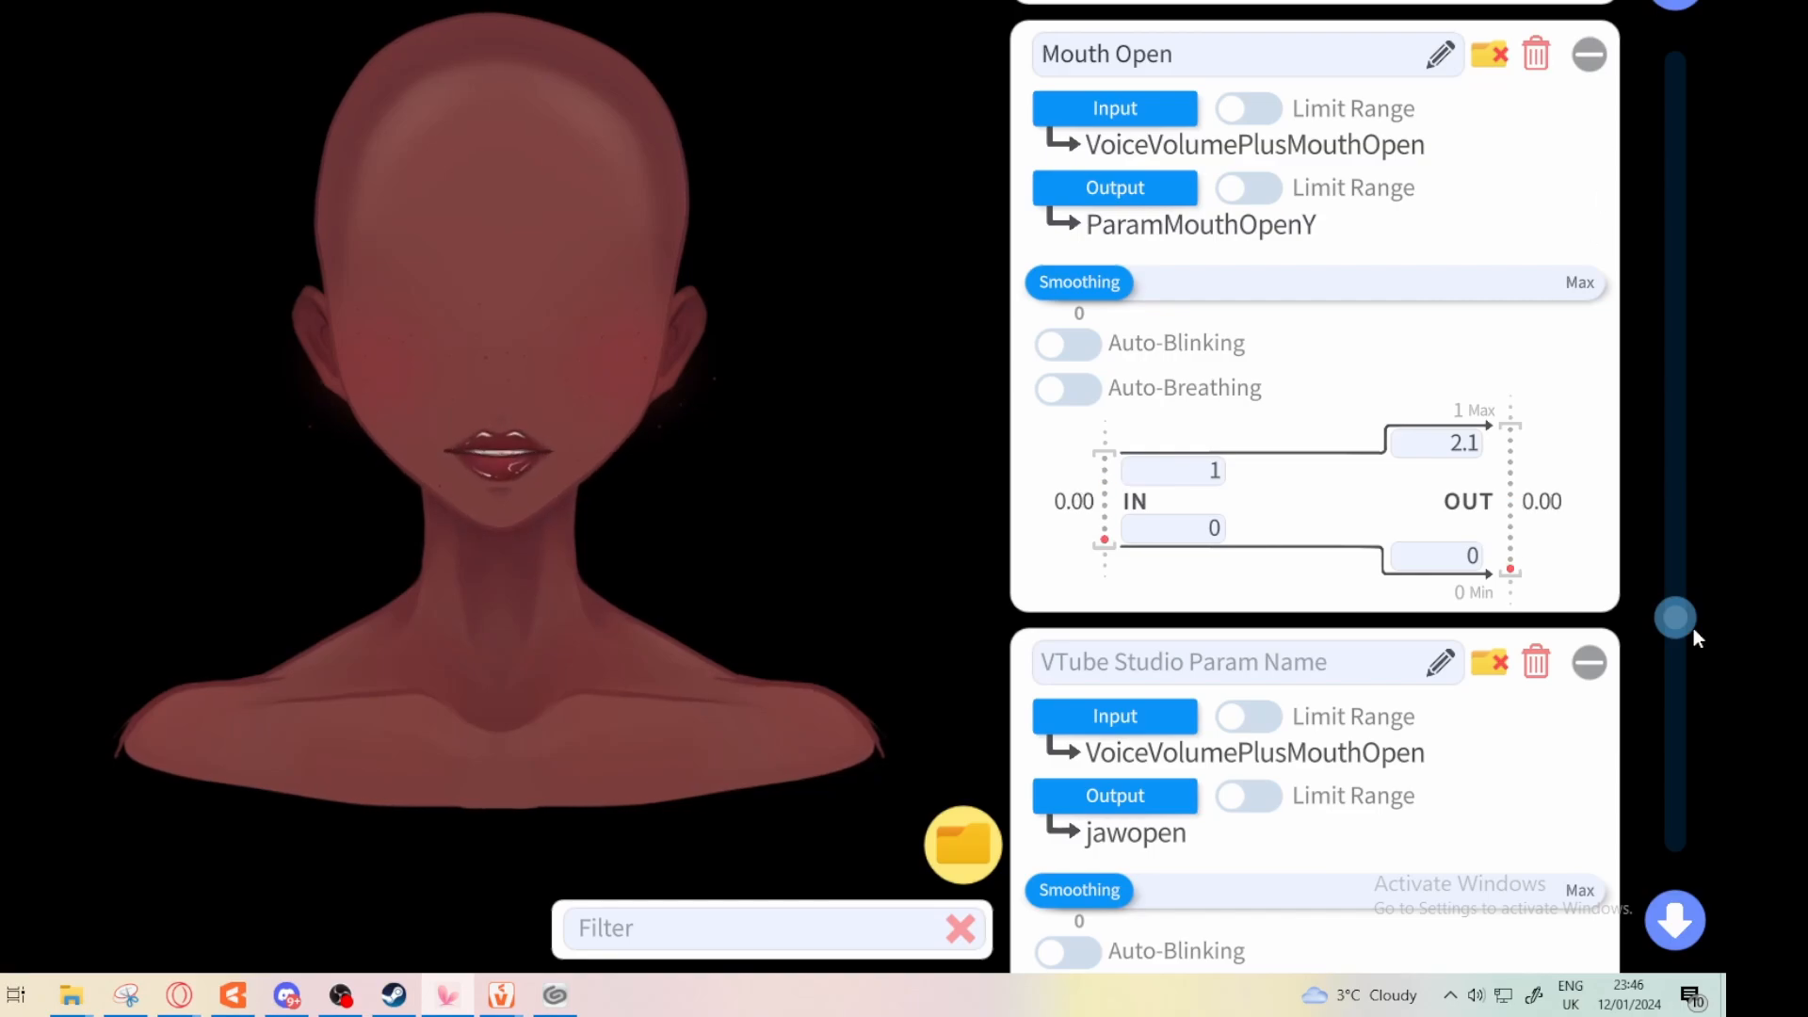
pyautogui.moveTo(1693, 629); pyautogui.dragTo(1646, 942)
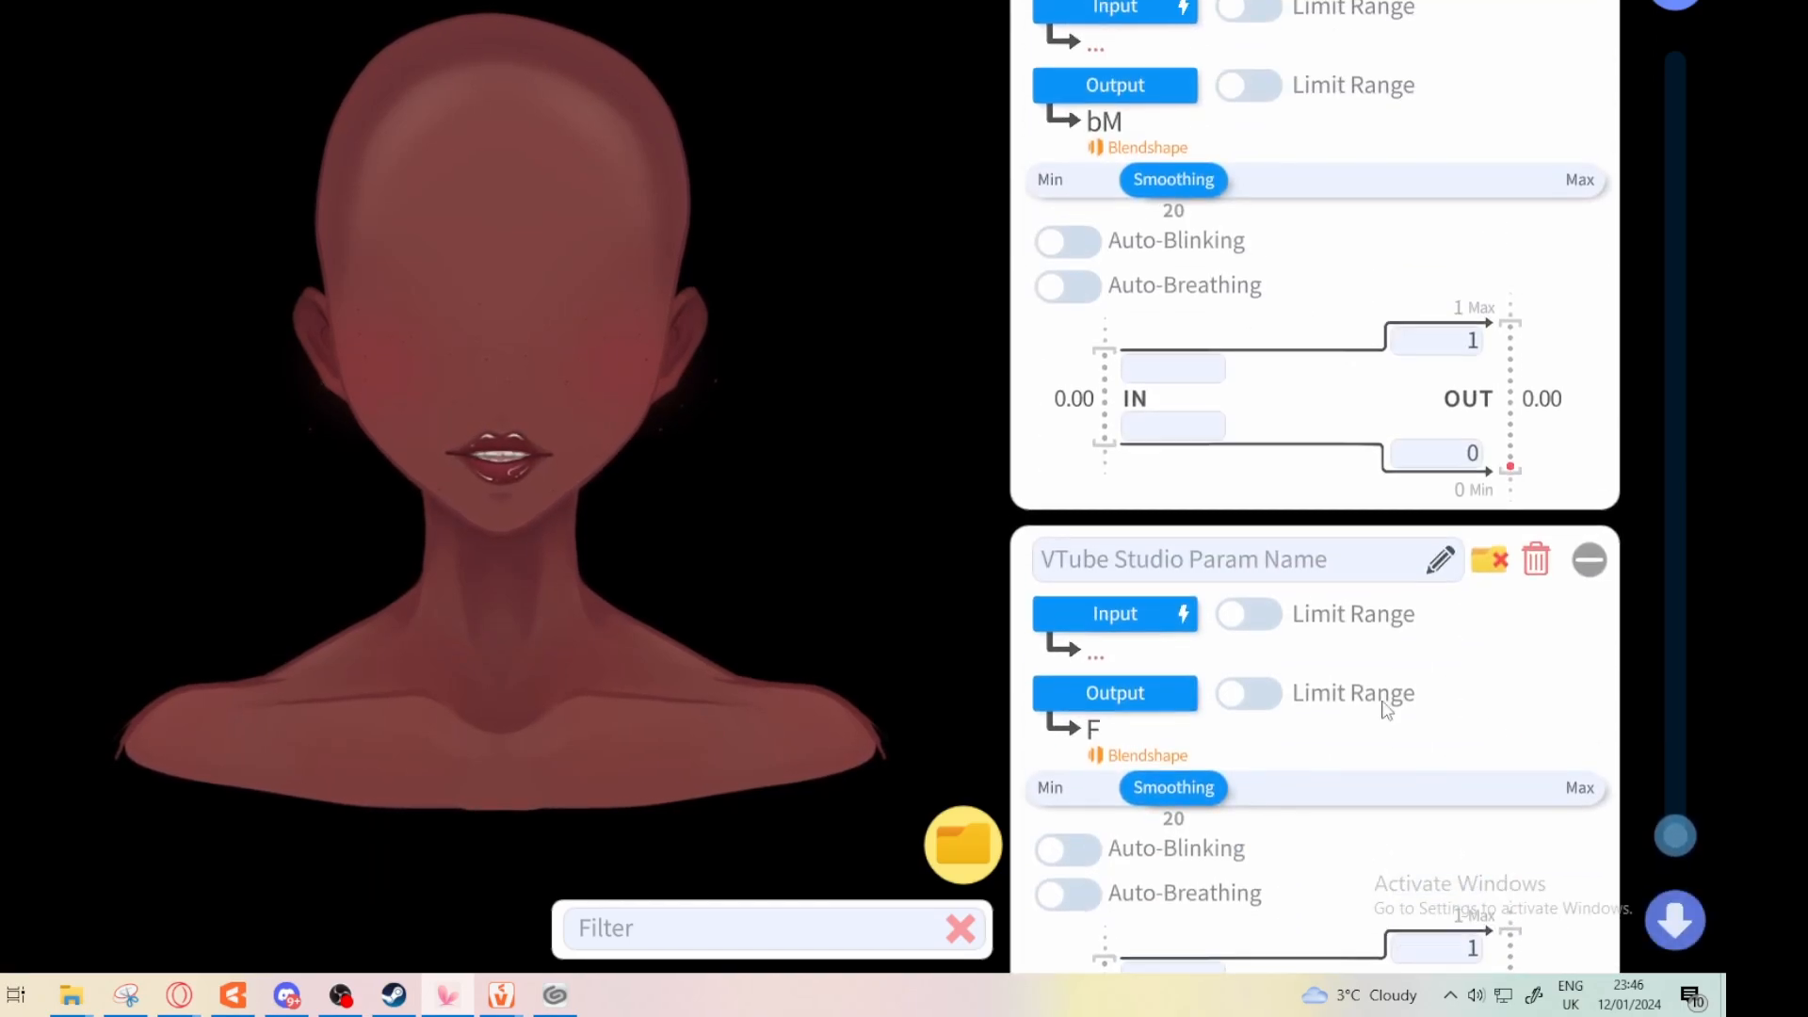
pyautogui.scroll(10, 1385, 708)
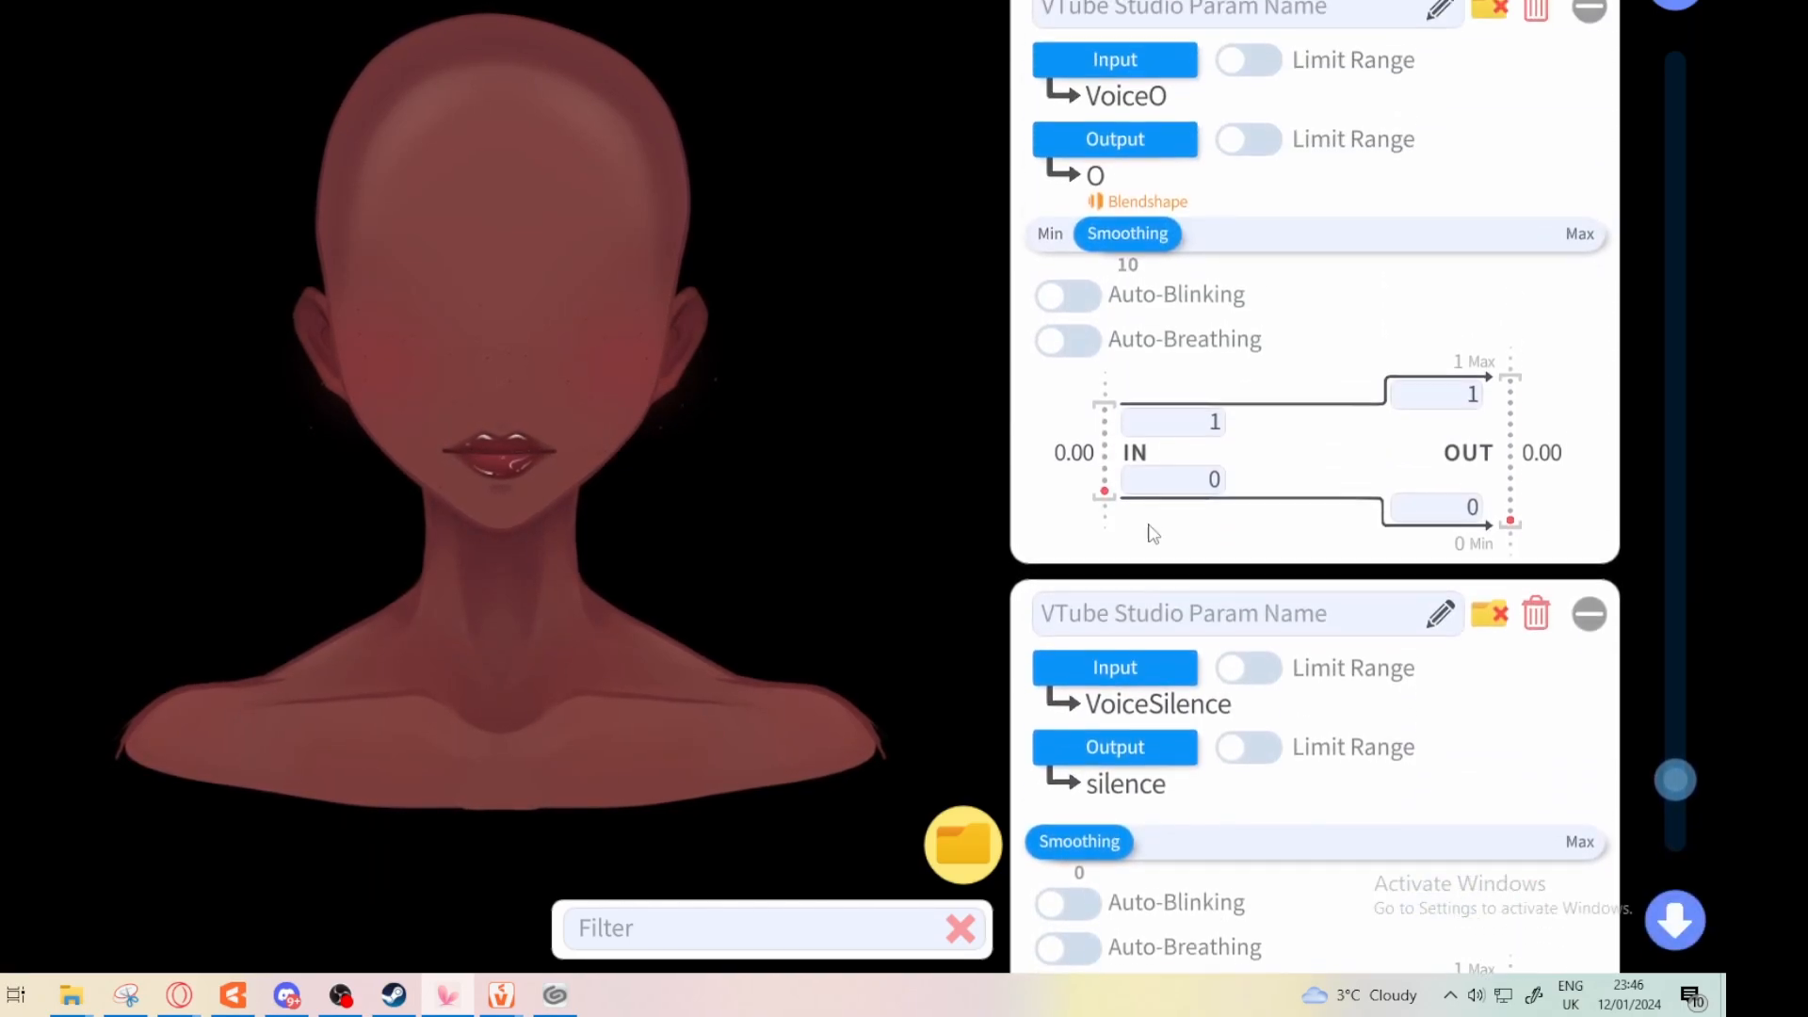
pyautogui.scroll(3, 1153, 534)
pyautogui.moveTo(1126, 520); pyautogui.dragTo(1104, 549)
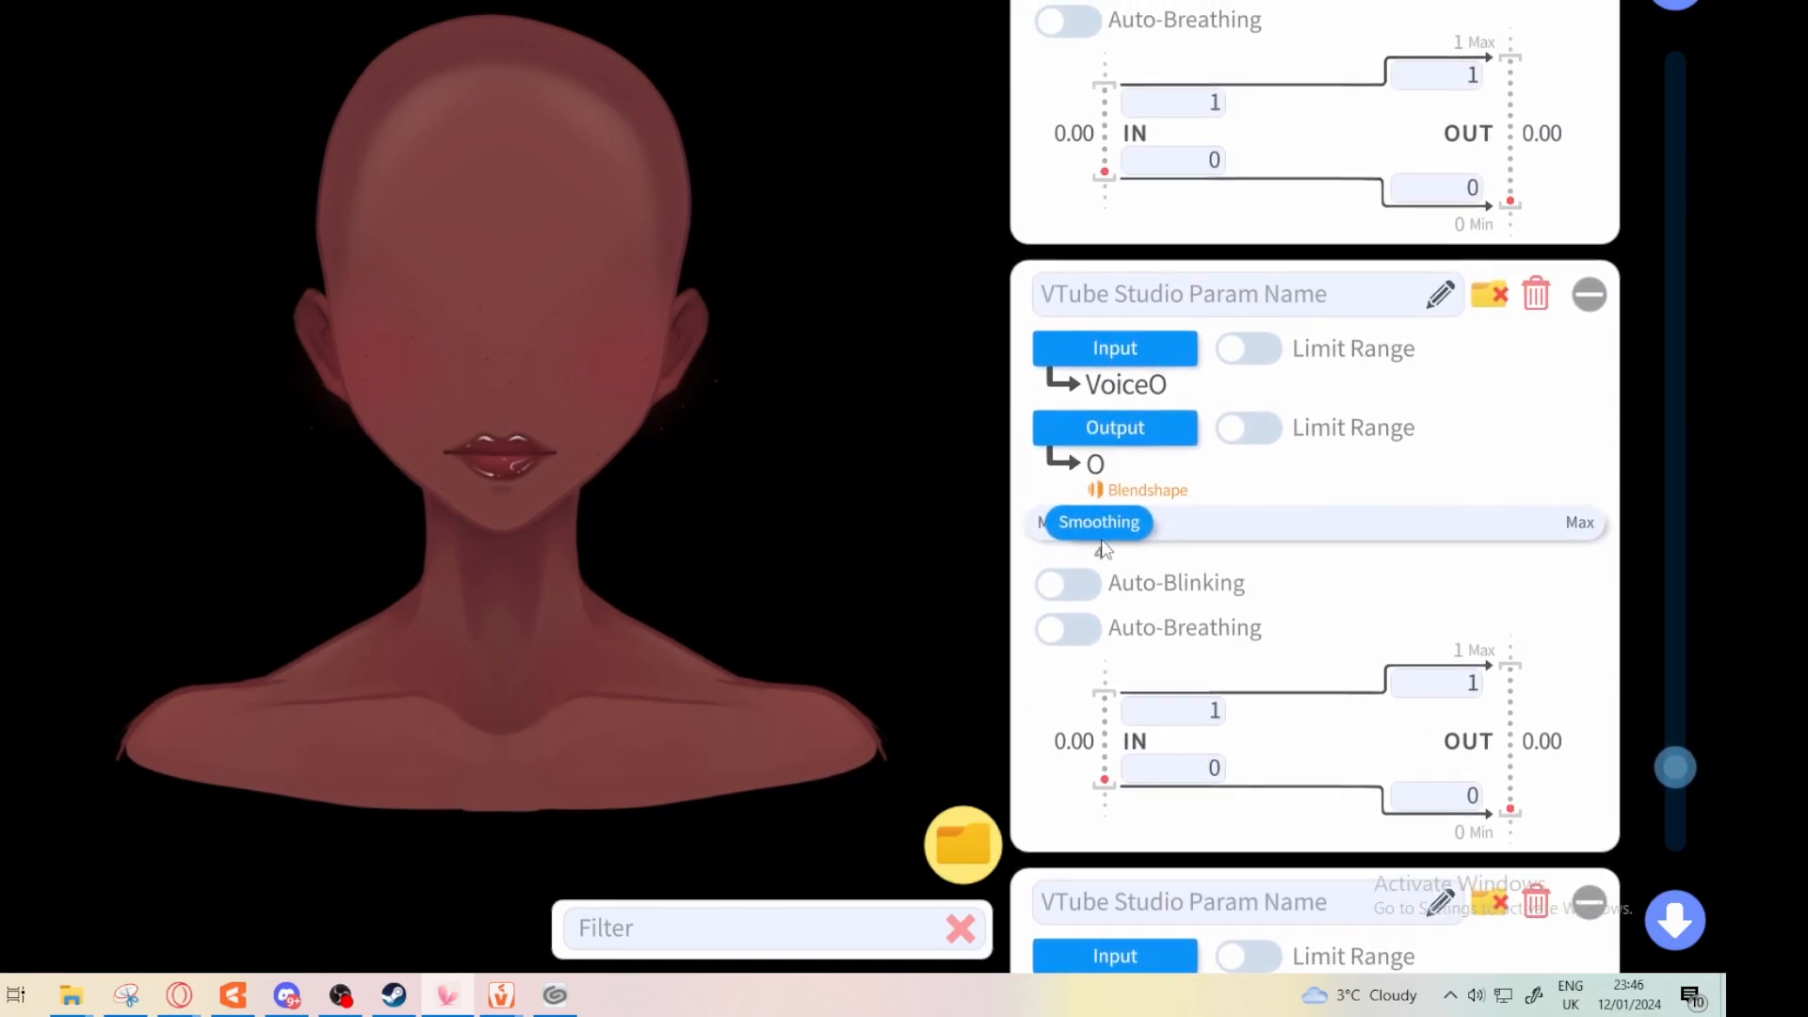
pyautogui.scroll(6, 1171, 524)
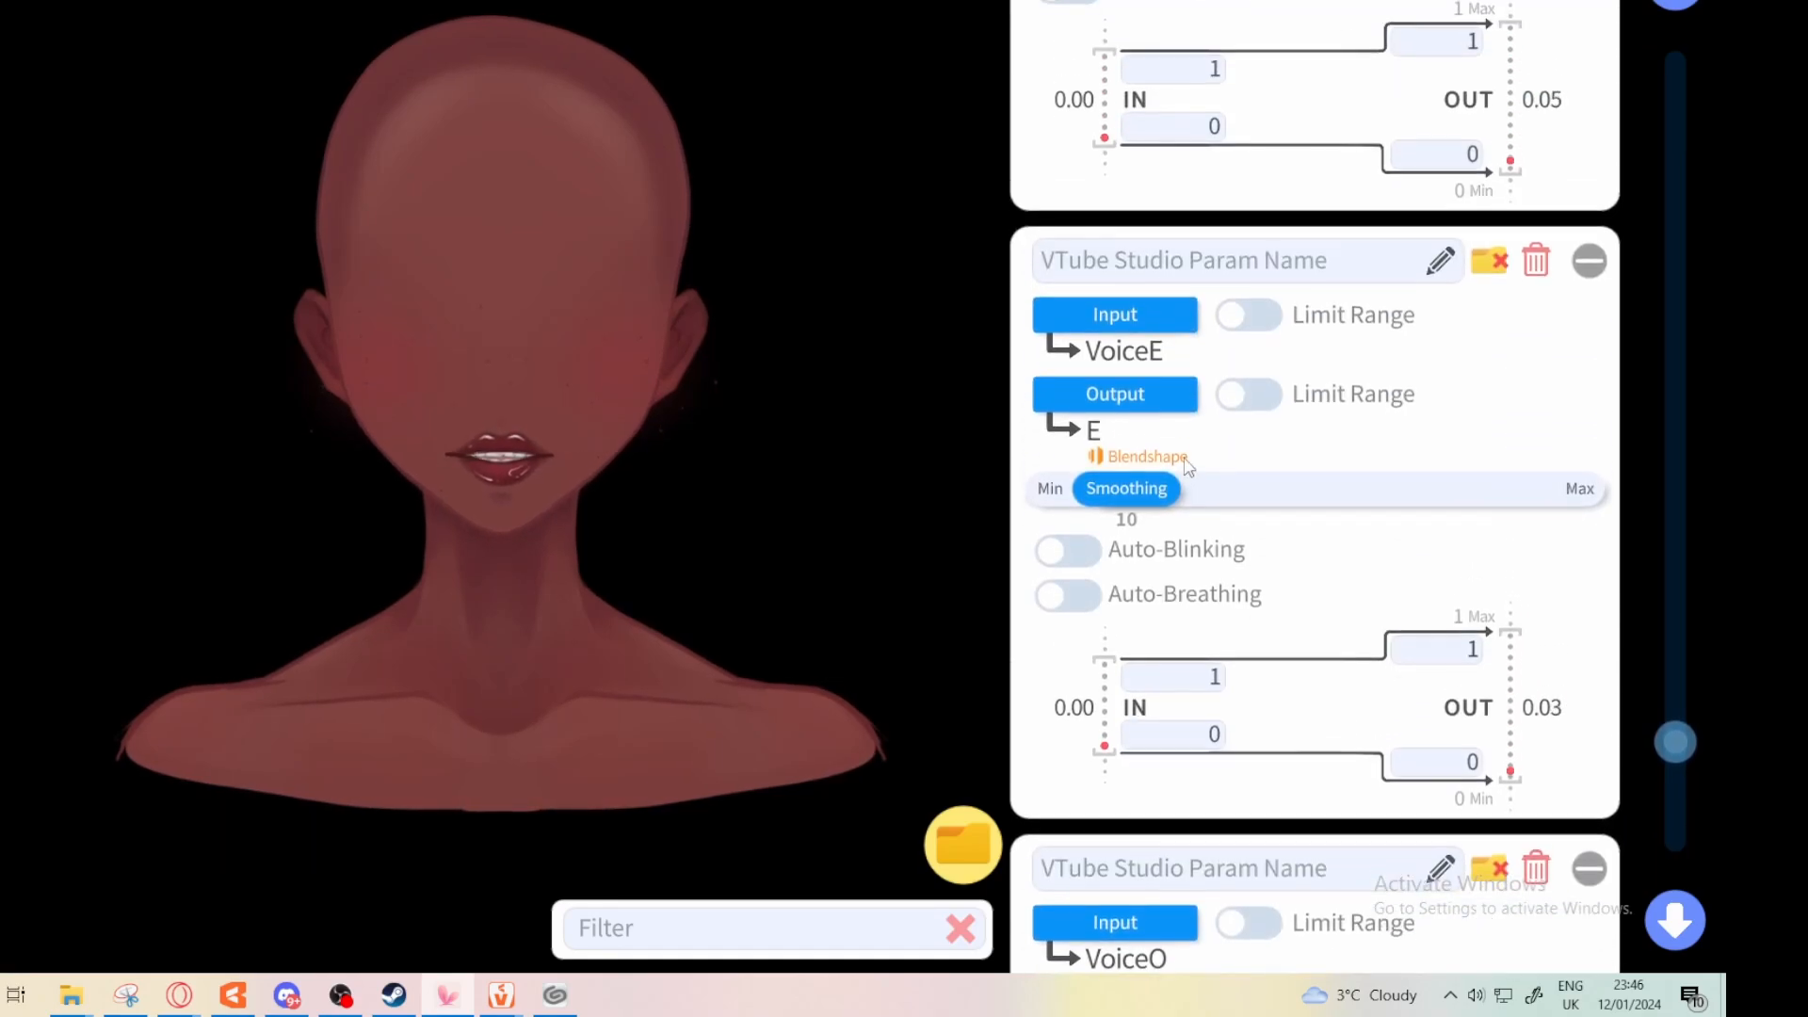
pyautogui.moveTo(1129, 618); pyautogui.dragTo(1112, 622)
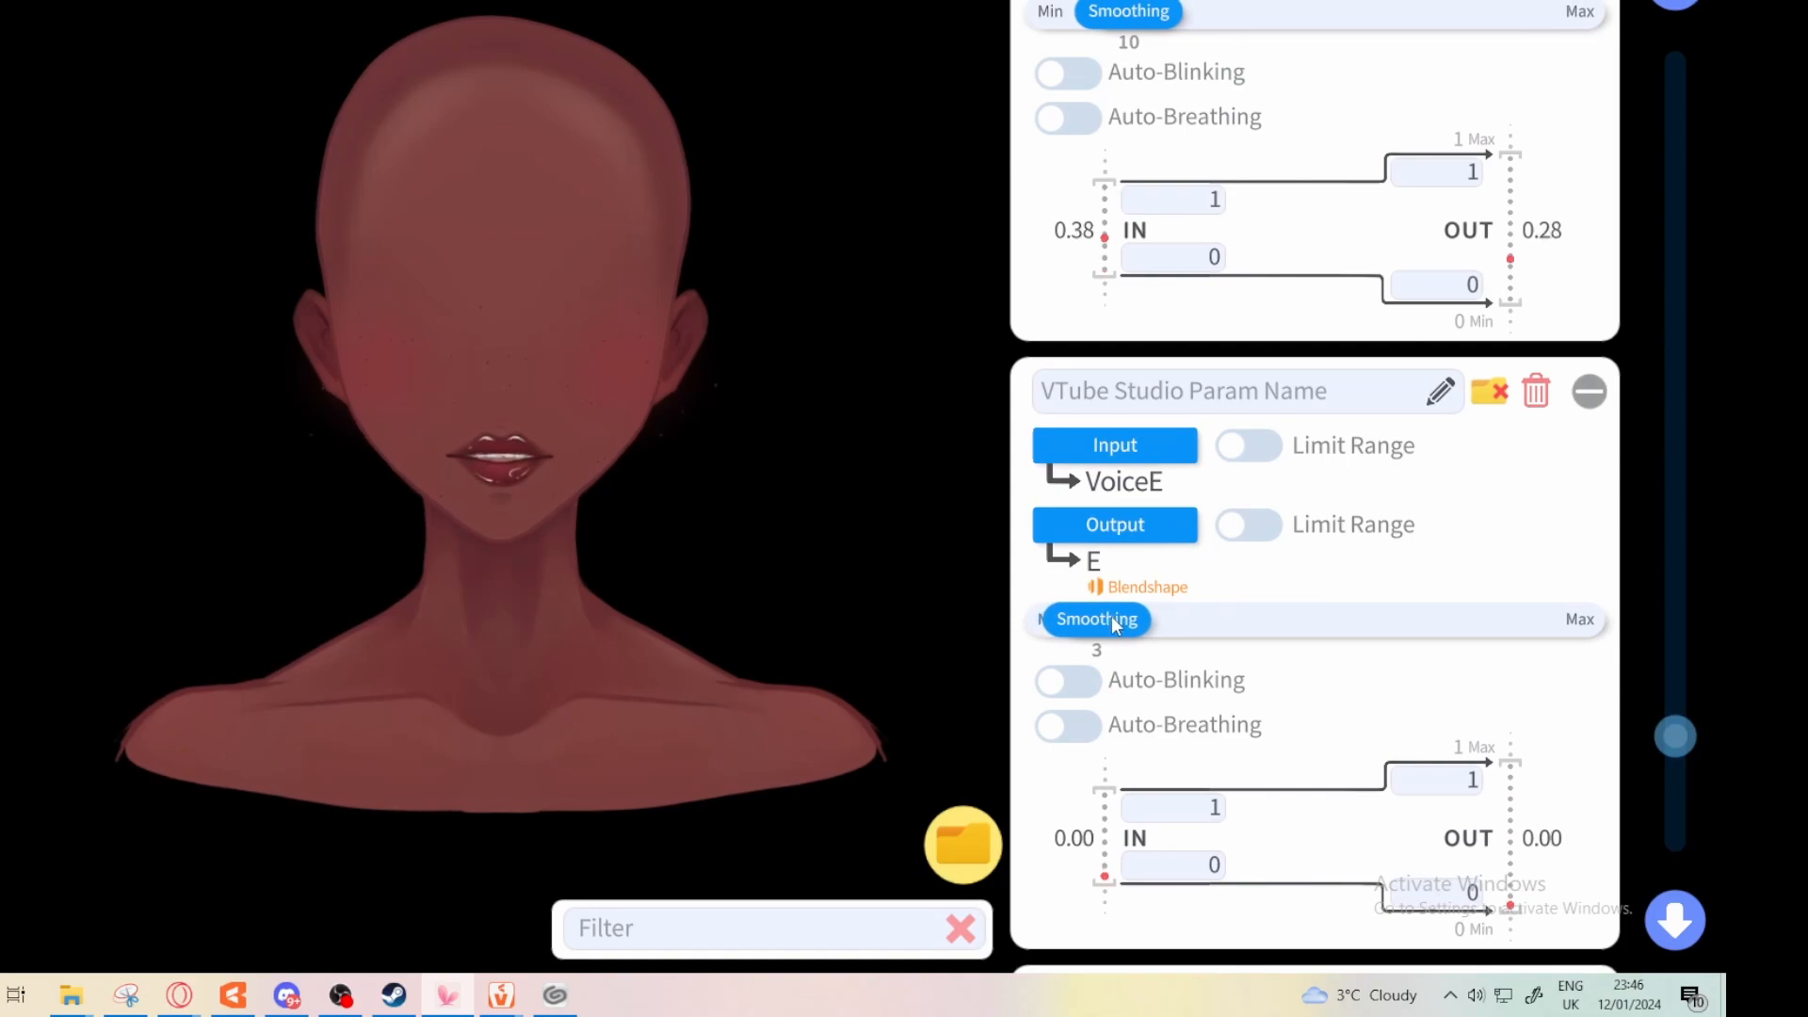
pyautogui.scroll(5, 1111, 616)
pyautogui.moveTo(1141, 499); pyautogui.dragTo(1111, 504)
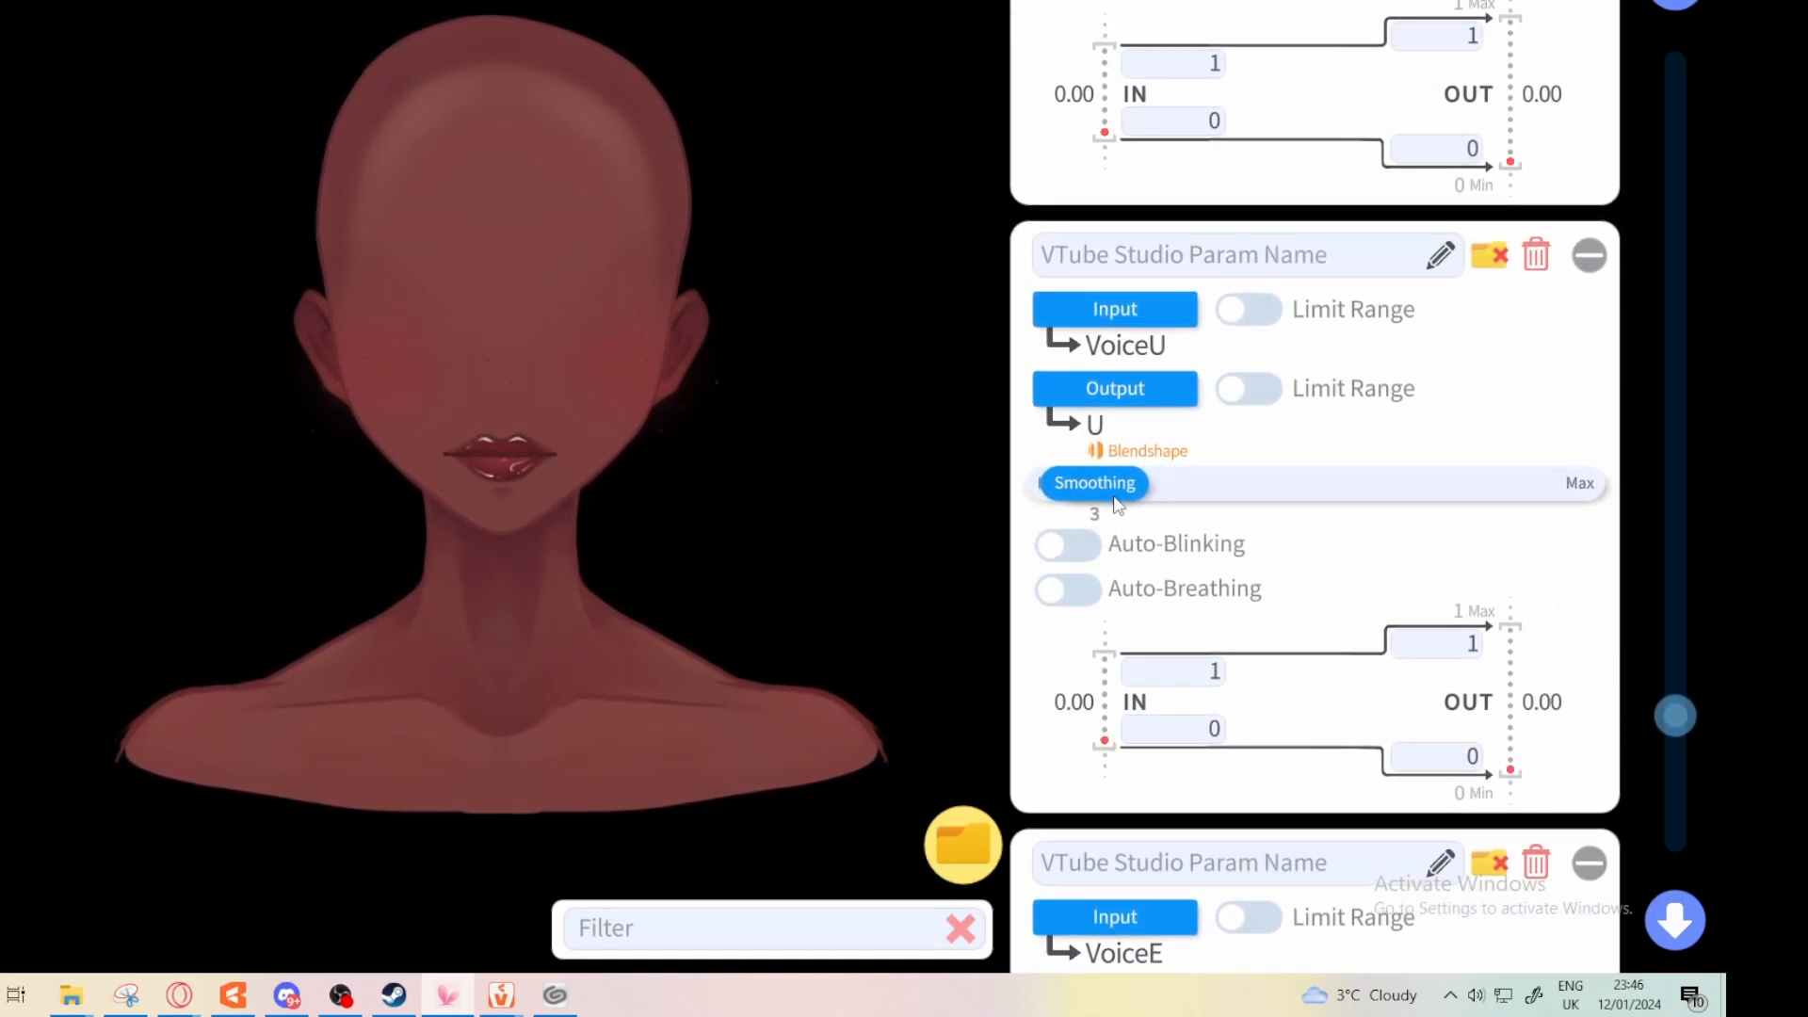
pyautogui.scroll(5, 1119, 500)
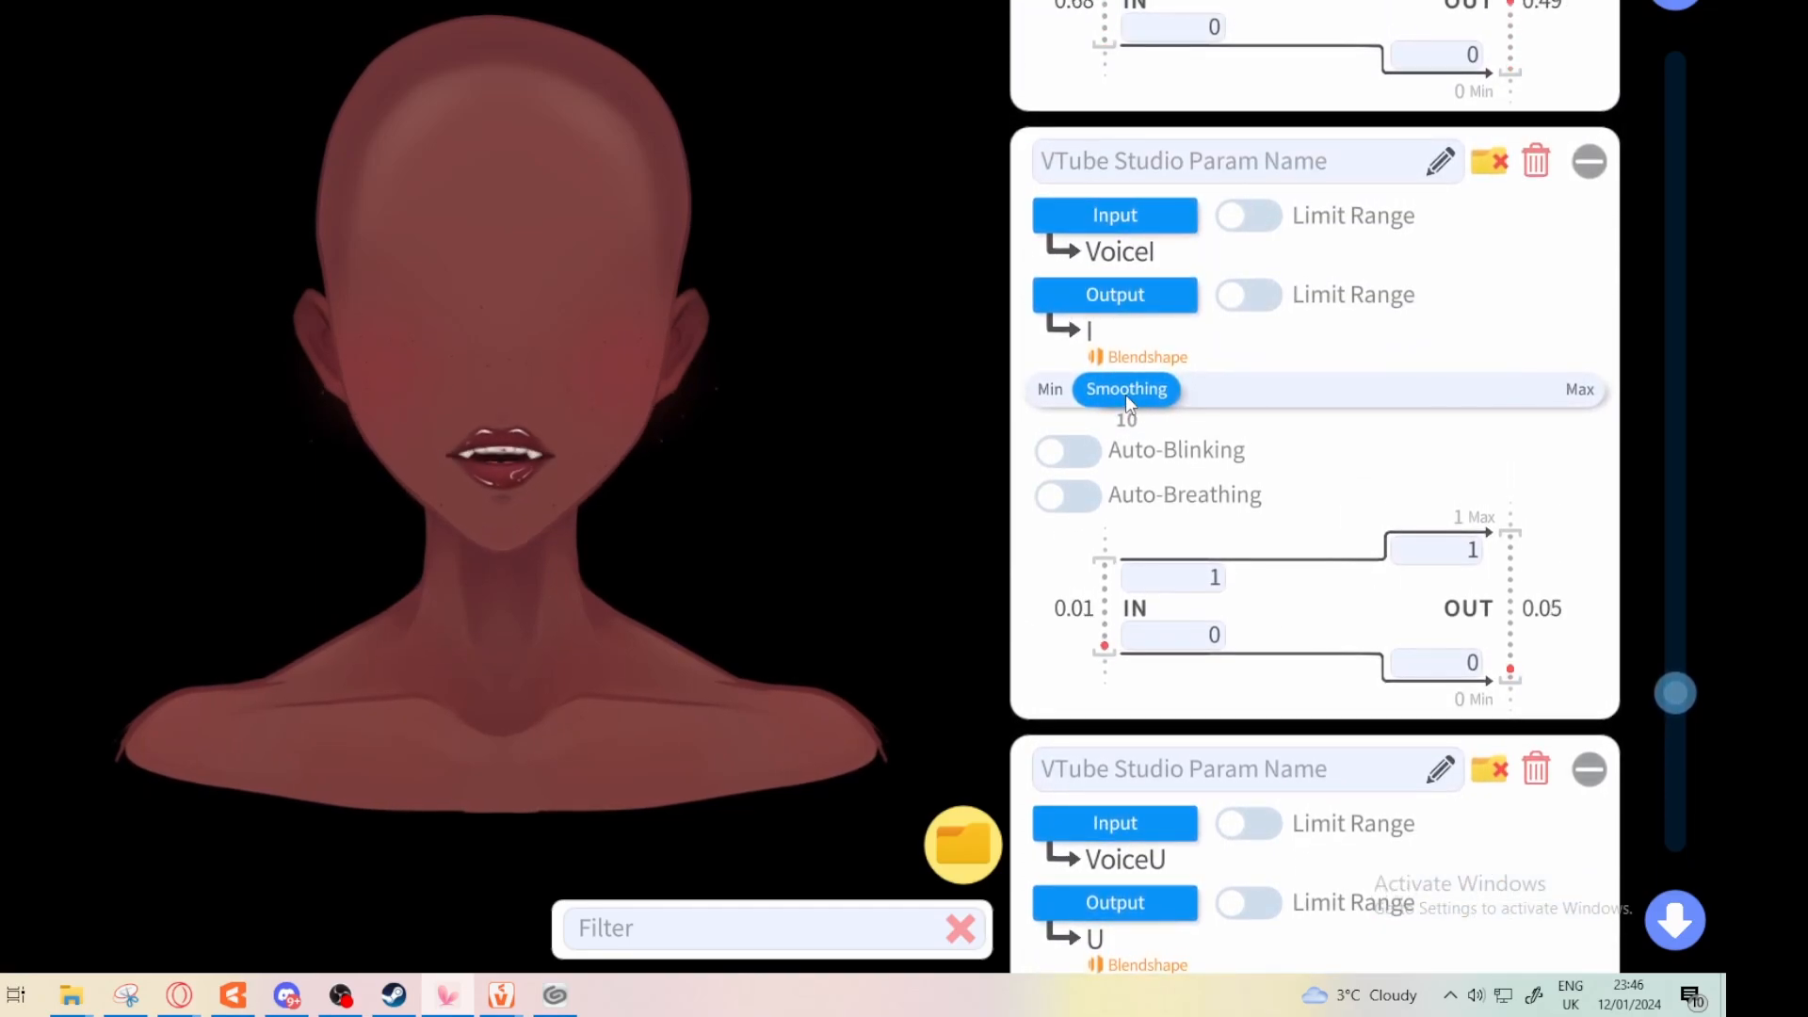
pyautogui.moveTo(1127, 393); pyautogui.dragTo(1105, 360)
pyautogui.scroll(5, 1092, 397)
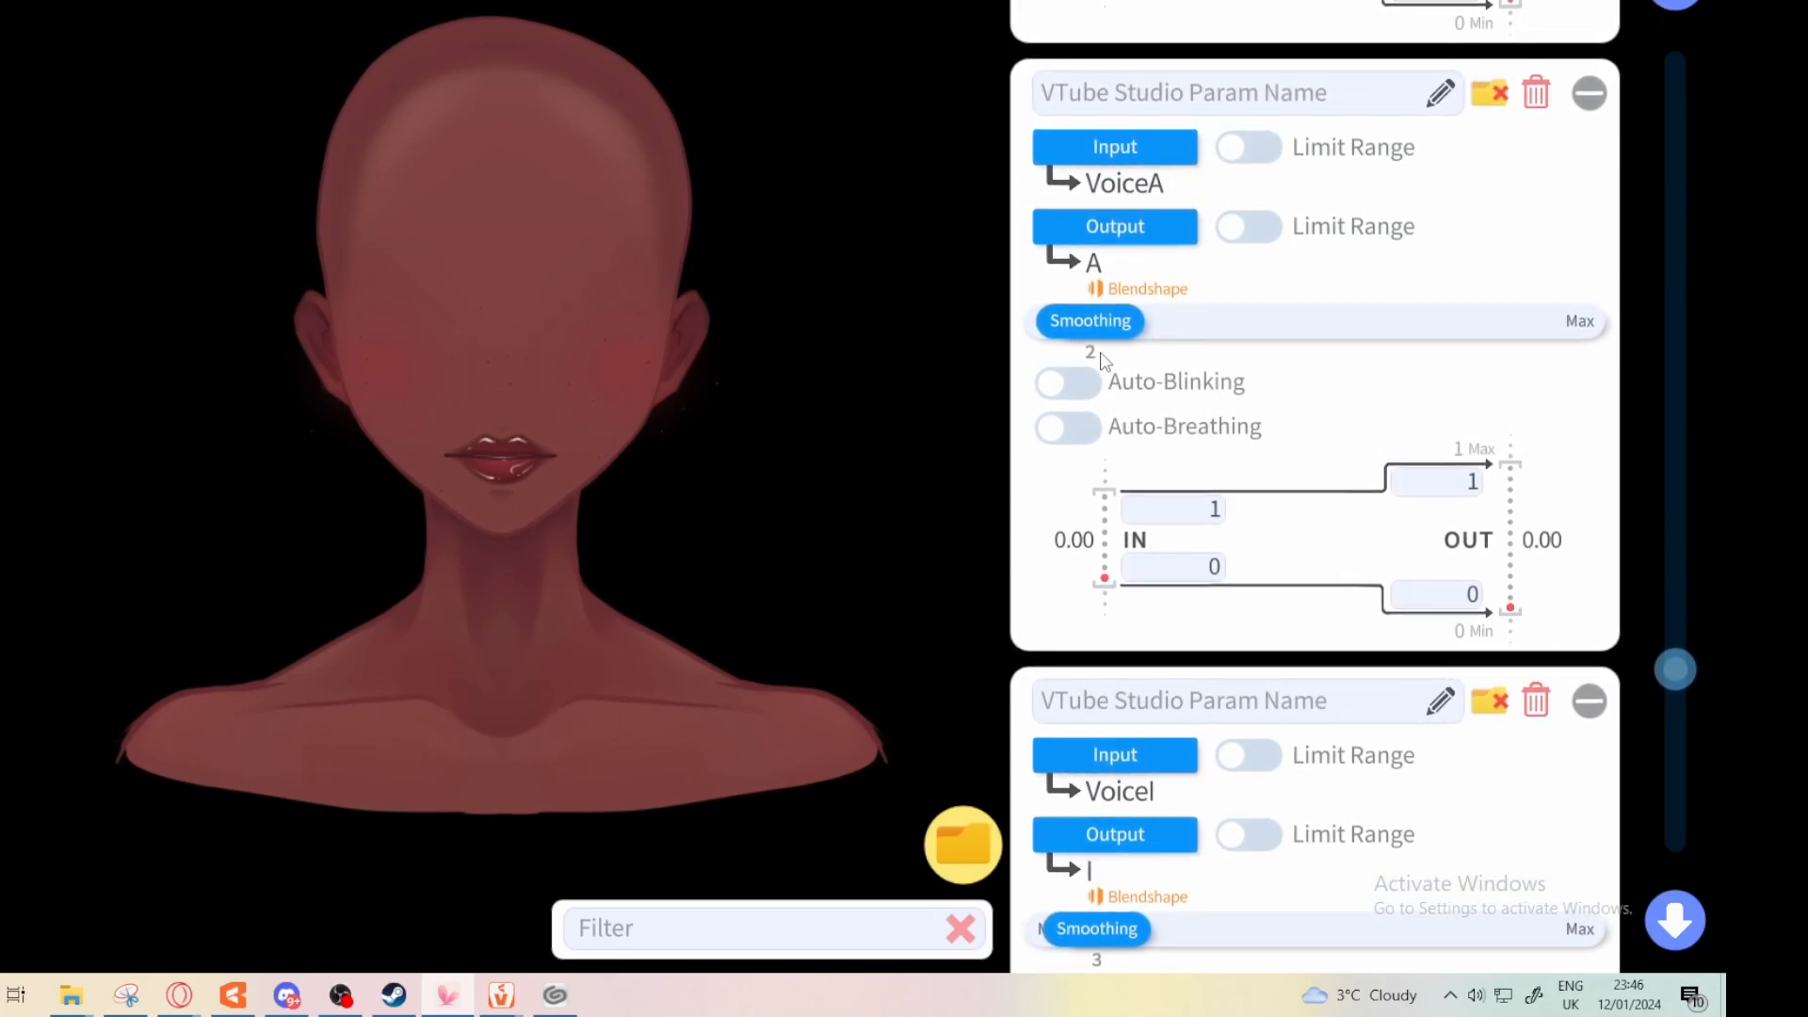
# Review the mouth and voice parameters and calibrate the U vowel in the Advanced Lipsync settings
pyautogui.scroll(10, 1108, 363)
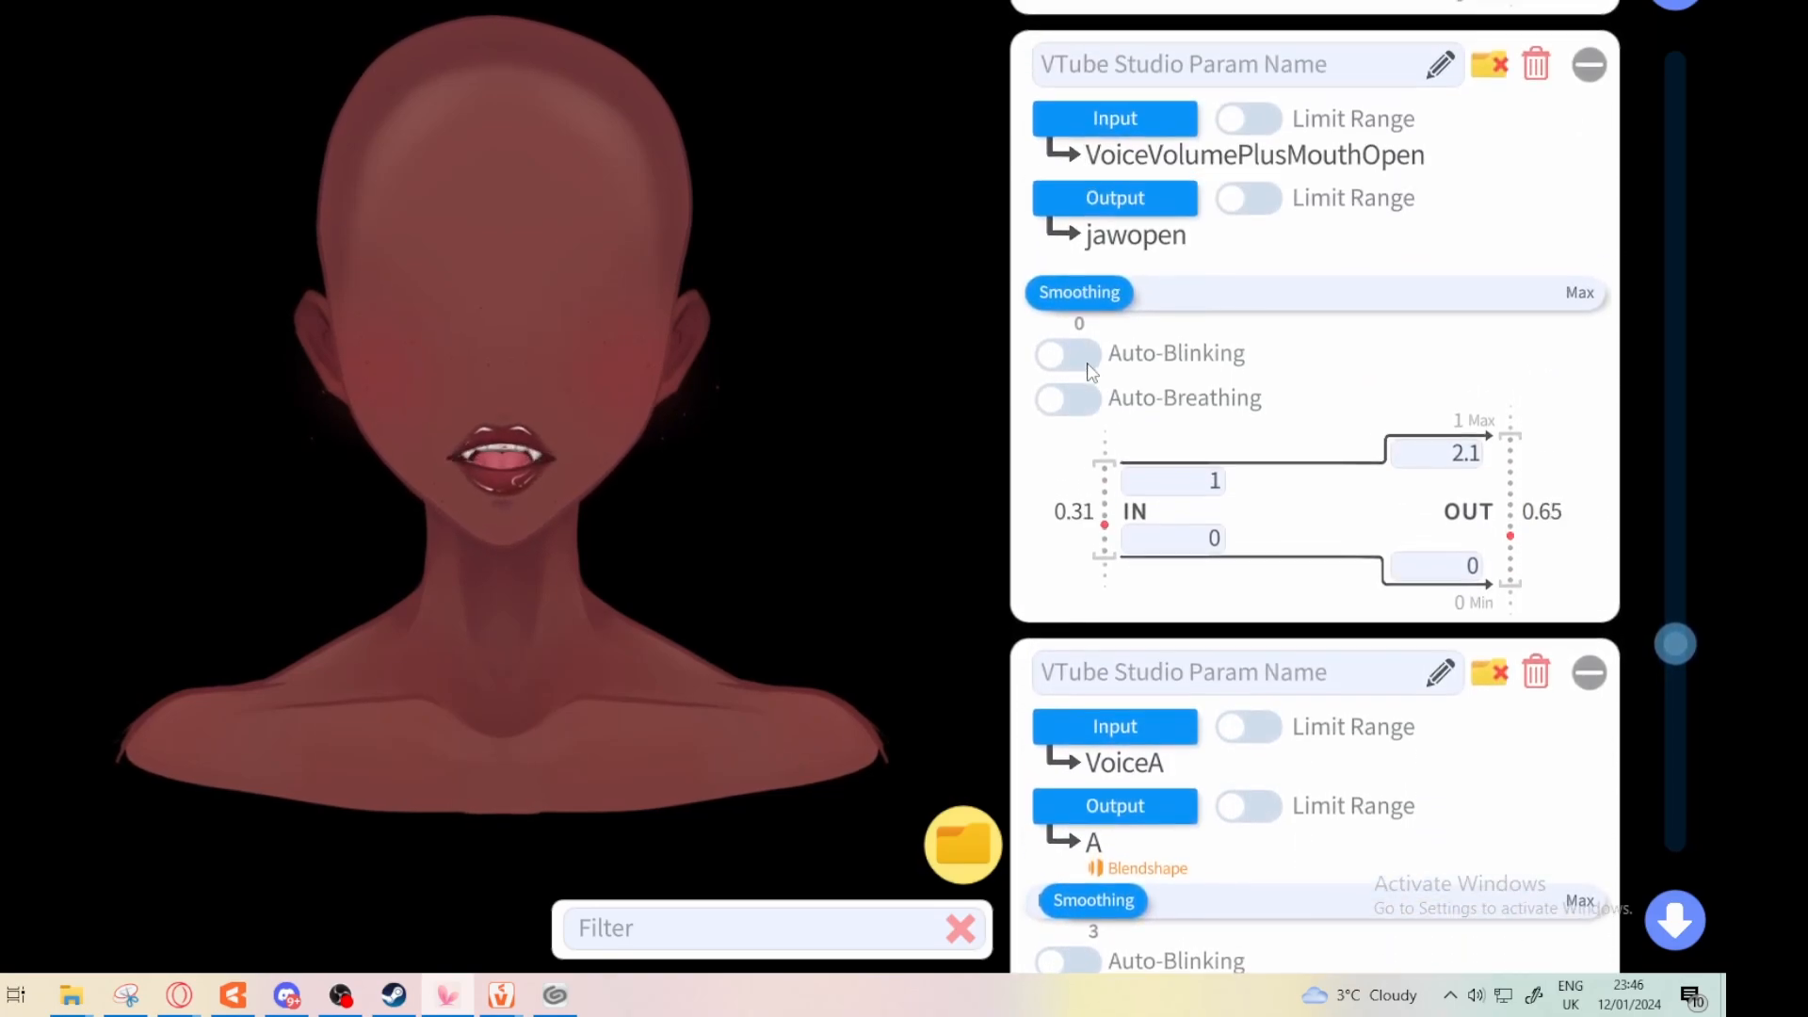
pyautogui.scroll(5, 1176, 719)
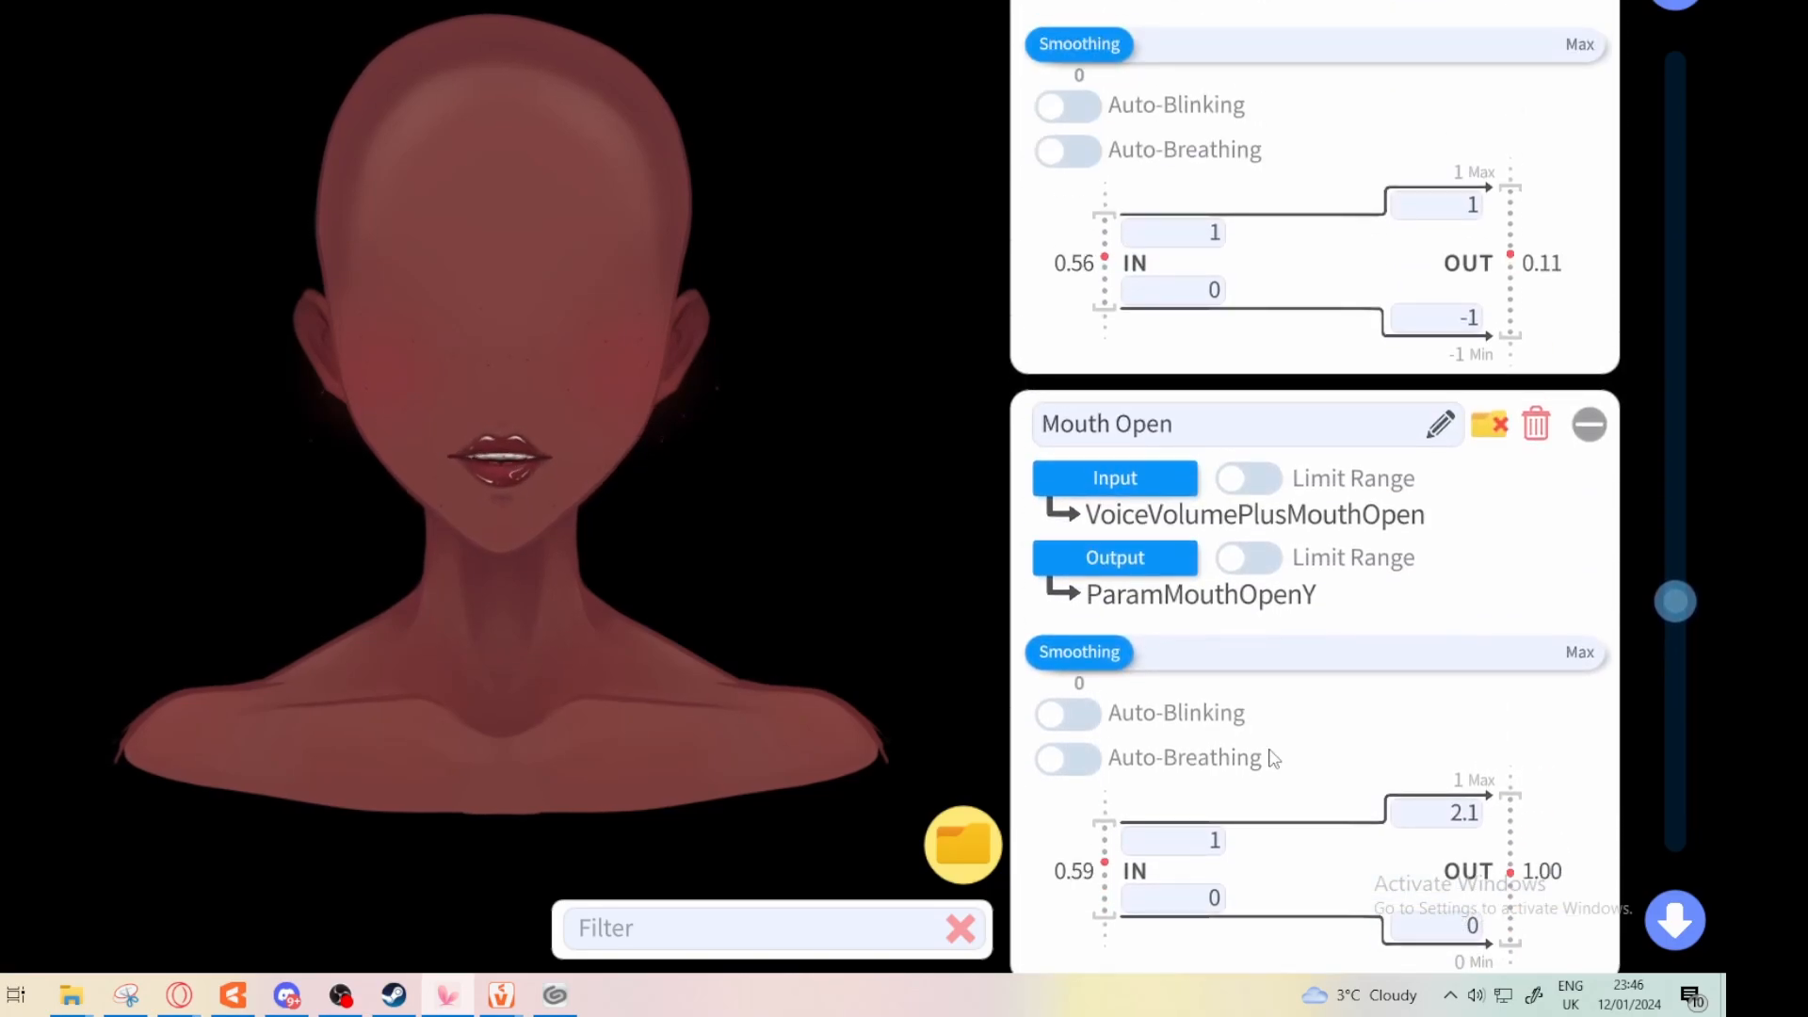
pyautogui.scroll(-12, 1308, 757)
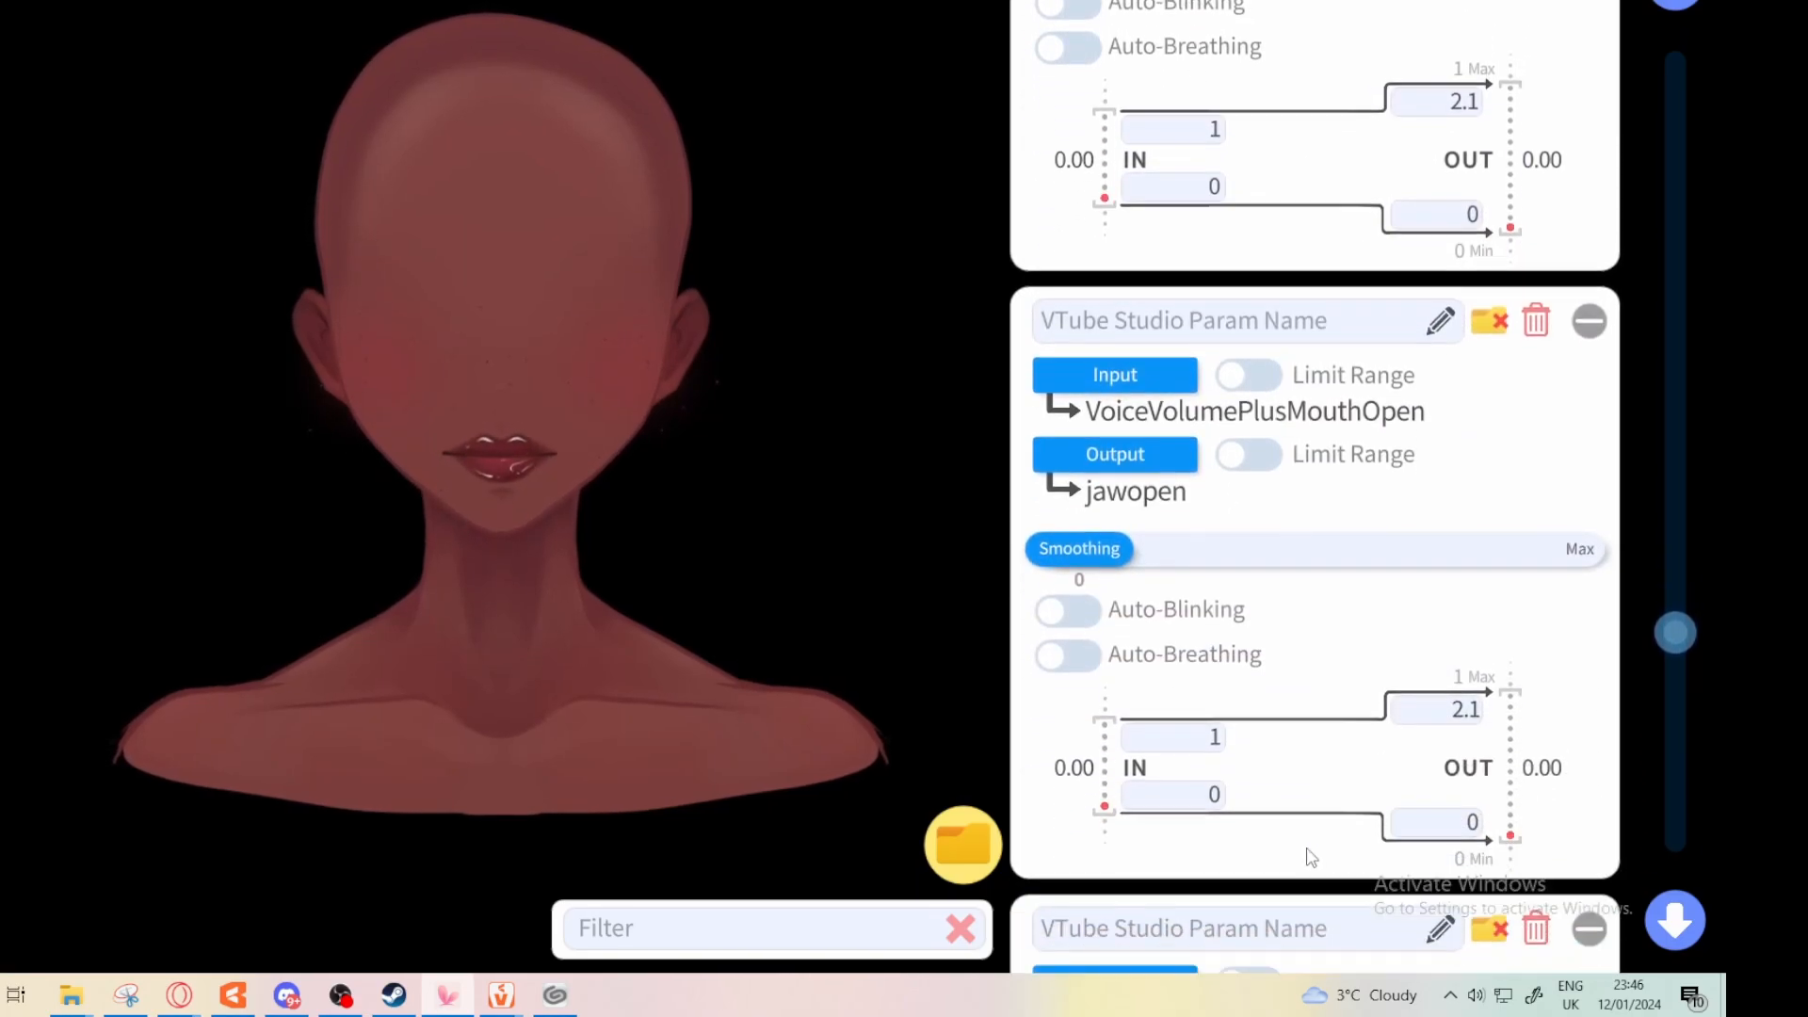
pyautogui.scroll(-5, 1377, 825)
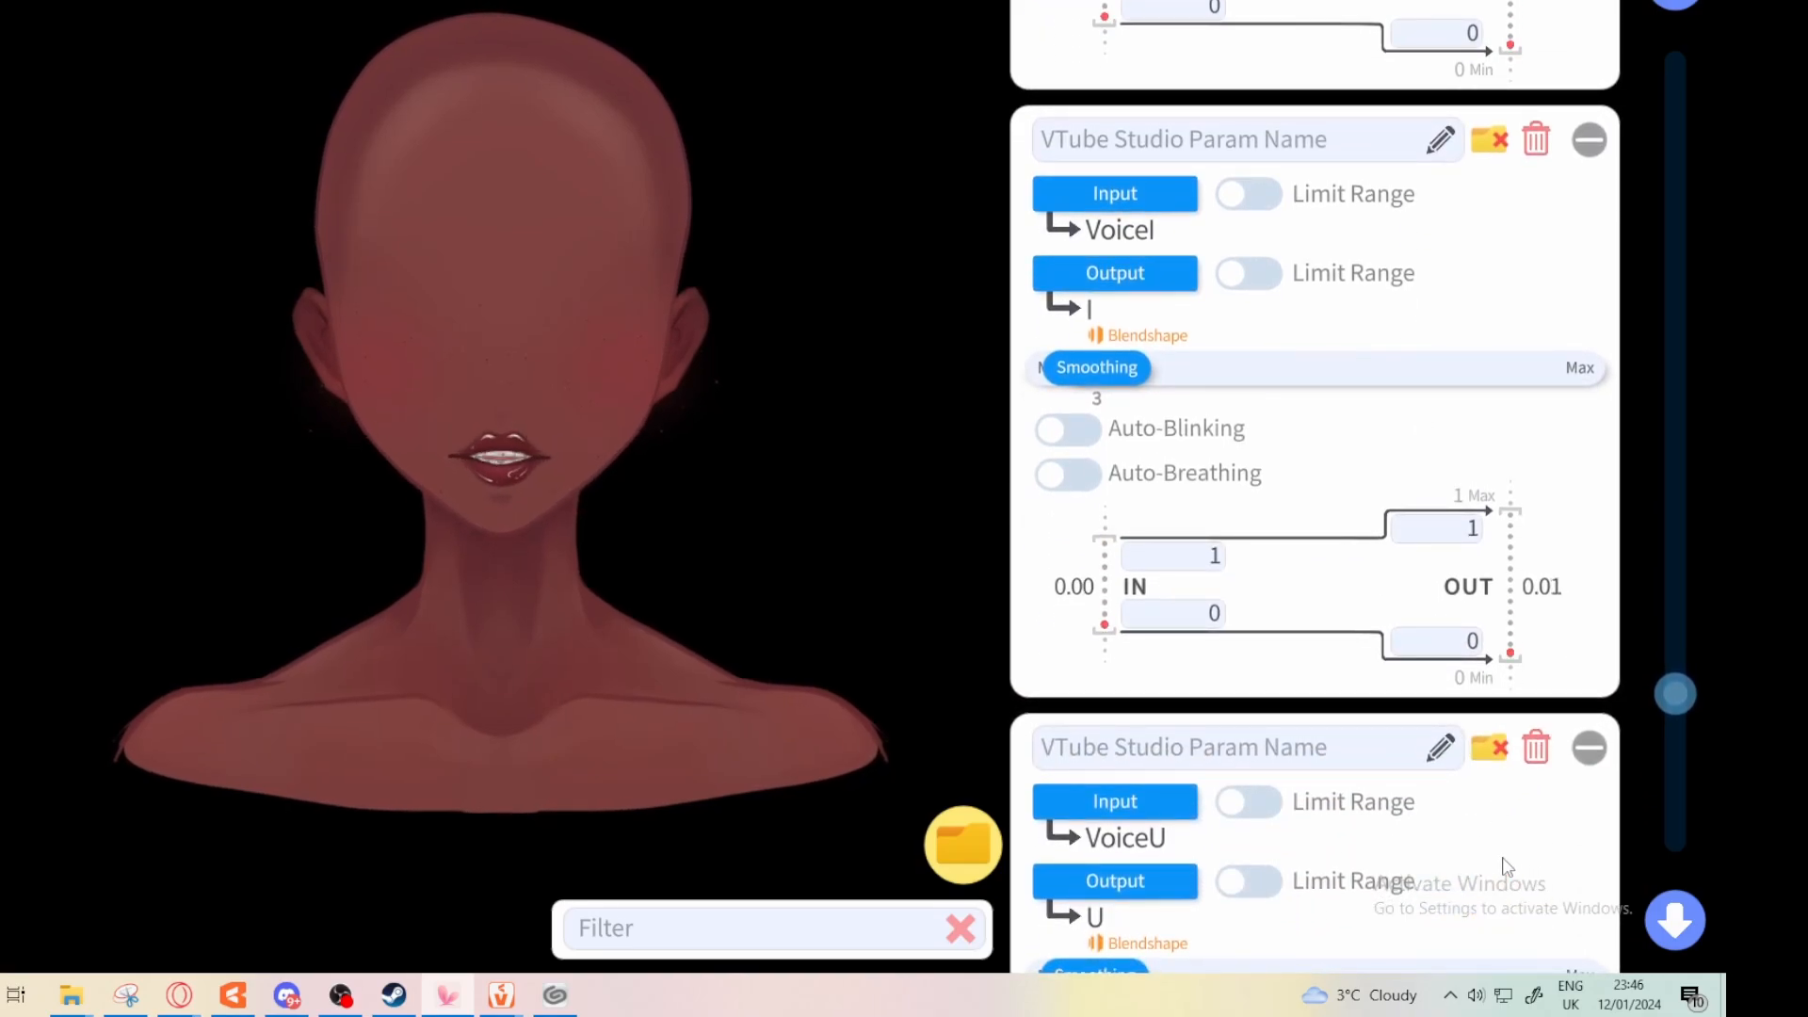
pyautogui.scroll(-15, 1505, 866)
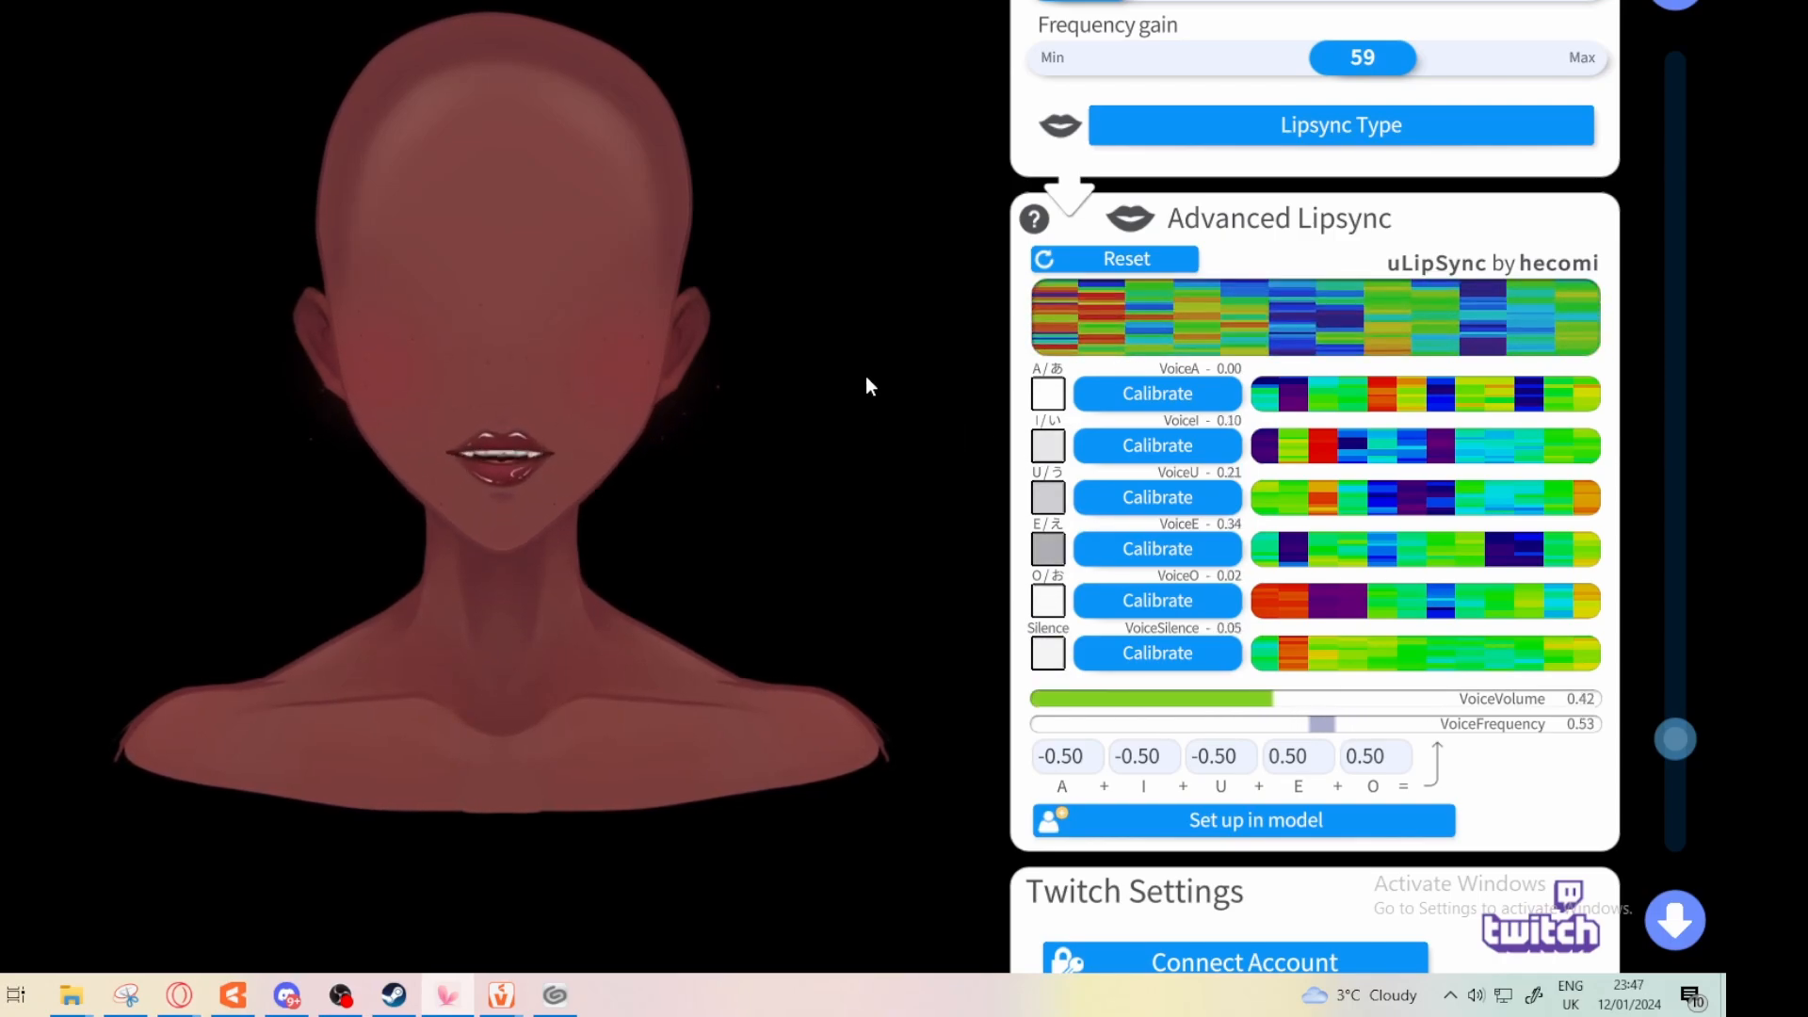
pyautogui.click(1155, 506)
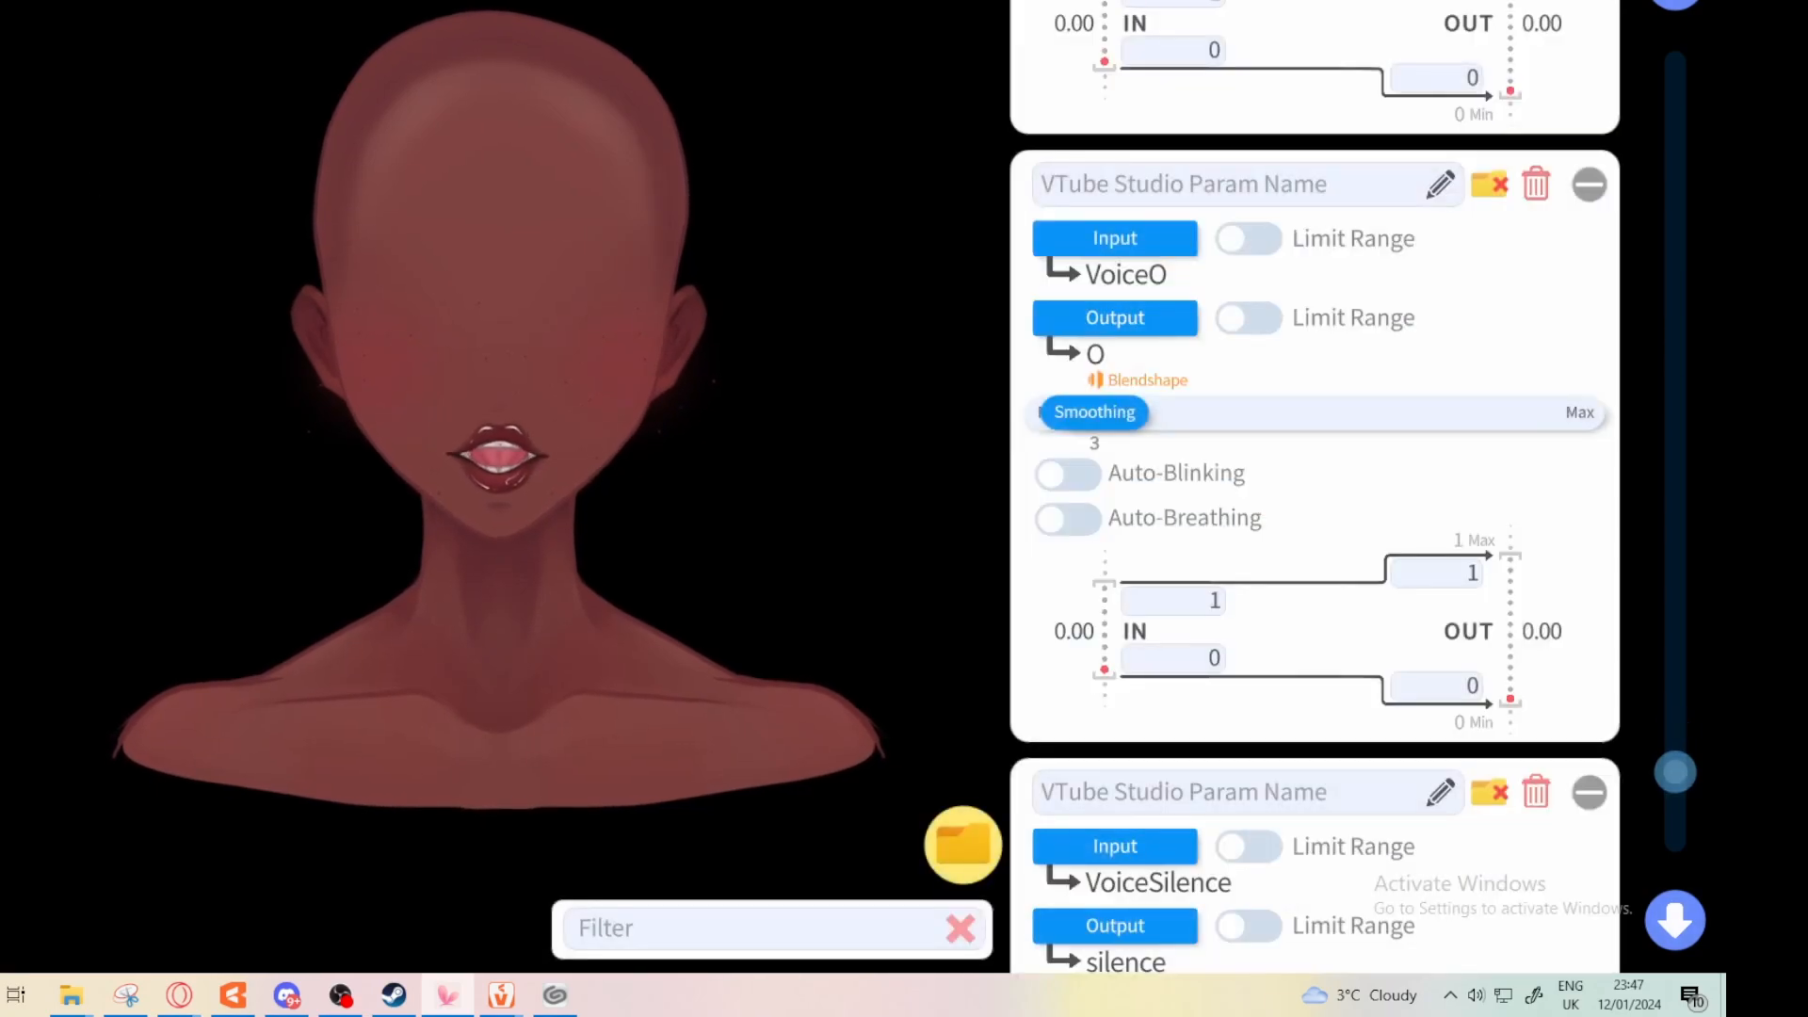
# Filter the face tracking inputs for "u" and set the bM blendshape parameter's input to VoiceU
pyautogui.scroll(-10, 1391, 293)
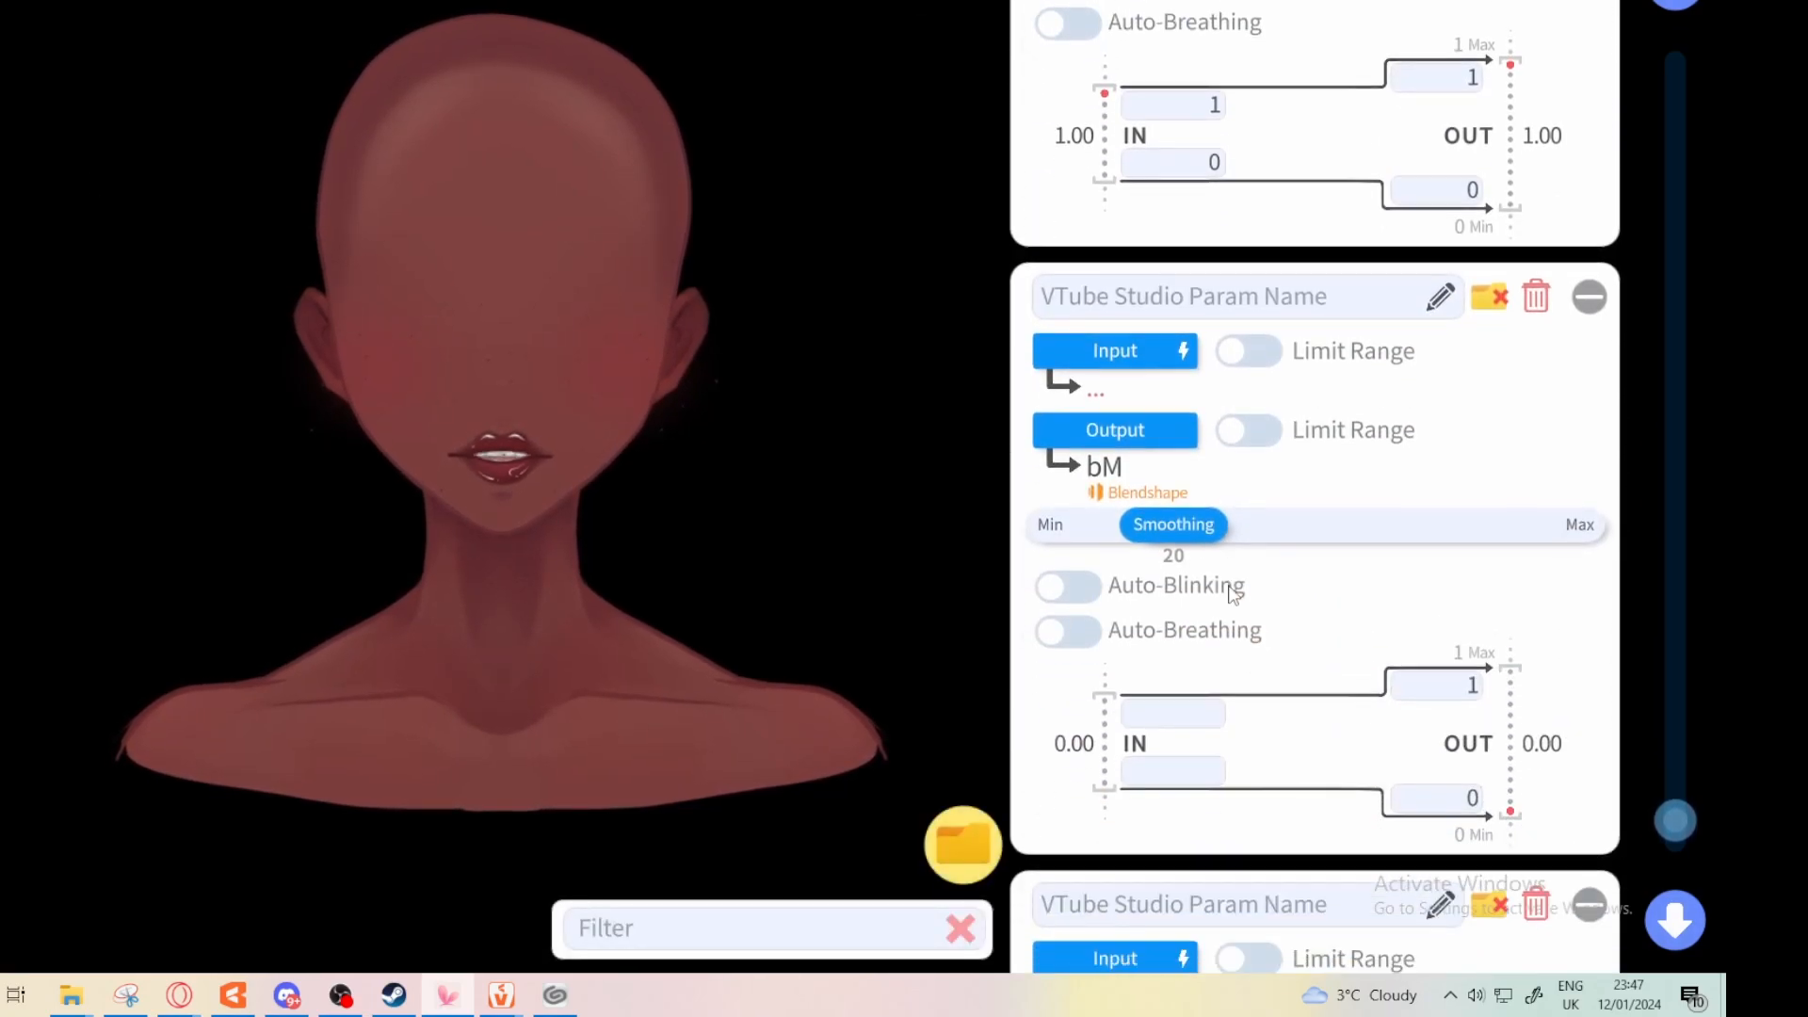
pyautogui.scroll(5, 1297, 541)
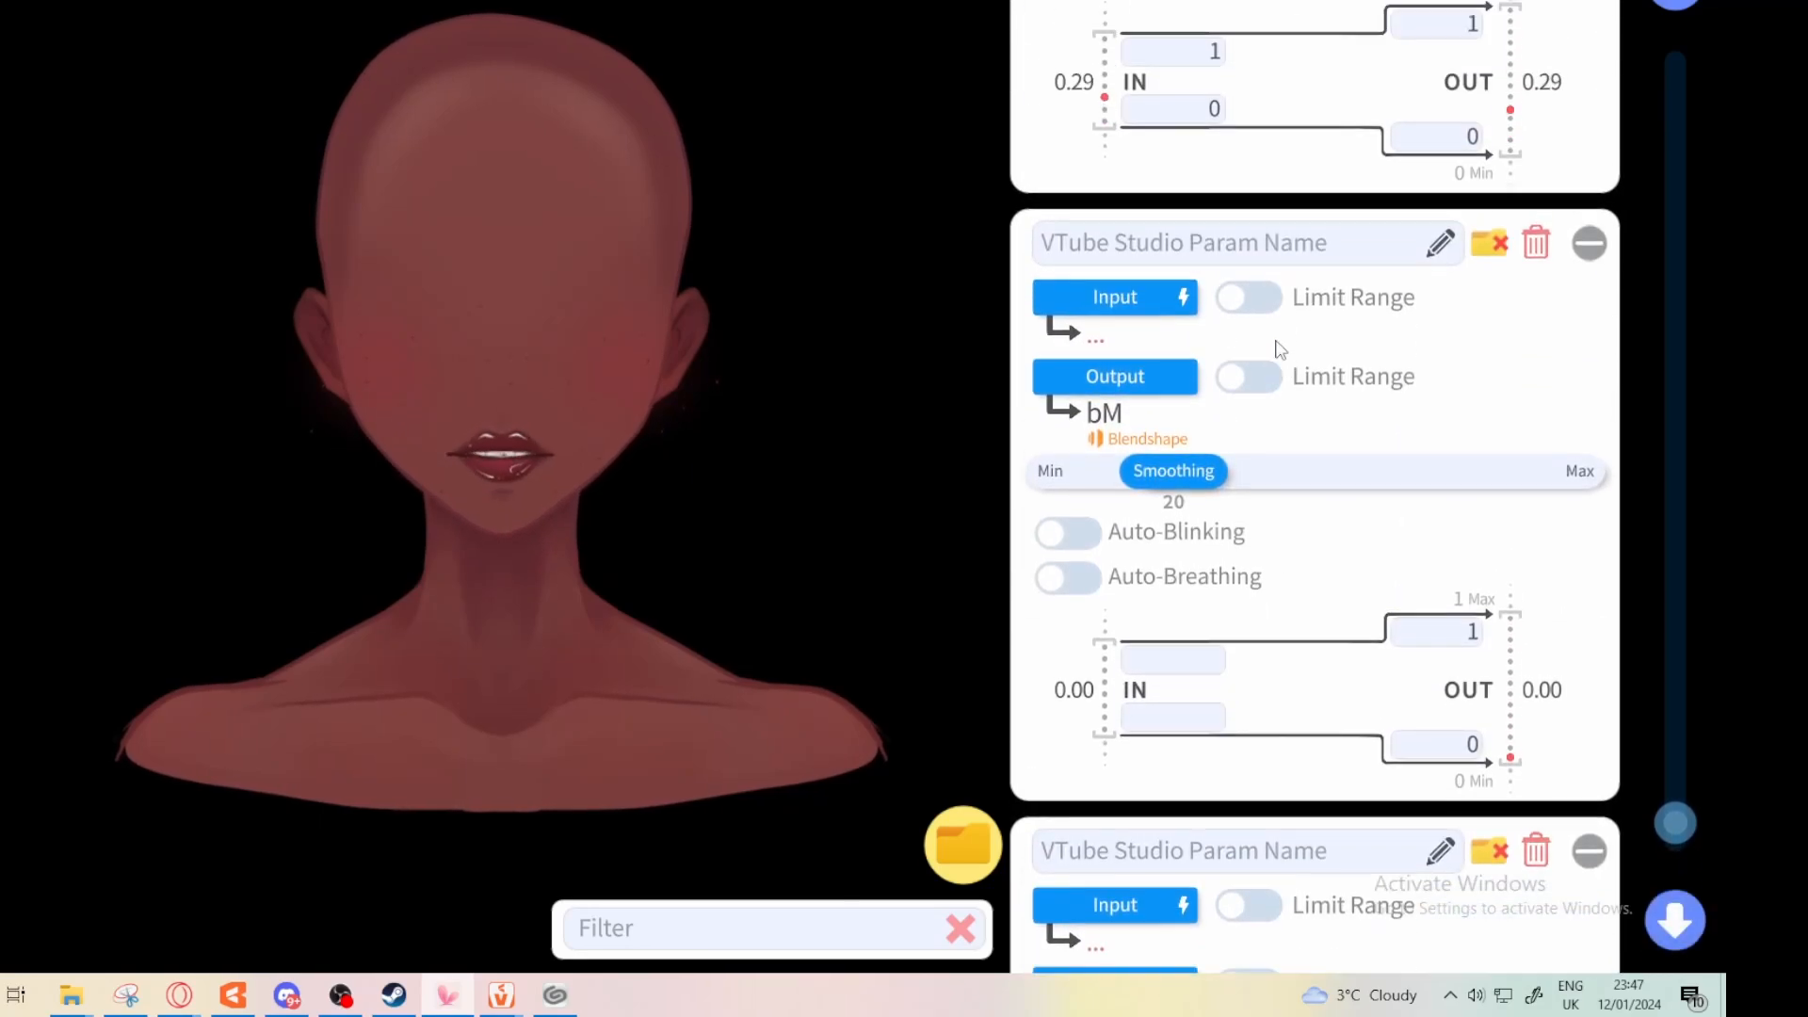
pyautogui.click(1177, 411)
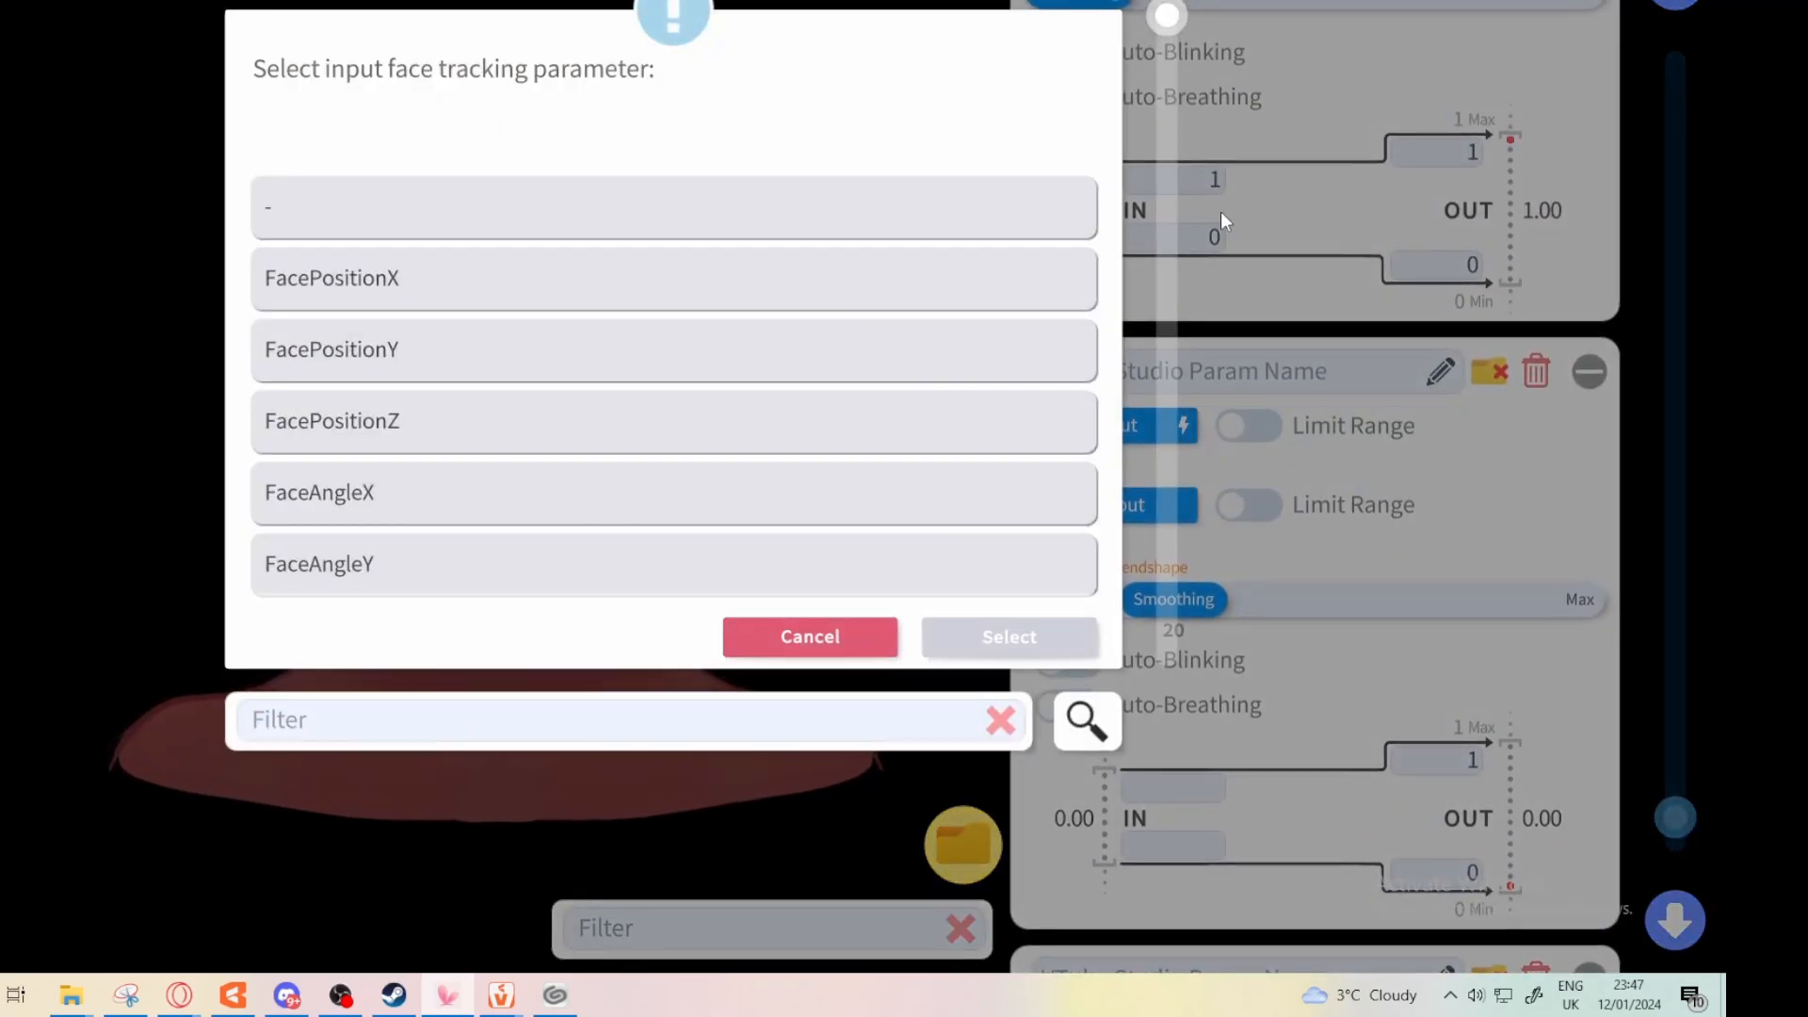
pyautogui.scroll(-5, 980, 342)
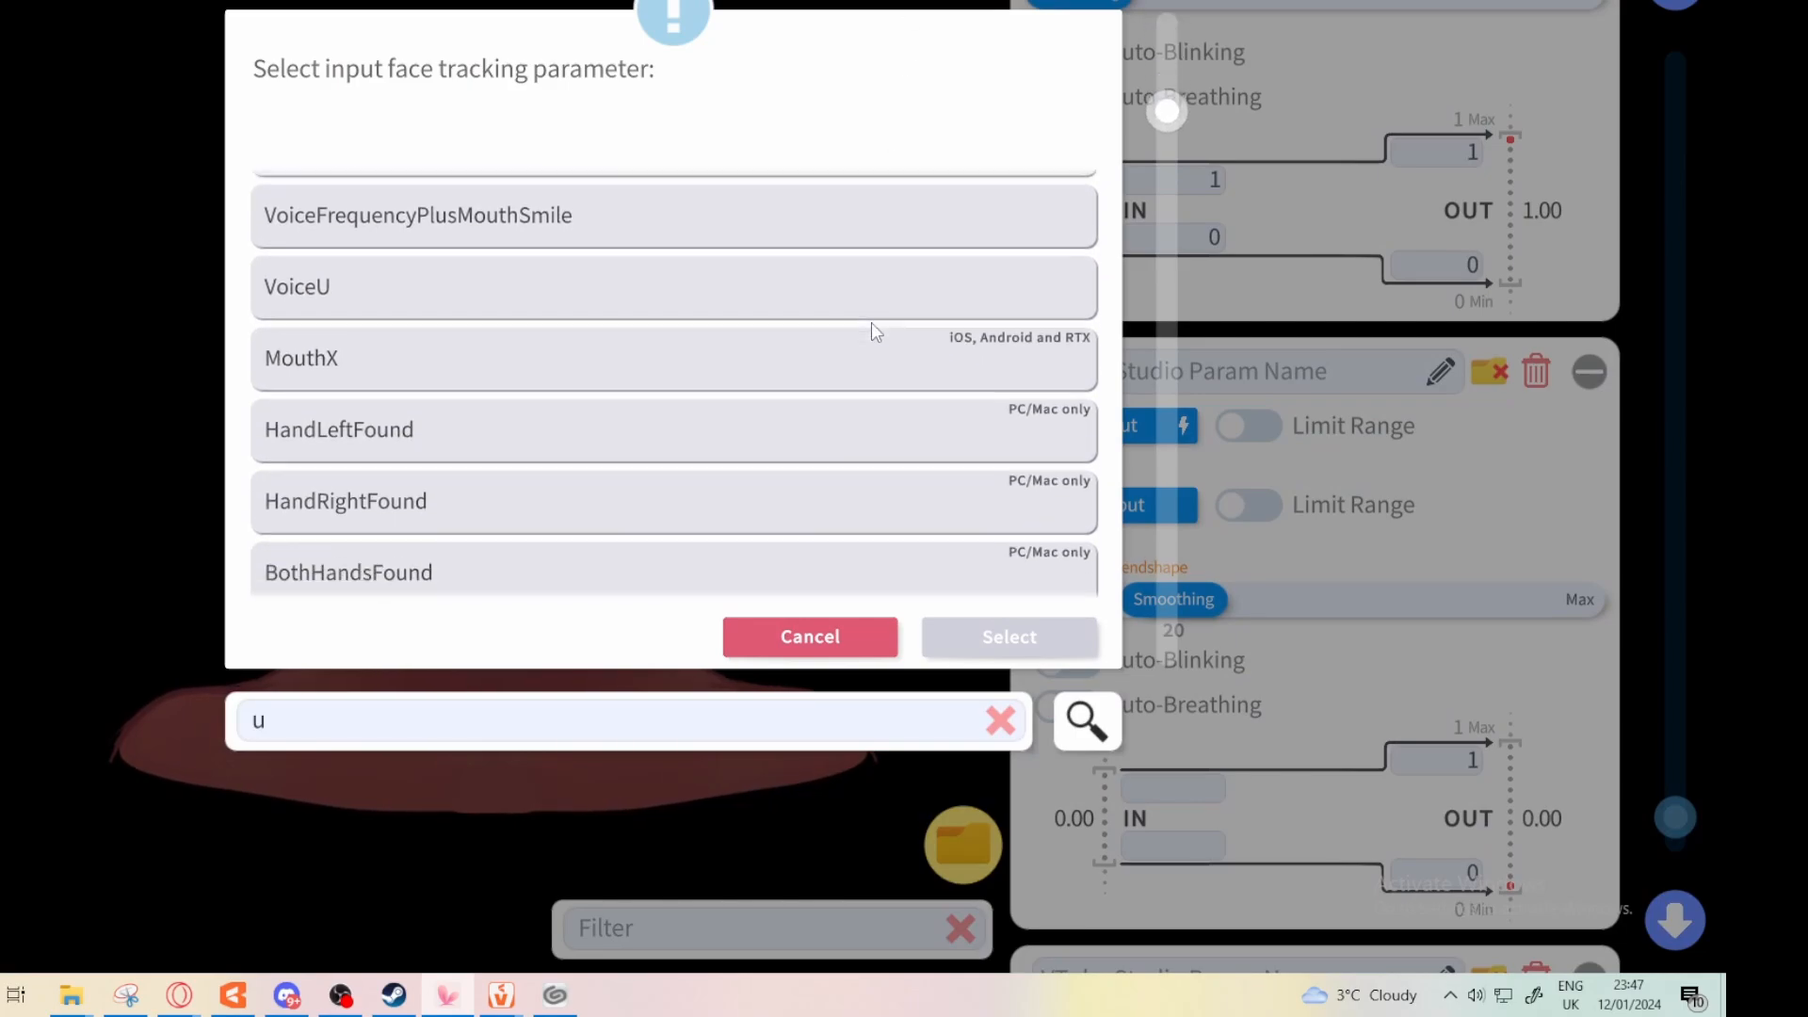
pyautogui.click(893, 247)
pyautogui.click(1037, 634)
# Delete the VoiceU parameter that drives the U blendshape
pyautogui.scroll(5, 1360, 546)
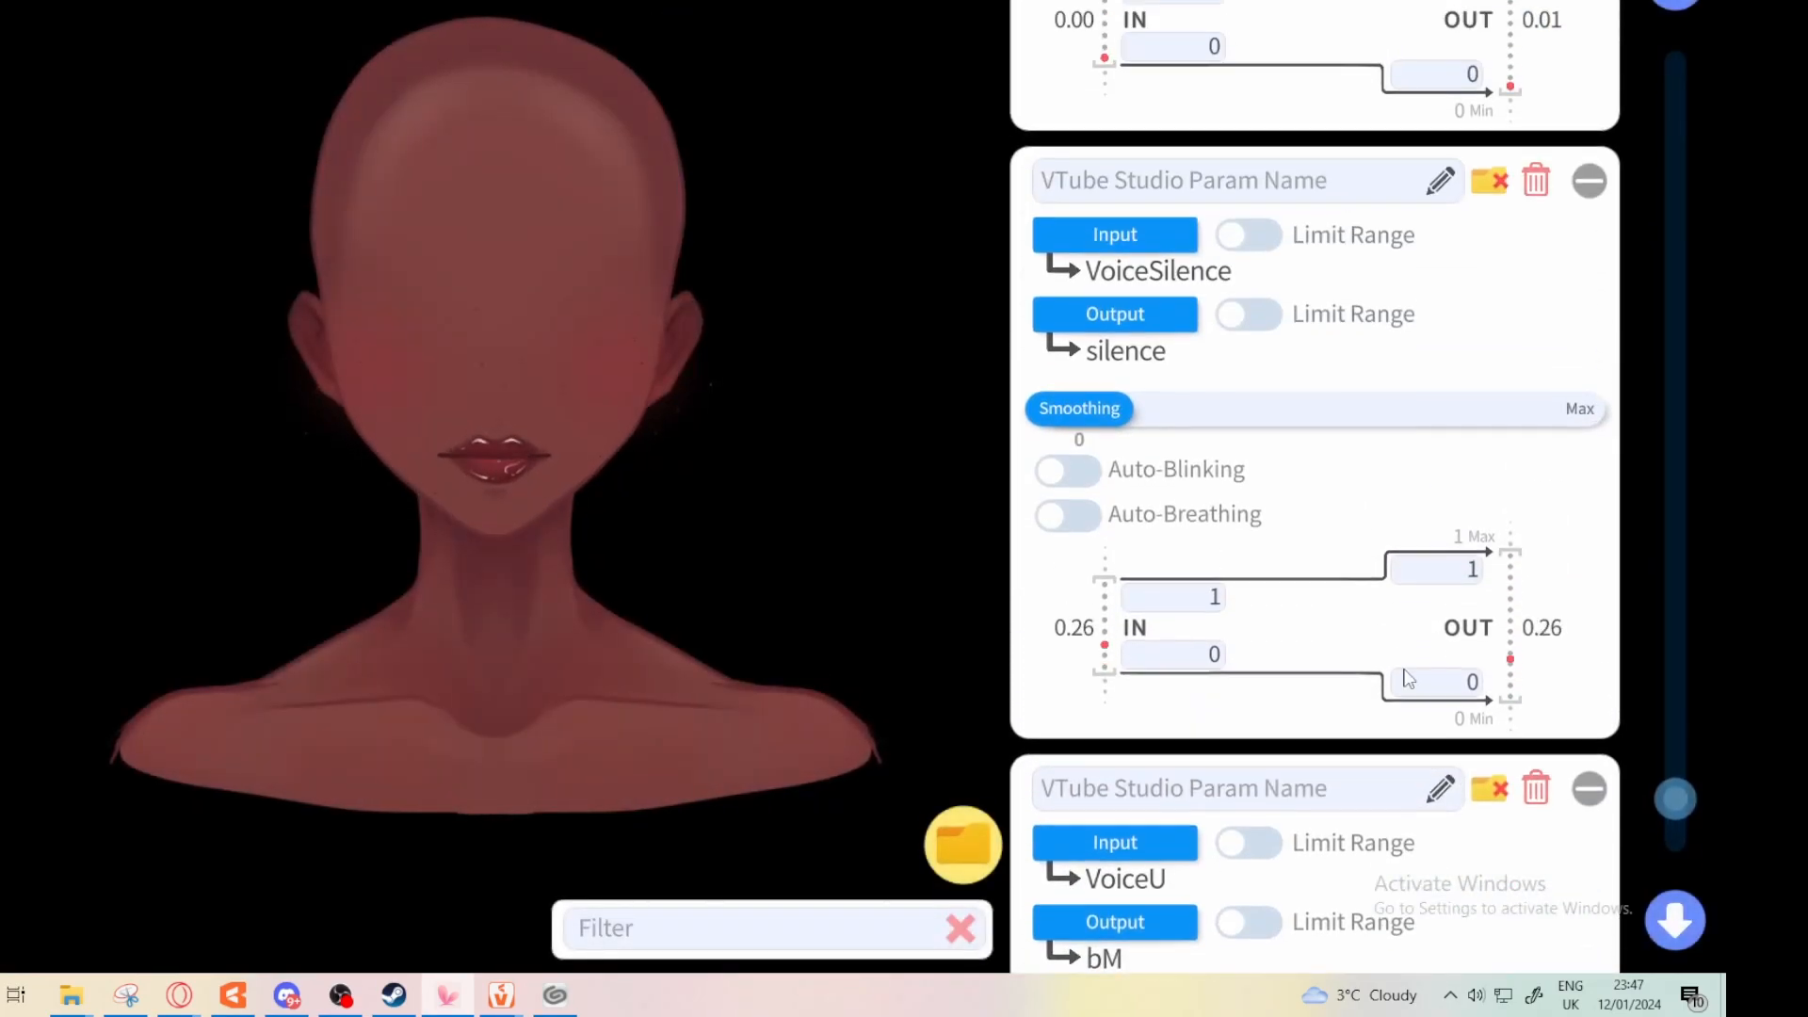
pyautogui.scroll(6, 1307, 325)
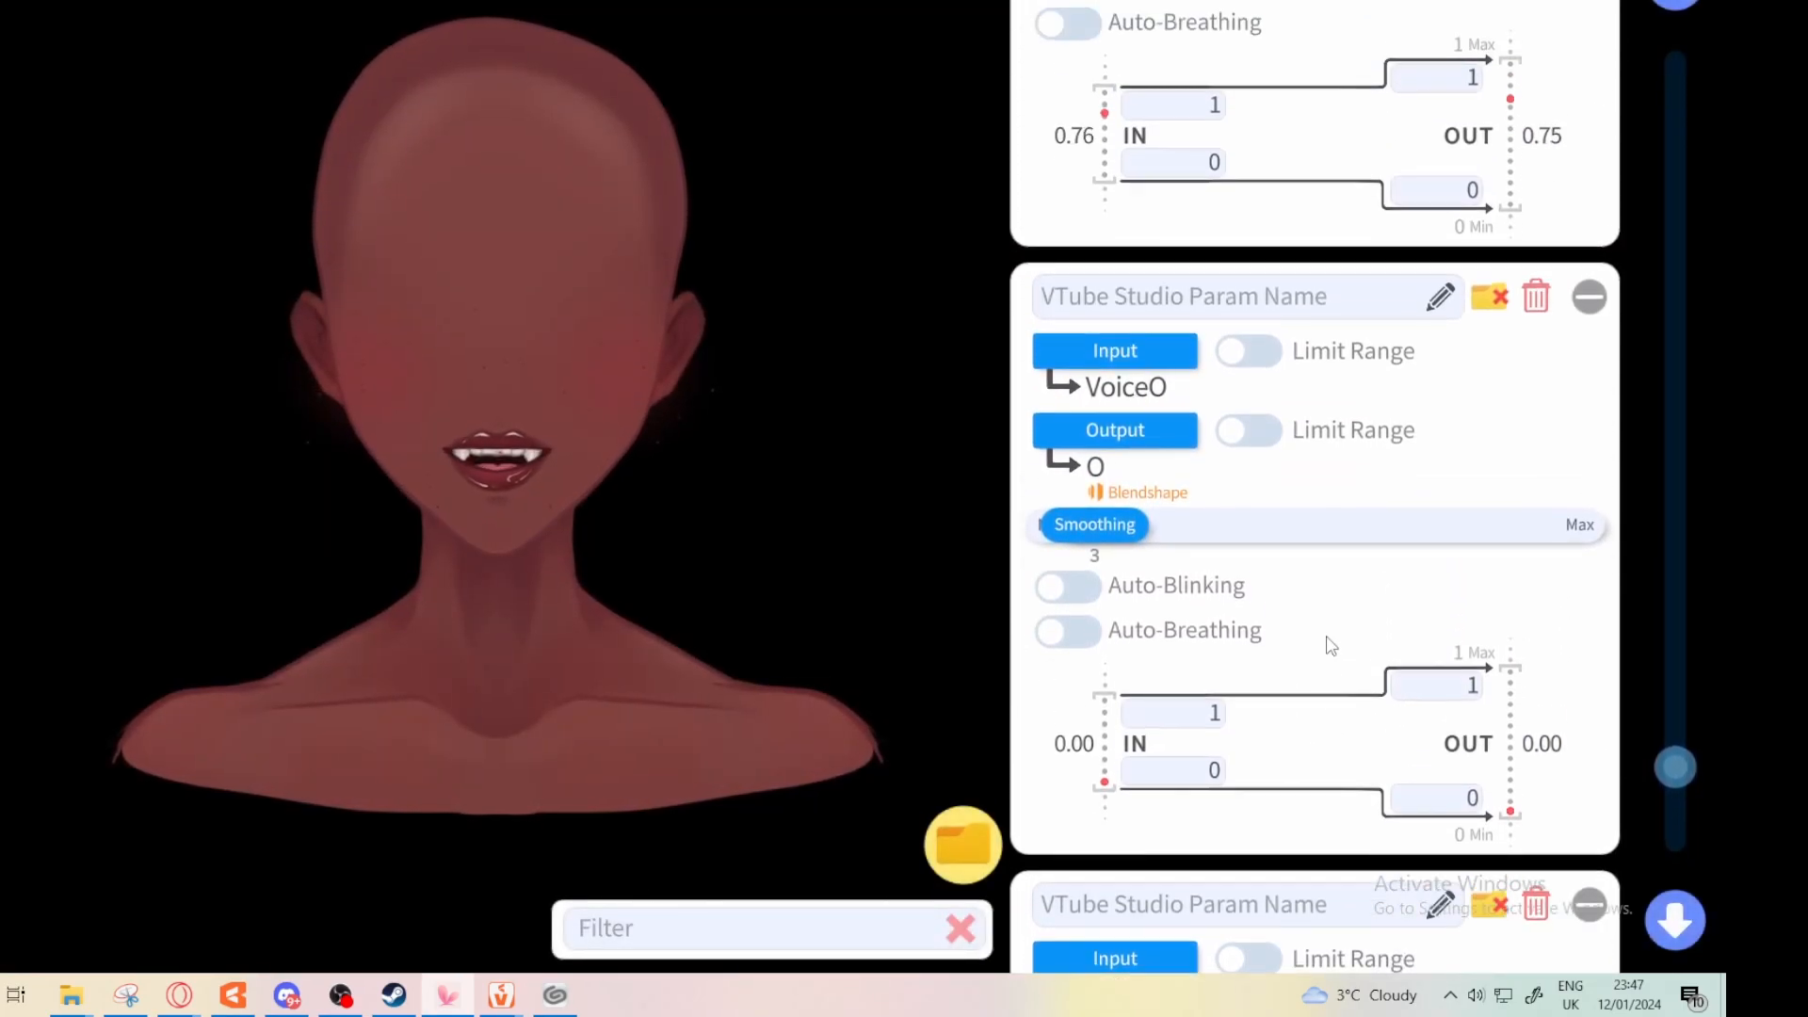
pyautogui.scroll(6, 1400, 485)
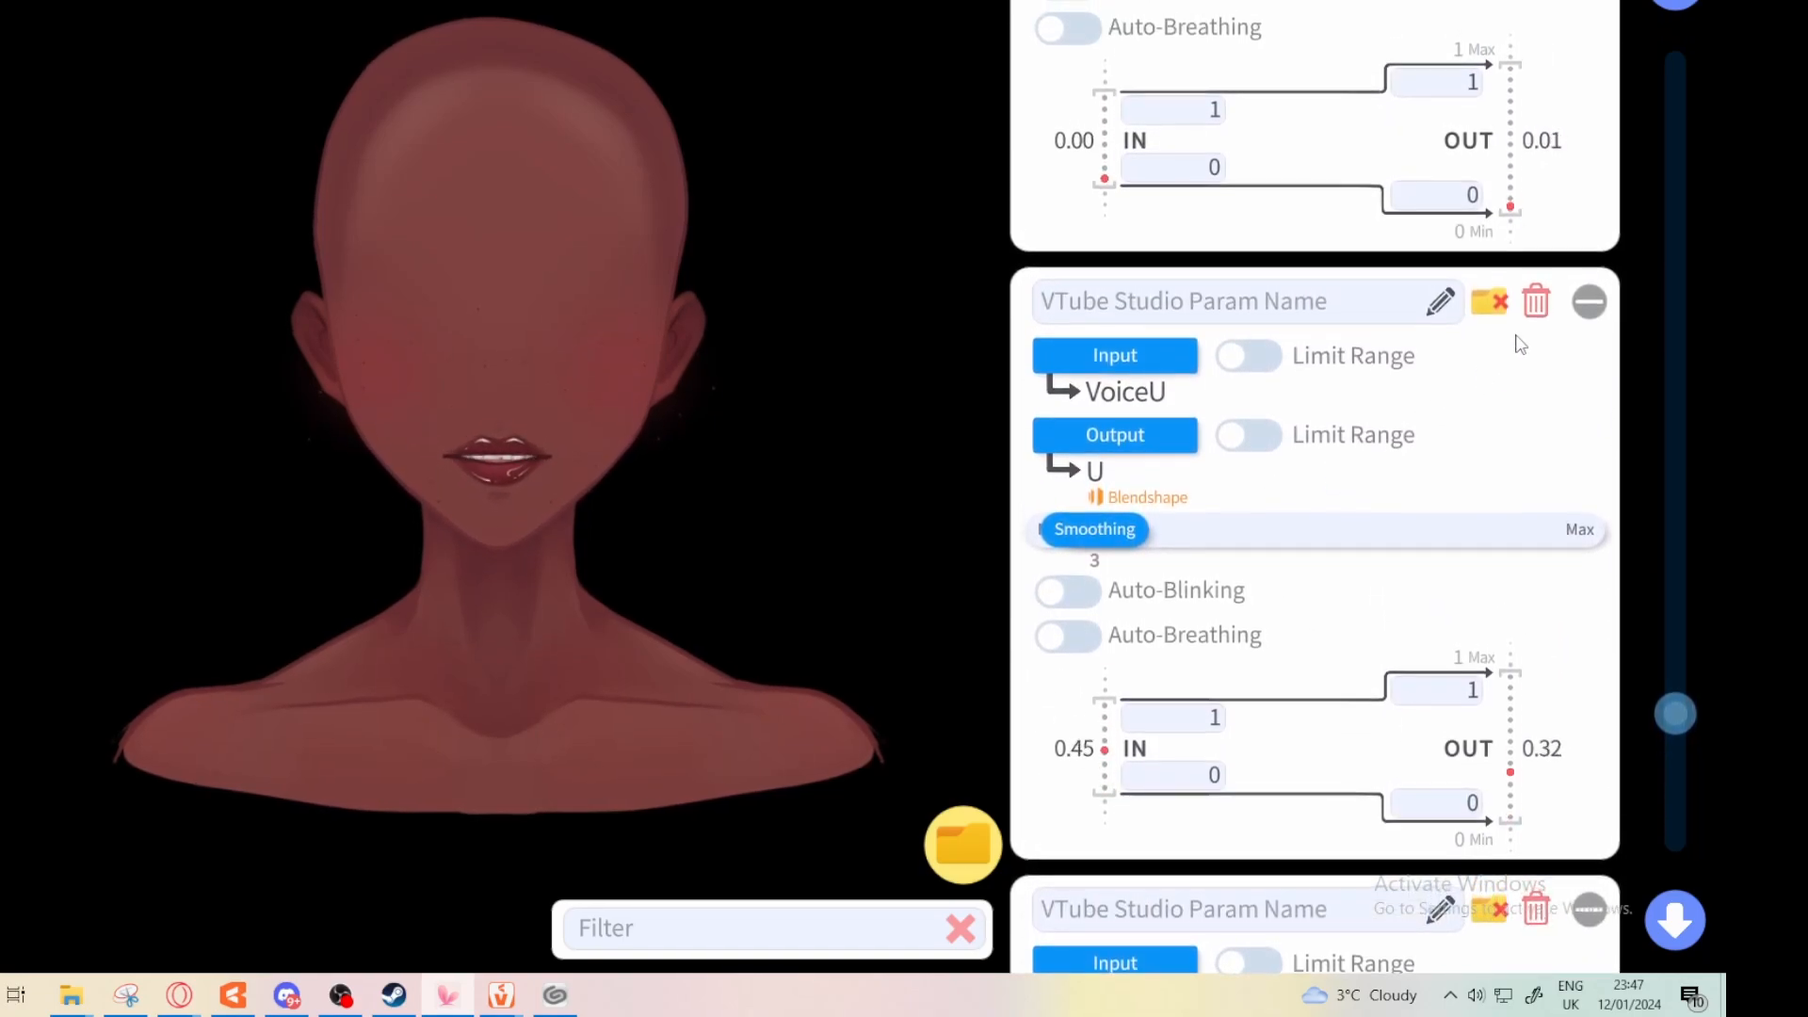
pyautogui.click(1537, 309)
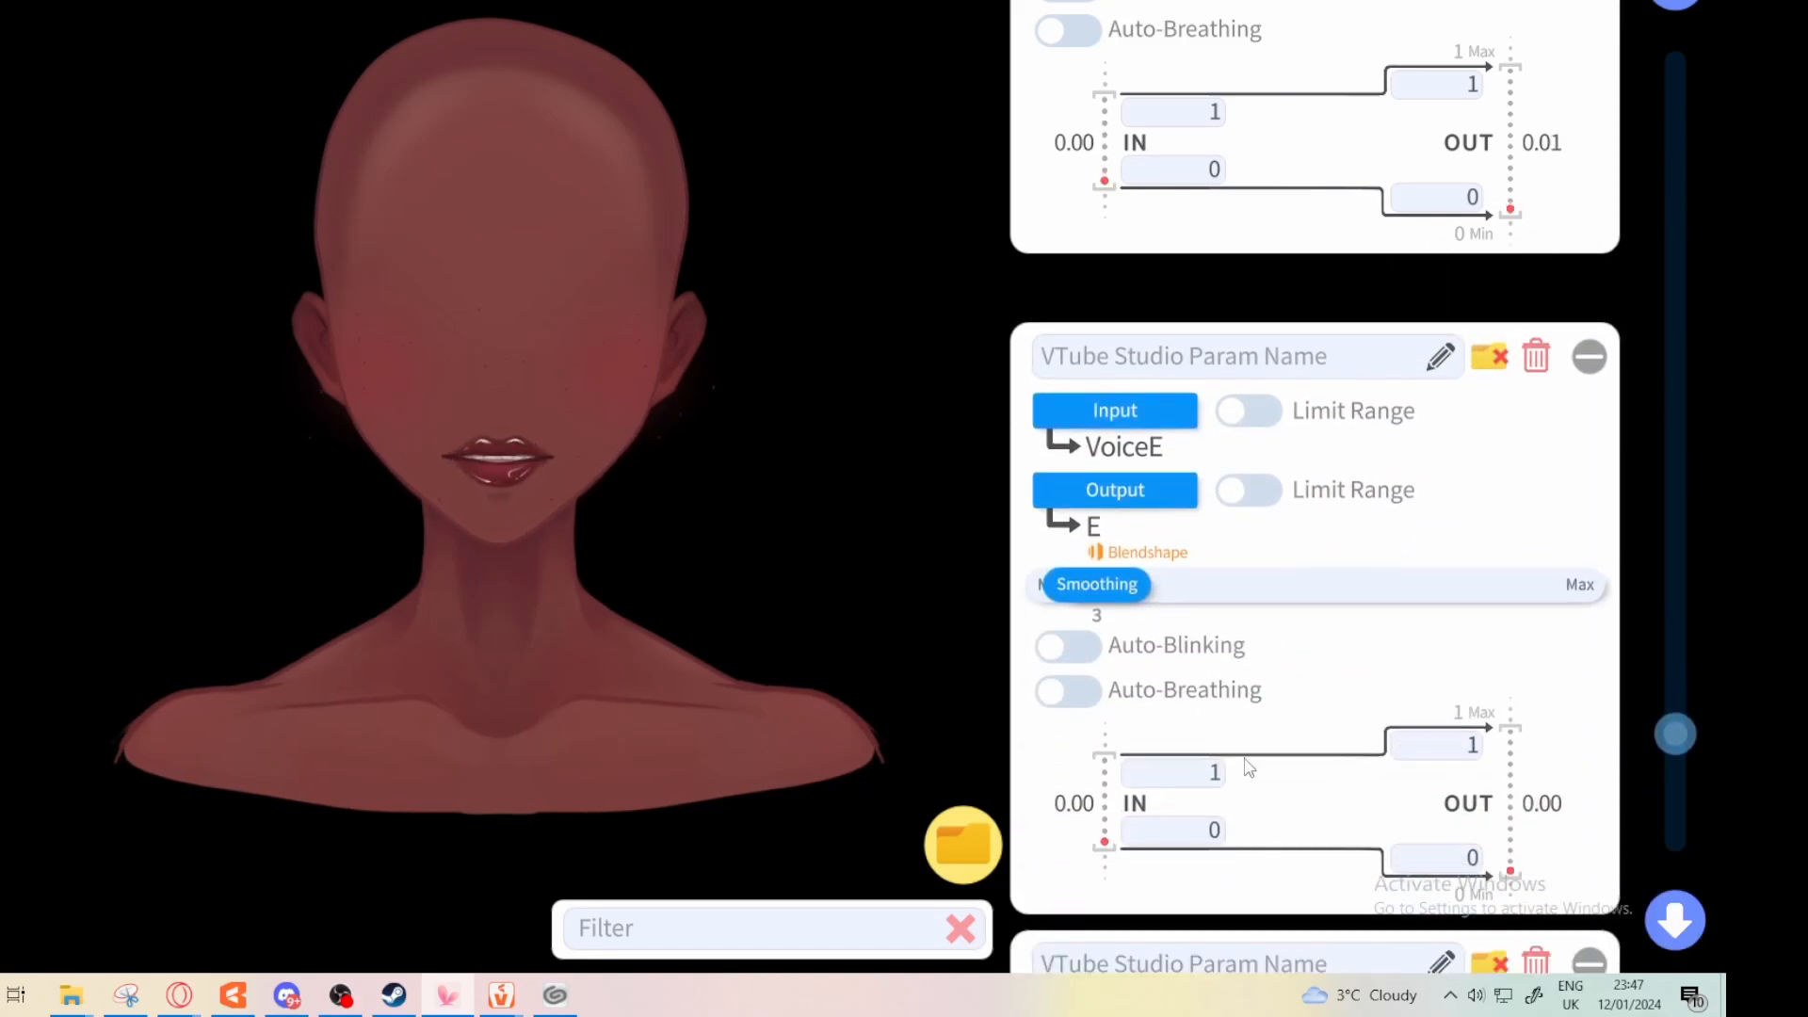
# Check the remaining voice parameters and calibrate the I vowel in the Advanced Lipsync settings
pyautogui.scroll(-5, 1291, 283)
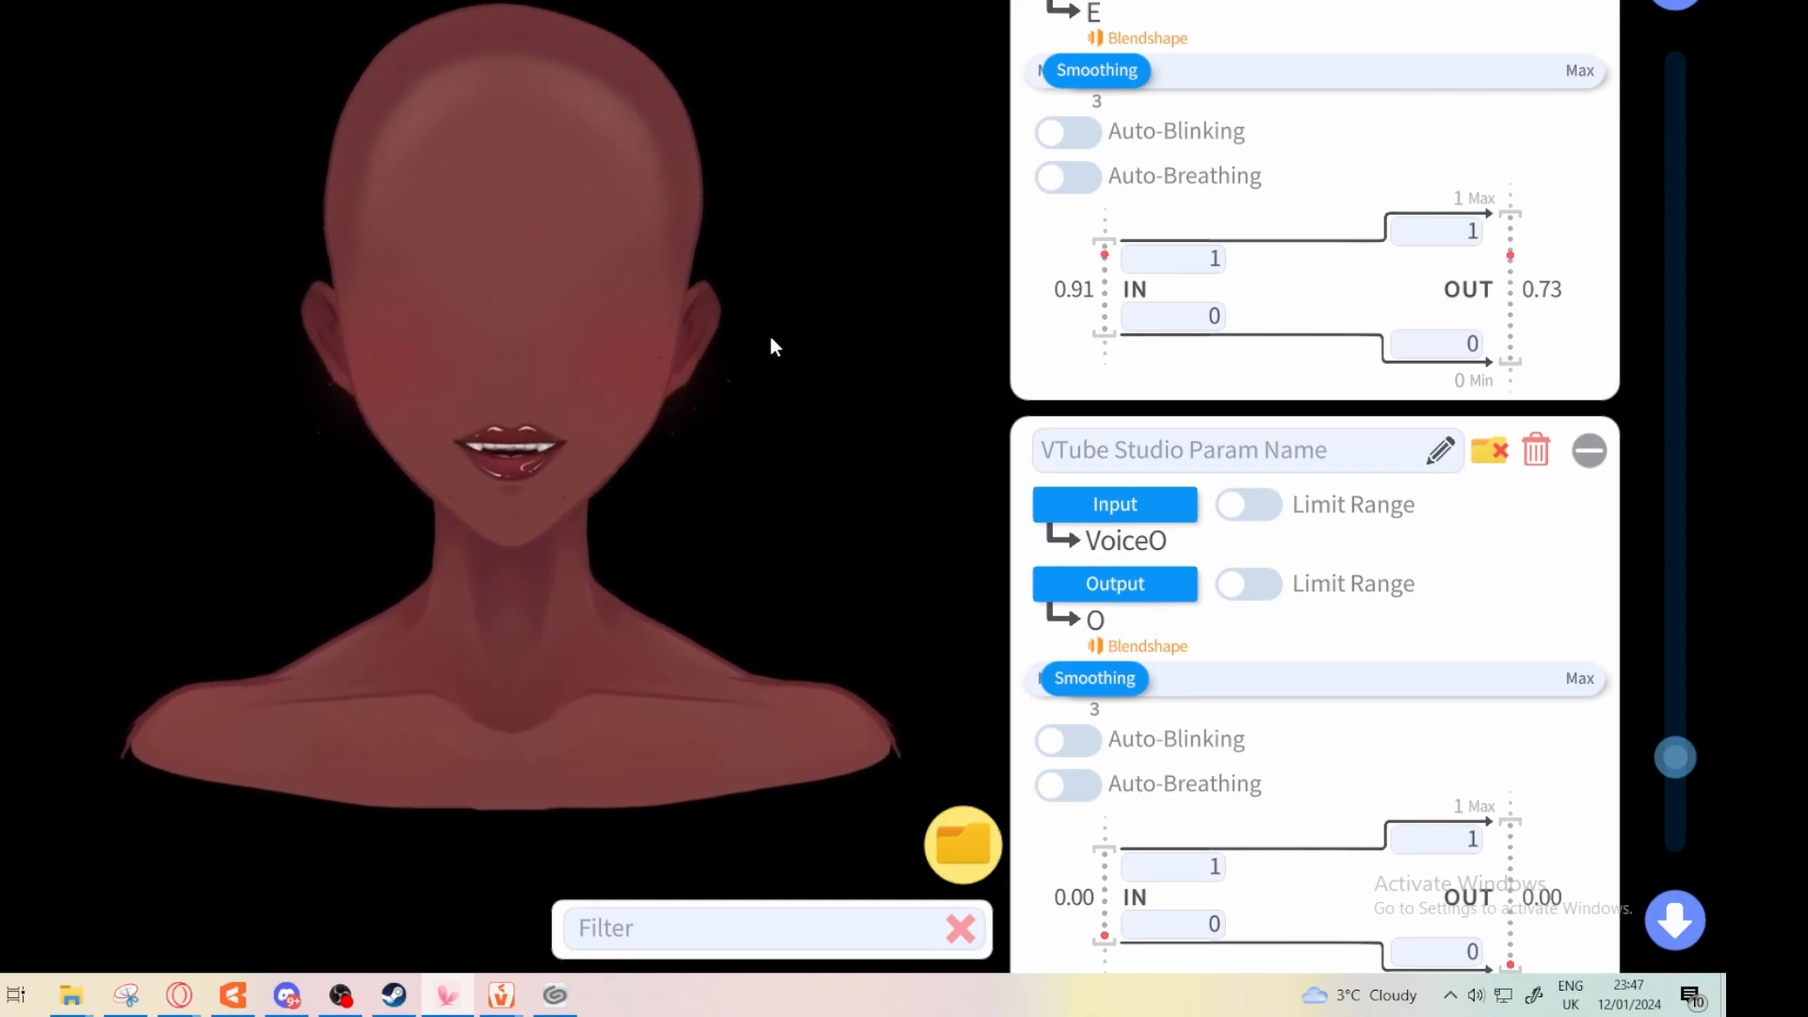
pyautogui.scroll(-6, 1384, 625)
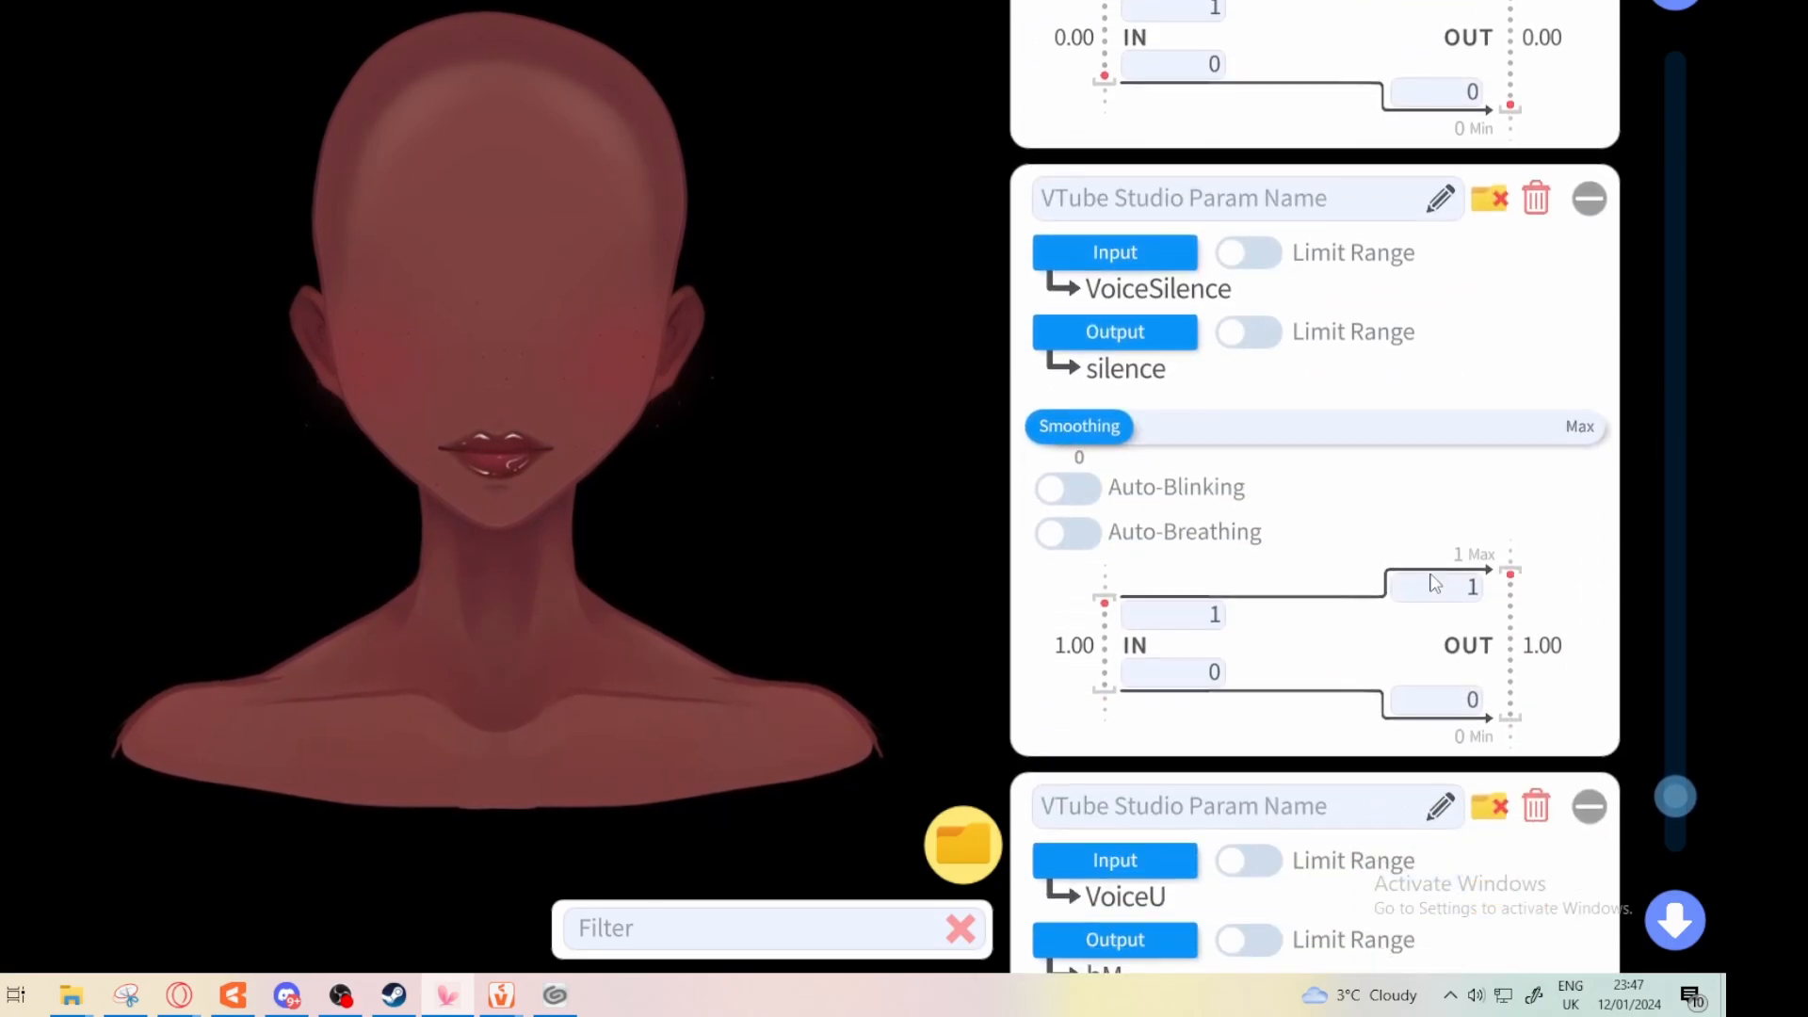
pyautogui.scroll(5, 1145, 387)
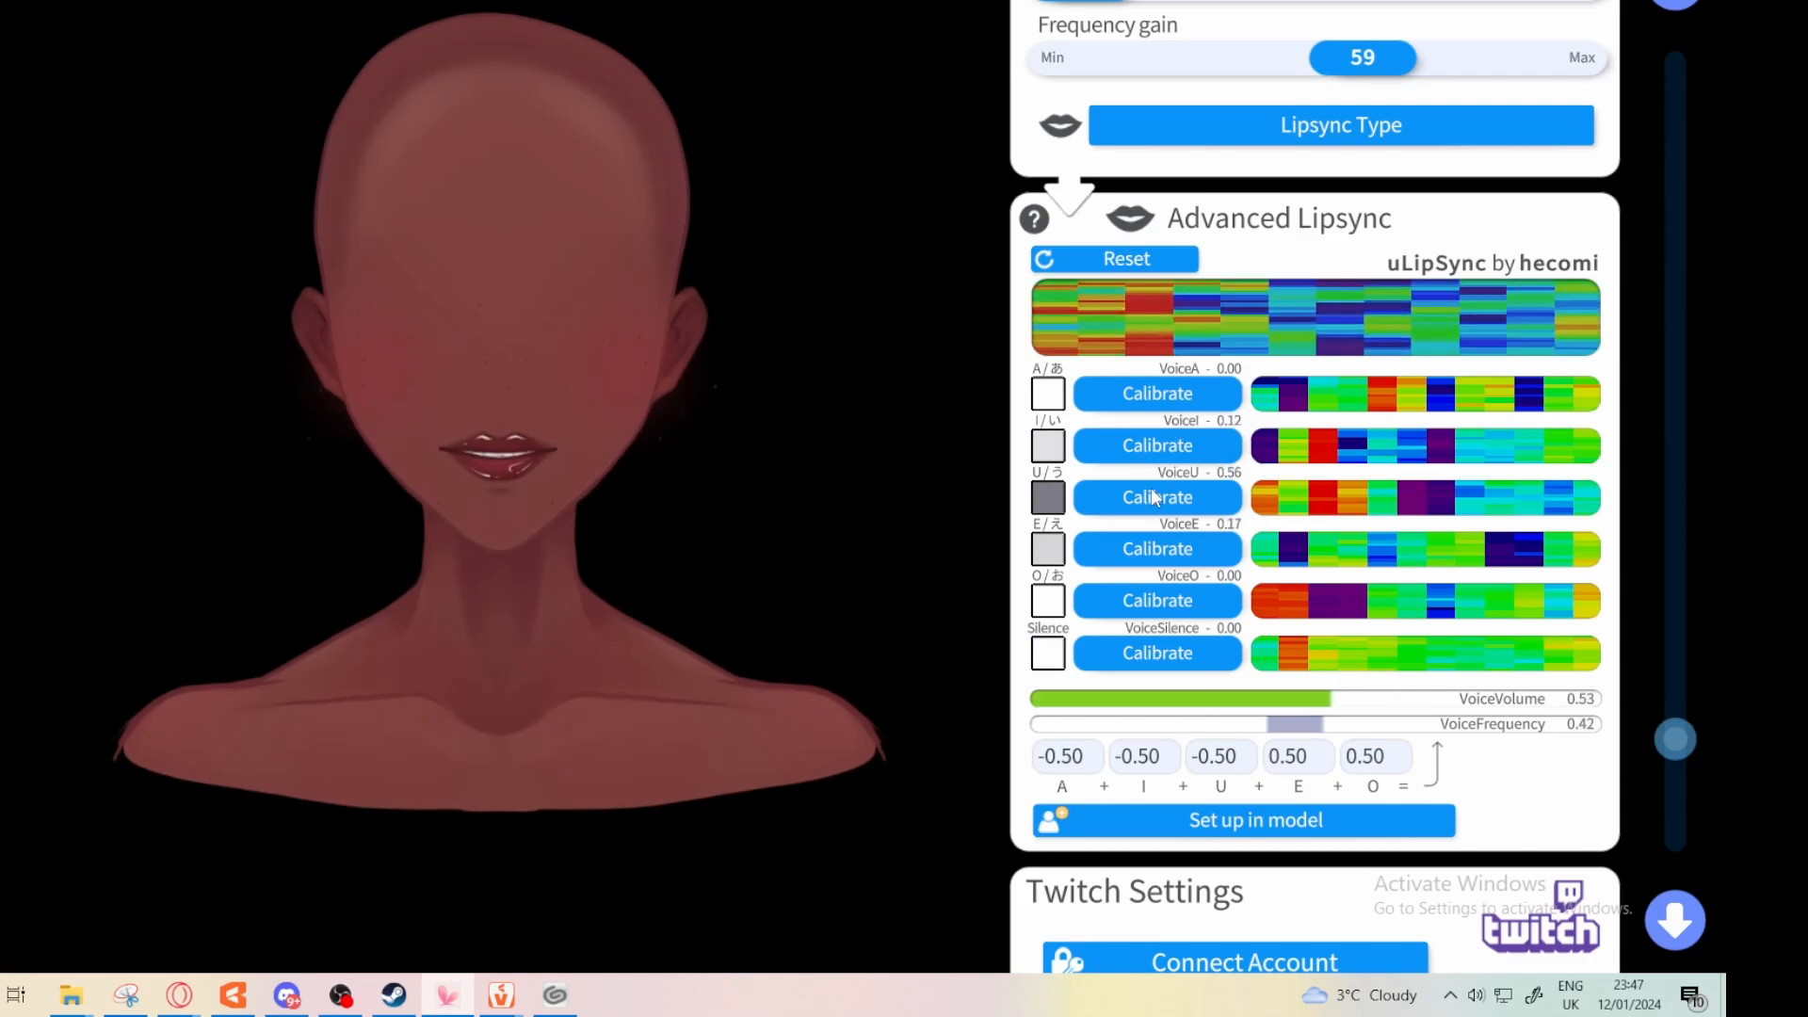
pyautogui.click(1129, 456)
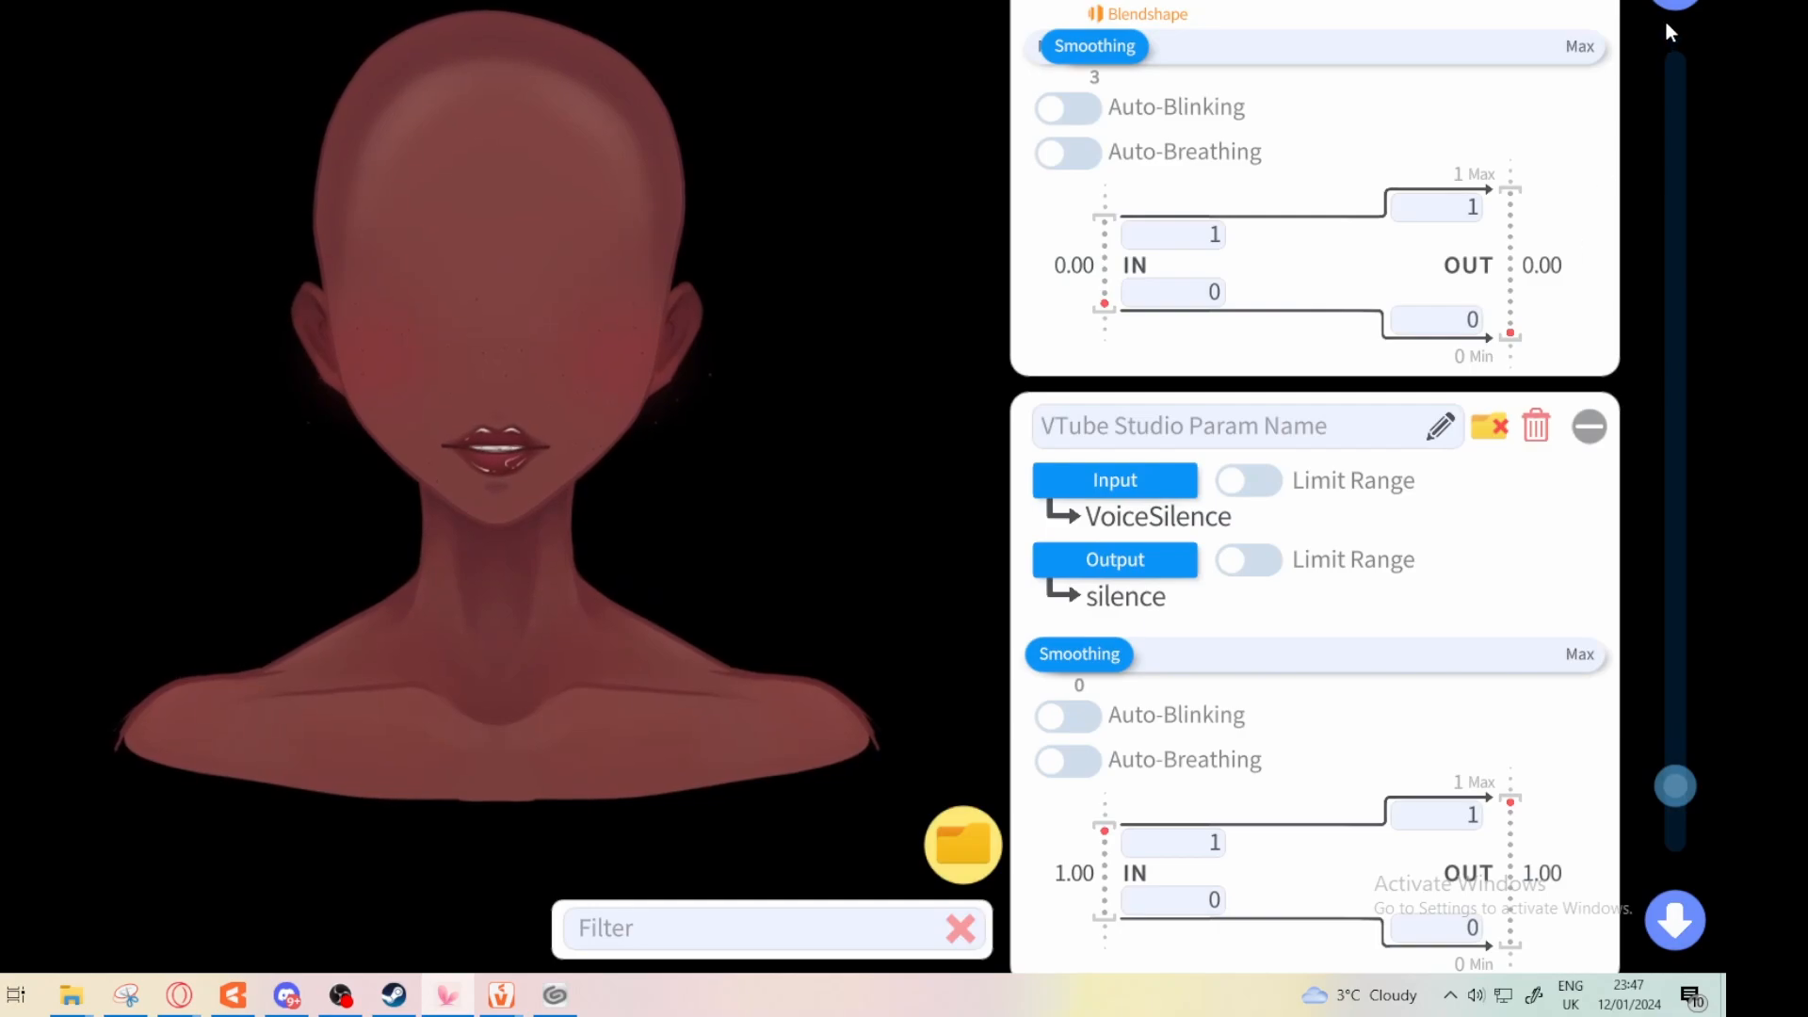
# Filter the face tracking inputs for "i" and set the F blendshape parameter's input to VoiceI
pyautogui.click(1682, 934)
pyautogui.scroll(3, 1314, 433)
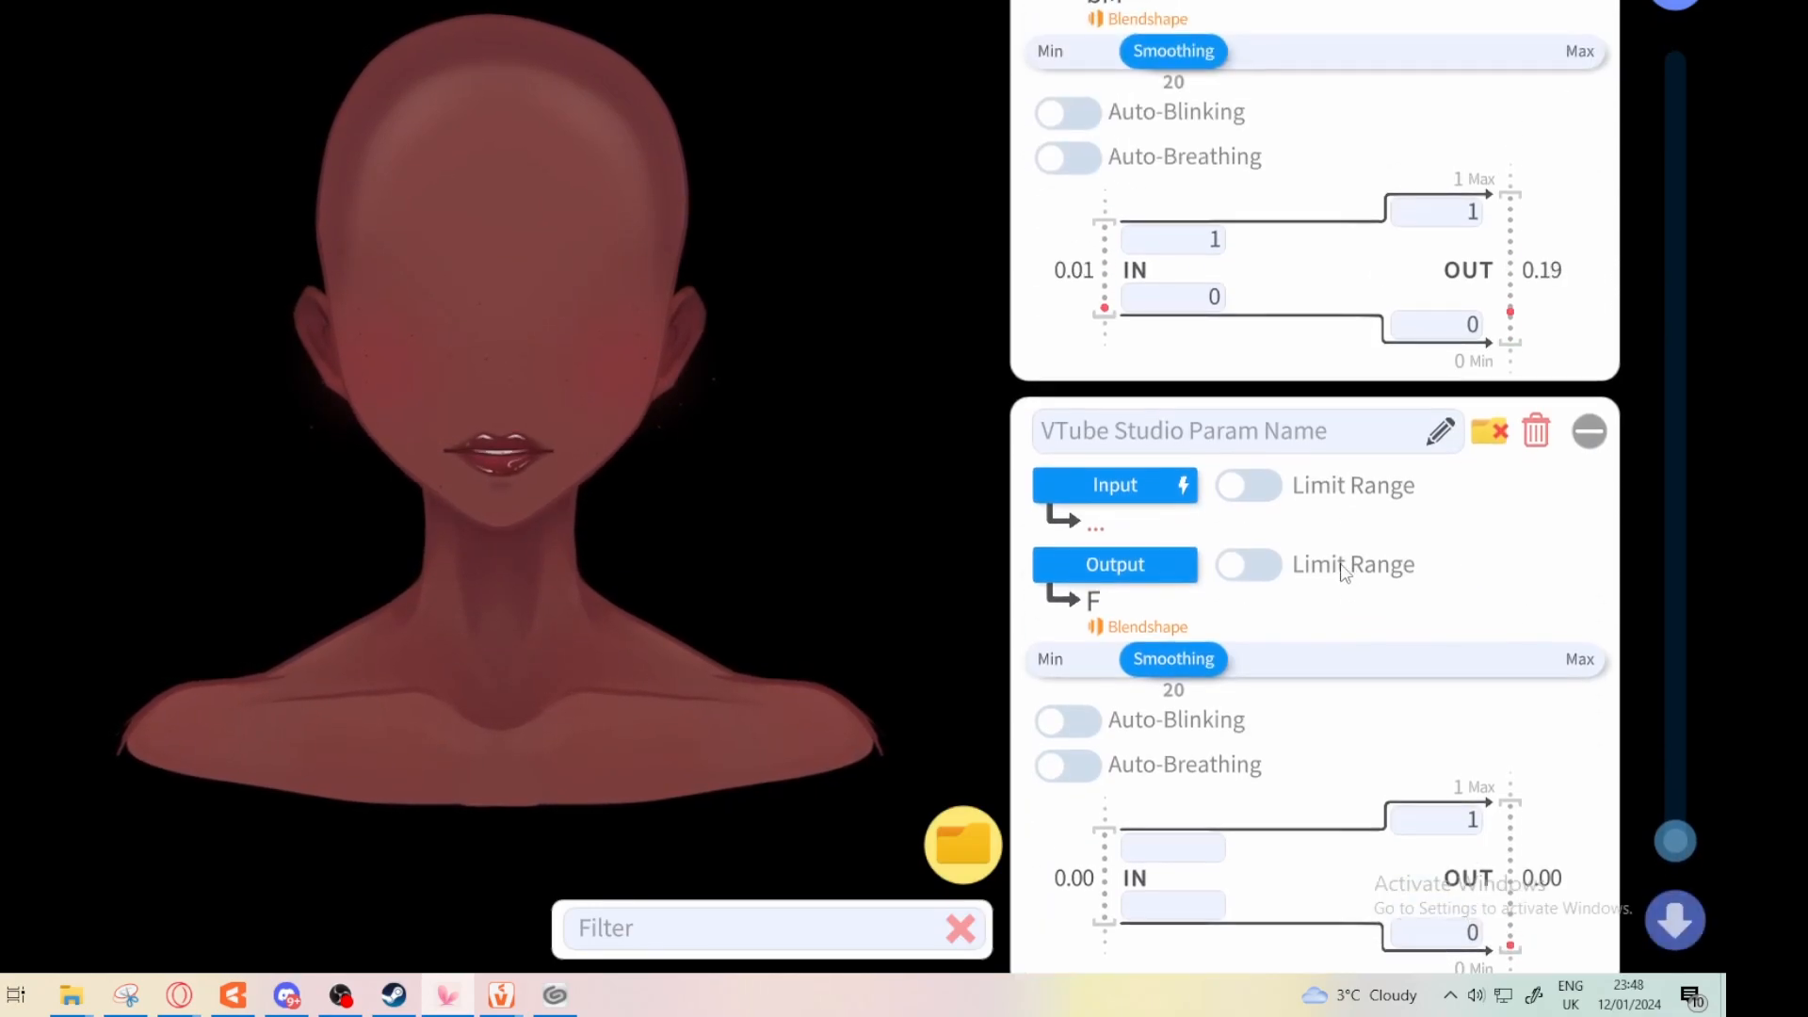
pyautogui.click(1160, 536)
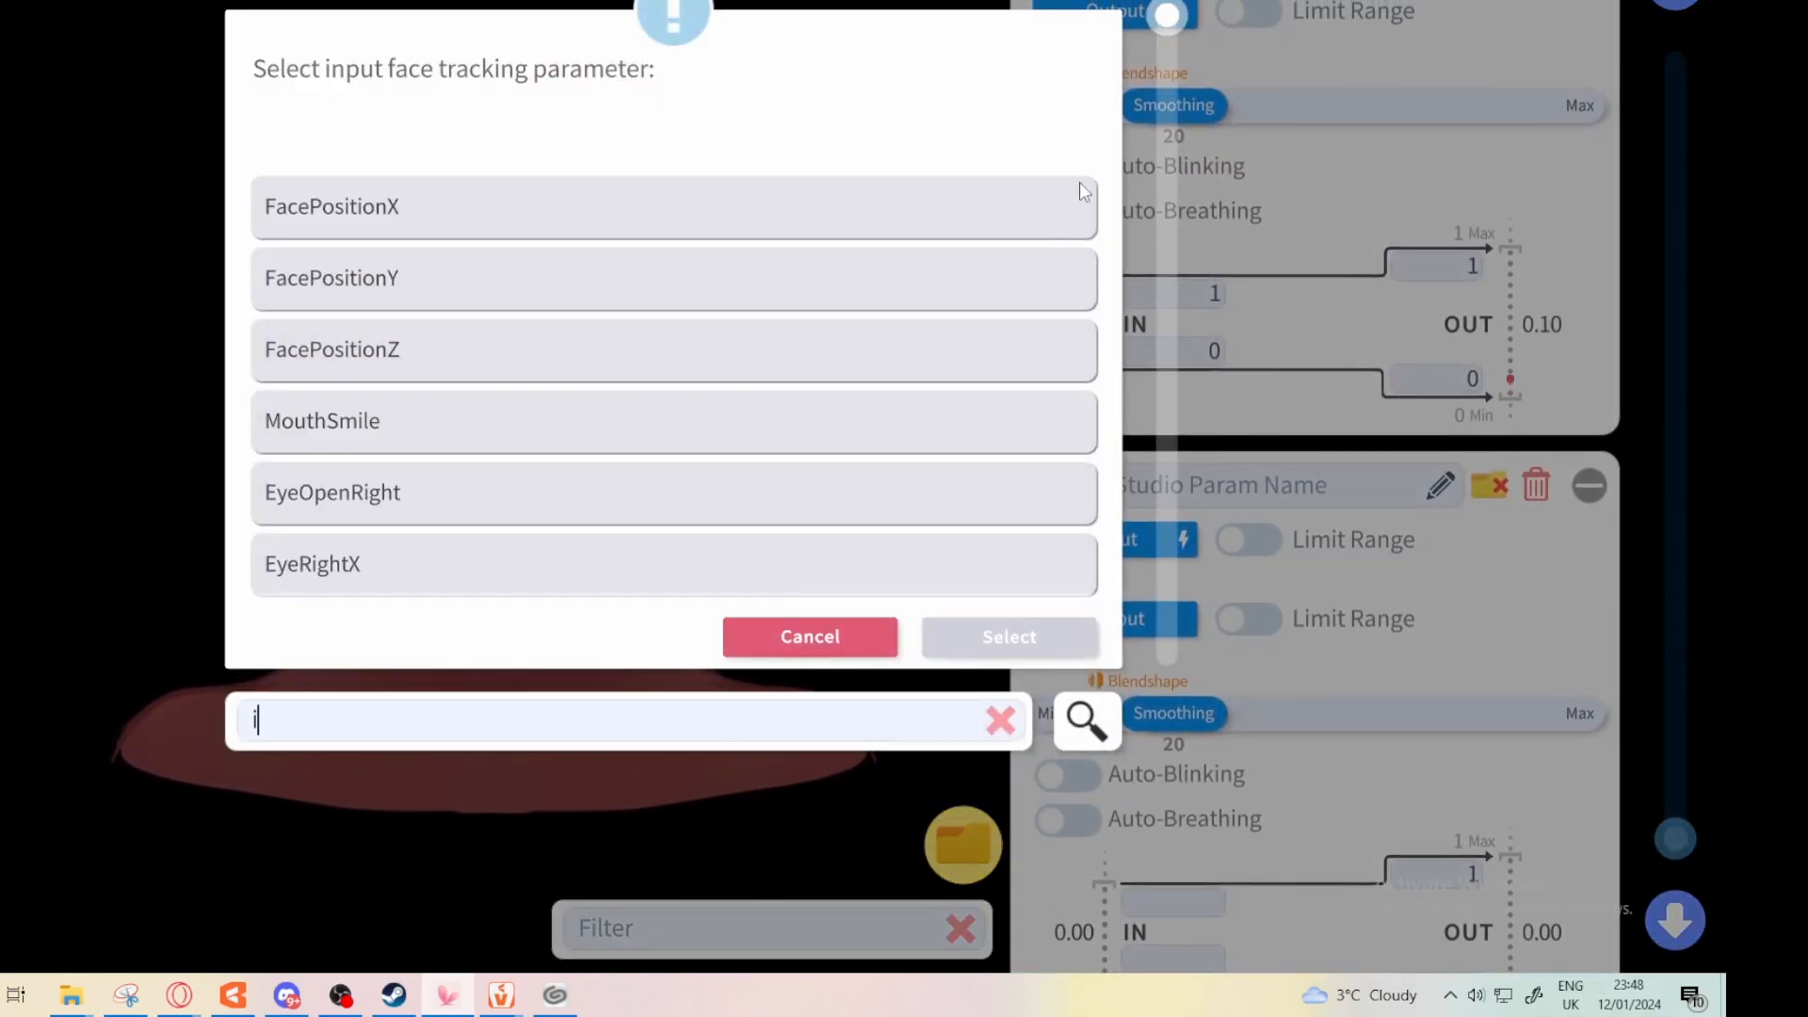
pyautogui.scroll(-10, 1083, 191)
pyautogui.scroll(1, 848, 518)
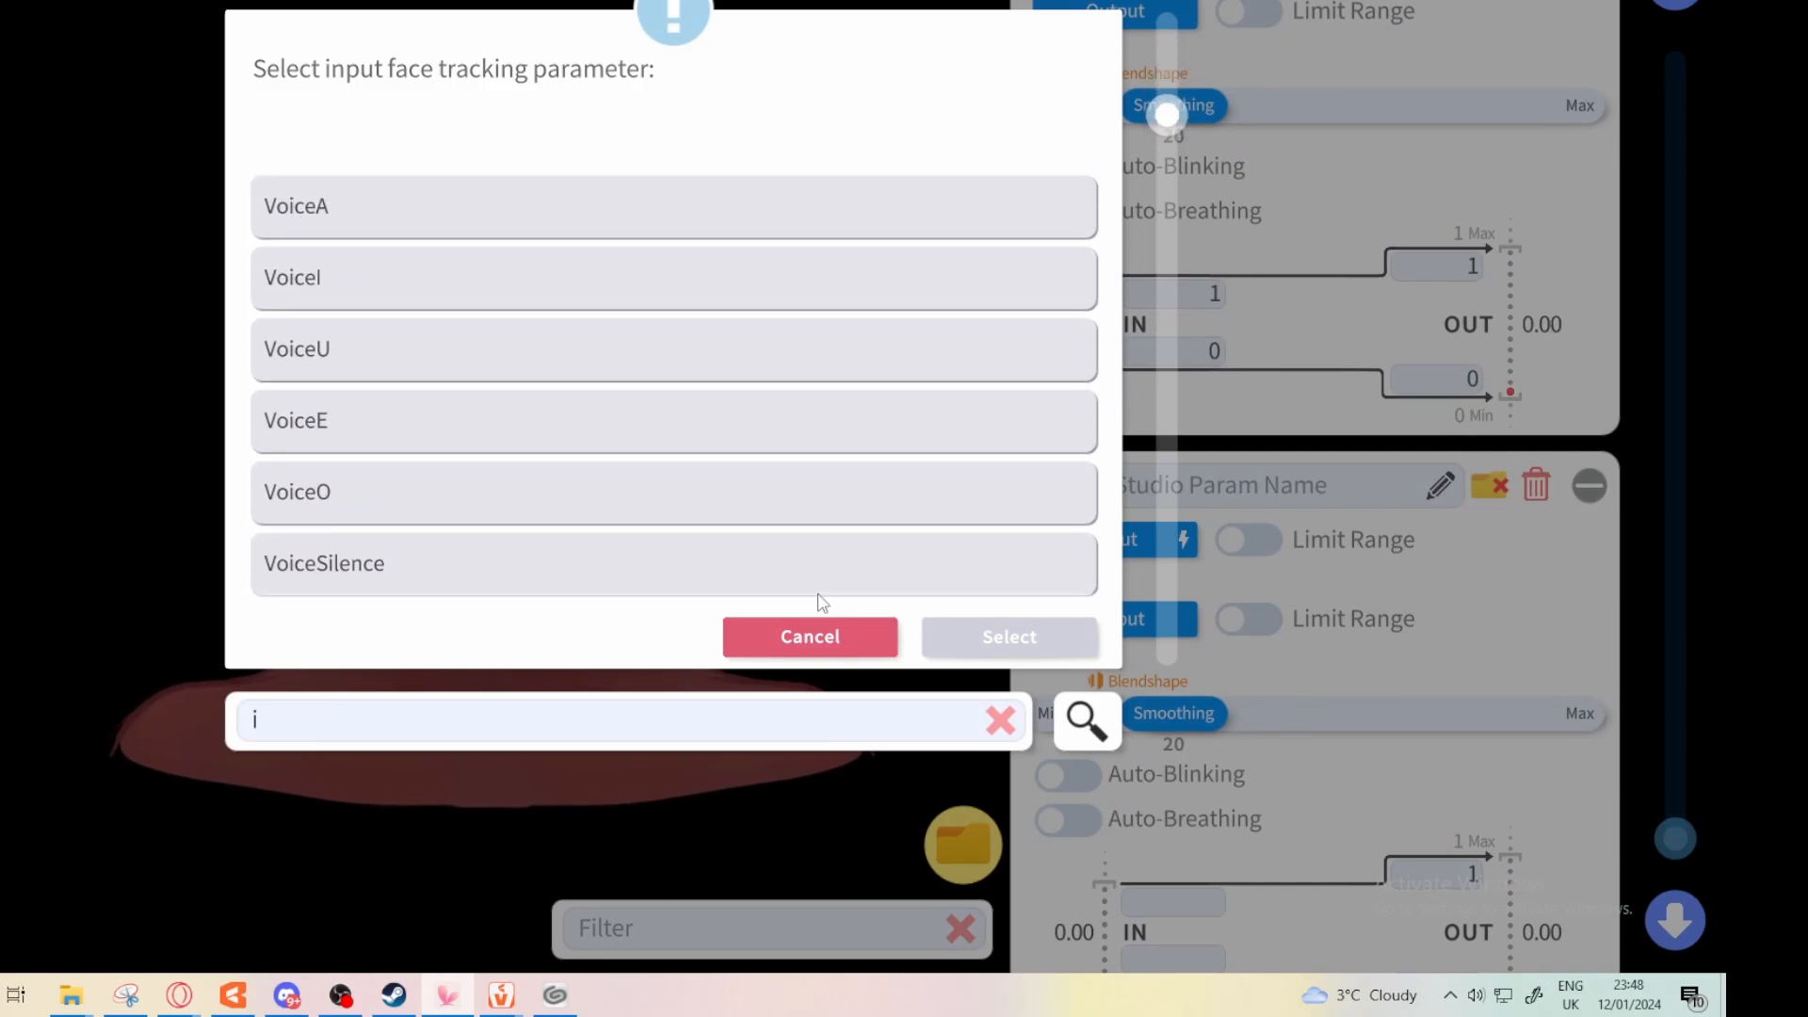
pyautogui.click(480, 299)
pyautogui.click(1008, 637)
# Delete the VoiceI parameter that drives the I blendshape
pyautogui.scroll(8, 1441, 680)
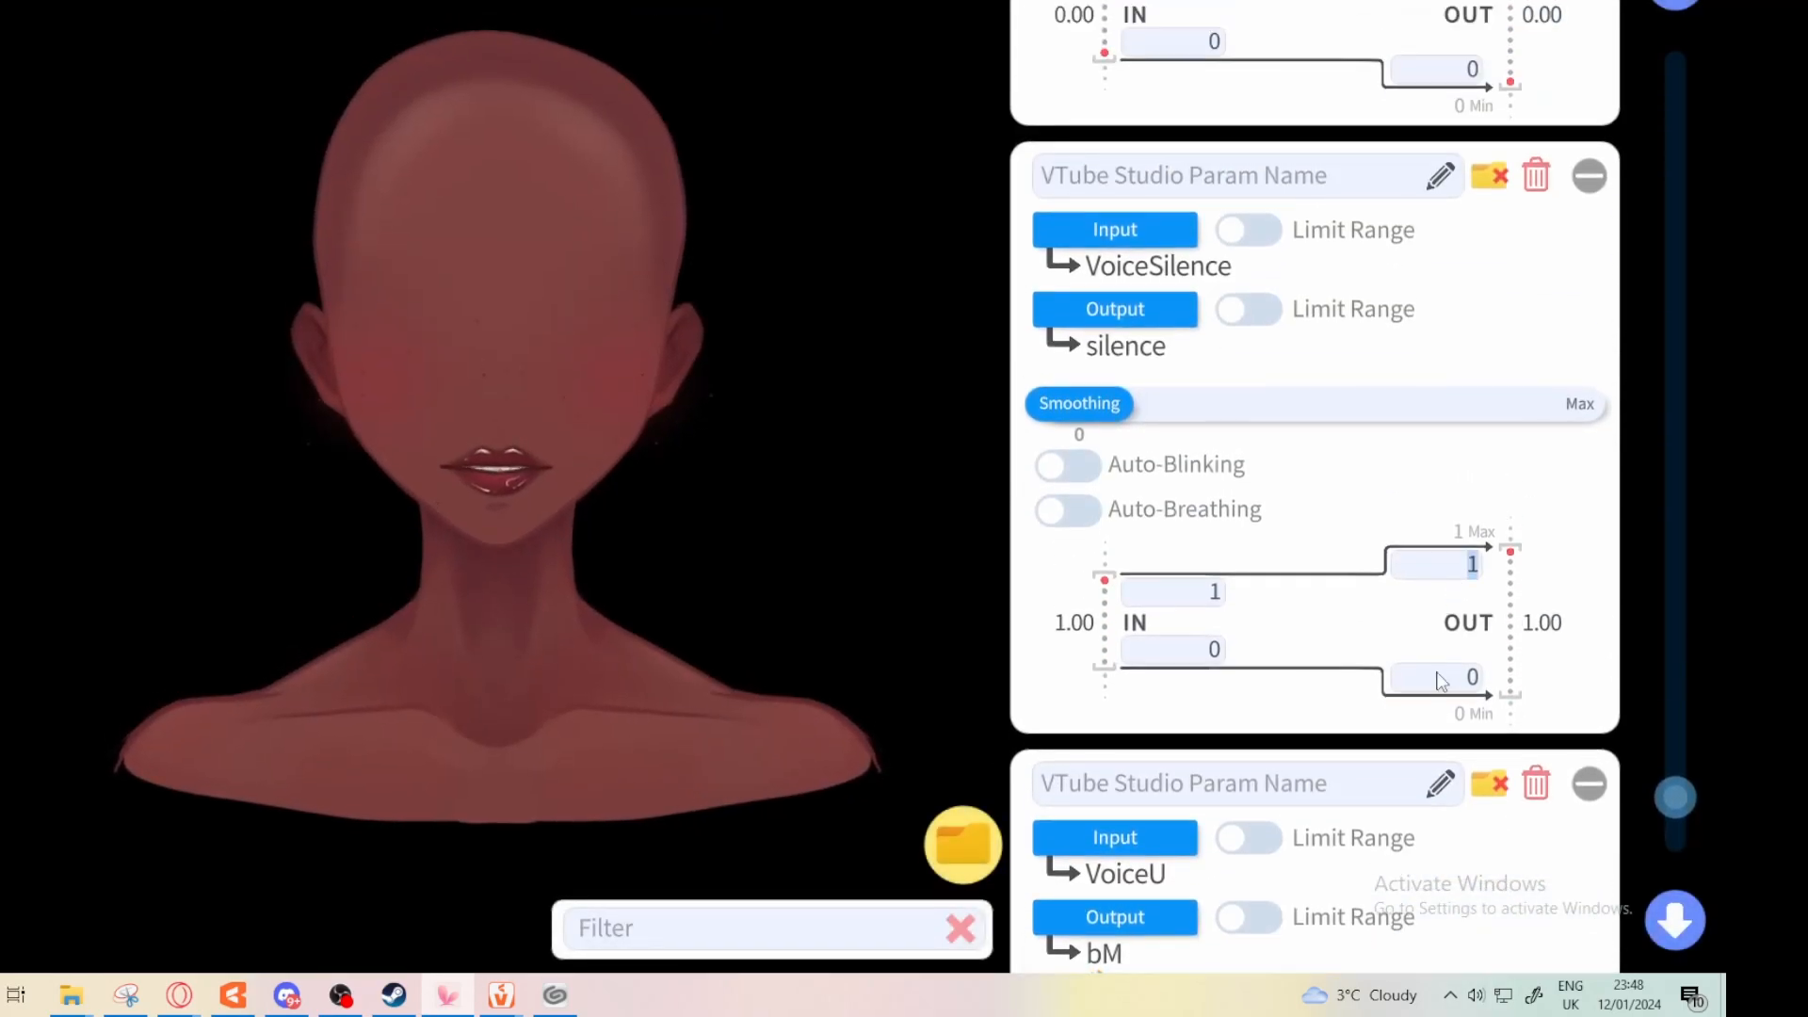
pyautogui.scroll(10, 1441, 680)
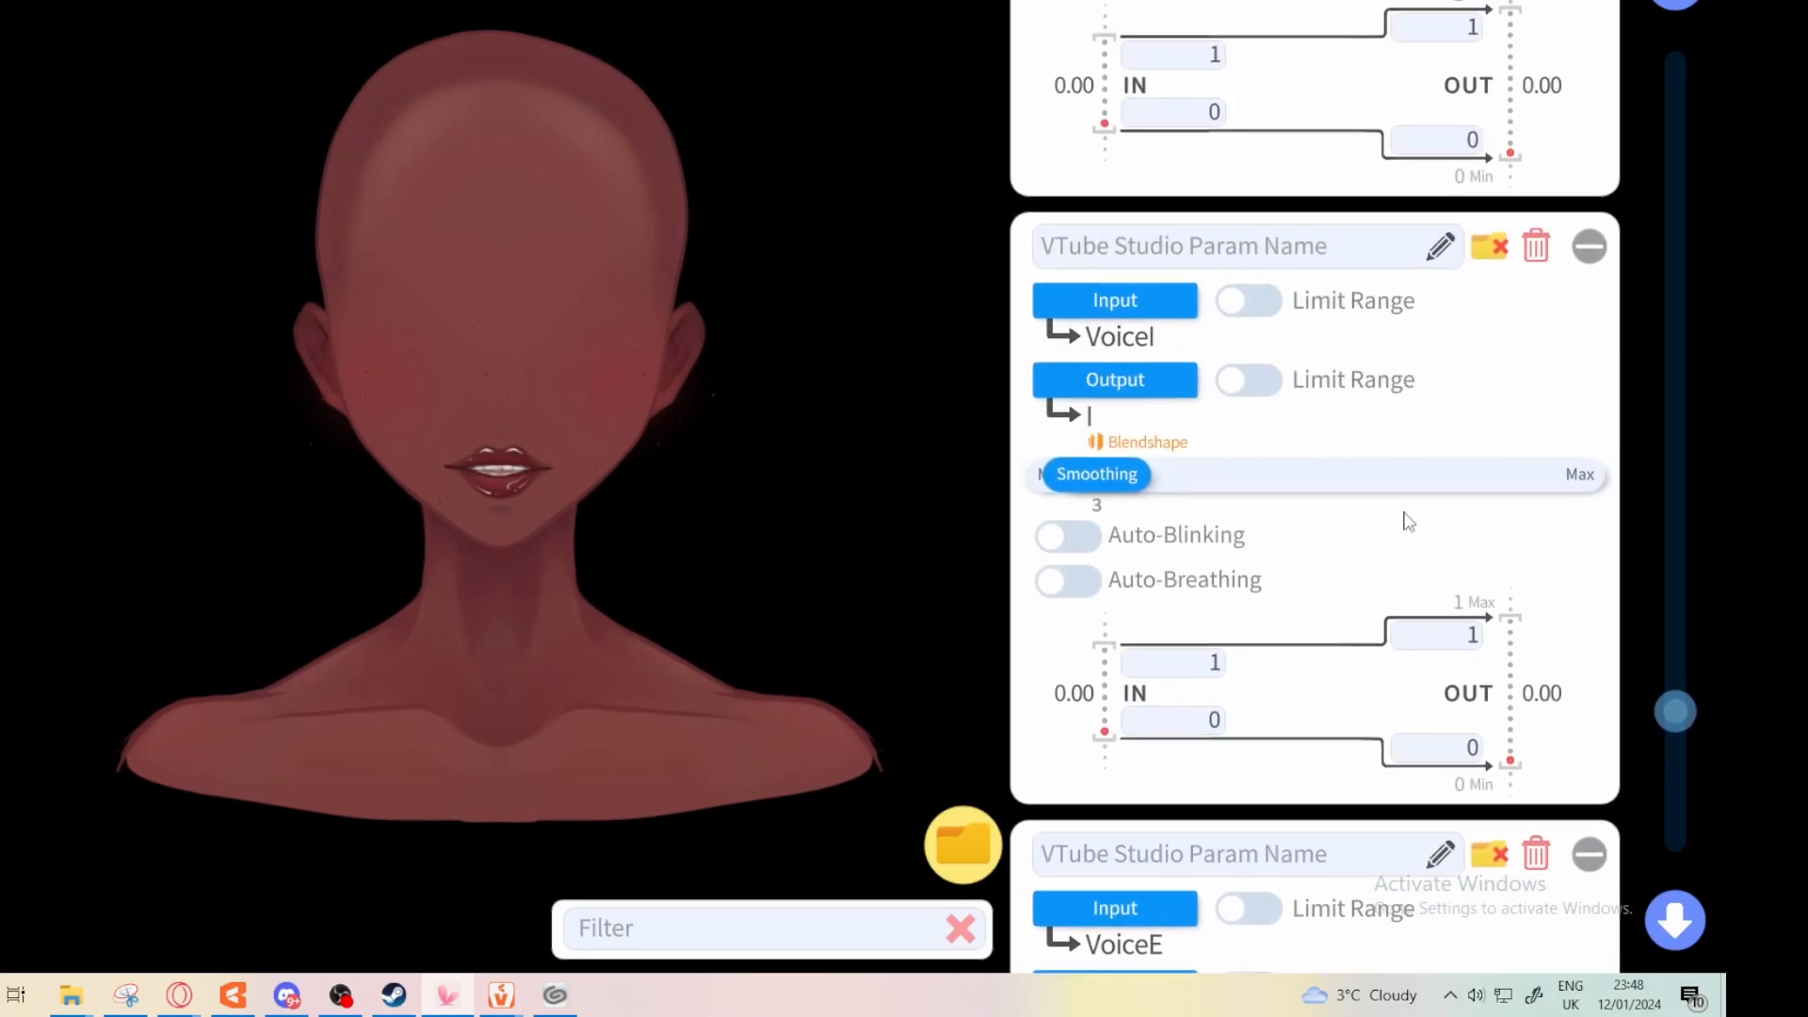
pyautogui.scroll(3, 1408, 521)
# Set the smoothing of the F blendshape parameter to 2 and of the bM blendshape parameter to 4
pyautogui.scroll(-15, 1541, 527)
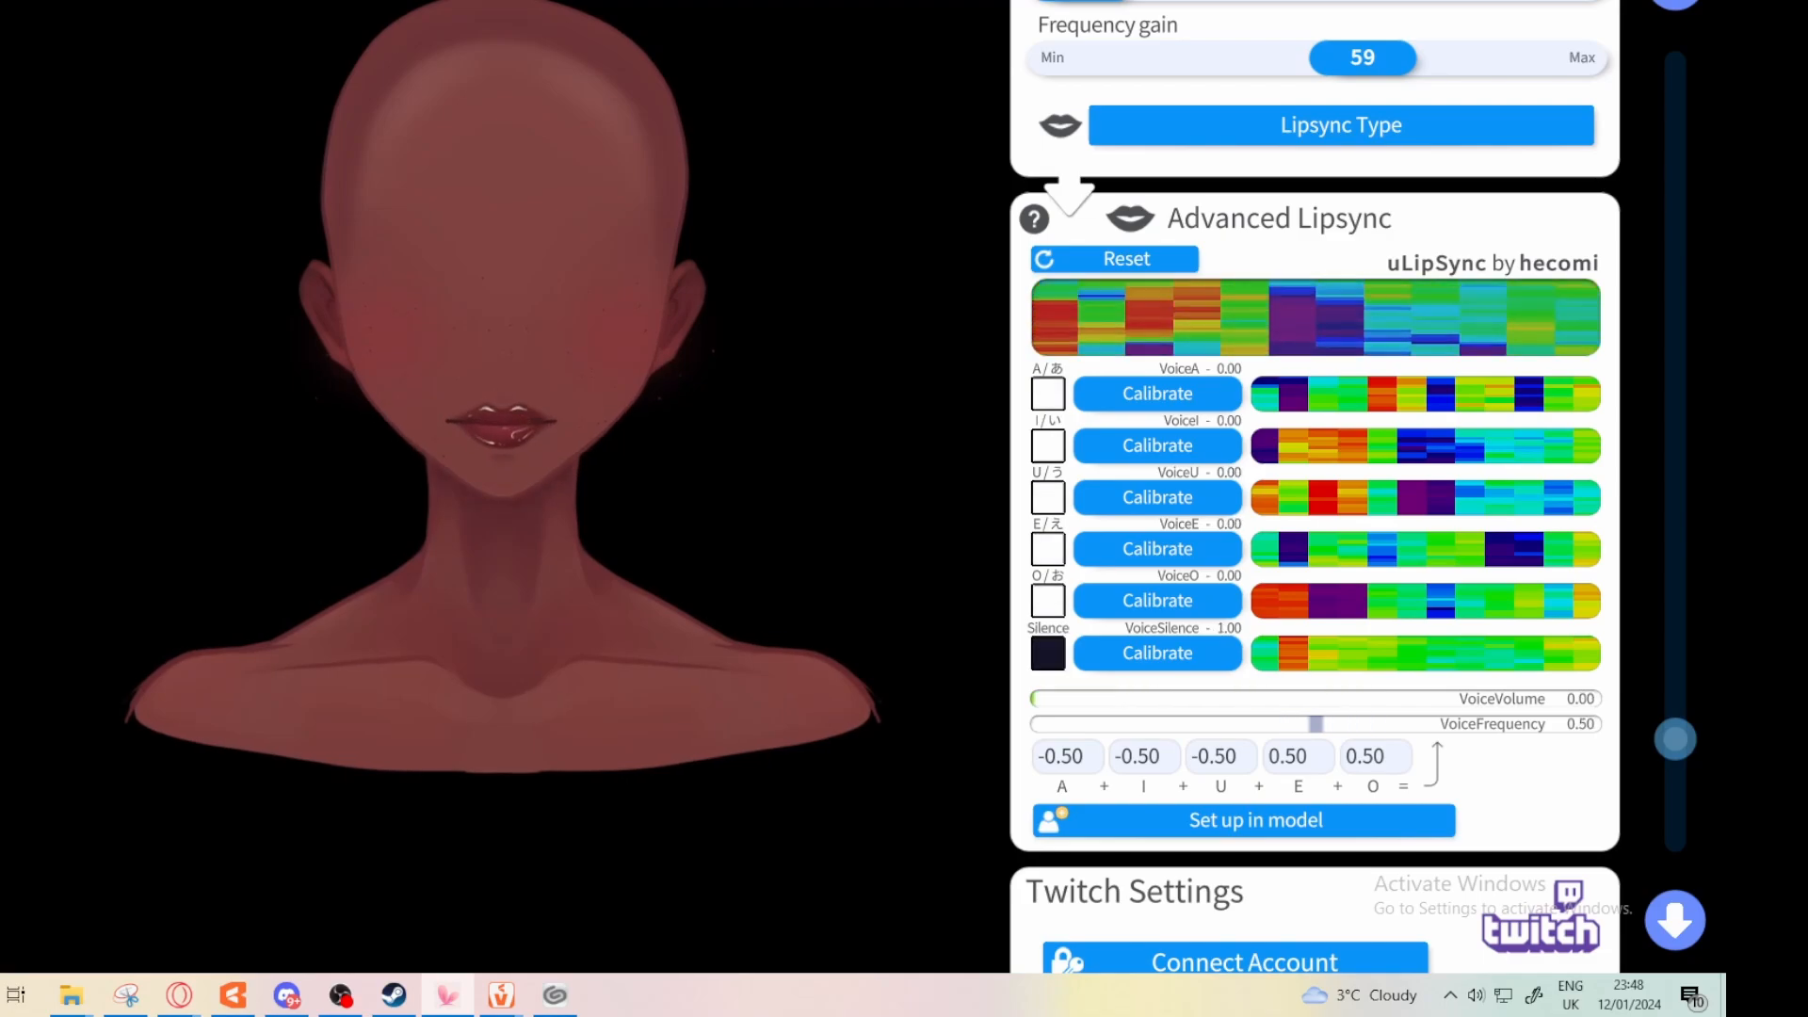
pyautogui.scroll(10, 1126, 252)
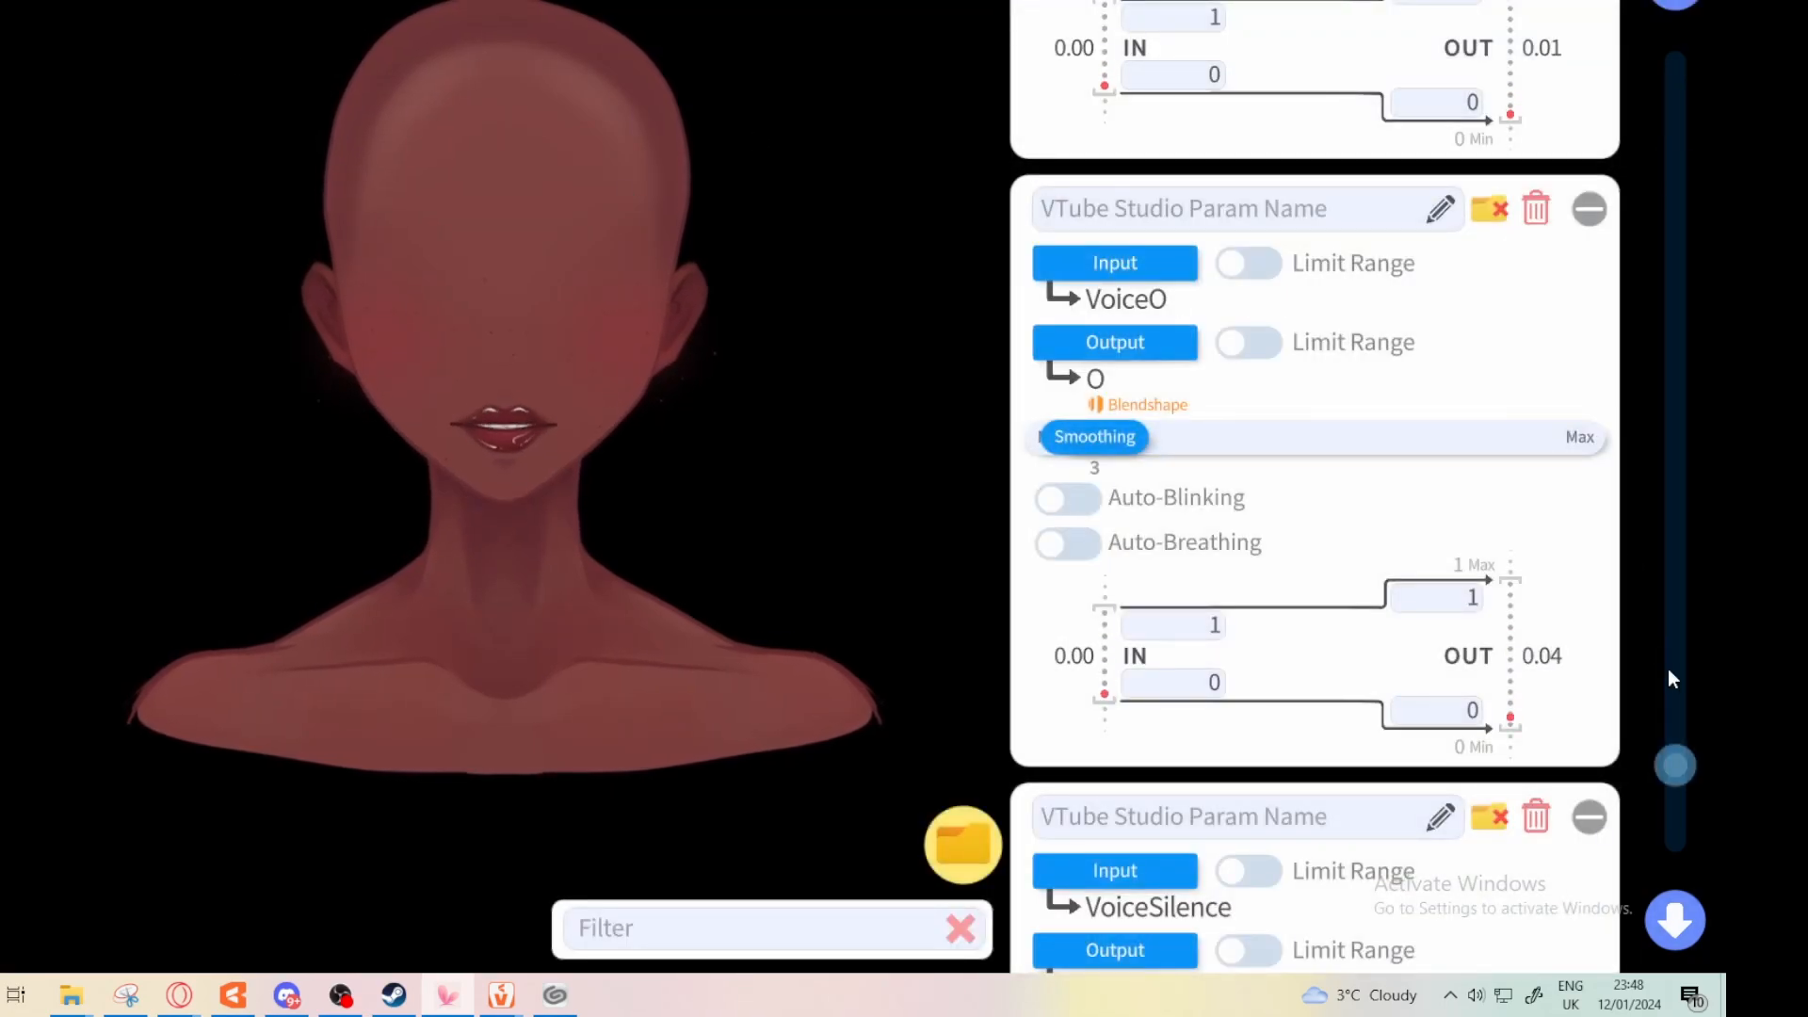
pyautogui.moveTo(1674, 765); pyautogui.dragTo(1652, 844)
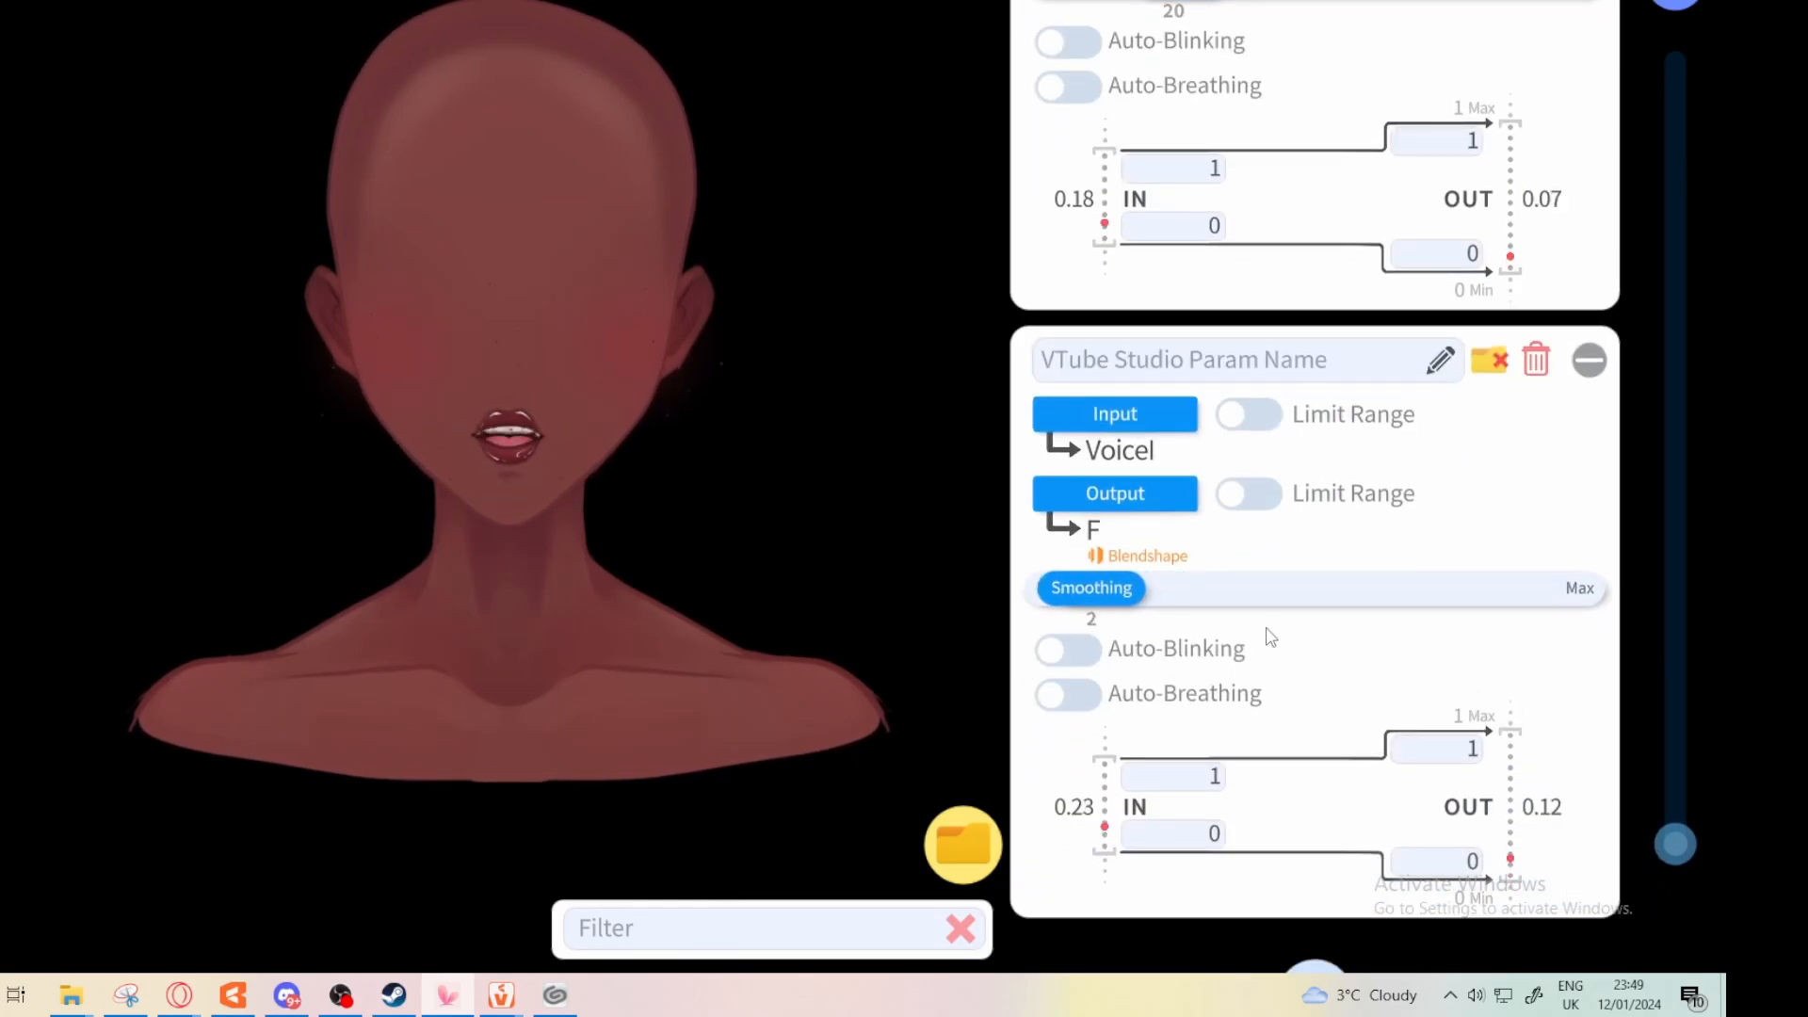
pyautogui.scroll(4, 1316, 396)
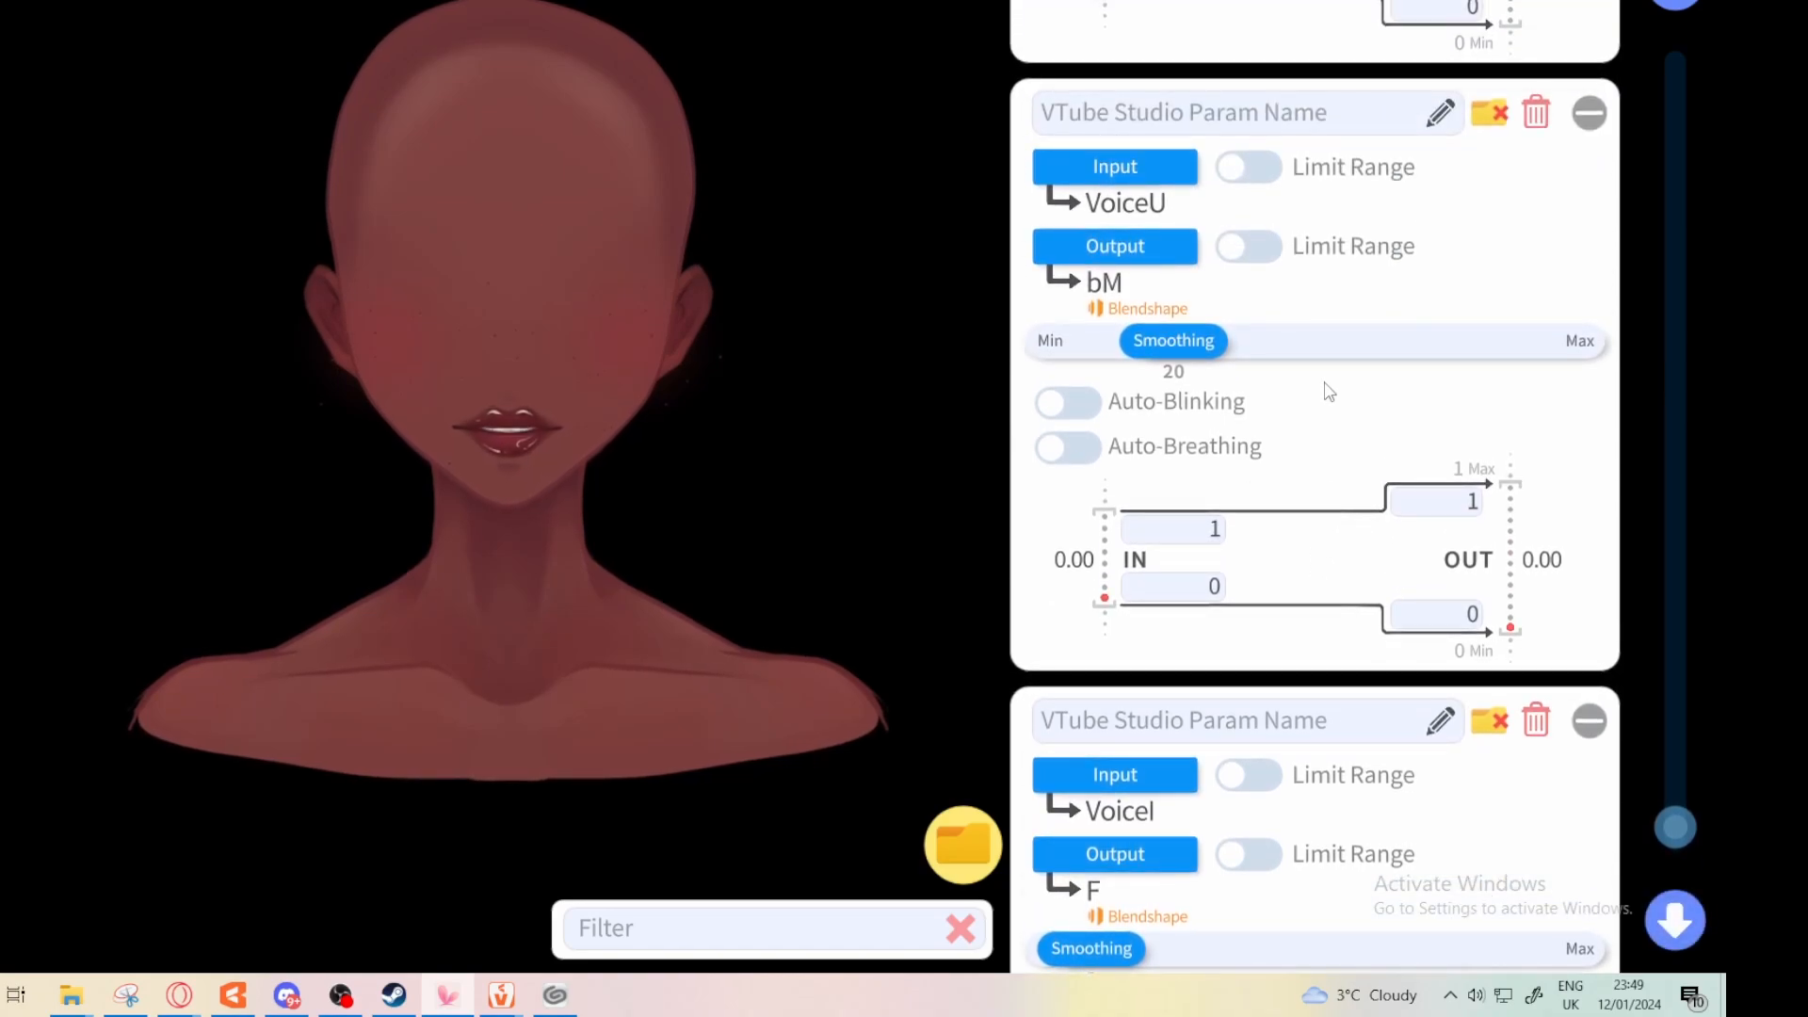
pyautogui.scroll(-2, 1341, 452)
pyautogui.scroll(5, 1442, 214)
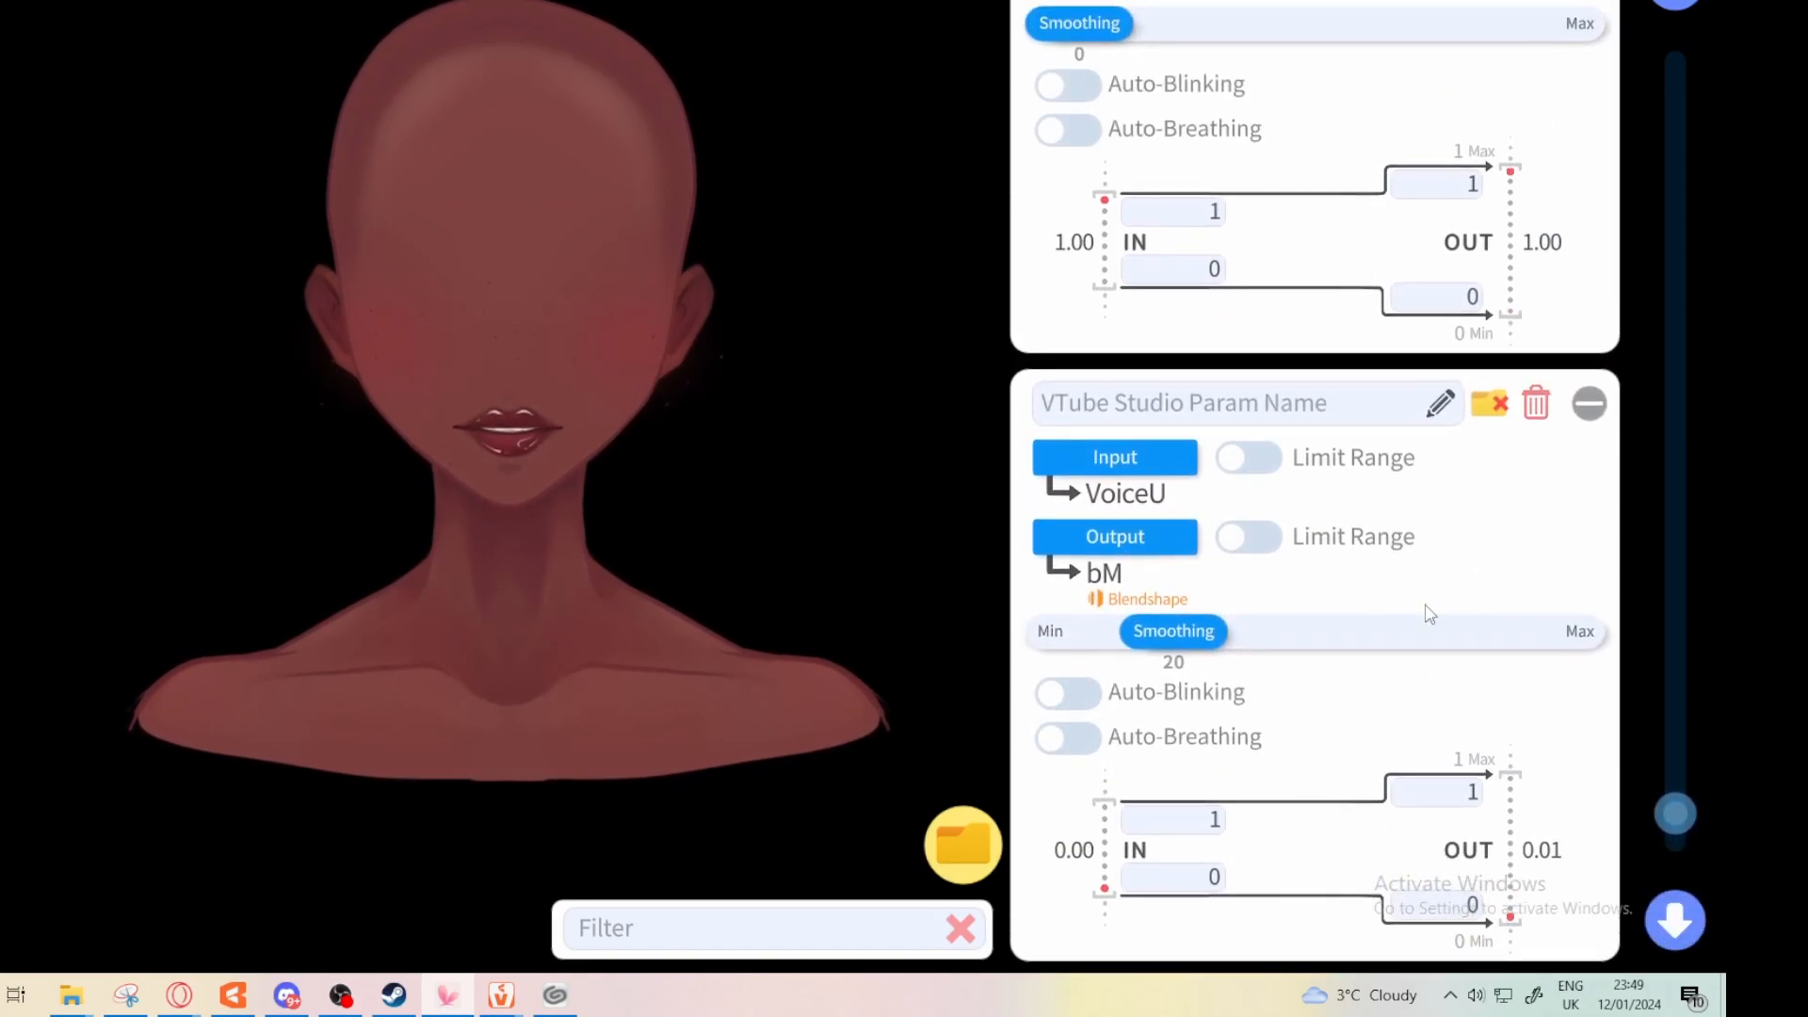
pyautogui.moveTo(1188, 658); pyautogui.dragTo(1139, 678)
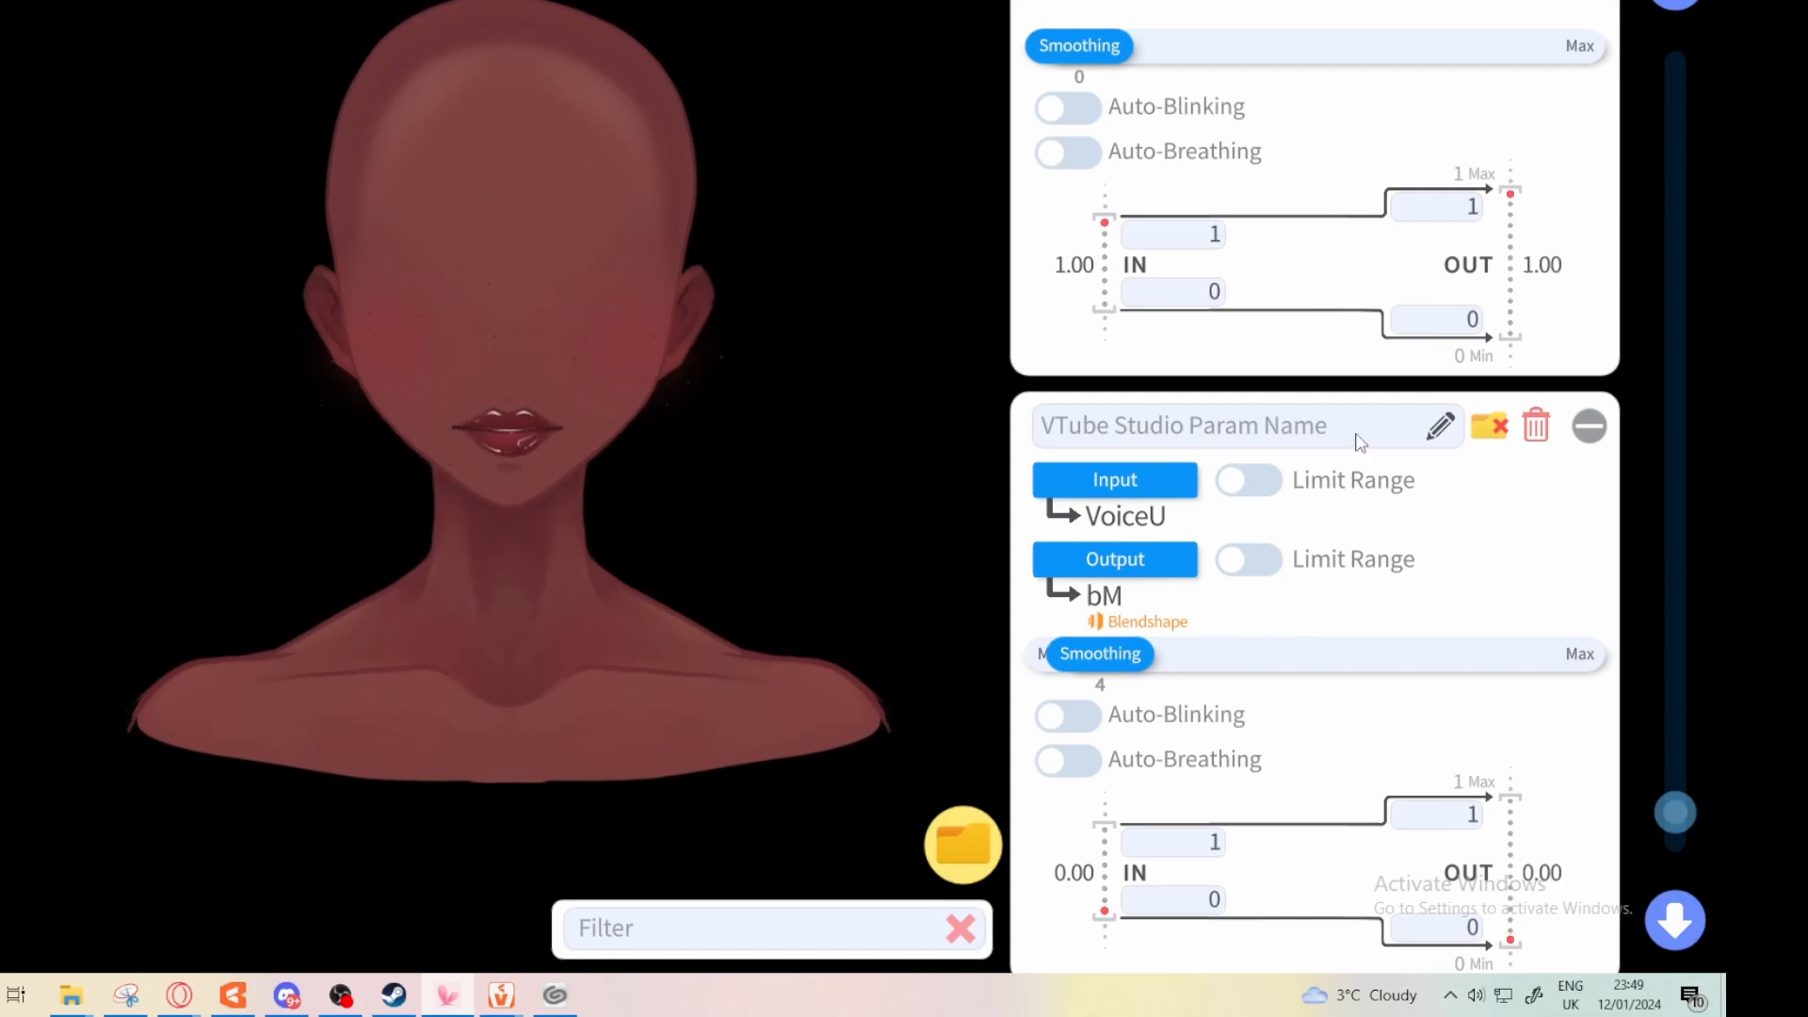
# Examine how the jawopen parameter and its neighbouring mouth parameter respond to the VoiceVolumePlusMouthOpen input
pyautogui.scroll(10, 1360, 442)
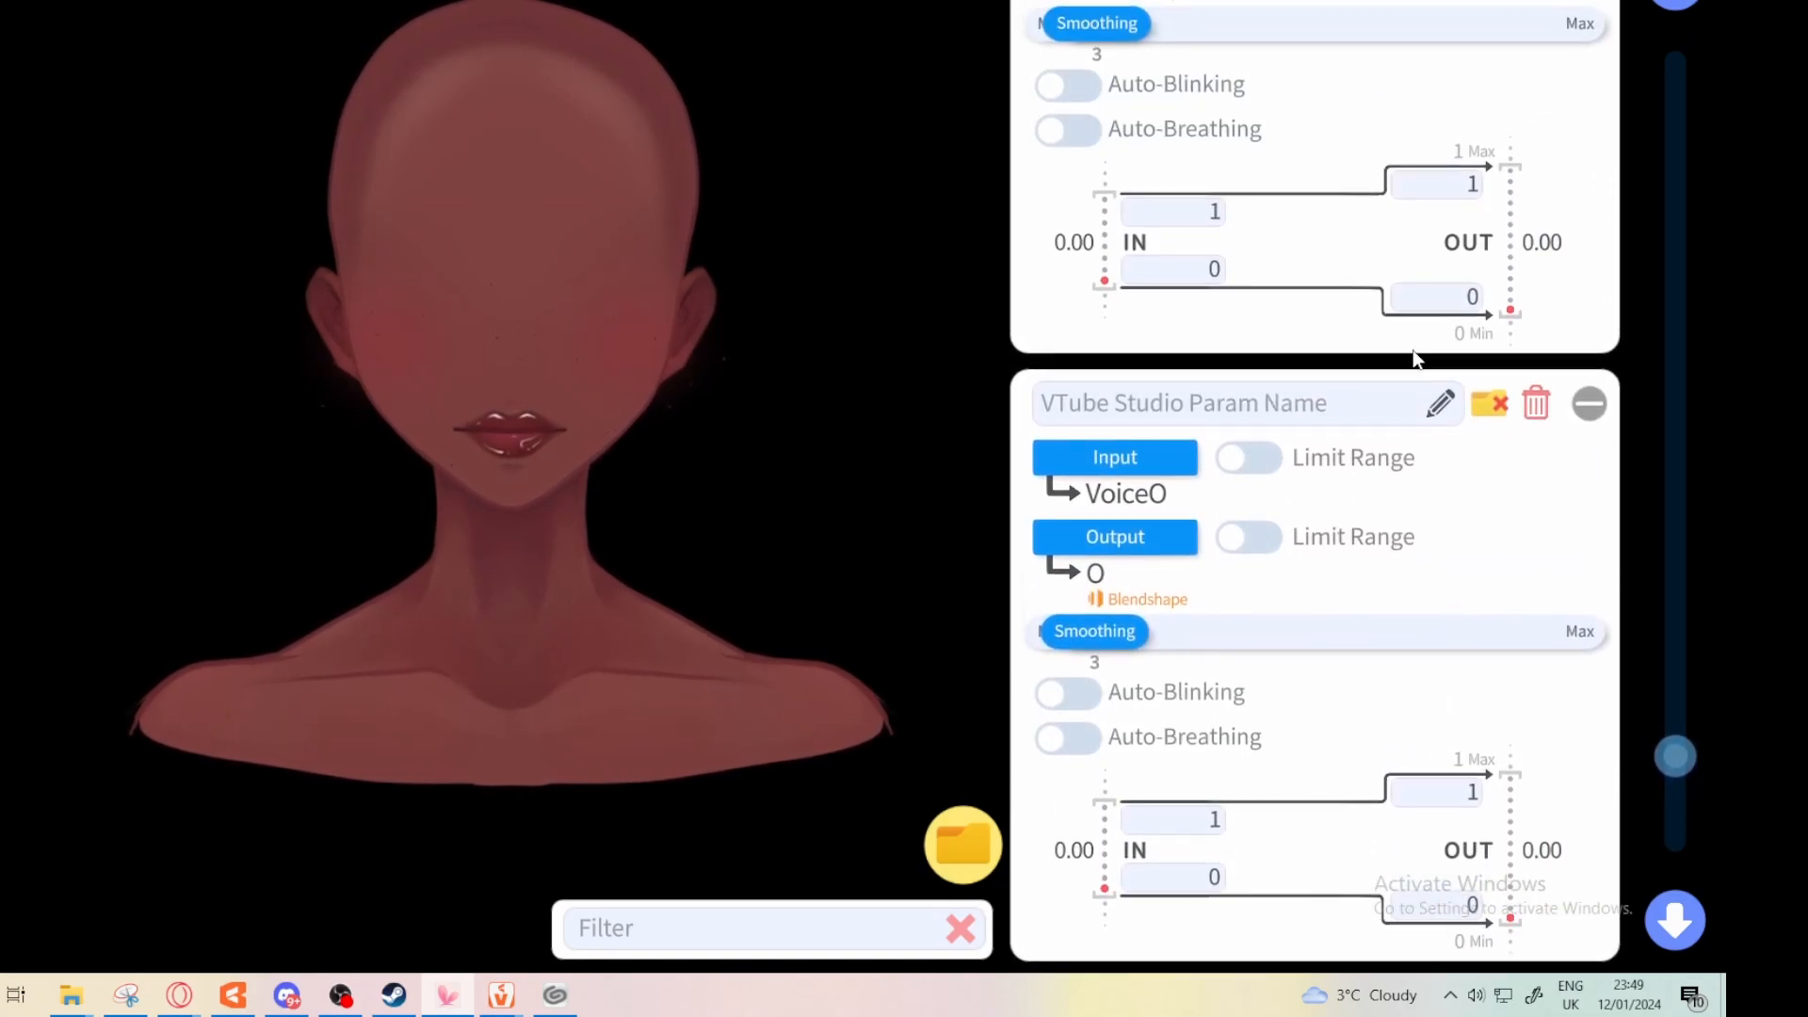
pyautogui.scroll(10, 1441, 424)
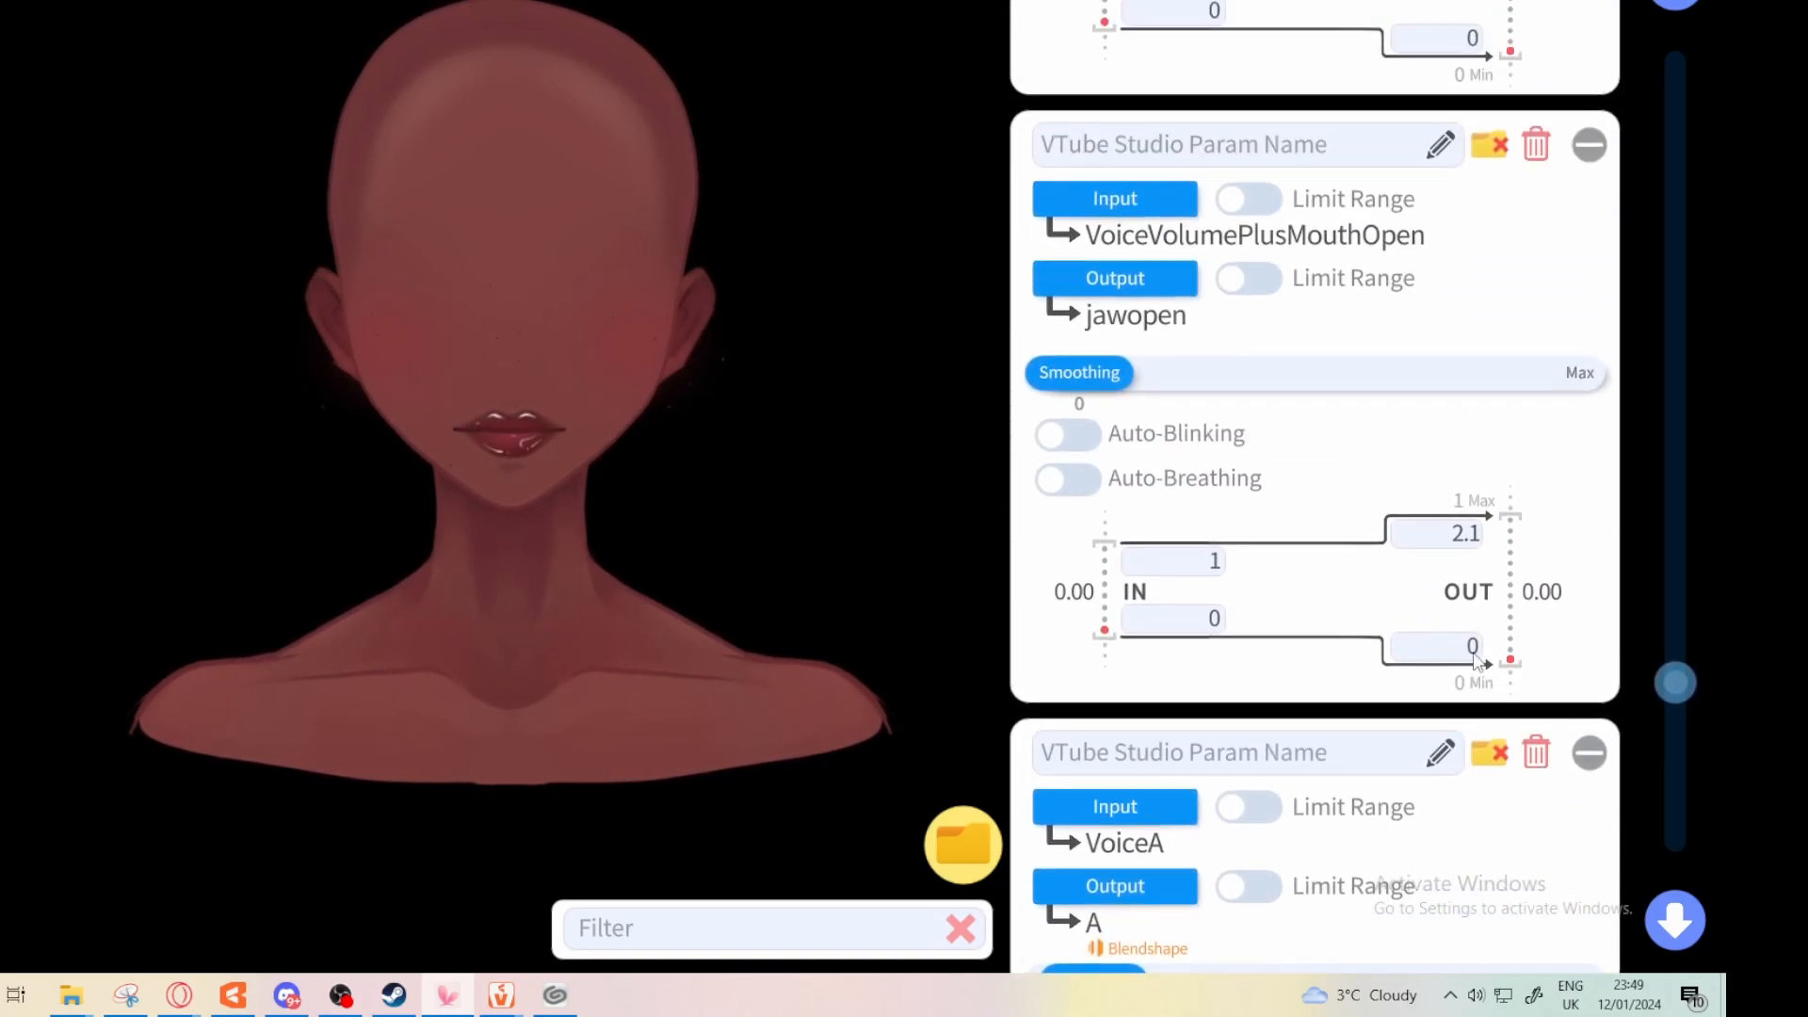
pyautogui.scroll(6, 1478, 650)
pyautogui.scroll(-5, 1456, 827)
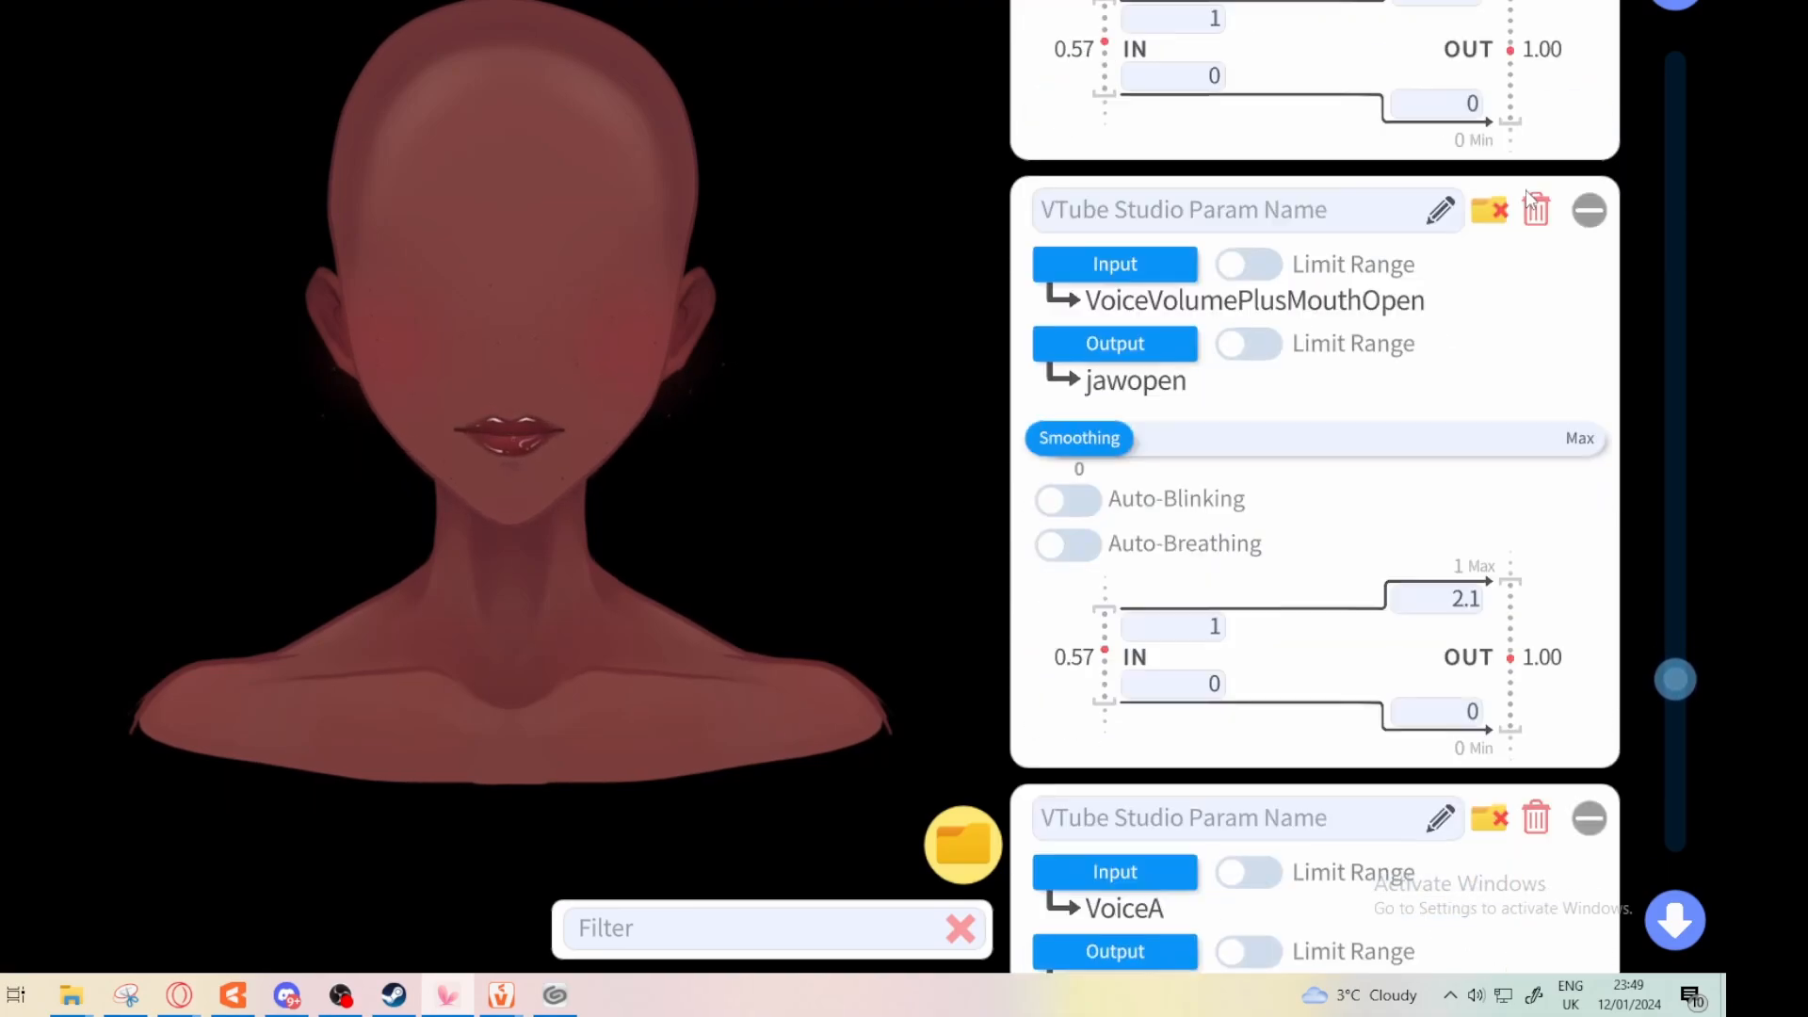
pyautogui.scroll(5, 1528, 200)
pyautogui.scroll(-5, 1503, 233)
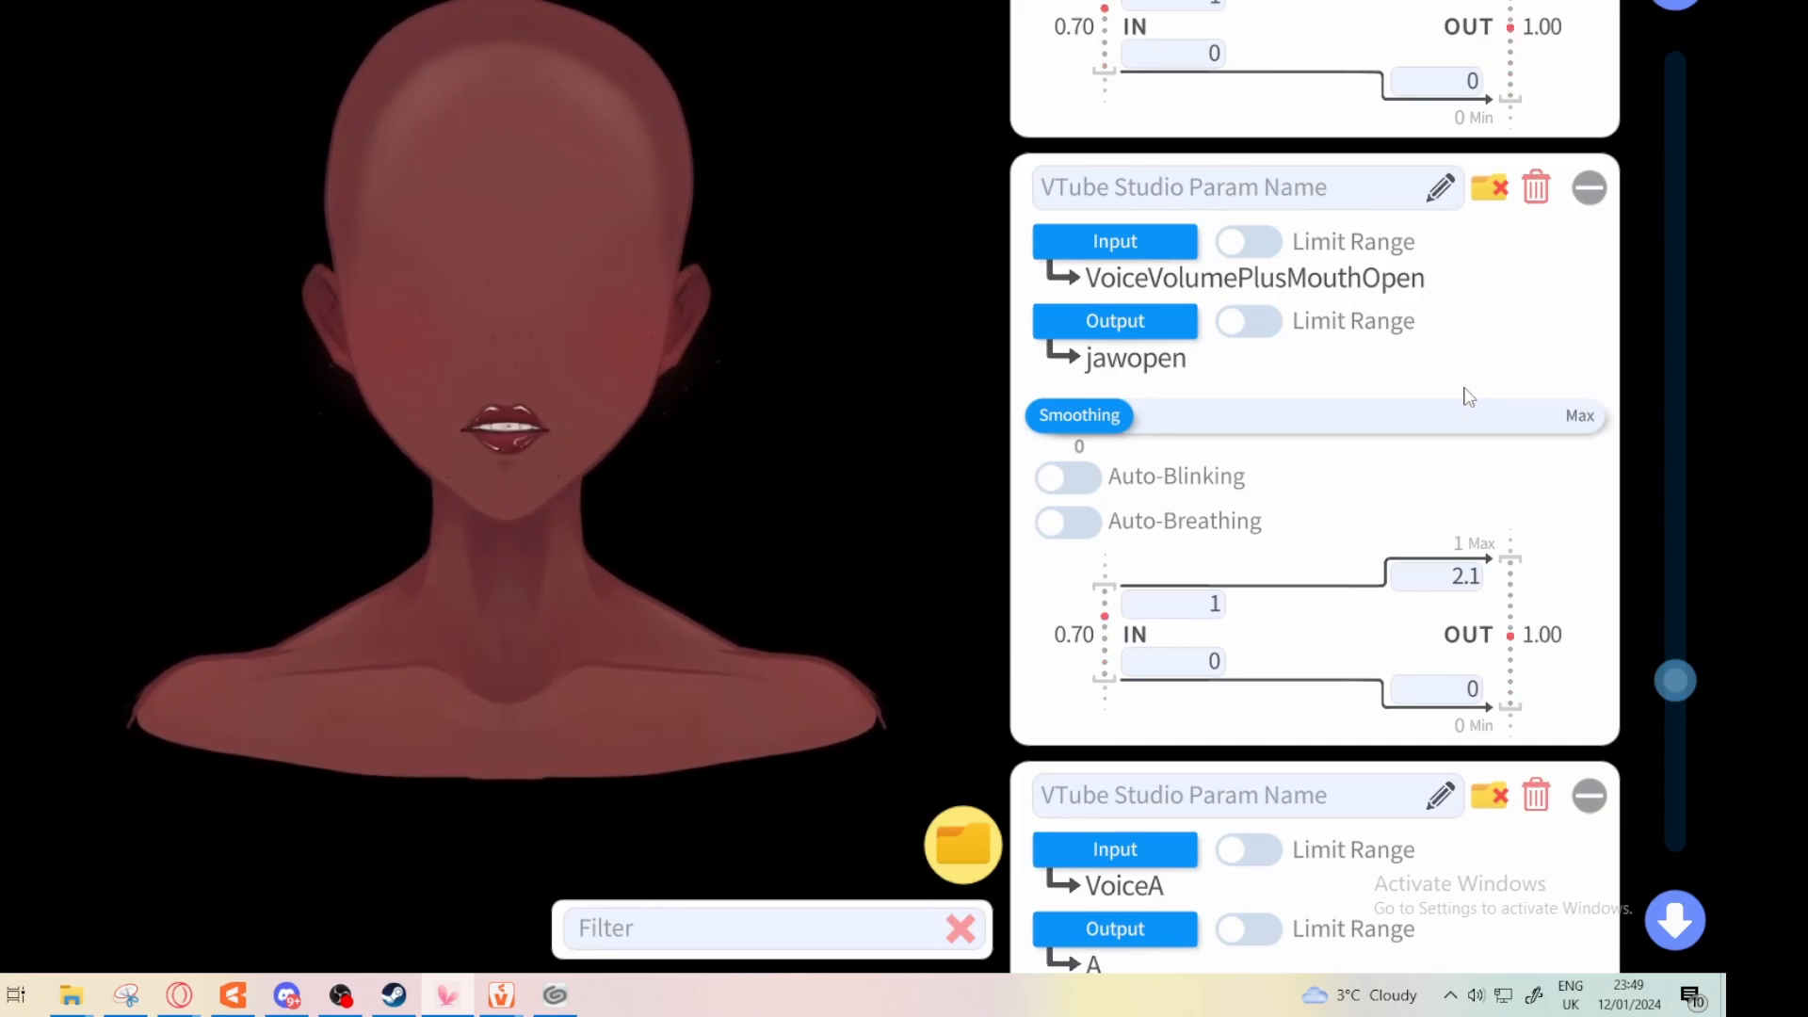
pyautogui.scroll(1, 1410, 386)
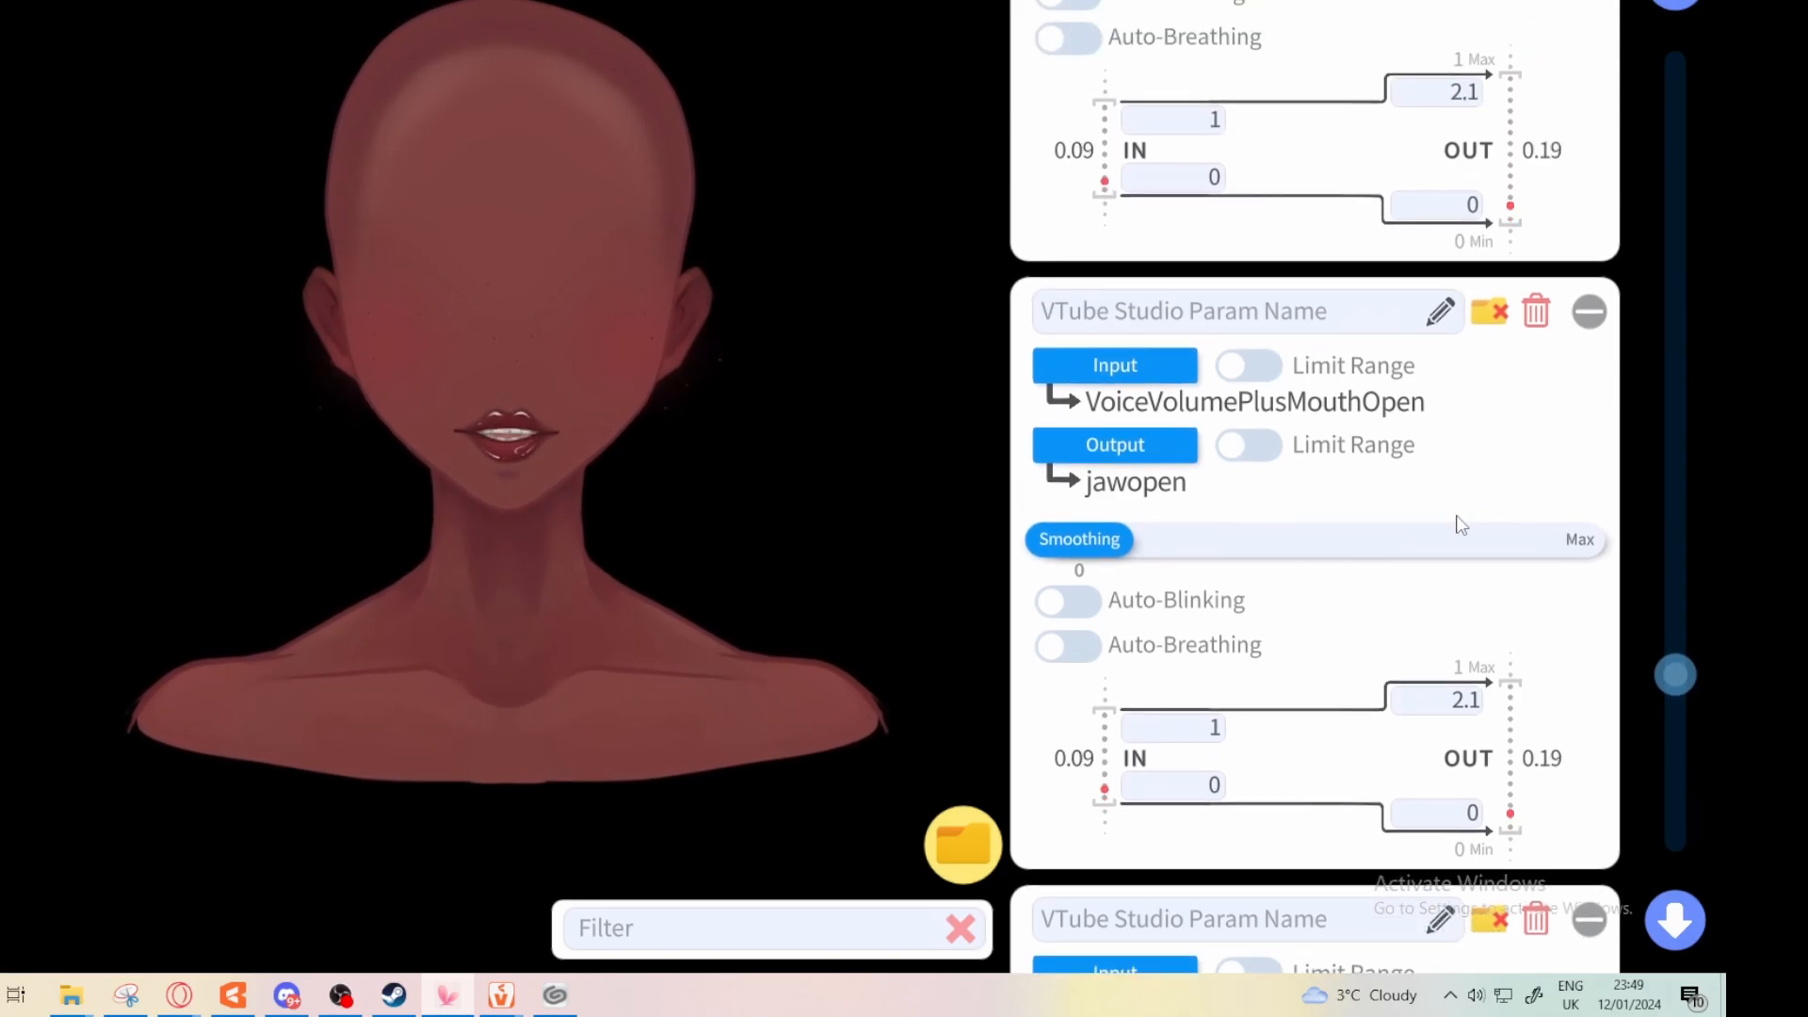
# Set the smoothing of the VoiceA, VoiceE and VoiceO parameters to 0
pyautogui.moveTo(1457, 516); pyautogui.dragTo(1466, 132)
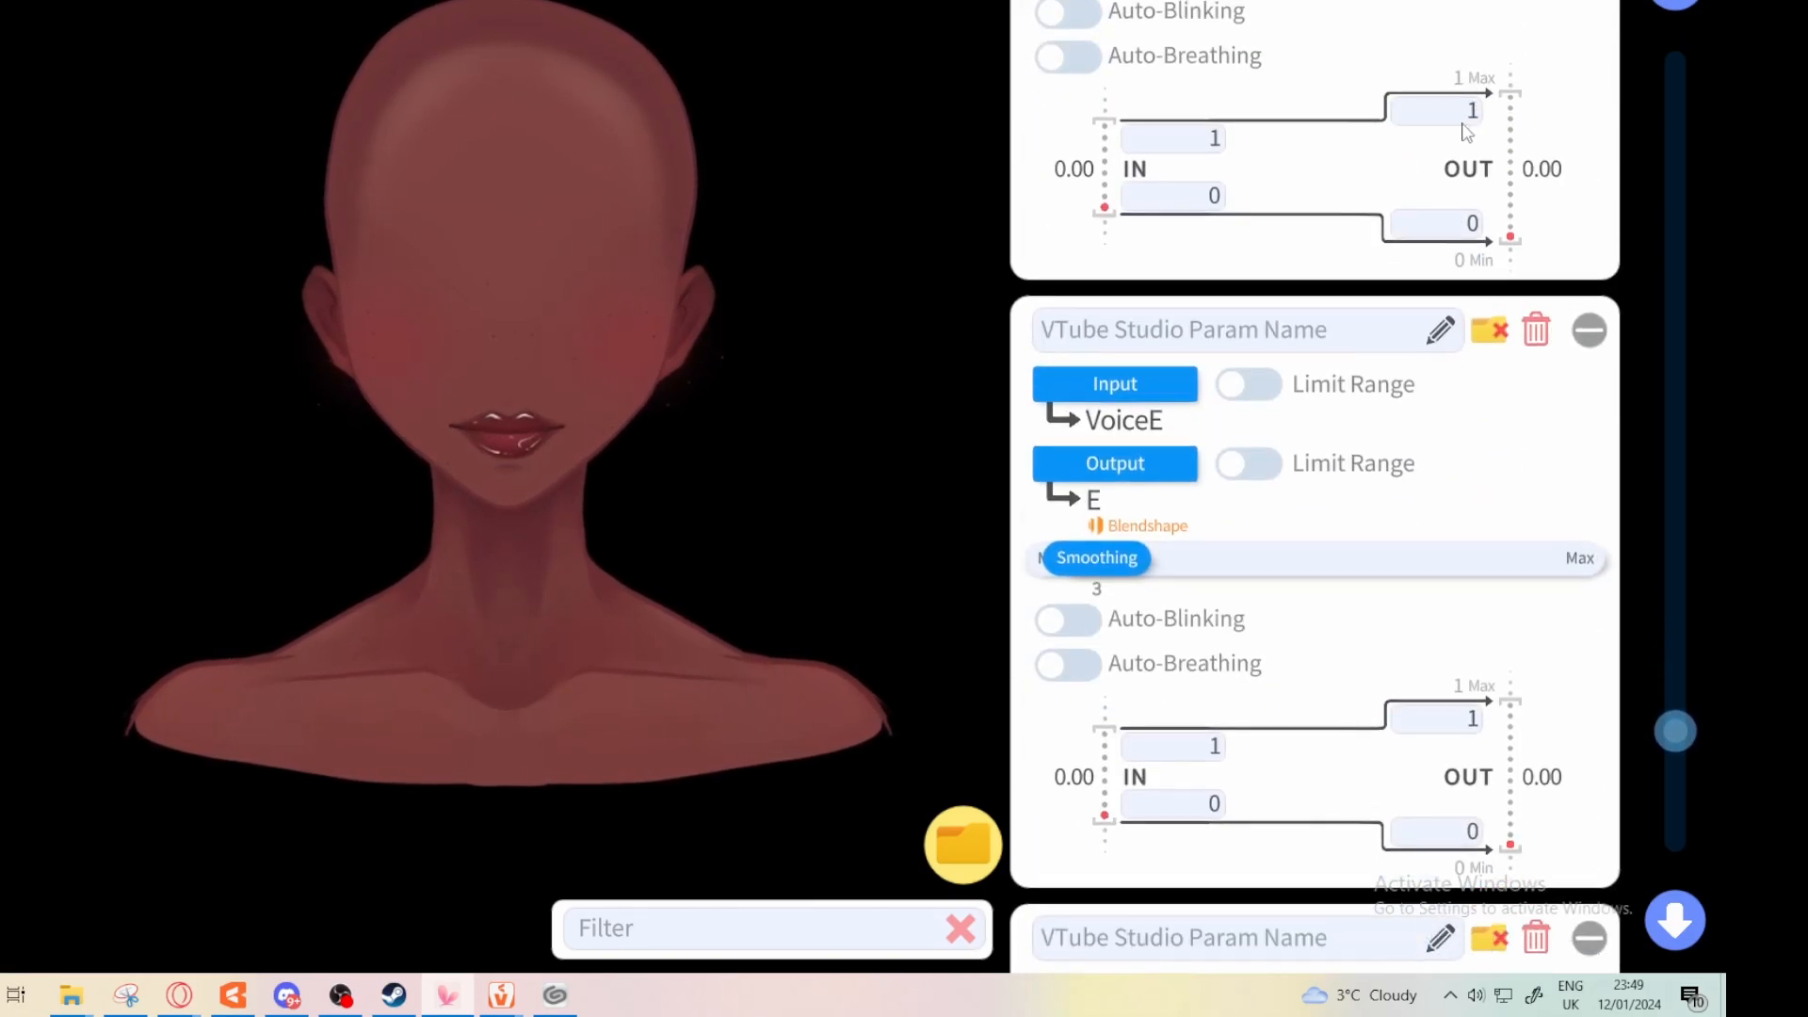
pyautogui.moveTo(1098, 209); pyautogui.dragTo(1067, 245)
pyautogui.moveTo(1102, 840); pyautogui.dragTo(1064, 841)
pyautogui.moveTo(1338, 662); pyautogui.dragTo(1356, 222)
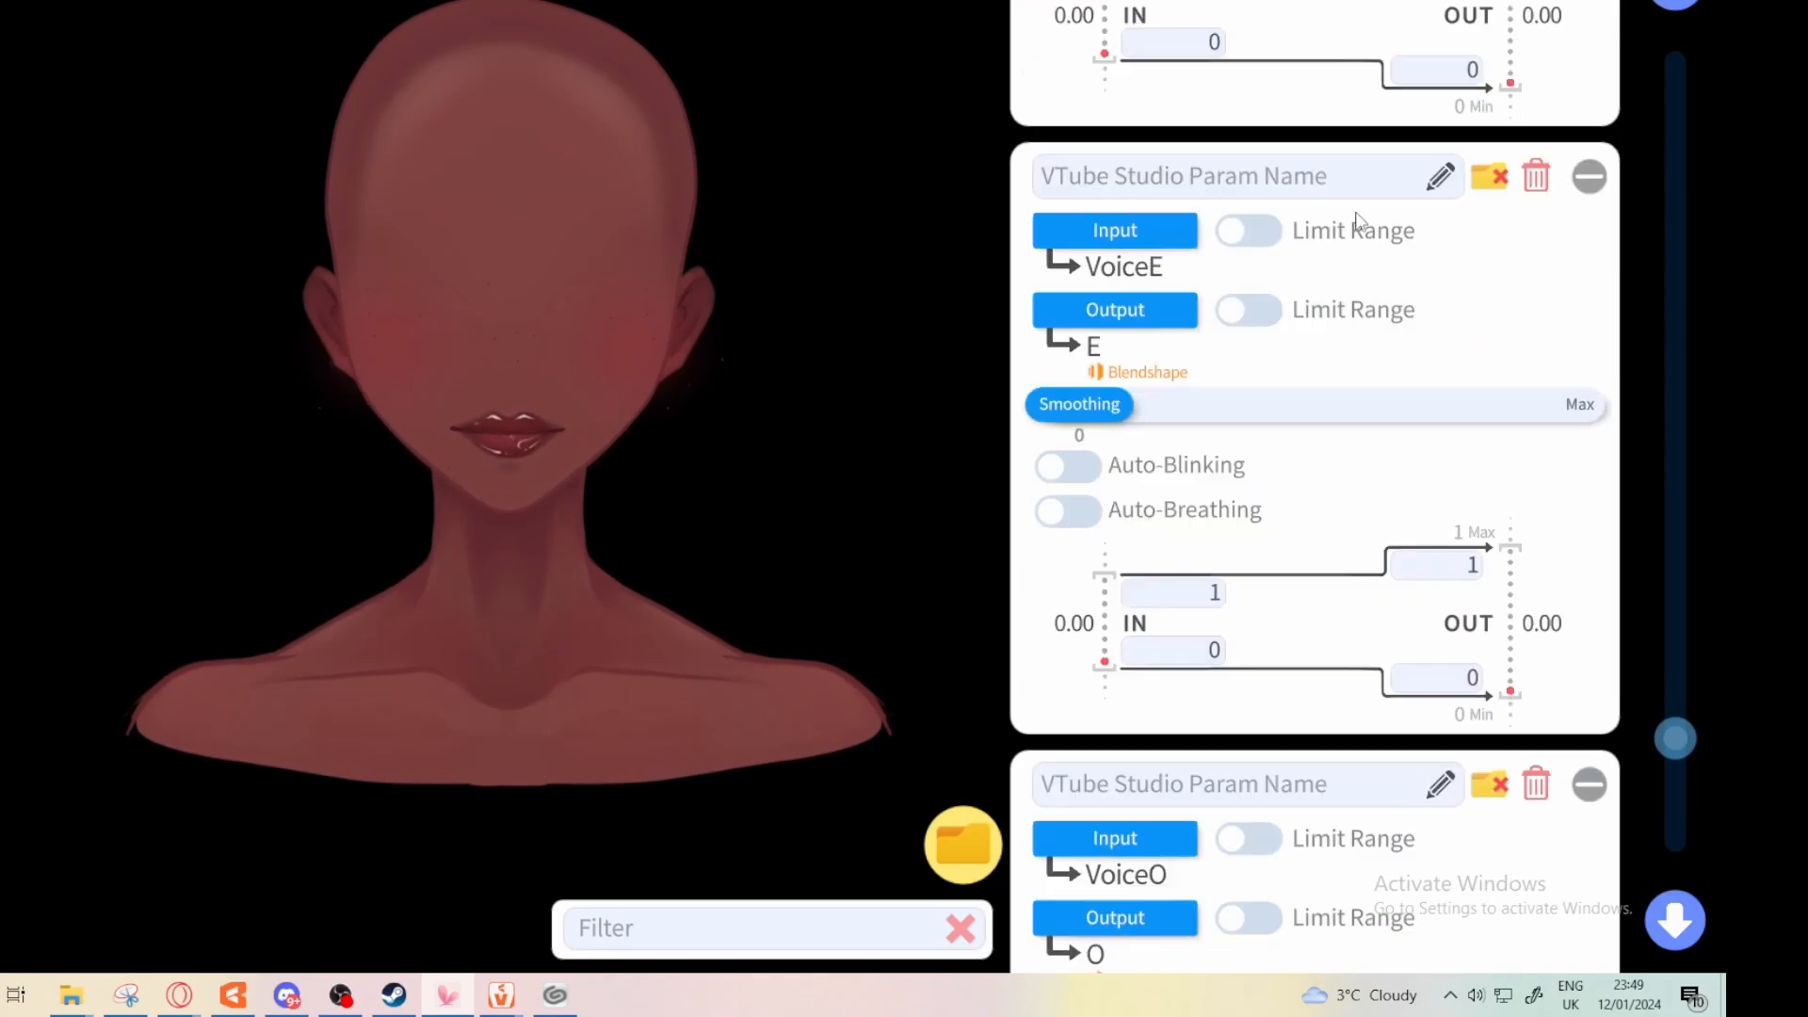
pyautogui.moveTo(1108, 400); pyautogui.dragTo(1066, 386)
pyautogui.moveTo(1252, 462); pyautogui.dragTo(1267, 85)
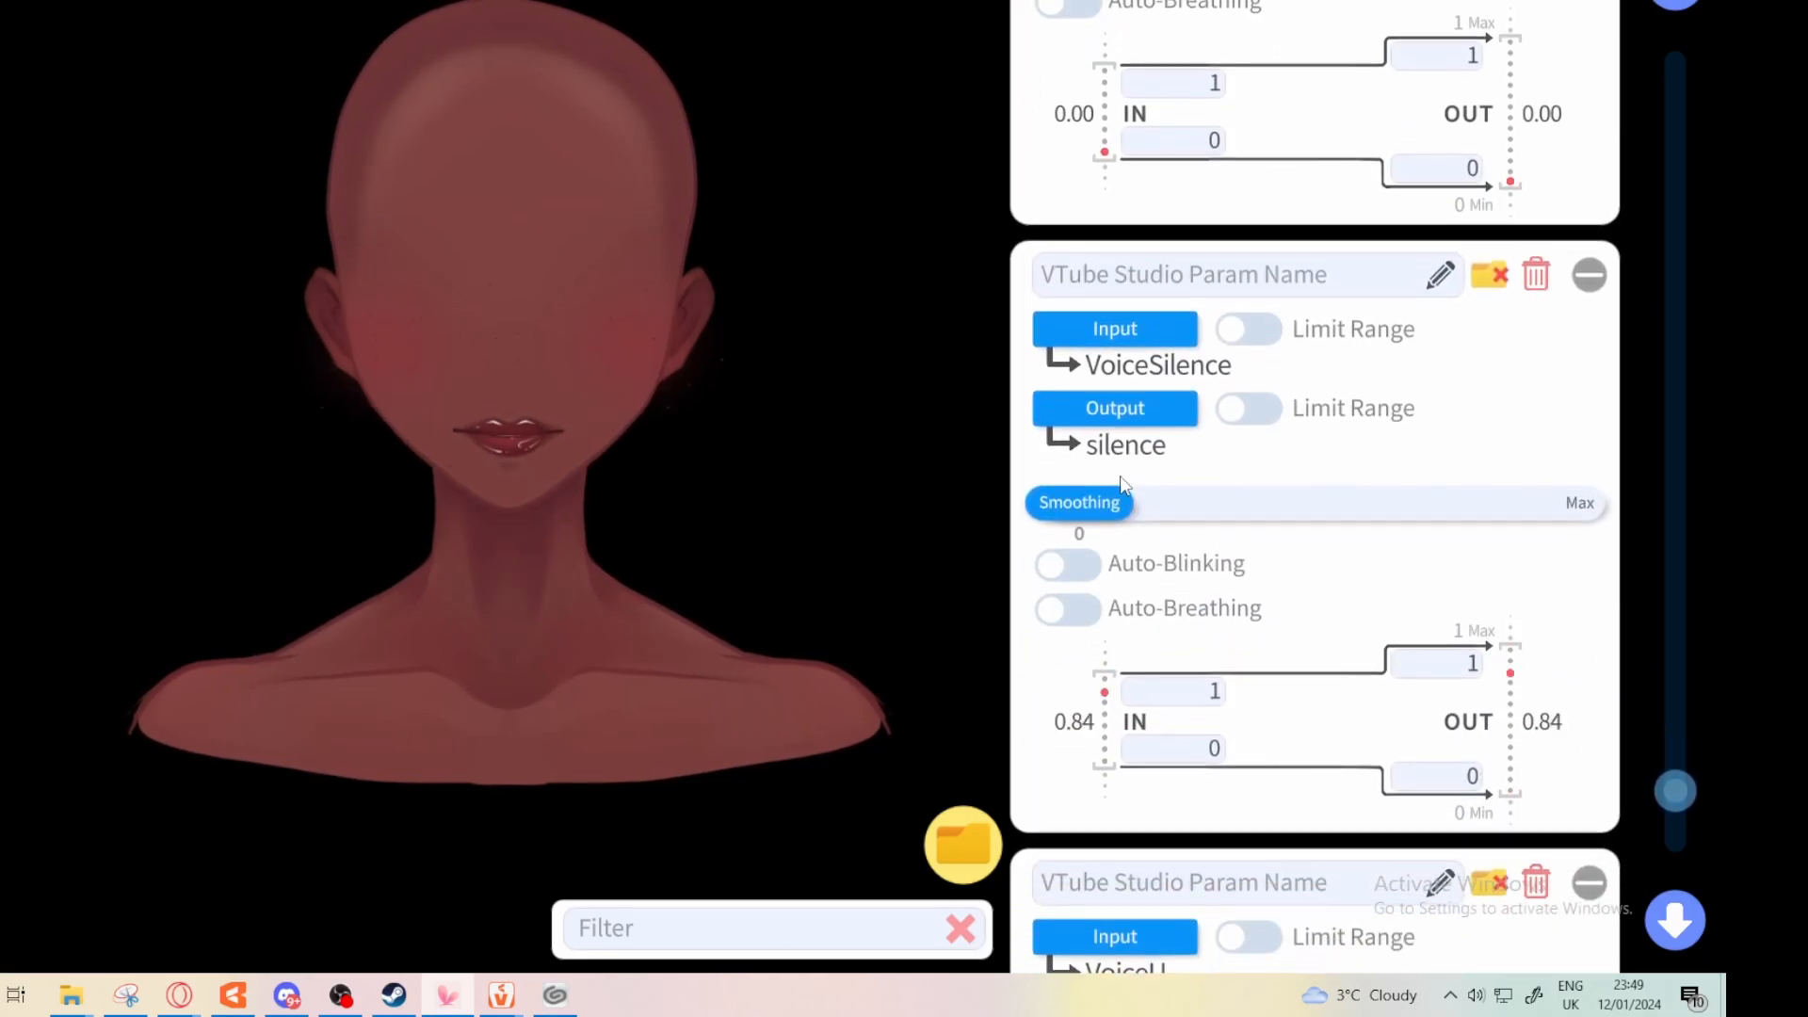
# Set the smoothing of the F blendshape parameter to 0 and recheck the VoiceE and VoiceA parameters
pyautogui.moveTo(1190, 686); pyautogui.dragTo(1231, 436)
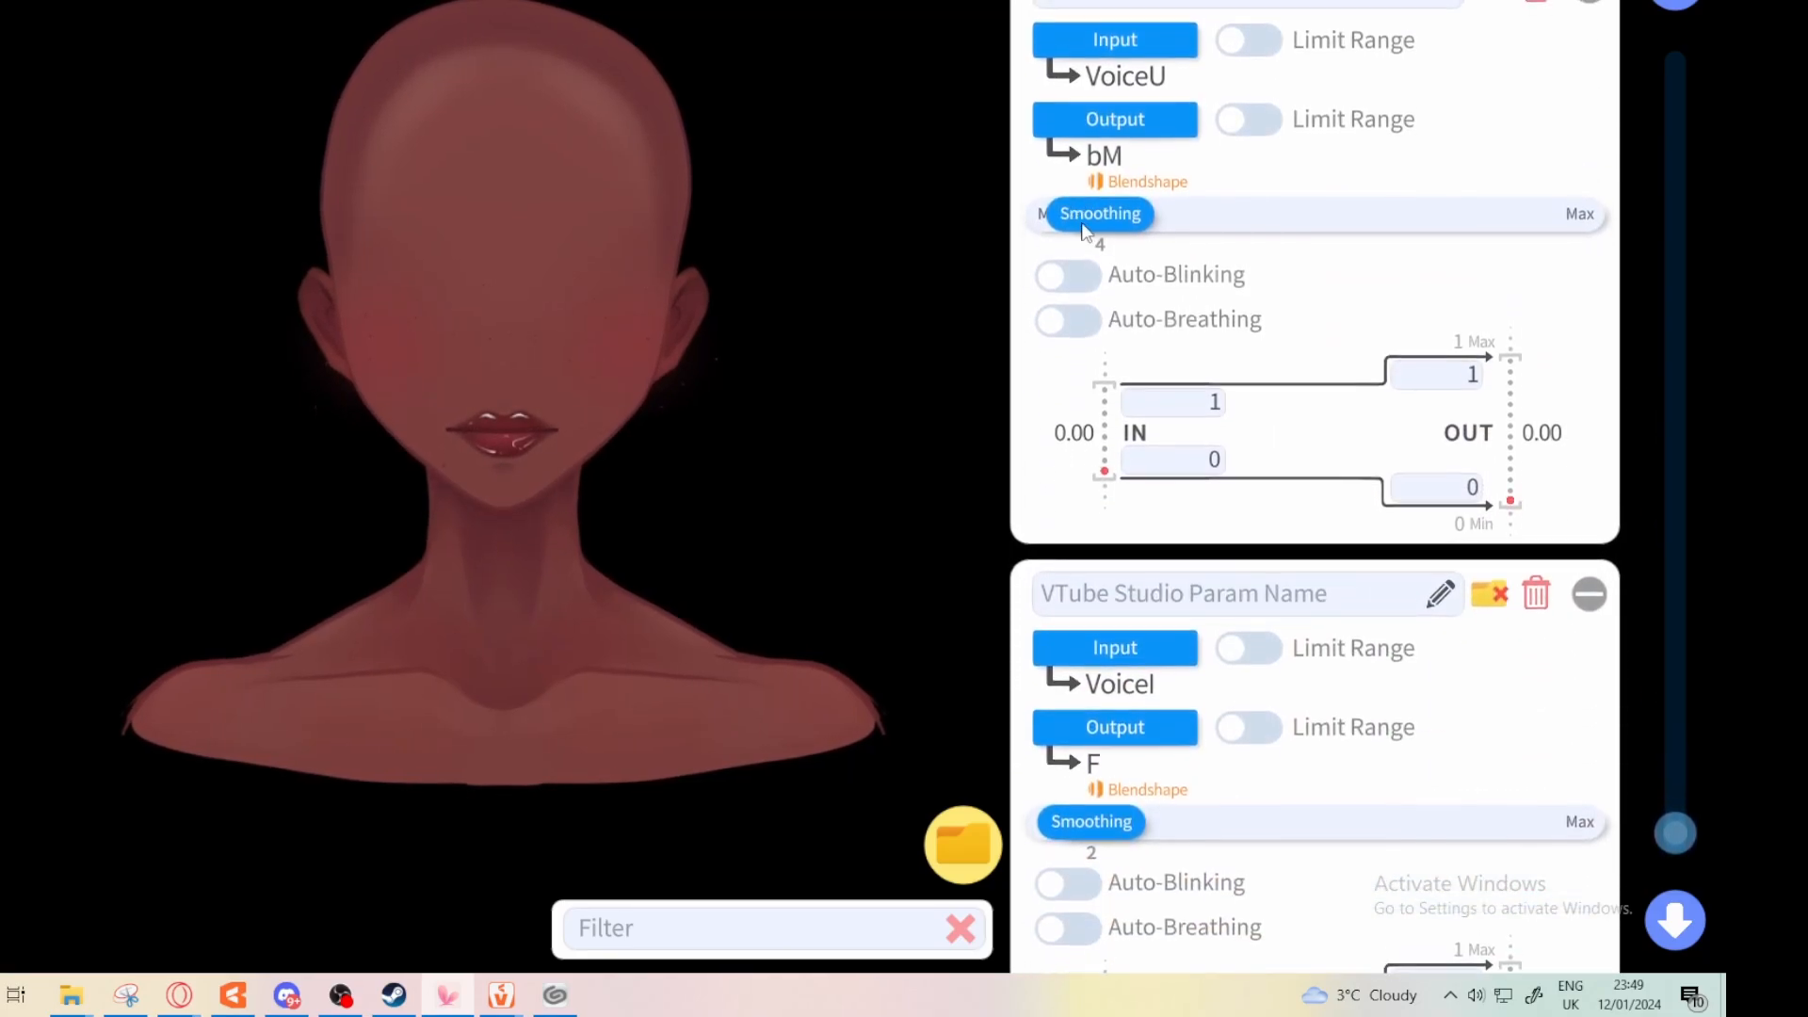
pyautogui.scroll(-4, 1085, 509)
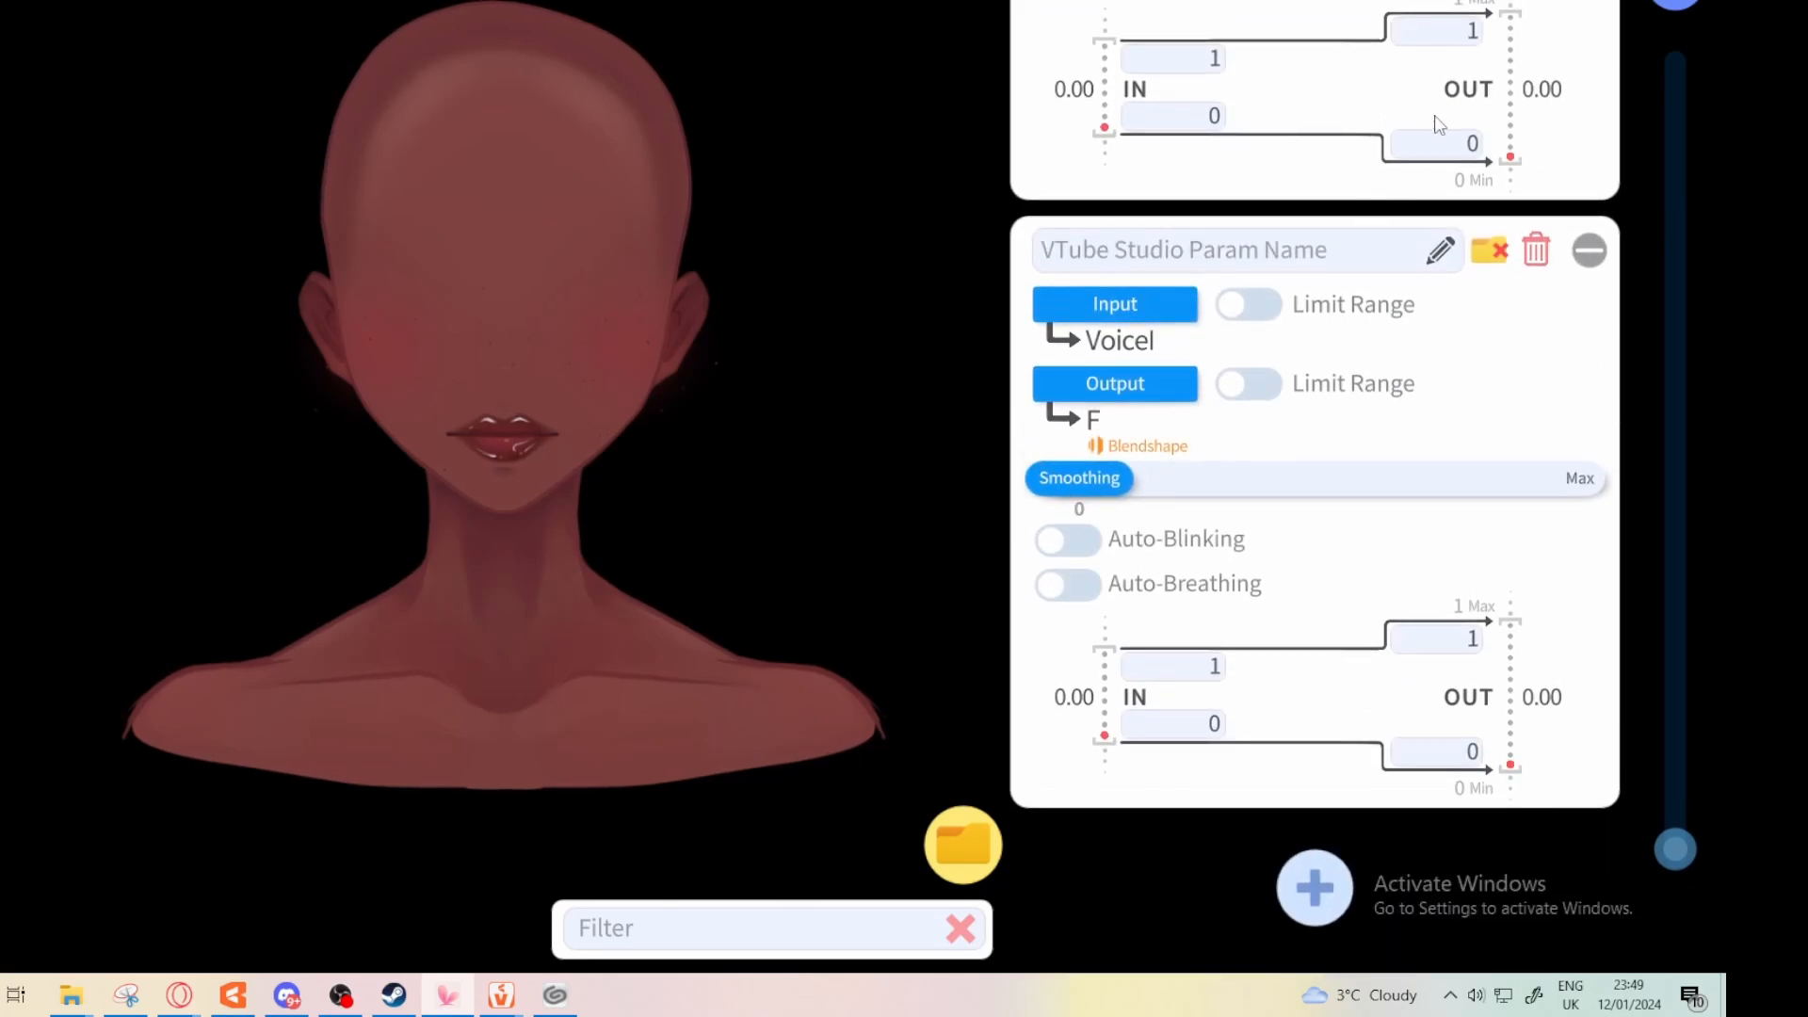
pyautogui.moveTo(1434, 124); pyautogui.dragTo(1417, 998)
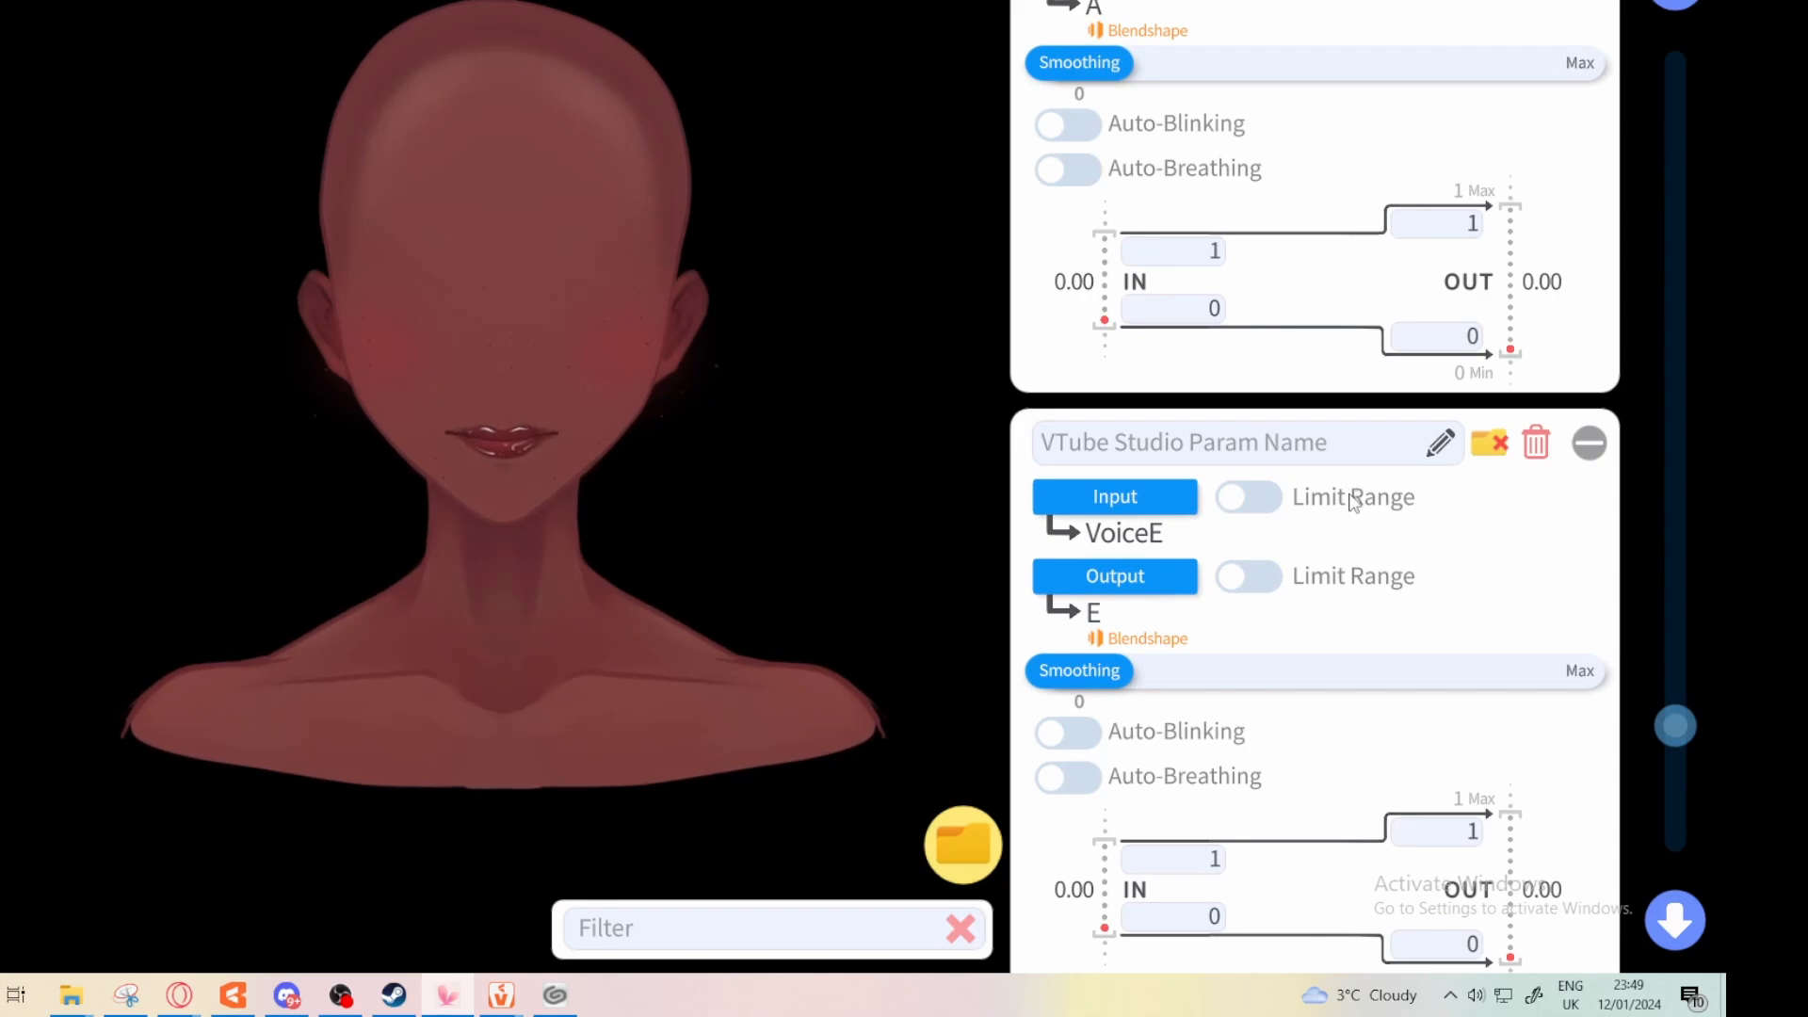
pyautogui.moveTo(1368, 680); pyautogui.dragTo(1481, 657)
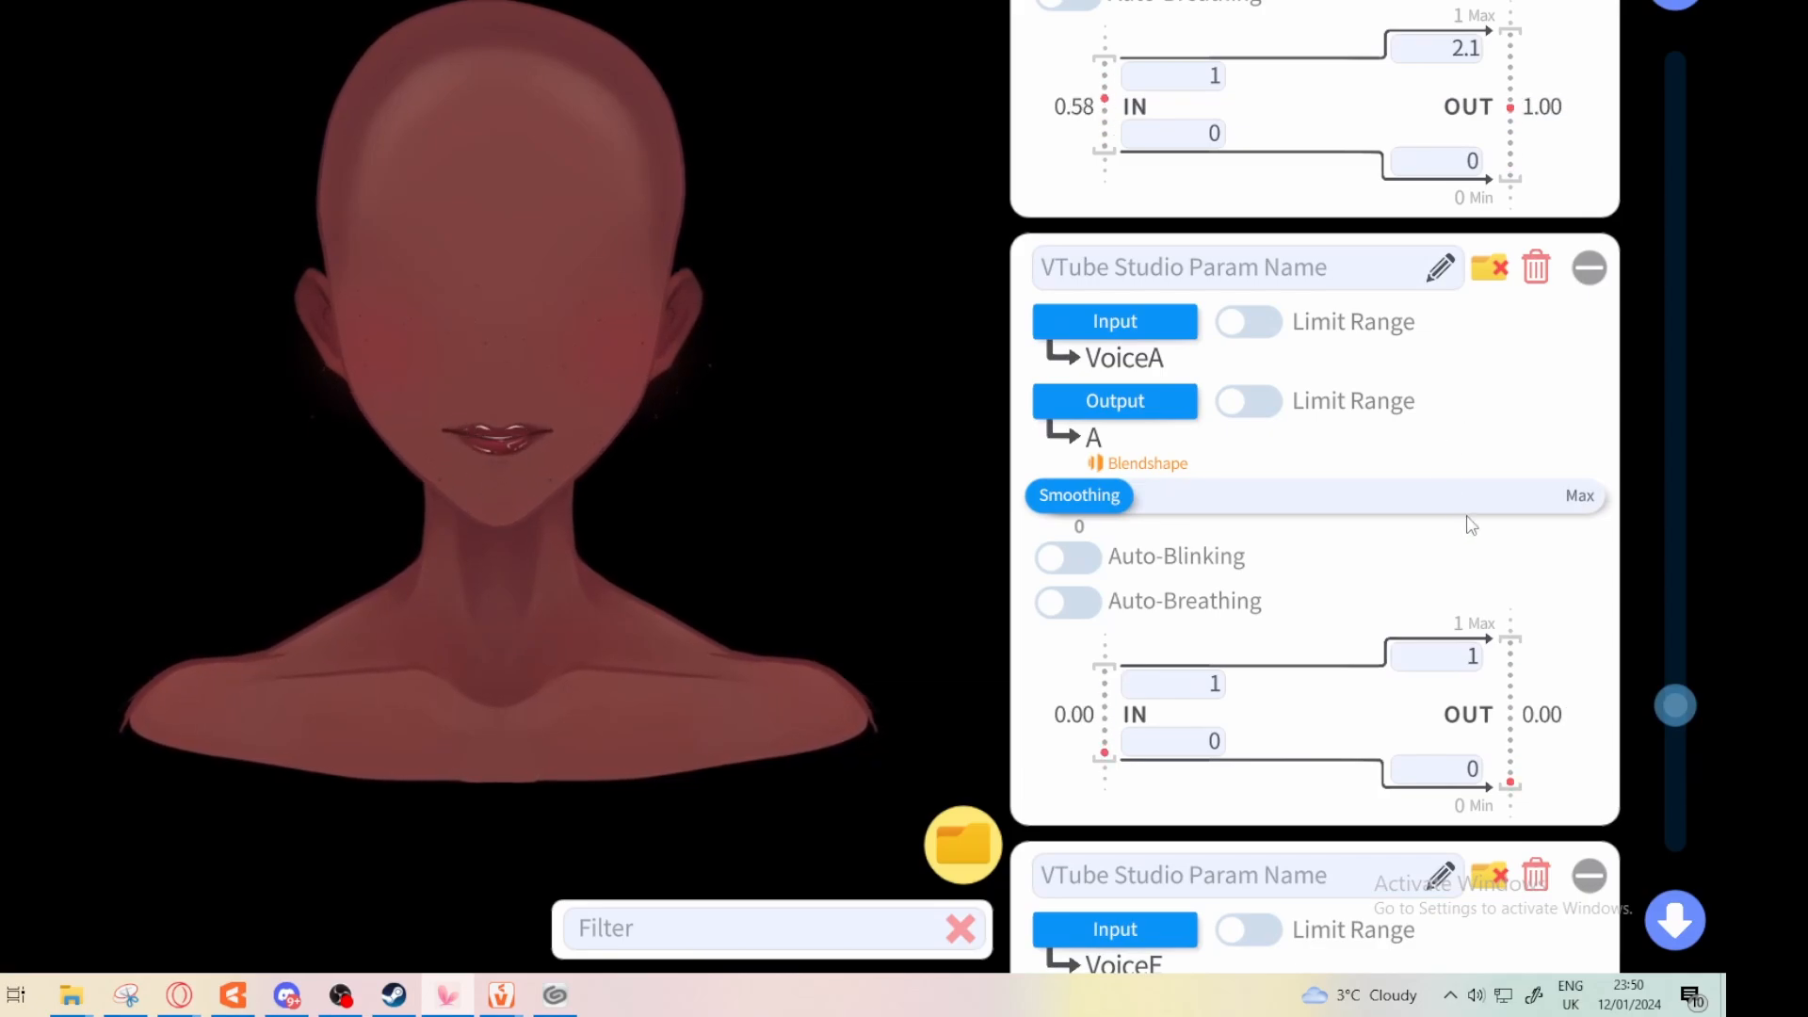
# Change the input of the jawopen parameter from VoiceVolumePlusMouthOpen to MouthOpen
pyautogui.moveTo(1430, 462); pyautogui.dragTo(1396, 681)
pyautogui.moveTo(1303, 407); pyautogui.dragTo(1346, 613)
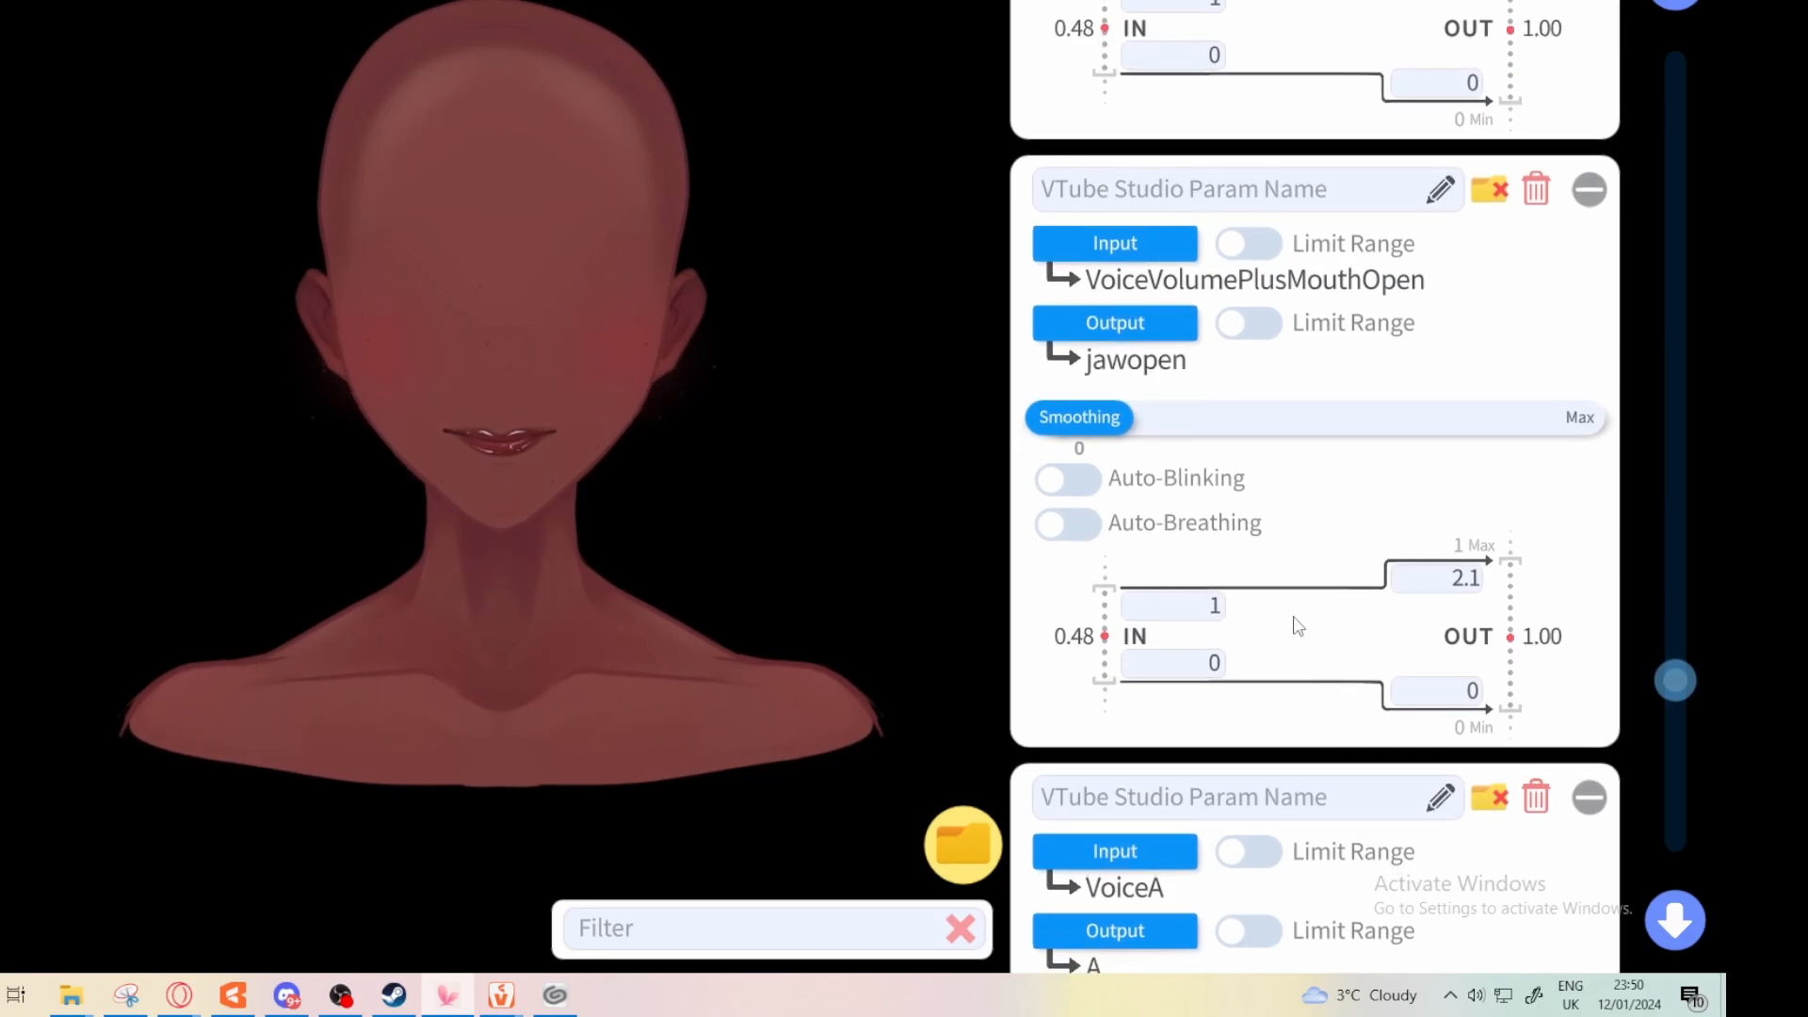
pyautogui.scroll(1, 1263, 577)
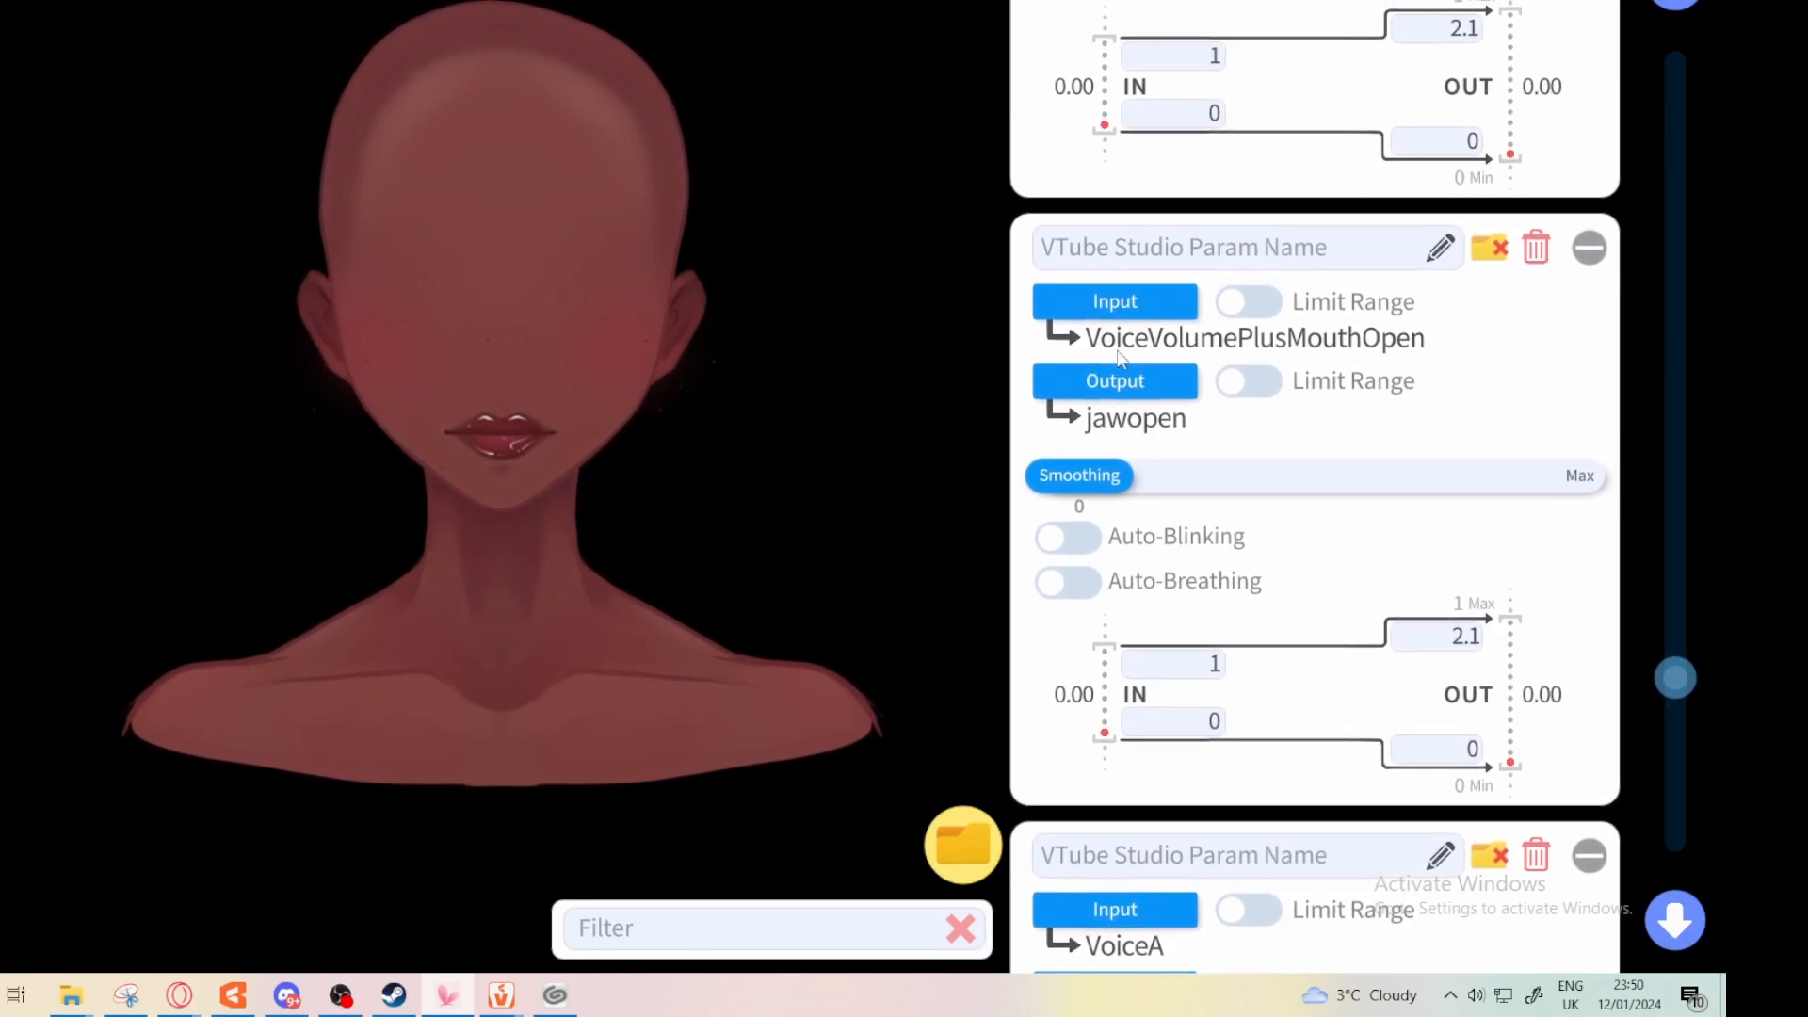
pyautogui.click(1126, 309)
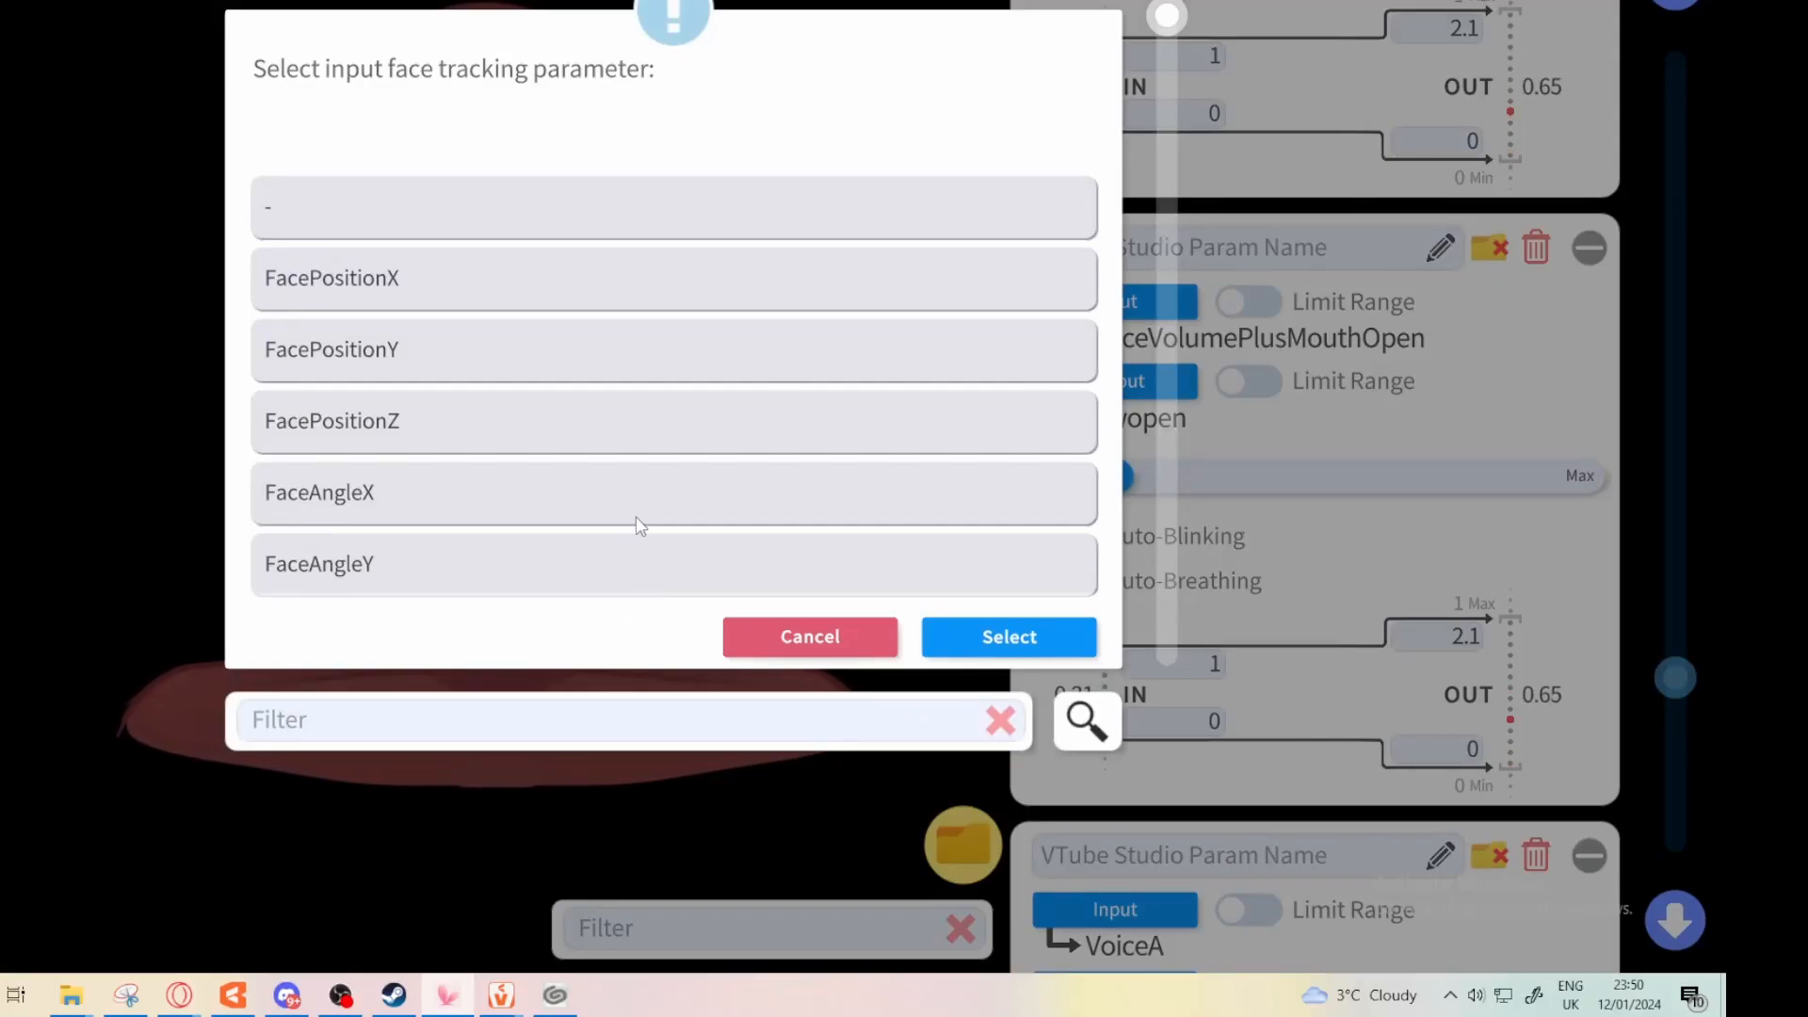
pyautogui.write('op')
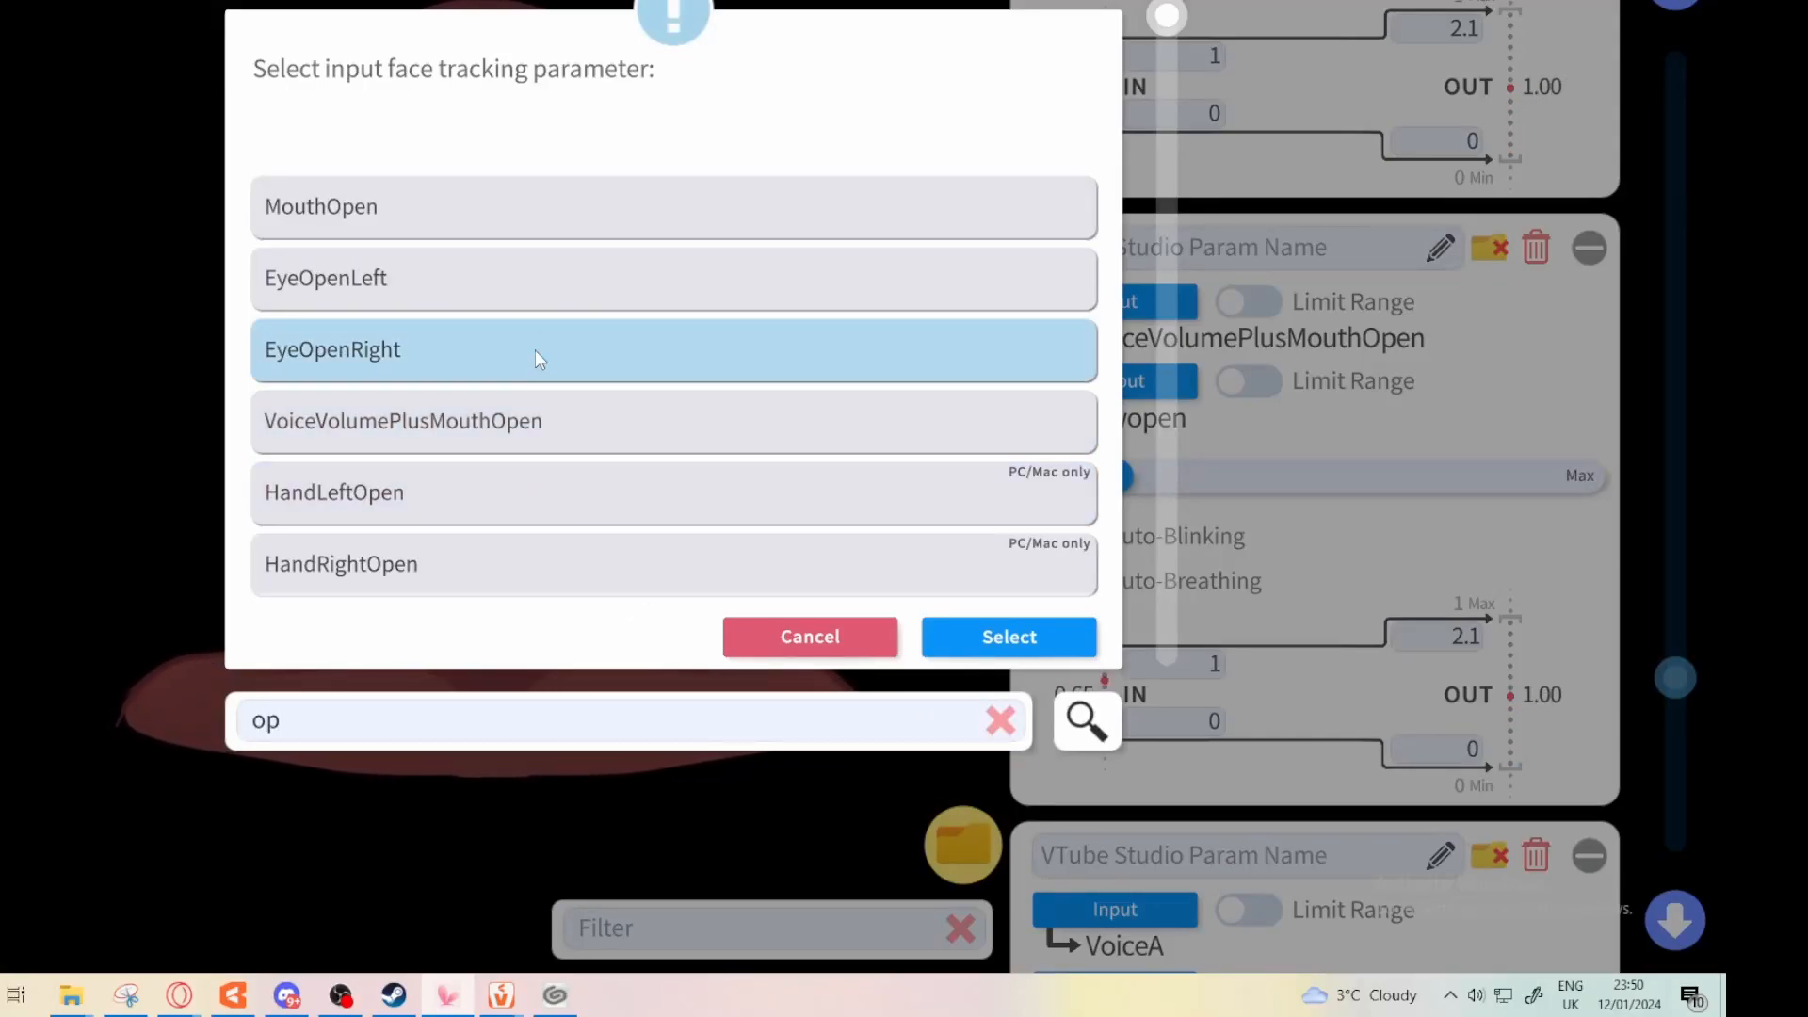
pyautogui.click(1015, 632)
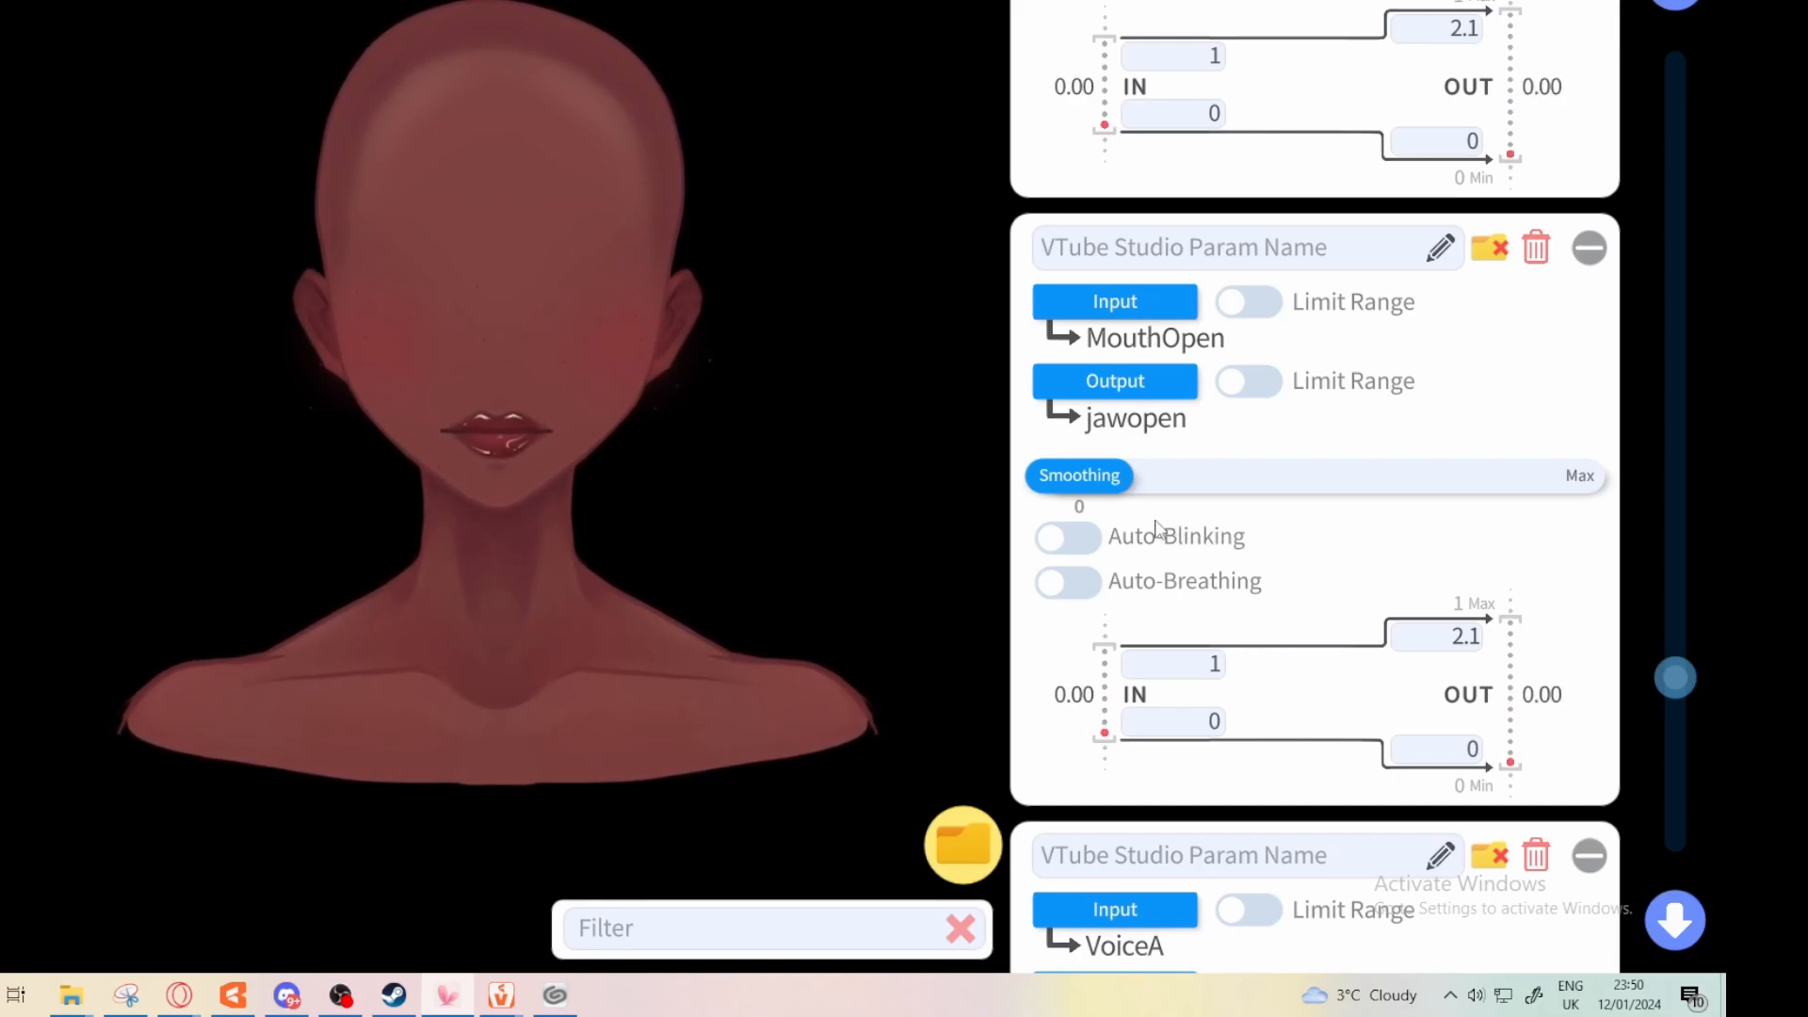
# Examine how the model's mouth responds to the MouthOpen-driven jawopen parameter and the neighbouring voice parameters
pyautogui.scroll(-5, 1353, 751)
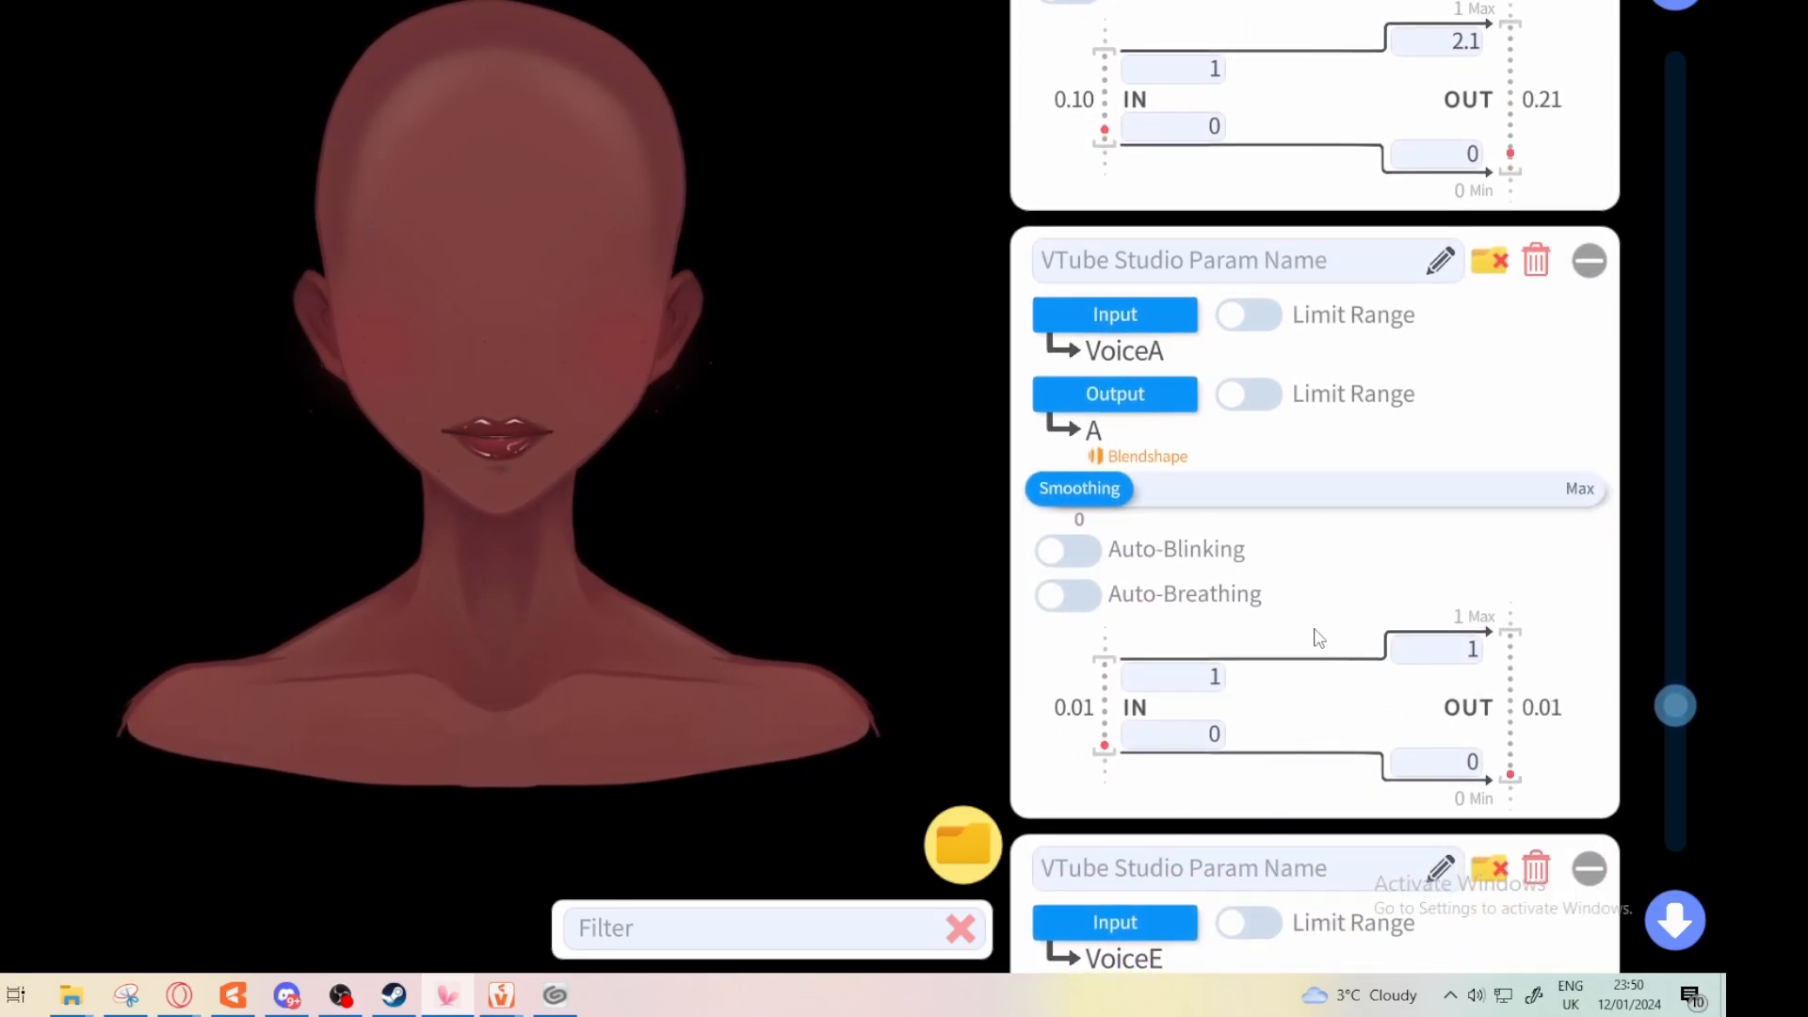
pyautogui.scroll(6, 1318, 638)
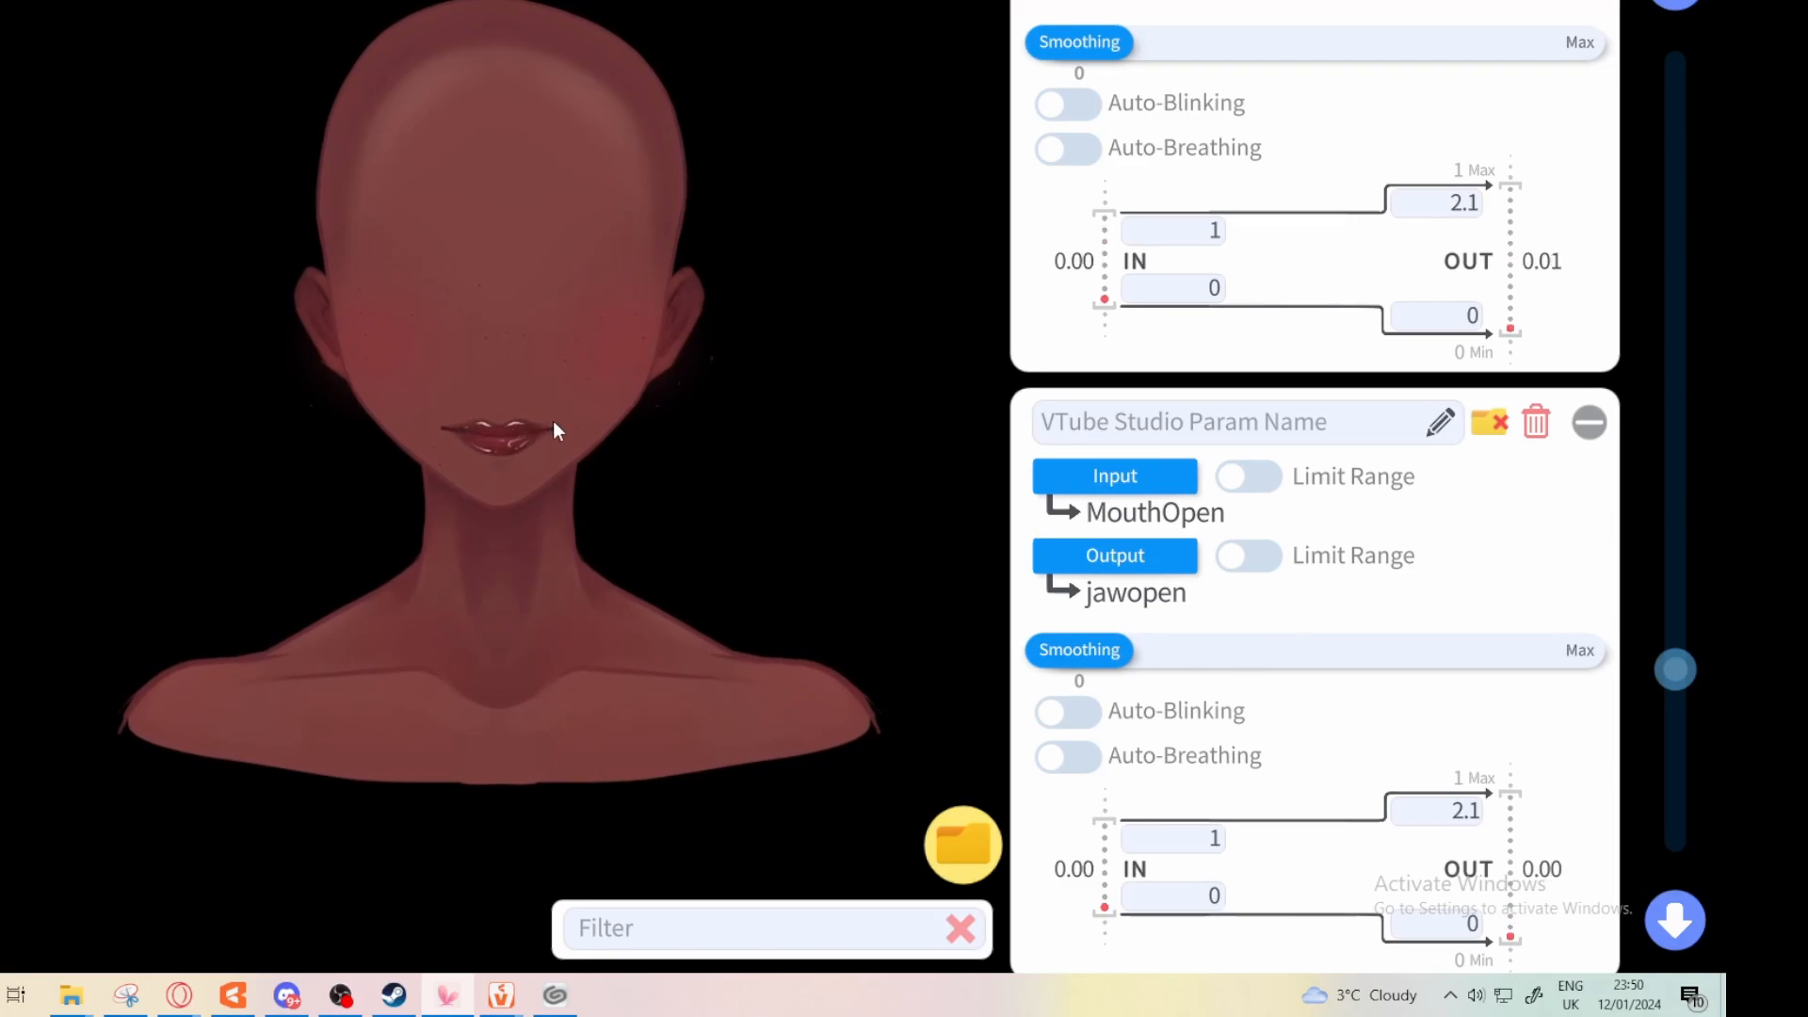
pyautogui.scroll(-15, 1341, 770)
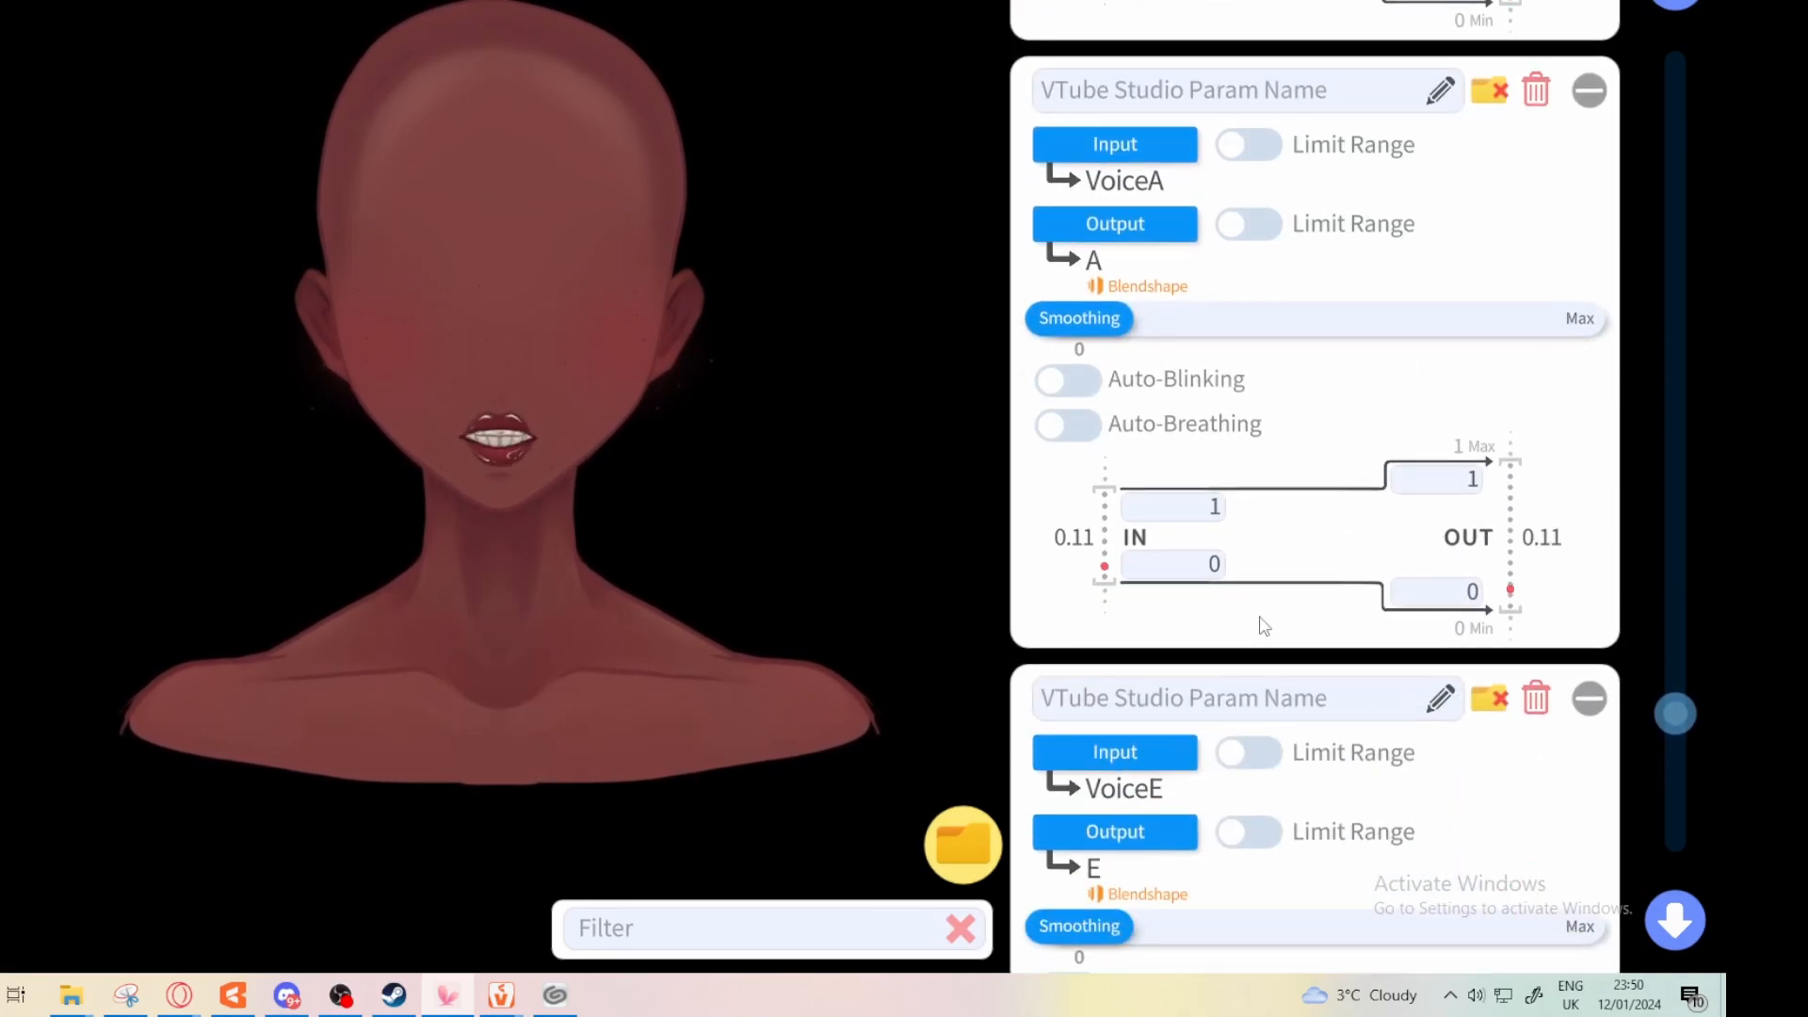
pyautogui.moveTo(632, 494); pyautogui.dragTo(493, 420)
pyautogui.scroll(5, 522, 461)
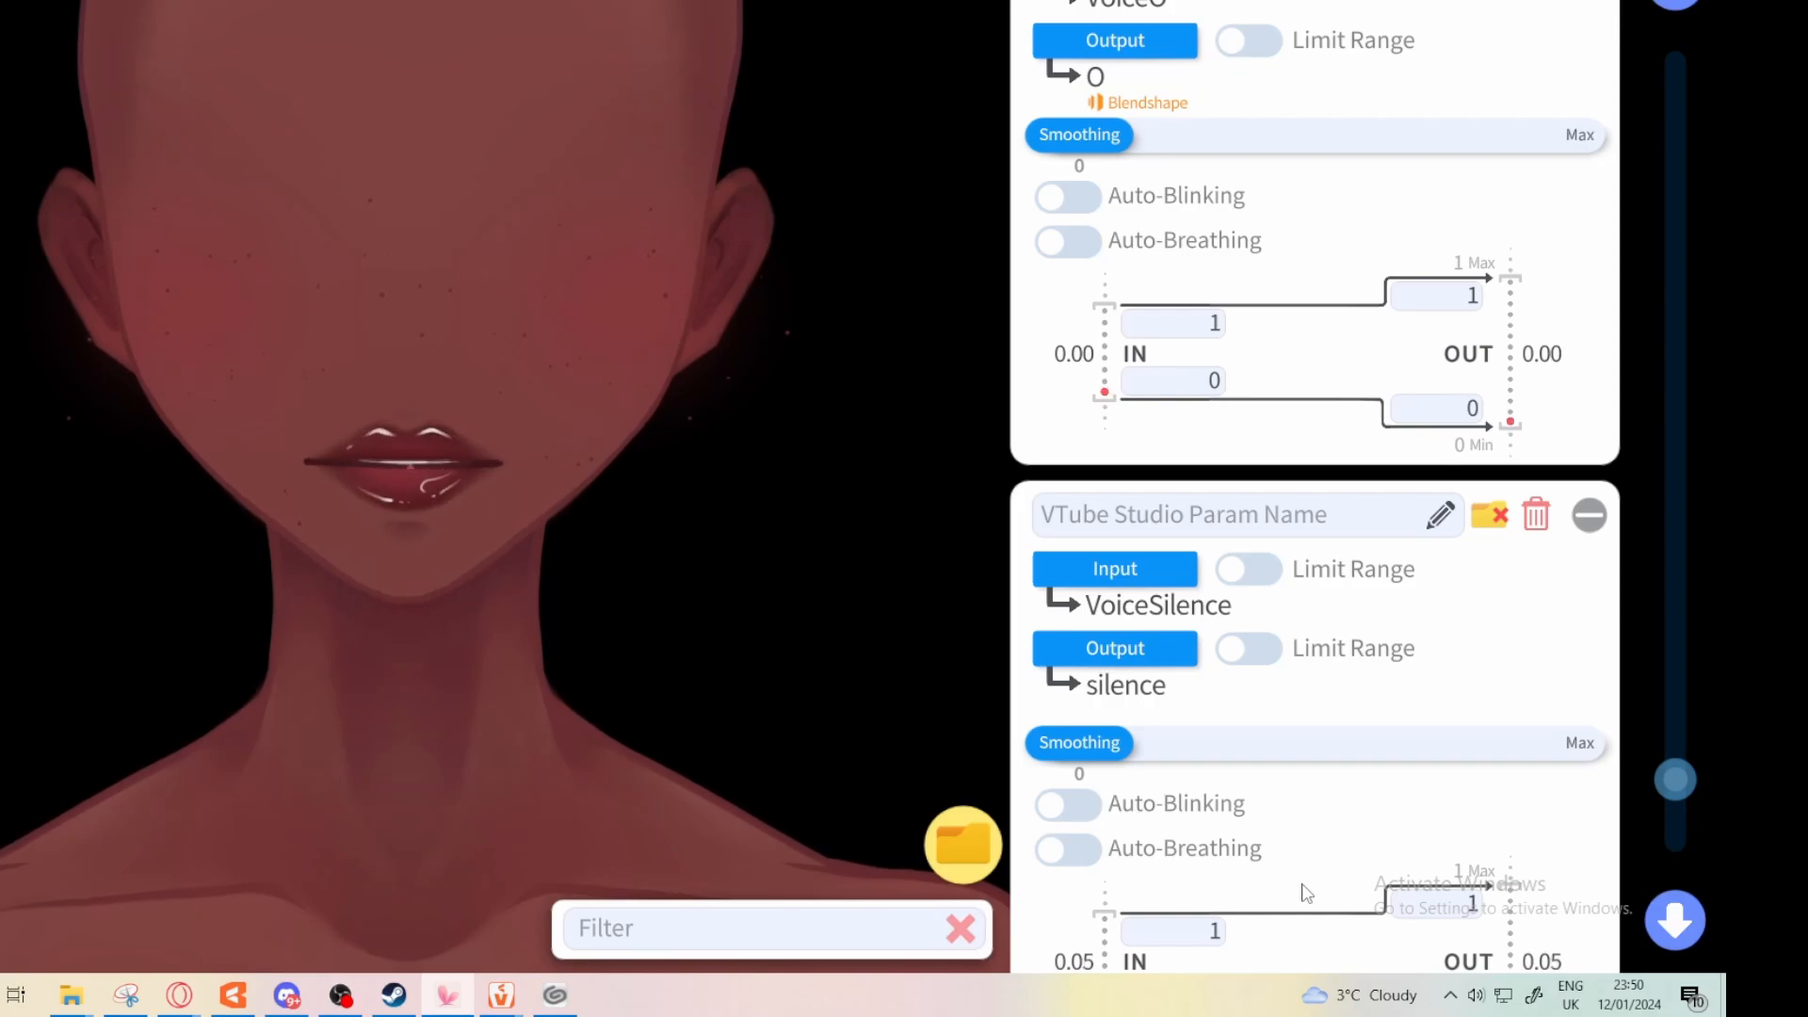
# Set the microphone's volume cutoff to 2 and its volume gain to 51
pyautogui.scroll(-15, 1382, 511)
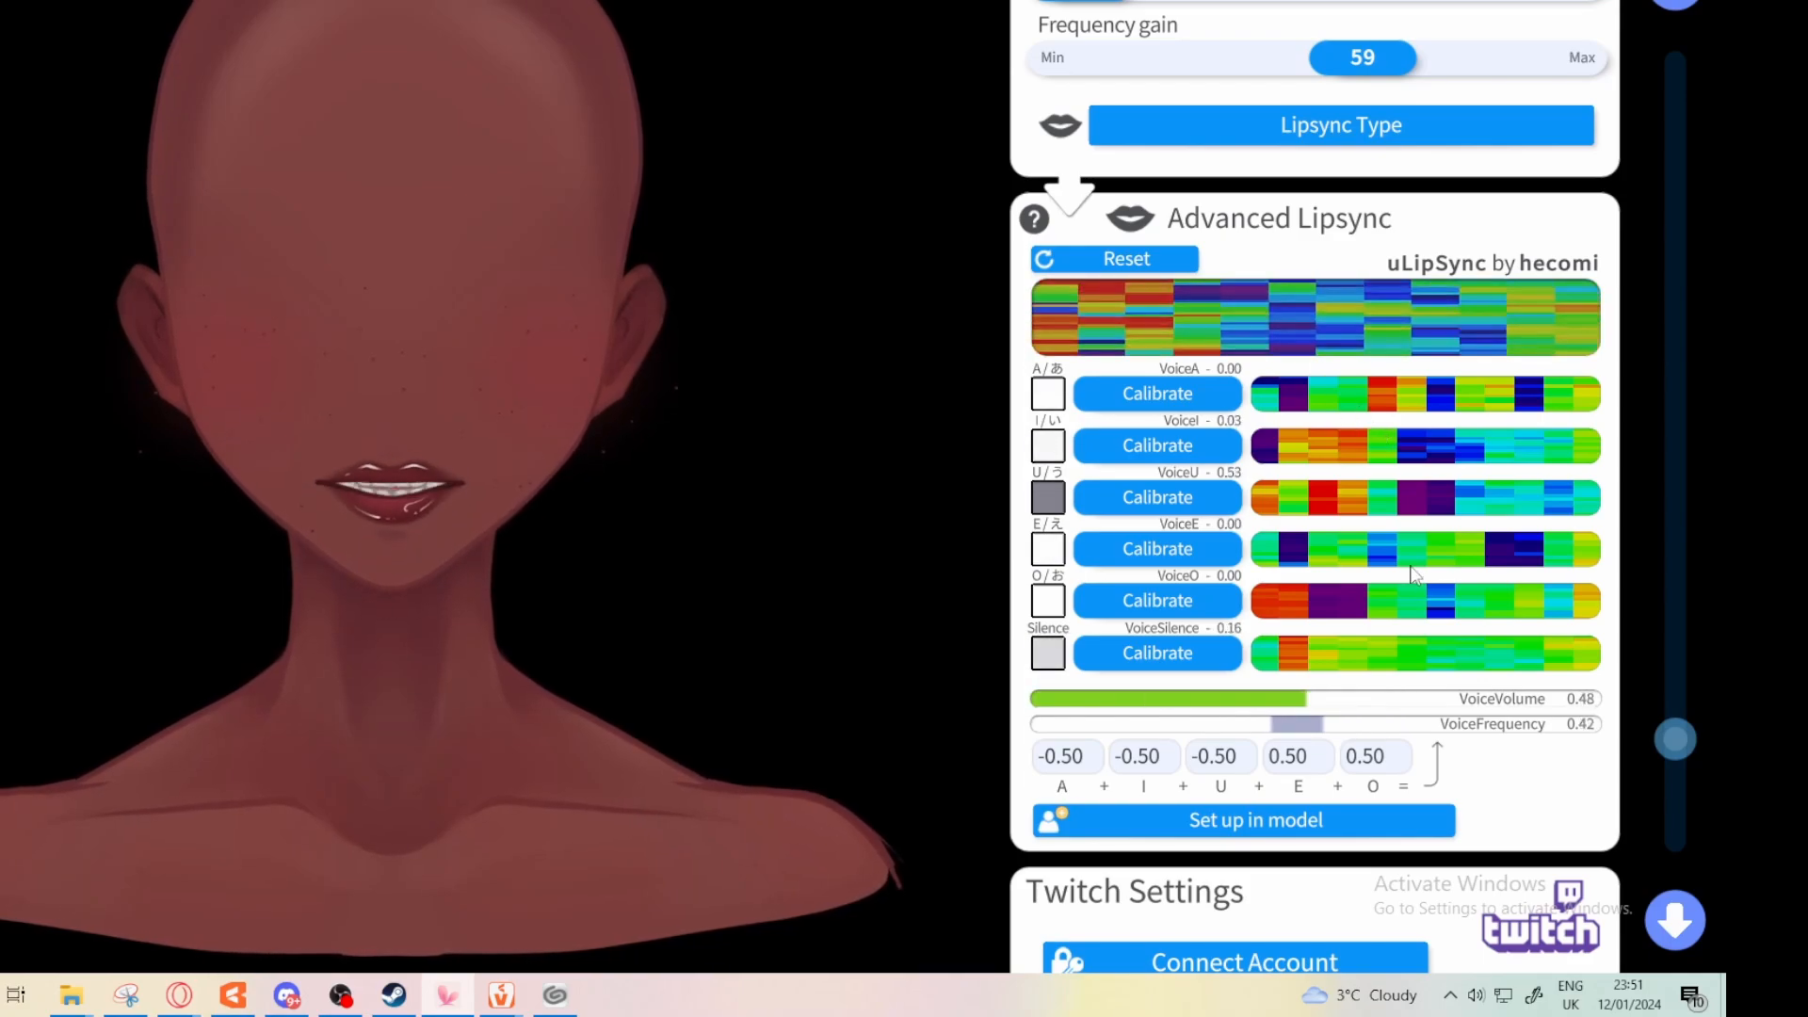
pyautogui.scroll(4, 1467, 608)
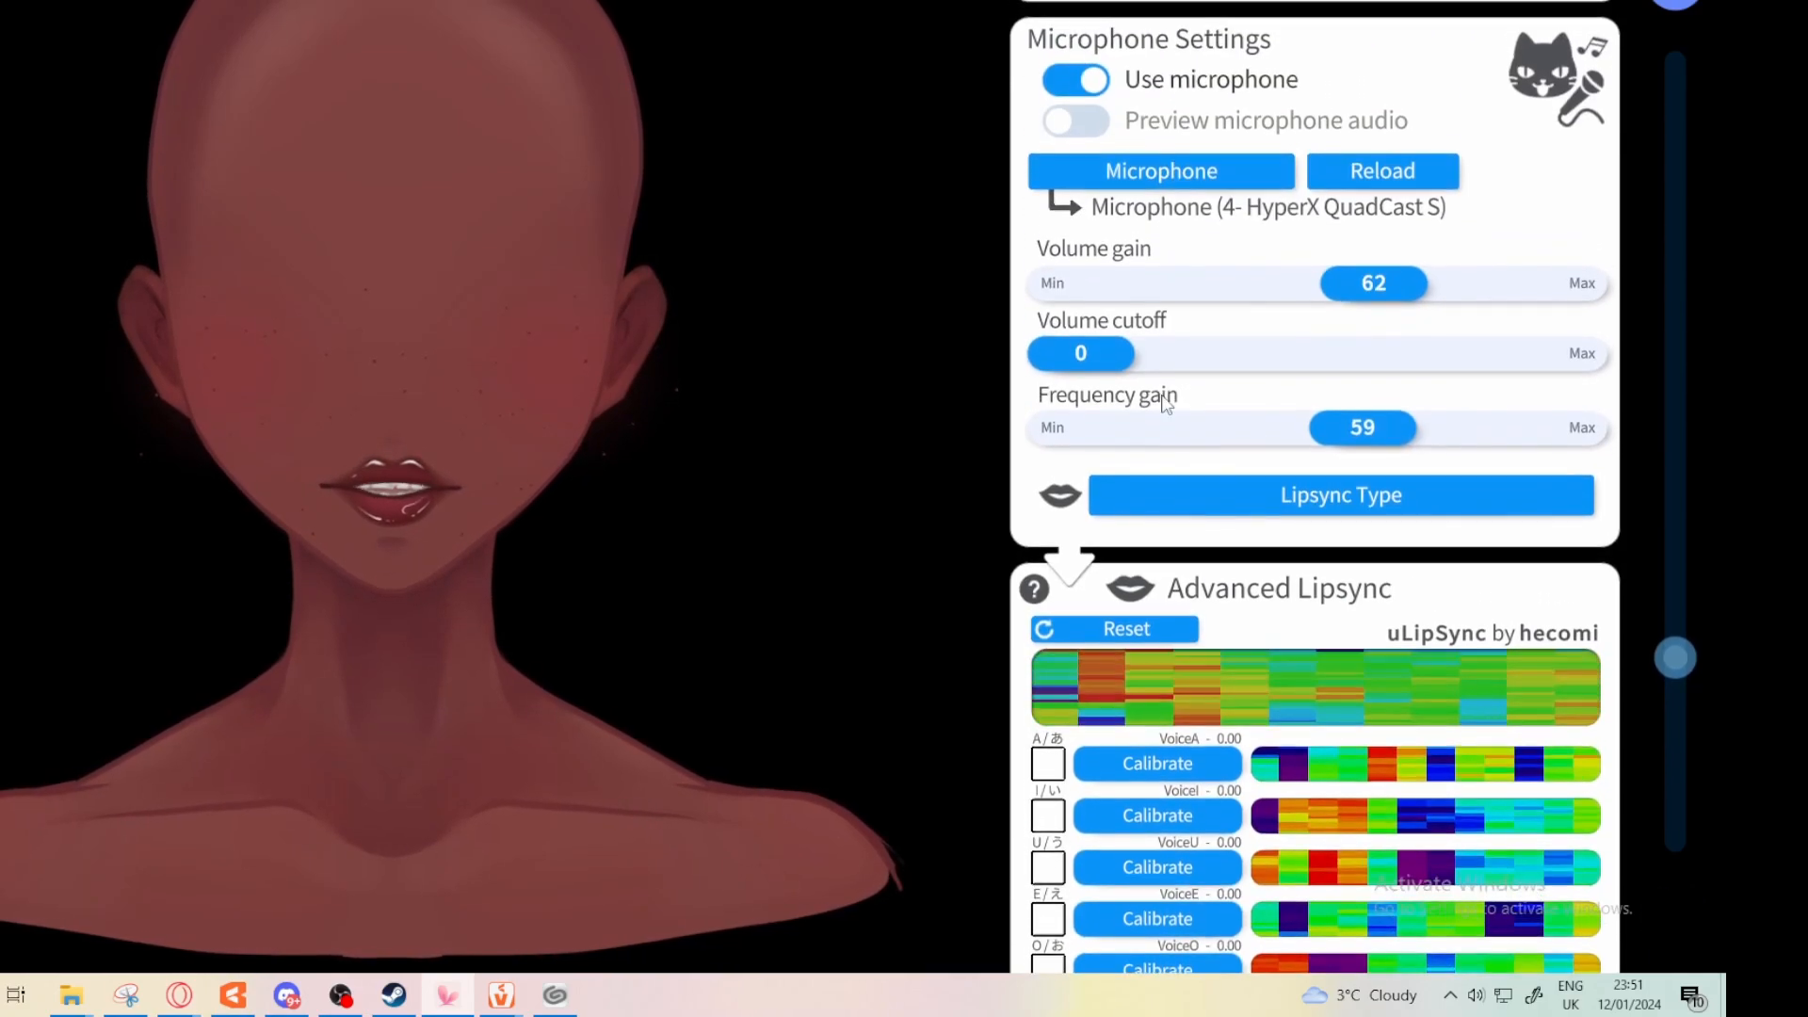
pyautogui.moveTo(1114, 358); pyautogui.dragTo(1127, 358)
pyautogui.moveTo(1426, 288); pyautogui.dragTo(1362, 288)
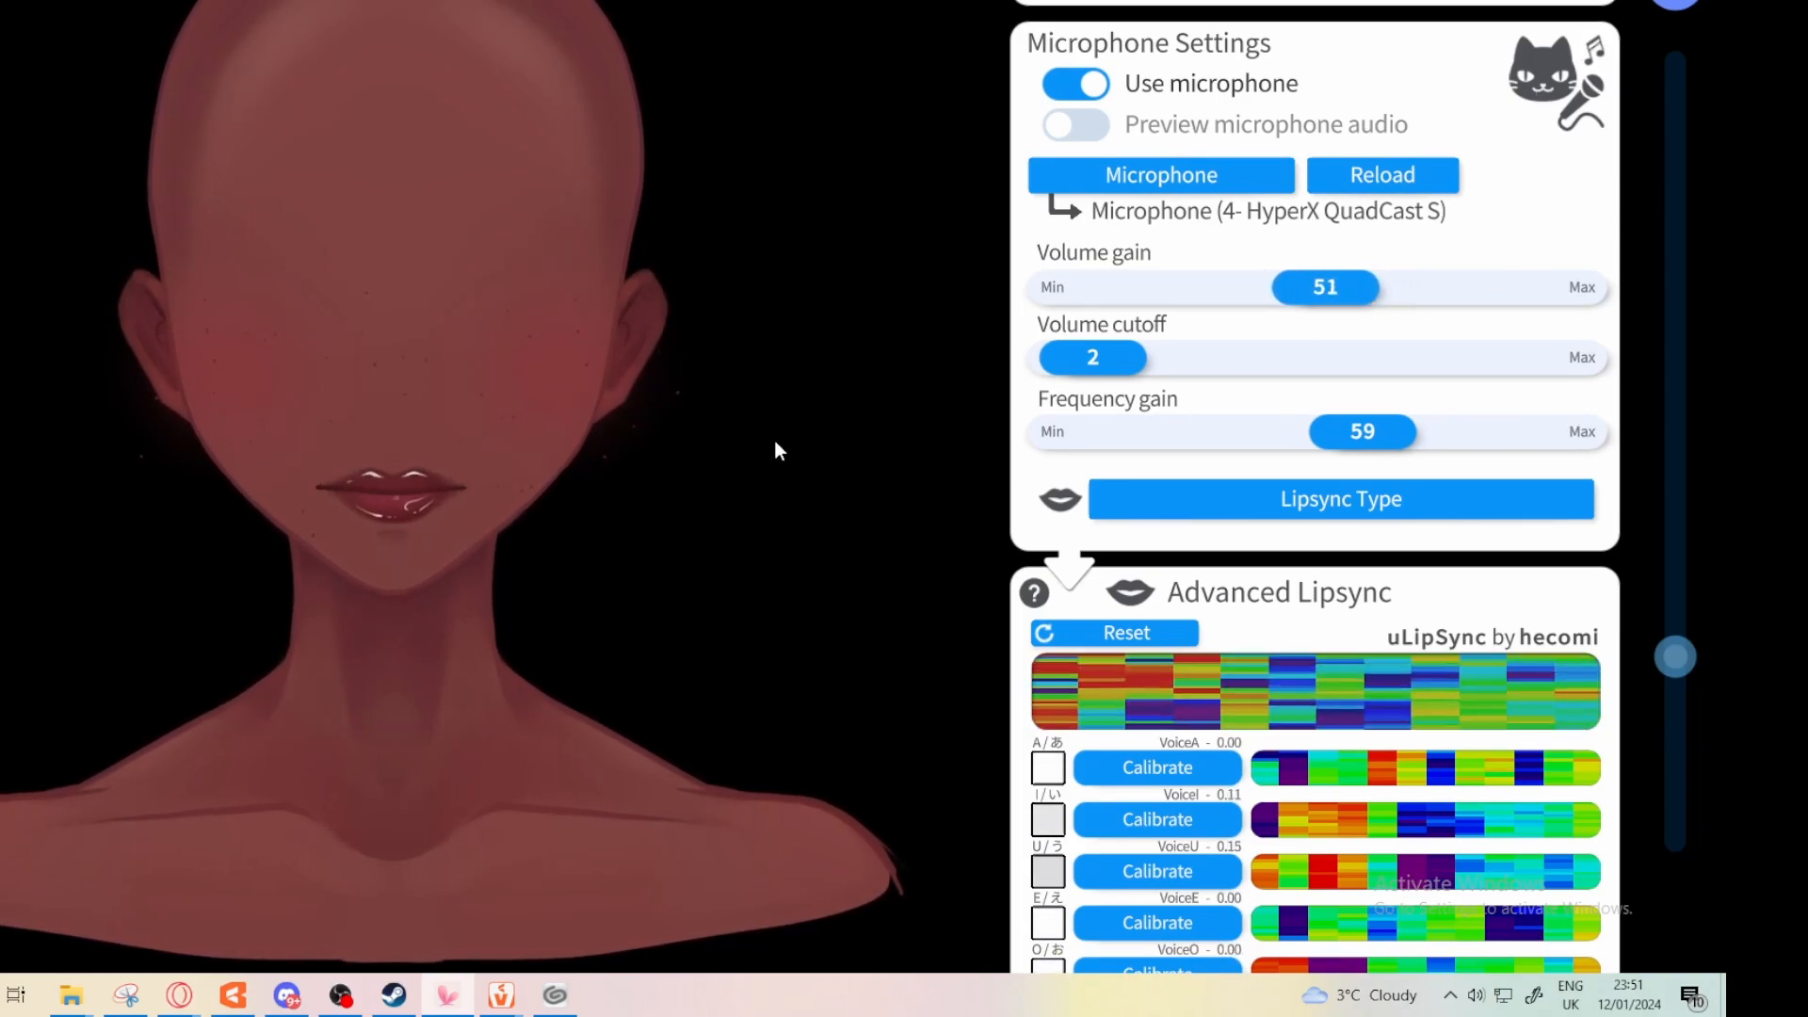
# Review the Advanced Lipsync vowel calibration and voice levels against the model's mouth movement
pyautogui.moveTo(696, 584)
pyautogui.mouseDown()
pyautogui.moveTo(691, 409)
pyautogui.moveTo(688, 556)
pyautogui.mouseUp()
pyautogui.scroll(-3, 691, 409)
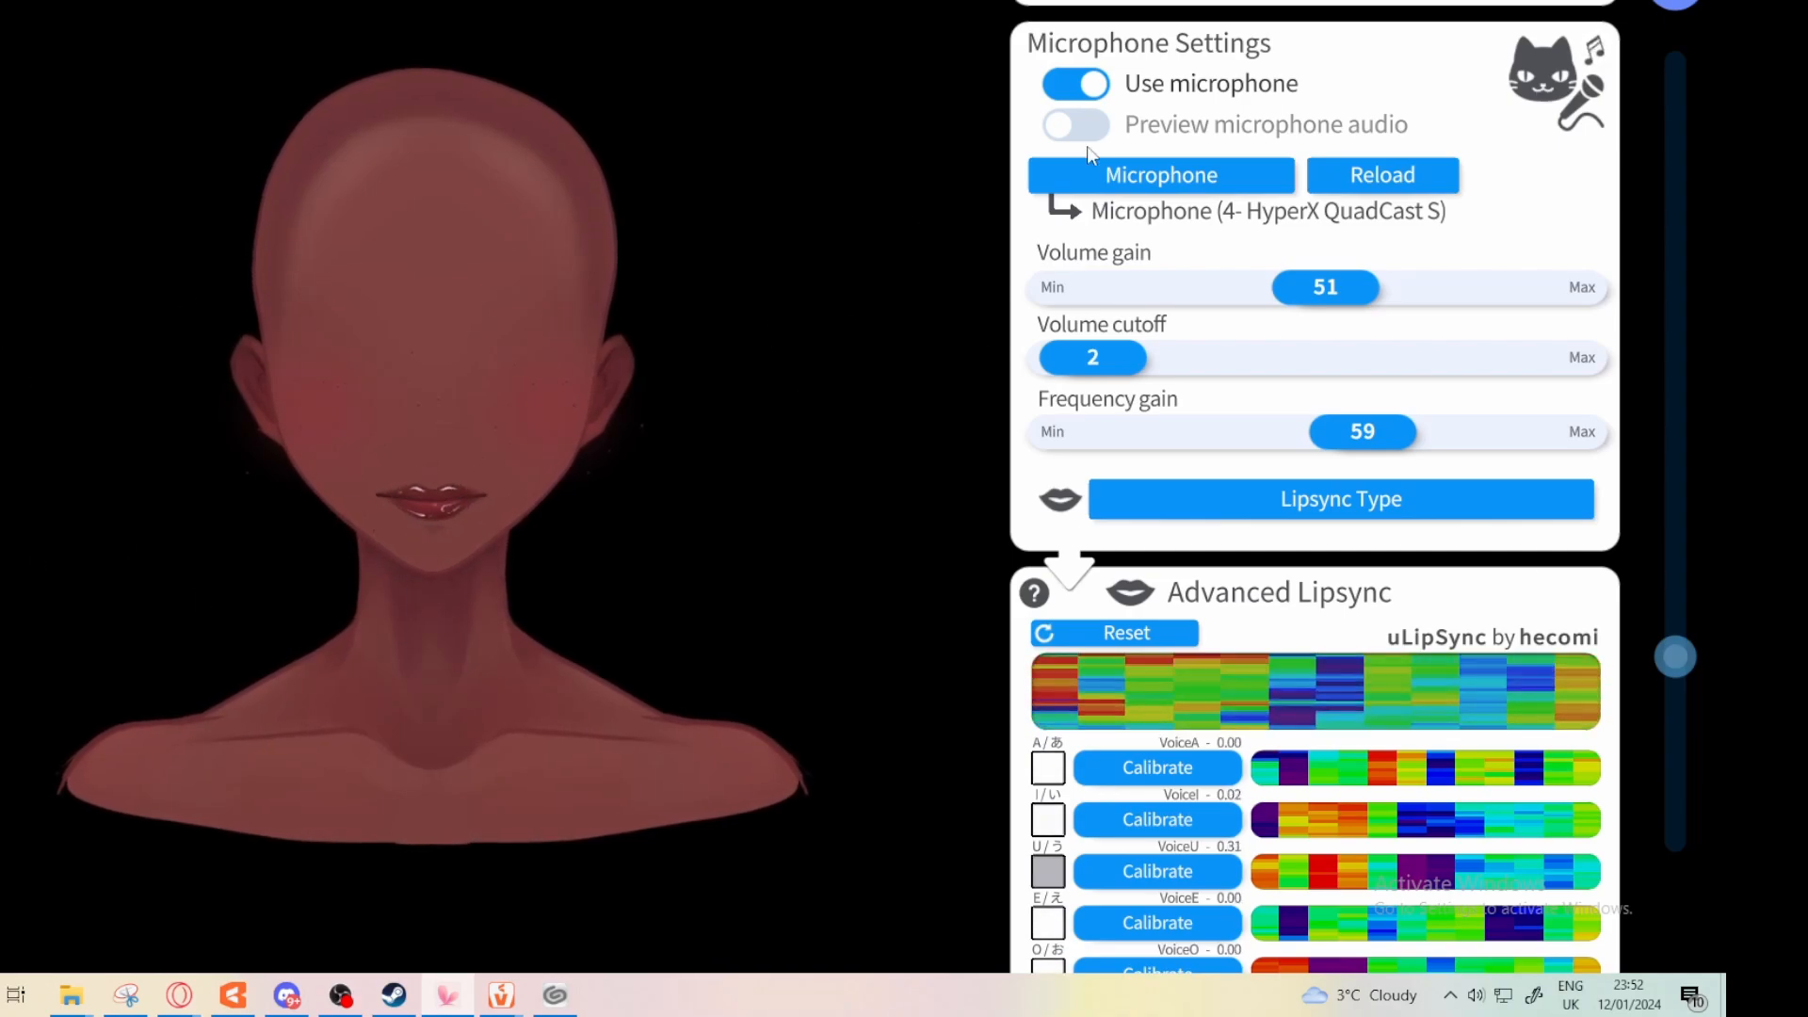
pyautogui.scroll(-9, 1250, 721)
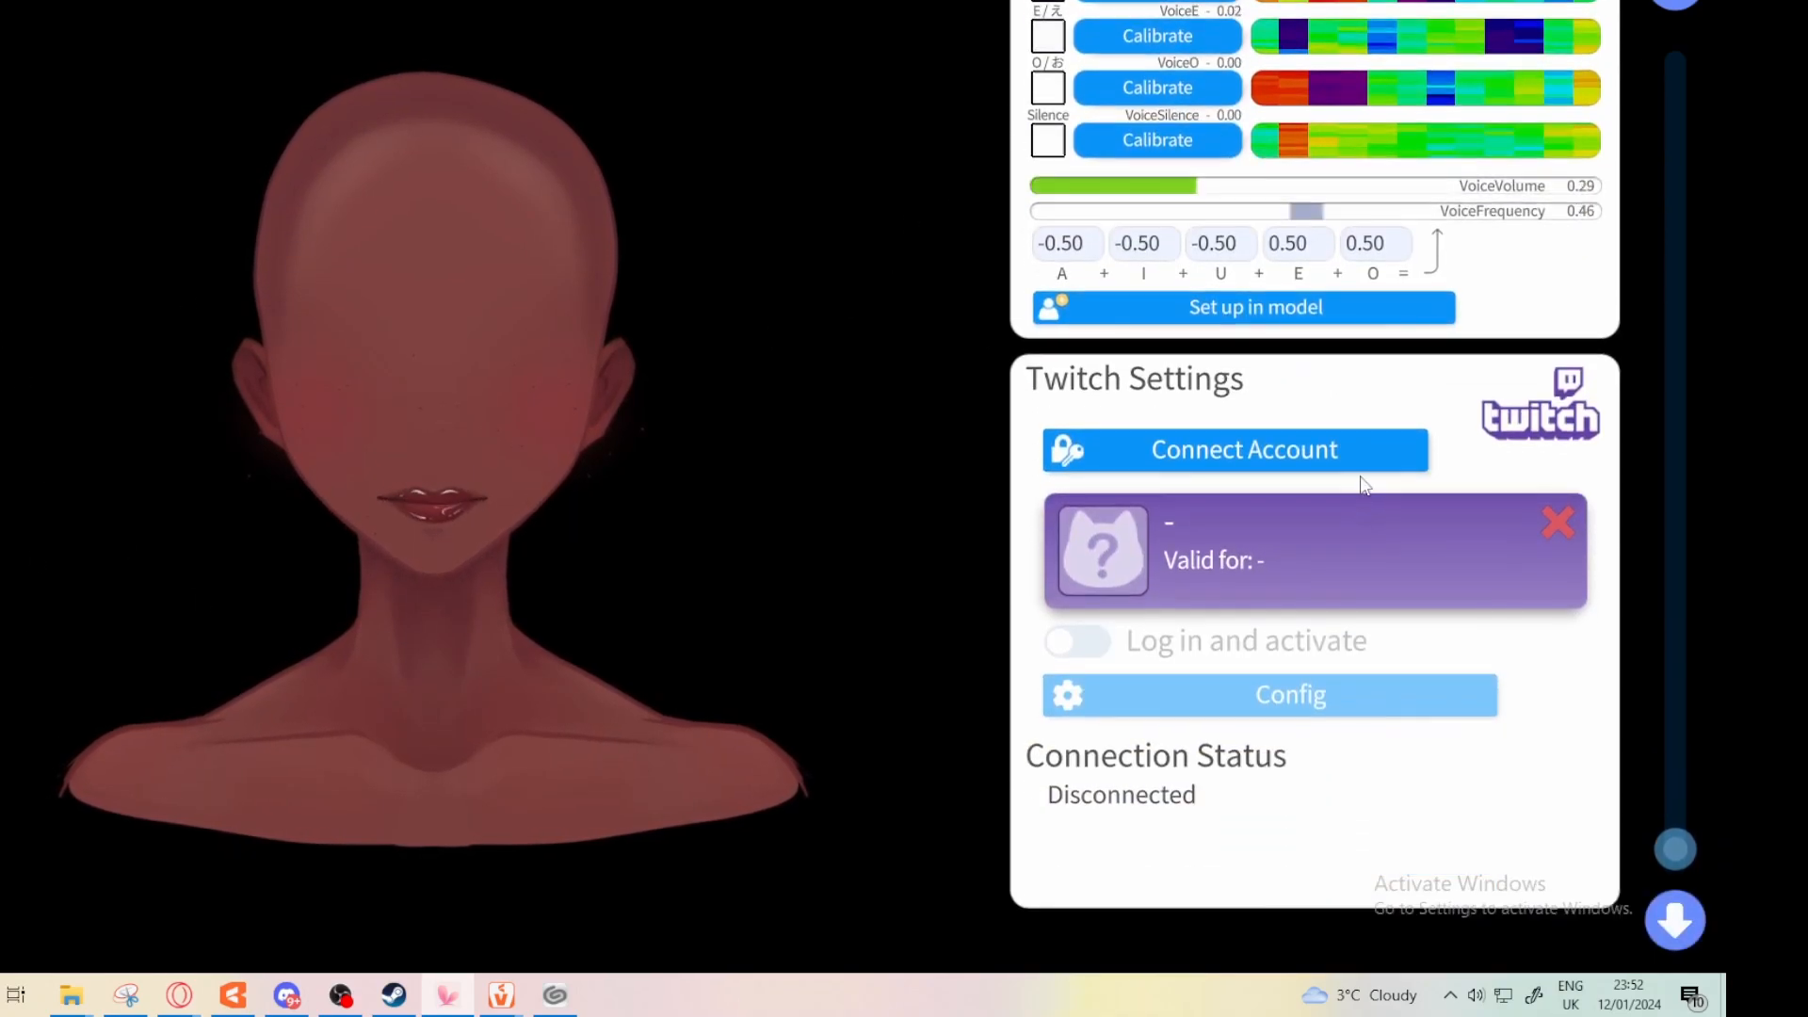
pyautogui.scroll(5, 1364, 480)
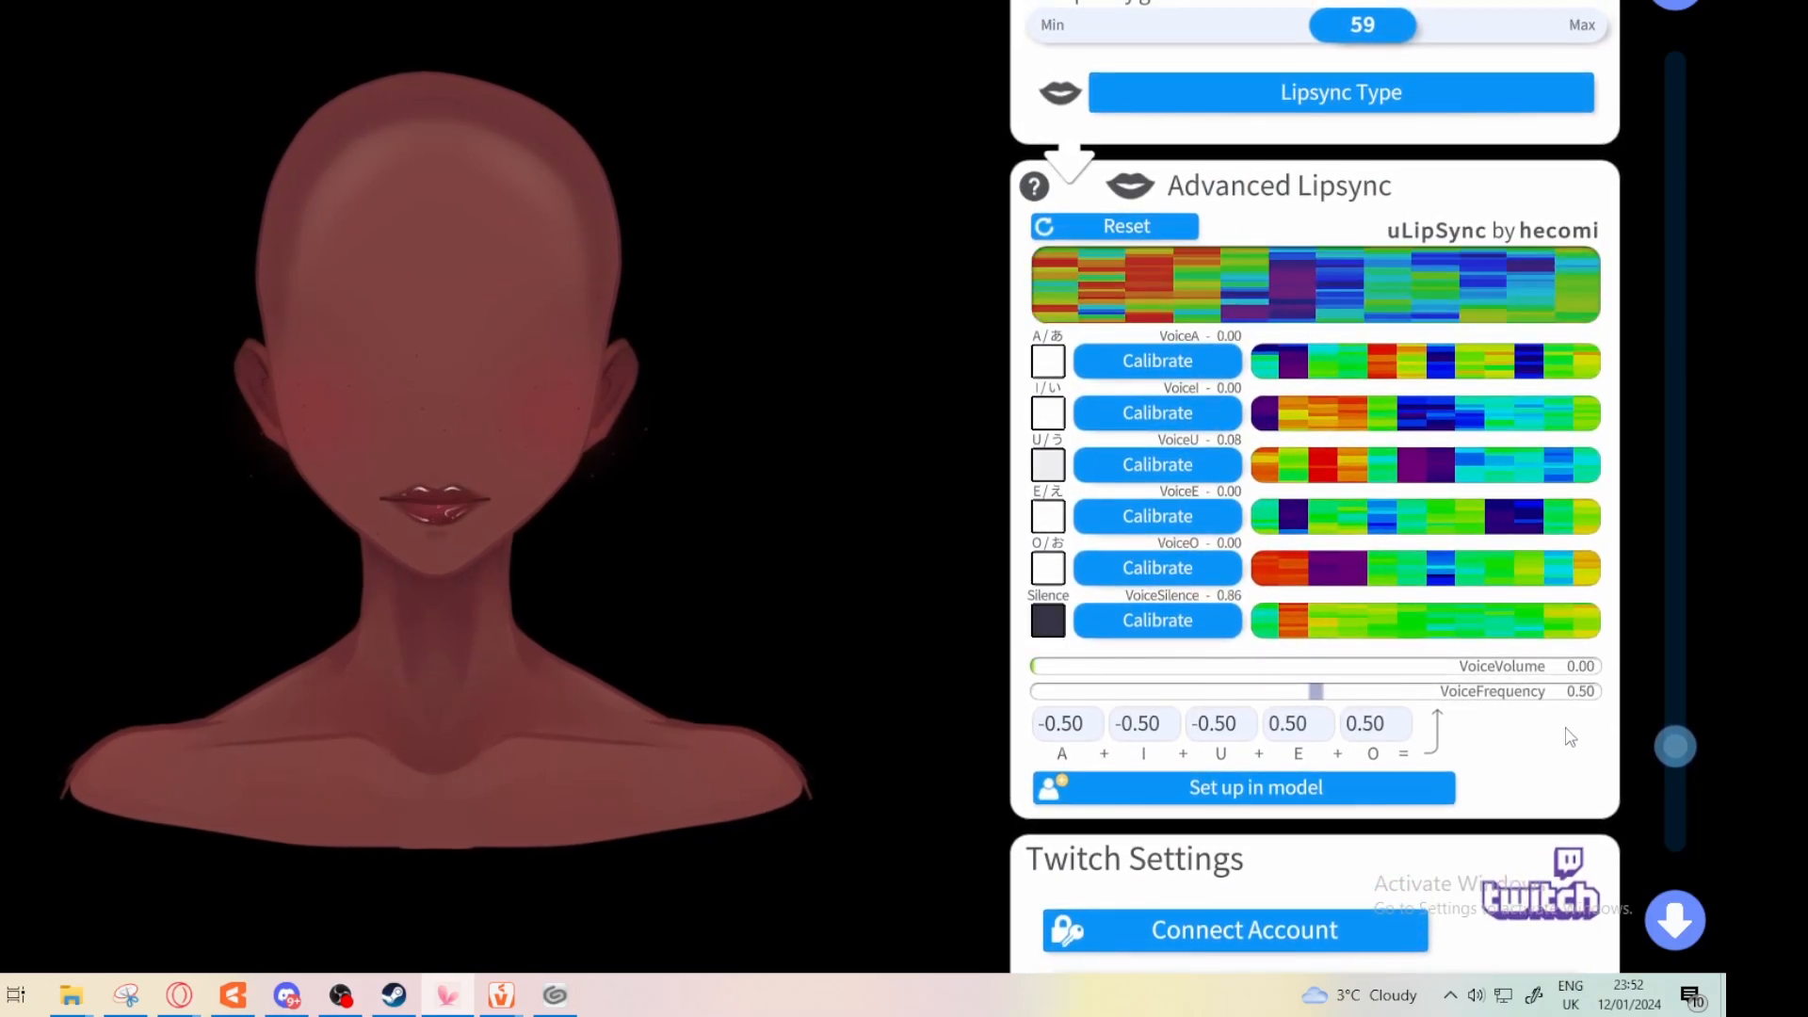